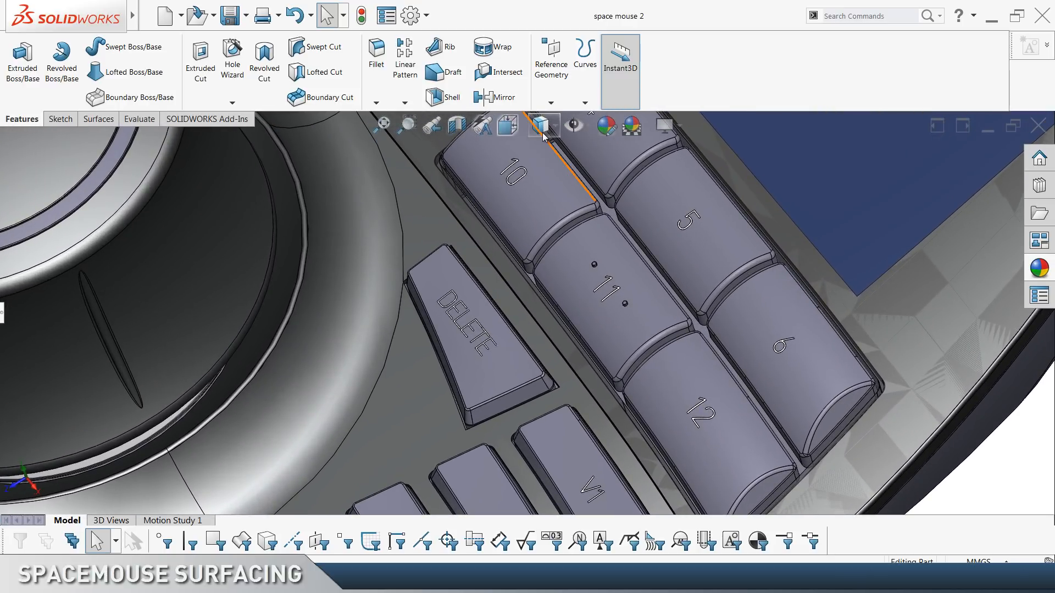
Set the display style to Shaded without edges and turn off perspective view.
{"action": "left_click", "coordinate": [541, 126]}
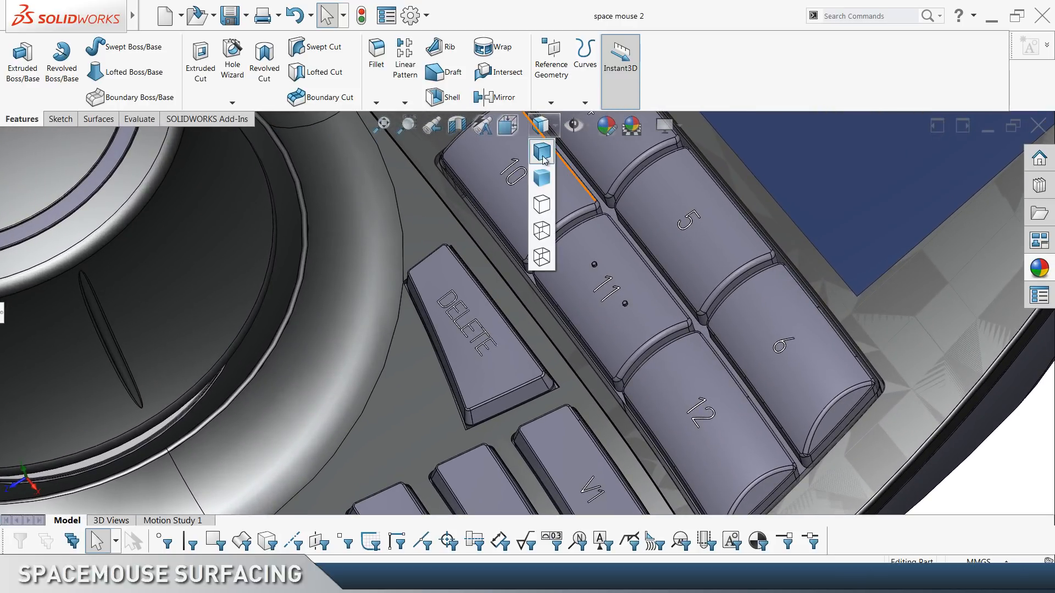
{"action": "left_click", "coordinate": [541, 172]}
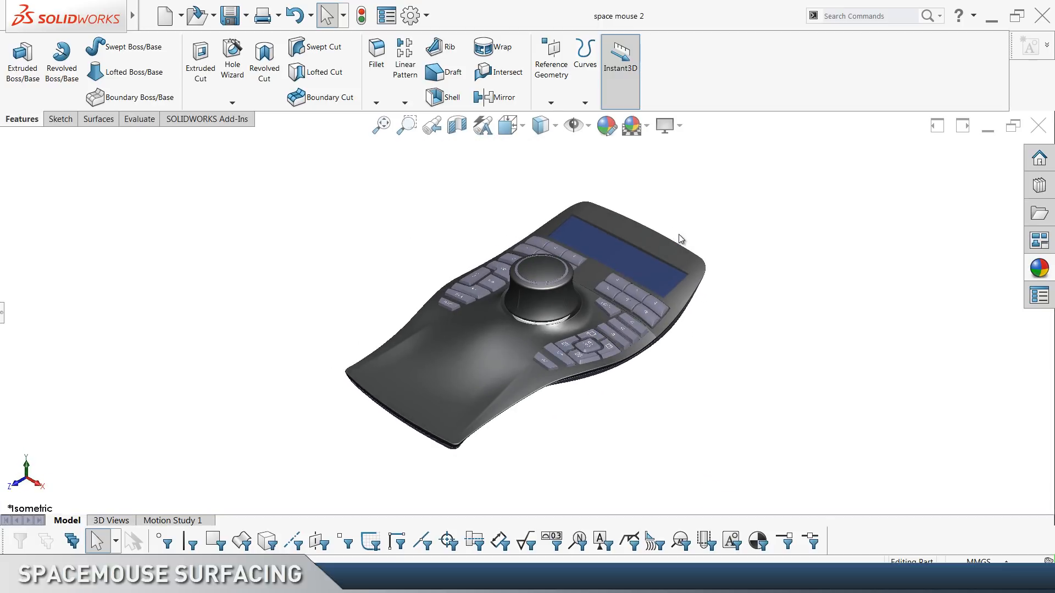
{"action": "left_click", "coordinate": [680, 125]}
{"action": "left_click", "coordinate": [673, 174]}
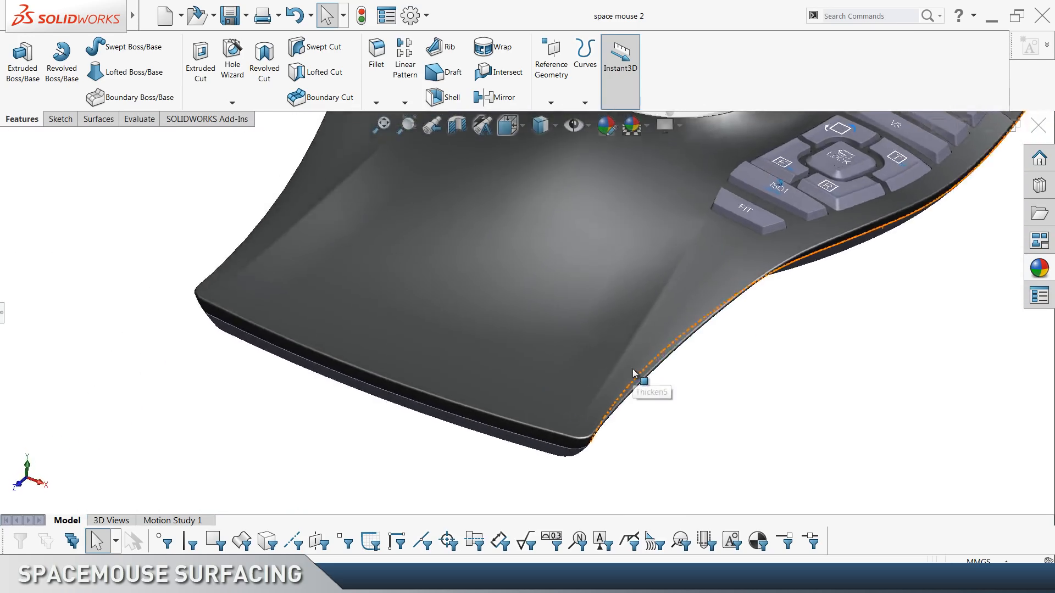
Examine the mouse body's surface curvature with the curvature display, and restore the isometric view with the Shaded With Edges style.
{"action": "scroll", "coordinate": [363, 109], "scroll_direction": "down", "scroll_amount": 3}
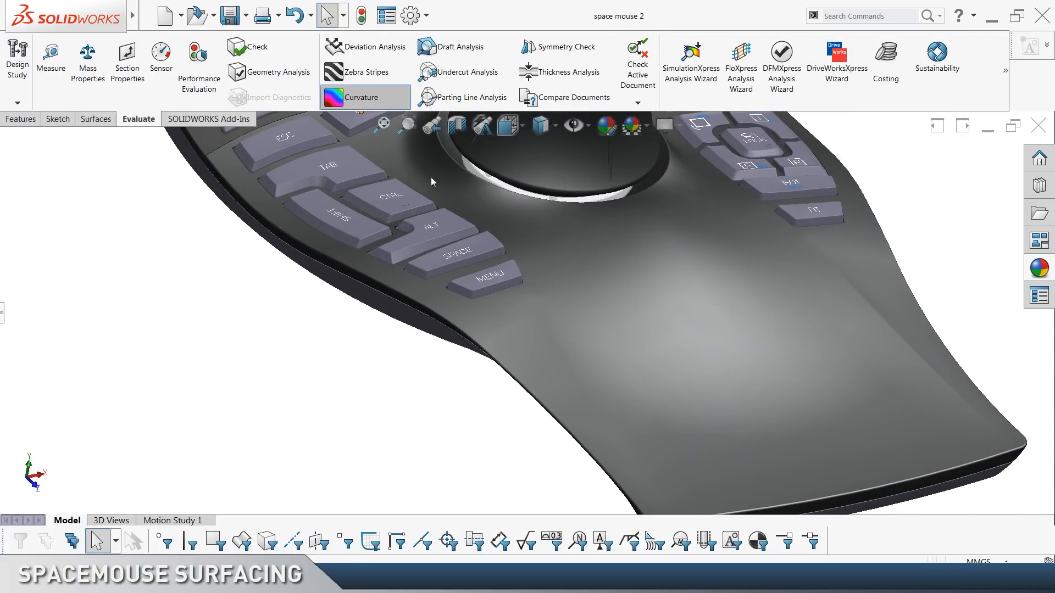
{"action": "left_click", "coordinate": [379, 105]}
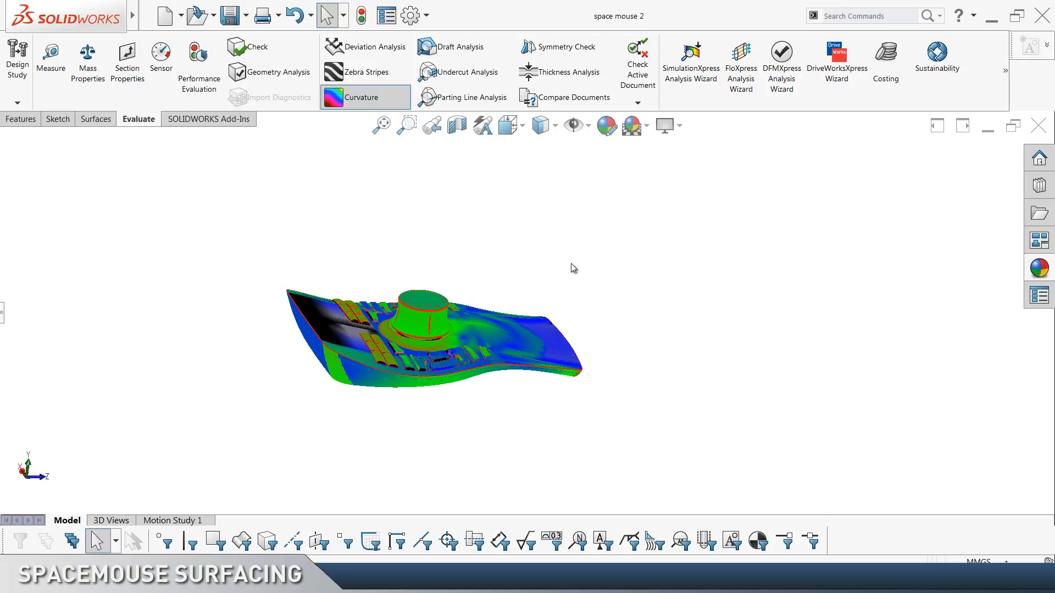
{"action": "key", "text": "ctrl+7"}
{"action": "left_click", "coordinate": [379, 103]}
{"action": "scroll", "coordinate": [581, 95], "scroll_direction": "up", "scroll_amount": 3}
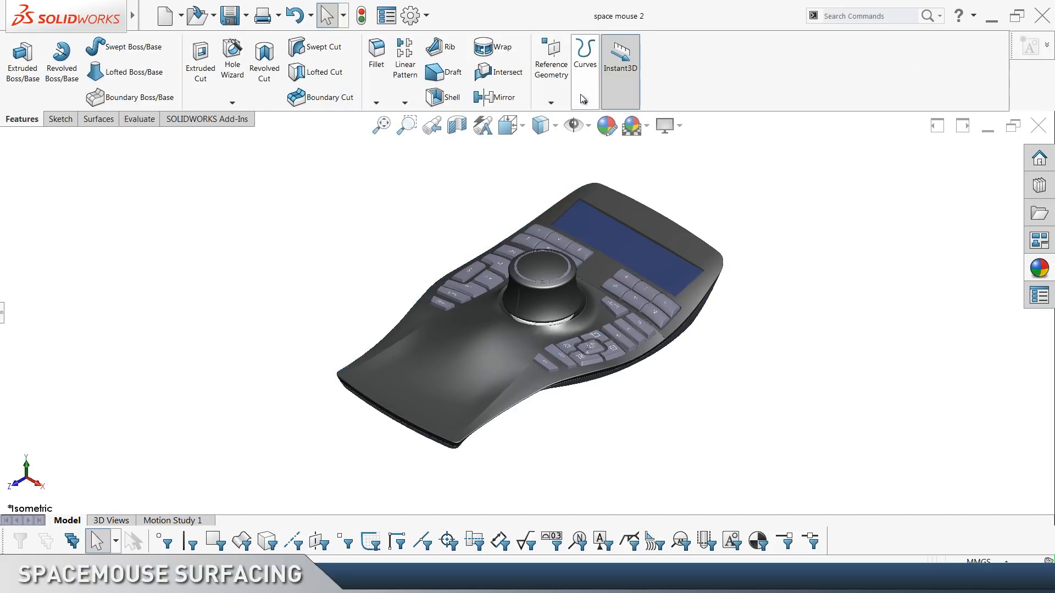
{"action": "left_click", "coordinate": [550, 125]}
{"action": "left_click", "coordinate": [542, 151]}
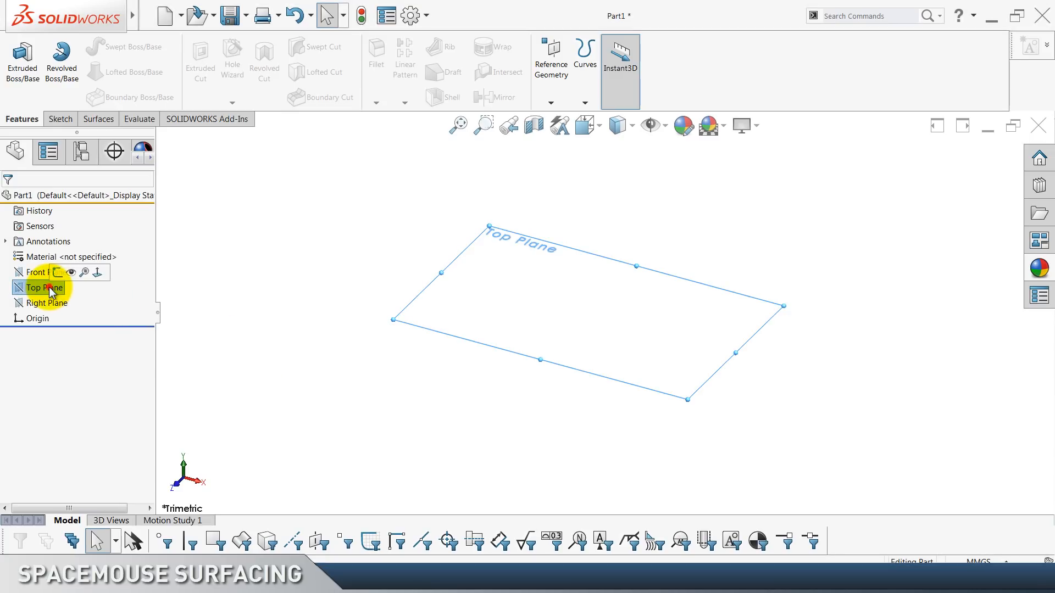
Start a sketch on the Top Plane and draw a center rectangle about 171 mm high, centred on the origin.
{"action": "left_click", "coordinate": [57, 275]}
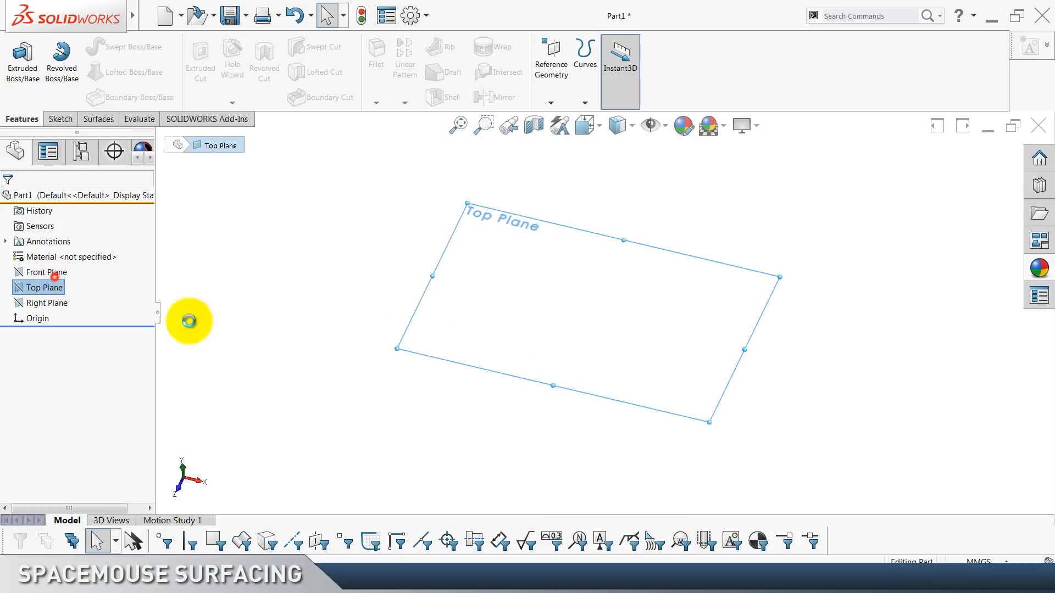
{"action": "left_click", "coordinate": [340, 296]}
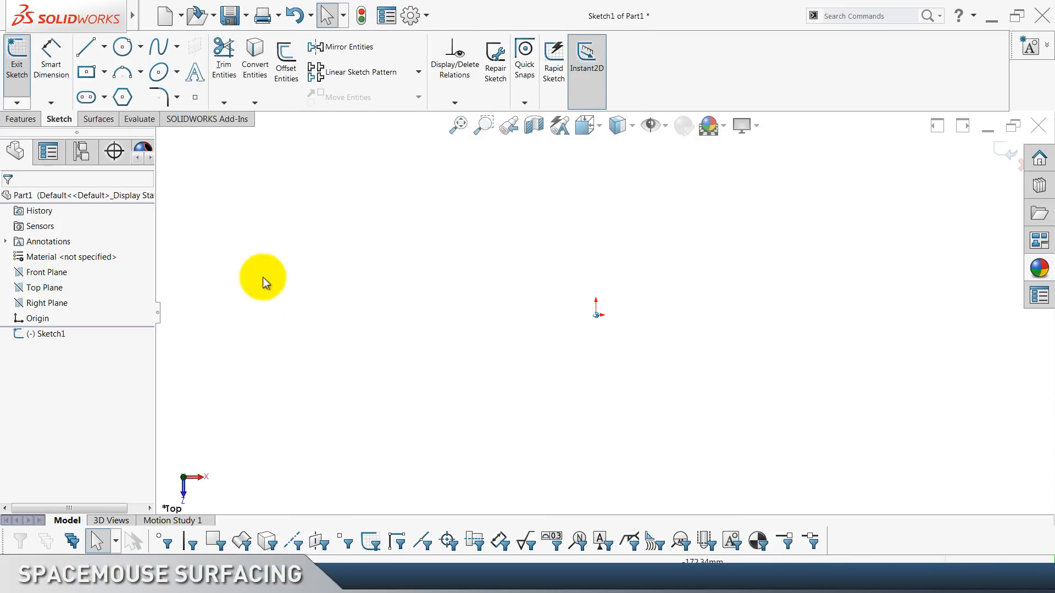
{"action": "left_click", "coordinate": [88, 77]}
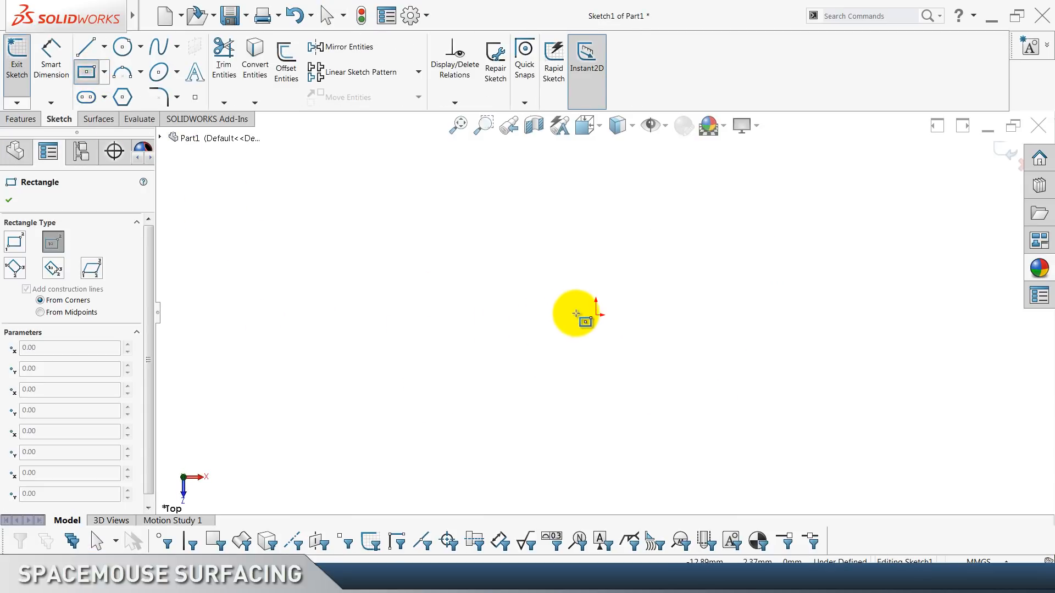
{"action": "left_click", "coordinate": [597, 315]}
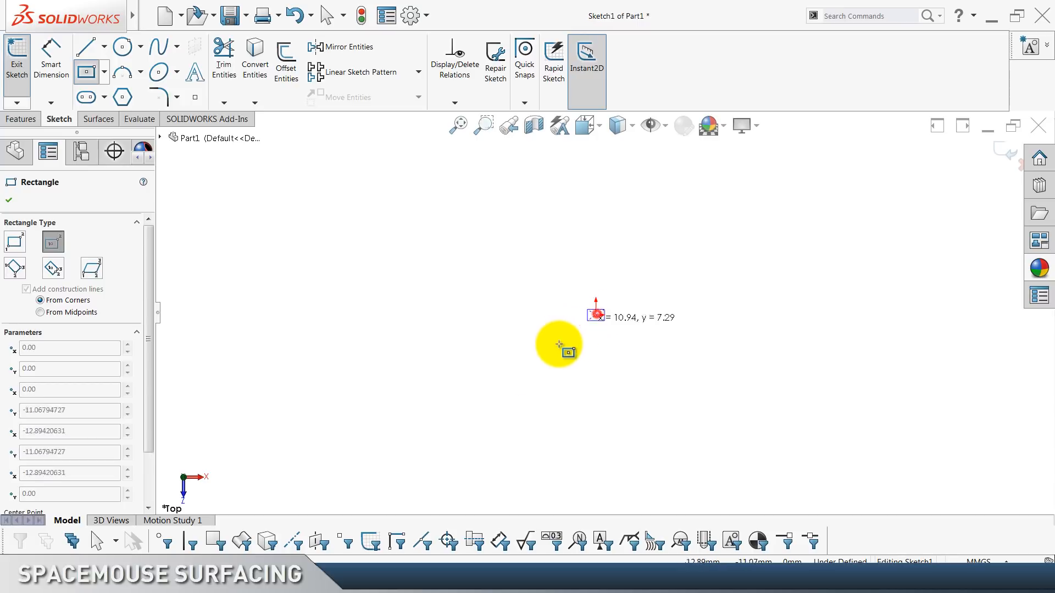
{"action": "left_click", "coordinate": [470, 448]}
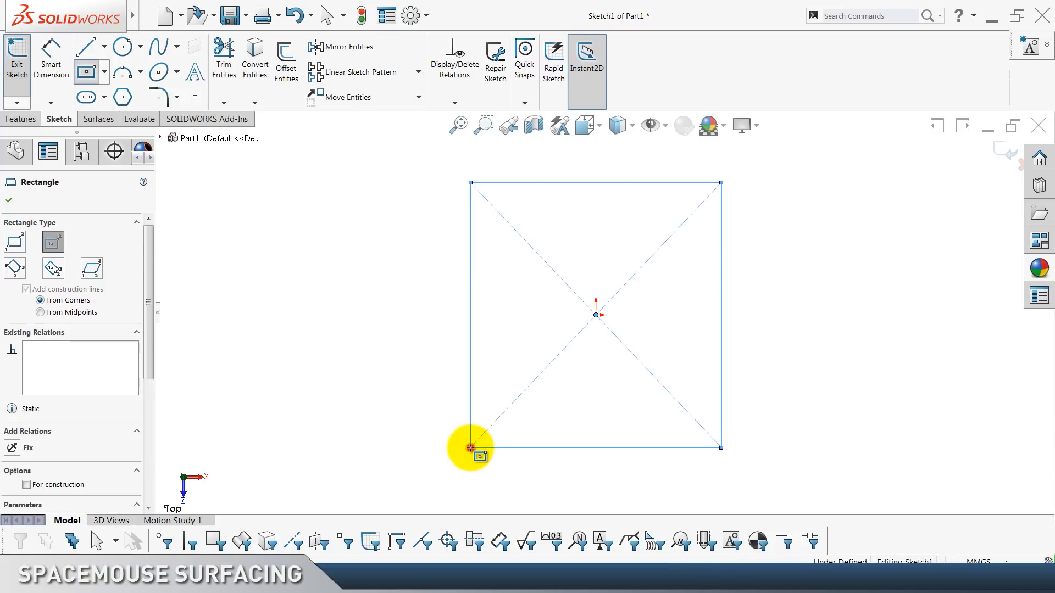
Dimension the rectangle's vertical side and set it to 249 mm.
{"action": "left_click", "coordinate": [48, 80]}
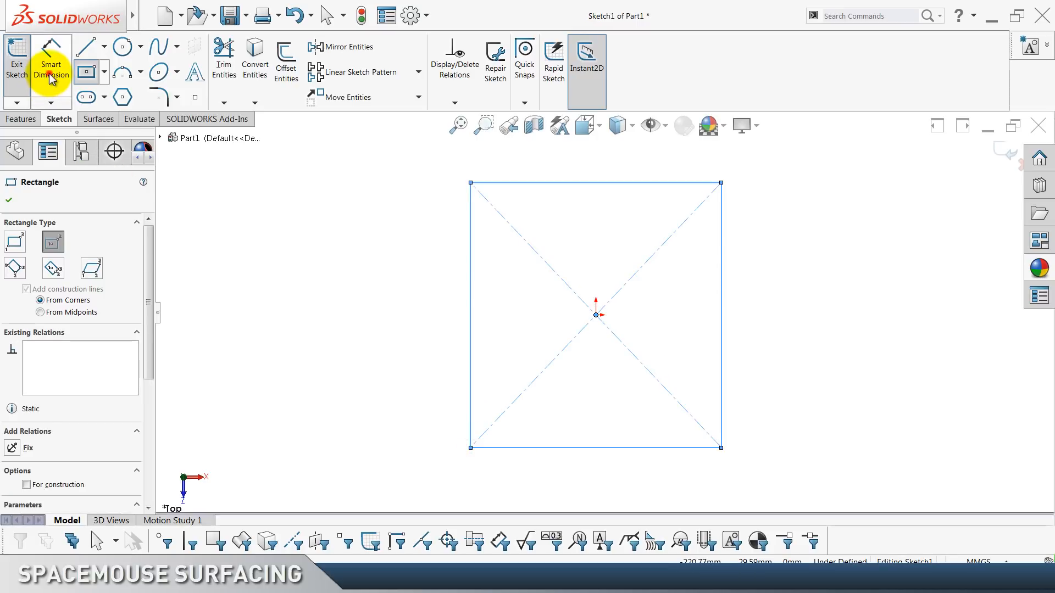
{"action": "left_click", "coordinate": [470, 297]}
{"action": "left_click", "coordinate": [342, 303]}
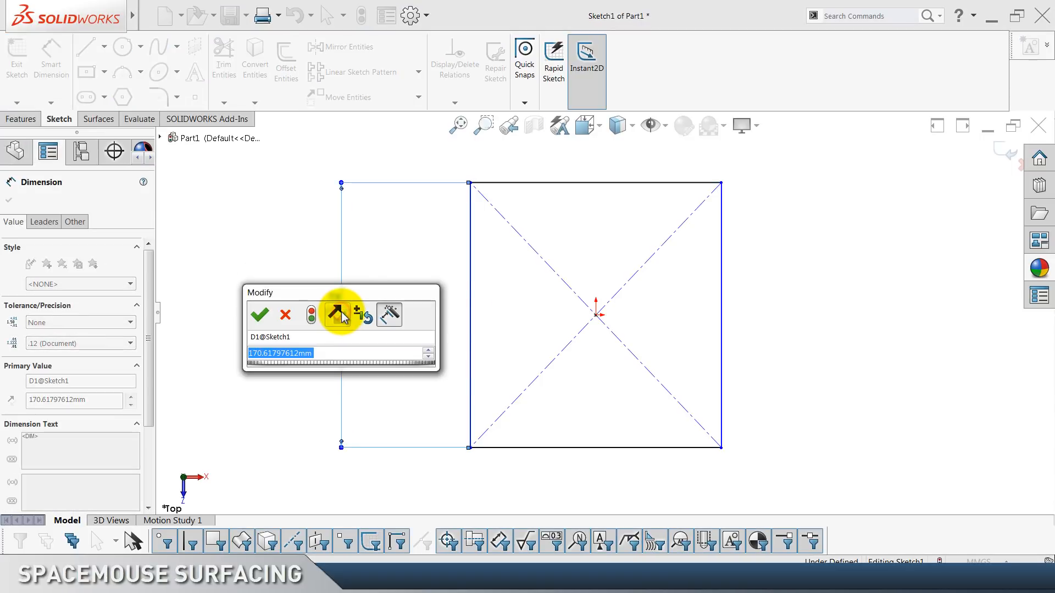
{"action": "type", "text": "249"}
{"action": "key", "text": "Return"}
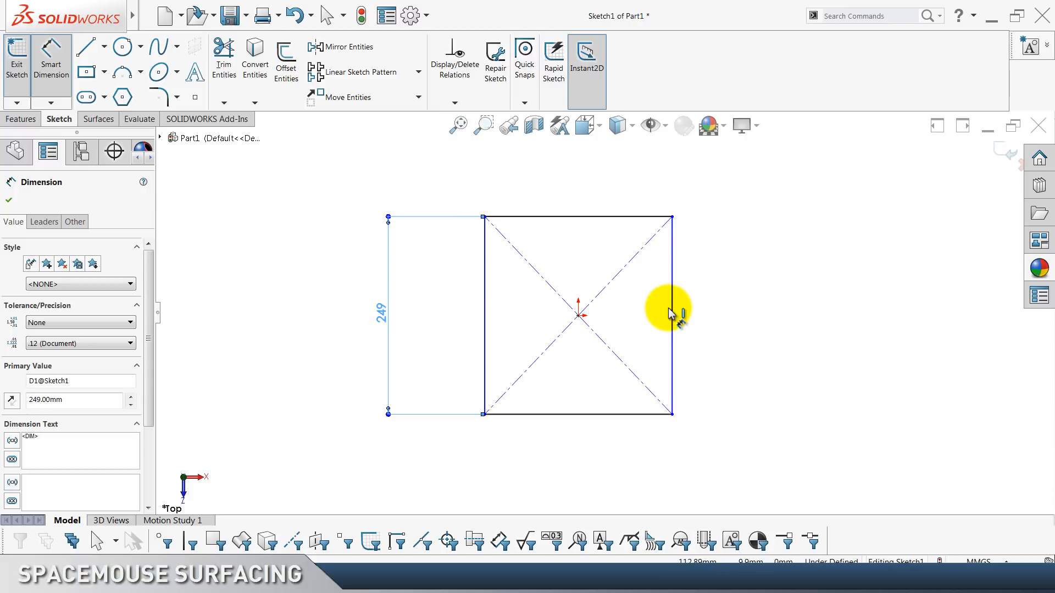
{"action": "left_click", "coordinate": [620, 333]}
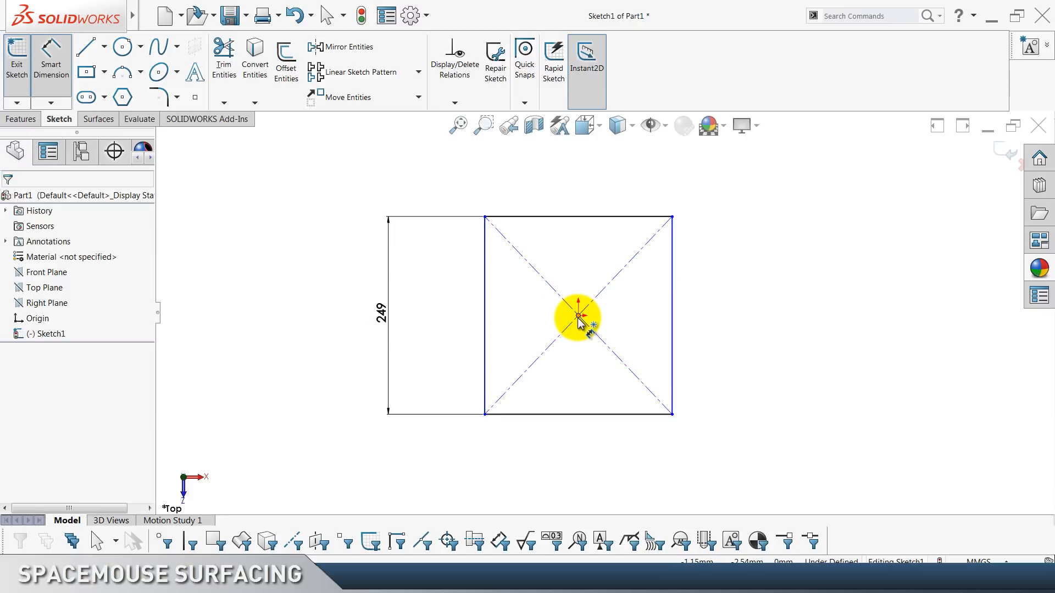
{"action": "left_click", "coordinate": [579, 317]}
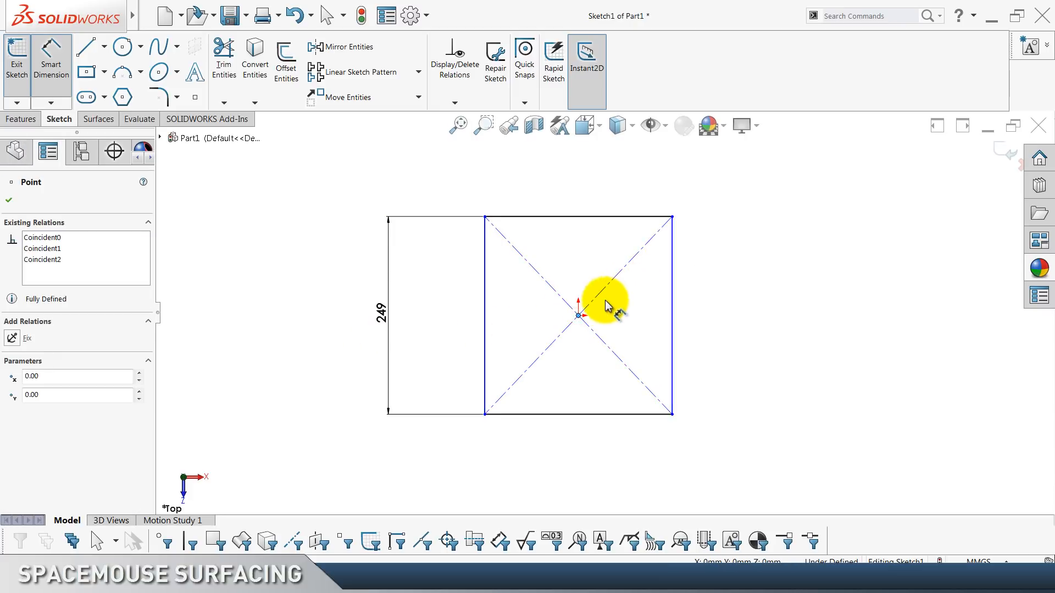
{"action": "left_click", "coordinate": [671, 272]}
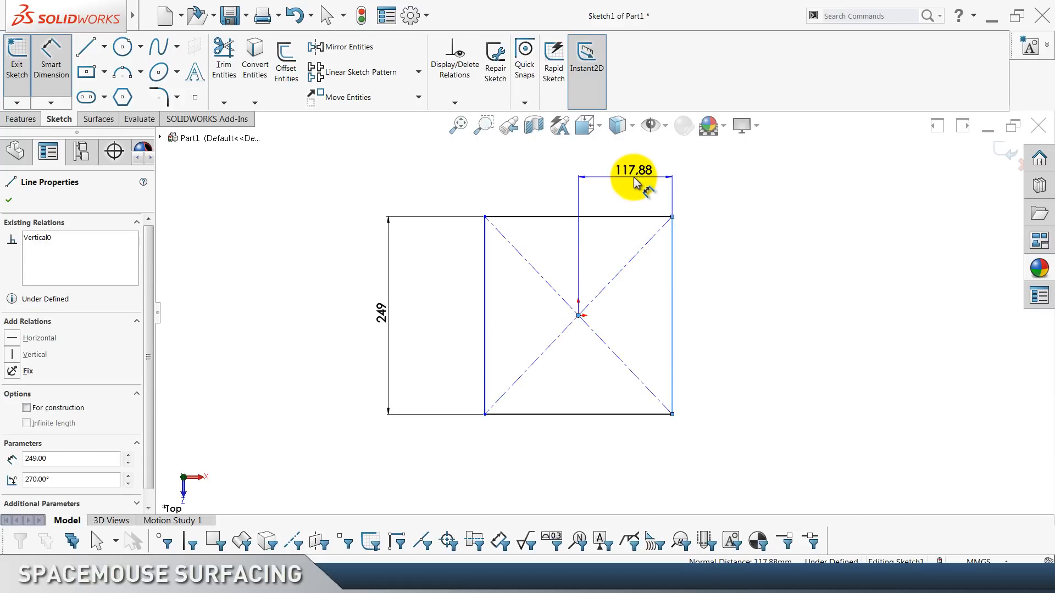
{"action": "left_click", "coordinate": [633, 182]}
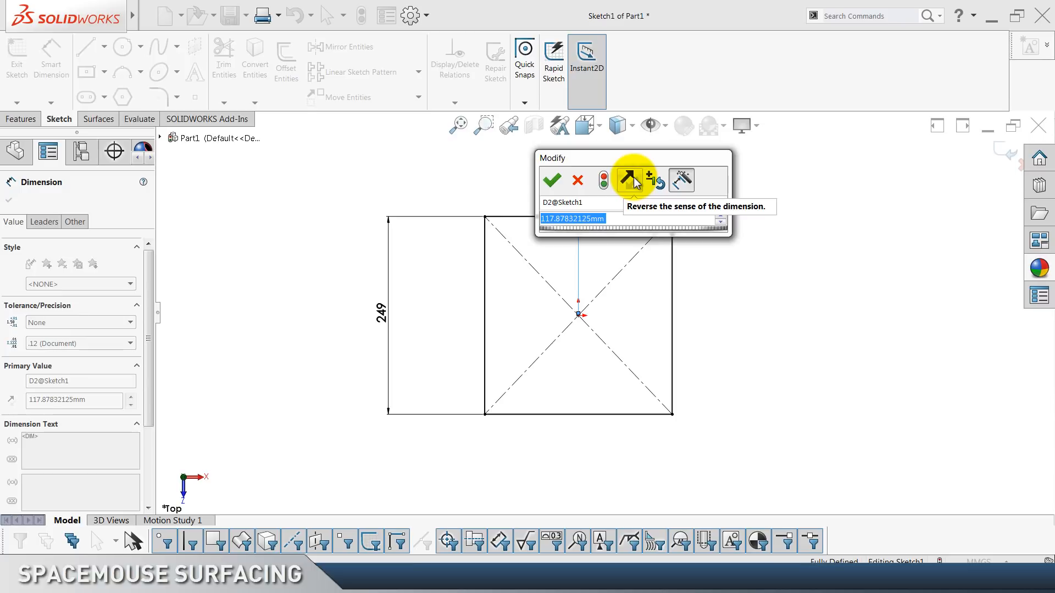
{"action": "left_click", "coordinate": [574, 184]}
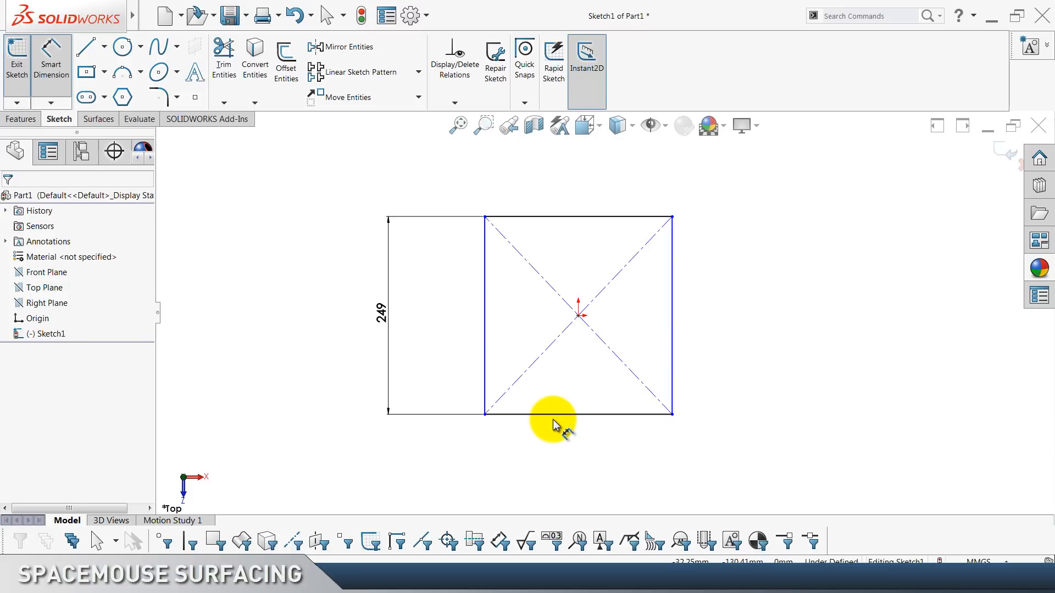
Dimension the rectangle's lower horizontal side and set it to 154 mm.
{"action": "left_click", "coordinate": [554, 419]}
{"action": "left_click", "coordinate": [567, 477]}
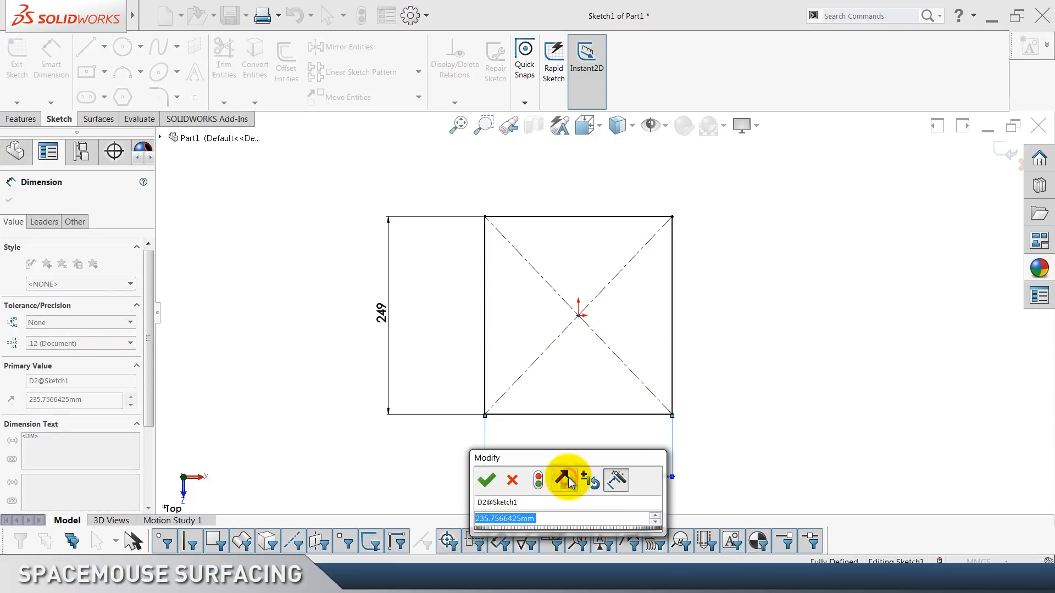
{"action": "type", "text": "154"}
{"action": "key", "text": "Return"}
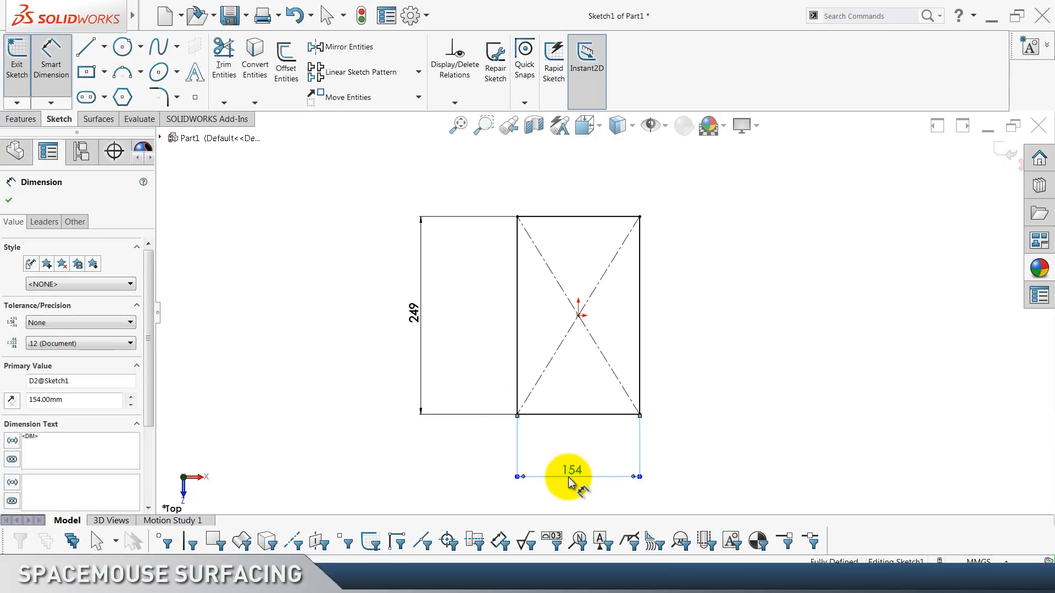
{"action": "left_click", "coordinate": [672, 403]}
{"action": "key", "text": "Escape"}
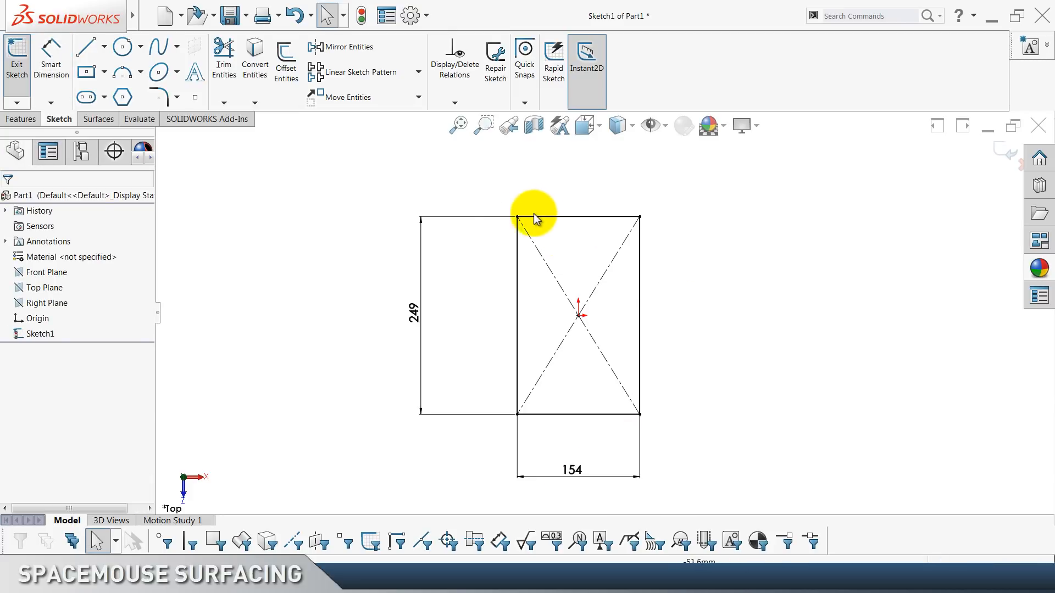
Convert all four sides of the rectangle to construction lines.
{"action": "left_click", "coordinate": [540, 218]}
{"action": "left_click", "coordinate": [517, 242], "text": "ctrl"}
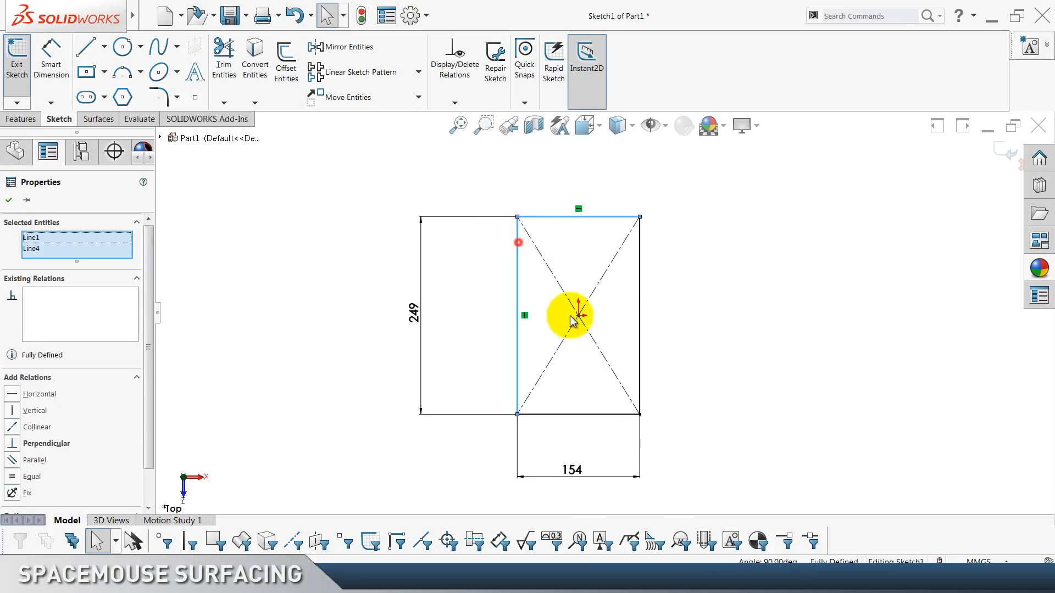
{"action": "left_click", "coordinate": [616, 415], "text": "ctrl"}
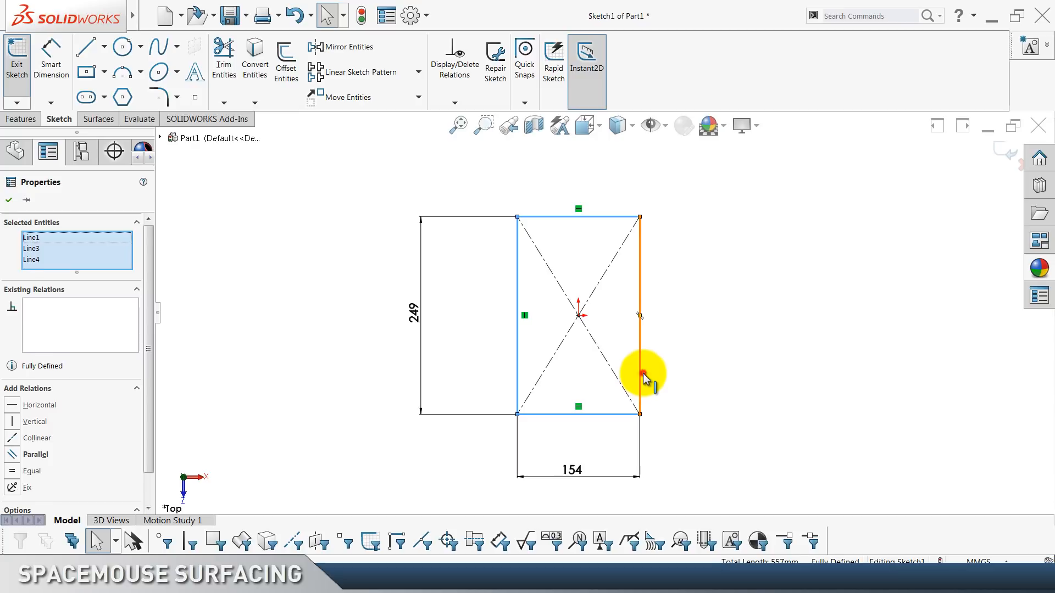
{"action": "left_click", "coordinate": [643, 376], "text": "ctrl"}
{"action": "left_click_drag", "start_coordinate": [147, 416], "coordinate": [129, 471]}
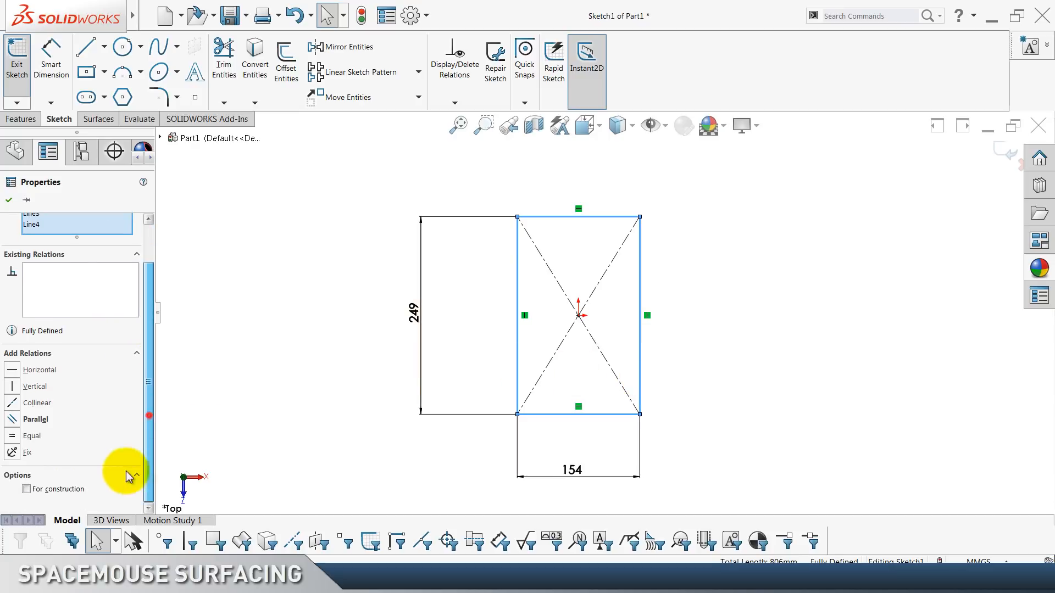
{"action": "left_click", "coordinate": [47, 491]}
{"action": "left_click", "coordinate": [292, 333]}
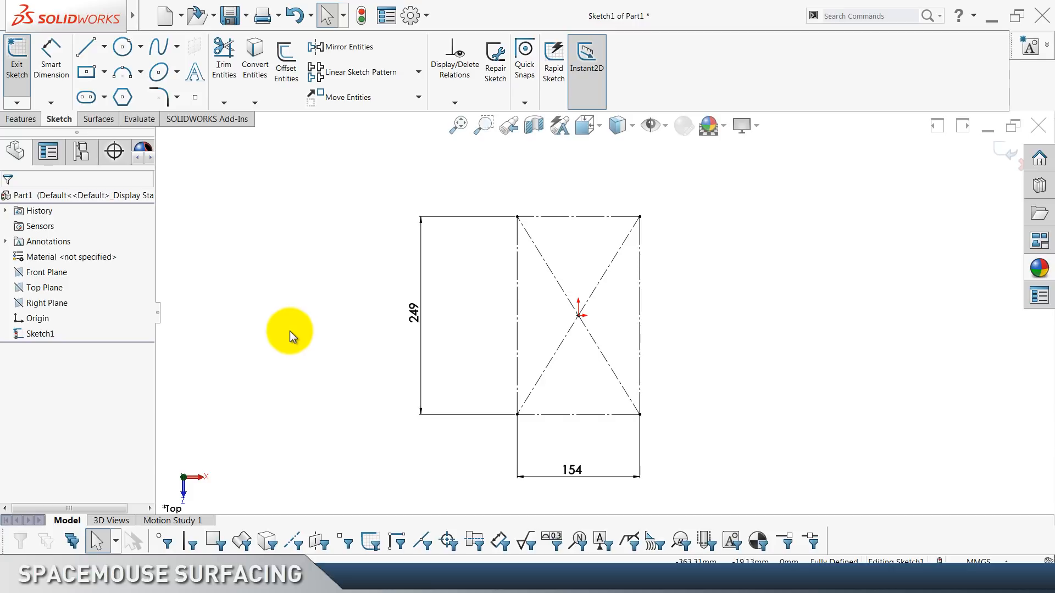
Draw a vertical centerline from the midpoint of the rectangle's upper side to the midpoint of its lower side.
{"action": "scroll", "coordinate": [552, 351], "scroll_direction": "down", "scroll_amount": 6}
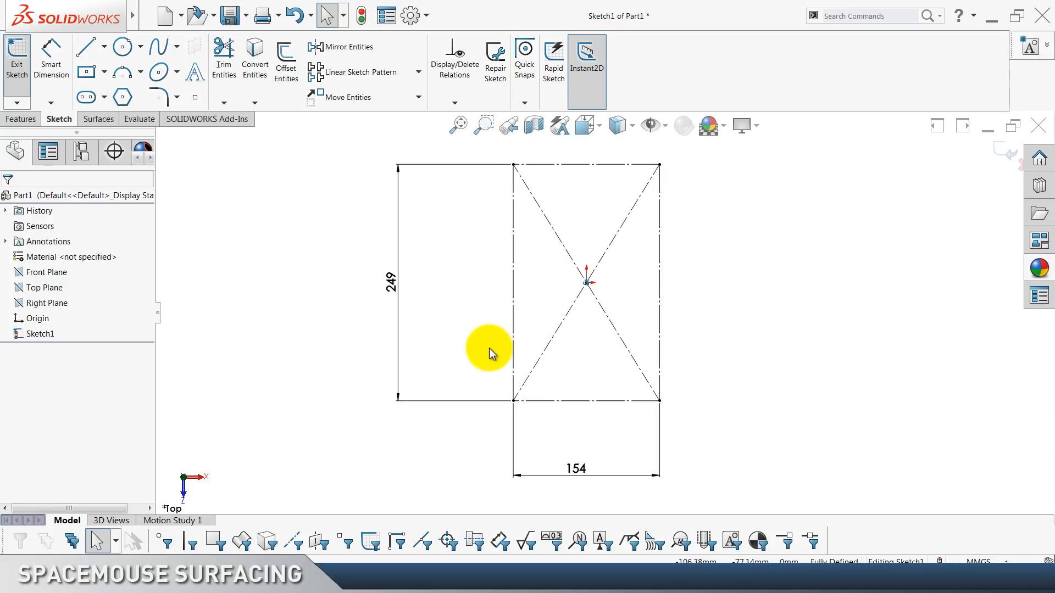
{"action": "scroll", "coordinate": [553, 352], "scroll_direction": "down", "scroll_amount": 1}
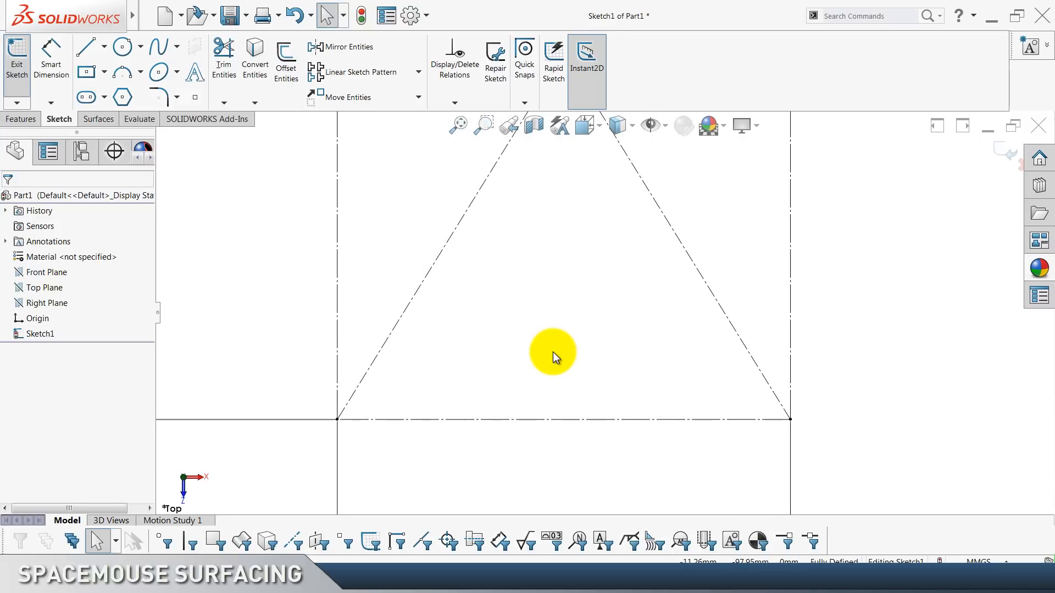
{"action": "scroll", "coordinate": [553, 348], "scroll_direction": "up", "scroll_amount": 2}
{"action": "scroll", "coordinate": [552, 348], "scroll_direction": "up", "scroll_amount": 1}
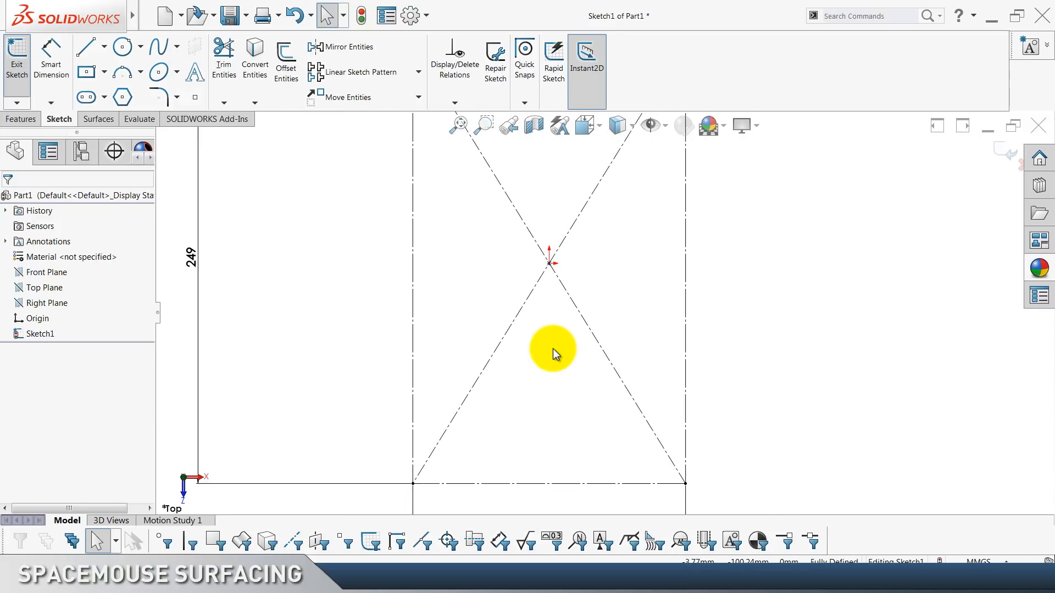
{"action": "scroll", "coordinate": [553, 348], "scroll_direction": "up", "scroll_amount": 2}
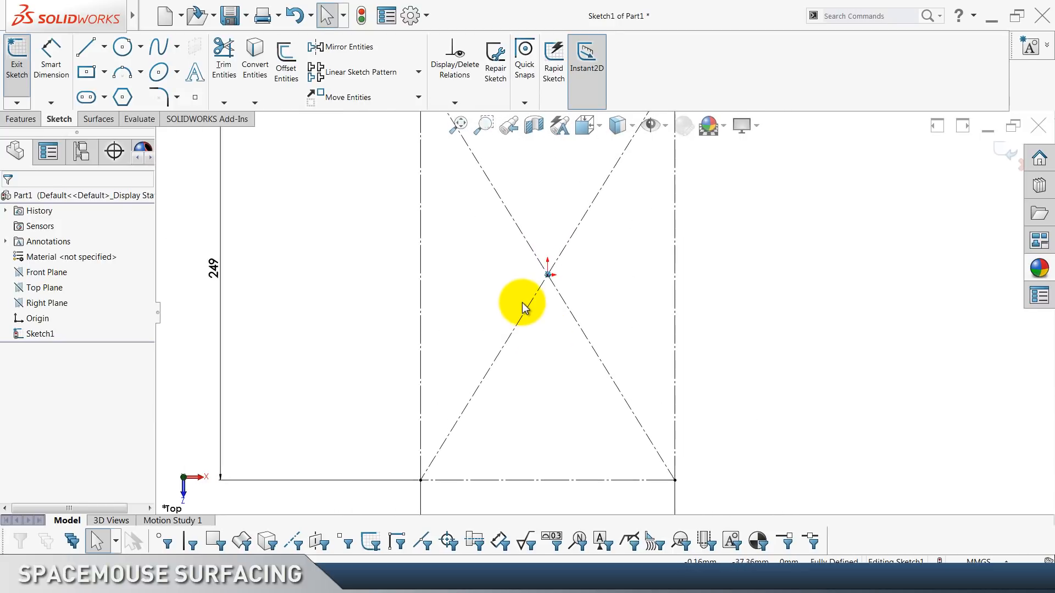
{"action": "left_click", "coordinate": [105, 47]}
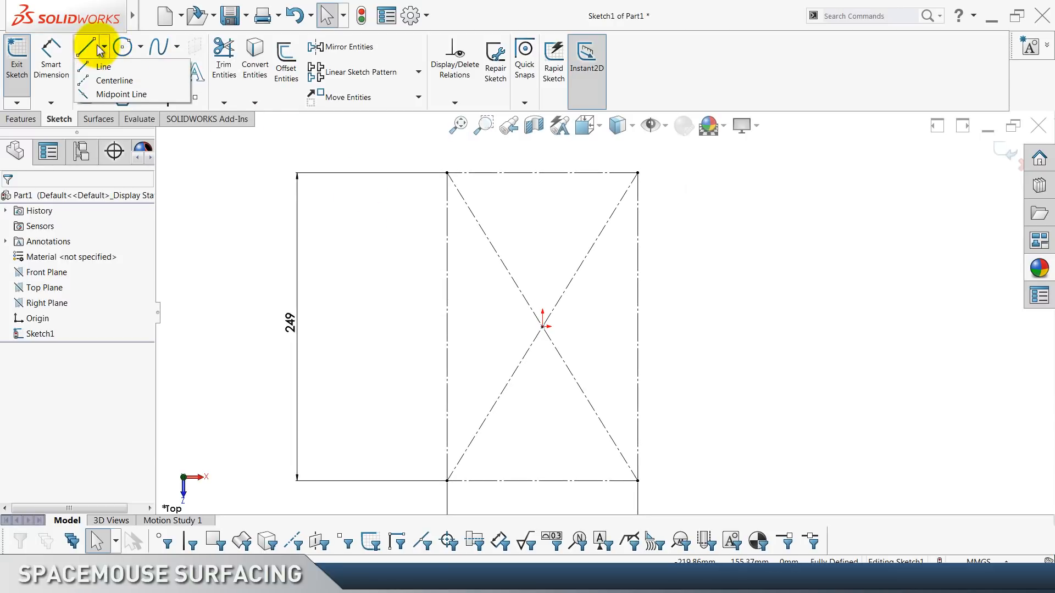
{"action": "left_click", "coordinate": [106, 83]}
{"action": "left_click", "coordinate": [542, 173]}
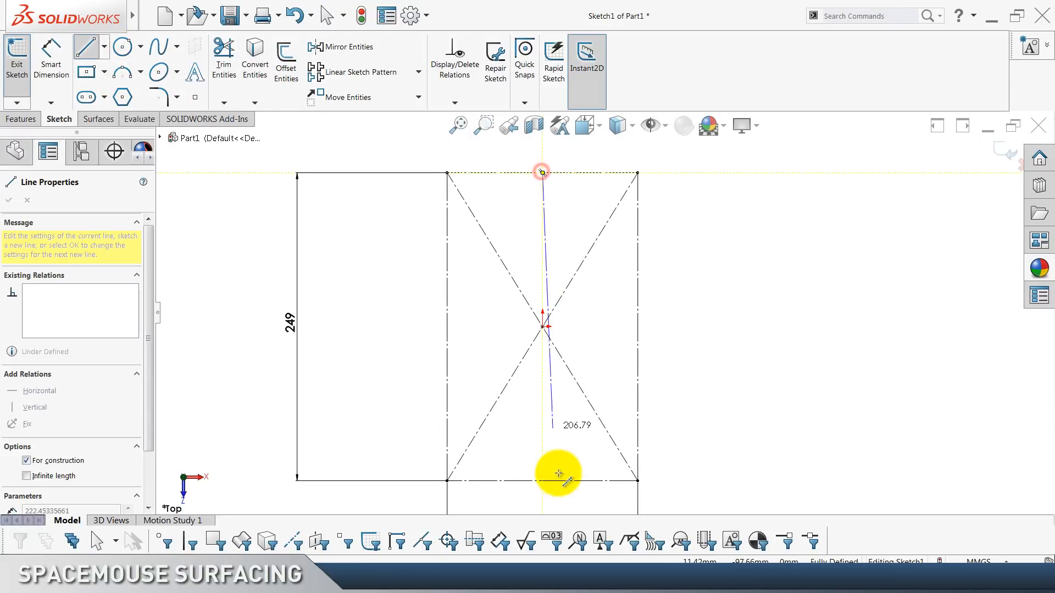
{"action": "left_click", "coordinate": [542, 481]}
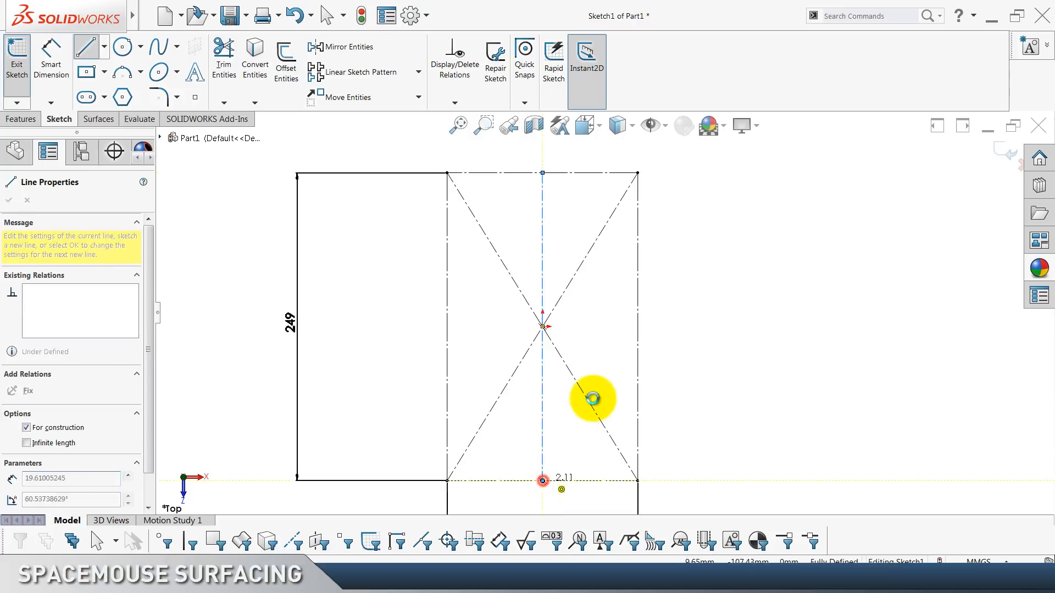
{"action": "key", "text": "Escape"}
{"action": "scroll", "coordinate": [602, 322], "scroll_direction": "down", "scroll_amount": 5}
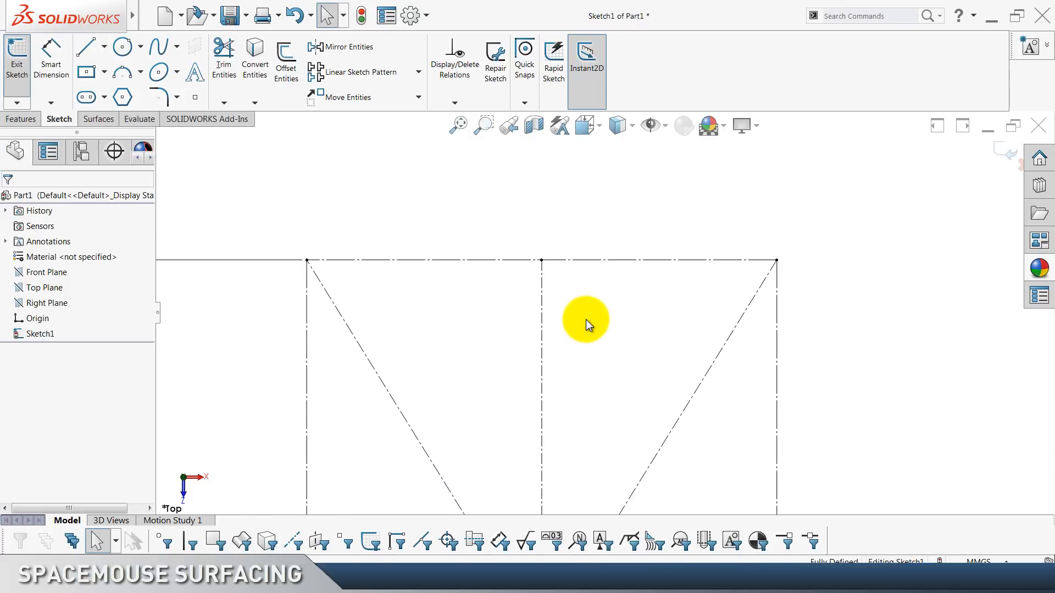
Draw a tangent arc of about 202 mm radius from the midpoint of the rectangle's upper side, sloping down toward the right corner.
{"action": "left_click", "coordinate": [116, 83]}
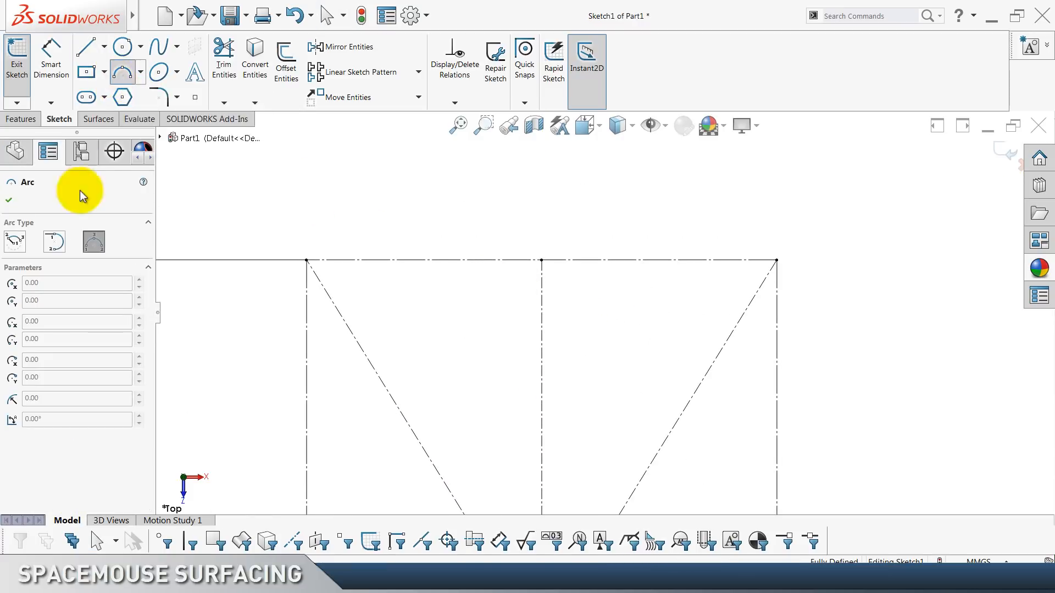
{"action": "left_click", "coordinate": [54, 241]}
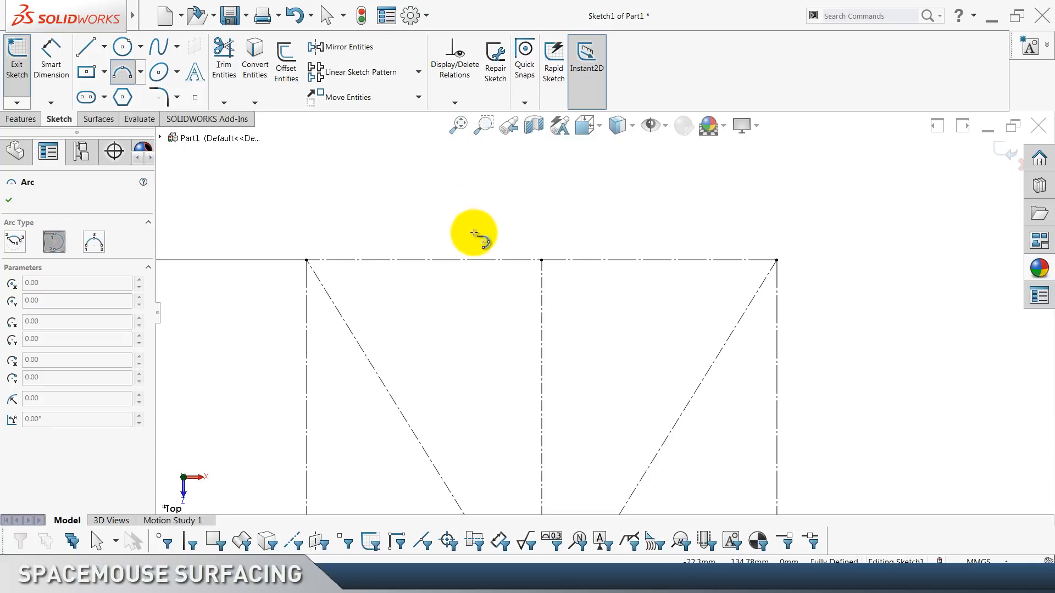
{"action": "left_click", "coordinate": [542, 260]}
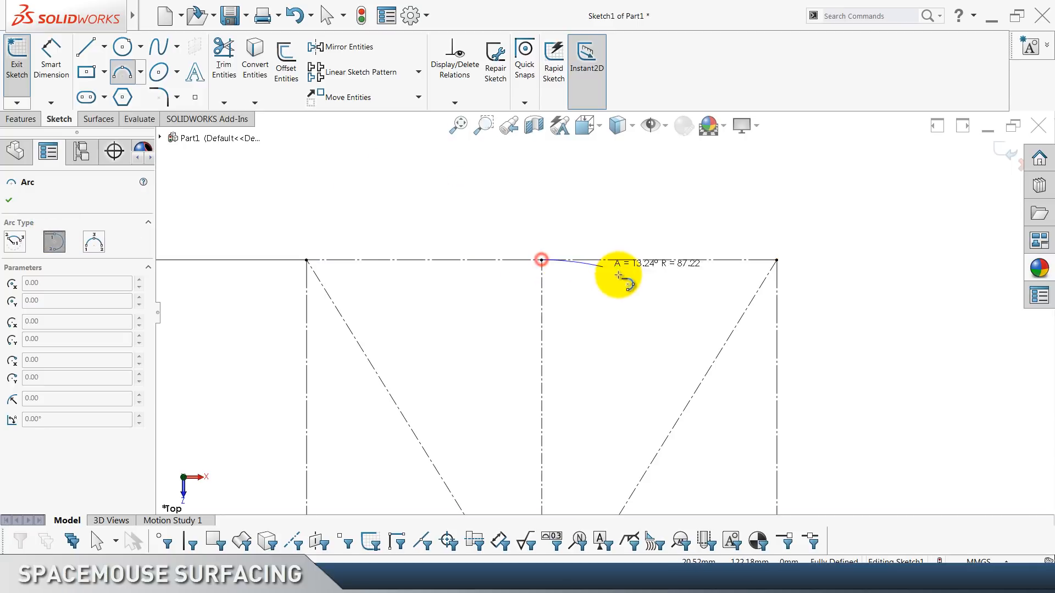
{"action": "left_click", "coordinate": [714, 285]}
{"action": "key", "text": "Escape"}
Make the arc tangent to the rectangle's upper side.
{"action": "left_click", "coordinate": [670, 273]}
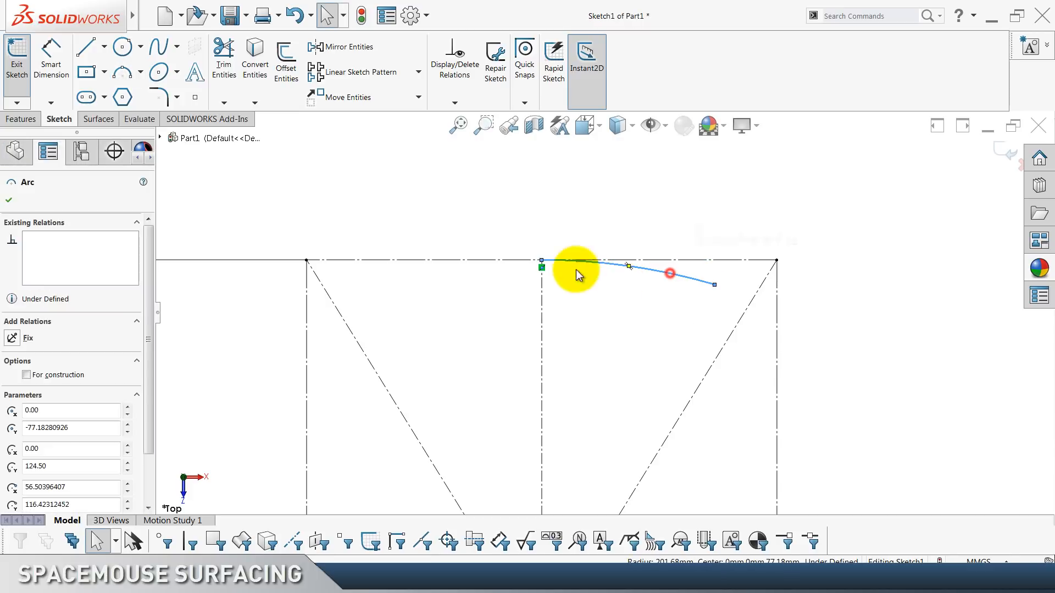
{"action": "left_click", "coordinate": [507, 260], "text": "ctrl"}
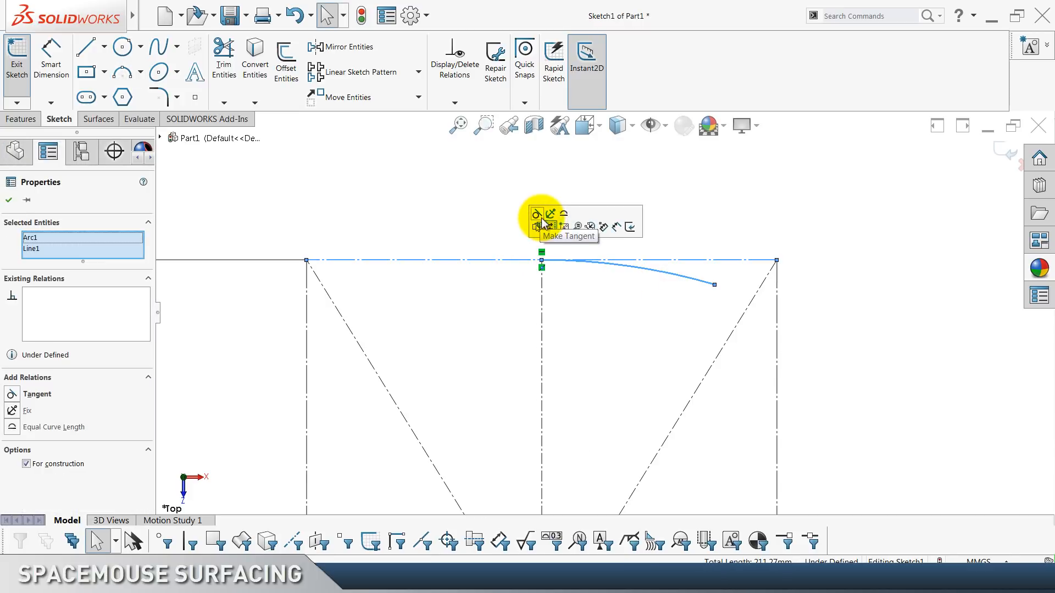
{"action": "left_click", "coordinate": [542, 221]}
{"action": "left_click", "coordinate": [427, 216]}
Dimension the horizontal distance from the vertical centerline to the upper arc's free end and set it to 63.75 mm.
{"action": "scroll", "coordinate": [584, 275], "scroll_direction": "down", "scroll_amount": 4}
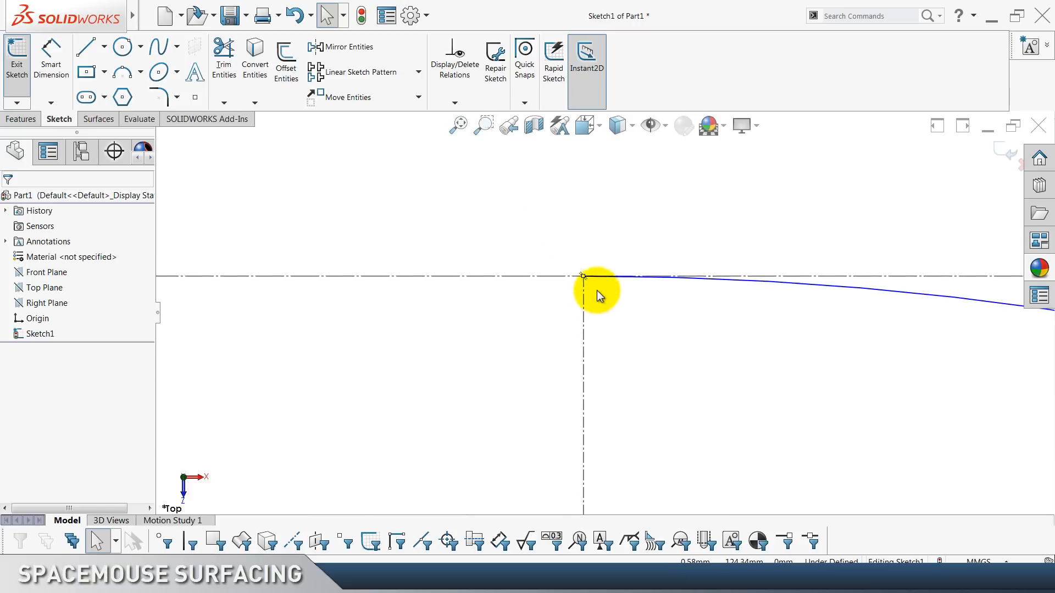
{"action": "scroll", "coordinate": [601, 317], "scroll_direction": "up", "scroll_amount": 5}
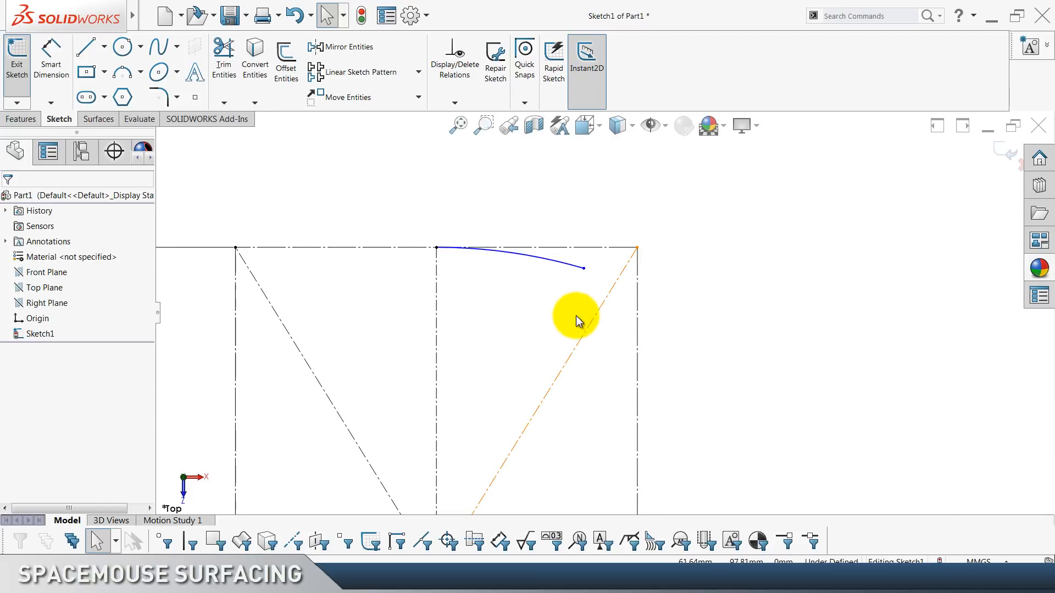
{"action": "left_click", "coordinate": [51, 62]}
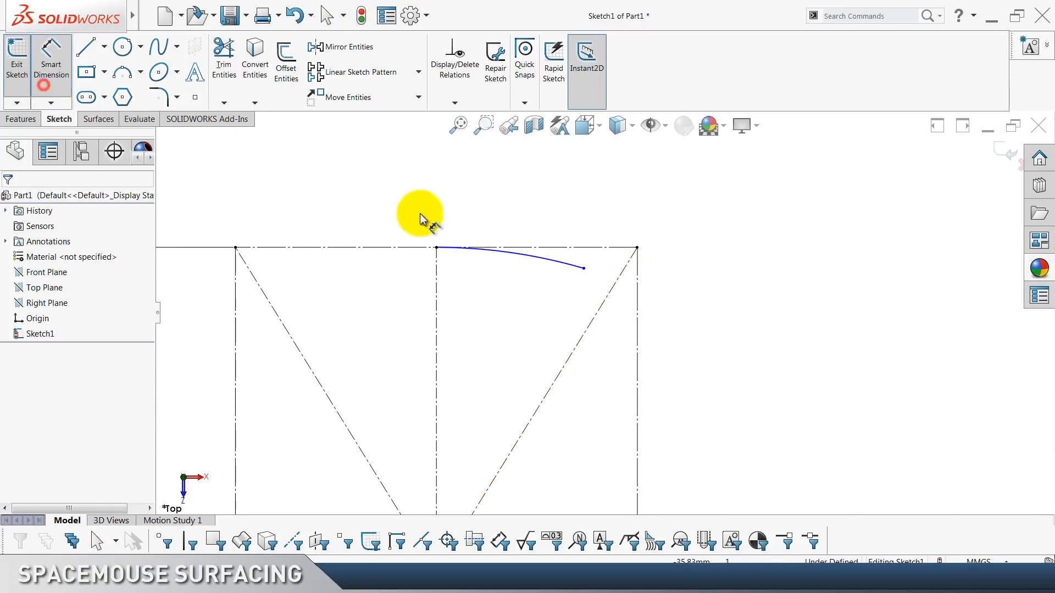
{"action": "left_click", "coordinate": [438, 278]}
{"action": "left_click", "coordinate": [583, 267]}
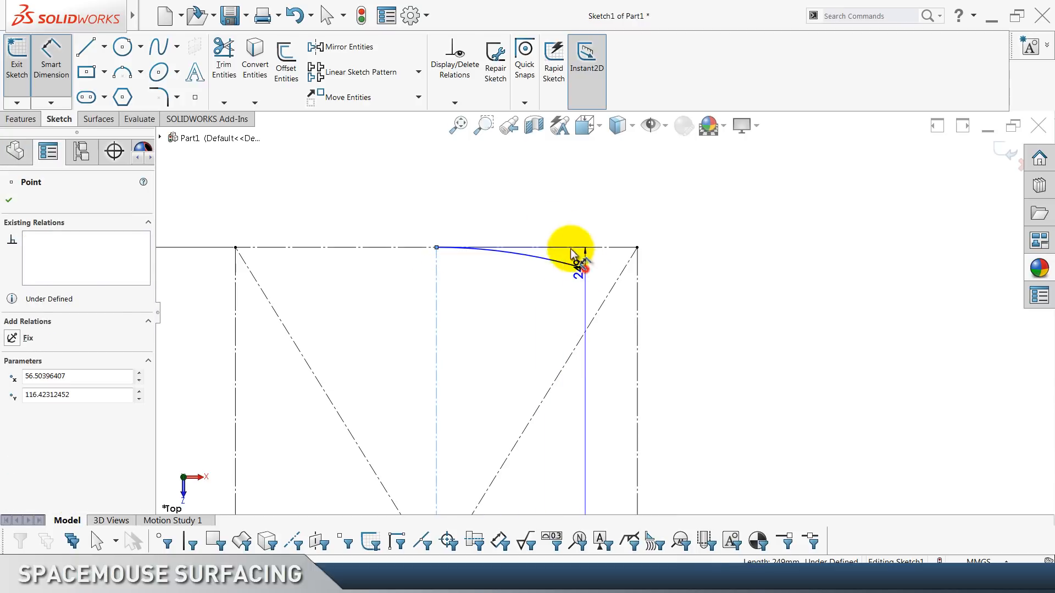
{"action": "left_click", "coordinate": [508, 188]}
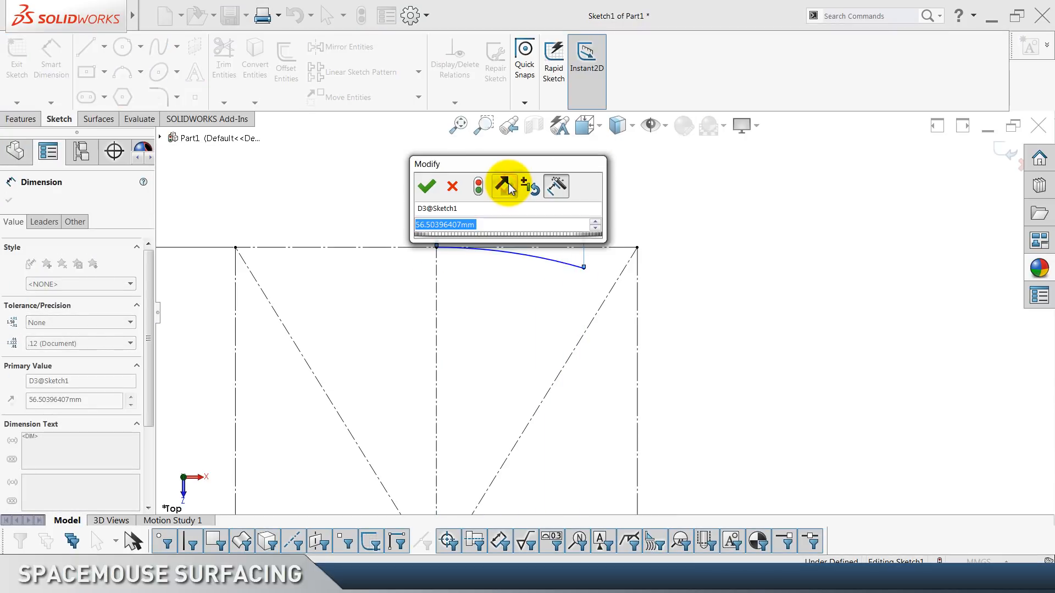
{"action": "type", "text": "63.75"}
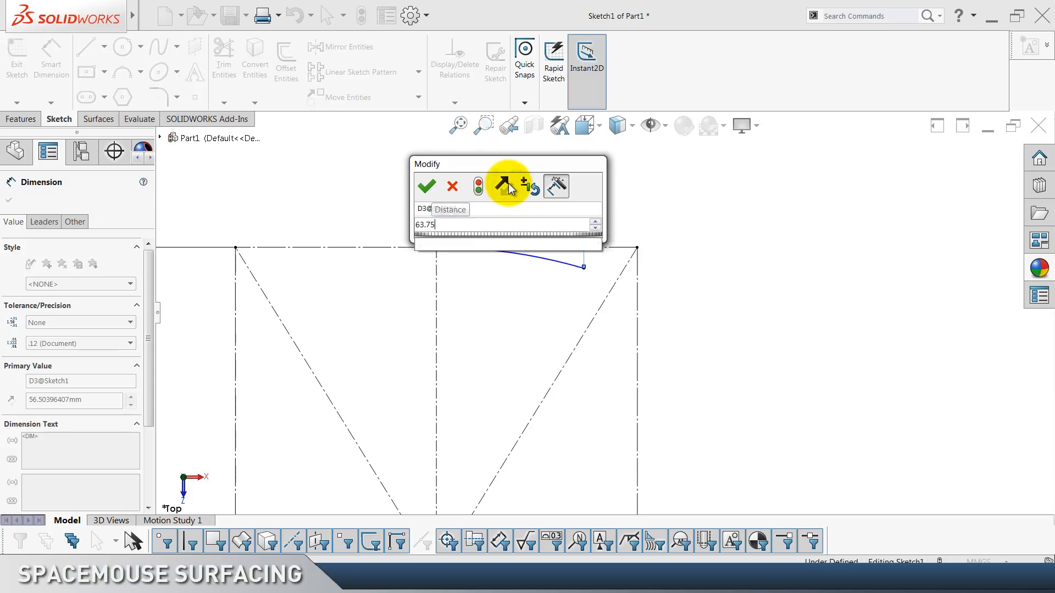
{"action": "key", "text": "Return"}
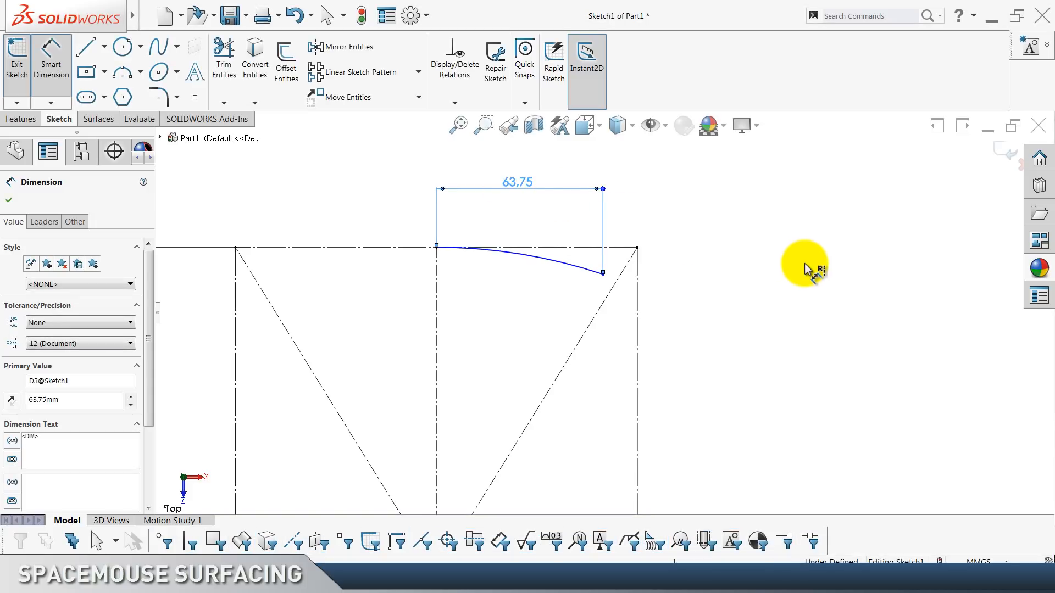
{"action": "left_click", "coordinate": [834, 266]}
Dimension the upper arc's radius and set it to 1000 mm.
{"action": "left_click", "coordinate": [556, 261]}
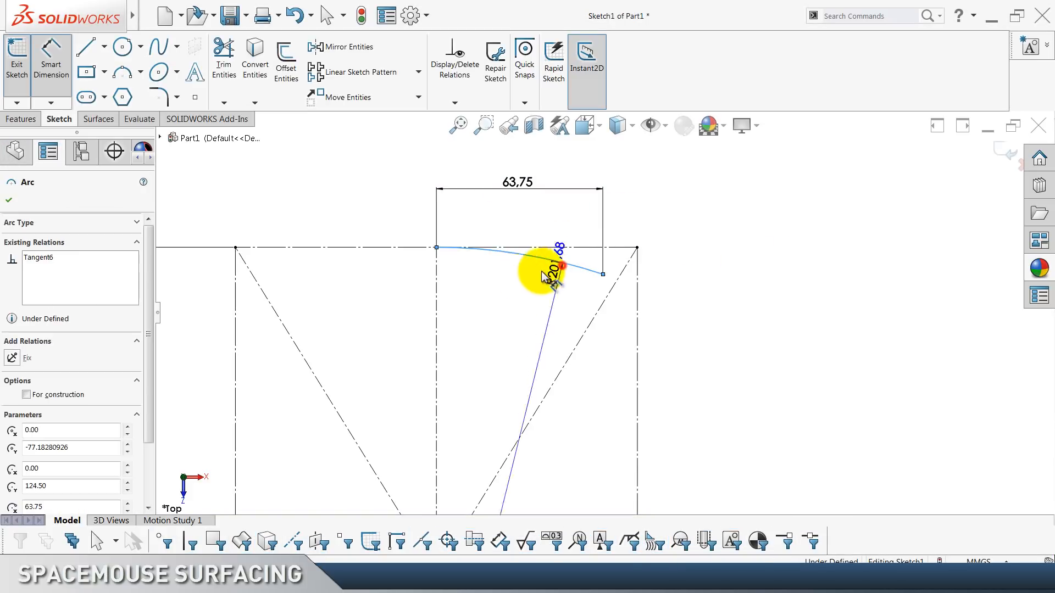
{"action": "left_click", "coordinate": [487, 305]}
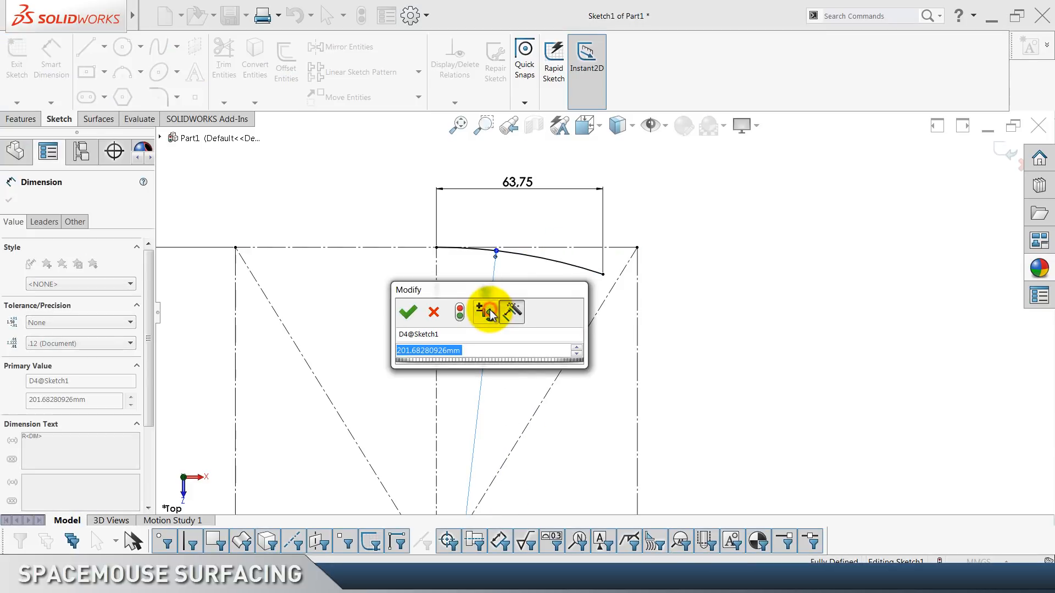
{"action": "type", "text": "1000"}
{"action": "key", "text": "Return"}
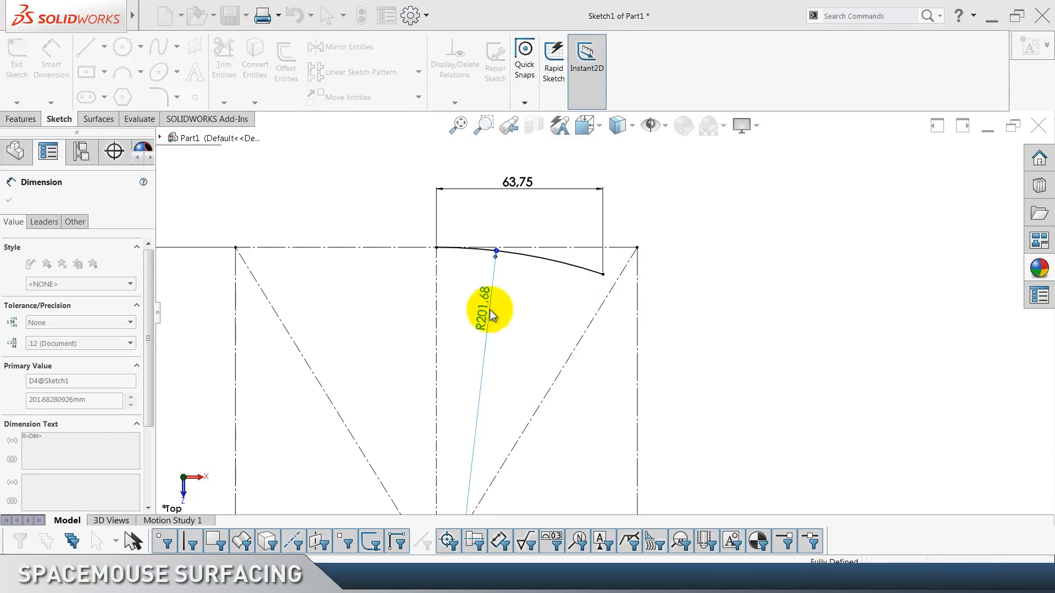
{"action": "left_click", "coordinate": [689, 206]}
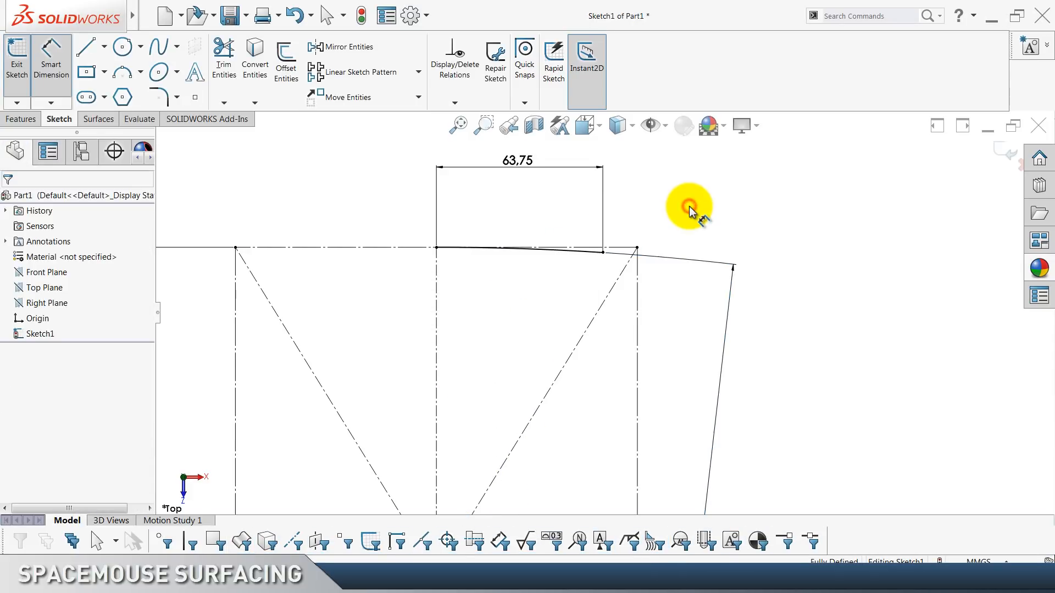
Draw a tangent arc from the midpoint of the rectangle's lower side, rising slightly toward the right and spanning about 60 mm horizontally.
{"action": "scroll", "coordinate": [689, 206], "scroll_direction": "up", "scroll_amount": 2}
{"action": "scroll", "coordinate": [689, 206], "scroll_direction": "up", "scroll_amount": 1}
{"action": "scroll", "coordinate": [655, 217], "scroll_direction": "down", "scroll_amount": 4}
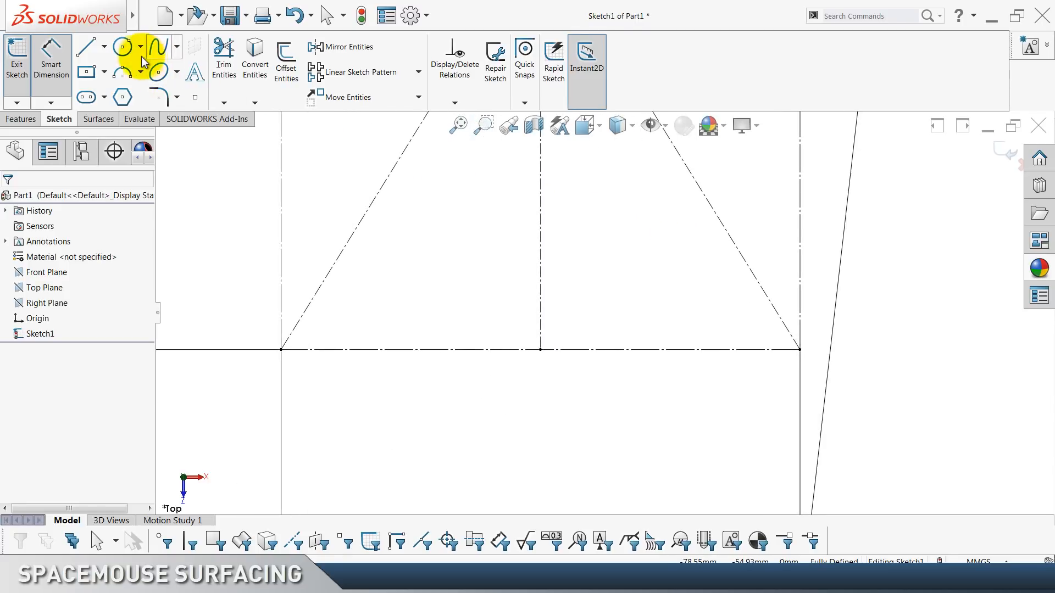
{"action": "left_click", "coordinate": [122, 72]}
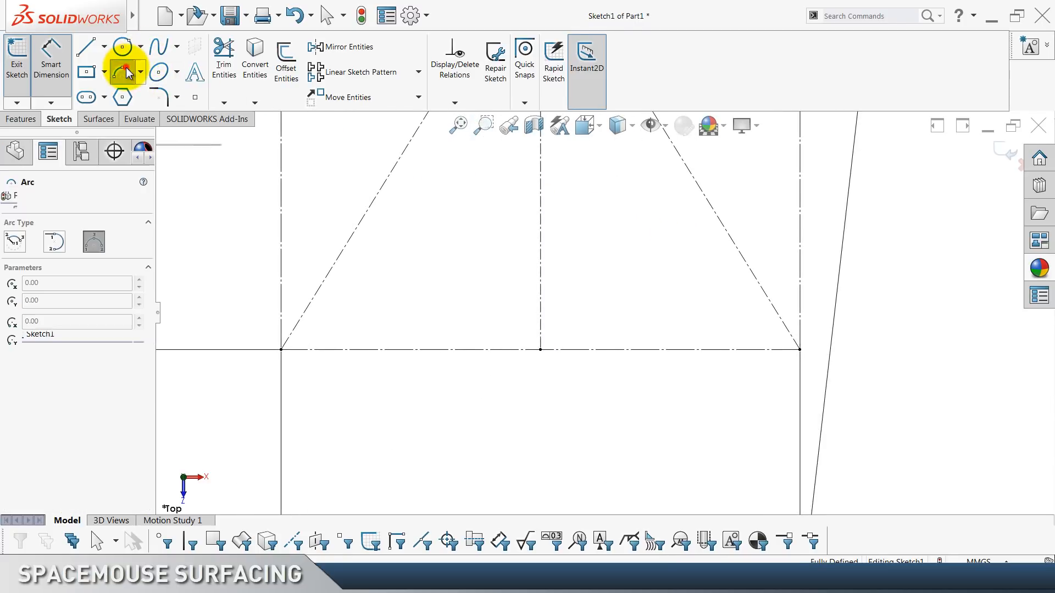
{"action": "left_click", "coordinate": [55, 240]}
{"action": "left_click", "coordinate": [541, 349]}
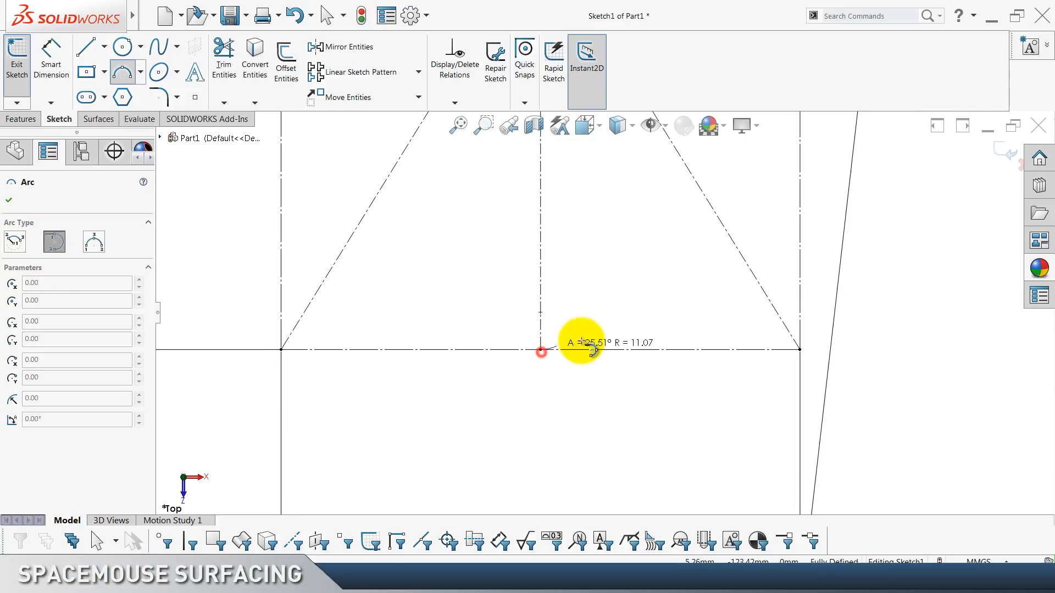
{"action": "left_click", "coordinate": [743, 333]}
{"action": "key", "text": "Escape"}
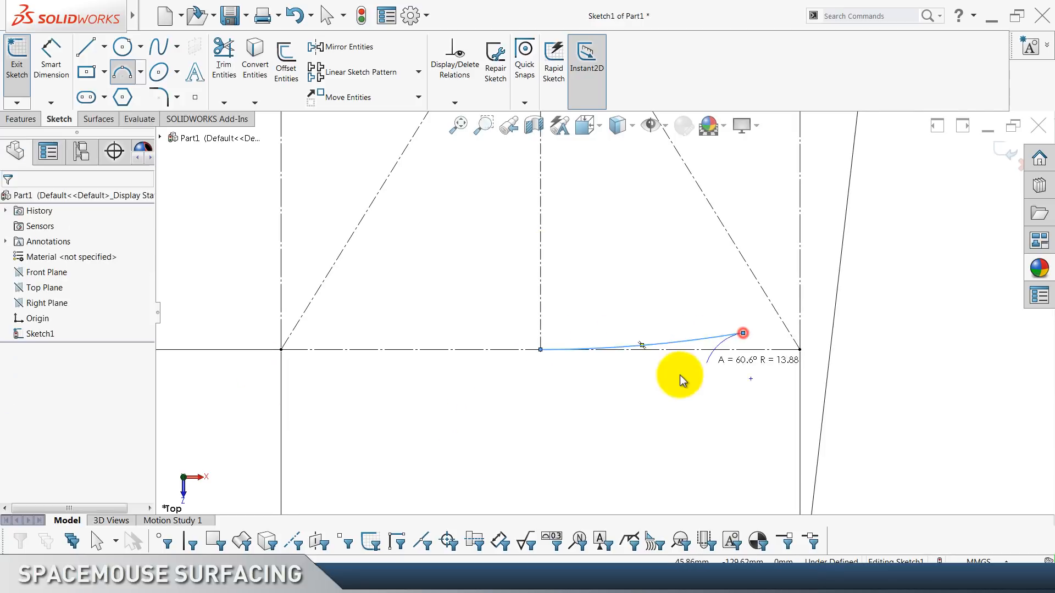
Dimension the horizontal distance from the vertical centerline to the lower arc's free end and set it to 56.5 mm.
{"action": "left_click", "coordinate": [62, 76]}
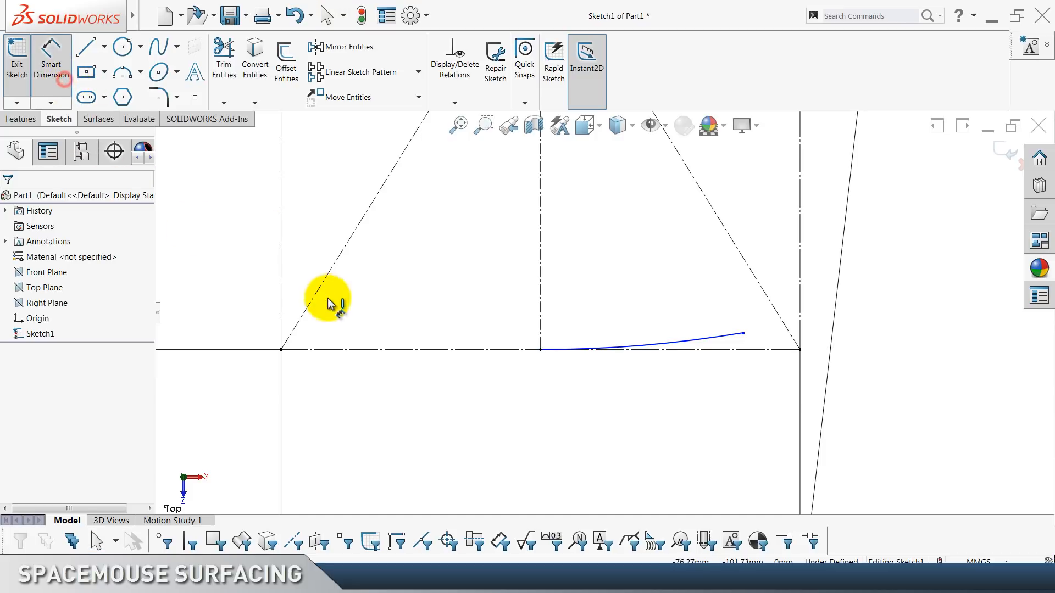
{"action": "left_click", "coordinate": [540, 277]}
{"action": "left_click", "coordinate": [742, 334]}
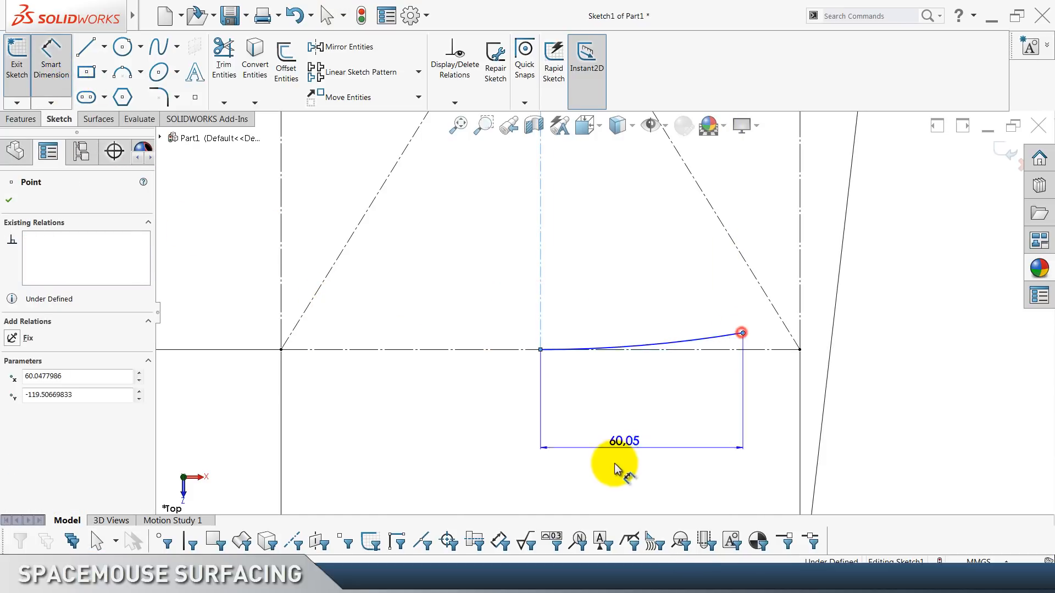
{"action": "left_click", "coordinate": [633, 477]}
{"action": "type", "text": "56.5"}
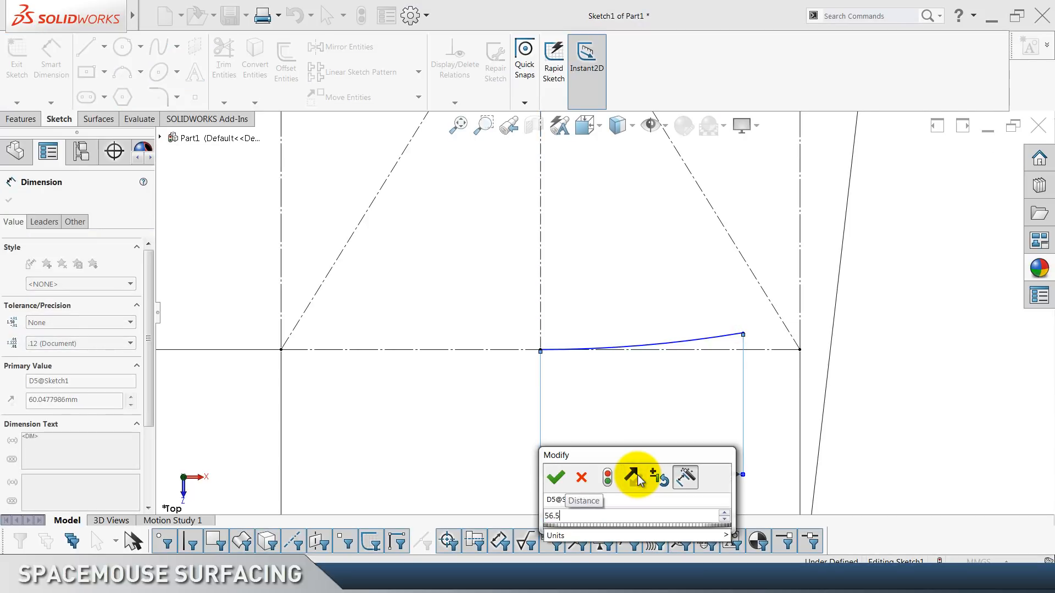
{"action": "key", "text": "Return"}
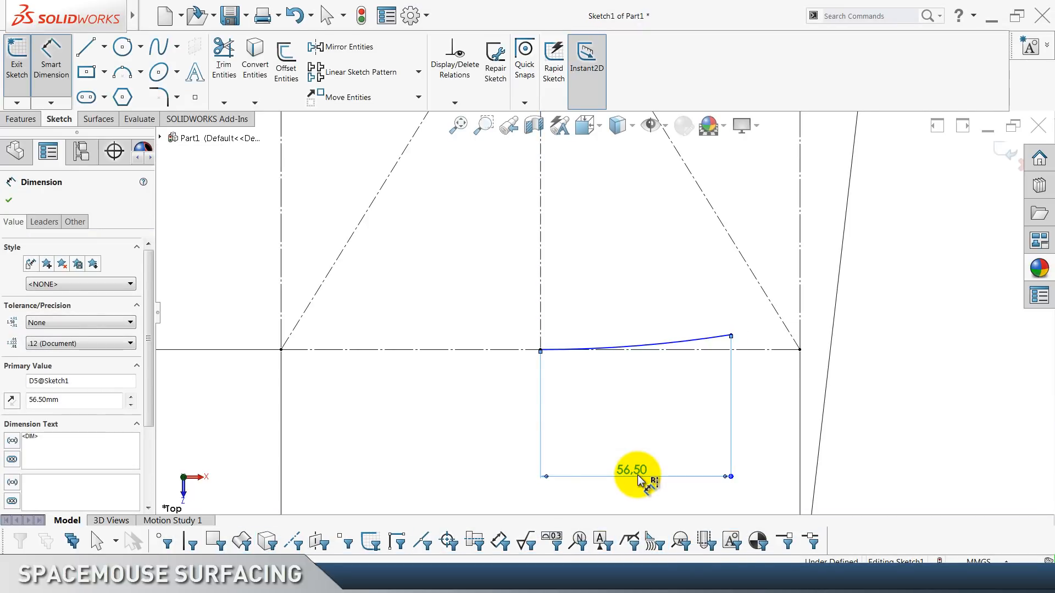
{"action": "left_click", "coordinate": [596, 397]}
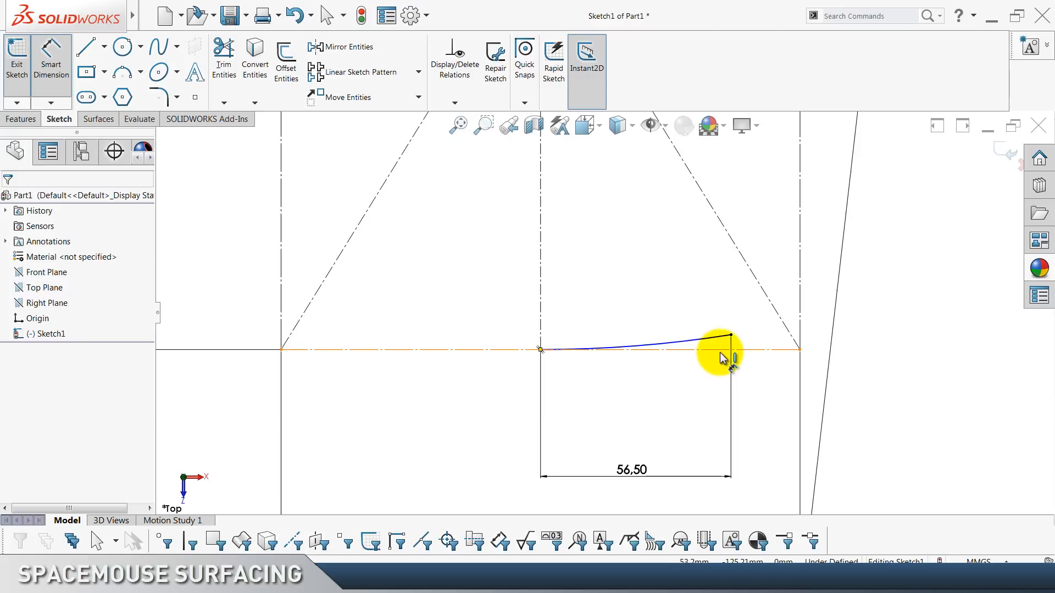
Dimension the lower arc's radius and set it to 350 mm.
{"action": "left_click", "coordinate": [680, 350]}
{"action": "left_click", "coordinate": [453, 265]}
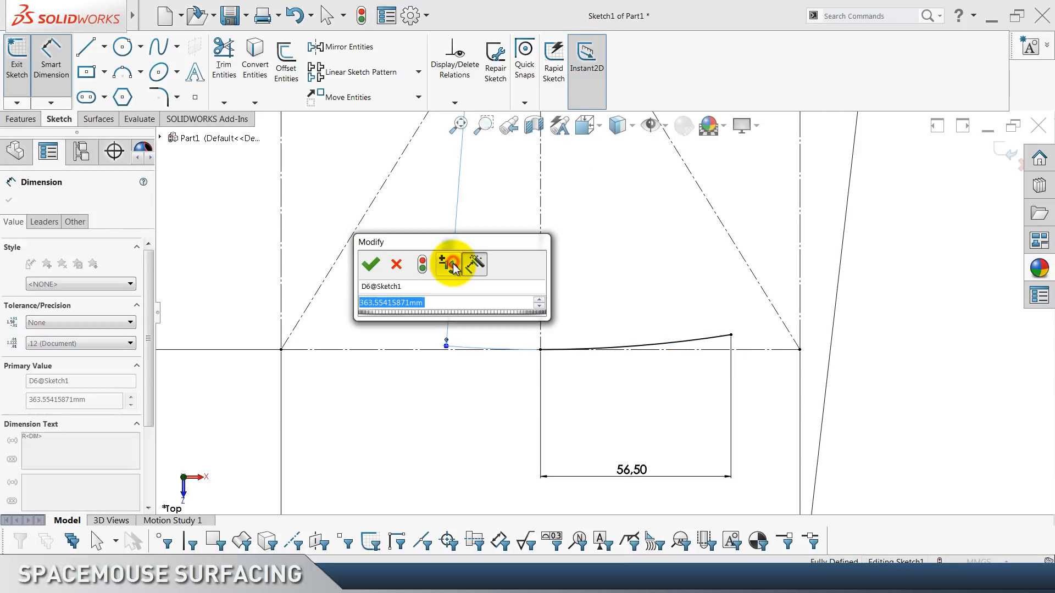
{"action": "type", "text": "350"}
{"action": "key", "text": "Return"}
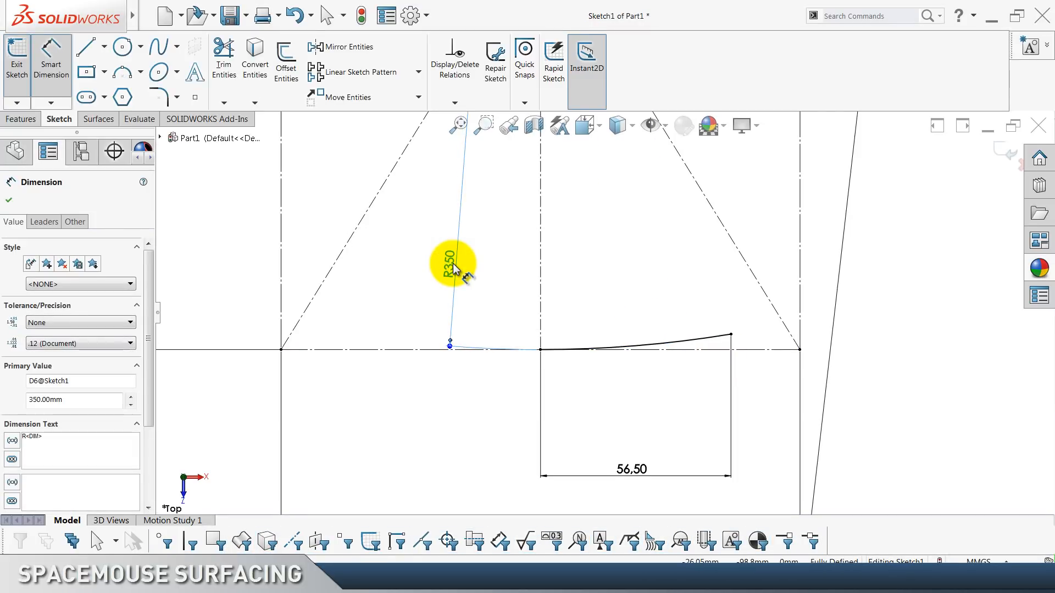
{"action": "left_click", "coordinate": [615, 267]}
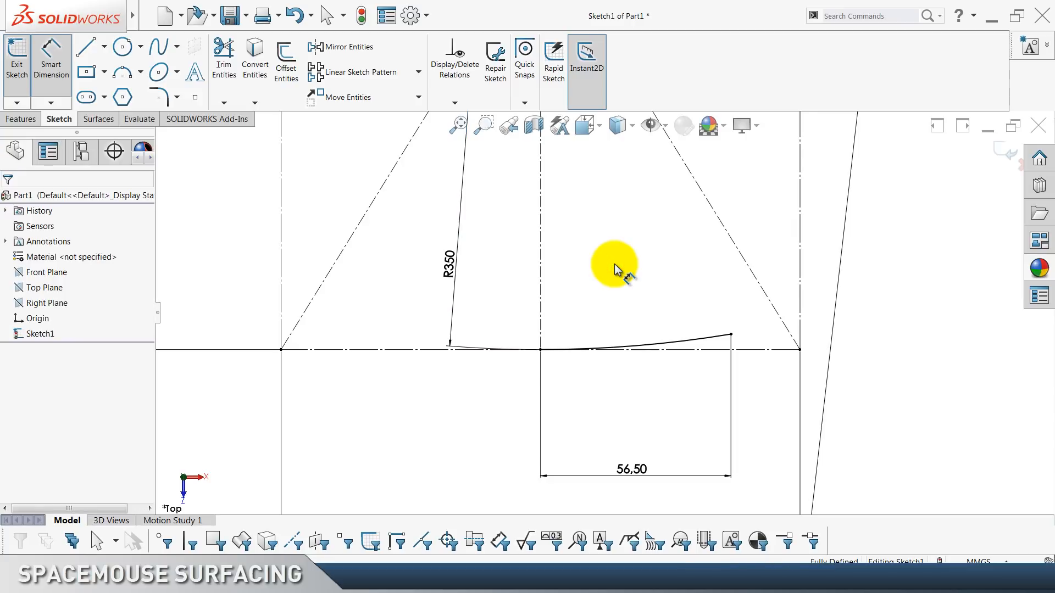
Move the lower arc's radius dimension outside the rectangle, beyond its left side.
{"action": "scroll", "coordinate": [605, 264], "scroll_direction": "up", "scroll_amount": 2}
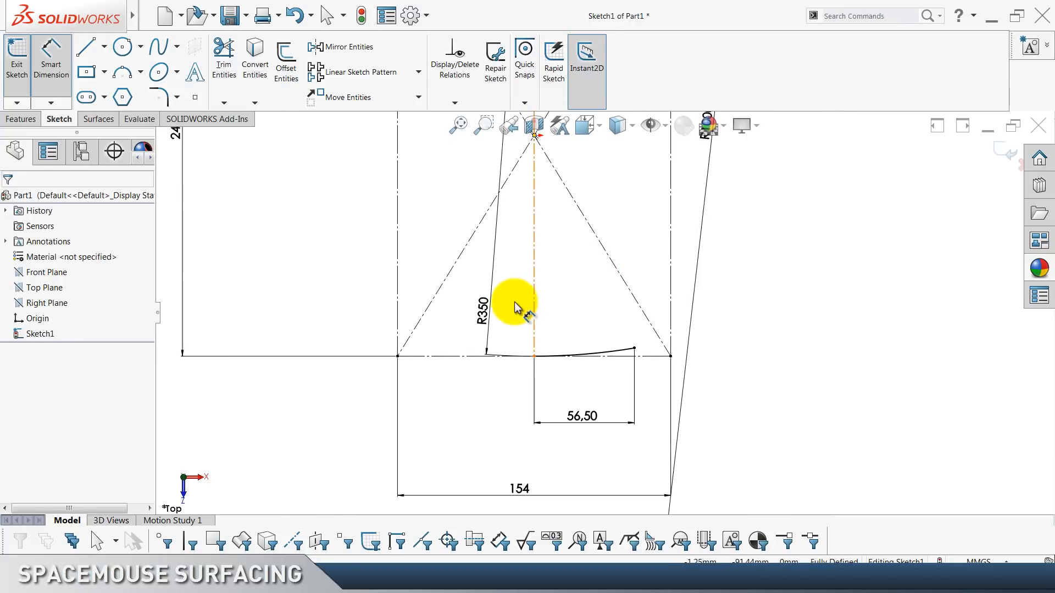
{"action": "left_click_drag", "start_coordinate": [488, 311], "coordinate": [366, 241]}
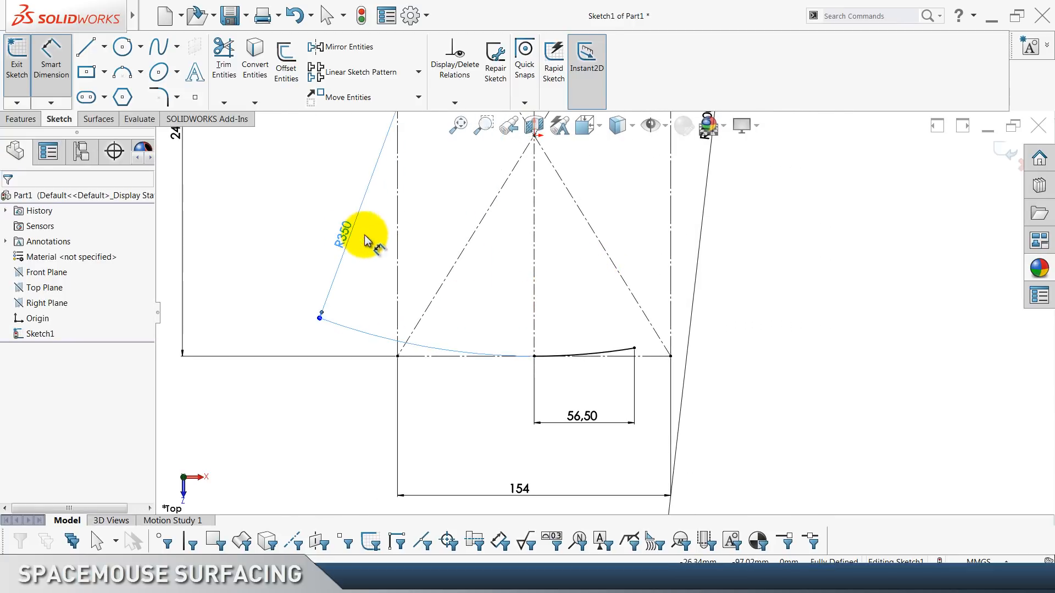
{"action": "left_click", "coordinate": [427, 232]}
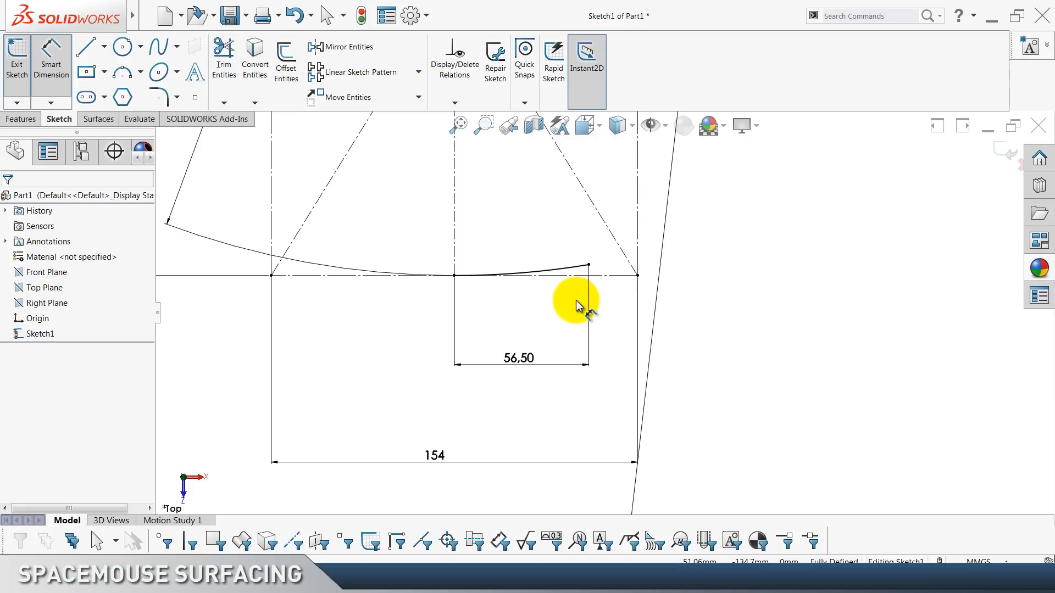
Draw a slanted centerline from the lower arc's free end down and to the right, past the rectangle's lower right corner.
{"action": "left_click", "coordinate": [104, 49]}
{"action": "left_click", "coordinate": [75, 77]}
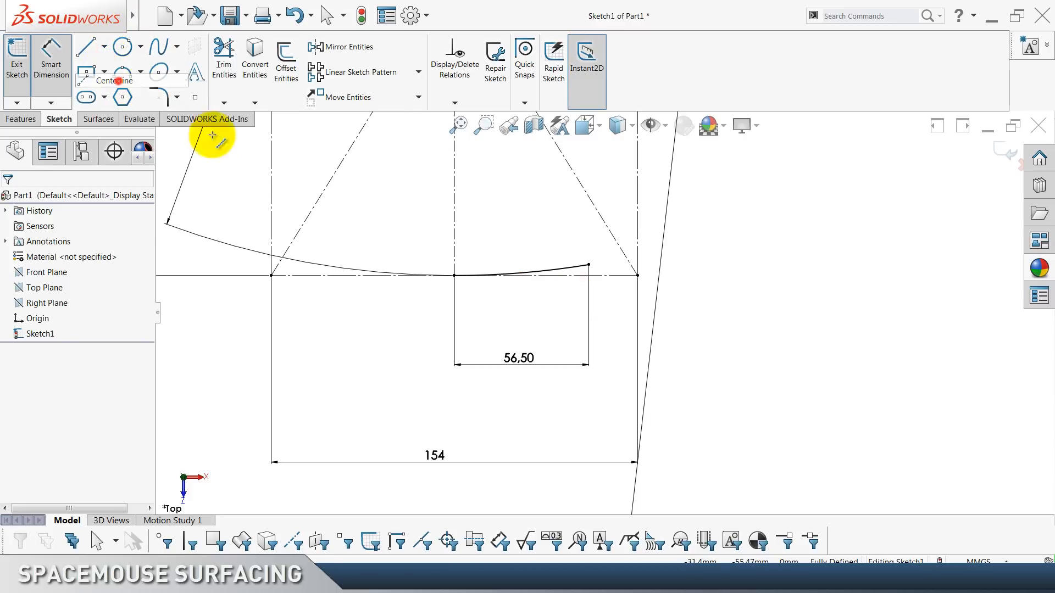
{"action": "left_click", "coordinate": [589, 265]}
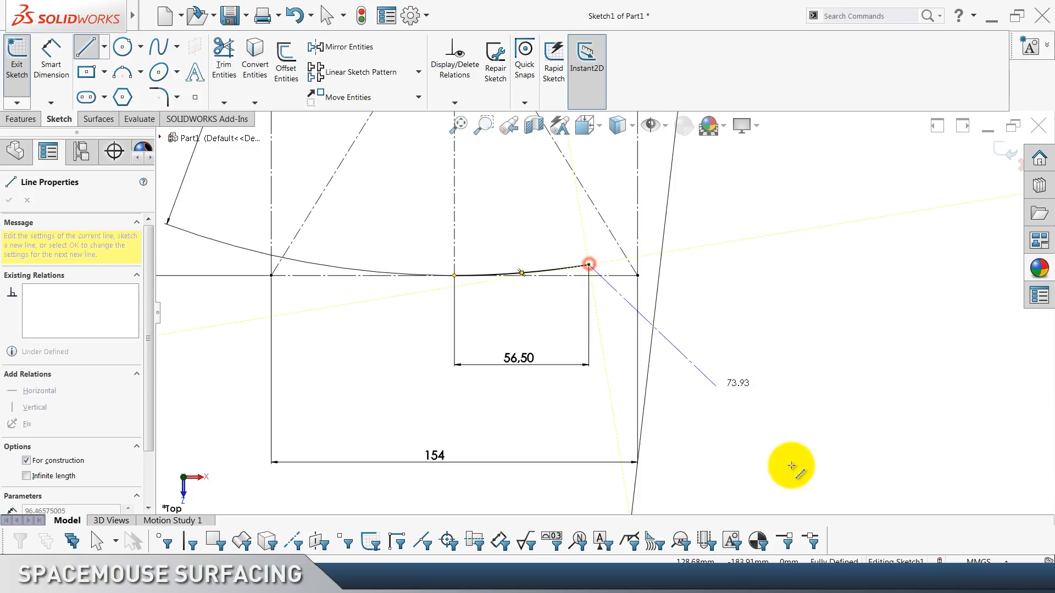
{"action": "left_click", "coordinate": [749, 483]}
{"action": "key", "text": "Escape"}
{"action": "left_click", "coordinate": [718, 372]}
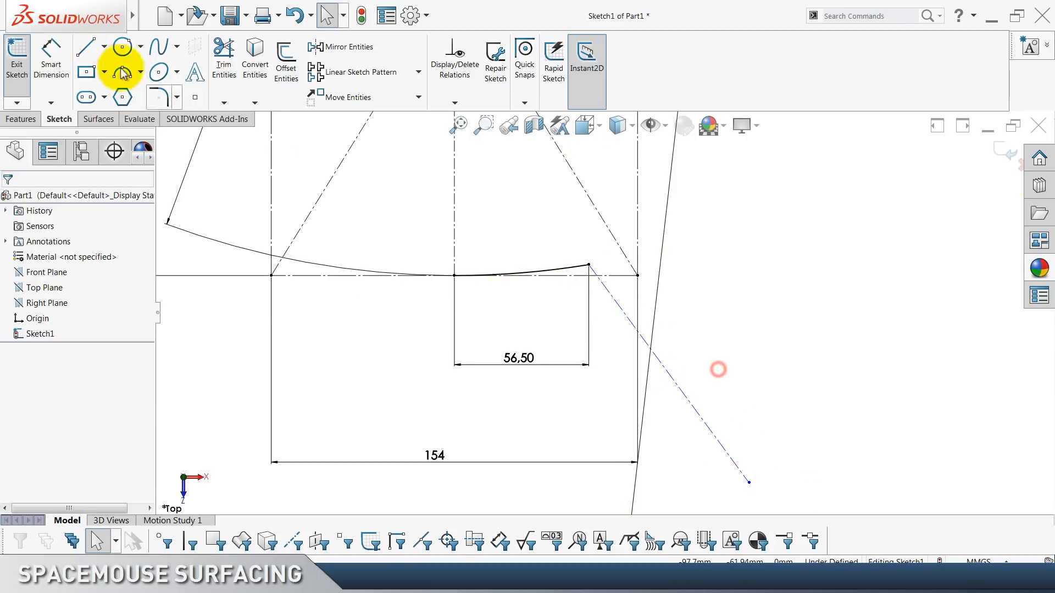
{"action": "left_click", "coordinate": [57, 59]}
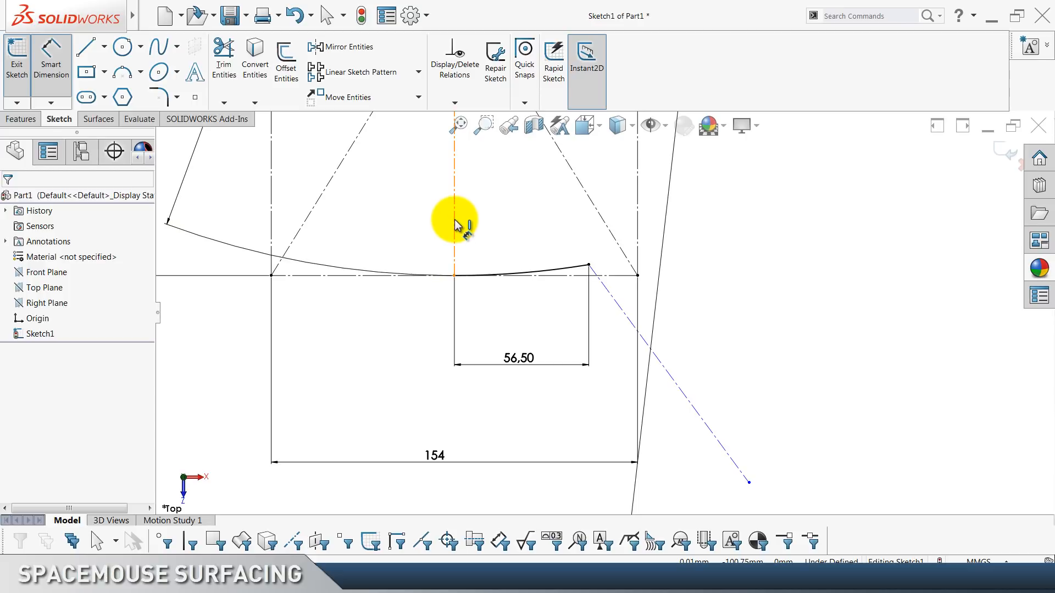
{"action": "left_click", "coordinate": [455, 224]}
{"action": "left_click", "coordinate": [660, 360]}
{"action": "left_click", "coordinate": [676, 381]}
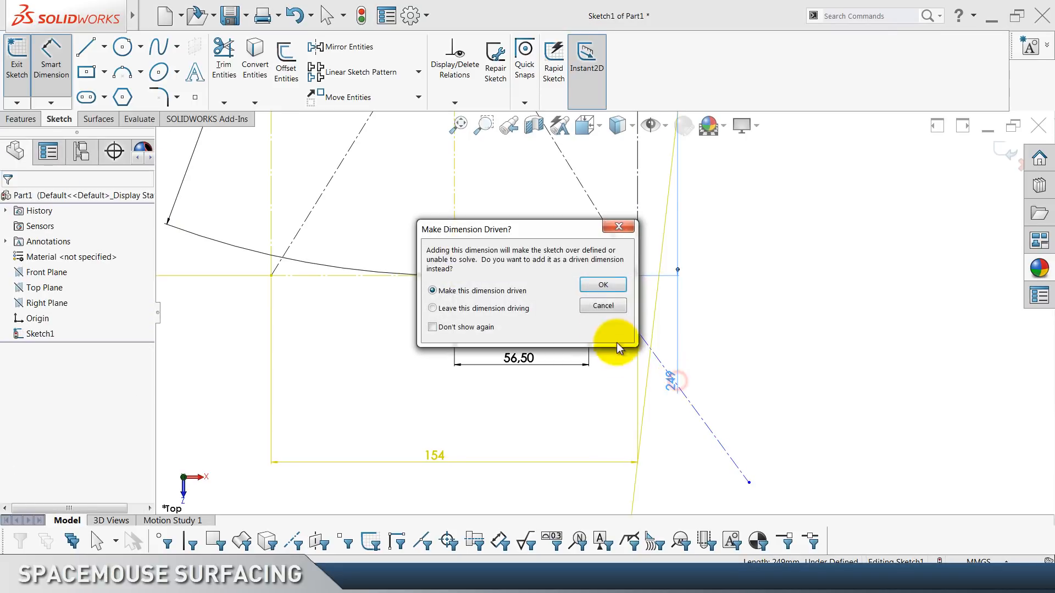
{"action": "left_click", "coordinate": [604, 305]}
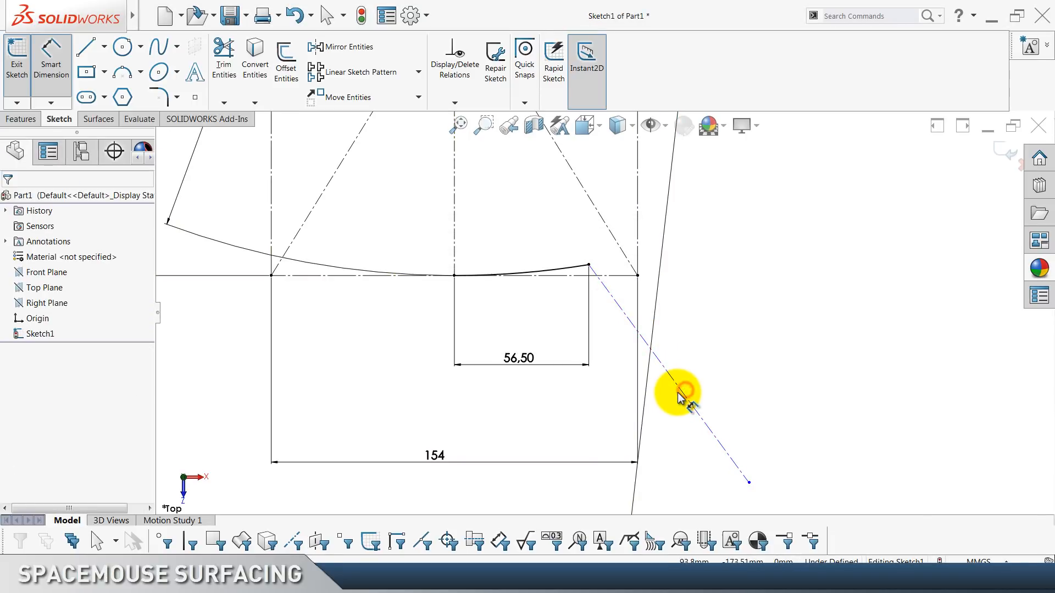
Dimension the angle between the slanted centerline and the vertical centerline and set it to 4 degrees.
{"action": "left_click", "coordinate": [668, 374]}
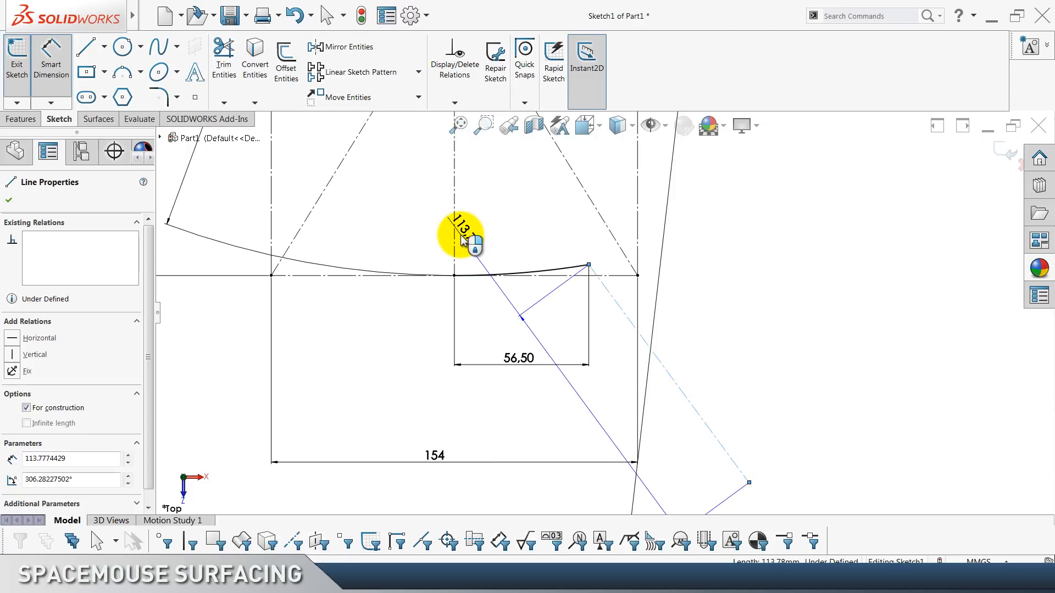
{"action": "left_click", "coordinate": [454, 235]}
{"action": "left_click", "coordinate": [583, 440]}
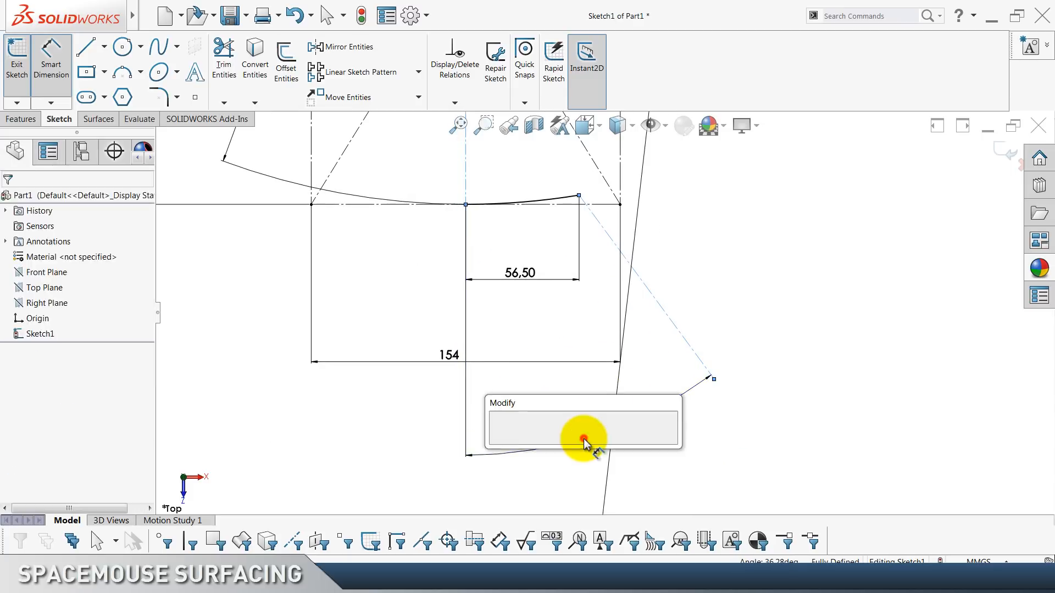
{"action": "type", "text": "4"}
{"action": "key", "text": "Return"}
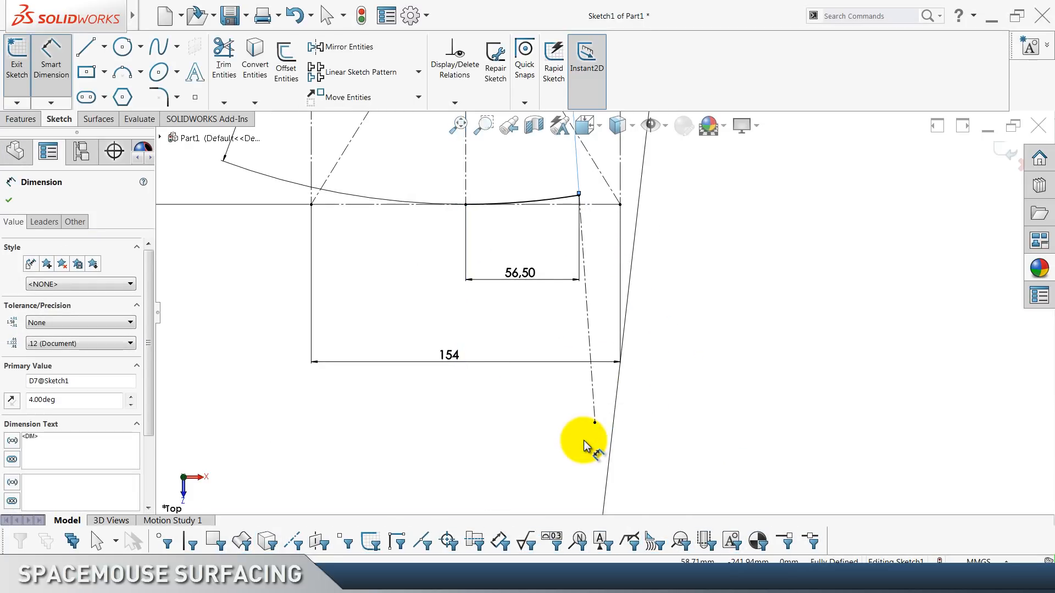
Move the 4° angle dimension inside the rectangle, just above the lower arc.
{"action": "scroll", "coordinate": [584, 441], "scroll_direction": "up", "scroll_amount": 7}
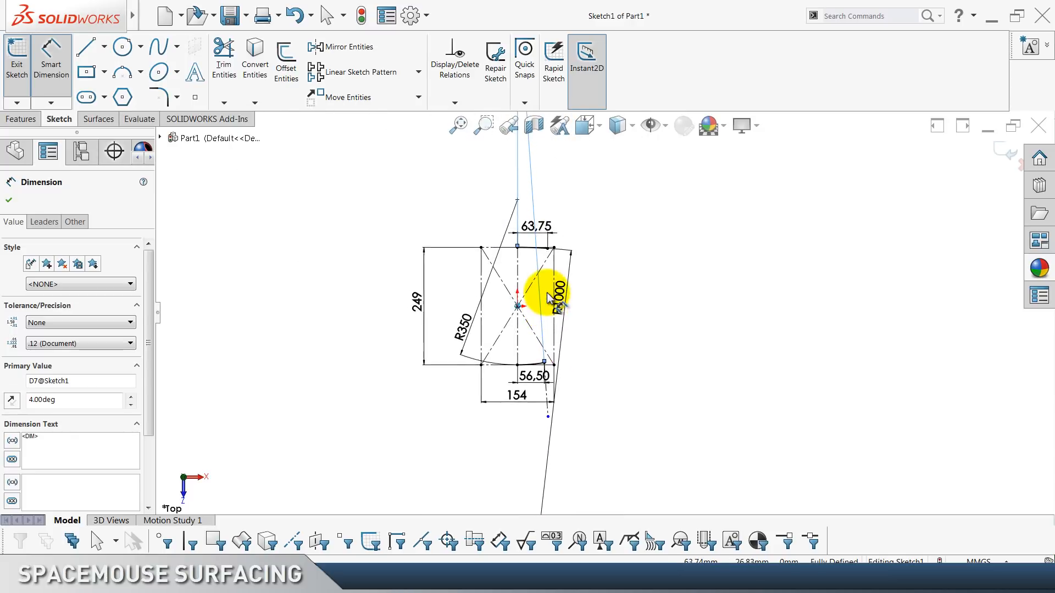
{"action": "scroll", "coordinate": [545, 297], "scroll_direction": "up", "scroll_amount": 3}
{"action": "left_click_drag", "start_coordinate": [542, 168], "coordinate": [536, 329]}
{"action": "scroll", "coordinate": [536, 326], "scroll_direction": "down", "scroll_amount": 2}
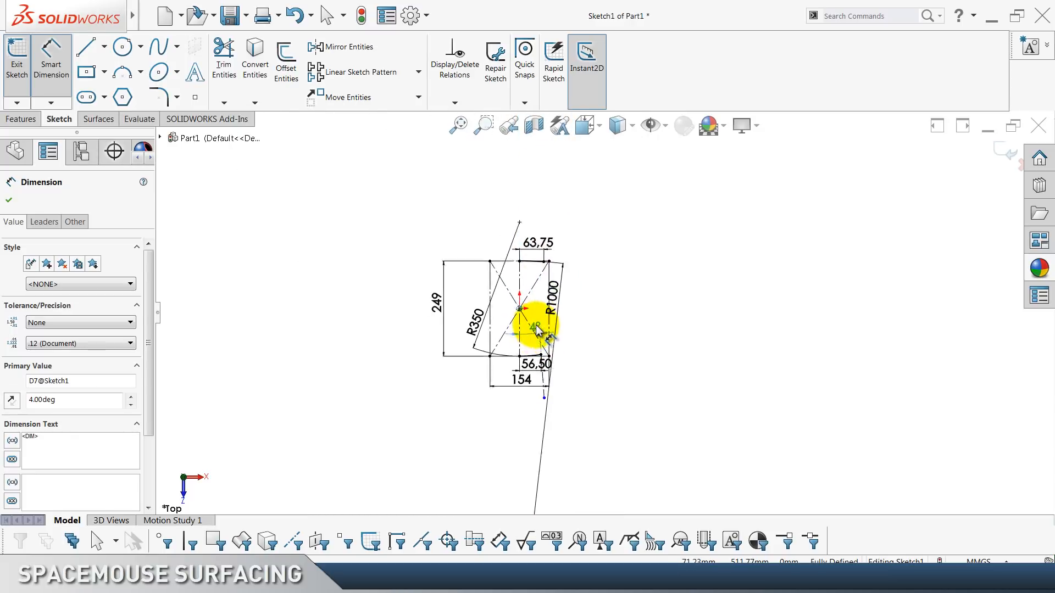
{"action": "scroll", "coordinate": [536, 330], "scroll_direction": "down", "scroll_amount": 5}
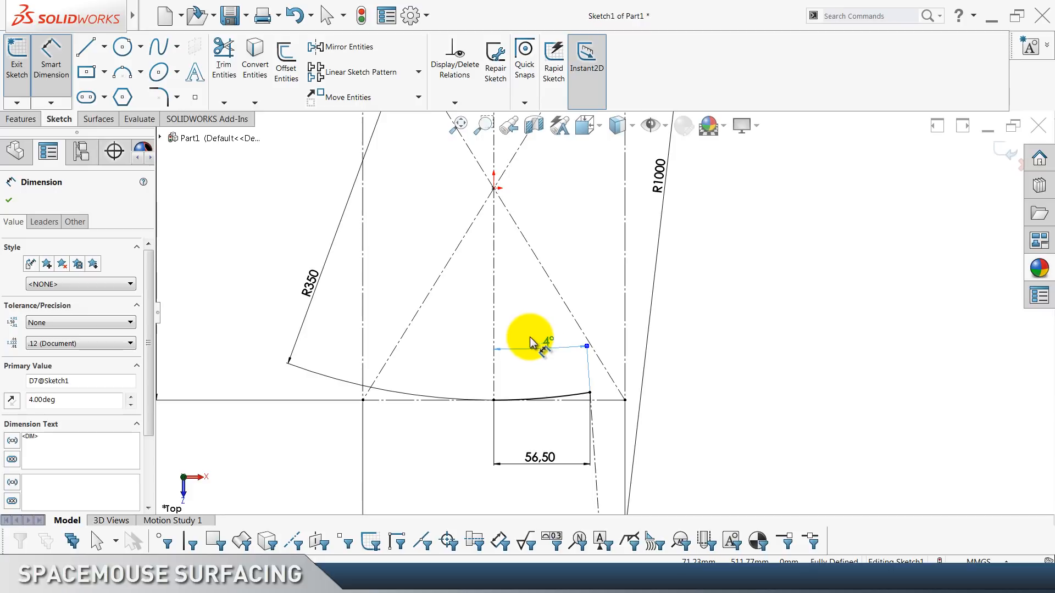
{"action": "left_click", "coordinate": [761, 370]}
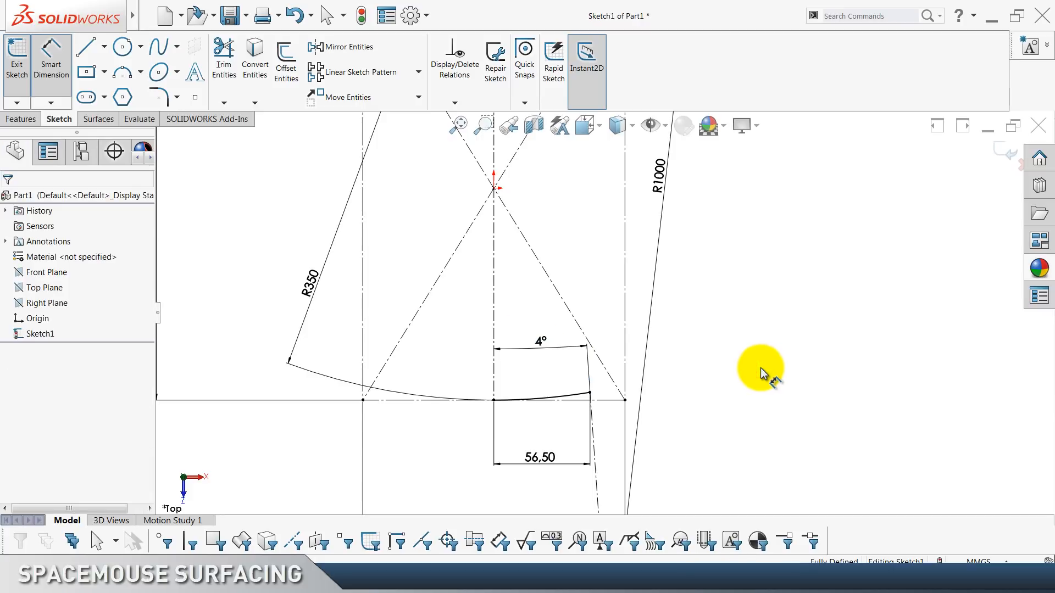
{"action": "scroll", "coordinate": [752, 370], "scroll_direction": "down", "scroll_amount": 1}
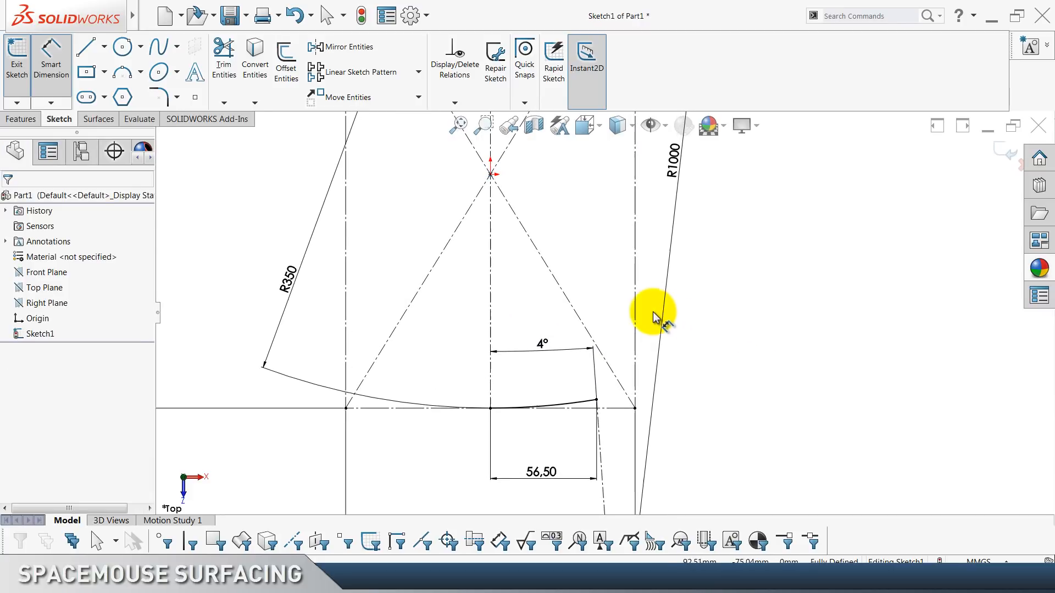
{"action": "key", "text": "Escape"}
Draw two connected tangent arcs upward from the lower arc's free end, with radii of about 466 mm and 504 mm.
{"action": "left_click", "coordinate": [122, 72]}
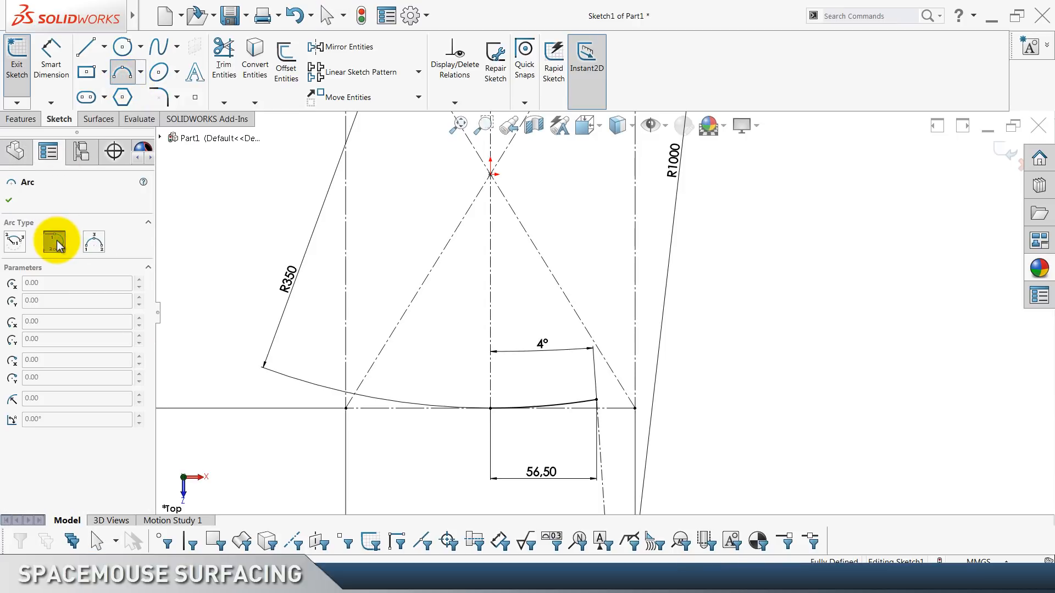
{"action": "scroll", "coordinate": [694, 251], "scroll_direction": "down", "scroll_amount": 3}
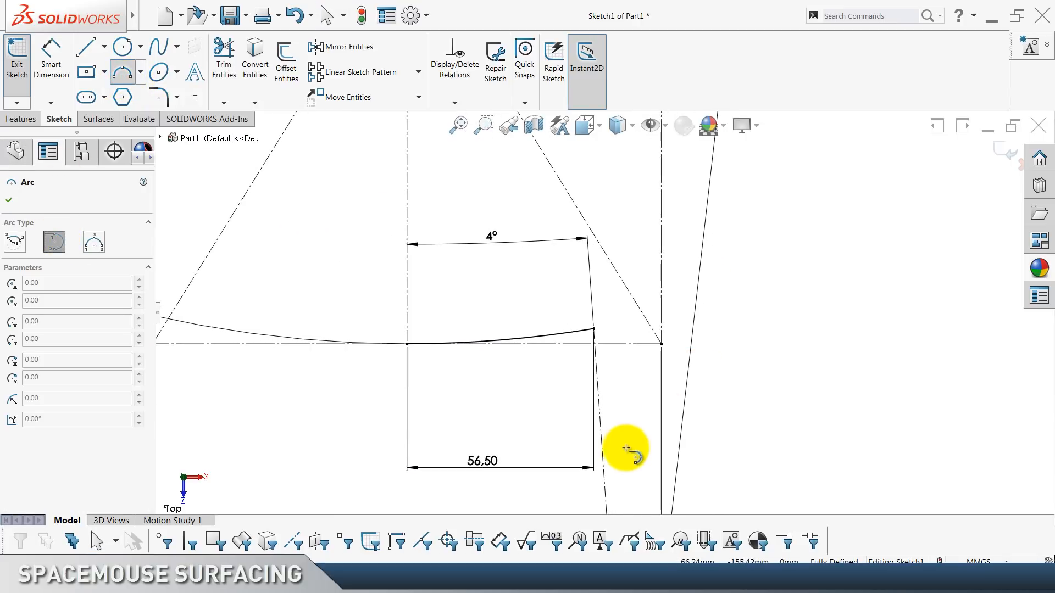
{"action": "scroll", "coordinate": [603, 433], "scroll_direction": "down", "scroll_amount": 1}
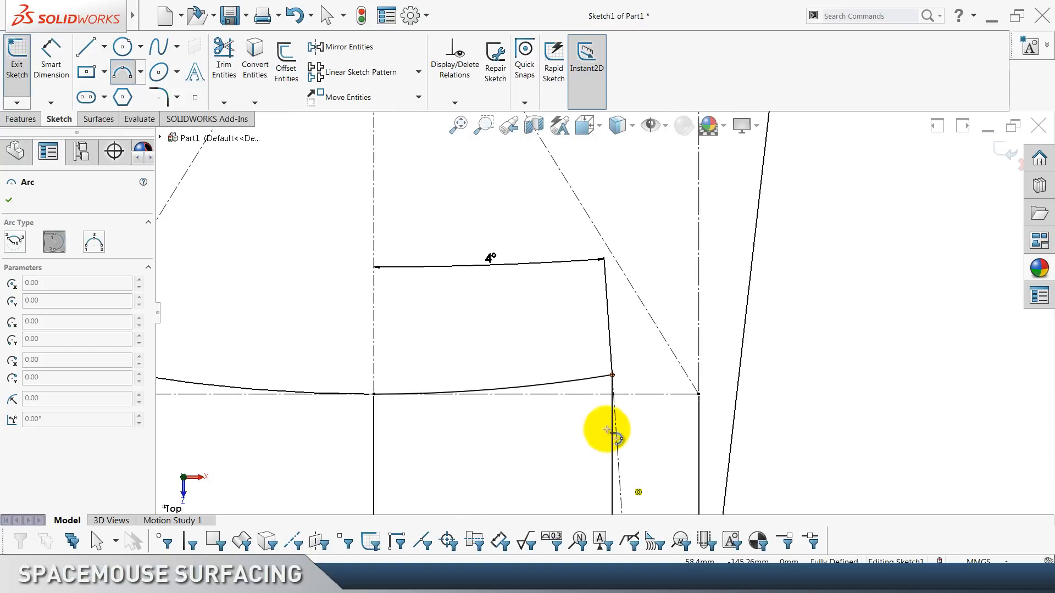
{"action": "left_click", "coordinate": [612, 376]}
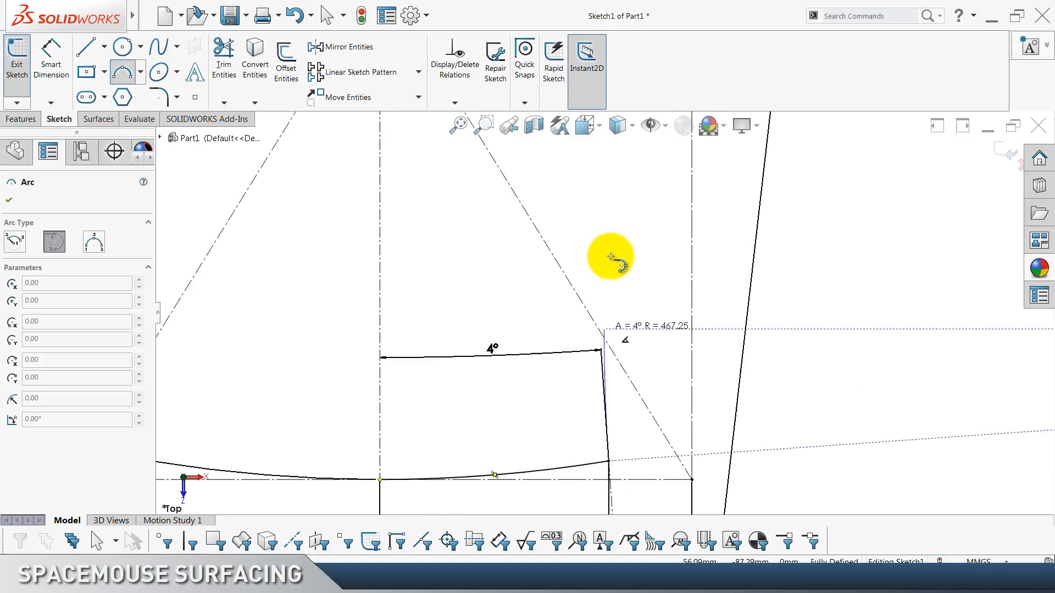
{"action": "scroll", "coordinate": [591, 259], "scroll_direction": "up", "scroll_amount": 3}
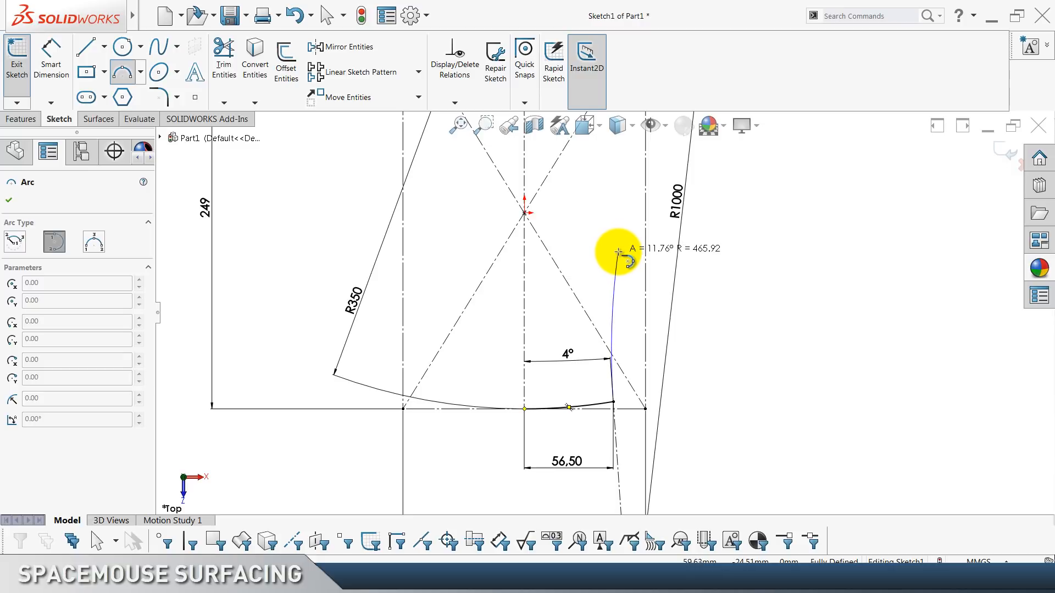
{"action": "left_click", "coordinate": [618, 252]}
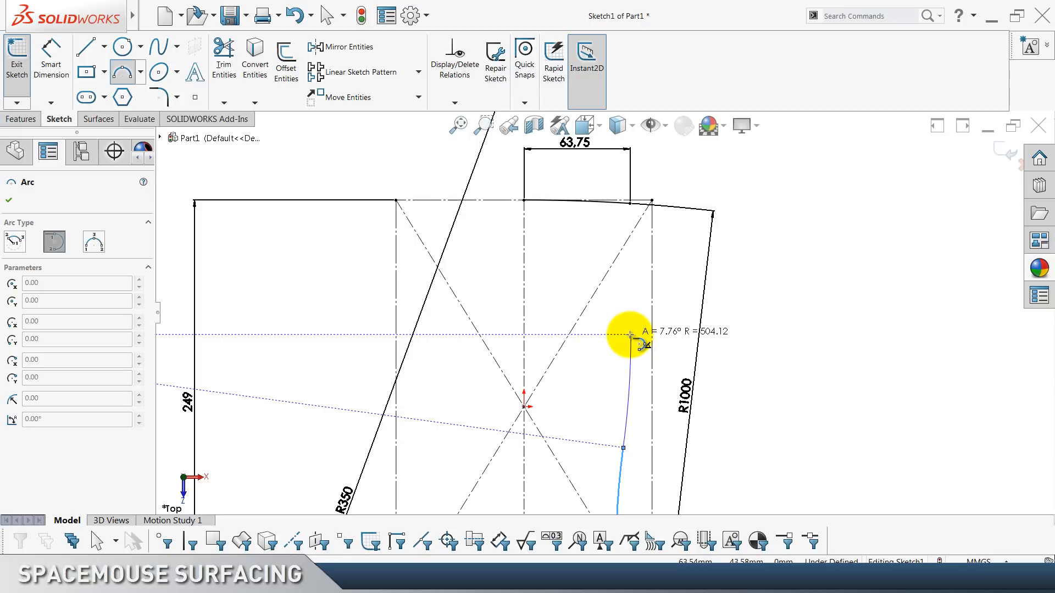
{"action": "left_click", "coordinate": [630, 334]}
{"action": "key", "text": "Escape"}
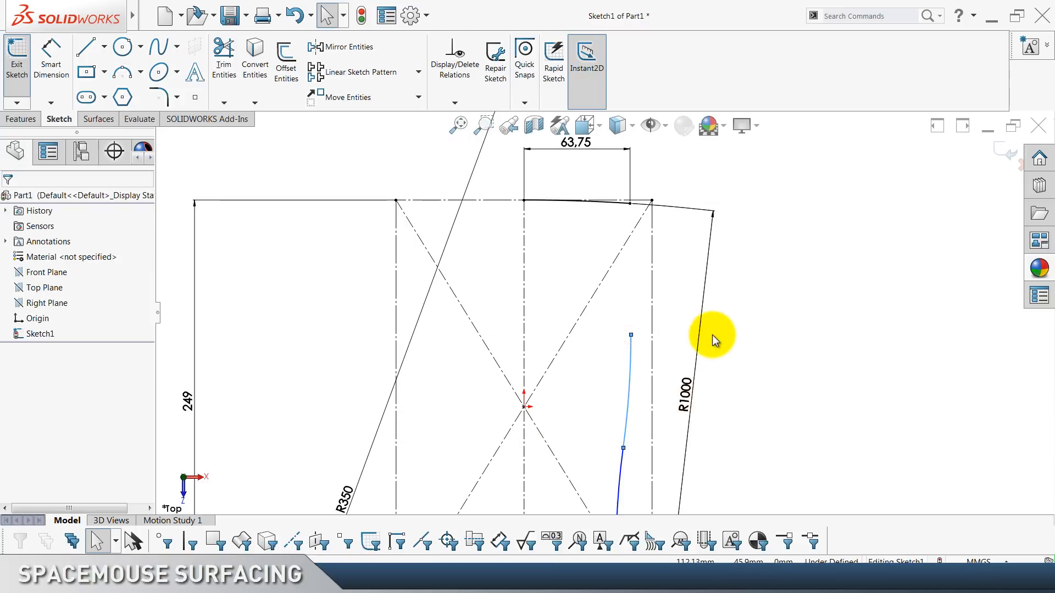
Make the upper side arc's top endpoint coincident with the rectangle's right vertical line.
{"action": "scroll", "coordinate": [729, 341], "scroll_direction": "down", "scroll_amount": 2}
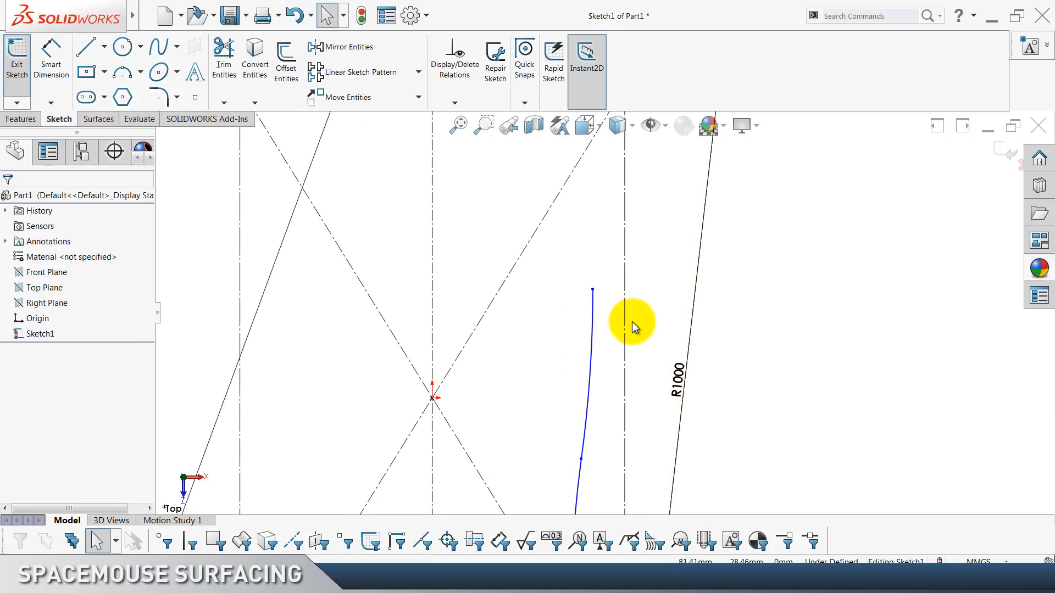
{"action": "left_click", "coordinate": [594, 290]}
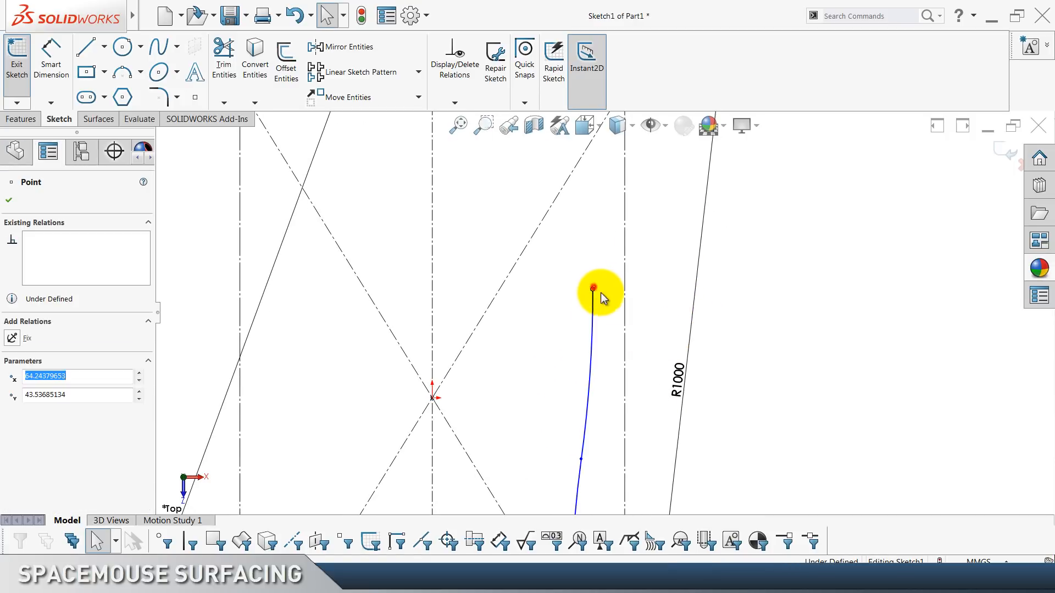
{"action": "left_click", "coordinate": [625, 308], "text": "ctrl"}
{"action": "left_click", "coordinate": [667, 261]}
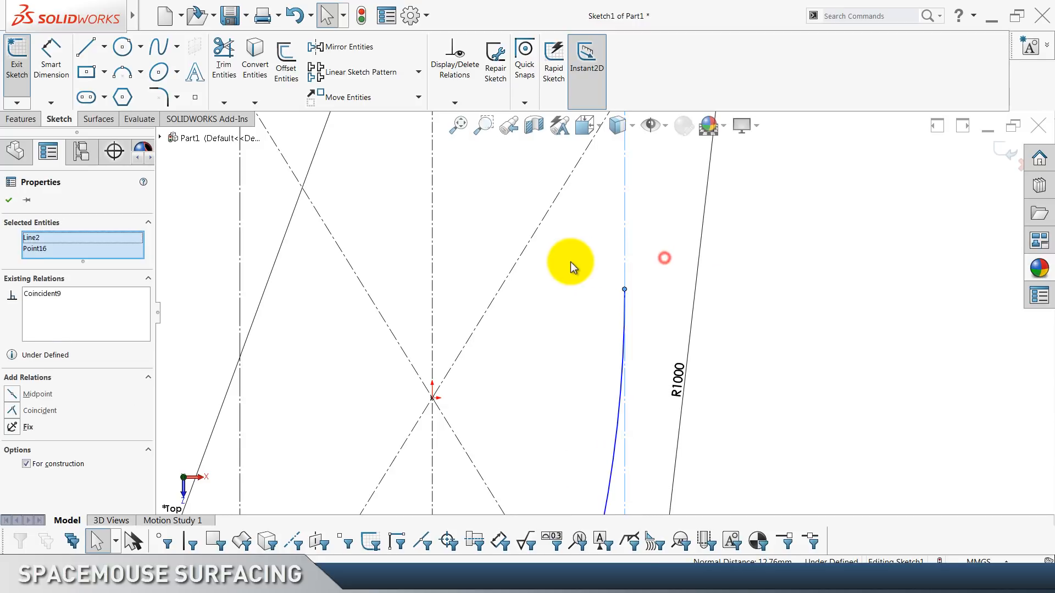
Make the upper side arc tangent to the rectangle's right vertical line.
{"action": "left_click", "coordinate": [622, 382]}
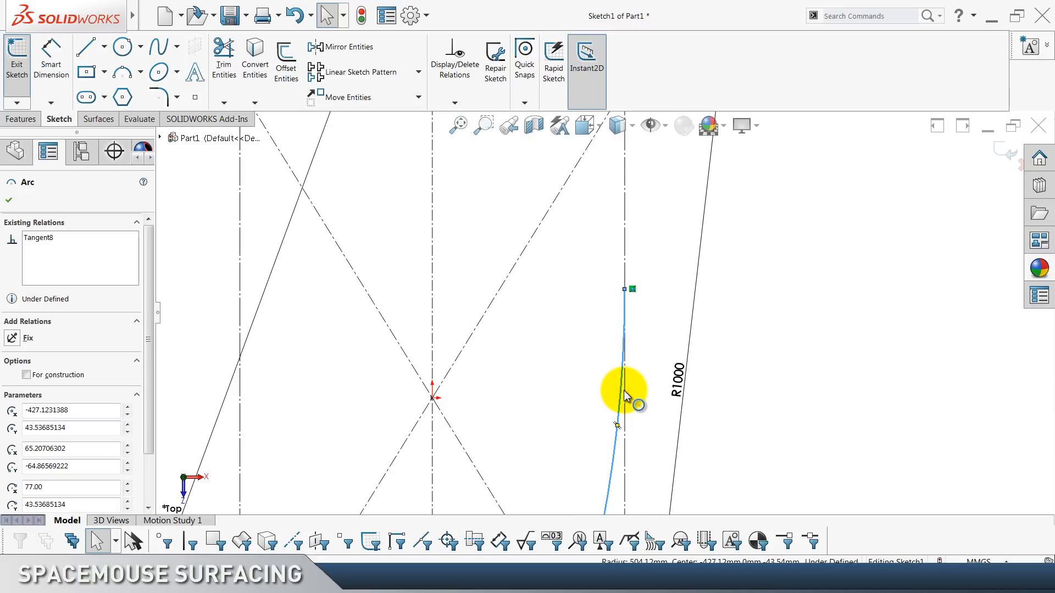
{"action": "left_click", "coordinate": [625, 399], "text": "ctrl"}
{"action": "left_click", "coordinate": [634, 432]}
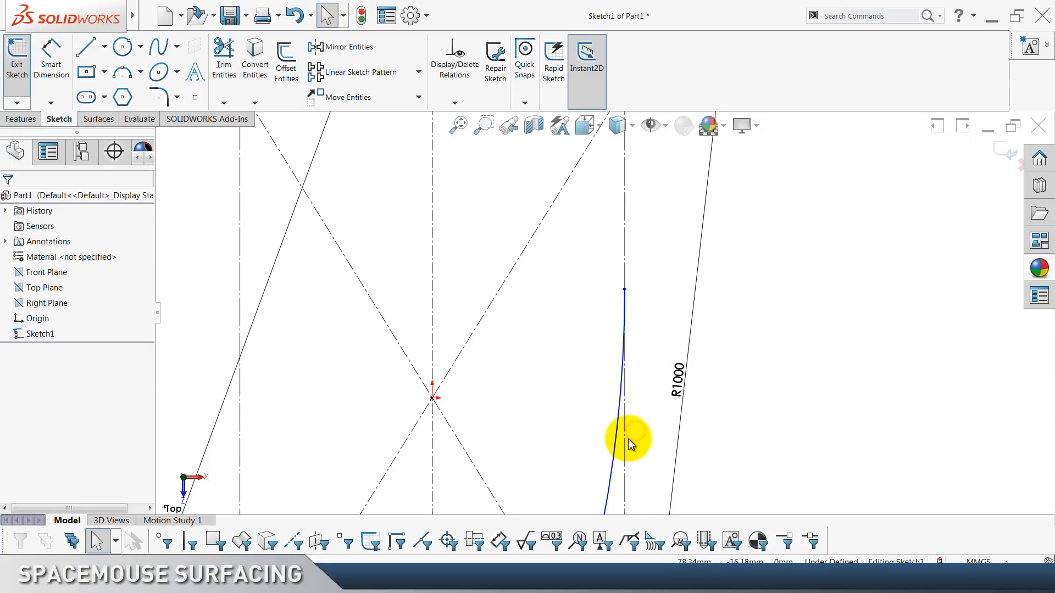
{"action": "left_click", "coordinate": [624, 448]}
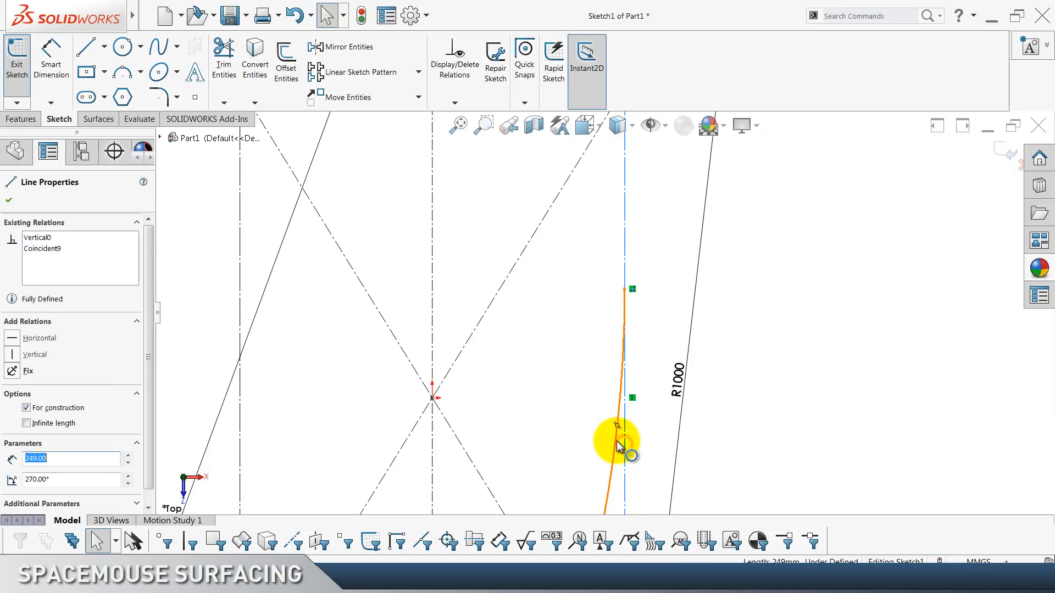
{"action": "left_click", "coordinate": [618, 438], "text": "ctrl"}
{"action": "left_click", "coordinate": [647, 397]}
{"action": "left_click", "coordinate": [593, 392]}
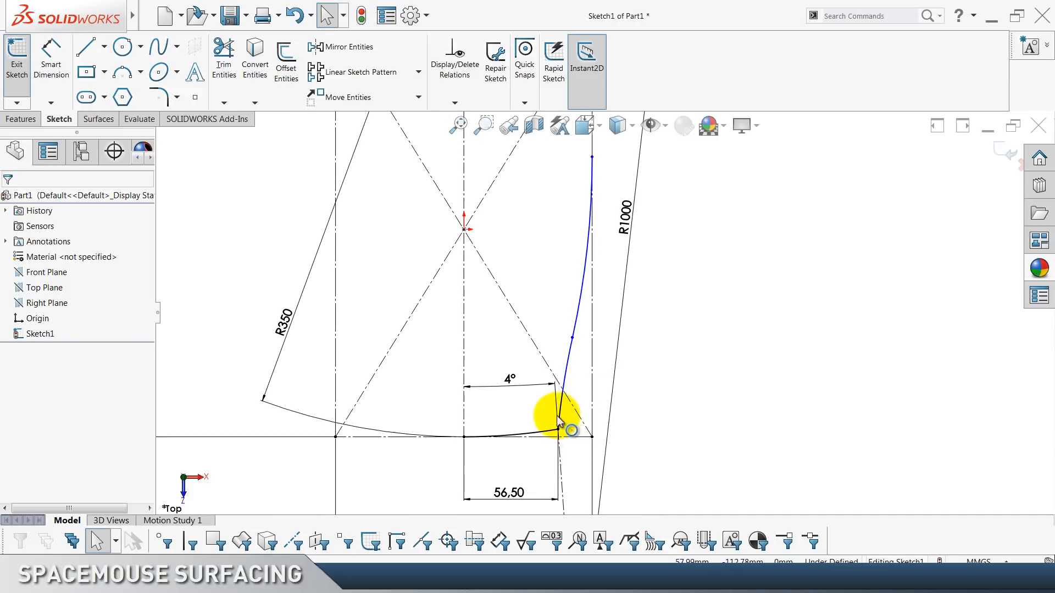
Make the lower side arc tangent to the slanted centerline at the bottom arc's free end.
{"action": "left_click", "coordinate": [561, 416]}
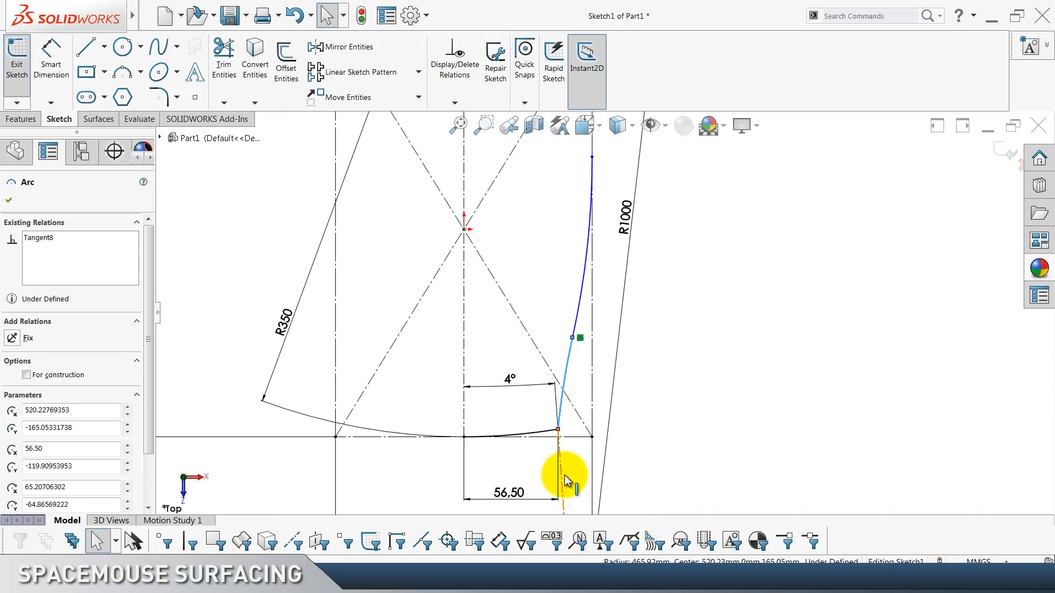
{"action": "left_click", "coordinate": [561, 478], "text": "ctrl"}
{"action": "left_click", "coordinate": [592, 428]}
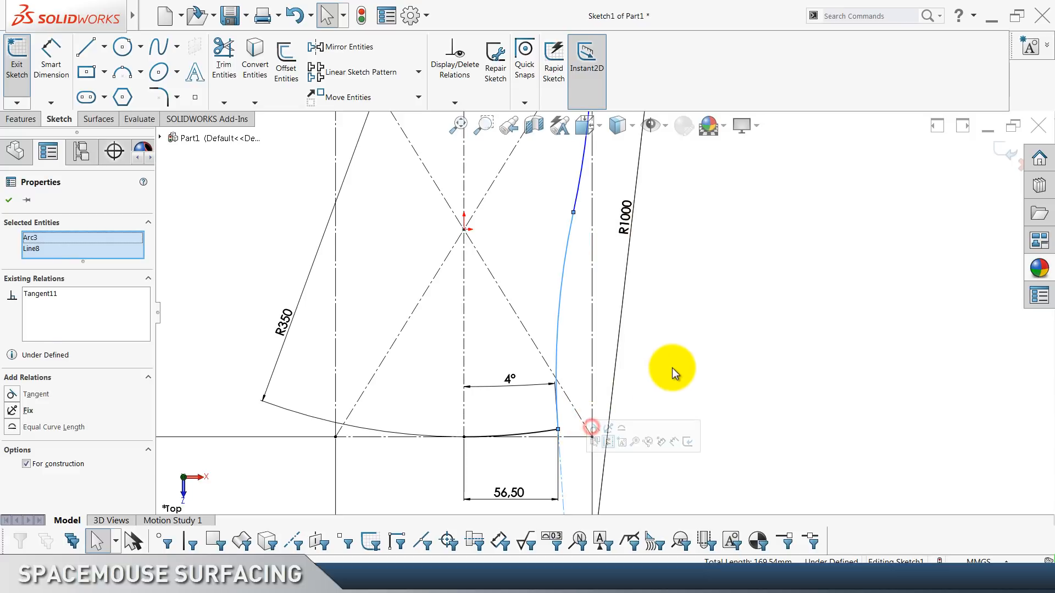
{"action": "left_click", "coordinate": [672, 368]}
{"action": "scroll", "coordinate": [672, 368], "scroll_direction": "up", "scroll_amount": 3}
{"action": "scroll", "coordinate": [671, 368], "scroll_direction": "down", "scroll_amount": 1}
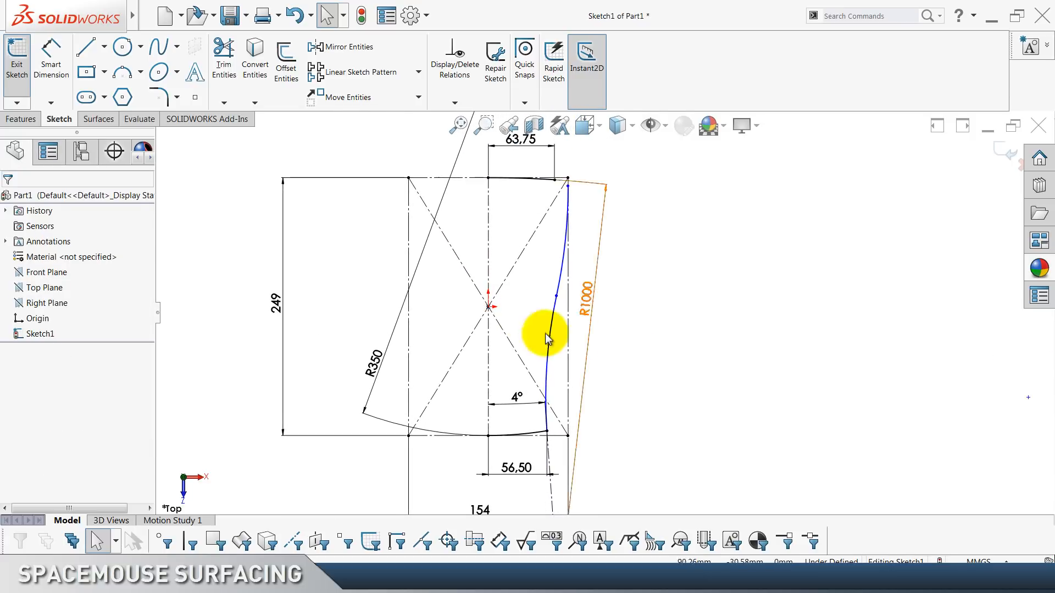
Dimension the vertical distance from the rectangle's bottom line to the junction of the two side arcs and set it to 100 mm.
{"action": "left_click", "coordinate": [44, 83]}
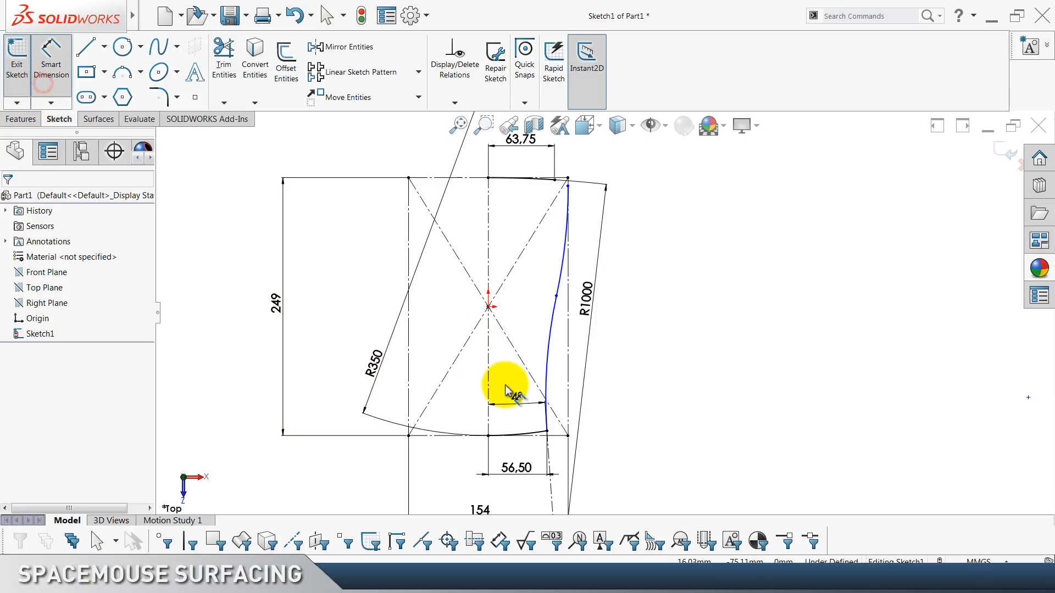
{"action": "left_click", "coordinate": [558, 439]}
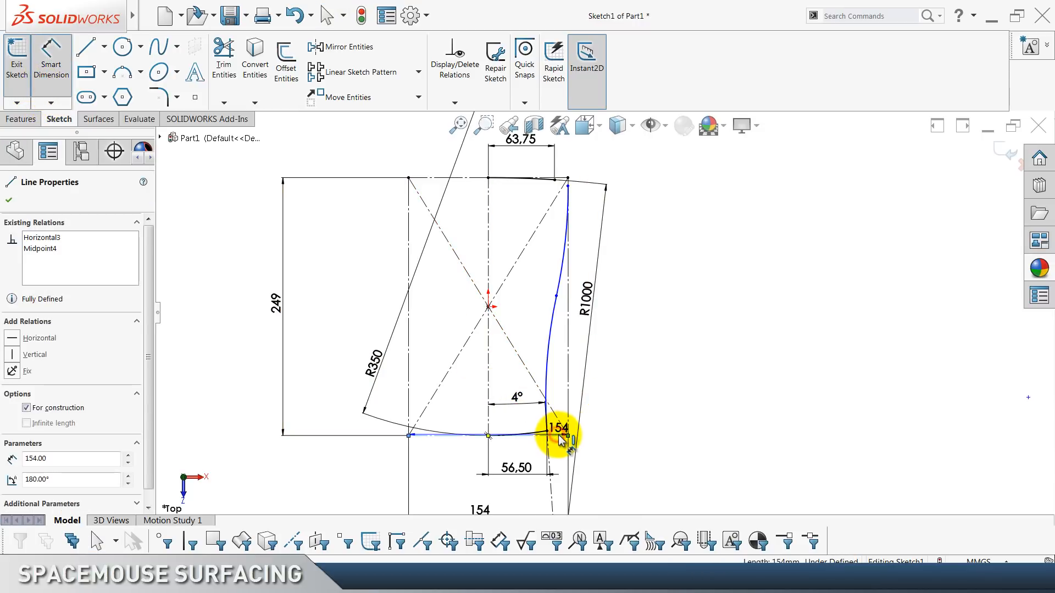
{"action": "left_click", "coordinate": [556, 297]}
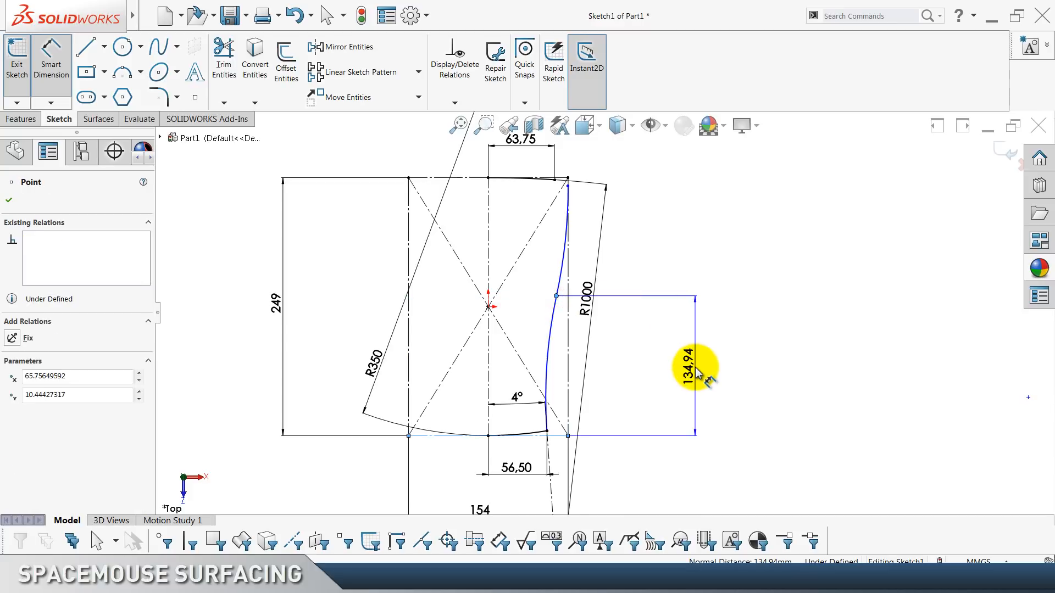
{"action": "left_click", "coordinate": [696, 371]}
{"action": "type", "text": "1"}
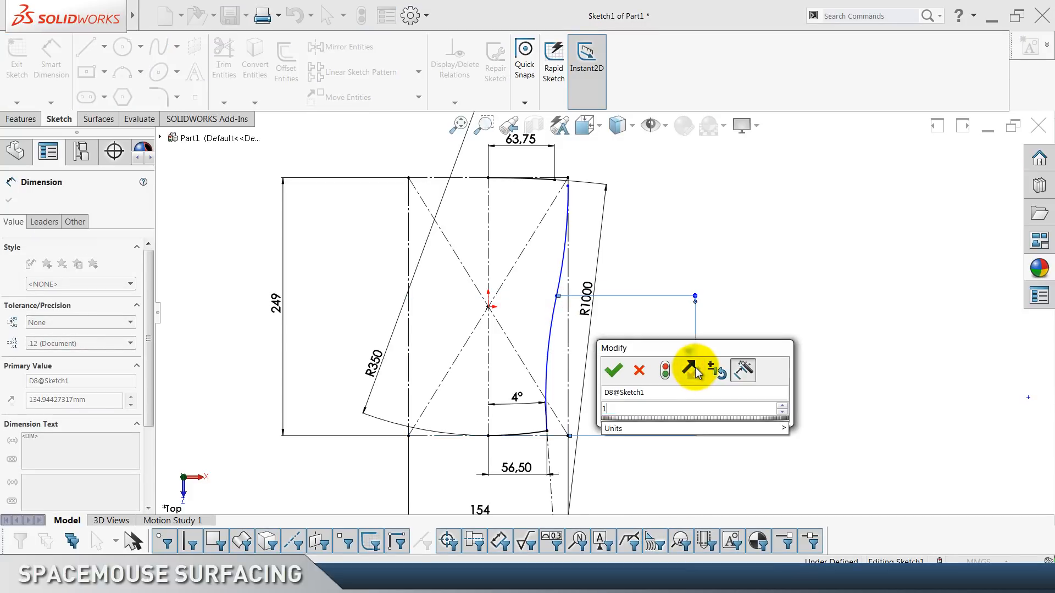
{"action": "type", "text": "00"}
{"action": "key", "text": "Return"}
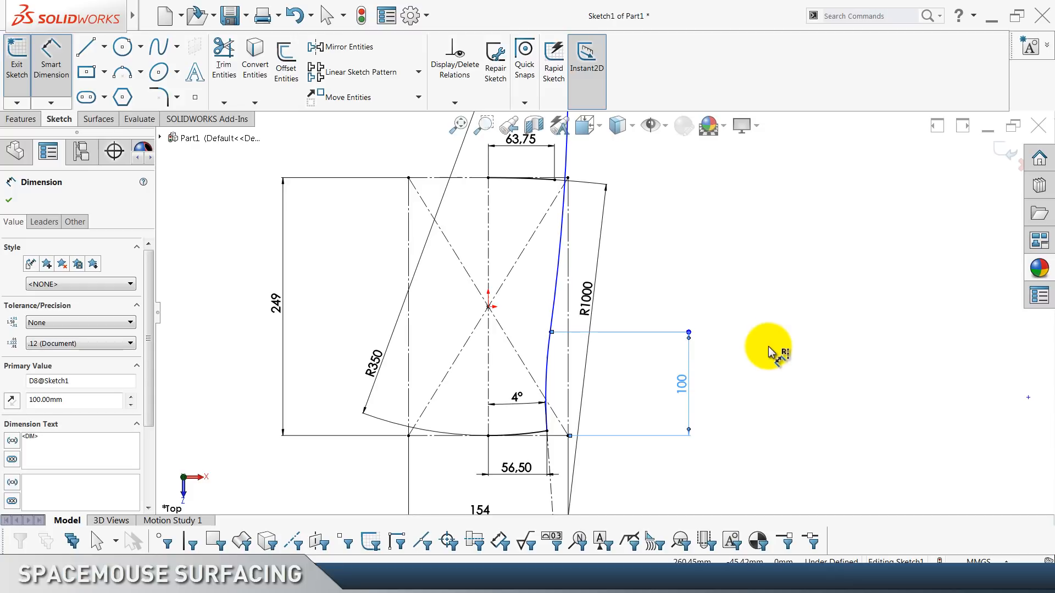
{"action": "left_click", "coordinate": [766, 328]}
Pull the upper side arc's top endpoint down along the rectangle's right line to about 76 mm above the origin.
{"action": "scroll", "coordinate": [637, 283], "scroll_direction": "up", "scroll_amount": 4}
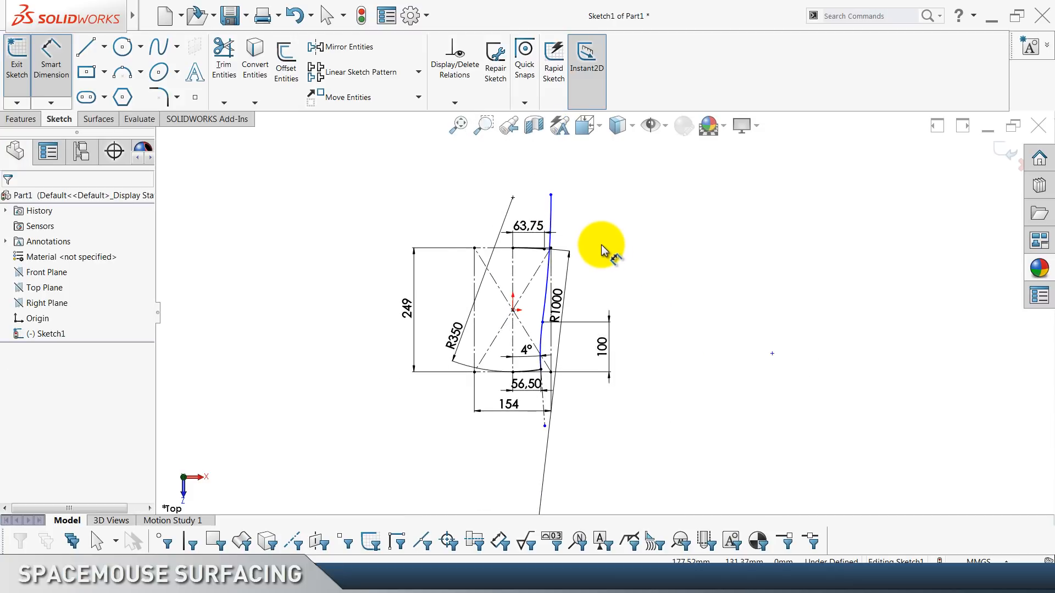
{"action": "scroll", "coordinate": [600, 236], "scroll_direction": "down", "scroll_amount": 3}
{"action": "key", "text": "Escape"}
{"action": "left_click_drag", "start_coordinate": [512, 171], "coordinate": [508, 306]}
{"action": "key", "text": "Escape"}
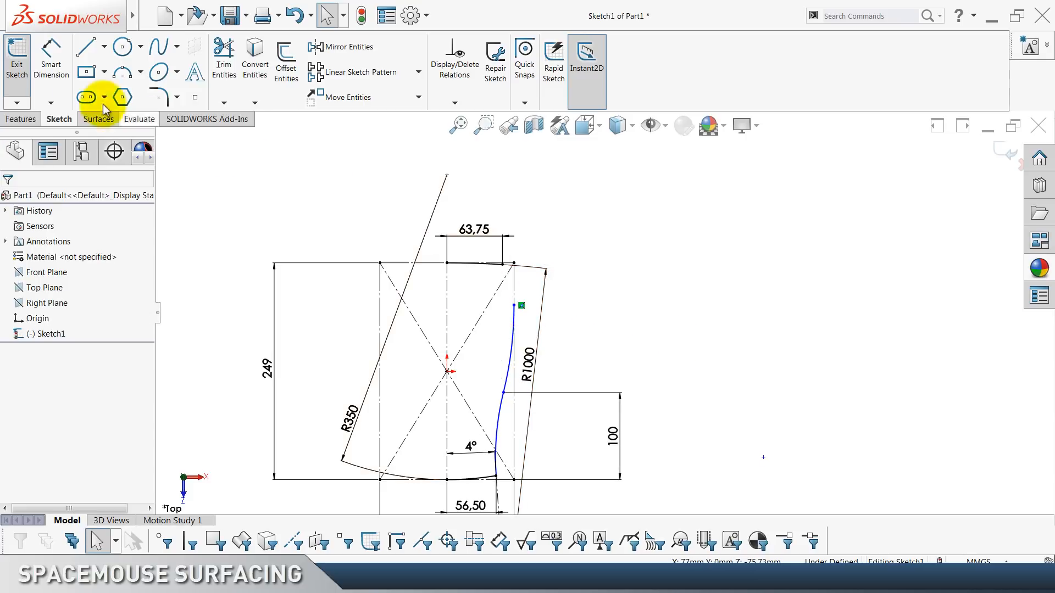
Dimension the vertical distance from the rectangle's bottom line to the upper side arc's top endpoint and set it to 155 mm.
{"action": "left_click", "coordinate": [46, 73]}
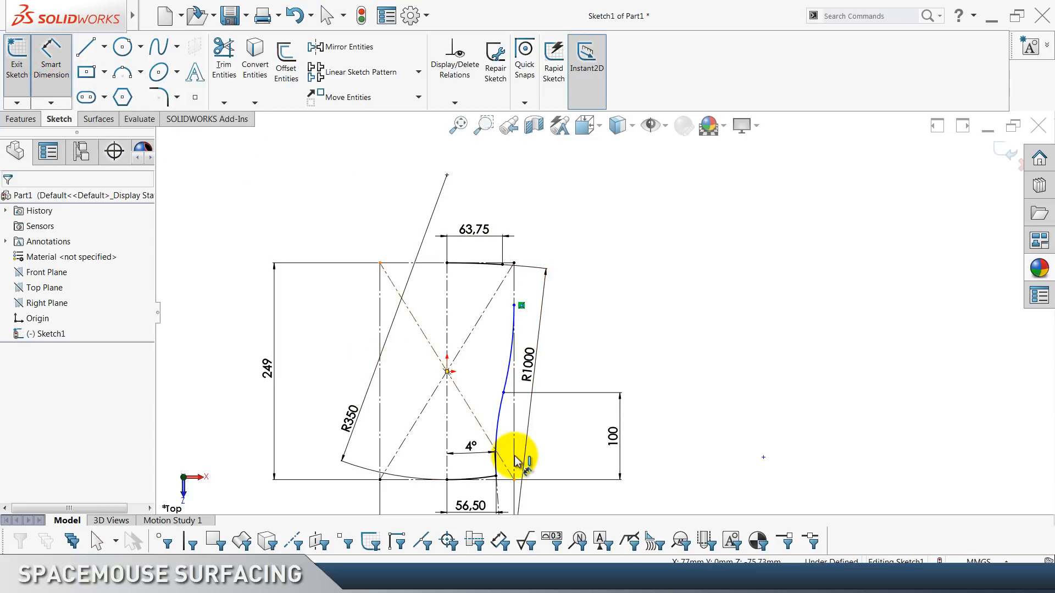
{"action": "left_click", "coordinate": [505, 481]}
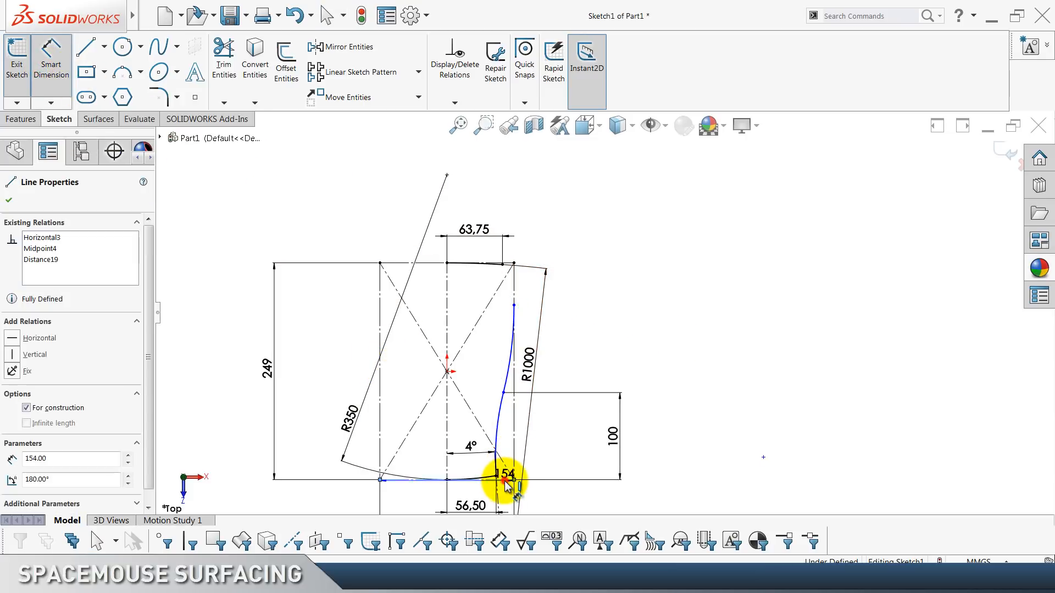
{"action": "left_click", "coordinate": [514, 306]}
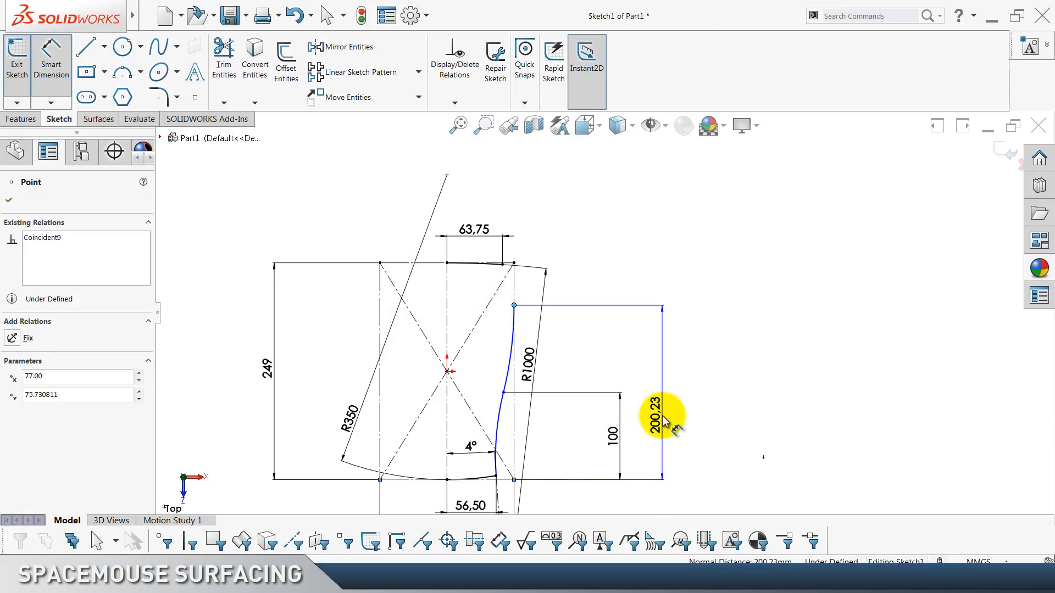
{"action": "left_click", "coordinate": [663, 421]}
{"action": "type", "text": "155"}
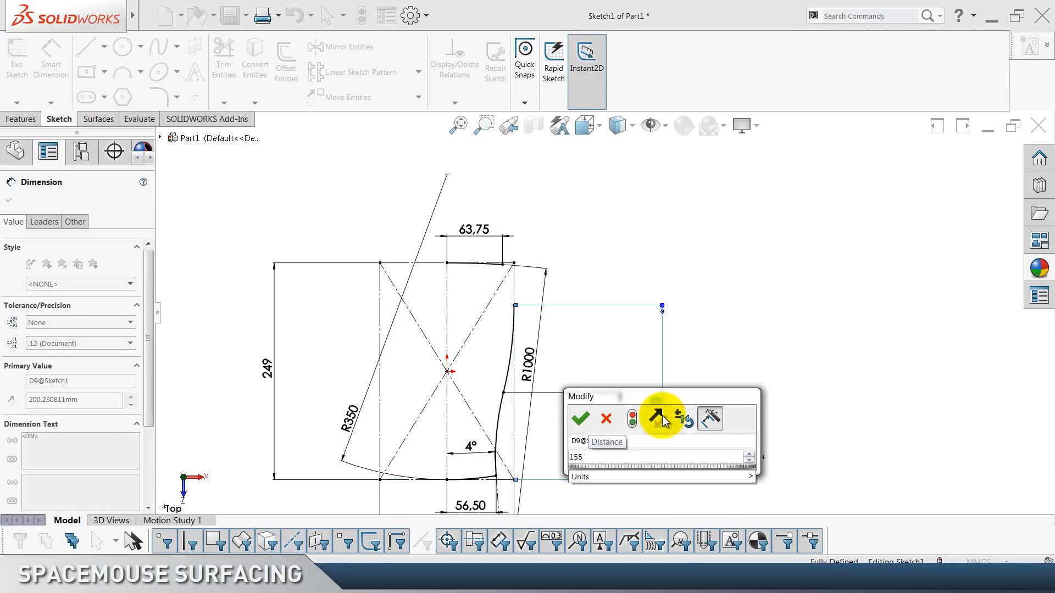
{"action": "key", "text": "Return"}
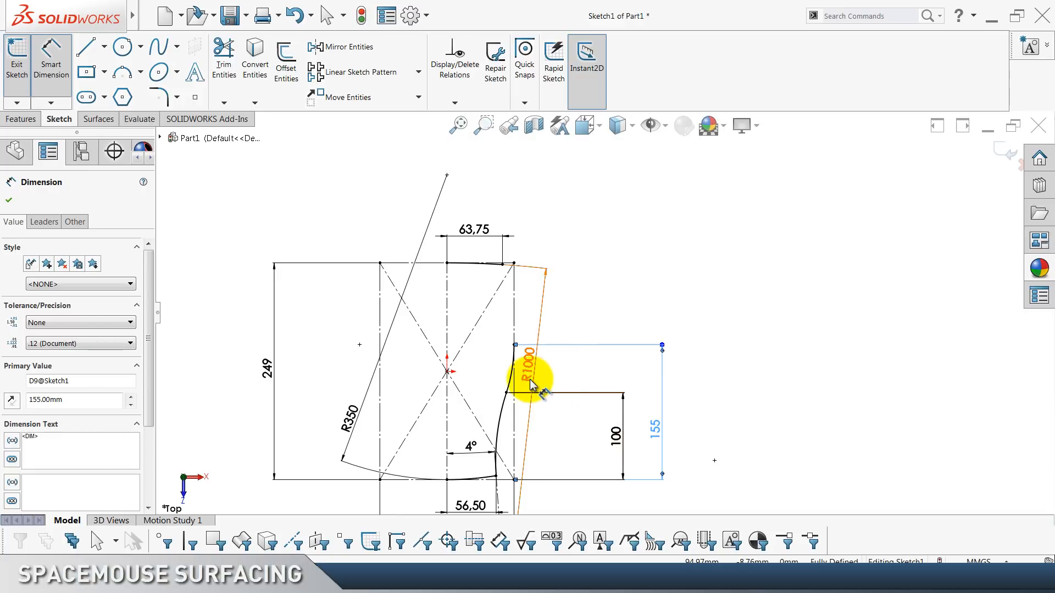
Move the R1000 and R350 radius dimensions outward, clear of the outline.
{"action": "mouse_move", "coordinate": [530, 378]}
{"action": "left_mouse_down"}
{"action": "mouse_move", "coordinate": [736, 420]}
{"action": "mouse_move", "coordinate": [758, 437]}
{"action": "left_mouse_up"}
{"action": "left_click", "coordinate": [725, 285]}
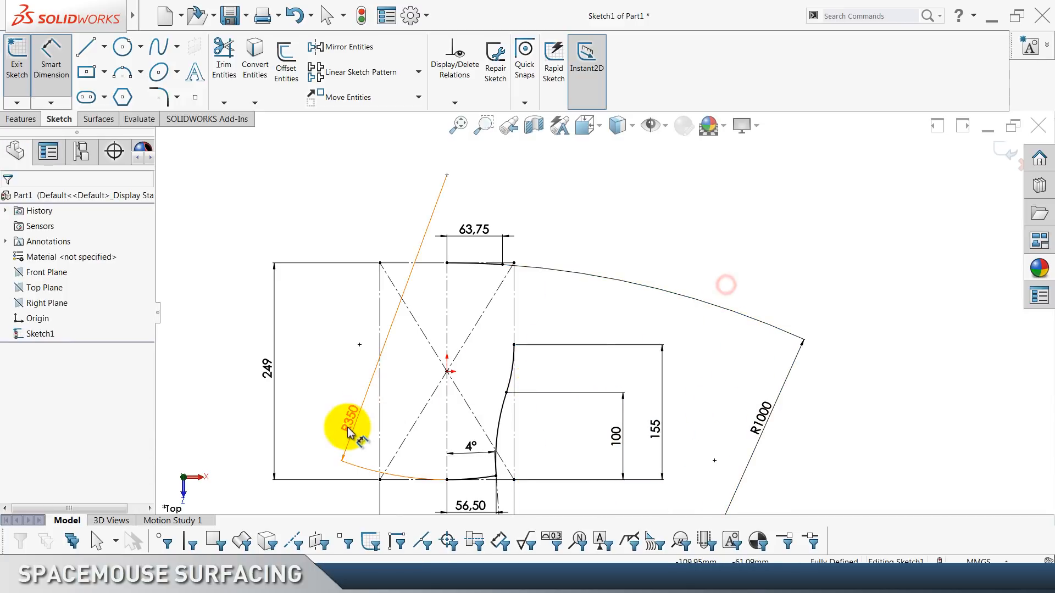
{"action": "left_click_drag", "start_coordinate": [343, 426], "coordinate": [367, 388]}
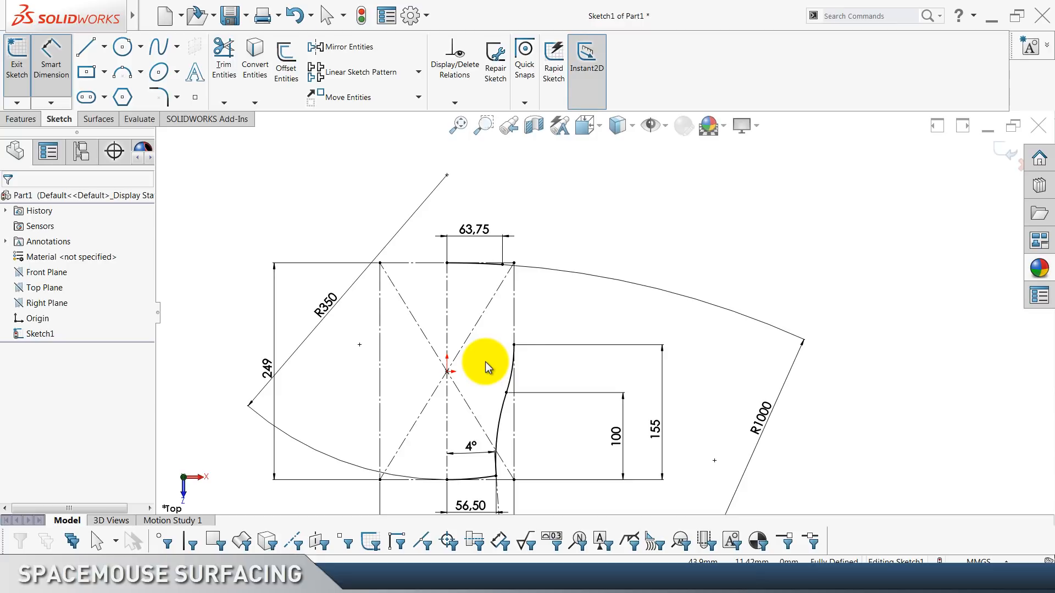
{"action": "key", "text": "Escape"}
Draw a tangent arc from the upper side arc's top endpoint to the free end of the top arc.
{"action": "scroll", "coordinate": [527, 354], "scroll_direction": "down", "scroll_amount": 6}
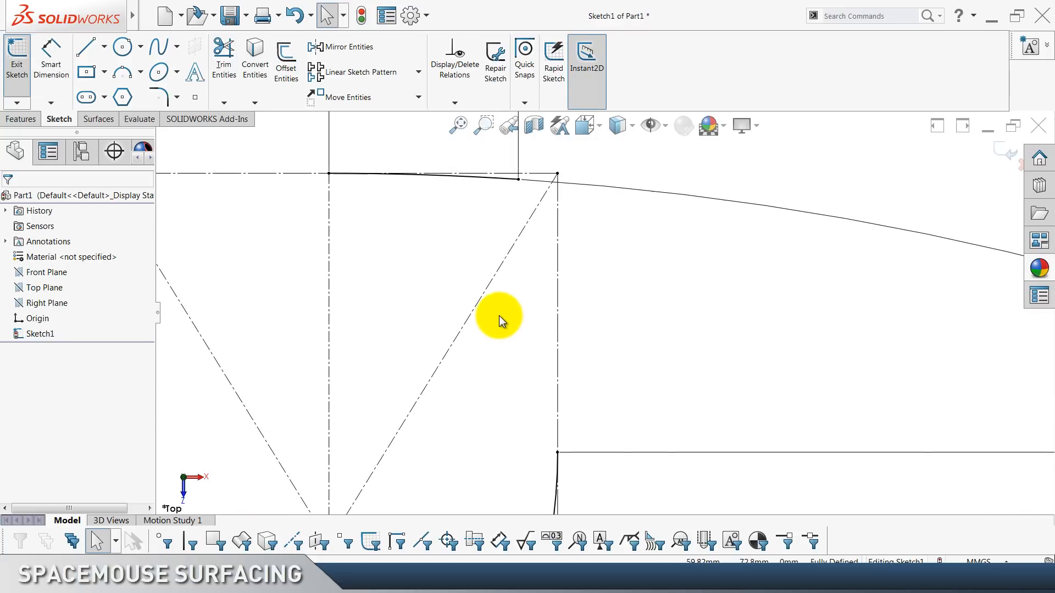
{"action": "left_click", "coordinate": [122, 72]}
{"action": "left_click", "coordinate": [48, 242]}
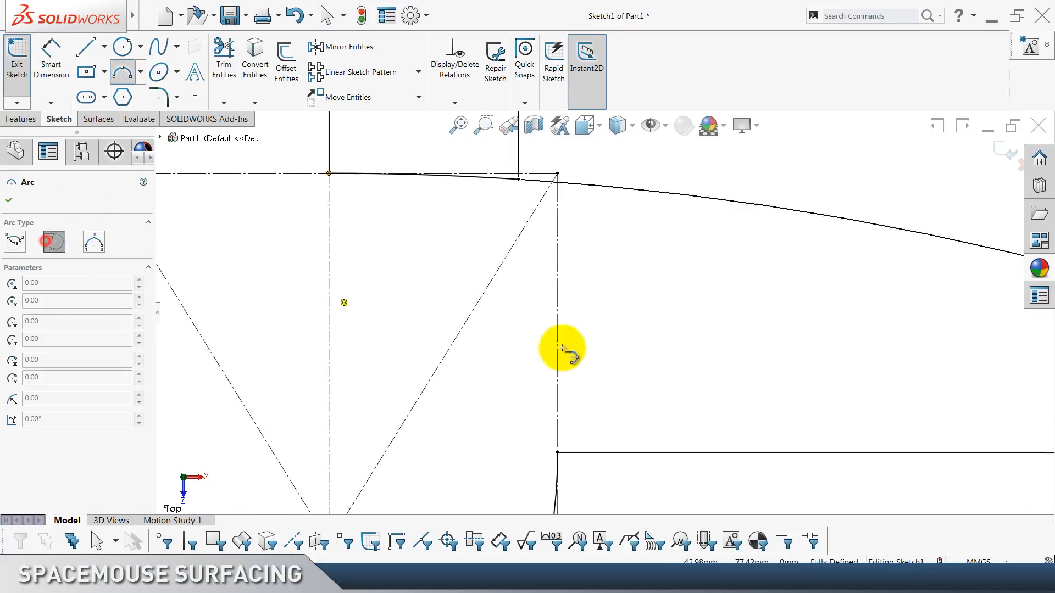
{"action": "left_click", "coordinate": [558, 452]}
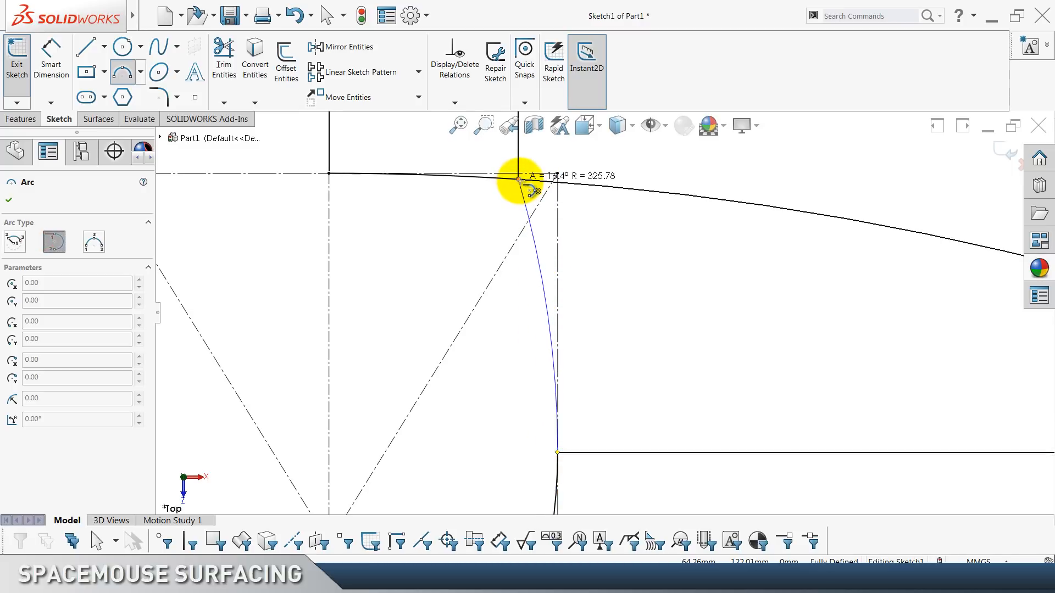
{"action": "left_click", "coordinate": [519, 180]}
{"action": "key", "text": "Escape"}
{"action": "scroll", "coordinate": [614, 331], "scroll_direction": "up", "scroll_amount": 5}
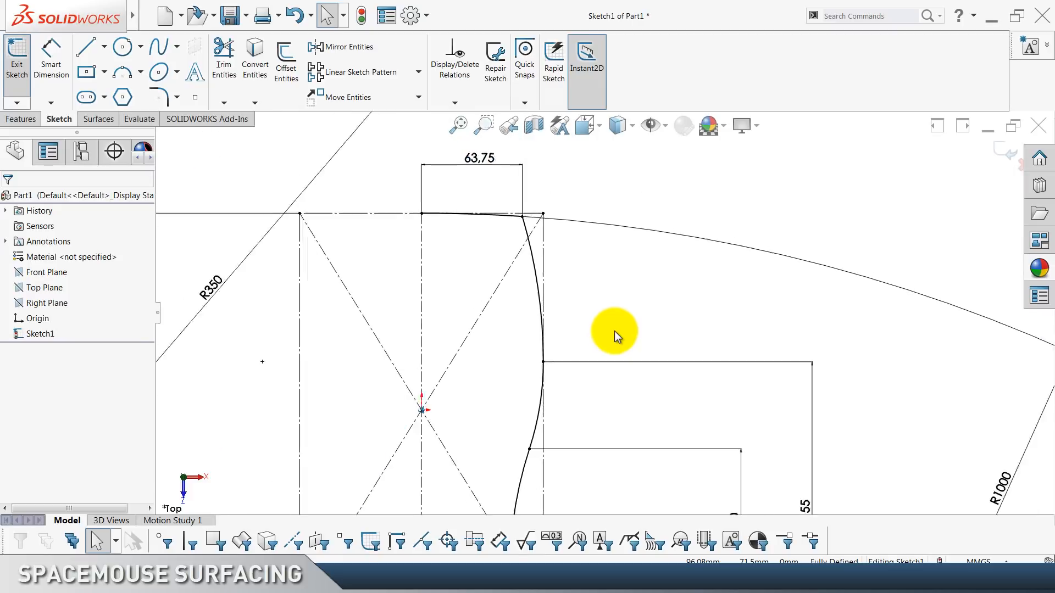
{"action": "scroll", "coordinate": [606, 327], "scroll_direction": "up", "scroll_amount": 1}
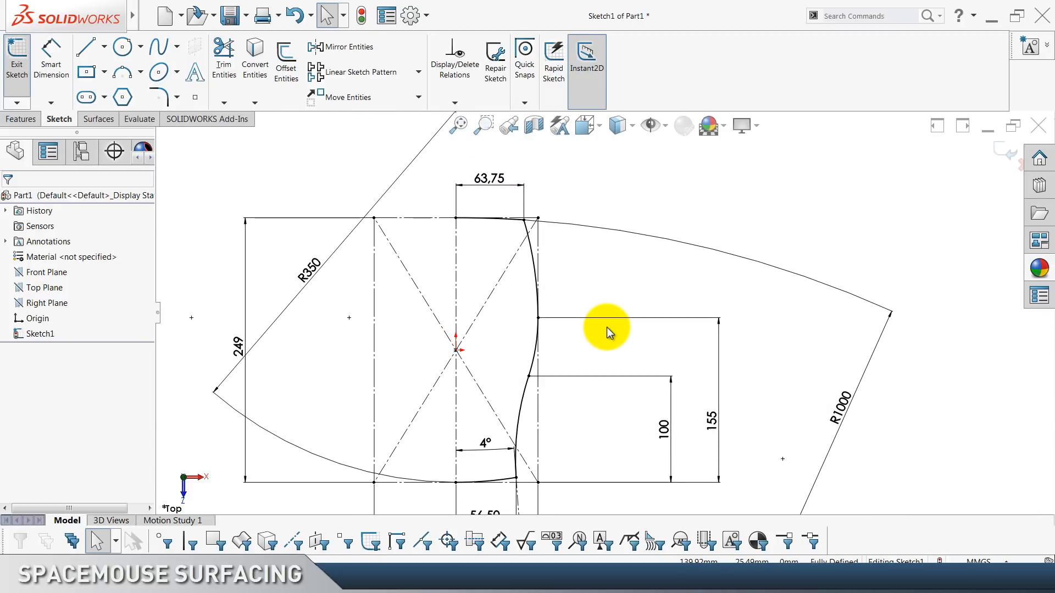
{"action": "scroll", "coordinate": [606, 328], "scroll_direction": "up", "scroll_amount": 1}
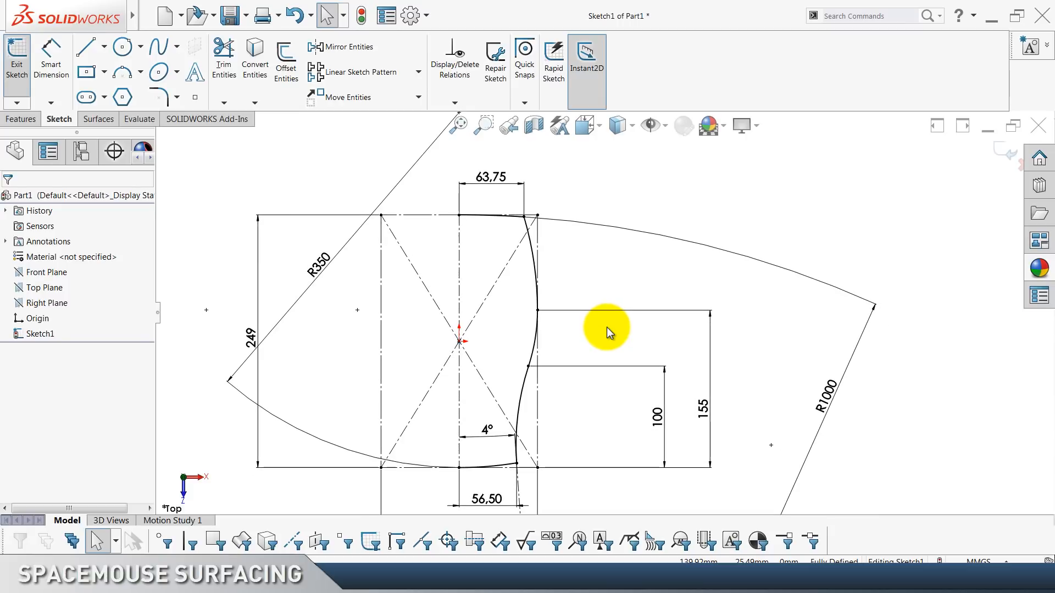
Apply a 12.5 mm sketch fillet to the corner between the top arc and the new side arc.
{"action": "scroll", "coordinate": [608, 323], "scroll_direction": "down", "scroll_amount": 5}
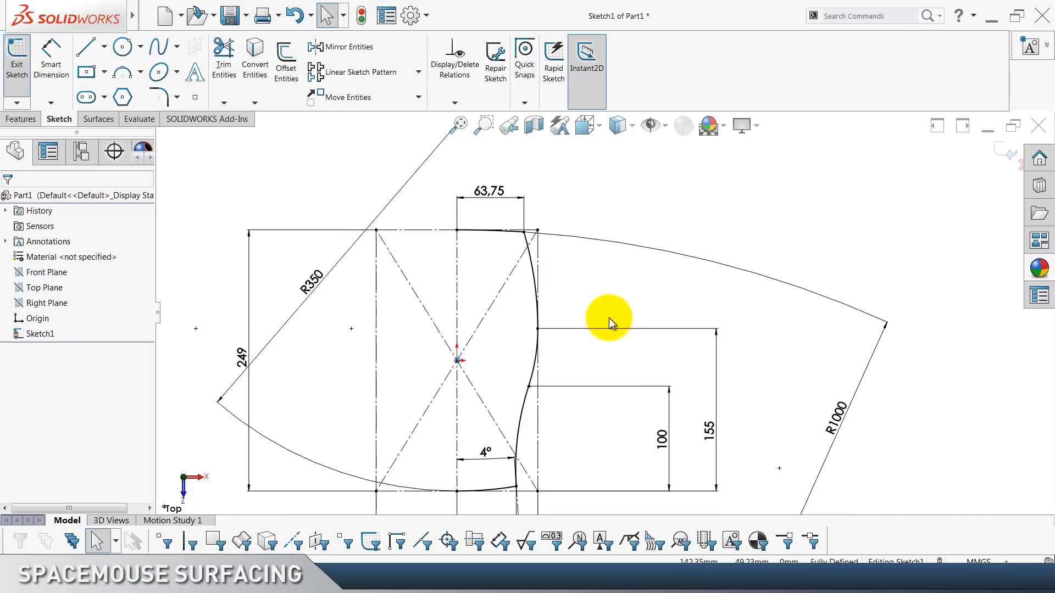
{"action": "left_click", "coordinate": [159, 97]}
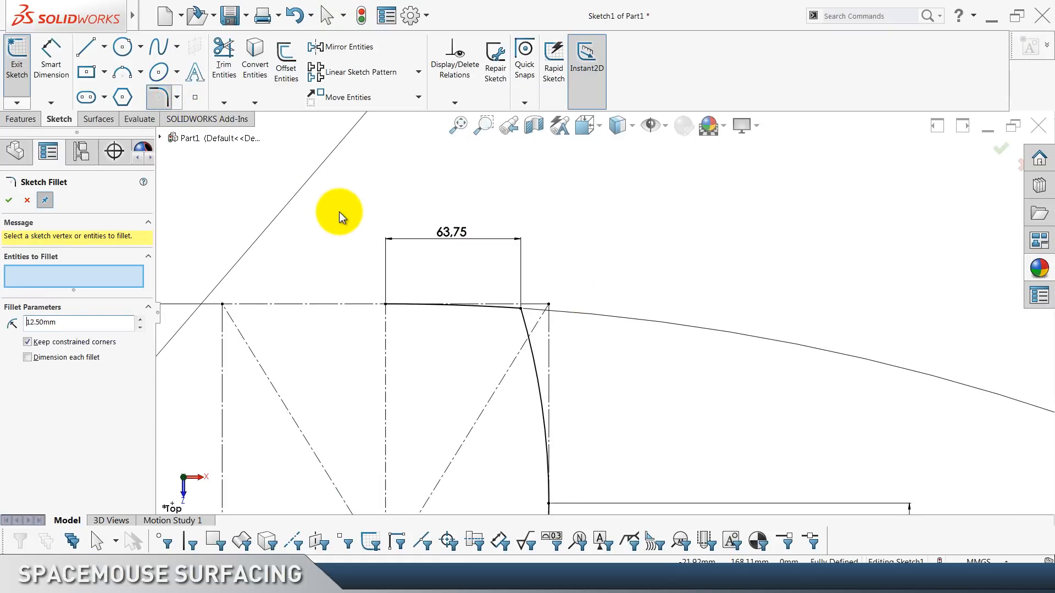
{"action": "scroll", "coordinate": [517, 310], "scroll_direction": "down", "scroll_amount": 1}
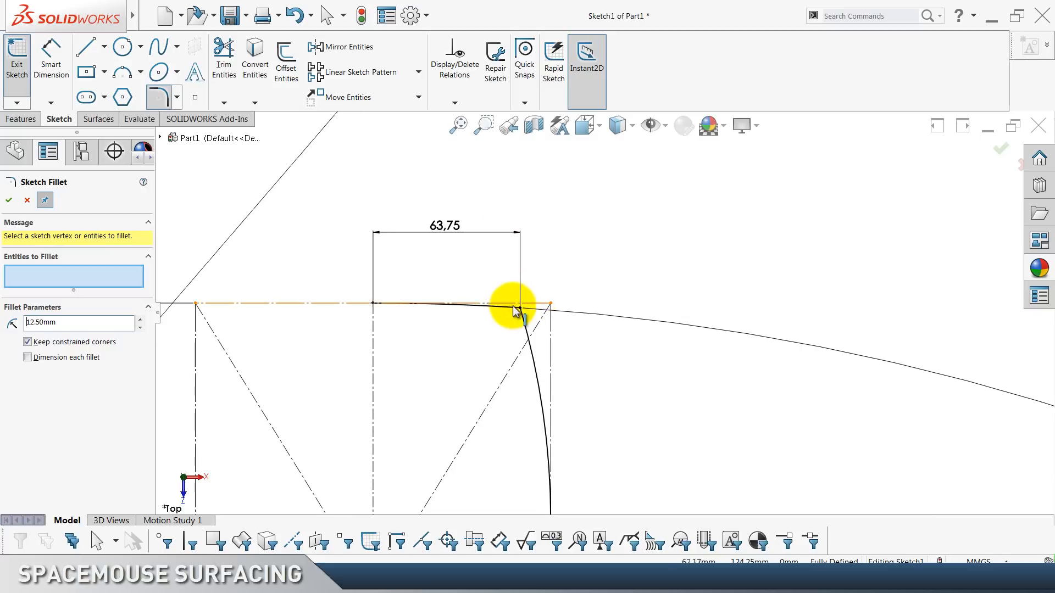
{"action": "left_click", "coordinate": [521, 310]}
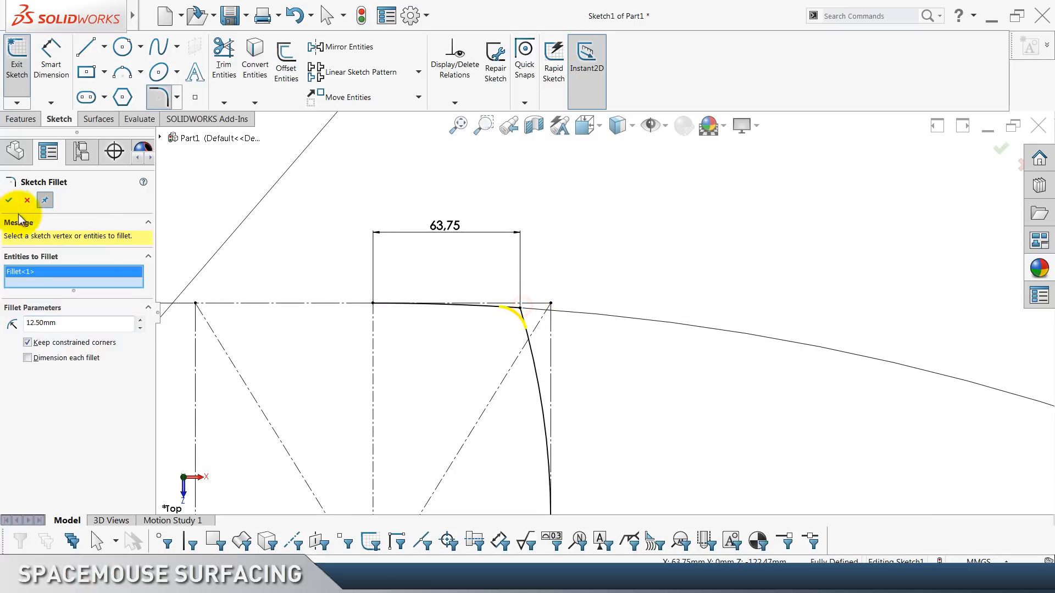
{"action": "left_click", "coordinate": [8, 201]}
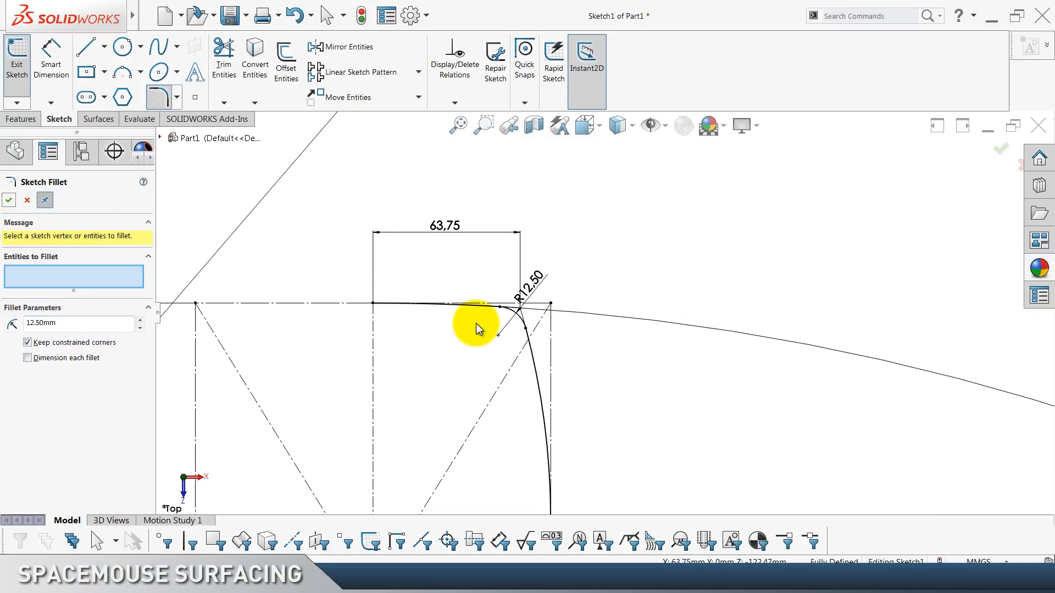
Apply a 4.5 mm sketch fillet to the corner between the bottom arc and the lower side arc.
{"action": "scroll", "coordinate": [667, 329], "scroll_direction": "down", "scroll_amount": 3}
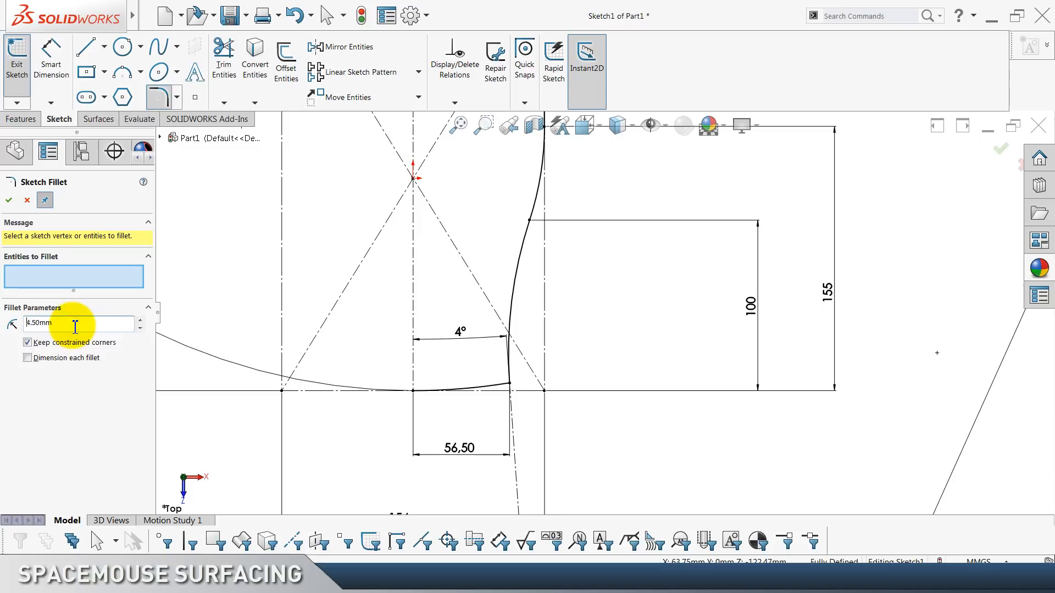
{"action": "left_click", "coordinate": [509, 384]}
{"action": "left_click", "coordinate": [8, 201]}
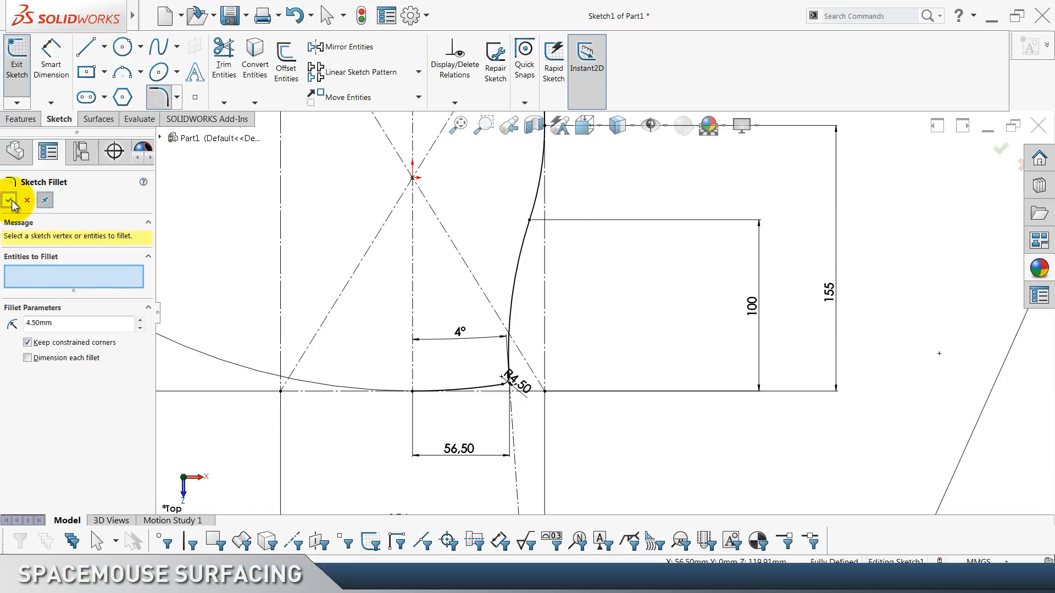
{"action": "left_click", "coordinate": [8, 202]}
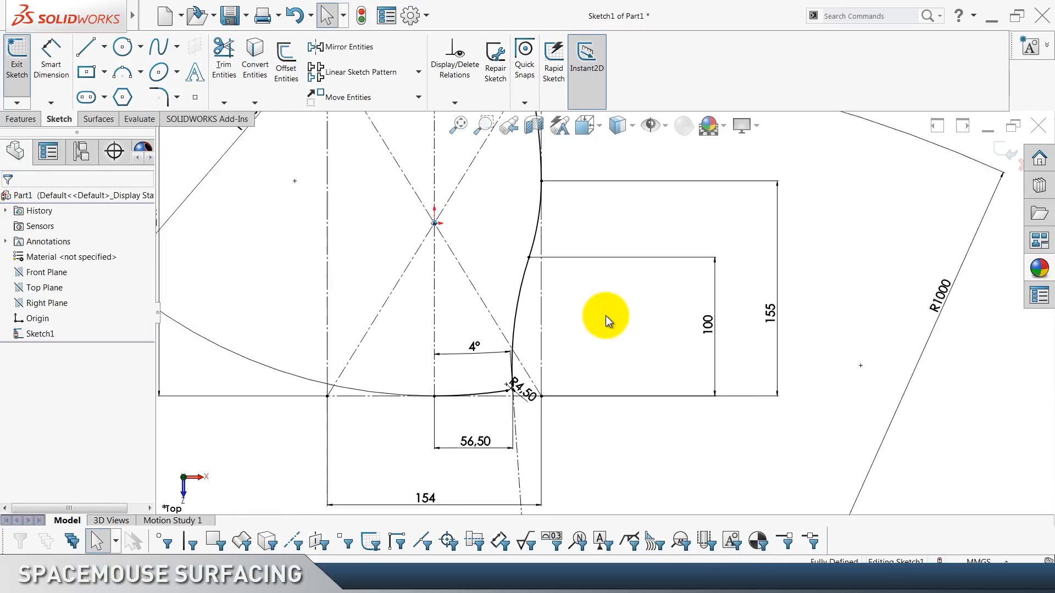
Move the R12.50 fillet dimension clear of the upper corner and exit the sketch.
{"action": "scroll", "coordinate": [606, 315], "scroll_direction": "up", "scroll_amount": 3}
{"action": "scroll", "coordinate": [606, 315], "scroll_direction": "down", "scroll_amount": 1}
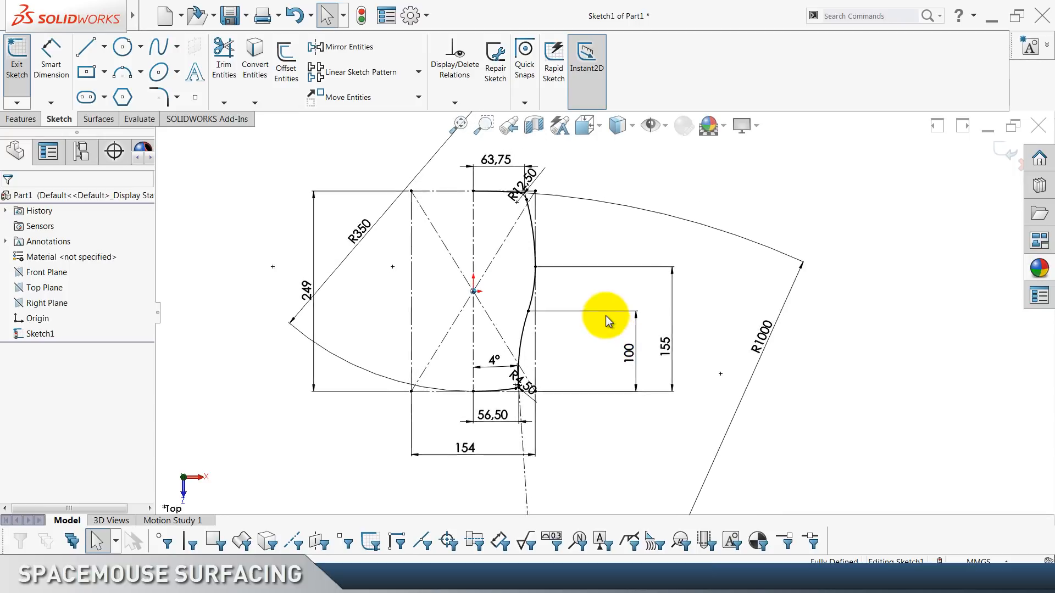
{"action": "scroll", "coordinate": [605, 315], "scroll_direction": "down", "scroll_amount": 1}
{"action": "left_click_drag", "start_coordinate": [534, 190], "coordinate": [593, 192]}
{"action": "left_click", "coordinate": [644, 189]}
{"action": "scroll", "coordinate": [643, 189], "scroll_direction": "up", "scroll_amount": 2}
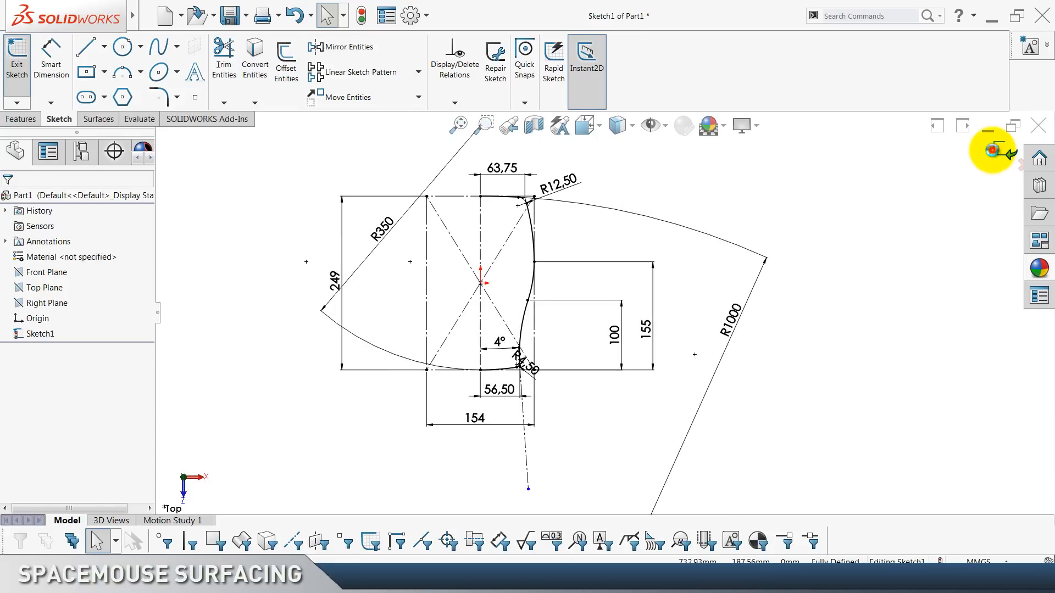
{"action": "left_click", "coordinate": [993, 150]}
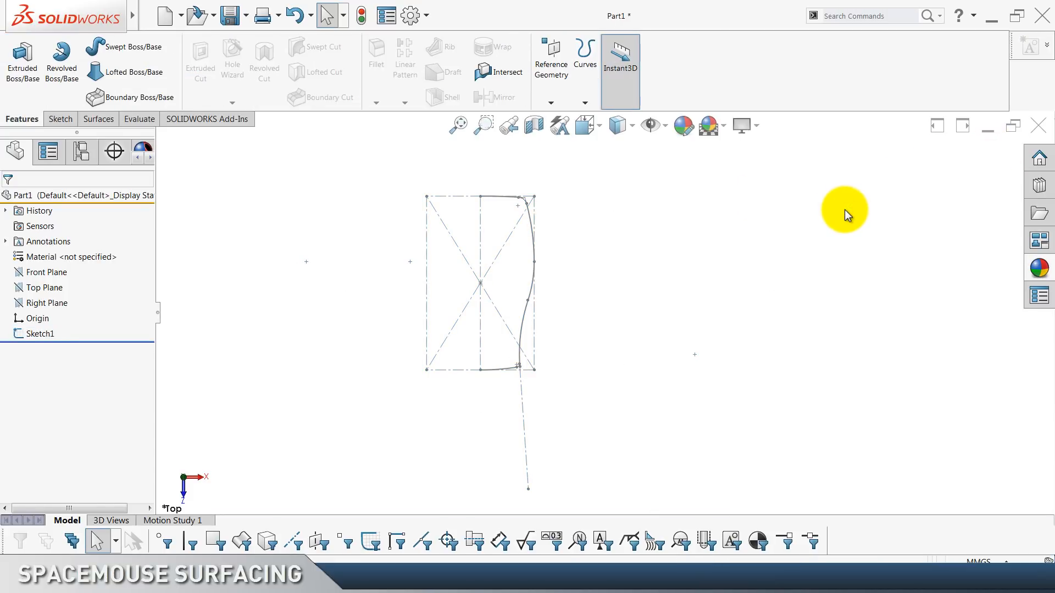
Save the part as Part1 on the Desktop.
{"action": "key", "text": "ctrl+7"}
{"action": "key", "text": "ctrl+s"}
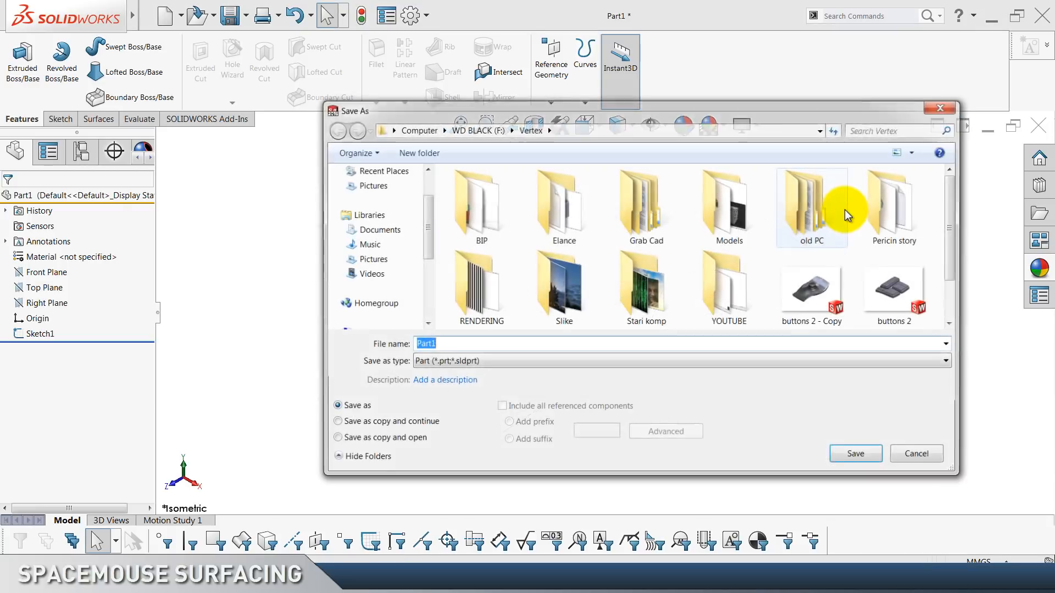
{"action": "left_click_drag", "start_coordinate": [426, 216], "coordinate": [425, 196]}
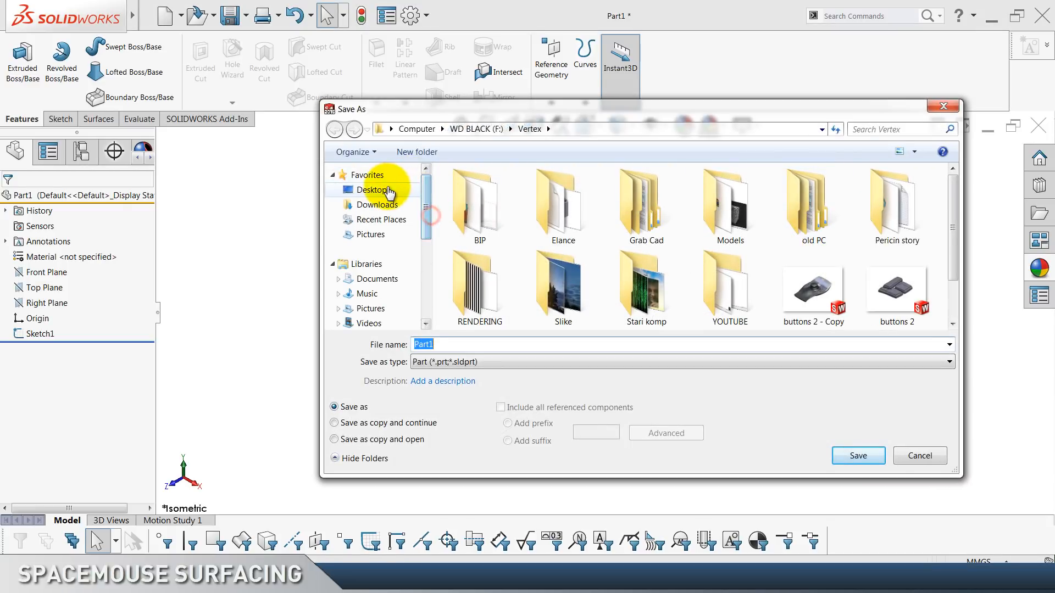
{"action": "left_click", "coordinate": [379, 190]}
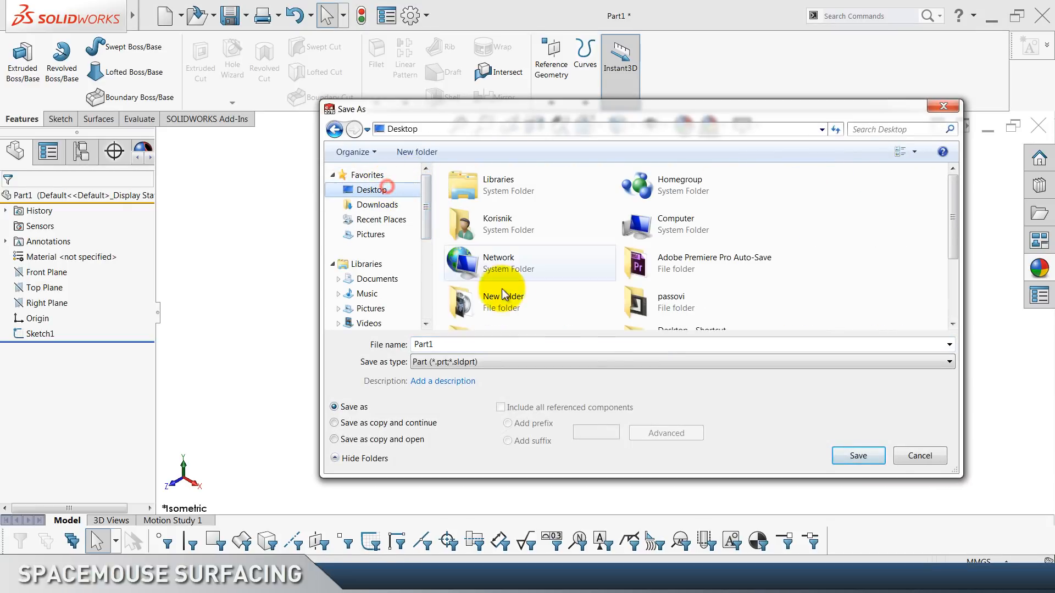
{"action": "left_click", "coordinate": [866, 457]}
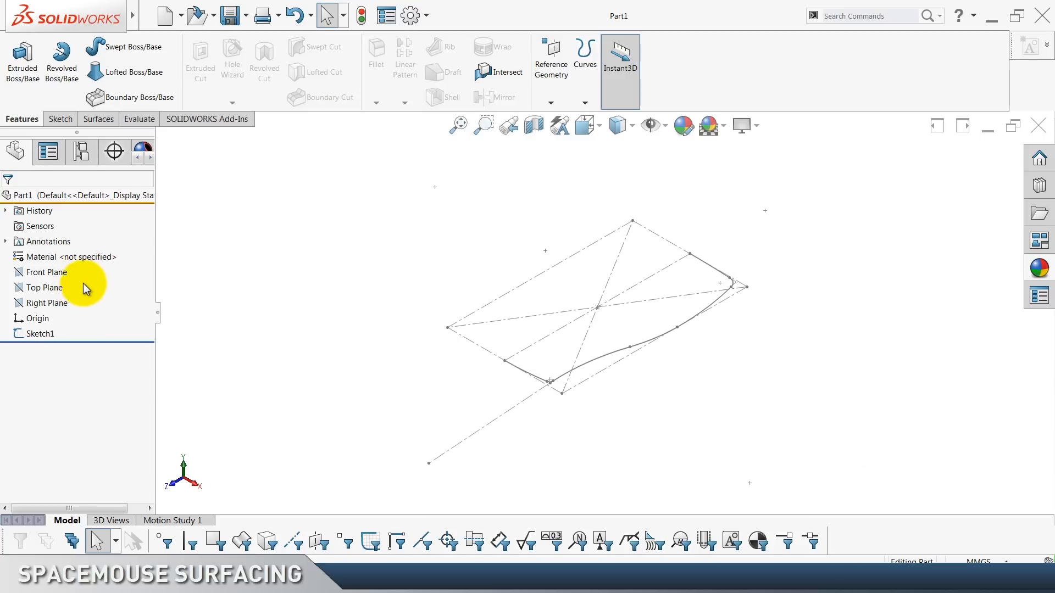
Show the Front, Top and Right planes and inspect the Right Plane against the outline sketch.
{"action": "left_click_drag", "start_coordinate": [76, 278], "coordinate": [44, 306]}
{"action": "right_click", "coordinate": [45, 305]}
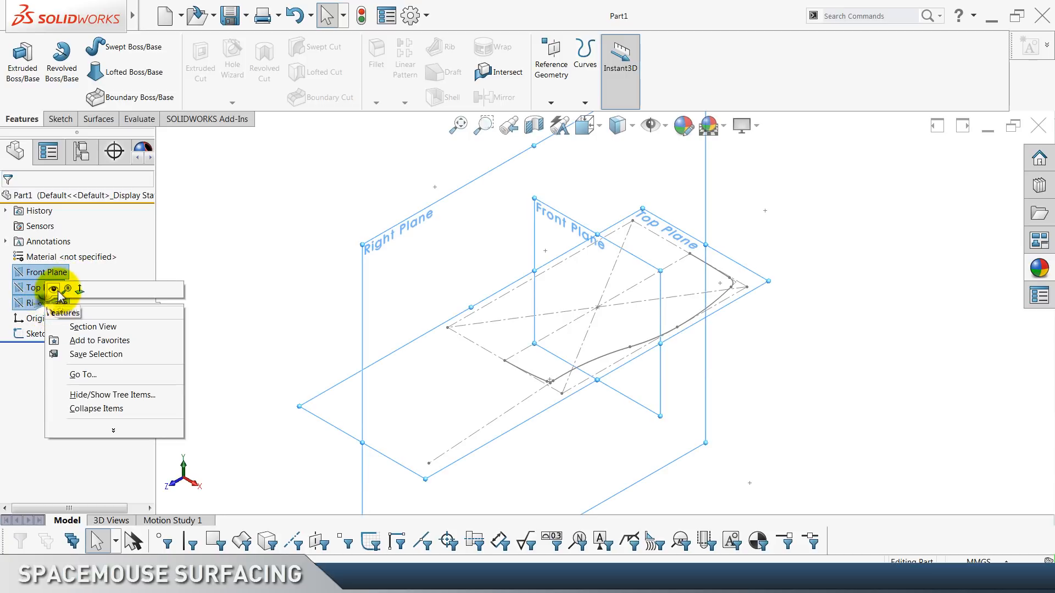
{"action": "left_click", "coordinate": [54, 291]}
{"action": "left_click", "coordinate": [300, 258]}
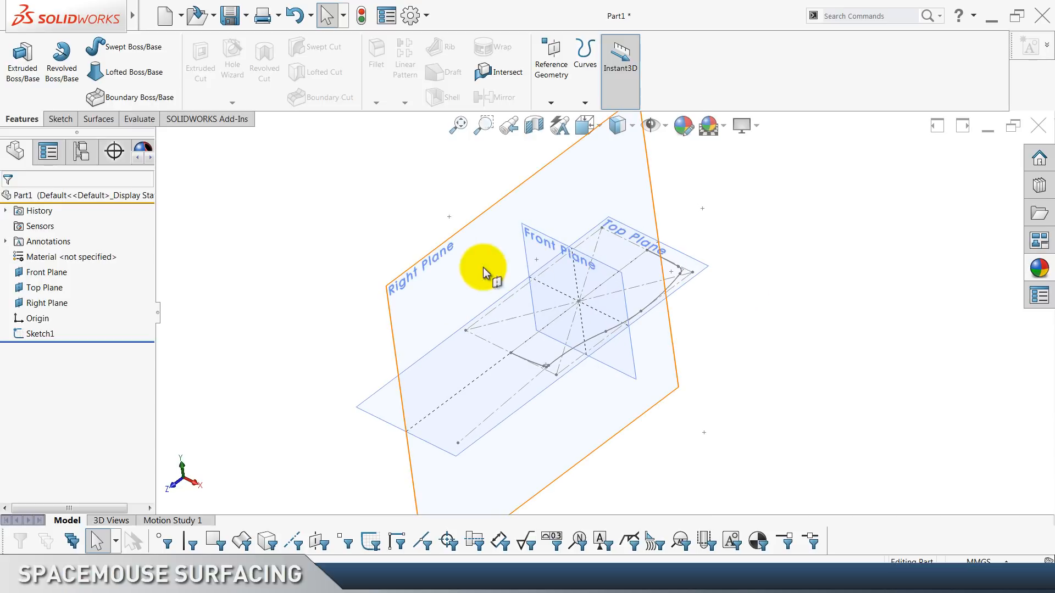
{"action": "left_click", "coordinate": [422, 293]}
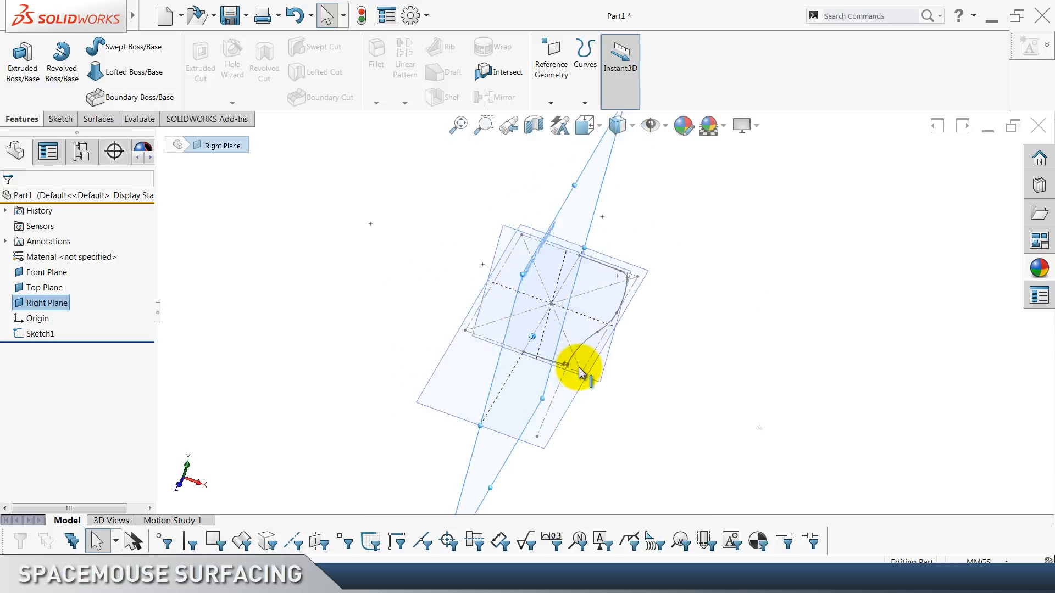
{"action": "left_click", "coordinate": [666, 386]}
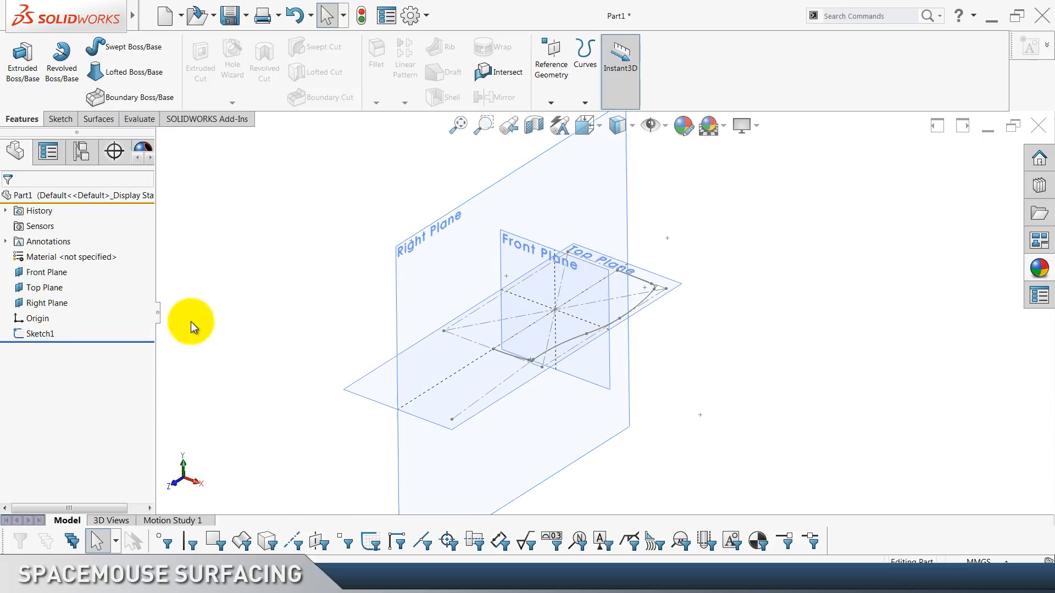
Hide the Front, Top and Right planes.
{"action": "left_click_drag", "start_coordinate": [84, 272], "coordinate": [55, 303]}
{"action": "right_click", "coordinate": [54, 302]}
{"action": "left_click", "coordinate": [63, 287]}
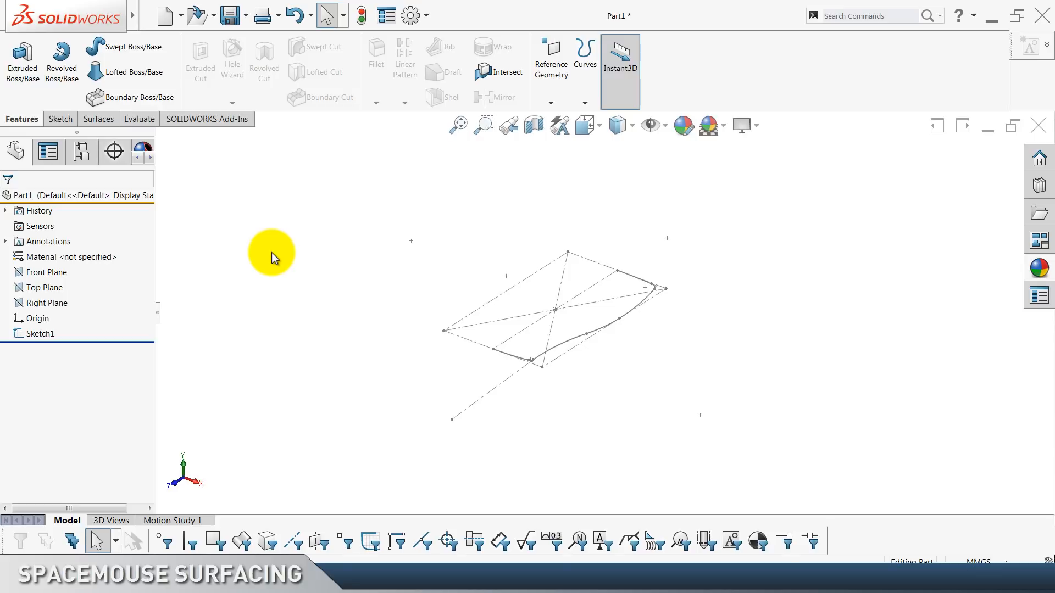
Start a new sketch on the Top Plane and hide the existing outline sketch.
{"action": "left_click", "coordinate": [58, 286]}
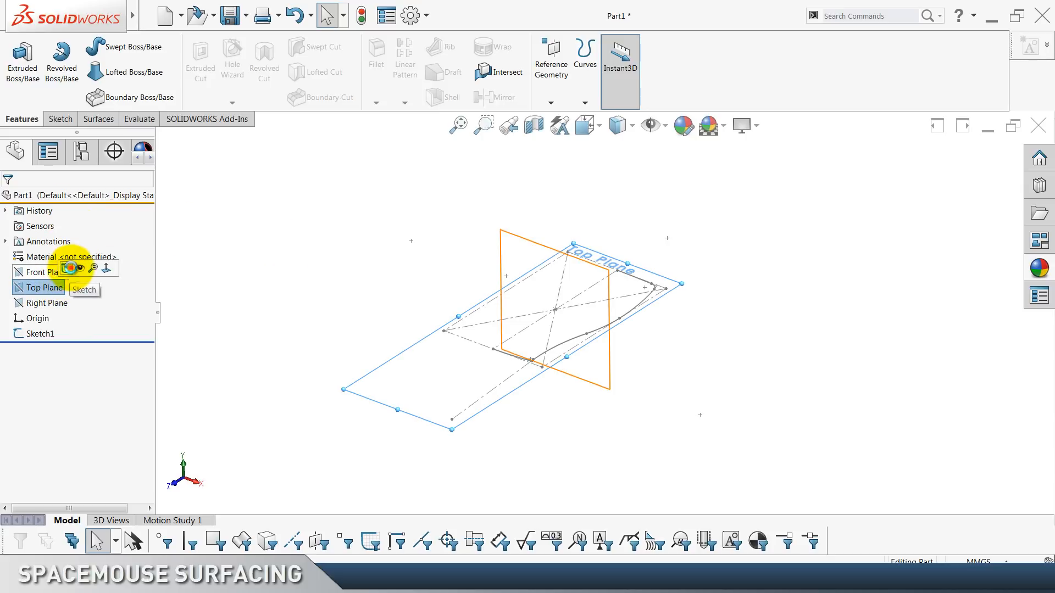
{"action": "left_click", "coordinate": [69, 268]}
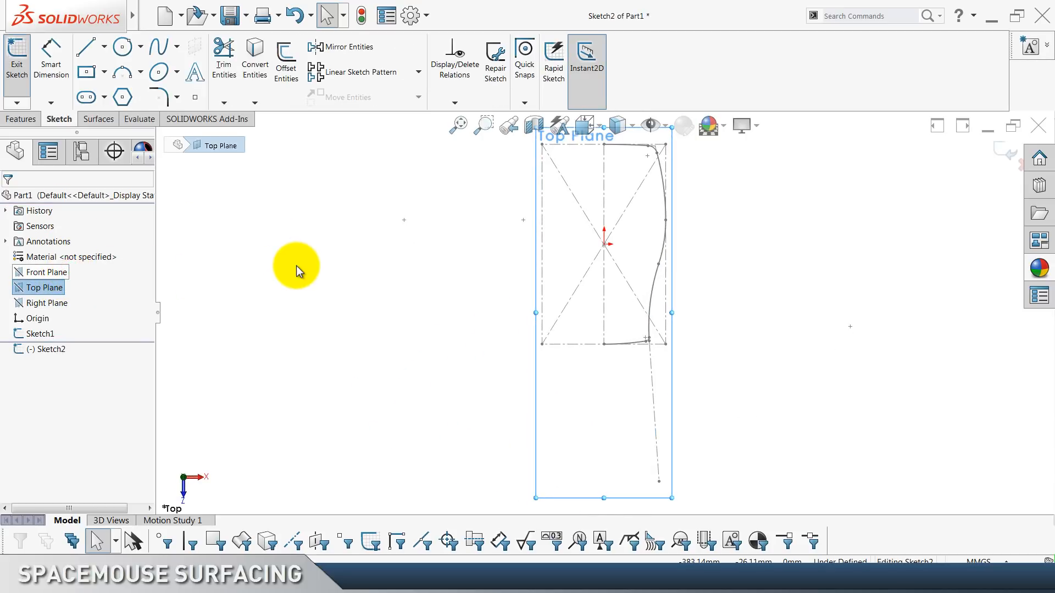
{"action": "left_click", "coordinate": [296, 265]}
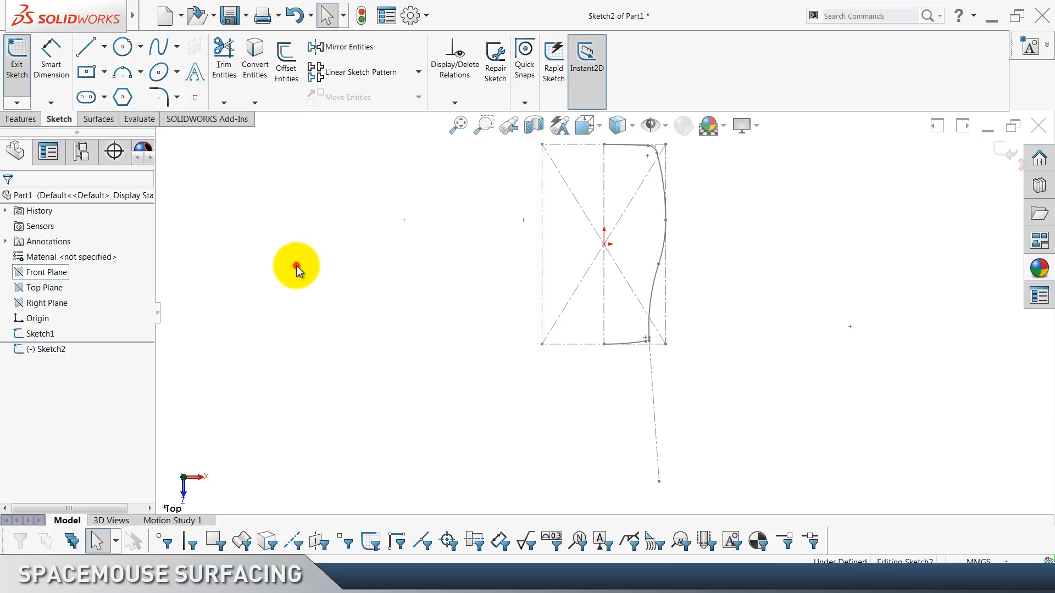
{"action": "left_click", "coordinate": [53, 336]}
{"action": "left_click", "coordinate": [344, 258]}
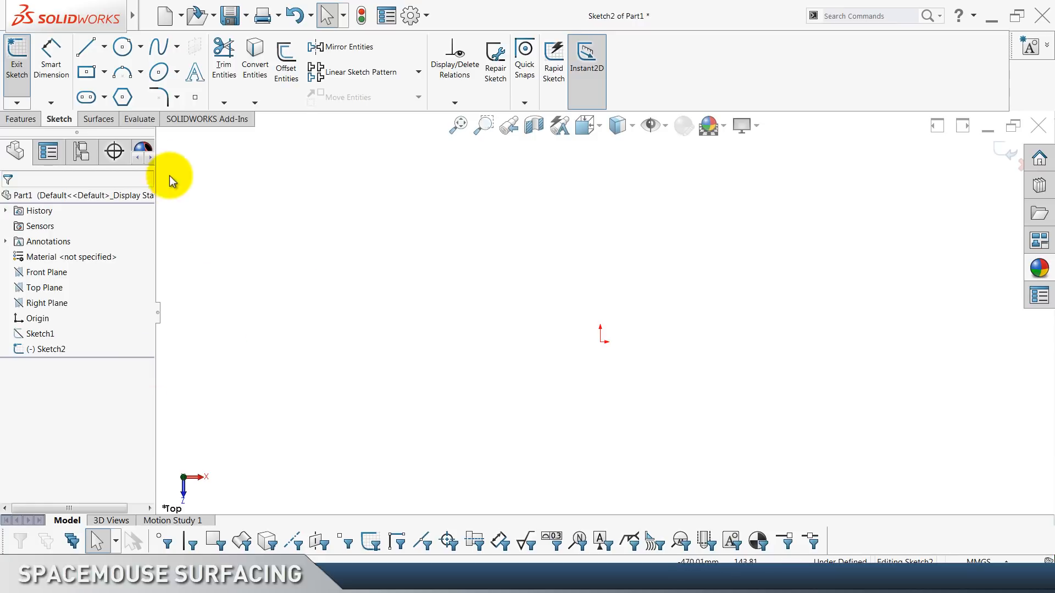
Try a solid vertical midpoint line centred on the origin, and undo it.
{"action": "left_click", "coordinate": [108, 50]}
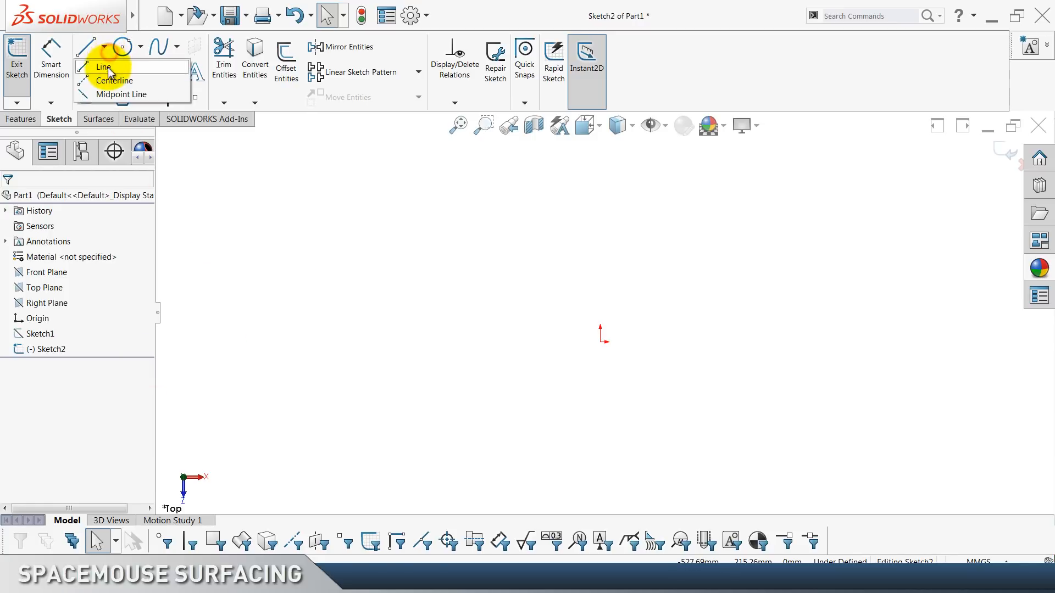
{"action": "left_click", "coordinate": [114, 95]}
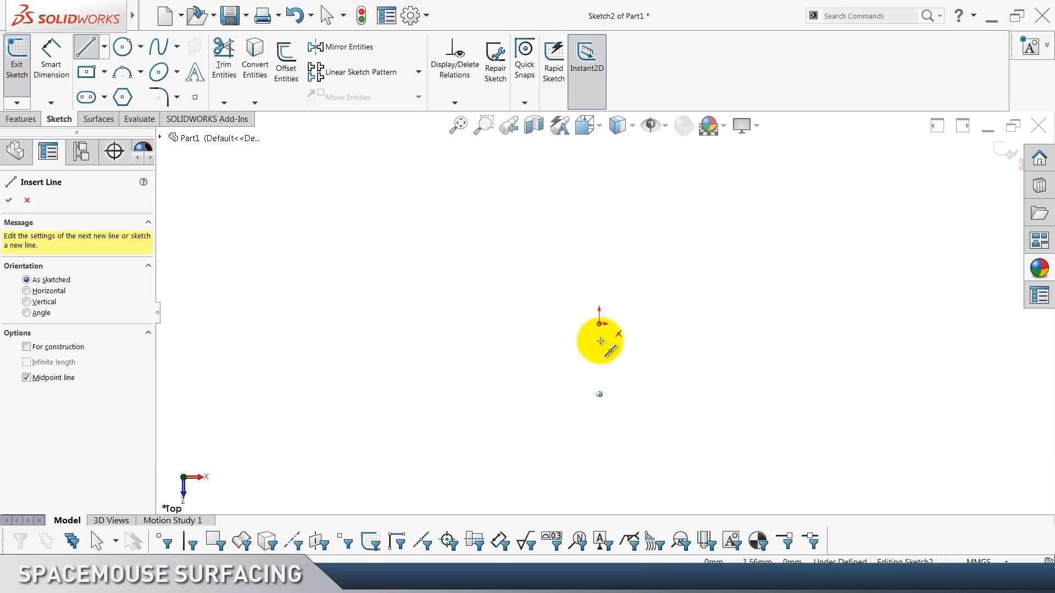
{"action": "left_click", "coordinate": [600, 342]}
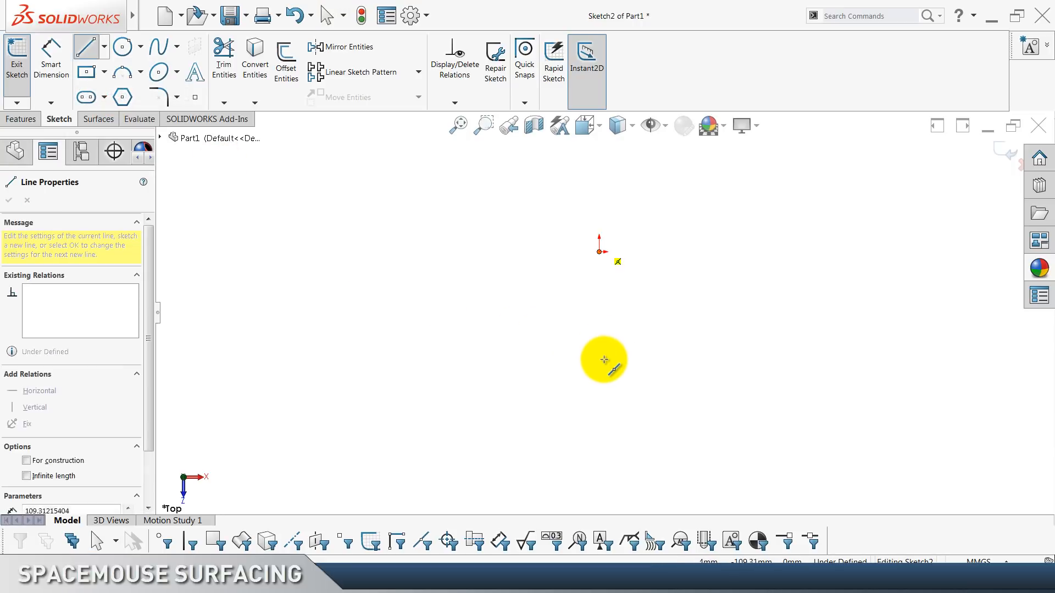
{"action": "left_click", "coordinate": [596, 402]}
{"action": "key", "text": "Escape"}
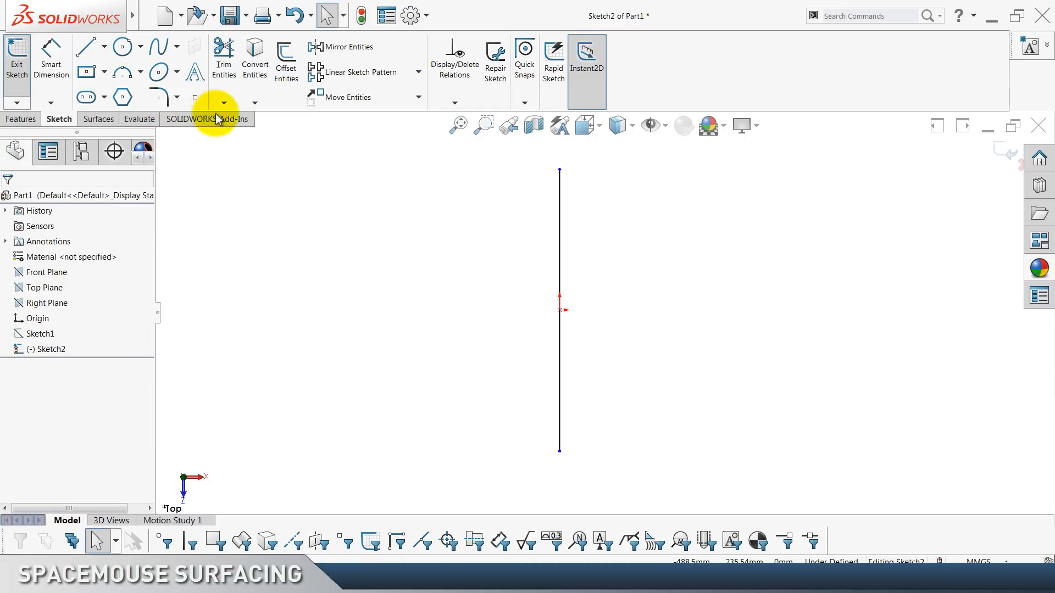
{"action": "left_click", "coordinate": [295, 16]}
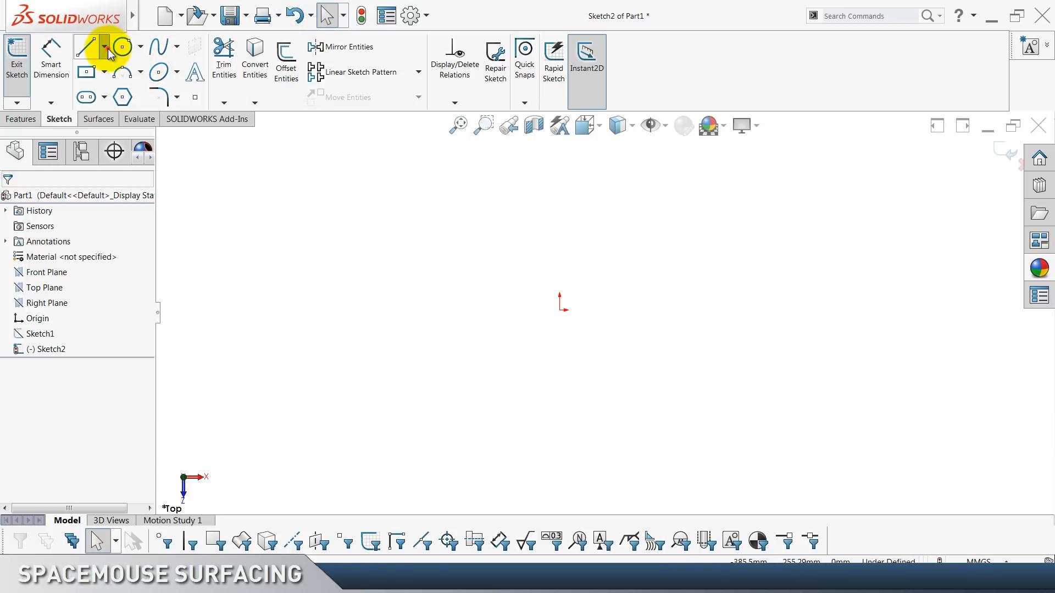
Draw a vertical centerline about 323 mm long and make the origin its midpoint with a Midpoint relation.
{"action": "left_click", "coordinate": [105, 48]}
{"action": "left_click", "coordinate": [112, 83]}
{"action": "left_click", "coordinate": [664, 220]}
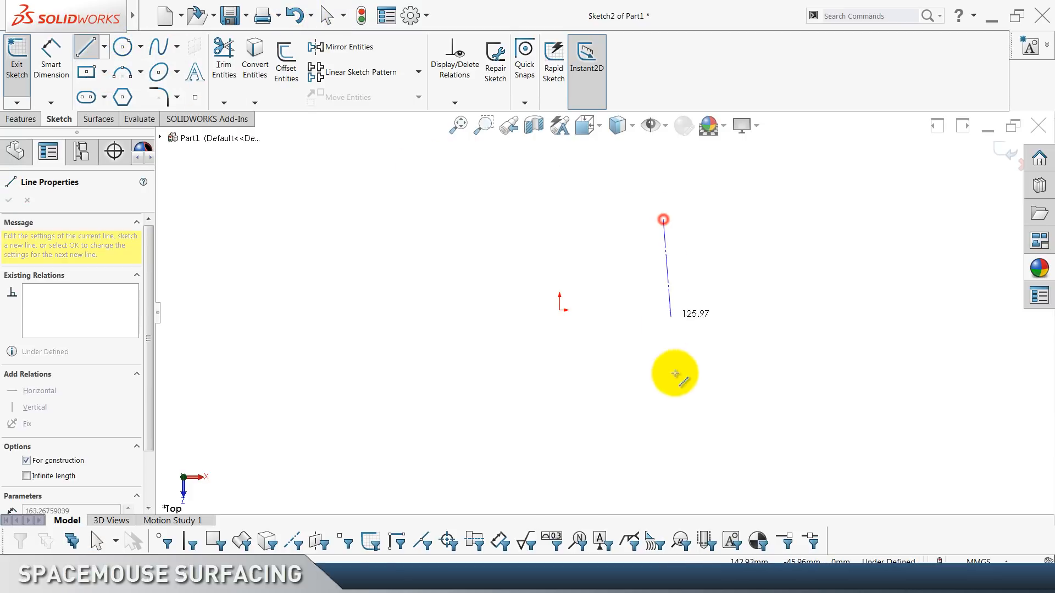
{"action": "left_click", "coordinate": [663, 435]}
{"action": "key", "text": "Escape"}
{"action": "left_click", "coordinate": [560, 310]}
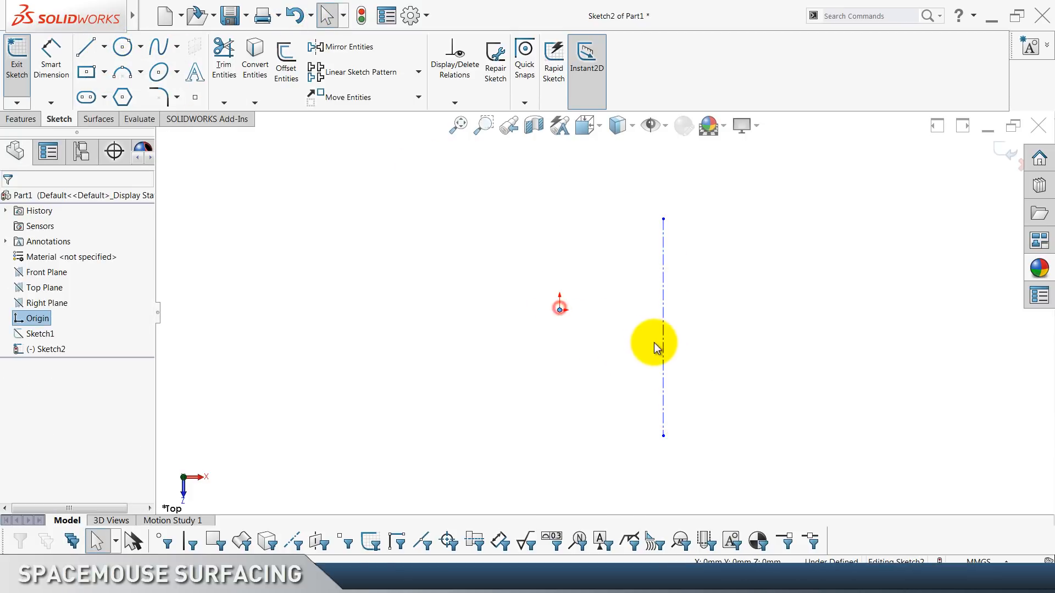
{"action": "left_click", "coordinate": [664, 347], "text": "ctrl"}
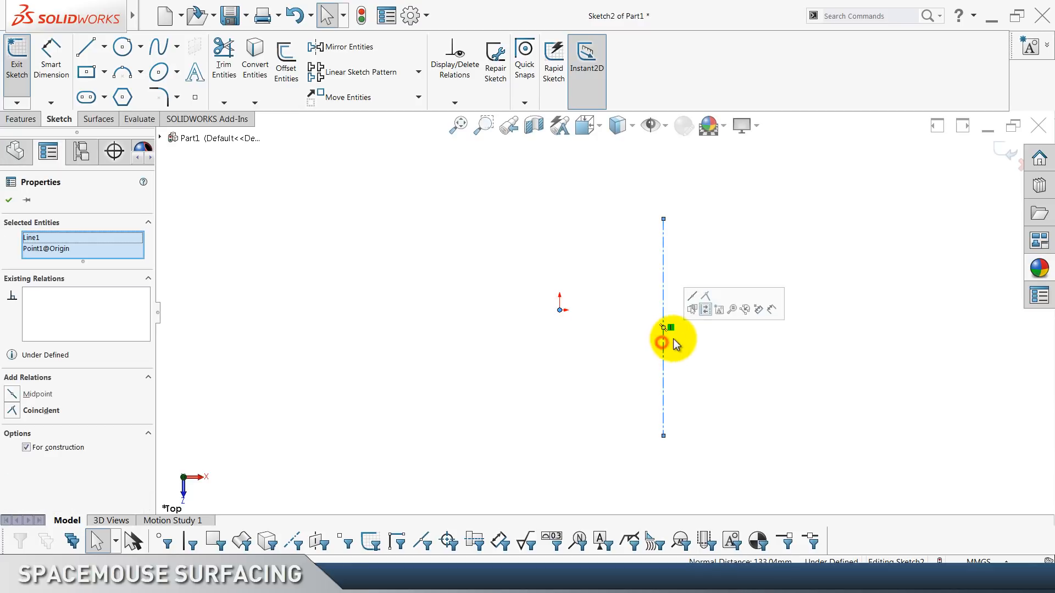
{"action": "left_click", "coordinate": [689, 295]}
{"action": "left_click", "coordinate": [414, 309]}
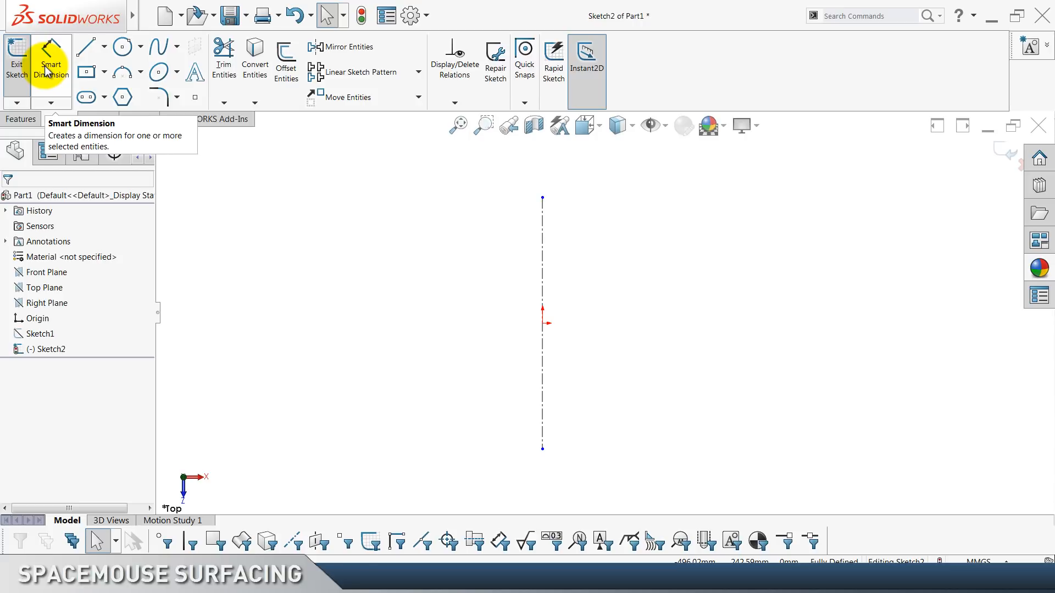
Dimension the vertical centerline's length as 300 mm.
{"action": "left_click", "coordinate": [48, 71]}
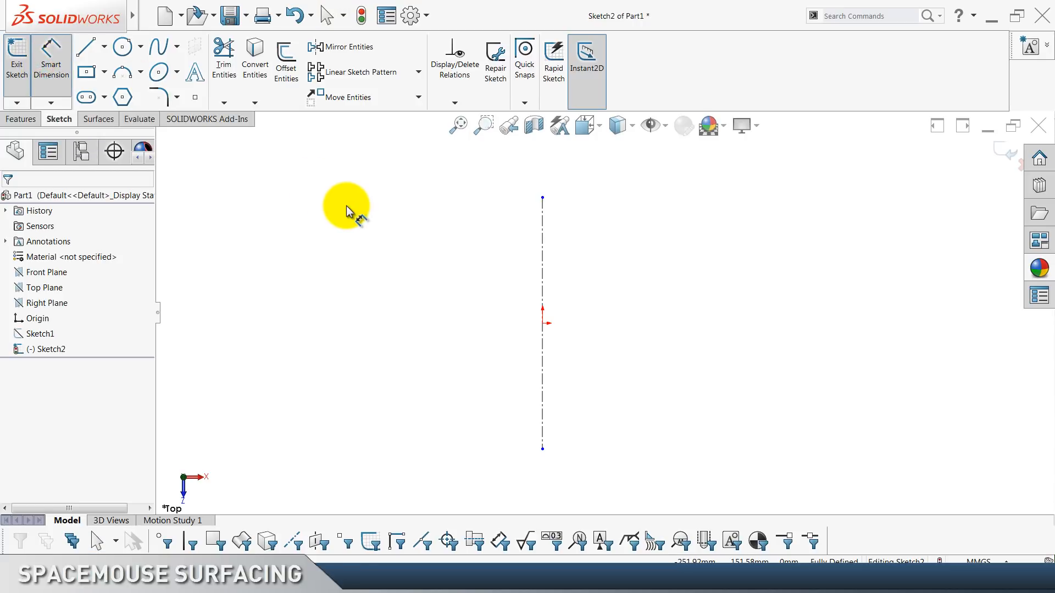
{"action": "left_click", "coordinate": [543, 282]}
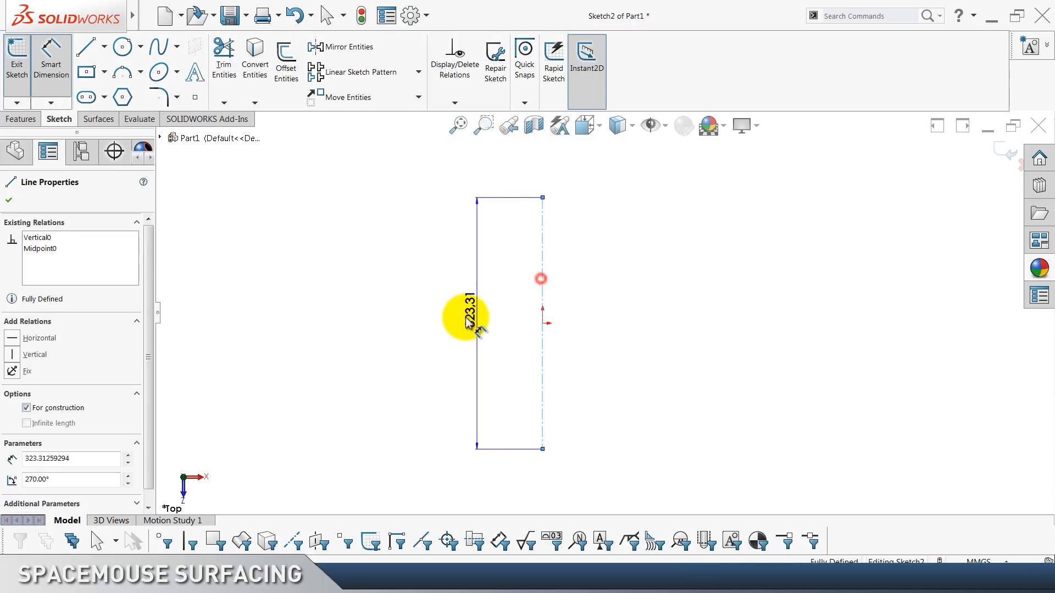
{"action": "left_click", "coordinate": [470, 314]}
{"action": "type", "text": "3"}
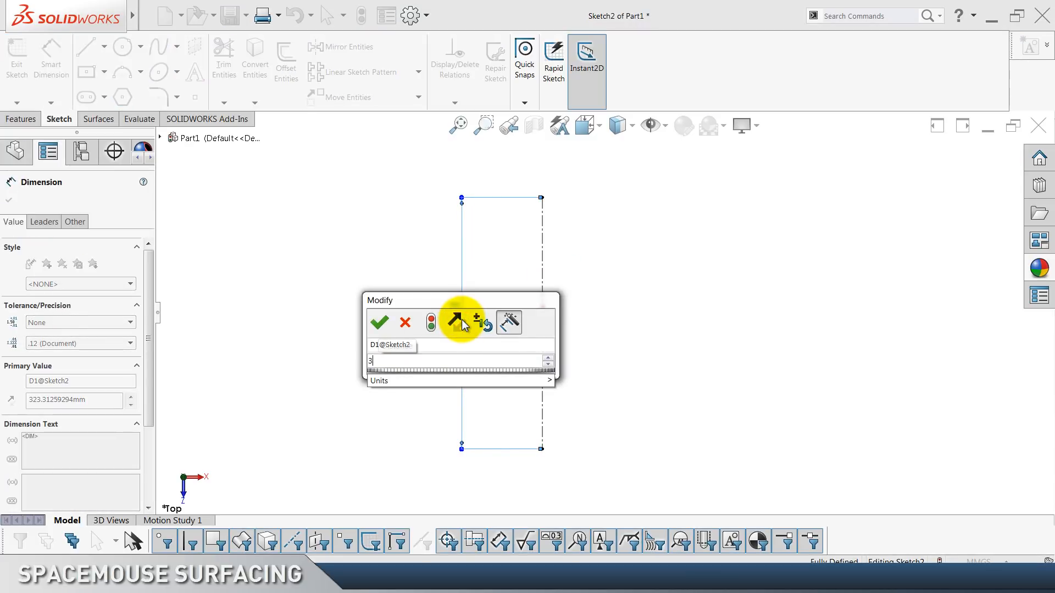
{"action": "type", "text": "00"}
{"action": "key", "text": "Return"}
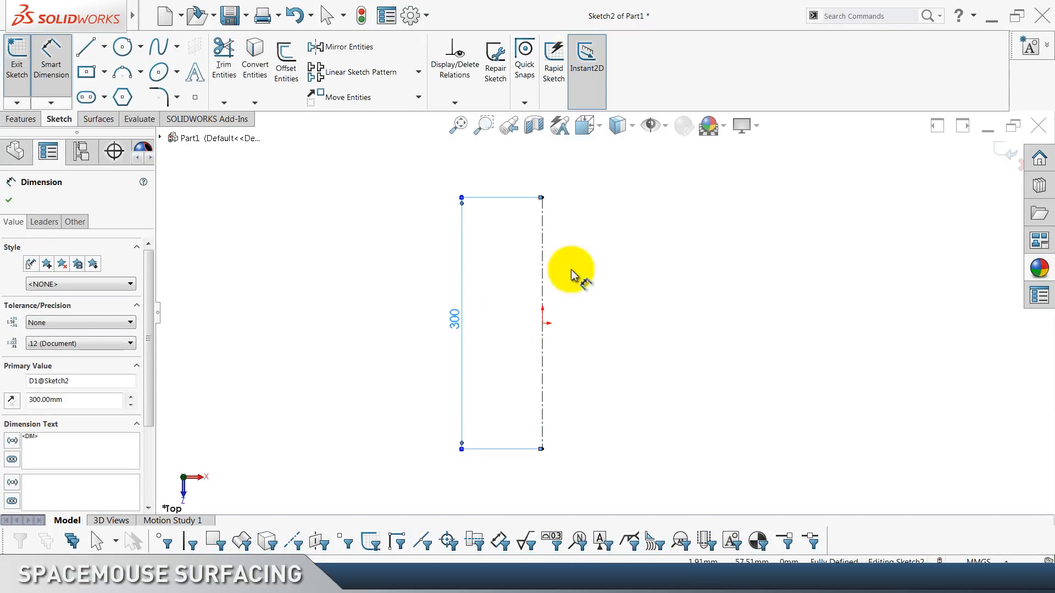
{"action": "key", "text": "Escape"}
Draw a short horizontal centerline leftward from the vertical centerline, about 107 mm below the origin.
{"action": "scroll", "coordinate": [701, 254], "scroll_direction": "down", "scroll_amount": 3}
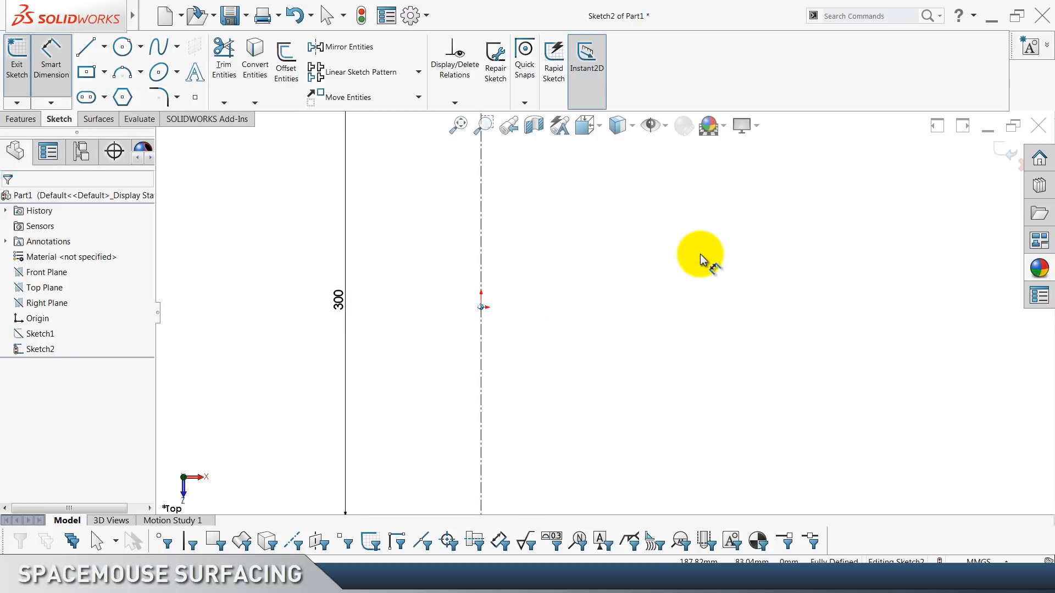
{"action": "left_click", "coordinate": [104, 46]}
{"action": "left_click", "coordinate": [117, 71]}
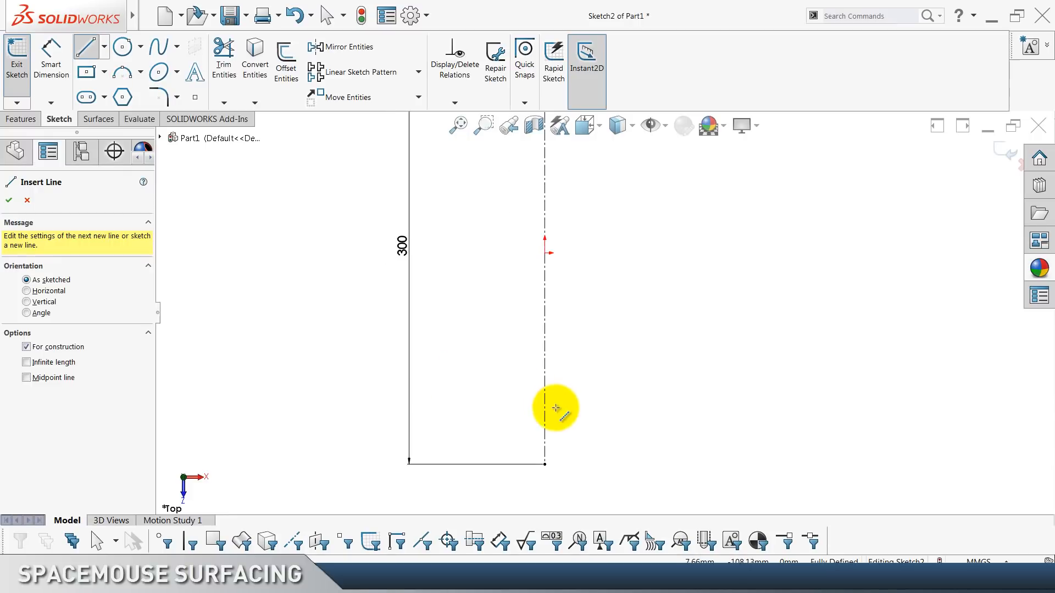
{"action": "left_click_drag", "start_coordinate": [544, 404], "coordinate": [456, 405]}
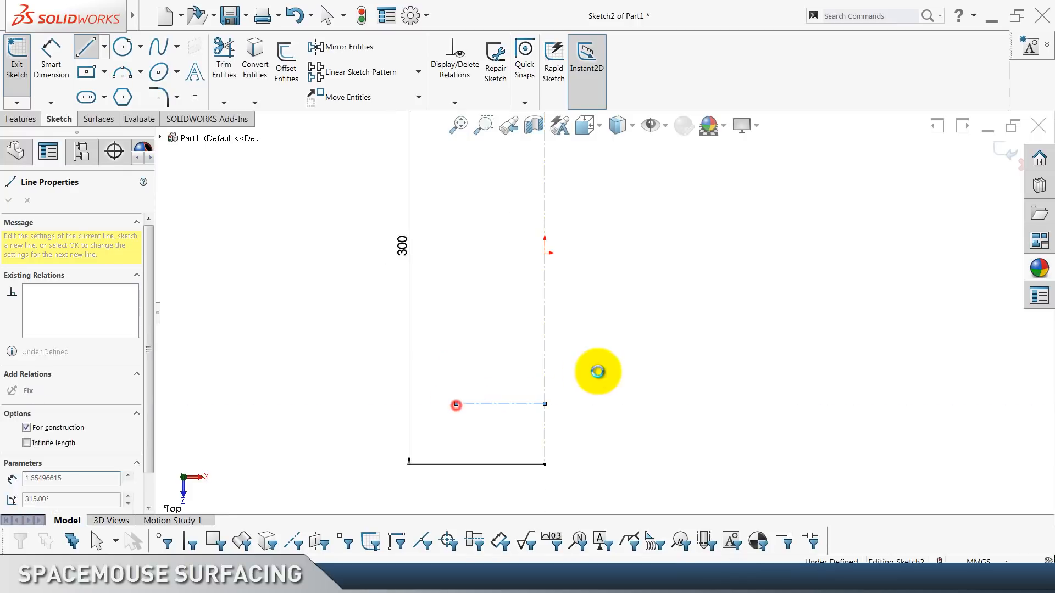
{"action": "key", "text": "Escape"}
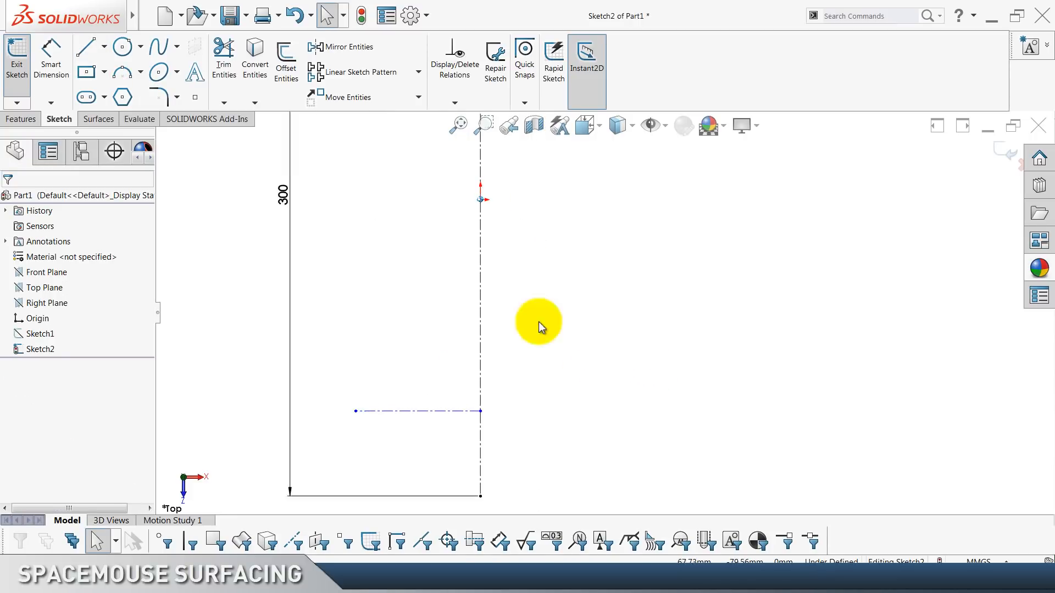
Draw a tangent arc of about 414 mm radius from the horizontal centerline's right end, rising gently to the right of the vertical centerline.
{"action": "left_click", "coordinate": [122, 72]}
{"action": "left_click", "coordinate": [53, 241]}
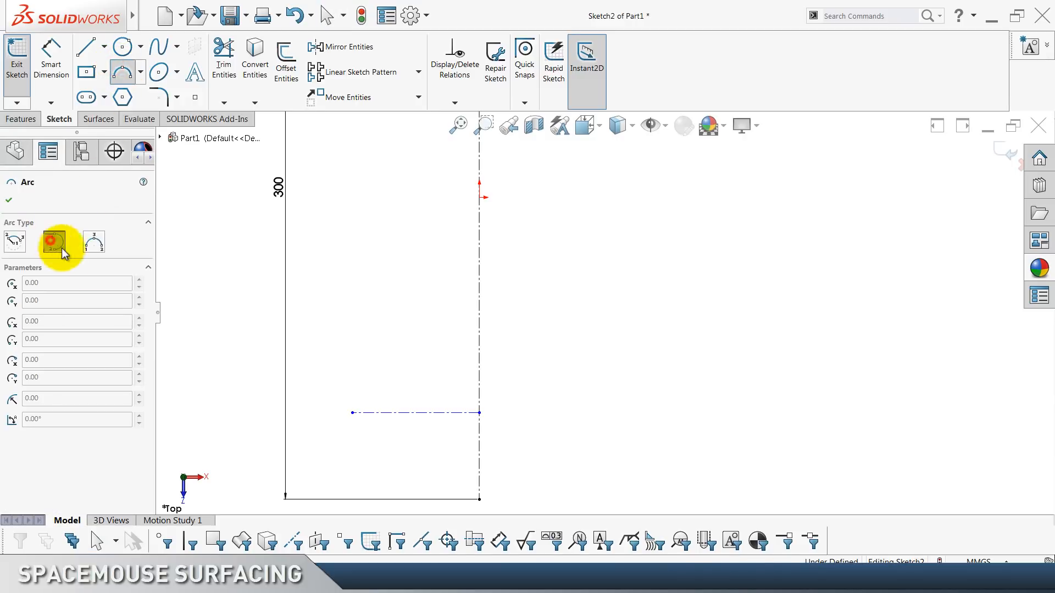
{"action": "left_click", "coordinate": [480, 412]}
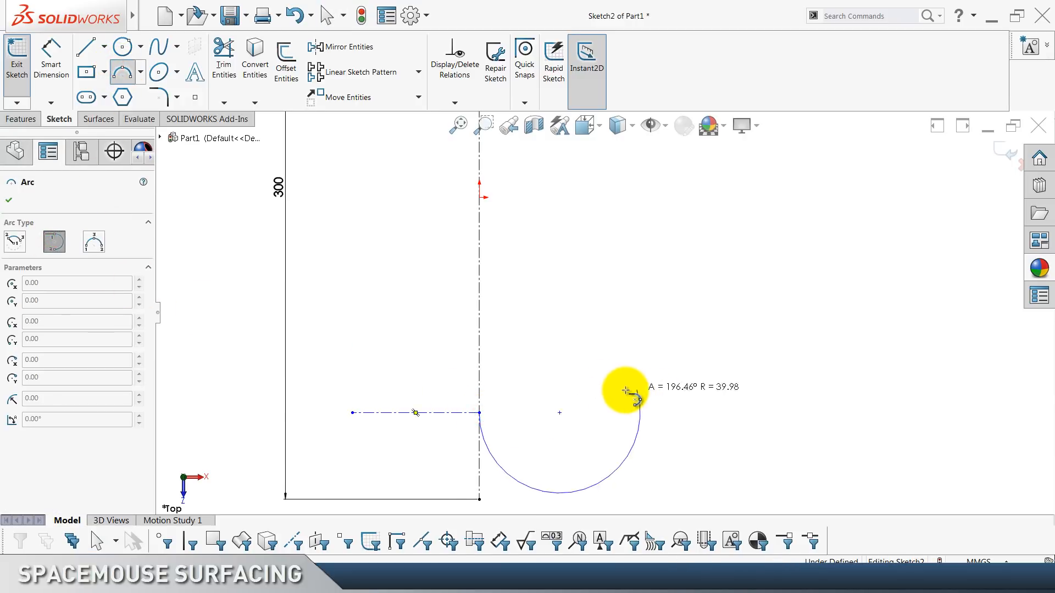
{"action": "left_click", "coordinate": [53, 245]}
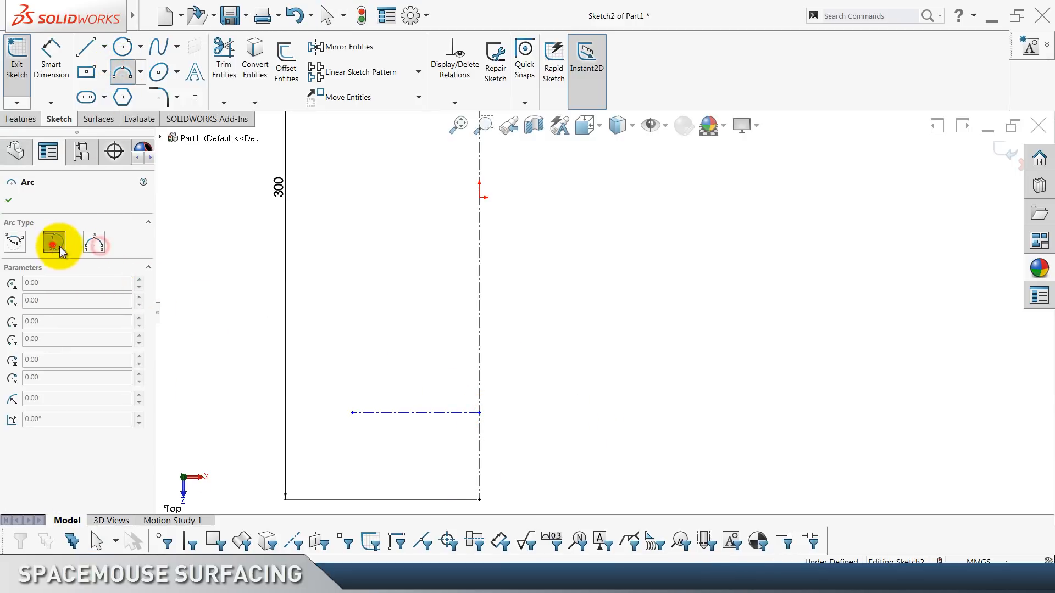
{"action": "left_click", "coordinate": [480, 413]}
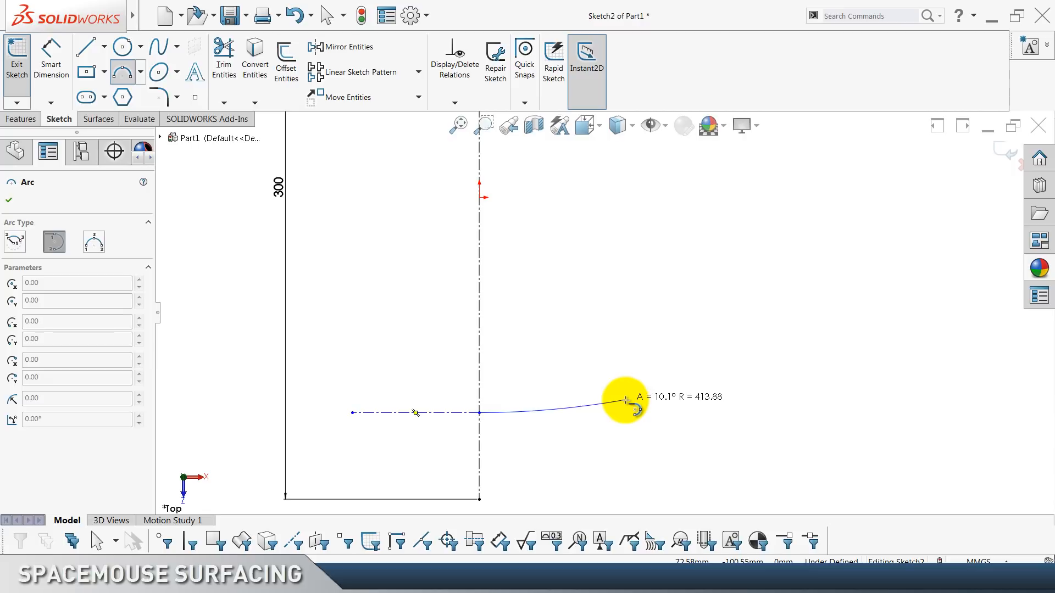
{"action": "left_click", "coordinate": [625, 401]}
{"action": "key", "text": "Escape"}
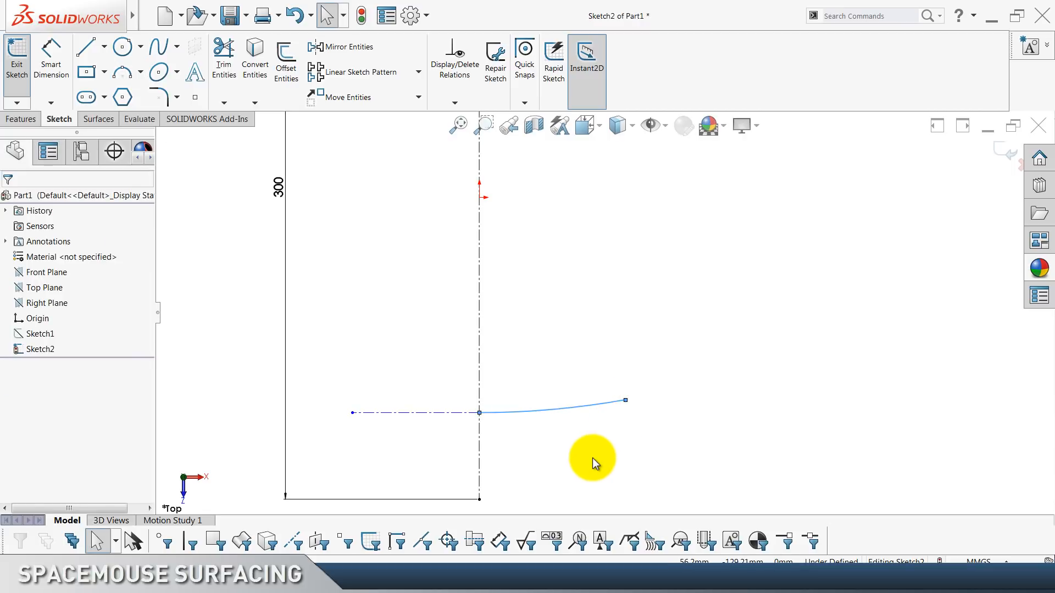
{"action": "left_click", "coordinate": [592, 457]}
Dimension the distance from the origin to the horizontal centerline as 121.5 mm.
{"action": "left_click", "coordinate": [58, 71]}
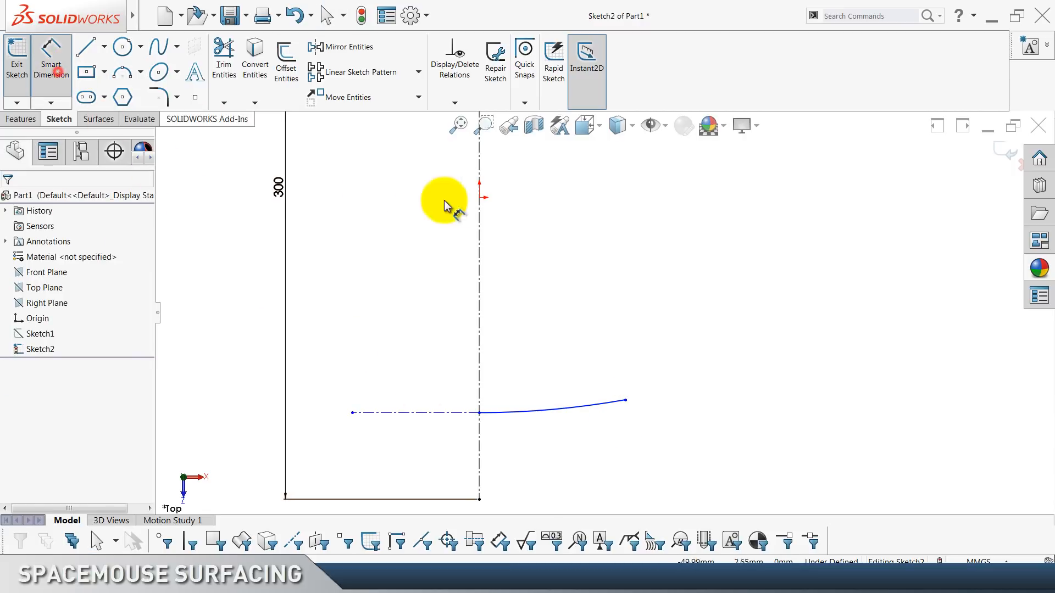
{"action": "left_click", "coordinate": [478, 199]}
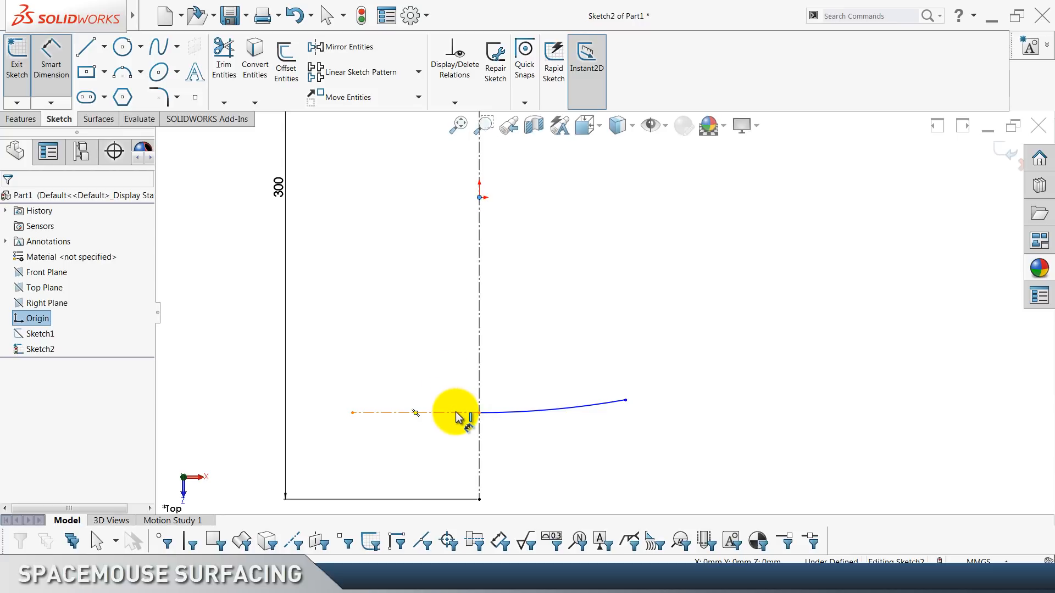
{"action": "left_click", "coordinate": [456, 413]}
{"action": "left_click", "coordinate": [404, 330]}
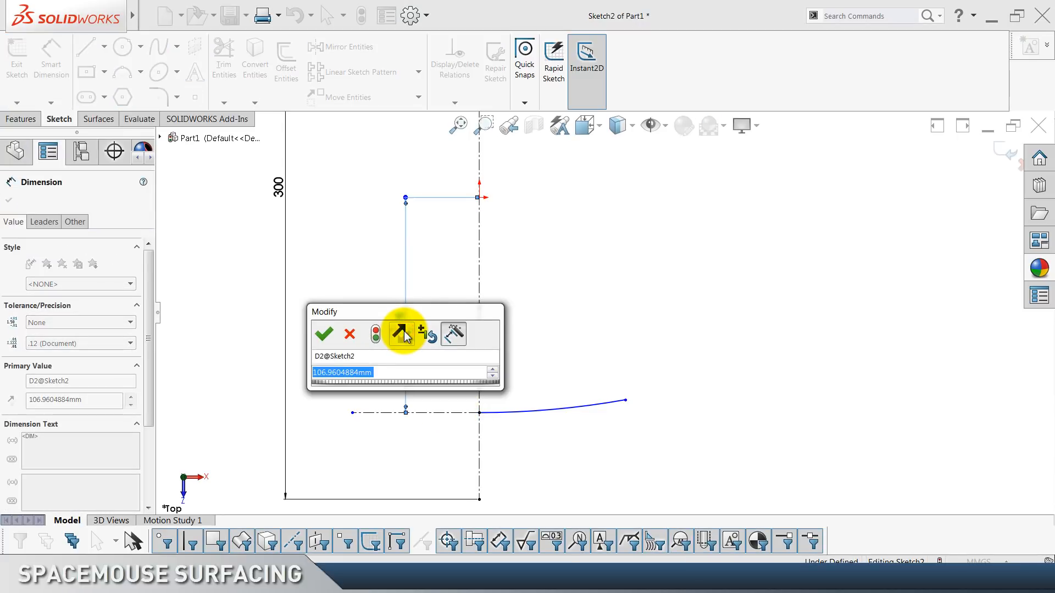
{"action": "type", "text": "121.5"}
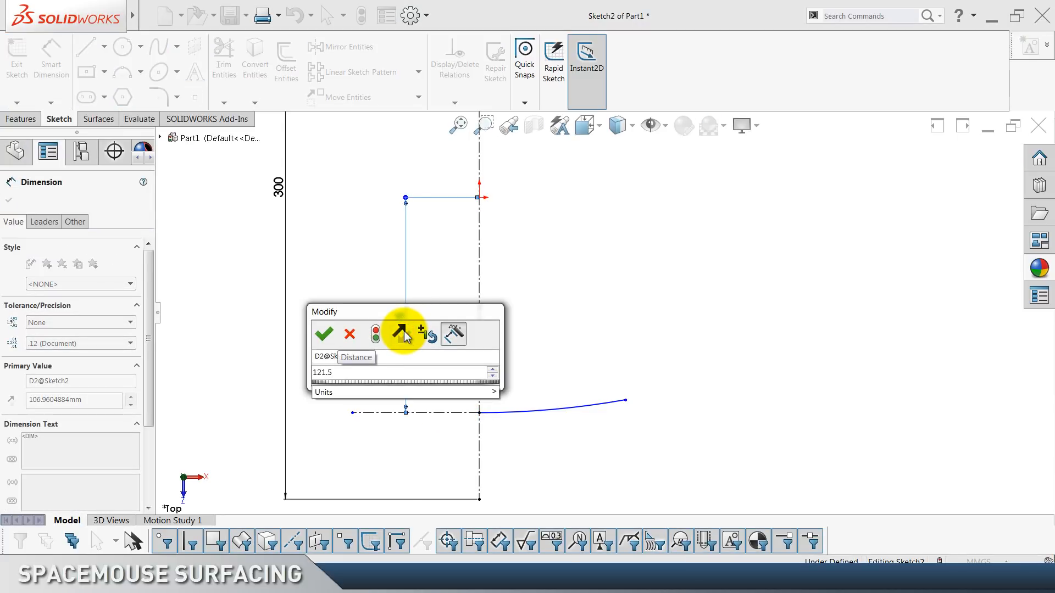
{"action": "key", "text": "Return"}
{"action": "left_click", "coordinate": [546, 350]}
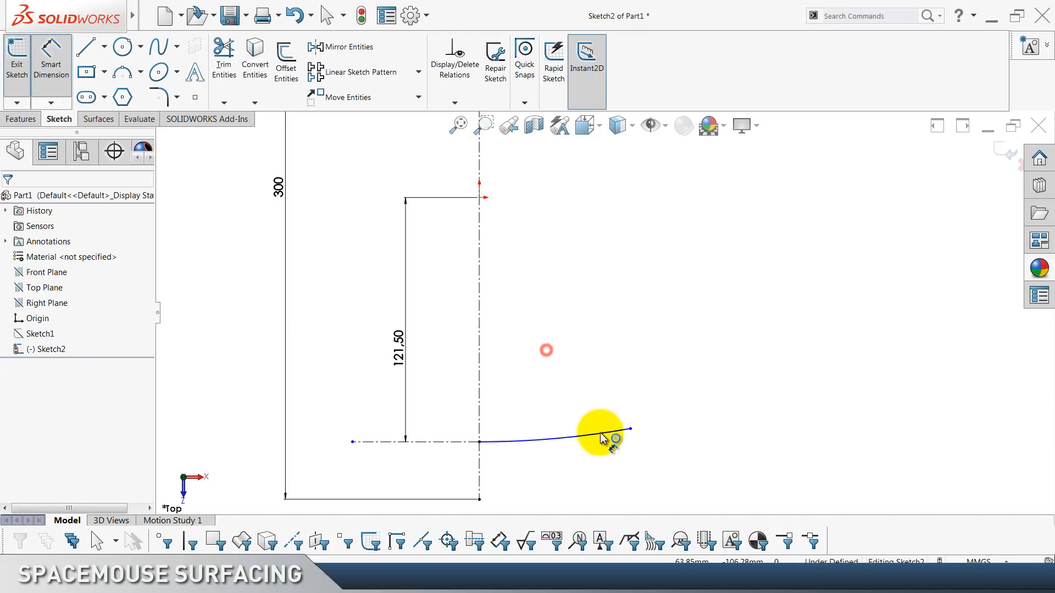
Dimension the tangent arc with a radius of 350 mm, placing the dimension to the right of the arc.
{"action": "left_click", "coordinate": [592, 434]}
{"action": "scroll", "coordinate": [610, 444], "scroll_direction": "up", "scroll_amount": 1}
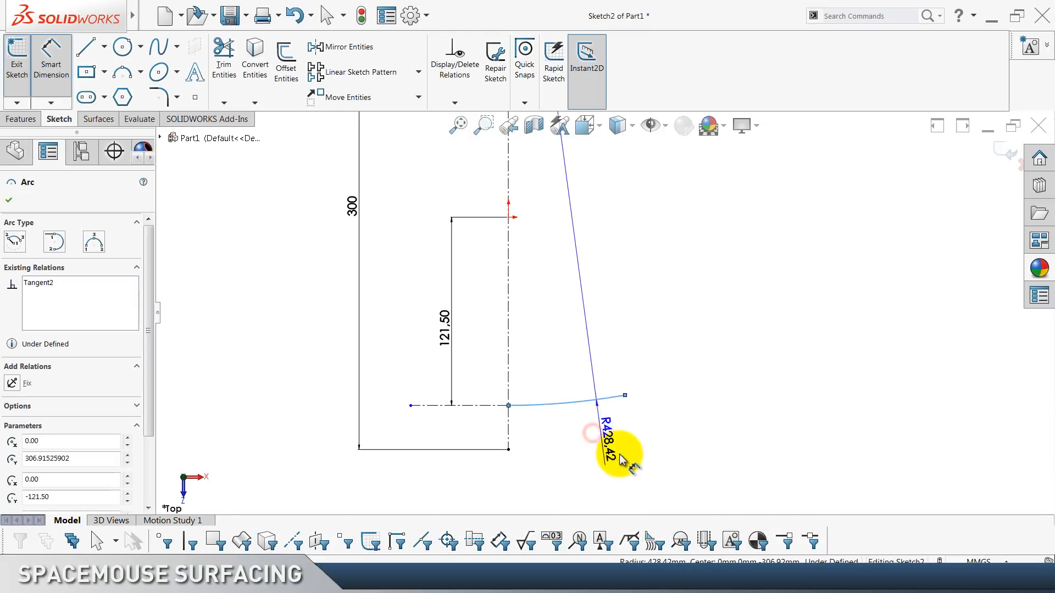
{"action": "left_click", "coordinate": [806, 438]}
{"action": "type", "text": "350"}
{"action": "key", "text": "Return"}
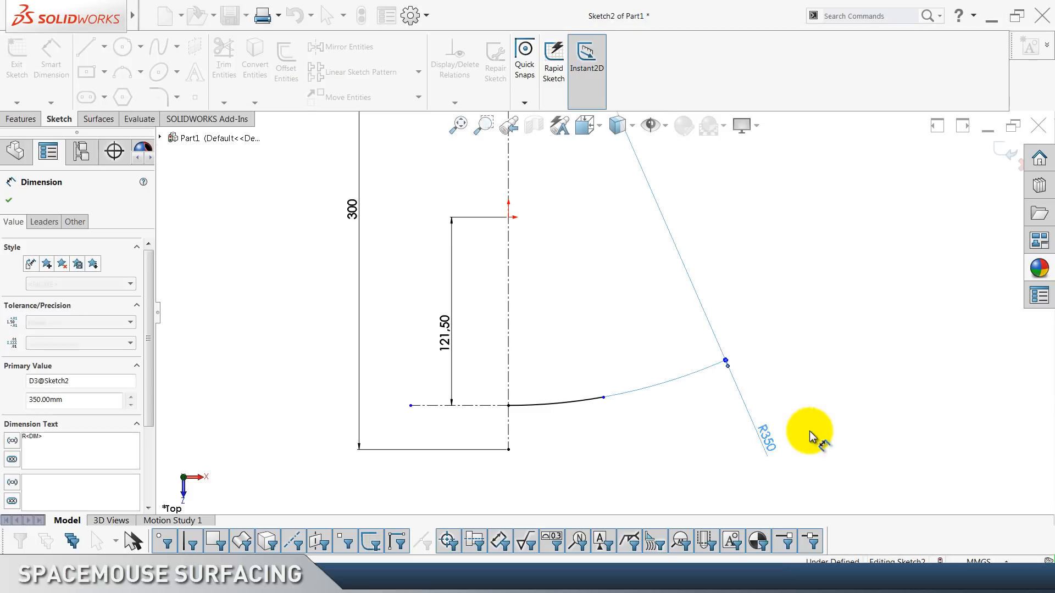
{"action": "left_click", "coordinate": [876, 387]}
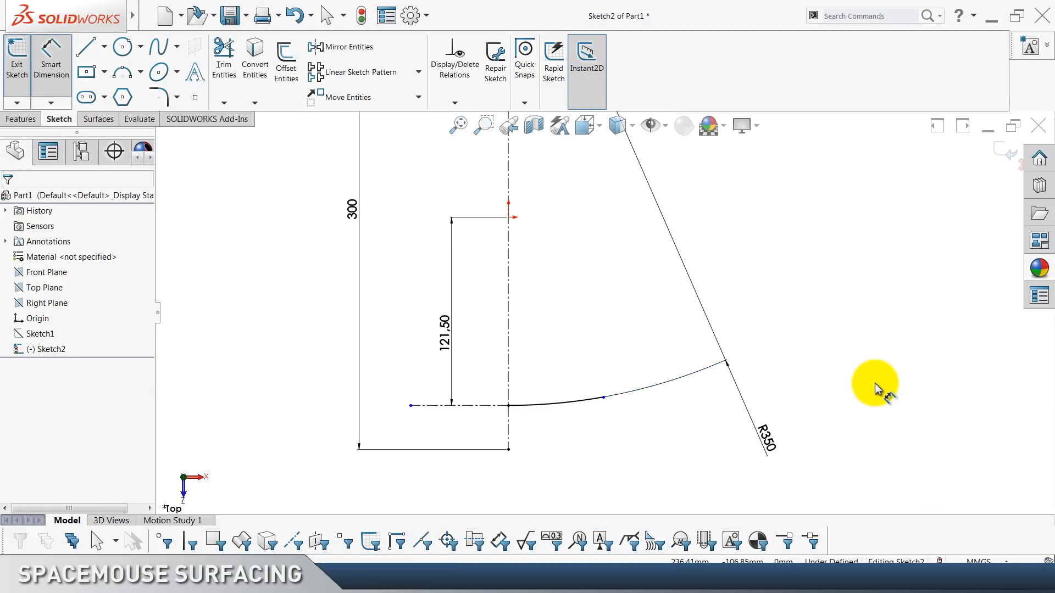
{"action": "left_click", "coordinate": [814, 341]}
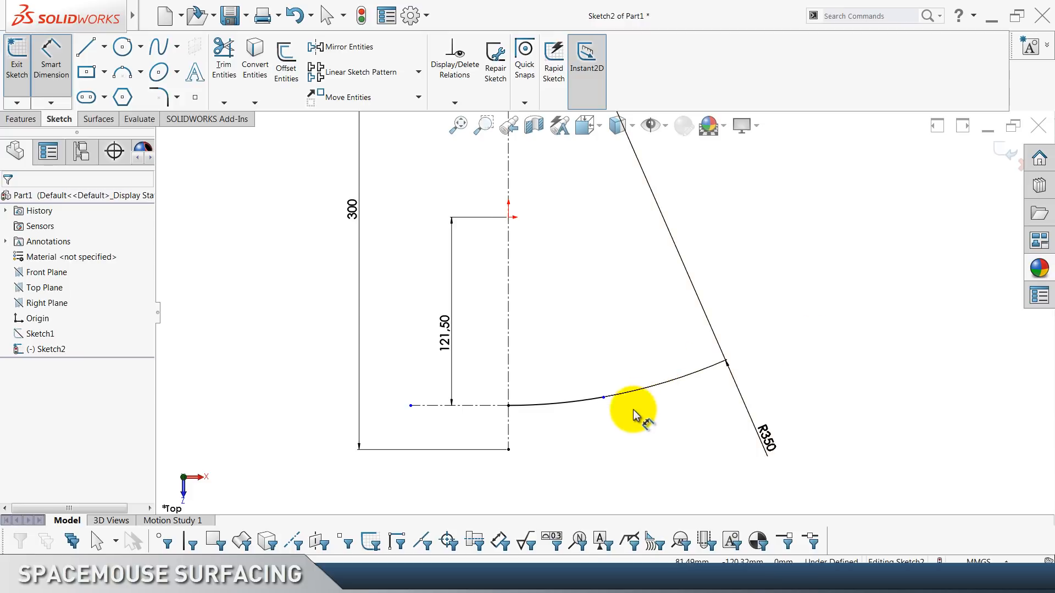
Draw a tangent arc of about 12.4 mm radius from the right end of the R350 arc, curling upward.
{"action": "scroll", "coordinate": [628, 421], "scroll_direction": "up", "scroll_amount": 5}
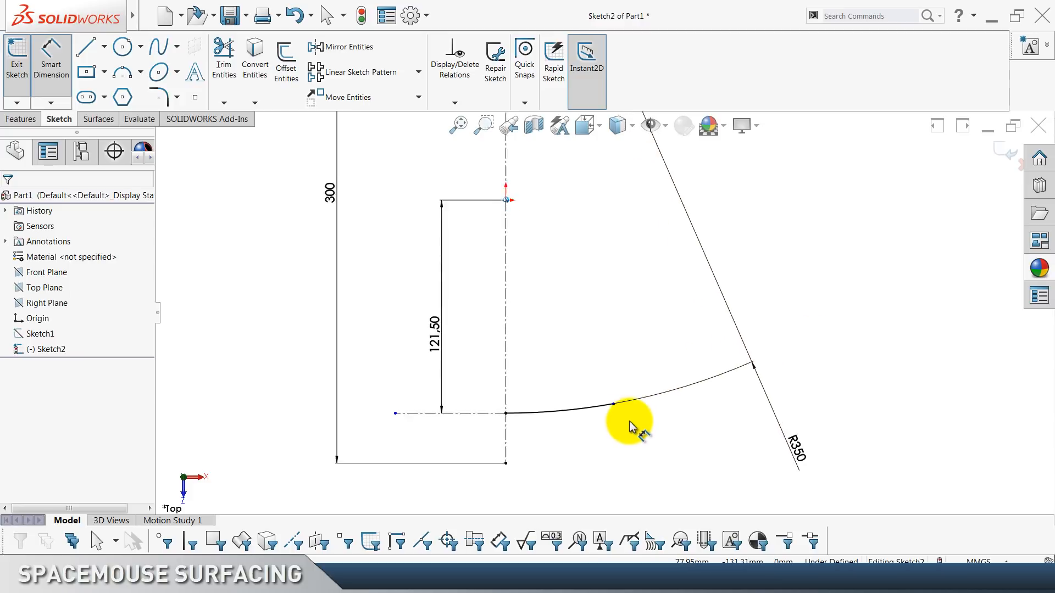
{"action": "left_click", "coordinate": [123, 77]}
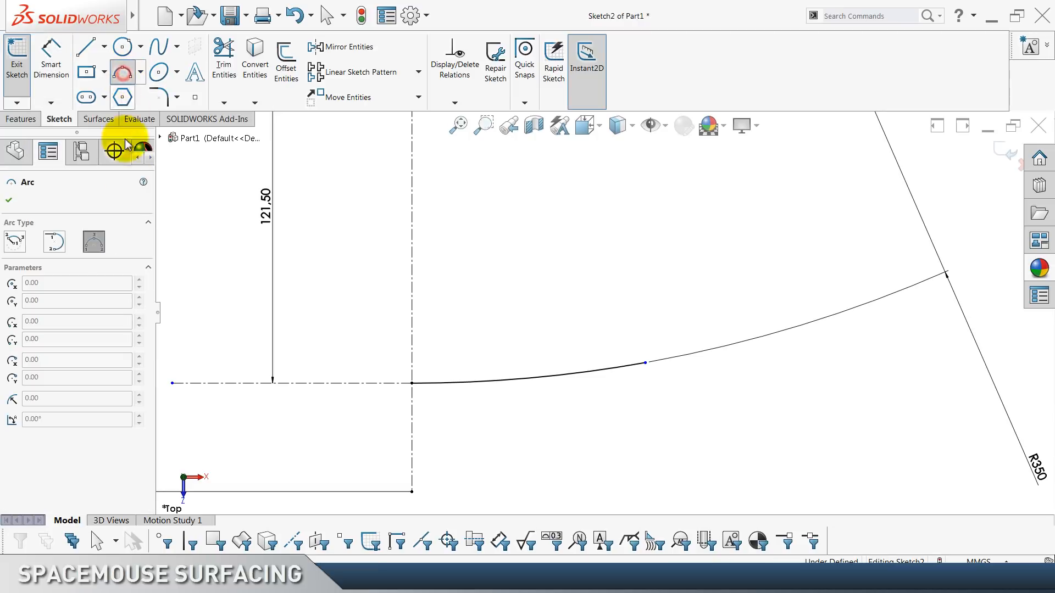
{"action": "left_click", "coordinate": [54, 241]}
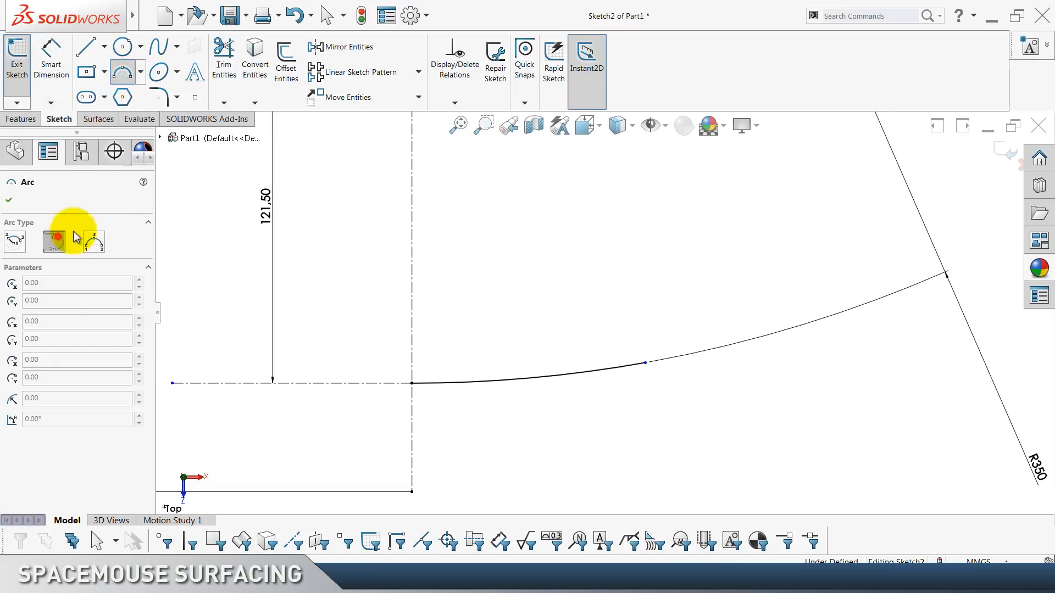
{"action": "left_click", "coordinate": [646, 363]}
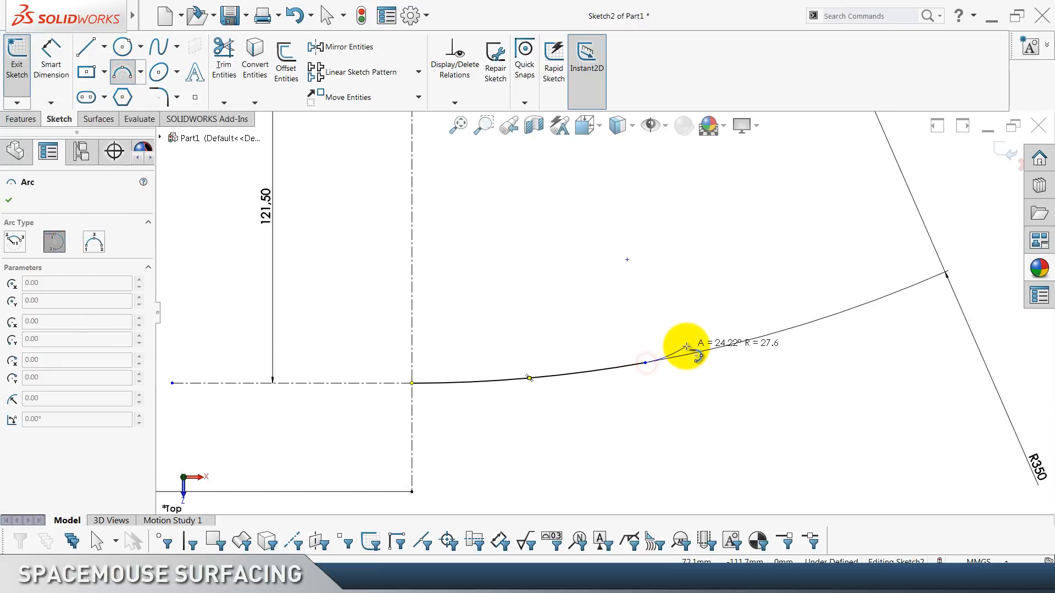
{"action": "left_click", "coordinate": [681, 298]}
{"action": "key", "text": "Escape"}
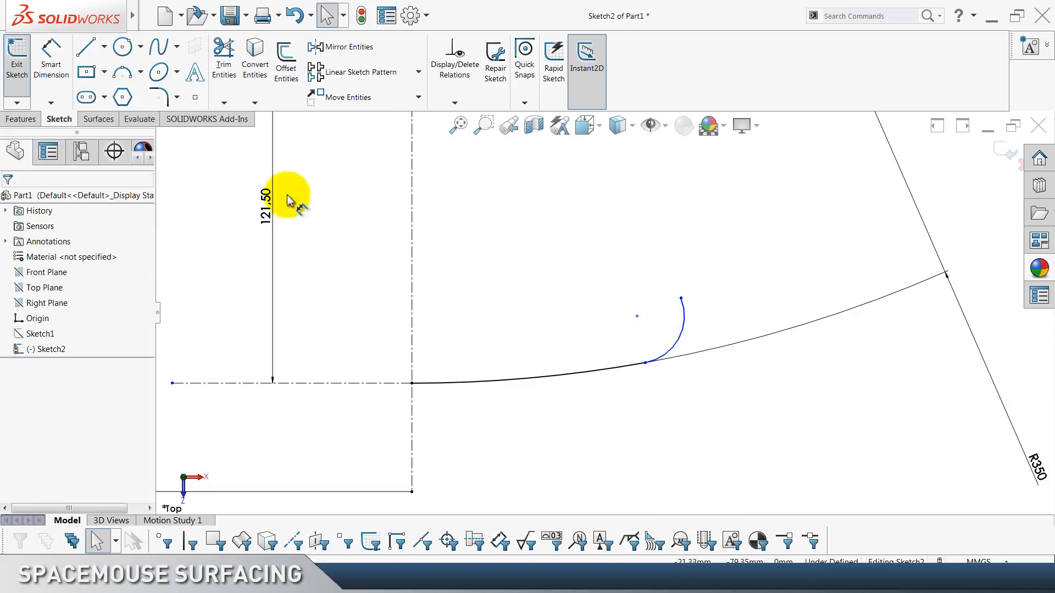
Dimension the small tangent arc's radius as 3.5 mm, placing the dimension below and to the right of the arc.
{"action": "left_click", "coordinate": [51, 69]}
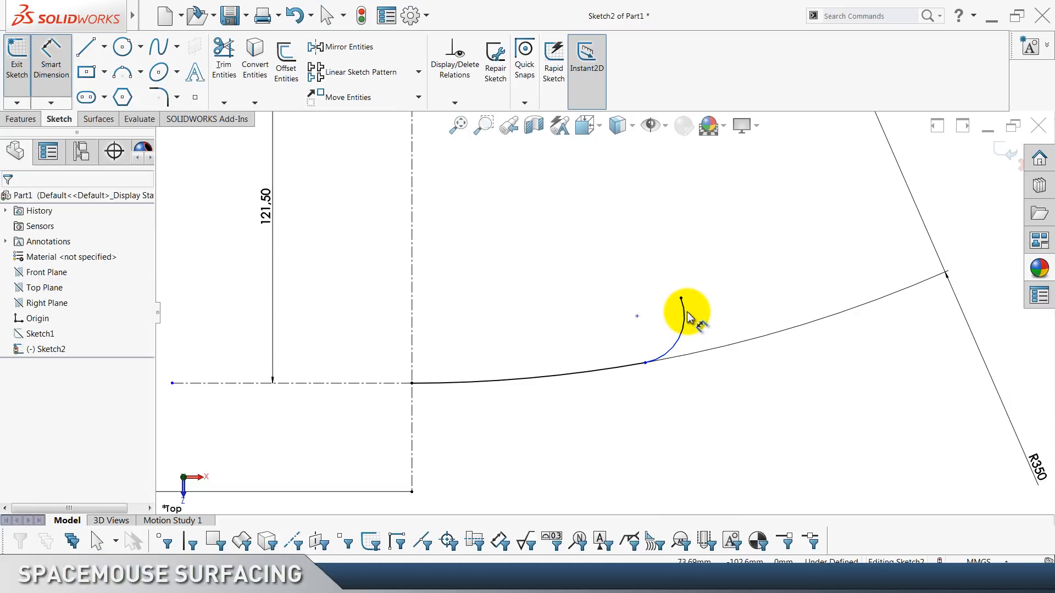
{"action": "left_click", "coordinate": [694, 333]}
{"action": "left_click", "coordinate": [795, 431]}
{"action": "type", "text": "3.5"}
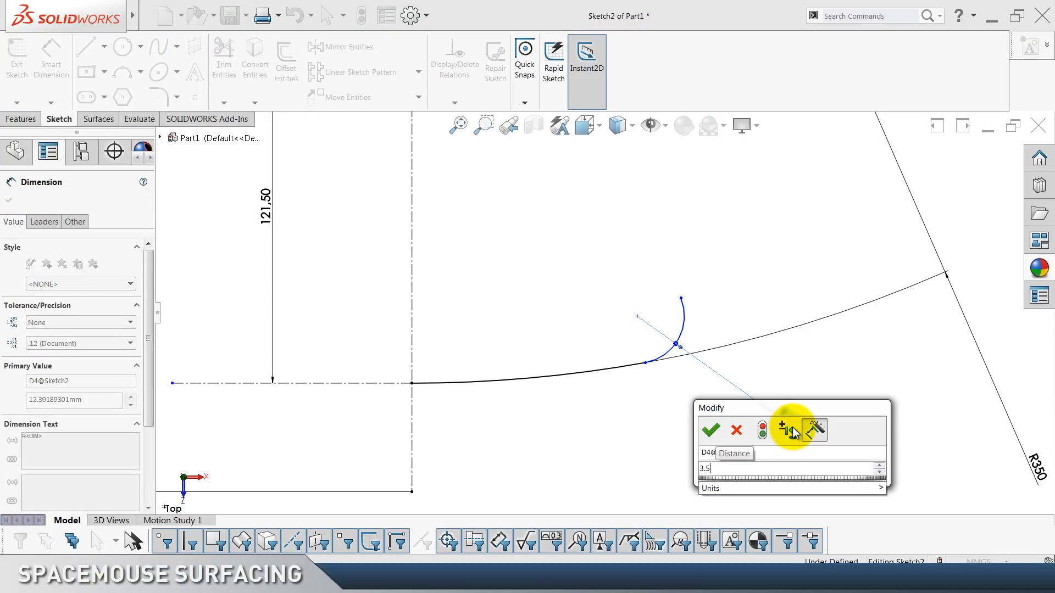
{"action": "key", "text": "Return"}
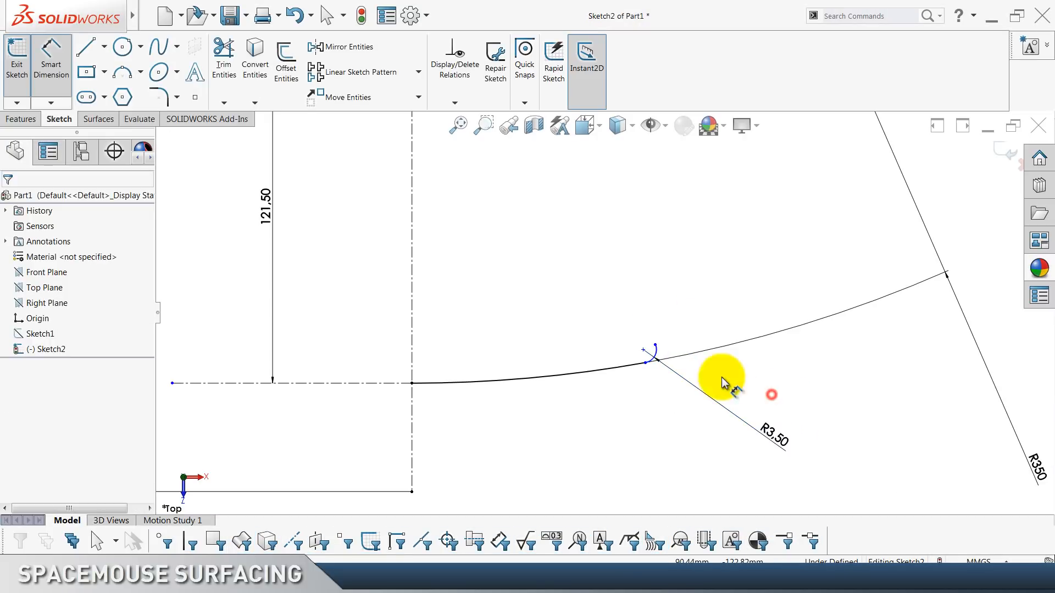
Dimension the horizontal distance from the vertical centerline to the small arc's center point as 48 mm, below the sketch.
{"action": "left_click", "coordinate": [644, 351]}
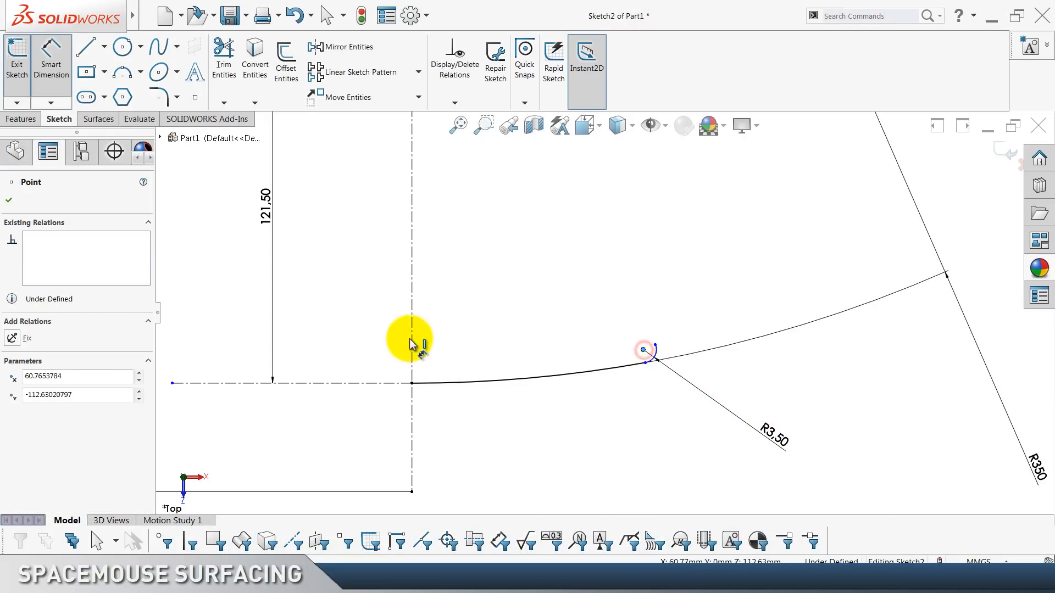
{"action": "left_click", "coordinate": [414, 336]}
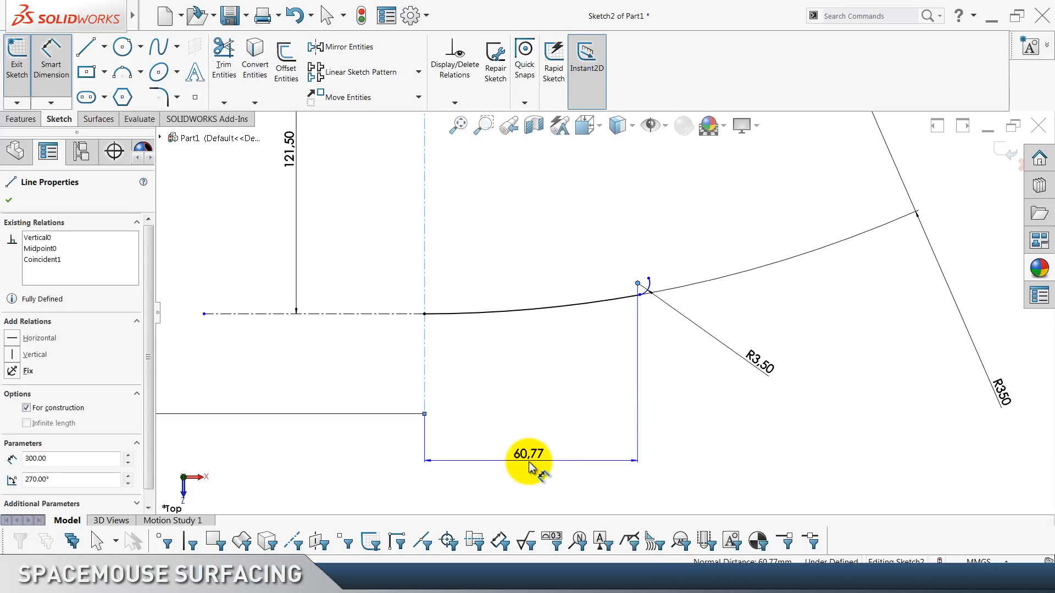
{"action": "left_click", "coordinate": [528, 466]}
{"action": "type", "text": "48"}
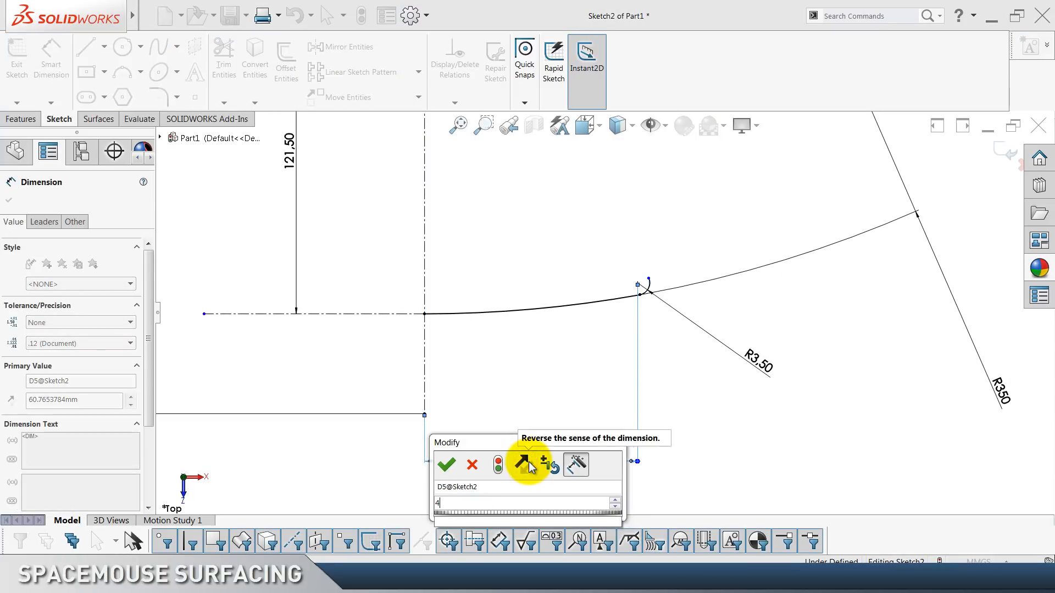
{"action": "key", "text": "Return"}
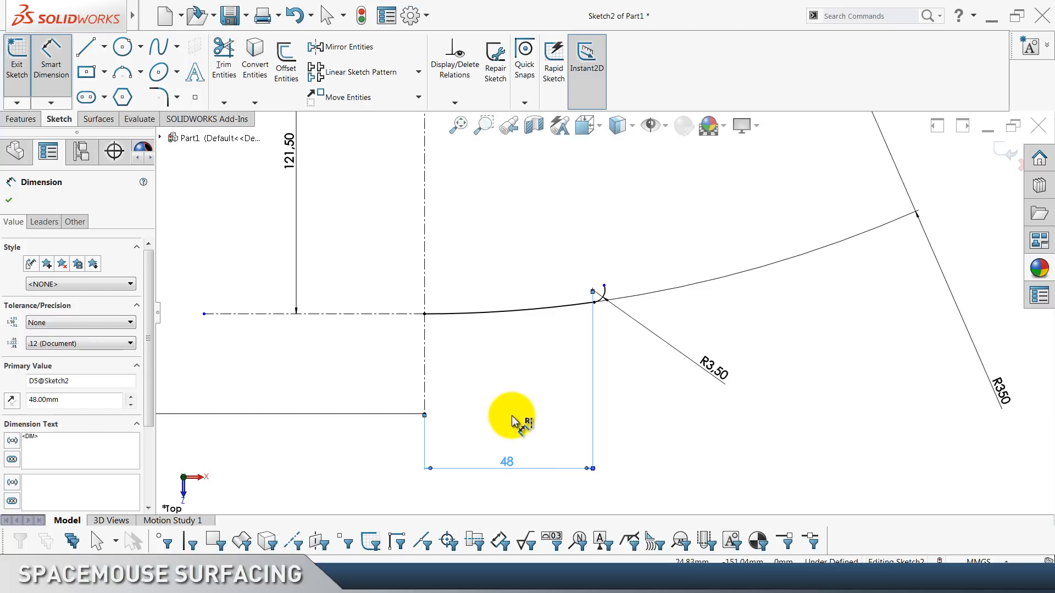
{"action": "left_click", "coordinate": [516, 397]}
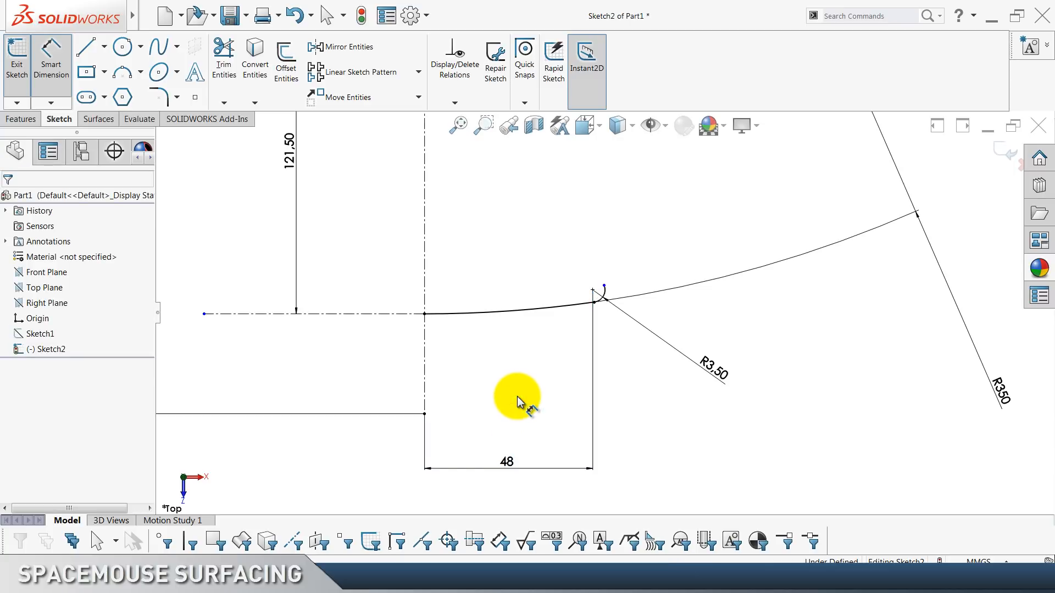
Draw a tangent arc of about 71.6 mm radius upward from the free end of the R3.5 arc, leaning toward the centerline.
{"action": "scroll", "coordinate": [517, 397], "scroll_direction": "down", "scroll_amount": 2}
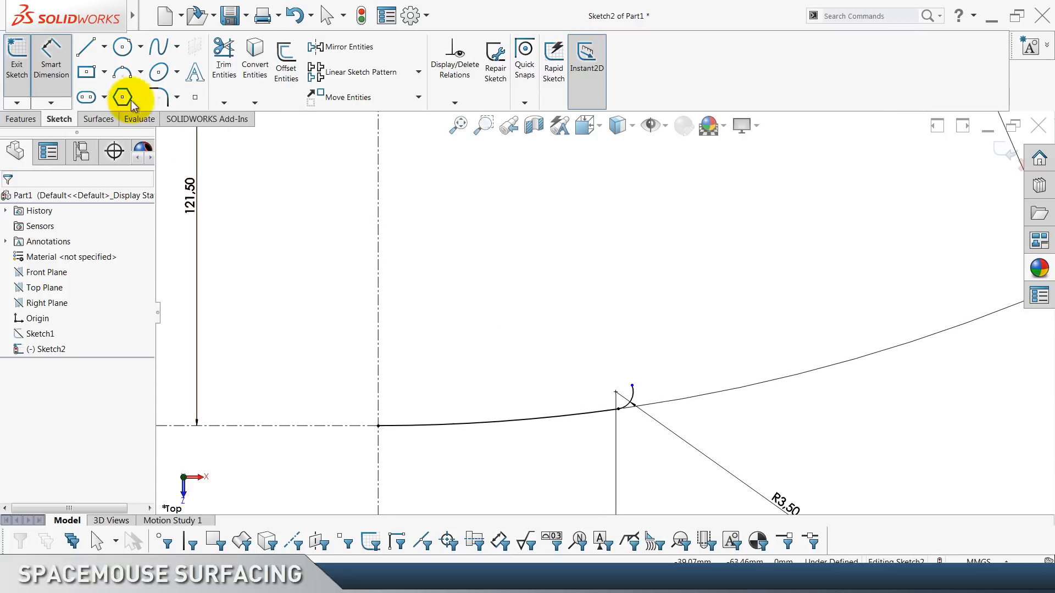
{"action": "left_click", "coordinate": [116, 74]}
{"action": "left_click", "coordinate": [53, 242]}
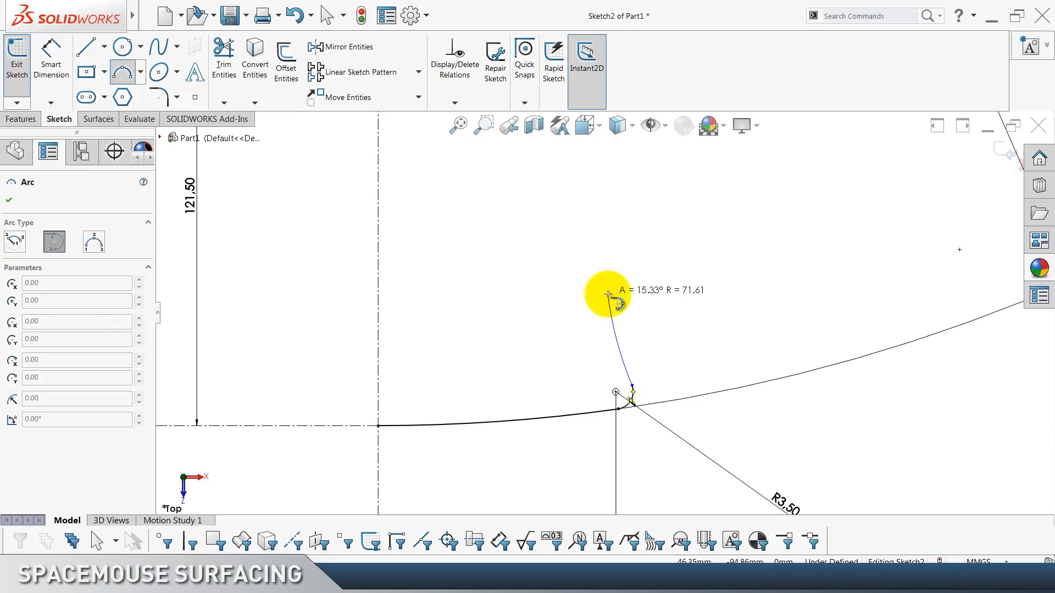
{"action": "left_click", "coordinate": [609, 295]}
{"action": "key", "text": "Escape"}
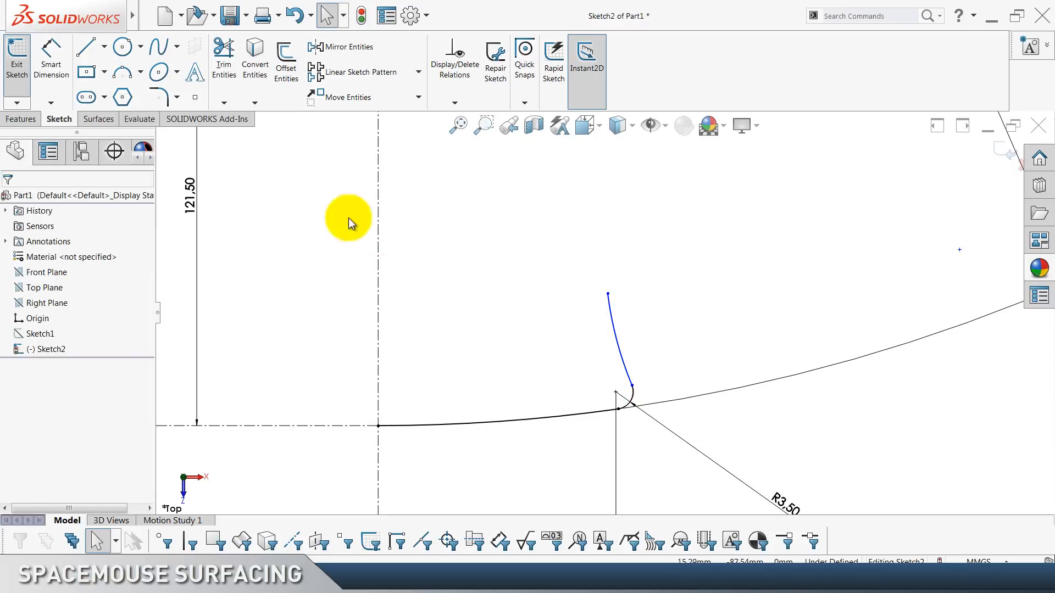
Dimension the upper tangent arc's radius as 200 mm and shorten the arc by moving its upper endpoint down along the curve.
{"action": "left_click", "coordinate": [51, 88]}
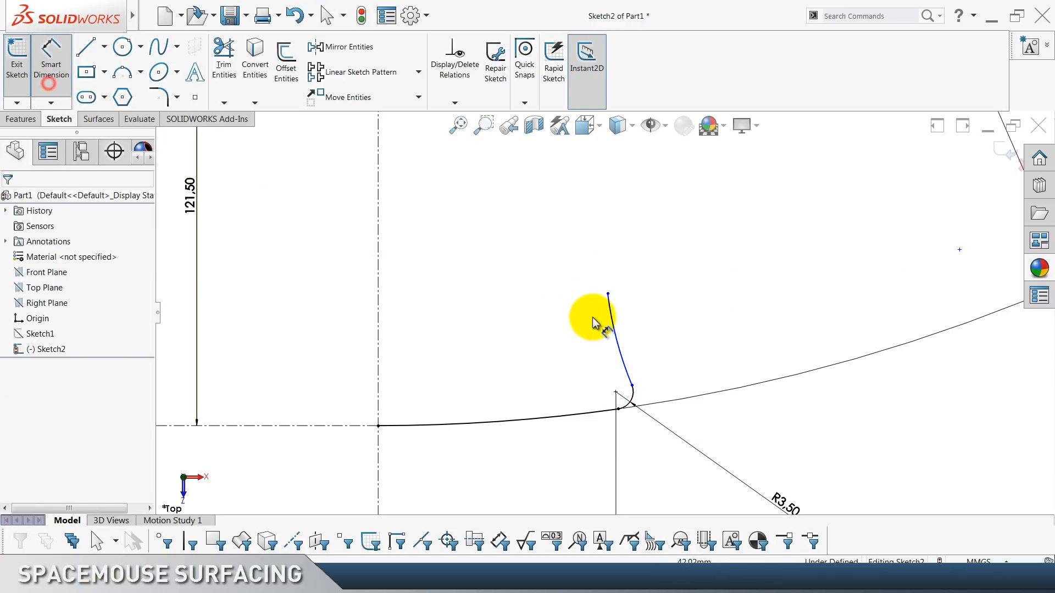
{"action": "left_click", "coordinate": [614, 337]}
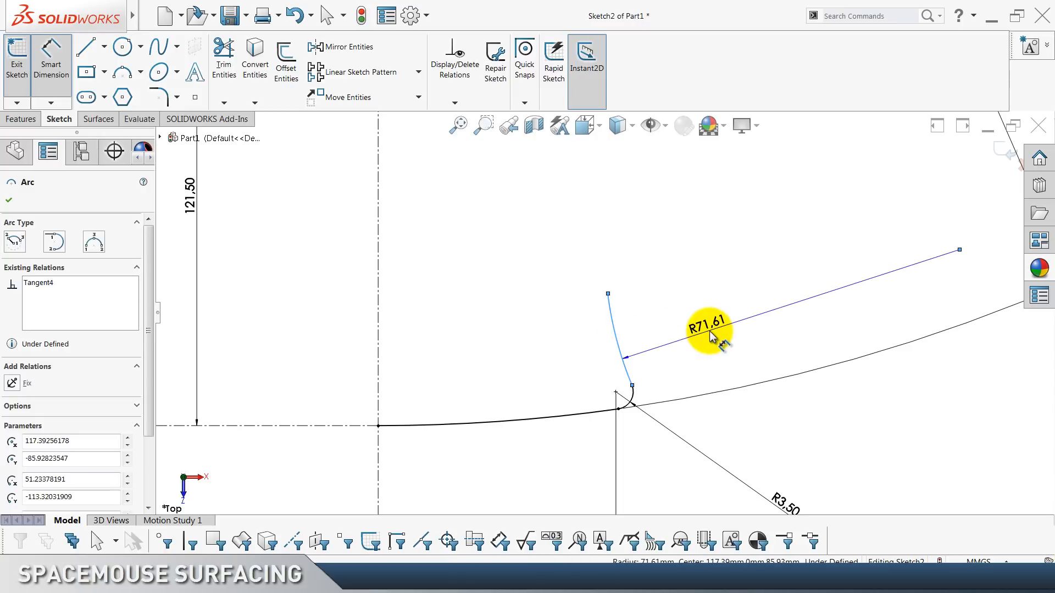
{"action": "left_click", "coordinate": [709, 335]}
{"action": "type", "text": "20"}
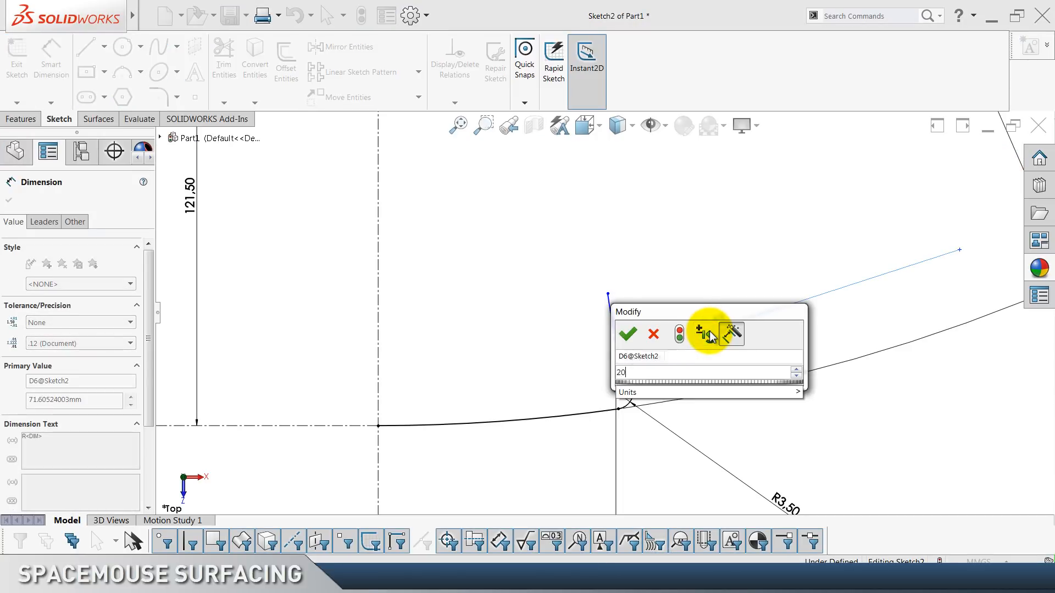
{"action": "type", "text": "0"}
{"action": "key", "text": "Return"}
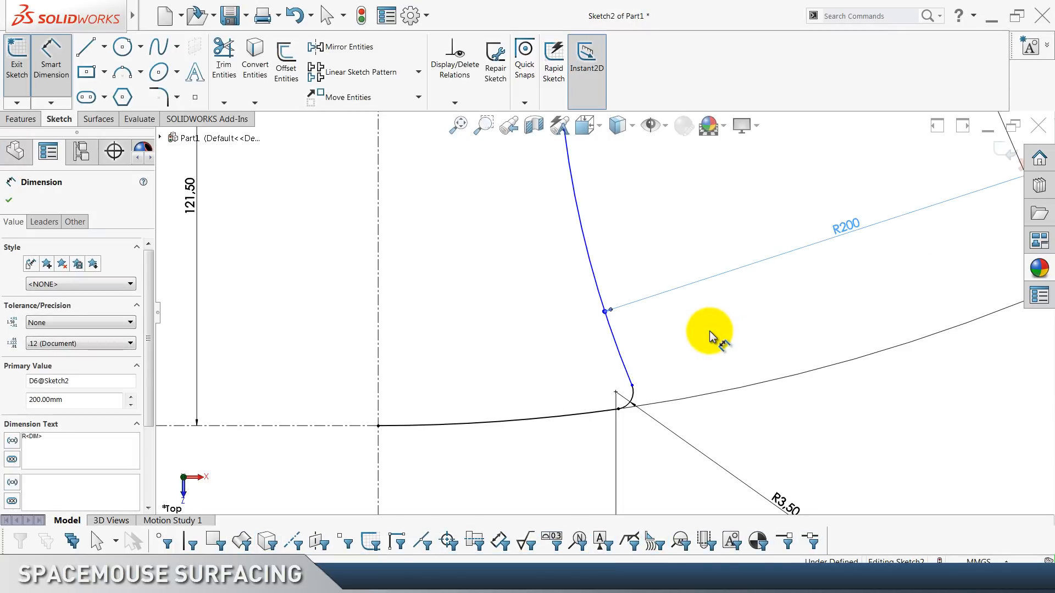
{"action": "key", "text": "Escape"}
{"action": "key", "text": "Escape"}
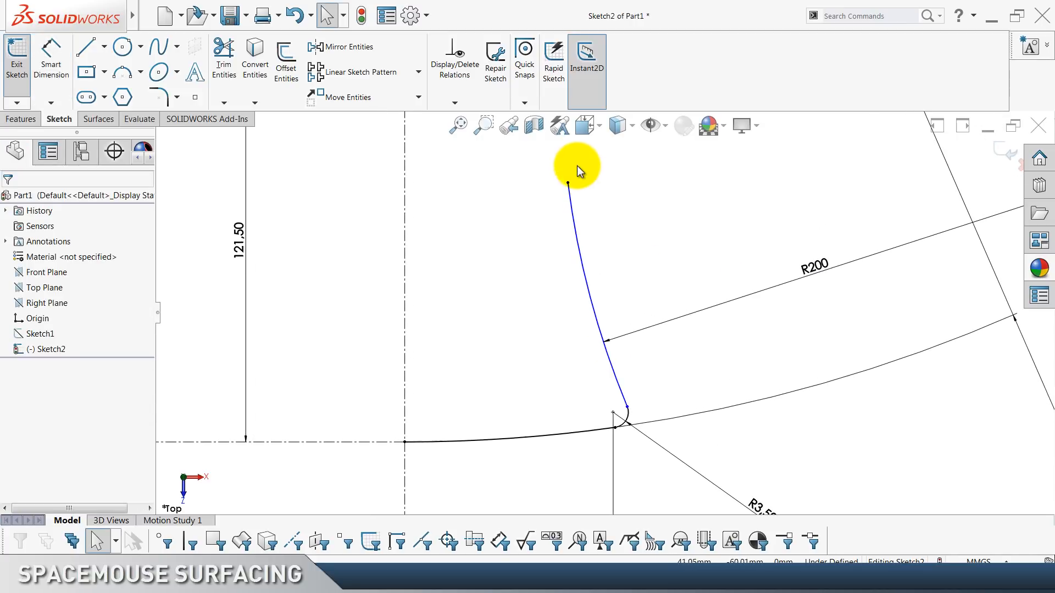
{"action": "left_click_drag", "start_coordinate": [570, 182], "coordinate": [587, 275]}
{"action": "key", "text": "Escape"}
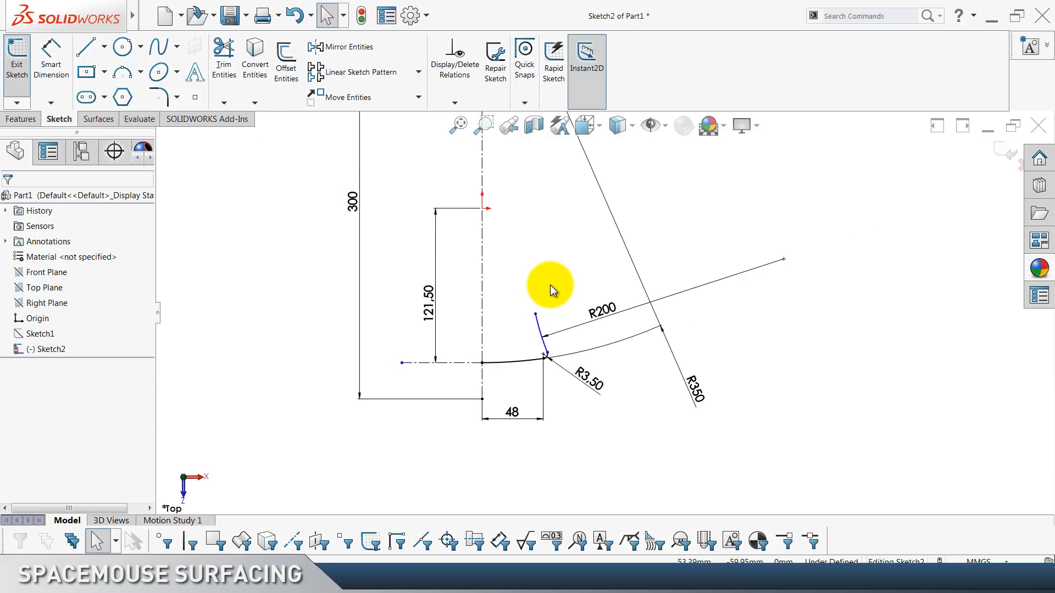
Rearrange the radius dimensions: move R3.50 slightly lower, R350 to the upper right, and R200 below the R350 arc.
{"action": "left_click_drag", "start_coordinate": [594, 379], "coordinate": [587, 401]}
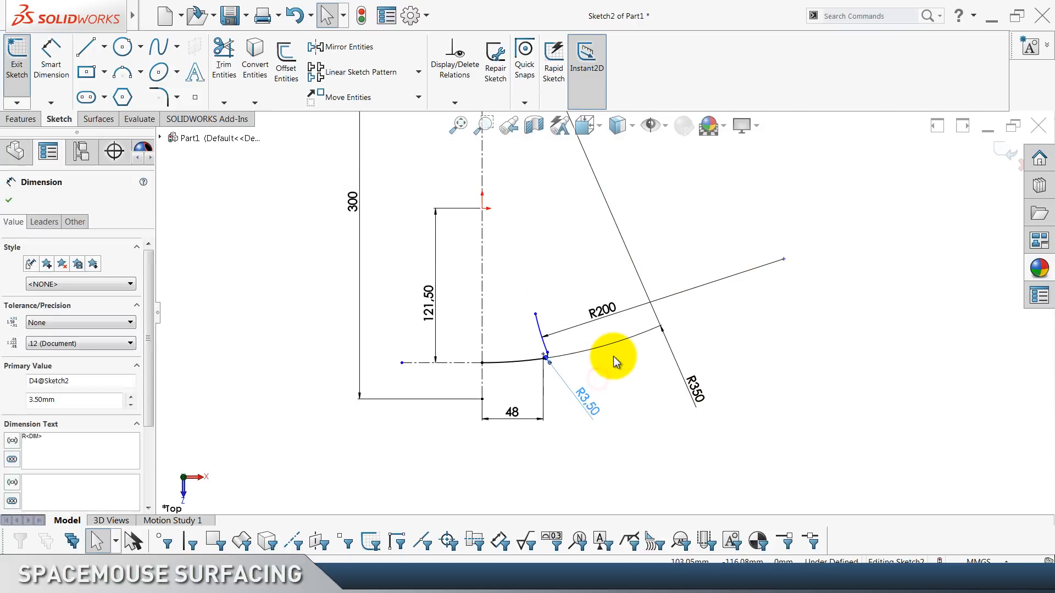
{"action": "left_click", "coordinate": [616, 360]}
{"action": "left_click_drag", "start_coordinate": [695, 384], "coordinate": [768, 175]}
{"action": "left_click_drag", "start_coordinate": [620, 340], "coordinate": [683, 397]}
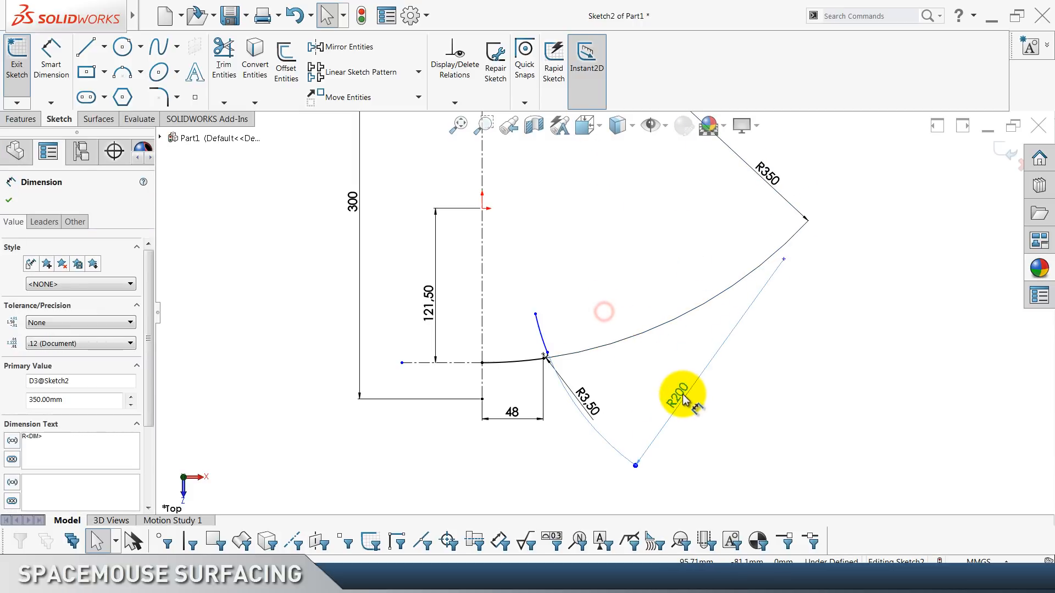
{"action": "key", "text": "Escape"}
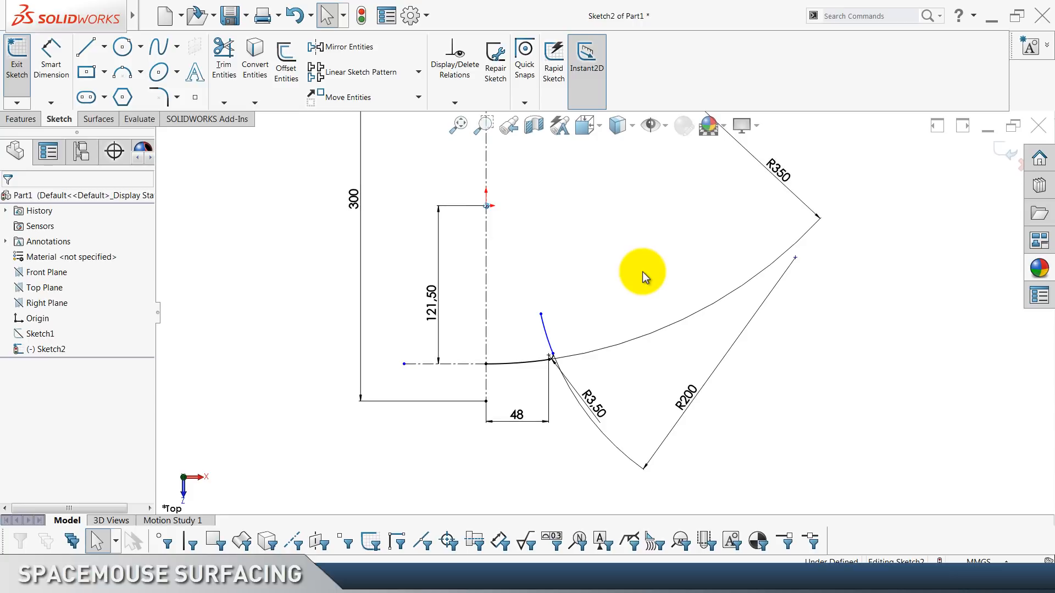
Draw a tangent arc of about 97 mm radius from the upper end of the R200 arc, bending up and to the right.
{"action": "scroll", "coordinate": [642, 272], "scroll_direction": "down", "scroll_amount": 2}
{"action": "scroll", "coordinate": [641, 266], "scroll_direction": "down", "scroll_amount": 1}
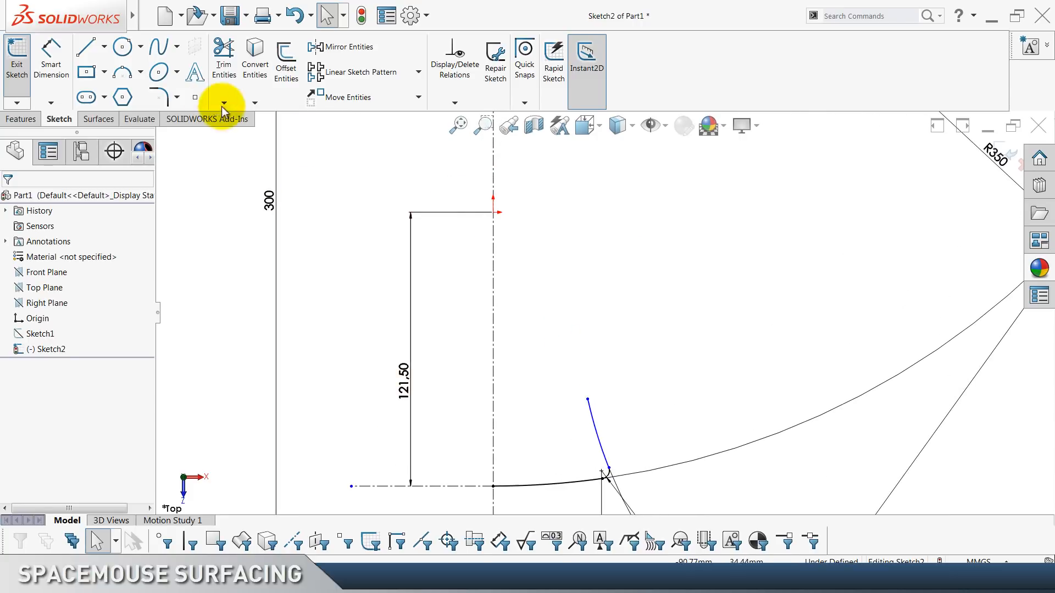
{"action": "left_click", "coordinate": [123, 72]}
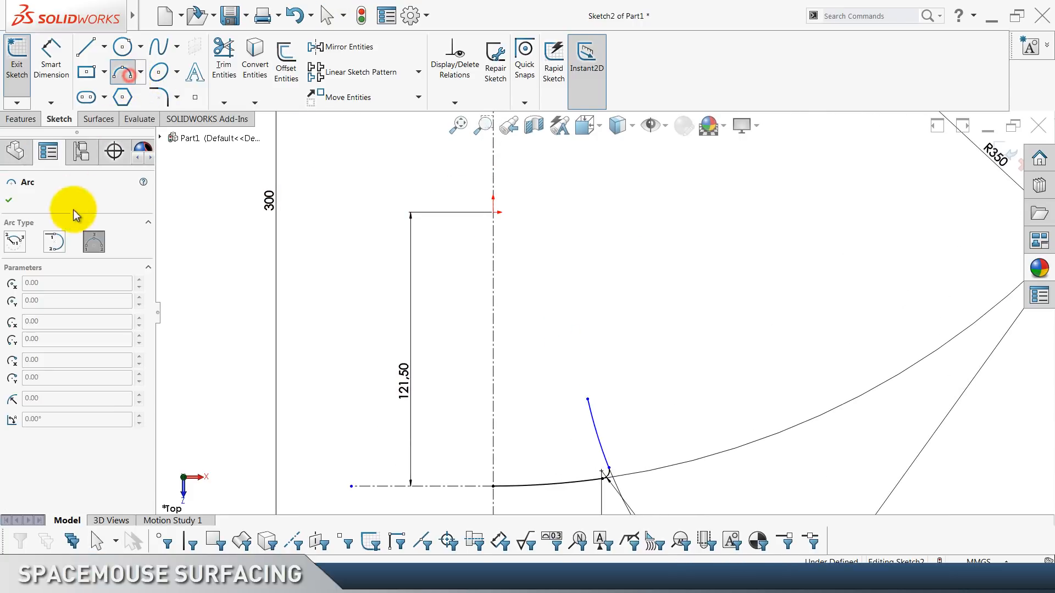
{"action": "left_click", "coordinate": [587, 401]}
{"action": "left_click", "coordinate": [94, 243]}
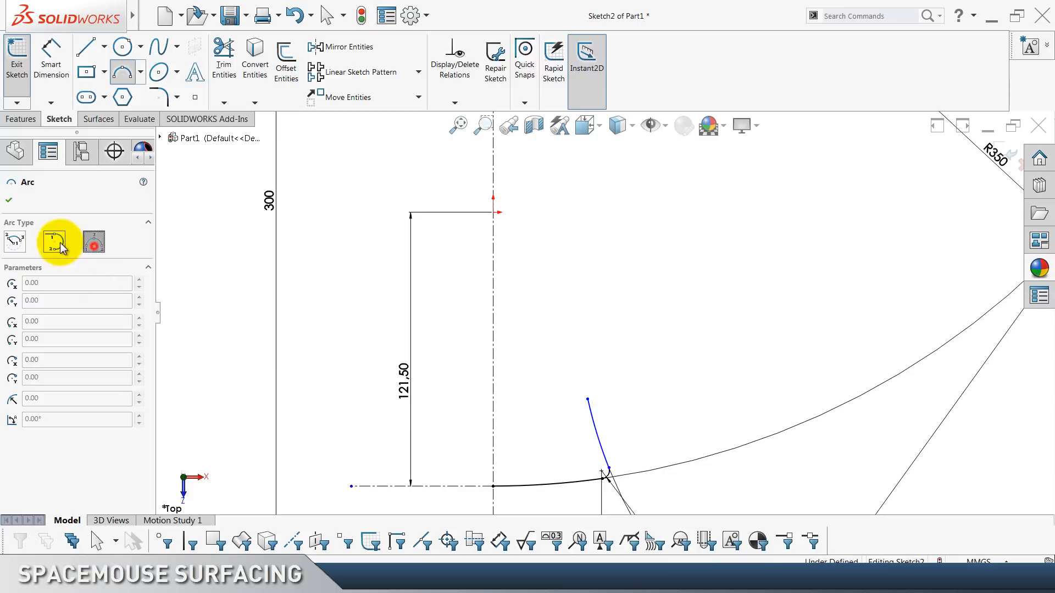
{"action": "left_click", "coordinate": [55, 242]}
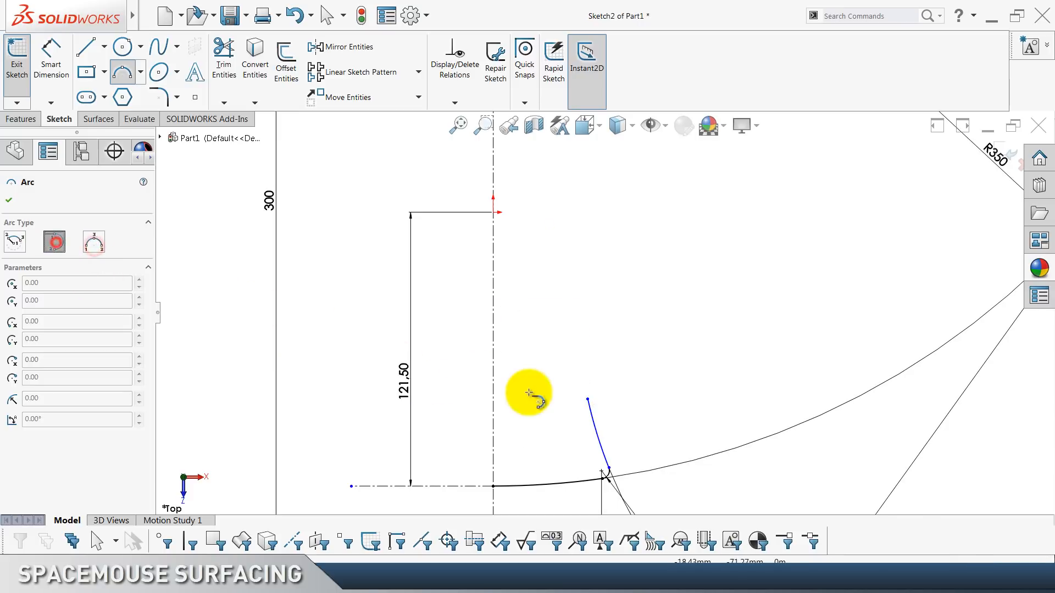
{"action": "left_click", "coordinate": [588, 400]}
{"action": "left_click", "coordinate": [609, 248]}
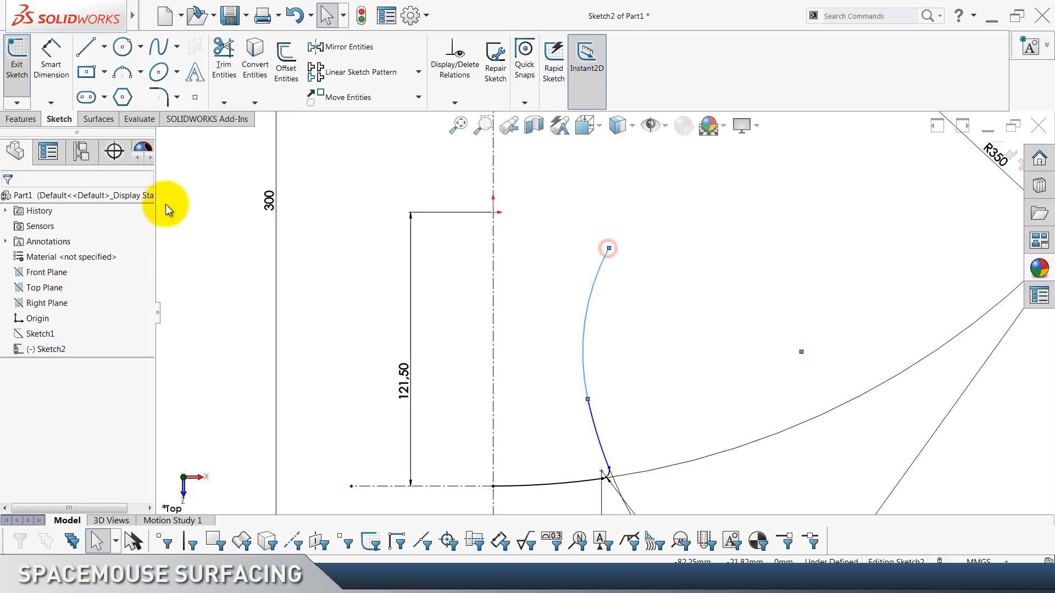
Dimension the uppermost tangent arc's radius as 65 mm, placing the dimension to the right of the arc.
{"action": "left_click", "coordinate": [51, 55]}
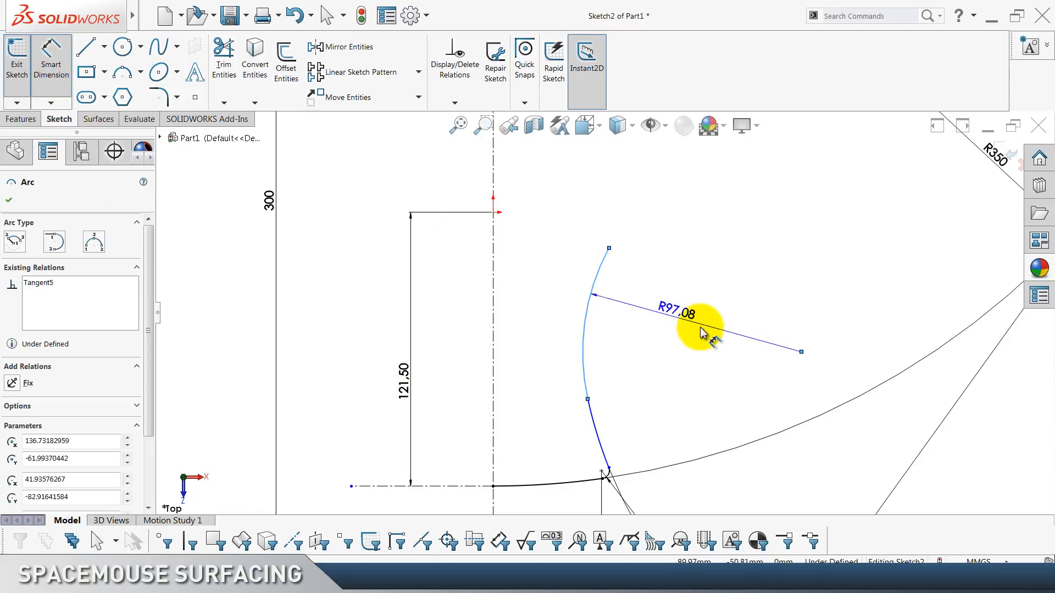
{"action": "left_click", "coordinate": [694, 327]}
{"action": "type", "text": "65"}
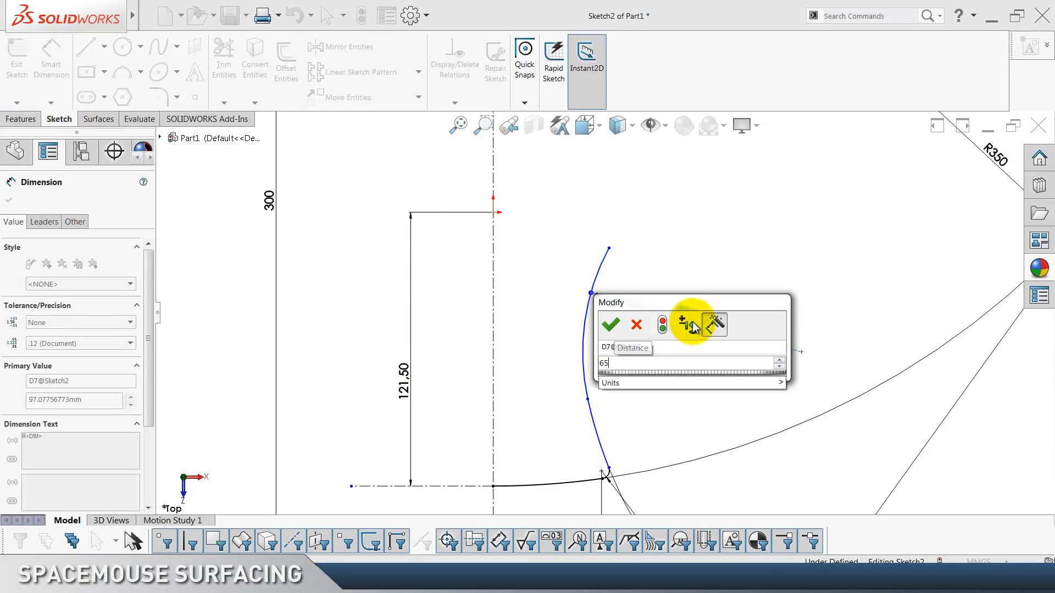
{"action": "key", "text": "Return"}
{"action": "key", "text": "Escape"}
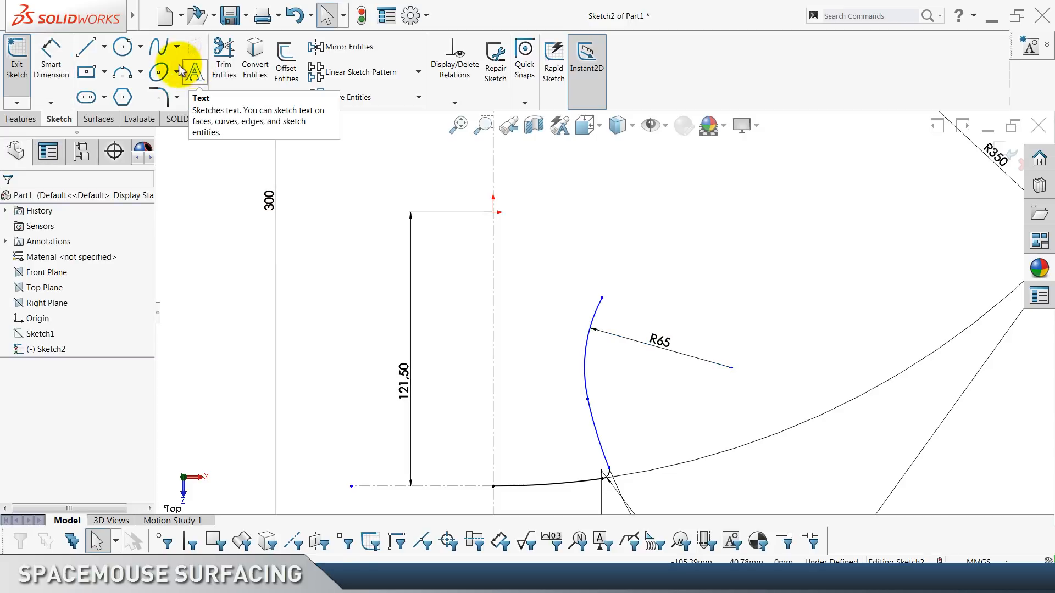
Draw a horizontal centerline about 113 mm long below the origin, crossing the R65 arc.
{"action": "left_click", "coordinate": [103, 51]}
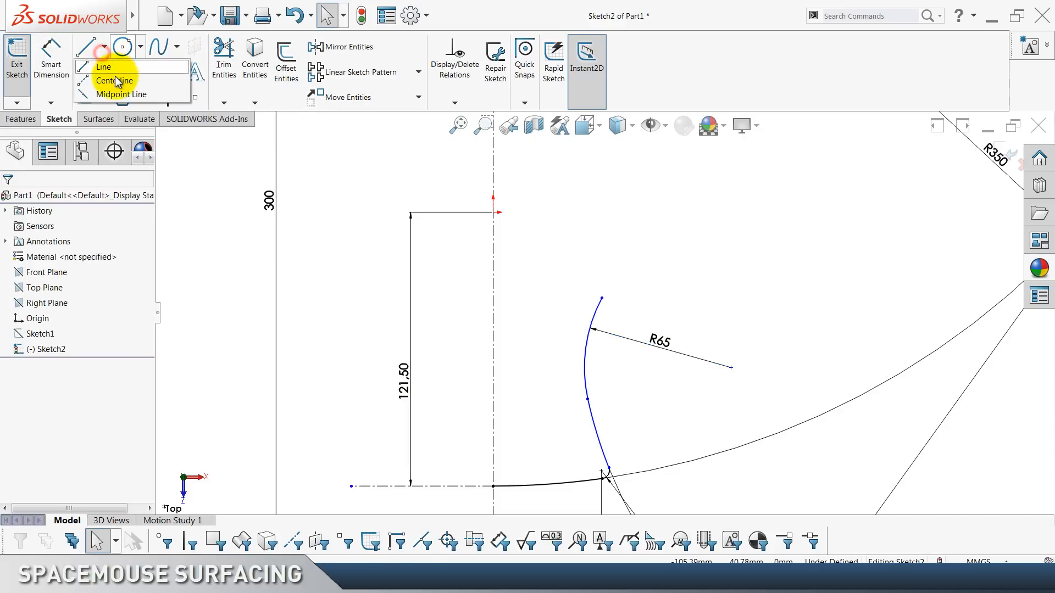
{"action": "left_click", "coordinate": [115, 81]}
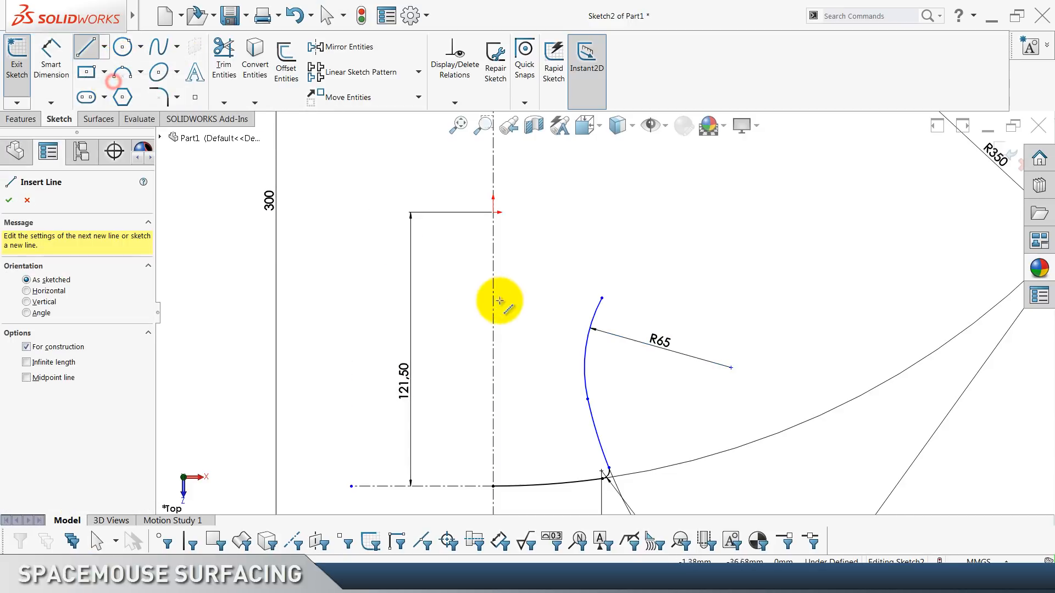
{"action": "left_click", "coordinate": [544, 347]}
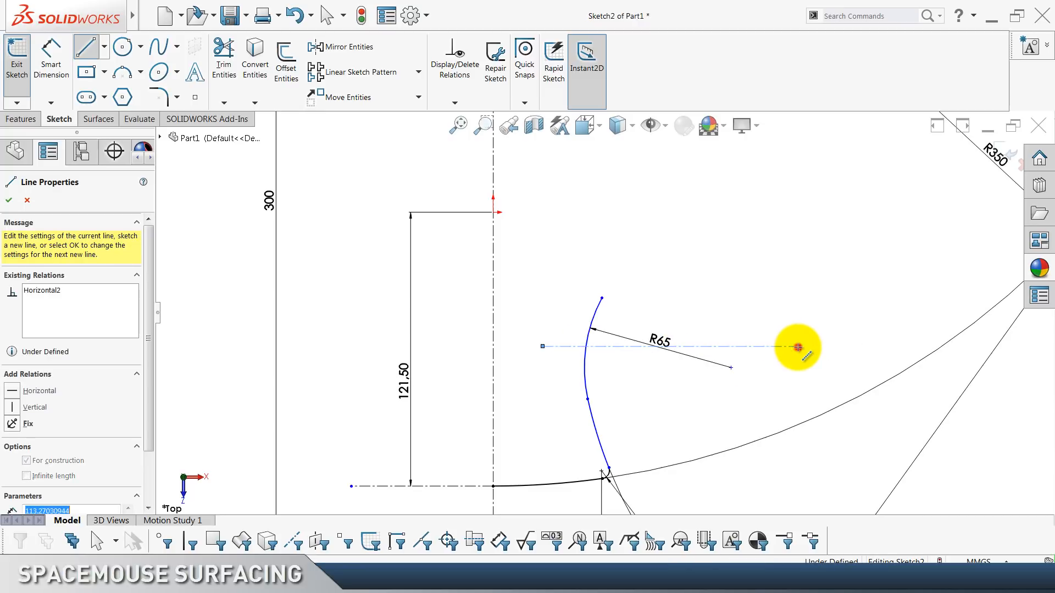
{"action": "left_click", "coordinate": [798, 347]}
{"action": "key", "text": "Escape"}
{"action": "left_click", "coordinate": [762, 346]}
{"action": "key", "text": "Escape"}
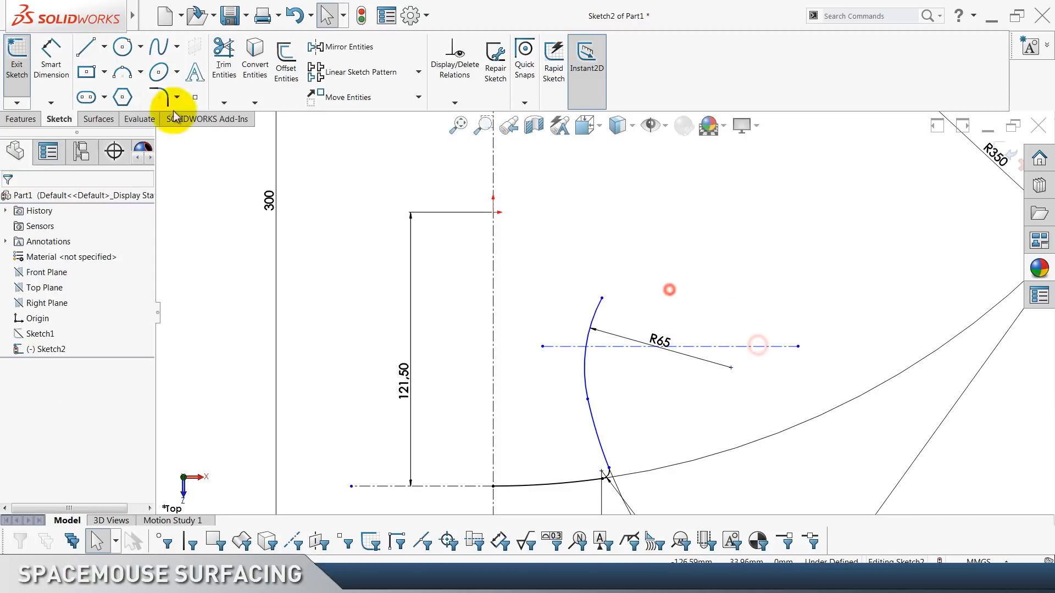
Dimension the new horizontal centerline 60 mm below the origin, placing the dimension to the right.
{"action": "left_click", "coordinate": [51, 57]}
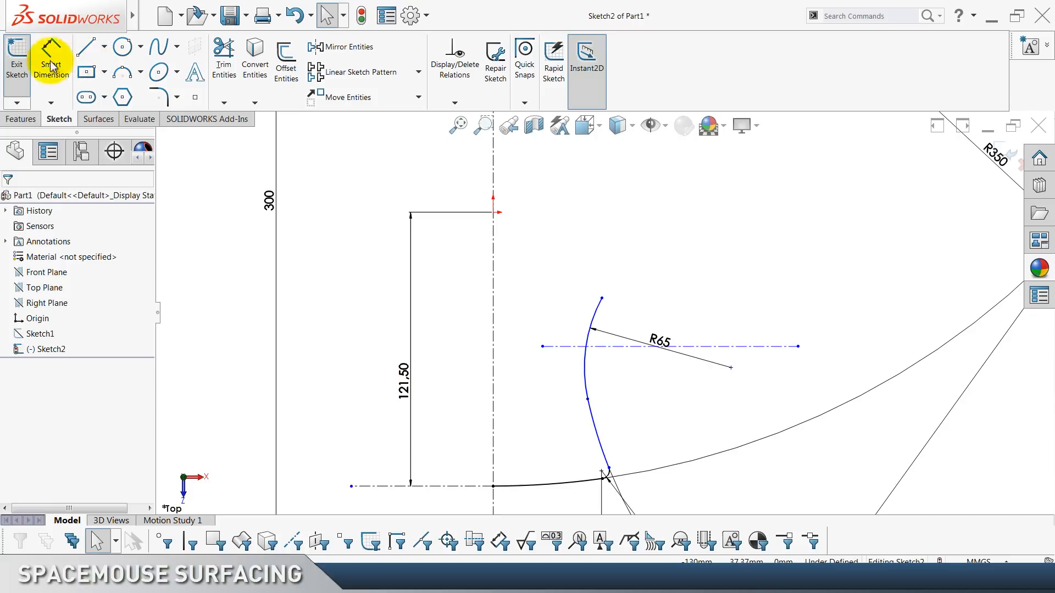
{"action": "left_click", "coordinate": [494, 212]}
{"action": "left_click", "coordinate": [730, 349]}
{"action": "left_click", "coordinate": [761, 269]}
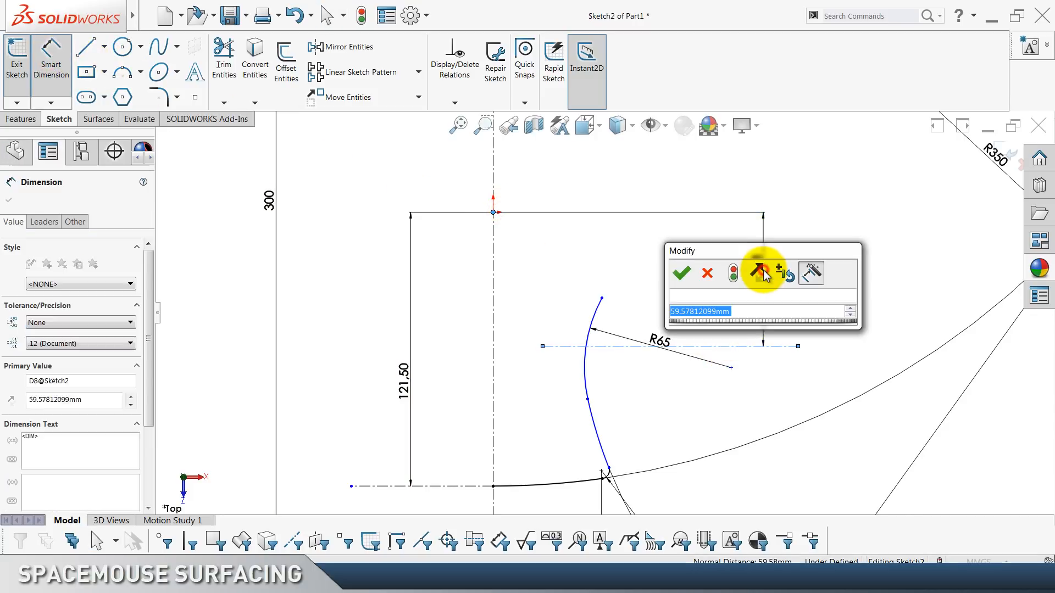
{"action": "type", "text": "60"}
{"action": "key", "text": "Return"}
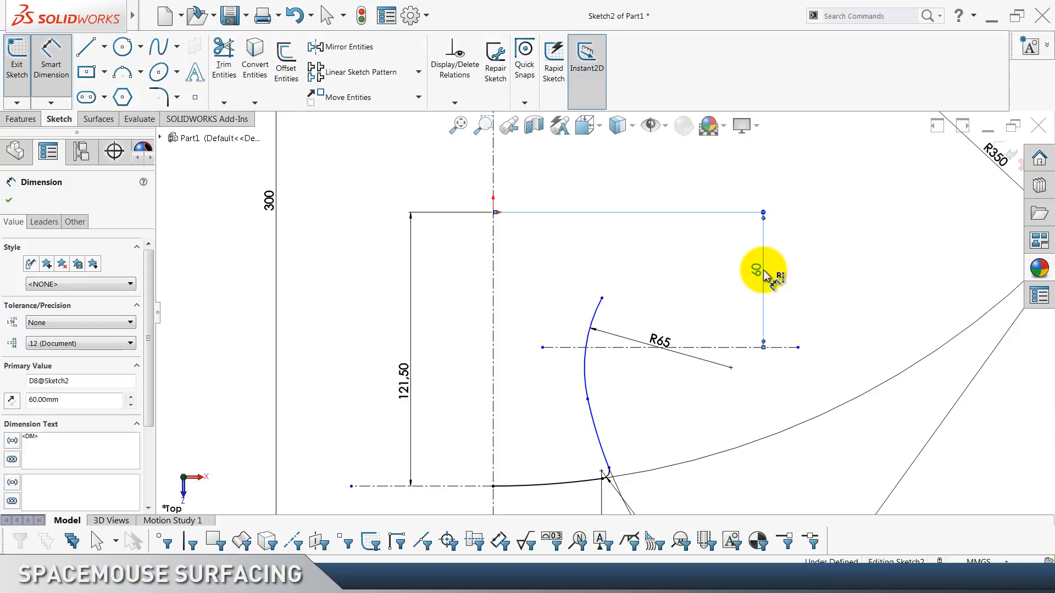
{"action": "key", "text": "Escape"}
{"action": "key", "text": "Escape"}
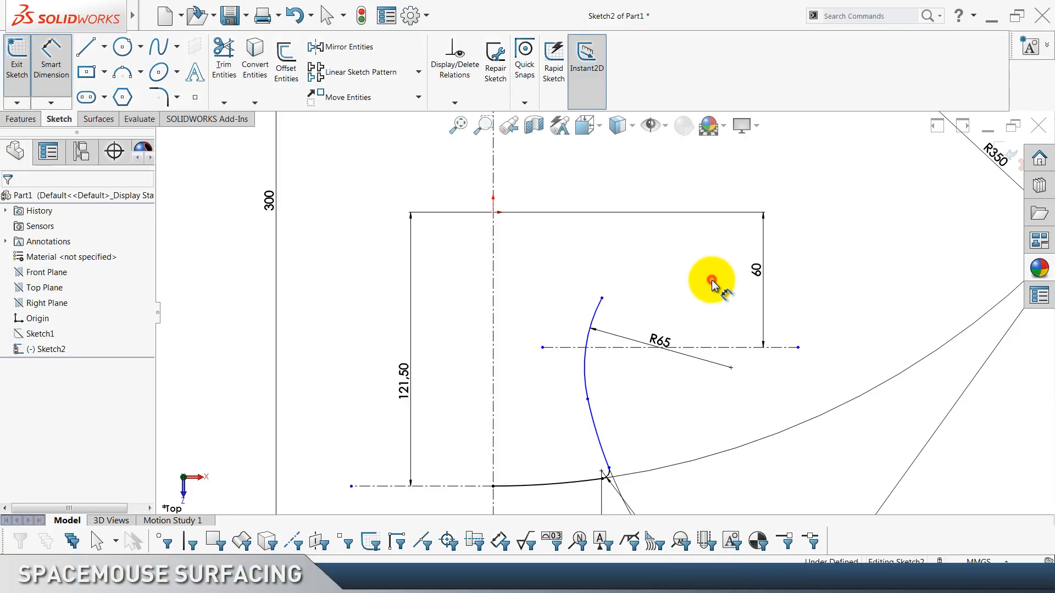
Move the R65 dimension below the horizontal centerline and make the arc's center point coincident with that centerline.
{"action": "left_click_drag", "start_coordinate": [659, 362], "coordinate": [733, 376]}
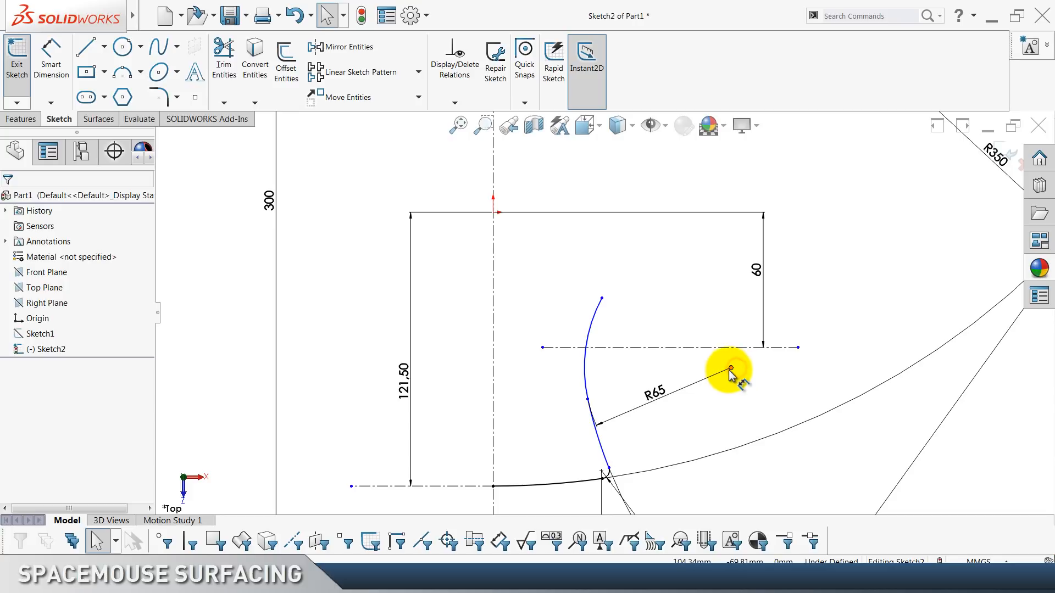
{"action": "left_click", "coordinate": [730, 369]}
{"action": "left_click", "coordinate": [720, 347], "text": "ctrl"}
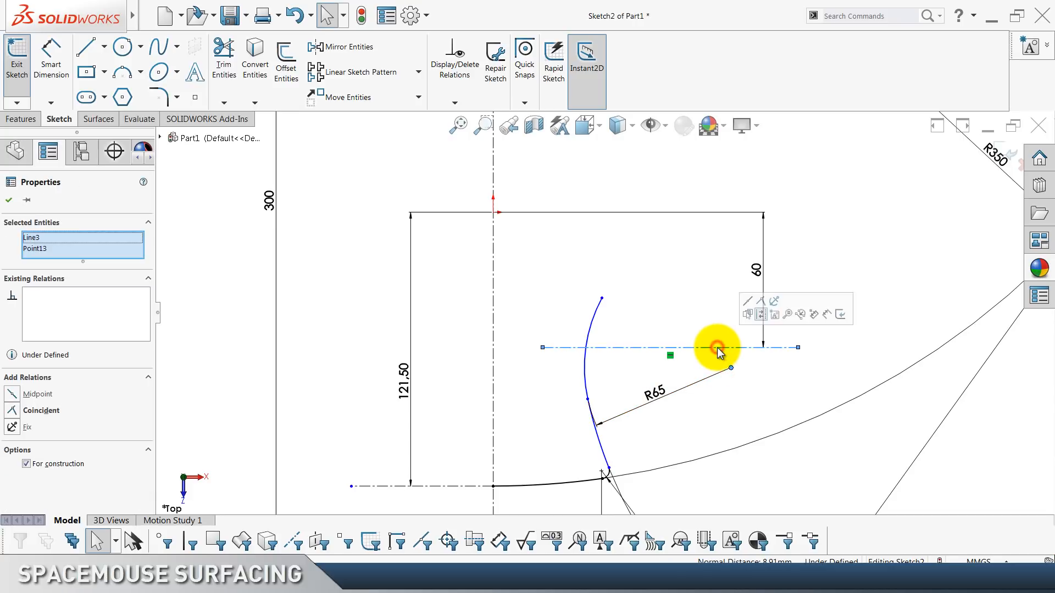
{"action": "left_click", "coordinate": [764, 303]}
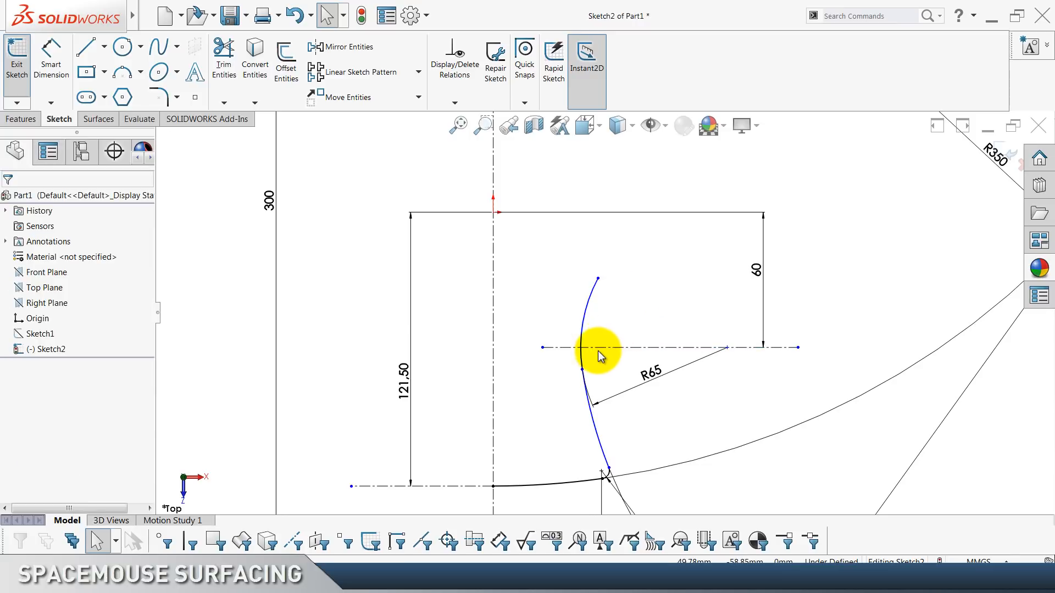
{"action": "left_click", "coordinate": [50, 62]}
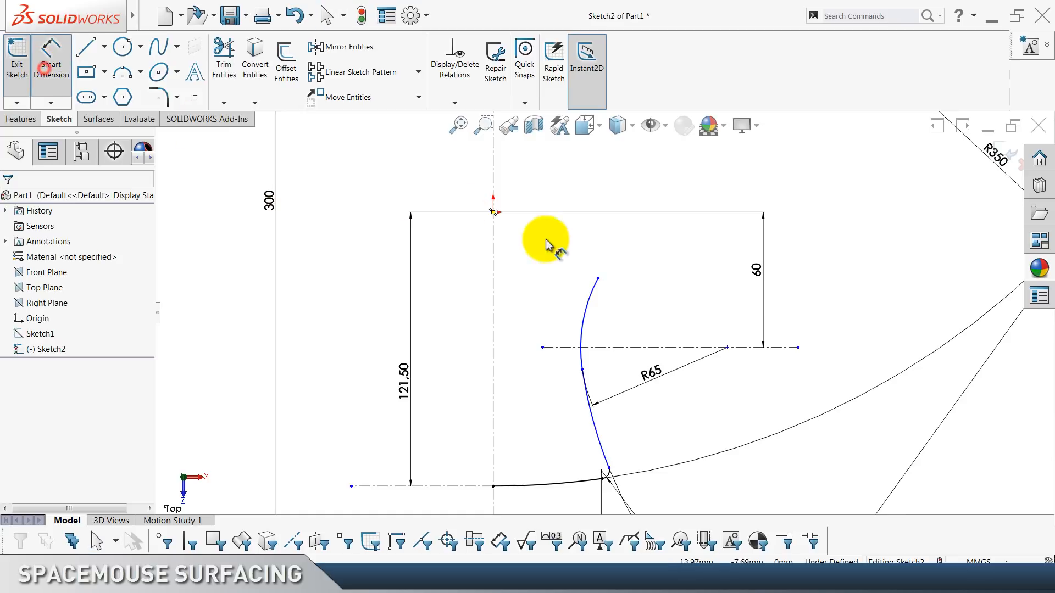
{"action": "left_click", "coordinate": [595, 290]}
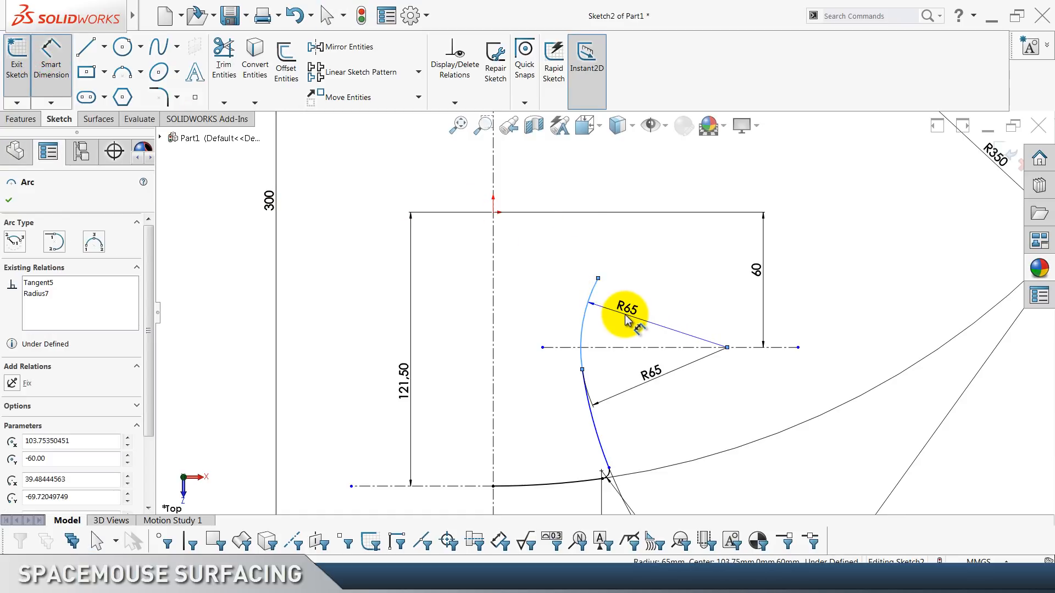
{"action": "key", "text": "Escape"}
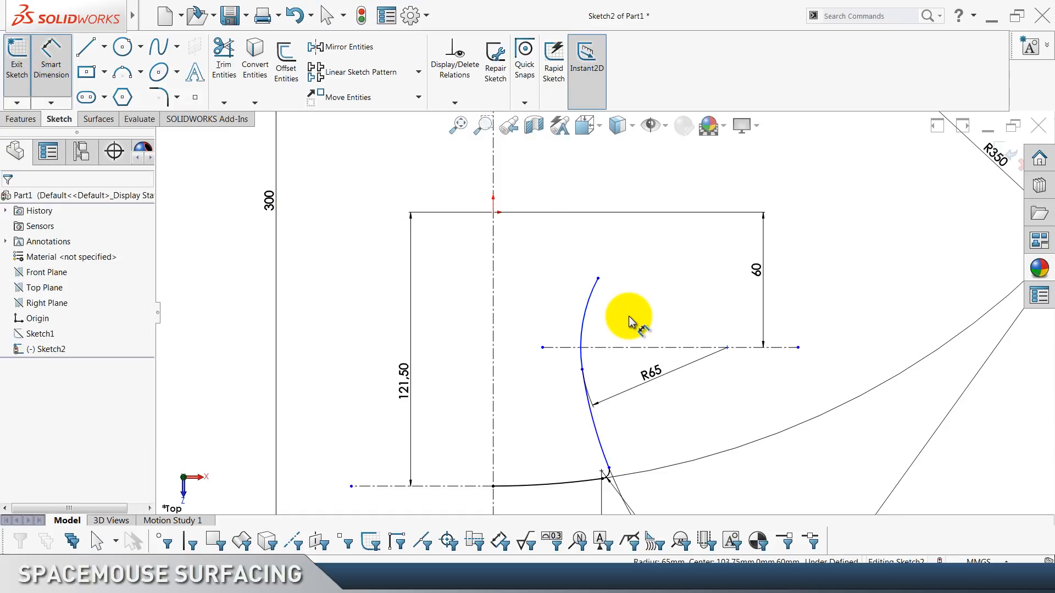
{"action": "key", "text": "Escape"}
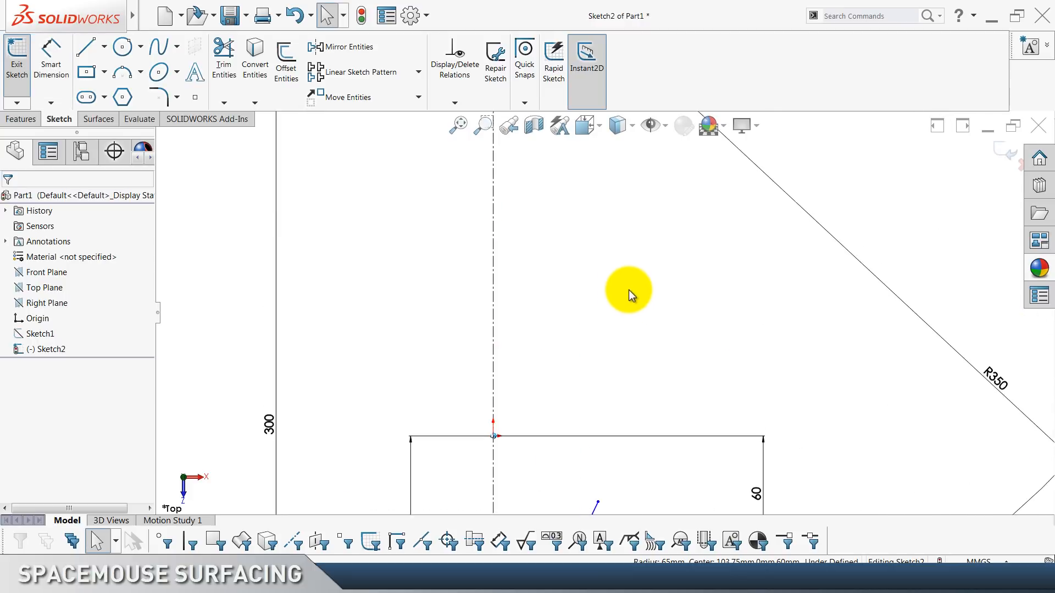
Draw a vertical centerline about 234 mm long just right of the 300 mm centerline, running past the R350 arc.
{"action": "left_click", "coordinate": [104, 50]}
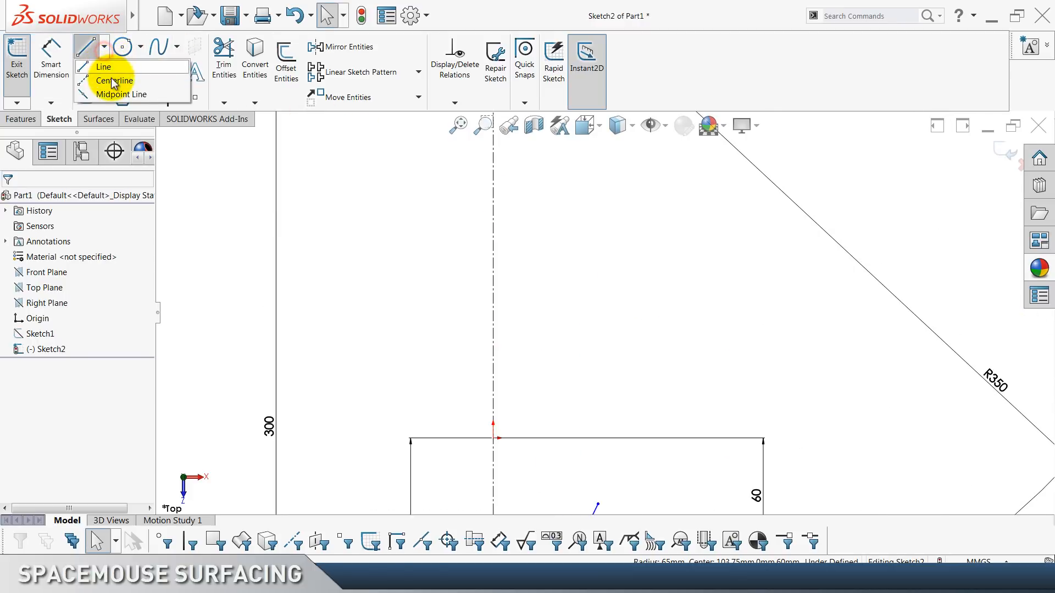
{"action": "left_click", "coordinate": [114, 82]}
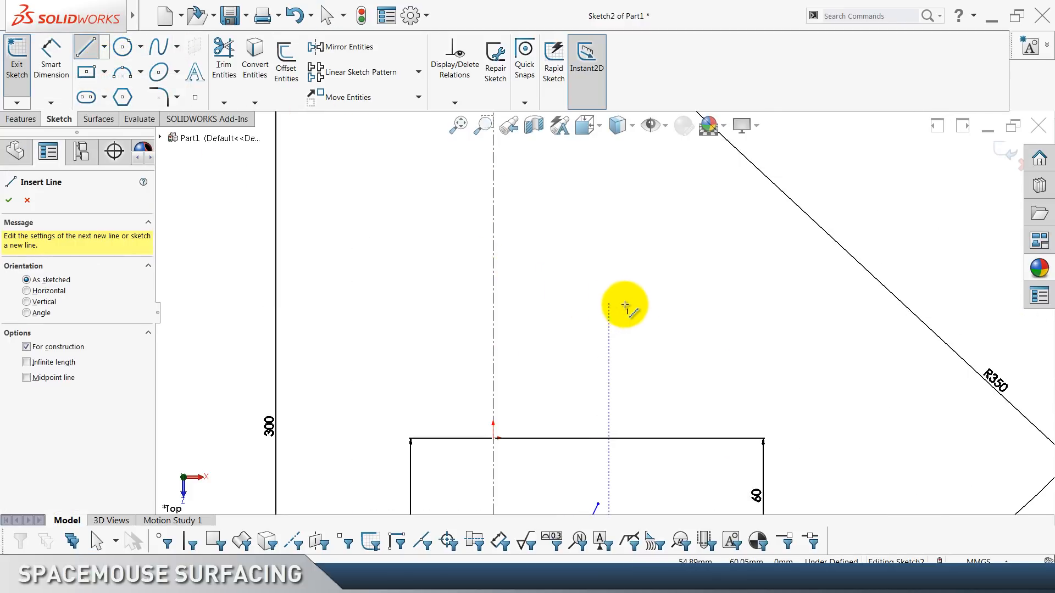
{"action": "scroll", "coordinate": [625, 305], "scroll_direction": "up", "scroll_amount": 3}
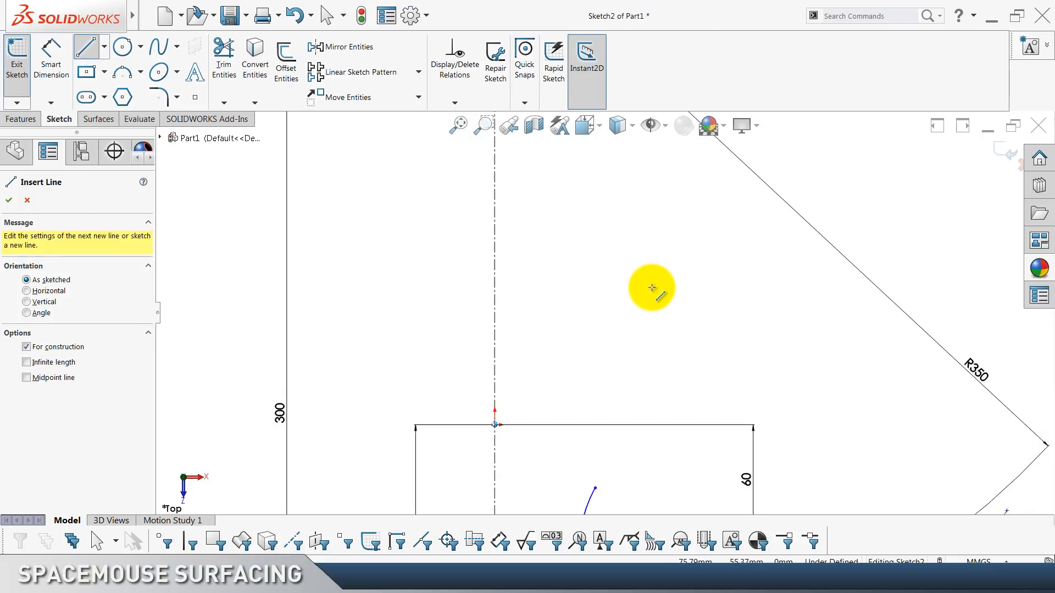
{"action": "left_click", "coordinate": [548, 154]}
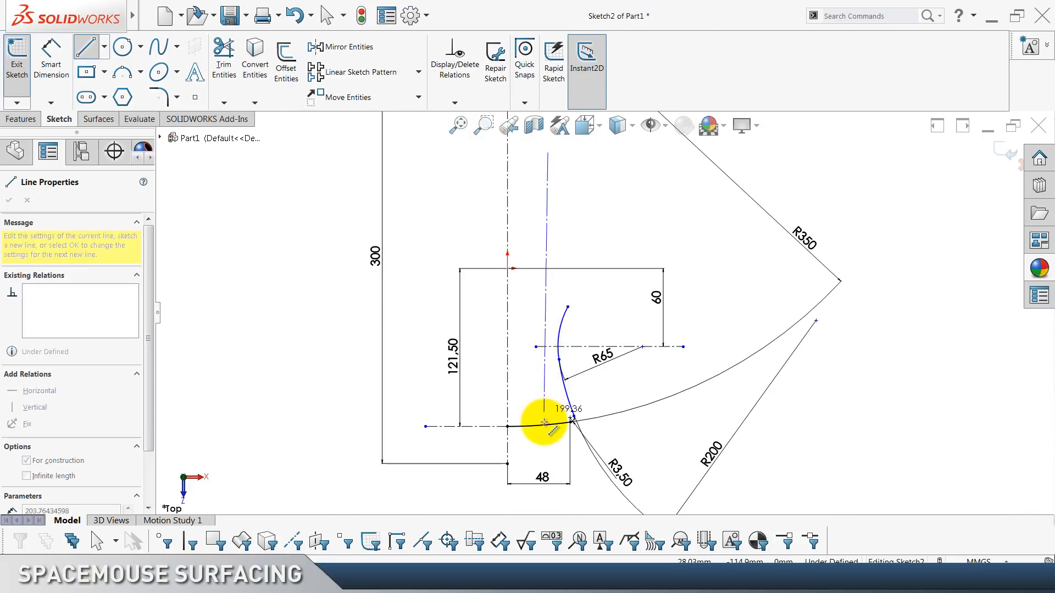
{"action": "double_click", "coordinate": [548, 457]}
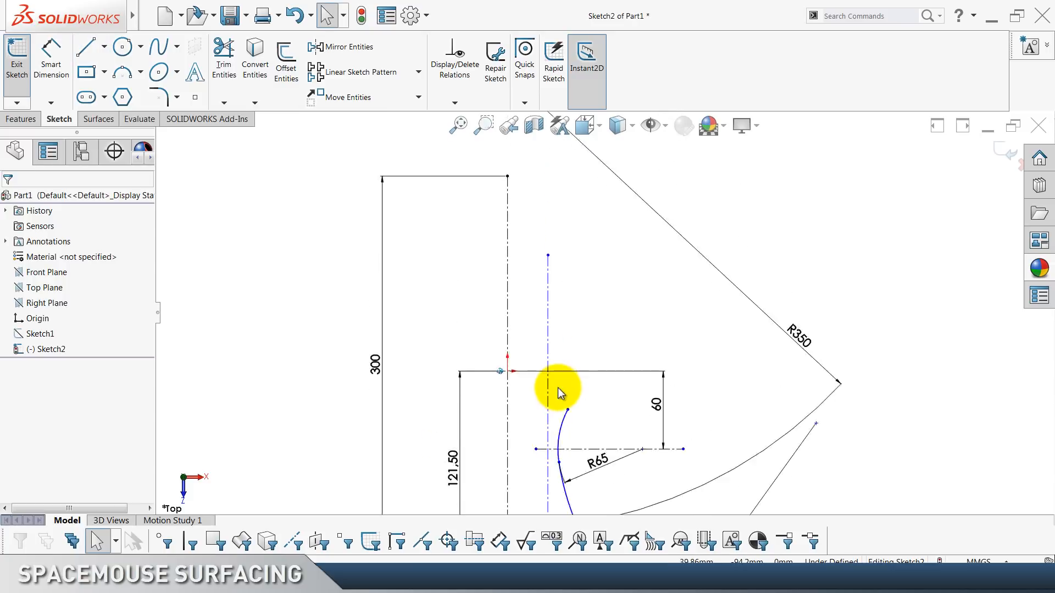
Draw a horizontal centerline above the origin, crossing the upper part of the new vertical centerline.
{"action": "left_click", "coordinate": [104, 47]}
{"action": "left_click", "coordinate": [107, 79]}
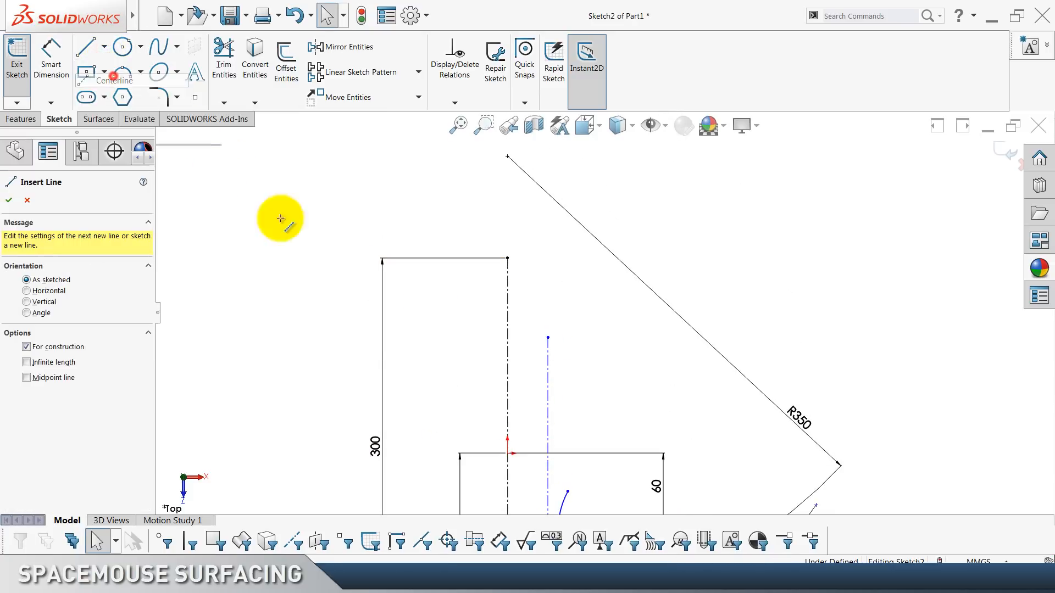
{"action": "left_click", "coordinate": [529, 370]}
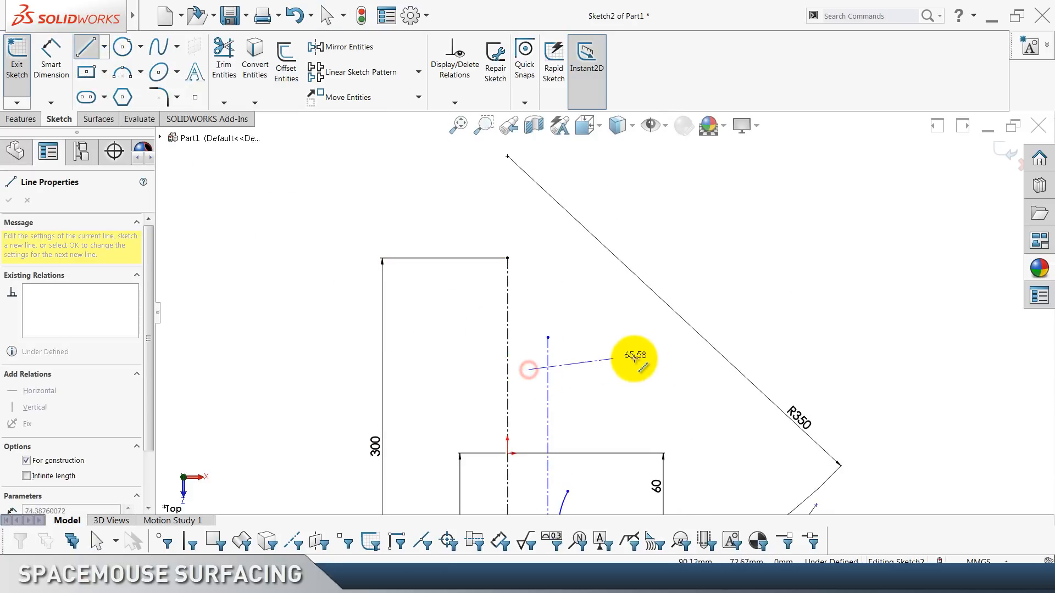
{"action": "left_click", "coordinate": [707, 369]}
{"action": "key", "text": "Escape"}
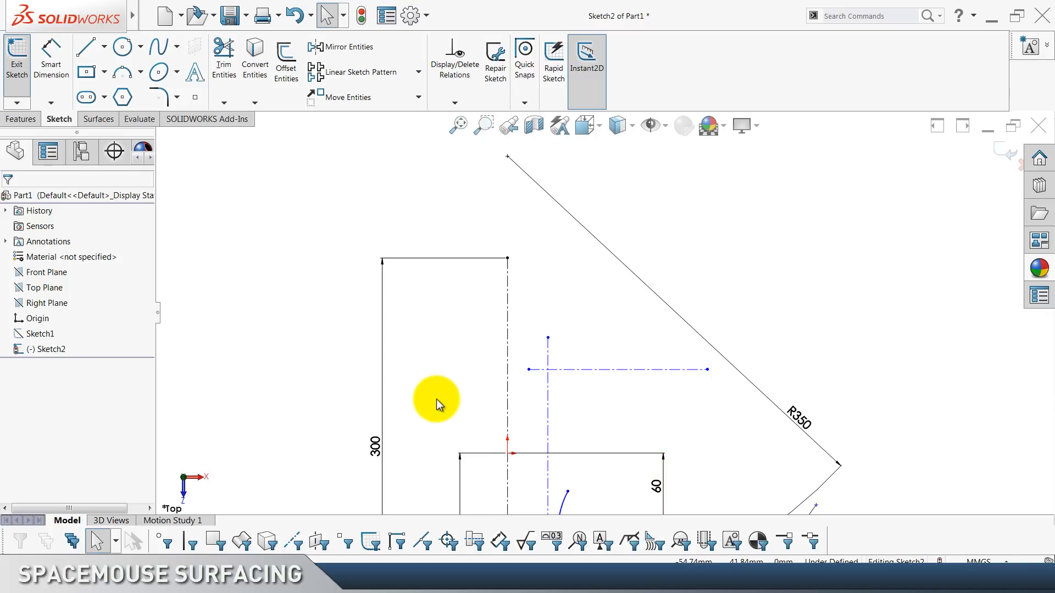
Dimension the upper horizontal centerline 30.5 mm above the origin.
{"action": "left_click", "coordinate": [51, 65]}
{"action": "left_click", "coordinate": [593, 370]}
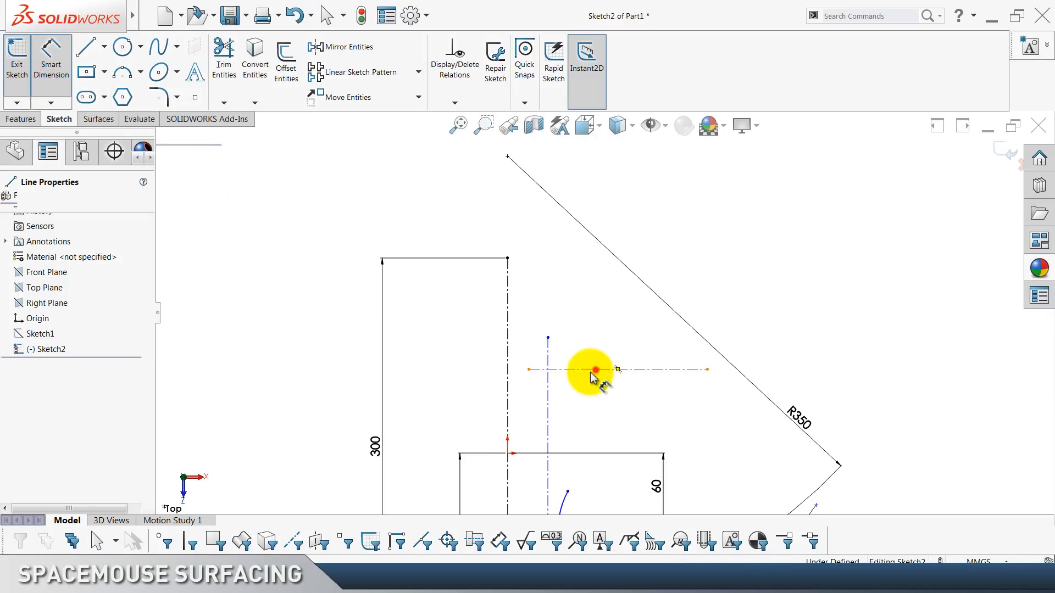
{"action": "left_click", "coordinate": [507, 453]}
{"action": "left_click", "coordinate": [474, 422]}
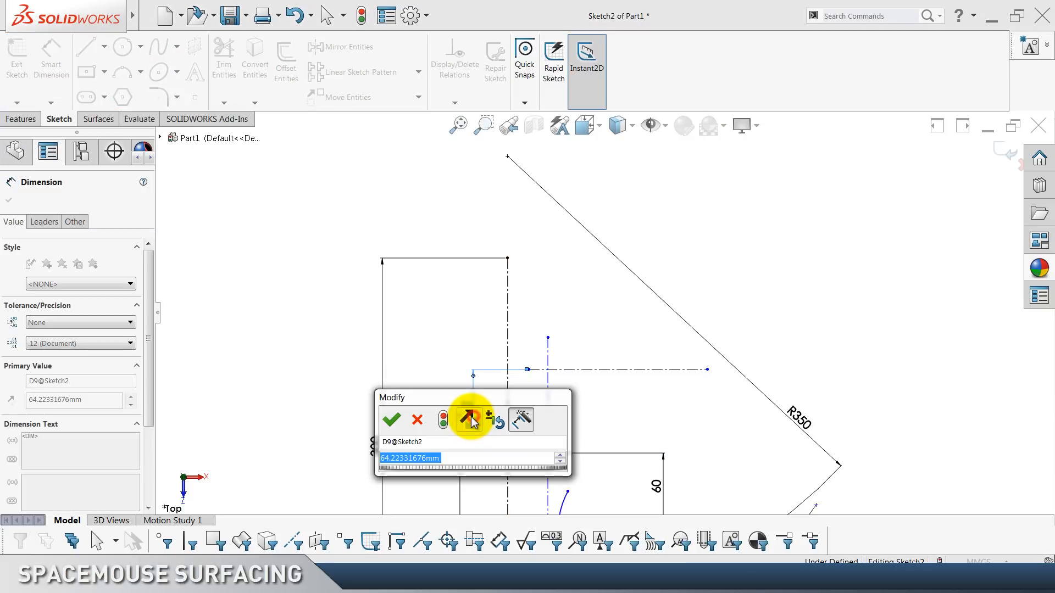
{"action": "type", "text": "30.5"}
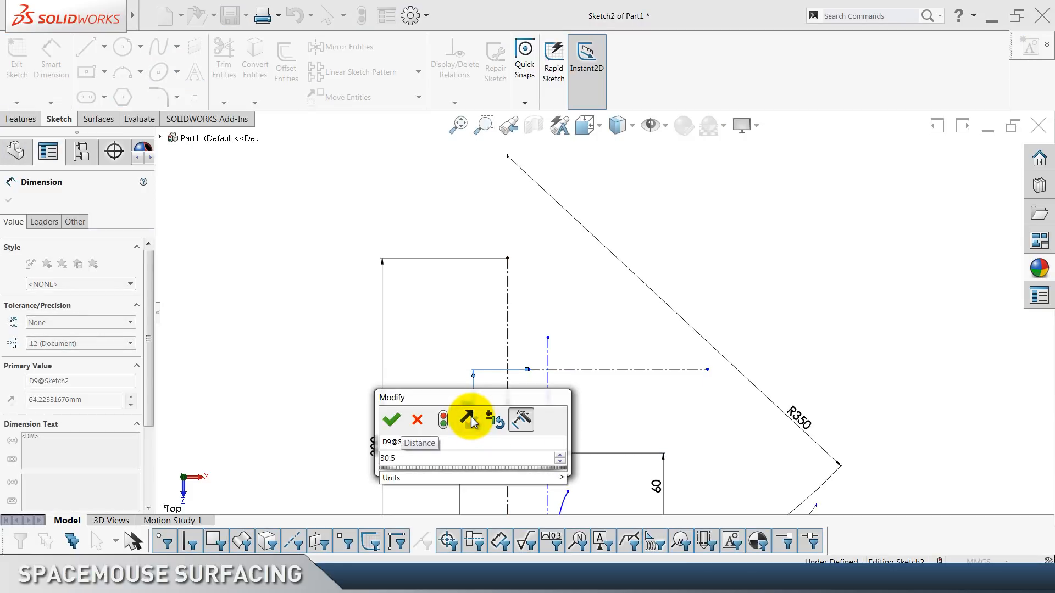
{"action": "key", "text": "Return"}
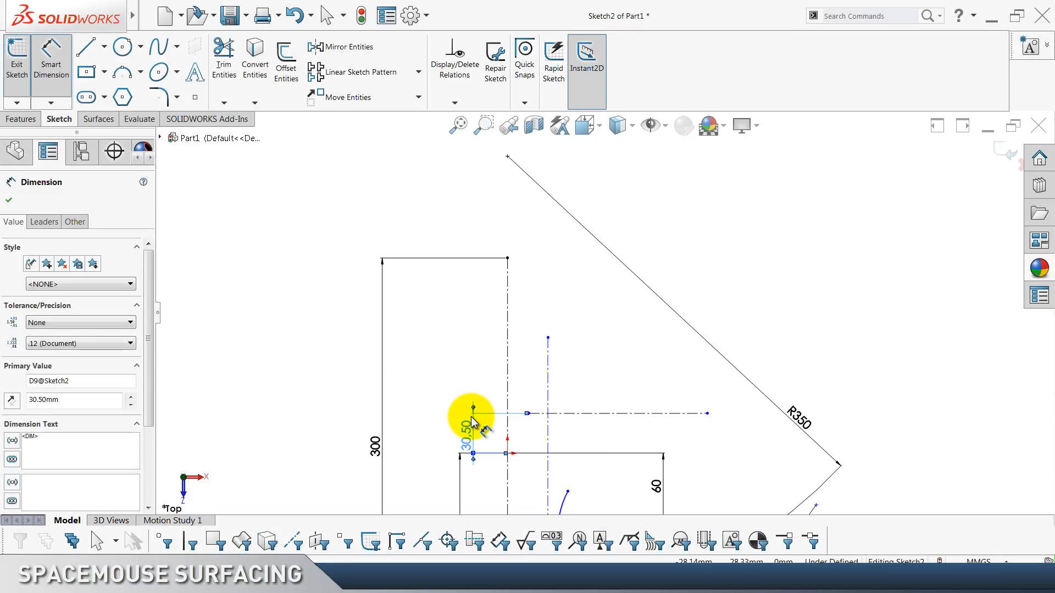
{"action": "left_click", "coordinate": [494, 338]}
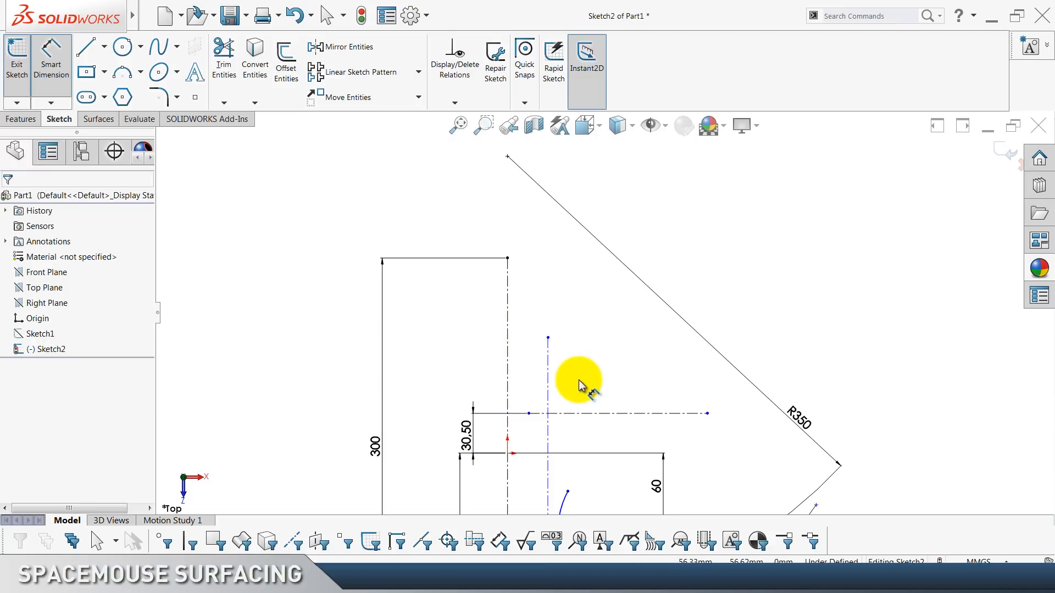
Dimension the distance between the new vertical centerline and the 300 mm centerline as 34 mm.
{"action": "left_click_drag", "start_coordinate": [548, 379], "coordinate": [513, 375]}
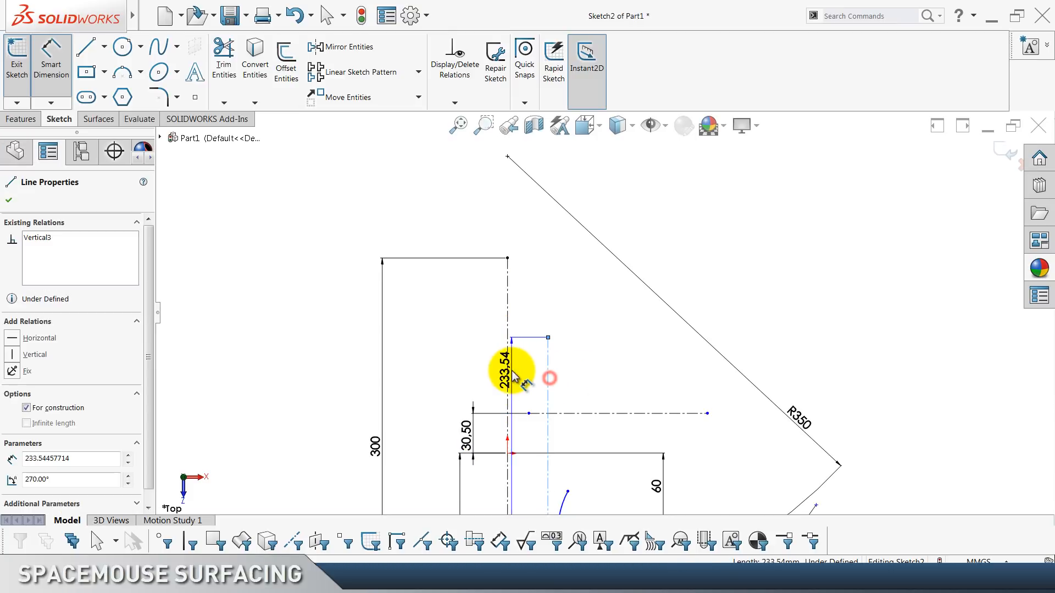
{"action": "left_click", "coordinate": [508, 373]}
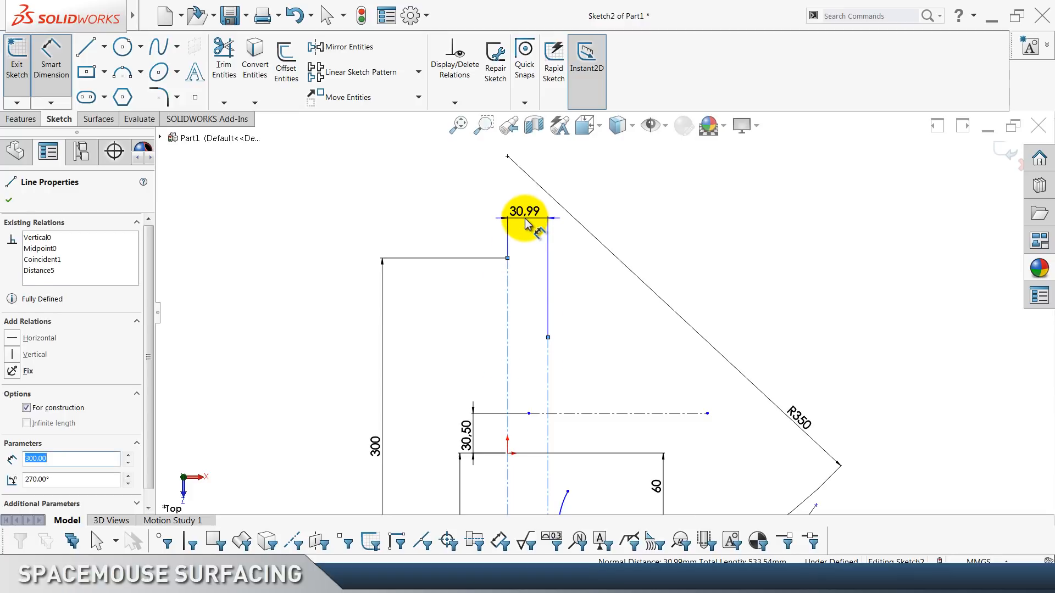
{"action": "left_click", "coordinate": [523, 224]}
{"action": "type", "text": "34"}
{"action": "key", "text": "Return"}
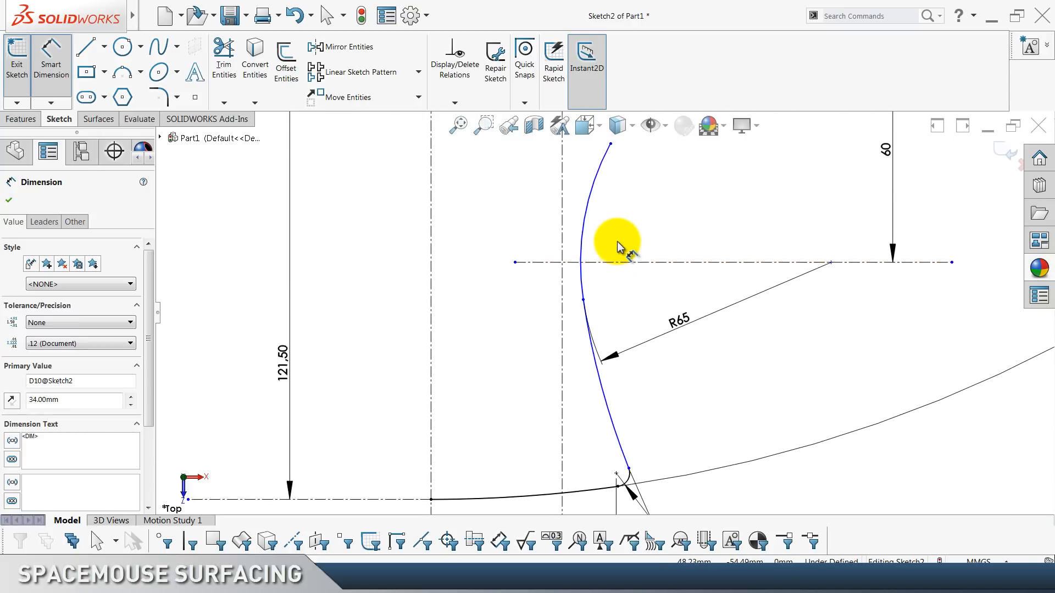
{"action": "key", "text": "Escape"}
Add a tangent relation between the R65 arc and the vertical centerline offset from the origin.
{"action": "left_click", "coordinate": [588, 209]}
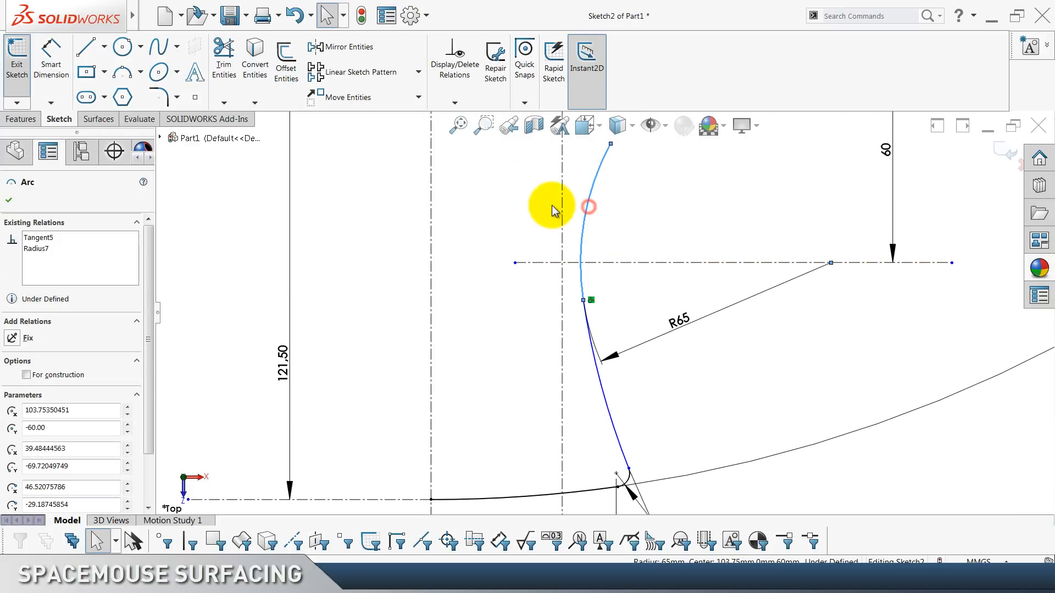
{"action": "left_click", "coordinate": [562, 208], "text": "ctrl"}
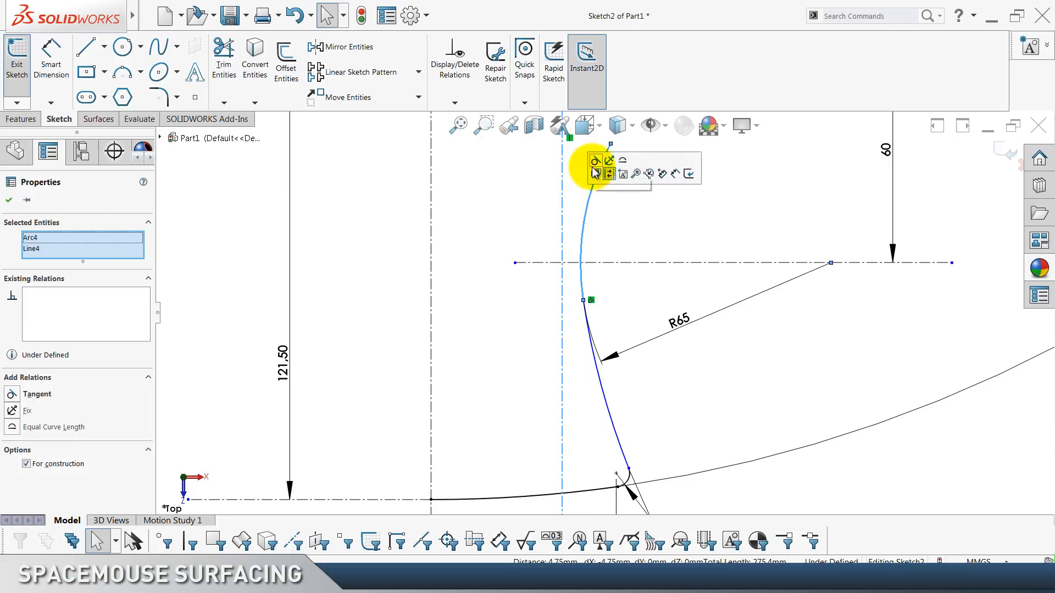
{"action": "left_click", "coordinate": [596, 182]}
{"action": "left_click", "coordinate": [691, 230]}
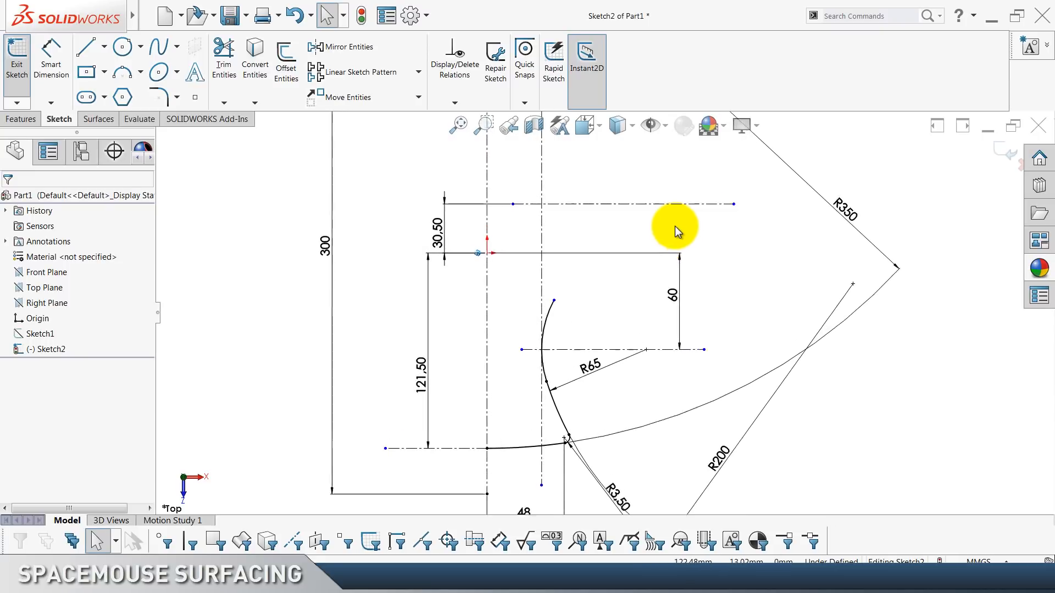
Draw a tangent arc from the upper end of the R65 arc to the horizontal centerline 30.5 mm above the origin.
{"action": "left_click", "coordinate": [122, 72]}
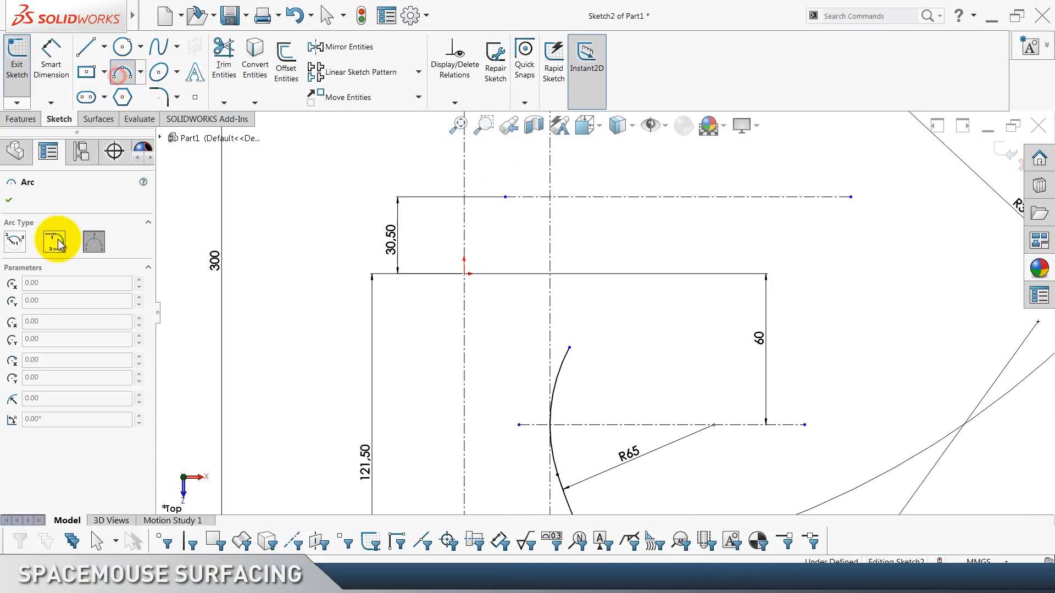
{"action": "left_click", "coordinate": [55, 242]}
{"action": "left_click", "coordinate": [569, 347]}
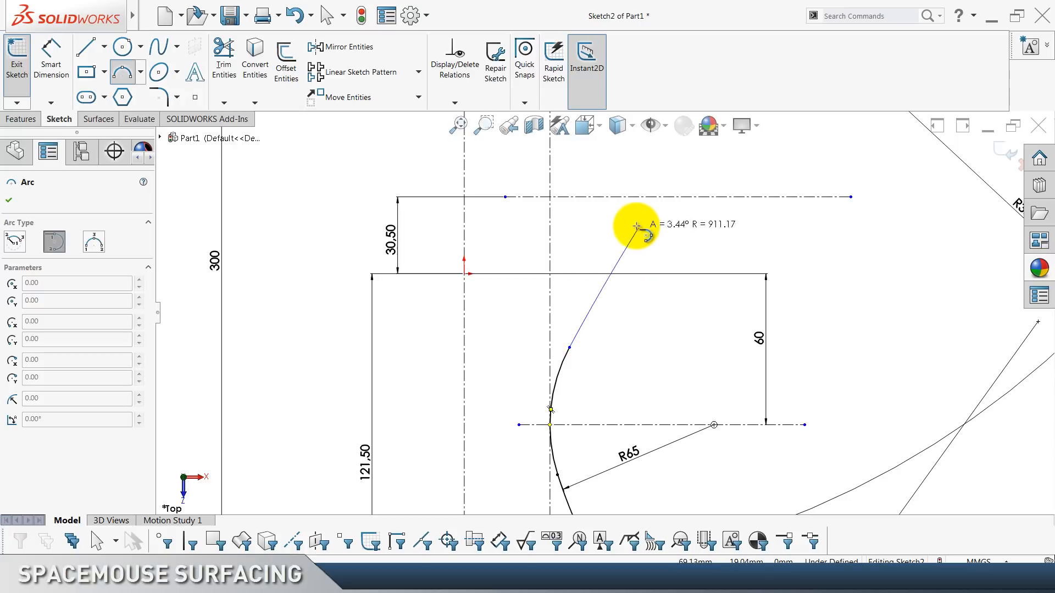
{"action": "left_click", "coordinate": [620, 196]}
{"action": "key", "text": "Escape"}
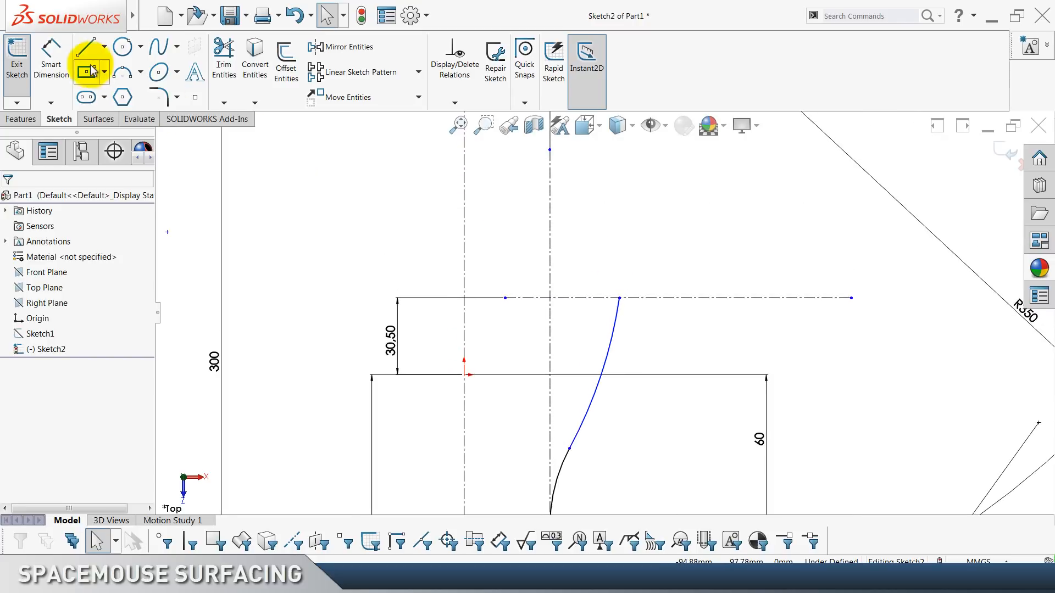
Dimension the new arc's upper endpoint 65.5 mm from the 300 mm vertical centerline.
{"action": "left_click", "coordinate": [54, 70]}
{"action": "left_click", "coordinate": [464, 352]}
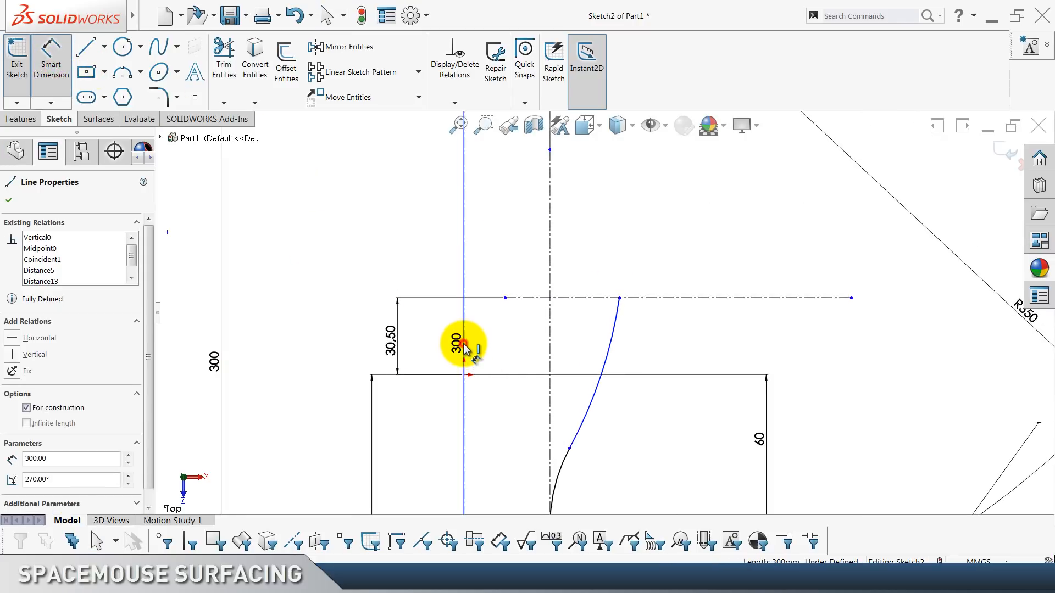
{"action": "left_click", "coordinate": [618, 298]}
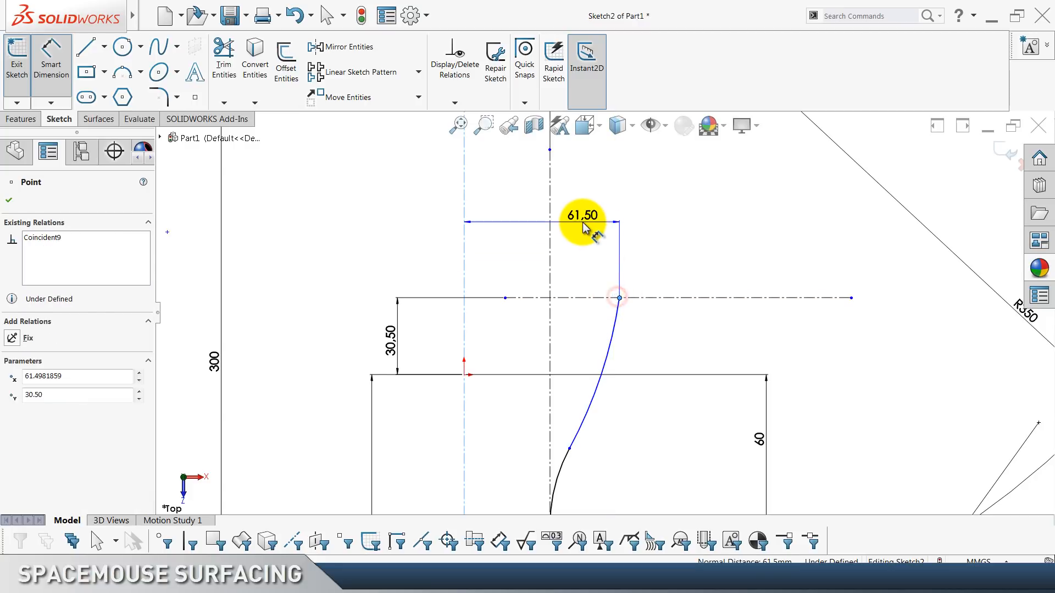
{"action": "left_click", "coordinate": [581, 220]}
{"action": "type", "text": "65"}
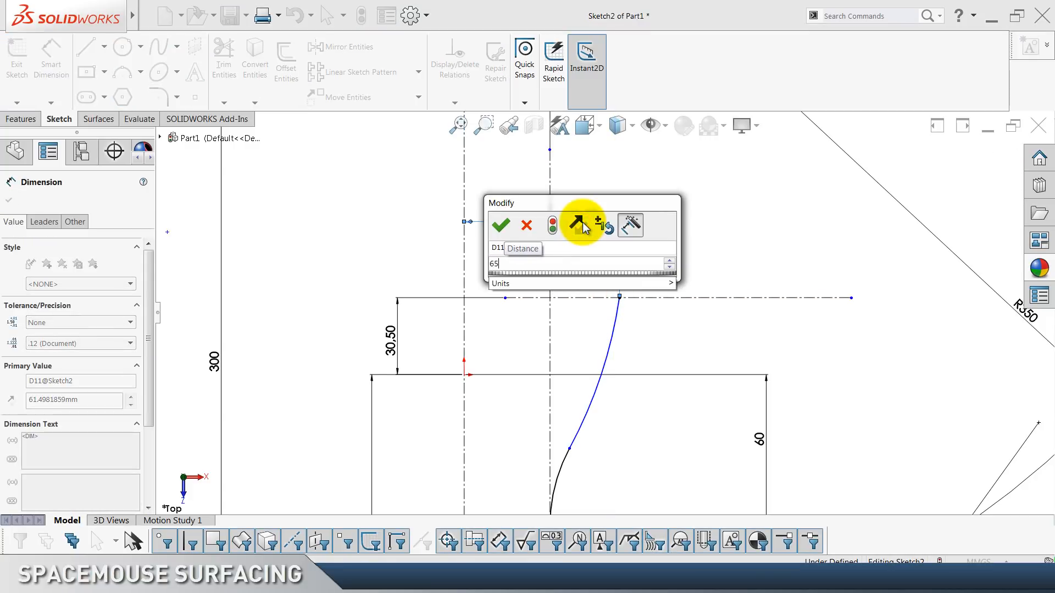
{"action": "type", "text": "."}
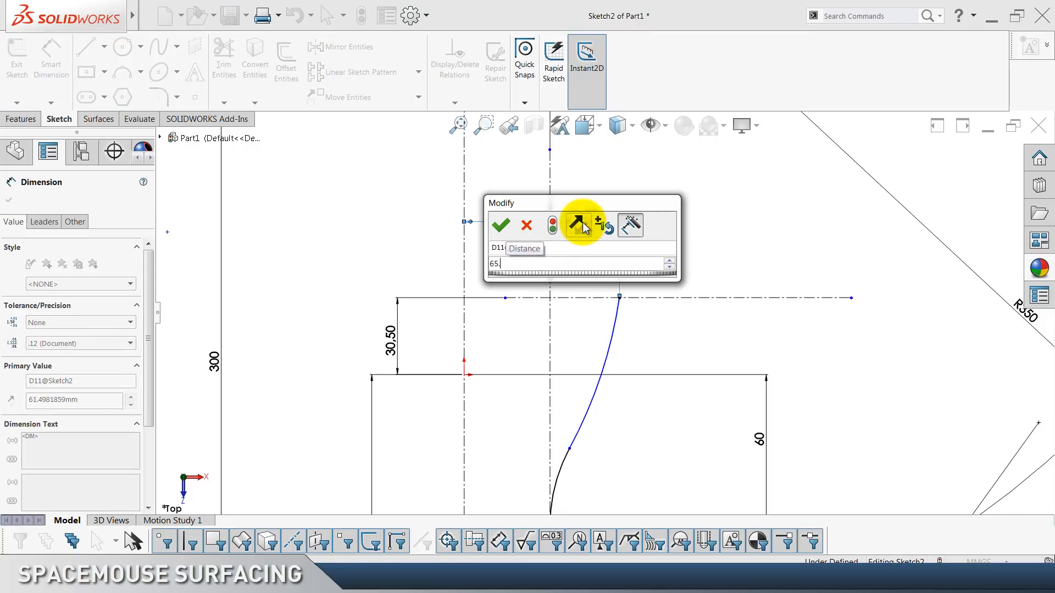
{"action": "type", "text": "5"}
{"action": "key", "text": "Return"}
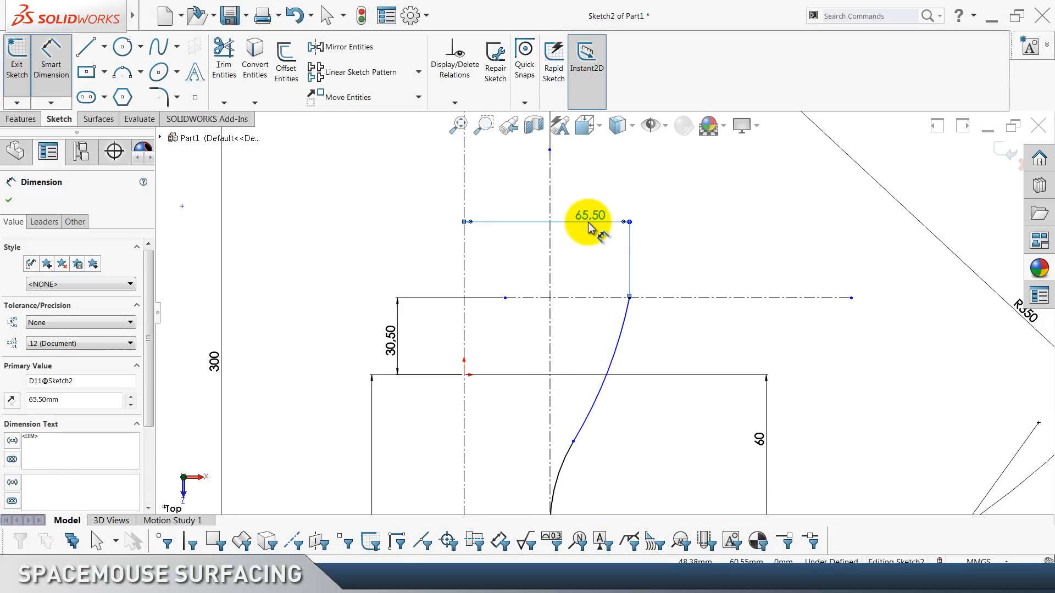
{"action": "left_click", "coordinate": [777, 235]}
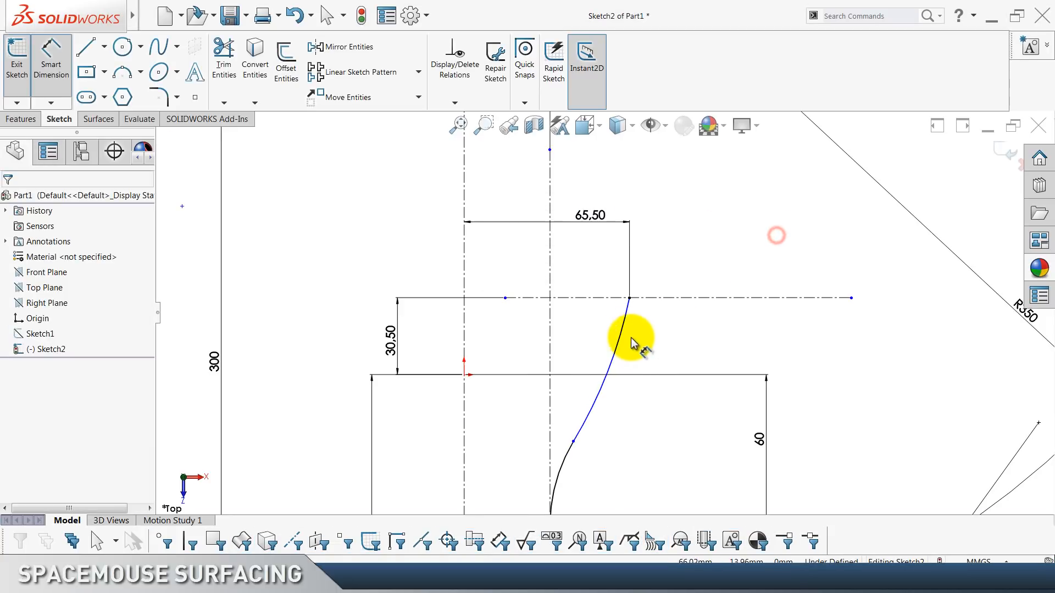
Dimension the new upper tangent arc with a radius of 125 mm.
{"action": "left_click_drag", "start_coordinate": [623, 338], "coordinate": [723, 360]}
{"action": "left_click", "coordinate": [723, 361]}
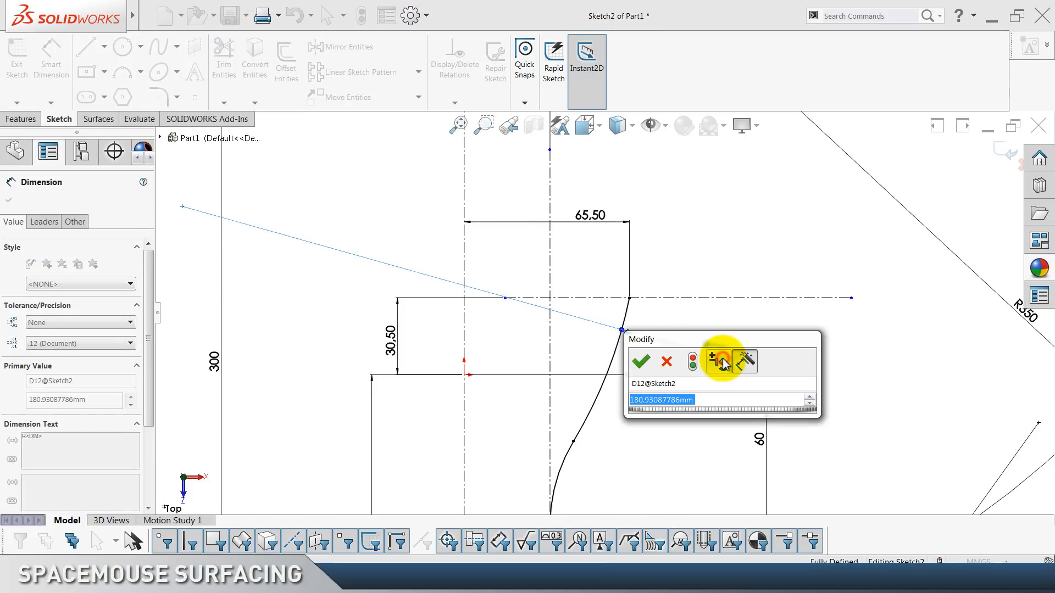
{"action": "type", "text": "125"}
{"action": "key", "text": "Return"}
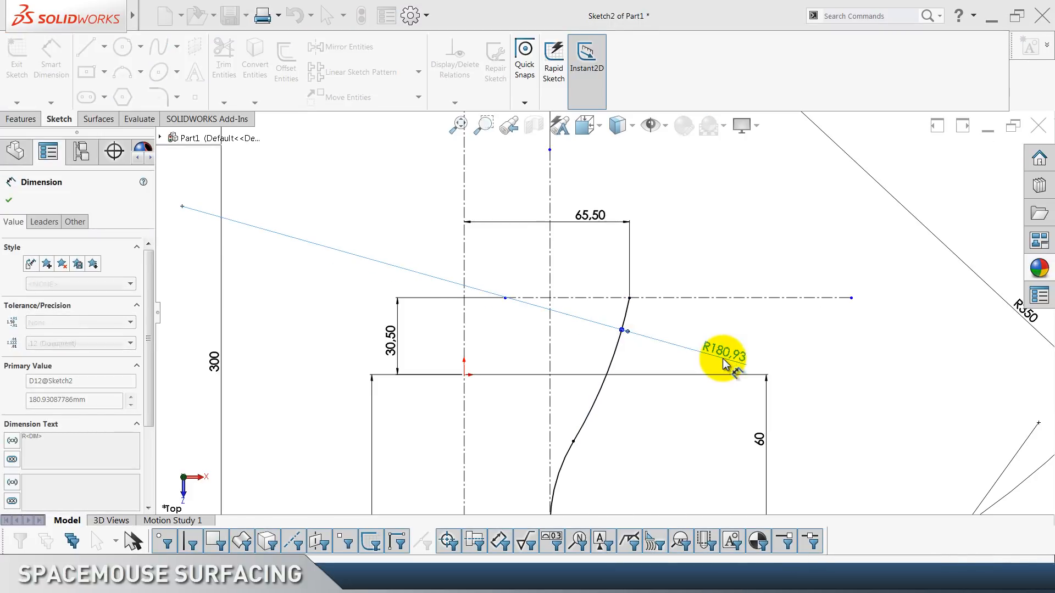
{"action": "left_click", "coordinate": [608, 378]}
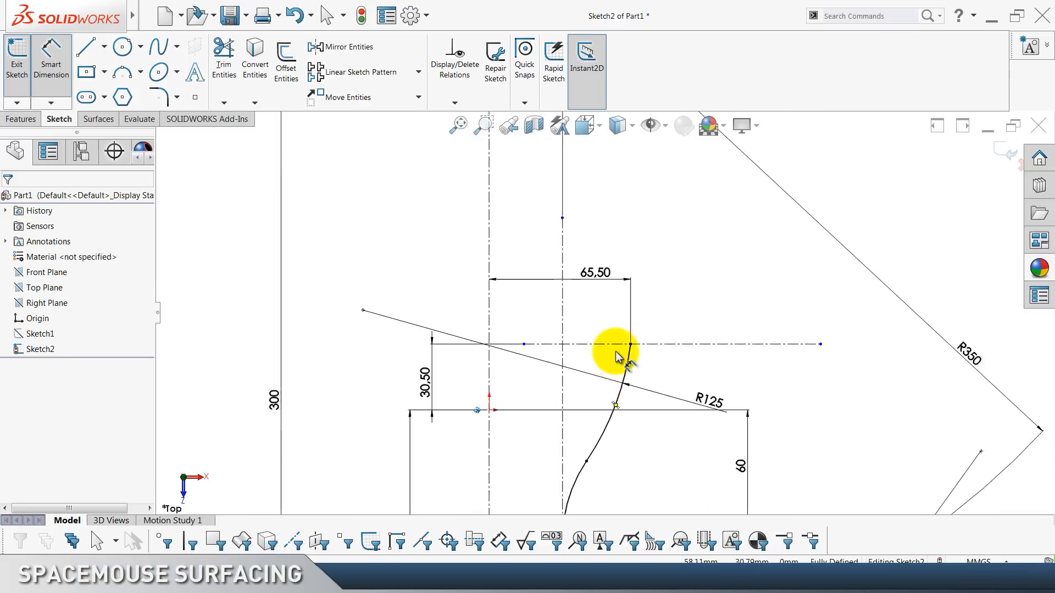
Reposition the 65.5 mm and R350 dimensions above the sketch geometry.
{"action": "left_click_drag", "start_coordinate": [565, 318], "coordinate": [540, 155]}
{"action": "left_click_drag", "start_coordinate": [737, 359], "coordinate": [712, 161]}
{"action": "left_click", "coordinate": [698, 227]}
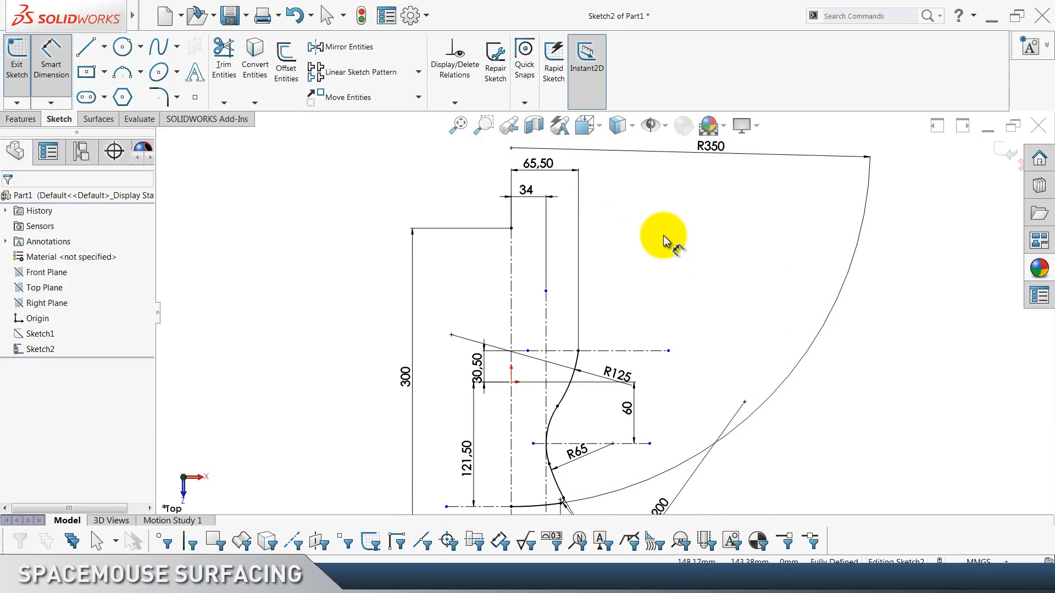
Draw a horizontal centerline about 75 mm long, extending left from near the upper end of the 300 mm vertical centerline.
{"action": "scroll", "coordinate": [664, 236], "scroll_direction": "down", "scroll_amount": 3}
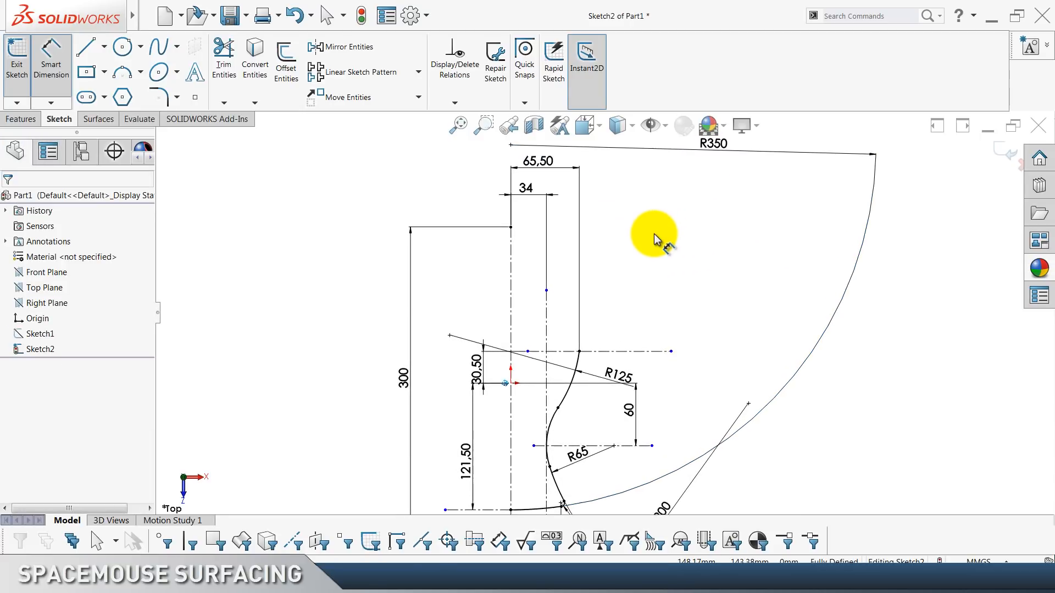
{"action": "left_click", "coordinate": [103, 47]}
{"action": "left_click", "coordinate": [121, 81]}
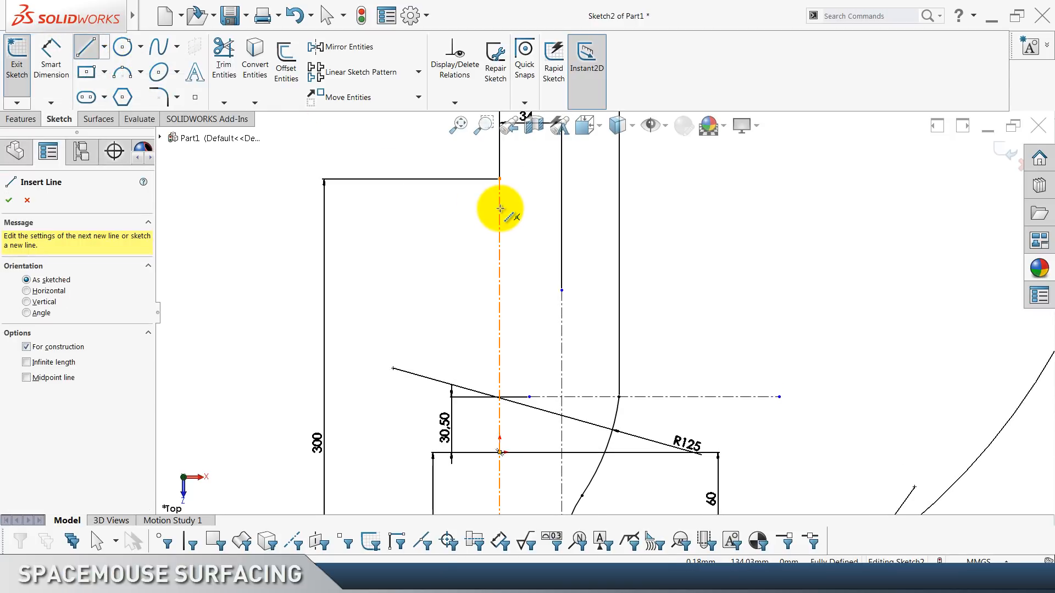
{"action": "left_click", "coordinate": [500, 208]}
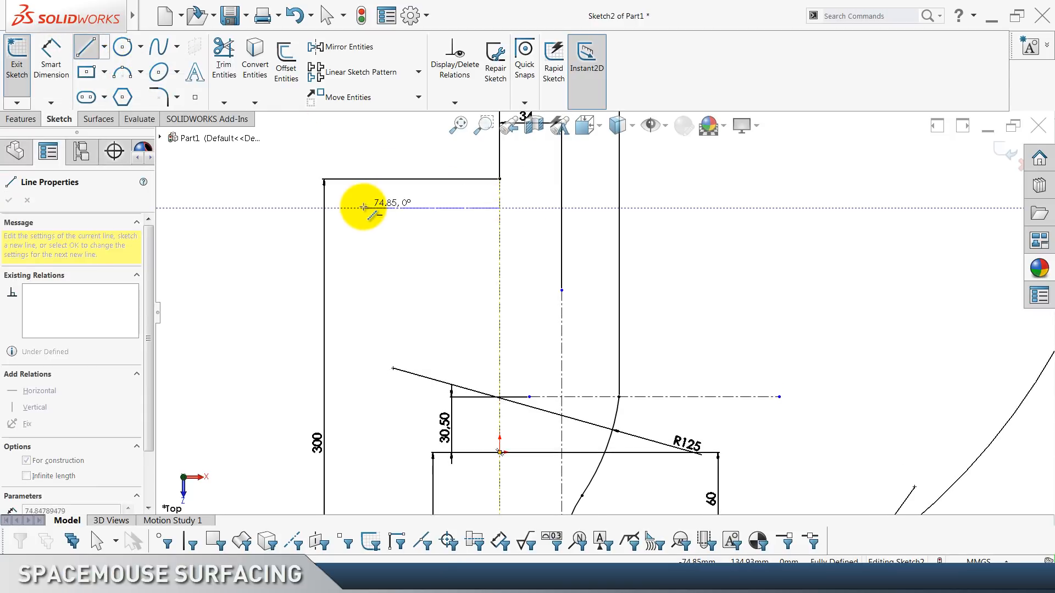
{"action": "left_click", "coordinate": [364, 207]}
{"action": "key", "text": "Escape"}
{"action": "left_click", "coordinate": [406, 210]}
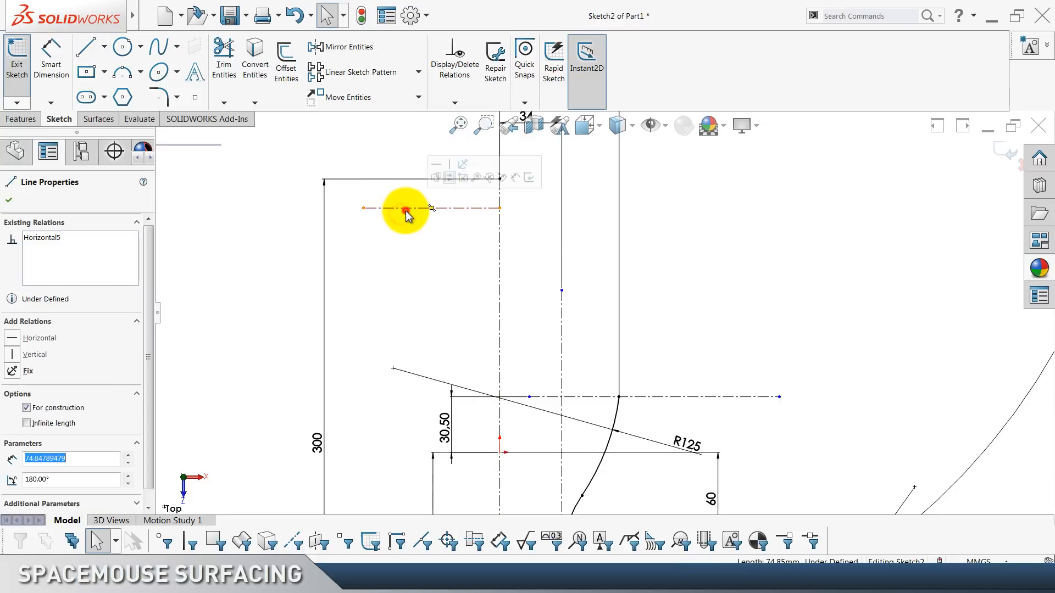
{"action": "left_click", "coordinate": [408, 229]}
Draw a tangent arc from the new centerline's endpoint on the vertical centerline, curving slightly downward to the right.
{"action": "left_click", "coordinate": [122, 72]}
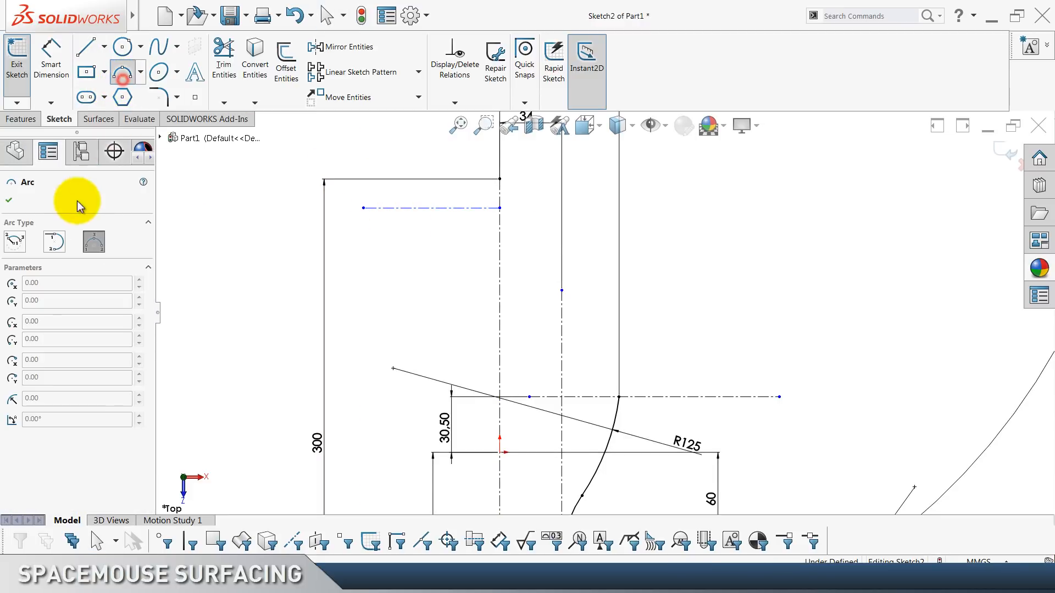
{"action": "left_click", "coordinate": [55, 241]}
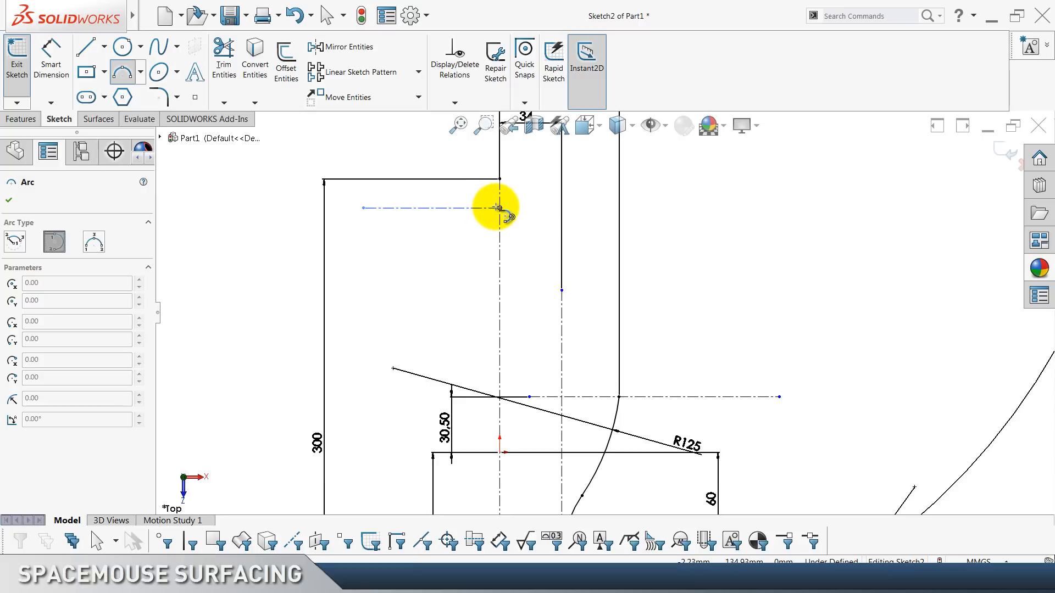
{"action": "left_click", "coordinate": [495, 208]}
{"action": "left_click", "coordinate": [650, 230]}
{"action": "key", "text": "Escape"}
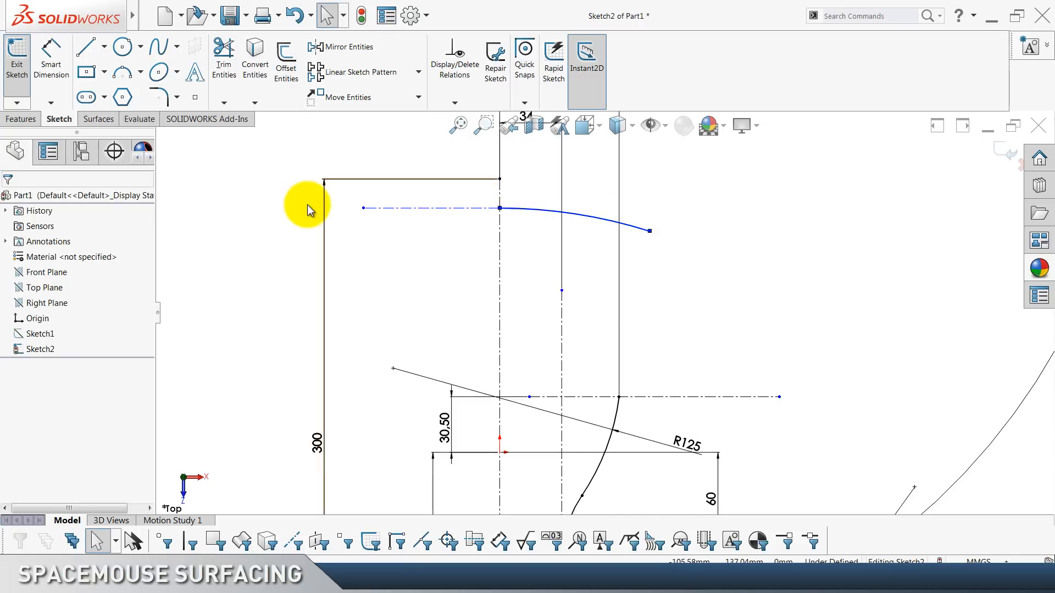
Dimension the top horizontal centerline 107 mm above the origin and move the 300 mm dimension farther outward.
{"action": "left_click", "coordinate": [52, 71]}
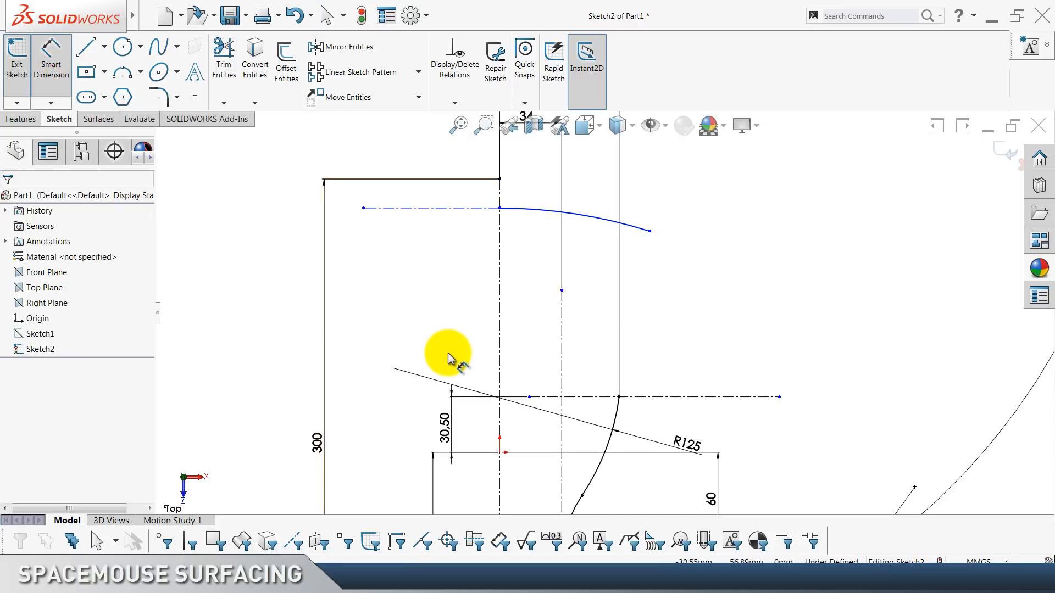
{"action": "left_click", "coordinate": [500, 453]}
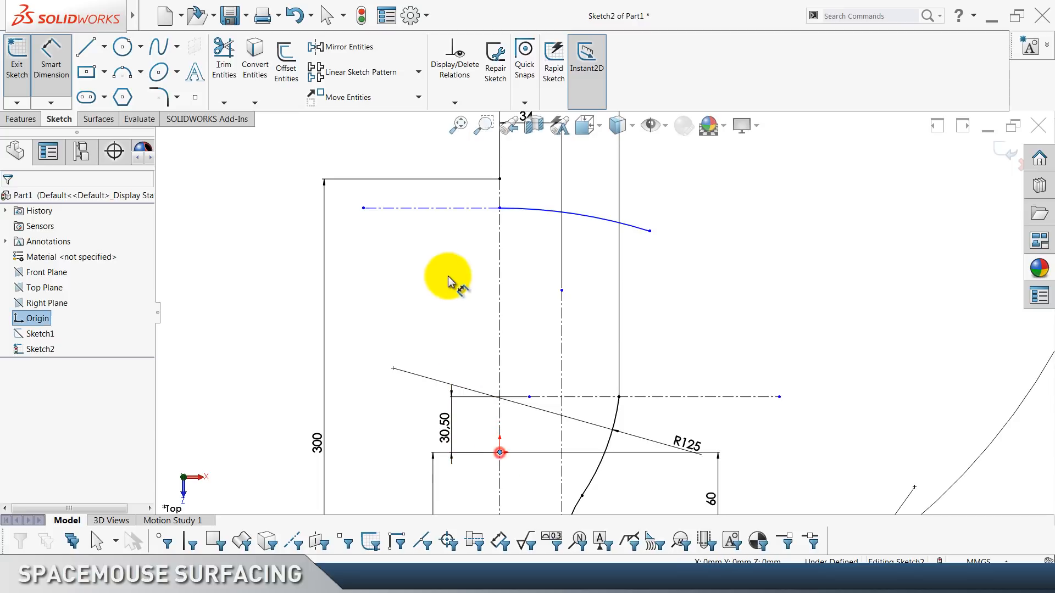
{"action": "left_click", "coordinate": [424, 209]}
{"action": "left_click", "coordinate": [354, 317]}
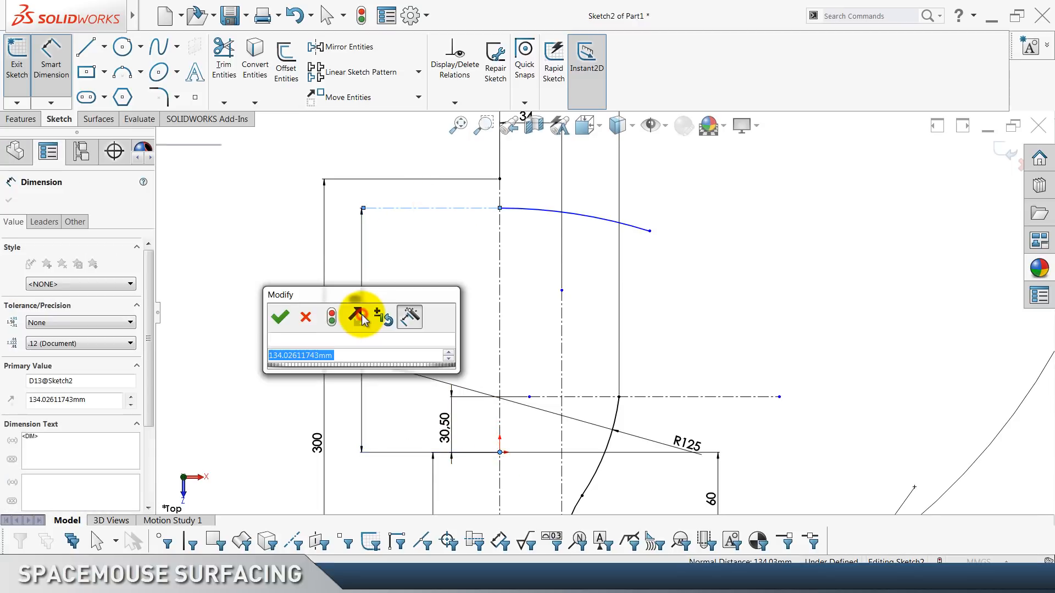
{"action": "type", "text": "107"}
{"action": "key", "text": "Return"}
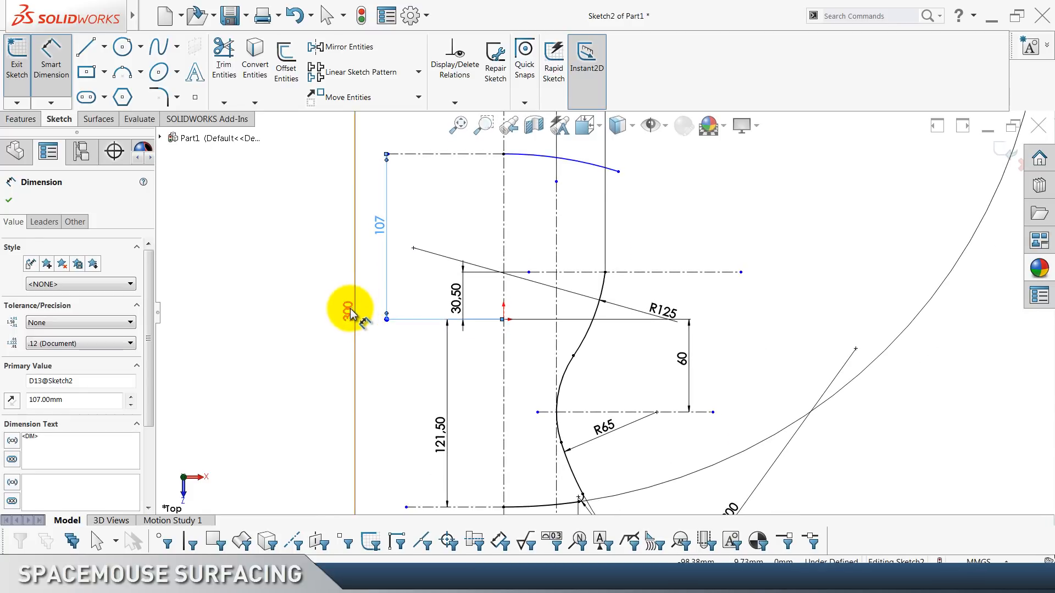
{"action": "left_click_drag", "start_coordinate": [350, 311], "coordinate": [324, 311]}
{"action": "left_click", "coordinate": [425, 213]}
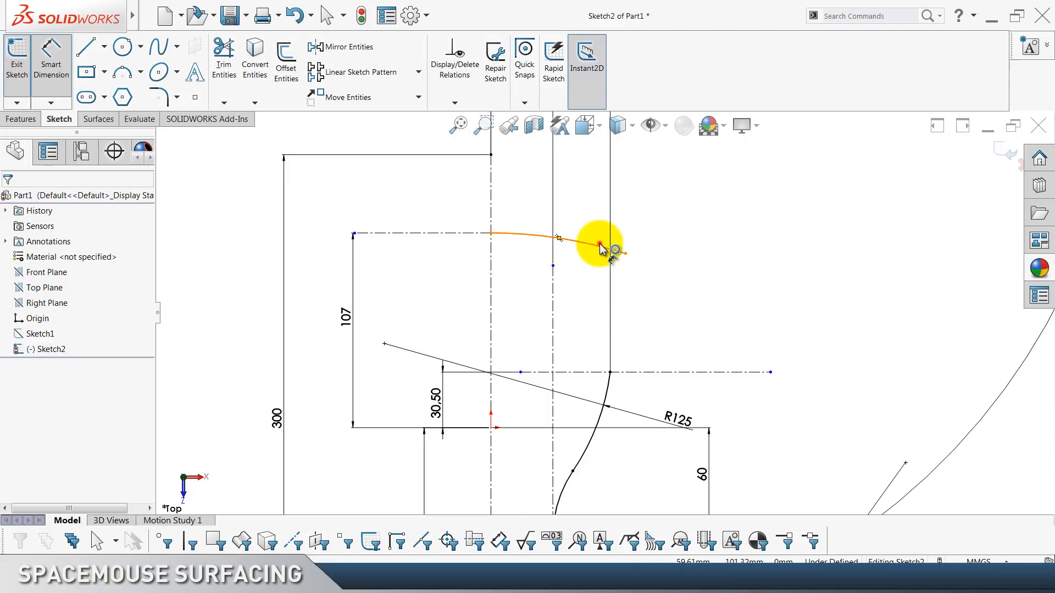
Dimension the top tangent arc with a radius of 1000 mm.
{"action": "left_click", "coordinate": [599, 243]}
{"action": "left_click_drag", "start_coordinate": [695, 184], "coordinate": [823, 225]}
{"action": "left_click", "coordinate": [822, 225]}
{"action": "type", "text": "1000"}
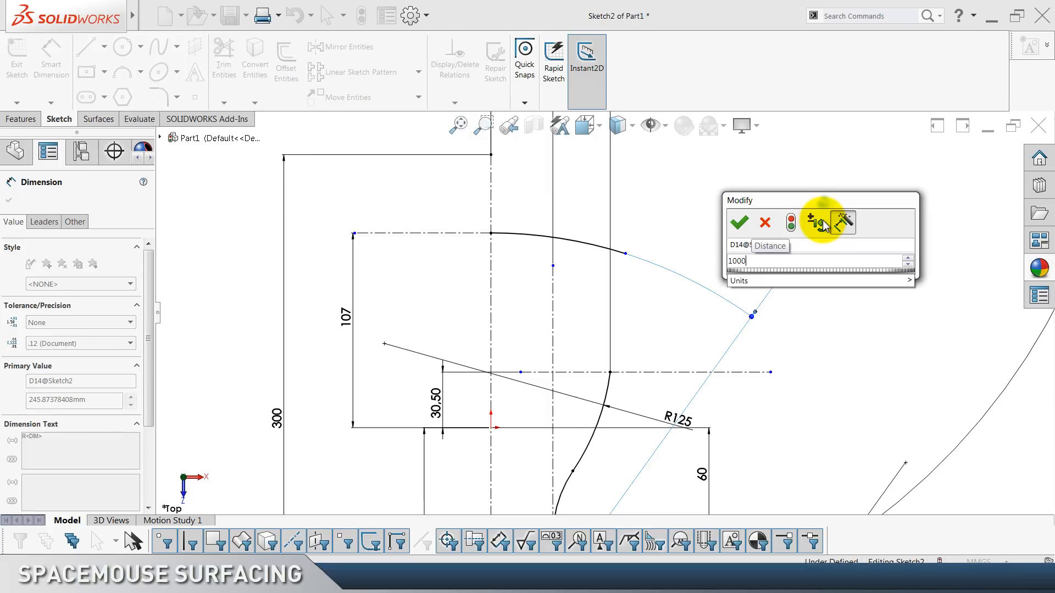
{"action": "key", "text": "Return"}
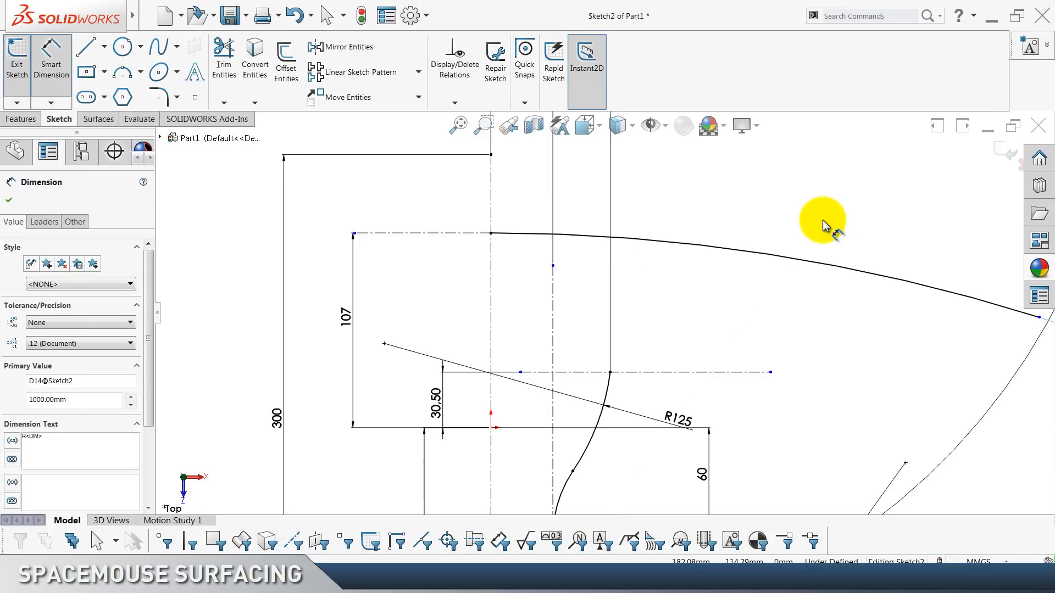
{"action": "left_click", "coordinate": [823, 220]}
Dimension the R1000 arc's free endpoint 55 mm from the 300 mm vertical centerline.
{"action": "scroll", "coordinate": [833, 219], "scroll_direction": "up", "scroll_amount": 5}
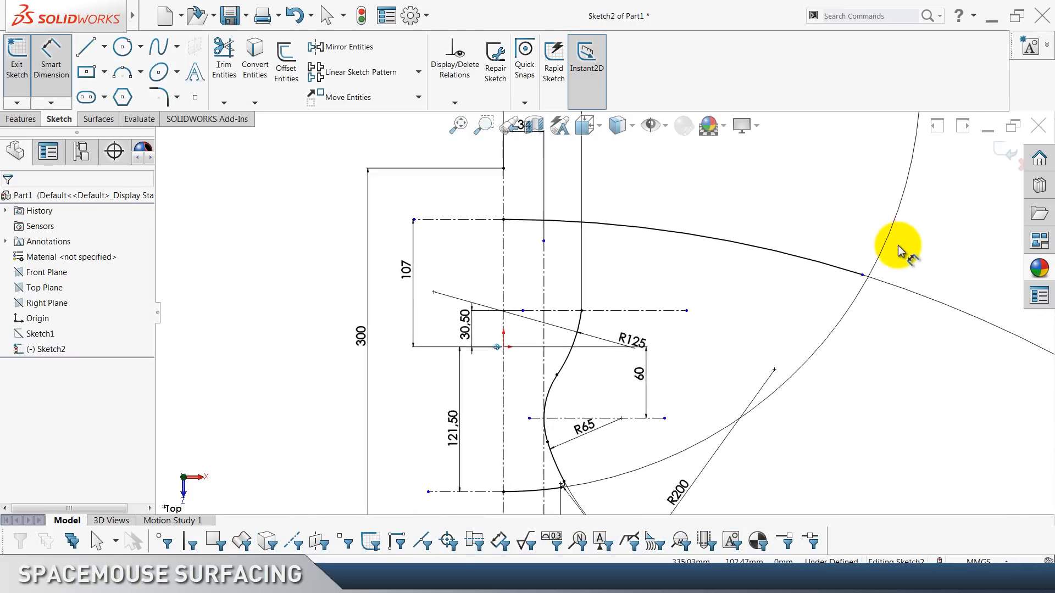
{"action": "left_click", "coordinate": [730, 290]}
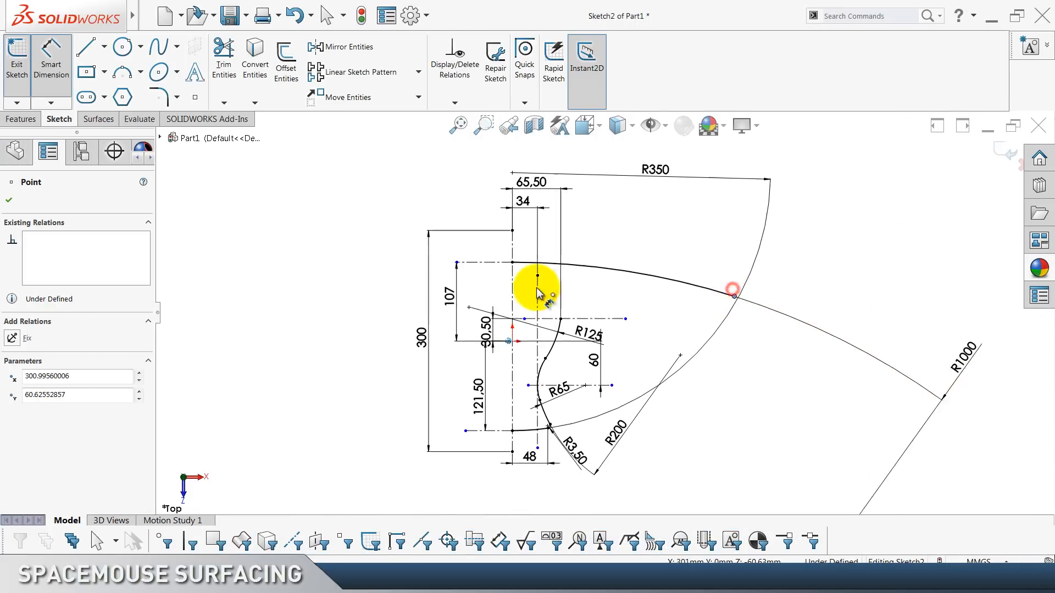
{"action": "left_click", "coordinate": [512, 323]}
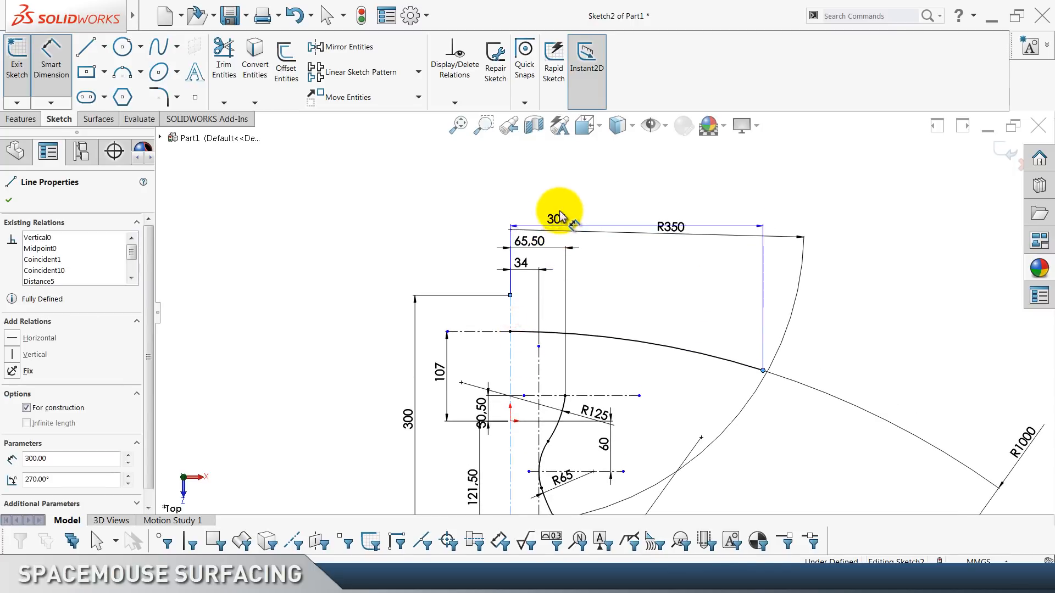
{"action": "left_click", "coordinate": [557, 209]}
{"action": "type", "text": "55"}
{"action": "key", "text": "Return"}
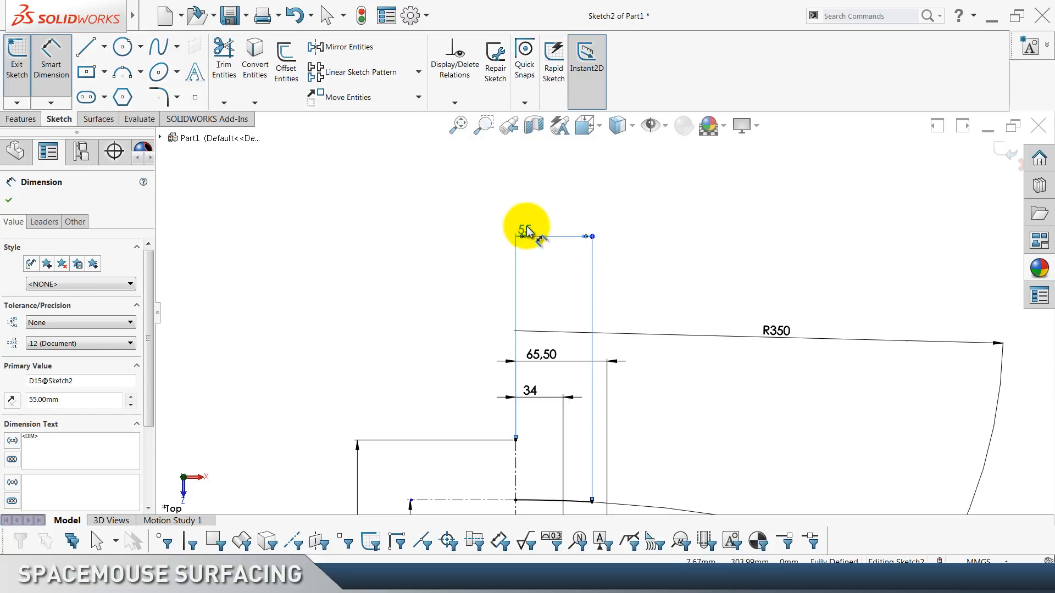
Rearrange the 55, 65.5 and 34 mm dimensions into a tidy stack above the profile.
{"action": "left_click_drag", "start_coordinate": [527, 229], "coordinate": [553, 308]}
{"action": "left_click_drag", "start_coordinate": [544, 360], "coordinate": [554, 288]}
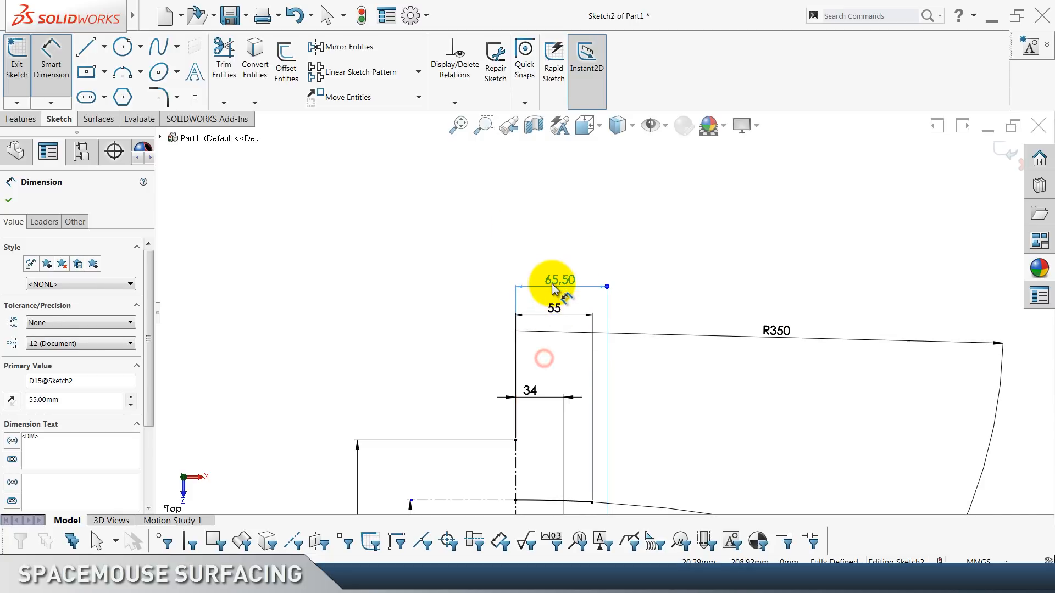
{"action": "left_click_drag", "start_coordinate": [530, 390], "coordinate": [544, 369]}
{"action": "left_click", "coordinate": [444, 355]}
{"action": "scroll", "coordinate": [440, 355], "scroll_direction": "up", "scroll_amount": 3}
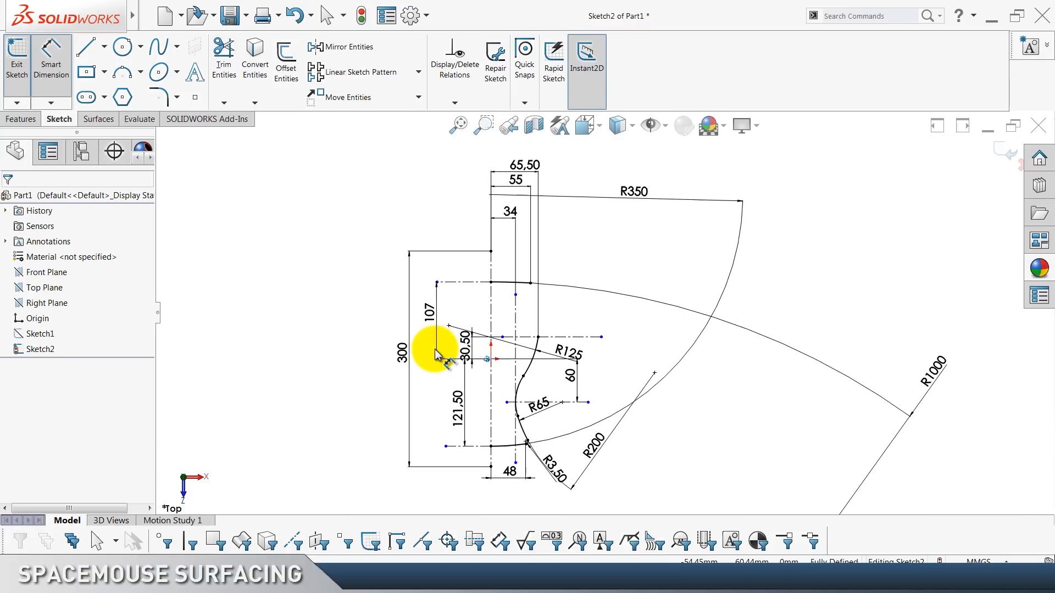
Draw a tangent arc from the R125 arc's upper endpoint on the 30.5 mm centerline to the R1000 arc's free endpoint.
{"action": "scroll", "coordinate": [539, 339], "scroll_direction": "down", "scroll_amount": 7}
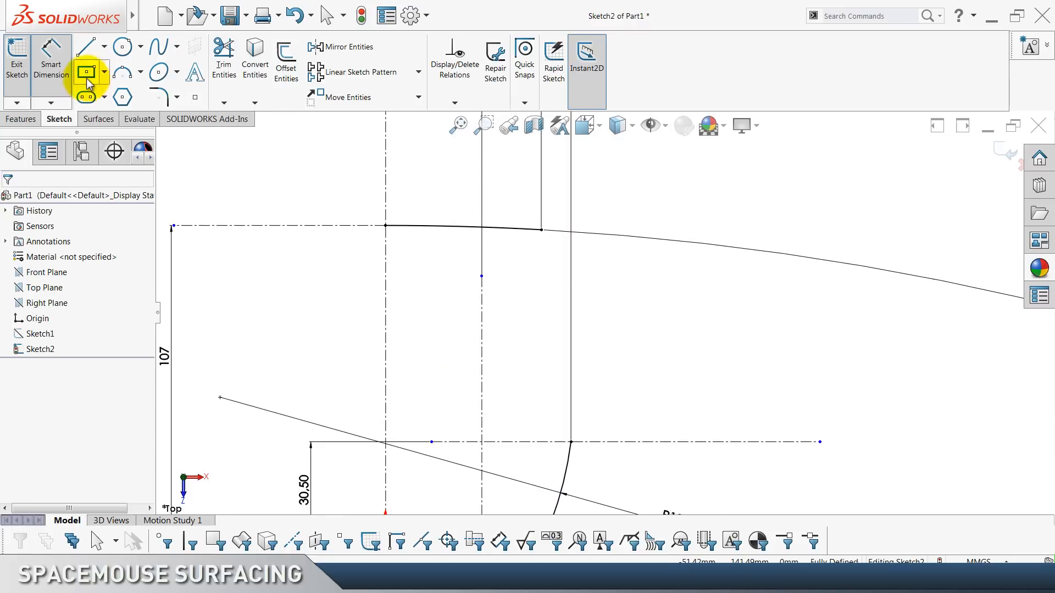
{"action": "left_click", "coordinate": [122, 72]}
{"action": "left_click", "coordinate": [53, 242]}
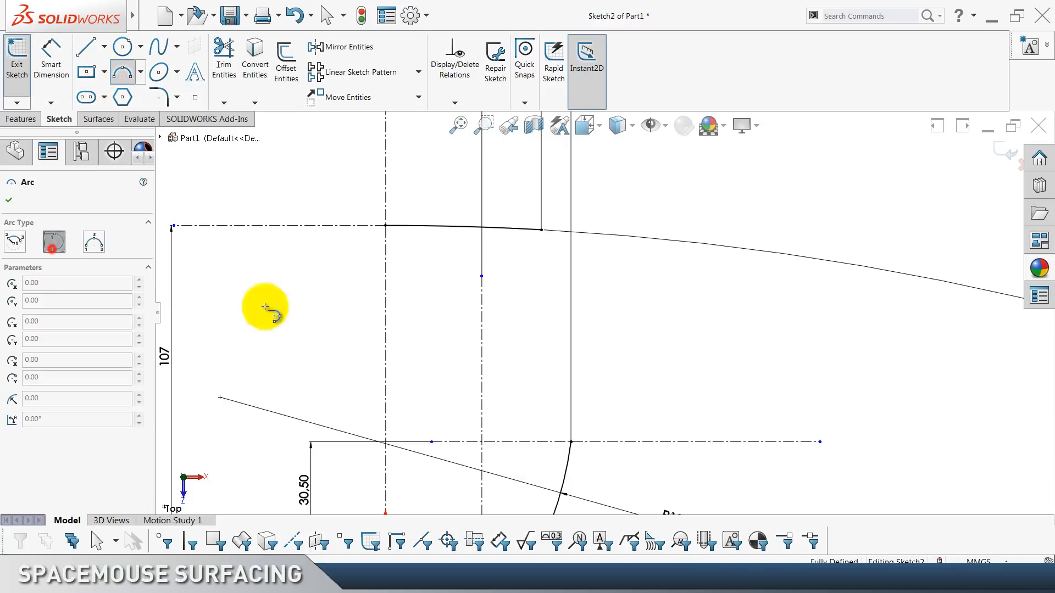
{"action": "left_click", "coordinate": [570, 444]}
{"action": "left_click", "coordinate": [616, 286]}
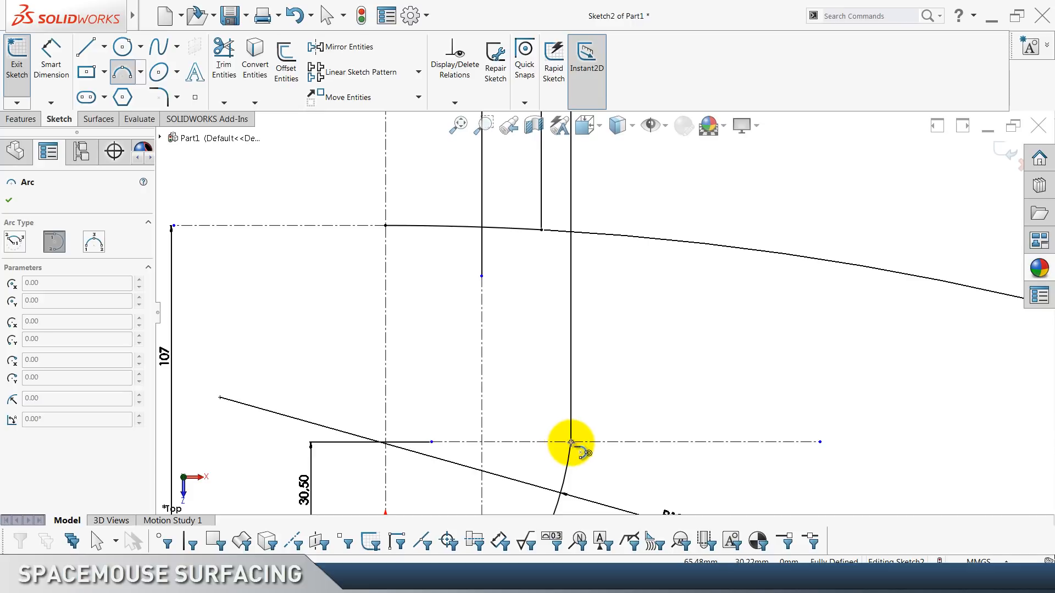
{"action": "left_click", "coordinate": [571, 442]}
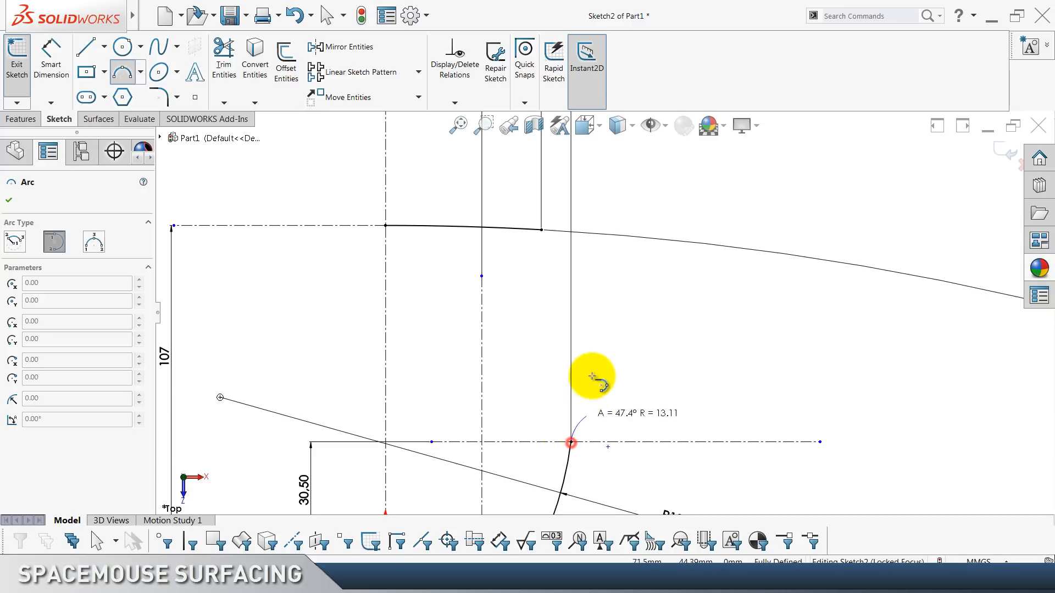
{"action": "left_click", "coordinate": [541, 230]}
{"action": "key", "text": "Escape"}
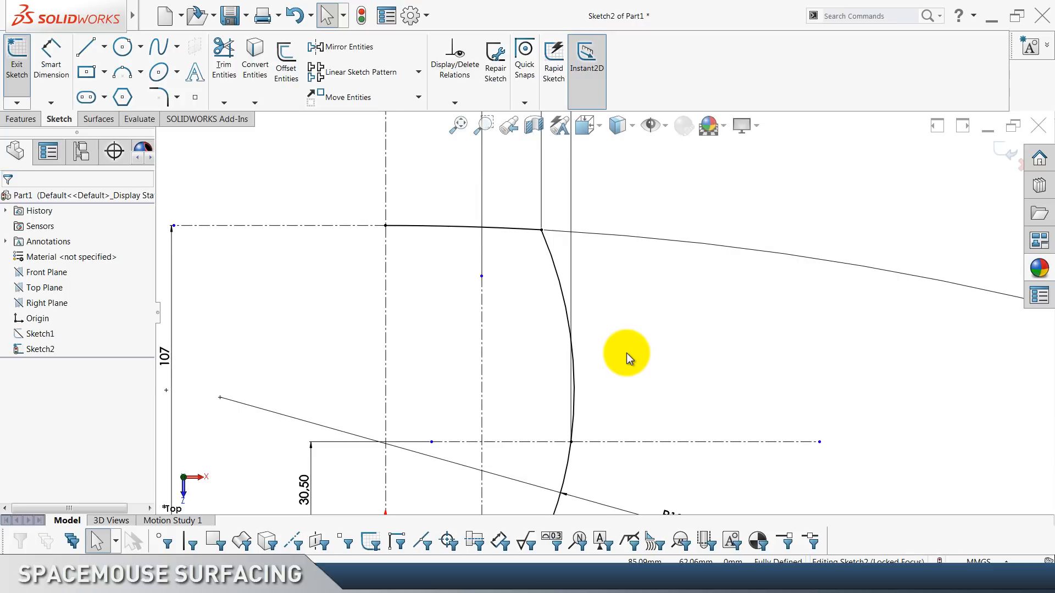
Fillet the corner between the R1000 arc and the new side arc with a 17.5 mm radius.
{"action": "scroll", "coordinate": [627, 352], "scroll_direction": "up", "scroll_amount": 1}
{"action": "scroll", "coordinate": [627, 353], "scroll_direction": "up", "scroll_amount": 2}
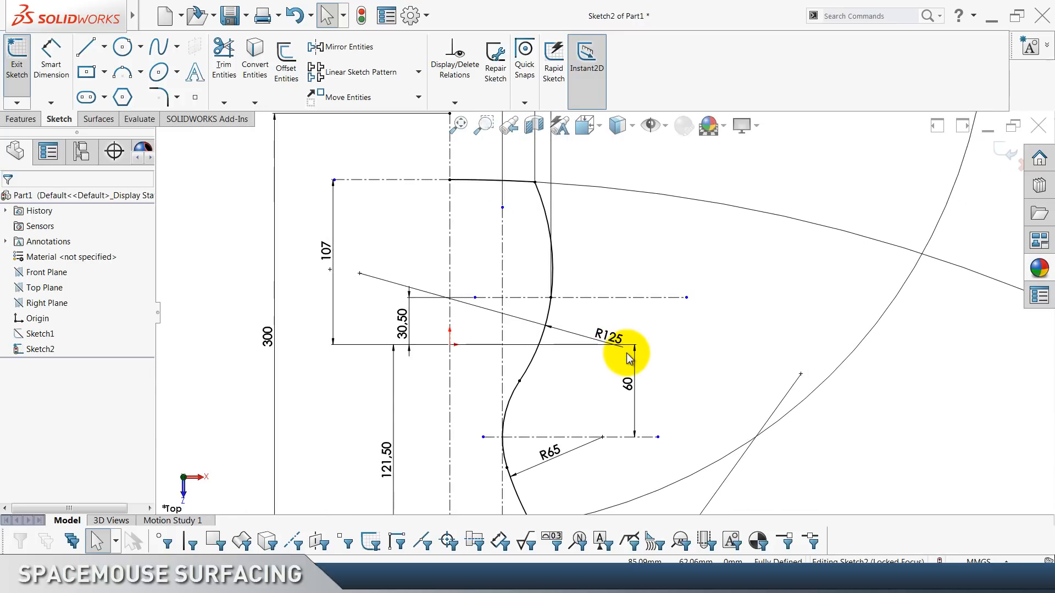
{"action": "scroll", "coordinate": [626, 353], "scroll_direction": "down", "scroll_amount": 3}
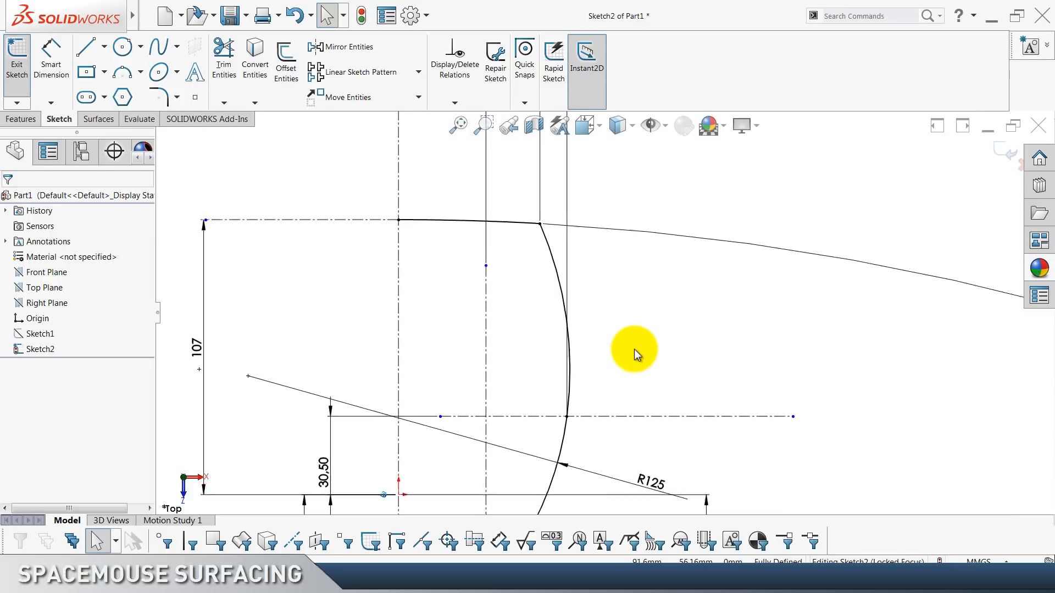
{"action": "scroll", "coordinate": [600, 324], "scroll_direction": "down", "scroll_amount": 4}
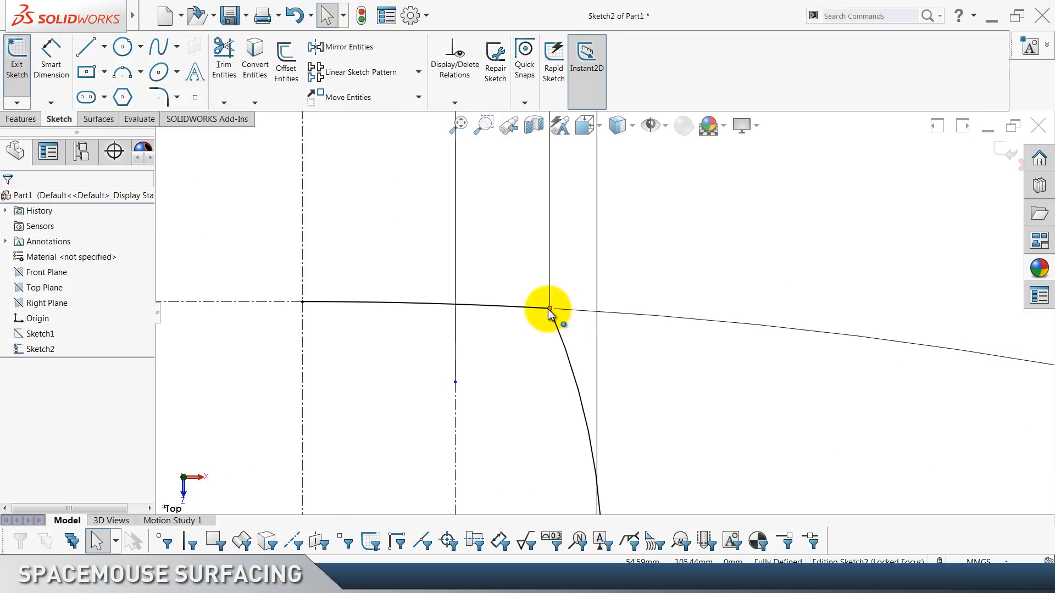
{"action": "left_click", "coordinate": [550, 309]}
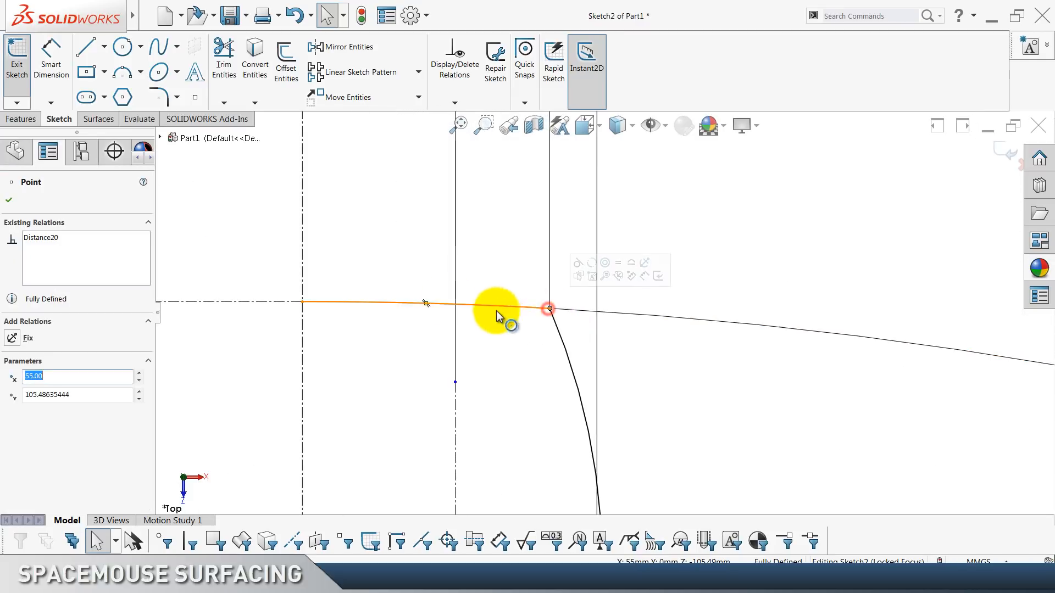
{"action": "left_click", "coordinate": [146, 103]}
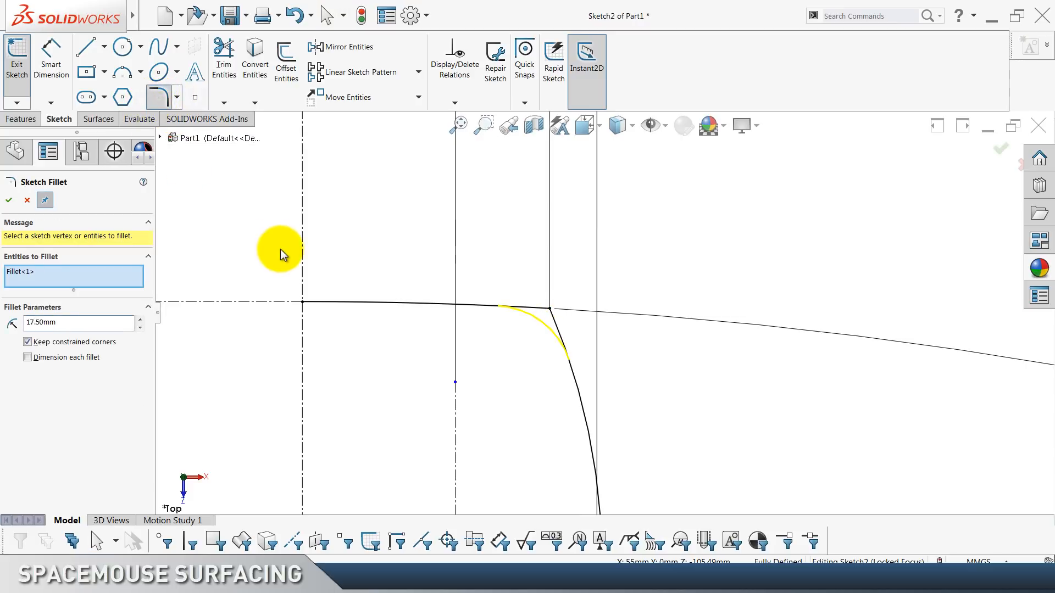
{"action": "key", "text": "Return"}
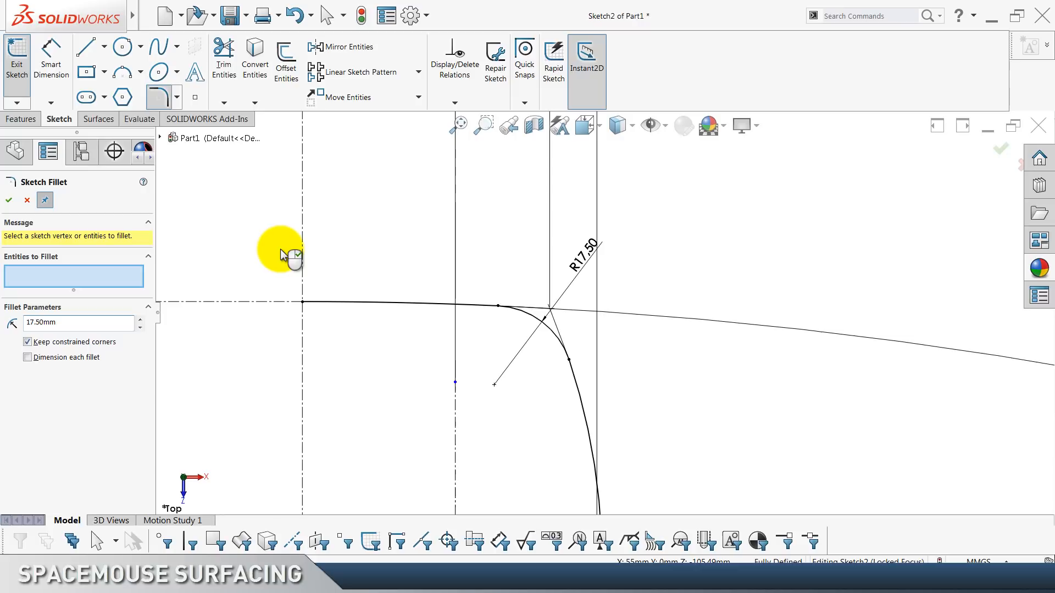
{"action": "left_click", "coordinate": [9, 200]}
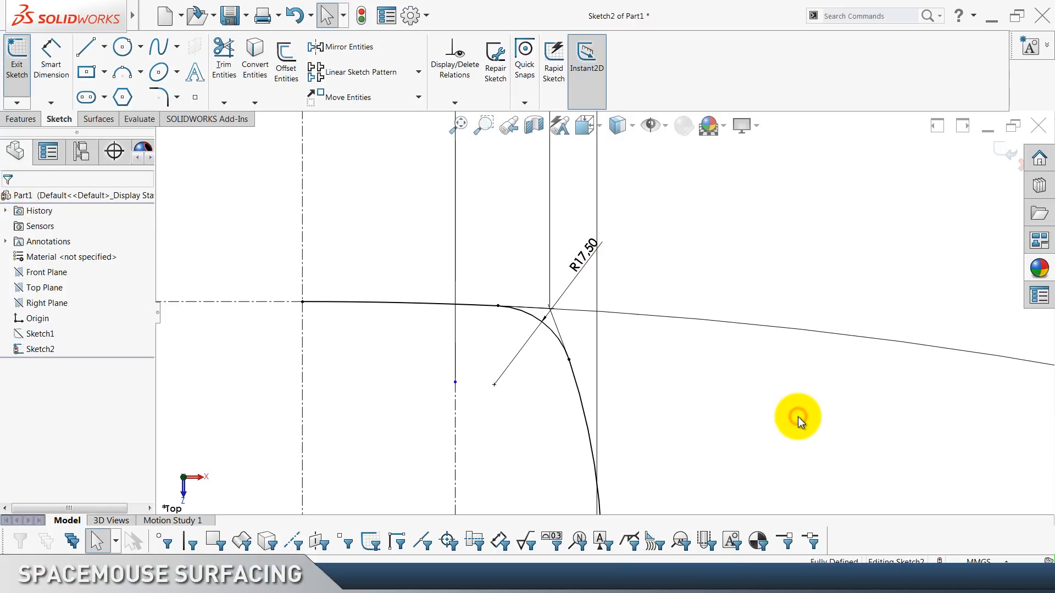
Exit the completed profile sketch and save the part in isometric view.
{"action": "scroll", "coordinate": [798, 416], "scroll_direction": "up", "scroll_amount": 5}
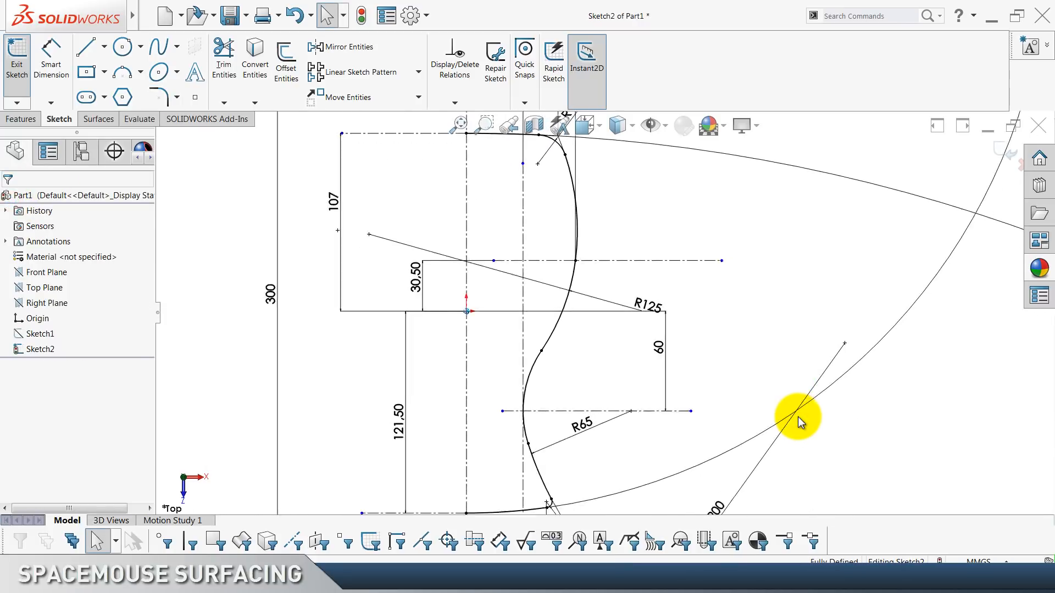
{"action": "scroll", "coordinate": [797, 417], "scroll_direction": "up", "scroll_amount": 2}
{"action": "scroll", "coordinate": [798, 417], "scroll_direction": "up", "scroll_amount": 1}
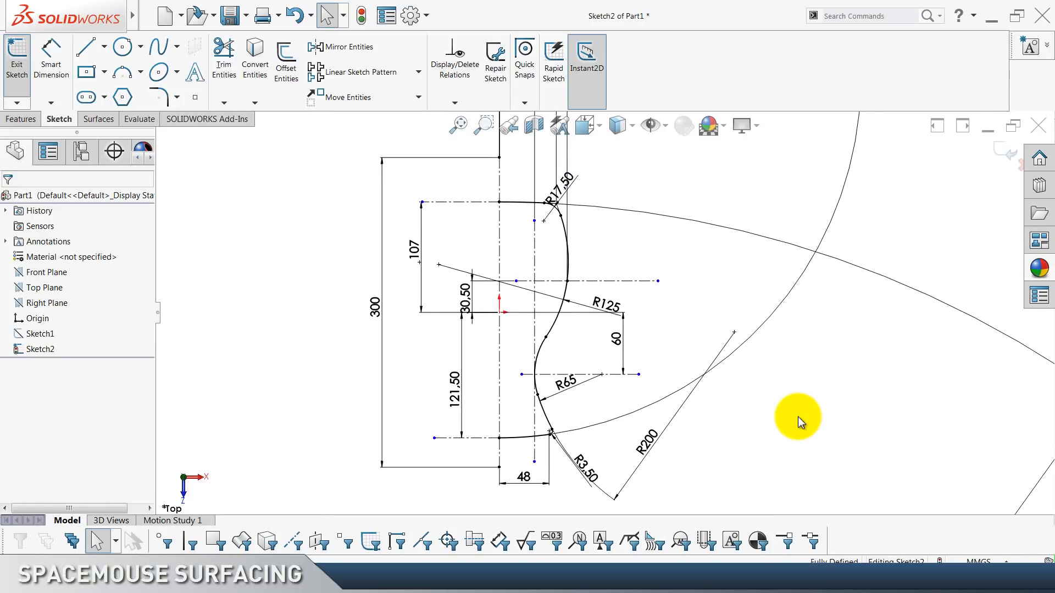
{"action": "scroll", "coordinate": [798, 417], "scroll_direction": "up", "scroll_amount": 2}
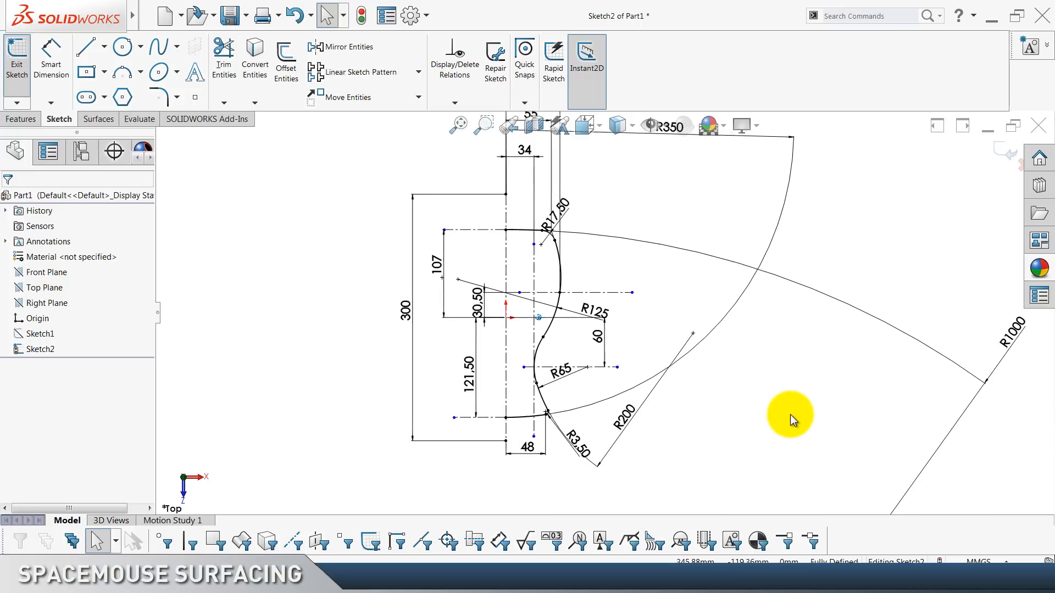
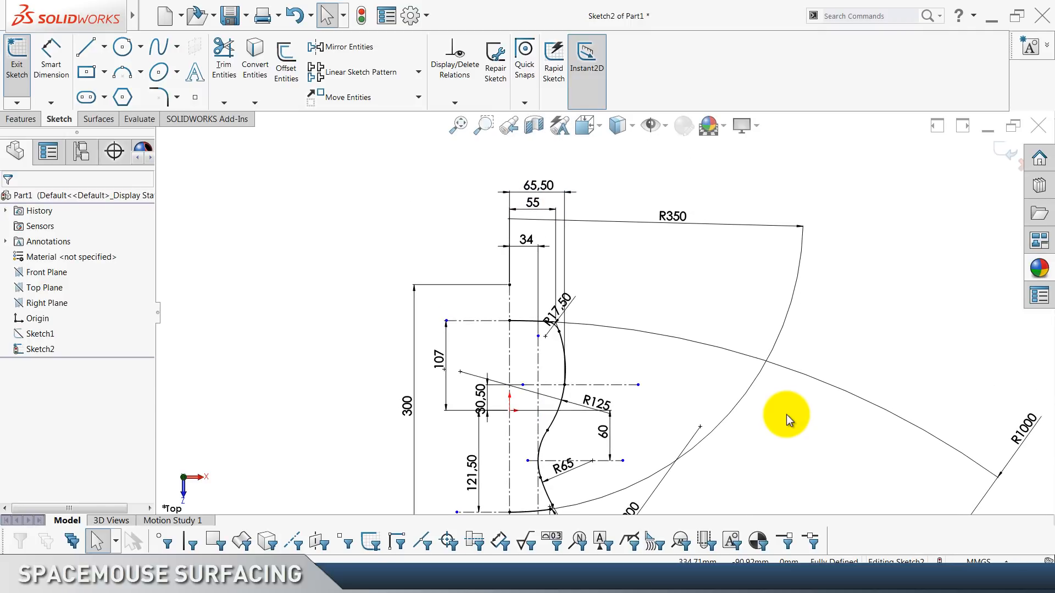
{"action": "left_click", "coordinate": [1000, 153]}
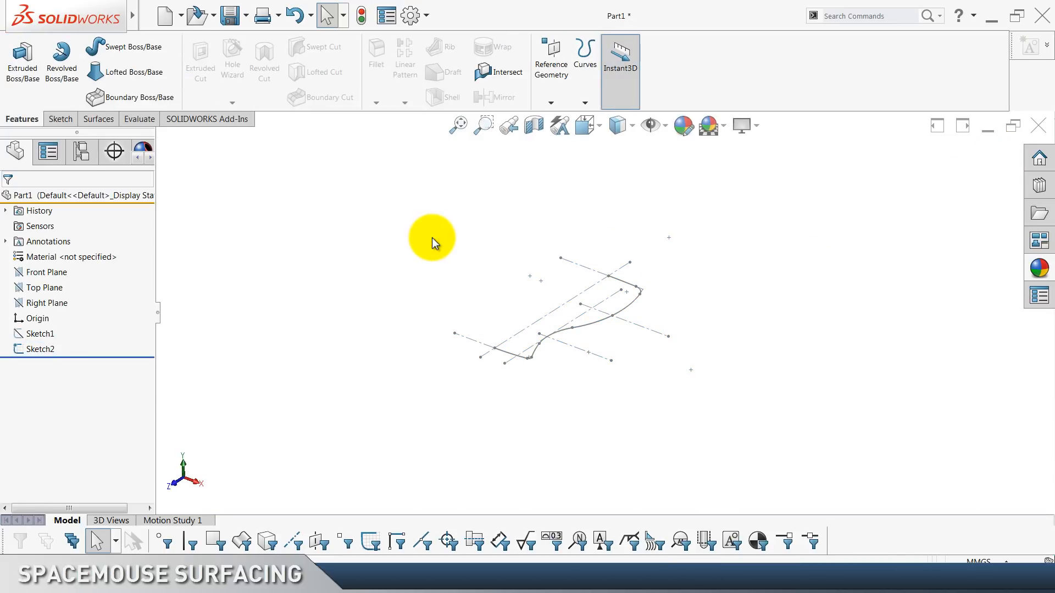
{"action": "key", "text": "ctrl+7"}
{"action": "key", "text": "ctrl+s"}
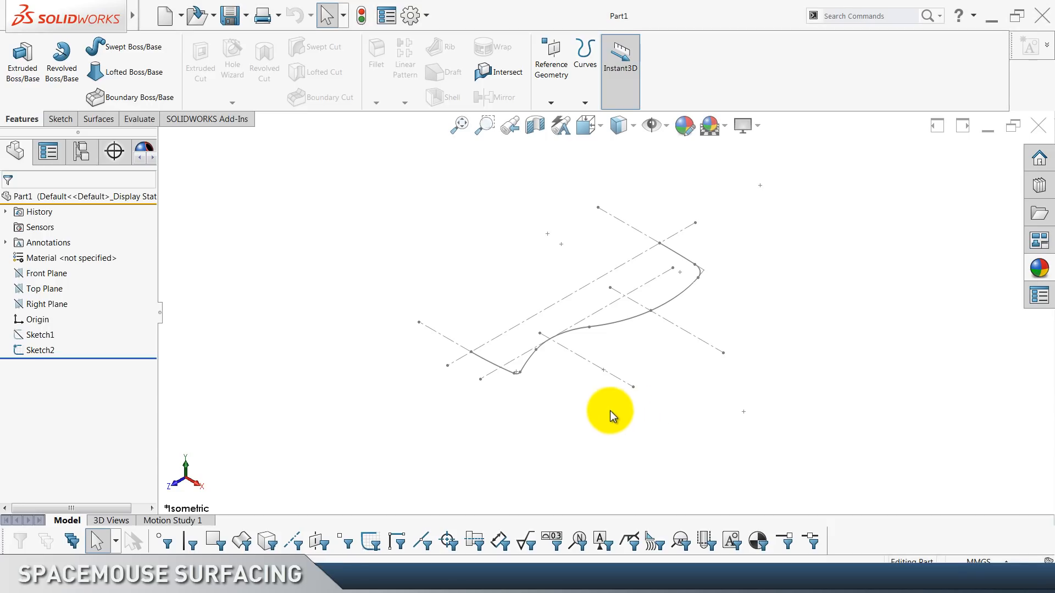
Show Sketch1 and start a new sketch on the Right Plane.
{"action": "left_click", "coordinate": [53, 332]}
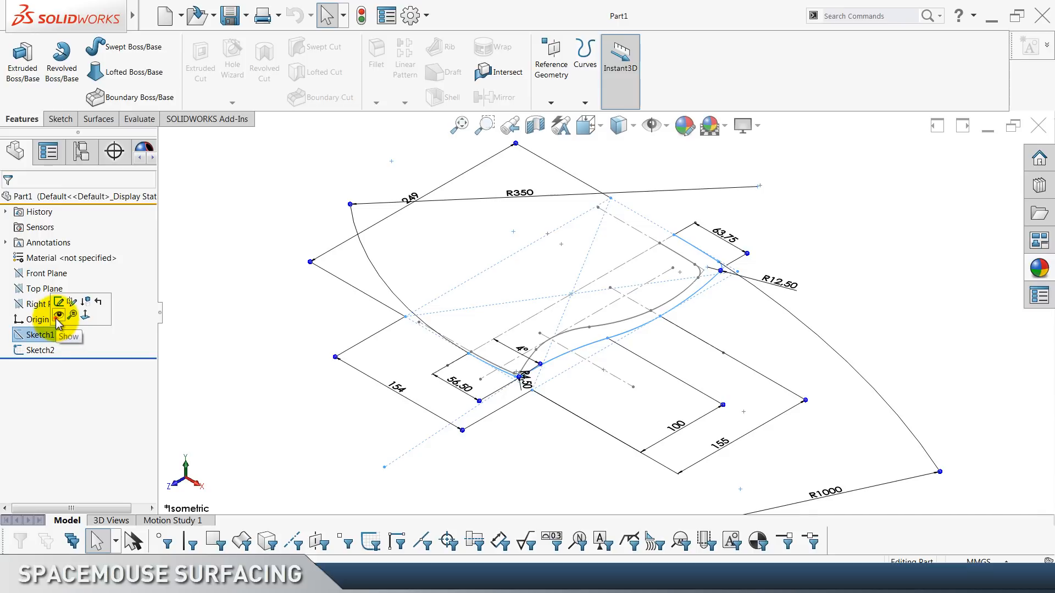
{"action": "left_click", "coordinate": [57, 315]}
{"action": "left_click", "coordinate": [55, 305]}
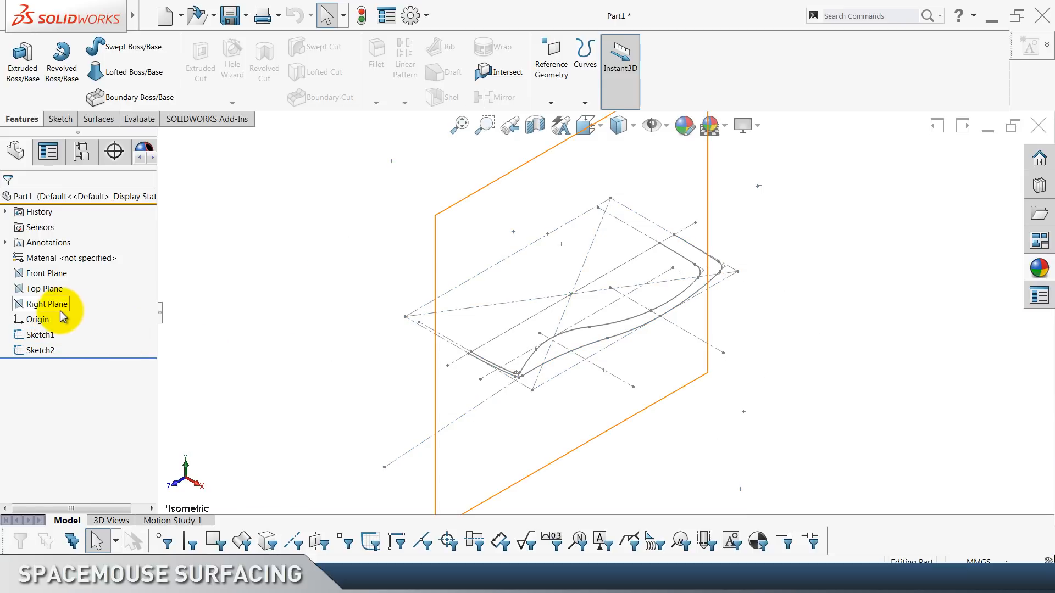
{"action": "left_click", "coordinate": [60, 307]}
{"action": "left_click", "coordinate": [67, 297]}
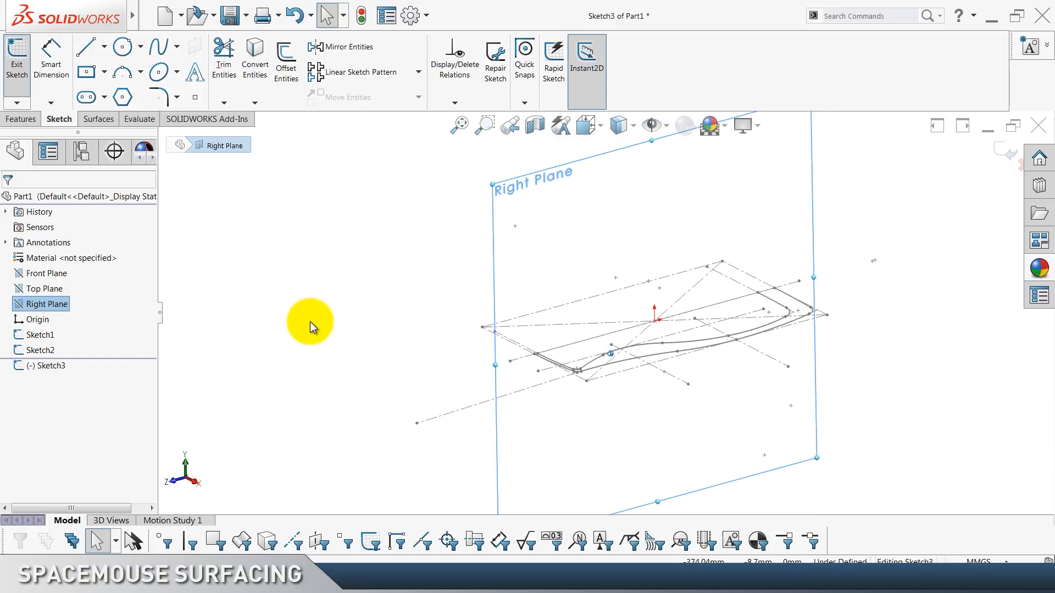
{"action": "left_click", "coordinate": [305, 325]}
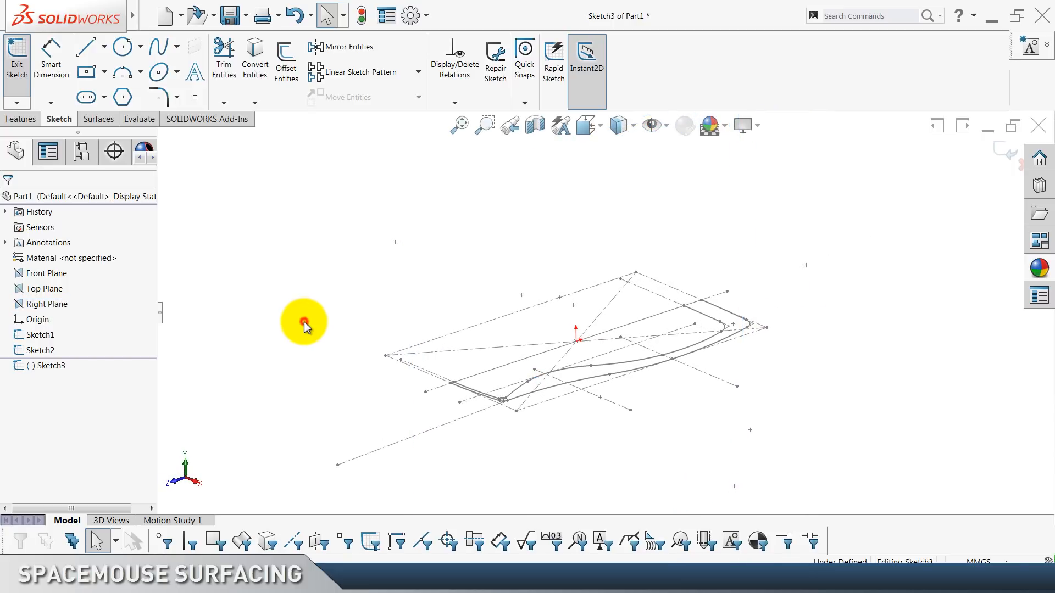
Draw a free three-point arc above the rear end of the two profiles.
{"action": "left_click", "coordinate": [126, 76]}
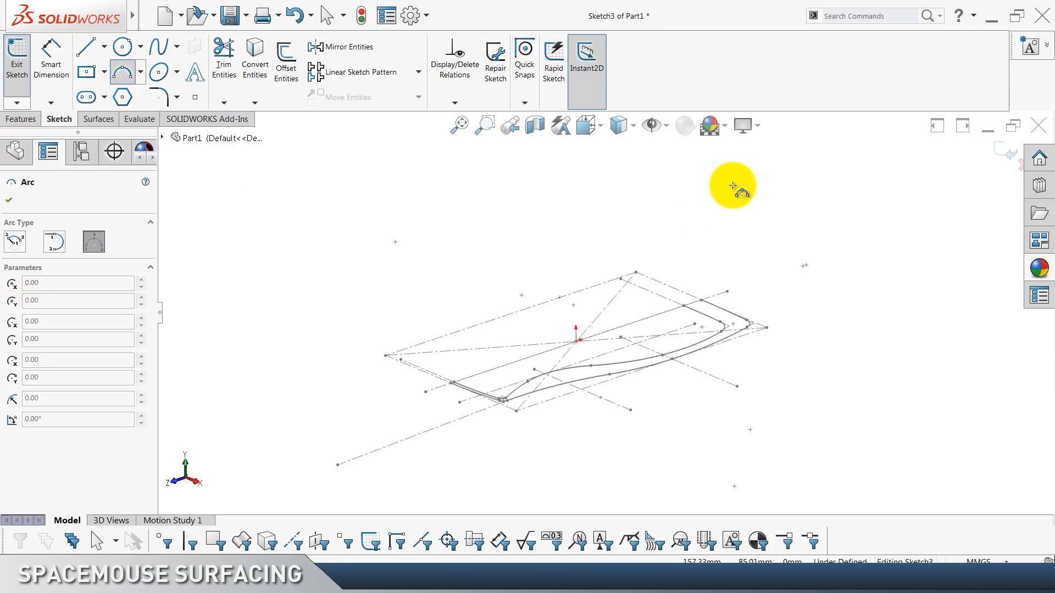
{"action": "left_click", "coordinate": [733, 186]}
{"action": "left_click", "coordinate": [694, 271]}
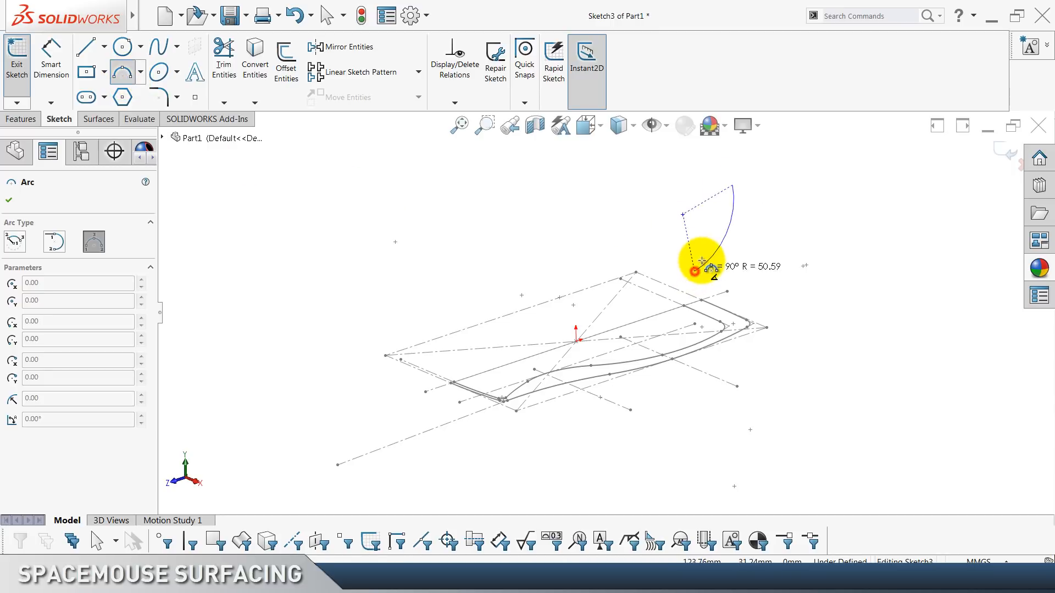
{"action": "left_click", "coordinate": [716, 242]}
{"action": "key", "text": "Escape"}
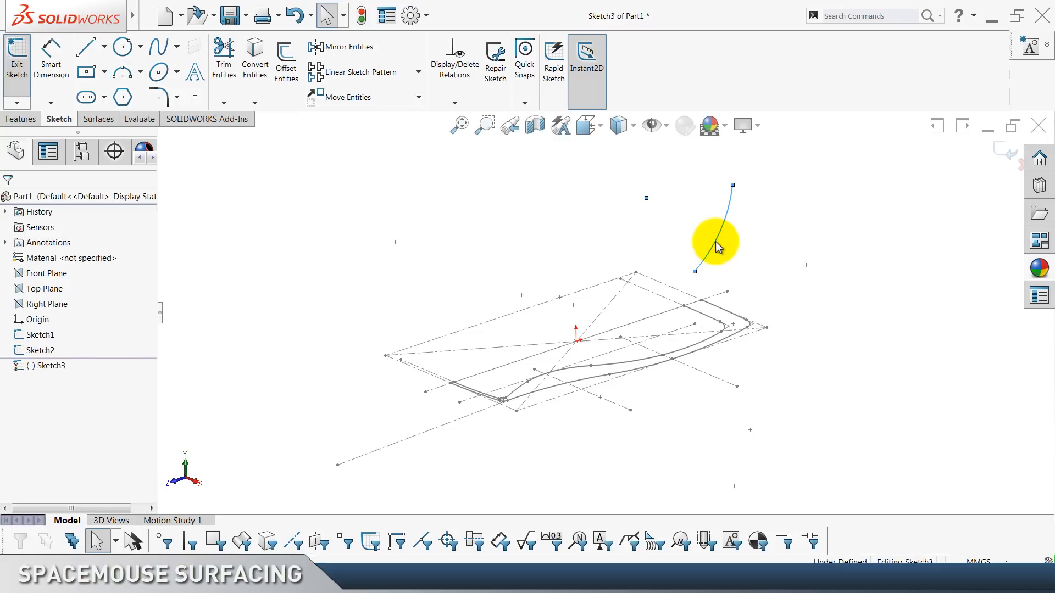
Make the arc's lower endpoint coincident with the rear endpoint of the Sketch2 profile on the center axis.
{"action": "scroll", "coordinate": [716, 243], "scroll_direction": "down", "scroll_amount": 3}
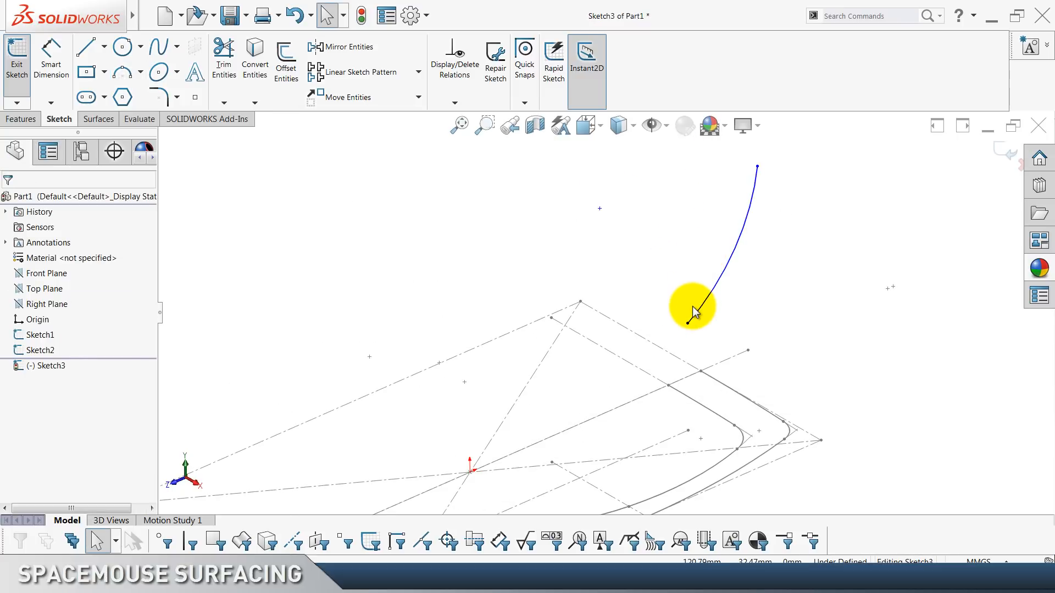
{"action": "left_click", "coordinate": [687, 324]}
{"action": "left_click", "coordinate": [669, 386], "text": "ctrl"}
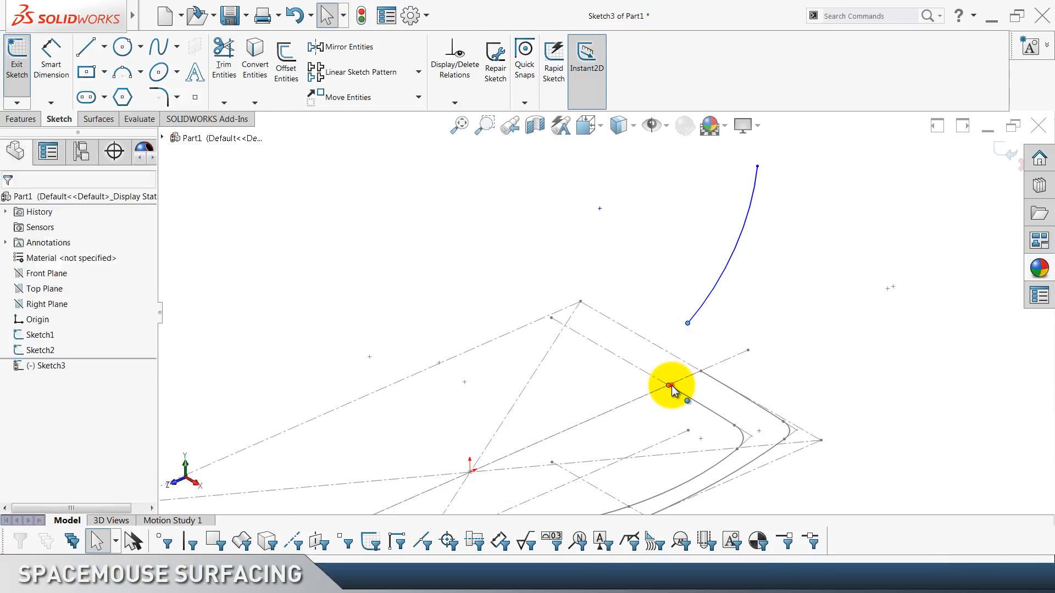
{"action": "left_click", "coordinate": [729, 339]}
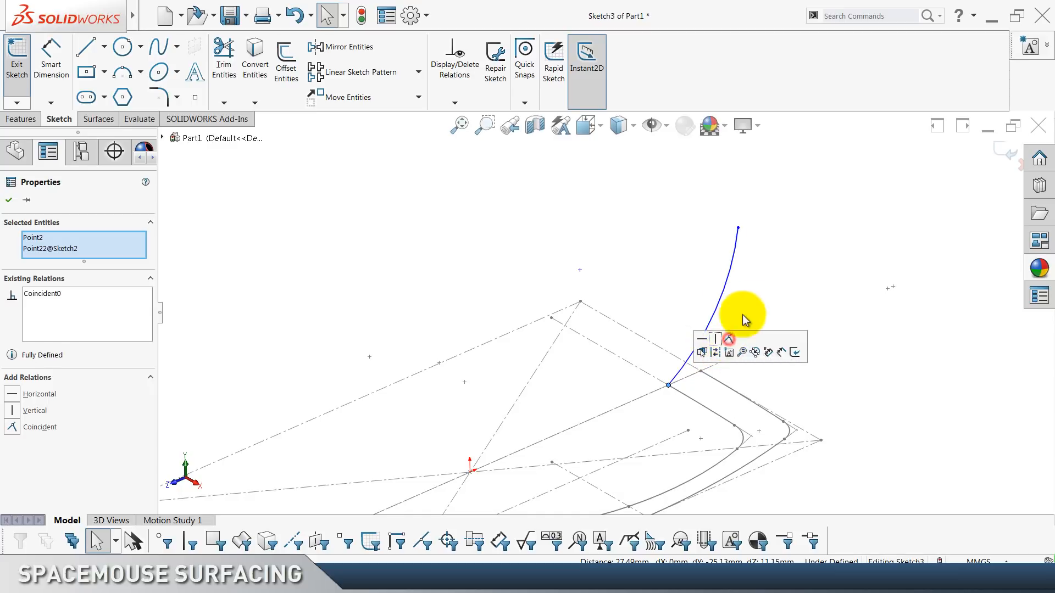
{"action": "left_click", "coordinate": [785, 269]}
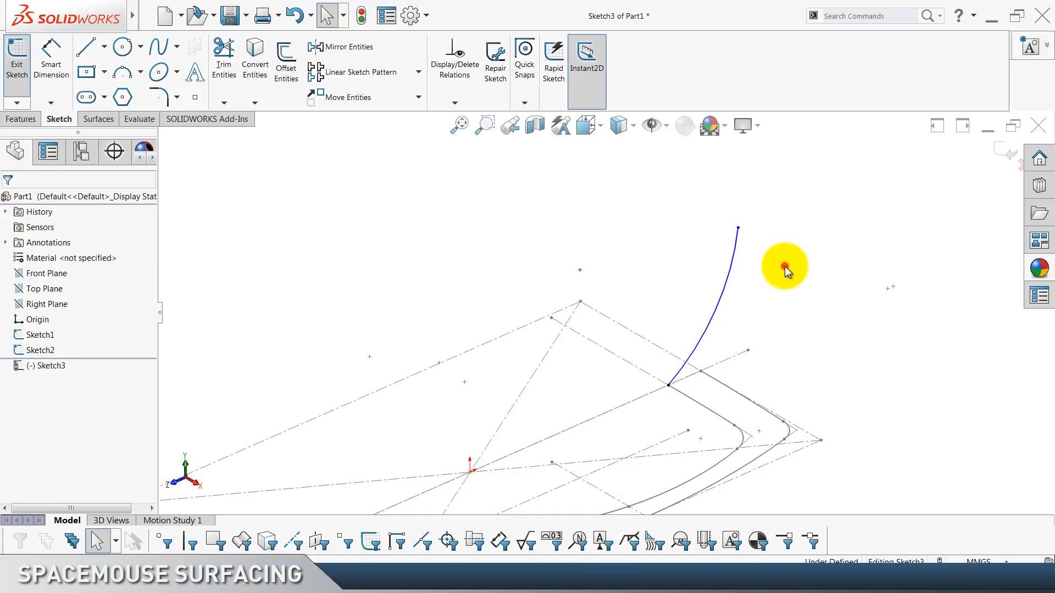
Add a vertical relation between the arc's upper endpoint and the rear endpoint of the Sketch1 profile.
{"action": "left_click", "coordinate": [738, 228]}
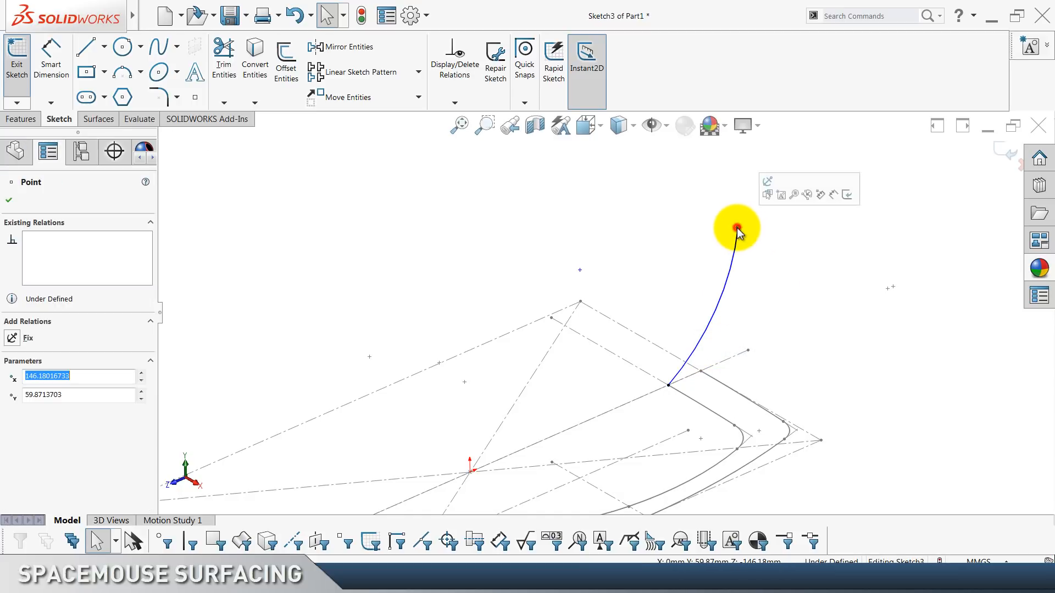
{"action": "left_click", "coordinate": [701, 372], "text": "ctrl"}
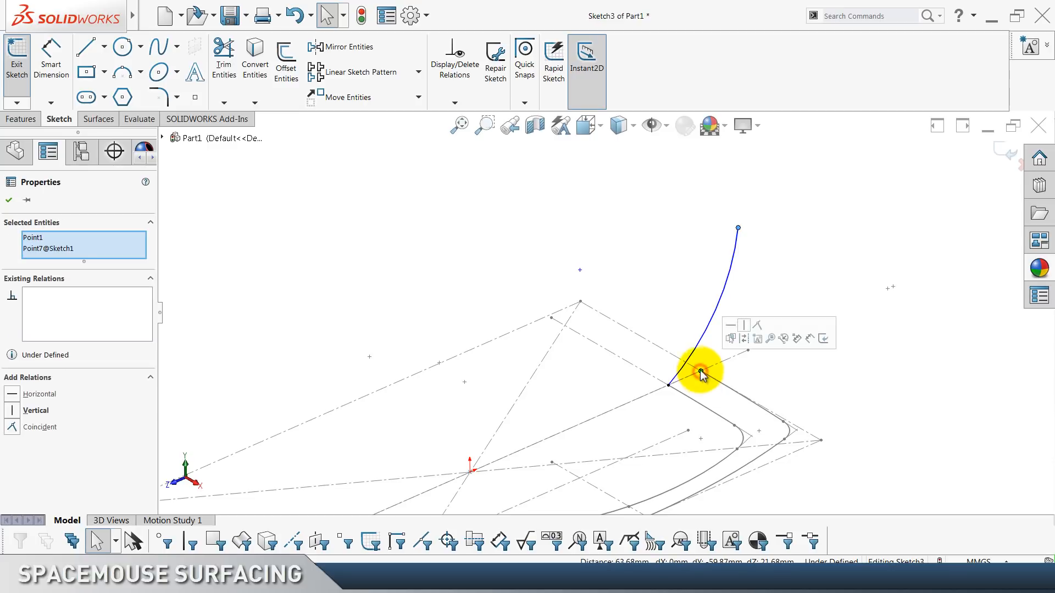
{"action": "left_click", "coordinate": [745, 325]}
{"action": "left_click", "coordinate": [742, 276]}
Dimension the height of the arc's upper endpoint above the origin as 41 mm.
{"action": "left_click", "coordinate": [57, 57]}
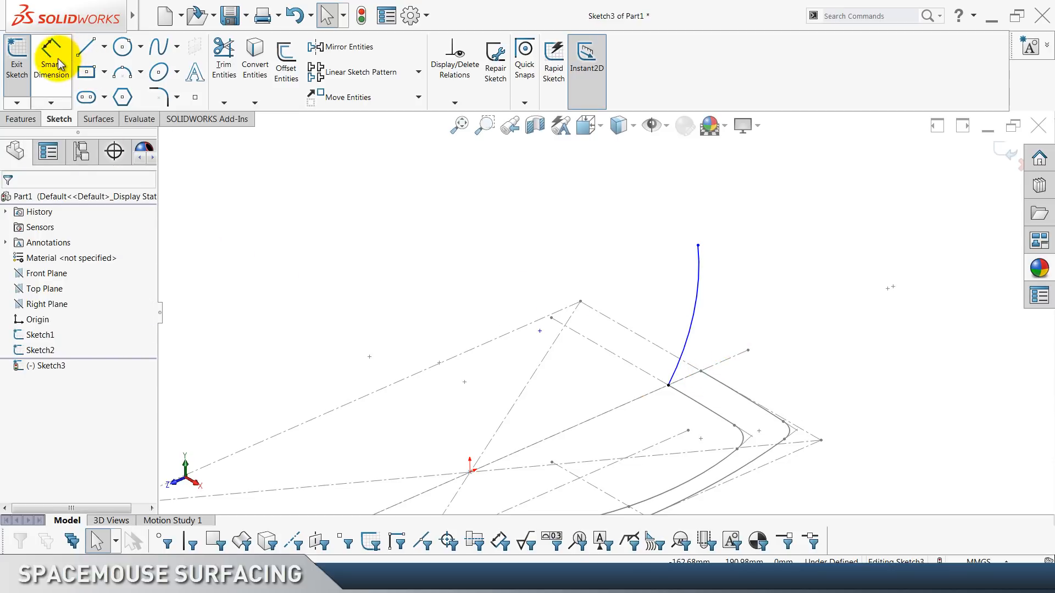
{"action": "left_click", "coordinate": [471, 471]}
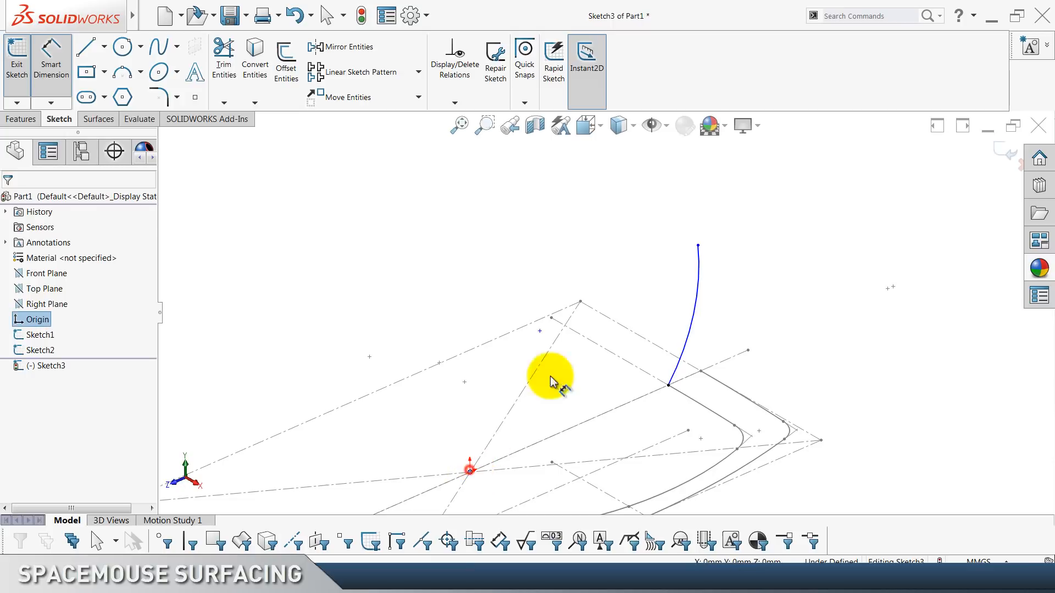
{"action": "left_click", "coordinate": [698, 245]}
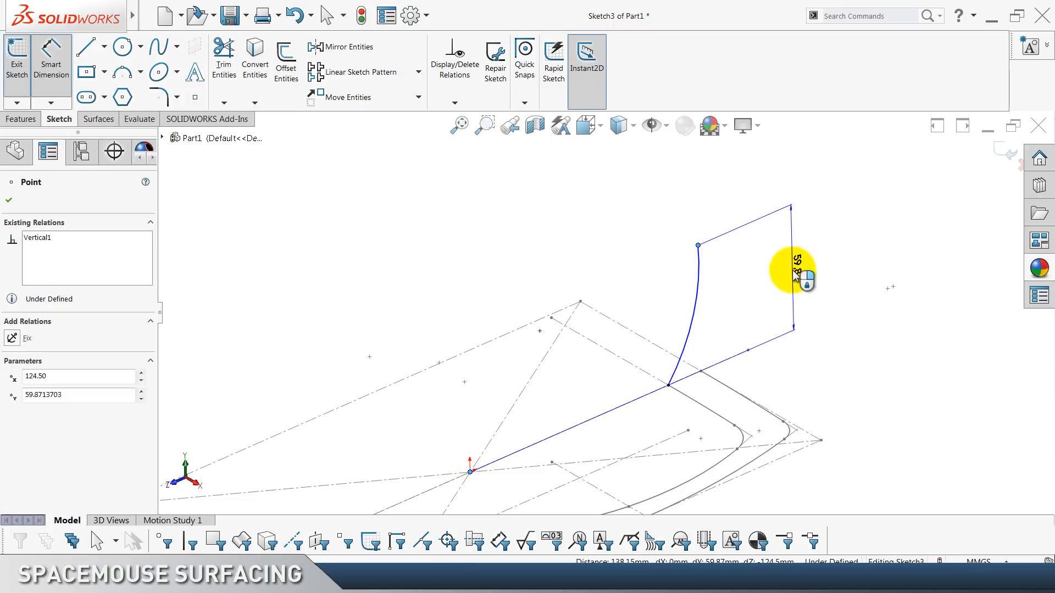
{"action": "left_click", "coordinate": [796, 269]}
{"action": "type", "text": "41"}
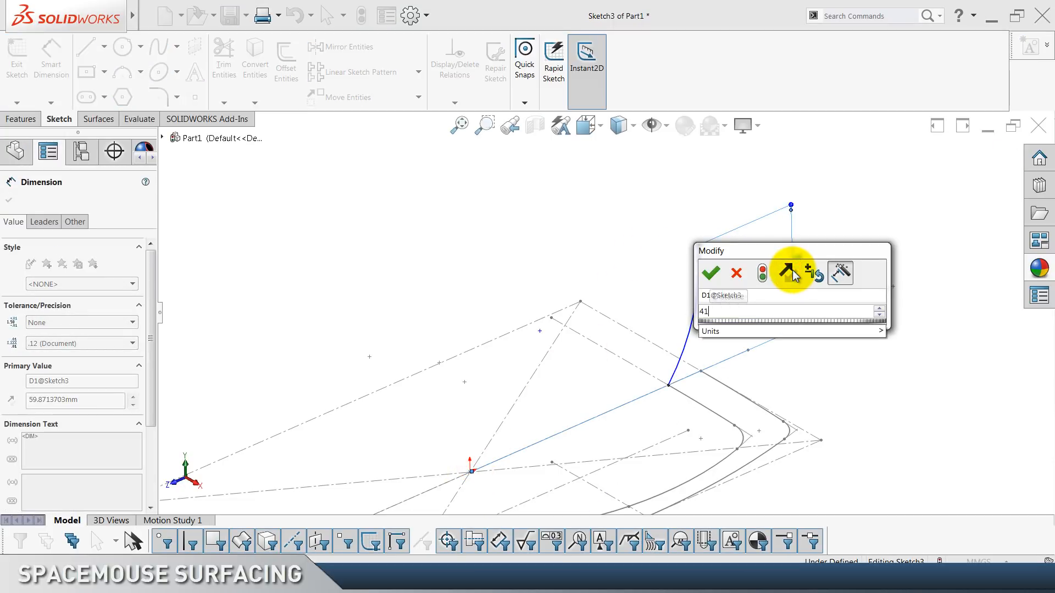
{"action": "key", "text": "Return"}
{"action": "left_click", "coordinate": [721, 215]}
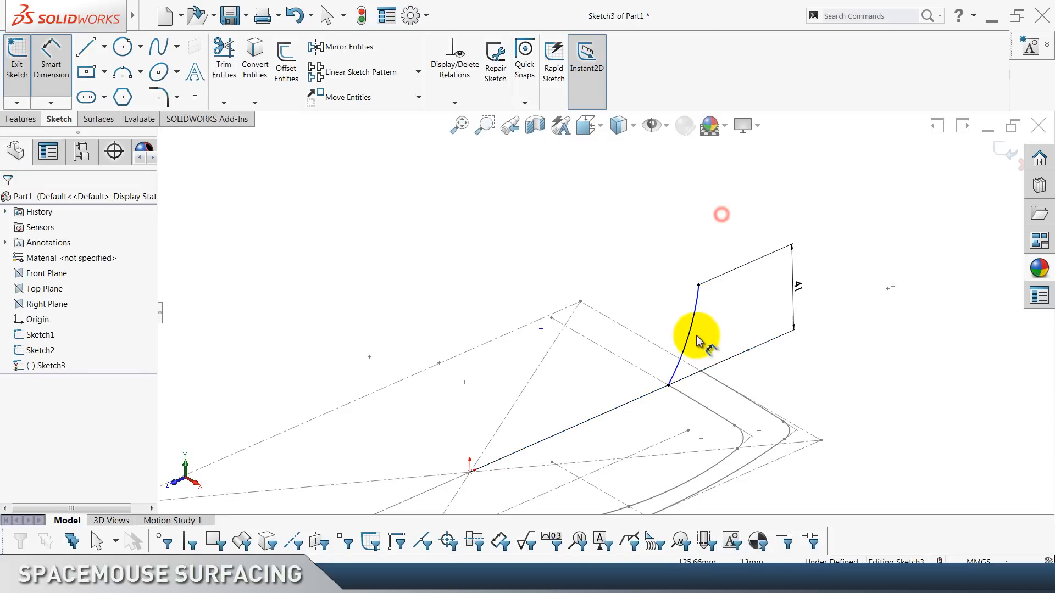
Dimension the radius of the side arc as 150 mm.
{"action": "left_click", "coordinate": [697, 299]}
{"action": "left_click", "coordinate": [675, 223]}
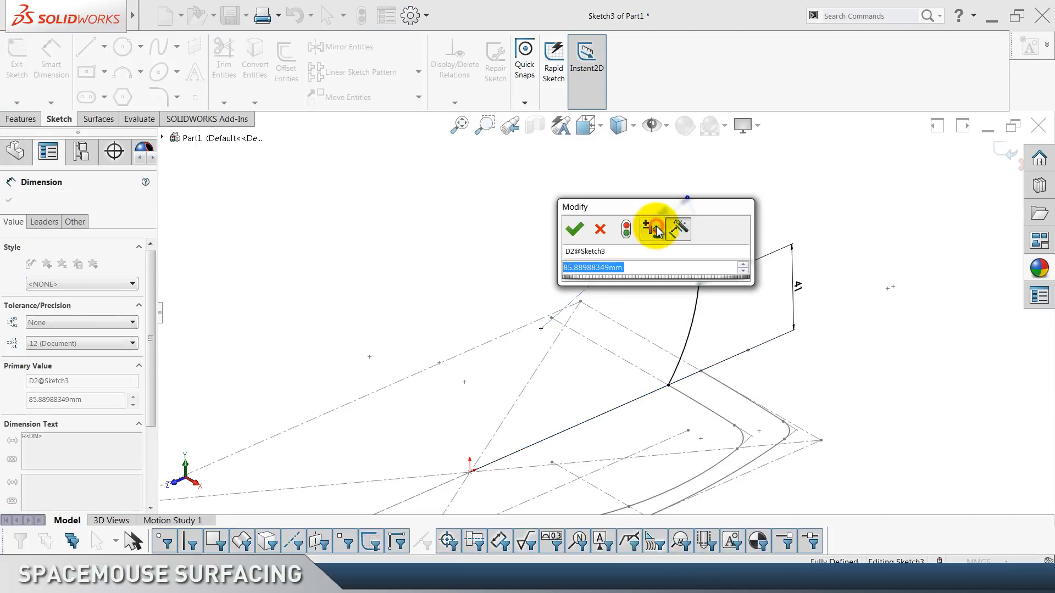
{"action": "type", "text": "150"}
{"action": "key", "text": "Return"}
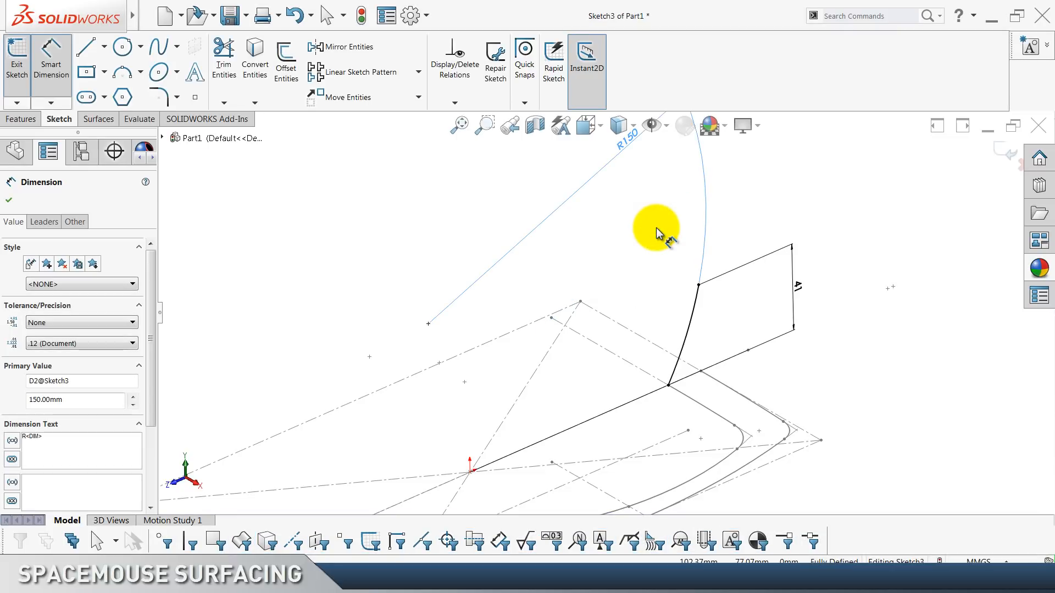
{"action": "left_click", "coordinate": [656, 231]}
View the sketch plane straight on, reposition the R150 dimension lower beside the arc, and exit the sketch.
{"action": "key", "text": "ctrl+8"}
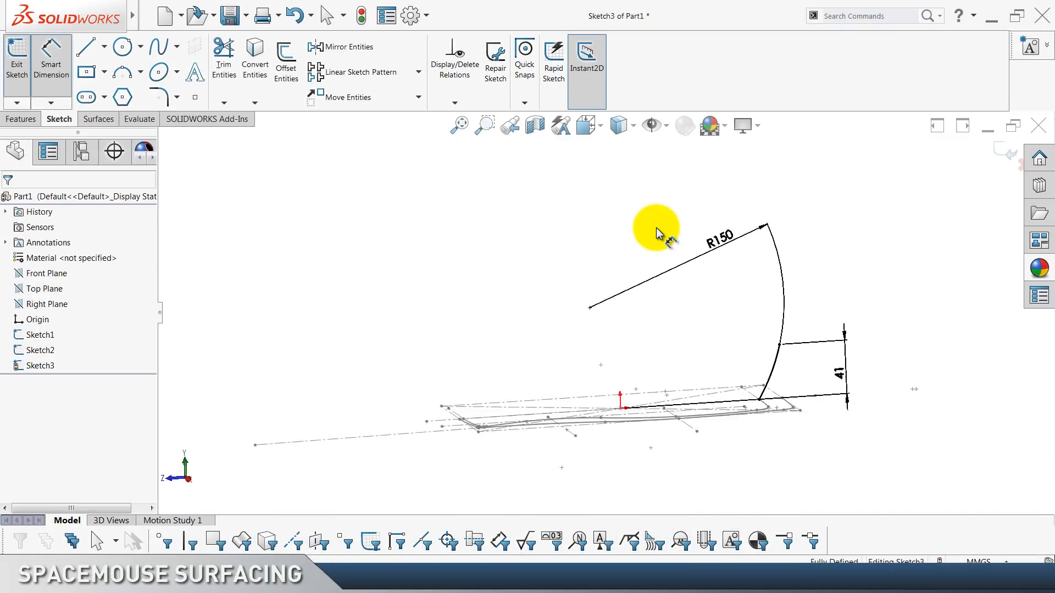
{"action": "scroll", "coordinate": [657, 228], "scroll_direction": "down", "scroll_amount": 4}
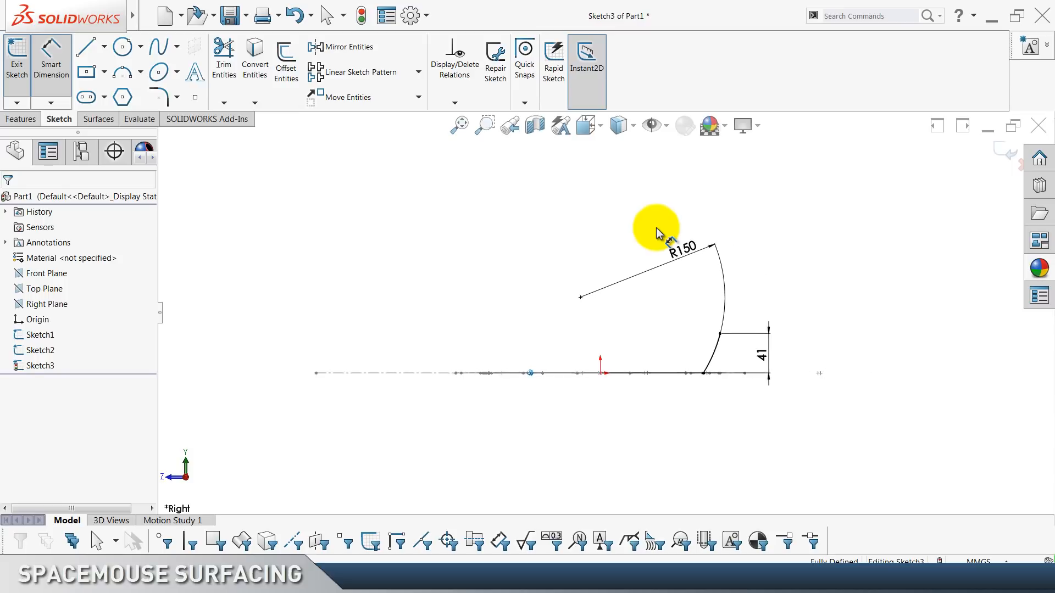
{"action": "left_click_drag", "start_coordinate": [673, 203], "coordinate": [635, 289]}
{"action": "left_click", "coordinate": [638, 213]}
{"action": "scroll", "coordinate": [637, 213], "scroll_direction": "up", "scroll_amount": 1}
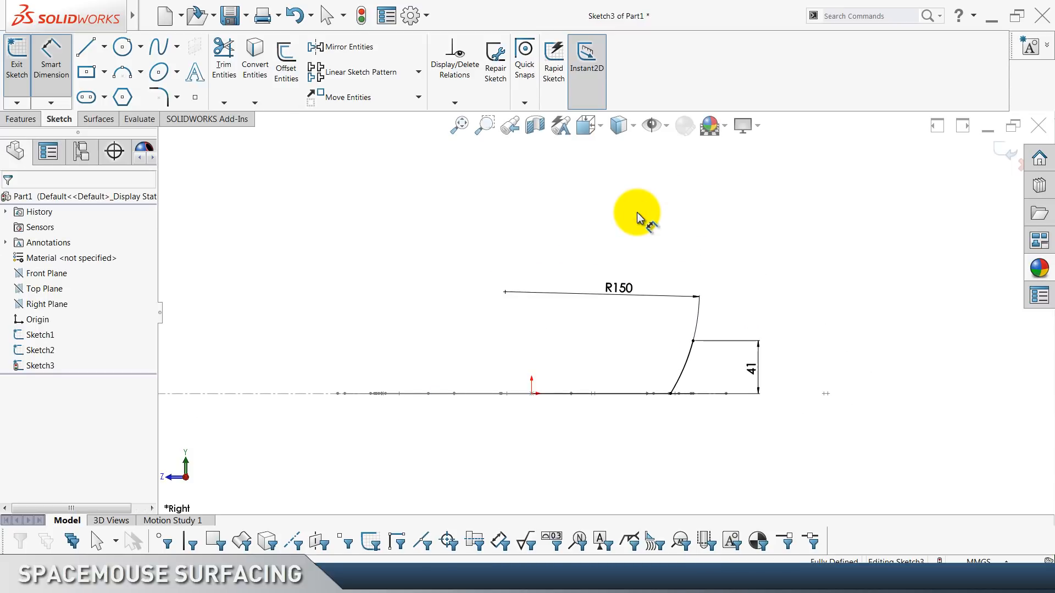
{"action": "left_click", "coordinate": [1005, 152]}
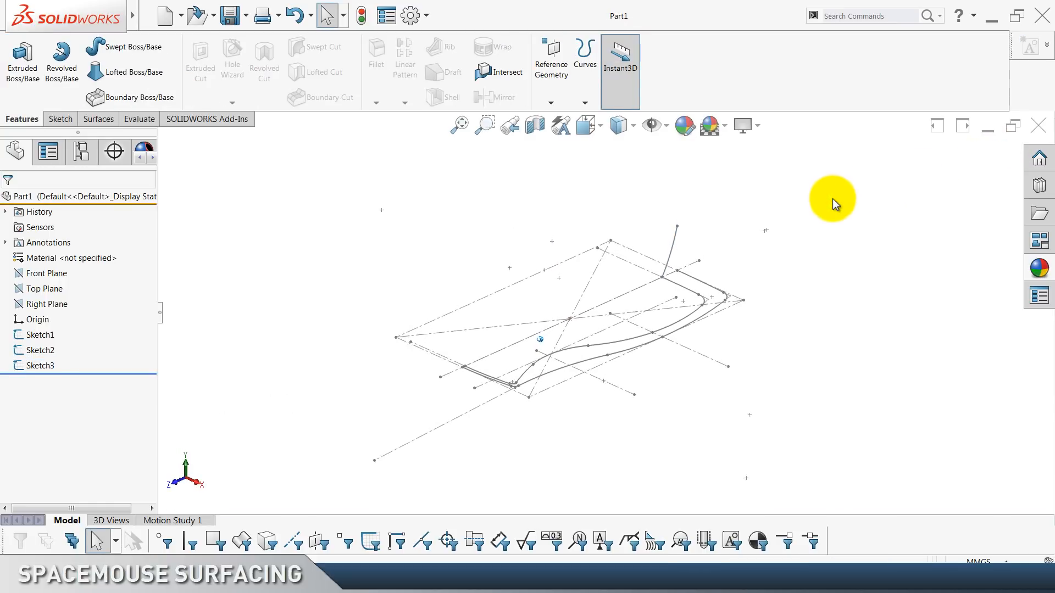
{"action": "left_click", "coordinate": [27, 363]}
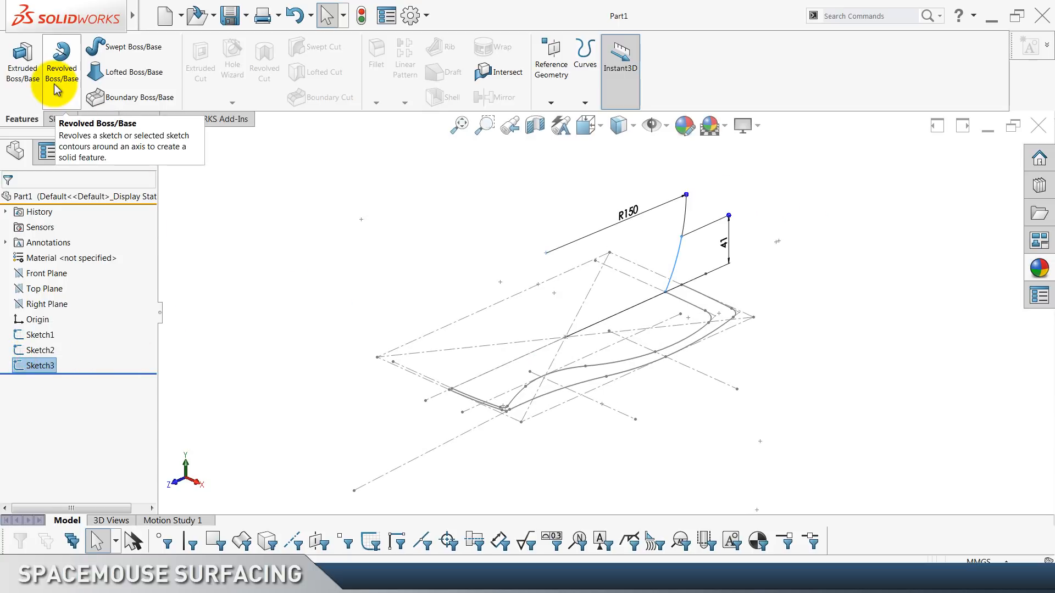
{"action": "left_click", "coordinate": [306, 160]}
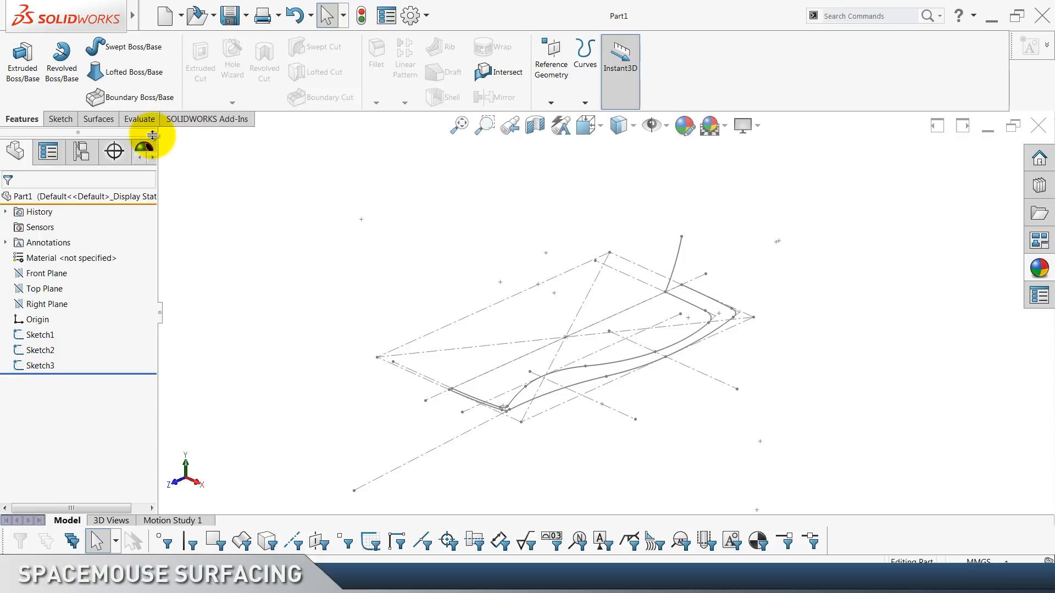
{"action": "right_click", "coordinate": [106, 126]}
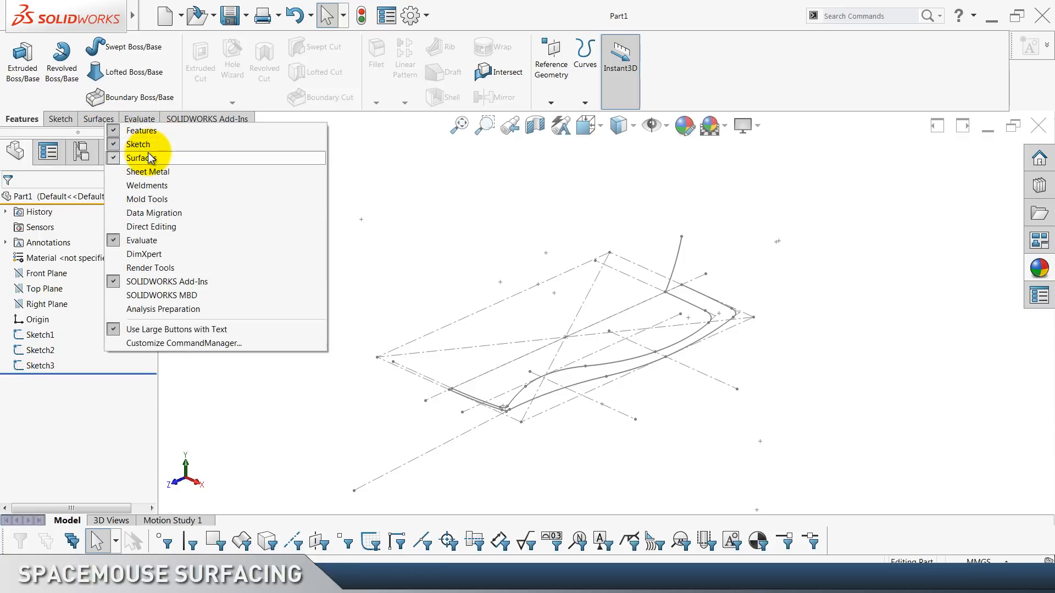
{"action": "left_click", "coordinate": [436, 166]}
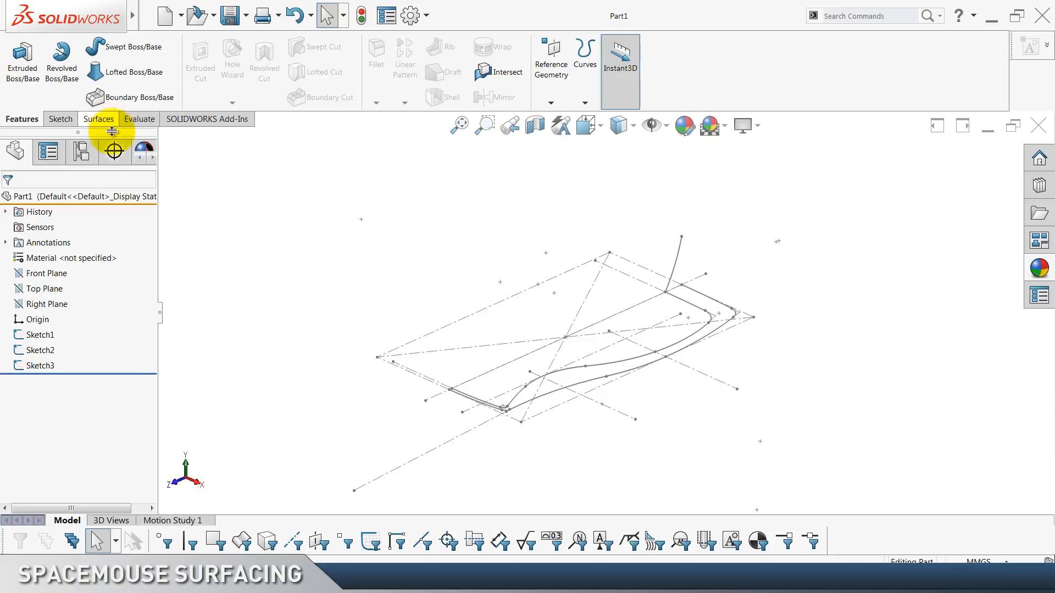
Extrude the Sketch3 arc as a blind surface 50 mm deep in the reversed direction, and save the part.
{"action": "left_click", "coordinate": [89, 122]}
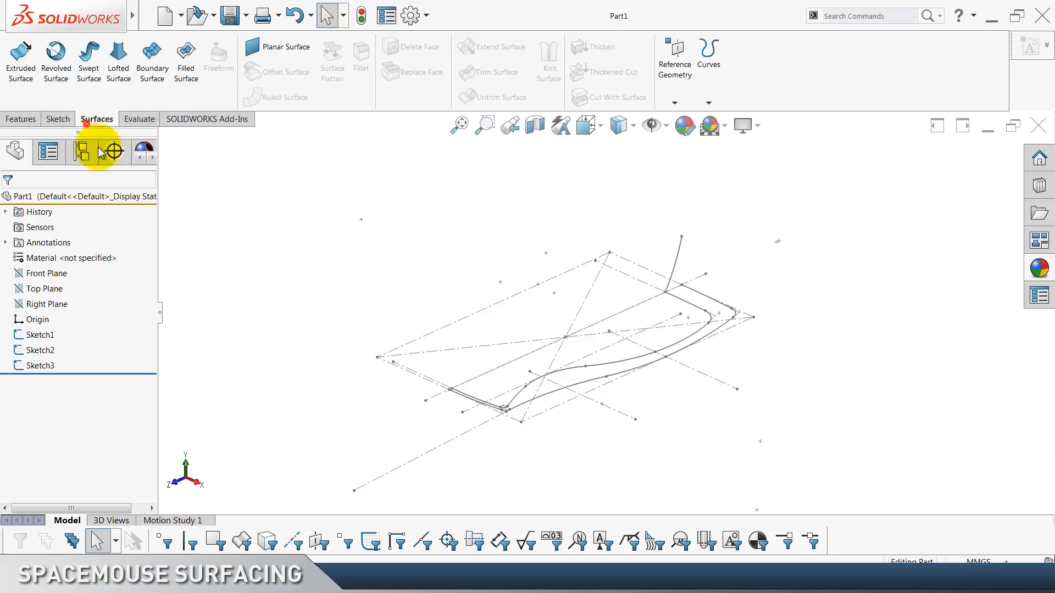
{"action": "left_click", "coordinate": [43, 366]}
{"action": "left_click", "coordinate": [22, 82]}
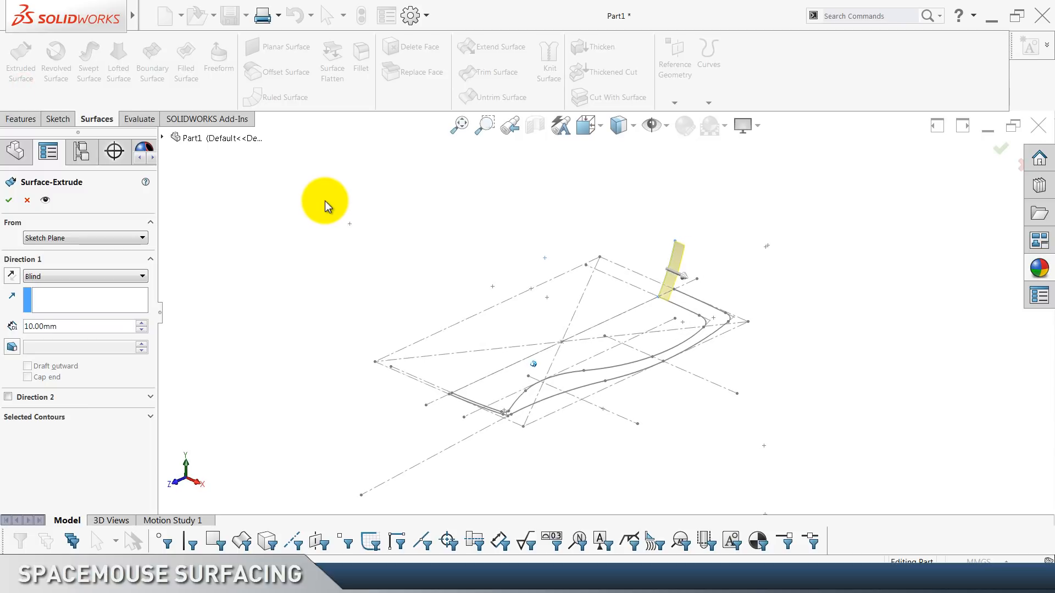
{"action": "double_click", "coordinate": [99, 323]}
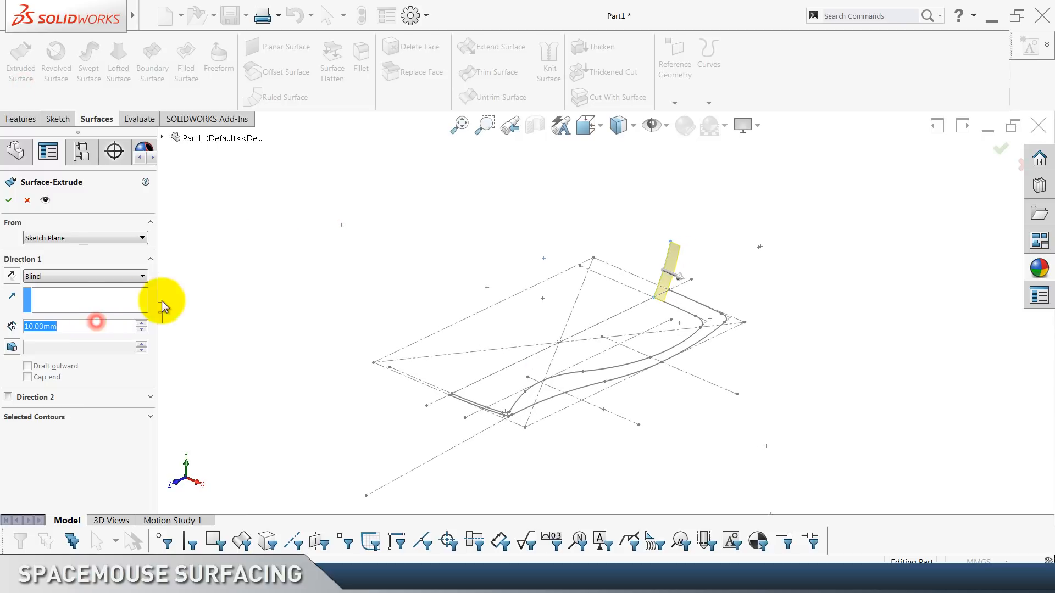
{"action": "left_click", "coordinate": [142, 323]}
{"action": "left_click", "coordinate": [143, 322]}
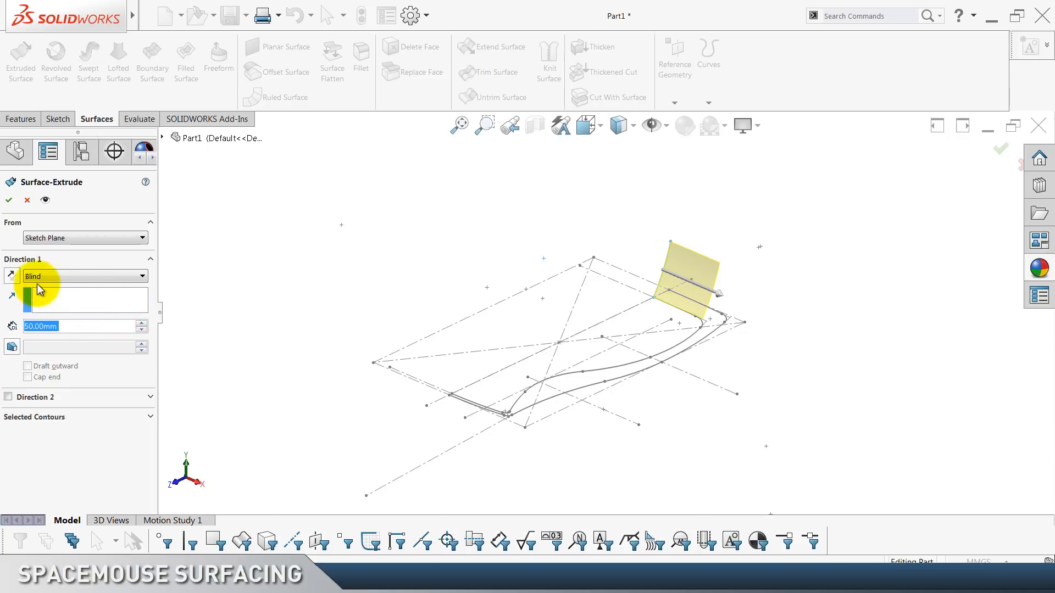
{"action": "left_click", "coordinate": [11, 276]}
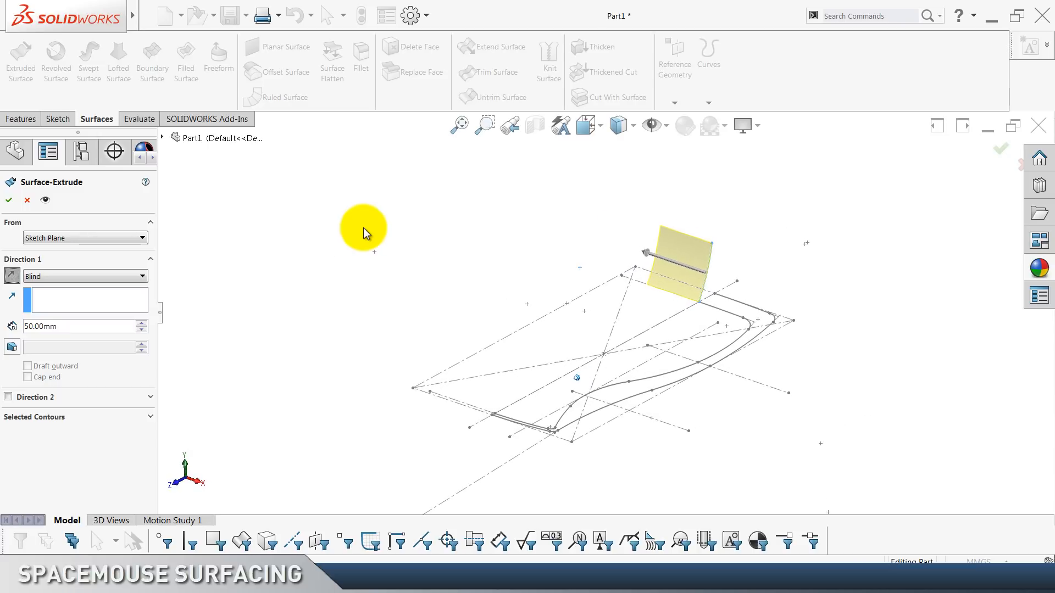
{"action": "left_click", "coordinate": [9, 200]}
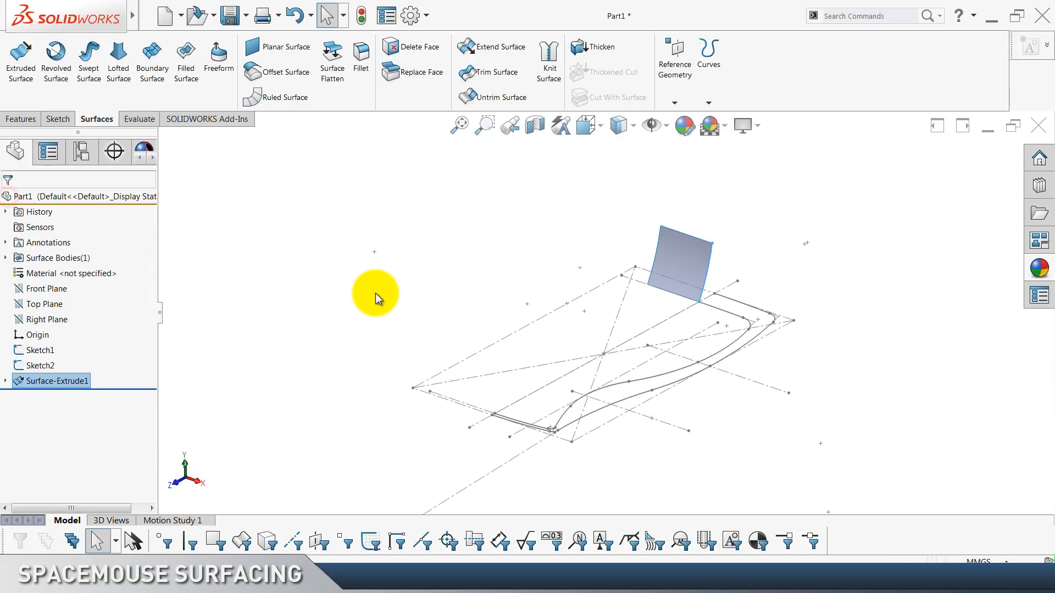
{"action": "key", "text": "ctrl+s"}
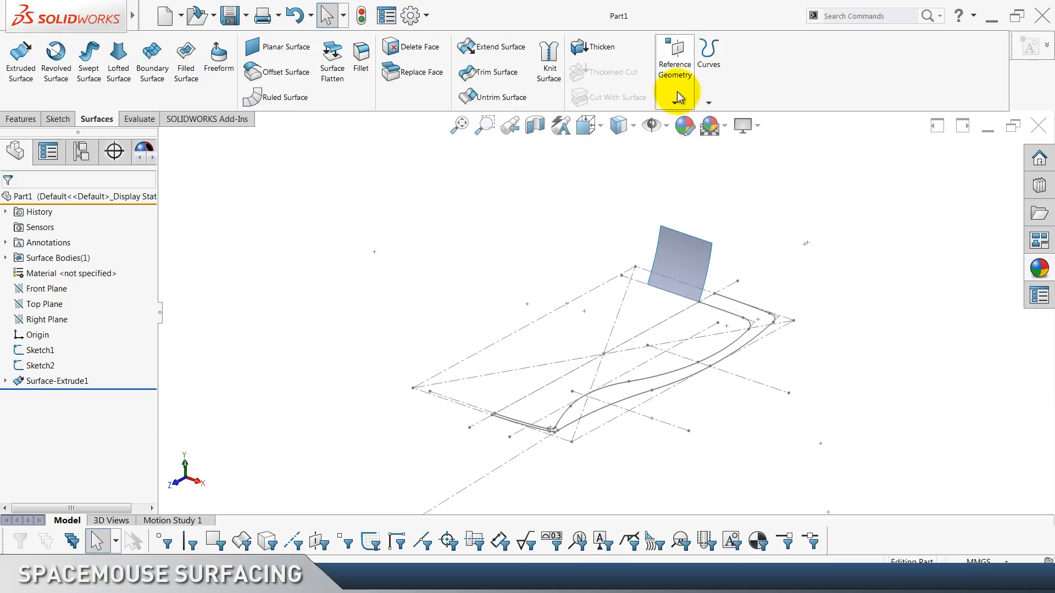
Create a reference plane parallel to the Top Plane through the upper outer corner vertex of the extruded surface.
{"action": "left_click", "coordinate": [58, 307]}
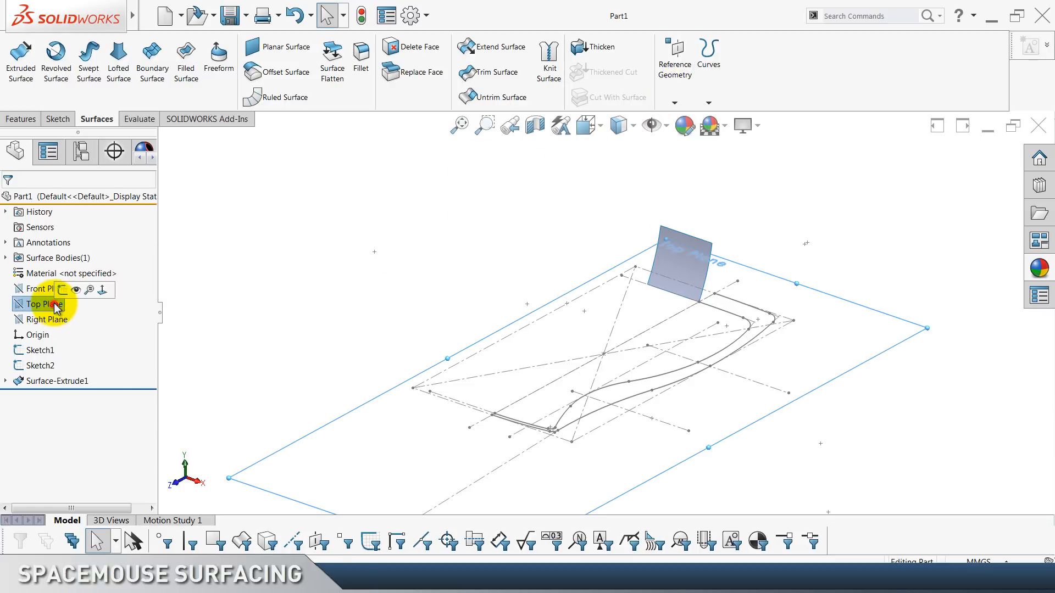
{"action": "left_click", "coordinate": [678, 91]}
{"action": "left_click", "coordinate": [681, 119]}
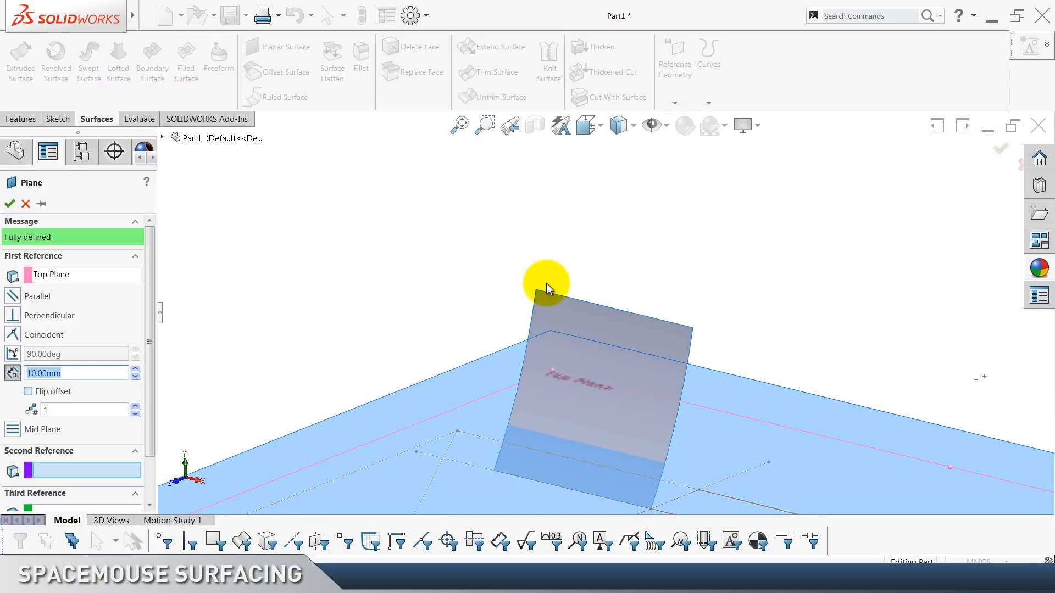
{"action": "left_click", "coordinate": [536, 291]}
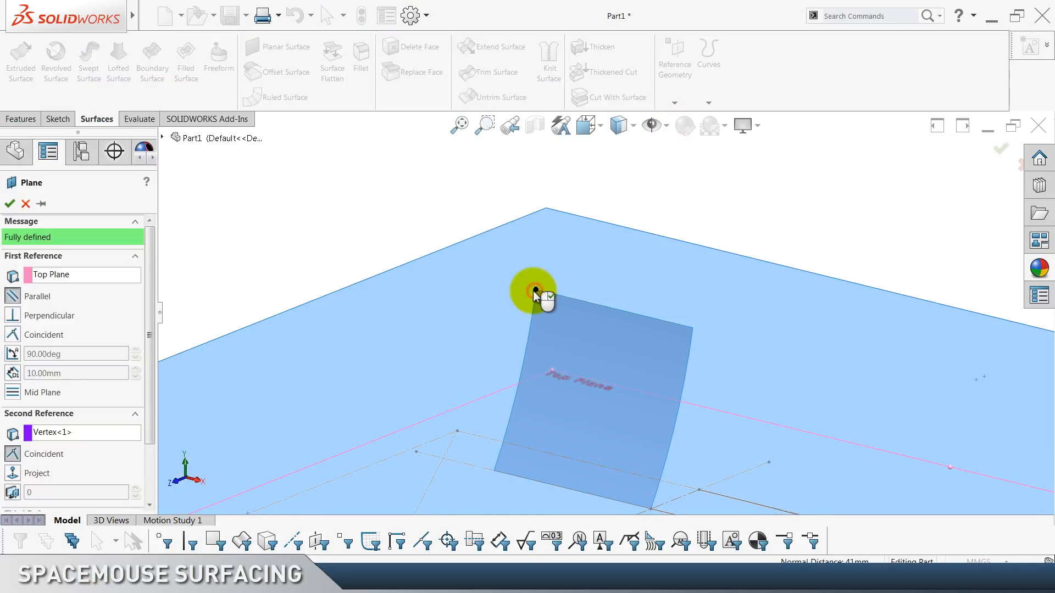
{"action": "left_click", "coordinate": [9, 208]}
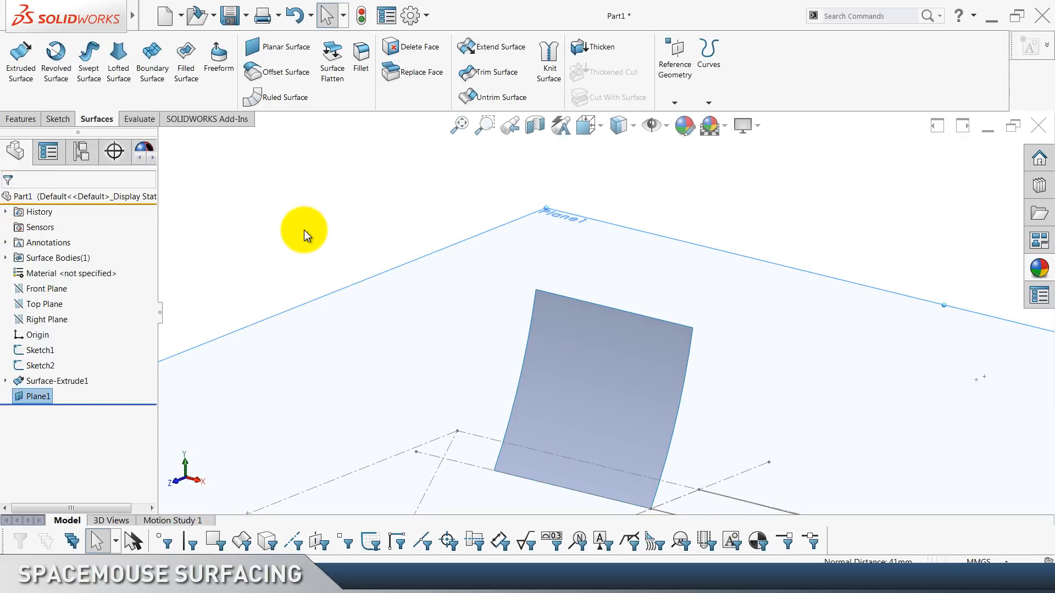
Start a new sketch on Plane1 and hide the plane.
{"action": "right_click", "coordinate": [456, 306]}
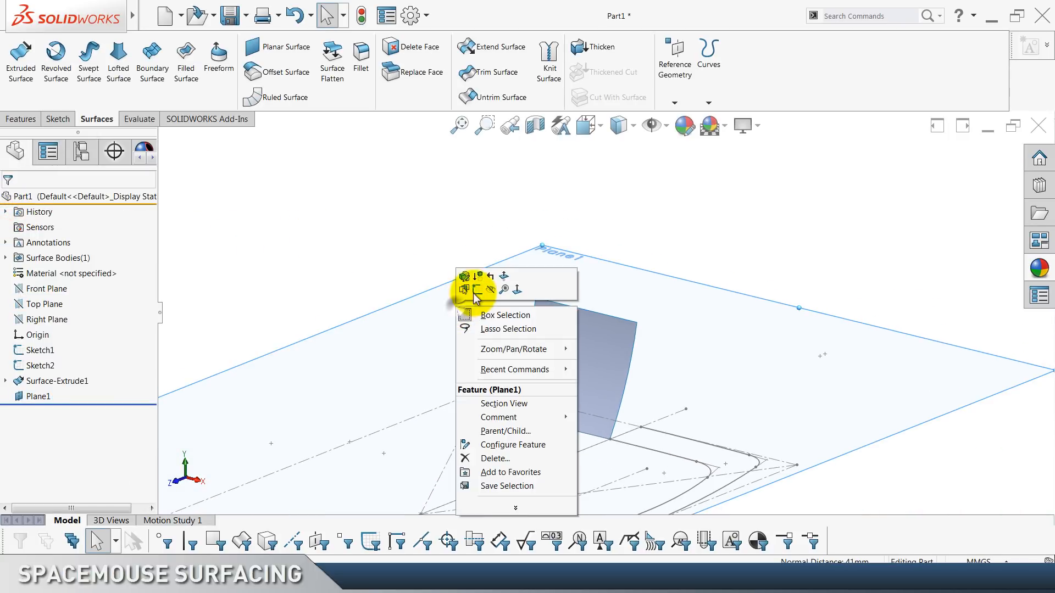
{"action": "left_click", "coordinate": [477, 291]}
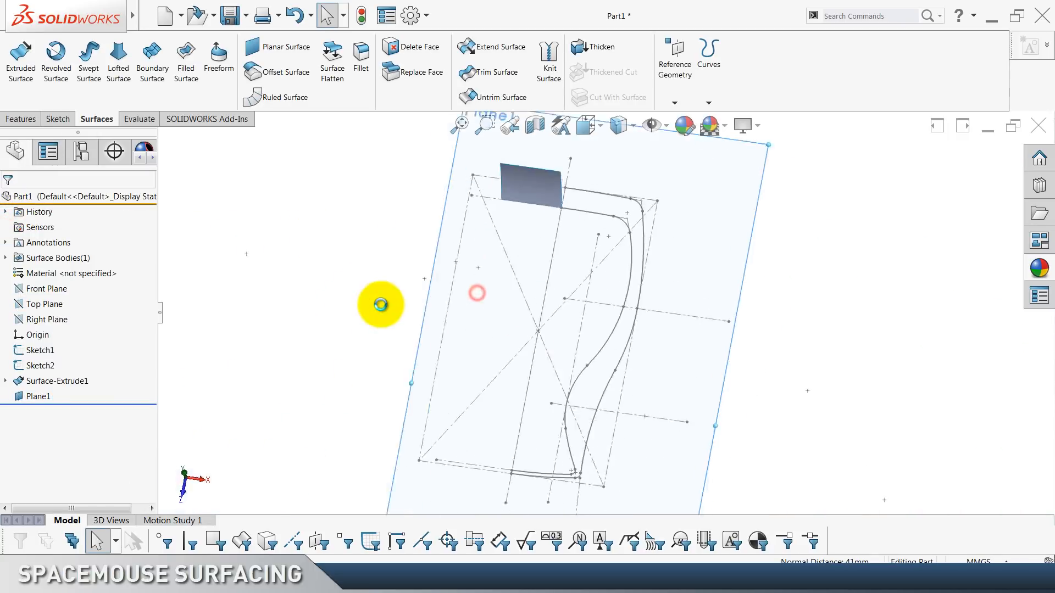
{"action": "right_click", "coordinate": [45, 400]}
{"action": "left_click", "coordinate": [64, 373]}
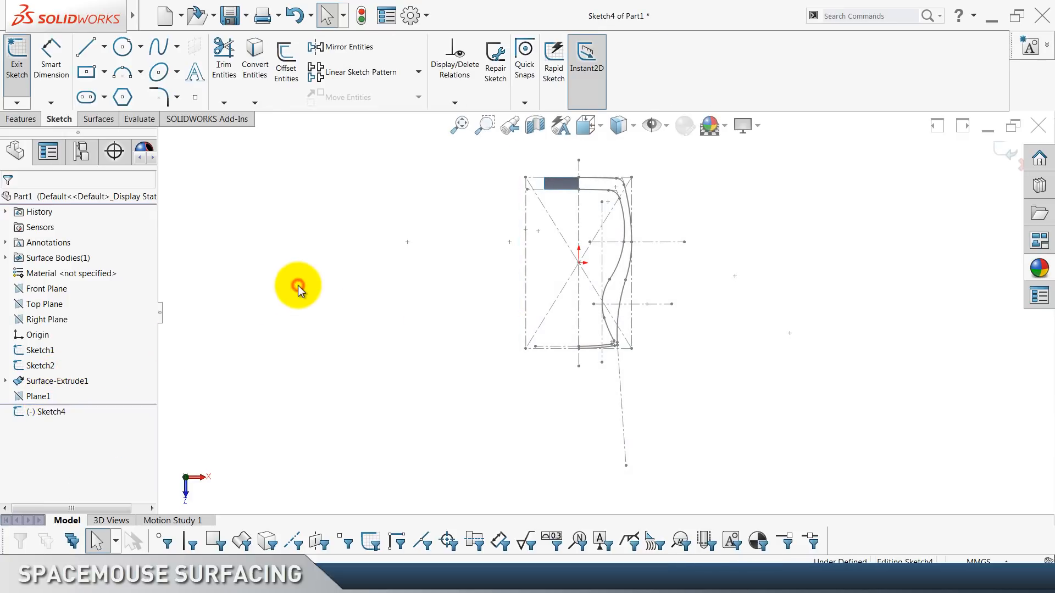
Convert the rear outer arc of Sketch1, beside the extruded surface, into the new sketch with Convert Entities.
{"action": "scroll", "coordinate": [298, 285], "scroll_direction": "down", "scroll_amount": 8}
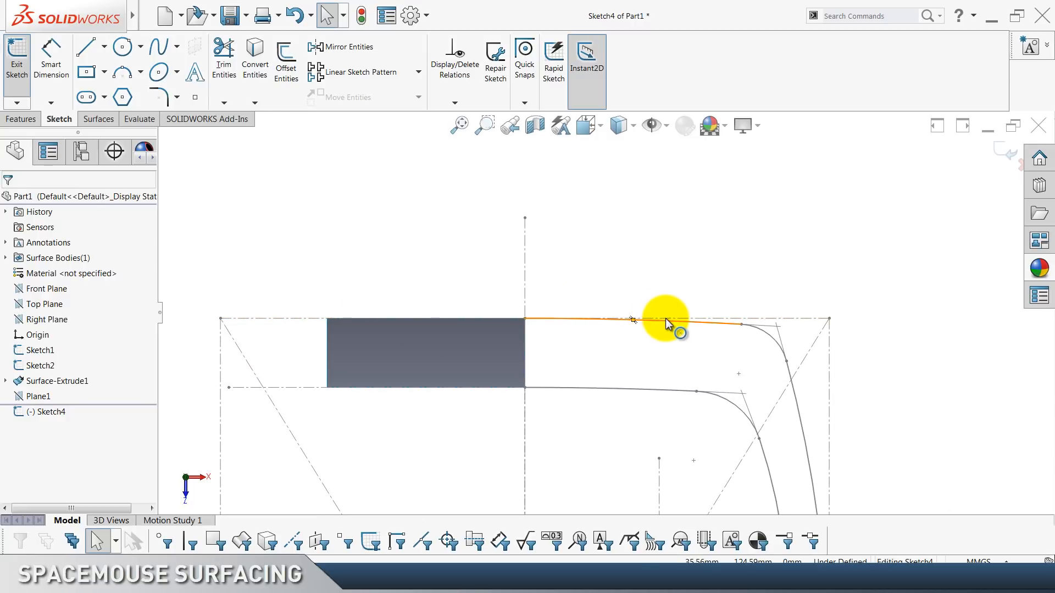
{"action": "left_click", "coordinate": [666, 319]}
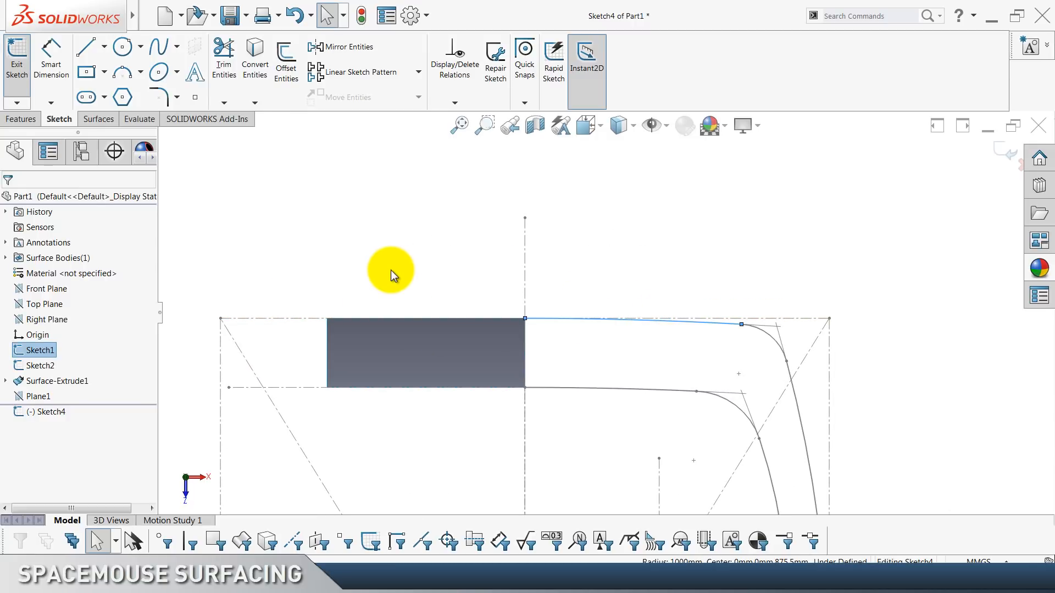
{"action": "scroll", "coordinate": [440, 269], "scroll_direction": "up", "scroll_amount": 7}
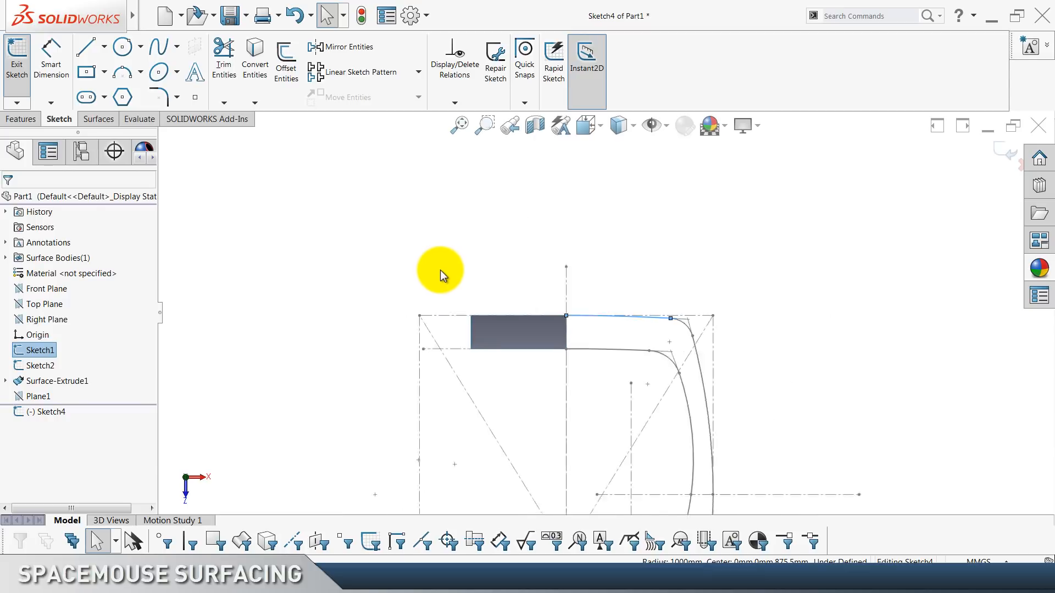
{"action": "scroll", "coordinate": [440, 269], "scroll_direction": "up", "scroll_amount": 2}
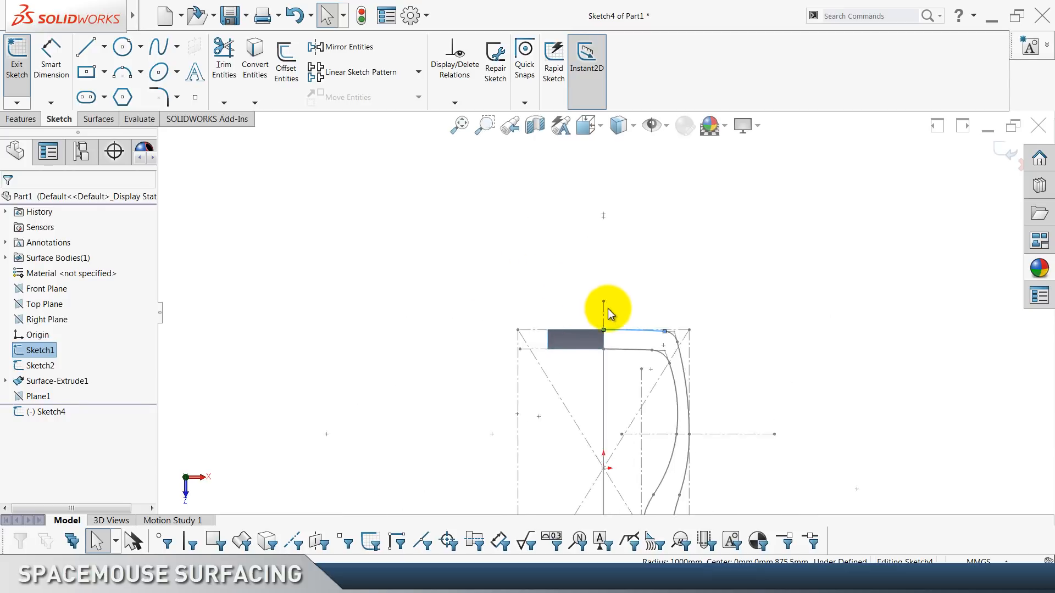
{"action": "scroll", "coordinate": [607, 311], "scroll_direction": "down", "scroll_amount": 2}
{"action": "scroll", "coordinate": [737, 396], "scroll_direction": "down", "scroll_amount": 2}
{"action": "scroll", "coordinate": [623, 335], "scroll_direction": "down", "scroll_amount": 2}
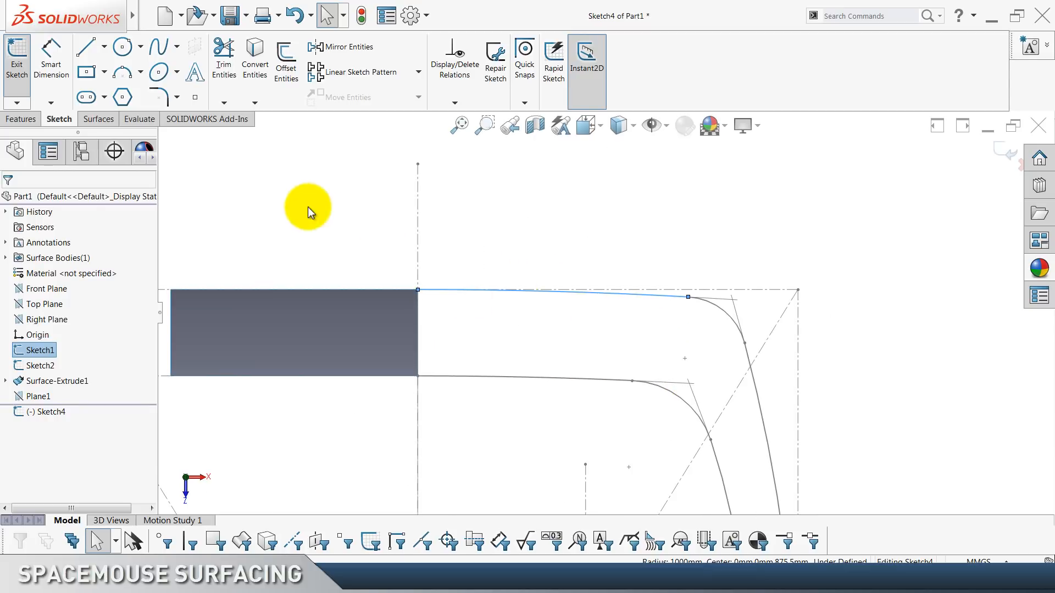
{"action": "left_click", "coordinate": [254, 52]}
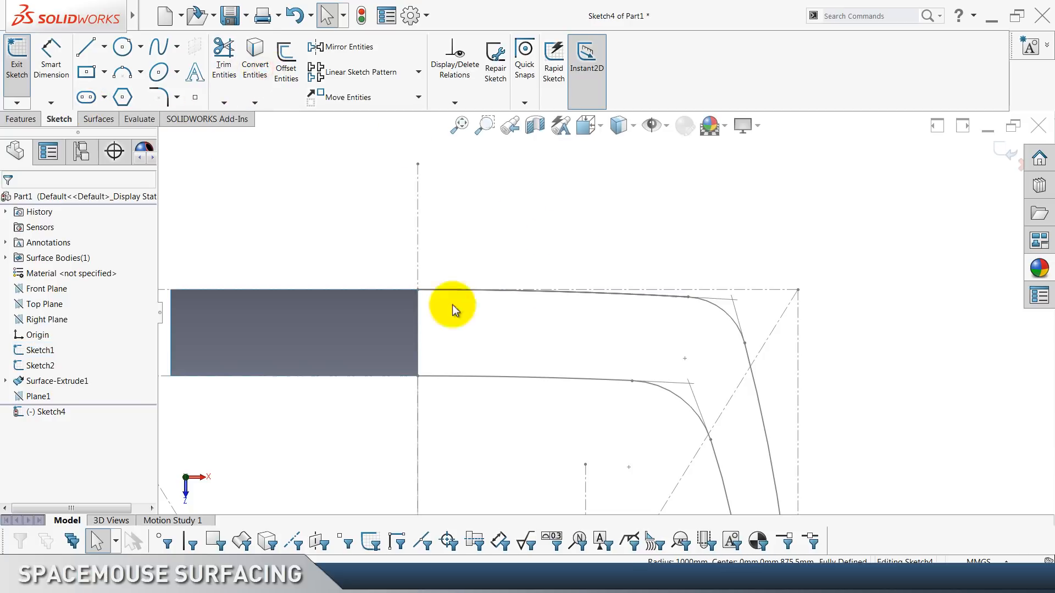
Hide Sketch1 and stretch the free end of the converted arc further out, away from the extruded surface.
{"action": "left_click", "coordinate": [52, 352]}
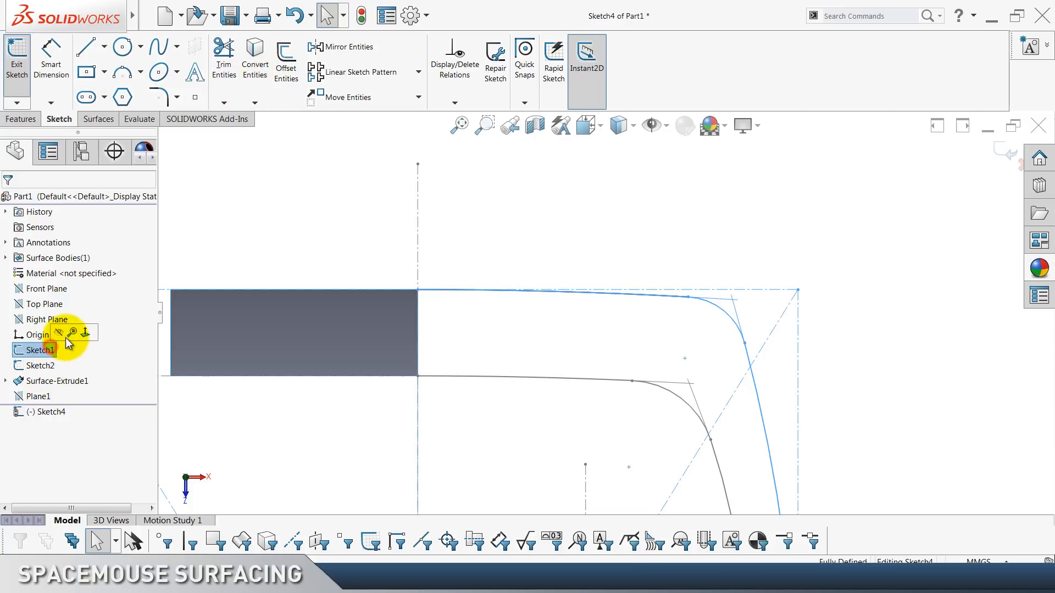
{"action": "left_click", "coordinate": [59, 333]}
{"action": "left_click", "coordinate": [543, 193]}
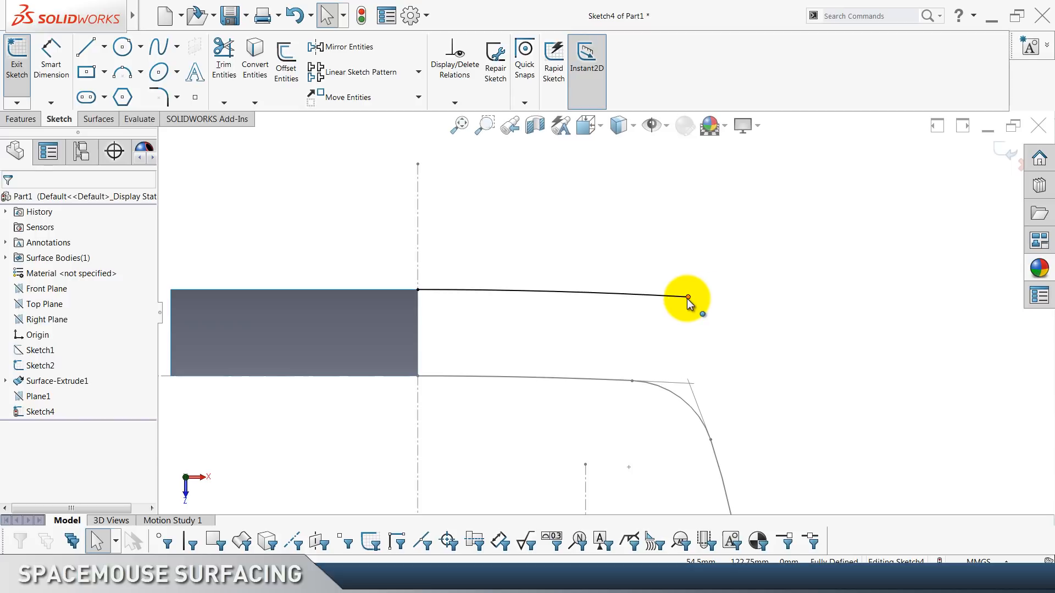
{"action": "left_click_drag", "start_coordinate": [688, 298], "coordinate": [840, 308]}
{"action": "left_click", "coordinate": [797, 352]}
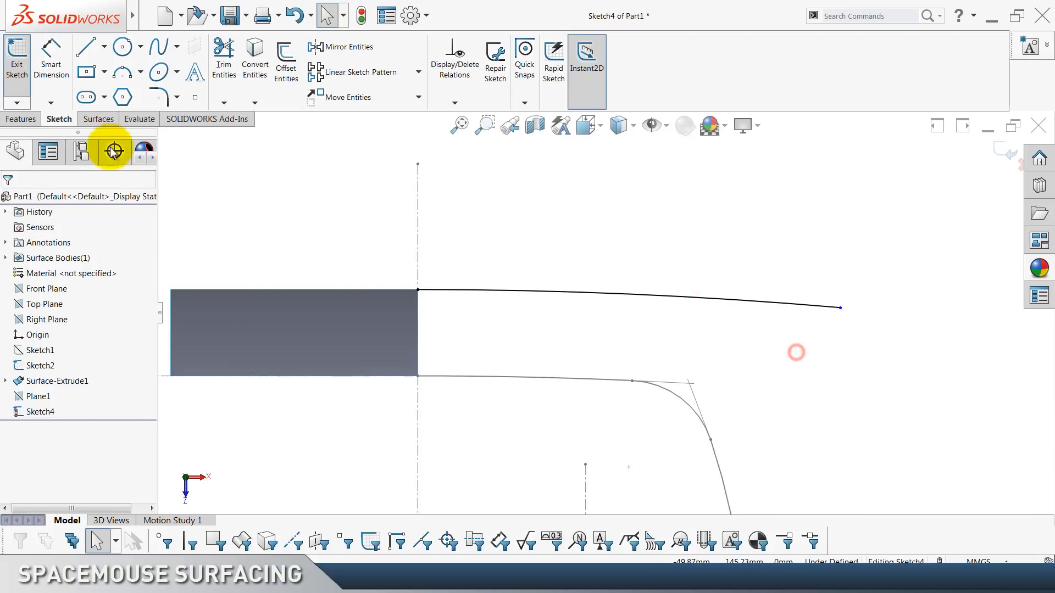
Dimension the horizontal distance from the origin to the arc's free end as 90 mm and exit the sketch.
{"action": "left_click", "coordinate": [50, 82]}
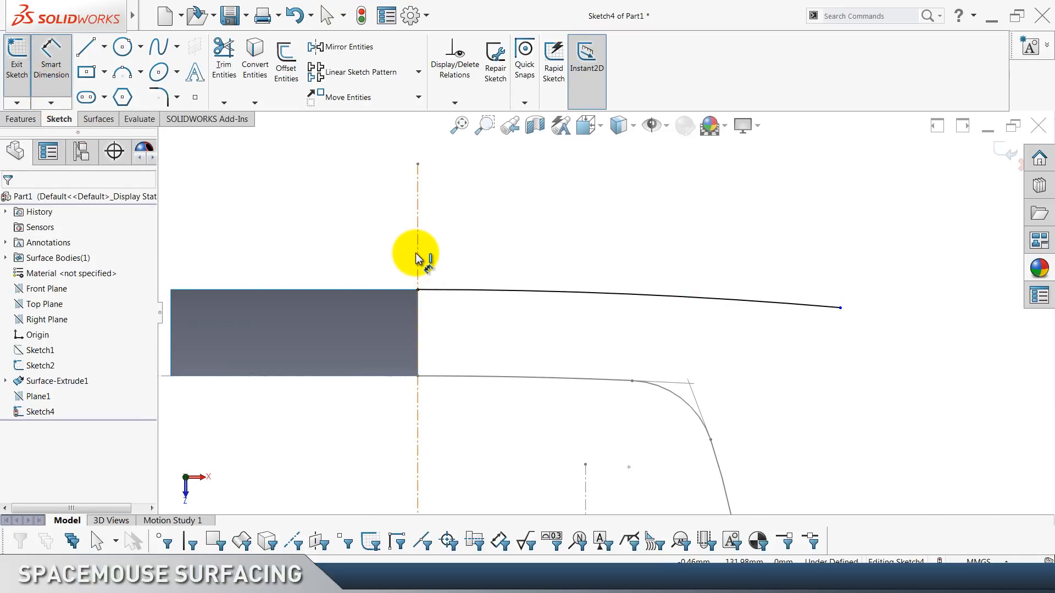
{"action": "scroll", "coordinate": [470, 329], "scroll_direction": "up", "scroll_amount": 7}
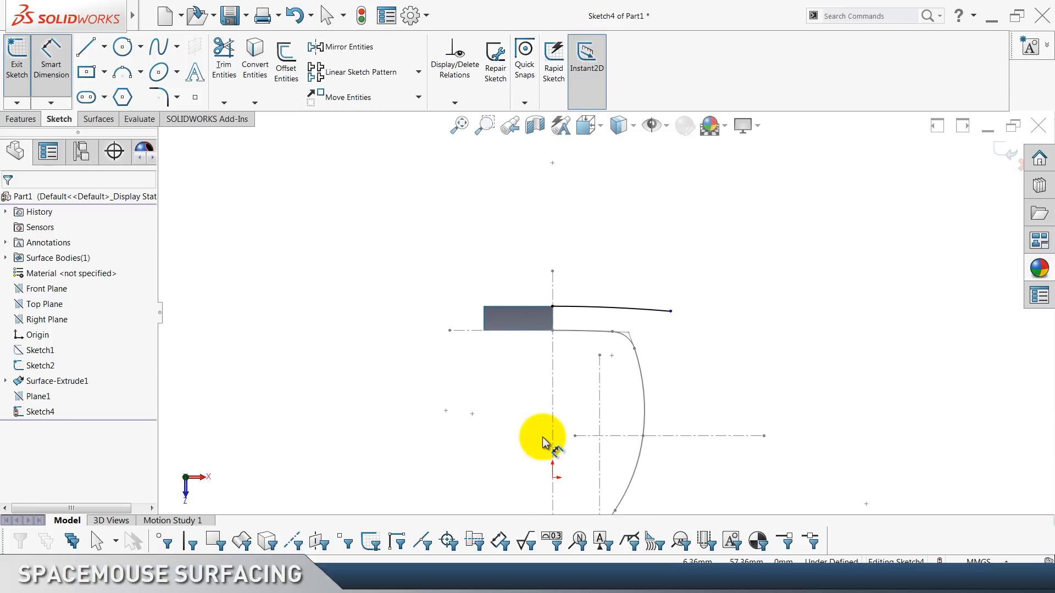
{"action": "left_click", "coordinate": [552, 477]}
{"action": "left_click", "coordinate": [671, 312]}
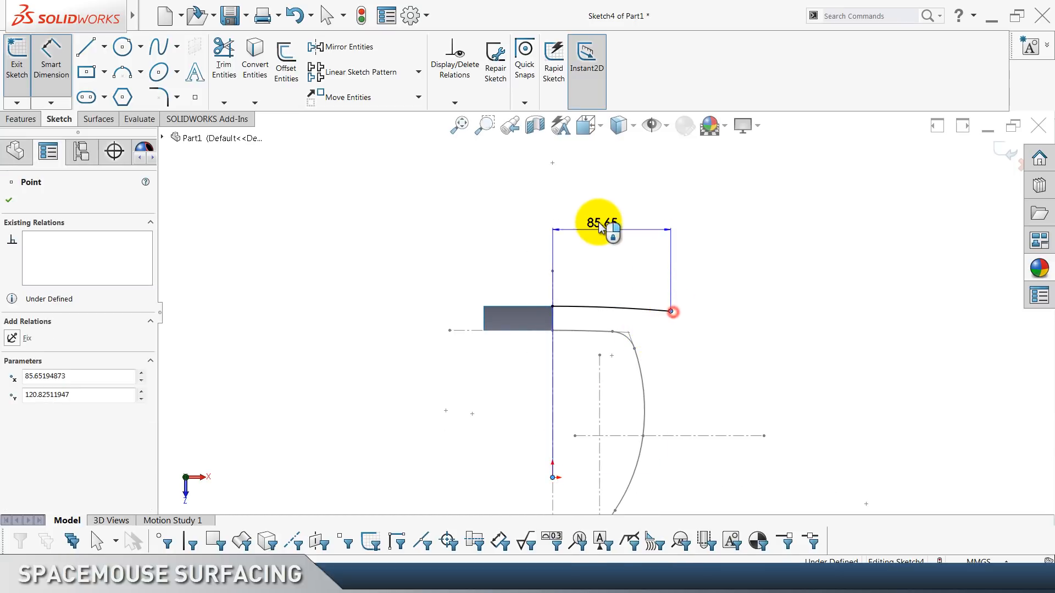
{"action": "left_click", "coordinate": [613, 220]}
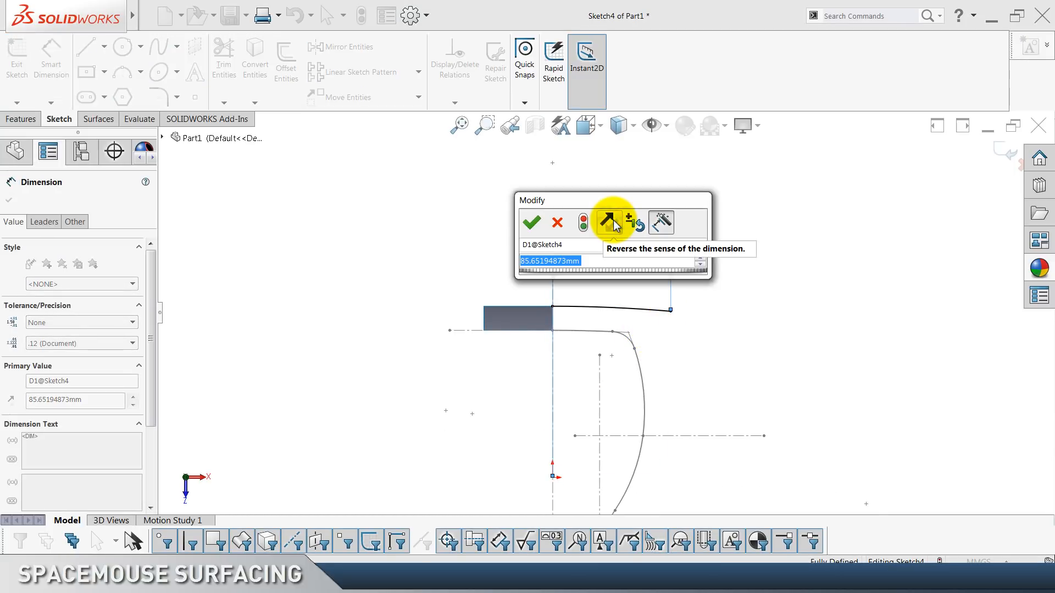
{"action": "type", "text": "90"}
{"action": "key", "text": "Return"}
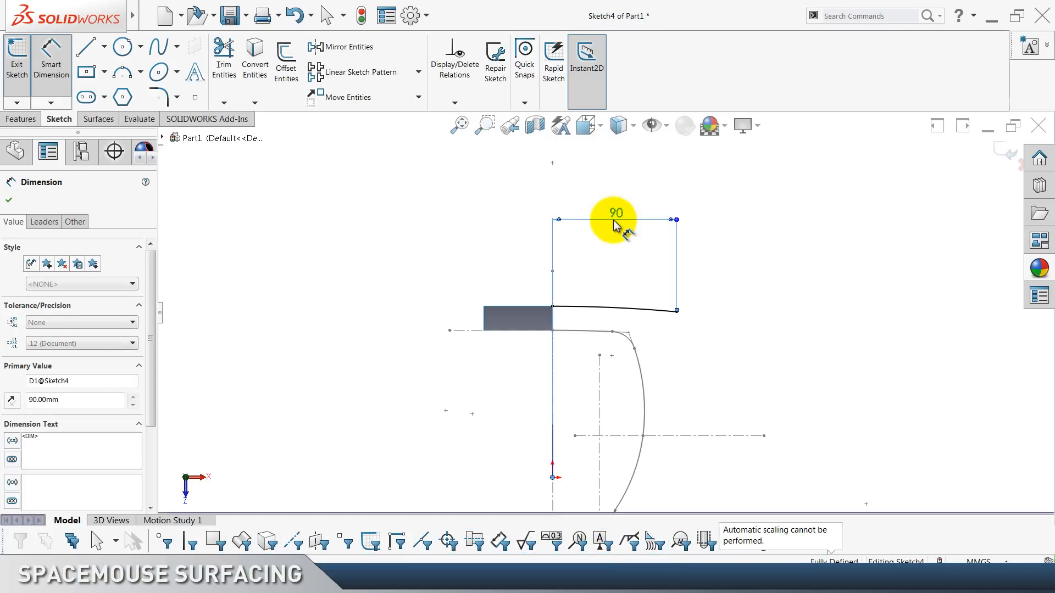
{"action": "key", "text": "Escape"}
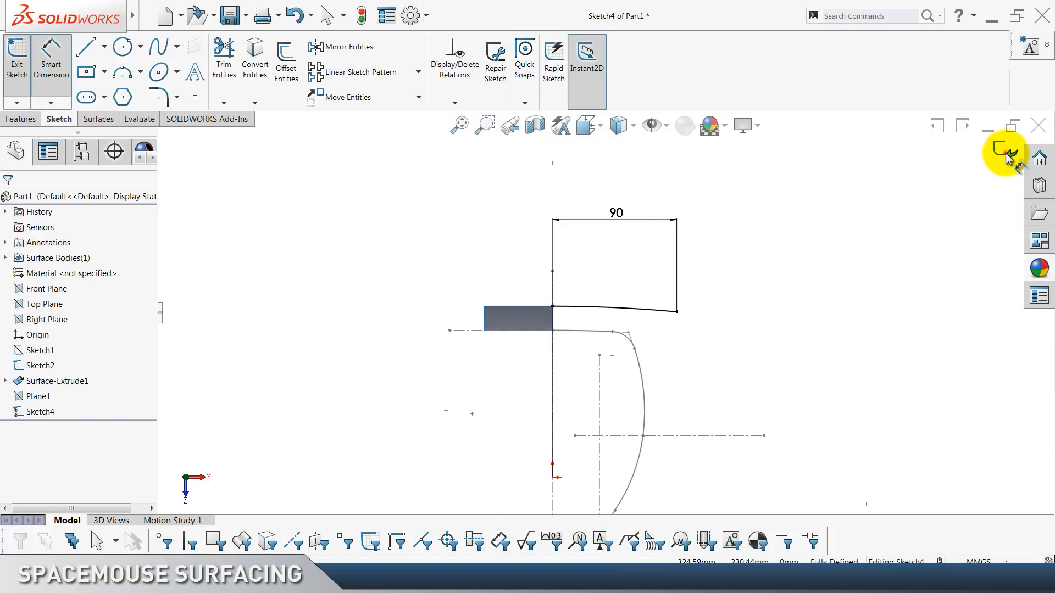
{"action": "left_click", "coordinate": [1006, 154]}
{"action": "left_click", "coordinate": [900, 216]}
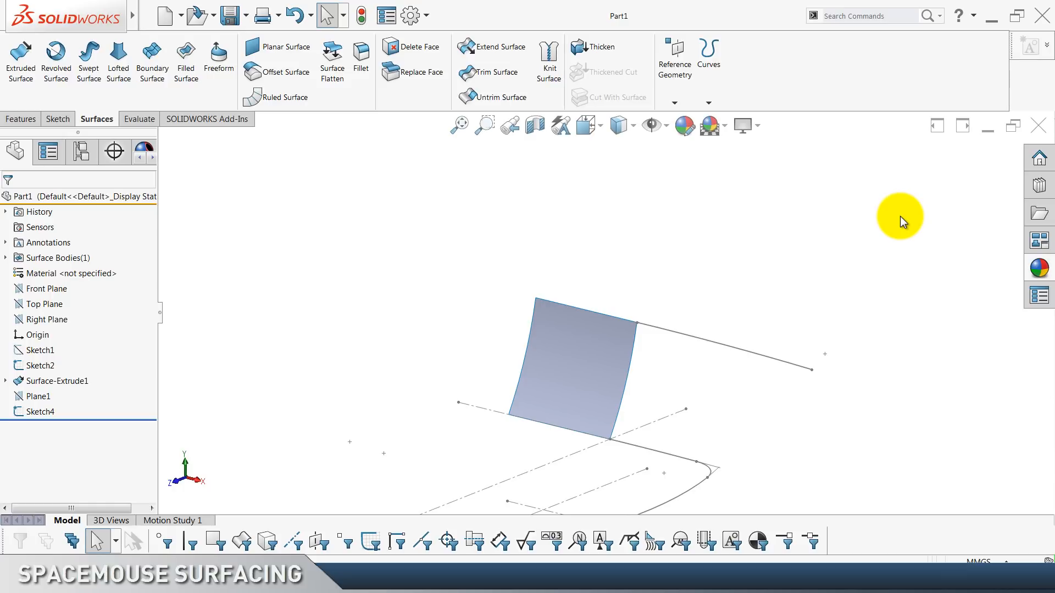
Start a sketch on the Top Plane, convert Sketch2's rear arc beside the extruded surface into it, and hide Sketch2.
{"action": "left_click", "coordinate": [49, 303]}
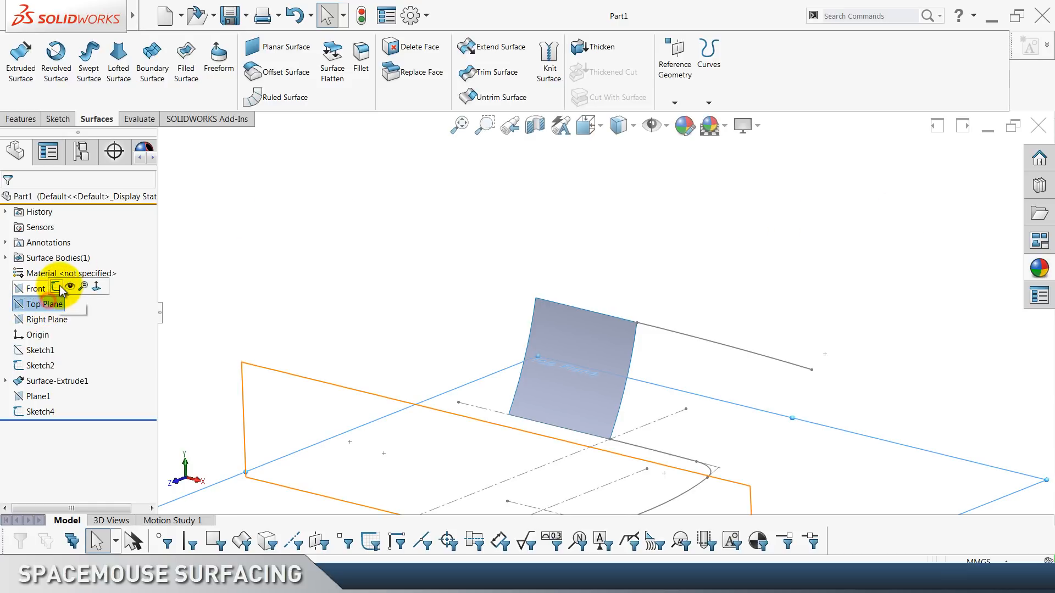
{"action": "left_click", "coordinate": [57, 287]}
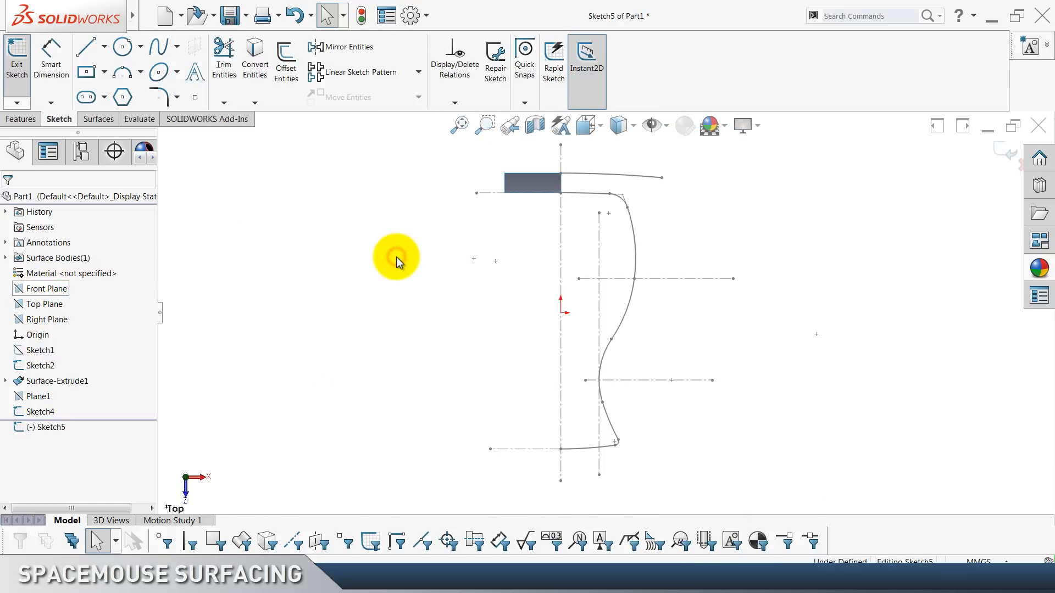
{"action": "scroll", "coordinate": [397, 257], "scroll_direction": "down", "scroll_amount": 6}
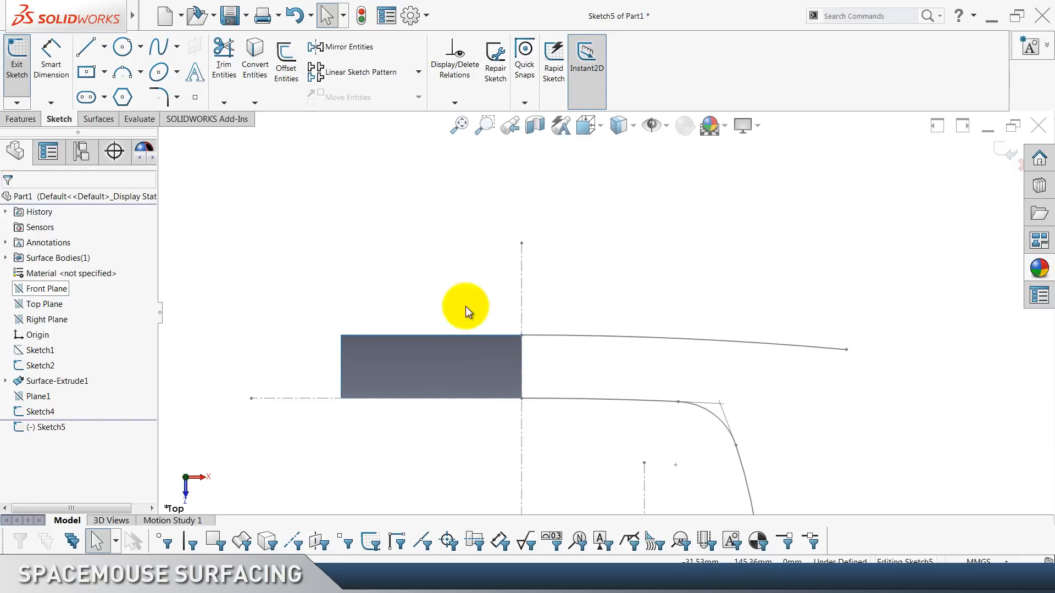
{"action": "left_click", "coordinate": [584, 400]}
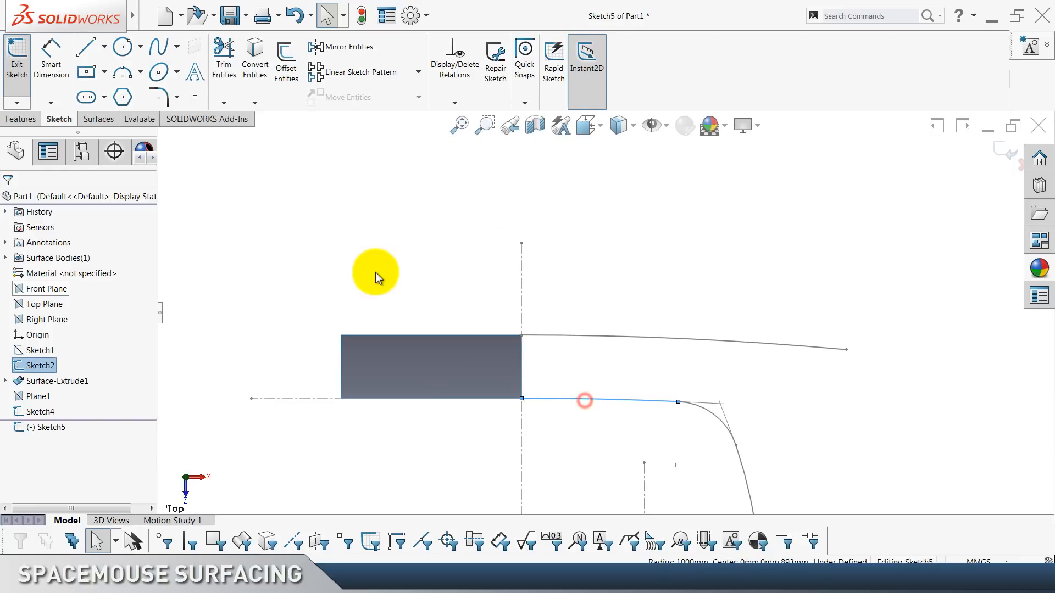
{"action": "left_click", "coordinate": [262, 83]}
{"action": "left_click", "coordinate": [56, 361]}
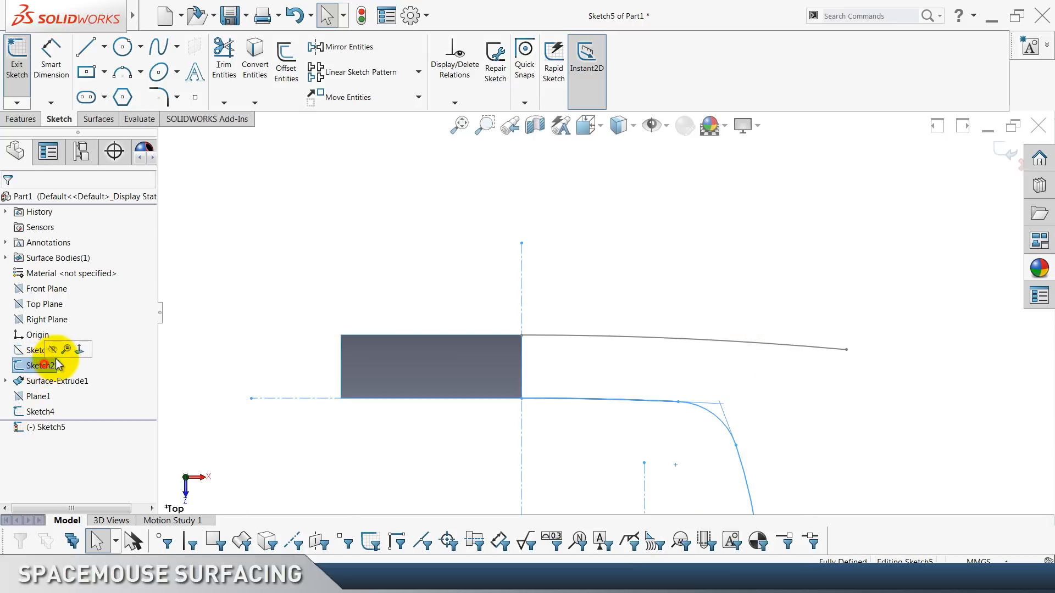
{"action": "left_click", "coordinate": [53, 350]}
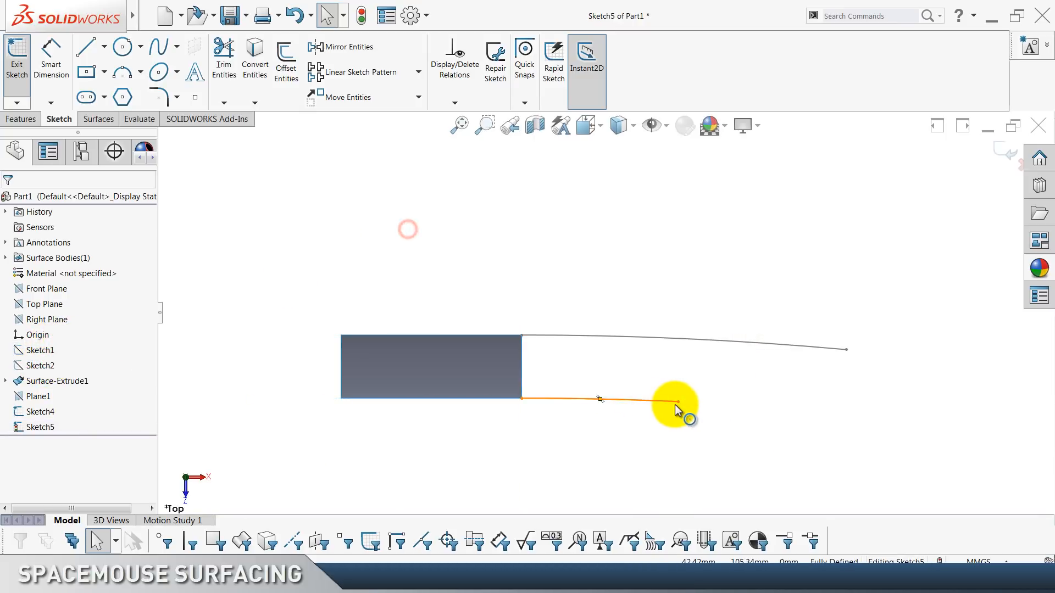
Stretch the converted lower arc outward and align its free end vertically with the endpoint of the Sketch4 arc.
{"action": "left_click_drag", "start_coordinate": [678, 402], "coordinate": [863, 415]}
{"action": "left_click", "coordinate": [787, 380]}
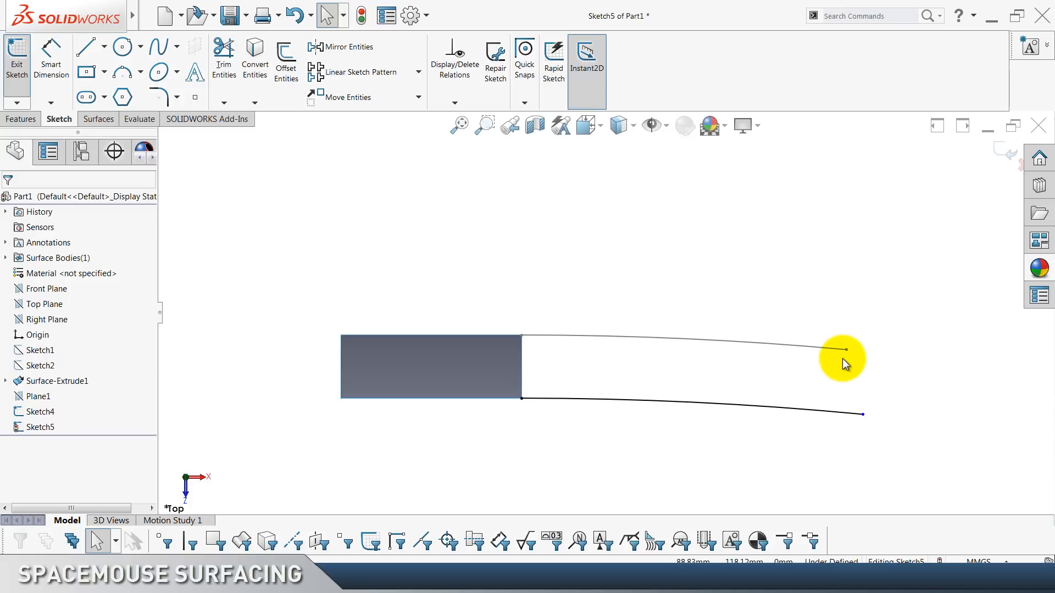
{"action": "left_click", "coordinate": [864, 415]}
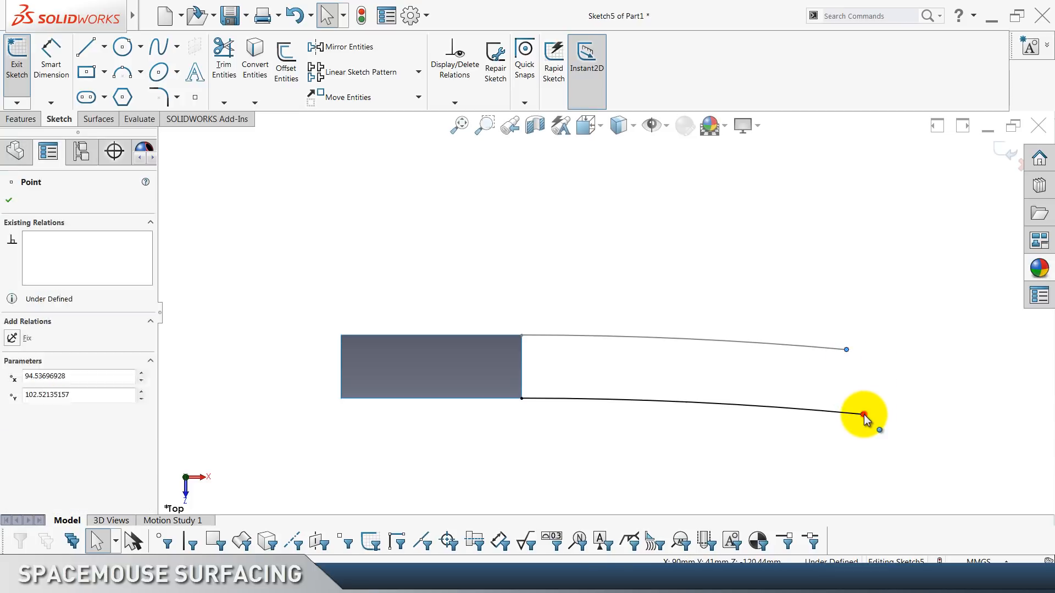
{"action": "left_click", "coordinate": [908, 372]}
{"action": "left_click", "coordinate": [812, 302]}
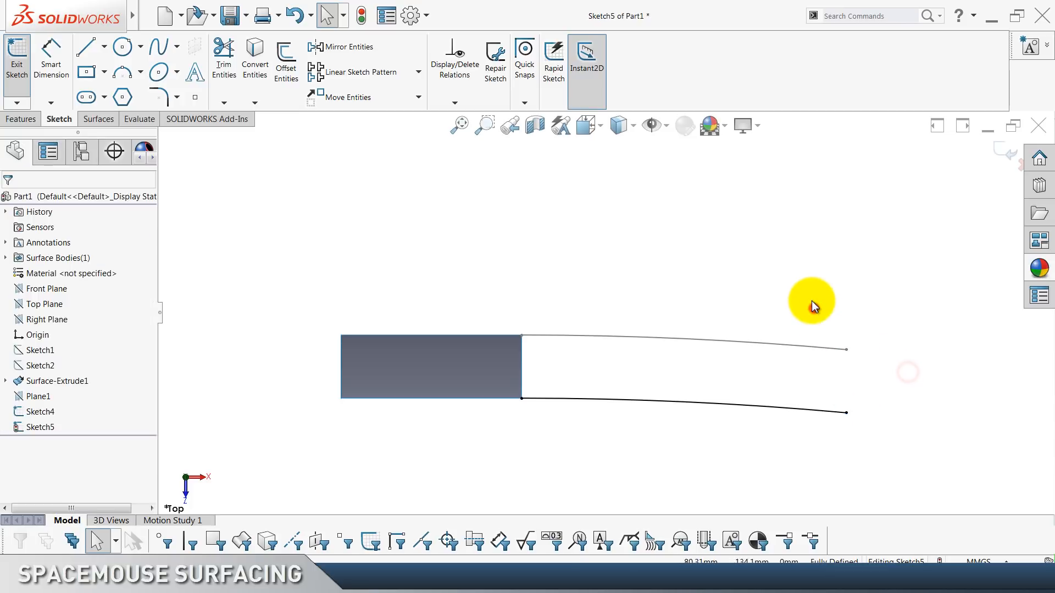
Add a driven dimension from the extruded surface's side edge to the lower arc's free end and exit the sketch.
{"action": "left_click", "coordinate": [45, 76]}
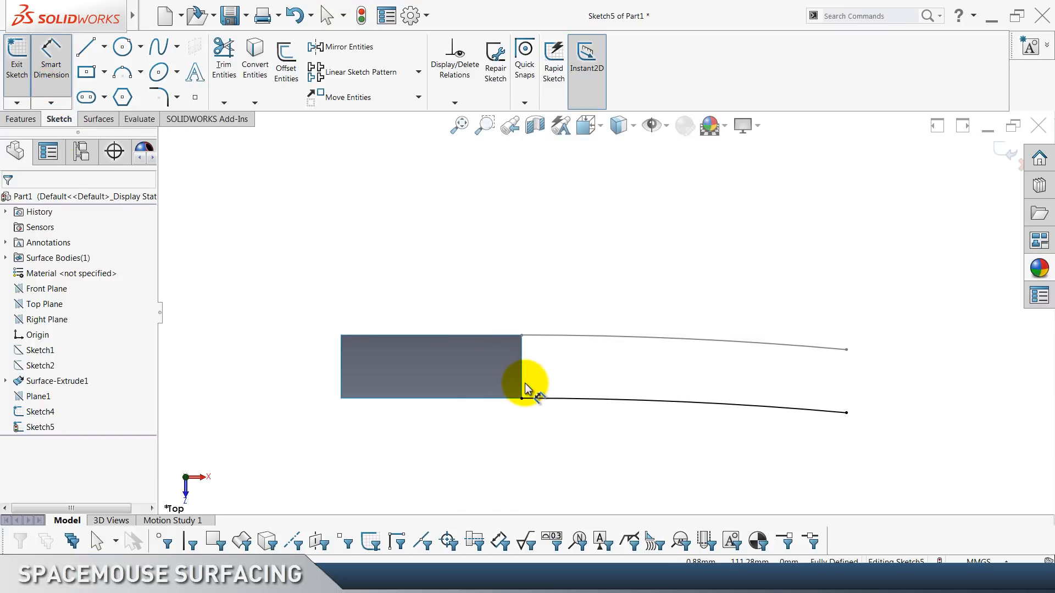
{"action": "left_click", "coordinate": [523, 383]}
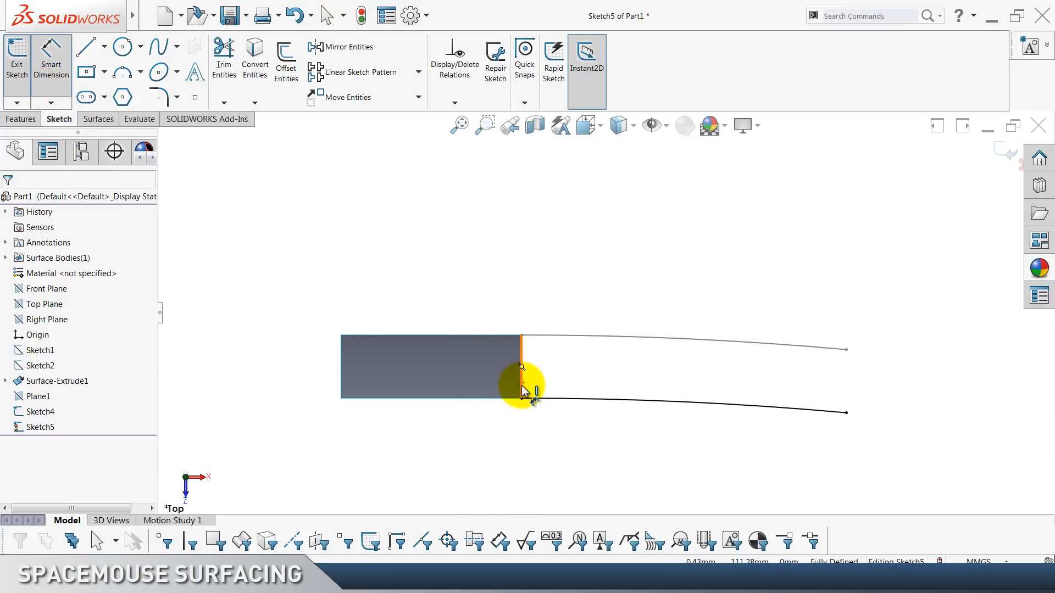
{"action": "left_click", "coordinate": [846, 414]}
{"action": "left_click", "coordinate": [688, 221]}
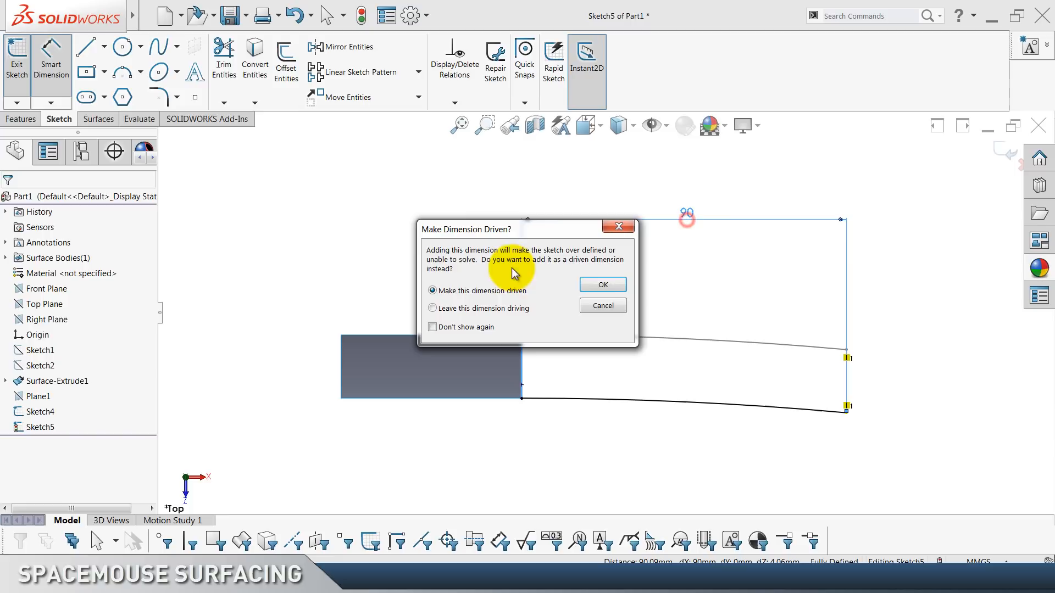
{"action": "left_click", "coordinate": [613, 290]}
{"action": "left_click", "coordinate": [939, 235]}
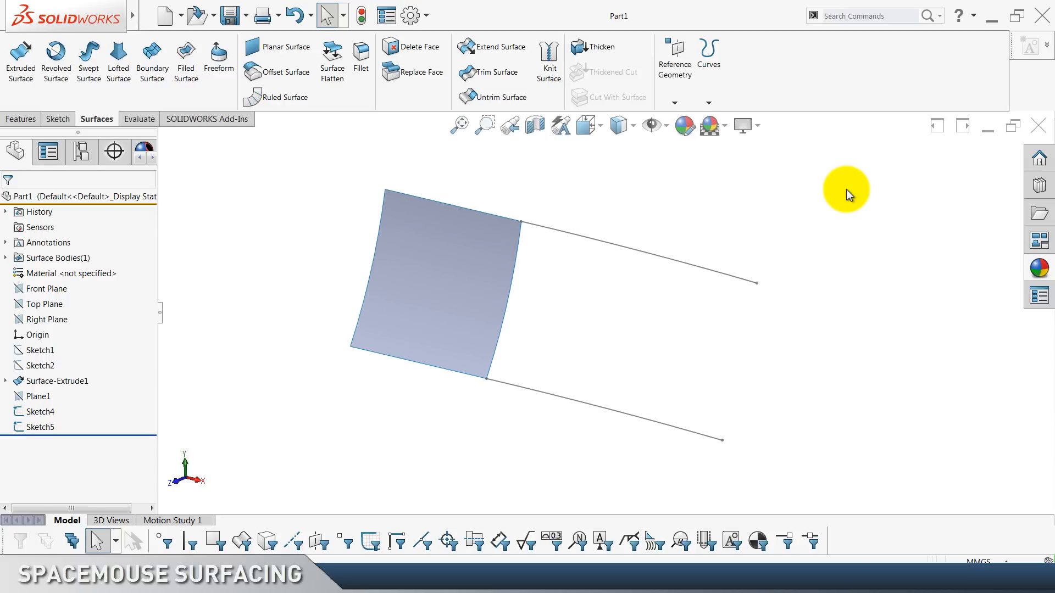
Start a Boundary Surface with the extruded surface's side edge as the Direction 1 curve, using Curvature To Face.
{"action": "left_click", "coordinate": [156, 84]}
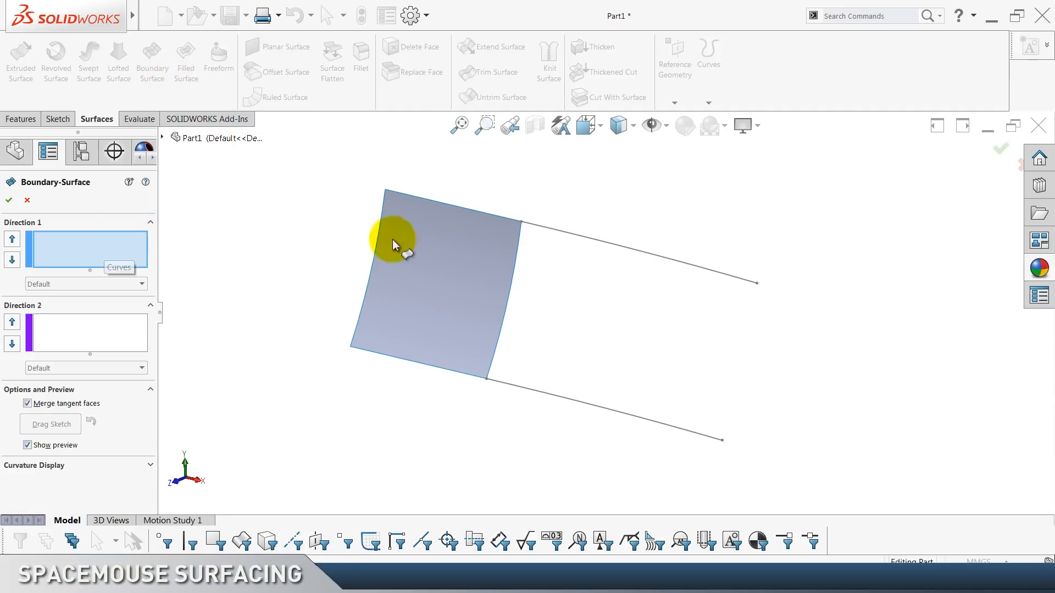
{"action": "left_click", "coordinate": [517, 256]}
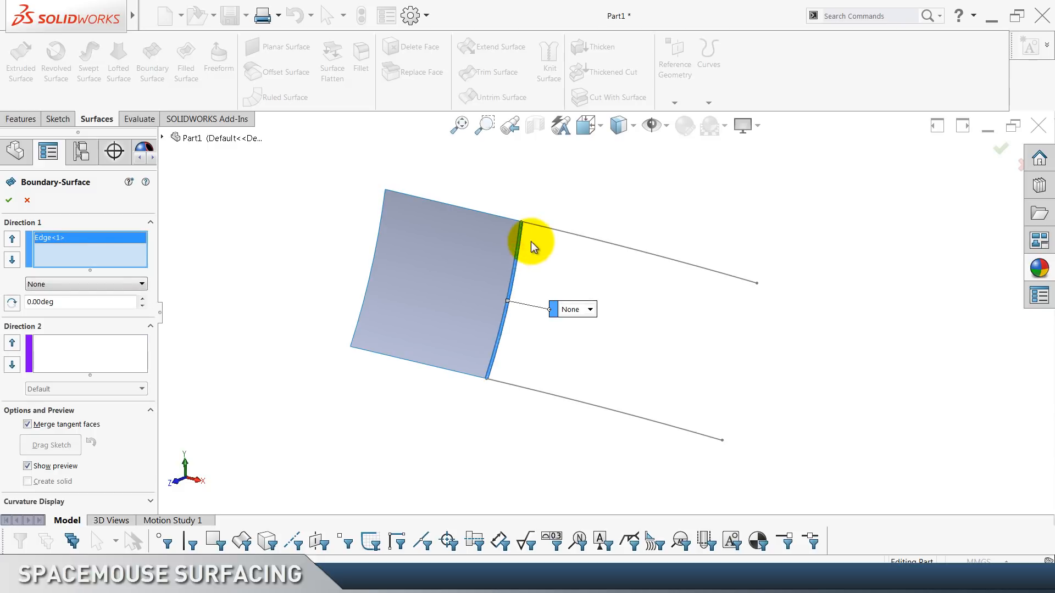
{"action": "left_click", "coordinate": [109, 287]}
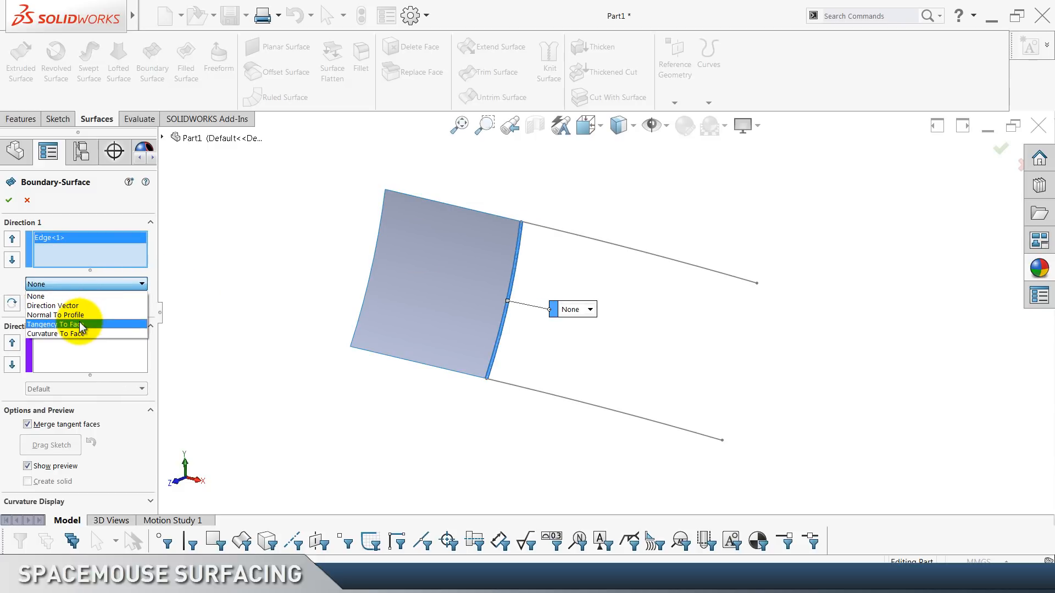
{"action": "left_click", "coordinate": [70, 331]}
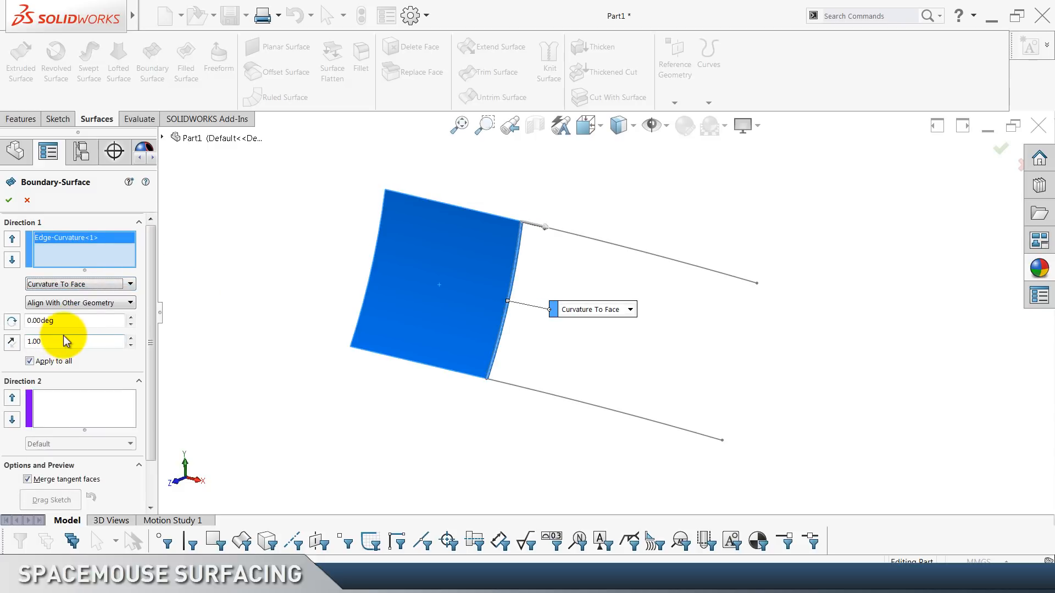
{"action": "left_click_drag", "start_coordinate": [159, 313], "coordinate": [195, 310]}
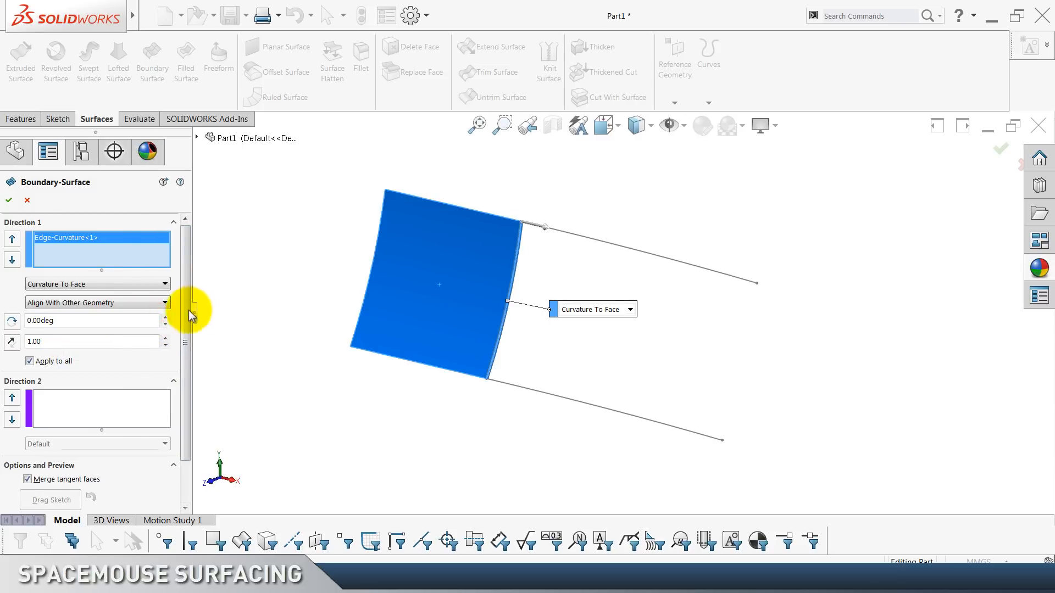
Add the Sketch4 and Sketch5 arcs as the Direction 2 curves of the boundary surface.
{"action": "left_click", "coordinate": [94, 409]}
{"action": "left_click", "coordinate": [589, 236]}
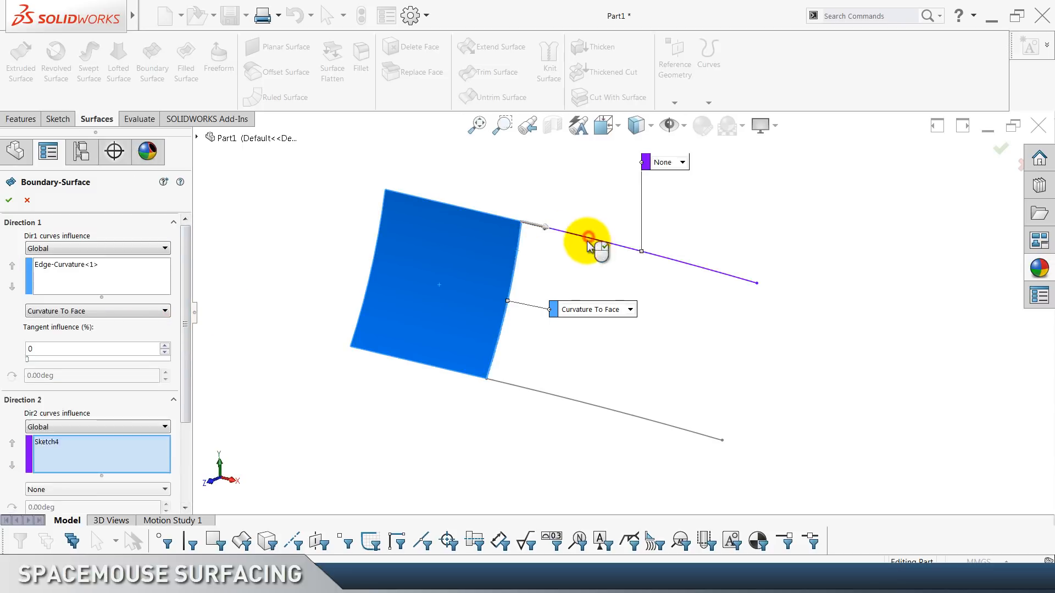
{"action": "left_click", "coordinate": [562, 400]}
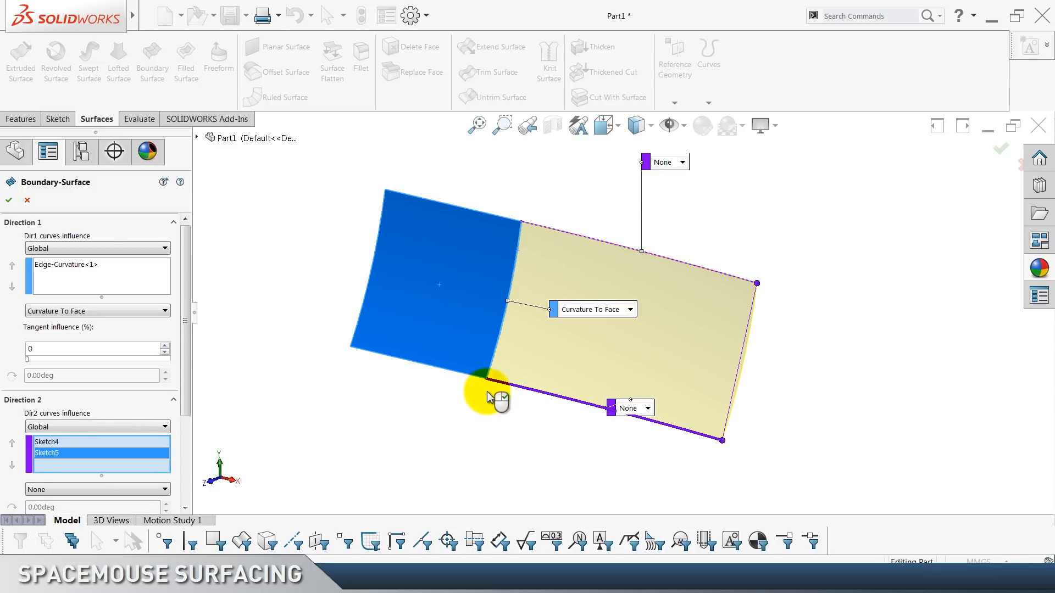
{"action": "left_click_drag", "start_coordinate": [196, 309], "coordinate": [219, 312]}
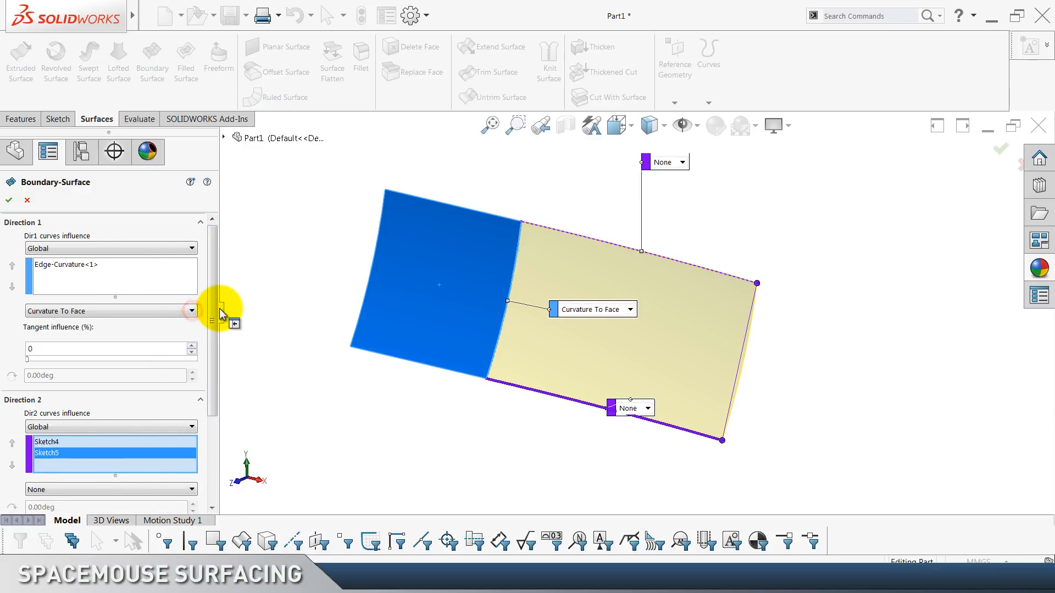
Set the Direction 1 edge's tangent influence to 100% and create the boundary surface.
{"action": "left_click", "coordinate": [96, 267]}
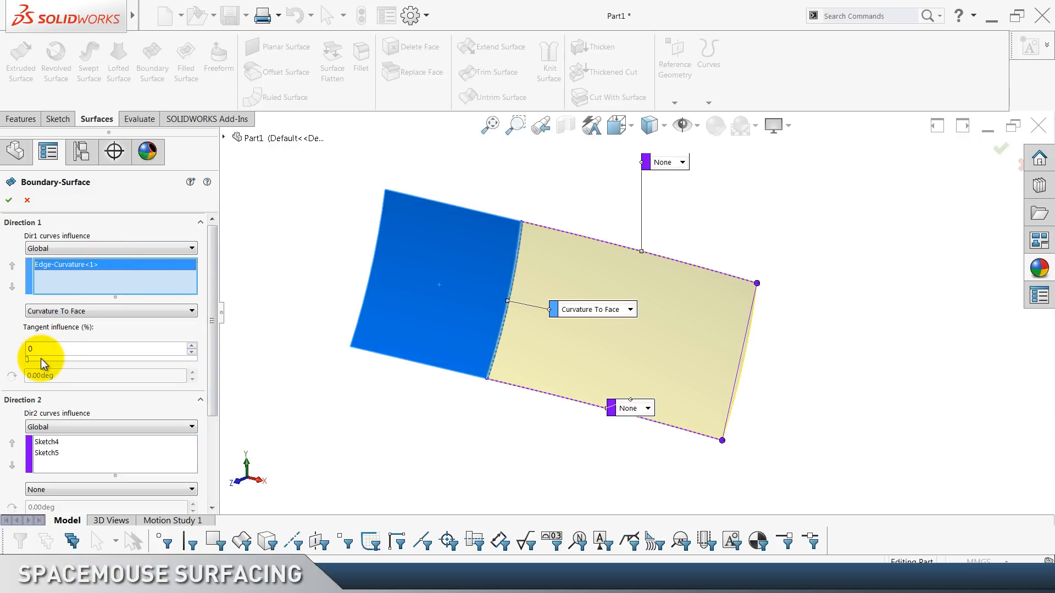
{"action": "left_click_drag", "start_coordinate": [40, 358], "coordinate": [229, 360]}
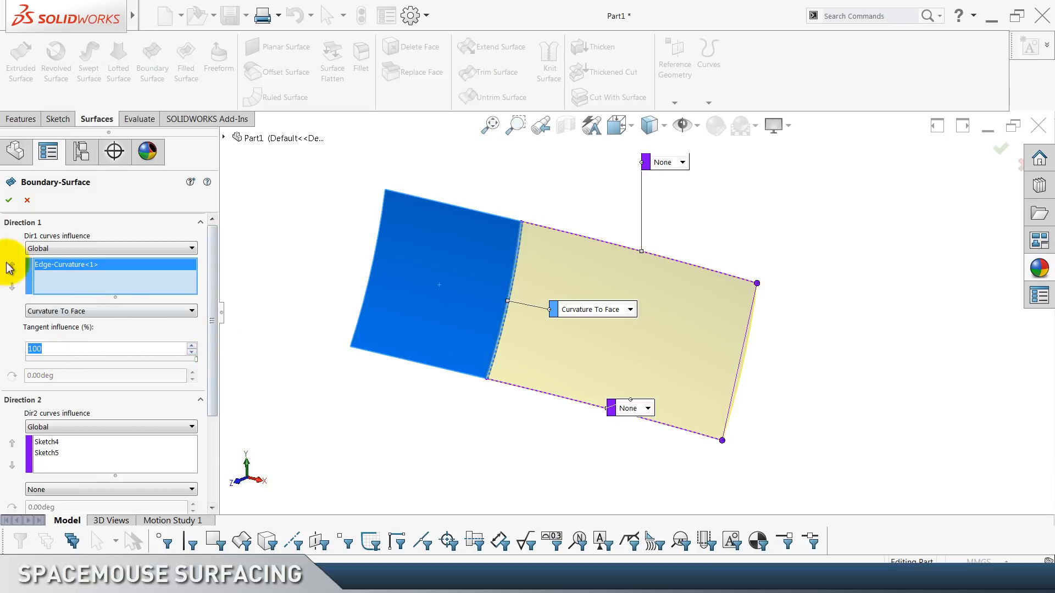
{"action": "left_click", "coordinate": [8, 201]}
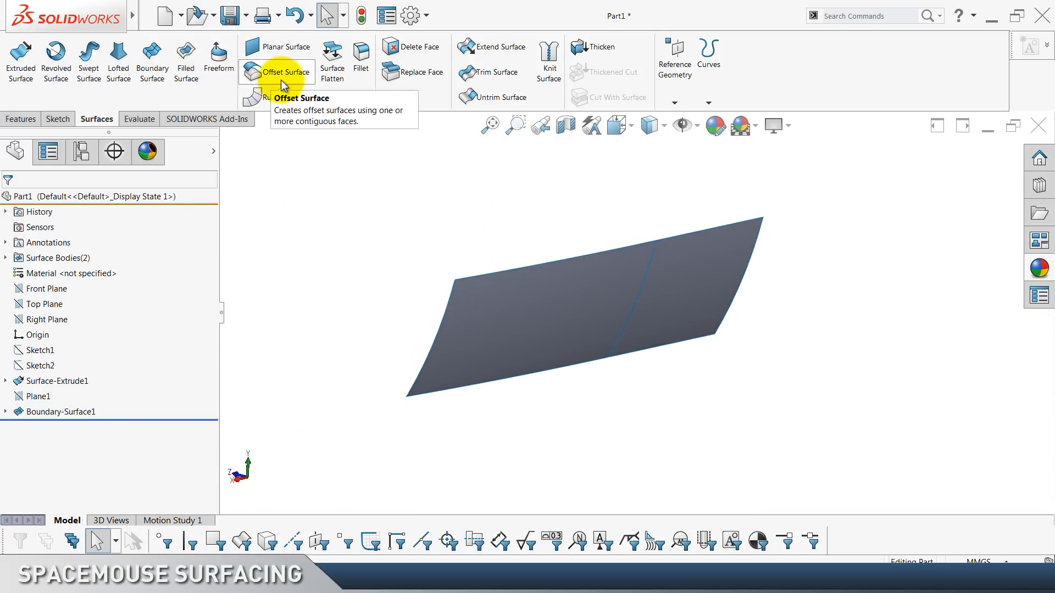
Turn on the Curvature display to check the transition between the extruded and boundary surfaces.
{"action": "scroll", "coordinate": [281, 80], "scroll_direction": "down", "scroll_amount": 1}
{"action": "left_click", "coordinate": [364, 104]}
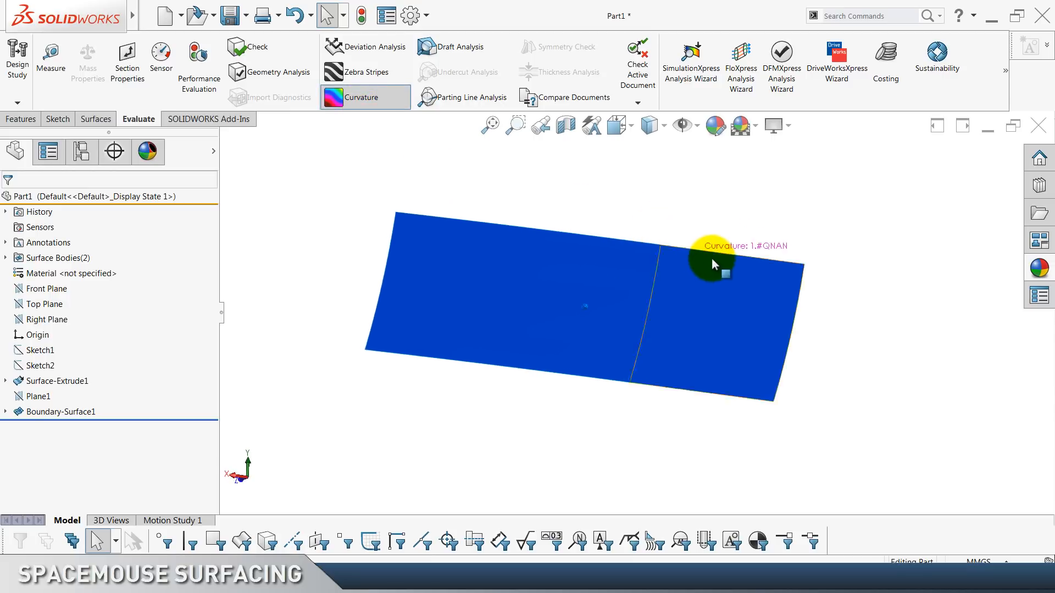
Turn off the Curvature display, check the seam between the extruded and boundary surfaces with Zebra Stripes, and return to the normal shaded view.
{"action": "left_click", "coordinate": [372, 103]}
{"action": "left_click", "coordinate": [366, 72]}
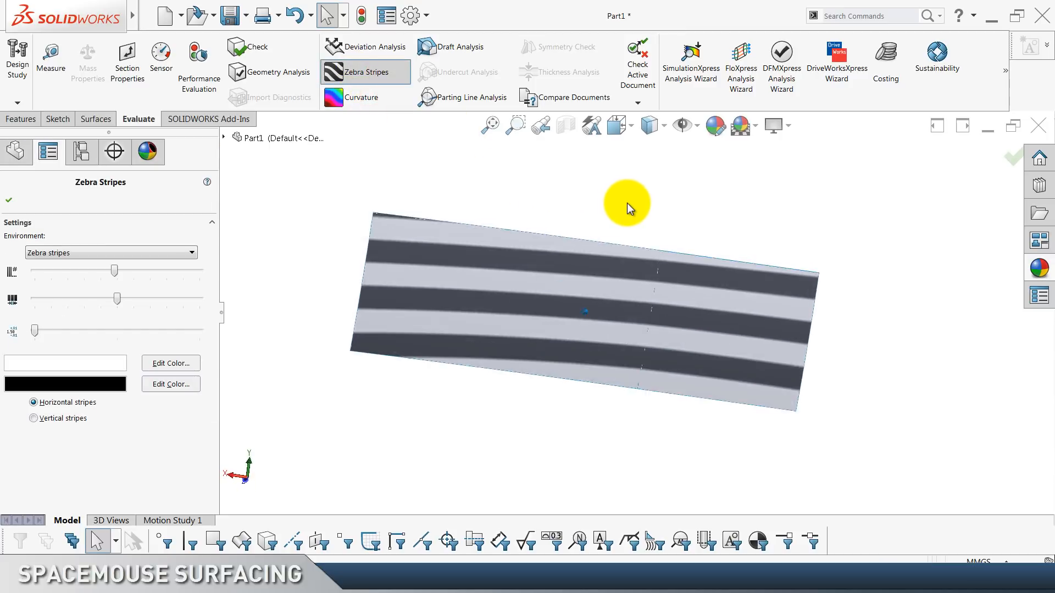
{"action": "left_click", "coordinate": [377, 78]}
{"action": "scroll", "coordinate": [358, 80], "scroll_direction": "up", "scroll_amount": 3}
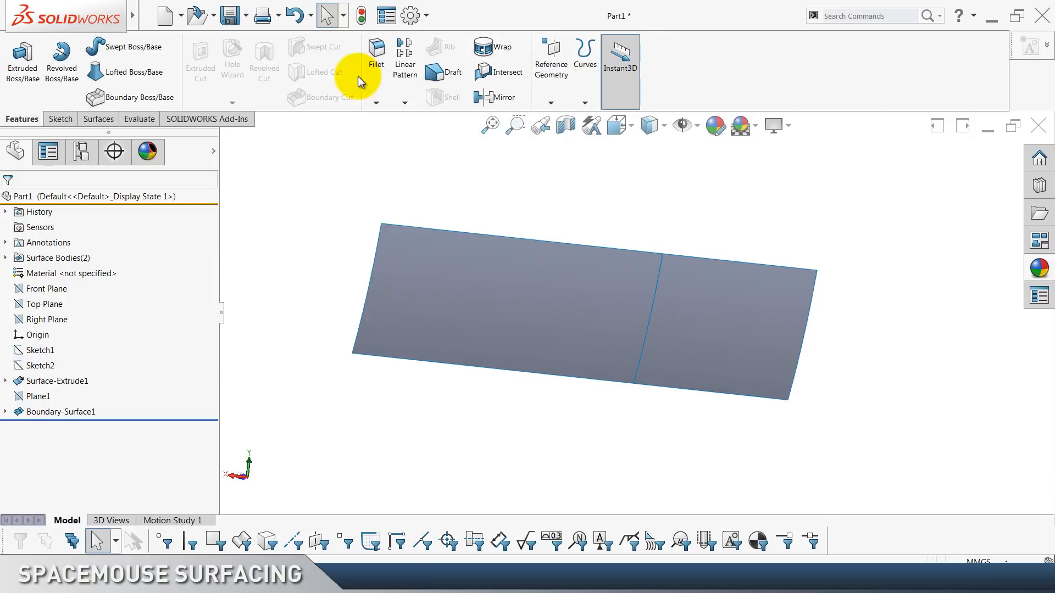
{"action": "left_click", "coordinate": [387, 177]}
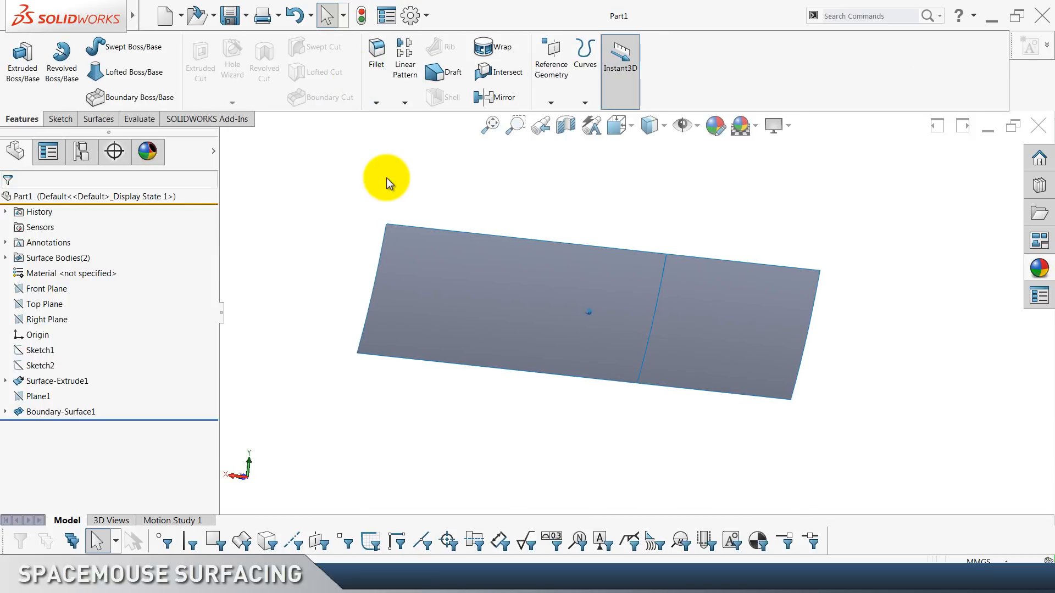
Hide the extruded reference surface body so that only the boundary surface is displayed.
{"action": "left_click", "coordinate": [560, 239]}
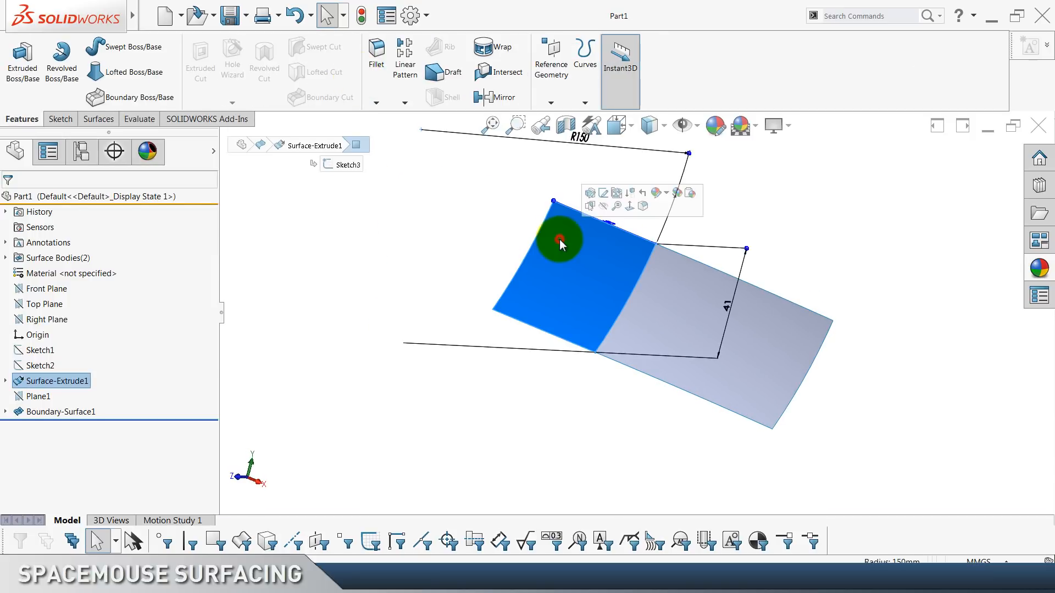
{"action": "left_click", "coordinate": [603, 211]}
{"action": "left_click", "coordinate": [517, 210]}
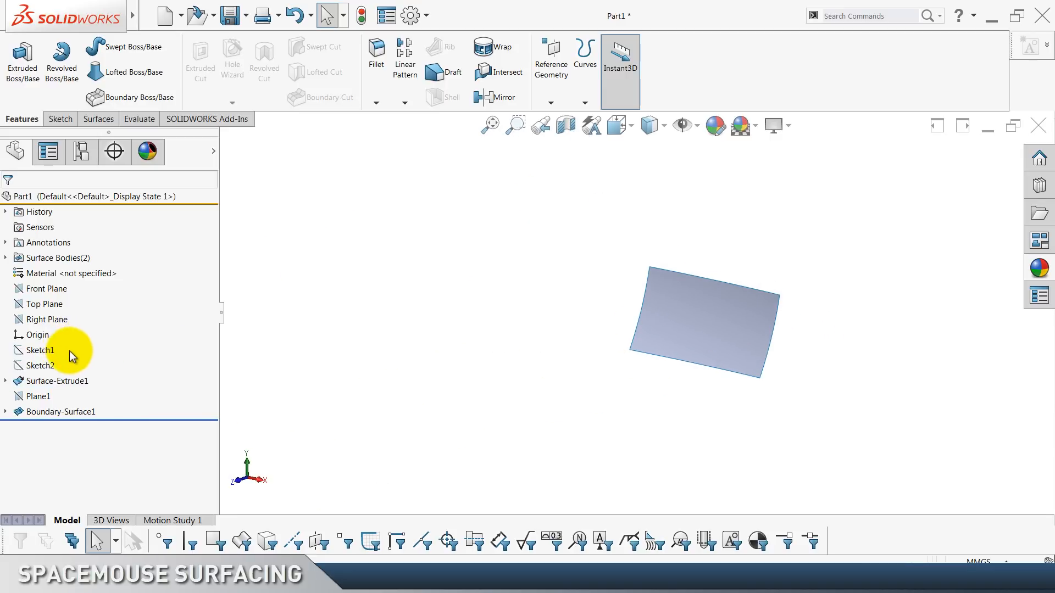
Select Sketch1 and Sketch2 together to show them alongside the boundary surface.
{"action": "left_click_drag", "start_coordinate": [69, 351], "coordinate": [46, 367]}
{"action": "right_click", "coordinate": [46, 367]}
{"action": "left_click", "coordinate": [61, 351]}
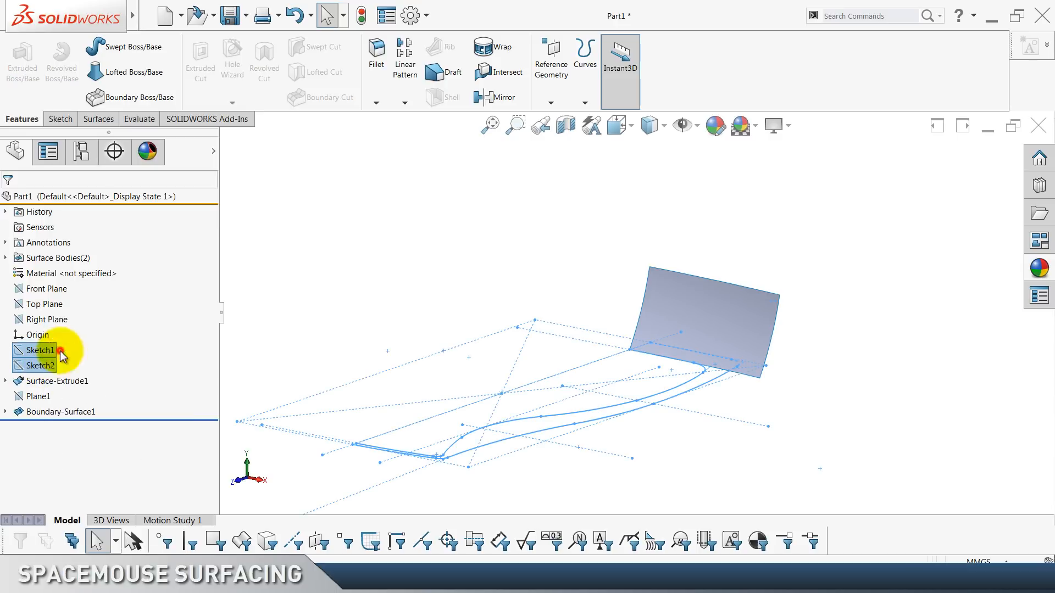
Clear the sketch selection, set the view to isometric and save the part.
{"action": "left_click", "coordinate": [355, 253]}
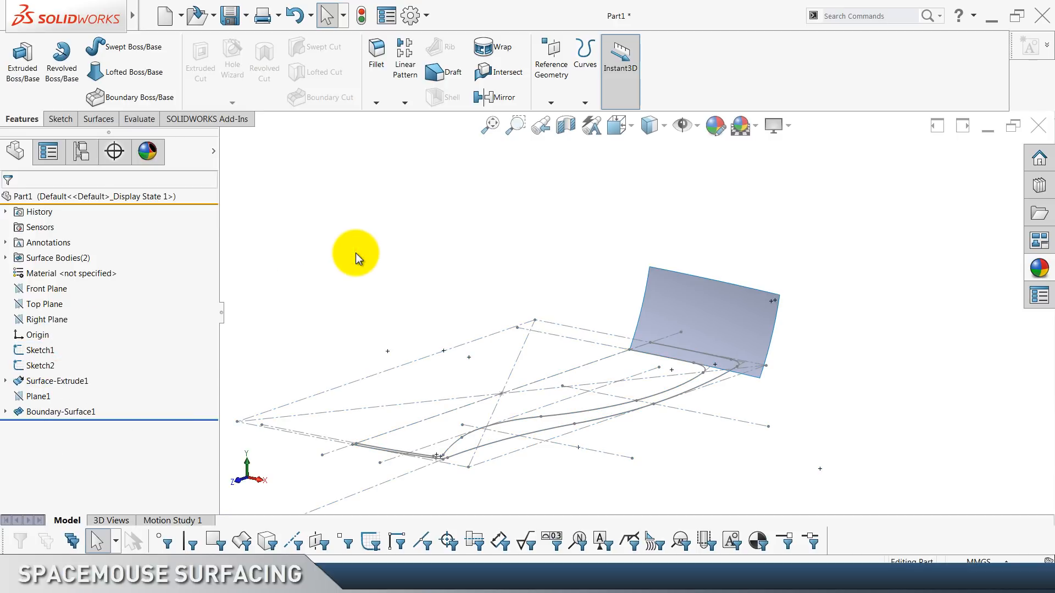
{"action": "key", "text": "ctrl+7"}
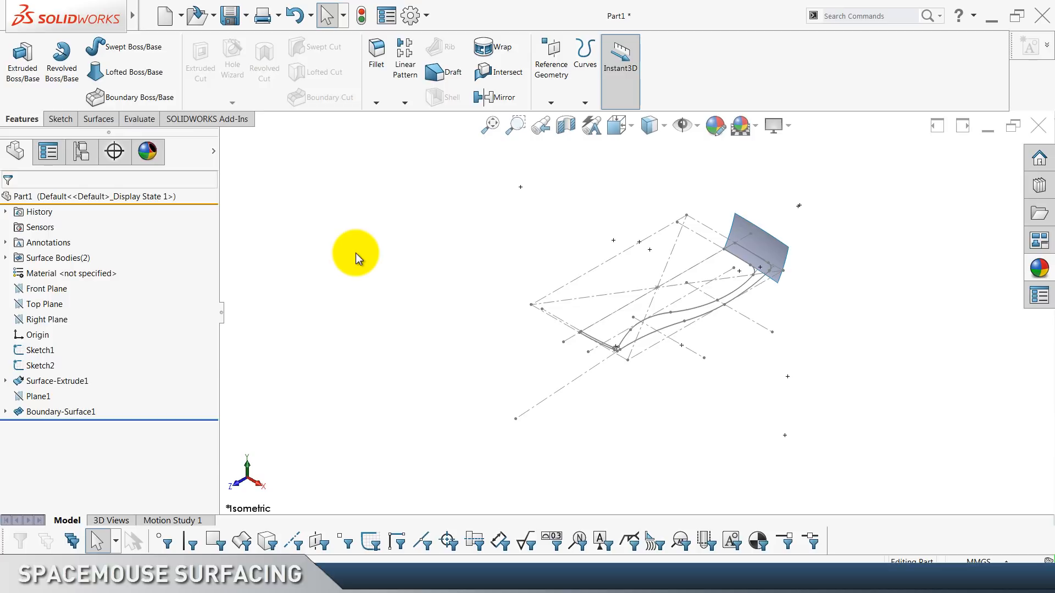
{"action": "key", "text": "ctrl+s"}
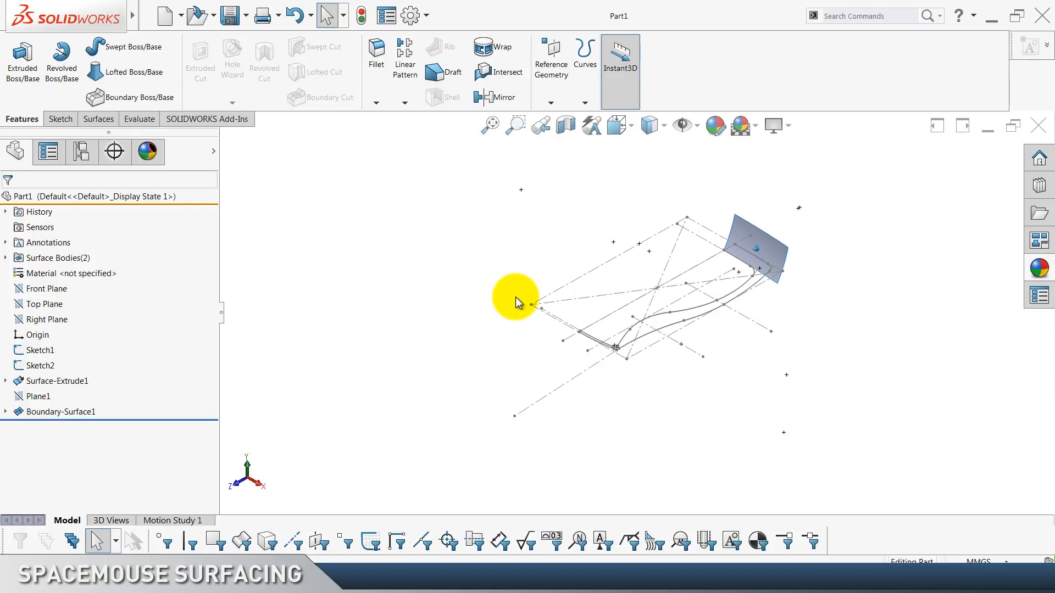
Start a sketch on the Right Plane and draw a three-point arc of about 16 mm radius just above the profile curves' front centre endpoints.
{"action": "right_click", "coordinate": [49, 319]}
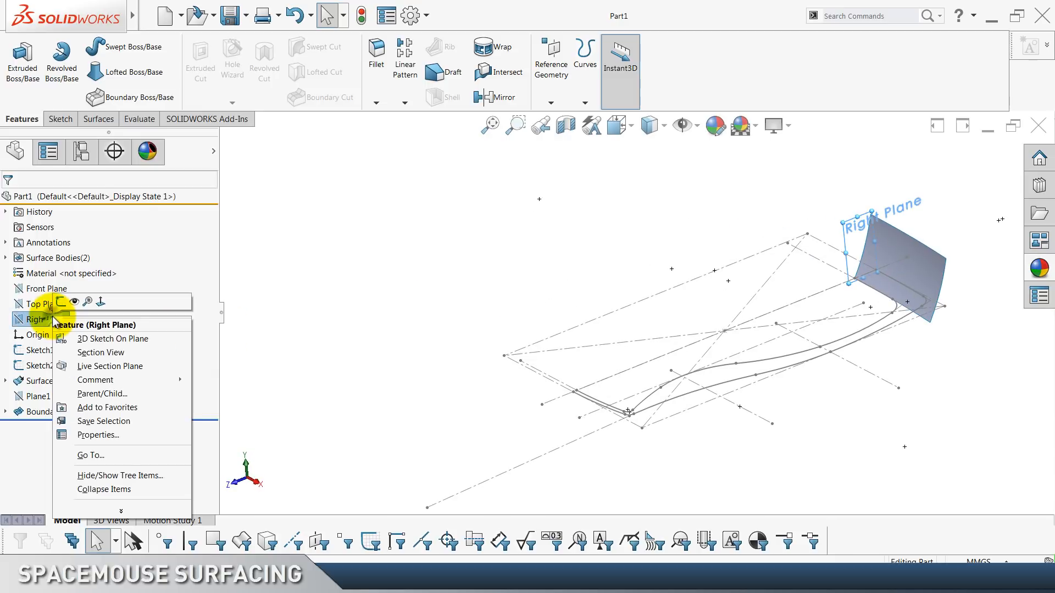
{"action": "left_click", "coordinate": [59, 304]}
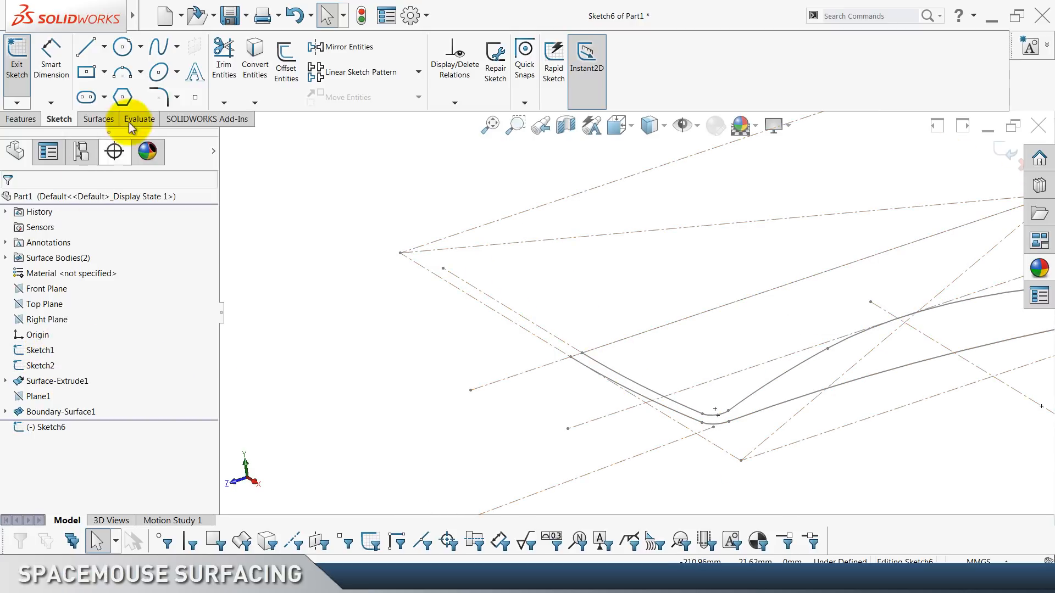
{"action": "left_click", "coordinate": [126, 80]}
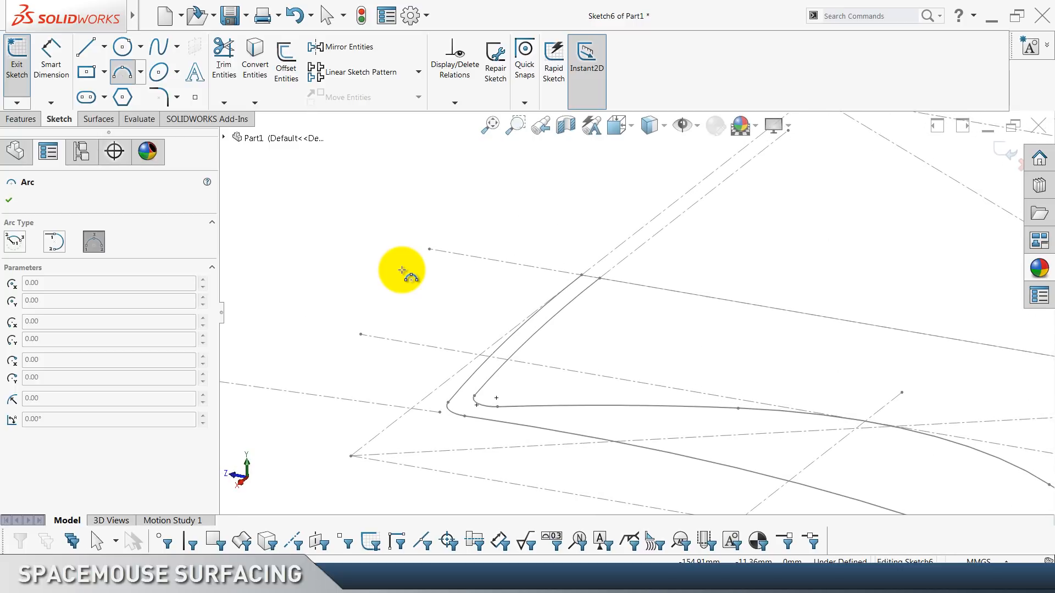
{"action": "left_click", "coordinate": [537, 162]}
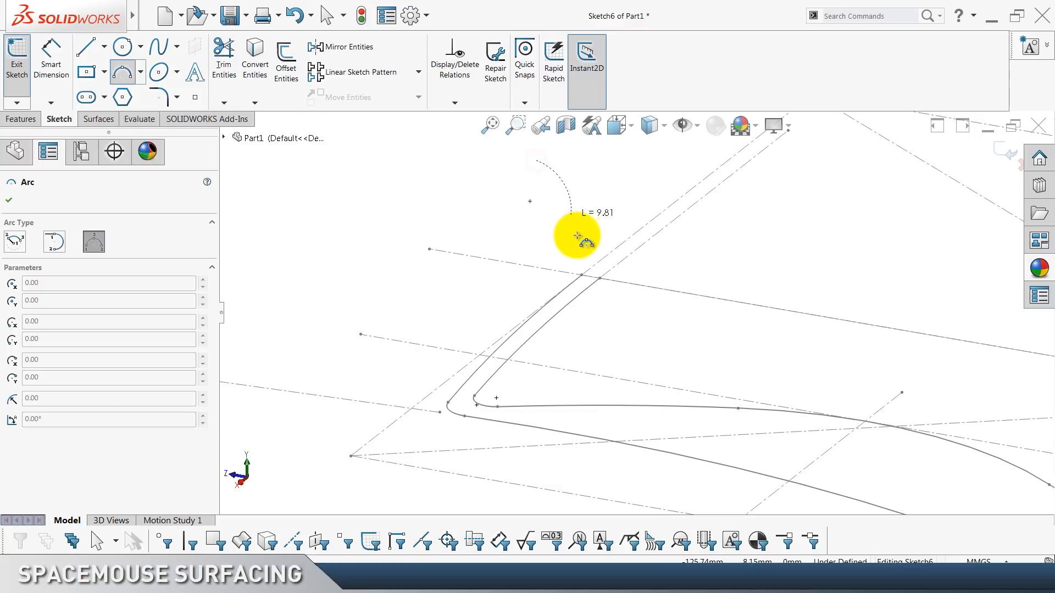
{"action": "left_click", "coordinate": [577, 249]}
{"action": "left_click", "coordinate": [556, 217]}
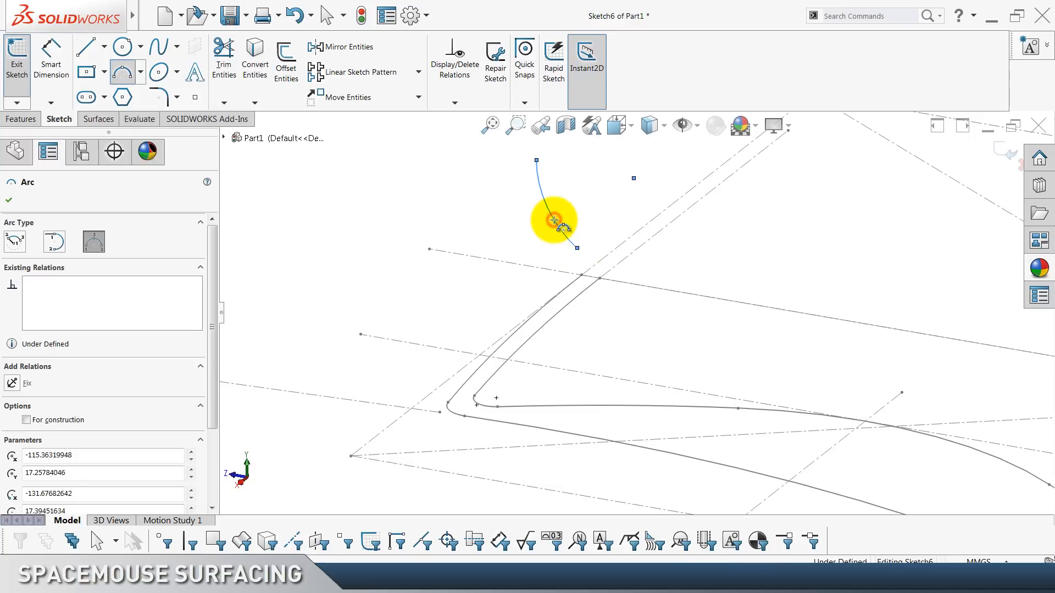
{"action": "key", "text": "Escape"}
{"action": "key", "text": "Escape"}
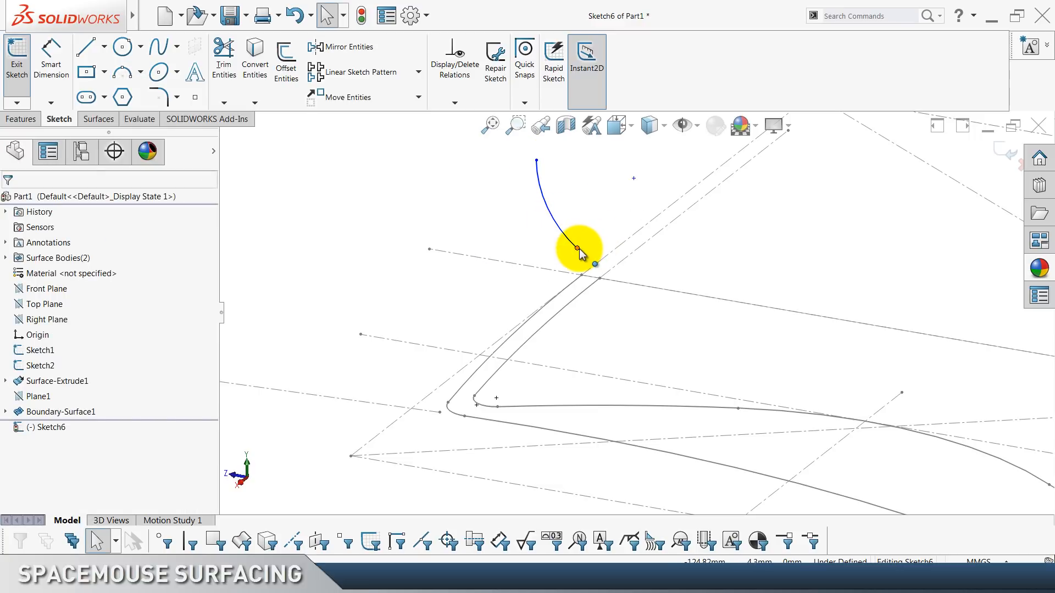
Make the arc's lower endpoint coincident with the centre endpoint of the inner profile curve.
{"action": "left_click", "coordinate": [577, 249]}
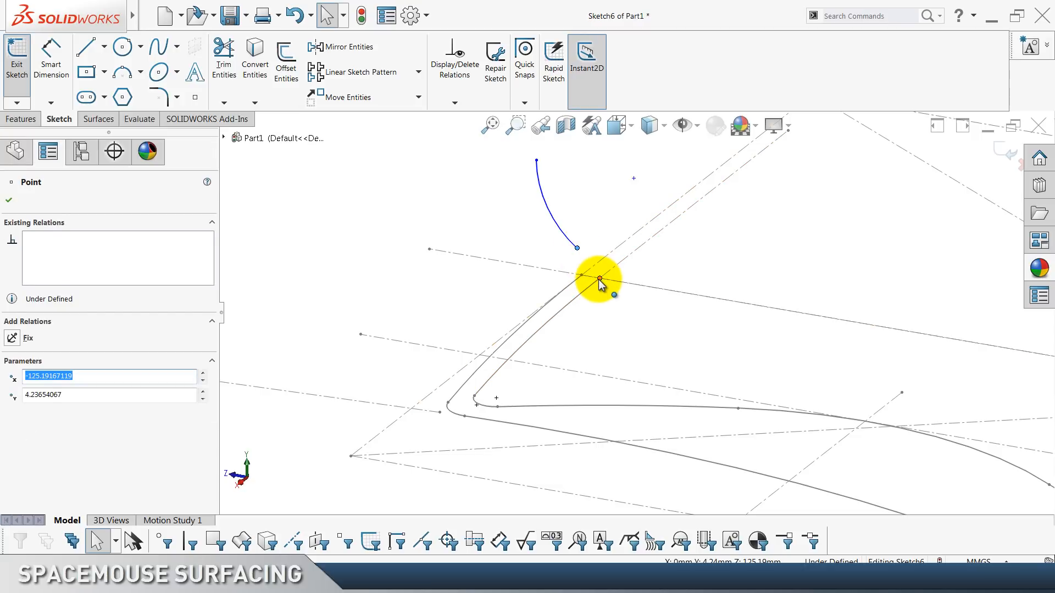
{"action": "left_click", "coordinate": [599, 279], "text": "ctrl"}
{"action": "left_click", "coordinate": [653, 229]}
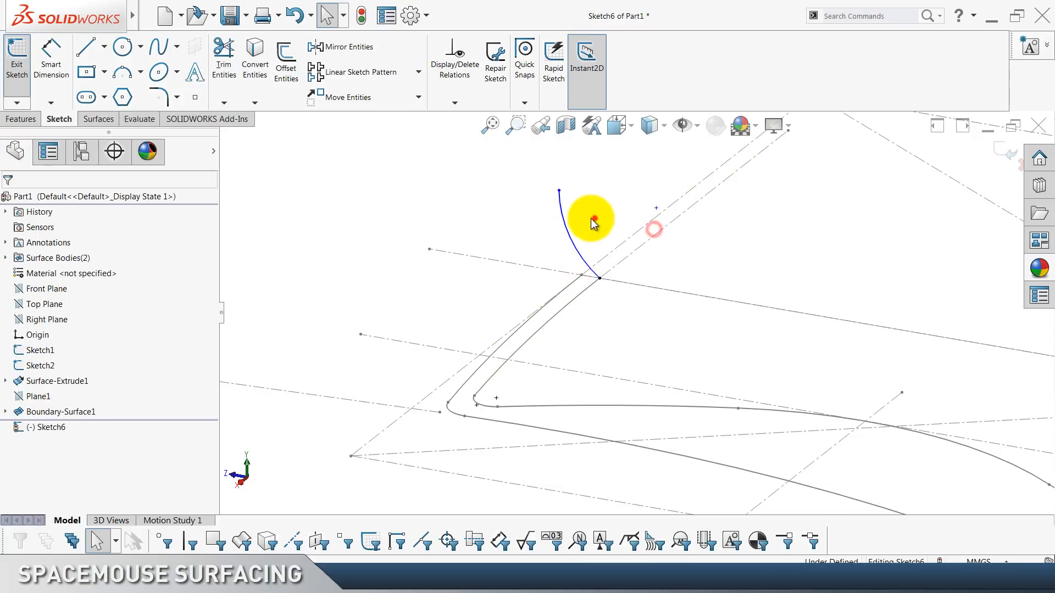
{"action": "left_click", "coordinate": [594, 218]}
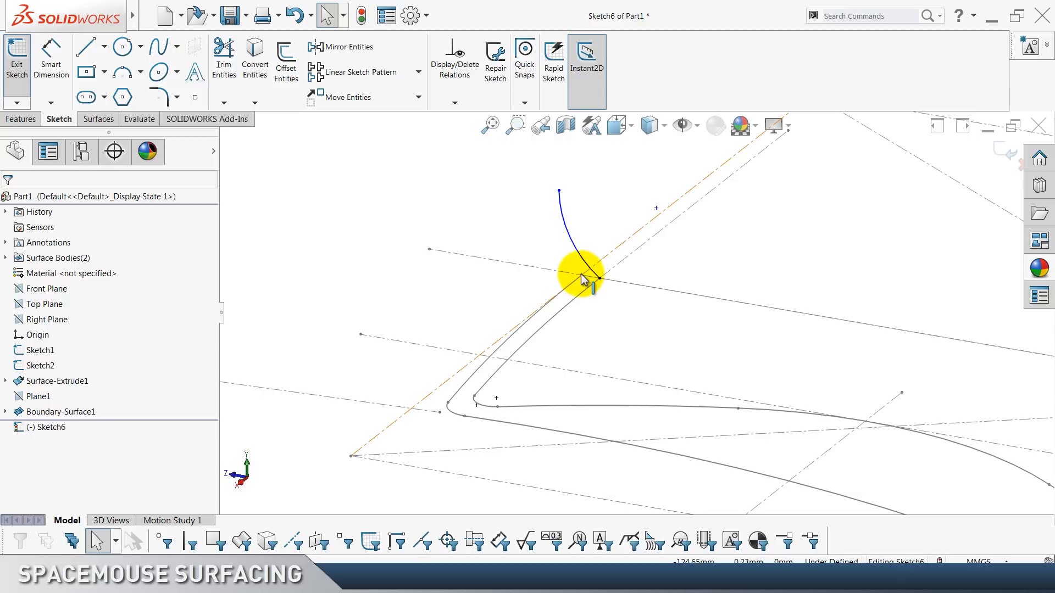
Align the arc's upper endpoint vertically with the centre endpoint of the outer profile curve in Sketch1.
{"action": "left_click", "coordinate": [582, 275]}
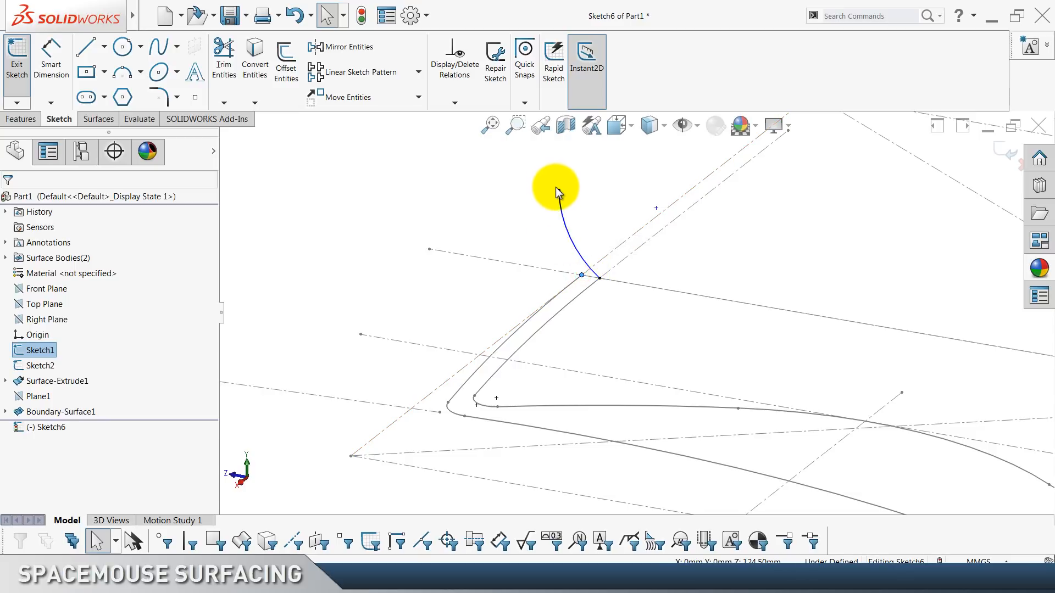
{"action": "left_click", "coordinate": [559, 191], "text": "ctrl"}
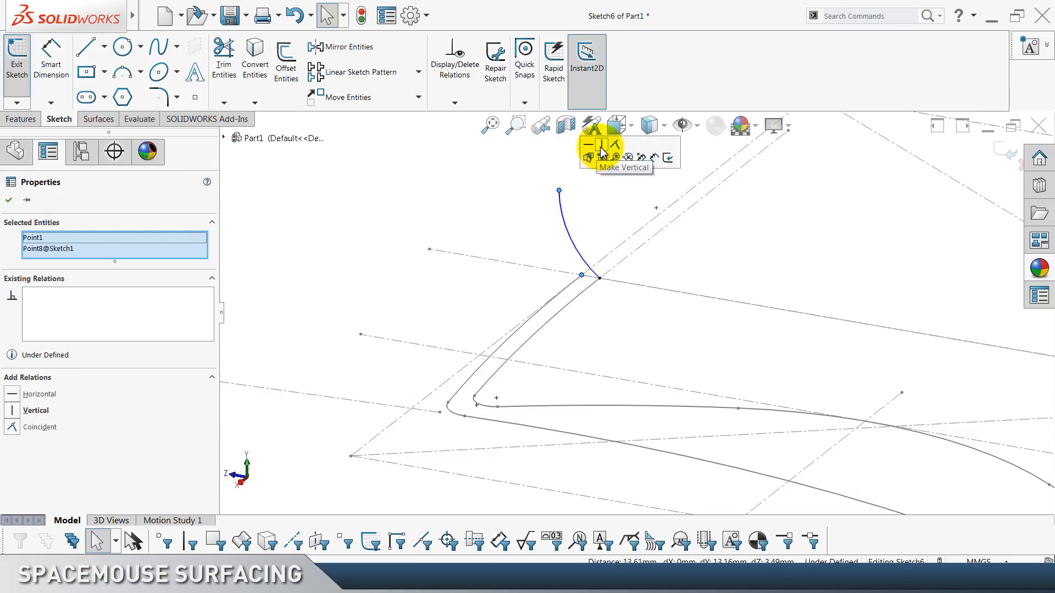
{"action": "left_click", "coordinate": [601, 147]}
{"action": "left_click", "coordinate": [485, 222]}
Dimension the vertical distance between the arc's two endpoints as 8.5 mm.
{"action": "left_click", "coordinate": [49, 74]}
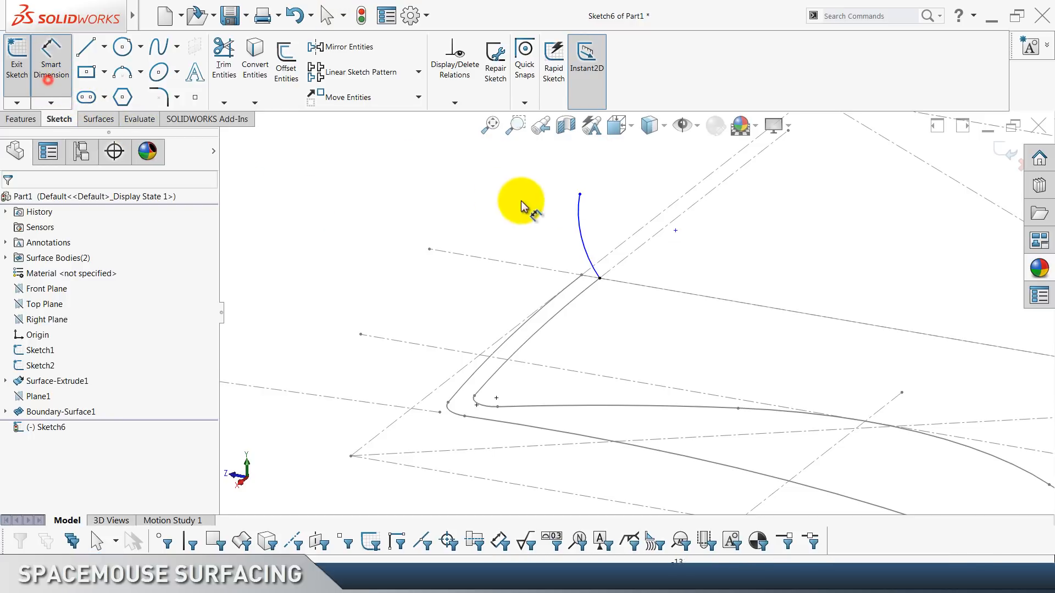
{"action": "left_click", "coordinate": [579, 195]}
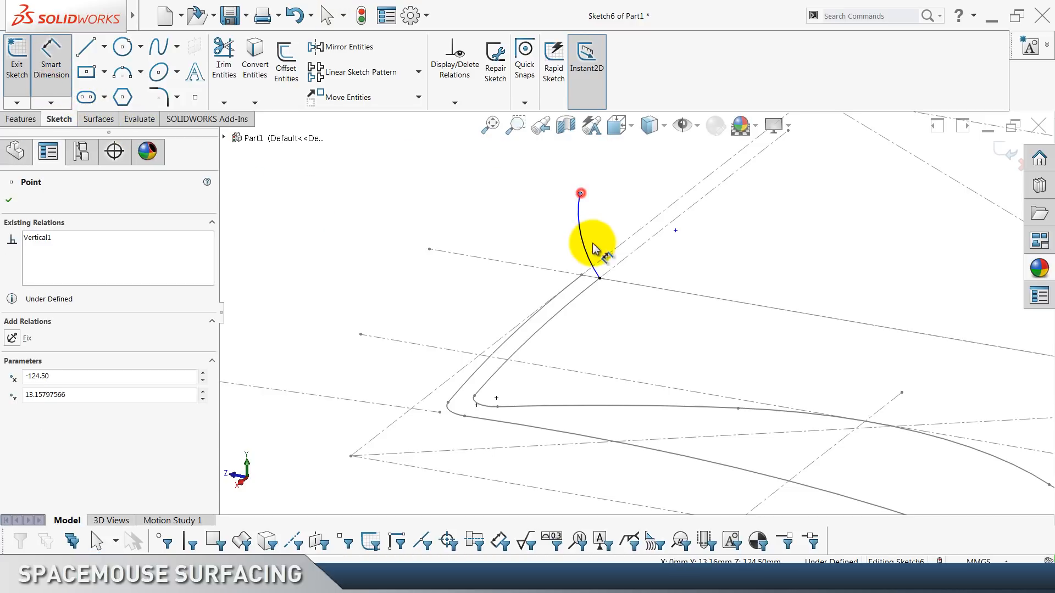
{"action": "left_click", "coordinate": [600, 279]}
{"action": "left_click", "coordinate": [441, 214]}
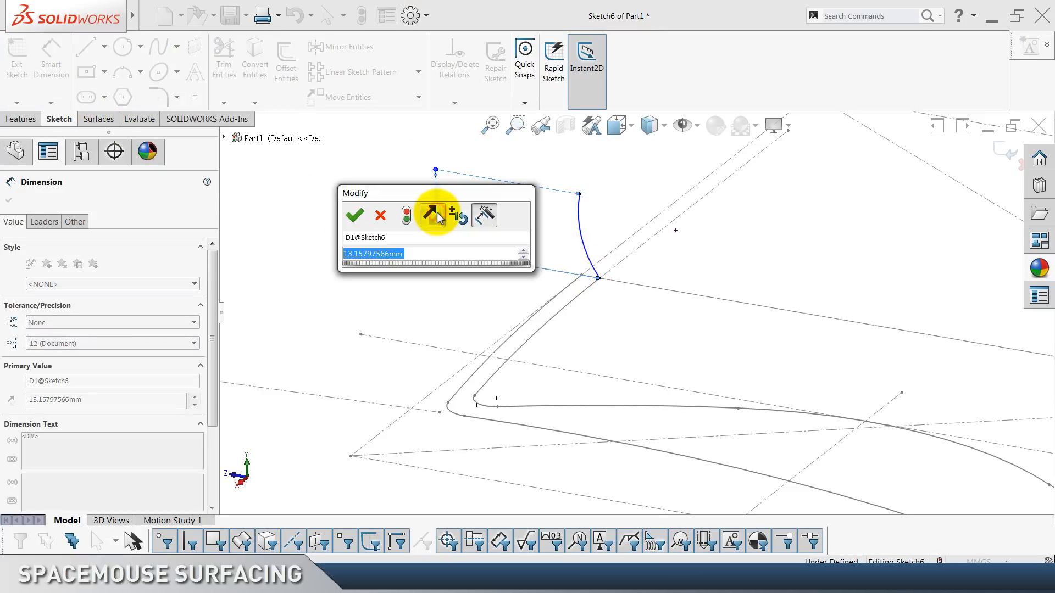
{"action": "type", "text": "8.5"}
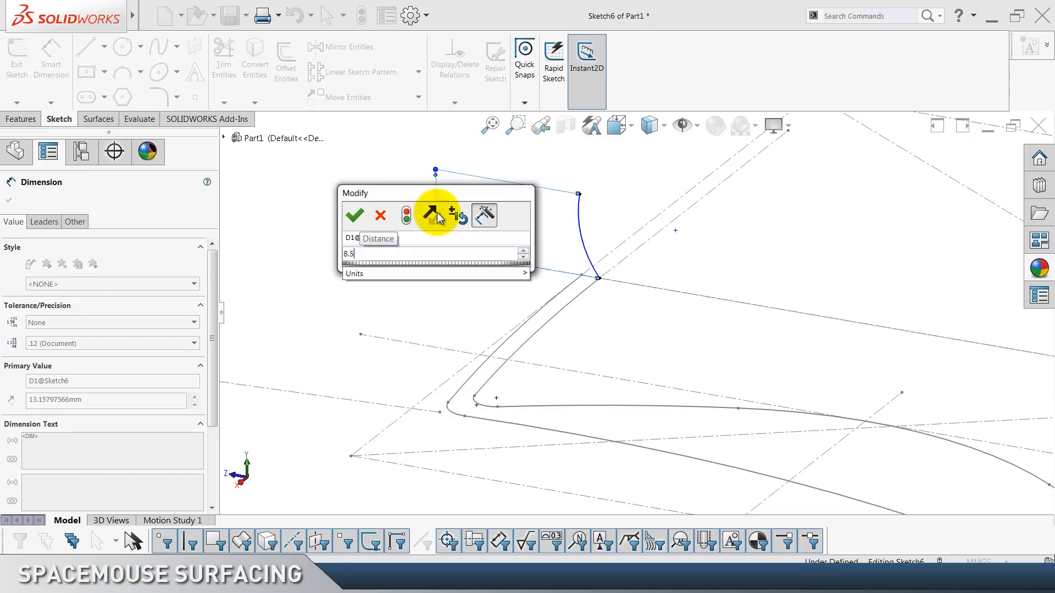
{"action": "key", "text": "Return"}
{"action": "left_click", "coordinate": [527, 181]}
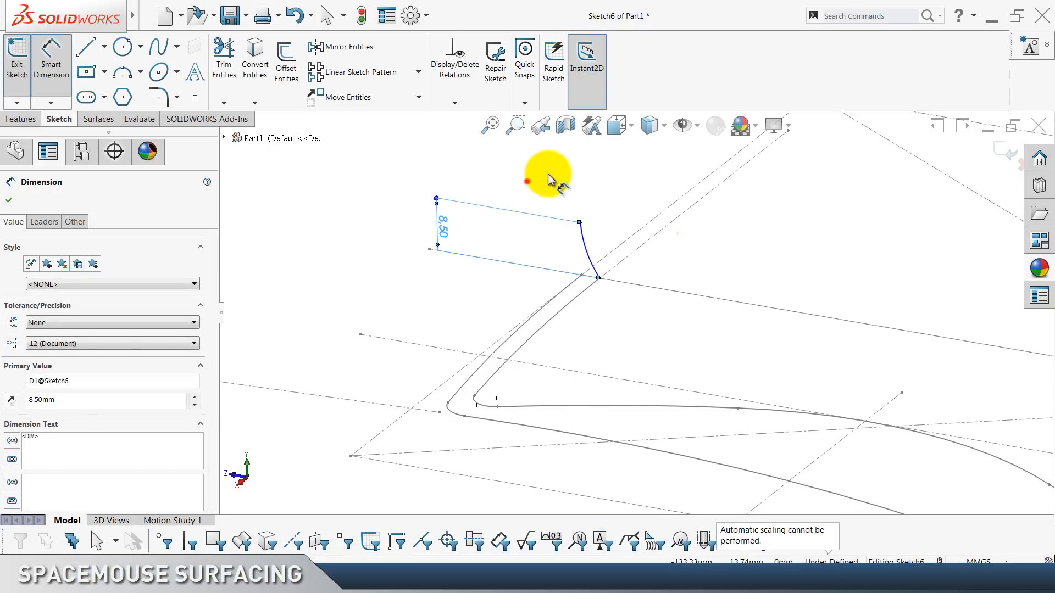
Dimension the arc's radius as 30 mm and move the radius label closer to the arc's centre.
{"action": "left_click", "coordinate": [589, 265]}
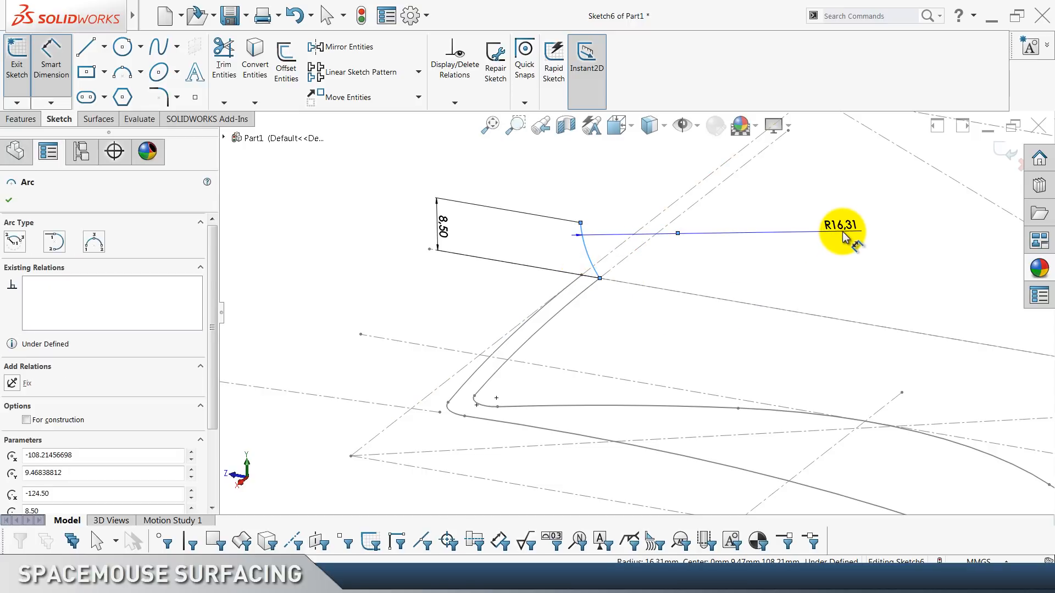
{"action": "left_click", "coordinate": [843, 237]}
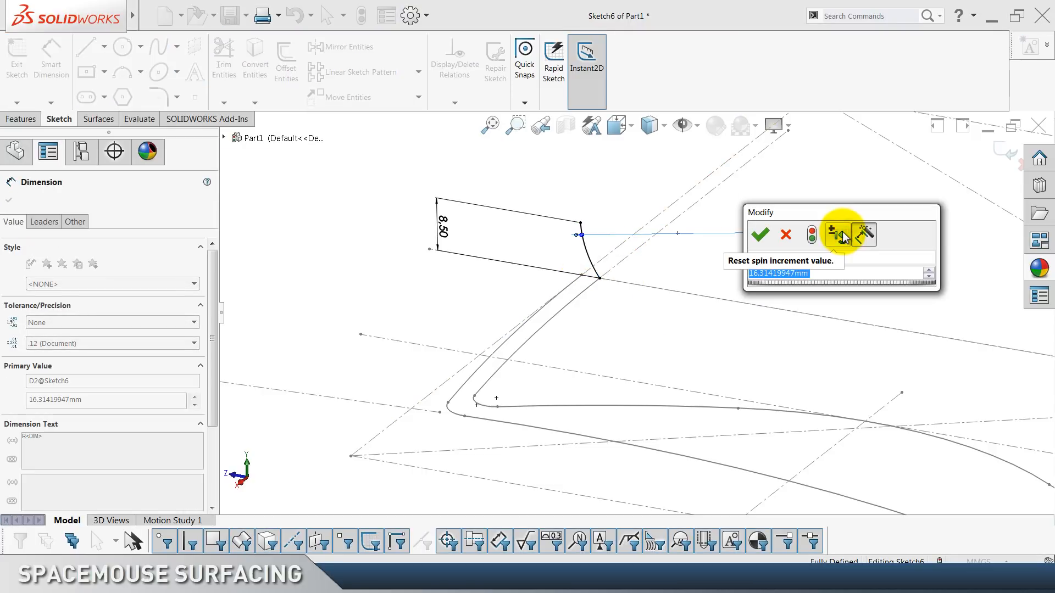
{"action": "type", "text": "30"}
{"action": "key", "text": "Return"}
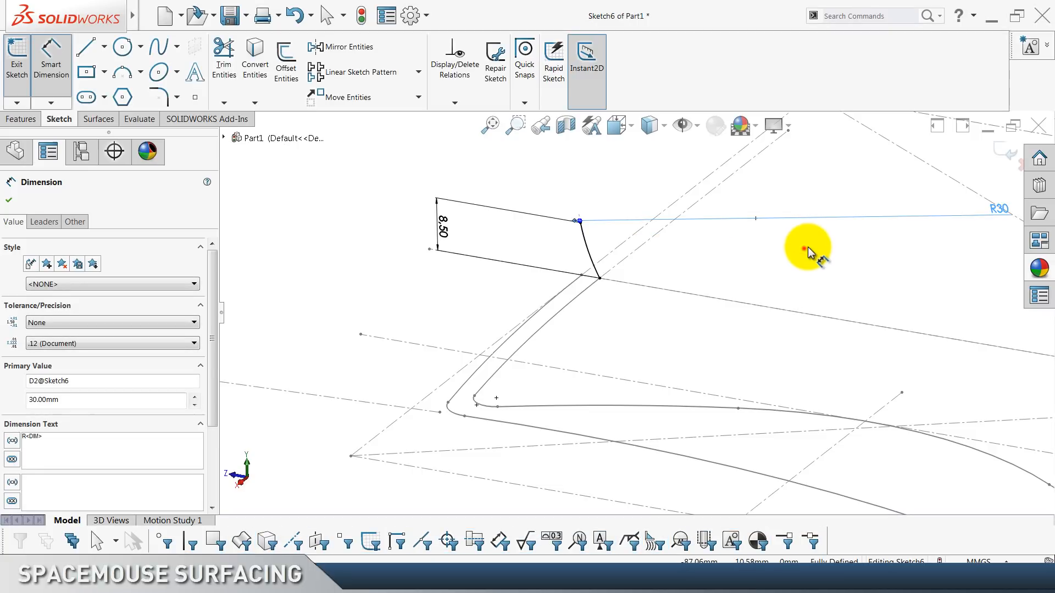
{"action": "left_click", "coordinate": [801, 243]}
{"action": "mouse_move", "coordinate": [992, 211]}
{"action": "left_mouse_down"}
{"action": "mouse_move", "coordinate": [866, 242]}
{"action": "mouse_move", "coordinate": [617, 271]}
{"action": "mouse_move", "coordinate": [671, 247]}
{"action": "mouse_move", "coordinate": [858, 235]}
{"action": "mouse_move", "coordinate": [692, 218]}
{"action": "mouse_move", "coordinate": [748, 233]}
{"action": "mouse_move", "coordinate": [847, 224]}
{"action": "mouse_move", "coordinate": [819, 222]}
{"action": "mouse_move", "coordinate": [836, 207]}
{"action": "left_mouse_up"}
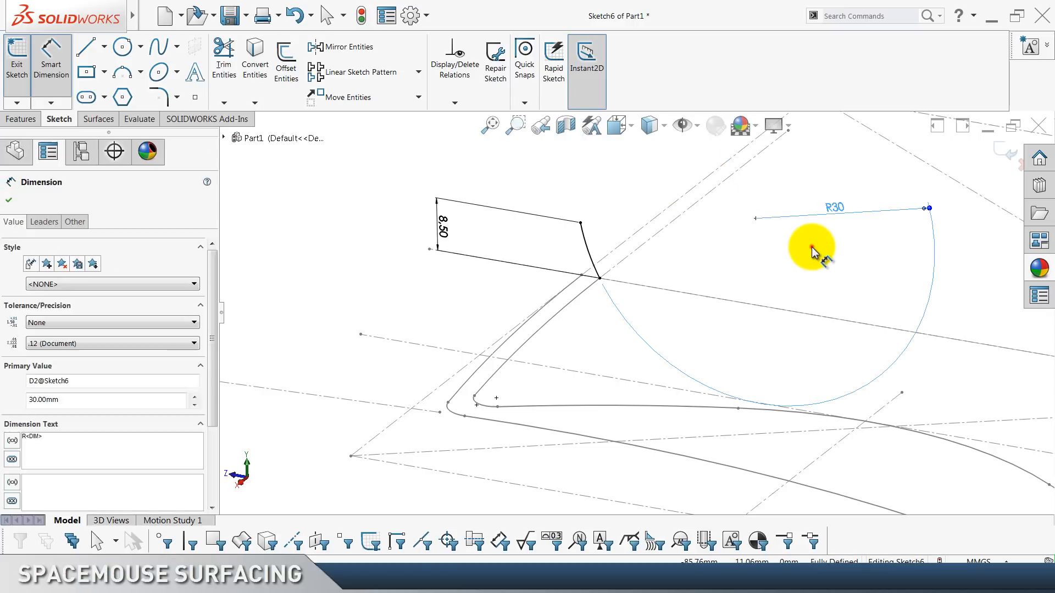
{"action": "left_click", "coordinate": [813, 245]}
Exit the arc sketch and save the part.
{"action": "scroll", "coordinate": [830, 245], "scroll_direction": "up", "scroll_amount": 2}
{"action": "left_click", "coordinate": [1005, 165]}
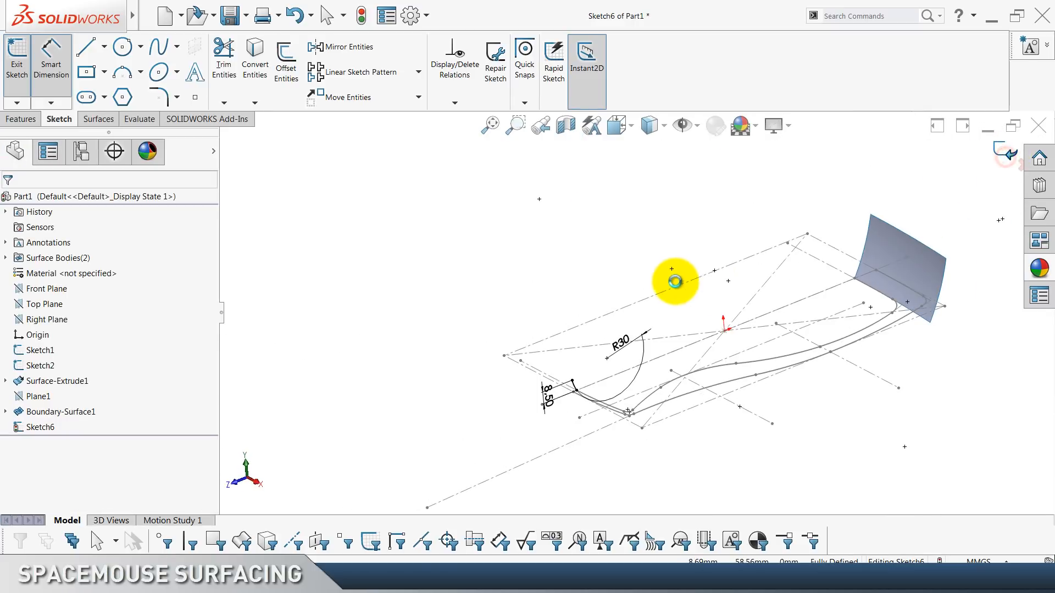
{"action": "key", "text": "ctrl+s"}
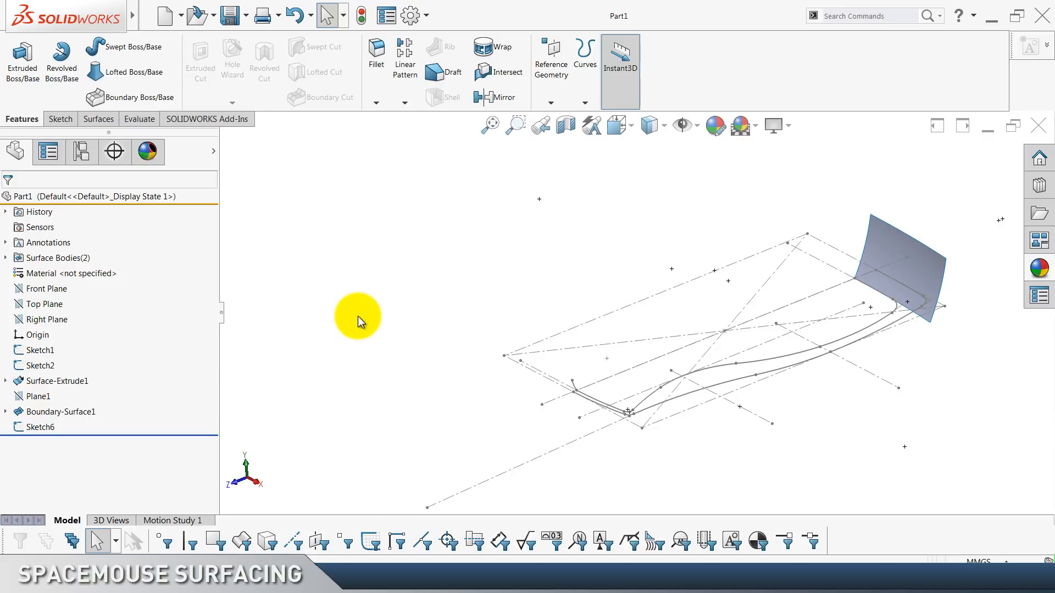
Extrude the arc sketch as a blind 50 mm surface in the reversed direction and save the part.
{"action": "left_click", "coordinate": [36, 427]}
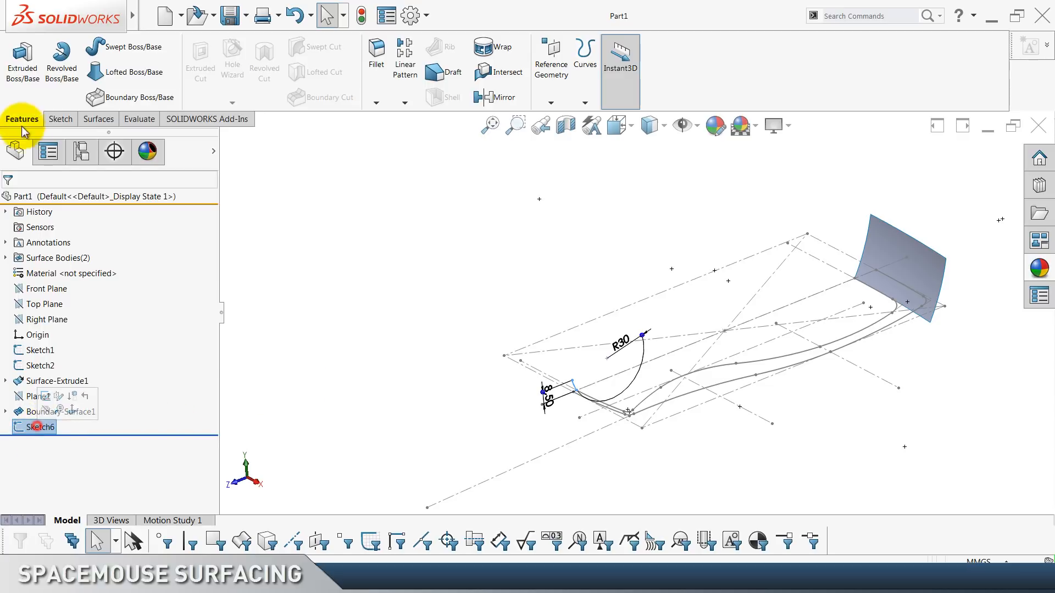
{"action": "left_click", "coordinate": [96, 118]}
{"action": "left_click", "coordinate": [20, 58]}
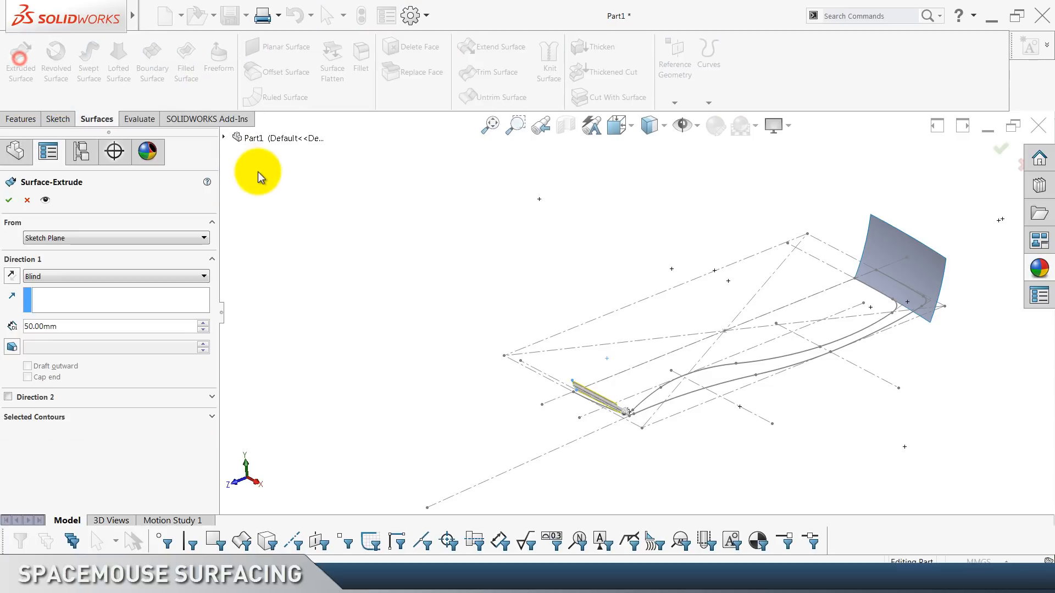
{"action": "left_click", "coordinate": [10, 272]}
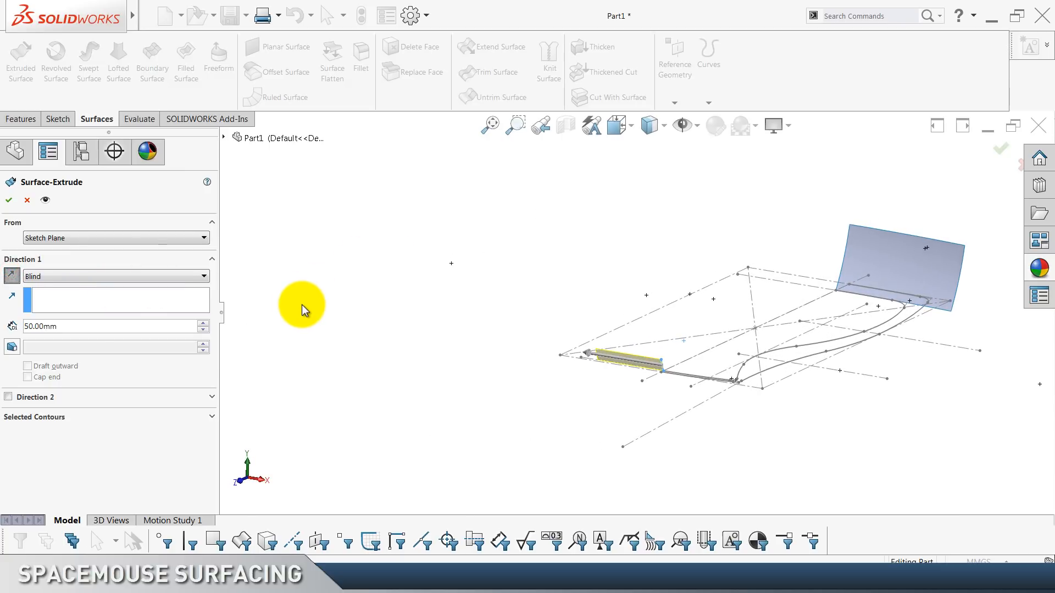
{"action": "left_click", "coordinate": [9, 200]}
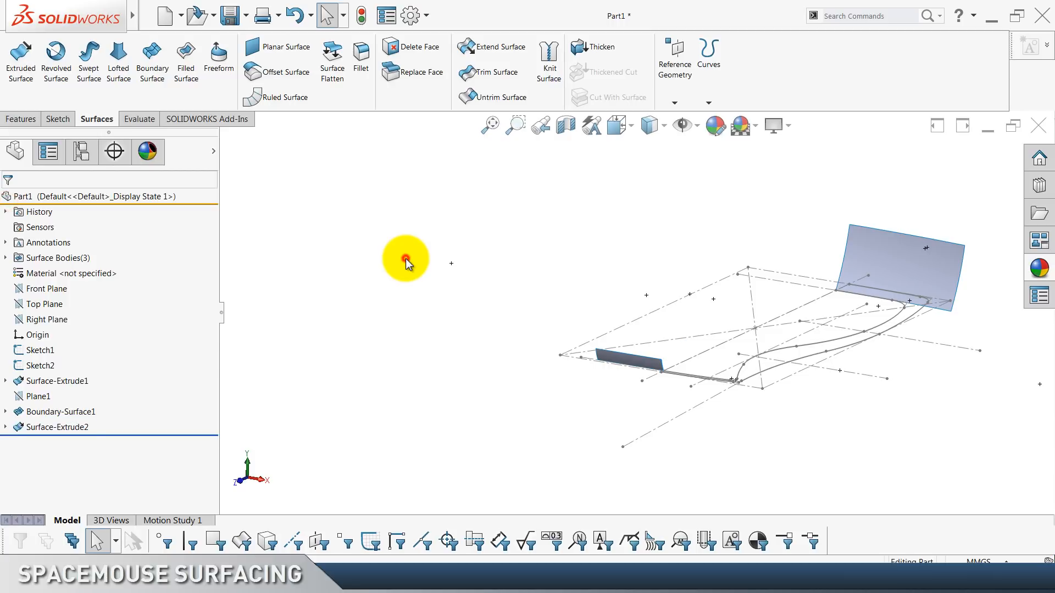
{"action": "key", "text": "ctrl+s"}
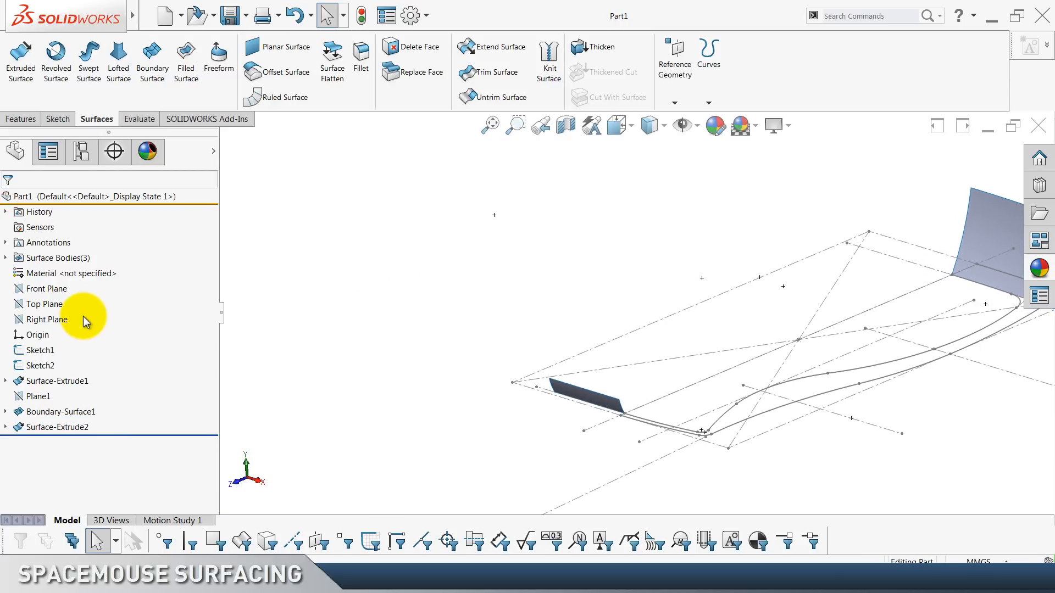
Create a reference plane parallel to the Top Plane through the upper corner vertex of the newly extruded surface.
{"action": "left_click", "coordinate": [47, 306]}
{"action": "left_click", "coordinate": [675, 103]}
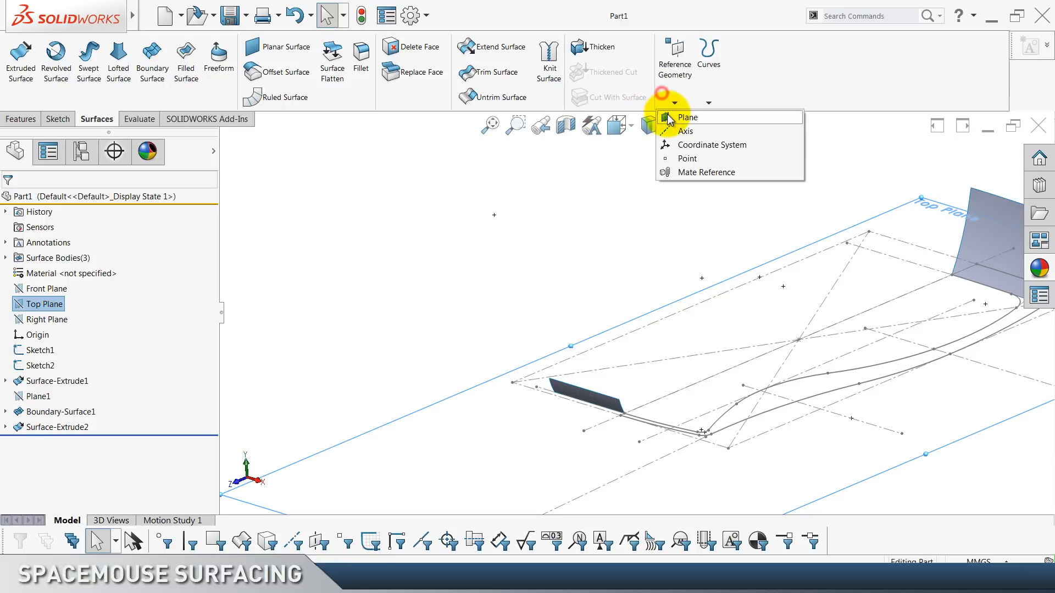
{"action": "left_click", "coordinate": [670, 115]}
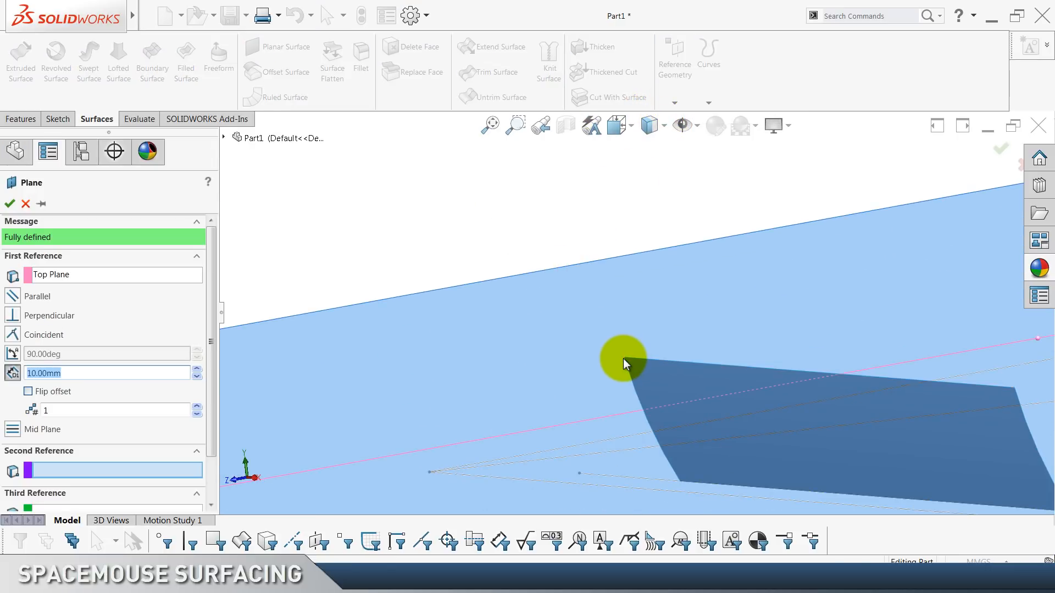
{"action": "left_click", "coordinate": [625, 358]}
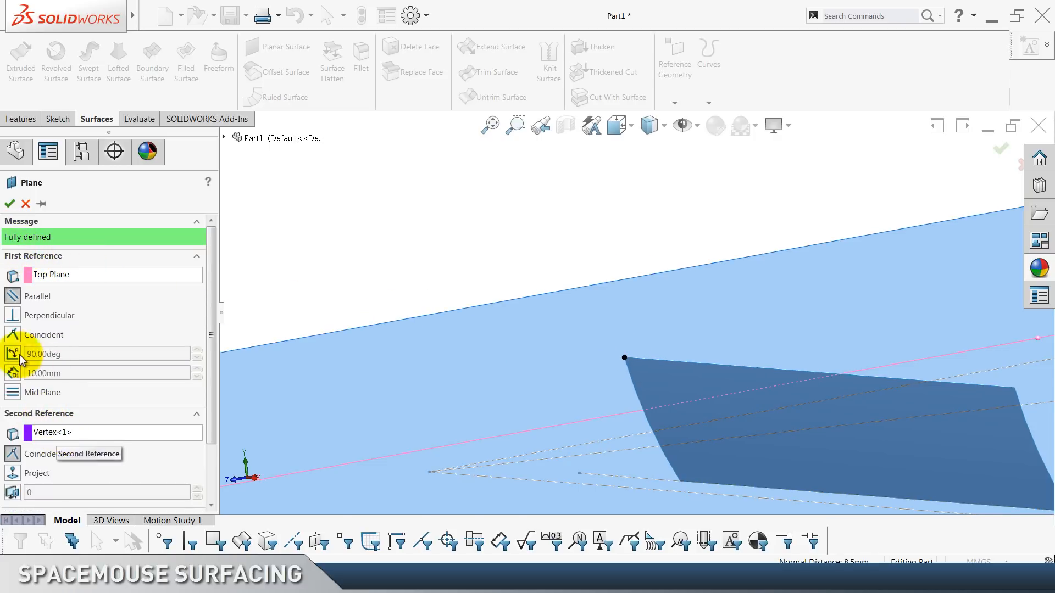
{"action": "left_click", "coordinate": [10, 206]}
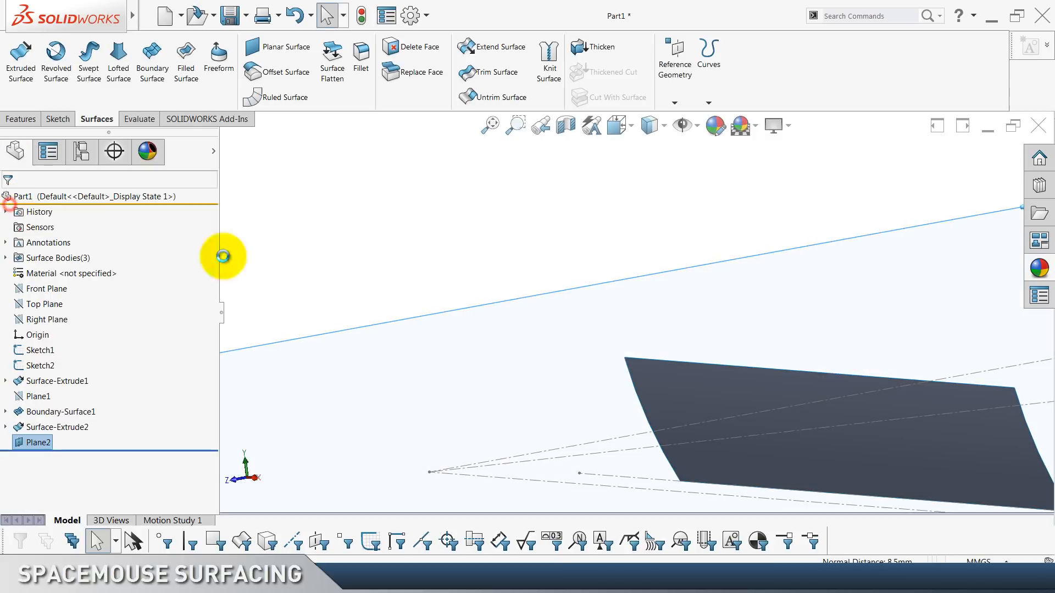
Start a sketch on the plane through the surface's upper corner and hide that plane.
{"action": "right_click", "coordinate": [663, 296]}
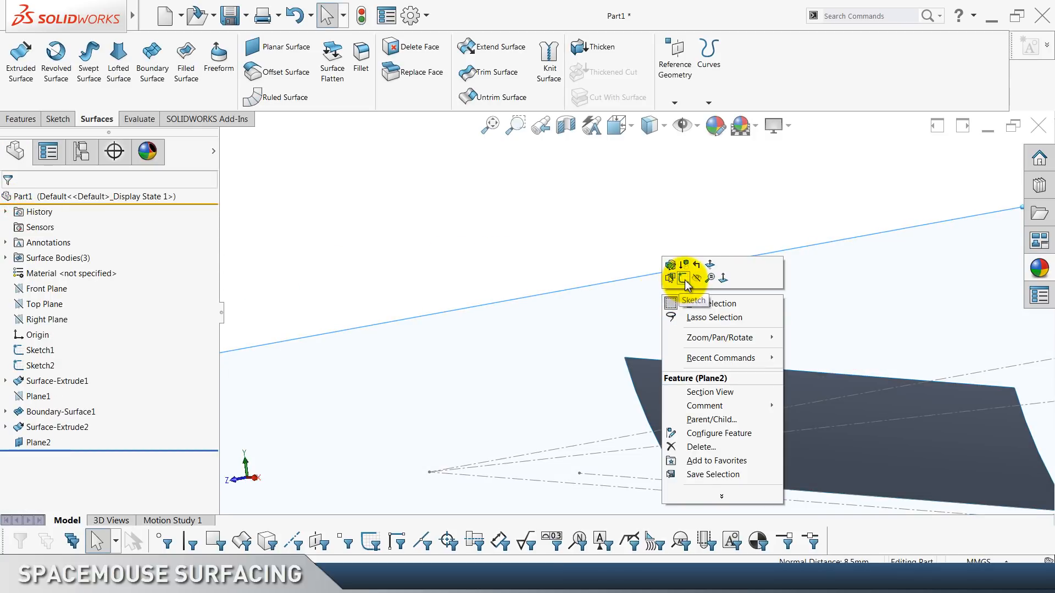
{"action": "left_click", "coordinate": [684, 278]}
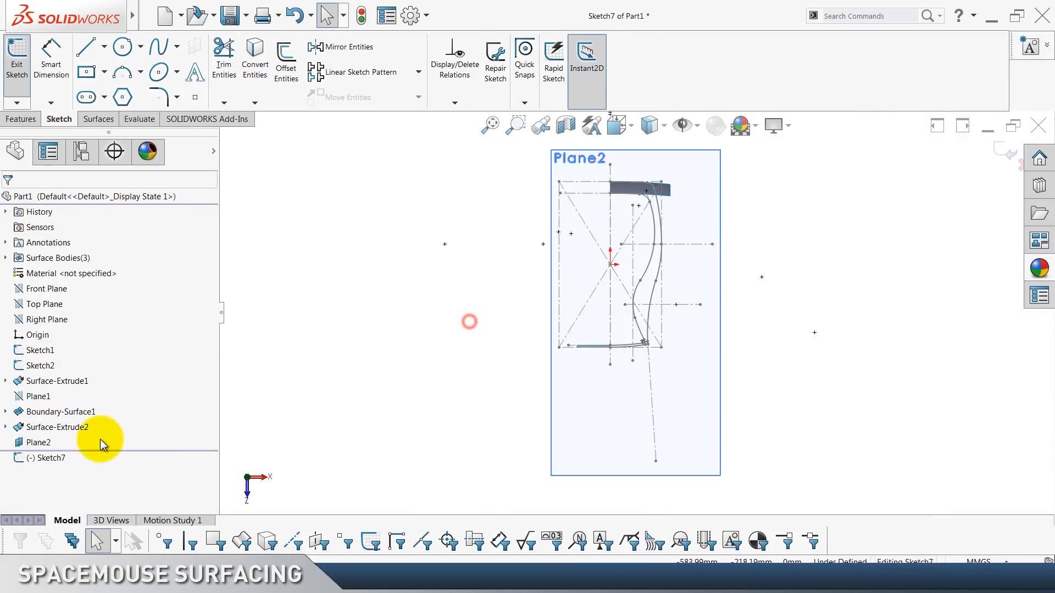
{"action": "left_click", "coordinate": [38, 443]}
{"action": "left_click", "coordinate": [69, 425]}
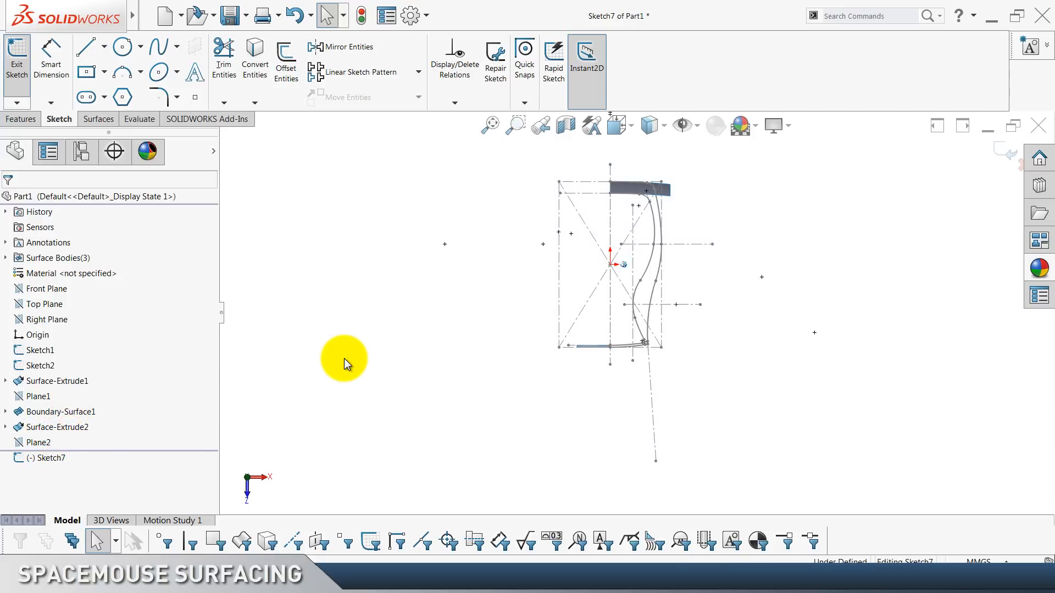
Convert the outer front arc of Sketch1 into the new sketch and hide Sketch1.
{"action": "scroll", "coordinate": [344, 364], "scroll_direction": "down", "scroll_amount": 10}
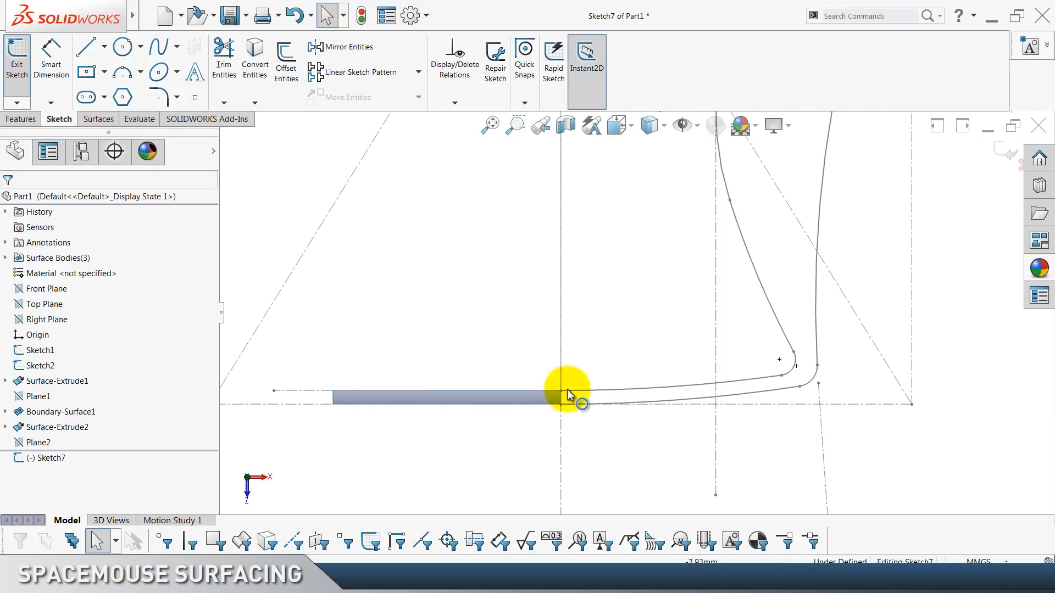
{"action": "left_click", "coordinate": [770, 389]}
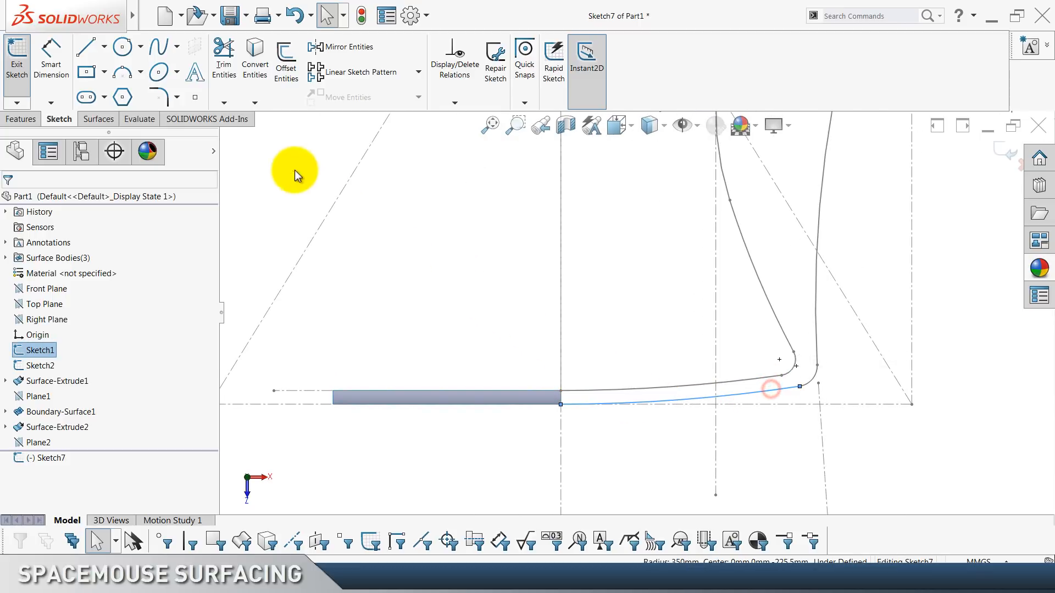
{"action": "left_click", "coordinate": [48, 350]}
{"action": "left_click", "coordinate": [58, 335]}
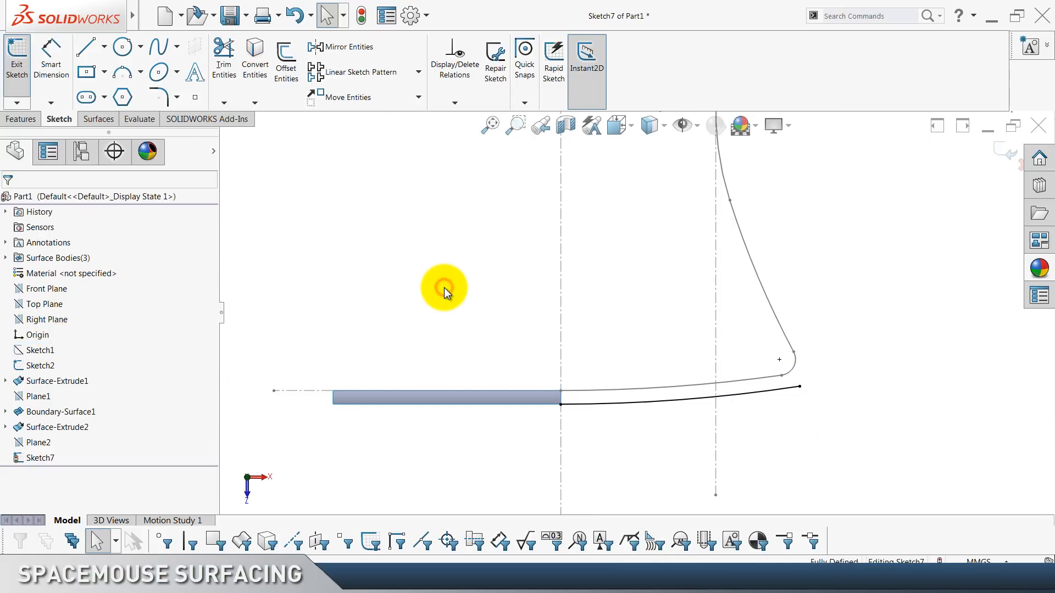
Lengthen the converted arc, dimension its free end 70 mm horizontally from the vertical centreline, and exit the sketch.
{"action": "left_click_drag", "start_coordinate": [801, 388], "coordinate": [883, 371]}
{"action": "left_click", "coordinate": [846, 414]}
{"action": "left_click", "coordinate": [51, 61]}
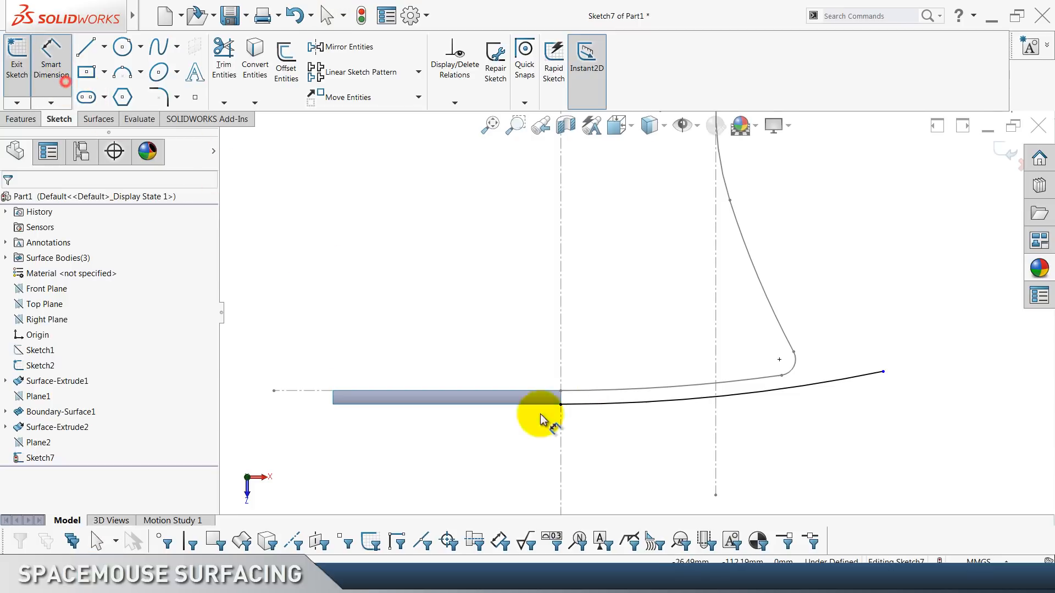
{"action": "left_click", "coordinate": [562, 443]}
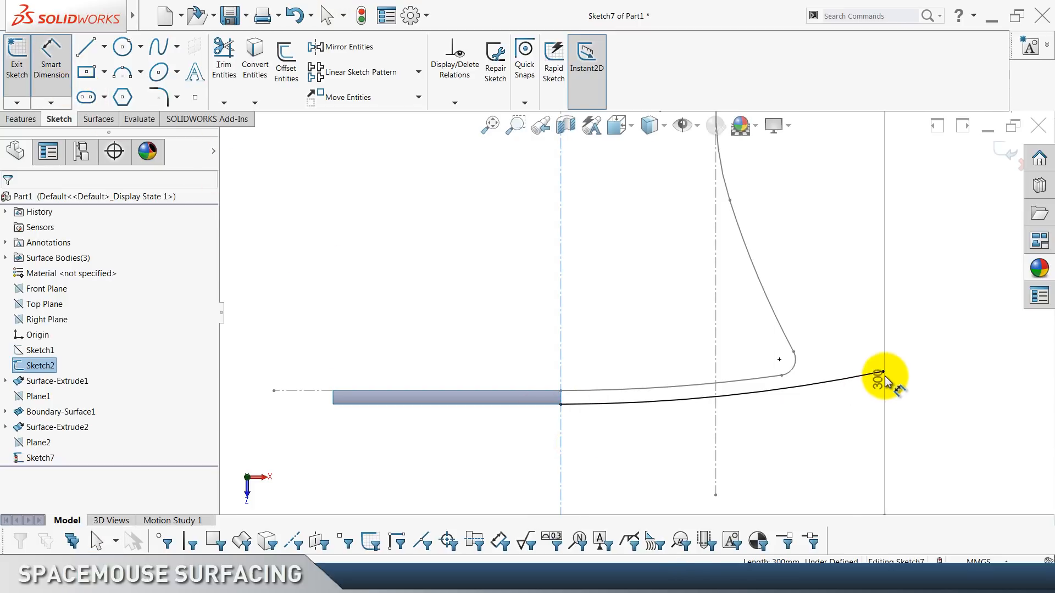
{"action": "left_click", "coordinate": [883, 372]}
{"action": "left_click", "coordinate": [674, 482]}
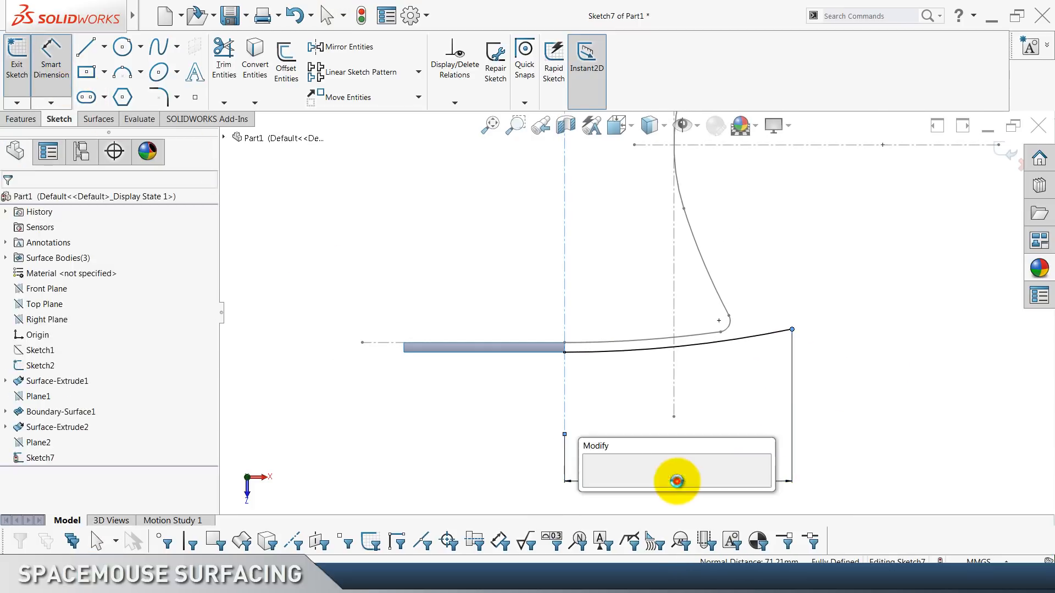
{"action": "type", "text": "70"}
{"action": "key", "text": "Return"}
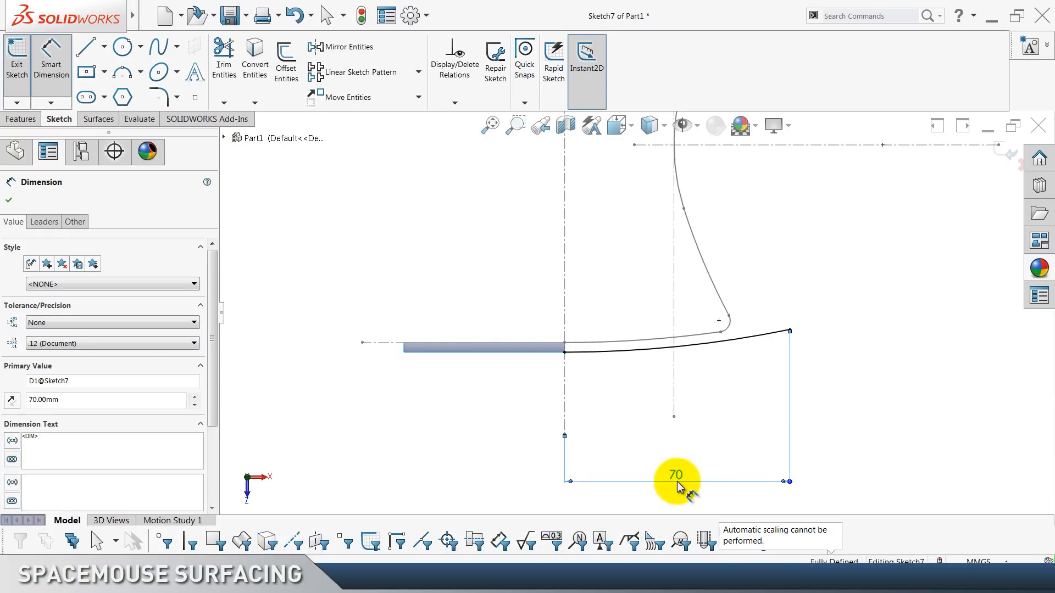
{"action": "key", "text": "Escape"}
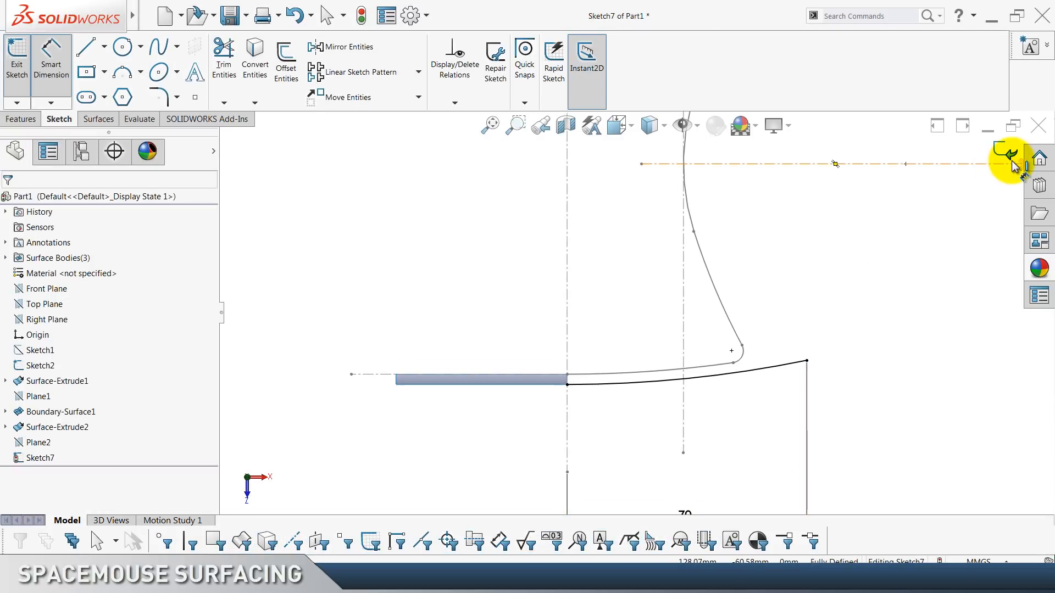
{"action": "left_click", "coordinate": [1011, 160]}
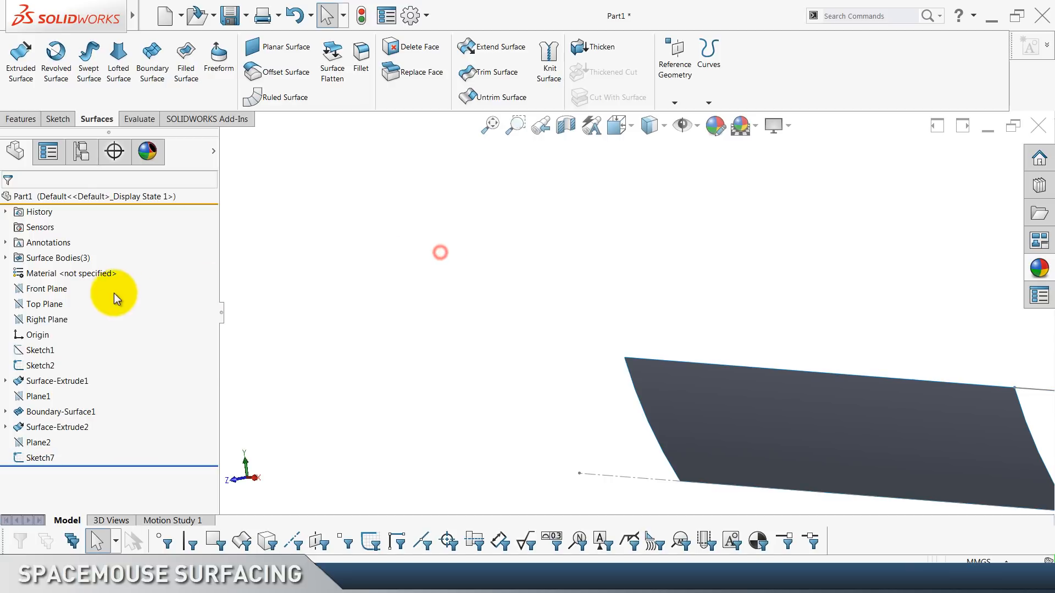
Start a sketch on the Top Plane, convert the inner front arc of Sketch2 into it, and hide Sketch2.
{"action": "left_click", "coordinate": [50, 304]}
{"action": "left_click", "coordinate": [55, 288]}
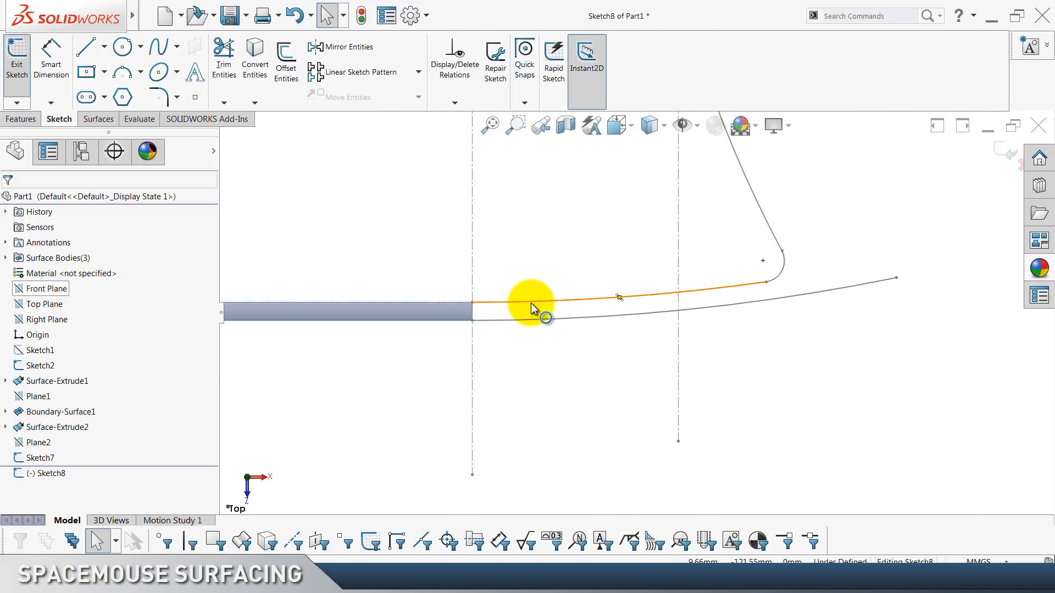
{"action": "left_click", "coordinate": [531, 302]}
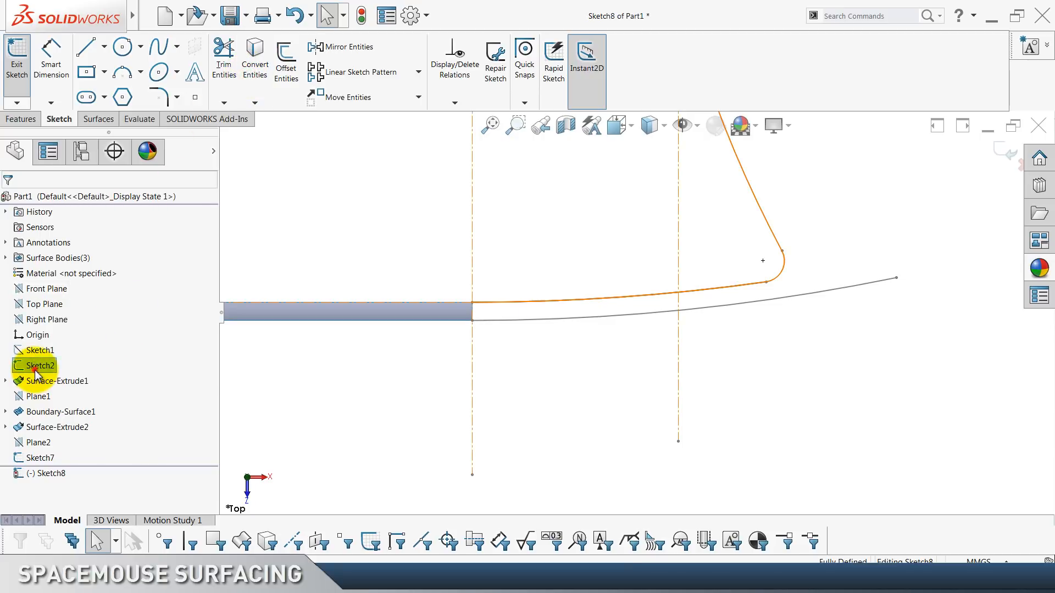
{"action": "left_click", "coordinate": [521, 227]}
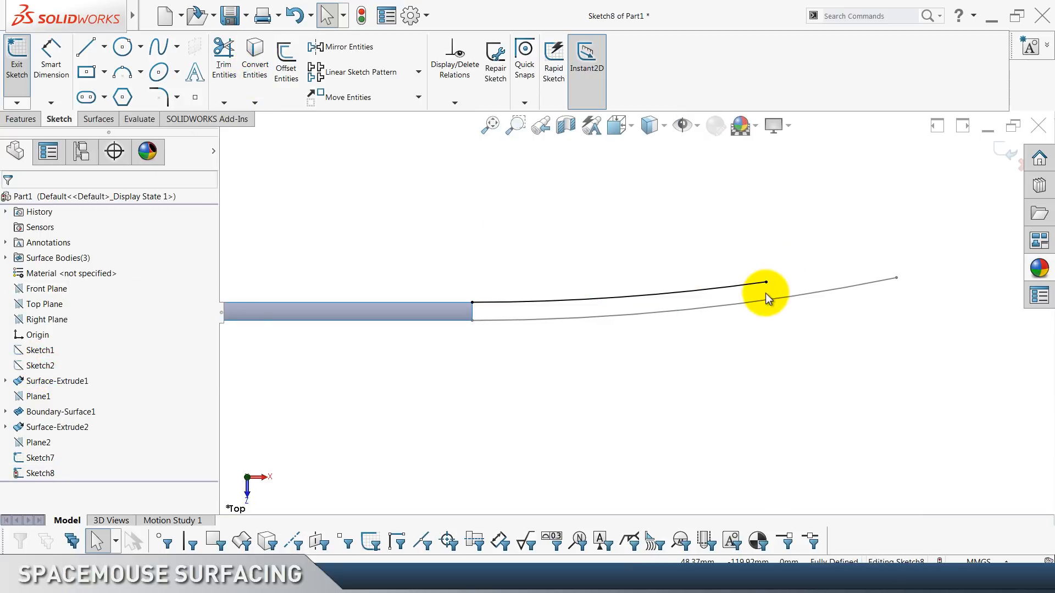
Lengthen the Top Plane arc, dimension its horizontal span as 70 mm, then exit the sketch and save the part.
{"action": "left_click_drag", "start_coordinate": [766, 282], "coordinate": [857, 268]}
{"action": "left_click", "coordinate": [710, 233]}
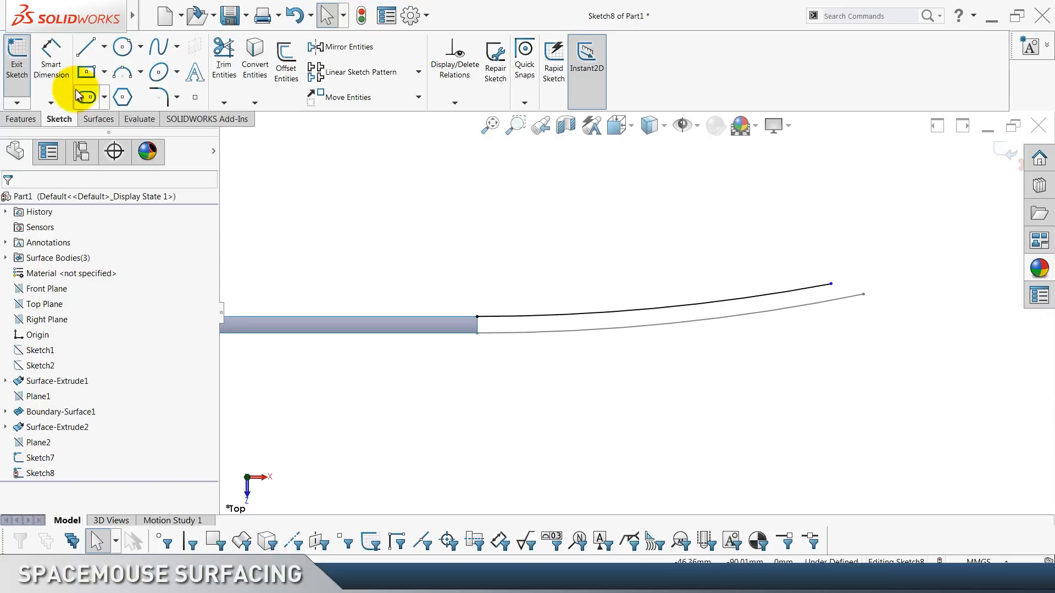
{"action": "left_click", "coordinate": [51, 77]}
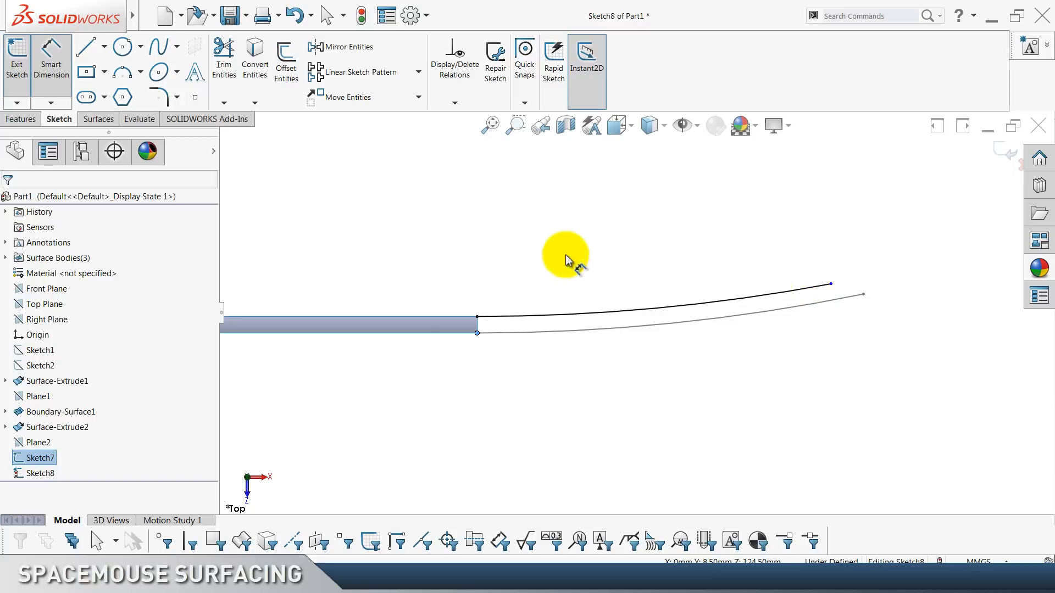
{"action": "left_click", "coordinate": [478, 317]}
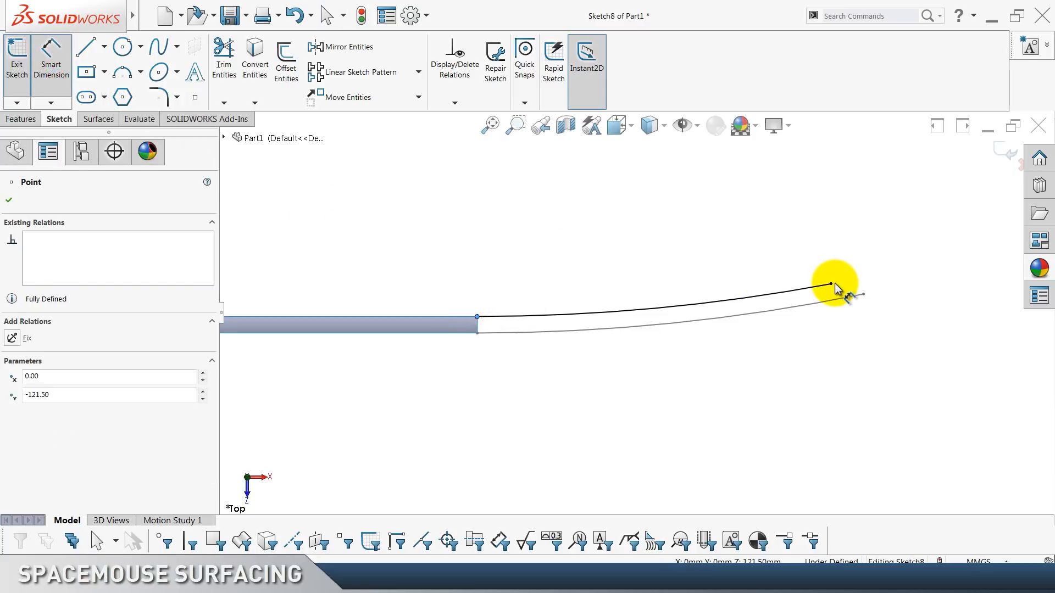
{"action": "left_click", "coordinate": [832, 285]}
{"action": "left_click", "coordinate": [624, 453]}
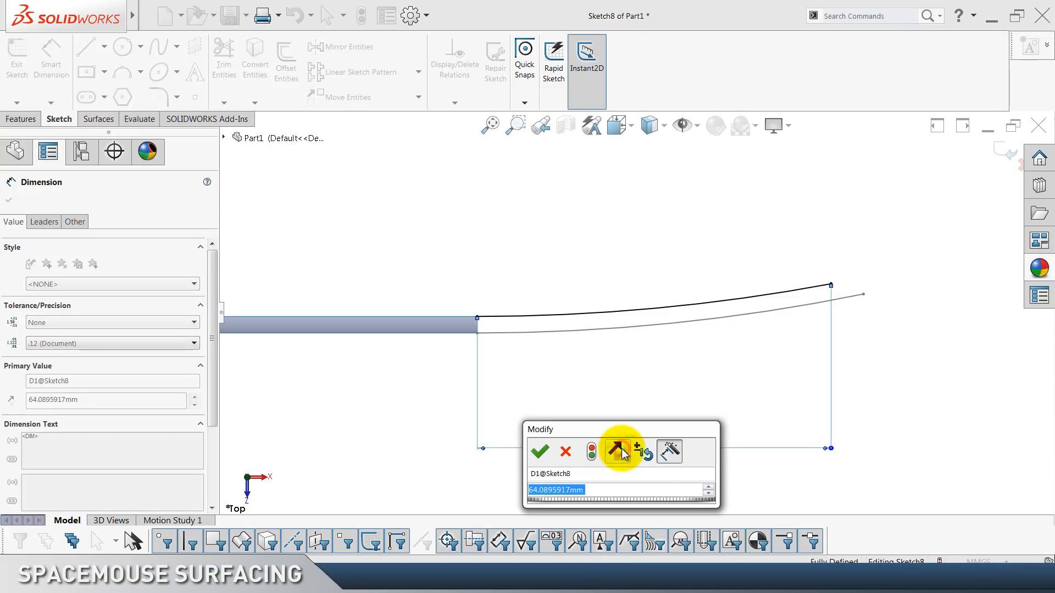
{"action": "type", "text": "70"}
{"action": "key", "text": "Return"}
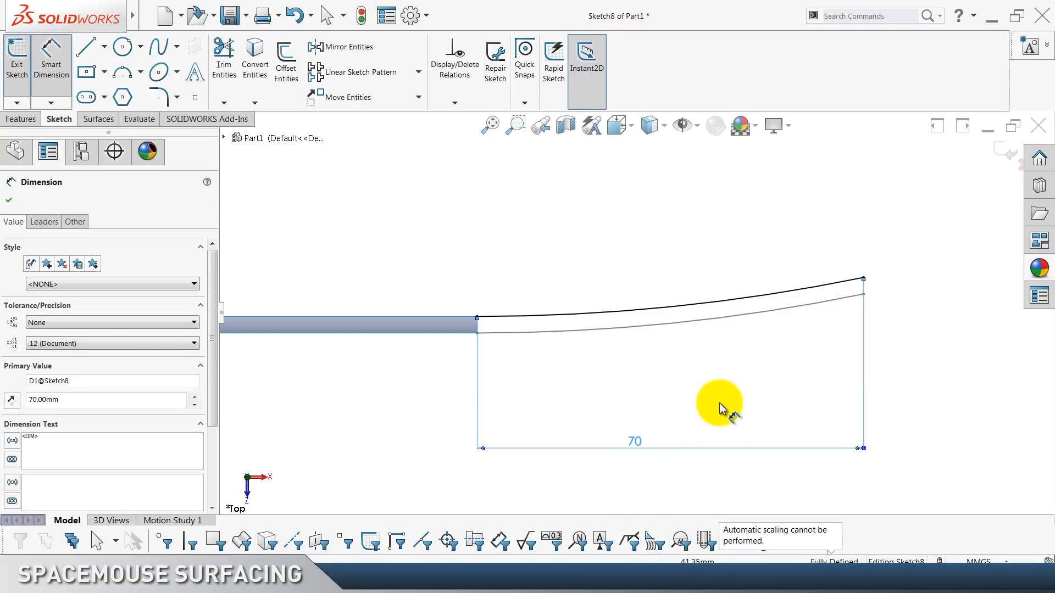
{"action": "key", "text": "Escape"}
{"action": "left_click", "coordinate": [1005, 152]}
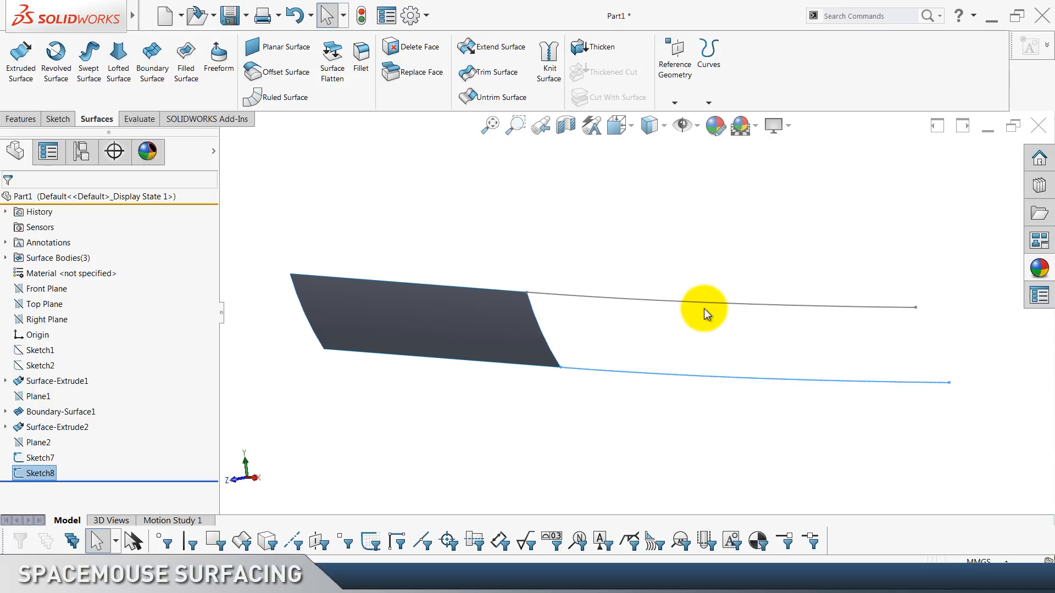
{"action": "key", "text": "ctrl+s"}
{"action": "left_click", "coordinate": [663, 258]}
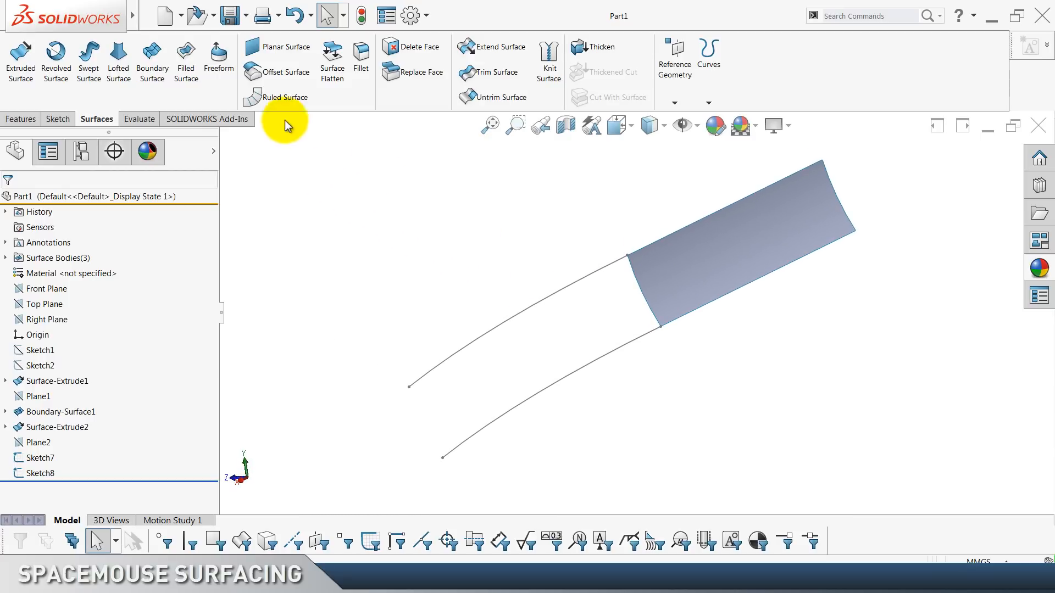
Start a boundary surface using the extruded surface's end edge for Direction 1 and the two arc sketches for Direction 2.
{"action": "left_click", "coordinate": [156, 67]}
{"action": "left_click", "coordinate": [63, 246]}
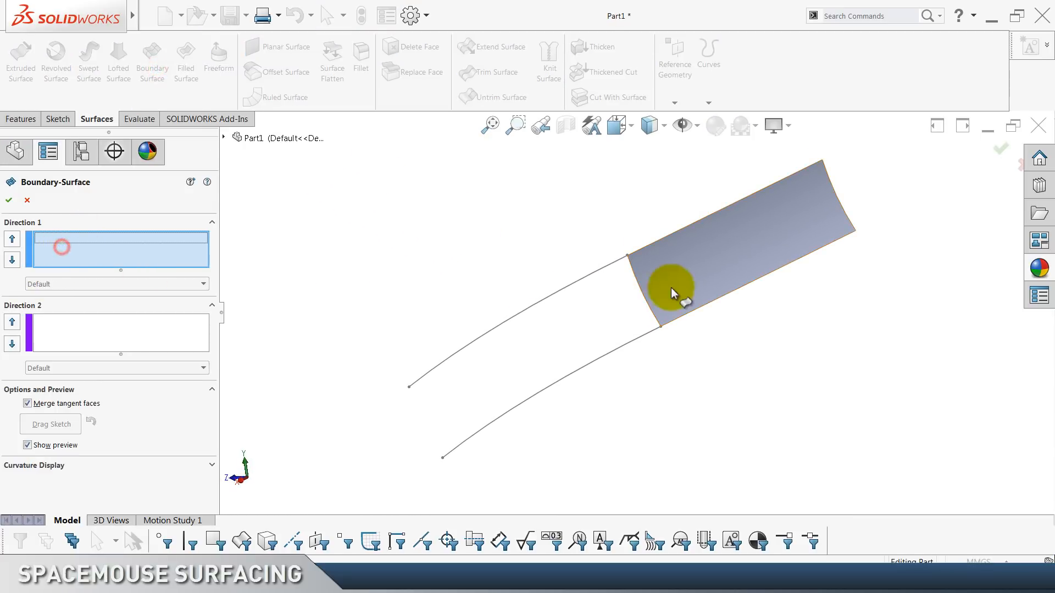
{"action": "left_click", "coordinate": [634, 278]}
{"action": "left_click", "coordinate": [134, 355]}
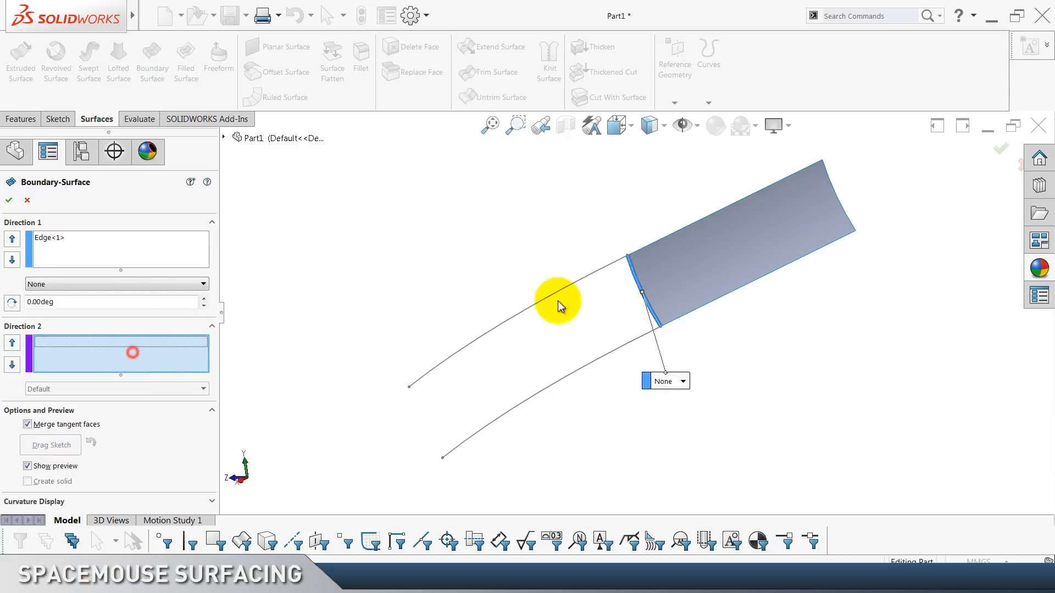
{"action": "left_click", "coordinate": [588, 277]}
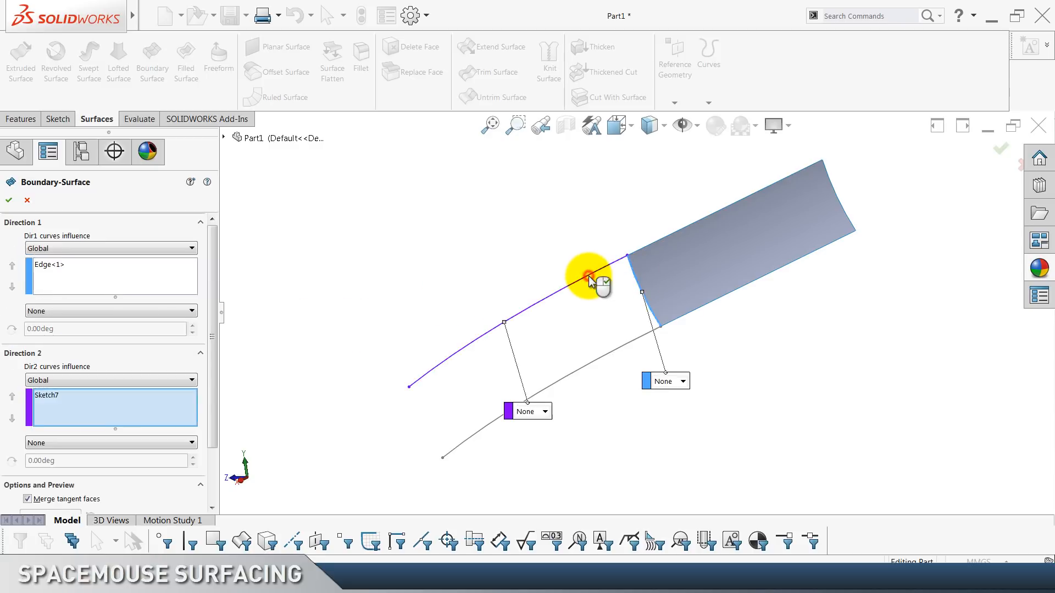
{"action": "left_click", "coordinate": [604, 360]}
Make the Direction 1 edge Curvature To Face with 100% tangent influence and create the boundary surface.
{"action": "left_click", "coordinate": [38, 266]}
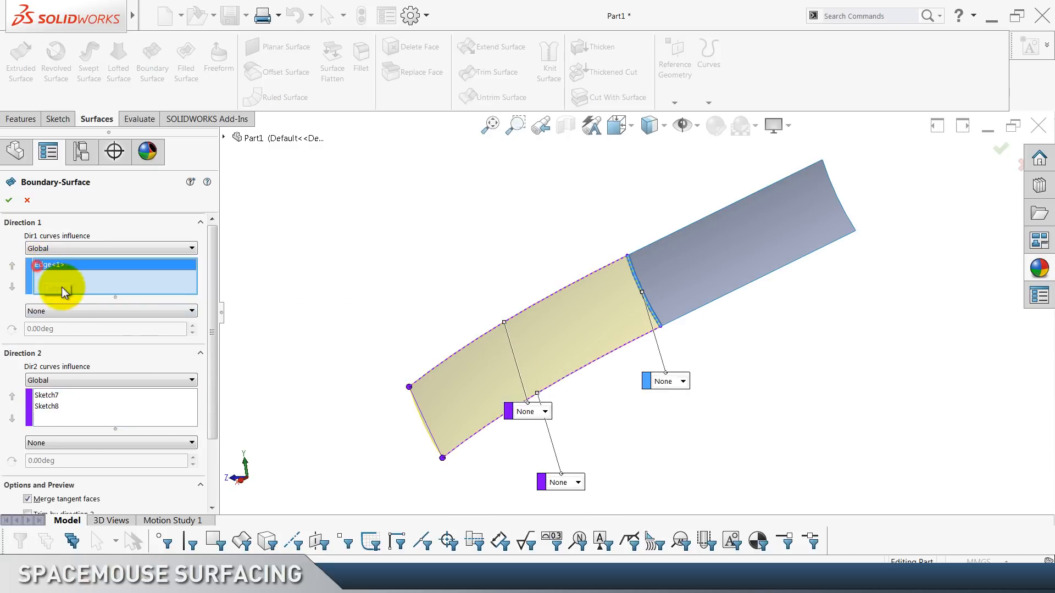
{"action": "left_click", "coordinate": [73, 311]}
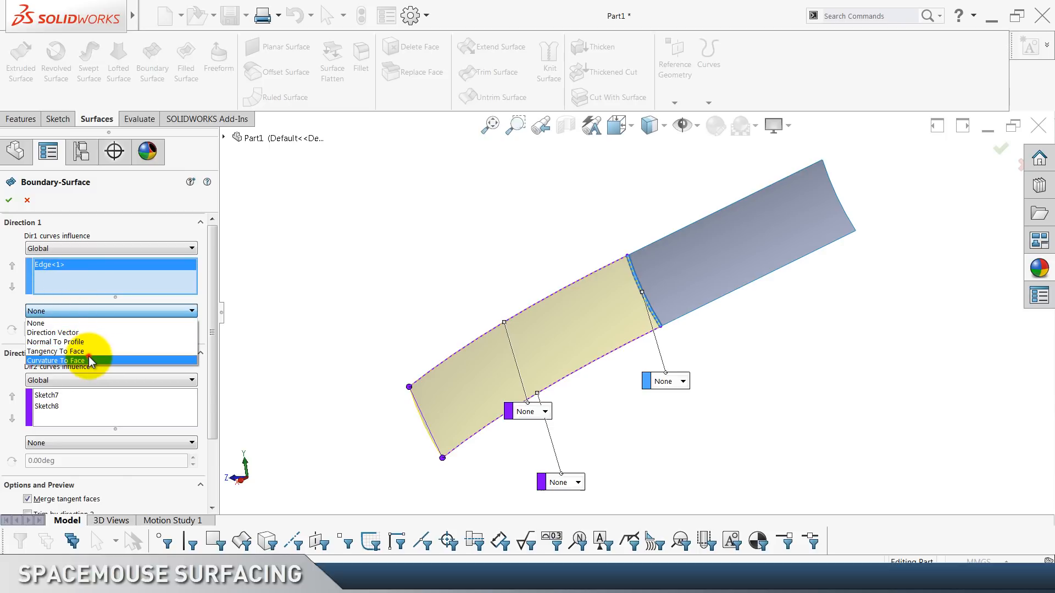
{"action": "left_click", "coordinate": [85, 359]}
{"action": "left_click", "coordinate": [615, 291]}
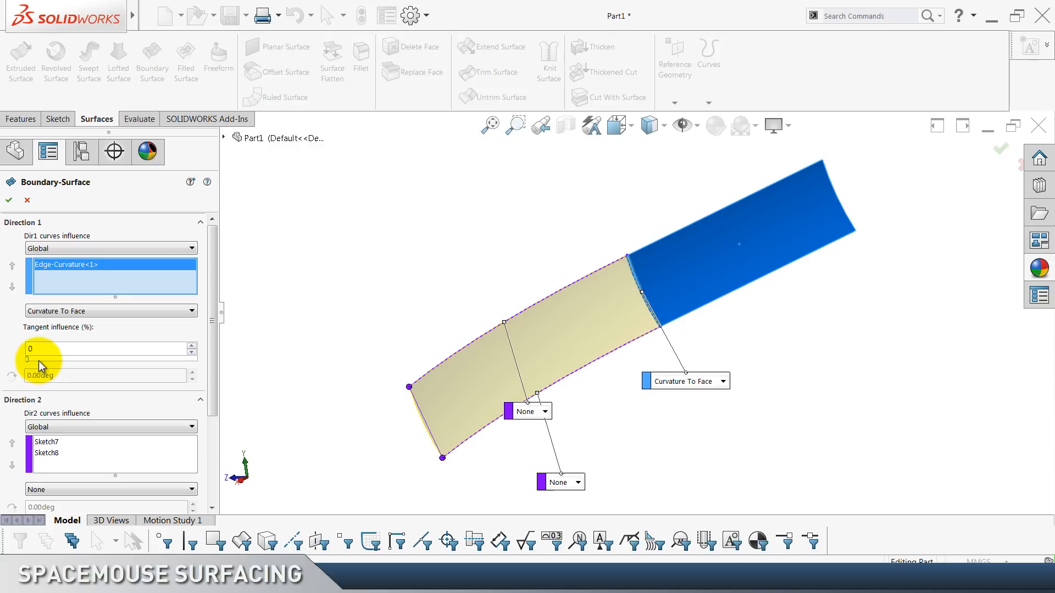
{"action": "left_click_drag", "start_coordinate": [38, 361], "coordinate": [275, 339]}
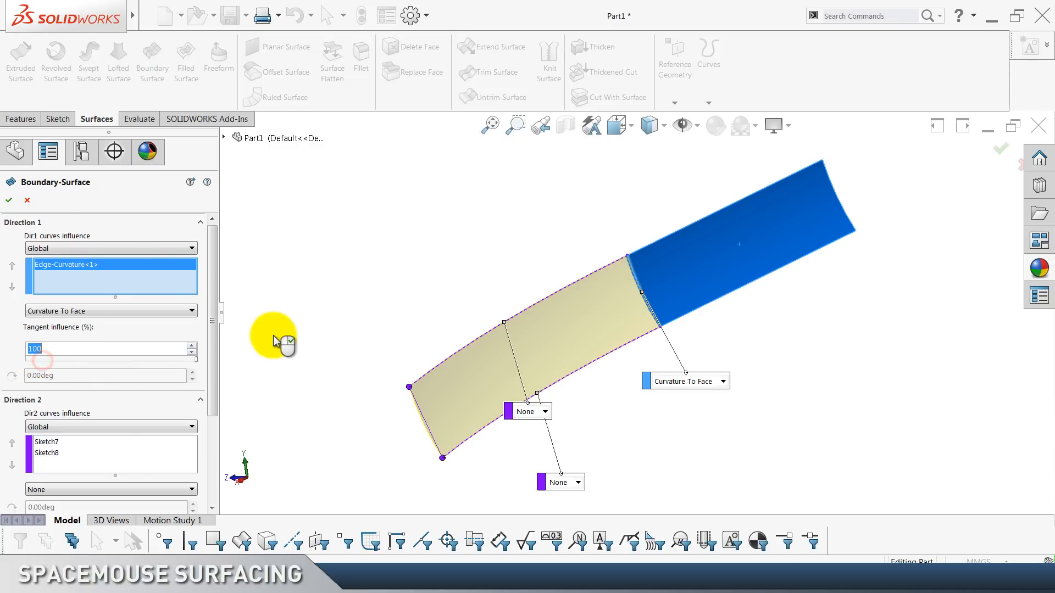
{"action": "left_click", "coordinate": [9, 200]}
Check the continuity between the extruded and boundary surfaces with zebra stripes and the curvature display.
{"action": "scroll", "coordinate": [319, 81], "scroll_direction": "down", "scroll_amount": 1}
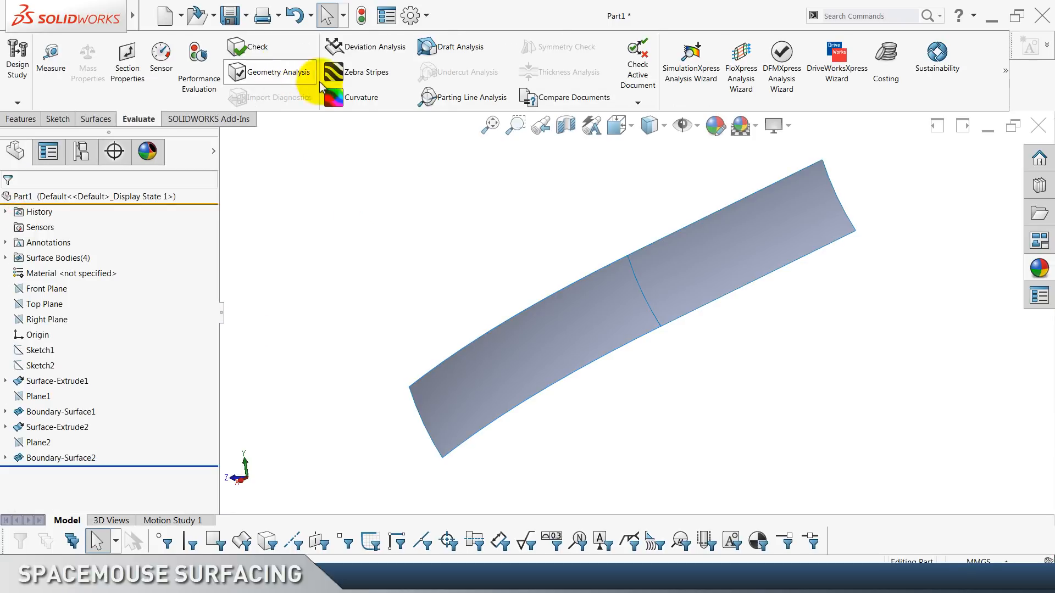
{"action": "left_click", "coordinate": [366, 72]}
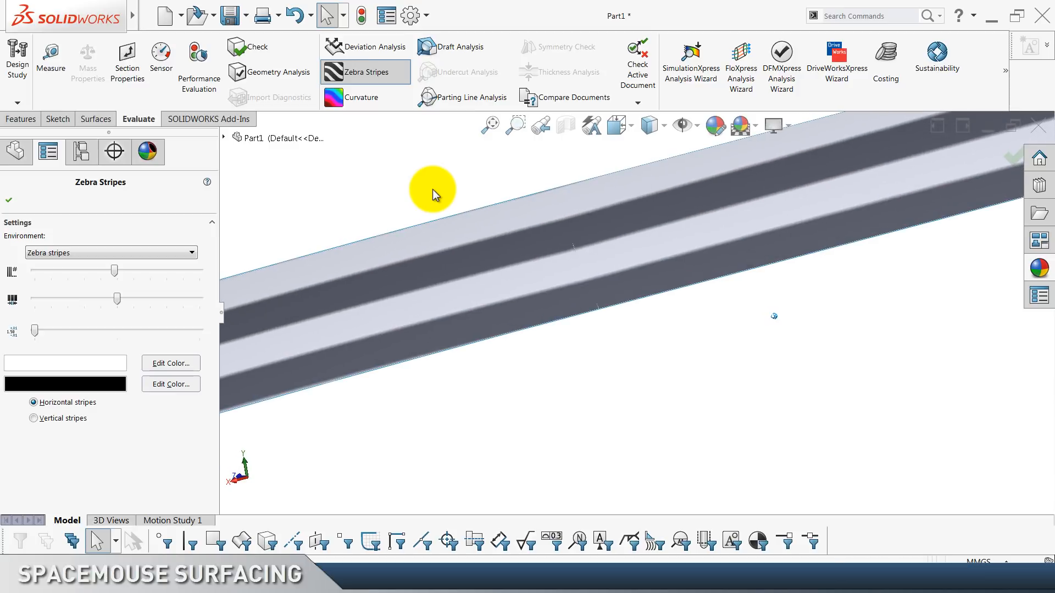
{"action": "left_click", "coordinate": [391, 102]}
{"action": "left_click", "coordinate": [379, 80]}
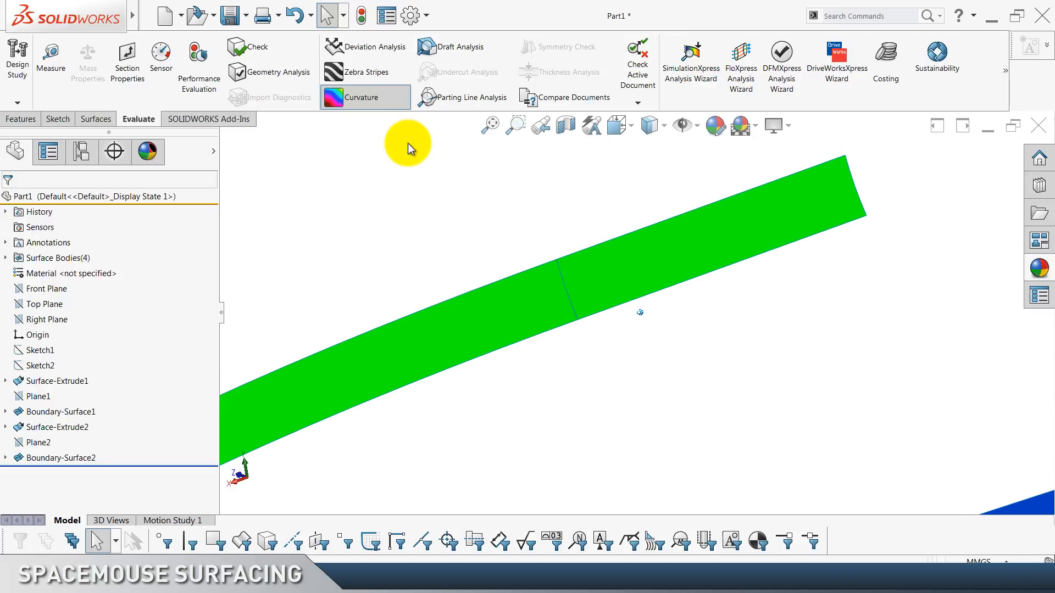
{"action": "left_click", "coordinate": [387, 104]}
{"action": "scroll", "coordinate": [370, 91], "scroll_direction": "up", "scroll_amount": 3}
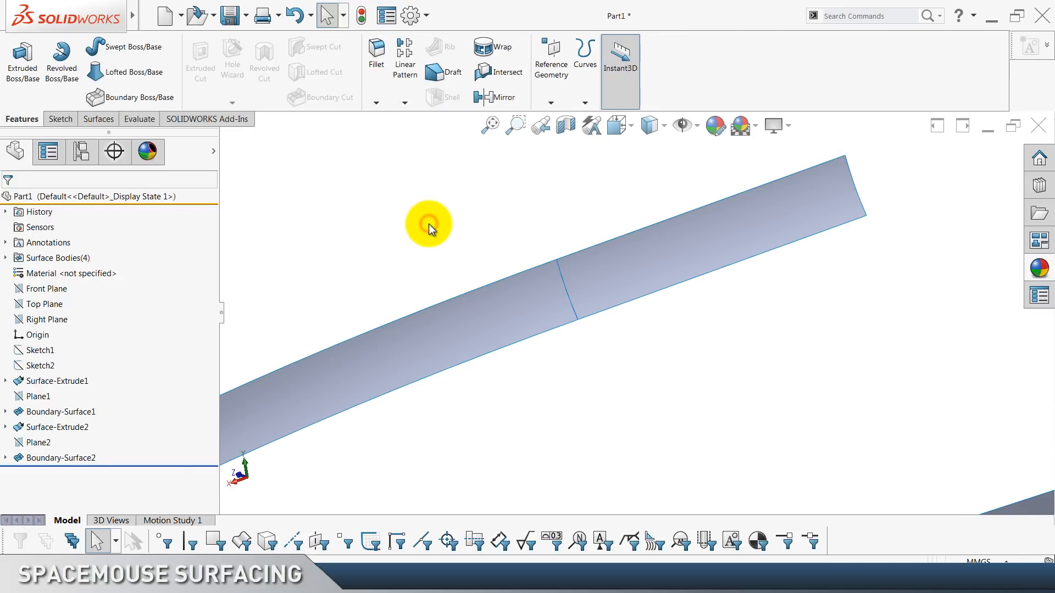
Hide the extruded reference surface beside the front boundary surface.
{"action": "key", "text": "ctrl+7"}
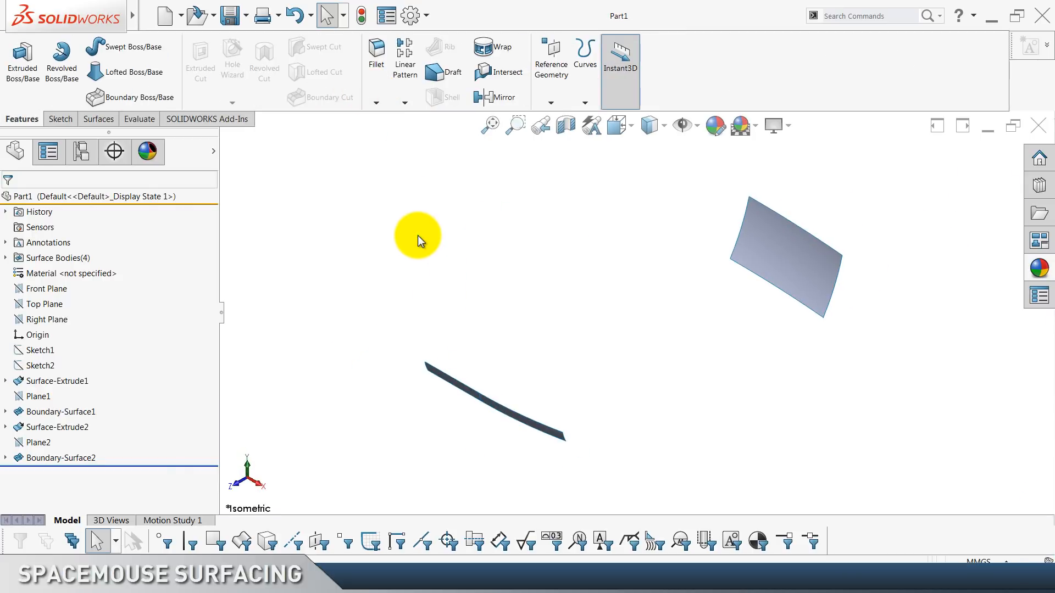
{"action": "left_click", "coordinate": [81, 428]}
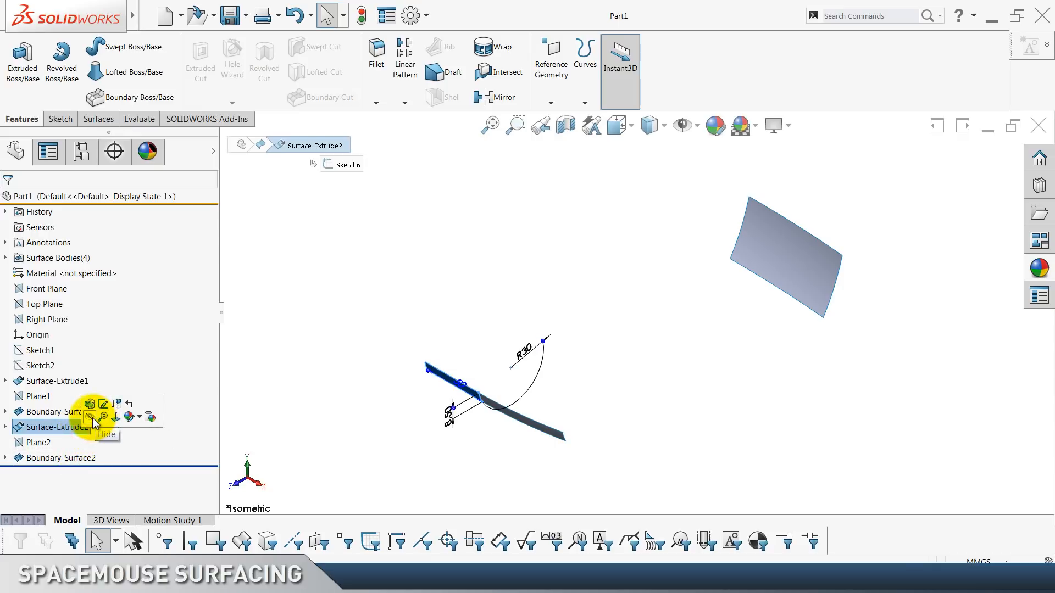
{"action": "left_click", "coordinate": [93, 423]}
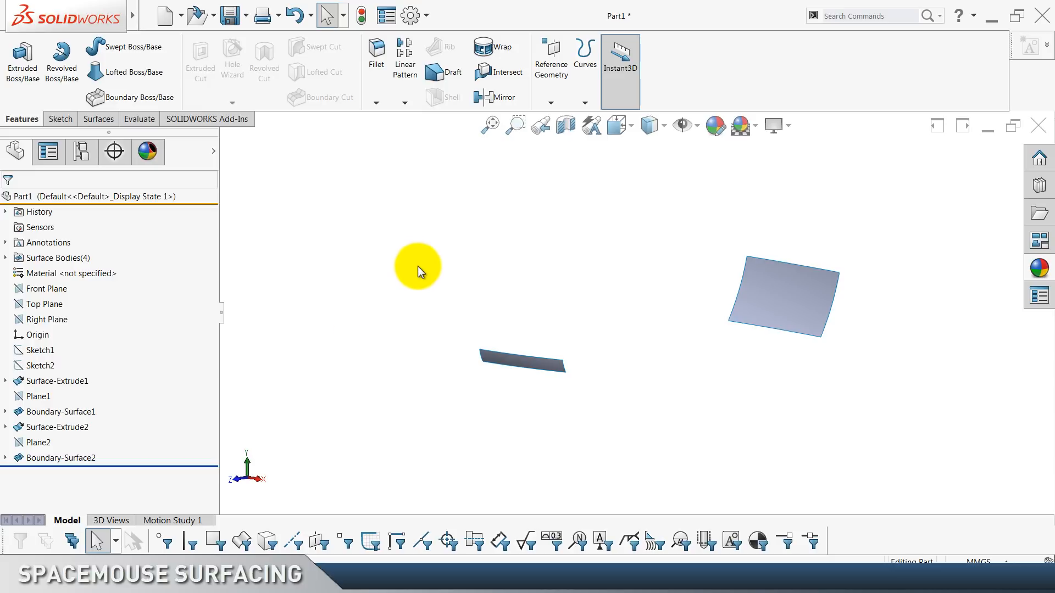
Start a sketch on the Right Plane and draw a horizontal centerline about 46 mm long, above and in front of the origin.
{"action": "right_click", "coordinate": [60, 320]}
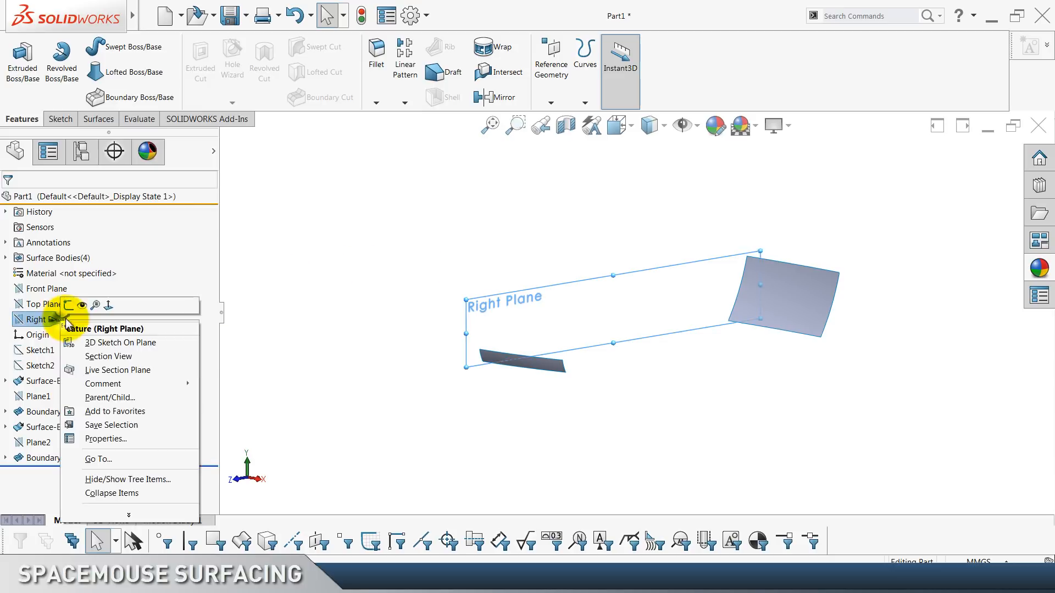
{"action": "left_click", "coordinate": [73, 308]}
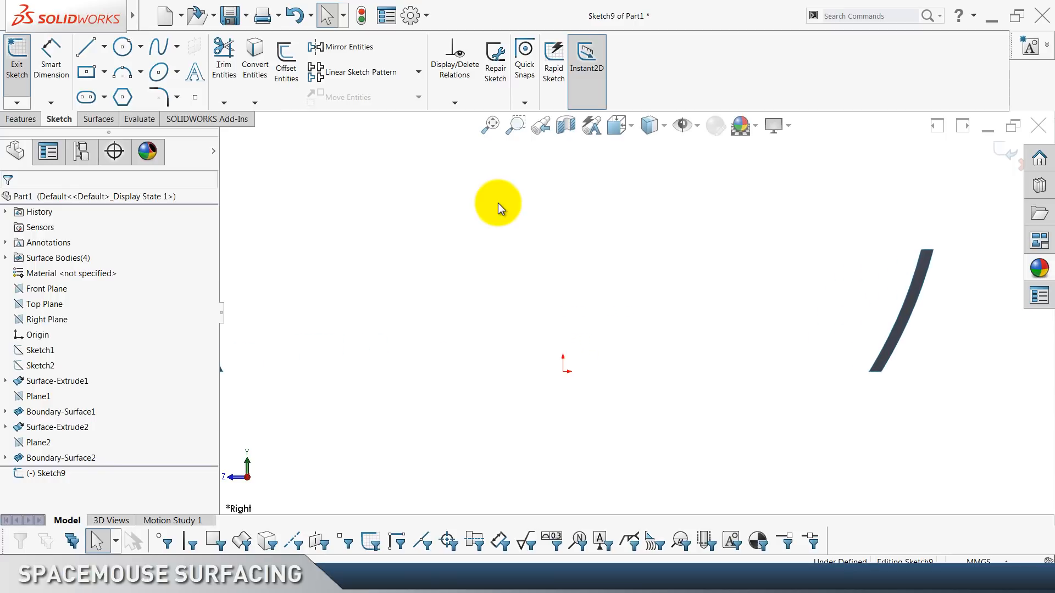
{"action": "left_click", "coordinate": [104, 46]}
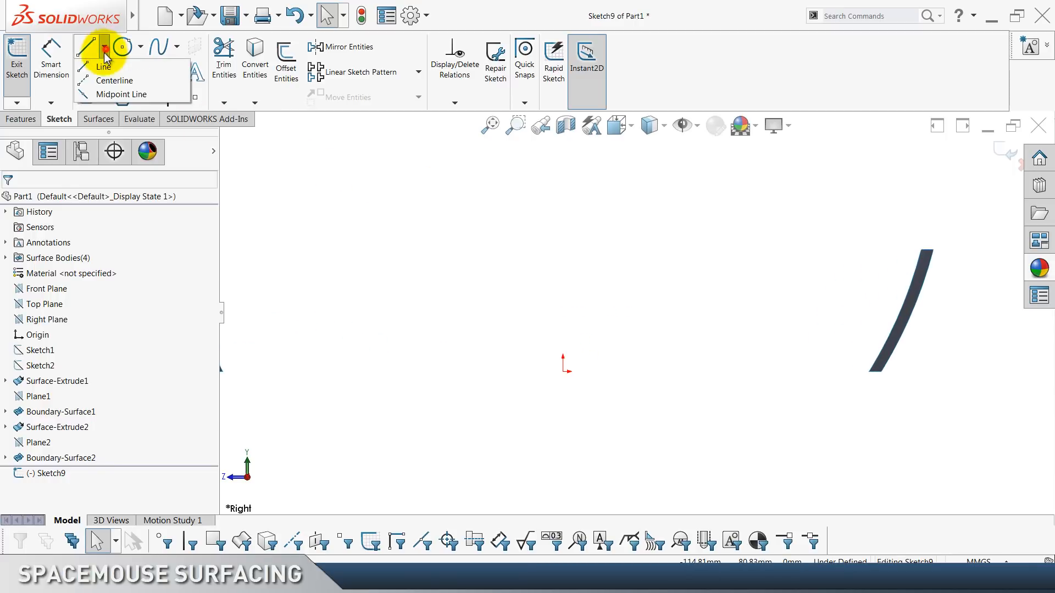
{"action": "left_click", "coordinate": [107, 80]}
{"action": "left_click", "coordinate": [360, 300]}
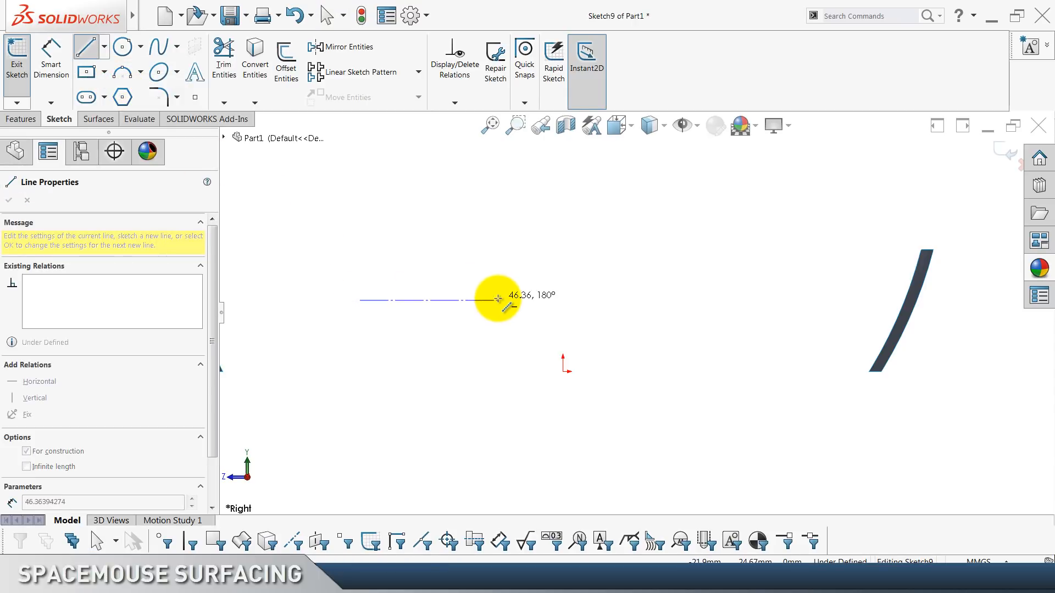
{"action": "left_click", "coordinate": [497, 299]}
{"action": "key", "text": "Escape"}
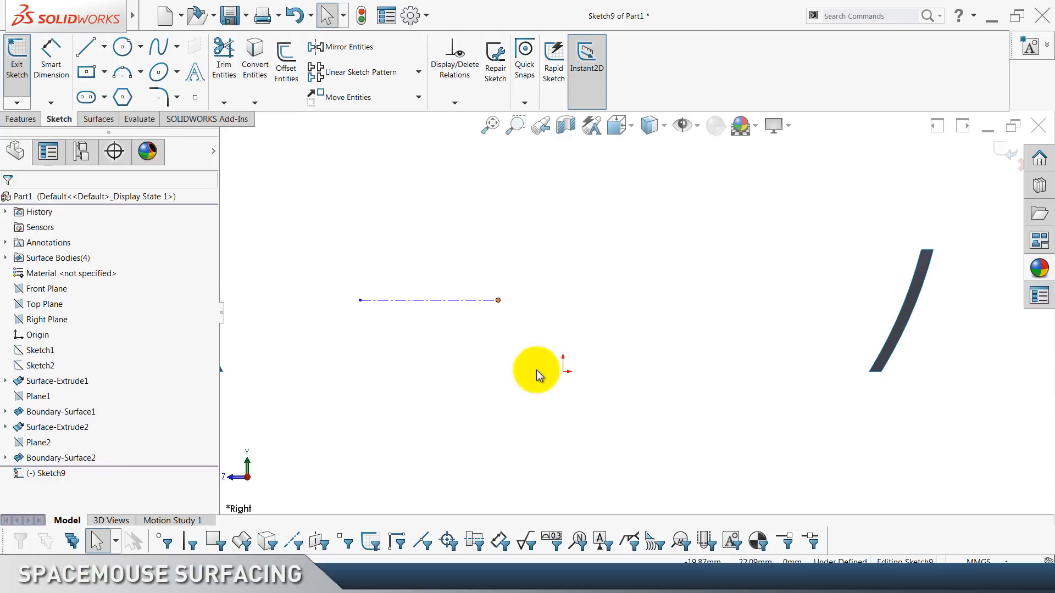
Dimension the horizontal distance from the origin to the centerline's nearer endpoint as 29.5 mm.
{"action": "left_click", "coordinate": [51, 57]}
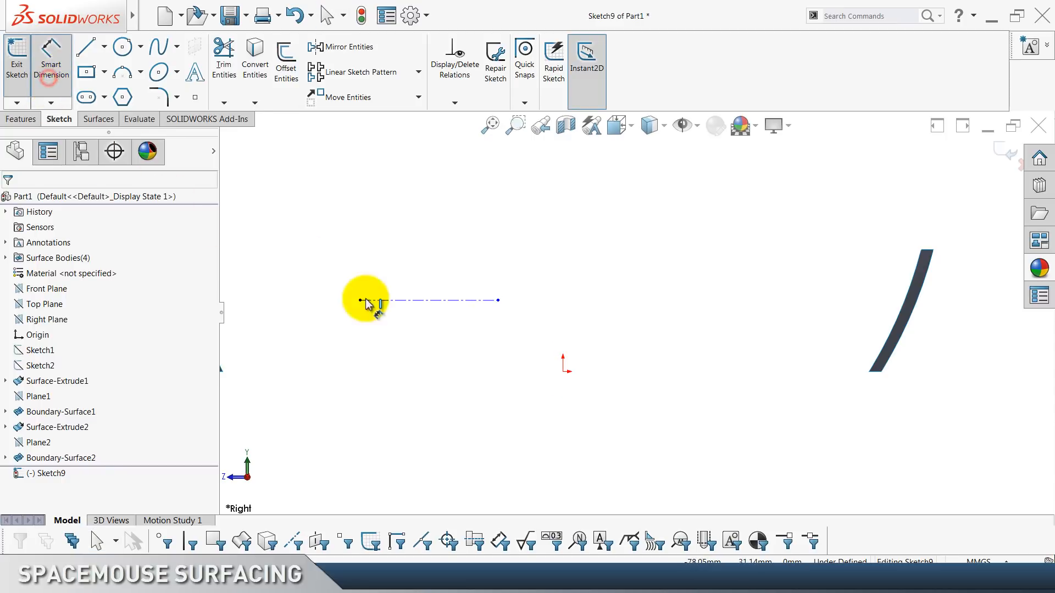
{"action": "left_click", "coordinate": [564, 372]}
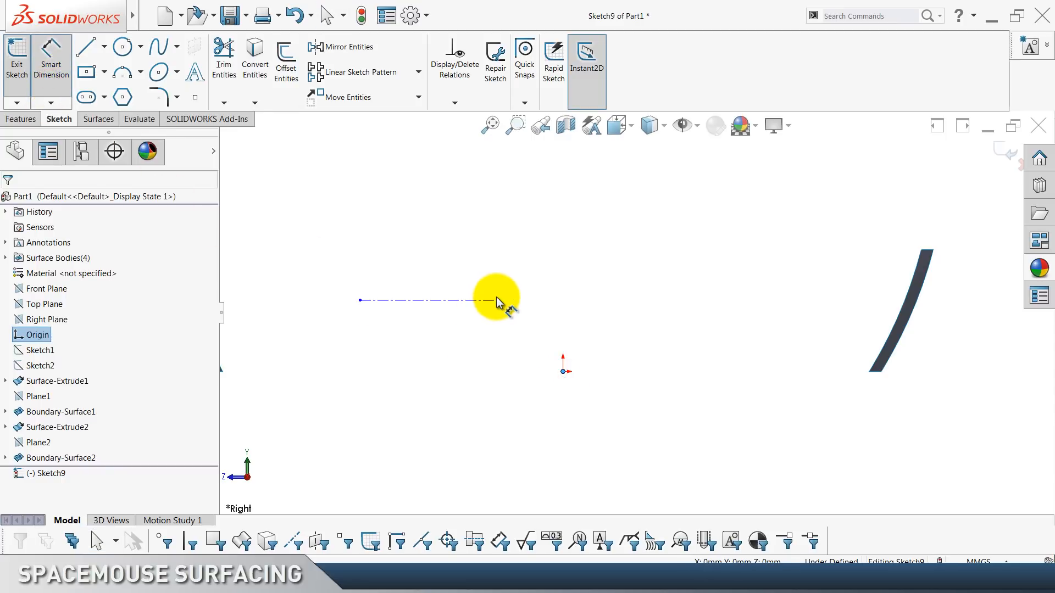
{"action": "left_click", "coordinate": [498, 300]}
{"action": "left_click", "coordinate": [530, 447]}
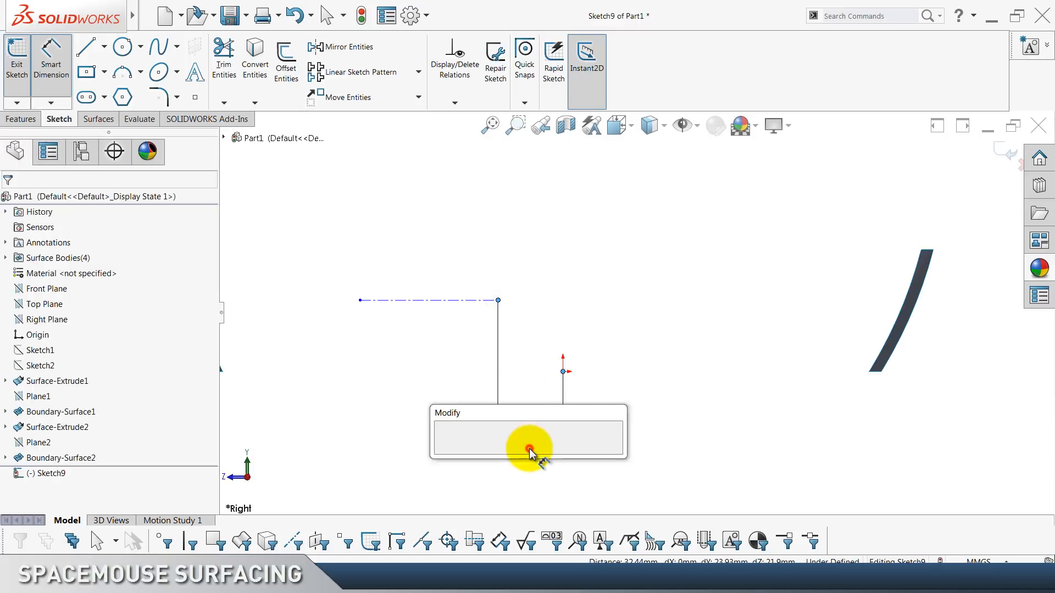
{"action": "type", "text": "29.5"}
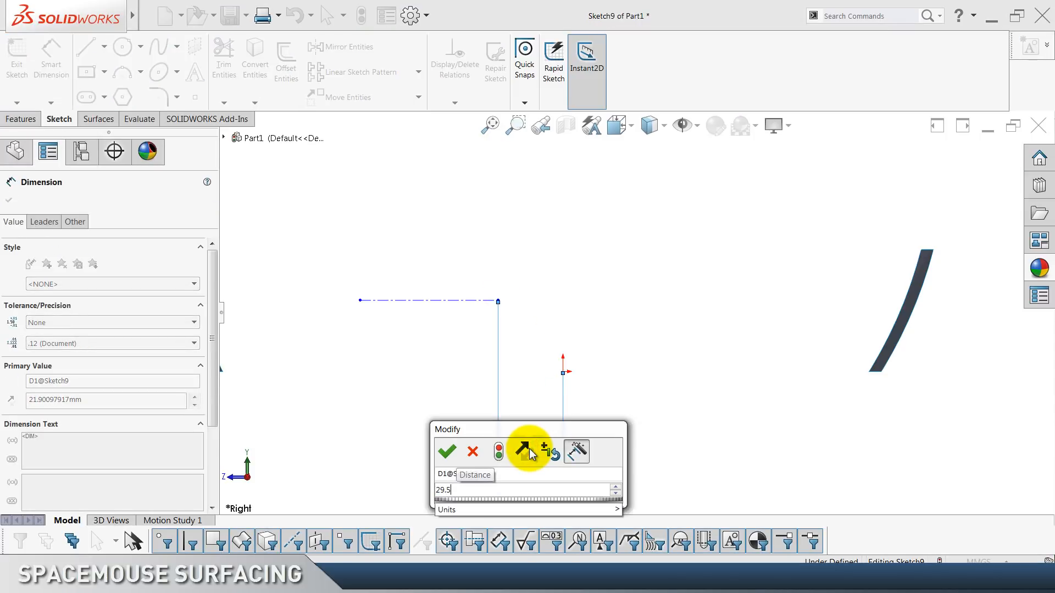
{"action": "key", "text": "Return"}
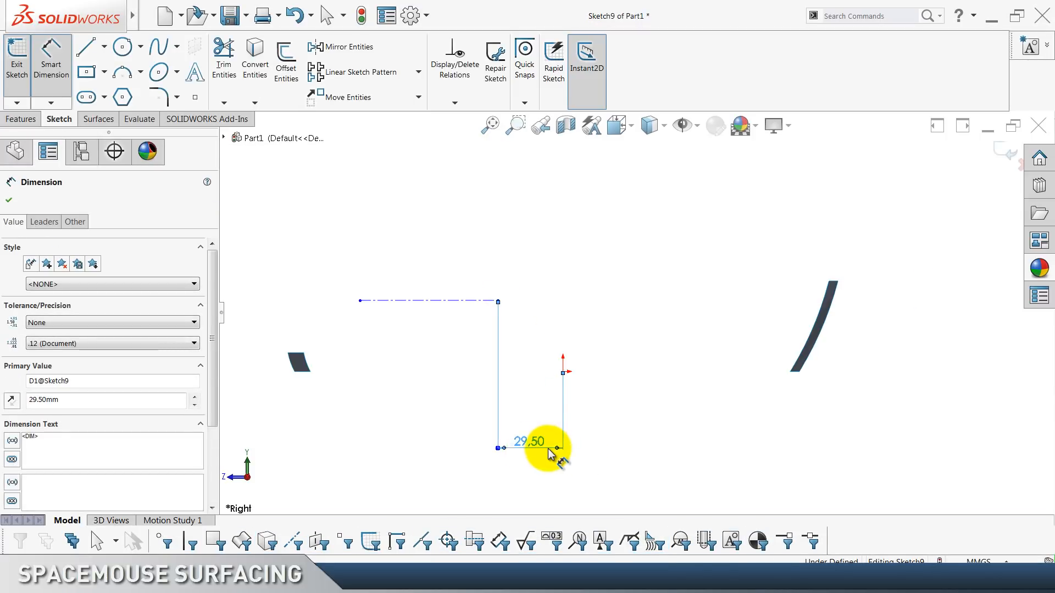
Dimension the centerline's height above the origin as 30 mm.
{"action": "scroll", "coordinate": [614, 345], "scroll_direction": "down", "scroll_amount": 4}
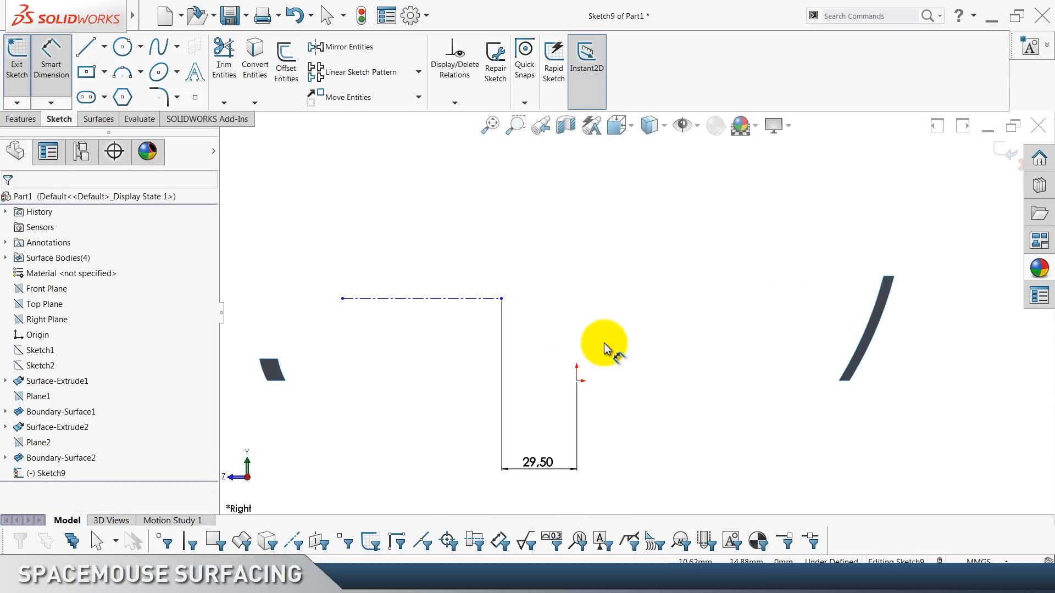
{"action": "left_click", "coordinate": [459, 299]}
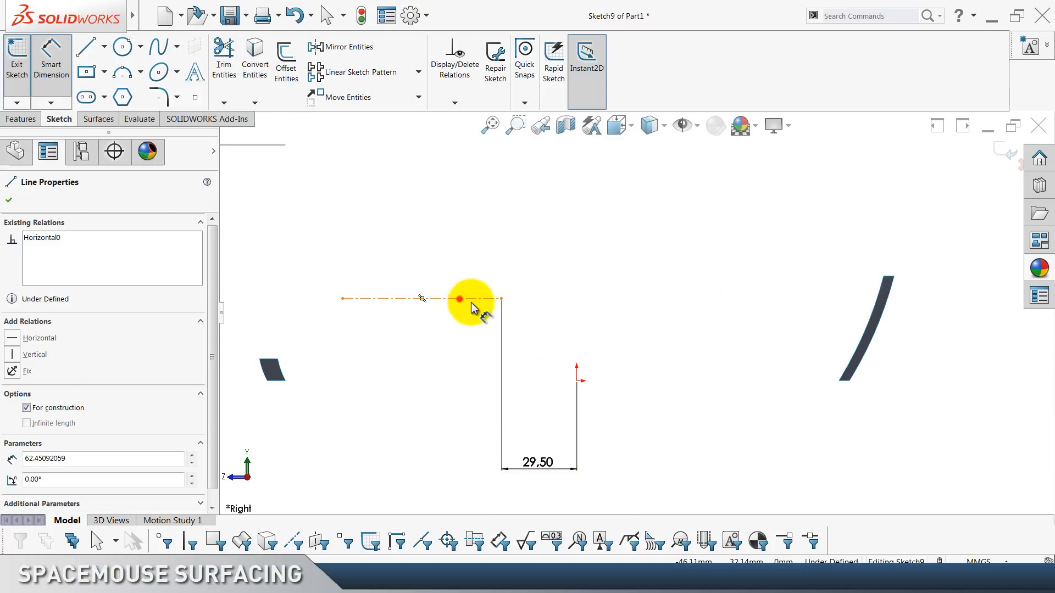
{"action": "left_click", "coordinate": [577, 381]}
{"action": "left_click", "coordinate": [415, 351]}
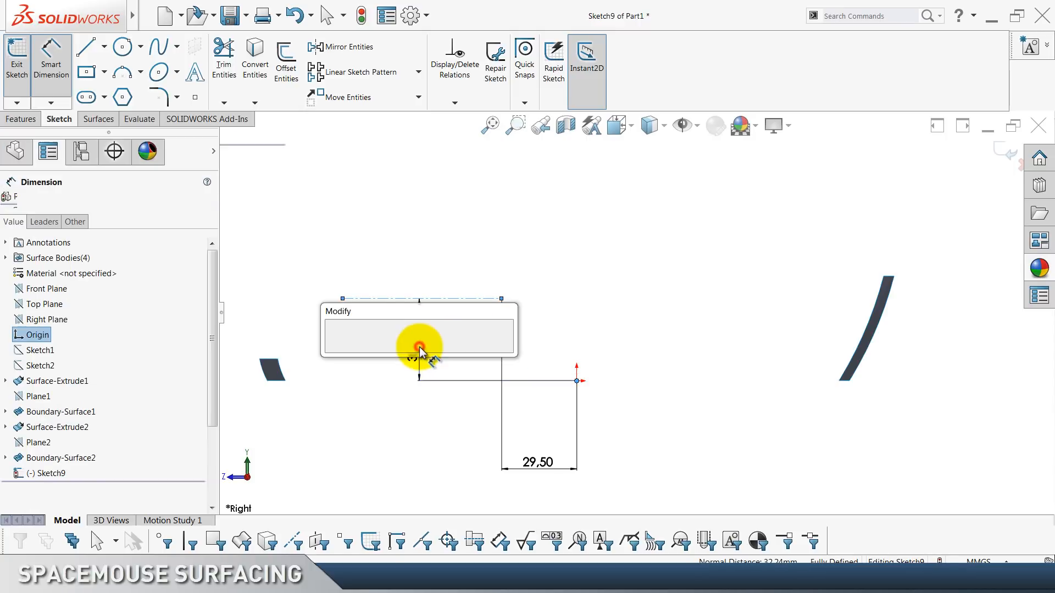
{"action": "type", "text": "30"}
{"action": "key", "text": "Return"}
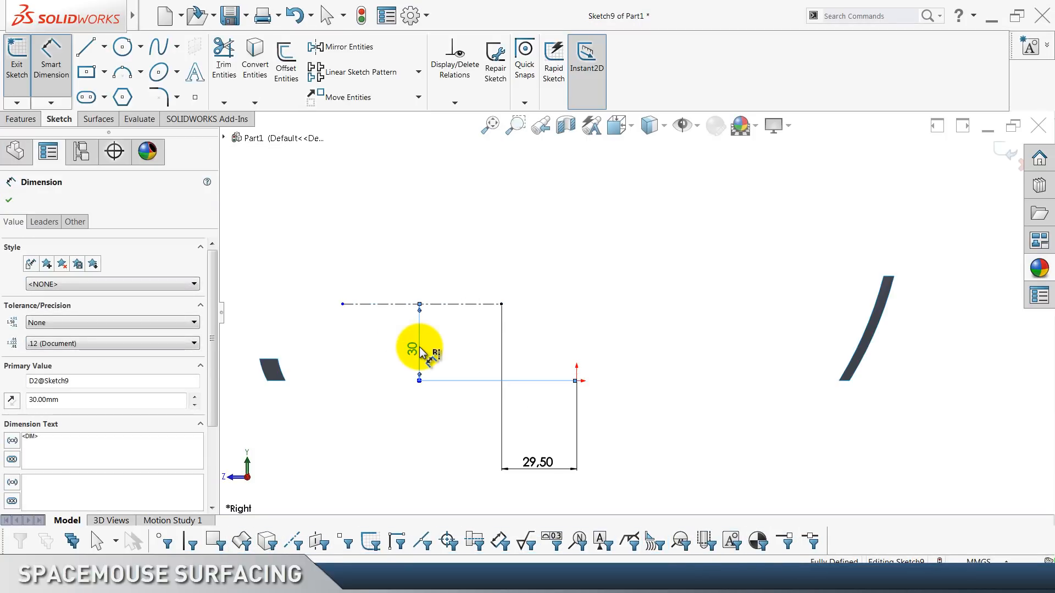
{"action": "left_click", "coordinate": [431, 337]}
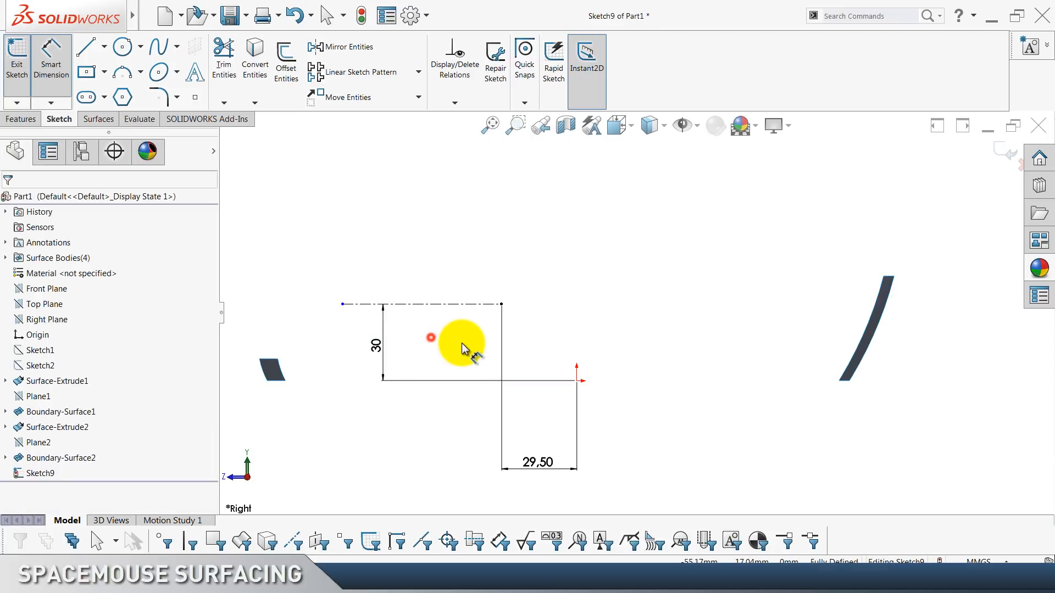
Draw a tangent arc of about 192 mm radius from the centerline's inner endpoint, curving slightly downward toward the rear.
{"action": "left_click", "coordinate": [122, 73]}
{"action": "left_click", "coordinate": [54, 242]}
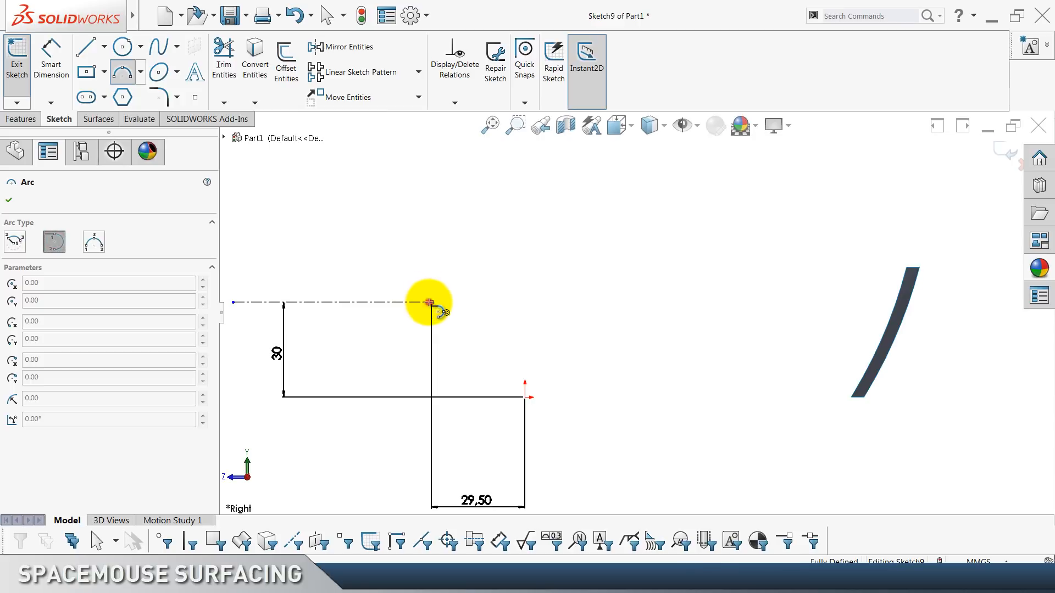
{"action": "left_click", "coordinate": [430, 302]}
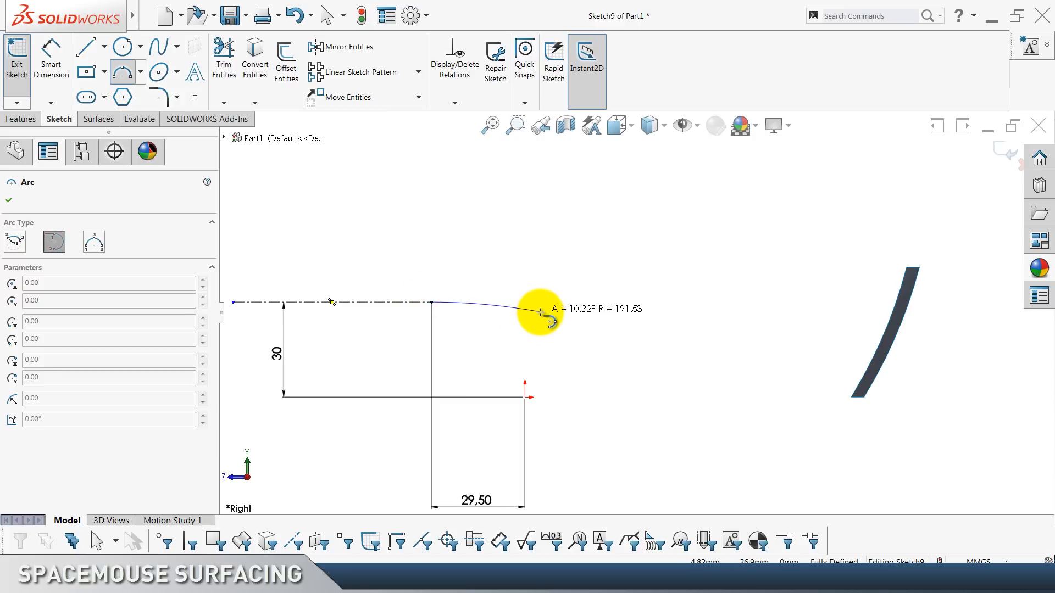
{"action": "left_click", "coordinate": [540, 312]}
{"action": "key", "text": "Escape"}
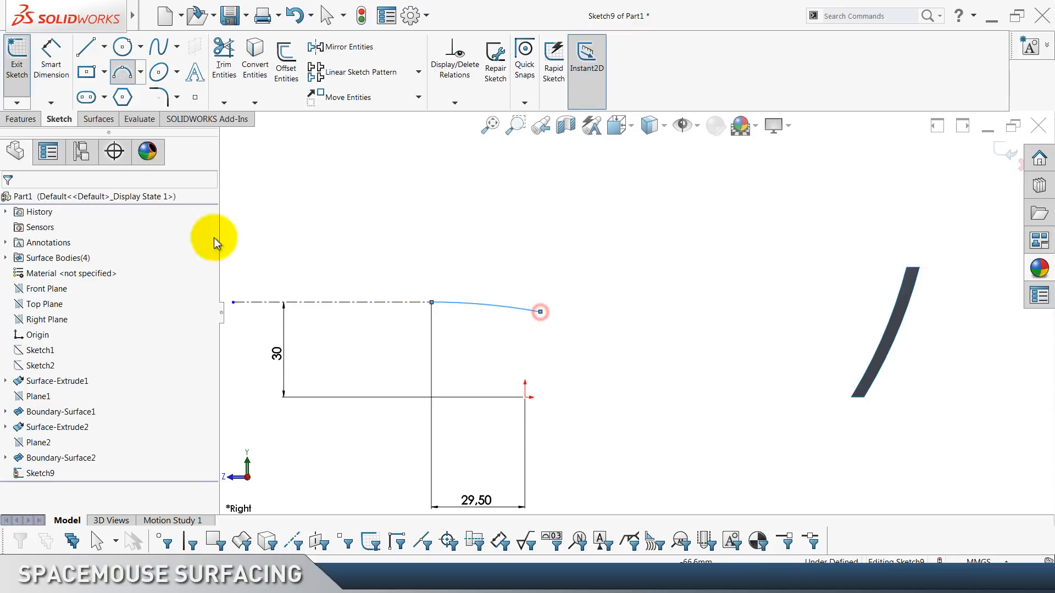
Dimension the horizontal distance between the tangent arc's endpoints as 20 mm.
{"action": "left_click", "coordinate": [51, 60]}
{"action": "left_click", "coordinate": [456, 304]}
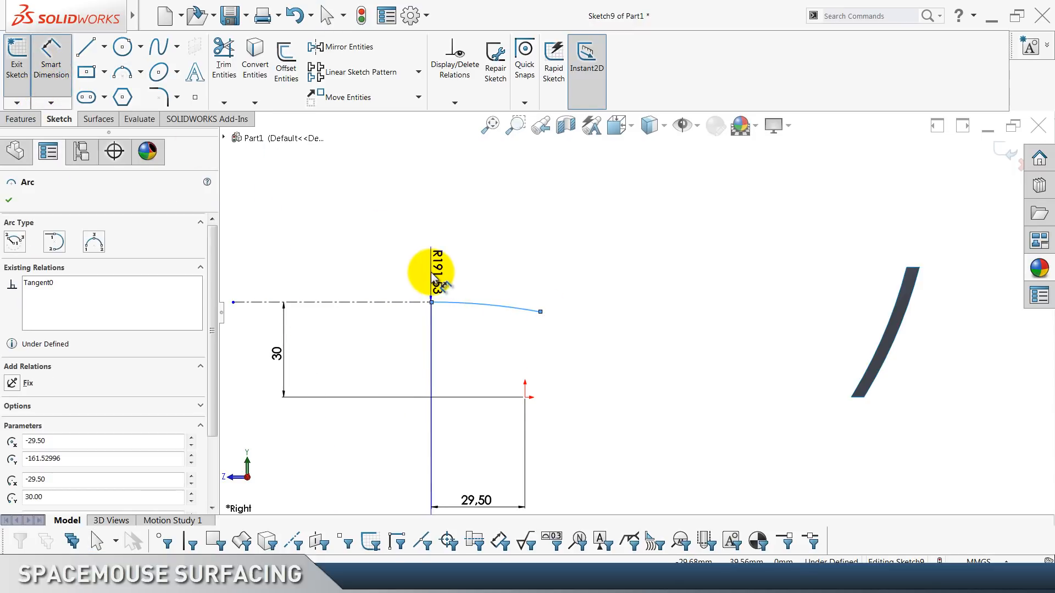
{"action": "key", "text": "Escape"}
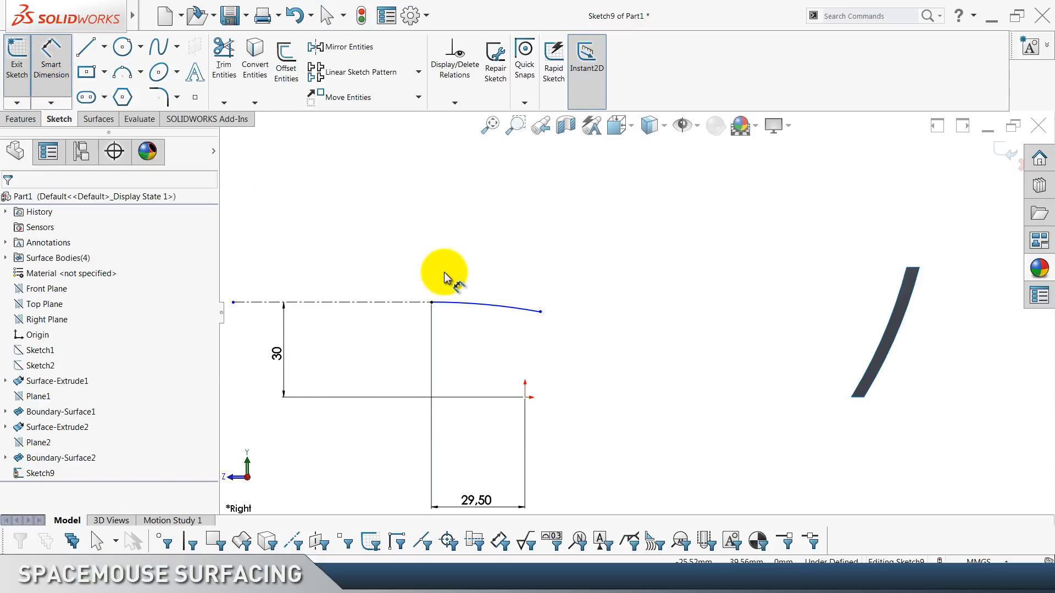
{"action": "left_click", "coordinate": [432, 303]}
{"action": "left_click", "coordinate": [541, 313]}
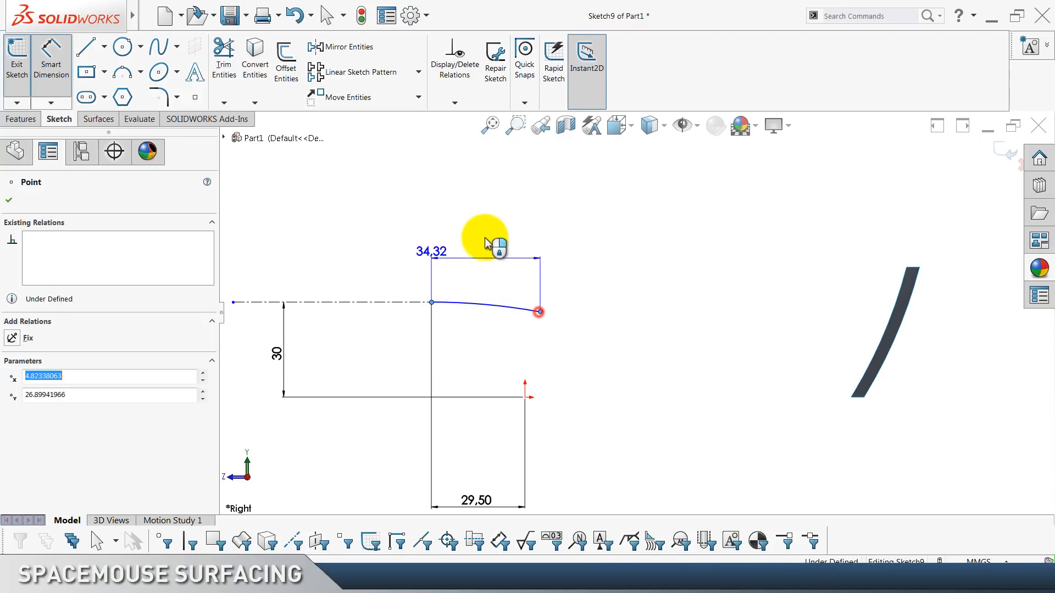
{"action": "left_click", "coordinate": [481, 235]}
{"action": "type", "text": "2"}
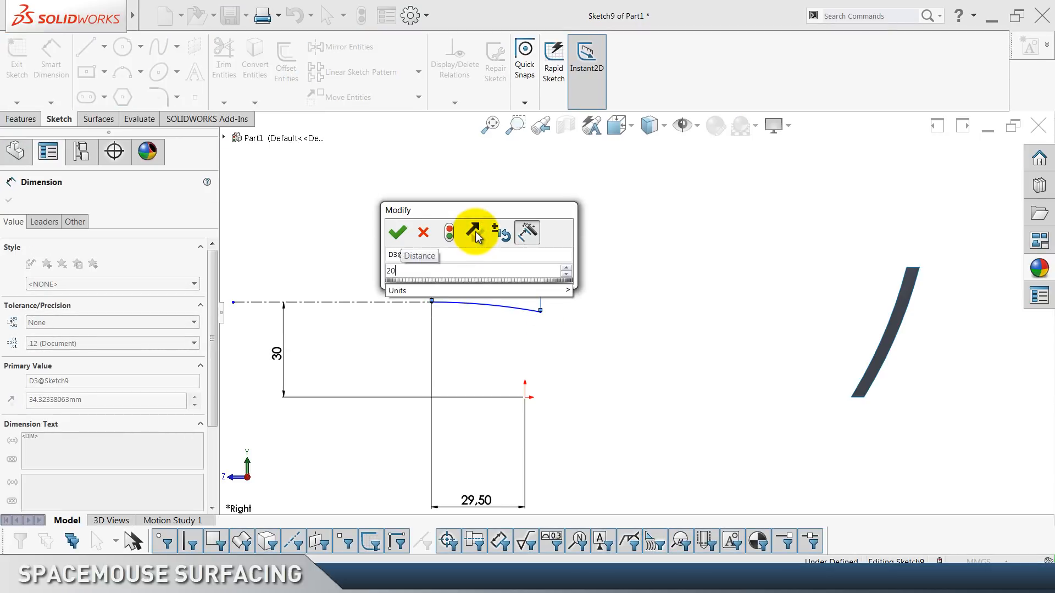
{"action": "type", "text": "0"}
{"action": "key", "text": "Return"}
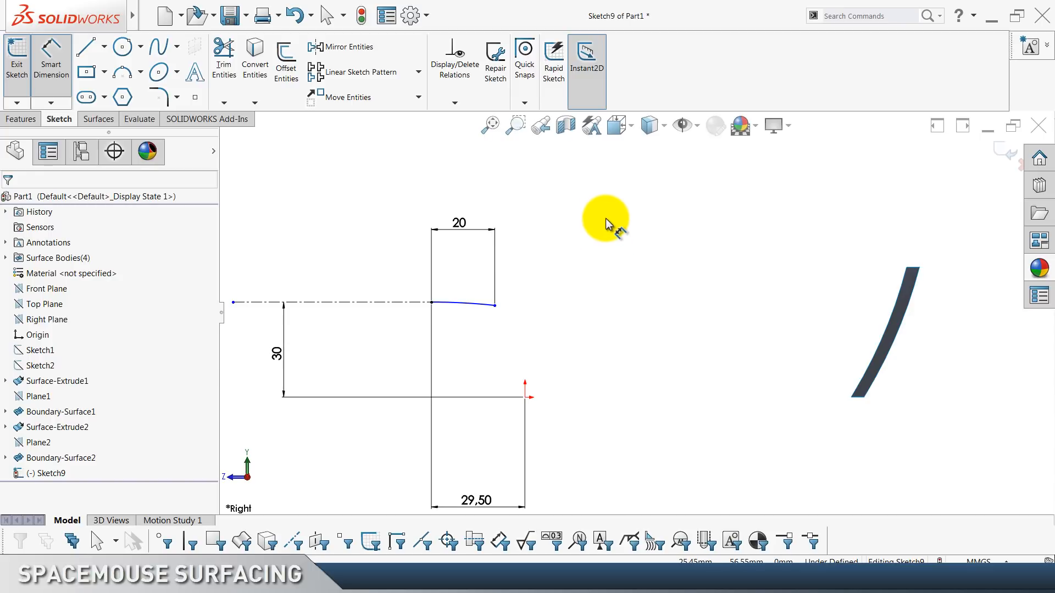
Draw a centerline from the rear surface's upper corner, sloping upward and away from the model.
{"action": "left_click", "coordinate": [104, 47]}
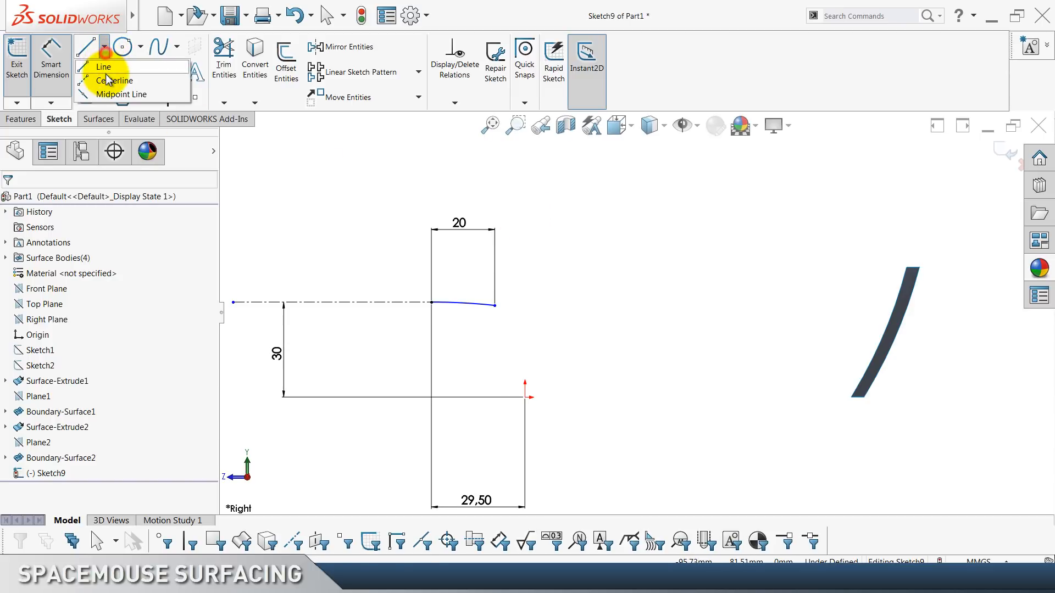
{"action": "left_click", "coordinate": [88, 88]}
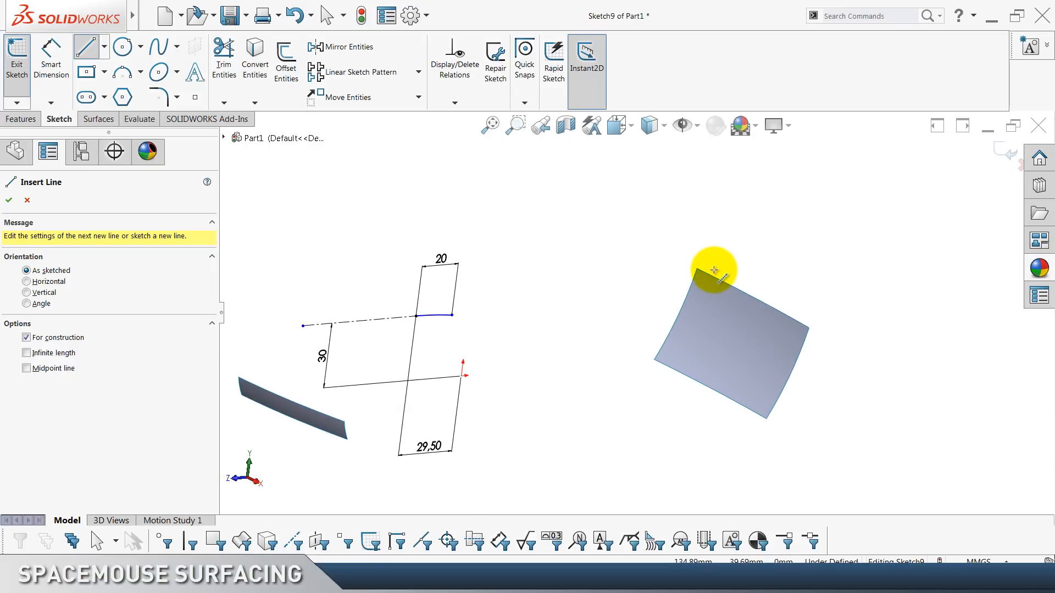
{"action": "left_click", "coordinate": [696, 270]}
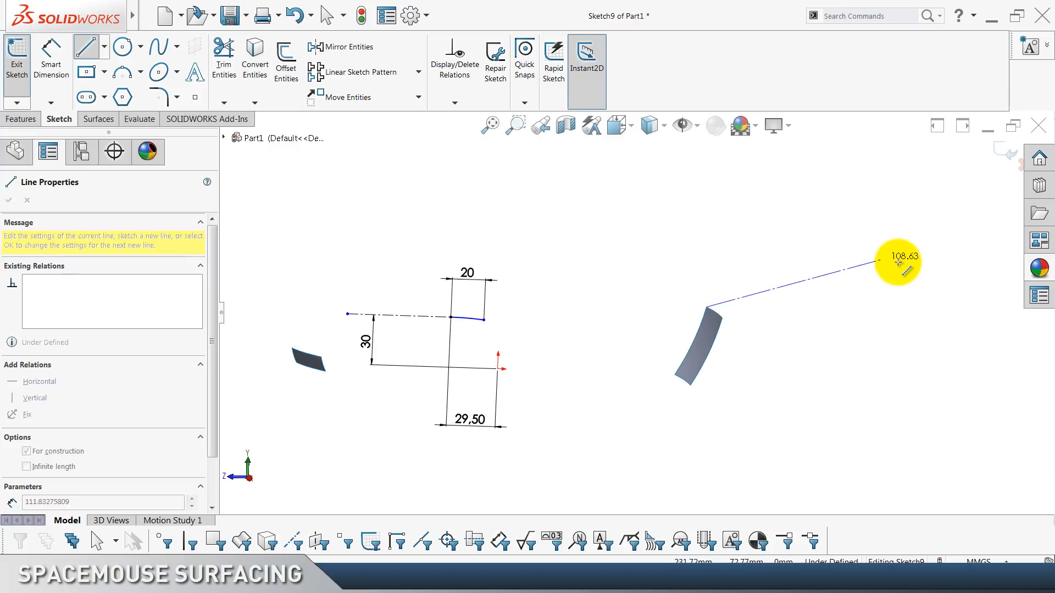
{"action": "left_click", "coordinate": [924, 267]}
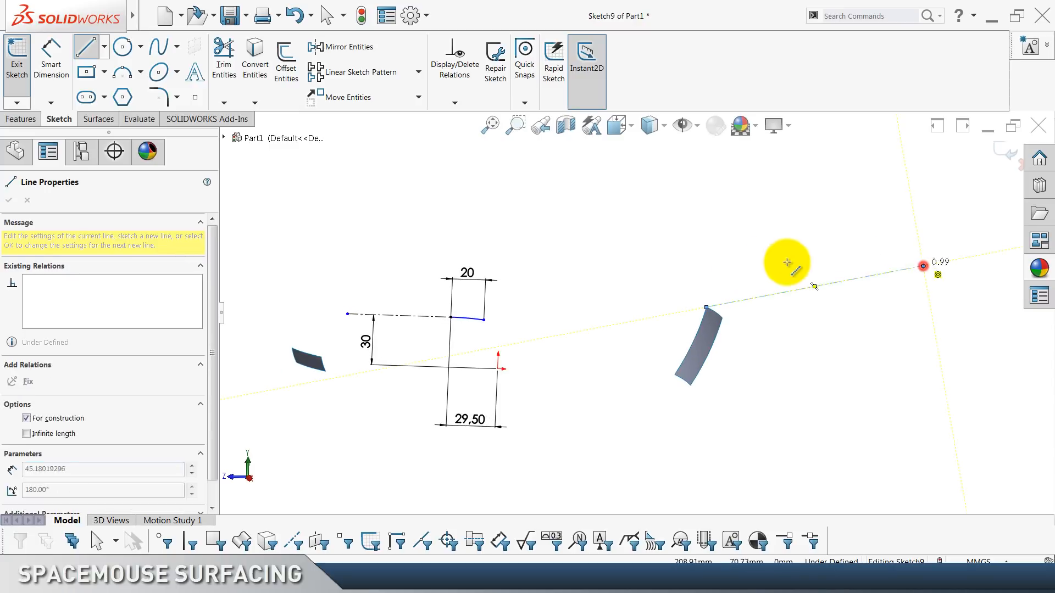
{"action": "key", "text": "Escape"}
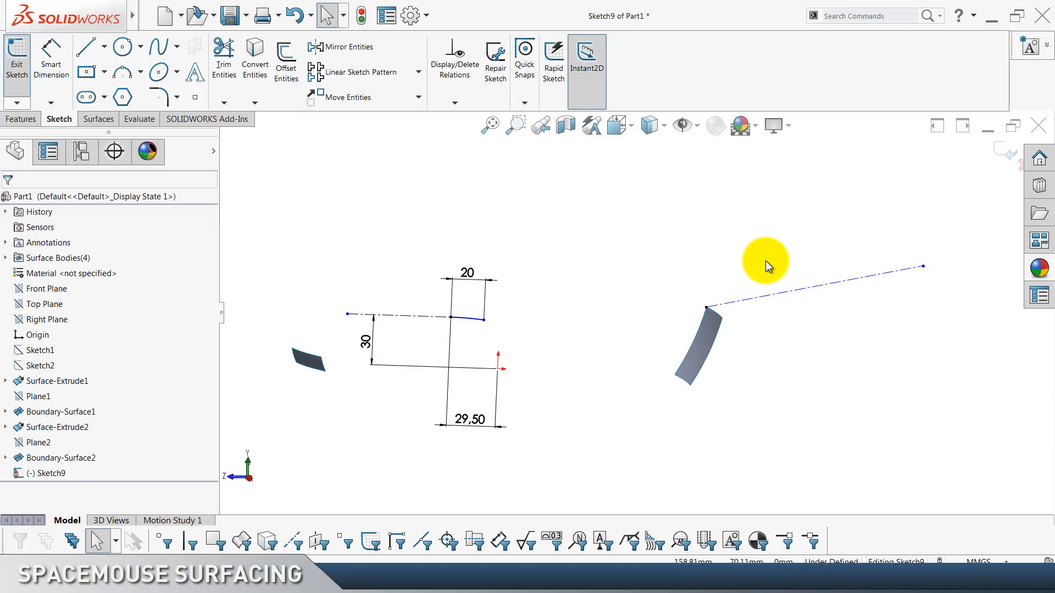
Draw a horizontal centerline about 172 mm long from the origin toward the rear, past the rear surface.
{"action": "key", "text": "ctrl+8"}
{"action": "scroll", "coordinate": [766, 261], "scroll_direction": "down", "scroll_amount": 3}
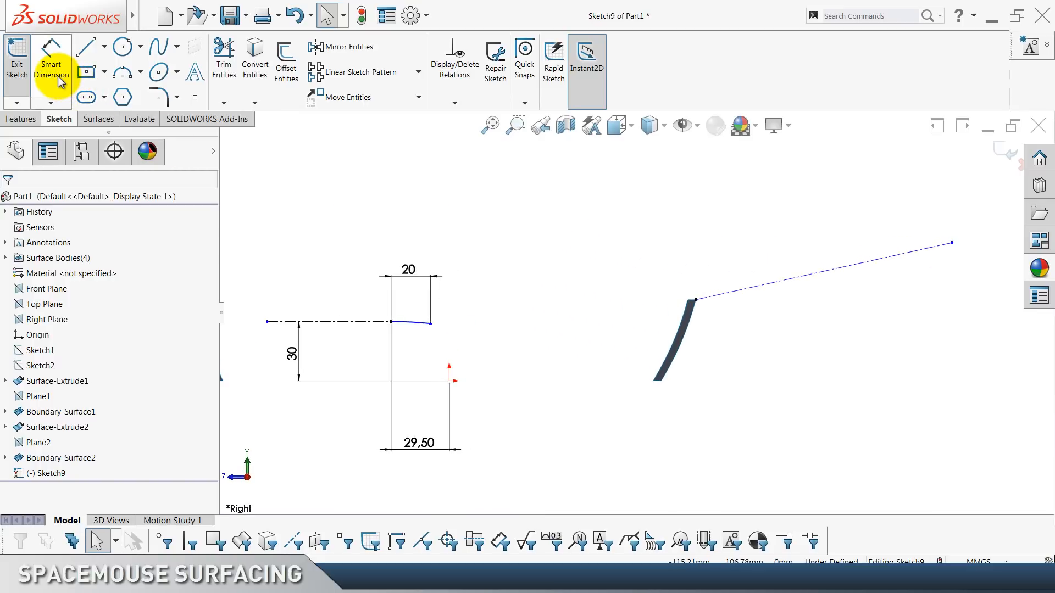
{"action": "left_click", "coordinate": [109, 54]}
{"action": "left_click", "coordinate": [159, 77]}
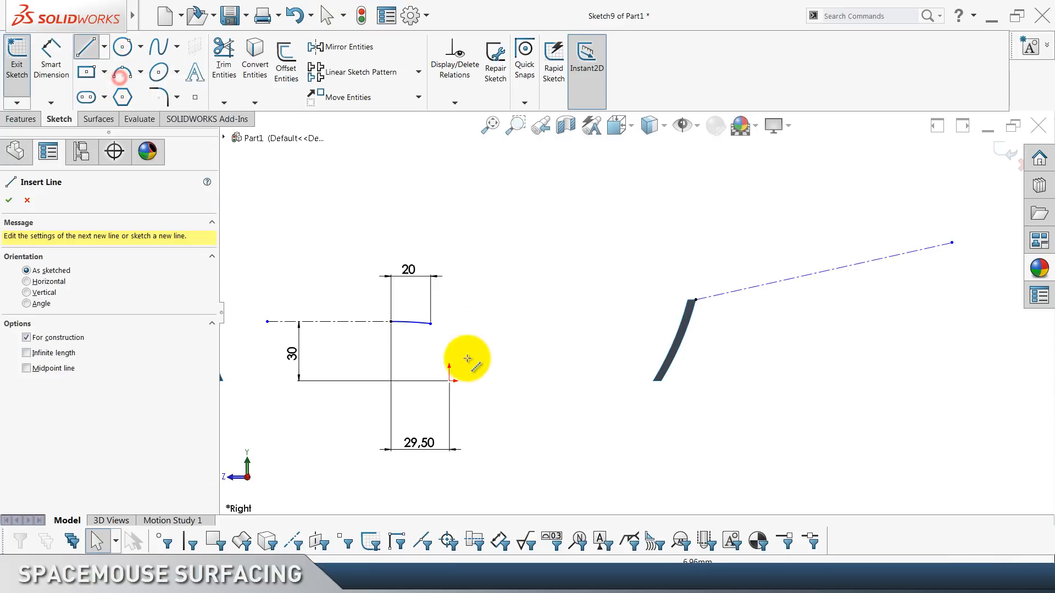
{"action": "left_click", "coordinate": [450, 381]}
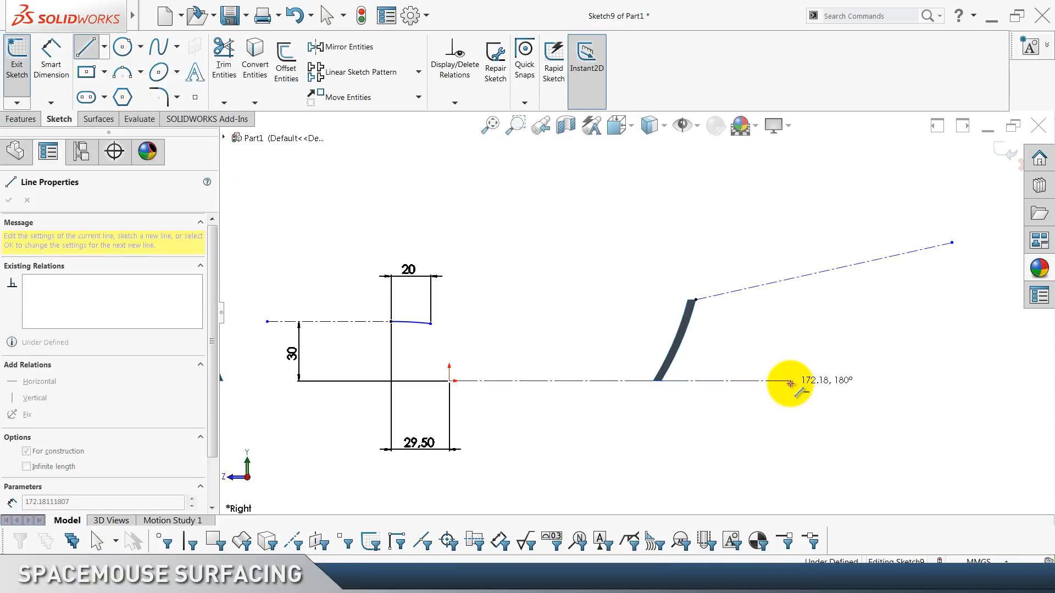
{"action": "left_click", "coordinate": [790, 380]}
{"action": "key", "text": "Escape"}
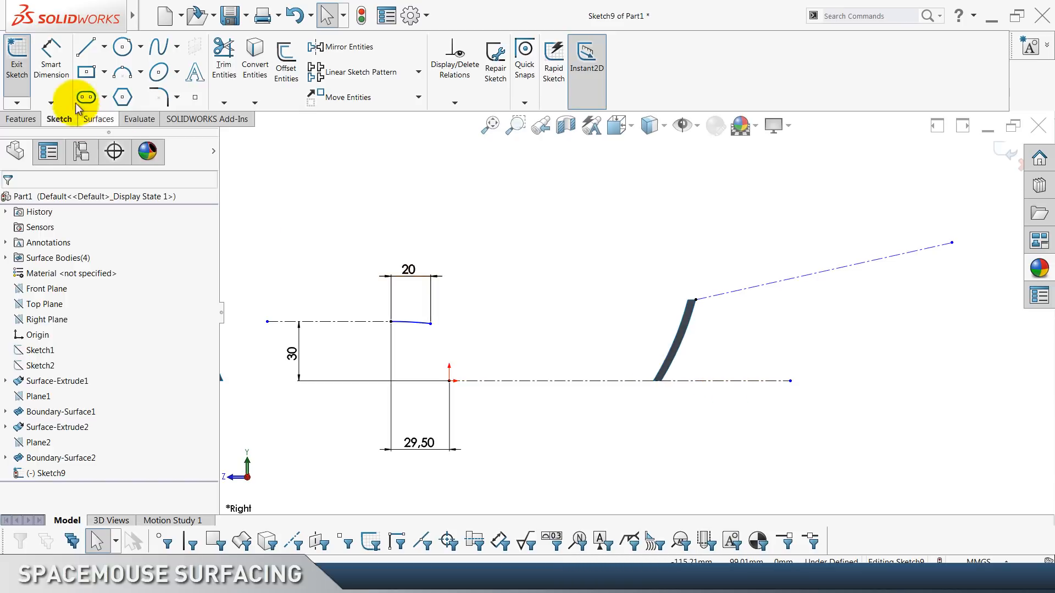
Dimension the angle between the sloped centerline and the horizontal centerline as 16 degrees.
{"action": "left_click", "coordinate": [51, 82]}
{"action": "left_click", "coordinate": [762, 284]}
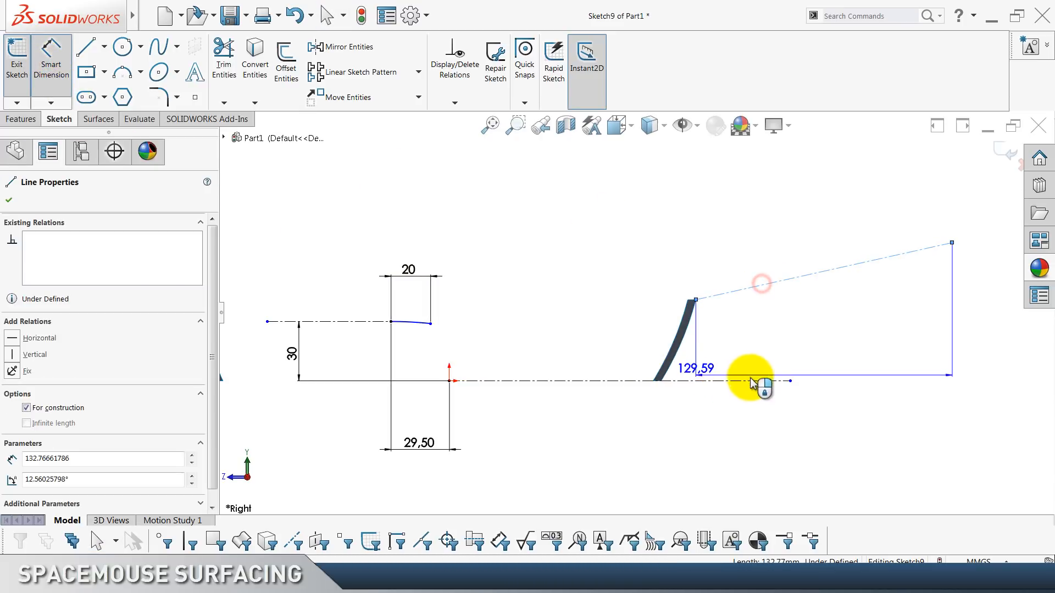
{"action": "left_click", "coordinate": [753, 381]}
{"action": "left_click", "coordinate": [845, 323]}
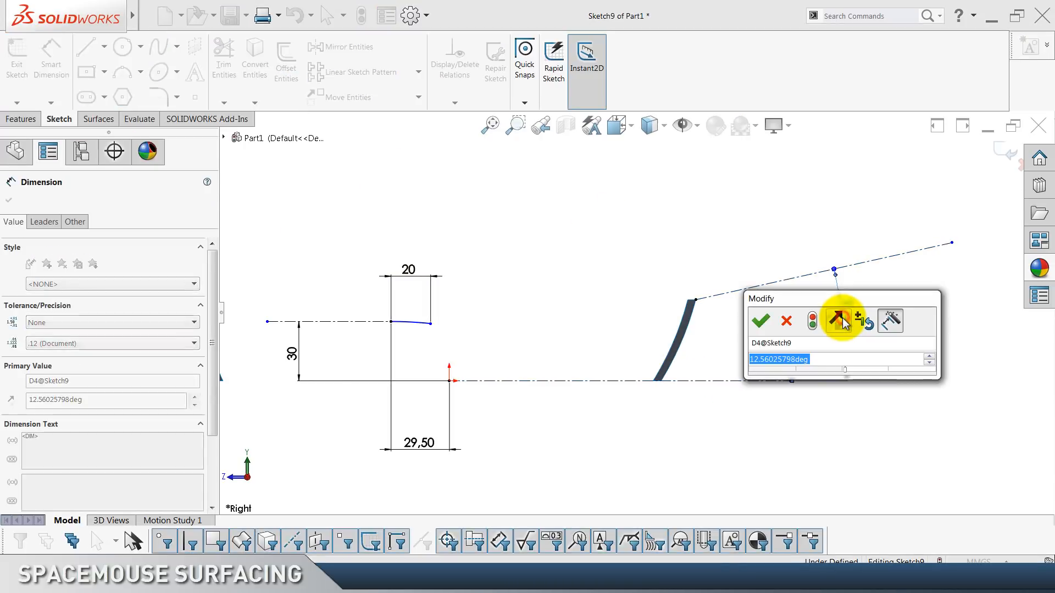
{"action": "type", "text": "16"}
{"action": "key", "text": "Return"}
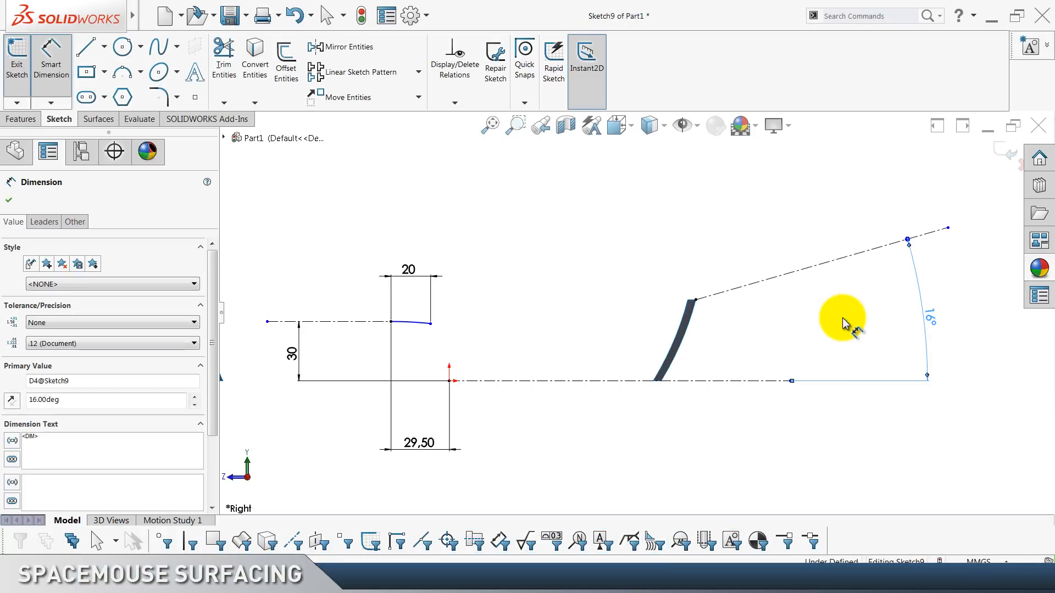
{"action": "left_click", "coordinate": [842, 320]}
{"action": "scroll", "coordinate": [843, 320], "scroll_direction": "down", "scroll_amount": 1}
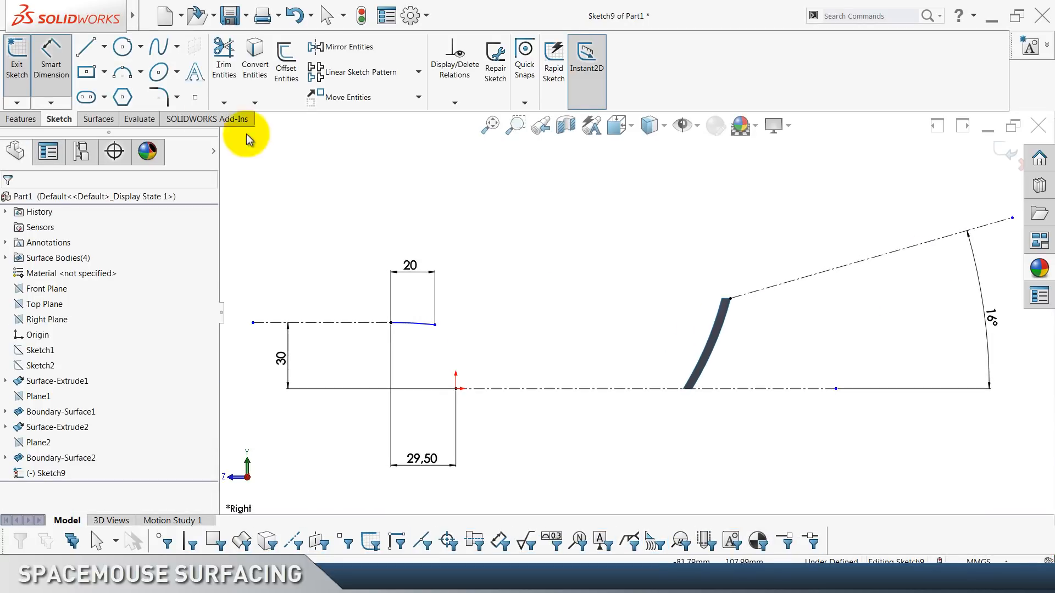
Draw a line spanning about 49 mm horizontally from the rear surface's upper corner toward the front, and make it collinear with the sloped centerline.
{"action": "left_click", "coordinate": [87, 47]}
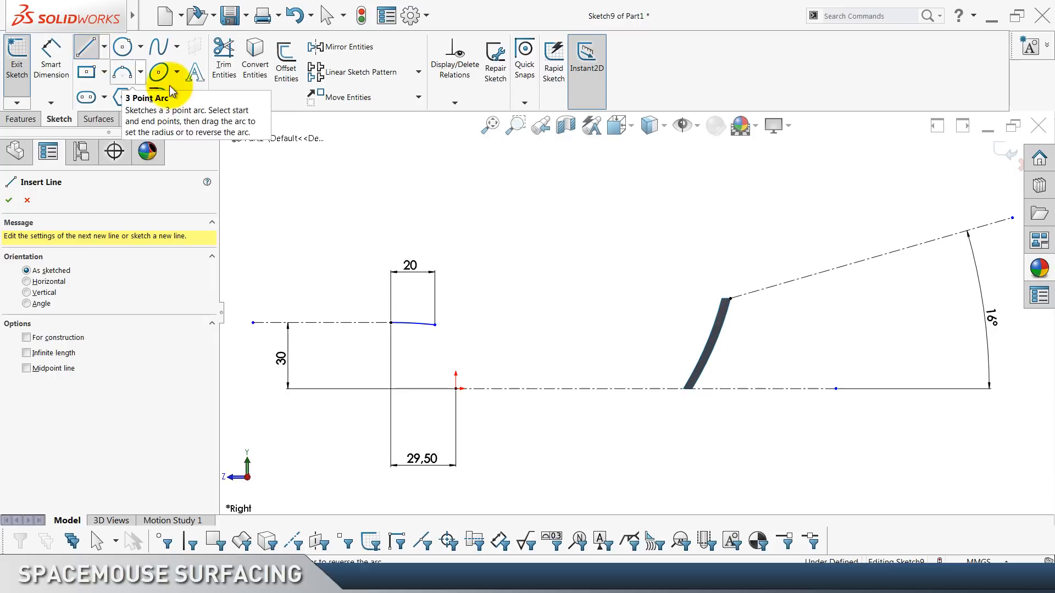
{"action": "left_click", "coordinate": [730, 299]}
{"action": "left_click", "coordinate": [627, 343]}
{"action": "key", "text": "Escape"}
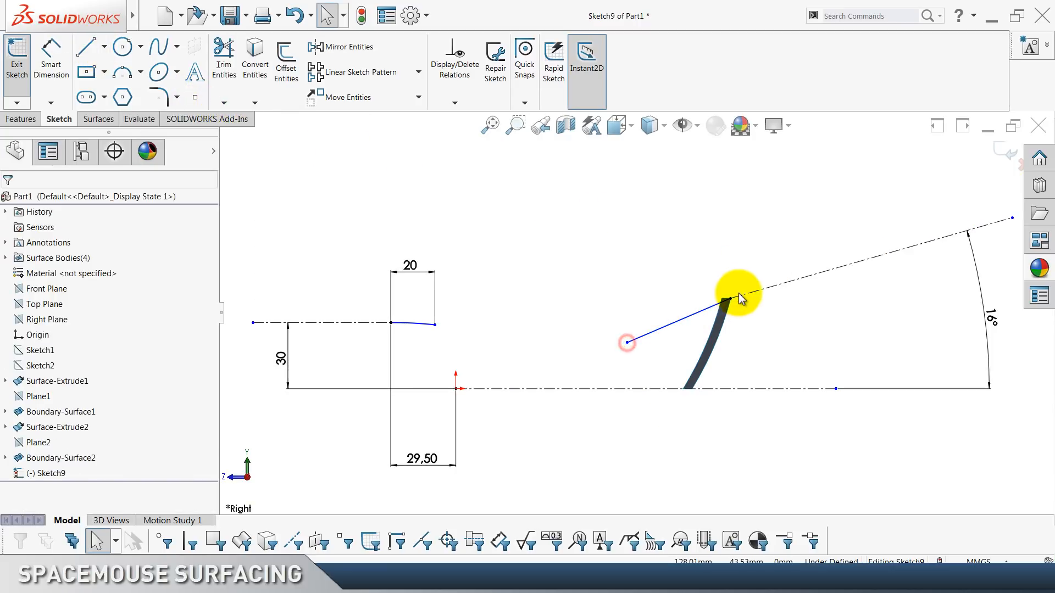
{"action": "left_click", "coordinate": [727, 301]}
{"action": "left_click", "coordinate": [751, 293], "text": "ctrl"}
{"action": "left_click", "coordinate": [761, 263]}
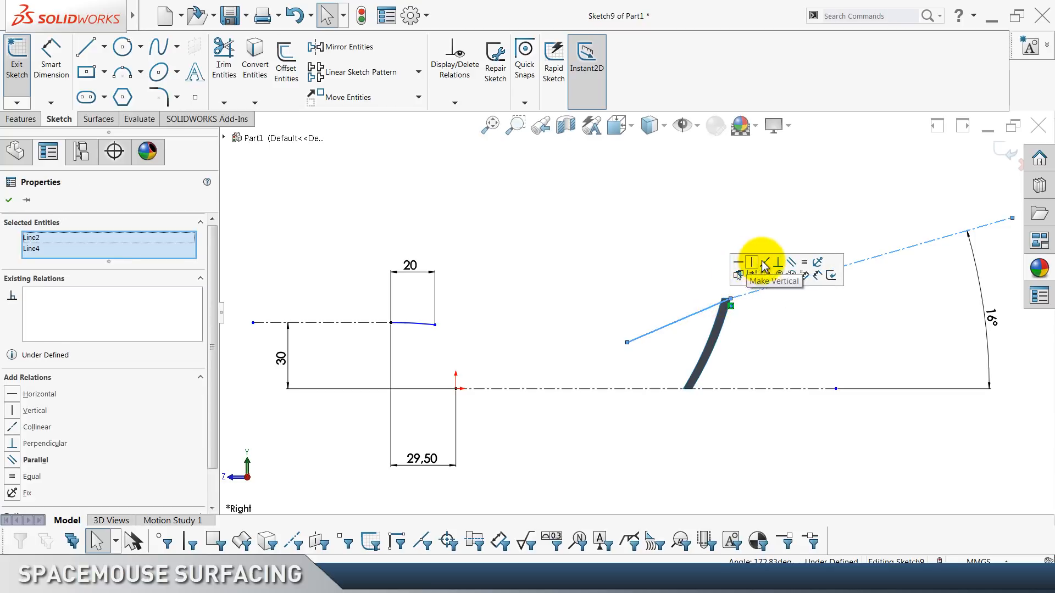
{"action": "left_click", "coordinate": [627, 274]}
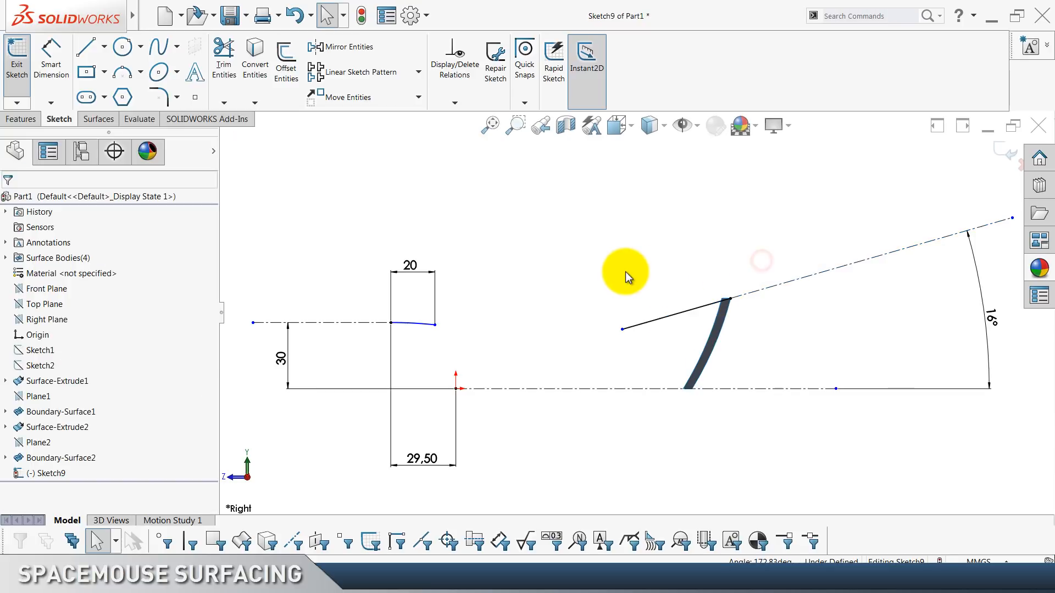
Dimension the horizontal distance between the new sloped line's endpoints as 70 mm.
{"action": "left_click", "coordinate": [47, 74]}
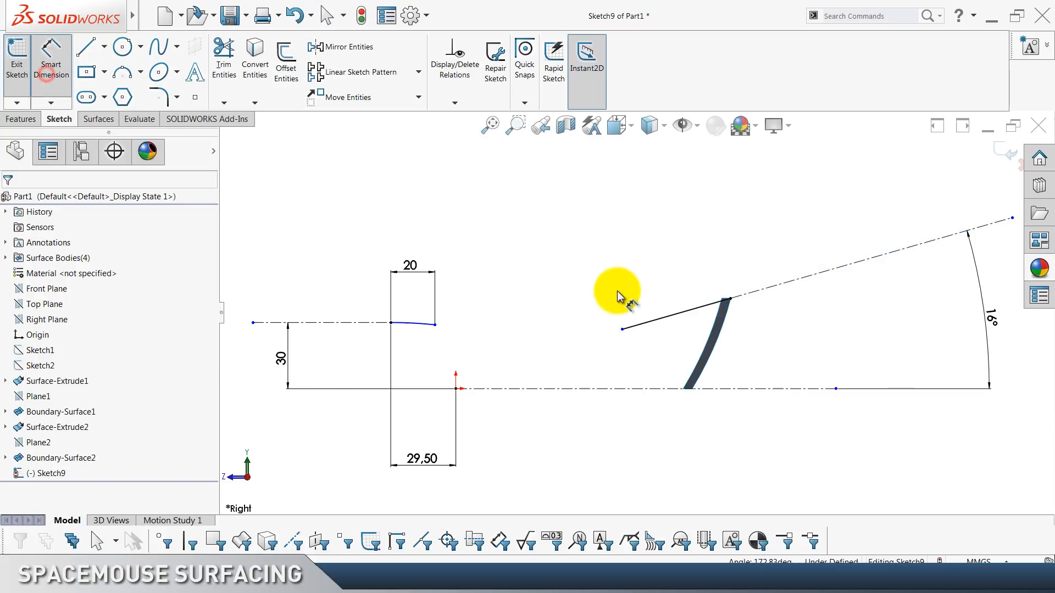
{"action": "left_click", "coordinate": [651, 321]}
{"action": "left_click", "coordinate": [670, 199]}
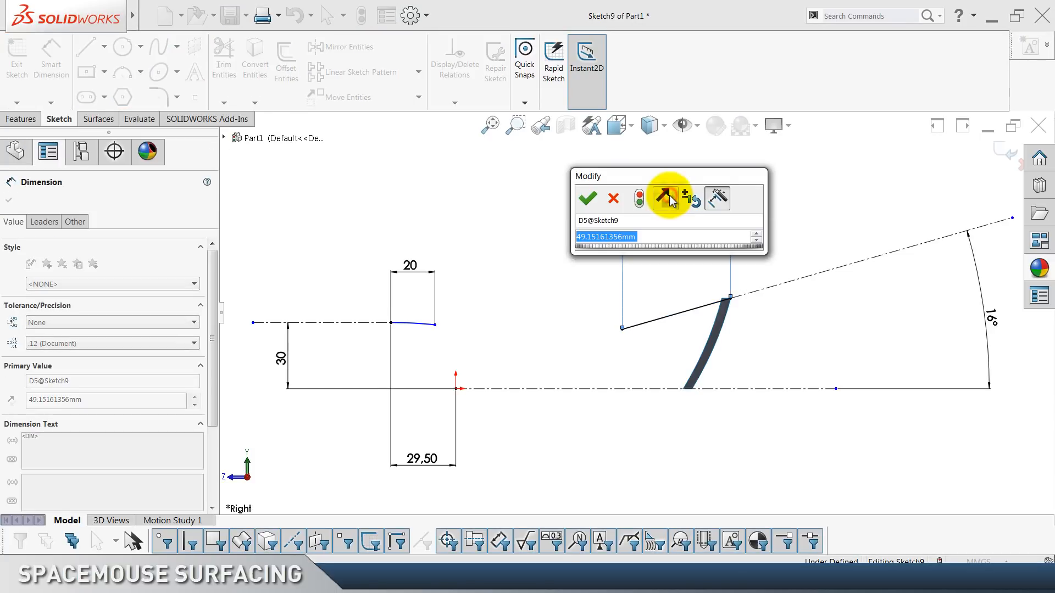
{"action": "type", "text": "70"}
{"action": "key", "text": "Return"}
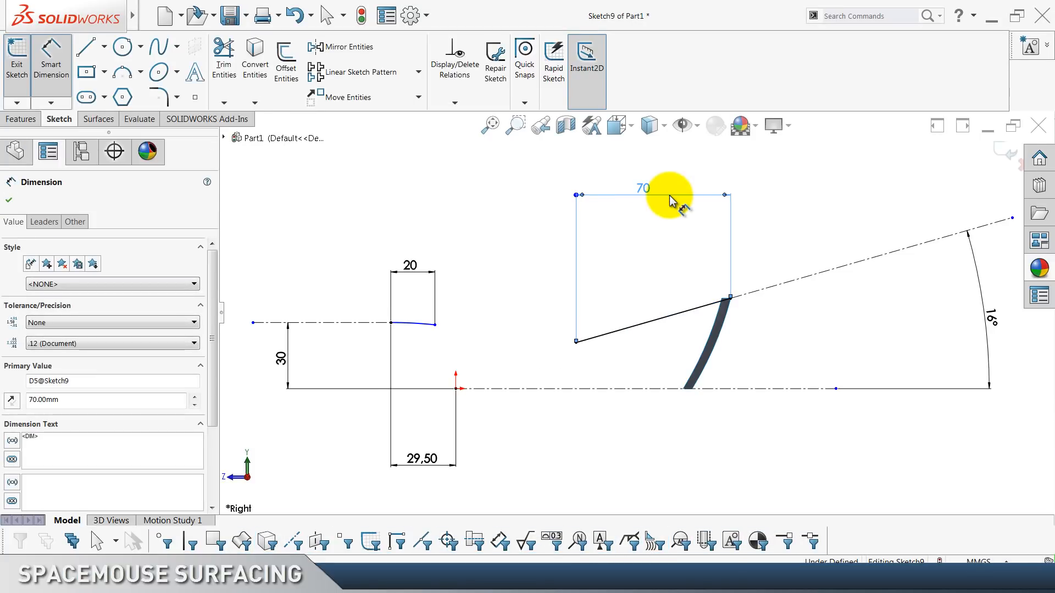
{"action": "key", "text": "Escape"}
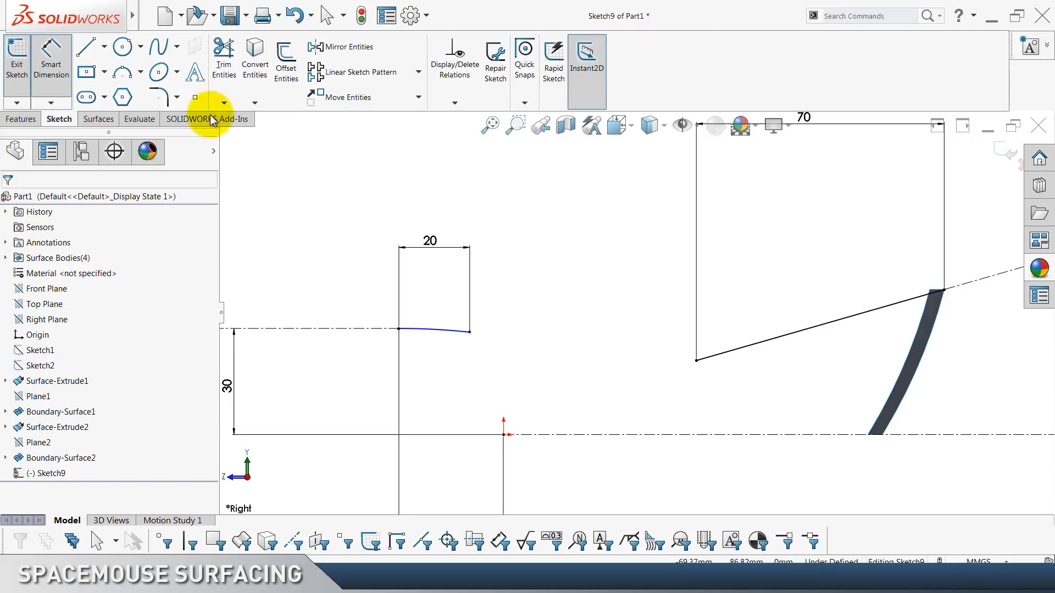
{"action": "left_click", "coordinate": [121, 72]}
{"action": "left_click", "coordinate": [54, 241]}
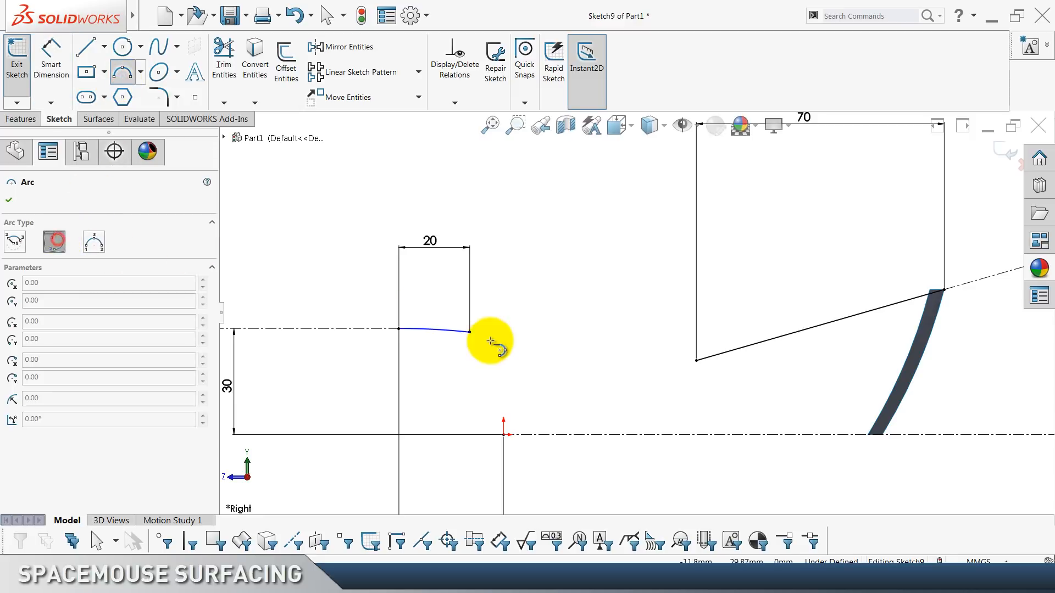
{"action": "left_click", "coordinate": [469, 333]}
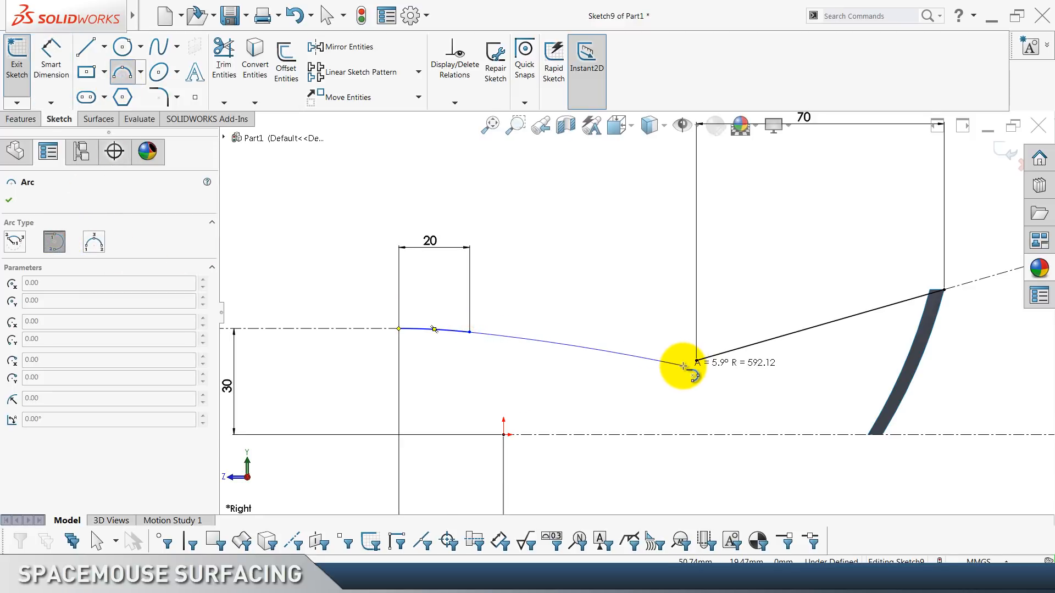
{"action": "key", "text": "Escape"}
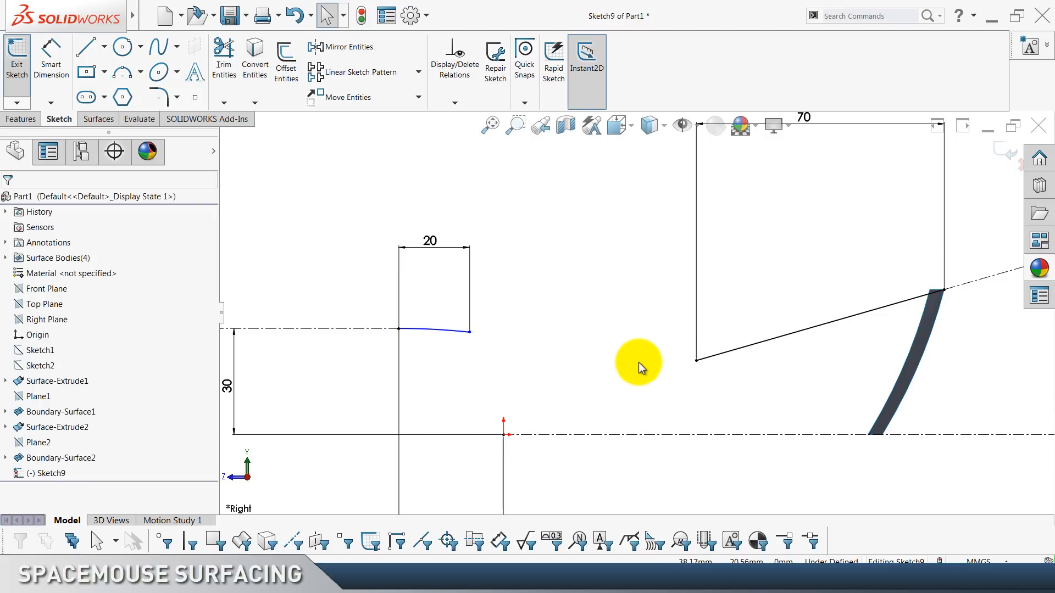
Delete the solid sloped line that runs from the rear surface's upper corner toward the front.
{"action": "scroll", "coordinate": [631, 362], "scroll_direction": "up", "scroll_amount": 2}
{"action": "scroll", "coordinate": [627, 362], "scroll_direction": "up", "scroll_amount": 1}
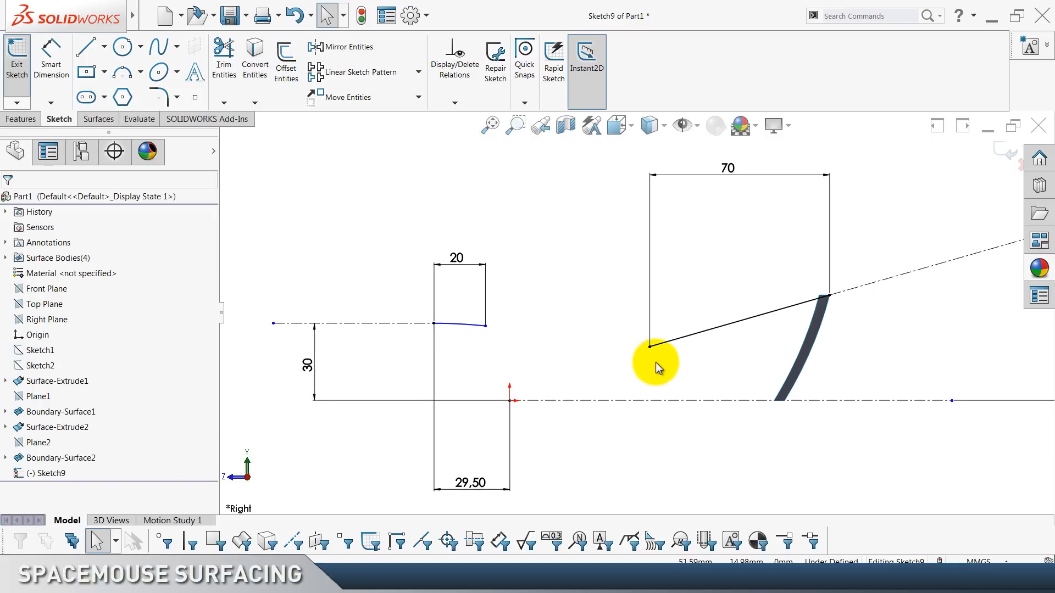
{"action": "left_click", "coordinate": [679, 347]}
{"action": "key", "text": "Delete"}
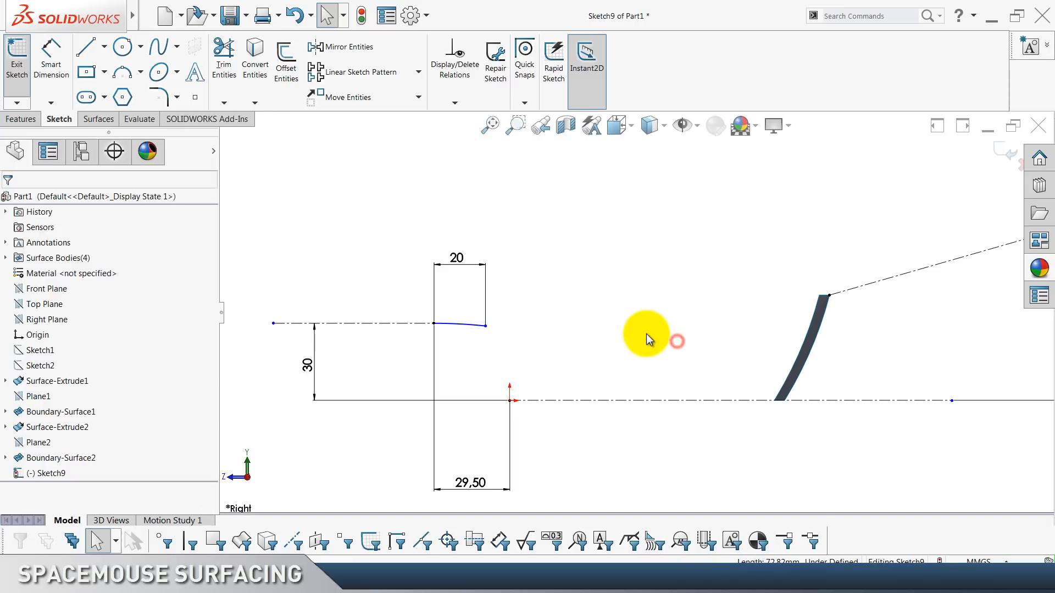
Draw a tangent arc of about 495 mm radius from the rear surface's upper corner, curving downward toward the front.
{"action": "left_click", "coordinate": [120, 76]}
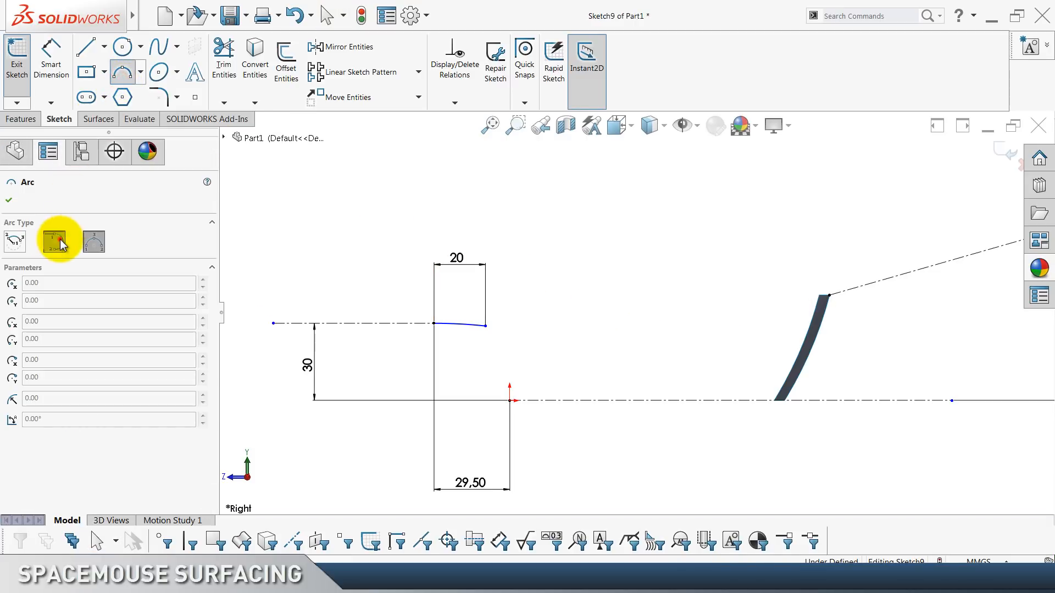
{"action": "left_click", "coordinate": [61, 245]}
{"action": "left_click", "coordinate": [830, 295]}
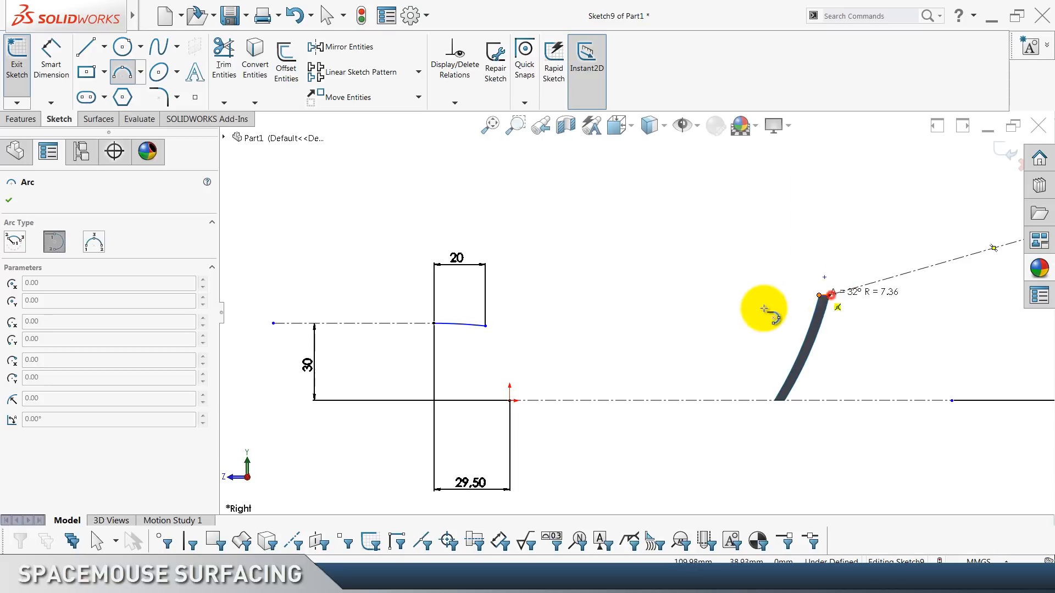
{"action": "left_click", "coordinate": [658, 358]}
{"action": "key", "text": "Escape"}
Dimension the height of the rear arc's free endpoint above the horizontal centerline as 23.5 mm.
{"action": "left_click", "coordinate": [51, 76]}
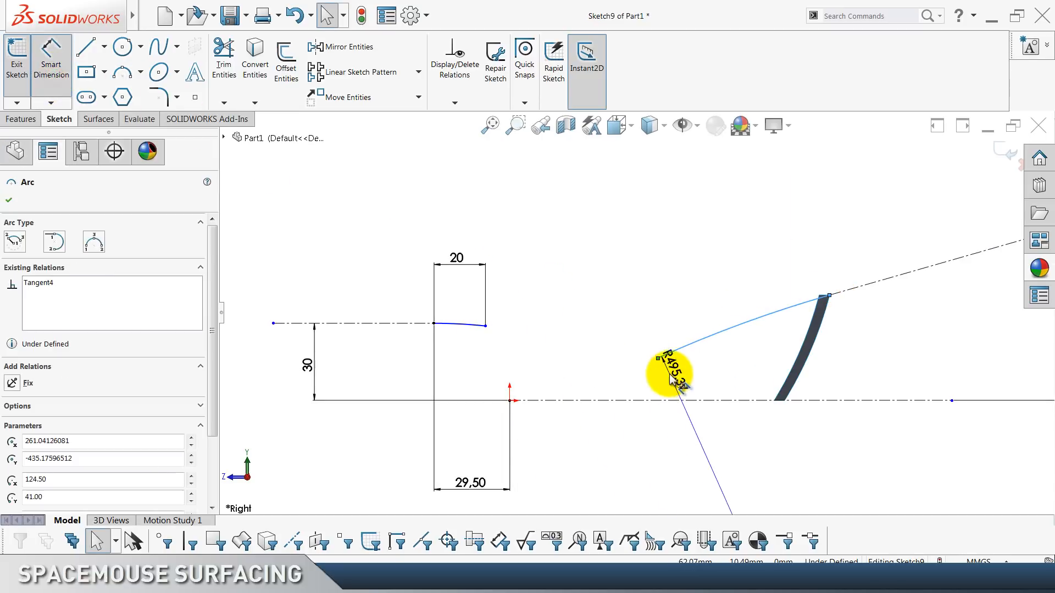
{"action": "key", "text": "Escape"}
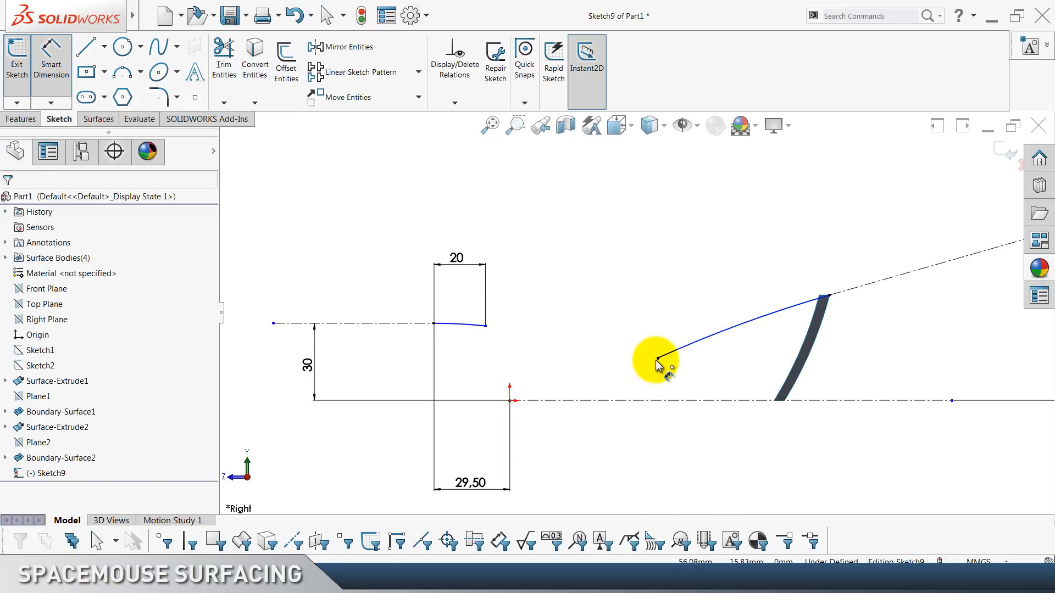
{"action": "left_click", "coordinate": [657, 360]}
{"action": "left_click", "coordinate": [669, 400]}
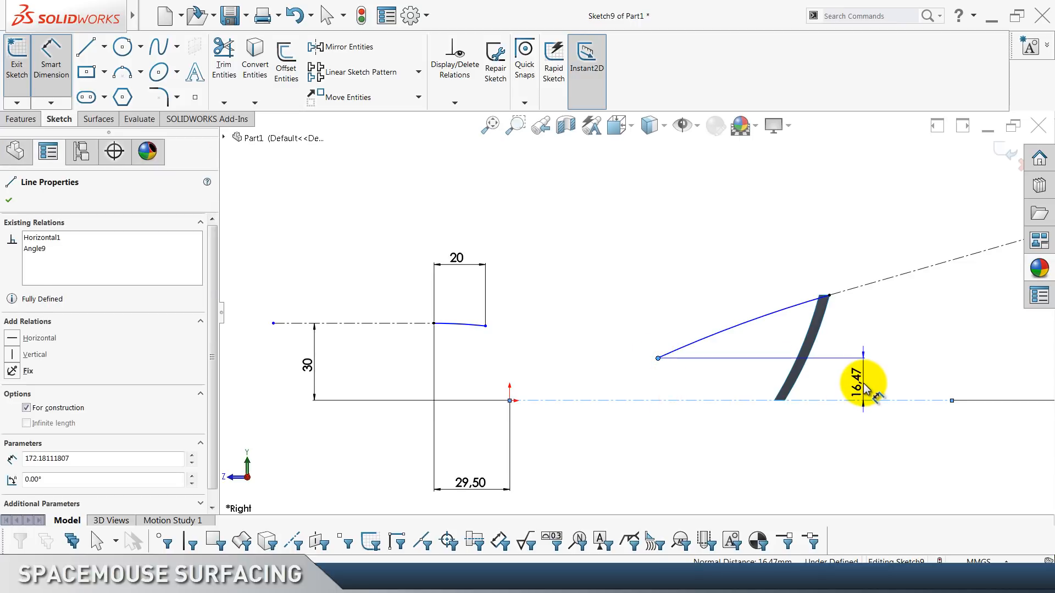
{"action": "left_click", "coordinate": [865, 387]}
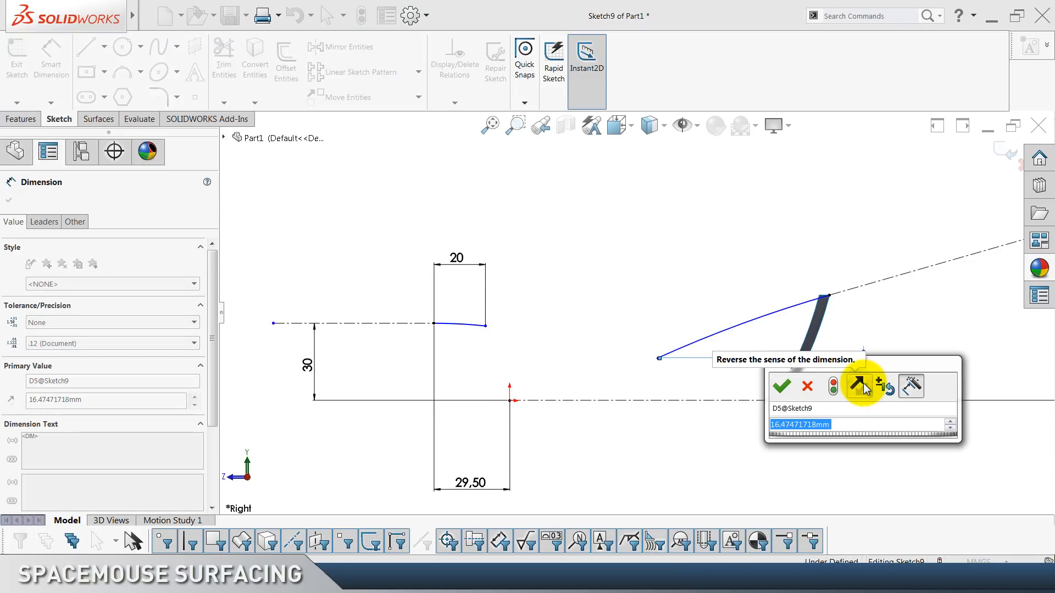
{"action": "type", "text": "23.5"}
{"action": "key", "text": "Return"}
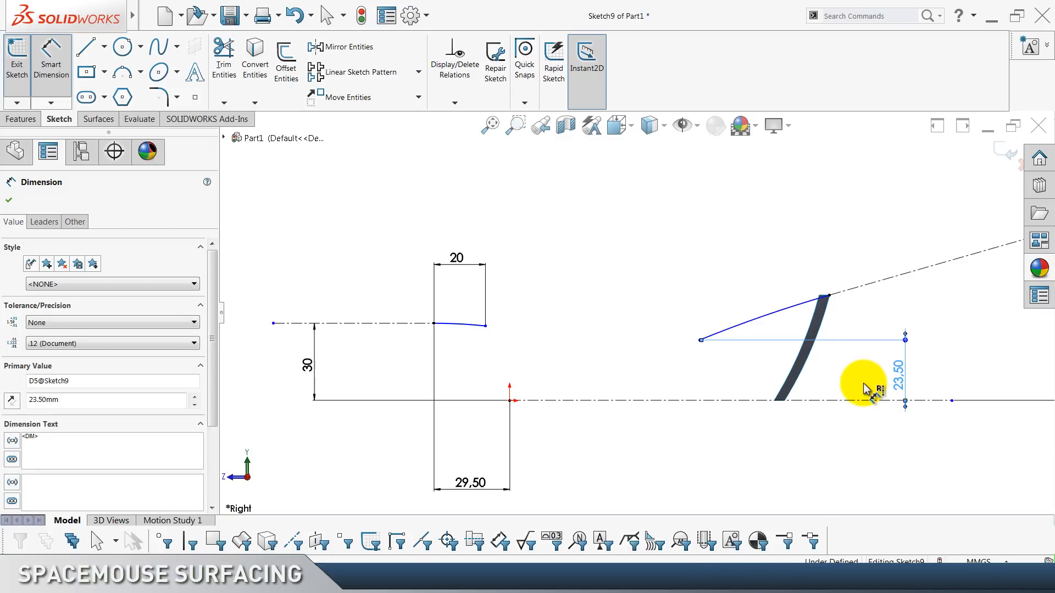
Try to dimension the horizontal distance between the rear arc's endpoints as 70 mm.
{"action": "left_click", "coordinate": [778, 241]}
{"action": "left_click", "coordinate": [703, 341]}
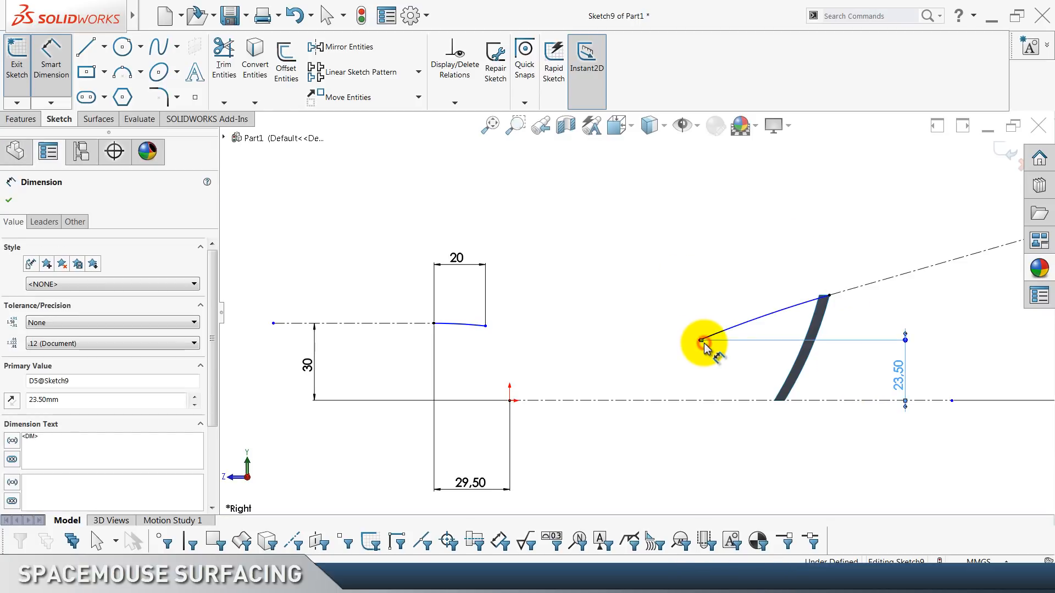
{"action": "left_click", "coordinate": [701, 342]}
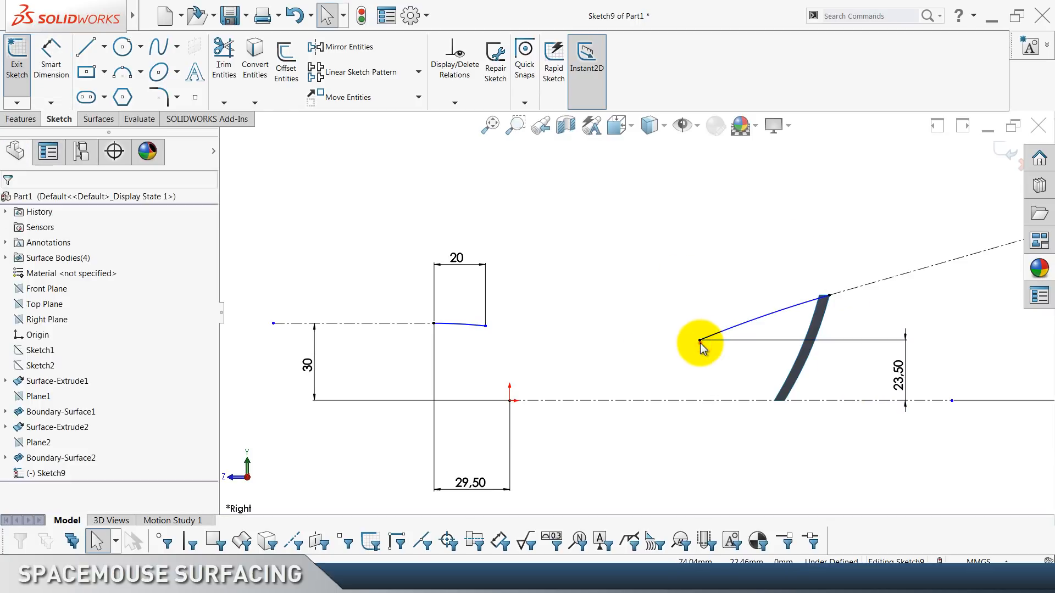
{"action": "left_click", "coordinate": [60, 60]}
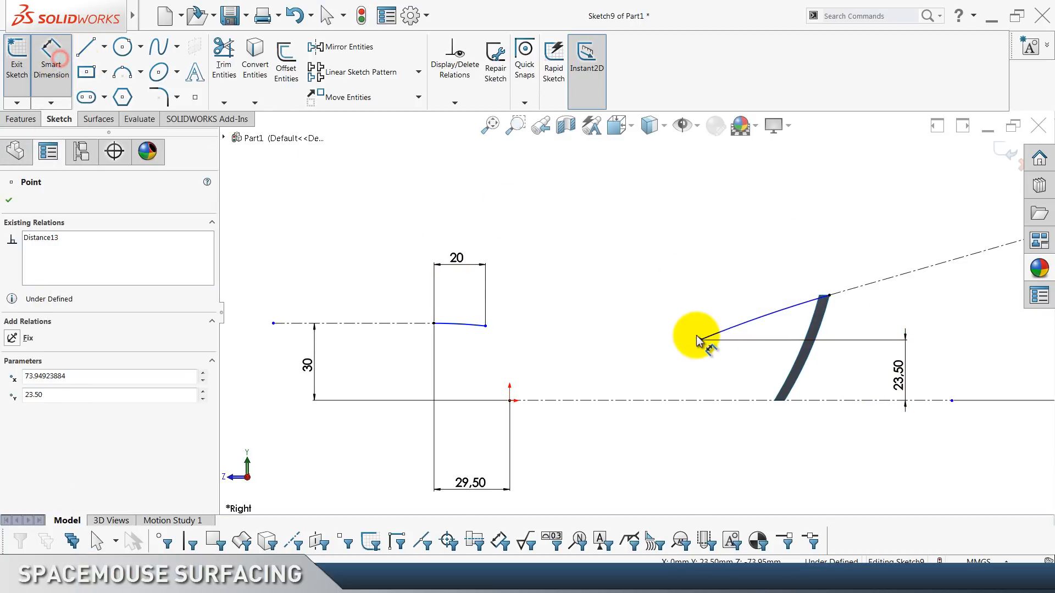
{"action": "left_click", "coordinate": [825, 300]}
{"action": "left_click", "coordinate": [749, 186]}
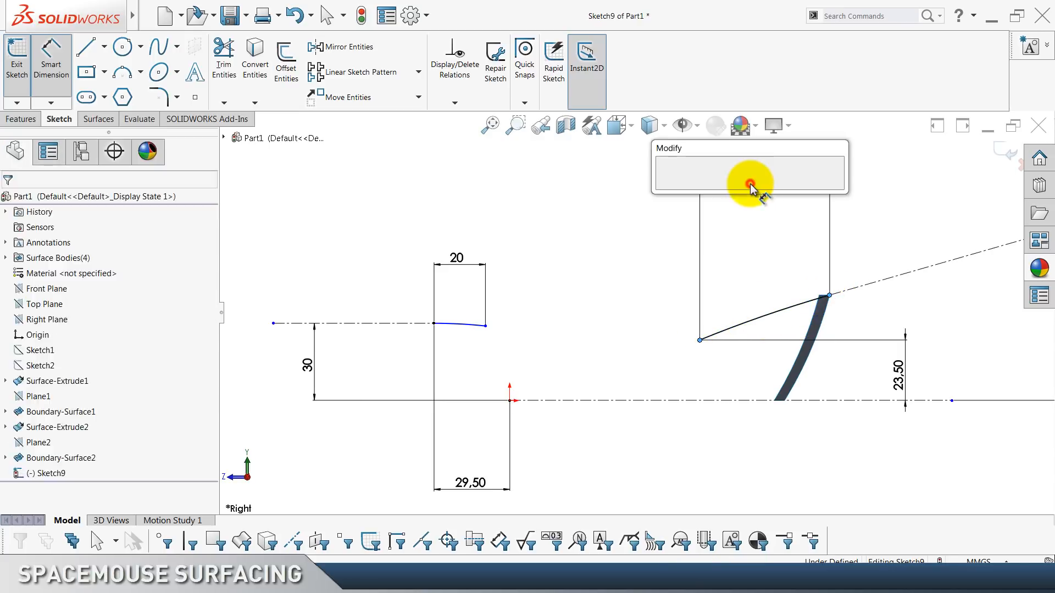
{"action": "type", "text": "70"}
{"action": "key", "text": "Return"}
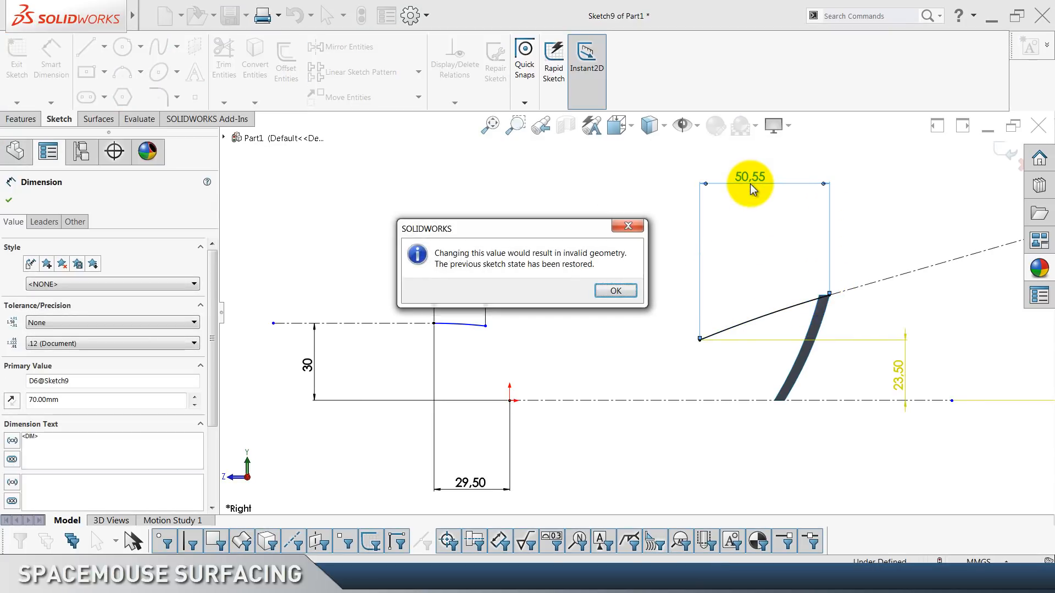
{"action": "left_click", "coordinate": [618, 293]}
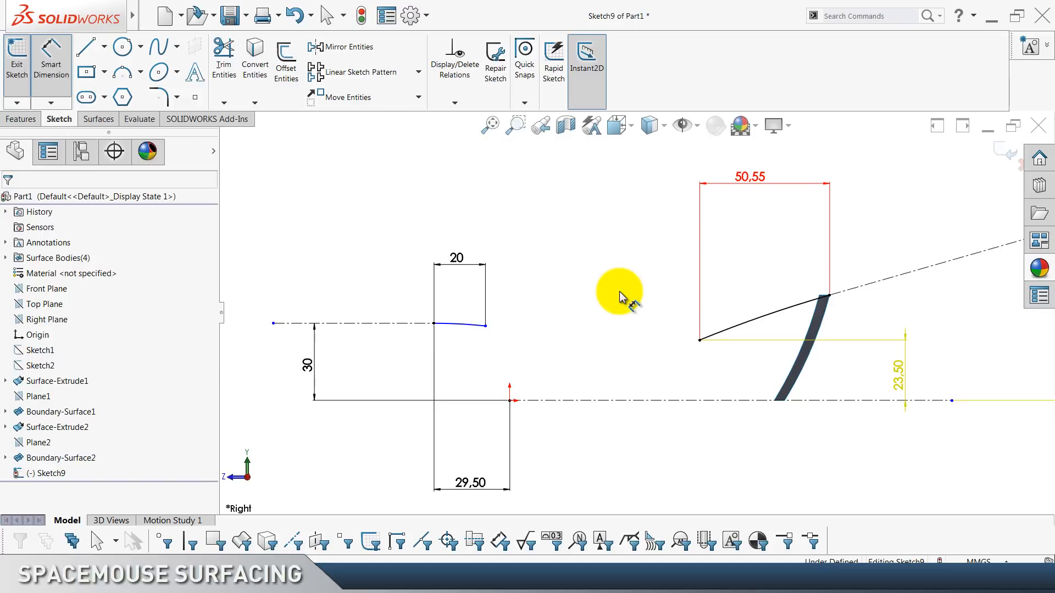
{"action": "key", "text": "Escape"}
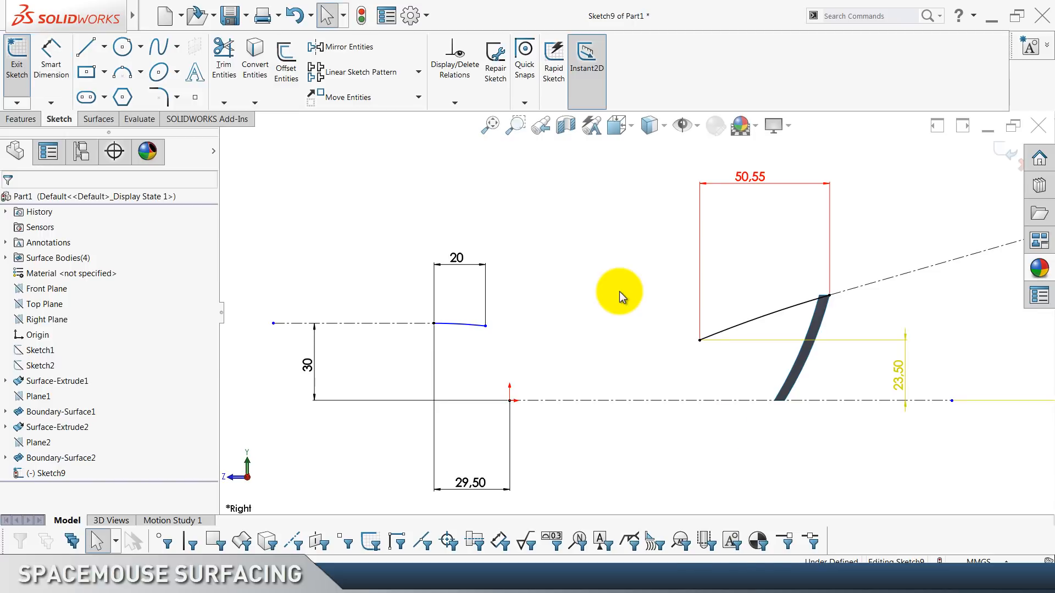
Delete the tangent arc that runs from the rear surface's upper corner toward the front.
{"action": "left_click", "coordinate": [723, 430]}
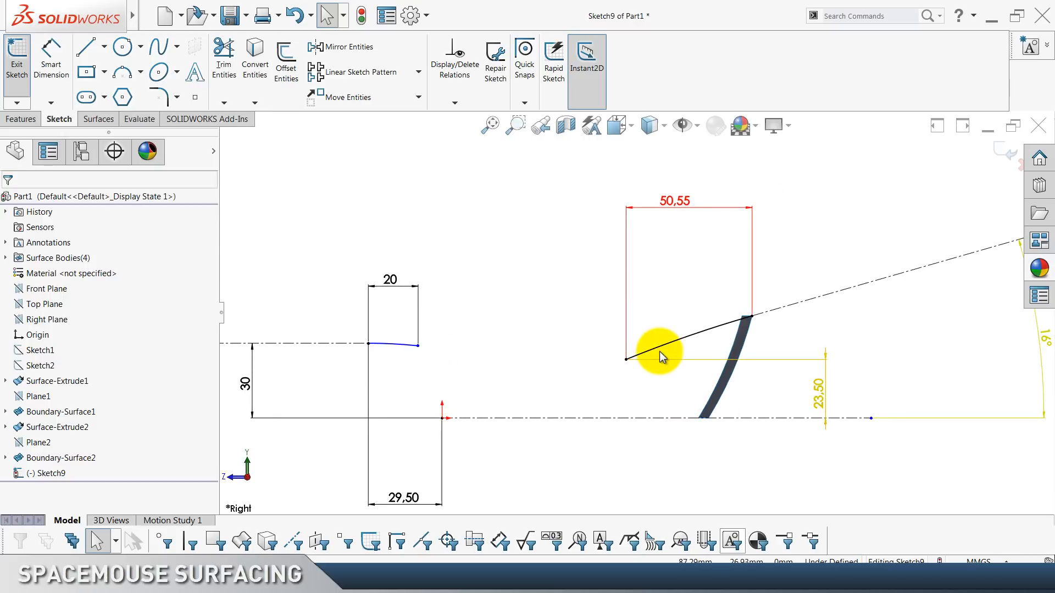
{"action": "left_click", "coordinate": [653, 352]}
{"action": "key", "text": "Delete"}
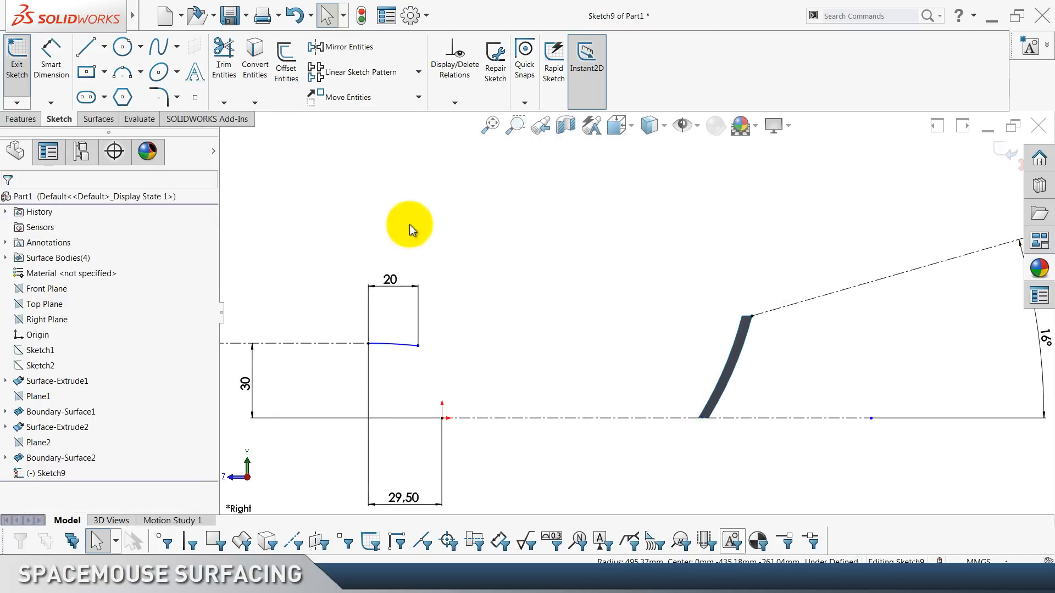
Draw a tangent arc of about 299 mm radius from the rear surface's upper corner toward the front.
{"action": "left_click", "coordinate": [121, 74]}
{"action": "left_click", "coordinate": [54, 242]}
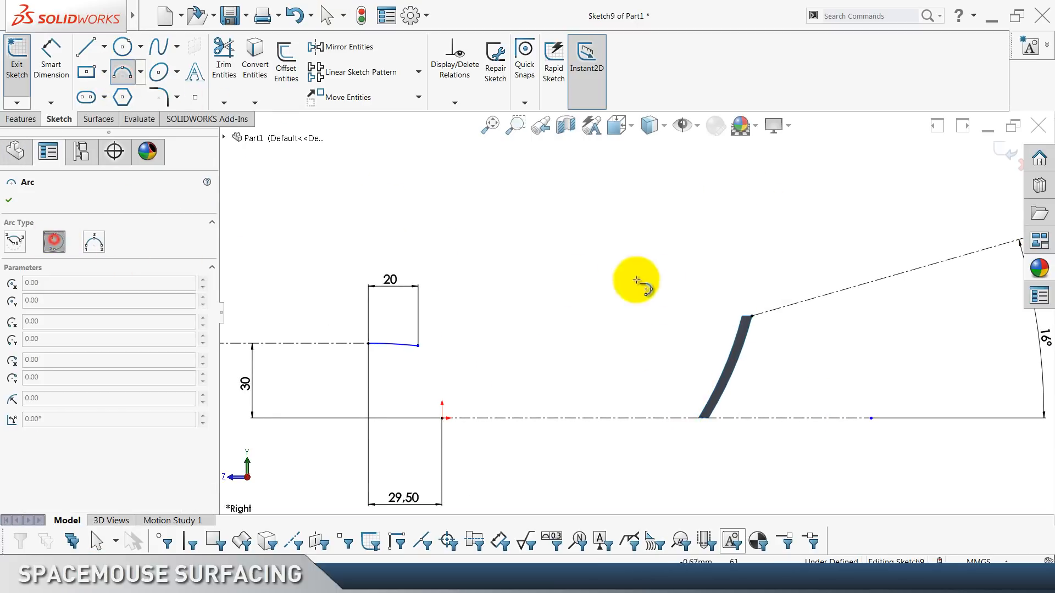
{"action": "left_click", "coordinate": [760, 313]}
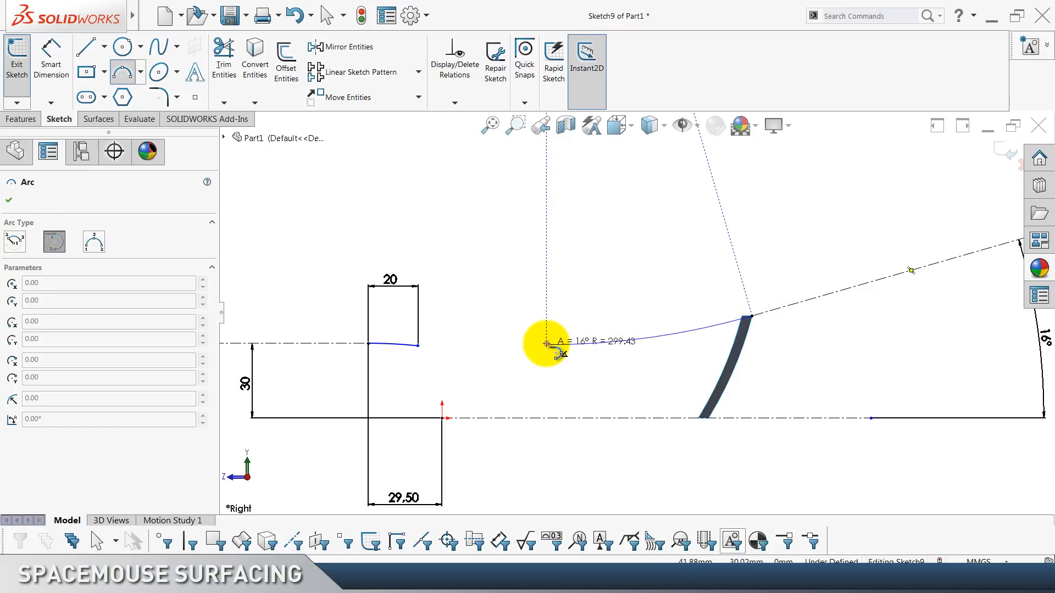
{"action": "left_click", "coordinate": [547, 343]}
{"action": "key", "text": "Escape"}
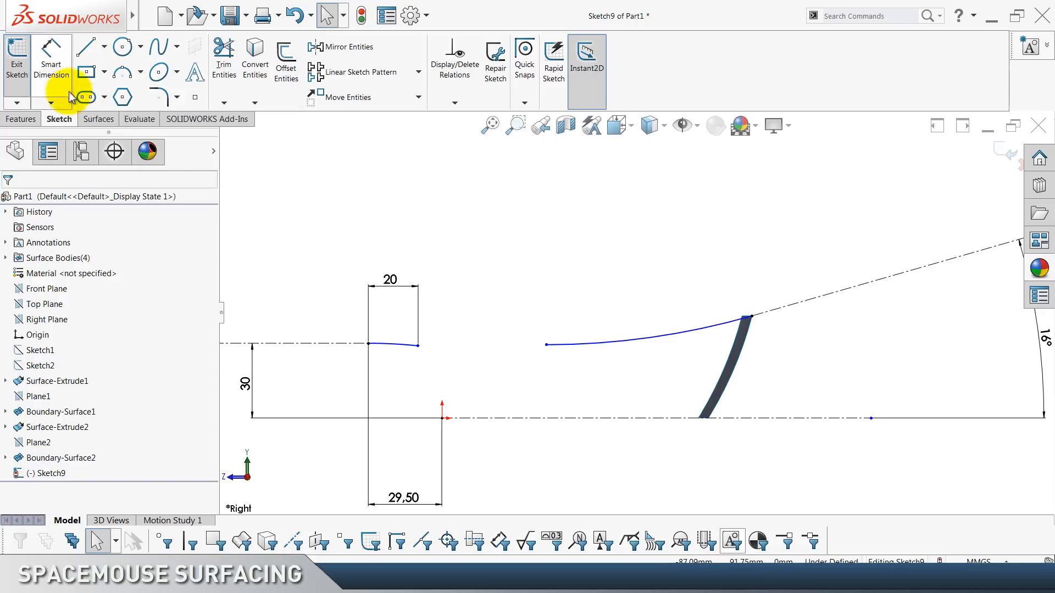
Dimension the horizontal distance between the rear arc's endpoints as 70 mm.
{"action": "left_click", "coordinate": [51, 58]}
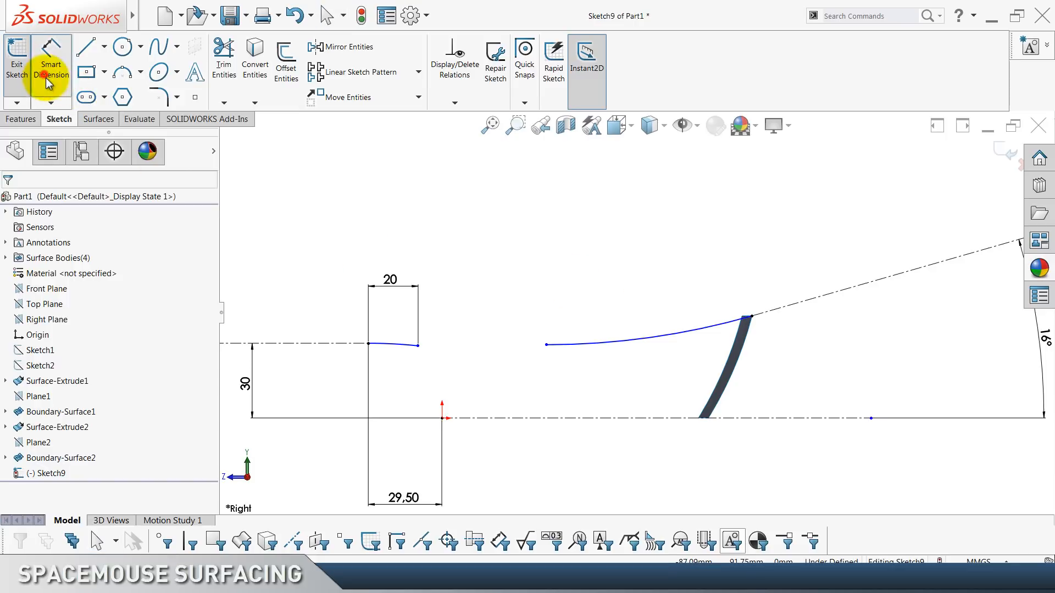
{"action": "left_click", "coordinate": [752, 317]}
{"action": "left_click", "coordinate": [547, 345]}
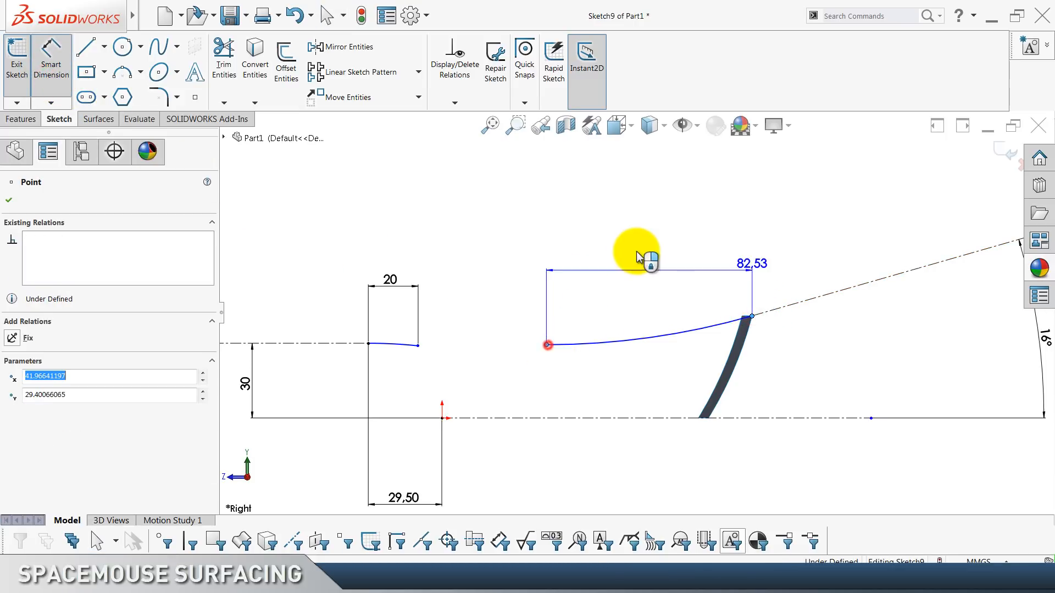
{"action": "left_click", "coordinate": [632, 254]}
{"action": "type", "text": "70"}
{"action": "key", "text": "Return"}
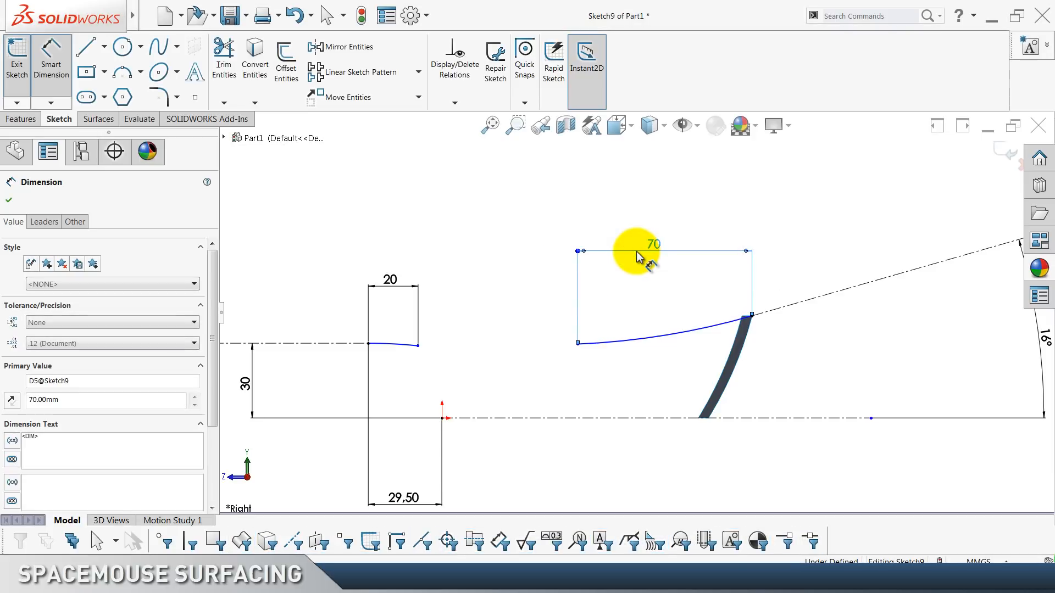
{"action": "left_click", "coordinate": [641, 337]}
{"action": "key", "text": "Escape"}
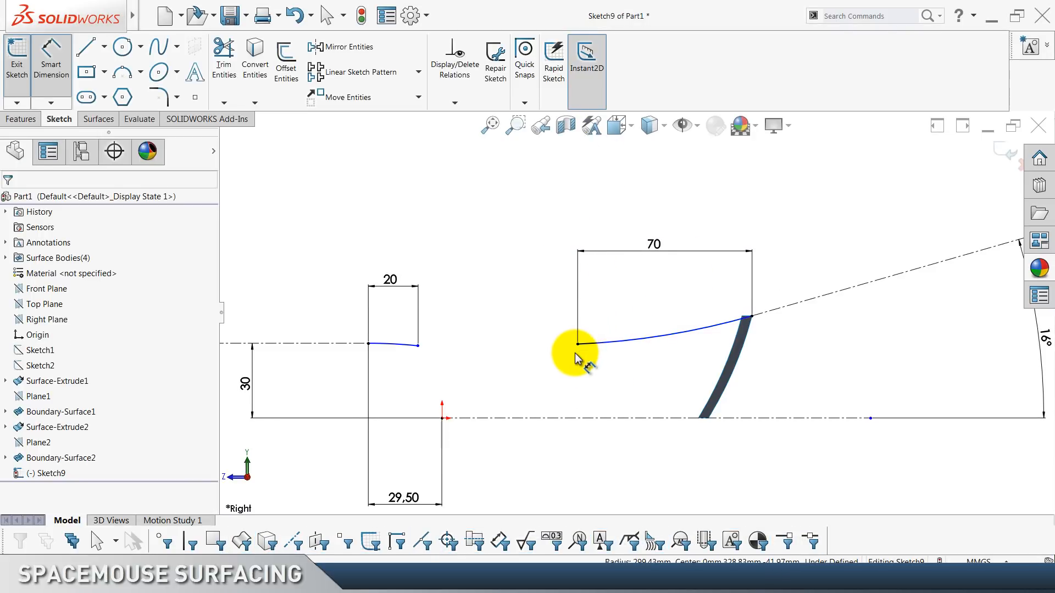
Dimension the height of the rear arc's free endpoint above the horizontal centerline as 23.5 mm.
{"action": "left_click", "coordinate": [578, 345]}
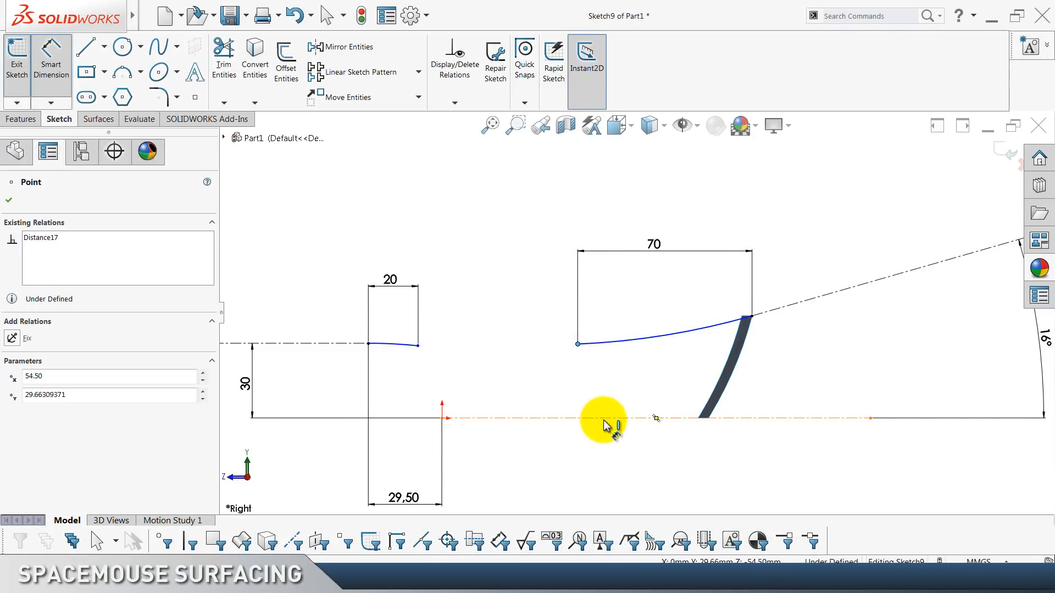
{"action": "left_click", "coordinate": [607, 419]}
{"action": "left_click", "coordinate": [623, 387]}
{"action": "type", "text": "23.5"}
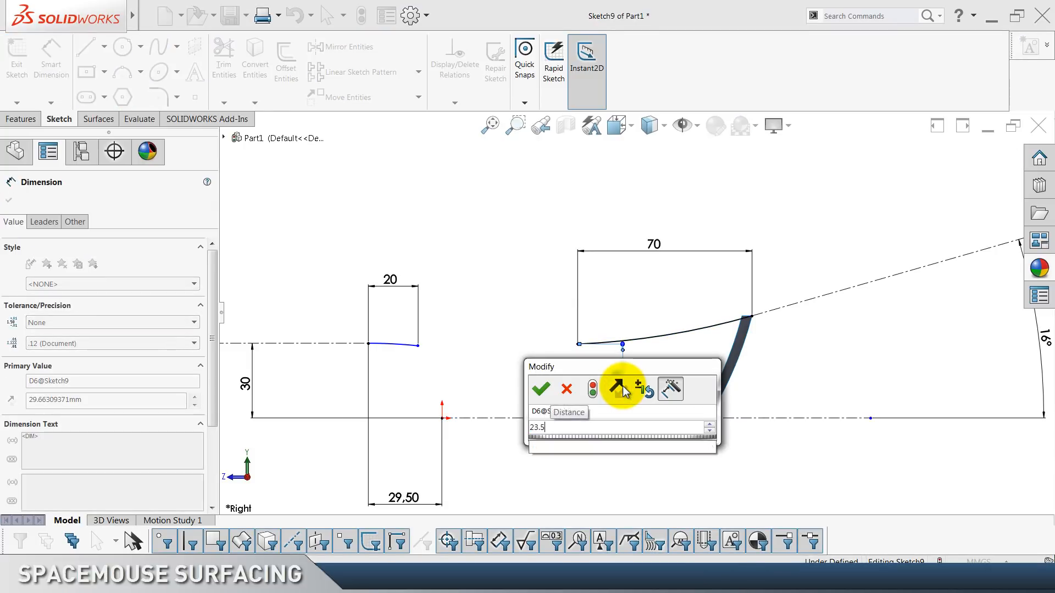
{"action": "key", "text": "Return"}
{"action": "left_click", "coordinate": [510, 332]}
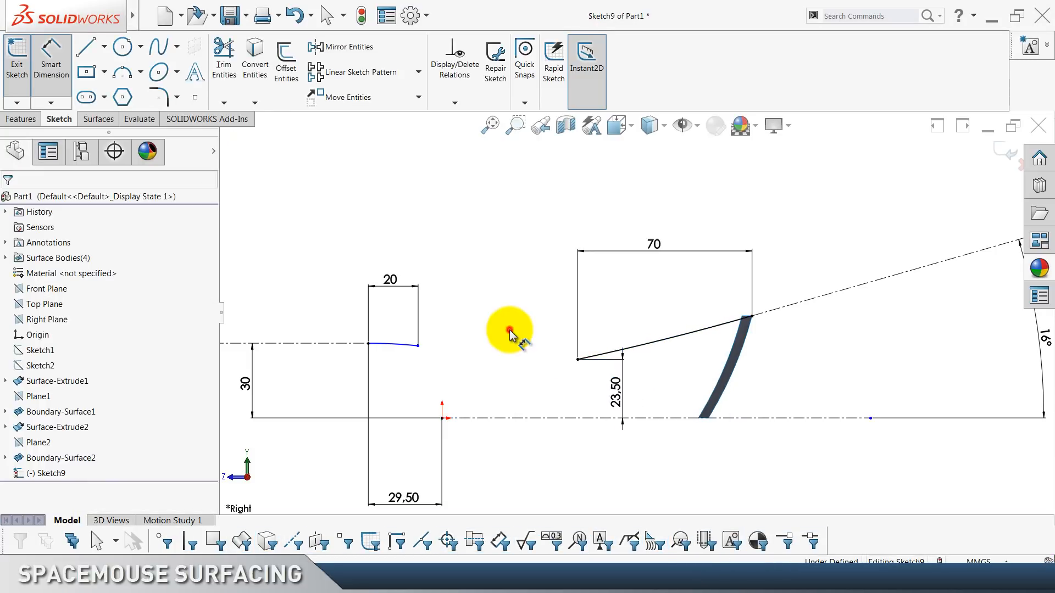
Draw a downward-bulging three-point arc of about 43 mm radius joining the front arc's free end to the rear arc's free end.
{"action": "scroll", "coordinate": [510, 332], "scroll_direction": "down", "scroll_amount": 2}
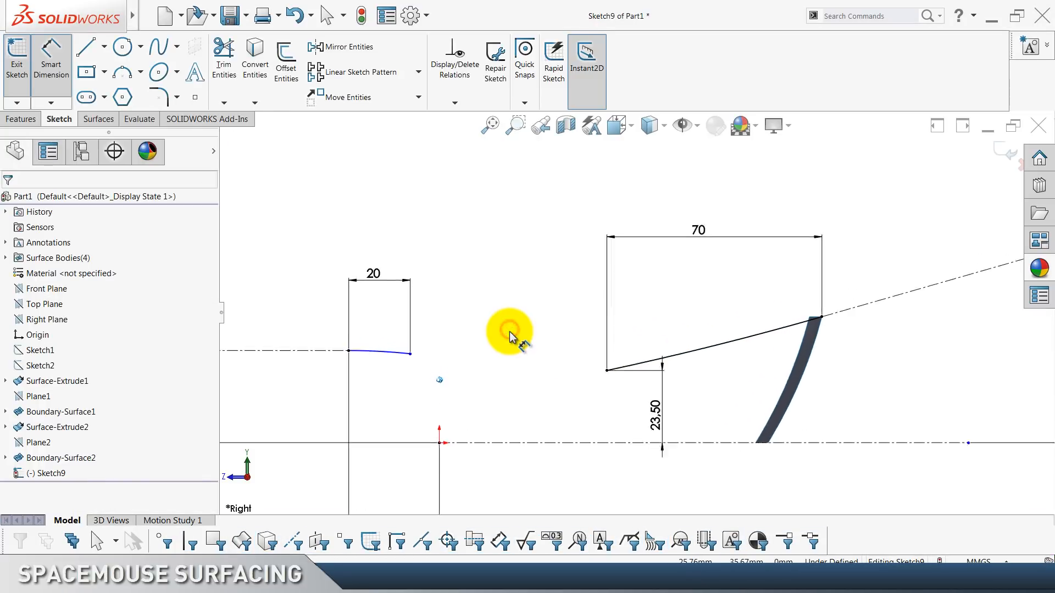
{"action": "left_click", "coordinate": [116, 75]}
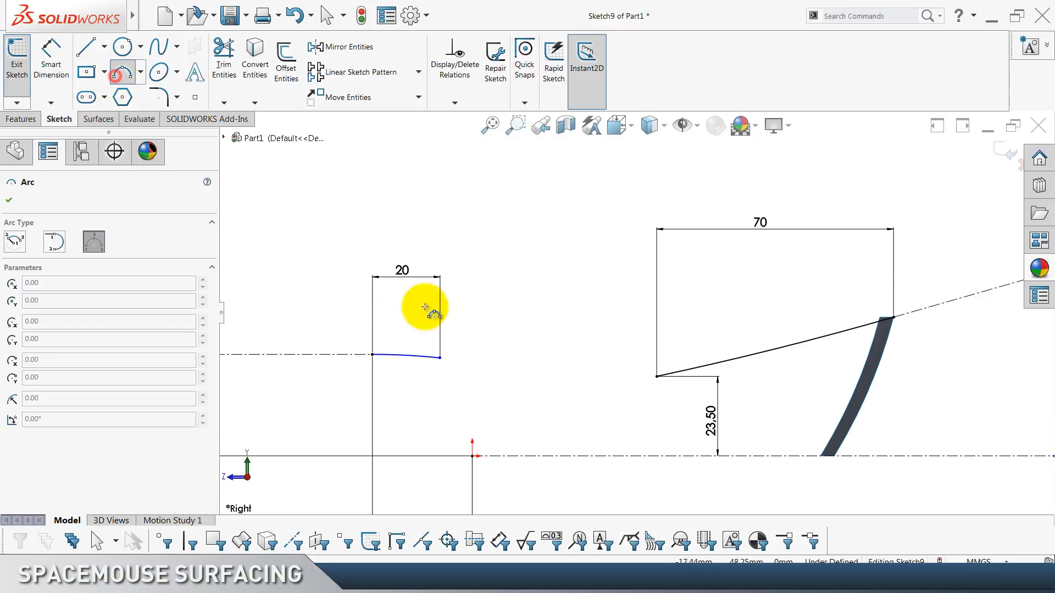
{"action": "left_click", "coordinate": [440, 358]}
{"action": "left_click", "coordinate": [657, 377]}
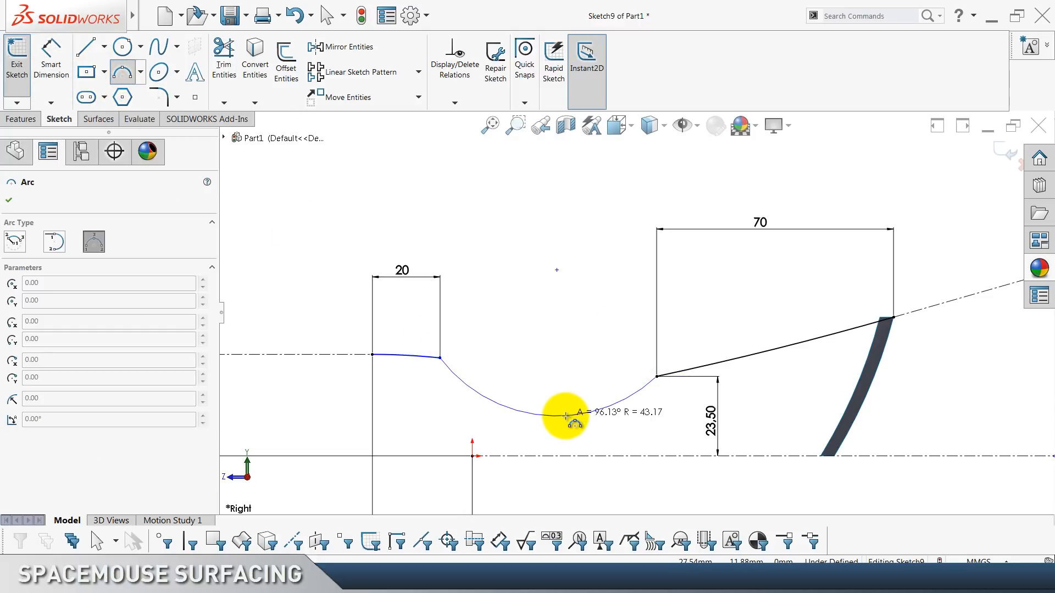
{"action": "left_click", "coordinate": [566, 416]}
{"action": "key", "text": "Escape"}
Make the middle arc tangent to both the rear arc and the front arc.
{"action": "left_click", "coordinate": [646, 392]}
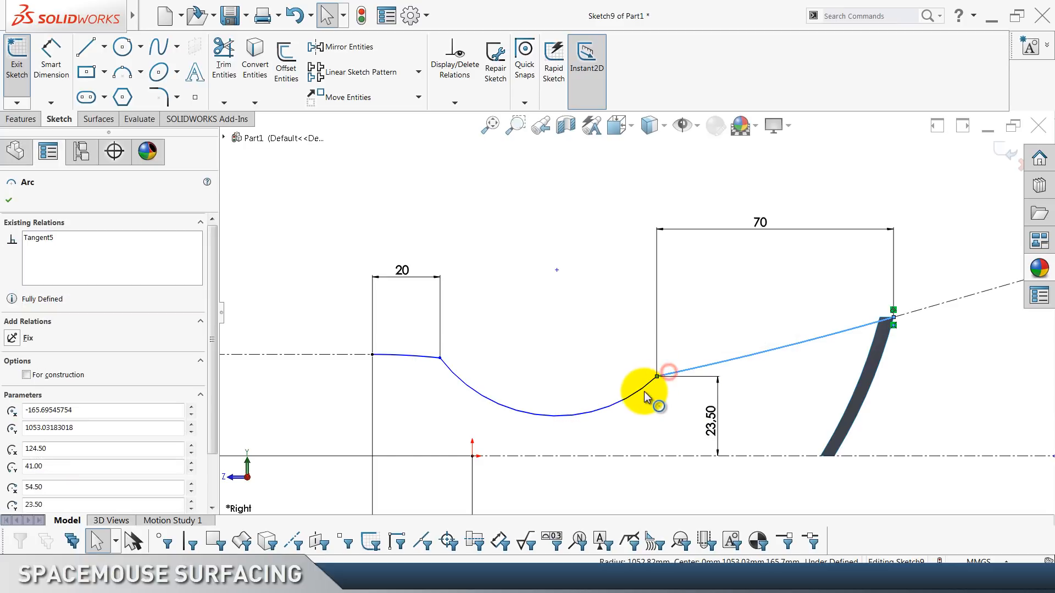
{"action": "left_click", "coordinate": [646, 392], "text": "ctrl"}
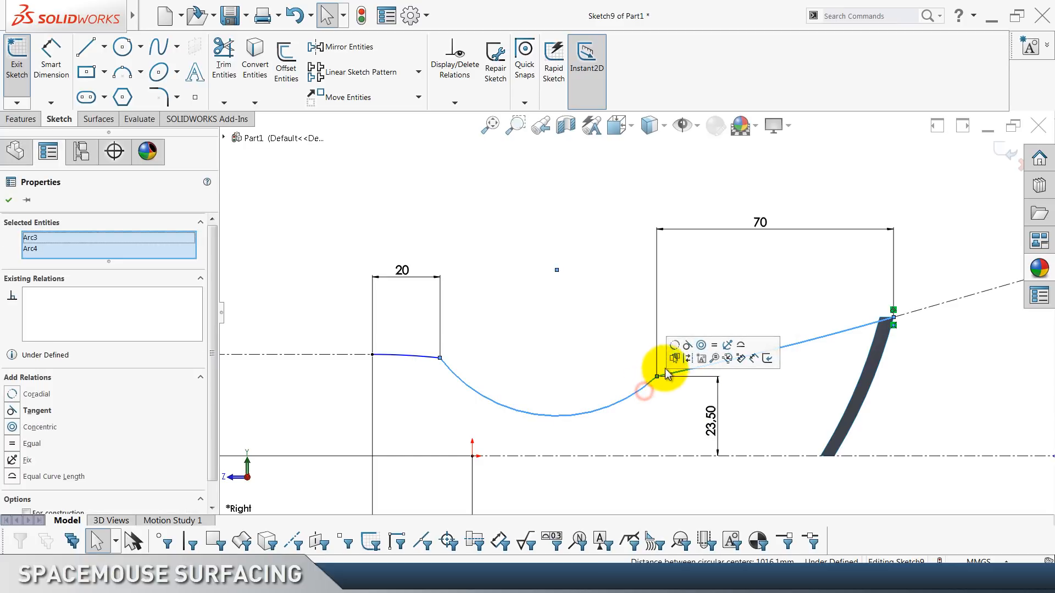
{"action": "left_click", "coordinate": [686, 347]}
{"action": "left_click", "coordinate": [422, 356]}
{"action": "left_click", "coordinate": [469, 367], "text": "ctrl"}
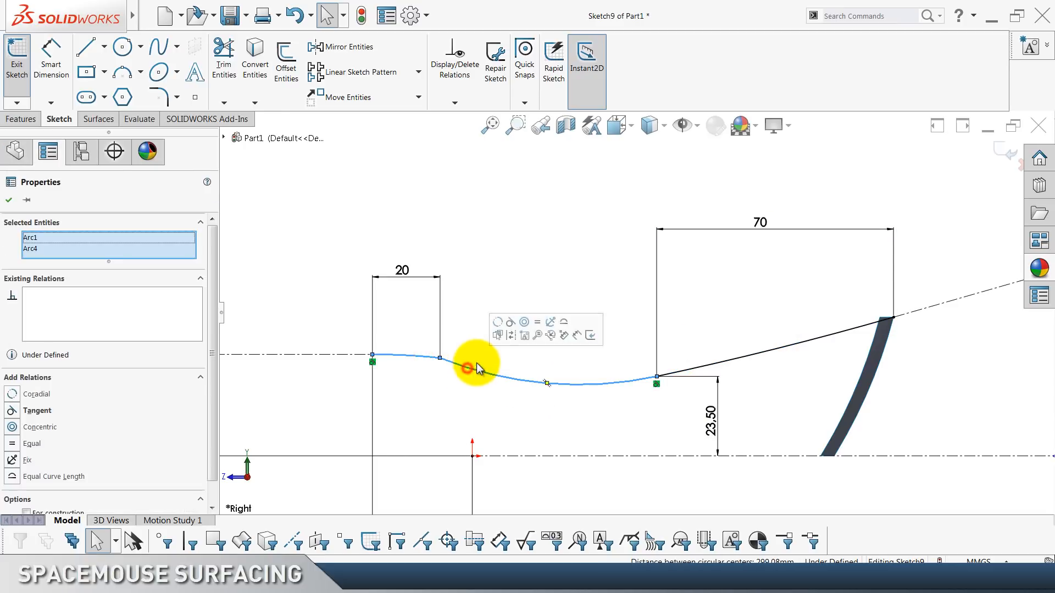
{"action": "left_click", "coordinate": [511, 323]}
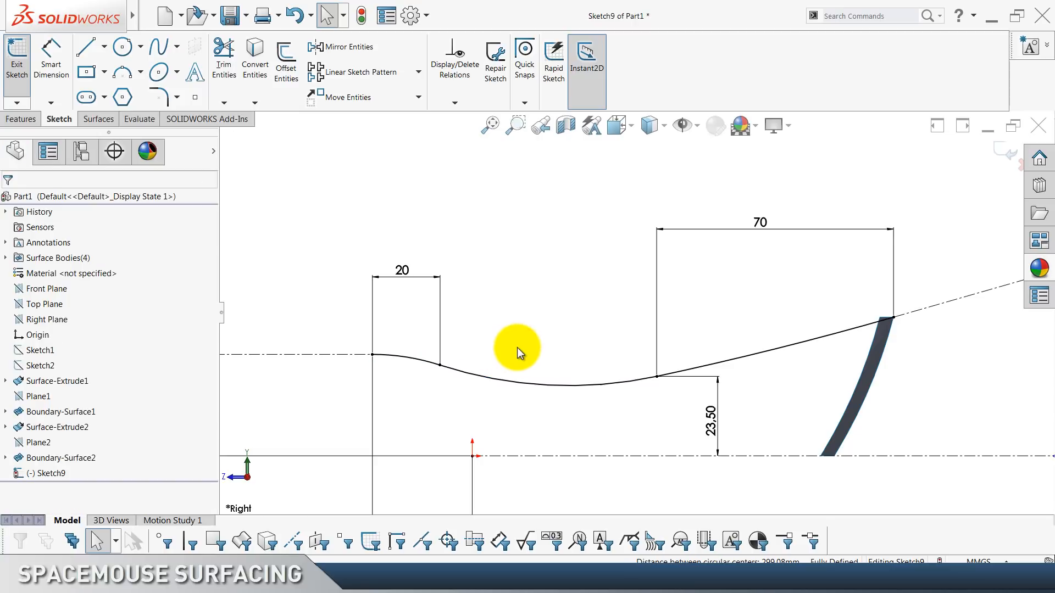
Finish the profile sketch, extrude it as a surface 50 mm in the reversed direction, and save the part.
{"action": "scroll", "coordinate": [534, 336], "scroll_direction": "up", "scroll_amount": 3}
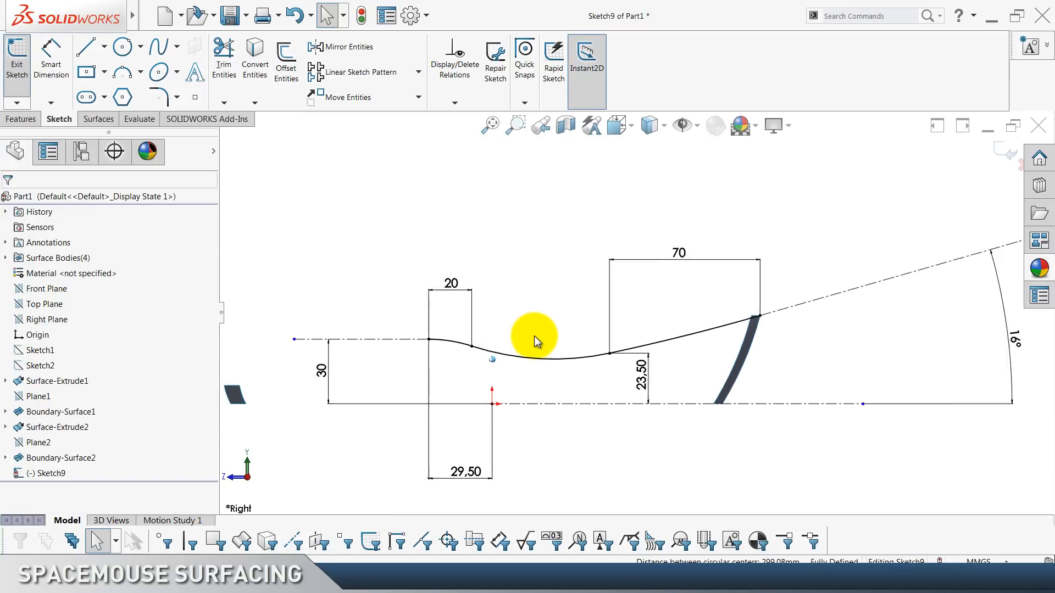
{"action": "scroll", "coordinate": [534, 337], "scroll_direction": "up", "scroll_amount": 1}
{"action": "left_click", "coordinate": [1004, 159]}
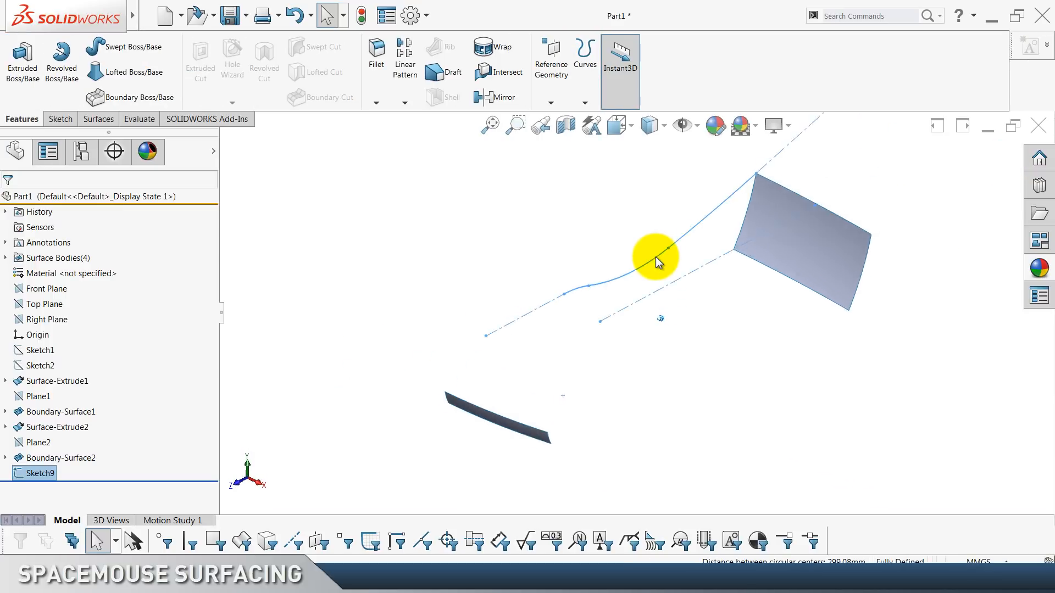
{"action": "left_click", "coordinate": [97, 118]}
{"action": "left_click", "coordinate": [21, 64]}
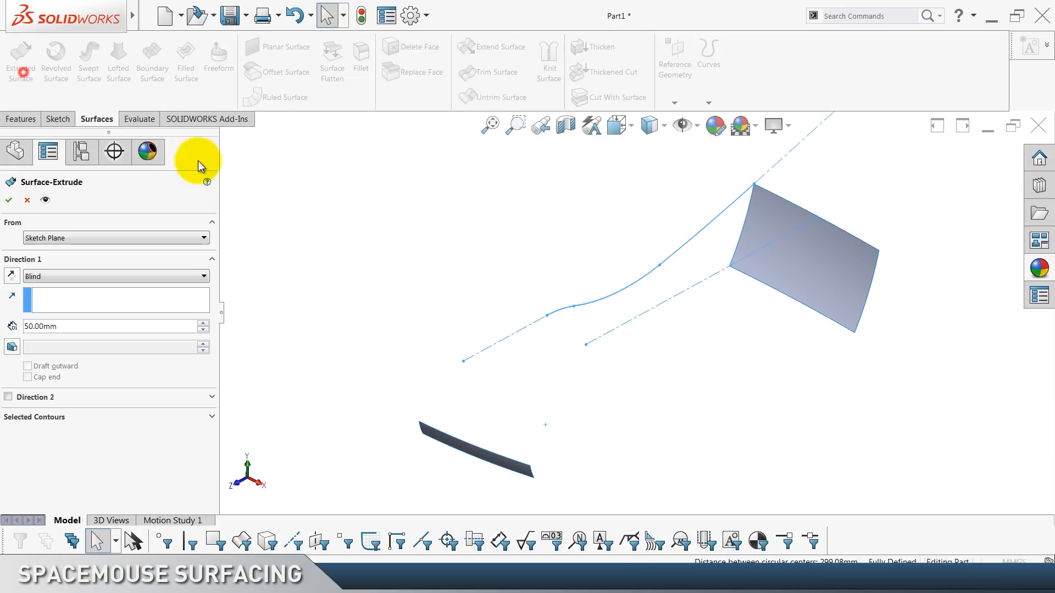
{"action": "left_click", "coordinate": [13, 277]}
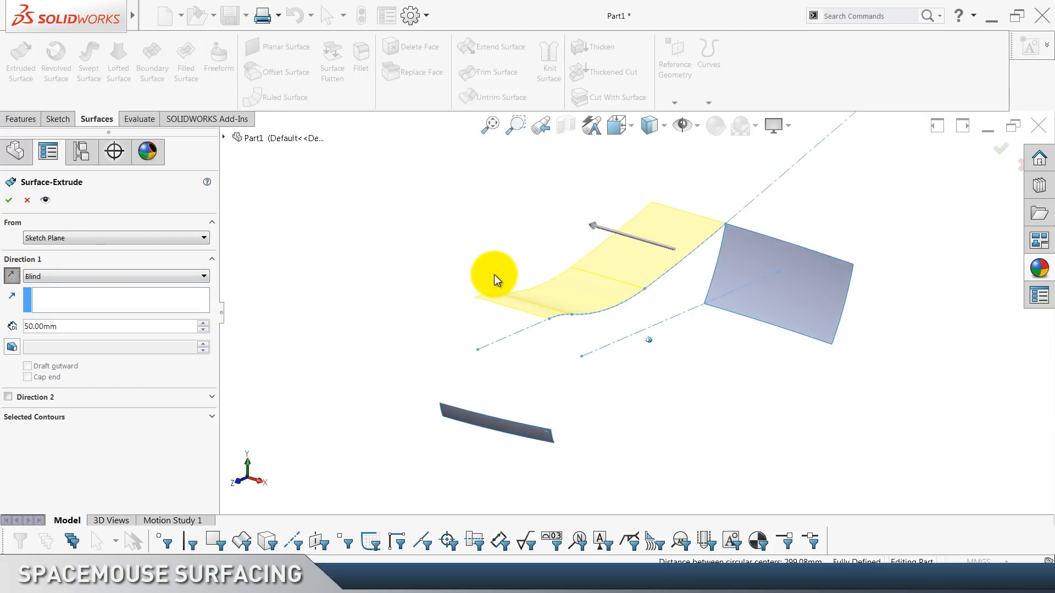
{"action": "left_click", "coordinate": [8, 200]}
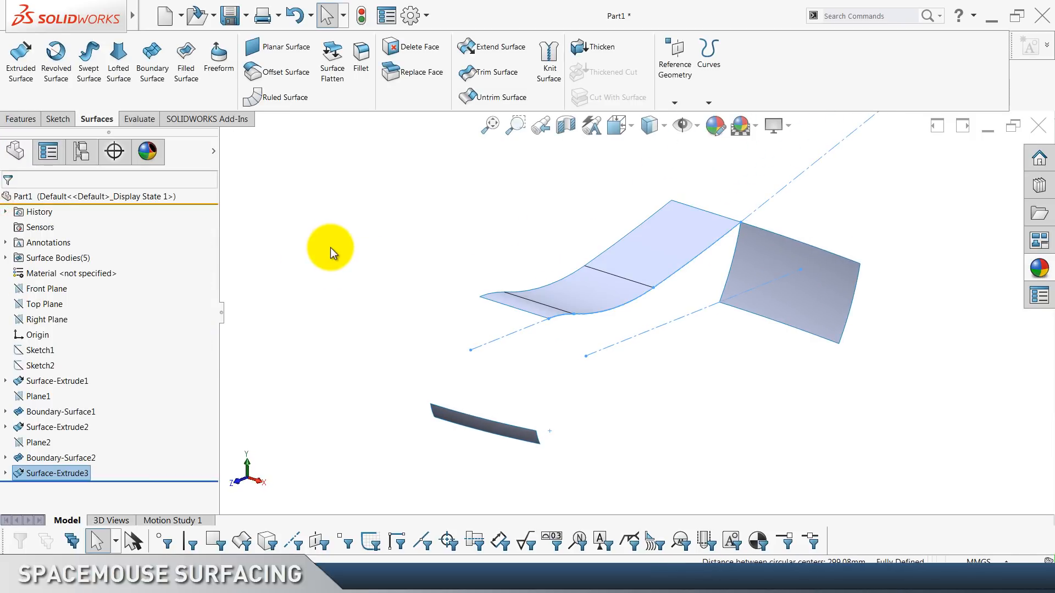
{"action": "key", "text": "ctrl+s"}
{"action": "scroll", "coordinate": [220, 98], "scroll_direction": "up", "scroll_amount": 2}
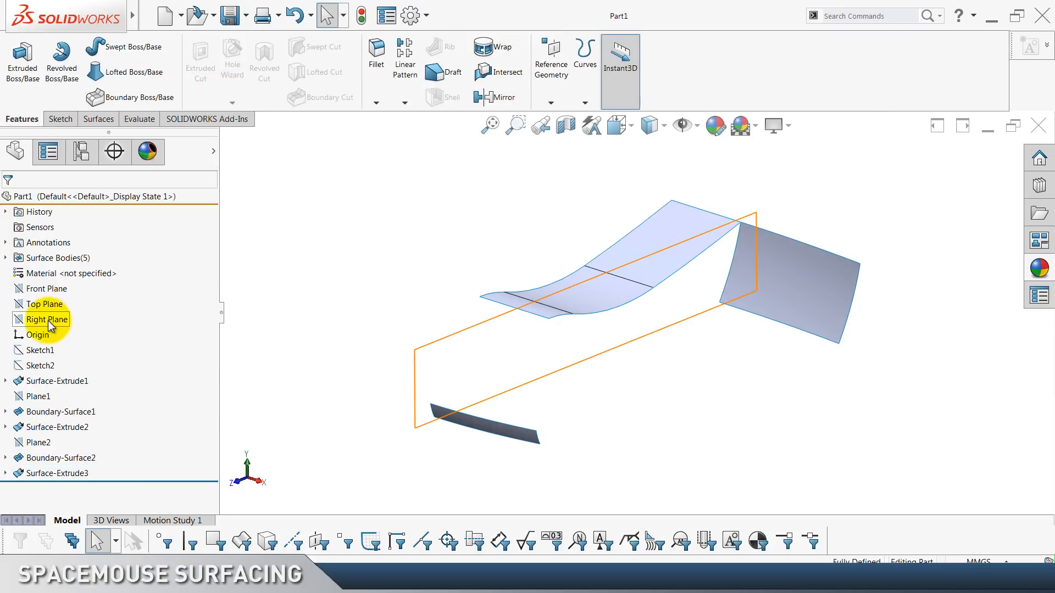
Start a sketch on the Right Plane and draw a vertical centerline about 61 mm long crossing the extruded profile behind the origin.
{"action": "left_click", "coordinate": [57, 305]}
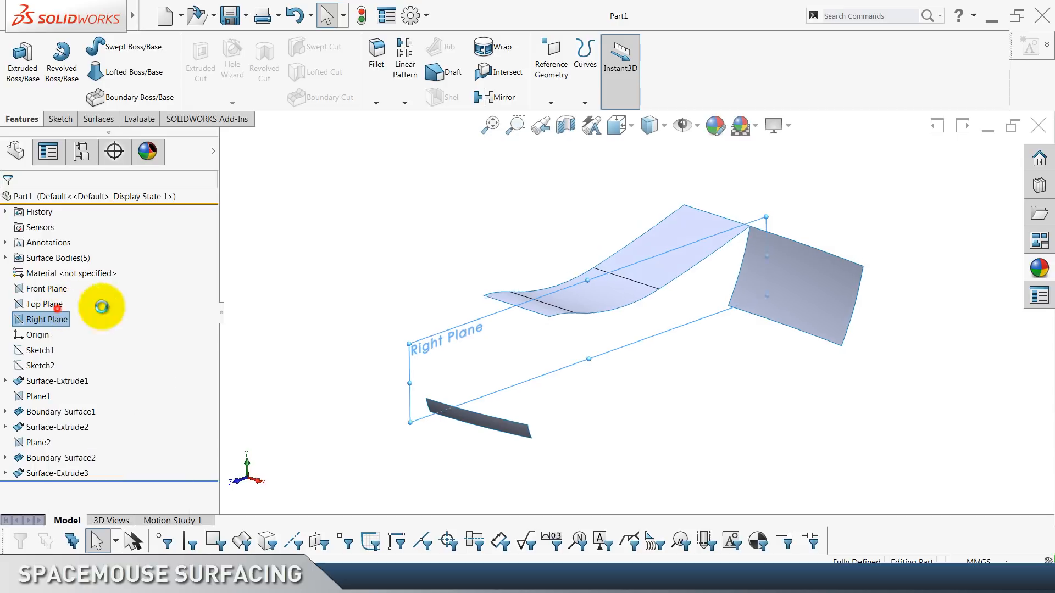
{"action": "left_click", "coordinate": [400, 237]}
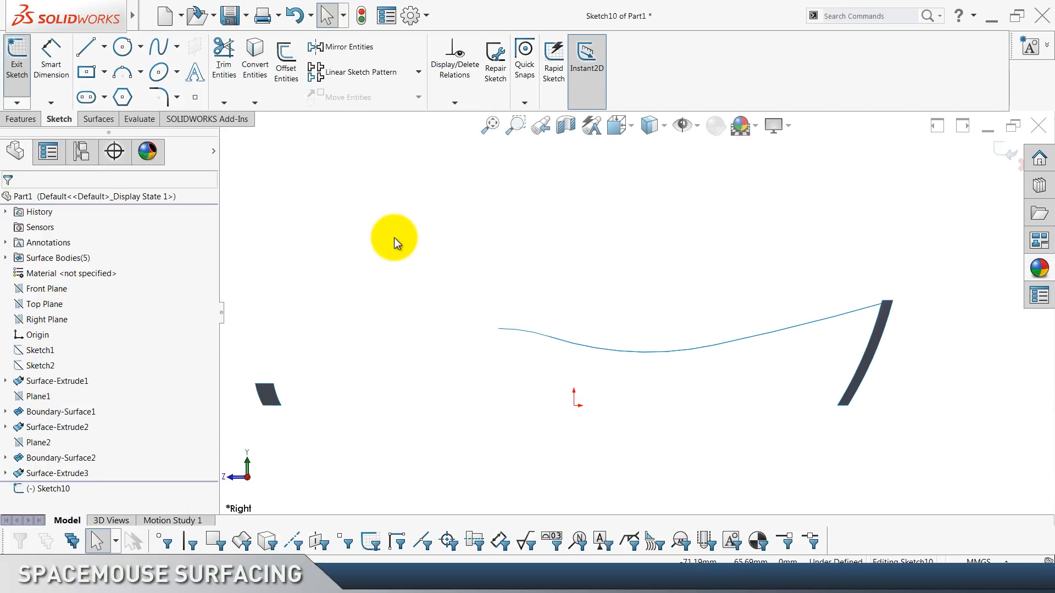
{"action": "left_click", "coordinate": [104, 48]}
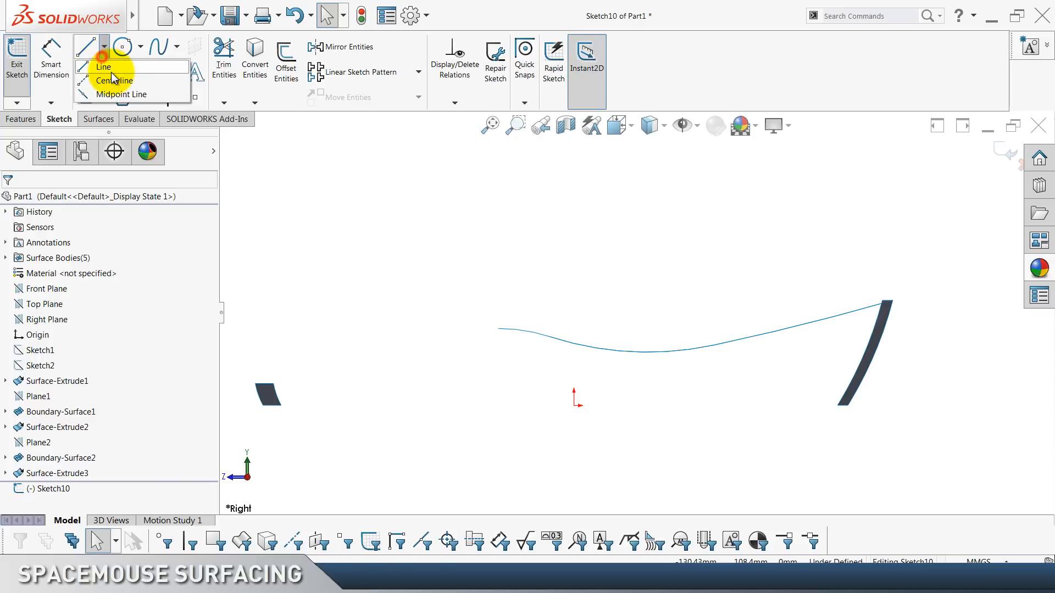
{"action": "left_click", "coordinate": [114, 81]}
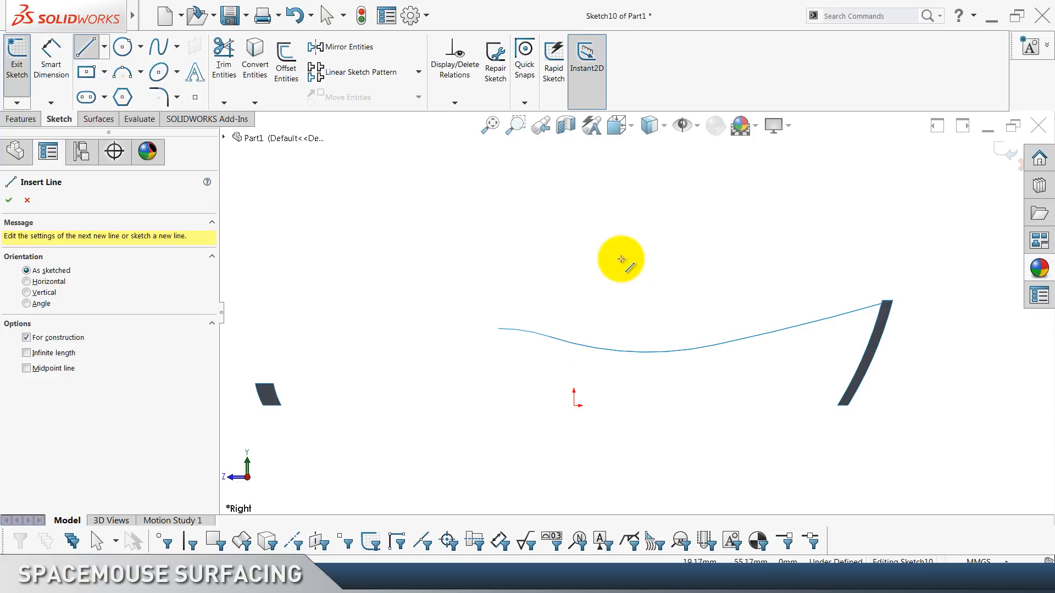
{"action": "left_click", "coordinate": [629, 223]}
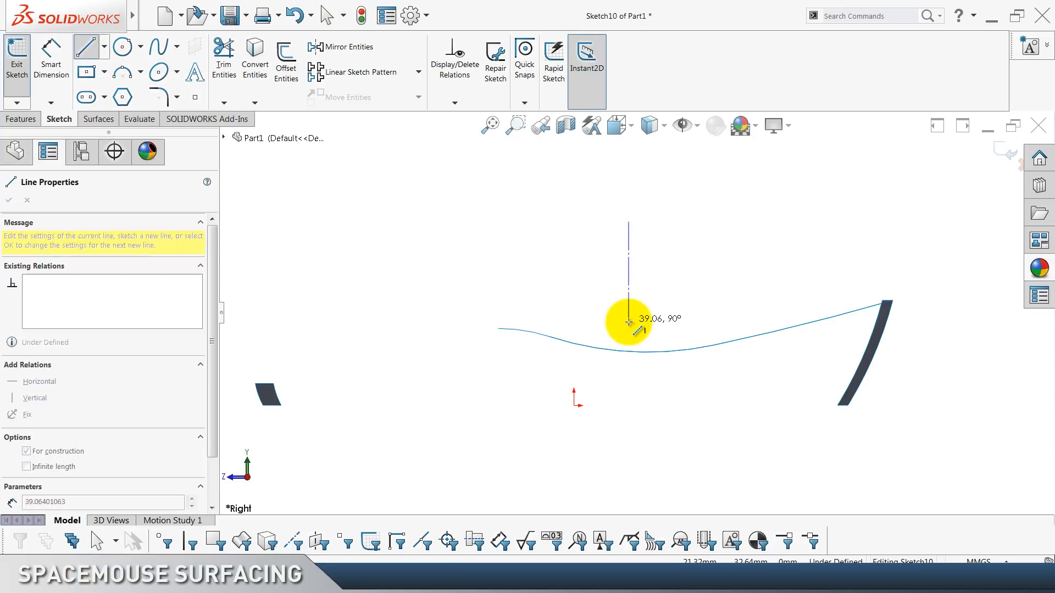
{"action": "left_click", "coordinate": [627, 378]}
{"action": "key", "text": "Escape"}
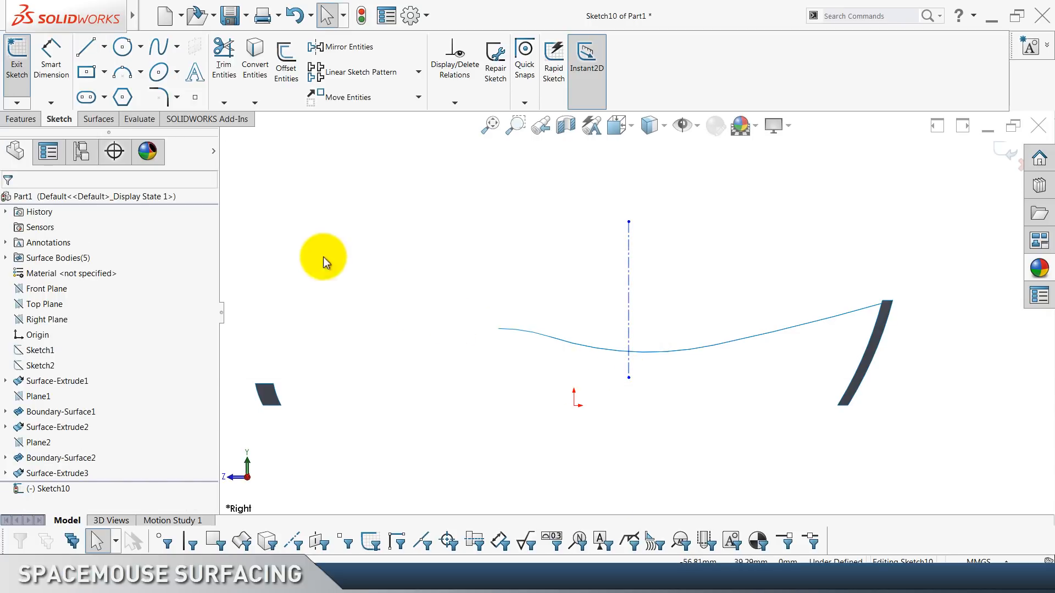
Dimension the horizontal distance from the origin to the vertical centerline as 14.75 mm.
{"action": "left_click", "coordinate": [51, 61]}
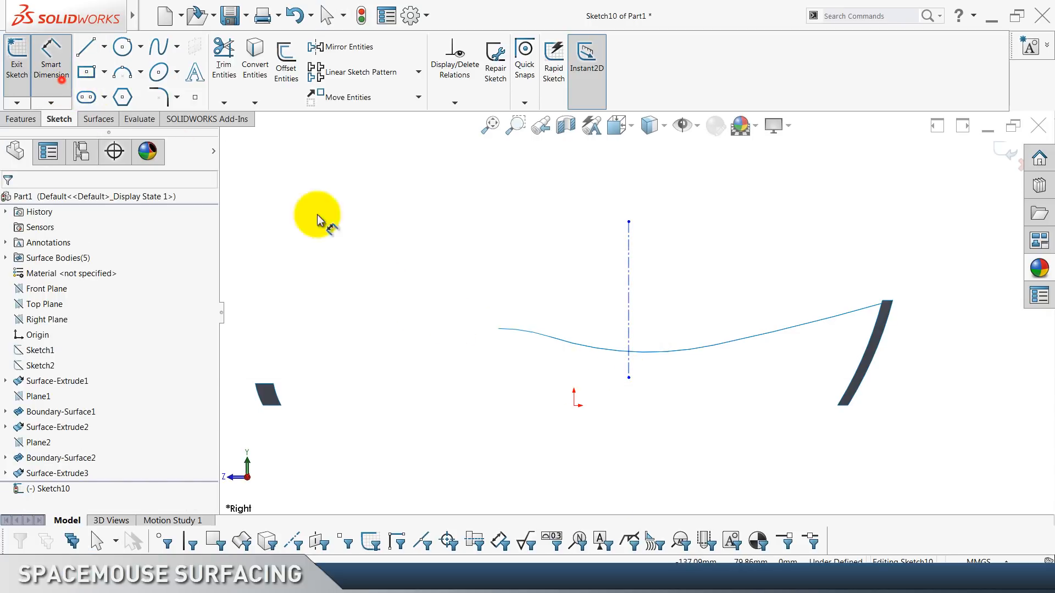
{"action": "left_click", "coordinate": [574, 407]}
{"action": "left_click", "coordinate": [630, 335]}
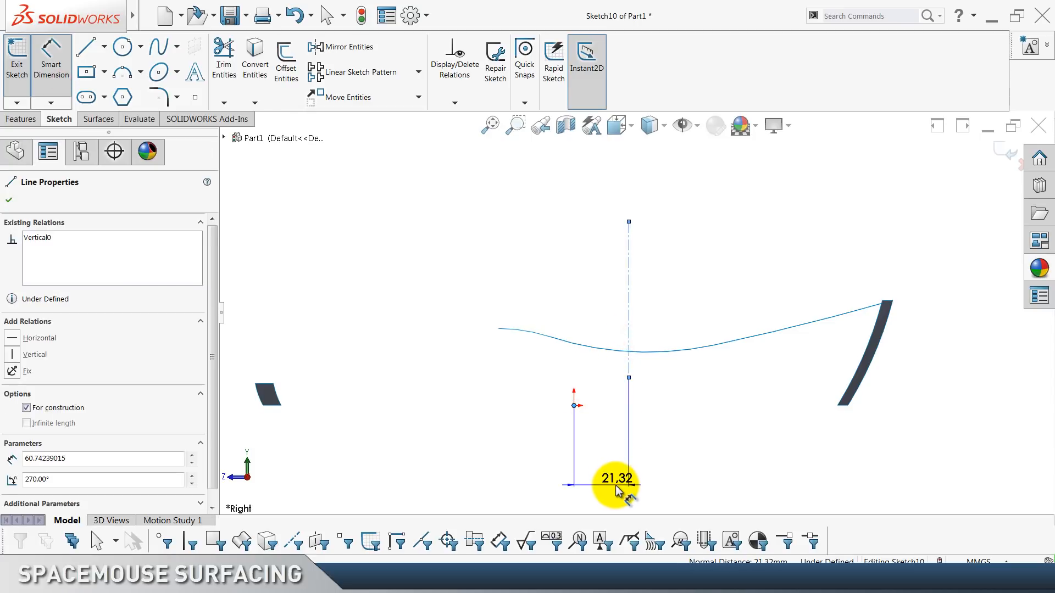
{"action": "left_click", "coordinate": [609, 491]}
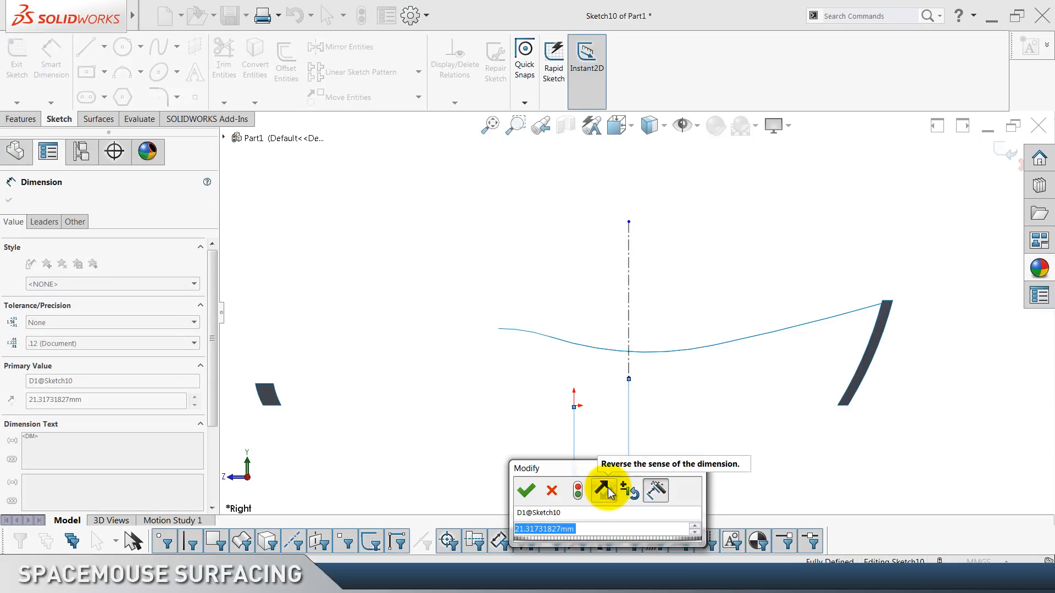
{"action": "type", "text": "14.75"}
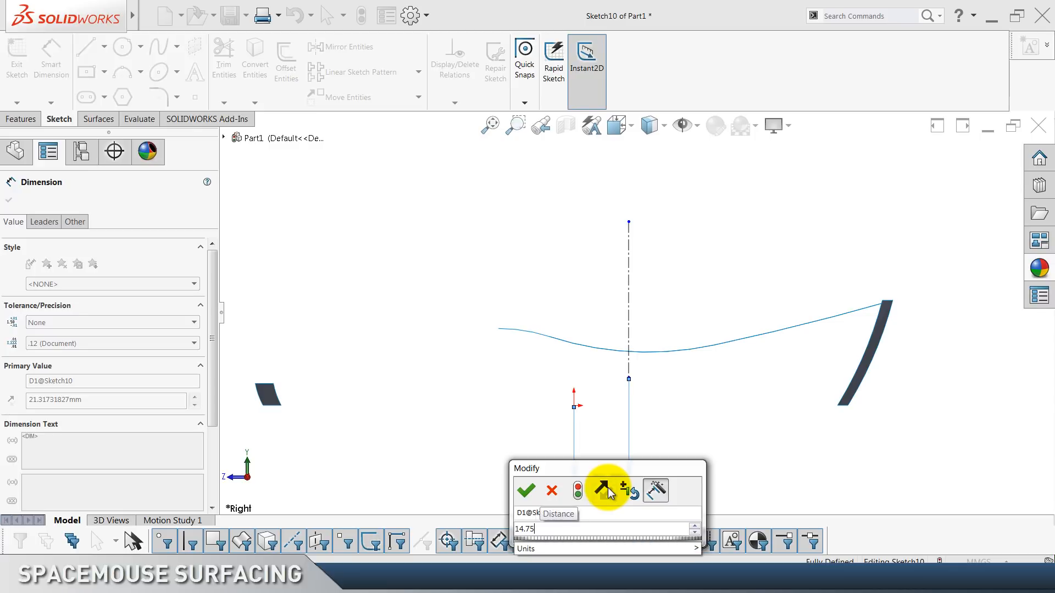
{"action": "key", "text": "Return"}
{"action": "left_click", "coordinate": [690, 407]}
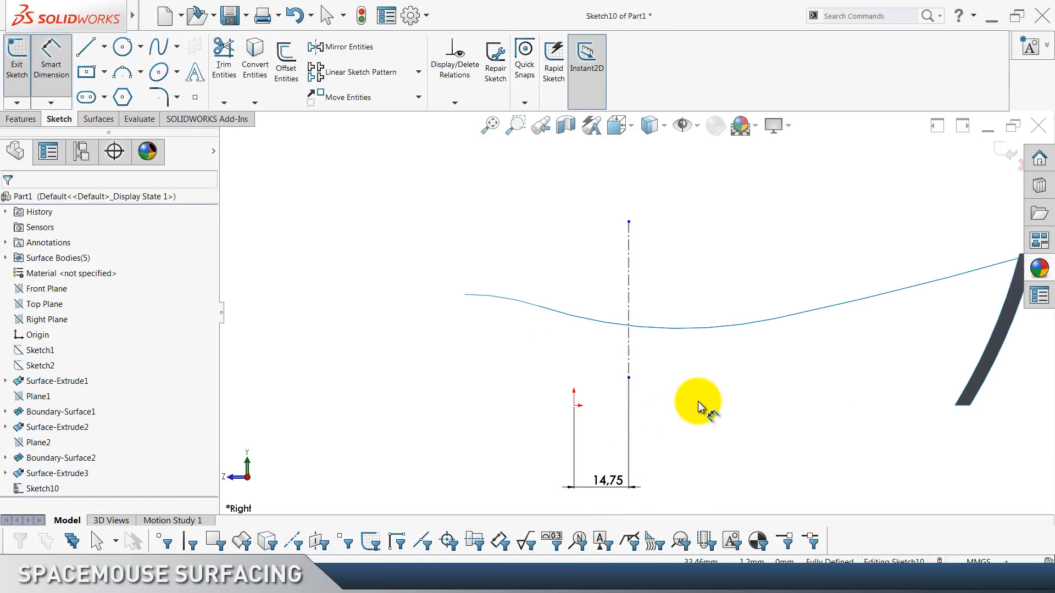
Draw a slanted centerline about 22 mm long above the profile curve, on the vertical centerline's side away from the origin.
{"action": "left_click", "coordinate": [105, 48]}
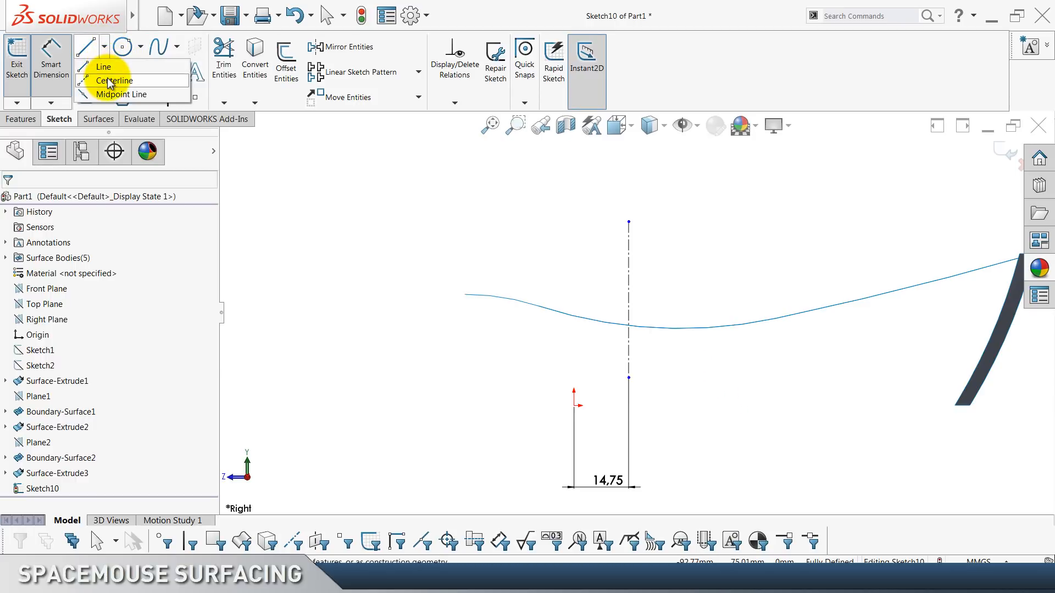
{"action": "left_click", "coordinate": [108, 81]}
{"action": "left_click", "coordinate": [788, 259]}
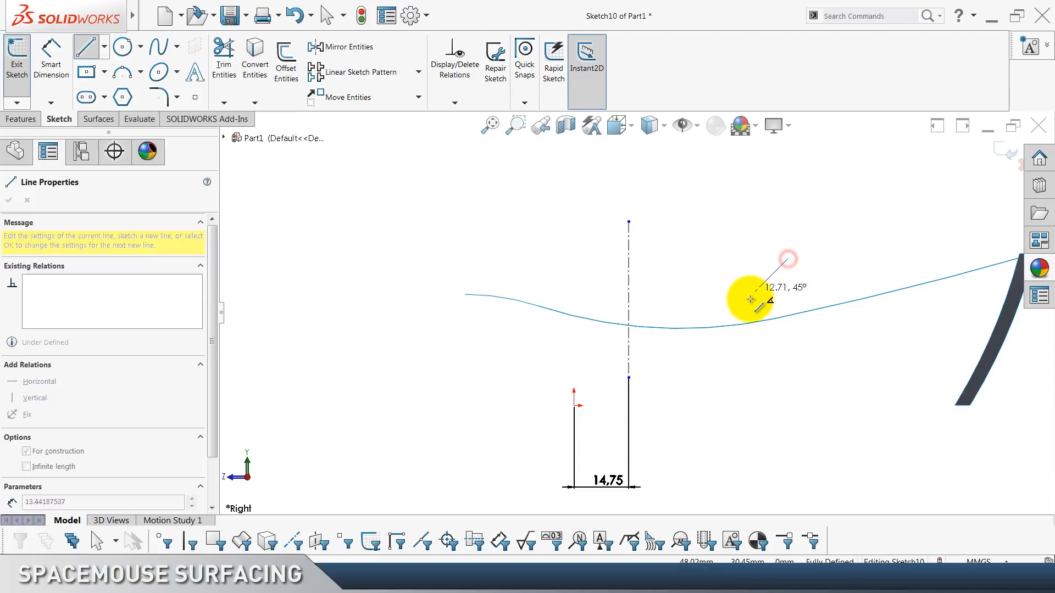
{"action": "left_click", "coordinate": [725, 312]}
{"action": "key", "text": "Escape"}
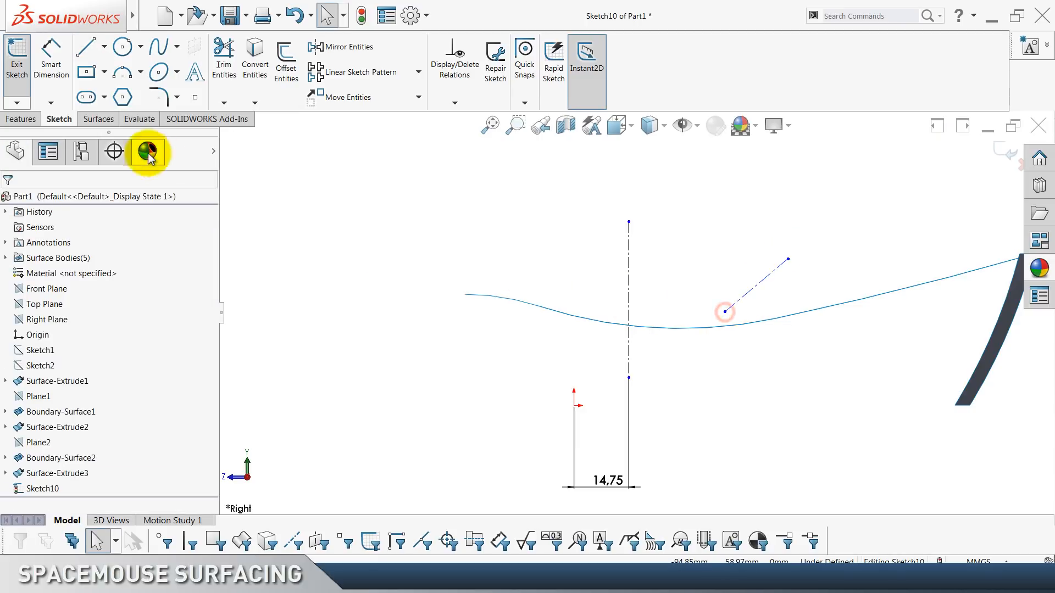
Dimension the horizontal distance from the vertical centerline to the slanted centerline's upper endpoint as 28.75 mm.
{"action": "left_click", "coordinate": [60, 88]}
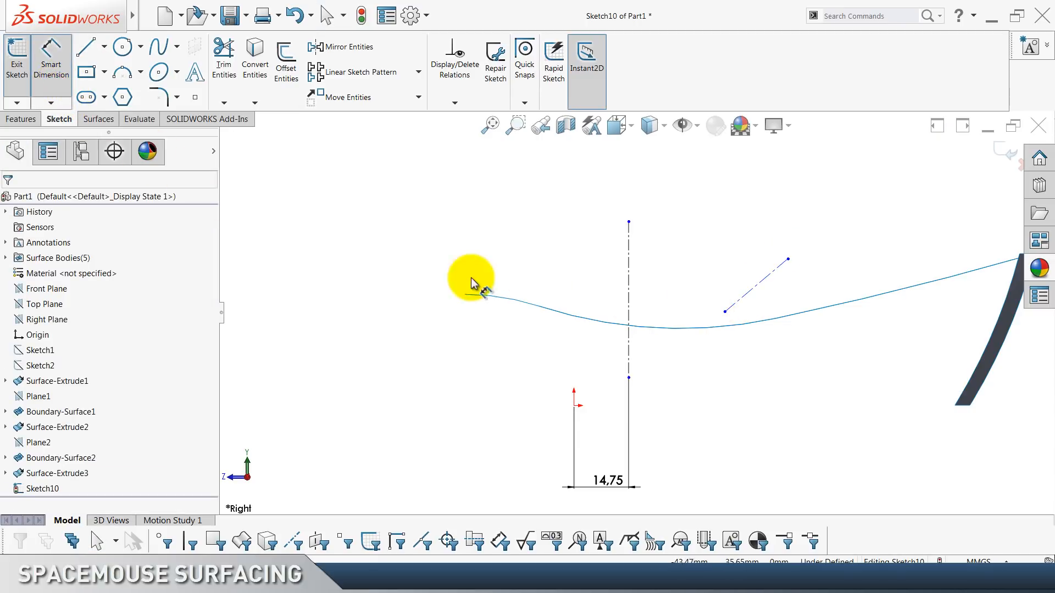
{"action": "left_click", "coordinate": [628, 250]}
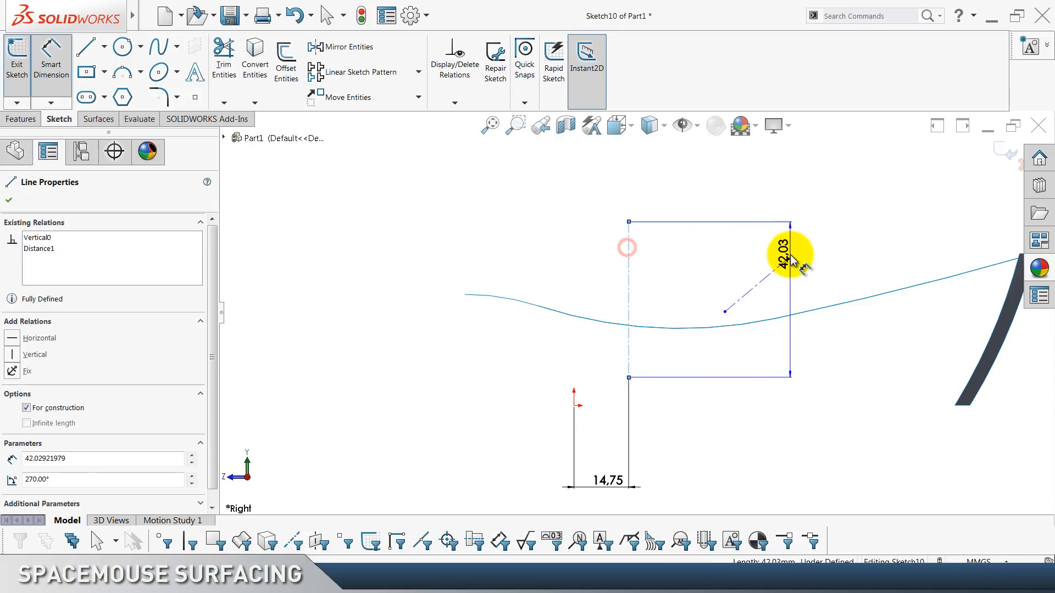
{"action": "left_click", "coordinate": [788, 259]}
{"action": "left_click", "coordinate": [710, 193]}
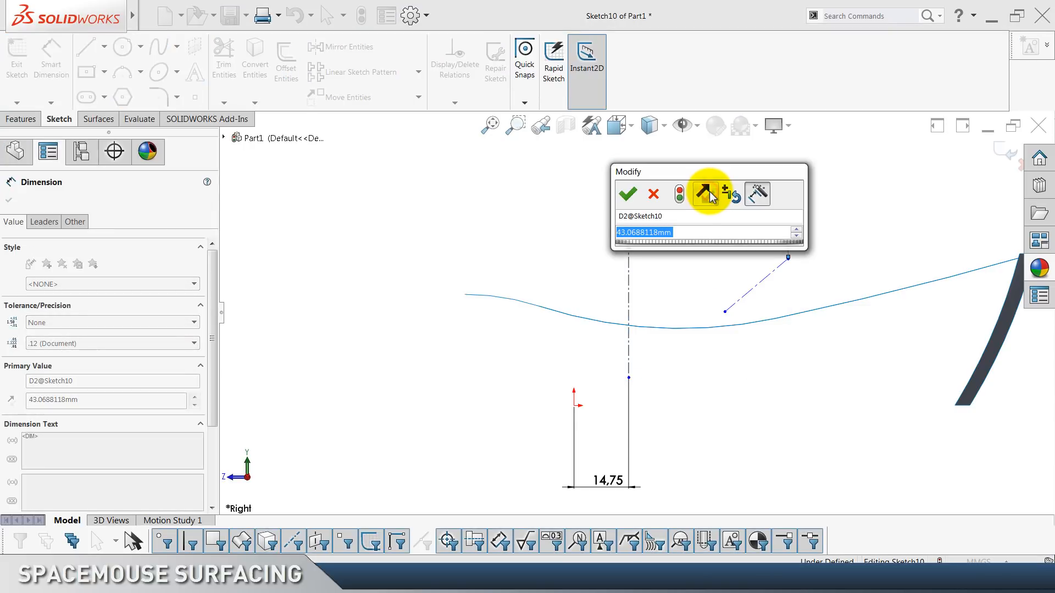
{"action": "type", "text": "28.75"}
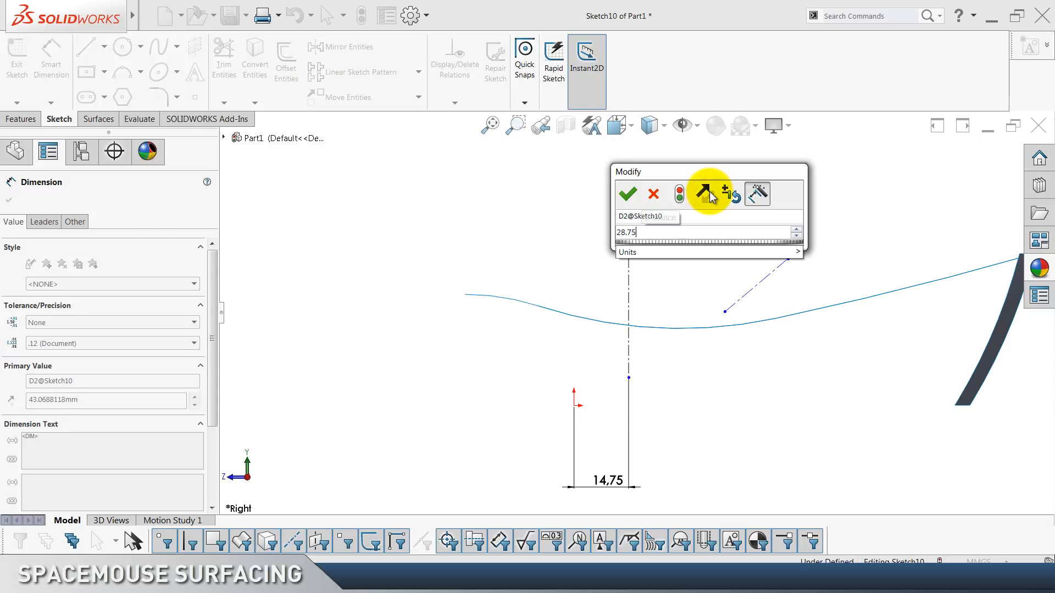
{"action": "key", "text": "Return"}
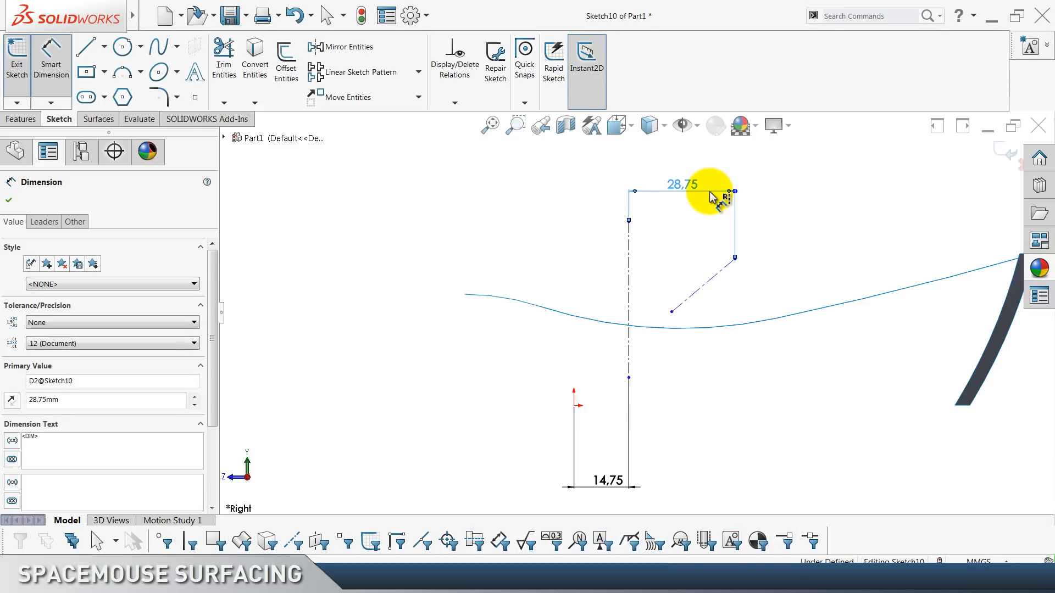
{"action": "left_click", "coordinate": [871, 209]}
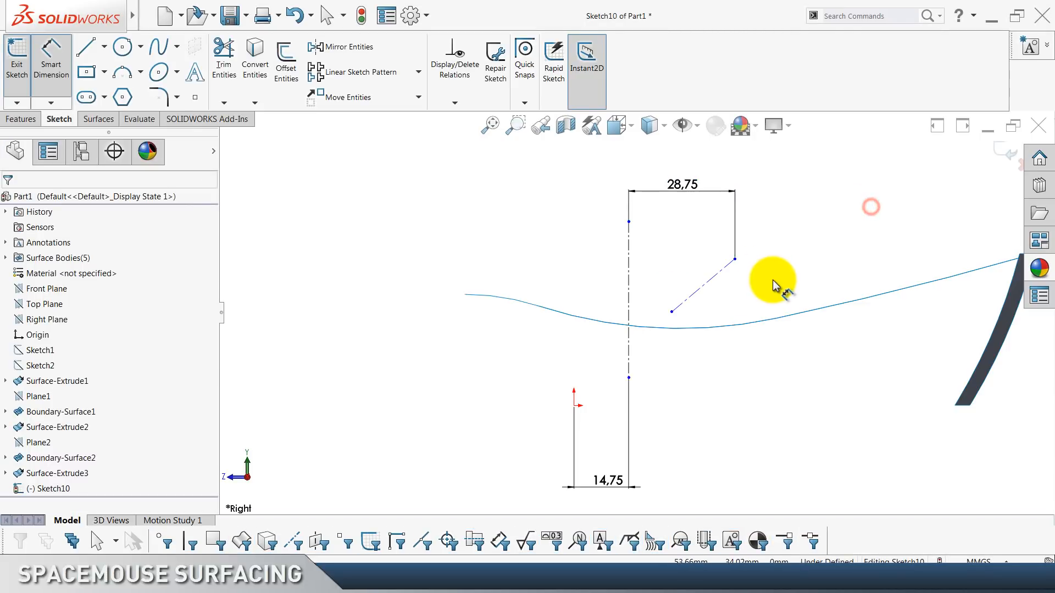
Dimension the vertical height between the slanted centerline's endpoints as 7.5 mm.
{"action": "left_click", "coordinate": [717, 276]}
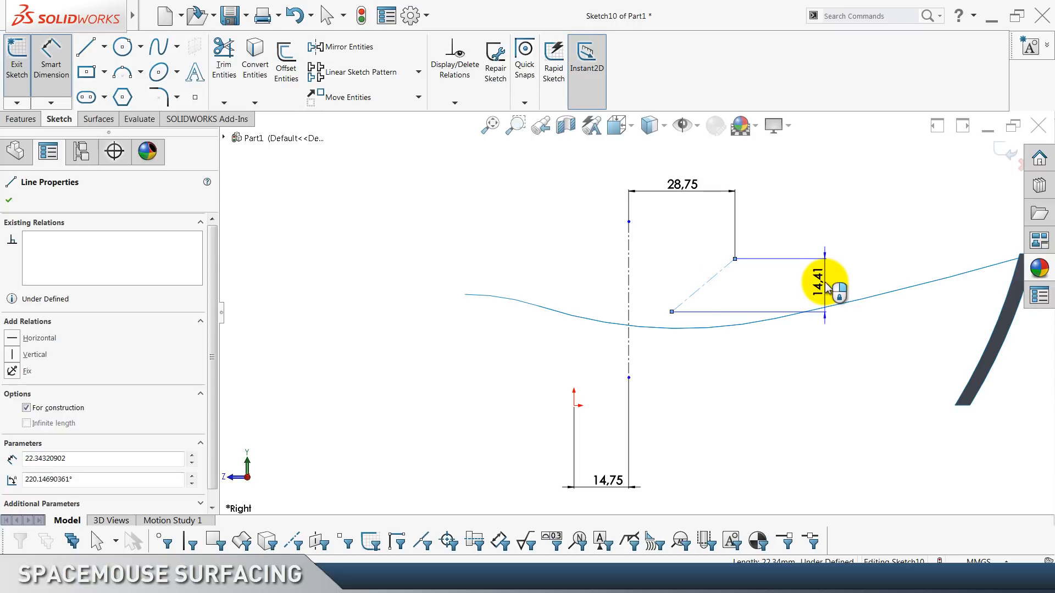
{"action": "left_click", "coordinate": [826, 287]}
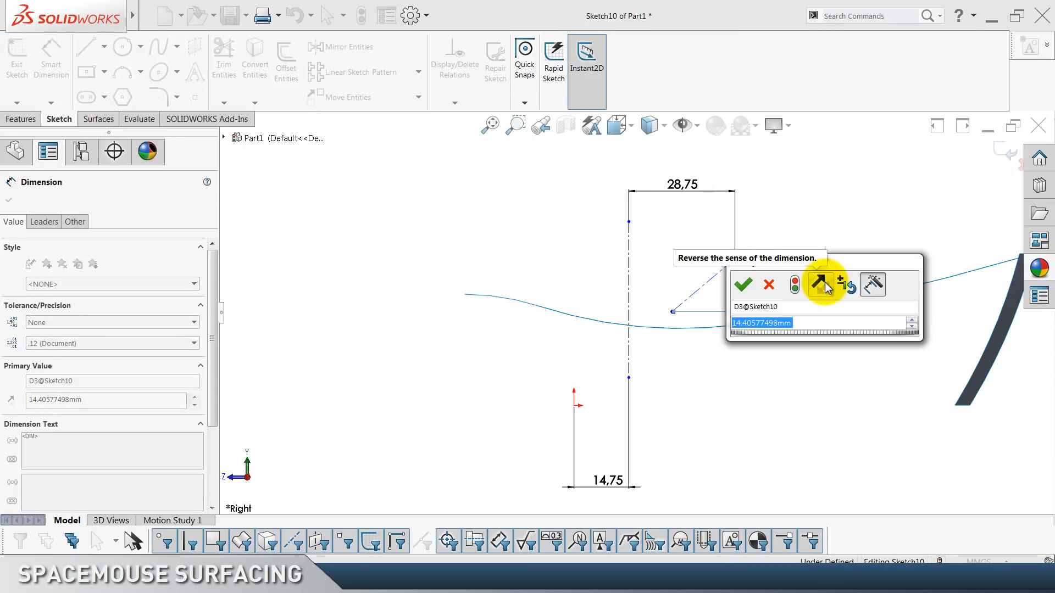
{"action": "type", "text": "7.5"}
{"action": "key", "text": "Return"}
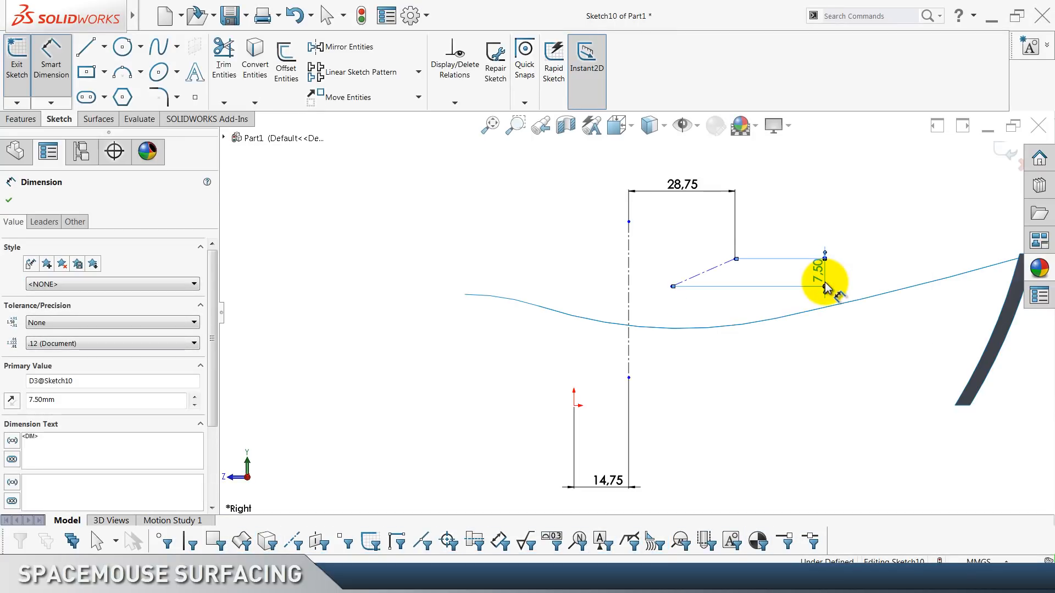
{"action": "left_click", "coordinate": [744, 434]}
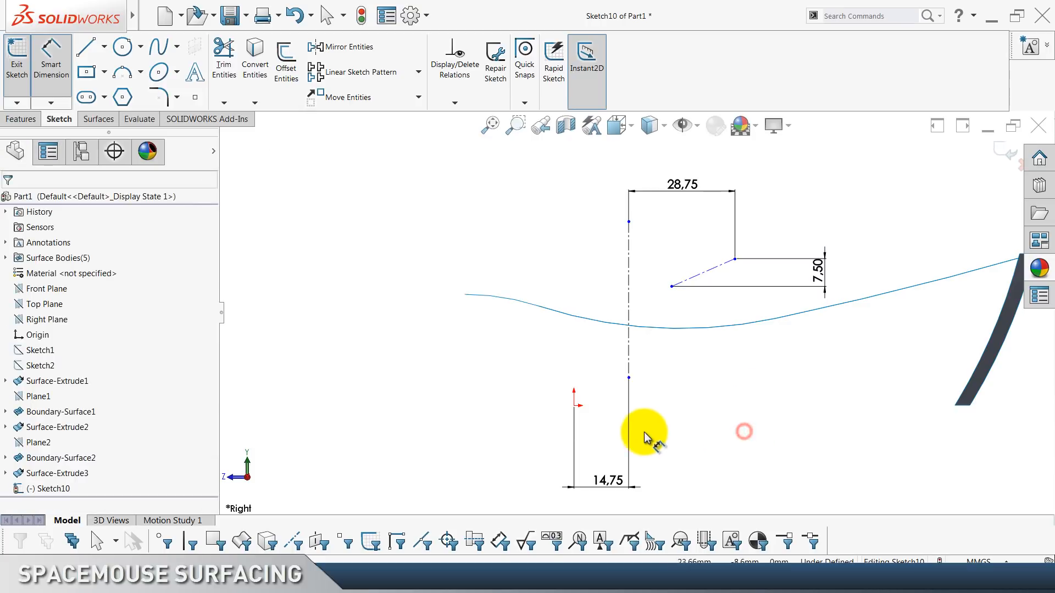
Dimension the vertical distance from the origin to the slanted centerline's upper endpoint as 27.5 mm.
{"action": "left_click", "coordinate": [576, 407]}
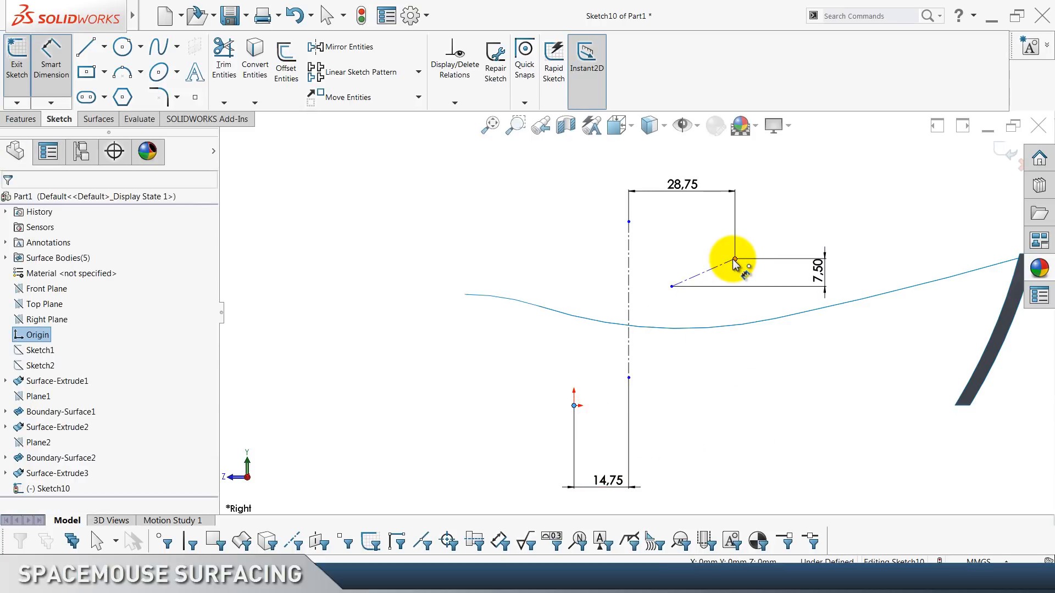
{"action": "left_click", "coordinate": [736, 259]}
{"action": "left_click", "coordinate": [885, 340]}
{"action": "type", "text": "27"}
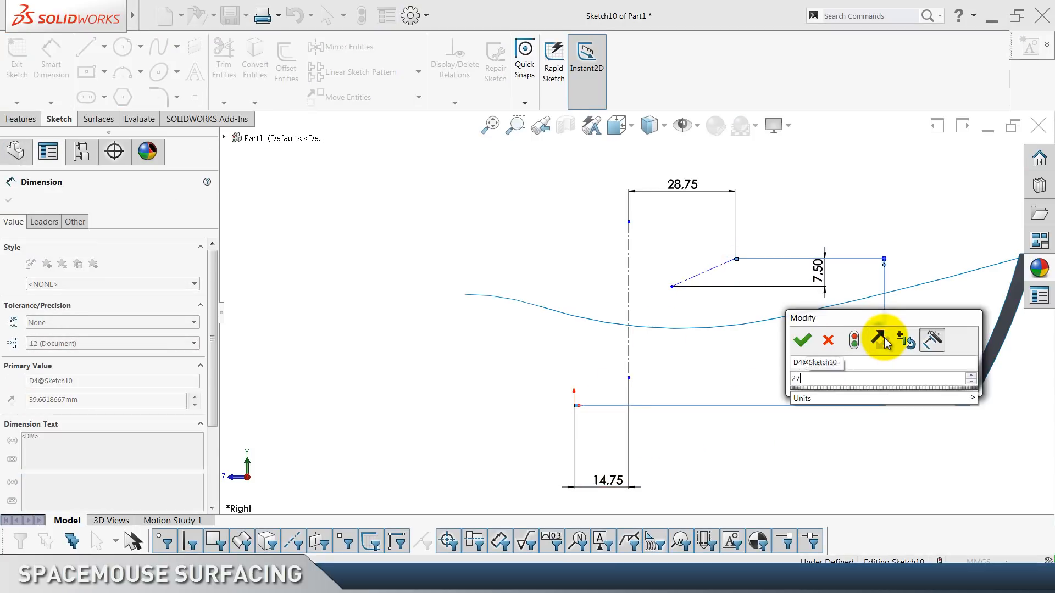
{"action": "type", "text": ".5"}
{"action": "key", "text": "Return"}
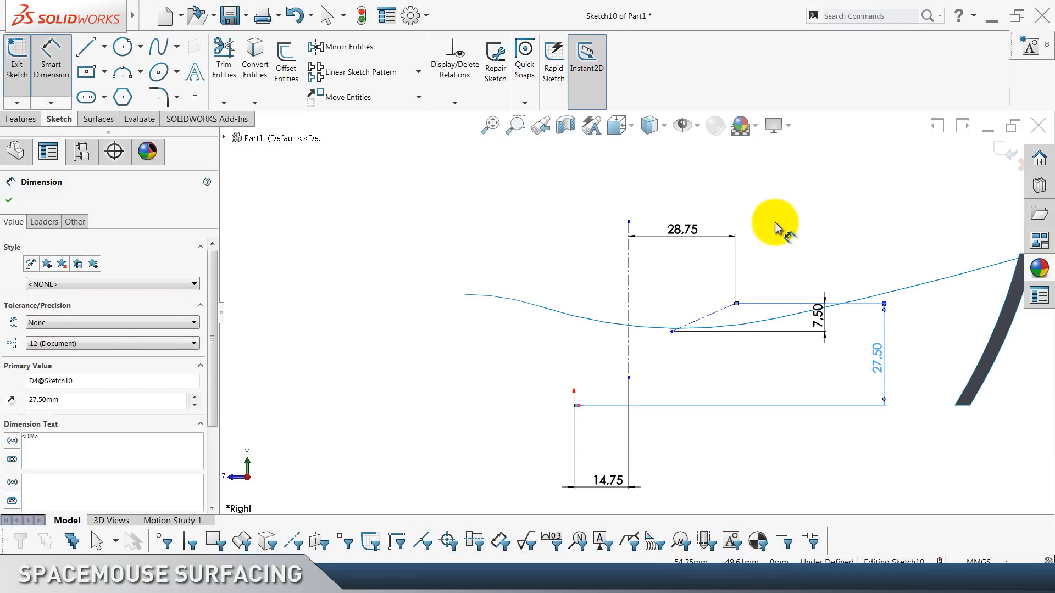
{"action": "left_click", "coordinate": [776, 228]}
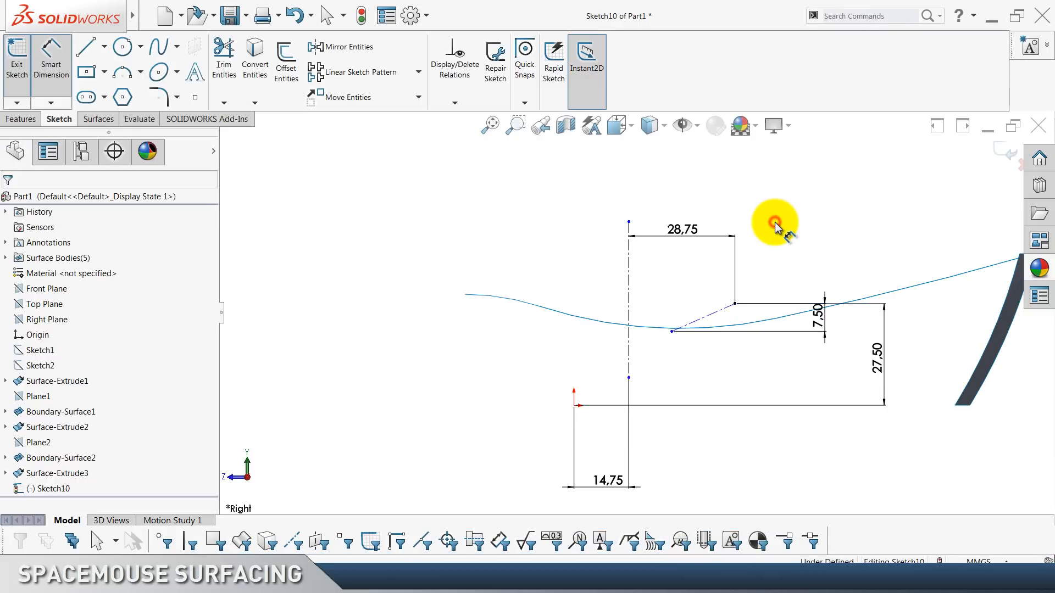
Dimension the horizontal distance between the slanted centerline's endpoints as 7.5 mm.
{"action": "left_click", "coordinate": [716, 312]}
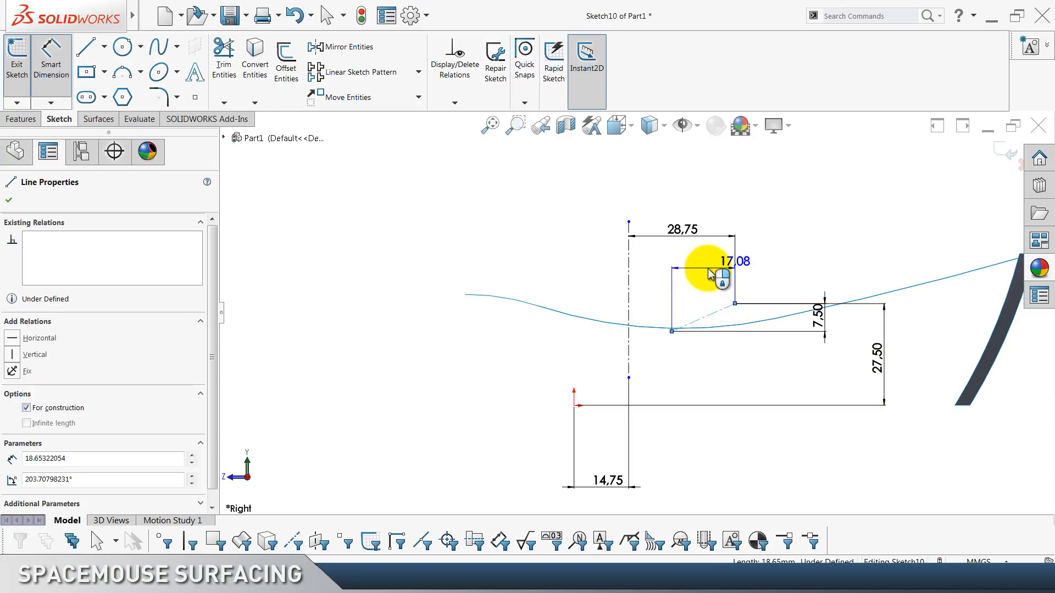
{"action": "left_click", "coordinate": [709, 275]}
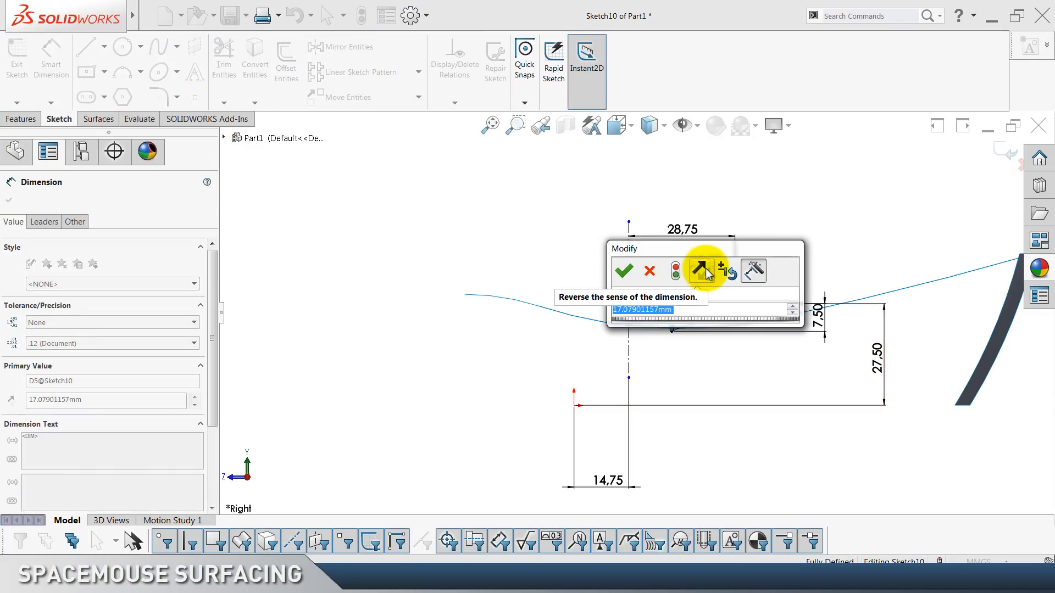
{"action": "type", "text": "7"}
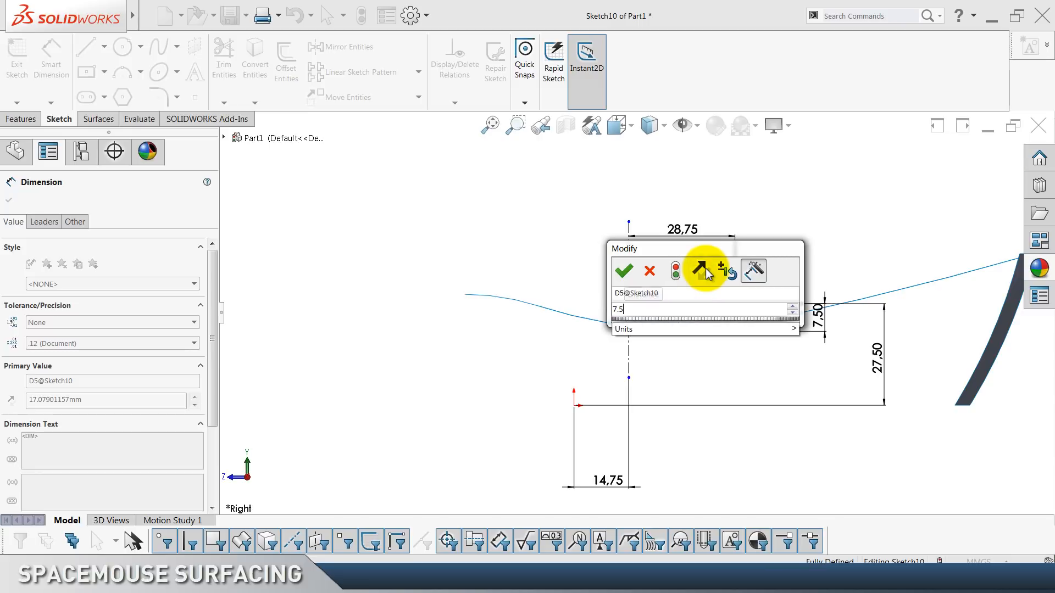
{"action": "type", "text": ".5"}
{"action": "key", "text": "Return"}
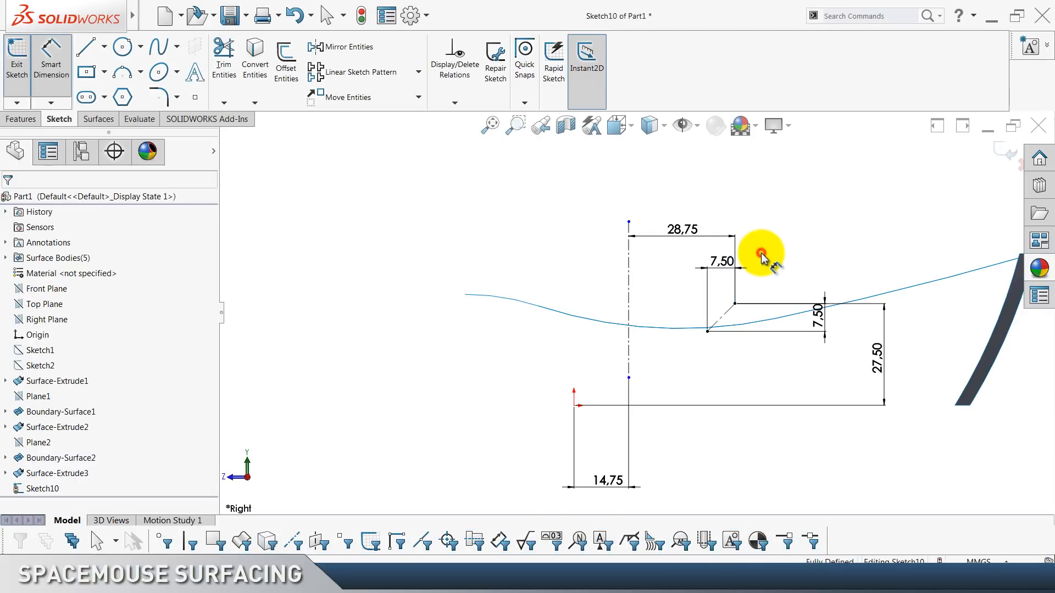
Draw a 3-point arc of about 6 mm radius between the slanted centerline's endpoints, bulging away from the vertical centerline.
{"action": "scroll", "coordinate": [753, 266], "scroll_direction": "down", "scroll_amount": 7}
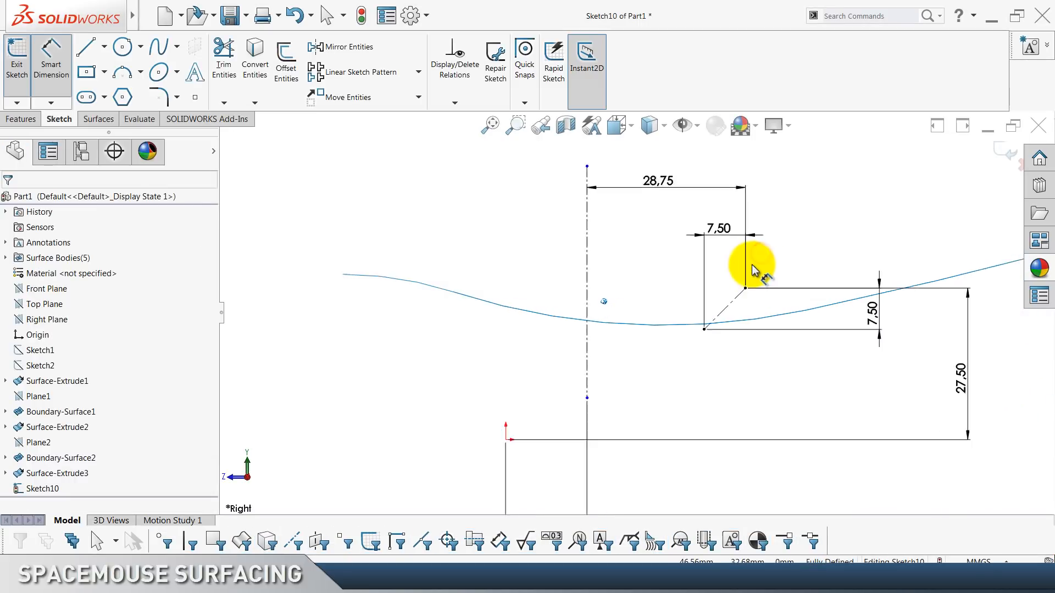
{"action": "left_click", "coordinate": [116, 80]}
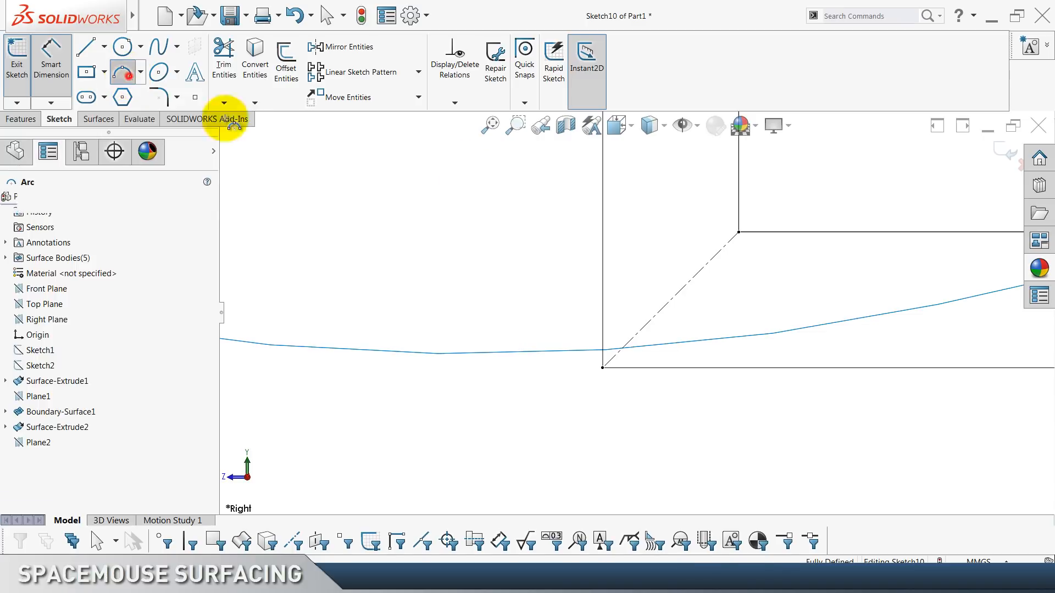
{"action": "left_click", "coordinate": [738, 233]}
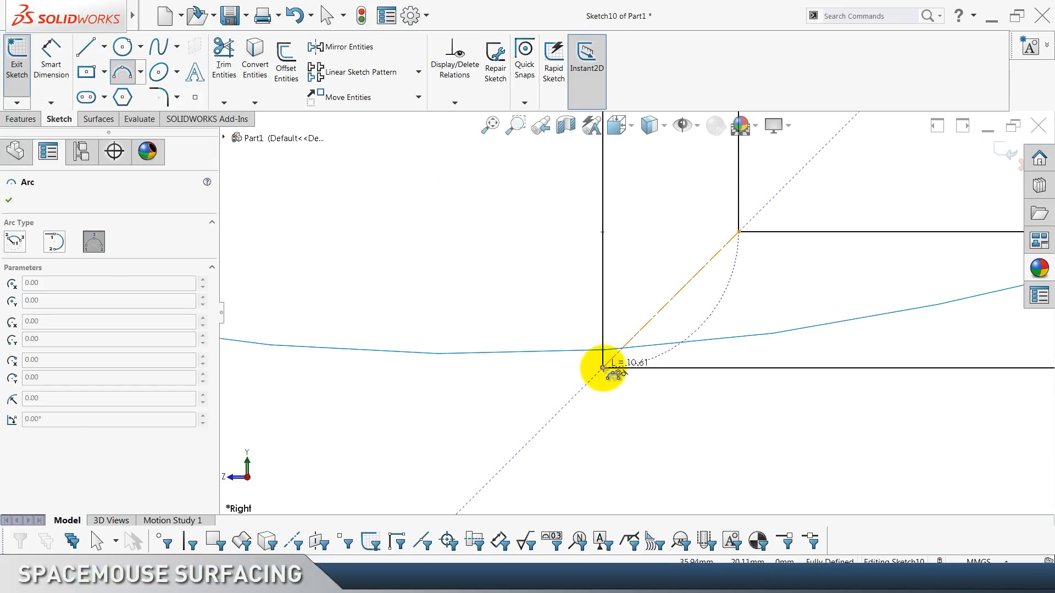
{"action": "left_click", "coordinate": [602, 368]}
{"action": "left_click", "coordinate": [730, 311]}
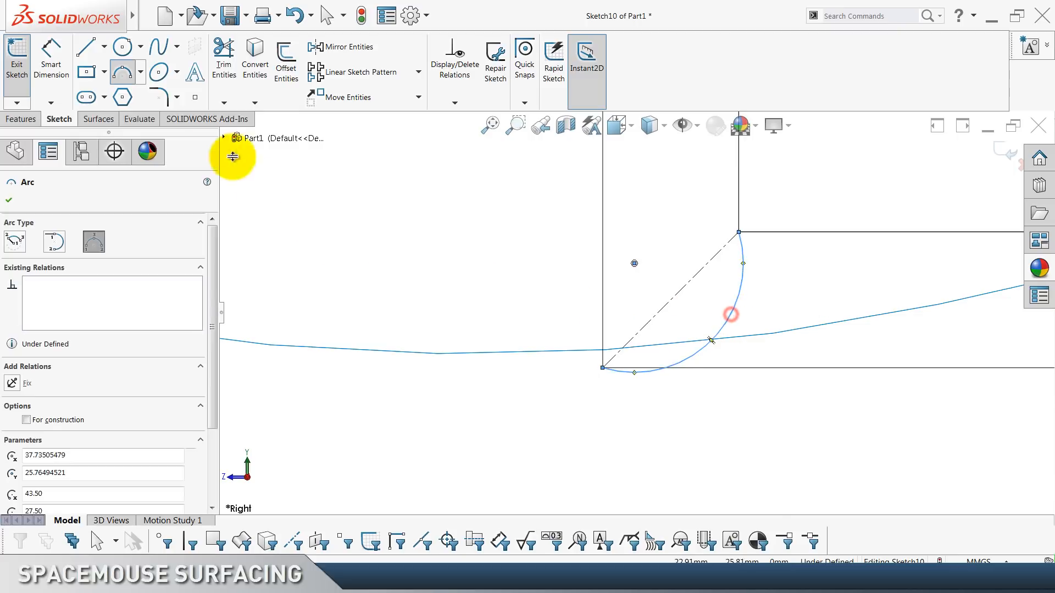
Dimension the arc's radius as 75 mm and finish the sketch.
{"action": "left_click", "coordinate": [58, 77]}
{"action": "left_click", "coordinate": [734, 308]}
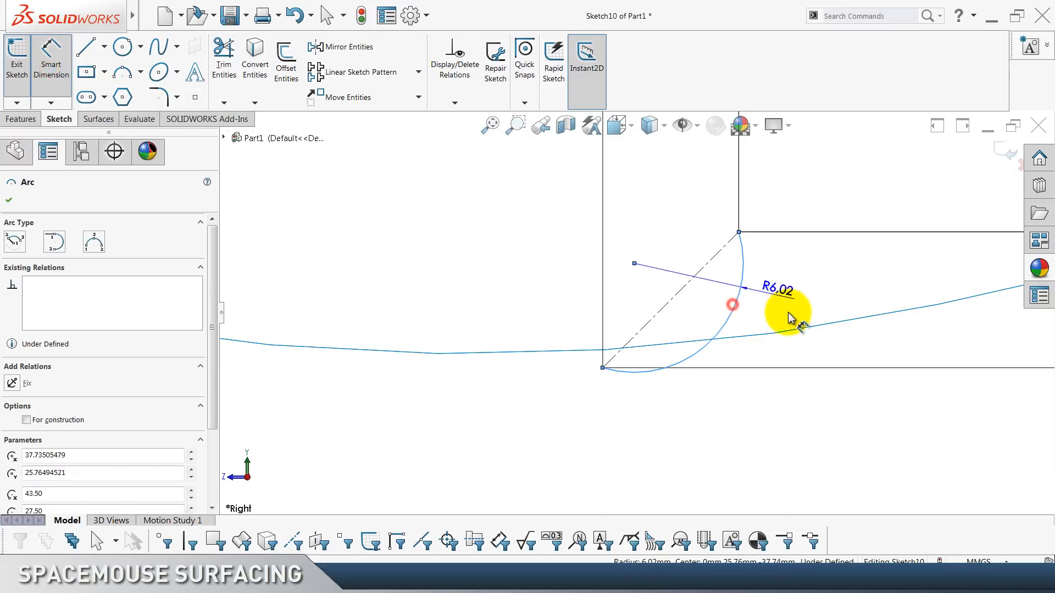
{"action": "left_click", "coordinate": [816, 362]}
{"action": "key", "text": "Return"}
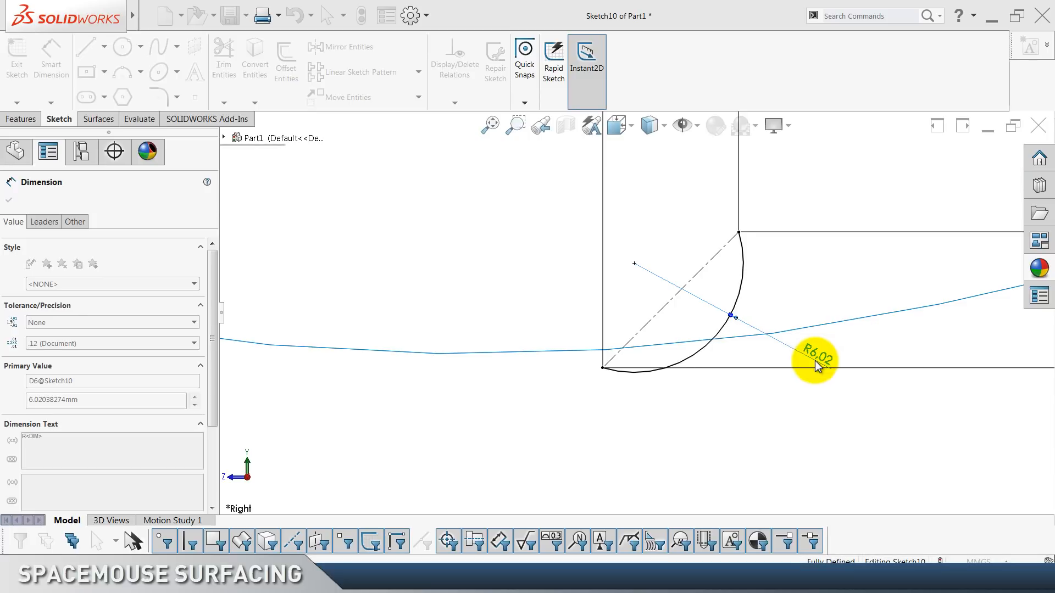
{"action": "scroll", "coordinate": [815, 361], "scroll_direction": "up", "scroll_amount": 8}
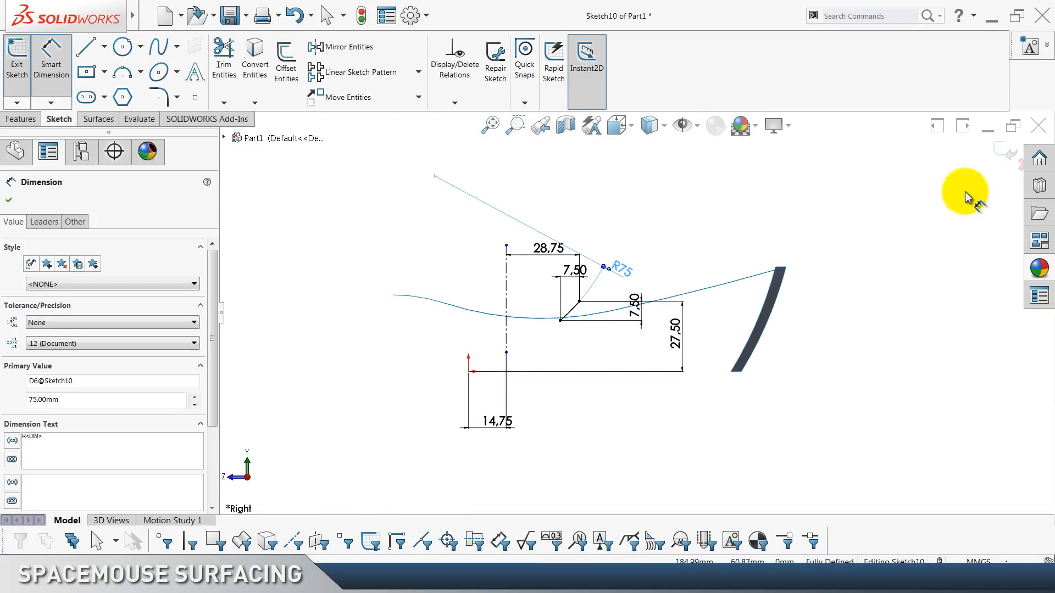
{"action": "left_click", "coordinate": [1009, 151]}
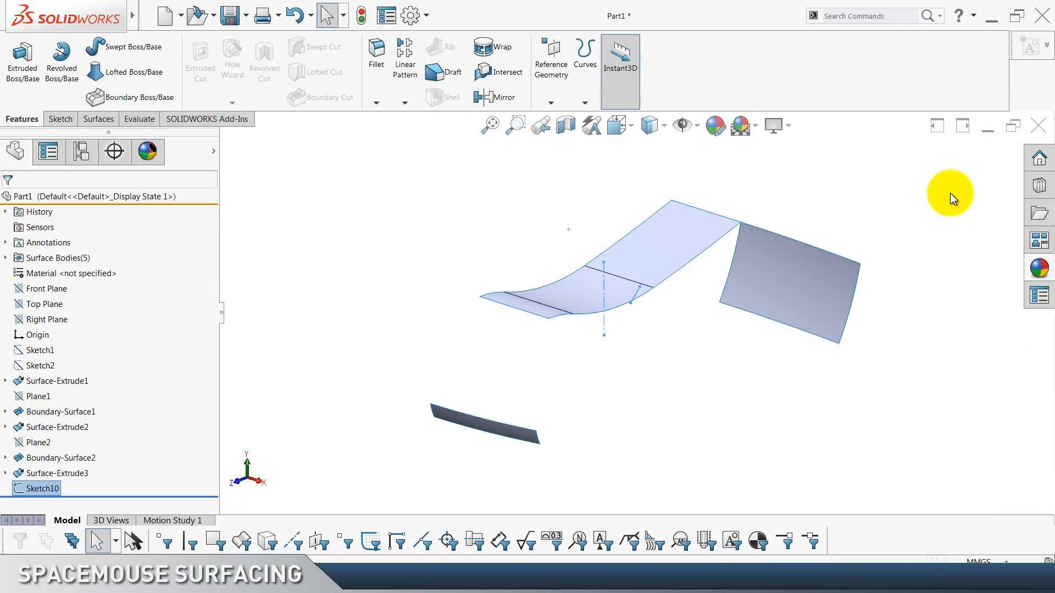
Revolve the arc as a surface through 360 degrees around the vertical centerline and save the part.
{"action": "scroll", "coordinate": [128, 80], "scroll_direction": "down", "scroll_amount": 2}
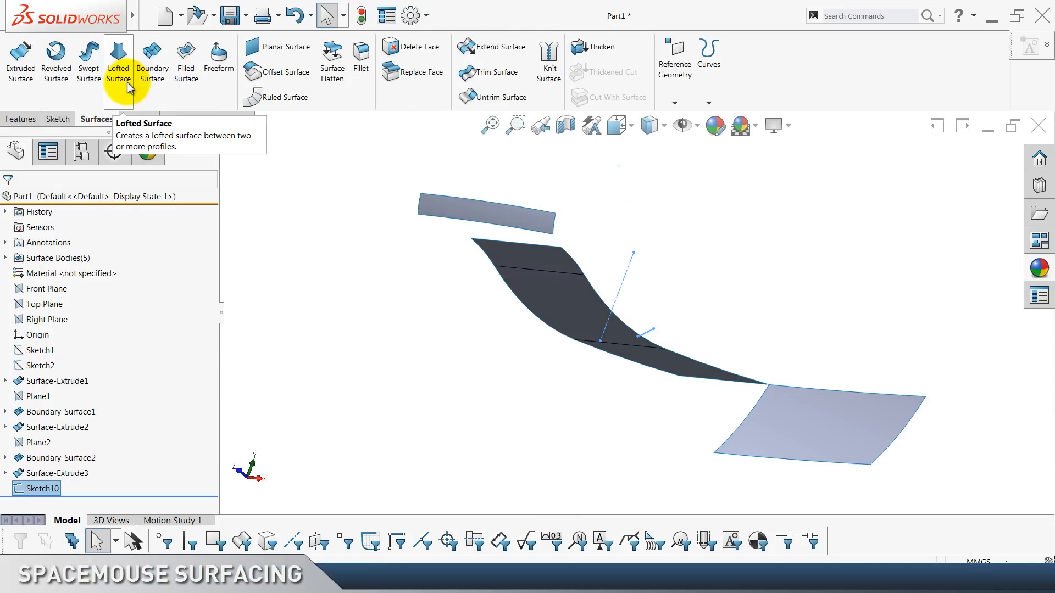
{"action": "left_click", "coordinate": [55, 54]}
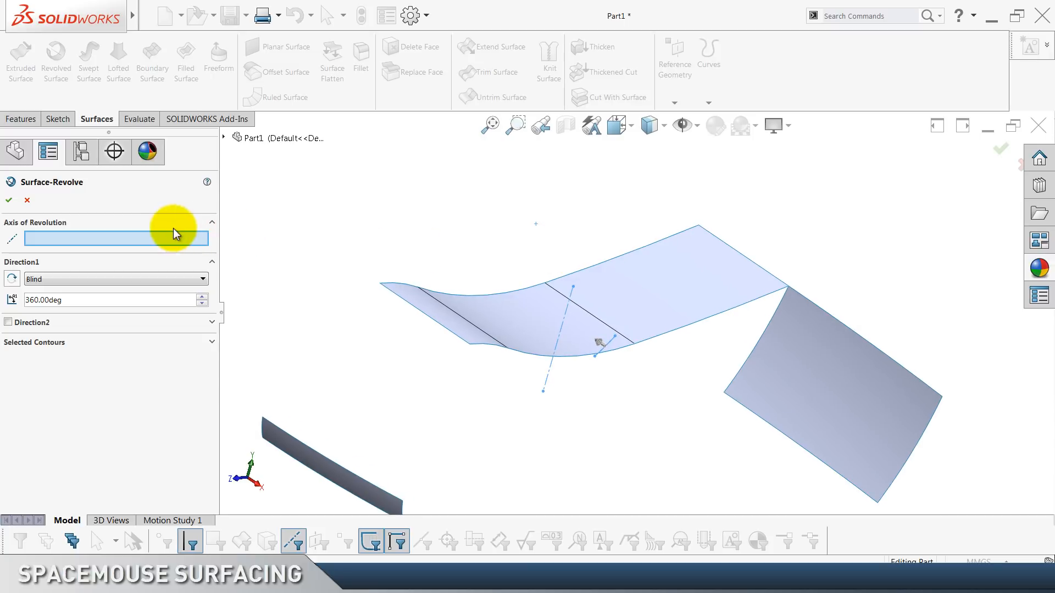
{"action": "left_click", "coordinate": [567, 312]}
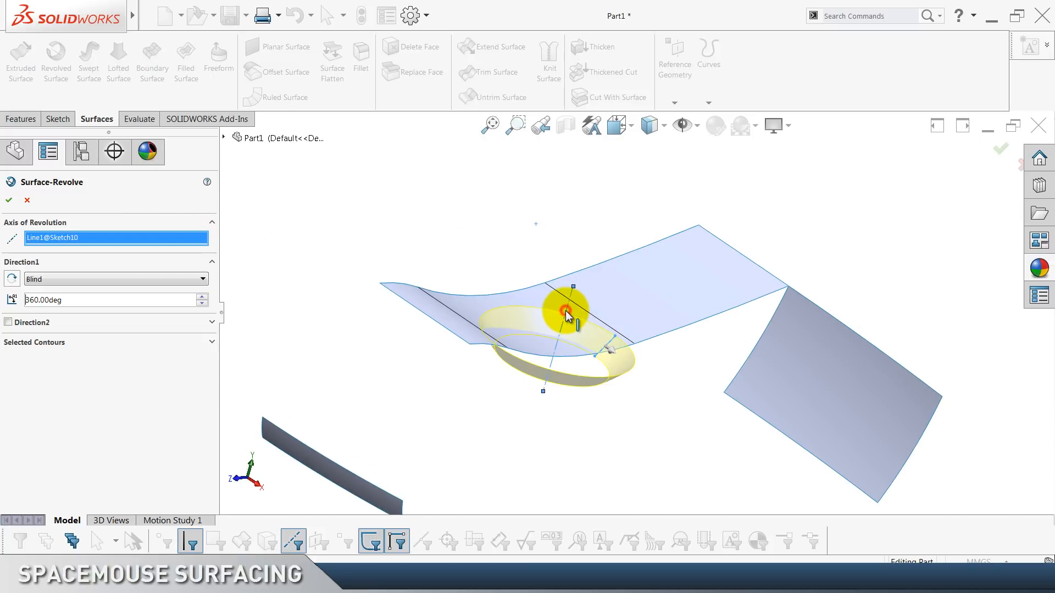
{"action": "left_click", "coordinate": [9, 200]}
{"action": "left_click", "coordinate": [420, 229]}
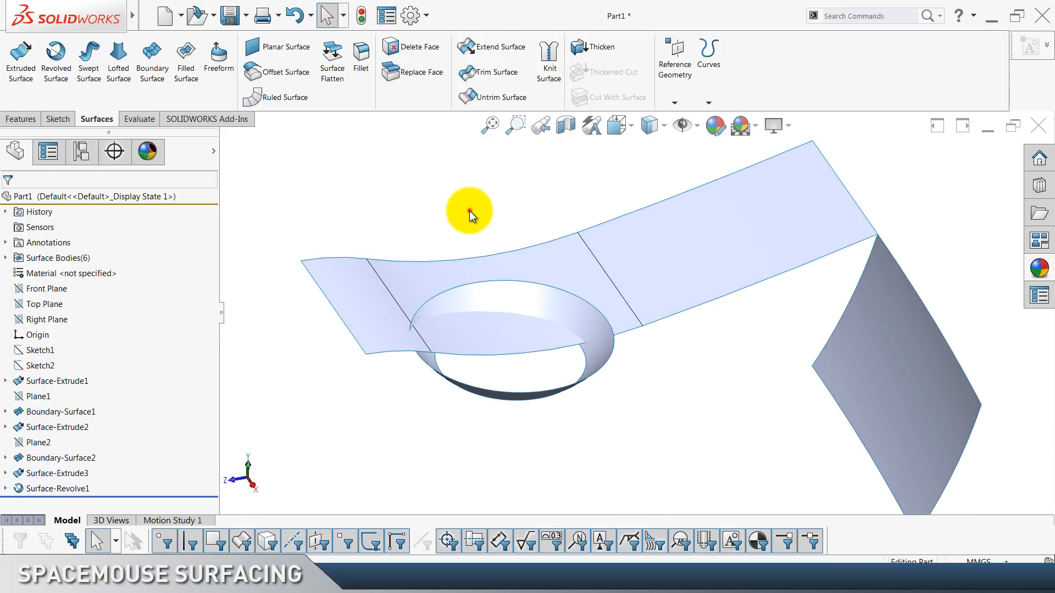
{"action": "key", "text": "ctrl+s"}
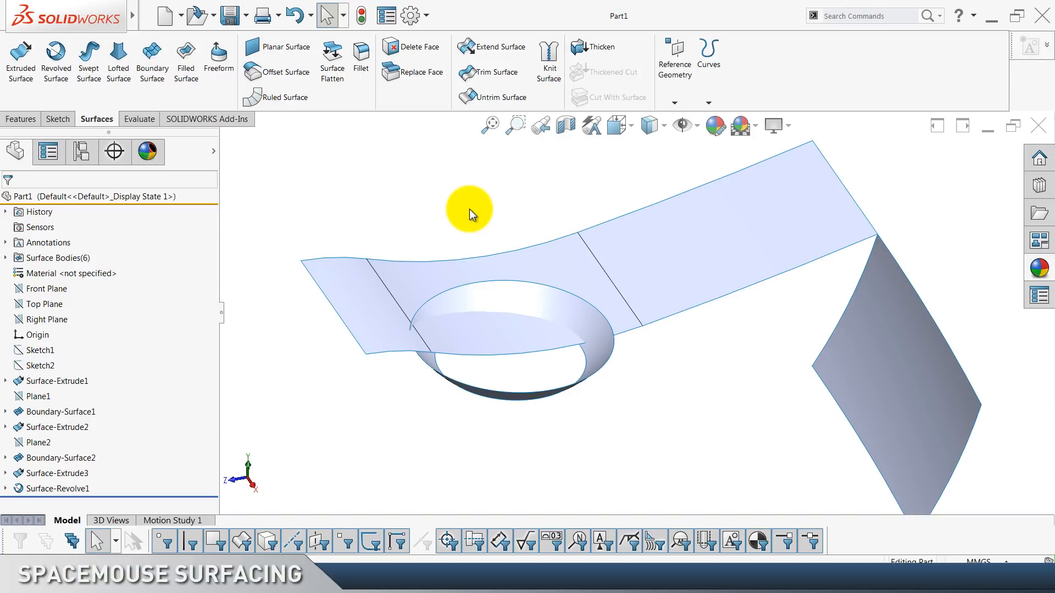
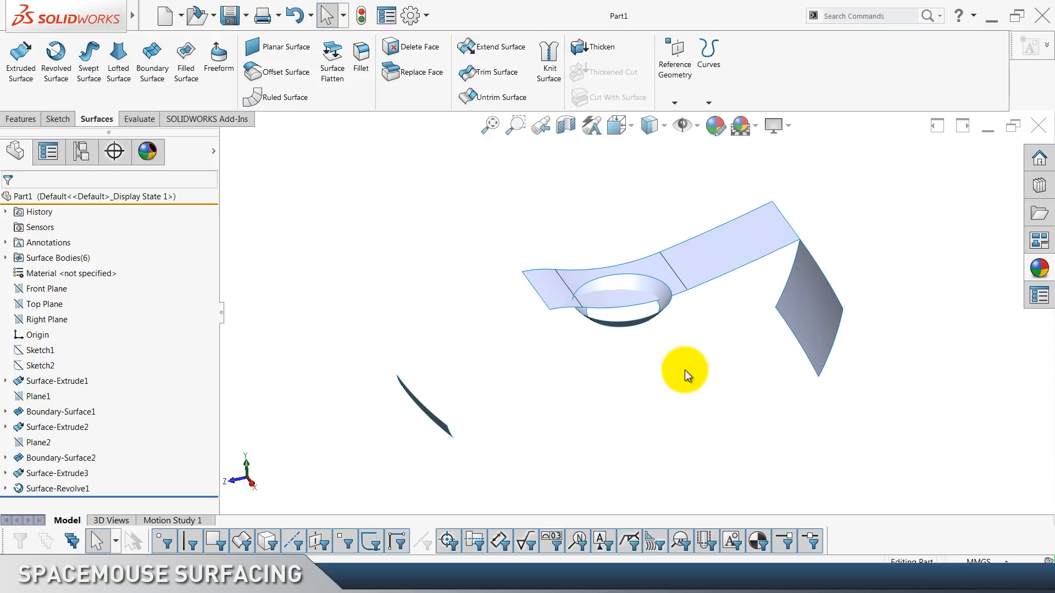
Start a sketch on the Right Plane and draw a two-point spline from the side profile surface's free end to the small front surface's top corner.
{"action": "scroll", "coordinate": [132, 80], "scroll_direction": "up", "scroll_amount": 2}
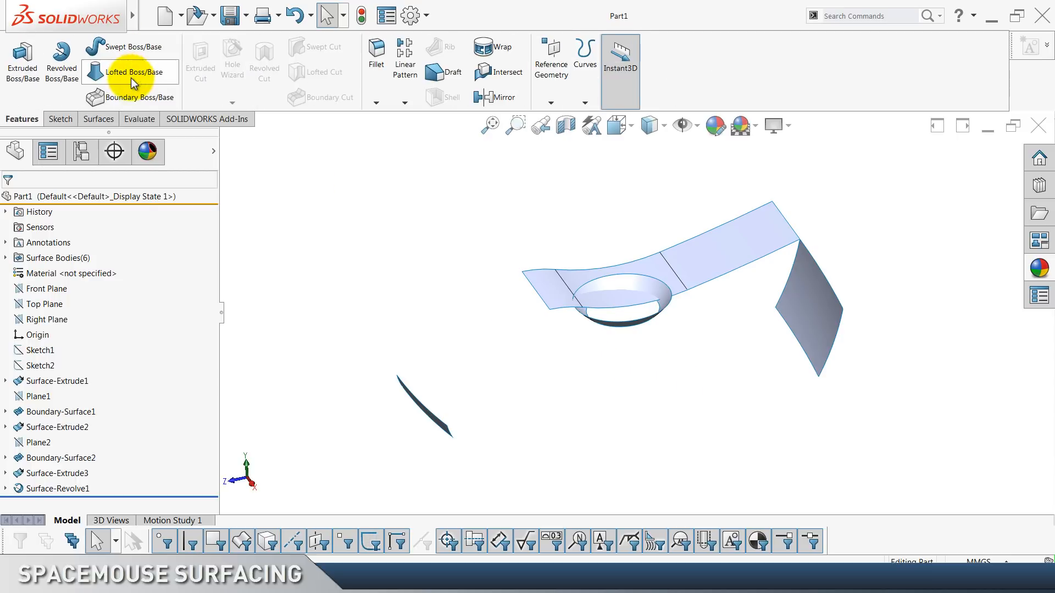
{"action": "right_click", "coordinate": [55, 323]}
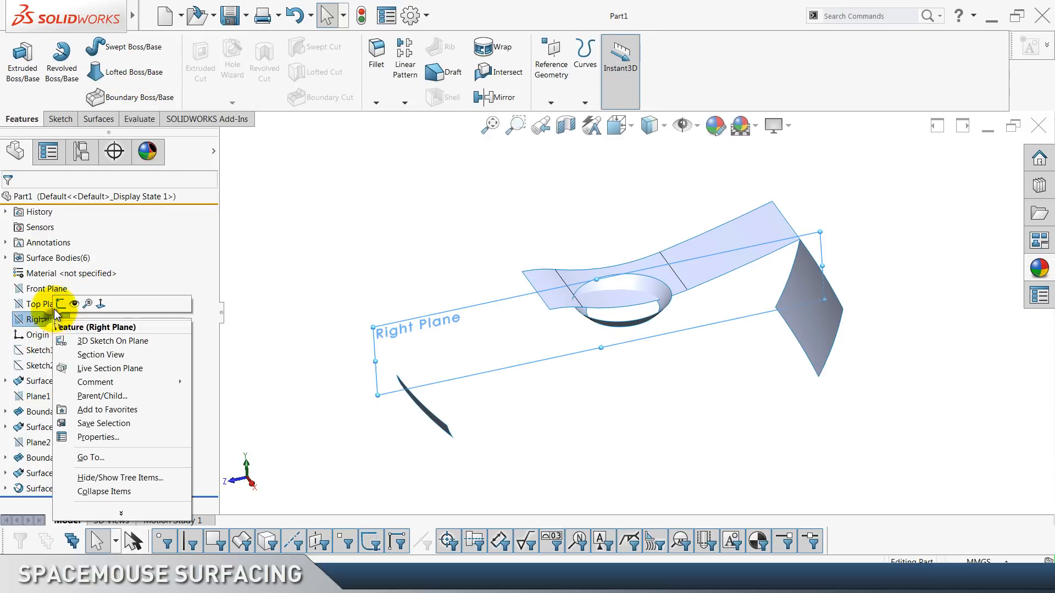
{"action": "left_click", "coordinate": [61, 303]}
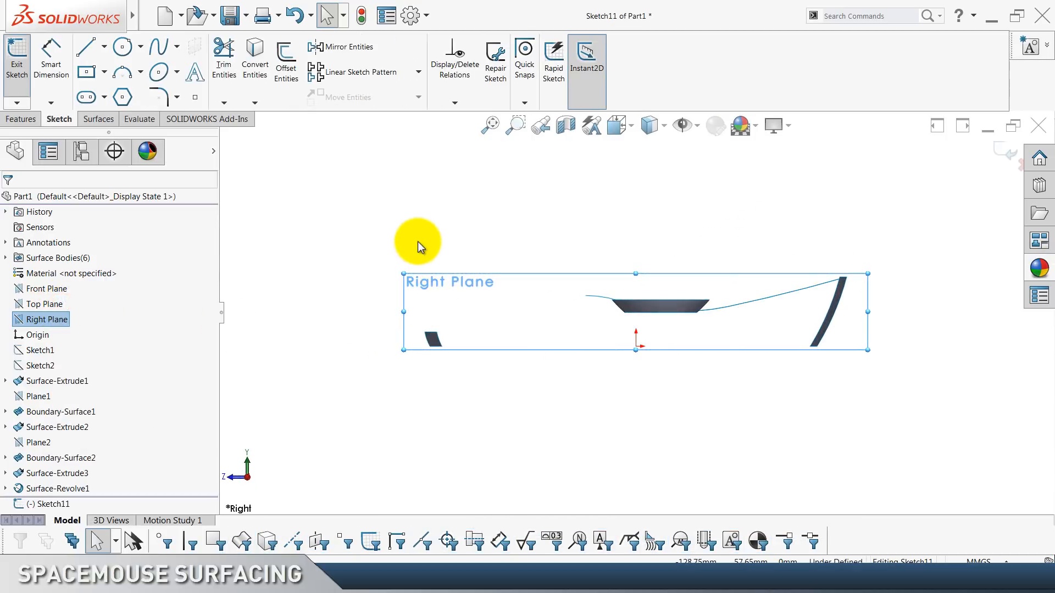
{"action": "scroll", "coordinate": [415, 240], "scroll_direction": "down", "scroll_amount": 5}
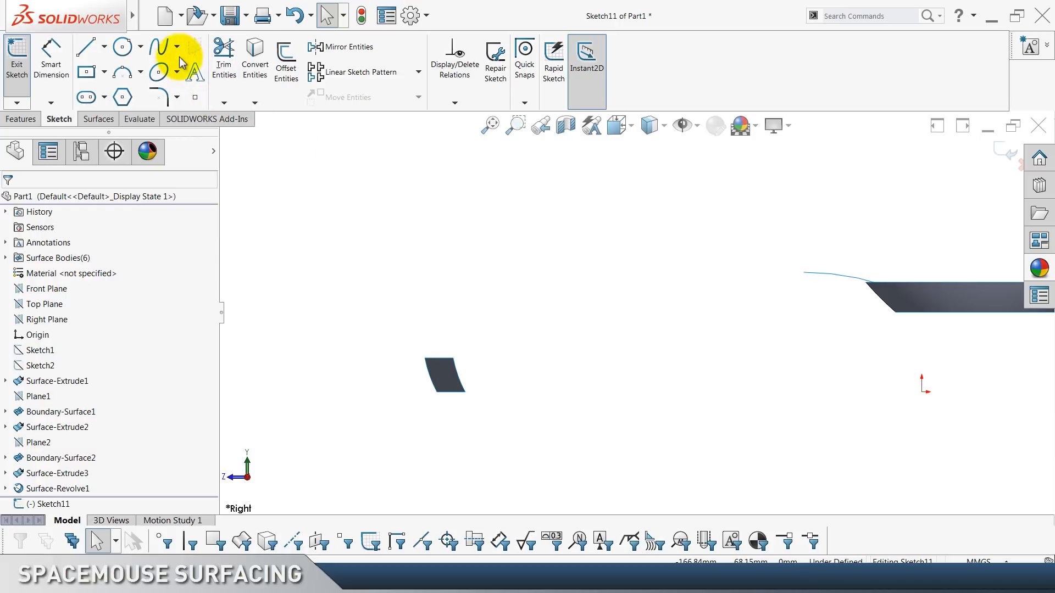
{"action": "left_click", "coordinate": [164, 49]}
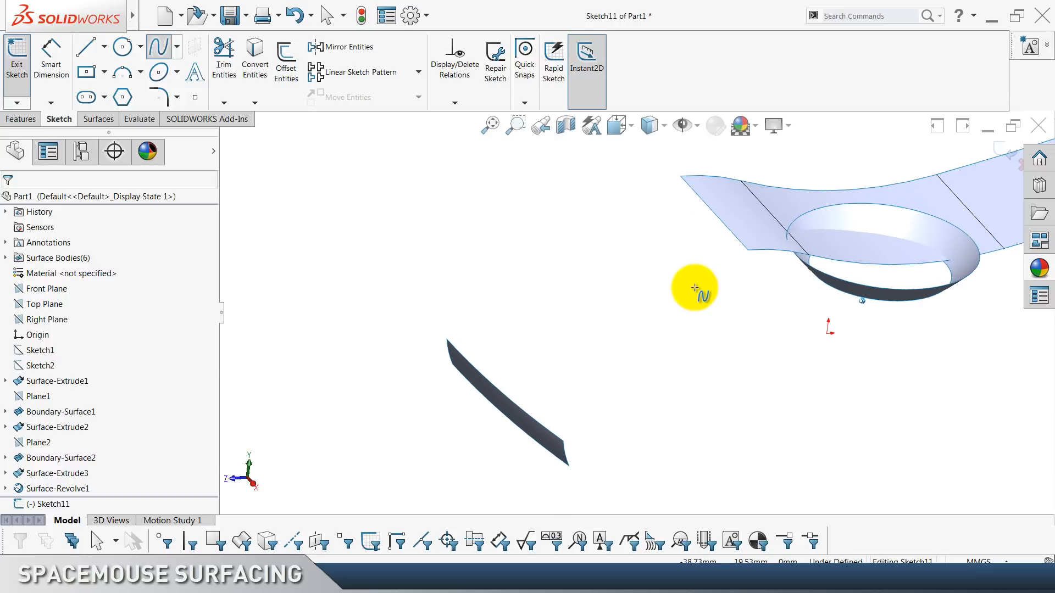
{"action": "left_click", "coordinate": [755, 248]}
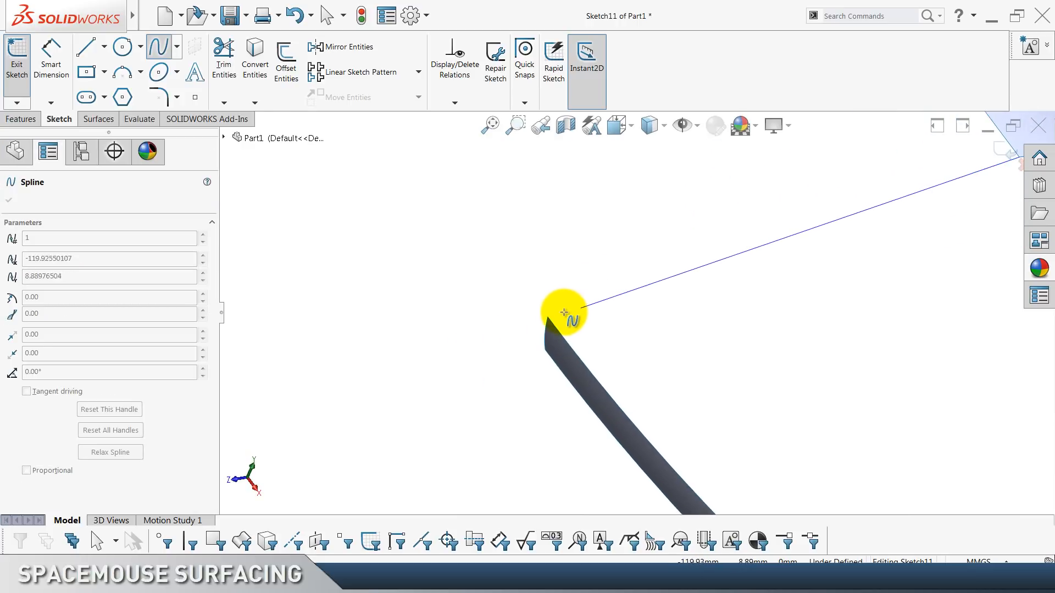
{"action": "double_click", "coordinate": [546, 314]}
{"action": "key", "text": "Escape"}
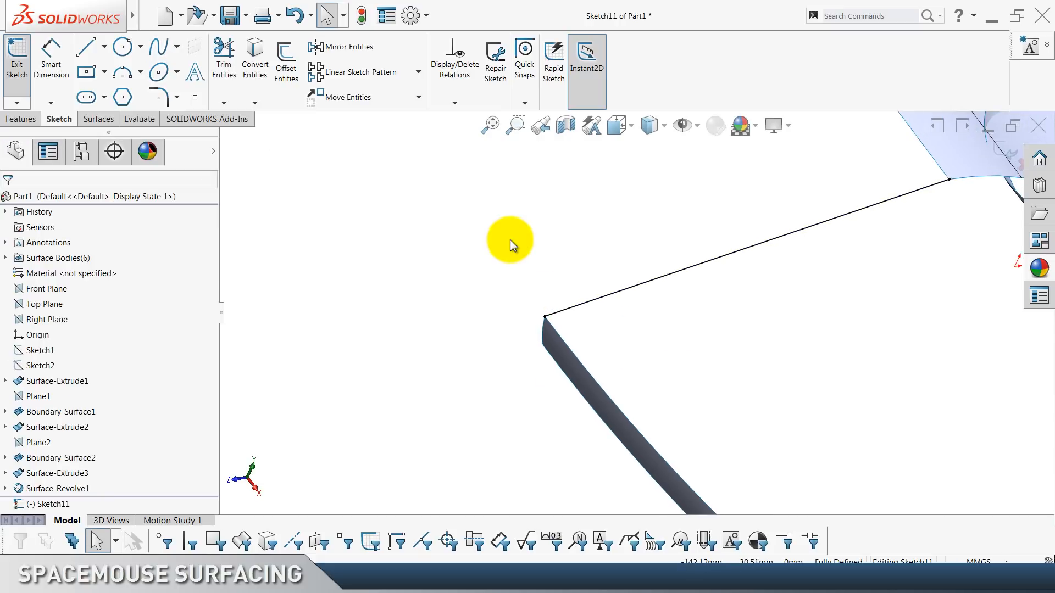
Draw a slightly slanted centerline about 205 mm long outward from the spline's lower endpoint, away from the ring.
{"action": "key", "text": "ctrl+8"}
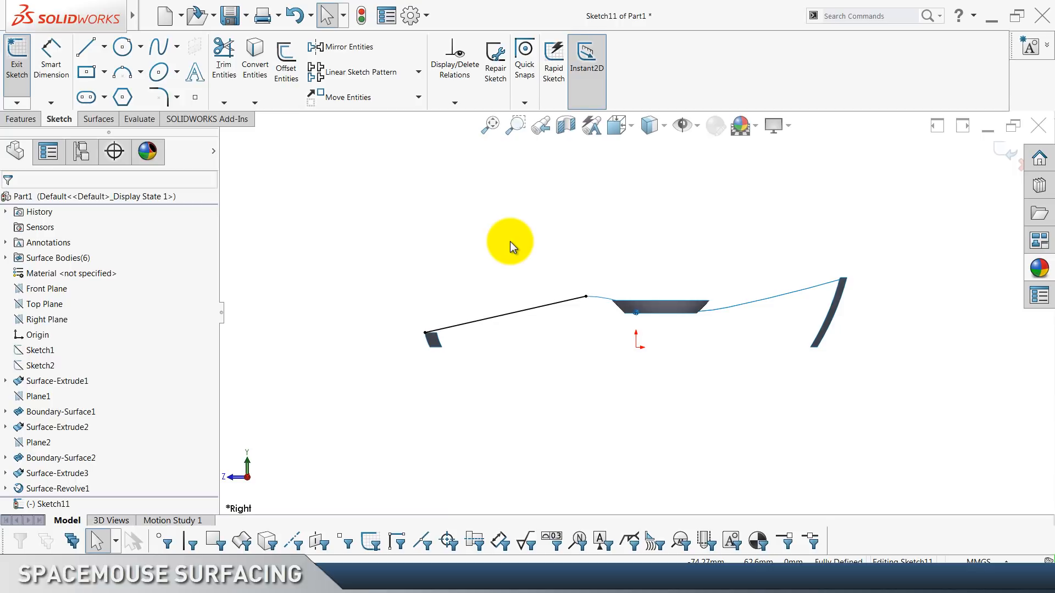
{"action": "left_click", "coordinate": [104, 51]}
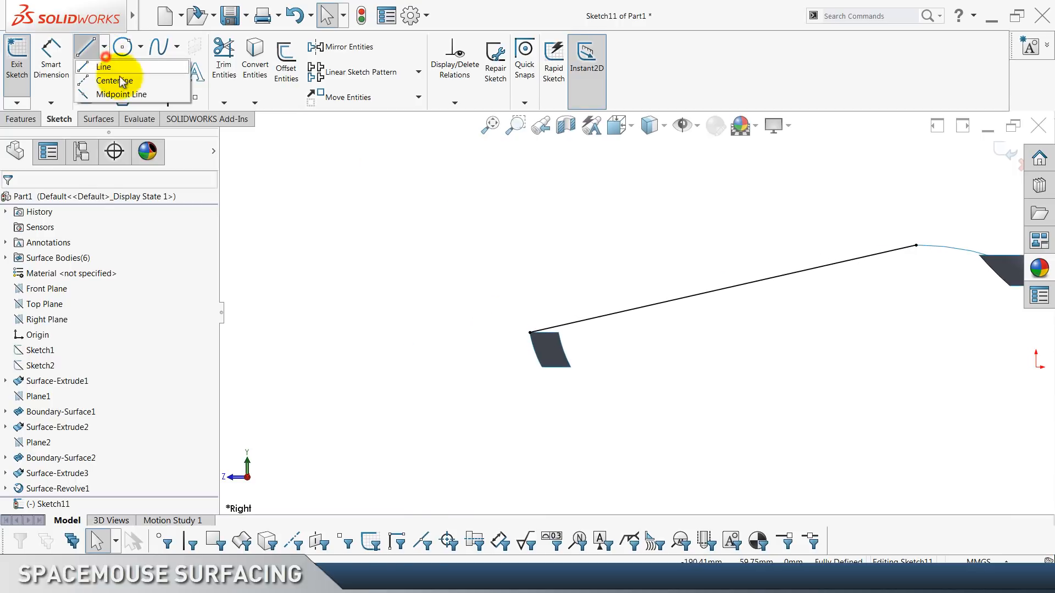
{"action": "left_click", "coordinate": [122, 80]}
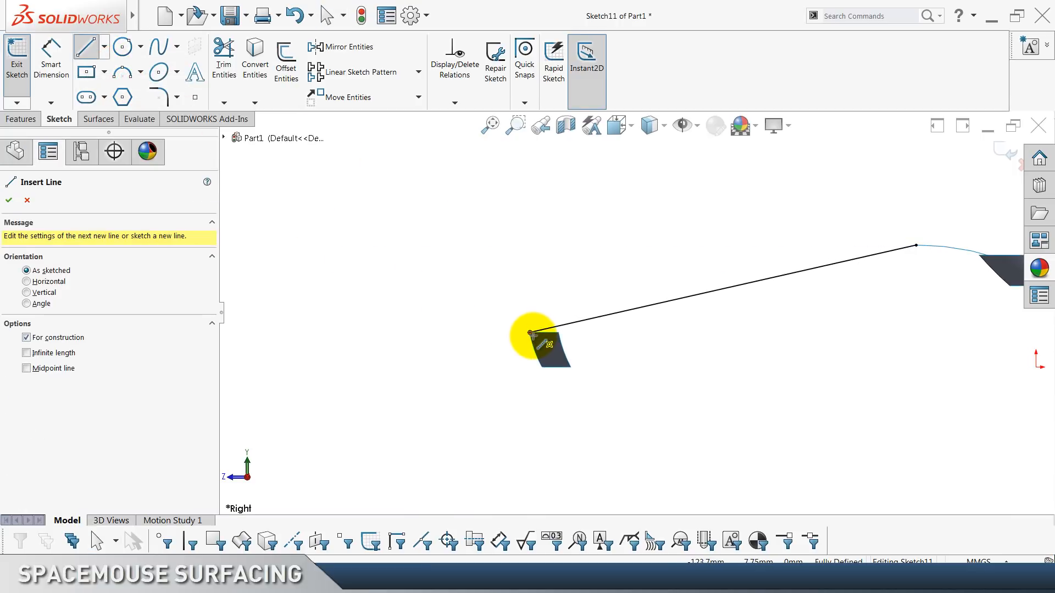
{"action": "left_click", "coordinate": [510, 333]}
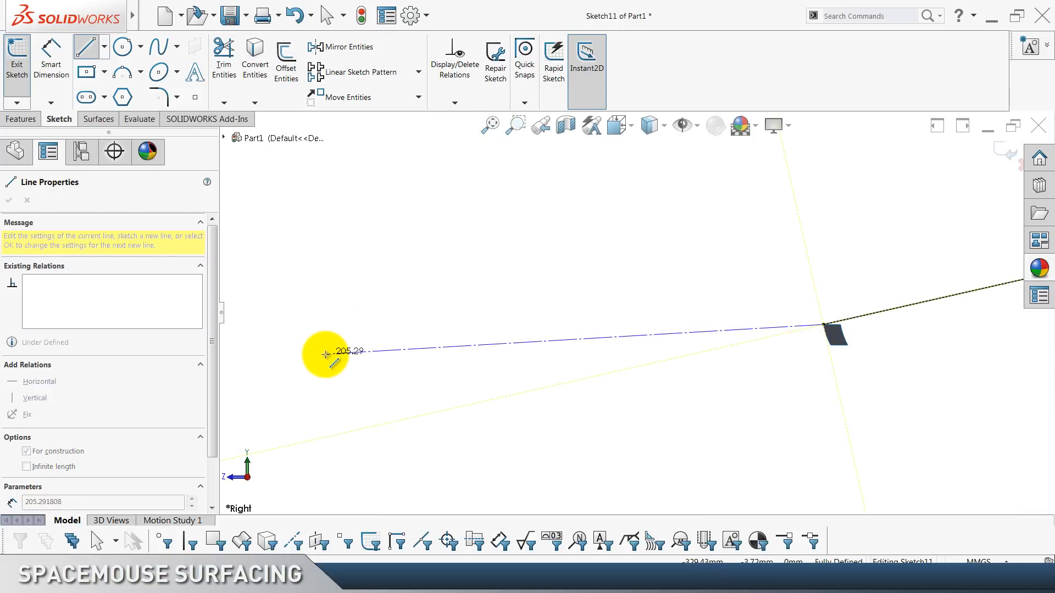
{"action": "left_click", "coordinate": [326, 355]}
{"action": "key", "text": "Escape"}
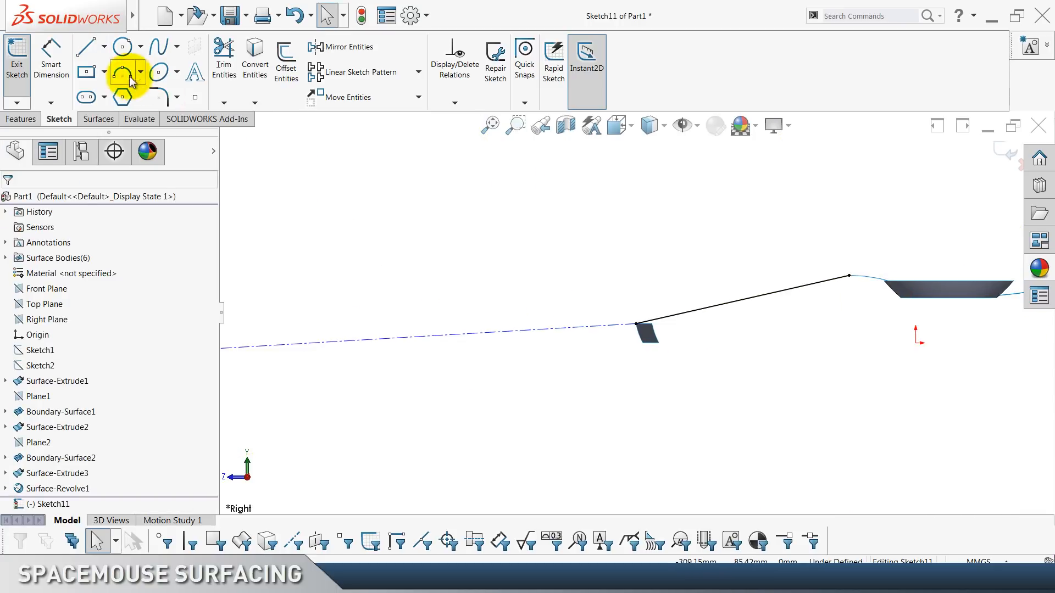
Draw a horizontal centerline from the origin toward the small front surface.
{"action": "left_click", "coordinate": [104, 46]}
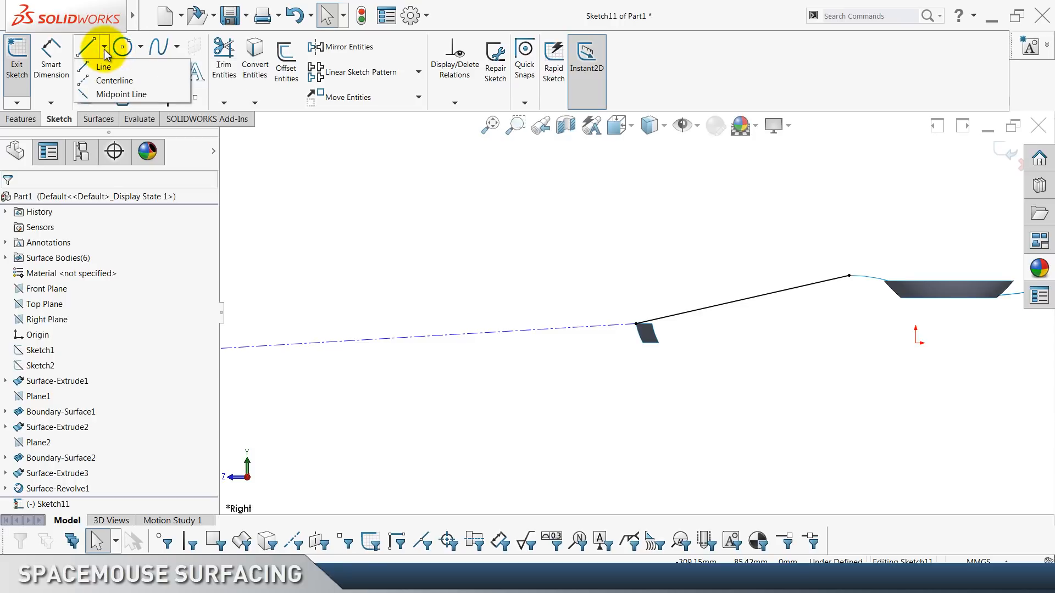
{"action": "left_click", "coordinate": [109, 77]}
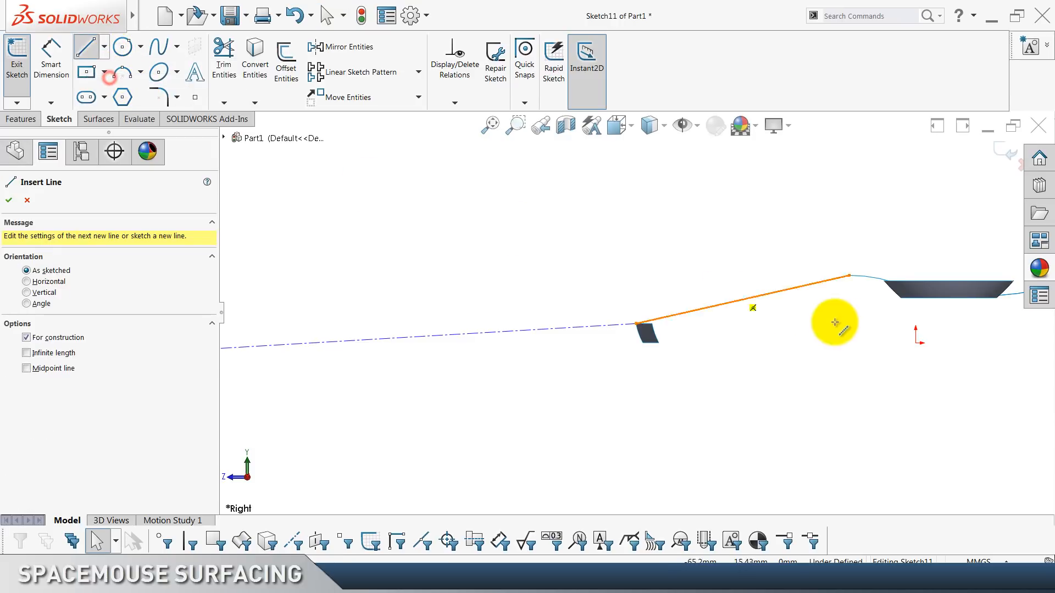
{"action": "left_click", "coordinate": [915, 343]}
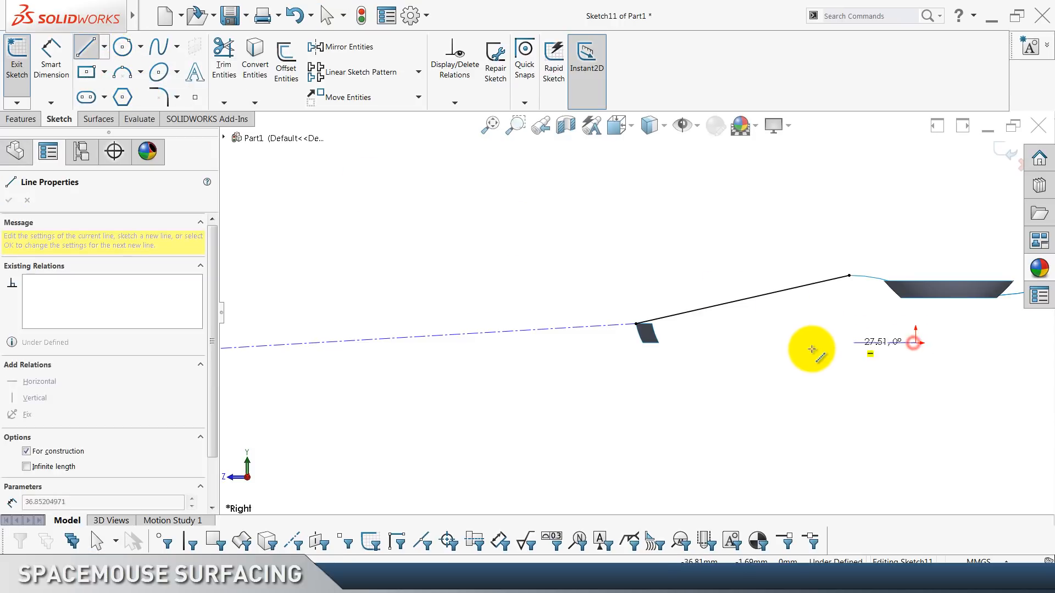
{"action": "double_click", "coordinate": [745, 344]}
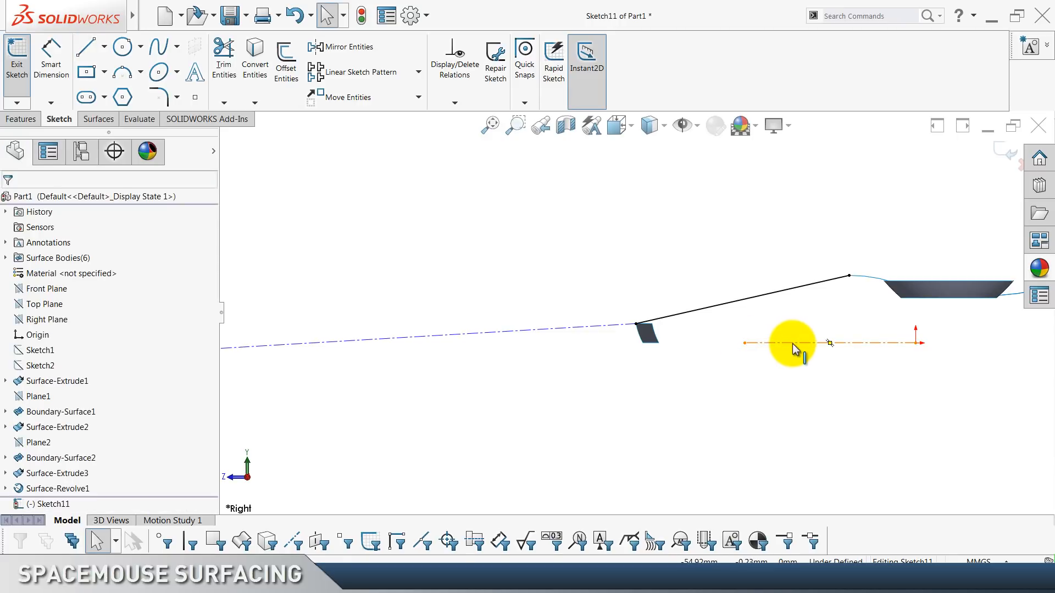
Dimension the angle between the slanted and horizontal centerlines as 3 degrees.
{"action": "left_click", "coordinate": [51, 75]}
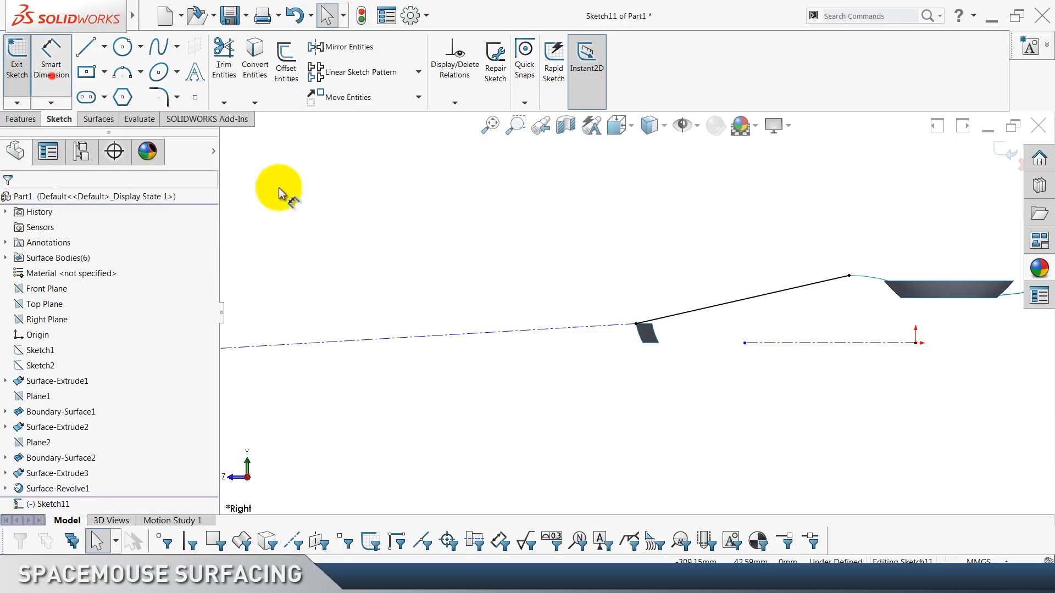
{"action": "left_click", "coordinate": [581, 330]}
{"action": "left_click", "coordinate": [785, 343]}
{"action": "left_click", "coordinate": [795, 334]}
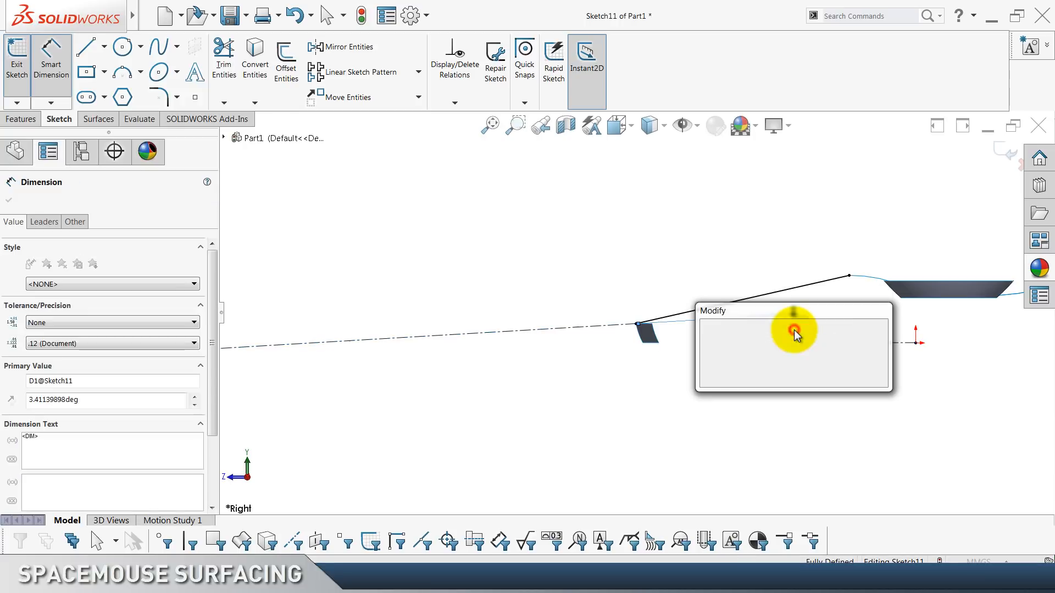
{"action": "type", "text": "3"}
{"action": "key", "text": "Return"}
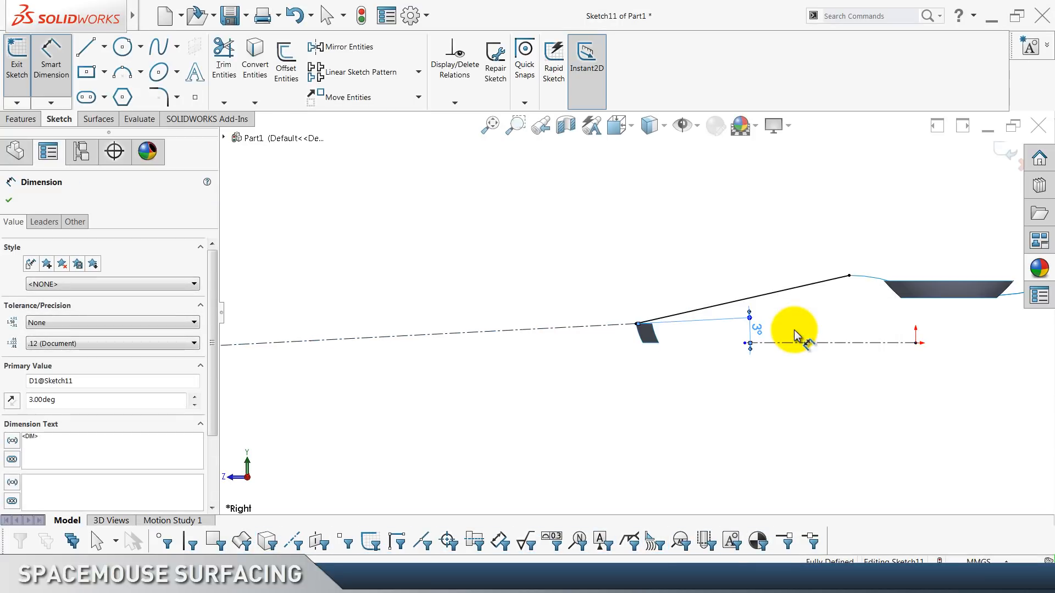
{"action": "key", "text": "Escape"}
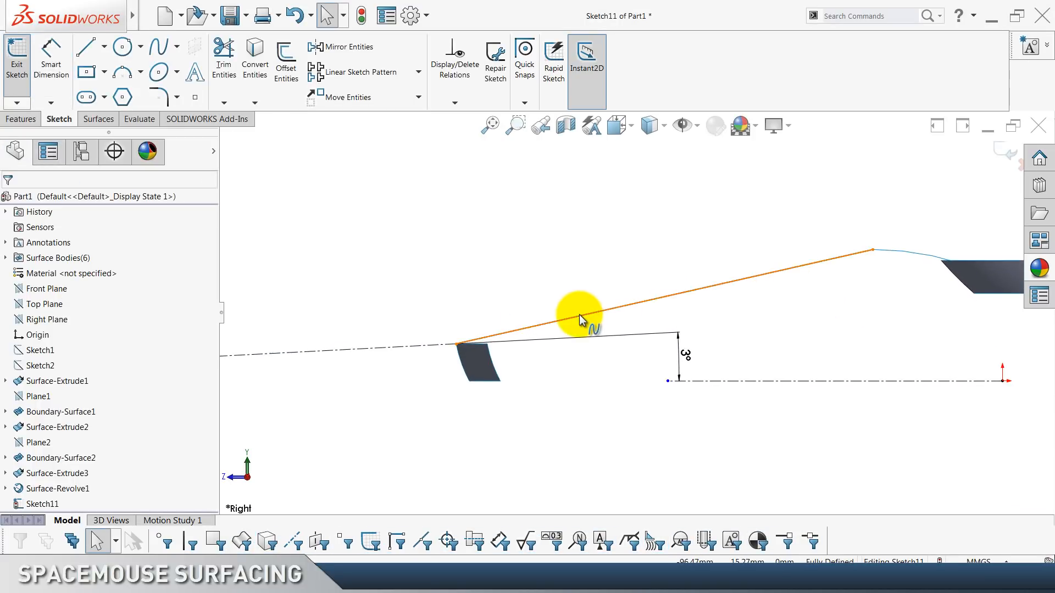
Add a tangent relation between the spline and the slanted centerline.
{"action": "left_click", "coordinate": [581, 317]}
{"action": "left_click", "coordinate": [428, 347], "text": "ctrl"}
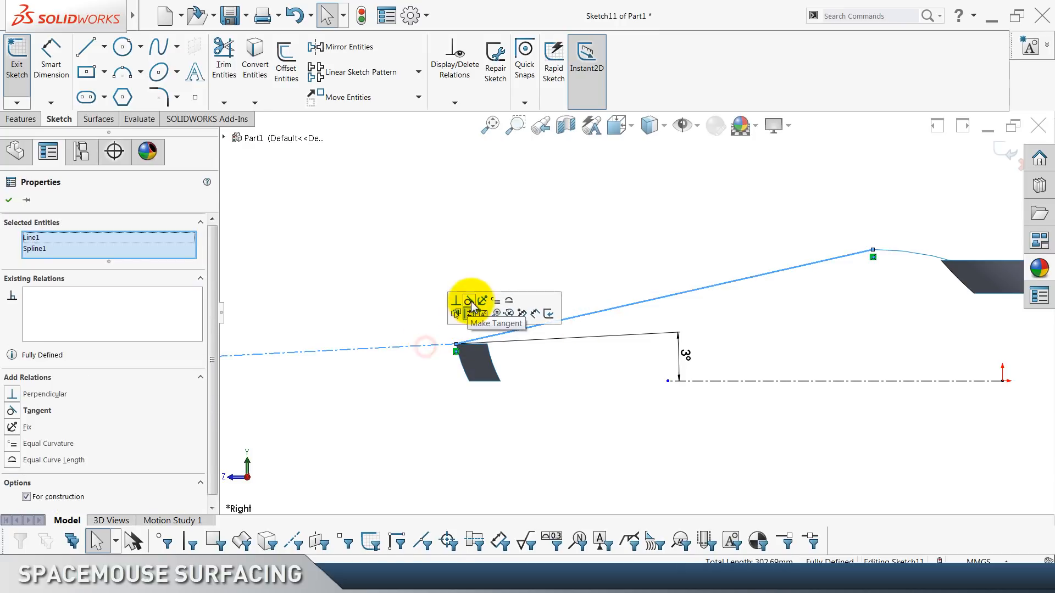
{"action": "left_click", "coordinate": [464, 311]}
{"action": "left_click", "coordinate": [436, 259]}
{"action": "left_click", "coordinate": [50, 55]}
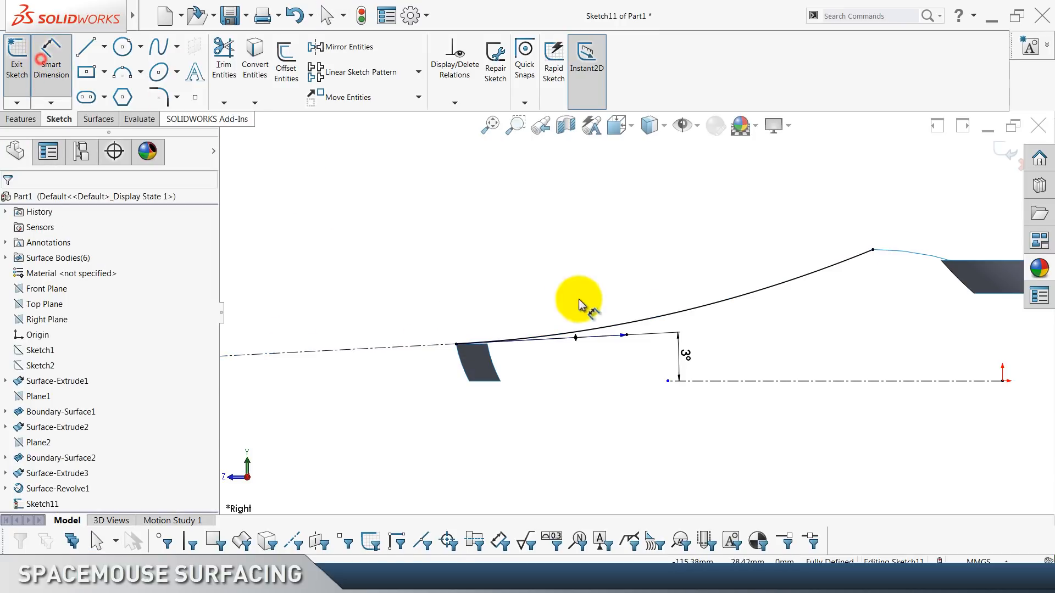
{"action": "key", "text": "Escape"}
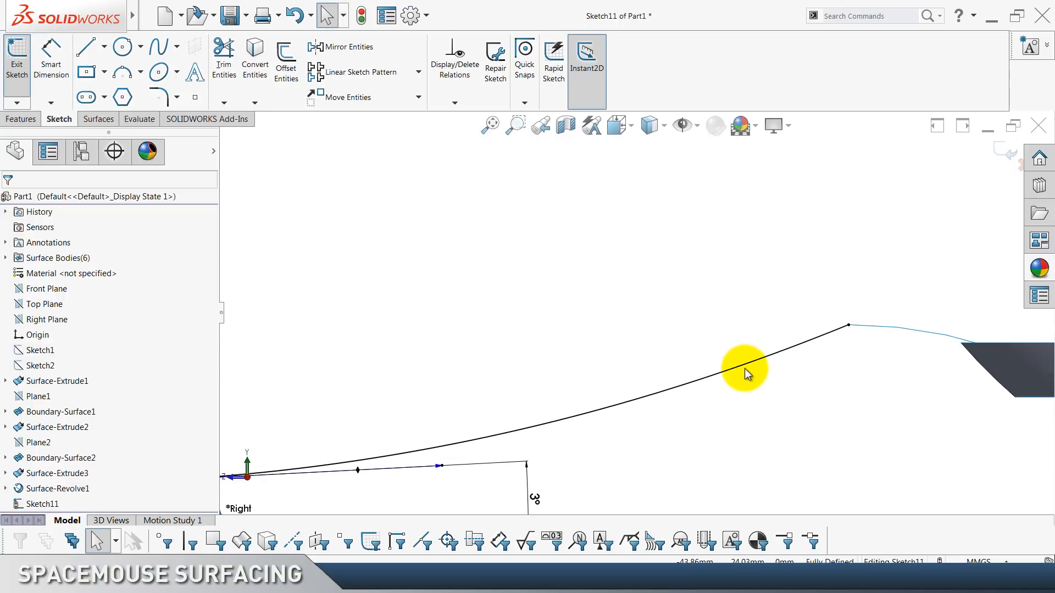
Reshape the spline's upper end by pulling its tangent handle upward so the curve flattens toward the side profile surface.
{"action": "left_click", "coordinate": [744, 367]}
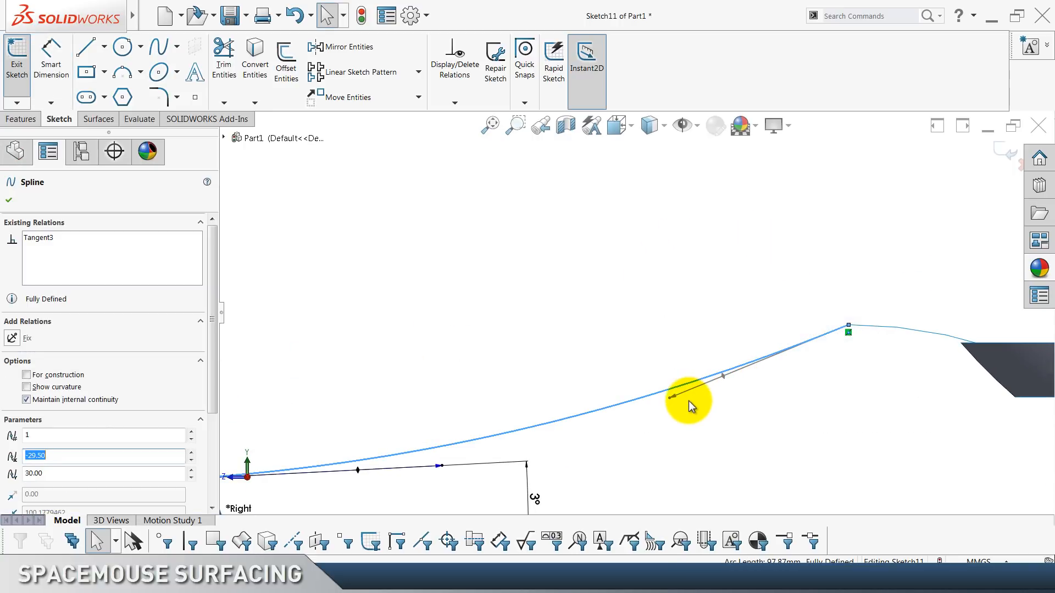
{"action": "left_click_drag", "start_coordinate": [670, 398], "coordinate": [635, 360]}
{"action": "left_click", "coordinate": [754, 393]}
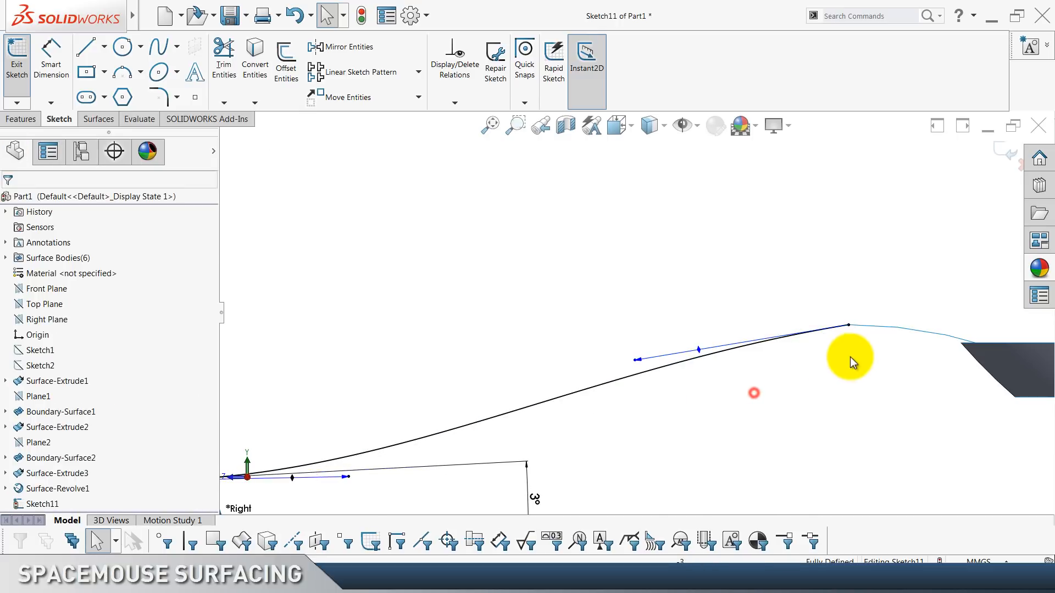
Add an equal curvature relation between the spline and the adjoining edge of the side profile surface.
{"action": "left_click", "coordinate": [874, 331]}
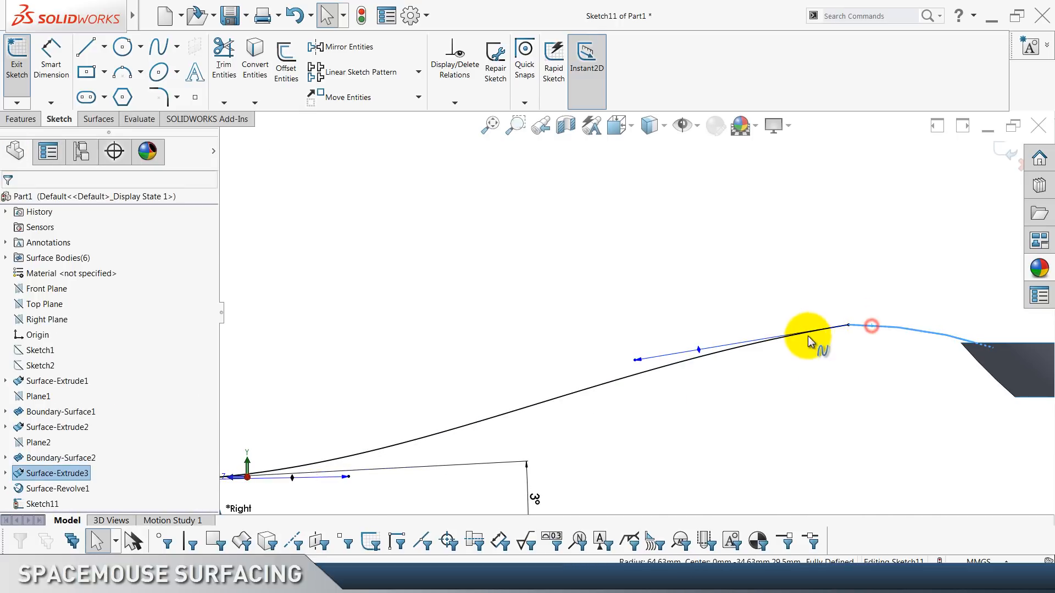
{"action": "left_click", "coordinate": [764, 343], "text": "ctrl"}
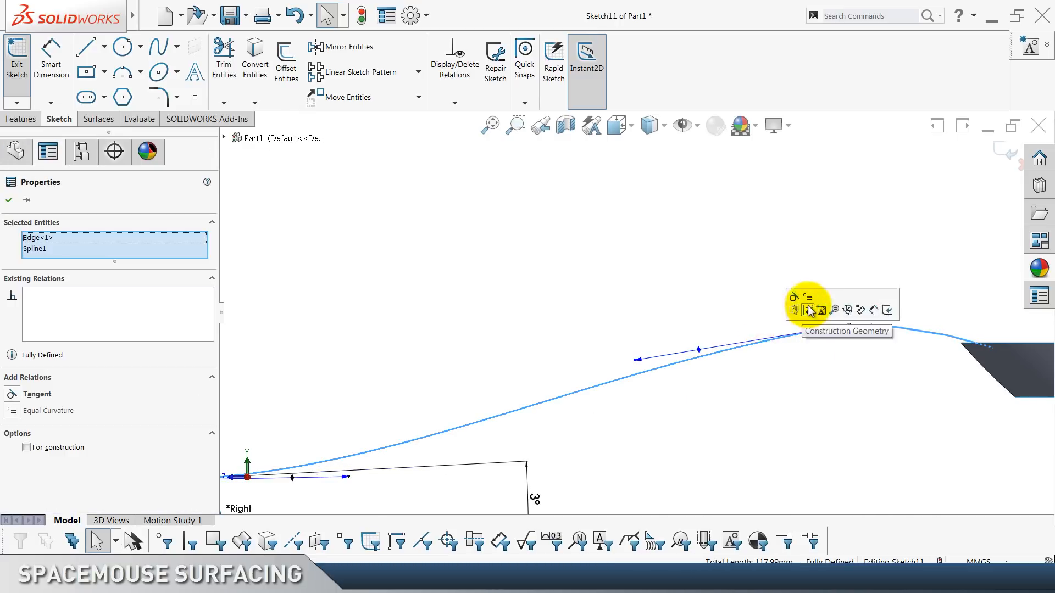
{"action": "left_click", "coordinate": [811, 299]}
{"action": "left_click", "coordinate": [638, 269]}
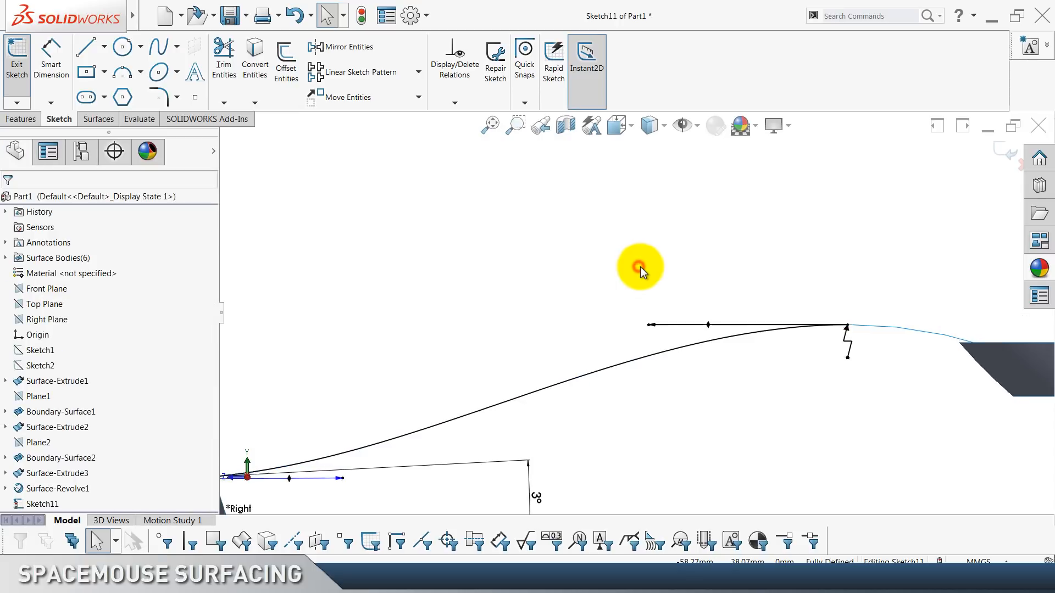
Dimension the tangent handle weight at the spline's upper end as 70.
{"action": "left_click", "coordinate": [51, 57]}
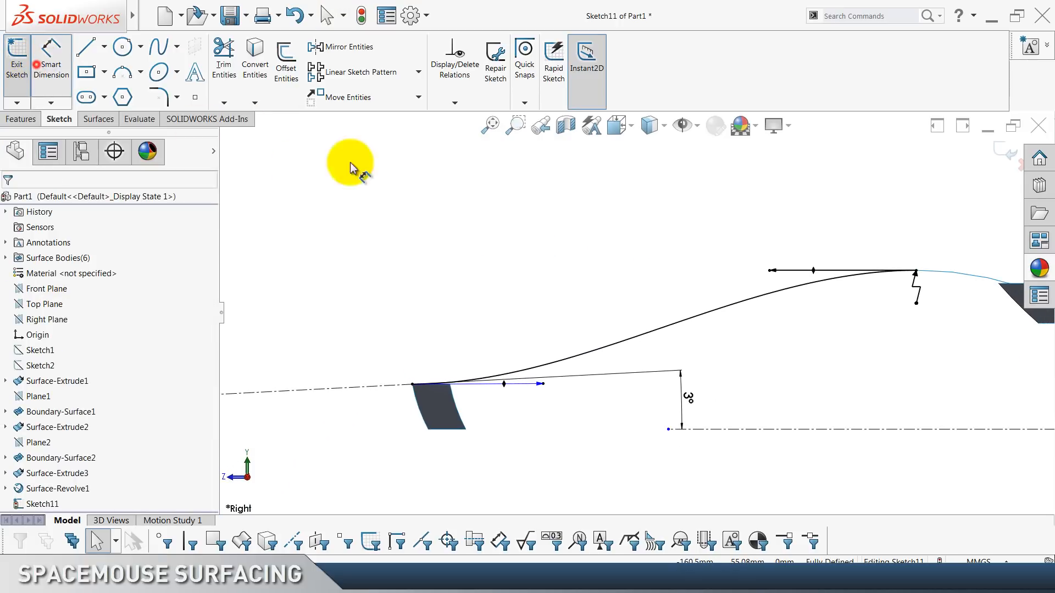
{"action": "left_click", "coordinate": [772, 272]}
{"action": "left_click", "coordinate": [707, 251]}
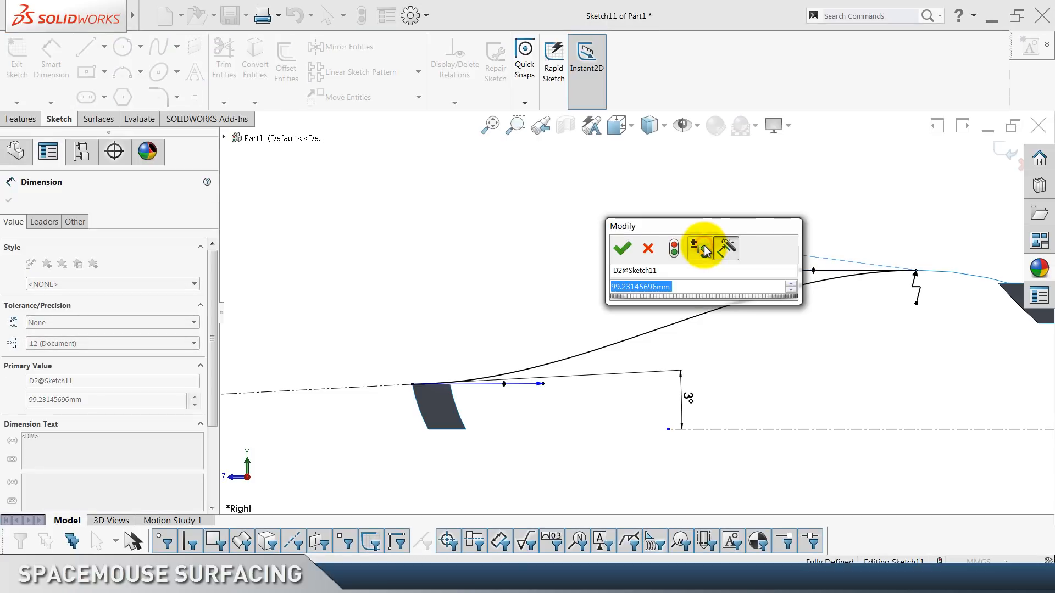
{"action": "type", "text": "70"}
{"action": "key", "text": "Return"}
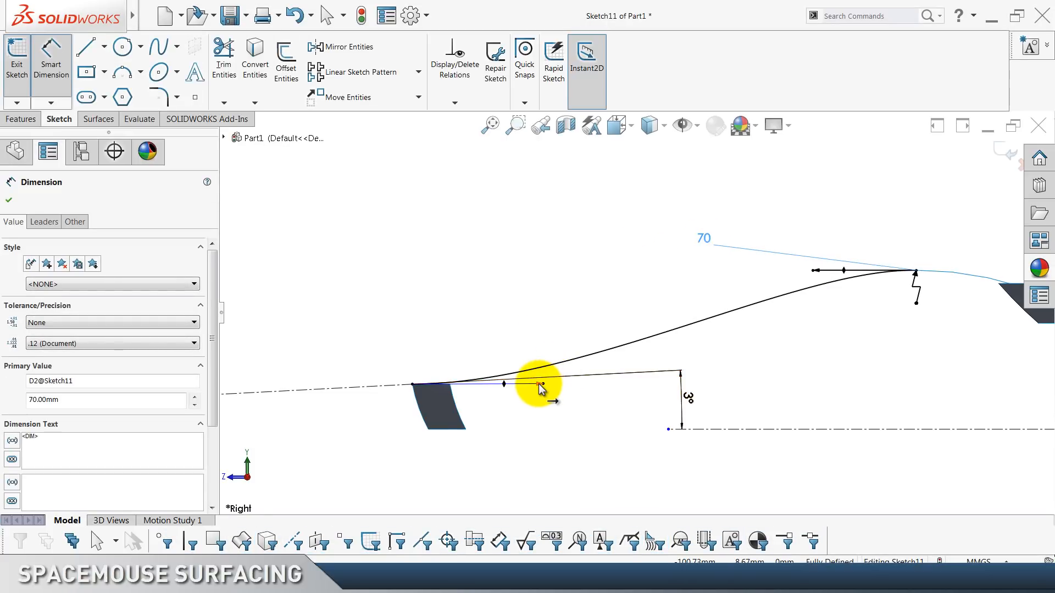
Dimension the tangent handle weight at the spline's lower end as 165.
{"action": "left_click_drag", "start_coordinate": [542, 384], "coordinate": [504, 286]}
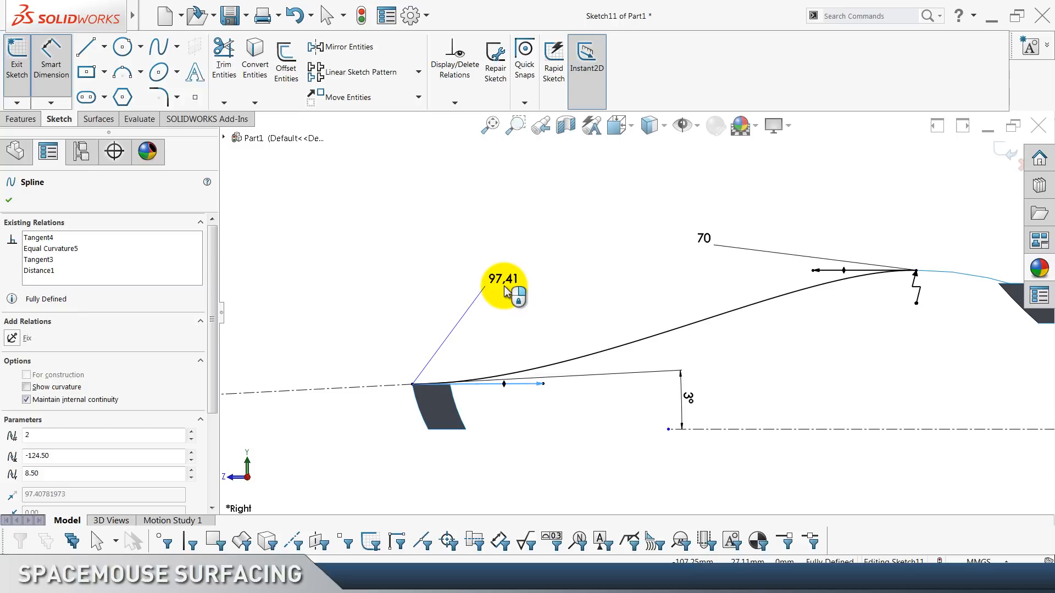
{"action": "left_click", "coordinate": [503, 286]}
{"action": "type", "text": "165"}
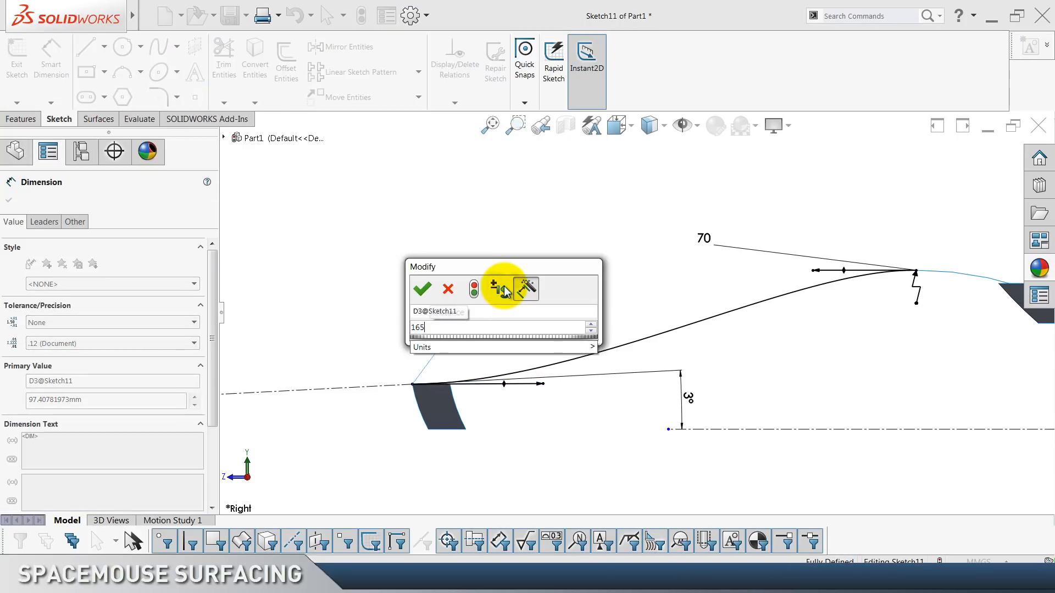
{"action": "key", "text": "Return"}
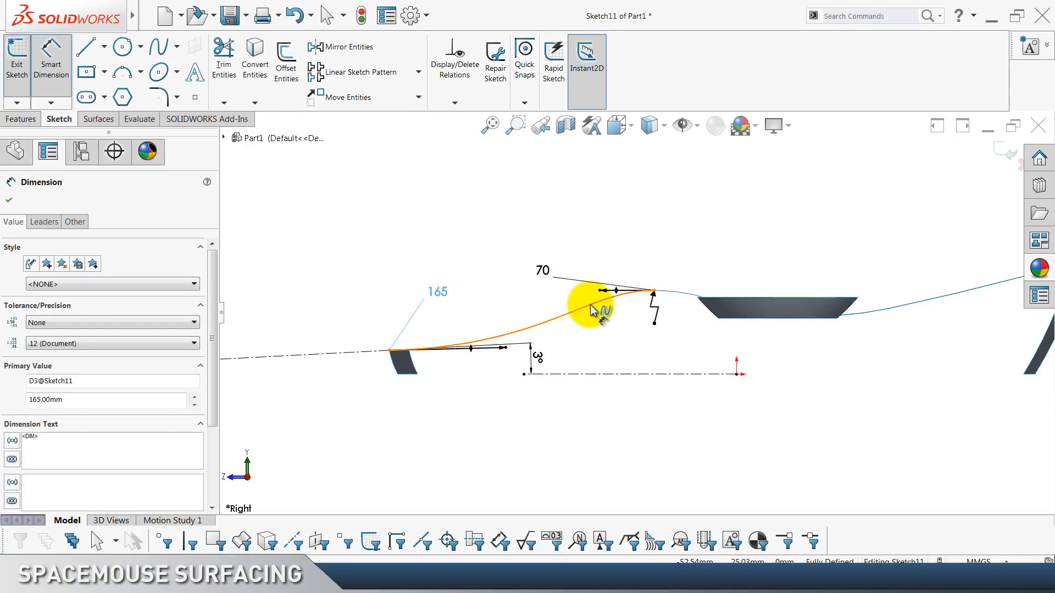
{"action": "left_click", "coordinate": [770, 235]}
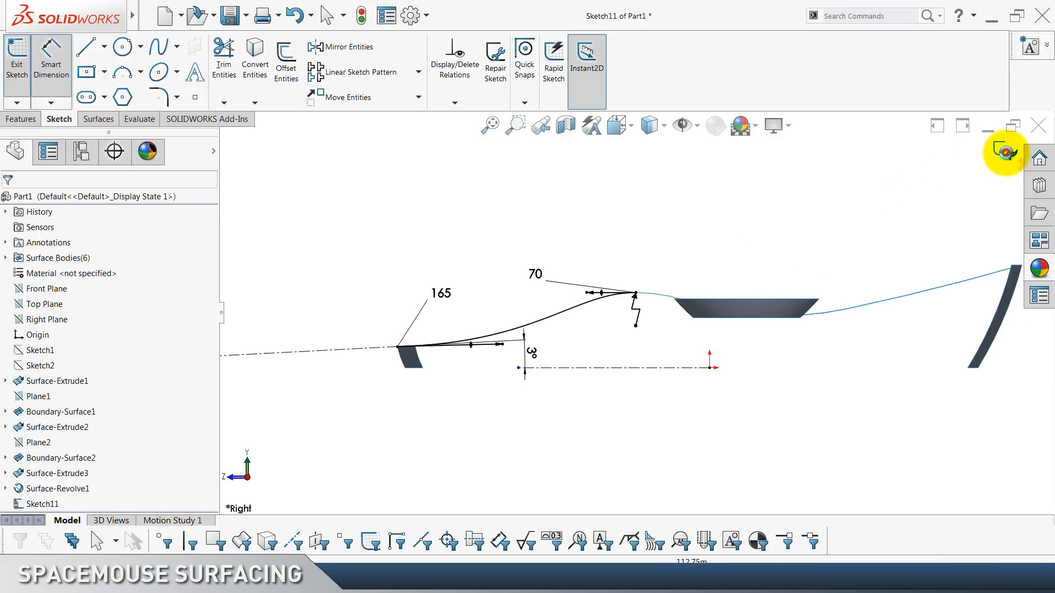
Finish the spline sketch, extrude it as a 50 mm blind surface in the reversed direction, and save the part.
{"action": "left_click", "coordinate": [1005, 153]}
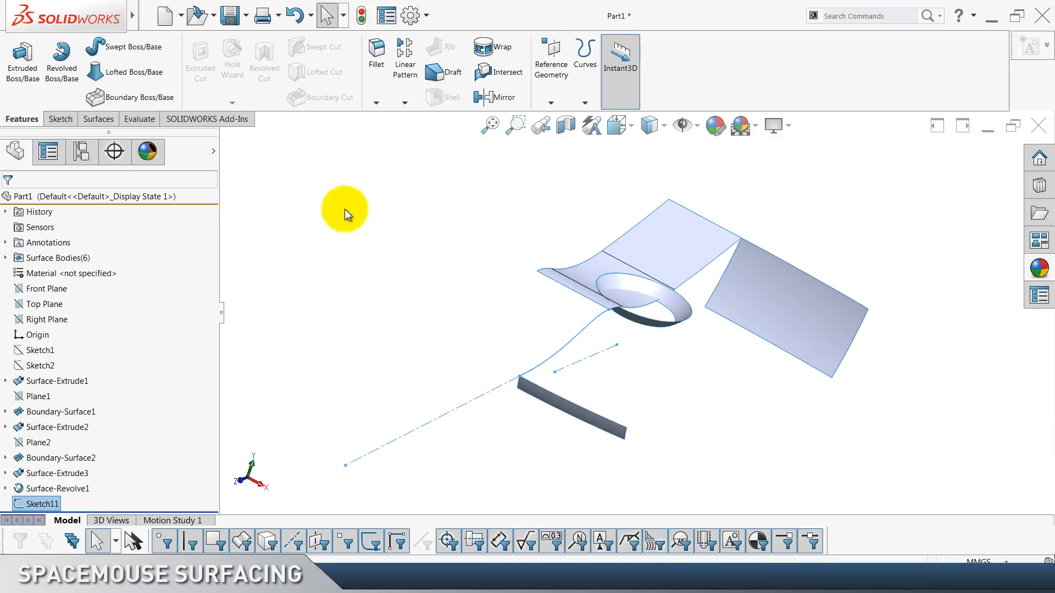
{"action": "left_click", "coordinate": [98, 118]}
{"action": "left_click", "coordinate": [24, 80]}
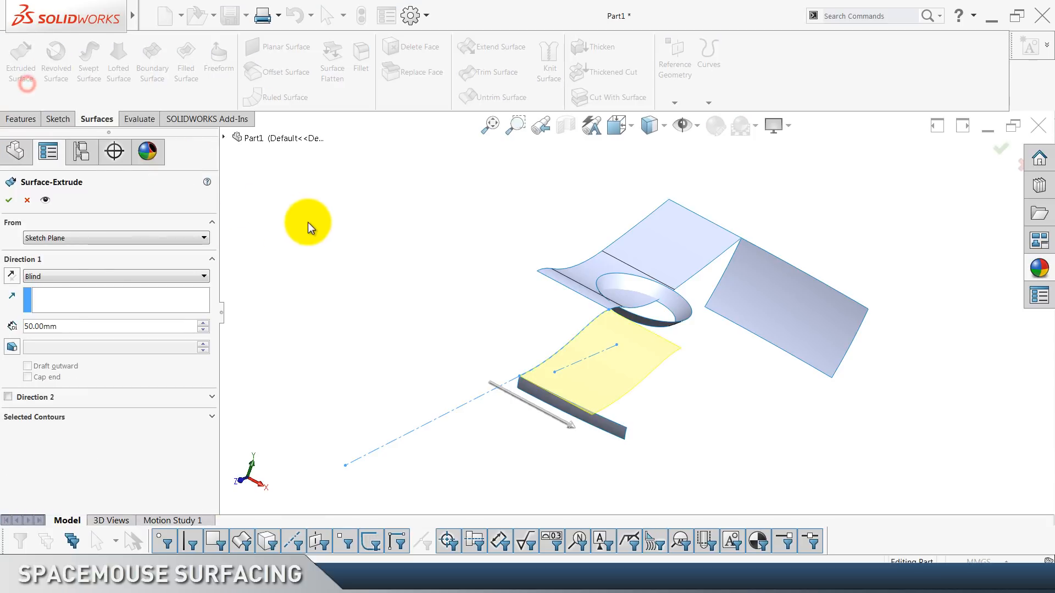
{"action": "left_click", "coordinate": [12, 276]}
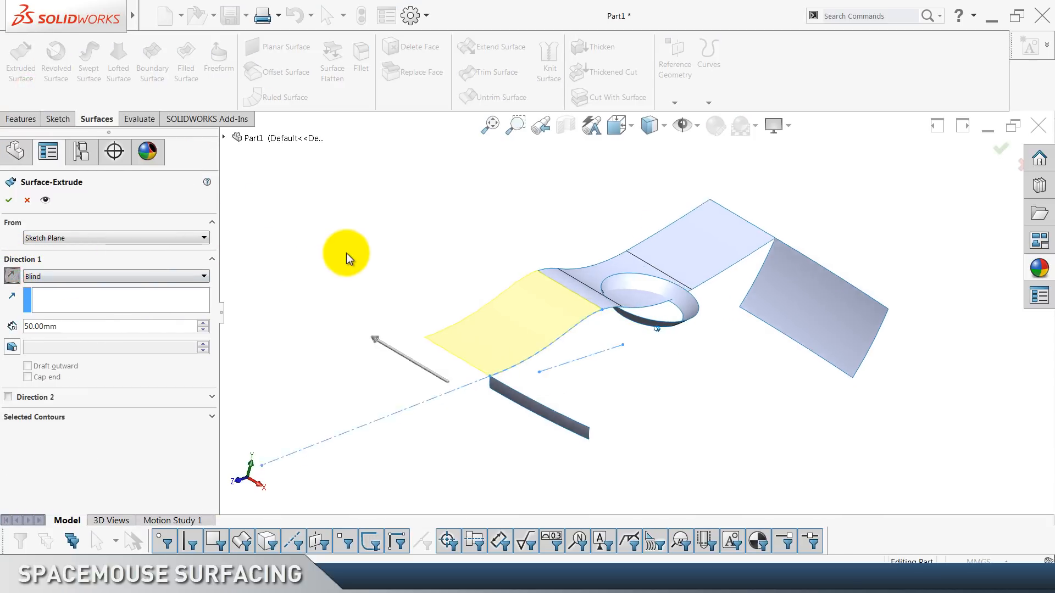
{"action": "left_click", "coordinate": [9, 200]}
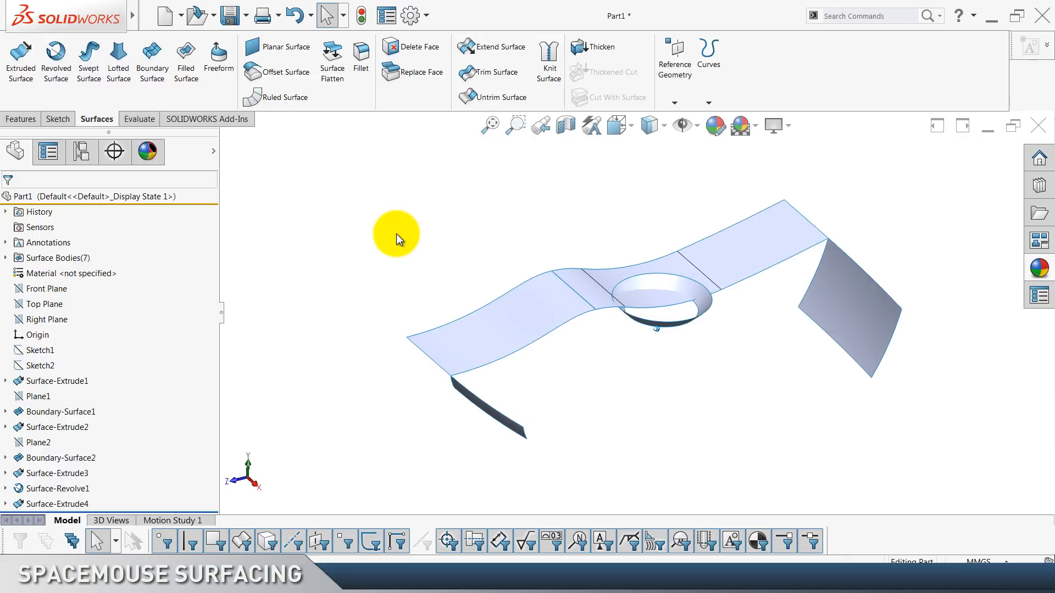
{"action": "key", "text": "ctrl+s"}
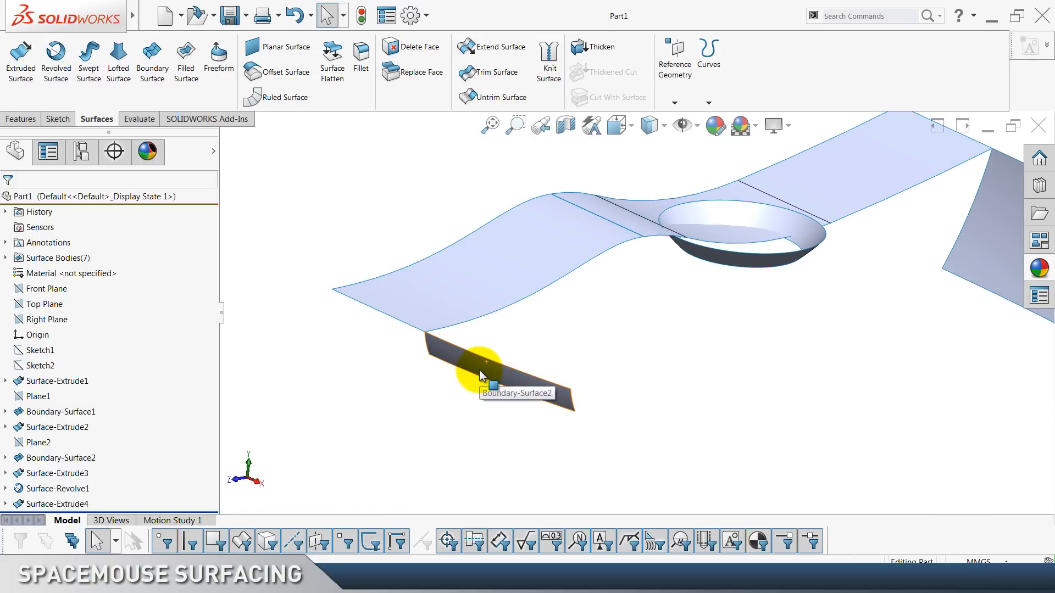
{"action": "left_click", "coordinate": [479, 370]}
{"action": "left_click", "coordinate": [445, 447]}
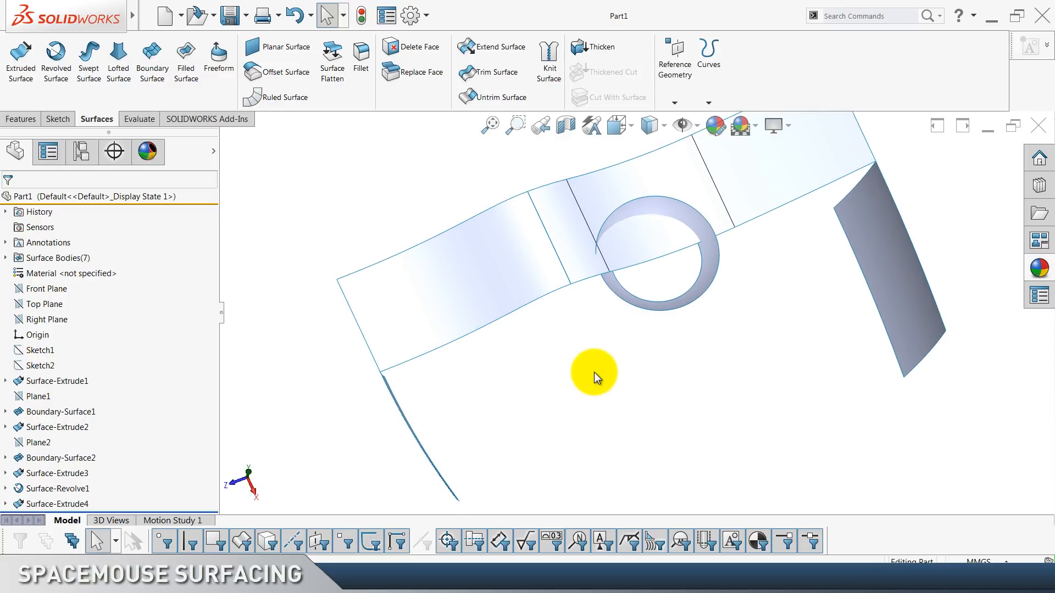
{"action": "key", "text": "ctrl+7"}
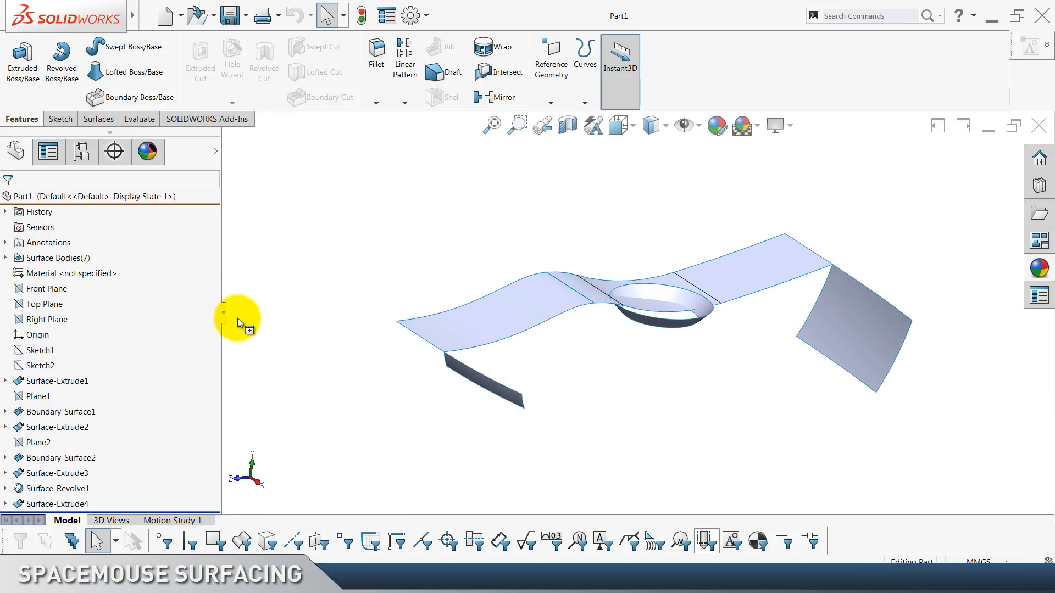
Start a sketch on the Top Plane and show Sketch1 and Sketch2 as references.
{"action": "left_click", "coordinate": [53, 307]}
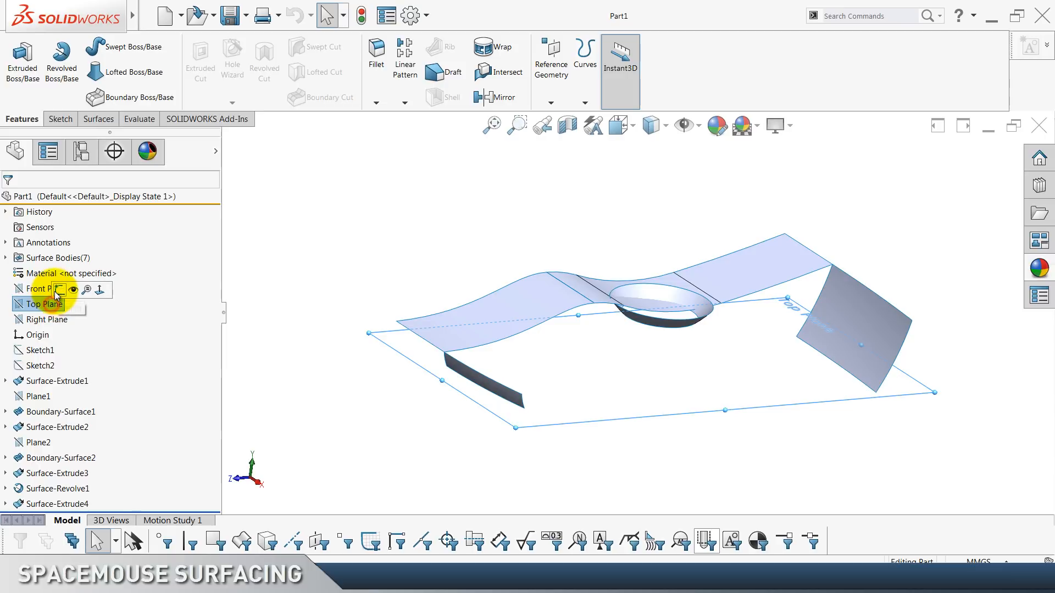
{"action": "left_click", "coordinate": [57, 294]}
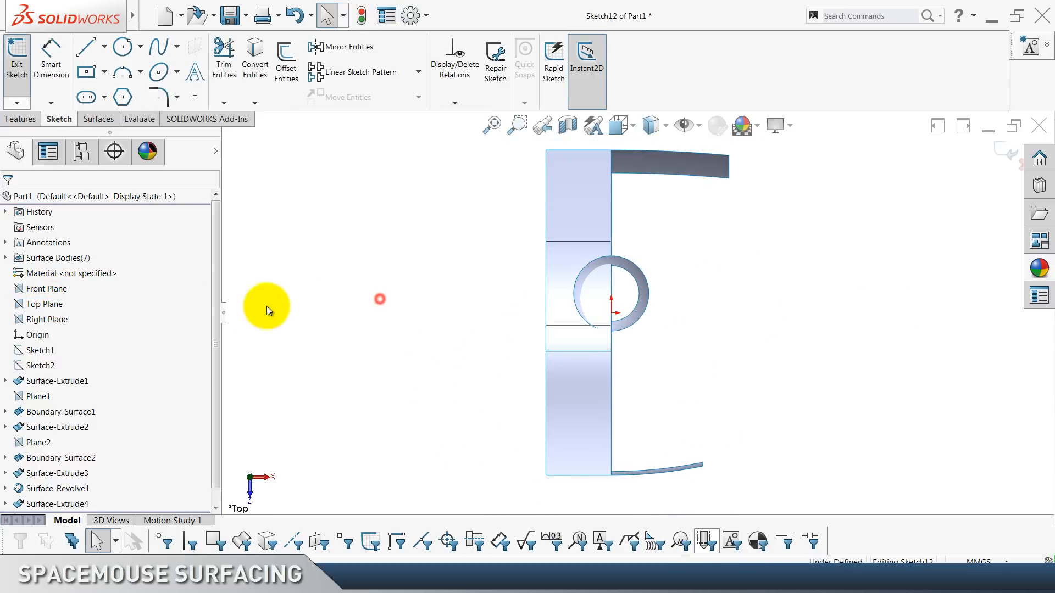
{"action": "left_click", "coordinate": [40, 350]}
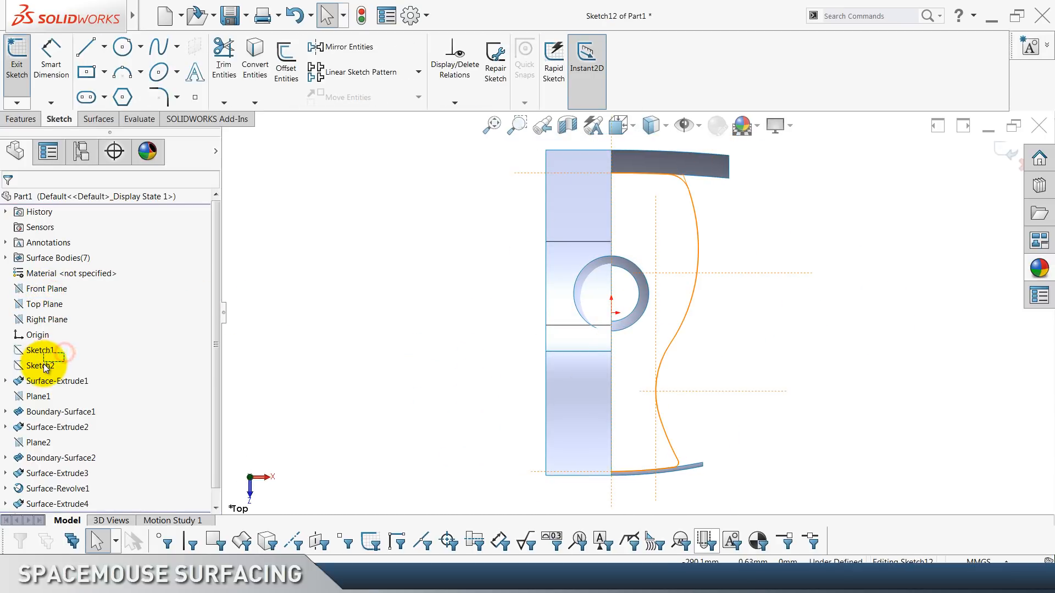
{"action": "left_click", "coordinate": [44, 365], "text": "ctrl"}
{"action": "right_click", "coordinate": [47, 363]}
{"action": "left_click", "coordinate": [49, 350]}
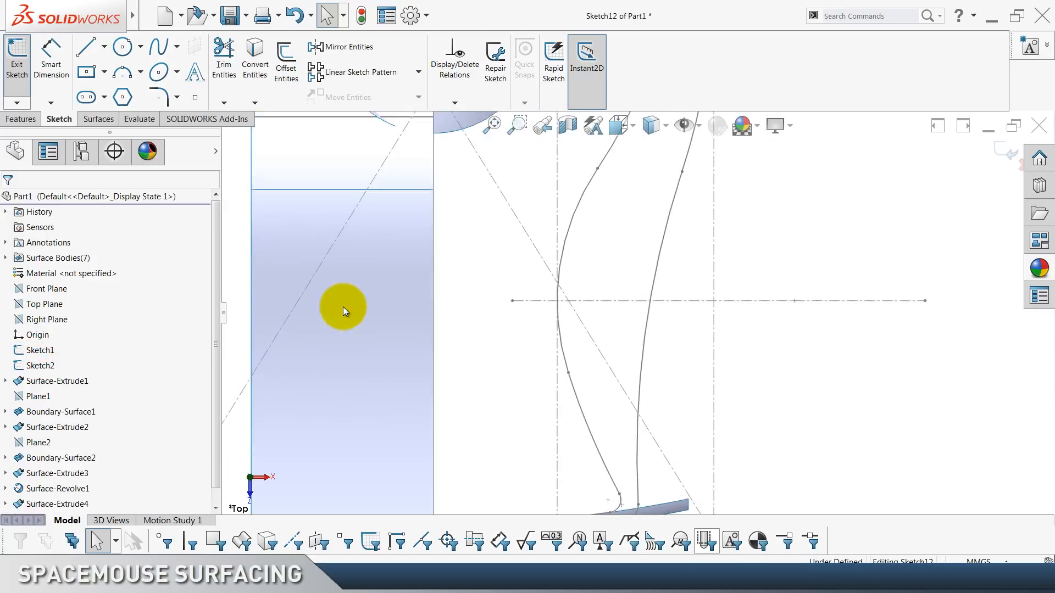
Convert Sketch1's outer side arc next to the small front surface into the sketch, and hide both reference sketches.
{"action": "left_click", "coordinate": [618, 281]}
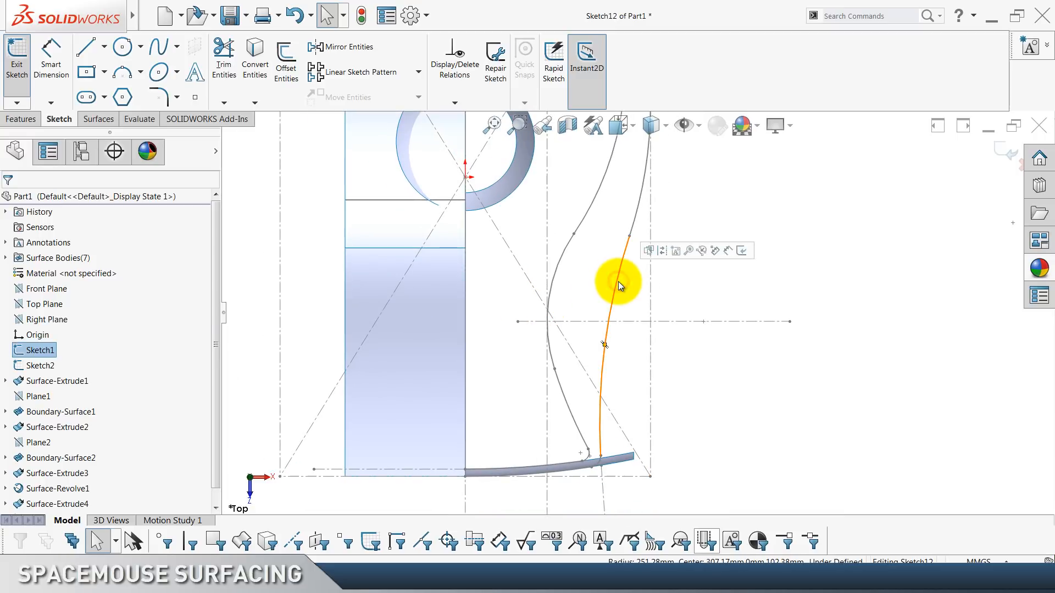
{"action": "left_click", "coordinate": [269, 82]}
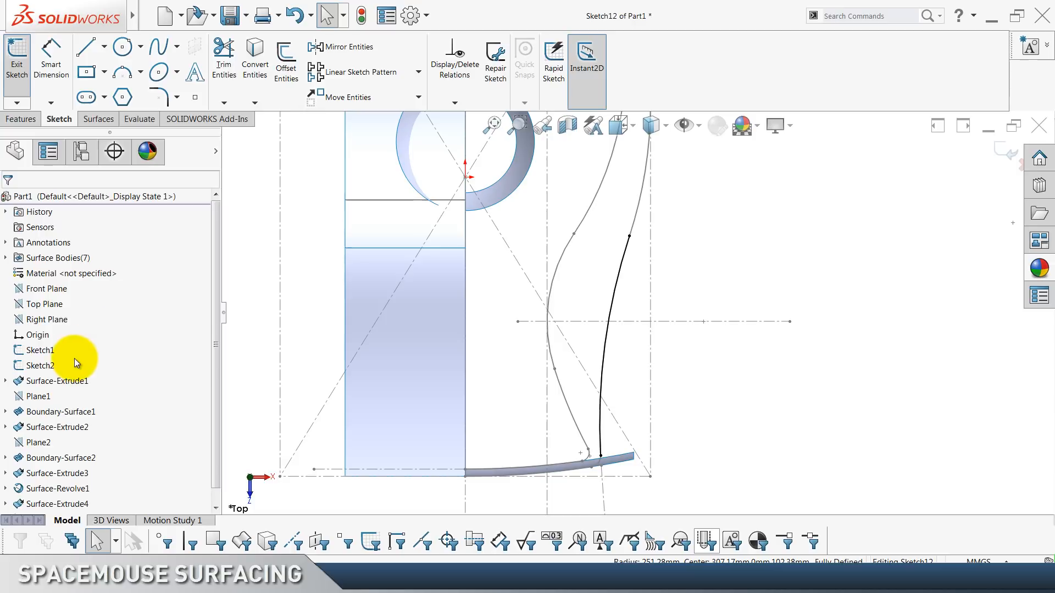
{"action": "left_click_drag", "start_coordinate": [70, 351], "coordinate": [39, 367]}
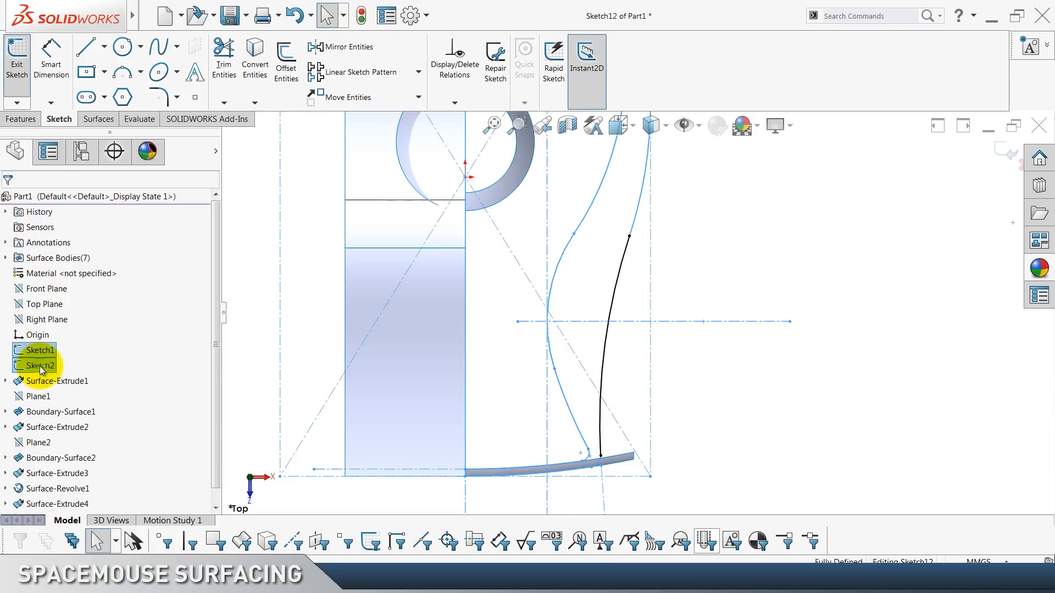
{"action": "right_click", "coordinate": [41, 367]}
{"action": "left_click", "coordinate": [46, 352]}
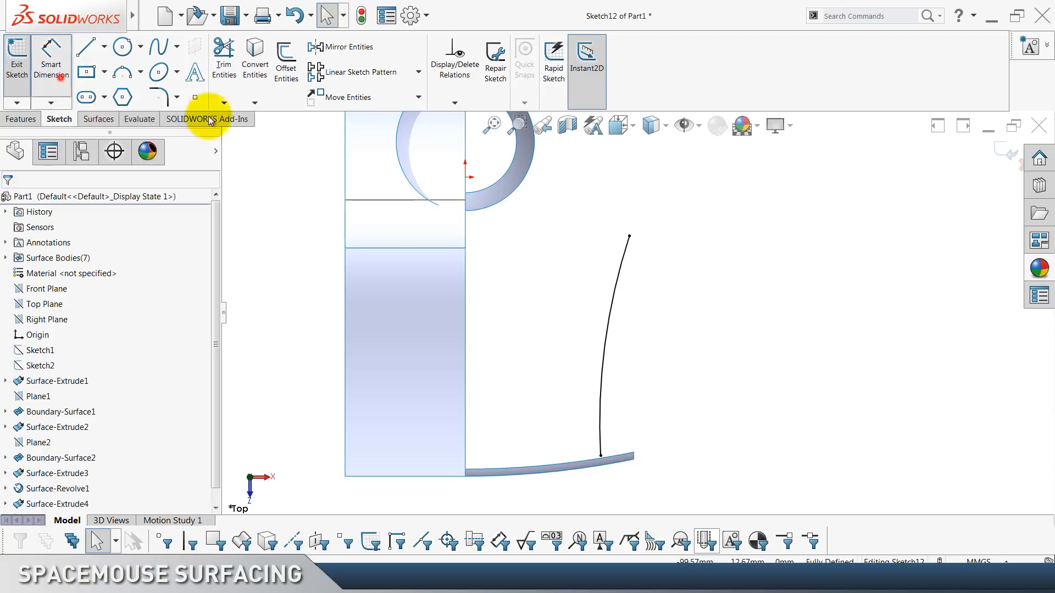
Lengthen the converted arc at both ends, to about 20 mm in front of the origin and about 17 mm beyond the front edge.
{"action": "mouse_move", "coordinate": [629, 236]}
{"action": "left_mouse_down"}
{"action": "mouse_move", "coordinate": [622, 251]}
{"action": "mouse_move", "coordinate": [643, 225]}
{"action": "left_mouse_up"}
{"action": "left_click", "coordinate": [666, 264]}
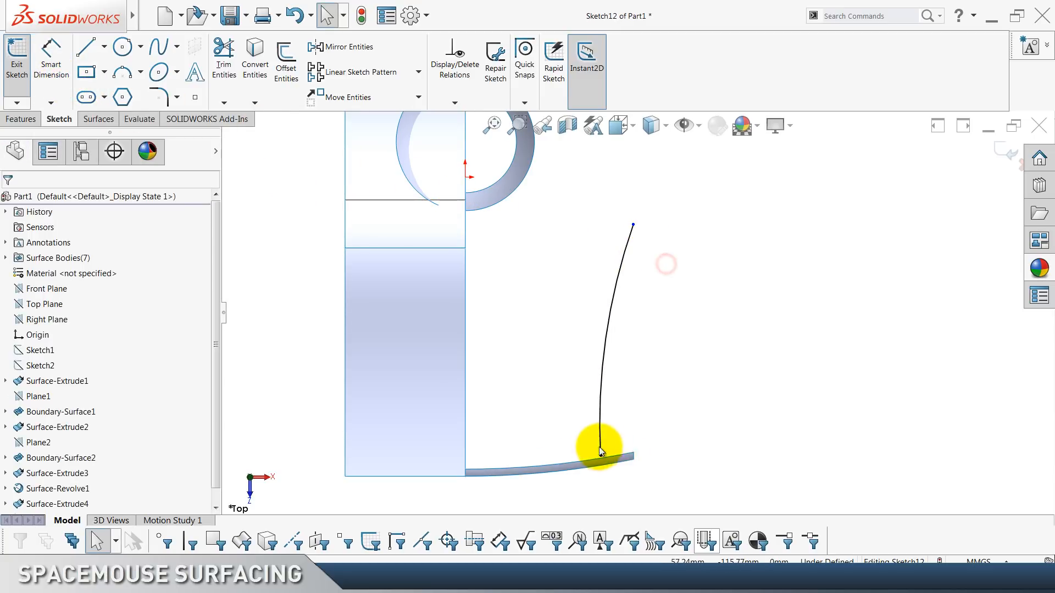
{"action": "middle_click_drag", "start_coordinate": [601, 450], "coordinate": [598, 372], "text": "ctrl"}
{"action": "left_click_drag", "start_coordinate": [596, 355], "coordinate": [603, 412]}
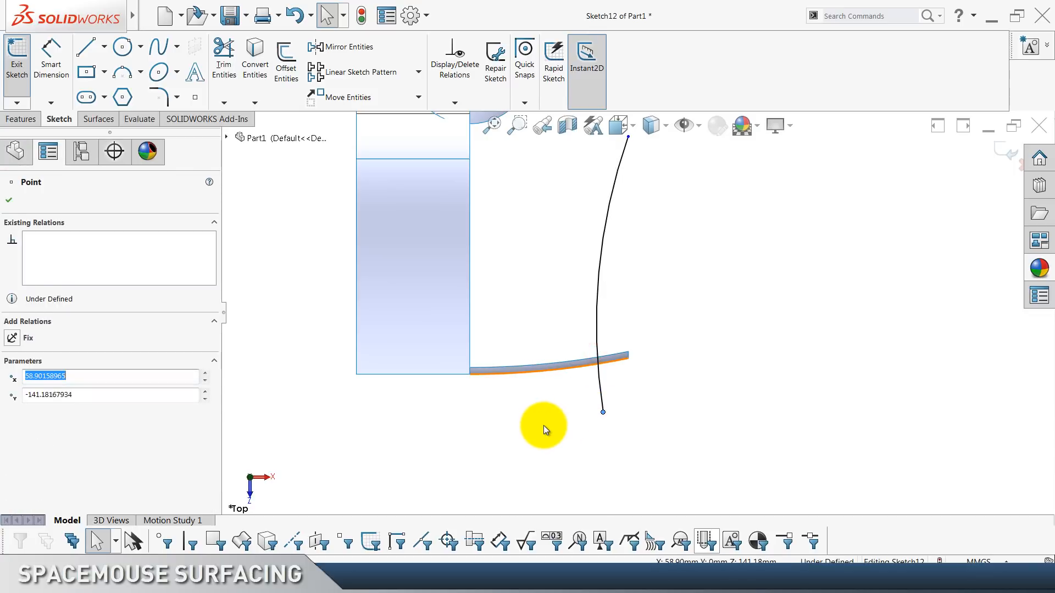
{"action": "left_click", "coordinate": [543, 426]}
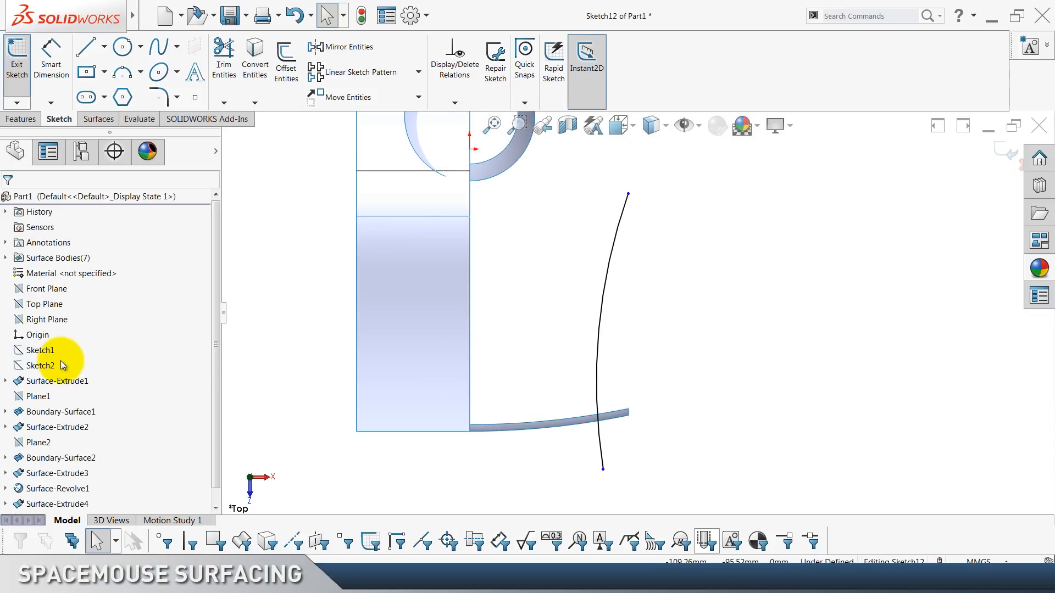
Show Sketch1 and dimension the arc's front endpoint 10 mm beyond the front line of the construction rectangle.
{"action": "left_click", "coordinate": [41, 352]}
{"action": "left_click", "coordinate": [52, 340]}
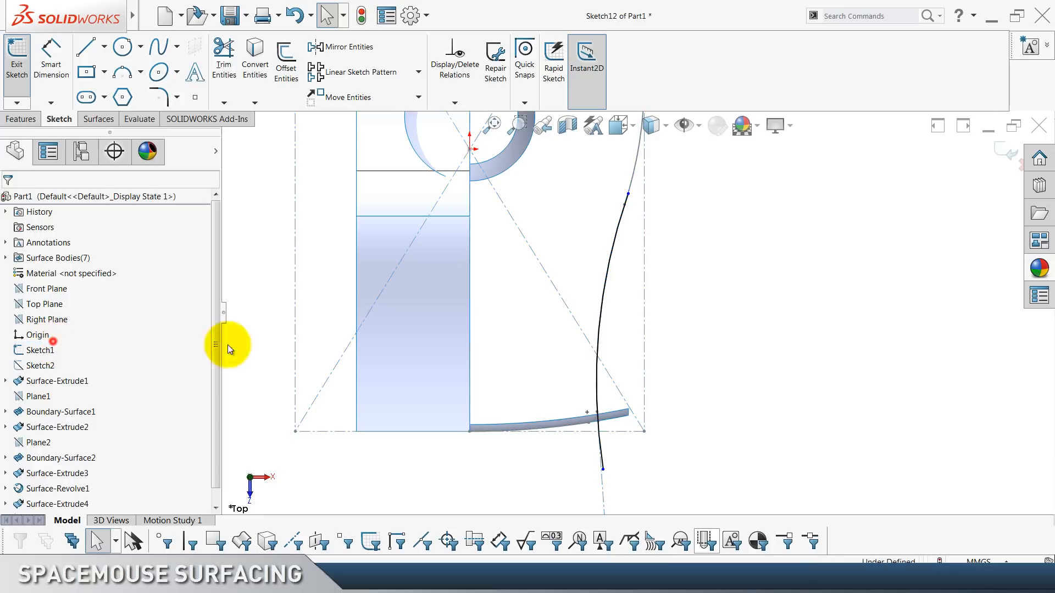
{"action": "left_click", "coordinate": [49, 87]}
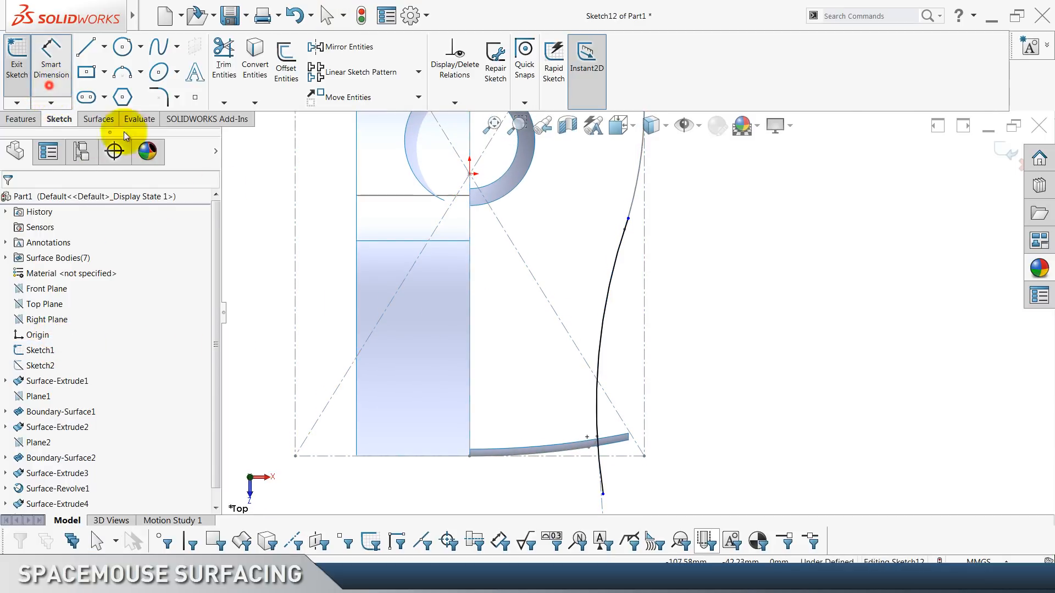
{"action": "left_click", "coordinate": [572, 457]}
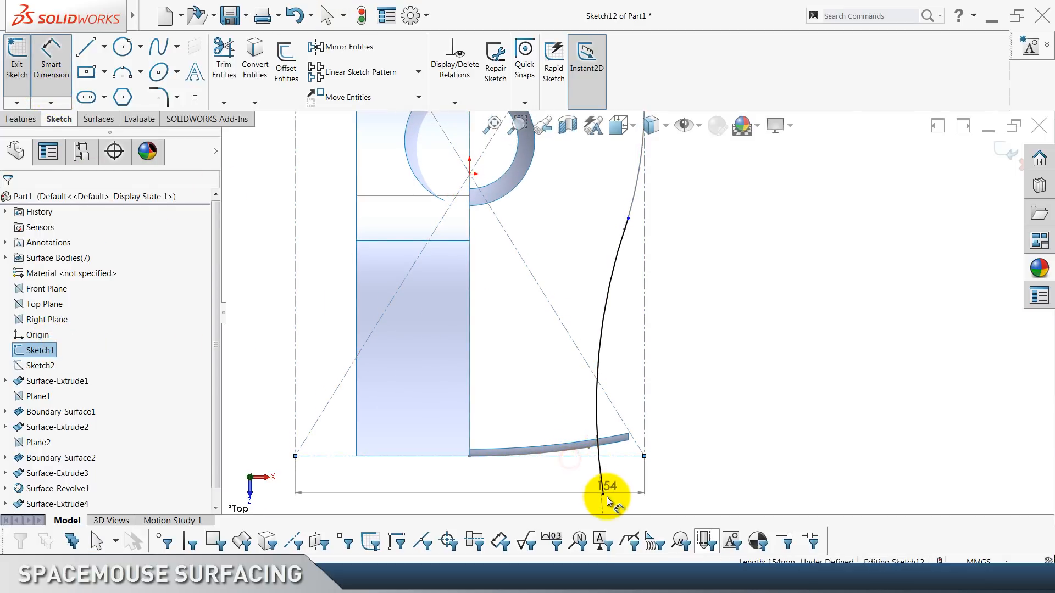
{"action": "left_click", "coordinate": [602, 494]}
{"action": "left_click", "coordinate": [775, 486]}
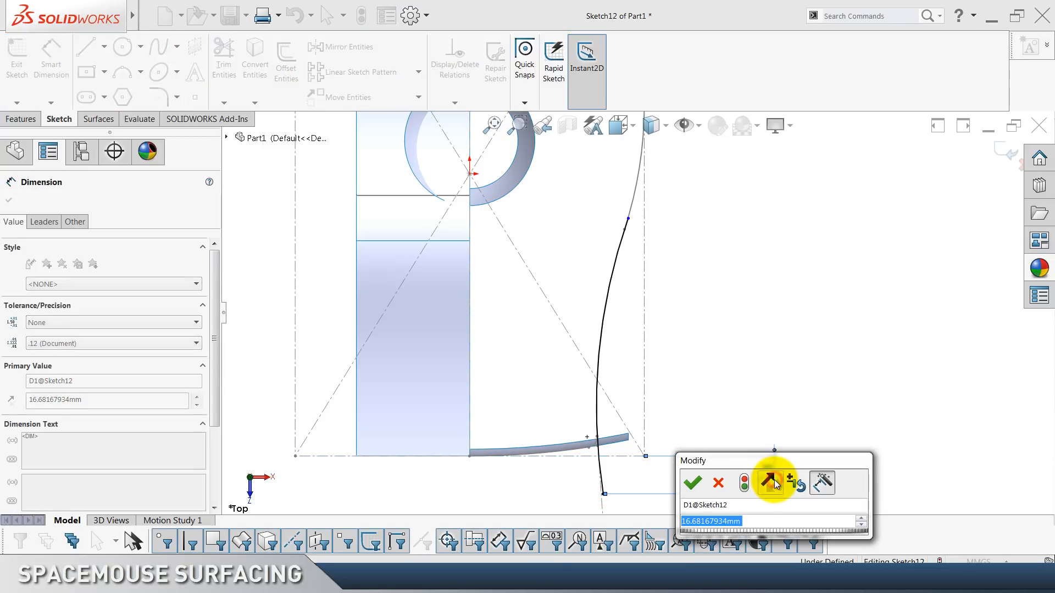
{"action": "key", "text": "Return"}
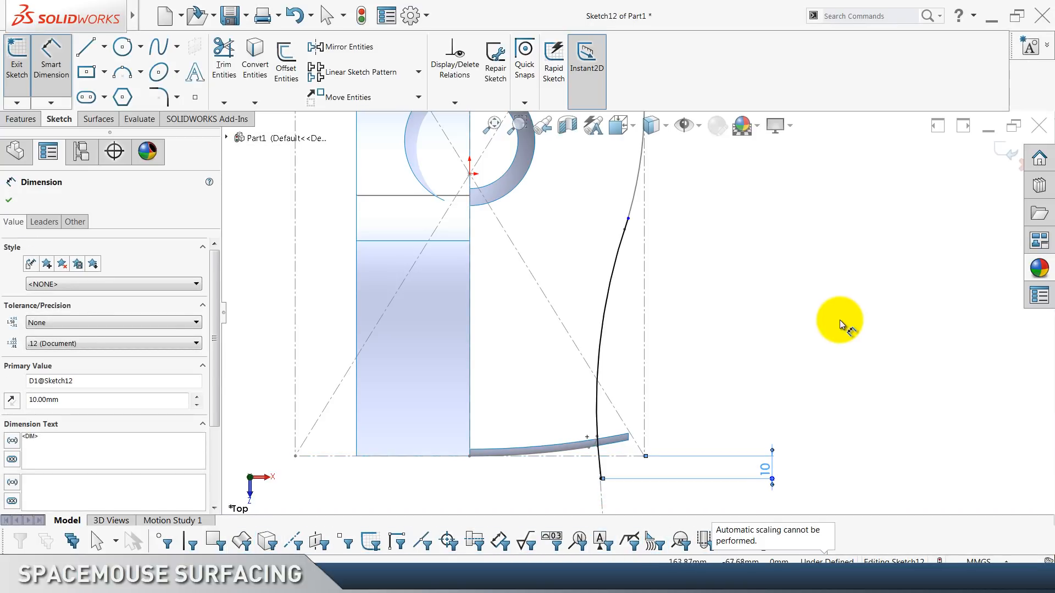
{"action": "left_click", "coordinate": [841, 323]}
Dimension the arc's rear endpoint at a vertical distance of 29.5 mm from the origin.
{"action": "left_click", "coordinate": [470, 214]}
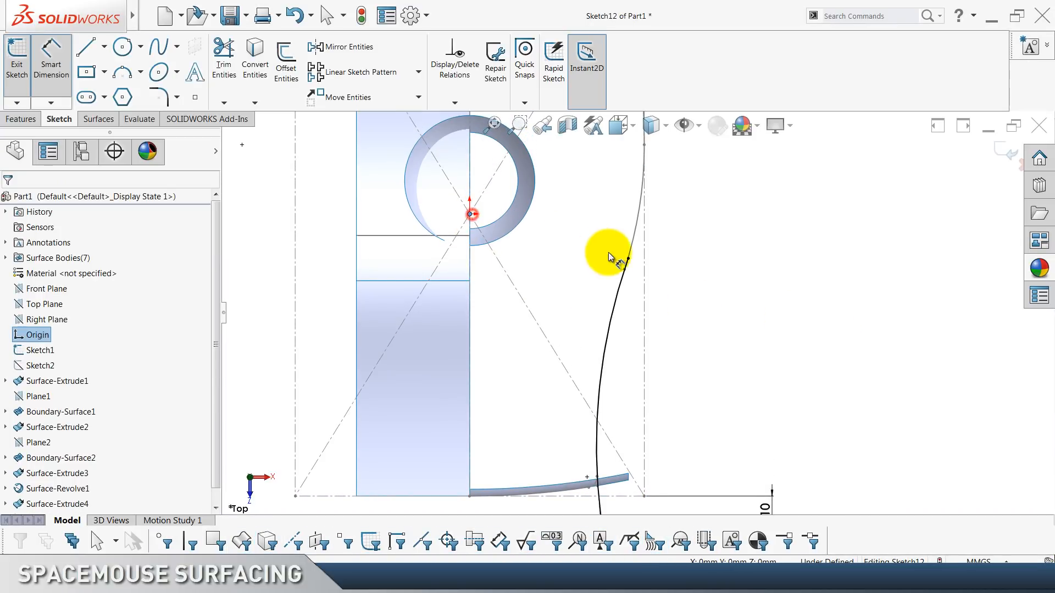
{"action": "left_click", "coordinate": [629, 258]}
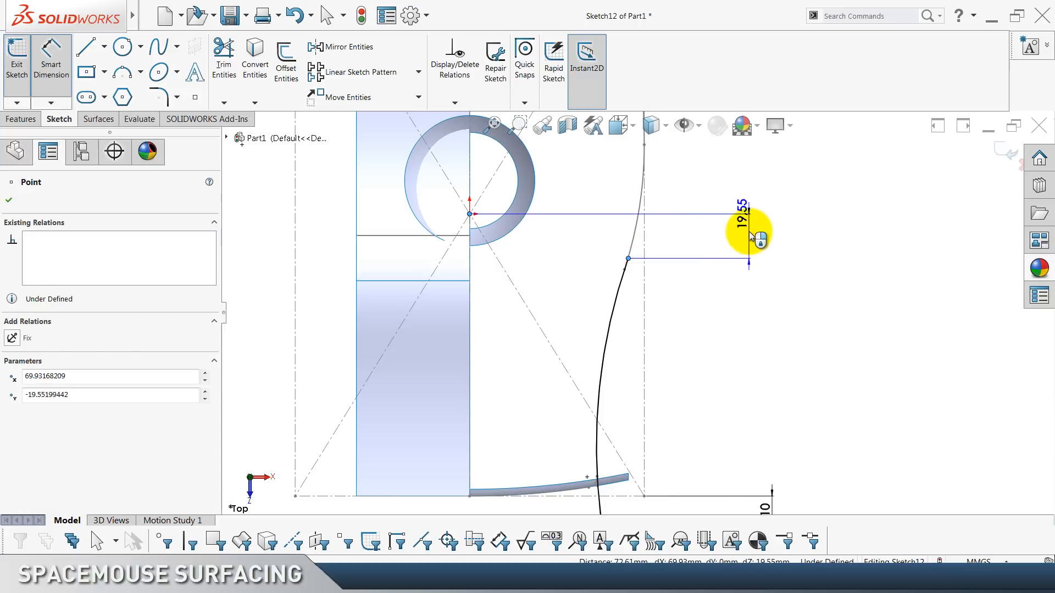
{"action": "left_click", "coordinate": [749, 230]}
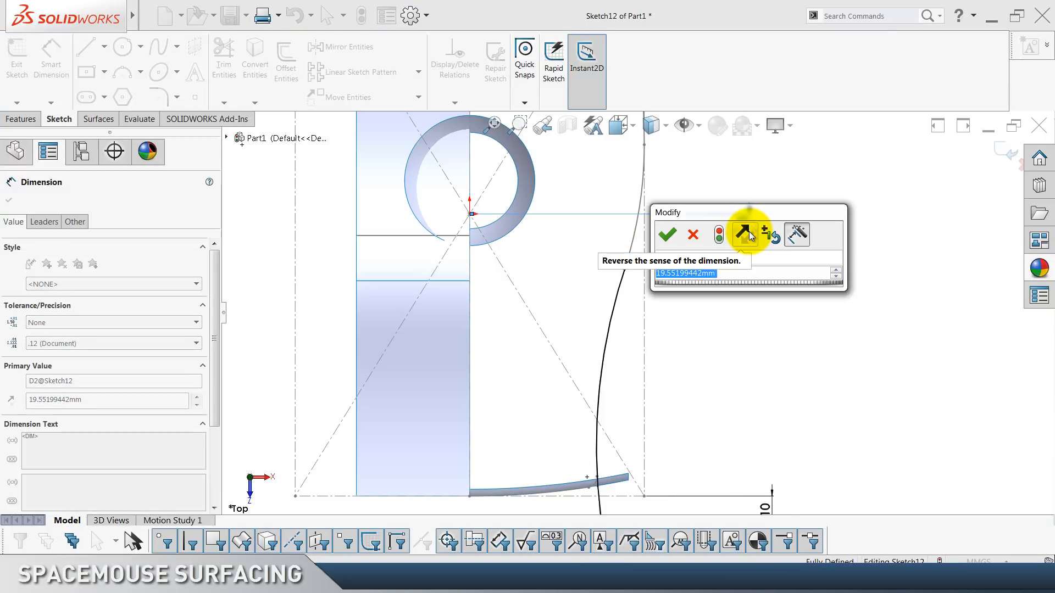
{"action": "type", "text": "29.5"}
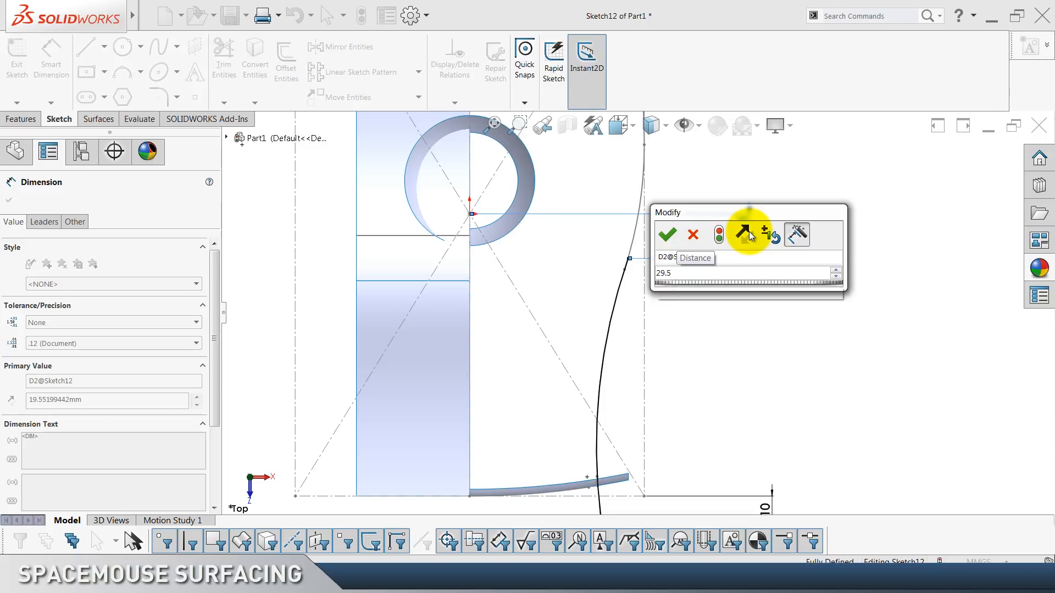
{"action": "key", "text": "Return"}
{"action": "key", "text": "Escape"}
{"action": "key", "text": "Escape"}
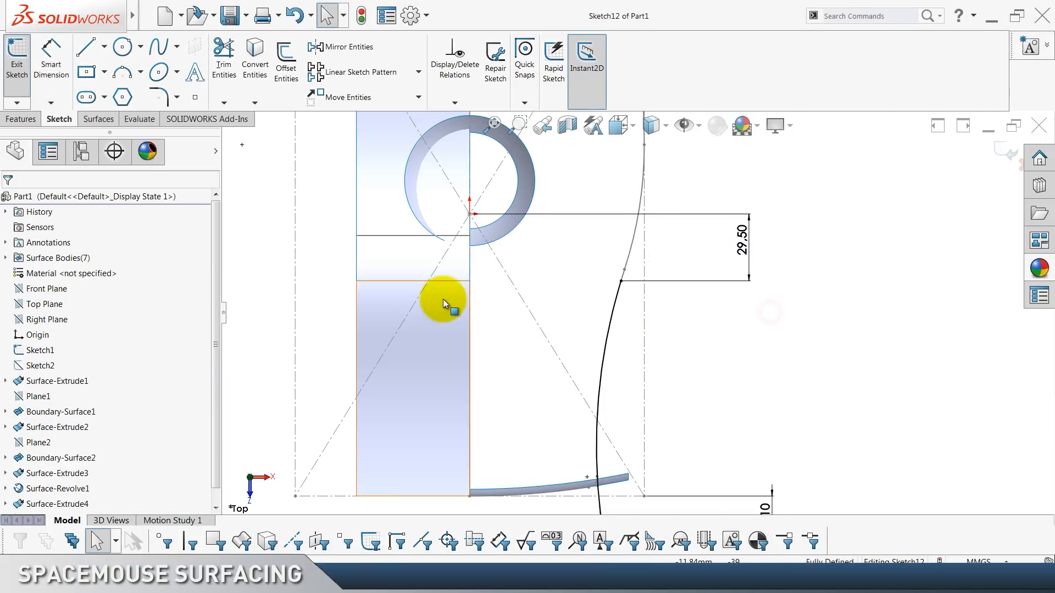
Finish the arc sketch and extrude it upward as a 50 mm blind surface.
{"action": "left_click", "coordinate": [1000, 158]}
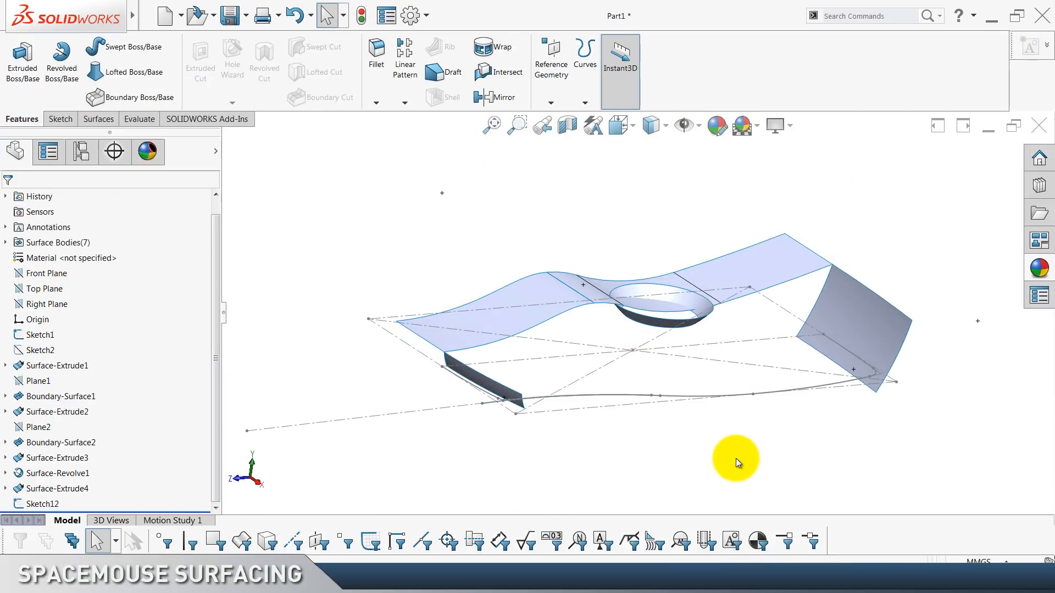
{"action": "left_click", "coordinate": [43, 504]}
{"action": "left_click", "coordinate": [97, 119]}
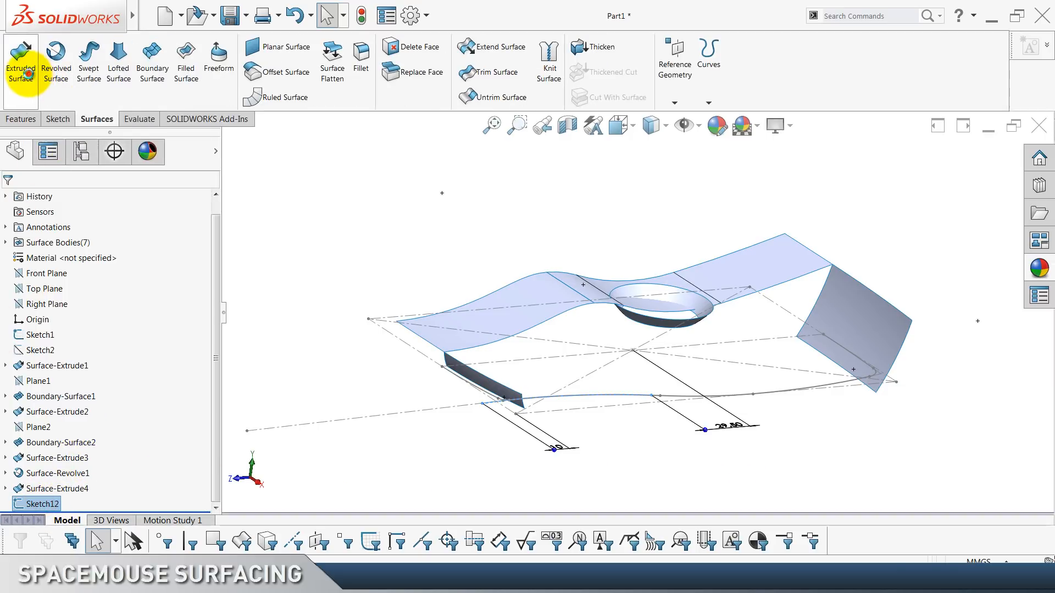
{"action": "left_click", "coordinate": [22, 61]}
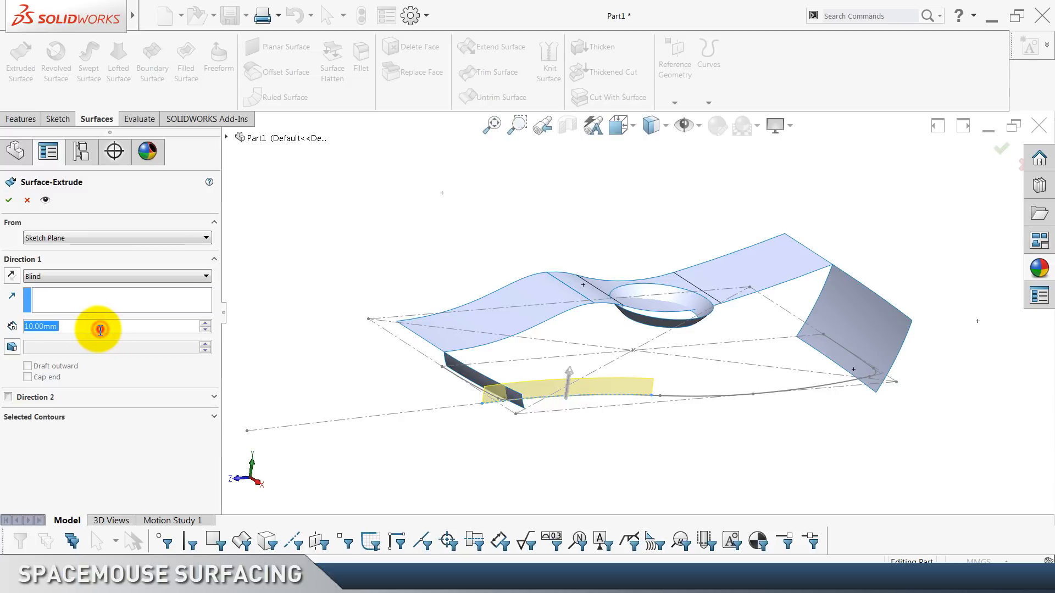
{"action": "type", "text": "50"}
{"action": "key", "text": "Return"}
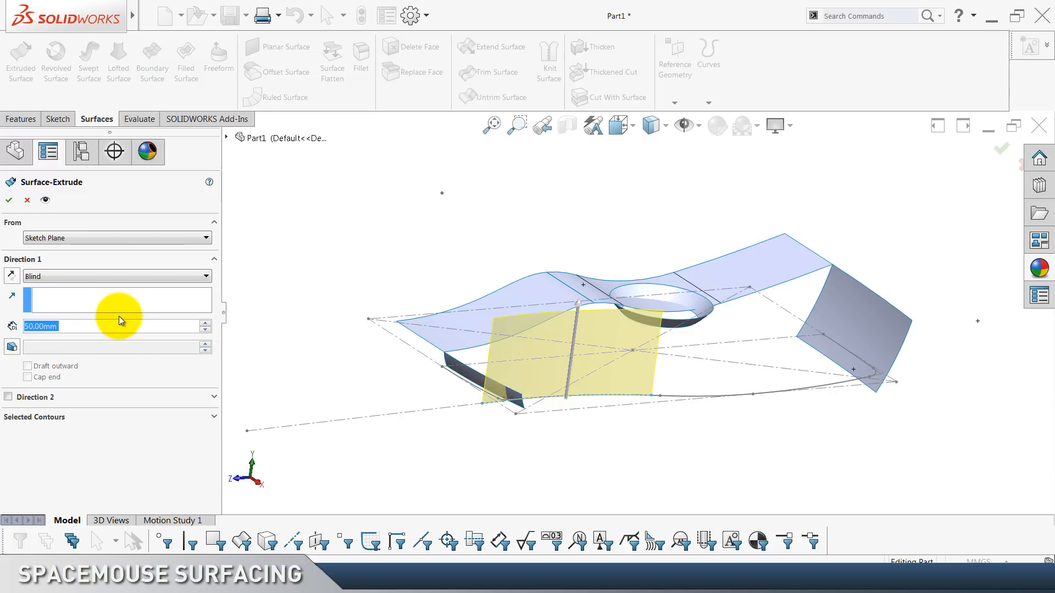
{"action": "left_click", "coordinate": [8, 202]}
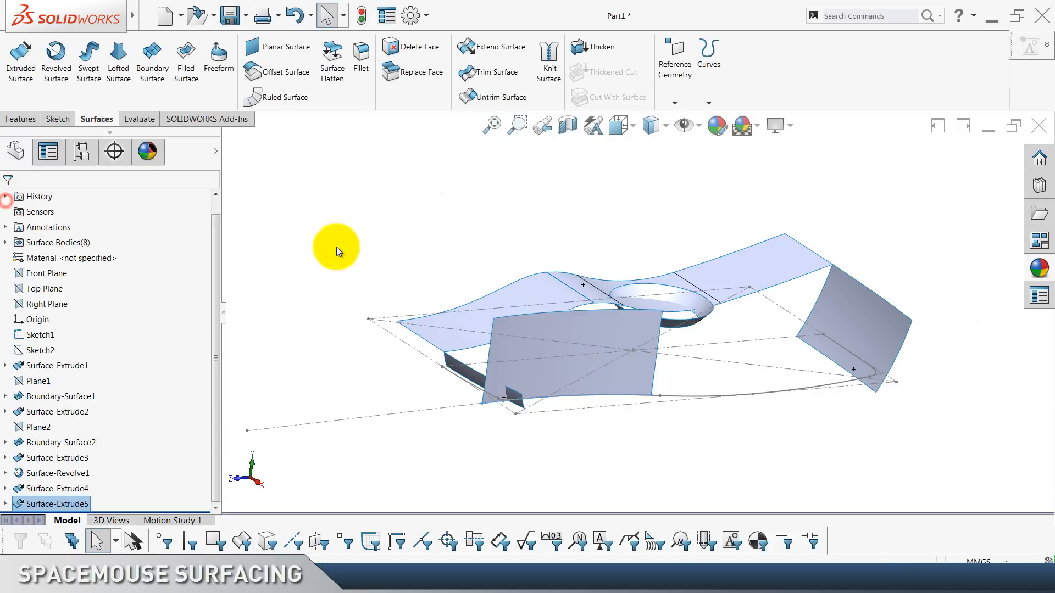
{"action": "left_click", "coordinate": [337, 248]}
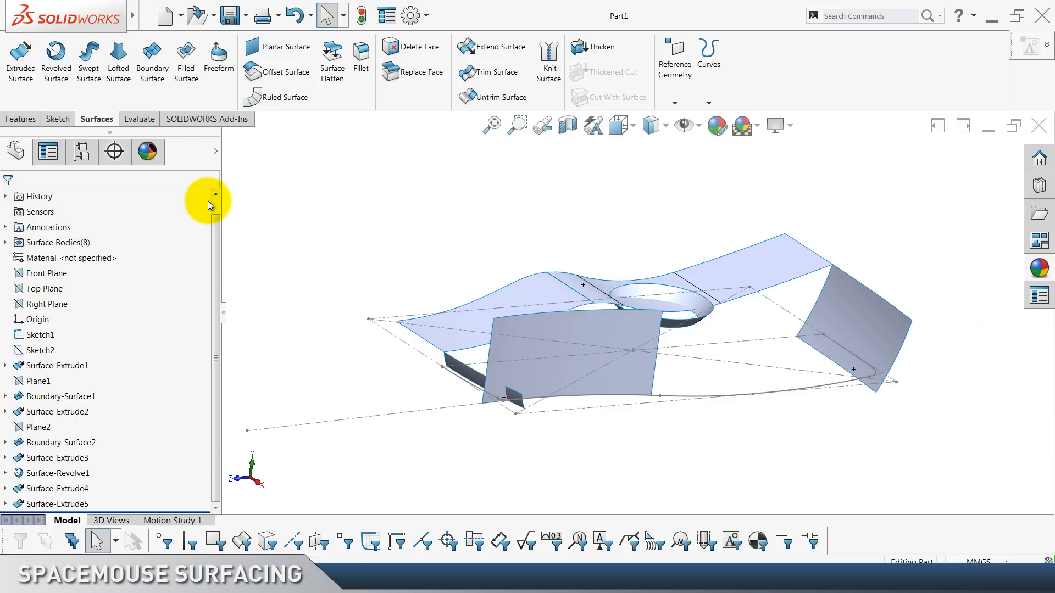
Start a new sketch on the Right Plane.
{"action": "right_click", "coordinate": [66, 303]}
{"action": "left_click", "coordinate": [66, 288]}
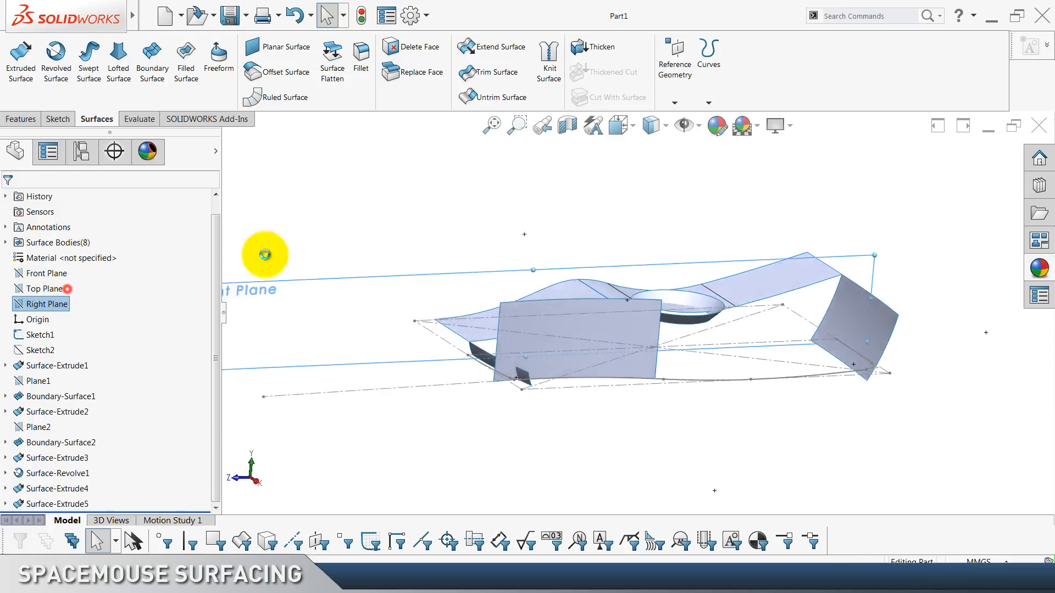
{"action": "left_click", "coordinate": [446, 188]}
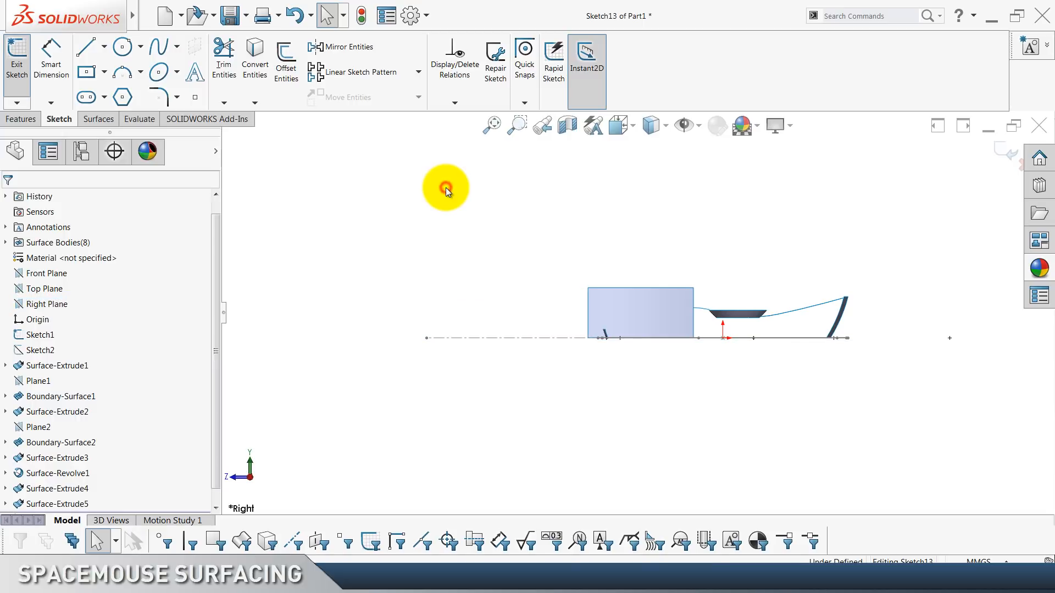
{"action": "scroll", "coordinate": [446, 188], "scroll_direction": "down", "scroll_amount": 4}
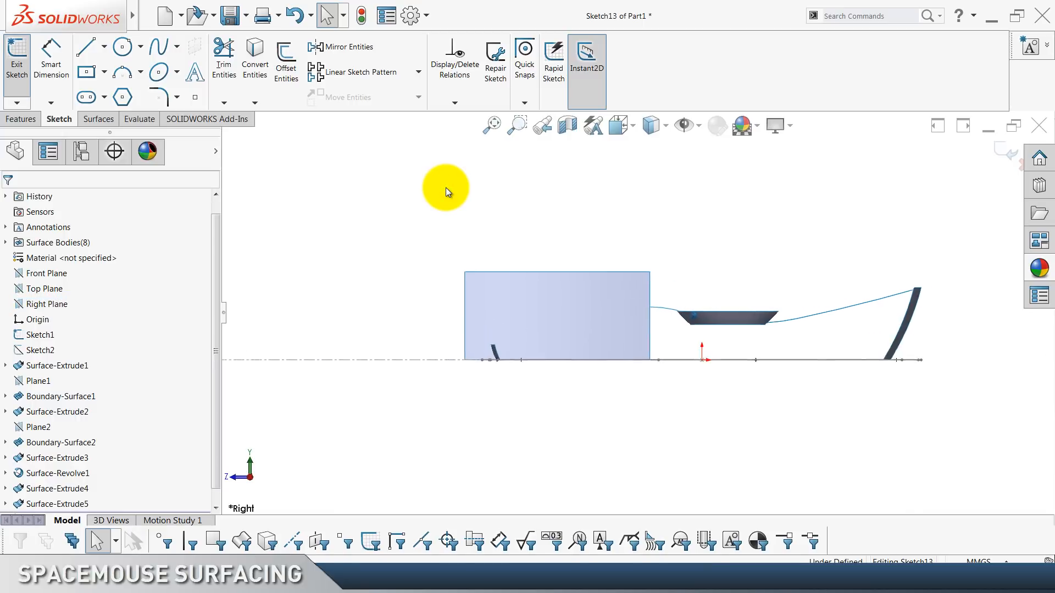
{"action": "scroll", "coordinate": [446, 188], "scroll_direction": "down", "scroll_amount": 1}
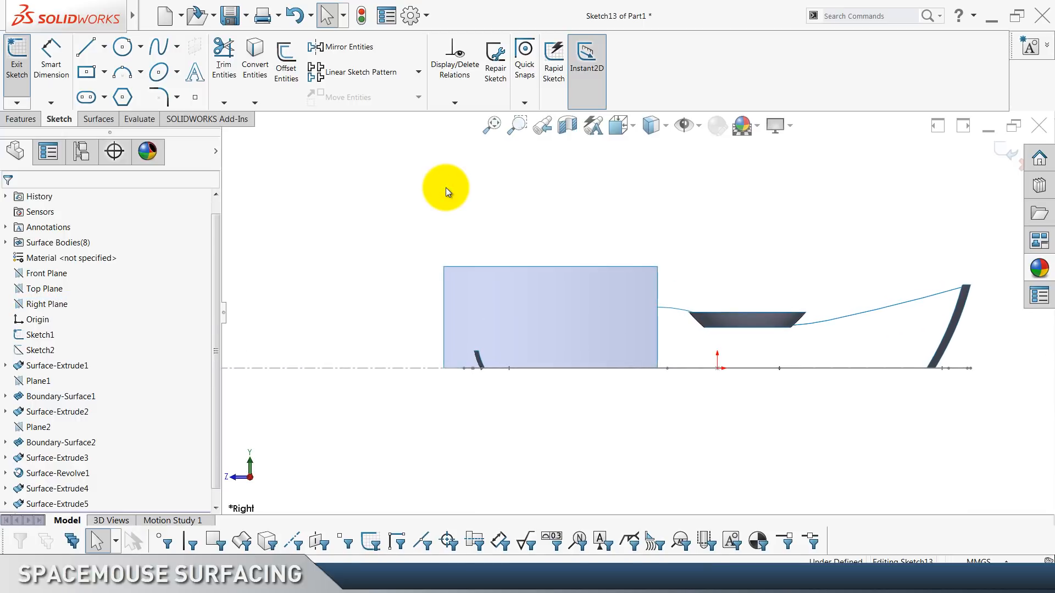
{"action": "scroll", "coordinate": [446, 187], "scroll_direction": "down", "scroll_amount": 3}
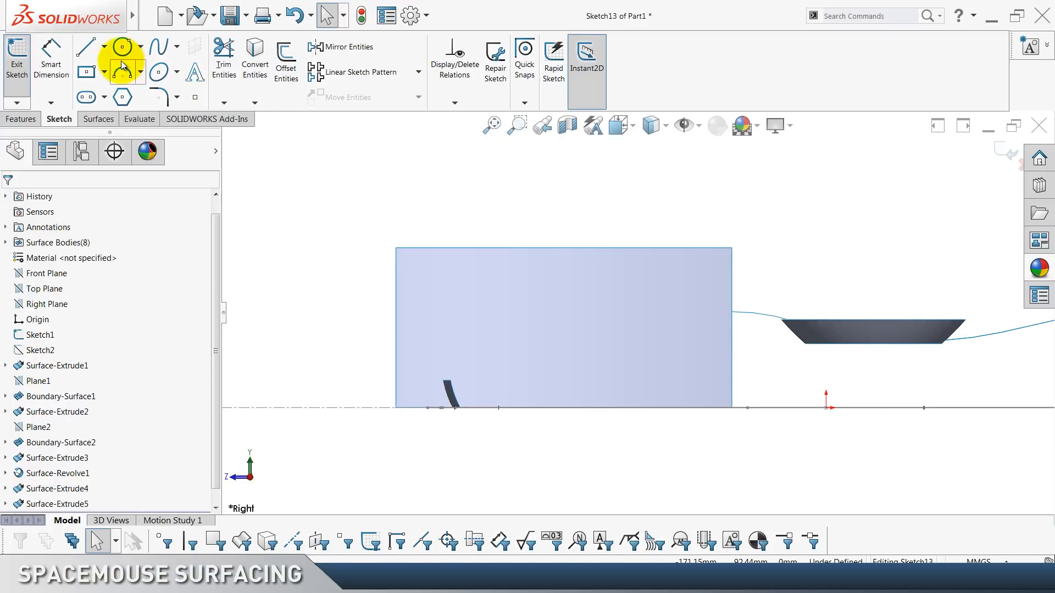
Draw a horizontal centerline about 22.5 mm long from the extruded side surface's rear edge toward the area below the revolved dish.
{"action": "left_click", "coordinate": [103, 46]}
{"action": "left_click", "coordinate": [118, 73]}
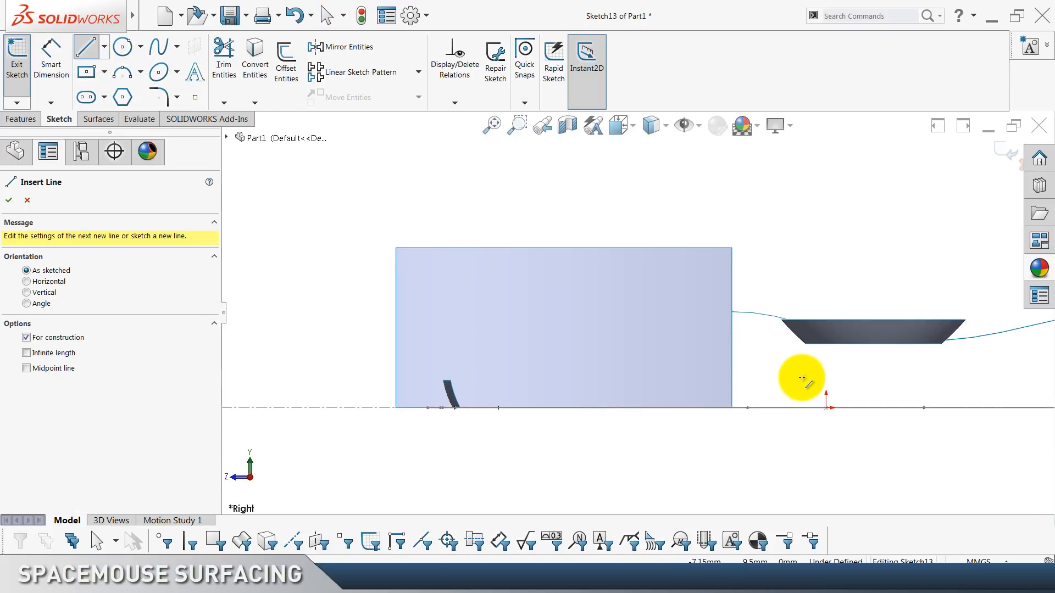
{"action": "scroll", "coordinate": [788, 373], "scroll_direction": "down", "scroll_amount": 1}
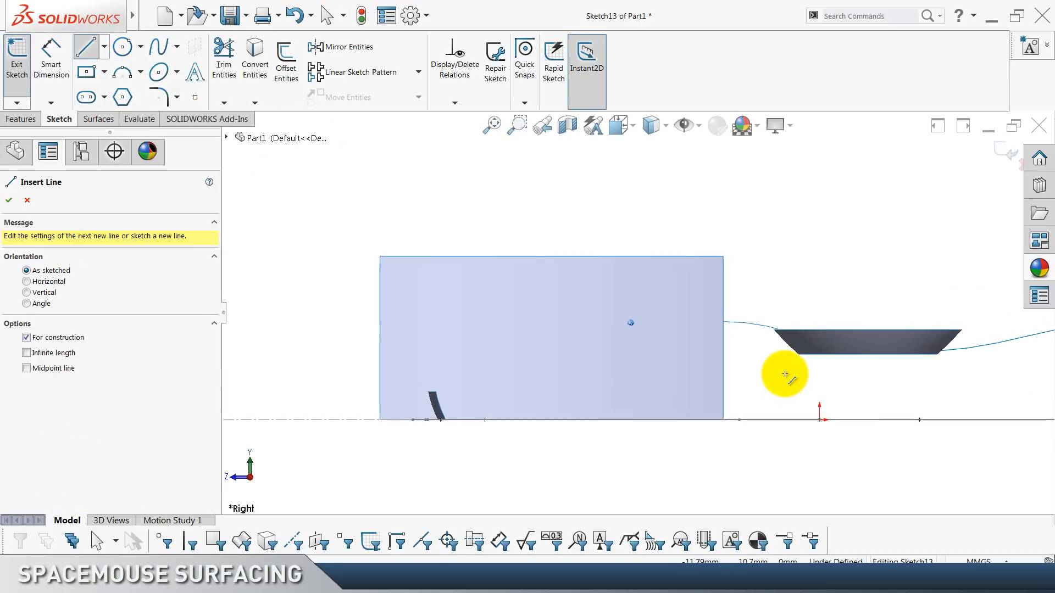
{"action": "left_click", "coordinate": [721, 381]}
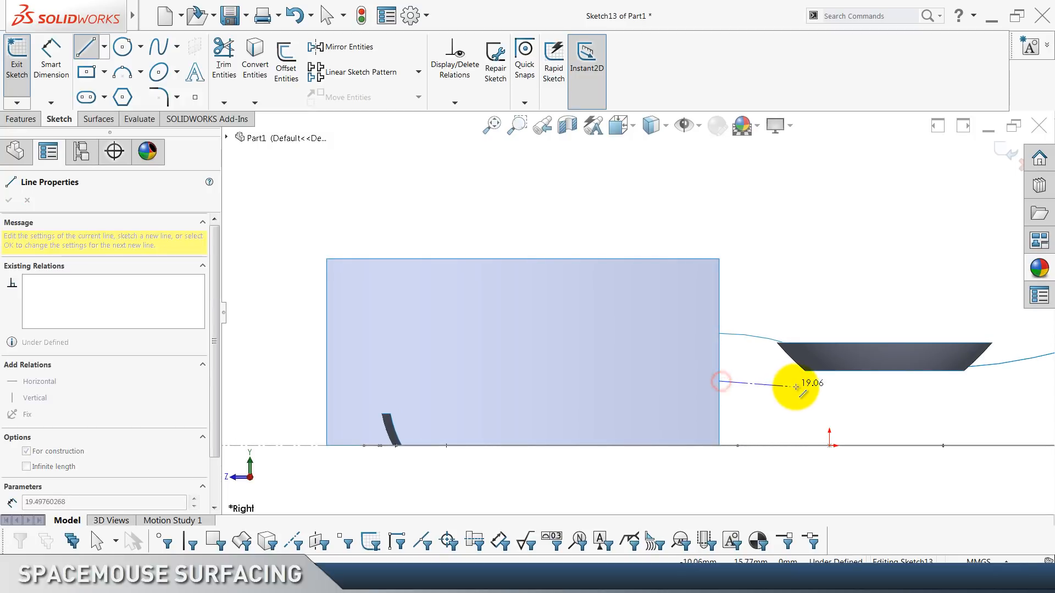
{"action": "left_click", "coordinate": [804, 381]}
{"action": "key", "text": "Escape"}
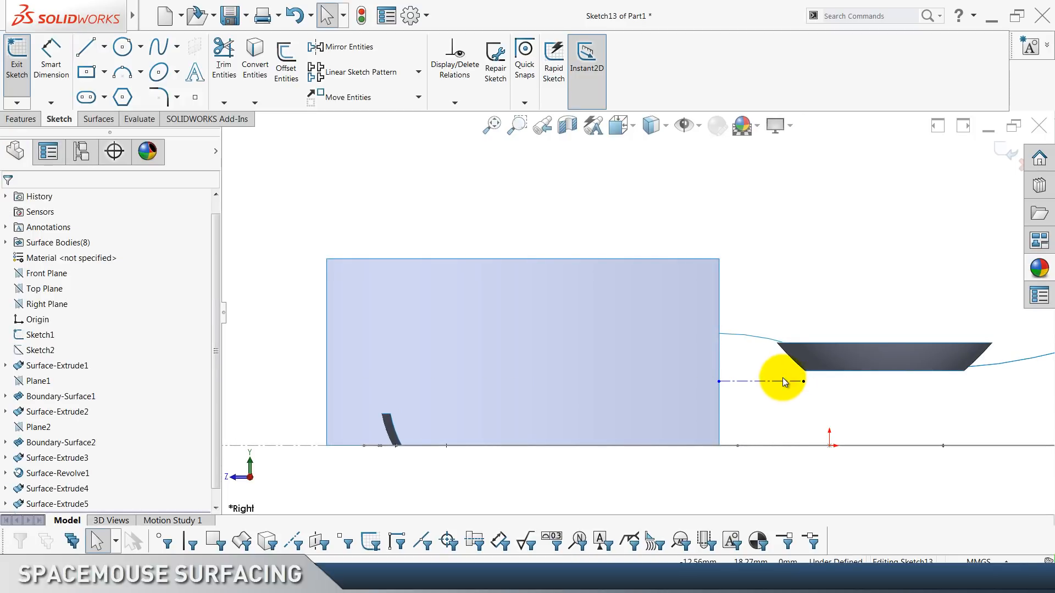
{"action": "left_click", "coordinate": [783, 383]}
{"action": "left_click", "coordinate": [775, 397]}
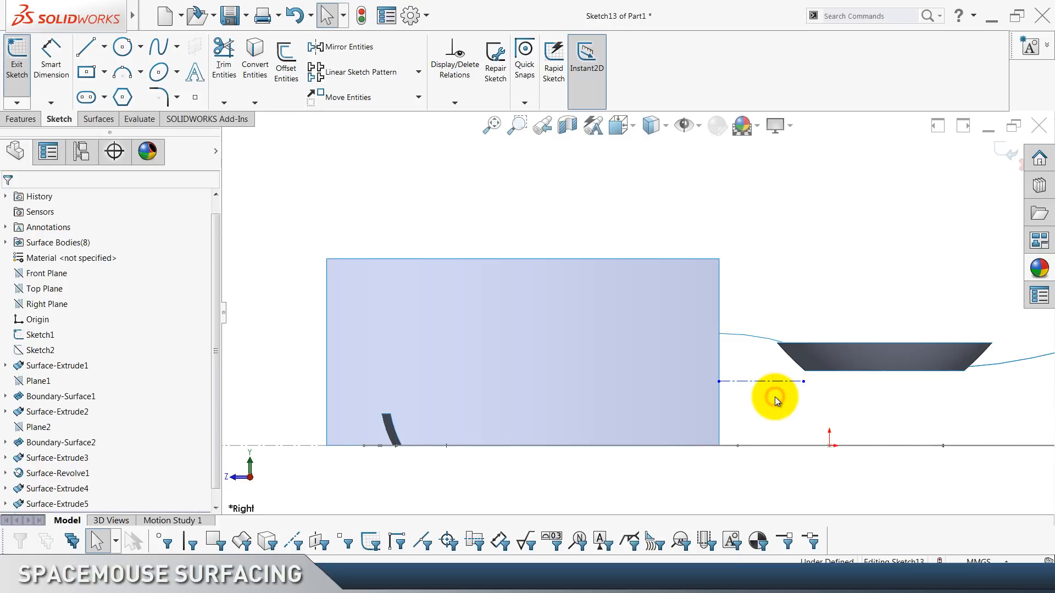
Convert the end edge of the front boundary surface into the sketch and make the resulting arc construction geometry.
{"action": "scroll", "coordinate": [775, 397], "scroll_direction": "up", "scroll_amount": 1}
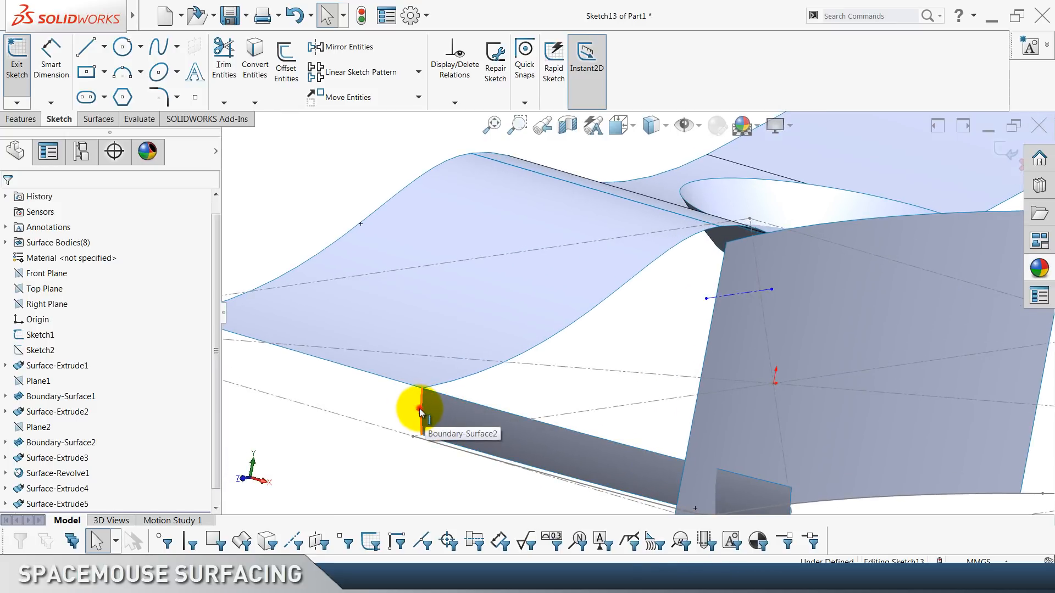
{"action": "left_click", "coordinate": [420, 408]}
{"action": "left_click", "coordinate": [250, 66]}
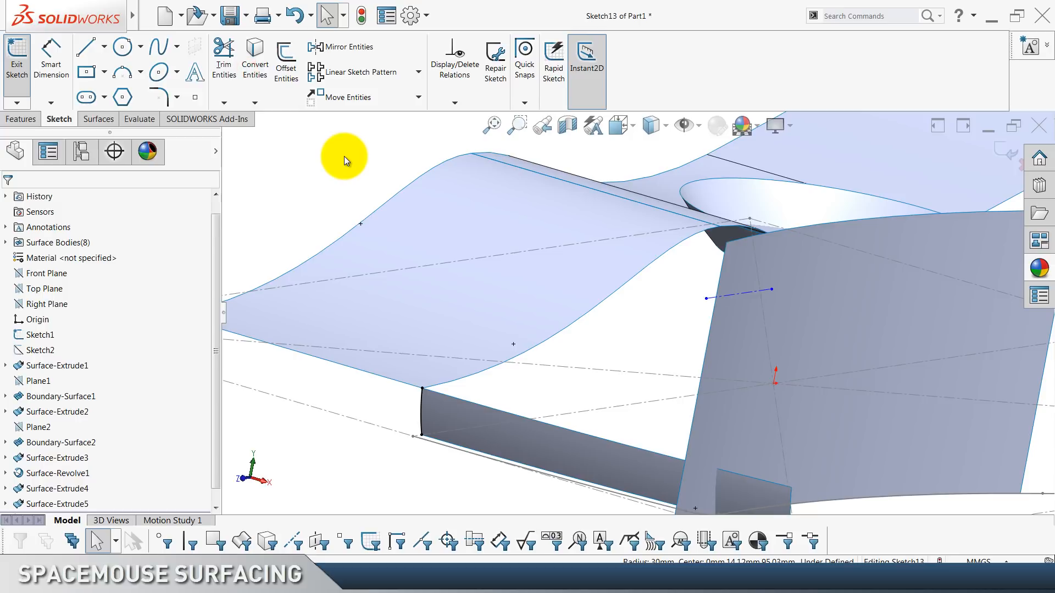
{"action": "key", "text": "ctrl+4"}
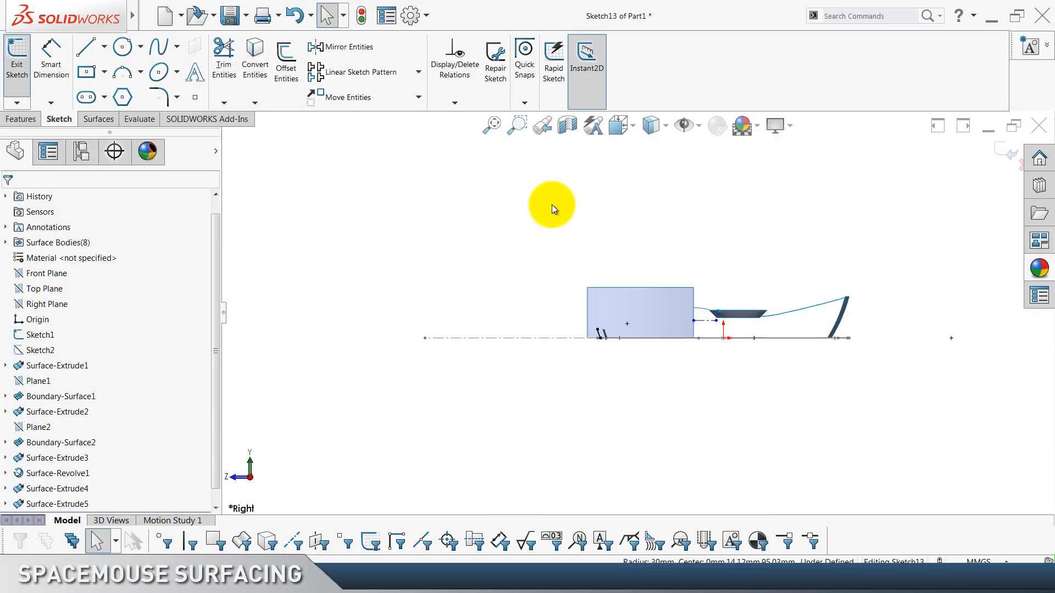
{"action": "scroll", "coordinate": [528, 282], "scroll_direction": "down", "scroll_amount": 5}
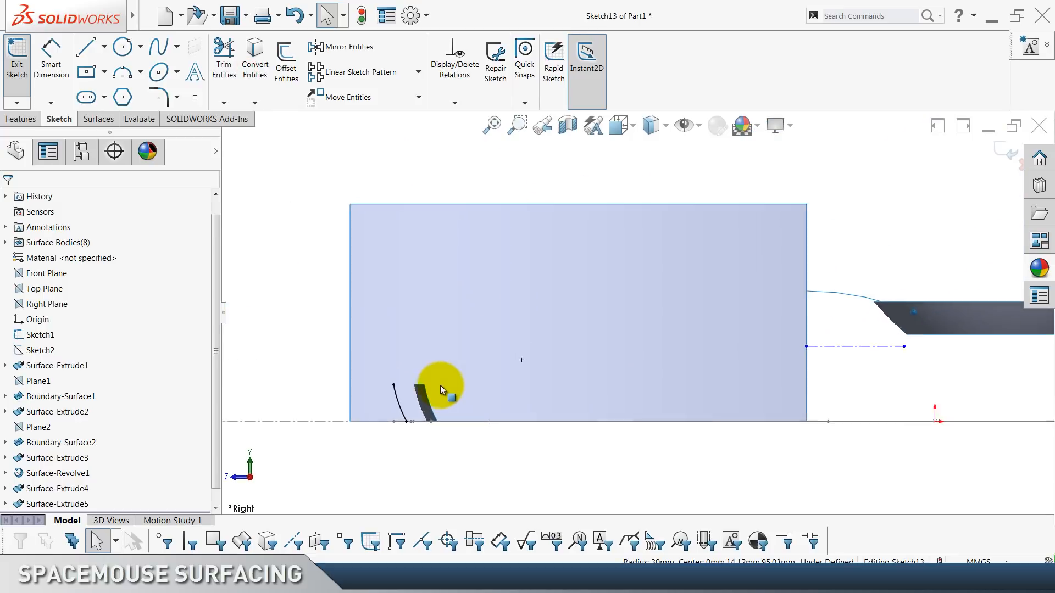
{"action": "left_click", "coordinate": [393, 403]}
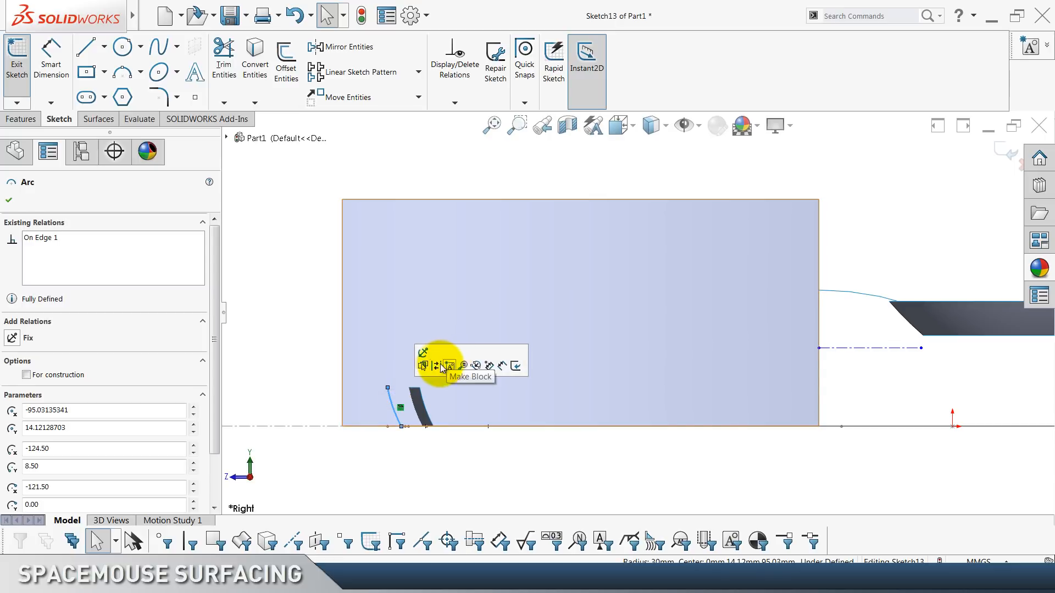
{"action": "left_click", "coordinate": [439, 363]}
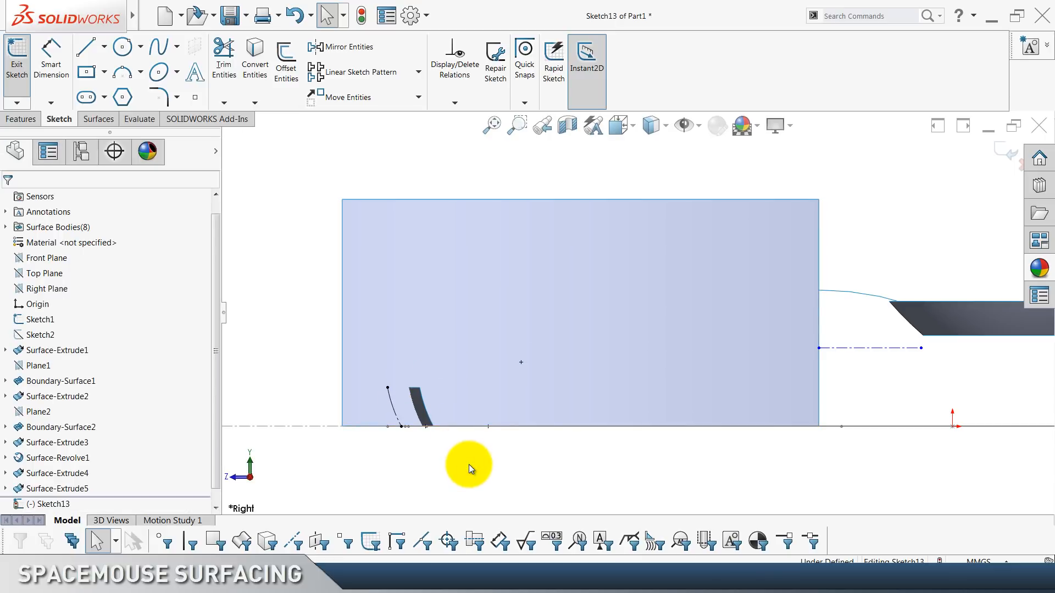
Draw a slightly sloping centerline from the upper endpoint of the converted arc outward past the front of the side surface.
{"action": "scroll", "coordinate": [469, 465], "scroll_direction": "down", "scroll_amount": 1}
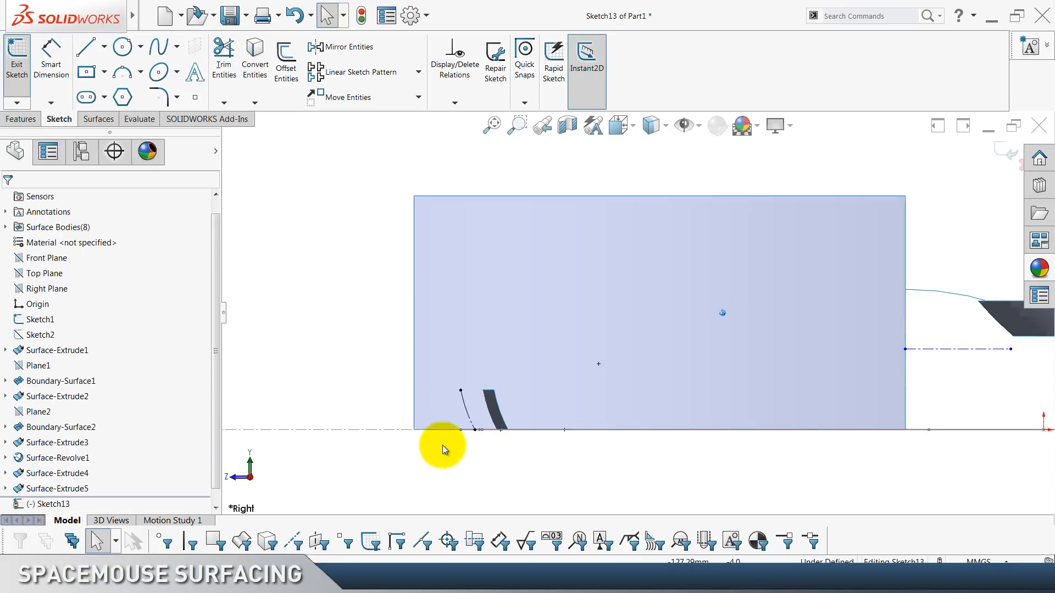
{"action": "left_click", "coordinate": [104, 46]}
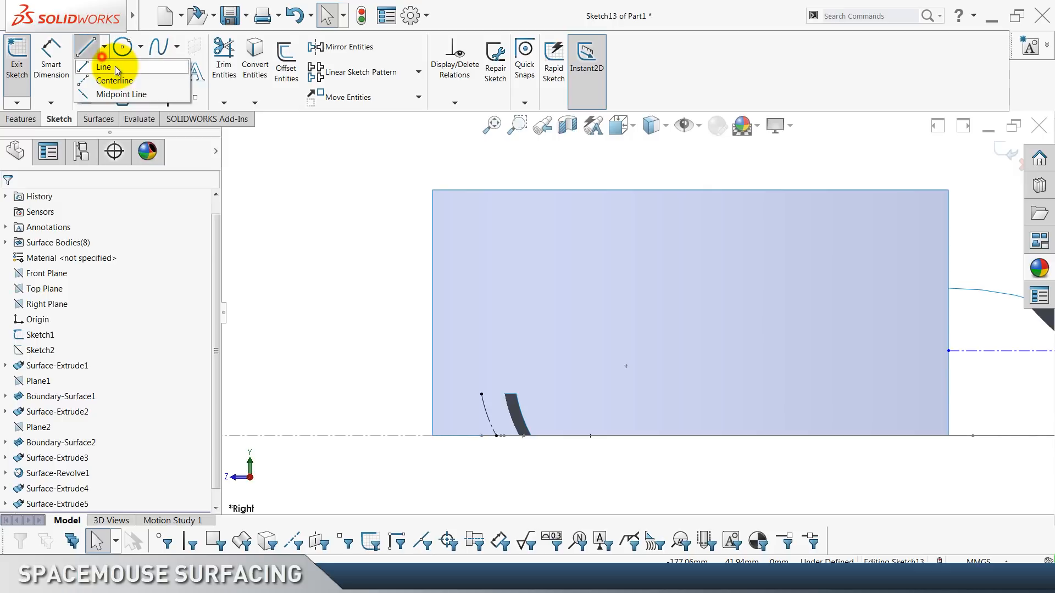
{"action": "left_click", "coordinate": [481, 394]}
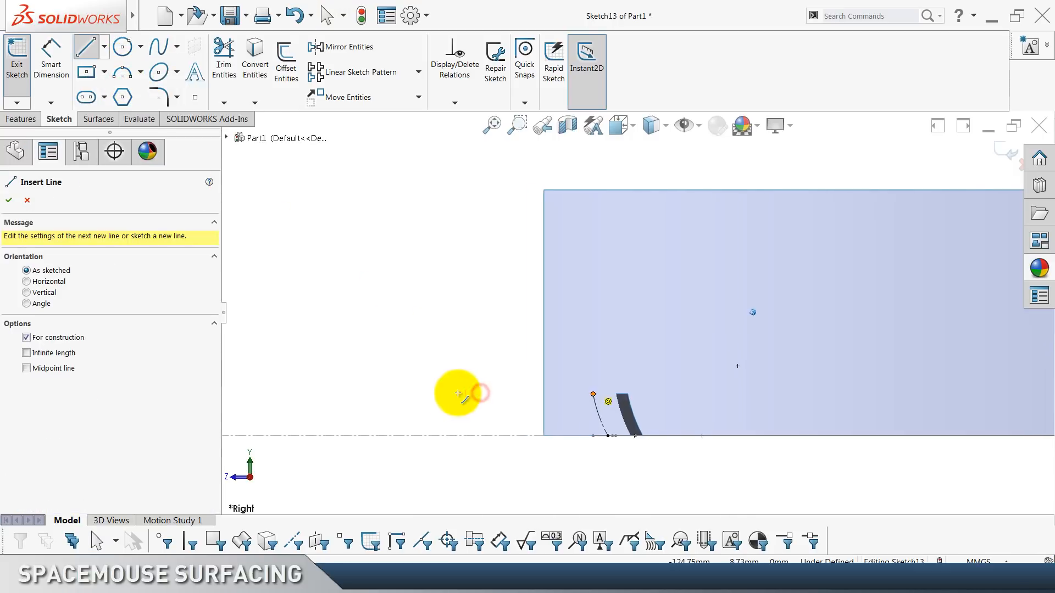
{"action": "left_click", "coordinate": [394, 412]}
{"action": "key", "text": "Escape"}
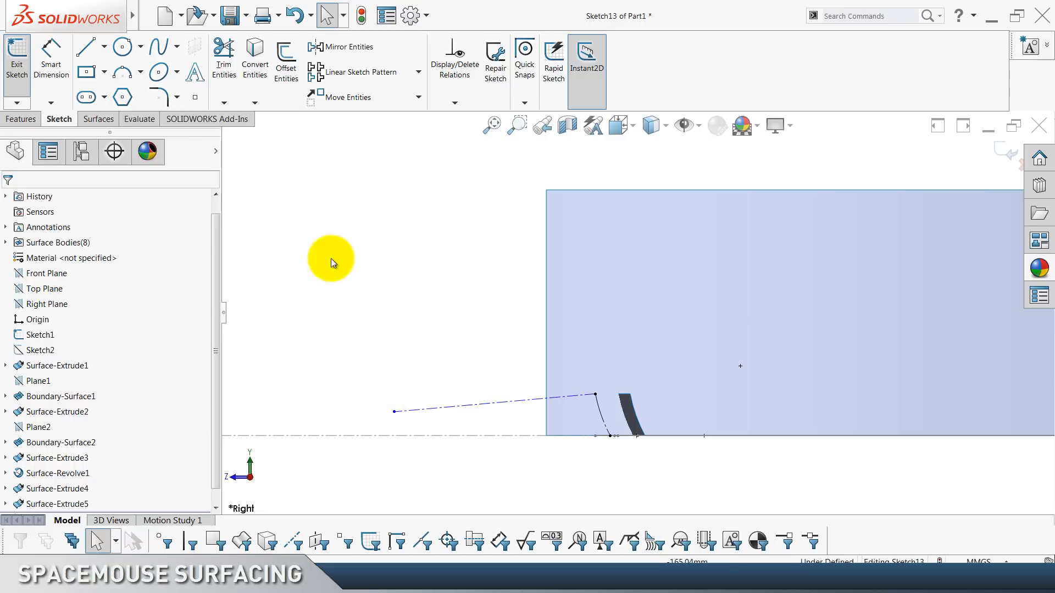
Dimension the angle between the sloping centerline and the horizontal base line at 3 degrees.
{"action": "left_click", "coordinate": [51, 70]}
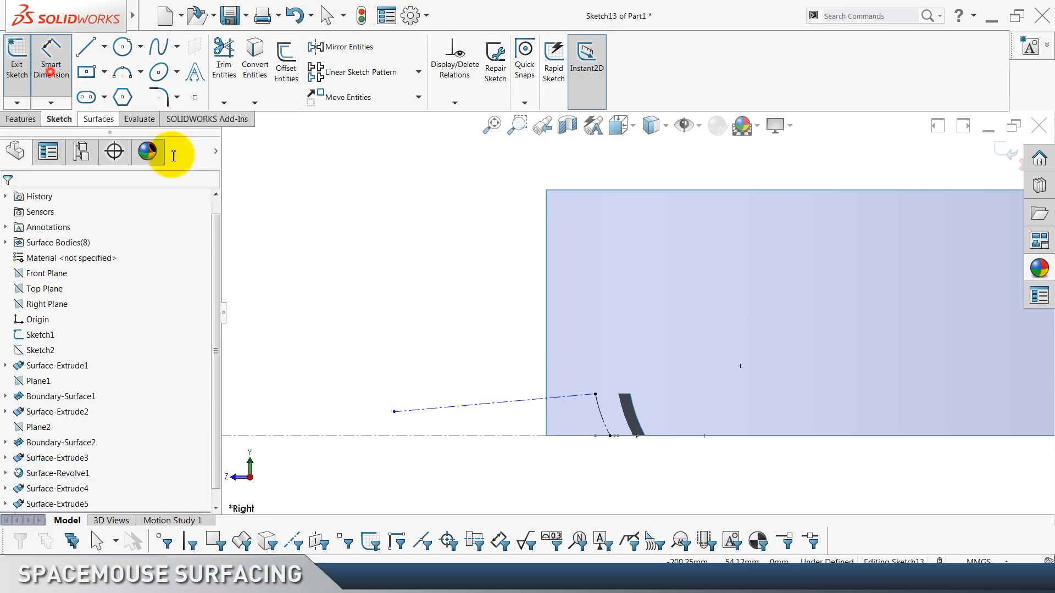
{"action": "left_click", "coordinate": [471, 436]}
{"action": "left_click", "coordinate": [501, 404]}
{"action": "left_click", "coordinate": [515, 415]}
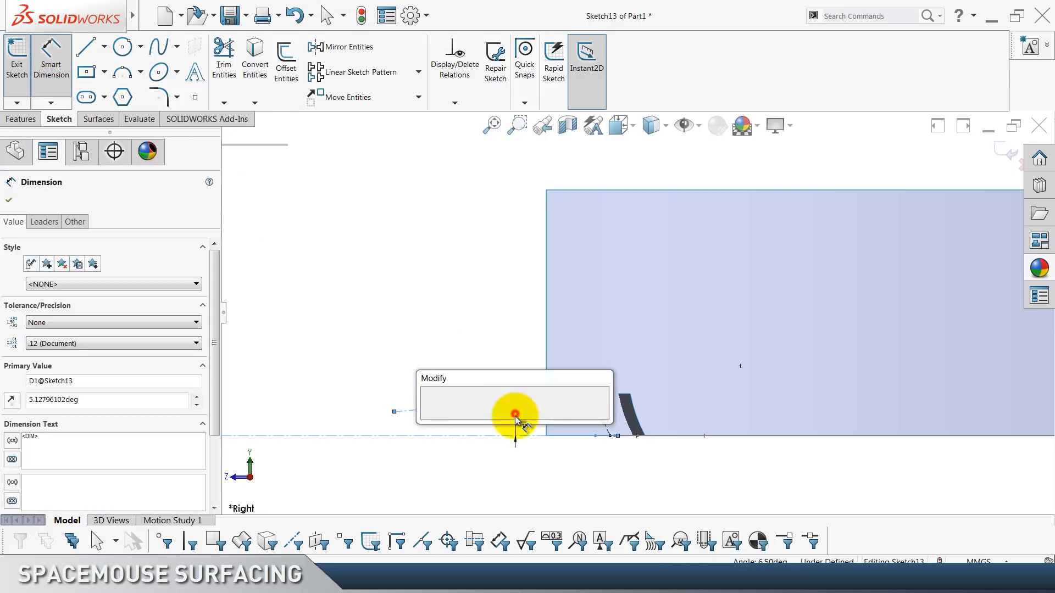
{"action": "type", "text": "3"}
{"action": "key", "text": "Return"}
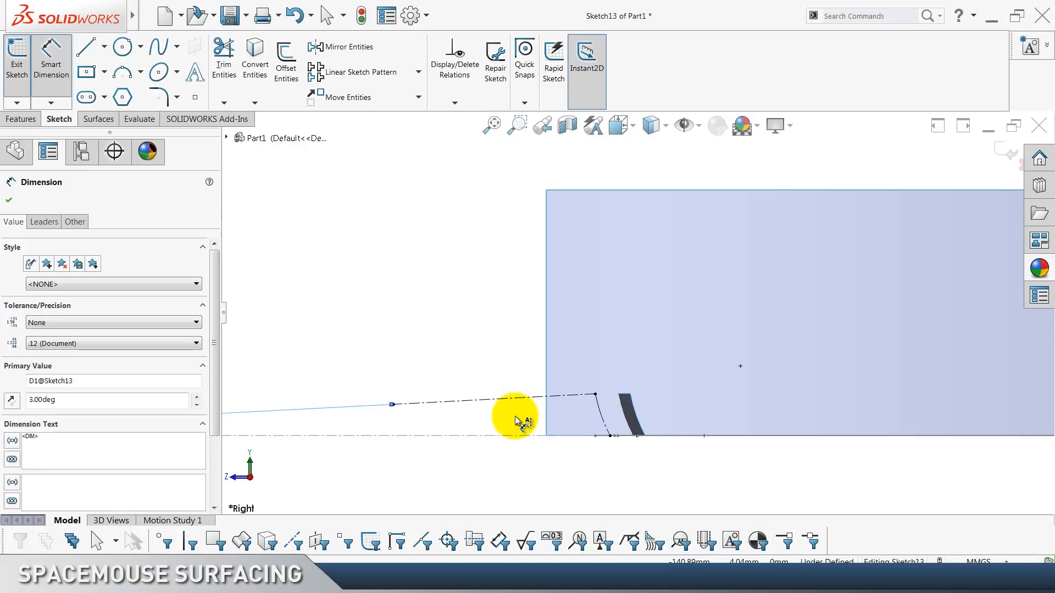
{"action": "left_click", "coordinate": [465, 284]}
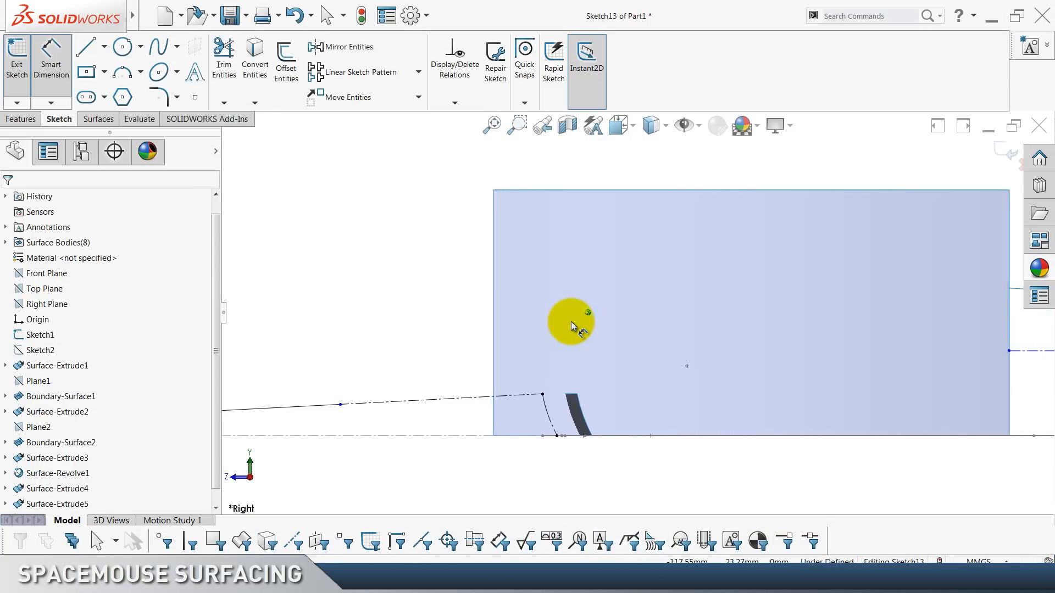
Sketch a tangent arc from the horizontal centerline's front endpoint, curving forward and down inside the side surface.
{"action": "left_click", "coordinate": [120, 76]}
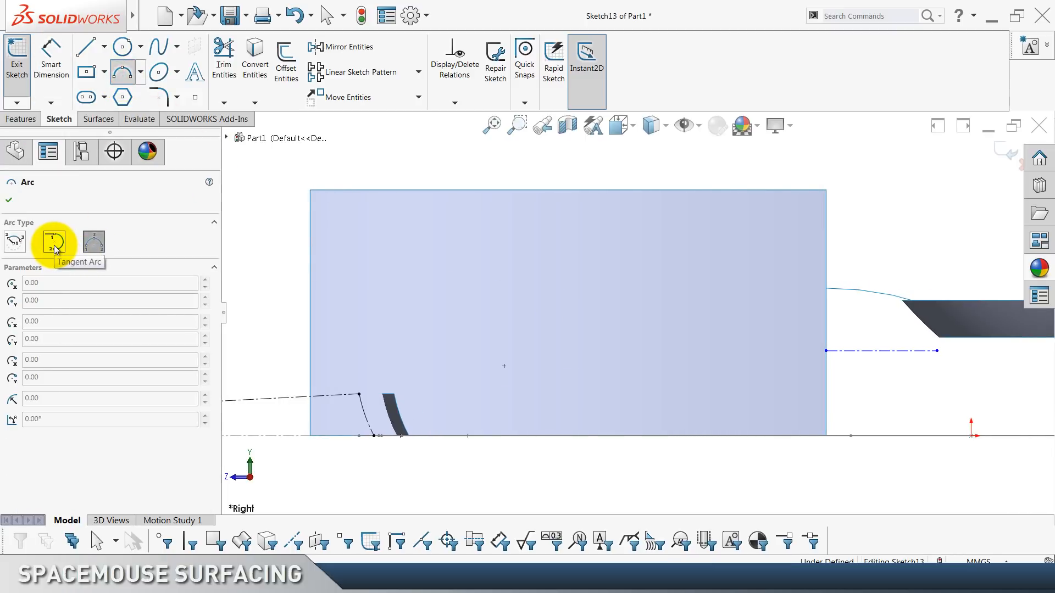
{"action": "left_click", "coordinate": [55, 249]}
{"action": "left_click", "coordinate": [825, 350]}
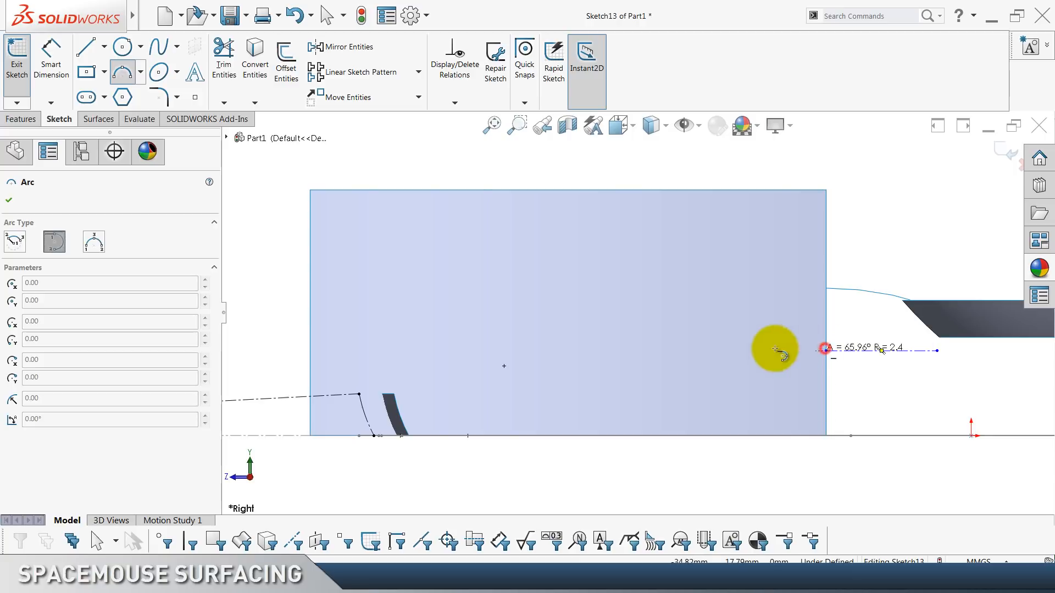
{"action": "left_click", "coordinate": [675, 378]}
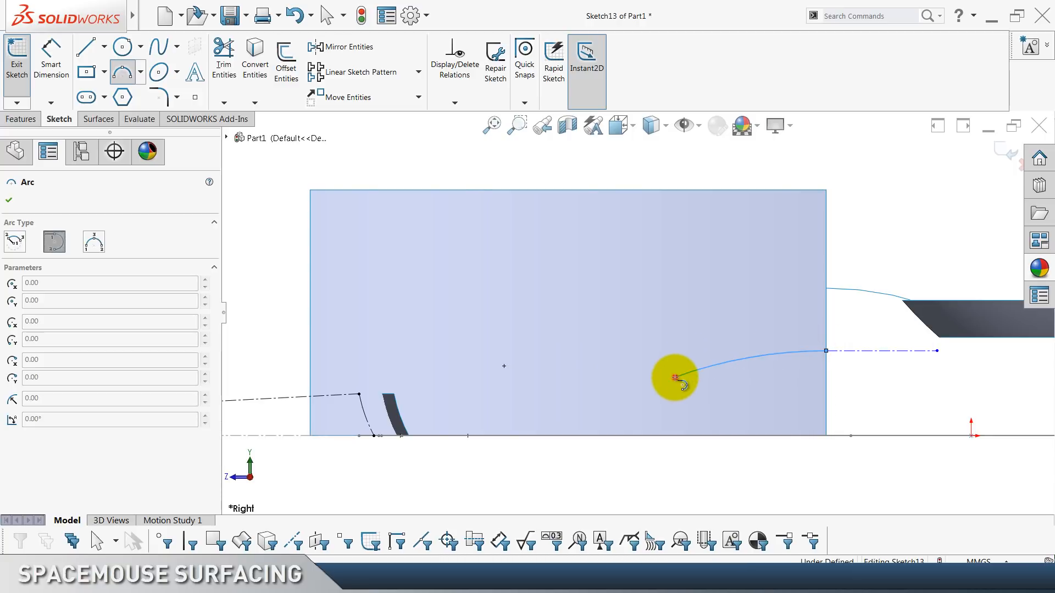
{"action": "key", "text": "Escape"}
Sketch a second tangent arc from the sloping centerline's inner endpoint, curving upward toward the first arc.
{"action": "left_click", "coordinate": [121, 78]}
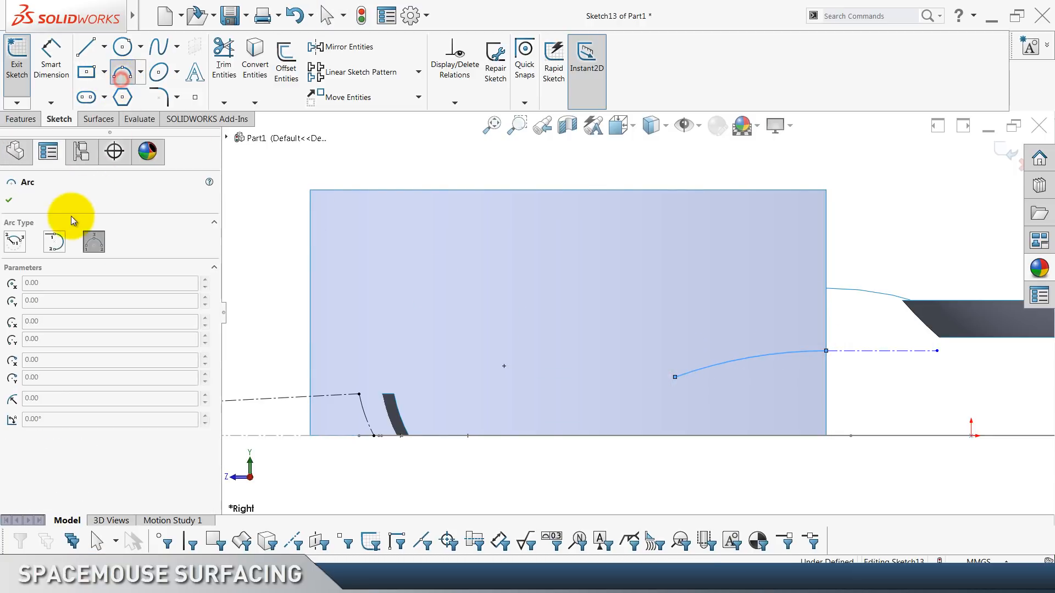
{"action": "left_click", "coordinate": [54, 242]}
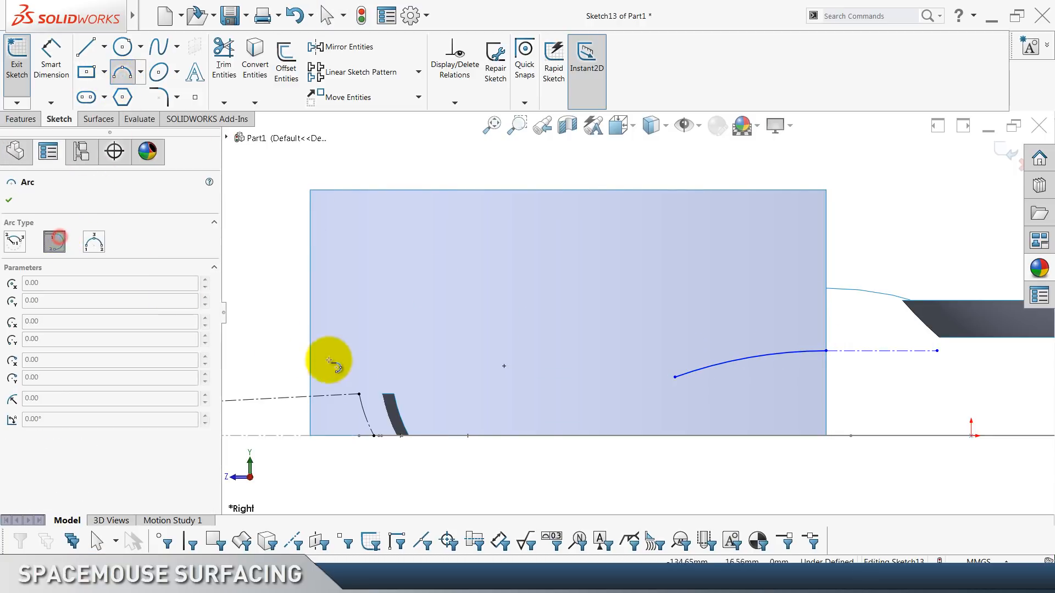
{"action": "left_click", "coordinate": [359, 394]}
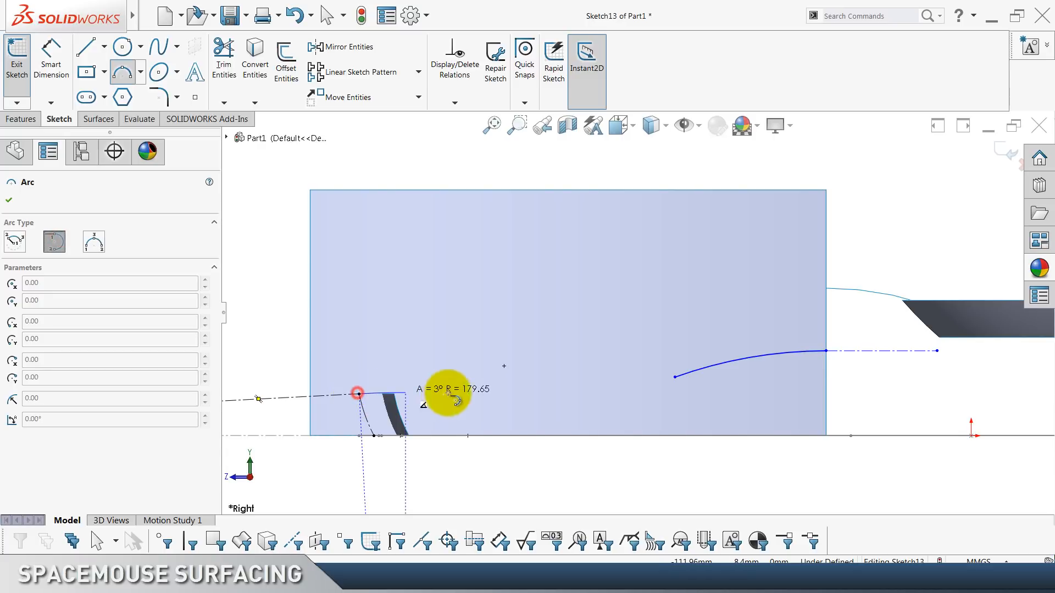
{"action": "left_click", "coordinate": [574, 357]}
{"action": "key", "text": "Escape"}
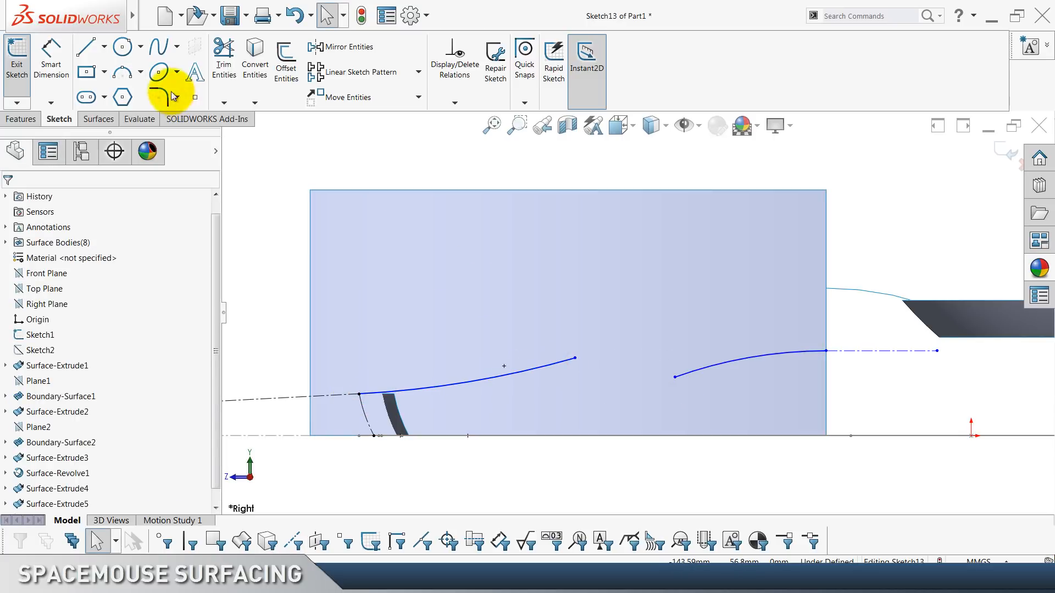
Dimension the horizontal centerline's height above the origin at 20 mm.
{"action": "left_click", "coordinate": [59, 79]}
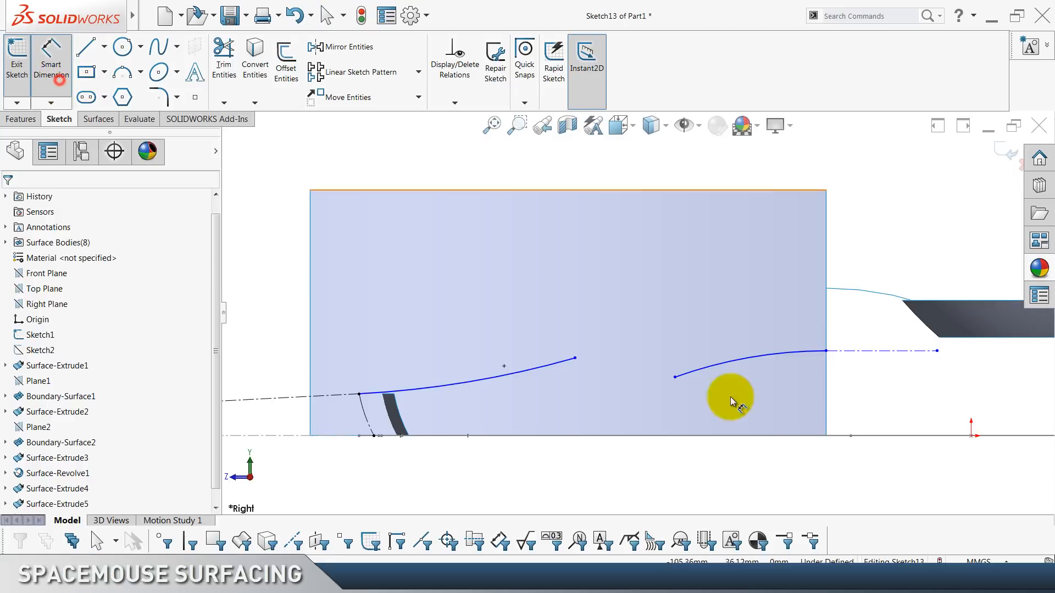
{"action": "left_click", "coordinate": [854, 352]}
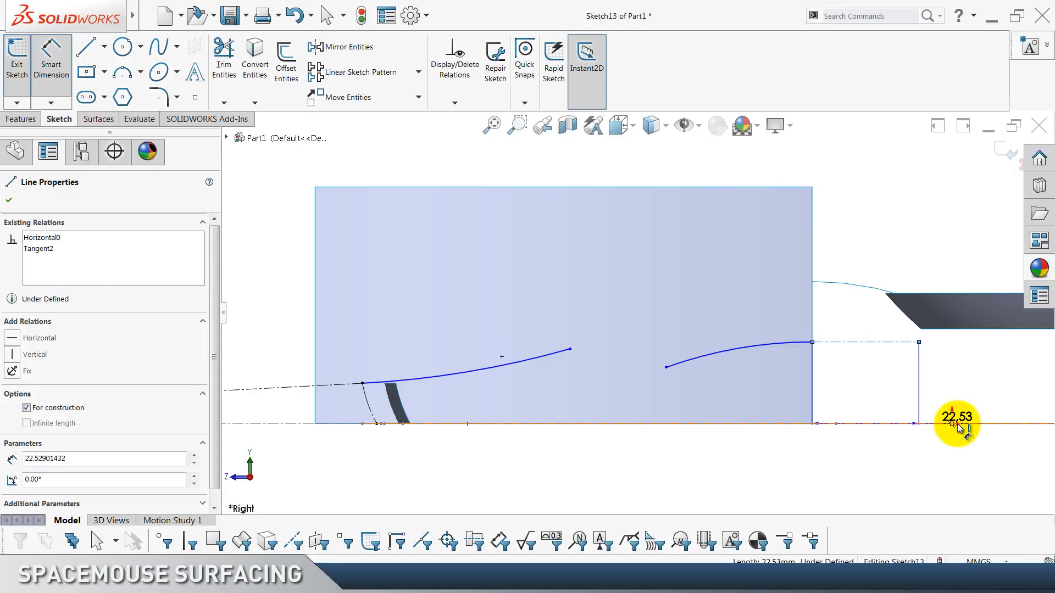
{"action": "left_click", "coordinate": [963, 379]}
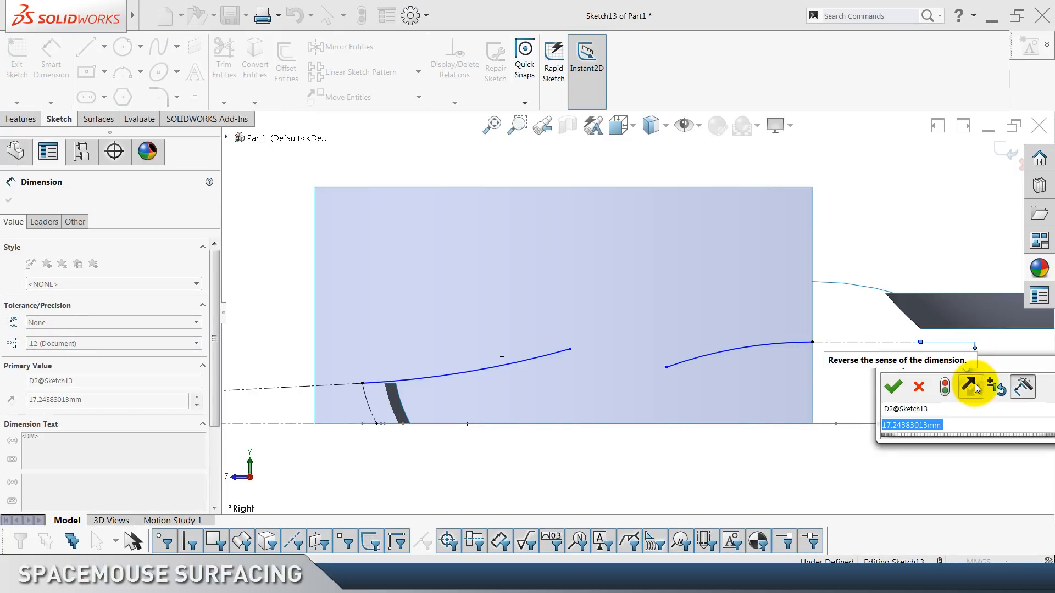
{"action": "type", "text": "20"}
{"action": "key", "text": "Return"}
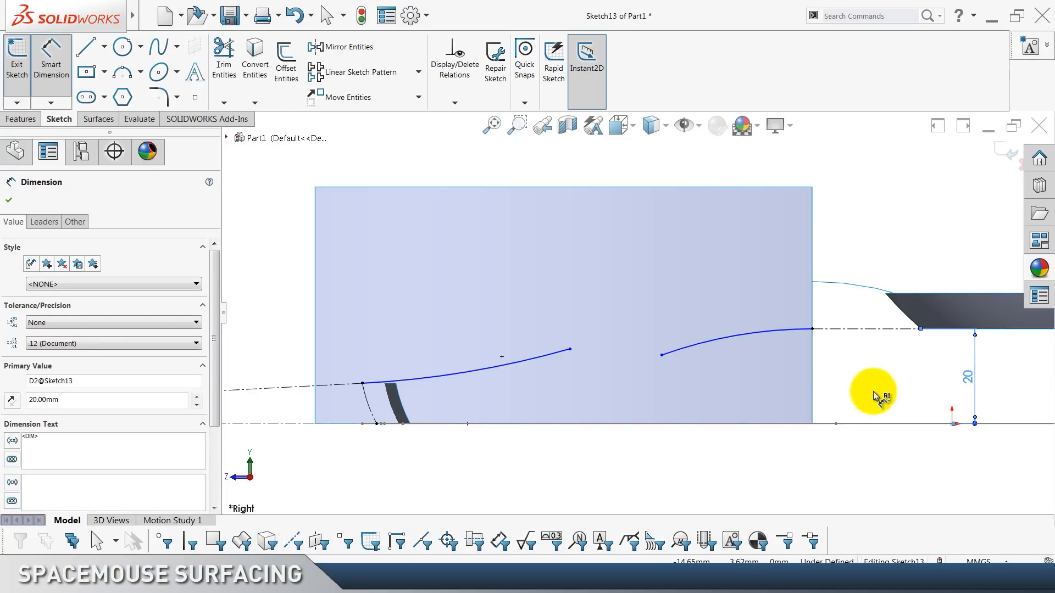
Dimension the horizontal distance between the endpoints of the arc tangent to the horizontal centerline at 20 mm.
{"action": "key", "text": "Escape"}
{"action": "left_click", "coordinate": [812, 330]}
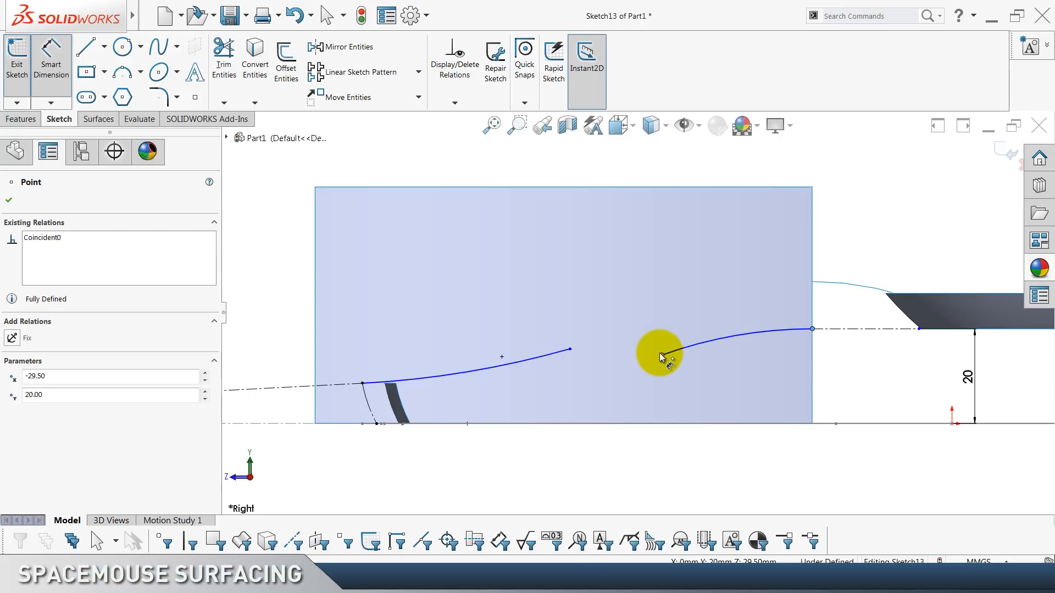
{"action": "left_click", "coordinate": [660, 353]}
{"action": "left_click", "coordinate": [741, 242]}
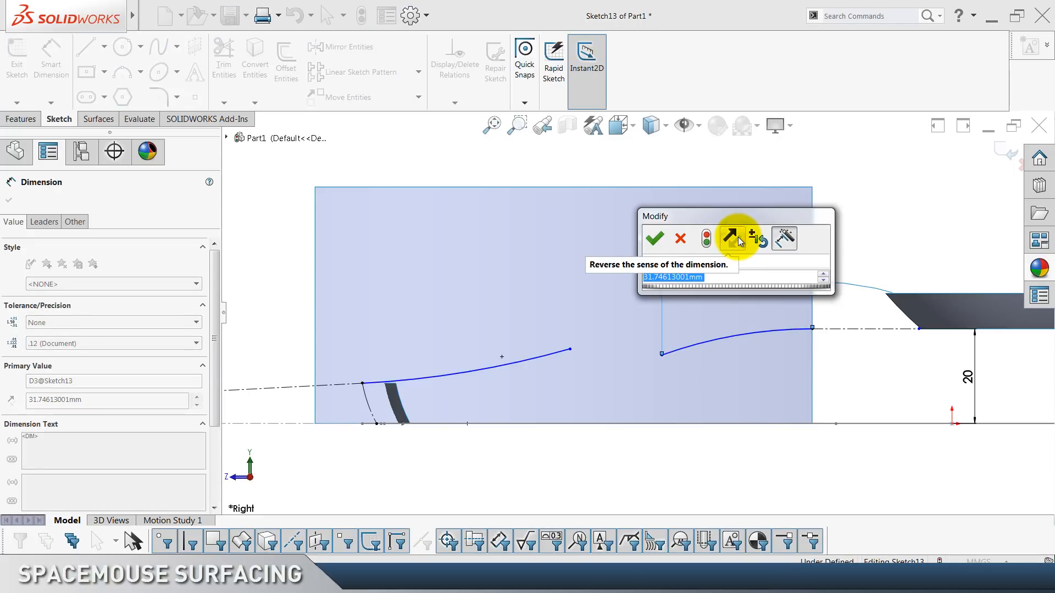
{"action": "type", "text": "20"}
{"action": "key", "text": "Return"}
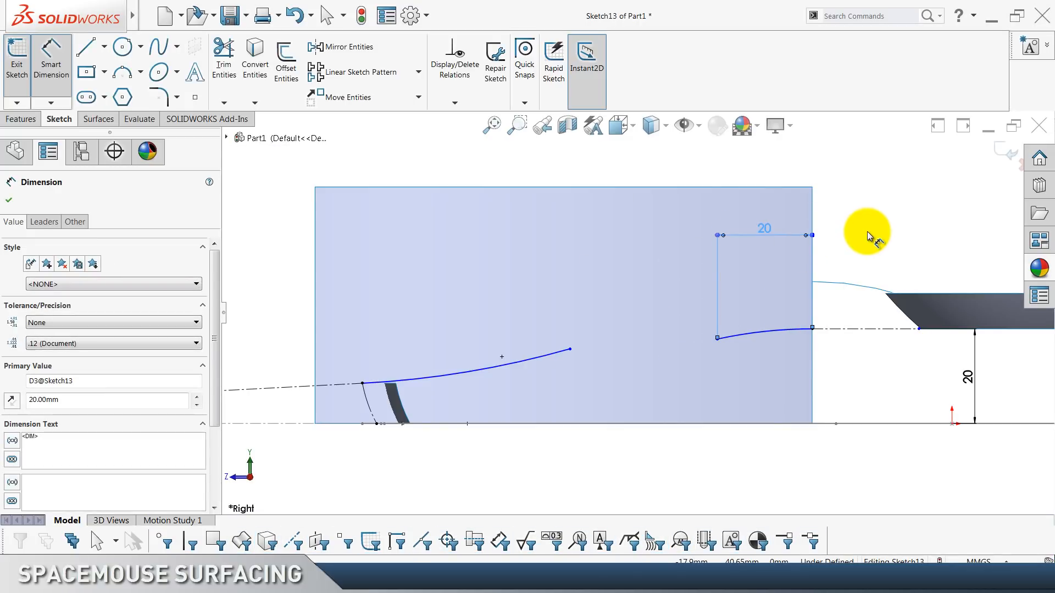
Join the lower arc's free endpoint to the dimensioned arc's free endpoint and make the two arcs tangent.
{"action": "key", "text": "Escape"}
{"action": "left_click_drag", "start_coordinate": [569, 349], "coordinate": [720, 342]}
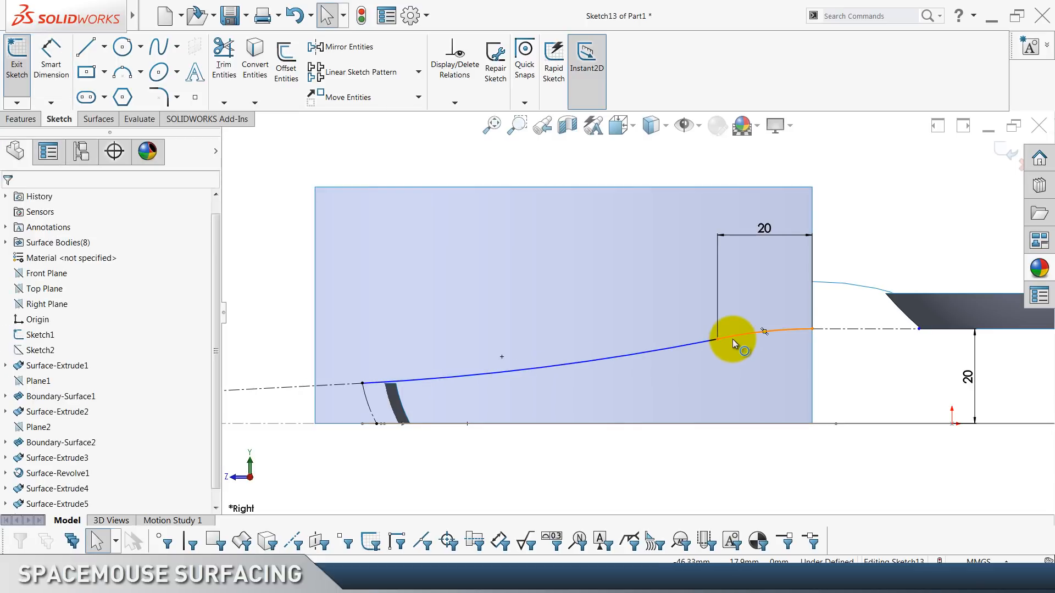
{"action": "left_click", "coordinate": [733, 339]}
{"action": "left_click", "coordinate": [697, 348]}
{"action": "key", "text": "Escape"}
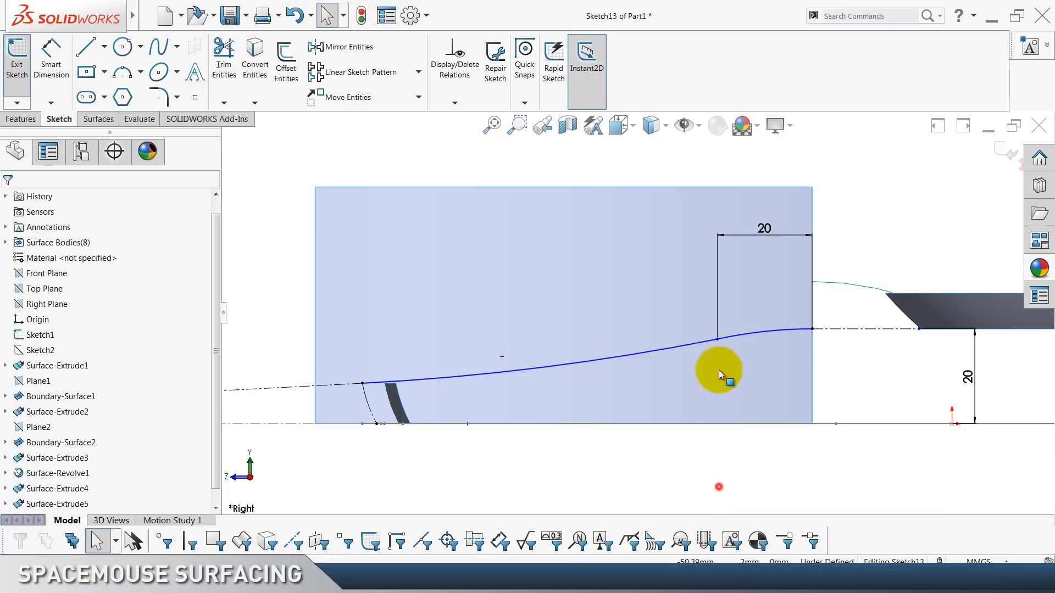
{"action": "left_click", "coordinate": [699, 344]}
{"action": "left_click", "coordinate": [725, 337], "text": "ctrl"}
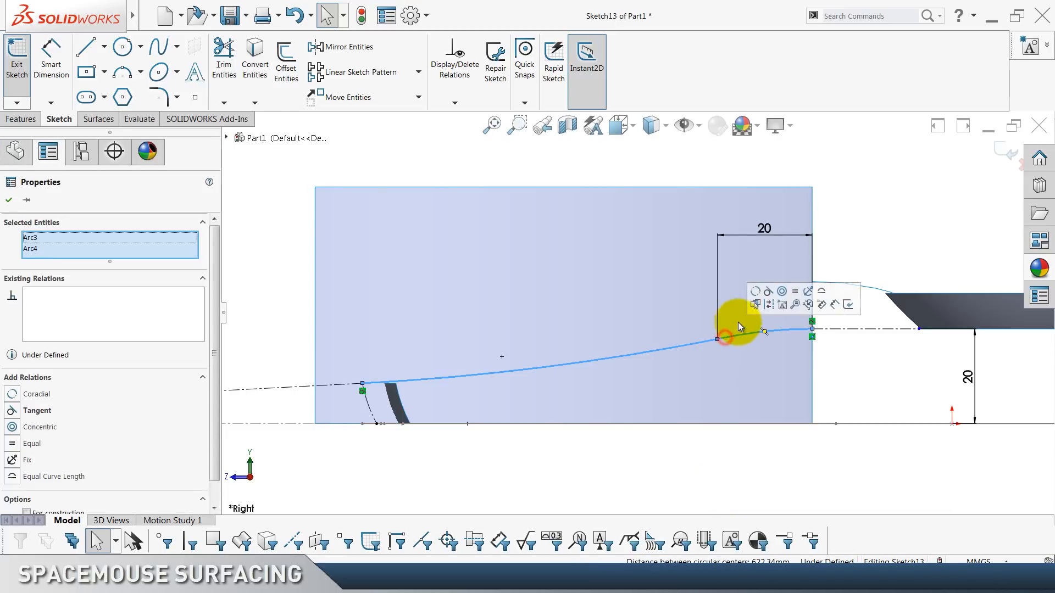
{"action": "left_click", "coordinate": [768, 291]}
{"action": "left_click", "coordinate": [735, 441]}
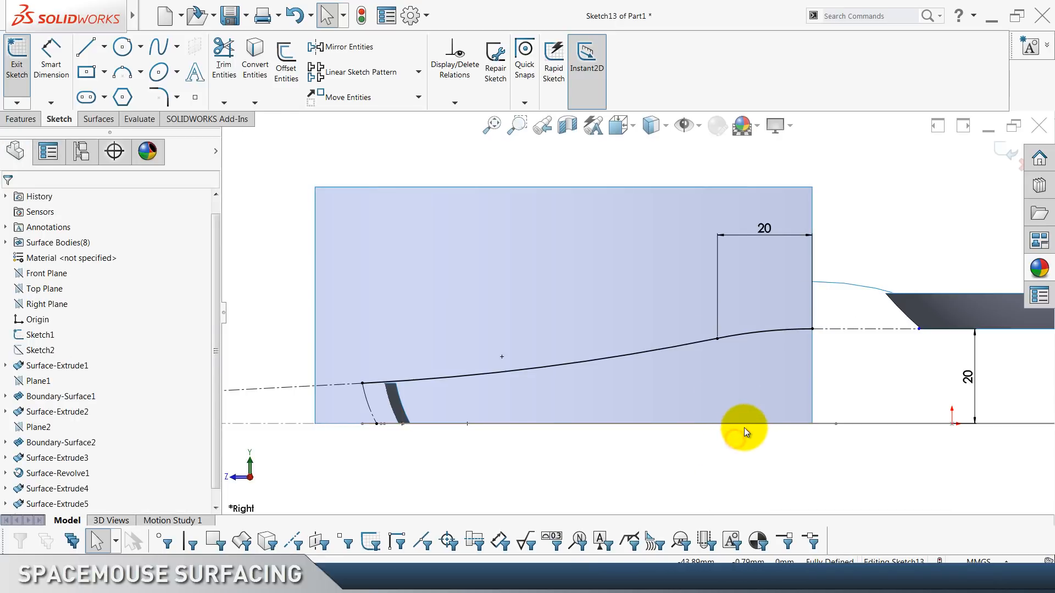
Shorten the sloping centerline to end at the side surface's vertical edge and convert it from construction to a solid line.
{"action": "scroll", "coordinate": [744, 428], "scroll_direction": "up", "scroll_amount": 2}
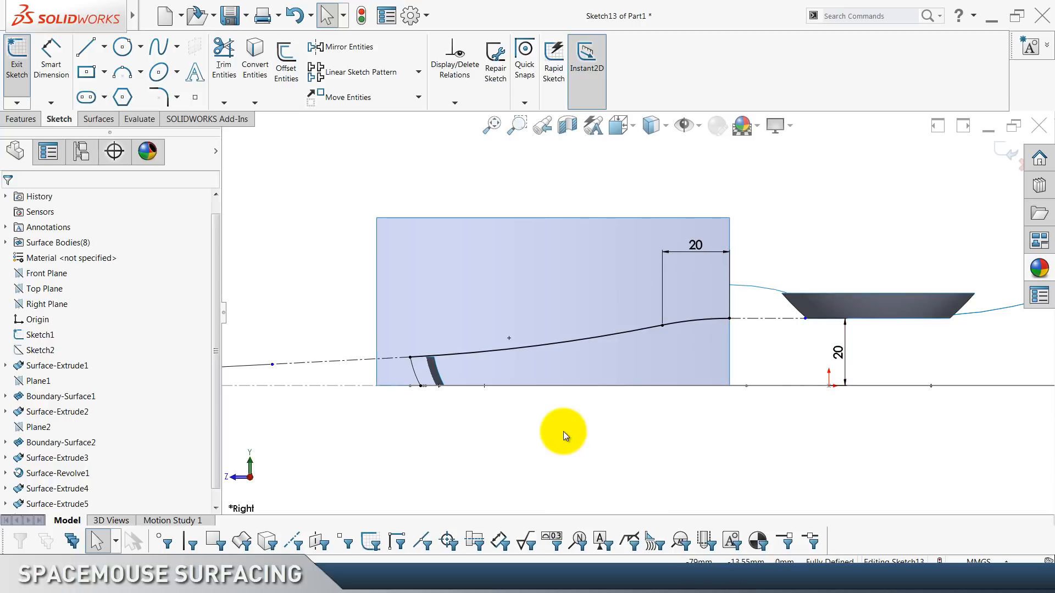
{"action": "scroll", "coordinate": [563, 430], "scroll_direction": "down", "scroll_amount": 3}
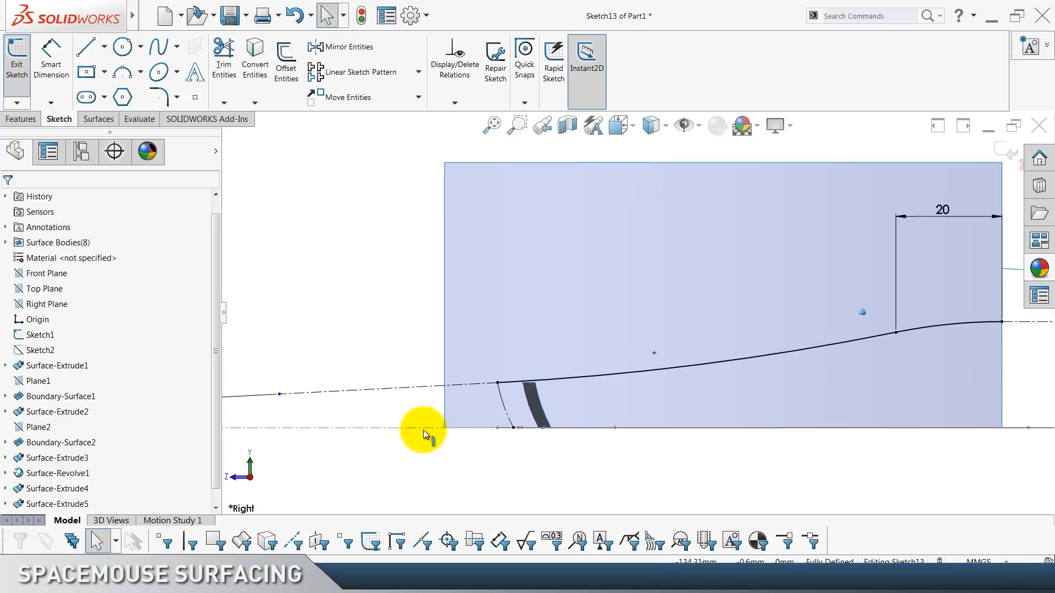
{"action": "left_click_drag", "start_coordinate": [279, 396], "coordinate": [446, 388]}
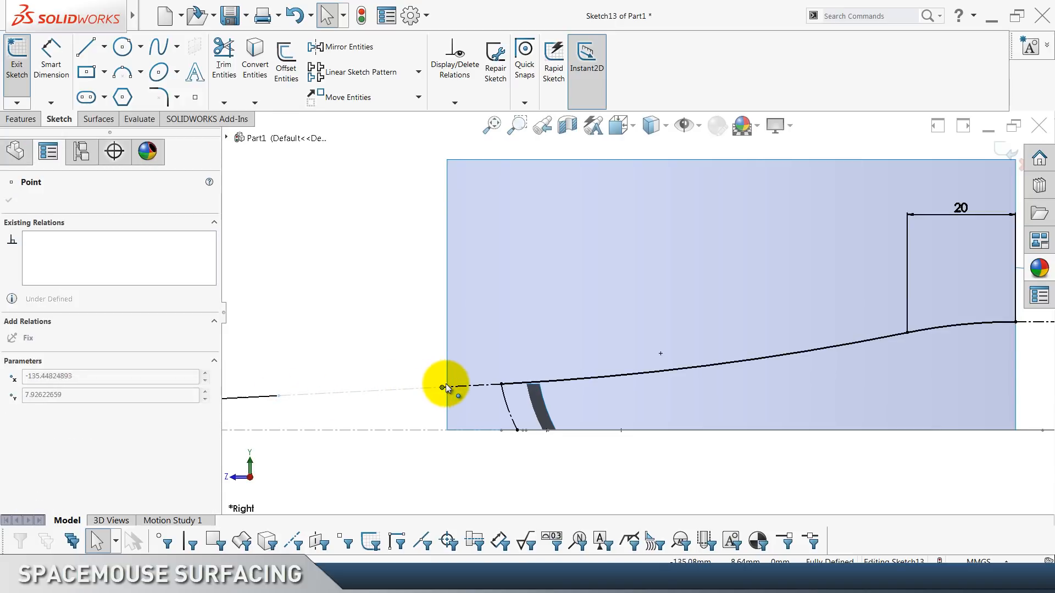
{"action": "left_click", "coordinate": [387, 338]}
{"action": "left_click", "coordinate": [484, 385]}
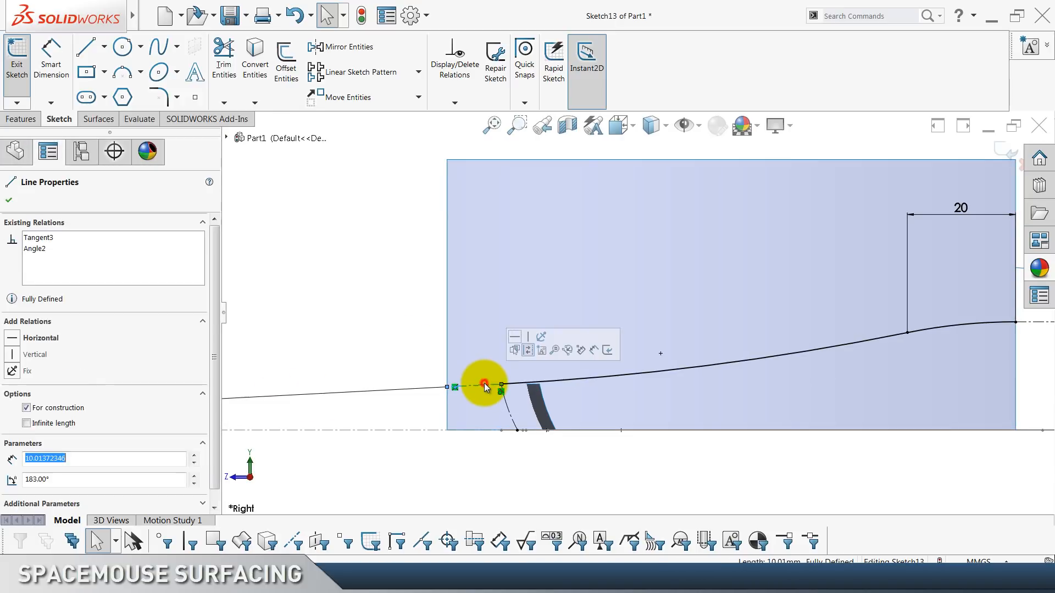
{"action": "left_click", "coordinate": [527, 353]}
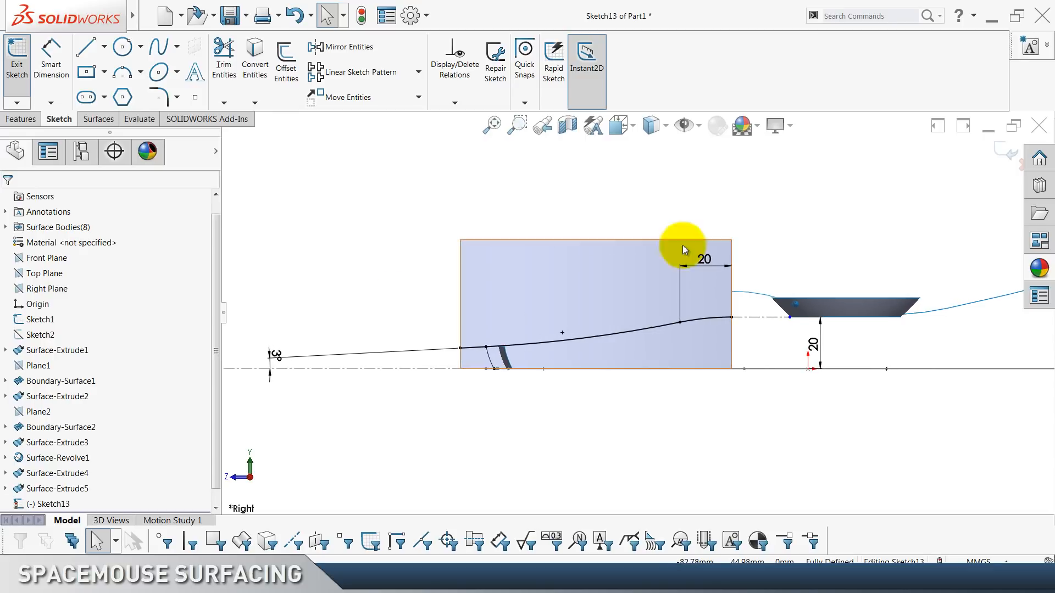
Finish the side profile sketch and extrude it as a surface to a blind depth of 90 mm.
{"action": "left_click", "coordinate": [1006, 142]}
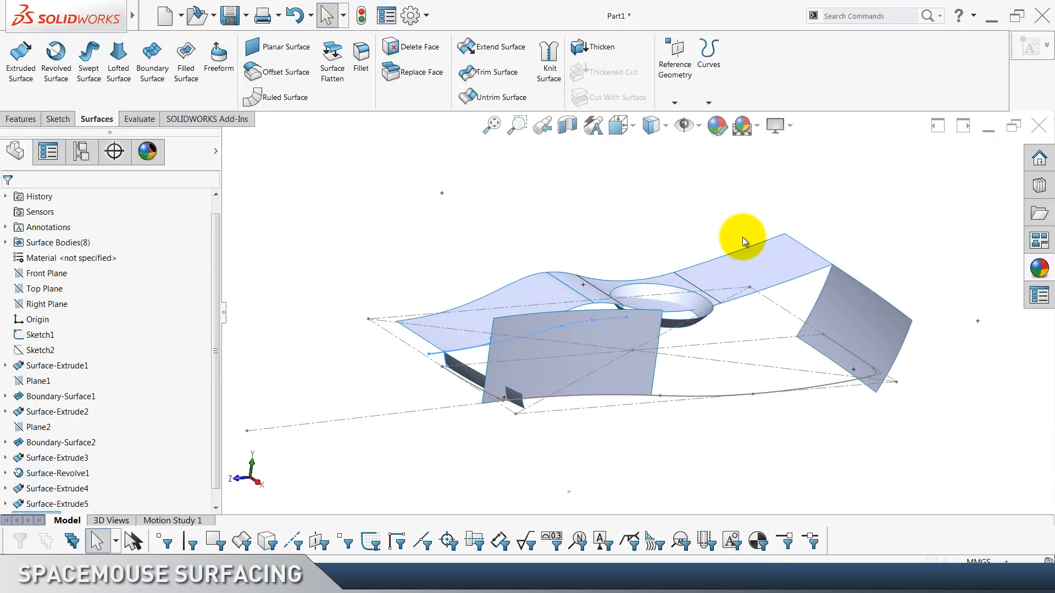
{"action": "left_click", "coordinate": [21, 61]}
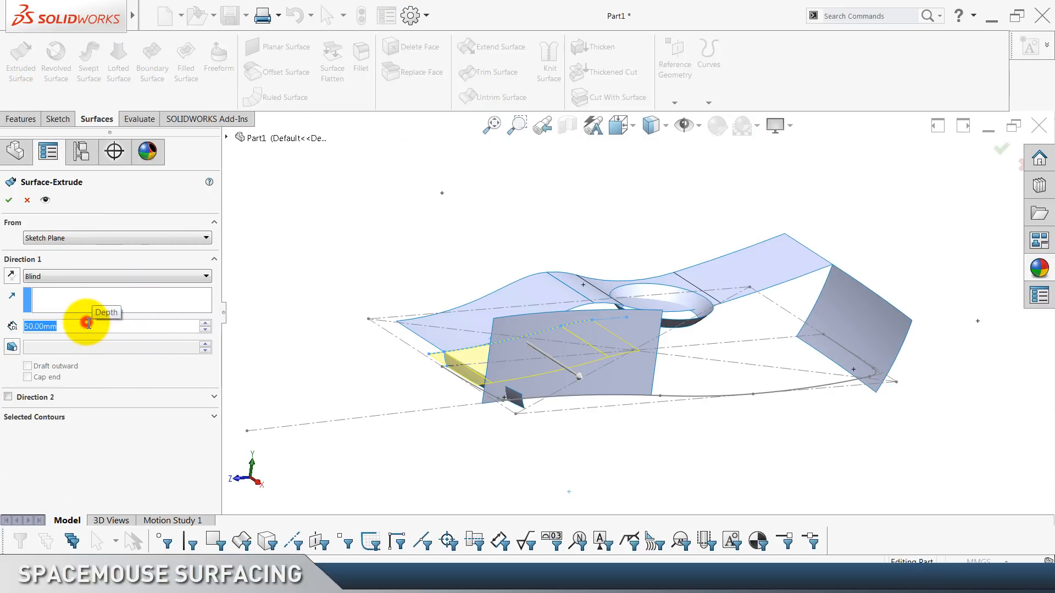
{"action": "type", "text": "90"}
{"action": "key", "text": "Return"}
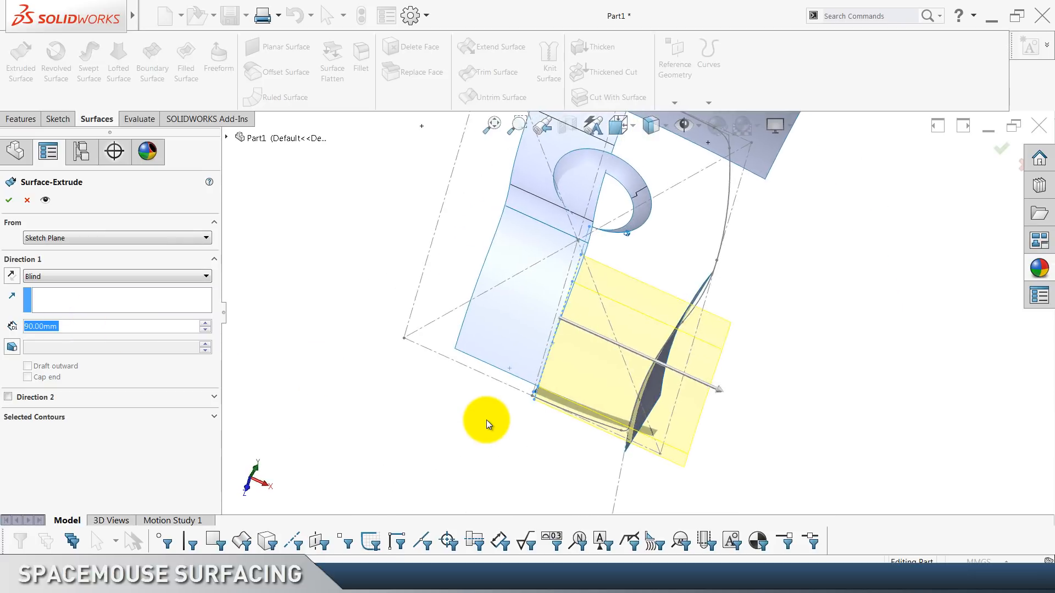
{"action": "left_click", "coordinate": [9, 203]}
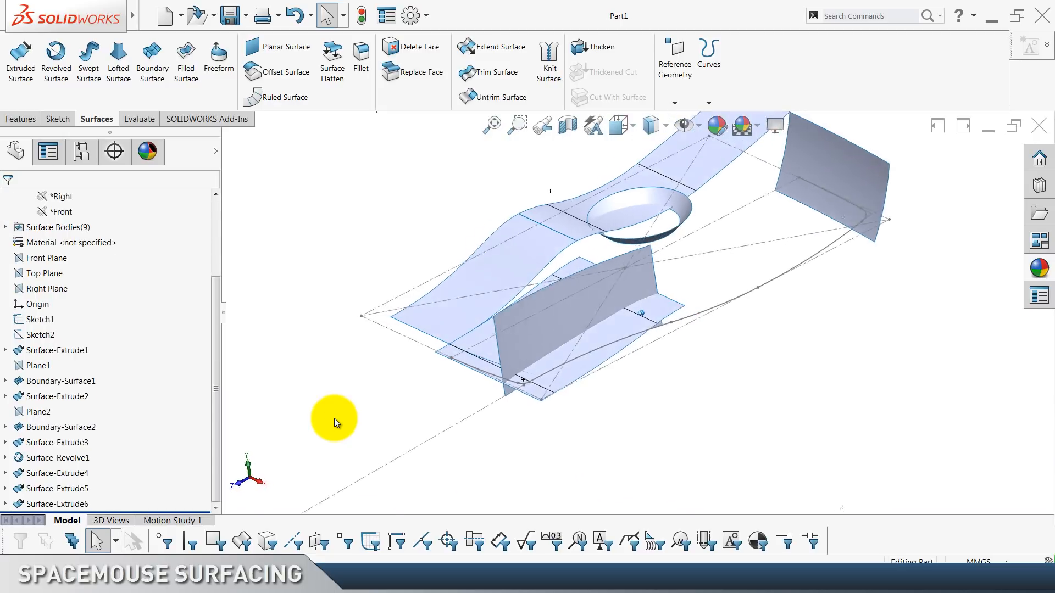
Trim the curved side surface with the newly extruded surface, removing the portion above it.
{"action": "left_click", "coordinate": [493, 73]}
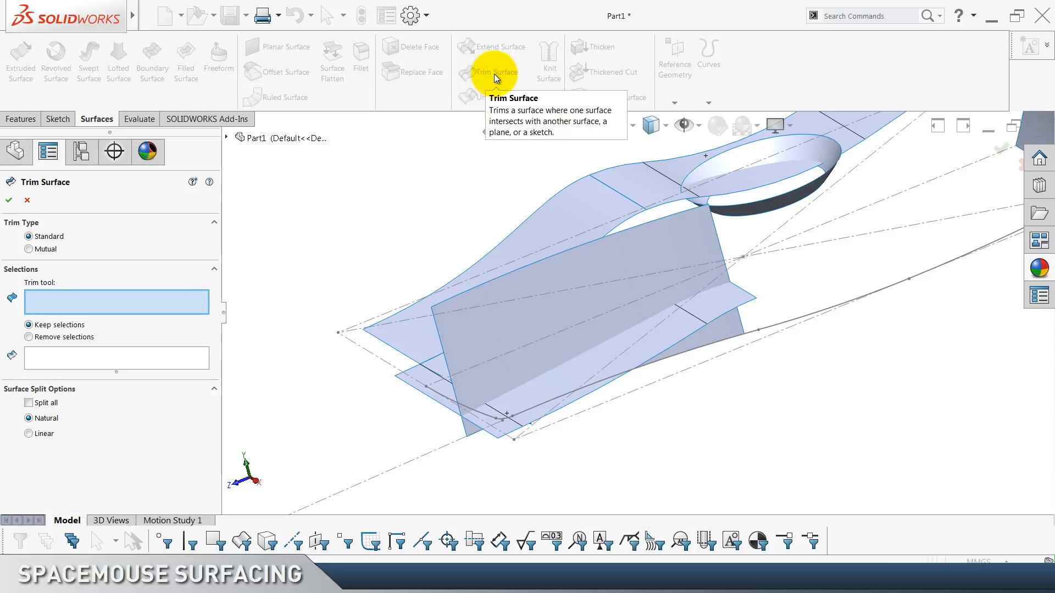
{"action": "left_click", "coordinate": [700, 322]}
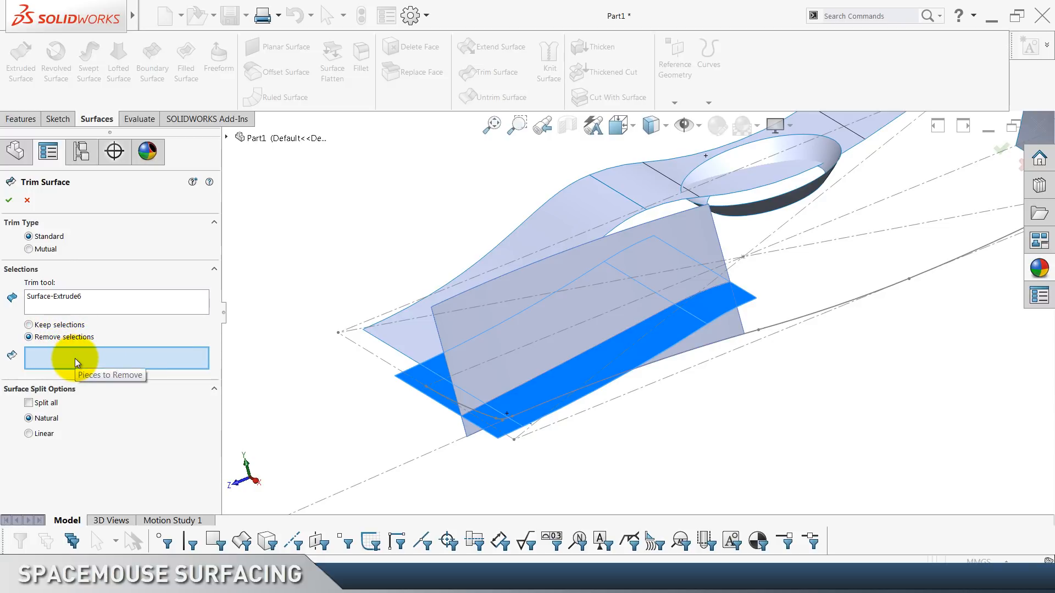
{"action": "left_click", "coordinate": [469, 306]}
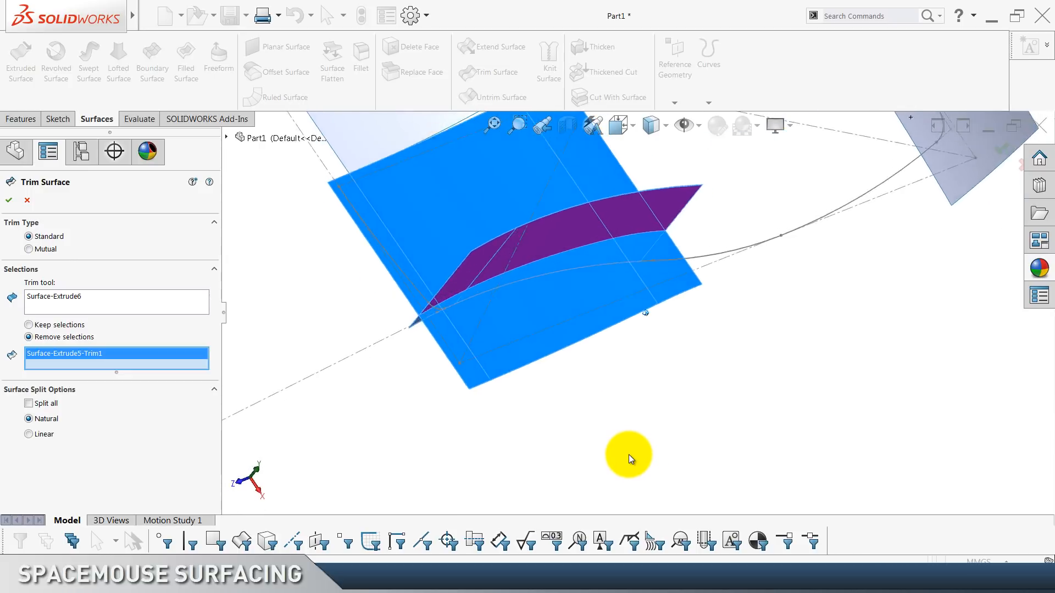
{"action": "left_click", "coordinate": [10, 200]}
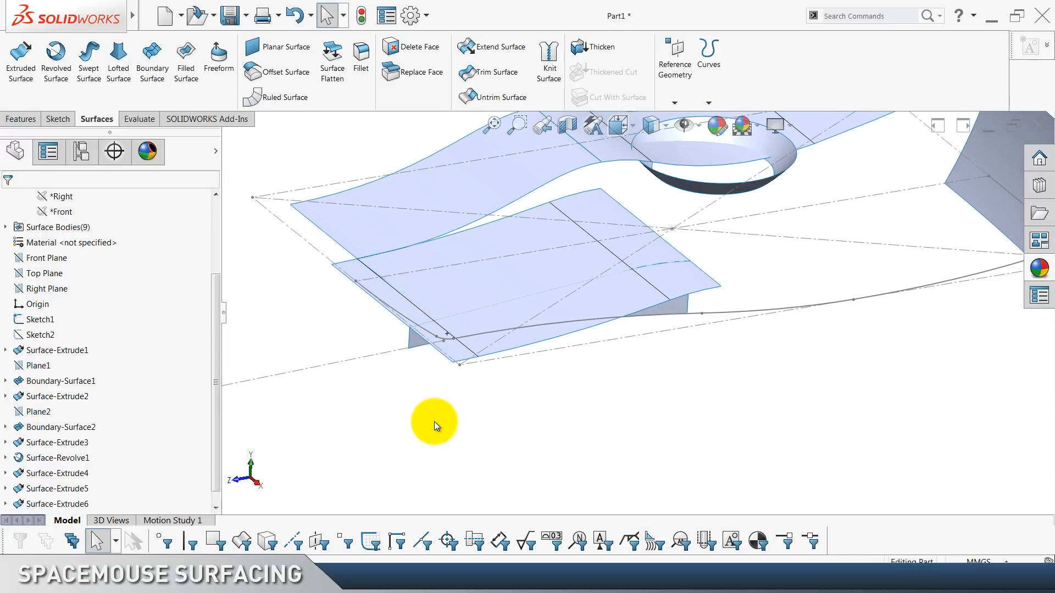
Hide the Surface-Extrude6 body and the Sketch1 layout sketch.
{"action": "scroll", "coordinate": [196, 412], "scroll_direction": "down", "scroll_amount": 1}
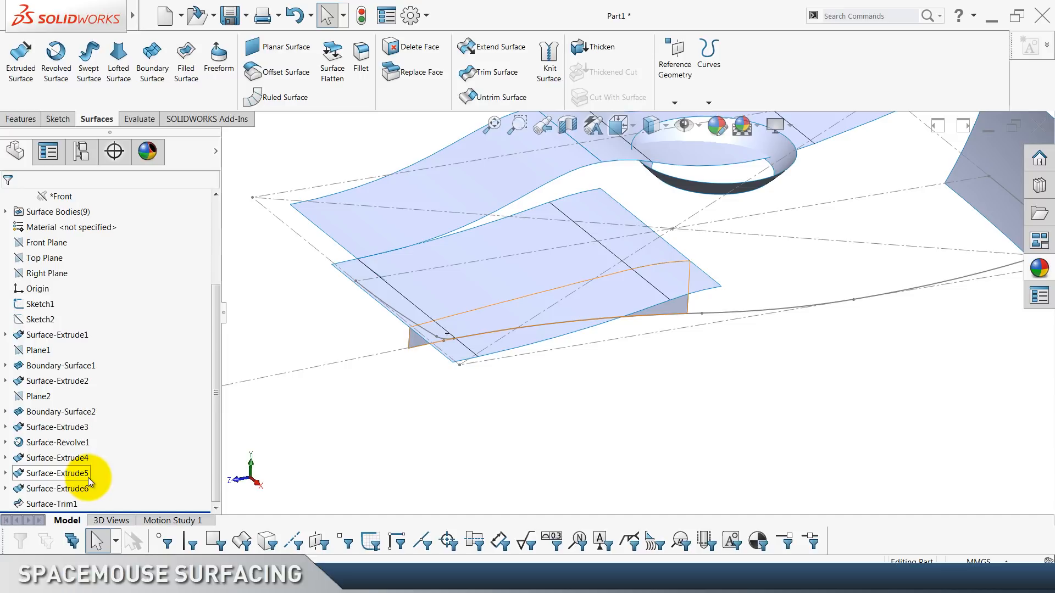
{"action": "left_click", "coordinate": [83, 484]}
{"action": "left_click", "coordinate": [90, 468]}
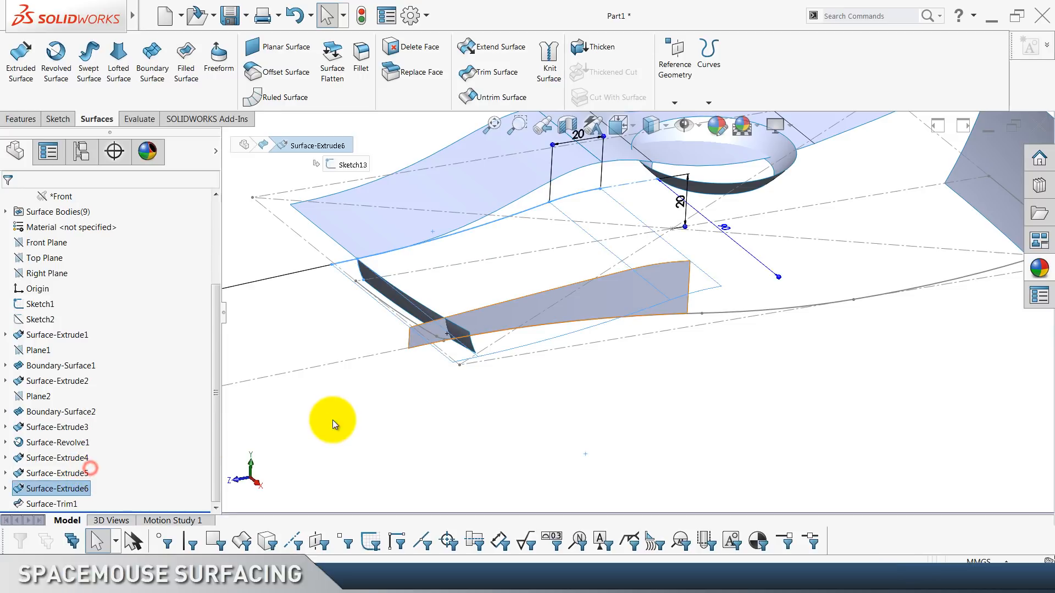
{"action": "scroll", "coordinate": [120, 420], "scroll_direction": "up", "scroll_amount": 3}
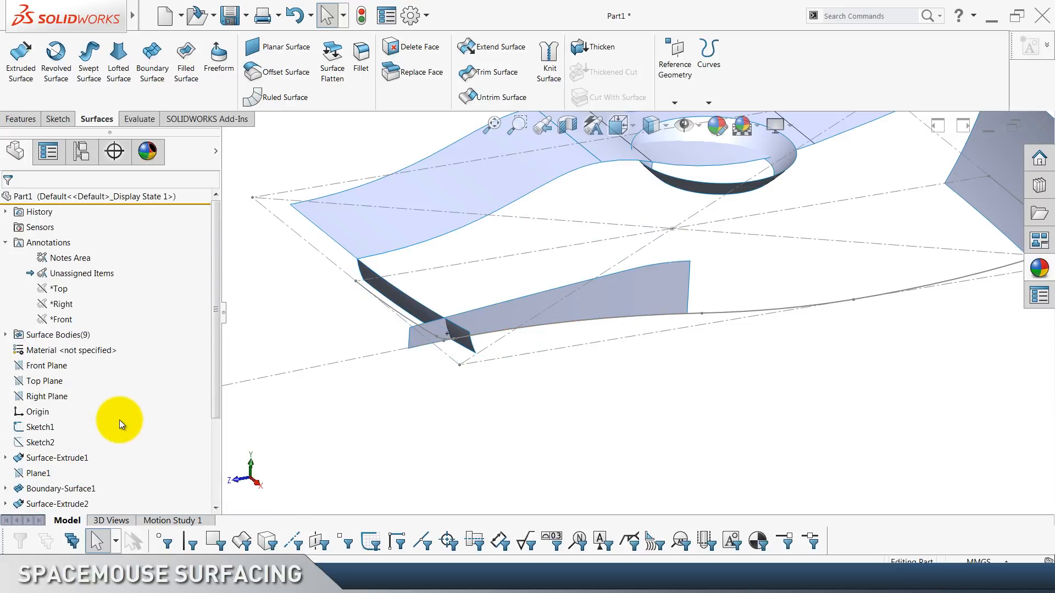
{"action": "left_click", "coordinate": [5, 245]}
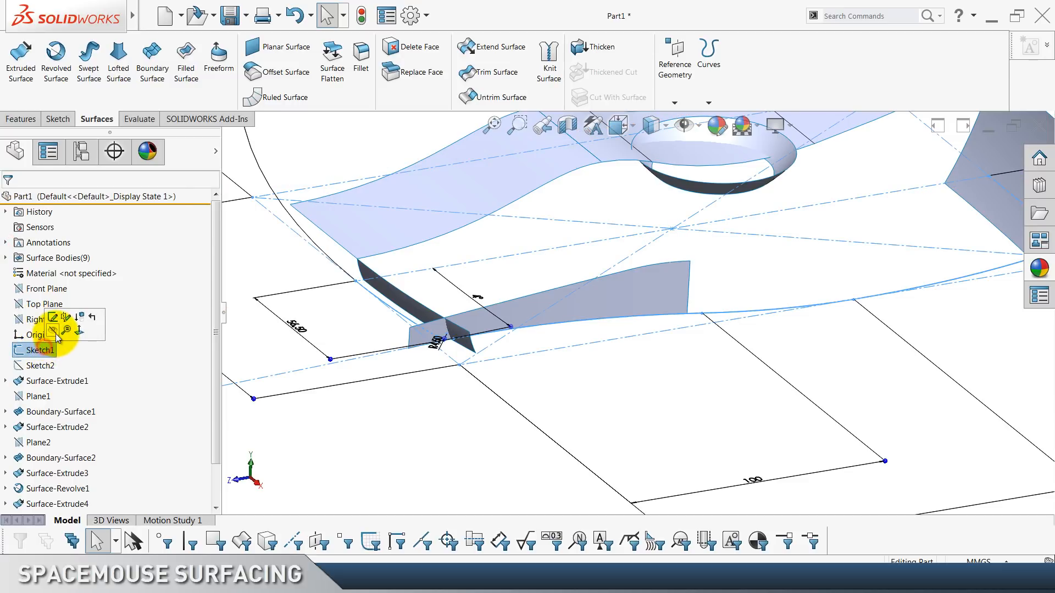
{"action": "left_click", "coordinate": [494, 415]}
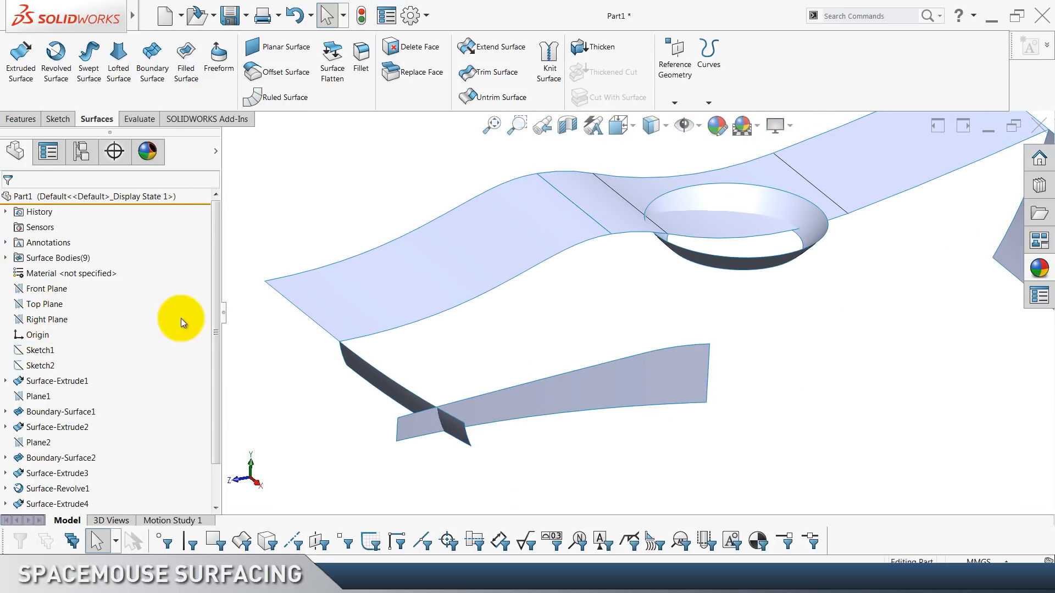
Create a reference plane parallel to the Front Plane through the trimmed side surface's upper corner vertex nearest the bowl.
{"action": "left_click", "coordinate": [46, 290]}
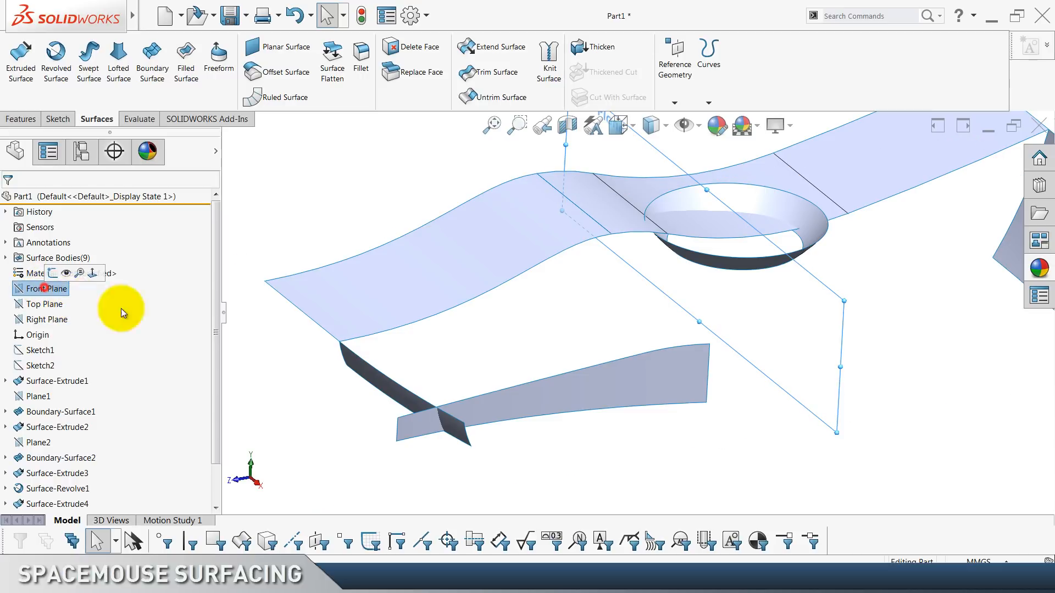
{"action": "left_click", "coordinate": [540, 352]}
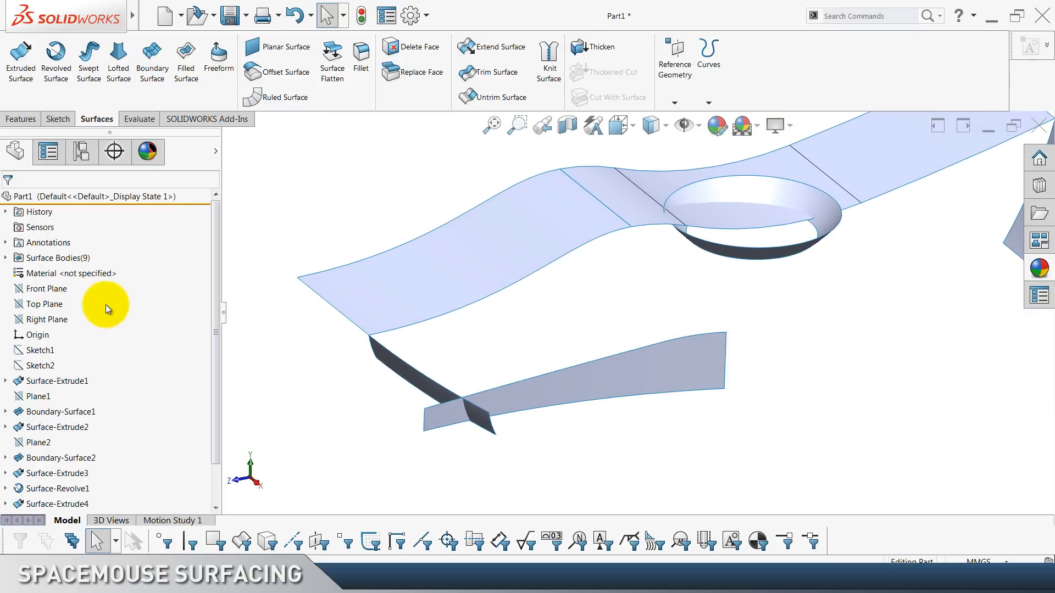
{"action": "left_click", "coordinate": [58, 289]}
{"action": "left_click", "coordinate": [676, 102]}
{"action": "left_click", "coordinate": [677, 115]}
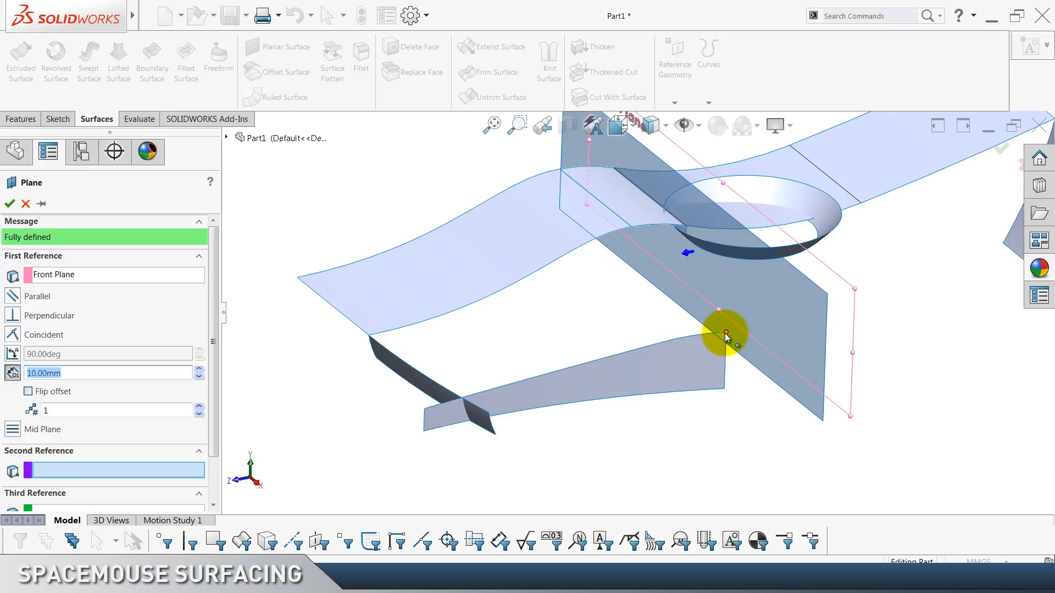
{"action": "left_click", "coordinate": [717, 348]}
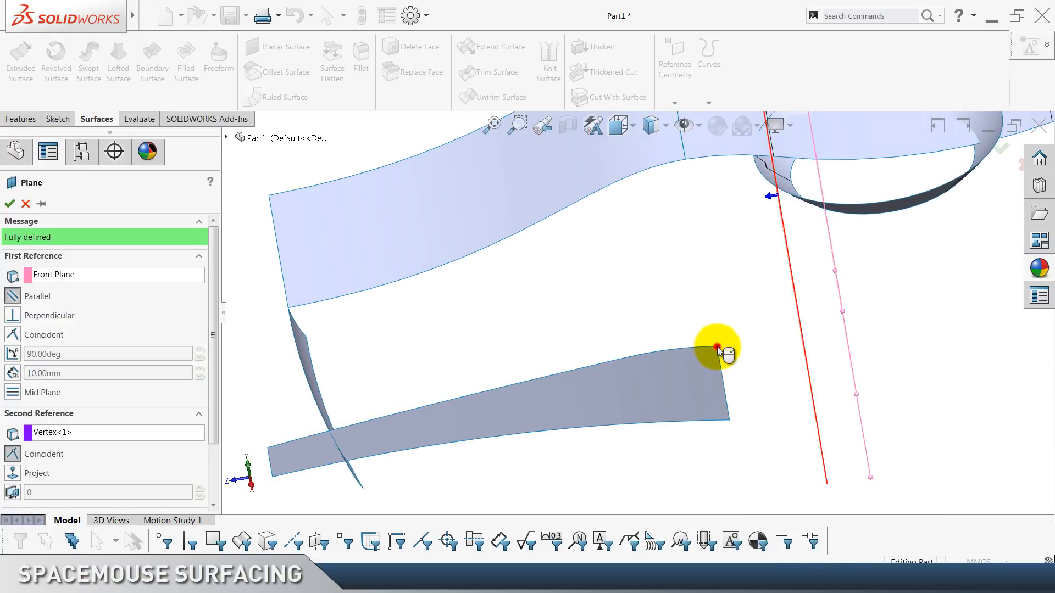
{"action": "left_click", "coordinate": [9, 204]}
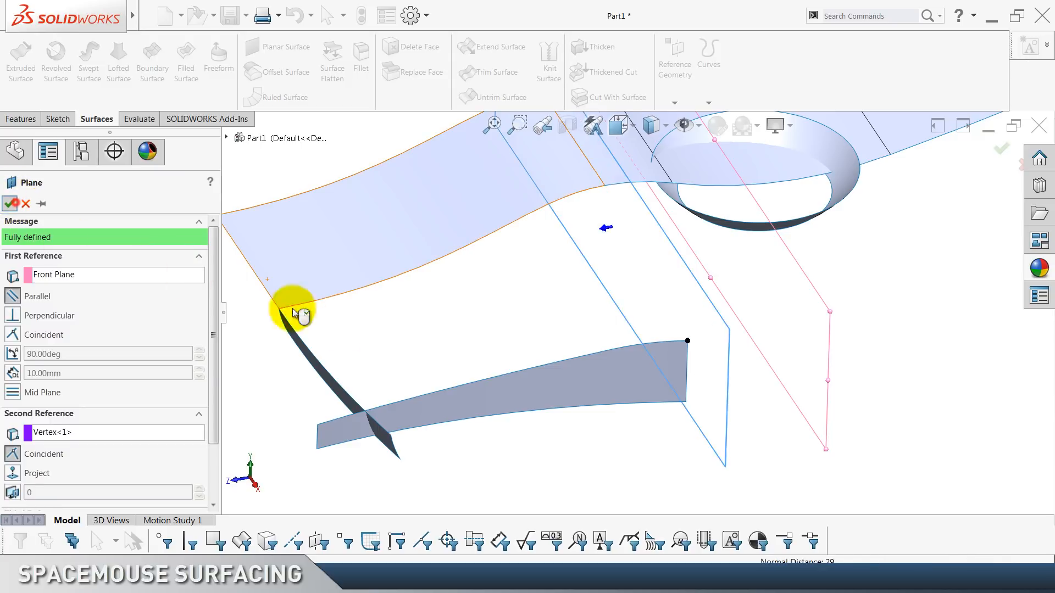
{"action": "left_click", "coordinate": [406, 334]}
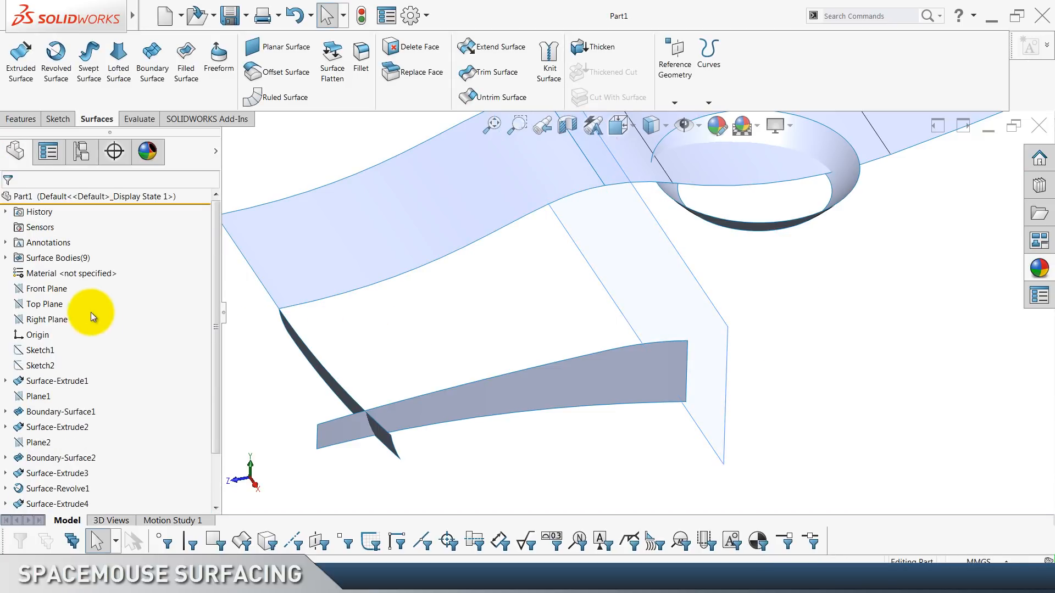
Create a reference plane offset 61.5 mm from the Front Plane, crossing the trimmed side surface.
{"action": "left_click", "coordinate": [57, 289]}
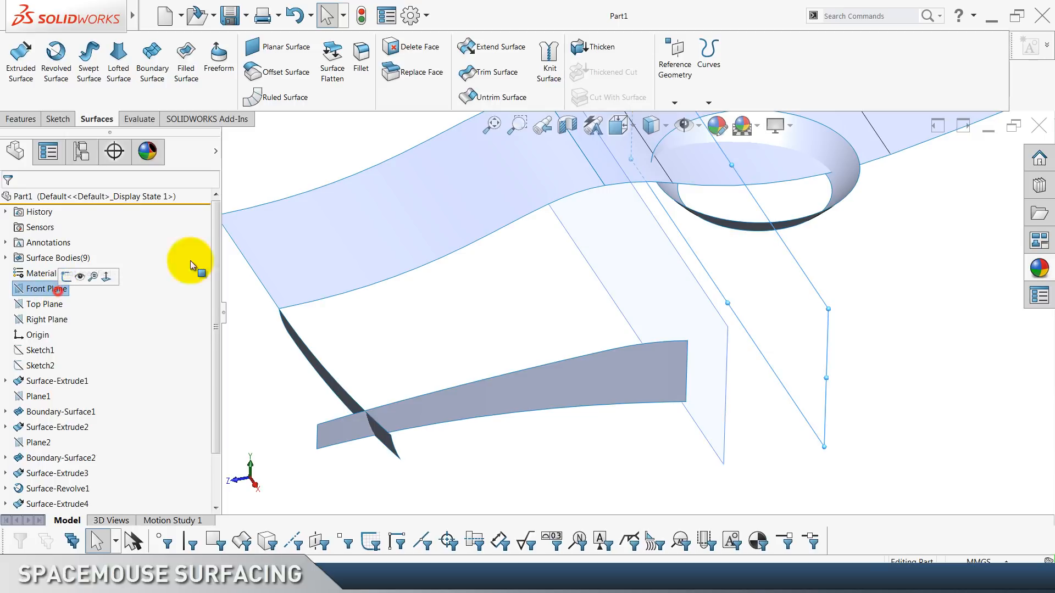
{"action": "left_click", "coordinate": [669, 95]}
{"action": "left_click", "coordinate": [686, 121]}
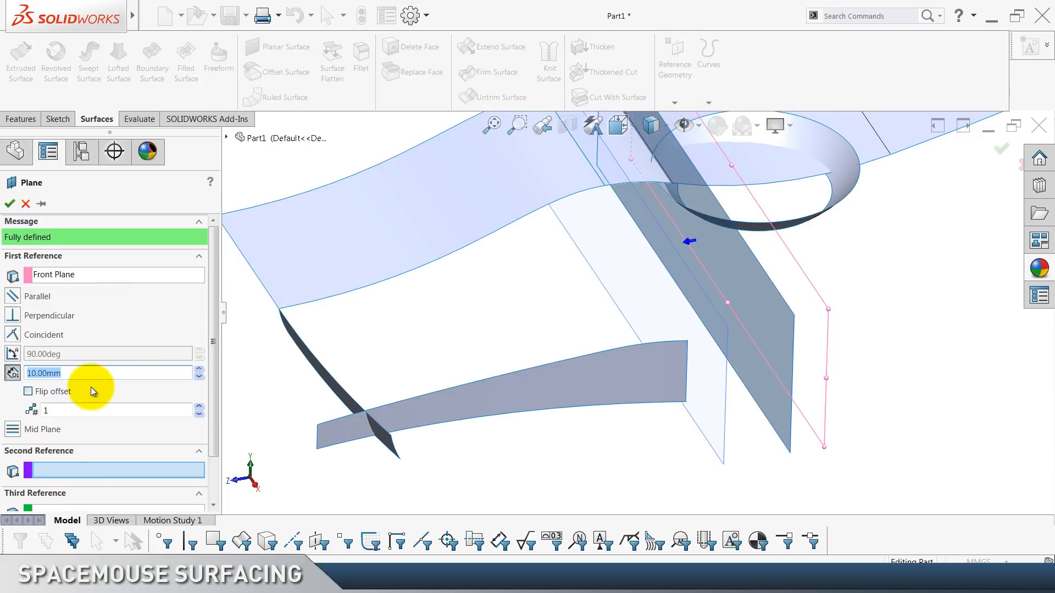
{"action": "type", "text": "61.5"}
{"action": "key", "text": "Return"}
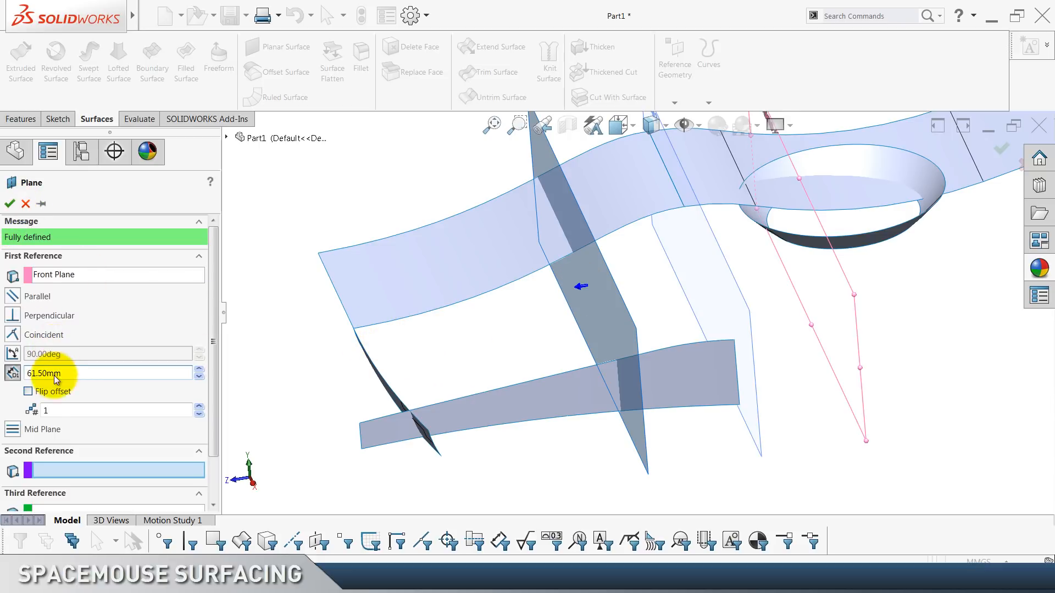
{"action": "left_click", "coordinate": [46, 393]}
{"action": "left_click", "coordinate": [46, 393]}
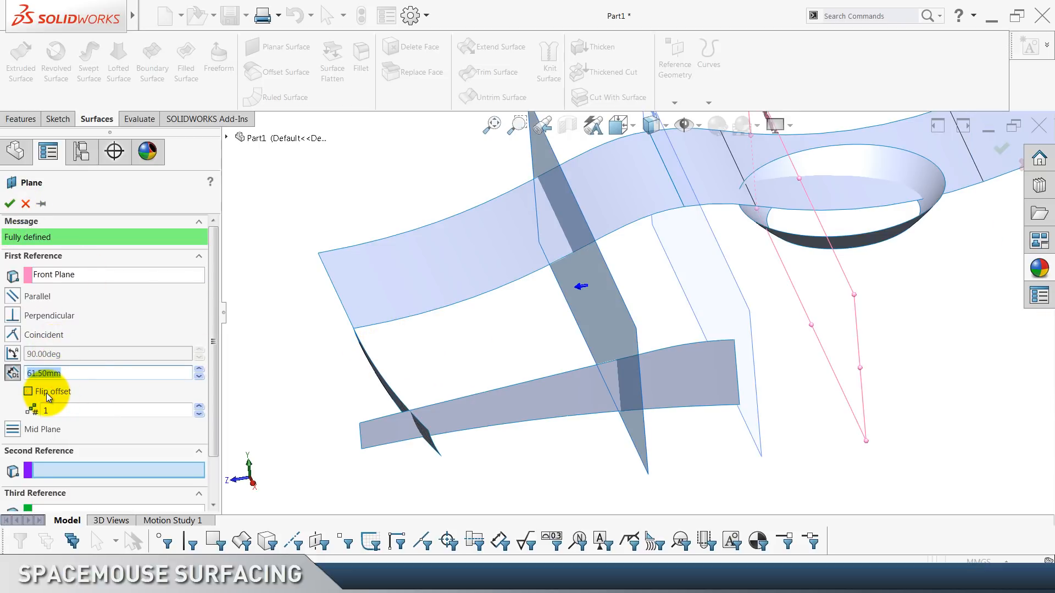
{"action": "left_click_drag", "start_coordinate": [212, 421], "coordinate": [212, 464]}
{"action": "left_click", "coordinate": [66, 496]}
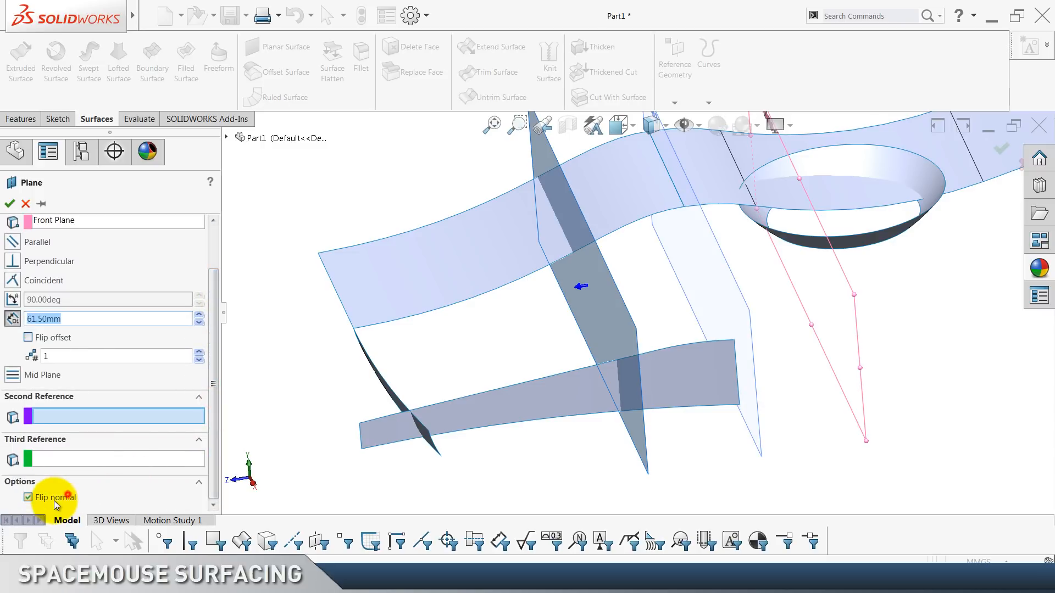
{"action": "left_click", "coordinate": [9, 203]}
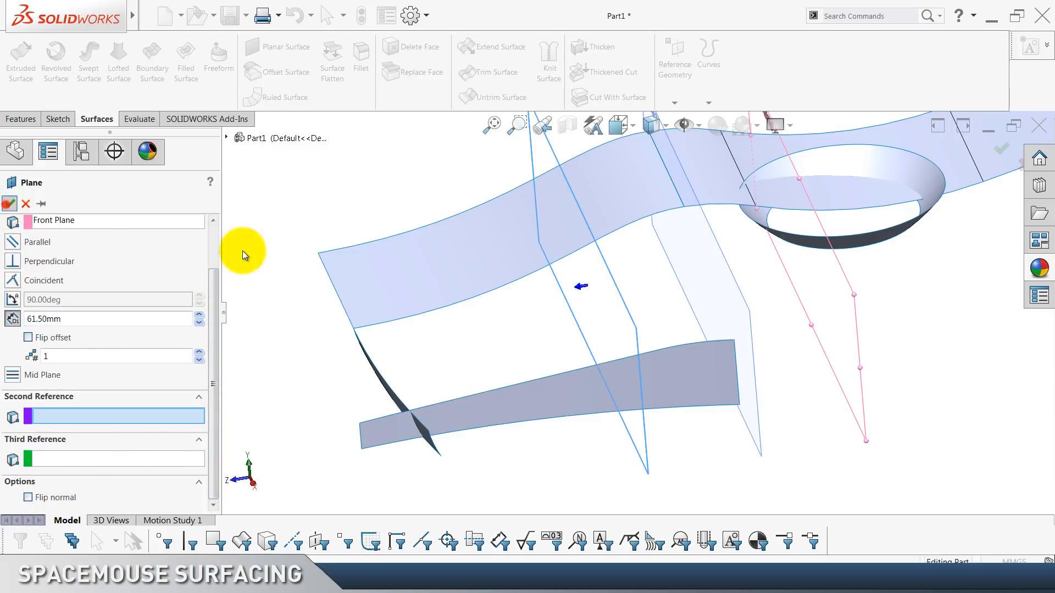
{"action": "left_click", "coordinate": [398, 198]}
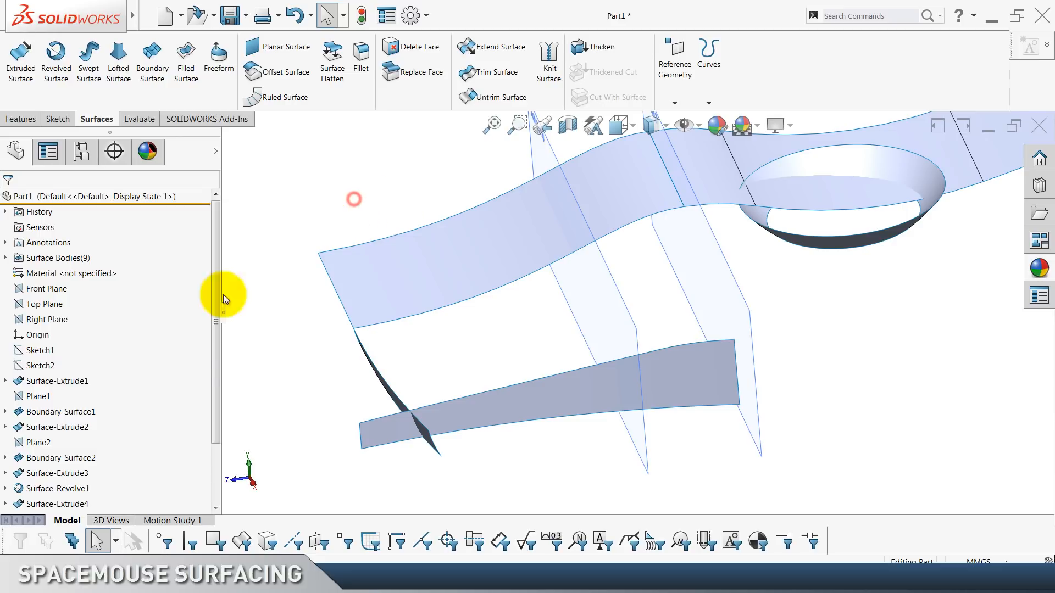
Hide the two new reference planes, Plane3 and Plane4.
{"action": "scroll", "coordinate": [123, 423], "scroll_direction": "down", "scroll_amount": 2}
{"action": "left_click", "coordinate": [77, 486]}
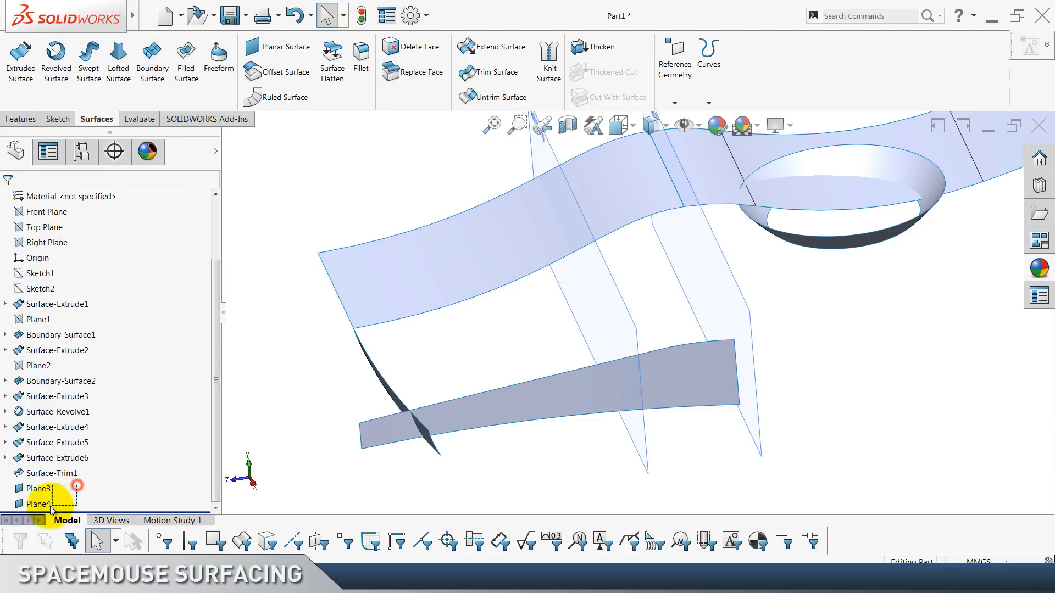
{"action": "left_click", "coordinate": [42, 504], "text": "shift"}
{"action": "right_click", "coordinate": [42, 506]}
{"action": "left_click", "coordinate": [51, 373]}
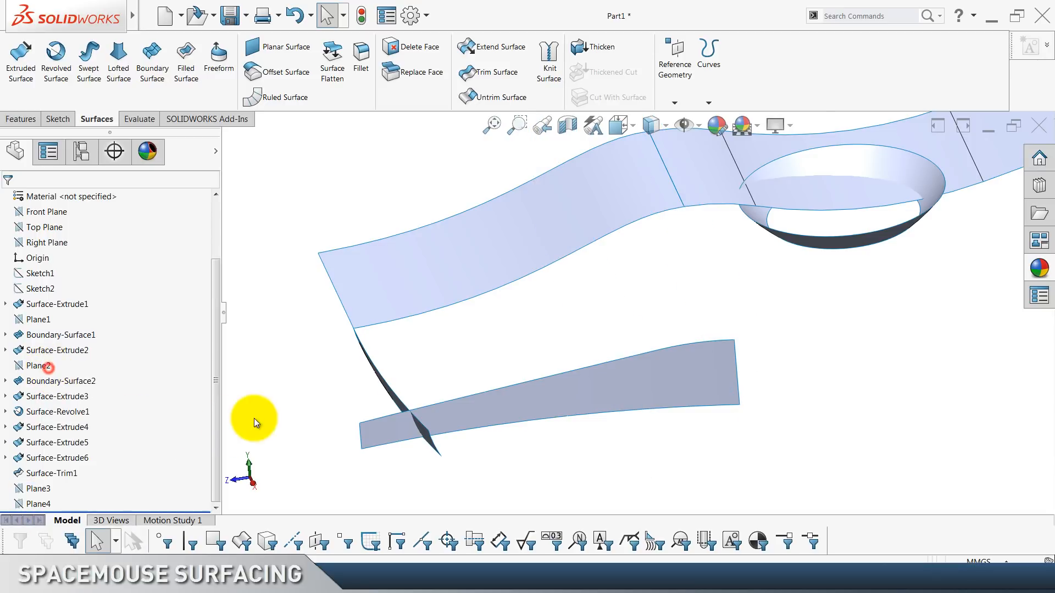
Show the Surface-Extrude6 body and examine the gap between it and the upper edge of Boundary-Surface2.
{"action": "left_click", "coordinate": [85, 456]}
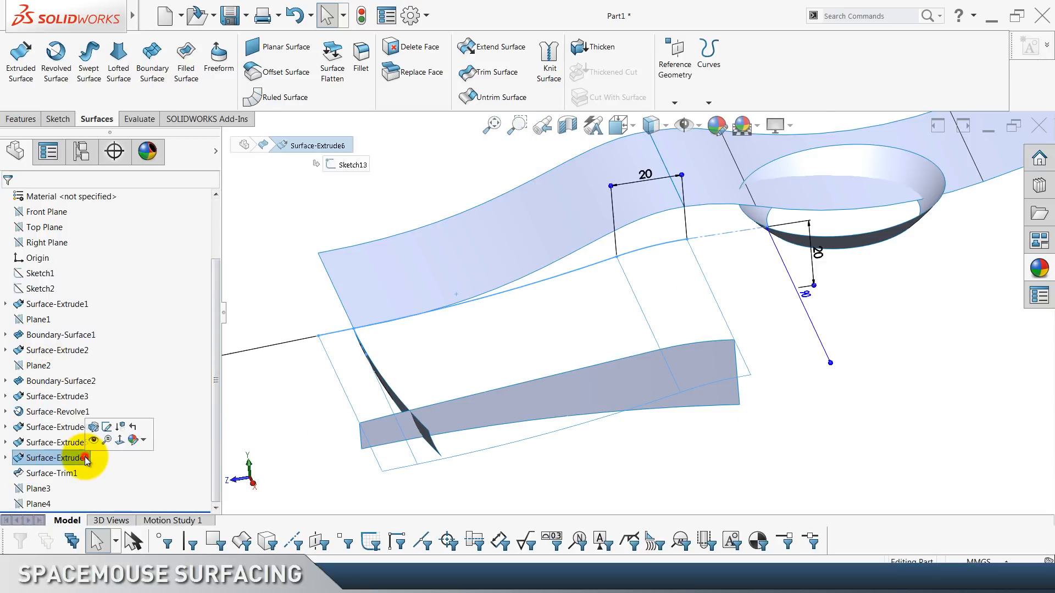
{"action": "left_click", "coordinate": [274, 432]}
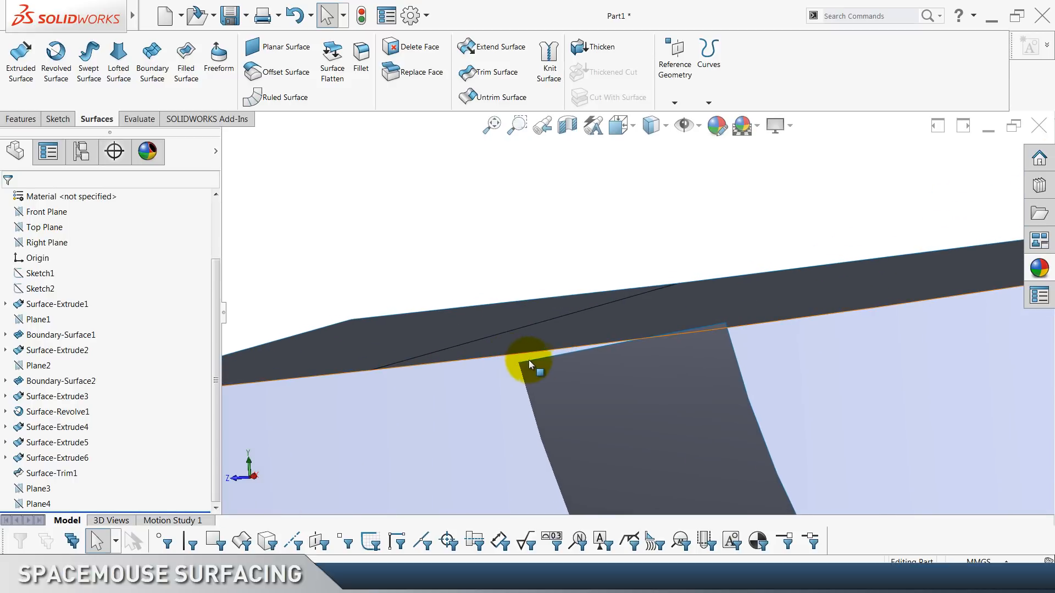
{"action": "left_click", "coordinate": [544, 362]}
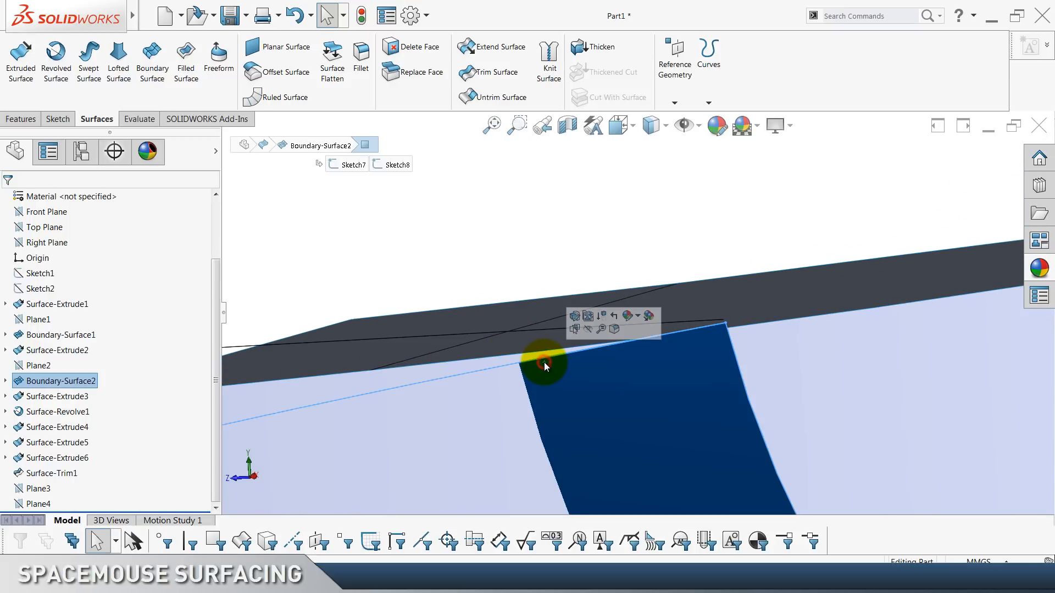
{"action": "left_click", "coordinate": [702, 307]}
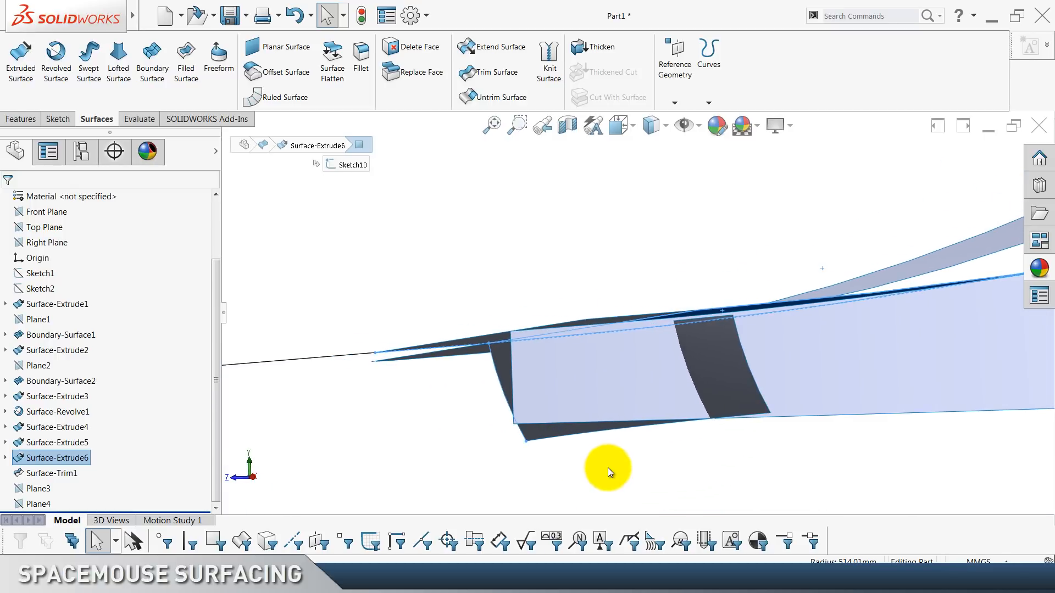
{"action": "left_click", "coordinate": [608, 467]}
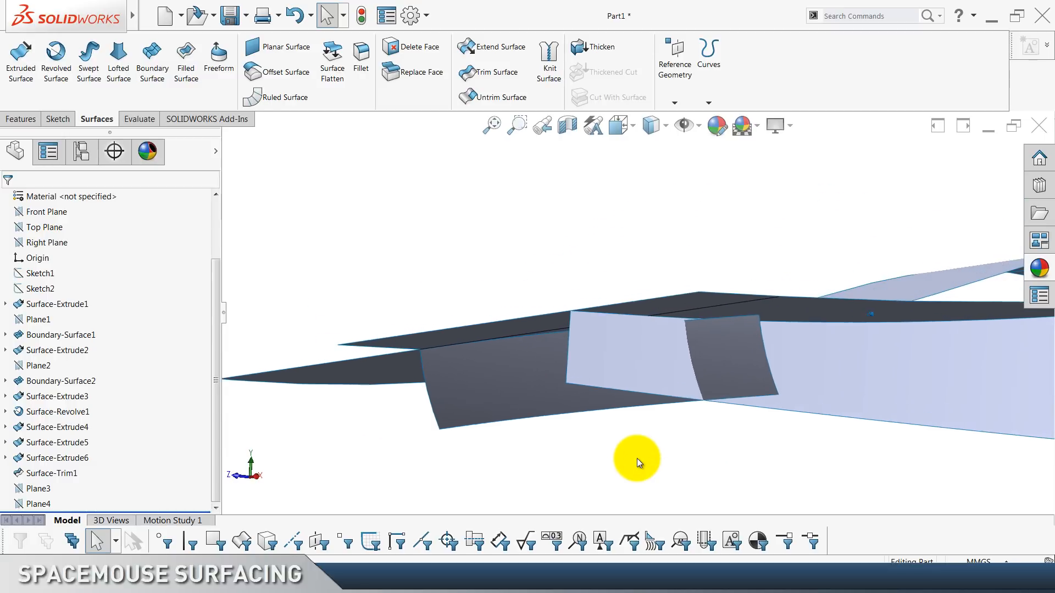
{"action": "left_click", "coordinate": [744, 366]}
{"action": "left_click", "coordinate": [669, 483]}
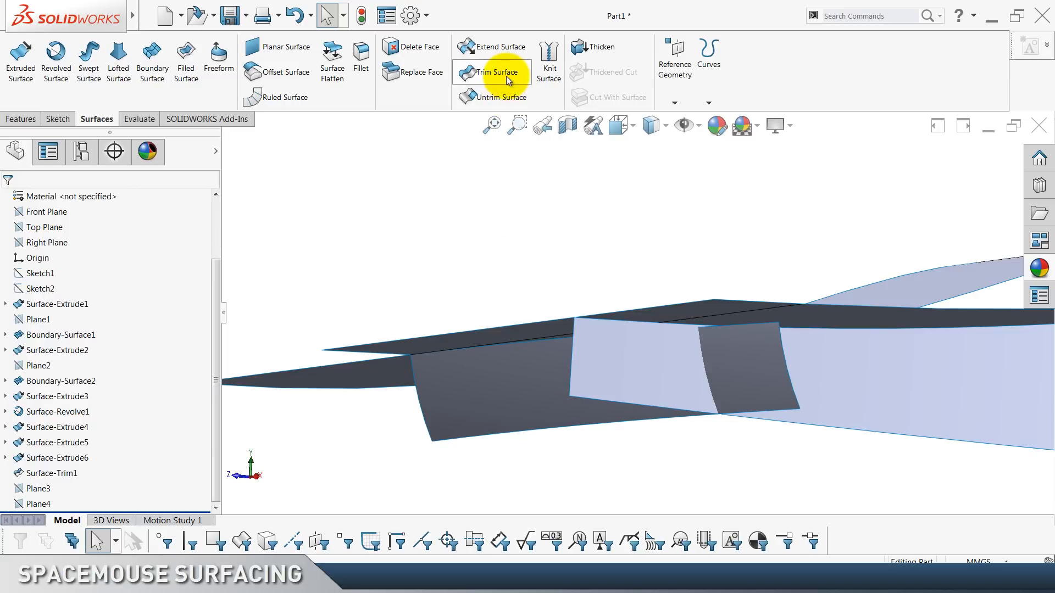
Extend the upper edge of Boundary-Surface2 up to the Surface-Extrude6 surface, using the Same surface extension type.
{"action": "left_click", "coordinate": [489, 57]}
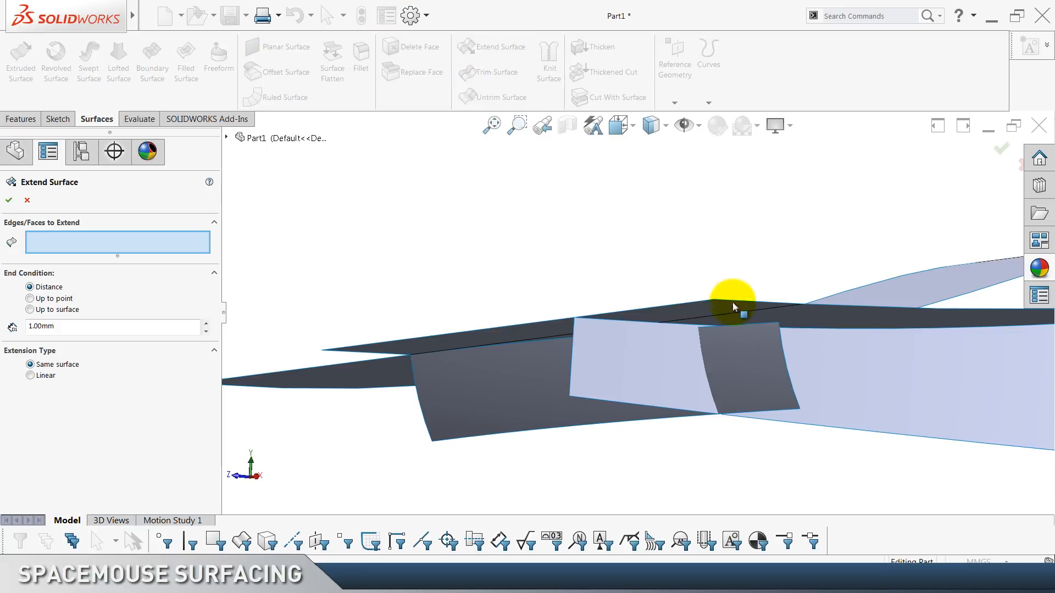
{"action": "left_click", "coordinate": [727, 326]}
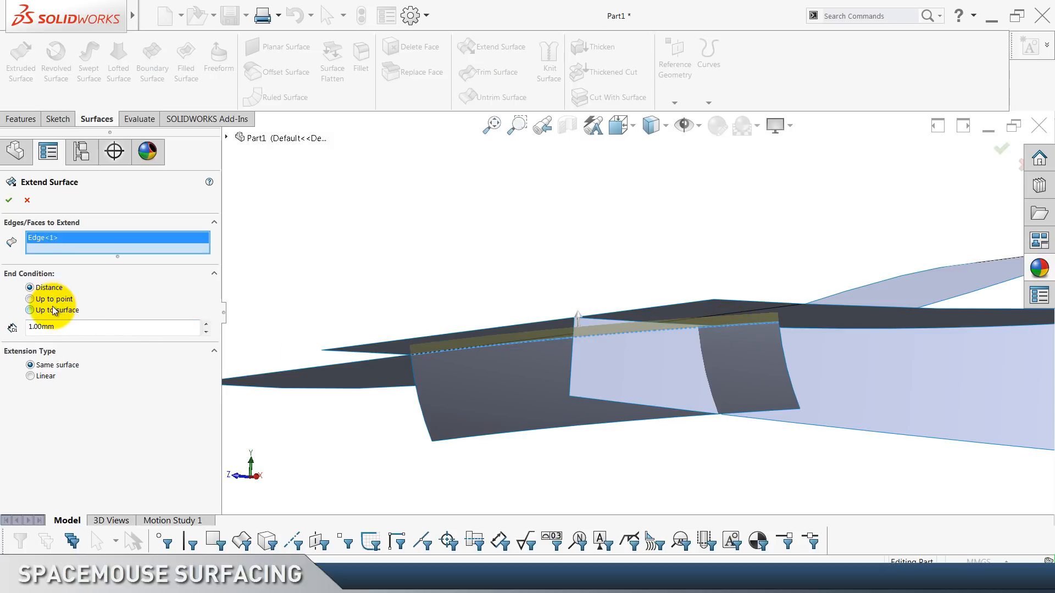
{"action": "left_click", "coordinate": [30, 310]}
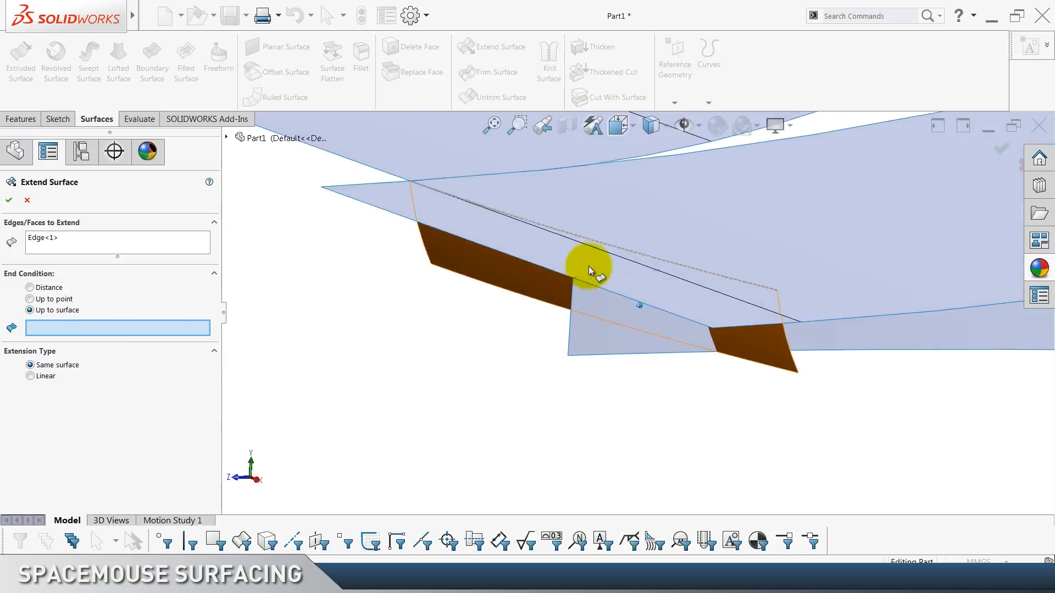
{"action": "left_click", "coordinate": [777, 245]}
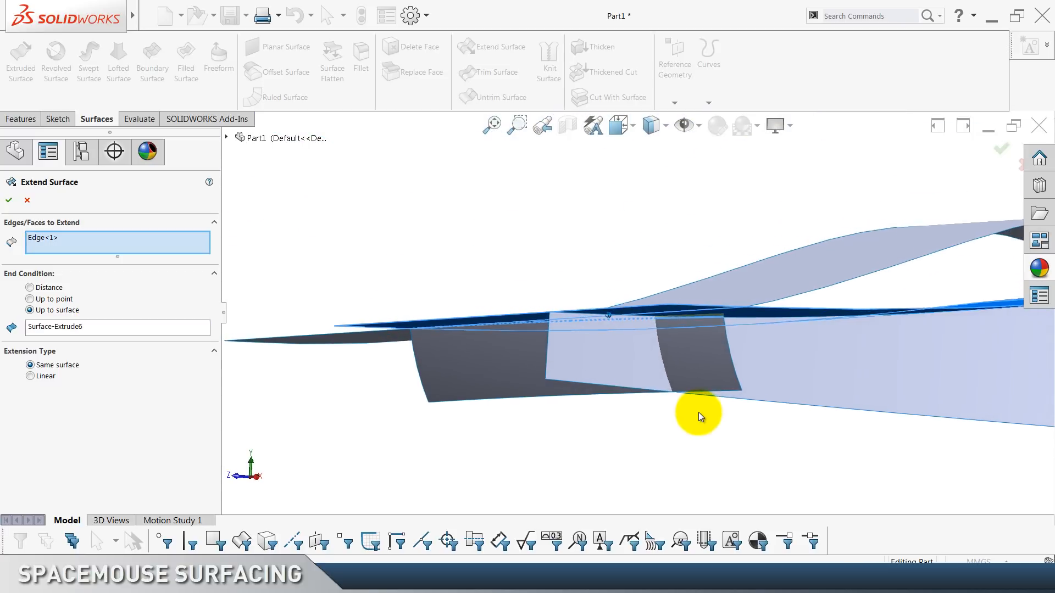
{"action": "left_click", "coordinate": [10, 197]}
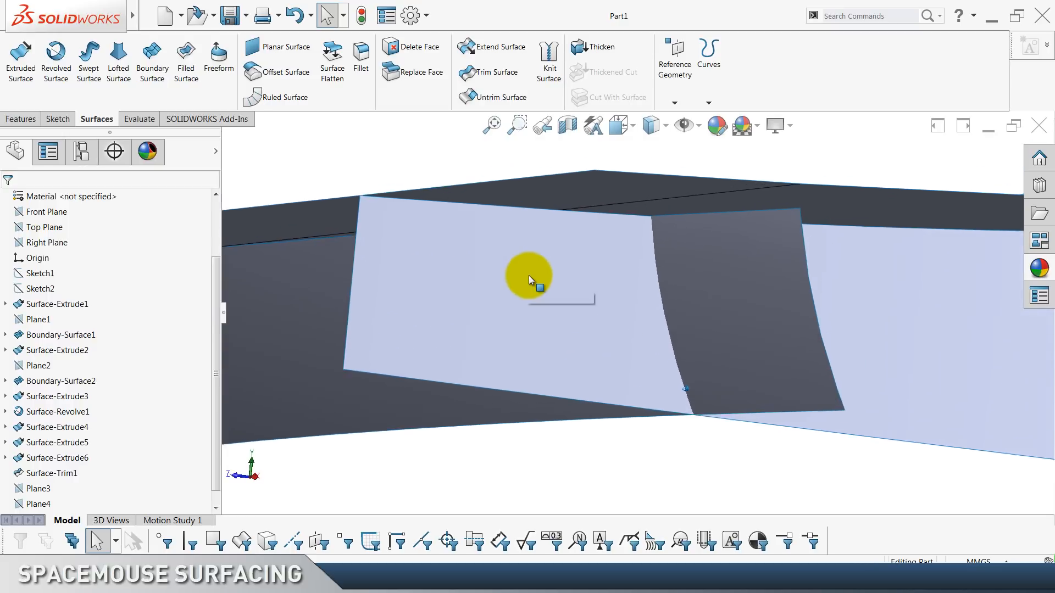
Examine the corner where Boundary-Surface2, Surface-Extrude5 and Surface-Extrude6 meet.
{"action": "left_click", "coordinate": [664, 241]}
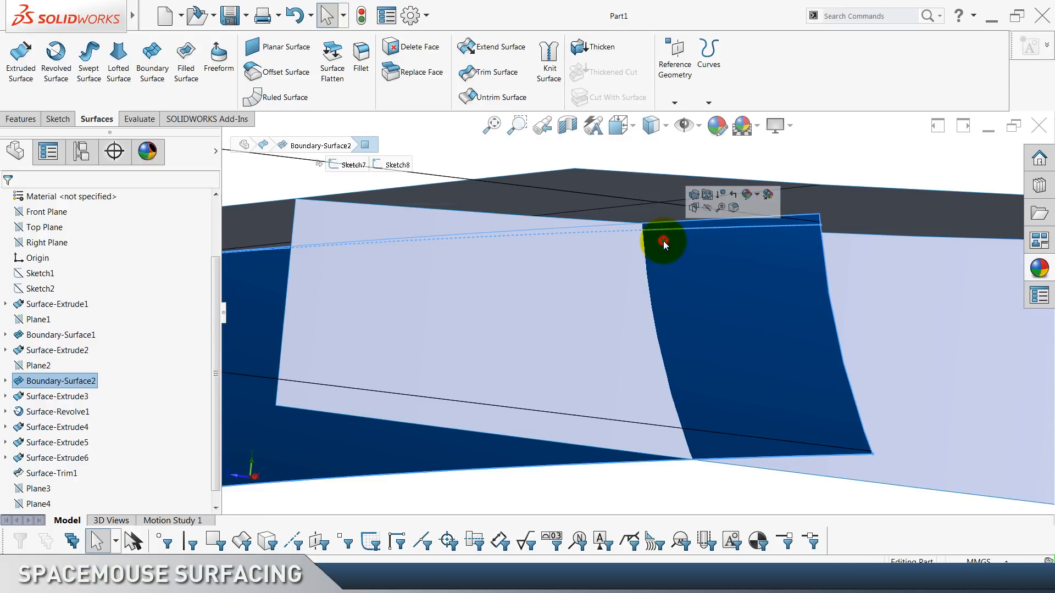
{"action": "left_click", "coordinate": [617, 247], "text": "ctrl"}
{"action": "left_click", "coordinate": [633, 218], "text": "ctrl"}
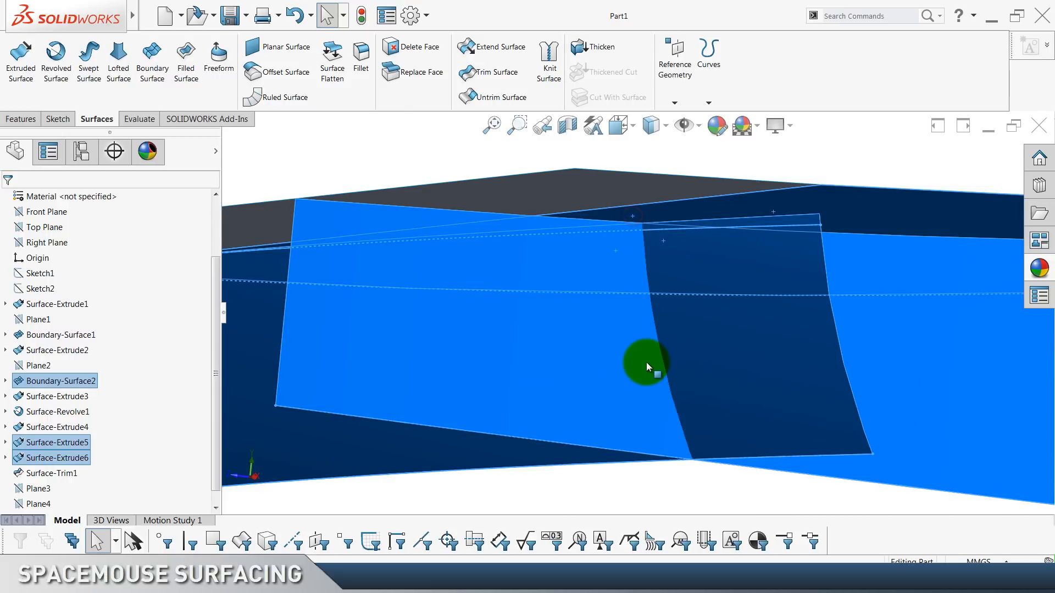
{"action": "left_click", "coordinate": [623, 460]}
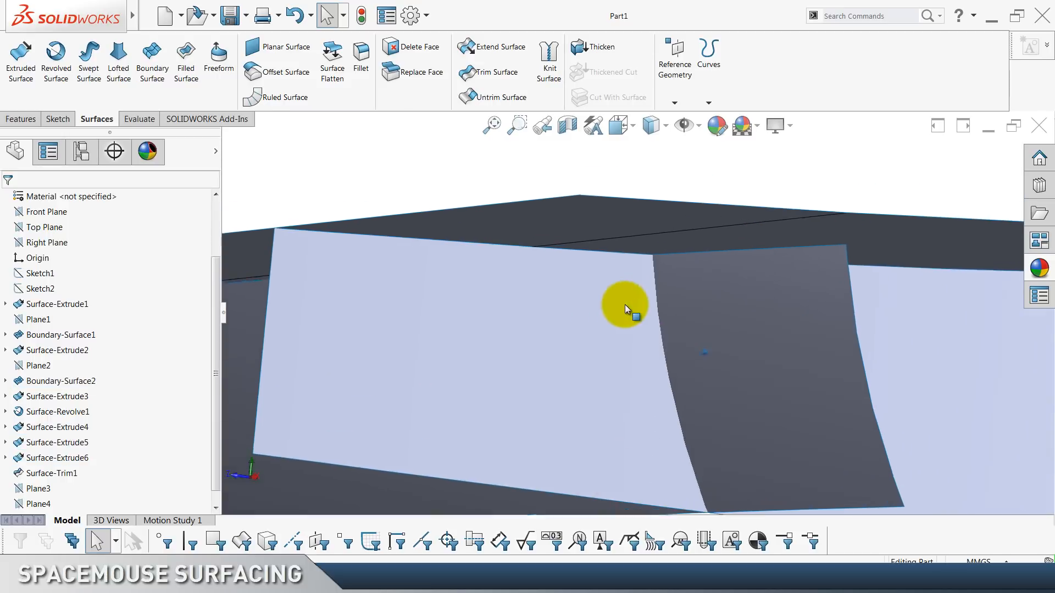
{"action": "scroll", "coordinate": [82, 292], "scroll_direction": "up", "scroll_amount": 2}
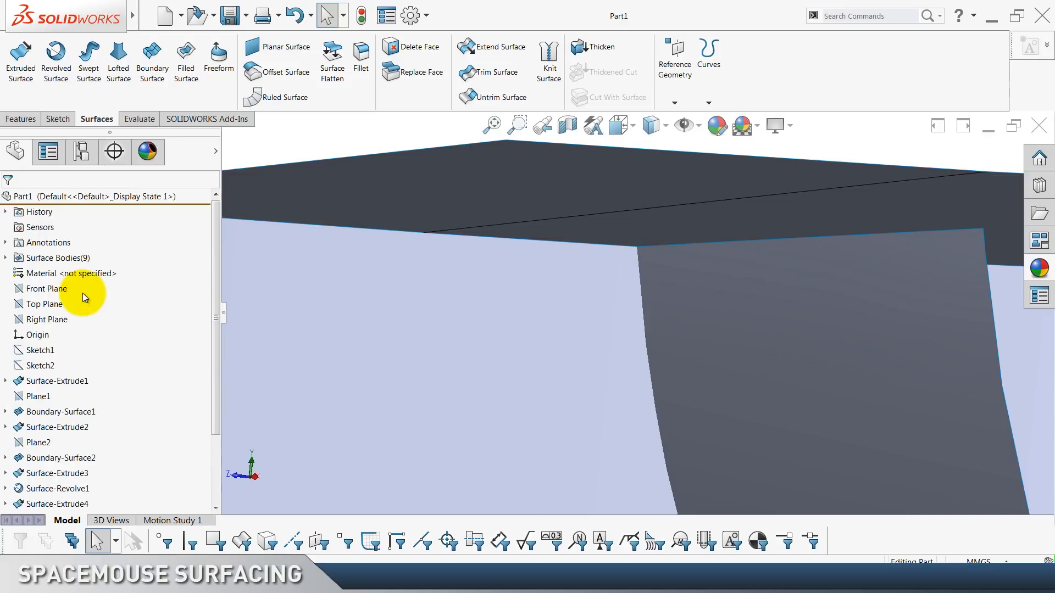
{"action": "left_click", "coordinate": [51, 289]}
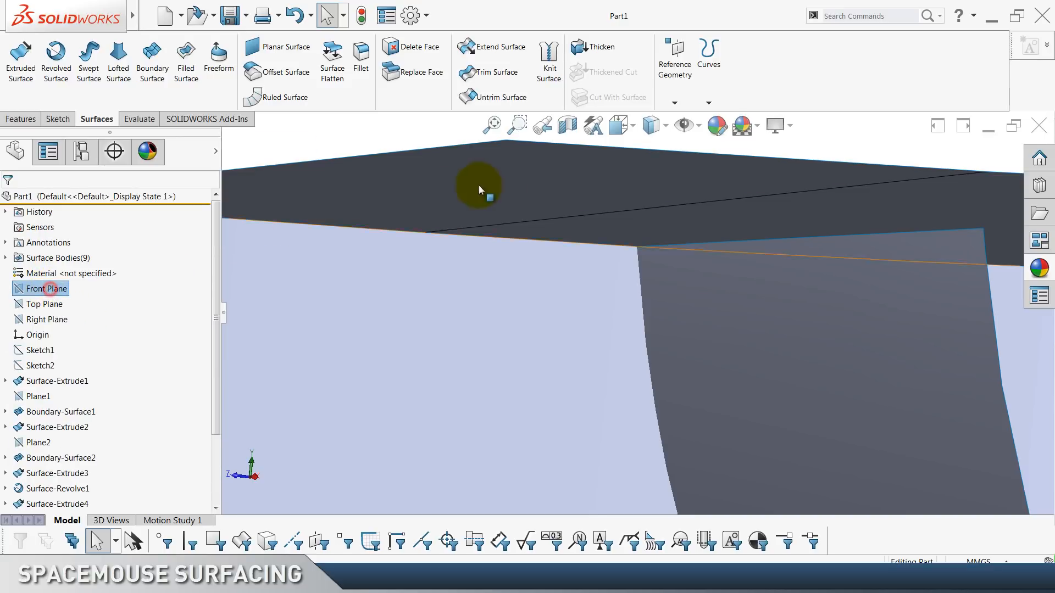
{"action": "left_click", "coordinate": [660, 78]}
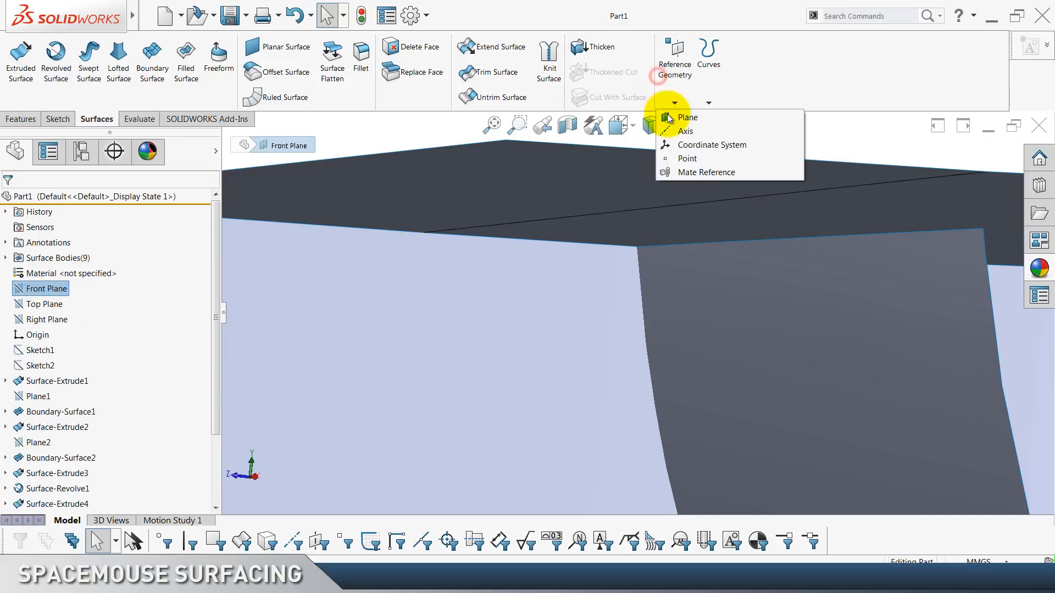
{"action": "left_click", "coordinate": [667, 114]}
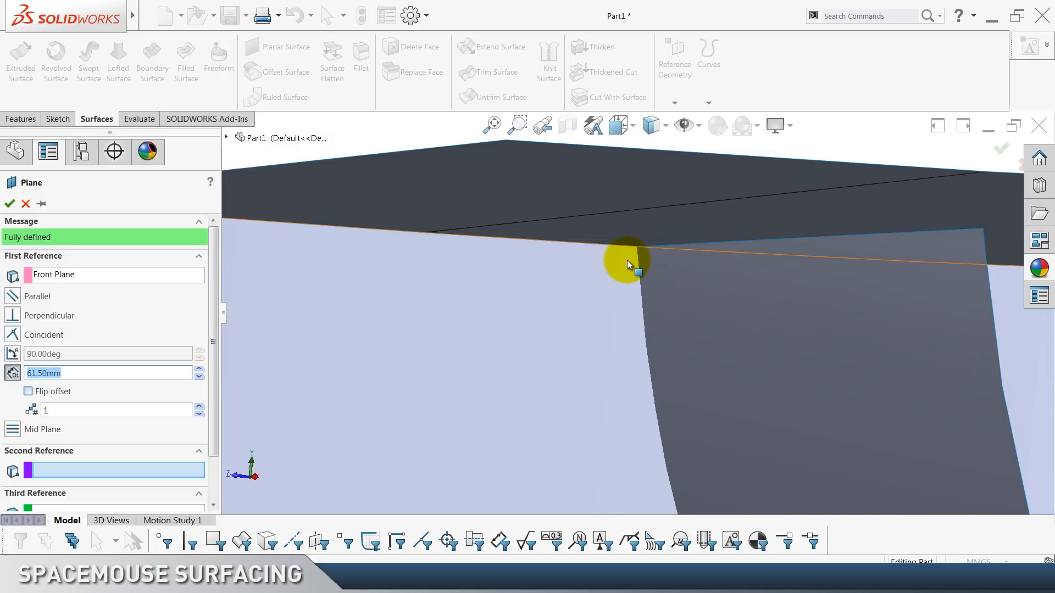
{"action": "scroll", "coordinate": [648, 265], "scroll_direction": "down", "scroll_amount": 3}
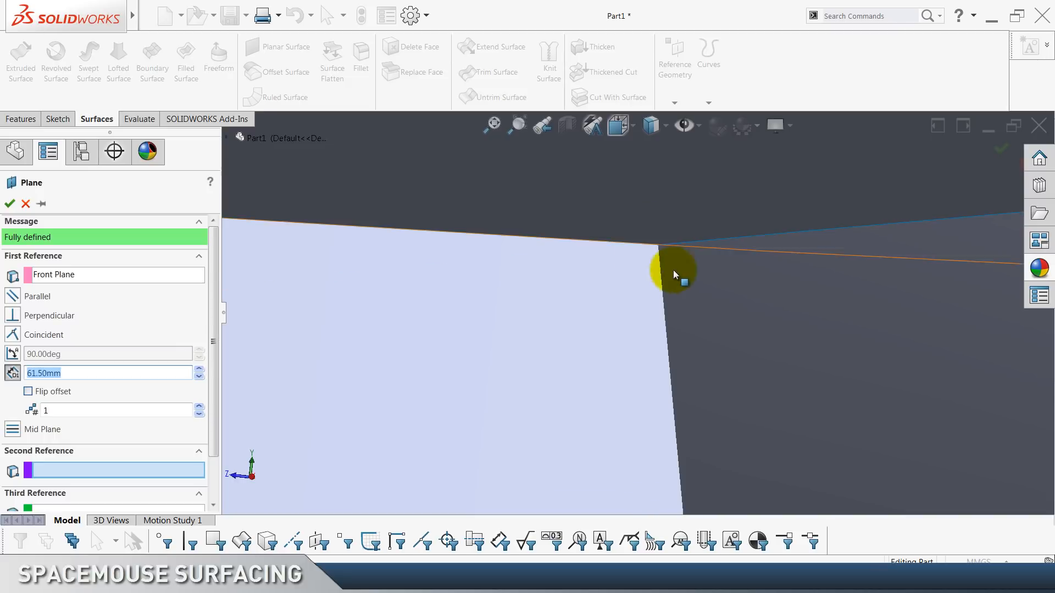
{"action": "scroll", "coordinate": [651, 324], "scroll_direction": "up", "scroll_amount": 5}
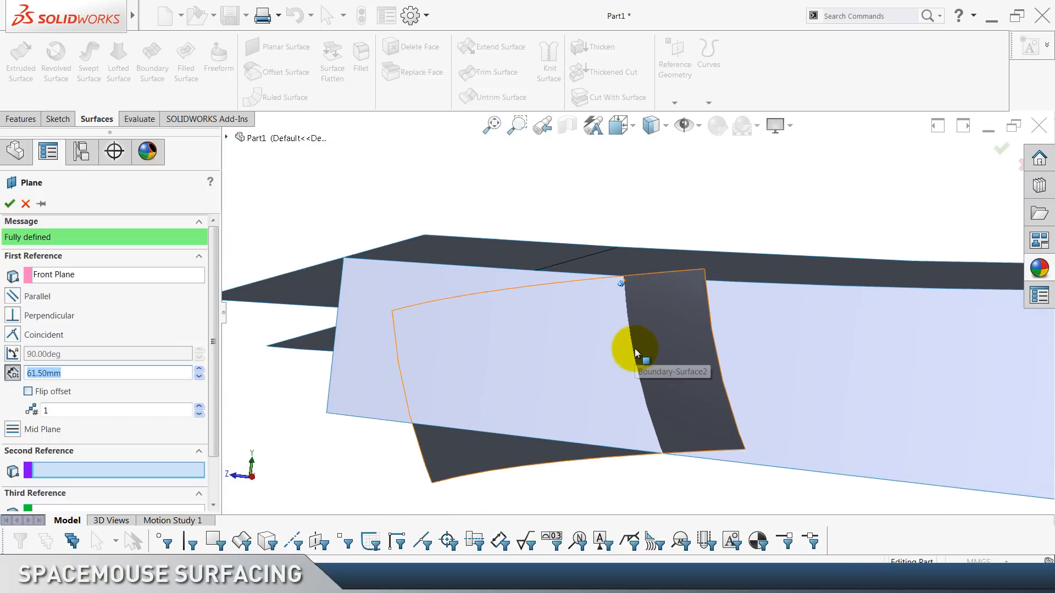
{"action": "key", "text": "Return"}
{"action": "left_click", "coordinate": [487, 184]}
Start a 3D sketch and draw a free line about 11 mm long along the Y axis beside the surfaces.
{"action": "left_click", "coordinate": [58, 118]}
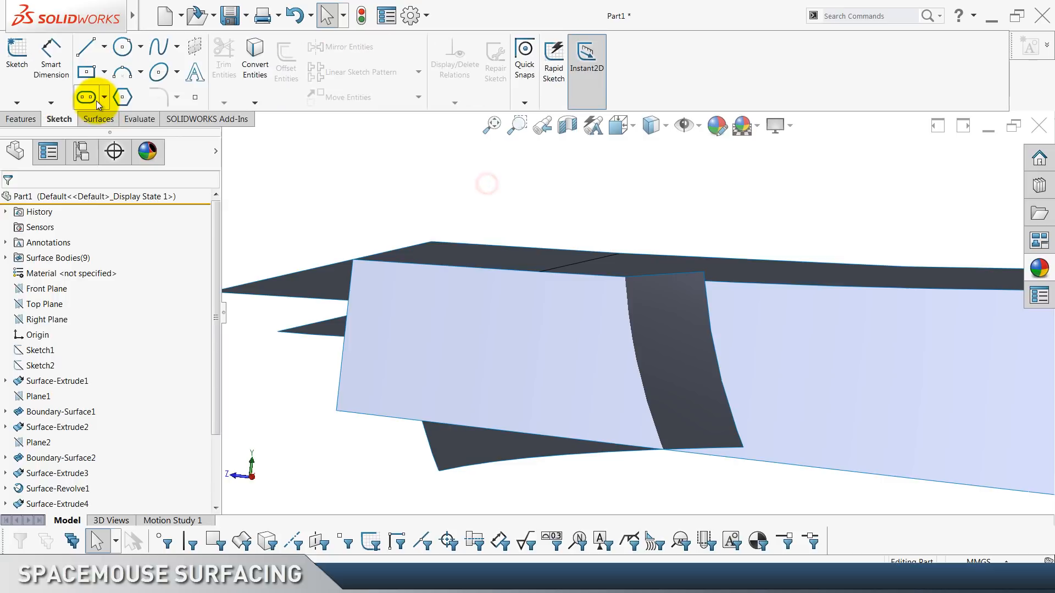
{"action": "left_click", "coordinate": [17, 103]}
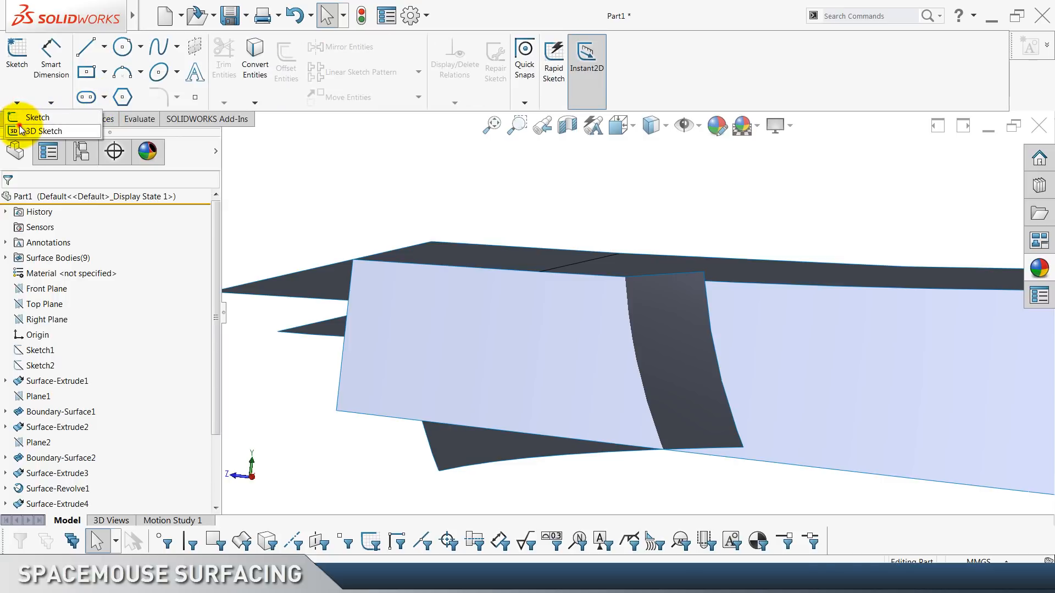
{"action": "left_click", "coordinate": [38, 131]}
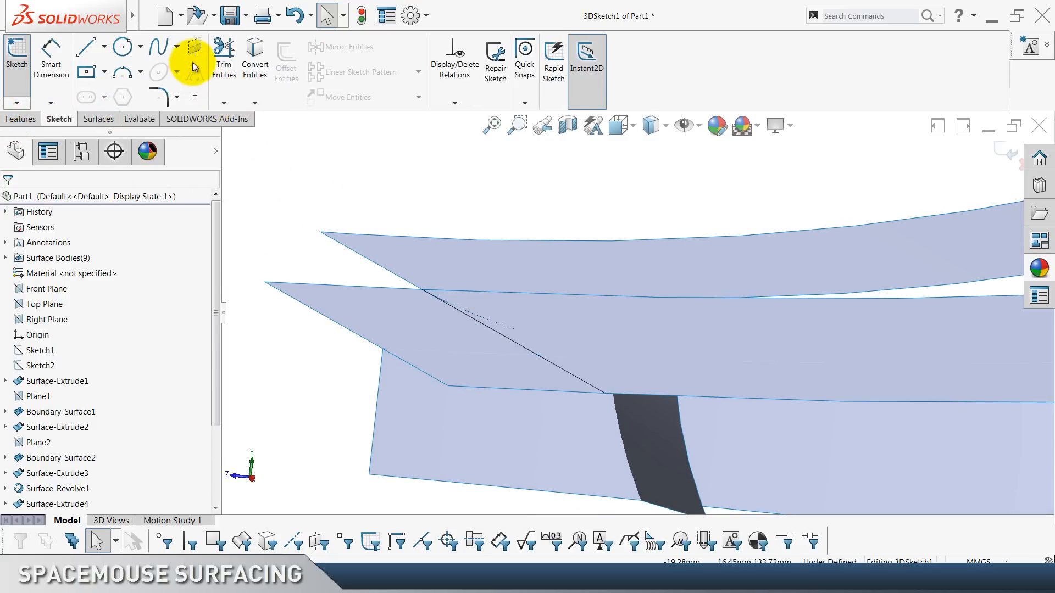
{"action": "left_click", "coordinate": [87, 48]}
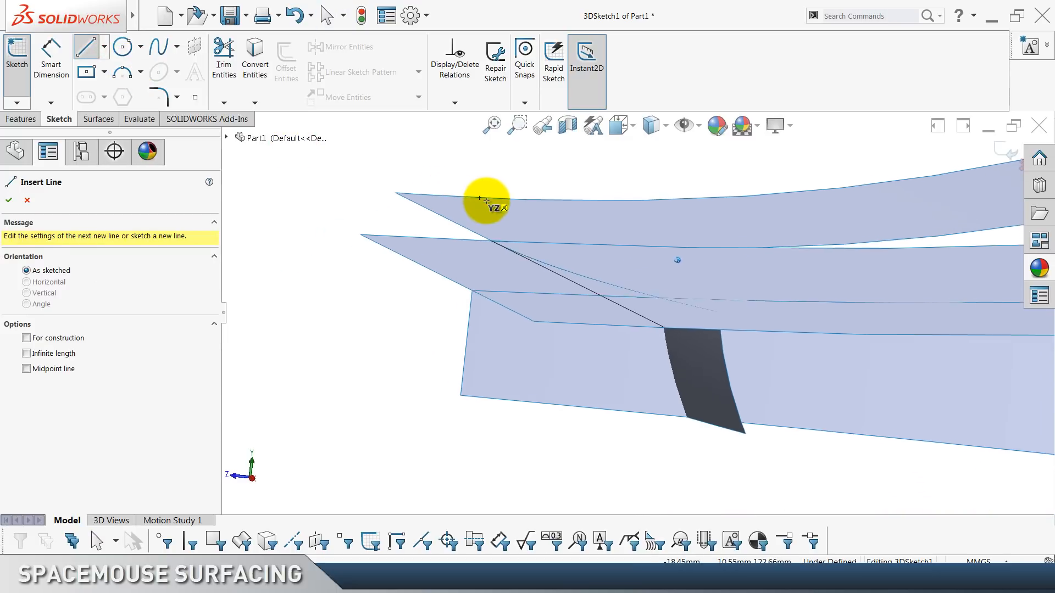
{"action": "left_click", "coordinate": [448, 336]}
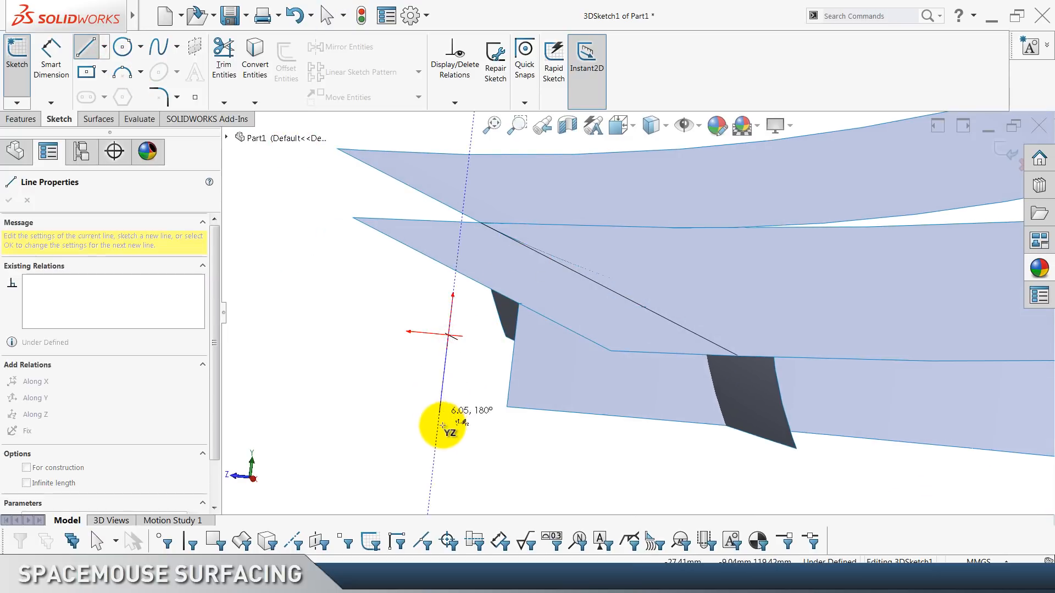
{"action": "left_click", "coordinate": [434, 479]}
{"action": "key", "text": "Escape"}
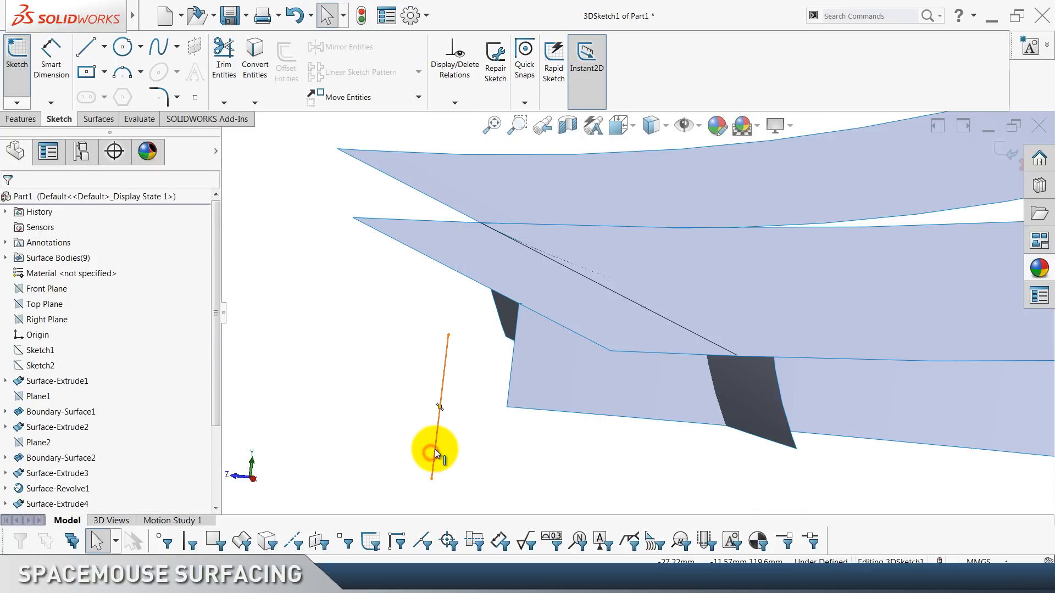
{"action": "left_click", "coordinate": [435, 451]}
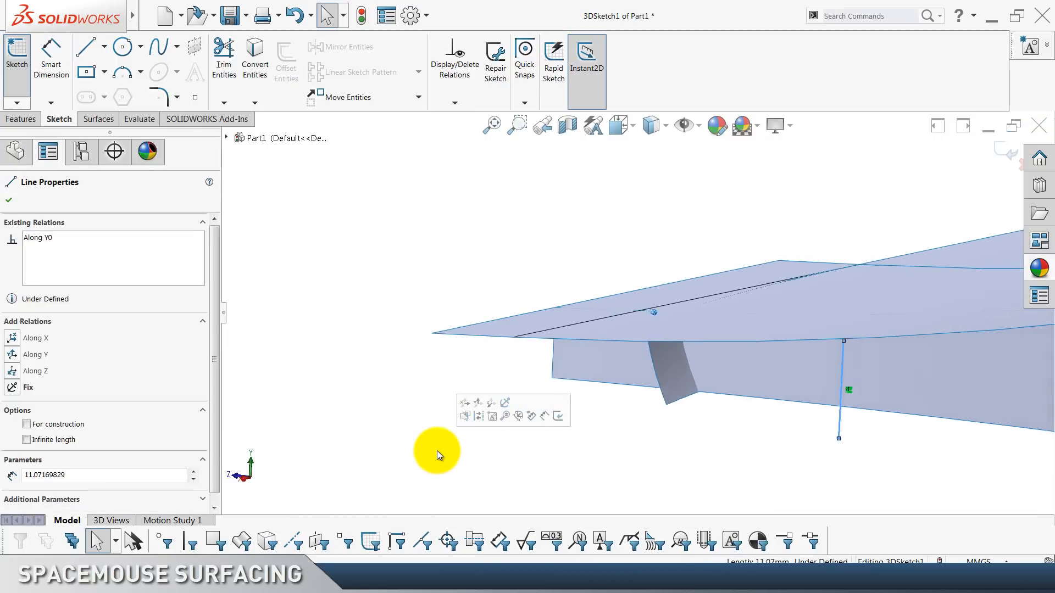
{"action": "left_click", "coordinate": [387, 370]}
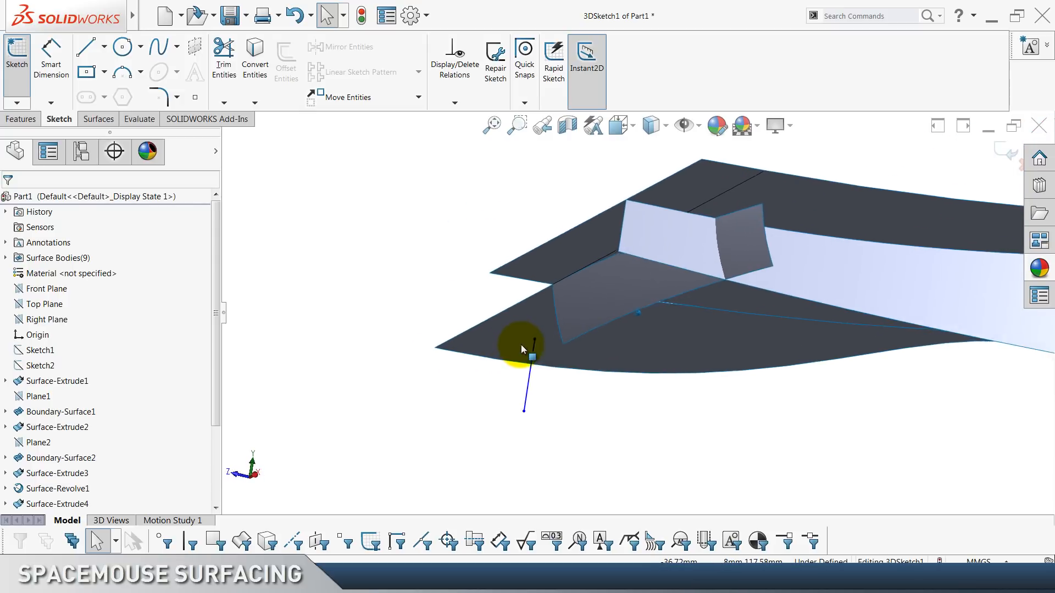
Select the line's upper endpoint together with the Surface-Extrude6 face for a sketch relation.
{"action": "left_click", "coordinate": [506, 352]}
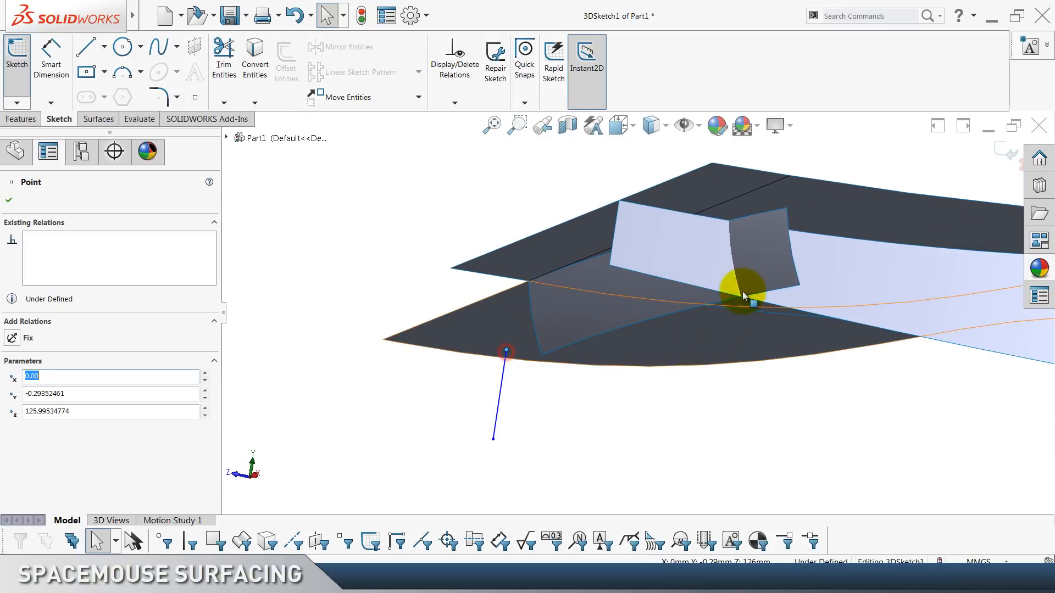
{"action": "left_click", "coordinate": [753, 209], "text": "ctrl"}
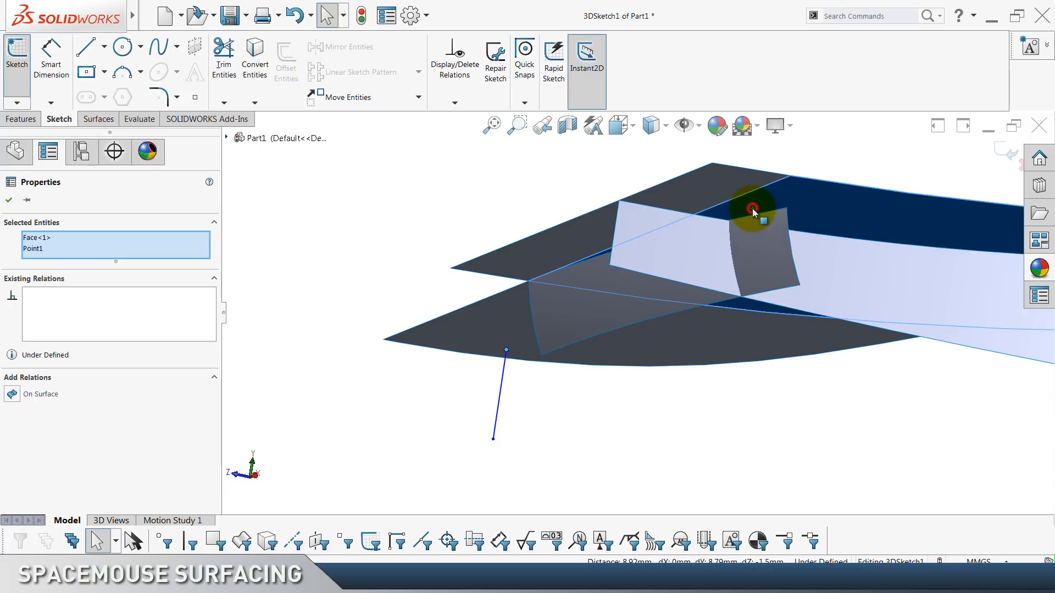
Constrain the 3D sketch line's upper endpoint to lie on the surface face and coincident with the trimmed surface's edge.
{"action": "left_click", "coordinate": [15, 395]}
{"action": "left_click", "coordinate": [361, 391]}
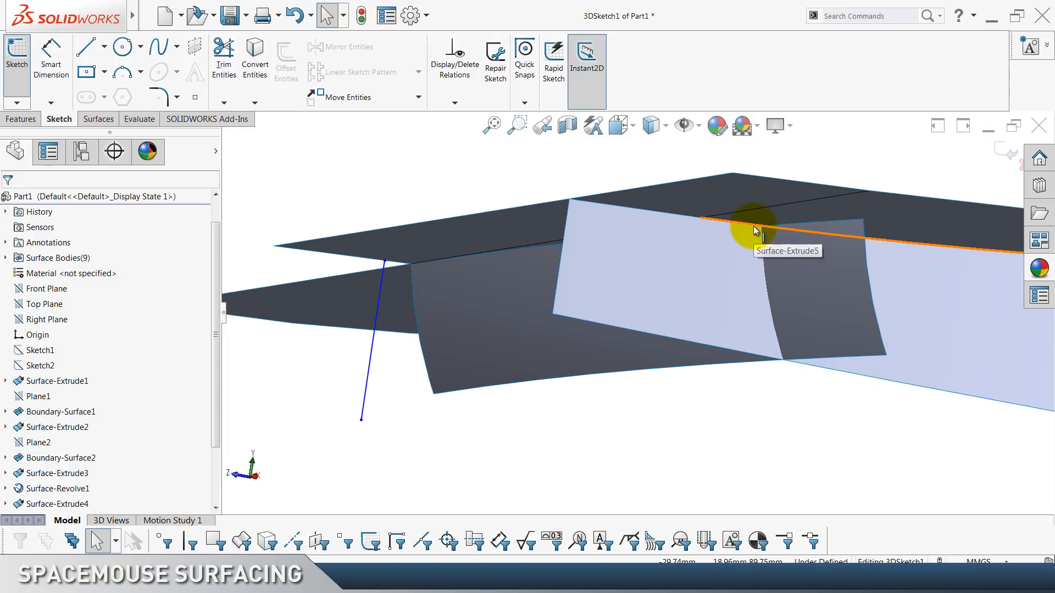
{"action": "left_click", "coordinate": [754, 225]}
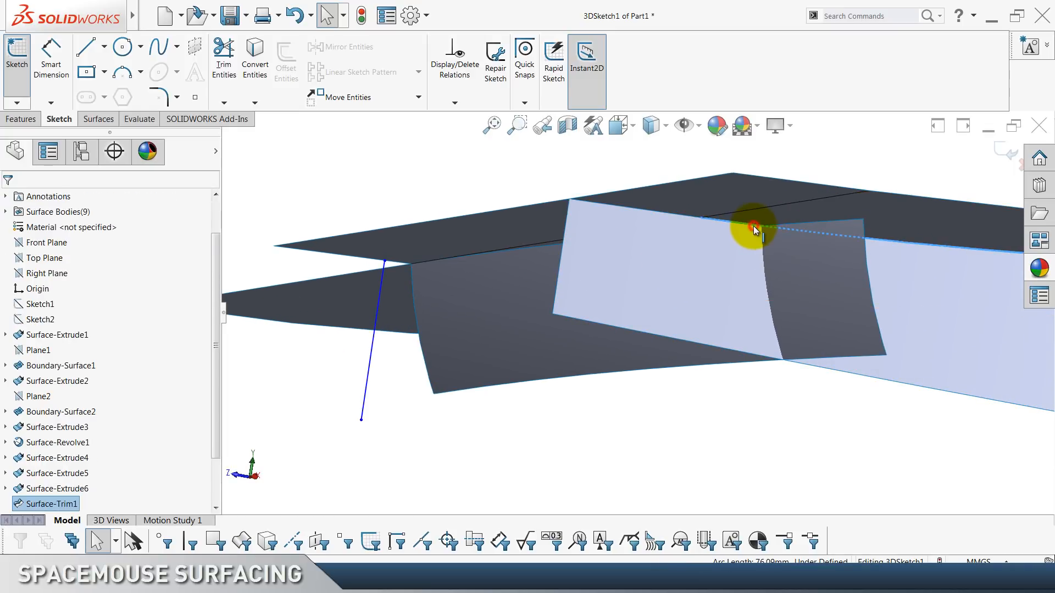
{"action": "left_click", "coordinate": [383, 261], "text": "ctrl"}
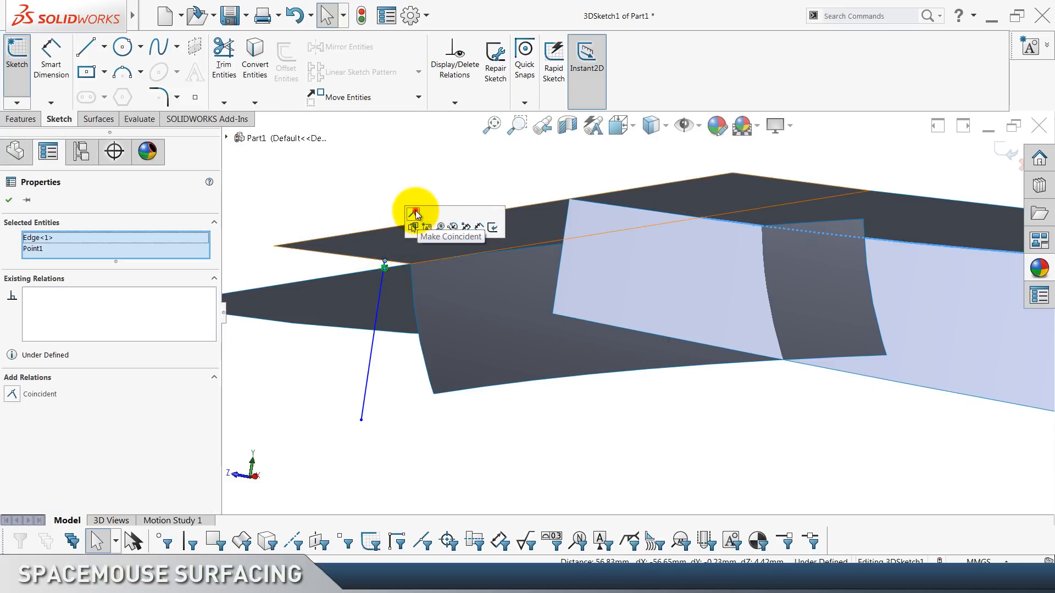
{"action": "left_click", "coordinate": [415, 215]}
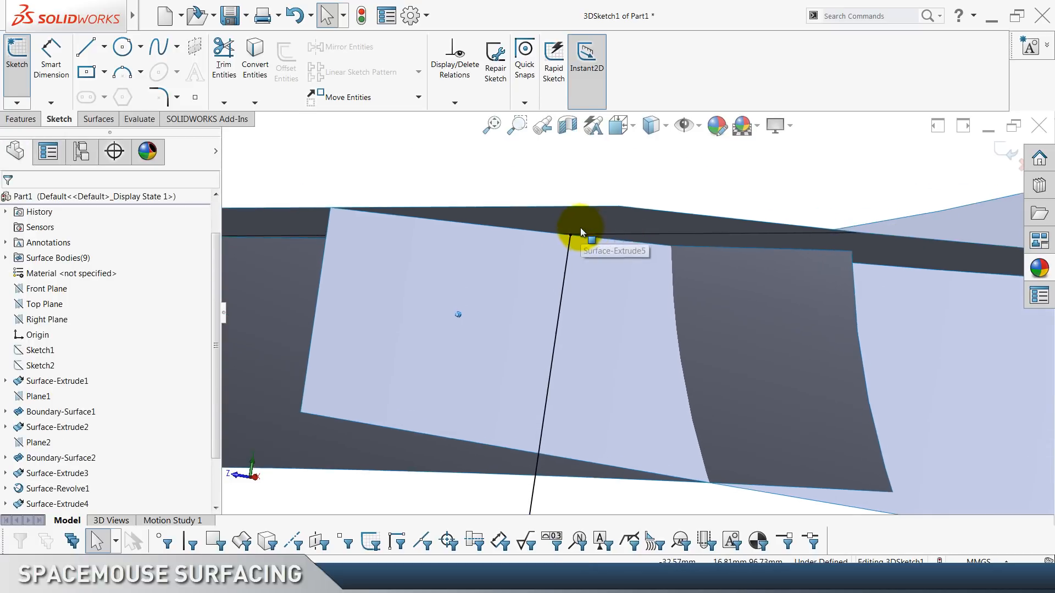
Try to make the line's endpoint also coincident with the curved boundary surface's upper edge, and undo the coincident relations.
{"action": "left_click", "coordinate": [710, 241]}
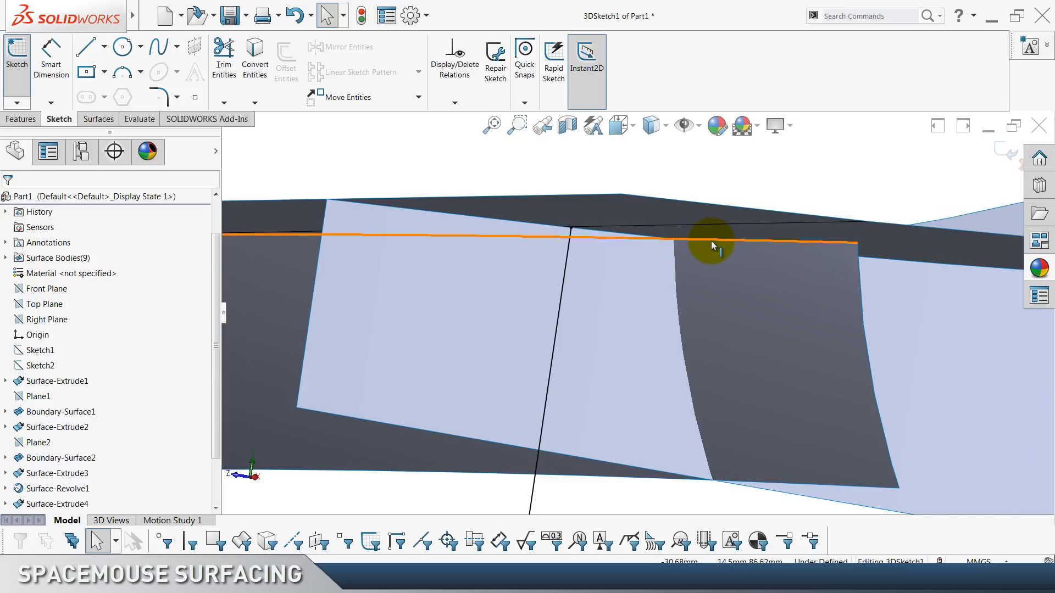
{"action": "left_click", "coordinate": [572, 228], "text": "ctrl"}
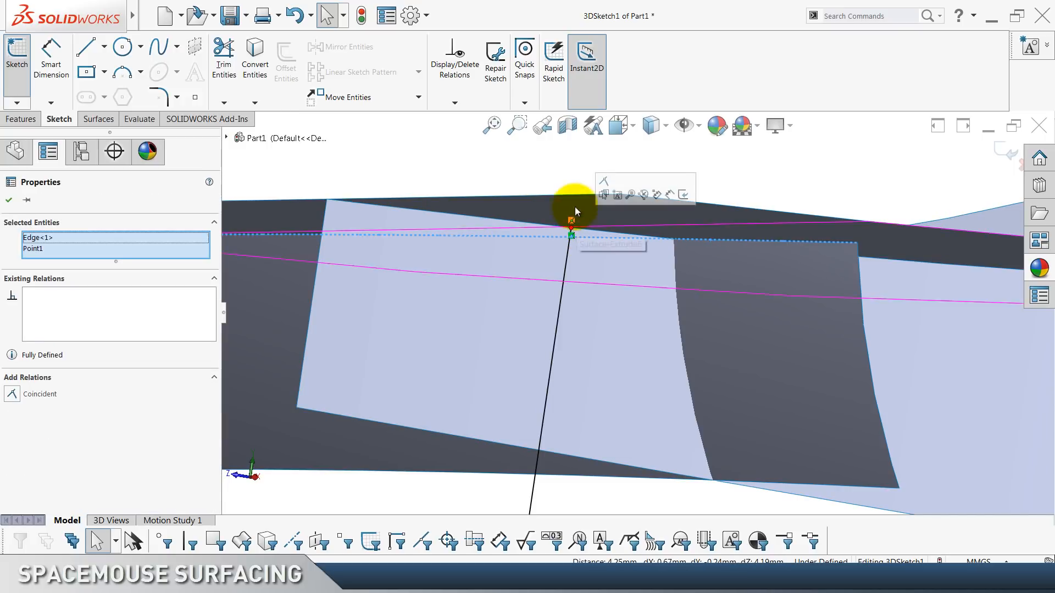
{"action": "left_click", "coordinate": [603, 179]}
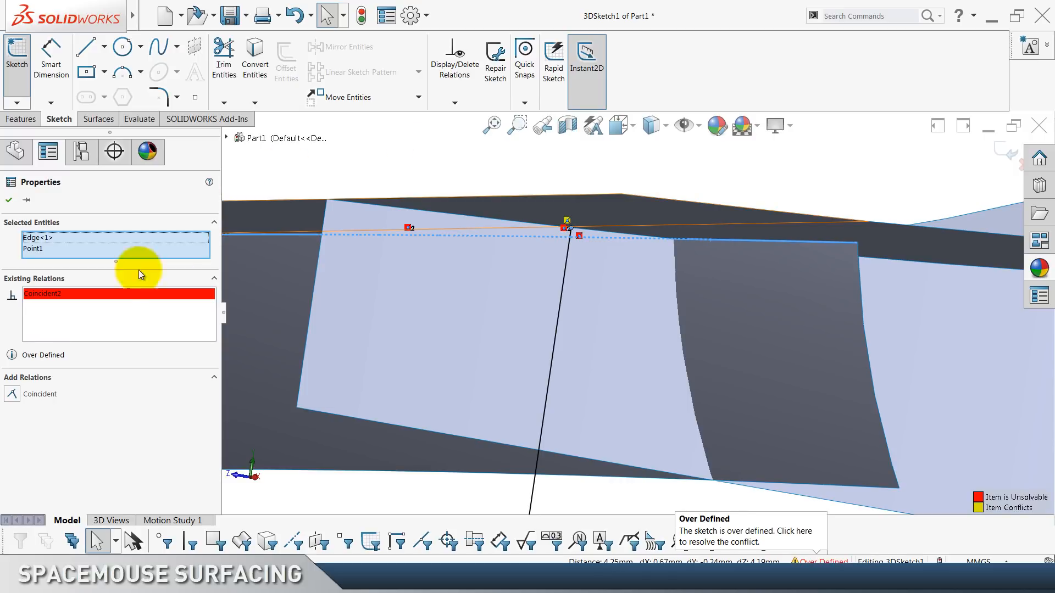
{"action": "left_click", "coordinate": [380, 154]}
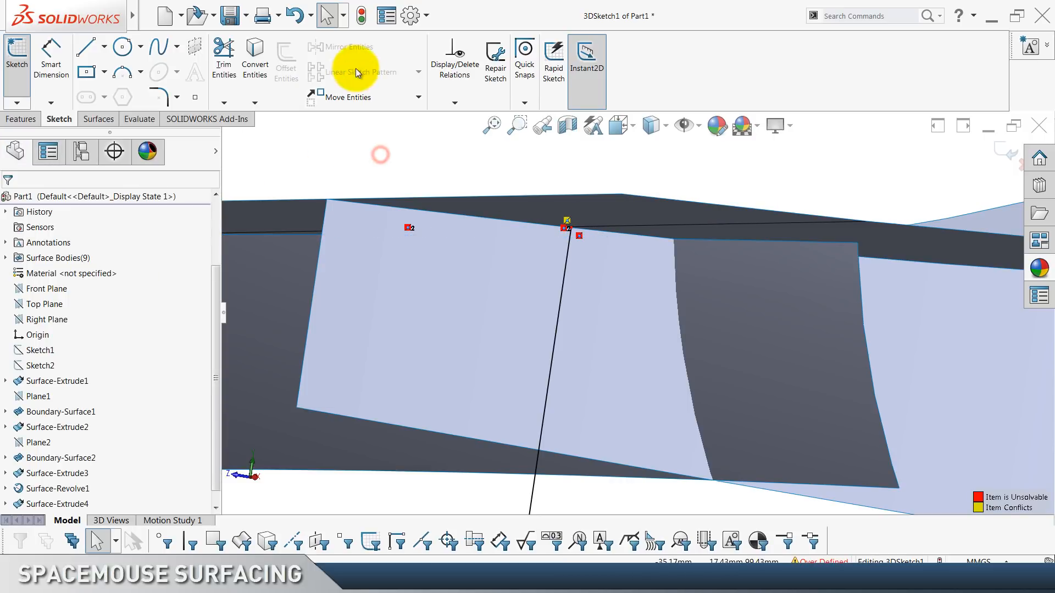
{"action": "left_click", "coordinate": [296, 22]}
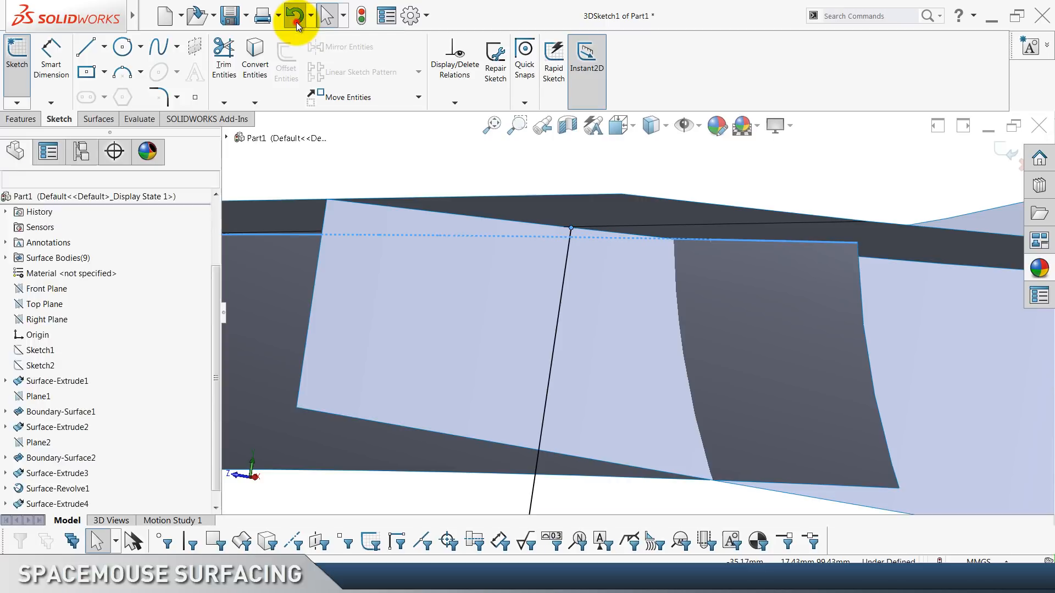
{"action": "left_click", "coordinate": [488, 154]}
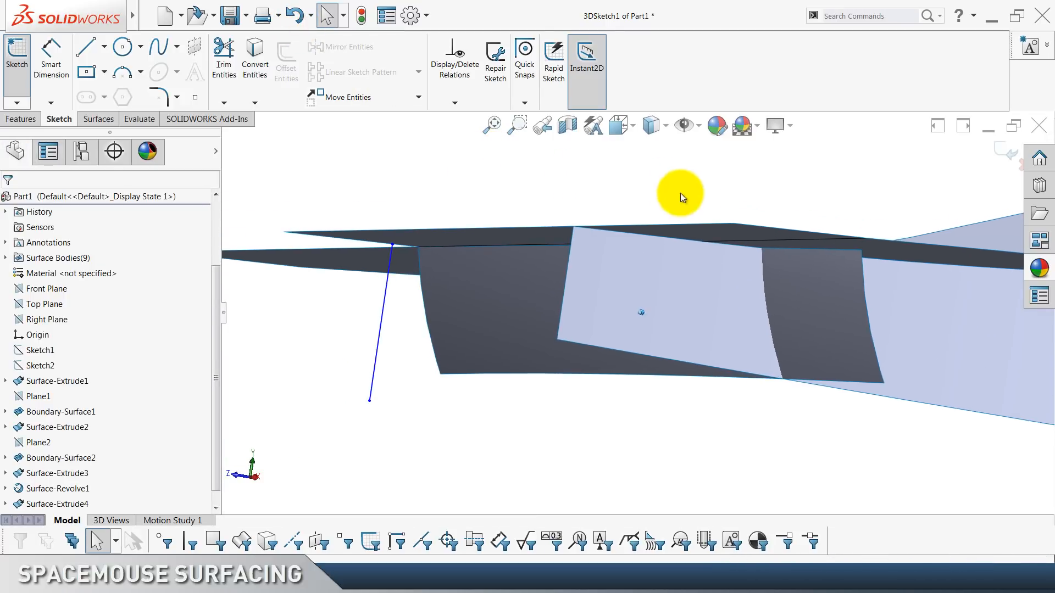
Make the line's endpoint coincident with only the boundary surface's upper edge, and exit the 3D sketch without keeping it.
{"action": "left_click", "coordinate": [814, 250]}
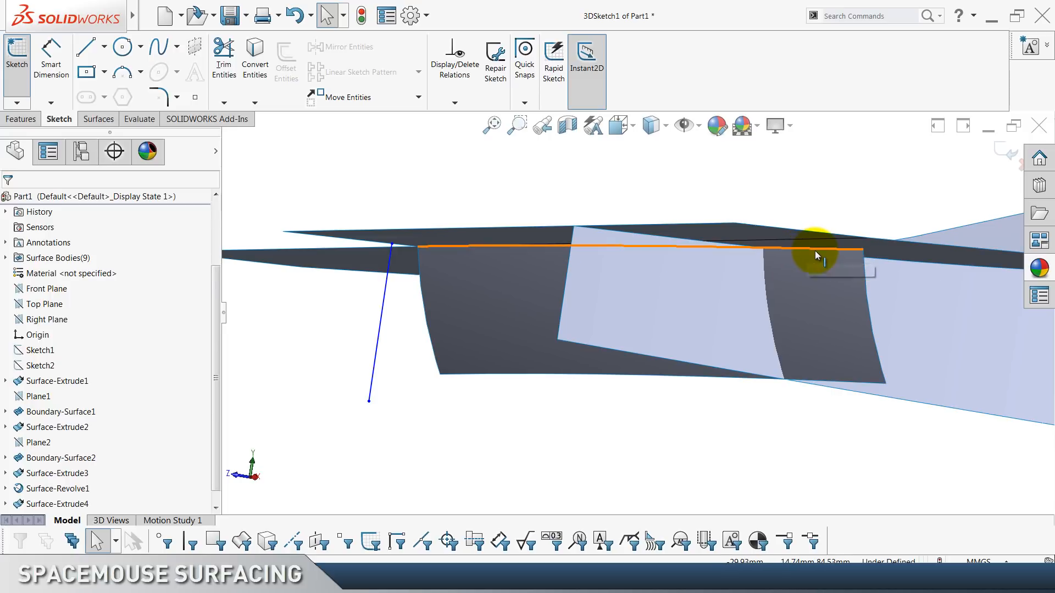
{"action": "left_click", "coordinate": [394, 243], "text": "ctrl"}
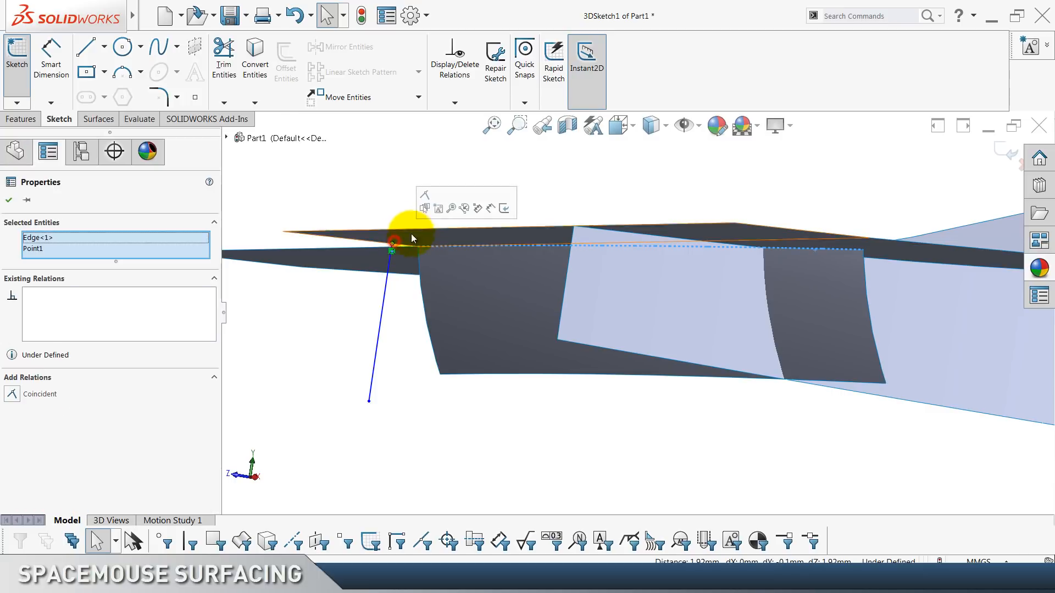
{"action": "left_click", "coordinate": [425, 192]}
{"action": "left_click", "coordinate": [434, 160]}
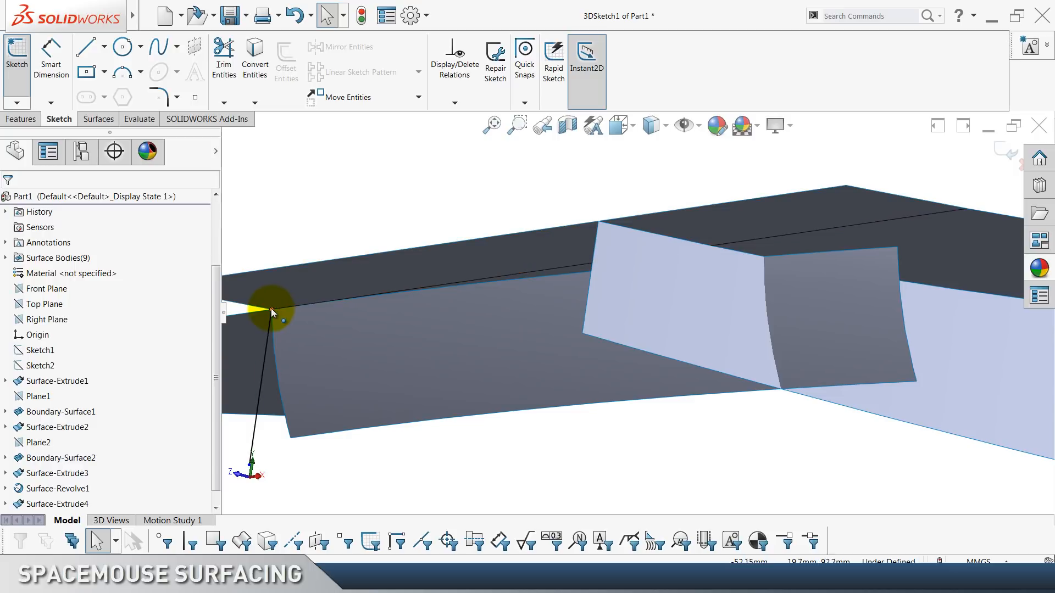
{"action": "left_click", "coordinate": [272, 309]}
{"action": "left_click", "coordinate": [387, 177]}
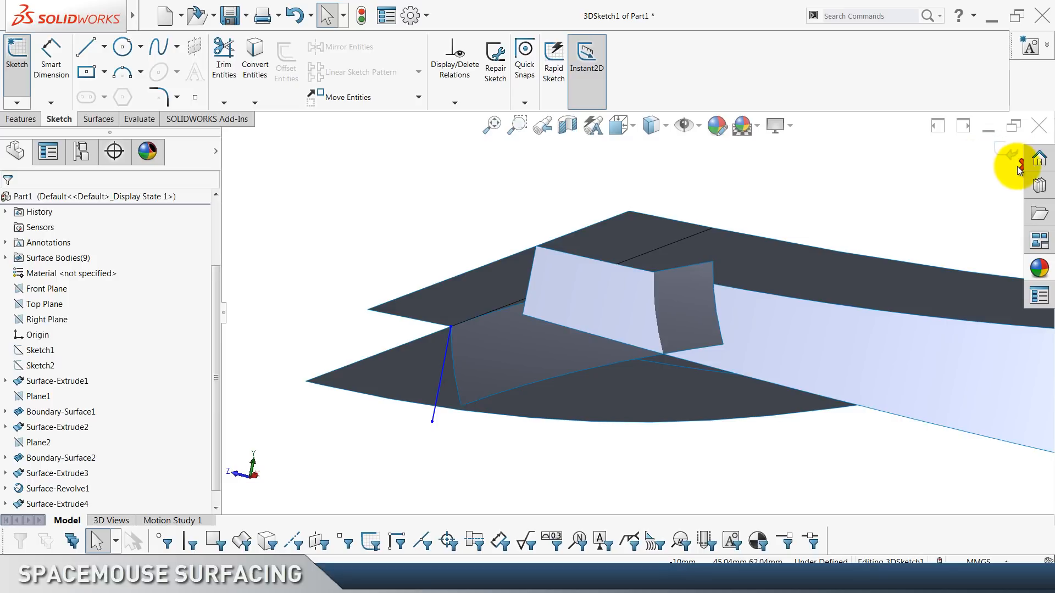
{"action": "left_click", "coordinate": [1016, 164]}
{"action": "left_click", "coordinate": [508, 299]}
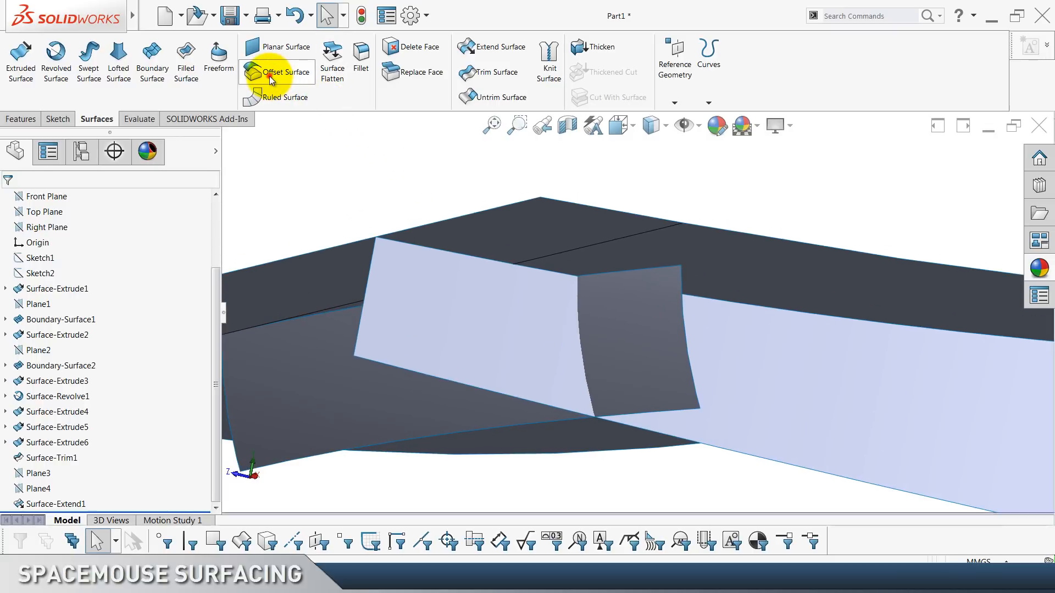
Use Offset Surface to make in-place copies of the long side surface and the curved boundary surface crossing it.
{"action": "left_click", "coordinate": [270, 74]}
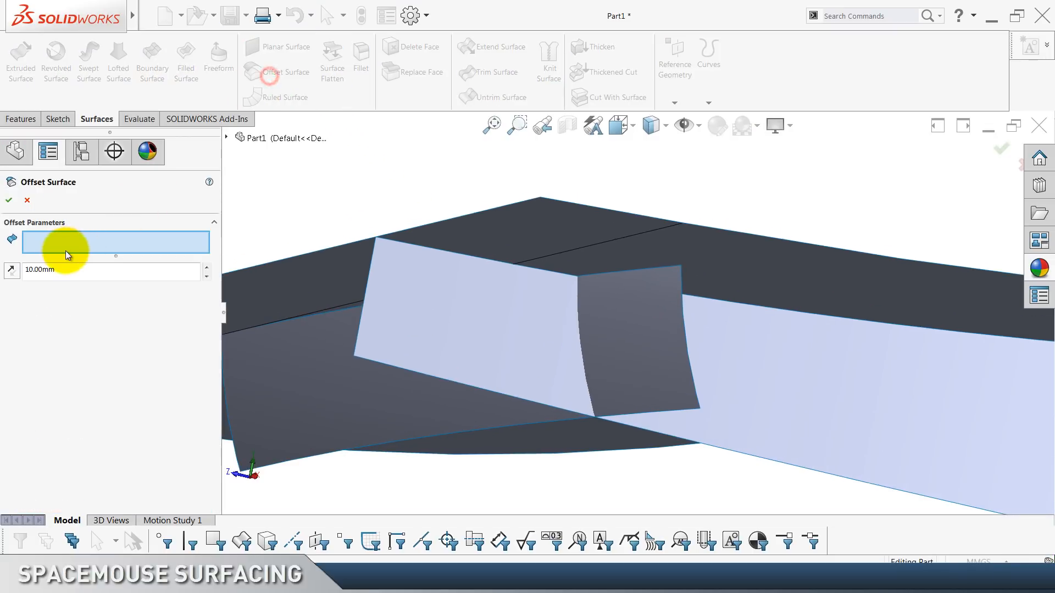
{"action": "left_click", "coordinate": [529, 317]}
{"action": "left_click", "coordinate": [628, 322]}
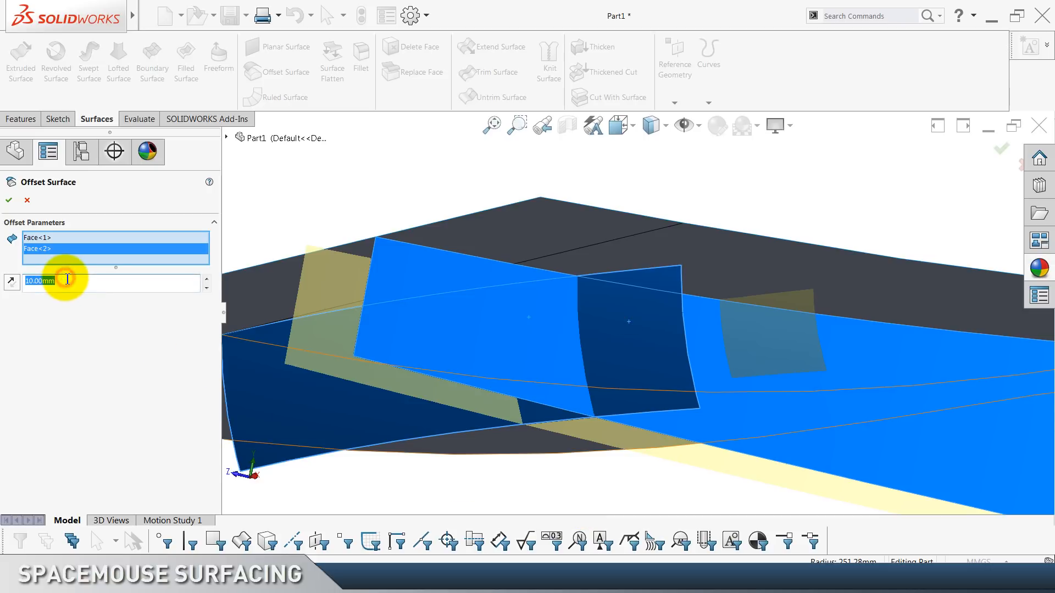
{"action": "left_click", "coordinate": [88, 382]}
{"action": "left_click", "coordinate": [9, 200]}
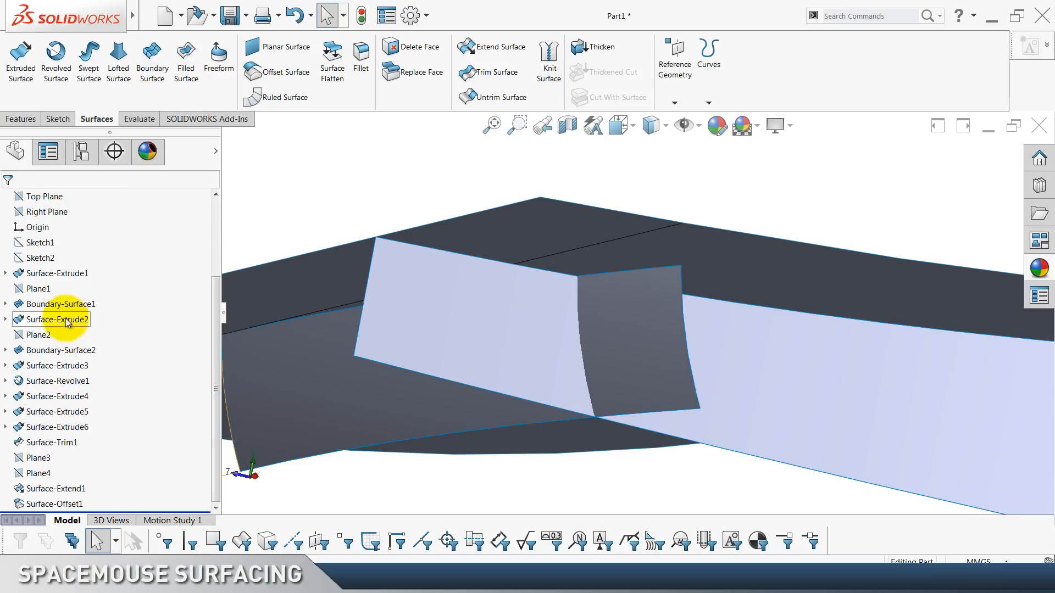
Hide Boundary-Surface2, Surface-Extrude5 and Surface-Extrude6, and highlight Surface-Offset1 to check the offset copies.
{"action": "left_click", "coordinate": [58, 351]}
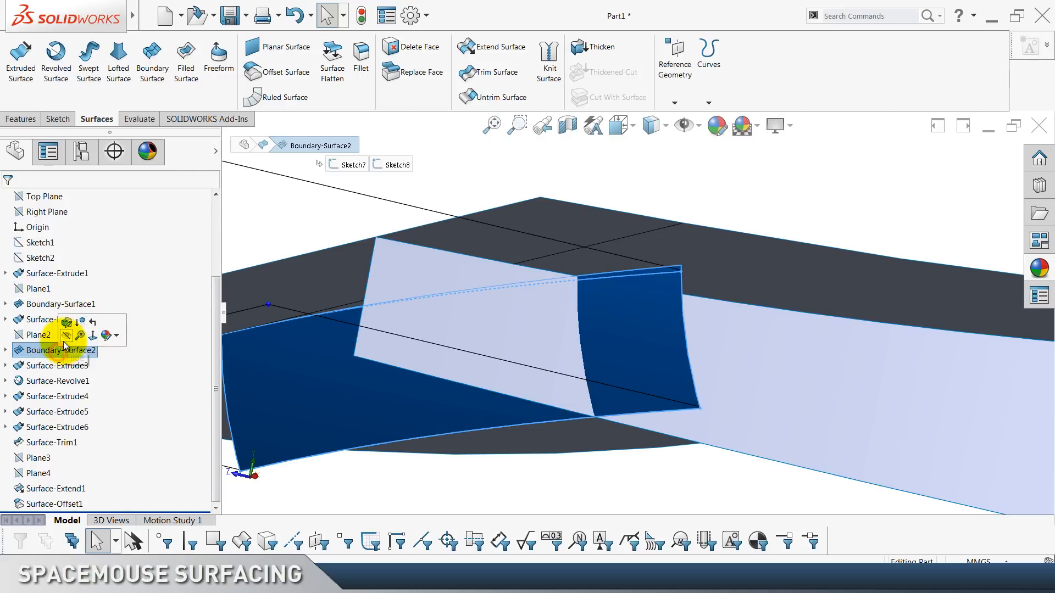
{"action": "left_click", "coordinate": [421, 174]}
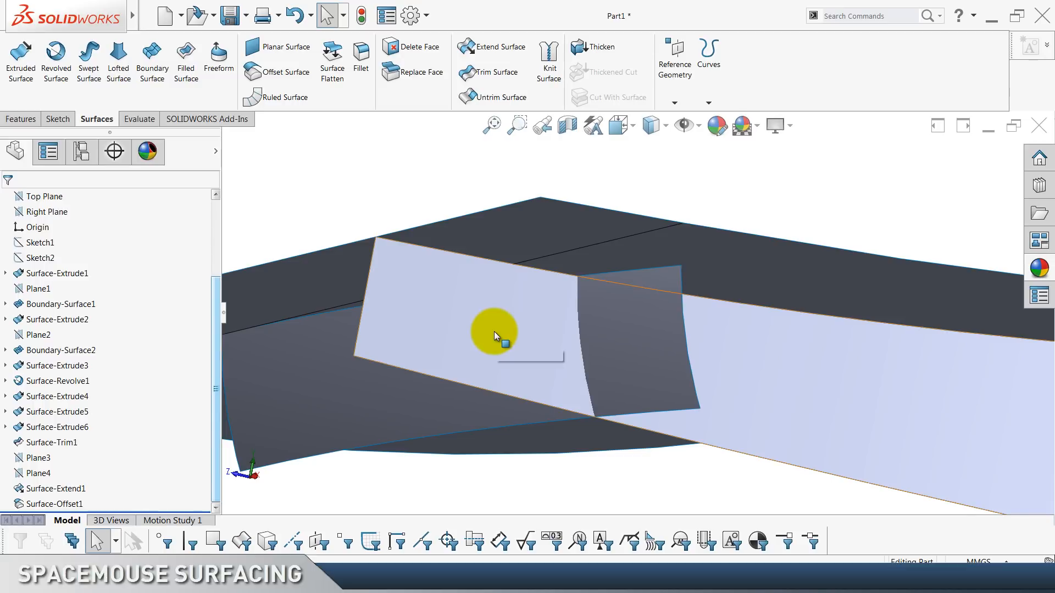
{"action": "scroll", "coordinate": [494, 332], "scroll_direction": "up", "scroll_amount": 4}
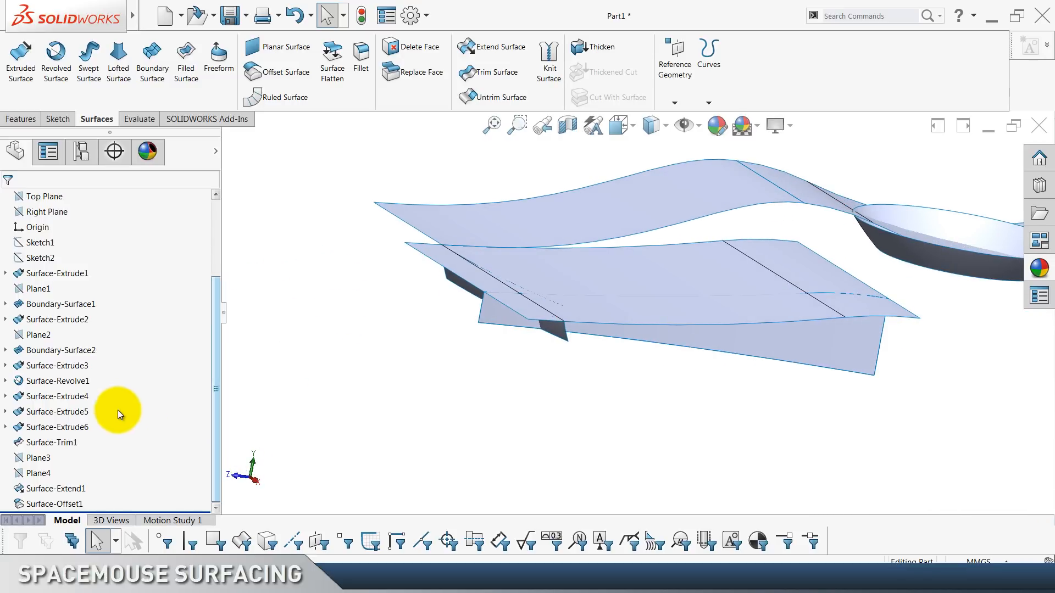
{"action": "left_click", "coordinate": [94, 399]}
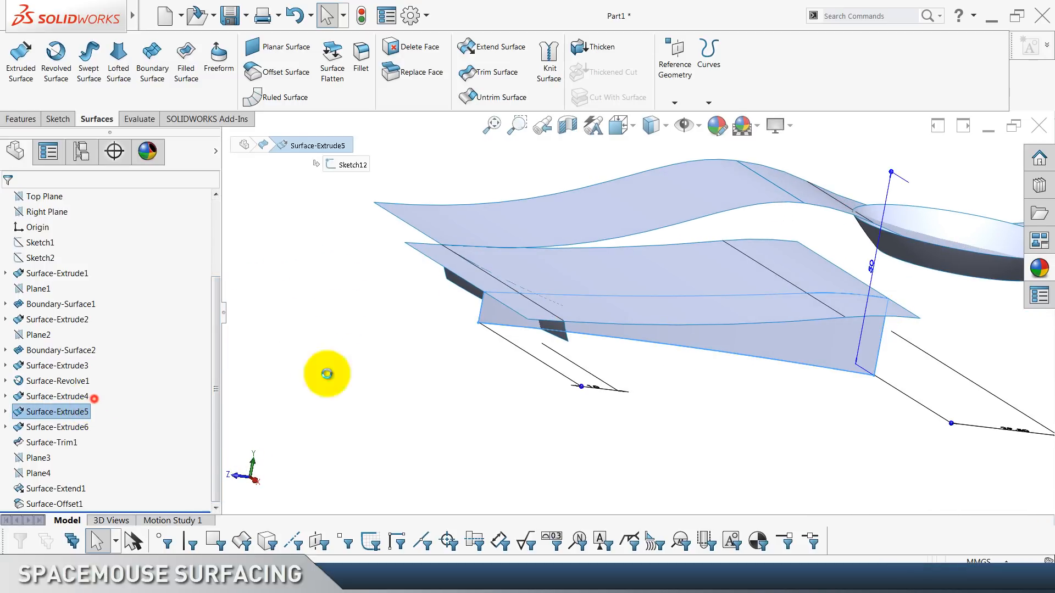
{"action": "left_click", "coordinate": [423, 358]}
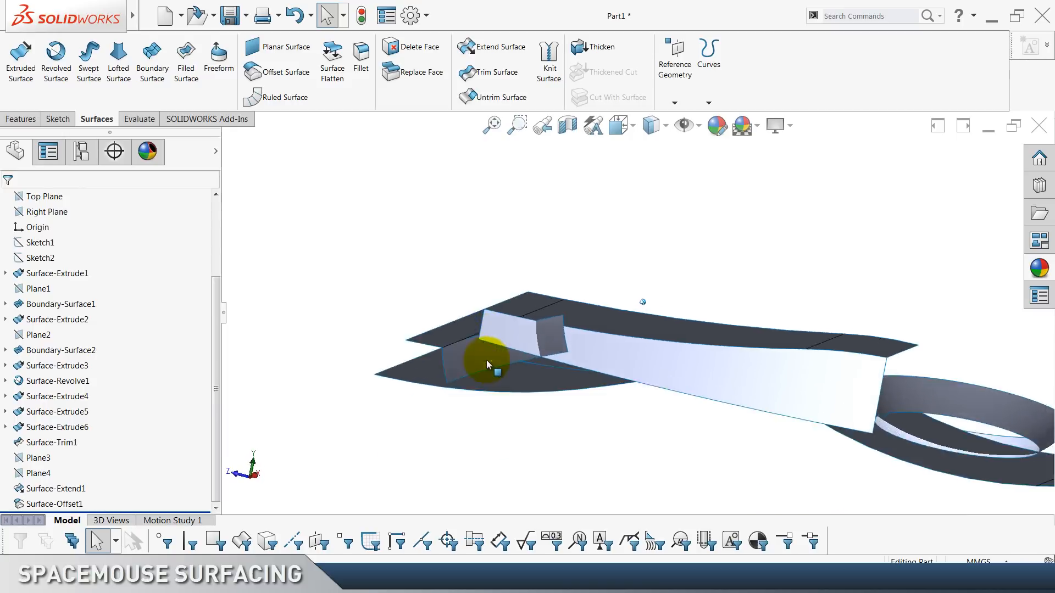
{"action": "left_click", "coordinate": [600, 264]}
{"action": "left_click", "coordinate": [642, 238]}
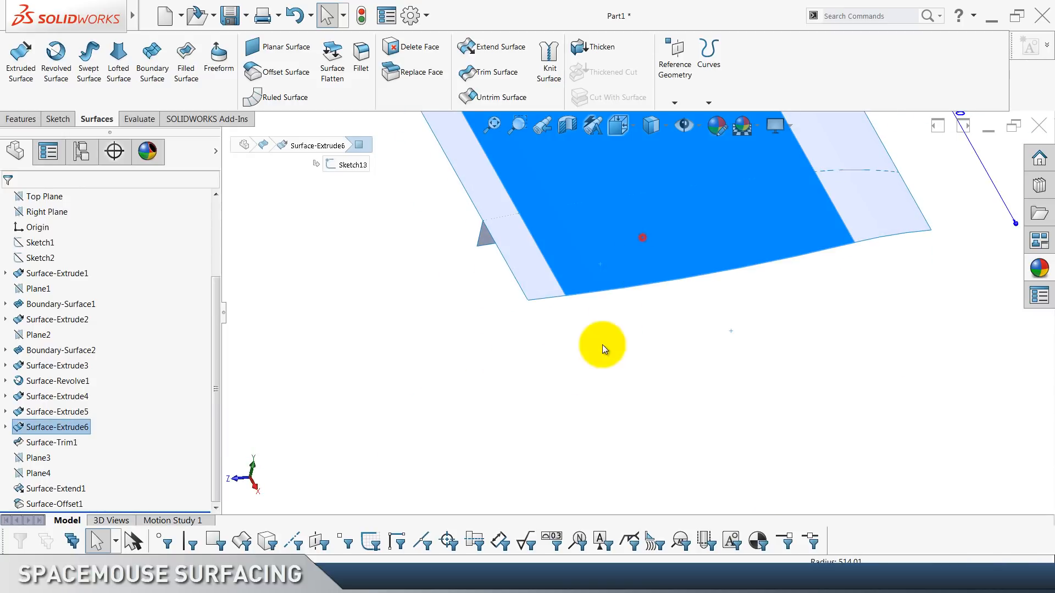
{"action": "left_click", "coordinate": [577, 412]}
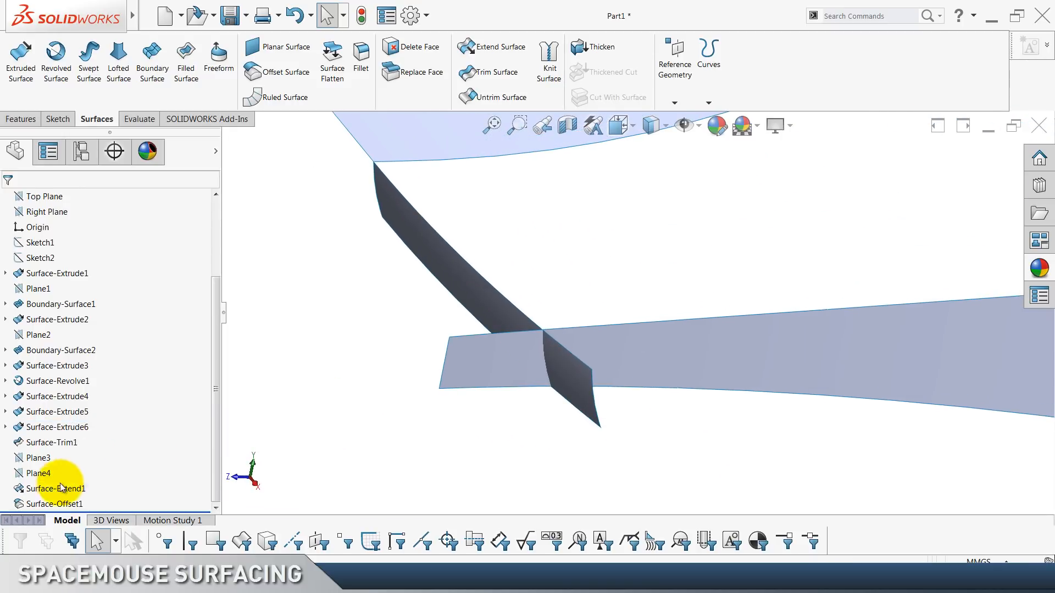
{"action": "left_click", "coordinate": [48, 504]}
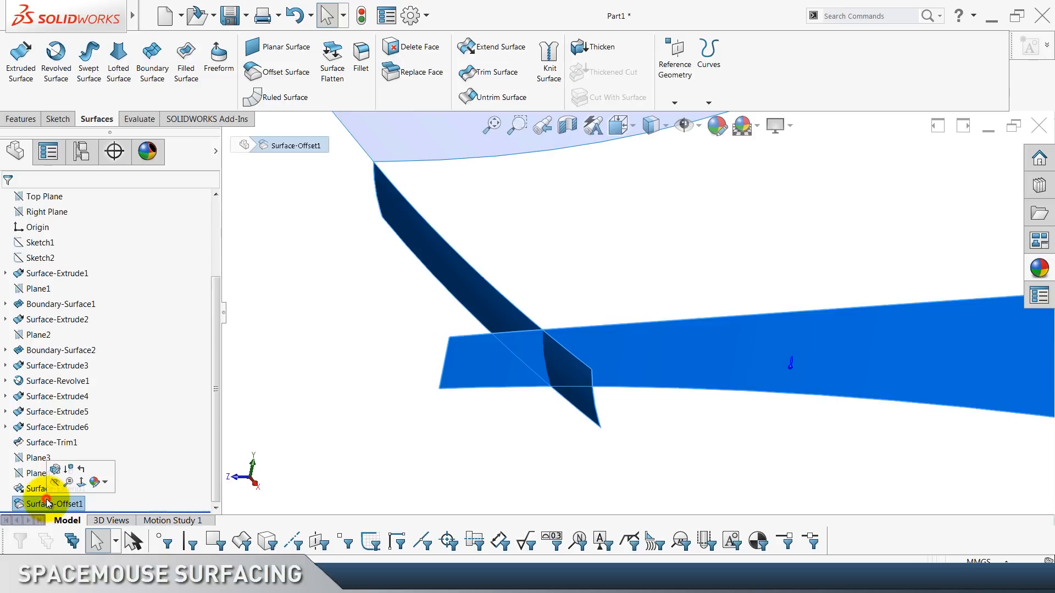
{"action": "left_click", "coordinate": [419, 424]}
Mutually trim the two Surface-Offset1 surfaces, removing both portions that extend past their intersection, and inspect the resulting corner.
{"action": "left_click", "coordinate": [460, 67]}
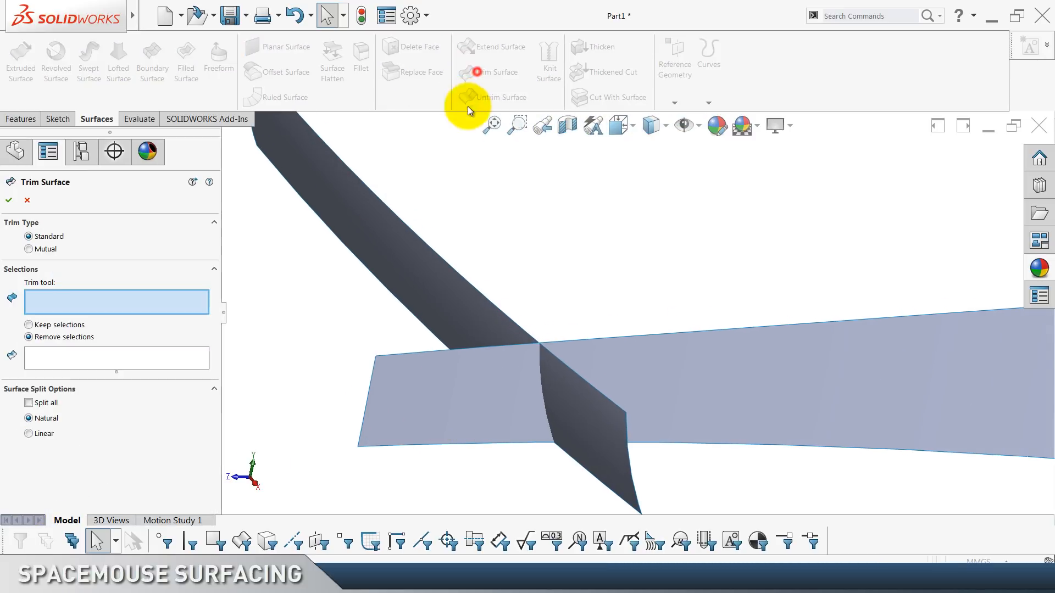
{"action": "left_click", "coordinate": [41, 249]}
{"action": "left_click", "coordinate": [411, 394]}
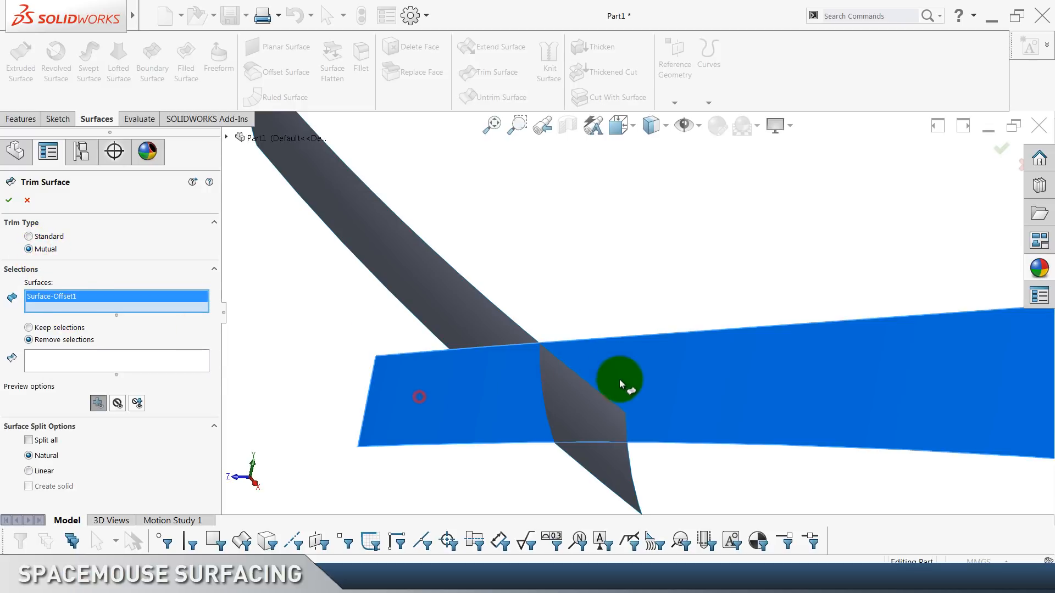
{"action": "left_click", "coordinate": [588, 417]}
{"action": "left_click", "coordinate": [104, 371]}
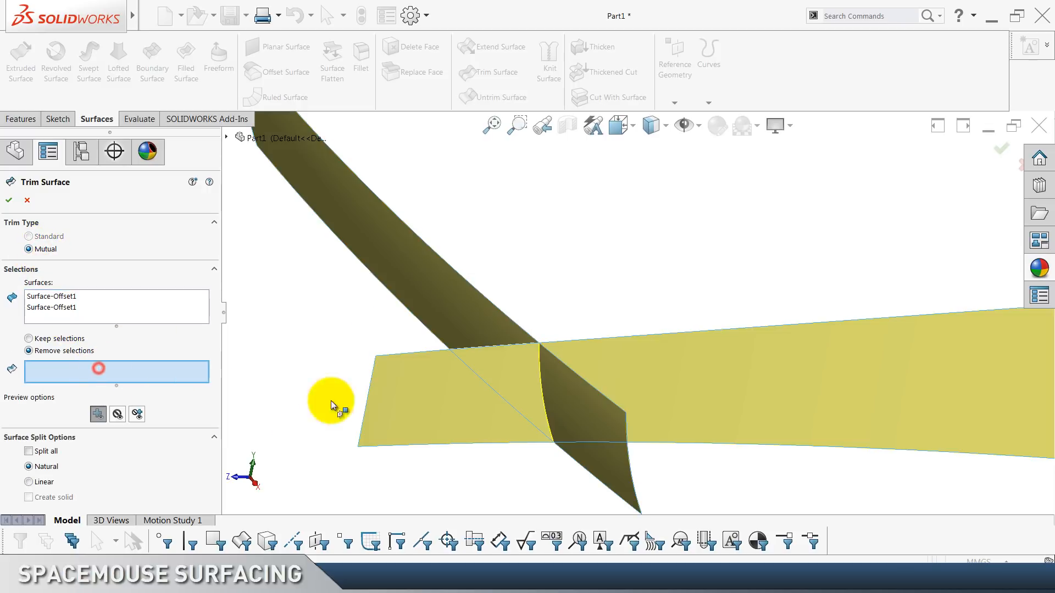
{"action": "left_click", "coordinate": [427, 396]}
{"action": "left_click", "coordinate": [585, 463]}
{"action": "left_click", "coordinate": [8, 201]}
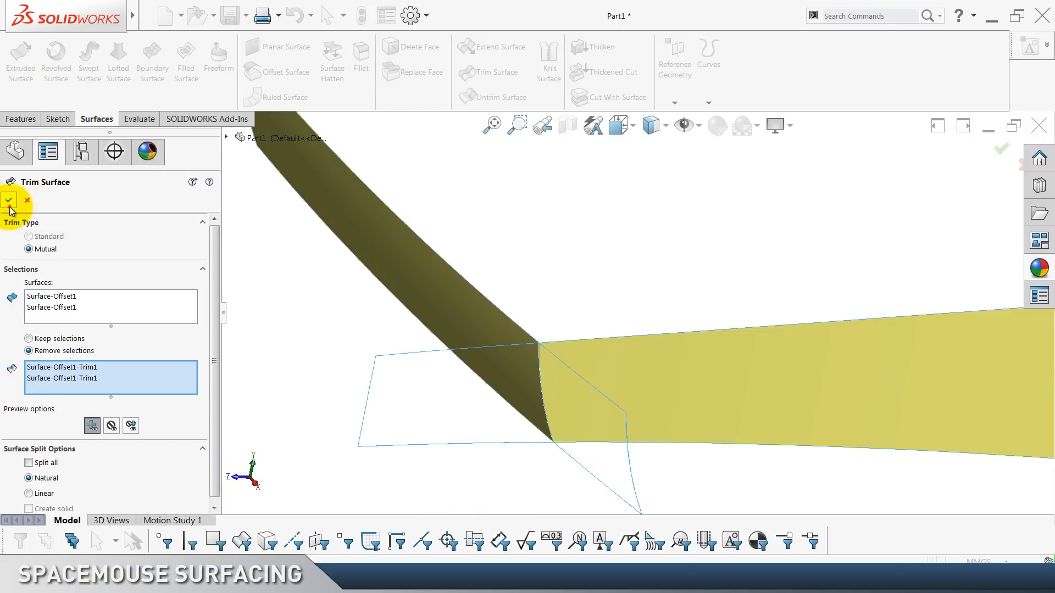
{"action": "scroll", "coordinate": [563, 357], "scroll_direction": "down", "scroll_amount": 4}
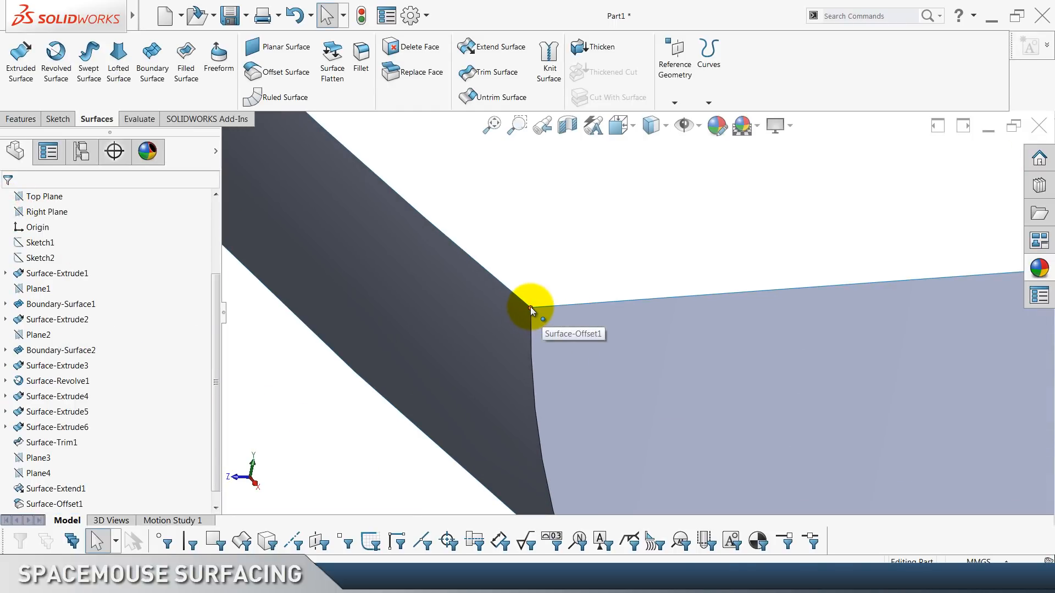
{"action": "left_click", "coordinate": [530, 306]}
{"action": "left_click", "coordinate": [522, 234]}
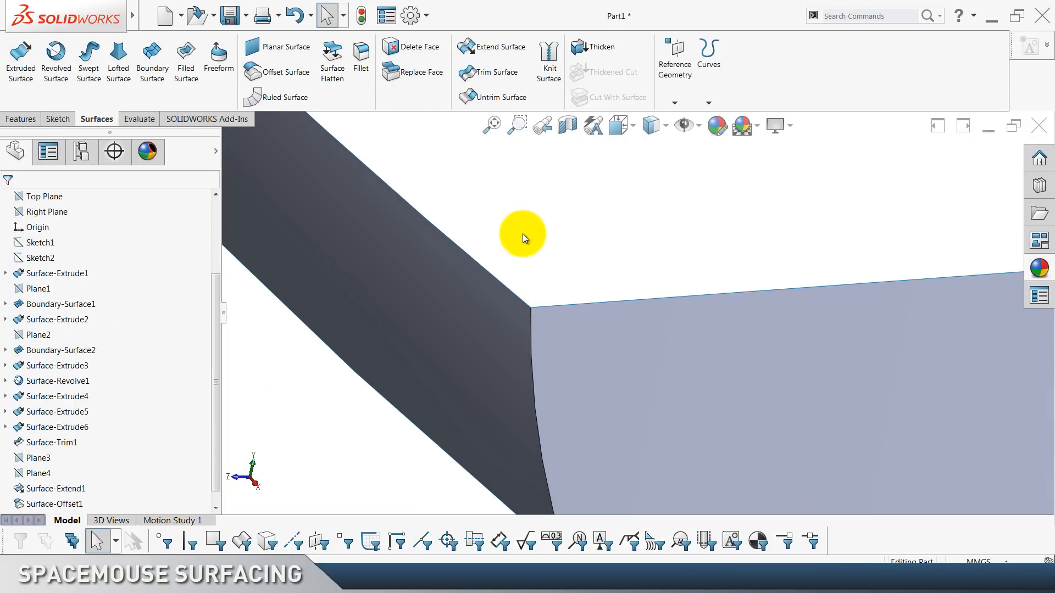
Create a reference plane parallel to the Front Plane through the upper corner vertex where the two trimmed side surfaces meet.
{"action": "scroll", "coordinate": [523, 233], "scroll_direction": "up", "scroll_amount": 2}
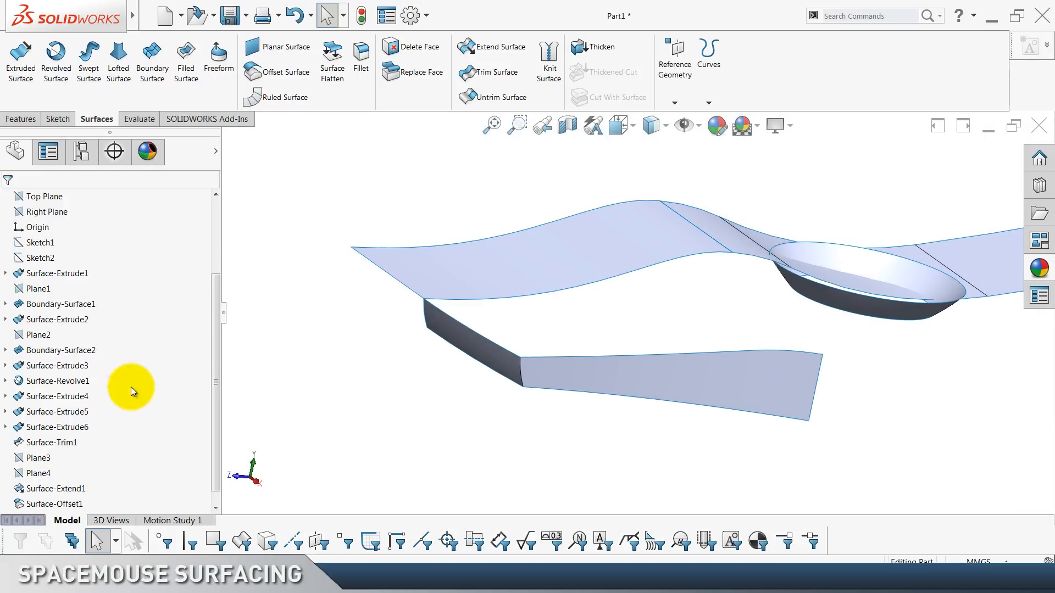
{"action": "scroll", "coordinate": [69, 390], "scroll_direction": "up", "scroll_amount": 3}
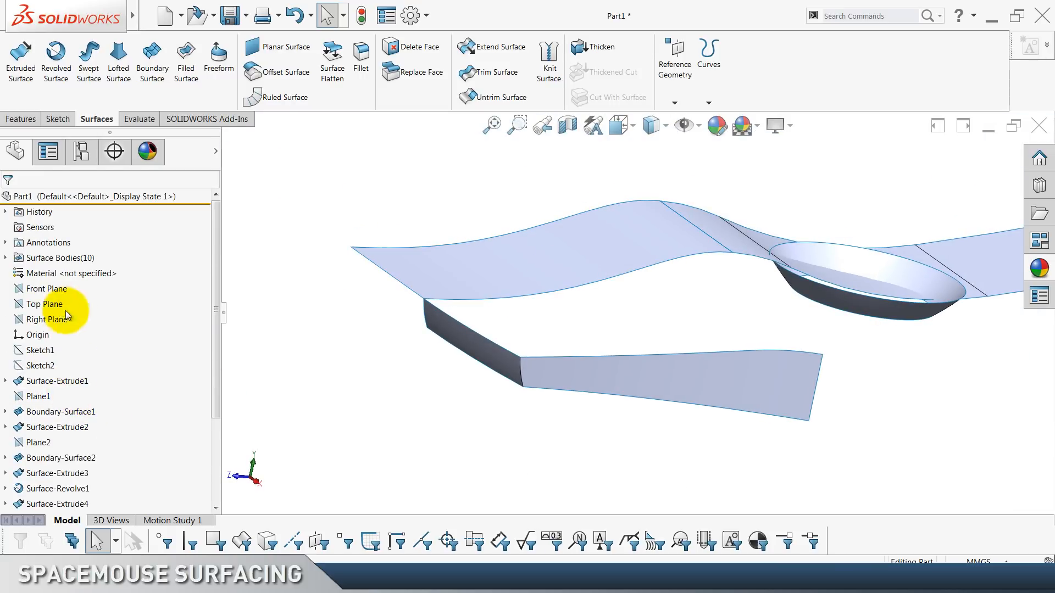
{"action": "left_click", "coordinate": [38, 288]}
{"action": "left_click", "coordinate": [675, 102]}
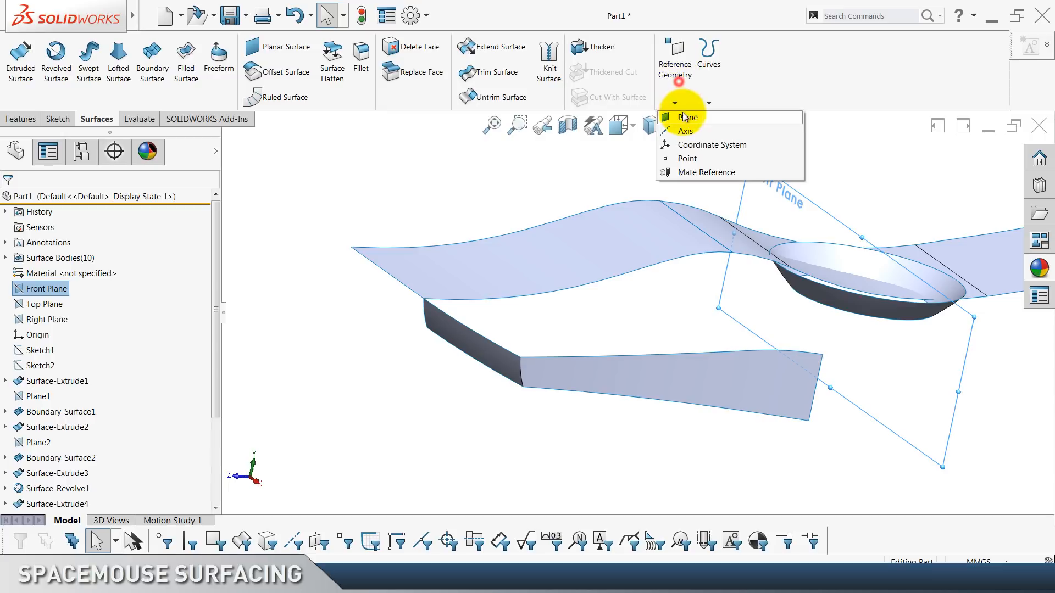
{"action": "left_click", "coordinate": [687, 111]}
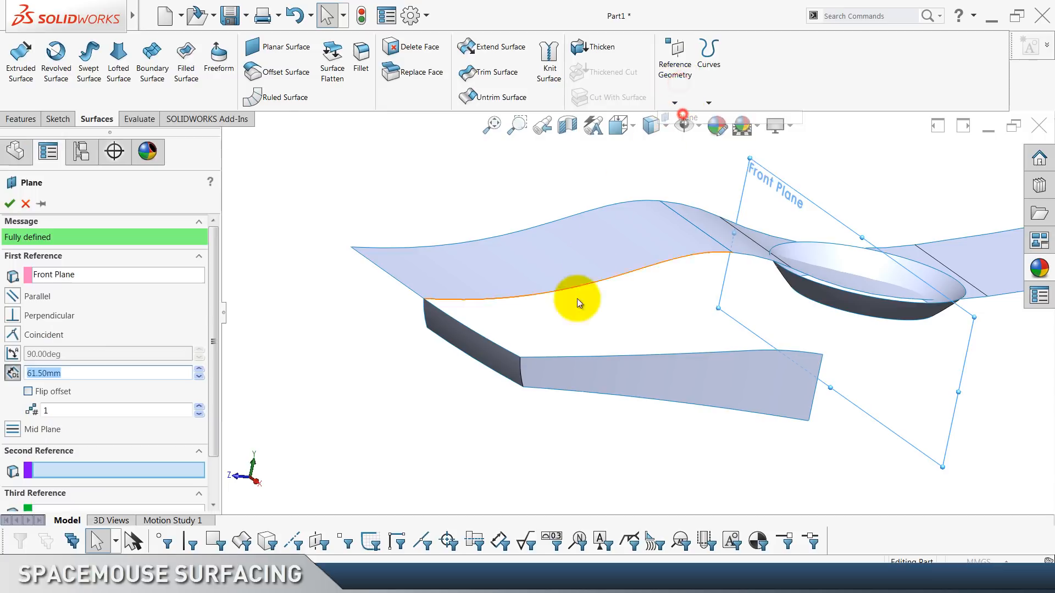
{"action": "left_click", "coordinate": [527, 357]}
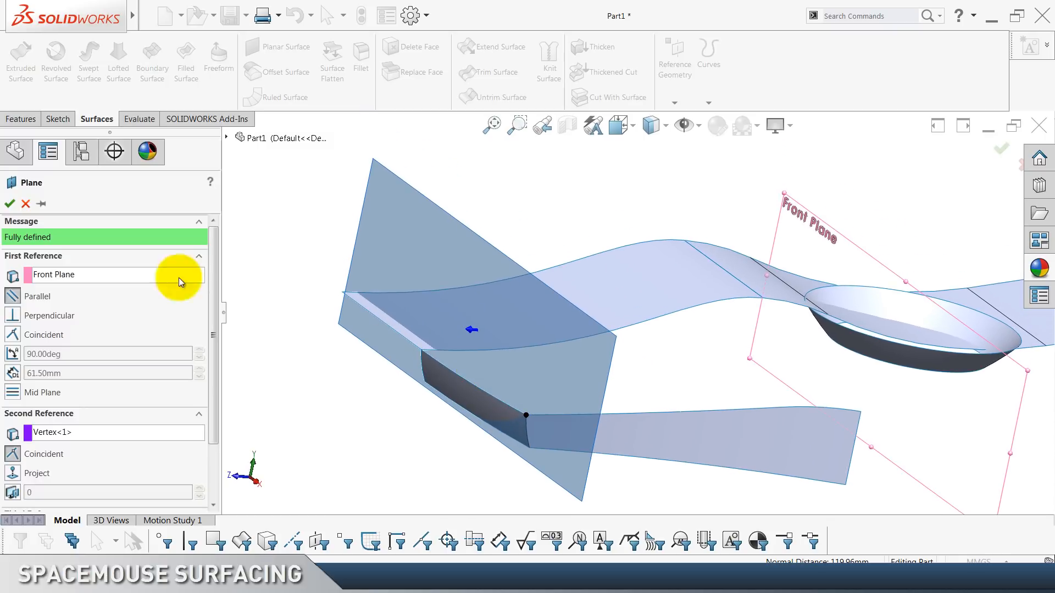
{"action": "left_click", "coordinate": [10, 204]}
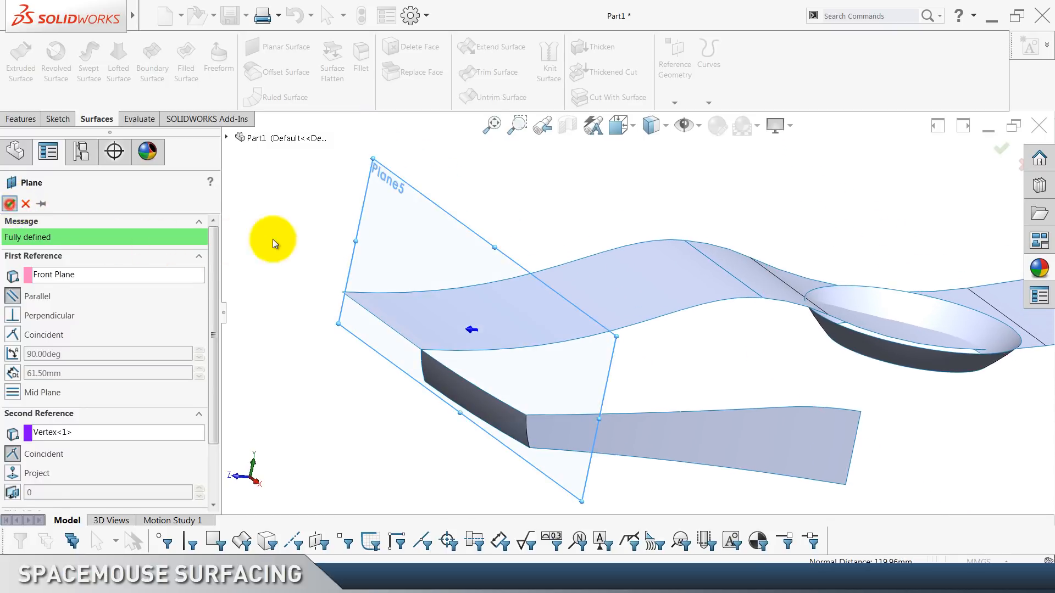
{"action": "left_click", "coordinate": [338, 226]}
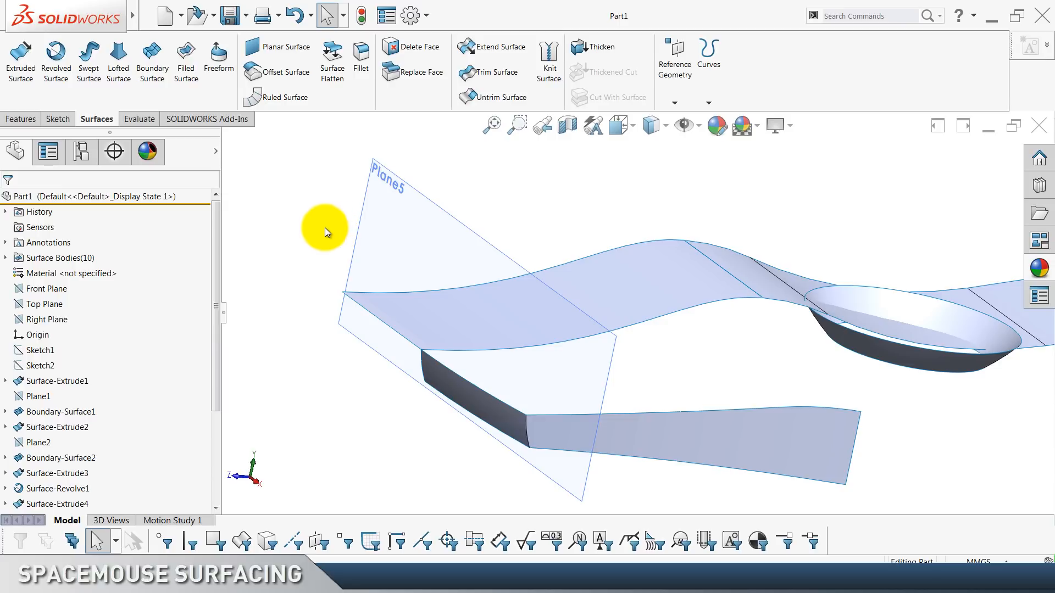
{"action": "scroll", "coordinate": [132, 387], "scroll_direction": "down", "scroll_amount": 3}
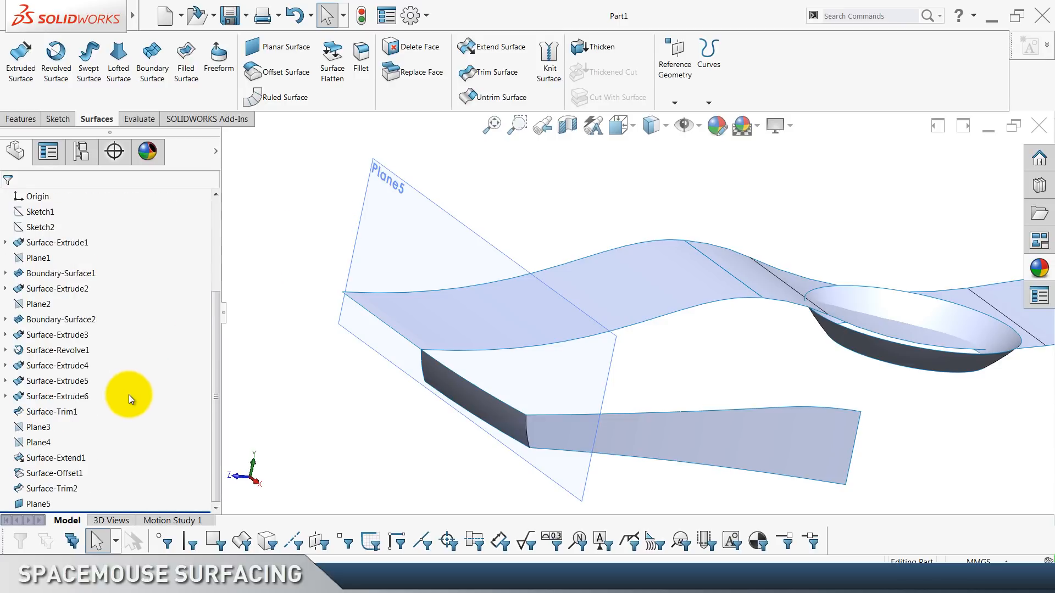
{"action": "left_click", "coordinate": [65, 386]}
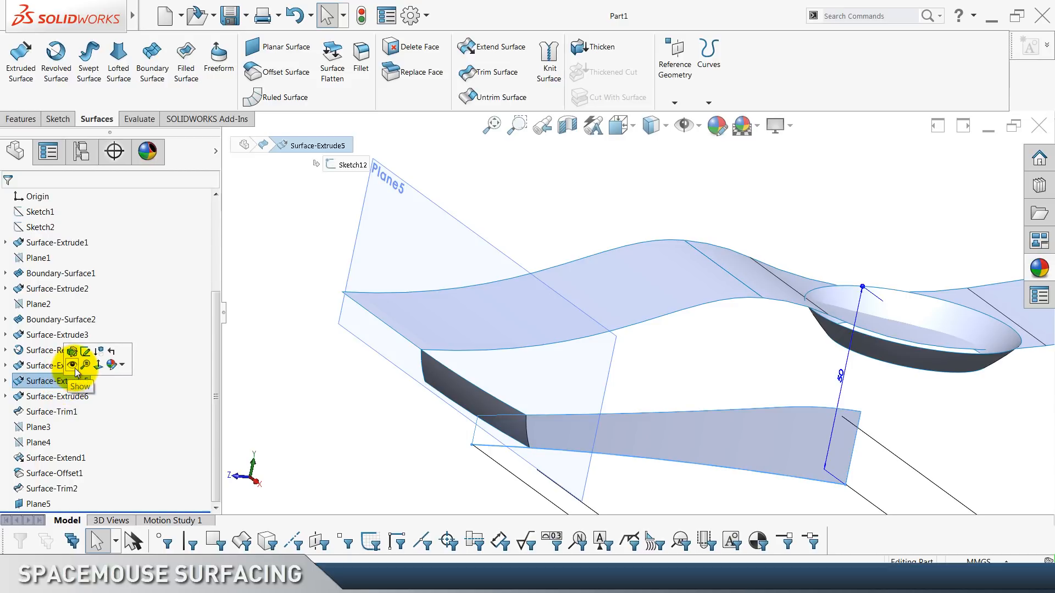
{"action": "left_click", "coordinate": [311, 398]}
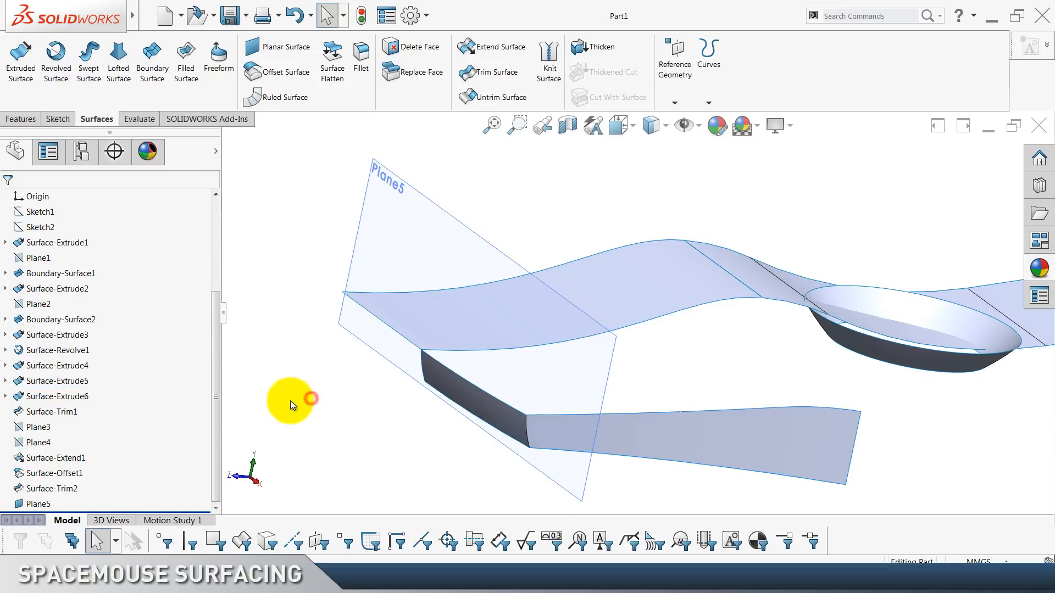
{"action": "left_click", "coordinate": [51, 474]}
{"action": "left_click", "coordinate": [295, 432]}
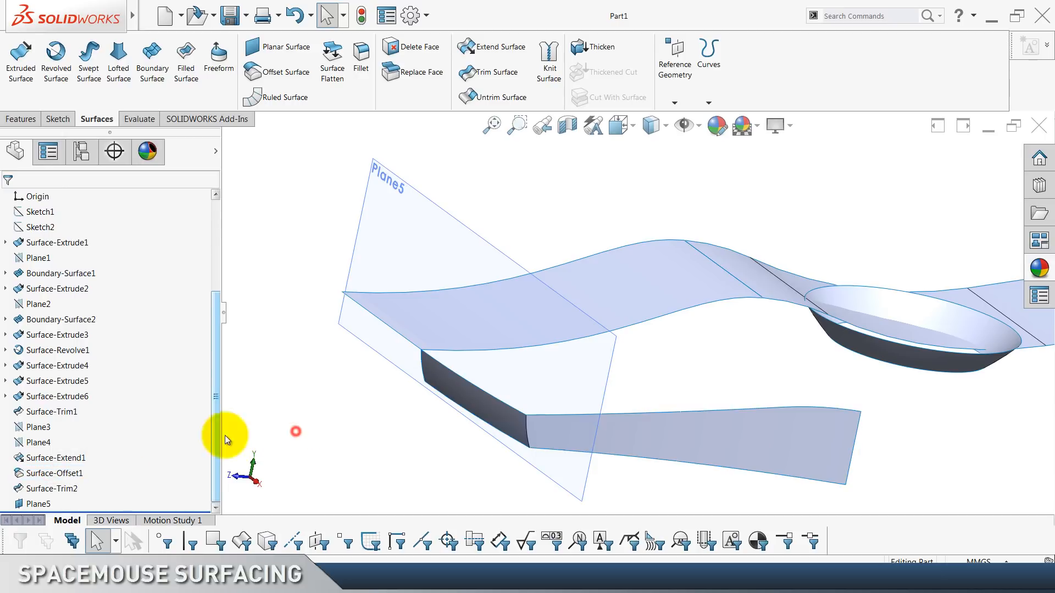
Delete the Surface-Trim2 body from the part's surface bodies.
{"action": "scroll", "coordinate": [85, 345], "scroll_direction": "up", "scroll_amount": 3}
{"action": "left_click", "coordinate": [5, 258]}
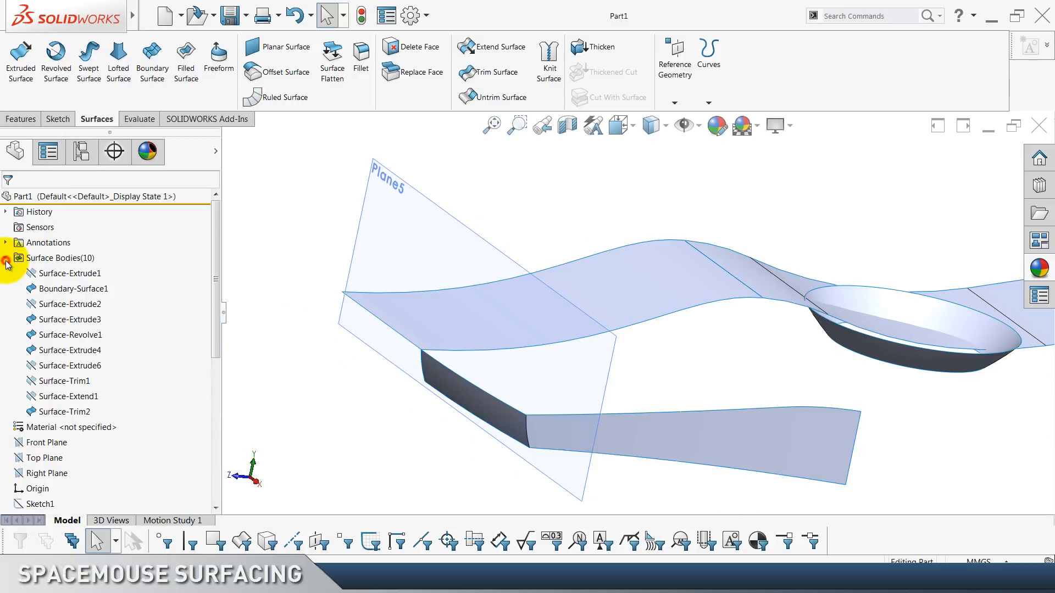
{"action": "left_click", "coordinate": [61, 414]}
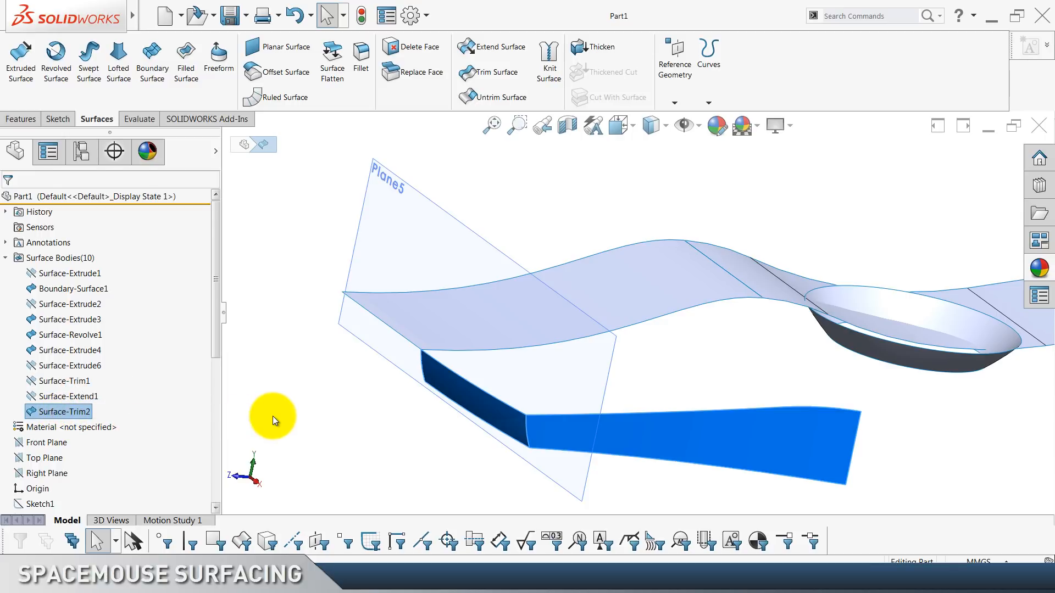
{"action": "key", "text": "Delete"}
{"action": "key", "text": "Return"}
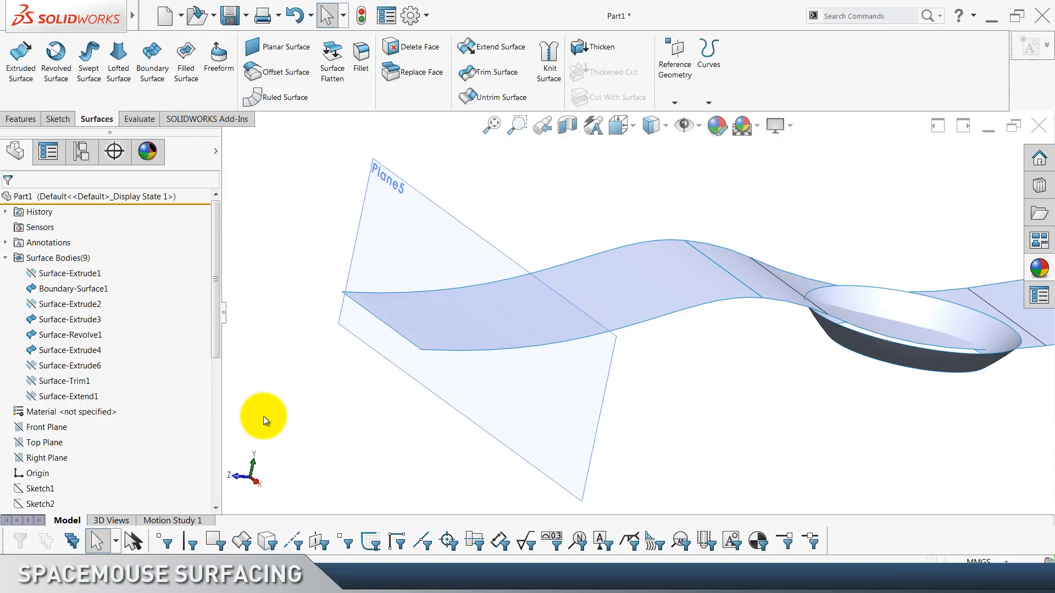
{"action": "left_click", "coordinate": [8, 265]}
Show Surface-Extrude5 and create a plane parallel to the Front Plane through the upper vertex at the surface's narrow end.
{"action": "scroll", "coordinate": [139, 478], "scroll_direction": "down", "scroll_amount": 3}
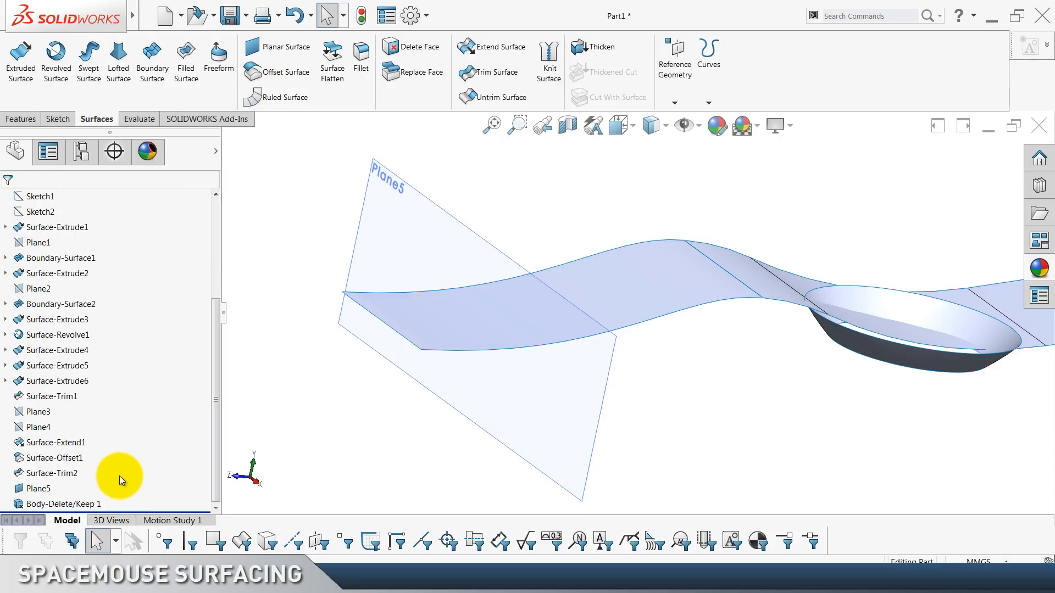
{"action": "left_click", "coordinate": [74, 364]}
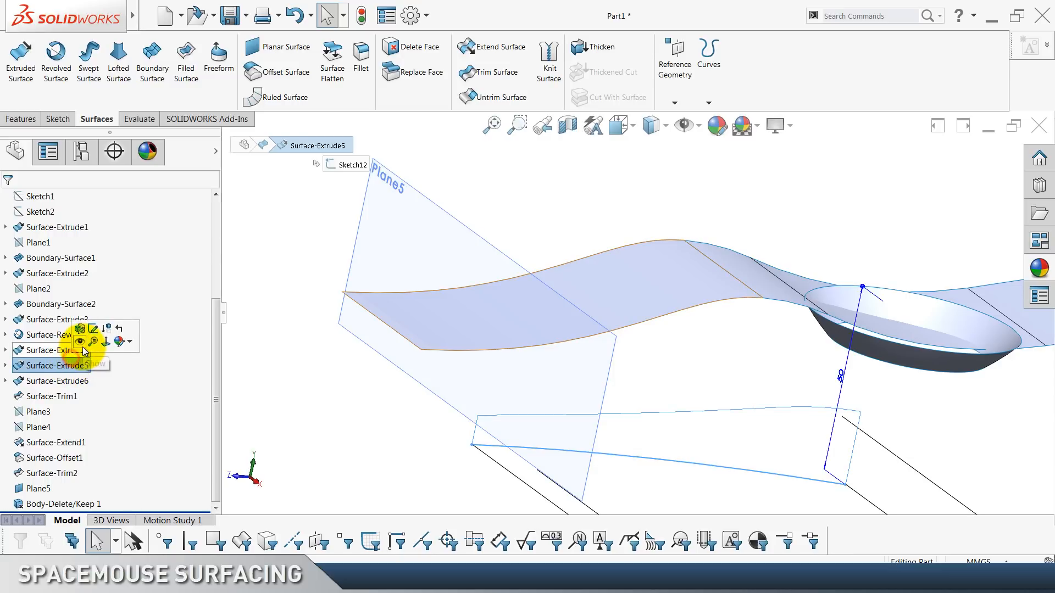
{"action": "scroll", "coordinate": [82, 351], "scroll_direction": "up", "scroll_amount": 2}
{"action": "scroll", "coordinate": [82, 341], "scroll_direction": "up", "scroll_amount": 2}
{"action": "left_click", "coordinate": [60, 288]}
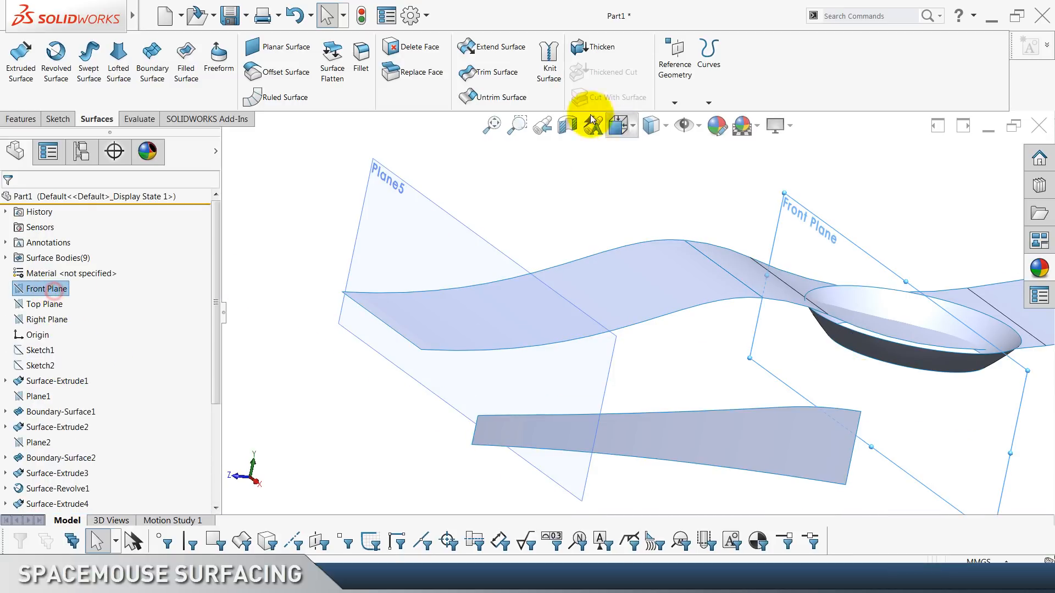
{"action": "left_click", "coordinate": [675, 77]}
{"action": "left_click", "coordinate": [681, 113]}
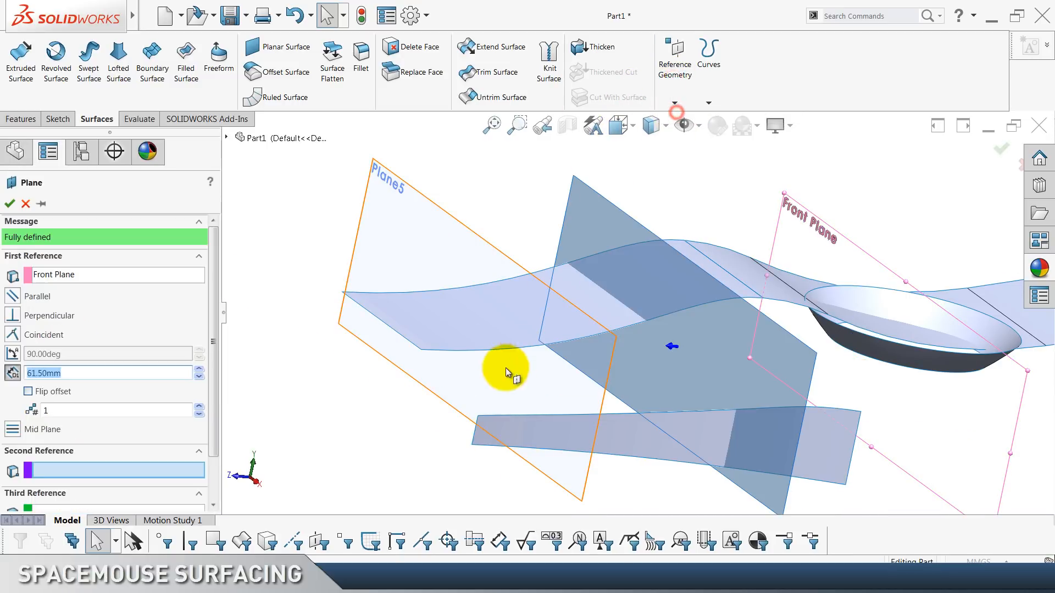
{"action": "left_click", "coordinate": [478, 416]}
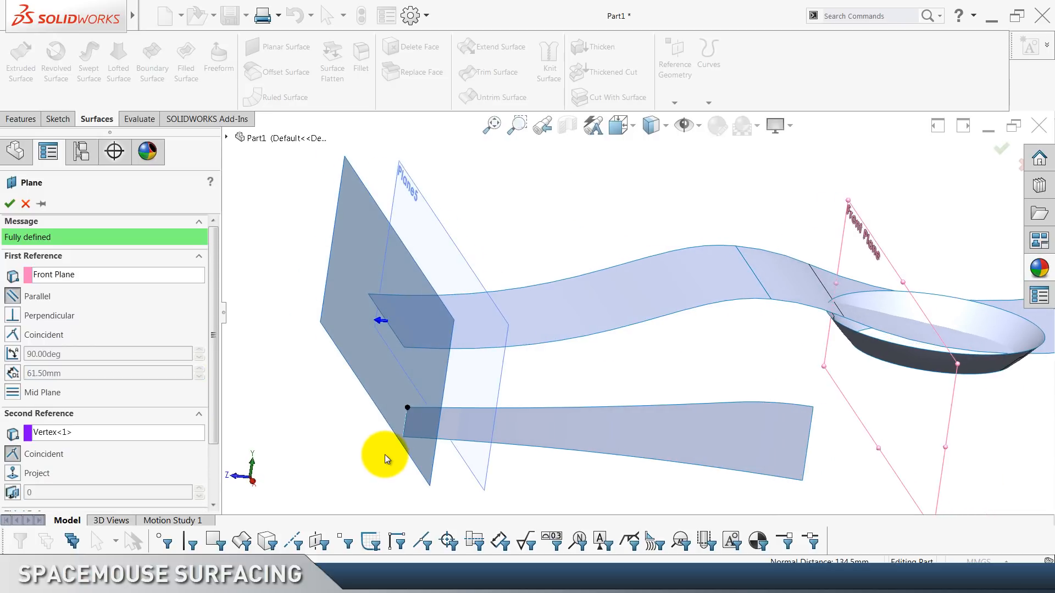
{"action": "left_click", "coordinate": [9, 204]}
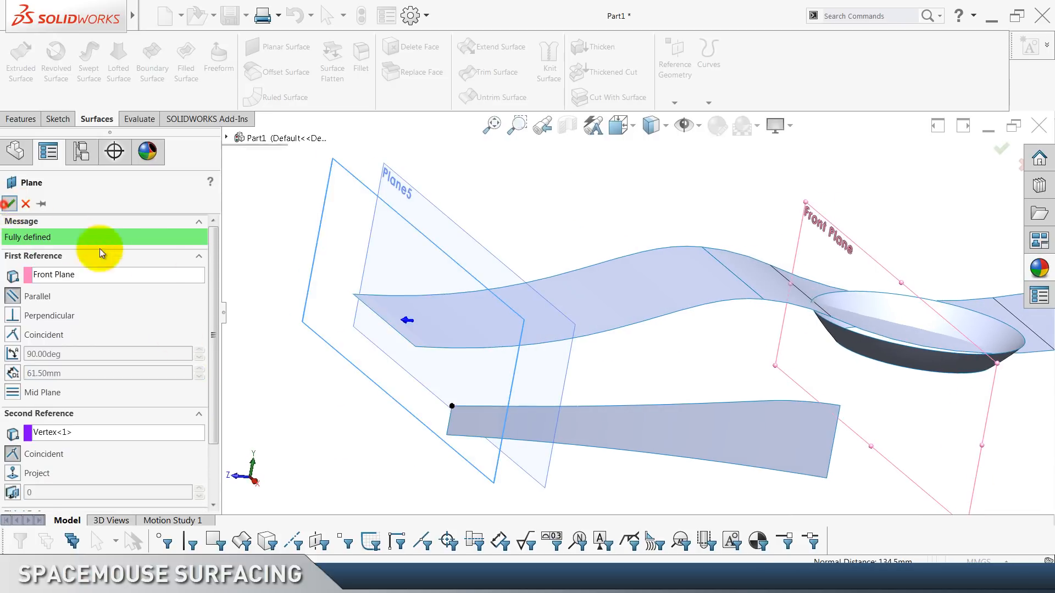
{"action": "left_click", "coordinate": [580, 176]}
Show Plane3 and Plane4, and save the part.
{"action": "scroll", "coordinate": [114, 443], "scroll_direction": "down", "scroll_amount": 4}
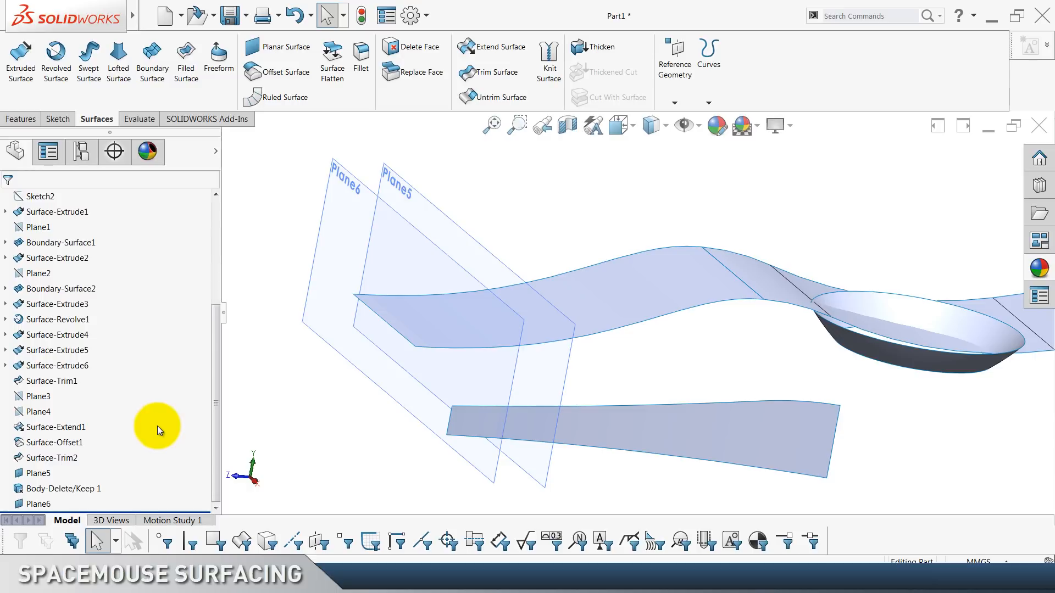
{"action": "left_click", "coordinate": [67, 395]}
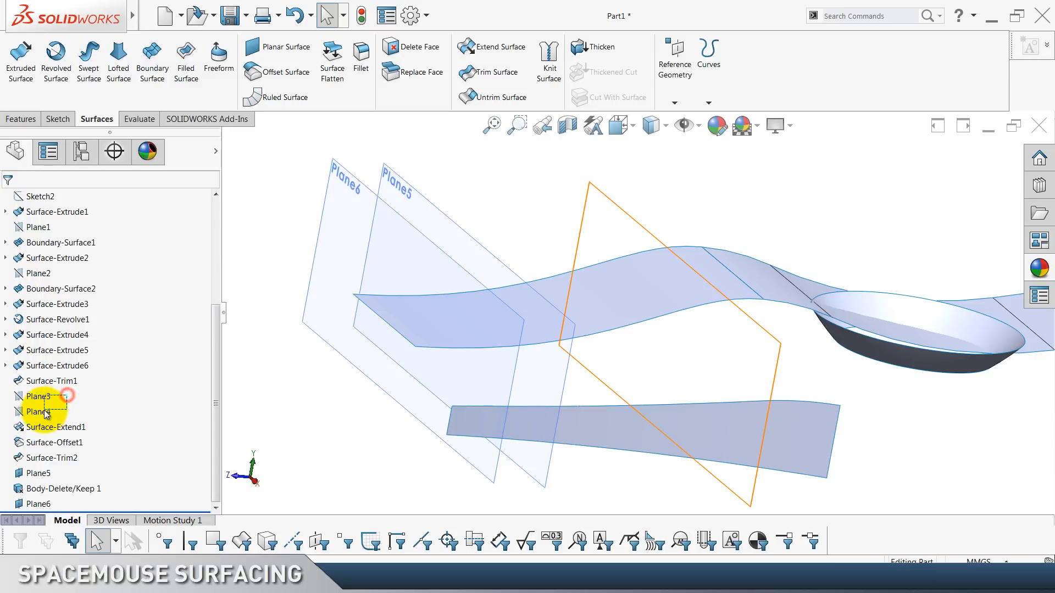
{"action": "left_click", "coordinate": [45, 412], "text": "ctrl"}
{"action": "right_click", "coordinate": [45, 414]}
{"action": "left_click", "coordinate": [51, 375]}
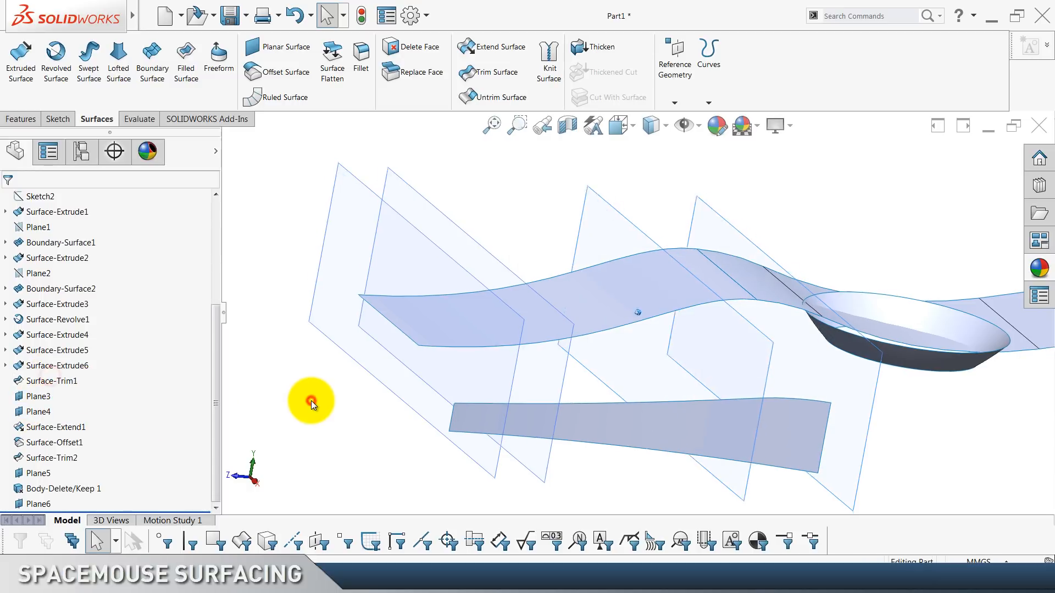
{"action": "key", "text": "ctrl+s"}
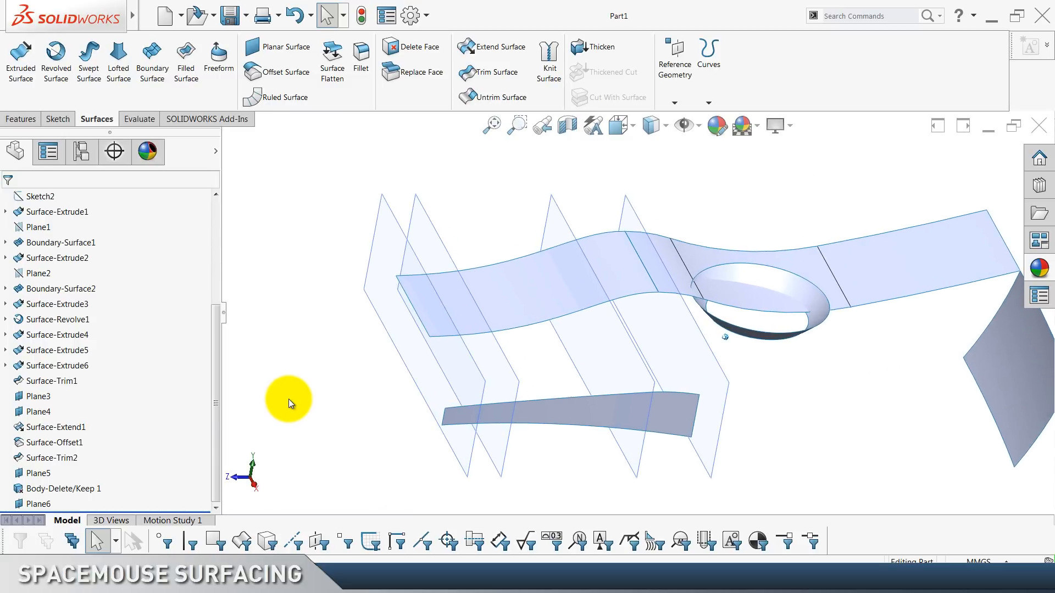
Show Sketch2 with the outline curve in the model.
{"action": "scroll", "coordinate": [60, 396], "scroll_direction": "up", "scroll_amount": 4}
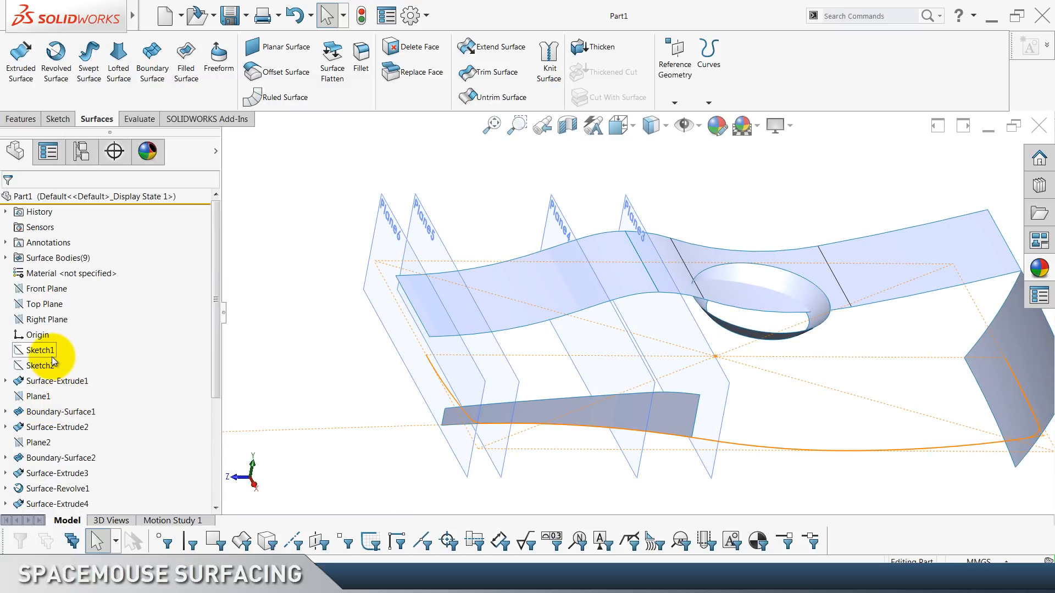
{"action": "left_click", "coordinate": [46, 367]}
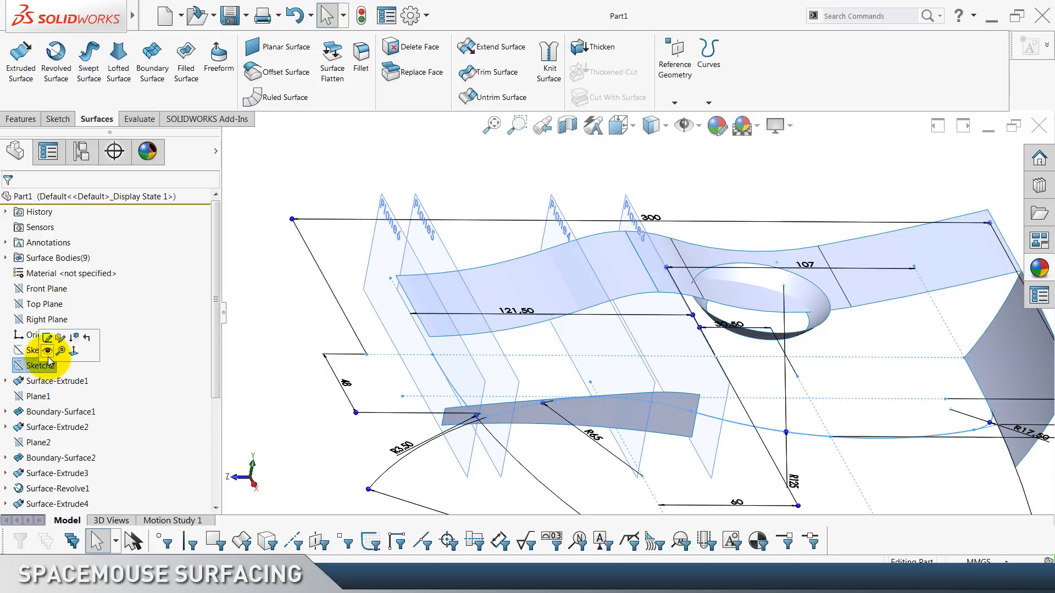
{"action": "left_click", "coordinate": [48, 352]}
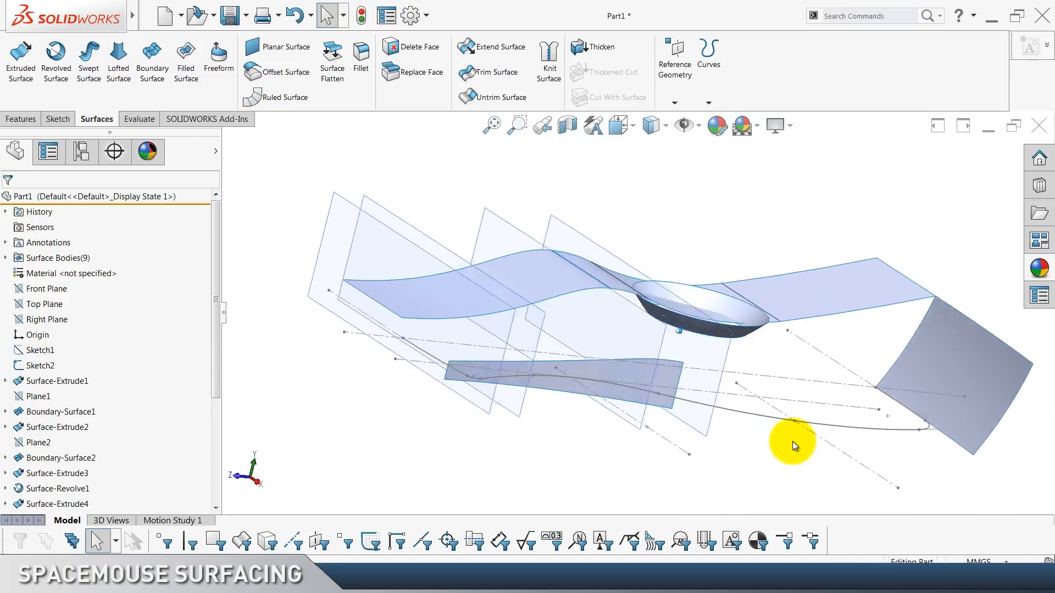
Sketch a three-point arc on Plane3 with about 234 mm radius and 54° angle, running diagonally below and beside the side surface.
{"action": "right_click", "coordinate": [701, 388]}
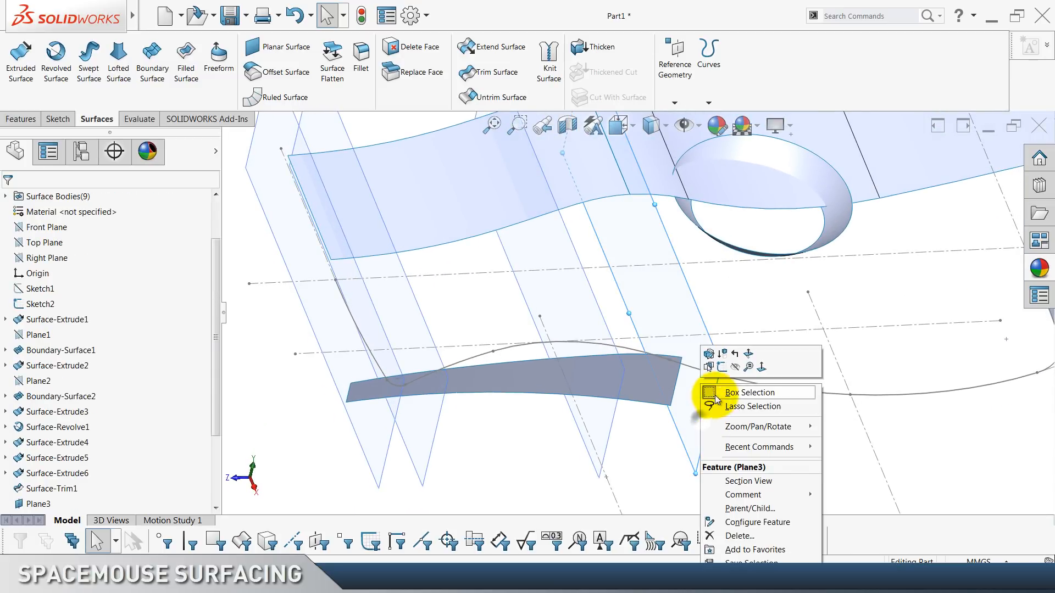
{"action": "left_click", "coordinate": [721, 368]}
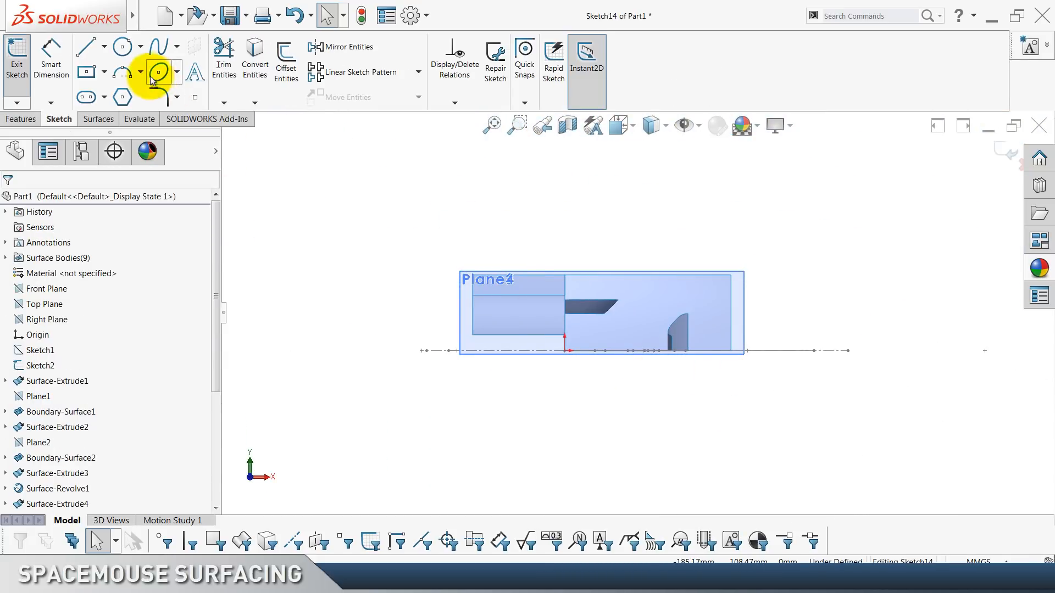
{"action": "left_click", "coordinate": [122, 72]}
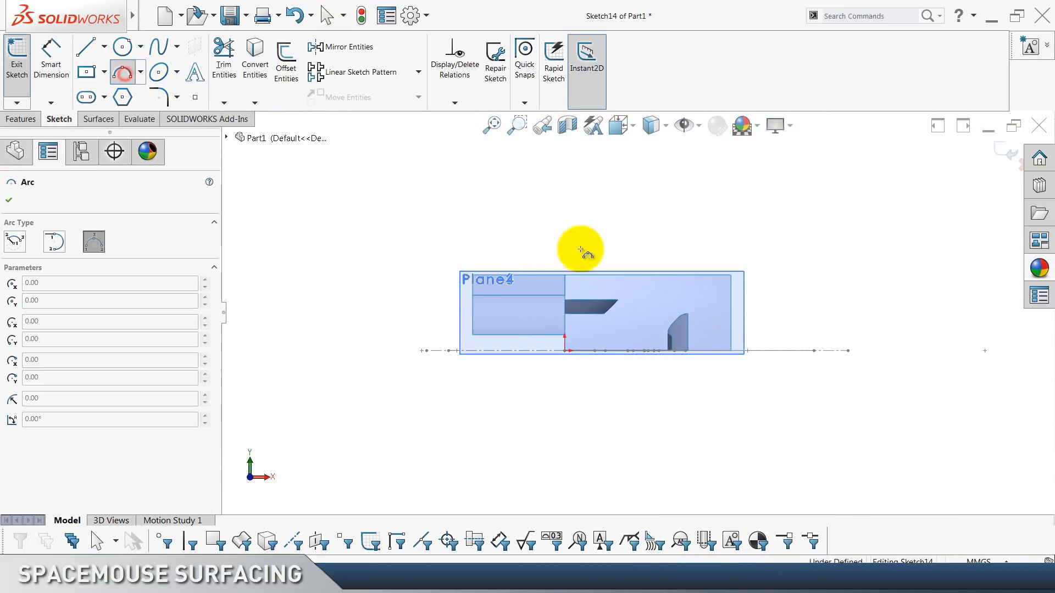
{"action": "left_click", "coordinate": [874, 229]}
{"action": "left_click", "coordinate": [542, 440]}
{"action": "left_click", "coordinate": [706, 381]}
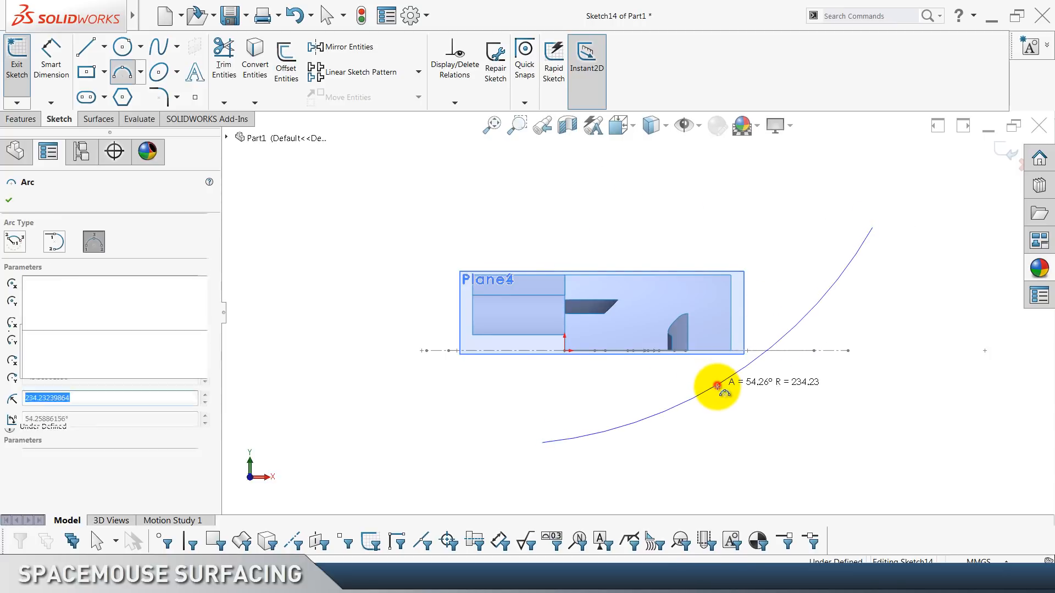
{"action": "key", "text": "Escape"}
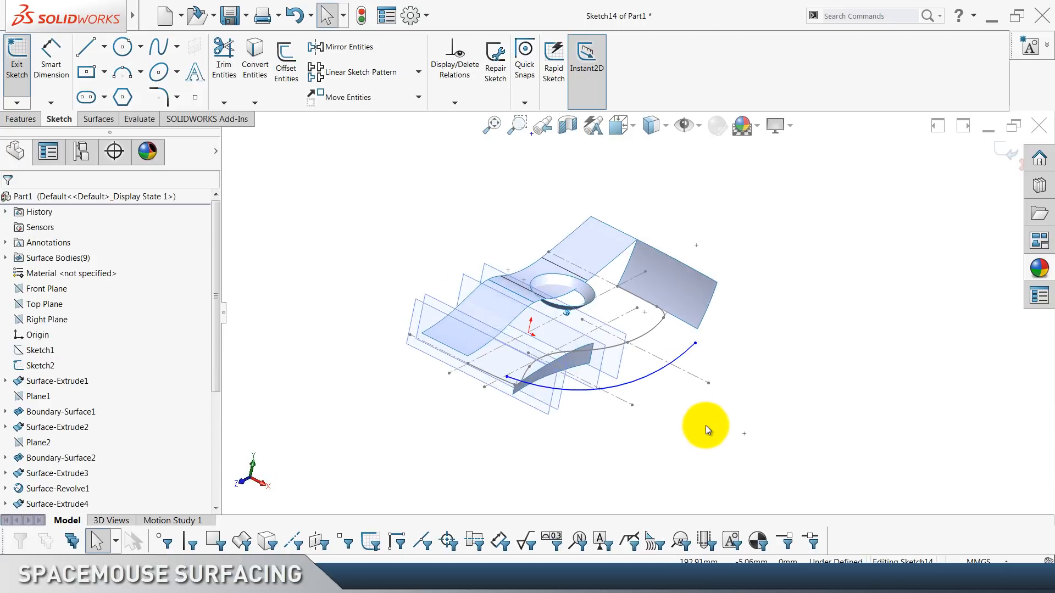
Hide the reference planes Plane3, Plane4, Plane5 and Plane6.
{"action": "scroll", "coordinate": [140, 409], "scroll_direction": "down", "scroll_amount": 4}
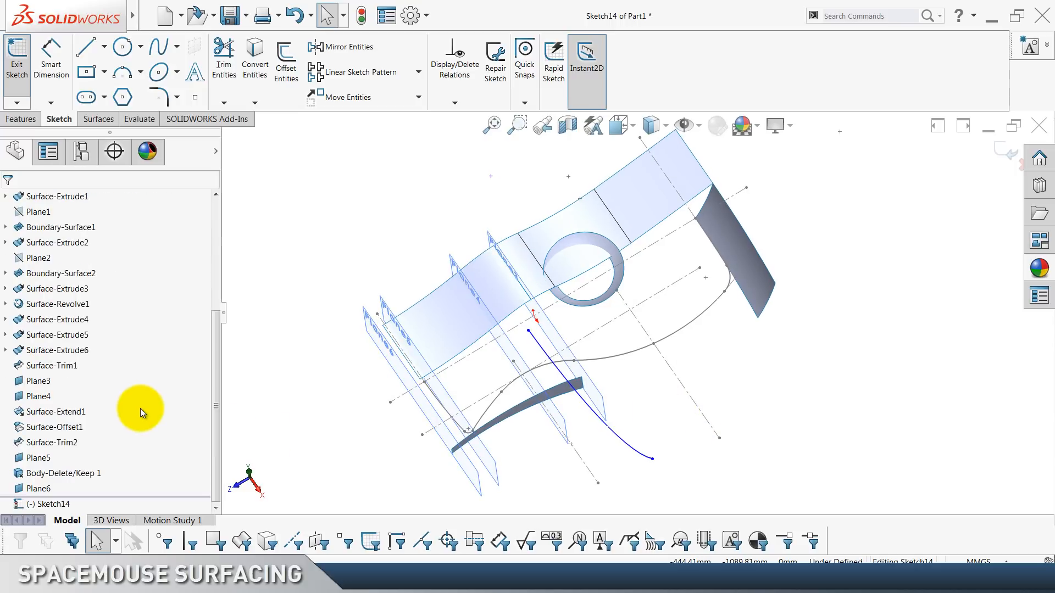
{"action": "left_click", "coordinate": [37, 395]}
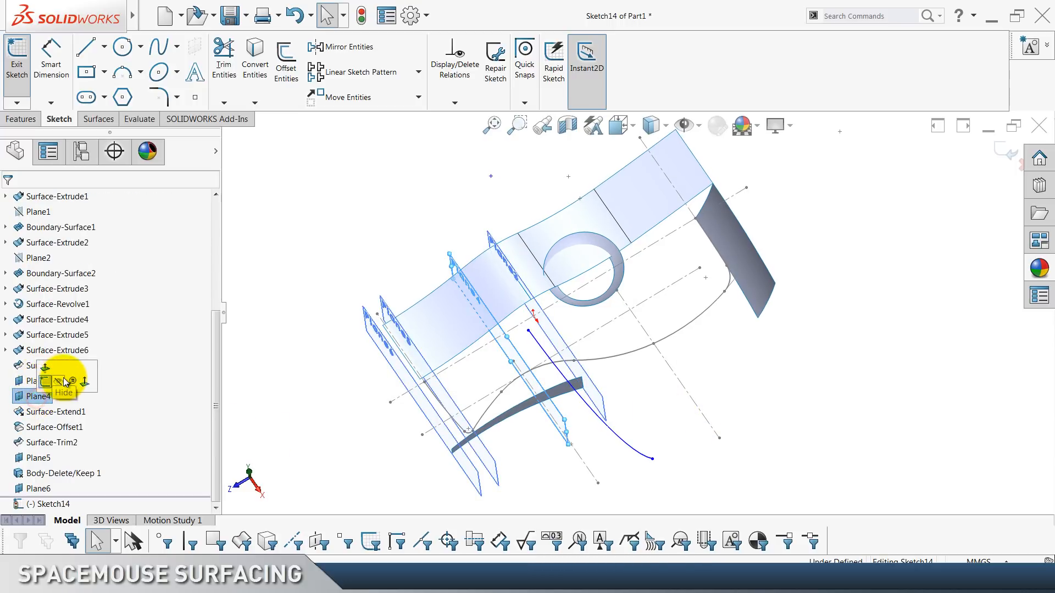
{"action": "left_click", "coordinate": [58, 381]}
{"action": "left_click", "coordinate": [41, 458]}
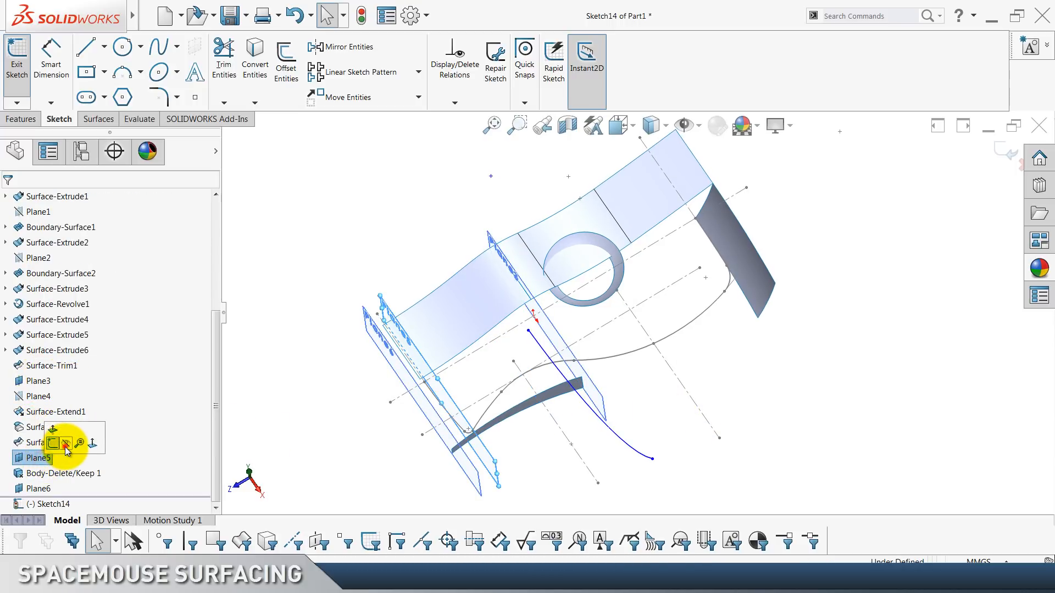
{"action": "left_click", "coordinate": [66, 472]}
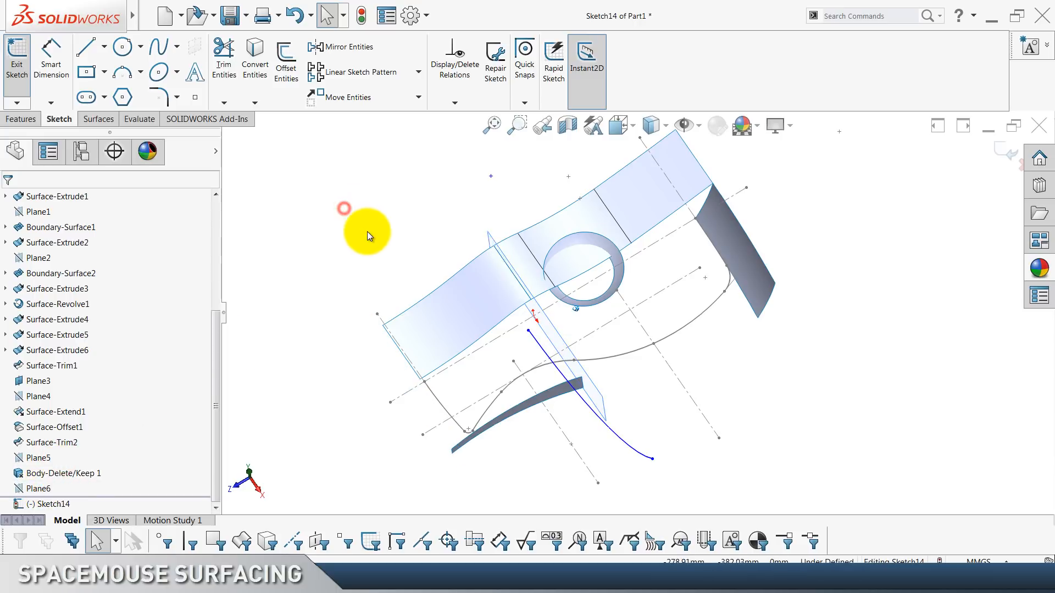
{"action": "left_click", "coordinate": [39, 381]}
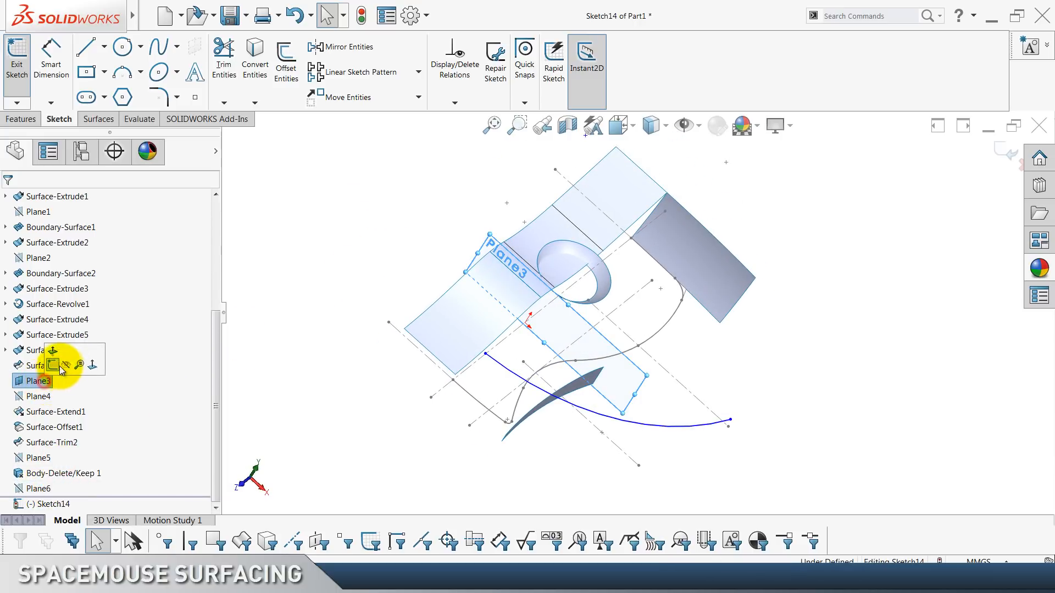
{"action": "left_click", "coordinate": [65, 366]}
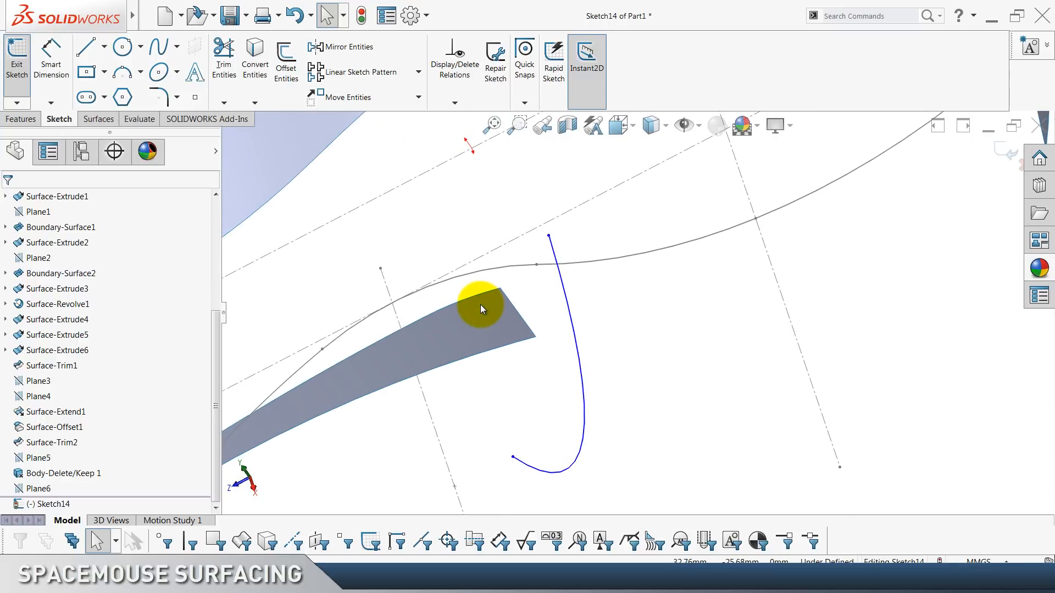
Add pierce relations tying the arc's inner endpoint to the Sketch2 outline curve and its outer endpoint to the side surface's upper edge.
{"action": "left_click", "coordinate": [496, 270]}
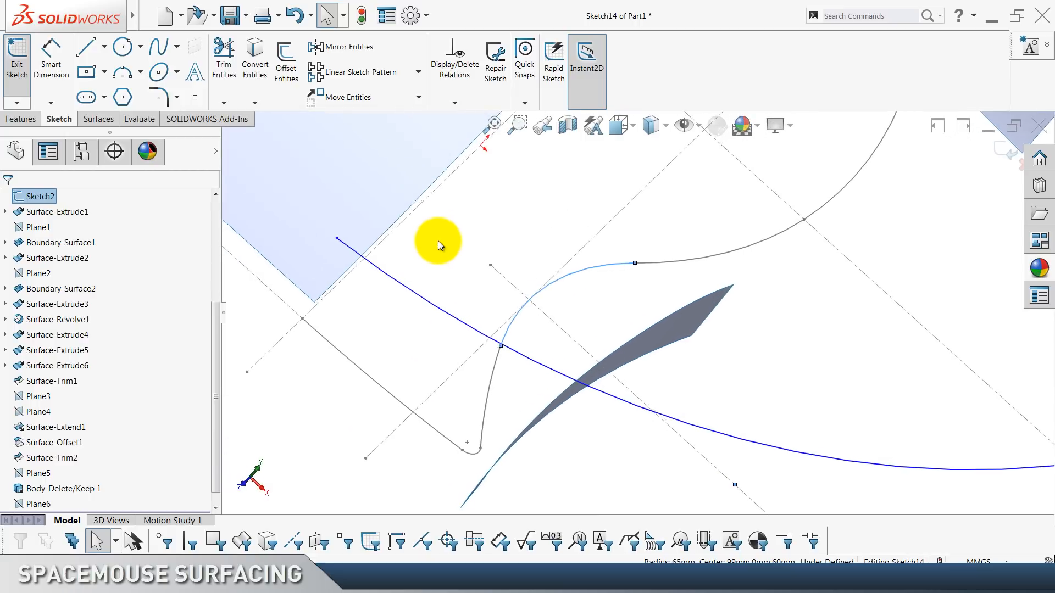
{"action": "left_click", "coordinate": [372, 283], "text": "ctrl"}
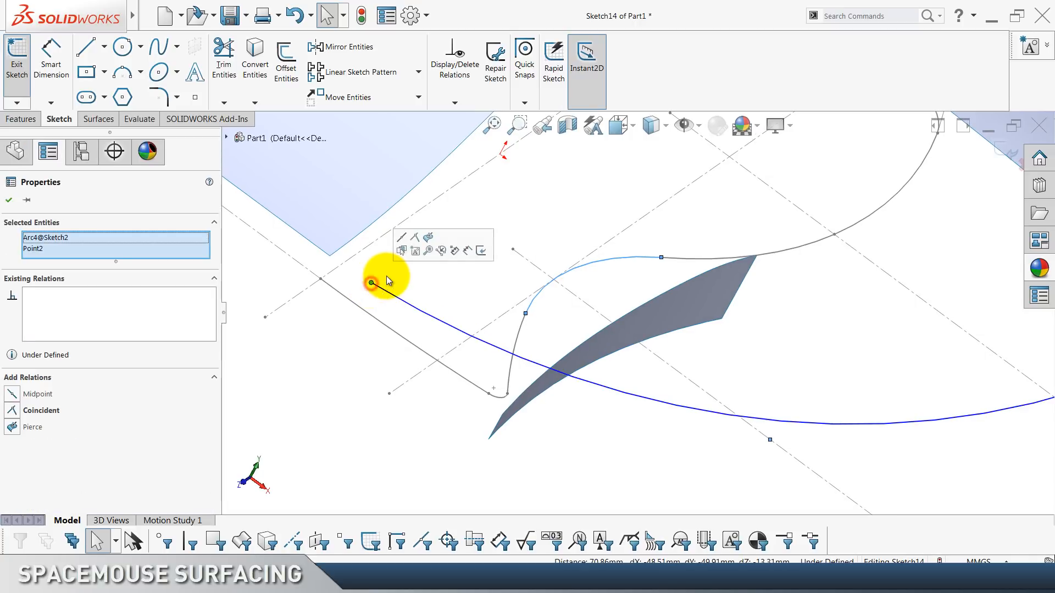
{"action": "left_click", "coordinate": [428, 238]}
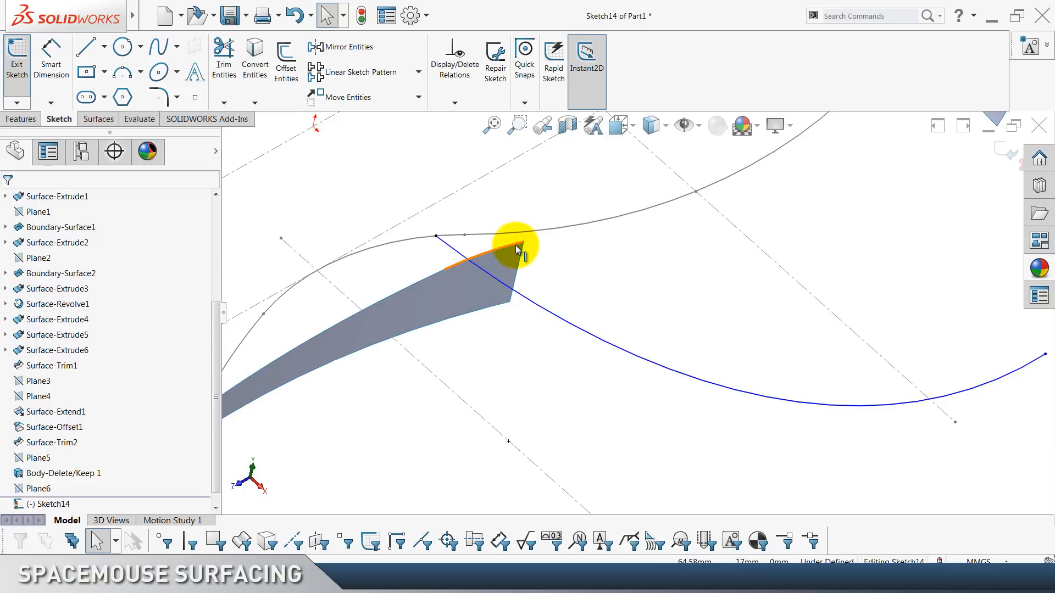
{"action": "left_click", "coordinate": [516, 250]}
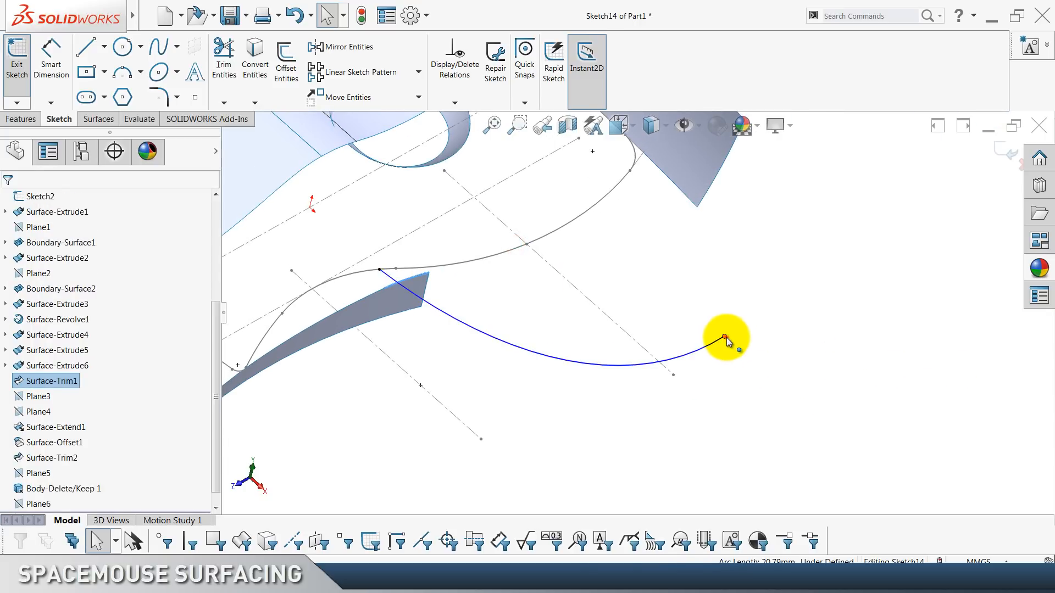
{"action": "left_click", "coordinate": [725, 337], "text": "ctrl"}
{"action": "left_click", "coordinate": [771, 290]}
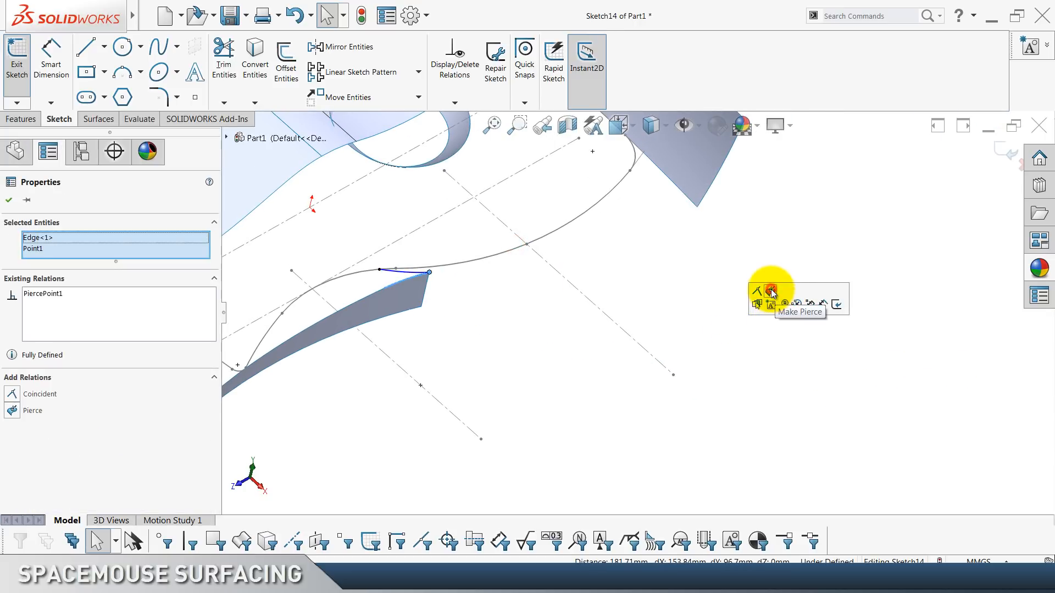
{"action": "left_click", "coordinate": [529, 343]}
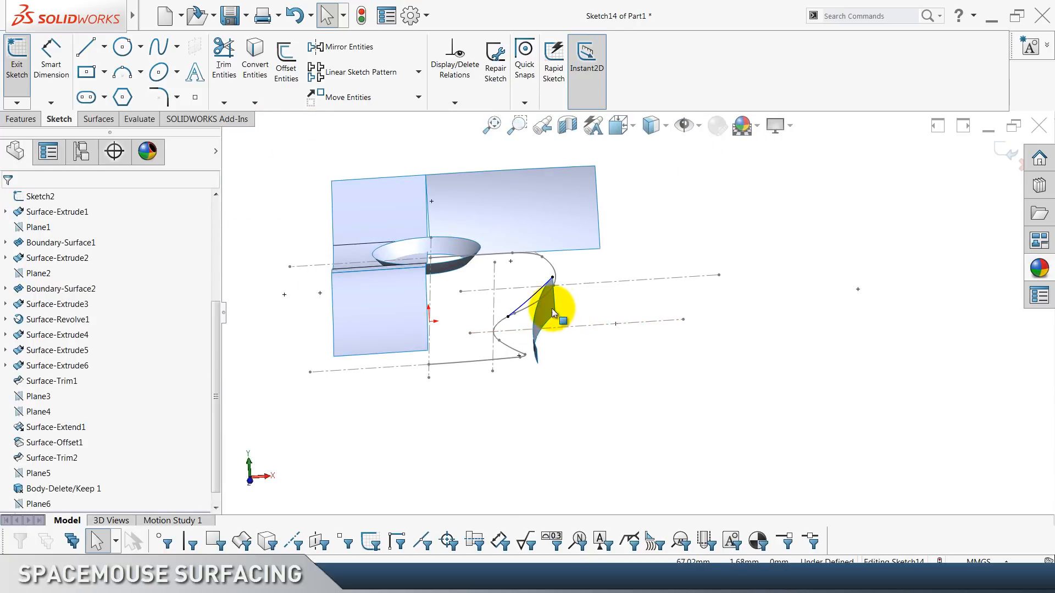
Bow the arc downward, dimension its radius at 60 mm, and exit the sketch.
{"action": "left_click", "coordinate": [521, 303]}
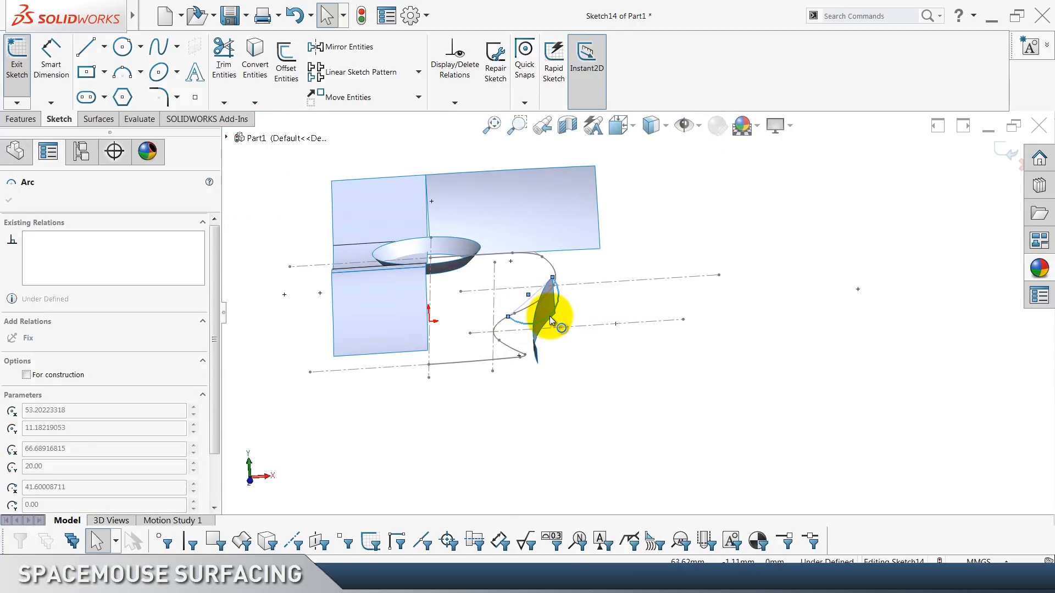
{"action": "left_click", "coordinate": [619, 371]}
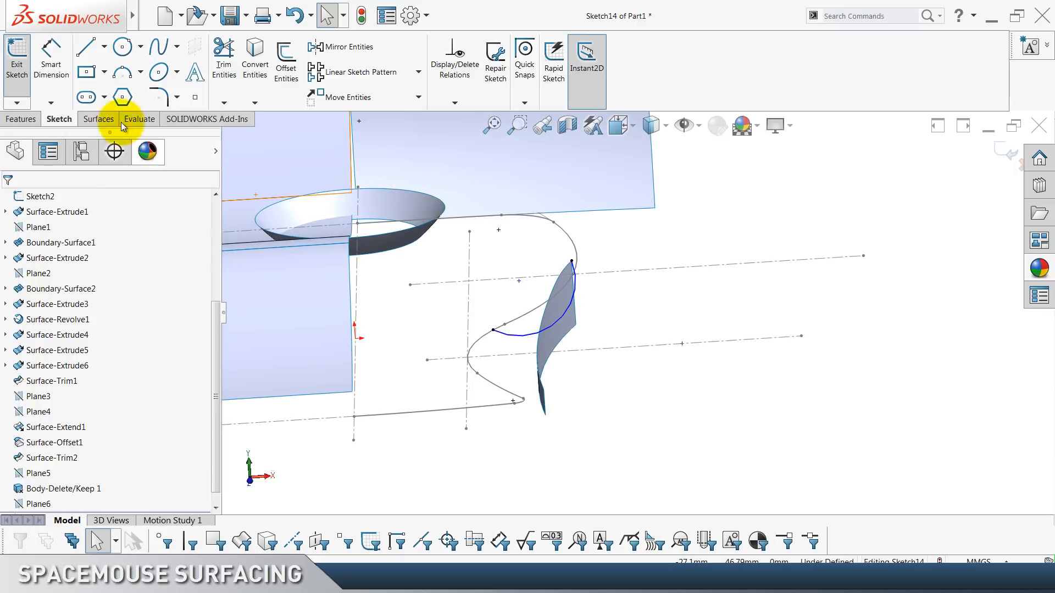
{"action": "left_click", "coordinate": [54, 80]}
{"action": "left_click", "coordinate": [544, 330]}
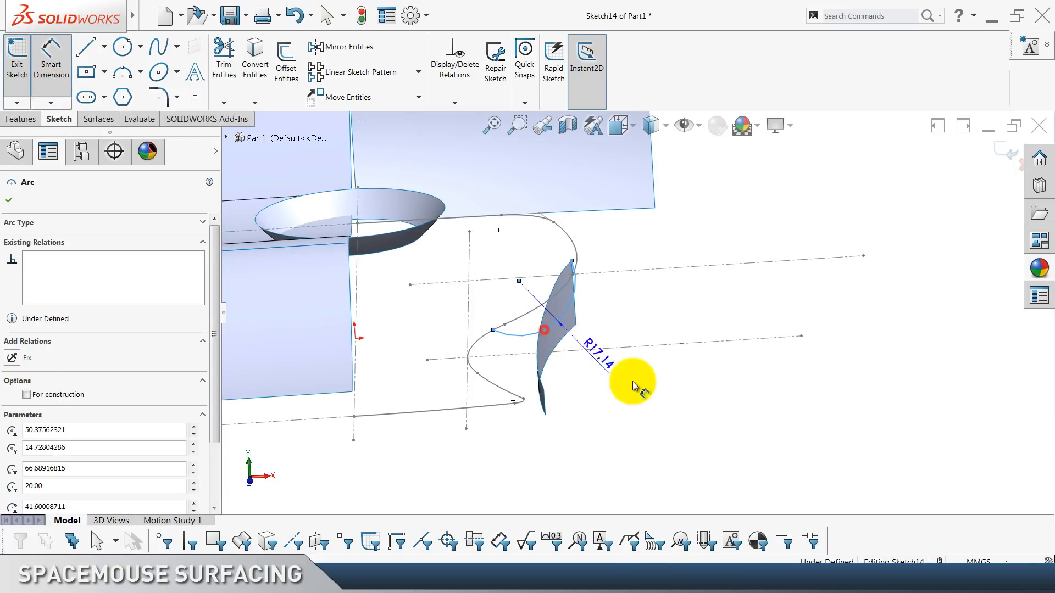
{"action": "left_click", "coordinate": [635, 387]}
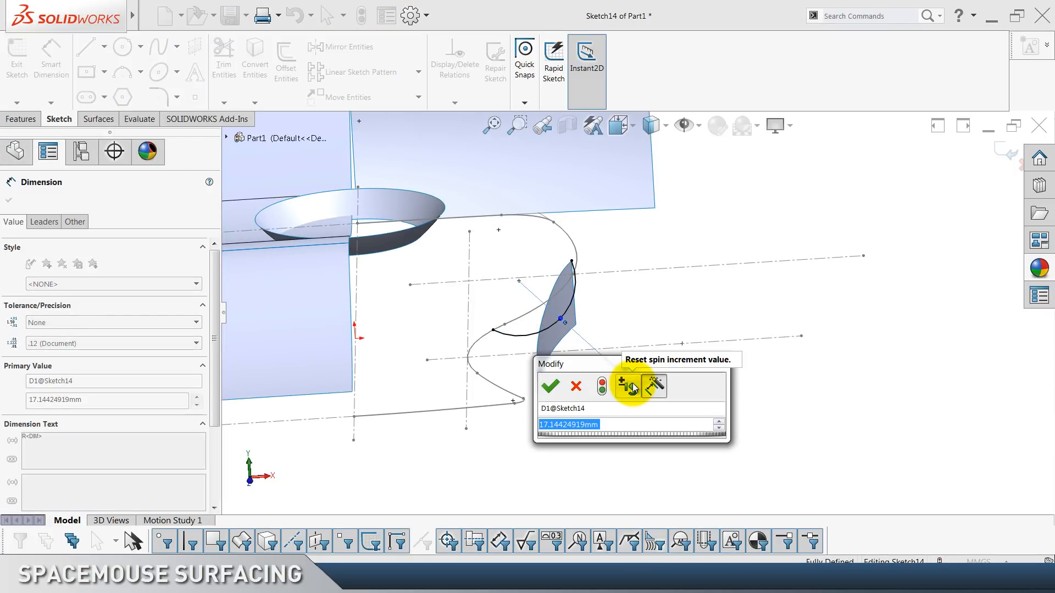
{"action": "type", "text": "60"}
{"action": "key", "text": "Return"}
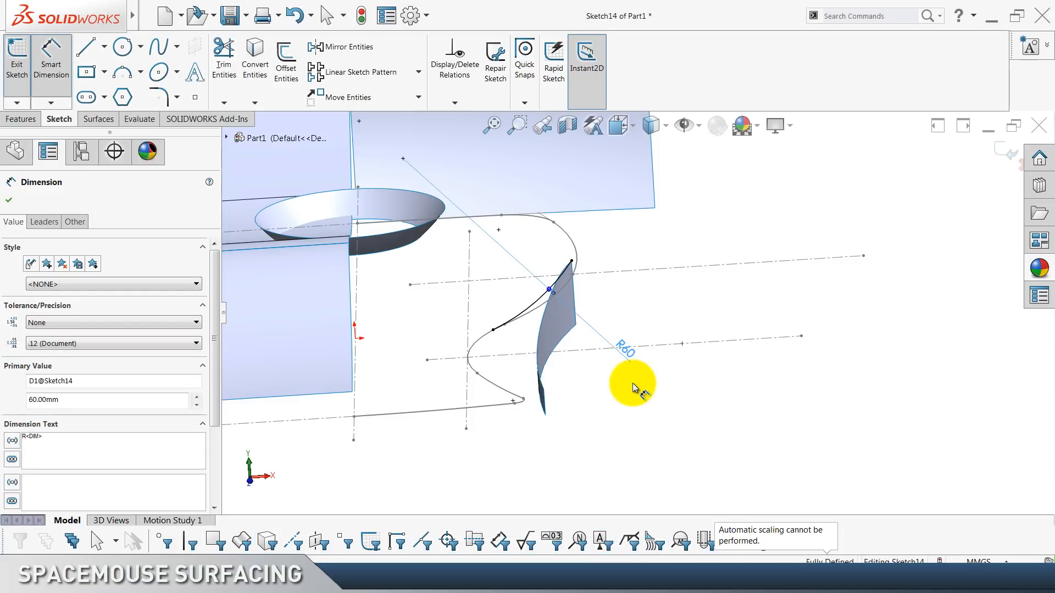
{"action": "left_click", "coordinate": [1001, 156]}
{"action": "left_click", "coordinate": [752, 437]}
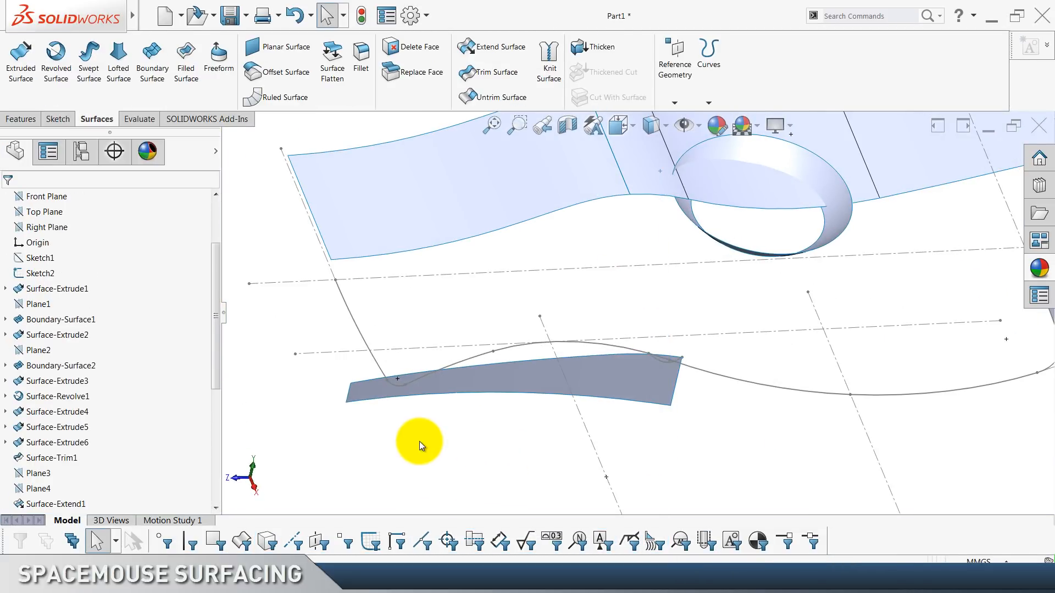
Start a sketch on Plane4 and draw a downward-bowed three-point arc below the side surface.
{"action": "scroll", "coordinate": [151, 405], "scroll_direction": "down", "scroll_amount": 4}
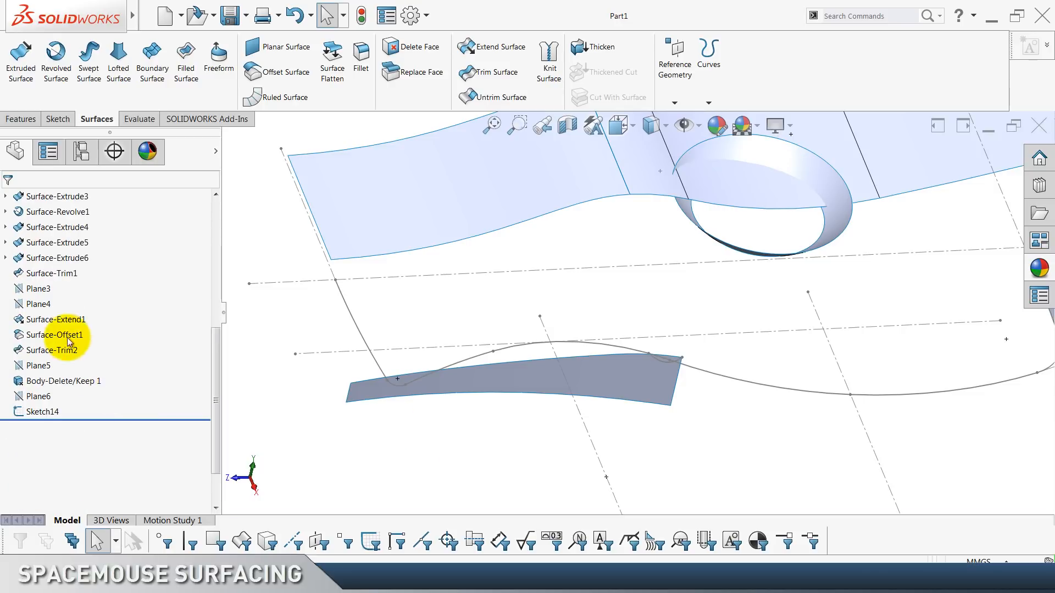
{"action": "left_click", "coordinate": [50, 305]}
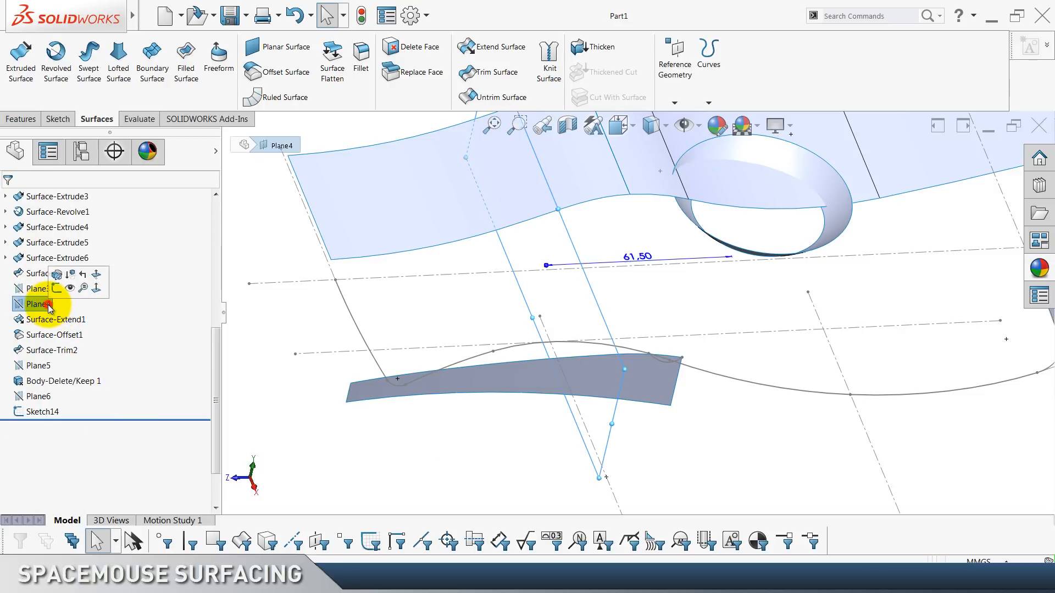
{"action": "left_click", "coordinate": [59, 287]}
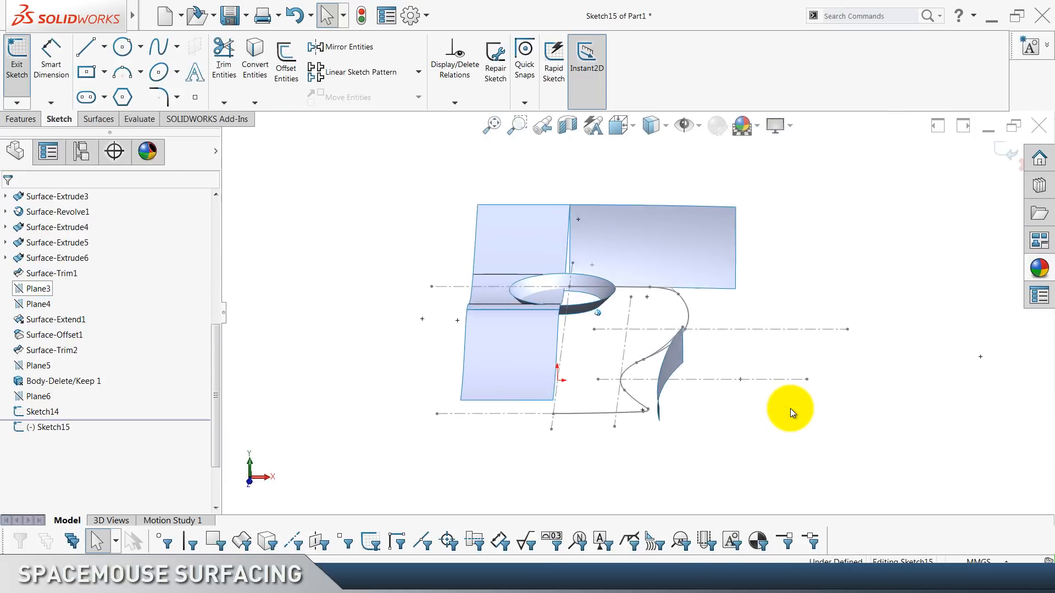
{"action": "left_click", "coordinate": [122, 72]}
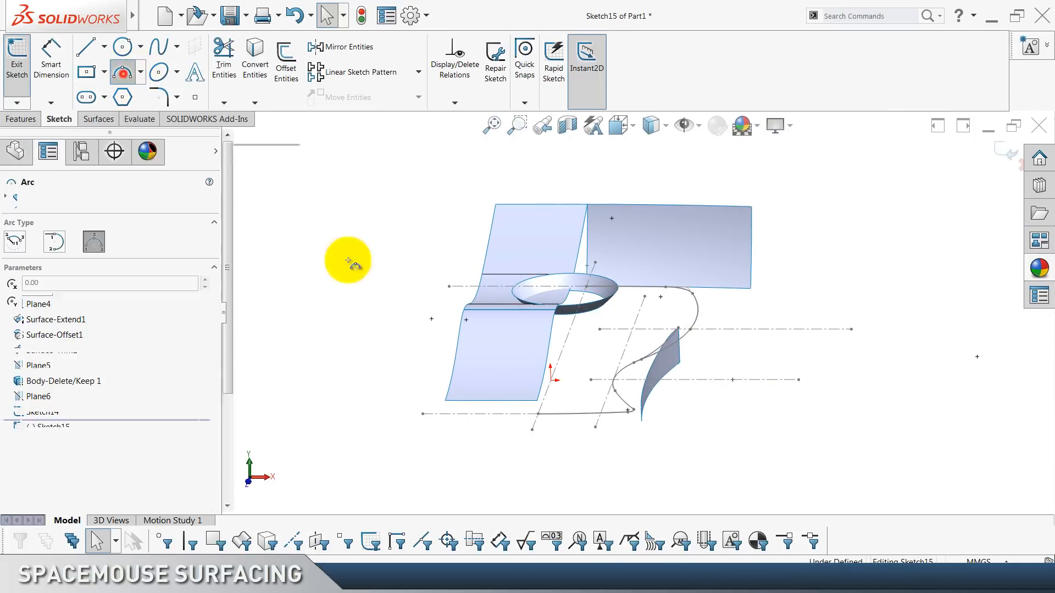
{"action": "left_click", "coordinate": [618, 456]}
{"action": "left_click", "coordinate": [714, 388]}
{"action": "left_click", "coordinate": [698, 428]}
{"action": "key", "text": "Escape"}
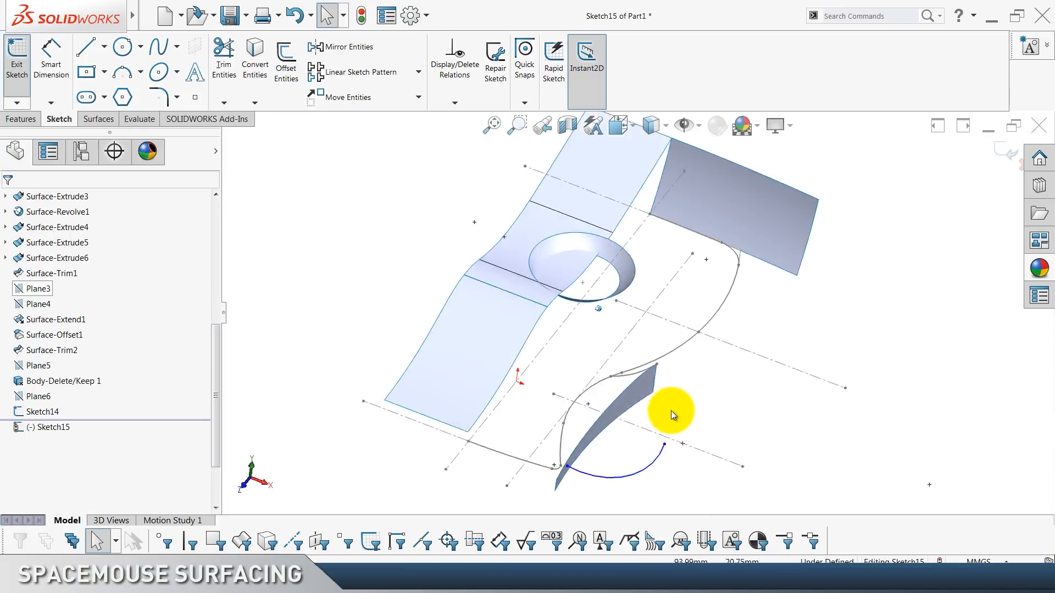
Pierce the Plane4 arc's inner endpoint to the Sketch2 outline curve and its outer endpoint to the side surface's upper edge.
{"action": "left_click", "coordinate": [577, 369]}
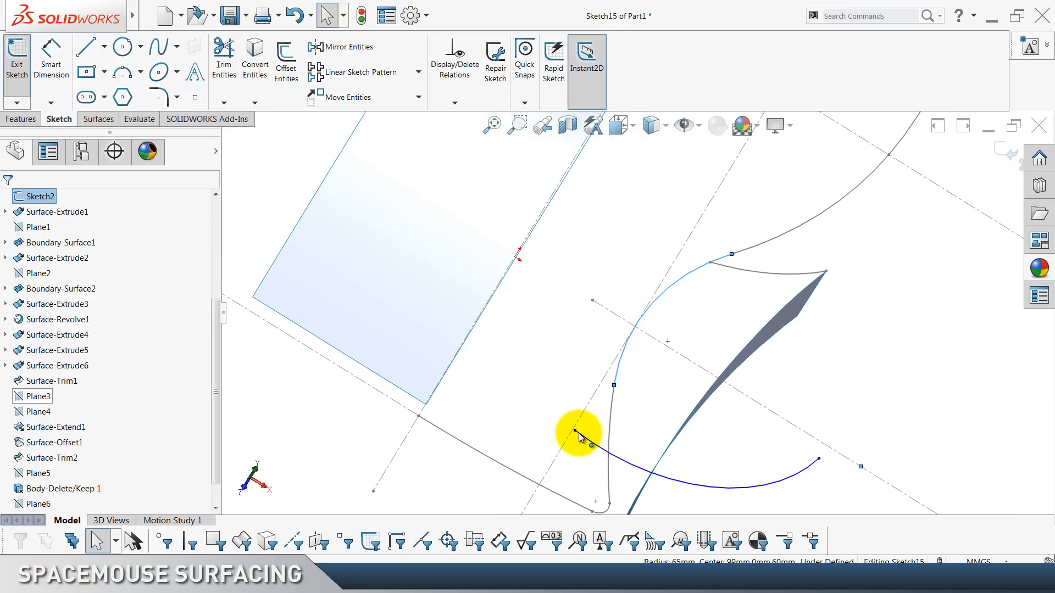
{"action": "left_click", "coordinate": [577, 432], "text": "ctrl"}
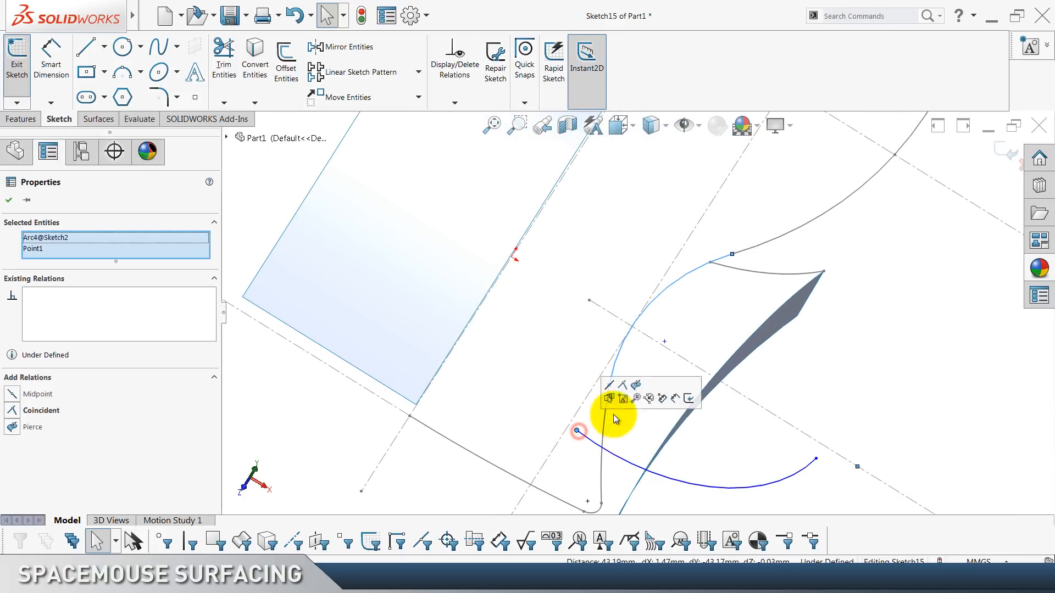
{"action": "left_click", "coordinate": [639, 385]}
{"action": "left_click", "coordinate": [810, 368]}
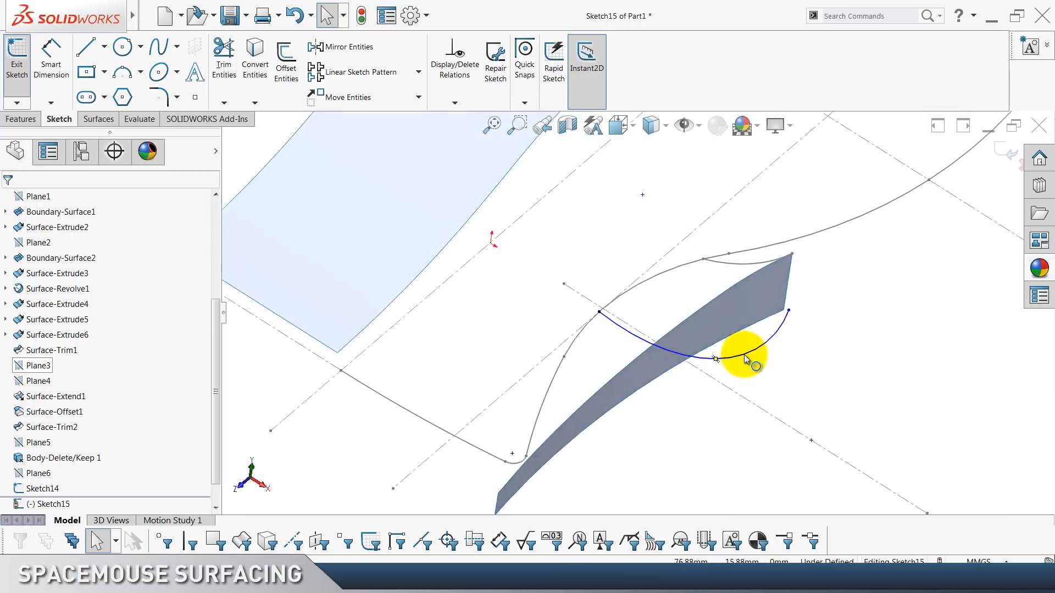
{"action": "left_click", "coordinate": [615, 322]}
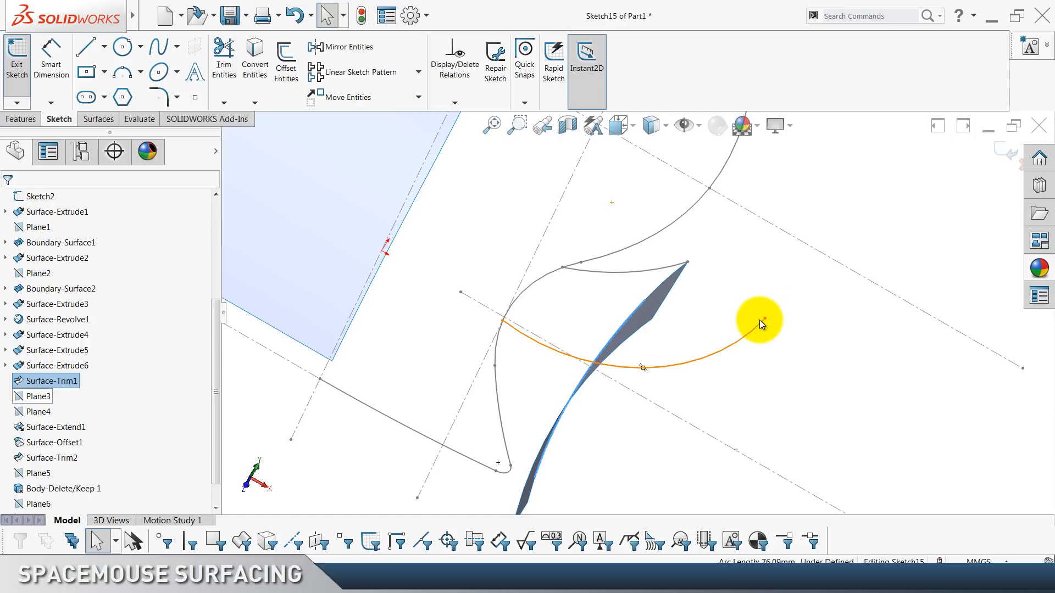
{"action": "left_click", "coordinate": [765, 318], "text": "ctrl"}
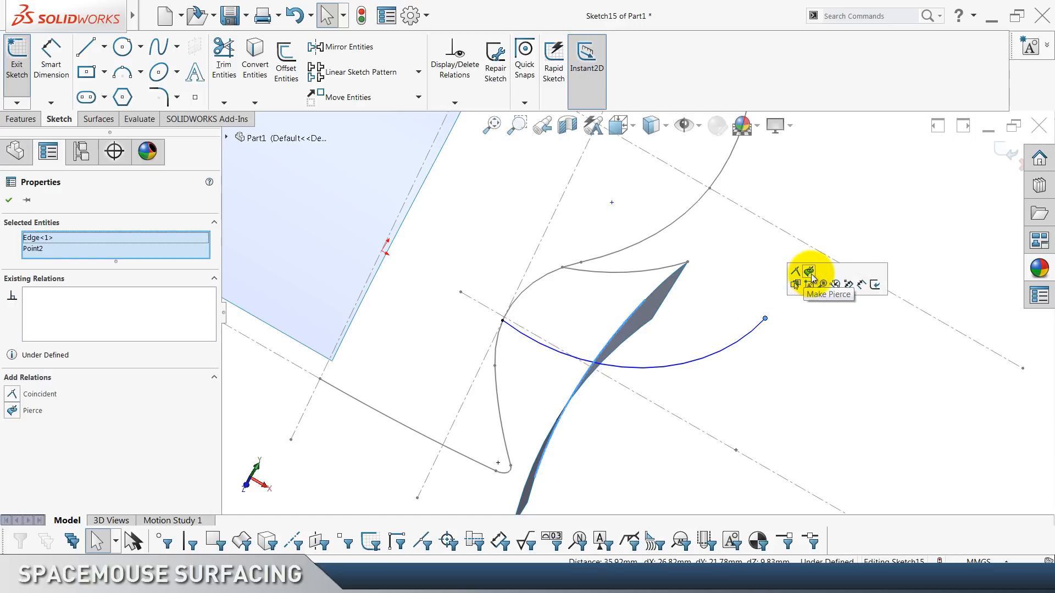
{"action": "left_click", "coordinate": [807, 280]}
{"action": "left_click", "coordinate": [856, 415]}
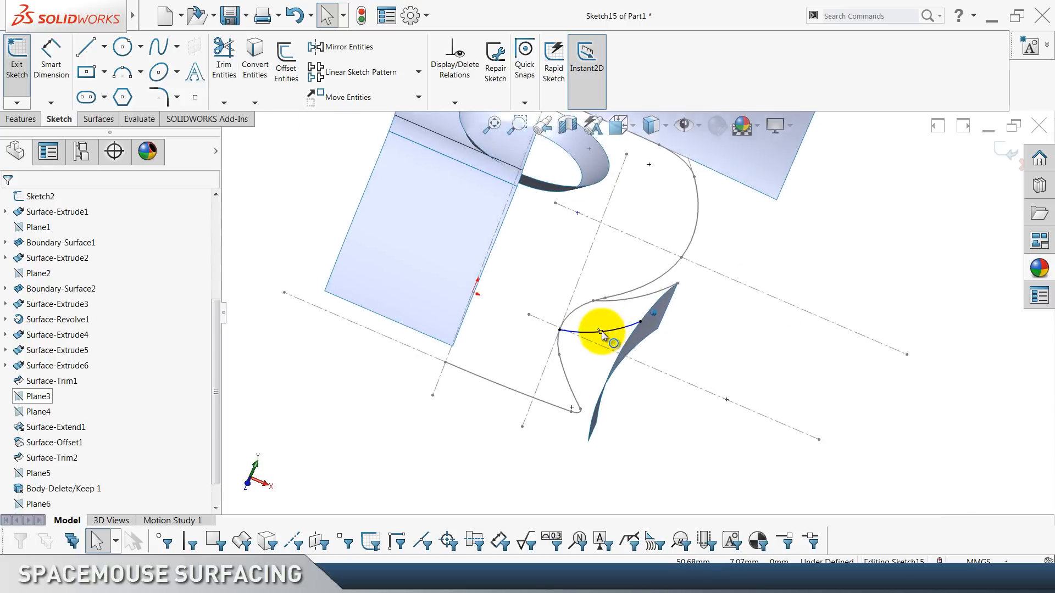
Bow the Plane4 arc further downward, set its radius to 100 mm, and exit the sketch.
{"action": "left_click", "coordinate": [610, 329]}
{"action": "left_click_drag", "start_coordinate": [613, 339], "coordinate": [608, 337]}
{"action": "left_click", "coordinate": [656, 412]}
{"action": "left_click", "coordinate": [51, 55]}
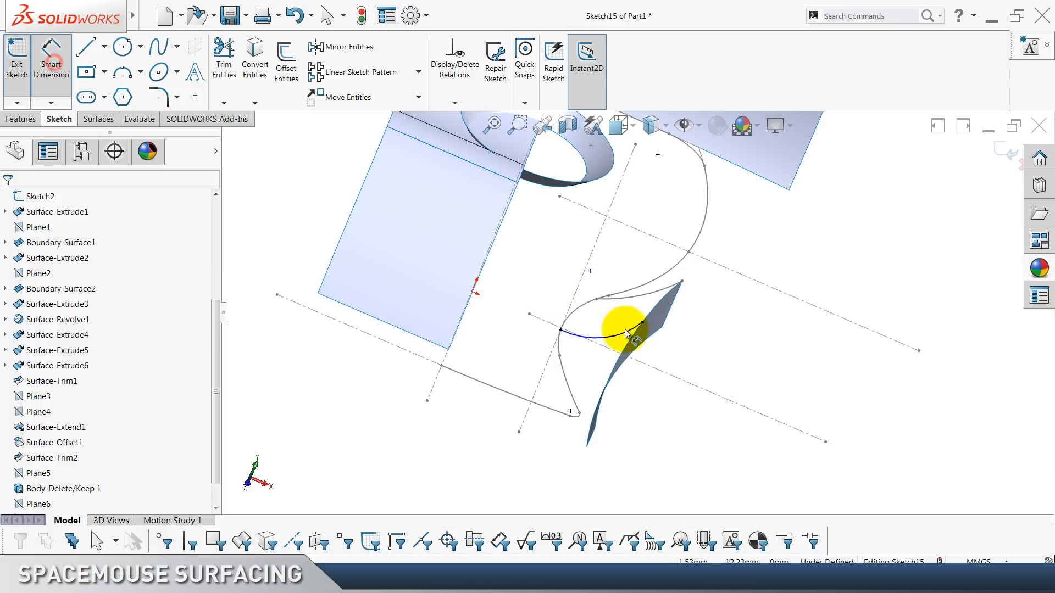
{"action": "left_click", "coordinate": [619, 335]}
{"action": "left_click", "coordinate": [679, 417]}
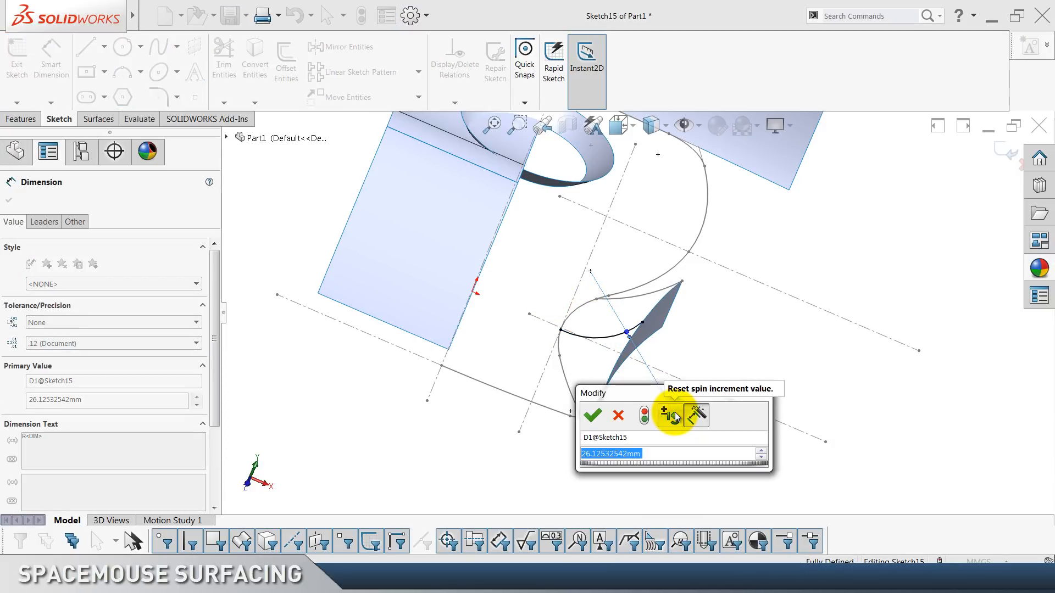
{"action": "type", "text": "100"}
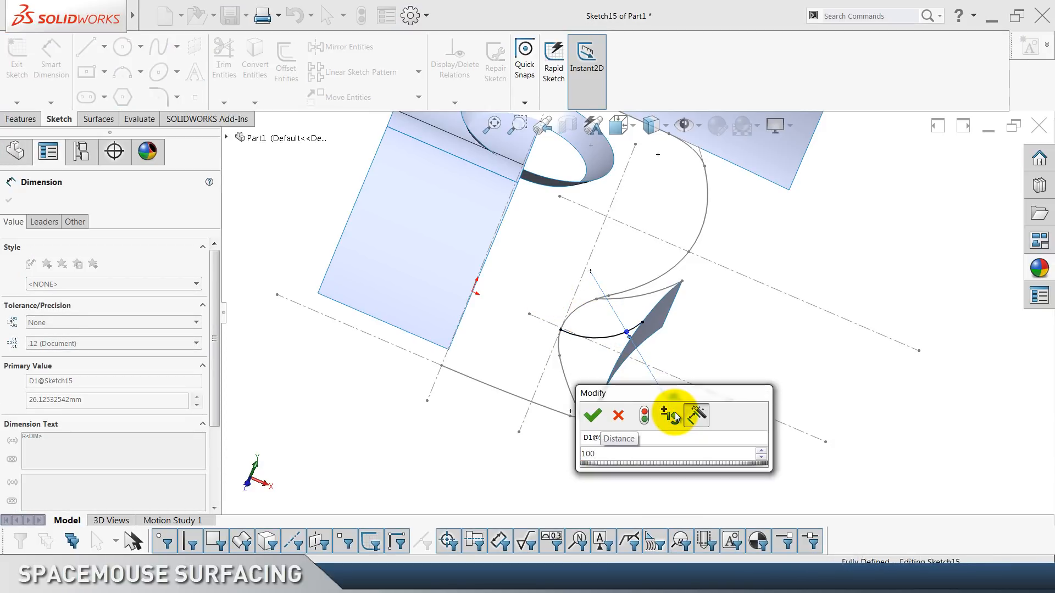
{"action": "key", "text": "Return"}
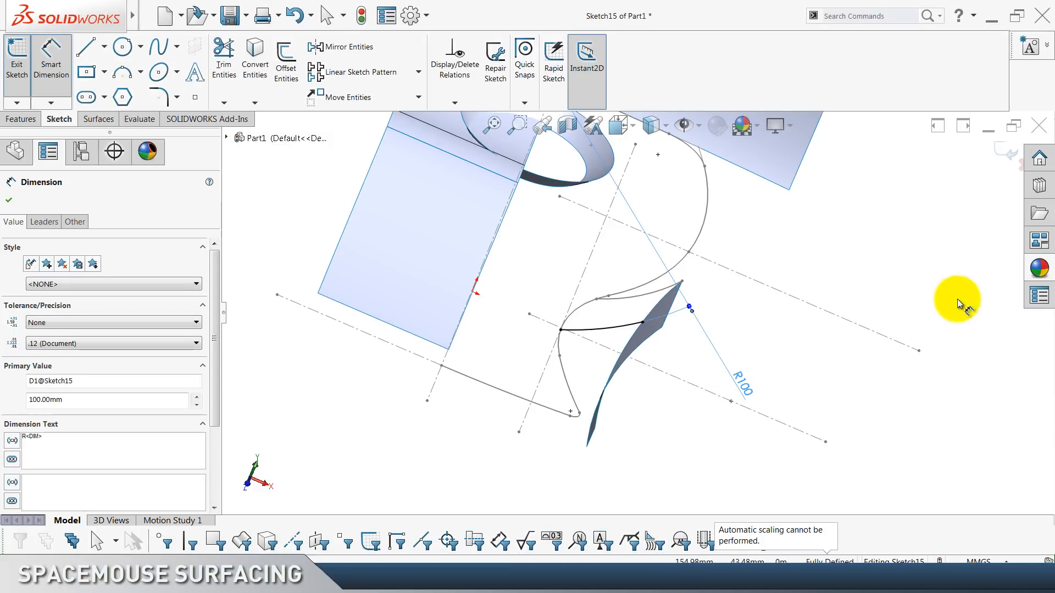
{"action": "left_click", "coordinate": [999, 148]}
{"action": "left_click", "coordinate": [679, 432]}
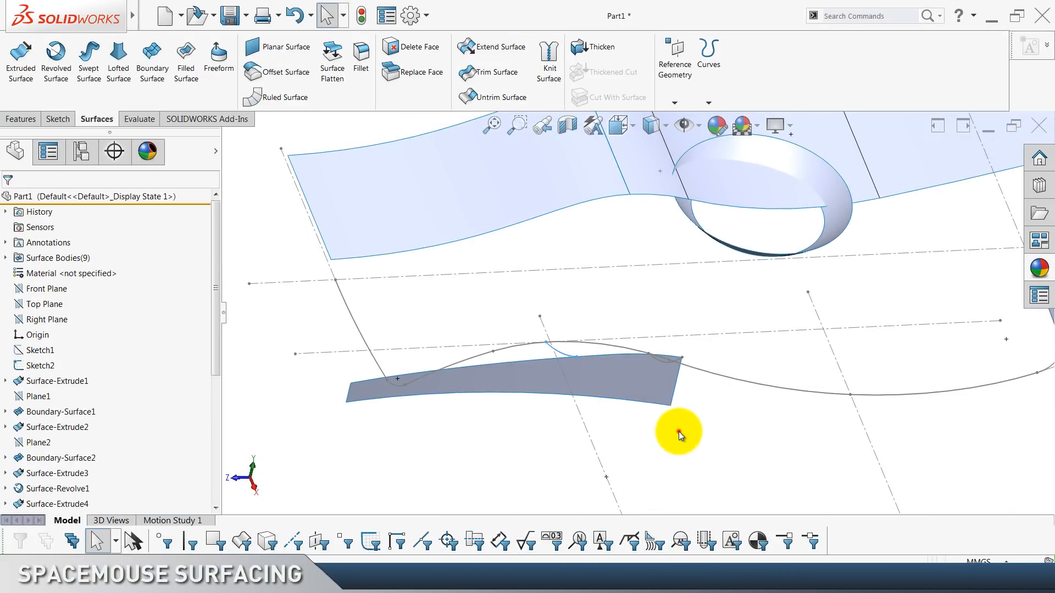
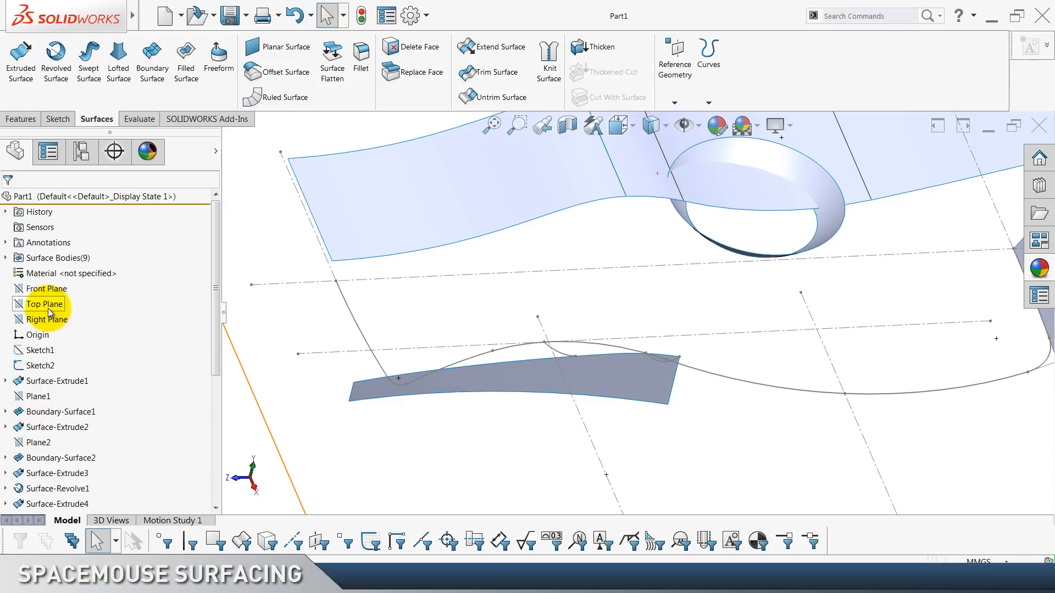
Start a sketch on the Top Plane and convert the Sketch2 outline curves running beside the side surface into it.
{"action": "left_click", "coordinate": [48, 308]}
{"action": "left_click", "coordinate": [57, 297]}
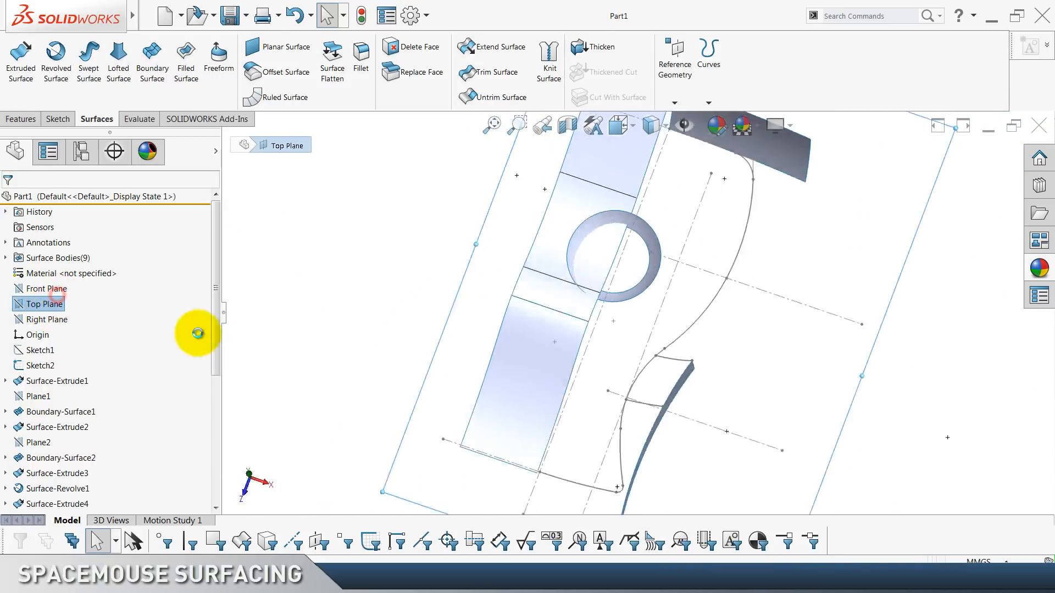
{"action": "scroll", "coordinate": [558, 376], "scroll_direction": "down", "scroll_amount": 4}
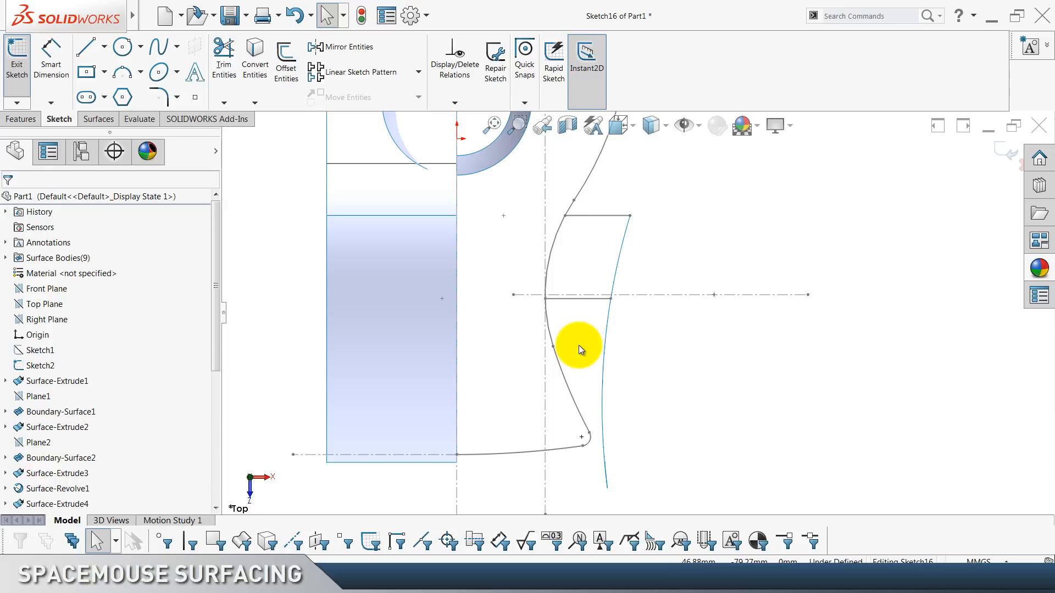
{"action": "left_click", "coordinate": [548, 260]}
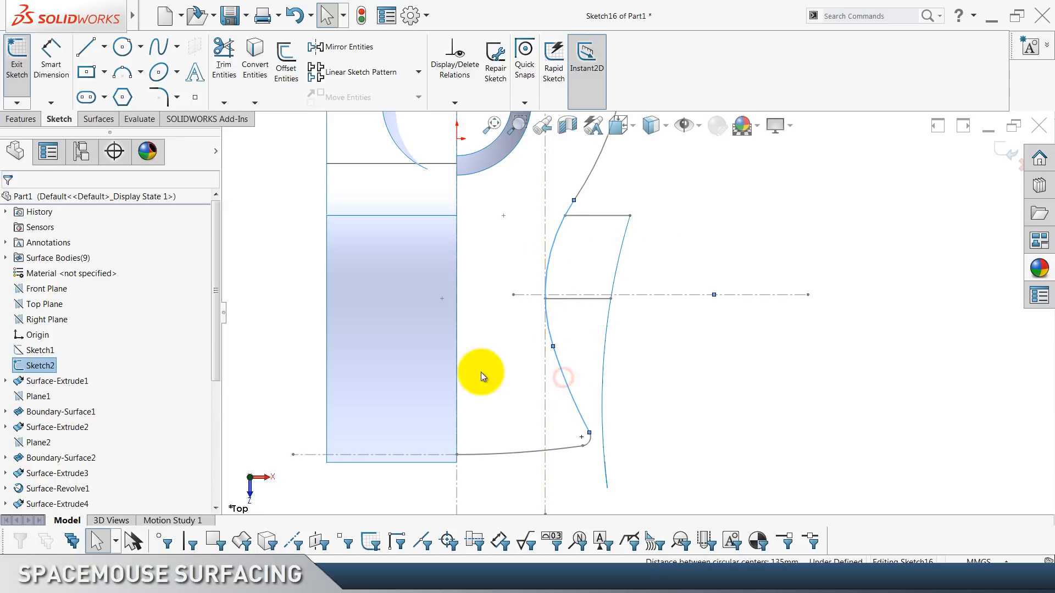
{"action": "left_click", "coordinate": [253, 82]}
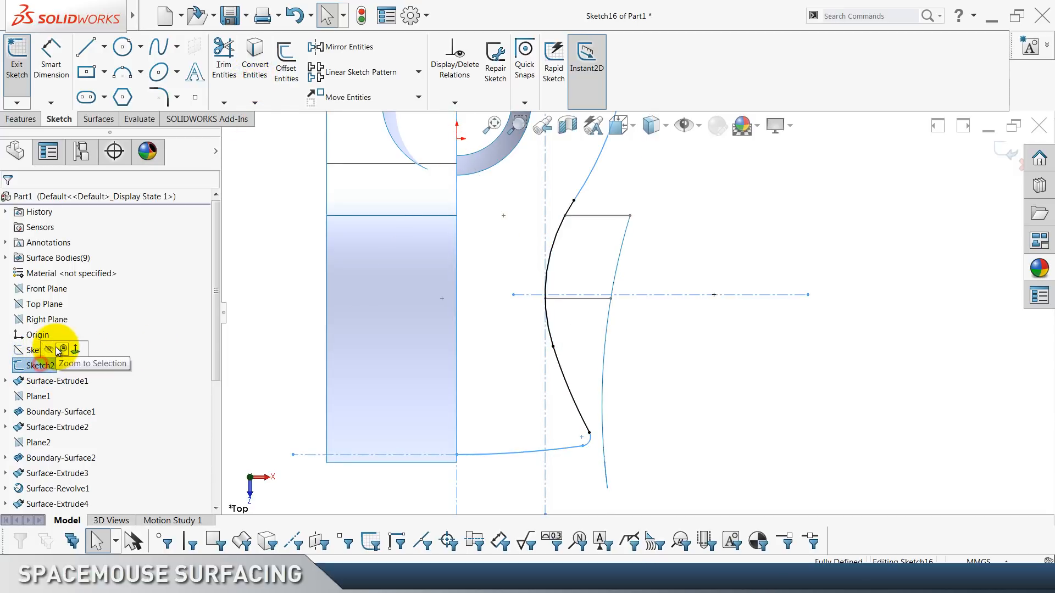
Hide Sketch2 and shorten the converted curve so its upper end meets the inner endpoint of the nearest arc profile.
{"action": "right_click", "coordinate": [51, 363]}
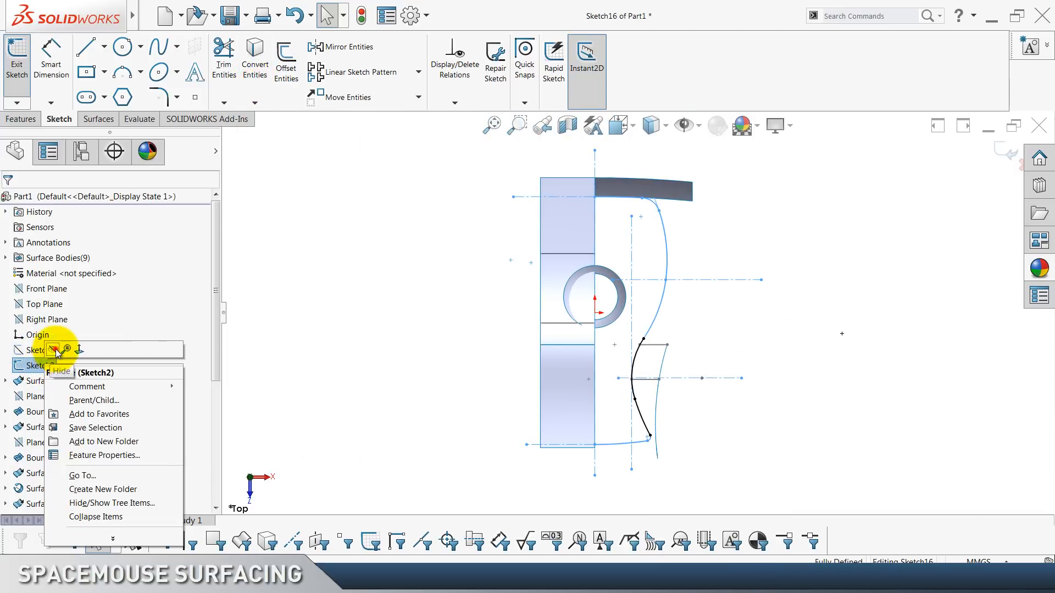
{"action": "left_click", "coordinate": [53, 349]}
{"action": "scroll", "coordinate": [652, 347], "scroll_direction": "down", "scroll_amount": 6}
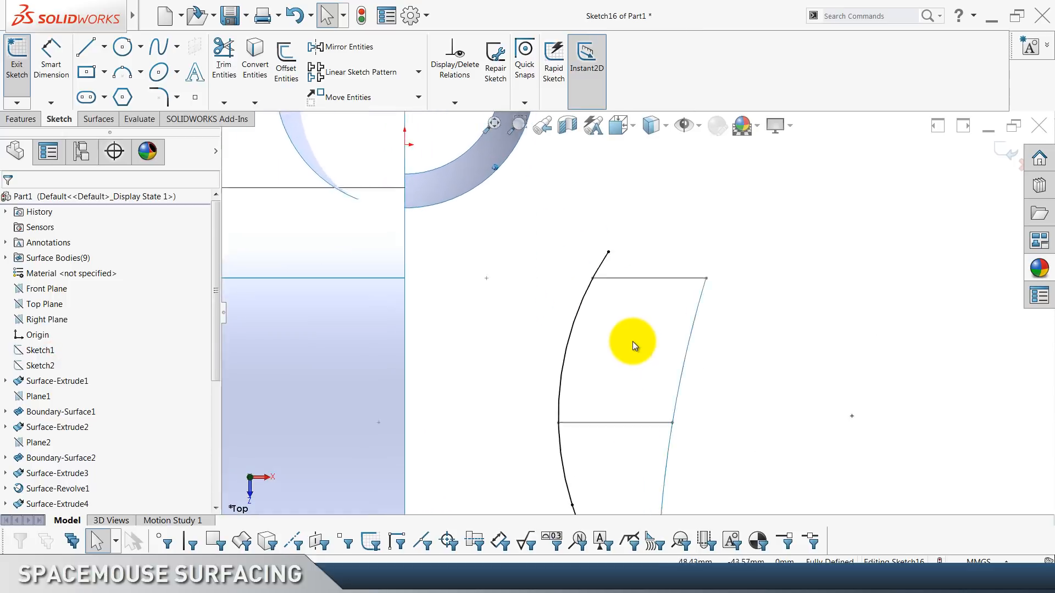
{"action": "left_click_drag", "start_coordinate": [666, 224], "coordinate": [639, 268]}
{"action": "left_click", "coordinate": [660, 325]}
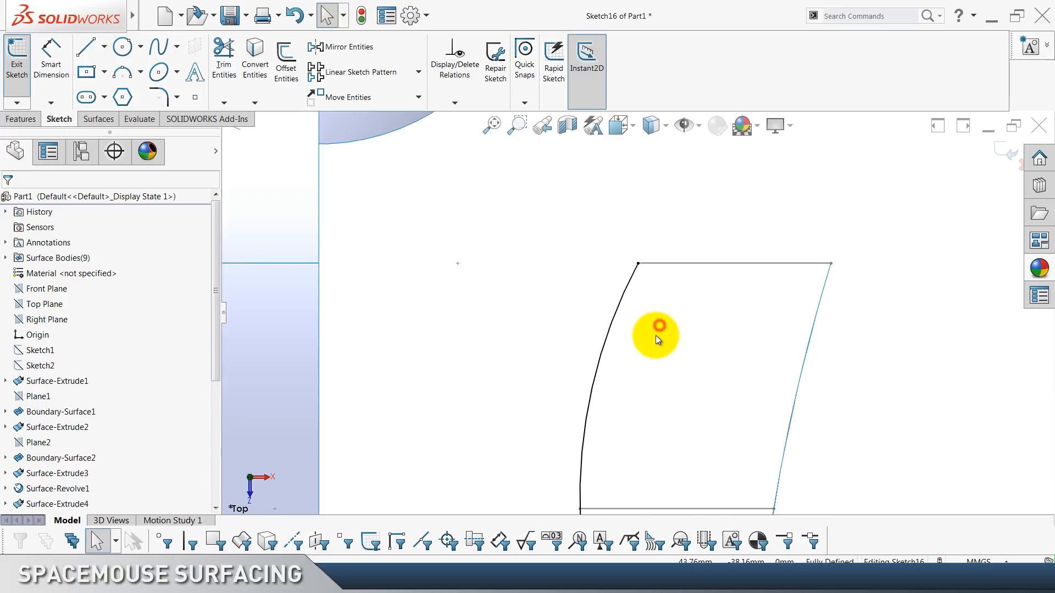
Extend the converted curve's lower end outward beyond the side surface's lower end.
{"action": "scroll", "coordinate": [655, 335], "scroll_direction": "up", "scroll_amount": 5}
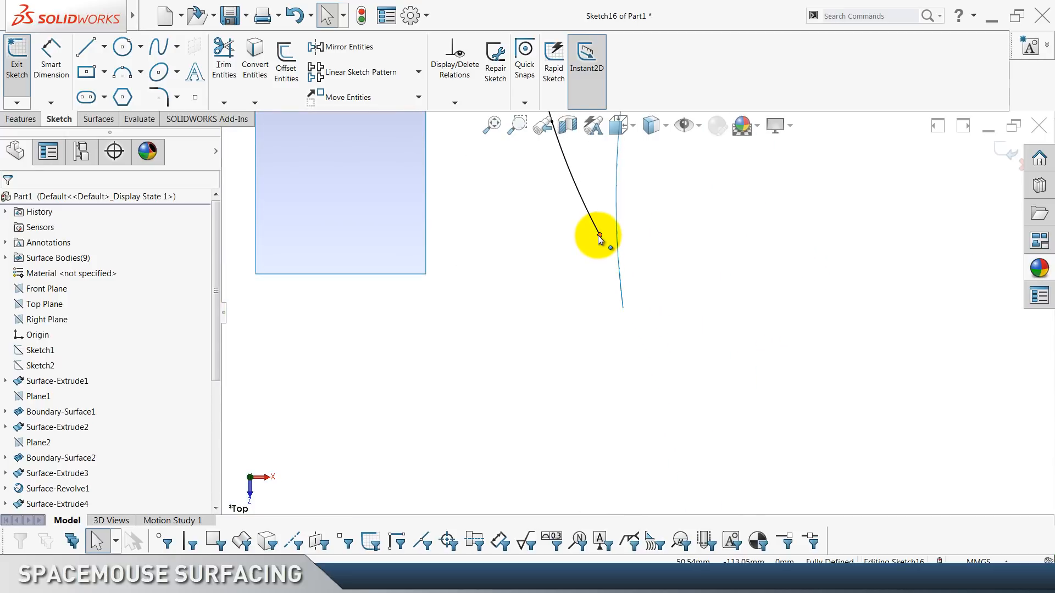
{"action": "left_click_drag", "start_coordinate": [599, 235], "coordinate": [660, 329]}
{"action": "left_click", "coordinate": [627, 350]}
{"action": "scroll", "coordinate": [649, 328], "scroll_direction": "down", "scroll_amount": 5}
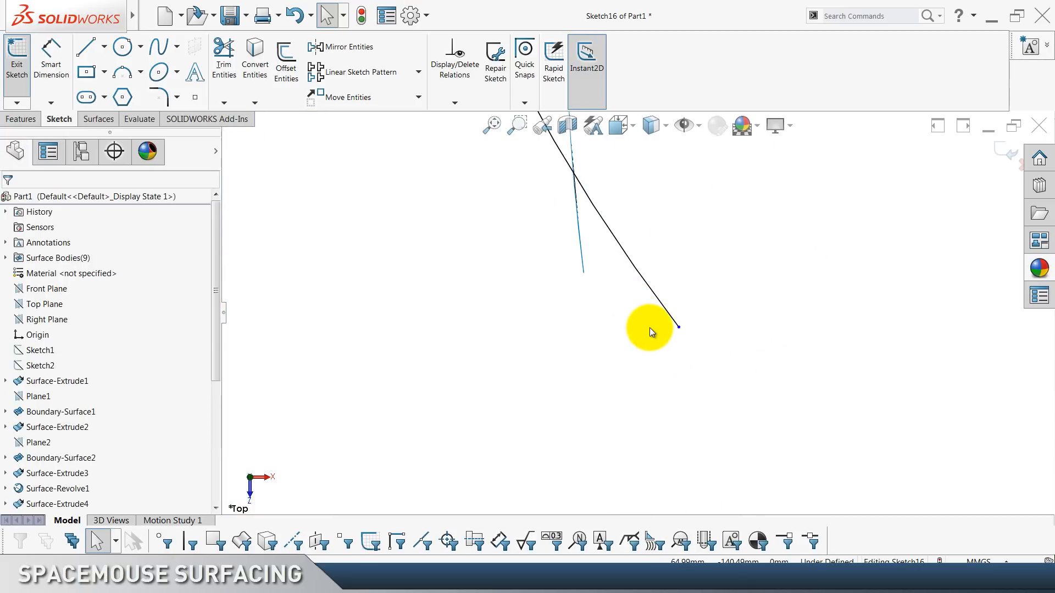
Align the curve's lower endpoint horizontally with the side surface's end vertex and exit the sketch.
{"action": "left_click", "coordinate": [678, 327]}
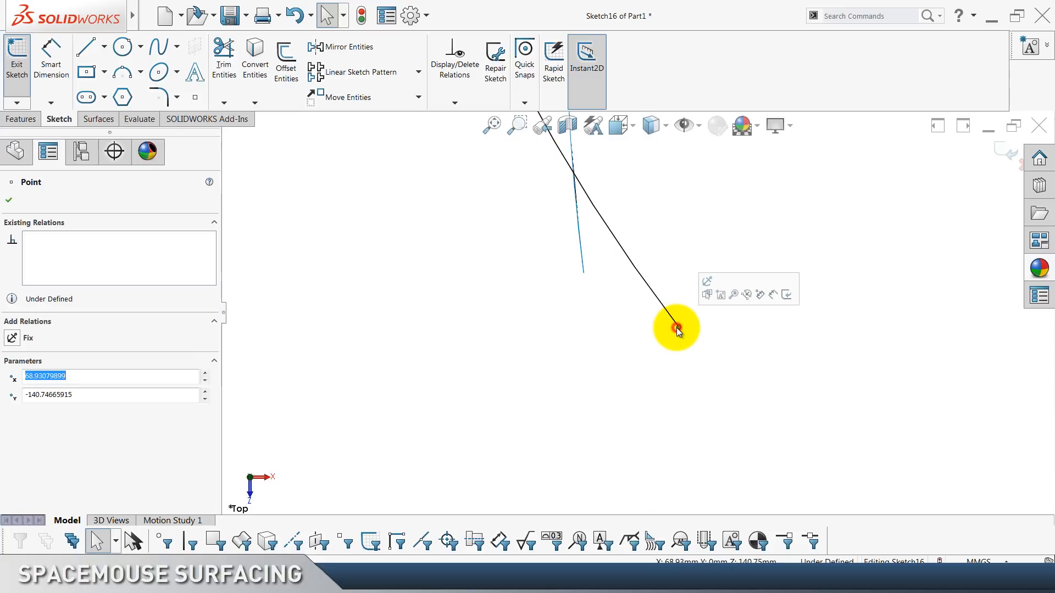
{"action": "left_click", "coordinate": [585, 271], "text": "ctrl"}
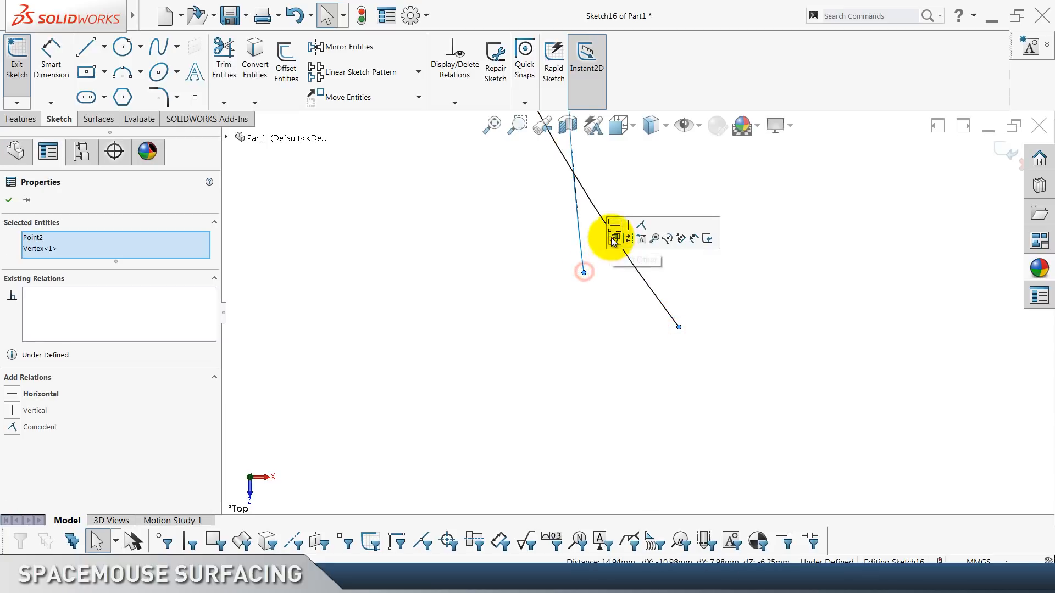
{"action": "left_click", "coordinate": [614, 238]}
{"action": "left_click", "coordinate": [602, 347]}
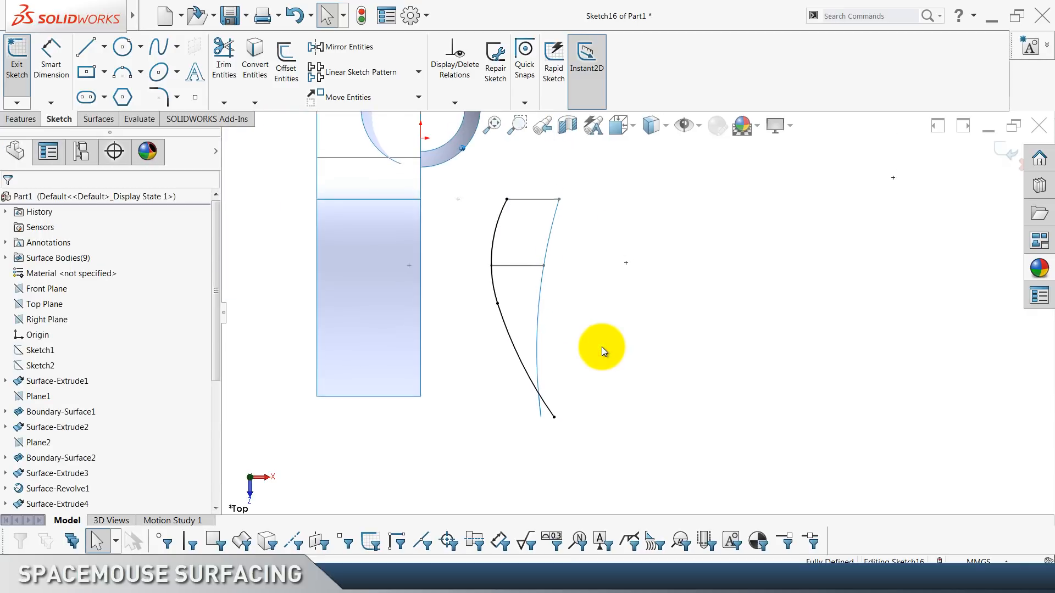
{"action": "left_click", "coordinate": [1001, 152]}
{"action": "left_click", "coordinate": [793, 352]}
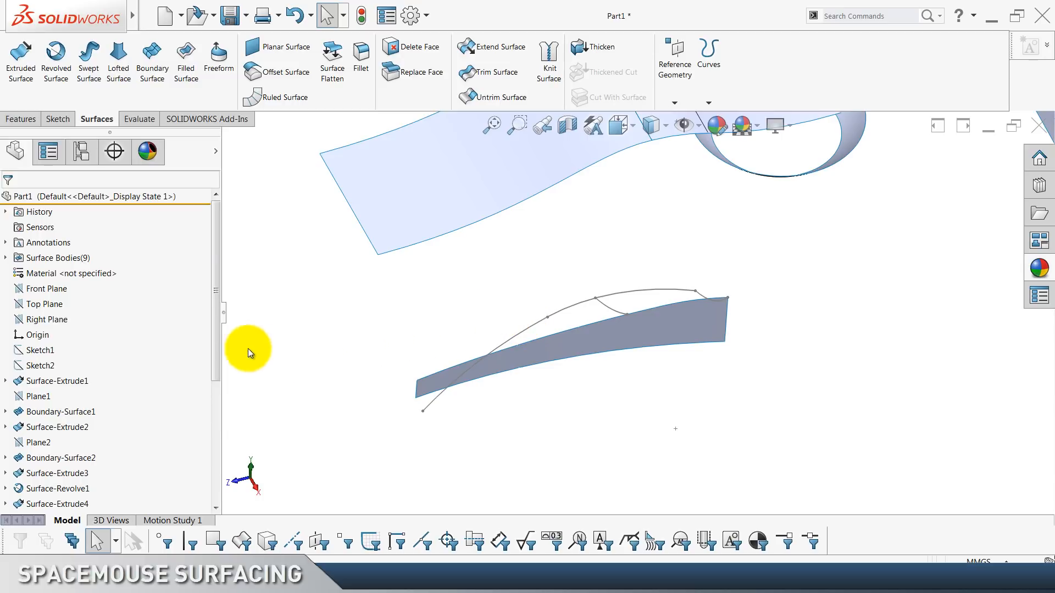
Start a sketch on Plane5 and draw a downward-bowed three-point arc below the side surface.
{"action": "scroll", "coordinate": [147, 361], "scroll_direction": "down", "scroll_amount": 5}
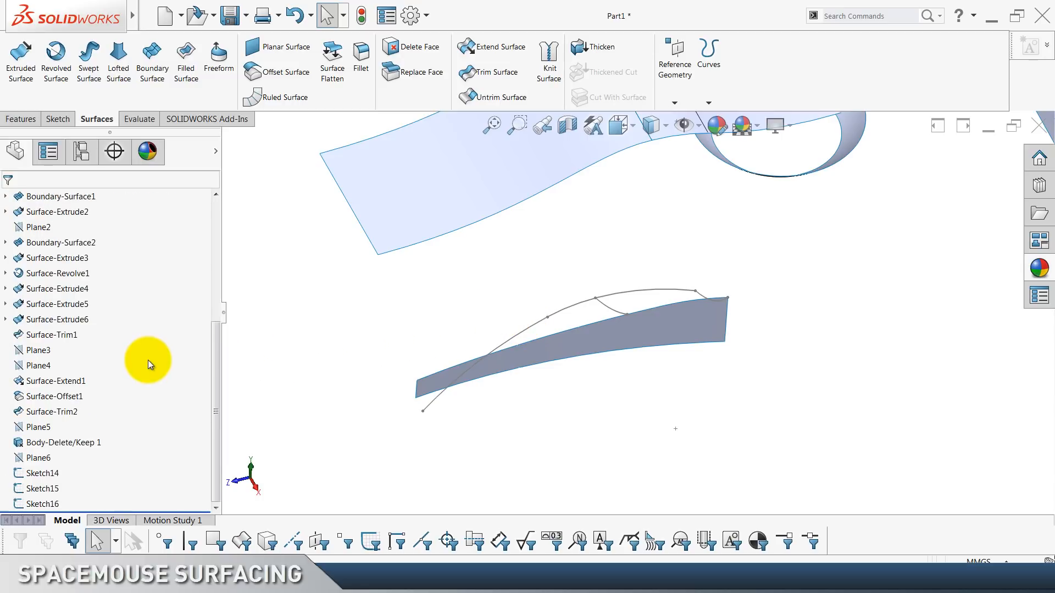
{"action": "left_click", "coordinate": [55, 426]}
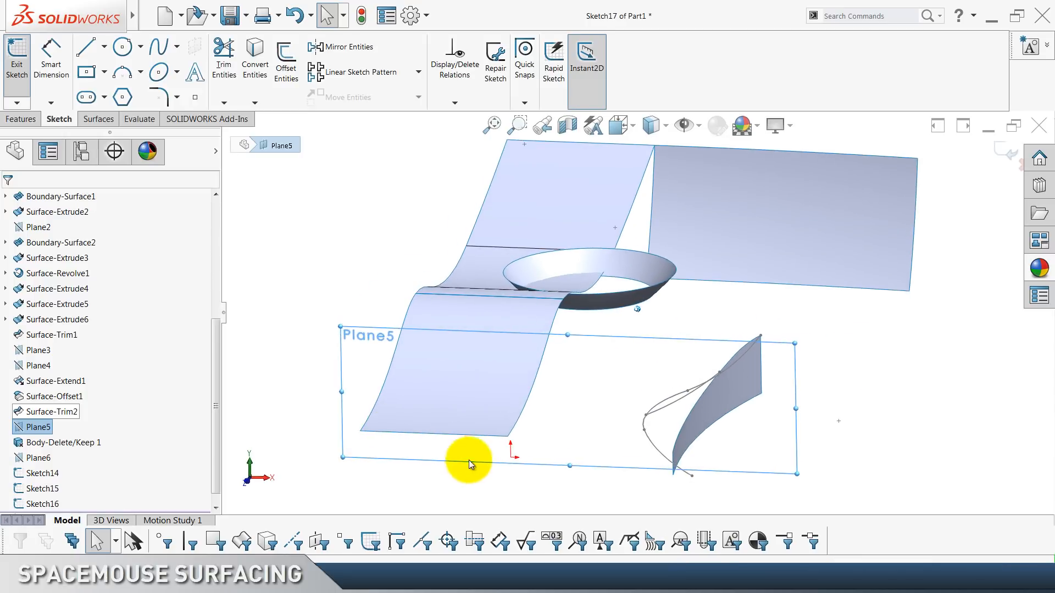
{"action": "left_click", "coordinate": [492, 467]}
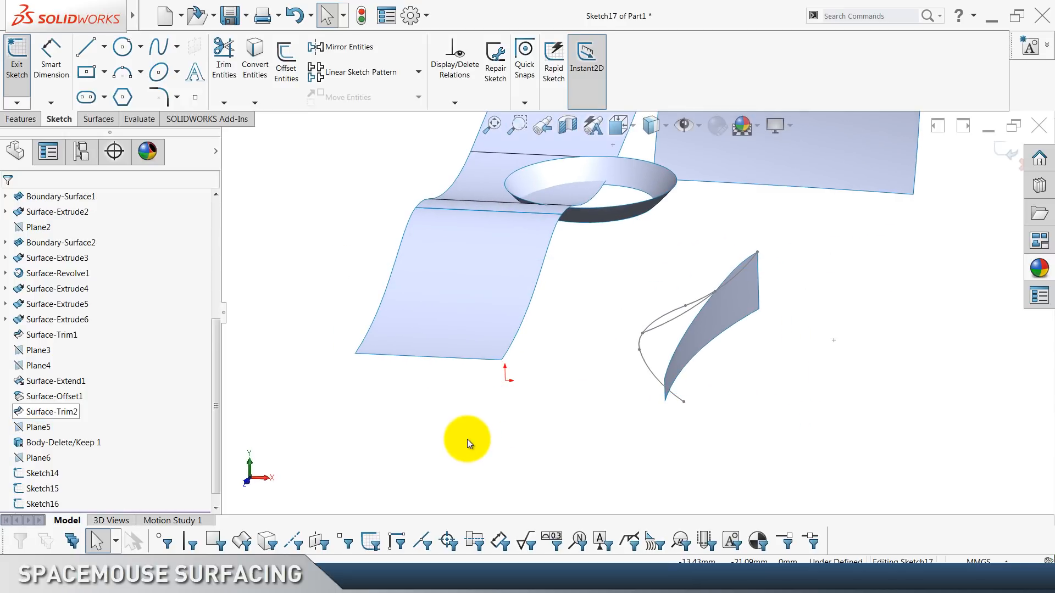
{"action": "left_click", "coordinate": [122, 71]}
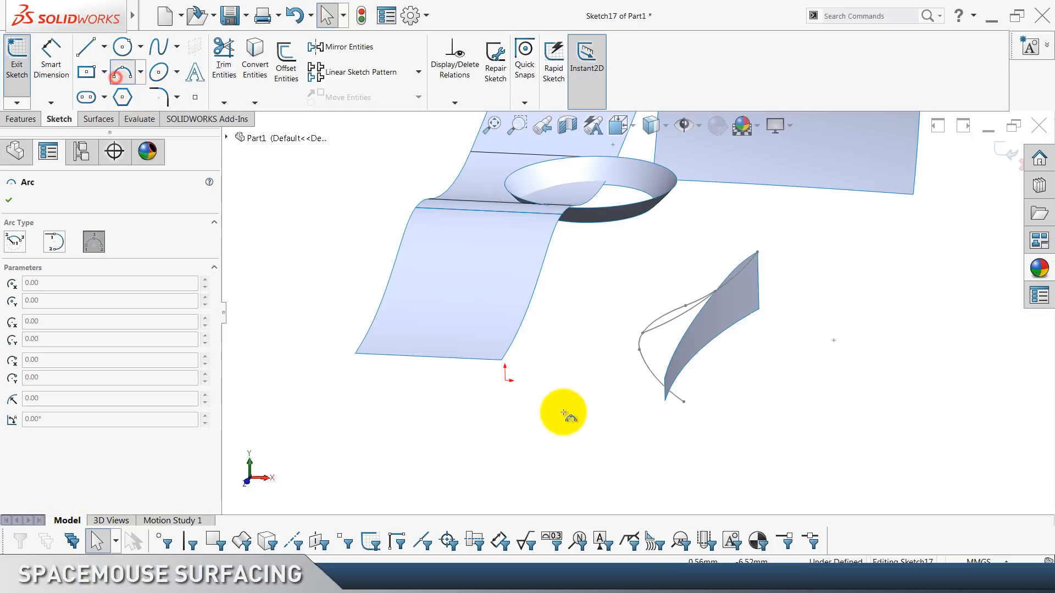
{"action": "left_click", "coordinate": [579, 413]}
{"action": "left_click", "coordinate": [808, 260]}
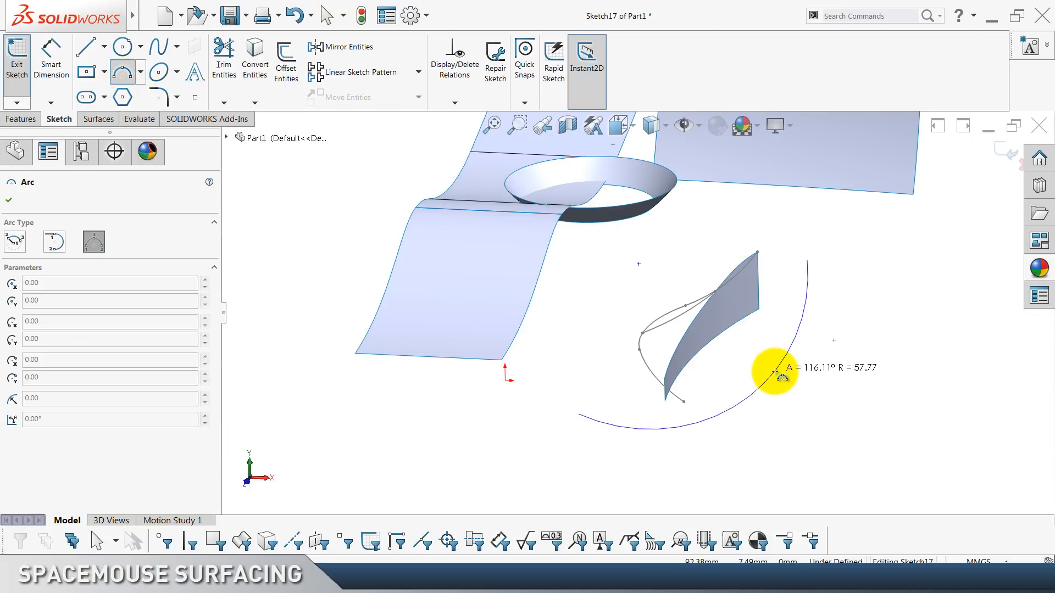
{"action": "left_click", "coordinate": [762, 364]}
{"action": "key", "text": "Escape"}
{"action": "key", "text": "Escape"}
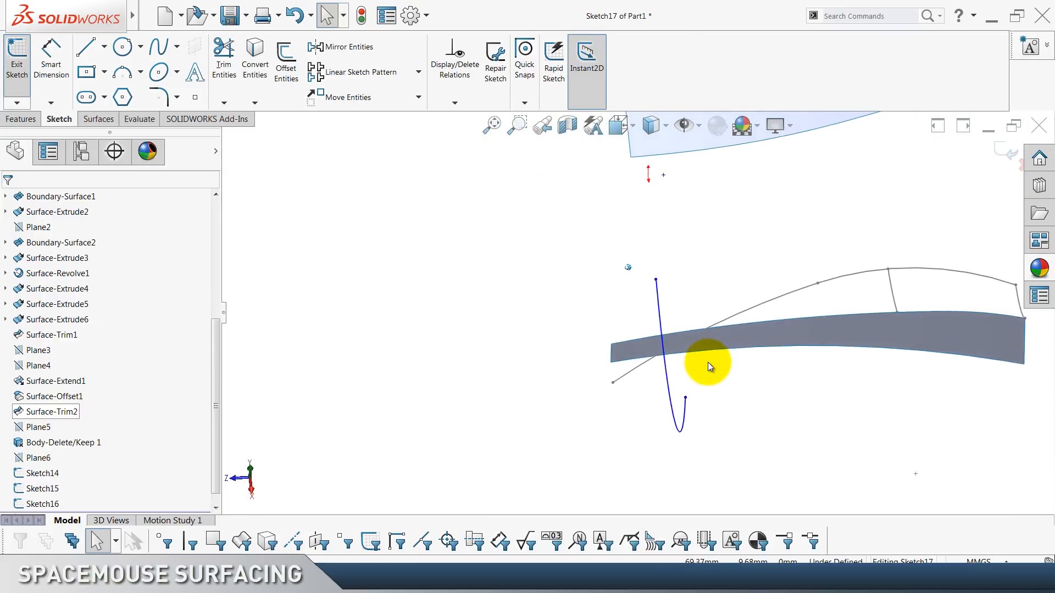
Pierce the Plane5 arc's inner endpoint to the Sketch16 curve and its outer endpoint to the side surface's upper edge.
{"action": "left_click", "coordinate": [726, 306]}
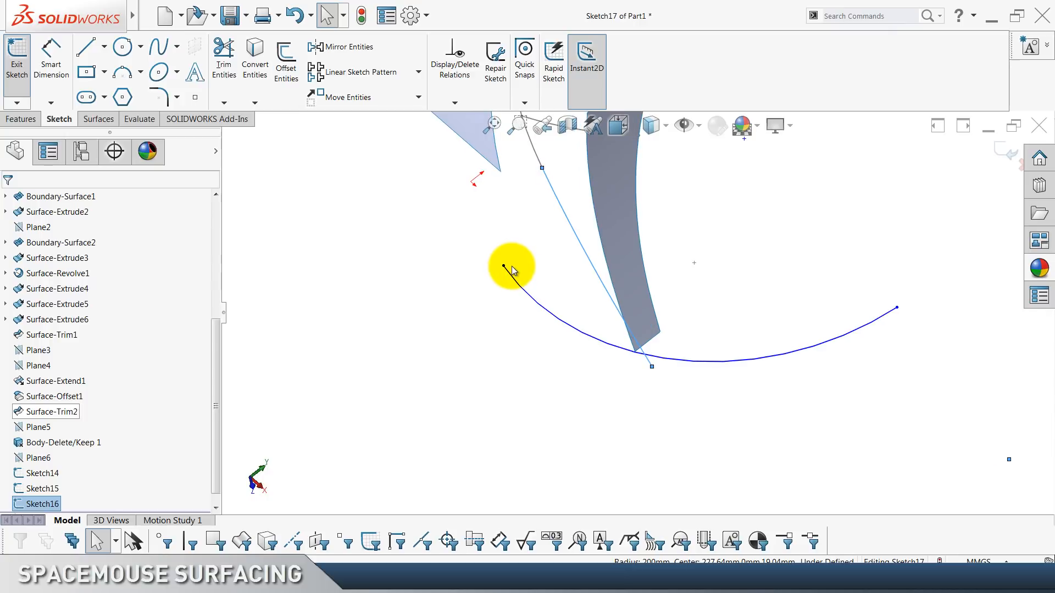
{"action": "left_click", "coordinate": [504, 267]}
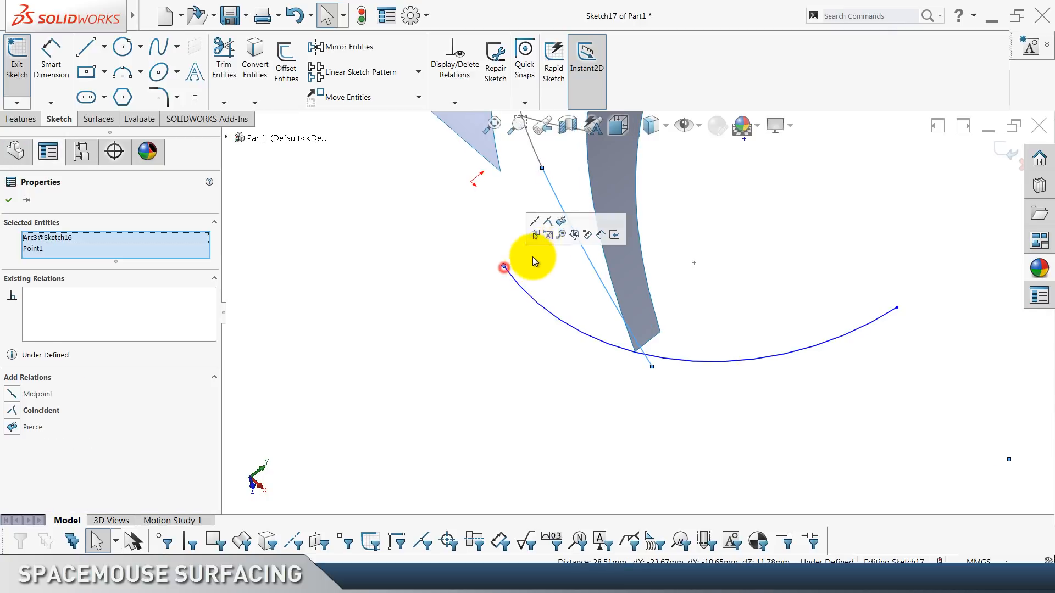
{"action": "left_click", "coordinate": [567, 215]}
{"action": "left_click", "coordinate": [690, 258]}
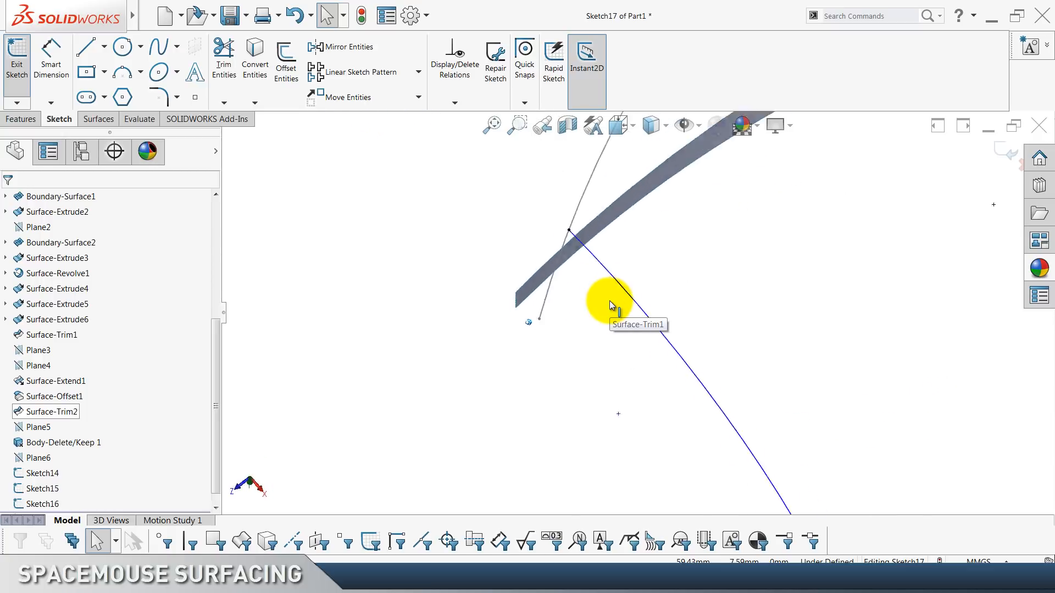
{"action": "left_click", "coordinate": [621, 272]}
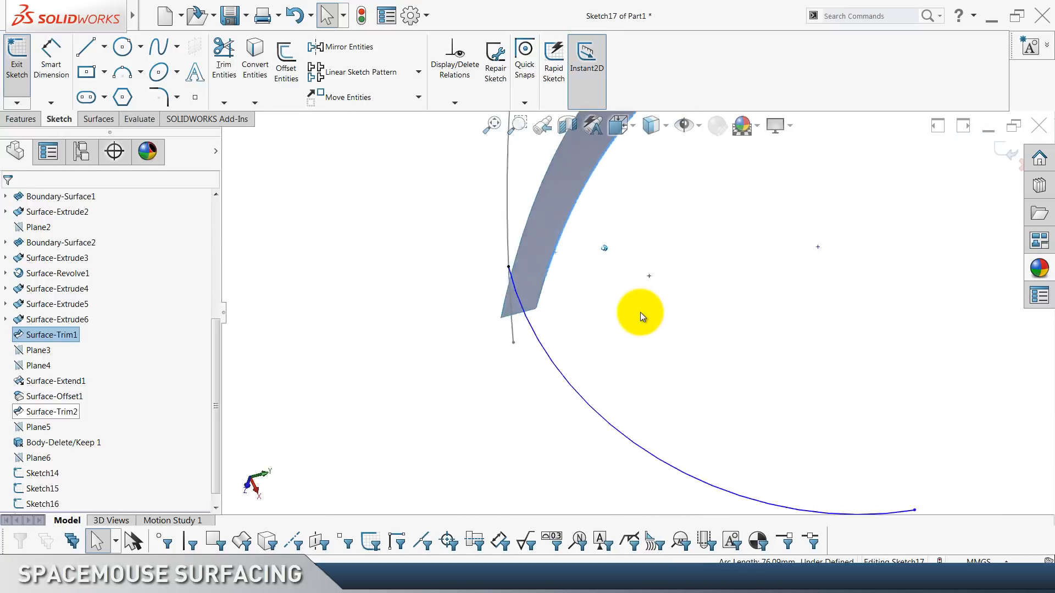
{"action": "left_click", "coordinate": [764, 310], "text": "ctrl"}
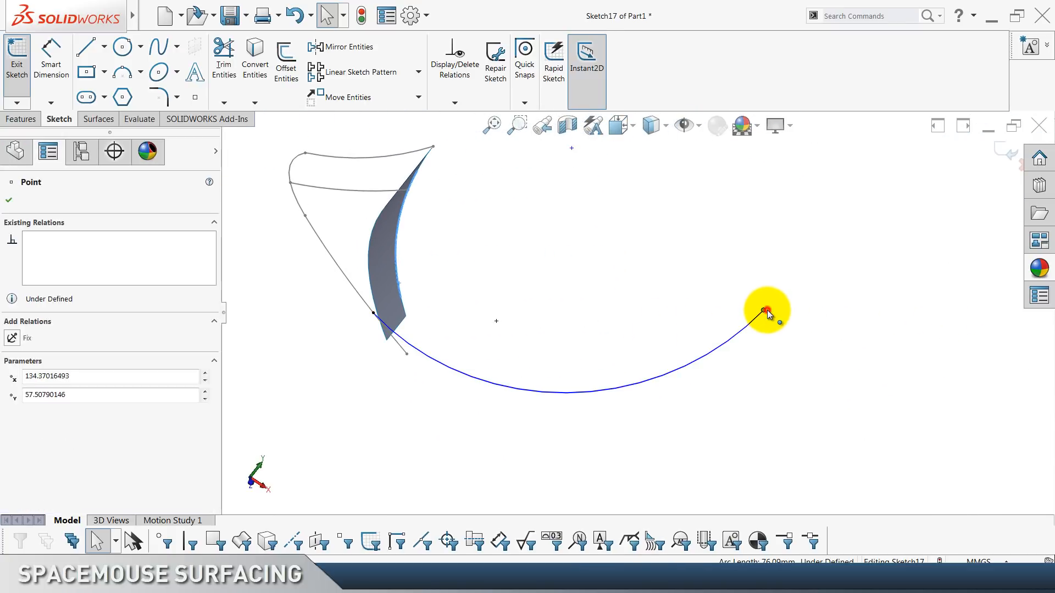
{"action": "left_click", "coordinate": [811, 264]}
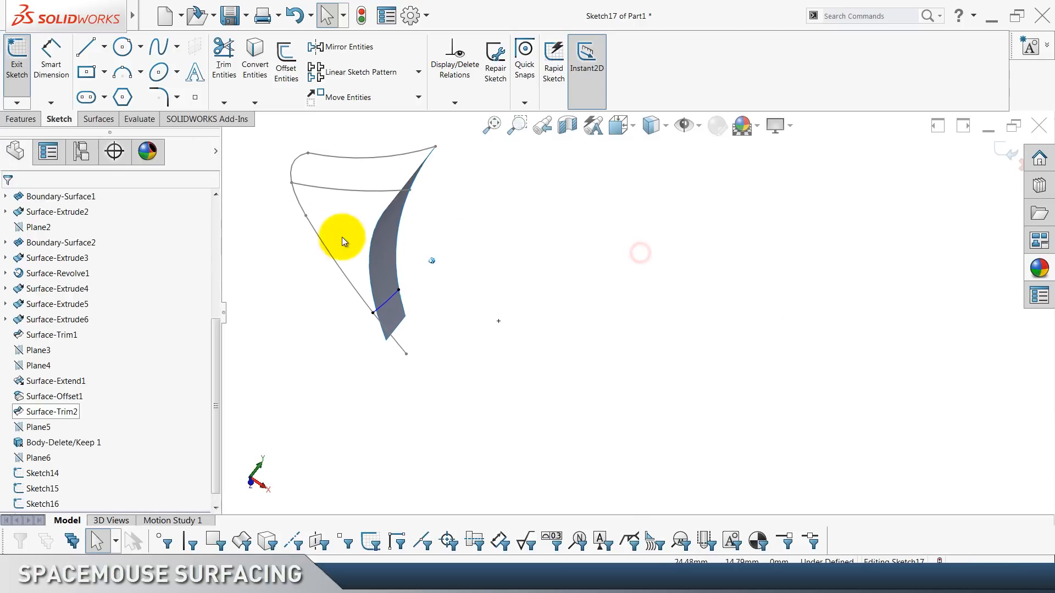
Dimension the Plane5 arc's radius at 50 mm and exit the sketch.
{"action": "left_click", "coordinate": [51, 55]}
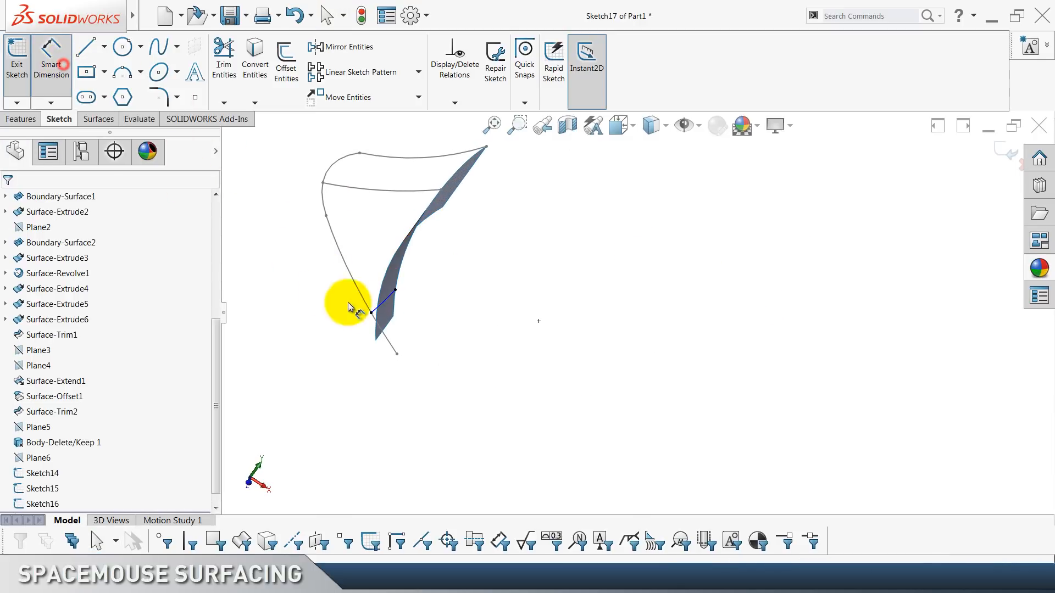
{"action": "left_click", "coordinate": [391, 299]}
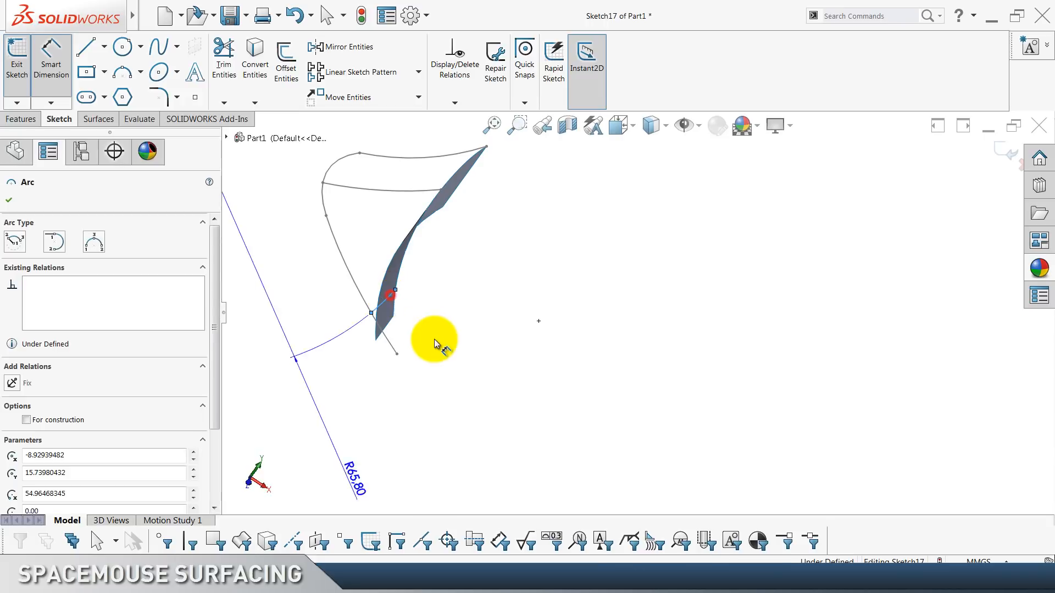
{"action": "left_click", "coordinate": [458, 318]}
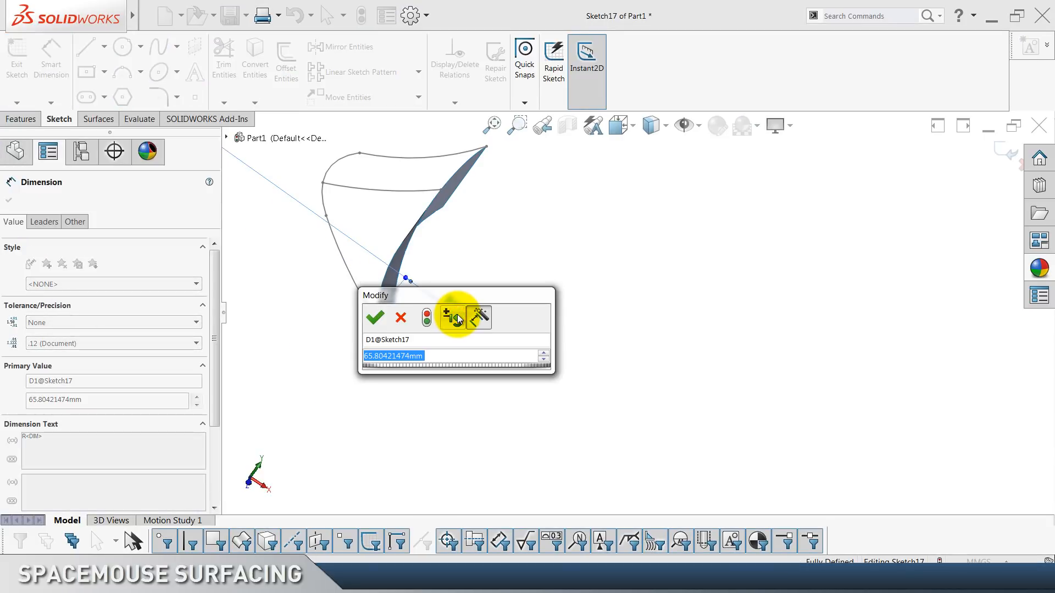
{"action": "type", "text": "50"}
{"action": "key", "text": "Return"}
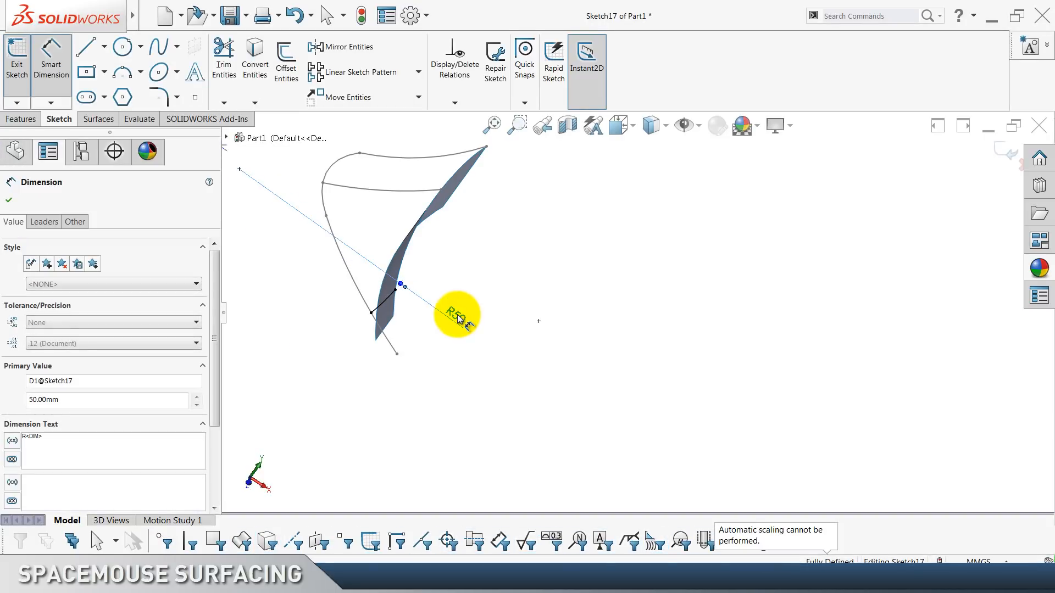
{"action": "left_click", "coordinate": [1009, 149]}
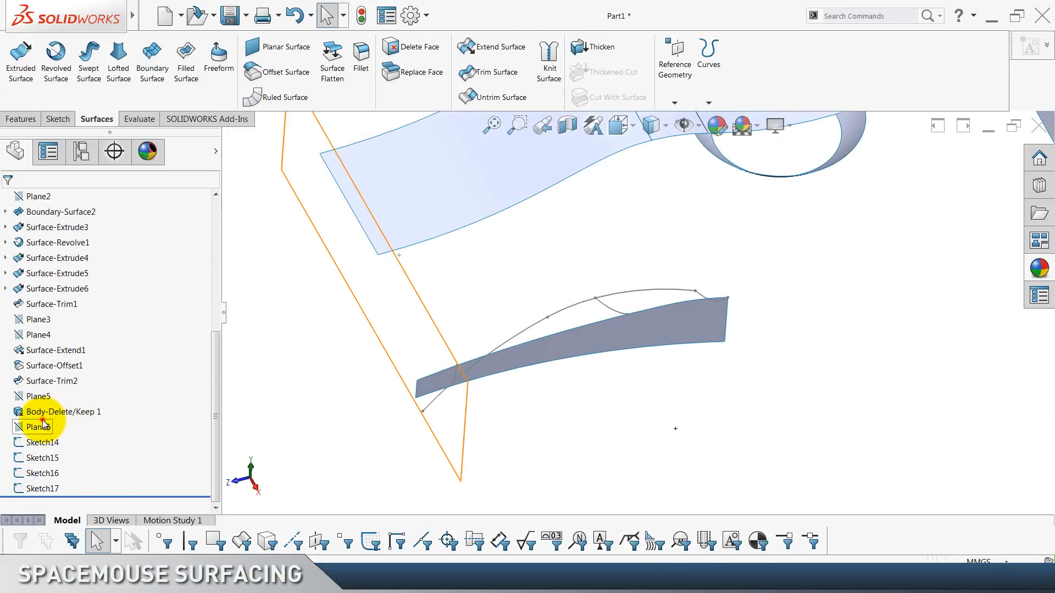
Start a sketch on Plane6 and draw an upward-bowed three-point arc across the side surface.
{"action": "left_click", "coordinate": [44, 424]}
{"action": "left_click", "coordinate": [51, 403]}
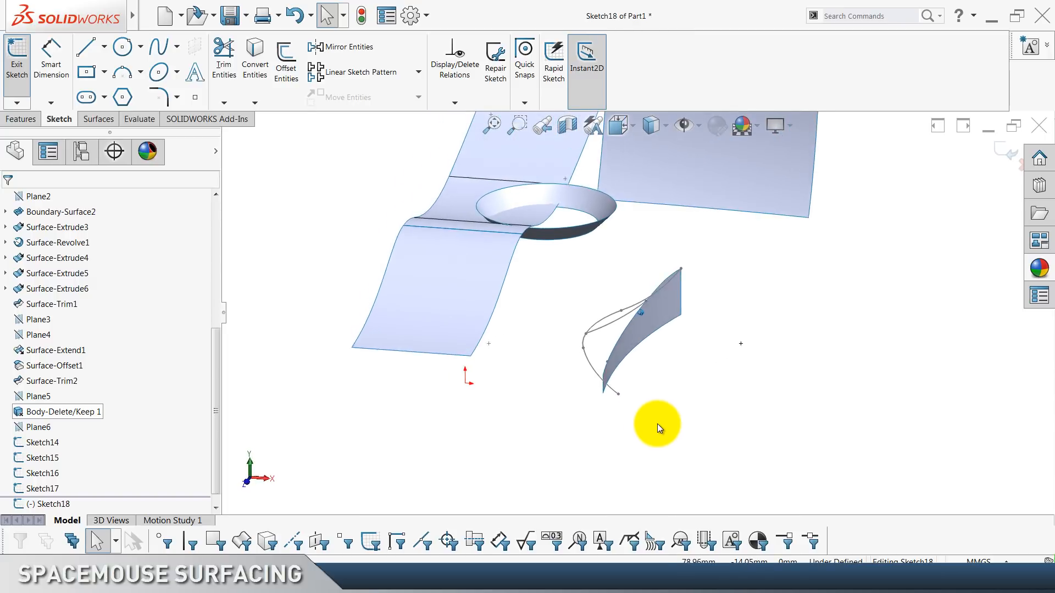
{"action": "left_click", "coordinate": [119, 76]}
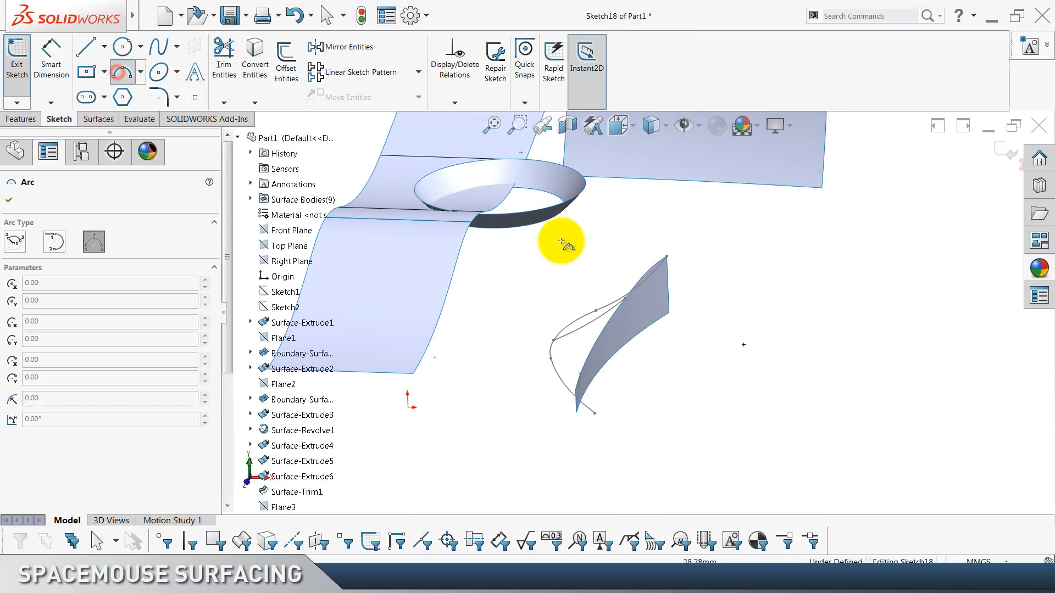
{"action": "left_click", "coordinate": [573, 261]}
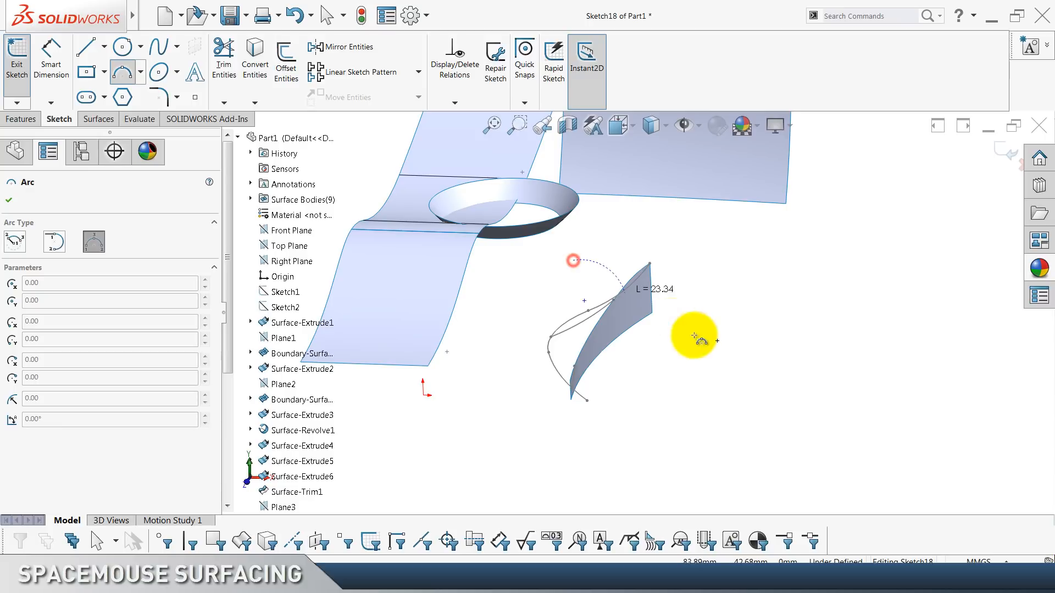
{"action": "left_click", "coordinate": [751, 460]}
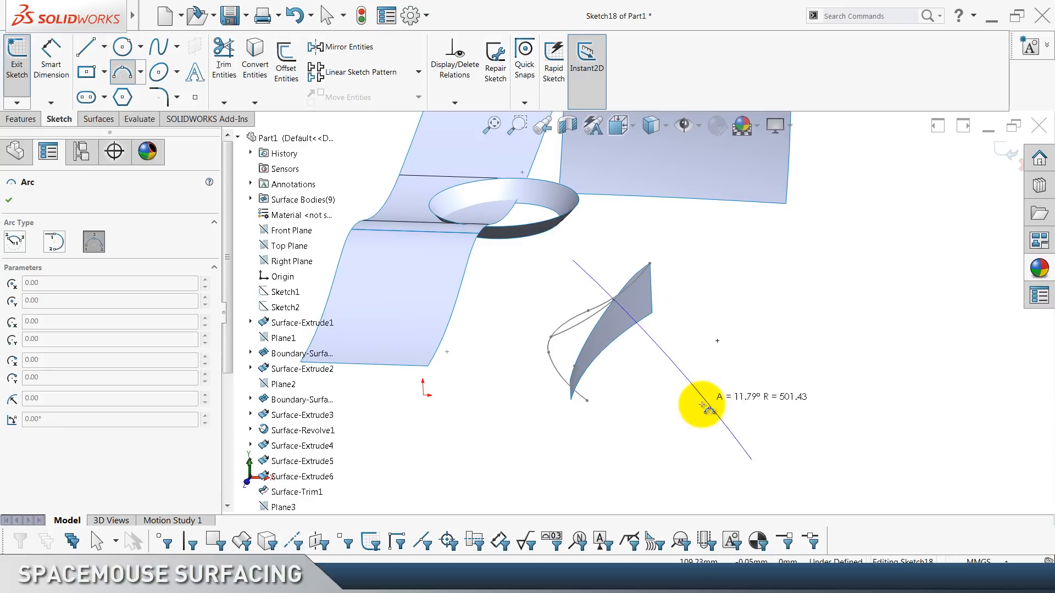
{"action": "left_click", "coordinate": [723, 372]}
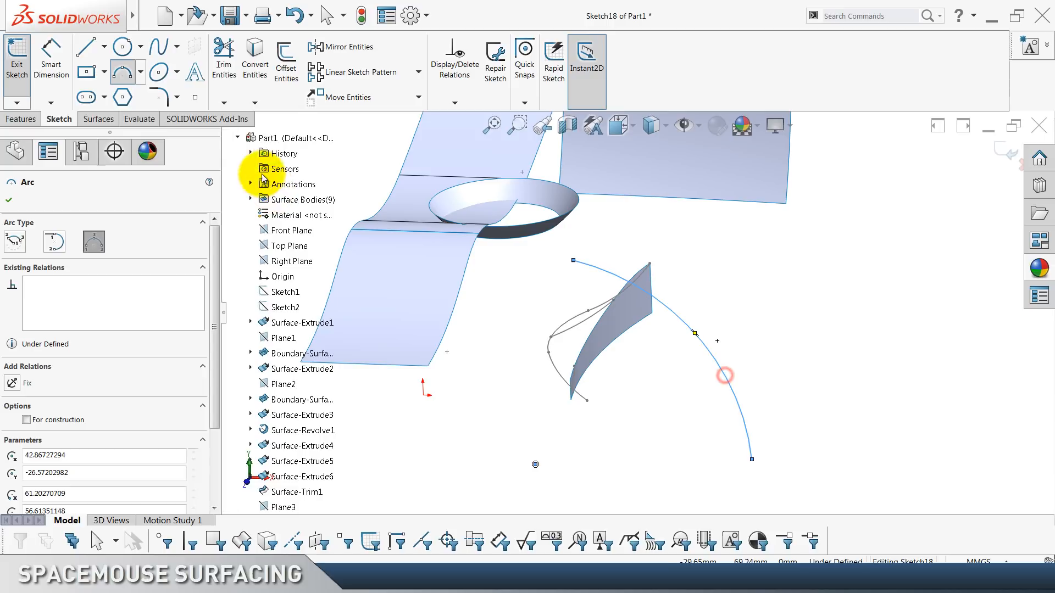
Make the Plane6 arc's lower endpoint coincident with the end point of the Sketch16 guide curve.
{"action": "left_click", "coordinate": [240, 138]}
{"action": "key", "text": "Escape"}
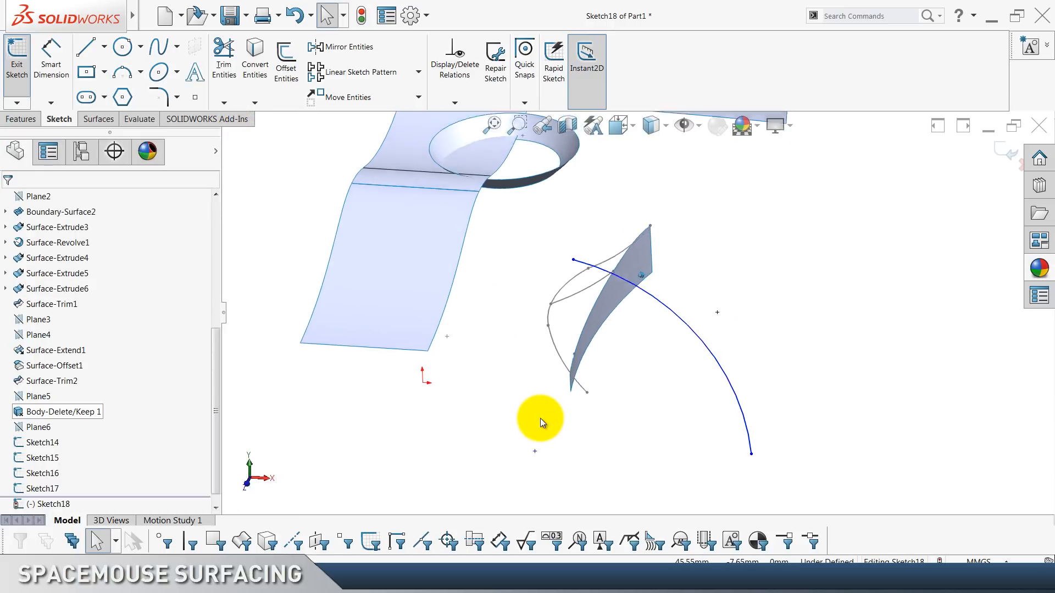
{"action": "left_click", "coordinate": [573, 388]}
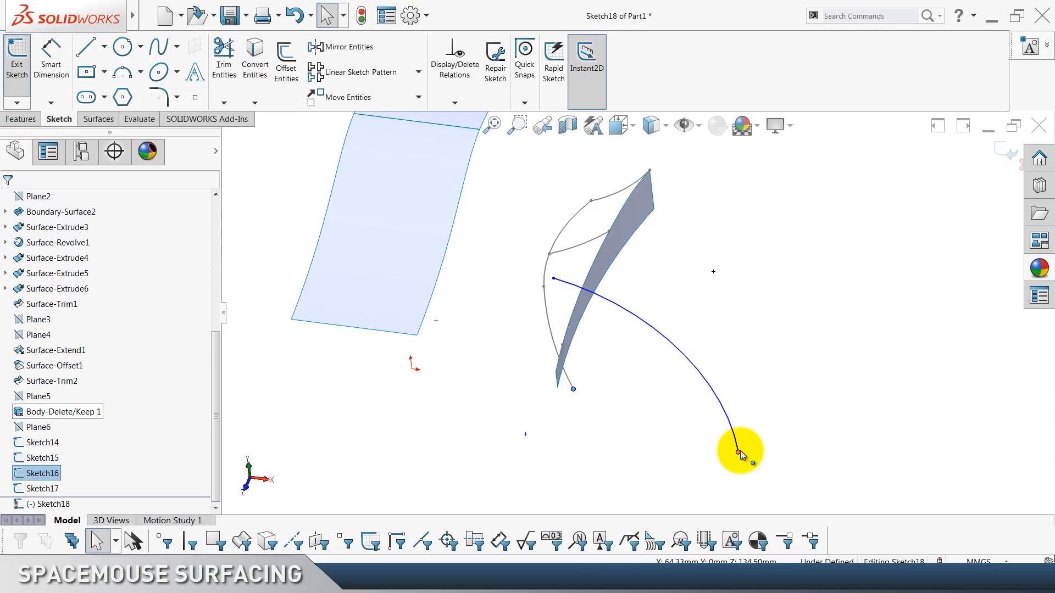
{"action": "left_click", "coordinate": [738, 452], "text": "ctrl"}
{"action": "left_click", "coordinate": [795, 404]}
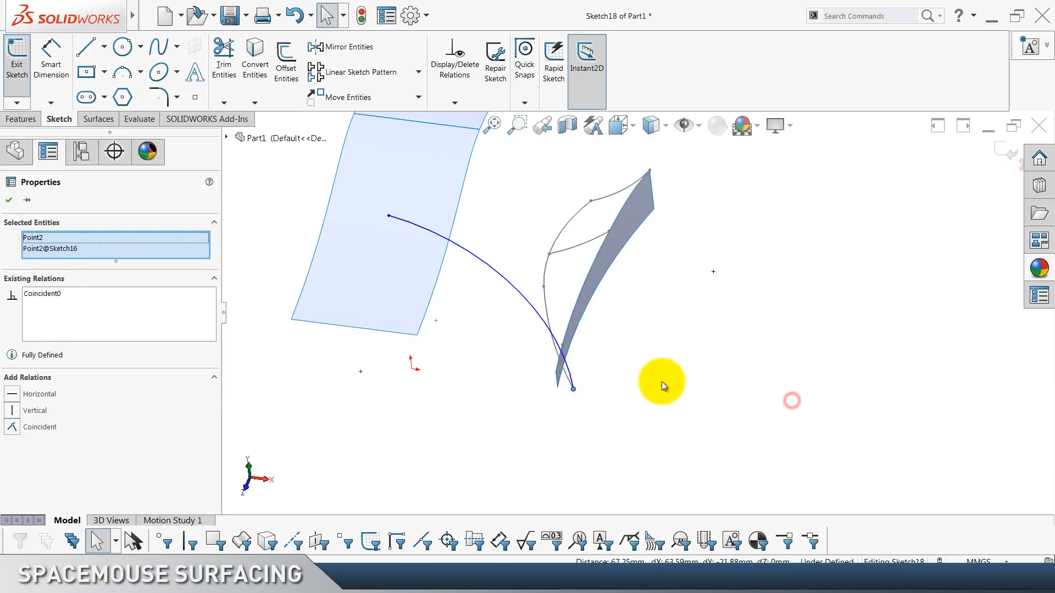
Make the Plane6 arc's other endpoint coincident with the side surface's upper corner vertex and pull the arc into an outward bow.
{"action": "left_click", "coordinate": [662, 381]}
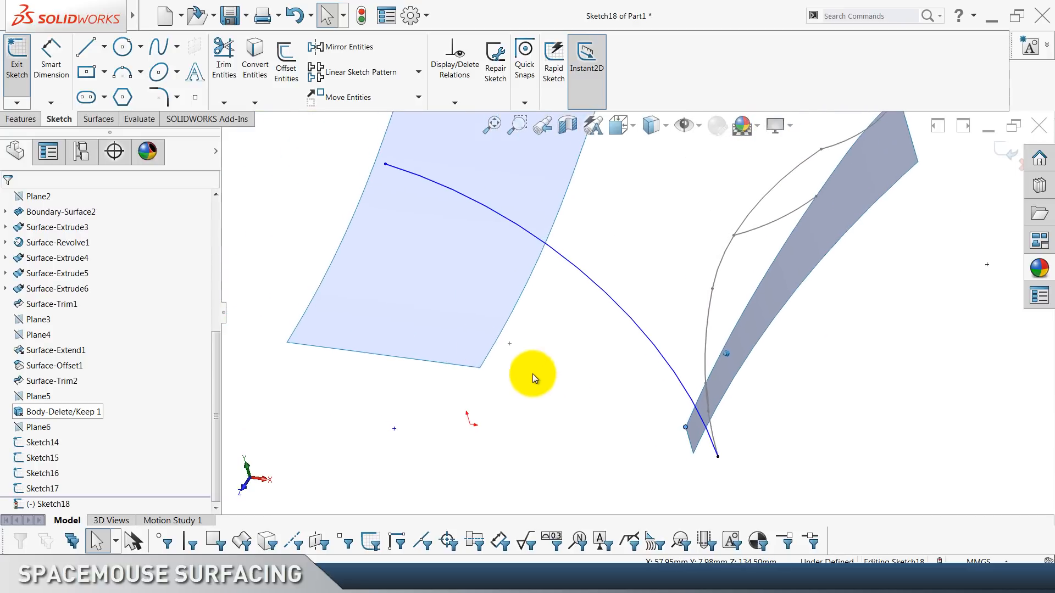
{"action": "left_click", "coordinate": [388, 166], "text": "ctrl"}
{"action": "left_click", "coordinate": [445, 120]}
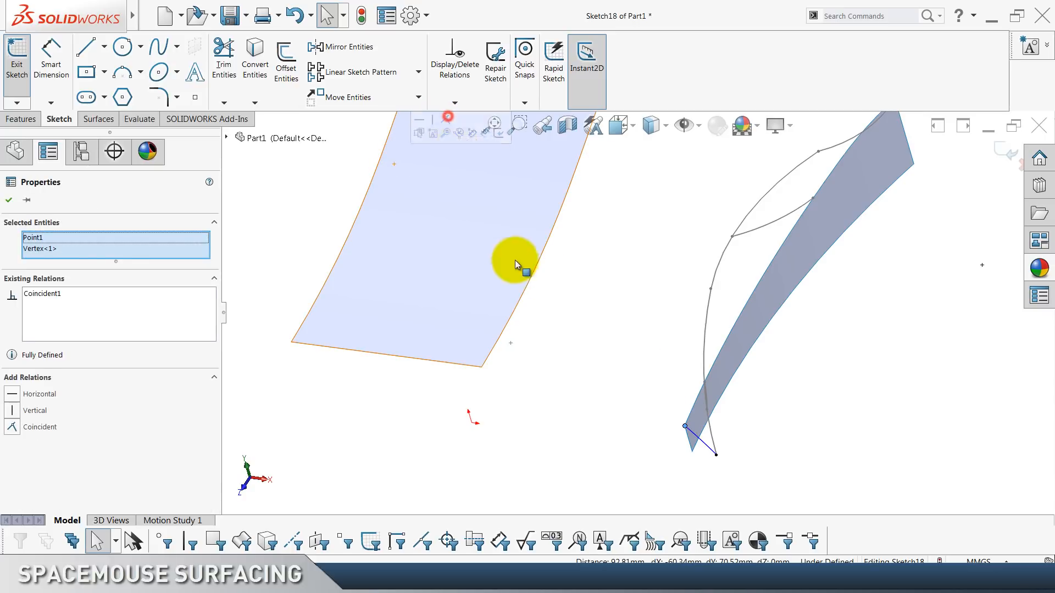
{"action": "left_click", "coordinate": [602, 398]}
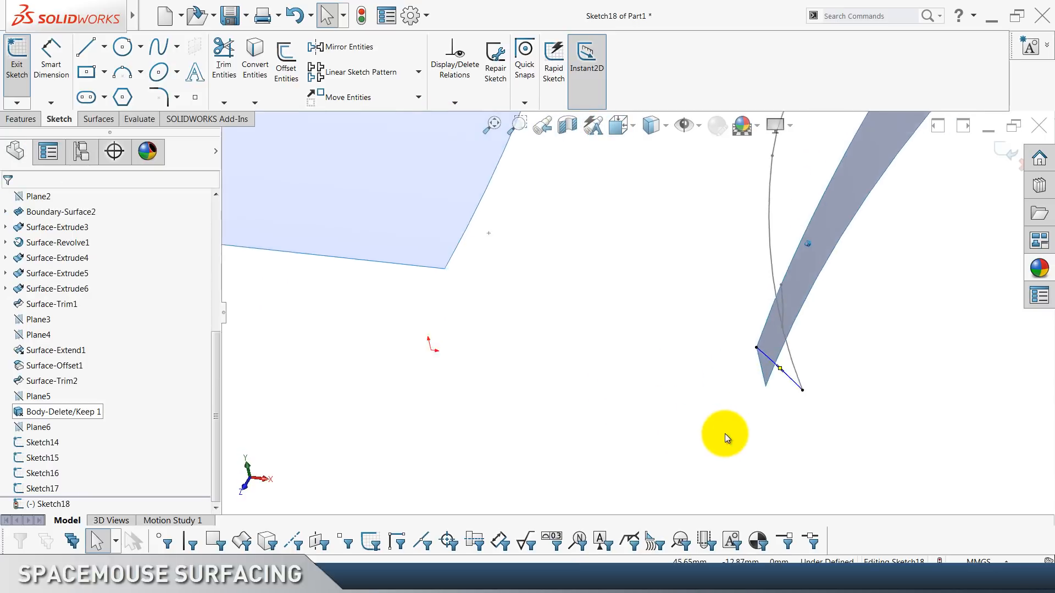
{"action": "mouse_move", "coordinate": [733, 396]}
{"action": "left_mouse_down"}
{"action": "mouse_move", "coordinate": [718, 400]}
{"action": "mouse_move", "coordinate": [727, 384]}
{"action": "left_mouse_up"}
{"action": "left_click", "coordinate": [694, 416]}
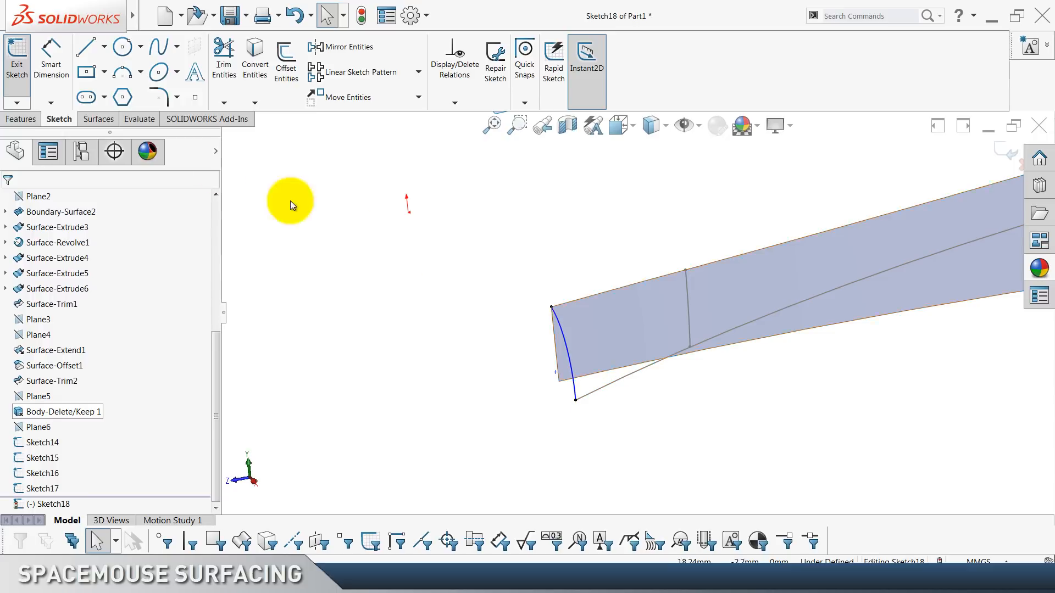
Dimension the Plane6 arc's radius at 25 mm, check it from the front and exit the sketch.
{"action": "left_click", "coordinate": [51, 57]}
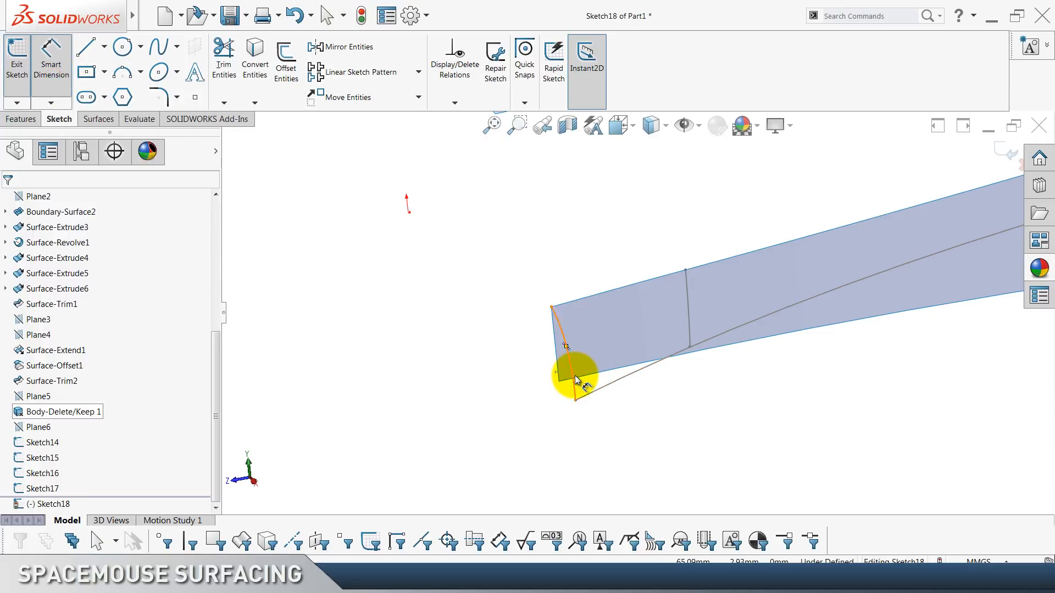
{"action": "left_click", "coordinate": [647, 378]}
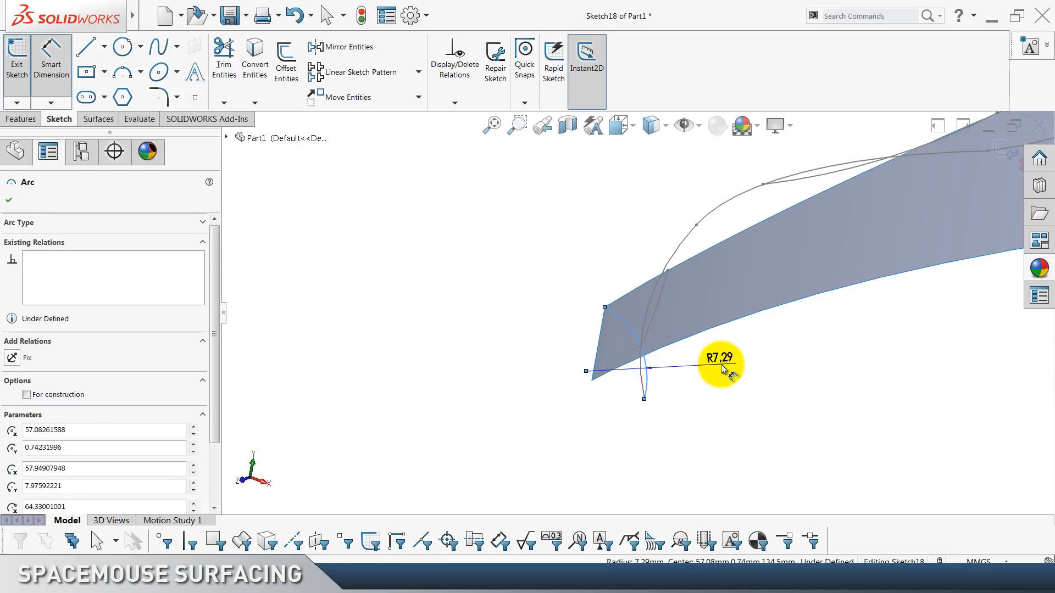
{"action": "left_click", "coordinate": [722, 370]}
{"action": "type", "text": "25"}
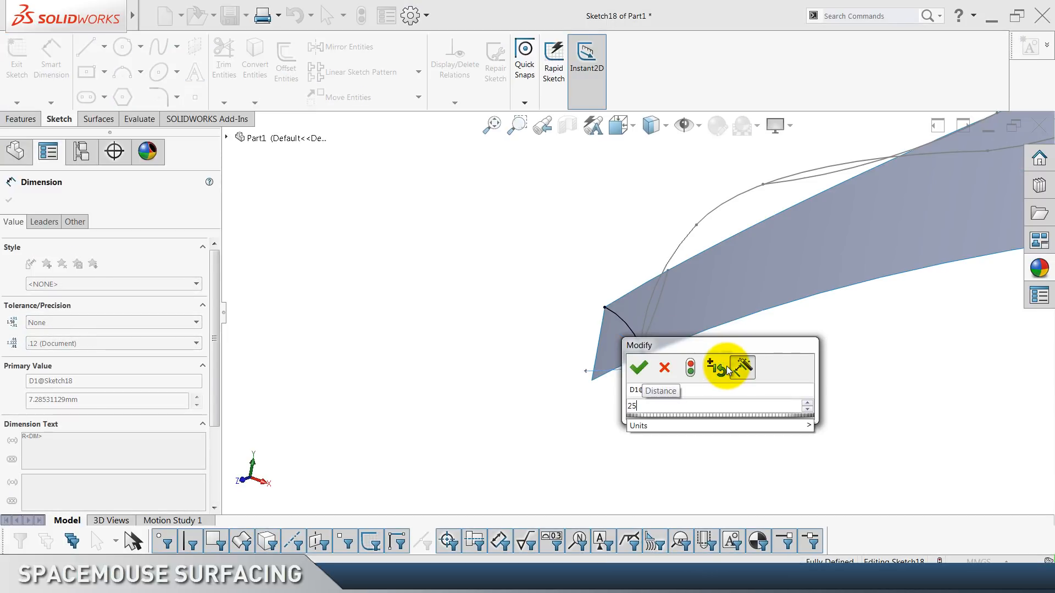
{"action": "key", "text": "Return"}
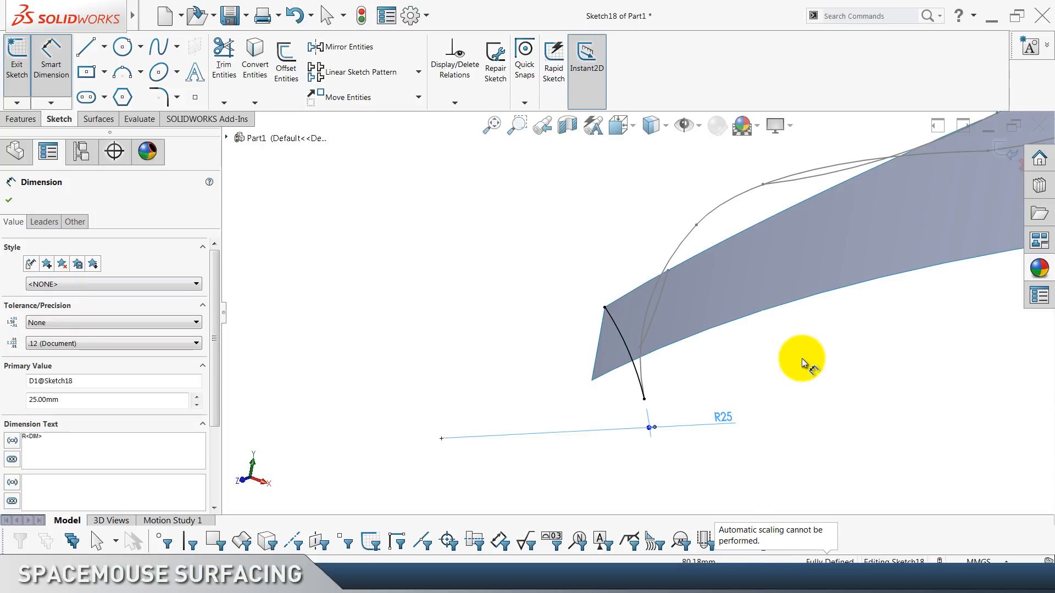
{"action": "left_click", "coordinate": [804, 357]}
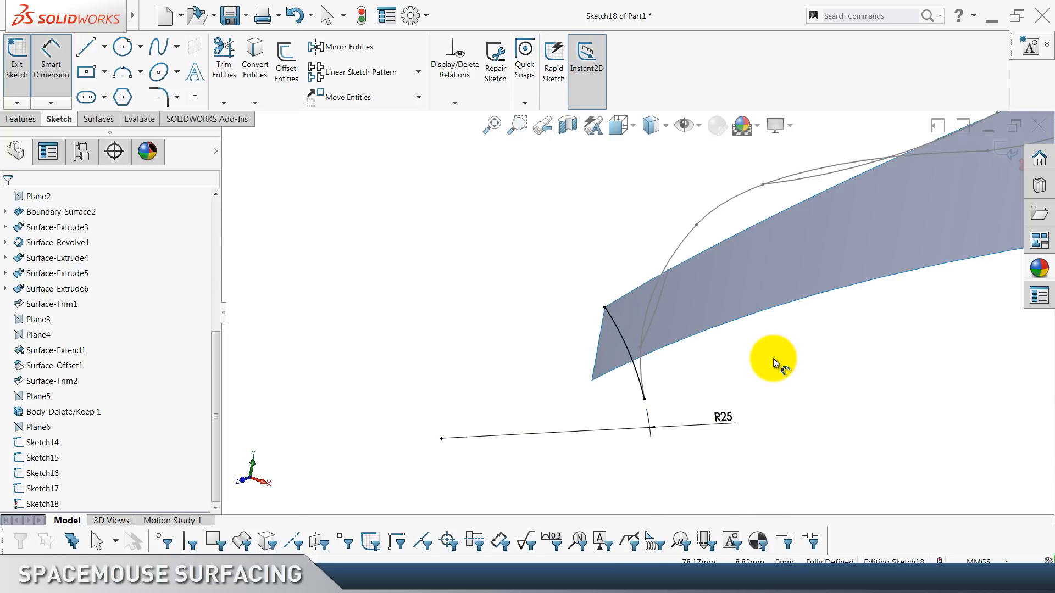
{"action": "key", "text": "ctrl+1"}
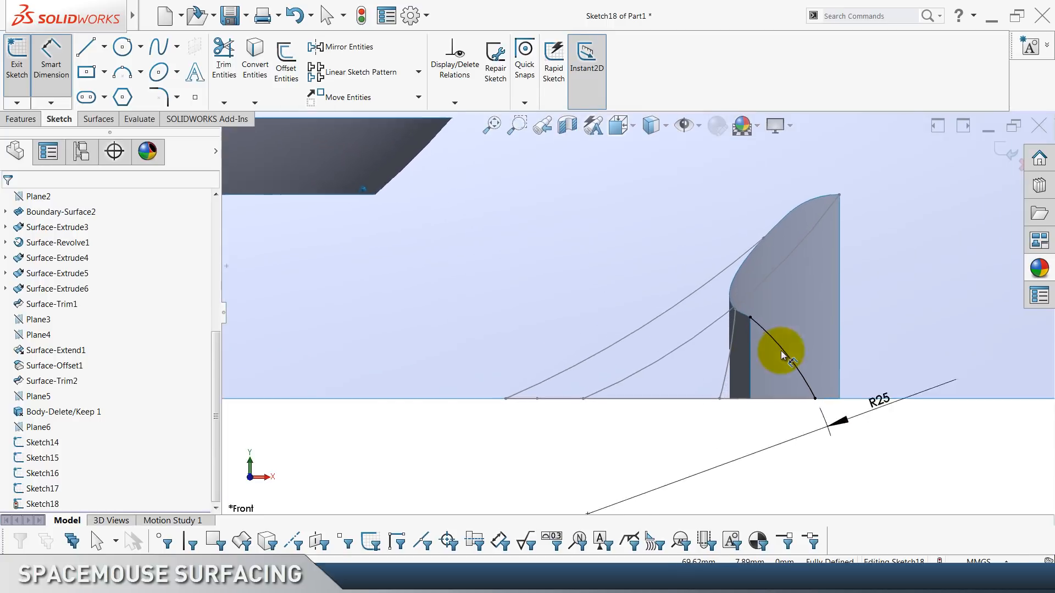
{"action": "key", "text": "Escape"}
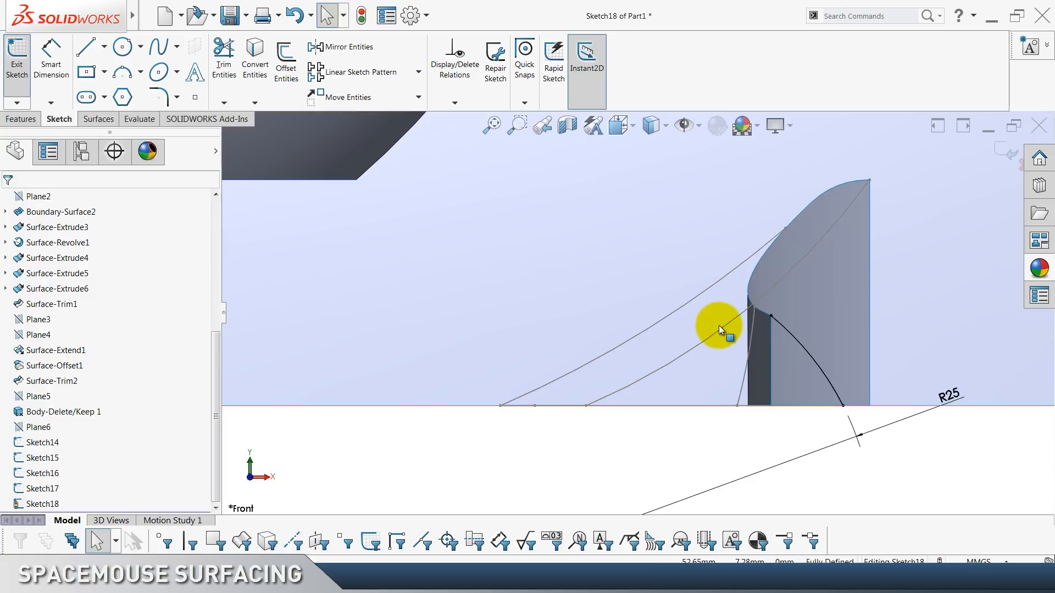
{"action": "key", "text": "f"}
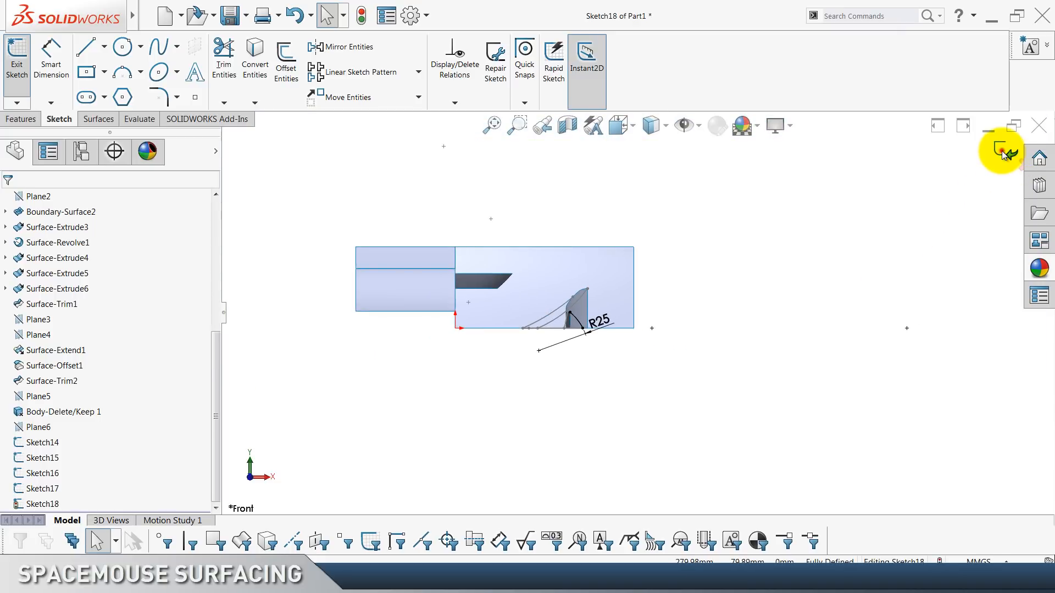
{"action": "left_click", "coordinate": [1002, 150]}
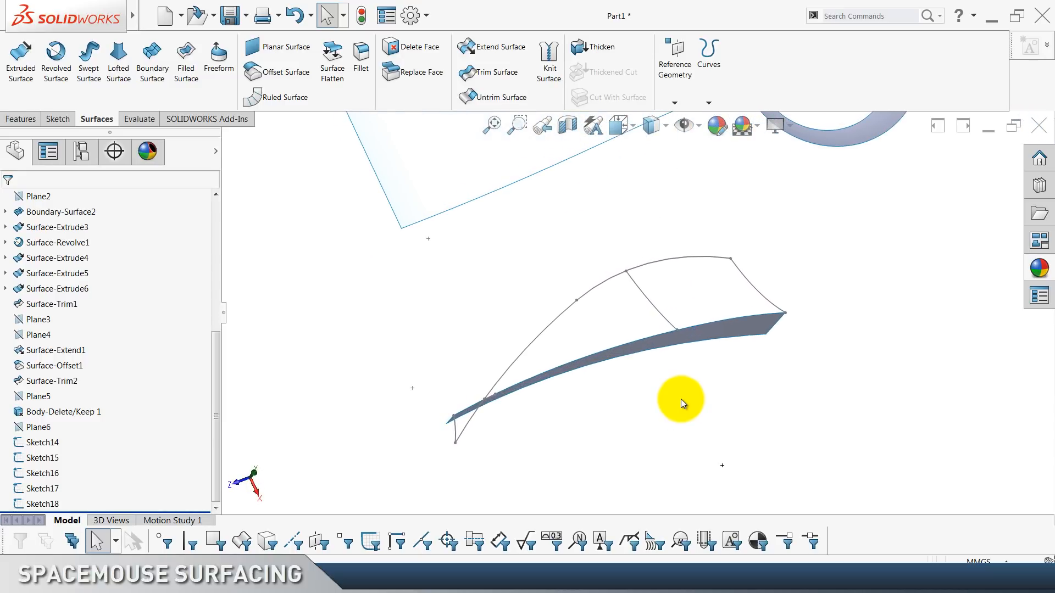
Start a boundary surface with the arc profiles Sketch14, Sketch15, Sketch17 and Sketch18 as direction 1 curves.
{"action": "left_click", "coordinate": [149, 72]}
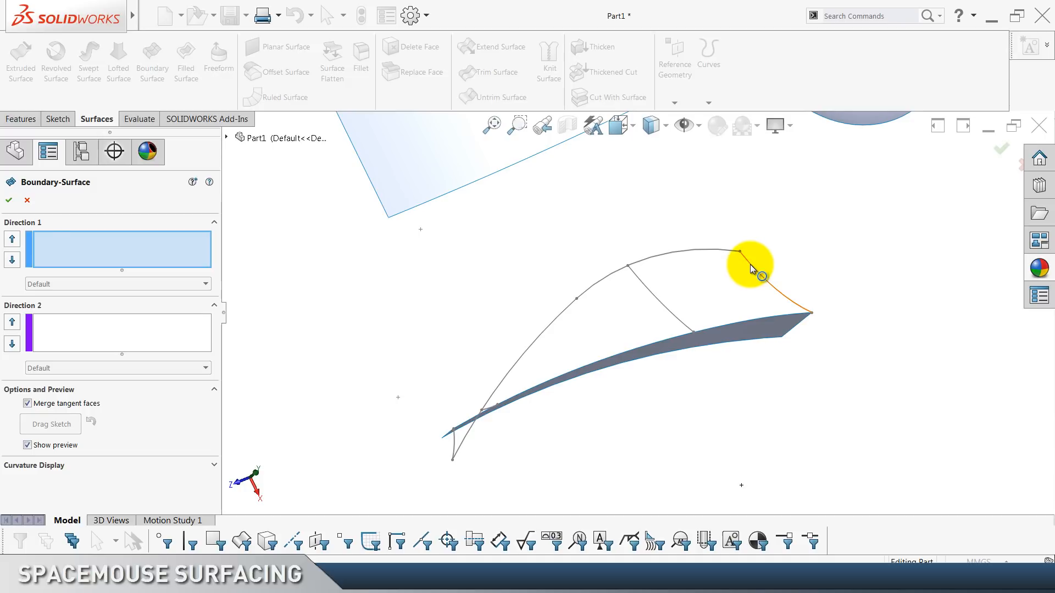
{"action": "left_click", "coordinate": [750, 266]}
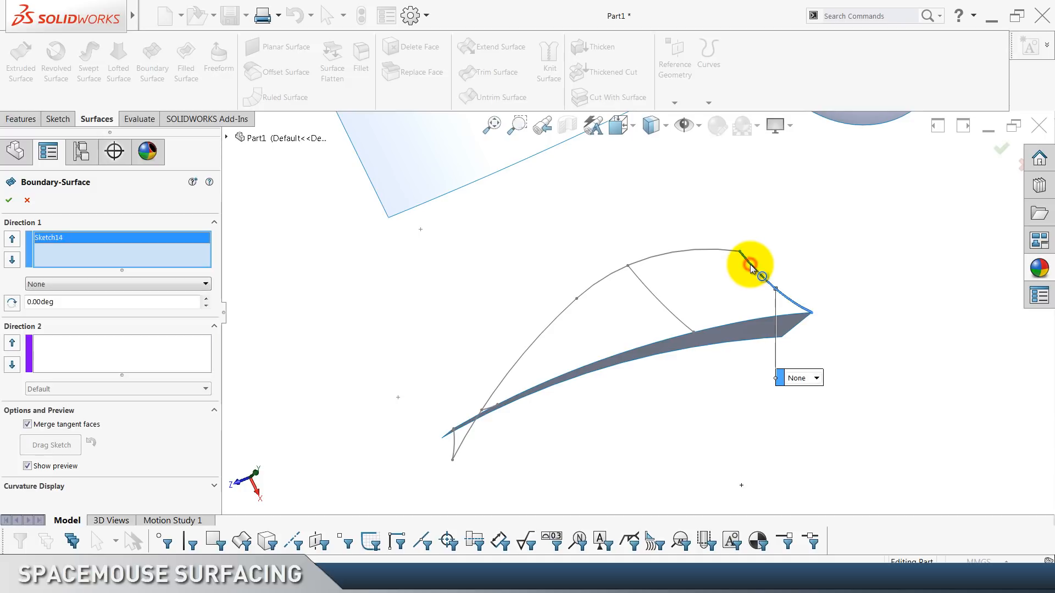
{"action": "left_click", "coordinate": [636, 276]}
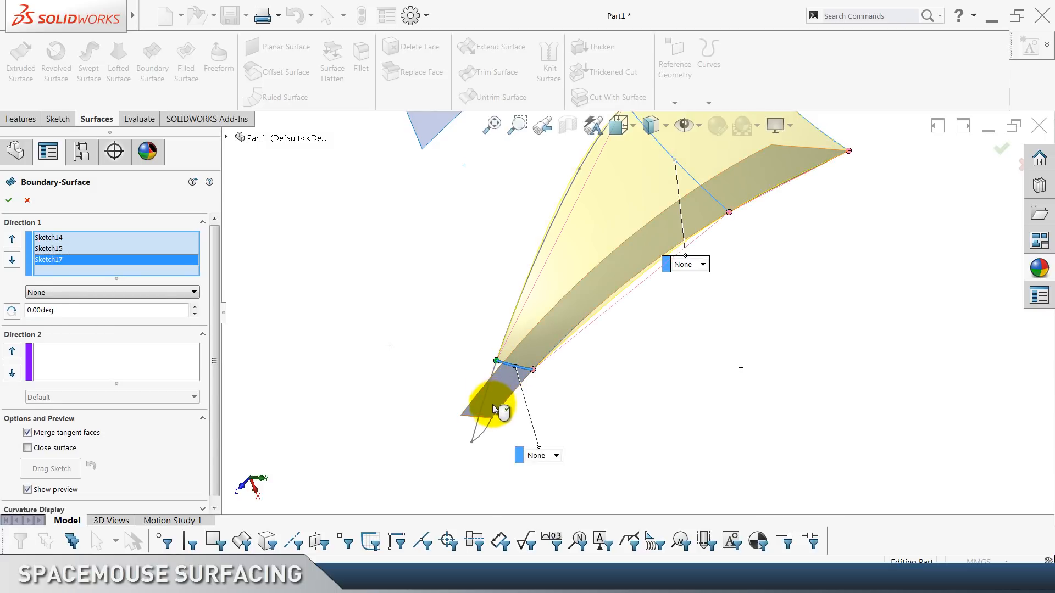
{"action": "scroll", "coordinate": [498, 421], "scroll_direction": "down", "scroll_amount": 4}
{"action": "left_click", "coordinate": [431, 447]}
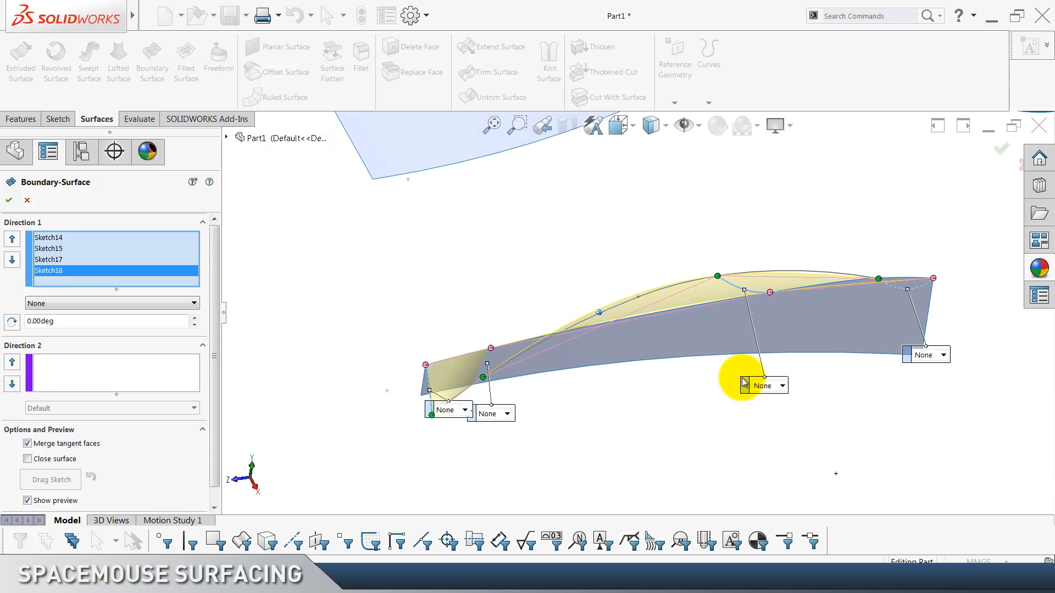
Use Sketch16 and an open group of the side surface's upper edges as direction 2 curves and create the boundary surface.
{"action": "left_click", "coordinate": [97, 380]}
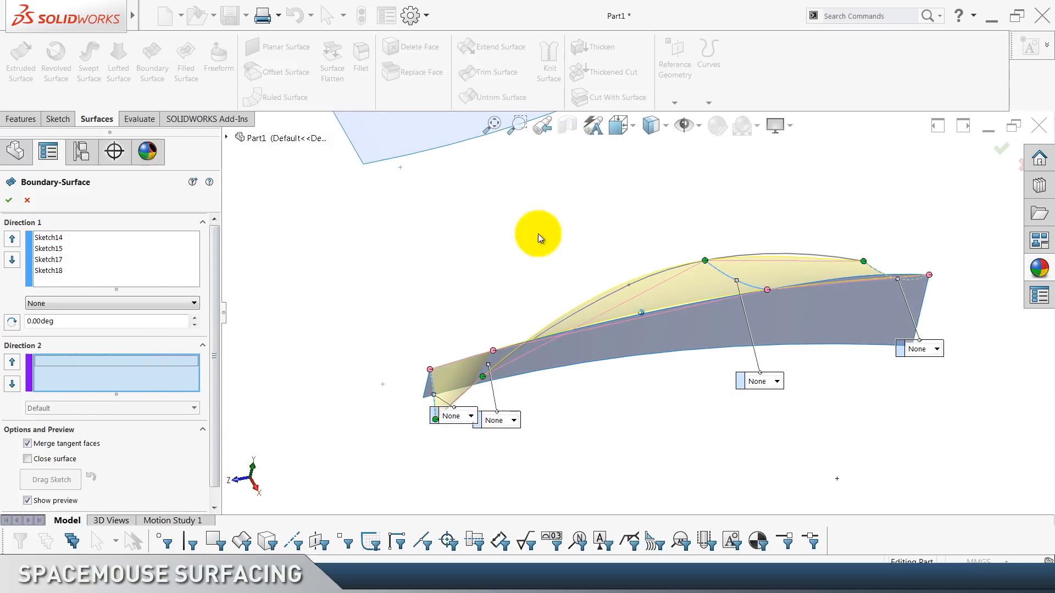
{"action": "left_click", "coordinate": [651, 273]}
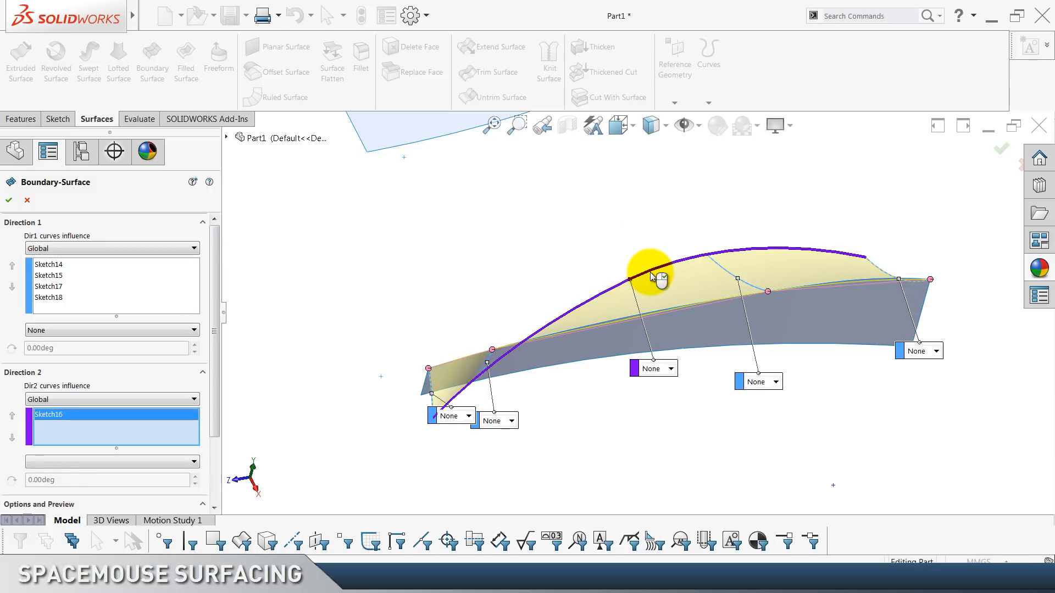
{"action": "right_click", "coordinate": [100, 430]}
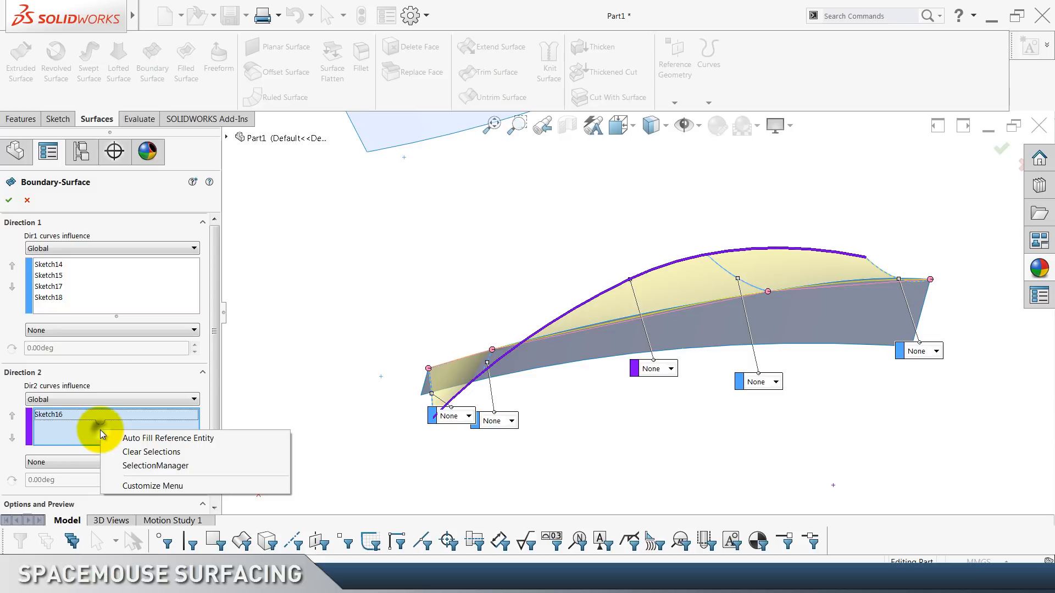
{"action": "left_click", "coordinate": [147, 466]}
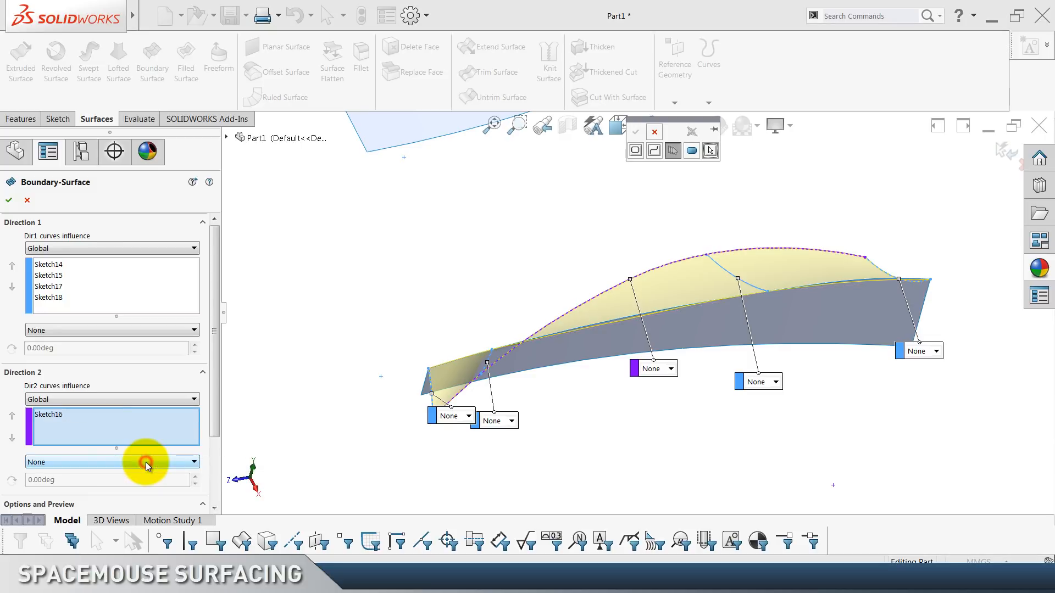
{"action": "left_click", "coordinate": [677, 150]}
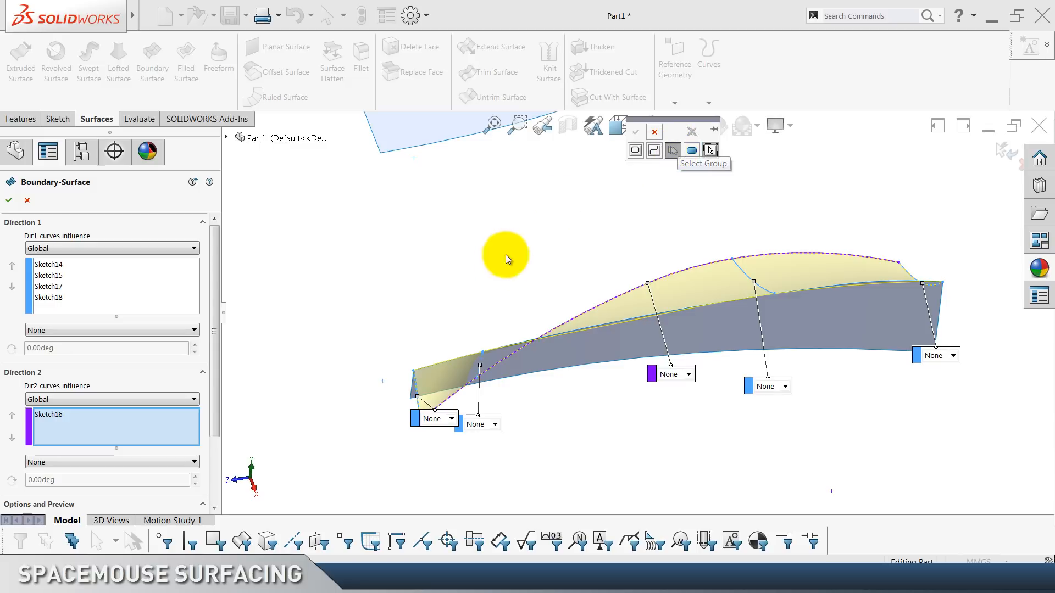
{"action": "left_click", "coordinate": [434, 364]}
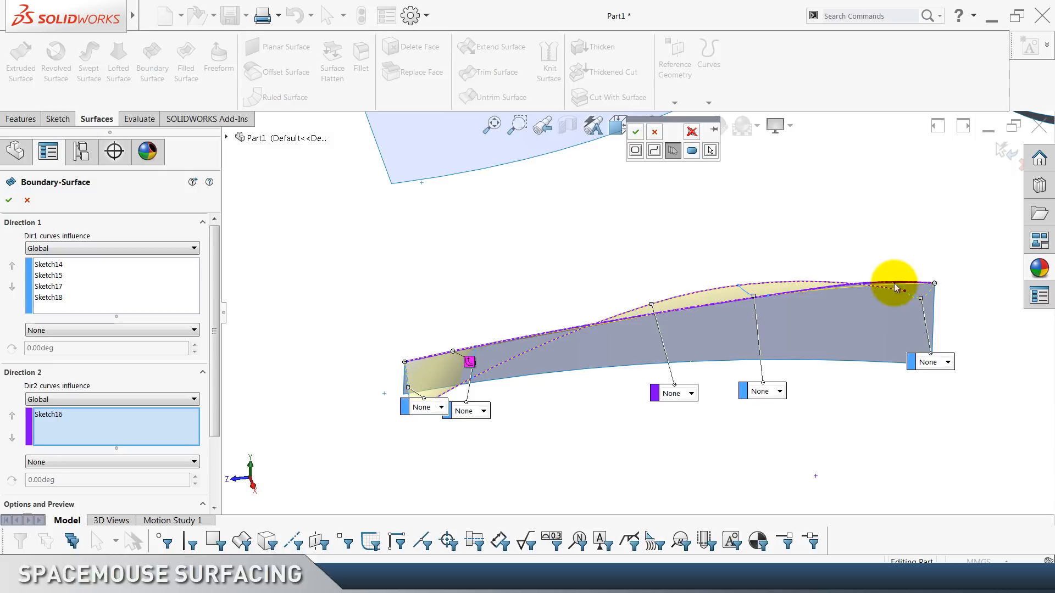
{"action": "left_click", "coordinate": [636, 131]}
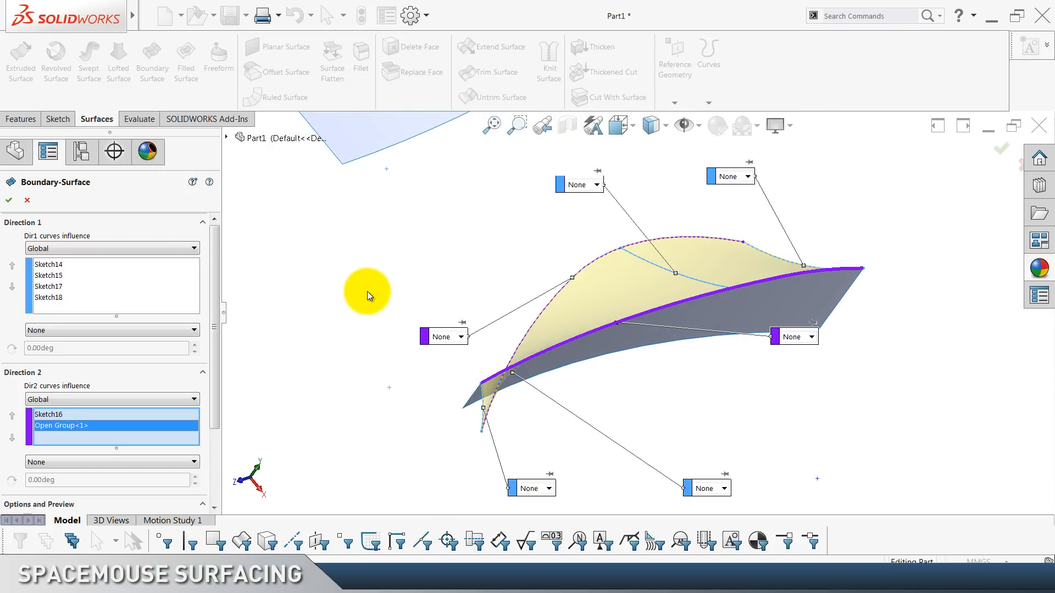
{"action": "left_click", "coordinate": [9, 200]}
{"action": "left_click", "coordinate": [365, 276]}
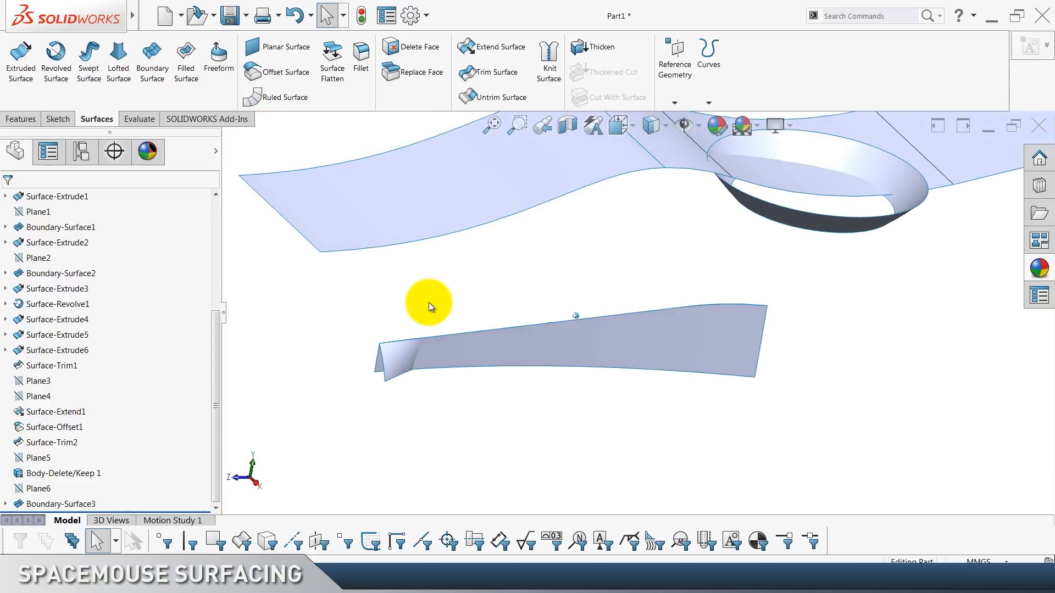
Hide the original side surface body and check which sketches the new boundary surface uses.
{"action": "left_click", "coordinate": [684, 327]}
{"action": "left_click", "coordinate": [654, 450]}
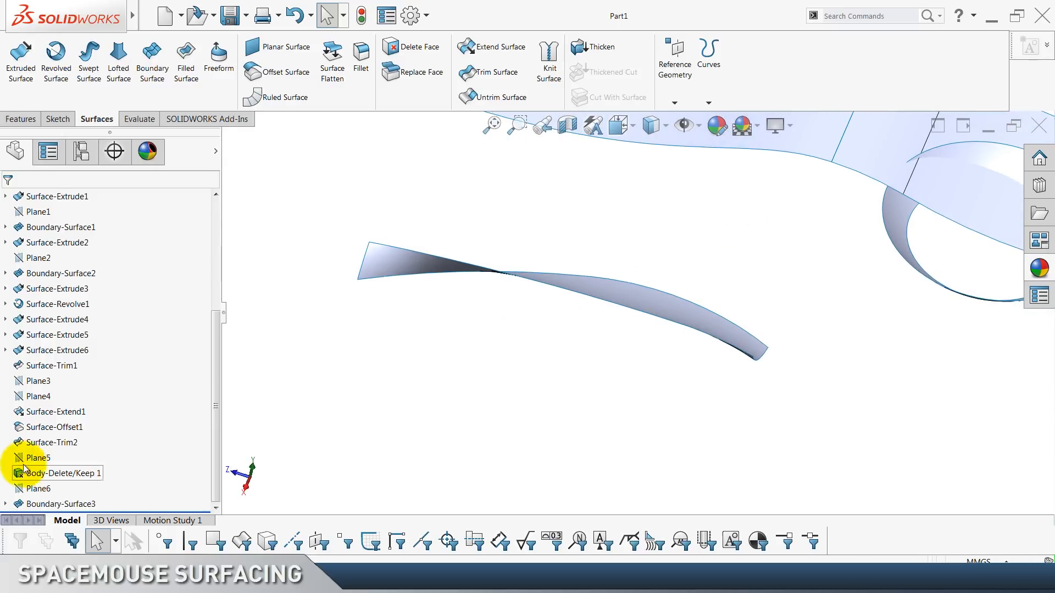
{"action": "left_click", "coordinate": [6, 504]}
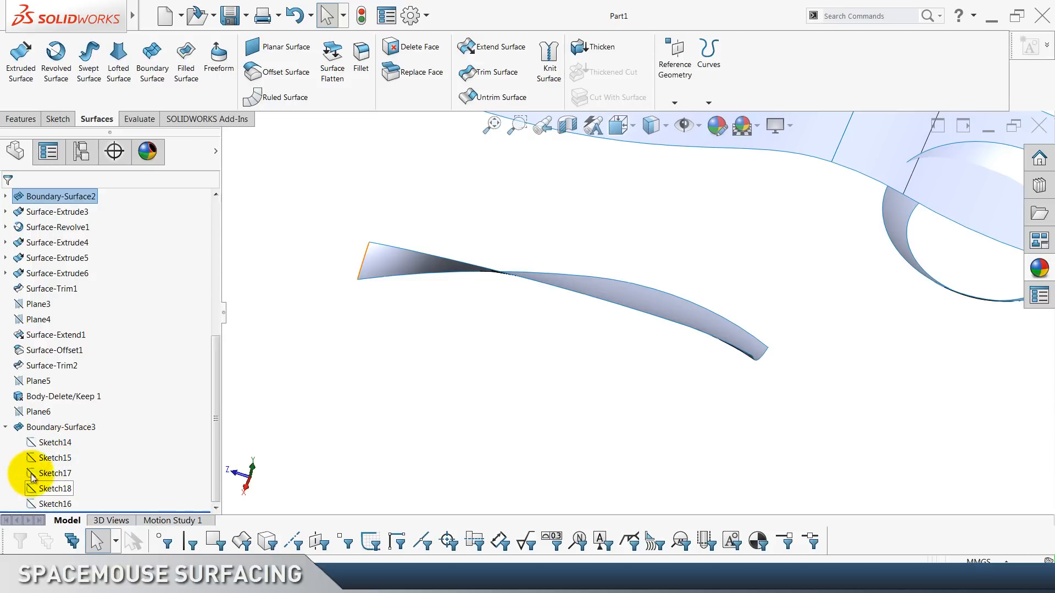
{"action": "left_click", "coordinate": [6, 427]}
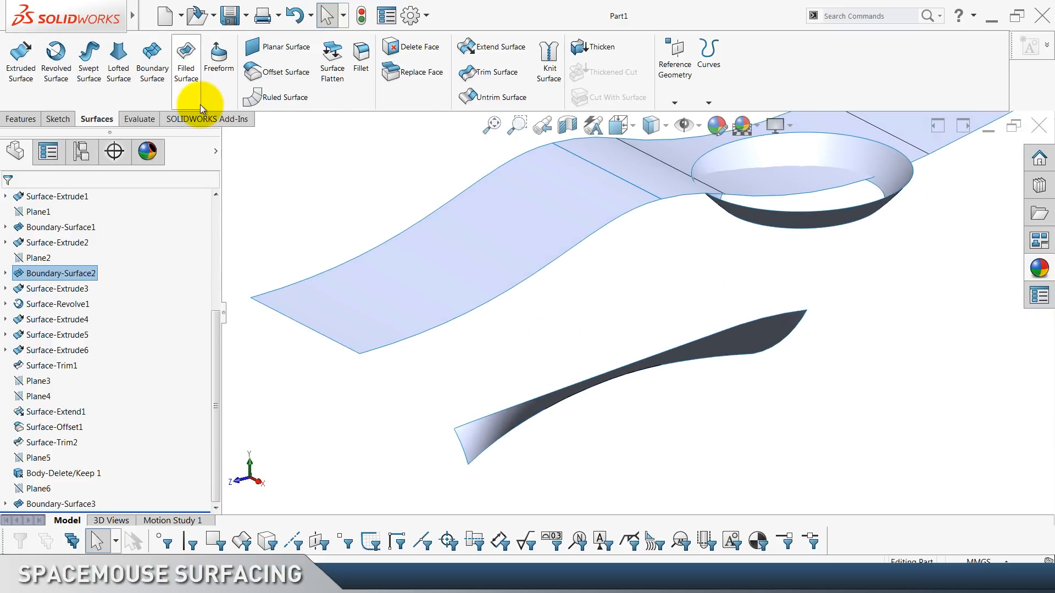
Examine the new boundary surface's quality with the curvature display and horizontal zebra stripes.
{"action": "left_click", "coordinate": [139, 119]}
{"action": "left_click", "coordinate": [358, 102]}
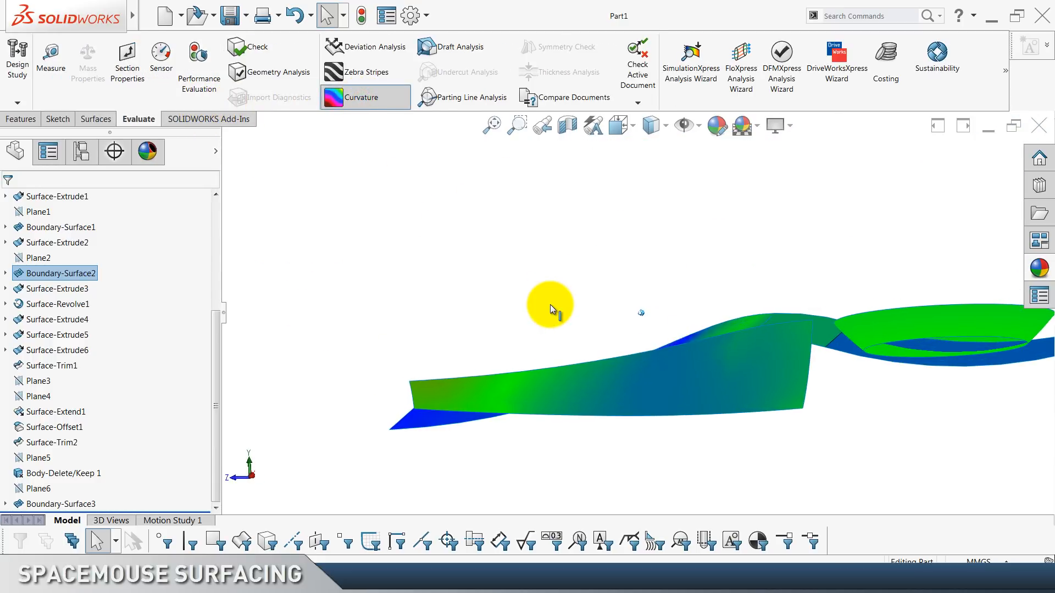
{"action": "left_click", "coordinate": [370, 105]}
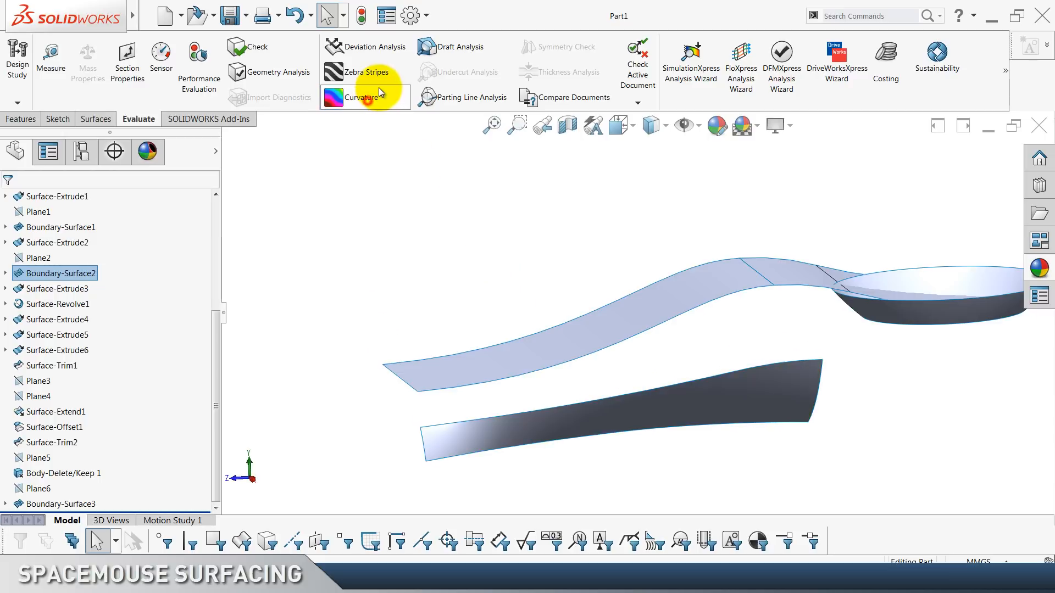
{"action": "left_click", "coordinate": [380, 80]}
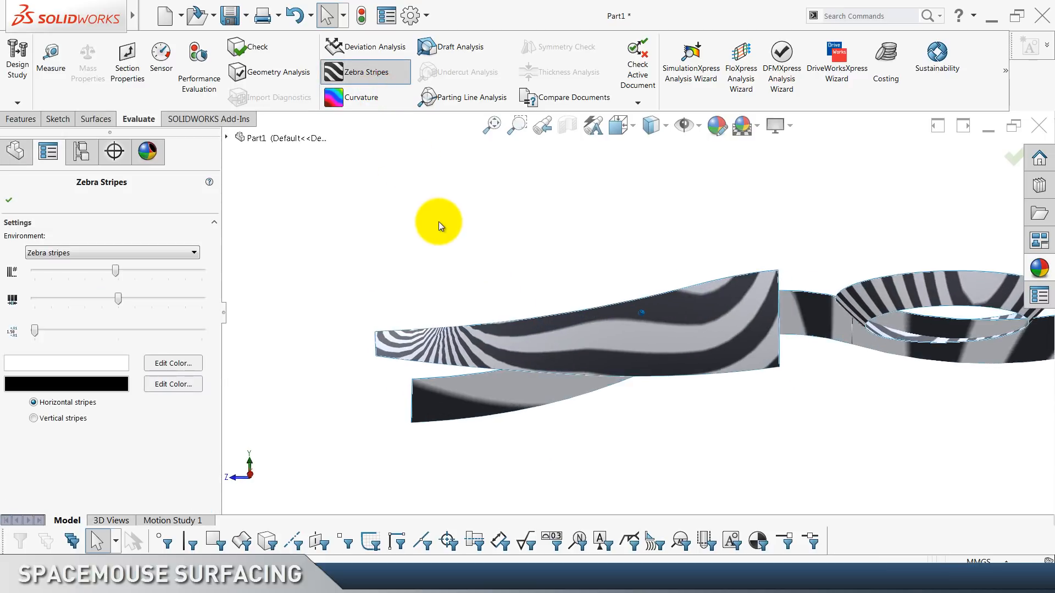
{"action": "left_click", "coordinate": [361, 74]}
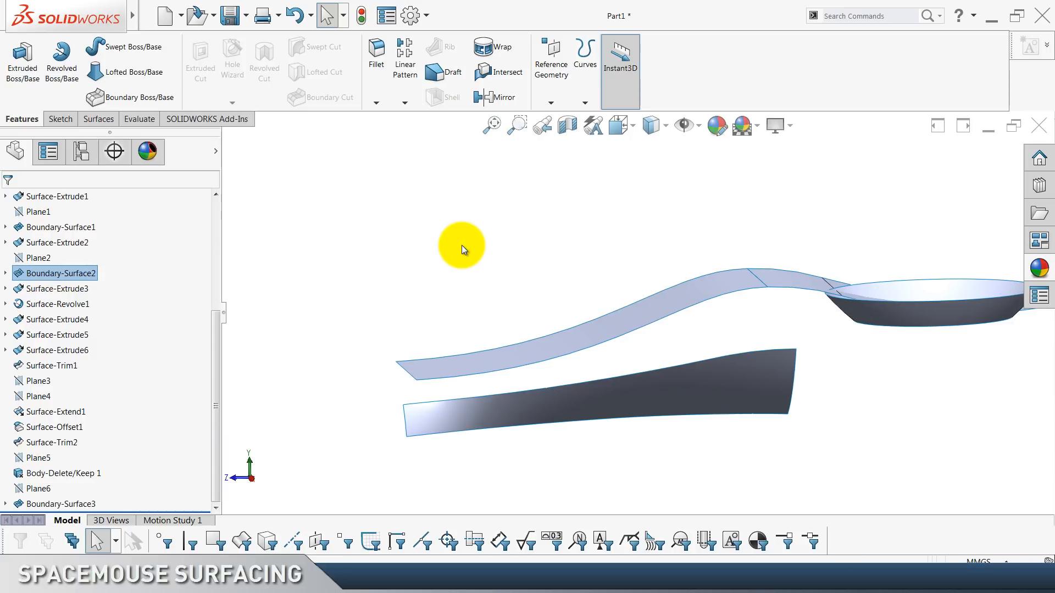
Show the Boundary-Surface2 body and examine how it crosses the new boundary surface.
{"action": "key", "text": "ctrl+7"}
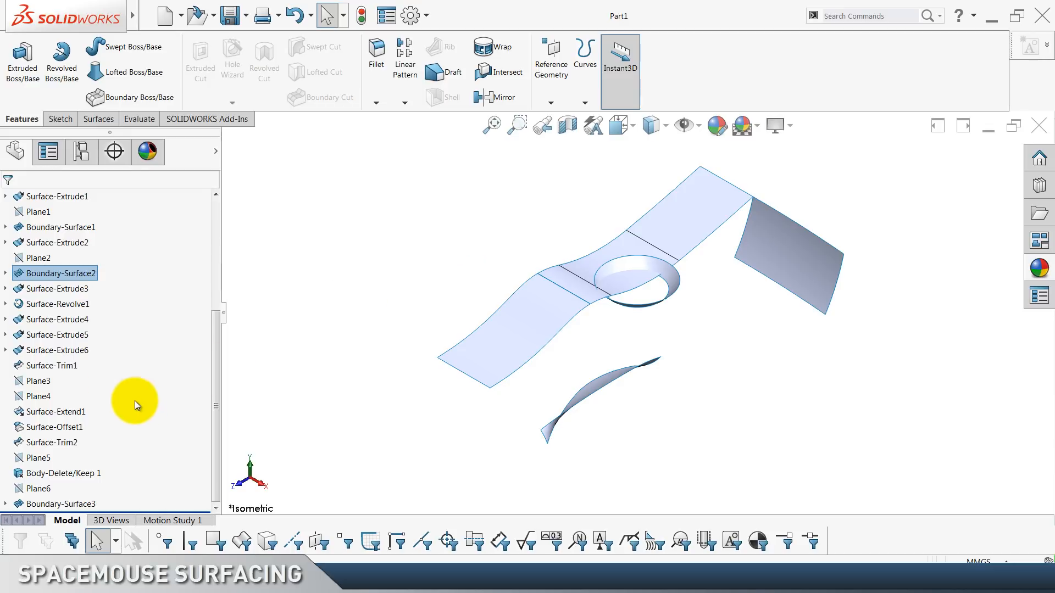
{"action": "right_click", "coordinate": [93, 273]}
{"action": "left_click", "coordinate": [98, 262]}
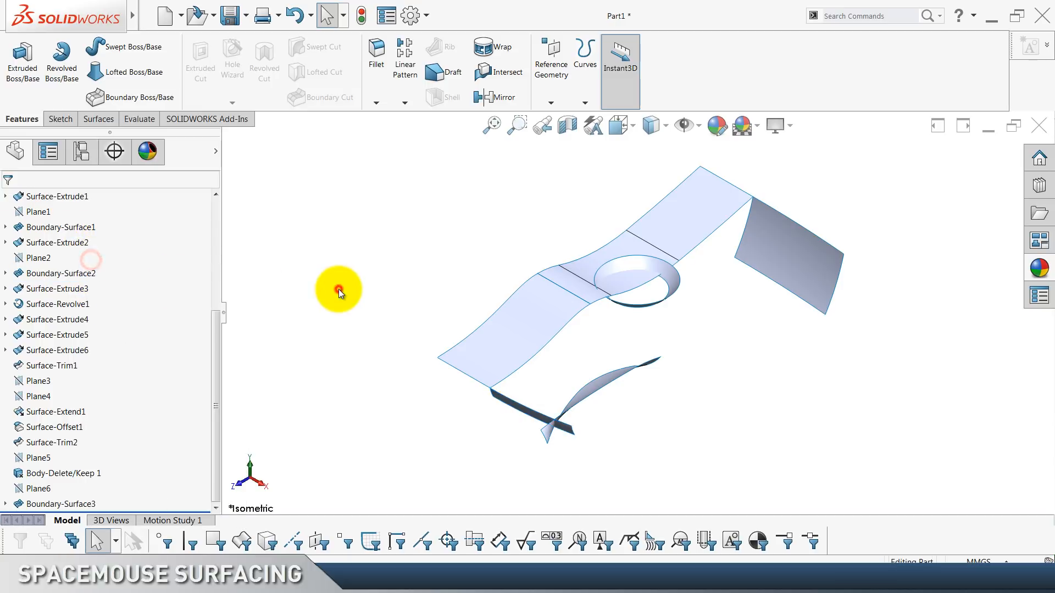
{"action": "left_click", "coordinate": [339, 289]}
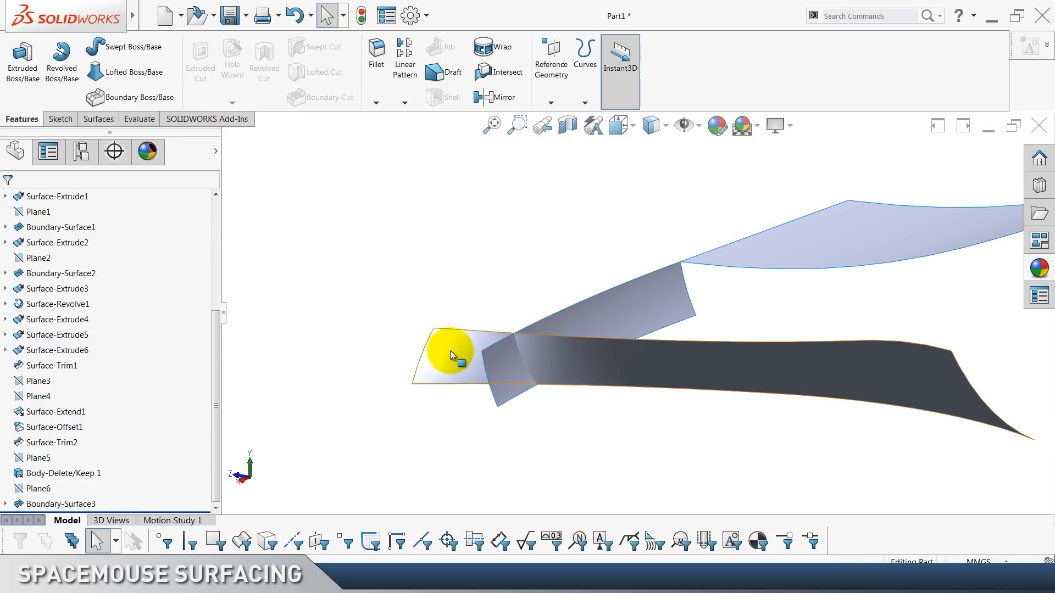
{"action": "left_click", "coordinate": [540, 282]}
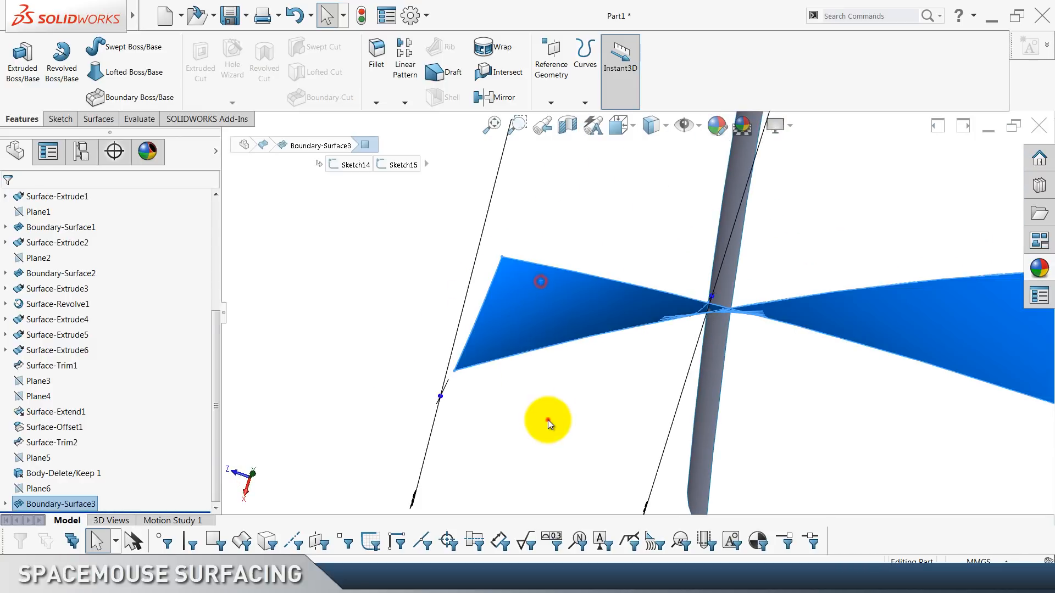
{"action": "left_click", "coordinate": [549, 420]}
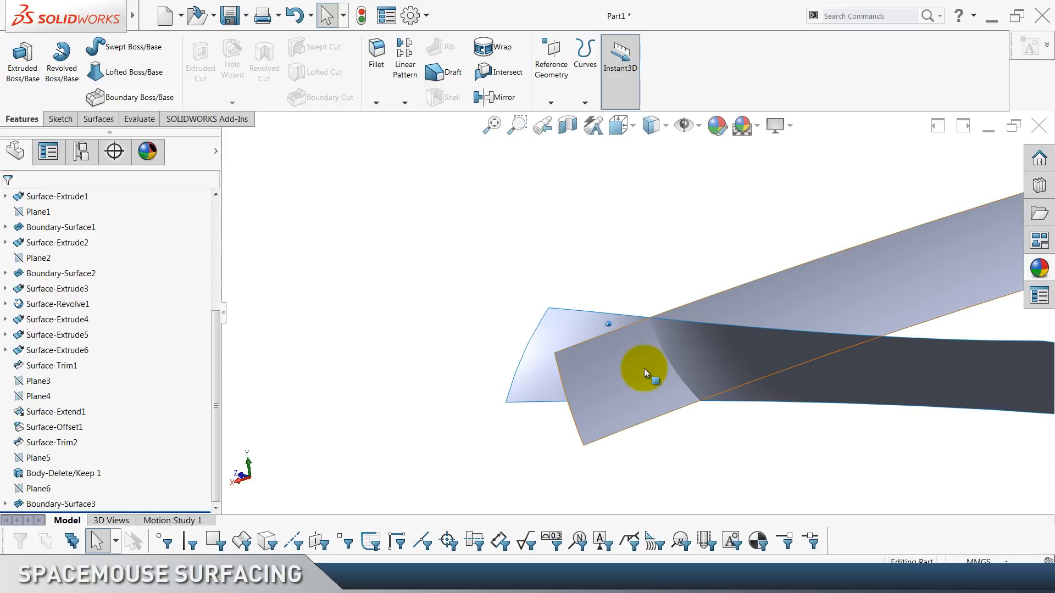
{"action": "left_click", "coordinate": [747, 448]}
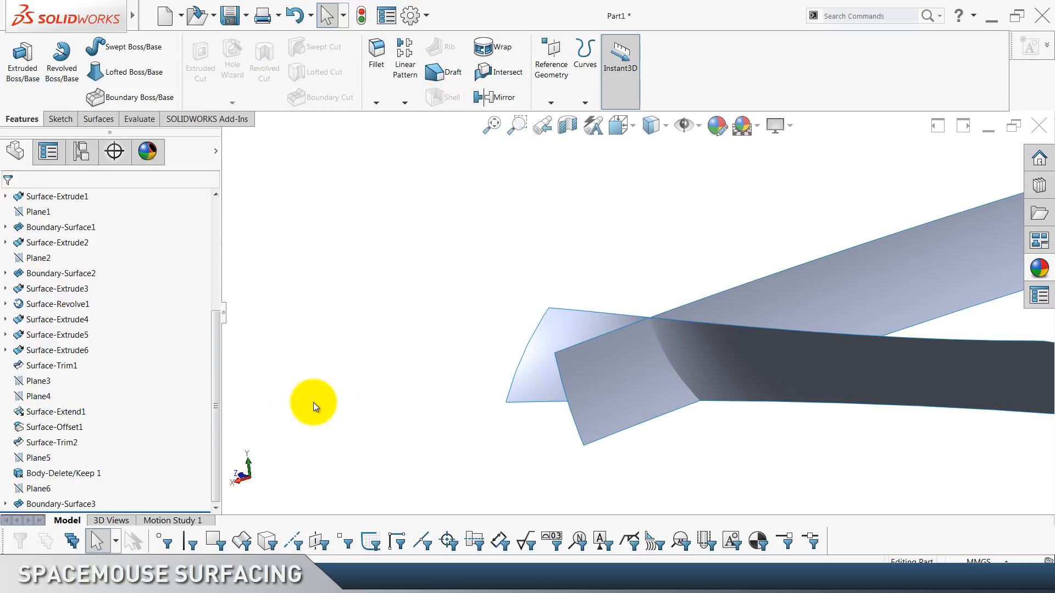
Show Sketch17 of the new boundary surface and compare it with the line where the two surfaces intersect.
{"action": "left_click", "coordinate": [6, 504]}
{"action": "left_click", "coordinate": [53, 473]}
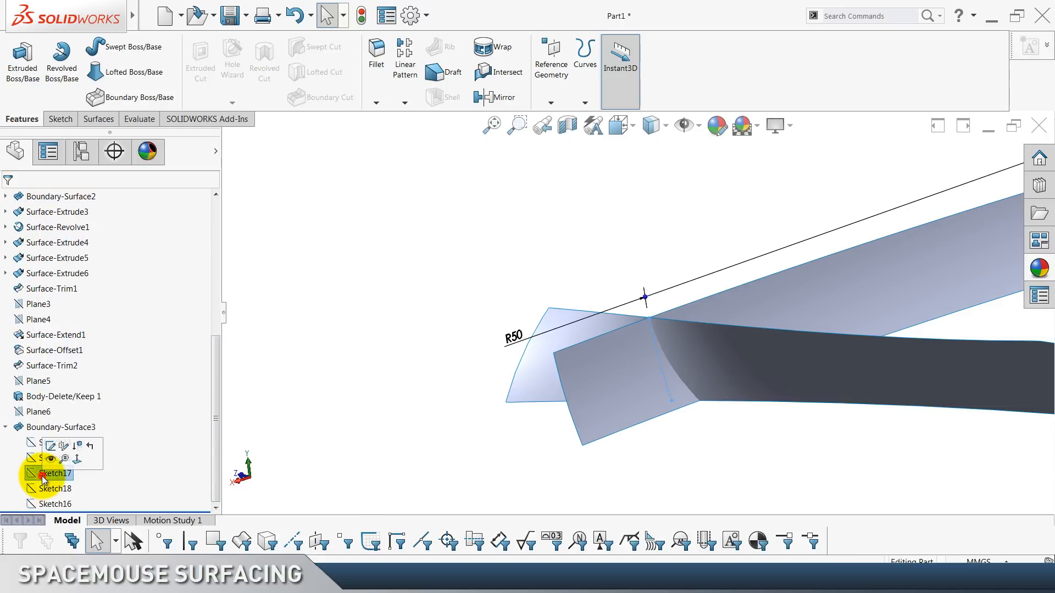
{"action": "left_click", "coordinate": [52, 460]}
{"action": "left_click", "coordinate": [376, 373]}
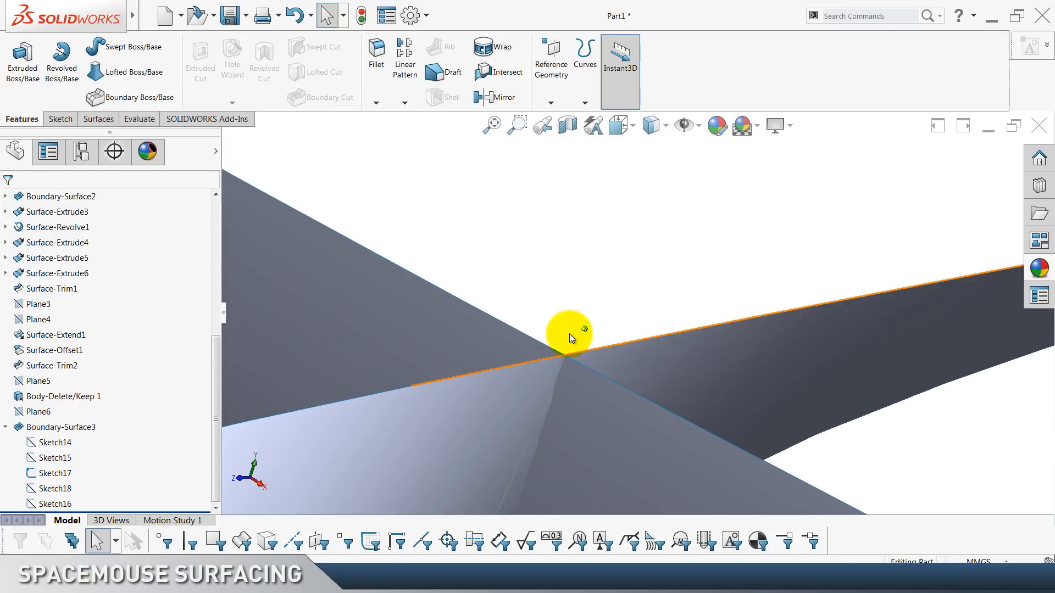
{"action": "left_click", "coordinate": [544, 345]}
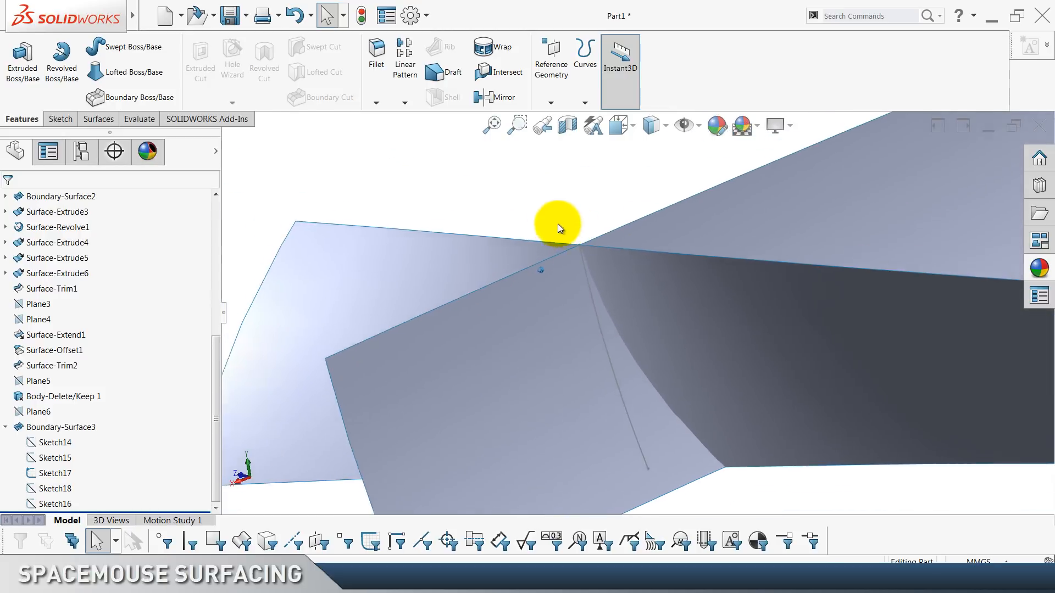
{"action": "left_click", "coordinate": [552, 220]}
Try a mutual trim of Surface-Extend1 and Boundary-Surface3, removing both overhanging ends beyond the intersection, and inspect the corner.
{"action": "left_click", "coordinate": [97, 119]}
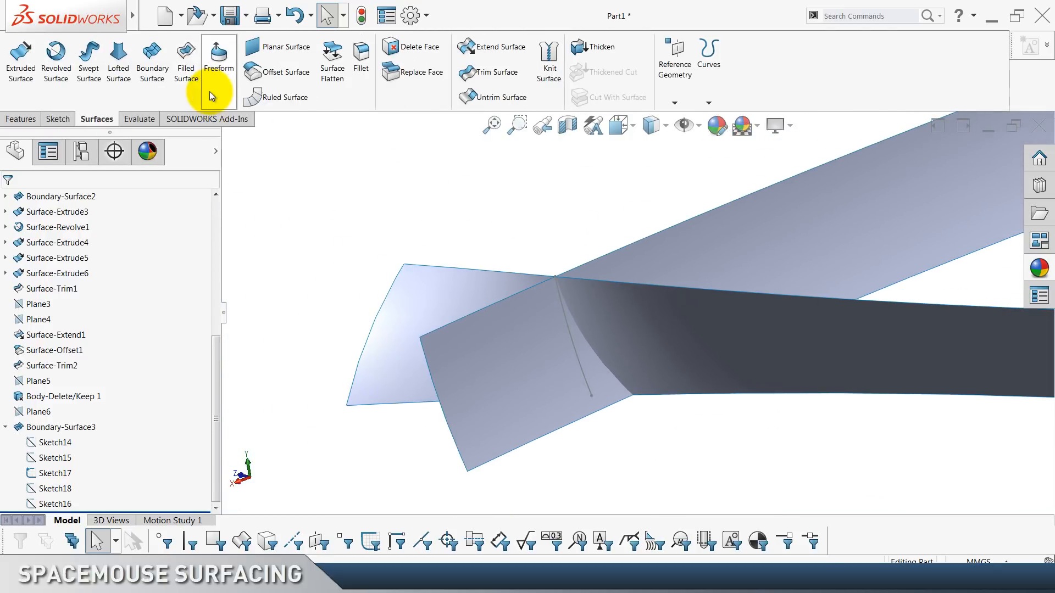
{"action": "left_click", "coordinate": [511, 72]}
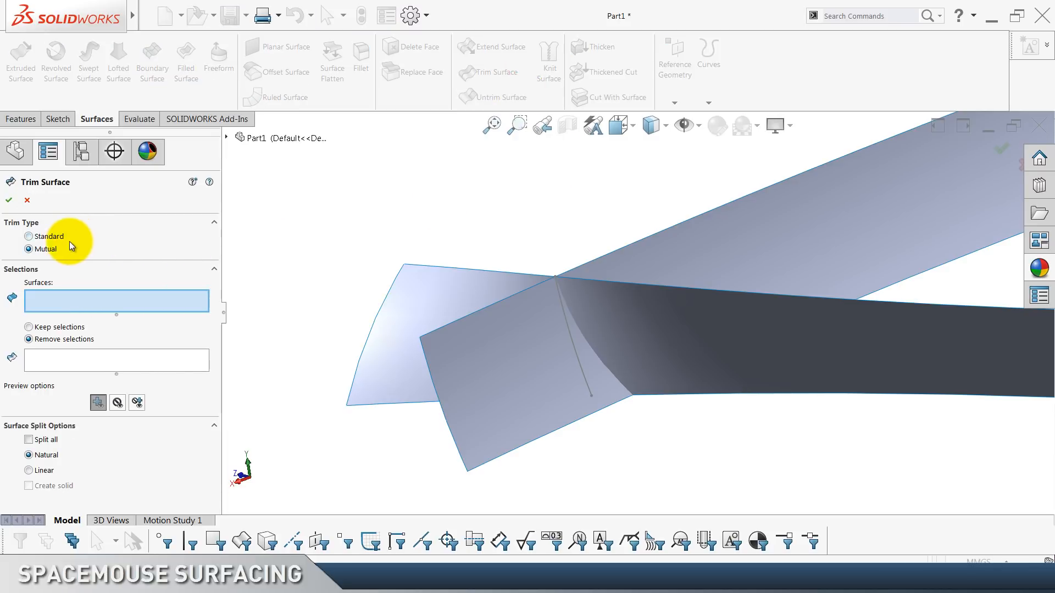
{"action": "left_click", "coordinate": [638, 284]}
{"action": "left_click", "coordinate": [637, 304]}
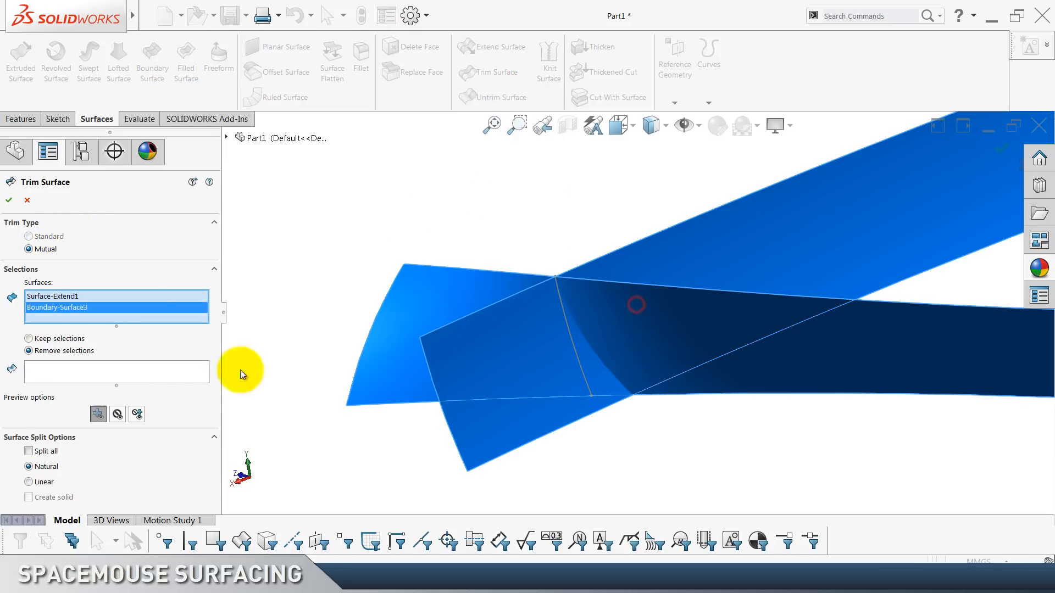
{"action": "left_click", "coordinate": [118, 366]}
{"action": "left_click", "coordinate": [507, 372]}
{"action": "left_click", "coordinate": [377, 306]}
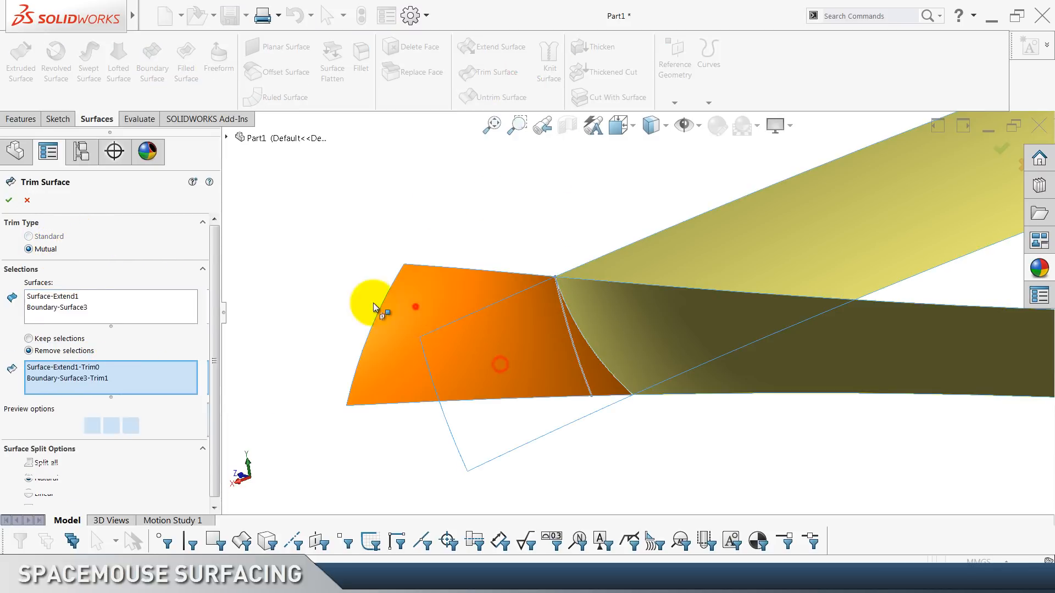
{"action": "left_click", "coordinate": [8, 200]}
{"action": "left_click", "coordinate": [374, 211]}
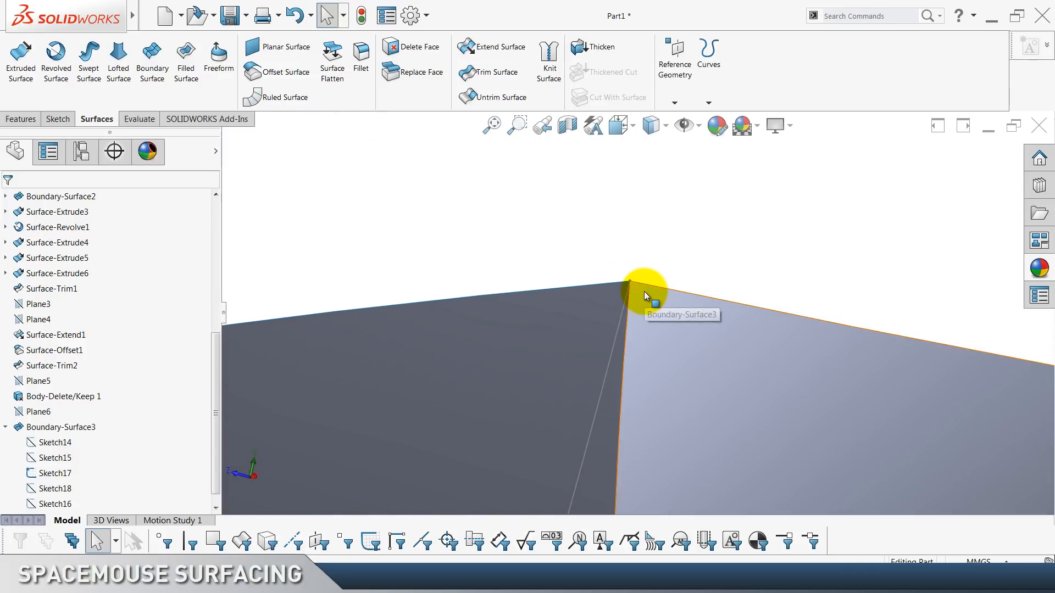
{"action": "scroll", "coordinate": [83, 484], "scroll_direction": "down", "scroll_amount": 1}
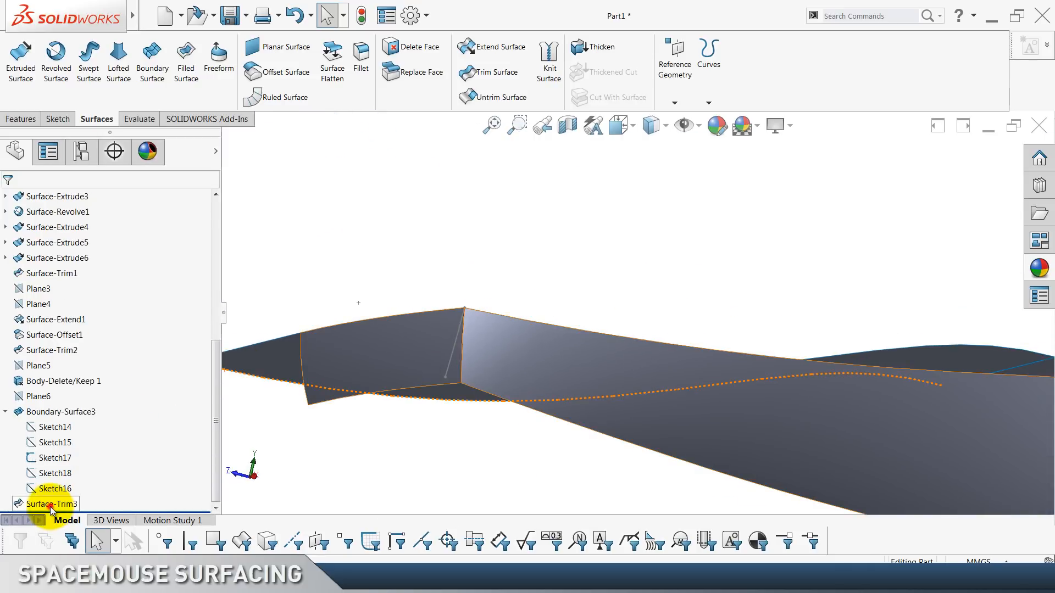
Delete the Surface-Trim3 feature.
{"action": "left_click", "coordinate": [50, 504]}
{"action": "key", "text": "Delete"}
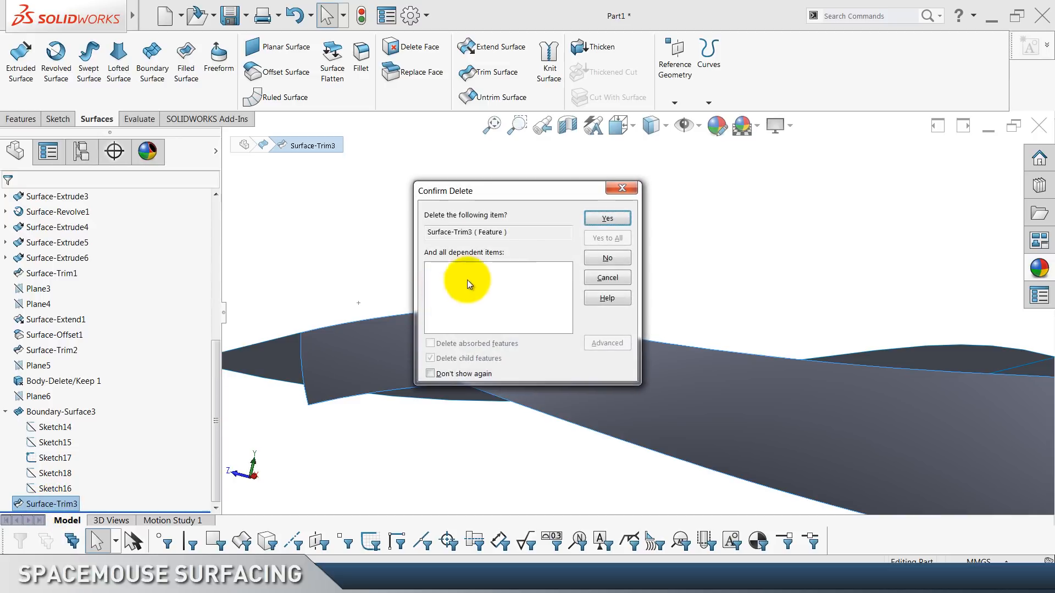
{"action": "left_click", "coordinate": [605, 218]}
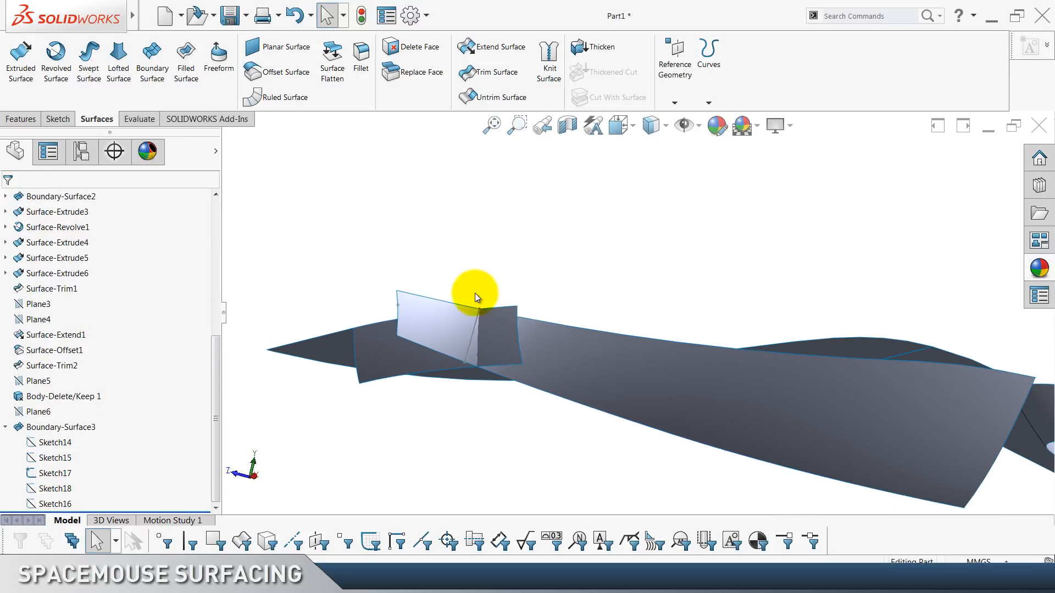
Hide the Sketch17 profile and collapse the contents of Boundary-Surface3.
{"action": "left_click", "coordinate": [470, 340]}
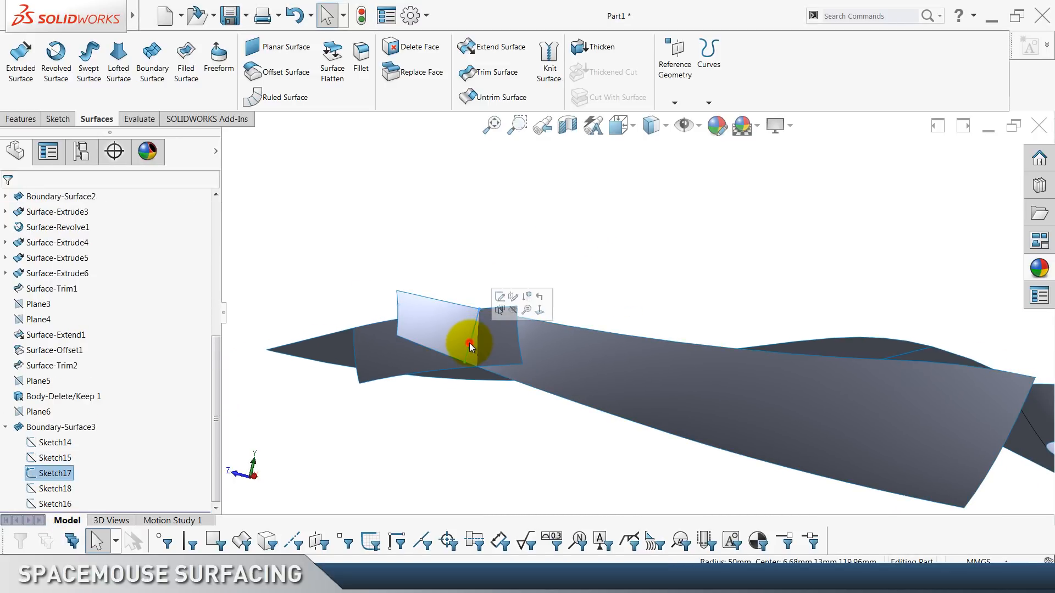
{"action": "left_click", "coordinate": [514, 311]}
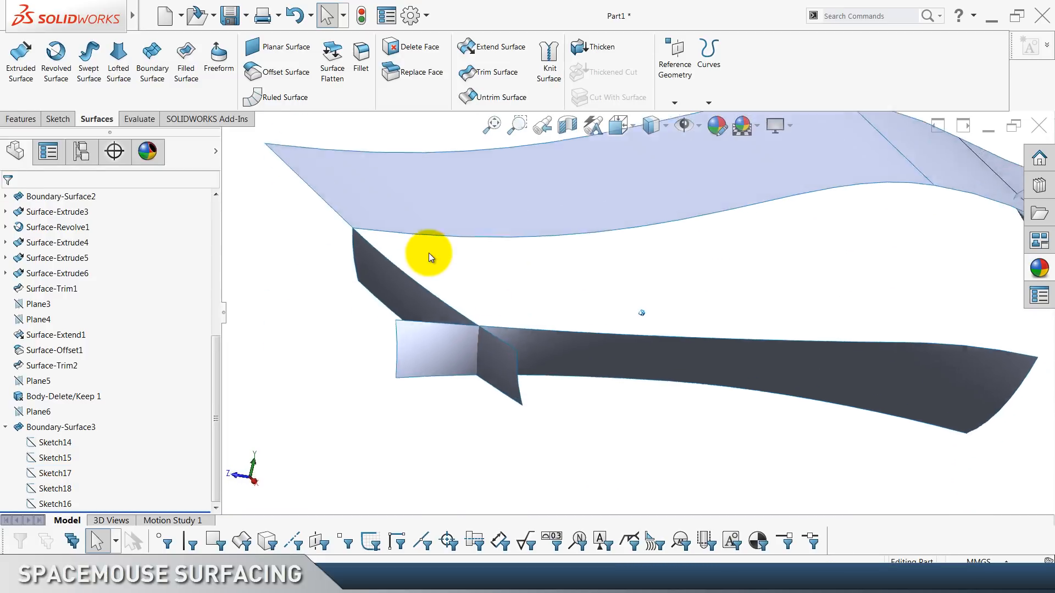
{"action": "left_click", "coordinate": [4, 428]}
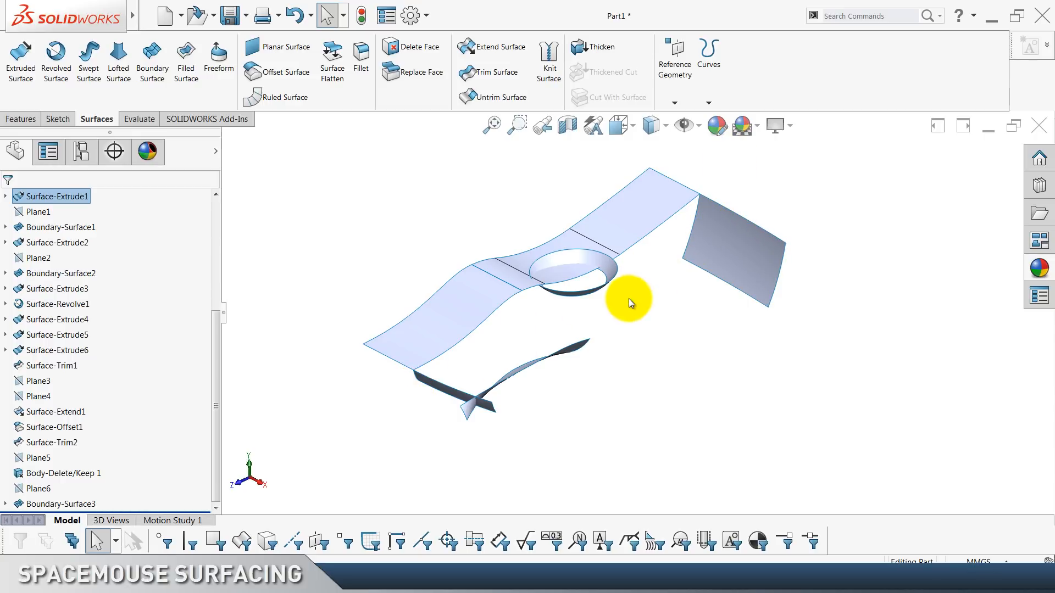
{"action": "key", "text": "ctrl+7"}
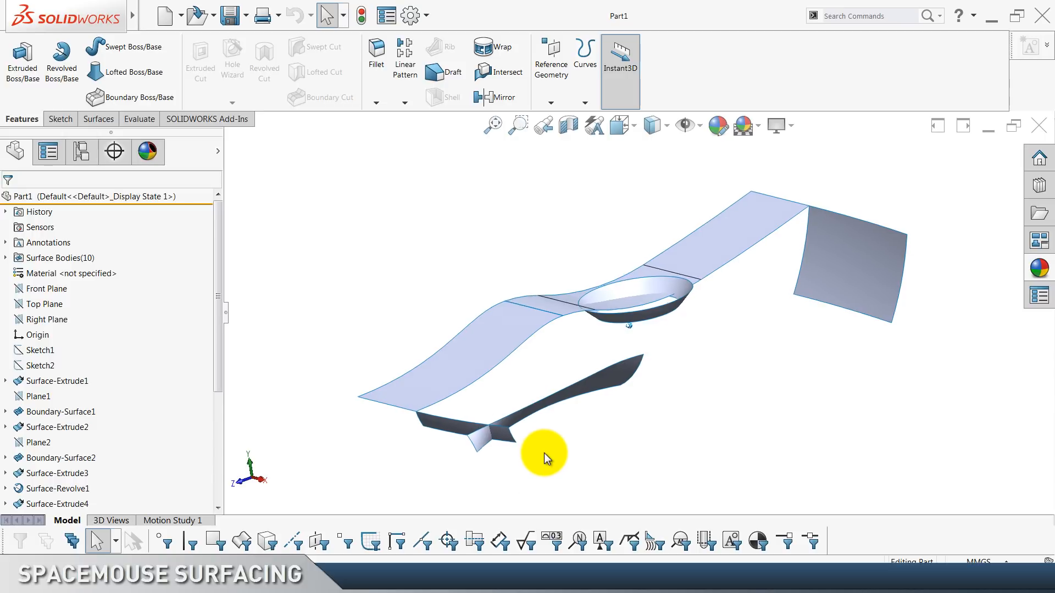
Show Sketch1 and Sketch2 and start a new sketch on the Top Plane.
{"action": "left_click_drag", "start_coordinate": [77, 351], "coordinate": [47, 369]}
{"action": "right_click", "coordinate": [47, 366]}
{"action": "left_click", "coordinate": [55, 350]}
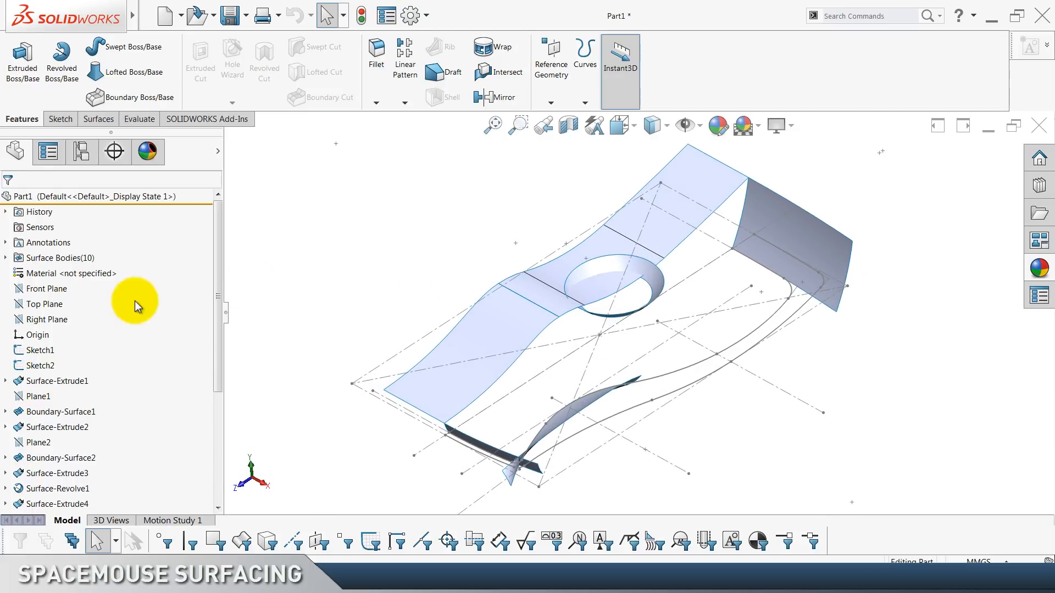
{"action": "left_click", "coordinate": [44, 303]}
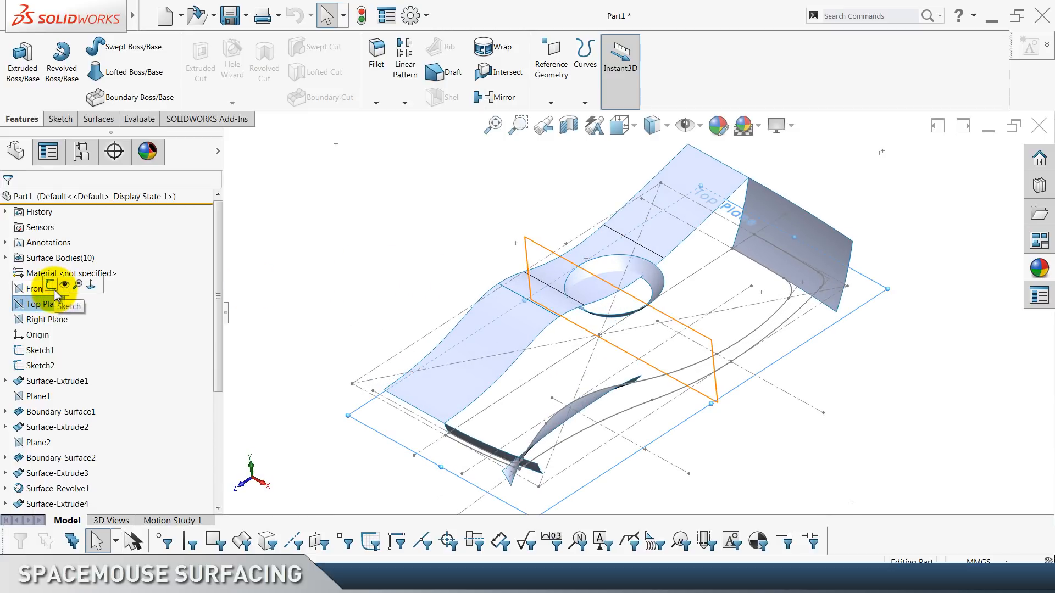
{"action": "left_click", "coordinate": [53, 288]}
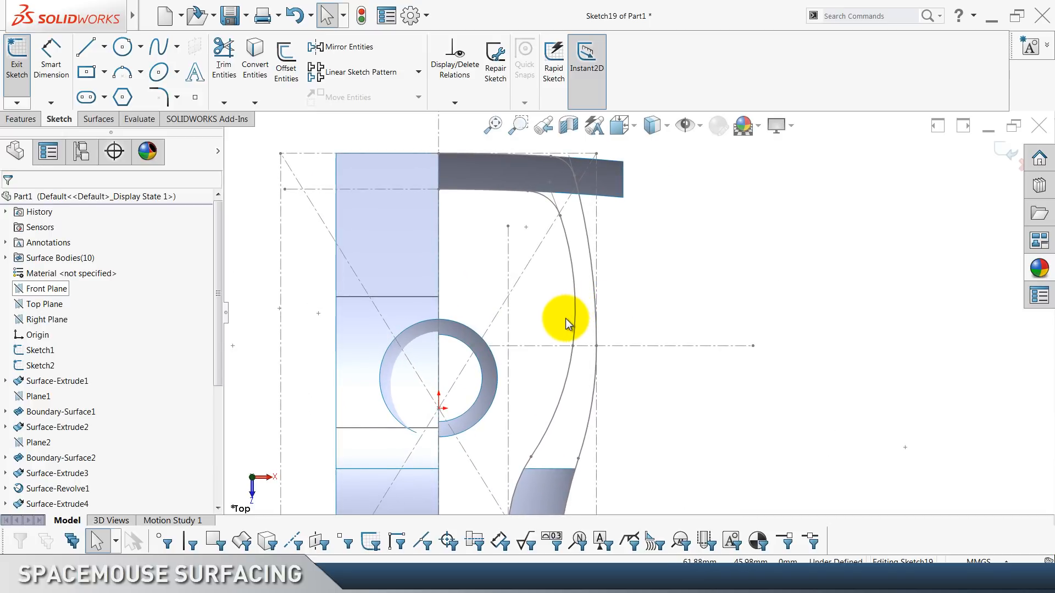
Convert the three connected inner side arcs of Sketch2 into entities of the new sketch.
{"action": "left_click", "coordinate": [574, 323]}
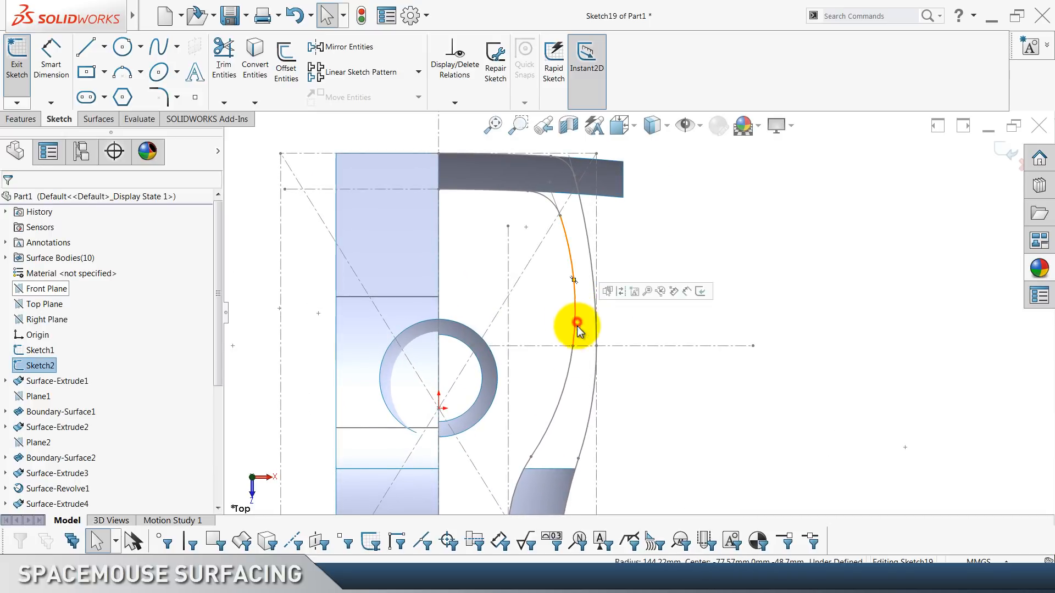
{"action": "left_click", "coordinate": [568, 376], "text": "ctrl"}
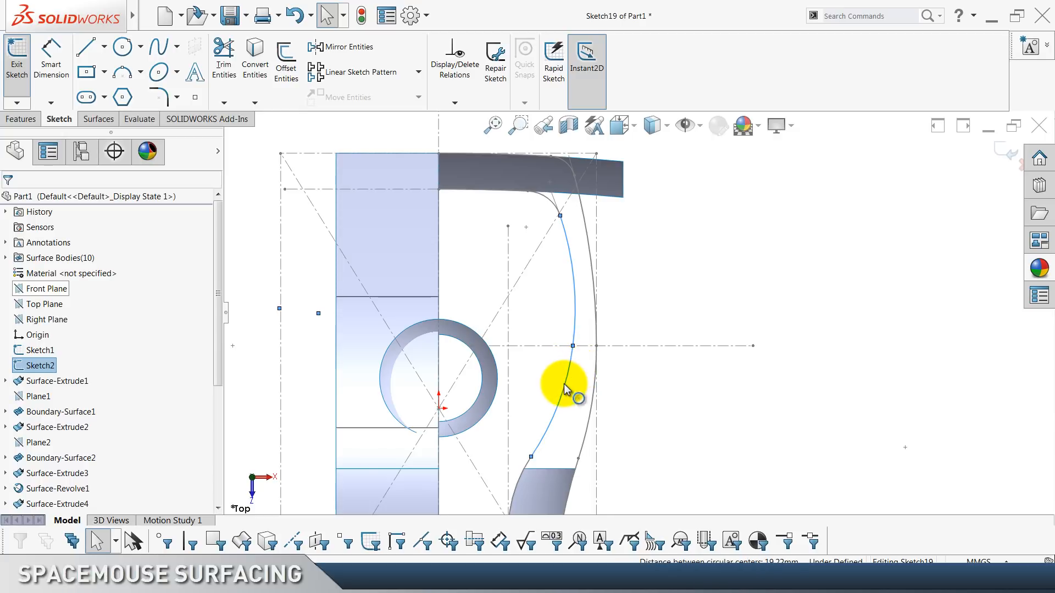
{"action": "scroll", "coordinate": [525, 451], "scroll_direction": "down", "scroll_amount": 5}
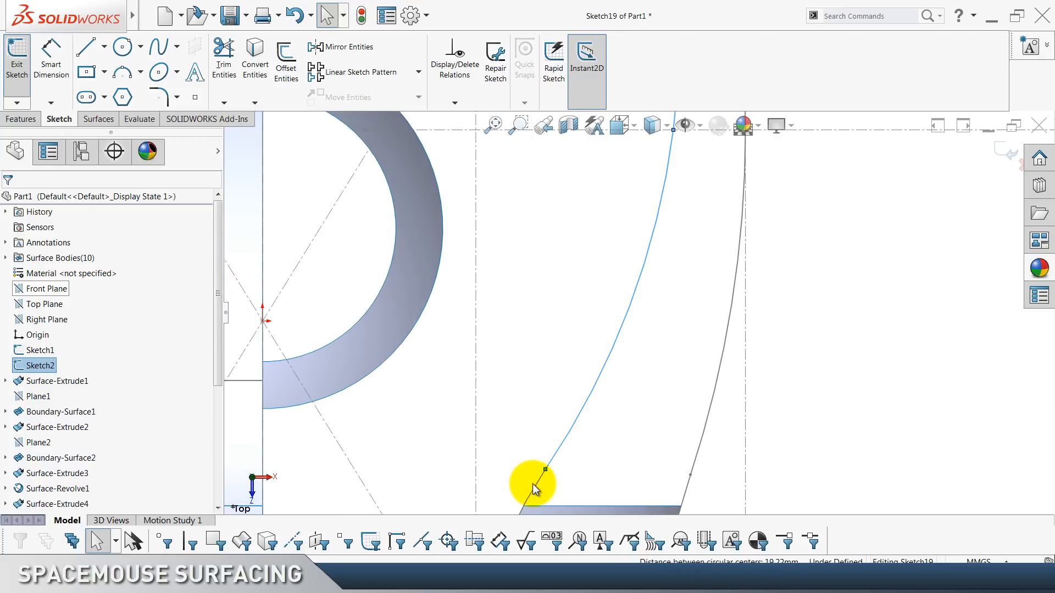
{"action": "left_click", "coordinate": [532, 488], "text": "ctrl"}
{"action": "left_click", "coordinate": [247, 78]}
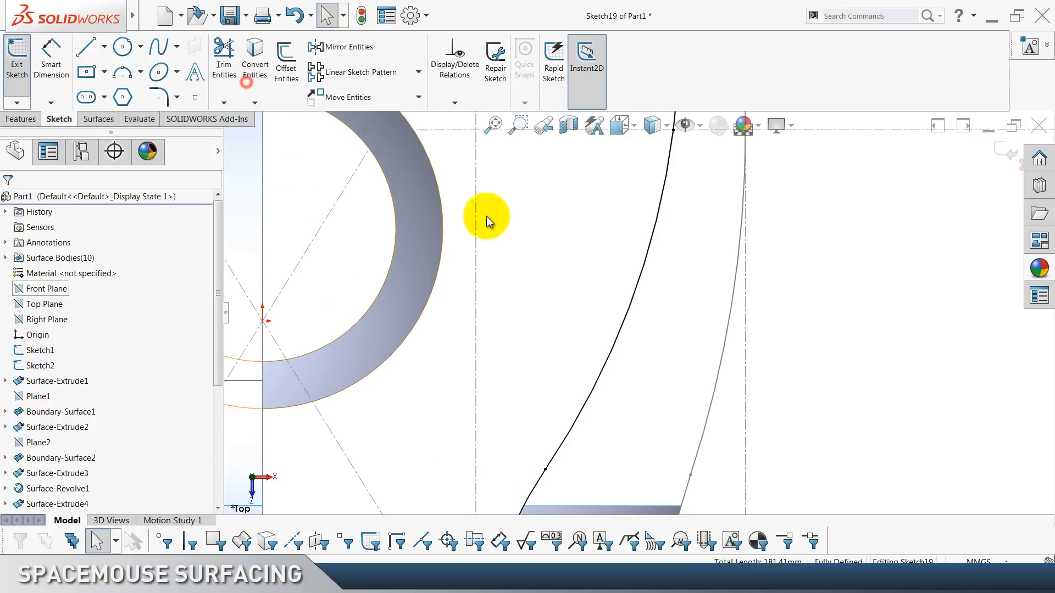
Shorten the lowest converted arc and make its free endpoint coincident with the straight end edge of the side surface.
{"action": "scroll", "coordinate": [579, 291], "scroll_direction": "up", "scroll_amount": 2}
{"action": "scroll", "coordinate": [578, 292], "scroll_direction": "up", "scroll_amount": 3}
{"action": "scroll", "coordinate": [572, 384], "scroll_direction": "down", "scroll_amount": 1}
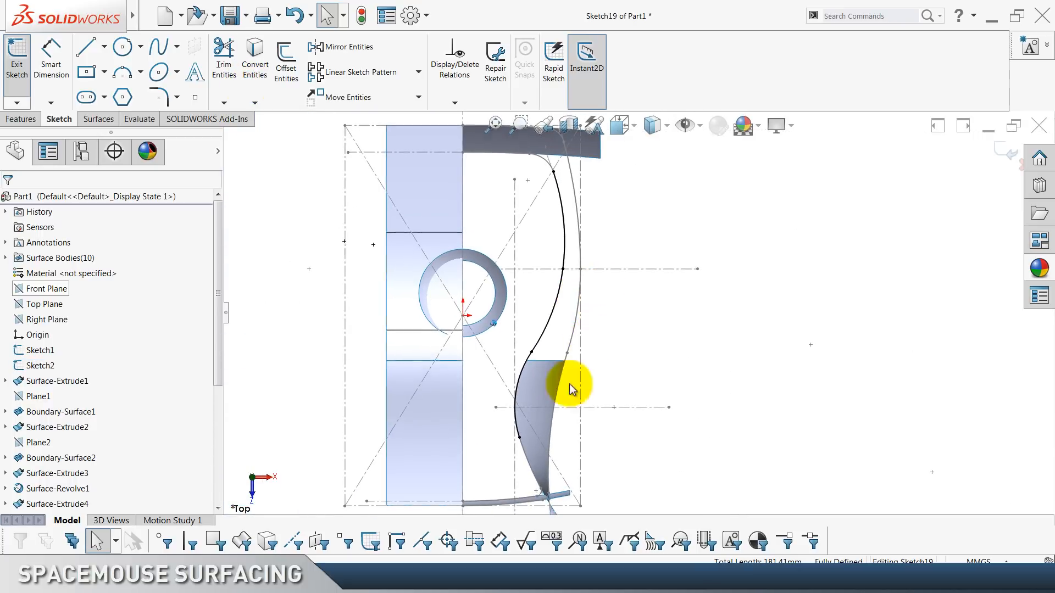
{"action": "scroll", "coordinate": [531, 438], "scroll_direction": "down", "scroll_amount": 2}
{"action": "scroll", "coordinate": [528, 424], "scroll_direction": "down", "scroll_amount": 1}
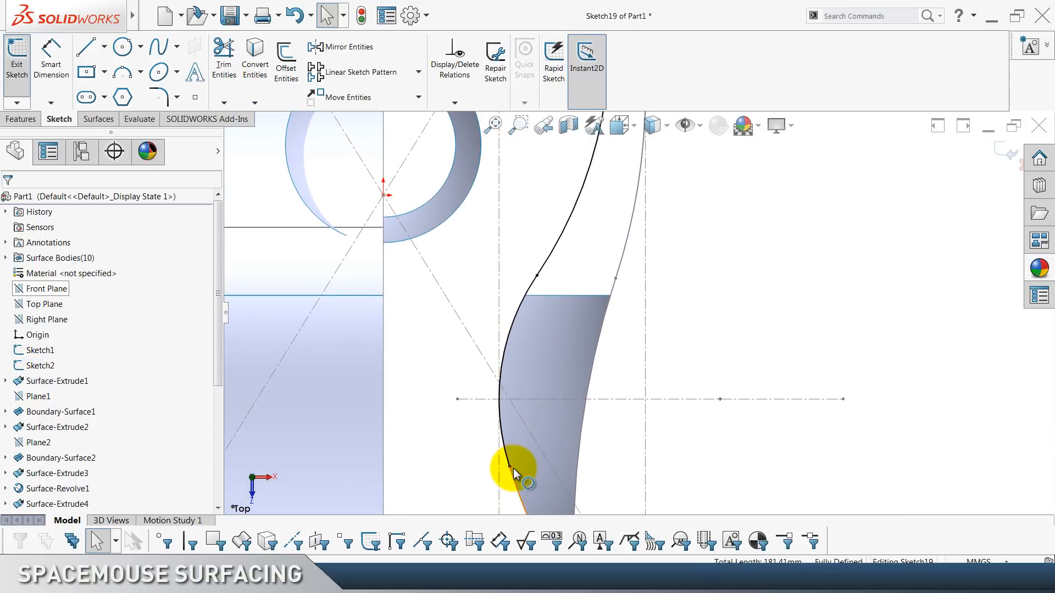
{"action": "left_click", "coordinate": [511, 468]}
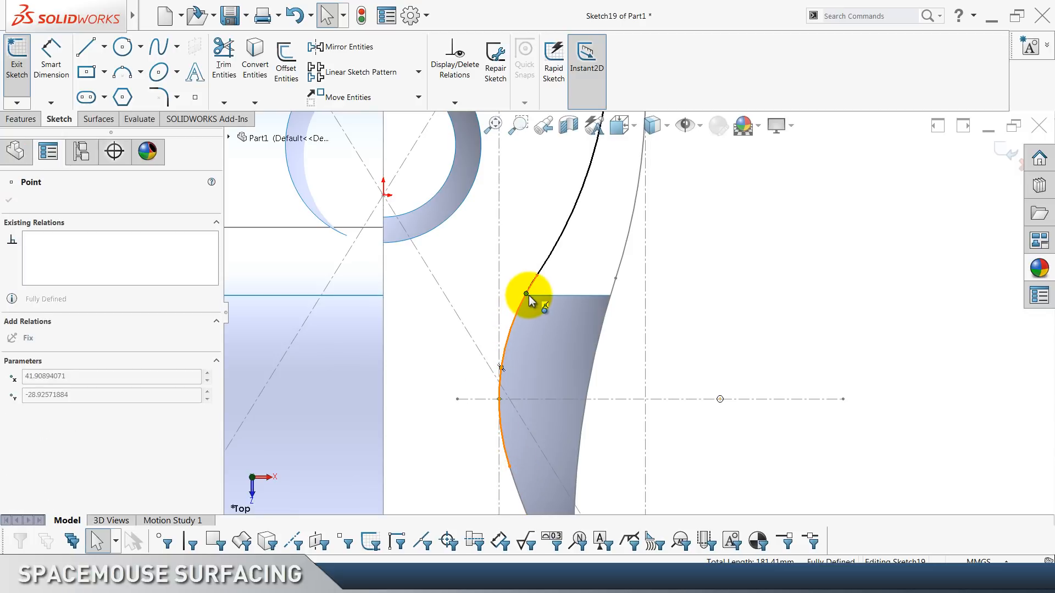
{"action": "scroll", "coordinate": [559, 316], "scroll_direction": "down", "scroll_amount": 5}
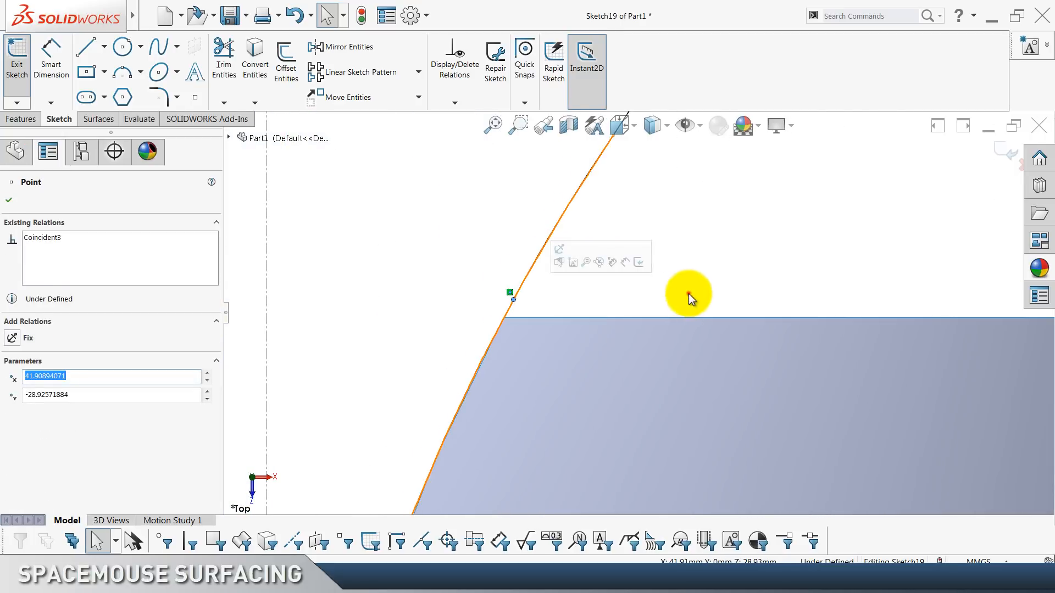
{"action": "left_click", "coordinate": [688, 294]}
{"action": "left_click", "coordinate": [512, 300]}
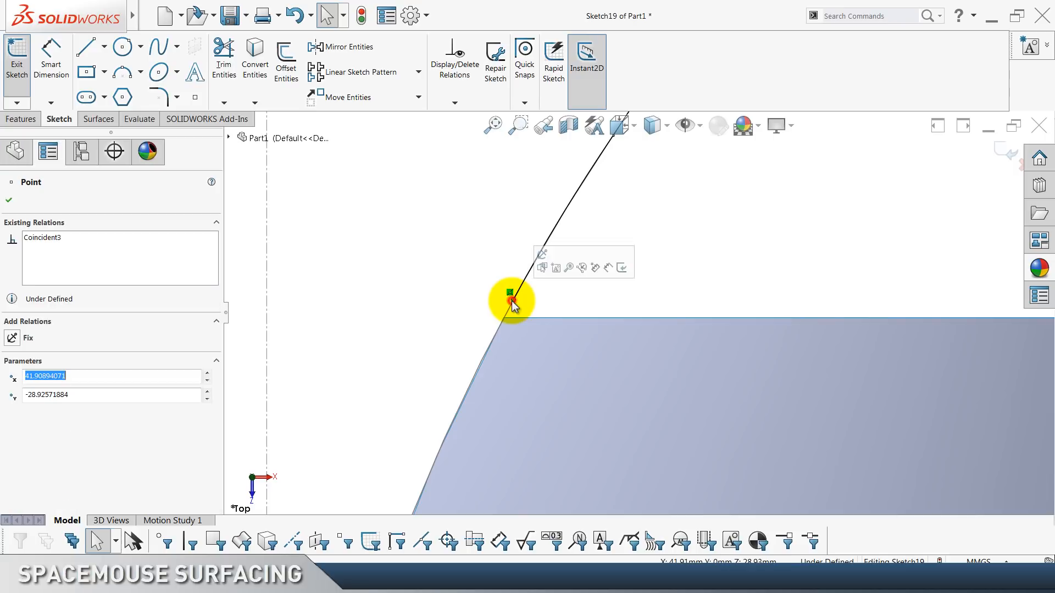
{"action": "left_click", "coordinate": [552, 317], "text": "ctrl"}
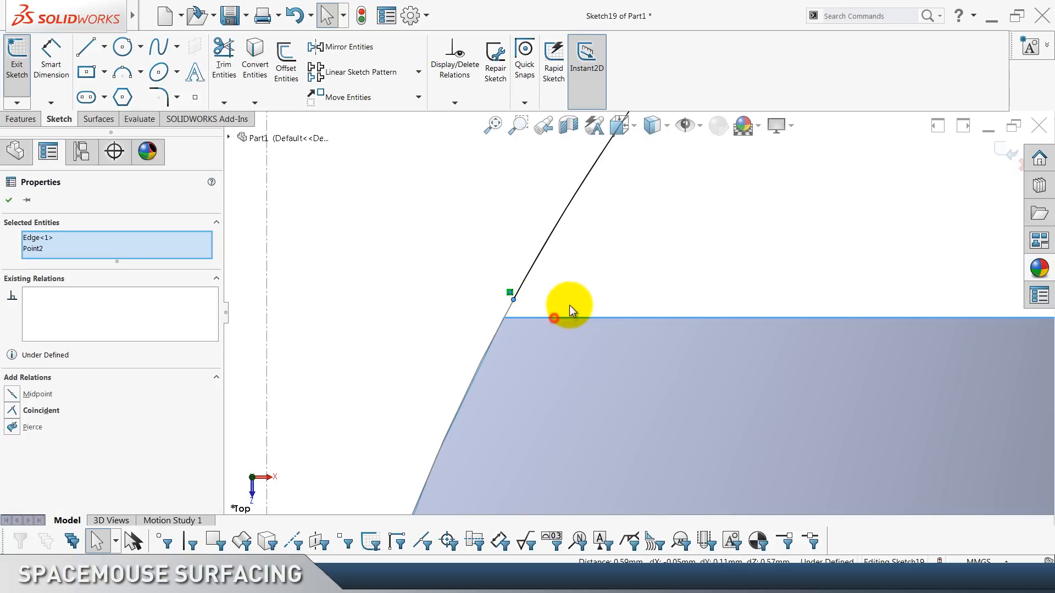
{"action": "left_click", "coordinate": [598, 273]}
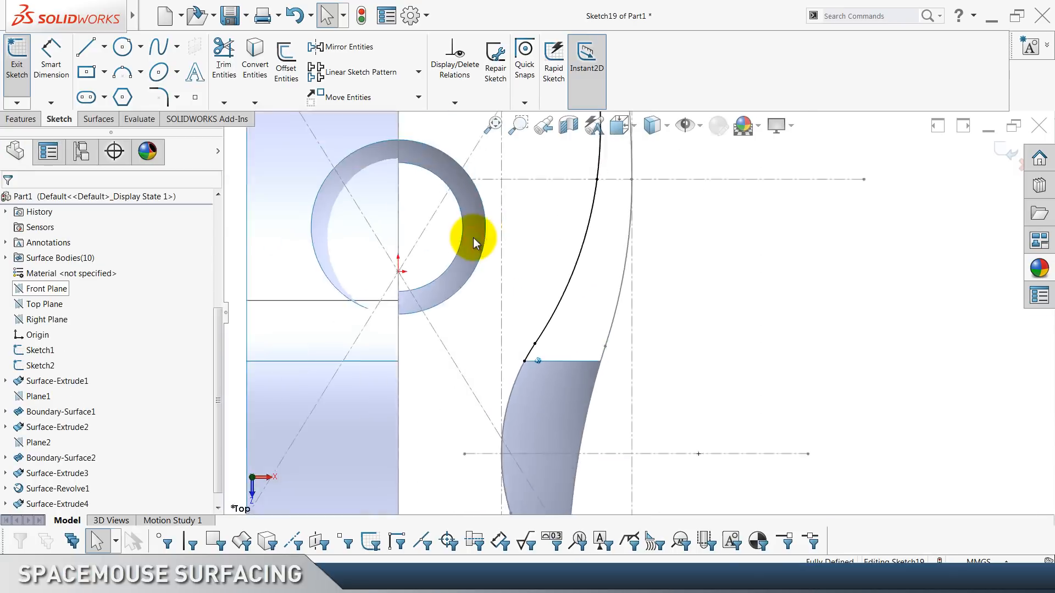
Hide Sketch2 and extend the converted inner curve's upper endpoint past the curved rear surface.
{"action": "scroll", "coordinate": [111, 346], "scroll_direction": "down", "scroll_amount": 5}
{"action": "scroll", "coordinate": [117, 349], "scroll_direction": "up", "scroll_amount": 5}
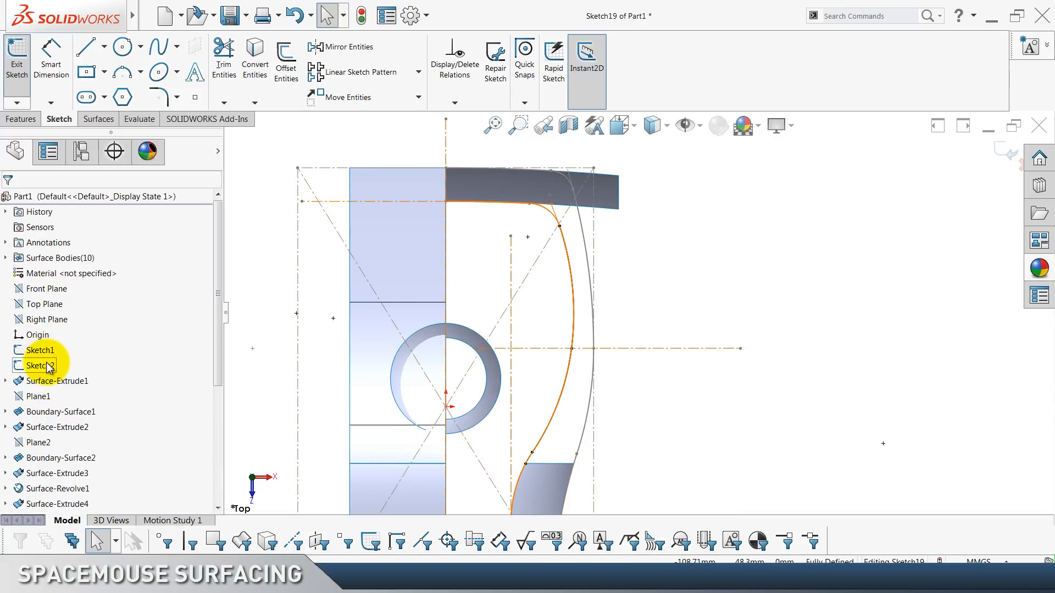
{"action": "left_click", "coordinate": [44, 365]}
{"action": "left_click", "coordinate": [54, 347]}
{"action": "left_click", "coordinate": [801, 262]}
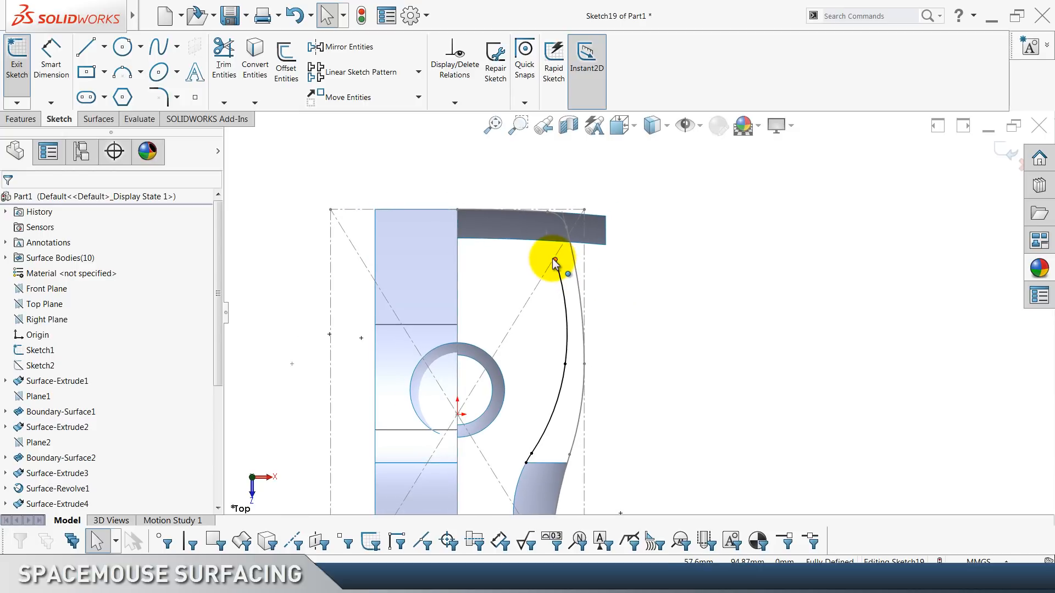
{"action": "left_click_drag", "start_coordinate": [554, 261], "coordinate": [517, 190]}
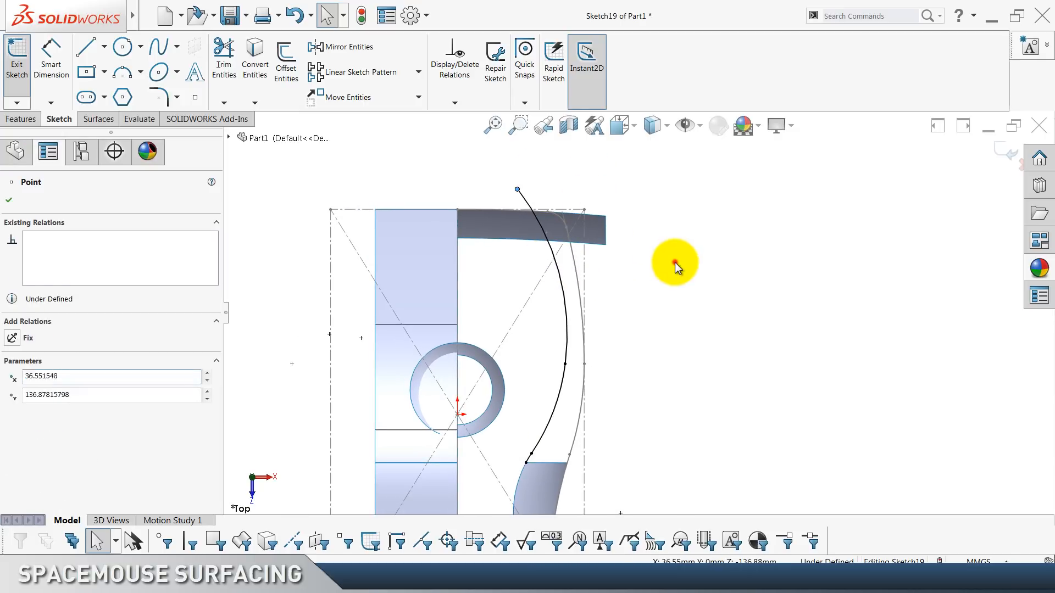
{"action": "left_click", "coordinate": [675, 268]}
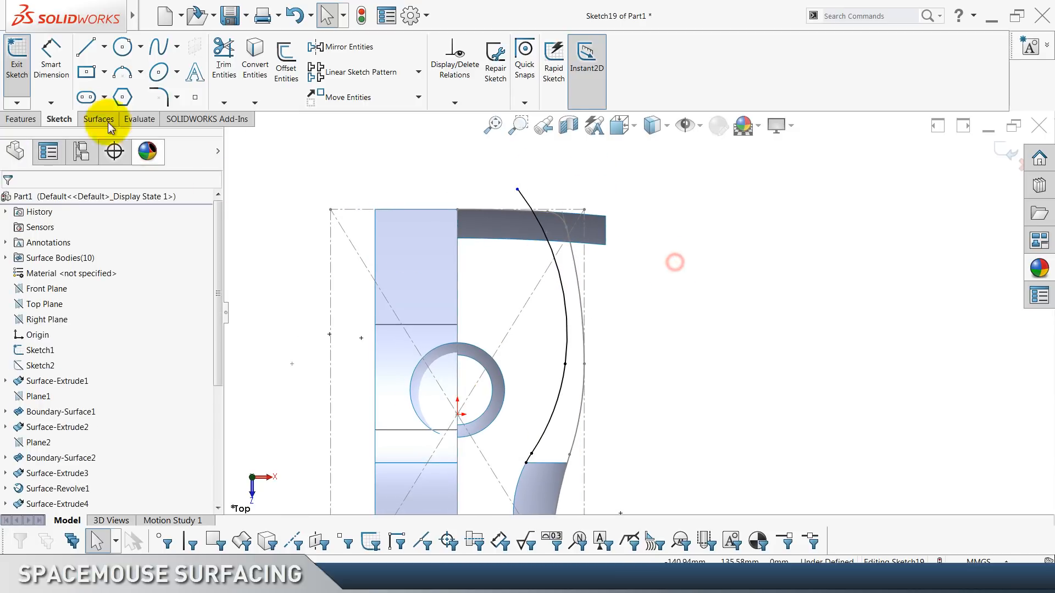
Dimension the extended endpoint vertically 125 mm from the origin and finish the inner curve sketch.
{"action": "left_click", "coordinate": [458, 415]}
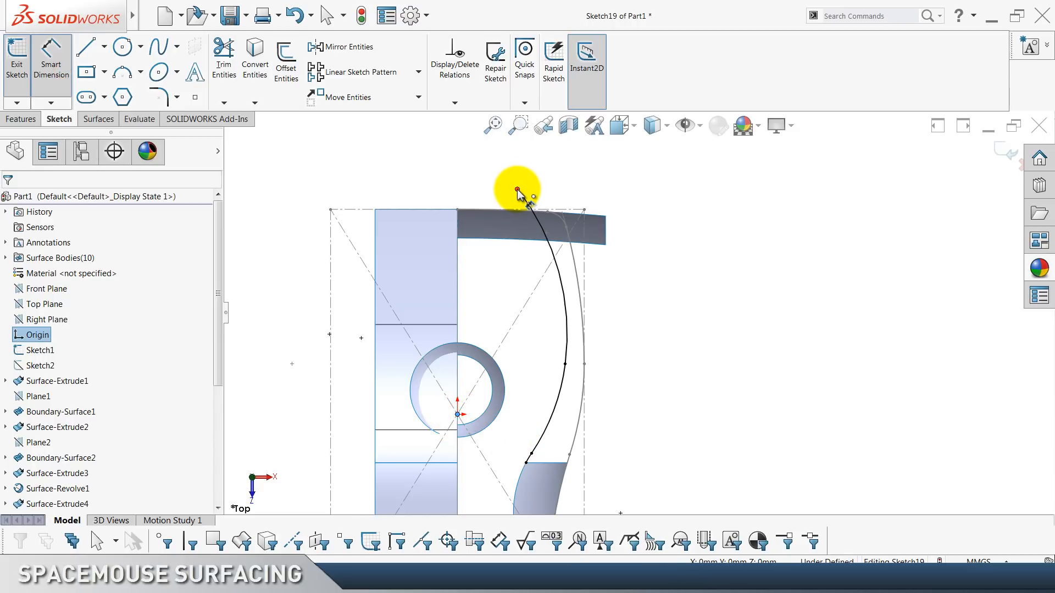
{"action": "left_click", "coordinate": [518, 190]}
{"action": "left_click", "coordinate": [288, 289]}
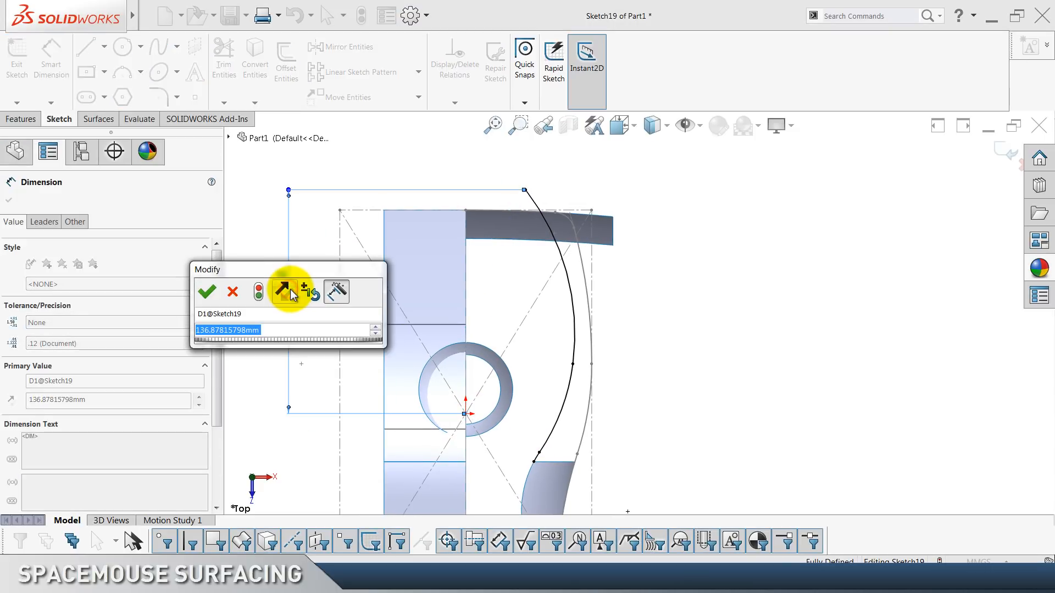
{"action": "type", "text": "125"}
{"action": "key", "text": "Return"}
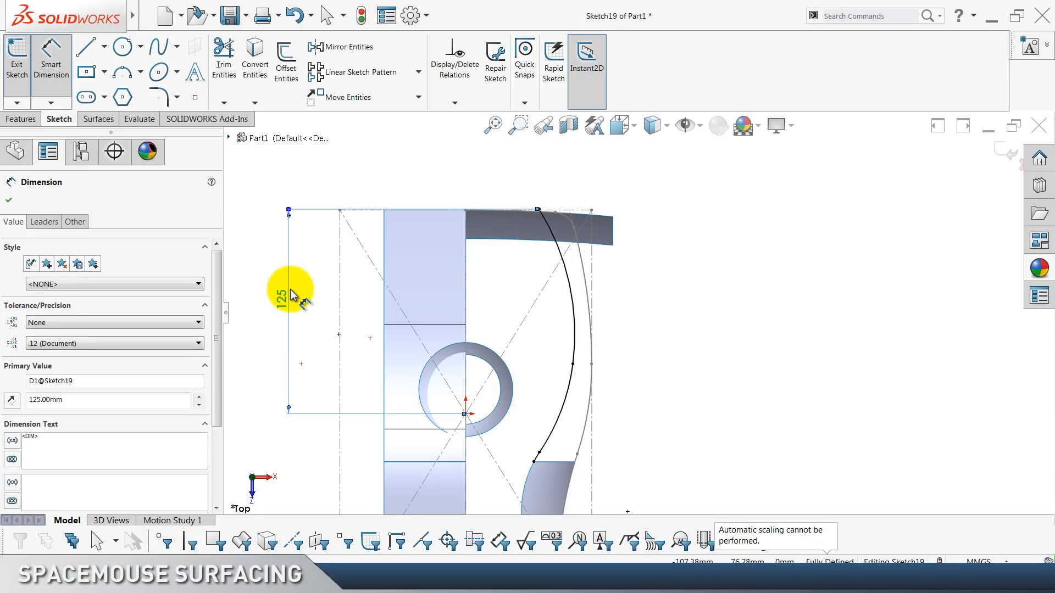
{"action": "left_click", "coordinate": [760, 224]}
{"action": "scroll", "coordinate": [759, 225], "scroll_direction": "down", "scroll_amount": 8}
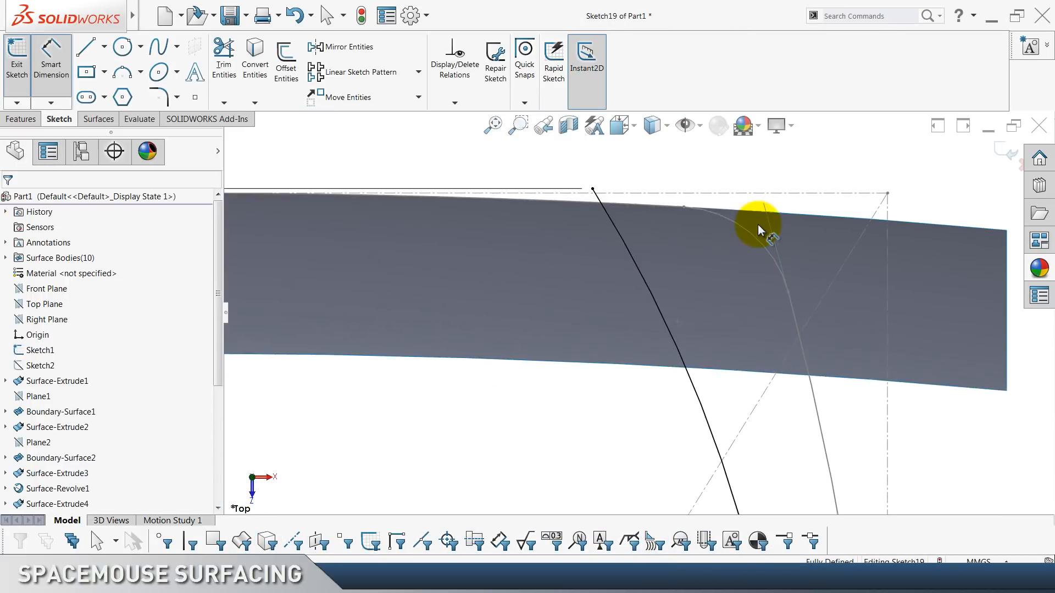
{"action": "scroll", "coordinate": [751, 227], "scroll_direction": "up", "scroll_amount": 9}
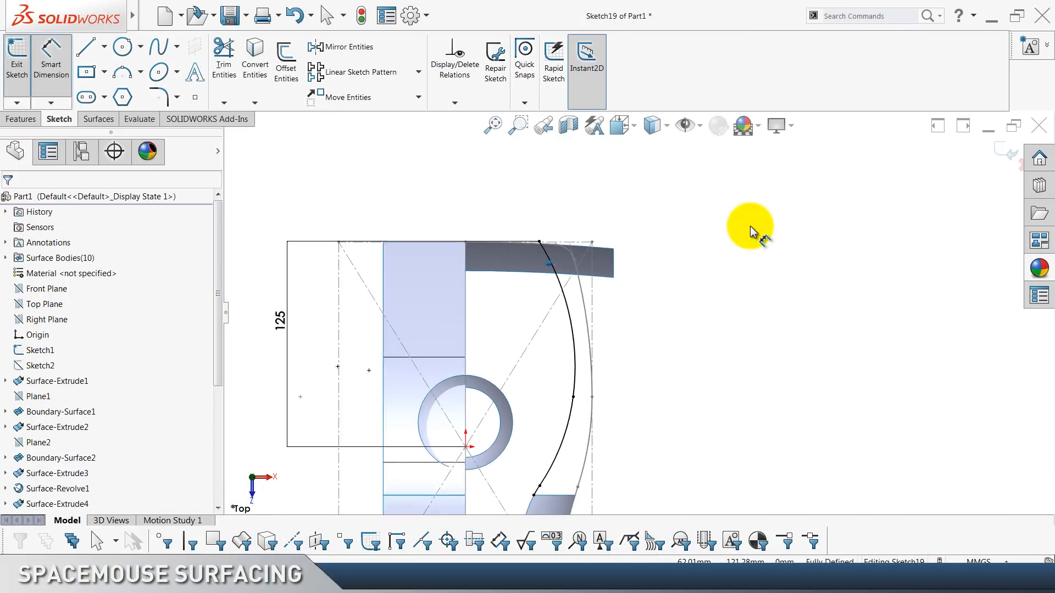
{"action": "left_click", "coordinate": [1005, 151]}
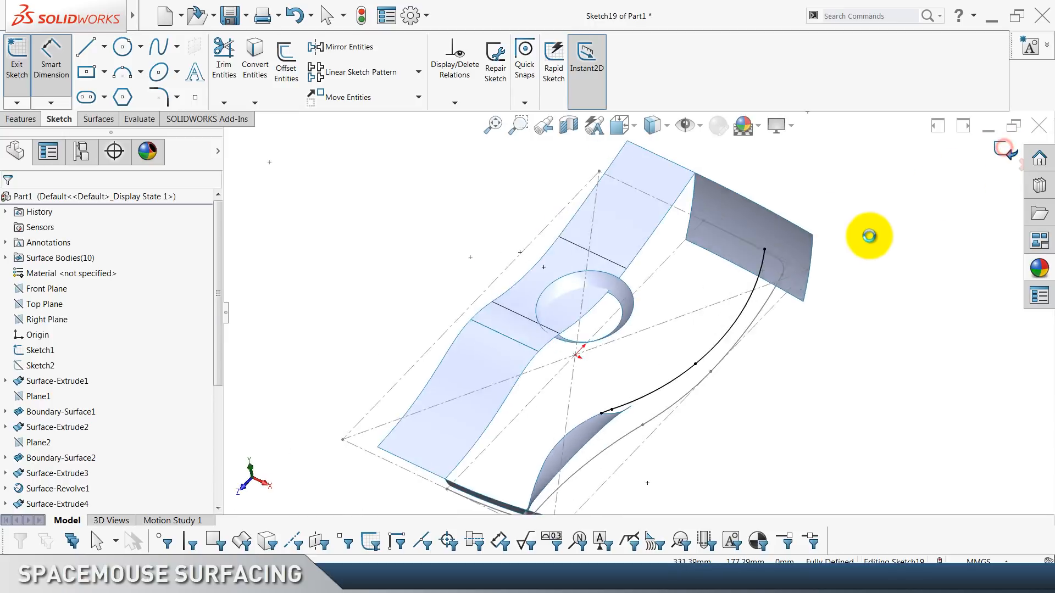
Extrude the inner curve sketch as a surface 10 mm downward, using the reversed direction.
{"action": "left_click", "coordinate": [98, 119]}
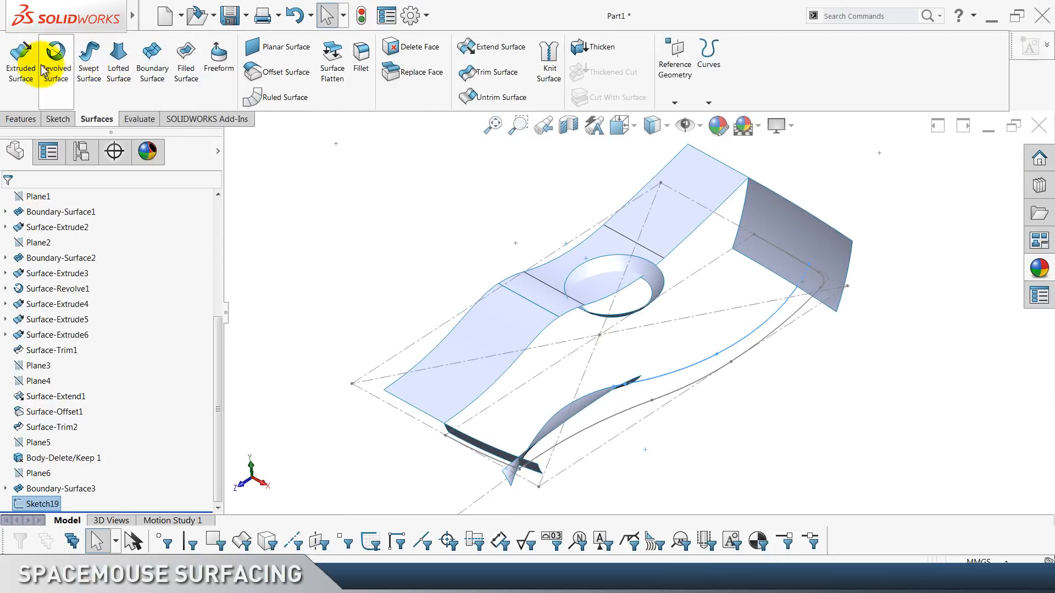
{"action": "left_click", "coordinate": [22, 55]}
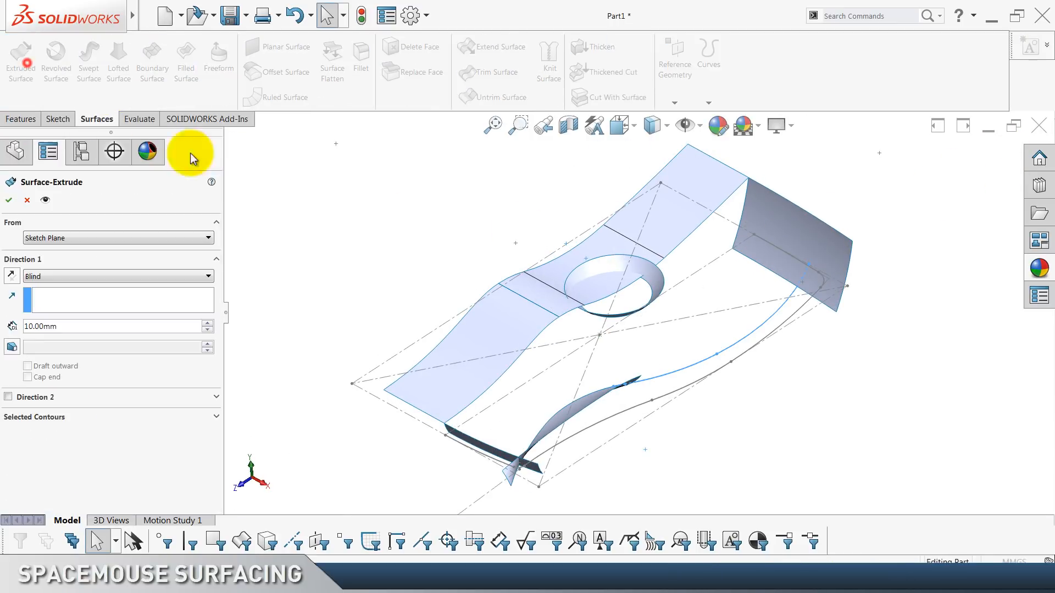
{"action": "left_click", "coordinate": [13, 275]}
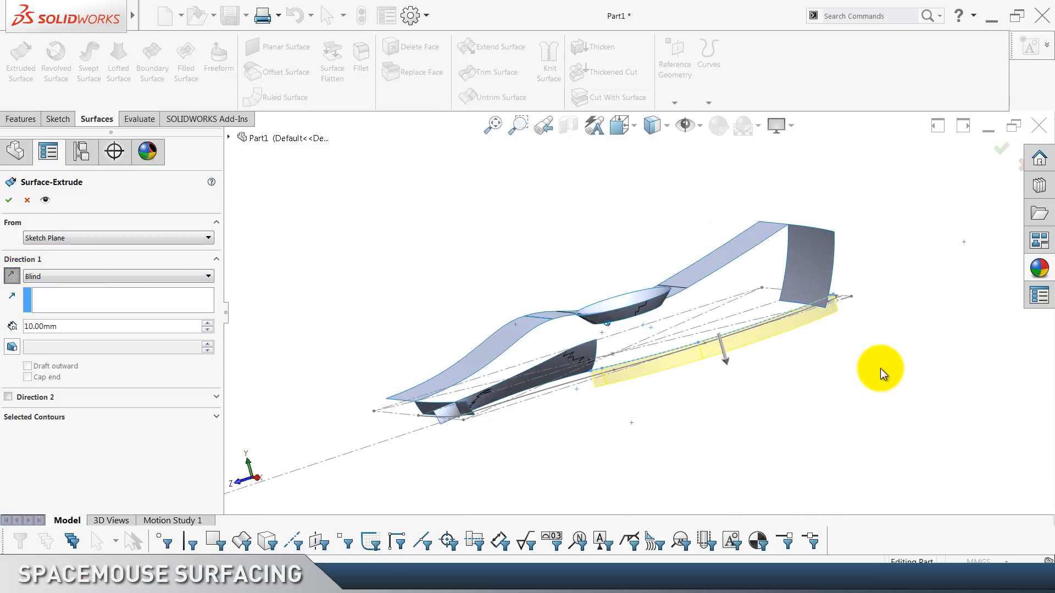
{"action": "left_click", "coordinate": [10, 201]}
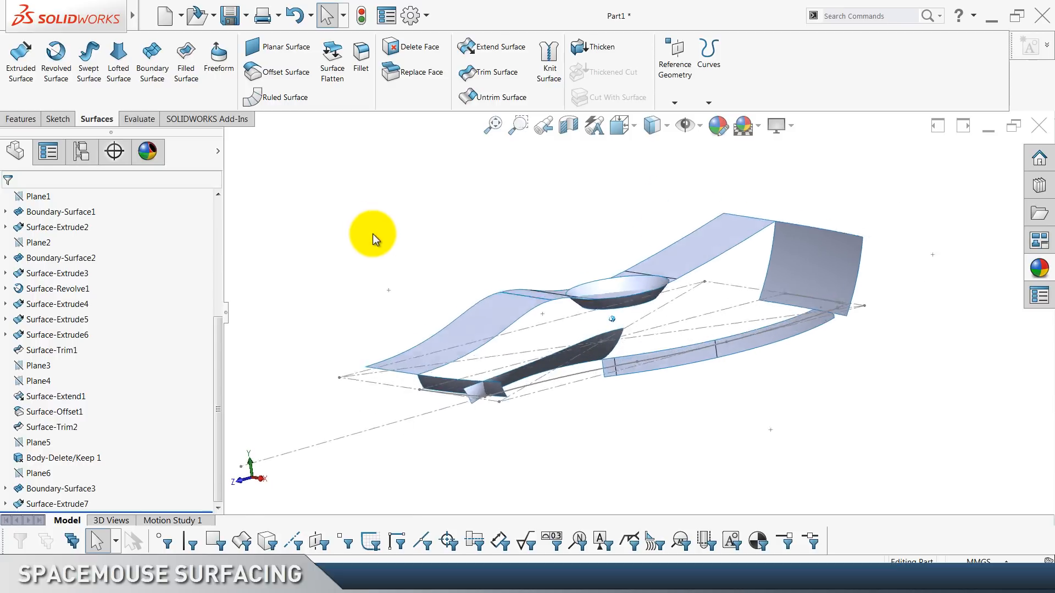
Reveal the sketches of Boundary-Surface3 and extrude Sketch16 as a surface 10 mm downward, using the reversed direction.
{"action": "left_click", "coordinate": [567, 389]}
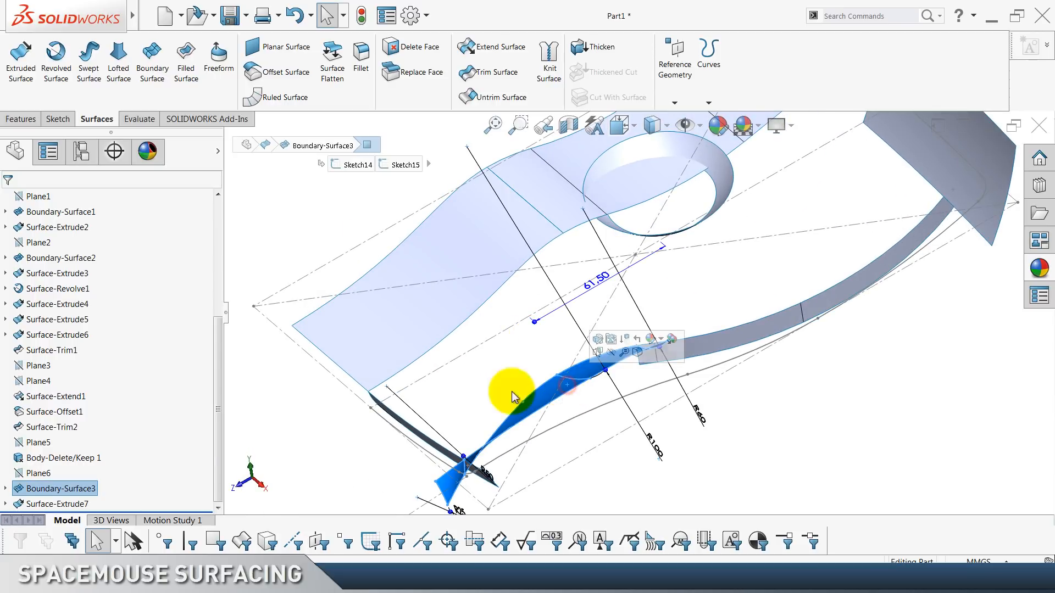
{"action": "left_click", "coordinate": [5, 488]}
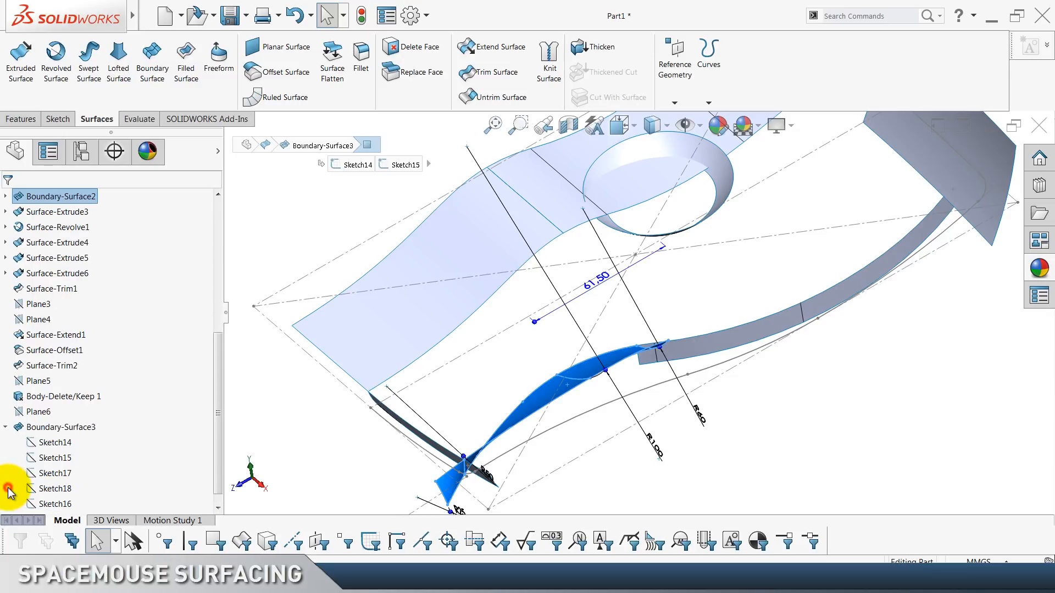
{"action": "left_click", "coordinate": [48, 448]}
{"action": "left_click", "coordinate": [53, 459]}
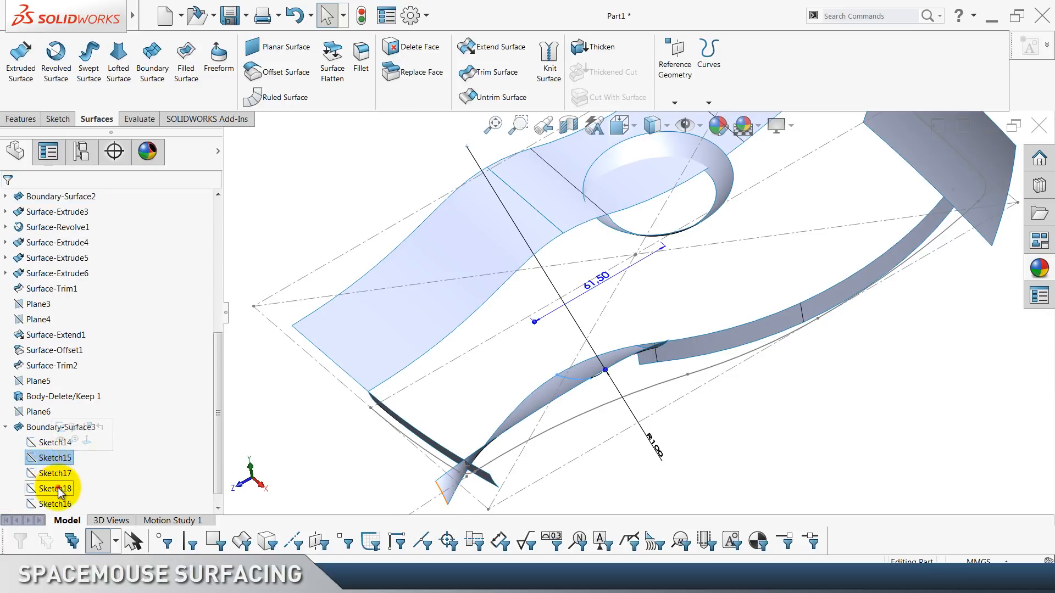
{"action": "left_click", "coordinate": [57, 489]}
{"action": "left_click", "coordinate": [55, 503]}
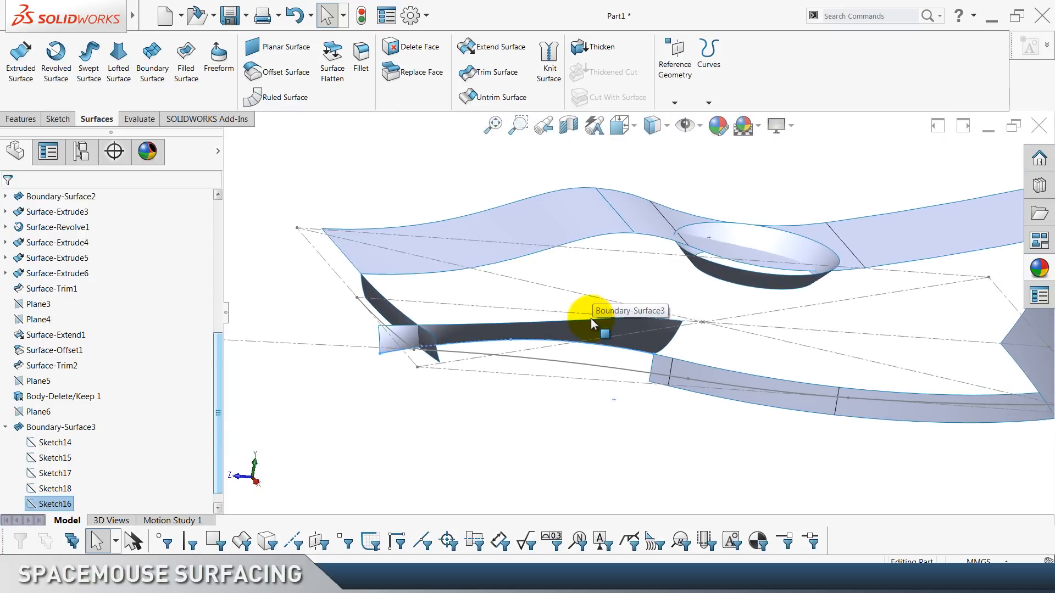
{"action": "left_click", "coordinate": [20, 61]}
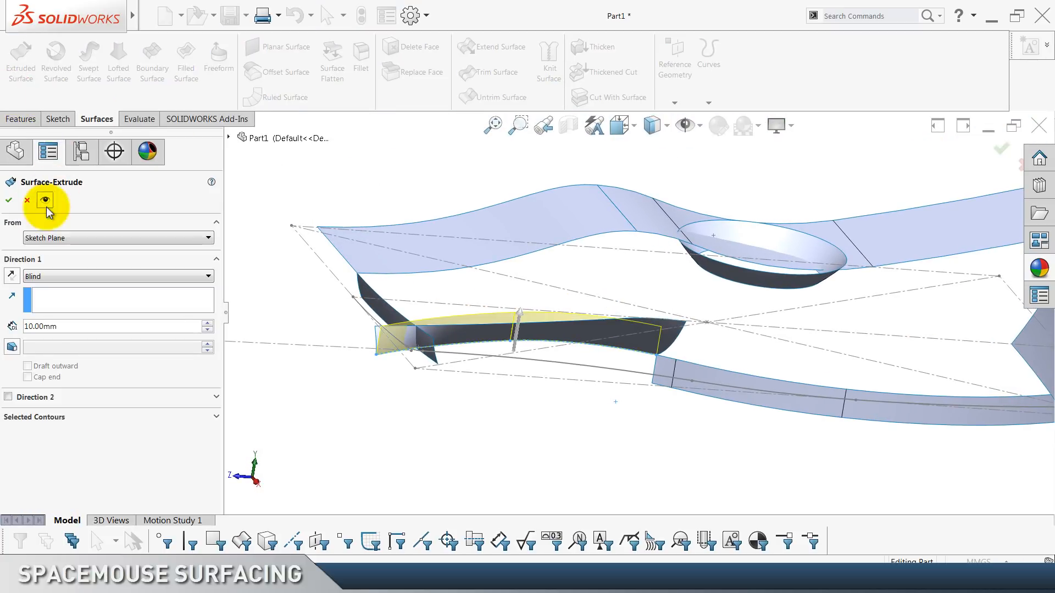
{"action": "left_click", "coordinate": [12, 276]}
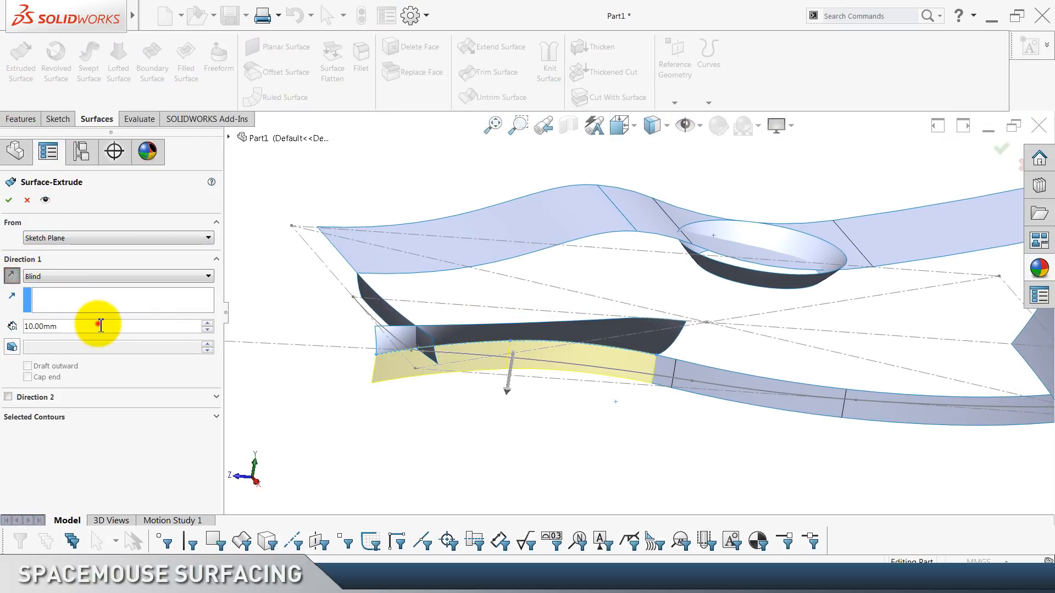
{"action": "left_click", "coordinate": [12, 200]}
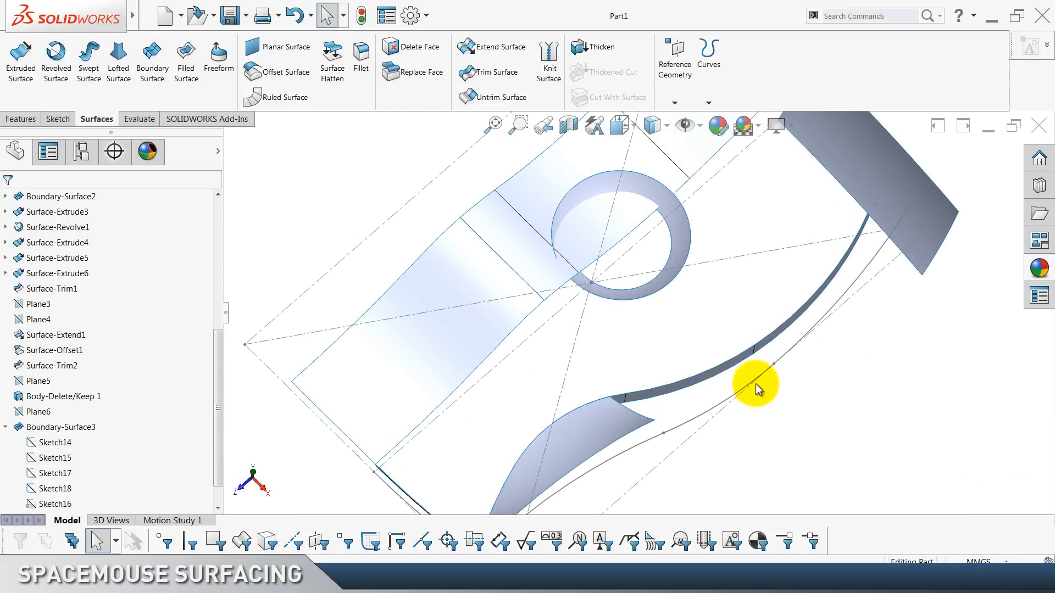
Start a new sketch on the Top Plane and convert the connected outer side arcs of Sketch1 into sketch entities.
{"action": "scroll", "coordinate": [133, 398], "scroll_direction": "up", "scroll_amount": 5}
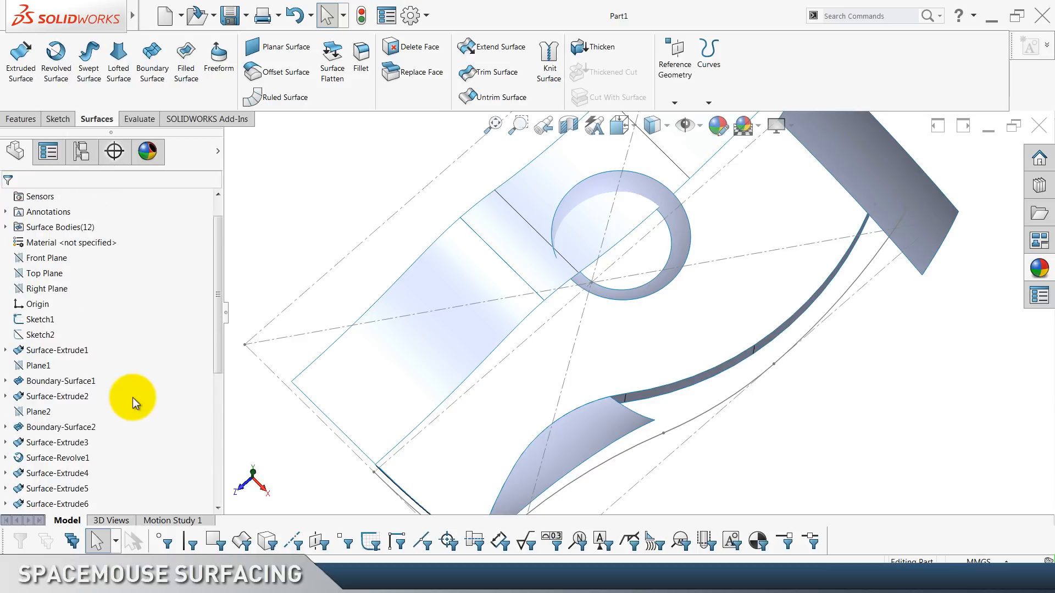
{"action": "left_click", "coordinate": [76, 271]}
{"action": "left_click", "coordinate": [71, 259]}
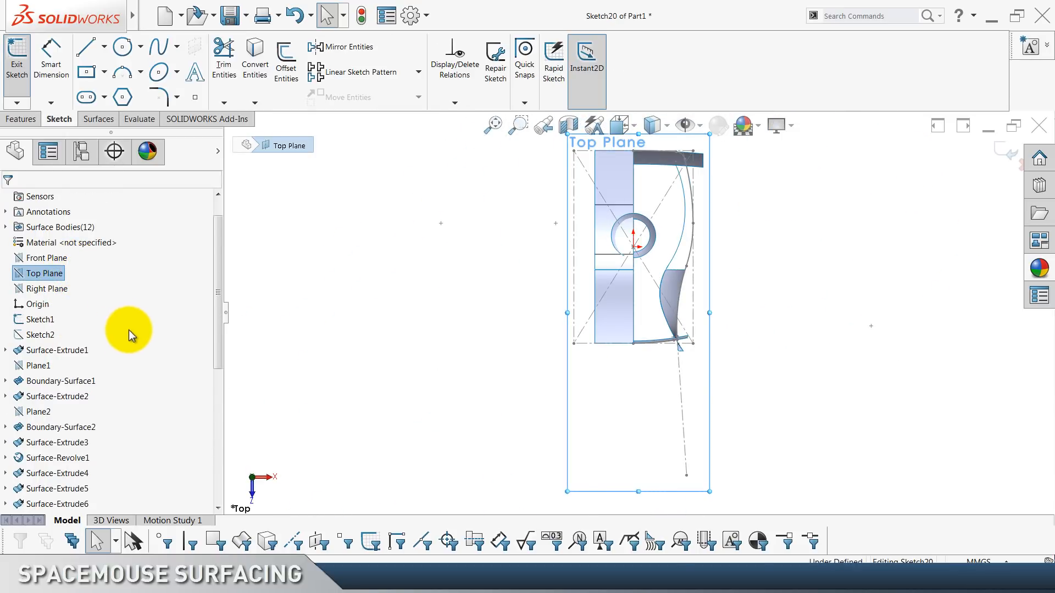
{"action": "left_click", "coordinate": [813, 237]}
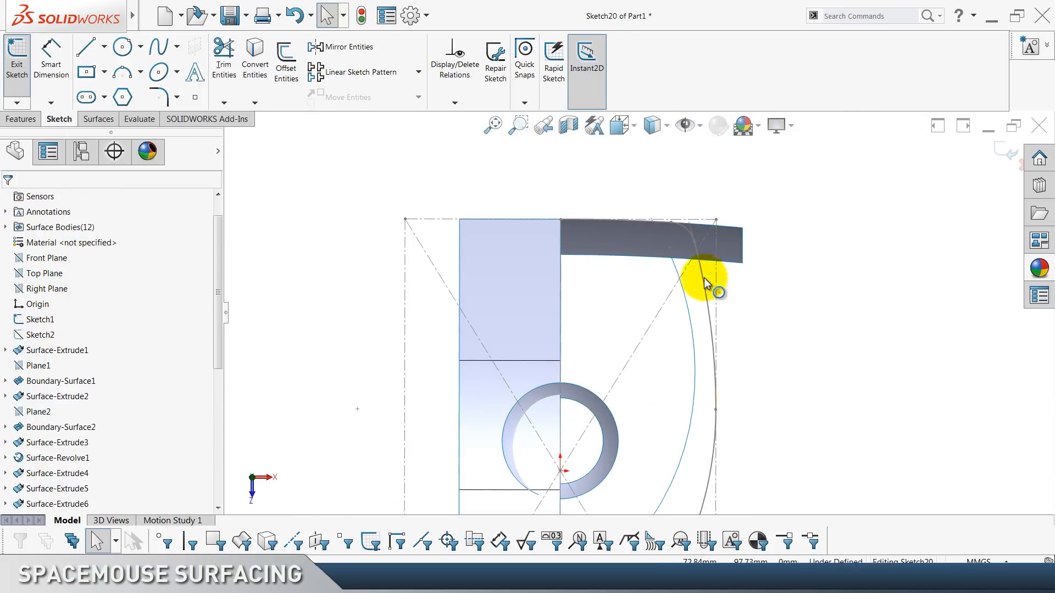
{"action": "left_click", "coordinate": [703, 281]}
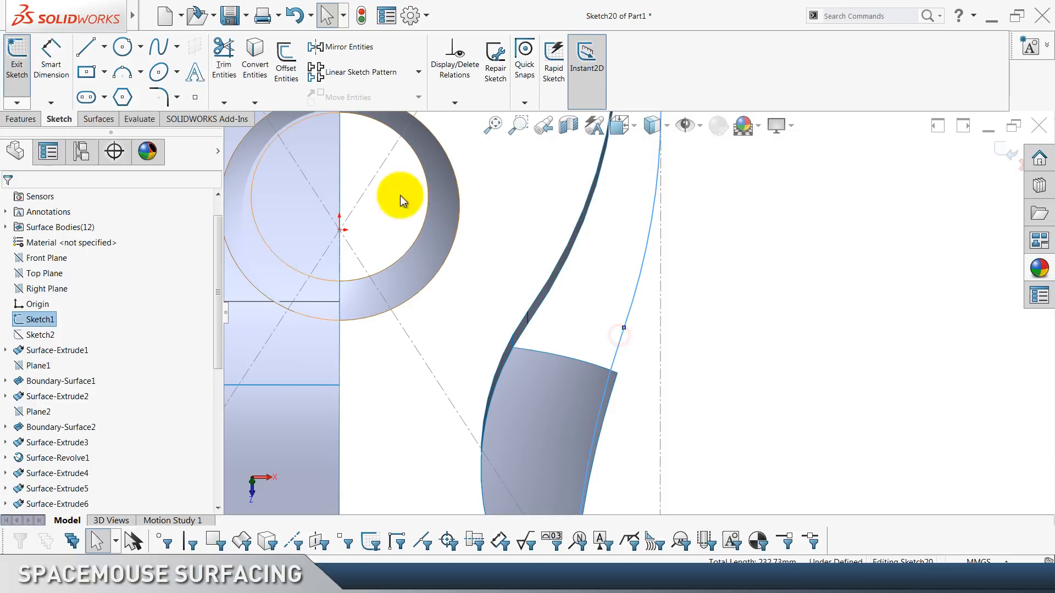
{"action": "left_click", "coordinate": [257, 69]}
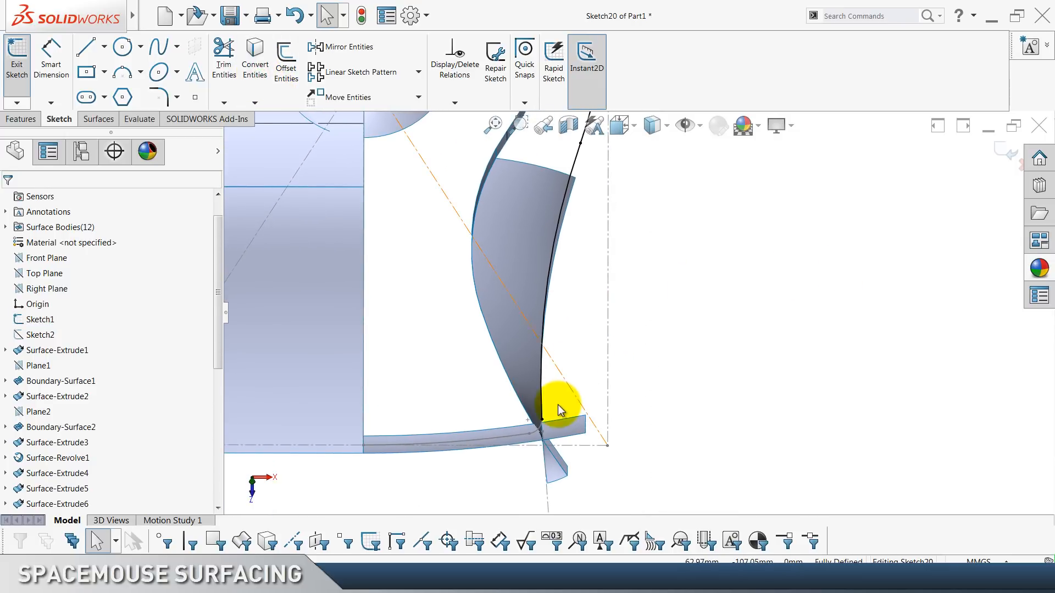
Shorten the lowest converted outer arc and make its free endpoint coincident with the curved end edge of the side surface.
{"action": "left_click", "coordinate": [543, 417]}
{"action": "left_click", "coordinate": [541, 420]}
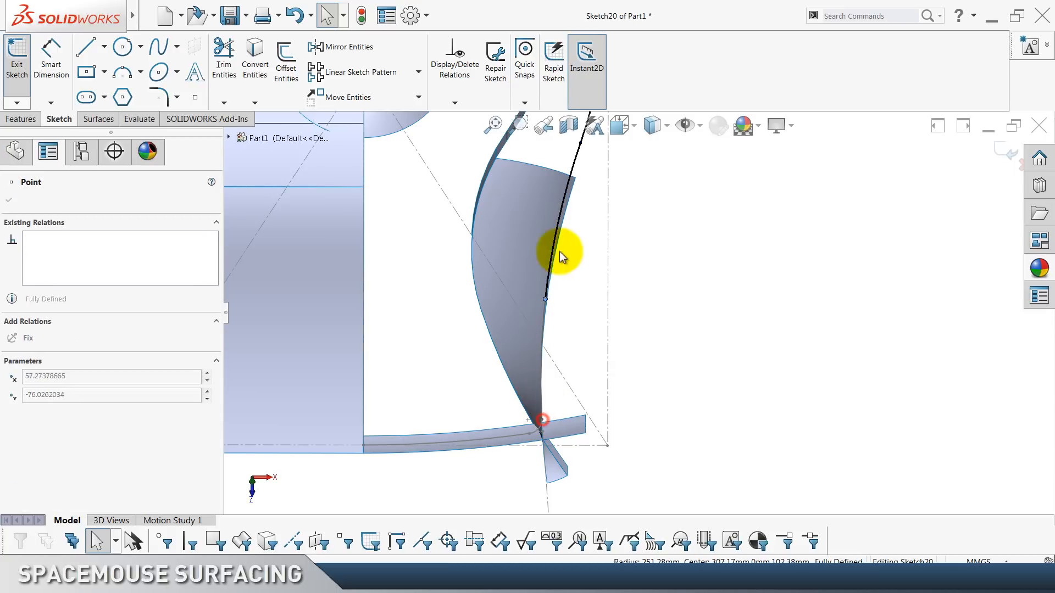
{"action": "left_click", "coordinate": [583, 184]}
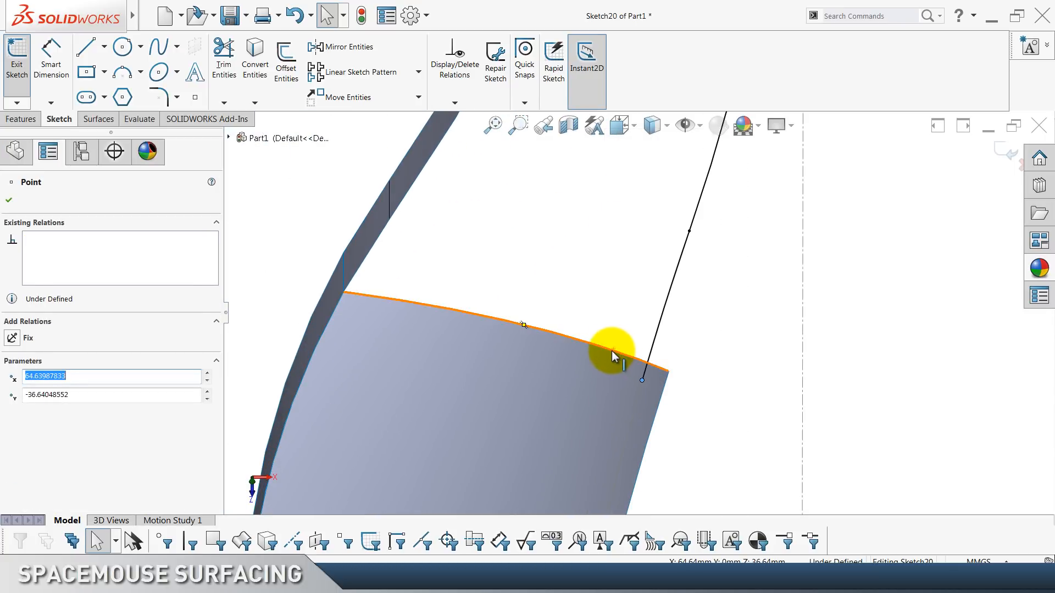
{"action": "left_click", "coordinate": [612, 352], "text": "ctrl"}
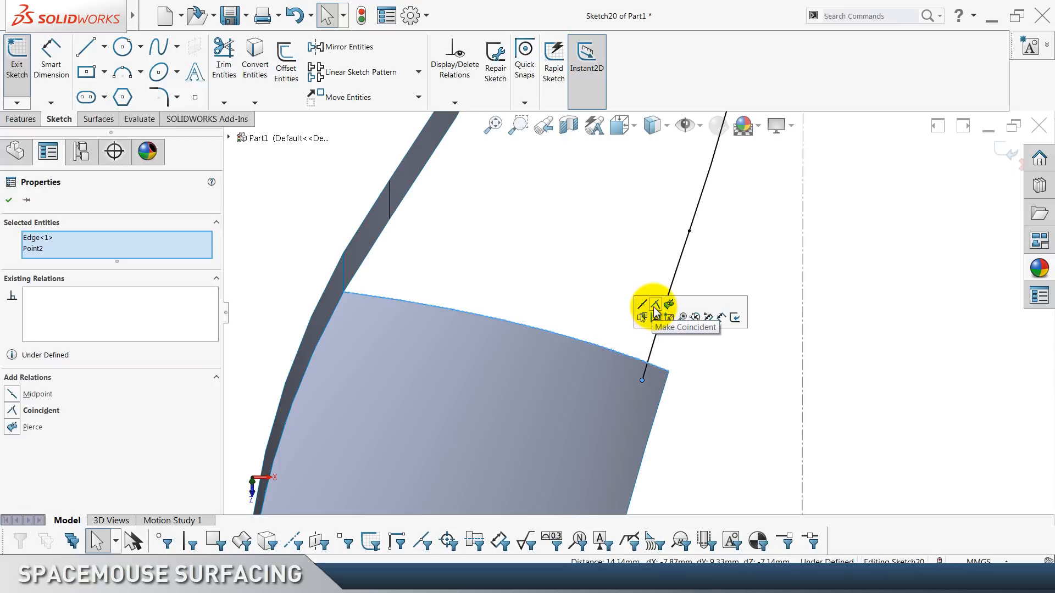
{"action": "left_click", "coordinate": [655, 309]}
{"action": "left_click", "coordinate": [565, 288]}
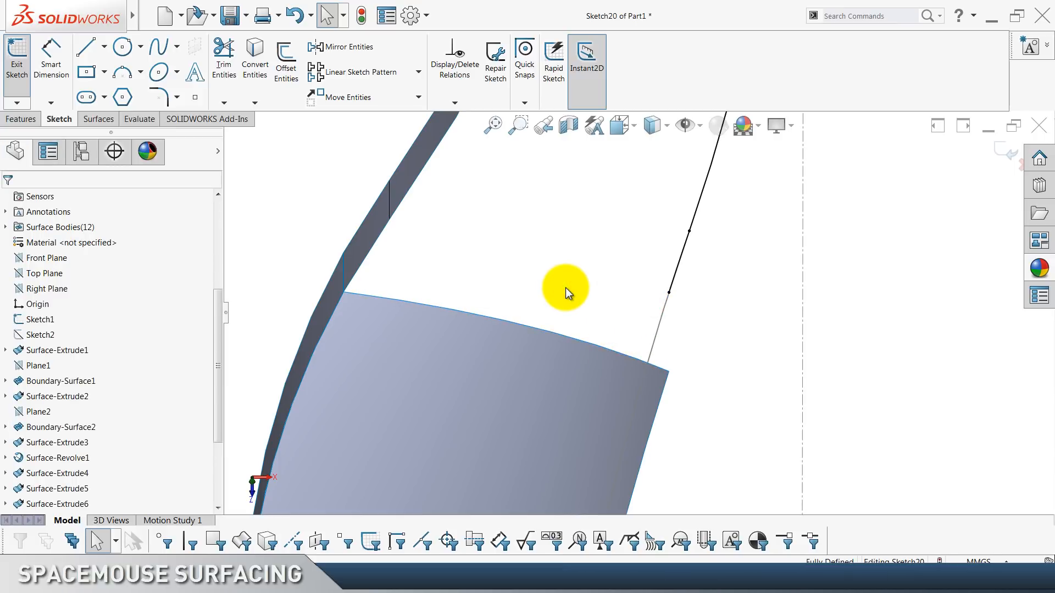
Extend the converted outer curve's rear endpoint past the curved rear surface.
{"action": "scroll", "coordinate": [566, 288], "scroll_direction": "up", "scroll_amount": 3}
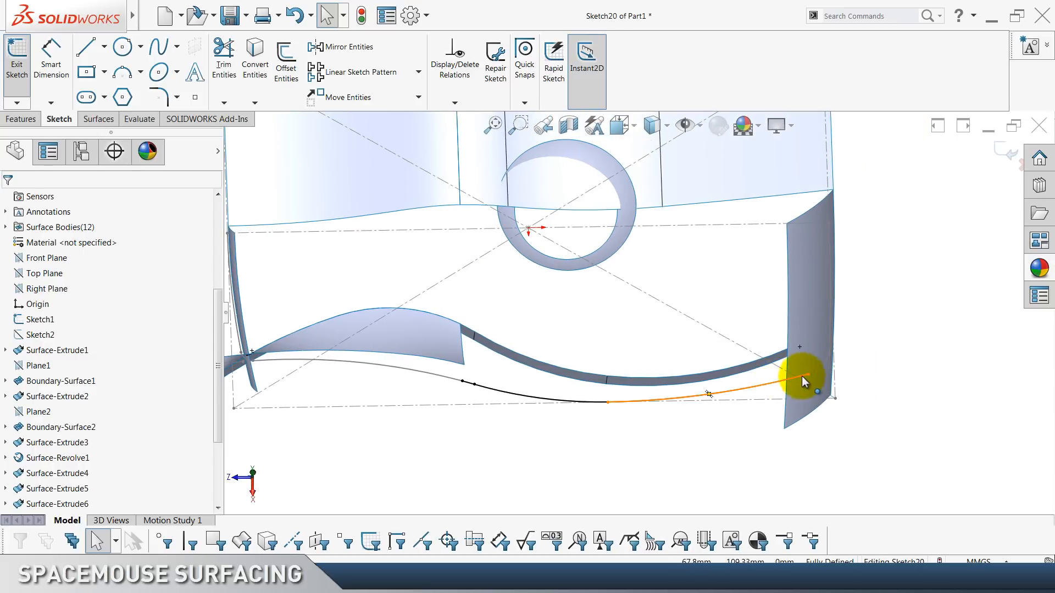
{"action": "left_click", "coordinate": [807, 375]}
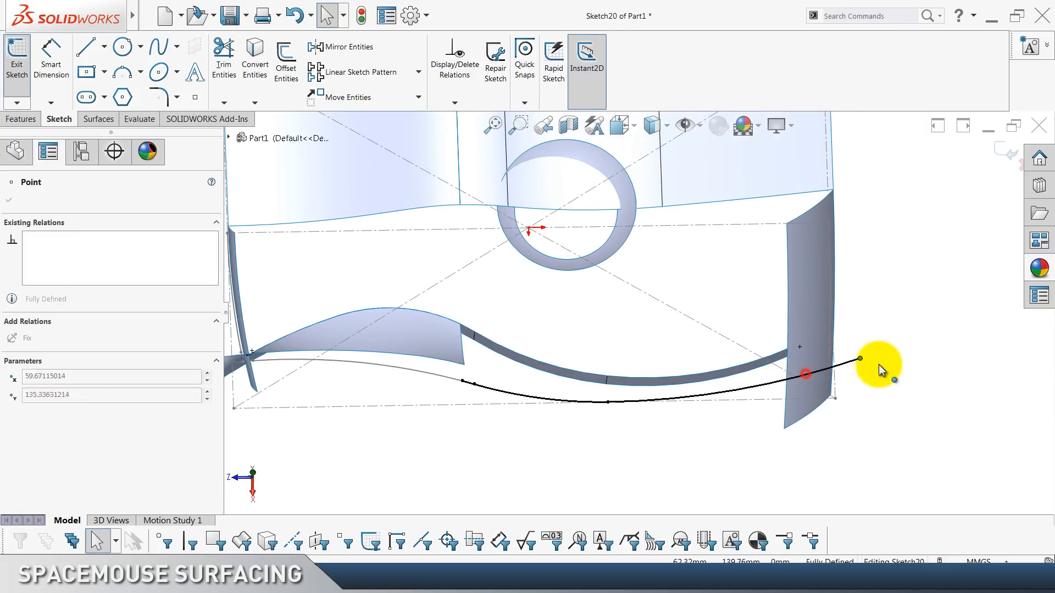
{"action": "left_click", "coordinate": [813, 483]}
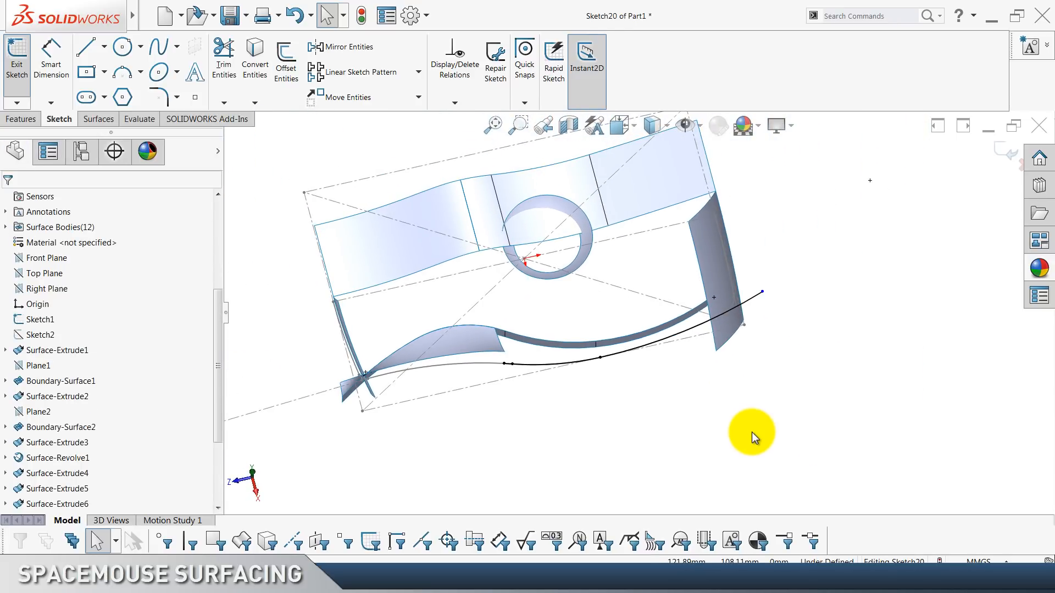
Dimension the vertical distance from the outer curve's extended rear endpoint to the origin as 125 mm.
{"action": "key", "text": "ctrl+8"}
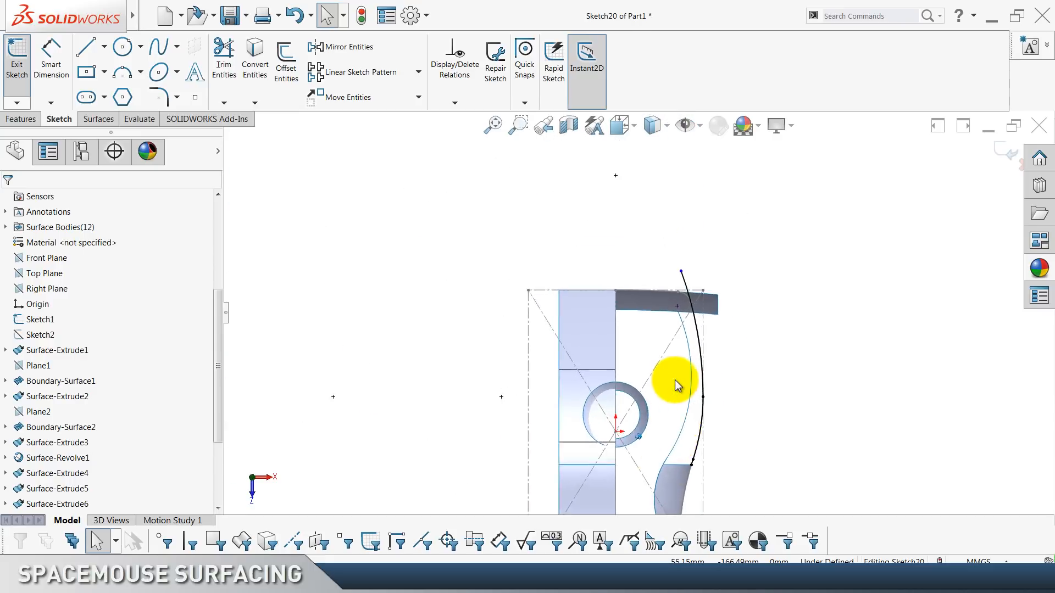
{"action": "scroll", "coordinate": [137, 198], "scroll_direction": "down", "scroll_amount": 4}
{"action": "left_click", "coordinate": [64, 66]}
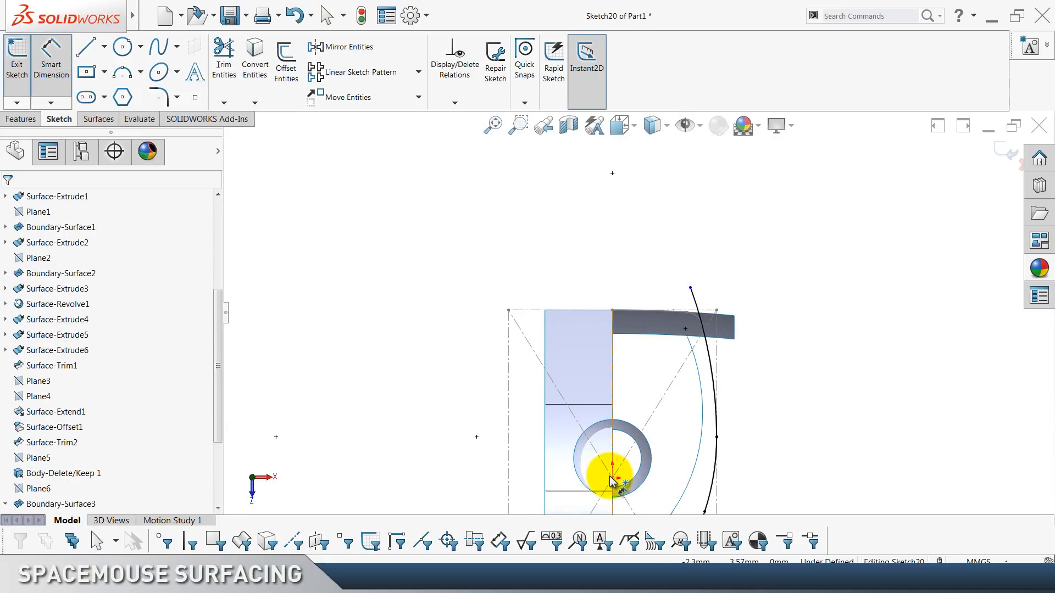
{"action": "left_click", "coordinate": [612, 478]}
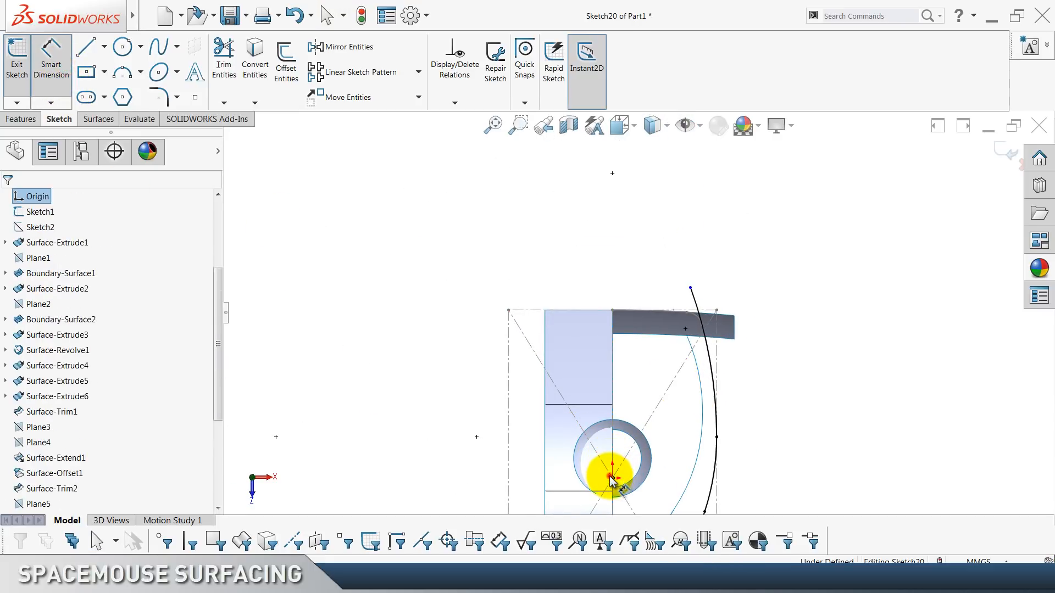
{"action": "left_click", "coordinate": [690, 290]}
{"action": "left_click", "coordinate": [452, 374]}
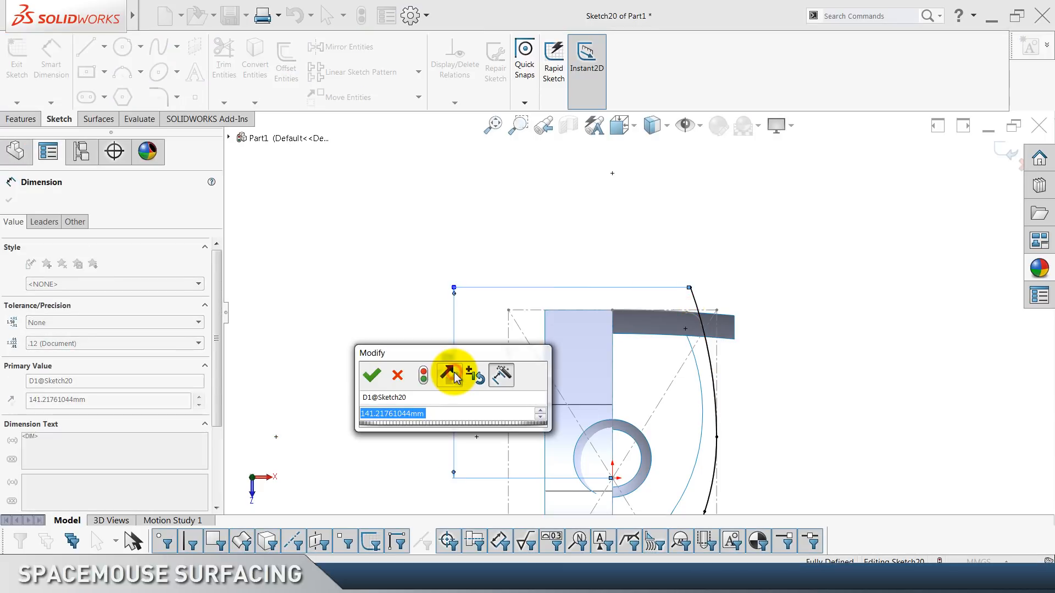
{"action": "type", "text": "125"}
{"action": "key", "text": "Return"}
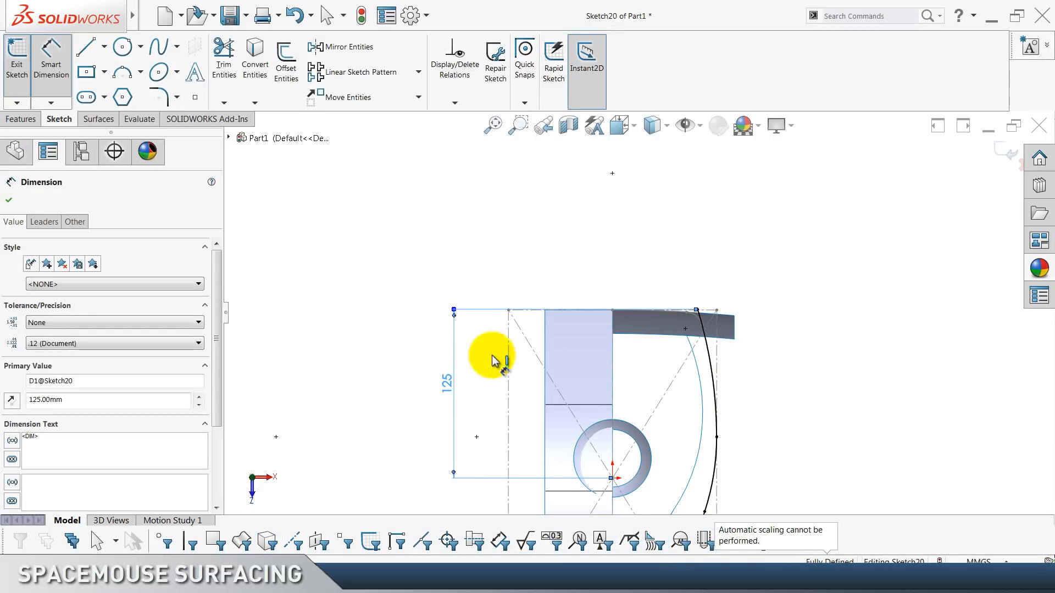
{"action": "left_click", "coordinate": [827, 248]}
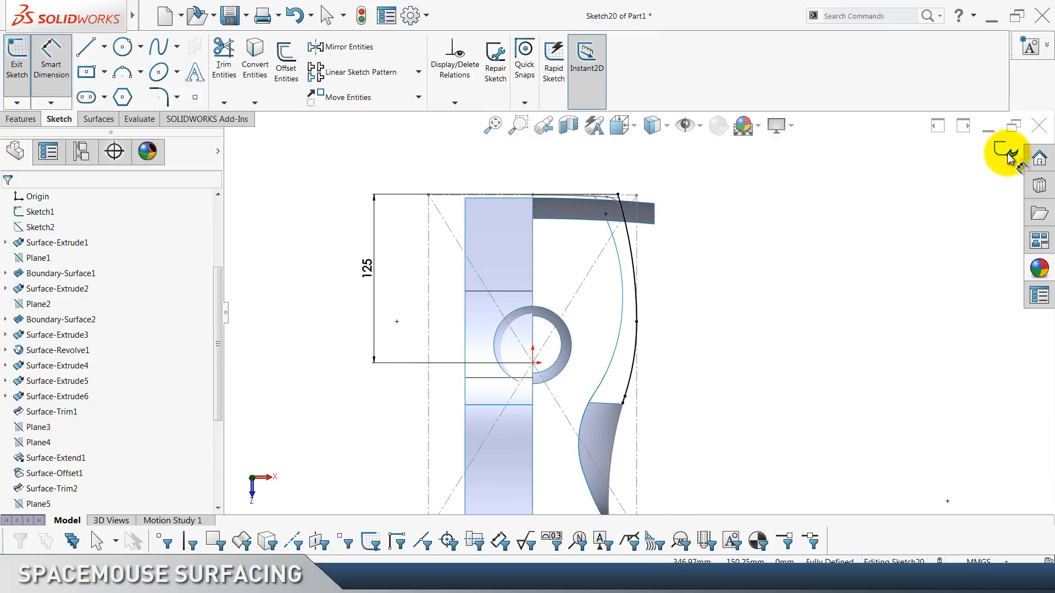
Close the outer curve sketch and extrude it upward as a surface with a blind depth of 50 mm.
{"action": "left_click", "coordinate": [1009, 149]}
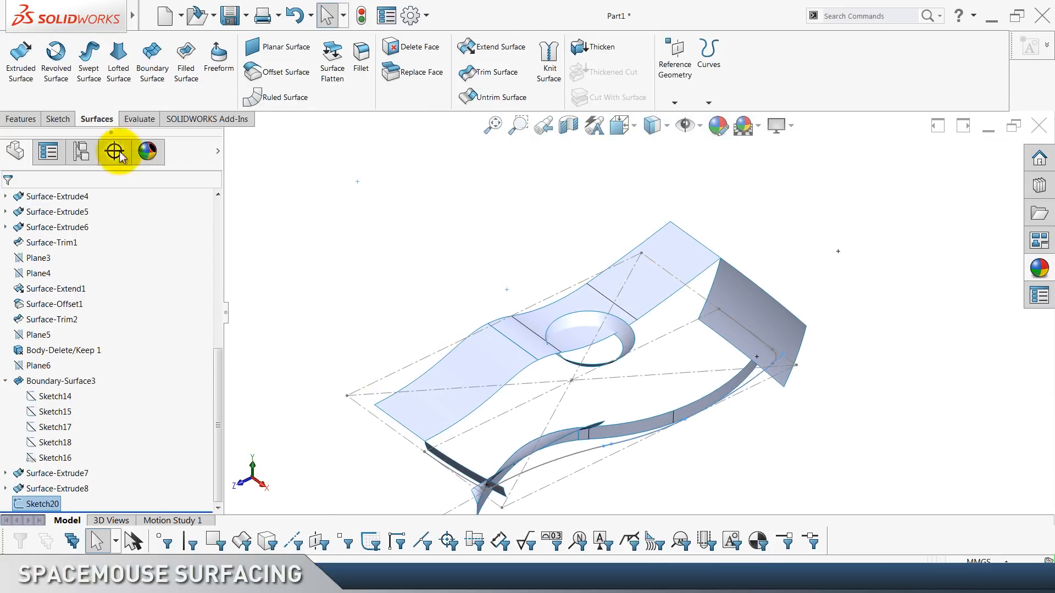
{"action": "left_click", "coordinate": [21, 59]}
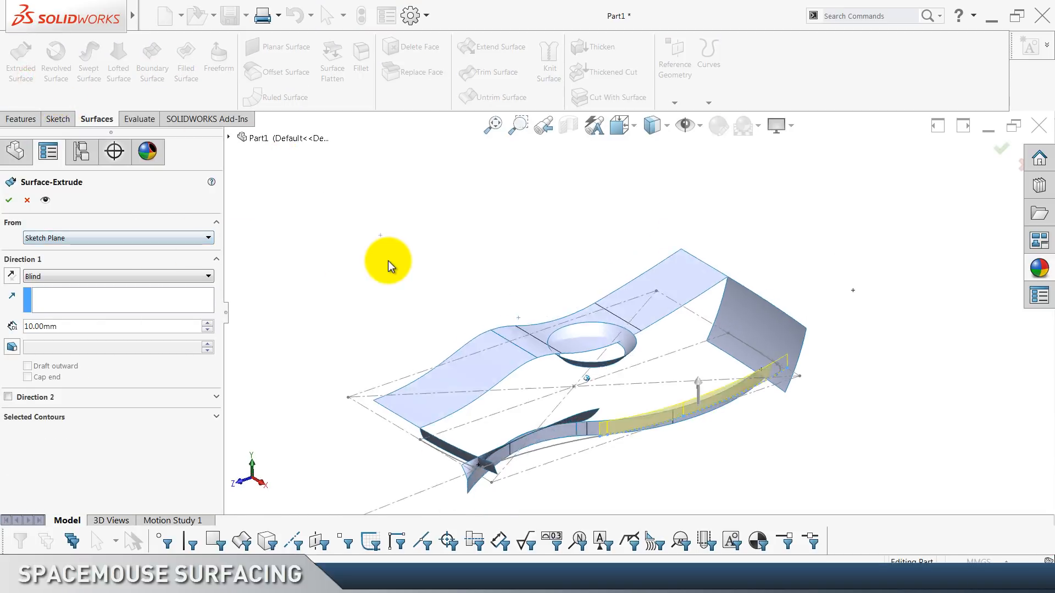
{"action": "left_click", "coordinate": [208, 323]}
{"action": "left_click", "coordinate": [208, 323]}
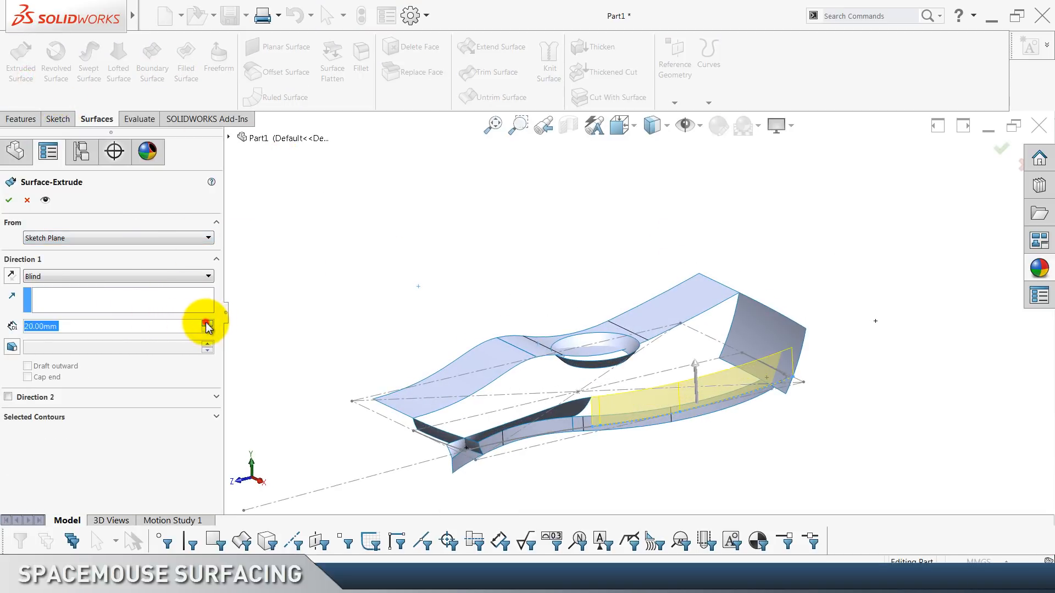
{"action": "left_click", "coordinate": [208, 323]}
{"action": "left_click", "coordinate": [208, 323]}
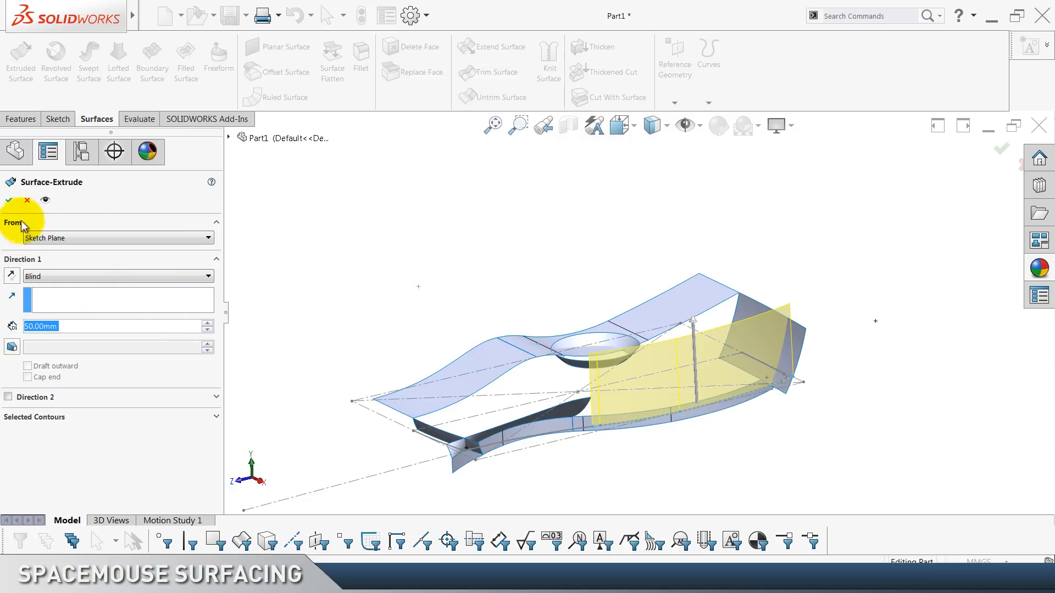
{"action": "left_click", "coordinate": [9, 200]}
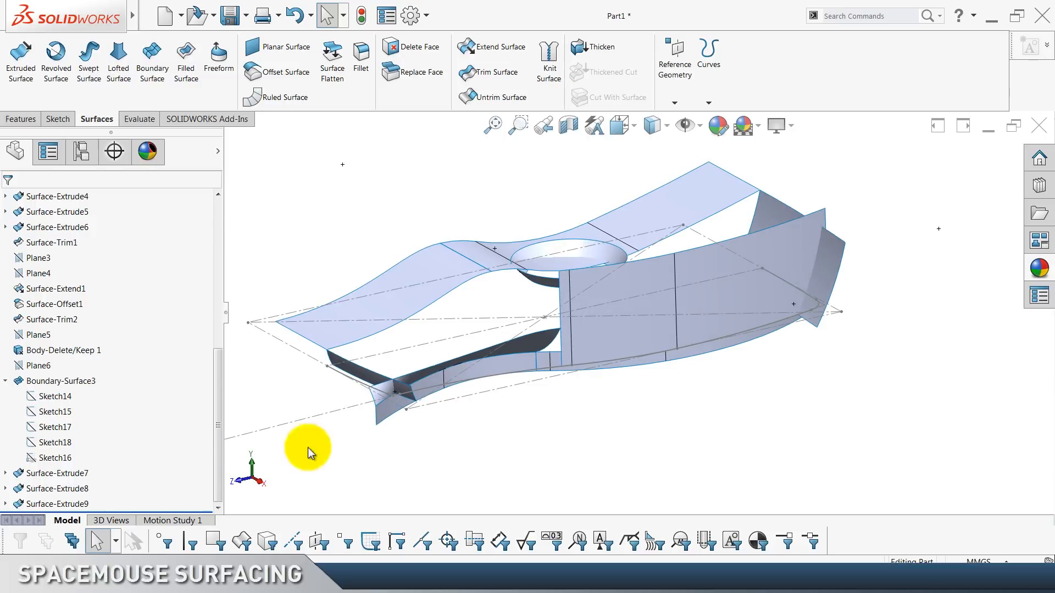
Collapse the sketches under Boundary-Surface3 and hide Sketch1.
{"action": "left_click", "coordinate": [6, 382]}
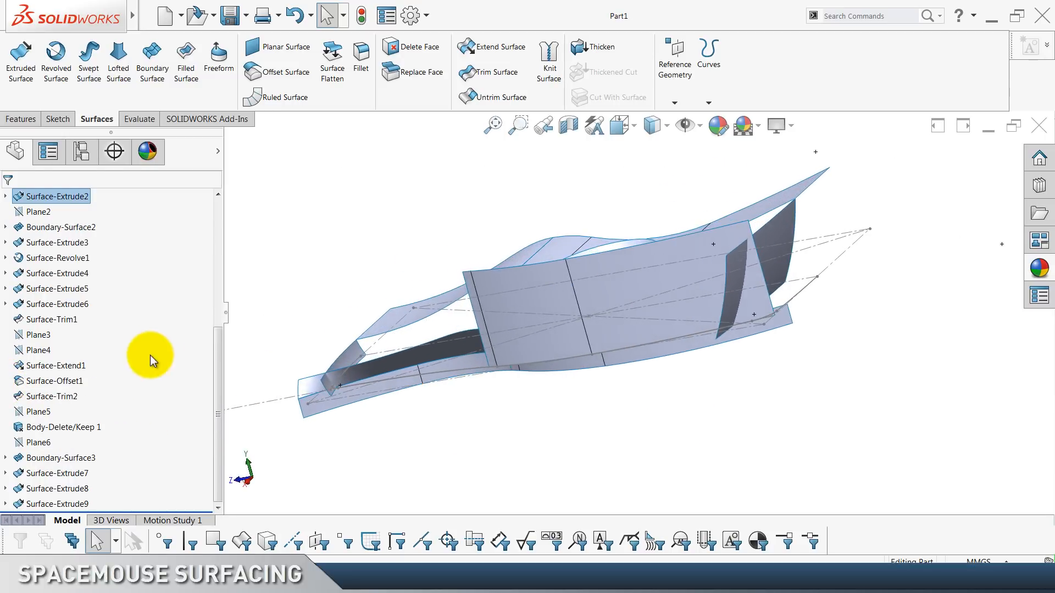
{"action": "scroll", "coordinate": [65, 345], "scroll_direction": "up", "scroll_amount": 5}
{"action": "left_click", "coordinate": [40, 353]}
{"action": "left_click", "coordinate": [50, 338]}
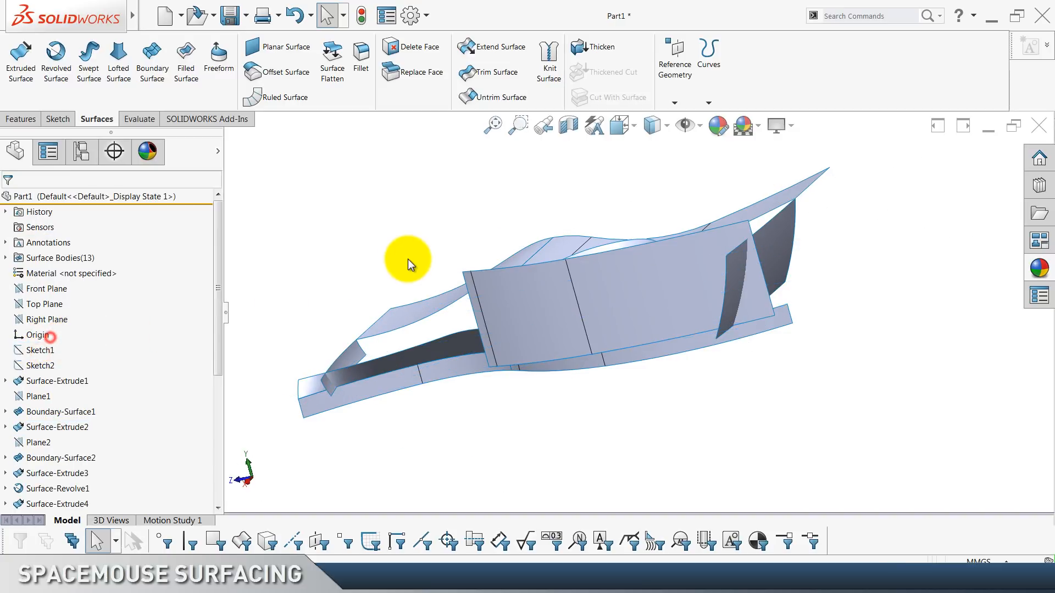
{"action": "left_click", "coordinate": [408, 257]}
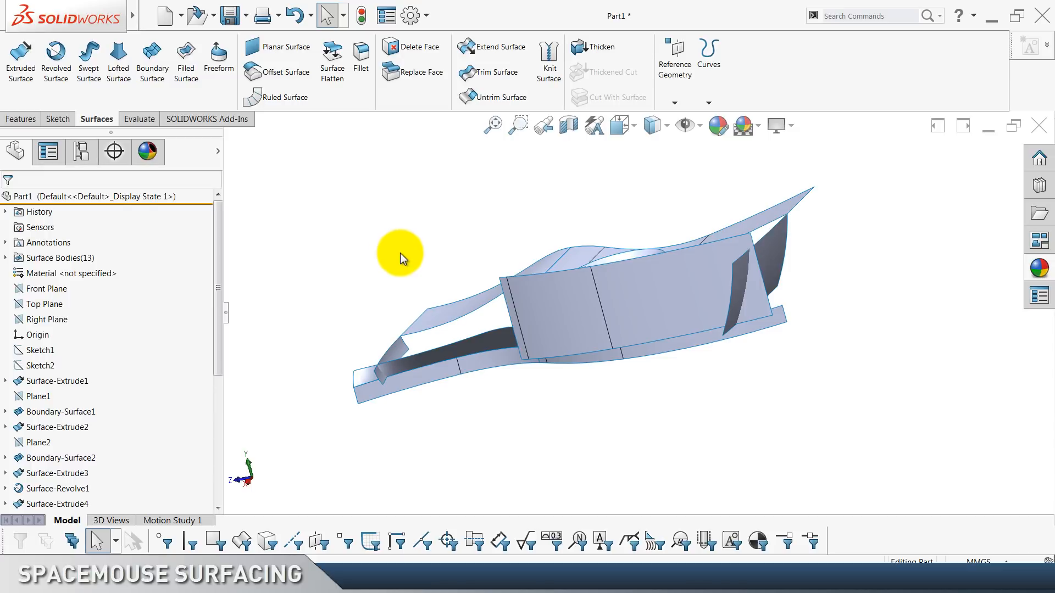
Start a sketch on the Right Plane and convert the front side surface's upper edge and the curved rear surface's centre edge into sketch entities.
{"action": "right_click", "coordinate": [39, 320]}
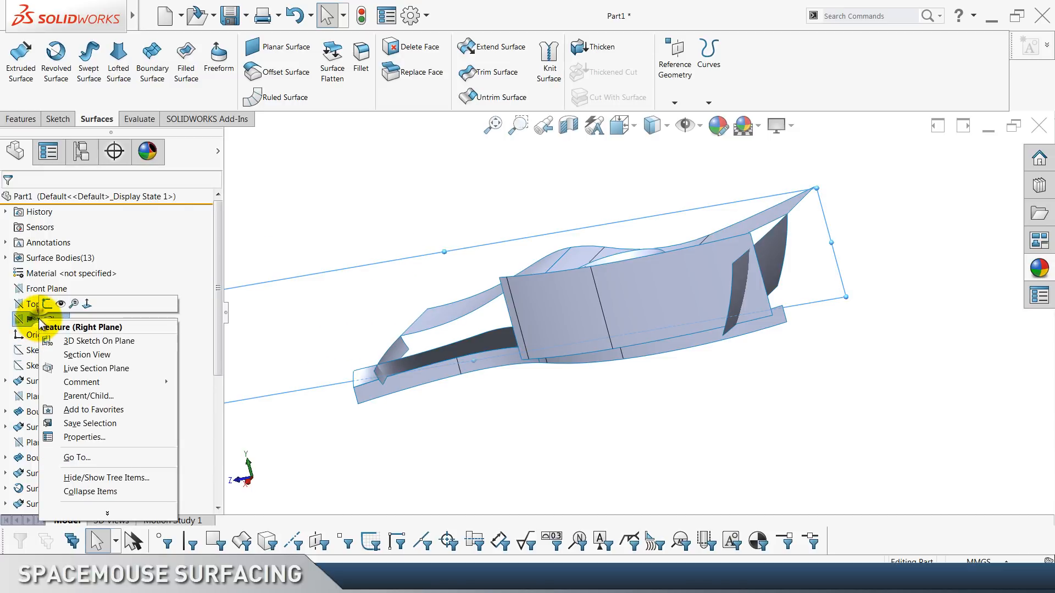
{"action": "left_click", "coordinate": [47, 304]}
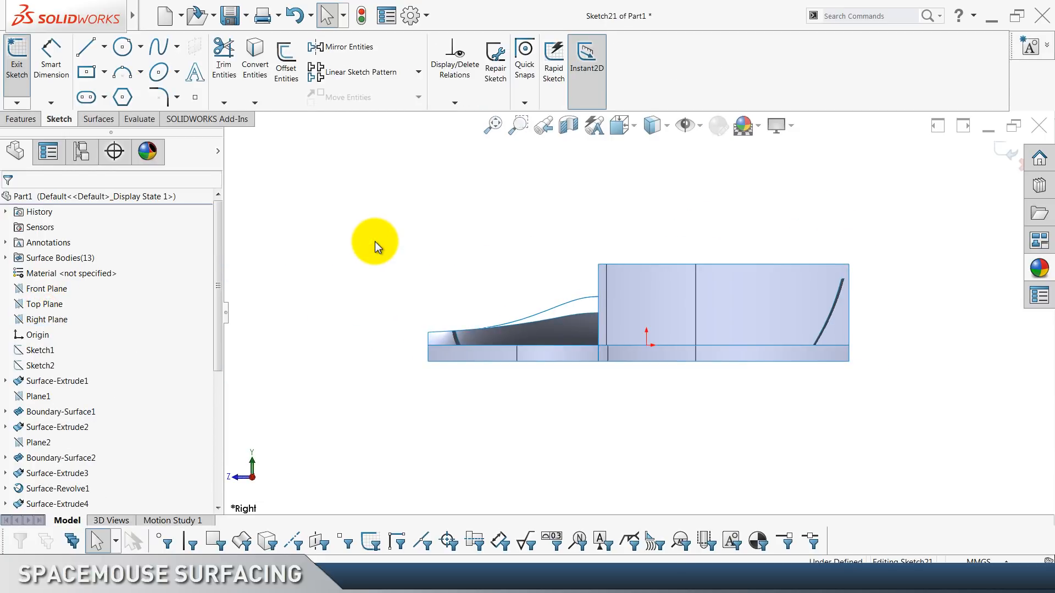
{"action": "scroll", "coordinate": [512, 279], "scroll_direction": "down", "scroll_amount": 2}
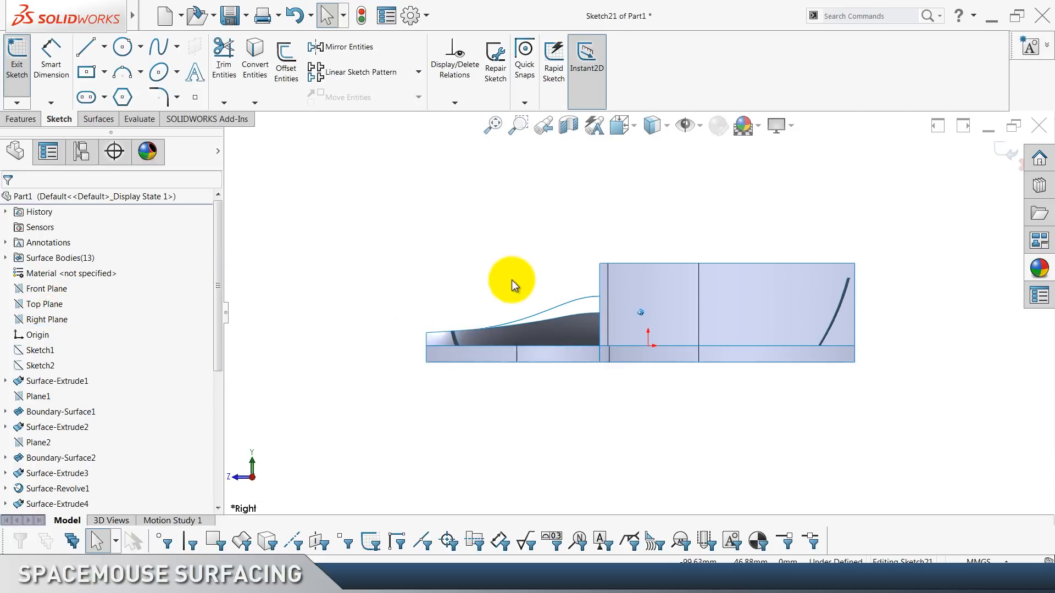
{"action": "left_click", "coordinate": [569, 316]}
{"action": "left_click", "coordinate": [255, 62]}
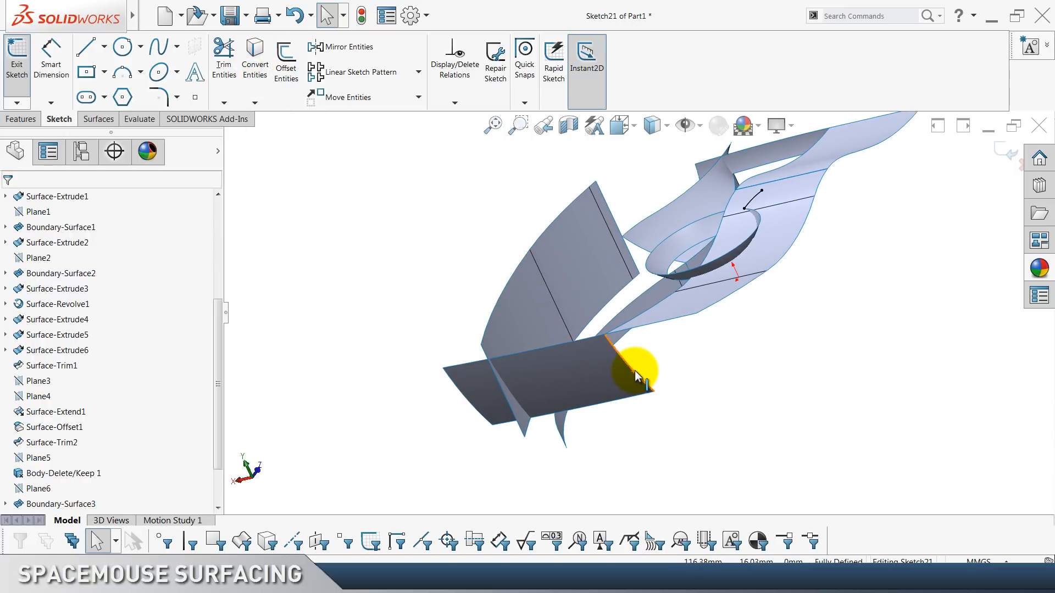
{"action": "left_click", "coordinate": [634, 374]}
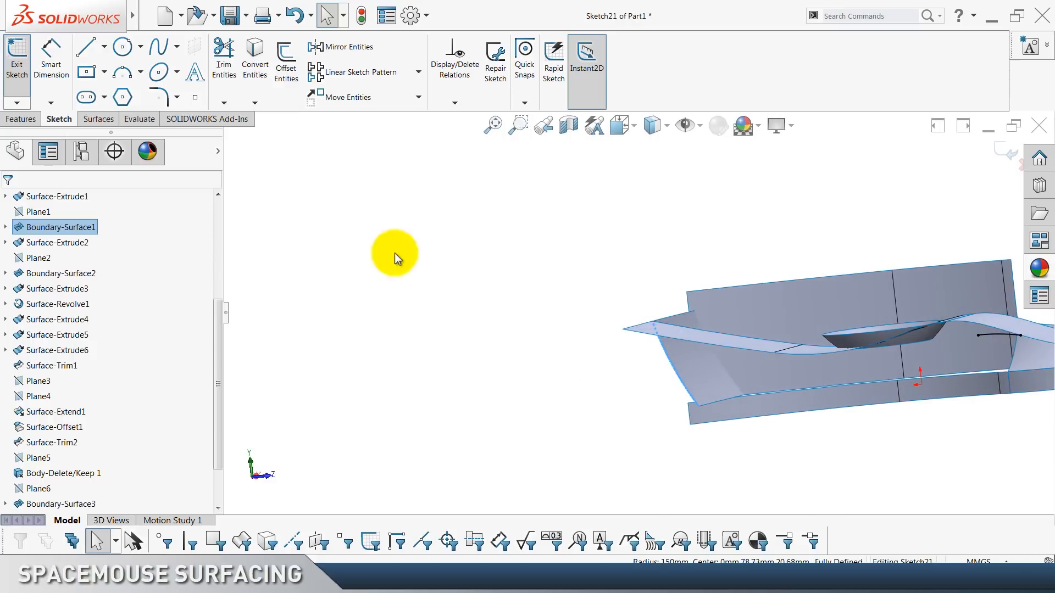
{"action": "left_click", "coordinate": [262, 62]}
Change the converted rear arc and the converted front spline to construction geometry.
{"action": "key", "text": "ctrl+4"}
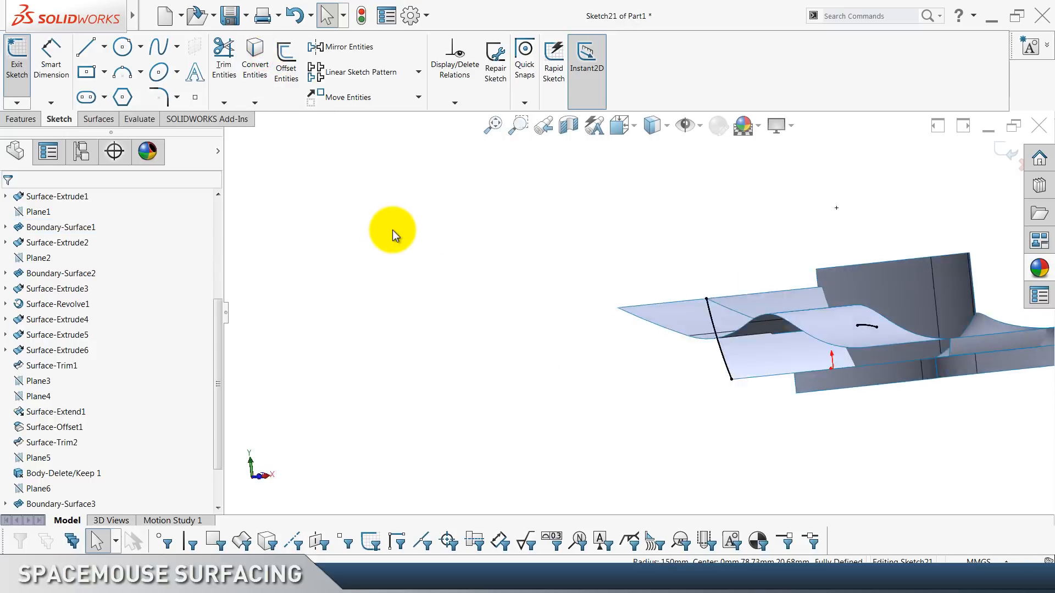
{"action": "left_click", "coordinate": [782, 344]}
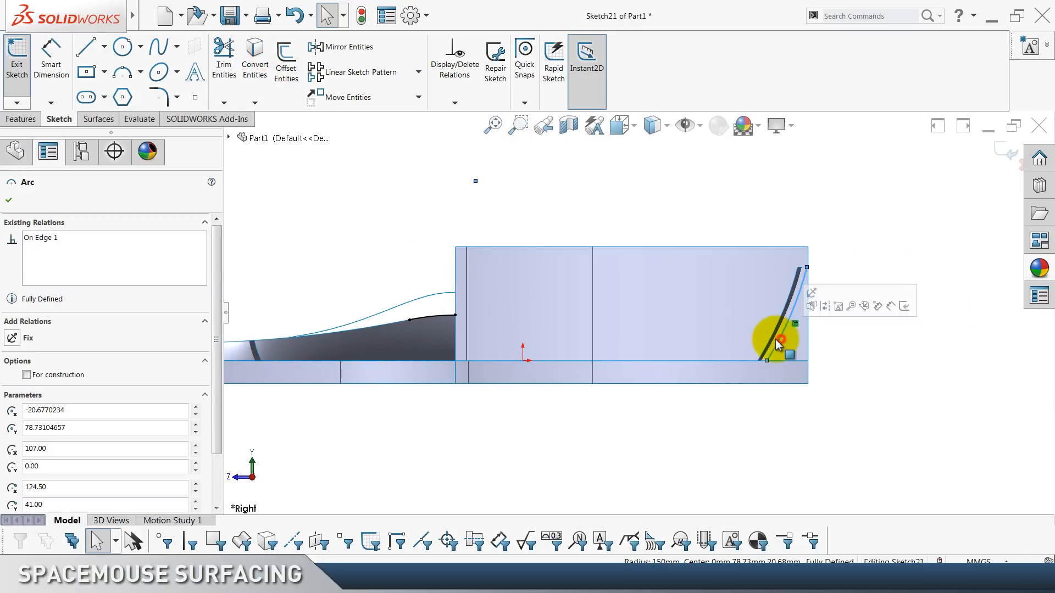
{"action": "left_click", "coordinate": [446, 314], "text": "ctrl"}
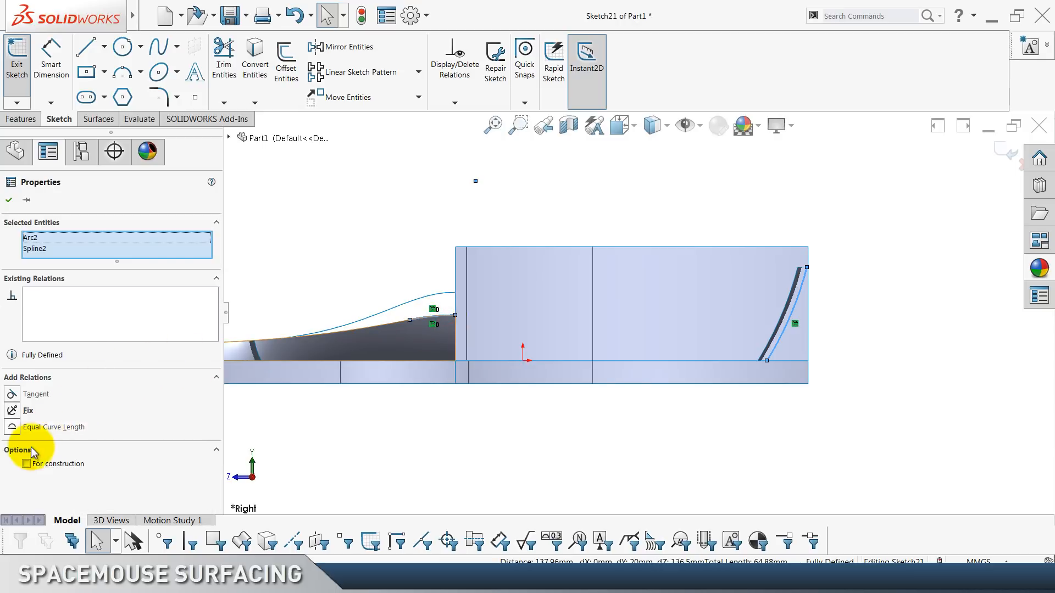
{"action": "left_click", "coordinate": [32, 466]}
{"action": "left_click", "coordinate": [350, 441]}
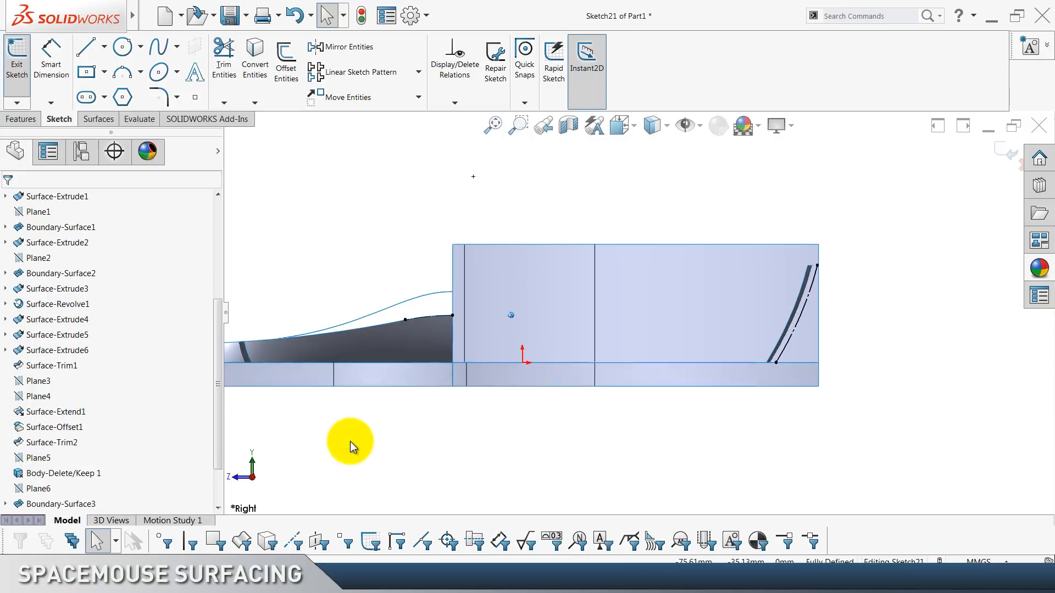
{"action": "left_click", "coordinate": [87, 46]}
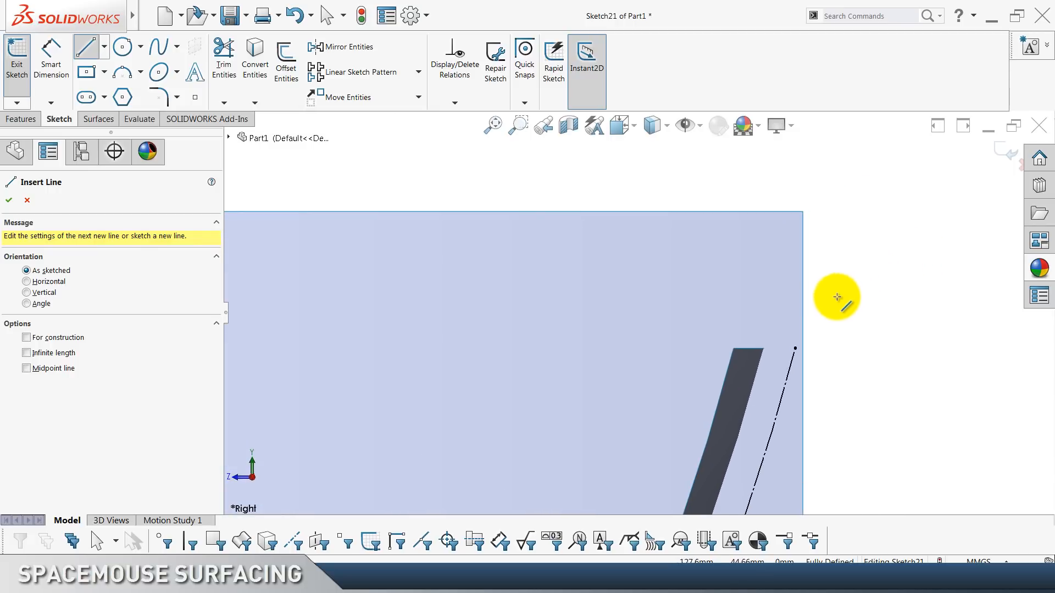
{"action": "left_click", "coordinate": [796, 346]}
{"action": "key", "text": "Escape"}
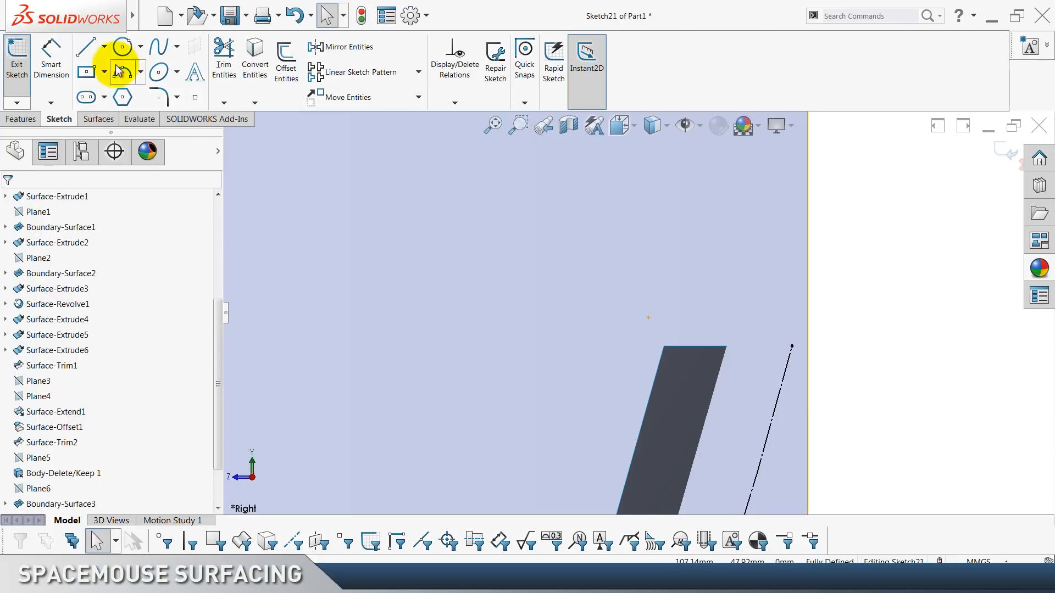
Sketch a line sloping down and forward from the construction arc's upper endpoint, spanning about 37 mm horizontally.
{"action": "left_click", "coordinate": [95, 53]}
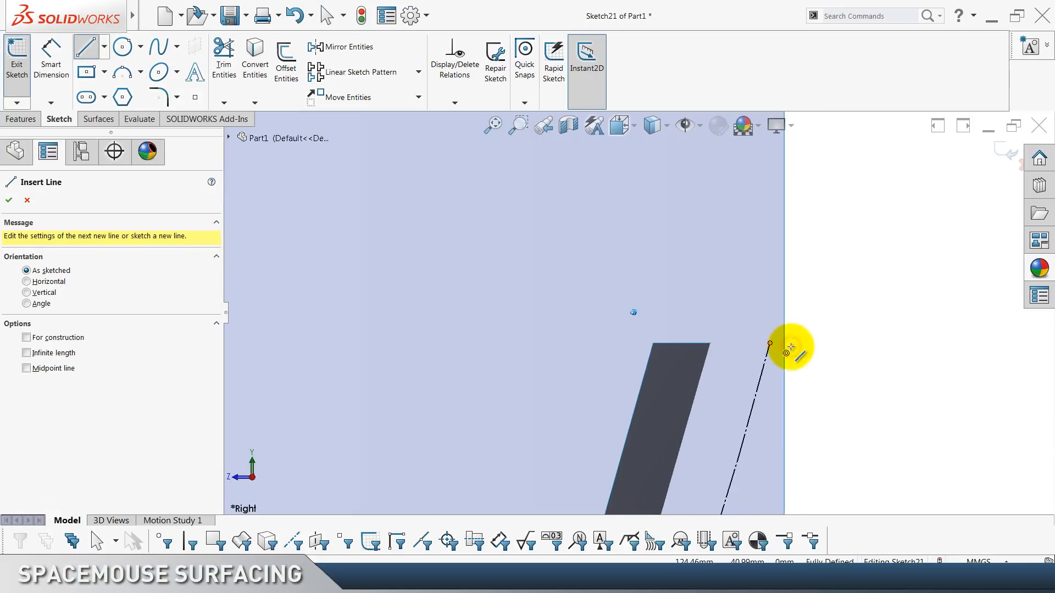
{"action": "left_click", "coordinate": [790, 347]}
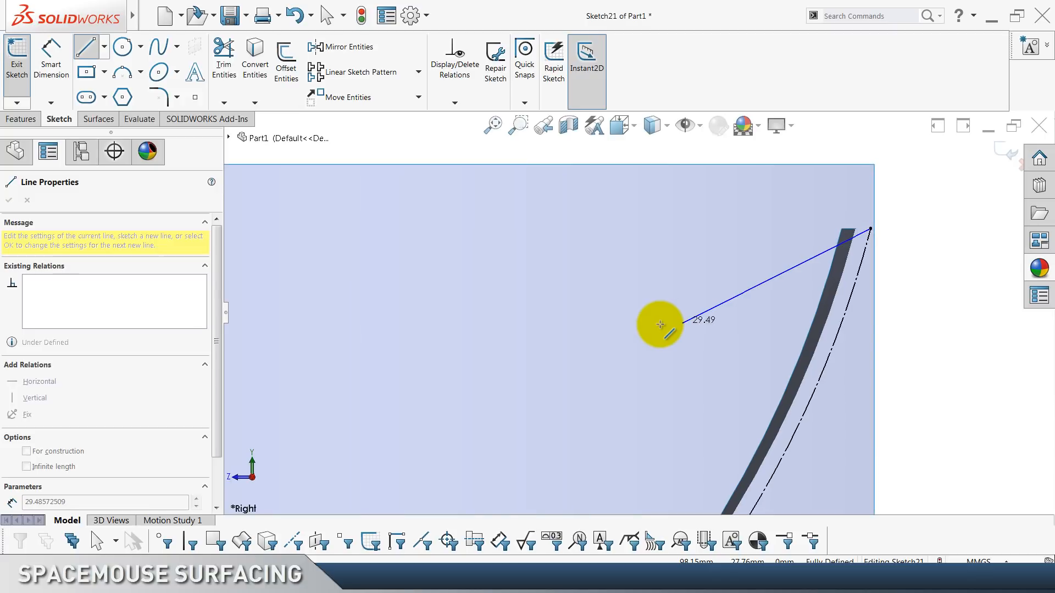
{"action": "scroll", "coordinate": [652, 322], "scroll_direction": "up", "scroll_amount": 3}
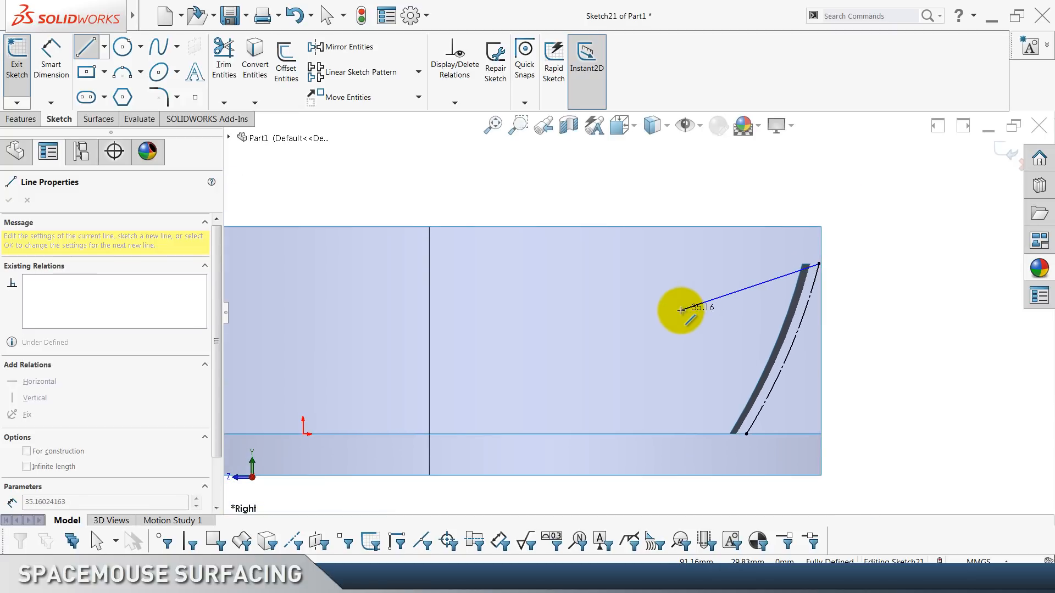
{"action": "left_click", "coordinate": [666, 316]}
{"action": "key", "text": "Escape"}
Dimension the angle between the sloping line and the outer surface's horizontal lower edge as 22 degrees.
{"action": "scroll", "coordinate": [513, 274], "scroll_direction": "up", "scroll_amount": 4}
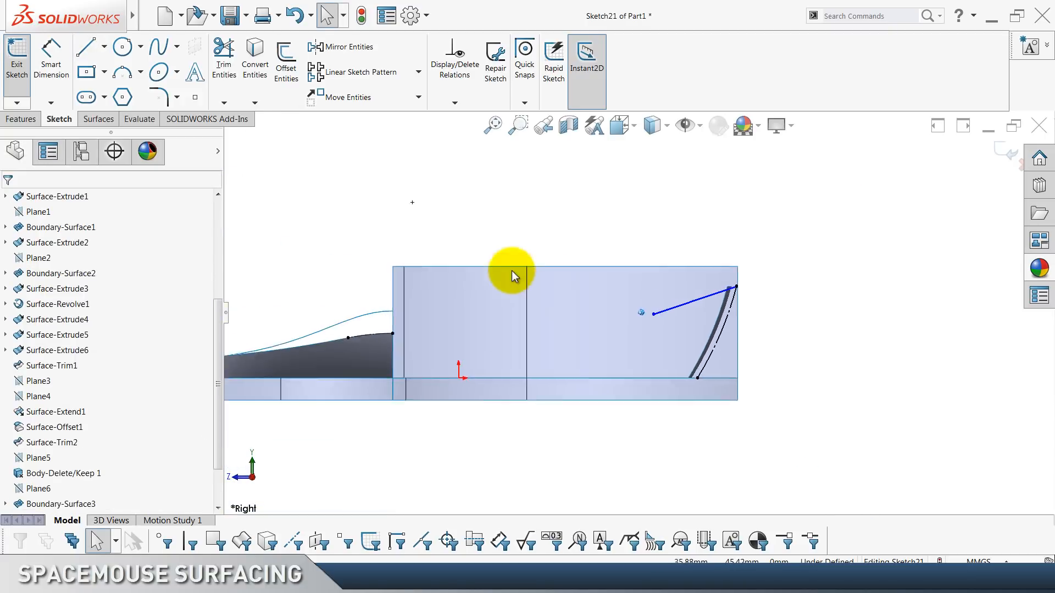
{"action": "left_click", "coordinate": [48, 97]}
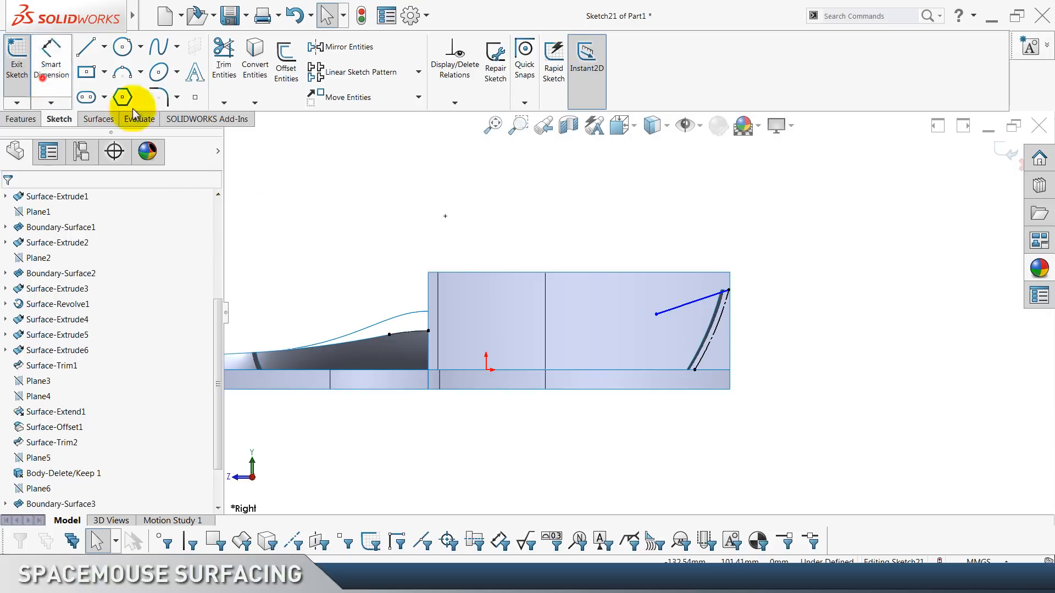
{"action": "left_click", "coordinate": [677, 314]}
{"action": "left_click", "coordinate": [638, 370]}
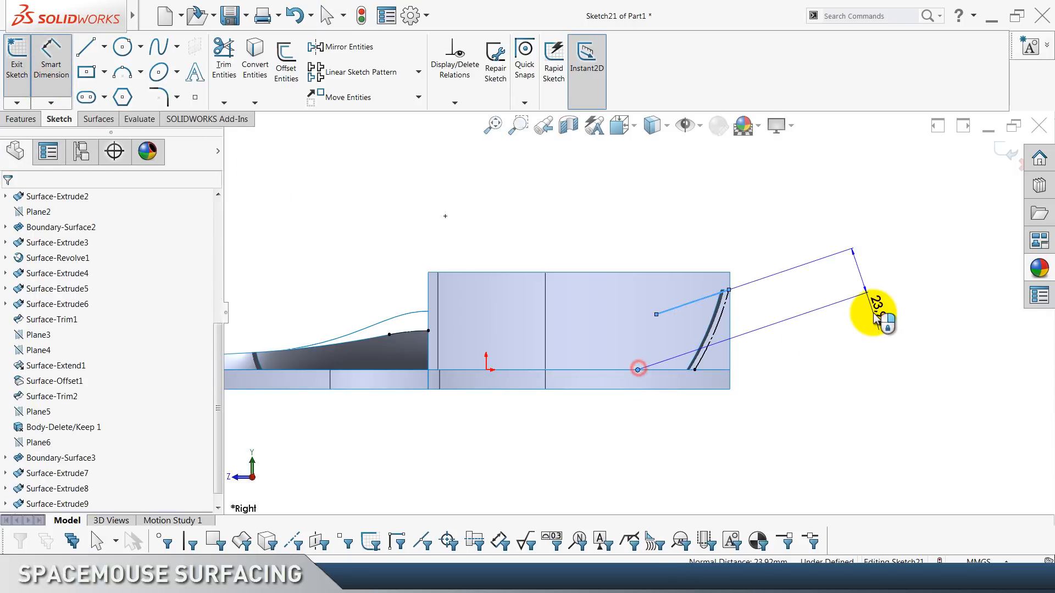
{"action": "key", "text": "Escape"}
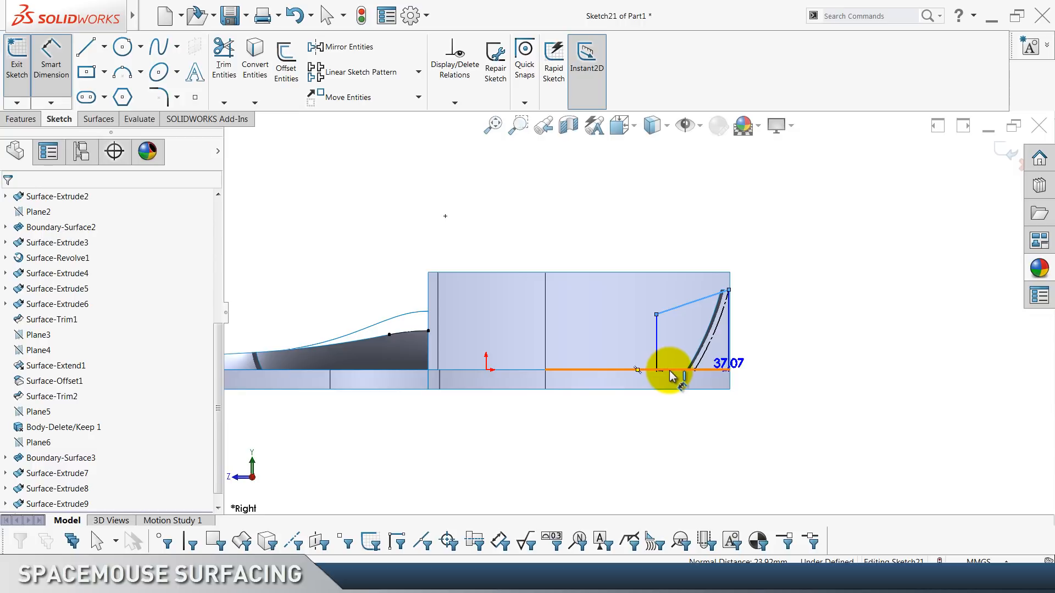
{"action": "left_click", "coordinate": [670, 371]}
{"action": "left_click", "coordinate": [805, 324]}
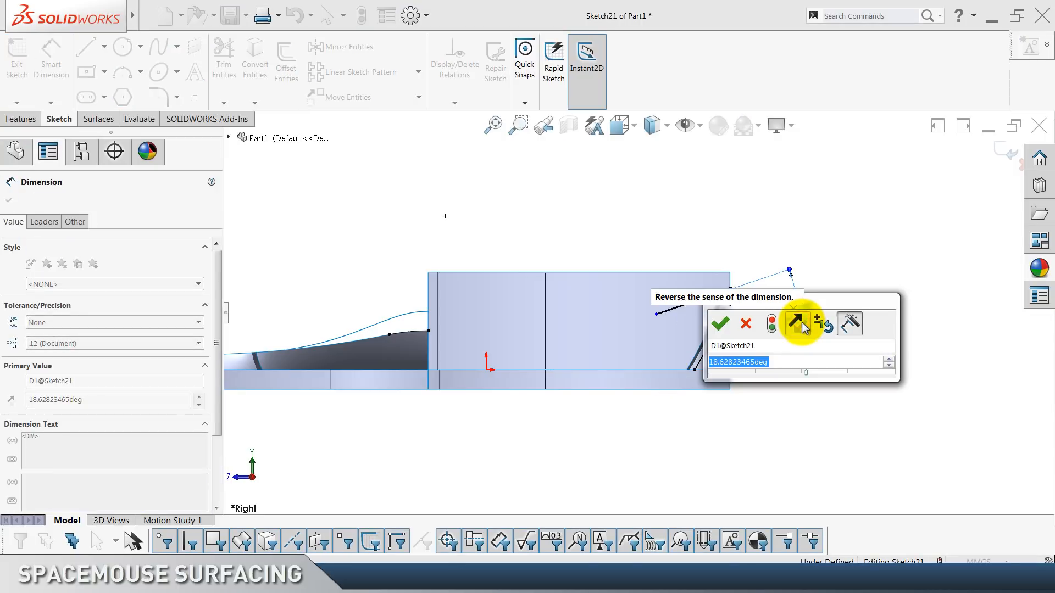
{"action": "type", "text": "22"}
{"action": "key", "text": "Return"}
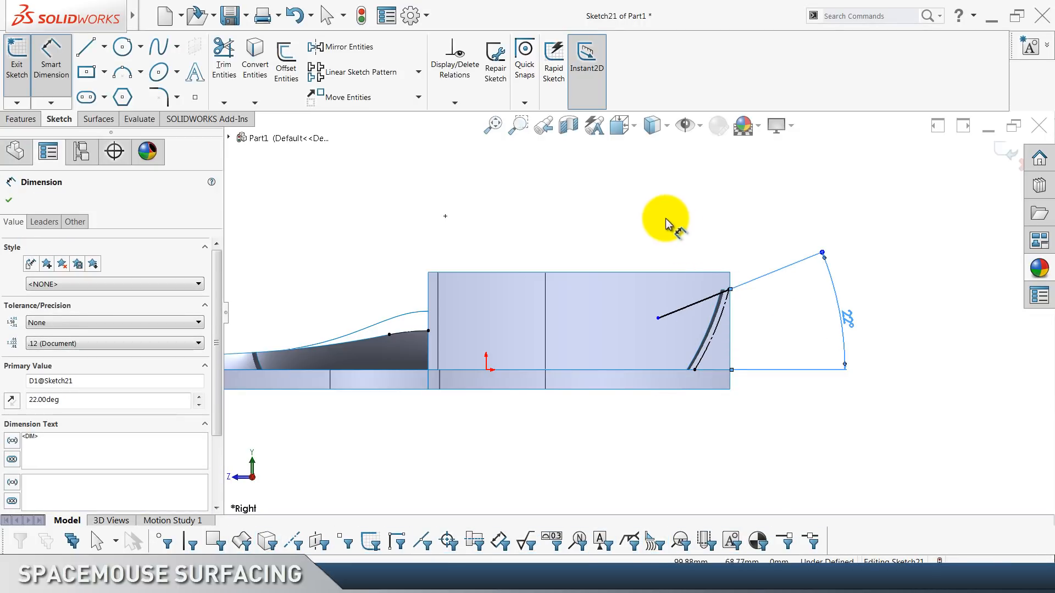
{"action": "left_click", "coordinate": [665, 219]}
{"action": "scroll", "coordinate": [665, 219], "scroll_direction": "down", "scroll_amount": 3}
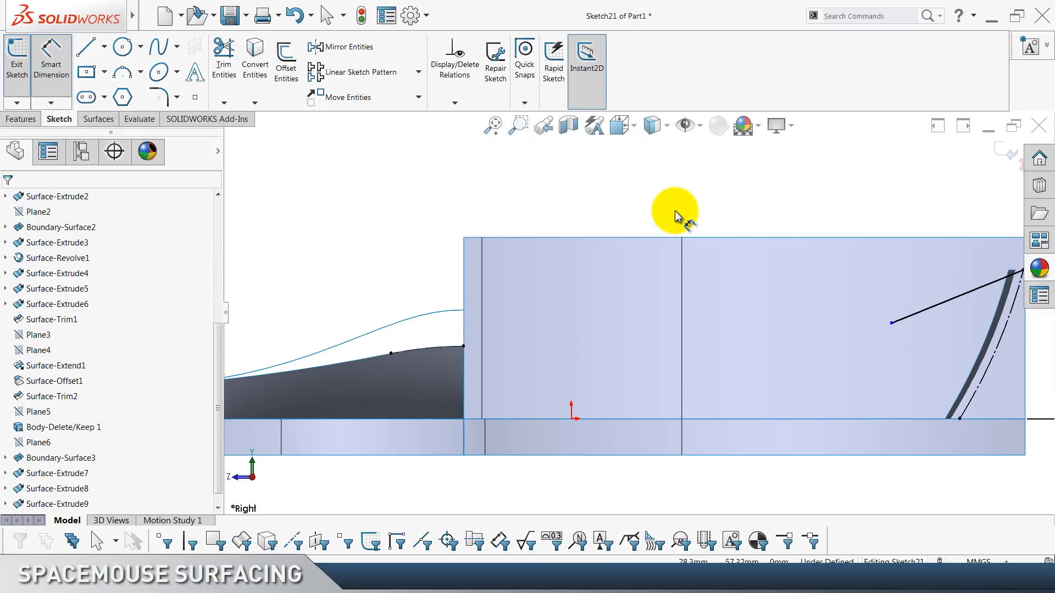
Sketch two connected tangent arcs from the front construction spline's rear endpoint to the sloping line's lower endpoint, the second about 118 mm in radius.
{"action": "left_click", "coordinate": [116, 74]}
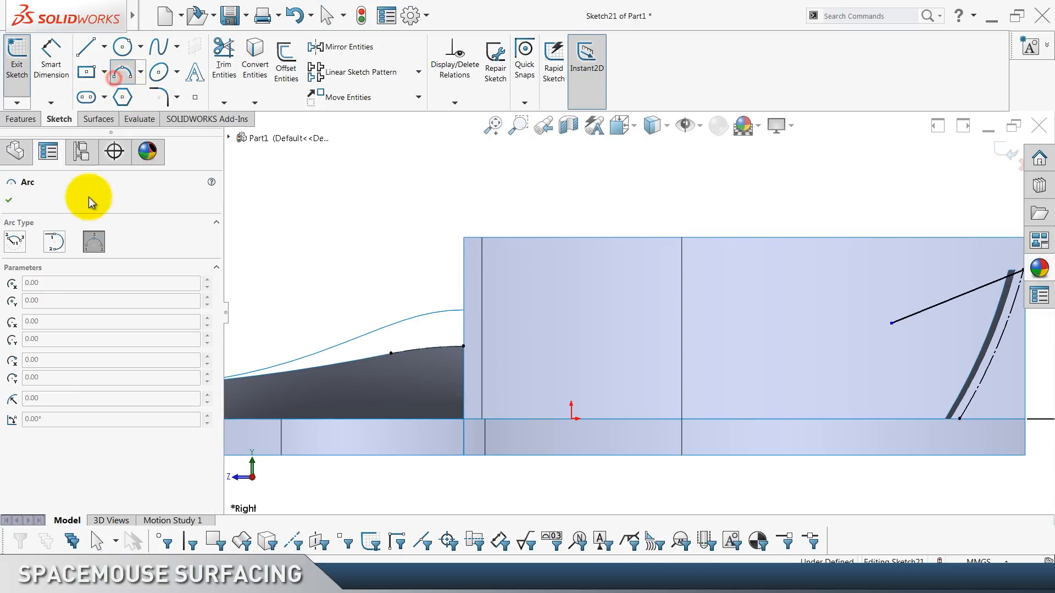
{"action": "scroll", "coordinate": [349, 252], "scroll_direction": "down", "scroll_amount": 3}
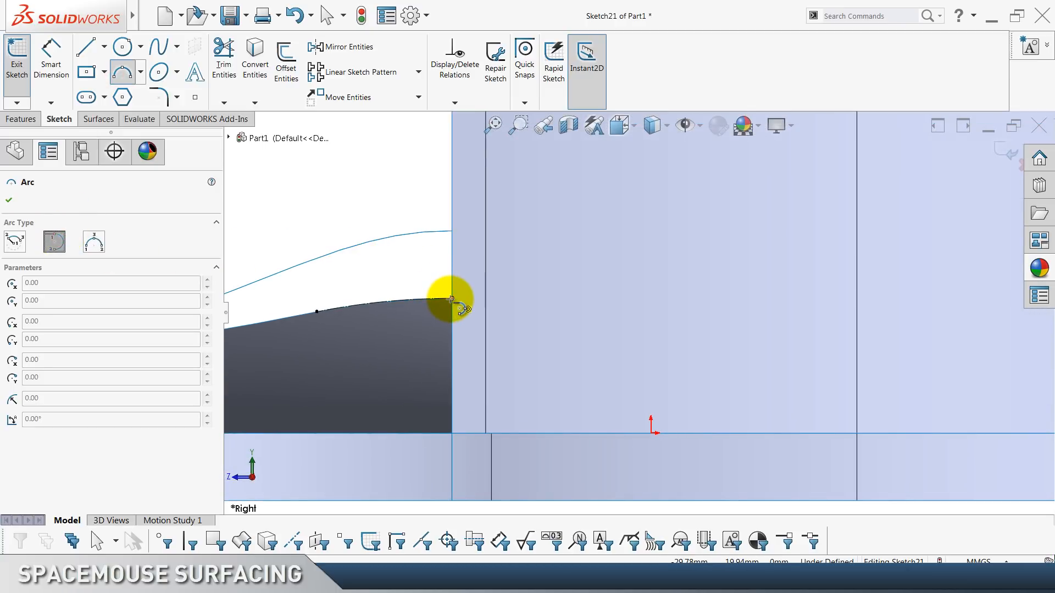
{"action": "left_click", "coordinate": [450, 299]}
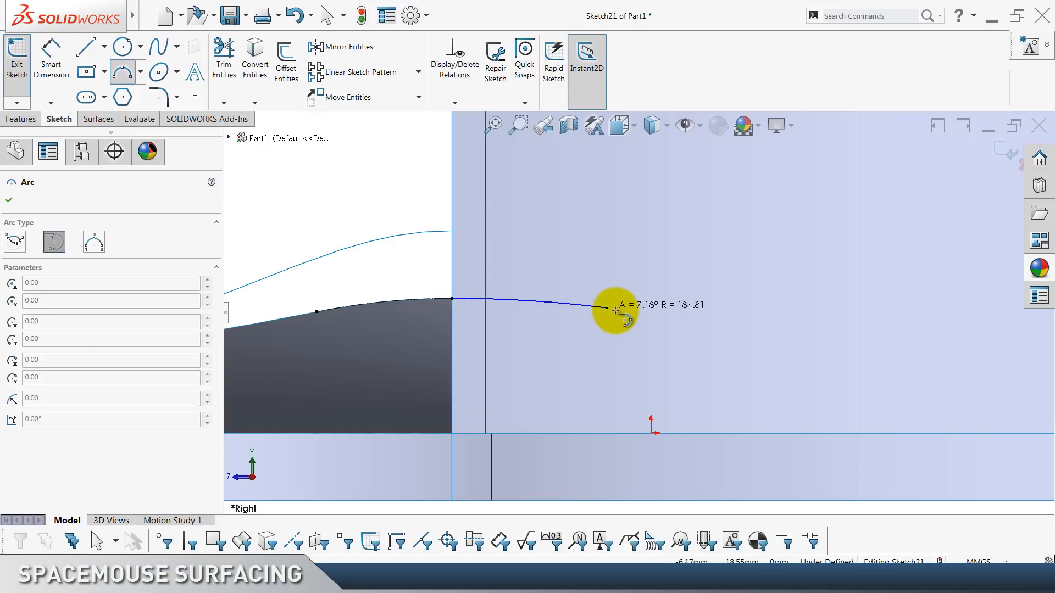
{"action": "left_click", "coordinate": [666, 326]}
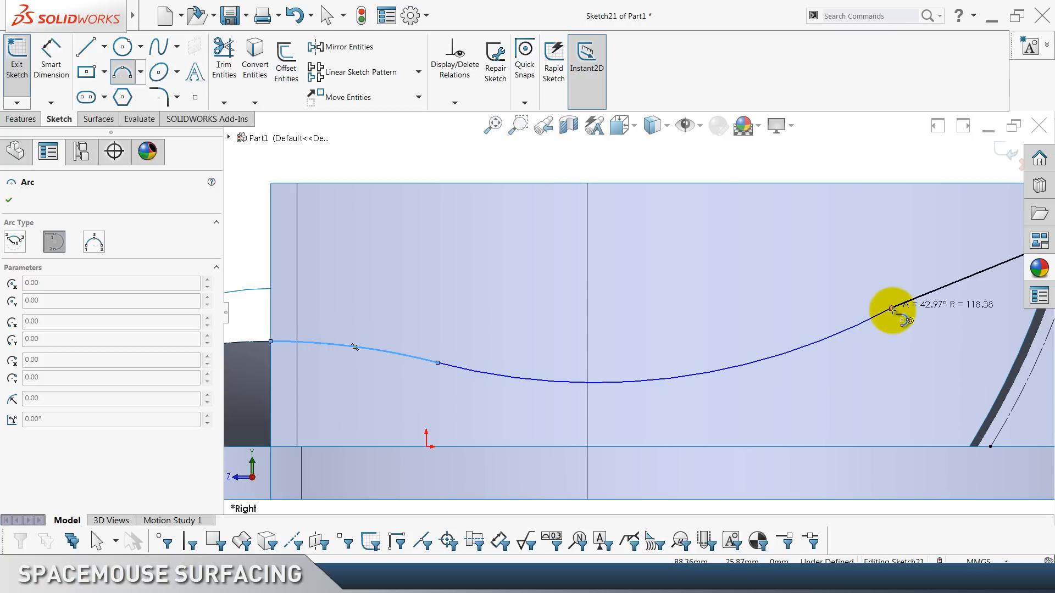
{"action": "left_click", "coordinate": [892, 309]}
{"action": "key", "text": "Escape"}
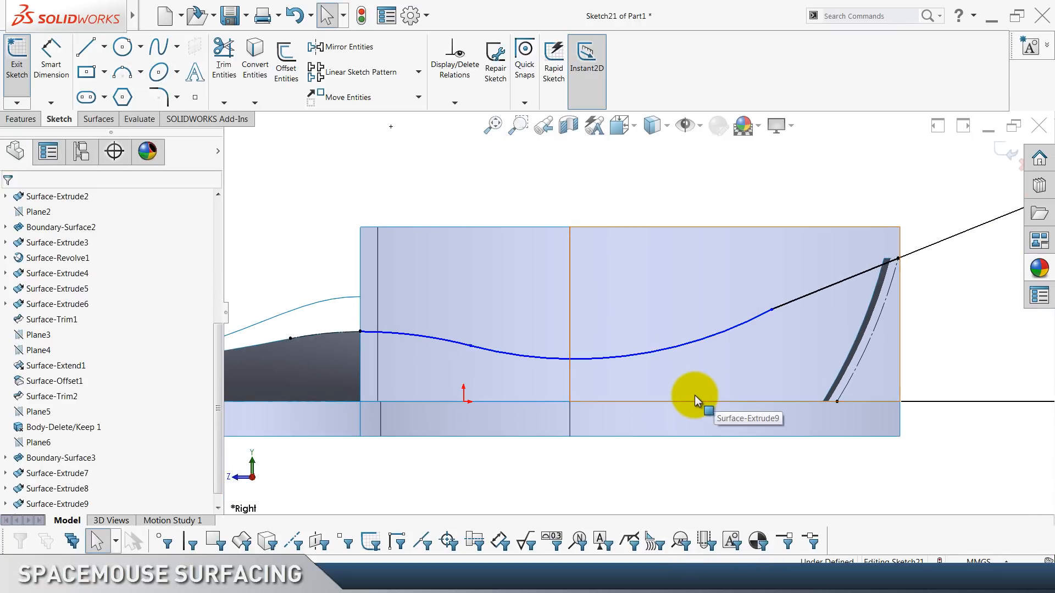
Sketch a vertical centerline about 8 mm tall below the second arc, starting on the outer surface's horizontal lower edge.
{"action": "left_click", "coordinate": [105, 47]}
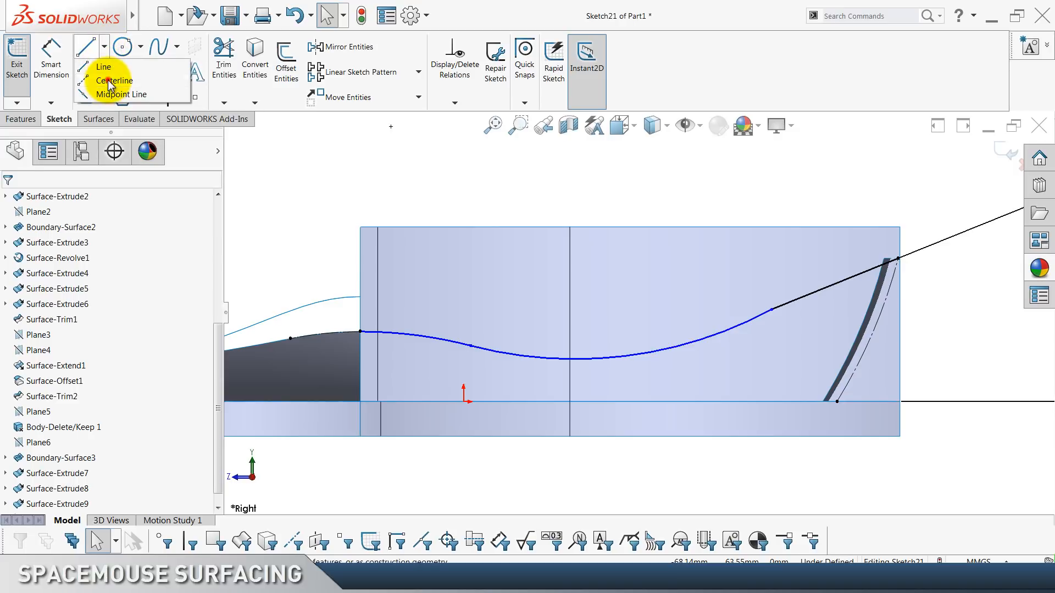
{"action": "left_click", "coordinate": [110, 81]}
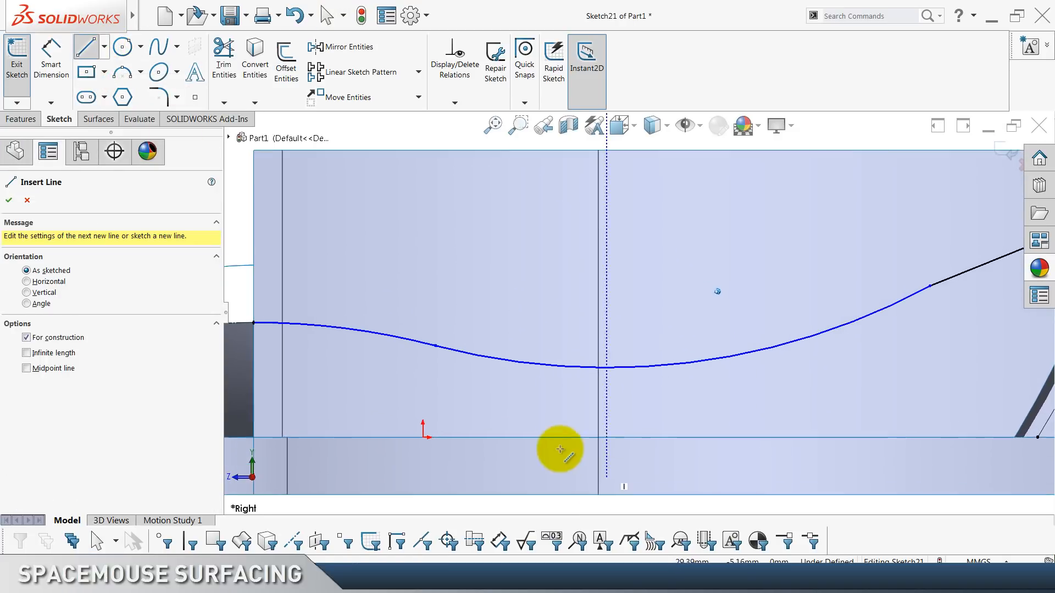
{"action": "left_click_drag", "start_coordinate": [548, 437], "coordinate": [549, 391]}
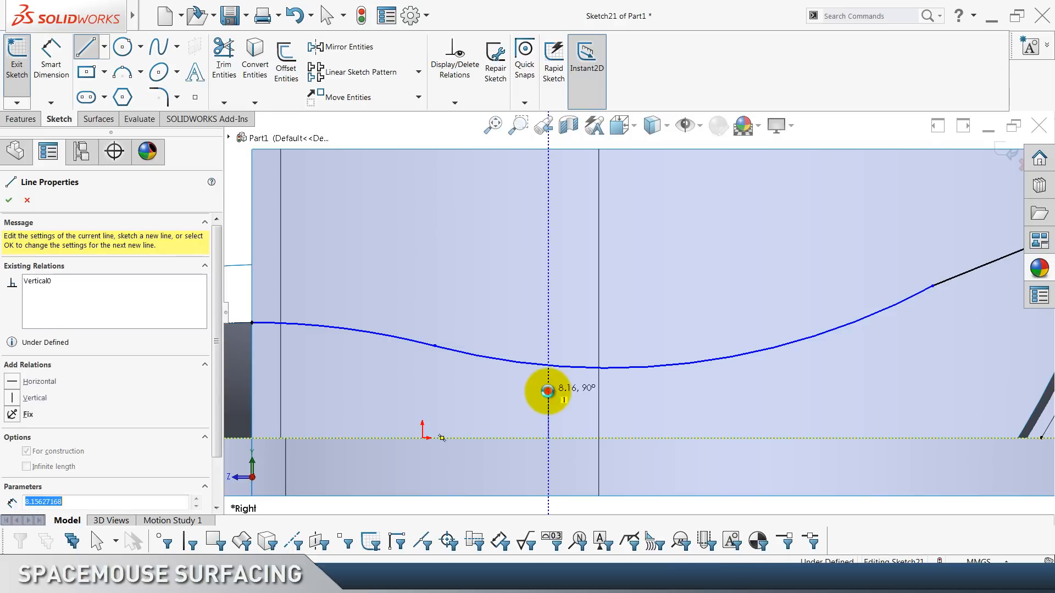
{"action": "key", "text": "Escape"}
Add a Horizontal relation between the centerline's lower endpoint and the origin.
{"action": "left_click", "coordinate": [552, 442]}
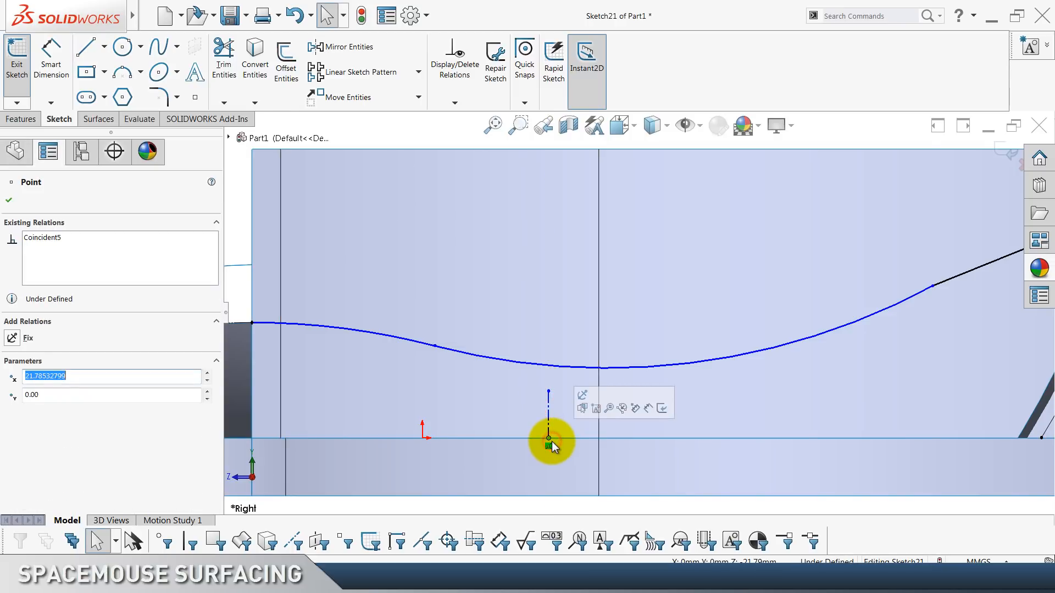
{"action": "left_click", "coordinate": [425, 438], "text": "ctrl"}
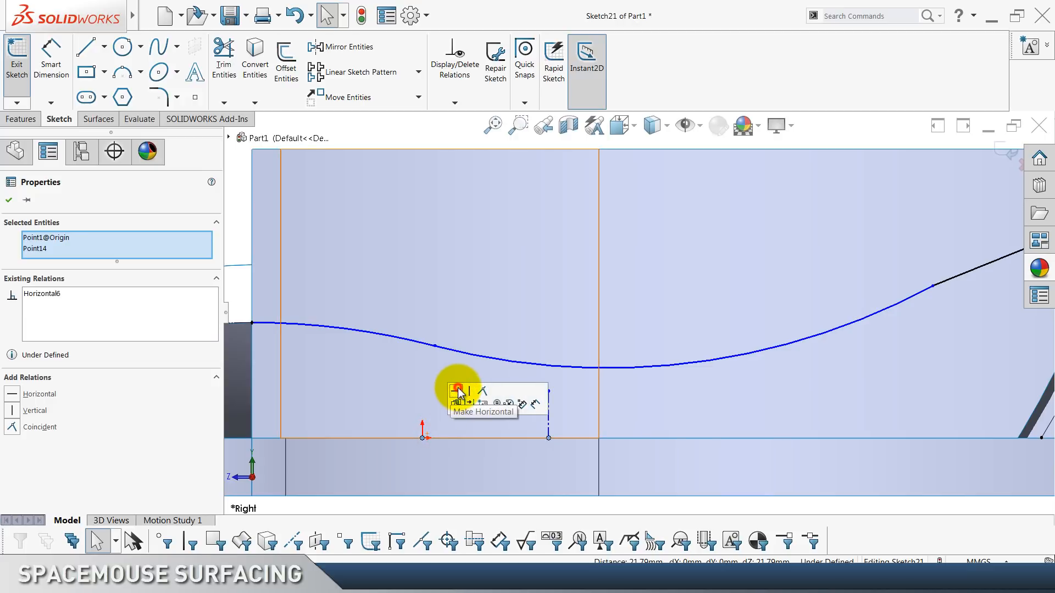
{"action": "scroll", "coordinate": [460, 391], "scroll_direction": "up", "scroll_amount": 3}
{"action": "left_click", "coordinate": [450, 447]}
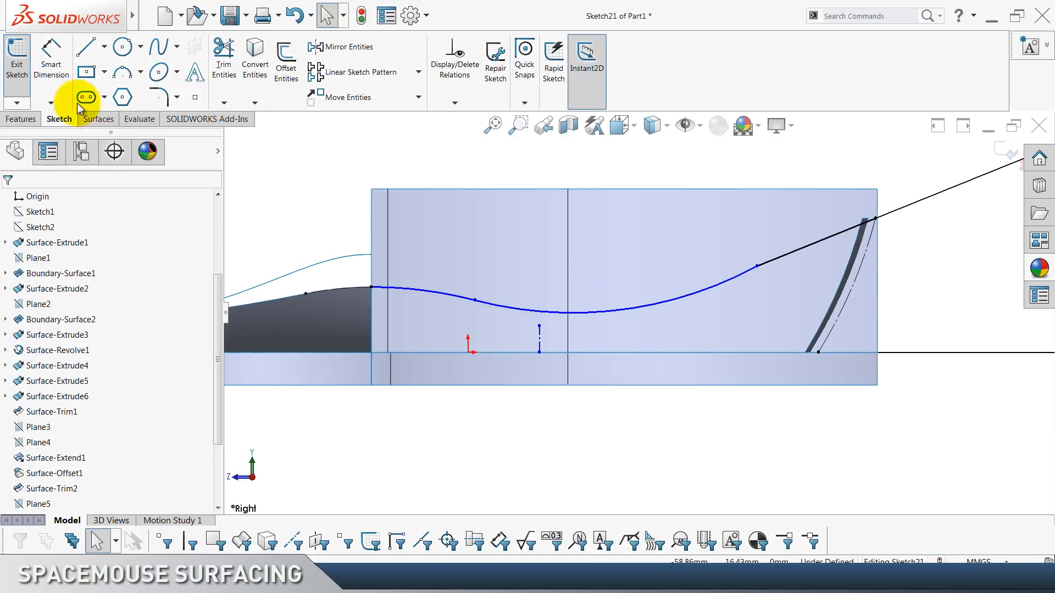
Dimension the horizontal distance between the rear construction arc's upper endpoint and the vertical centerline as 95 mm.
{"action": "left_click", "coordinate": [53, 87]}
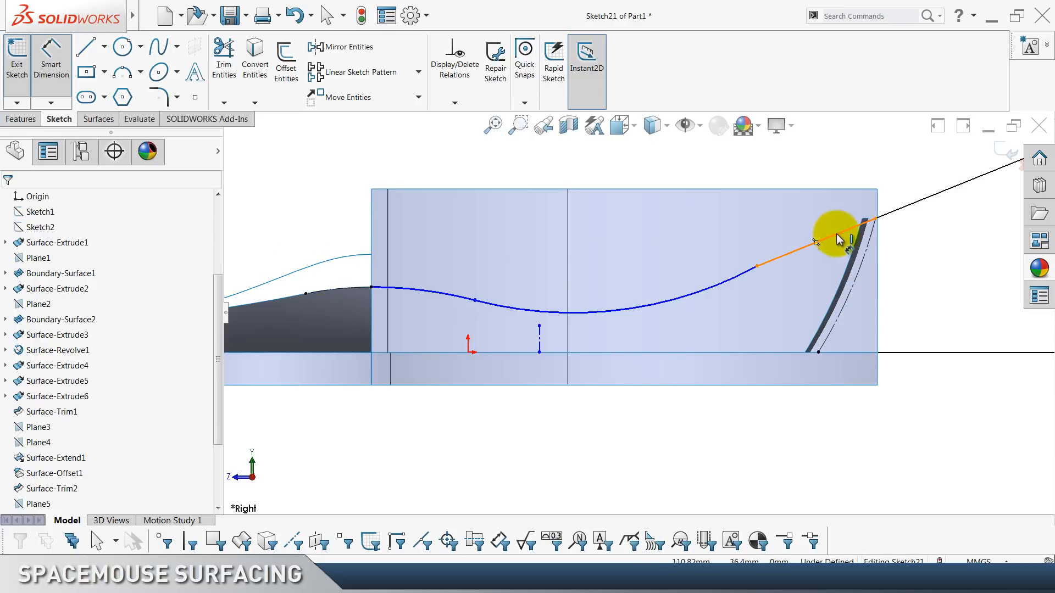
{"action": "left_click", "coordinate": [876, 219]}
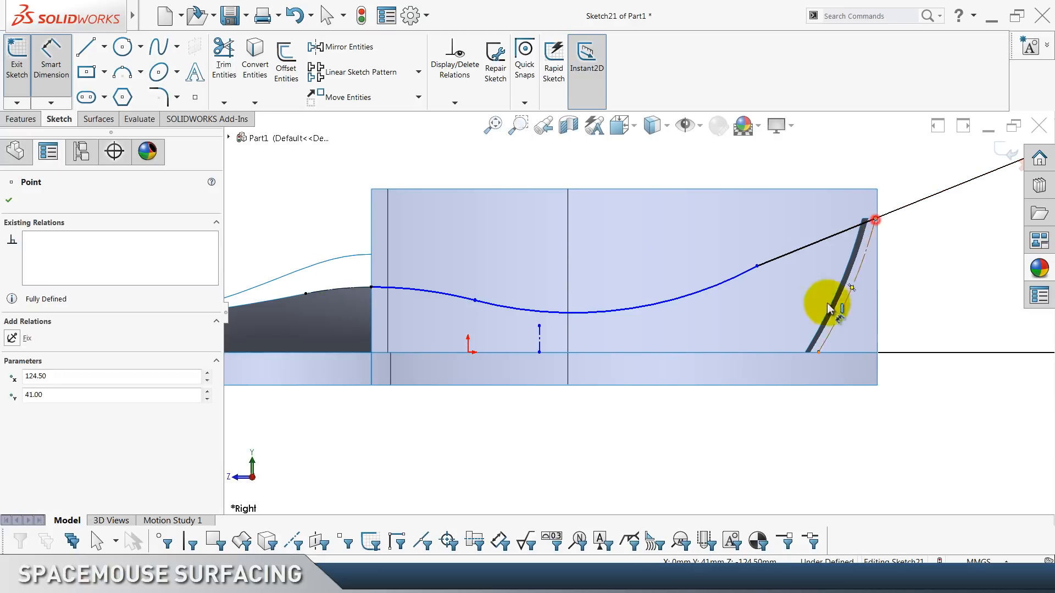
{"action": "left_click", "coordinate": [538, 345]}
{"action": "left_click", "coordinate": [678, 450]}
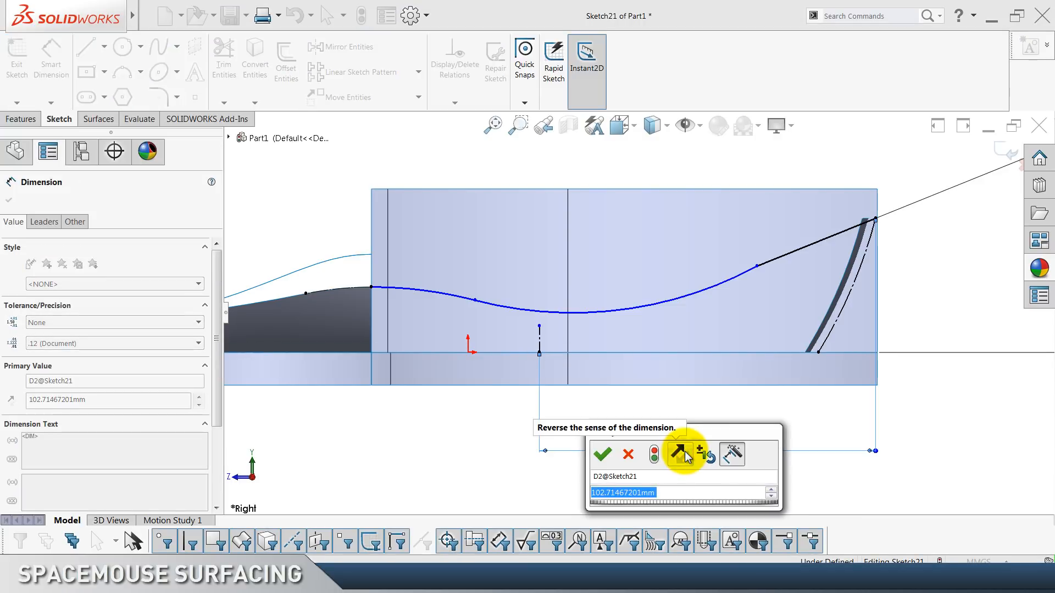
{"action": "type", "text": "95"}
{"action": "key", "text": "Return"}
{"action": "left_click", "coordinate": [458, 447]}
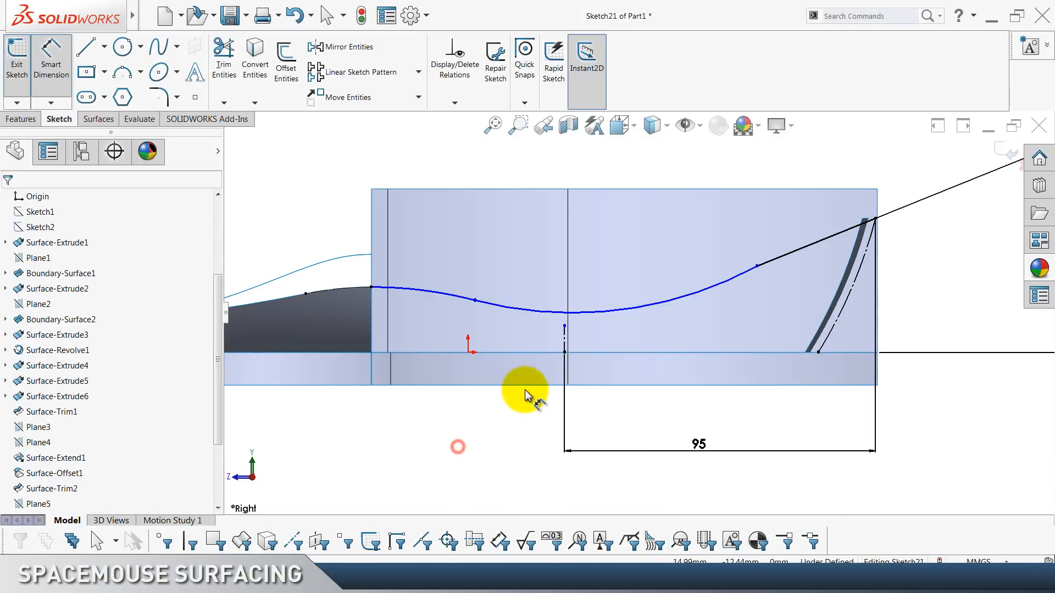
Dimension the vertical centerline's length as 15.25 mm.
{"action": "scroll", "coordinate": [525, 391], "scroll_direction": "down", "scroll_amount": 3}
{"action": "left_click", "coordinate": [615, 297]}
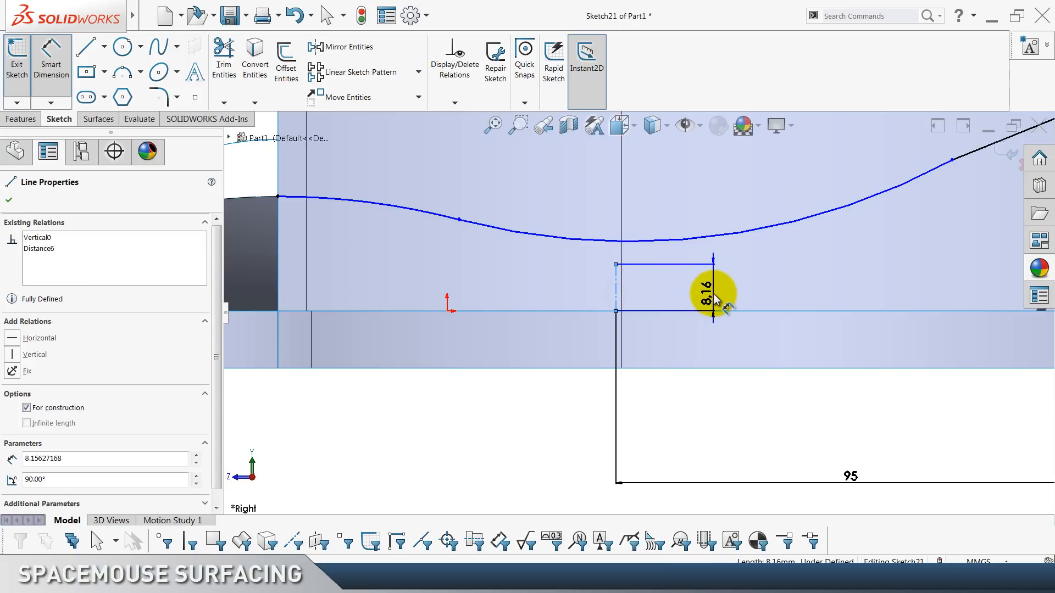
{"action": "left_click", "coordinate": [710, 295]}
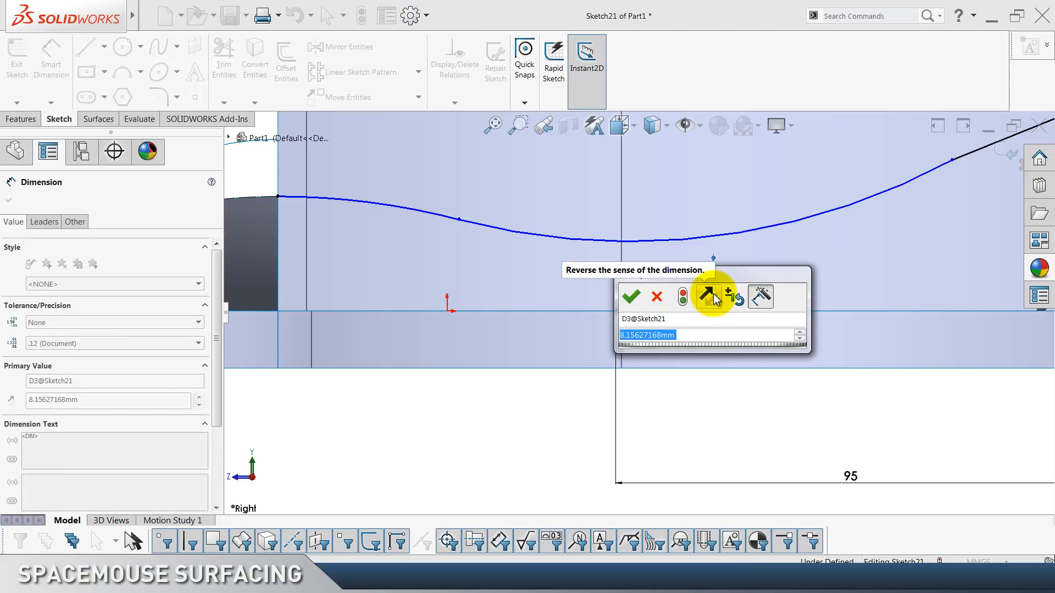
{"action": "type", "text": "15.25"}
{"action": "key", "text": "Return"}
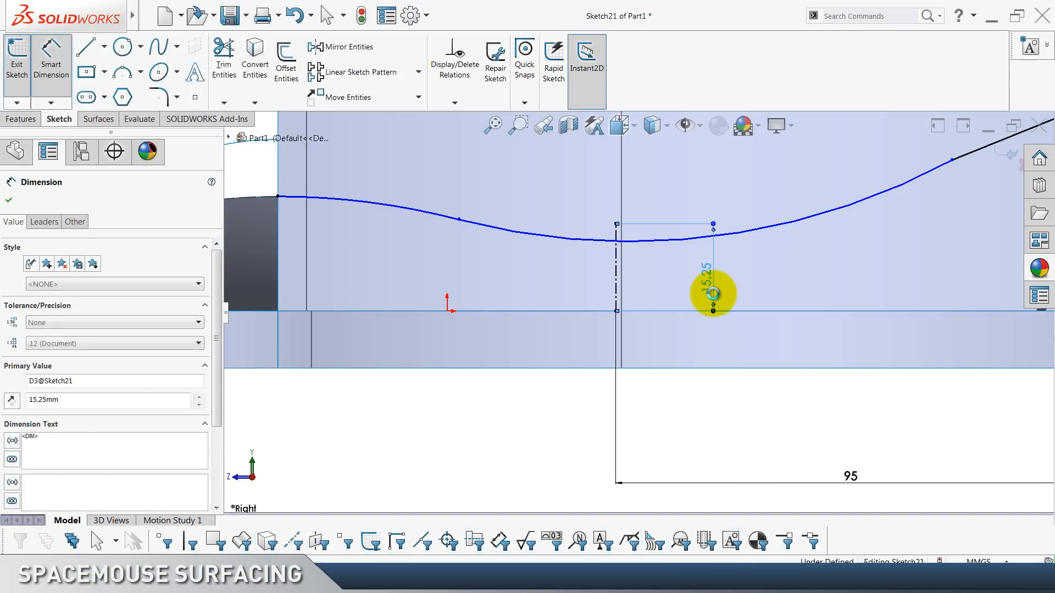
{"action": "left_click", "coordinate": [478, 447]}
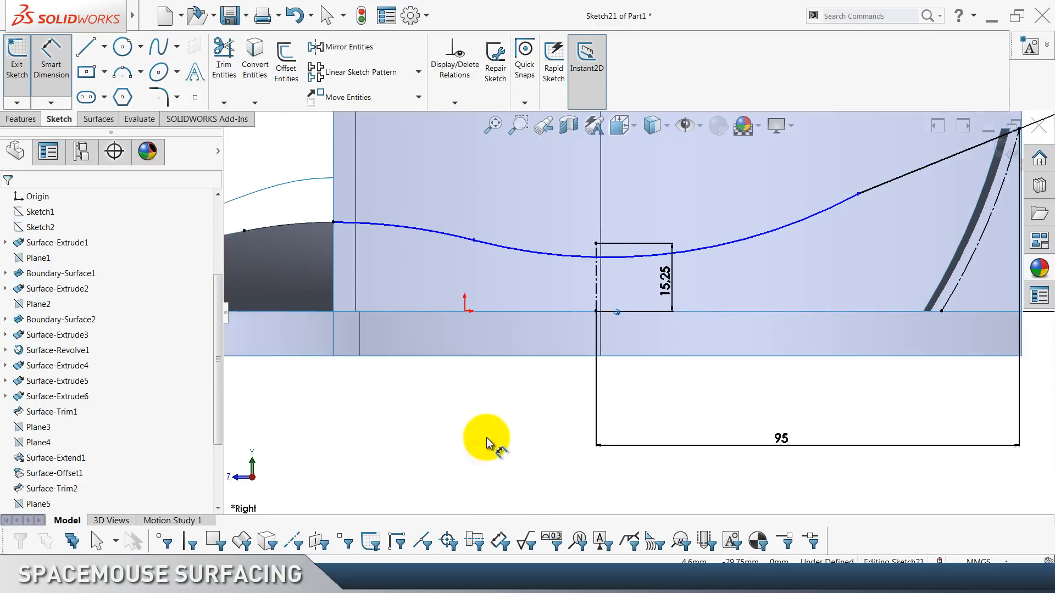
{"action": "key", "text": "Escape"}
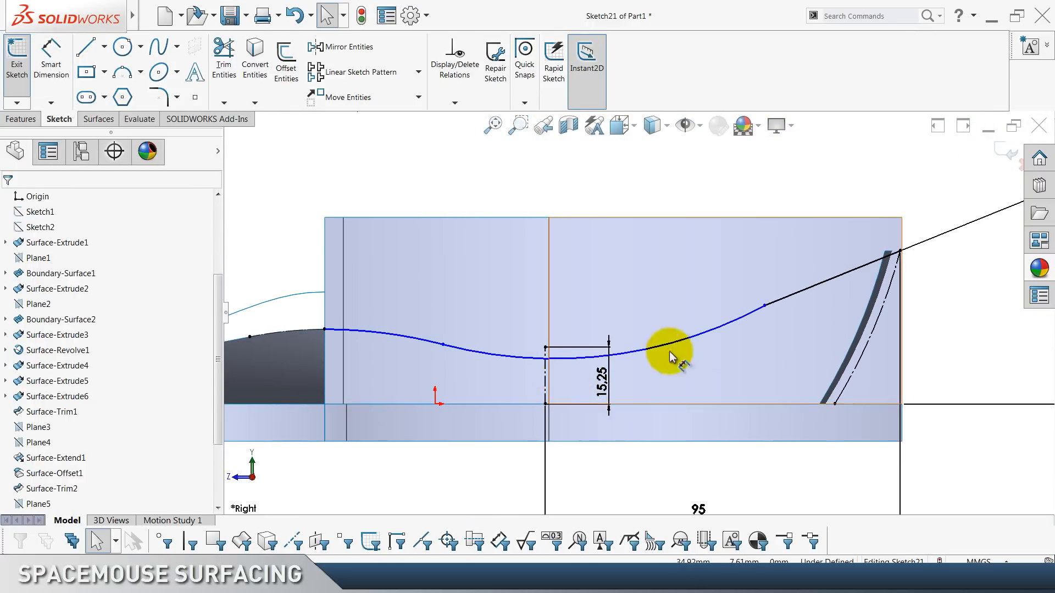
Add a Tangent relation between the long arc and the sloping line.
{"action": "left_click", "coordinate": [777, 304]}
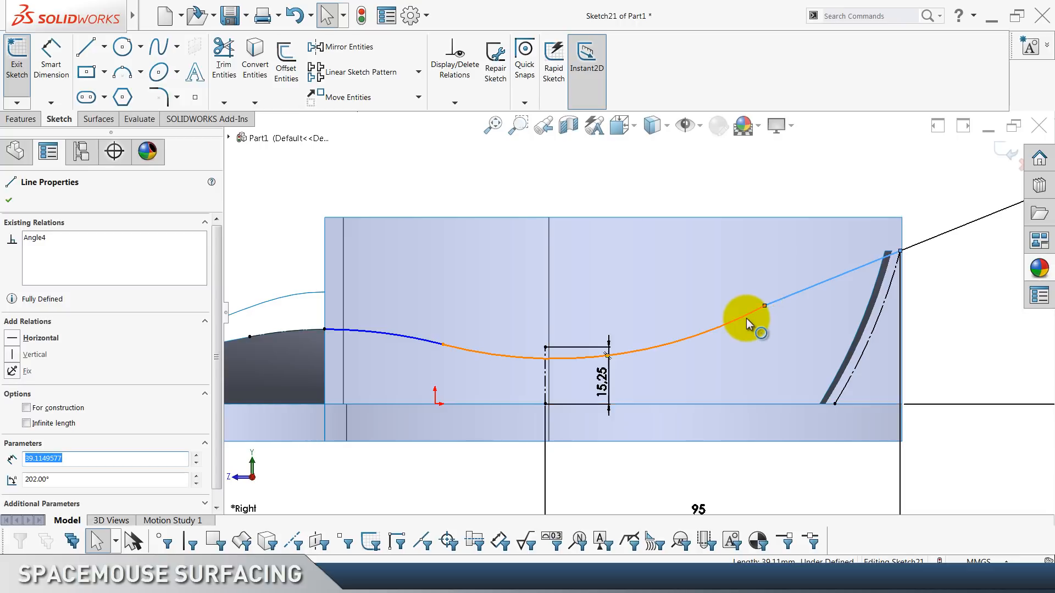
{"action": "left_click", "coordinate": [747, 316], "text": "ctrl"}
{"action": "left_click", "coordinate": [776, 273]}
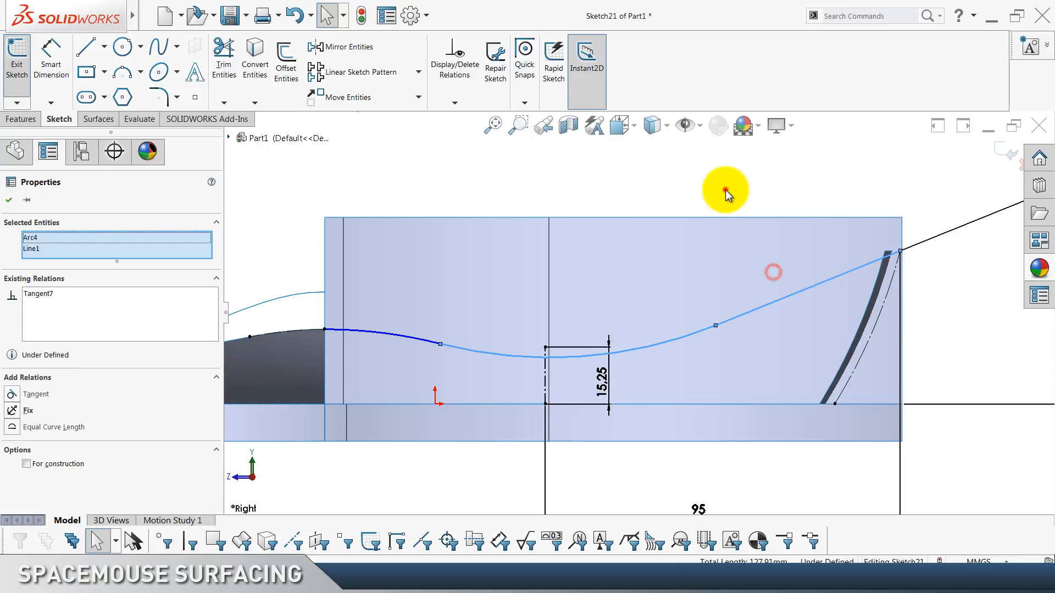
{"action": "left_click", "coordinate": [727, 188]}
{"action": "left_click", "coordinate": [443, 348]}
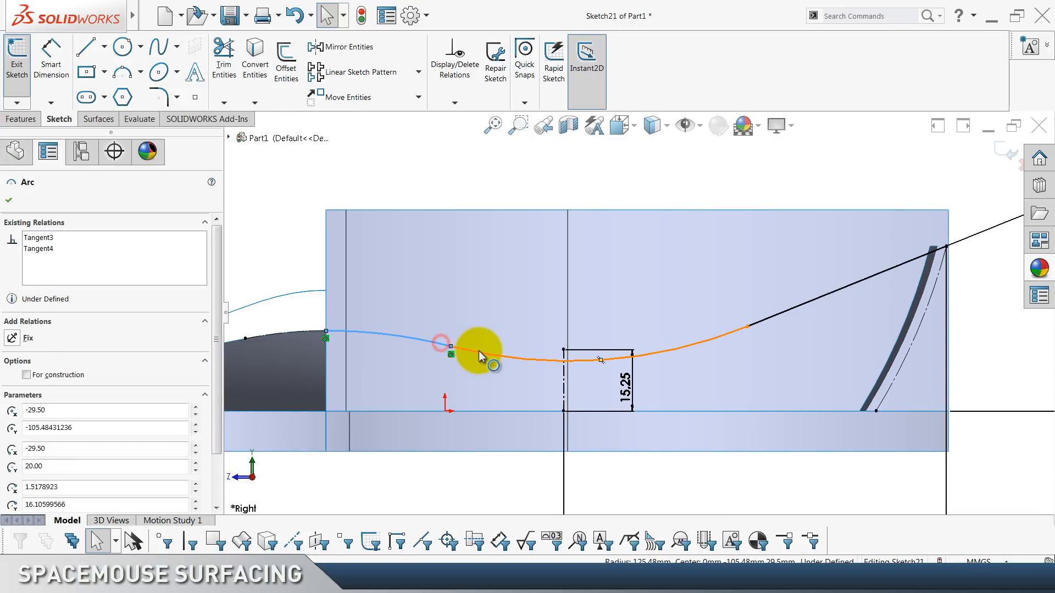
{"action": "left_click", "coordinate": [480, 352], "text": "ctrl"}
{"action": "left_click", "coordinate": [460, 185]}
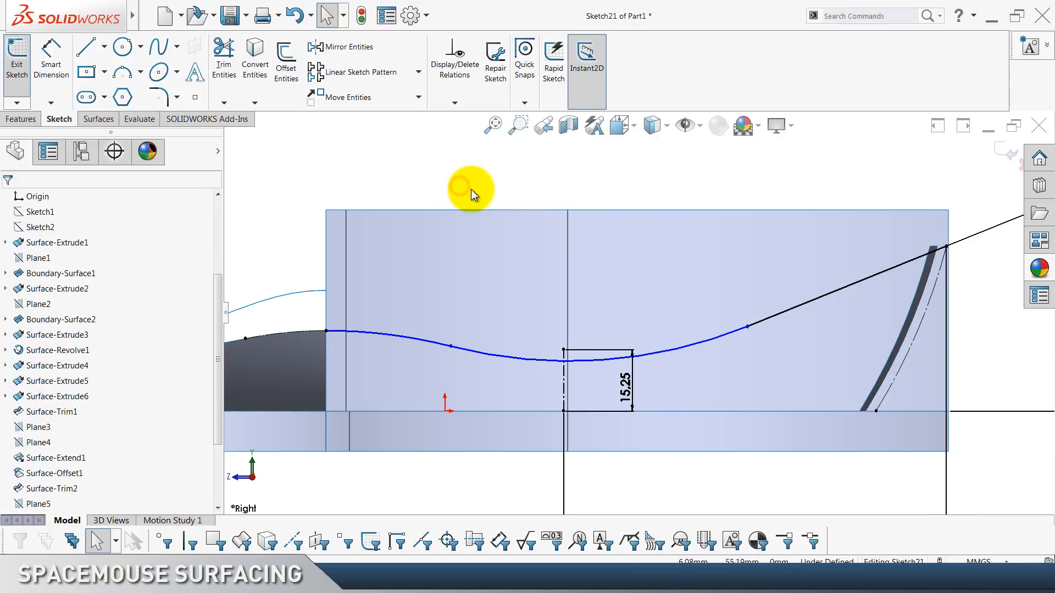
Make the vertical centerline's upper endpoint coincident with the long arc.
{"action": "scroll", "coordinate": [470, 189], "scroll_direction": "down", "scroll_amount": 4}
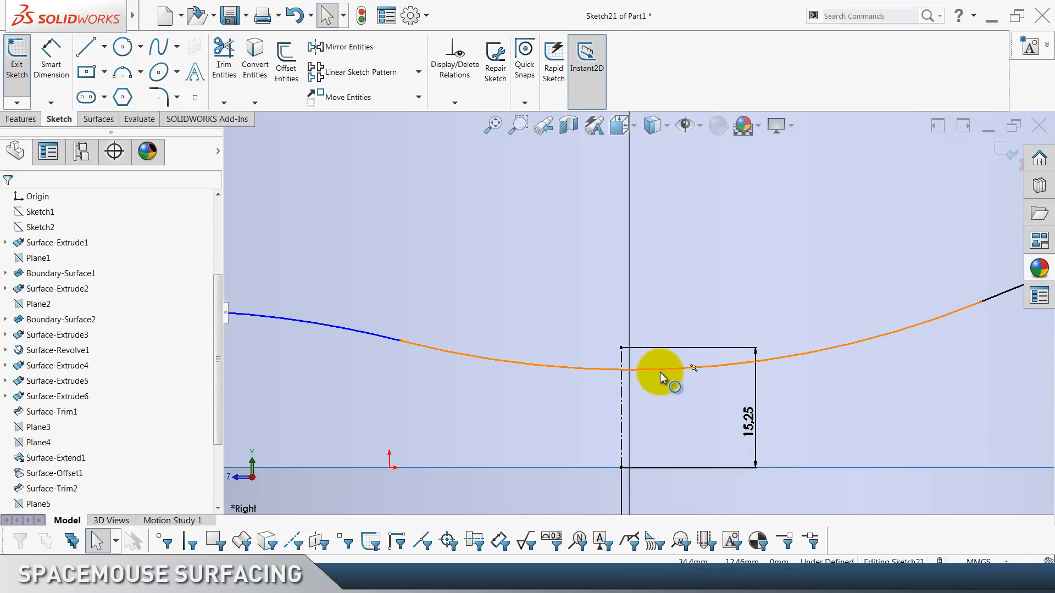
{"action": "left_click", "coordinate": [660, 371]}
{"action": "left_click", "coordinate": [622, 349], "text": "ctrl"}
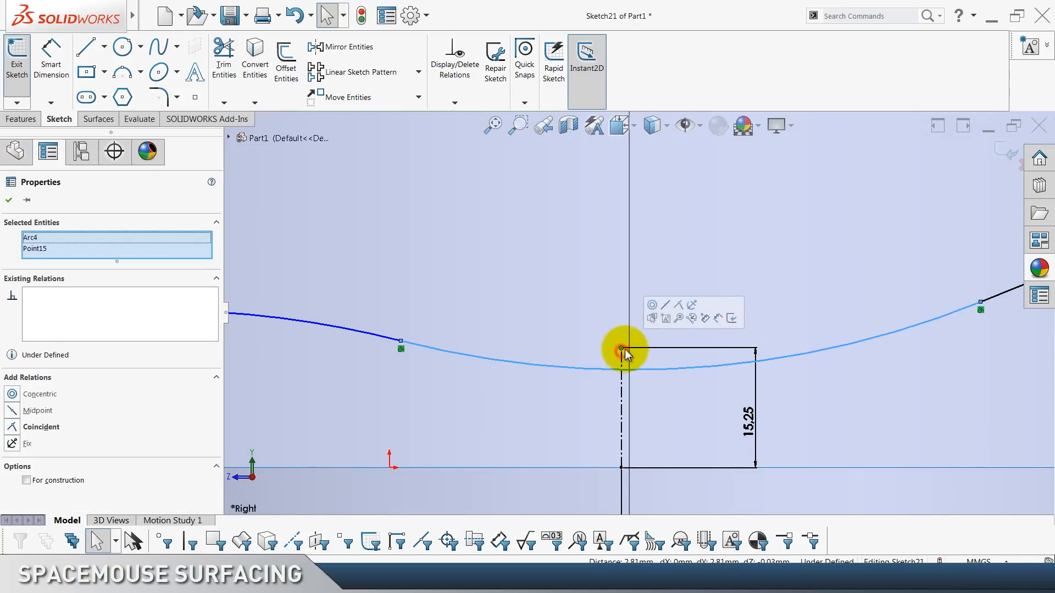
{"action": "left_click", "coordinate": [680, 305]}
{"action": "scroll", "coordinate": [527, 313], "scroll_direction": "up", "scroll_amount": 4}
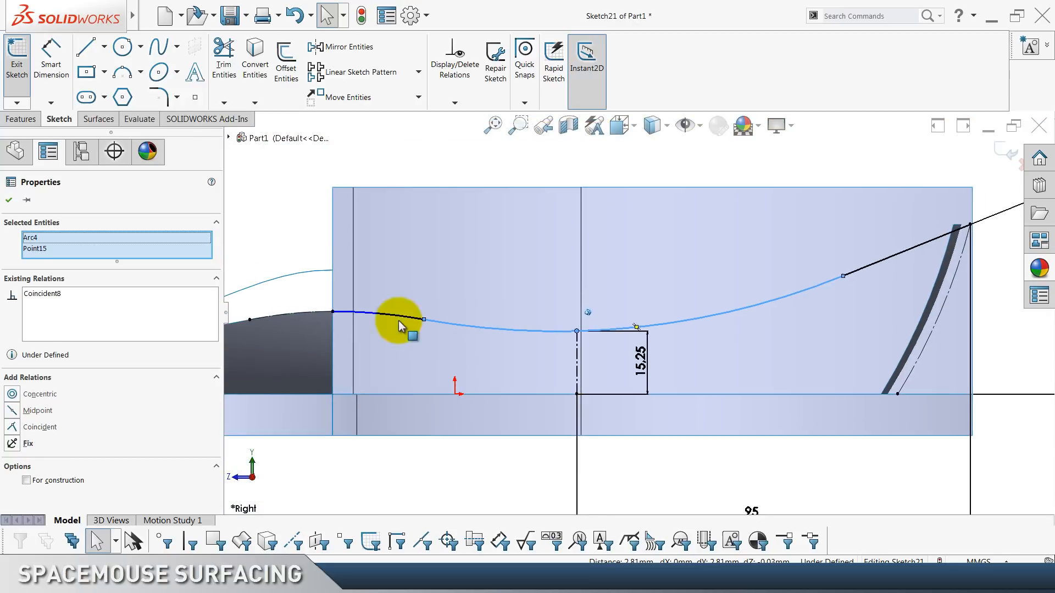
{"action": "left_click", "coordinate": [11, 202]}
{"action": "left_click", "coordinate": [249, 207]}
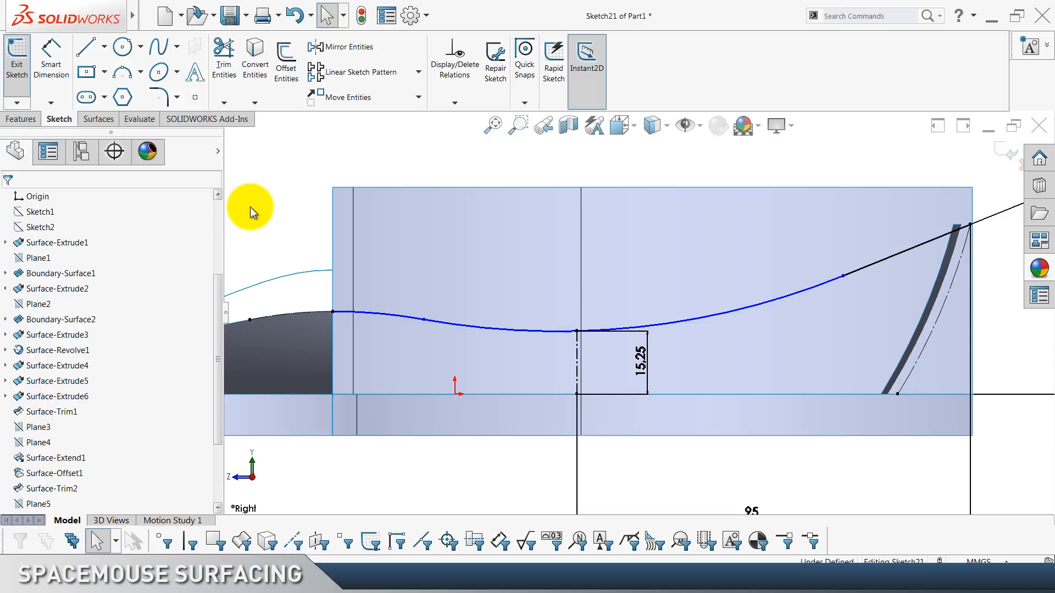
Make the long arc's center point coincident with the vertical construction centerline.
{"action": "scroll", "coordinate": [282, 207], "scroll_direction": "up", "scroll_amount": 2}
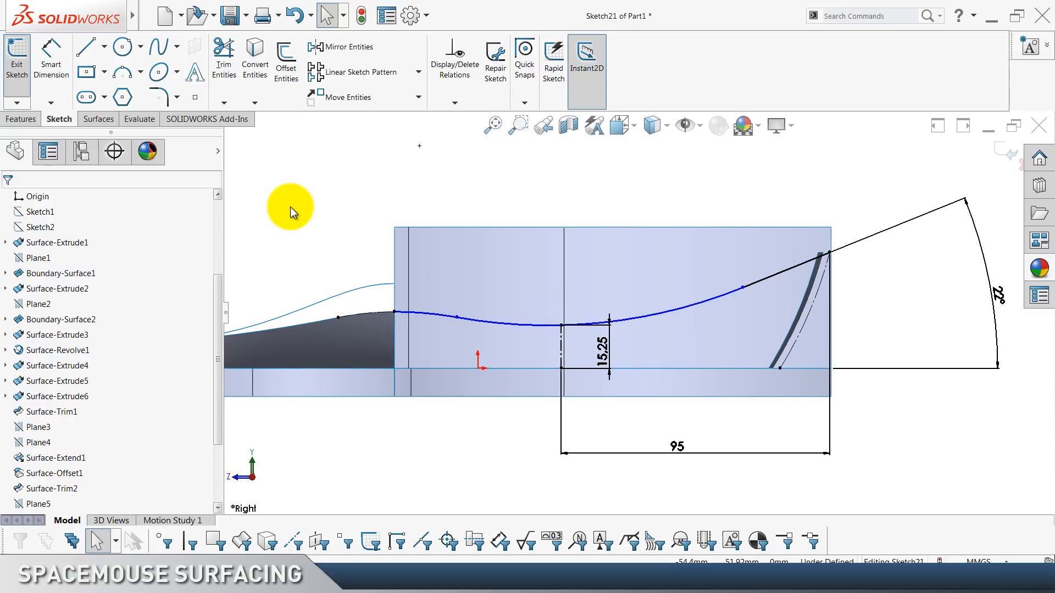
{"action": "left_click", "coordinate": [895, 457]}
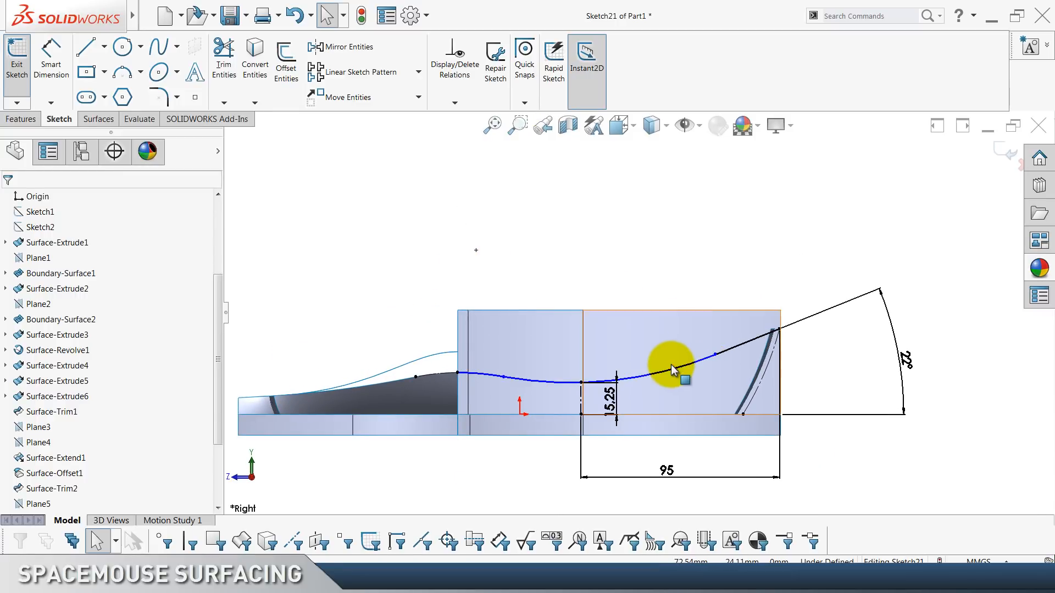
{"action": "left_click", "coordinate": [667, 370]}
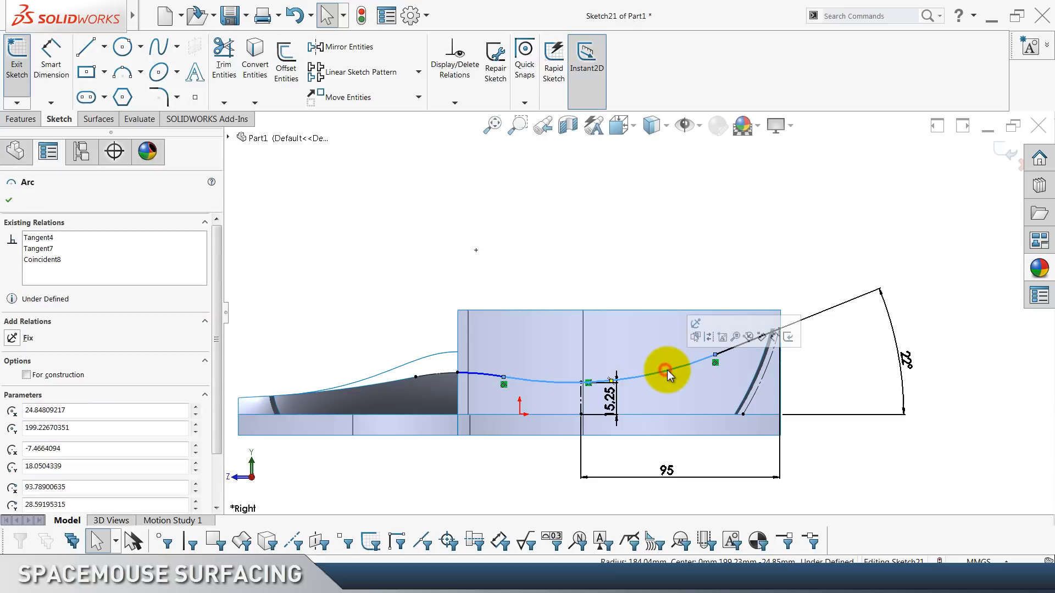
{"action": "left_click", "coordinate": [554, 224]}
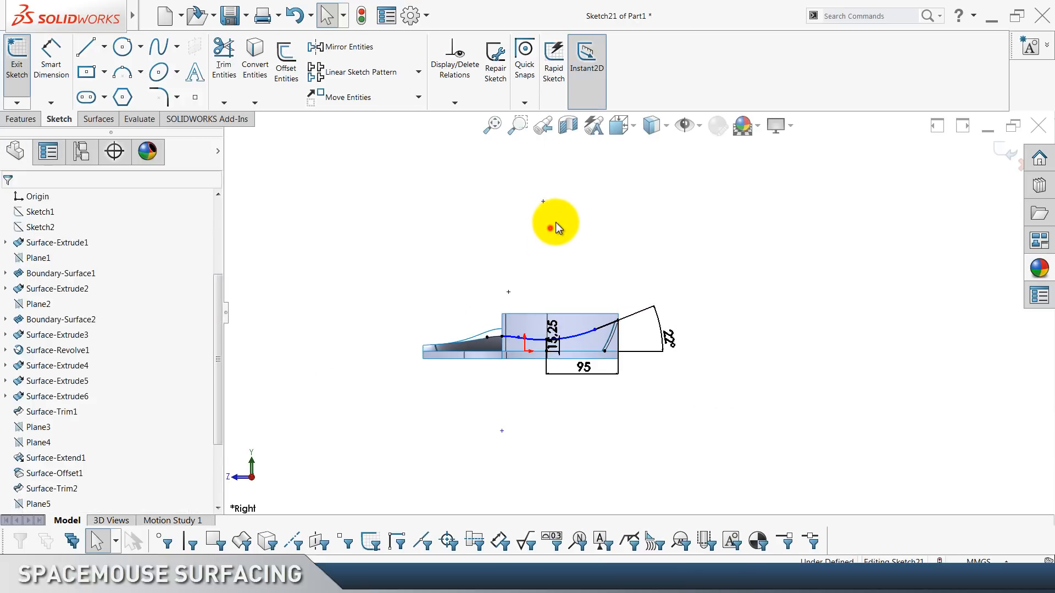
{"action": "left_click", "coordinate": [543, 202]}
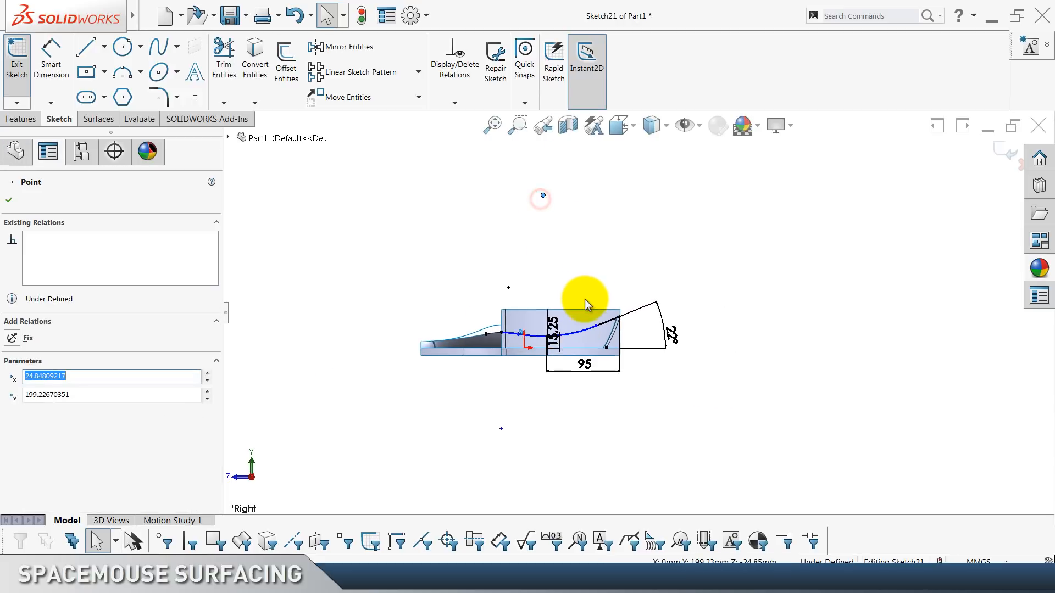
{"action": "scroll", "coordinate": [585, 308], "scroll_direction": "down", "scroll_amount": 9}
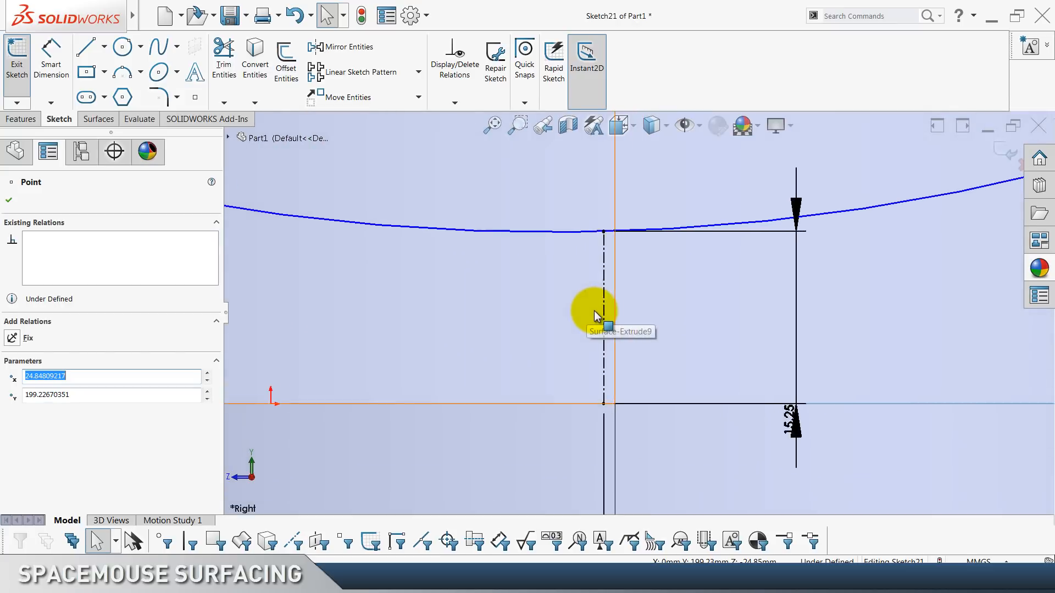
{"action": "left_click", "coordinate": [594, 280], "text": "ctrl"}
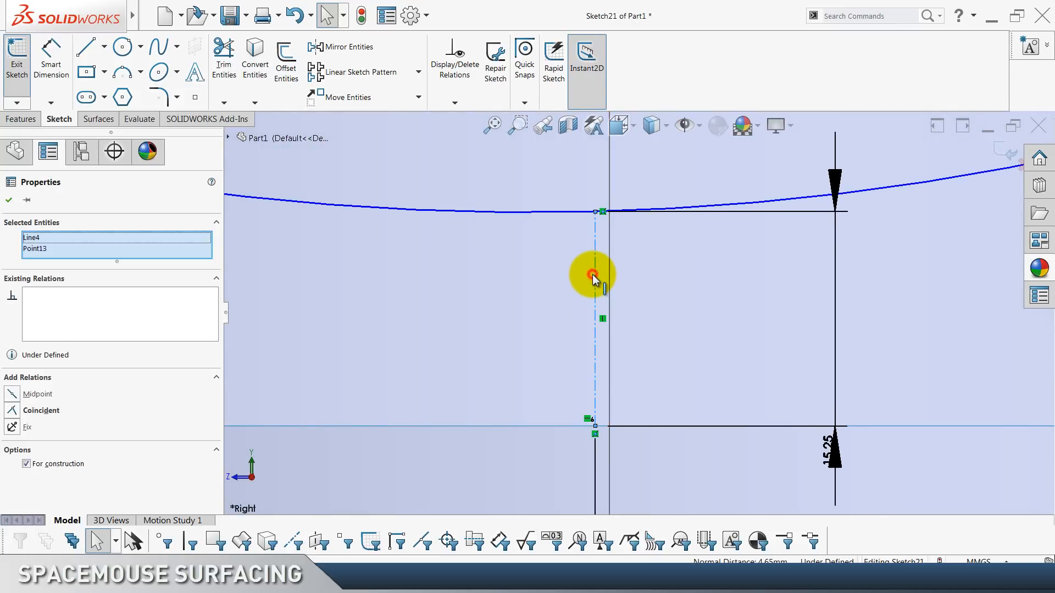
{"action": "left_click", "coordinate": [640, 233]}
{"action": "scroll", "coordinate": [588, 299], "scroll_direction": "up", "scroll_amount": 10}
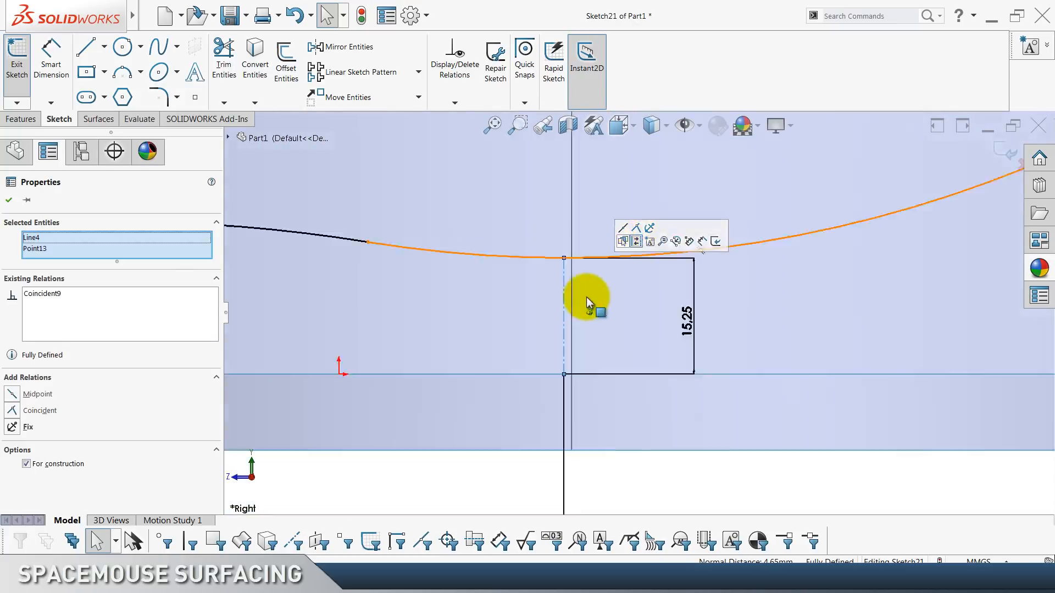
Examine the constrained side profile, including the point where the vertical centerline meets the long arc.
{"action": "left_click", "coordinate": [513, 439]}
{"action": "scroll", "coordinate": [572, 346], "scroll_direction": "down", "scroll_amount": 7}
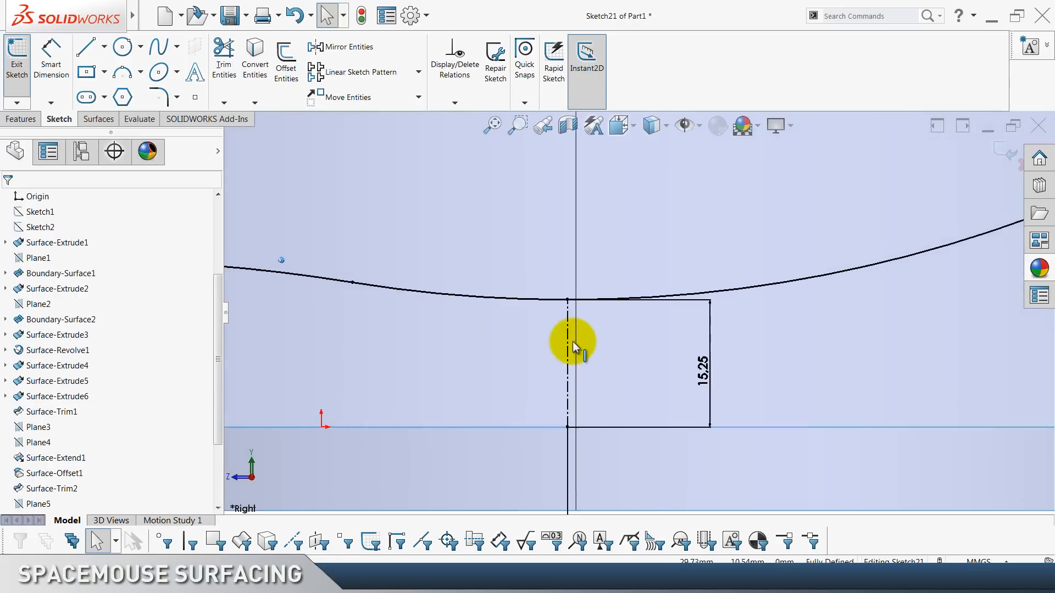
{"action": "left_click", "coordinate": [576, 300]}
{"action": "scroll", "coordinate": [530, 423], "scroll_direction": "up", "scroll_amount": 8}
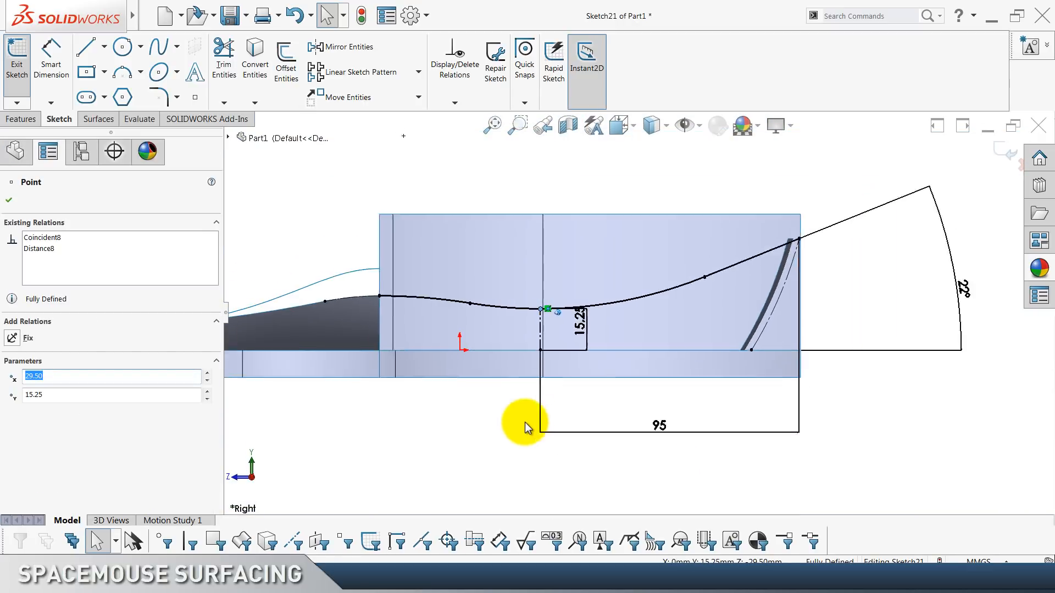
{"action": "left_click", "coordinate": [517, 426]}
{"action": "scroll", "coordinate": [517, 426], "scroll_direction": "up", "scroll_amount": 2}
{"action": "scroll", "coordinate": [518, 426], "scroll_direction": "down", "scroll_amount": 5}
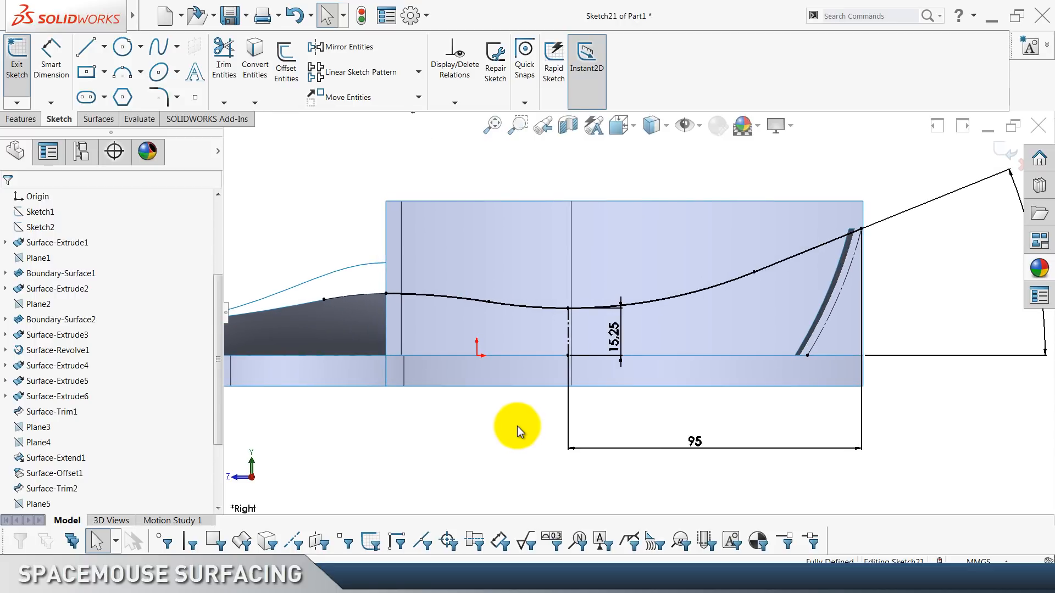
{"action": "scroll", "coordinate": [516, 426], "scroll_direction": "up", "scroll_amount": 5}
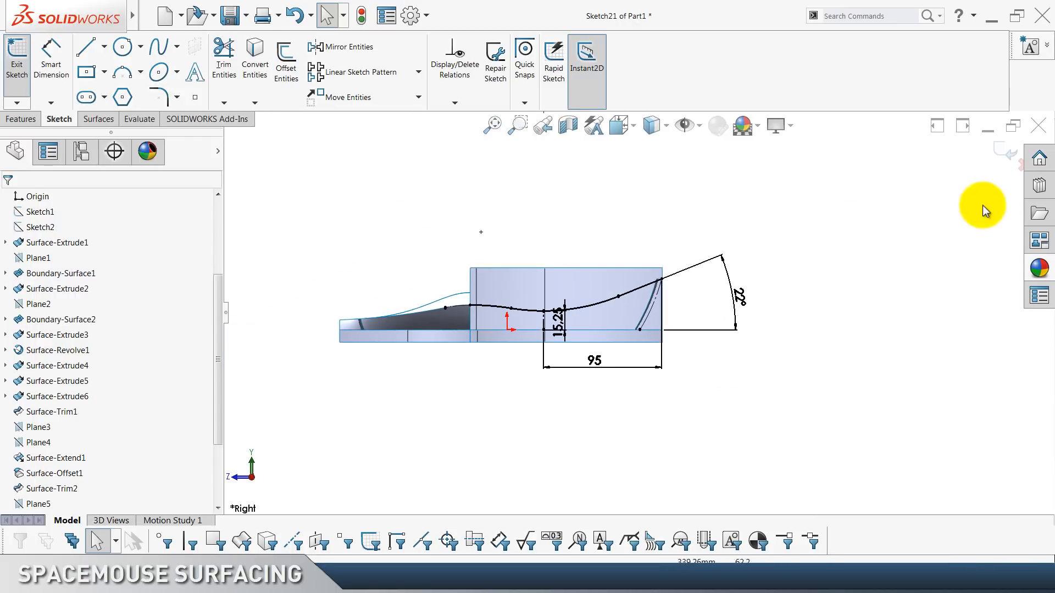
Draw a line outward from the rear construction arc's upper endpoint and make it collinear with the sloping profile line.
{"action": "scroll", "coordinate": [796, 249], "scroll_direction": "down", "scroll_amount": 10}
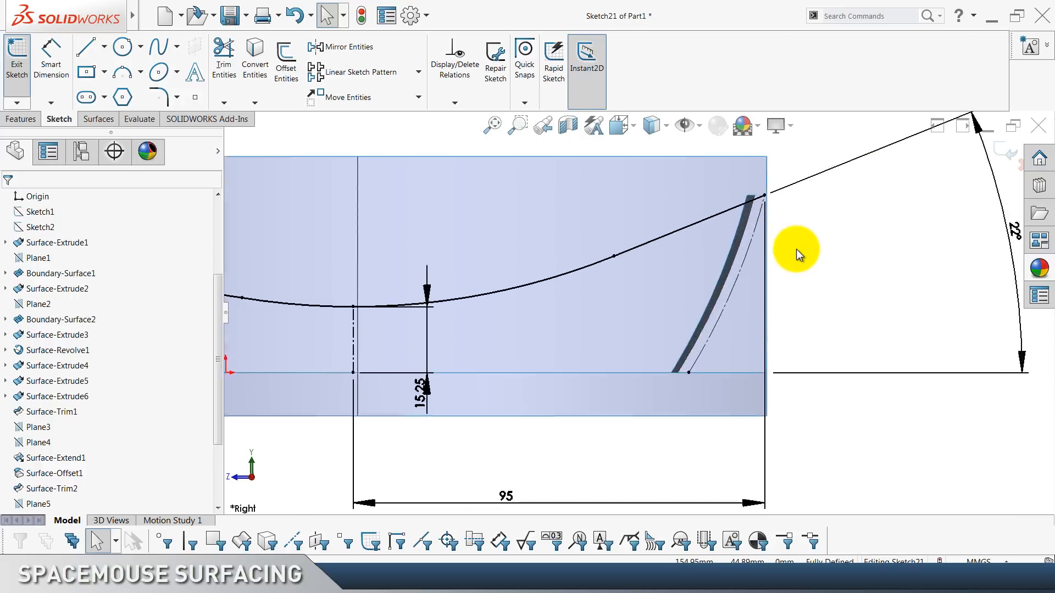
{"action": "left_click", "coordinate": [88, 48]}
{"action": "scroll", "coordinate": [687, 245], "scroll_direction": "down", "scroll_amount": 4}
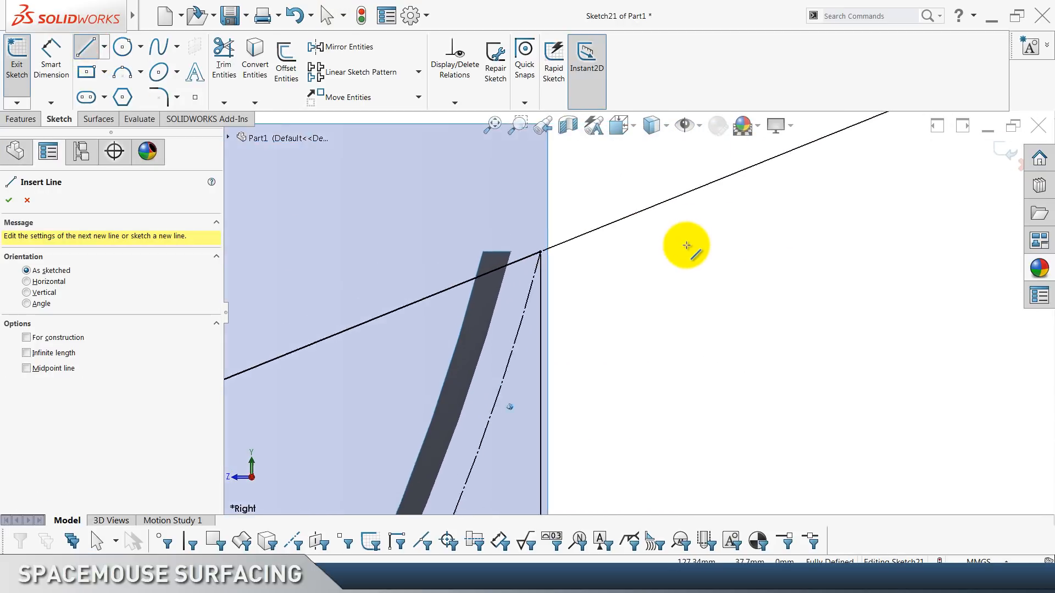
{"action": "mouse_move", "coordinate": [467, 294]}
{"action": "left_mouse_down"}
{"action": "mouse_move", "coordinate": [671, 295]}
{"action": "mouse_move", "coordinate": [826, 252]}
{"action": "mouse_move", "coordinate": [858, 207]}
{"action": "left_mouse_up"}
{"action": "key", "text": "Escape"}
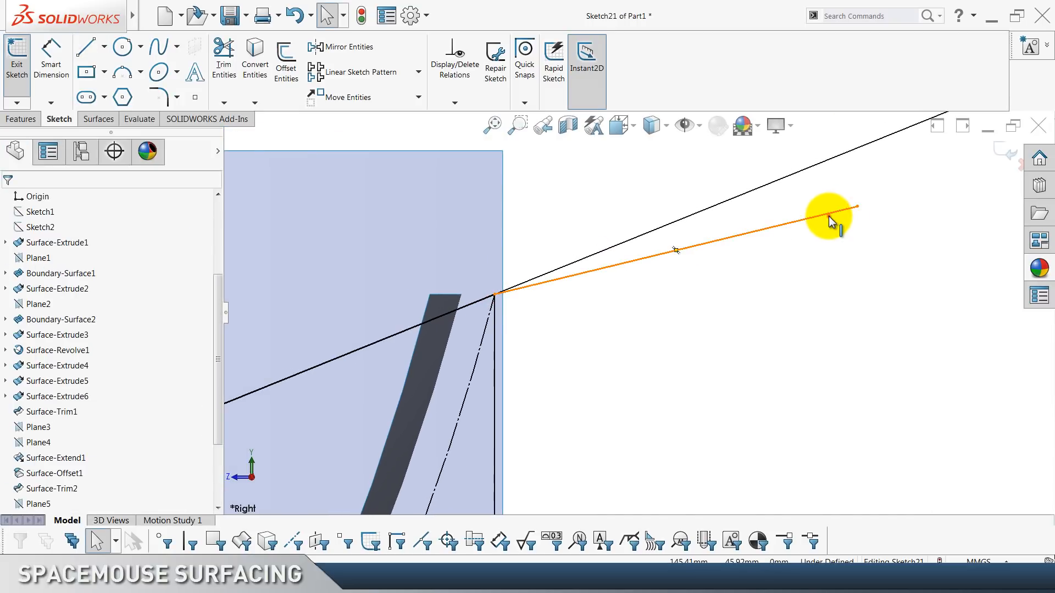
{"action": "left_click", "coordinate": [829, 216]}
{"action": "left_click", "coordinate": [409, 331], "text": "ctrl"}
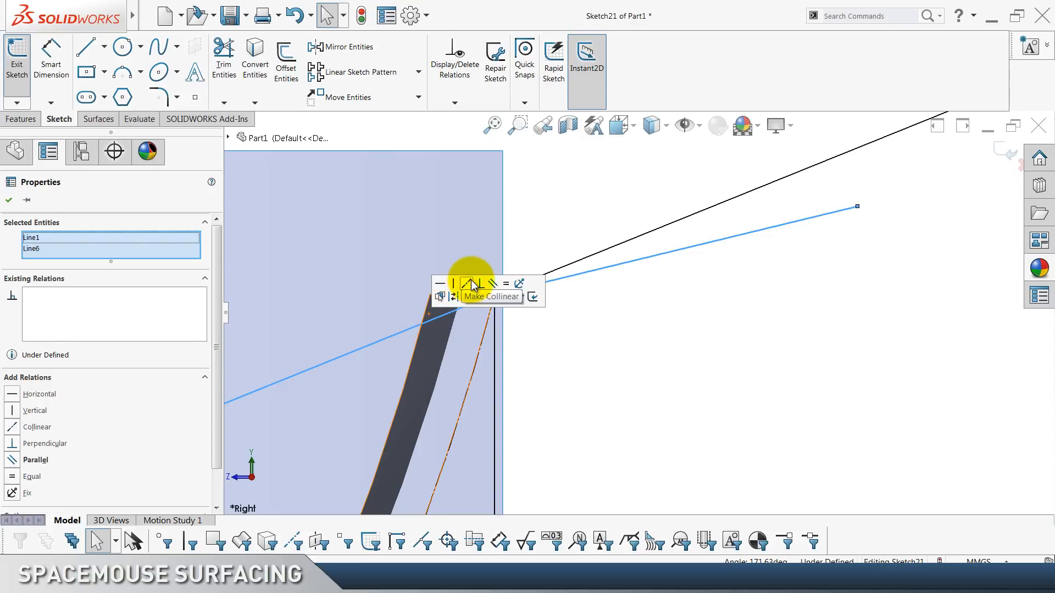
{"action": "left_click", "coordinate": [462, 279]}
Dimension the extension line's horizontal length as 25 mm and exit the sketch.
{"action": "left_click", "coordinate": [49, 70]}
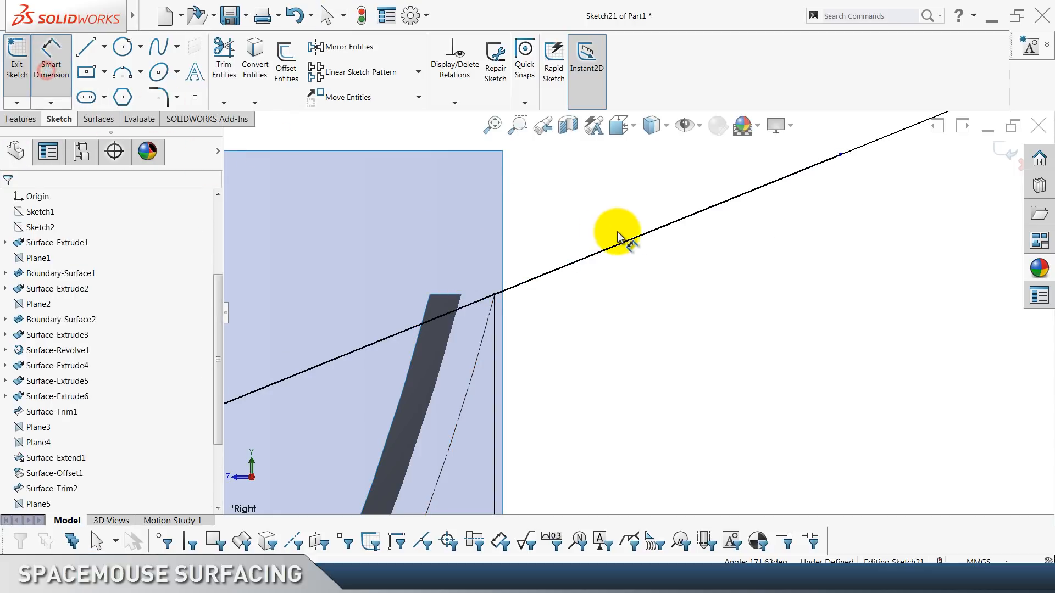
{"action": "left_click", "coordinate": [613, 250]}
{"action": "left_click", "coordinate": [596, 209]}
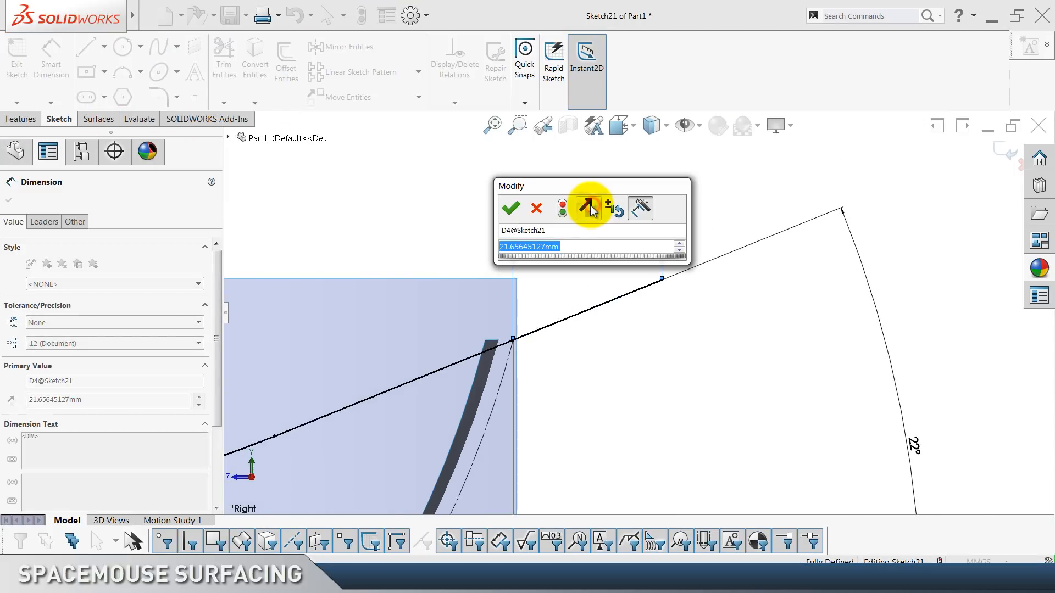
{"action": "type", "text": "25"}
{"action": "key", "text": "Return"}
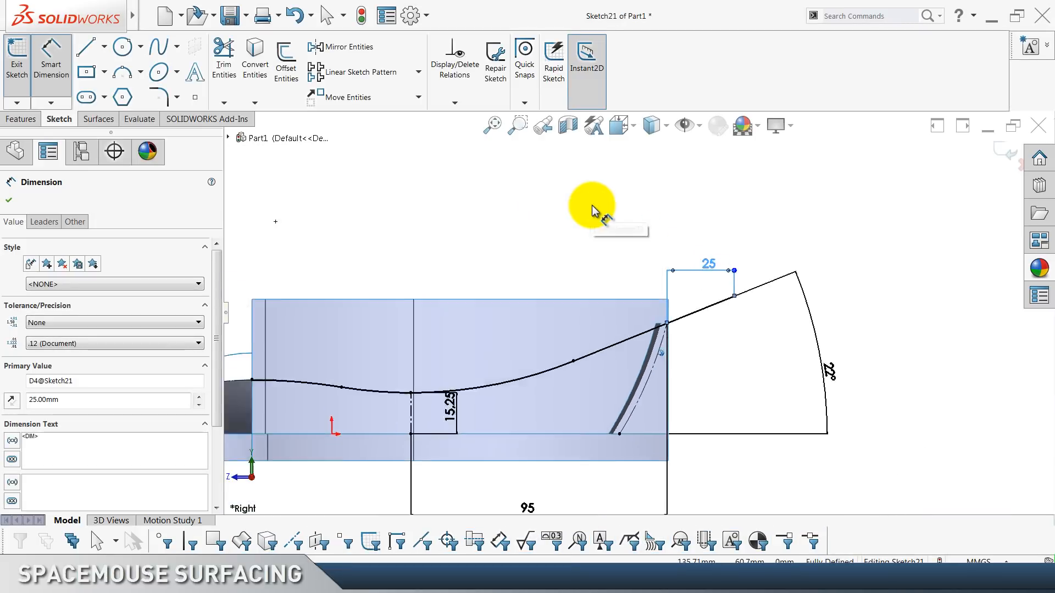
{"action": "key", "text": "Escape"}
{"action": "left_click", "coordinate": [1001, 154]}
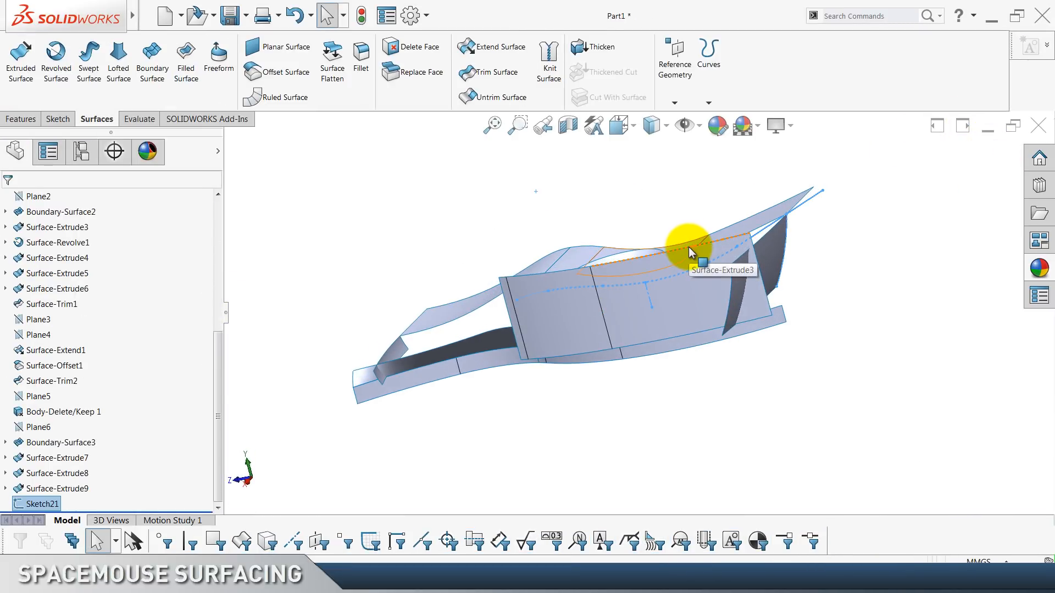
Trim the tall side surface with Sketch21 using a Standard trim, removing the portion below the profile.
{"action": "left_click", "coordinate": [490, 73]}
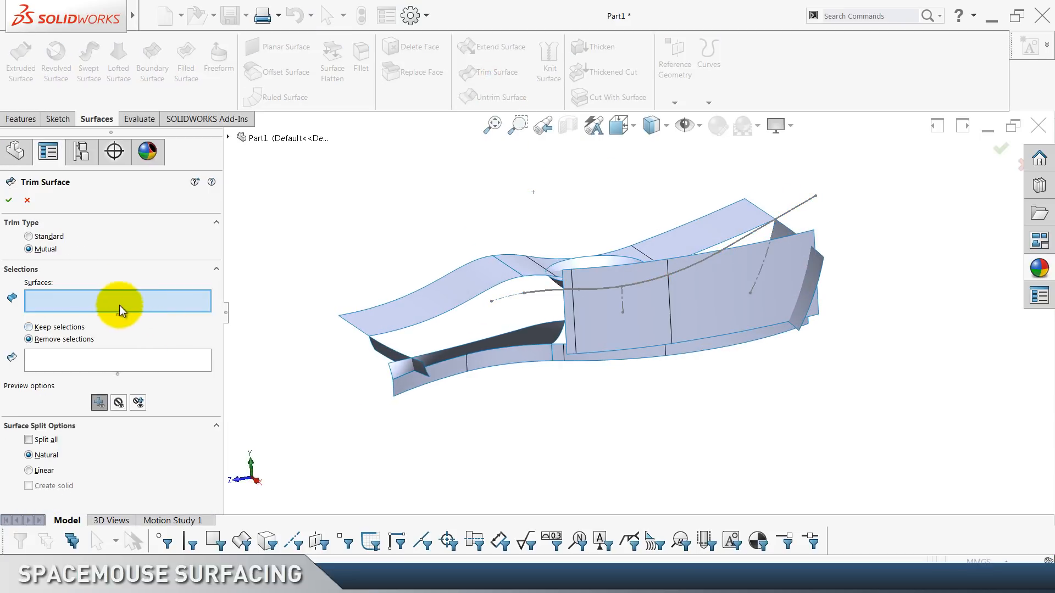
{"action": "left_click", "coordinate": [29, 236]}
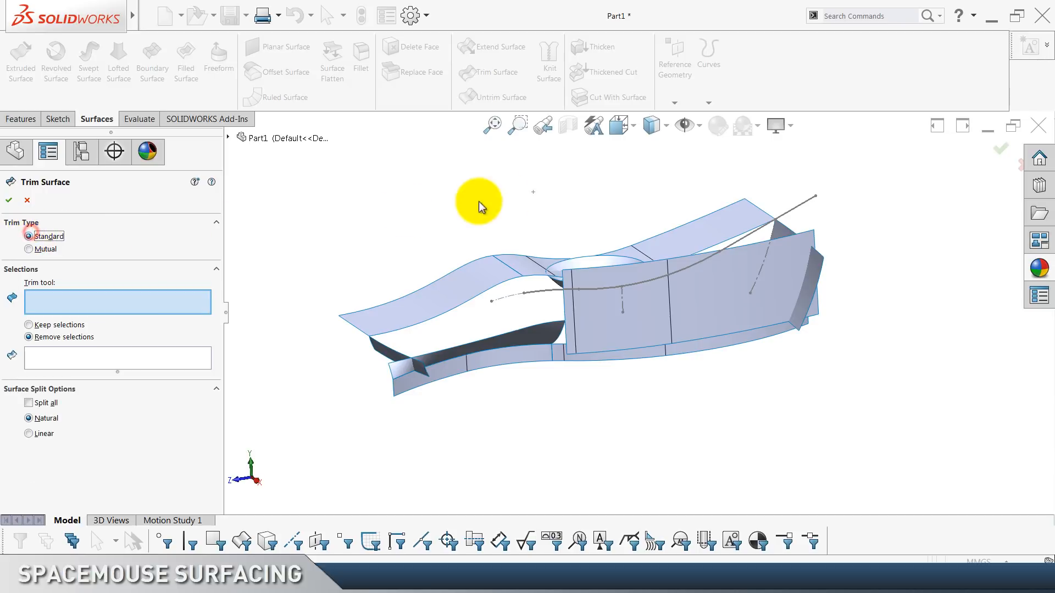
{"action": "left_click", "coordinate": [793, 214]}
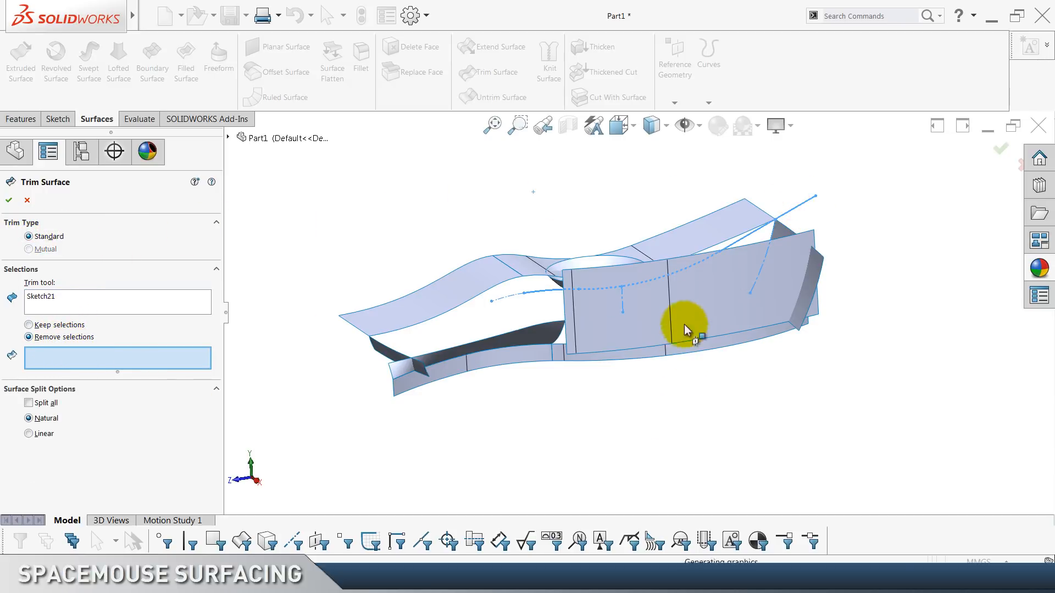
{"action": "left_click", "coordinate": [706, 314]}
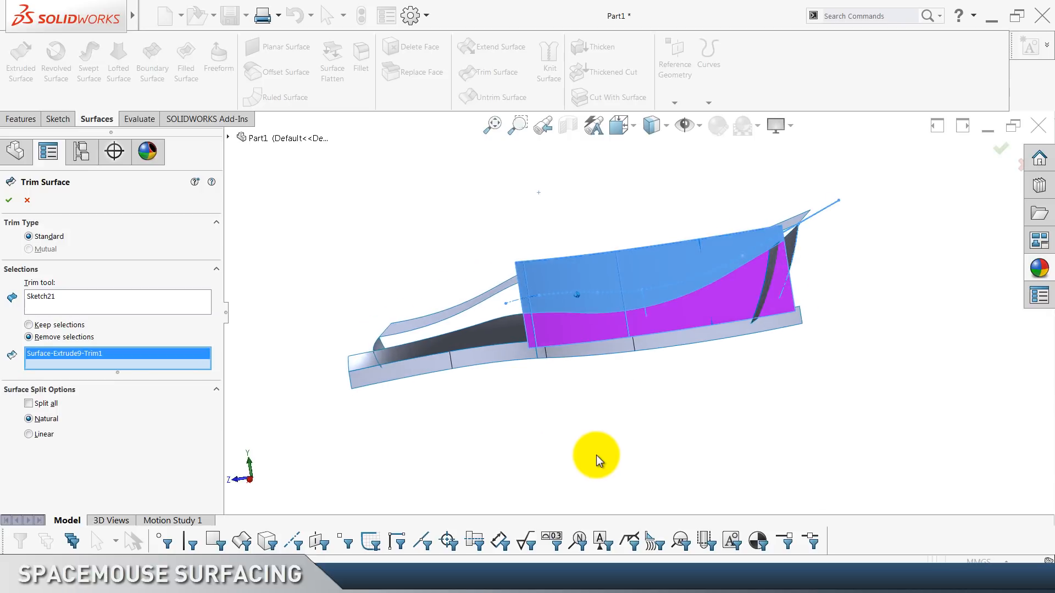
{"action": "left_click", "coordinate": [8, 201]}
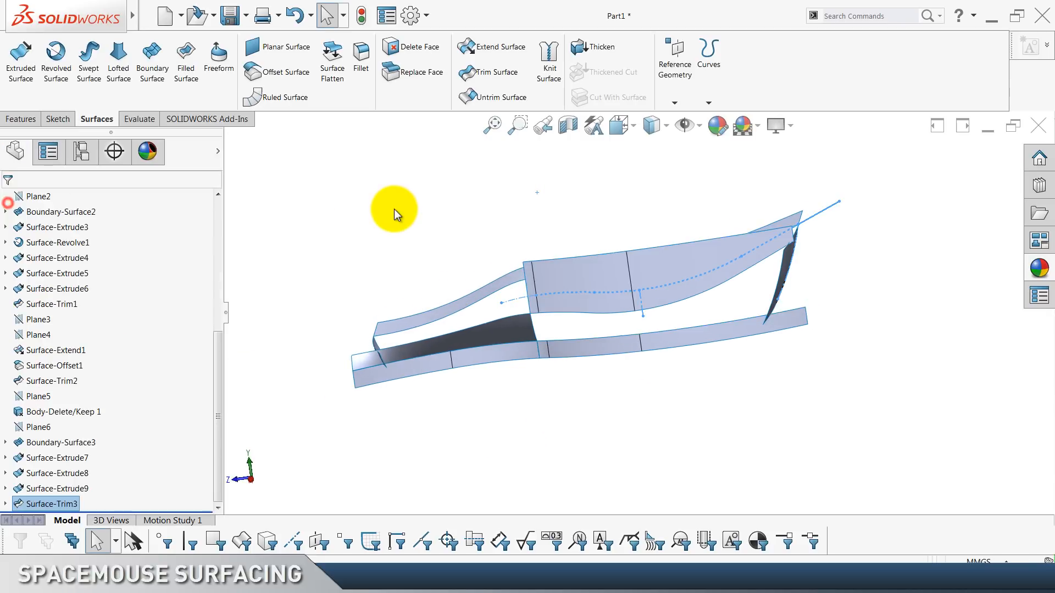
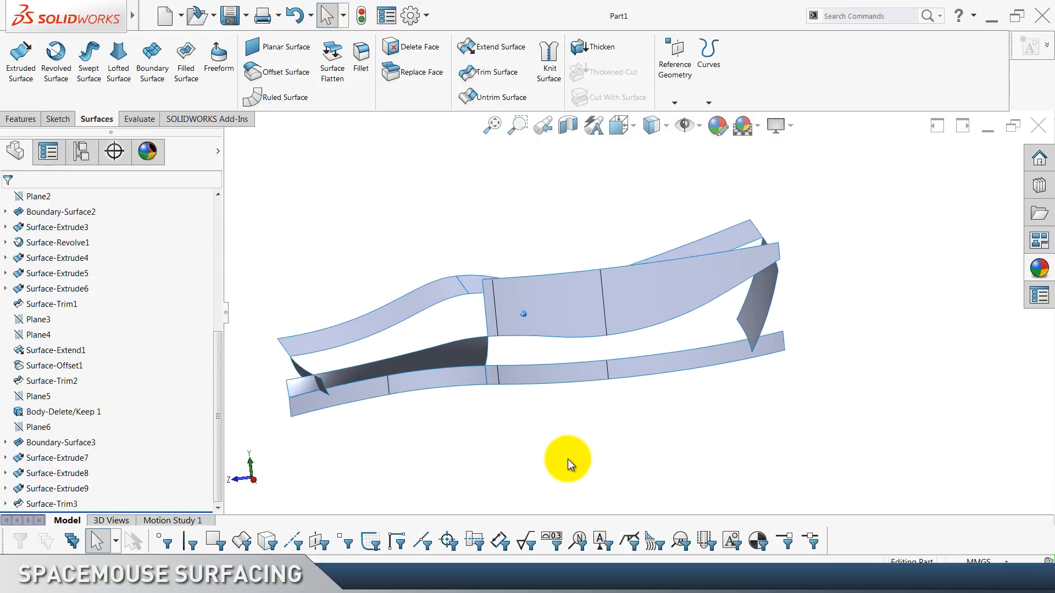
Create a reference plane parallel to the Front Plane through the upper rear corner vertex of the trimmed side surface.
{"action": "scroll", "coordinate": [154, 368], "scroll_direction": "up", "scroll_amount": 3}
{"action": "scroll", "coordinate": [154, 369], "scroll_direction": "up", "scroll_amount": 3}
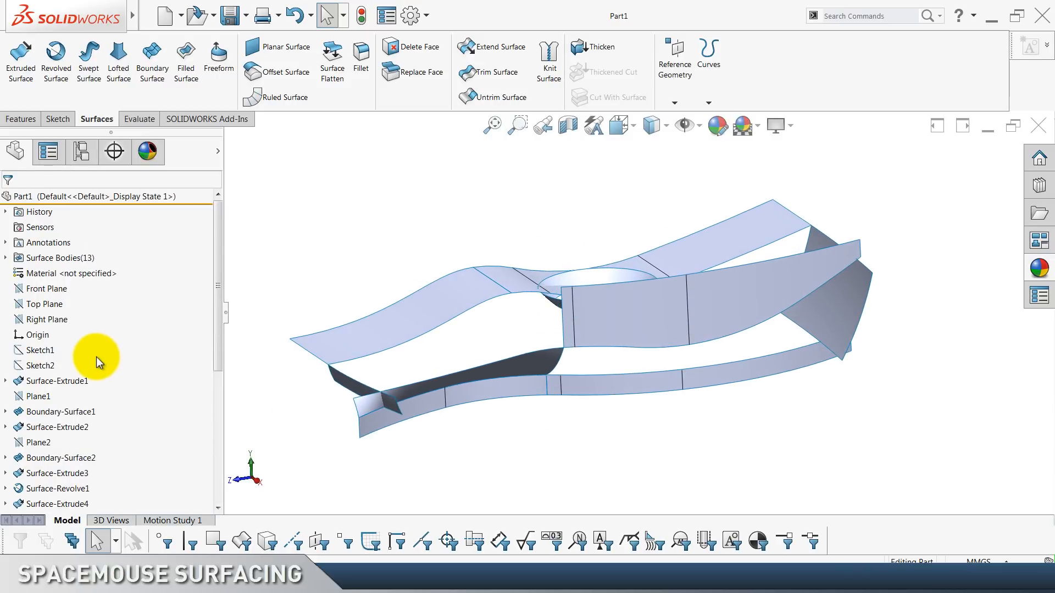
{"action": "left_click", "coordinate": [58, 291]}
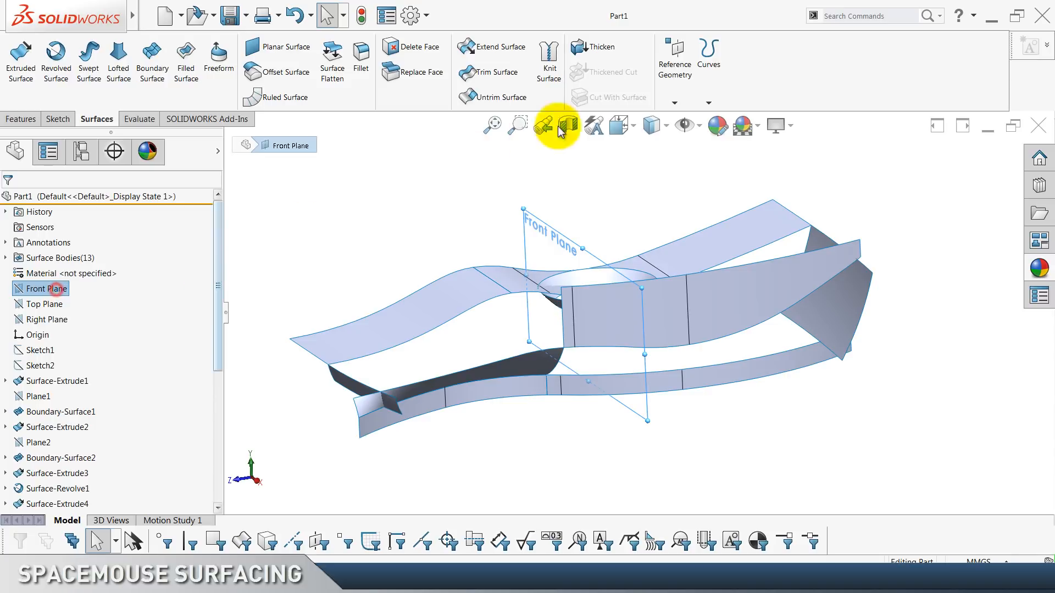
{"action": "left_click", "coordinate": [676, 88]}
{"action": "left_click", "coordinate": [688, 118]}
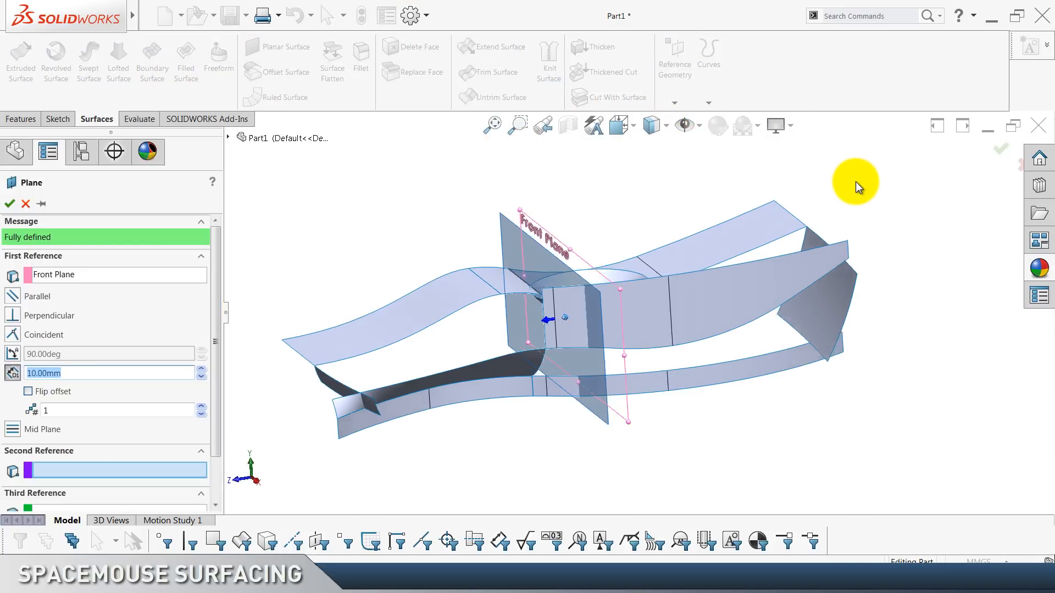
{"action": "left_click", "coordinate": [829, 234]}
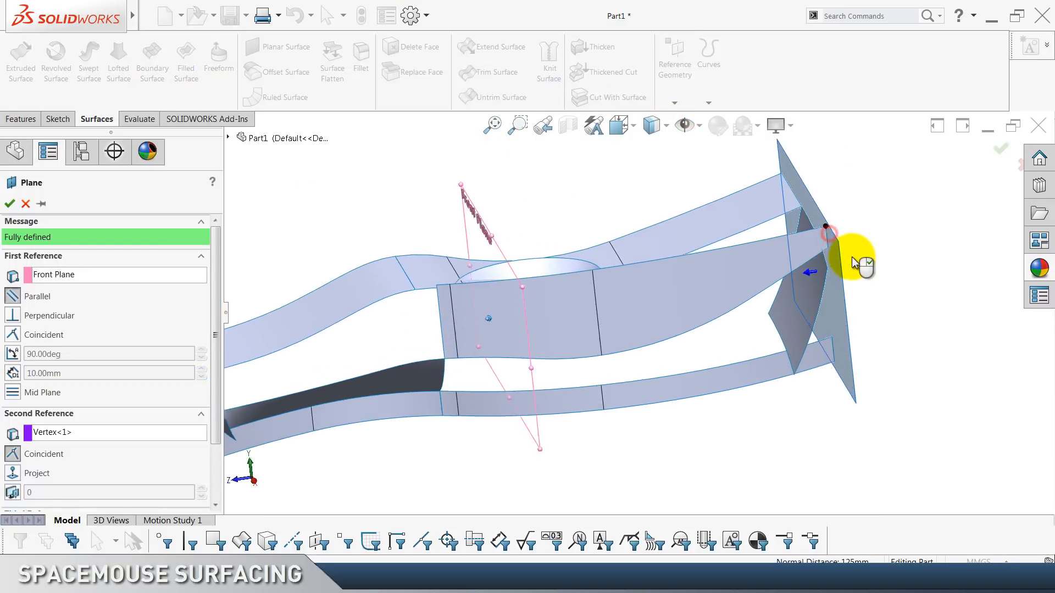
{"action": "scroll", "coordinate": [849, 265], "scroll_direction": "up", "scroll_amount": 6}
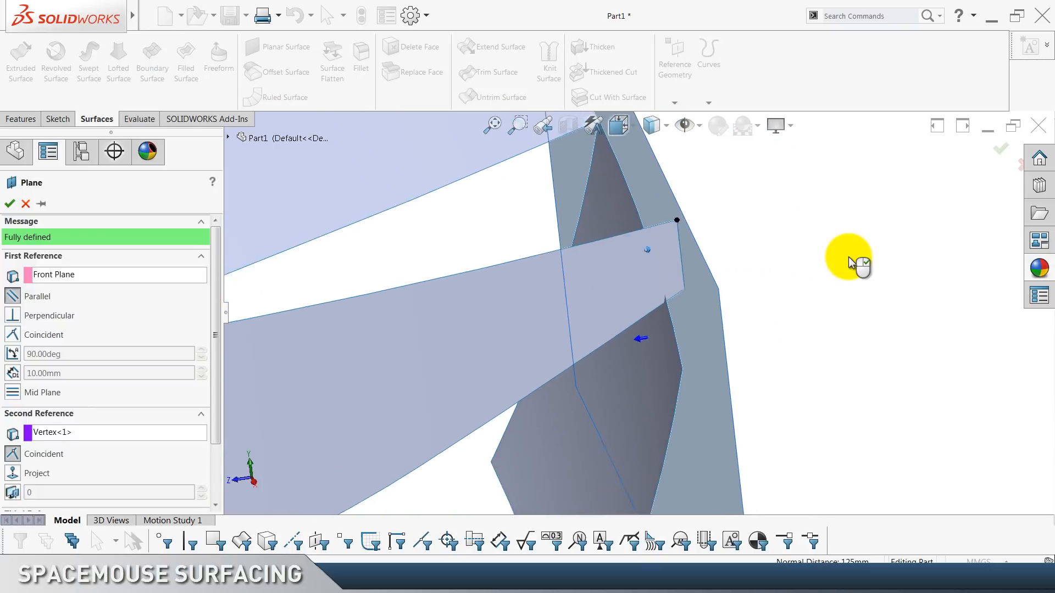
{"action": "left_click", "coordinate": [9, 204]}
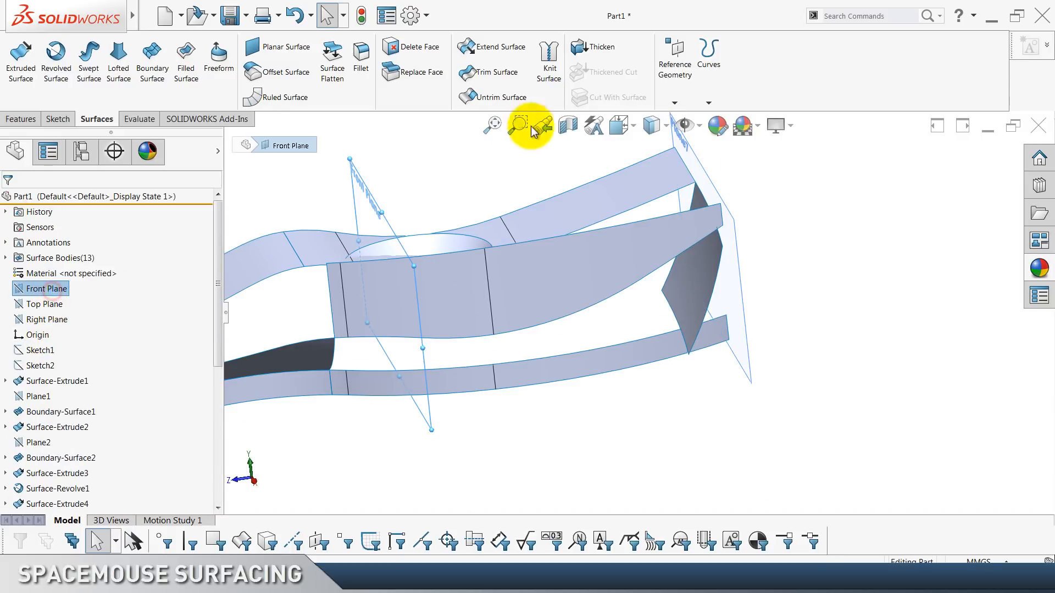
Create another plane parallel to the Front Plane through the lower vertex of the trimmed side surface's middle edge.
{"action": "left_click", "coordinate": [675, 77]}
{"action": "left_click", "coordinate": [677, 113]}
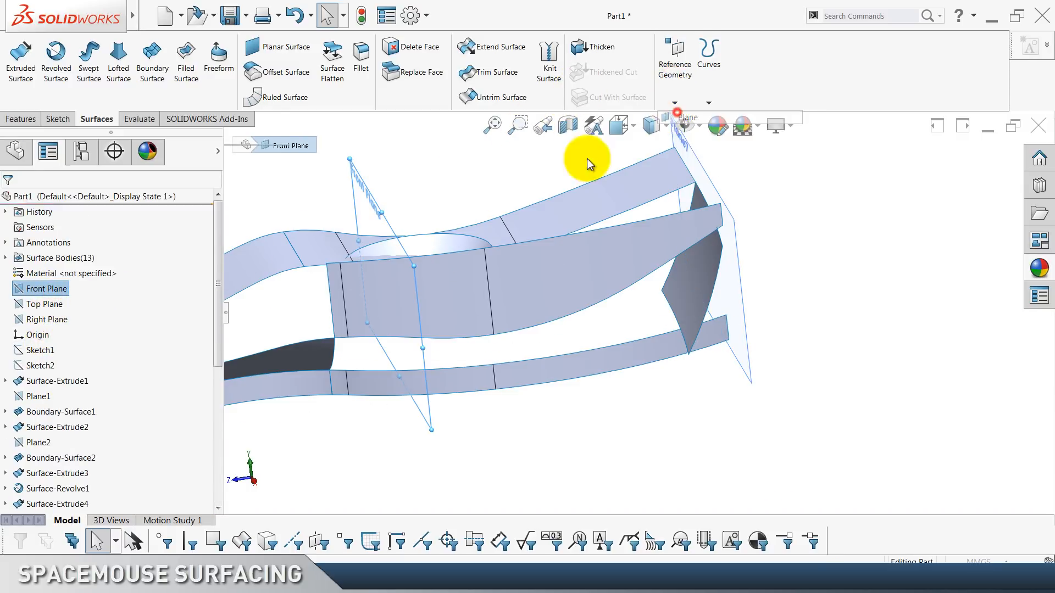
{"action": "left_click", "coordinate": [494, 336]}
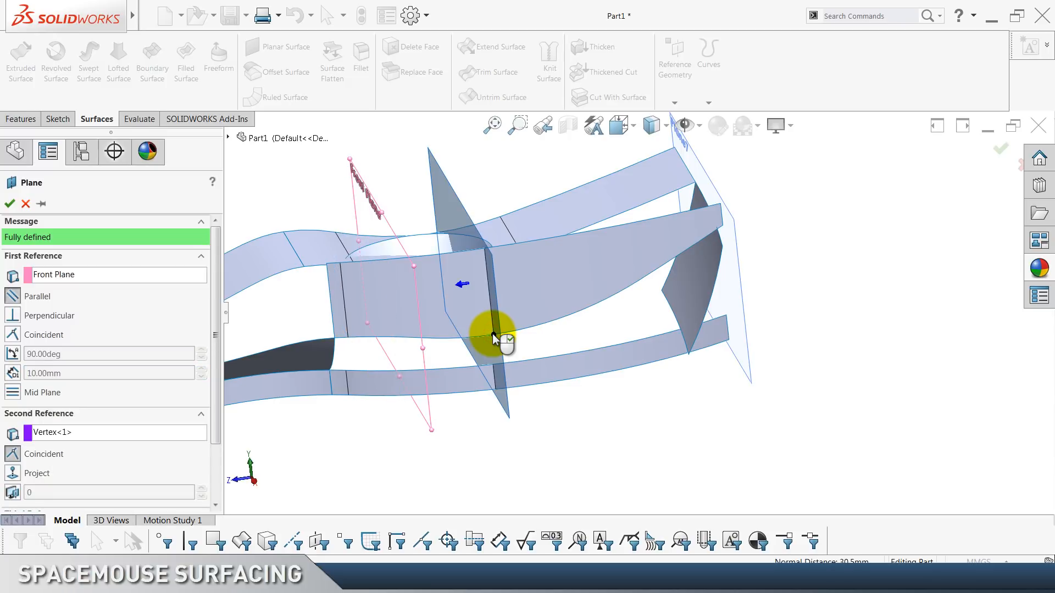
{"action": "left_click", "coordinate": [9, 203]}
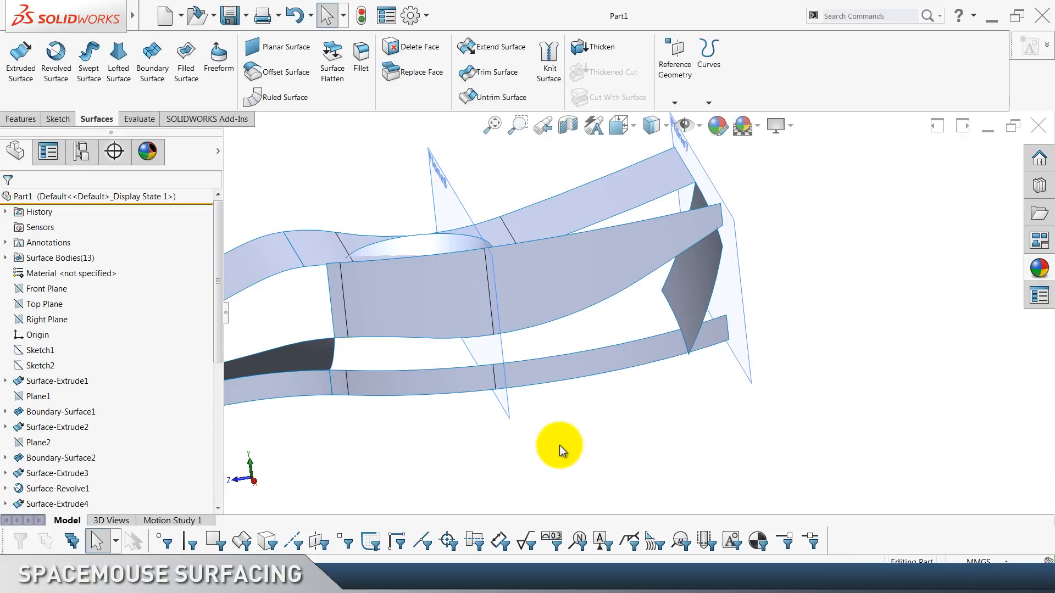
Hide Plane7, the reference plane at the rear end of the side surface.
{"action": "right_click", "coordinate": [736, 300]}
{"action": "left_click", "coordinate": [626, 416]}
{"action": "scroll", "coordinate": [86, 465], "scroll_direction": "down", "scroll_amount": 6}
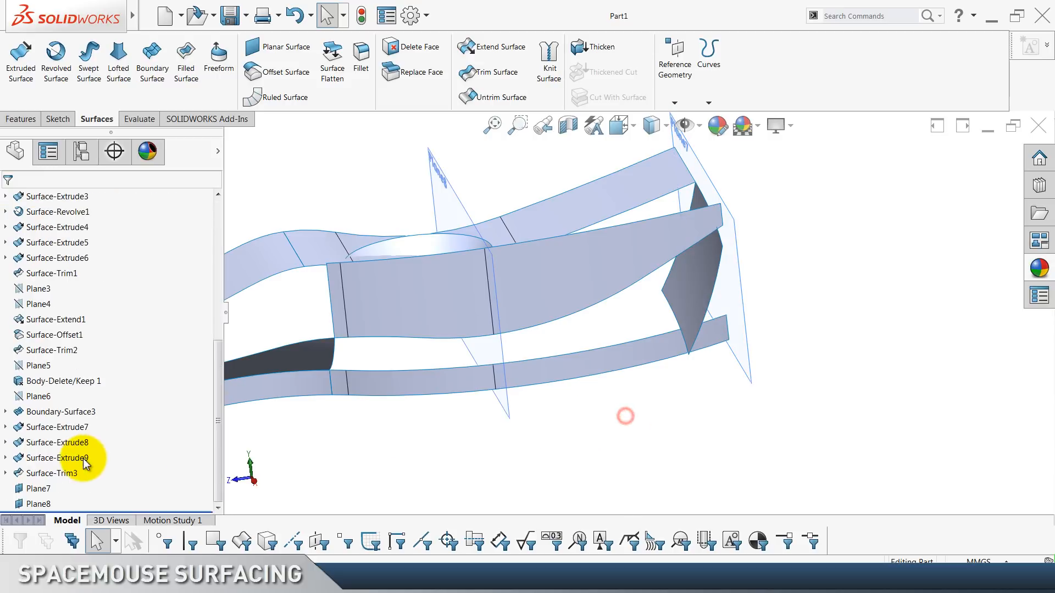
{"action": "left_click", "coordinate": [45, 488]}
{"action": "left_click", "coordinate": [69, 468]}
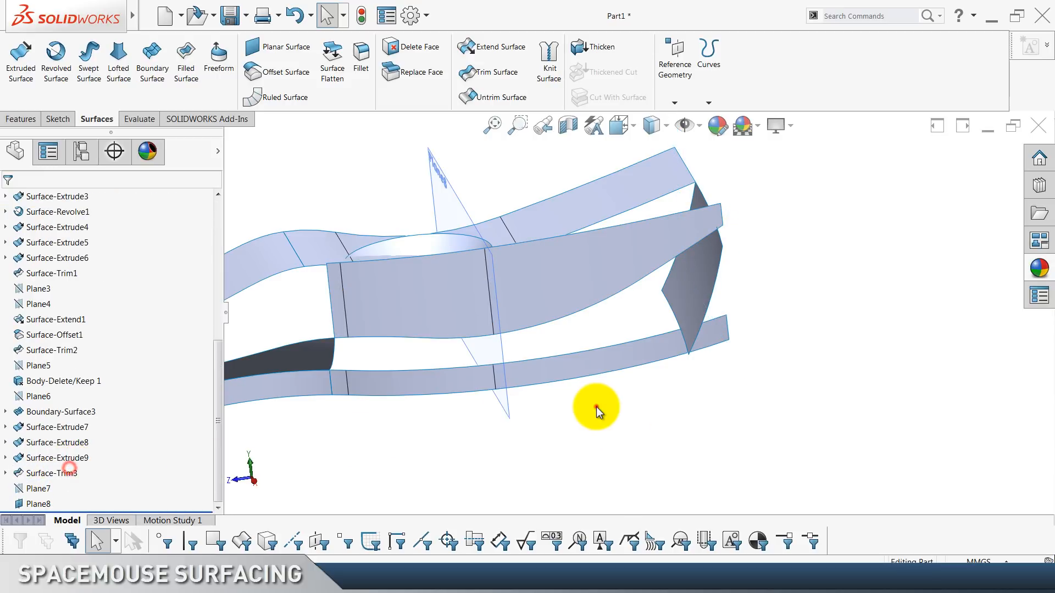
{"action": "left_click", "coordinate": [597, 407]}
Open a sketch on Plane7 and draw a freehand three-point arc beside the rear end surface, bulging outward and downward.
{"action": "right_click", "coordinate": [46, 489]}
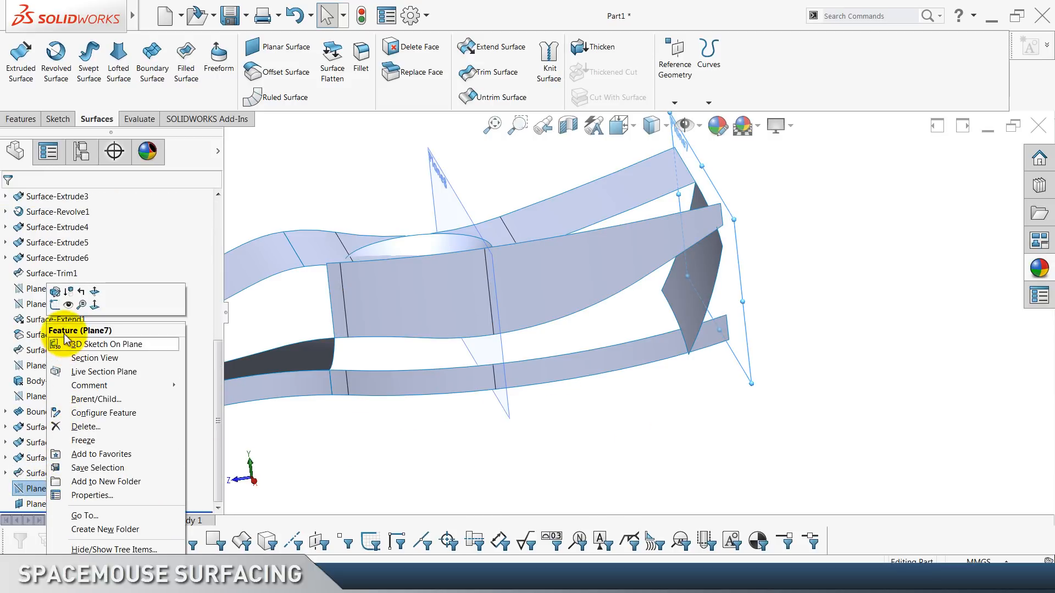
{"action": "left_click", "coordinate": [55, 306]}
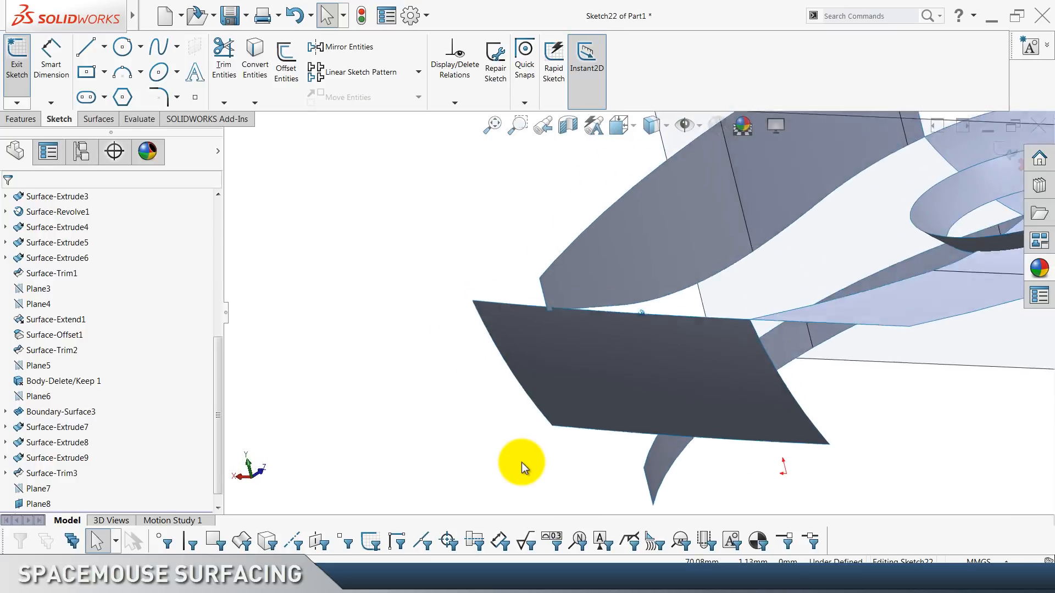
{"action": "left_click", "coordinate": [122, 72]}
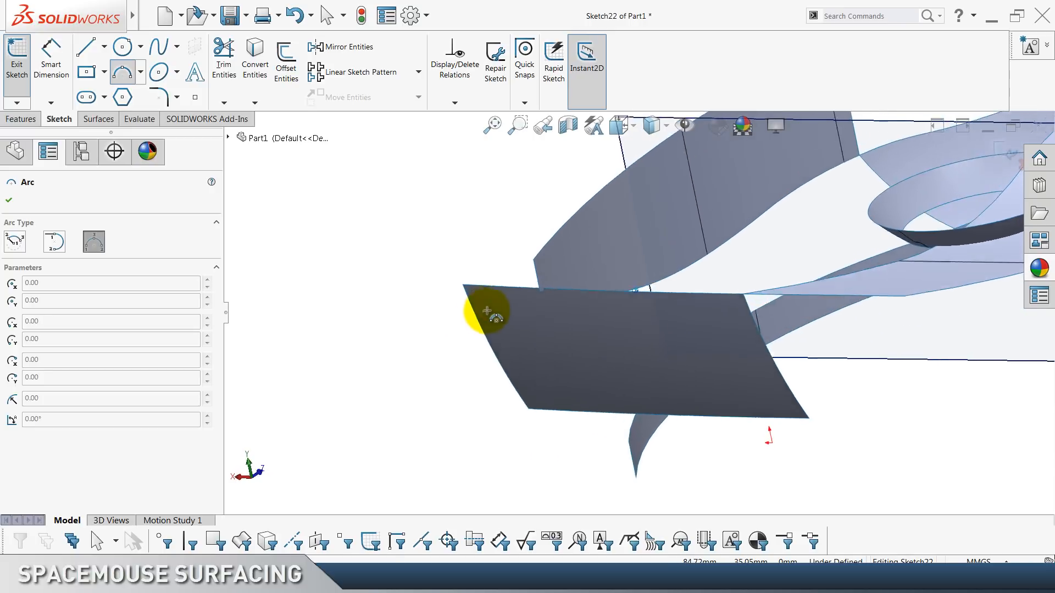
{"action": "left_click_drag", "start_coordinate": [414, 282], "coordinate": [577, 441]}
{"action": "left_click", "coordinate": [465, 393]}
{"action": "key", "text": "Escape"}
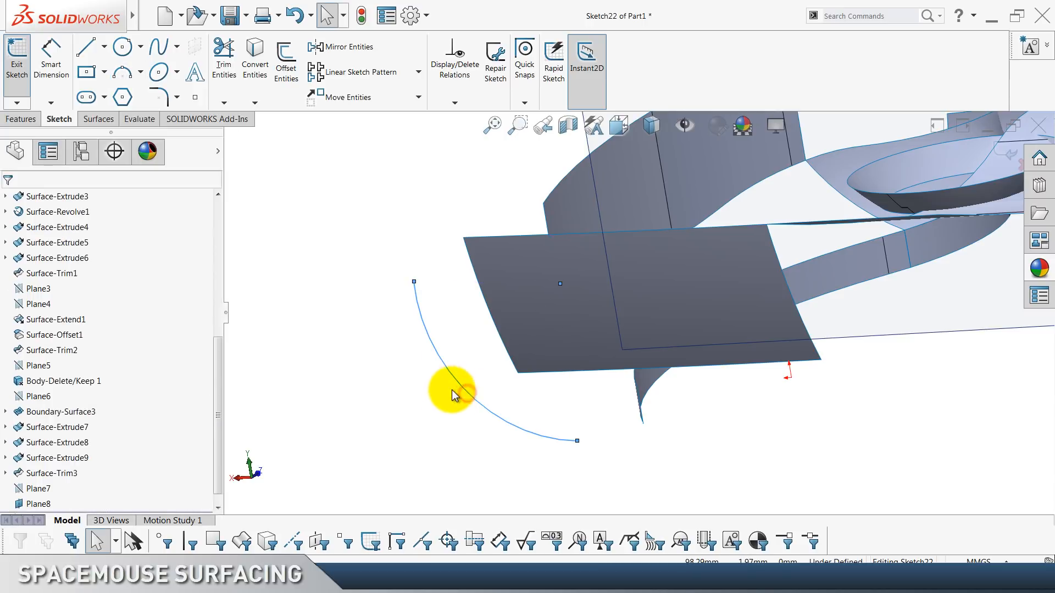
Make the arc's upper endpoint coincident with the lower rear corner vertex of the trimmed side surface.
{"action": "left_click", "coordinate": [487, 347]}
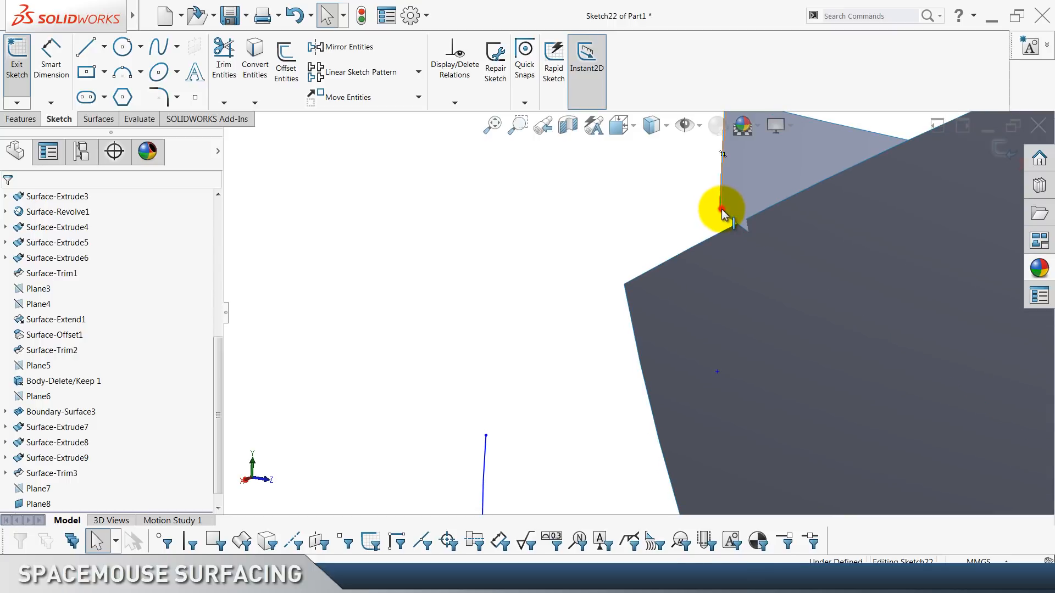
{"action": "left_click", "coordinate": [721, 210]}
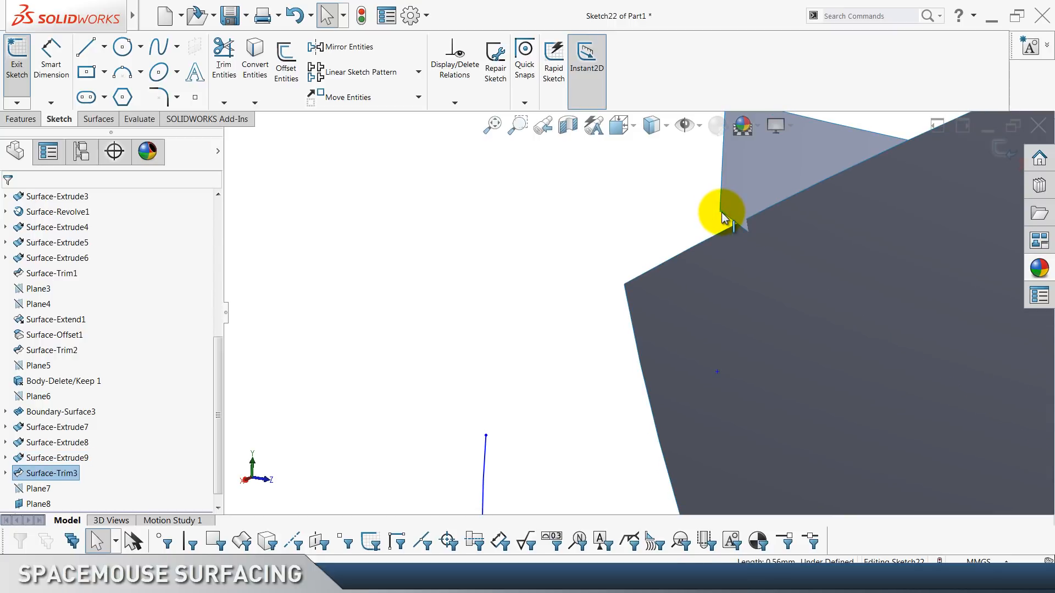
{"action": "left_click", "coordinate": [720, 210]}
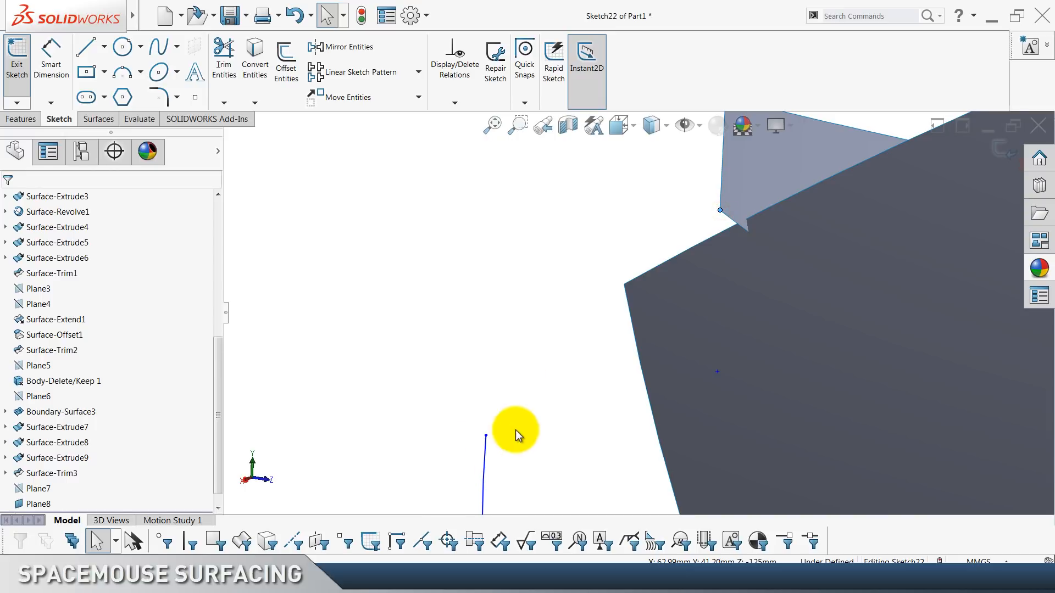
{"action": "left_click", "coordinate": [486, 436], "text": "ctrl"}
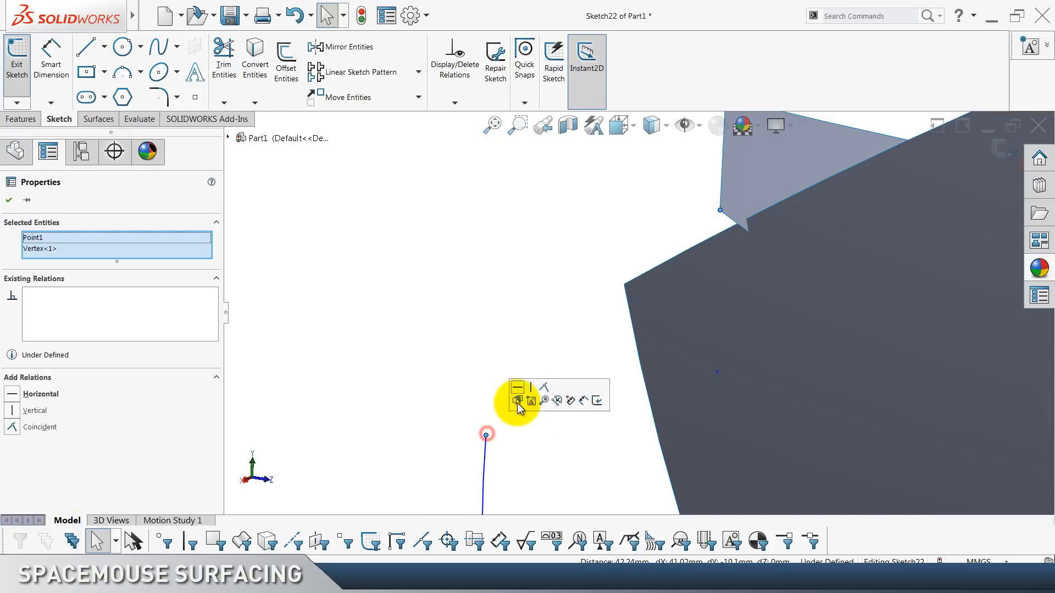
{"action": "left_click", "coordinate": [543, 389]}
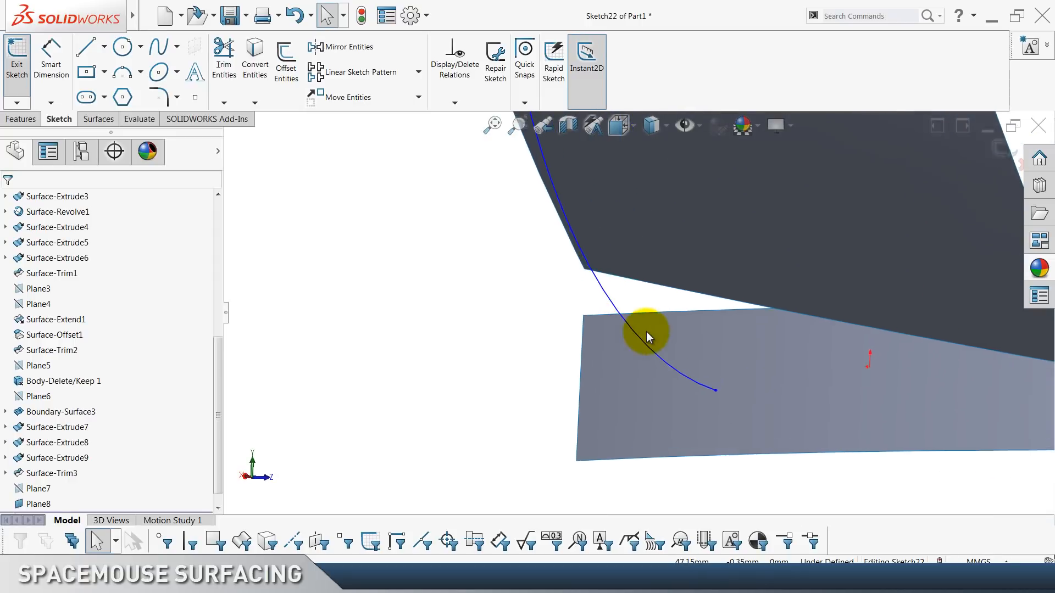
Make the arc's lower endpoint coincident with the upper rear corner vertex of the lower strip surface.
{"action": "left_click", "coordinate": [531, 316]}
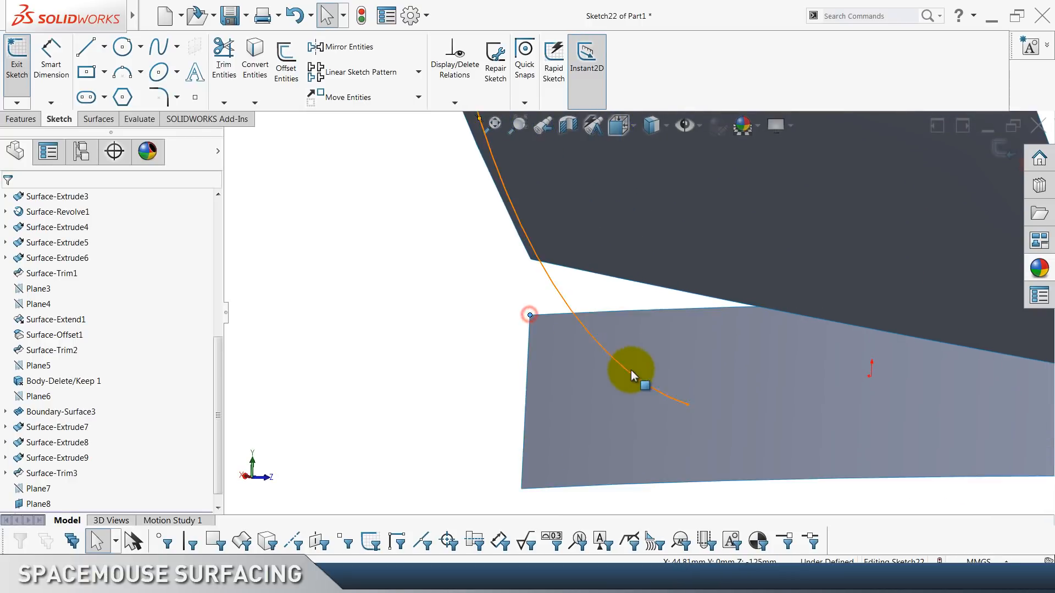
{"action": "left_click", "coordinate": [688, 404], "text": "ctrl"}
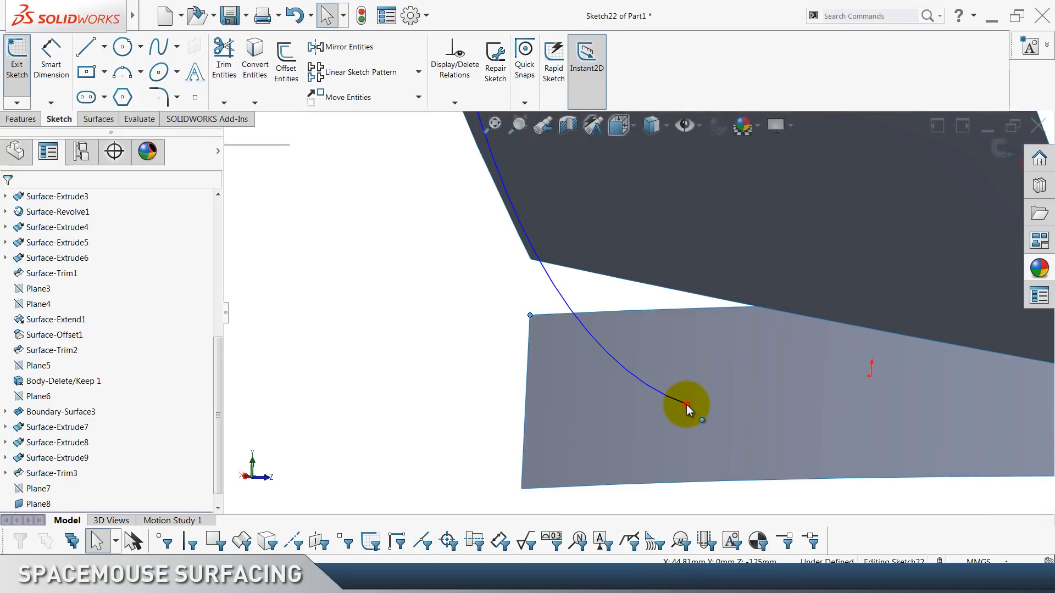
{"action": "left_click", "coordinate": [33, 427]}
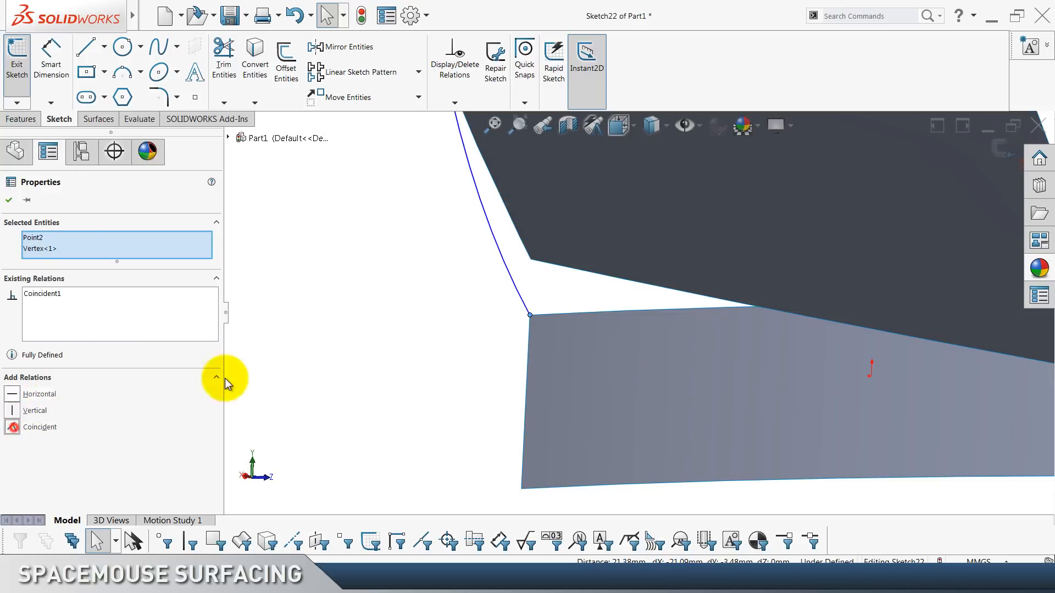
{"action": "left_click", "coordinate": [260, 349]}
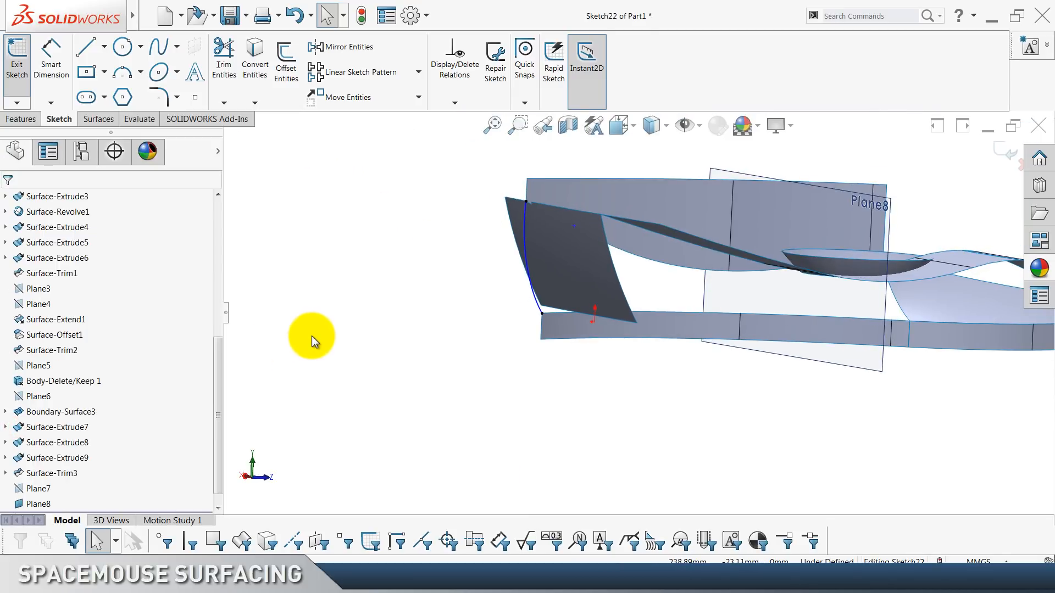
Dimension the arc's radius as 250 mm and exit the sketch.
{"action": "left_click", "coordinate": [48, 74]}
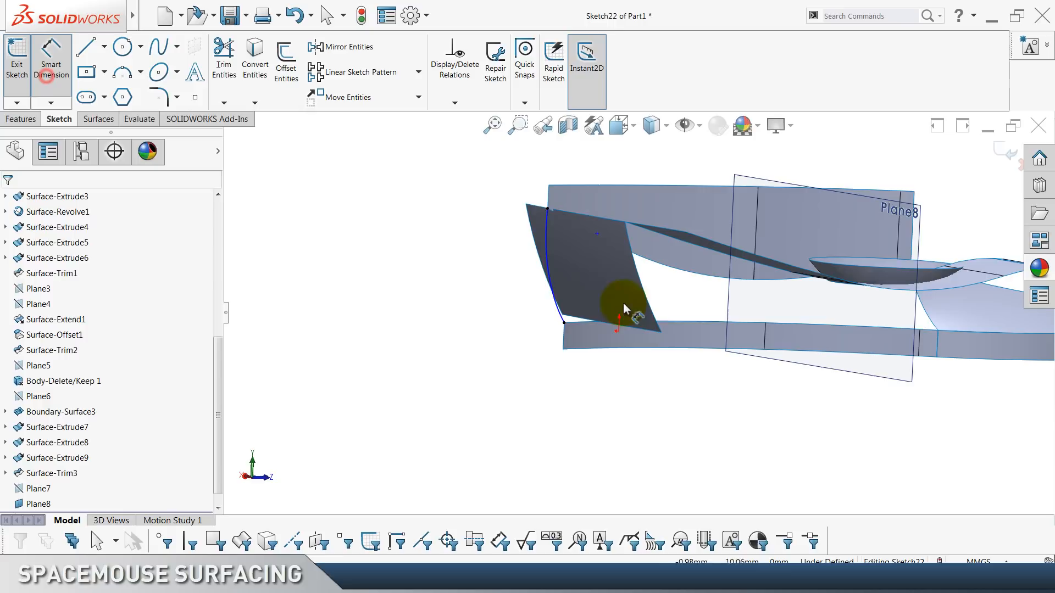
{"action": "left_click", "coordinate": [548, 284]}
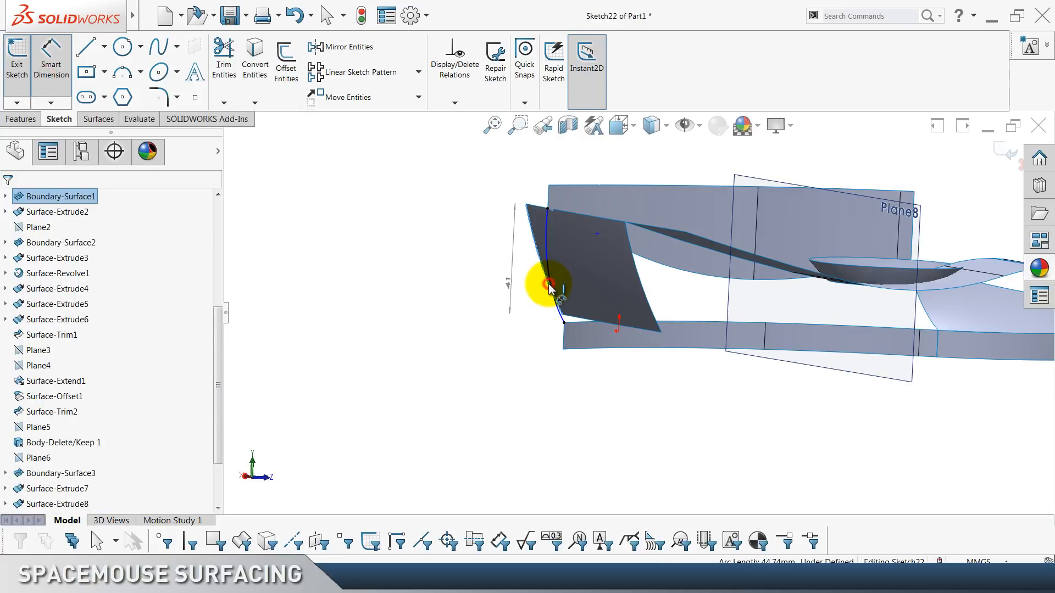
{"action": "left_click", "coordinate": [544, 235]}
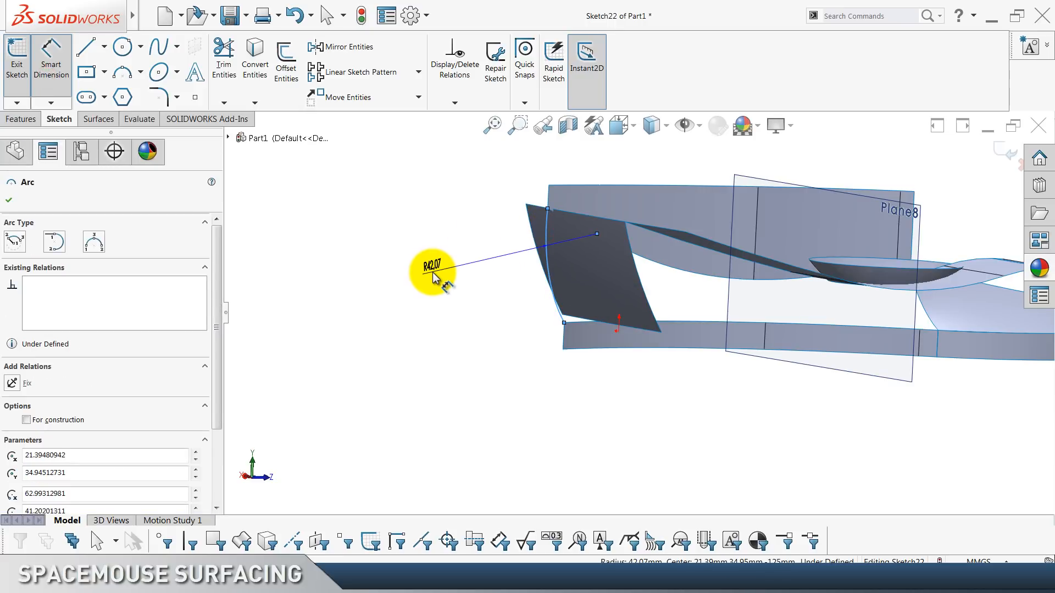
{"action": "left_click", "coordinate": [434, 277]}
{"action": "type", "text": "250"}
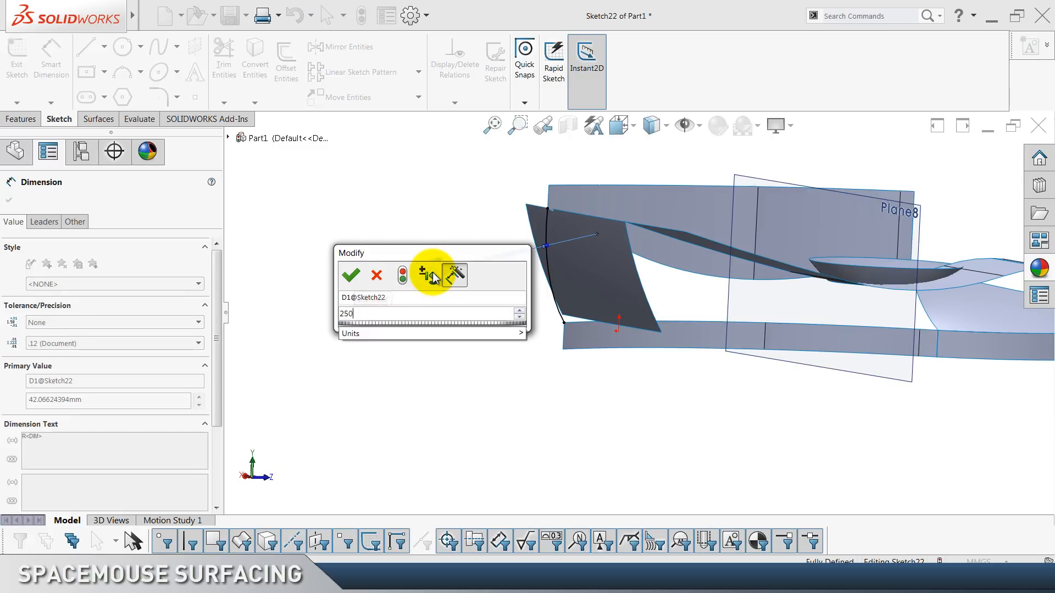
{"action": "key", "text": "Return"}
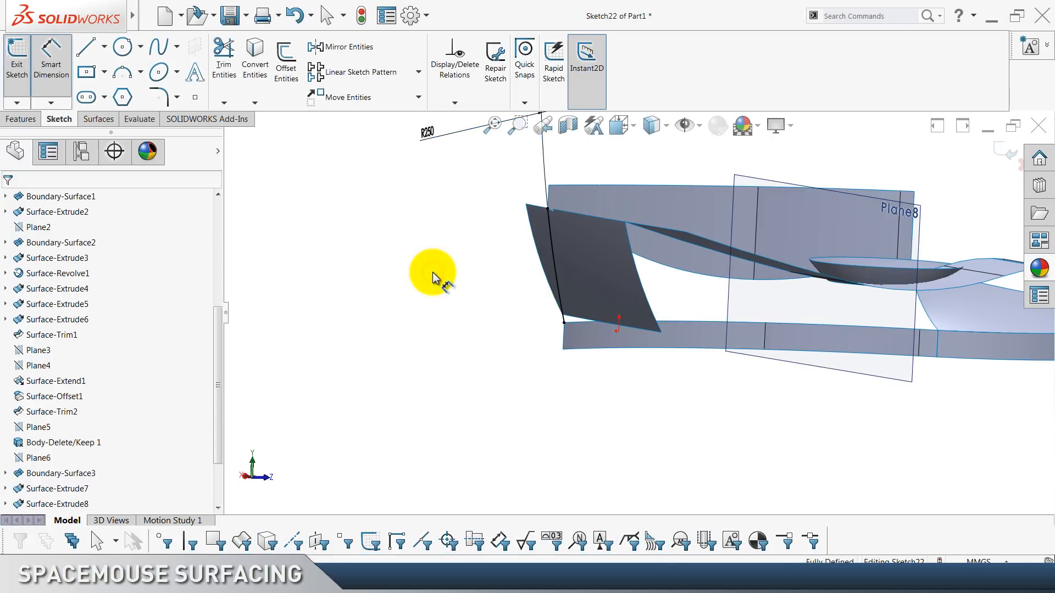
{"action": "key", "text": "ctrl+1"}
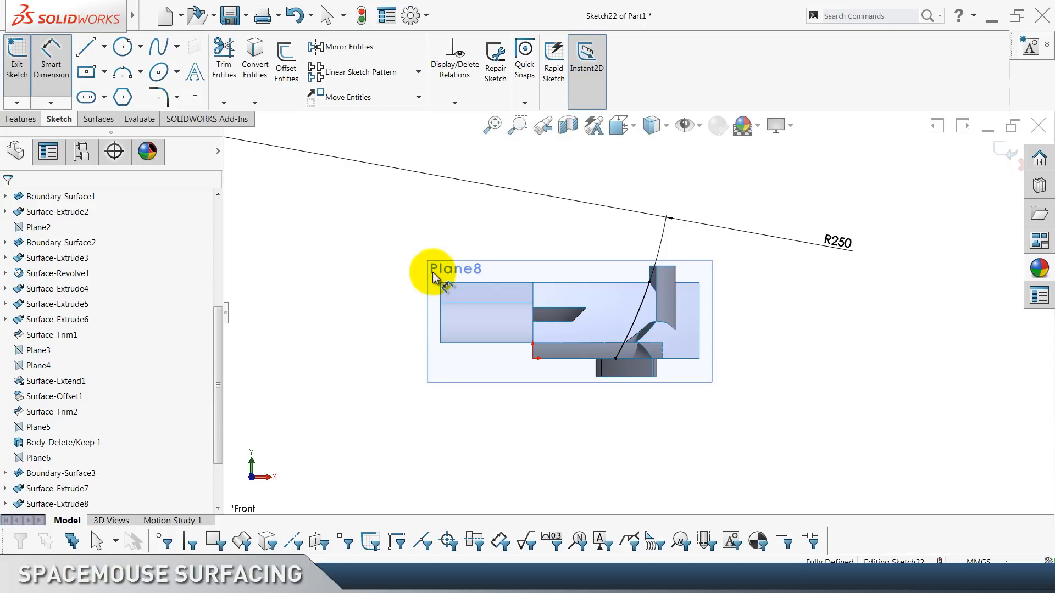
{"action": "scroll", "coordinate": [433, 273], "scroll_direction": "down", "scroll_amount": 3}
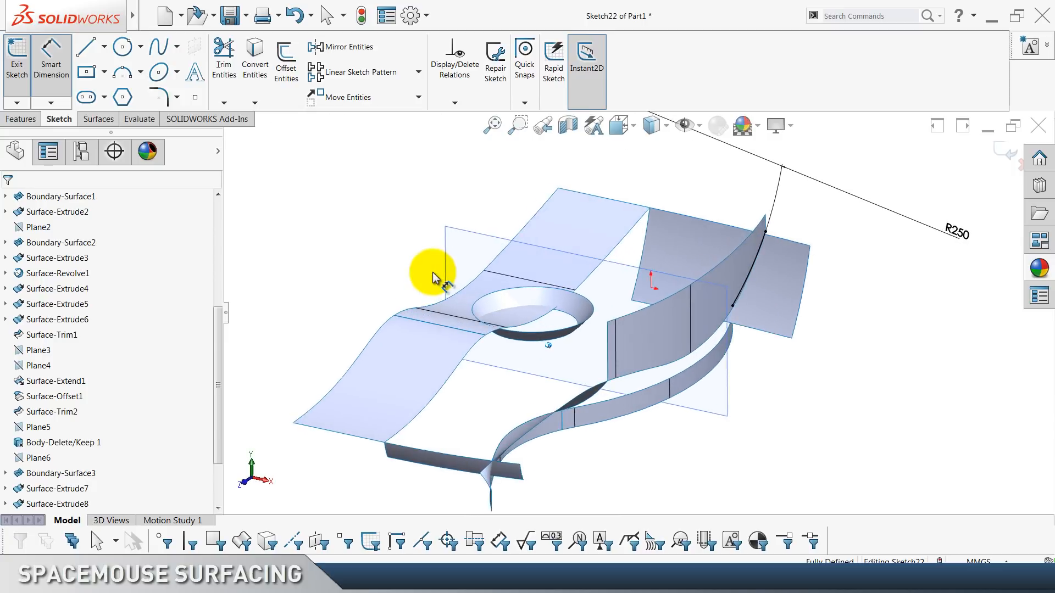
{"action": "left_click", "coordinate": [1004, 154]}
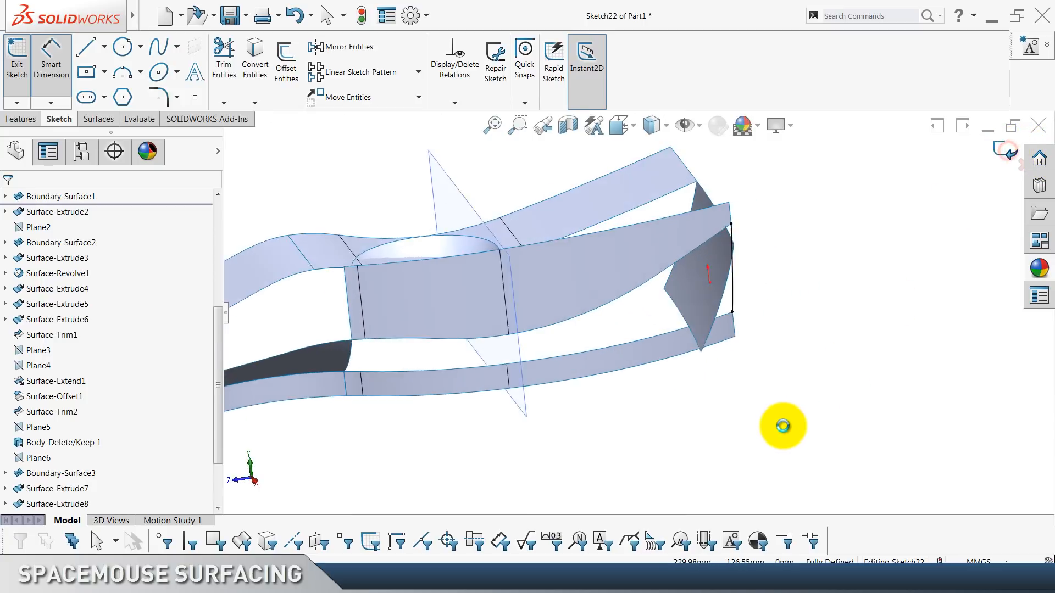
Hide Plane8, the reference plane through the middle edge of the side surface.
{"action": "scroll", "coordinate": [93, 445], "scroll_direction": "down", "scroll_amount": 7}
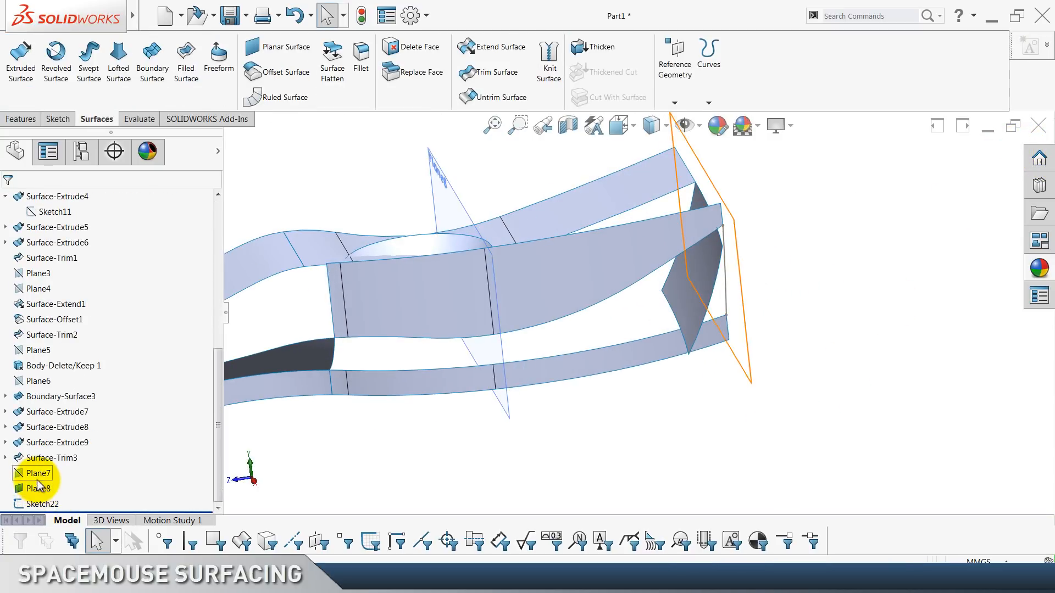
{"action": "right_click", "coordinate": [46, 500]}
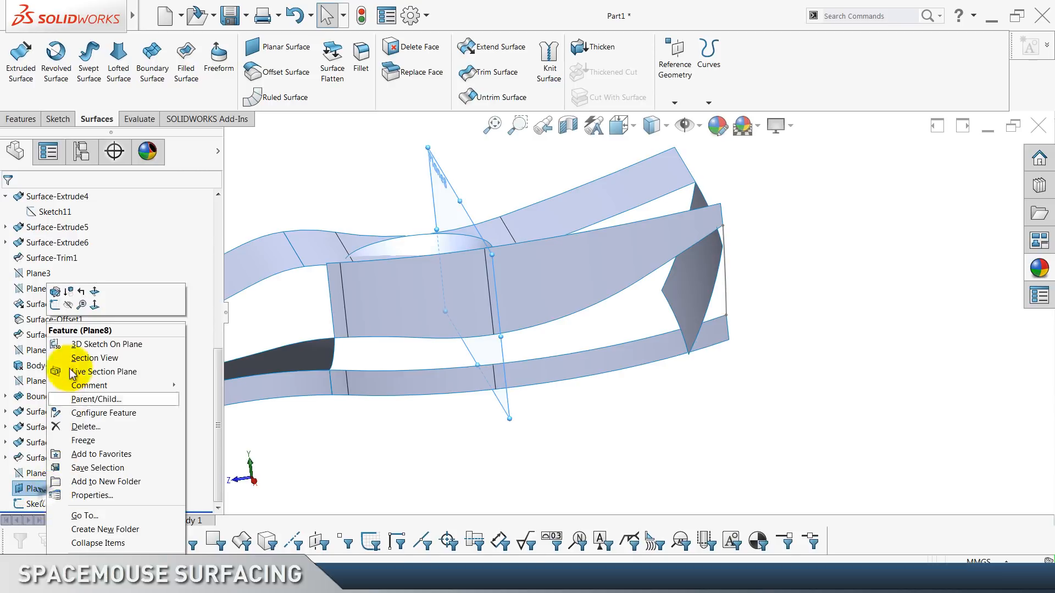
{"action": "left_click", "coordinate": [70, 300]}
Sketch a three-point arc of about 19 mm radius on Plane8, from the side surface's lower middle-edge vertex to the lower strip's upper edge vertex.
{"action": "right_click", "coordinate": [43, 496]}
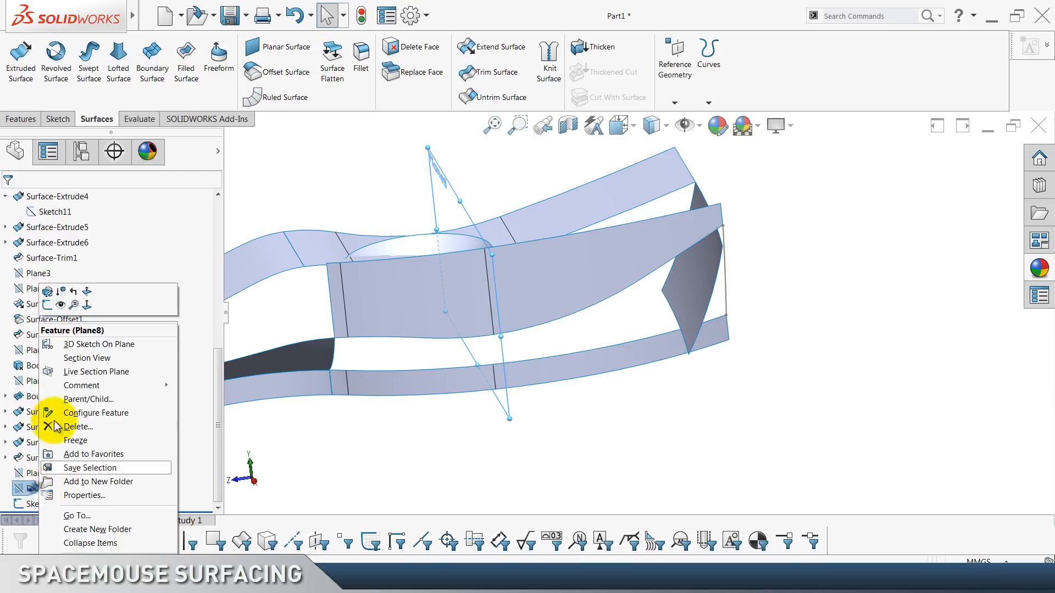
{"action": "left_click", "coordinate": [49, 305]}
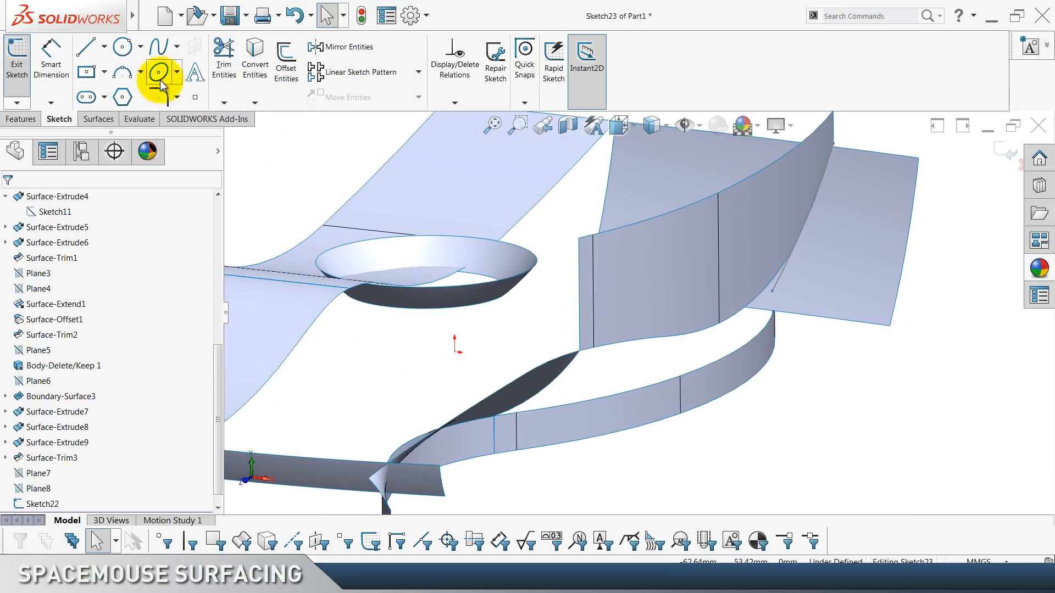
{"action": "left_click", "coordinate": [123, 73]}
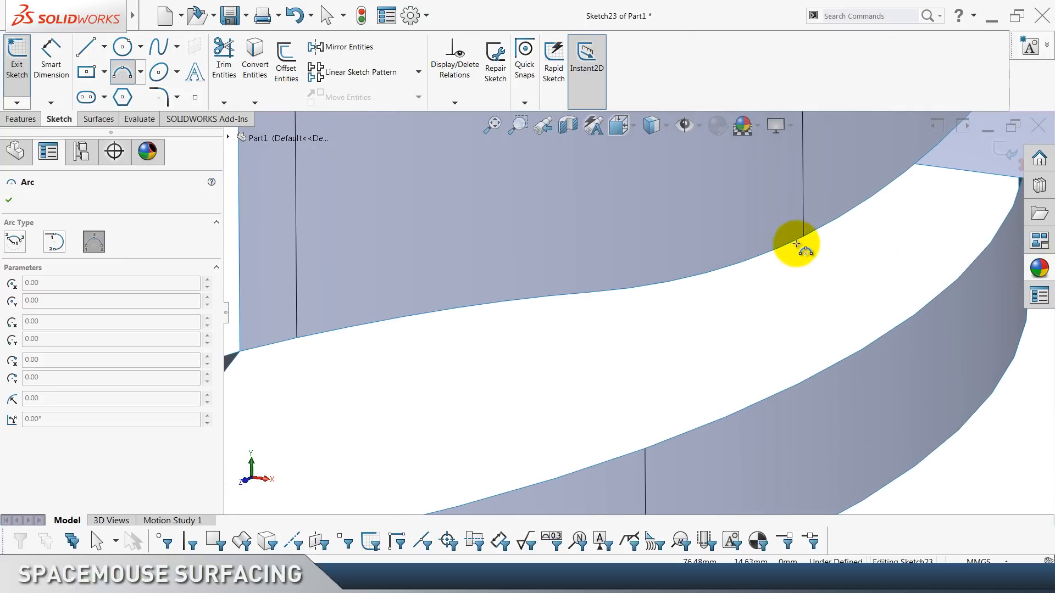
{"action": "left_click", "coordinate": [803, 237]}
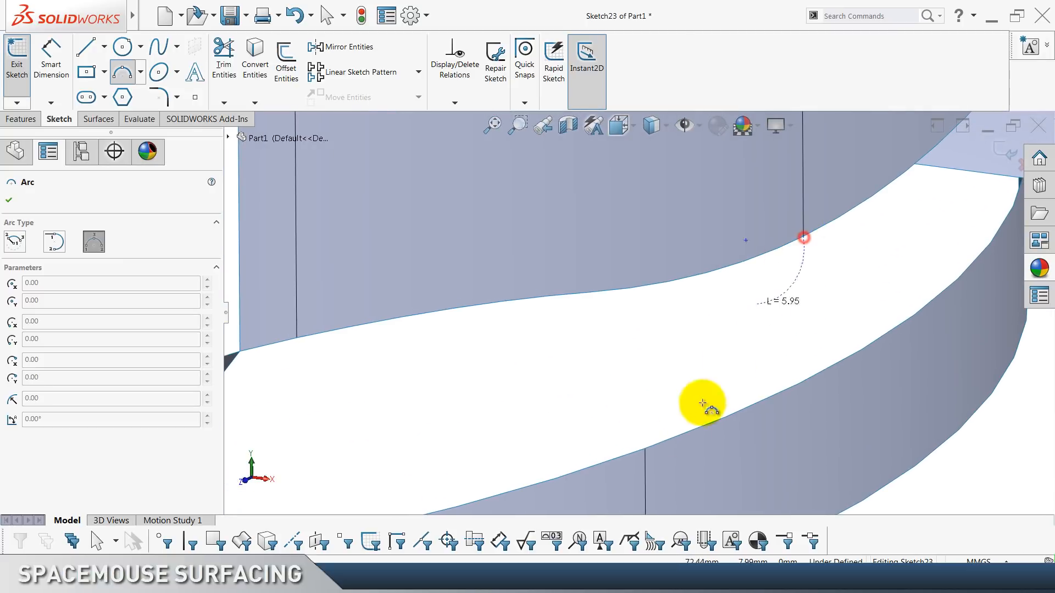
{"action": "left_click", "coordinate": [646, 448]}
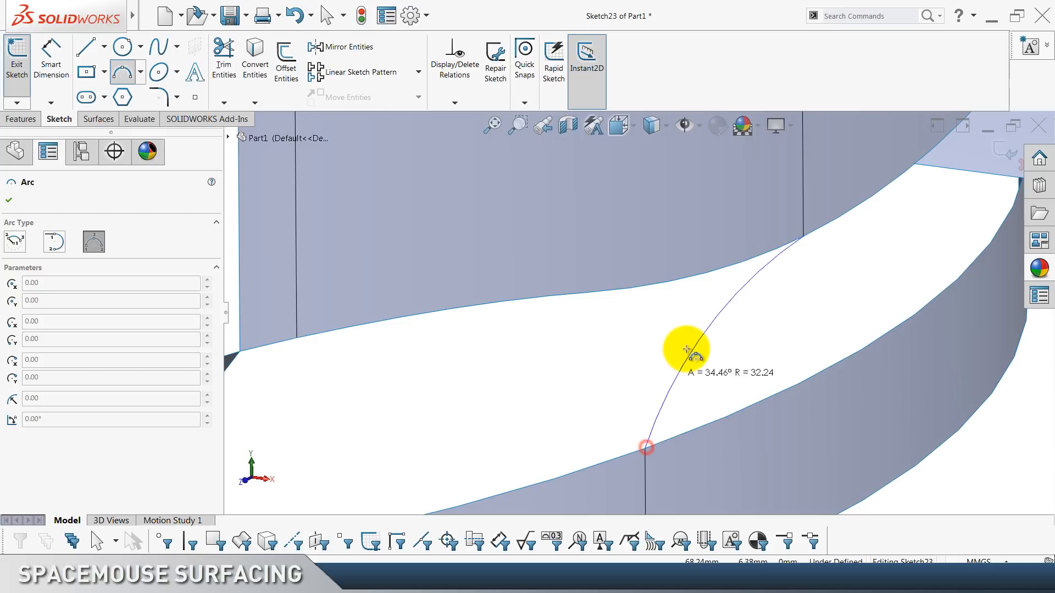
{"action": "left_click", "coordinate": [766, 350]}
{"action": "key", "text": "Escape"}
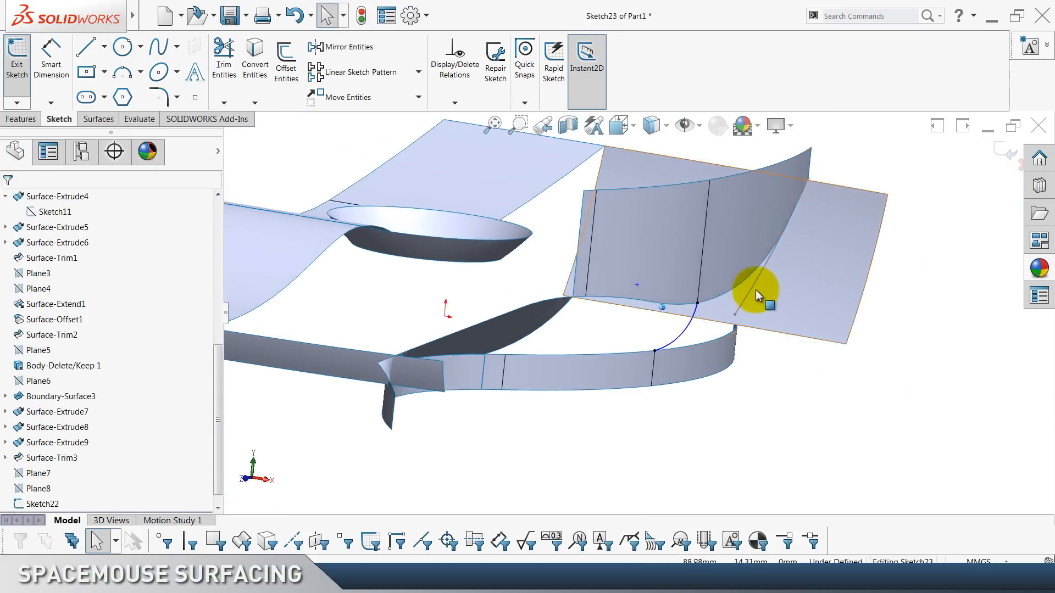
Dimension the radius of the arc on Plane8 as 40 mm and exit the sketch.
{"action": "left_click", "coordinate": [34, 72]}
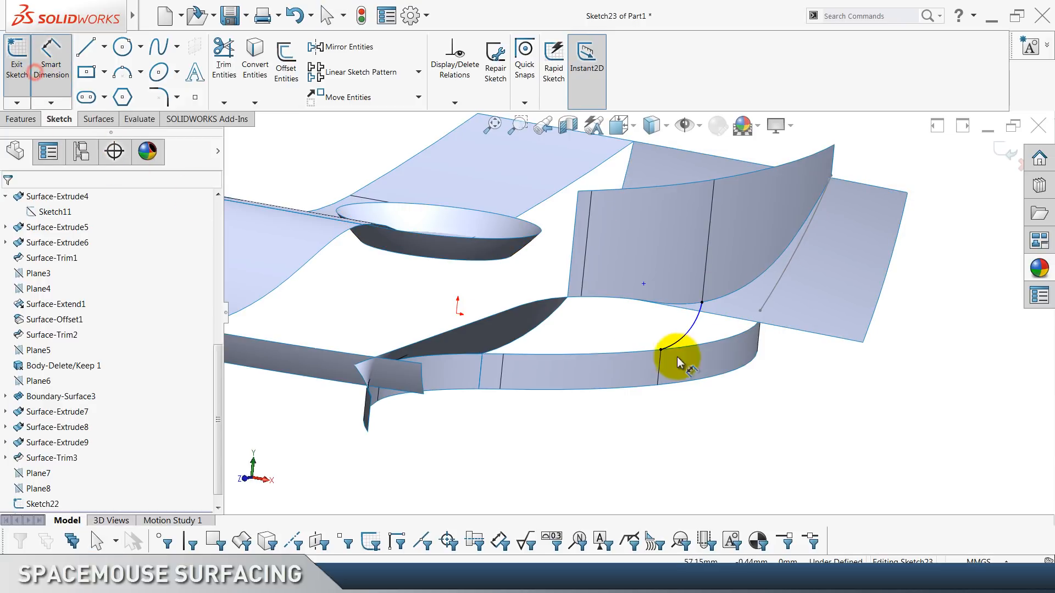
{"action": "left_click", "coordinate": [681, 342]}
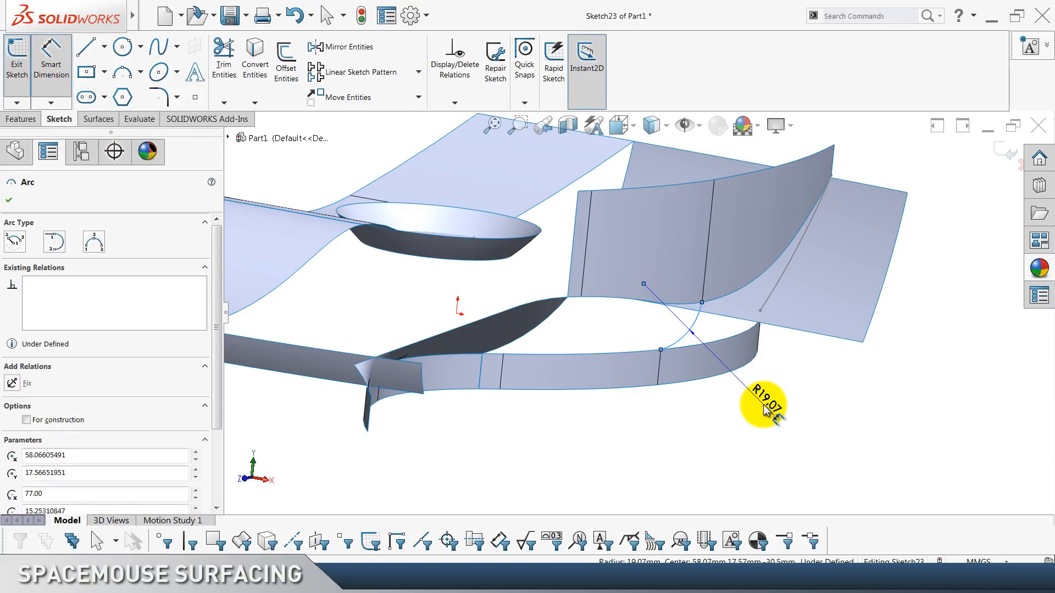
{"action": "left_click", "coordinate": [767, 409]}
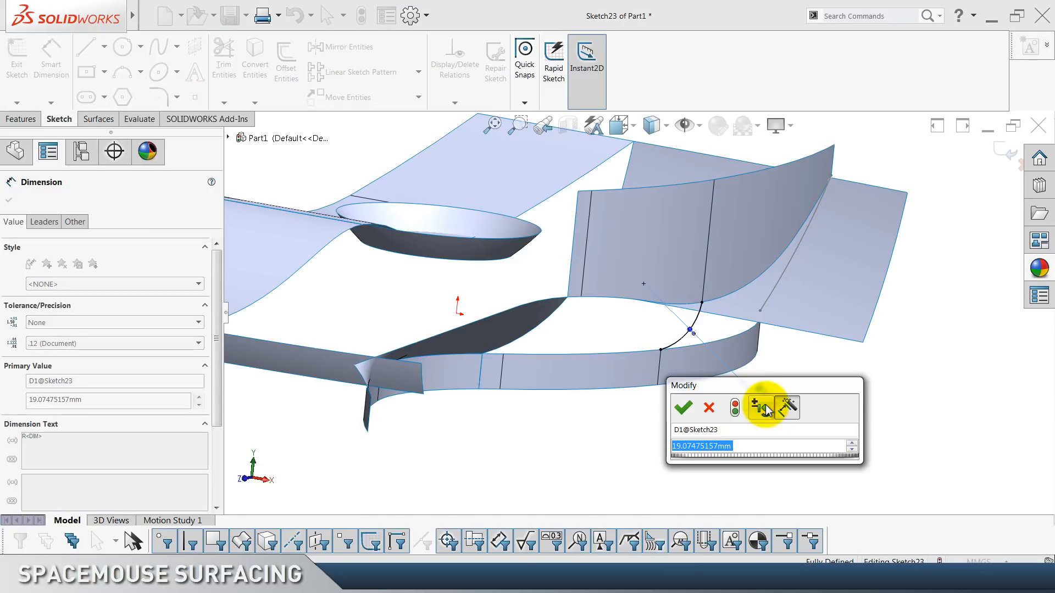
{"action": "type", "text": "40"}
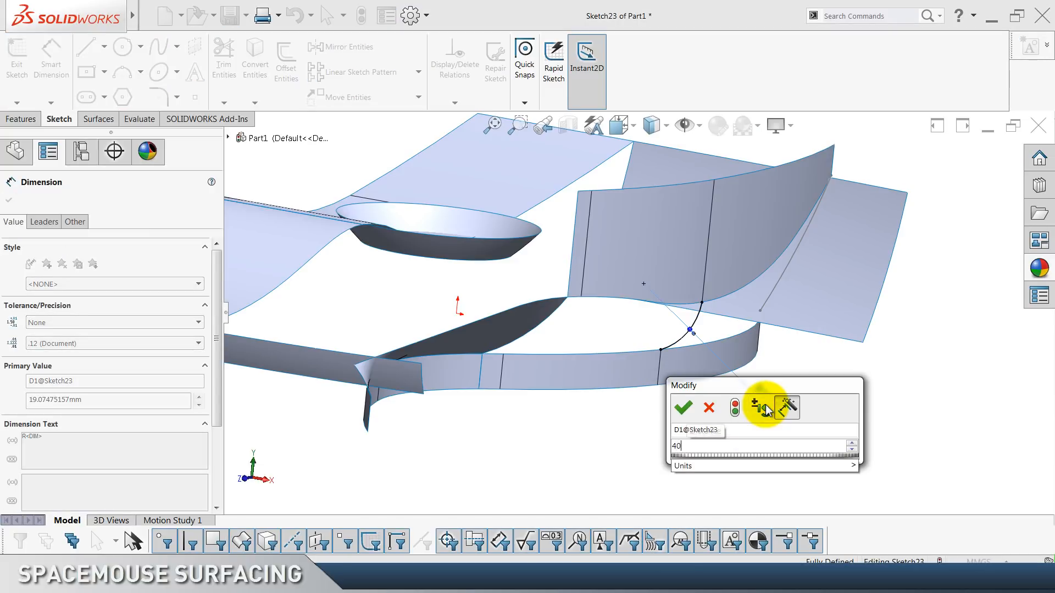
{"action": "key", "text": "Return"}
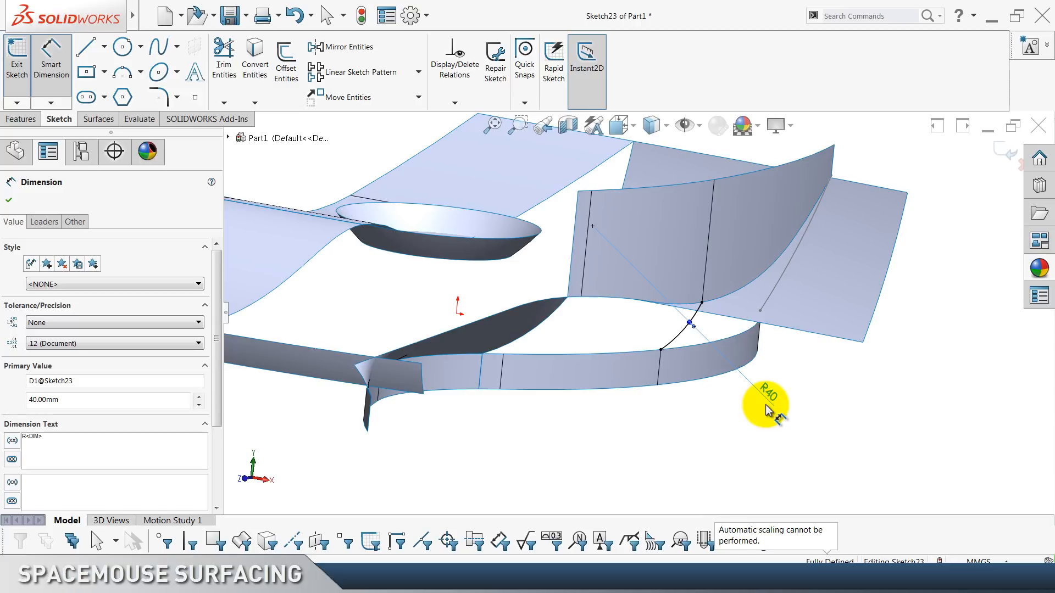
{"action": "left_click", "coordinate": [994, 378]}
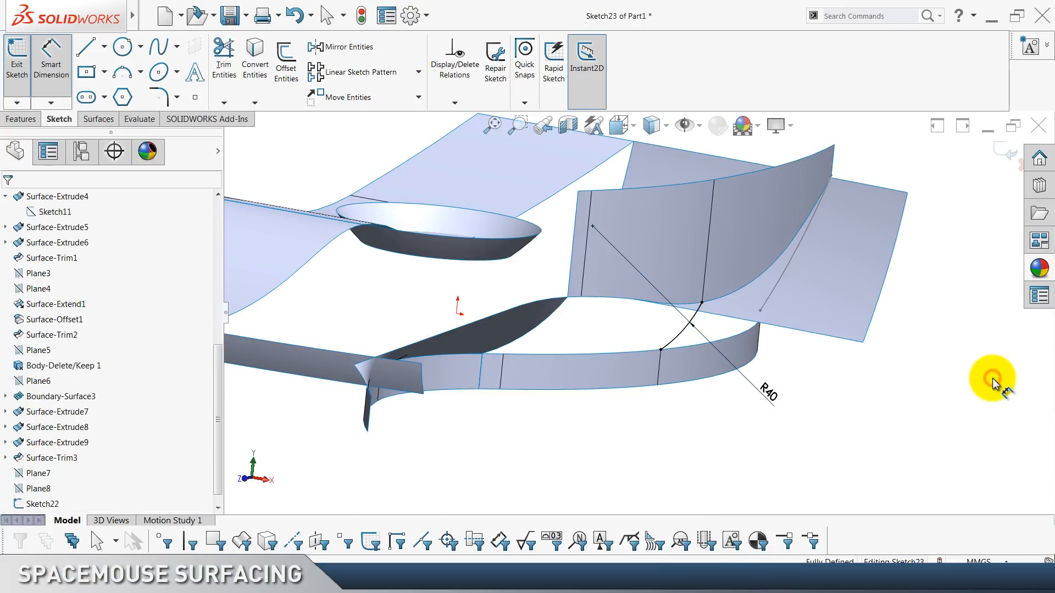
{"action": "left_click", "coordinate": [997, 152]}
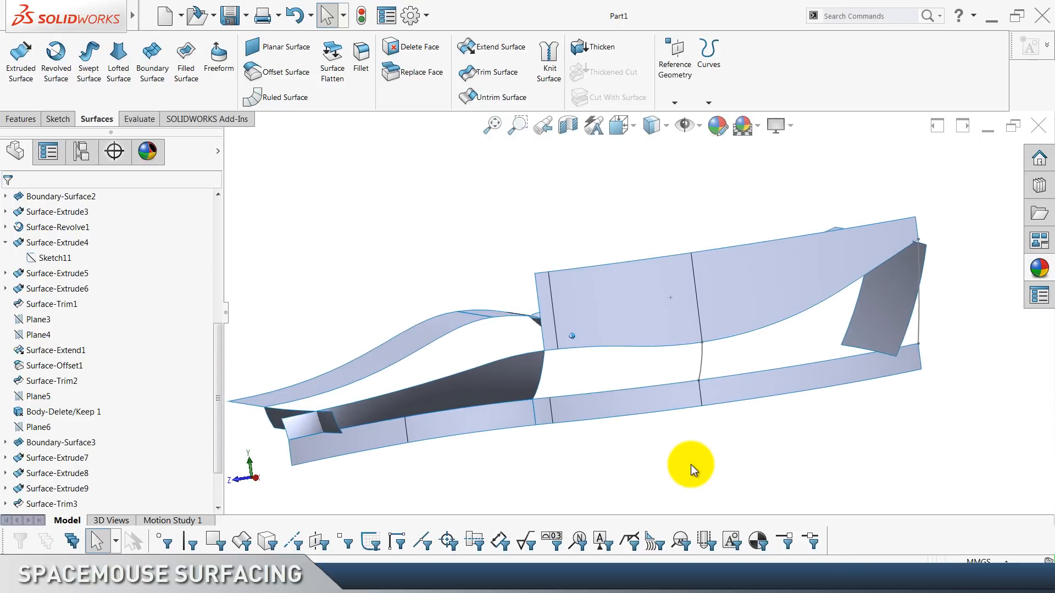
Start a Boundary Surface and add the side surface's tangent lower edge chain as an open group for Direction 1.
{"action": "left_click", "coordinate": [152, 77]}
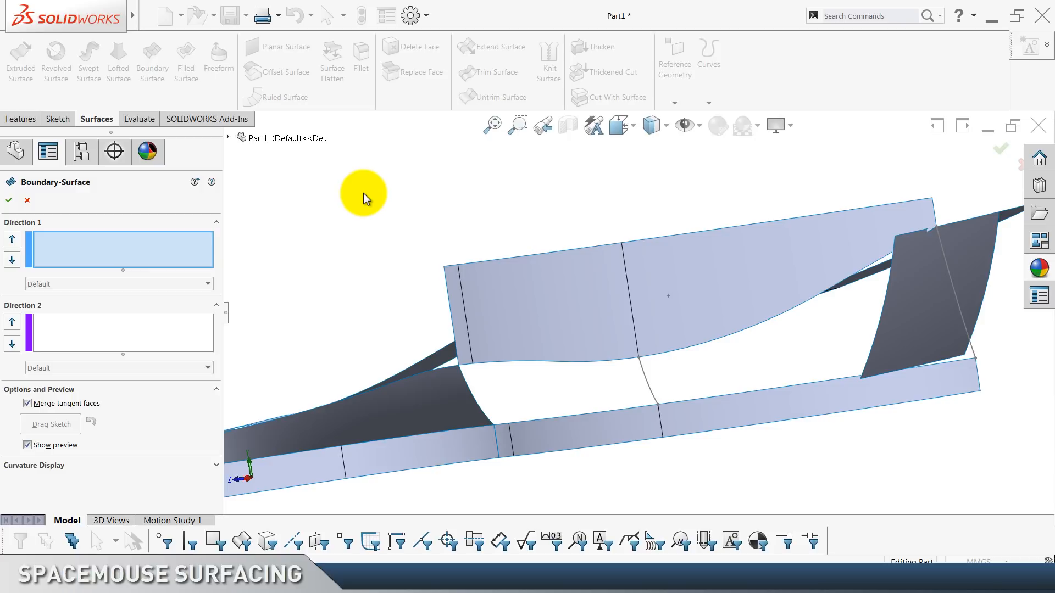
{"action": "right_click", "coordinate": [115, 245]}
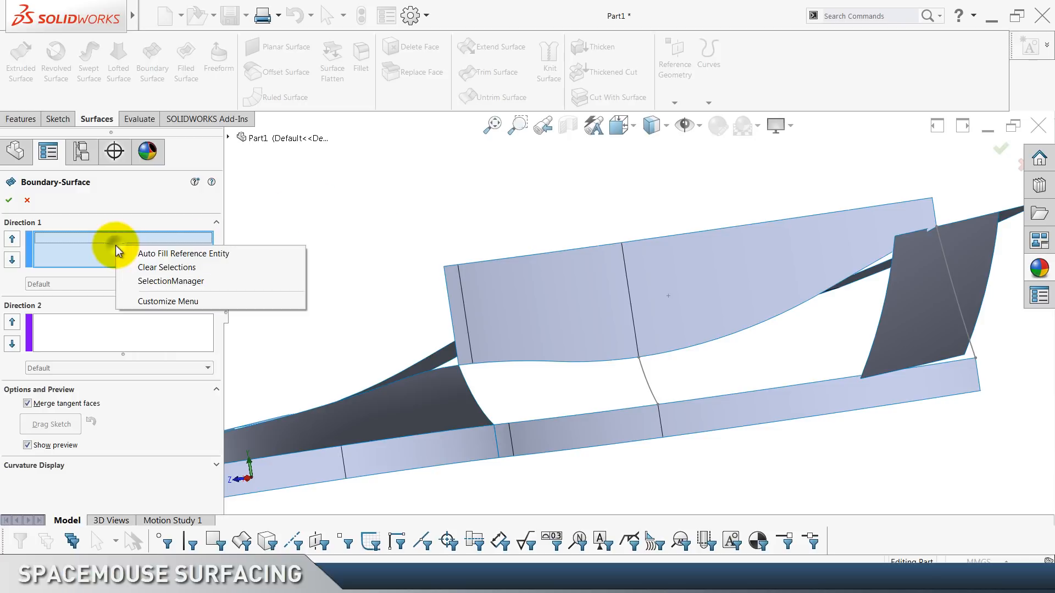
{"action": "left_click", "coordinate": [152, 282]}
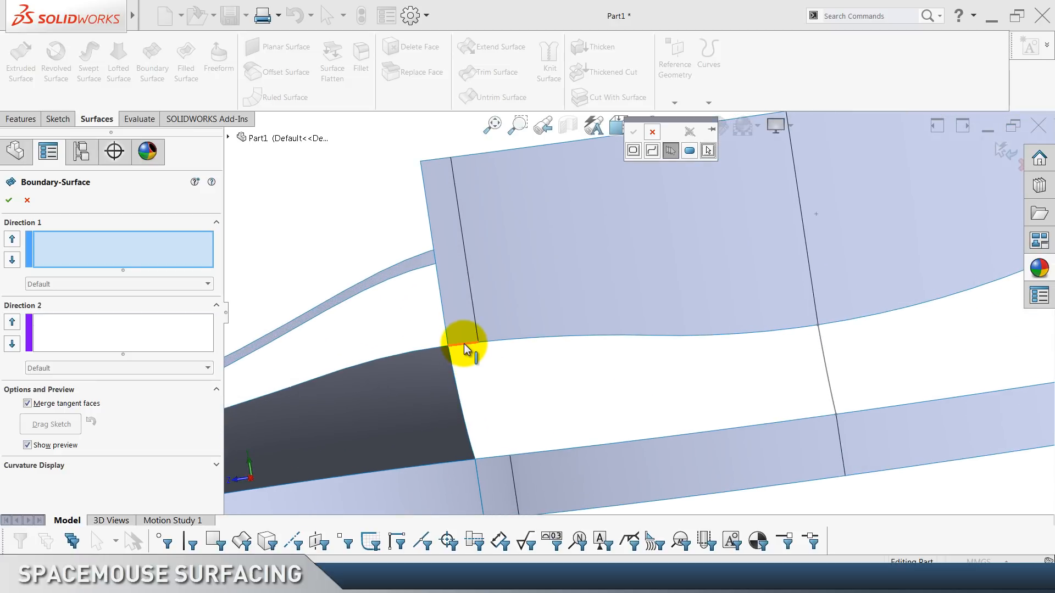
{"action": "left_click", "coordinate": [670, 151]}
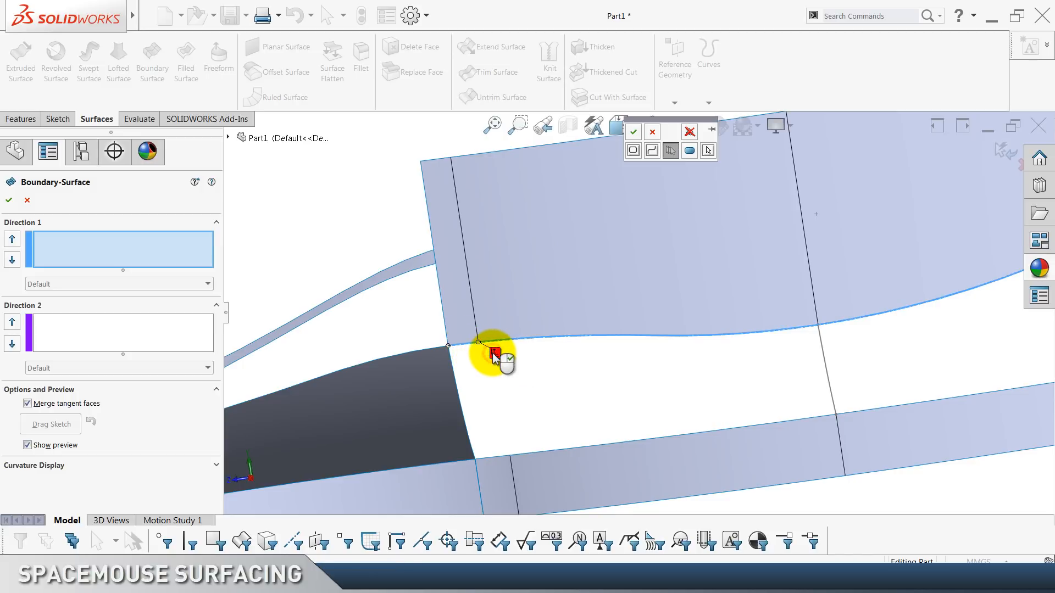
{"action": "left_click", "coordinate": [495, 356]}
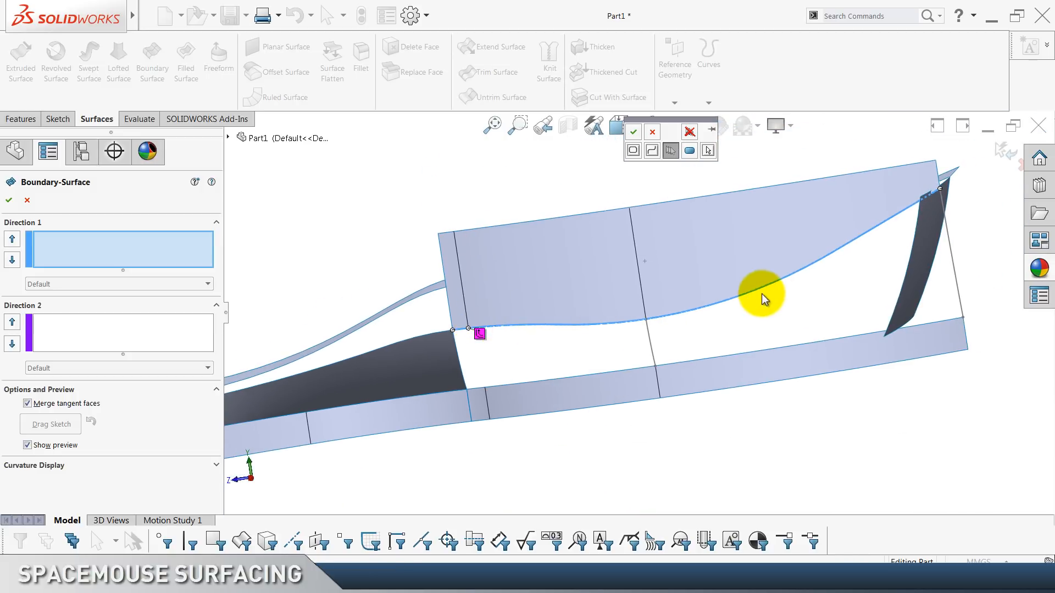
{"action": "left_click", "coordinate": [639, 136]}
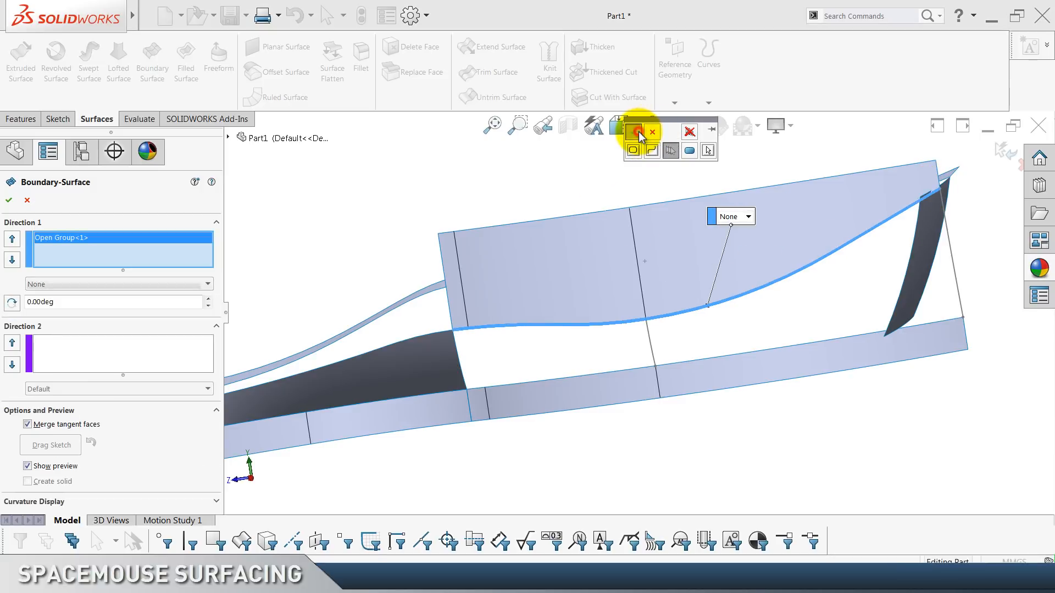
Add the open edge chain along the lower surface's upper edge, with its tangent continuation, as the second Direction 1 curve using SelectionManager.
{"action": "right_click", "coordinate": [154, 263]}
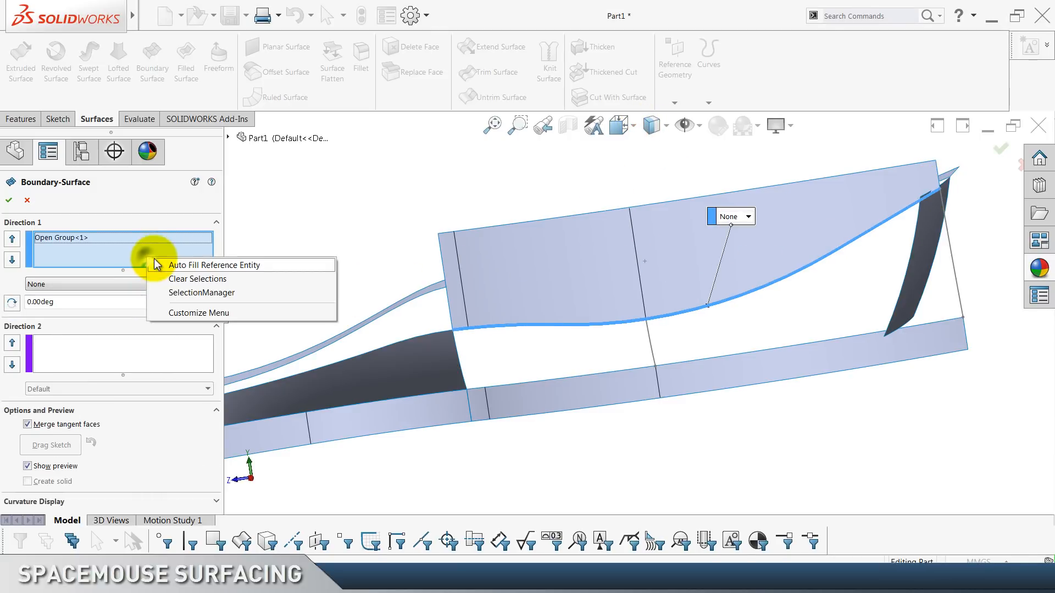
{"action": "left_click", "coordinate": [174, 294]}
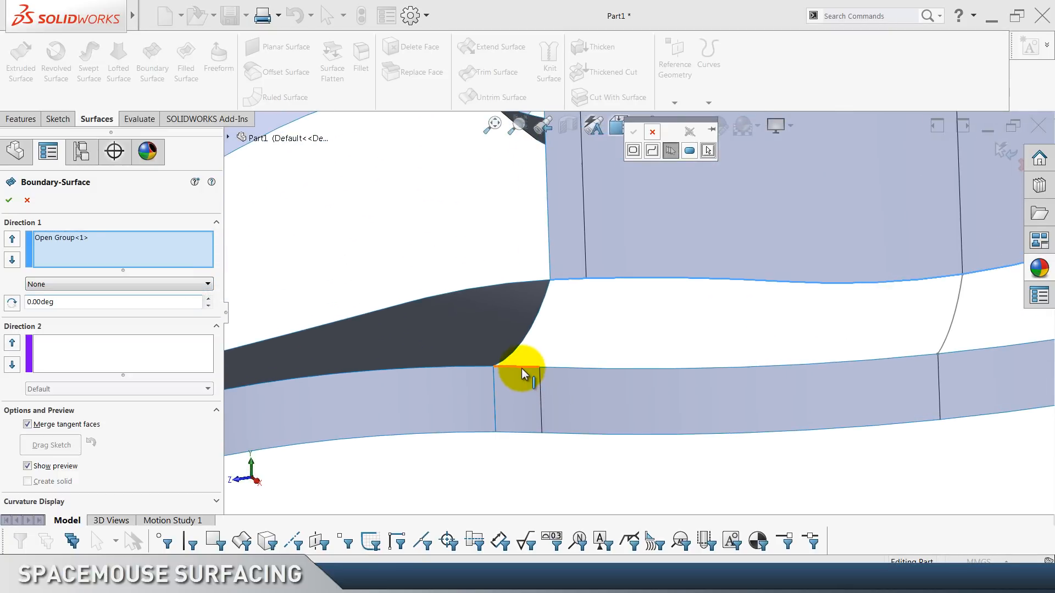
{"action": "left_click", "coordinate": [522, 368]}
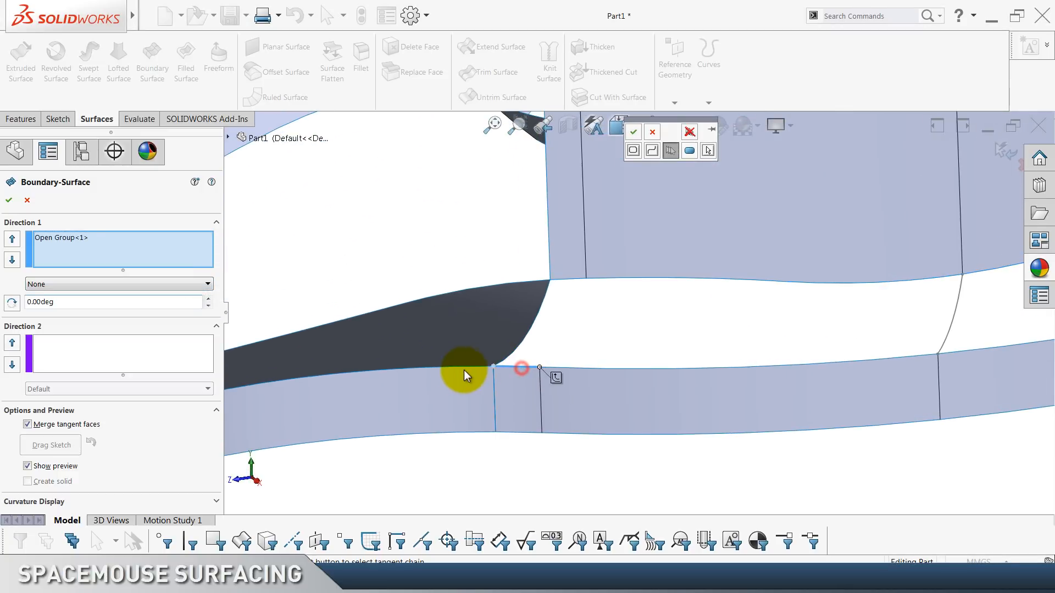
{"action": "left_click", "coordinate": [558, 379]}
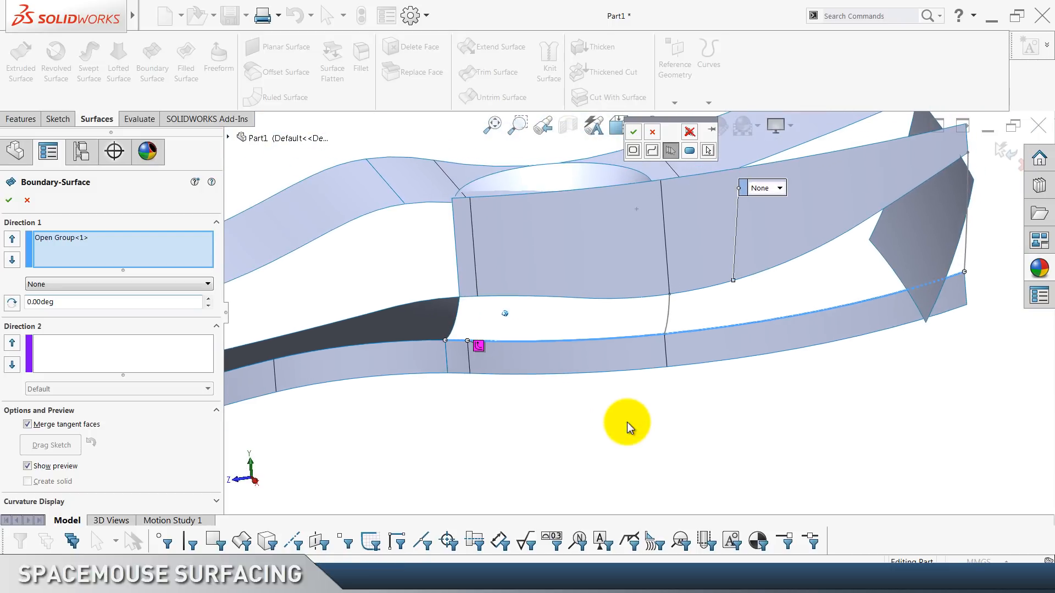
{"action": "left_click", "coordinate": [633, 131]}
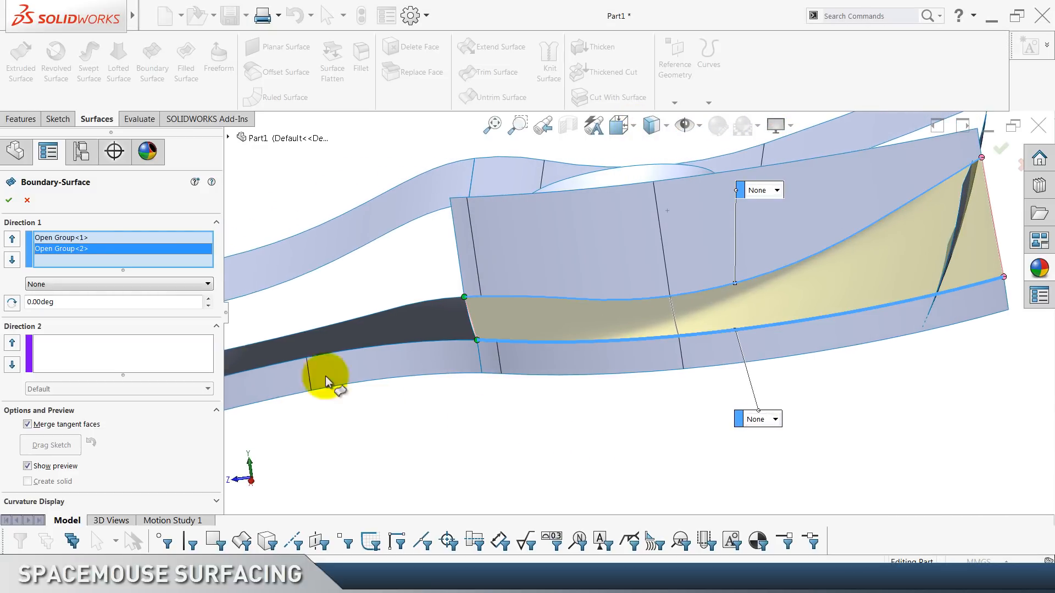
Define the Direction 2 curves with the end edge of the adjacent dark surface, Sketch23 at mid-span and Sketch22 at the far end.
{"action": "left_click", "coordinate": [136, 357]}
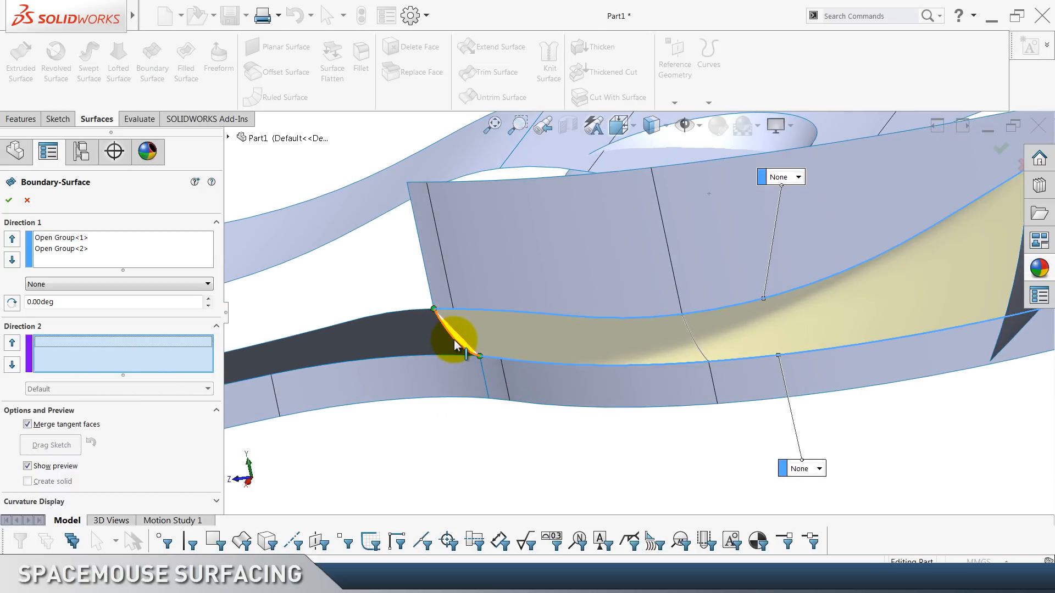
{"action": "left_click", "coordinate": [454, 343]}
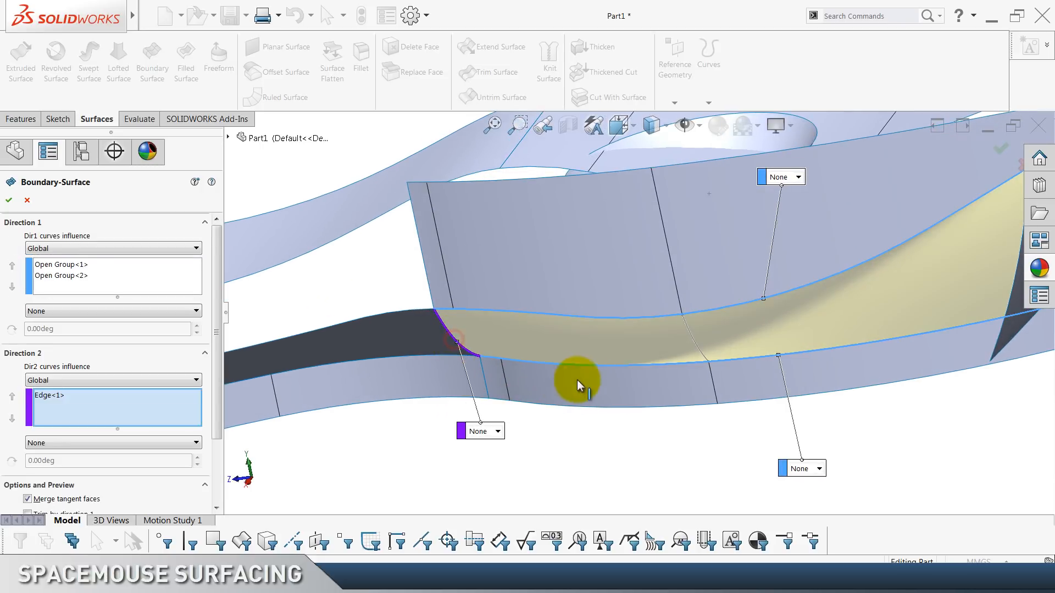
{"action": "left_click", "coordinate": [691, 334]}
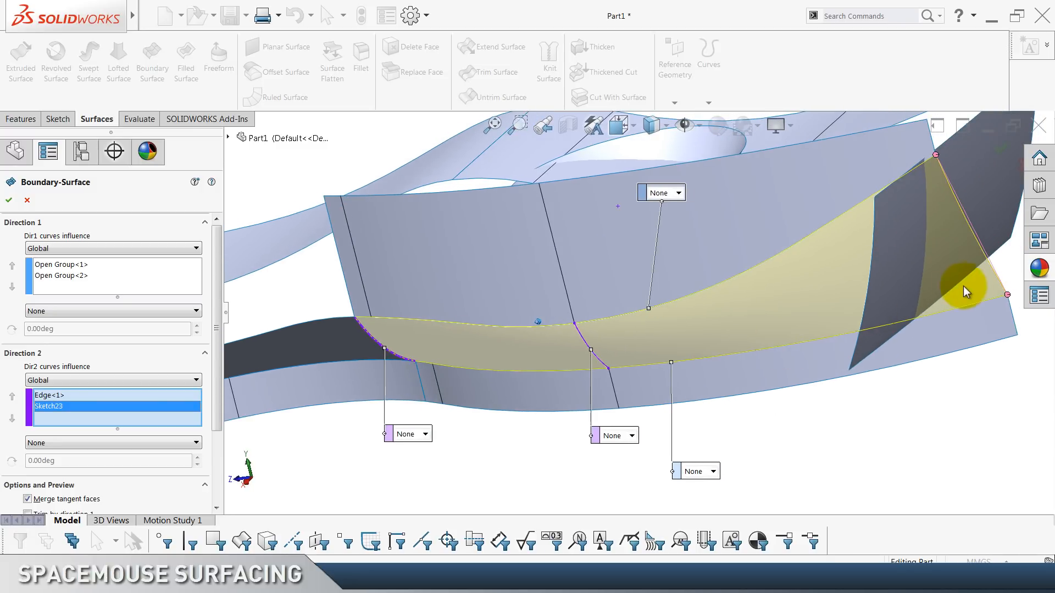
{"action": "left_click", "coordinate": [998, 279]}
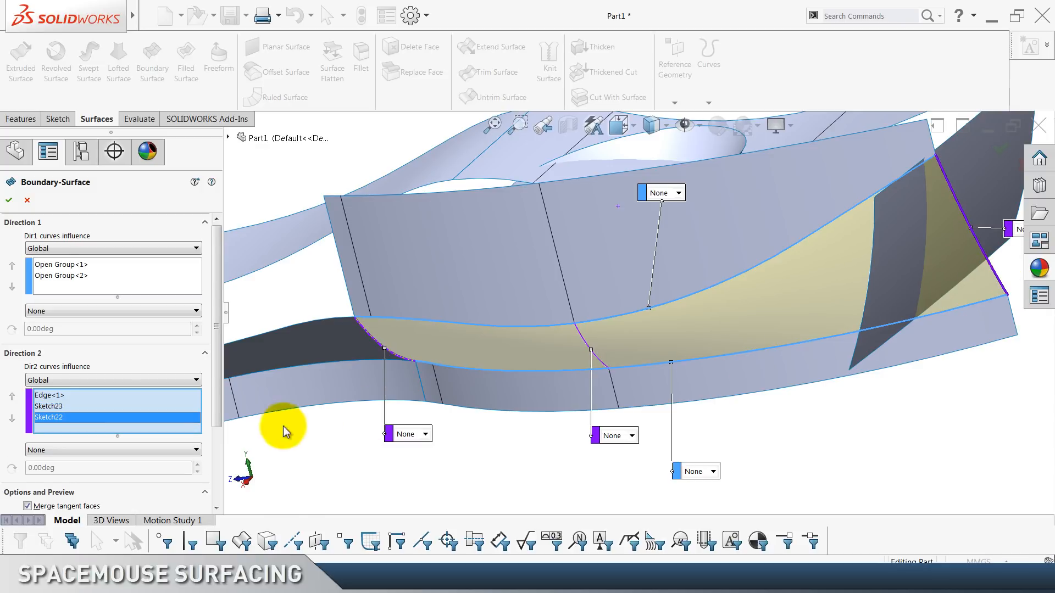
Set the Direction 2 edge condition to Tangency To Face, finish the boundary surface and save the part.
{"action": "left_click_drag", "start_coordinate": [53, 398], "coordinate": [63, 451]}
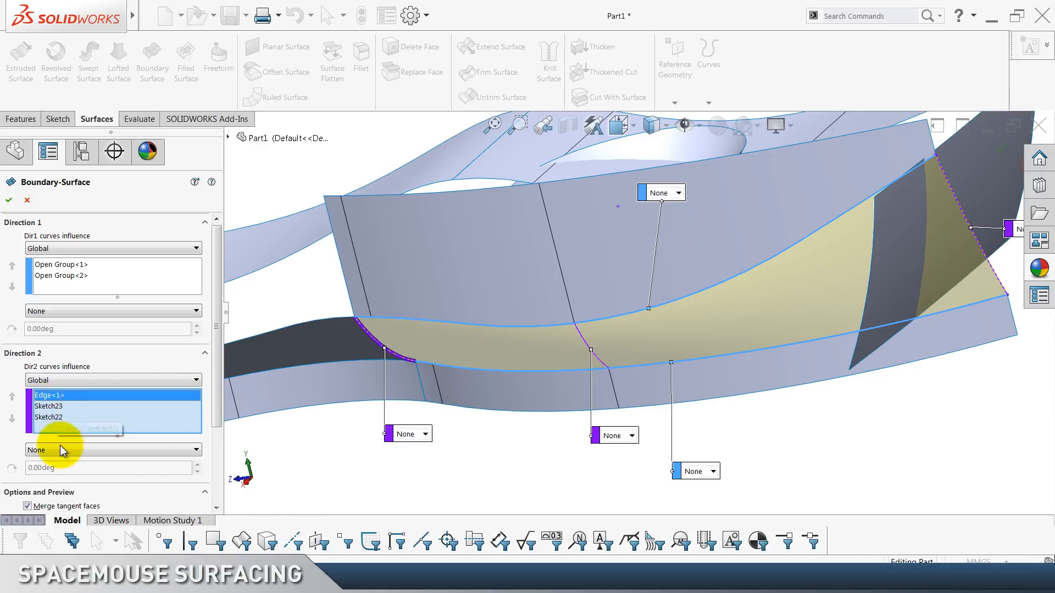
{"action": "left_click", "coordinate": [63, 453]}
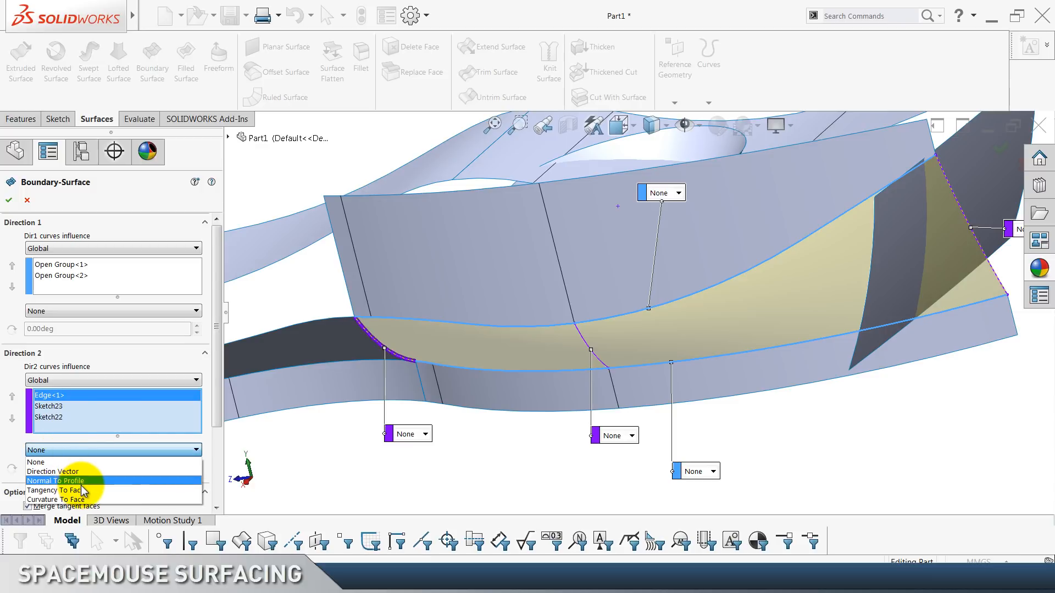
{"action": "left_click", "coordinate": [82, 490]}
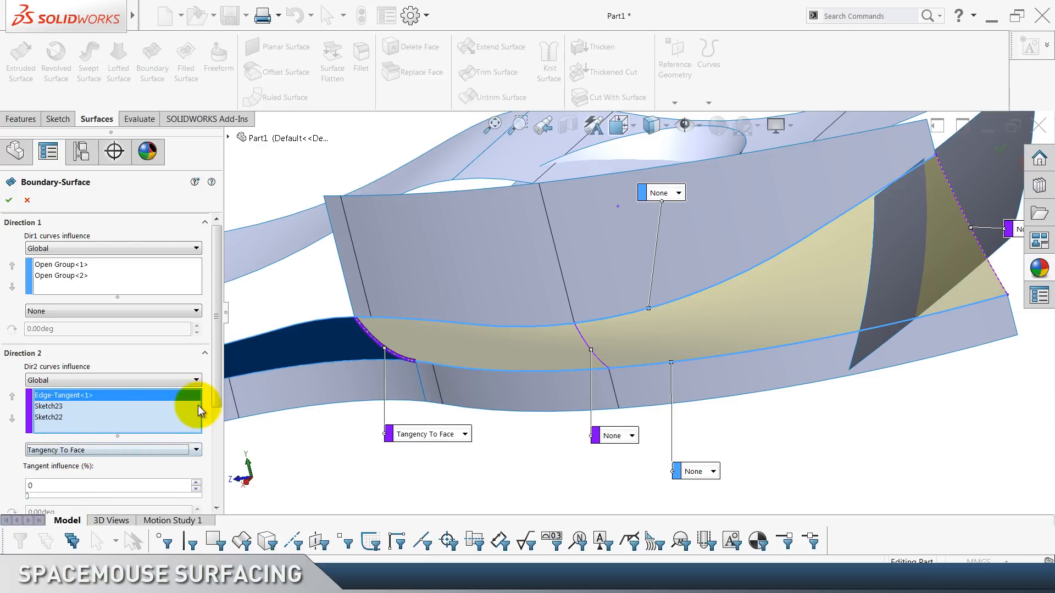
{"action": "mouse_move", "coordinate": [220, 365]}
{"action": "left_mouse_down"}
{"action": "mouse_move", "coordinate": [219, 471]}
{"action": "mouse_move", "coordinate": [215, 352]}
{"action": "left_mouse_up"}
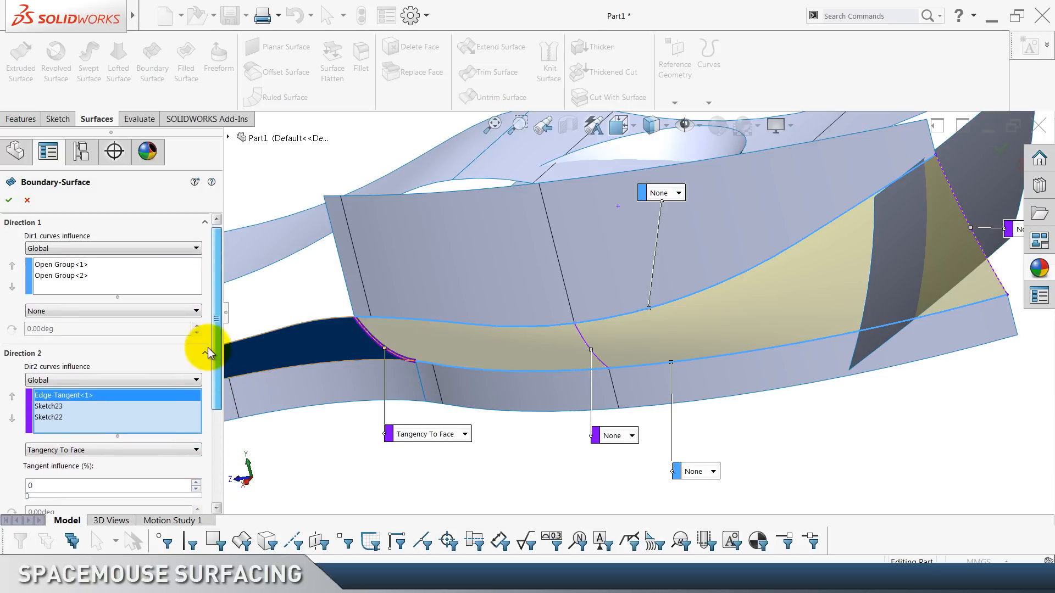
{"action": "left_click", "coordinate": [9, 204]}
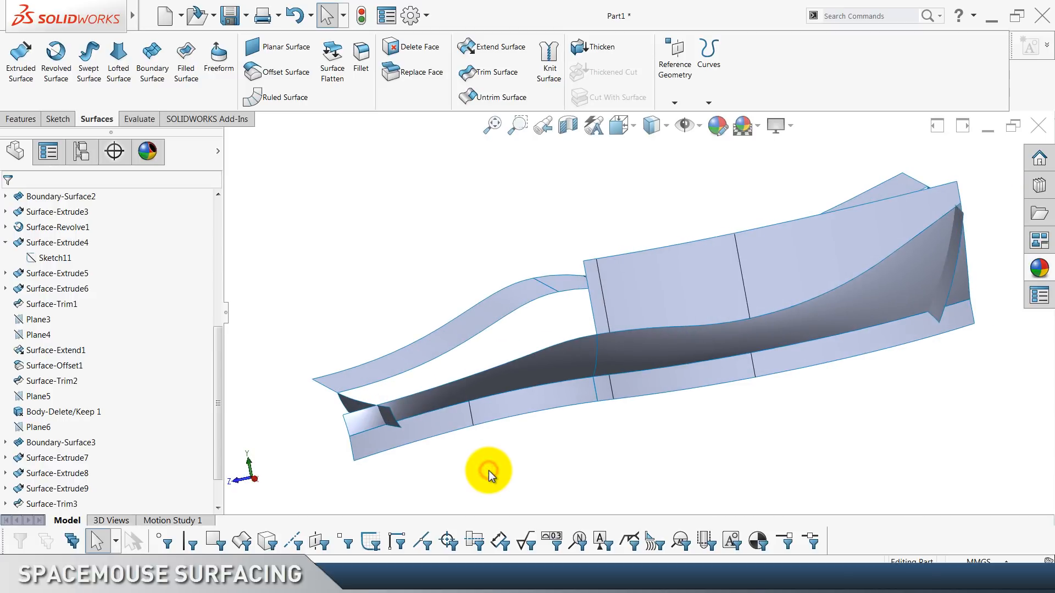
{"action": "key", "text": "ctrl+s"}
Examine the transition between the two boundary surfaces with the Curvature display and Zebra Stripes.
{"action": "scroll", "coordinate": [268, 90], "scroll_direction": "down", "scroll_amount": 1}
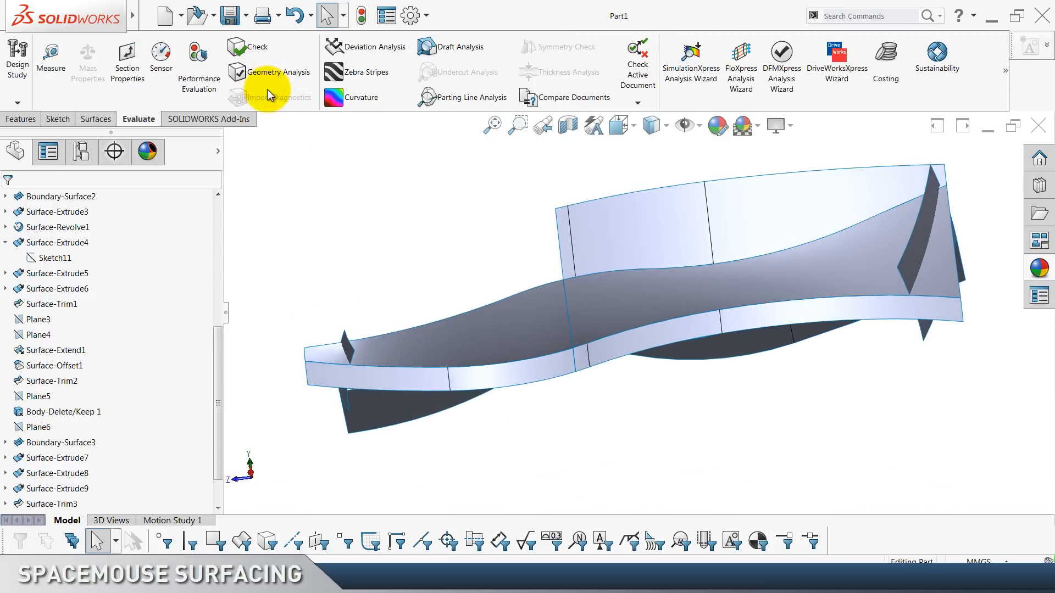
{"action": "left_click", "coordinate": [365, 104]}
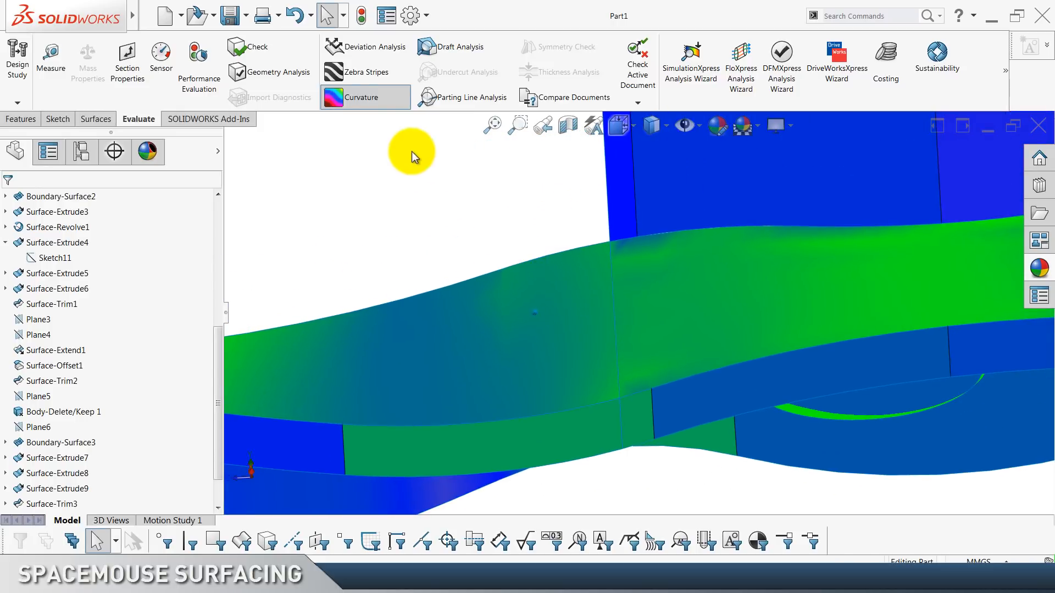
{"action": "left_click", "coordinate": [367, 72]}
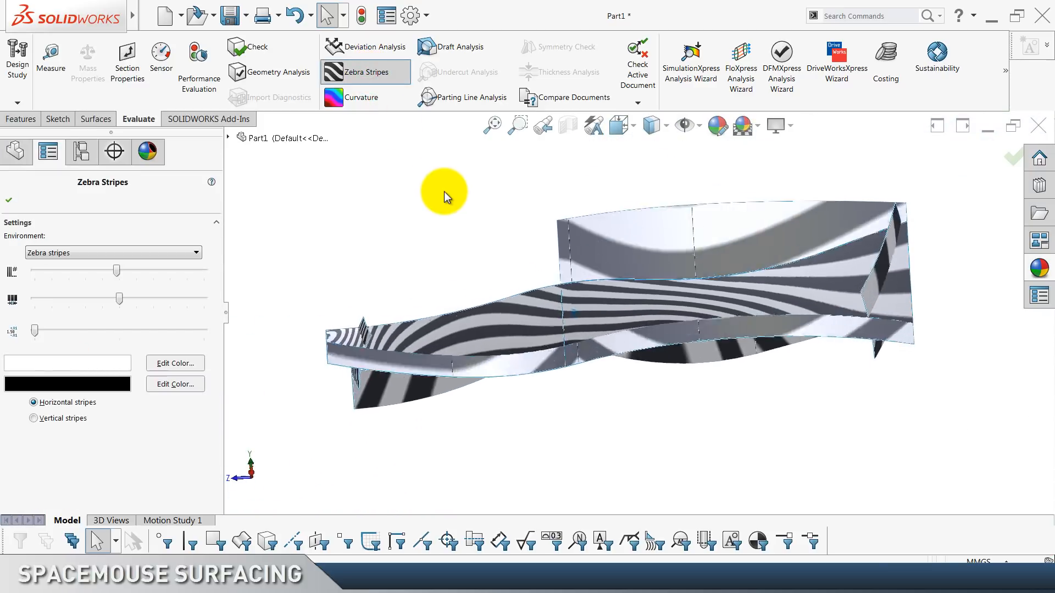
{"action": "left_click", "coordinate": [367, 71]}
{"action": "scroll", "coordinate": [374, 111], "scroll_direction": "up", "scroll_amount": 3}
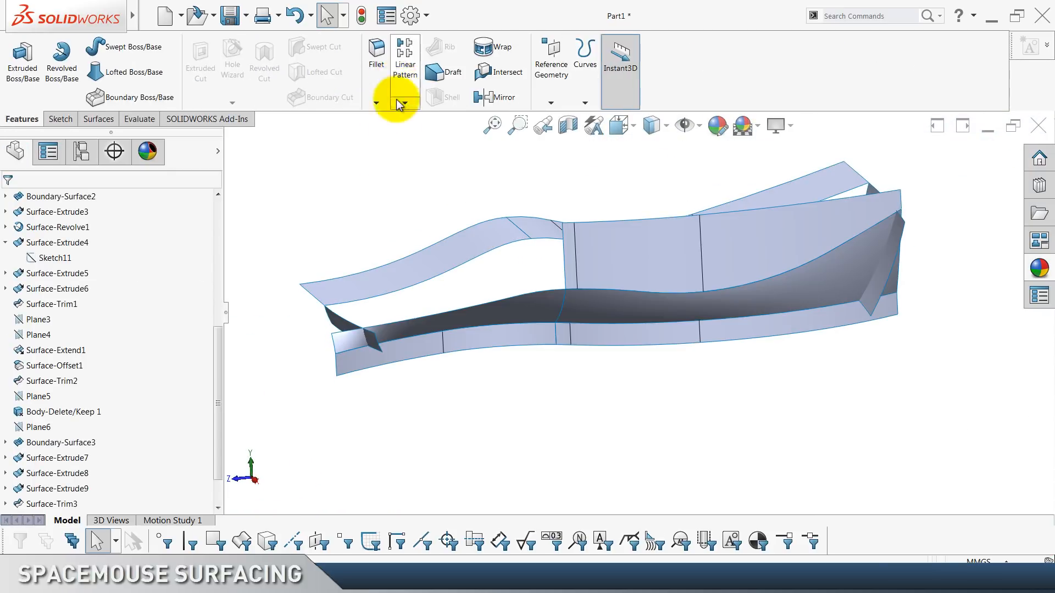
Hide the new boundary surface and the adjoining Boundary-Surface3 body.
{"action": "left_click", "coordinate": [656, 301]}
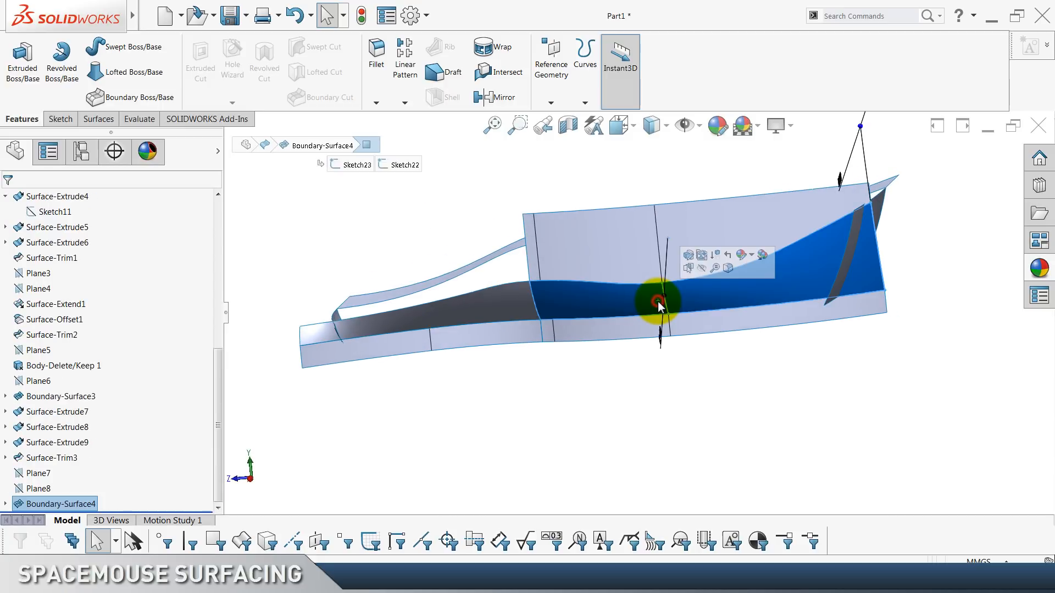
{"action": "left_click", "coordinate": [513, 426]}
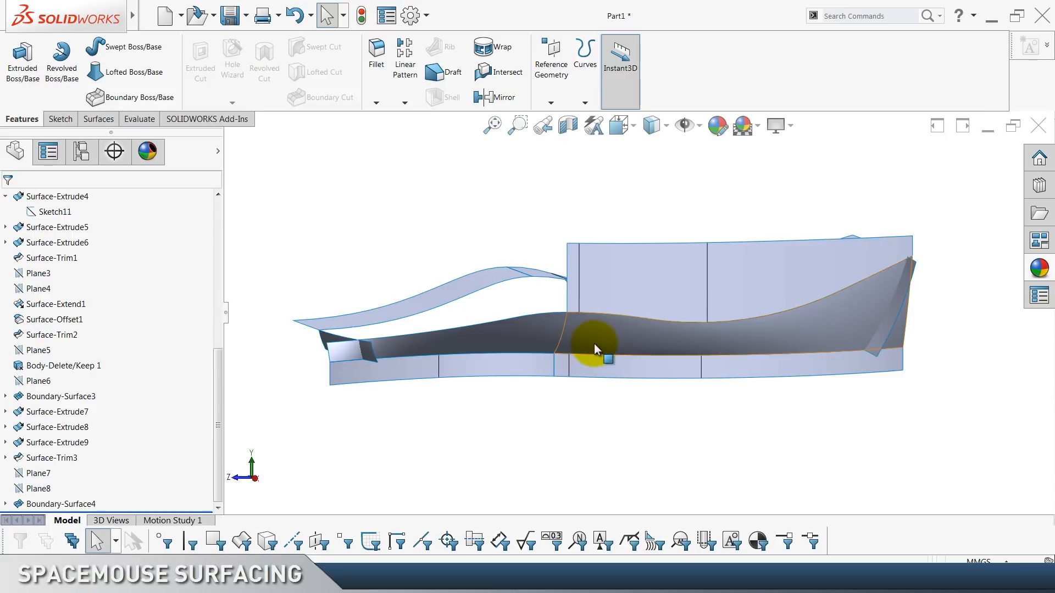
{"action": "left_click", "coordinate": [594, 341]}
{"action": "left_click", "coordinate": [637, 312]}
{"action": "left_click", "coordinate": [547, 334]}
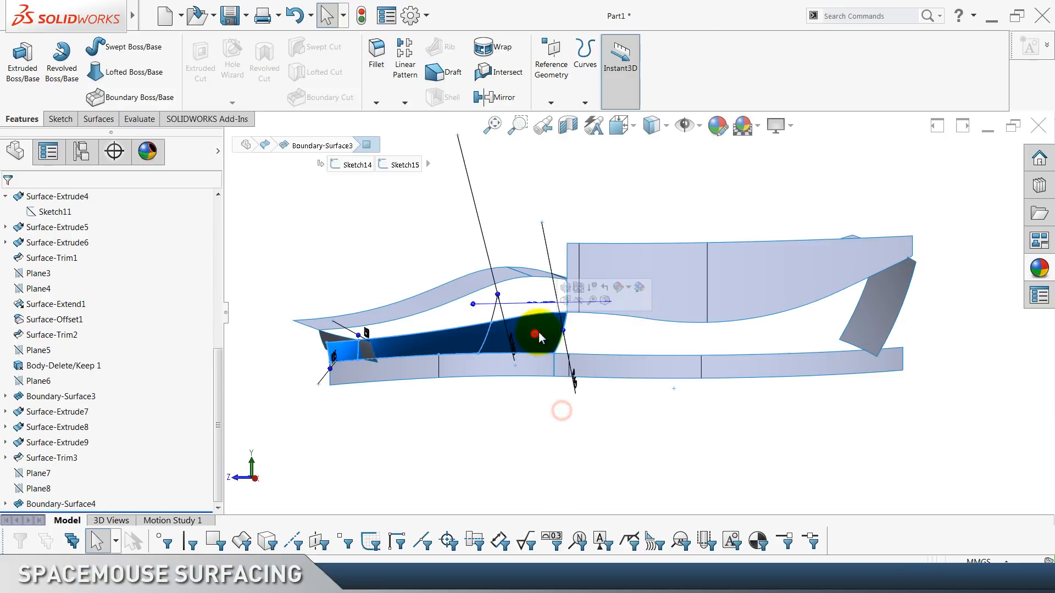
{"action": "left_click", "coordinate": [578, 301]}
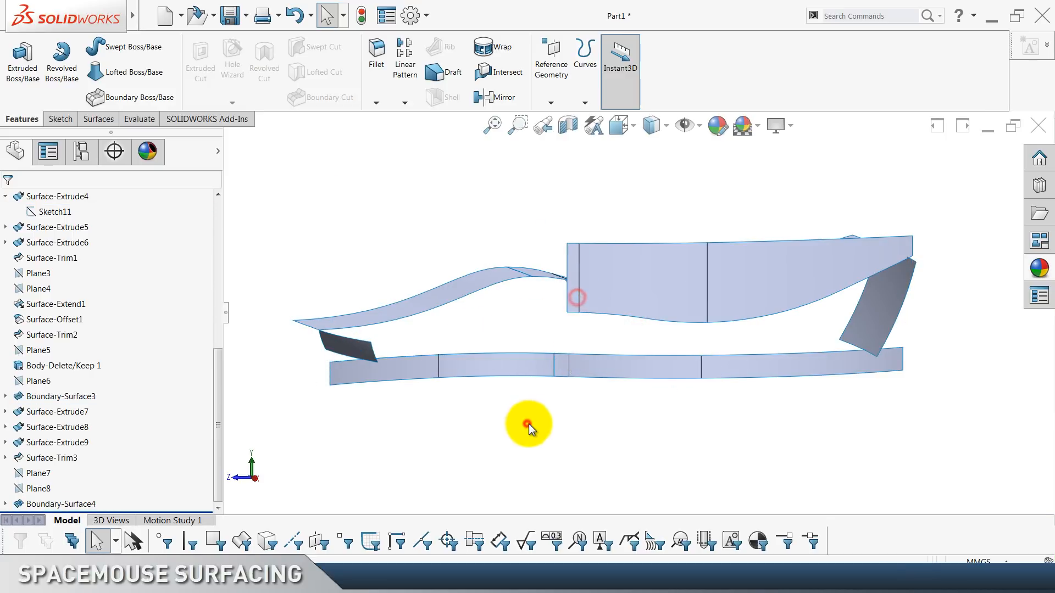
Identify the hidden trimmed side surface among the surface bodies and show the Surface-Trim1 body.
{"action": "scroll", "coordinate": [11, 335], "scroll_direction": "up", "scroll_amount": 7}
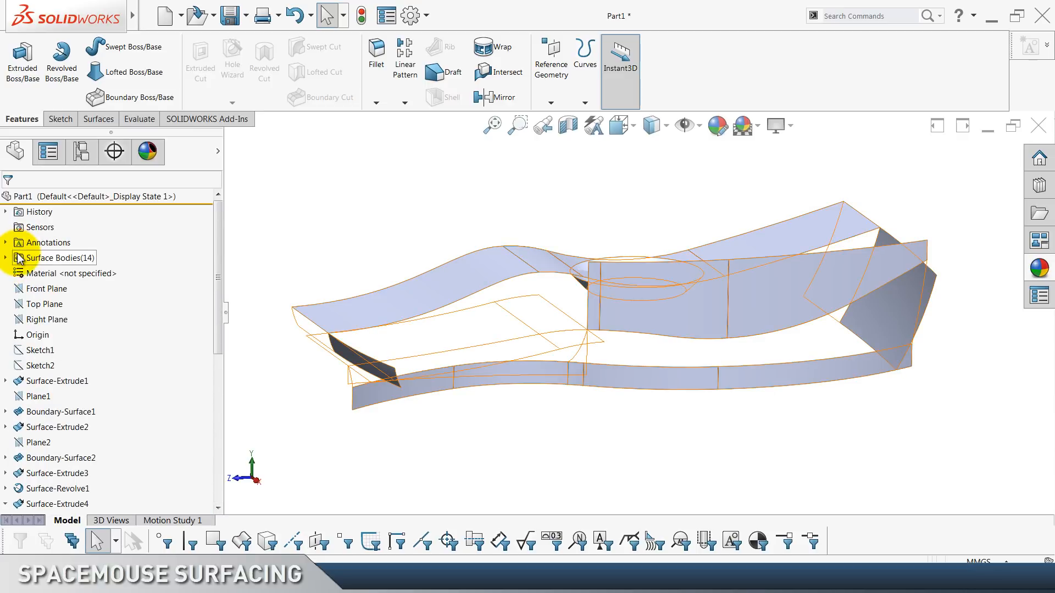
{"action": "left_click", "coordinate": [7, 258]}
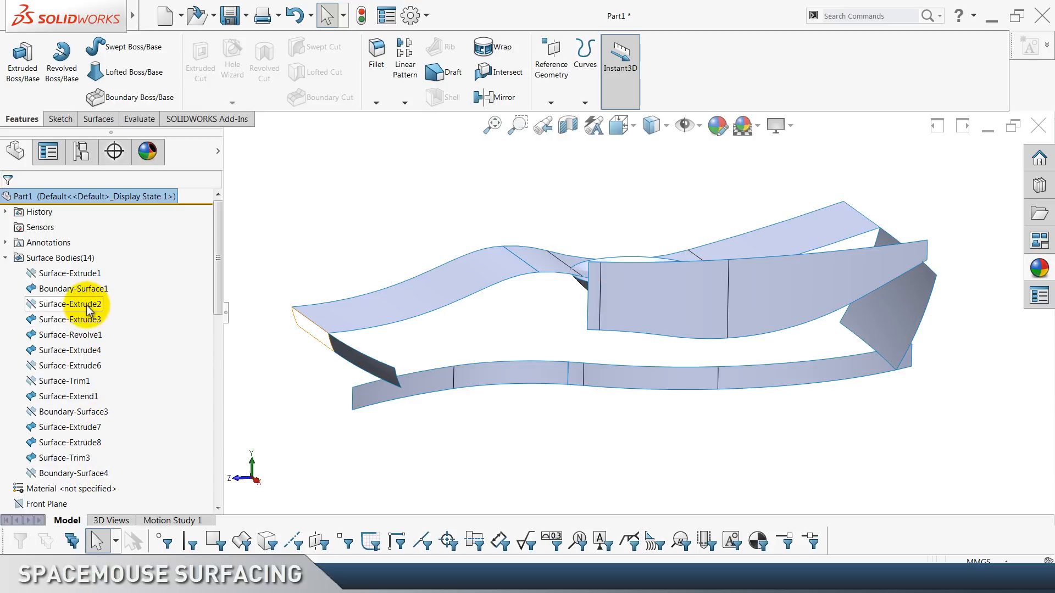
{"action": "left_click", "coordinate": [72, 366]}
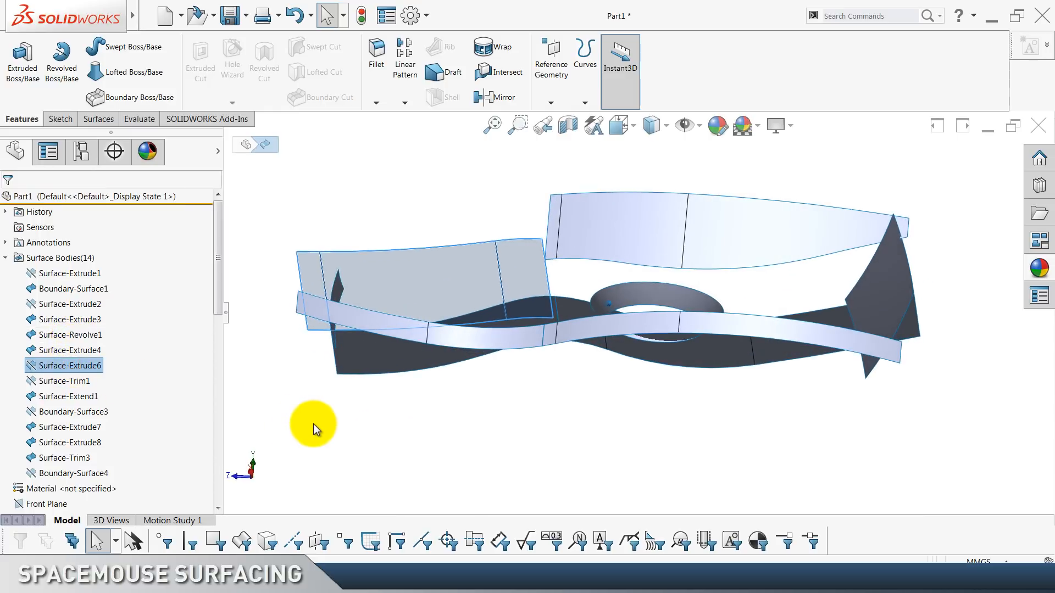
{"action": "left_click", "coordinate": [313, 424]}
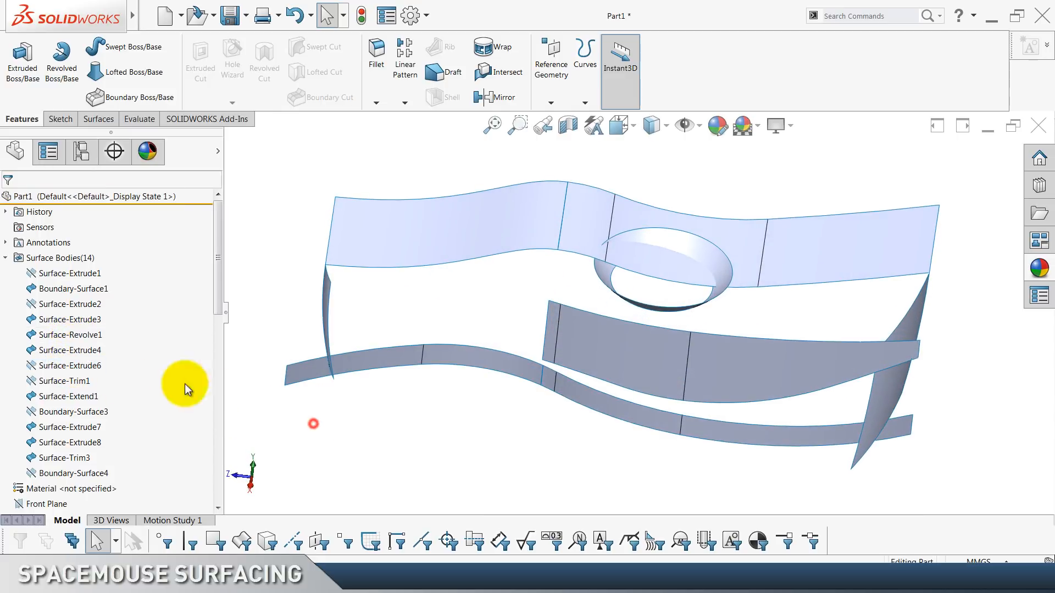
{"action": "left_click", "coordinate": [79, 381]}
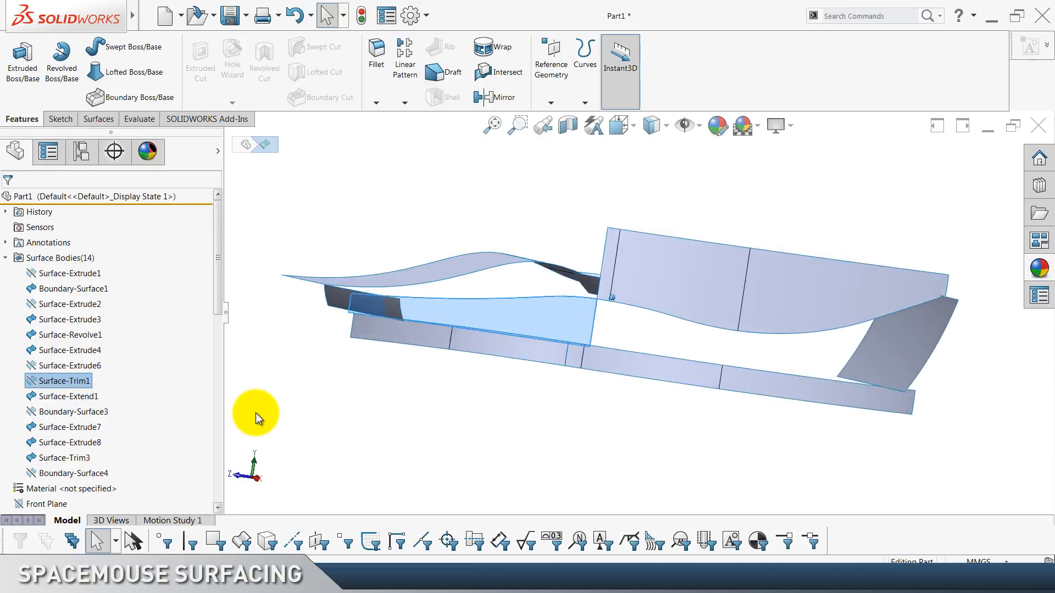
{"action": "right_click", "coordinate": [74, 383]}
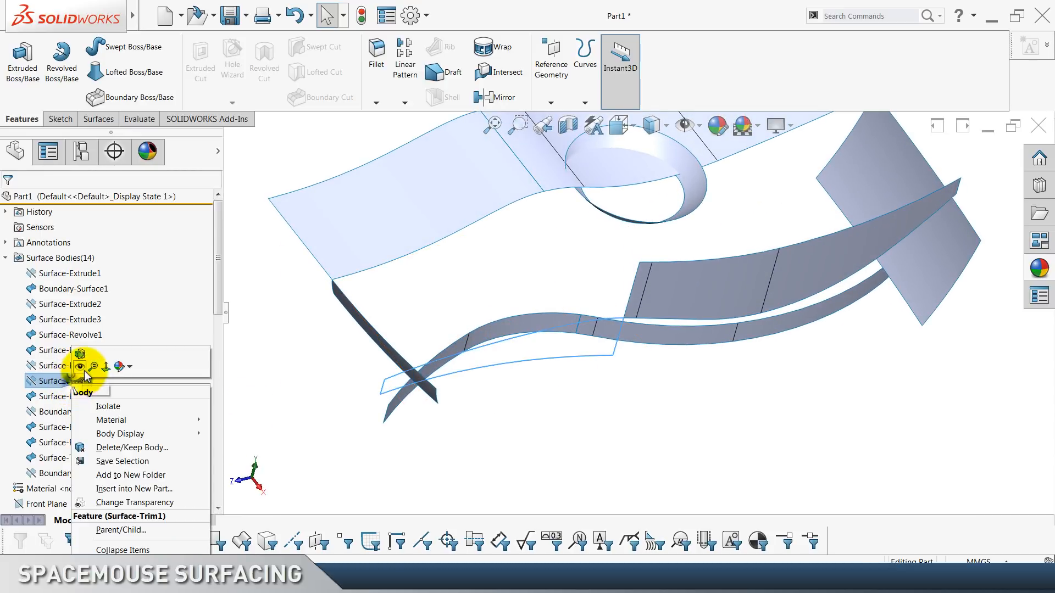
{"action": "left_click", "coordinate": [84, 370]}
{"action": "left_click", "coordinate": [509, 447]}
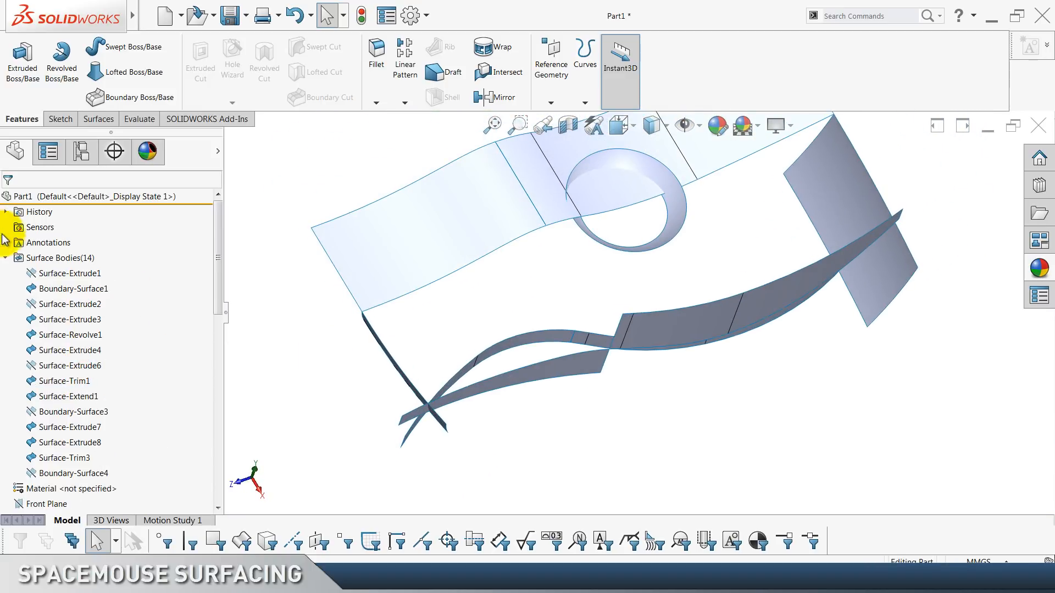
{"action": "left_click", "coordinate": [4, 258]}
Show Sketch23 and Sketch22 under Boundary-Surface4.
{"action": "scroll", "coordinate": [110, 351], "scroll_direction": "down", "scroll_amount": 7}
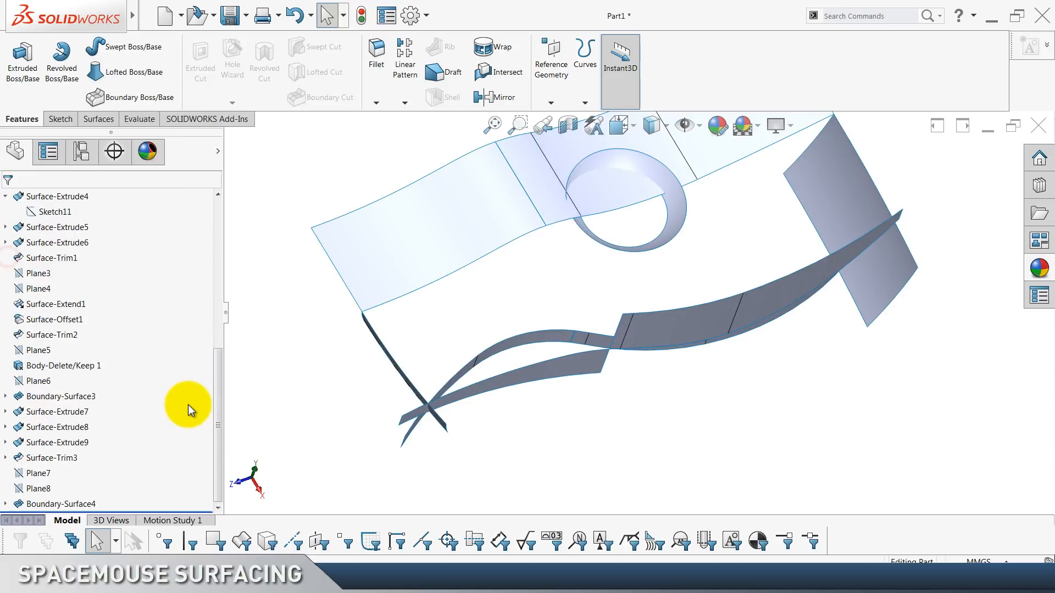
{"action": "left_click", "coordinate": [5, 504]}
{"action": "left_click", "coordinate": [93, 489]}
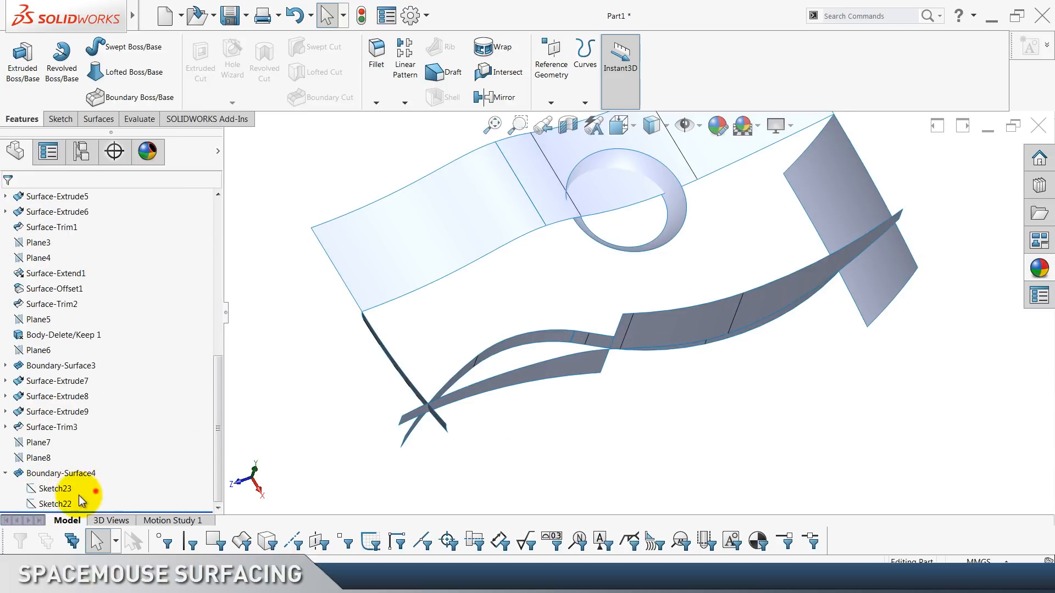
{"action": "left_click", "coordinate": [64, 504], "text": "ctrl"}
{"action": "right_click", "coordinate": [64, 502]}
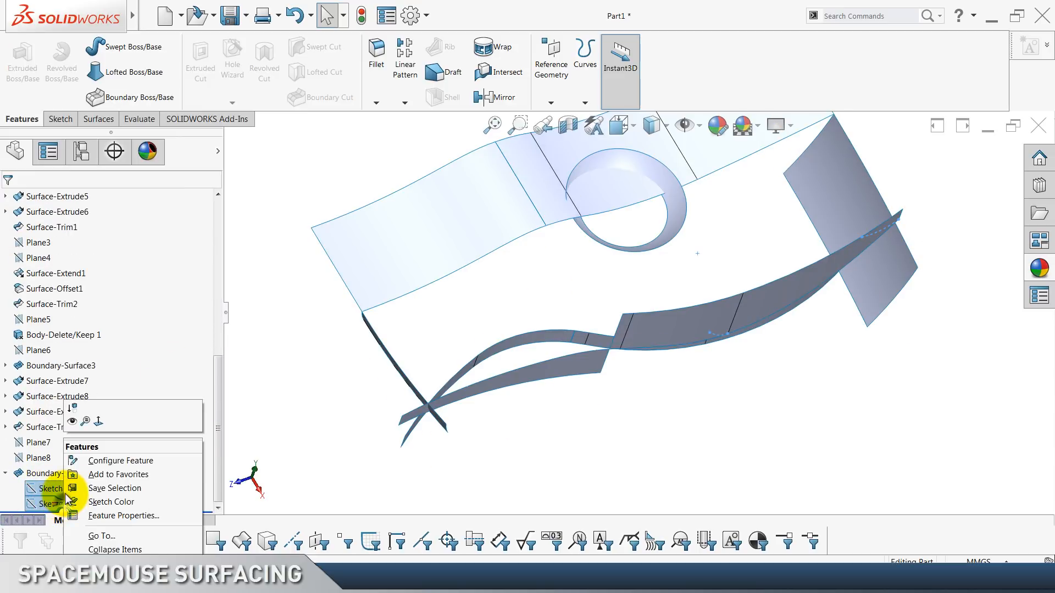
{"action": "left_click", "coordinate": [72, 421]}
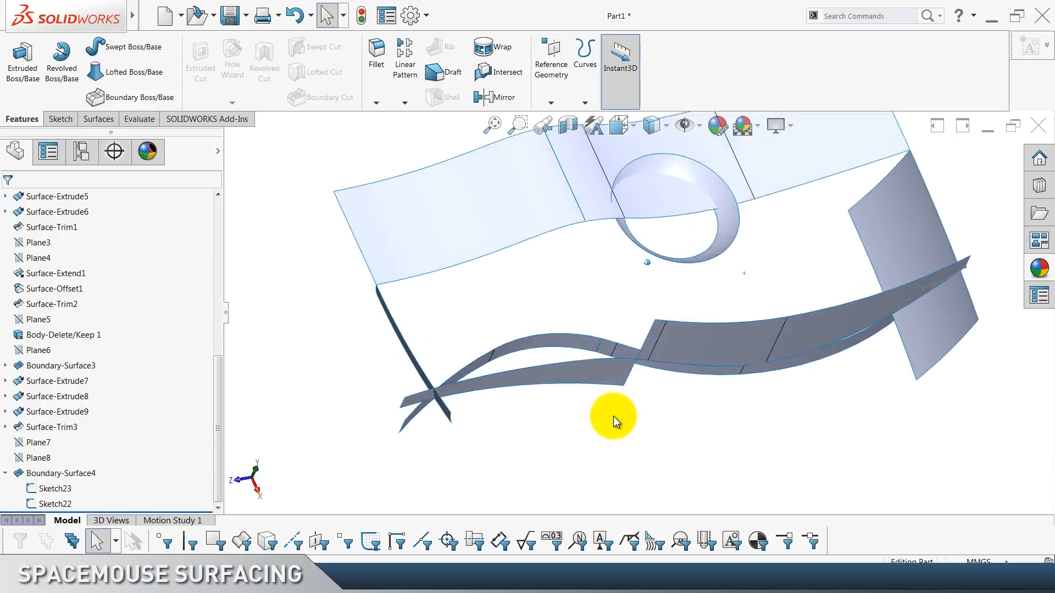
Show Sketch14, Sketch15, Sketch17 and Sketch18 under Boundary-Surface3.
{"action": "left_click", "coordinate": [6, 364]}
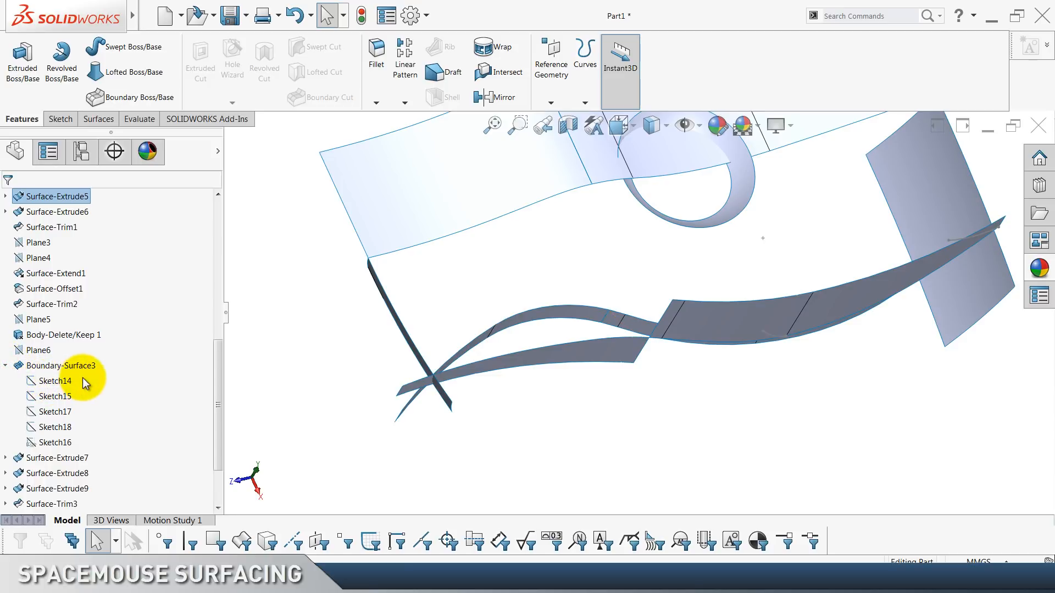
{"action": "left_click_drag", "start_coordinate": [57, 428], "coordinate": [56, 438]}
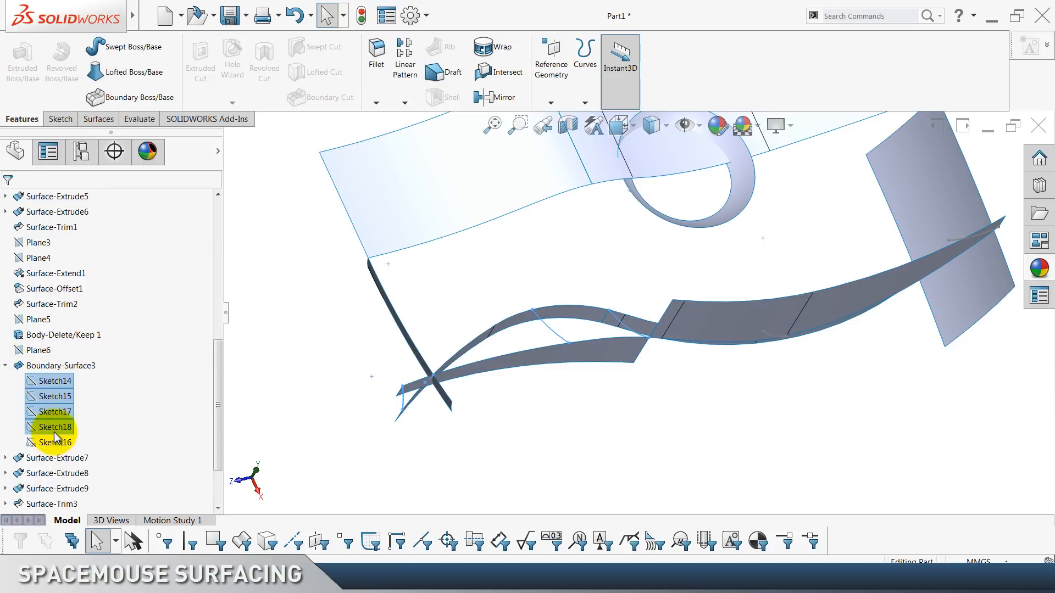
{"action": "right_click", "coordinate": [54, 432]}
{"action": "left_click", "coordinate": [59, 417]}
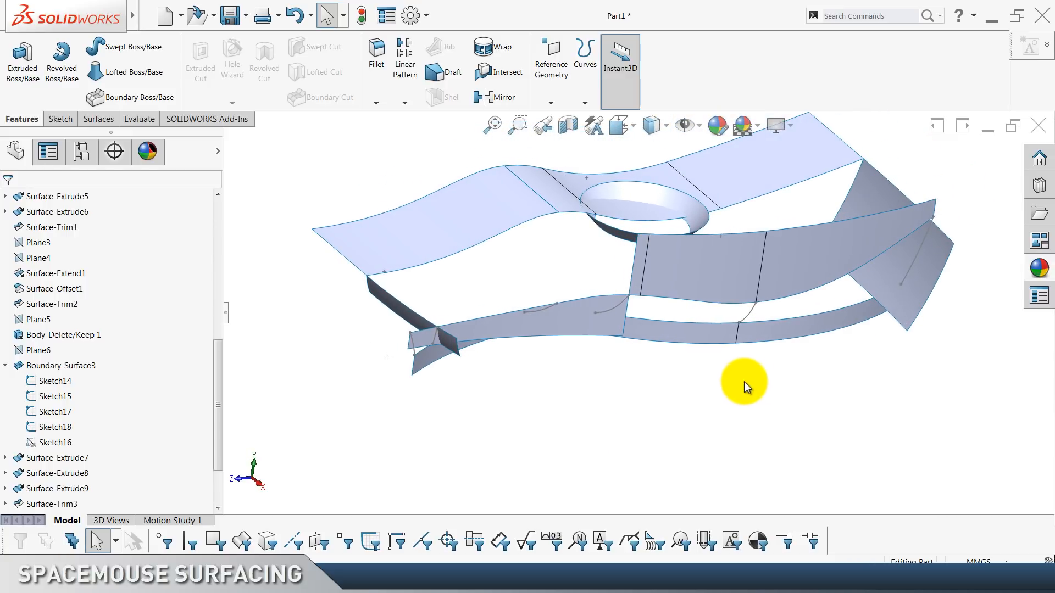
Hide the Boundary-Surface2 end surface and the curved surface at the opposite end of the model.
{"action": "left_click", "coordinate": [425, 320]}
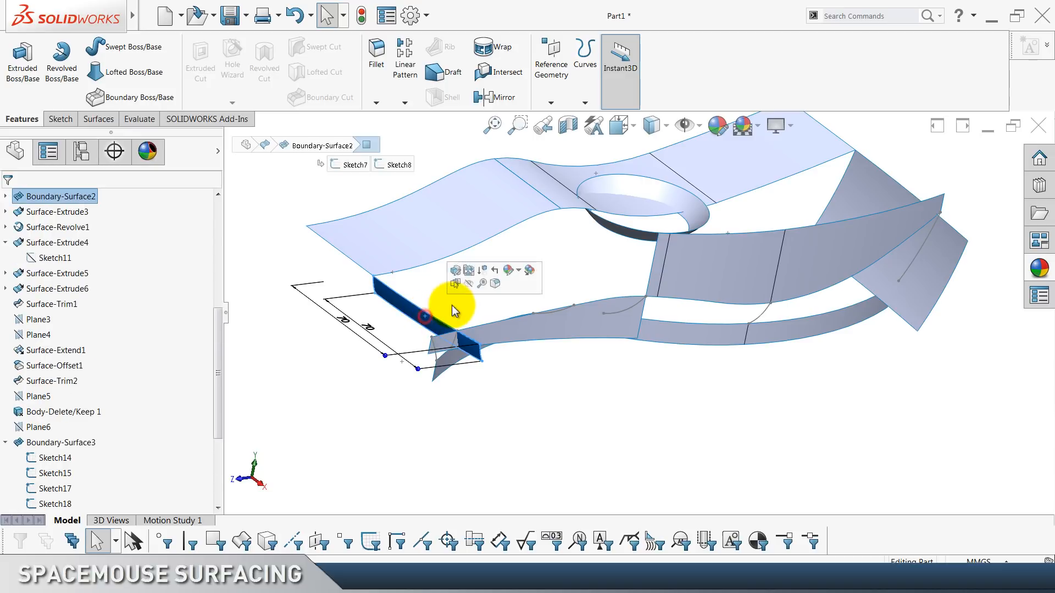
{"action": "left_click", "coordinate": [469, 284]}
{"action": "left_click", "coordinate": [705, 355]}
{"action": "left_click", "coordinate": [692, 372]}
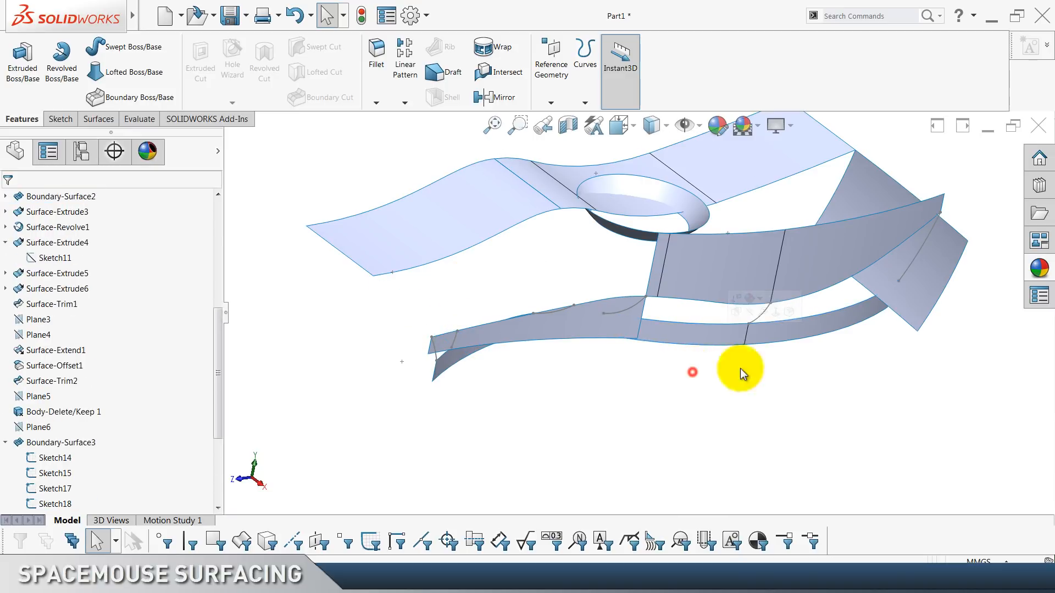
{"action": "left_click", "coordinate": [881, 293]}
{"action": "left_click", "coordinate": [940, 268]}
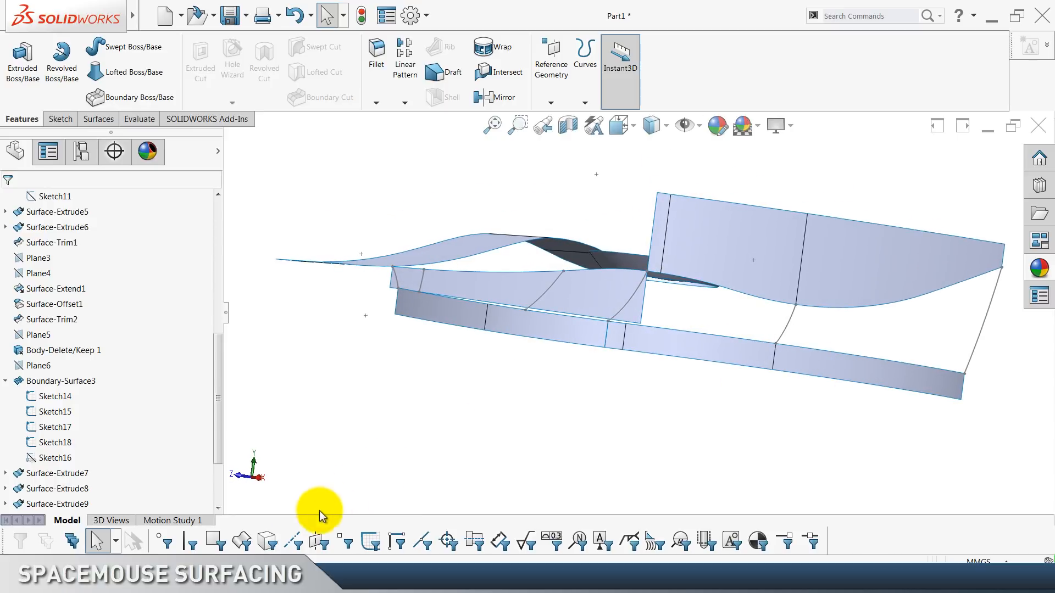
Examine the extent of each upper and lower guide surface body using the surface body selection filter, and clear the filter.
{"action": "left_click", "coordinate": [241, 542]}
{"action": "left_click", "coordinate": [664, 354]}
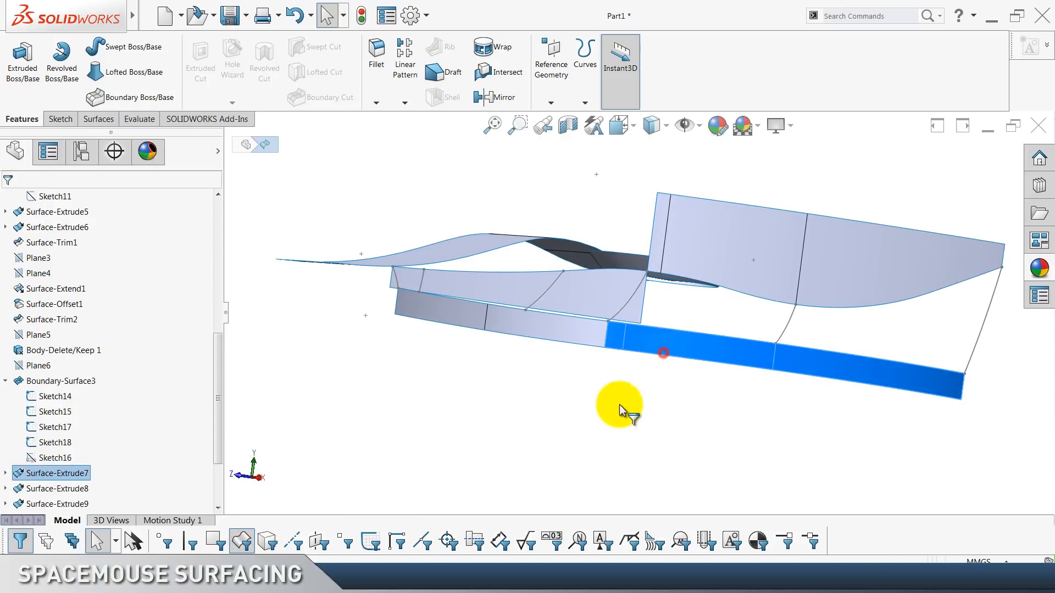
{"action": "left_click", "coordinate": [613, 411]}
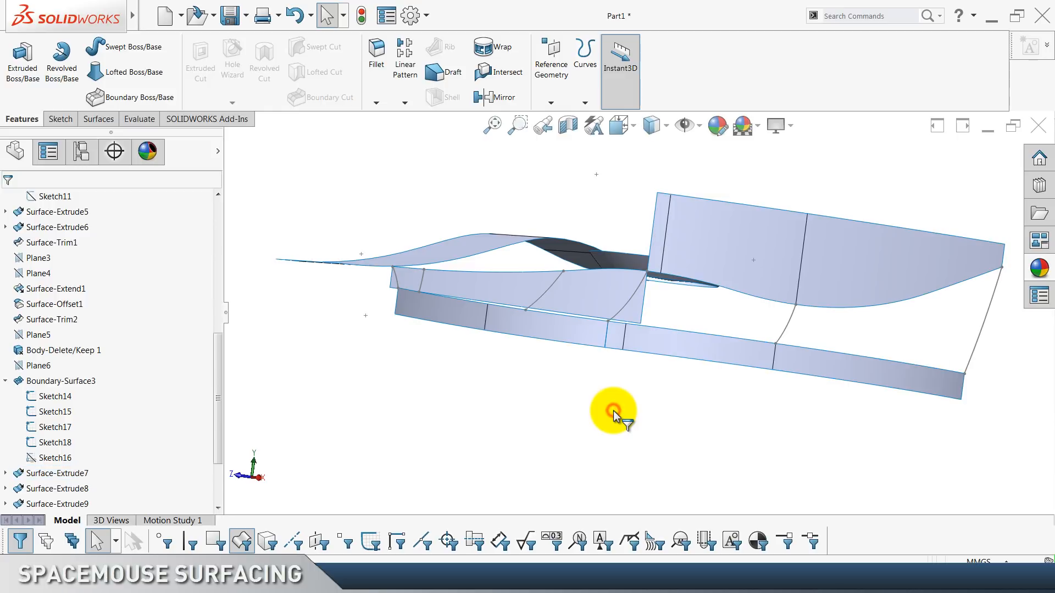
{"action": "left_click", "coordinate": [537, 335]}
{"action": "left_click", "coordinate": [539, 387]}
{"action": "left_click", "coordinate": [557, 294]}
{"action": "left_click", "coordinate": [683, 255]}
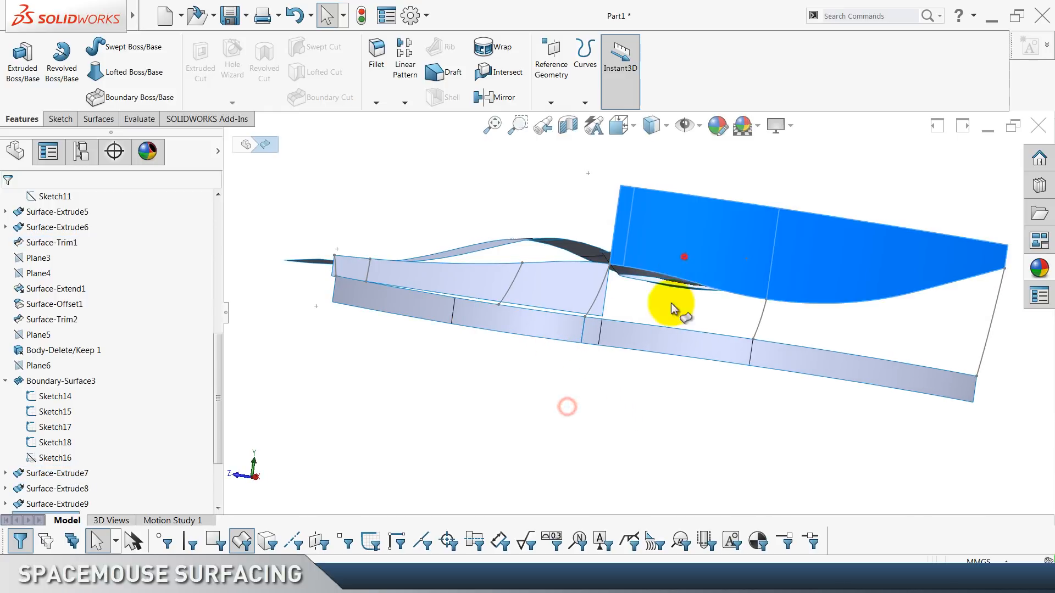
{"action": "left_click", "coordinate": [646, 384]}
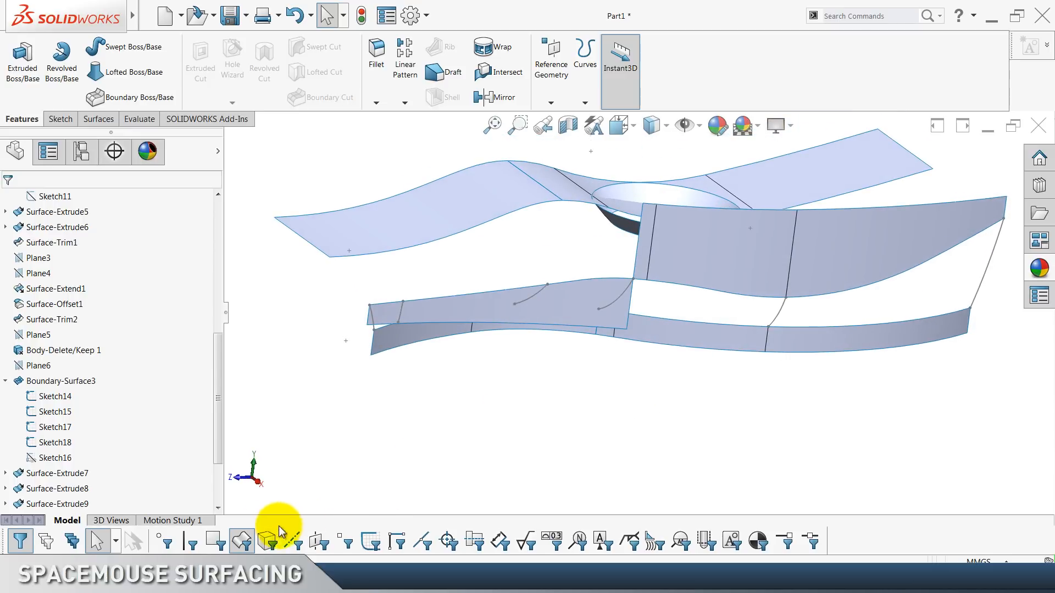
{"action": "left_click", "coordinate": [248, 541]}
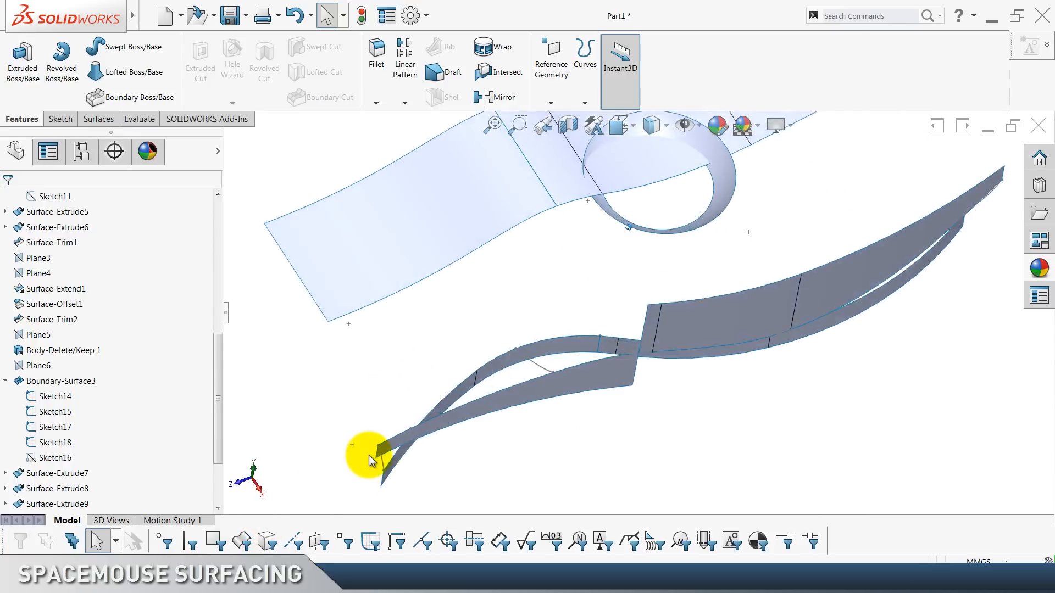
Start a Boundary Surface with Sketch18, Sketch17, Sketch15, Sketch14, Sketch23 and Sketch22 as the Direction 1 curves.
{"action": "scroll", "coordinate": [167, 109], "scroll_direction": "down", "scroll_amount": 3}
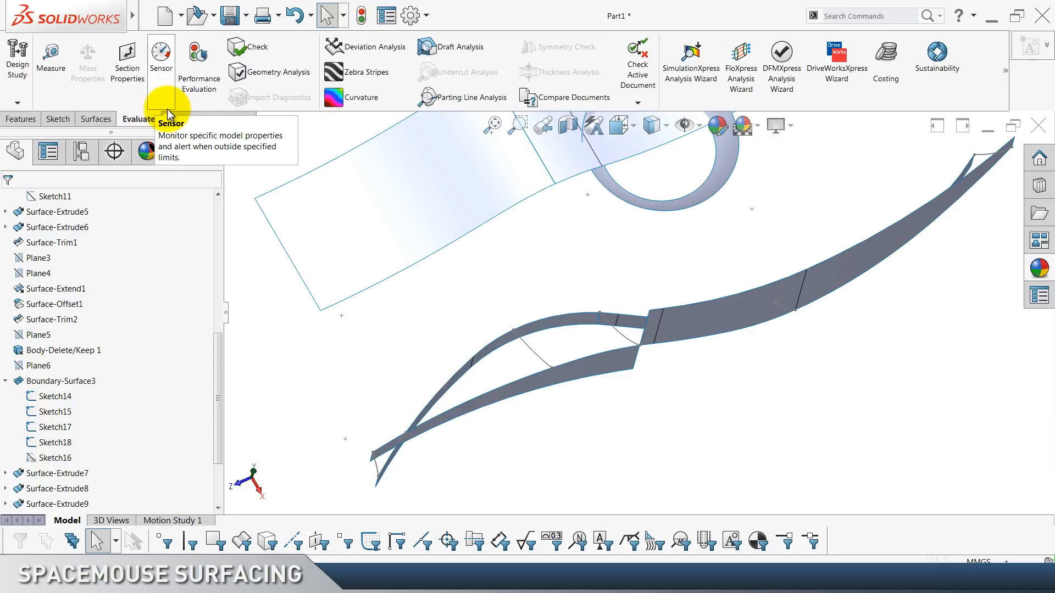
{"action": "scroll", "coordinate": [167, 109], "scroll_direction": "up", "scroll_amount": 1}
{"action": "left_click", "coordinate": [157, 88]}
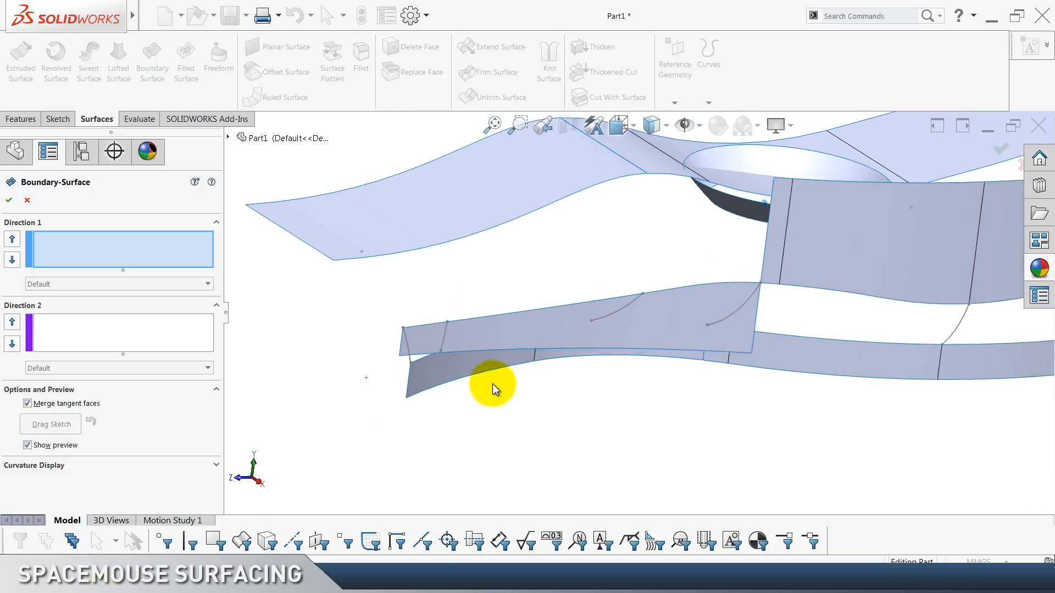
{"action": "left_click", "coordinate": [436, 353]}
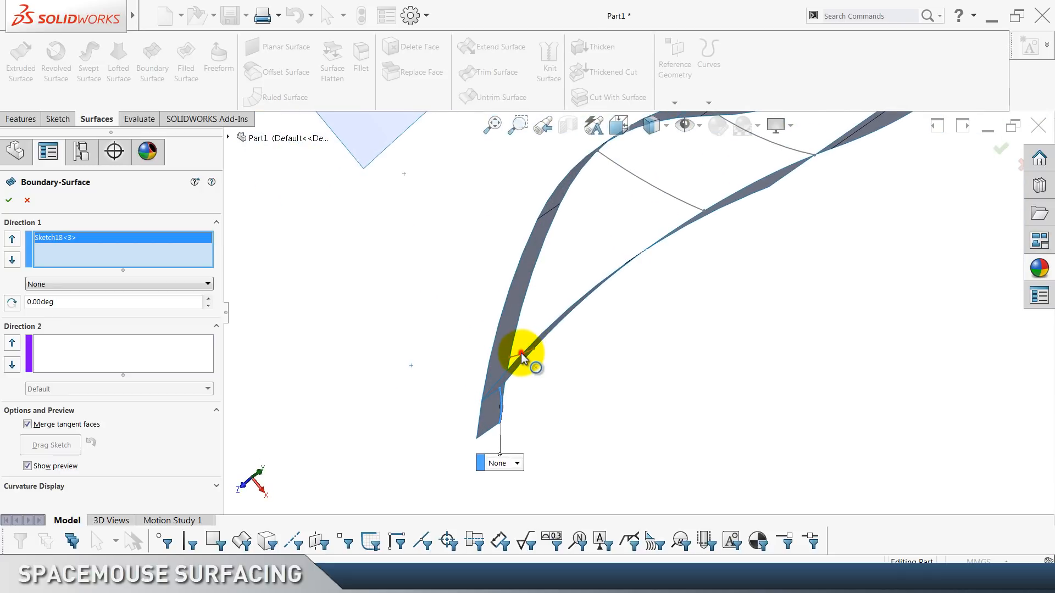
{"action": "left_click", "coordinate": [523, 353]}
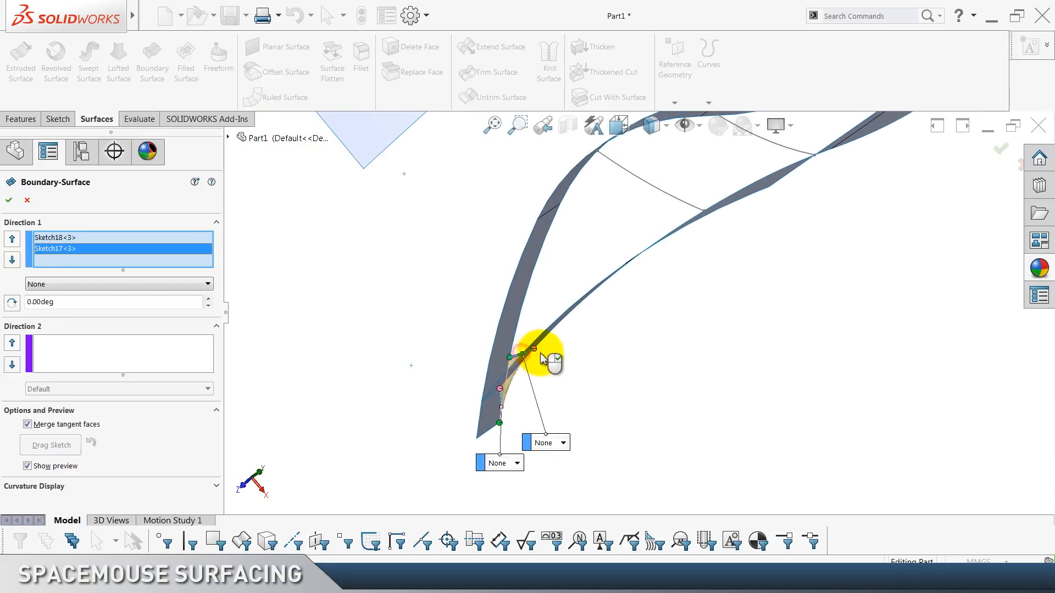
{"action": "left_click", "coordinate": [653, 258]}
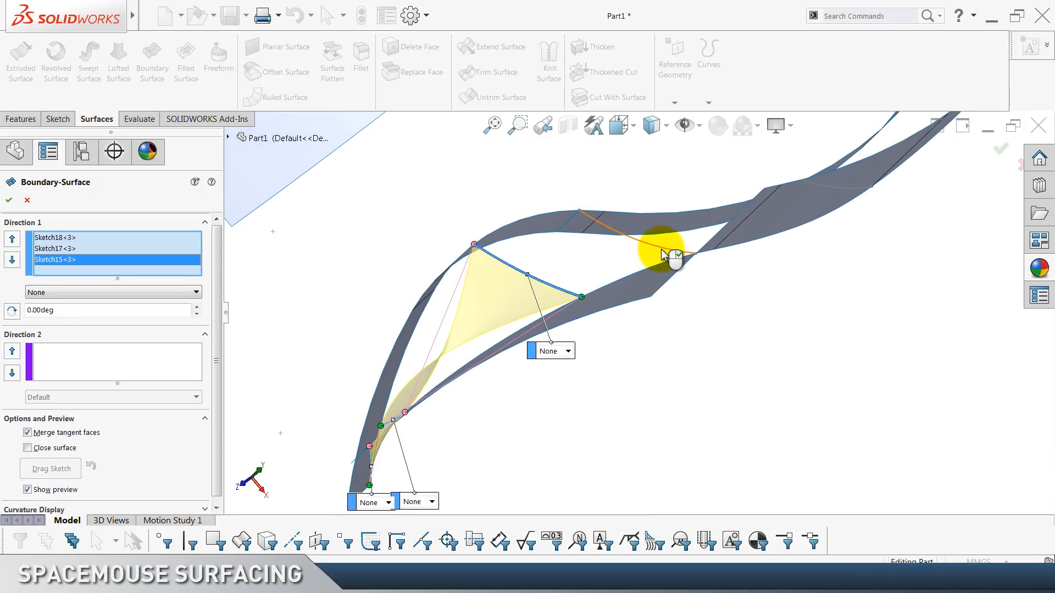
{"action": "left_click", "coordinate": [663, 254]}
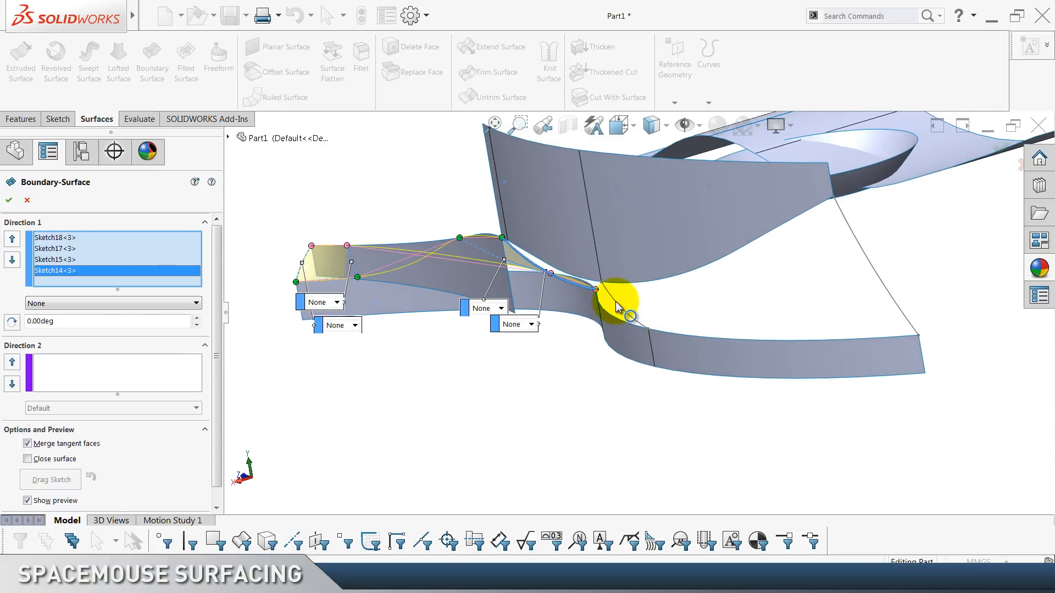
{"action": "left_click", "coordinate": [616, 305]}
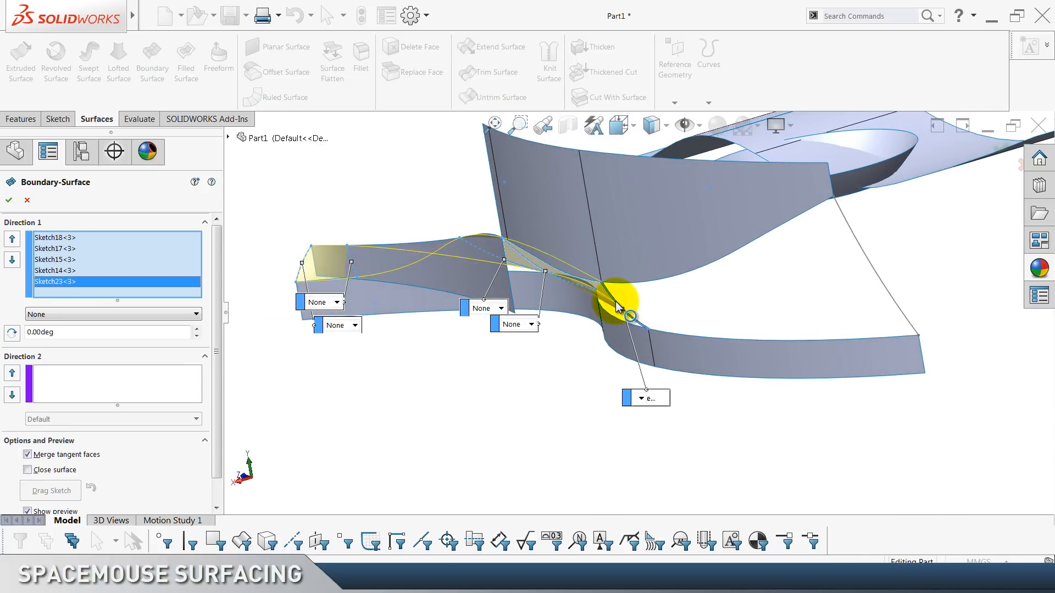
{"action": "left_click", "coordinate": [849, 226]}
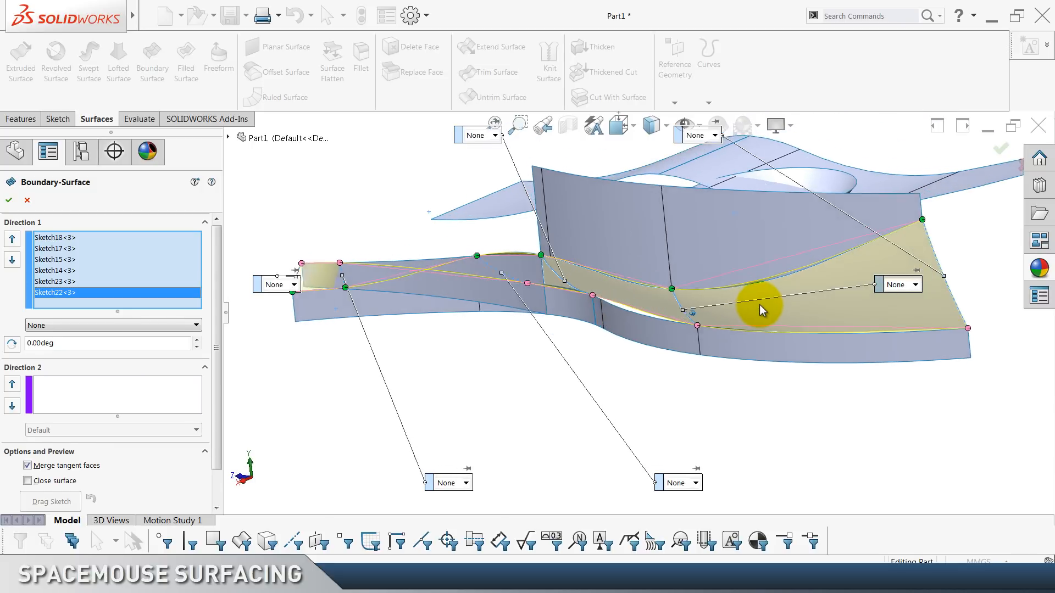
Add the connected edges along the lower guide surfaces to Direction 2 as an open group using SelectionManager.
{"action": "right_click", "coordinate": [121, 391]}
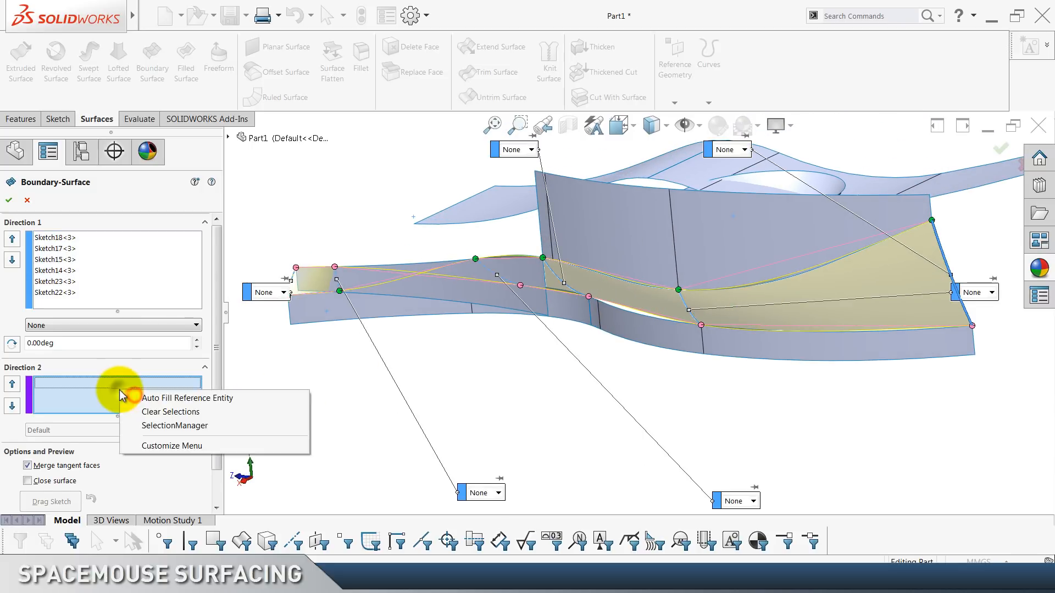
{"action": "left_click", "coordinate": [144, 426]}
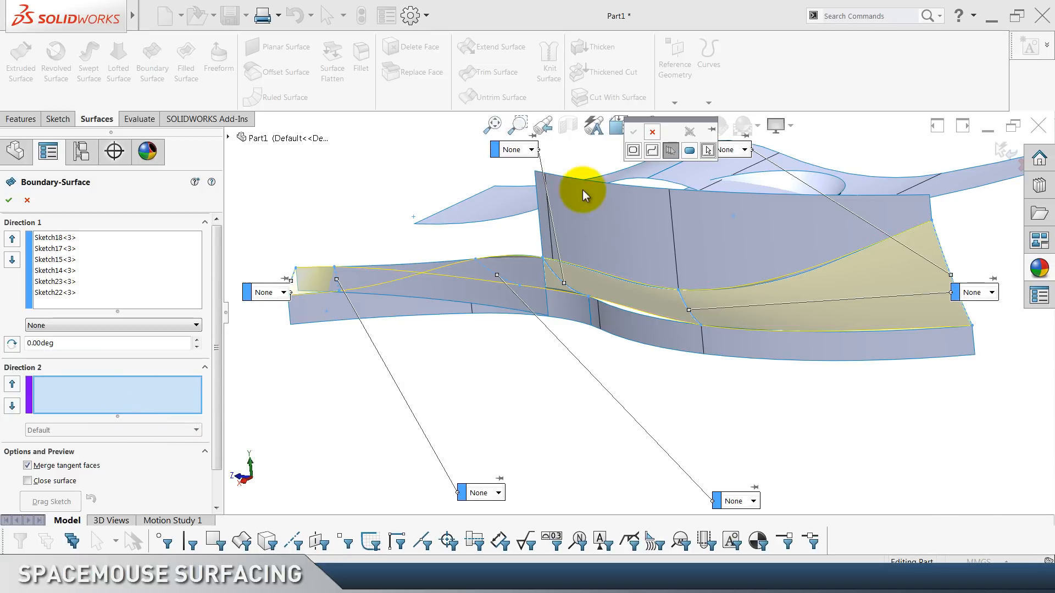
{"action": "left_click", "coordinate": [668, 155]}
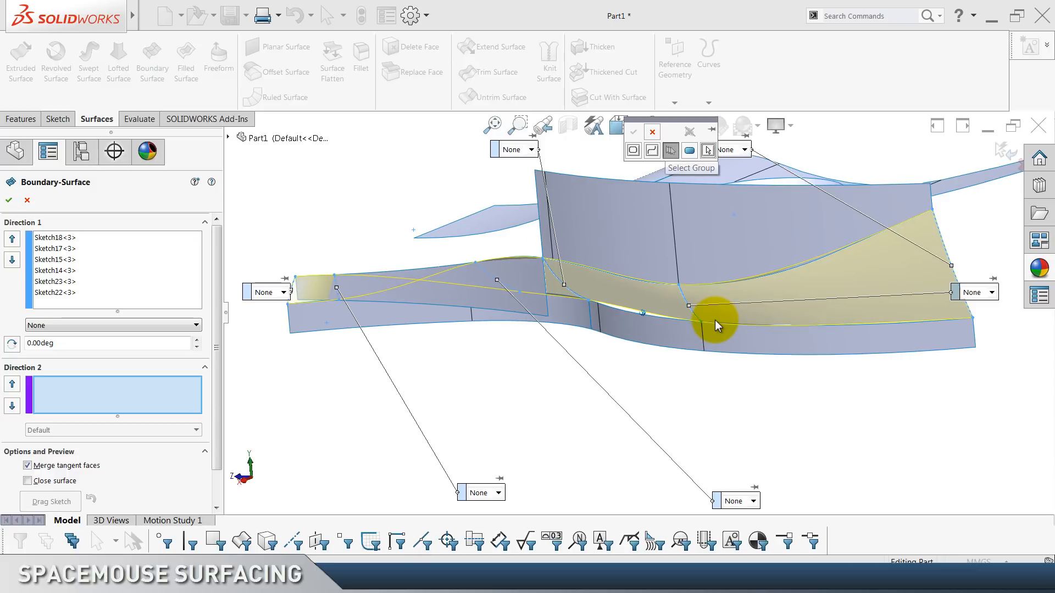
{"action": "left_click", "coordinate": [817, 329]}
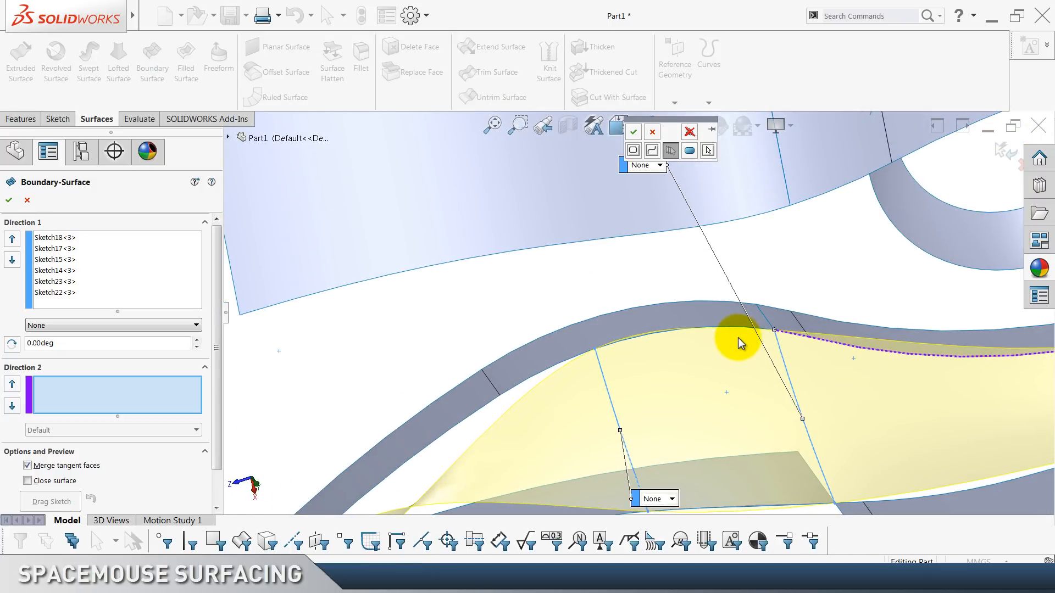
{"action": "left_click", "coordinate": [740, 332]}
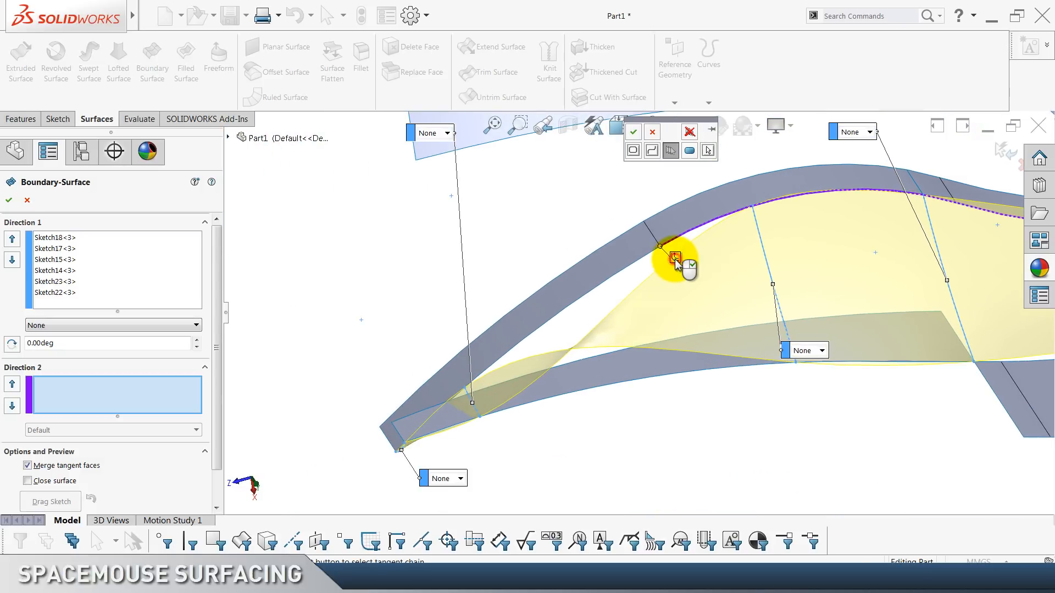
{"action": "left_click", "coordinate": [675, 260]}
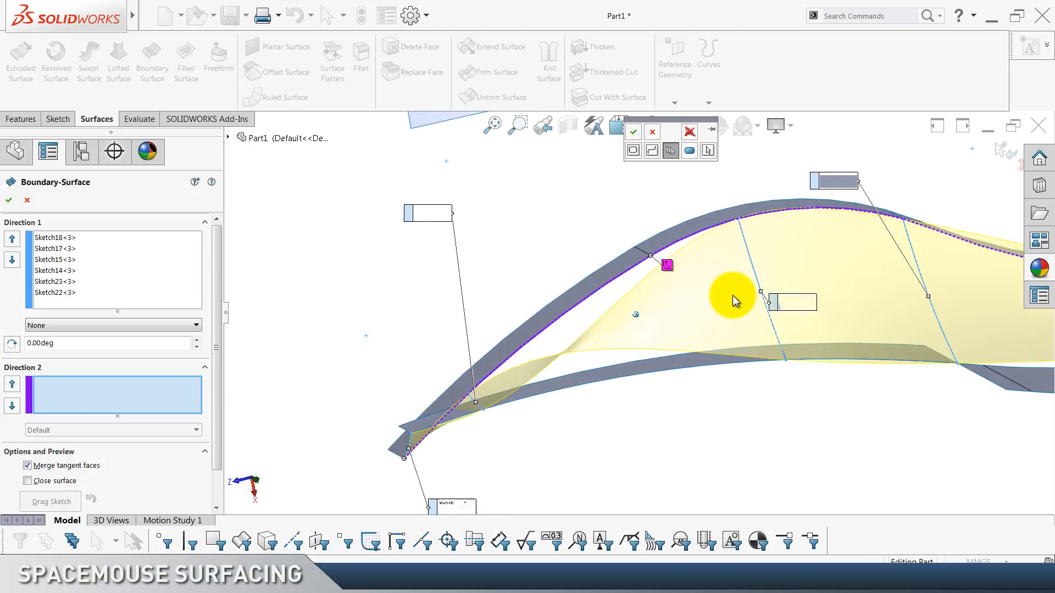
{"action": "left_click", "coordinate": [634, 133]}
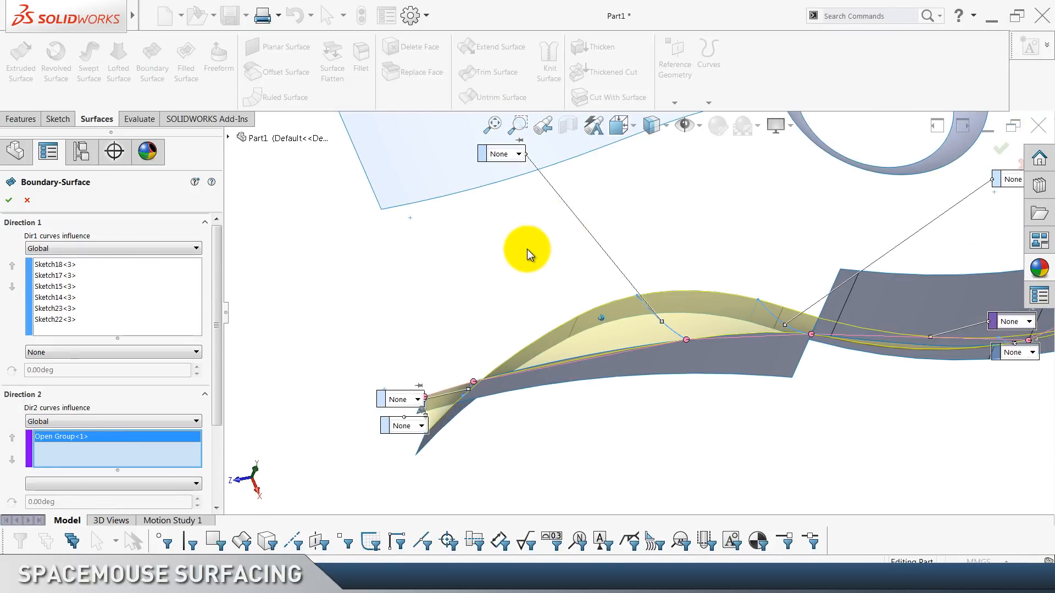
Add the edge chain along the upper guide surfaces as a second Direction 2 open group and create the boundary surface.
{"action": "right_click", "coordinate": [138, 463]}
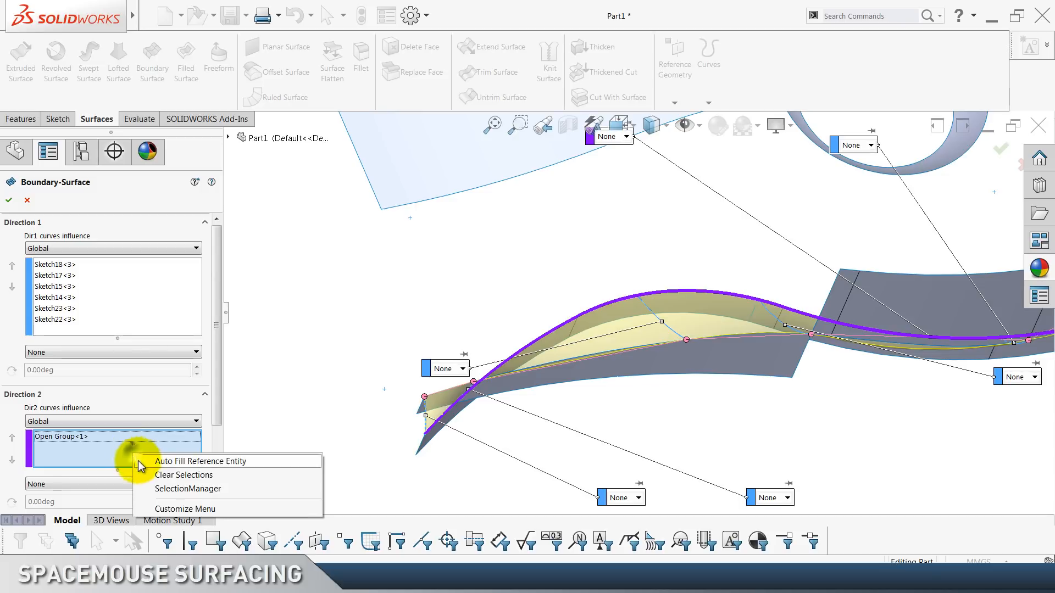
{"action": "left_click", "coordinate": [159, 489]}
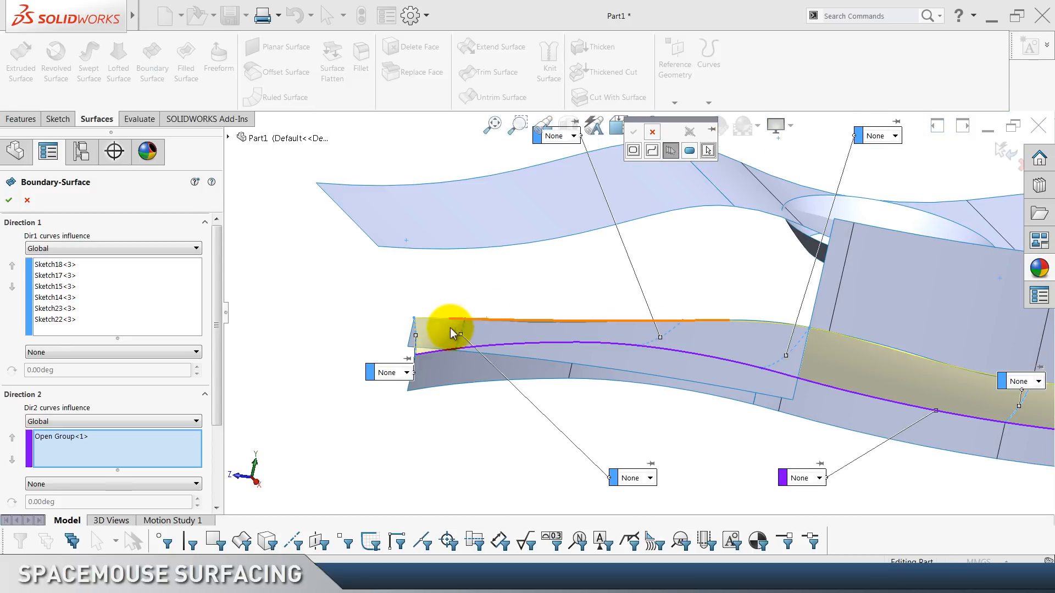
{"action": "left_click", "coordinate": [428, 318]}
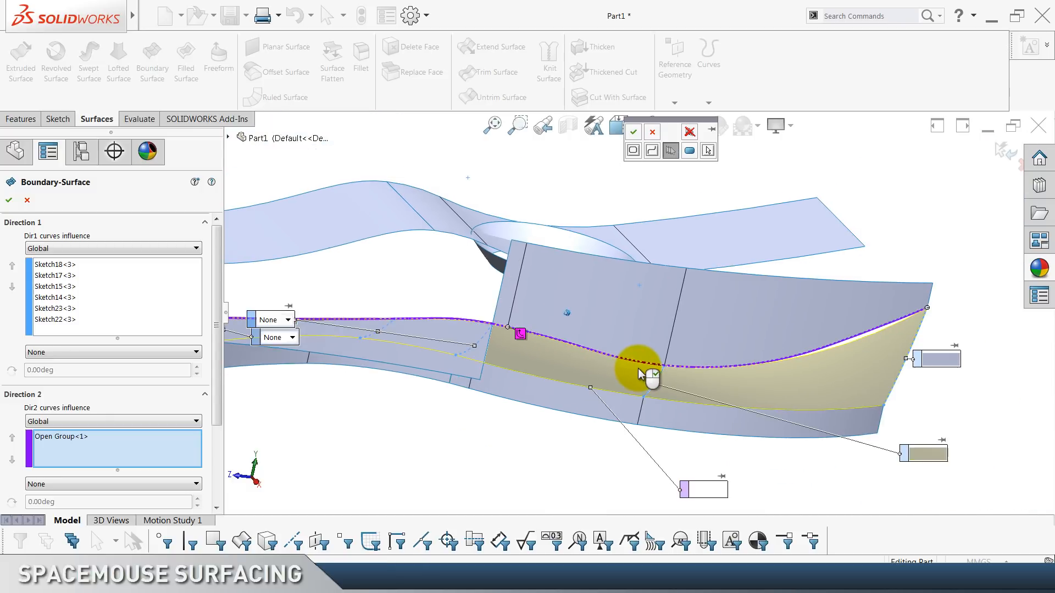
{"action": "left_click", "coordinate": [633, 132]}
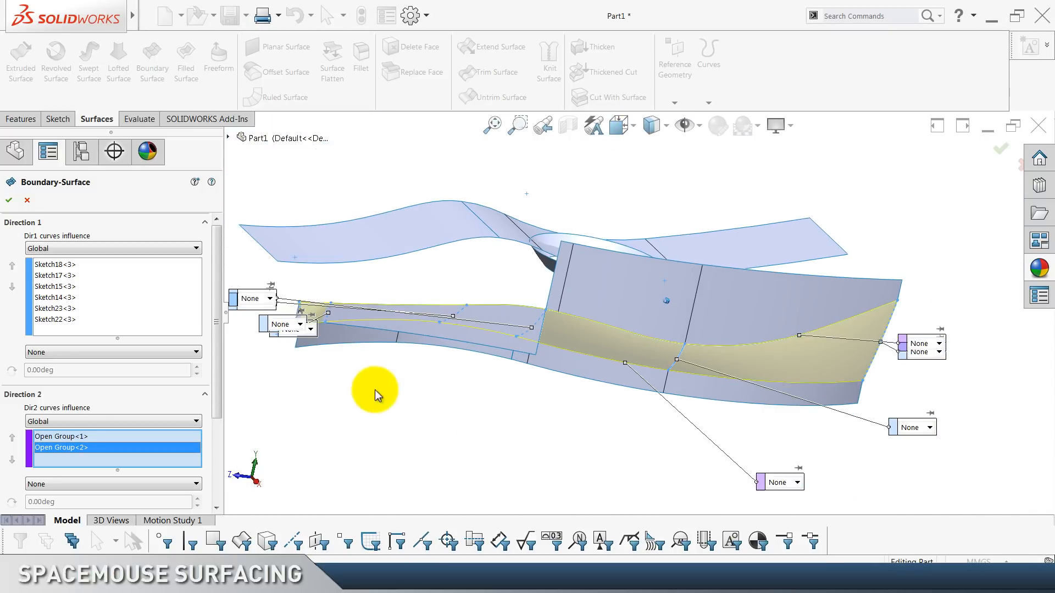
{"action": "left_click", "coordinate": [9, 200]}
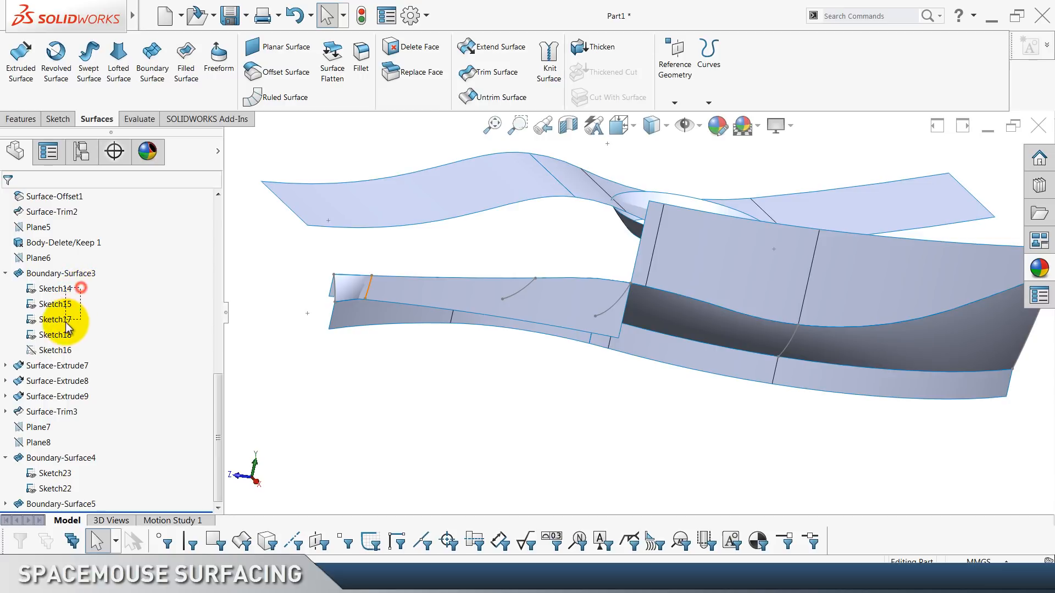
Hide the Boundary-Surface3 profile sketches Sketch14, Sketch15, Sketch17 and Sketch18, and the Boundary-Surface4 sketches Sketch23 and Sketch22.
{"action": "right_click", "coordinate": [65, 335]}
{"action": "left_click", "coordinate": [69, 317]}
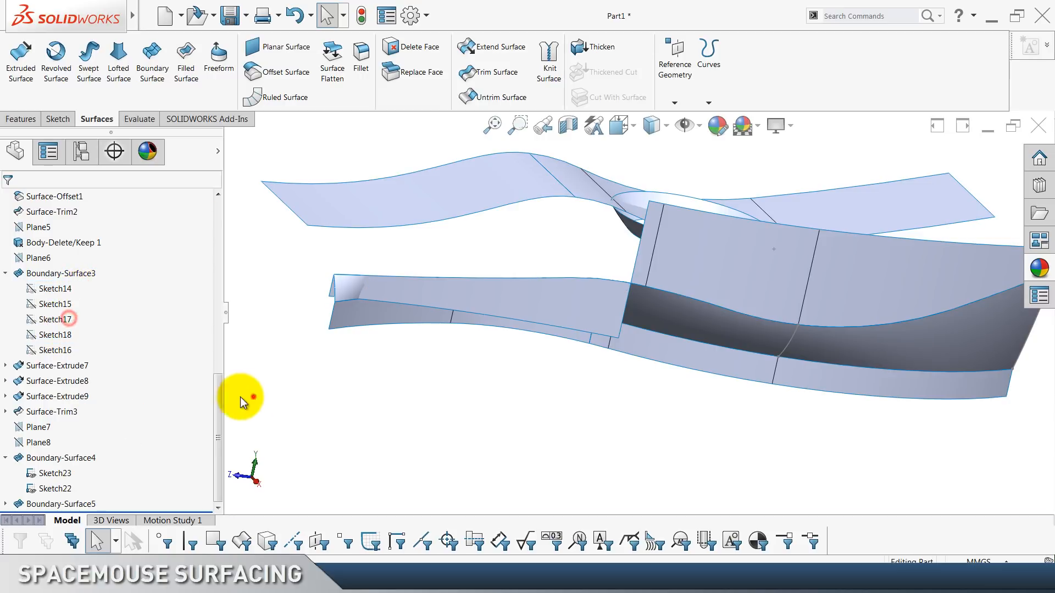
{"action": "right_click", "coordinate": [64, 492]}
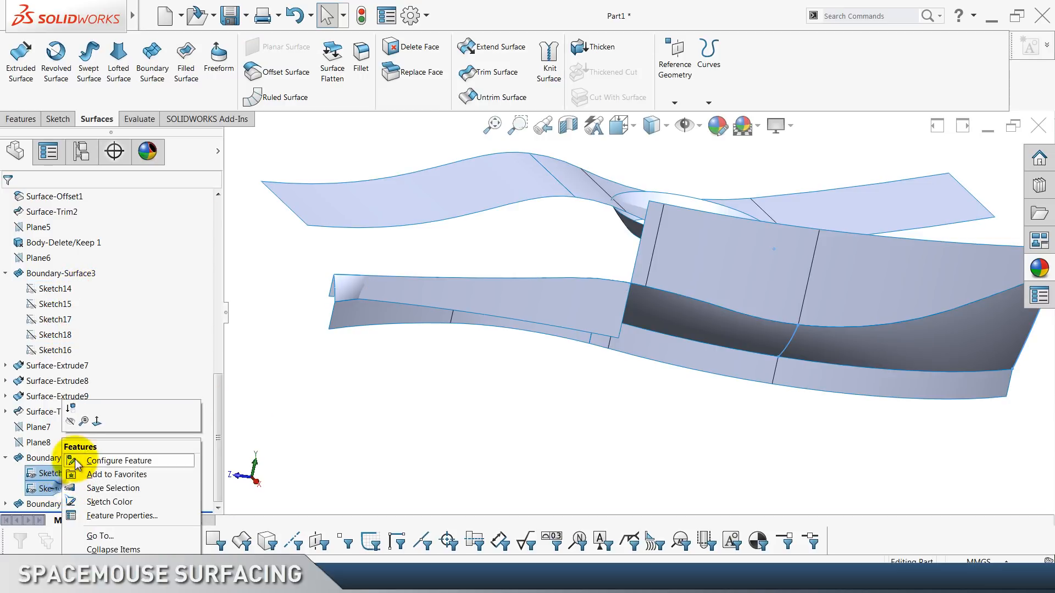
{"action": "left_click", "coordinate": [70, 422]}
{"action": "scroll", "coordinate": [11, 335], "scroll_direction": "up", "scroll_amount": 3}
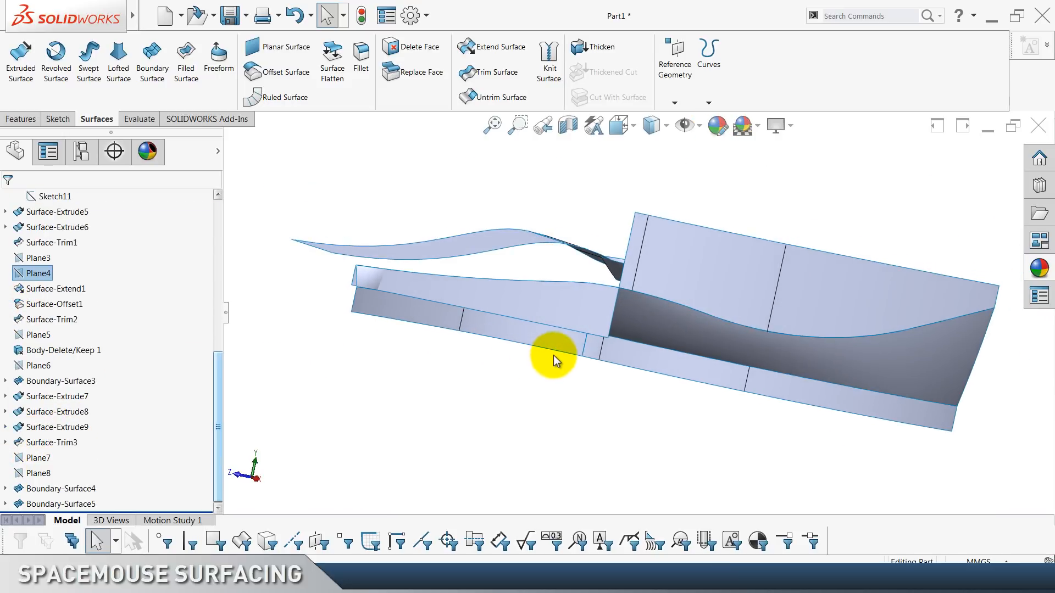
Hide the extruded guide surfaces around the new side boundary surface, including Surface-Extrude9 and Surface-Extrude5.
{"action": "left_click", "coordinate": [556, 346]}
{"action": "left_click", "coordinate": [630, 360]}
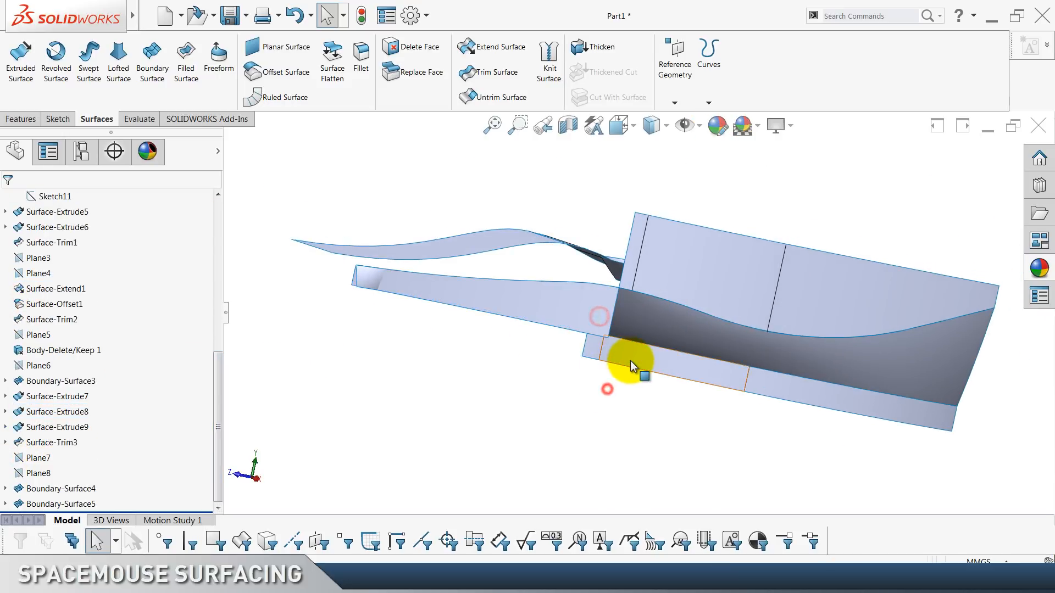
{"action": "left_click", "coordinate": [674, 329]}
{"action": "left_click", "coordinate": [713, 282]}
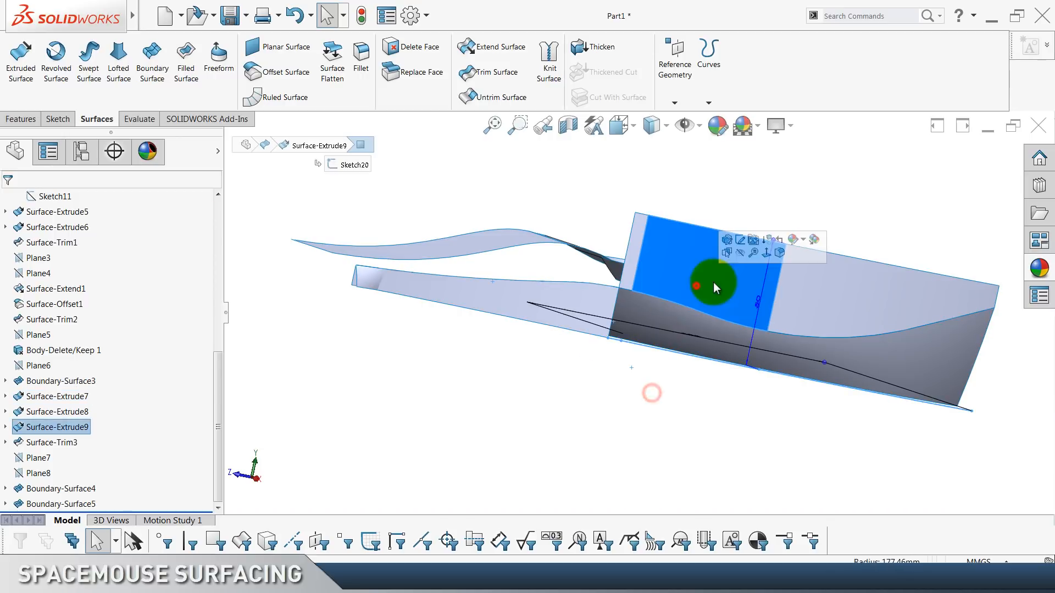
{"action": "left_click", "coordinate": [741, 255]}
{"action": "left_click", "coordinate": [552, 293]}
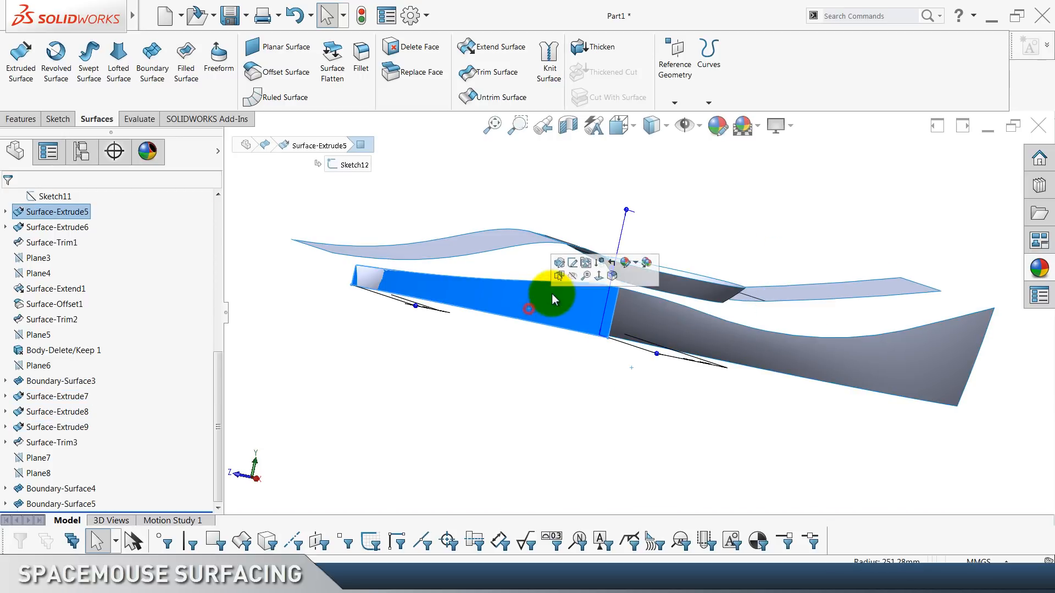
{"action": "left_click", "coordinate": [574, 278]}
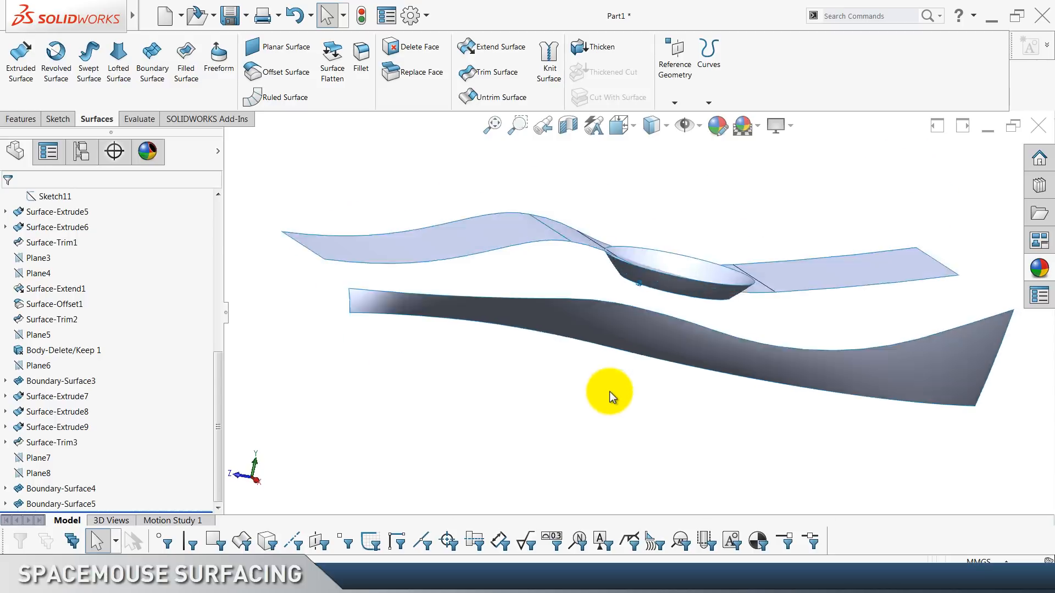
Inspect the surfaces' continuity with Zebra Stripes and the Curvature display, turning each analysis off again.
{"action": "scroll", "coordinate": [322, 88], "scroll_direction": "down", "scroll_amount": 1}
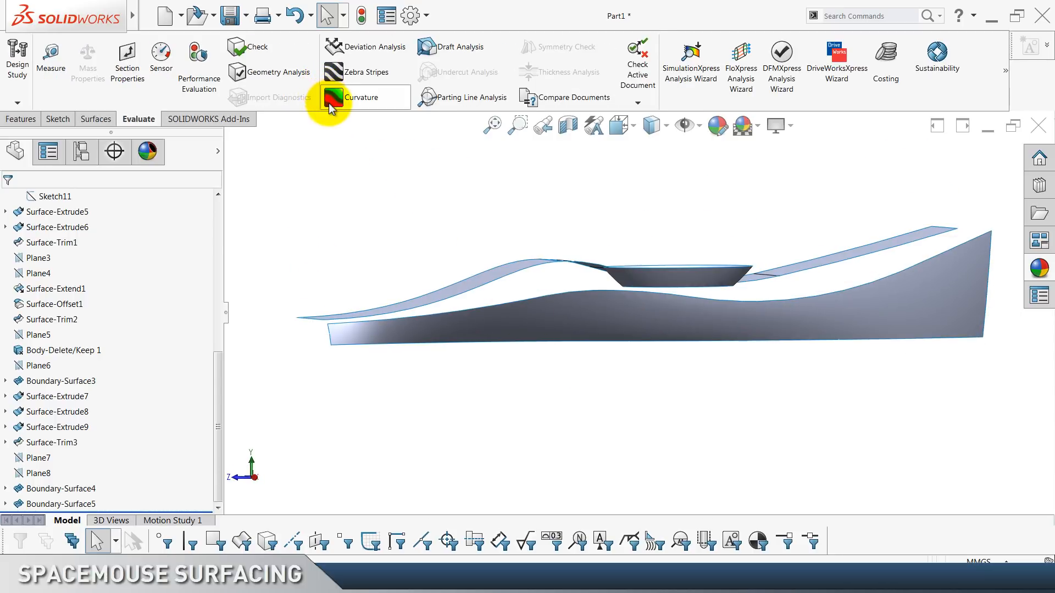
{"action": "left_click", "coordinate": [362, 72]}
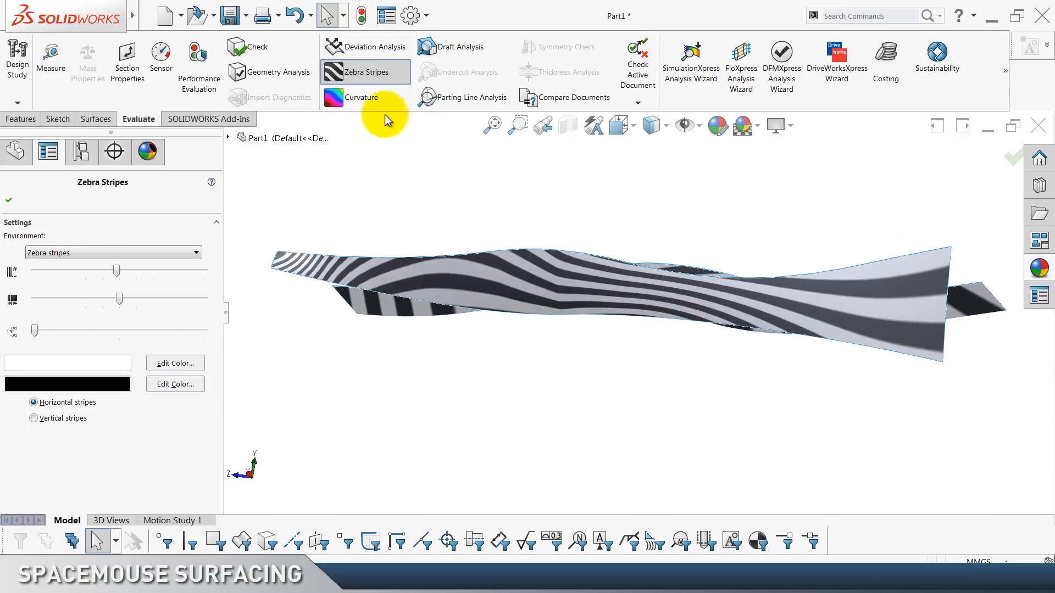
{"action": "left_click", "coordinate": [372, 72]}
{"action": "left_click", "coordinate": [370, 98]}
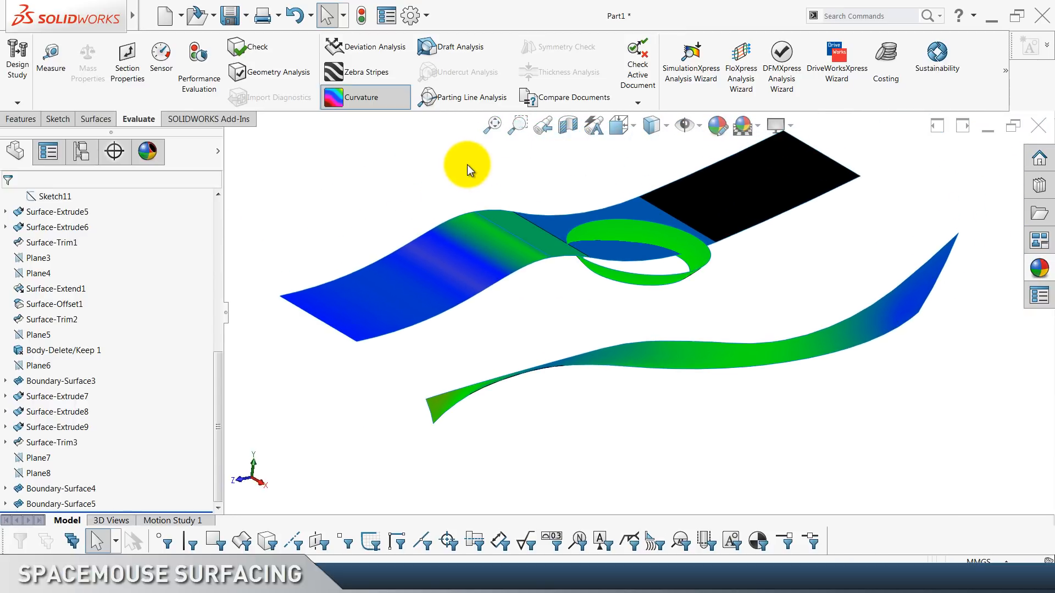
{"action": "left_click", "coordinate": [386, 97]}
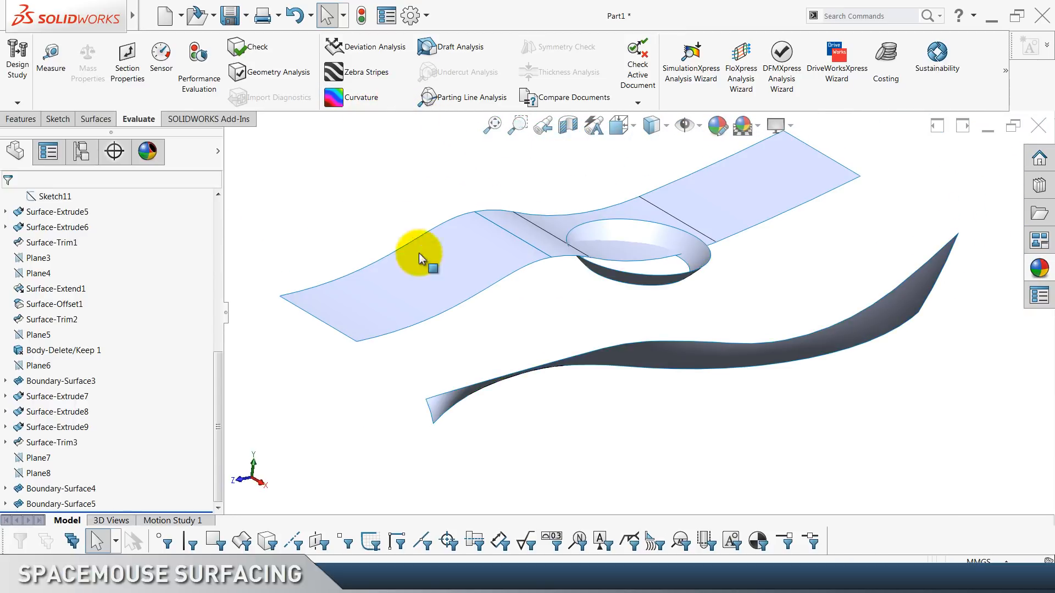
Show the surface bodies Boundary-Surface1 and Surface-Extend1 at the two ends of the model.
{"action": "scroll", "coordinate": [152, 299], "scroll_direction": "up", "scroll_amount": 10}
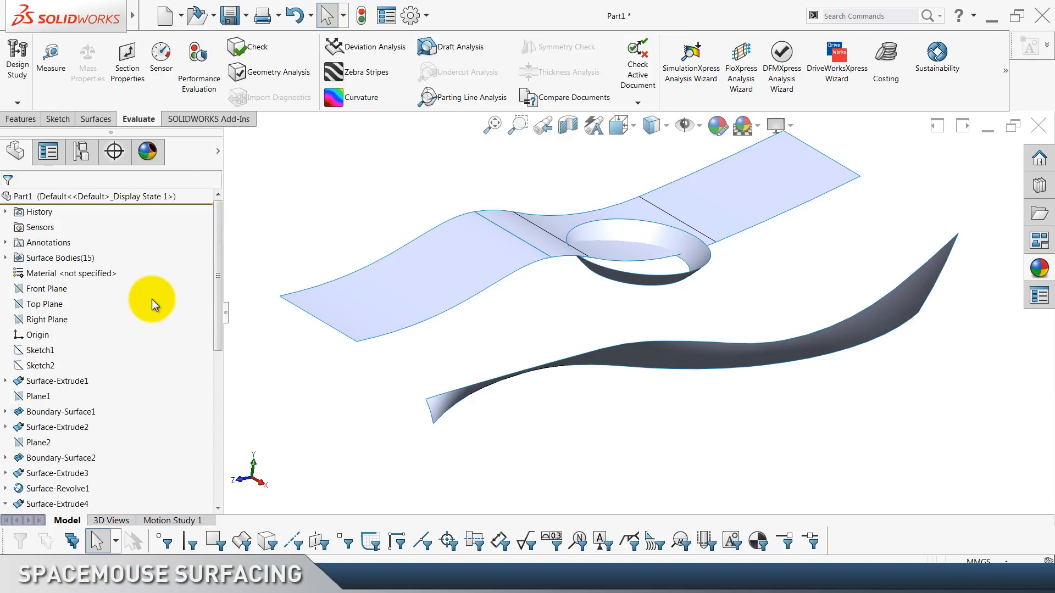
{"action": "left_click", "coordinate": [9, 256]}
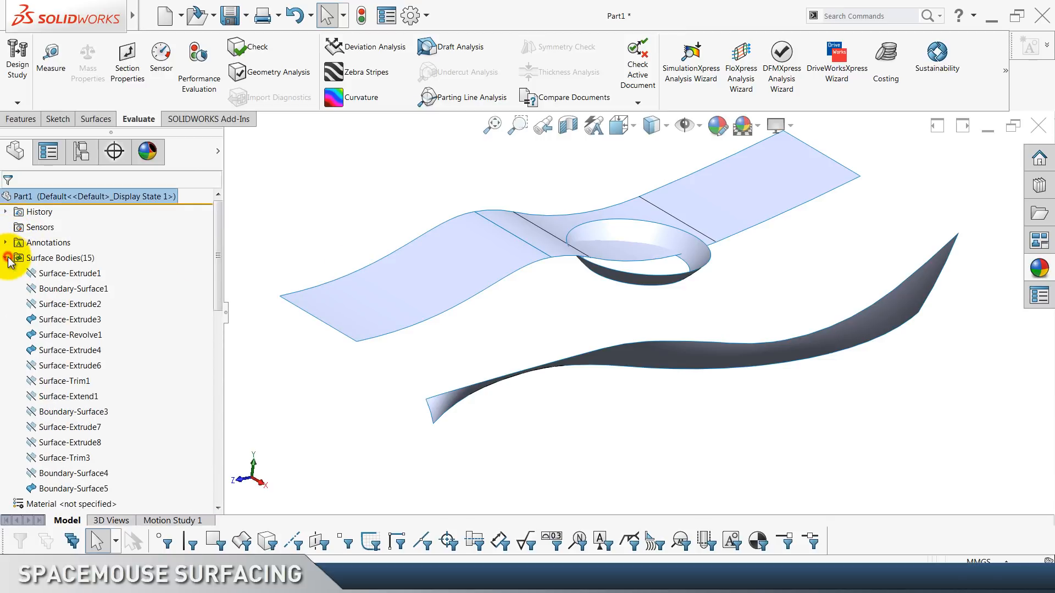
{"action": "left_click", "coordinate": [52, 290]}
{"action": "left_click", "coordinate": [88, 271]}
{"action": "left_click", "coordinate": [259, 370]}
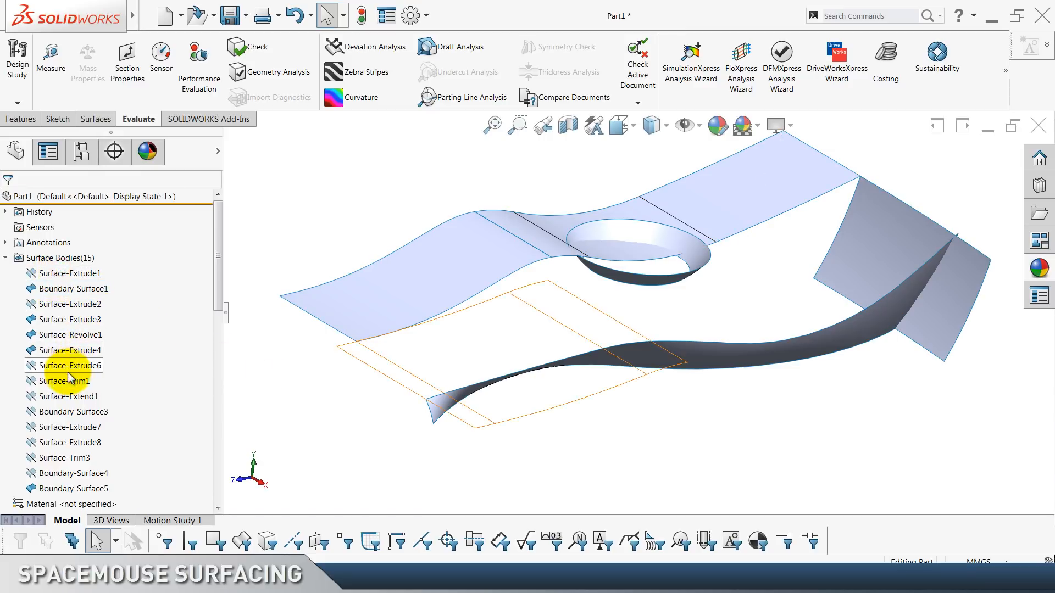
{"action": "left_click", "coordinate": [61, 398]}
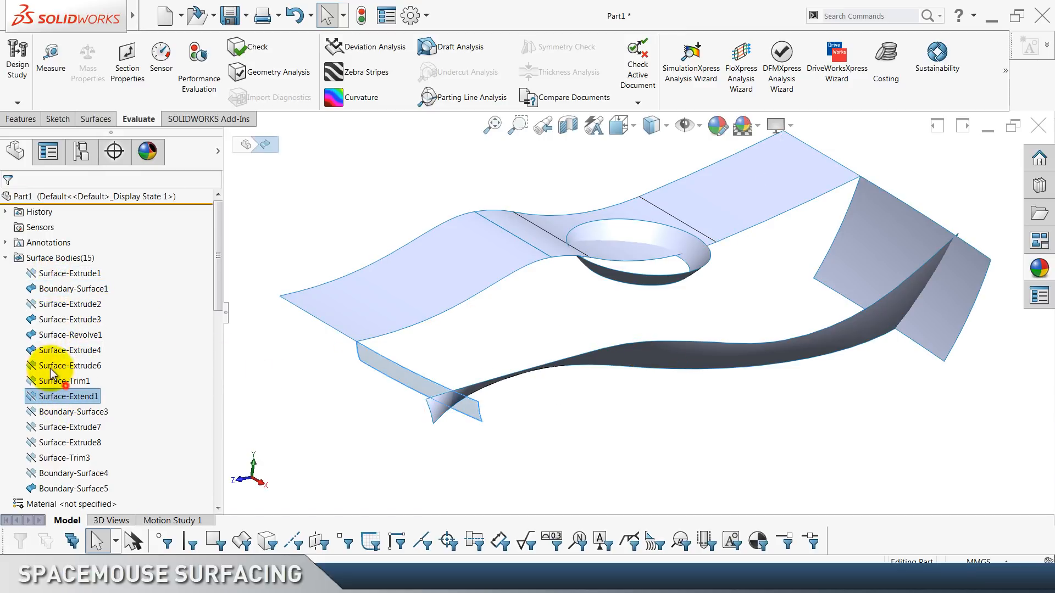
{"action": "left_click", "coordinate": [6, 258]}
{"action": "scroll", "coordinate": [106, 116], "scroll_direction": "up", "scroll_amount": 3}
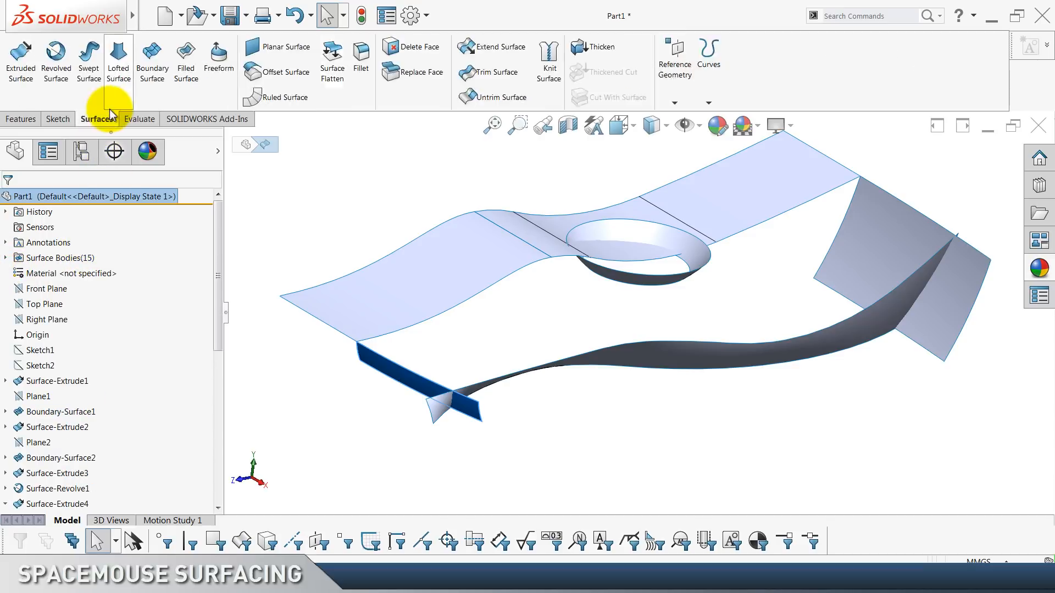
{"action": "left_click", "coordinate": [277, 168]}
Save the part.
{"action": "middle_click_drag", "start_coordinate": [554, 297], "coordinate": [675, 345]}
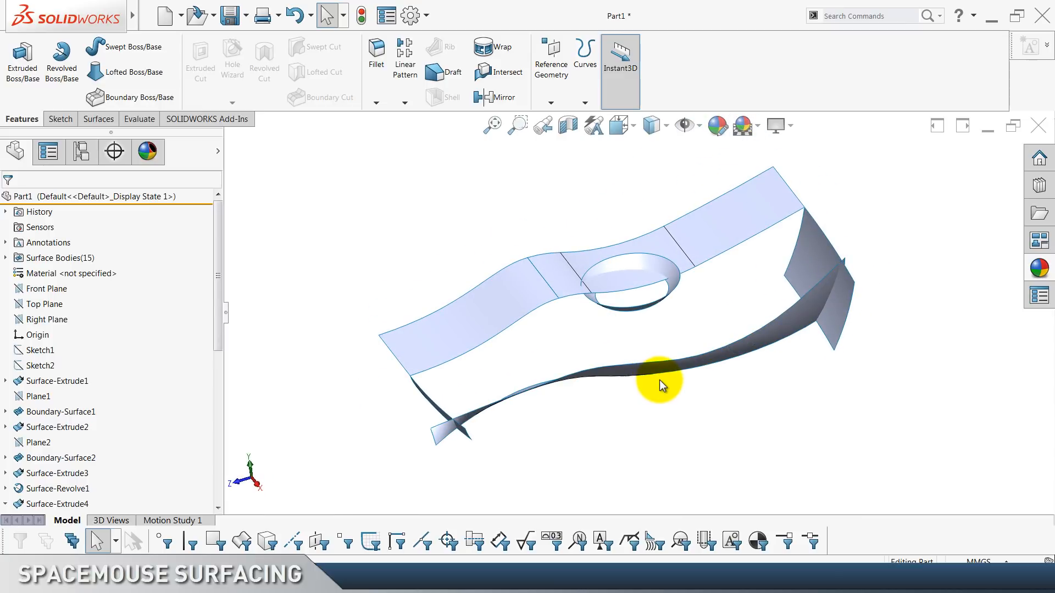
{"action": "key", "text": "ctrl+7"}
{"action": "key", "text": "ctrl+s"}
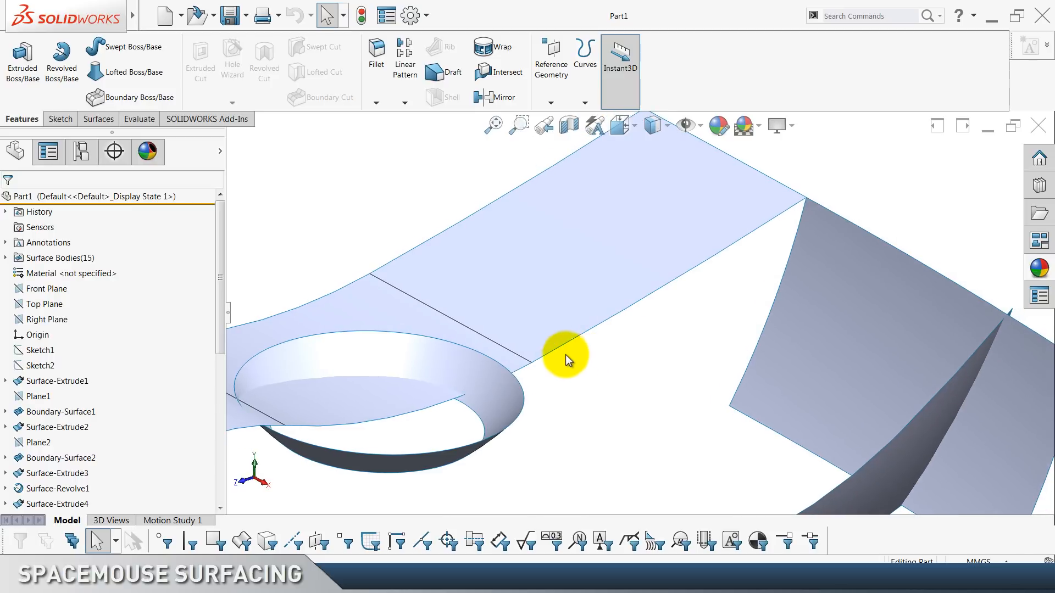
Create a reference plane perpendicular to the rear outer edge of Surface-Extrude3, through Point14 of Sketch9 beside the round recess.
{"action": "left_click", "coordinate": [552, 356]}
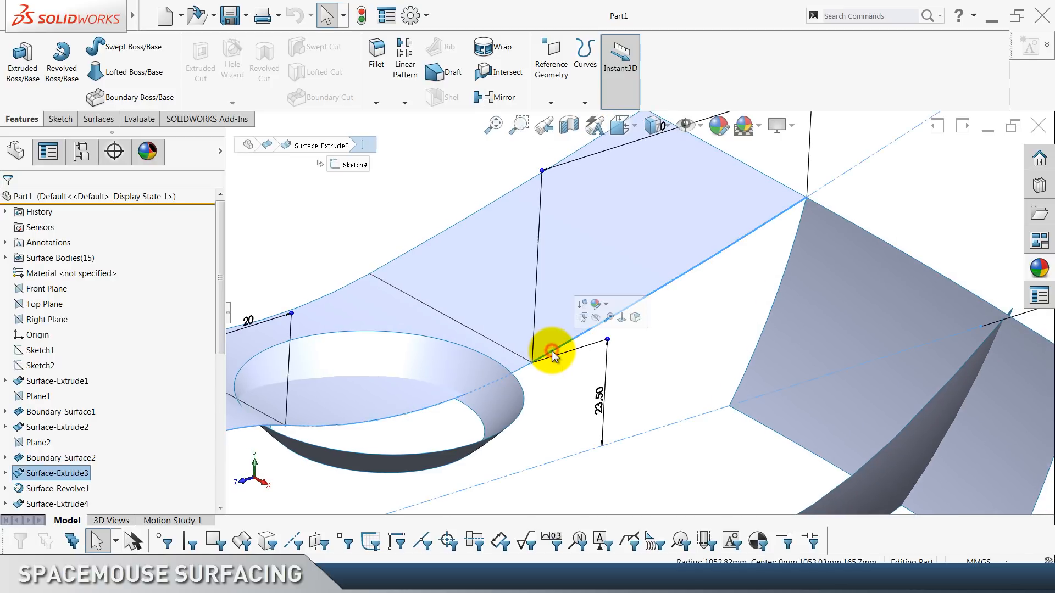
{"action": "left_click", "coordinate": [547, 85]}
{"action": "left_click", "coordinate": [559, 118]}
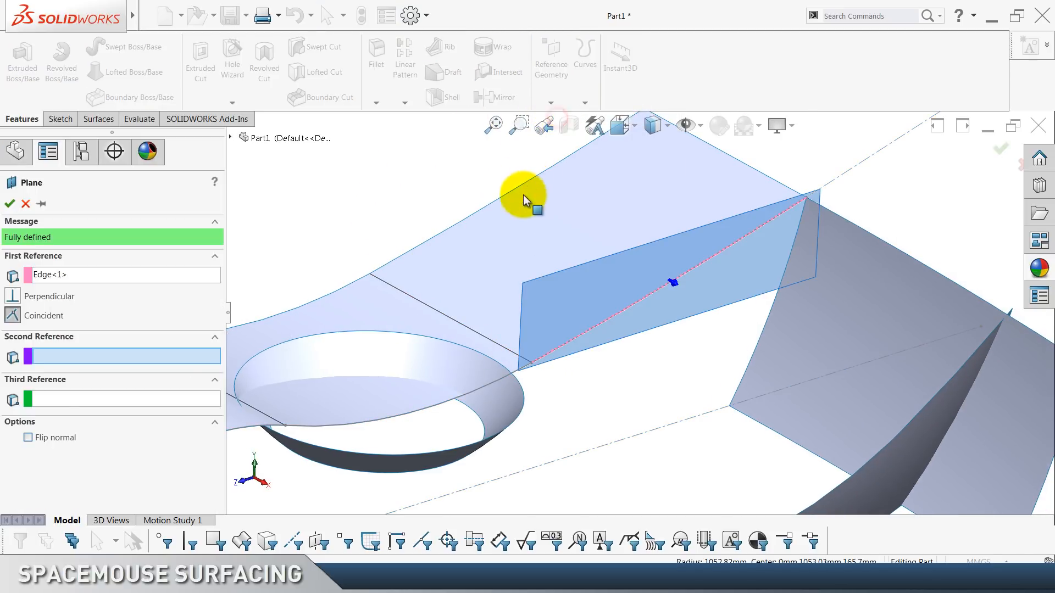
{"action": "left_click", "coordinate": [533, 361]}
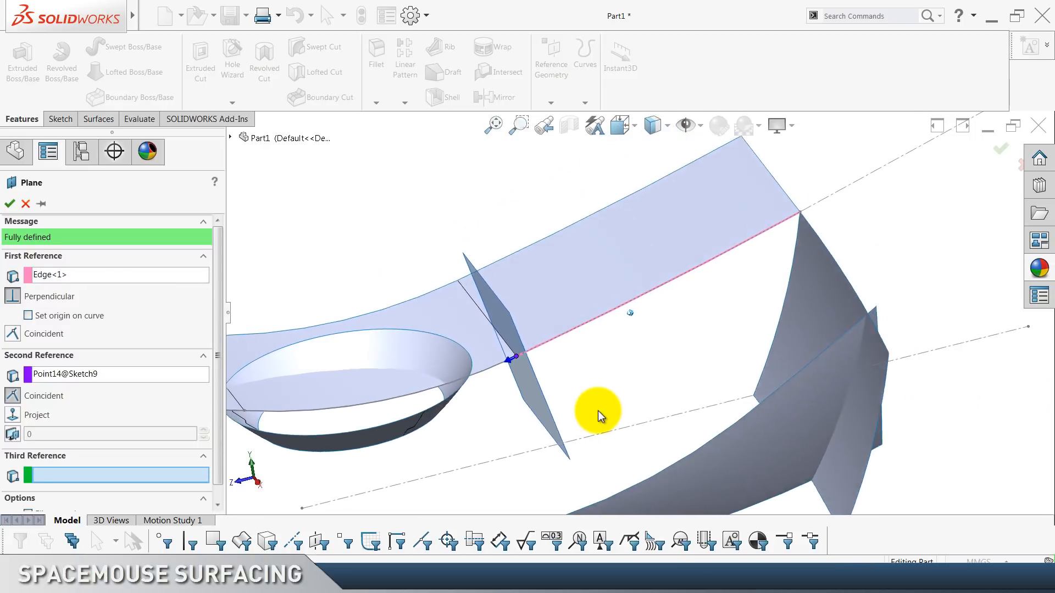
{"action": "left_click", "coordinate": [10, 204]}
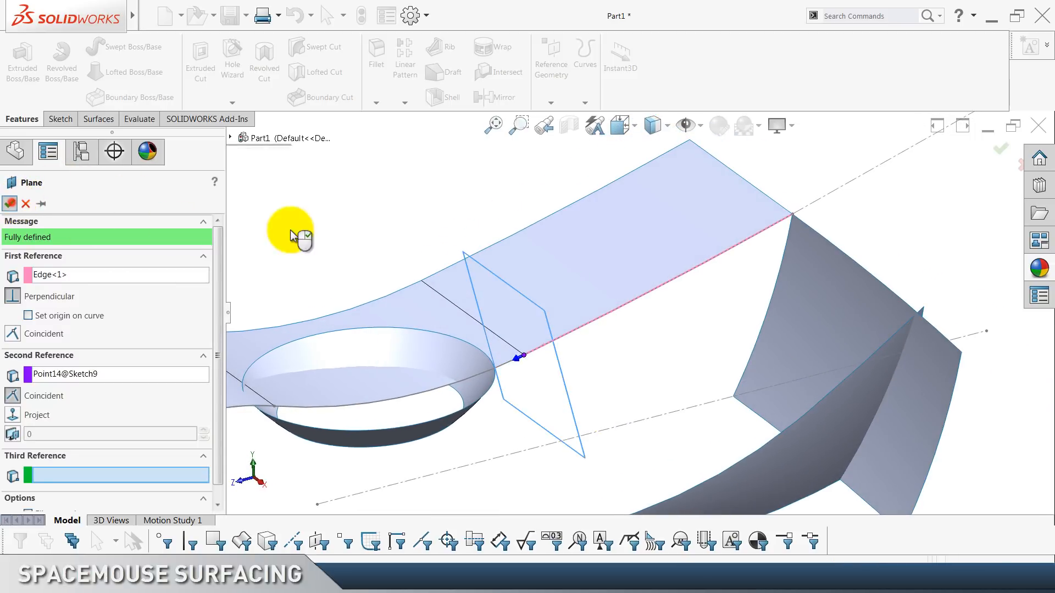
{"action": "left_click", "coordinate": [302, 226]}
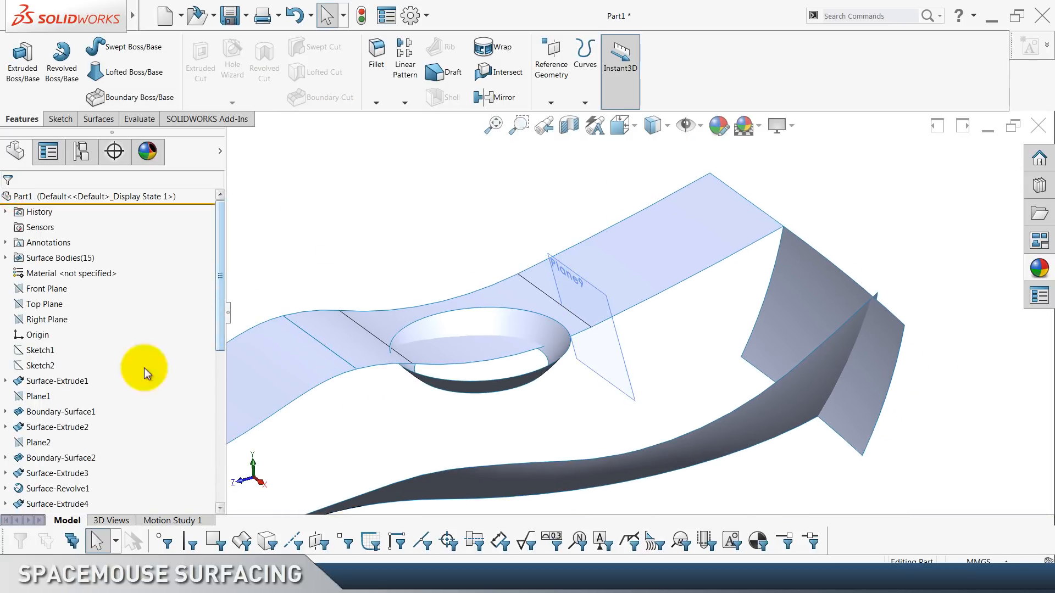
Hide Plane9.
{"action": "scroll", "coordinate": [135, 412], "scroll_direction": "down", "scroll_amount": 7}
{"action": "right_click", "coordinate": [61, 504]}
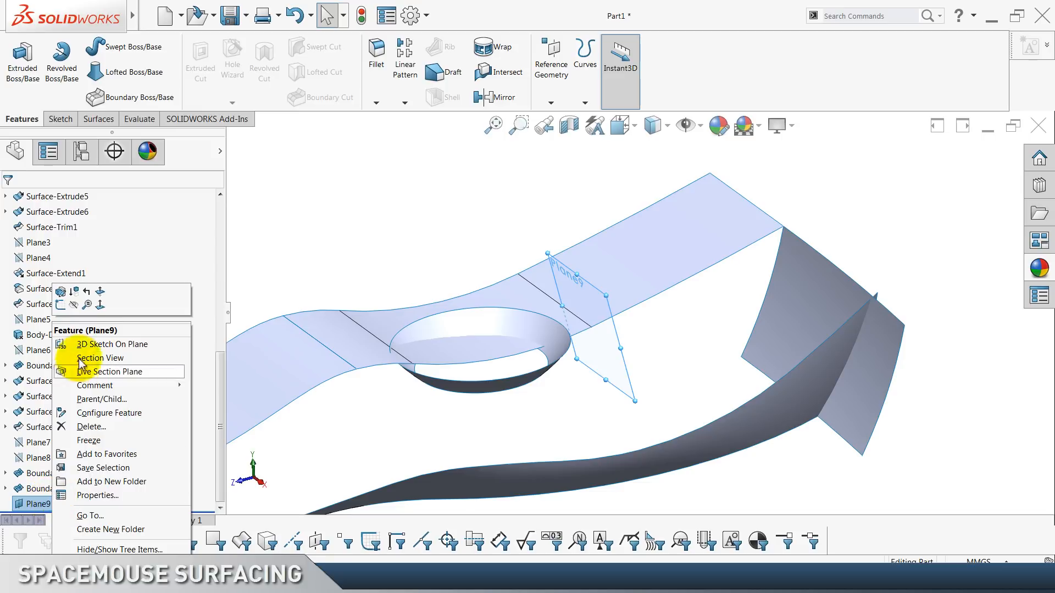
{"action": "left_click", "coordinate": [77, 306]}
Start a sketch on the Right Plane and convert the front curved outer edge of Surface-Extrude4 into it.
{"action": "scroll", "coordinate": [141, 353], "scroll_direction": "up", "scroll_amount": 8}
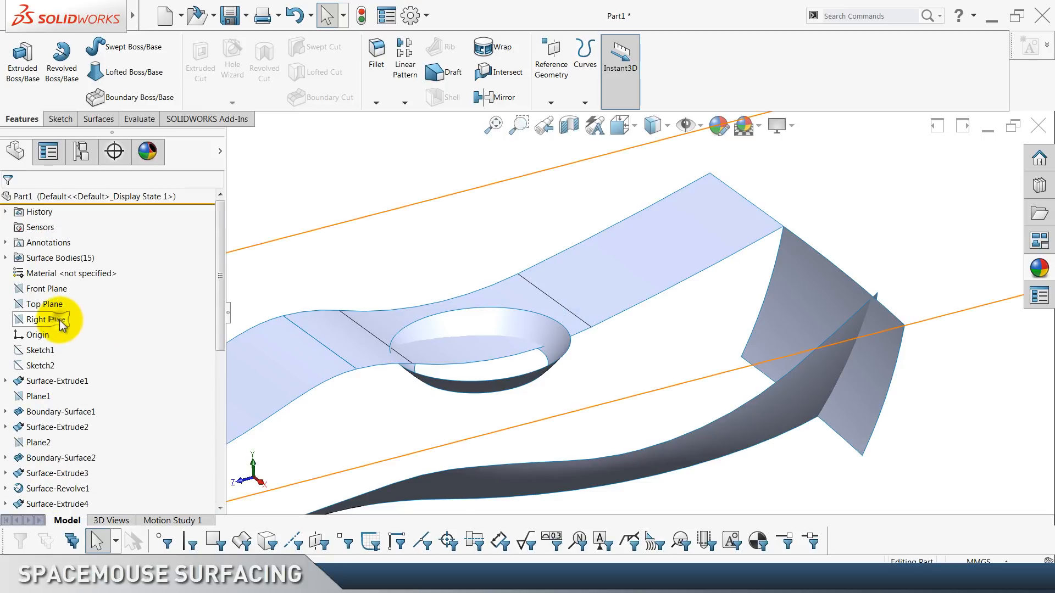
{"action": "right_click", "coordinate": [62, 323]}
{"action": "left_click", "coordinate": [67, 307]}
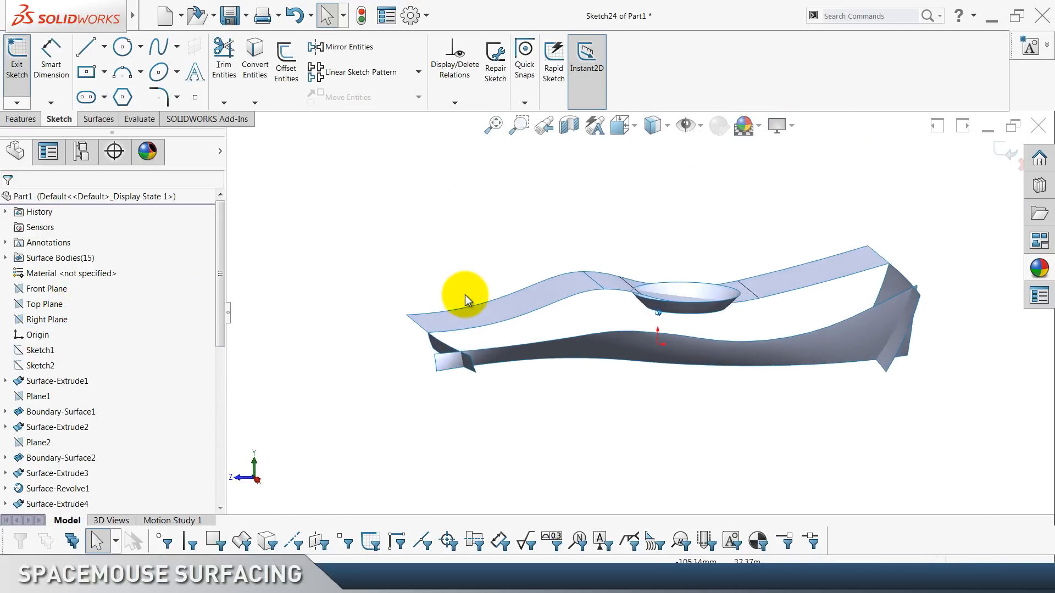
{"action": "left_click", "coordinate": [435, 333]}
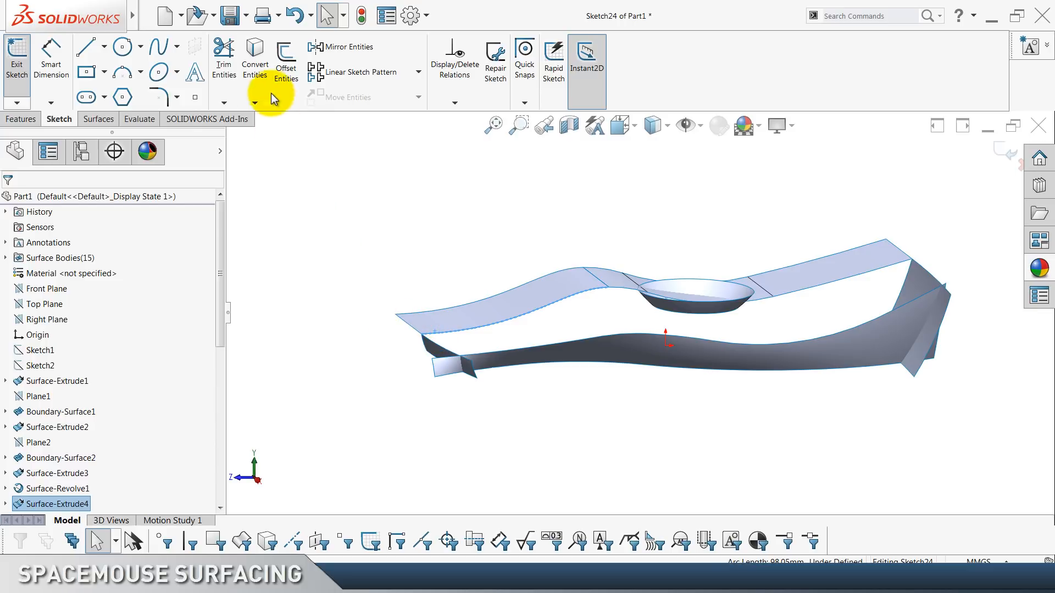
{"action": "left_click", "coordinate": [259, 65]}
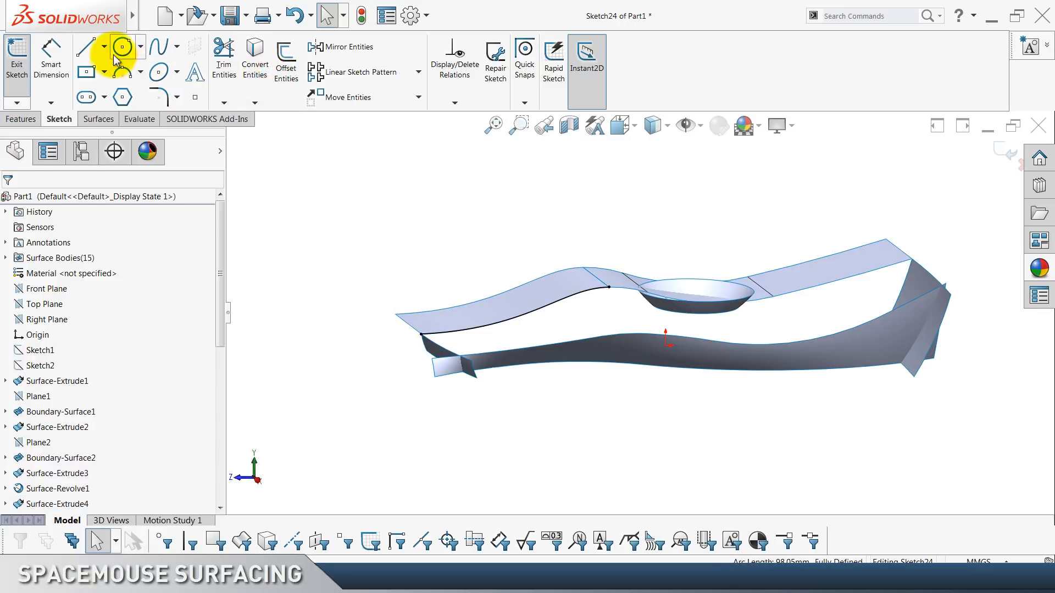
Draw a construction line outward from the converted curve's front endpoint and make it tangent to the curve.
{"action": "left_click", "coordinate": [106, 80]}
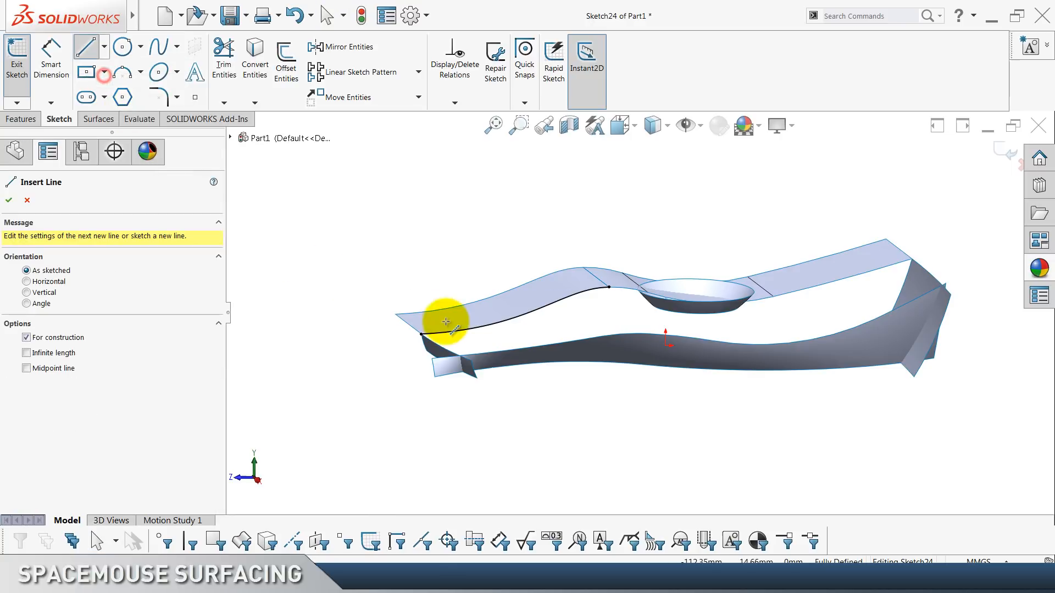
{"action": "left_click", "coordinate": [421, 334]}
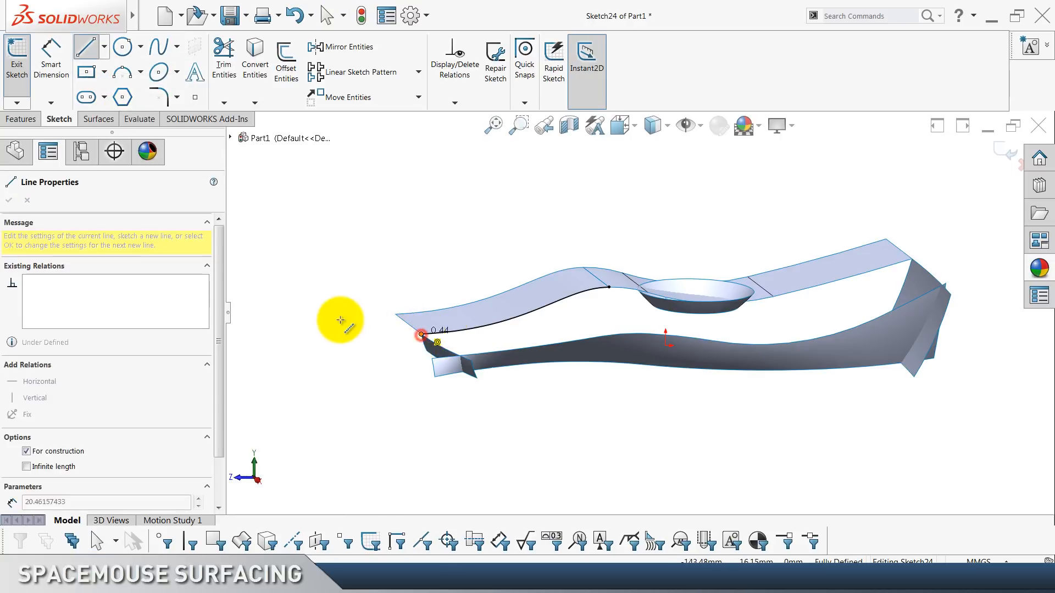
{"action": "left_click", "coordinate": [276, 388]}
{"action": "key", "text": "Escape"}
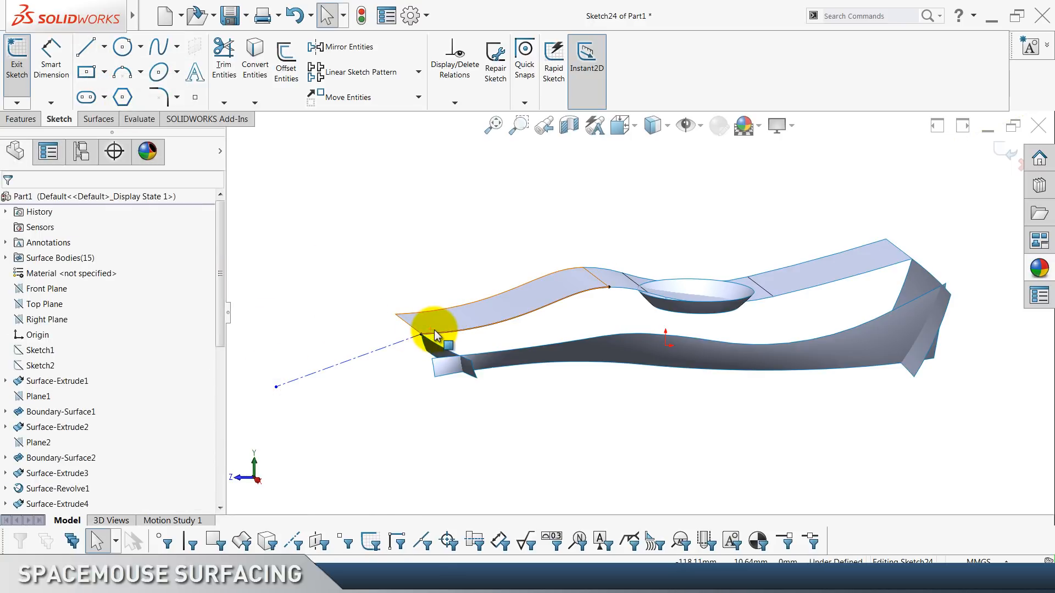
{"action": "left_click", "coordinate": [446, 333]}
{"action": "left_click", "coordinate": [384, 350], "text": "ctrl"}
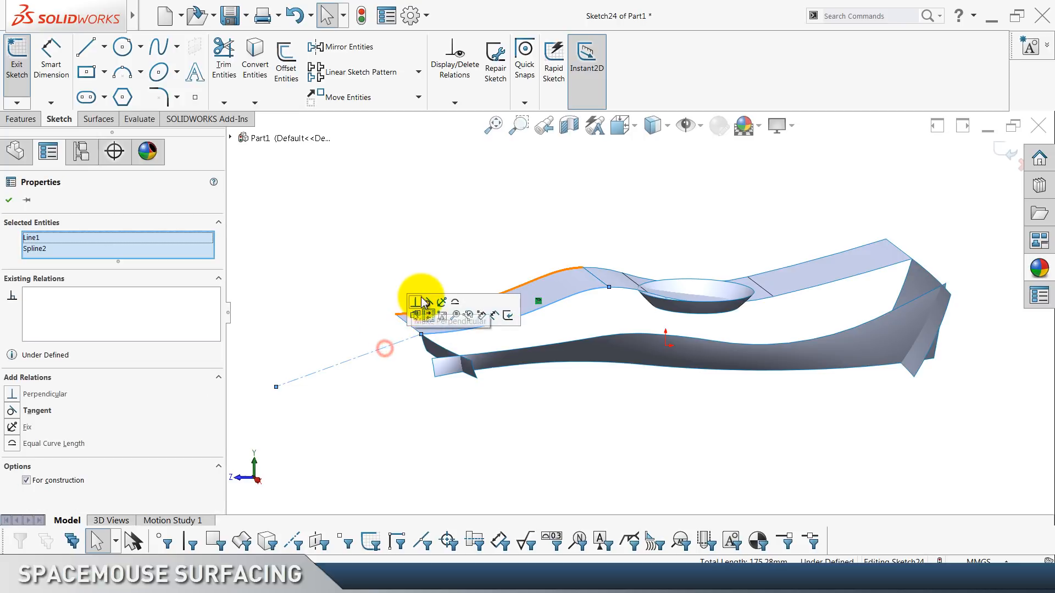
{"action": "left_click", "coordinate": [428, 303]}
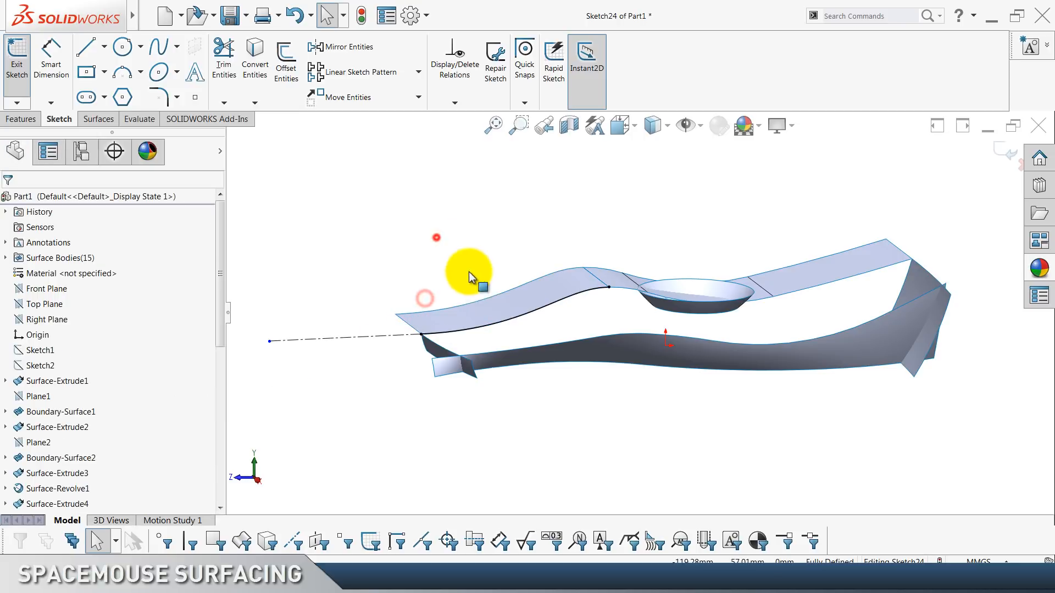
Change the converted front curve to construction geometry and convert the rear outer edge of Surface-Extrude3 into the sketch.
{"action": "left_click", "coordinate": [513, 318]}
{"action": "left_click", "coordinate": [557, 285]}
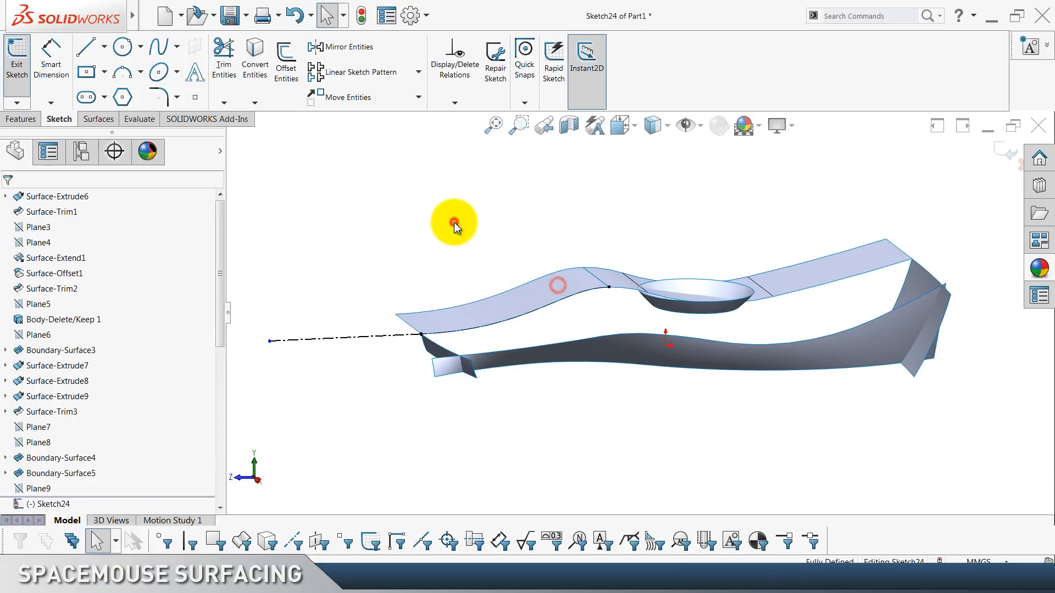
{"action": "left_click", "coordinate": [815, 287]}
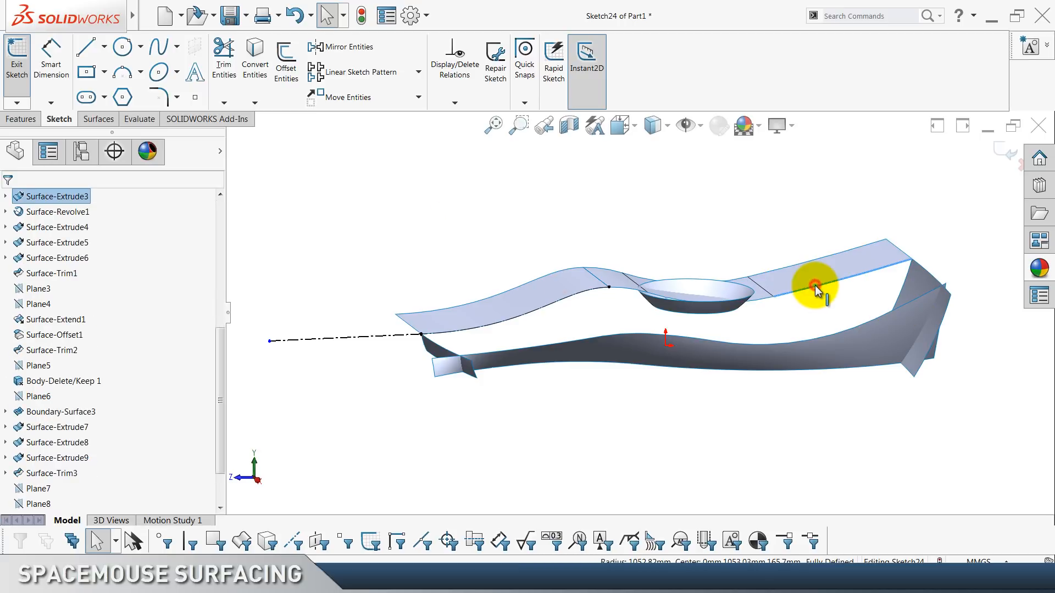
{"action": "left_click", "coordinate": [255, 66]}
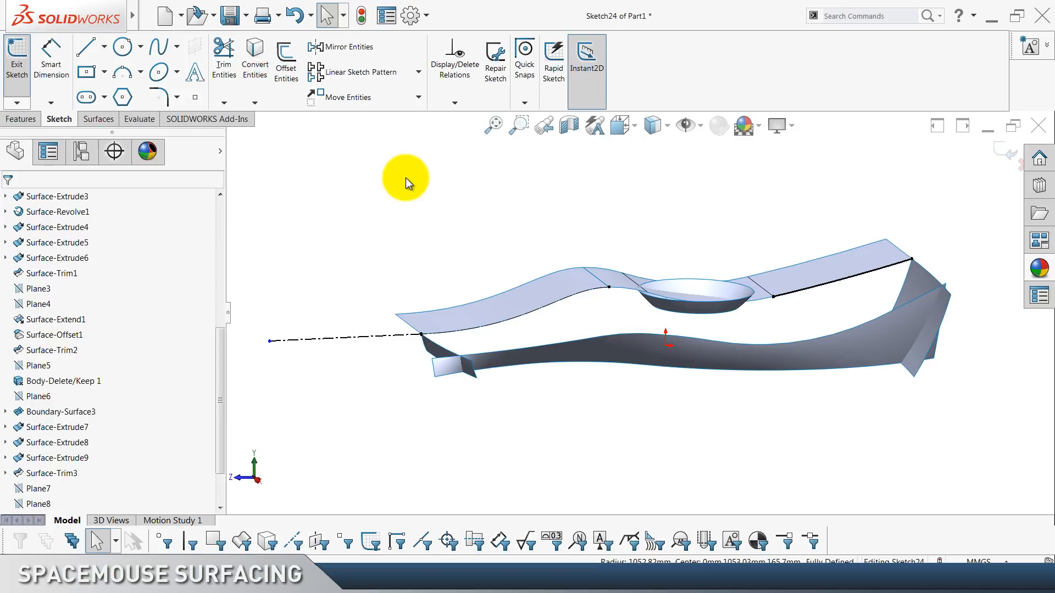
{"action": "key", "text": "ctrl+4"}
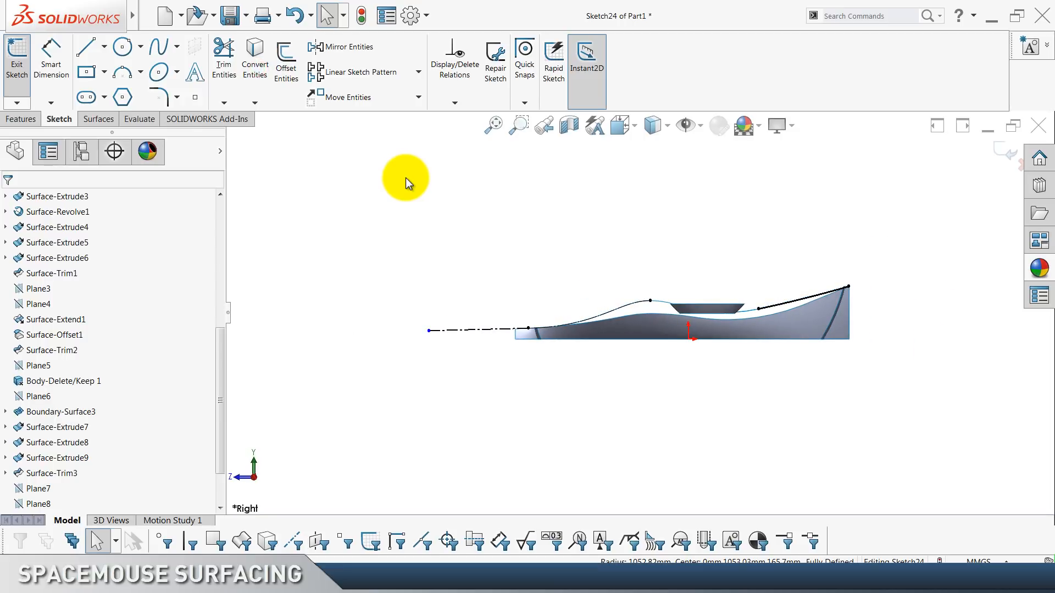
{"action": "scroll", "coordinate": [433, 178], "scroll_direction": "down", "scroll_amount": 4}
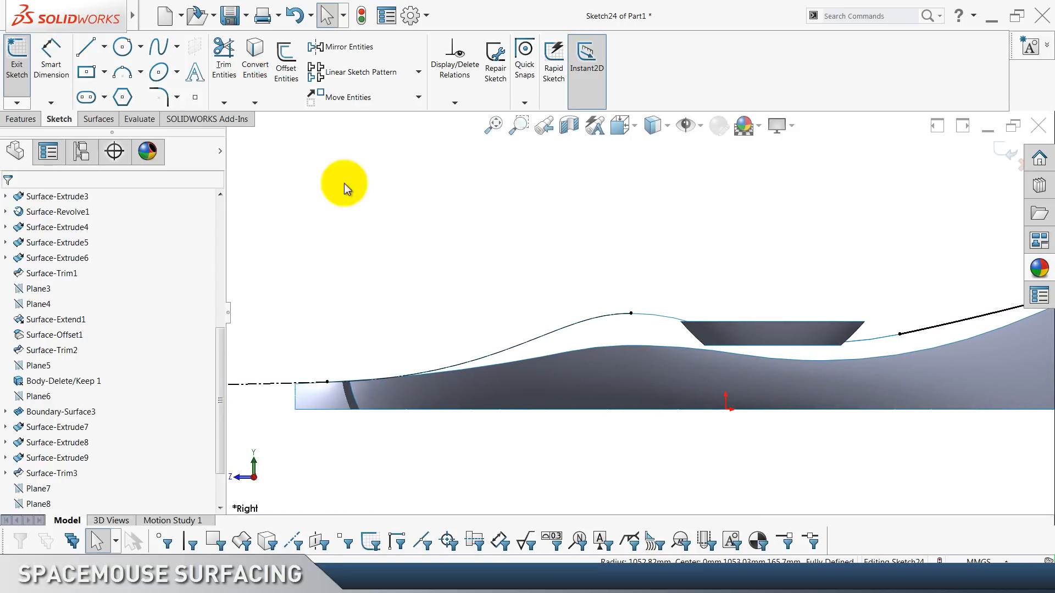
Sketch three connected tangent arcs from the construction line's inner endpoint to the near endpoint of the converted rear edge.
{"action": "left_click", "coordinate": [122, 73]}
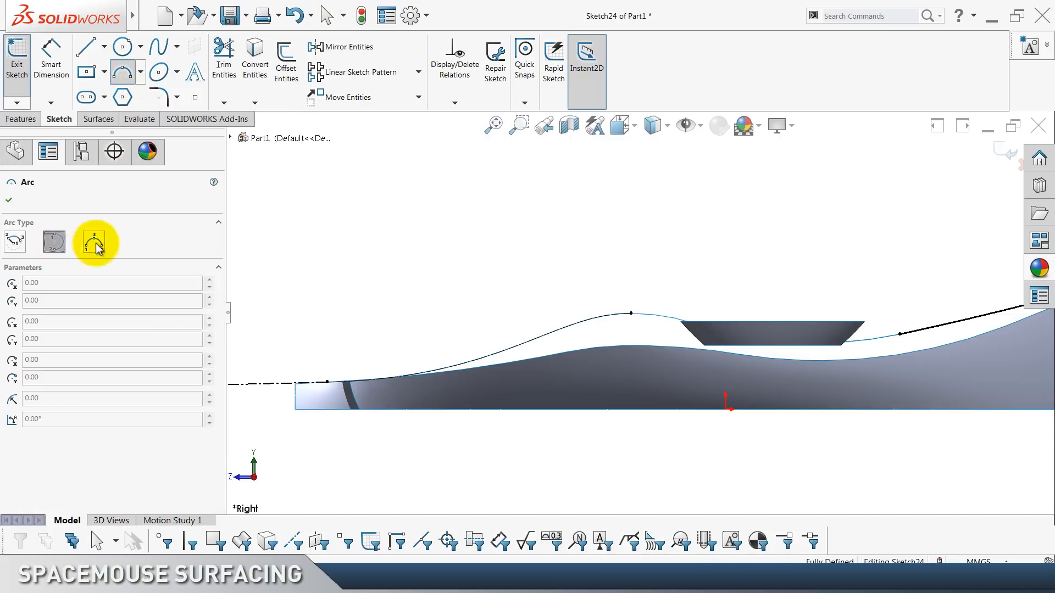
{"action": "left_click", "coordinate": [327, 381]}
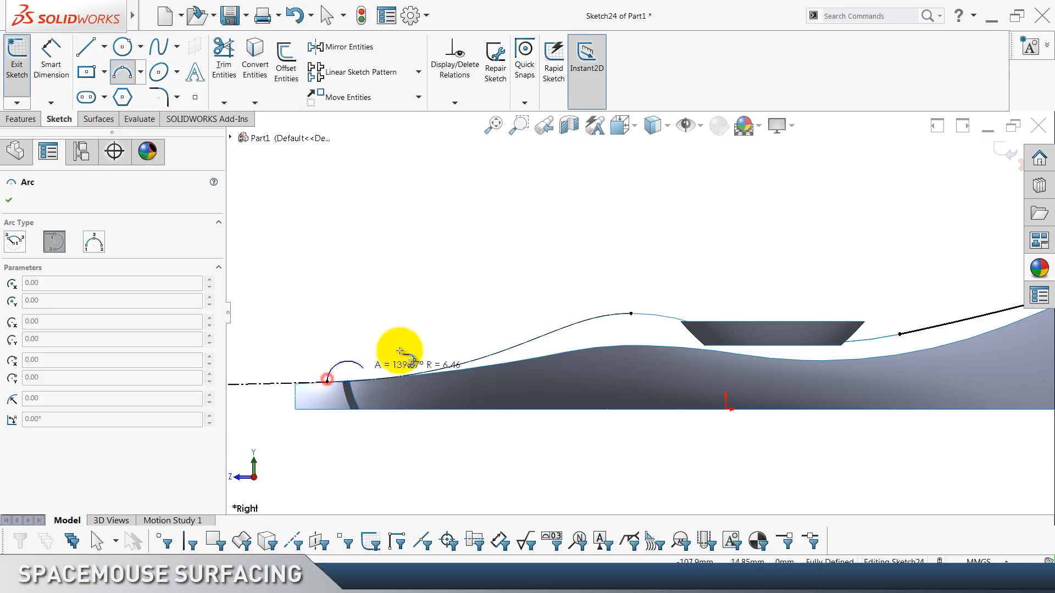
{"action": "left_click", "coordinate": [94, 242]}
{"action": "left_click", "coordinate": [54, 242]}
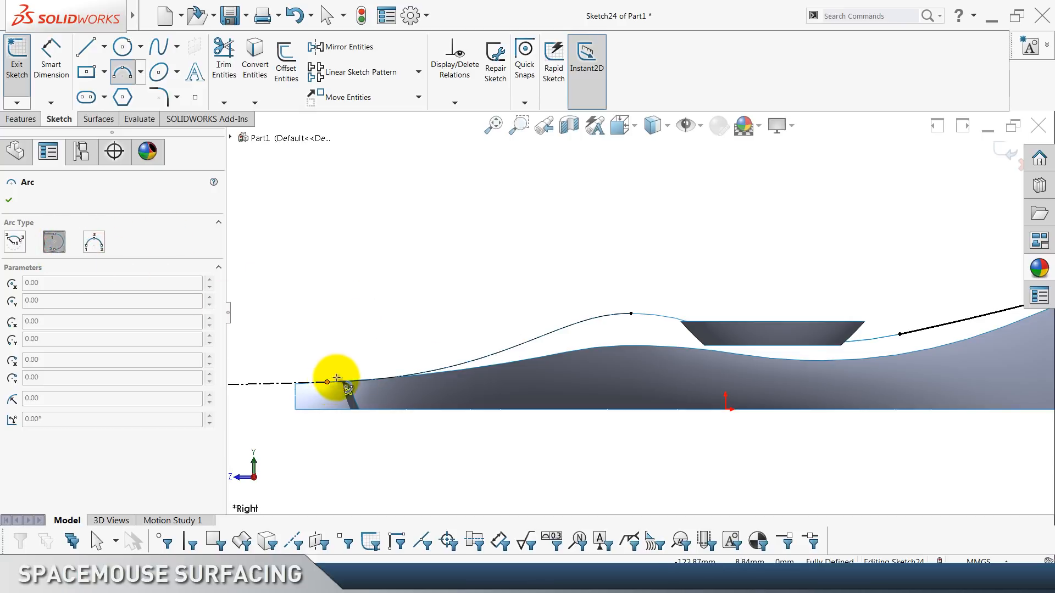
{"action": "scroll", "coordinate": [337, 378], "scroll_direction": "down", "scroll_amount": 3}
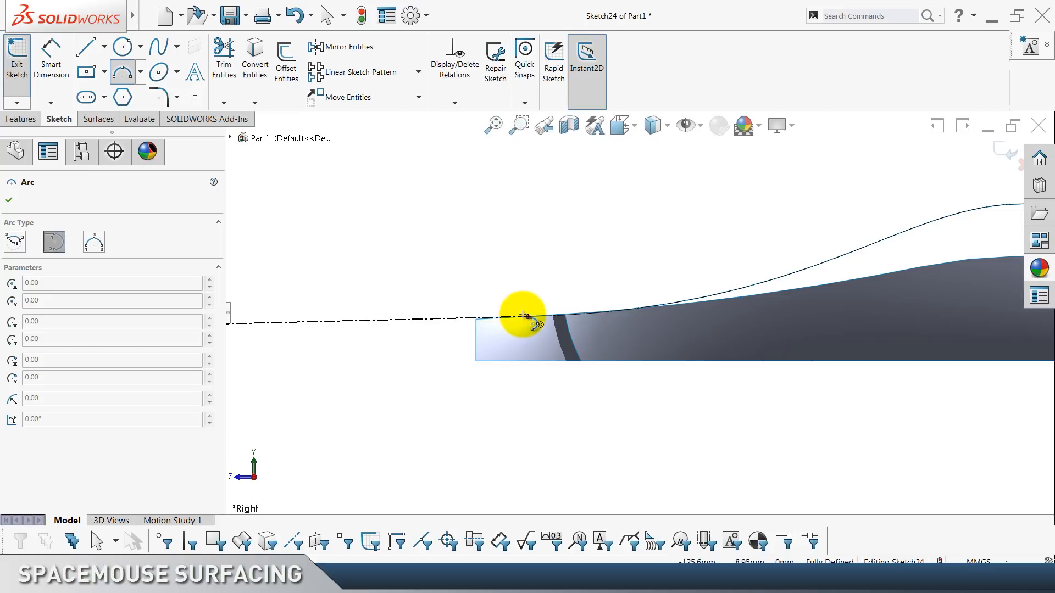
{"action": "left_click", "coordinate": [531, 316]}
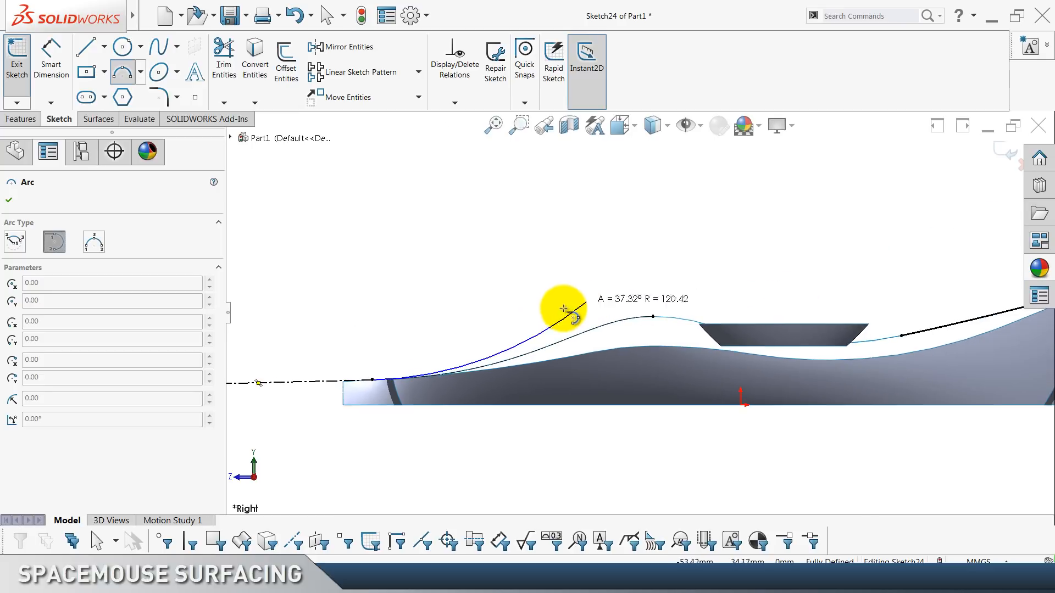
{"action": "left_click", "coordinate": [488, 326]}
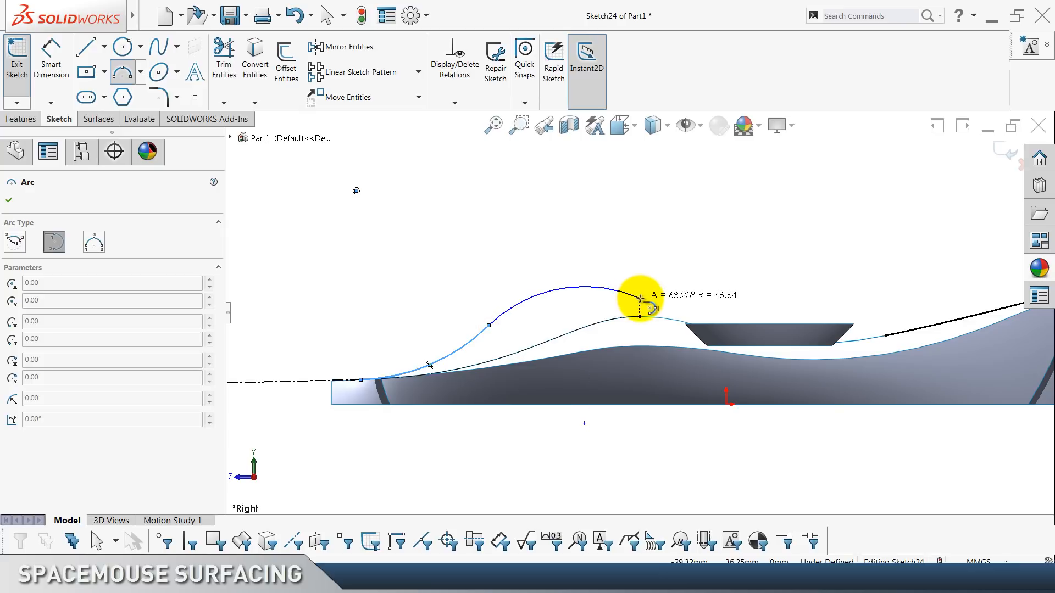
{"action": "left_click", "coordinate": [658, 295]}
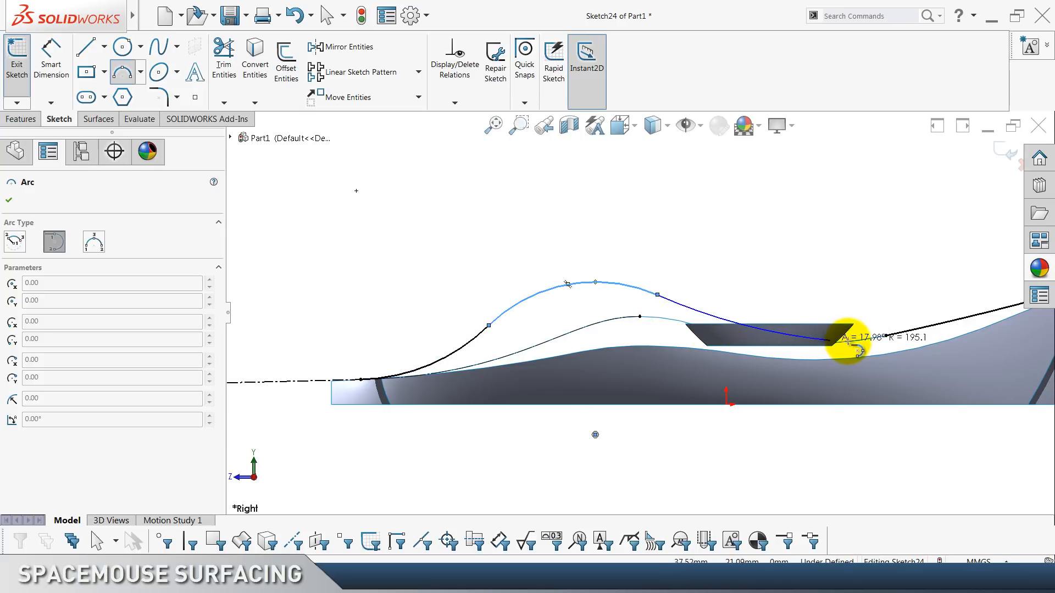
{"action": "left_click", "coordinate": [888, 336]}
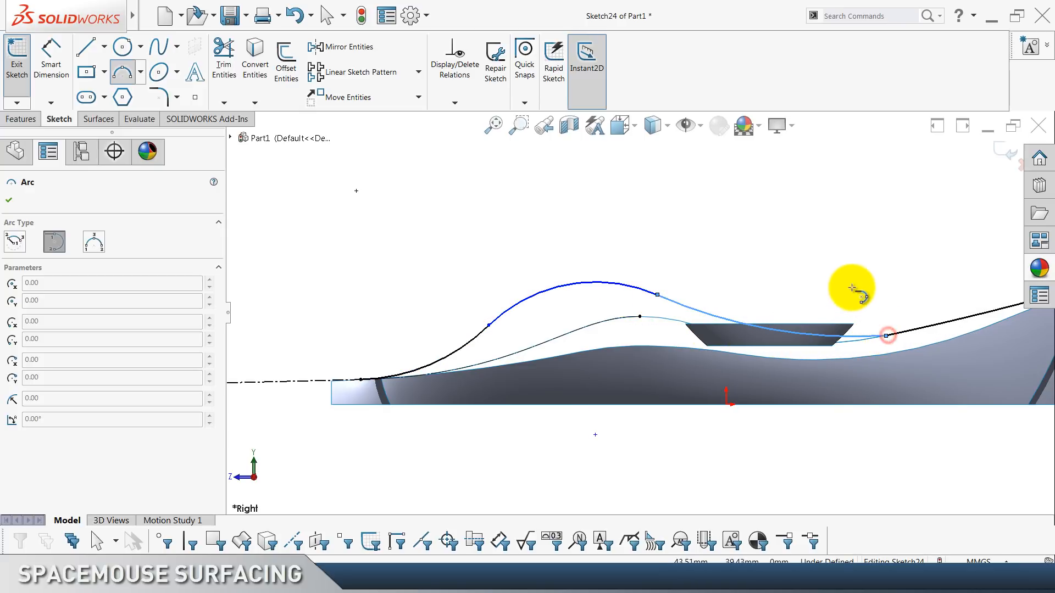
{"action": "key", "text": "Escape"}
Make the rearmost arc tangent to the converted rear edge.
{"action": "scroll", "coordinate": [771, 287], "scroll_direction": "up", "scroll_amount": 2}
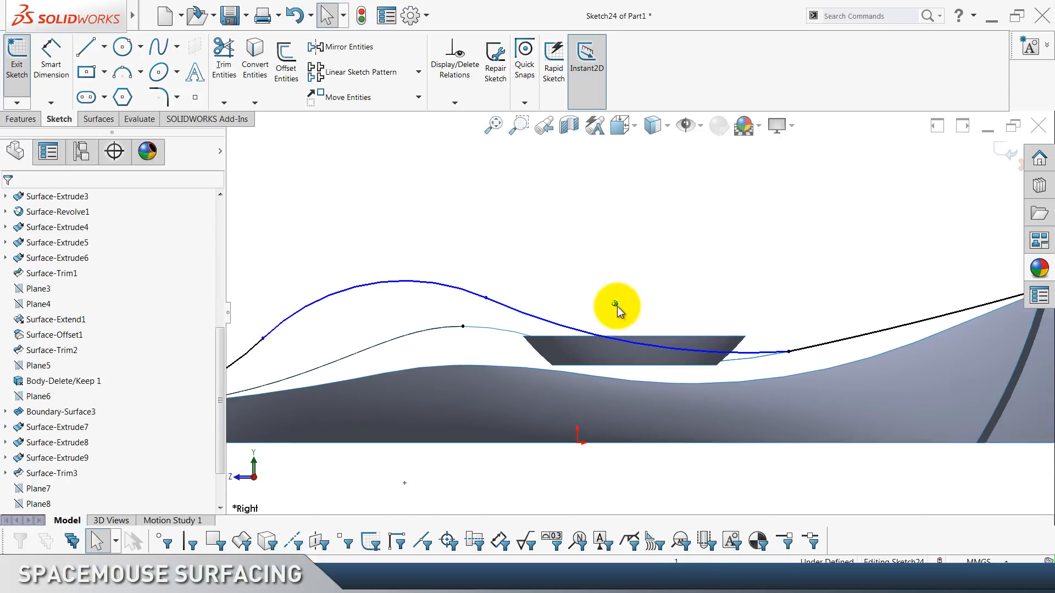
{"action": "left_click", "coordinate": [544, 327]}
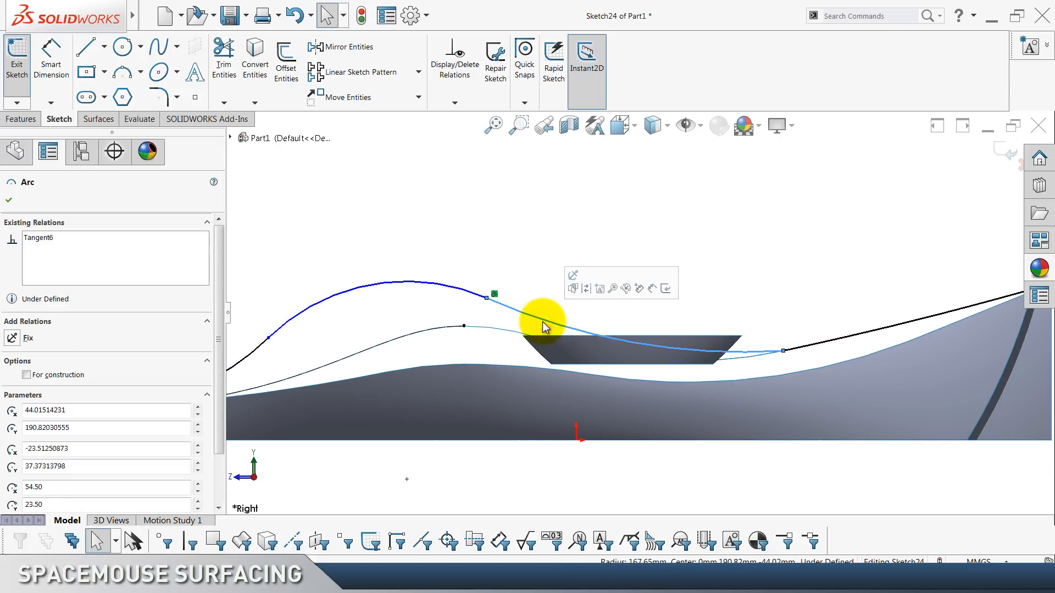
{"action": "left_click", "coordinate": [524, 295]}
{"action": "scroll", "coordinate": [529, 299], "scroll_direction": "up", "scroll_amount": 1}
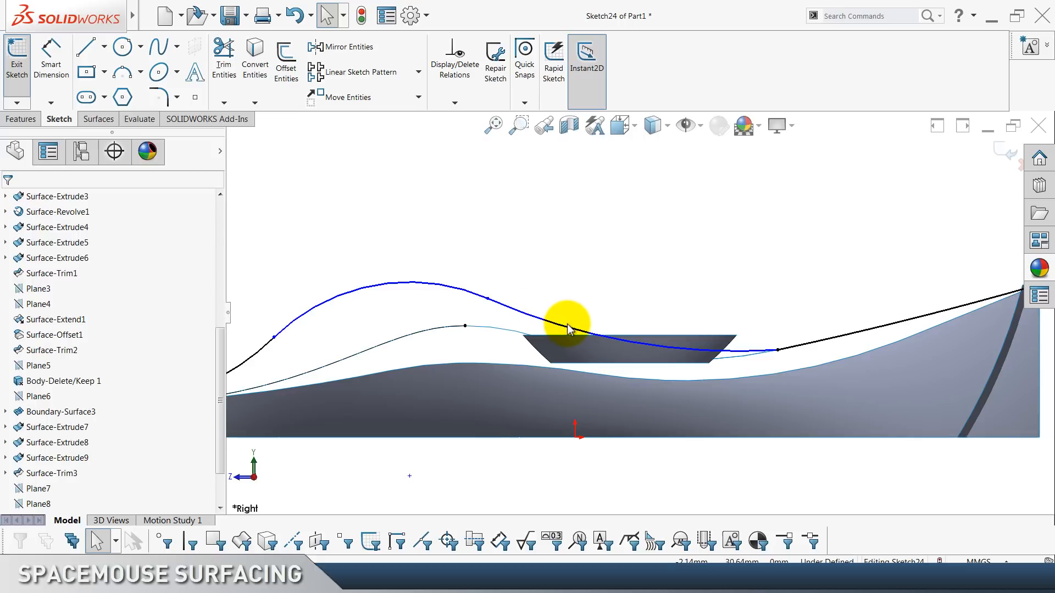
{"action": "scroll", "coordinate": [794, 356], "scroll_direction": "up", "scroll_amount": 1}
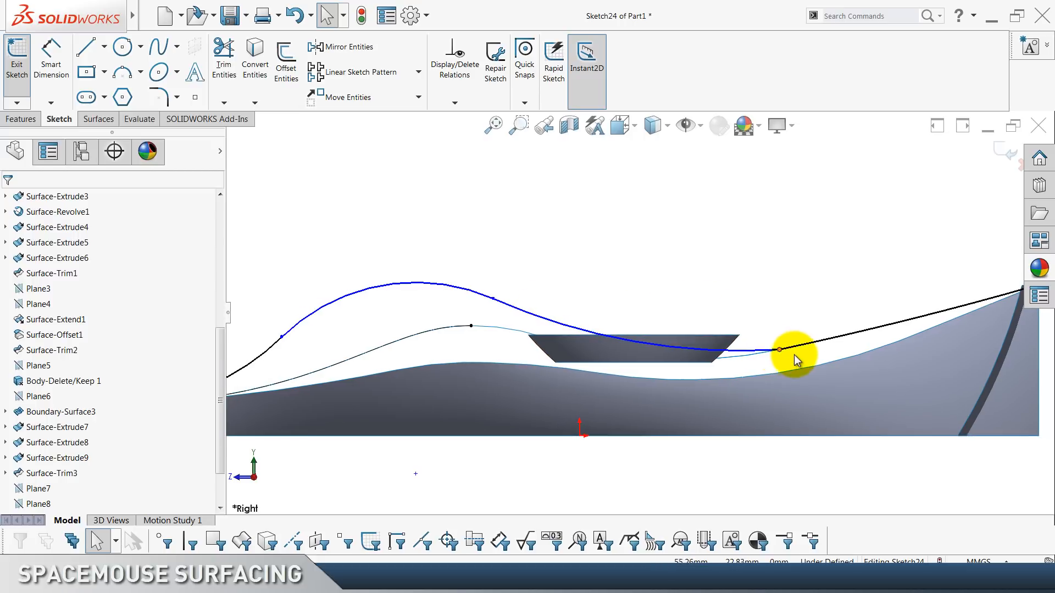
{"action": "left_click", "coordinate": [806, 344]}
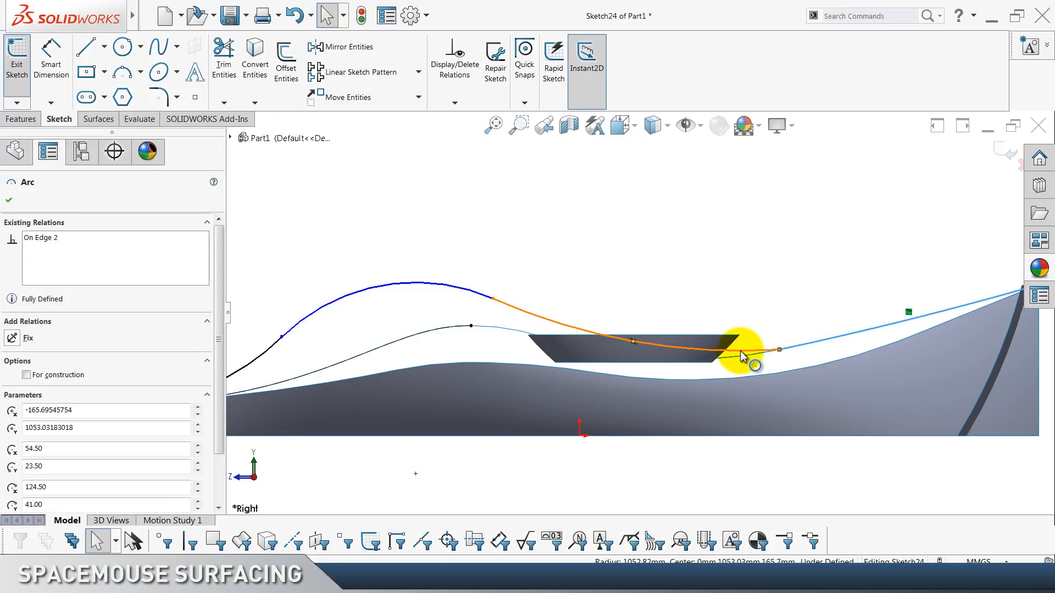
{"action": "left_click", "coordinate": [742, 356], "text": "ctrl"}
{"action": "left_click", "coordinate": [780, 301]}
{"action": "left_click", "coordinate": [673, 267]}
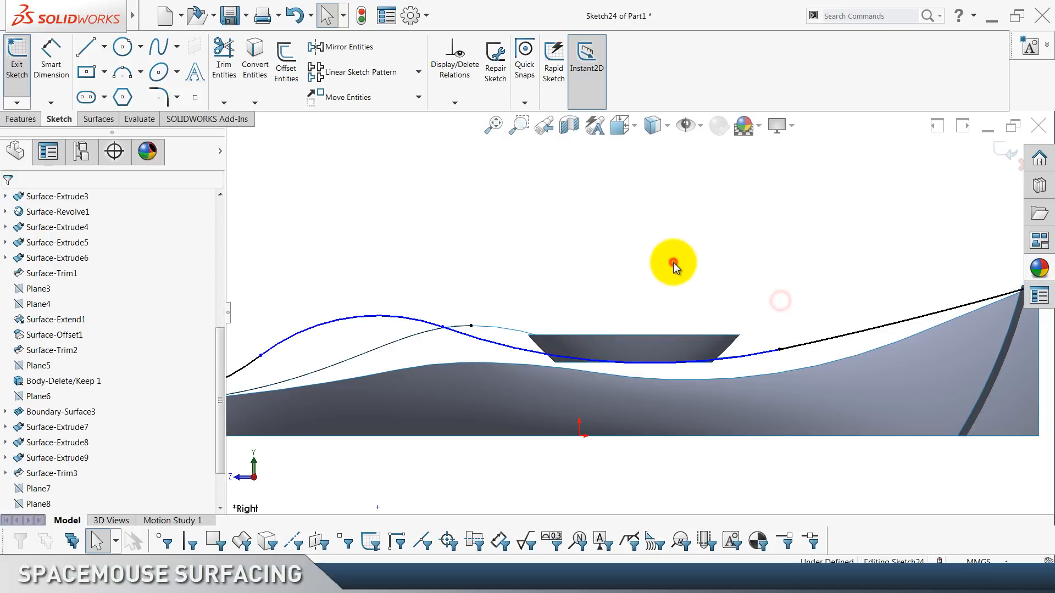
Dimension the radius of the front arc to 350 mm.
{"action": "scroll", "coordinate": [674, 263], "scroll_direction": "up", "scroll_amount": 2}
{"action": "scroll", "coordinate": [674, 262], "scroll_direction": "down", "scroll_amount": 1}
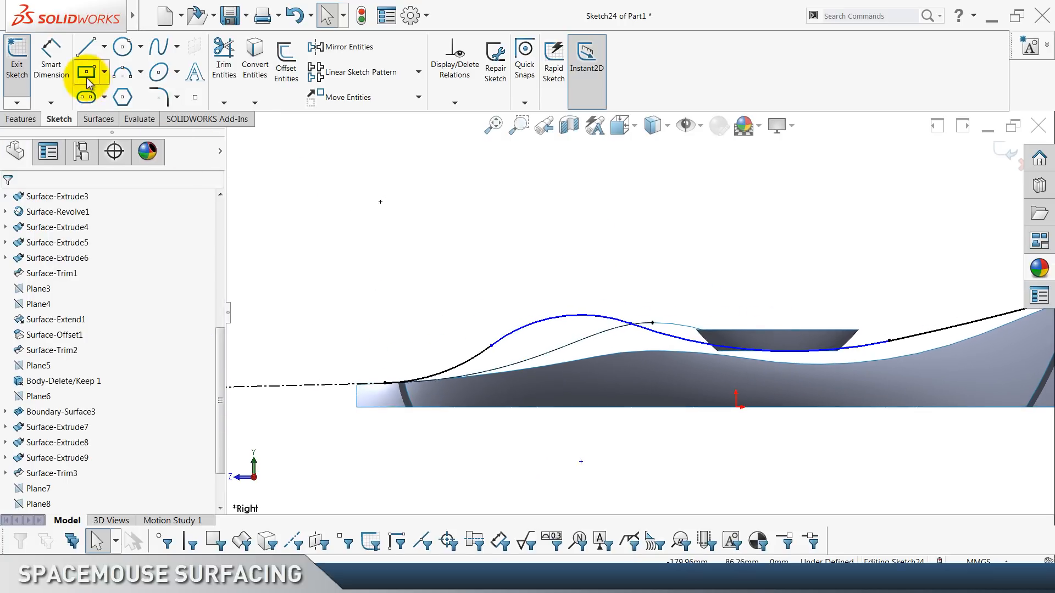
{"action": "left_click", "coordinate": [60, 75]}
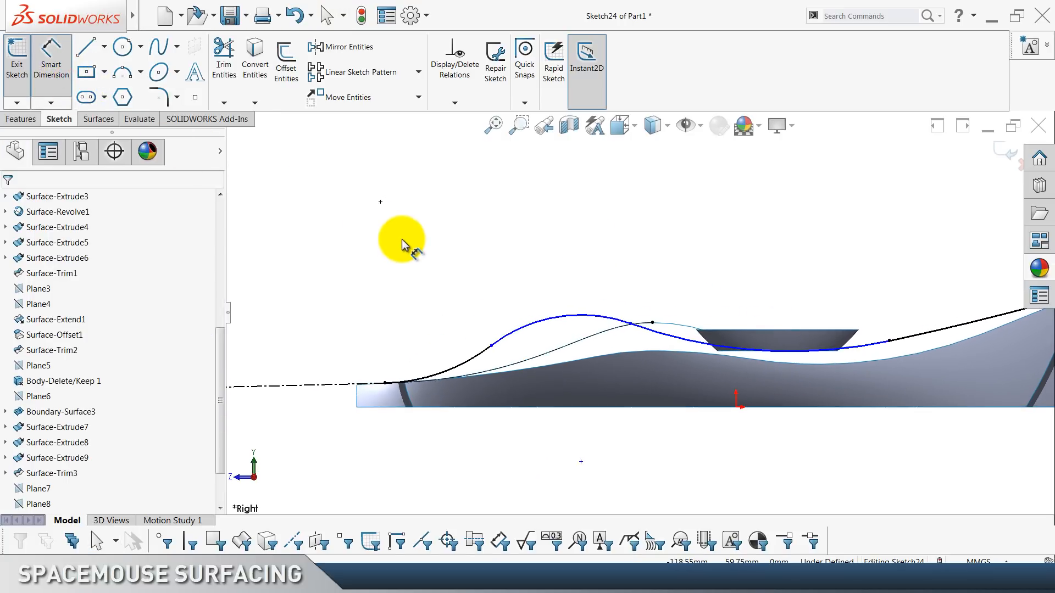
{"action": "left_click", "coordinate": [467, 364]}
{"action": "left_click", "coordinate": [436, 302]}
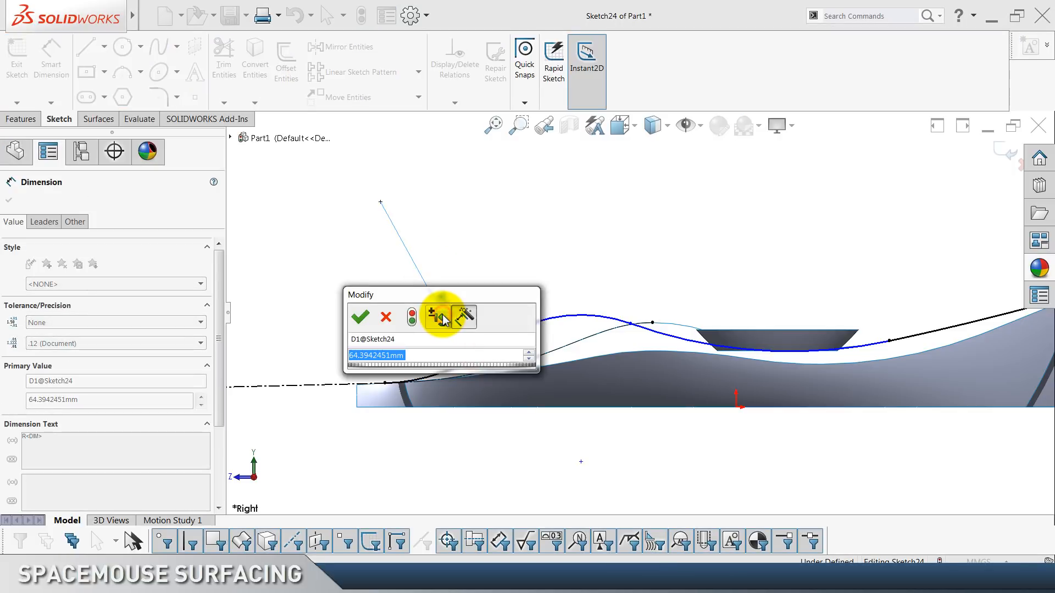
{"action": "type", "text": "350"}
{"action": "key", "text": "Return"}
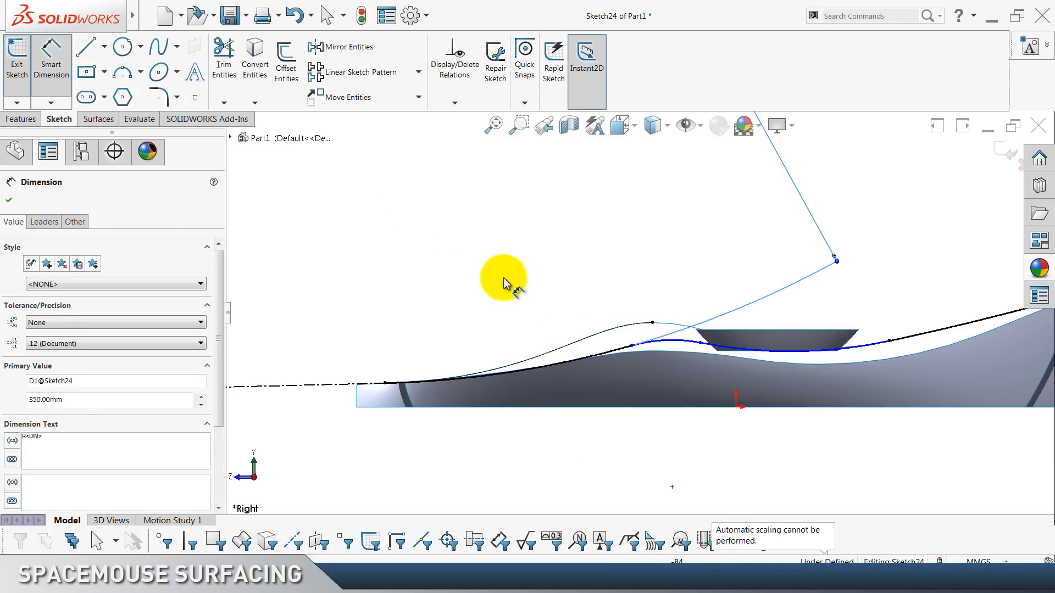
{"action": "left_click", "coordinate": [506, 278]}
Dimension the middle arc's radius to 115 mm and the rear arc's radius to 150 mm, and exit the sketch.
{"action": "left_click", "coordinate": [682, 346]}
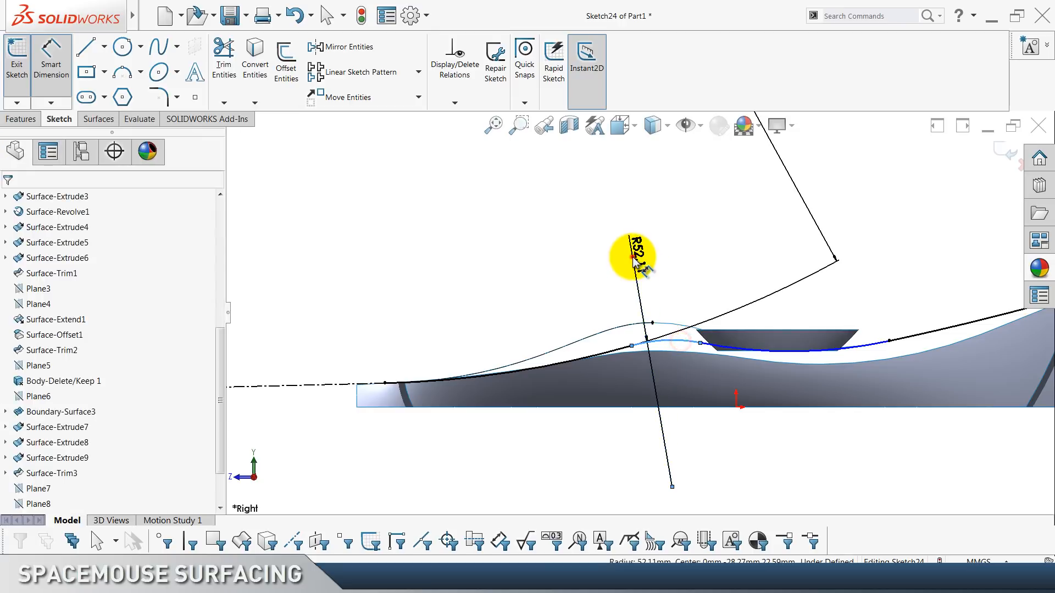
{"action": "left_click", "coordinate": [638, 257]}
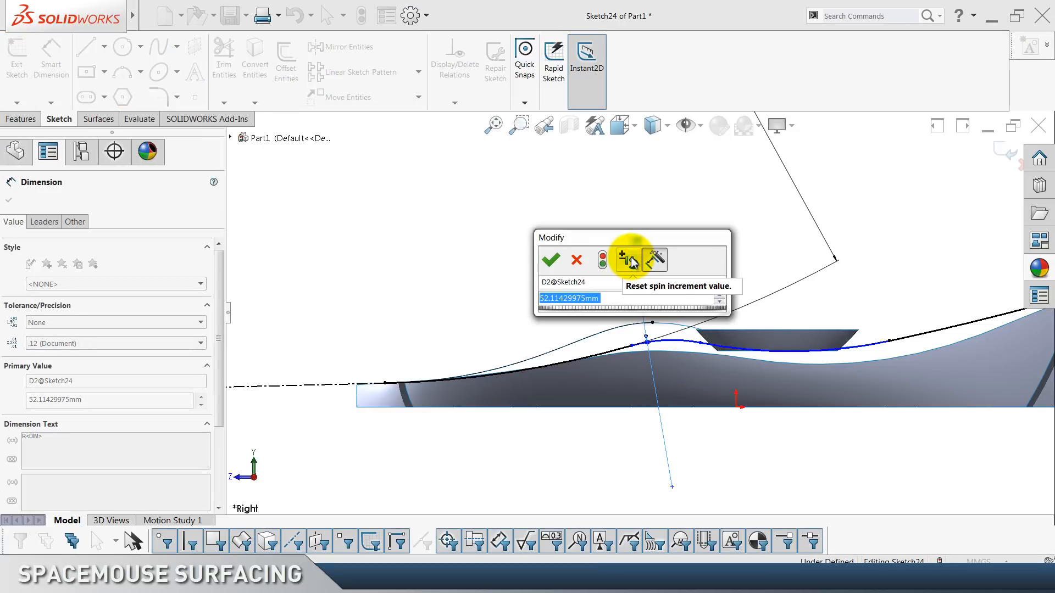
{"action": "type", "text": "115"}
{"action": "key", "text": "Return"}
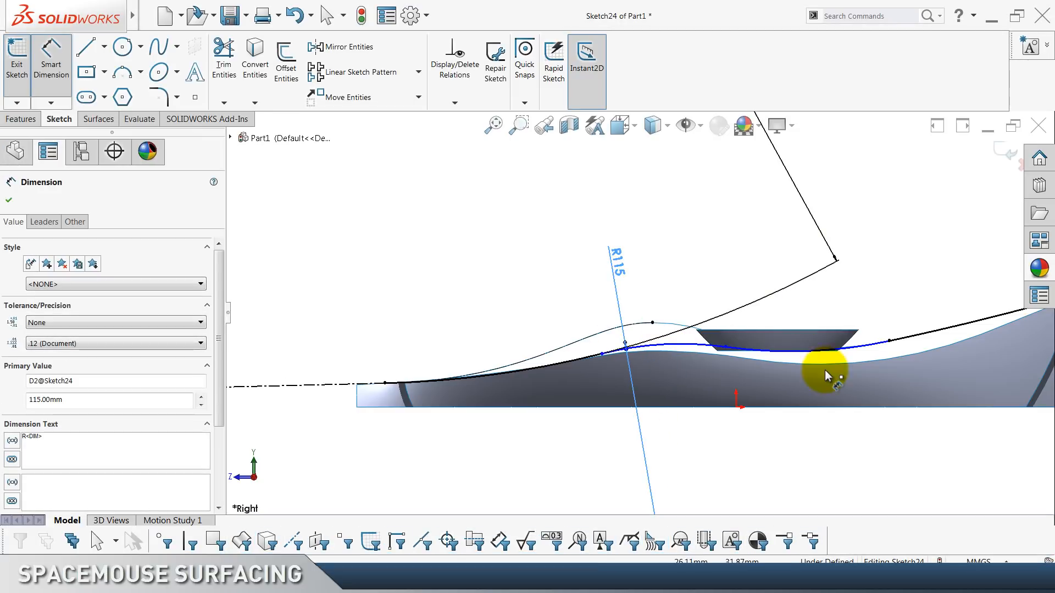
{"action": "left_click", "coordinate": [852, 355]}
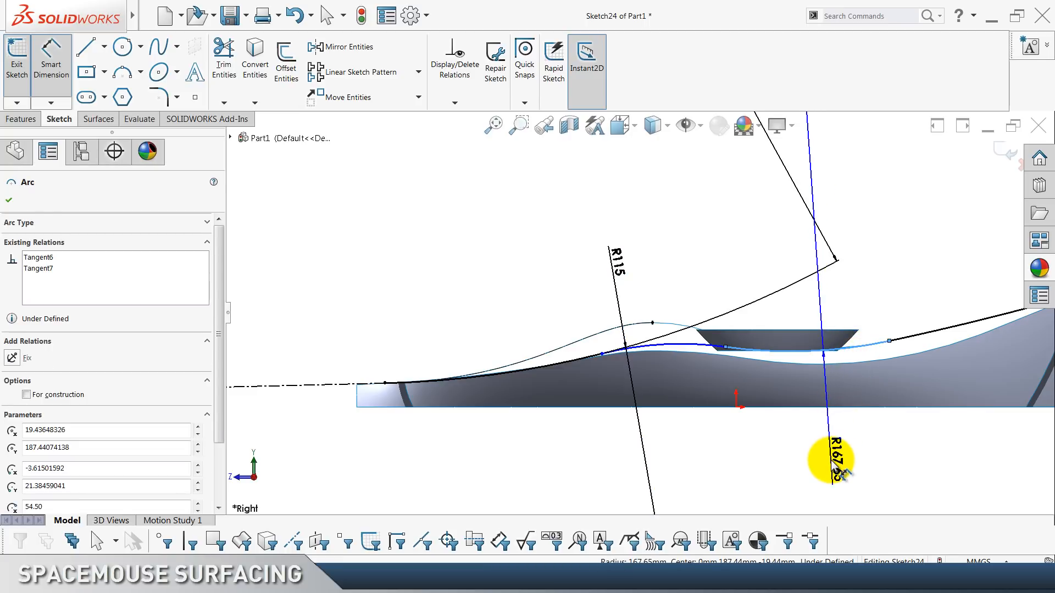
{"action": "left_click", "coordinate": [840, 473]}
{"action": "type", "text": "150"}
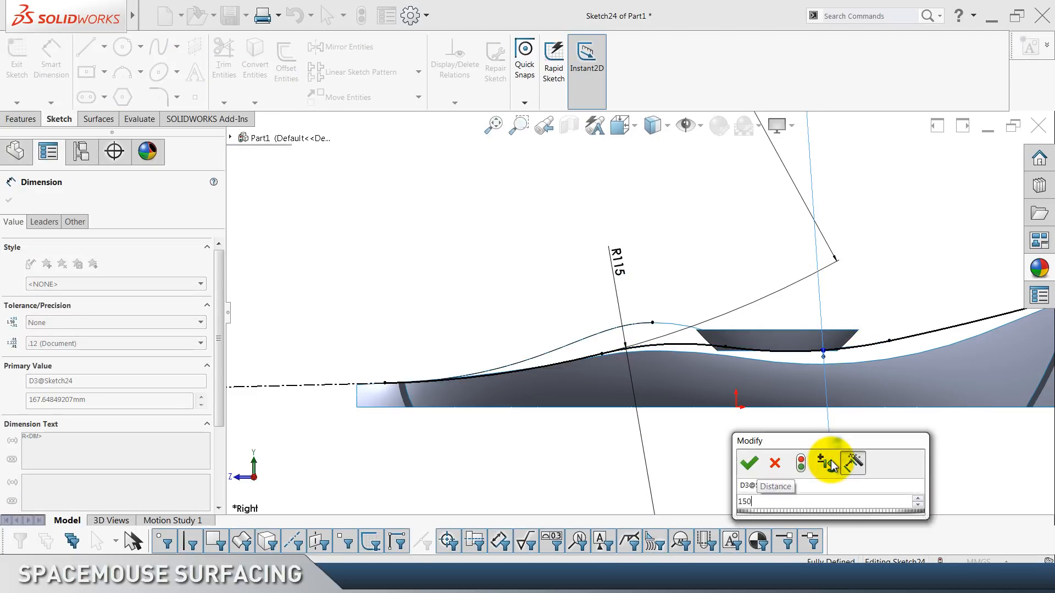
{"action": "key", "text": "Return"}
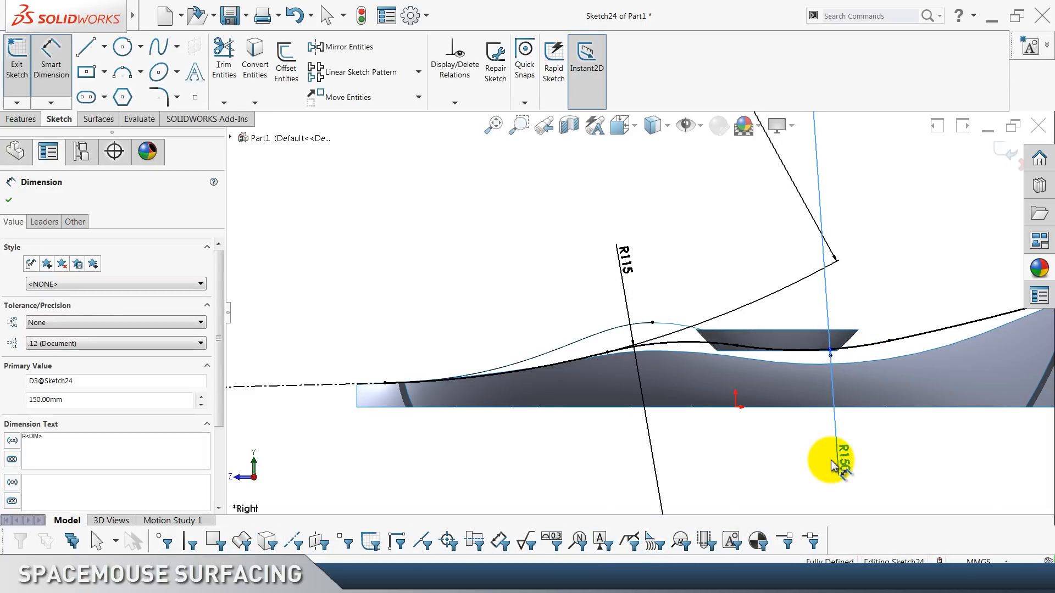
{"action": "key", "text": "f"}
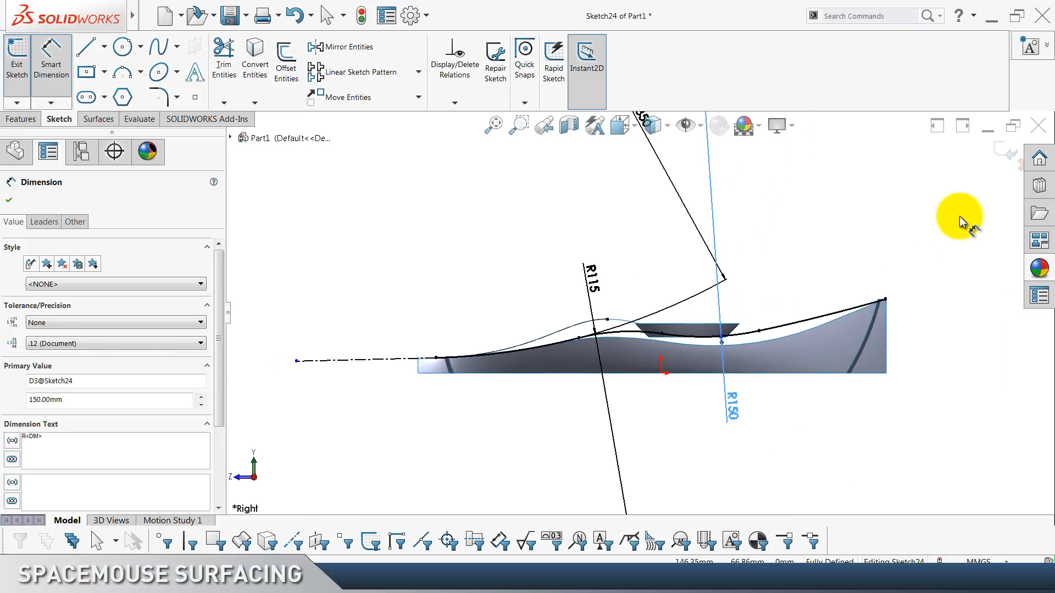
{"action": "left_click", "coordinate": [1009, 157]}
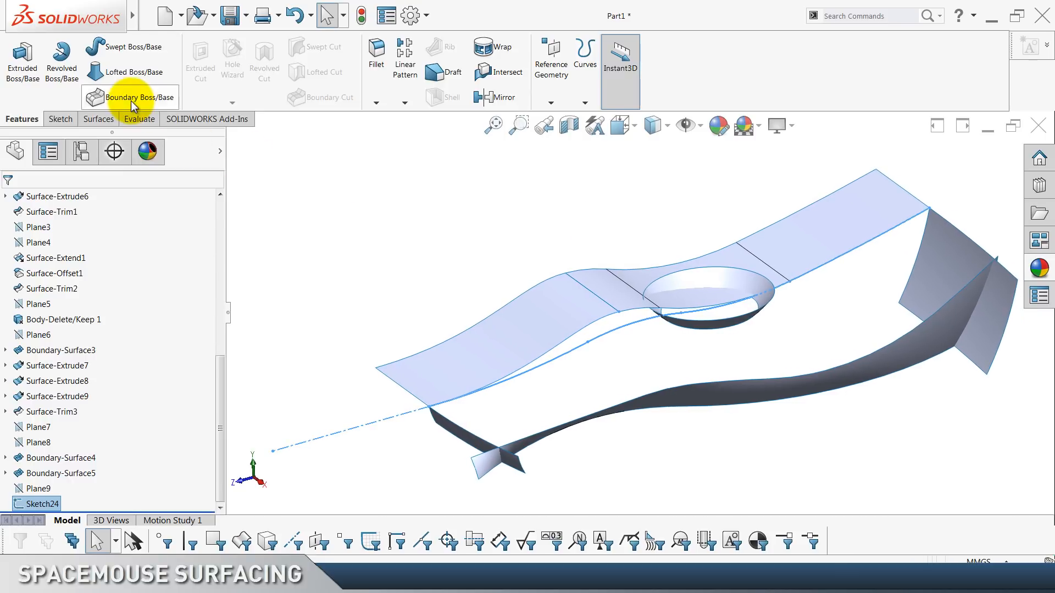
Extrude the arc sketch as a surface with a blind depth of 50 mm in the reversed direction, away from the side surface.
{"action": "left_click", "coordinate": [98, 119]}
{"action": "left_click", "coordinate": [28, 71]}
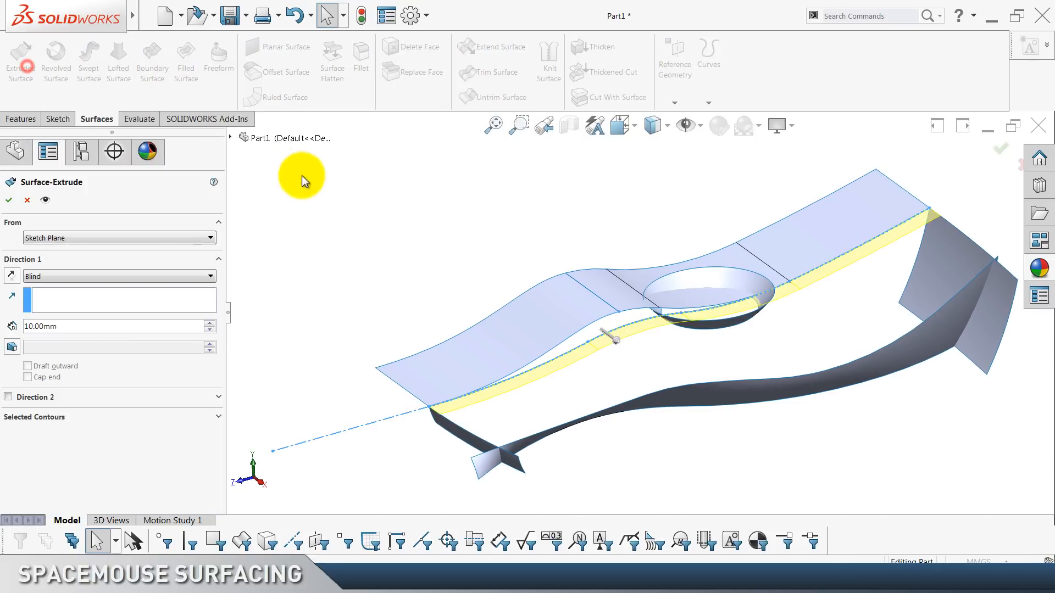
{"action": "left_click", "coordinate": [73, 321]}
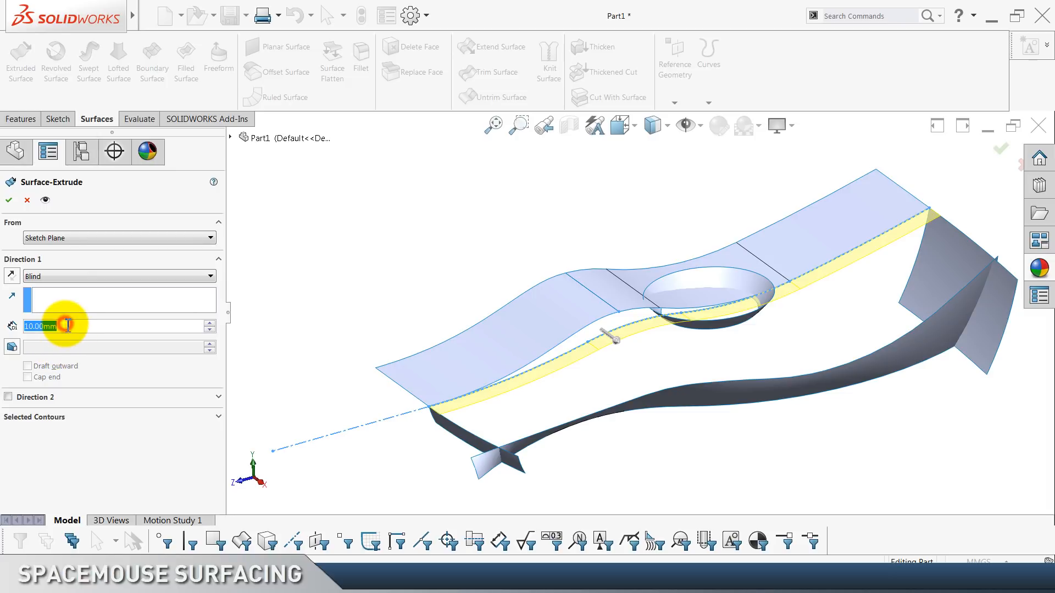
{"action": "type", "text": "50"}
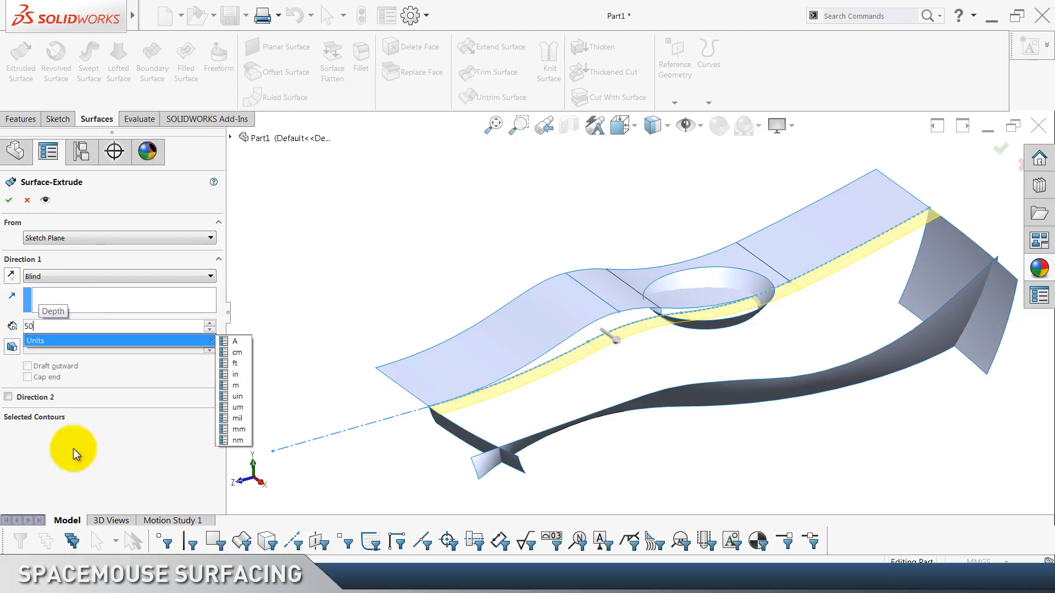
{"action": "key", "text": "Return"}
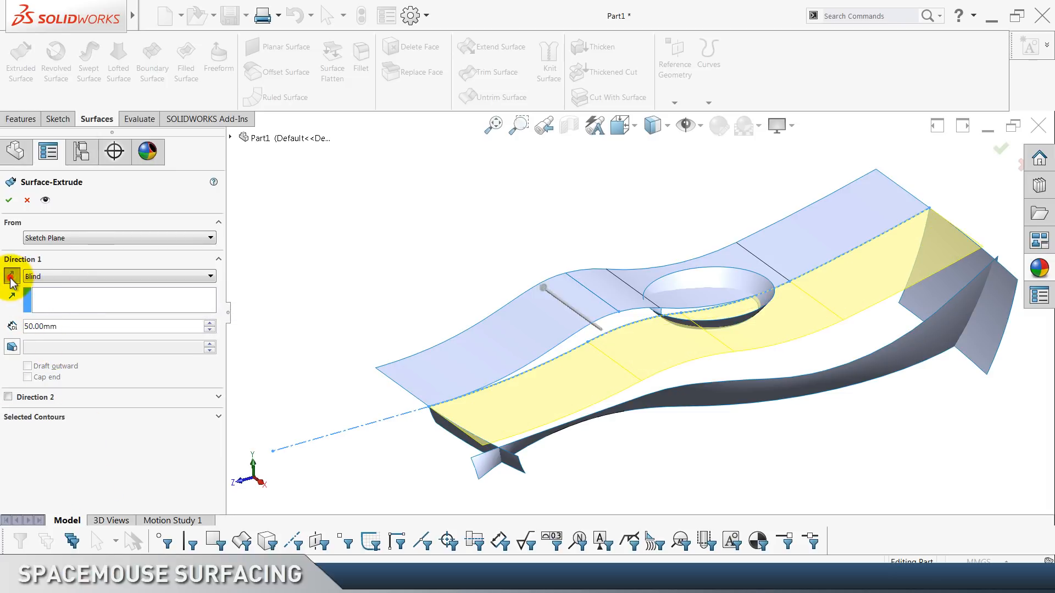
{"action": "left_click", "coordinate": [12, 277]}
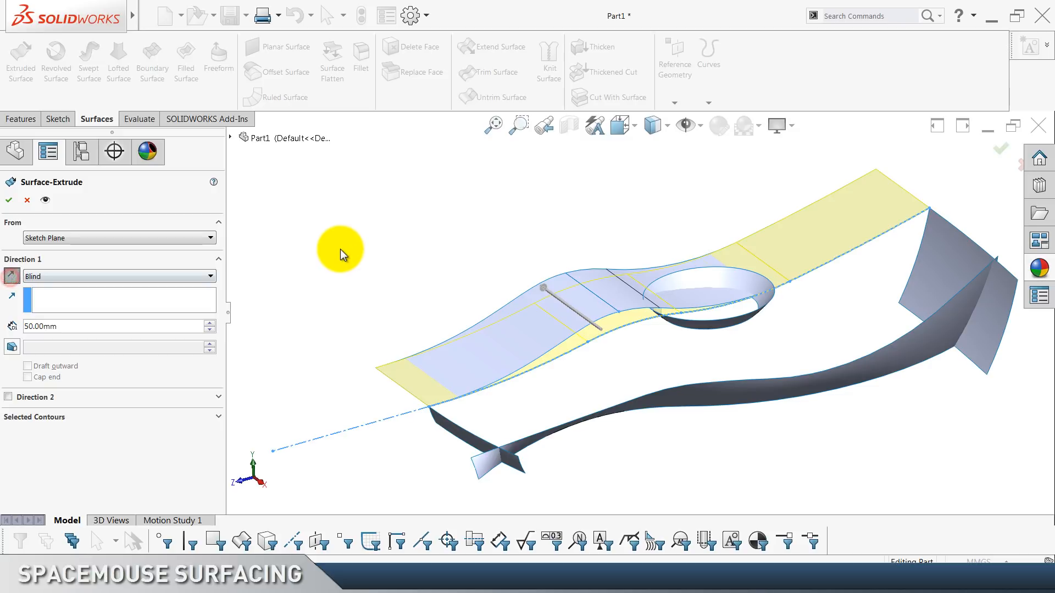
{"action": "left_click", "coordinate": [8, 202]}
Hide the Surface-Extrude4 and Surface-Extrude3 bodies that run alongside the new extruded surface.
{"action": "left_click", "coordinate": [541, 308]}
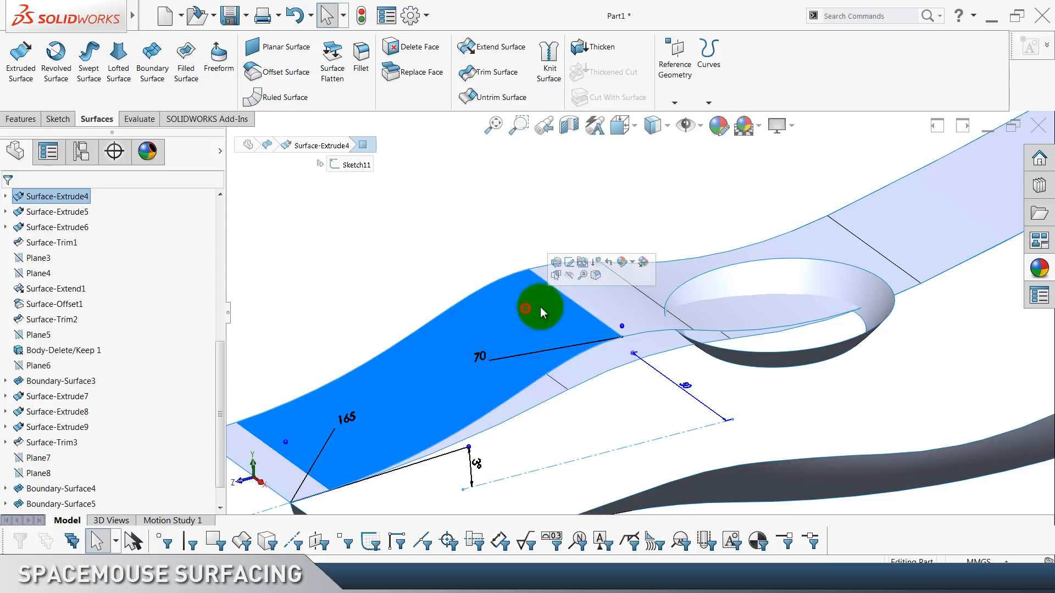
{"action": "left_click", "coordinate": [567, 276]}
{"action": "left_click", "coordinate": [597, 266]}
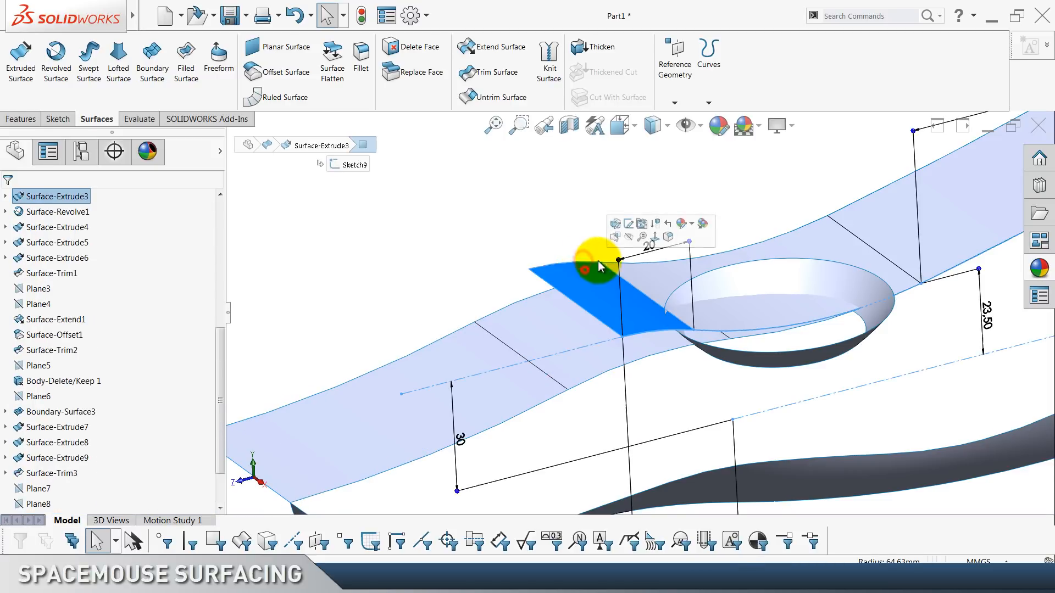
{"action": "left_click", "coordinate": [629, 237]}
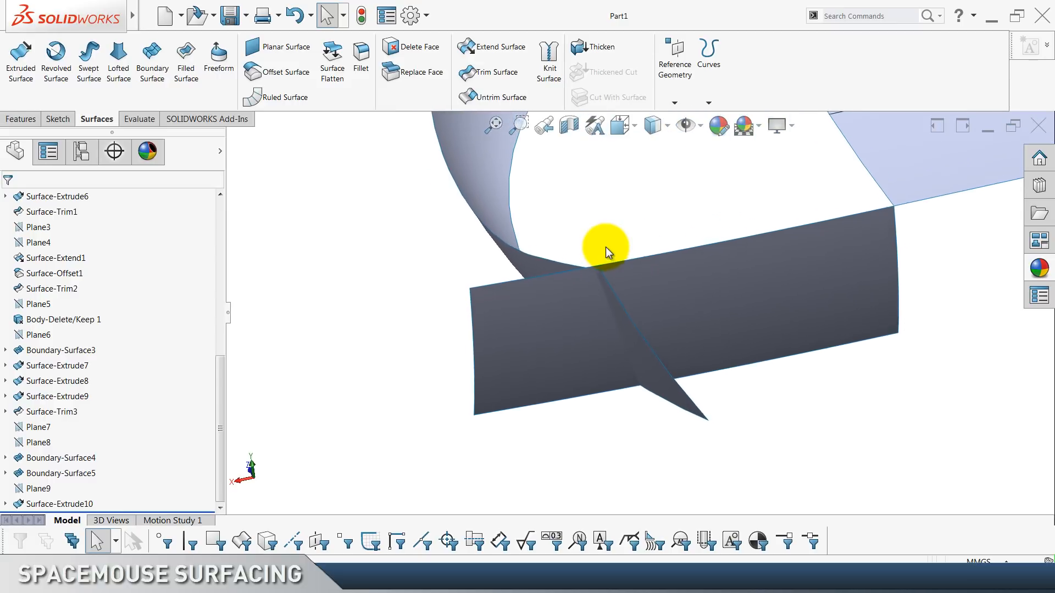
{"action": "scroll", "coordinate": [627, 268], "scroll_direction": "down", "scroll_amount": 3}
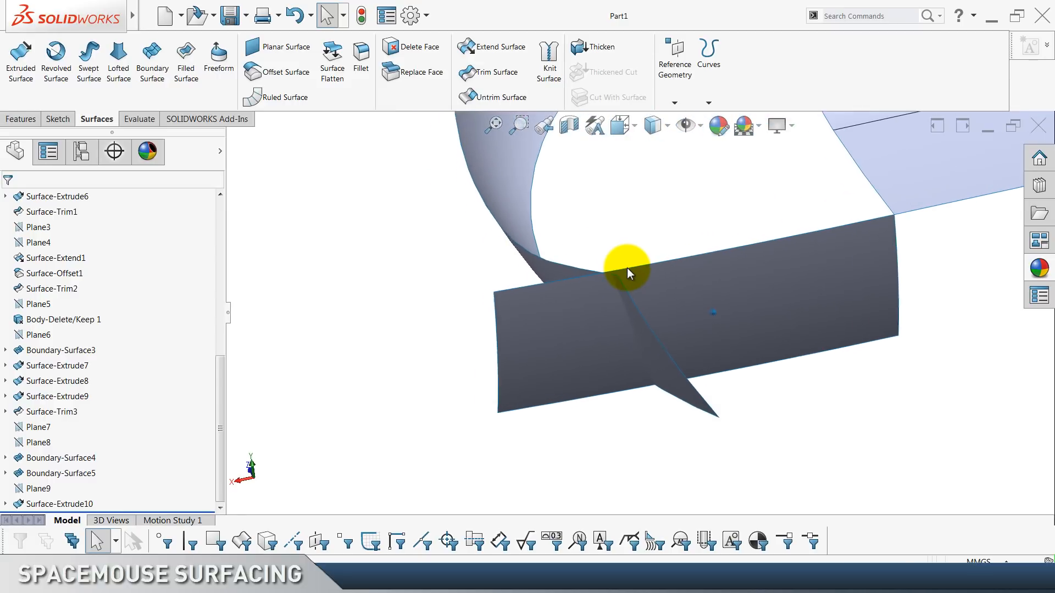
Trim Boundary-Surface1 using Boundary-Surface5 as the trim tool, removing the portion that overhangs beyond their intersection.
{"action": "scroll", "coordinate": [635, 226], "scroll_direction": "up", "scroll_amount": 2}
{"action": "scroll", "coordinate": [634, 226], "scroll_direction": "down", "scroll_amount": 3}
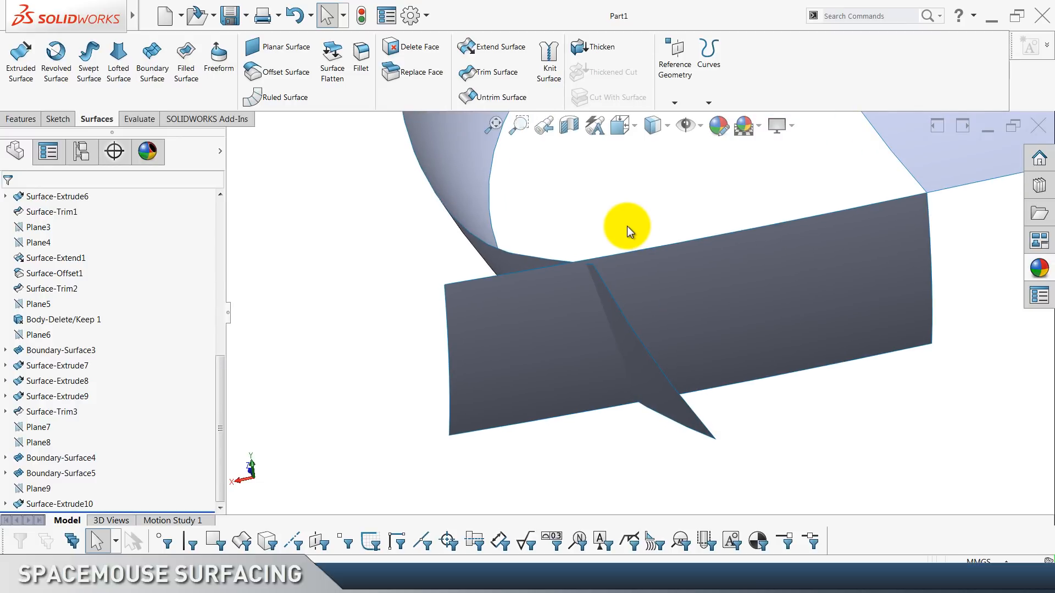
{"action": "left_click", "coordinate": [489, 71]}
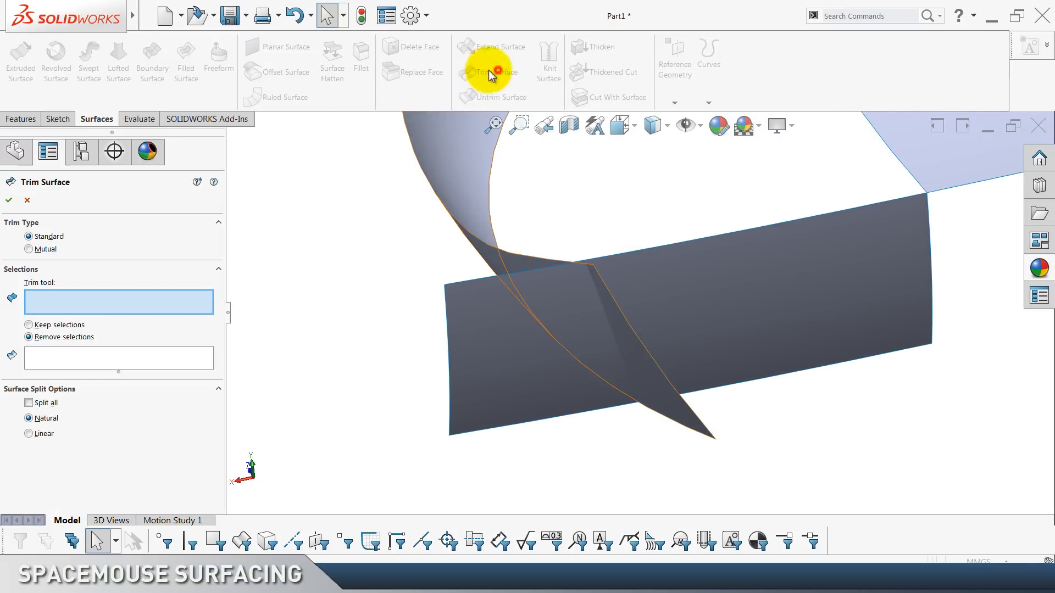
{"action": "left_click", "coordinate": [491, 248]}
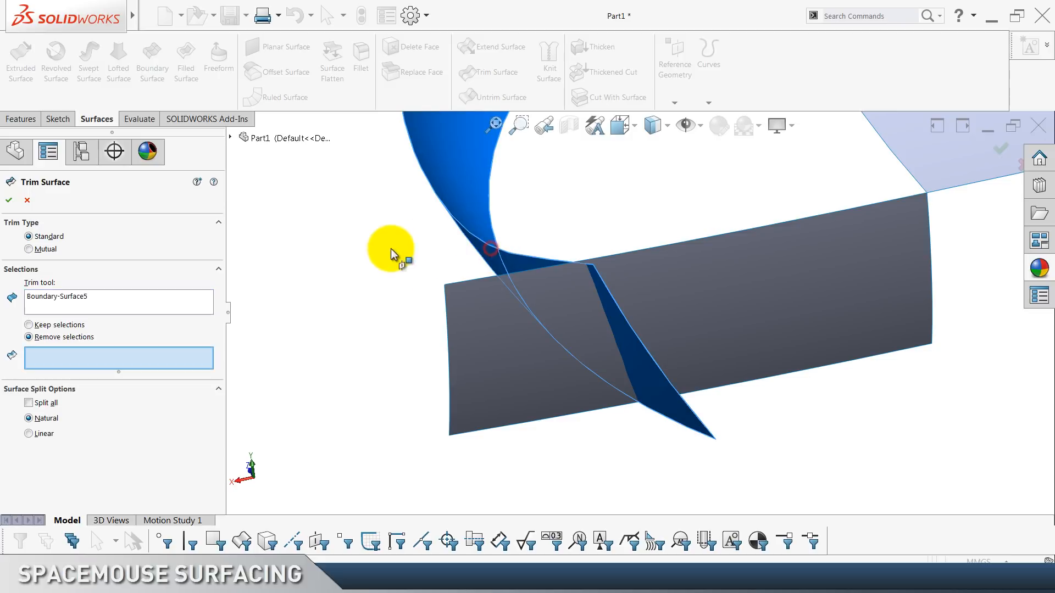
{"action": "left_click", "coordinate": [475, 361]}
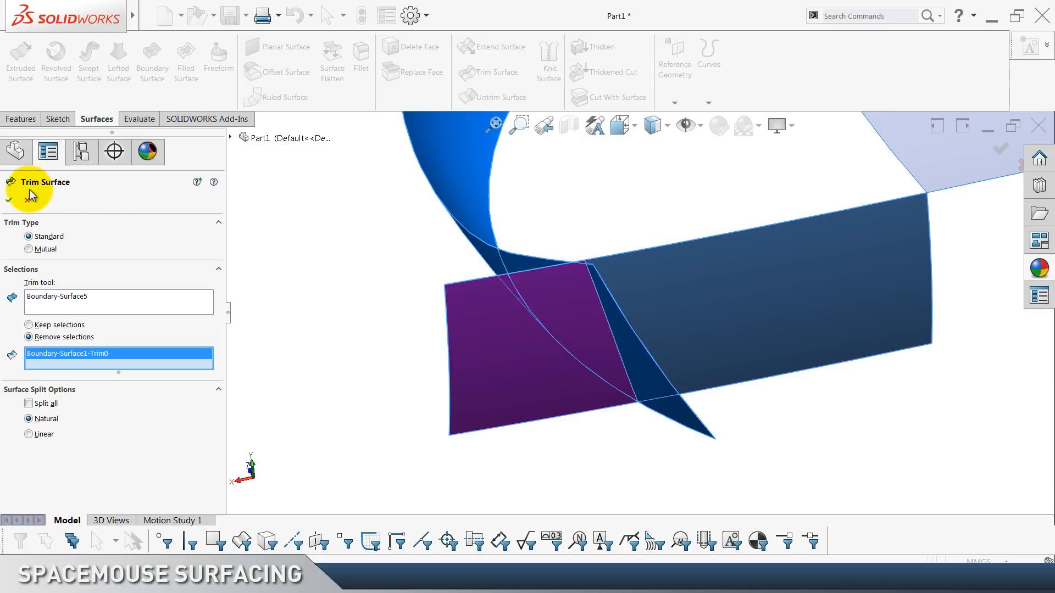
{"action": "left_click", "coordinate": [9, 199]}
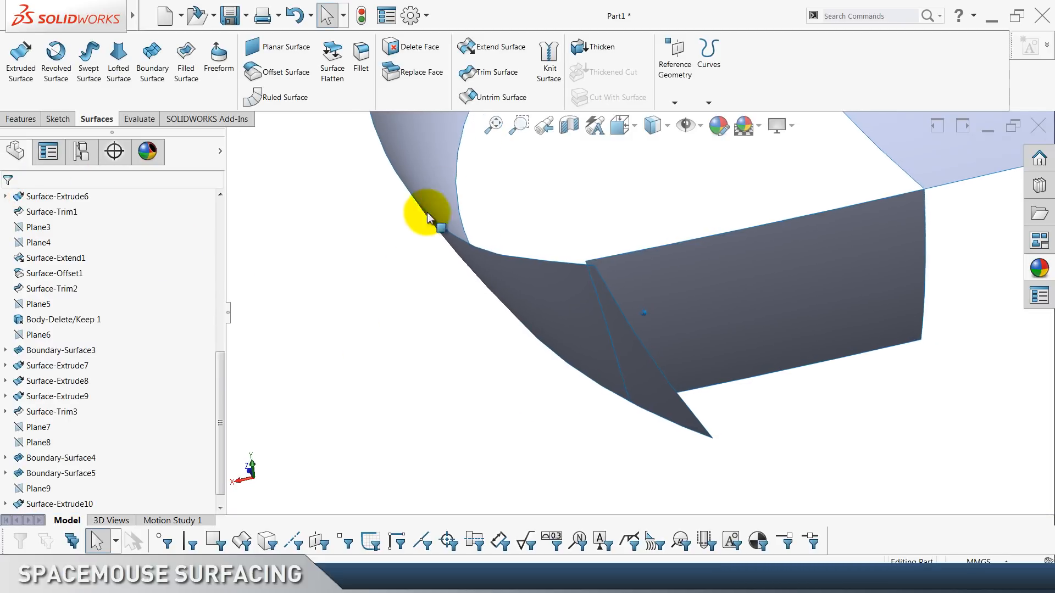
Trim Boundary-Surface5 using the Surface-Trim4 surface as the trim tool, removing the pointed end beyond the shared corner edge.
{"action": "left_click", "coordinate": [486, 72]}
{"action": "left_click", "coordinate": [687, 262]}
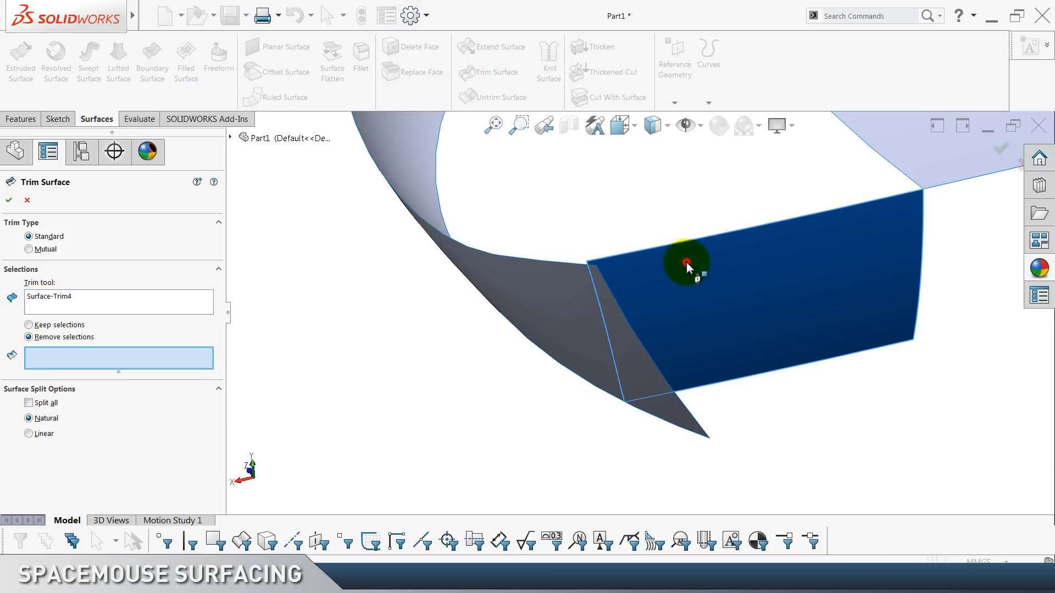
{"action": "left_click", "coordinate": [637, 401]}
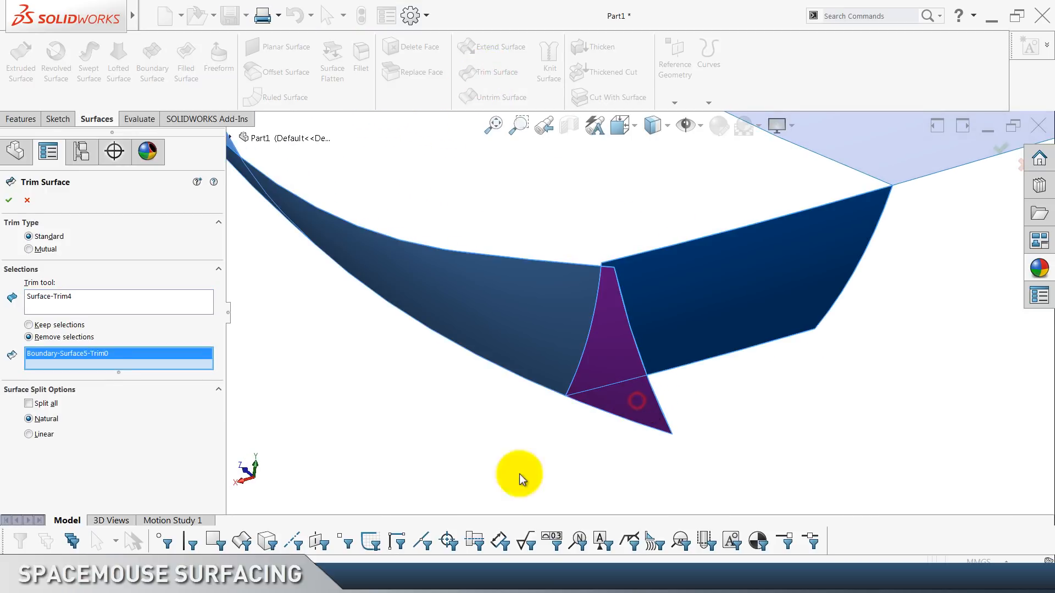
{"action": "left_click", "coordinate": [15, 202]}
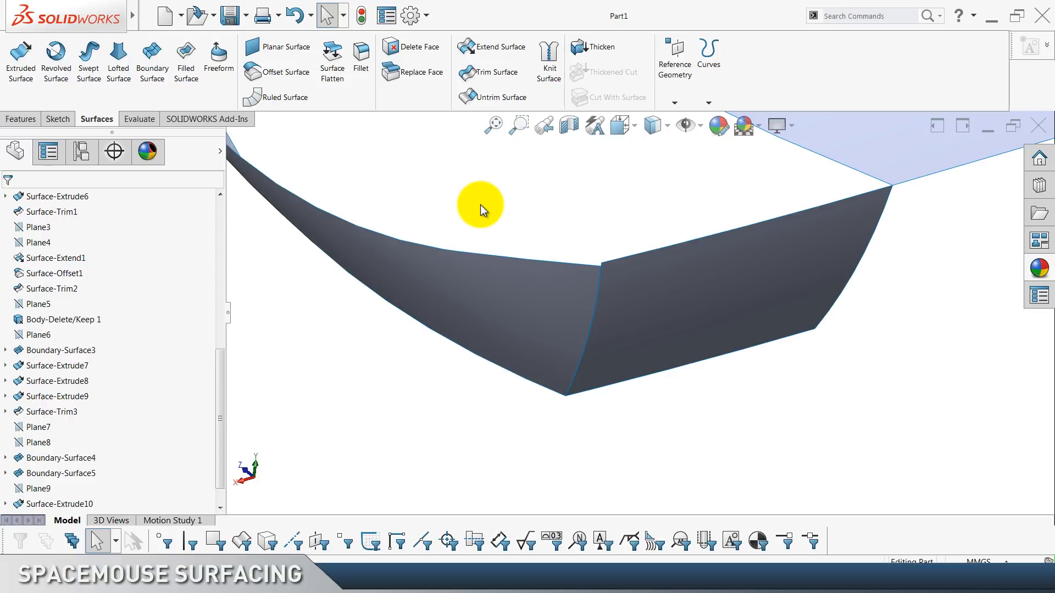
Start a sketch on the Front Plane, convert the end edge of the top strip surface into it, and make that line construction geometry.
{"action": "scroll", "coordinate": [177, 331], "scroll_direction": "up", "scroll_amount": 10}
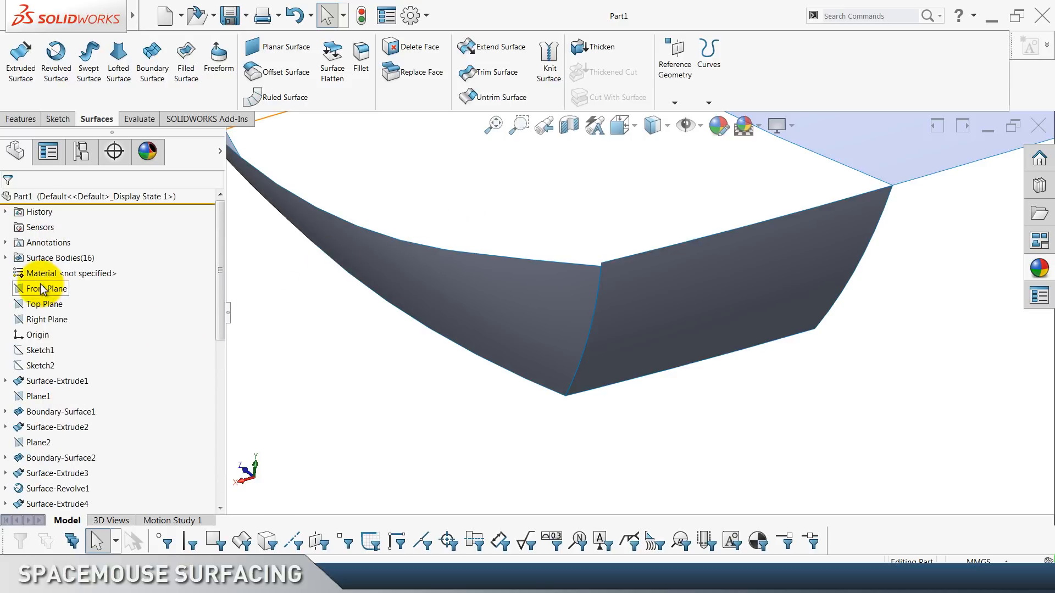
{"action": "left_click", "coordinate": [42, 284]}
{"action": "left_click", "coordinate": [48, 269]}
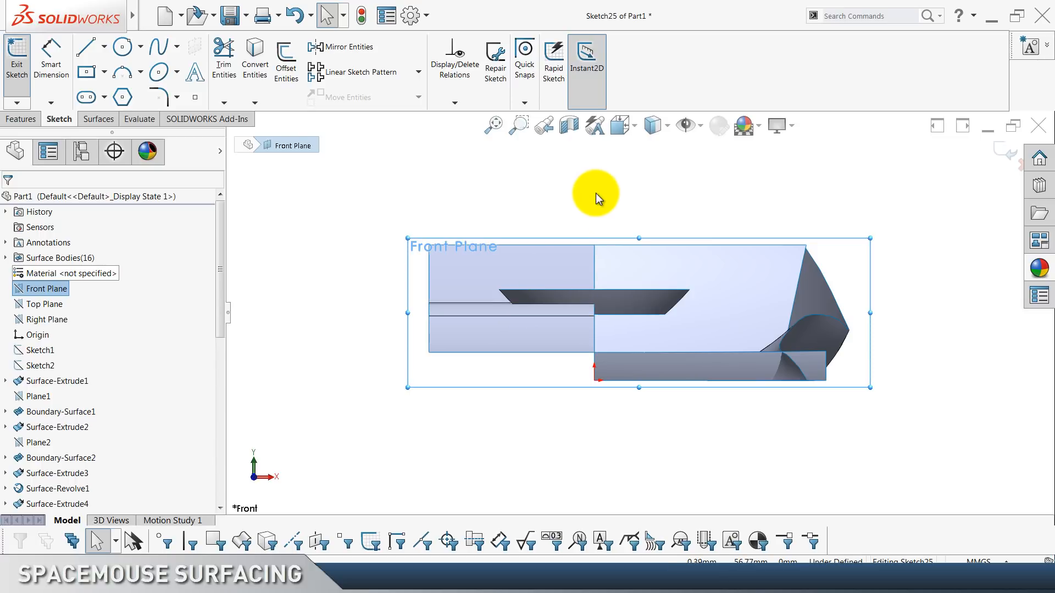
{"action": "key", "text": "ctrl+8"}
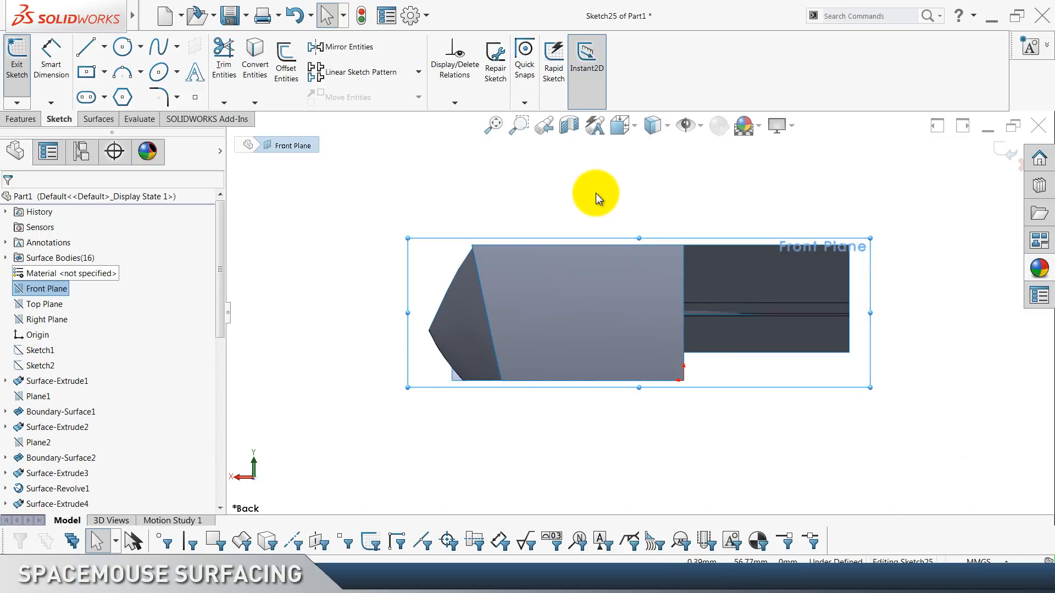
{"action": "left_click", "coordinate": [596, 193]}
{"action": "scroll", "coordinate": [596, 193], "scroll_direction": "down", "scroll_amount": 2}
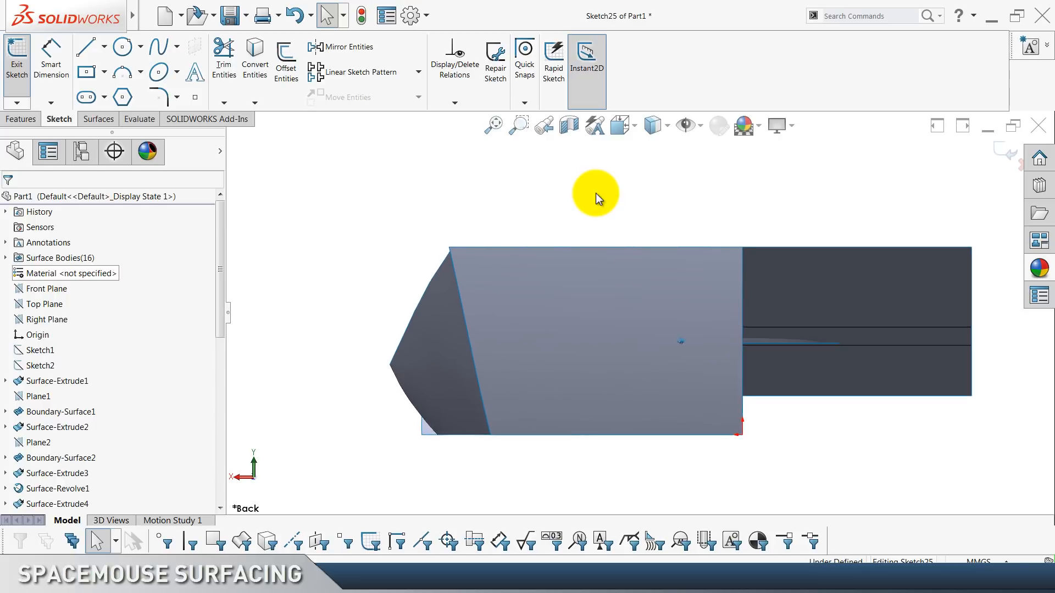
{"action": "scroll", "coordinate": [596, 193], "scroll_direction": "up", "scroll_amount": 4}
{"action": "scroll", "coordinate": [595, 193], "scroll_direction": "down", "scroll_amount": 2}
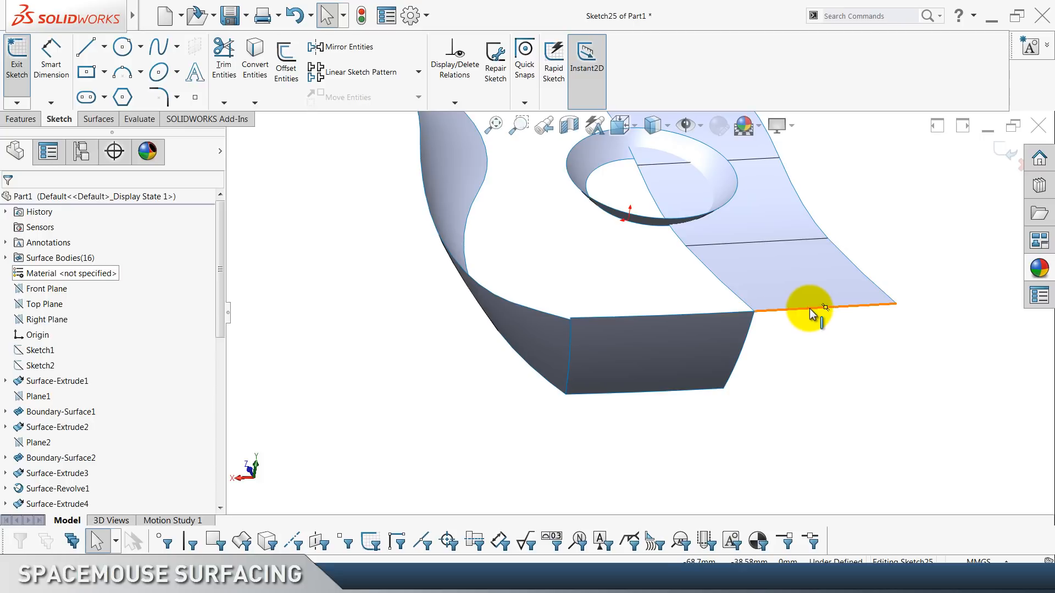
{"action": "left_click", "coordinate": [812, 311]}
{"action": "left_click", "coordinate": [254, 55]}
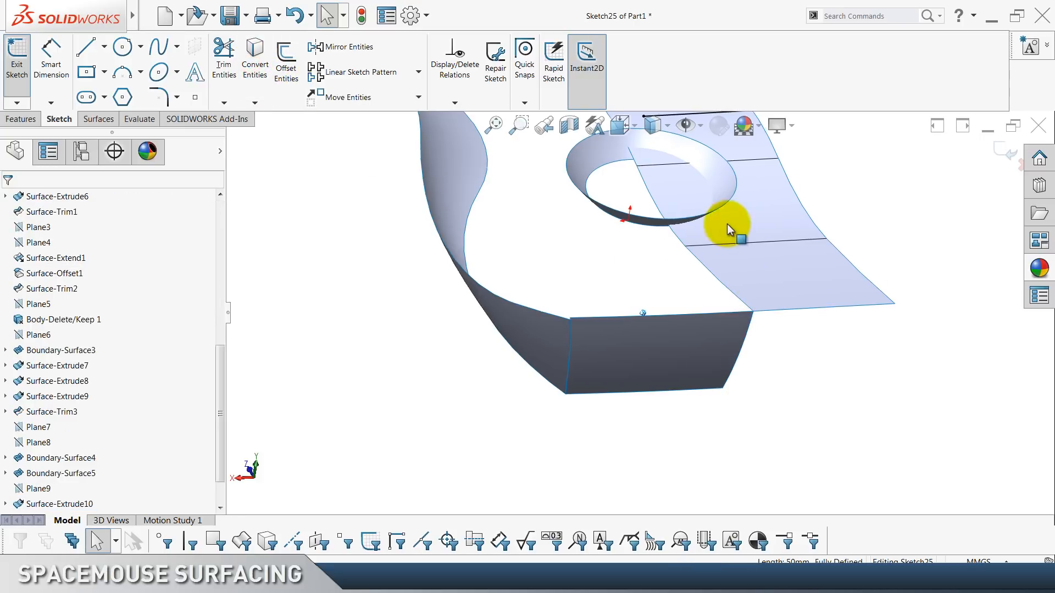
{"action": "left_click", "coordinate": [679, 172]}
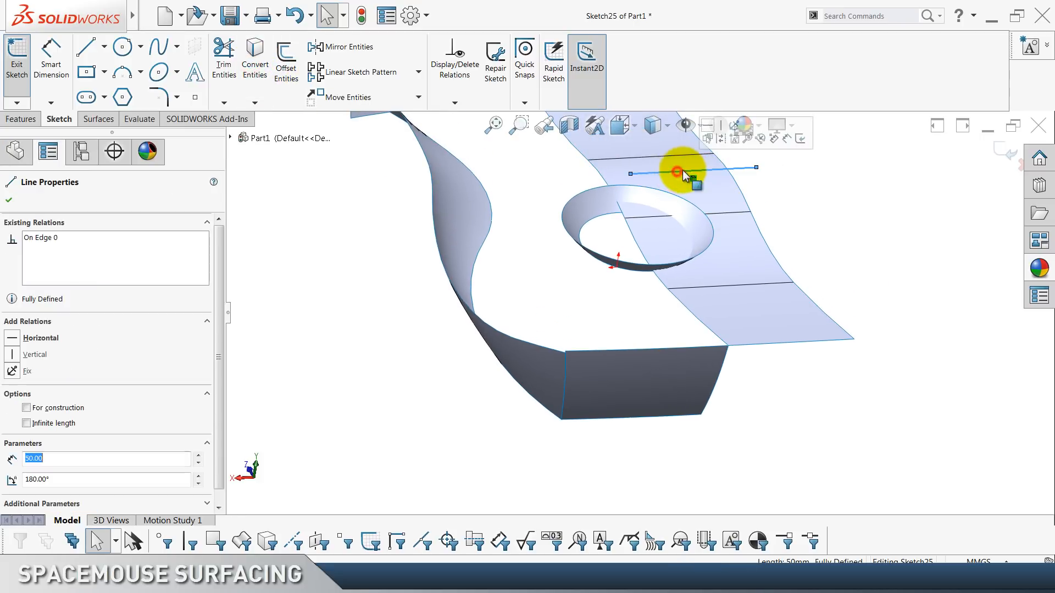
{"action": "left_click", "coordinate": [718, 142]}
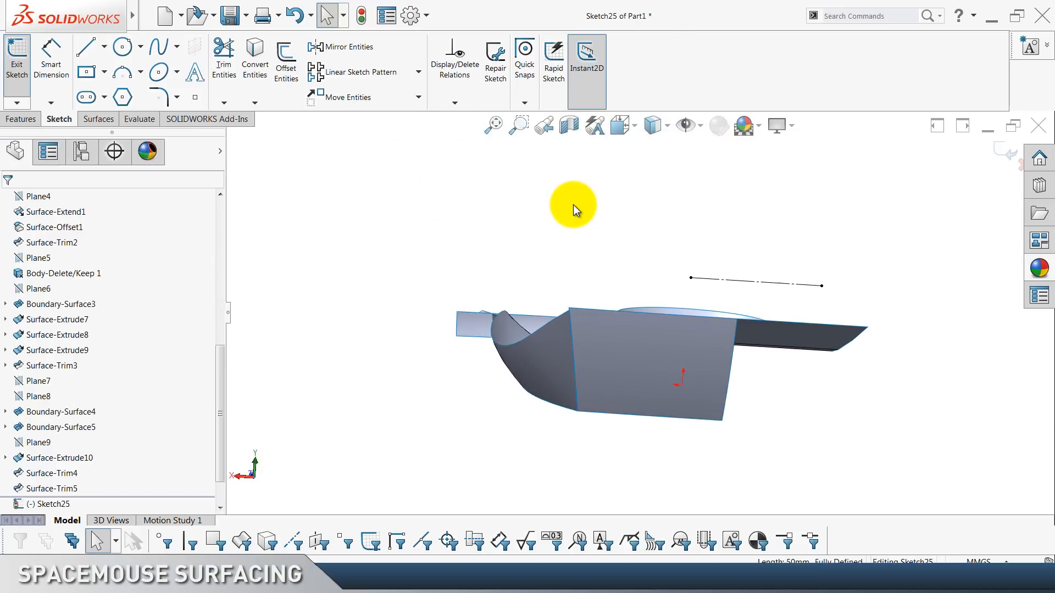
{"action": "key", "text": "ctrl+2"}
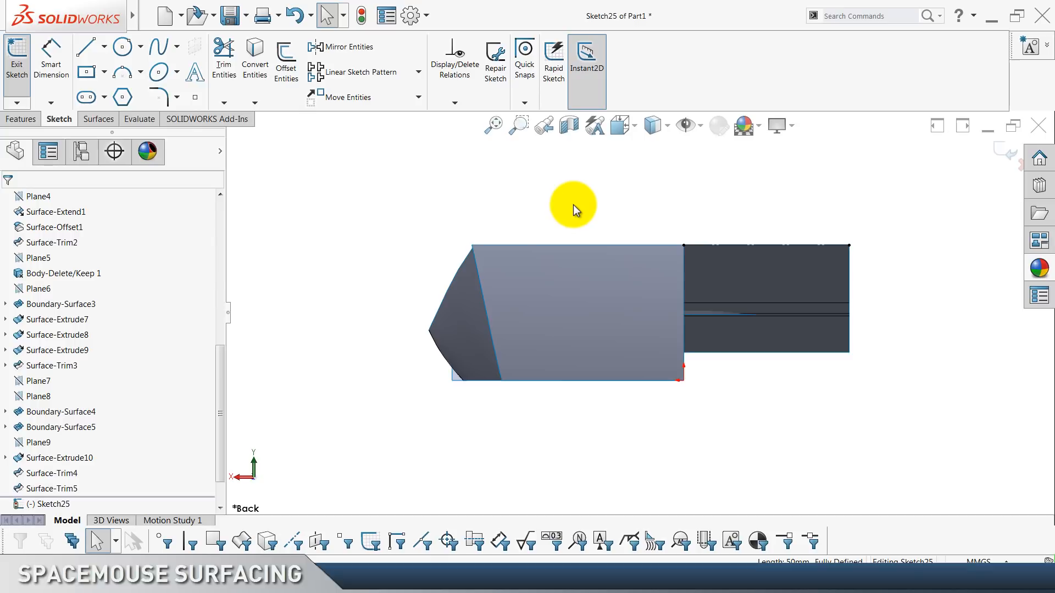
{"action": "left_click", "coordinate": [117, 73]}
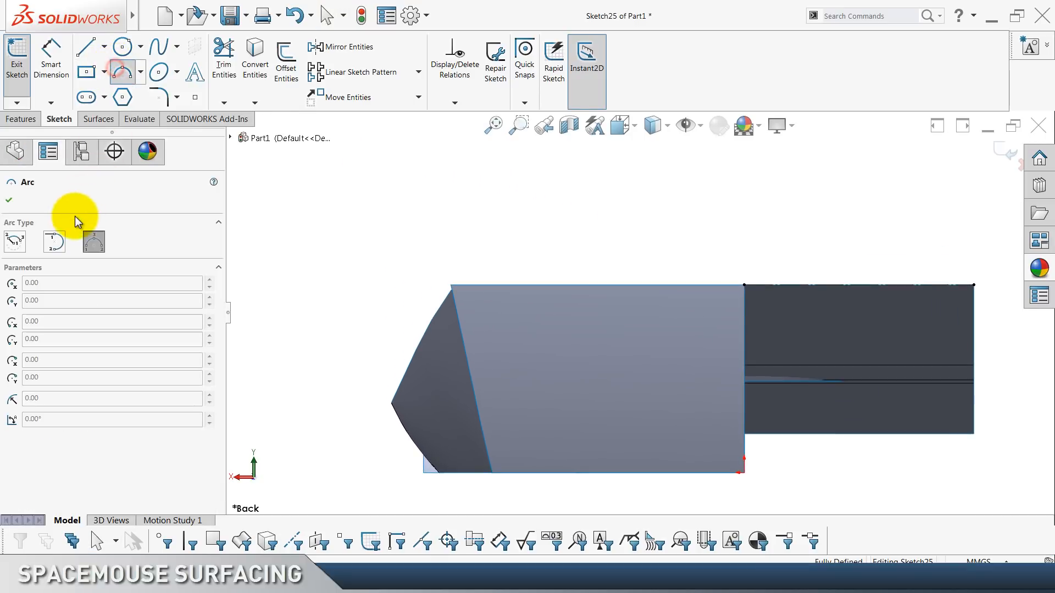
{"action": "left_click", "coordinate": [54, 240]}
{"action": "left_click", "coordinate": [744, 285]}
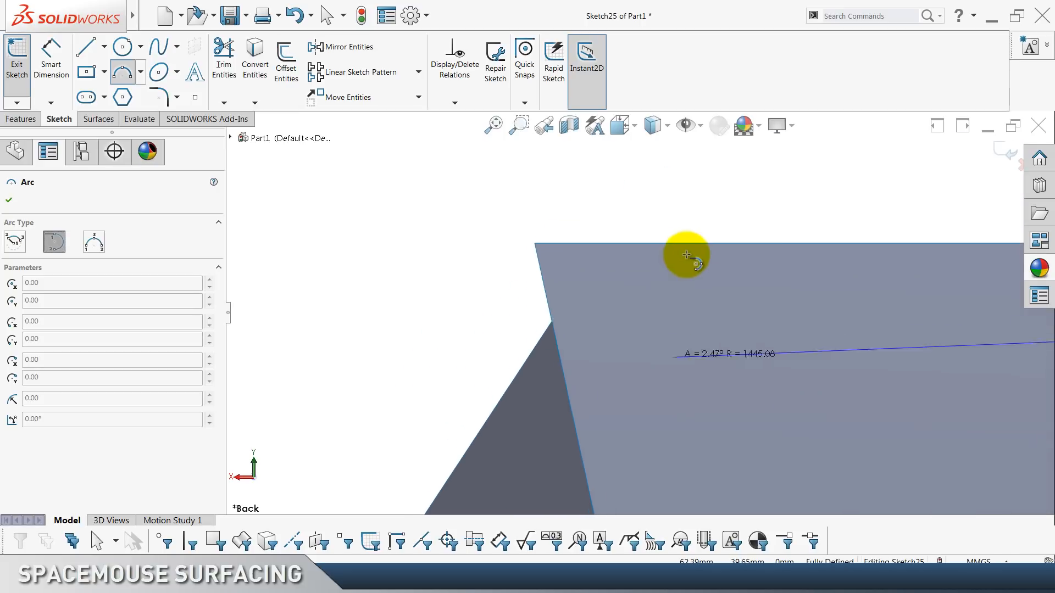
{"action": "left_click", "coordinate": [552, 347]}
{"action": "key", "text": "Escape"}
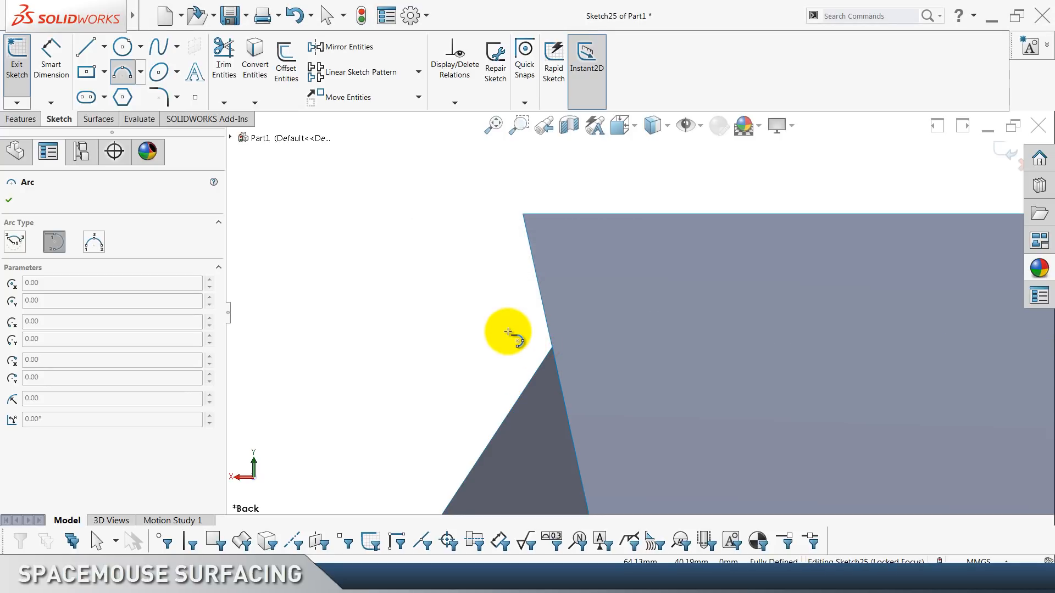
Sketch a three-point arc from the construction line's inner endpoint across the side surface, ending about 87 mm across and 25 mm above the origin.
{"action": "left_click", "coordinate": [93, 247]}
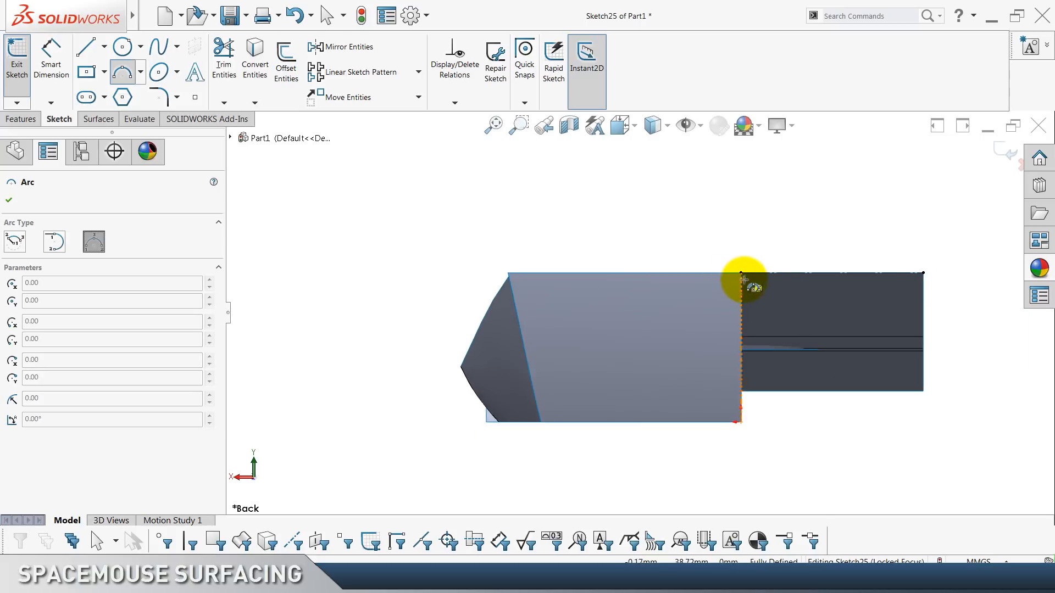
{"action": "left_click", "coordinate": [742, 273]}
{"action": "left_click", "coordinate": [414, 330]}
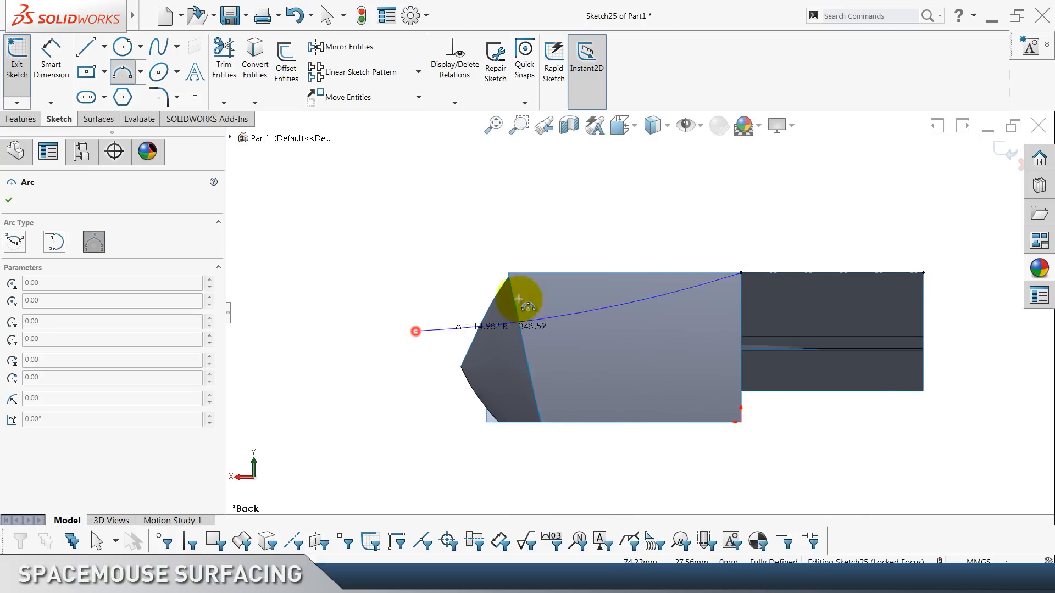
{"action": "left_click", "coordinate": [545, 292]}
{"action": "key", "text": "Escape"}
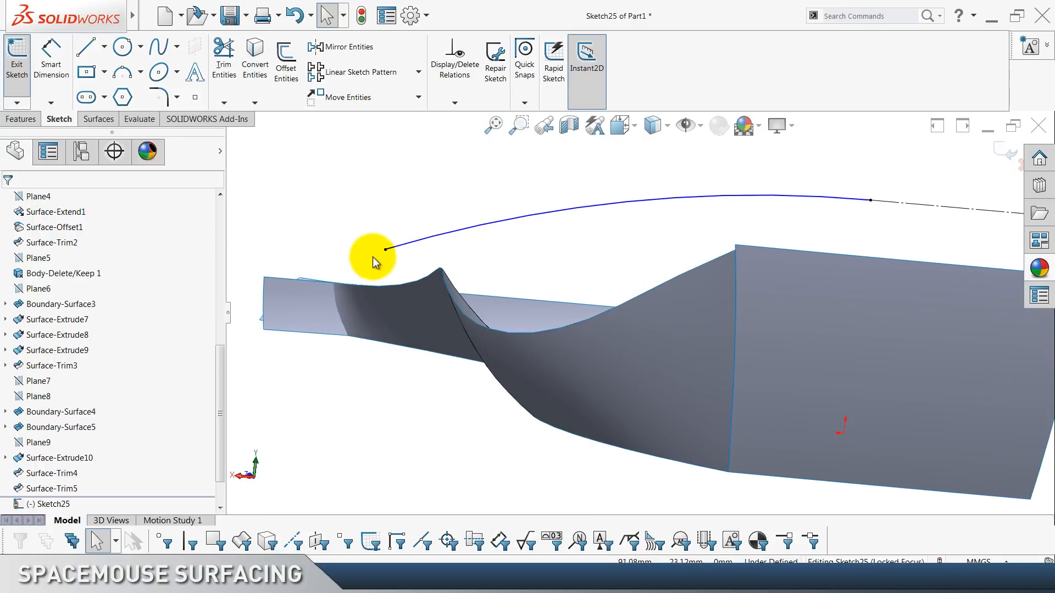
Make the arc's free endpoint coincident with the upper corner vertex of Boundary-Surface5 at the seam between the two side surfaces.
{"action": "left_click", "coordinate": [387, 250]}
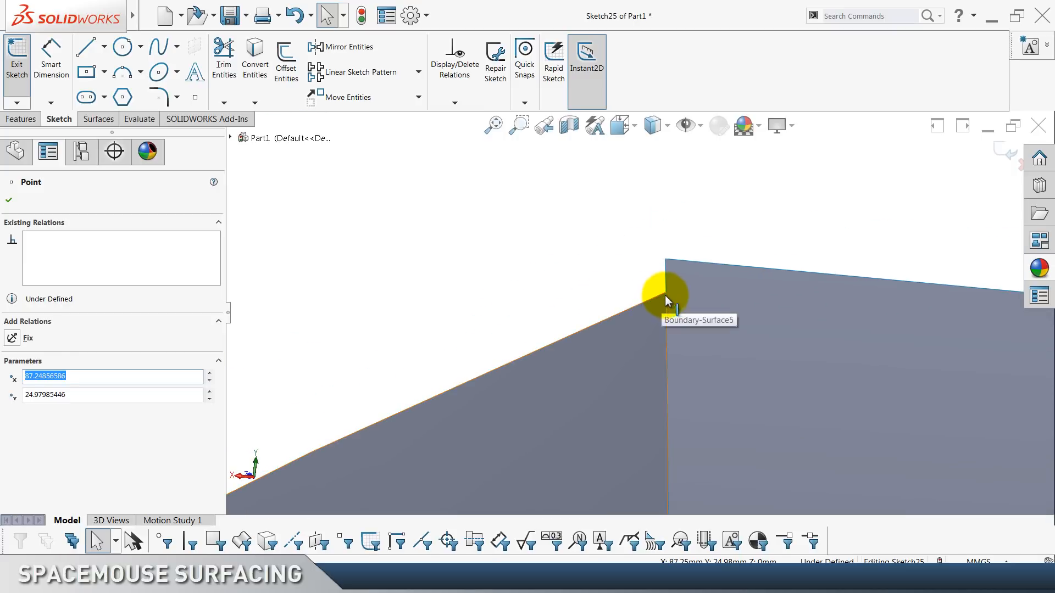
{"action": "left_click", "coordinate": [665, 293], "text": "ctrl"}
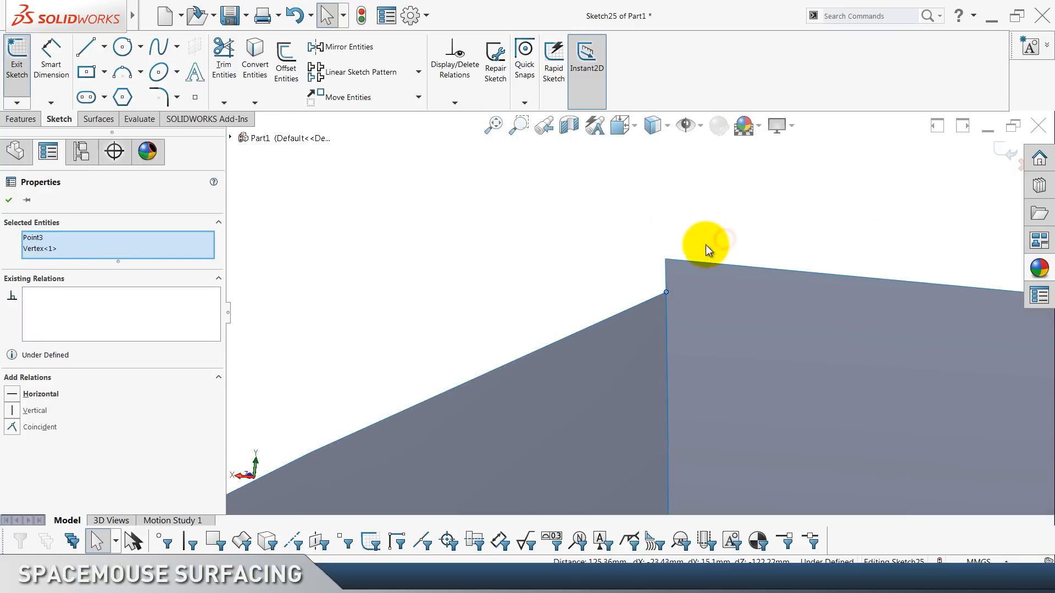
{"action": "left_click", "coordinate": [13, 426]}
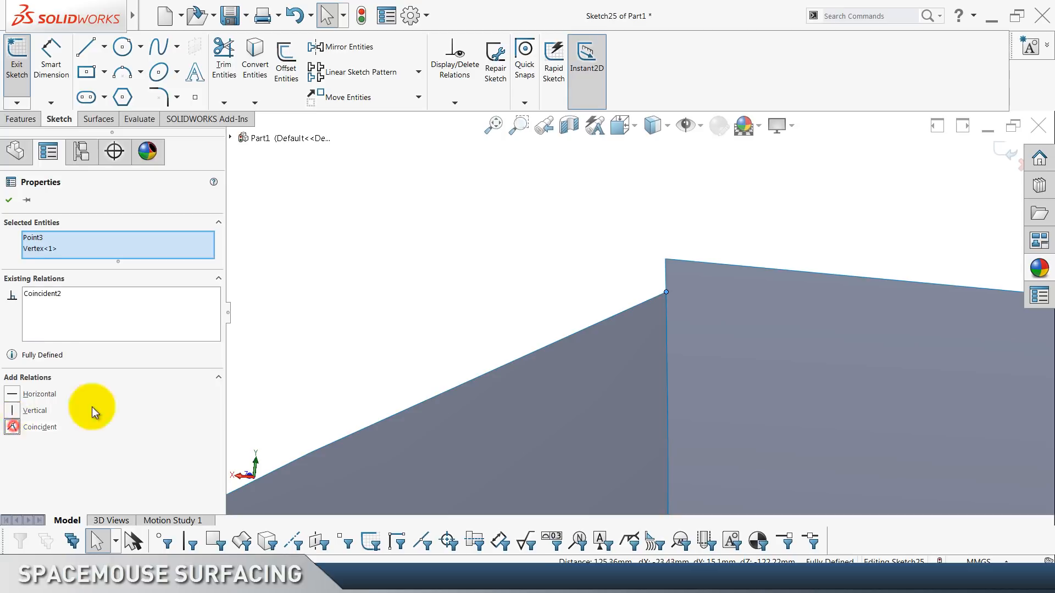
{"action": "left_click", "coordinate": [486, 318]}
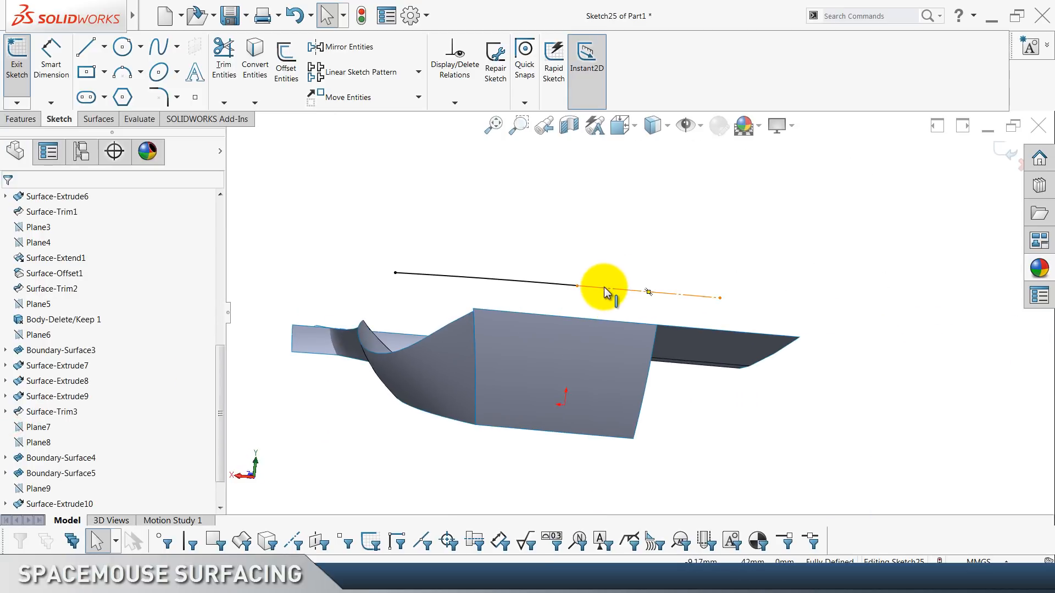
Make the arc tangent to the construction line and exit the sketch.
{"action": "left_click", "coordinate": [605, 287]}
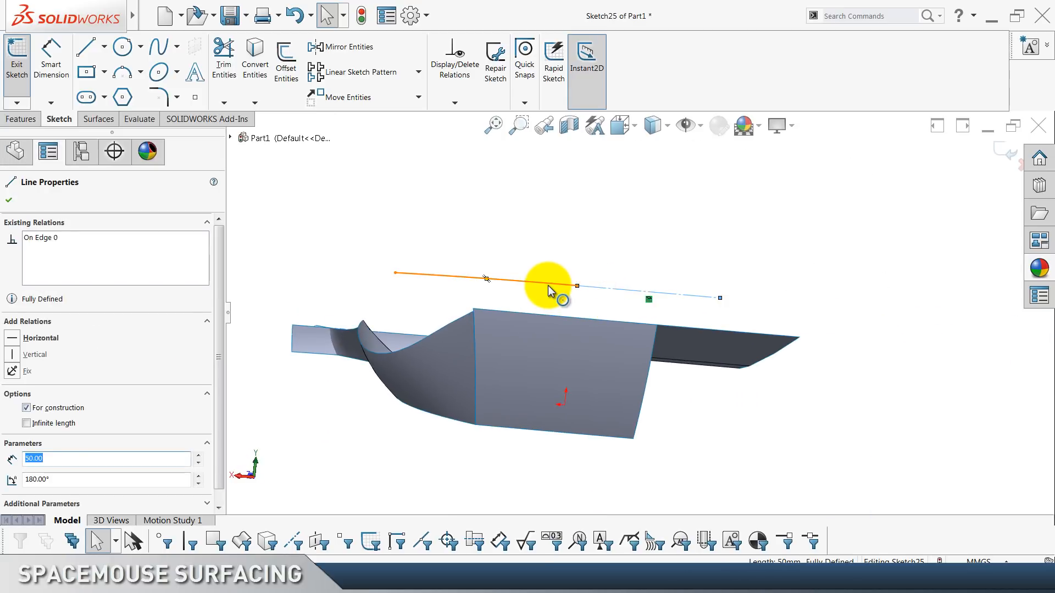
{"action": "left_click", "coordinate": [548, 286], "text": "ctrl"}
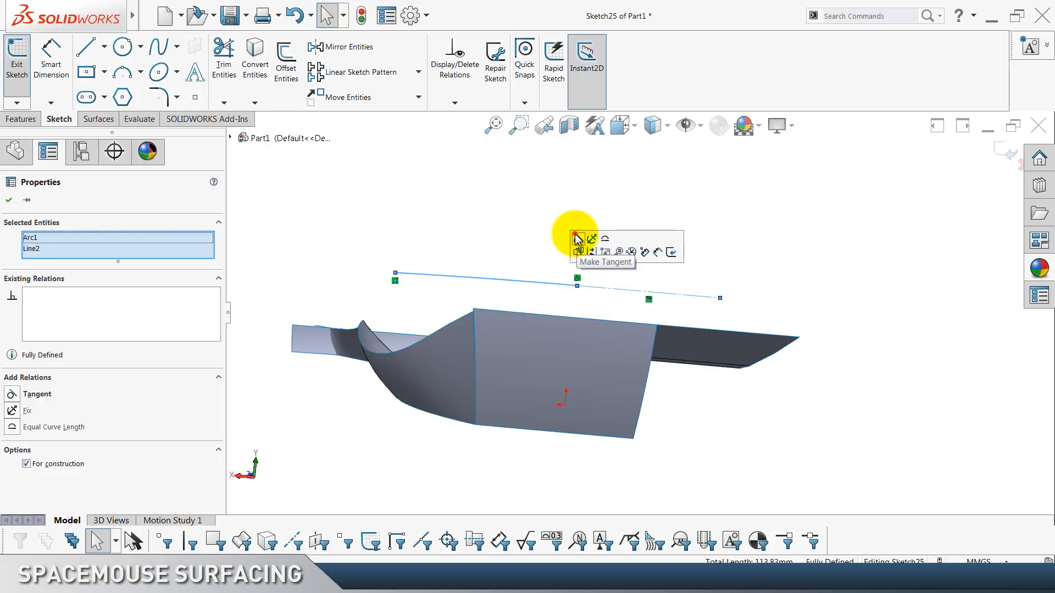
{"action": "left_click", "coordinate": [577, 239]}
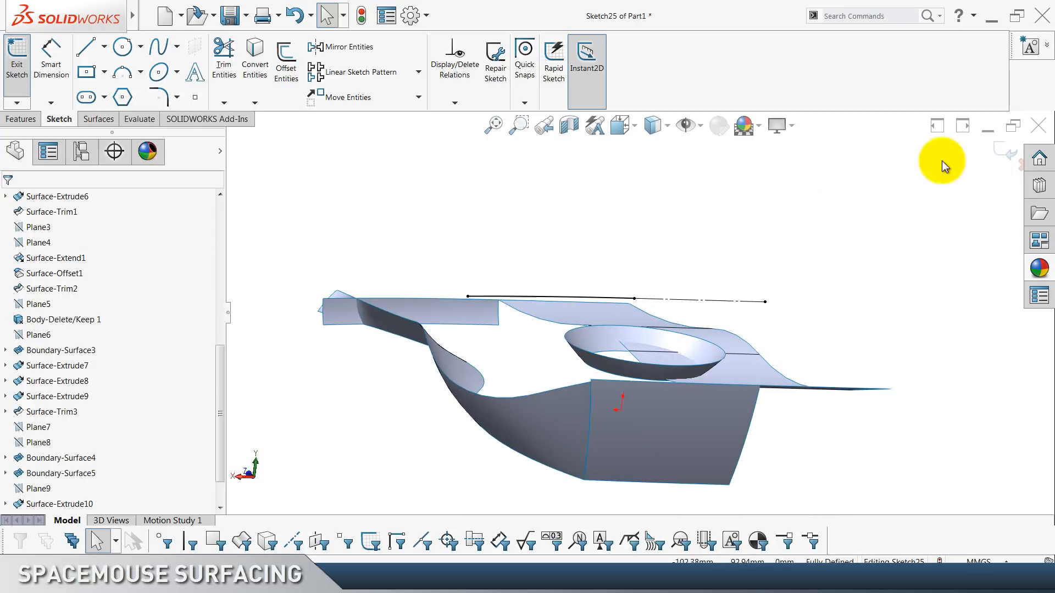
{"action": "left_click", "coordinate": [1001, 150]}
Trim Boundary-Surface1 using the arc sketch as the trim tool, removing the thin sliver along its upper edge.
{"action": "left_click", "coordinate": [488, 72]}
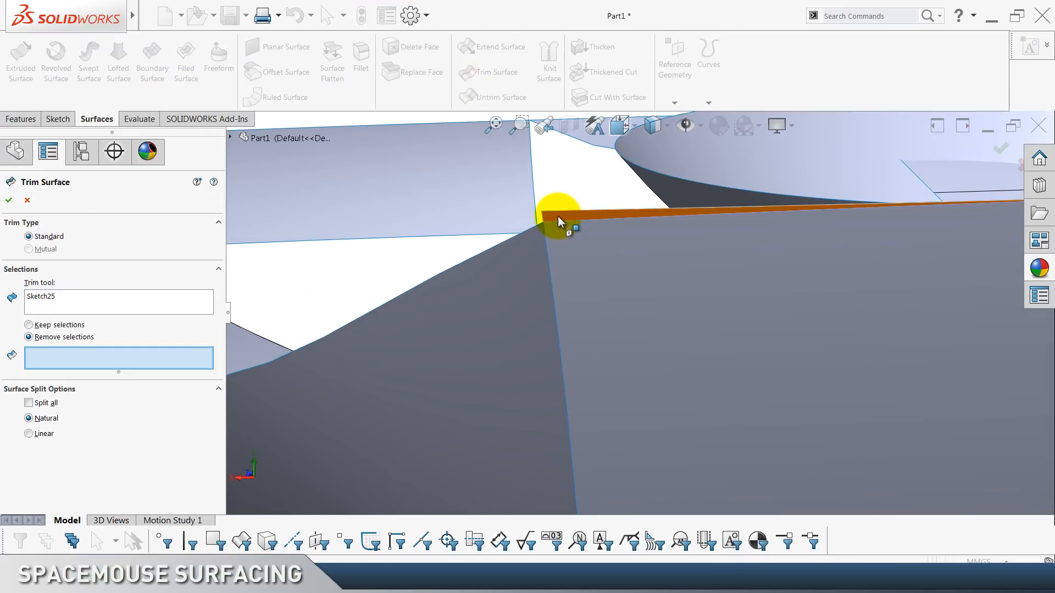
{"action": "left_click", "coordinate": [559, 217]}
{"action": "left_click", "coordinate": [9, 201]}
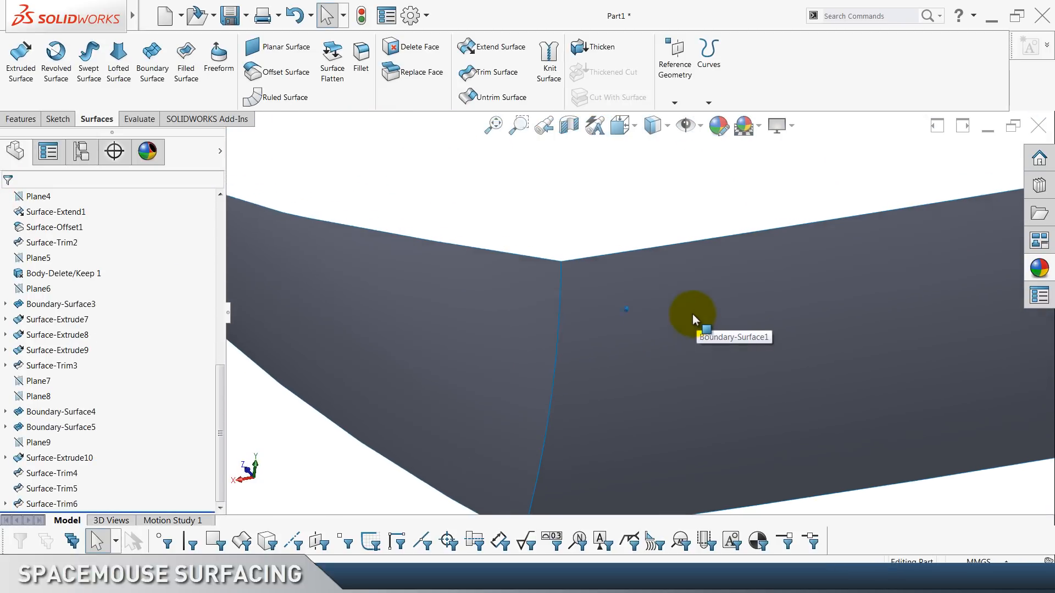
{"action": "left_click", "coordinate": [556, 252]}
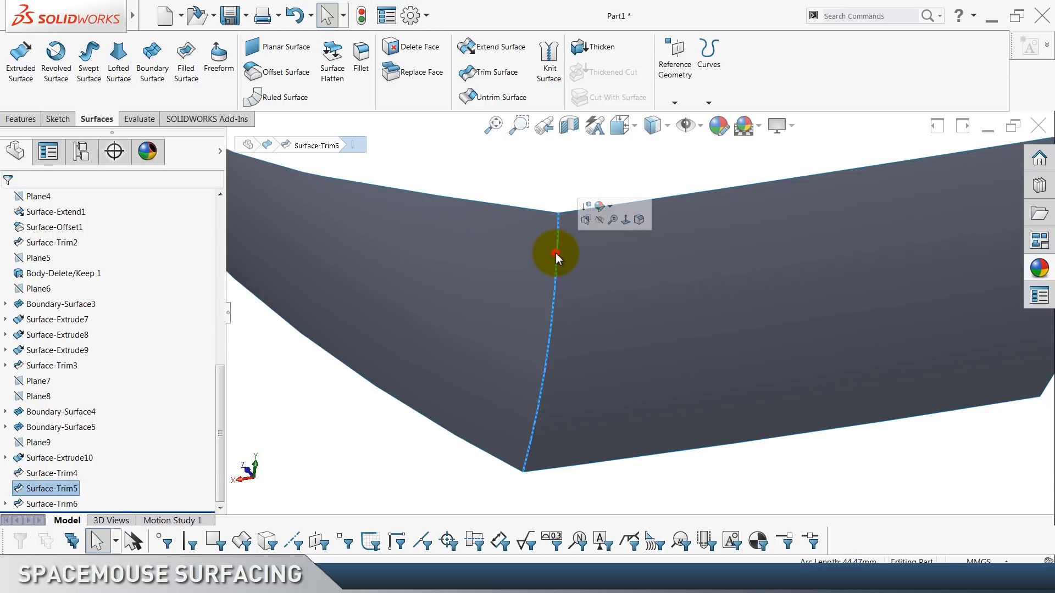
{"action": "left_click", "coordinate": [629, 460]}
{"action": "left_click", "coordinate": [630, 483]}
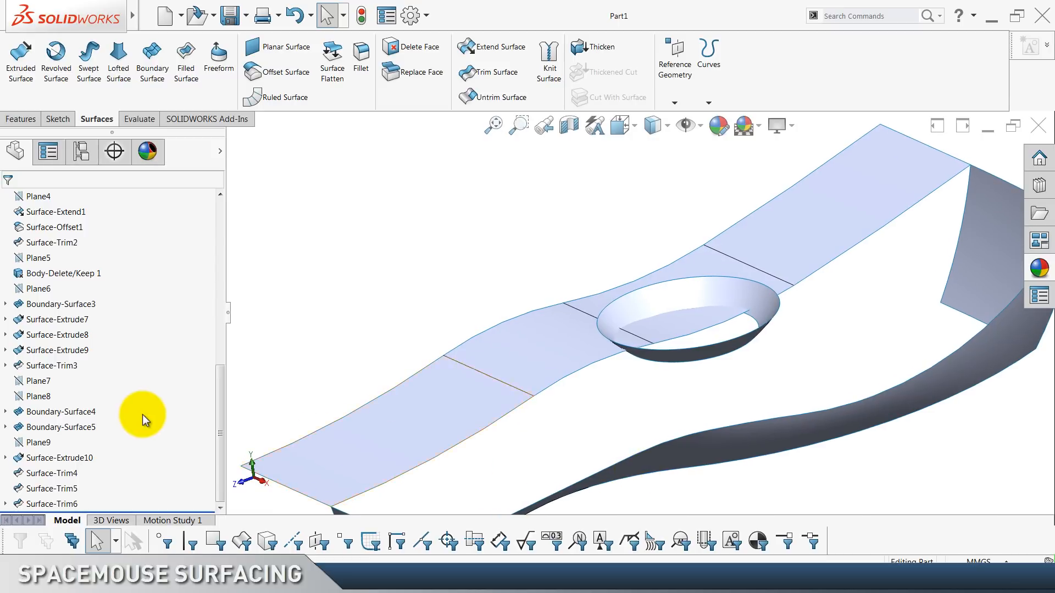
{"action": "scroll", "coordinate": [132, 409], "scroll_direction": "up", "scroll_amount": 10}
{"action": "left_click", "coordinate": [48, 290]}
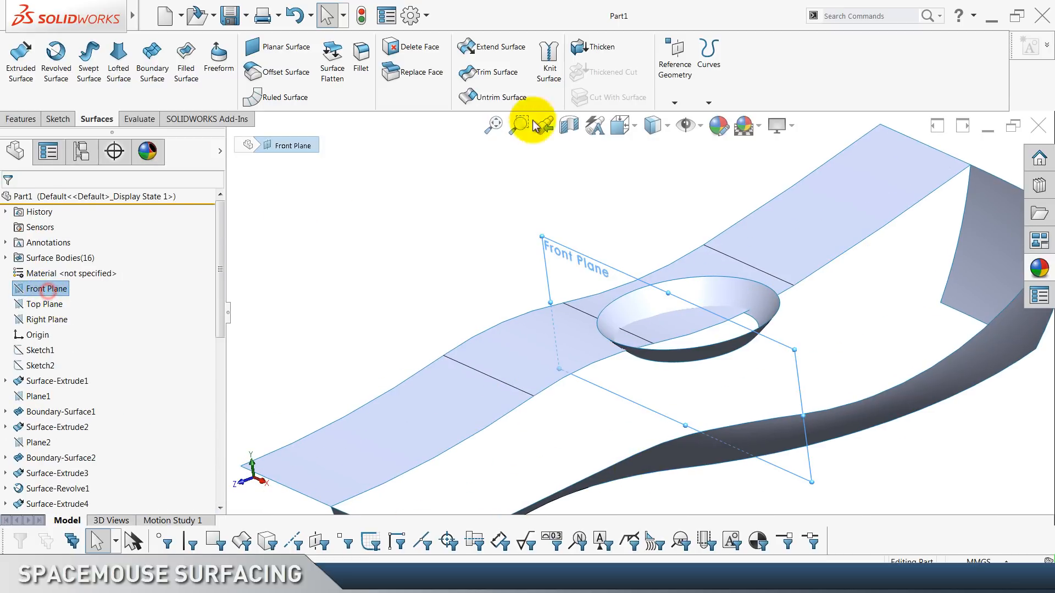
{"action": "left_click", "coordinate": [675, 60]}
{"action": "left_click", "coordinate": [681, 118]}
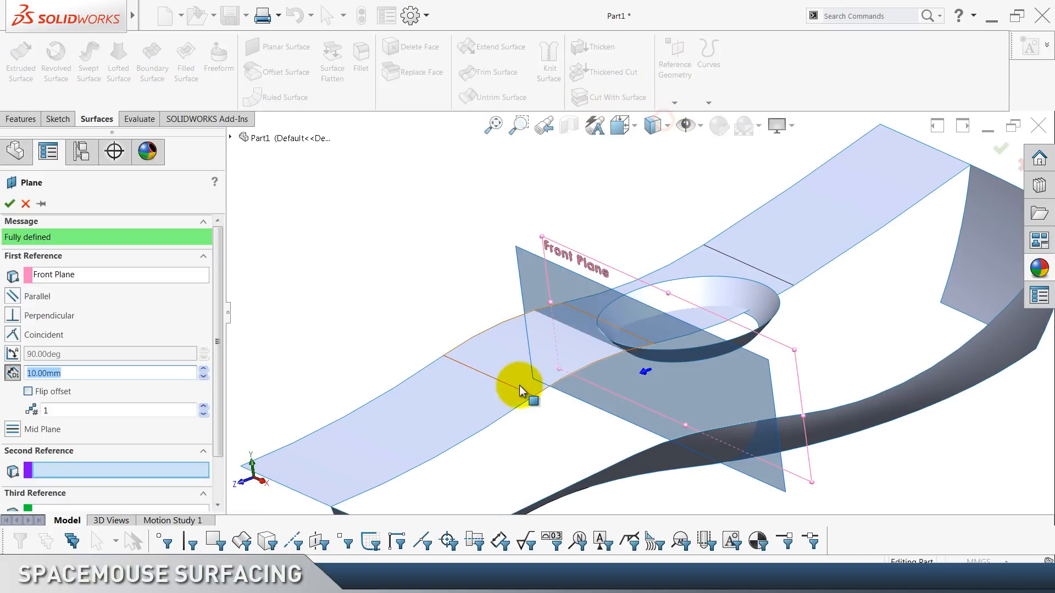
{"action": "left_click", "coordinate": [531, 402]}
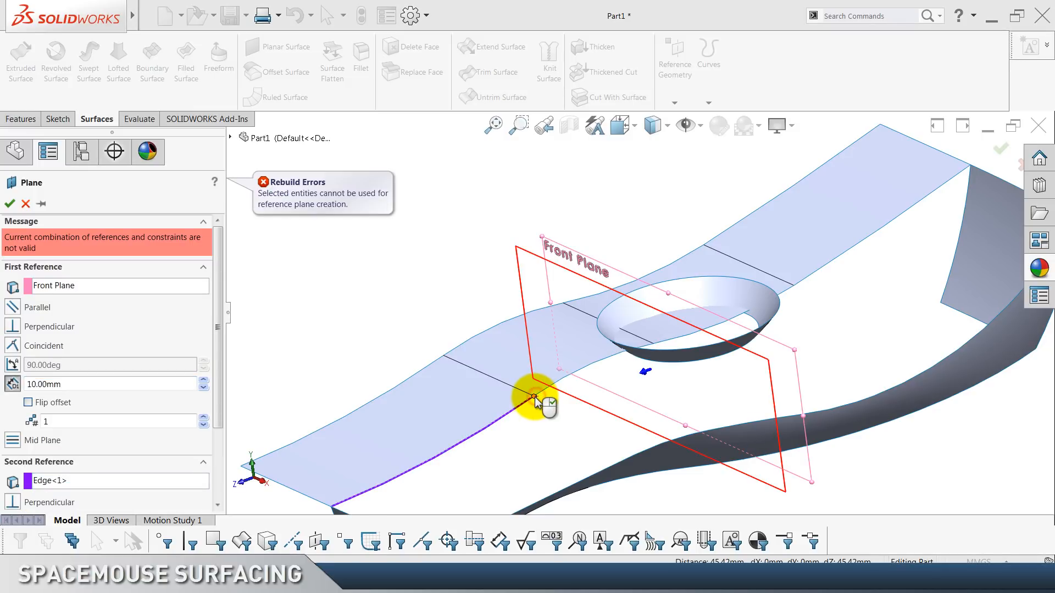
{"action": "left_click", "coordinate": [83, 481]}
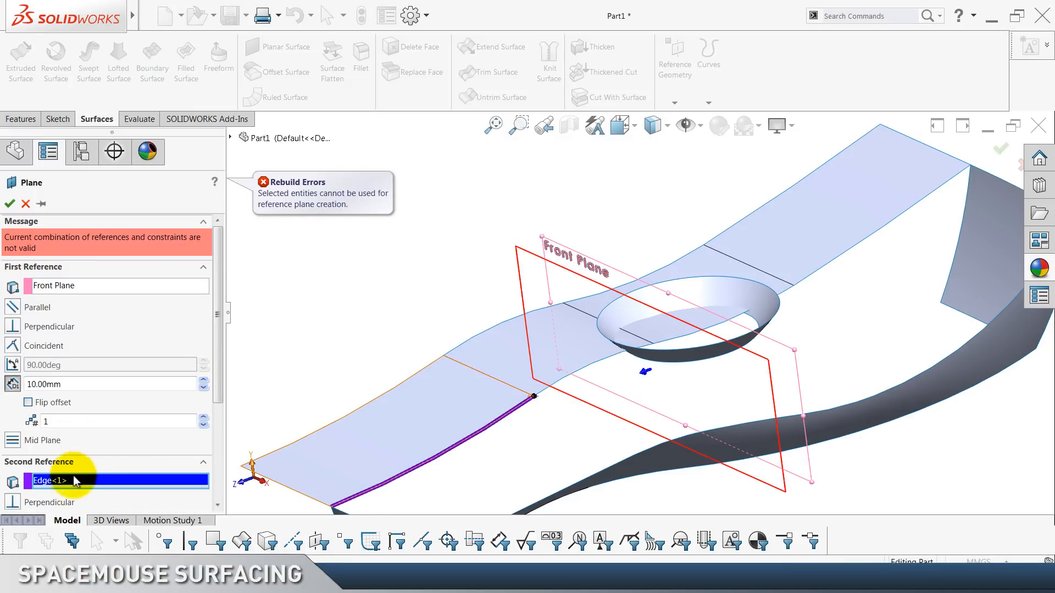
{"action": "left_click", "coordinate": [113, 490]}
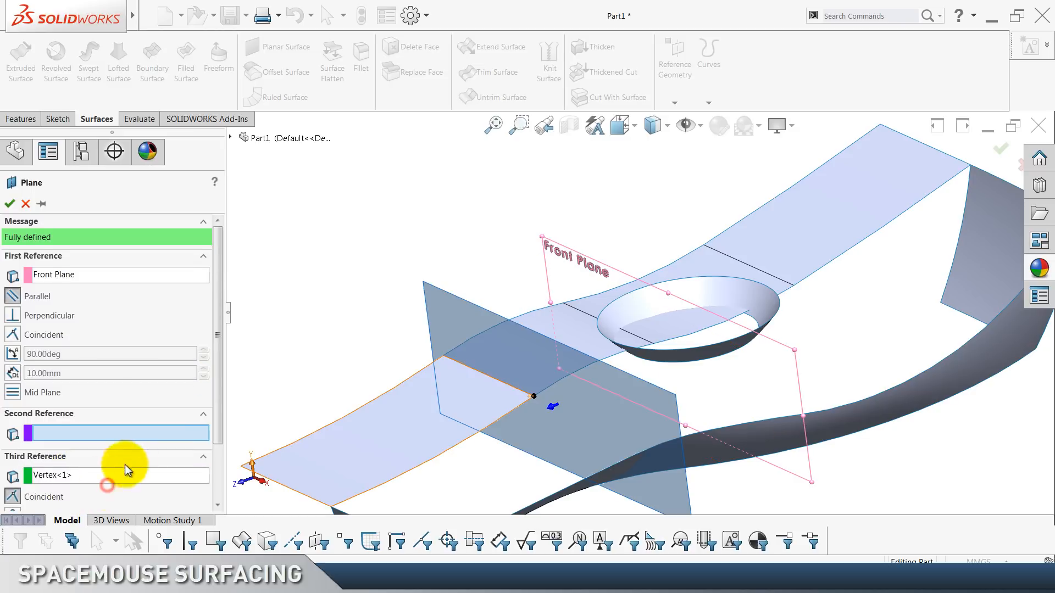
{"action": "scroll", "coordinate": [517, 436], "scroll_direction": "up", "scroll_amount": 3}
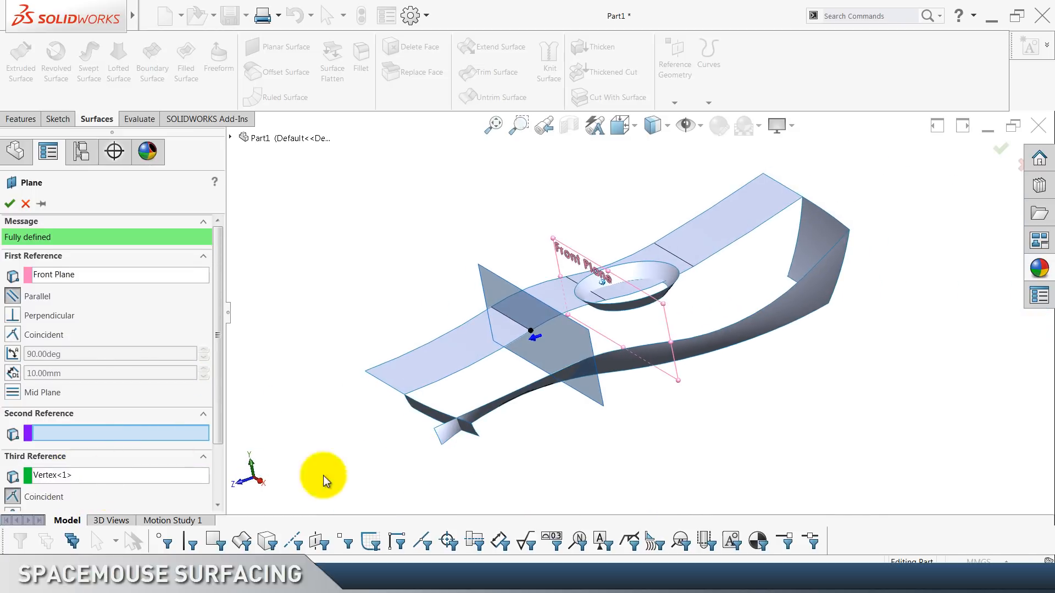
{"action": "scroll", "coordinate": [212, 406], "scroll_direction": "down", "scroll_amount": 3}
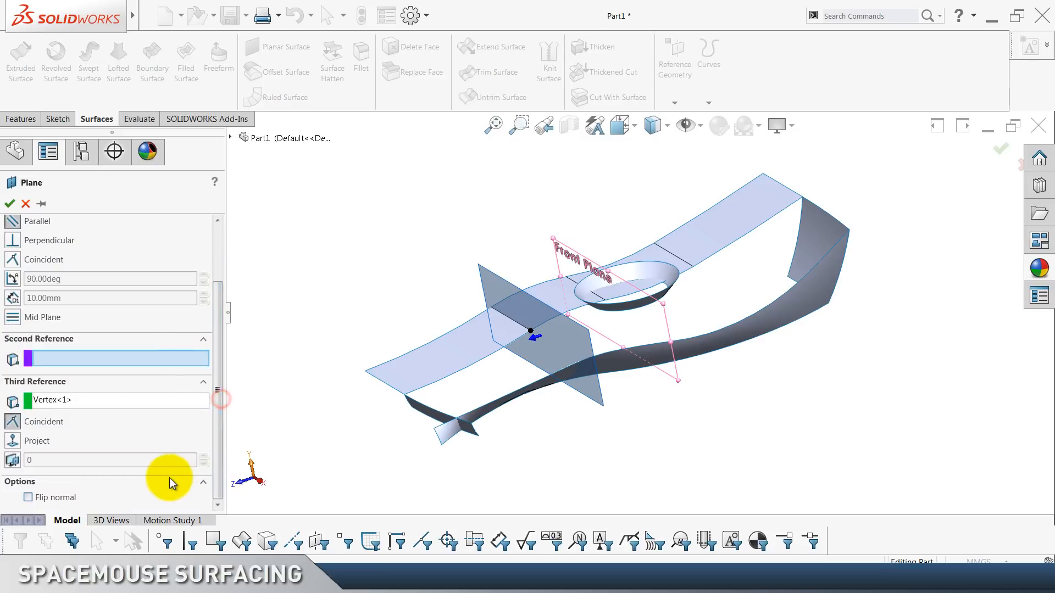
{"action": "key", "text": "Return"}
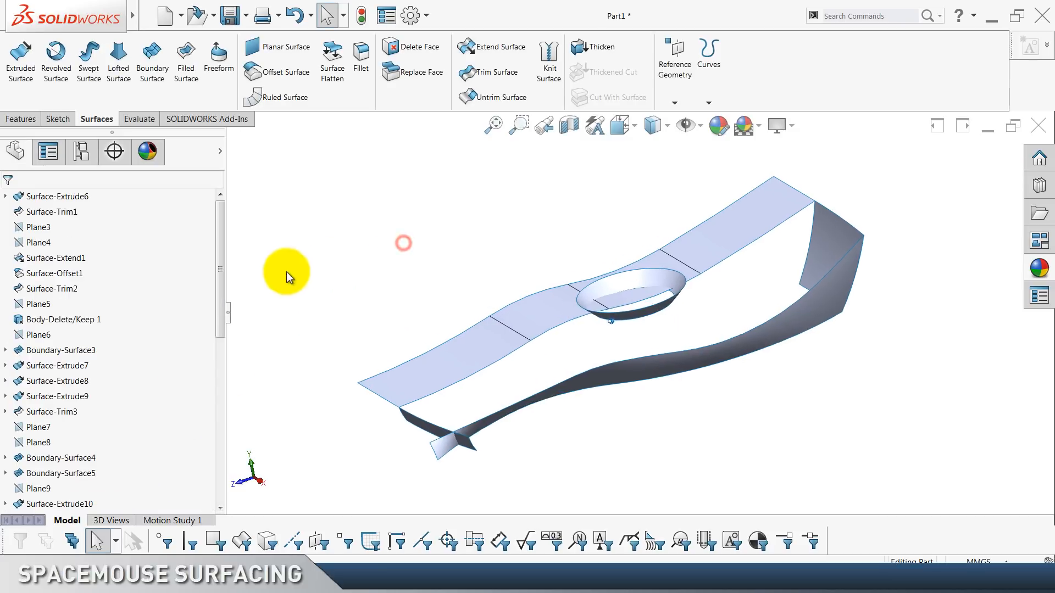
Create a reference plane parallel to the Front Plane through the outer seam vertex between the two front top surfaces.
{"action": "scroll", "coordinate": [127, 322], "scroll_direction": "up", "scroll_amount": 3}
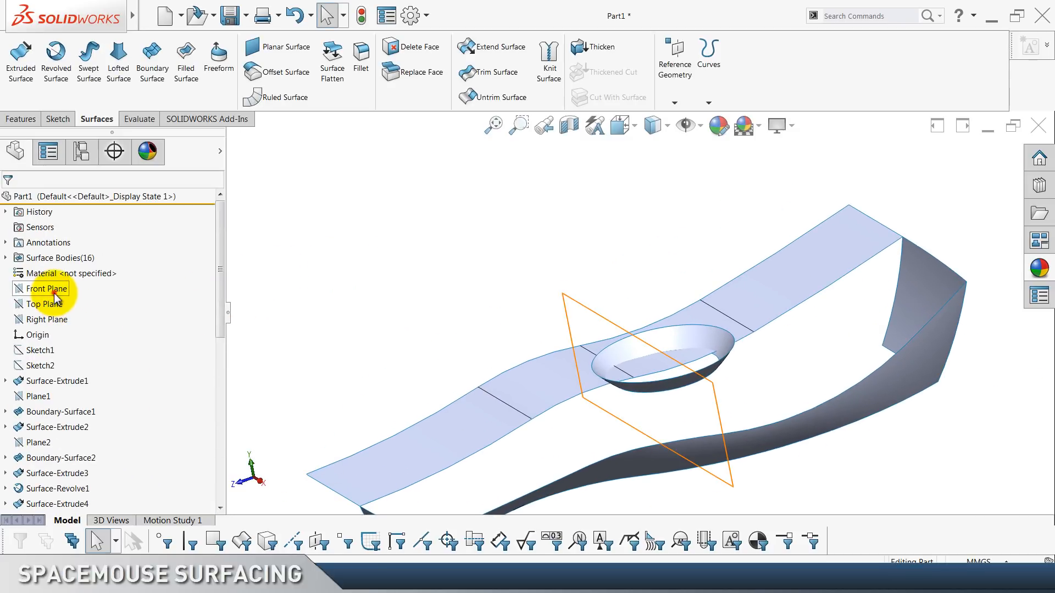
{"action": "left_click", "coordinate": [54, 291]}
{"action": "left_click", "coordinate": [671, 98]}
{"action": "left_click", "coordinate": [681, 118]}
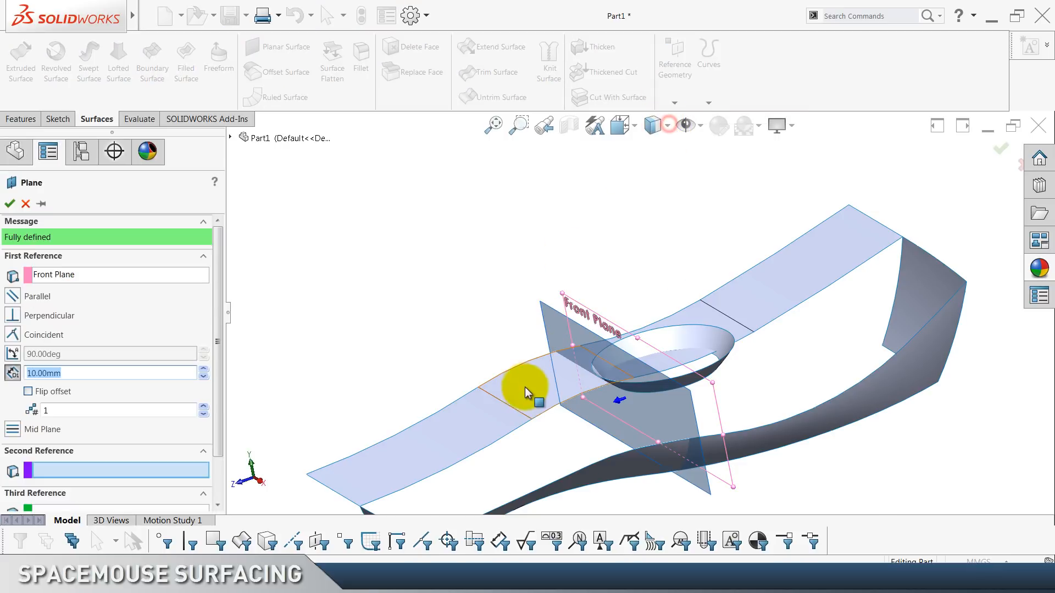
{"action": "left_click", "coordinate": [532, 421]}
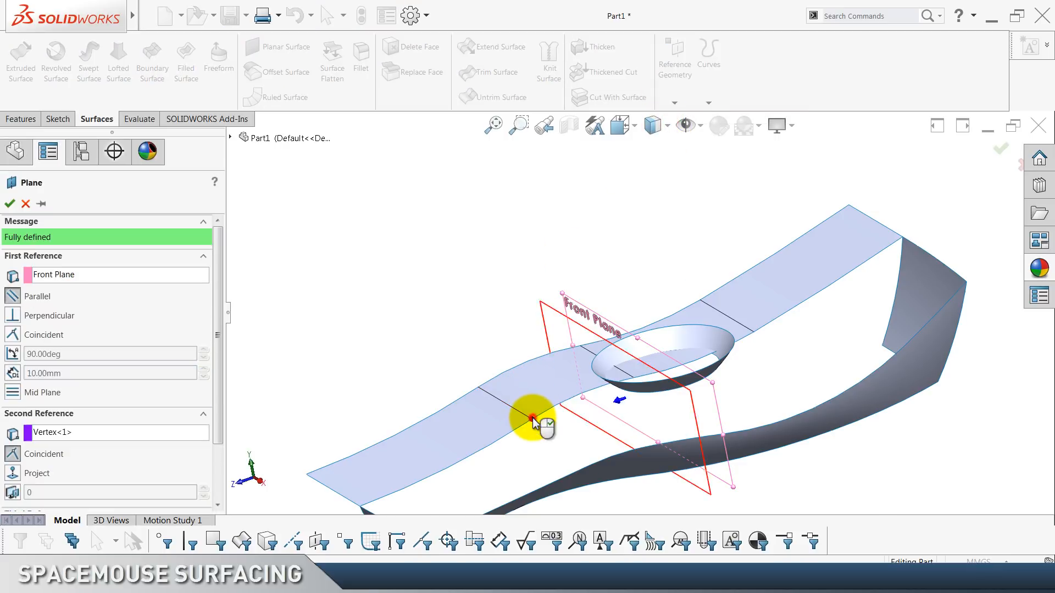
{"action": "left_click", "coordinate": [10, 203]}
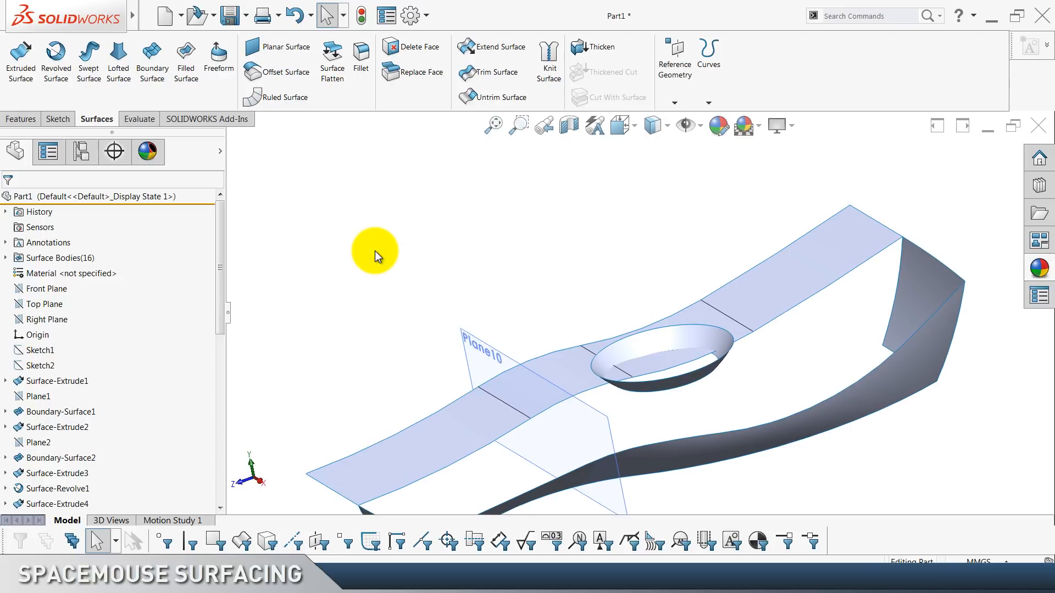
Delete the newly created reference plane parallel to the Front Plane.
{"action": "scroll", "coordinate": [194, 416], "scroll_direction": "down", "scroll_amount": 10}
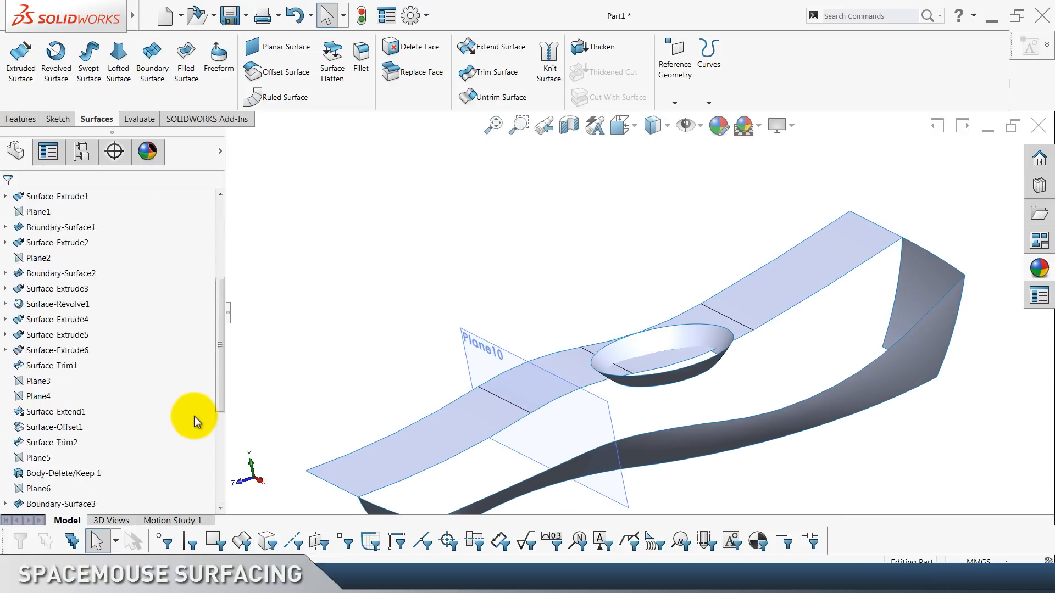
{"action": "left_click", "coordinate": [37, 501]}
{"action": "key", "text": "Delete"}
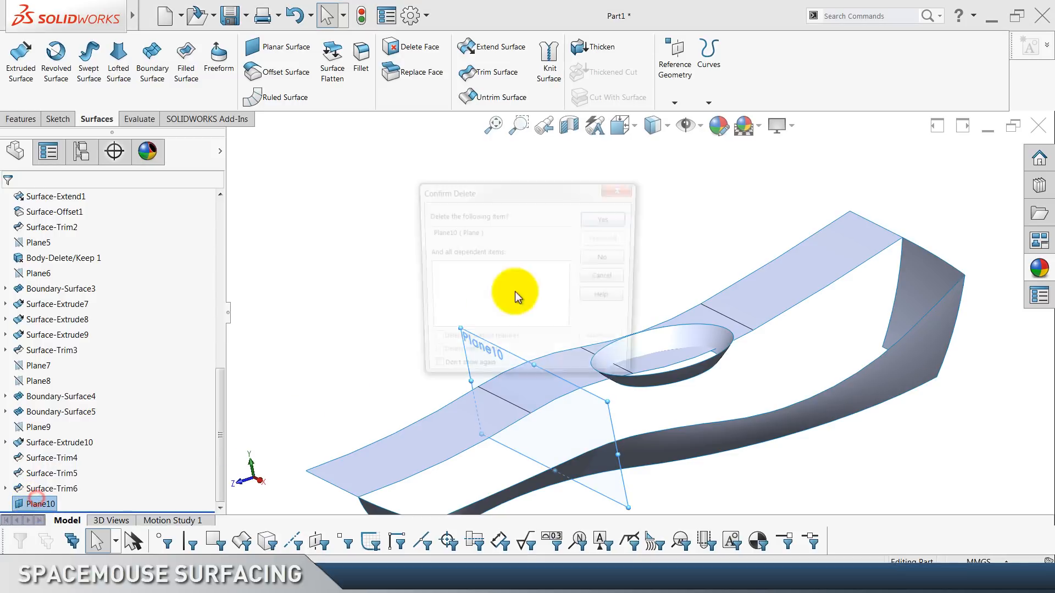
{"action": "left_click", "coordinate": [608, 220]}
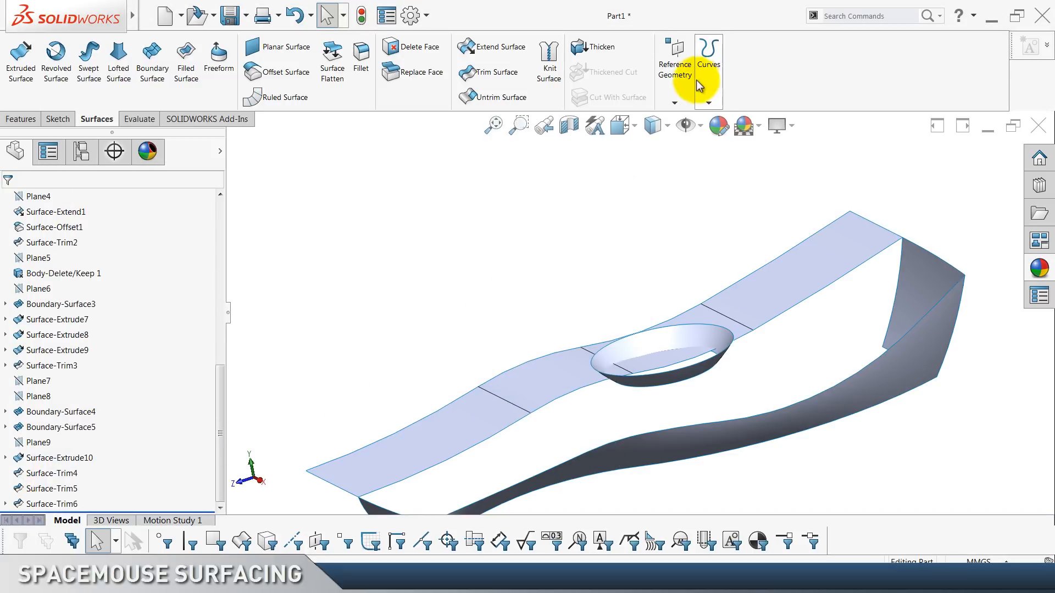
Create a reference plane perpendicular to the front top surface's long outer edge at its seam vertex, with the normal flipped.
{"action": "left_click", "coordinate": [671, 83]}
{"action": "left_click", "coordinate": [671, 117]}
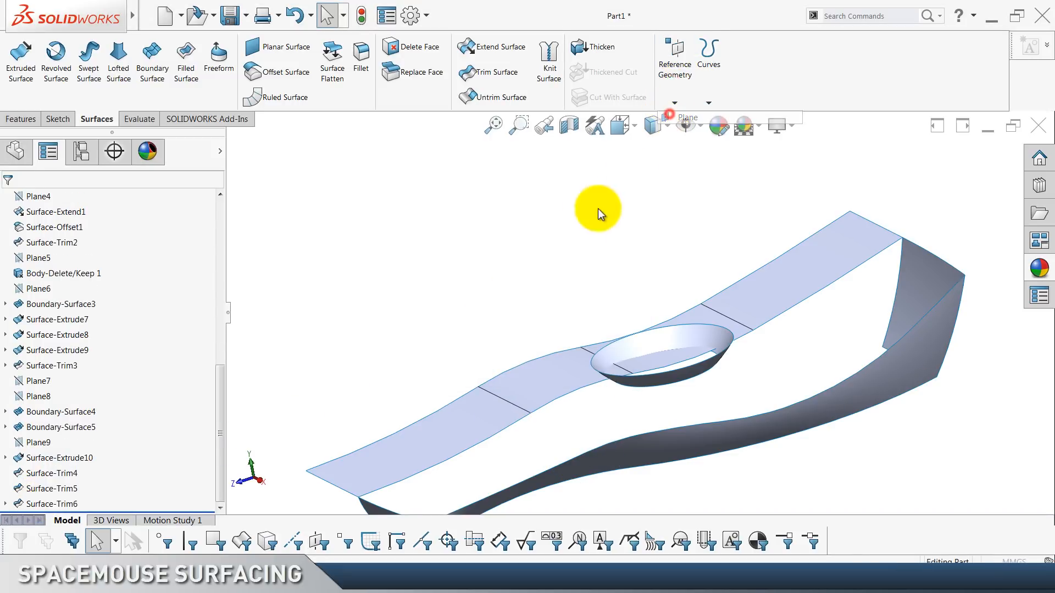
{"action": "left_click", "coordinate": [520, 425]}
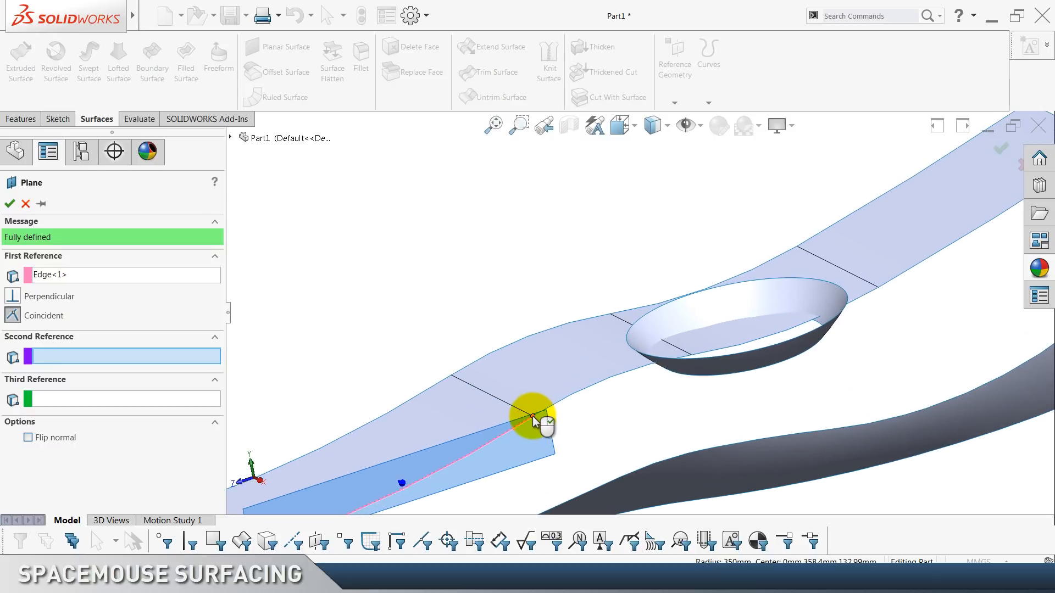
{"action": "left_click", "coordinate": [533, 418]}
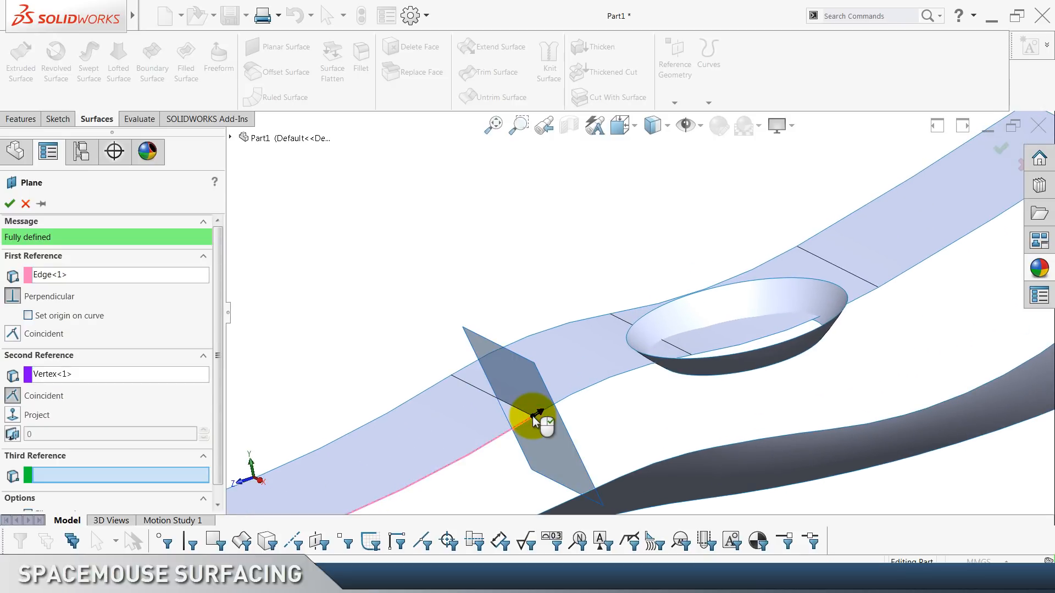
{"action": "left_click_drag", "start_coordinate": [218, 423], "coordinate": [217, 446]}
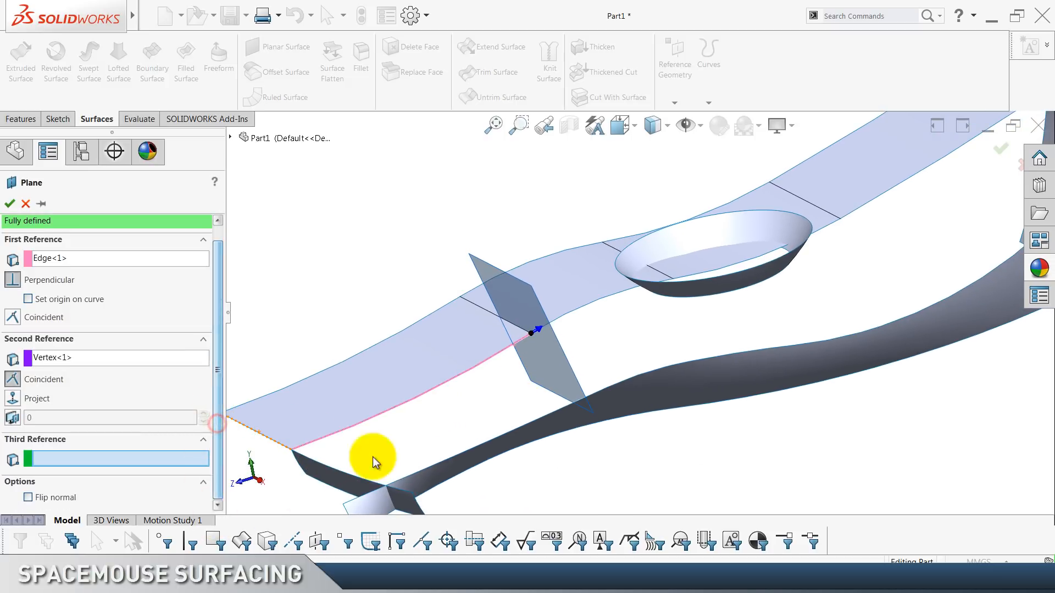
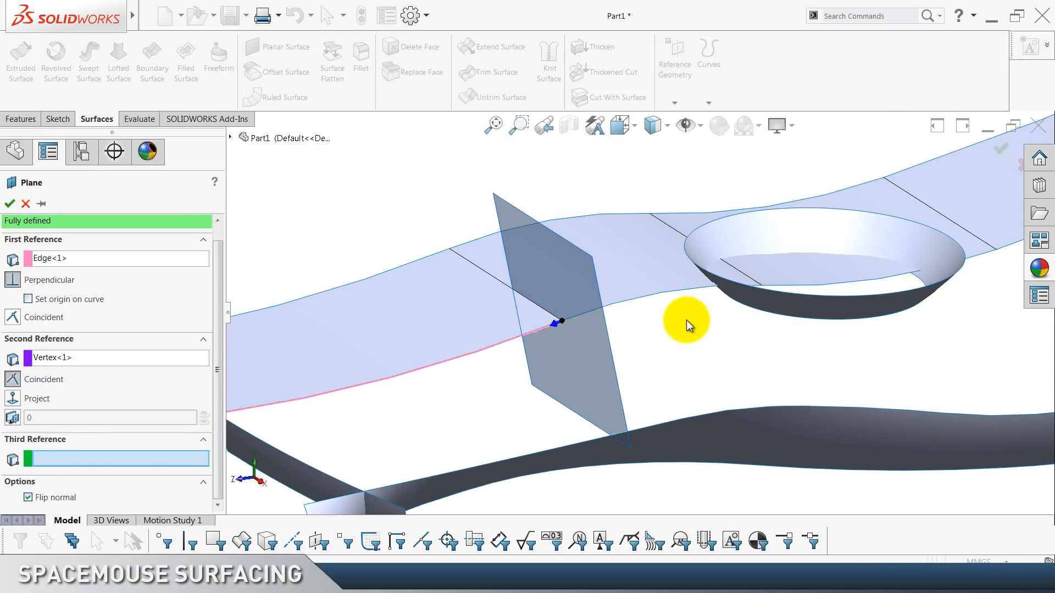
{"action": "left_click", "coordinate": [9, 207]}
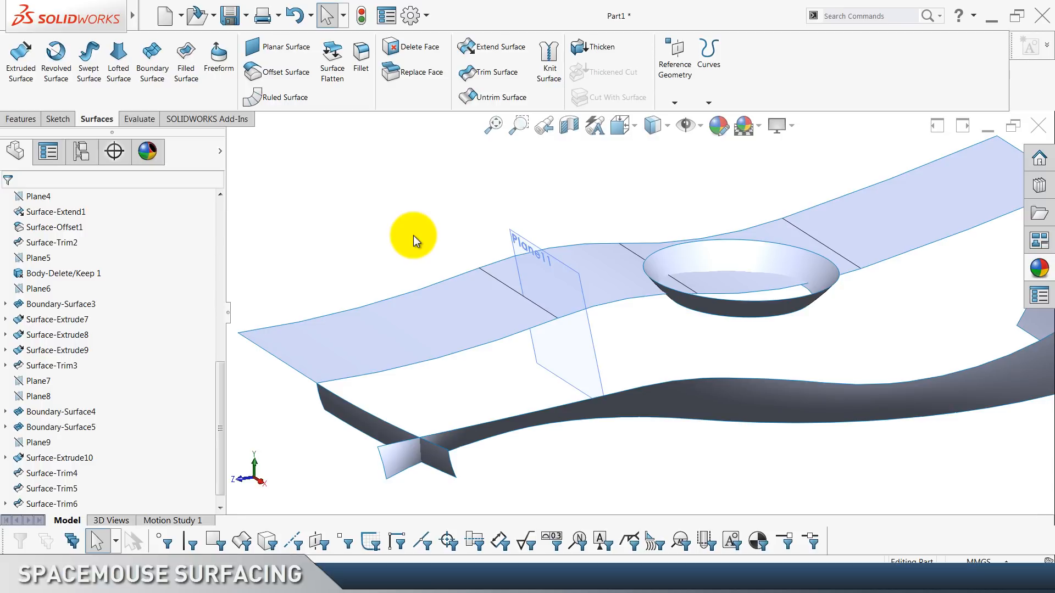
Hide the new reference plane, Plane11.
{"action": "scroll", "coordinate": [165, 391], "scroll_direction": "up", "scroll_amount": 10}
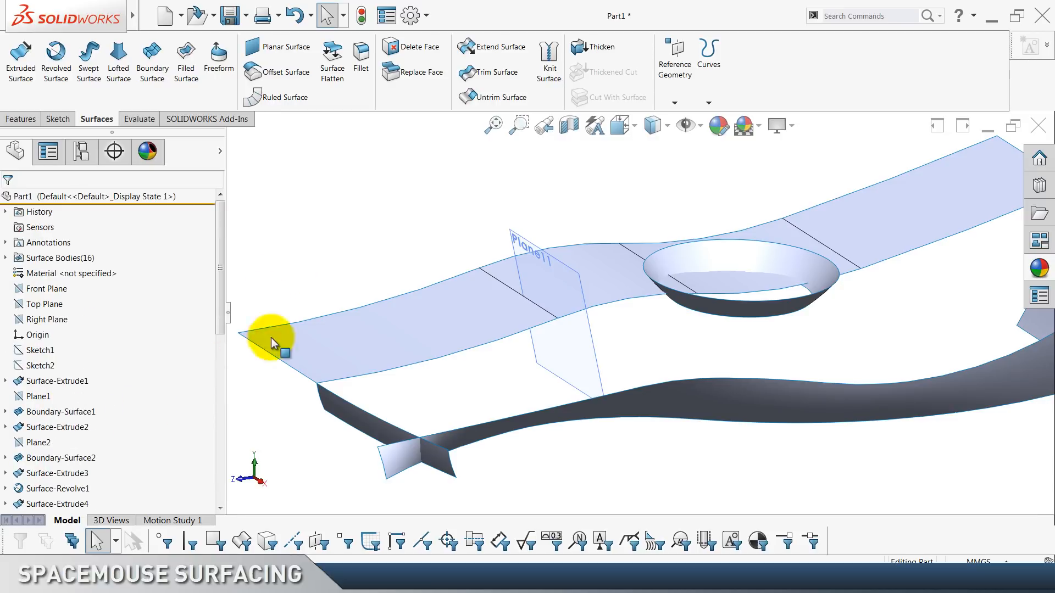
{"action": "scroll", "coordinate": [121, 417], "scroll_direction": "down", "scroll_amount": 15}
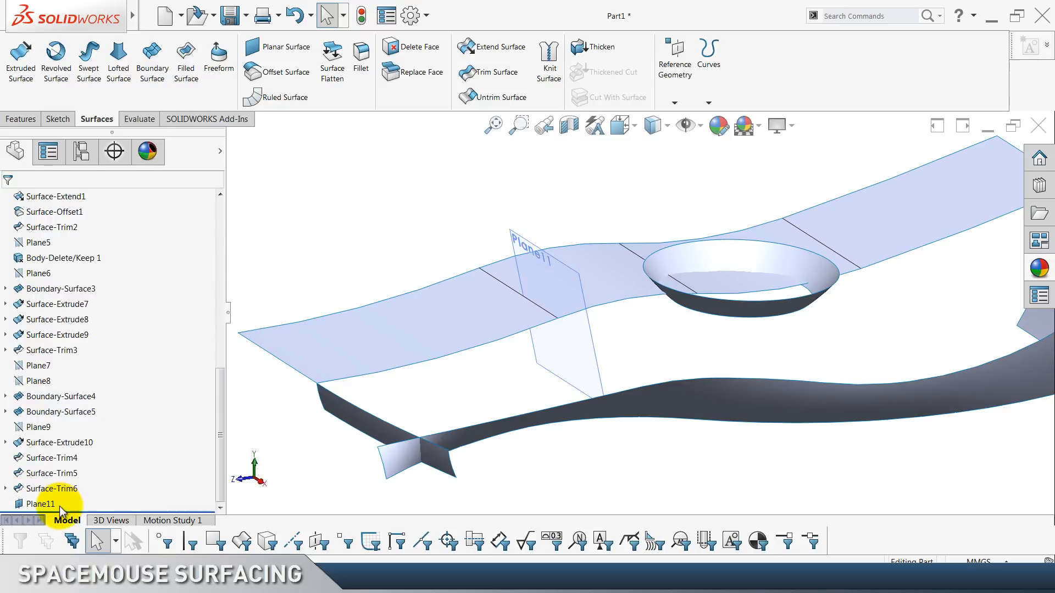
{"action": "left_click", "coordinate": [59, 505]}
{"action": "left_click", "coordinate": [69, 488]}
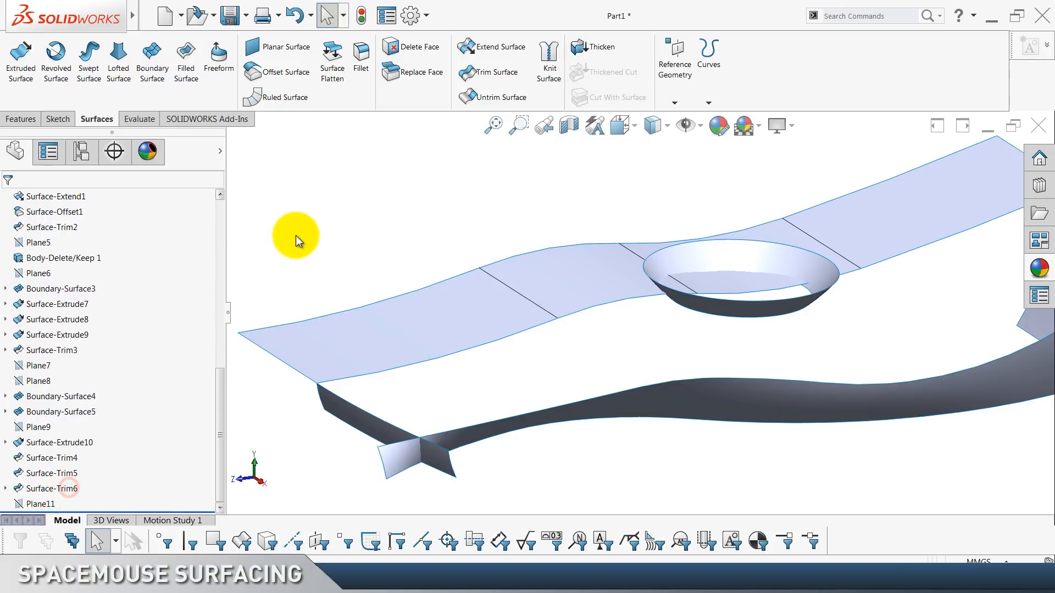
Start a sketch on the Right Plane and convert the upper edge segment of Boundary-Surface5 below the bowl into a sketch entity.
{"action": "scroll", "coordinate": [124, 331], "scroll_direction": "up", "scroll_amount": 12}
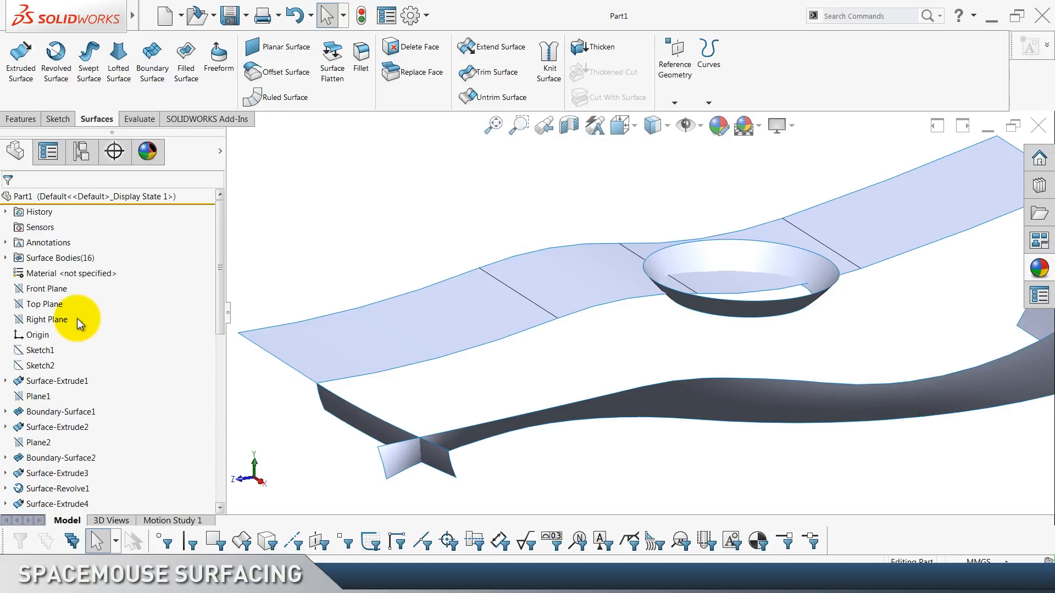
{"action": "right_click", "coordinate": [65, 319]}
{"action": "left_click", "coordinate": [73, 302]}
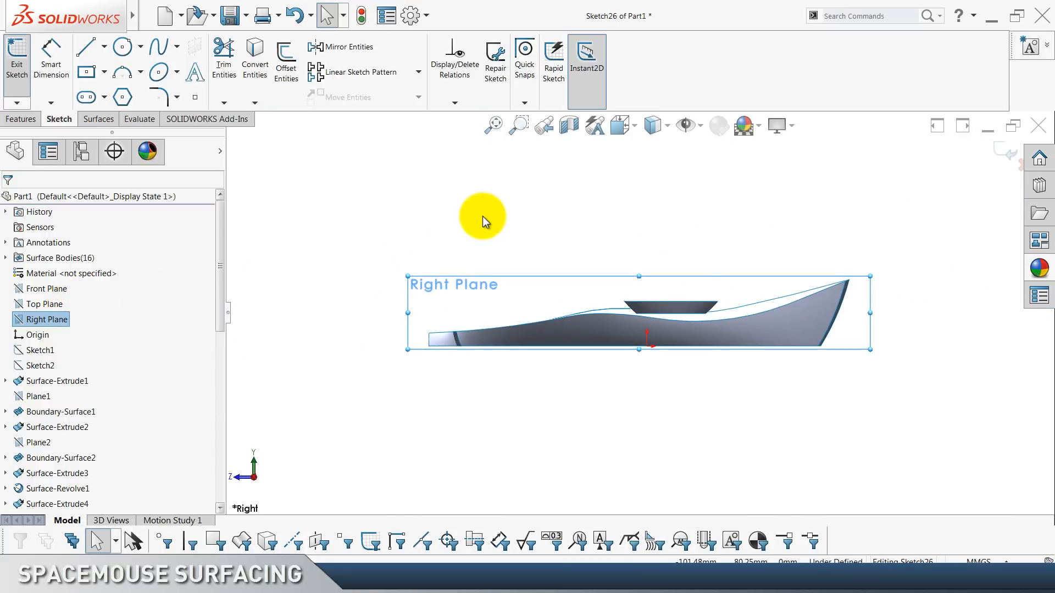
{"action": "left_click", "coordinate": [482, 216]}
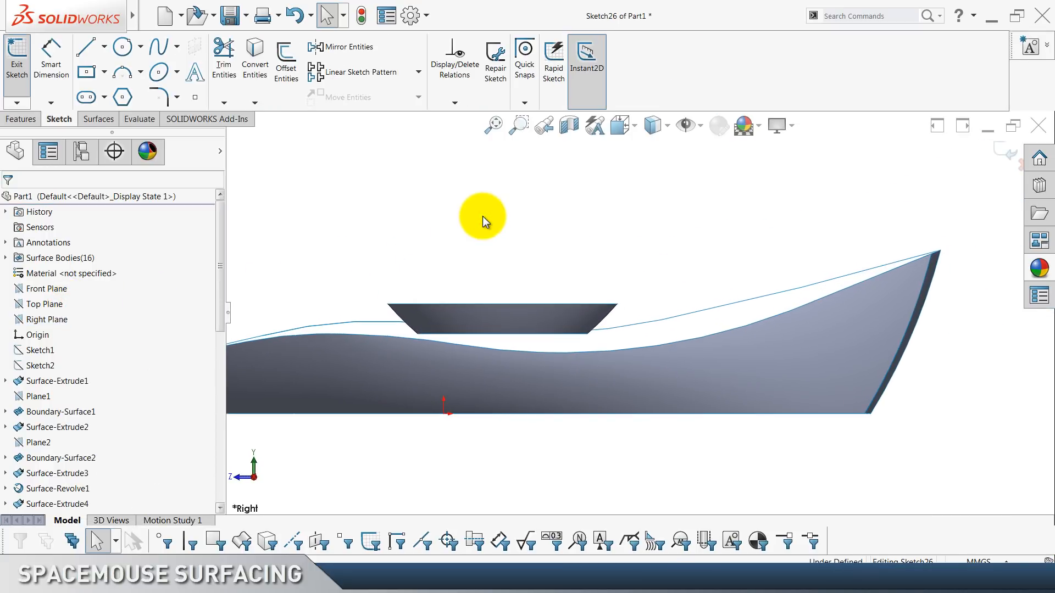
{"action": "left_click", "coordinate": [509, 350]}
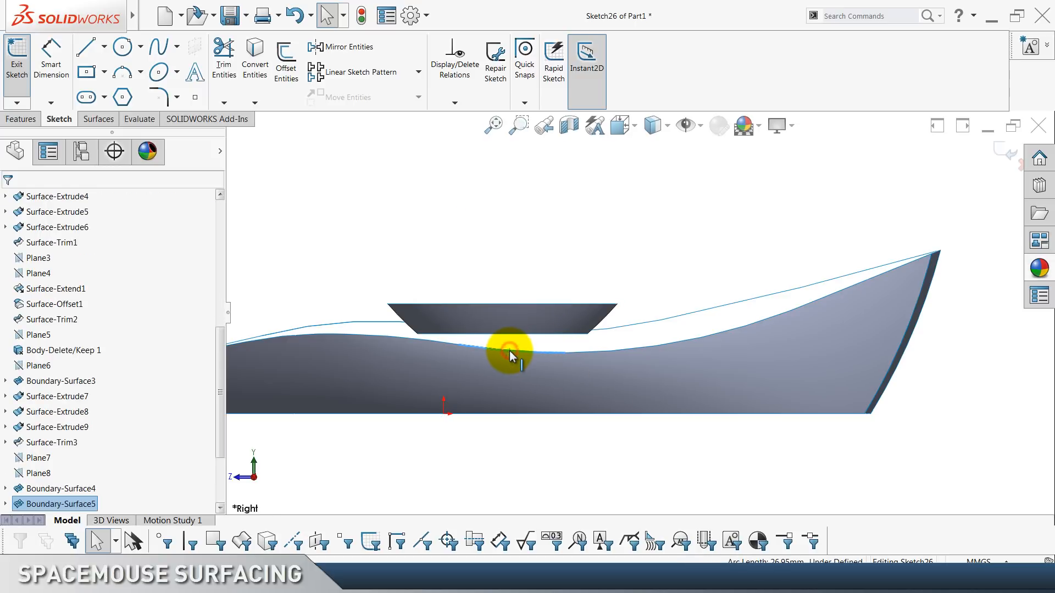
{"action": "left_click", "coordinate": [545, 341]}
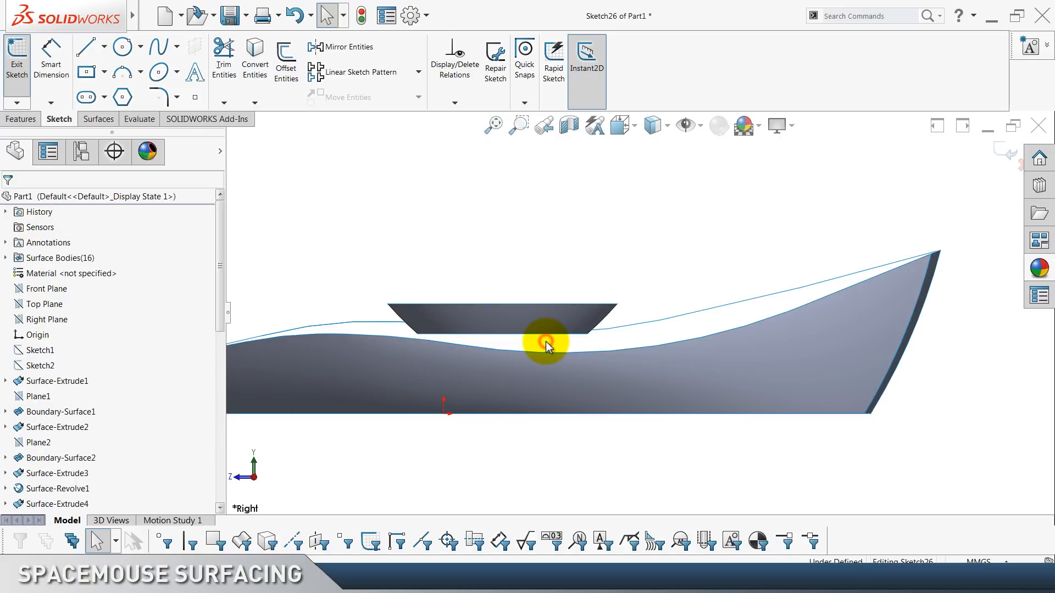
{"action": "scroll", "coordinate": [546, 341], "scroll_direction": "down", "scroll_amount": 2}
{"action": "scroll", "coordinate": [546, 341], "scroll_direction": "down", "scroll_amount": 2}
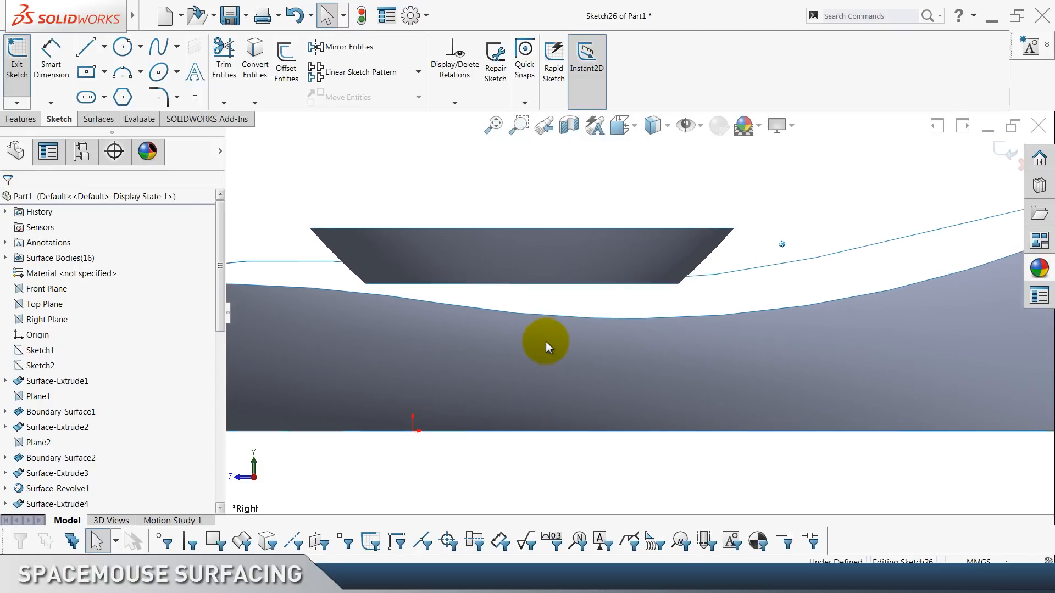
{"action": "left_click", "coordinate": [593, 325]}
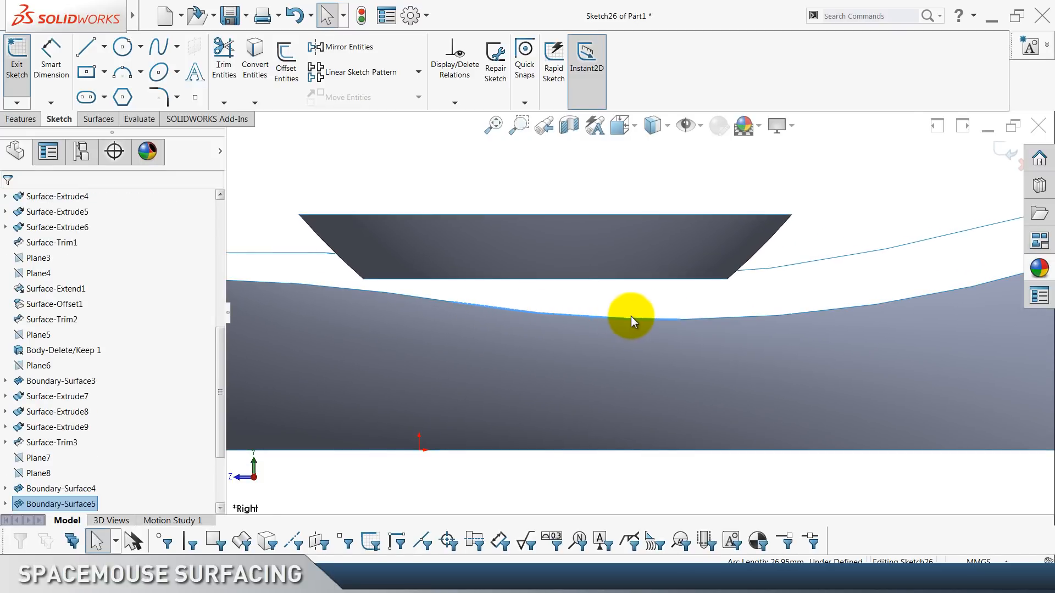
{"action": "left_click", "coordinate": [419, 450]}
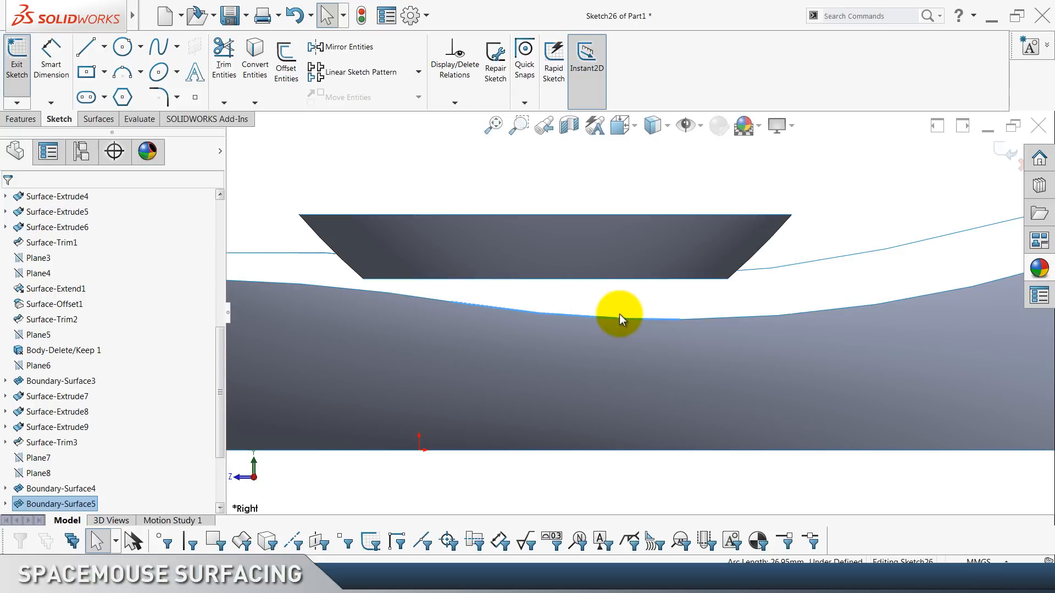
{"action": "left_click", "coordinate": [256, 60]}
Try to sketch a tangent arc from the tip-side endpoint of the converted edge segment.
{"action": "scroll", "coordinate": [469, 241], "scroll_direction": "up", "scroll_amount": 4}
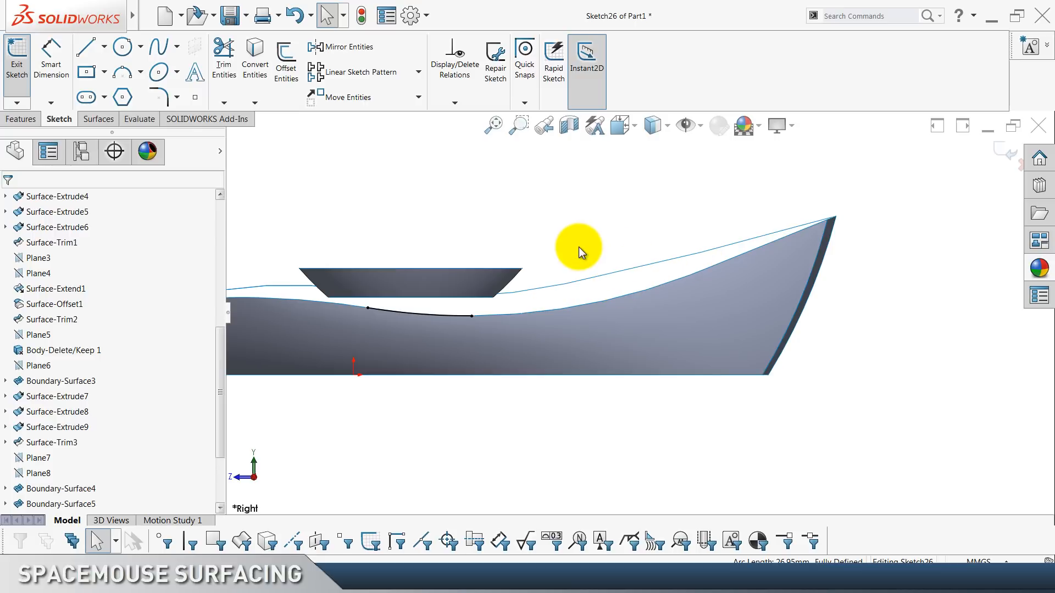
{"action": "scroll", "coordinate": [579, 248], "scroll_direction": "down", "scroll_amount": 4}
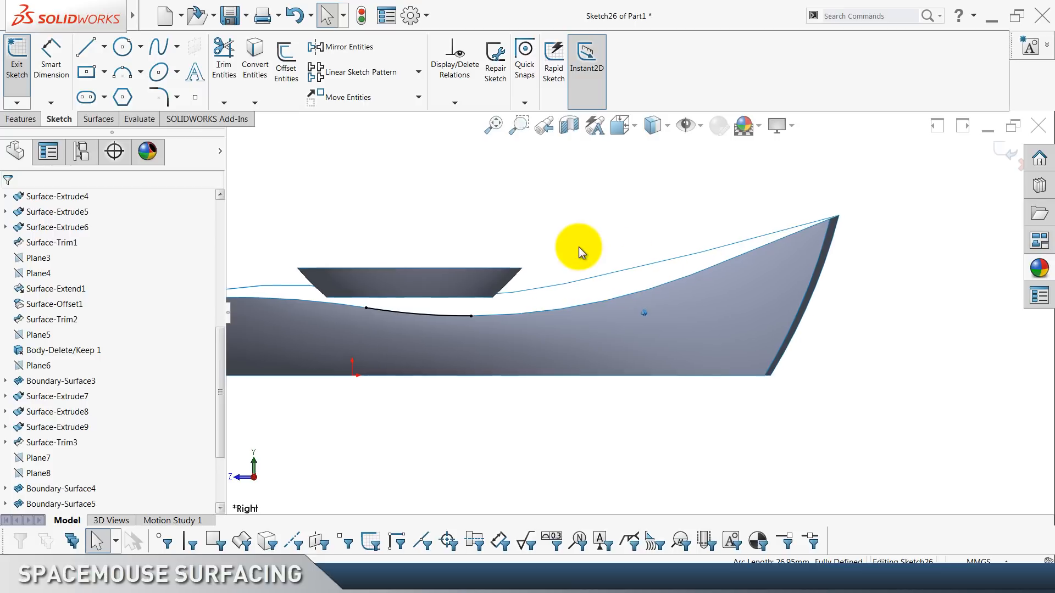
{"action": "left_click", "coordinate": [122, 72]}
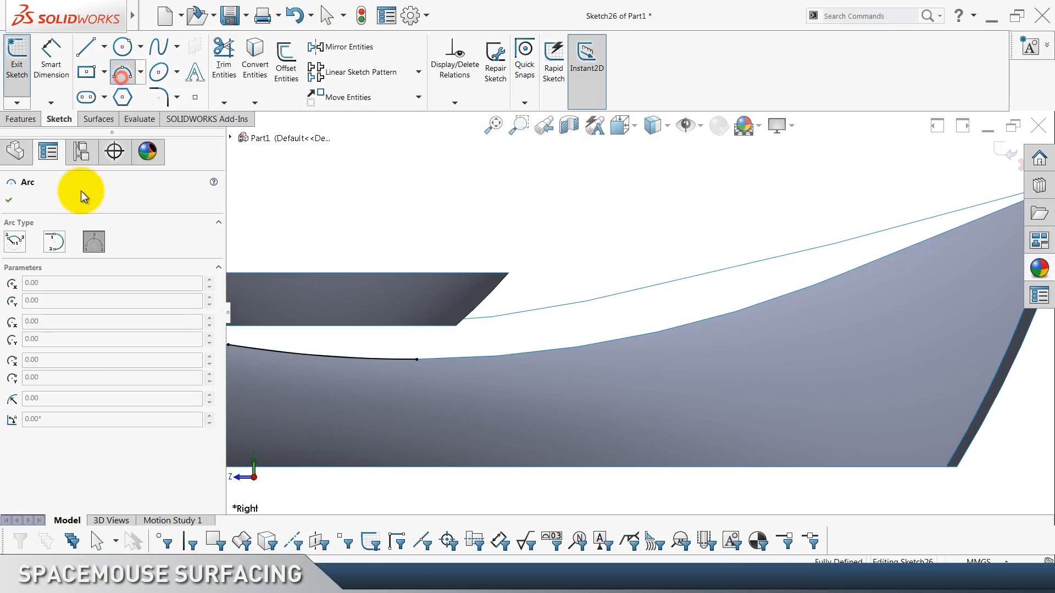
{"action": "left_click", "coordinate": [55, 242]}
{"action": "middle_click_drag", "start_coordinate": [393, 348], "coordinate": [442, 354], "text": "ctrl"}
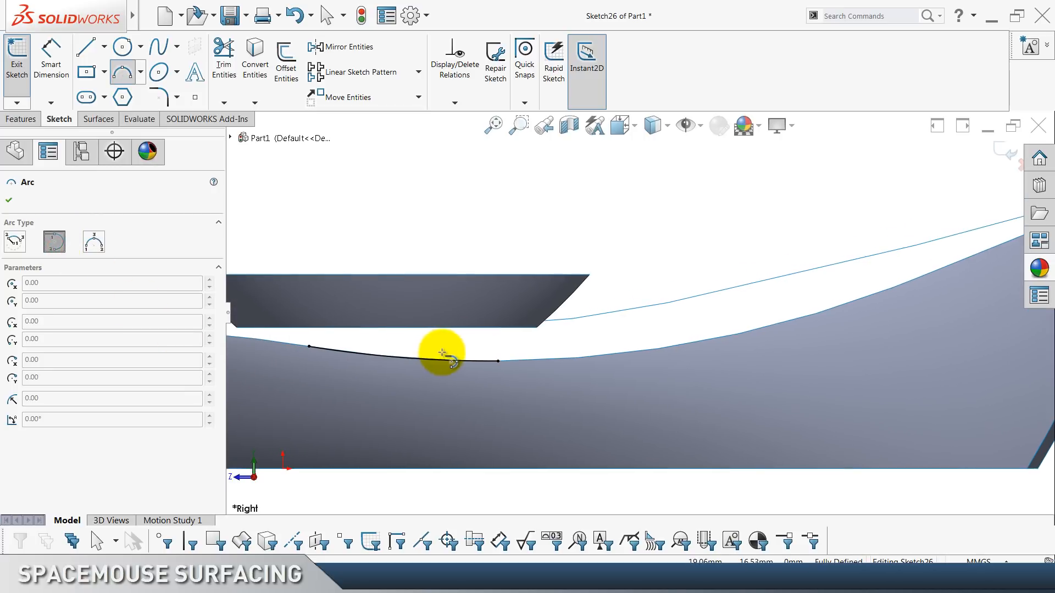
{"action": "left_click", "coordinate": [499, 361]}
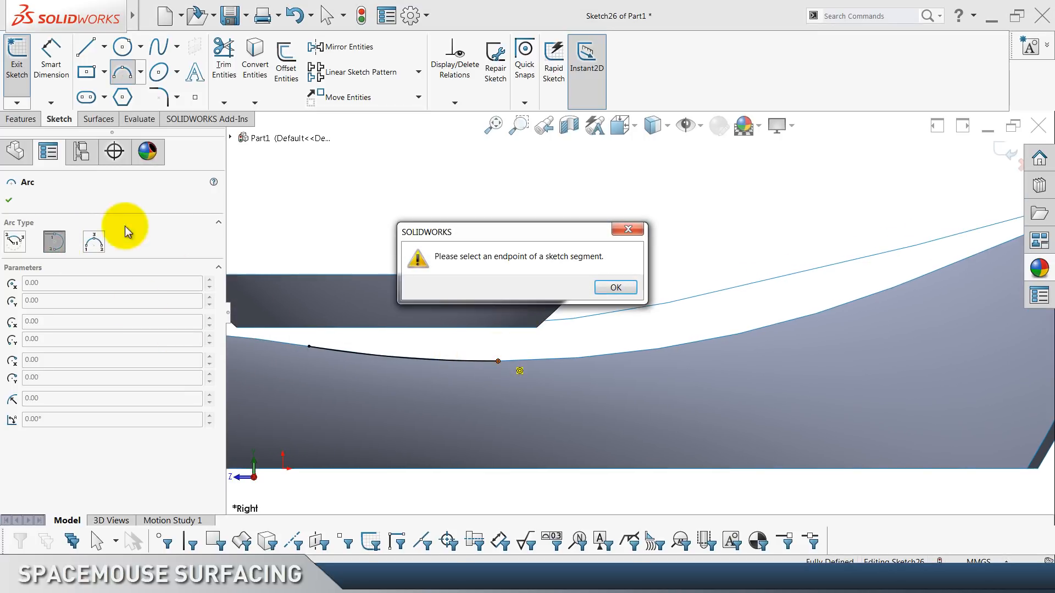
{"action": "key", "text": "Return"}
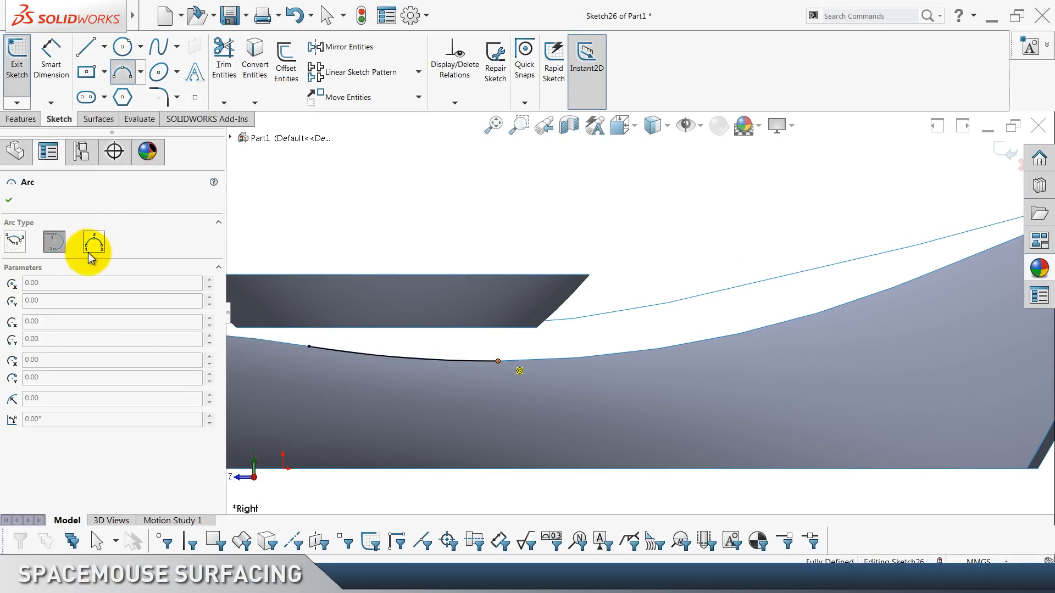
{"action": "left_click", "coordinate": [499, 361]}
{"action": "key", "text": "Return"}
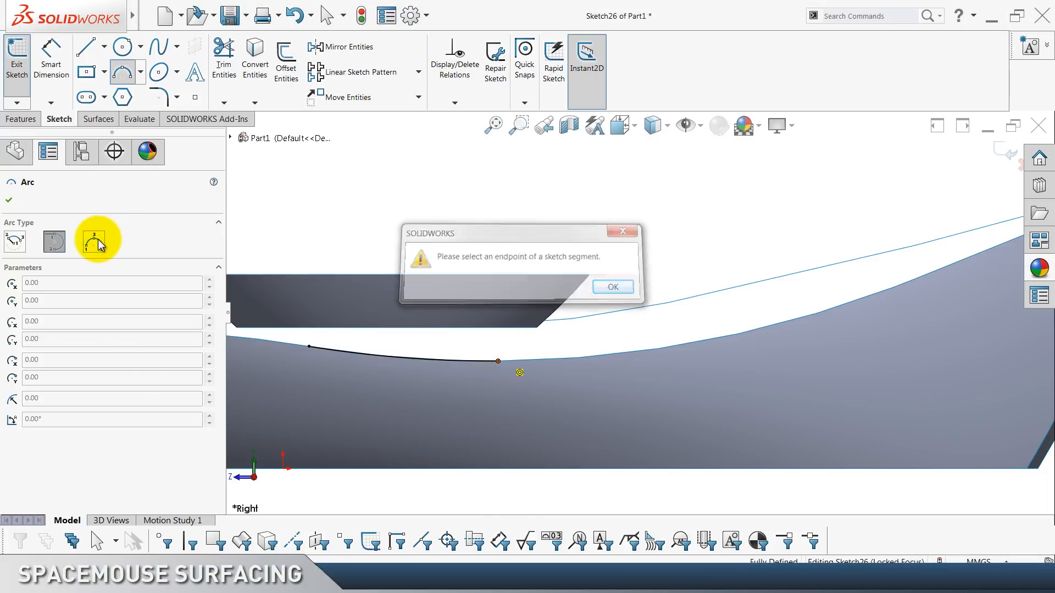
Sketch a 3-point arc from the converted segment's tip-side endpoint, sagging below the surface's upper edge, with a chord of about 59 mm.
{"action": "left_click", "coordinate": [87, 243]}
{"action": "left_click", "coordinate": [499, 361]}
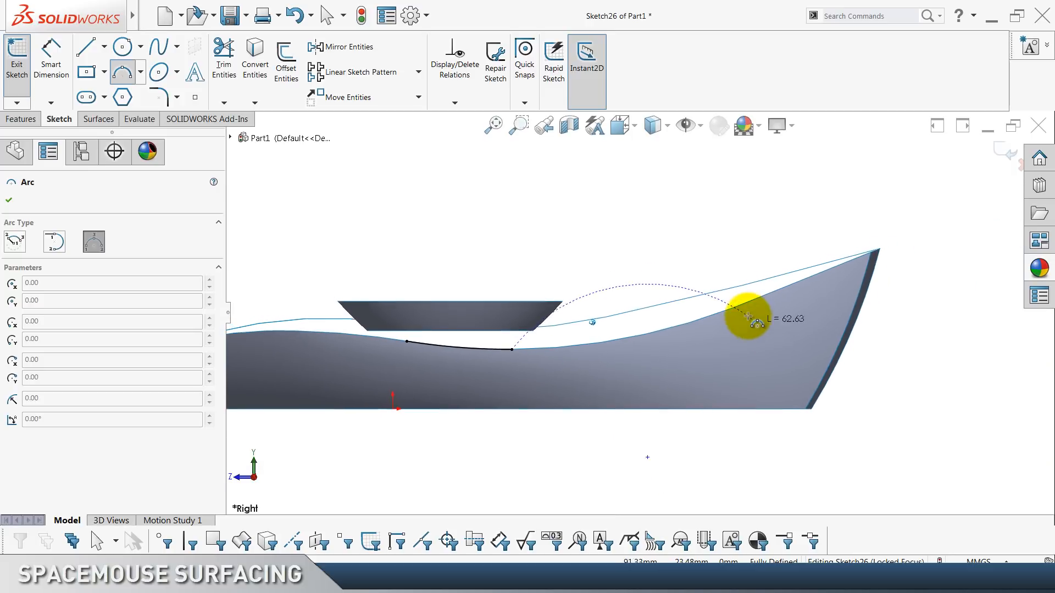
{"action": "left_click", "coordinate": [743, 316]}
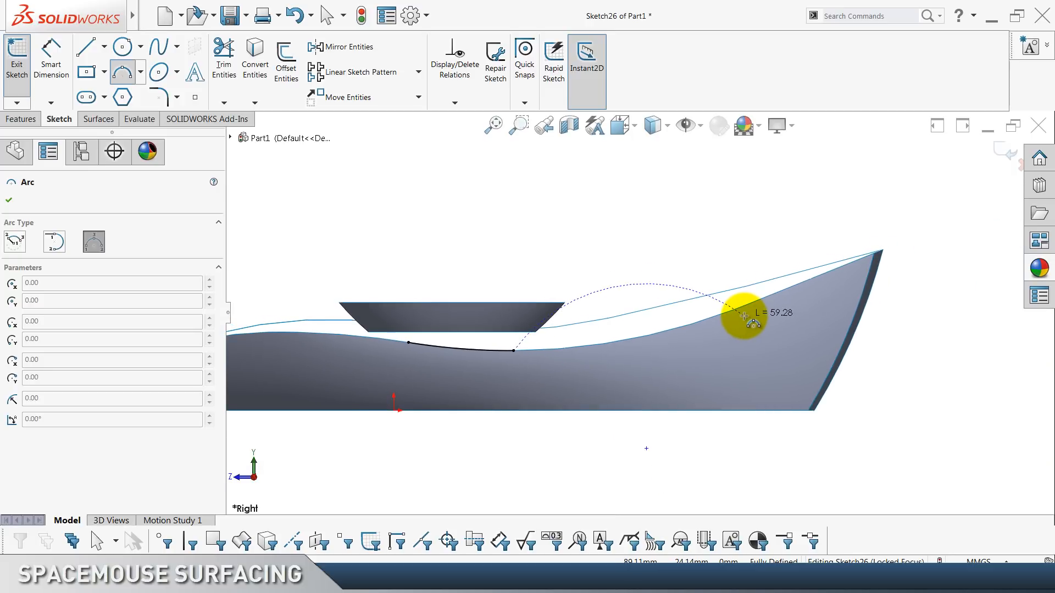
{"action": "left_click", "coordinate": [687, 347]}
{"action": "key", "text": "Escape"}
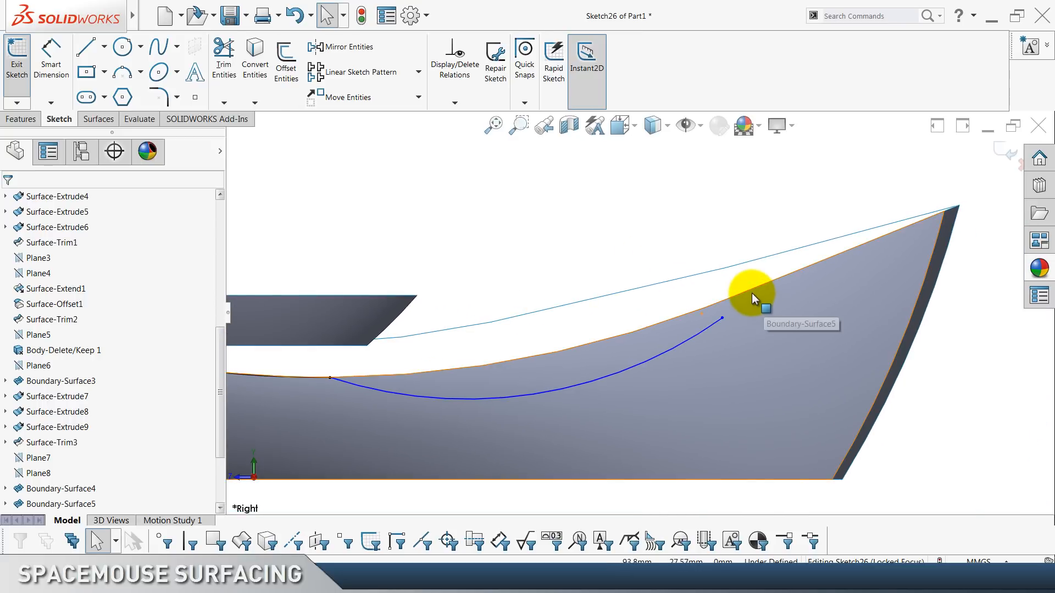
Convert the rest of Boundary-Surface5's upper edge up to the tip into a spline and a line, and make both construction geometry.
{"action": "left_click", "coordinate": [744, 292]}
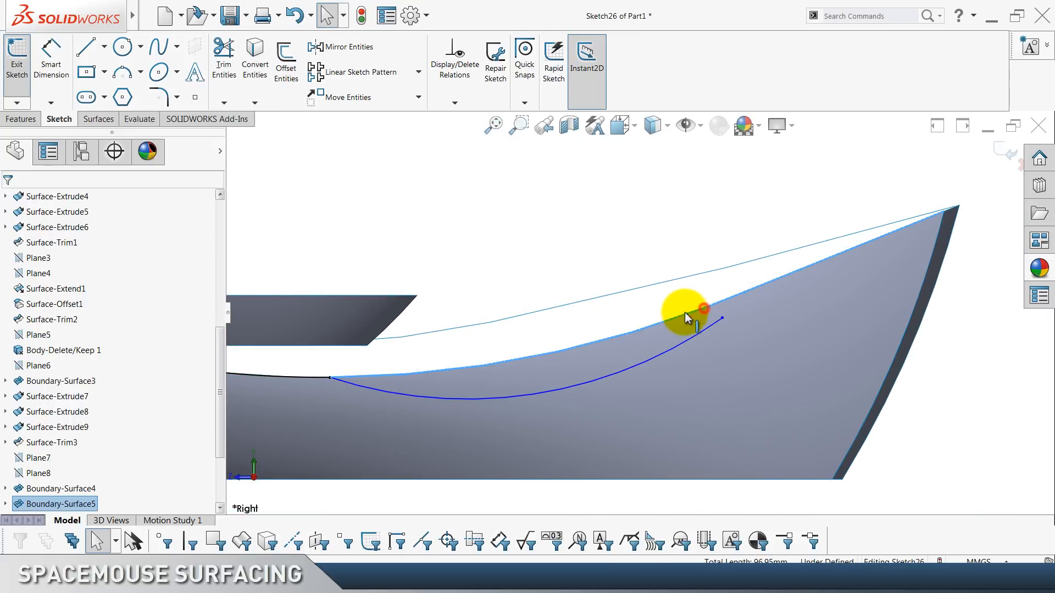
{"action": "left_click", "coordinate": [259, 73]}
{"action": "scroll", "coordinate": [460, 197], "scroll_direction": "up", "scroll_amount": 6}
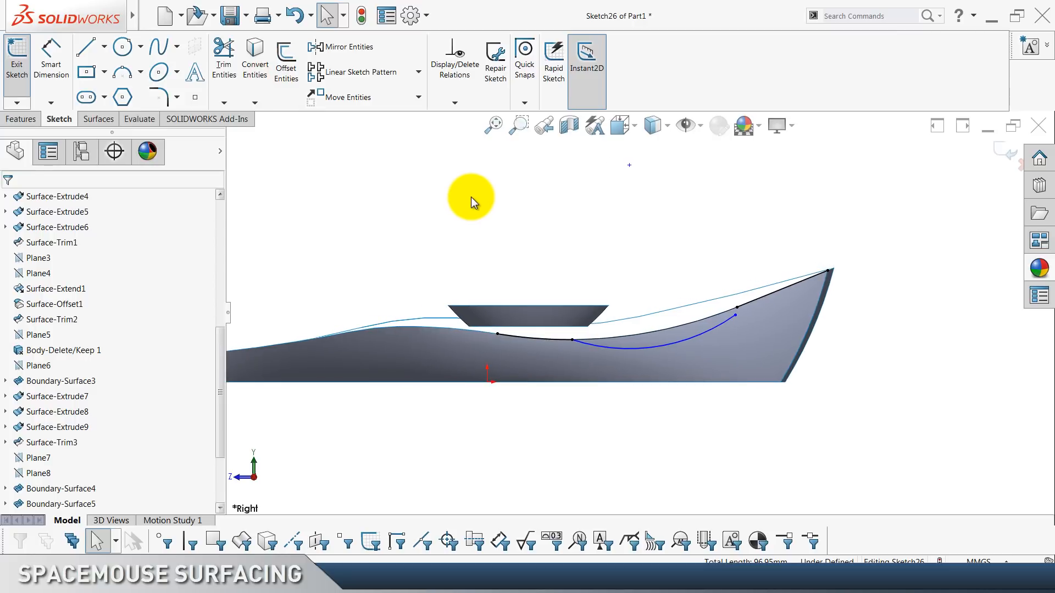
{"action": "scroll", "coordinate": [502, 206], "scroll_direction": "down", "scroll_amount": 5}
{"action": "scroll", "coordinate": [586, 320], "scroll_direction": "down", "scroll_amount": 1}
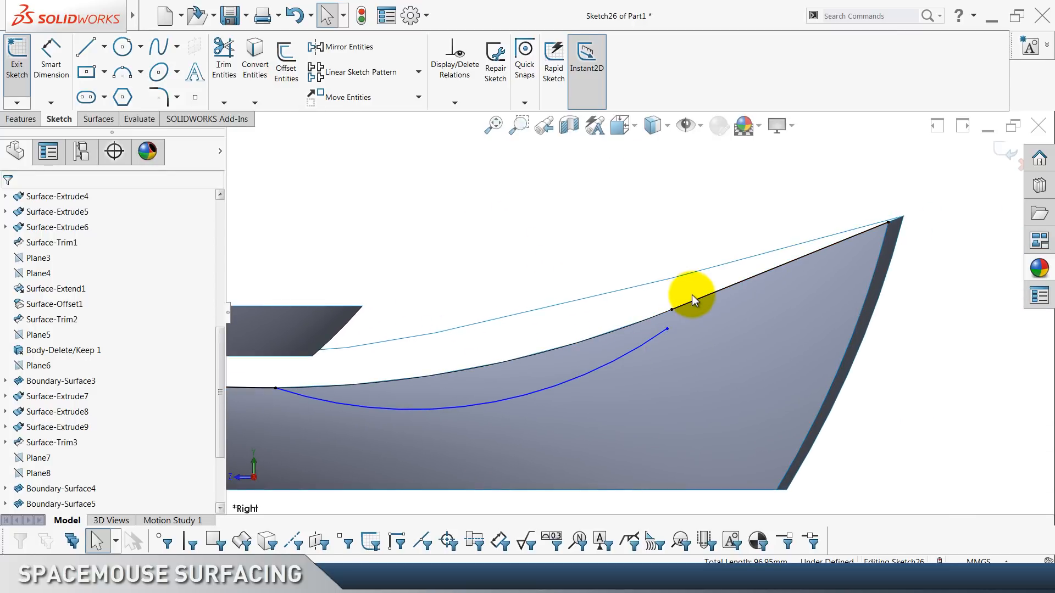
{"action": "left_click", "coordinate": [694, 301]}
{"action": "left_click", "coordinate": [643, 329], "text": "ctrl"}
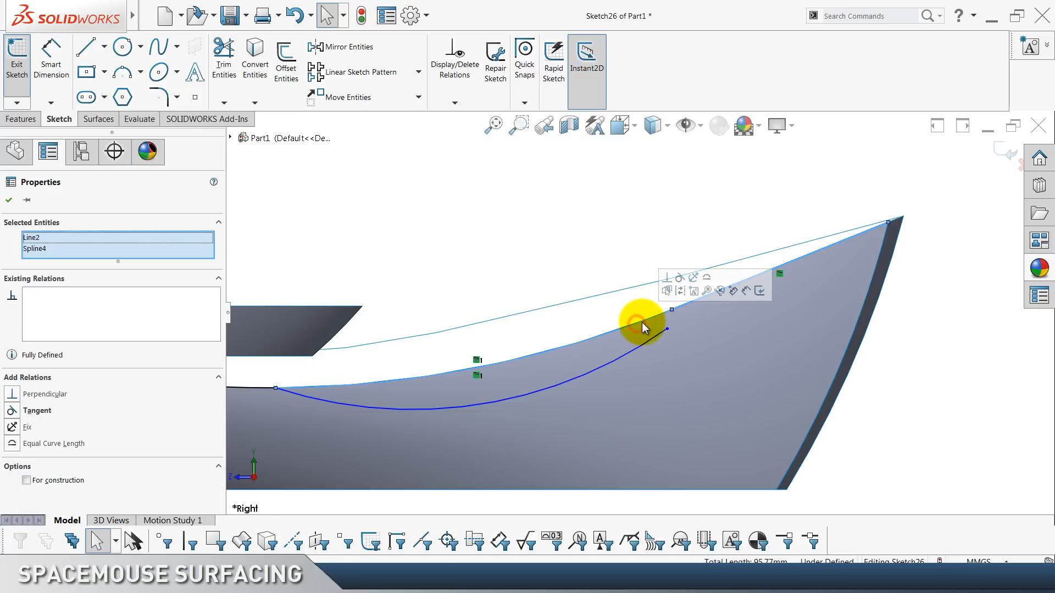
{"action": "left_click", "coordinate": [679, 291]}
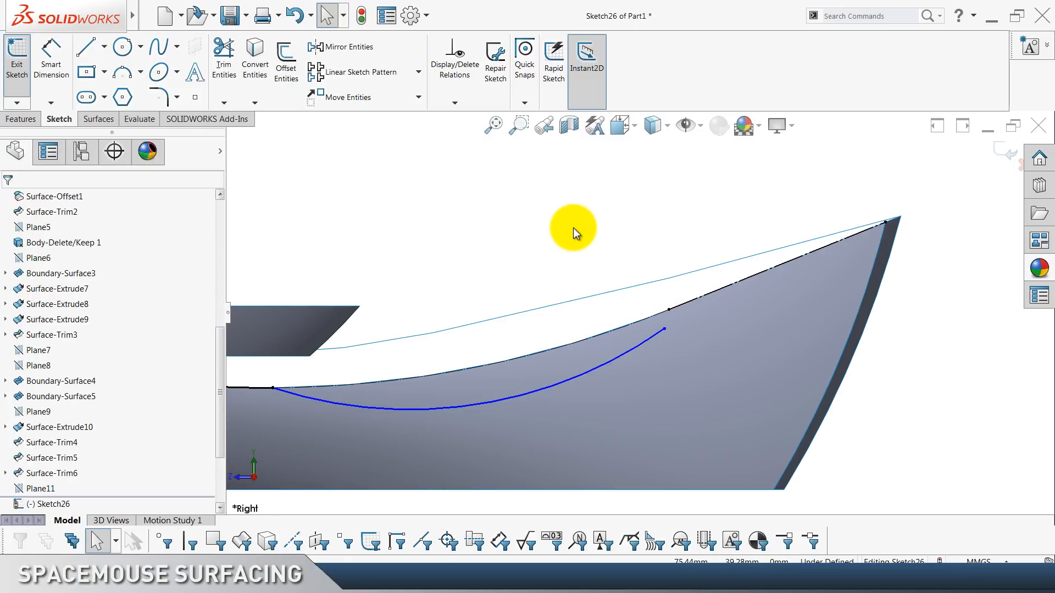
Draw a centerline about 14 mm long from the junction of the converted spline and line, and make it perpendicular to that line.
{"action": "left_click", "coordinate": [104, 49]}
{"action": "left_click", "coordinate": [107, 80]}
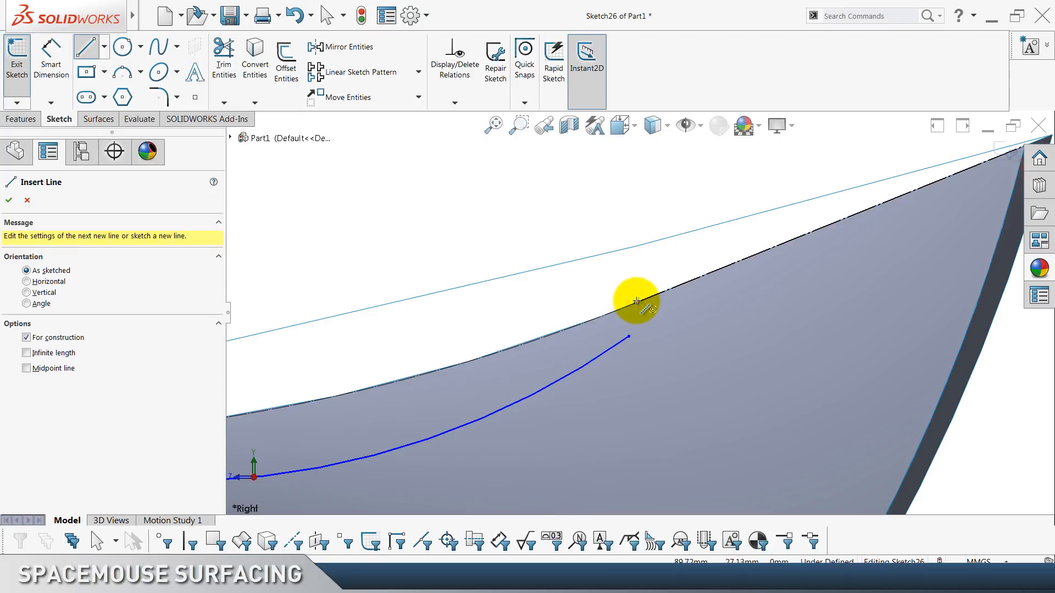
{"action": "left_click", "coordinate": [636, 301]}
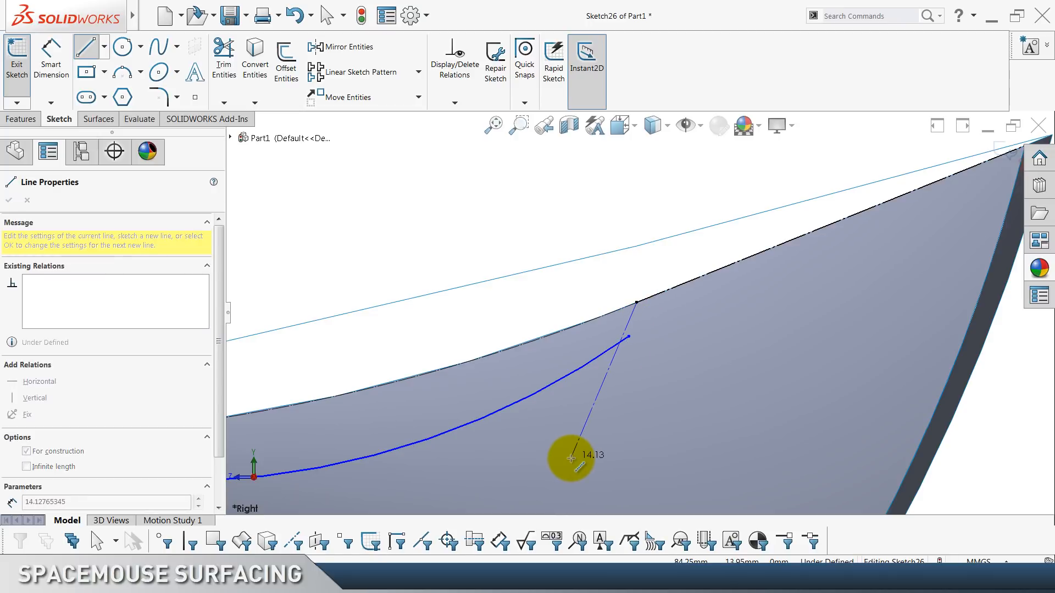
{"action": "left_click", "coordinate": [571, 458]}
{"action": "key", "text": "Escape"}
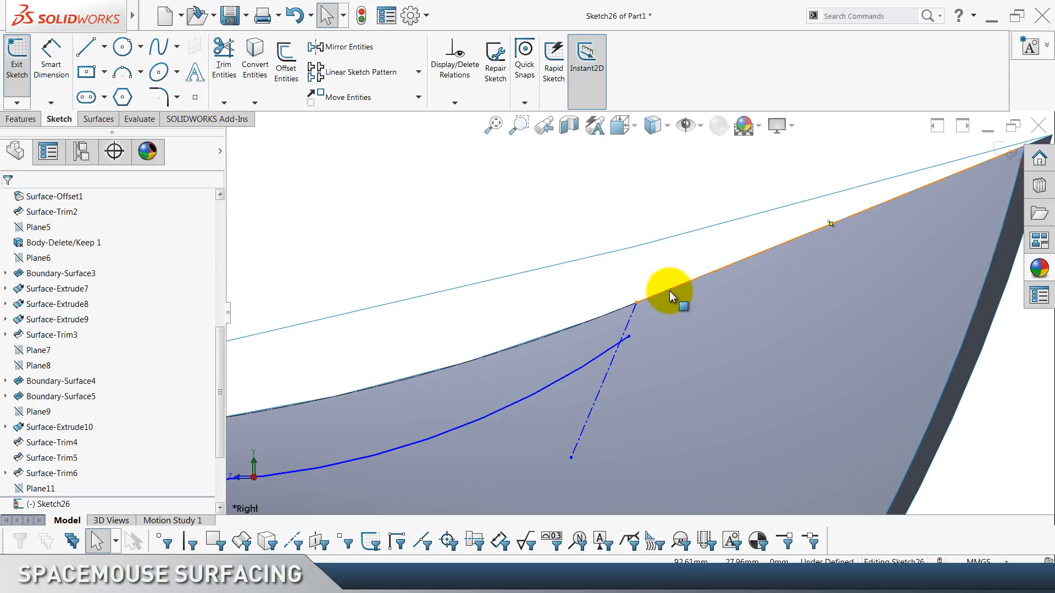
{"action": "left_click", "coordinate": [659, 300]}
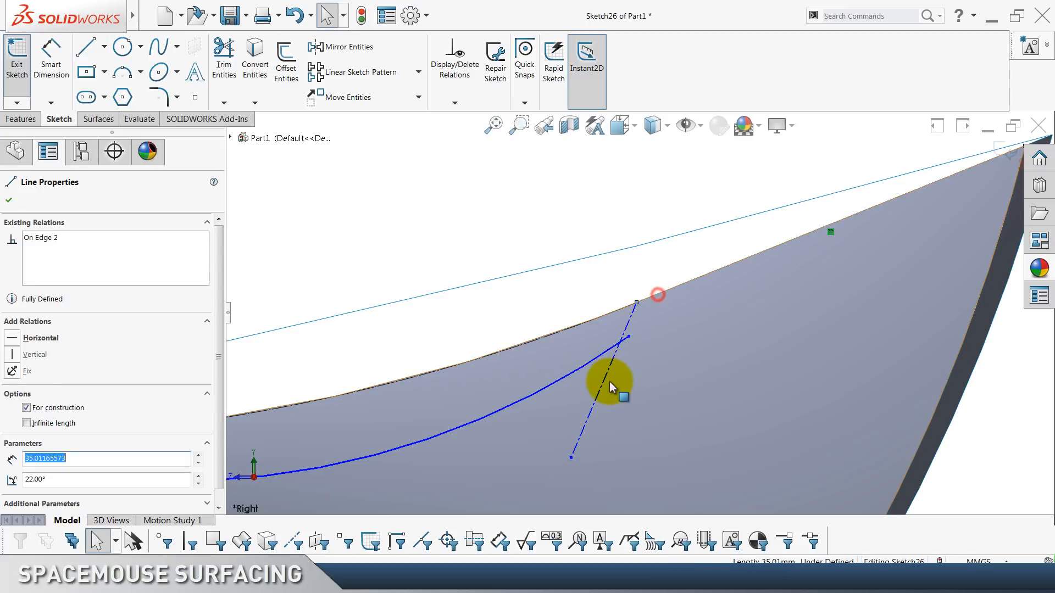
{"action": "left_click", "coordinate": [604, 390], "text": "ctrl"}
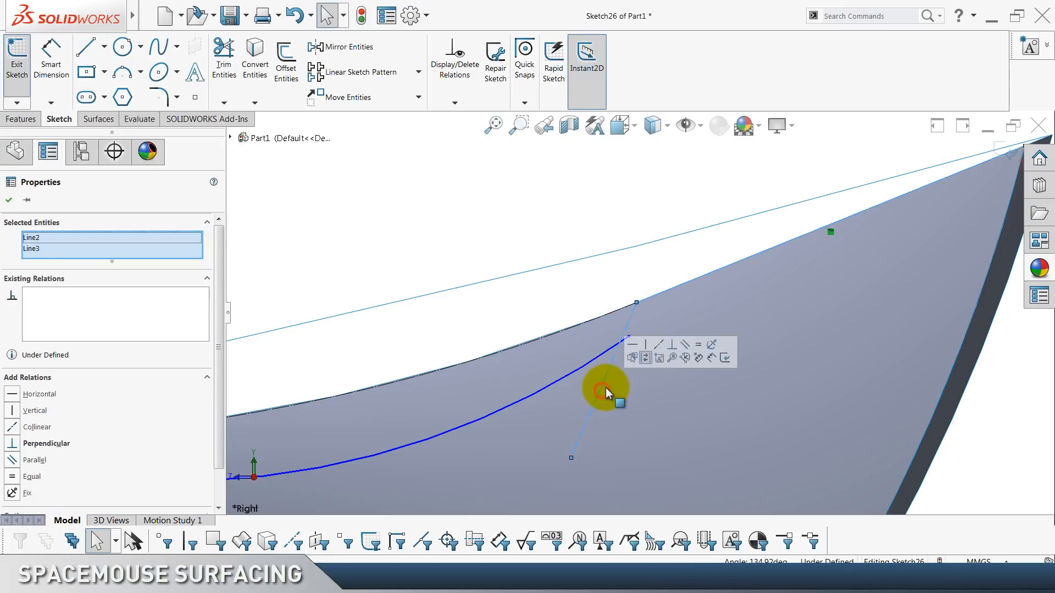
{"action": "left_click", "coordinate": [673, 349]}
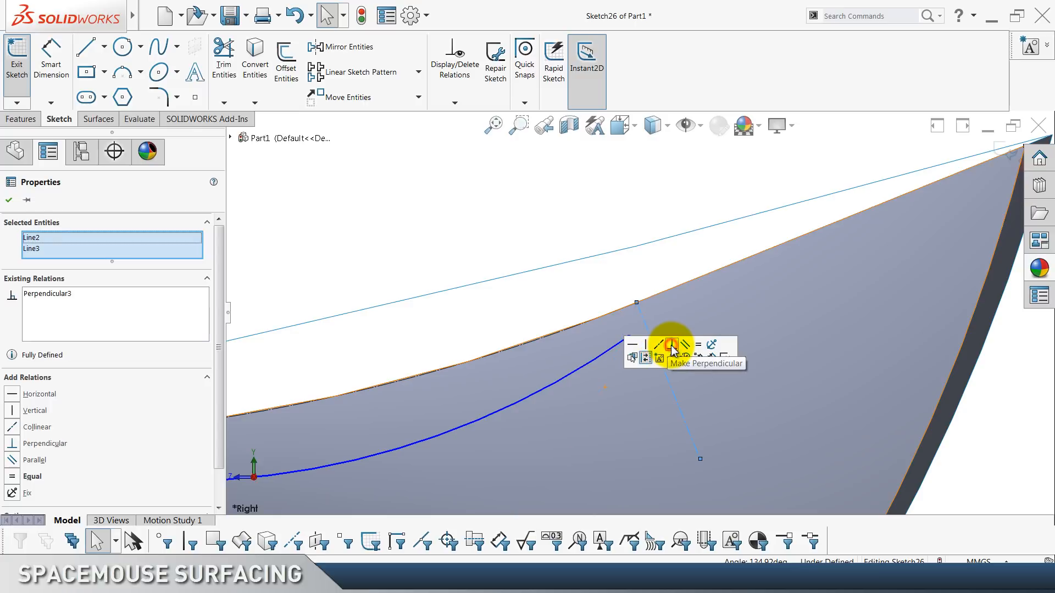
{"action": "left_click", "coordinate": [434, 189]}
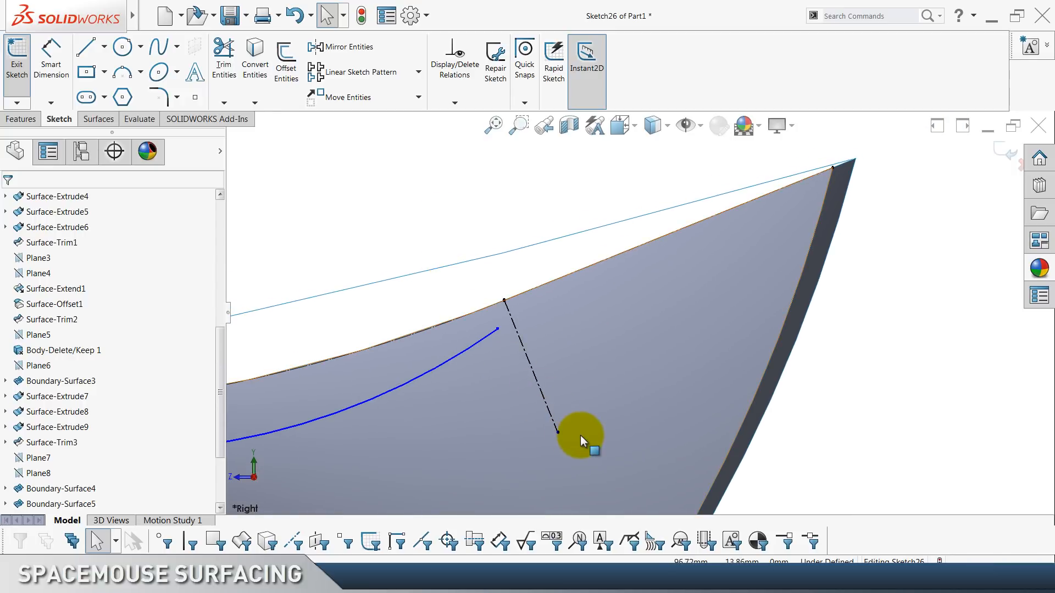
{"action": "left_click", "coordinate": [57, 76]}
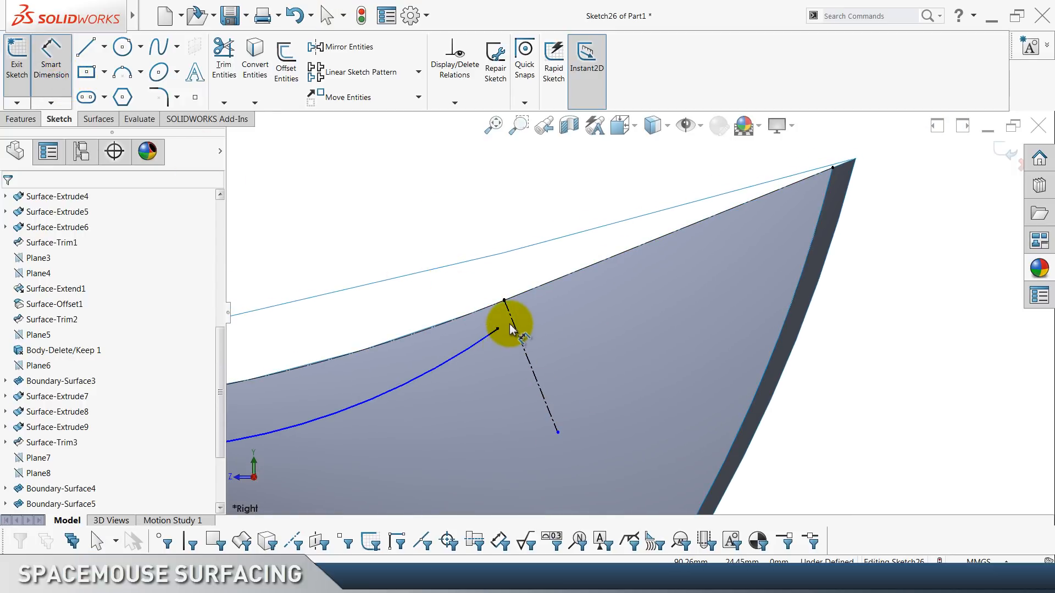
{"action": "left_click", "coordinate": [514, 324]}
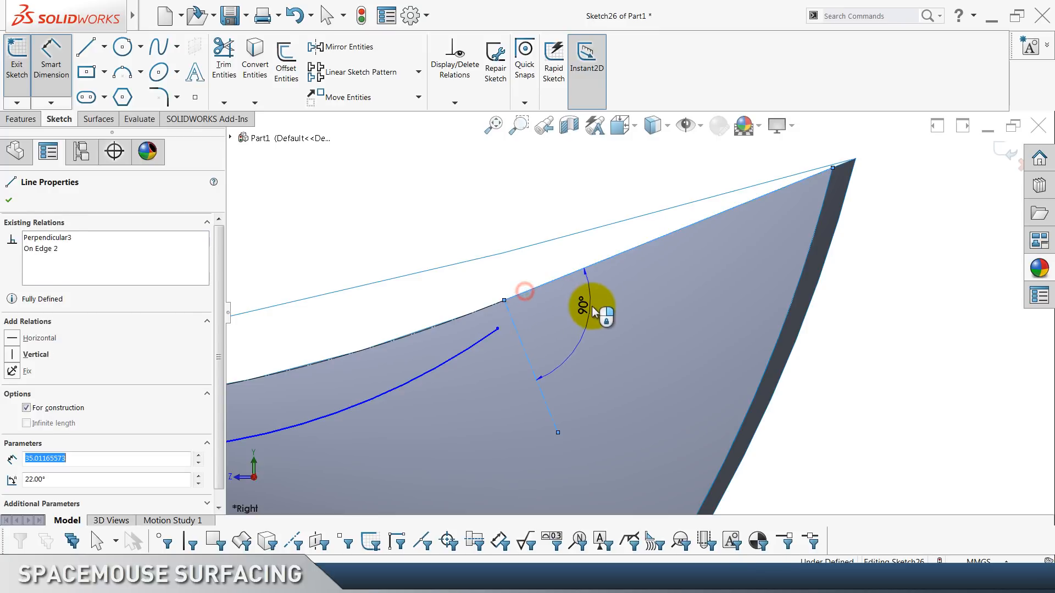
{"action": "key", "text": "Escape"}
Shorten the perpendicular centerline to end near the arc, and join the arc's free endpoint to the centerline's end.
{"action": "left_click_drag", "start_coordinate": [557, 433], "coordinate": [519, 335]}
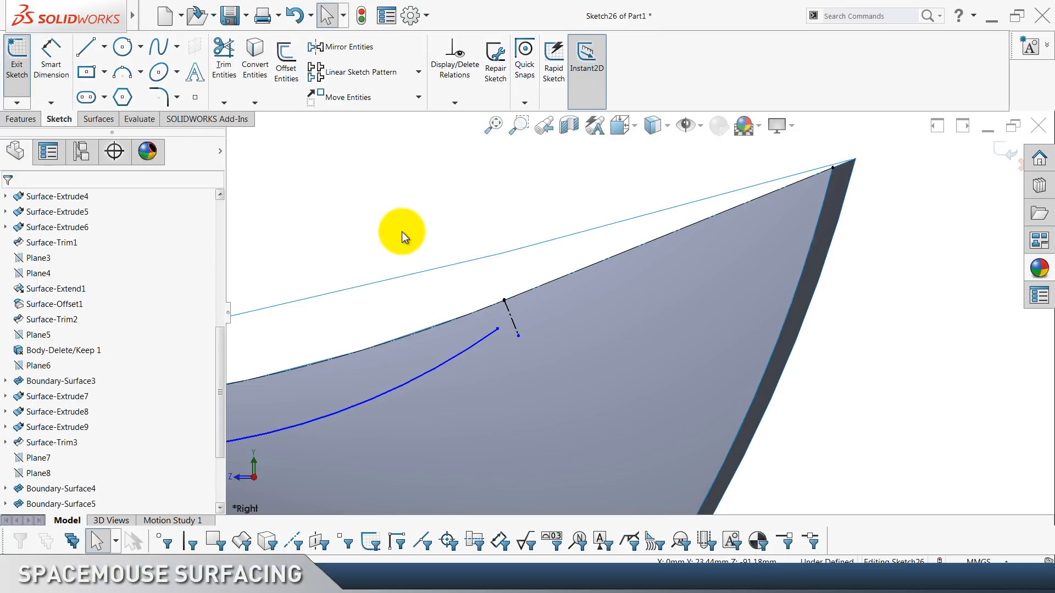
{"action": "left_click", "coordinate": [496, 329]}
{"action": "mouse_move", "coordinate": [502, 345]}
{"action": "left_mouse_down"}
{"action": "mouse_move", "coordinate": [521, 348]}
{"action": "mouse_move", "coordinate": [519, 336]}
{"action": "left_mouse_up"}
{"action": "left_click", "coordinate": [434, 187]}
{"action": "scroll", "coordinate": [434, 189], "scroll_direction": "up", "scroll_amount": 7}
{"action": "scroll", "coordinate": [447, 208], "scroll_direction": "down", "scroll_amount": 8}
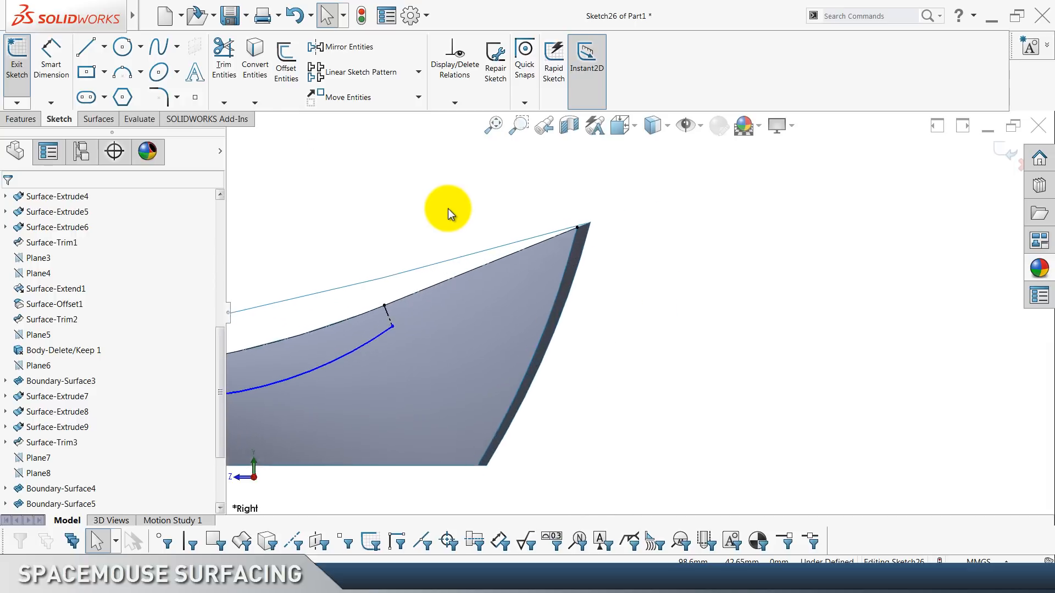
Draw a solid line from the arc's joined endpoint to the end edge of the side surface, just below the upper tip corner.
{"action": "left_click", "coordinate": [86, 54]}
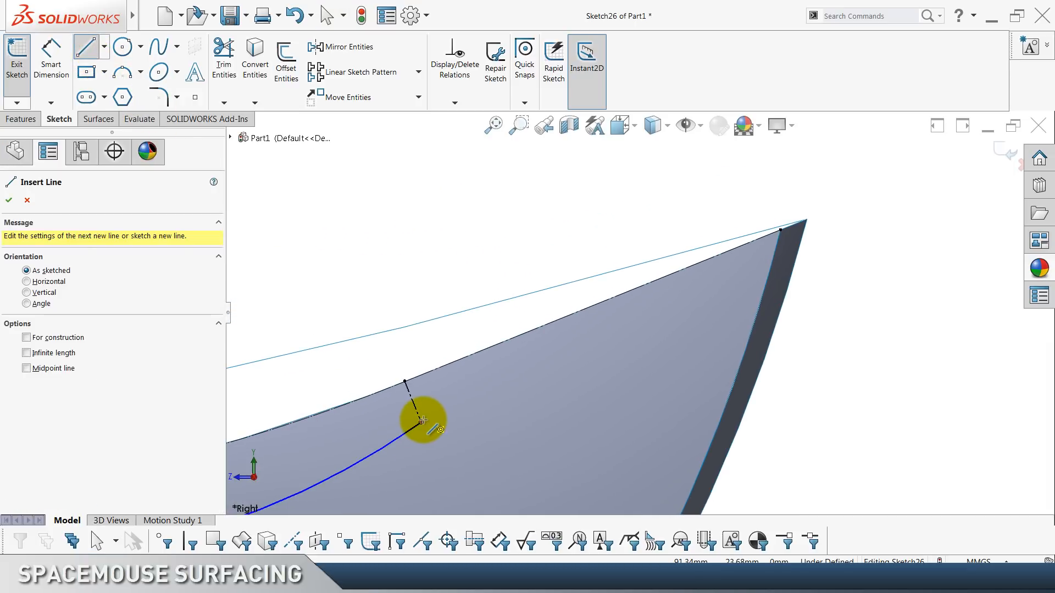
{"action": "left_click", "coordinate": [422, 421]}
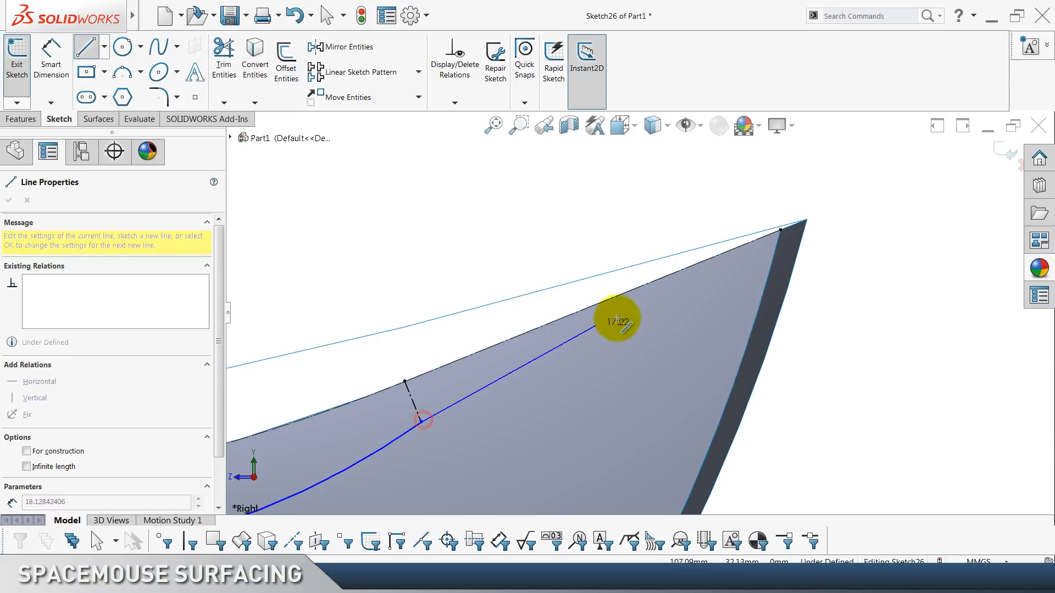
{"action": "left_click", "coordinate": [770, 272]}
{"action": "key", "text": "Escape"}
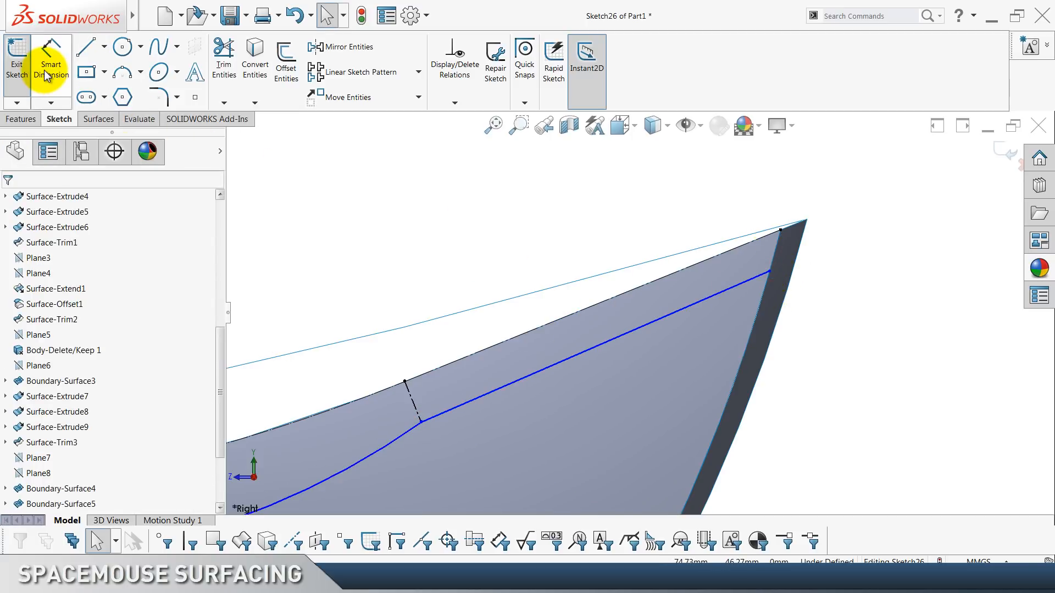
Dimension the vertical distance between the converted line's tip endpoint and the new line's endpoint as 2.5 mm.
{"action": "left_click", "coordinate": [45, 69]}
{"action": "left_click", "coordinate": [780, 230]}
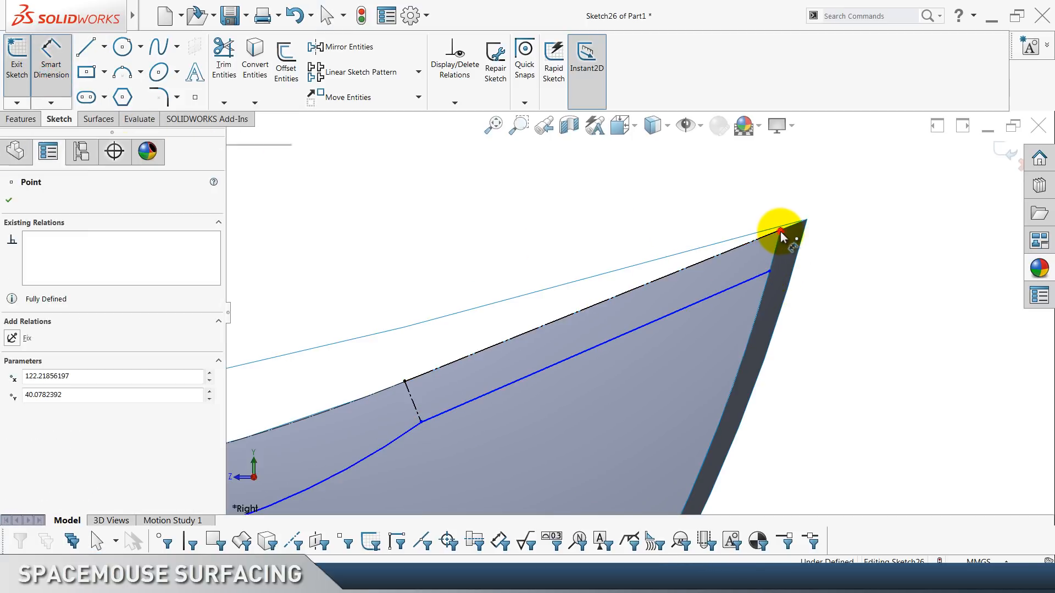
{"action": "scroll", "coordinate": [756, 279], "scroll_direction": "down", "scroll_amount": 6}
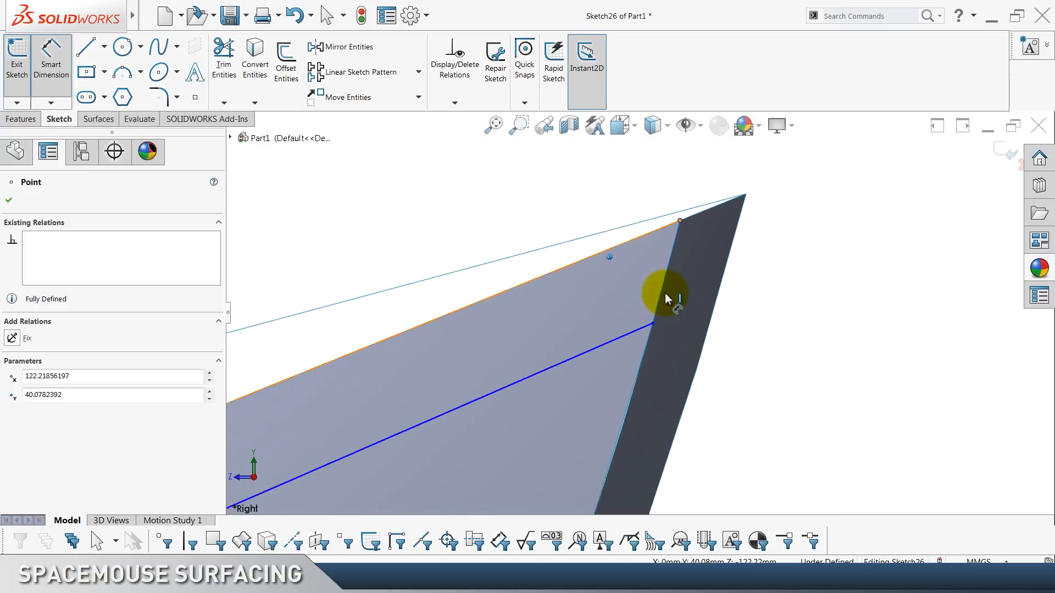
{"action": "left_click", "coordinate": [637, 302]}
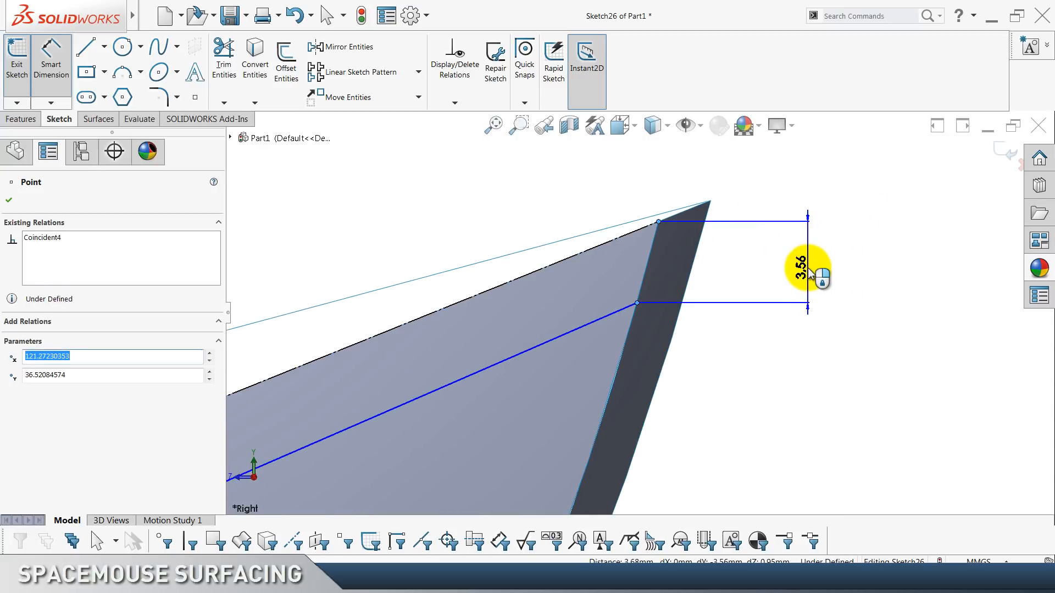
{"action": "left_click", "coordinate": [808, 270]}
{"action": "type", "text": "2.5"}
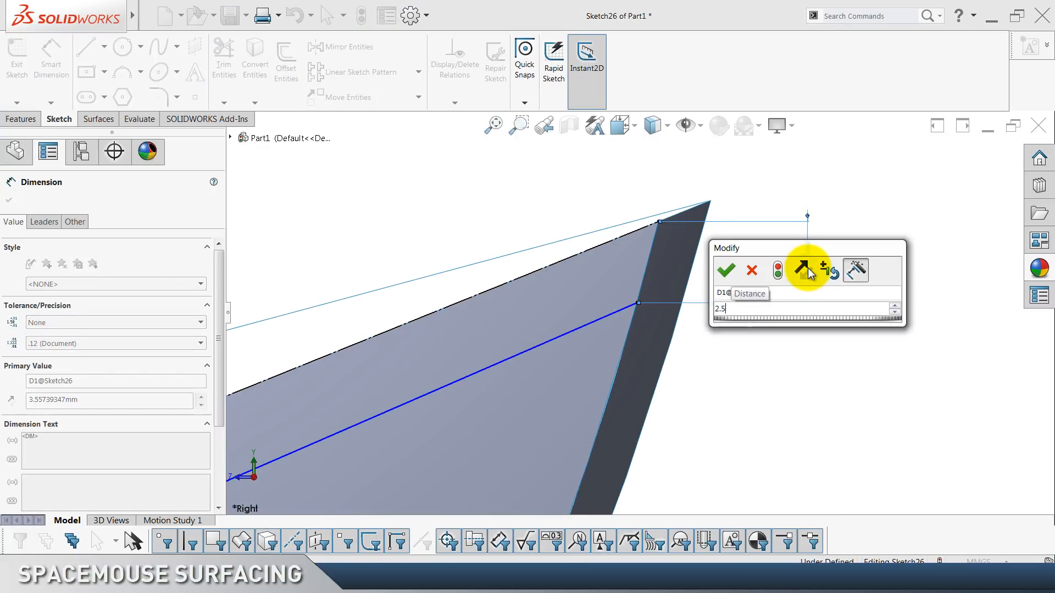
{"action": "key", "text": "Return"}
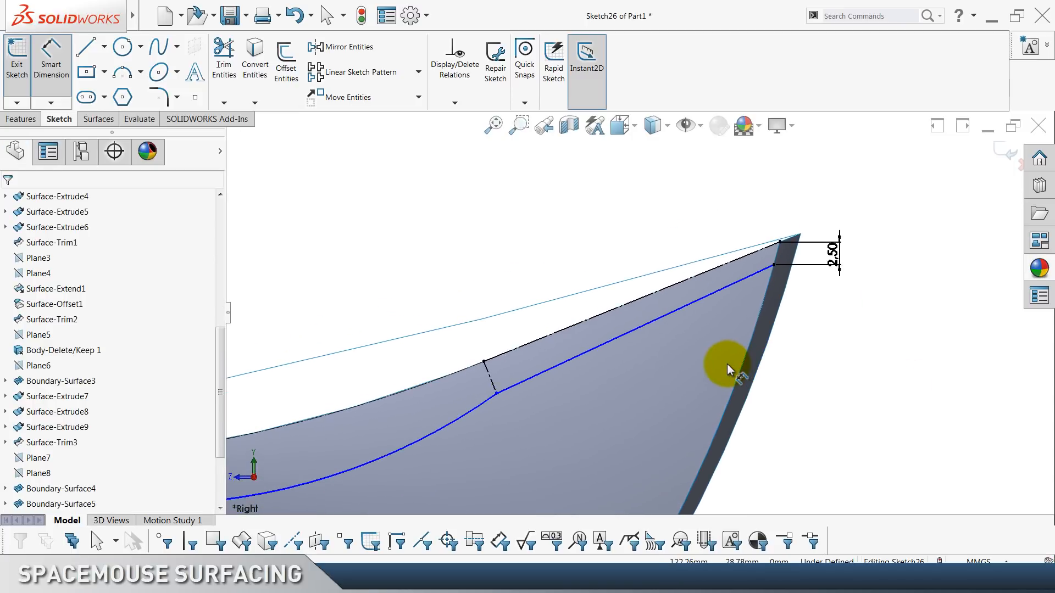
{"action": "key", "text": "Escape"}
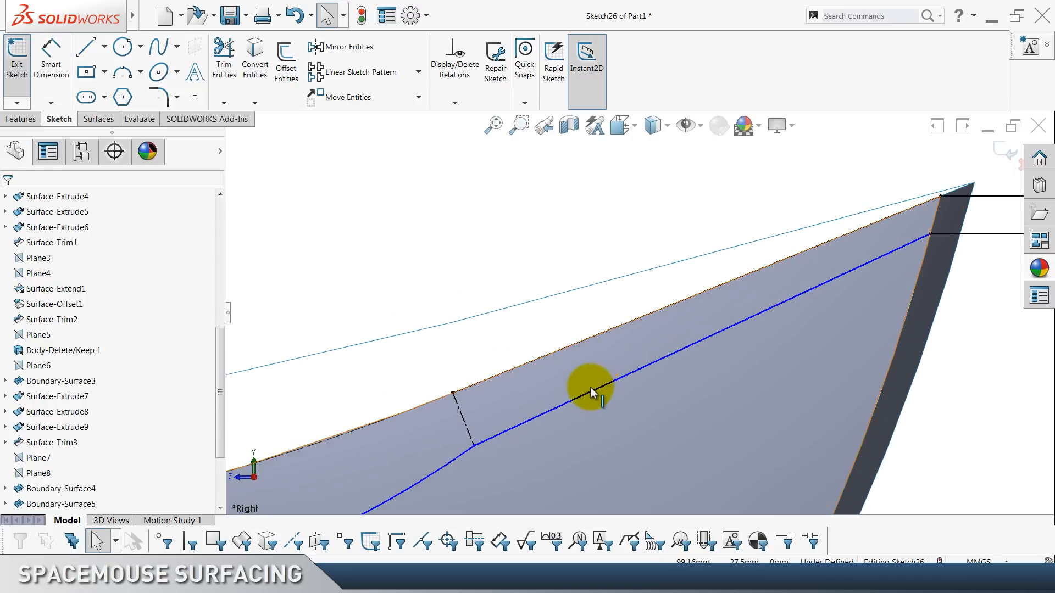
Make the new line below the upper edge parallel to the converted construction line above it.
{"action": "left_click", "coordinate": [585, 395]}
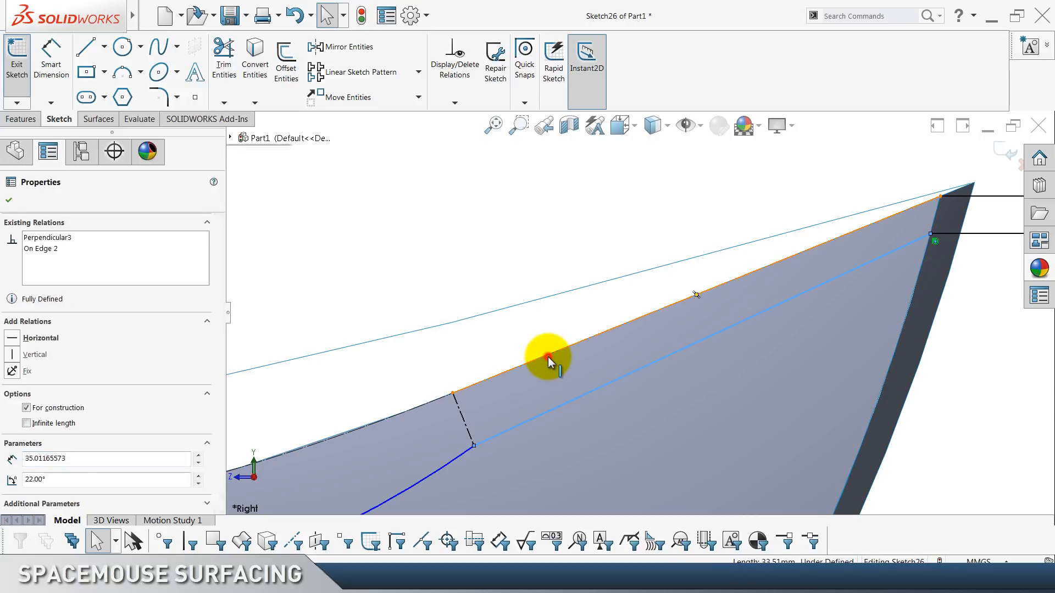
{"action": "left_click", "coordinate": [548, 360], "text": "ctrl"}
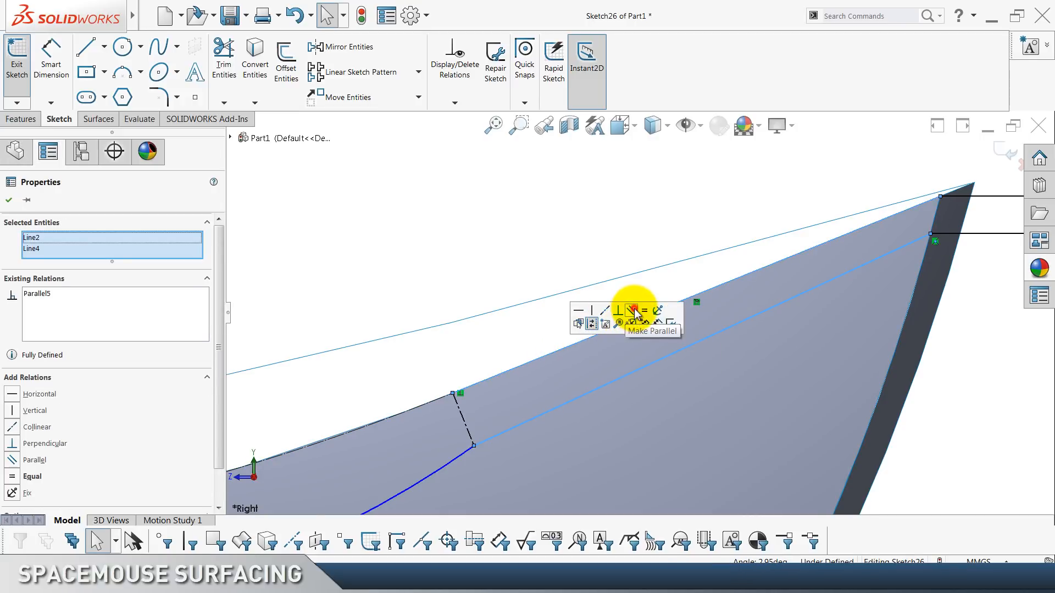
{"action": "left_click", "coordinate": [480, 228]}
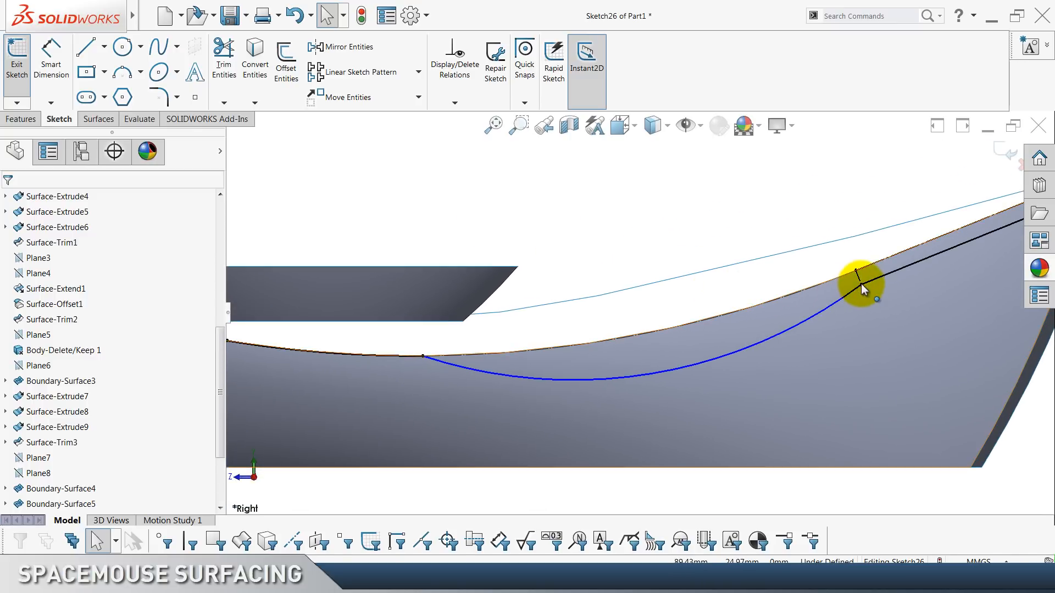
Make the arc tangent to the new line at their shared endpoint.
{"action": "left_click", "coordinate": [875, 279]}
{"action": "left_click", "coordinate": [839, 298]}
{"action": "left_click", "coordinate": [869, 276], "text": "ctrl"}
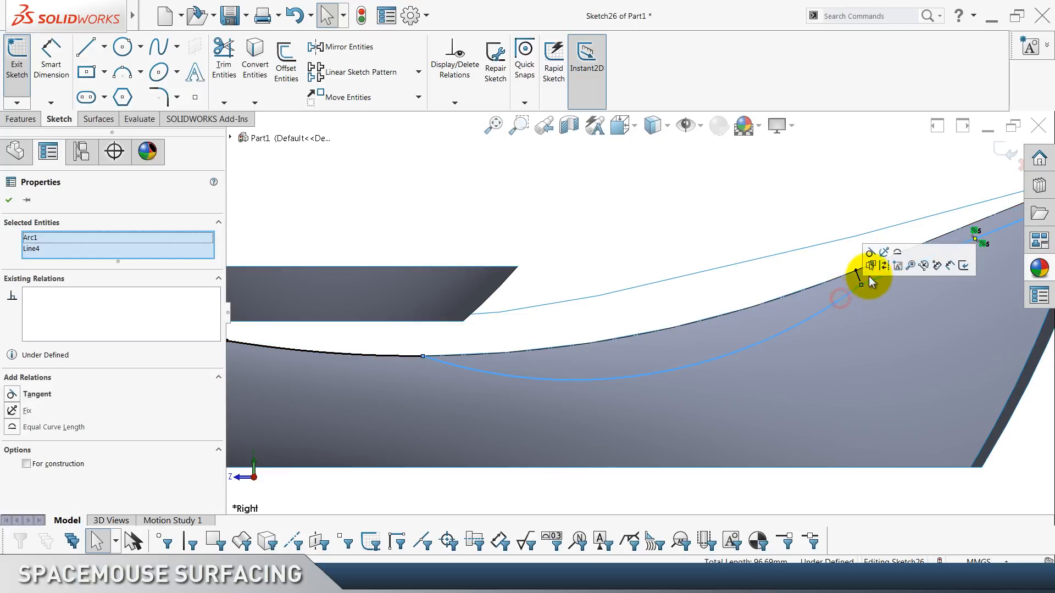
{"action": "left_click", "coordinate": [870, 252]}
{"action": "left_click", "coordinate": [678, 235]}
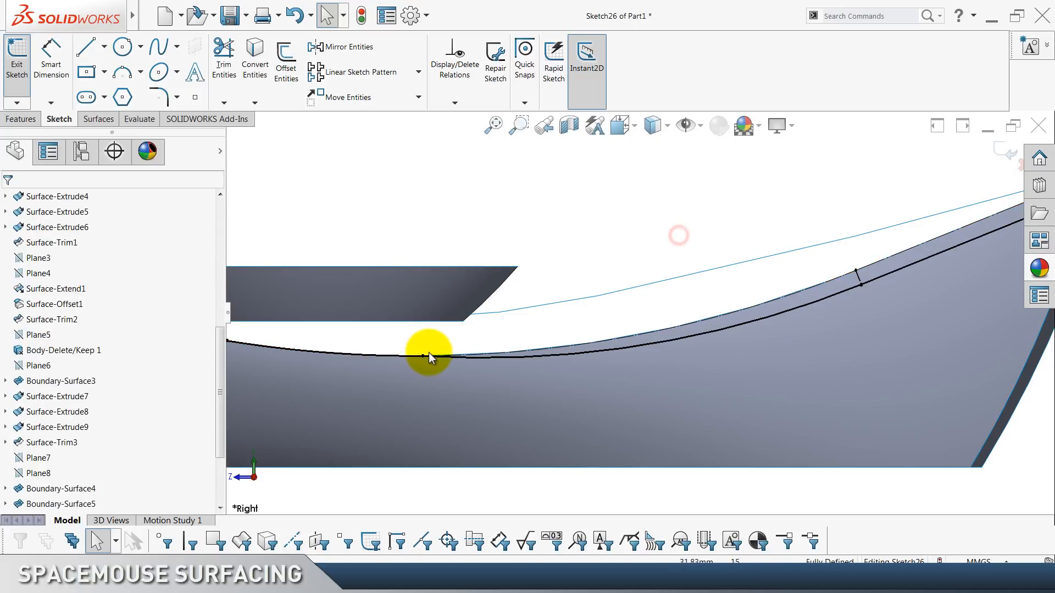
Make the arc tangent to the converted spline, and delete the parallel relation between the new line and the construction line.
{"action": "left_click", "coordinate": [413, 354]}
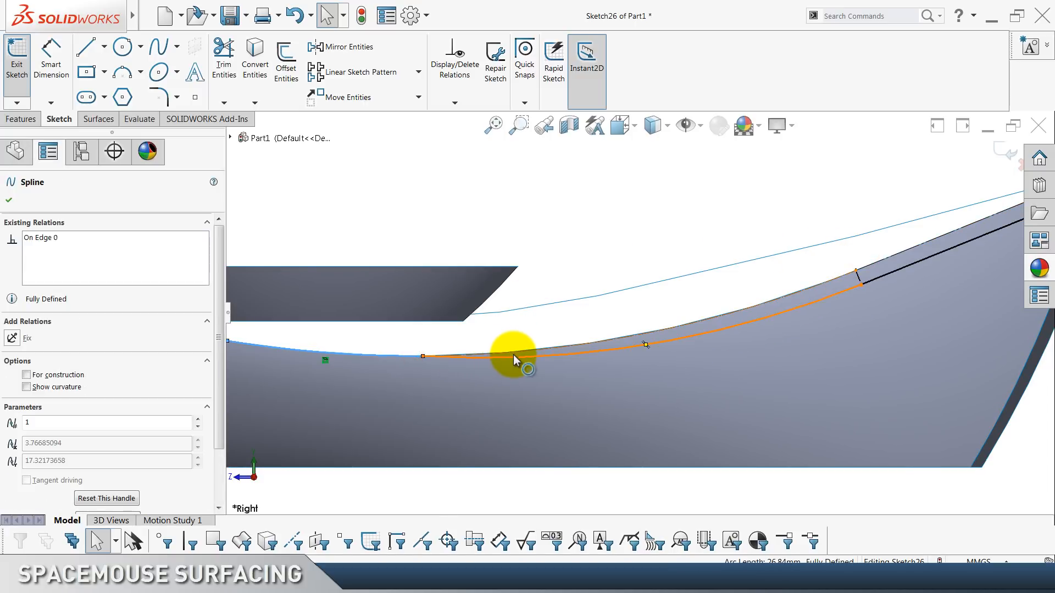
{"action": "left_click", "coordinate": [518, 354], "text": "ctrl"}
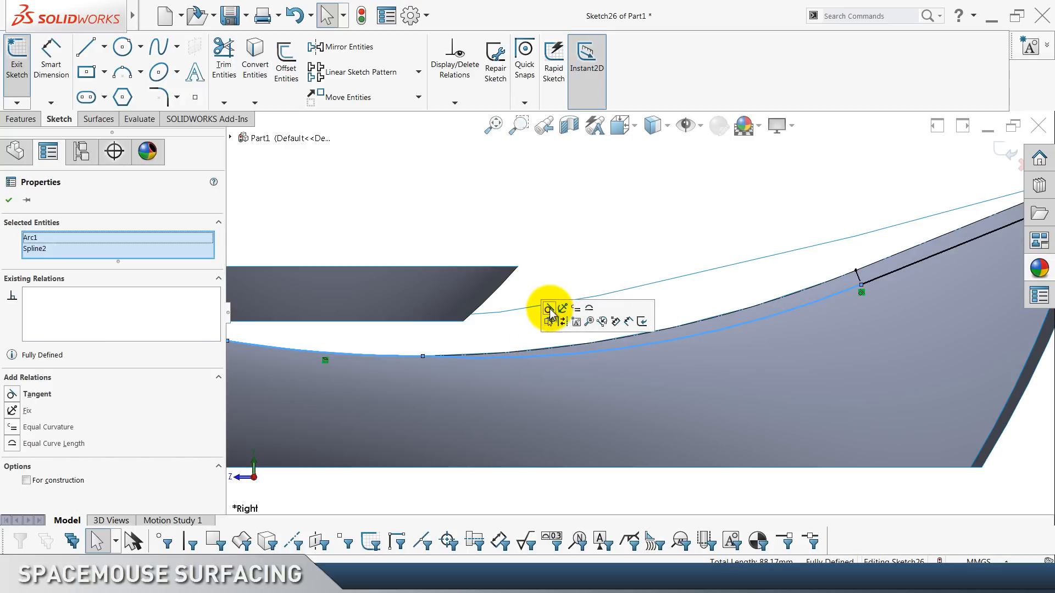
{"action": "left_click", "coordinate": [549, 309]}
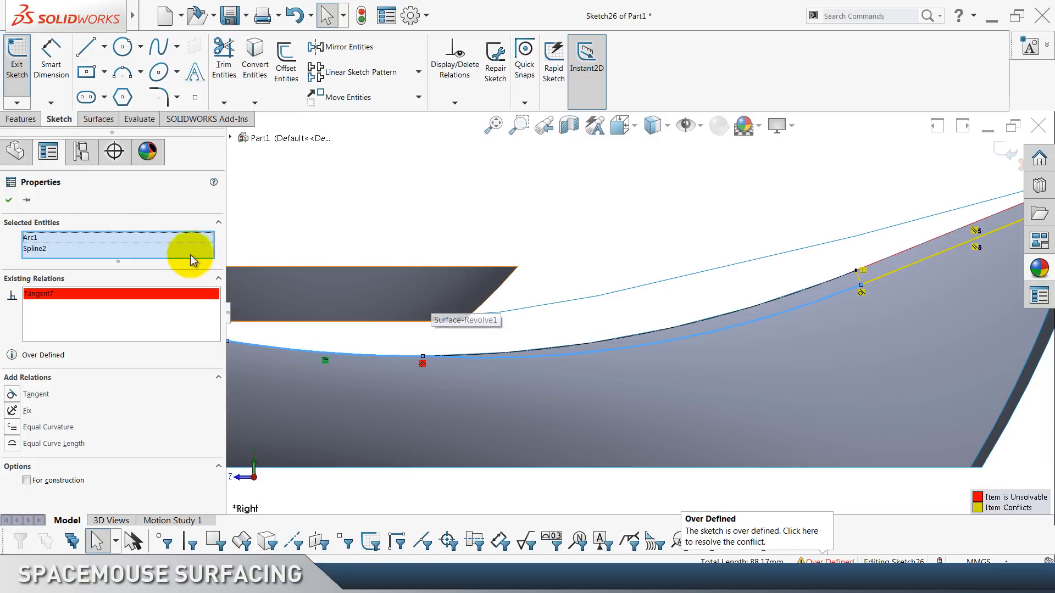
{"action": "left_click", "coordinate": [9, 200]}
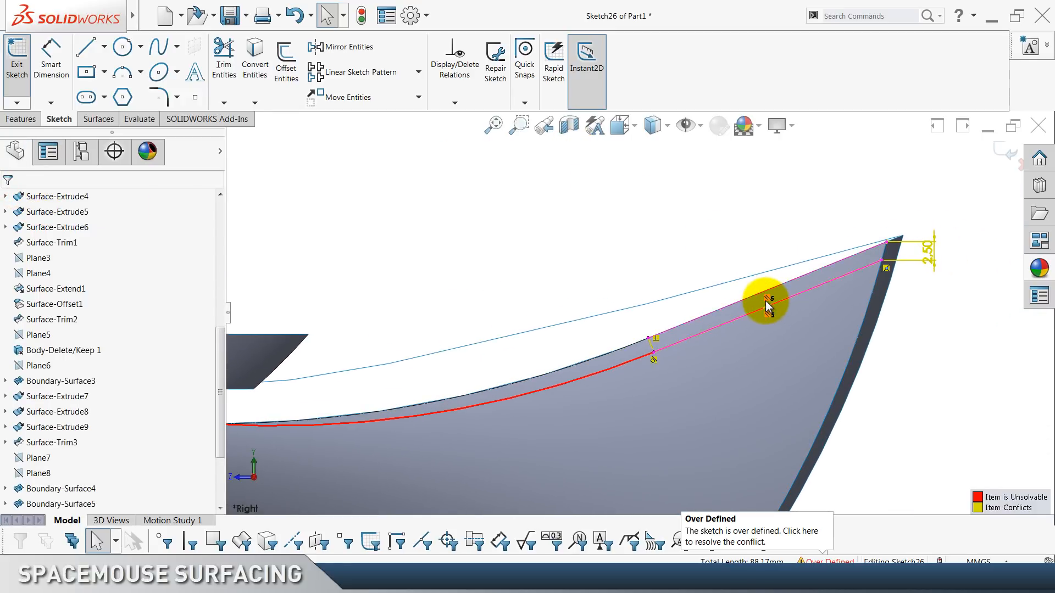
{"action": "left_click", "coordinate": [766, 300]}
{"action": "key", "text": "Delete"}
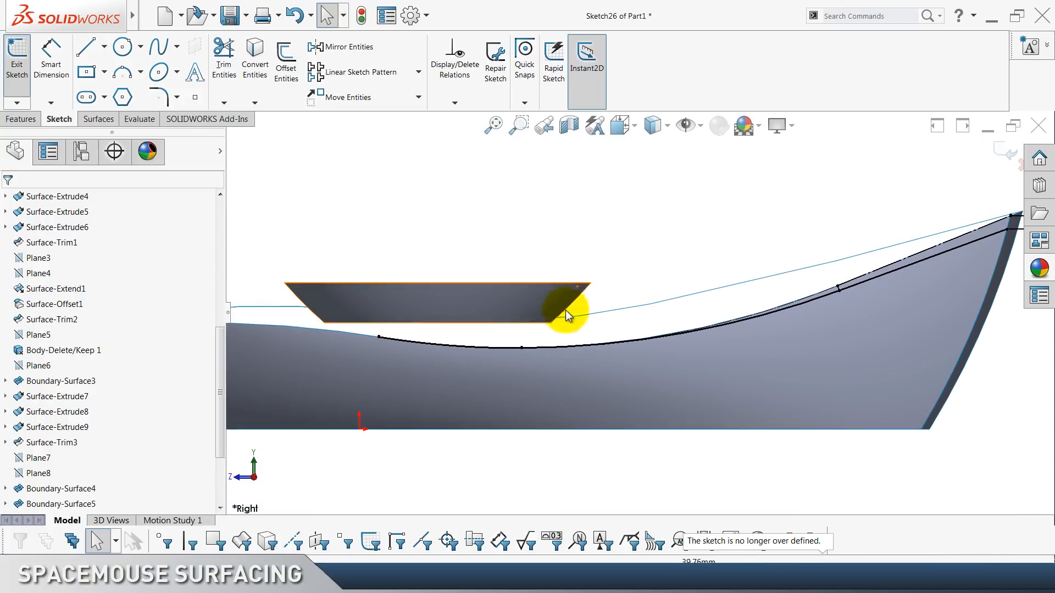
Examine the tangent relations of the arc at its junctions with the converted spline and the line.
{"action": "left_click", "coordinate": [541, 348]}
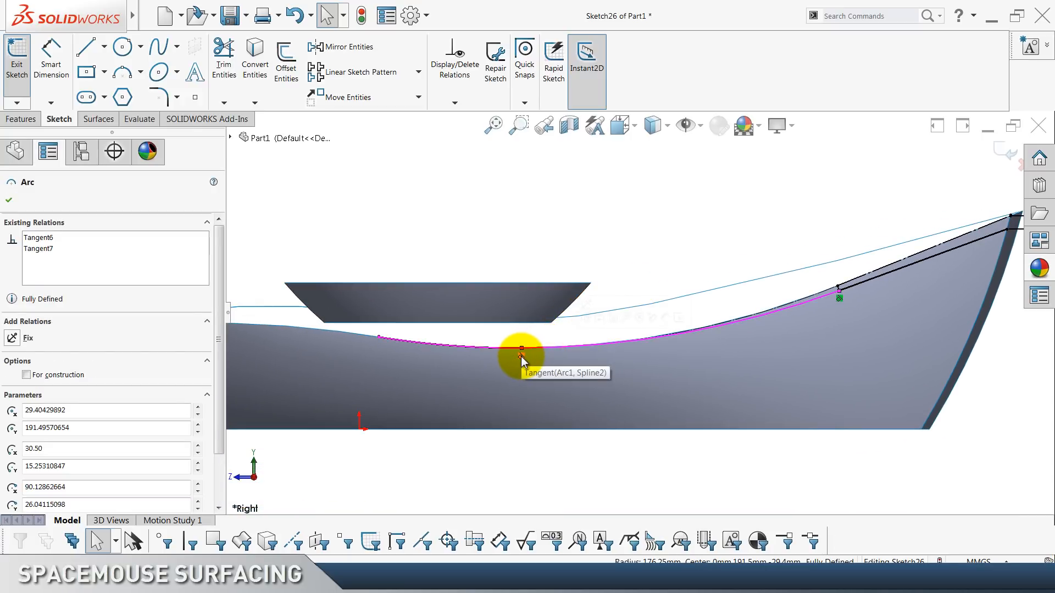
{"action": "left_click", "coordinate": [467, 230]}
{"action": "left_click", "coordinate": [506, 347]}
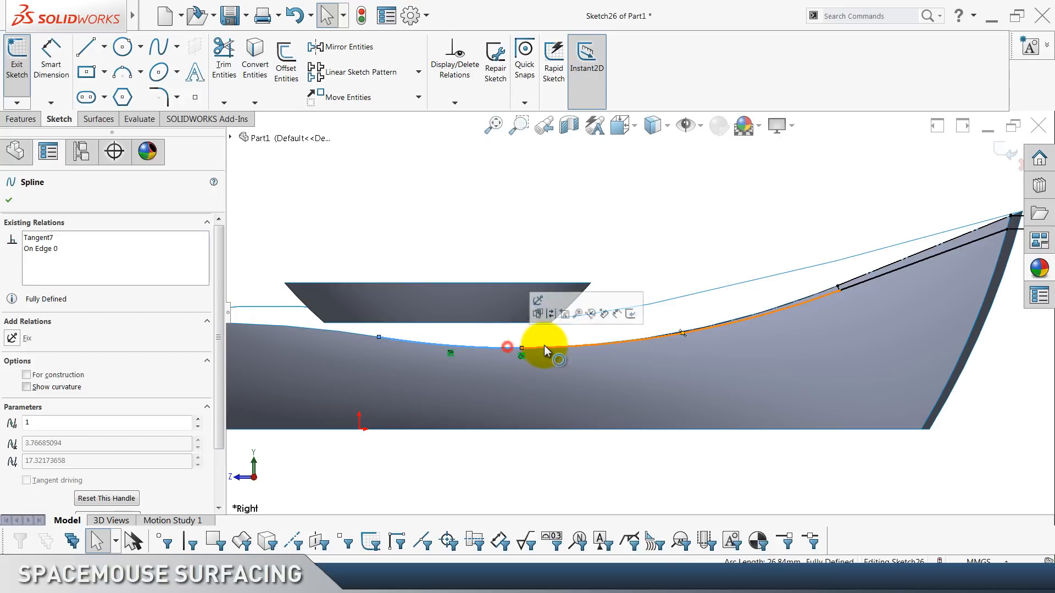
{"action": "left_click", "coordinate": [548, 346], "text": "ctrl"}
{"action": "left_click", "coordinate": [104, 322]}
{"action": "left_click", "coordinate": [502, 219]}
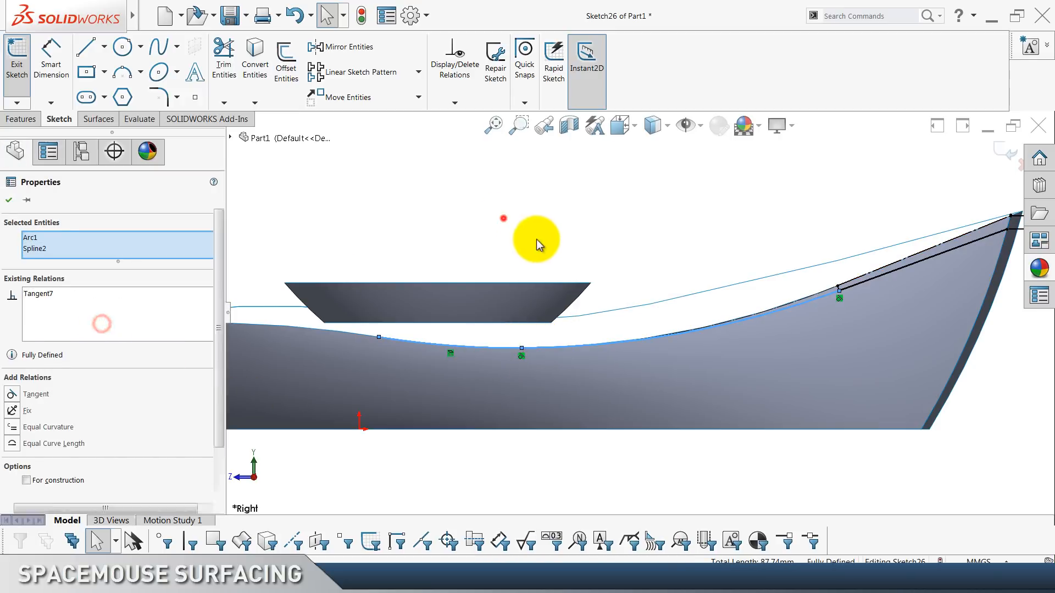
{"action": "left_click", "coordinate": [813, 303]}
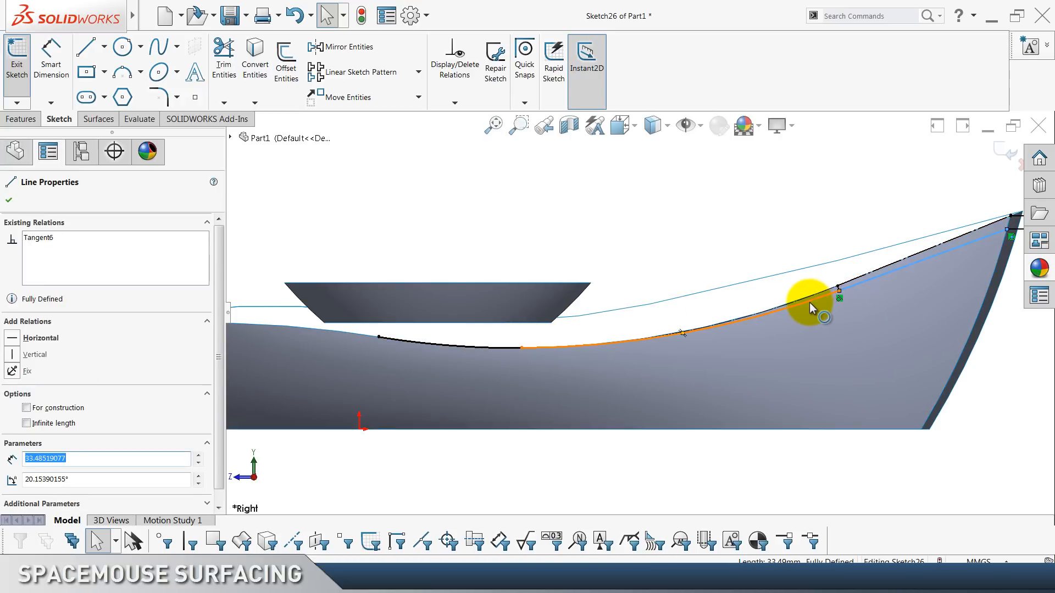
{"action": "left_click", "coordinate": [487, 348], "text": "ctrl"}
{"action": "left_click", "coordinate": [477, 193]}
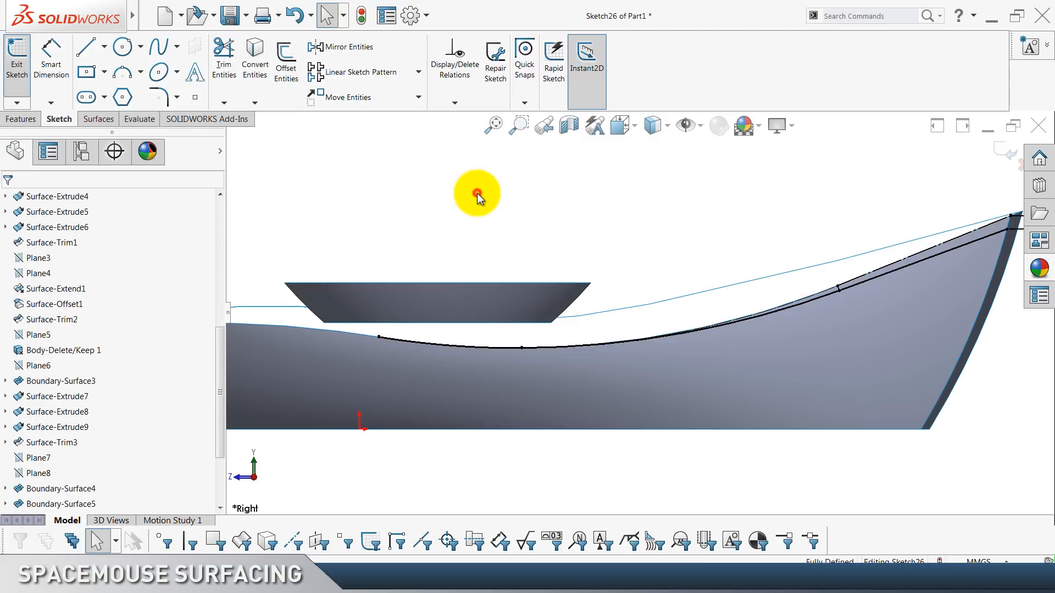
Move the 2.5 mm dimension text lower beside the tip, and close the sketch.
{"action": "scroll", "coordinate": [679, 247], "scroll_direction": "down", "scroll_amount": 3}
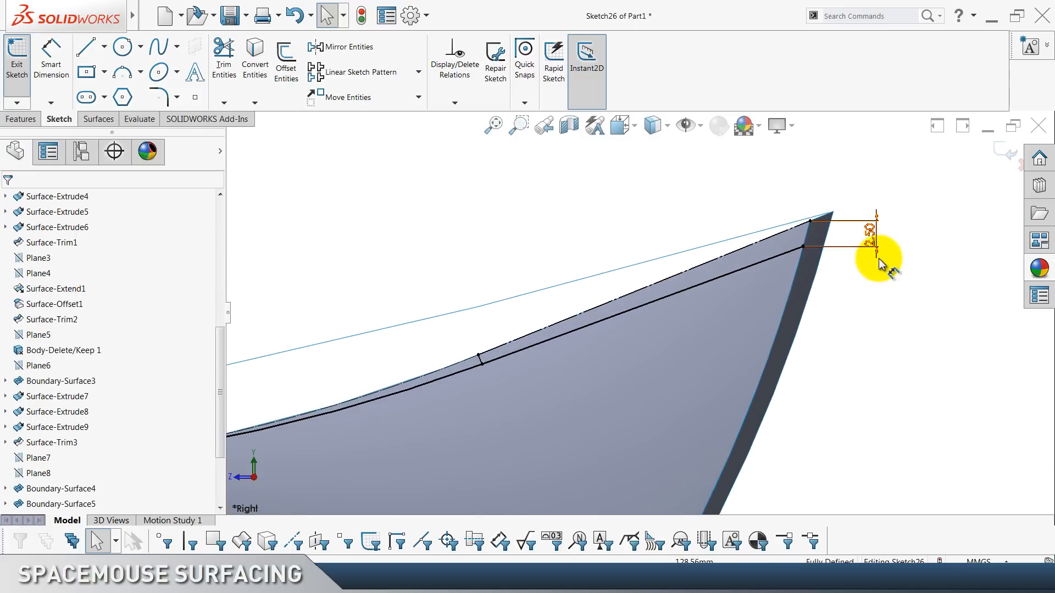
{"action": "left_click_drag", "start_coordinate": [866, 242], "coordinate": [898, 291]}
{"action": "left_click", "coordinate": [889, 333]}
{"action": "scroll", "coordinate": [879, 328], "scroll_direction": "up", "scroll_amount": 4}
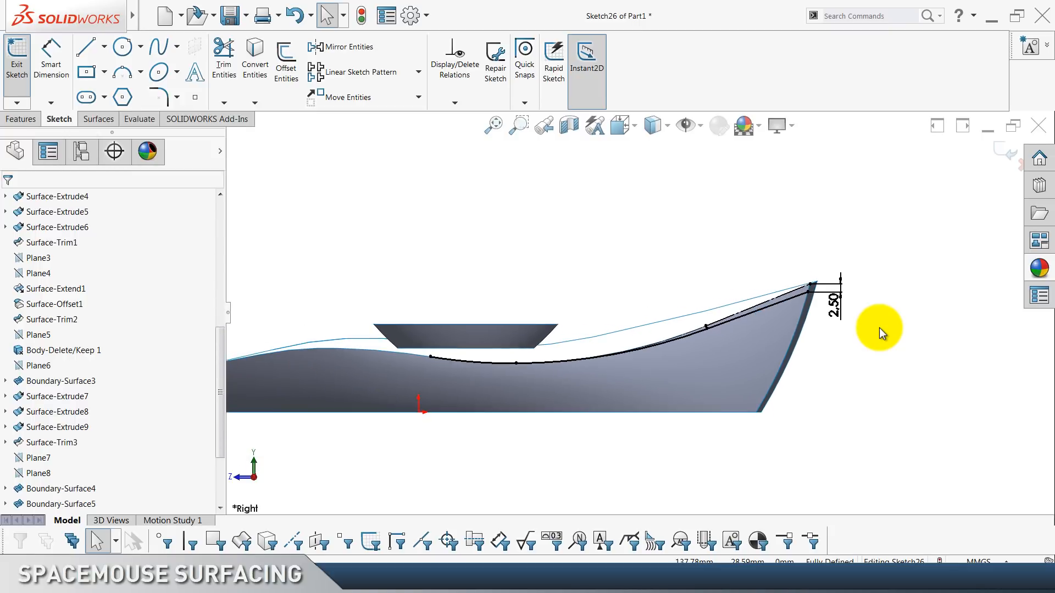
{"action": "left_click", "coordinate": [1013, 156]}
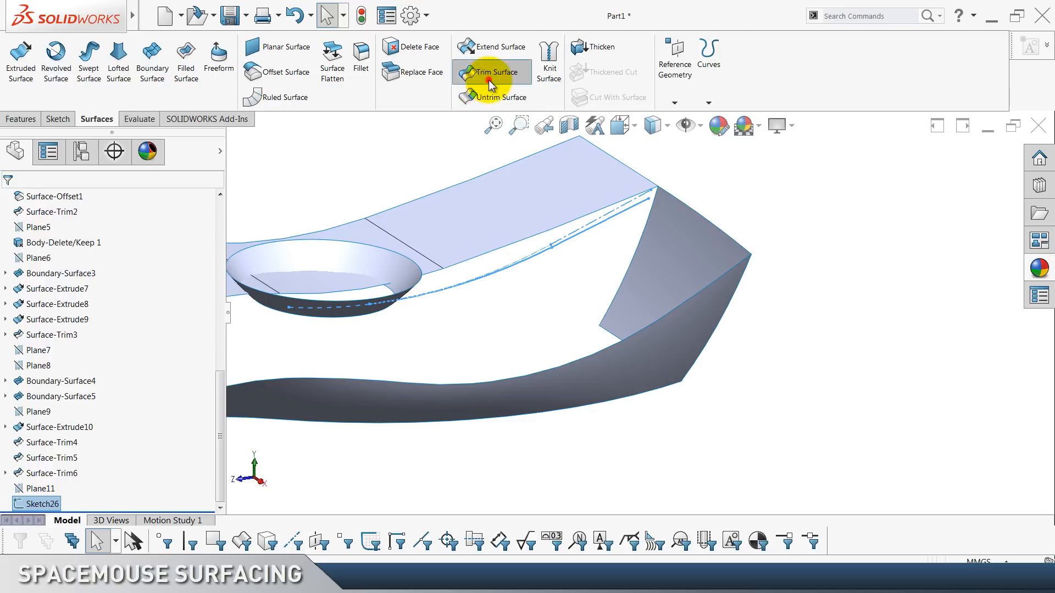
Trim the side surface with the arc-and-line sketch, removing the thin strip above the profile.
{"action": "left_click", "coordinate": [488, 77]}
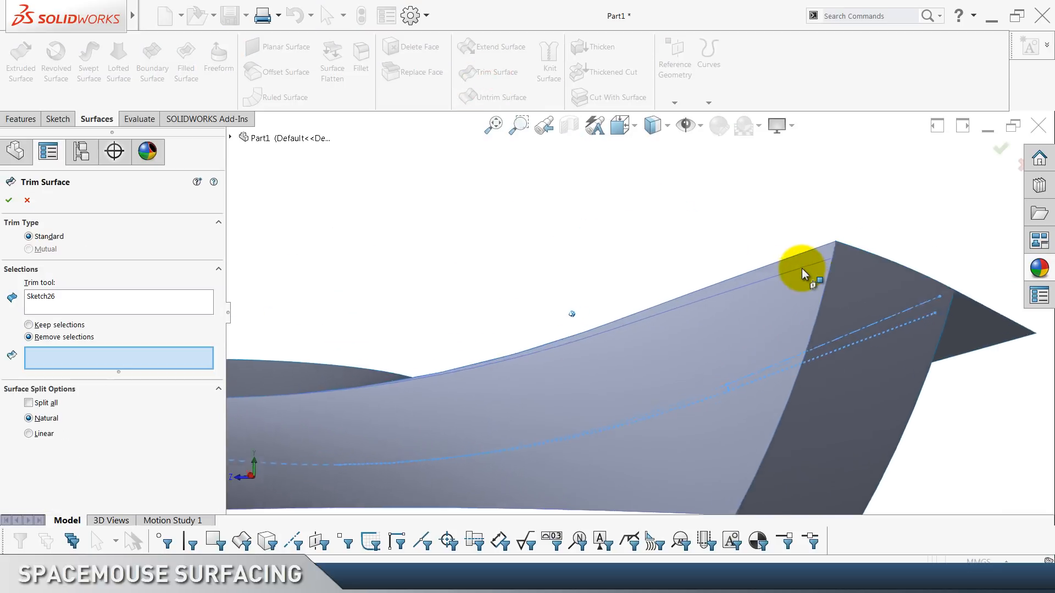
{"action": "left_click", "coordinate": [779, 264]}
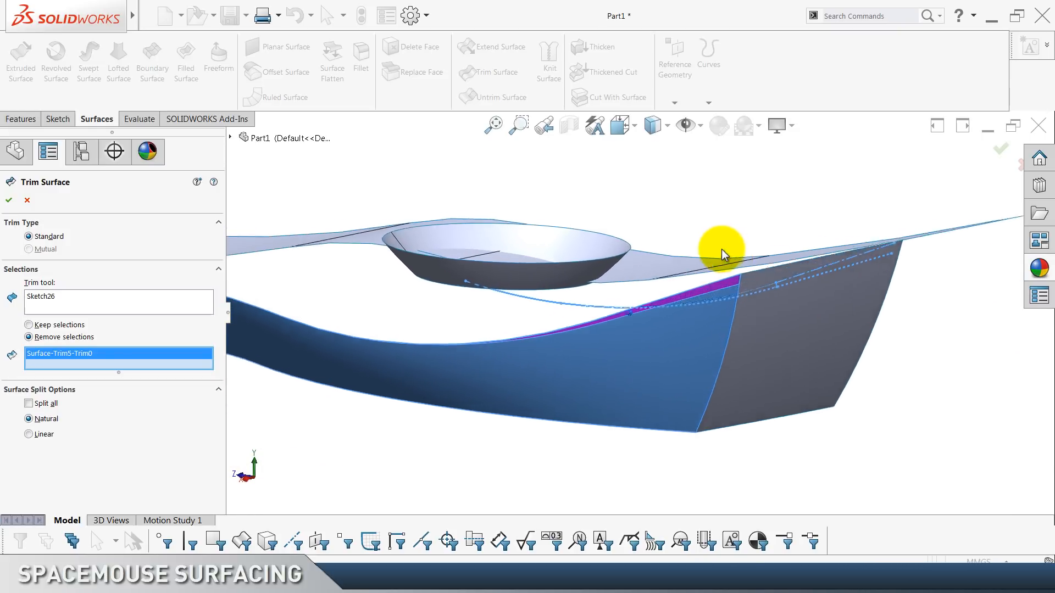
{"action": "left_click", "coordinate": [7, 200]}
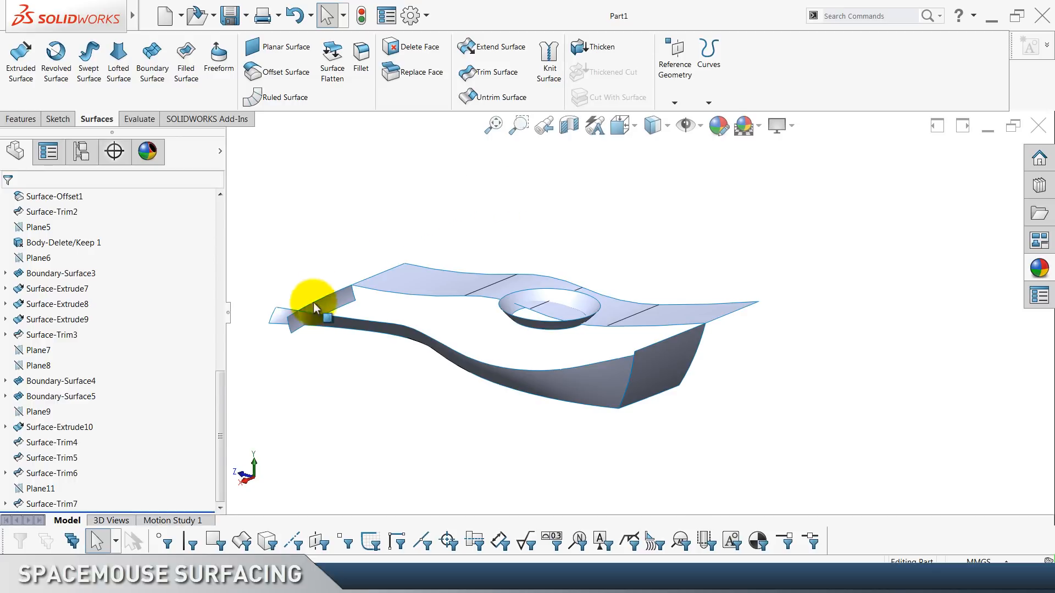
Start a new sketch on the Front Plane.
{"action": "scroll", "coordinate": [94, 394], "scroll_direction": "up", "scroll_amount": 15}
{"action": "left_click", "coordinate": [37, 303]}
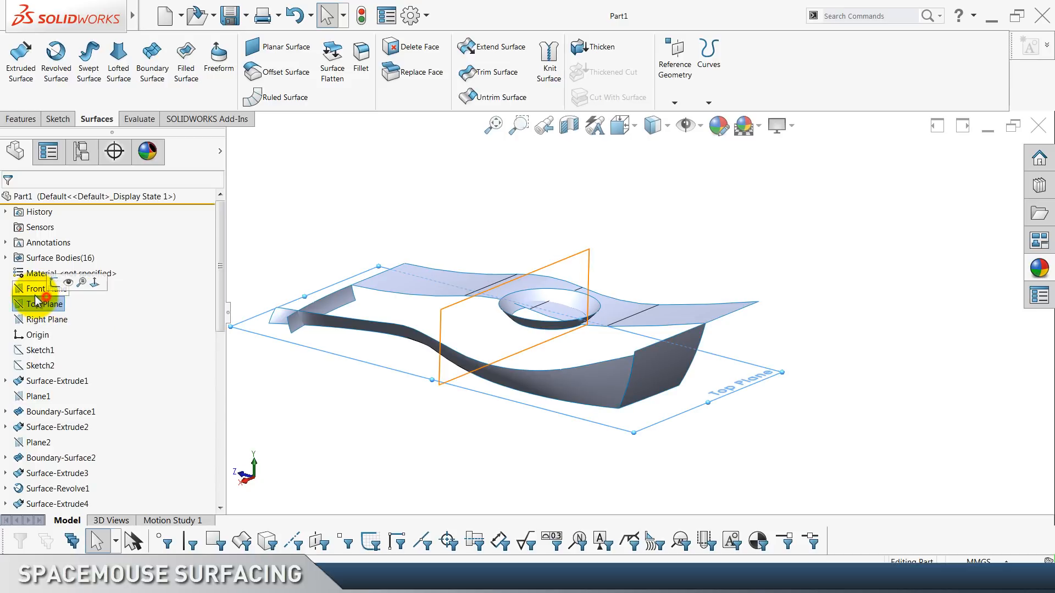
{"action": "left_click", "coordinate": [36, 289]}
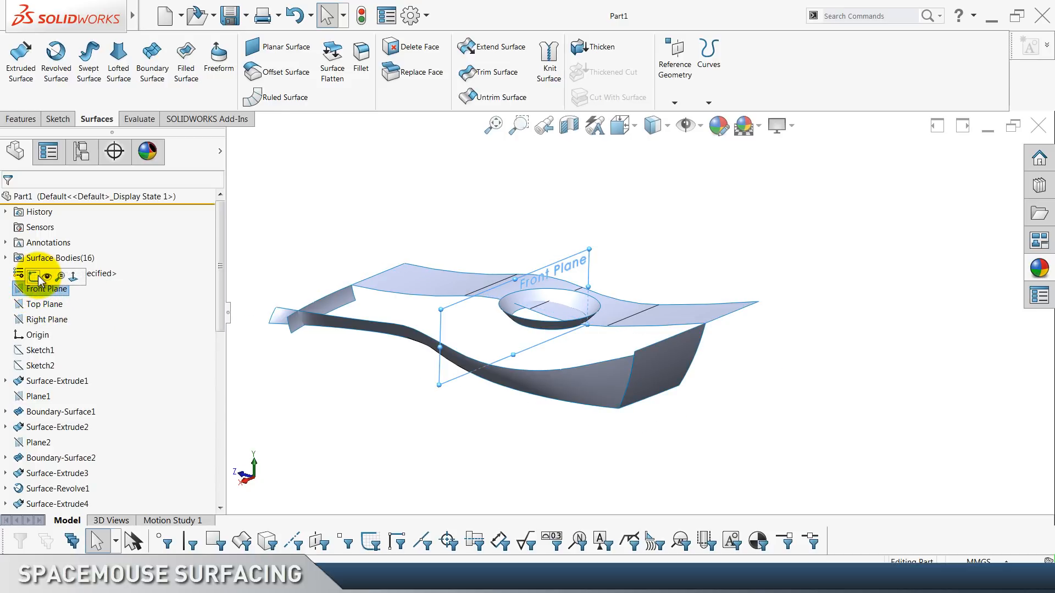
{"action": "left_click", "coordinate": [39, 278]}
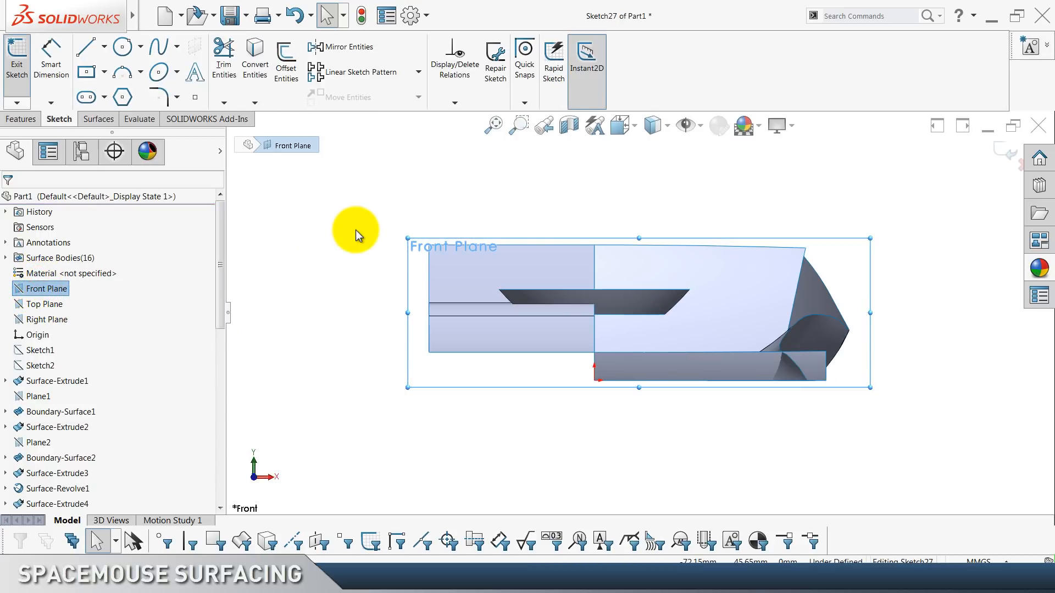
{"action": "left_click", "coordinate": [355, 229]}
Convert the upper edge of the flat extruded surface into the sketch, and make it a construction line.
{"action": "left_click", "coordinate": [562, 245]}
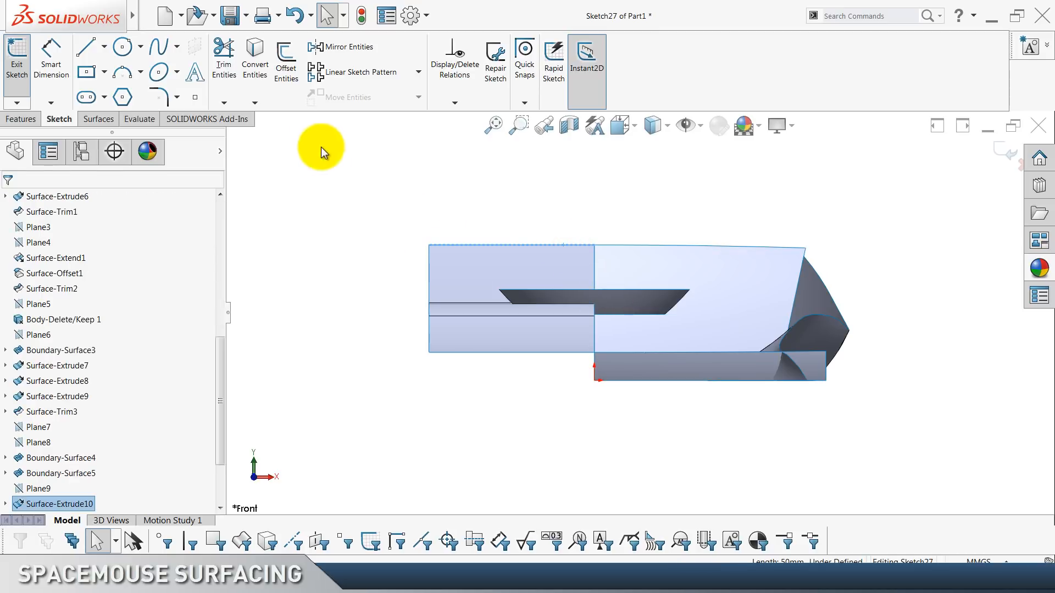
{"action": "left_click", "coordinate": [251, 74]}
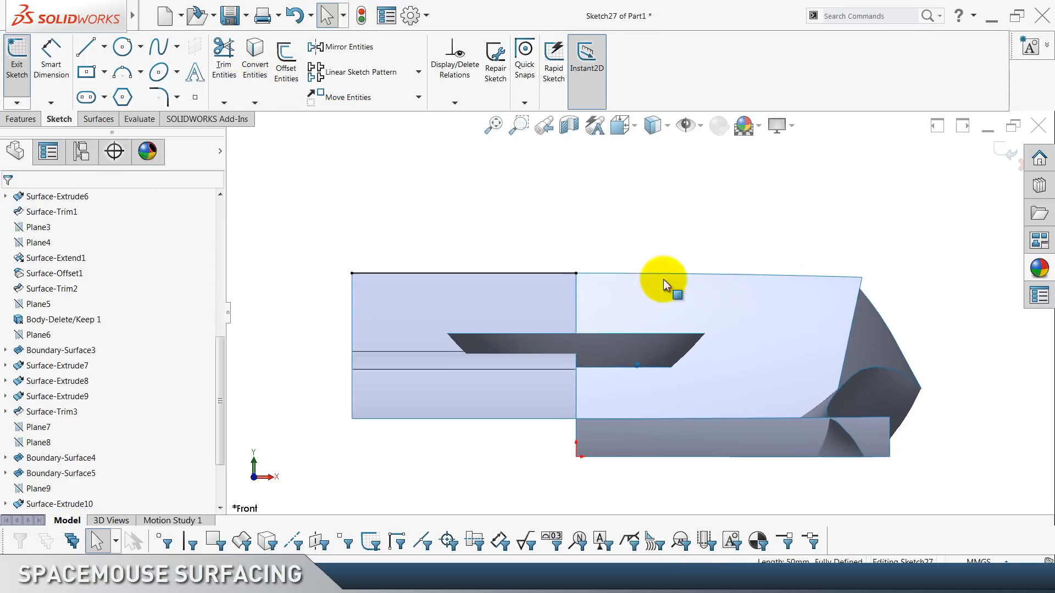
{"action": "left_click", "coordinate": [538, 277]}
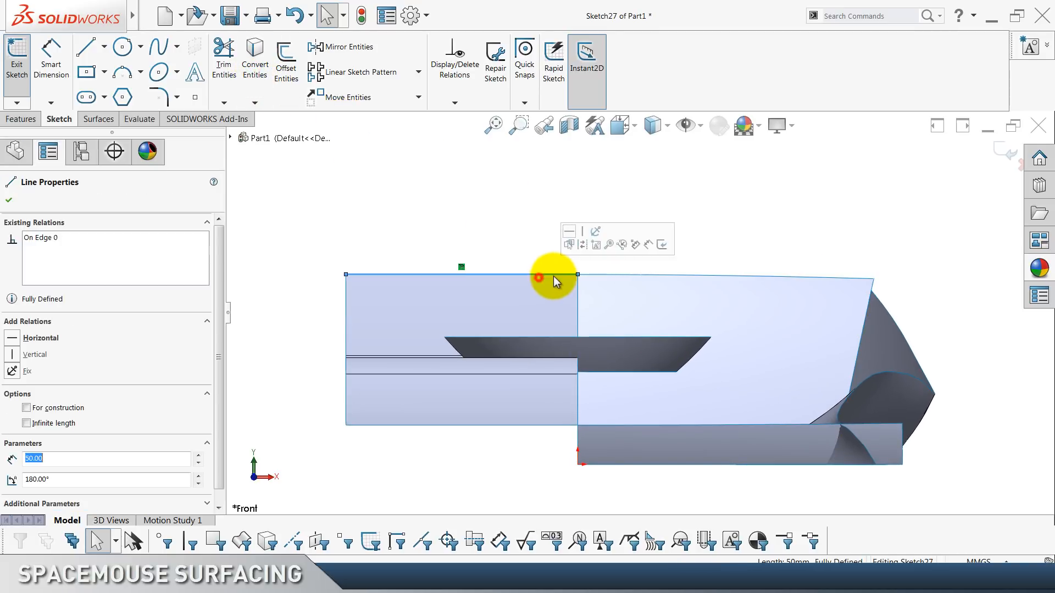
{"action": "left_click", "coordinate": [581, 250]}
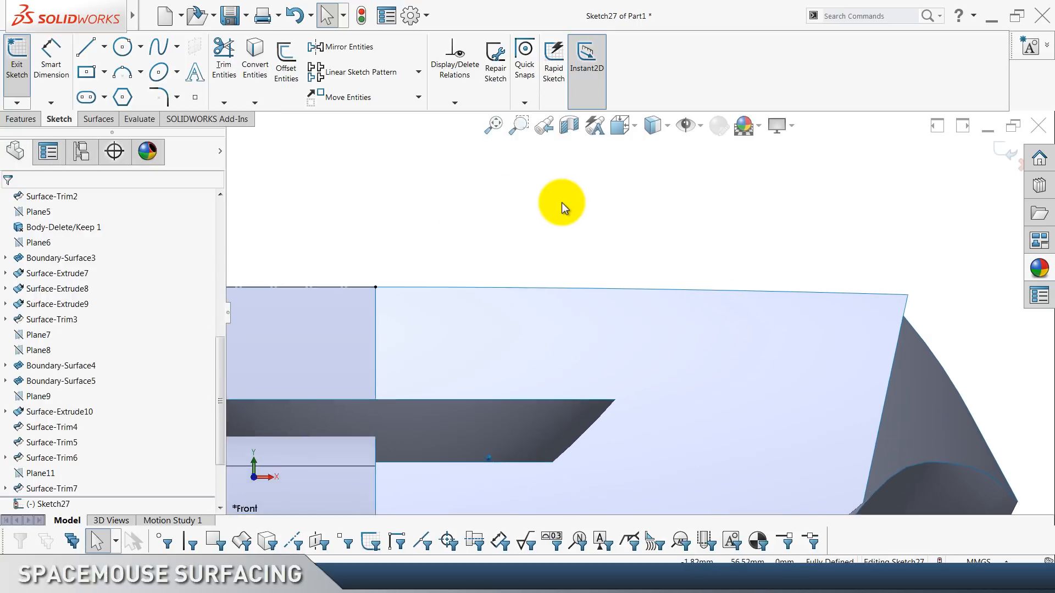
Draw two chained tangent arcs from the construction line's end to the side surface's upper corner, the first with a radius of about 1317 mm.
{"action": "left_click", "coordinate": [122, 73]}
{"action": "left_click", "coordinate": [55, 242]}
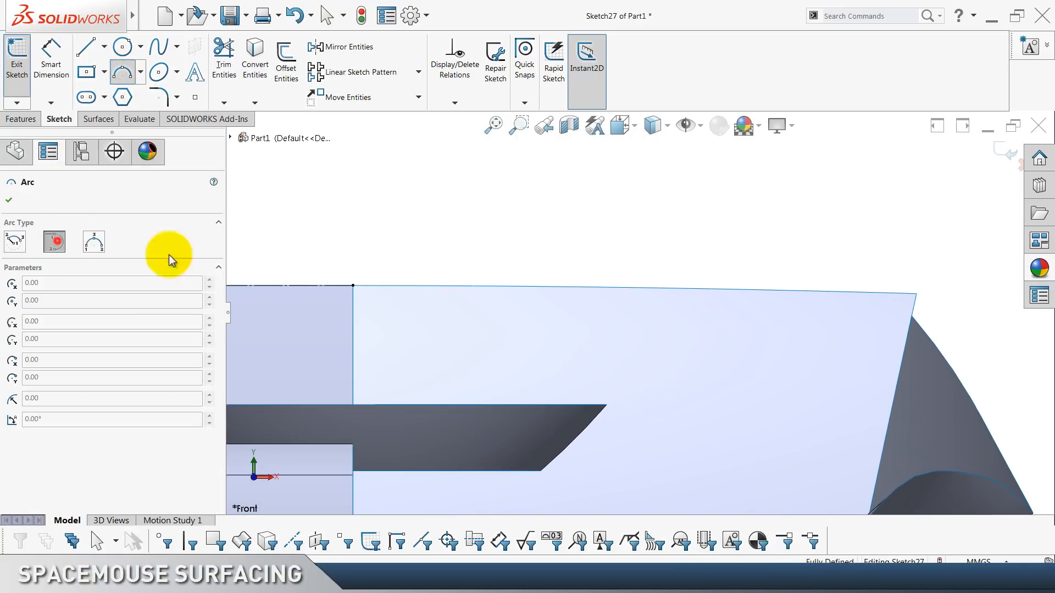
{"action": "left_click", "coordinate": [353, 286]}
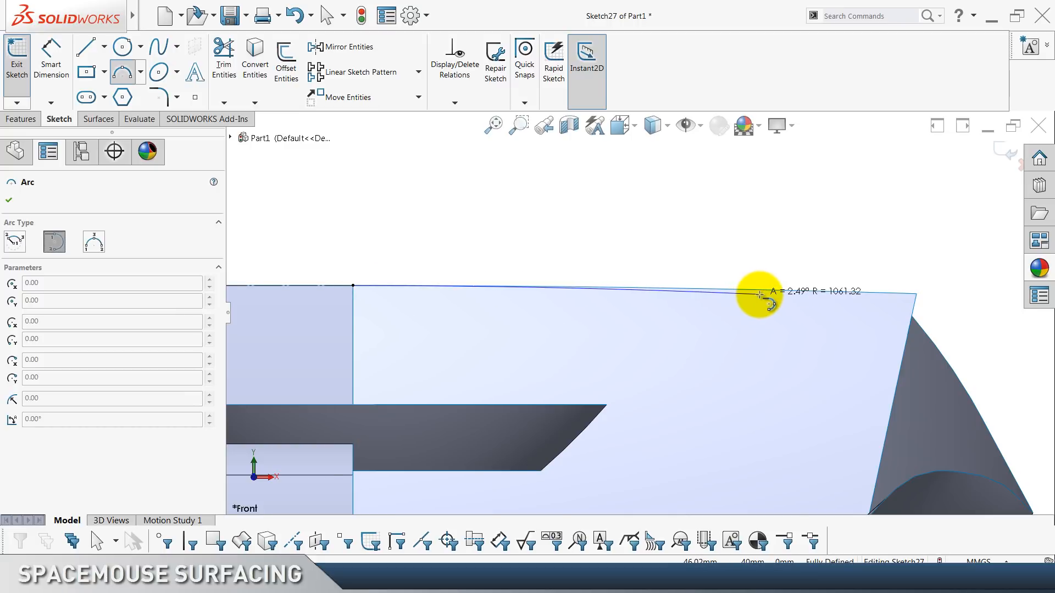
{"action": "scroll", "coordinate": [760, 294], "scroll_direction": "down", "scroll_amount": 4}
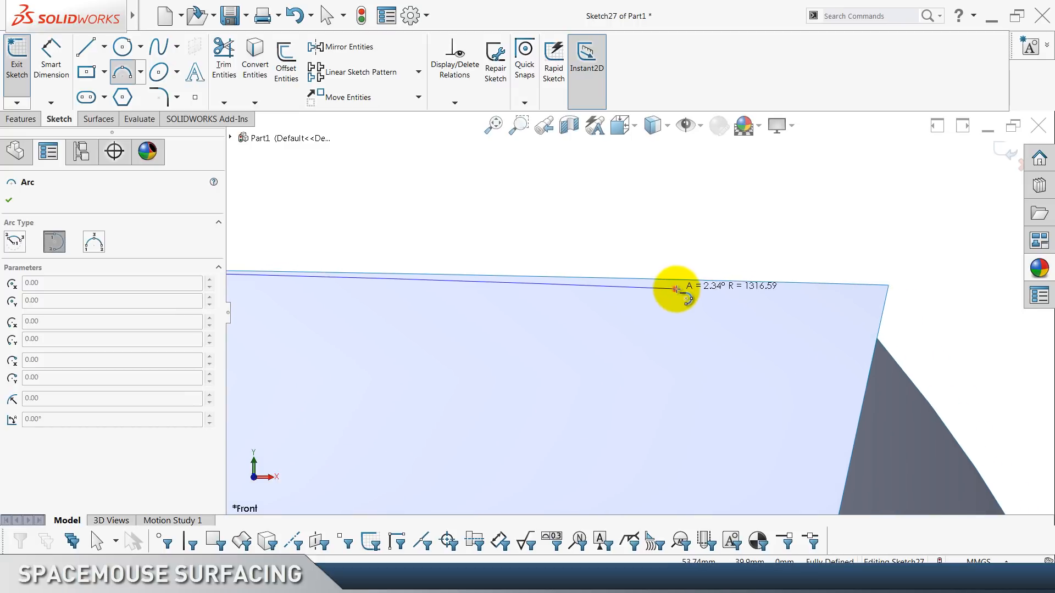
{"action": "left_click", "coordinate": [879, 341]}
{"action": "key", "text": "Escape"}
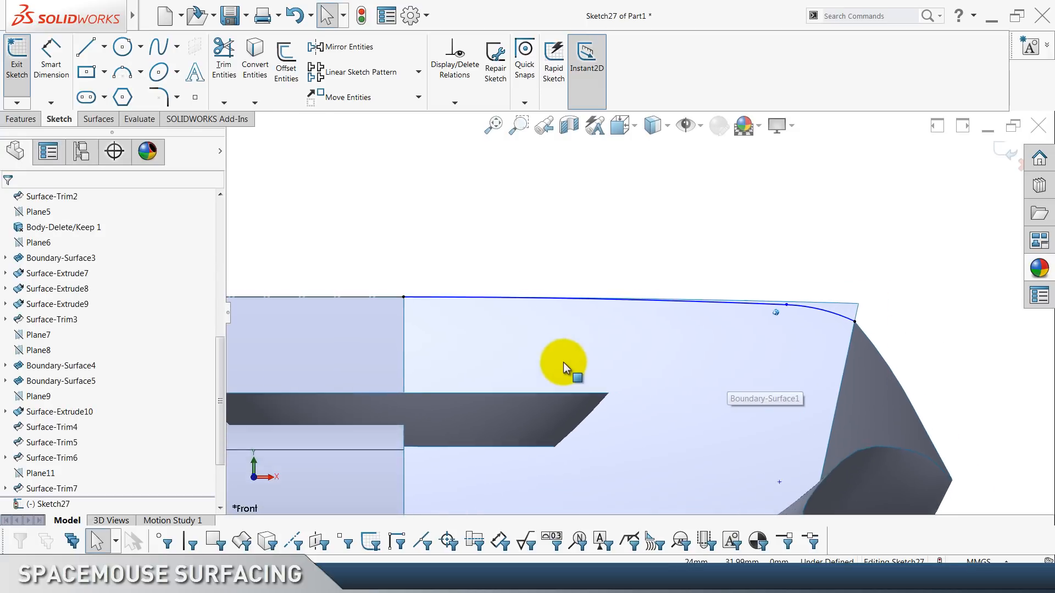
Dimension the horizontal distance from the construction line's end to the junction of the two arcs as 50.50 mm.
{"action": "left_click", "coordinate": [456, 298]}
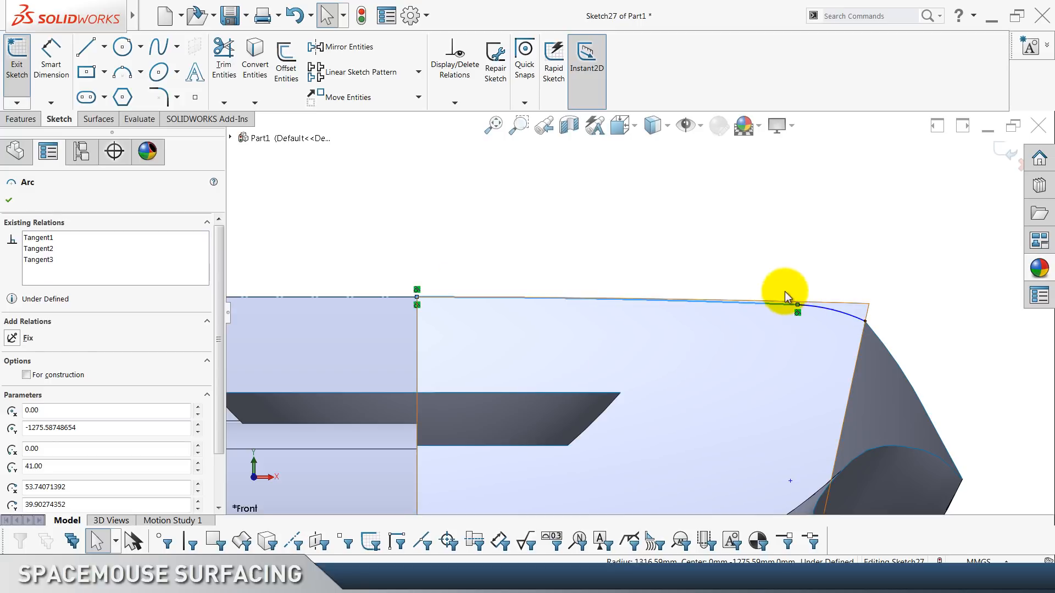
{"action": "left_click", "coordinate": [605, 223]}
{"action": "left_click", "coordinate": [70, 85]}
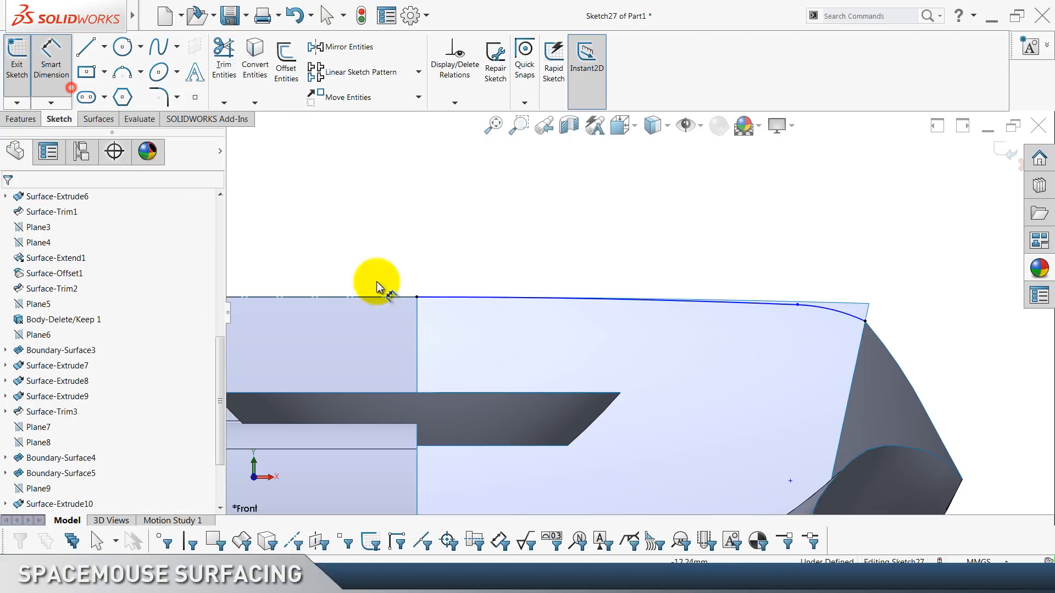
{"action": "left_click", "coordinate": [418, 297]}
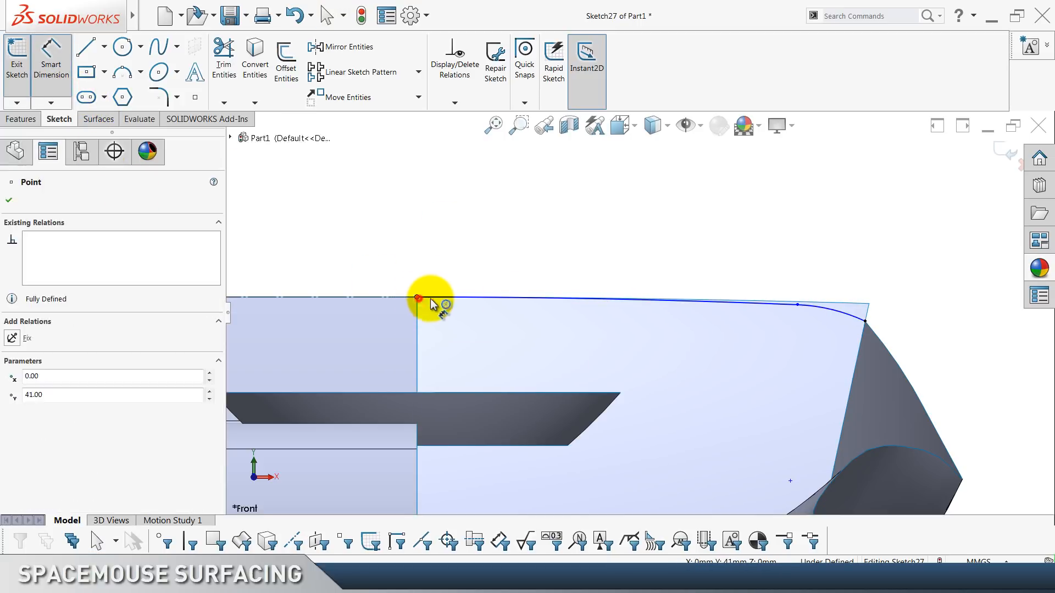
{"action": "left_click", "coordinate": [798, 306]}
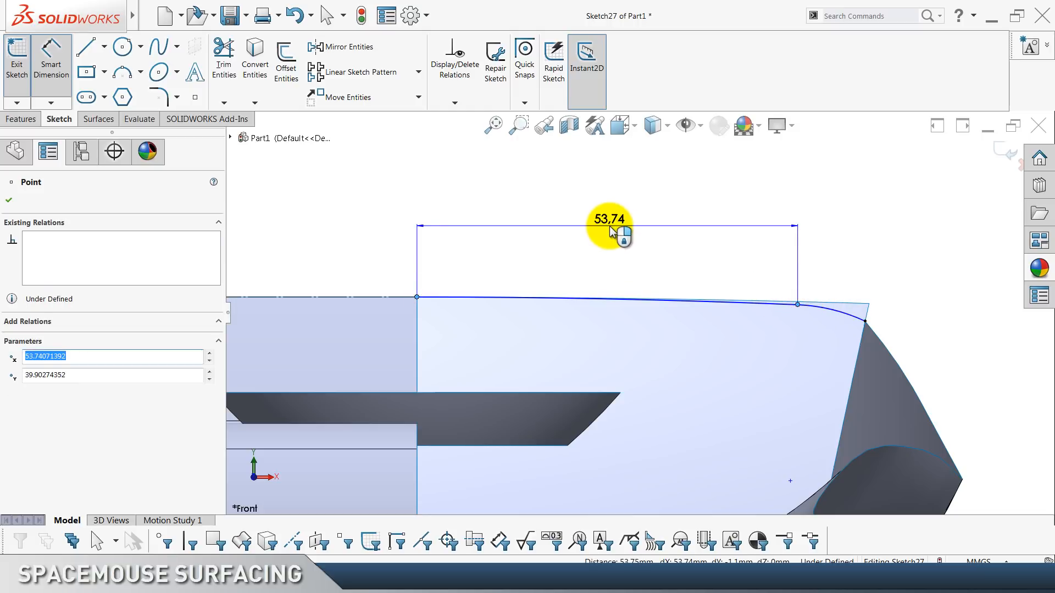
{"action": "left_click", "coordinate": [616, 227]}
{"action": "type", "text": "50"}
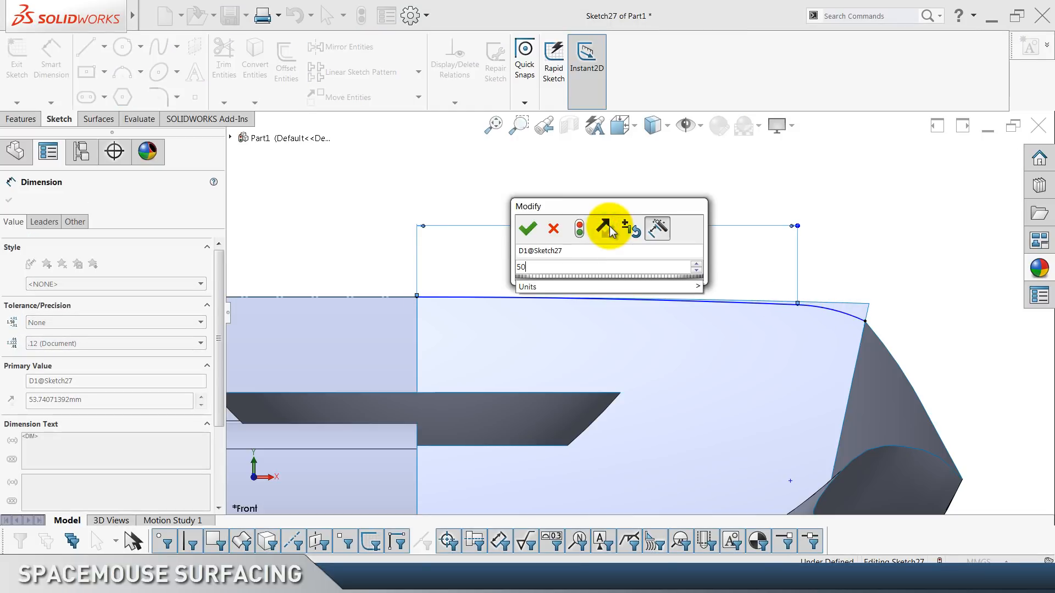
{"action": "type", "text": ",50"}
{"action": "key", "text": "Return"}
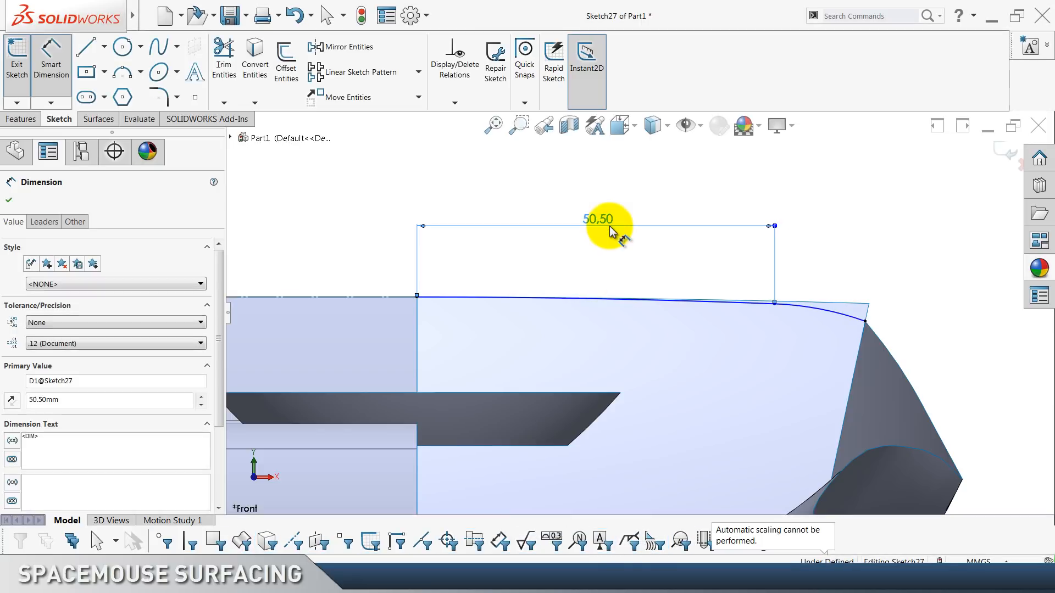
{"action": "left_click", "coordinate": [642, 275]}
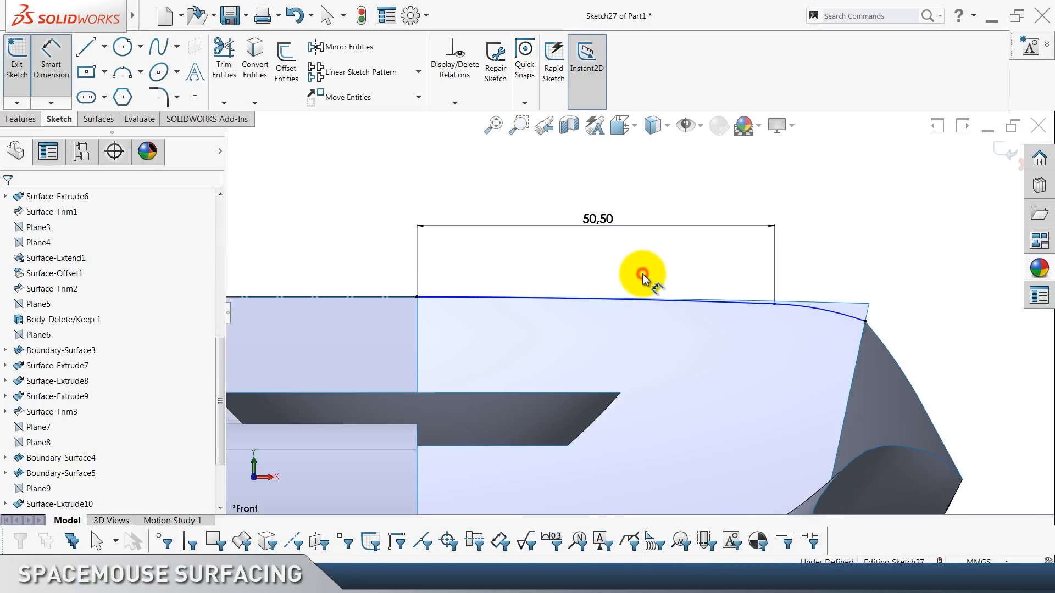
Set the radius of the long first arc to 900 mm and place its dimension below the curve.
{"action": "left_click", "coordinate": [677, 303]}
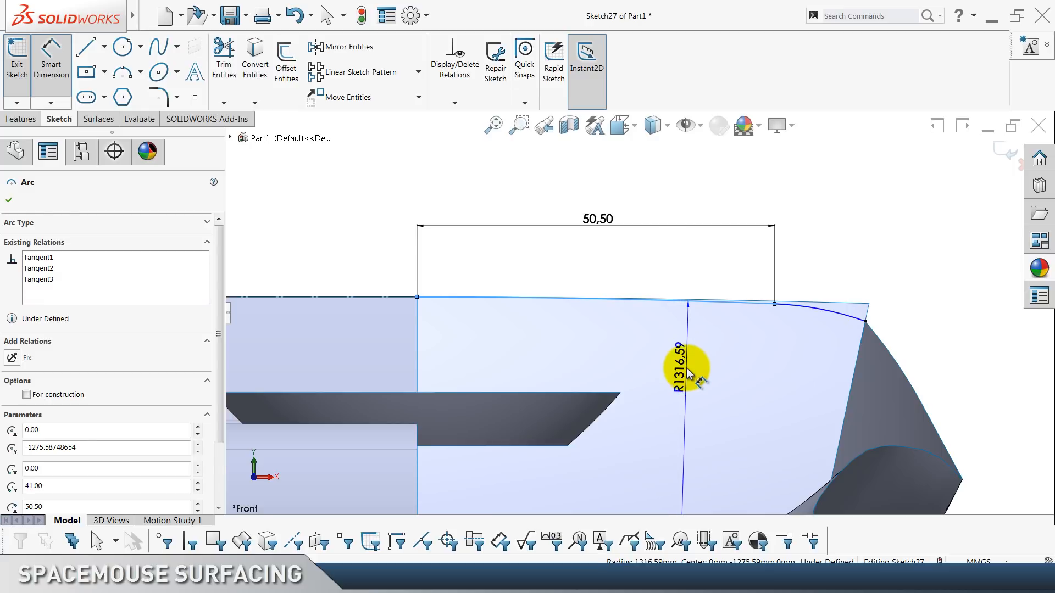
{"action": "left_click", "coordinate": [686, 373]}
{"action": "type", "text": "900"}
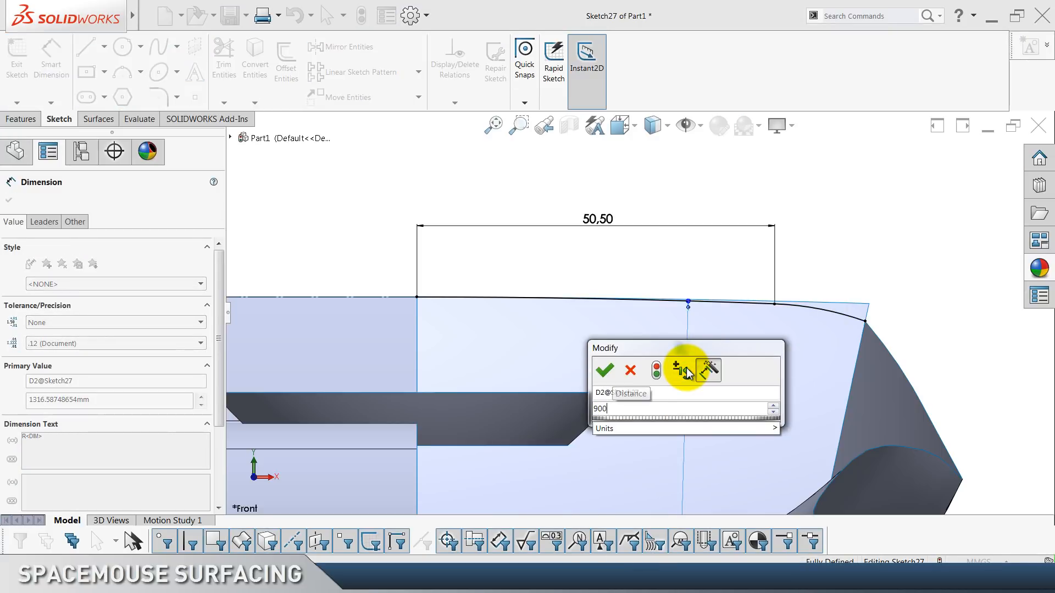
{"action": "key", "text": "Return"}
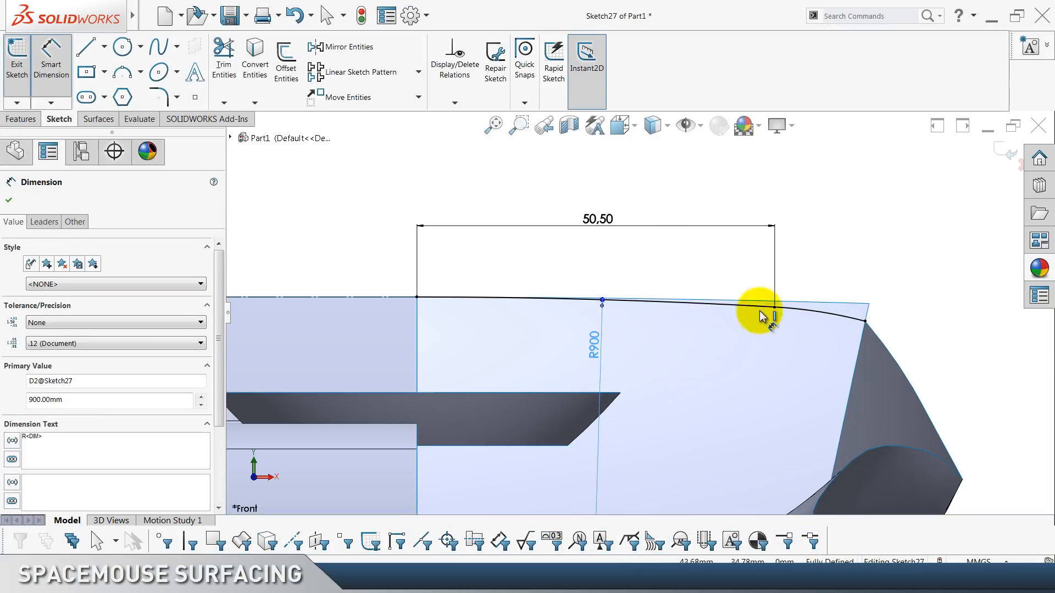
{"action": "left_click", "coordinate": [792, 261]}
{"action": "left_click_drag", "start_coordinate": [585, 340], "coordinate": [706, 369]}
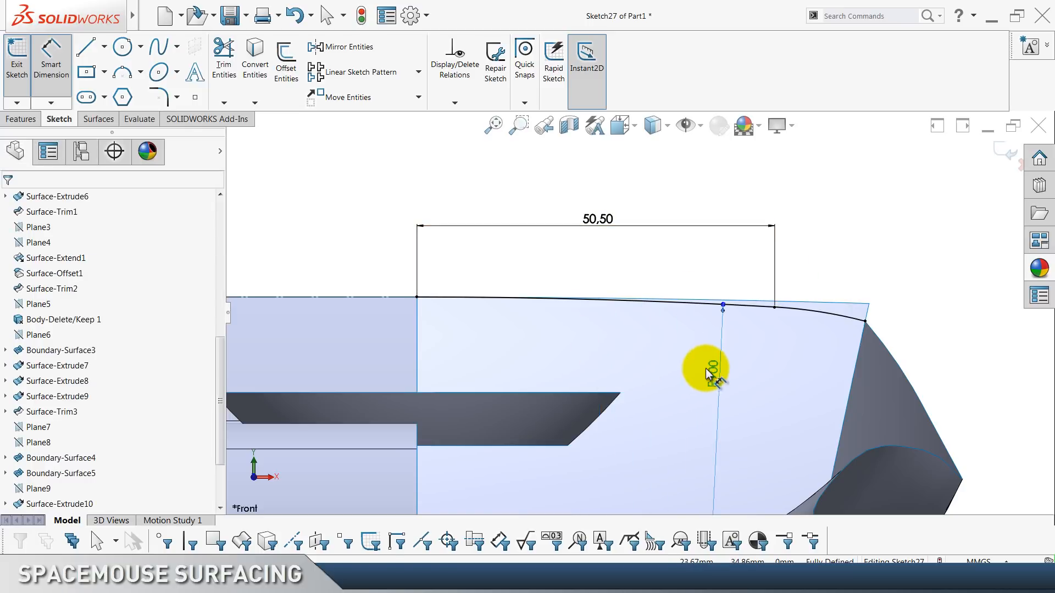
{"action": "left_click", "coordinate": [901, 238]}
{"action": "scroll", "coordinate": [879, 237], "scroll_direction": "down", "scroll_amount": 2}
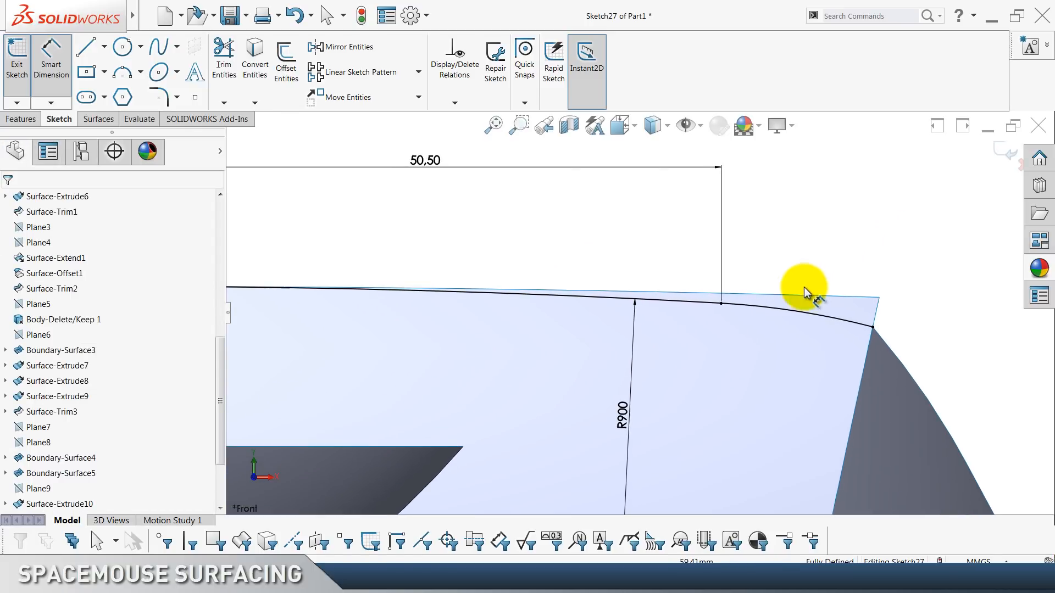
{"action": "left_click", "coordinate": [760, 308]}
{"action": "scroll", "coordinate": [759, 309], "scroll_direction": "up", "scroll_amount": 1}
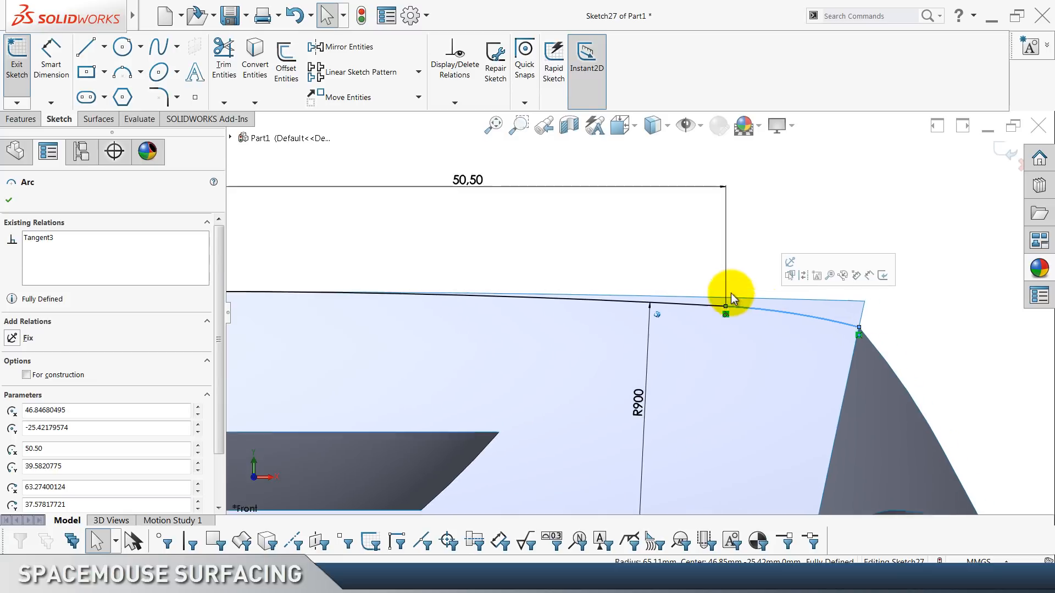
{"action": "left_click", "coordinate": [864, 240]}
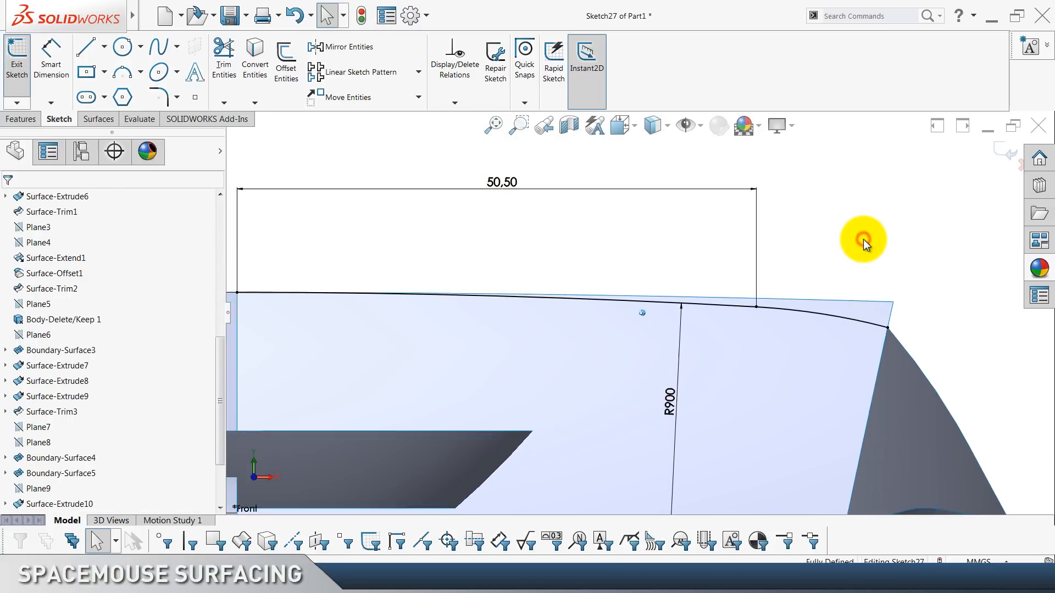
{"action": "scroll", "coordinate": [864, 241], "scroll_direction": "up", "scroll_amount": 4}
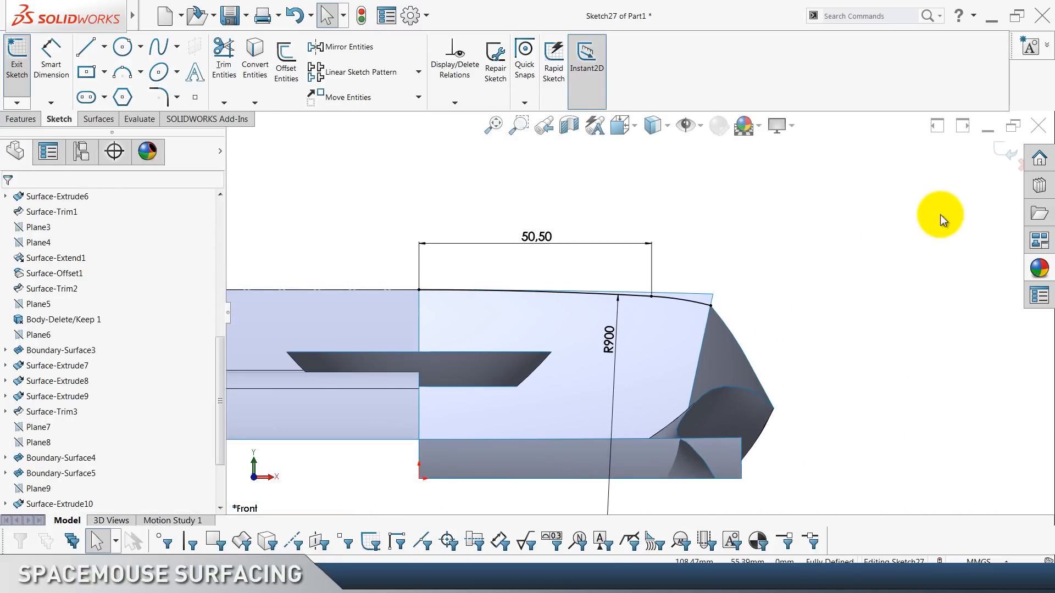
Finish the sketch, trim the end surface with it by removing the thin sliver above the arcs, and save the part.
{"action": "left_click", "coordinate": [1000, 151]}
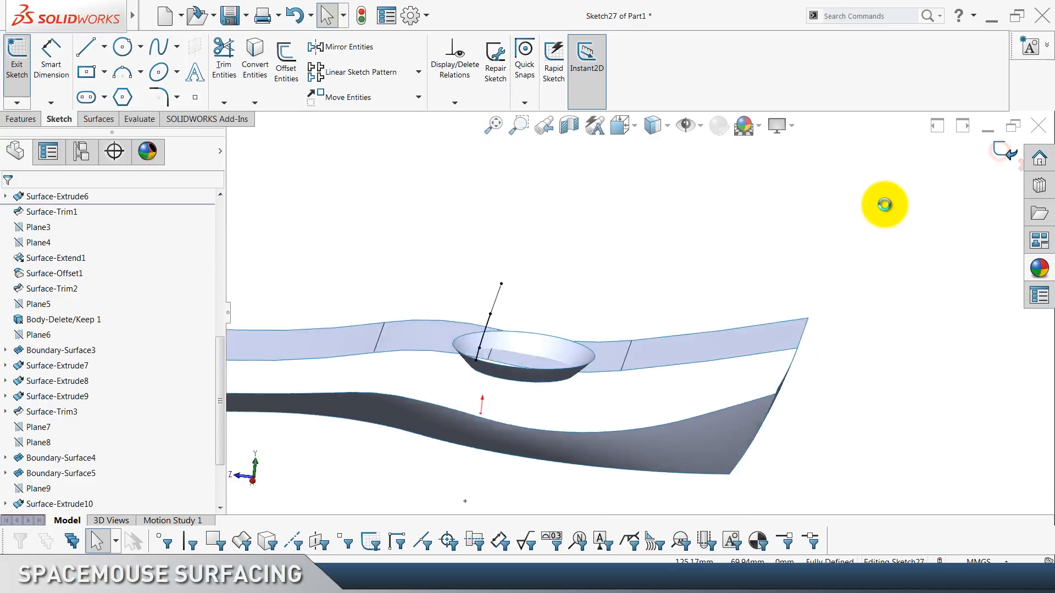
{"action": "left_click", "coordinate": [502, 75]}
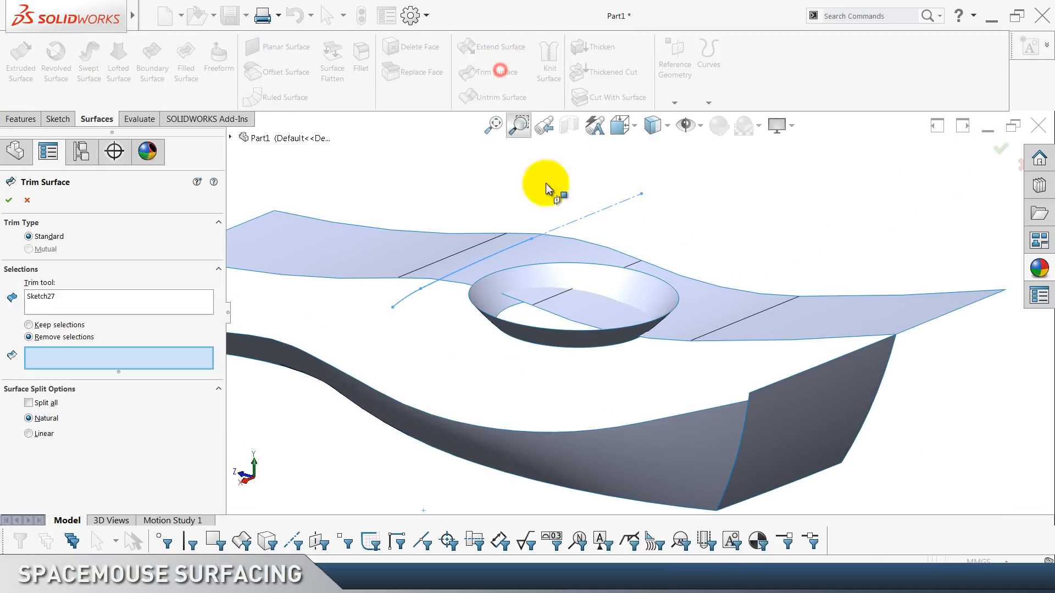
{"action": "left_click", "coordinate": [620, 377]}
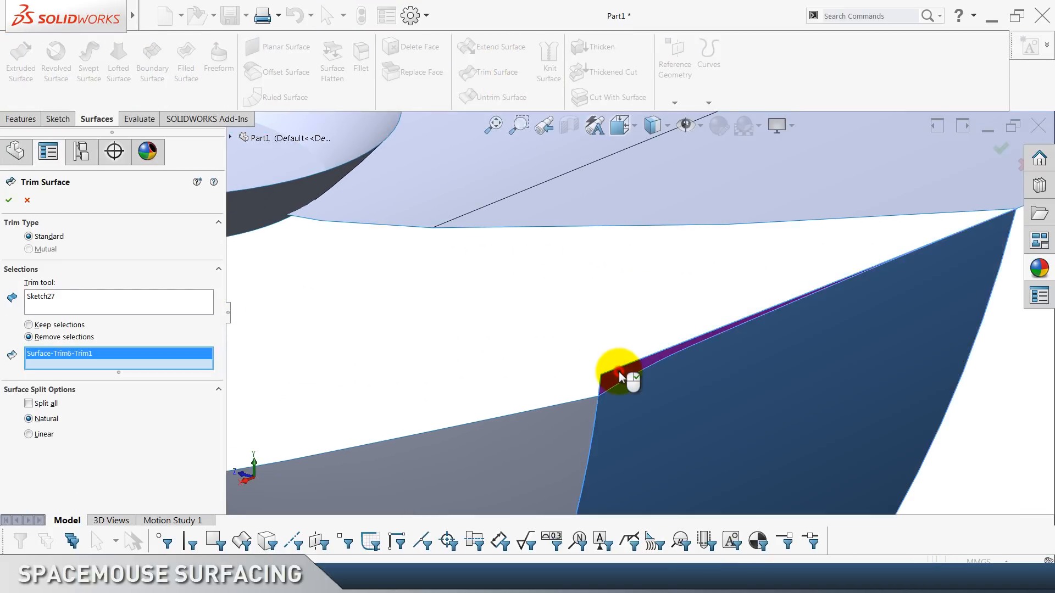
{"action": "left_click", "coordinate": [9, 201]}
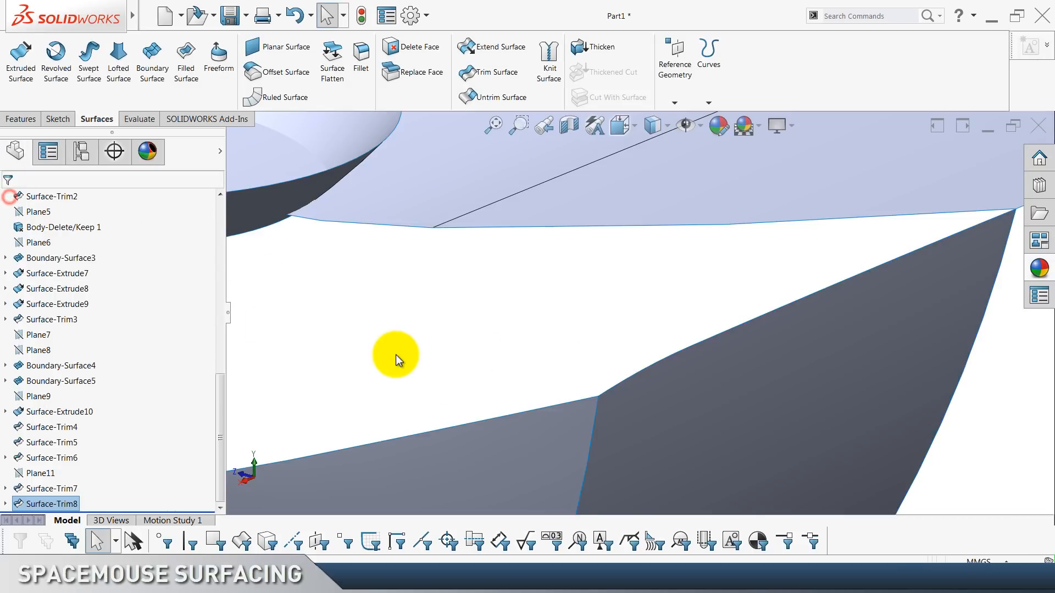
{"action": "key", "text": "ctrl+s"}
Start a sketch on Plane9 and convert the top surface's cross edge beside the bowl into it.
{"action": "scroll", "coordinate": [396, 353], "scroll_direction": "up", "scroll_amount": 5}
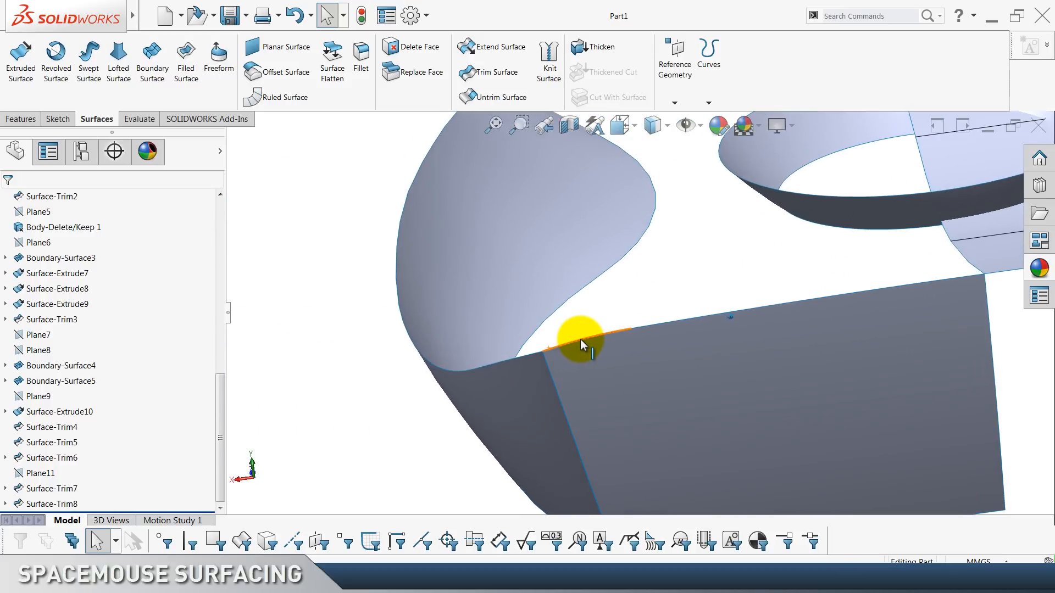
{"action": "left_click", "coordinate": [580, 338]}
{"action": "left_click", "coordinate": [557, 332]}
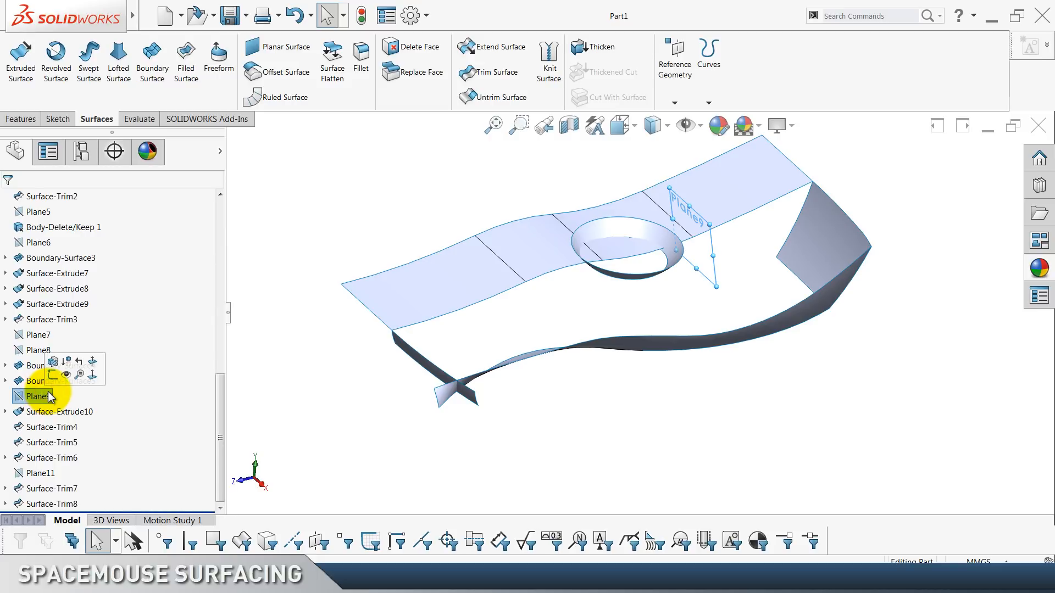
{"action": "left_click", "coordinate": [52, 375]}
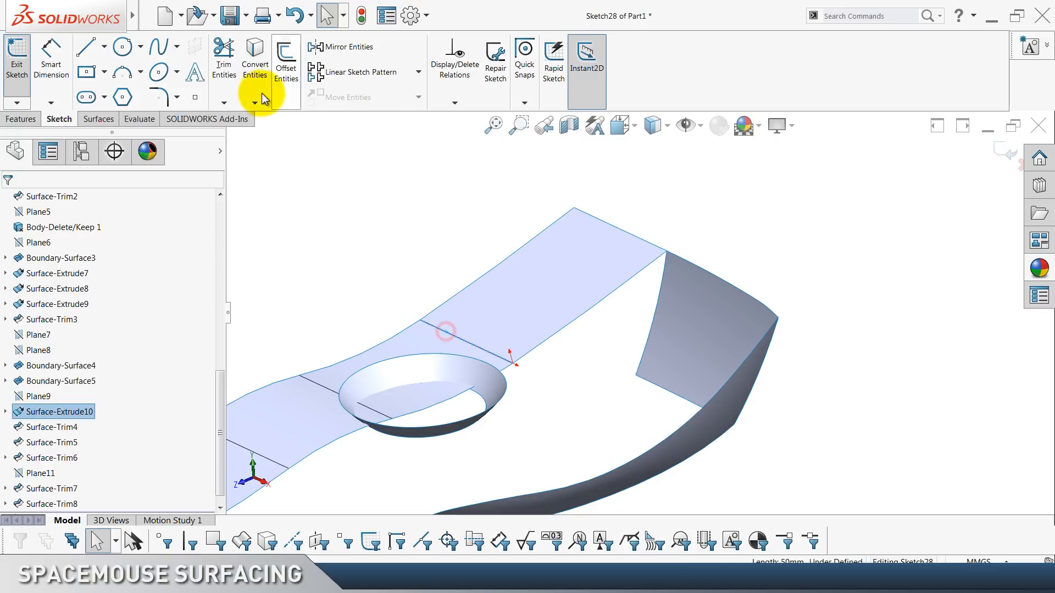
{"action": "left_click", "coordinate": [254, 77]}
{"action": "left_click", "coordinate": [439, 331]}
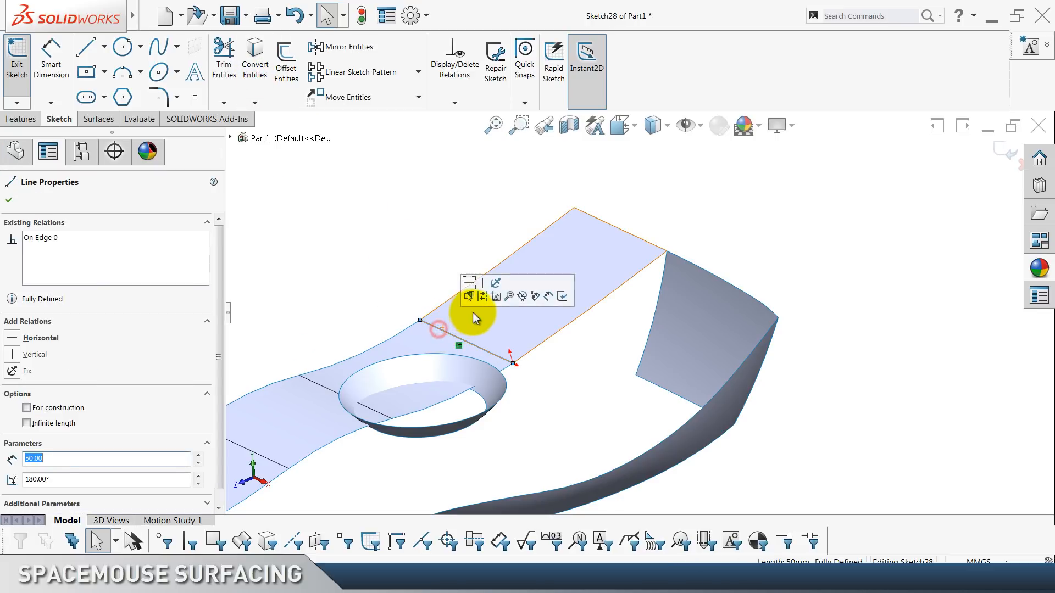
{"action": "left_click", "coordinate": [383, 242]}
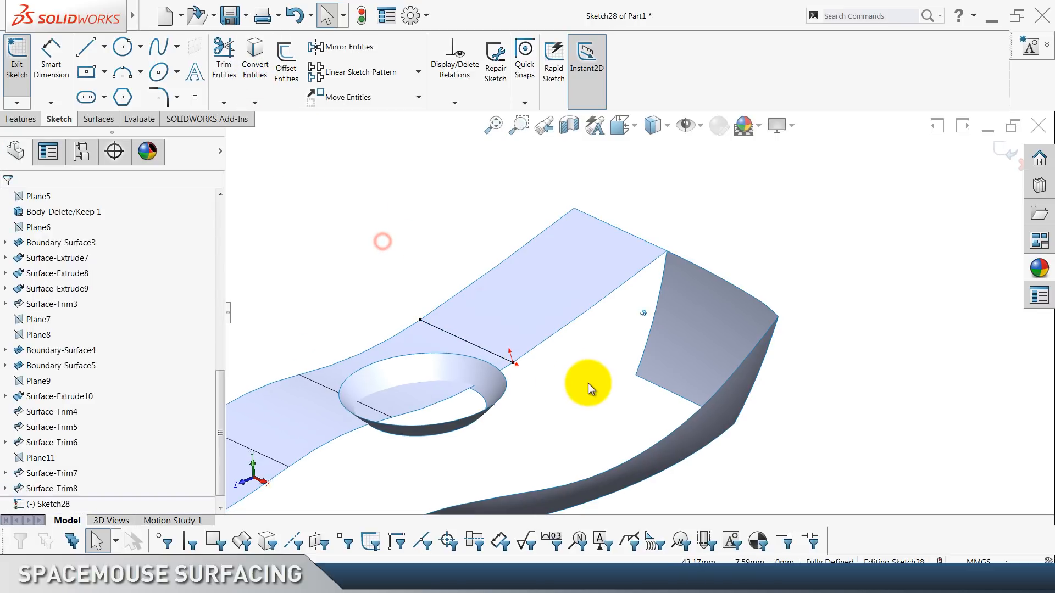
Create an intersection curve where the long curved side surface crosses the Plane9 sketch.
{"action": "left_click", "coordinate": [617, 427]}
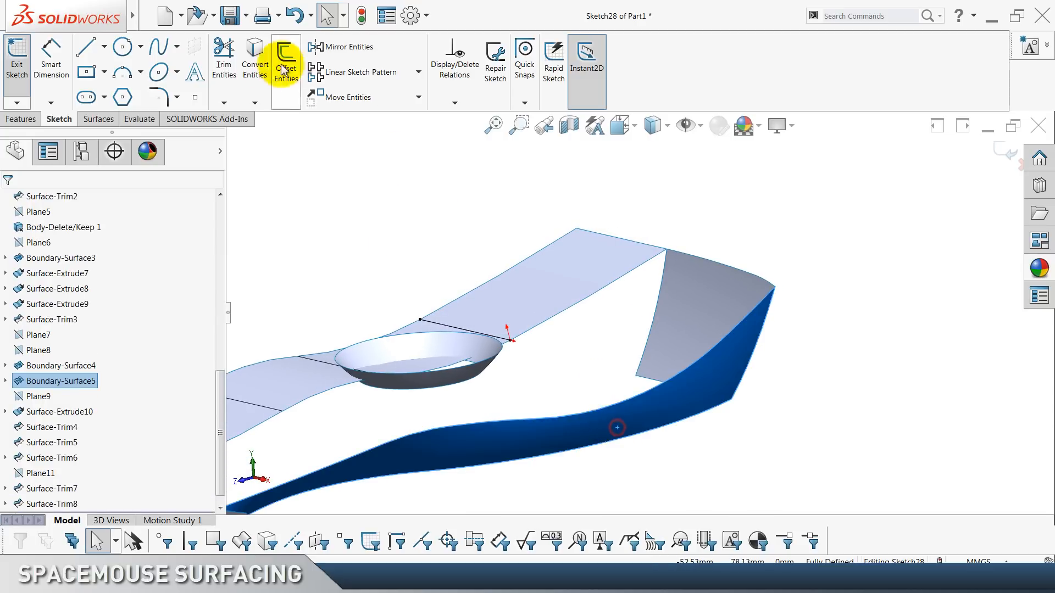
{"action": "left_click", "coordinate": [255, 103]}
{"action": "left_click", "coordinate": [279, 132]}
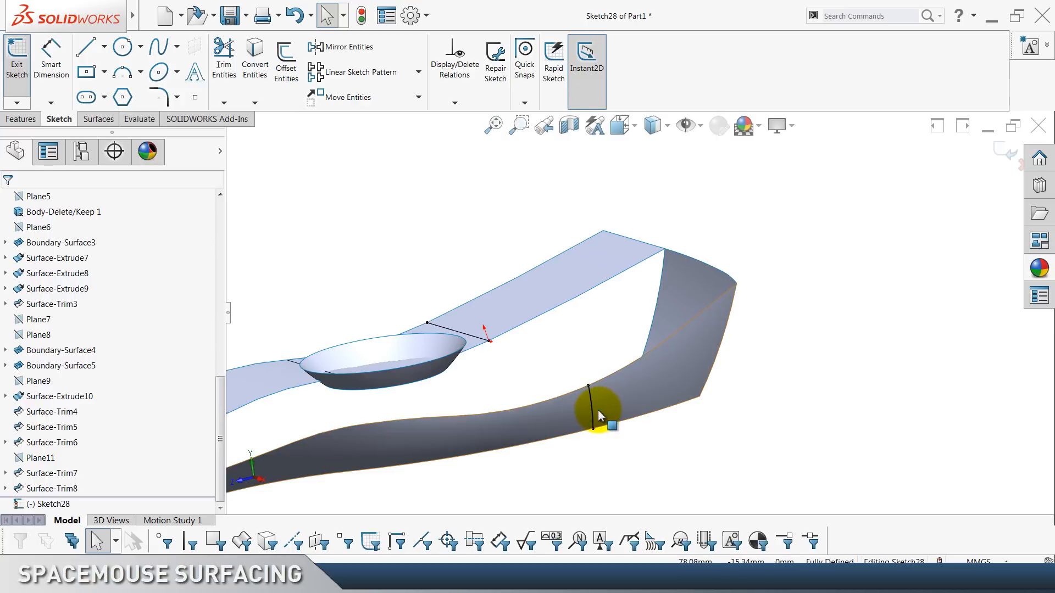
{"action": "left_click", "coordinate": [592, 408]}
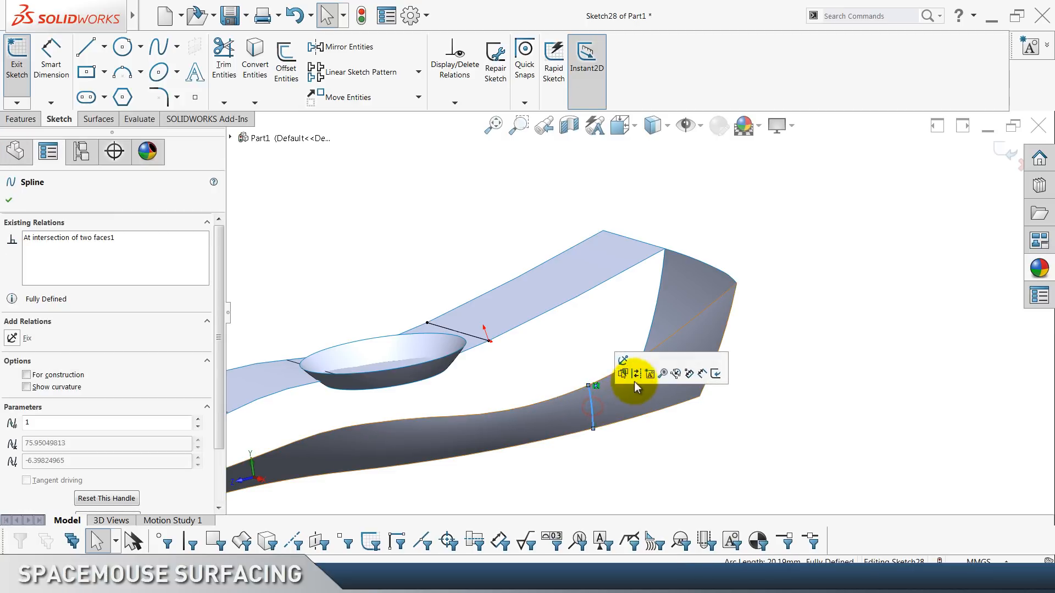
{"action": "left_click", "coordinate": [683, 496]}
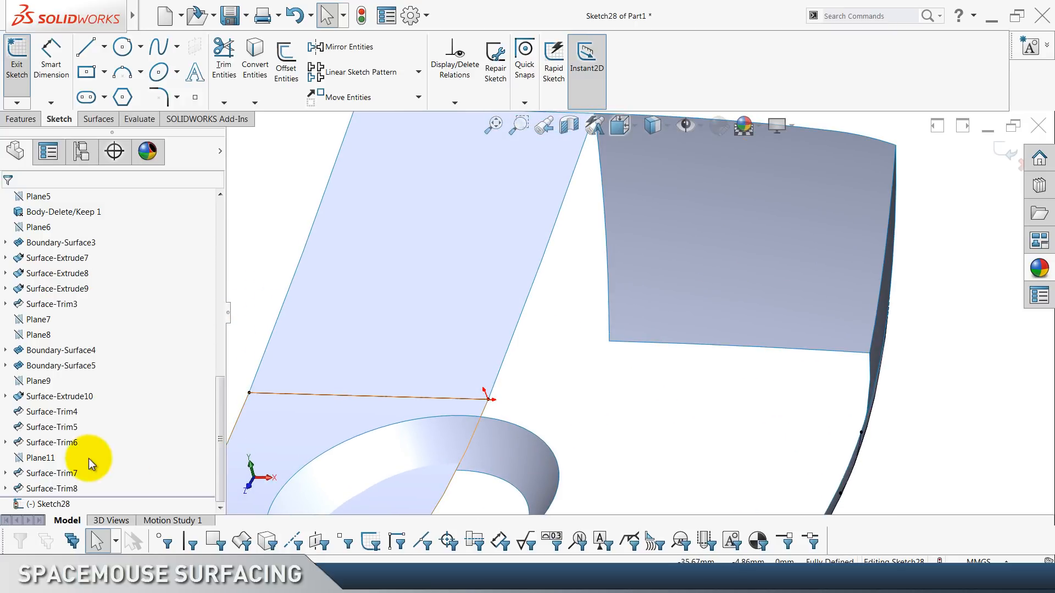
Sketch two tangent arcs from the converted edge's end to the intersection curve's upper end, the first spanning about 60 mm horizontally.
{"action": "right_click", "coordinate": [39, 381]}
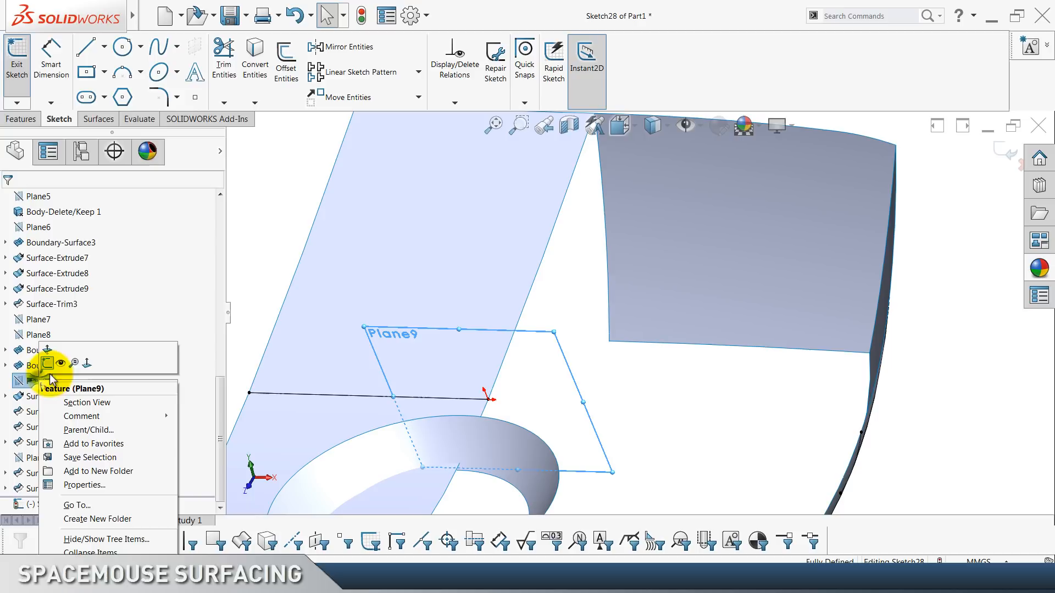
{"action": "left_click", "coordinate": [87, 364]}
{"action": "left_click", "coordinate": [384, 247]}
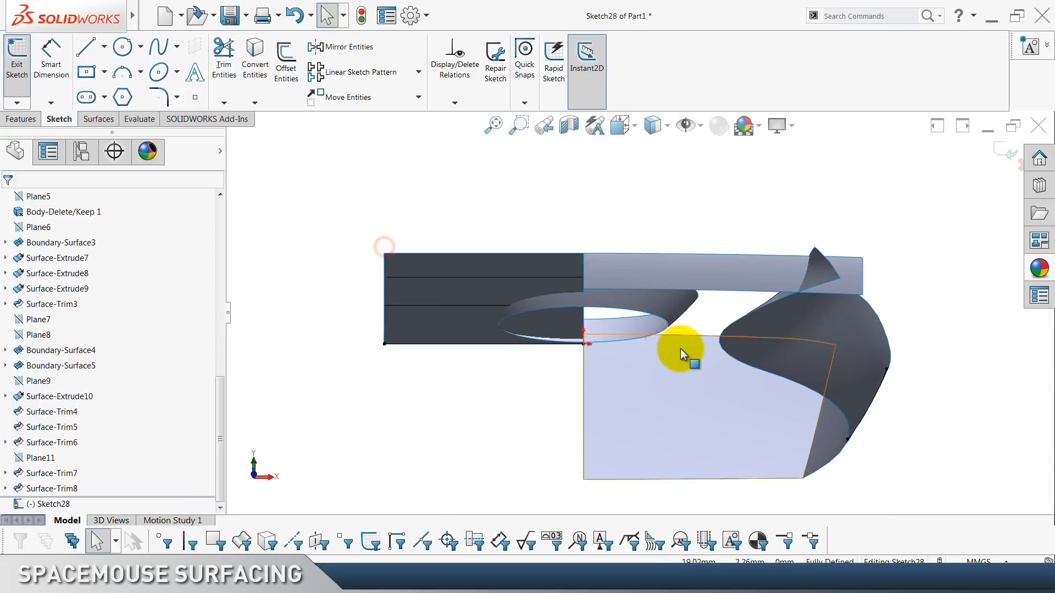
{"action": "scroll", "coordinate": [683, 351], "scroll_direction": "down", "scroll_amount": 2}
{"action": "scroll", "coordinate": [820, 364], "scroll_direction": "up", "scroll_amount": 2}
{"action": "scroll", "coordinate": [824, 375], "scroll_direction": "down", "scroll_amount": 3}
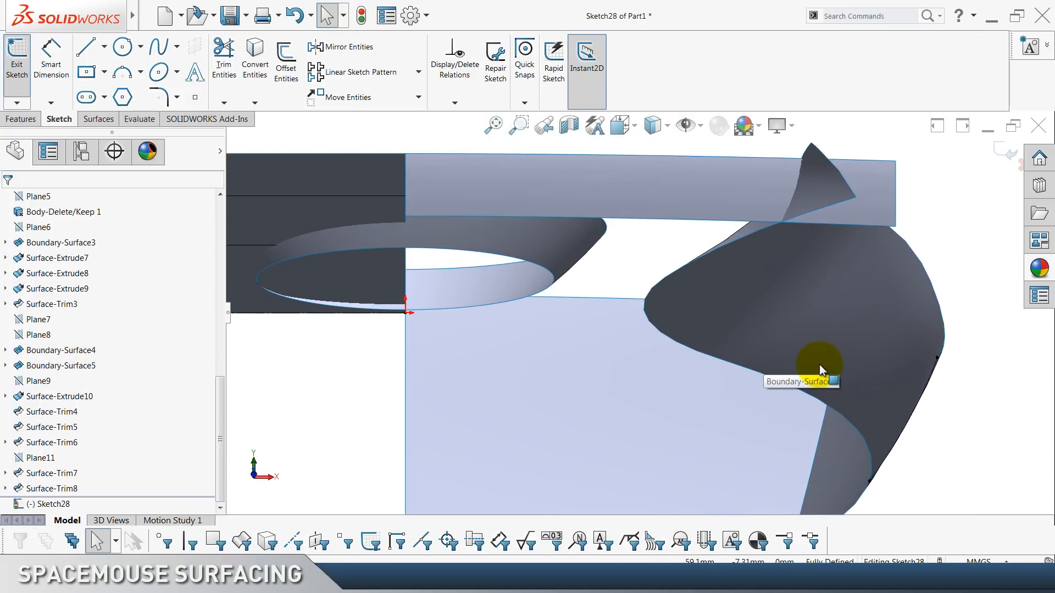
{"action": "scroll", "coordinate": [819, 364], "scroll_direction": "down", "scroll_amount": 2}
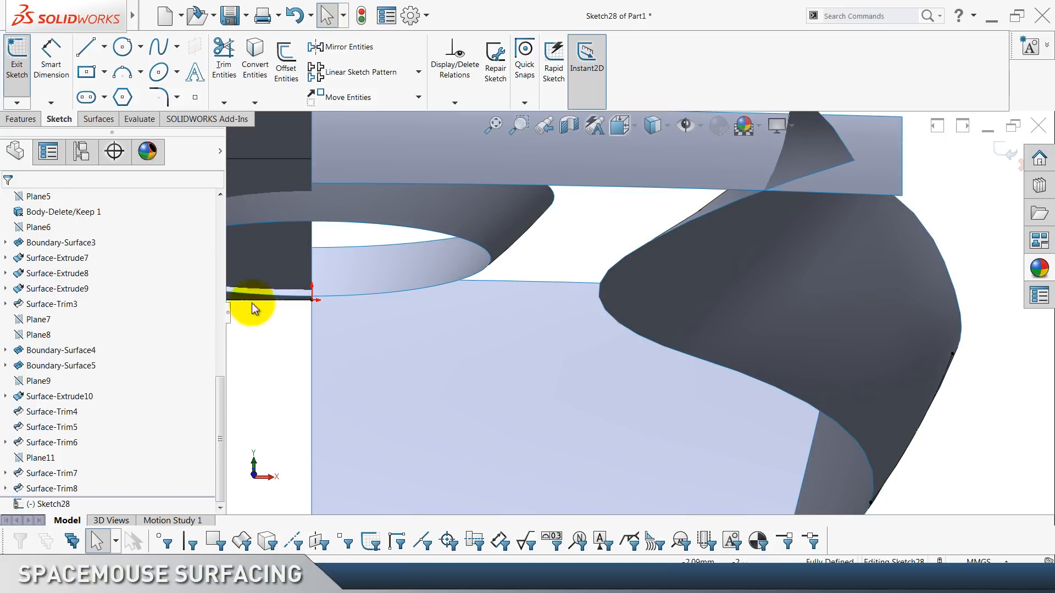
{"action": "left_click", "coordinate": [118, 70]}
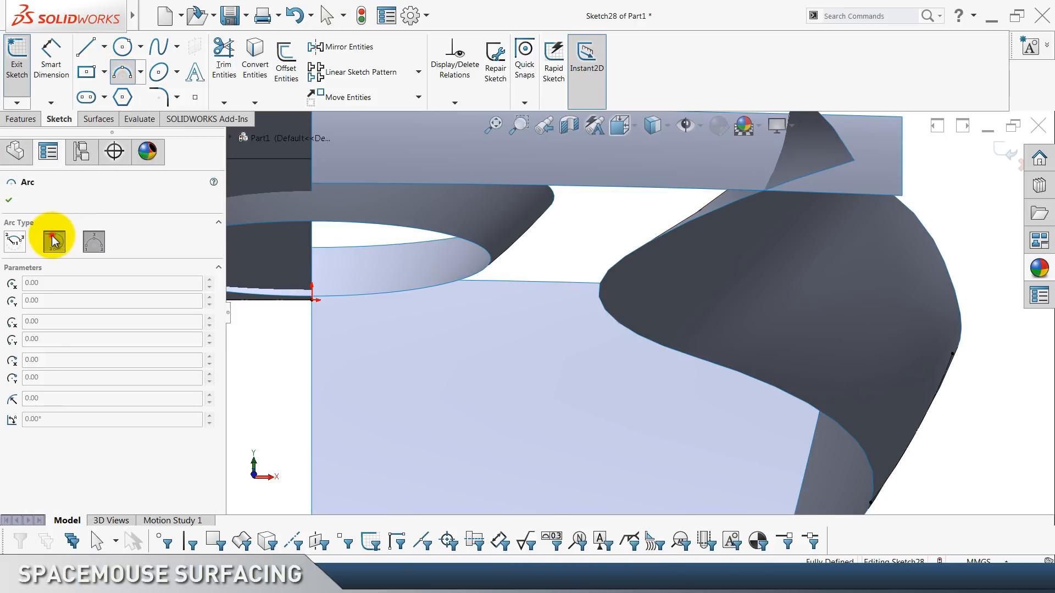
{"action": "left_click", "coordinate": [54, 241]}
{"action": "scroll", "coordinate": [370, 341], "scroll_direction": "down", "scroll_amount": 1}
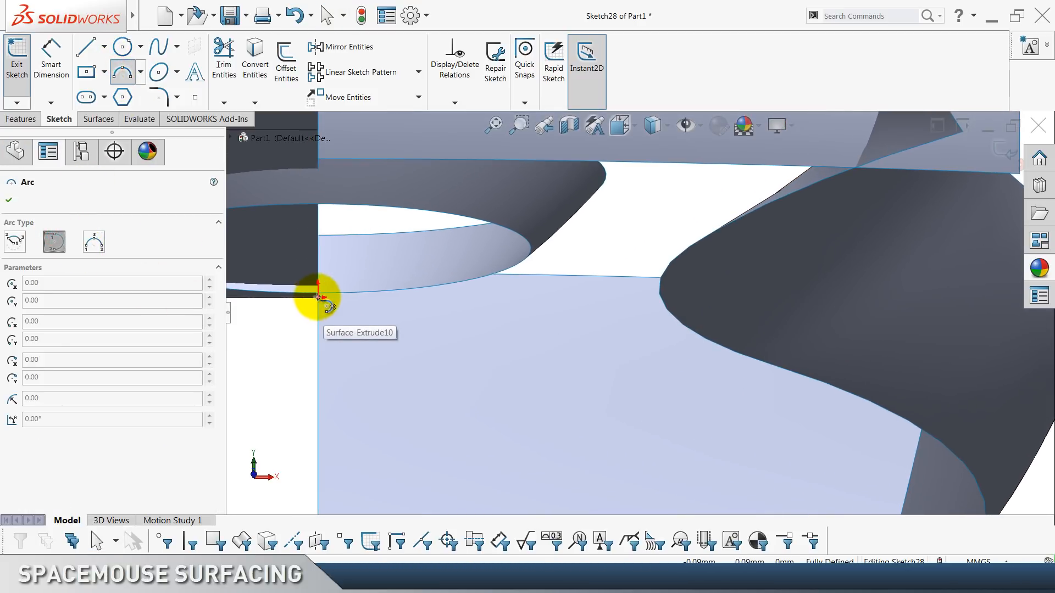
{"action": "left_click", "coordinate": [319, 297]}
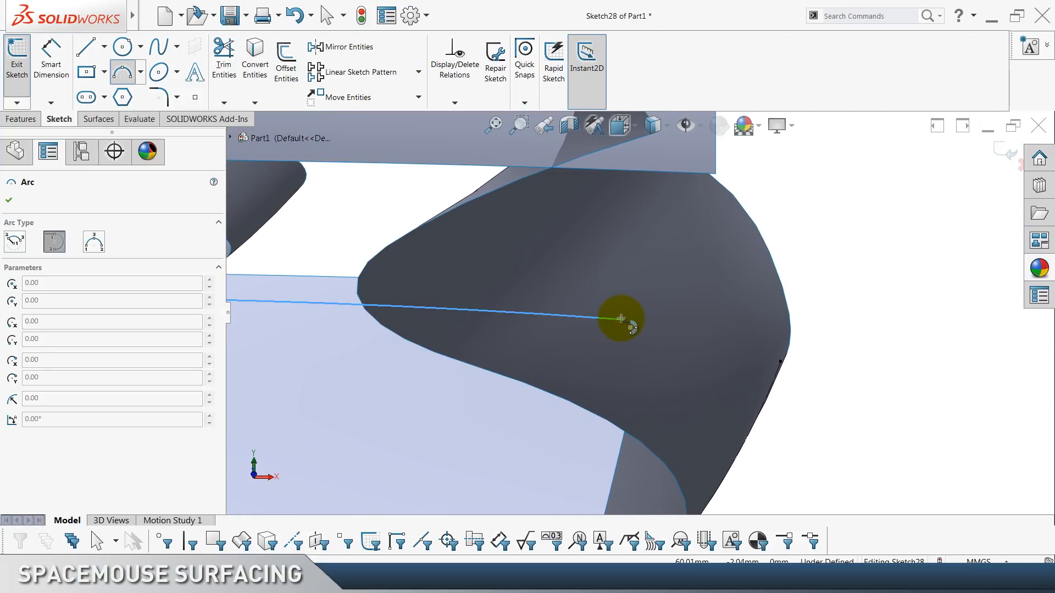
{"action": "left_click", "coordinate": [630, 318]}
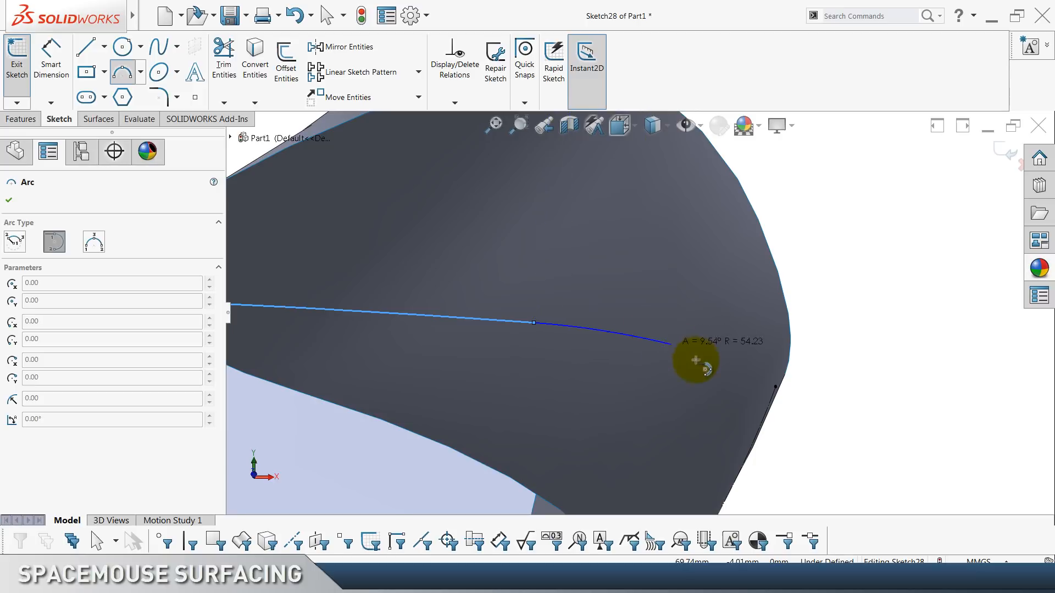
{"action": "left_click", "coordinate": [776, 388]}
{"action": "key", "text": "Escape"}
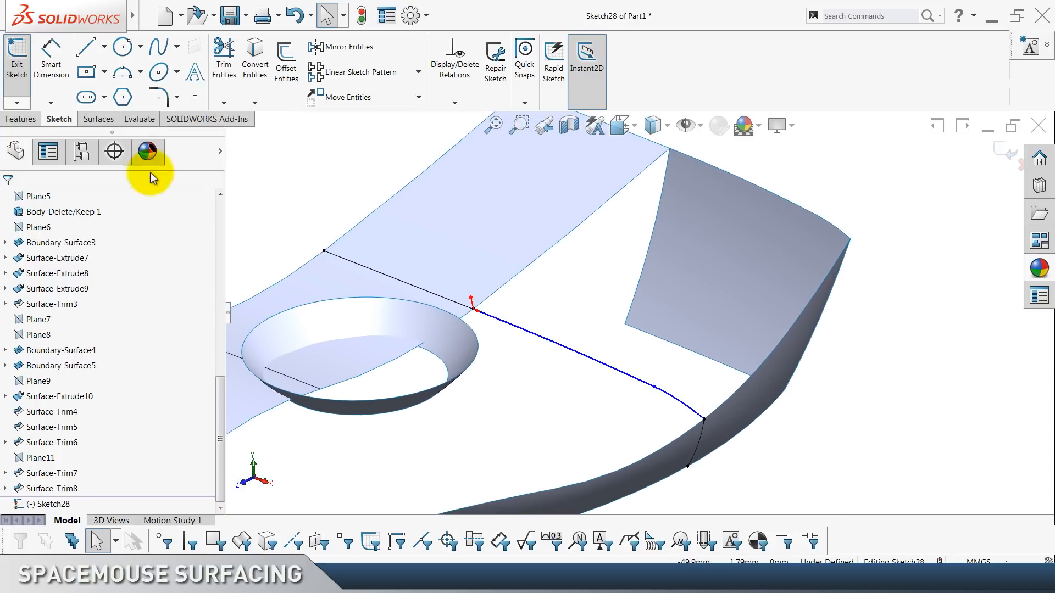
Dimension the horizontal distance from the first arc's start to the junction of the two arcs as 49 mm.
{"action": "left_click", "coordinate": [51, 58]}
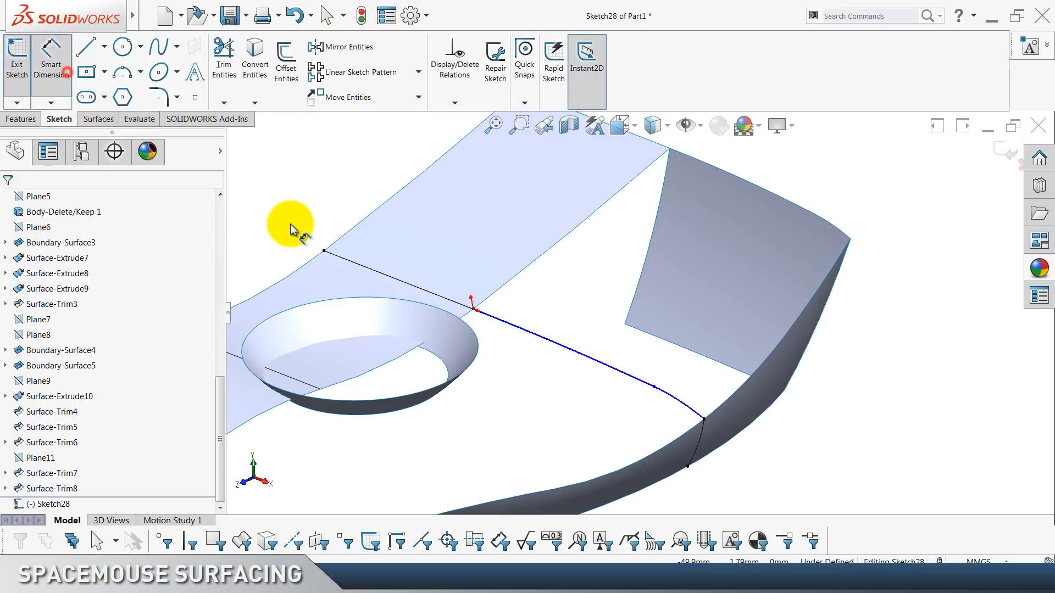
{"action": "left_click", "coordinate": [474, 311]}
{"action": "left_click", "coordinate": [654, 387]}
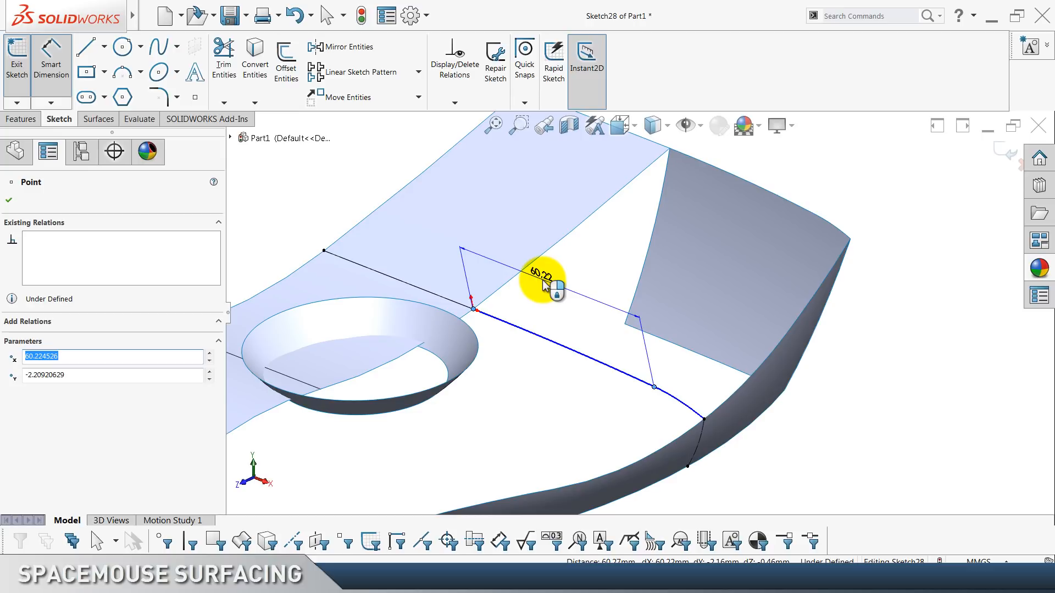
{"action": "left_click", "coordinate": [543, 284]}
{"action": "type", "text": "49"}
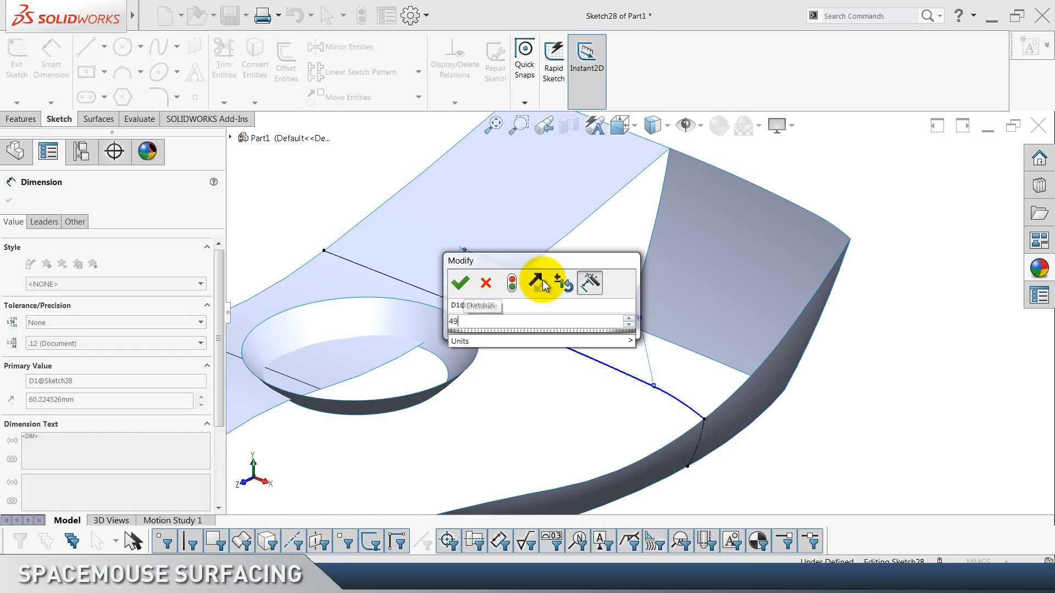
{"action": "key", "text": "Return"}
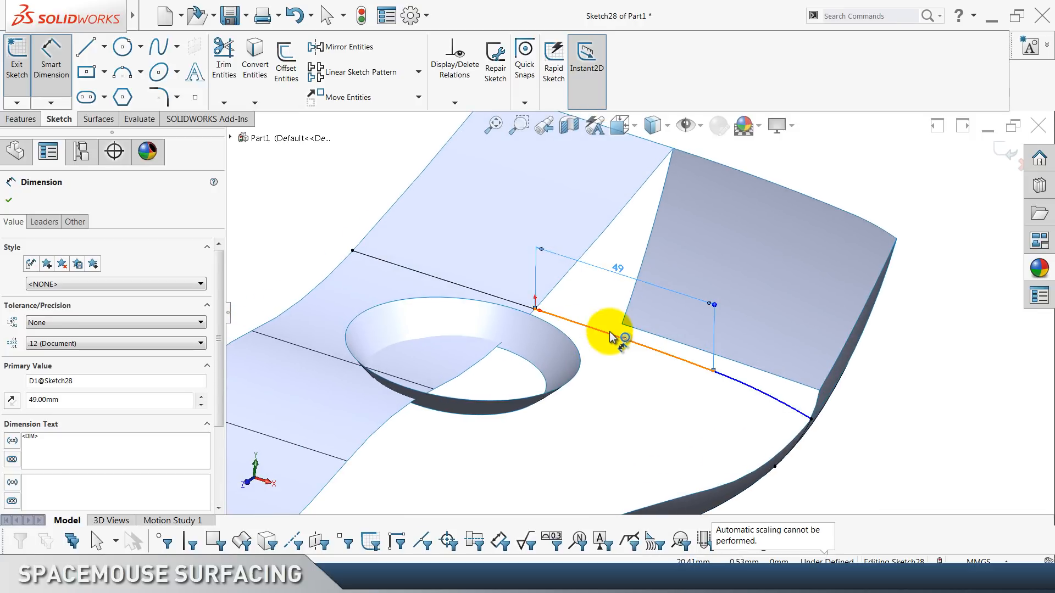
Set the radius of the long first arc to 1250 mm, place its dimension below the curve, and finish the sketch.
{"action": "left_click", "coordinate": [621, 353]}
{"action": "left_click", "coordinate": [618, 390]}
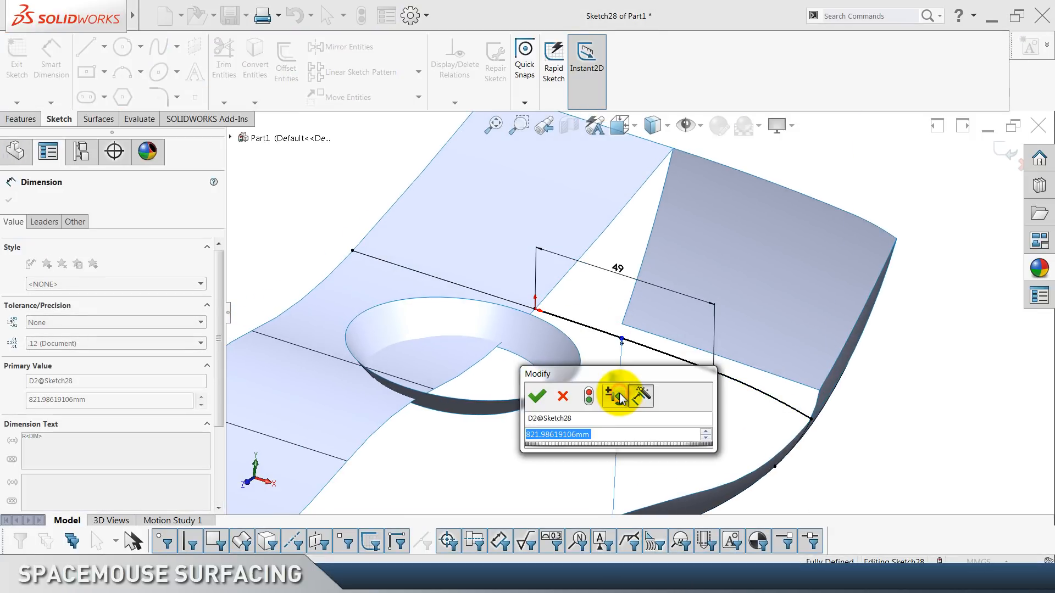
{"action": "type", "text": "1250"}
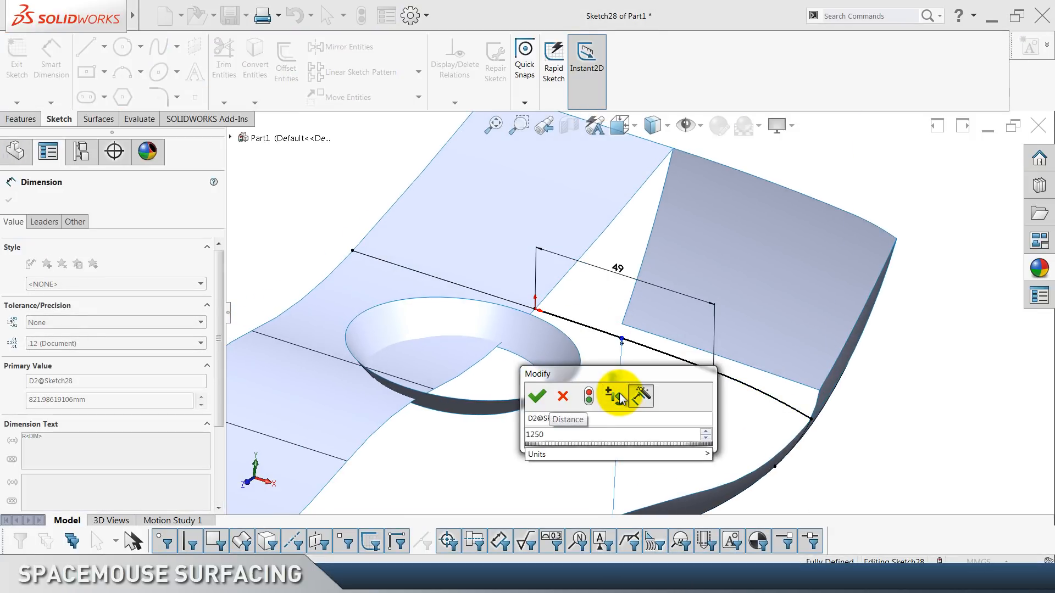
{"action": "key", "text": "Return"}
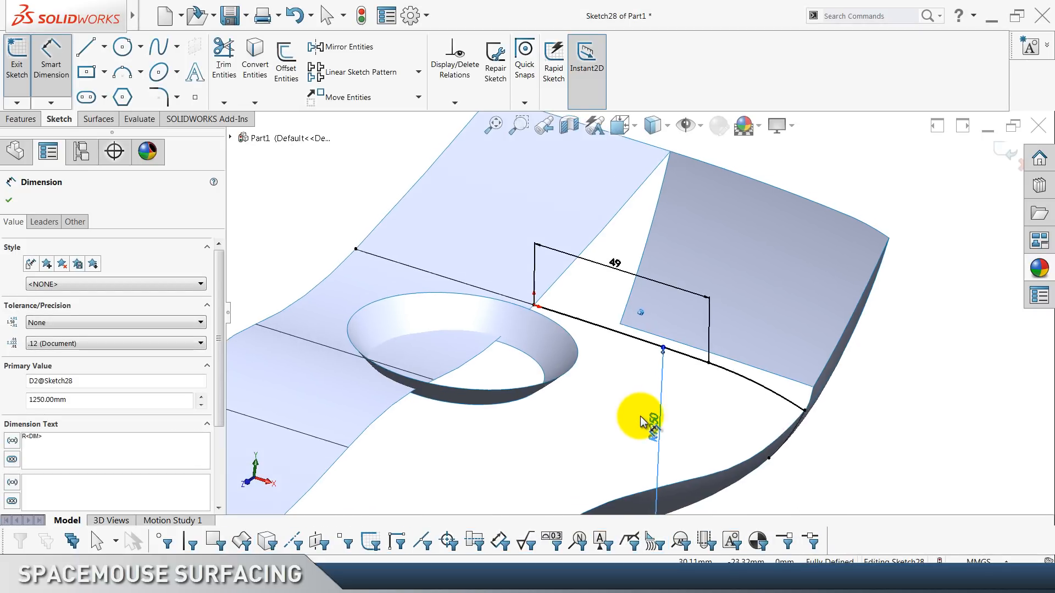
{"action": "left_click", "coordinate": [706, 406]}
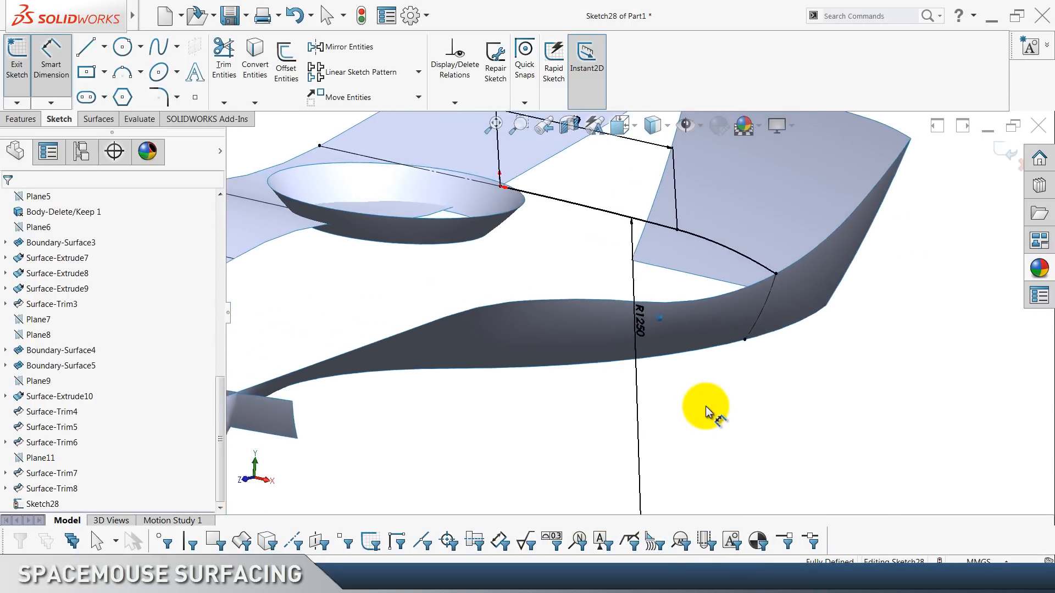
{"action": "key", "text": "Escape"}
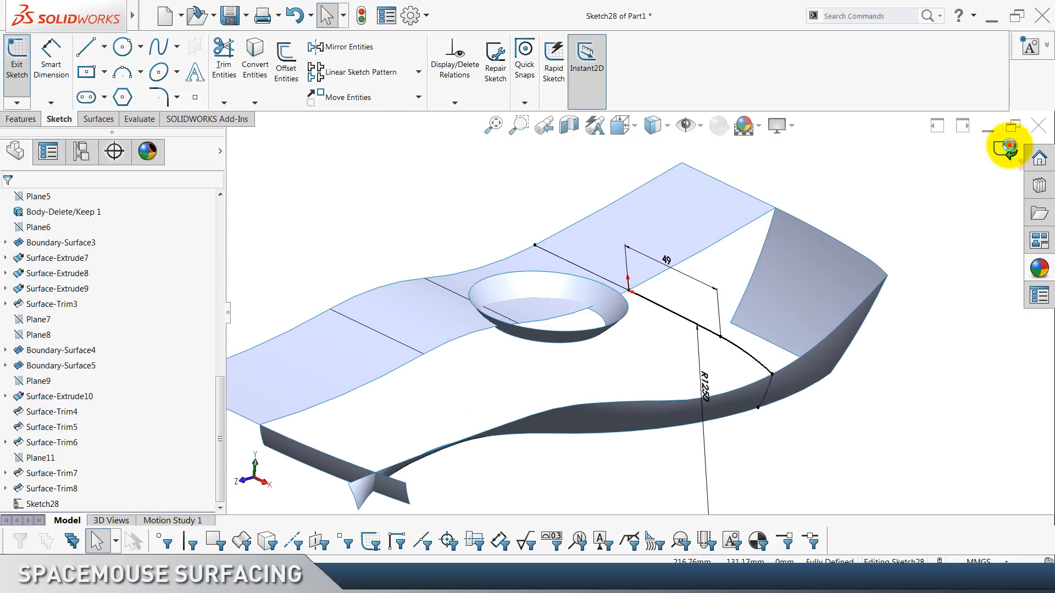
{"action": "left_click", "coordinate": [1007, 148]}
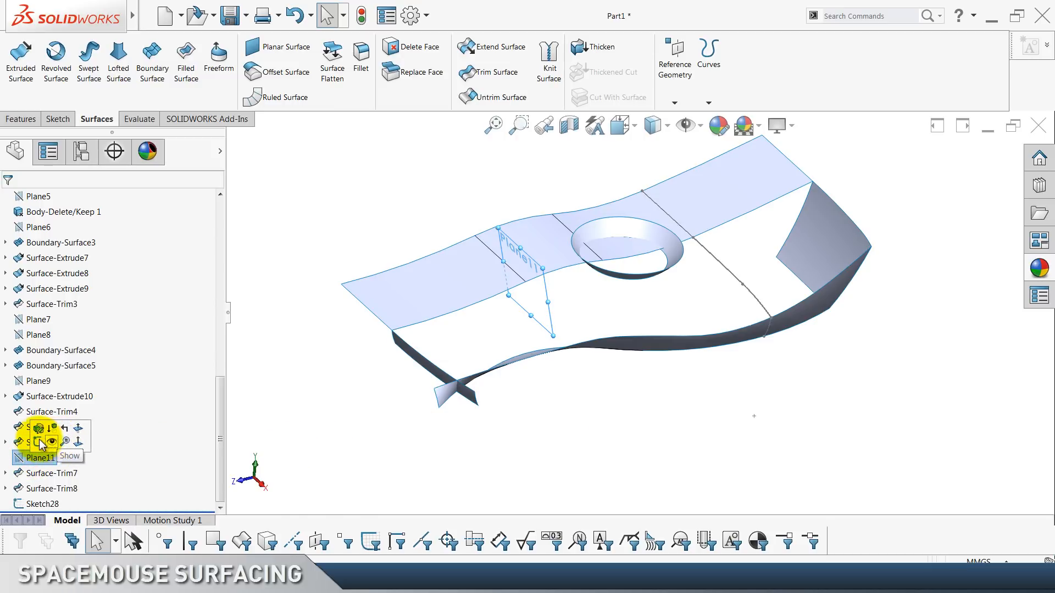
Start a sketch on Plane11 and convert the top surface's cross edge on that plane into construction geometry.
{"action": "left_click", "coordinate": [39, 442]}
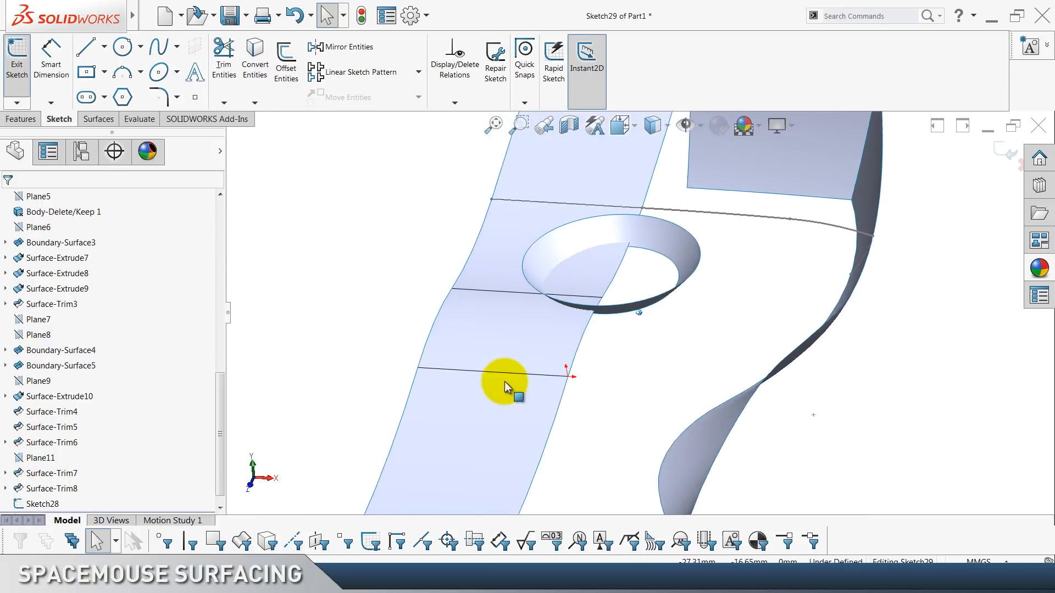
{"action": "left_click", "coordinate": [528, 378]}
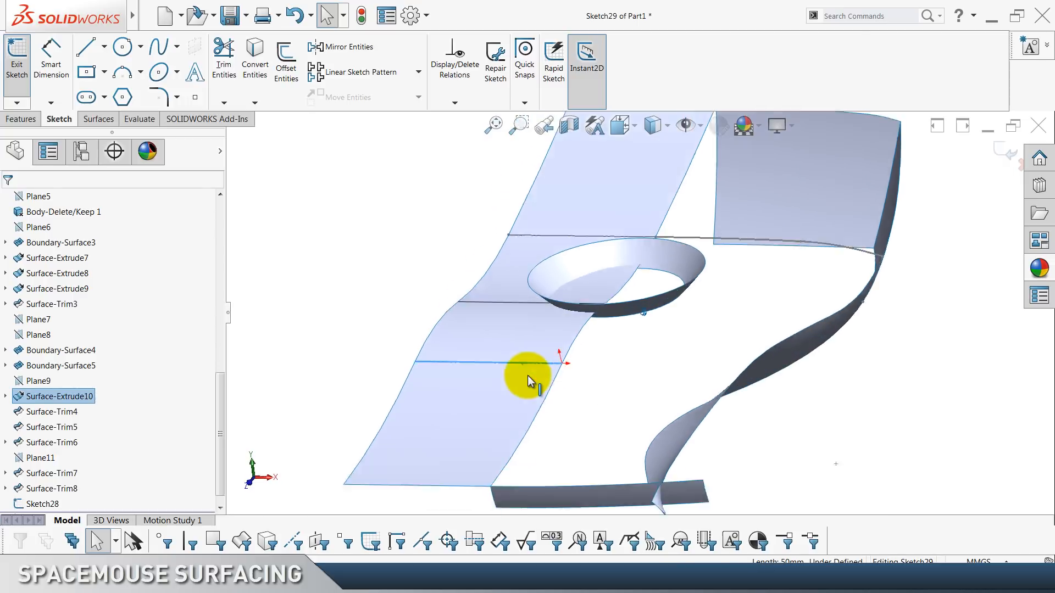
{"action": "left_click", "coordinate": [253, 52]}
{"action": "left_click", "coordinate": [486, 358]}
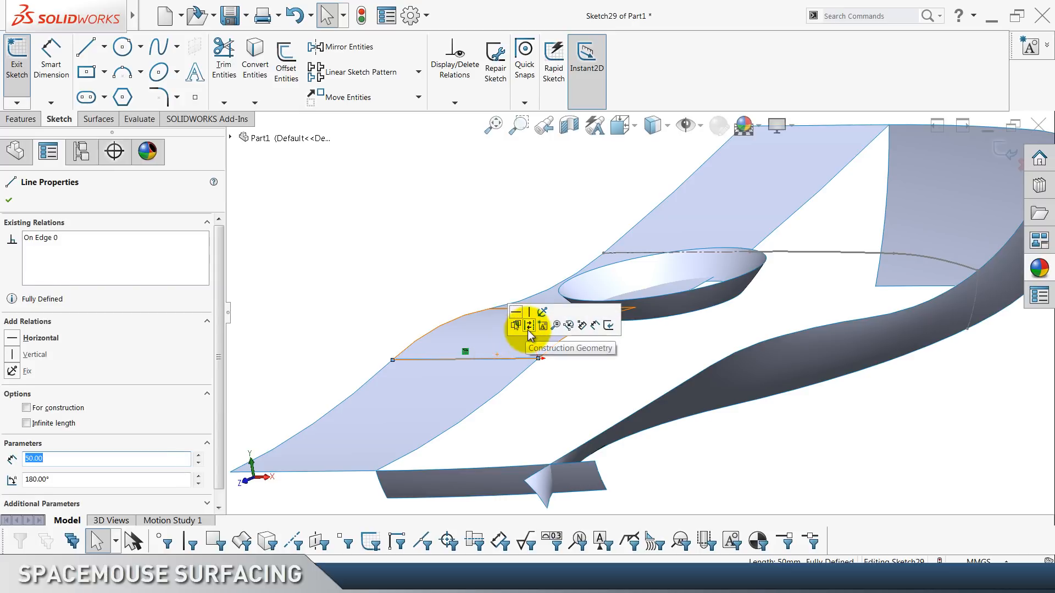
{"action": "left_click", "coordinate": [620, 393]}
Create an intersection curve where the long curved side surface crosses the Plane11 sketch and make it construction geometry.
{"action": "left_click", "coordinate": [635, 395]}
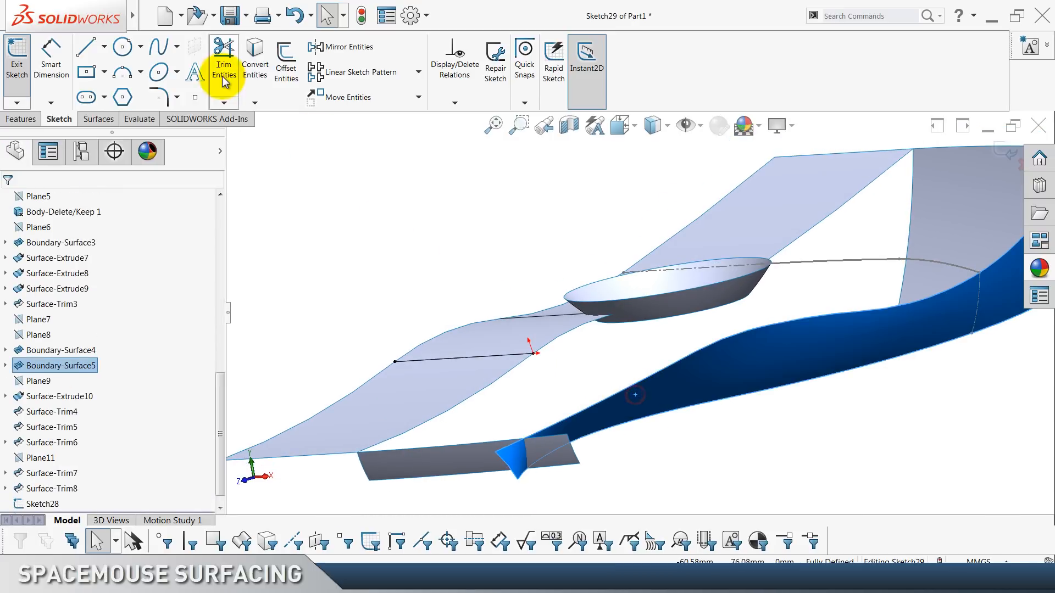
{"action": "left_click", "coordinate": [254, 103]}
{"action": "left_click", "coordinate": [300, 130]}
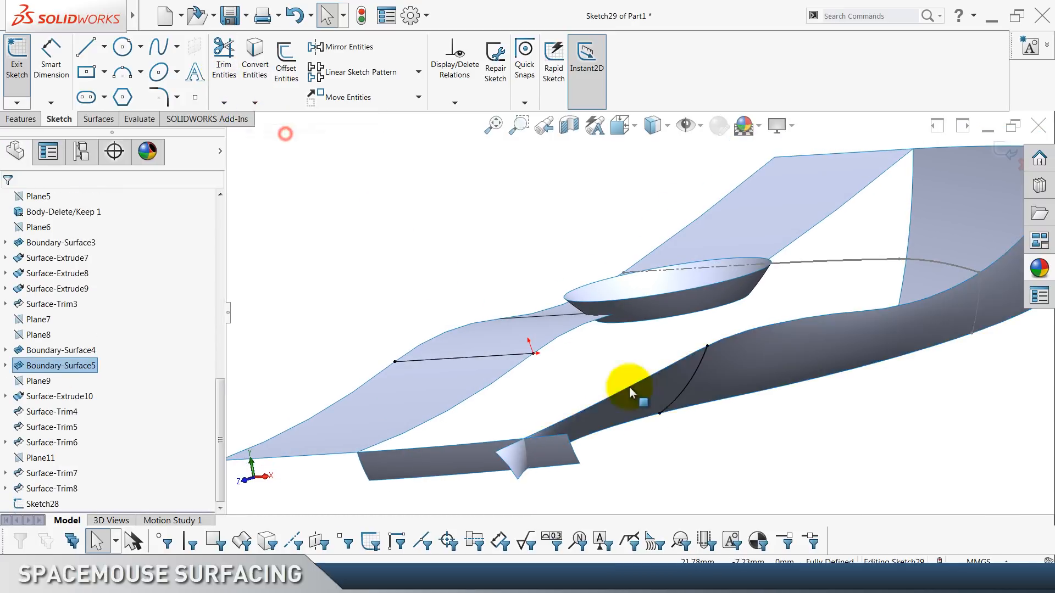
{"action": "left_click", "coordinate": [657, 391]}
{"action": "left_click", "coordinate": [680, 380]}
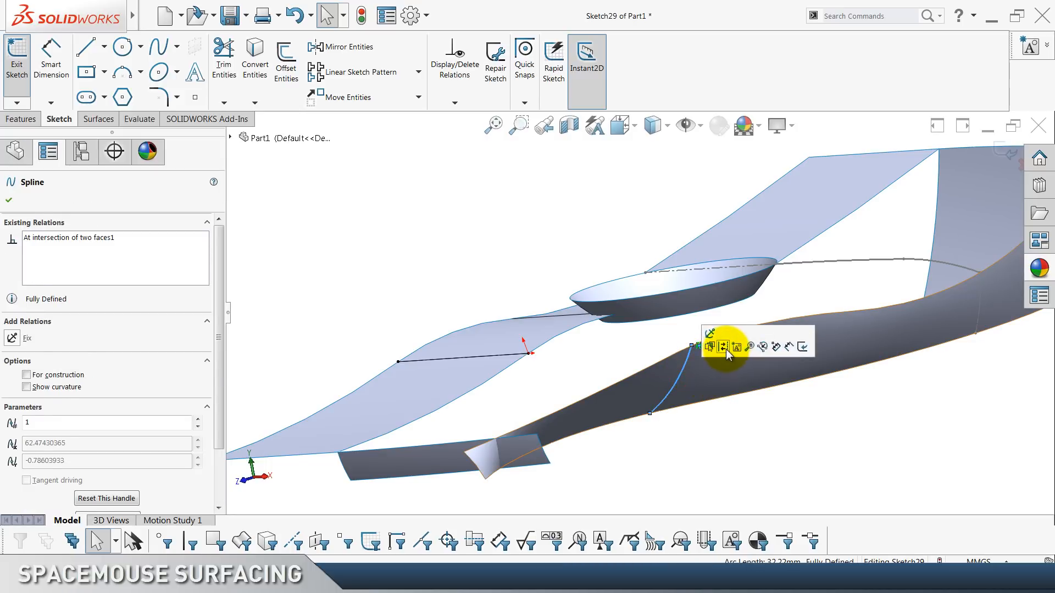
{"action": "left_click", "coordinate": [726, 348]}
{"action": "left_click", "coordinate": [740, 441]}
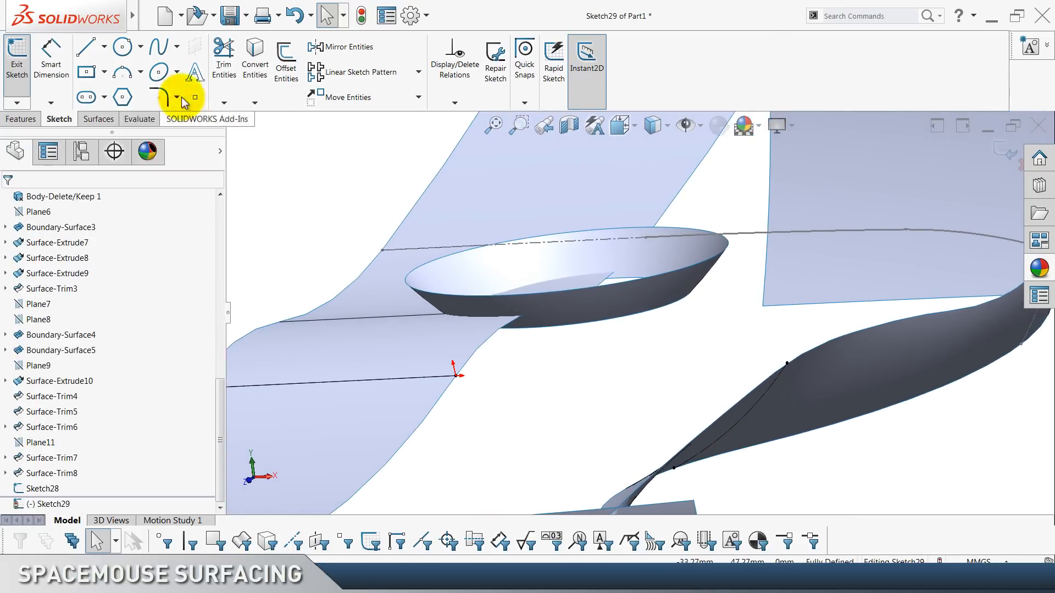
{"action": "left_click", "coordinate": [122, 72]}
{"action": "left_click", "coordinate": [54, 241]}
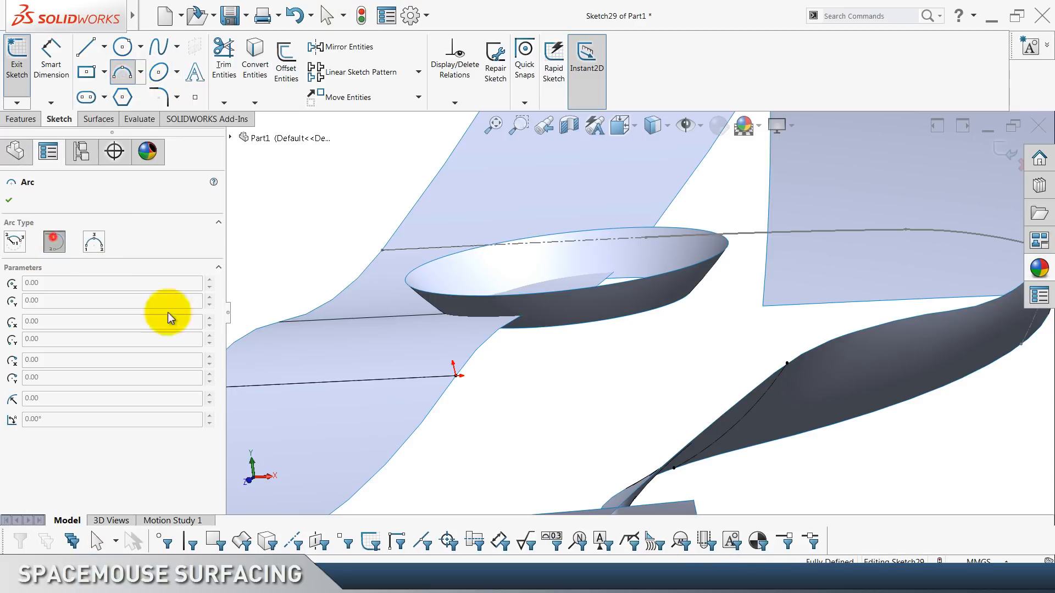
{"action": "left_click", "coordinate": [456, 376]}
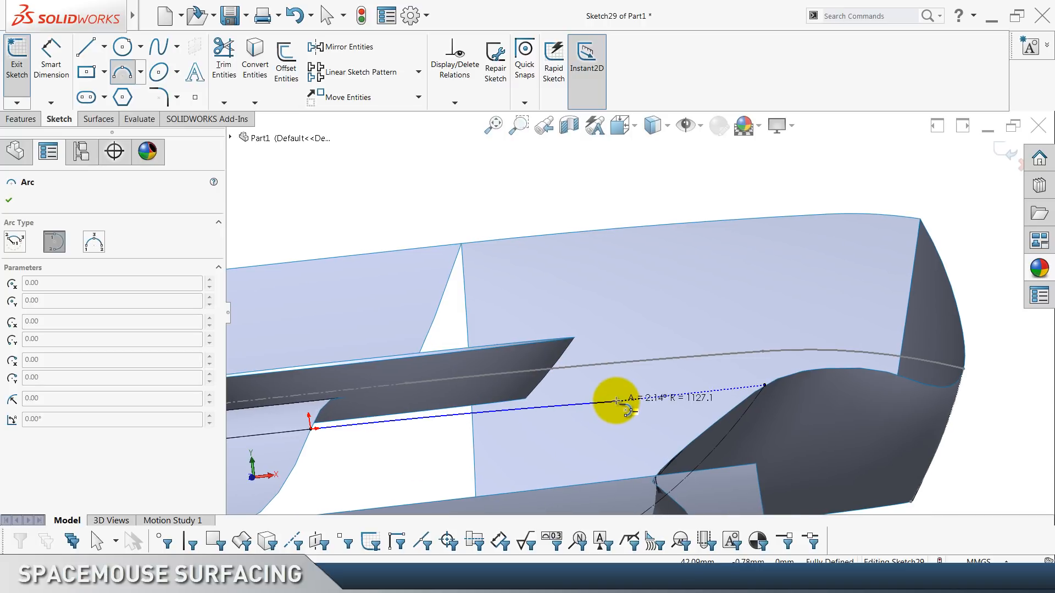
{"action": "key", "text": "Escape"}
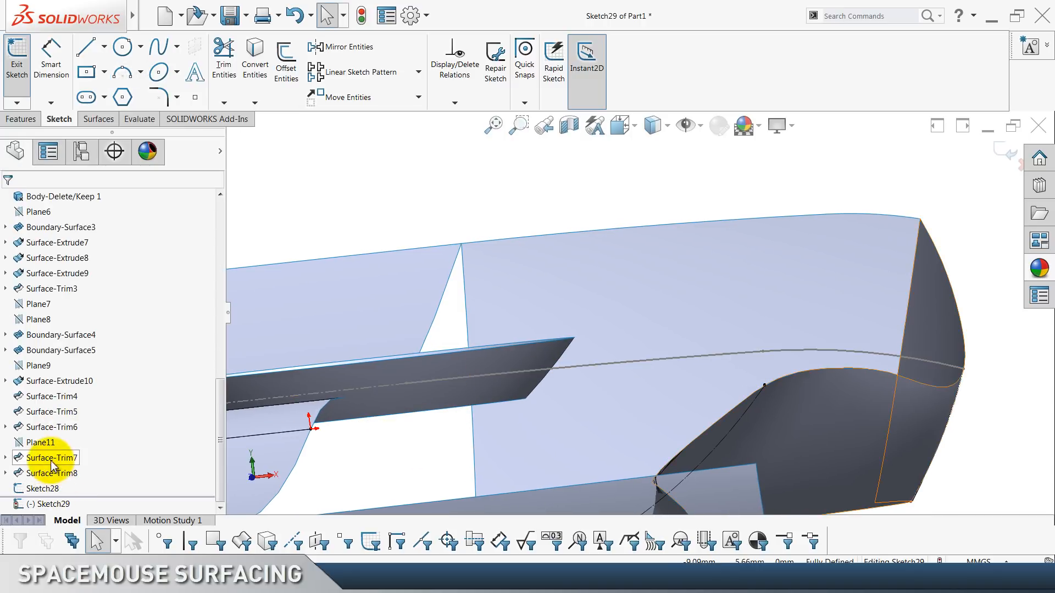
{"action": "right_click", "coordinate": [55, 443]}
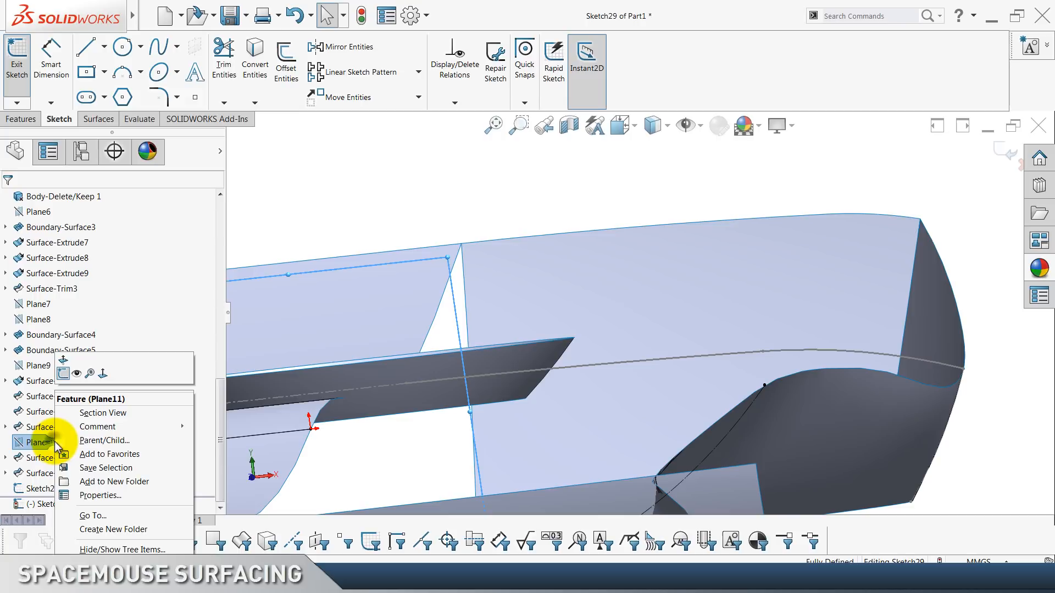
{"action": "left_click", "coordinate": [100, 374]}
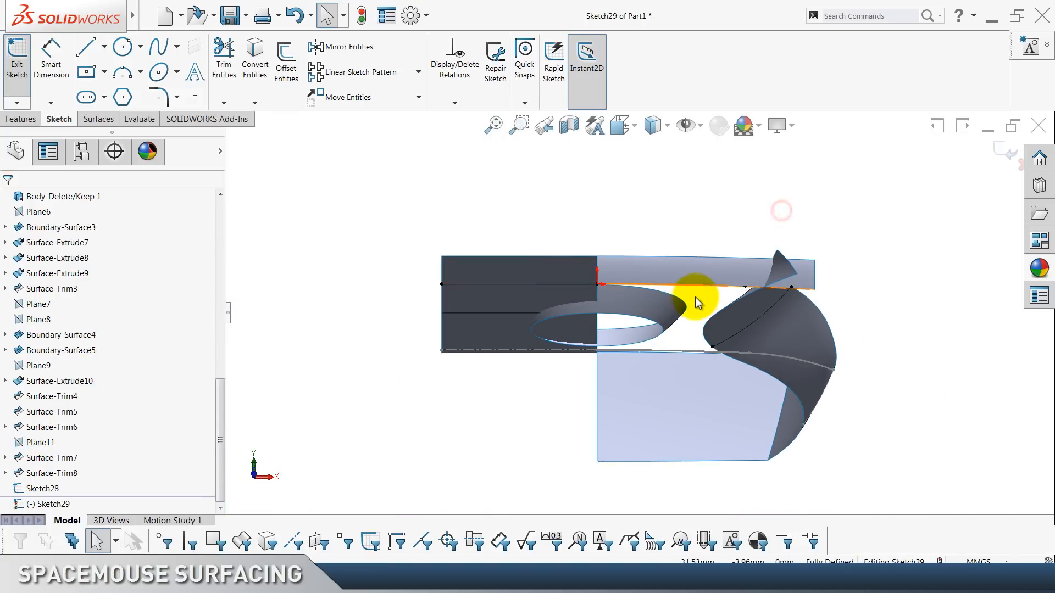
{"action": "scroll", "coordinate": [697, 302], "scroll_direction": "down", "scroll_amount": 2}
{"action": "scroll", "coordinate": [694, 298], "scroll_direction": "down", "scroll_amount": 6}
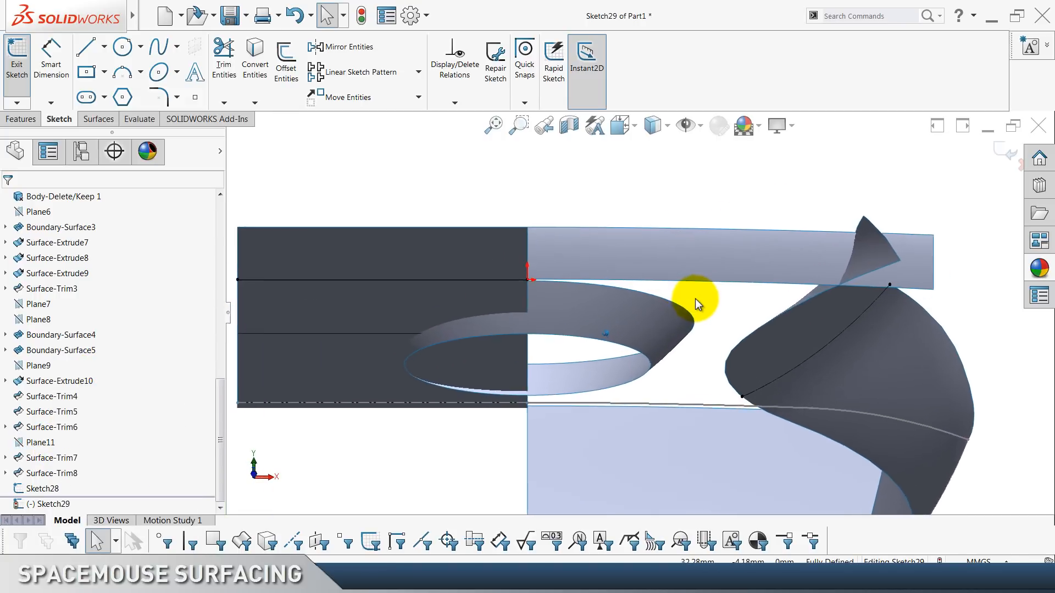
{"action": "left_click", "coordinate": [119, 76]}
{"action": "left_click", "coordinate": [63, 252]}
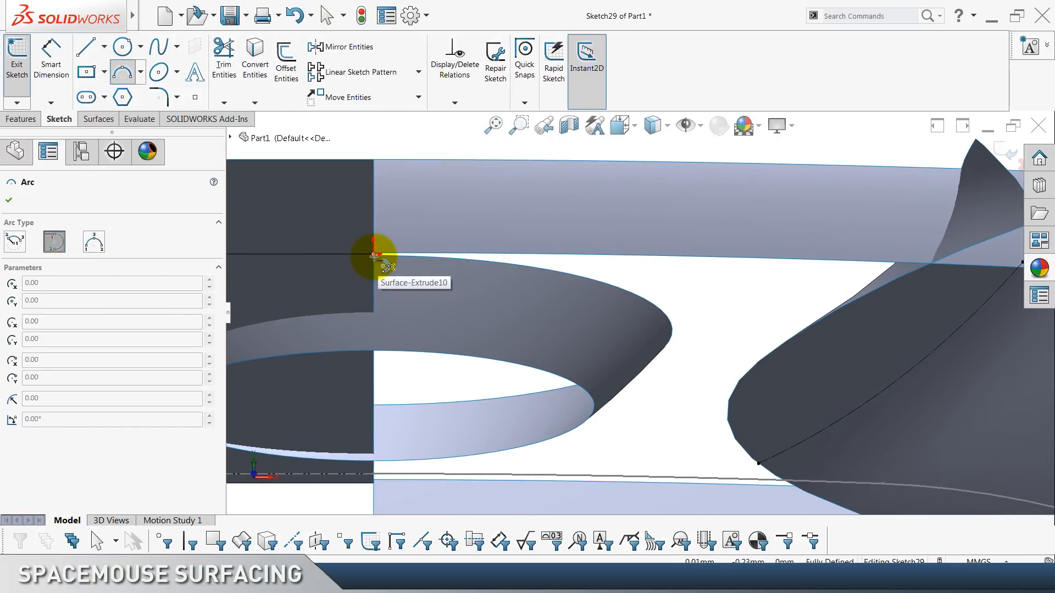
{"action": "left_click", "coordinate": [374, 257]}
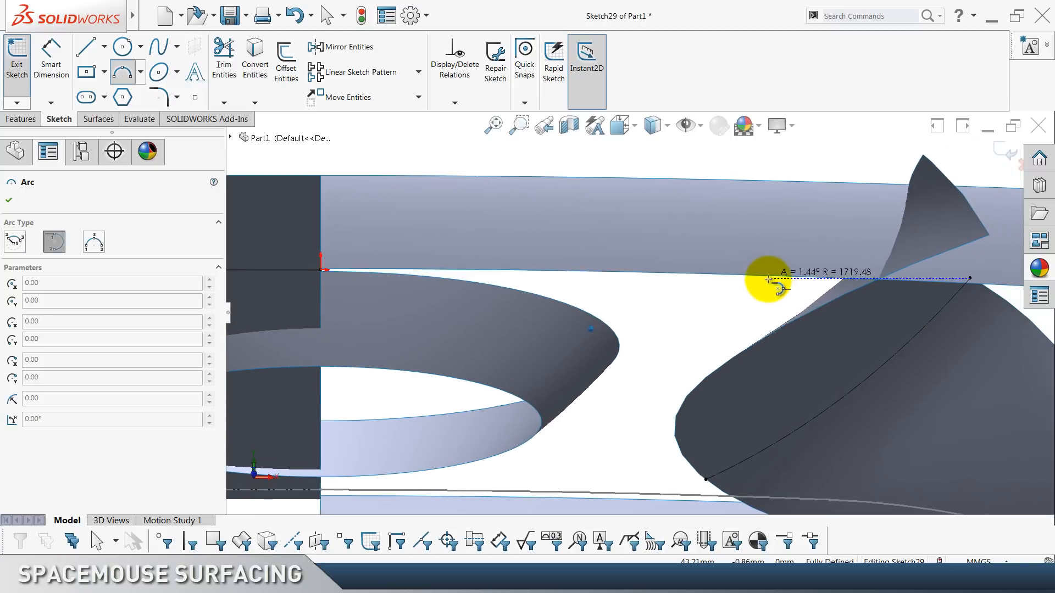
{"action": "scroll", "coordinate": [758, 291], "scroll_direction": "down", "scroll_amount": 4}
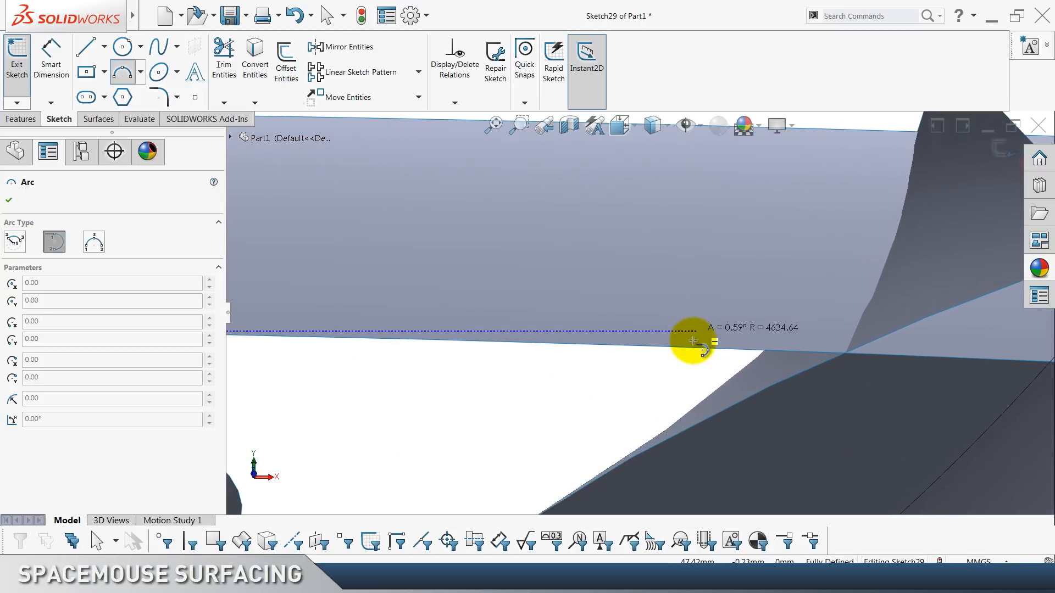
{"action": "left_click", "coordinate": [734, 335]}
{"action": "key", "text": "Return"}
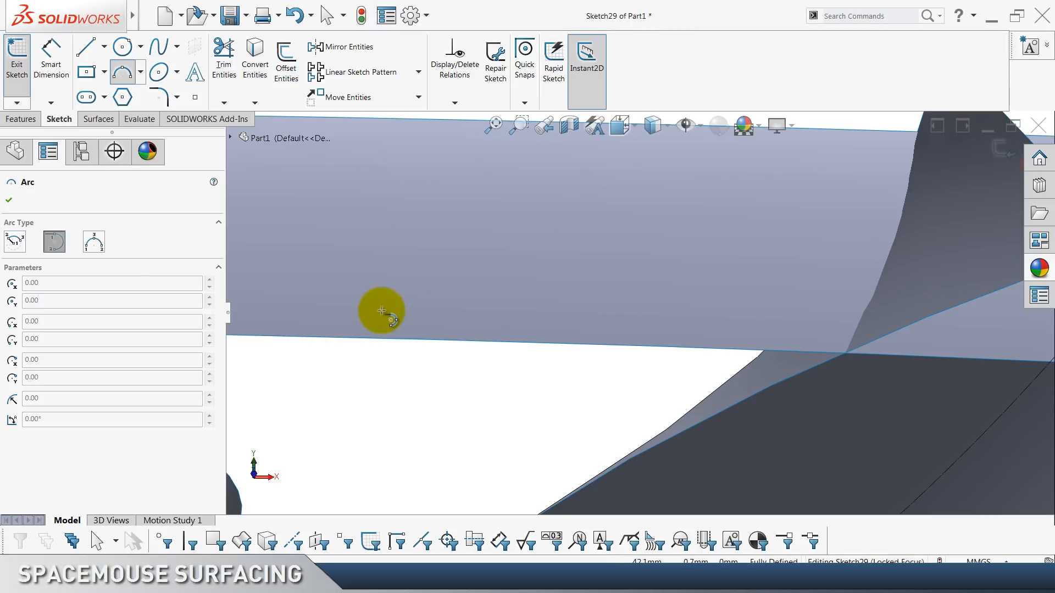
Sketch a three-point arc bulging upward from the end of the top surface's cross edge toward the curved side surface.
{"action": "left_click", "coordinate": [94, 248]}
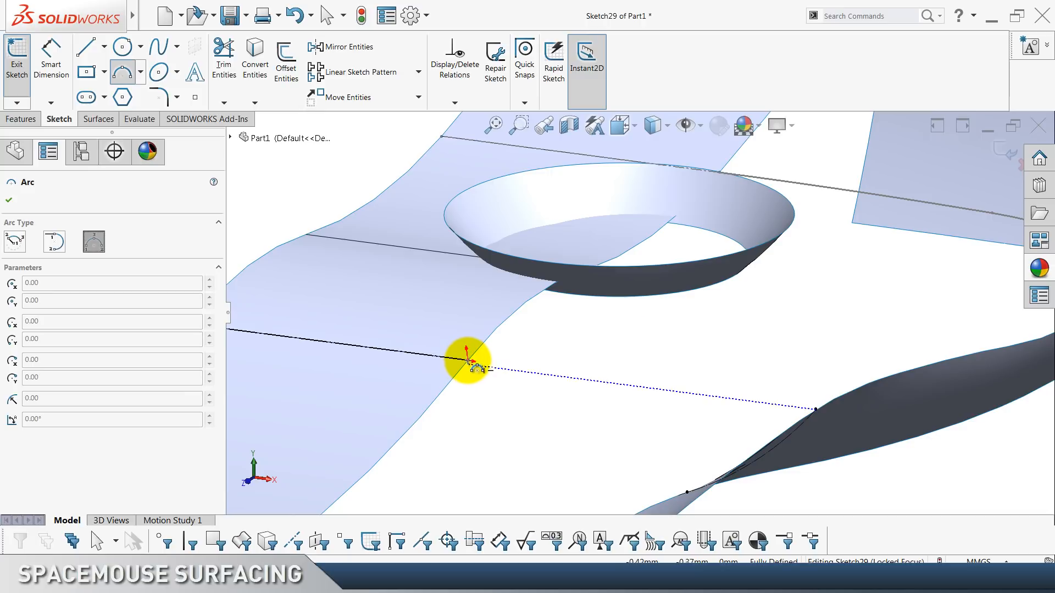
{"action": "left_click", "coordinate": [468, 360]}
{"action": "left_click", "coordinate": [732, 387]}
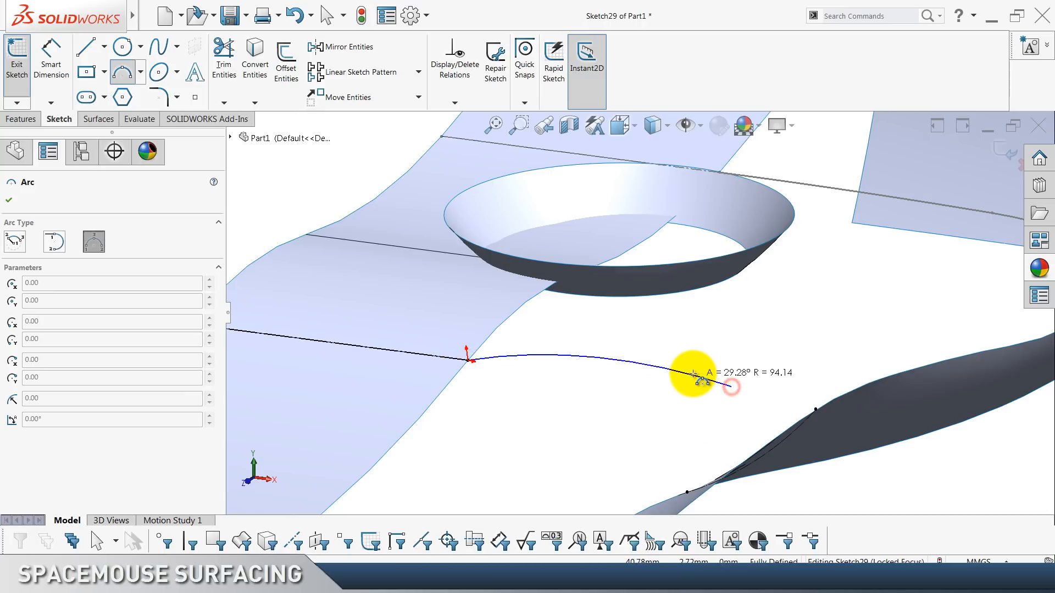
{"action": "left_click", "coordinate": [602, 355]}
Add a tangent arc from the first arc's end and attach its free end to the upper endpoint of the side surface's intersection curve.
{"action": "left_click", "coordinate": [51, 251]}
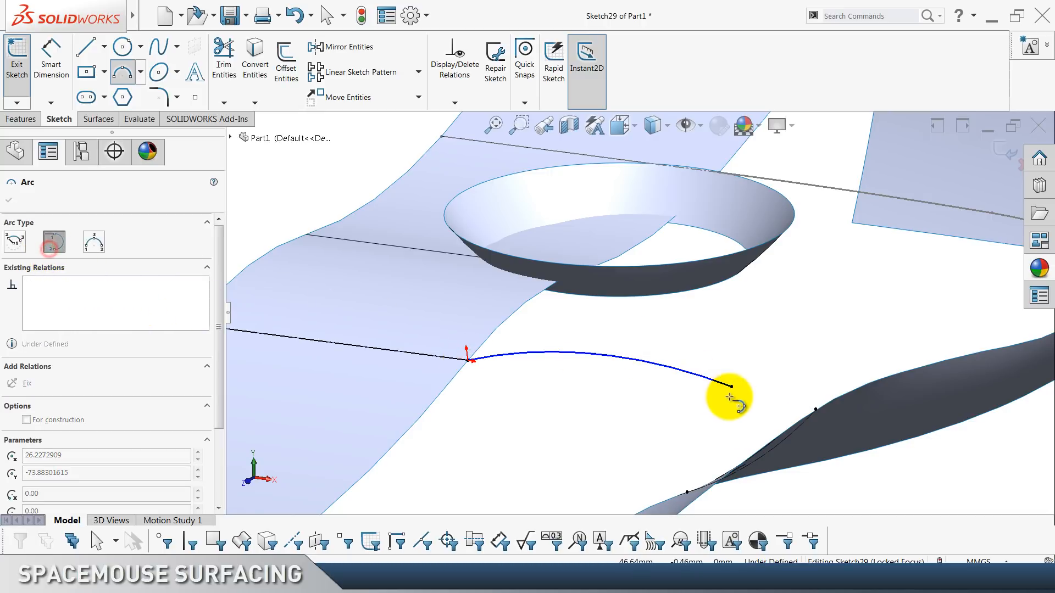
{"action": "left_click", "coordinate": [733, 387]}
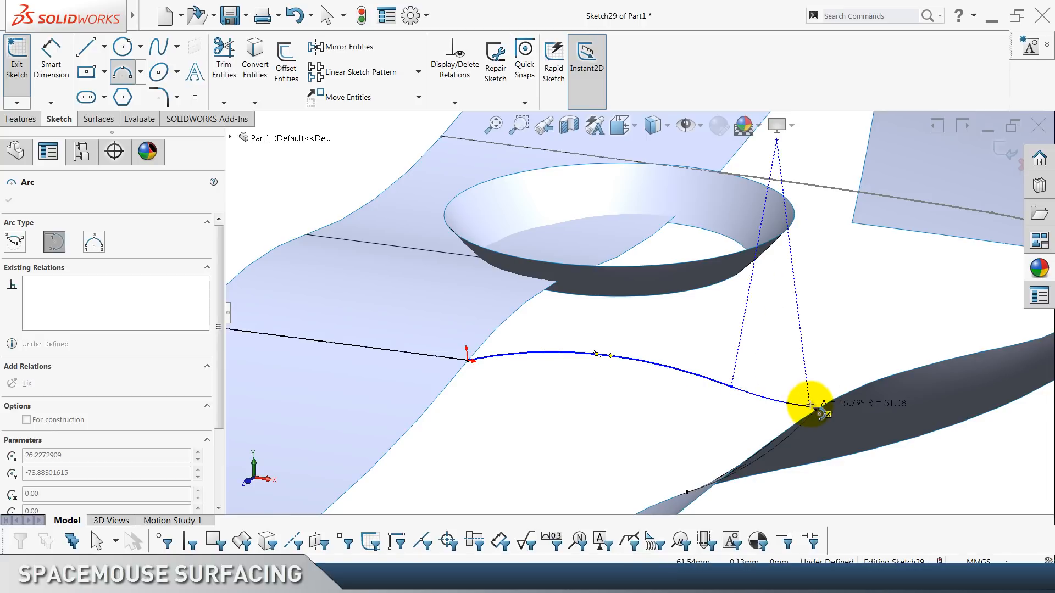
{"action": "left_click", "coordinate": [776, 426]}
{"action": "key", "text": "Escape"}
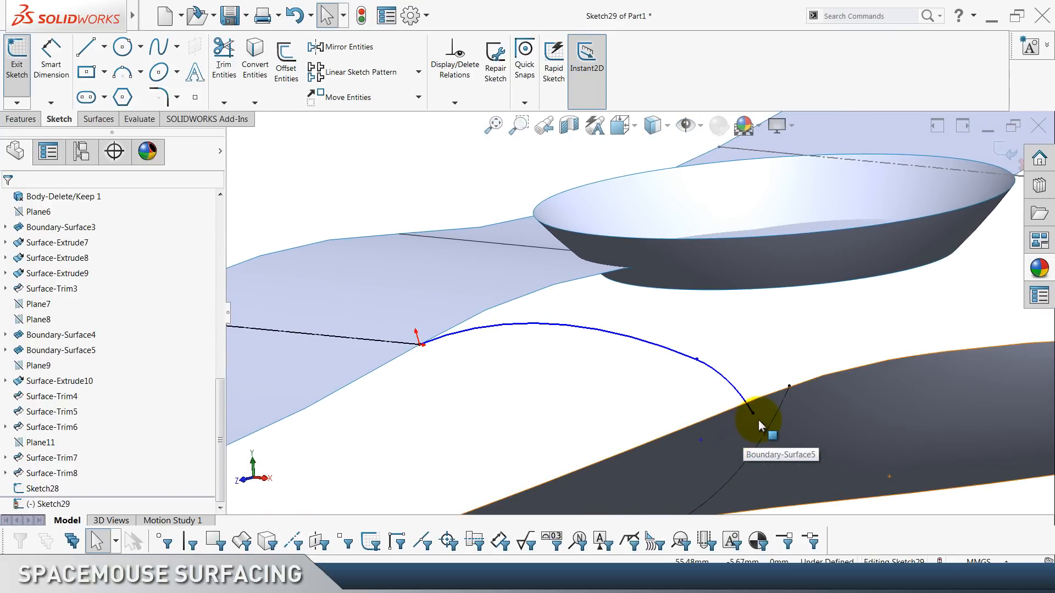
{"action": "left_click_drag", "start_coordinate": [753, 412], "coordinate": [789, 386]}
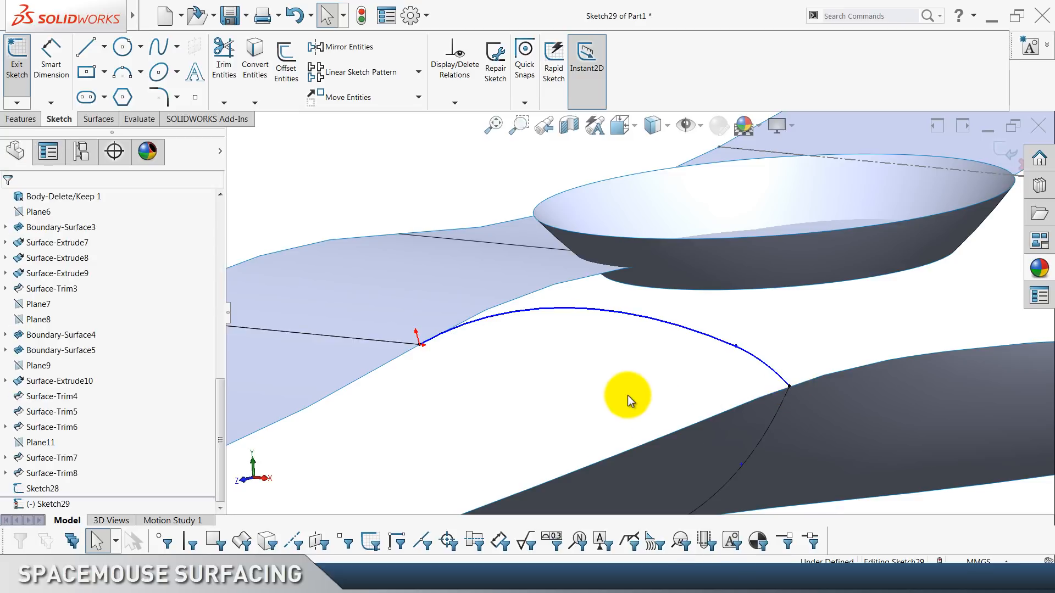
Try making the first arc tangent to the top surface's construction line, and undo that relation.
{"action": "left_click", "coordinate": [605, 316]}
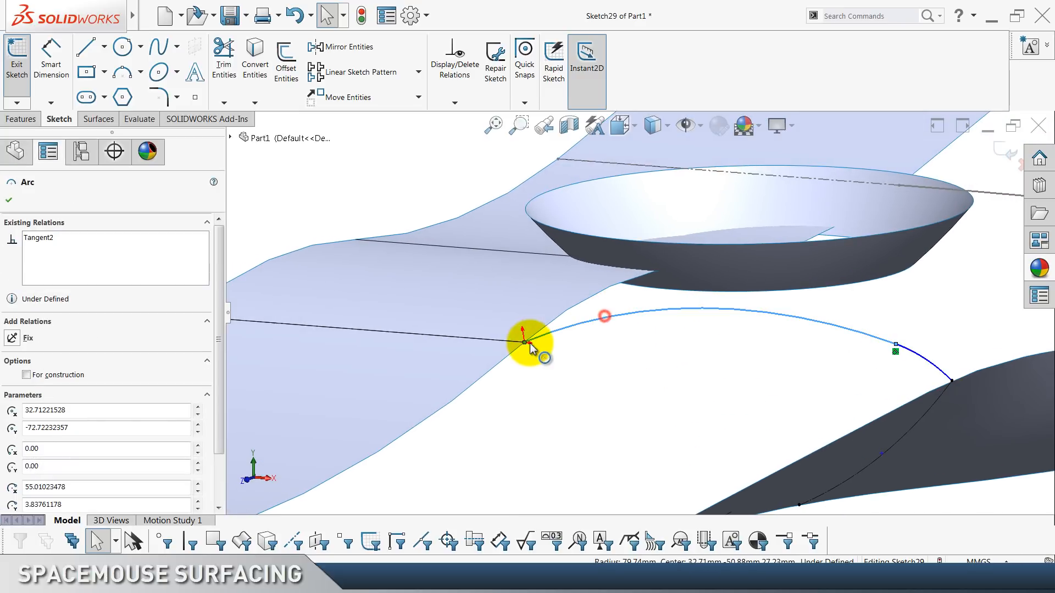
{"action": "left_click", "coordinate": [499, 342], "text": "ctrl"}
{"action": "left_click", "coordinate": [544, 309]}
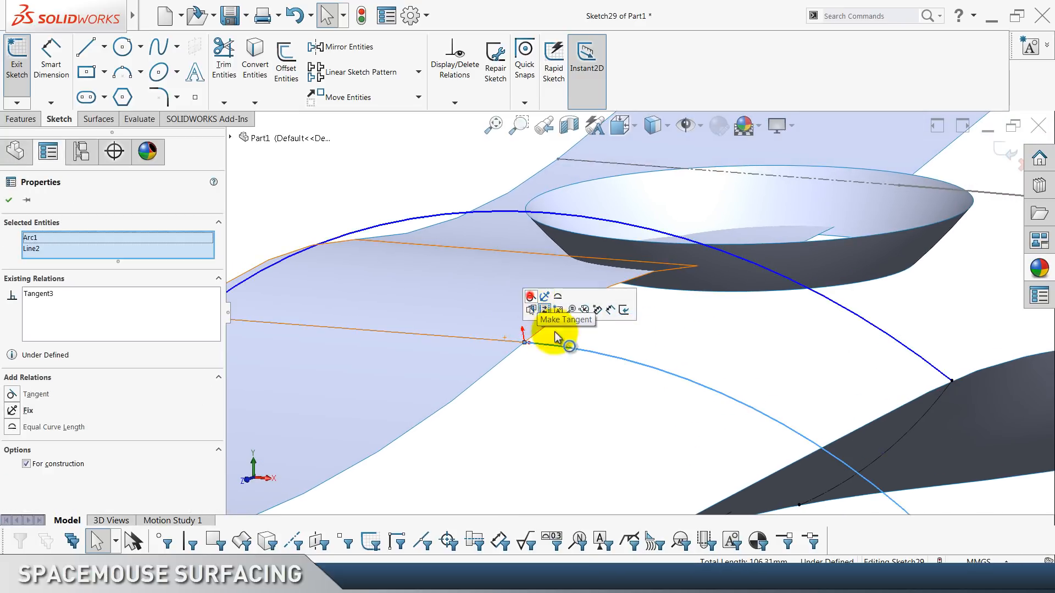
{"action": "left_click", "coordinate": [592, 394]}
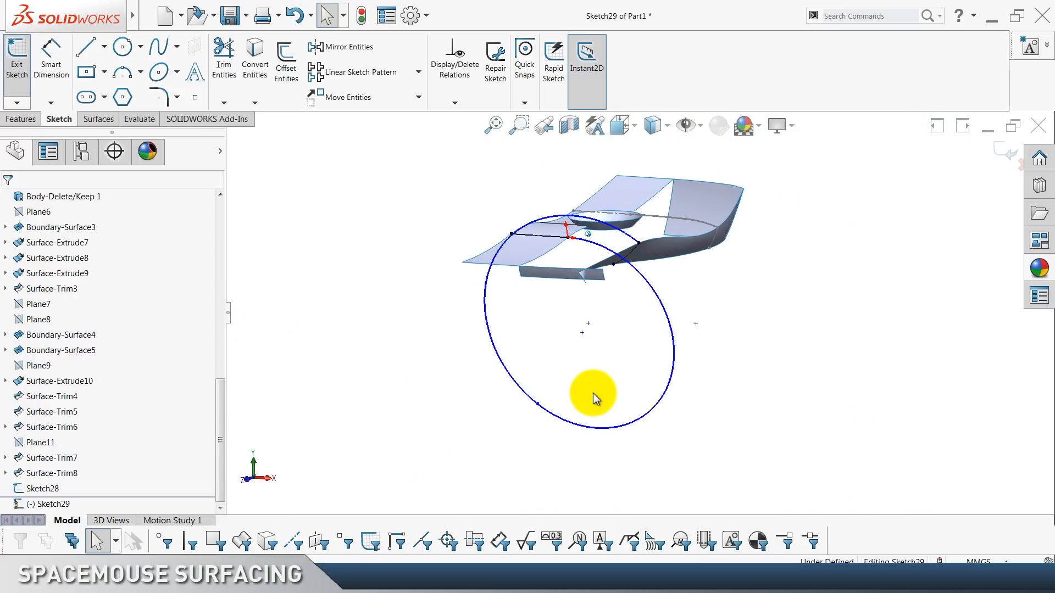
{"action": "left_click", "coordinate": [295, 16]}
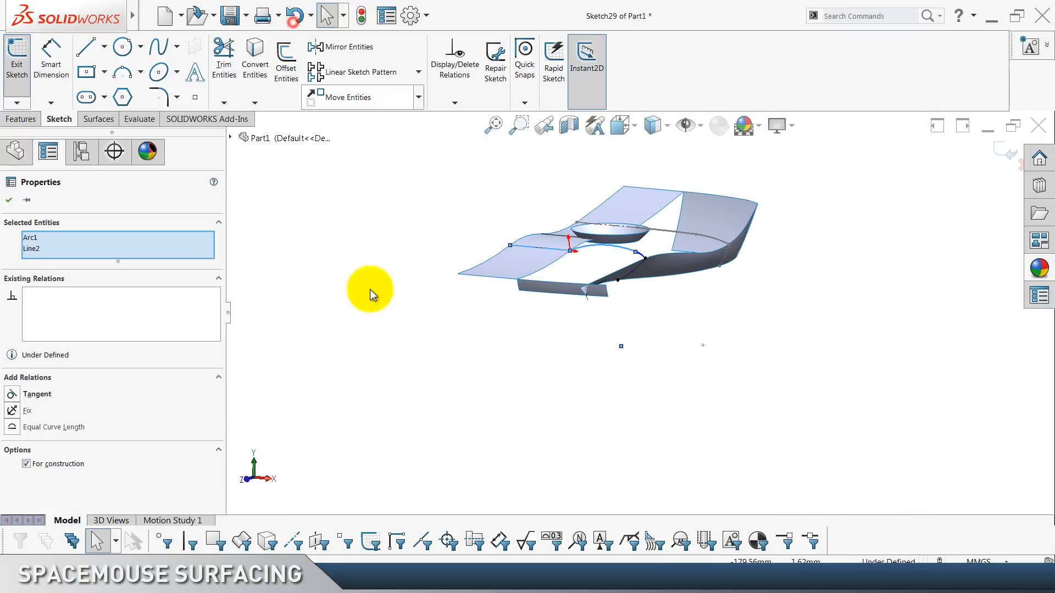
{"action": "left_click", "coordinate": [434, 348]}
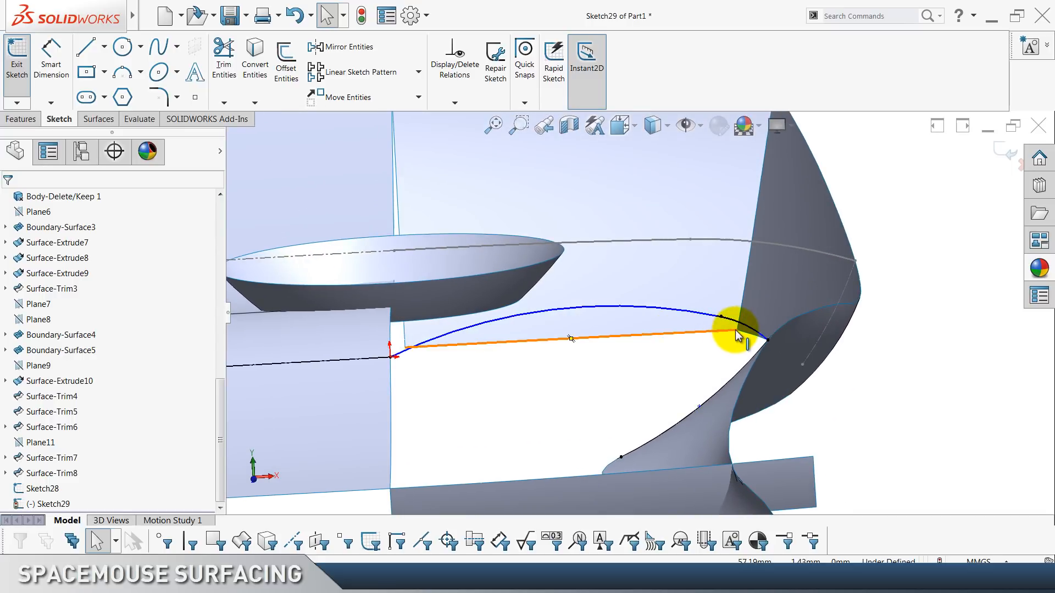
Try to make the two connected arcs tangent to each other.
{"action": "left_click", "coordinate": [738, 323]}
{"action": "left_click", "coordinate": [684, 311], "text": "ctrl"}
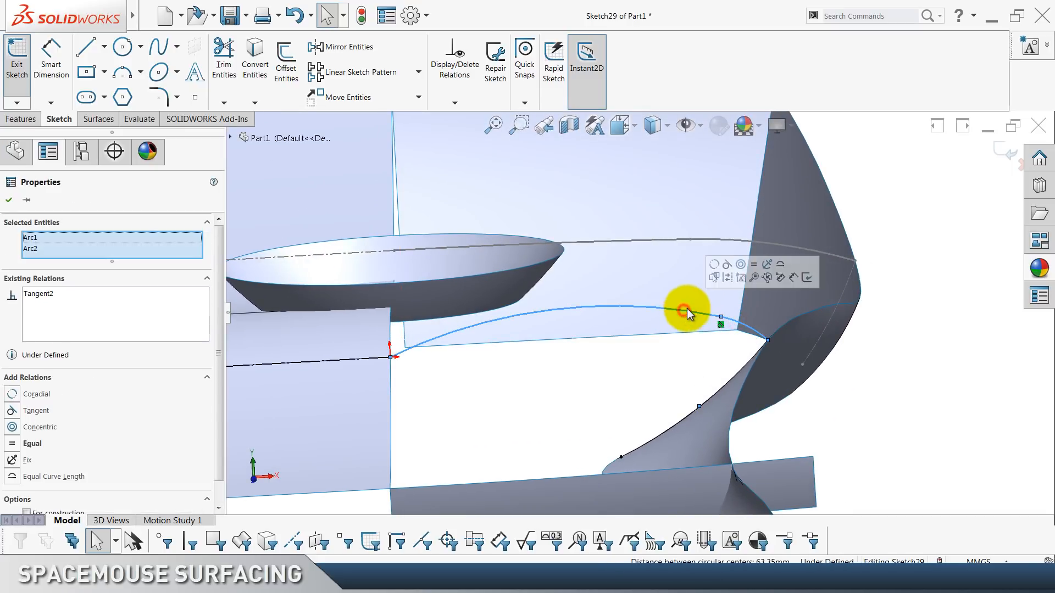
{"action": "left_click", "coordinate": [723, 262]}
{"action": "left_click", "coordinate": [892, 425]}
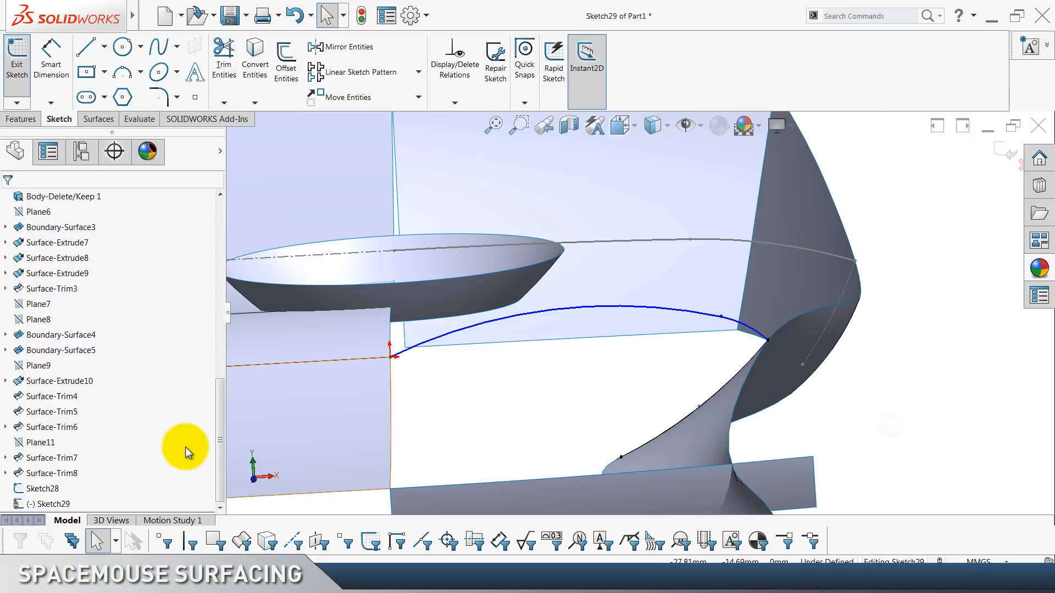
{"action": "left_click", "coordinate": [48, 441]}
{"action": "right_click", "coordinate": [48, 441]}
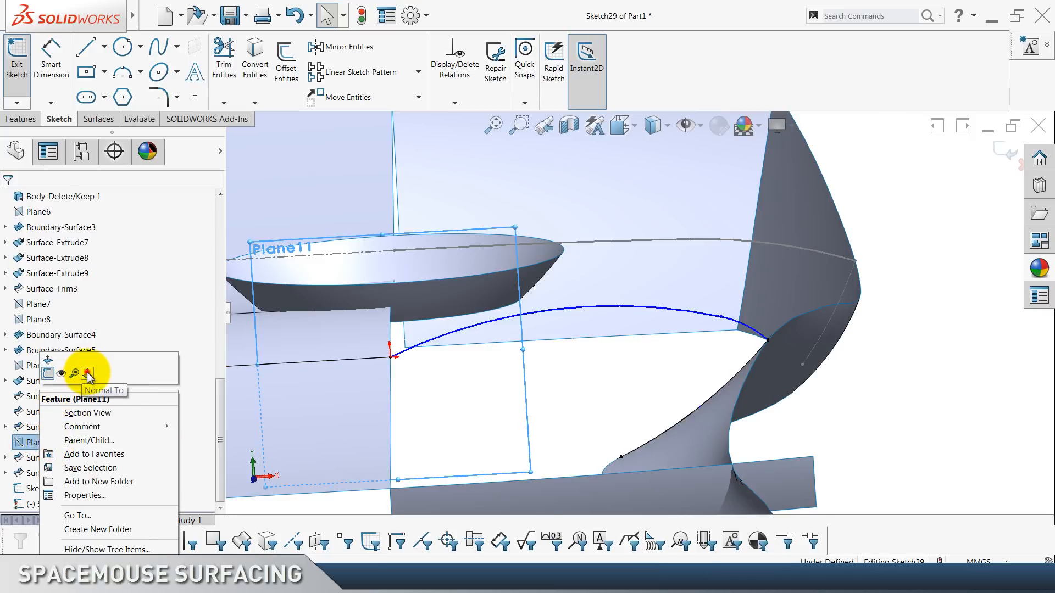
{"action": "left_click", "coordinate": [88, 375]}
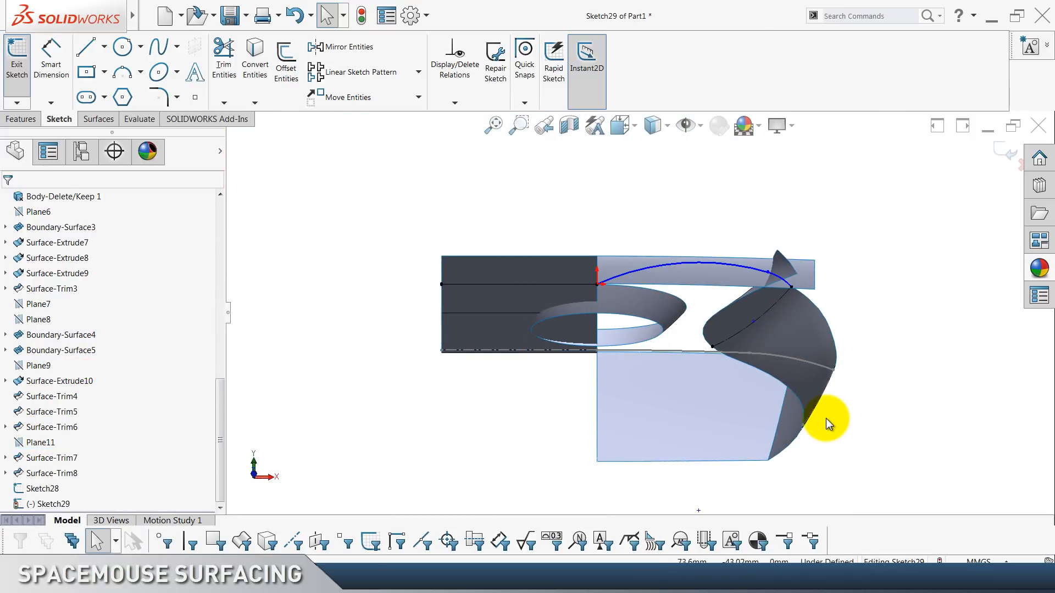
{"action": "scroll", "coordinate": [826, 418], "scroll_direction": "down", "scroll_amount": 5}
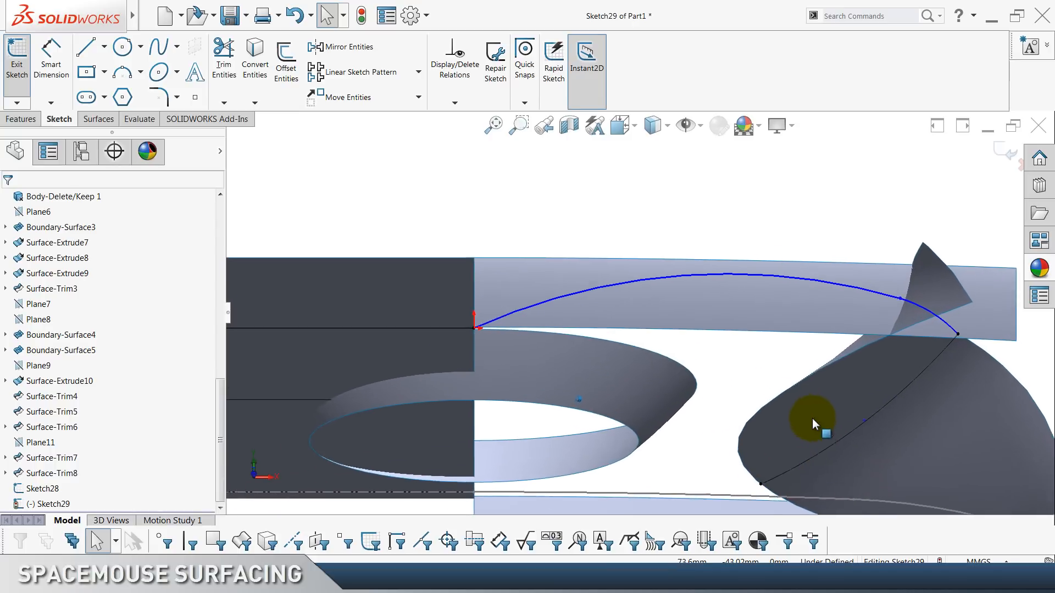
{"action": "left_click", "coordinate": [105, 47]}
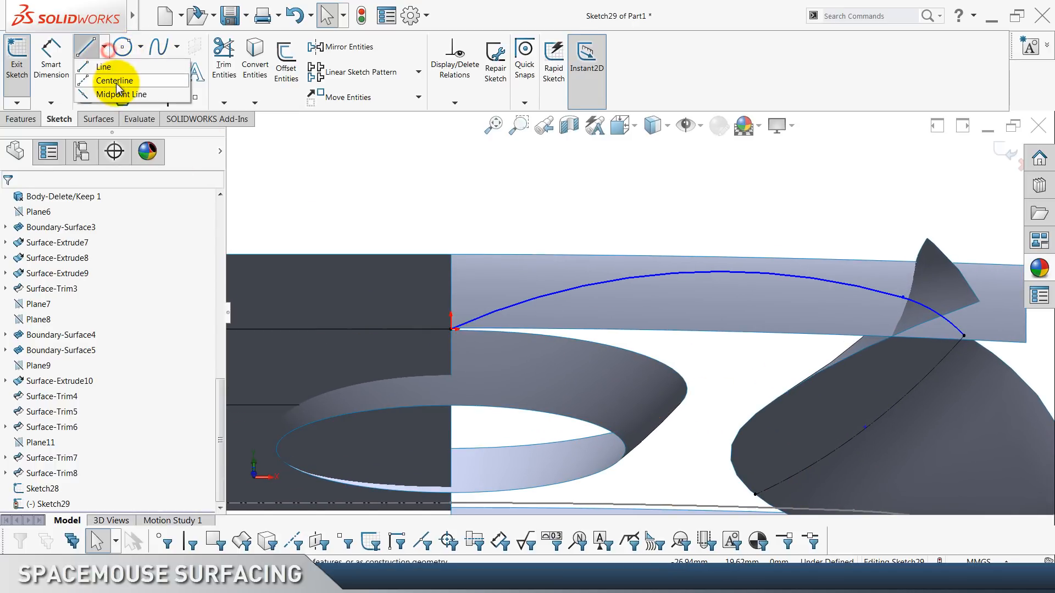
{"action": "left_click", "coordinate": [107, 86]}
{"action": "left_click", "coordinate": [451, 330]}
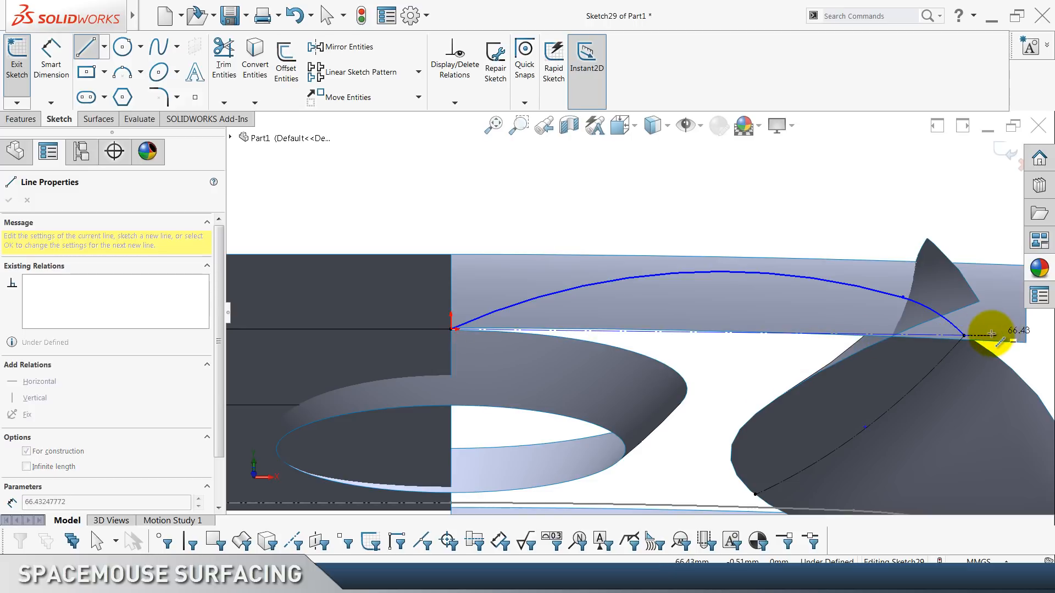
{"action": "scroll", "coordinate": [991, 334], "scroll_direction": "down", "scroll_amount": 4}
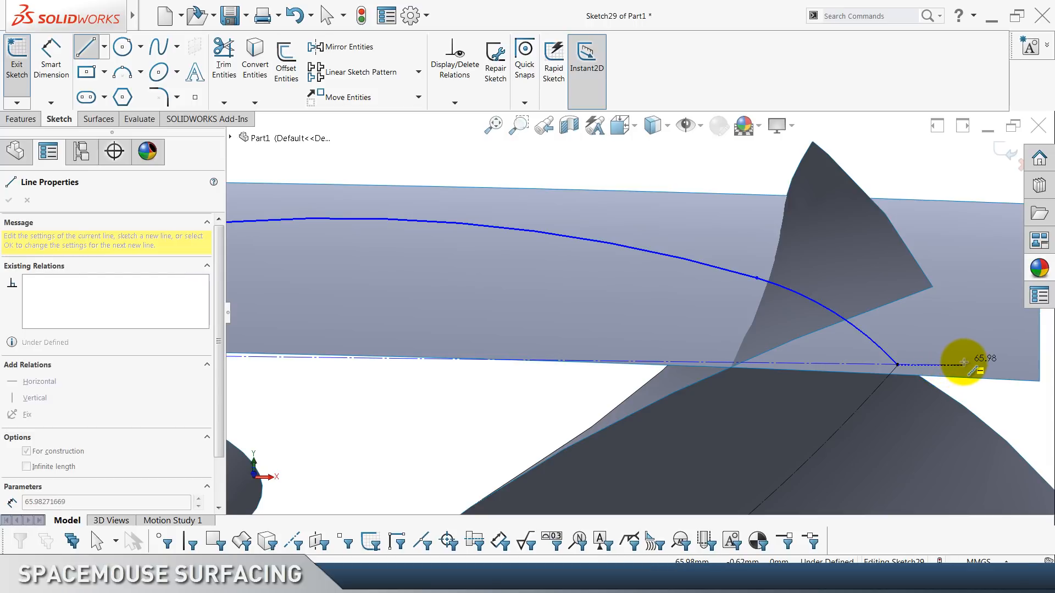
{"action": "key", "text": "Escape"}
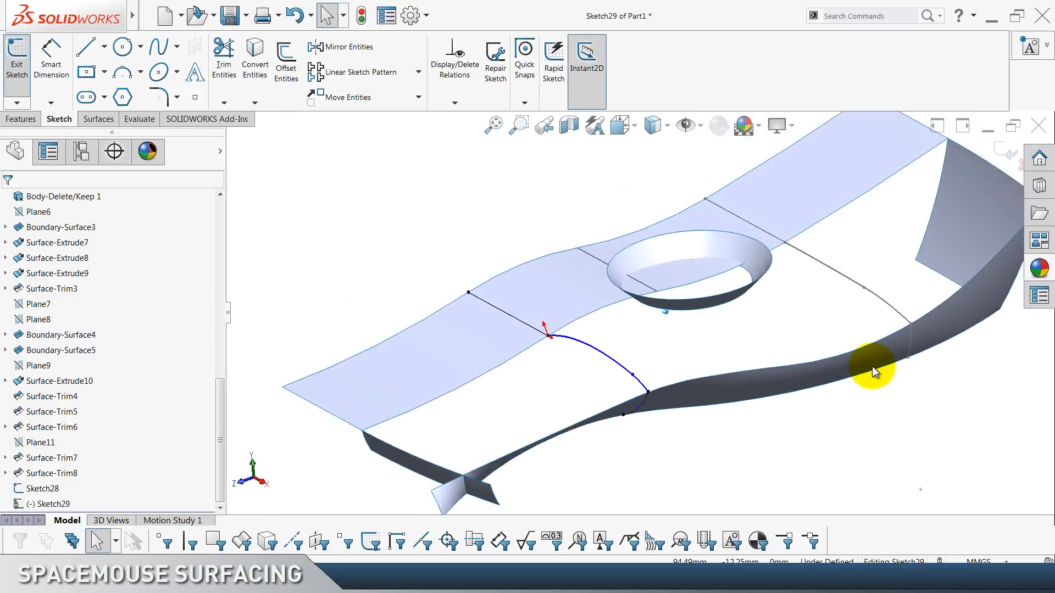
Finish the two-arc profile sketch on Plane11.
{"action": "left_click", "coordinate": [1003, 153]}
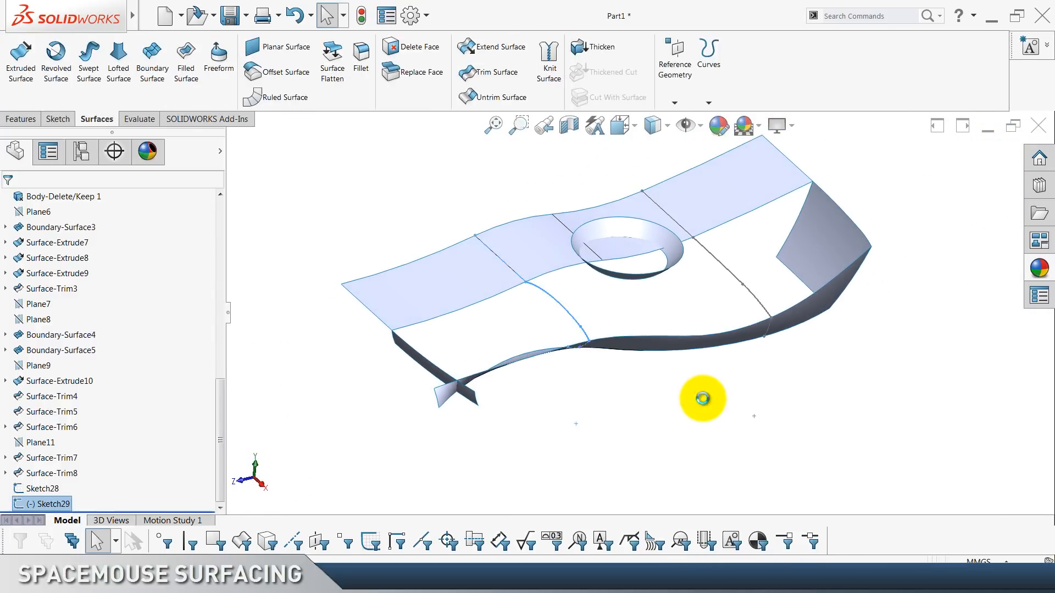
{"action": "left_click", "coordinate": [866, 423]}
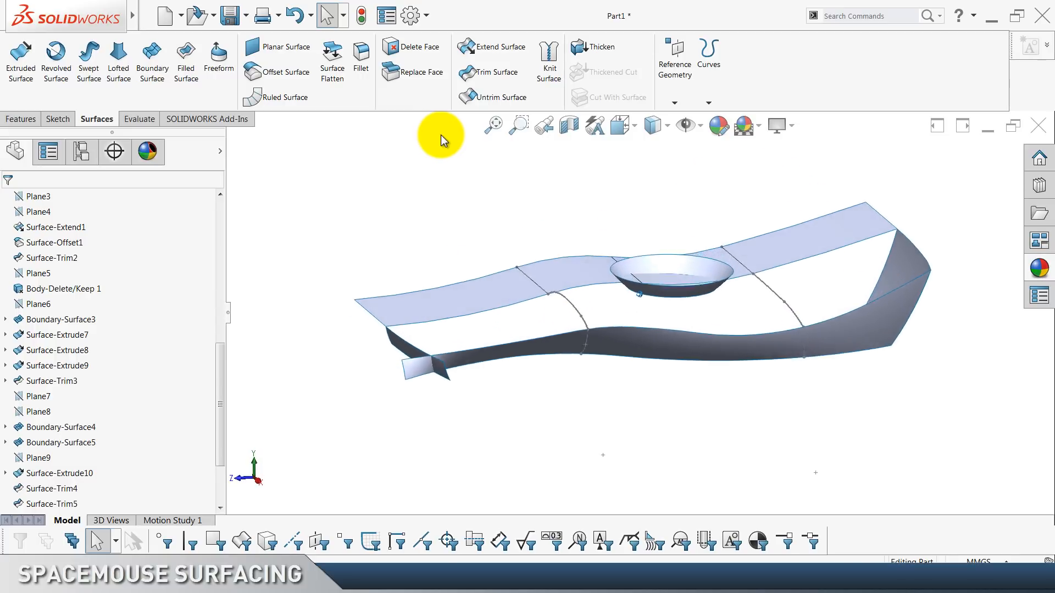
Edit the profile sketch of the top surface, Sketch24, and delete its construction centerline and construction curve.
{"action": "left_click", "coordinate": [517, 283]}
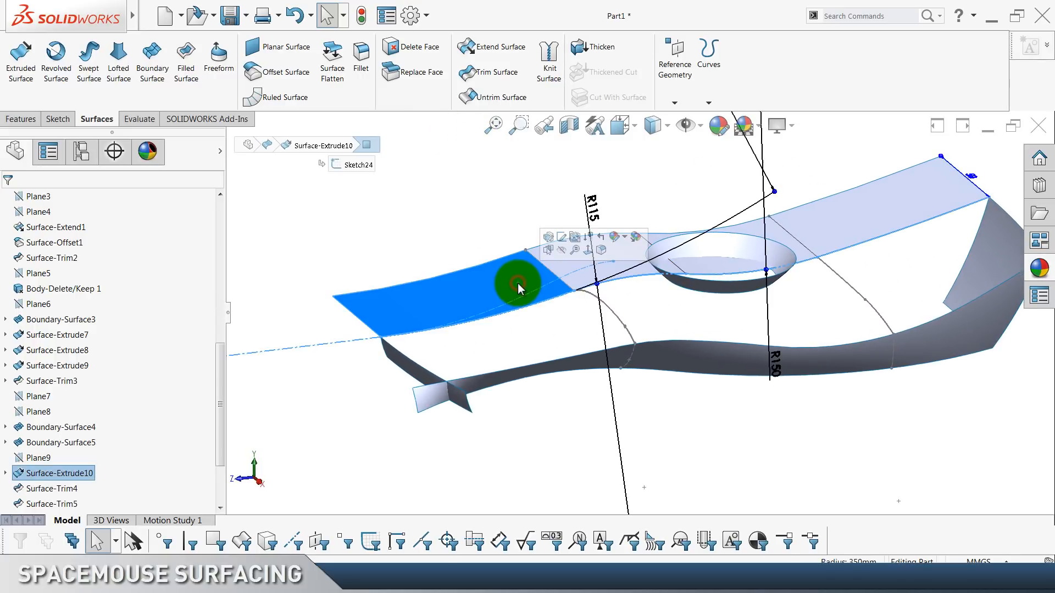
{"action": "scroll", "coordinate": [92, 457], "scroll_direction": "down", "scroll_amount": 2}
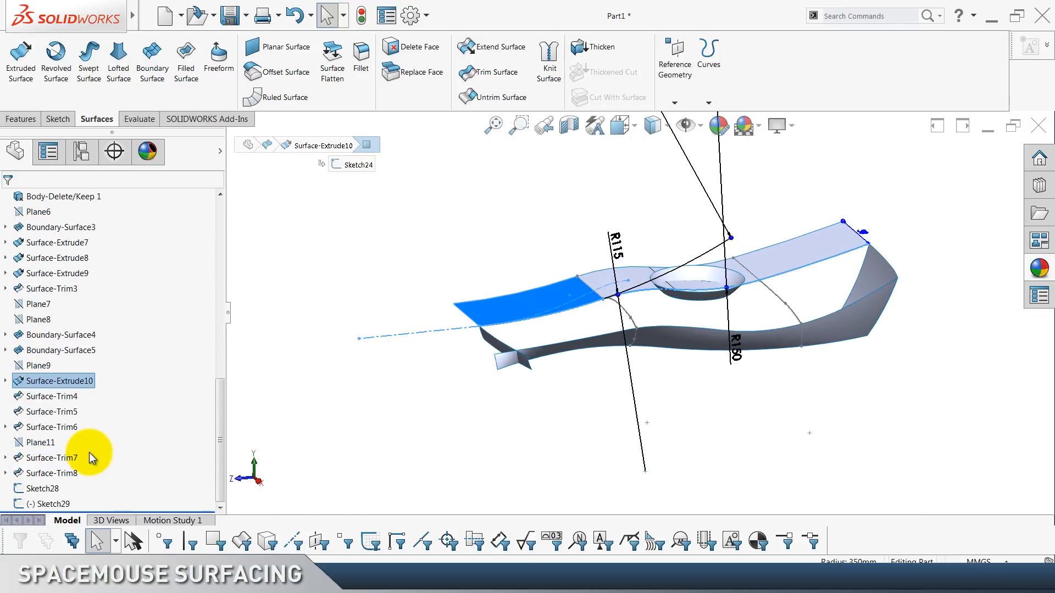
{"action": "left_click", "coordinate": [8, 381]}
{"action": "right_click", "coordinate": [58, 393]}
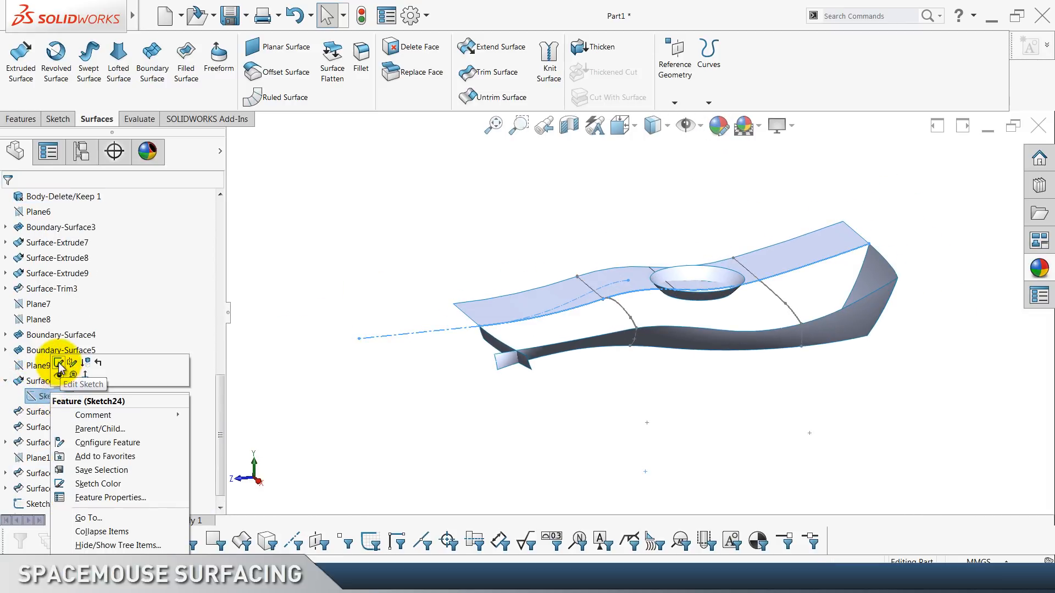
{"action": "left_click", "coordinate": [58, 363]}
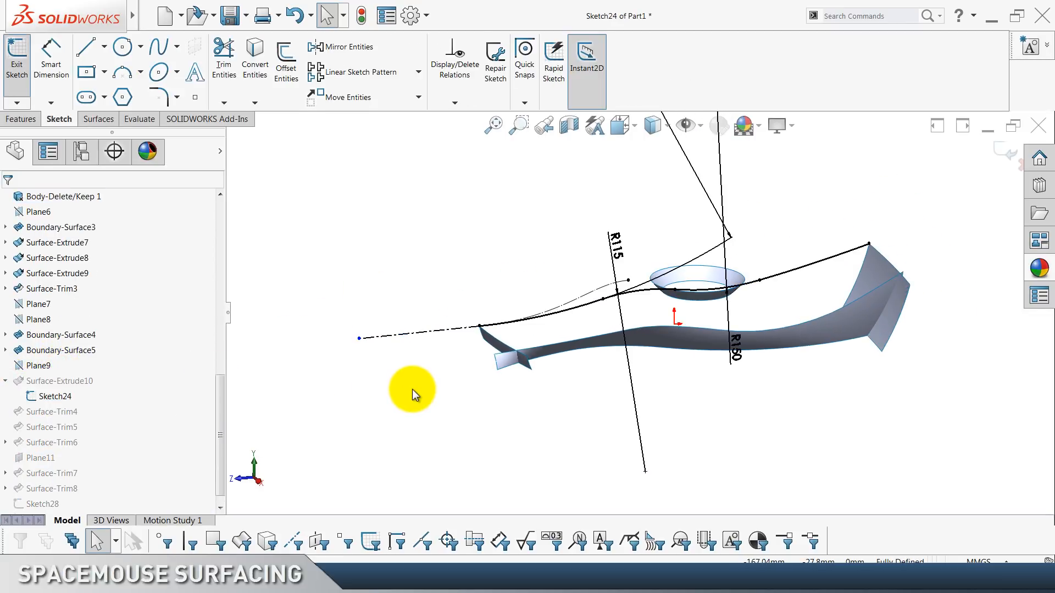
{"action": "scroll", "coordinate": [455, 342], "scroll_direction": "down", "scroll_amount": 3}
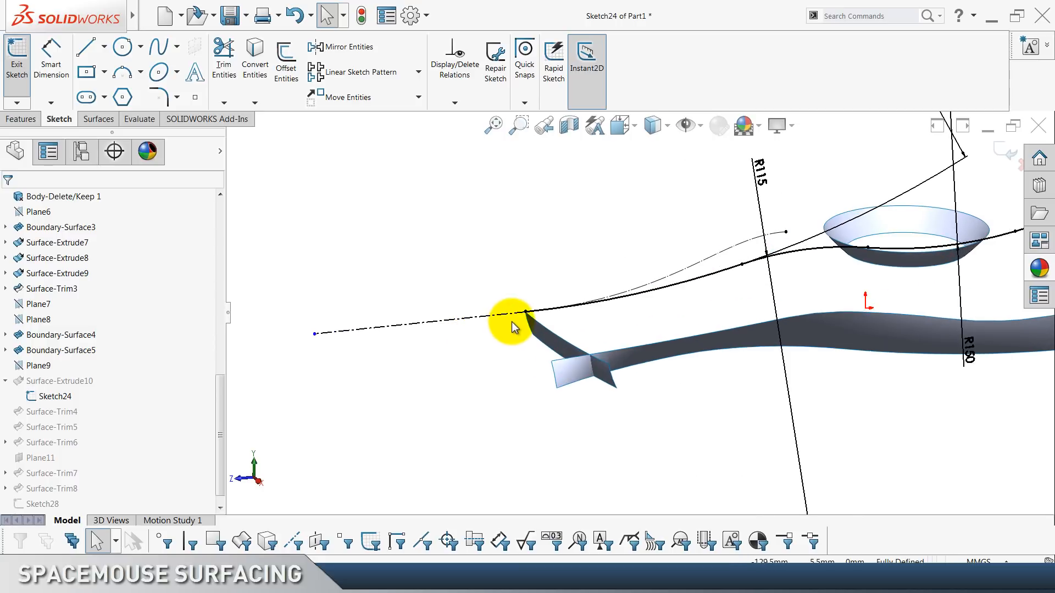
{"action": "left_click", "coordinate": [689, 269]}
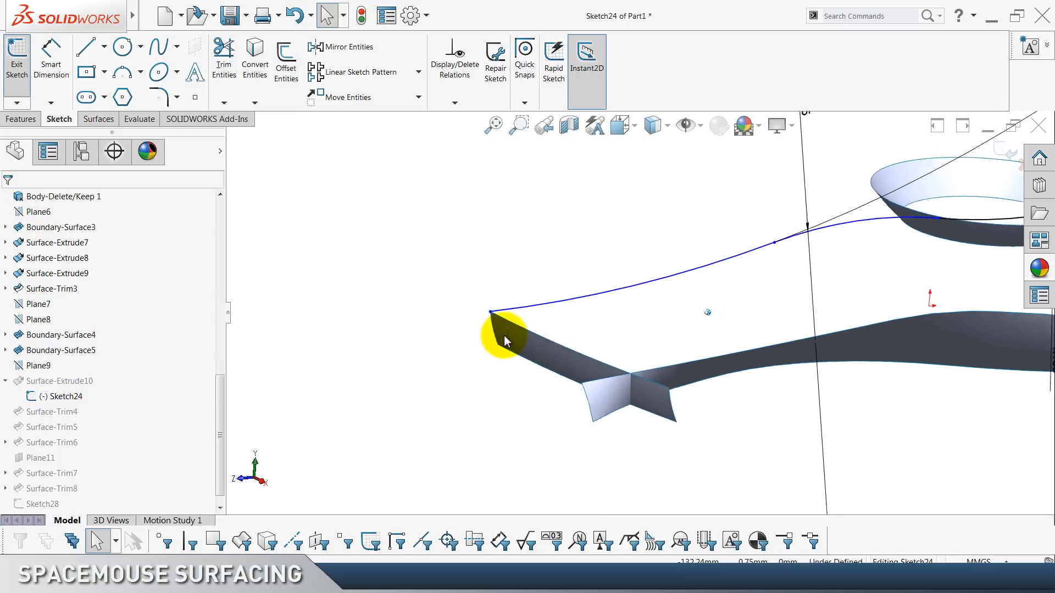
Convert the surface's short end edge into a sketch arc and make it construction geometry.
{"action": "left_click", "coordinate": [591, 324]}
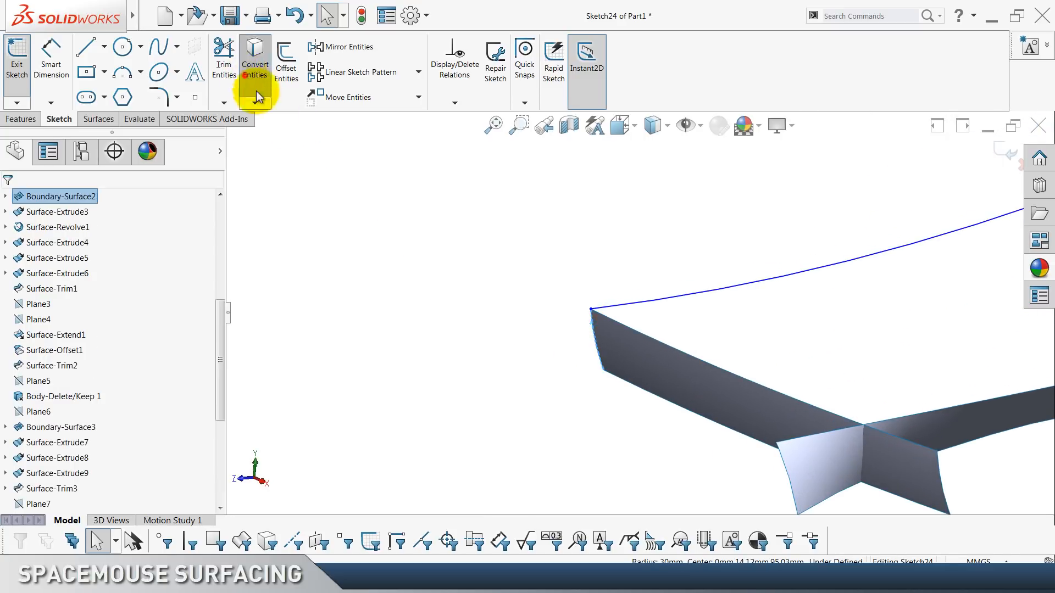
{"action": "left_click", "coordinate": [246, 76]}
{"action": "left_click", "coordinate": [595, 328]}
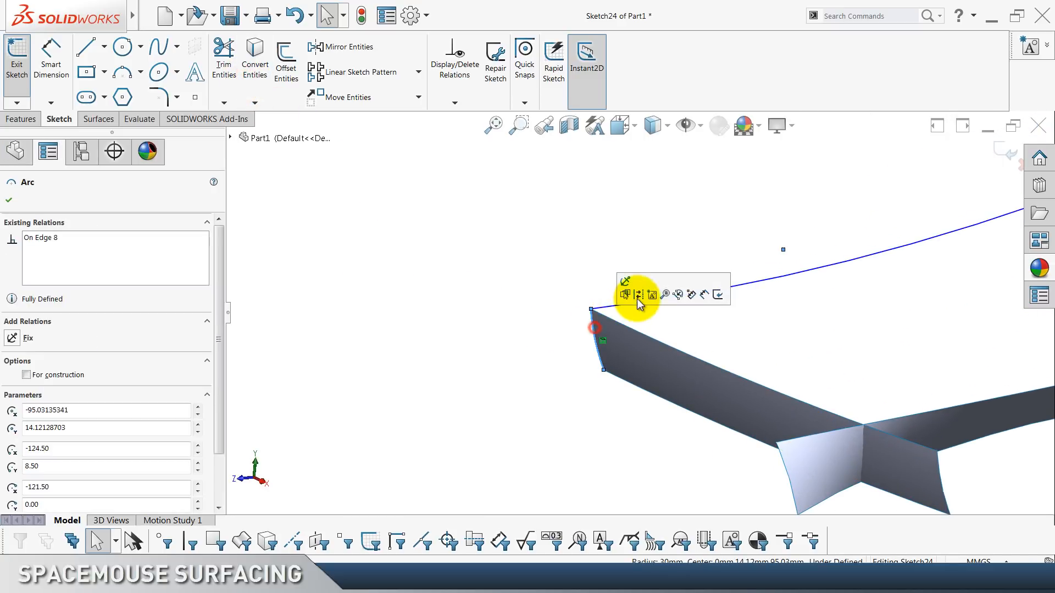
{"action": "left_click", "coordinate": [640, 295]}
Try moving the R350 profile arc's free endpoint above the surface corner, and undo the move.
{"action": "left_click_drag", "start_coordinate": [588, 310], "coordinate": [591, 294]}
{"action": "left_click", "coordinate": [478, 306]}
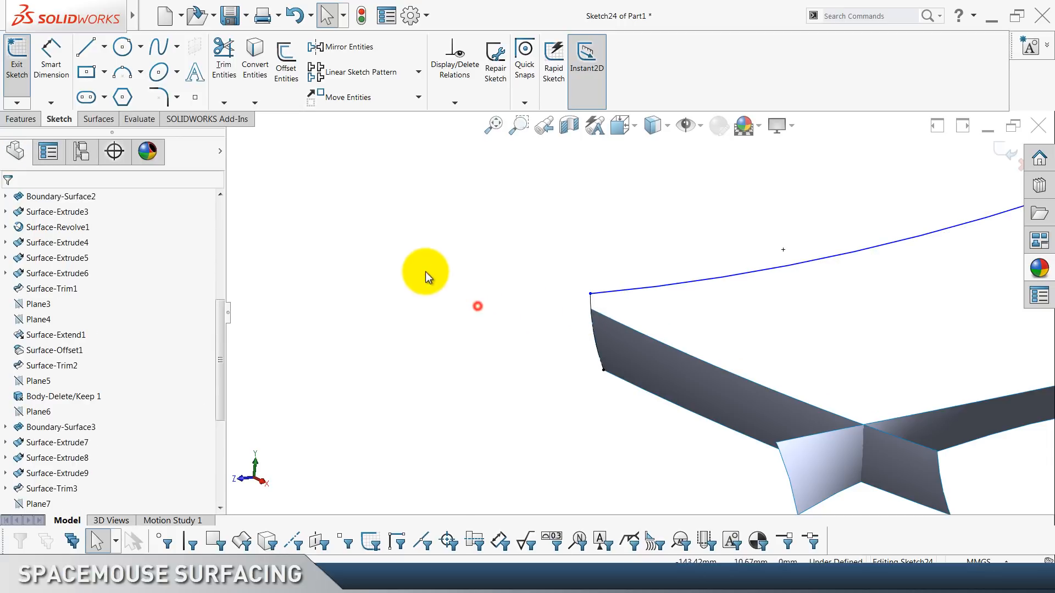
{"action": "left_click", "coordinate": [294, 16]}
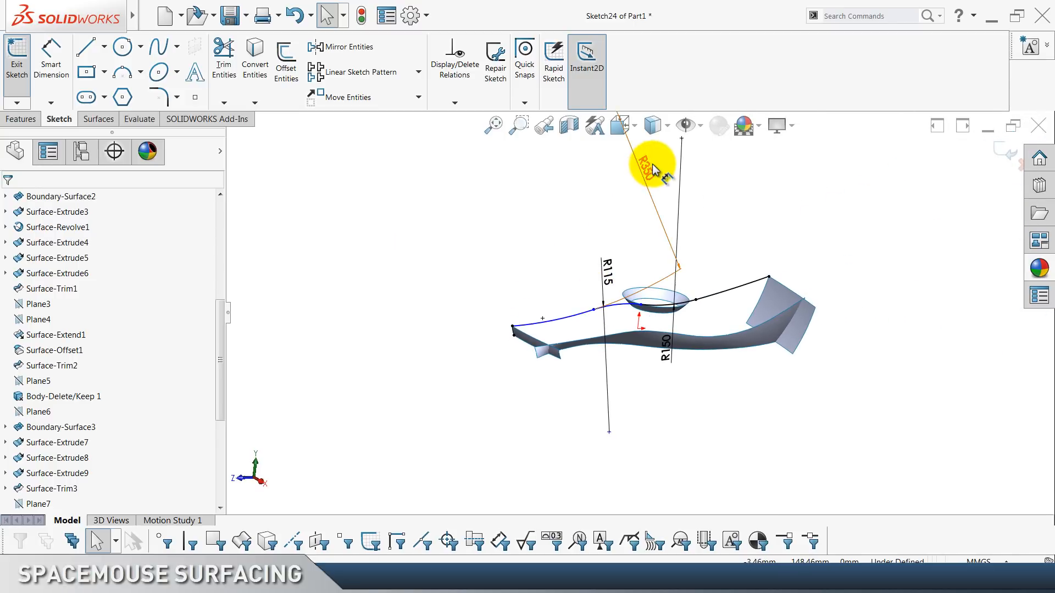
Reposition the R350 dimension and delete the profile arc it belongs to.
{"action": "left_click_drag", "start_coordinate": [654, 169], "coordinate": [524, 249]}
{"action": "left_click", "coordinate": [557, 316]}
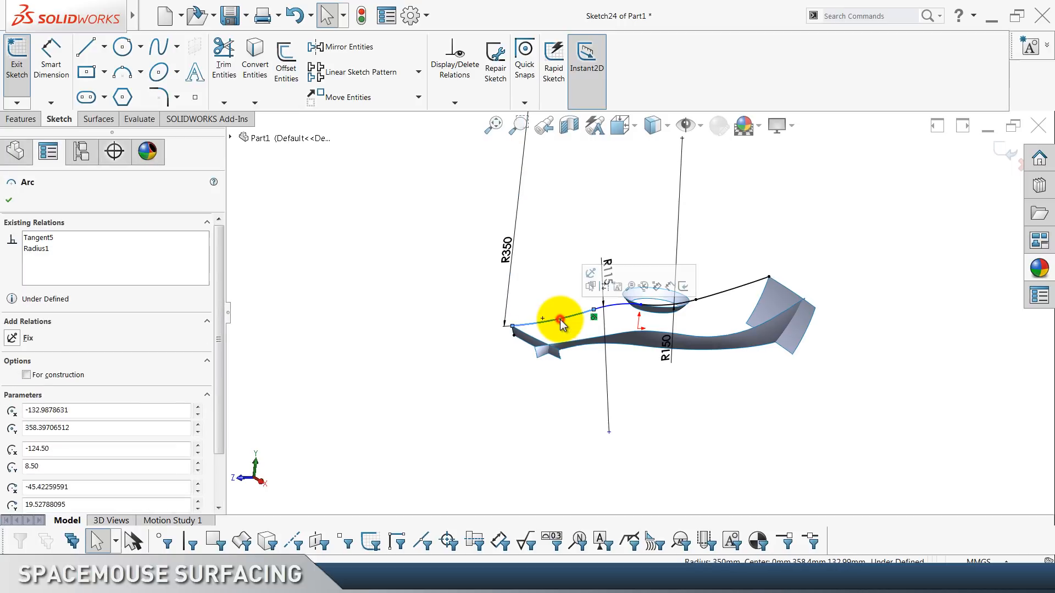
{"action": "key", "text": "Delete"}
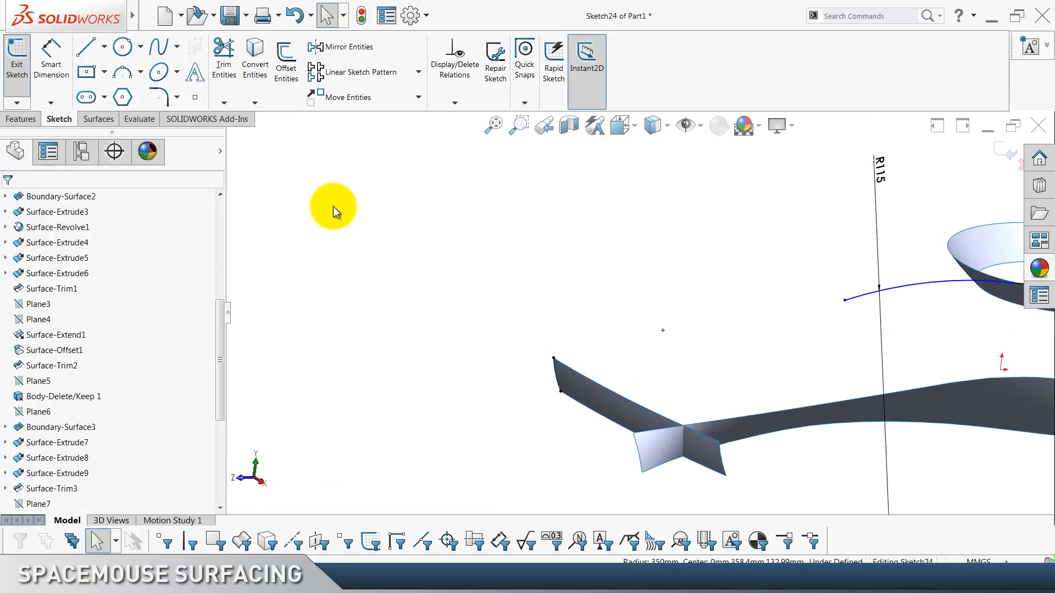
Sketch a centerline about 49 mm long from the upper end of the converted edge, sloping outward and down from the surface.
{"action": "left_click", "coordinate": [105, 54]}
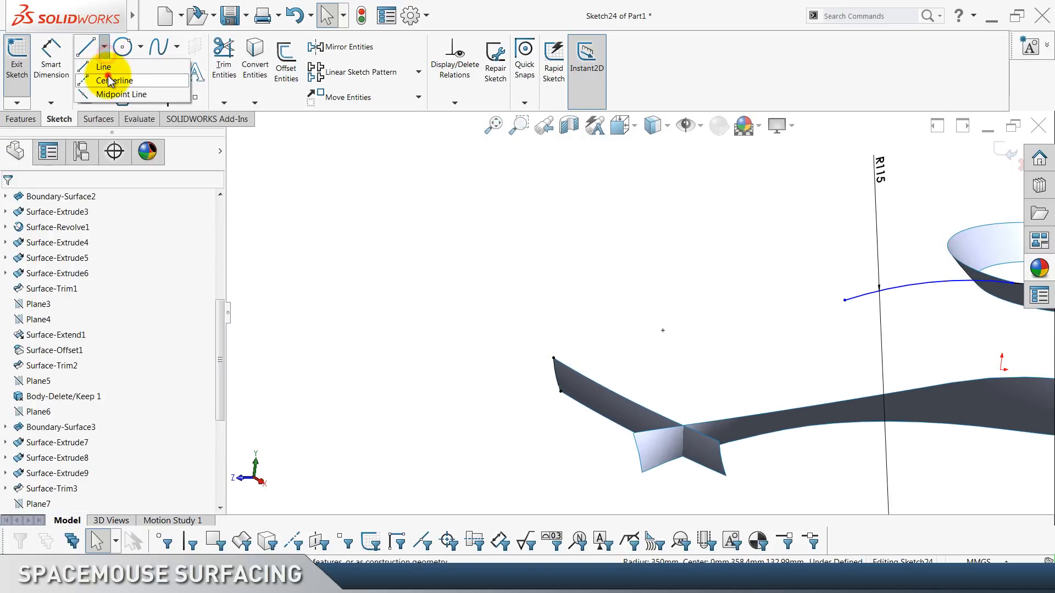
{"action": "left_click", "coordinate": [111, 81]}
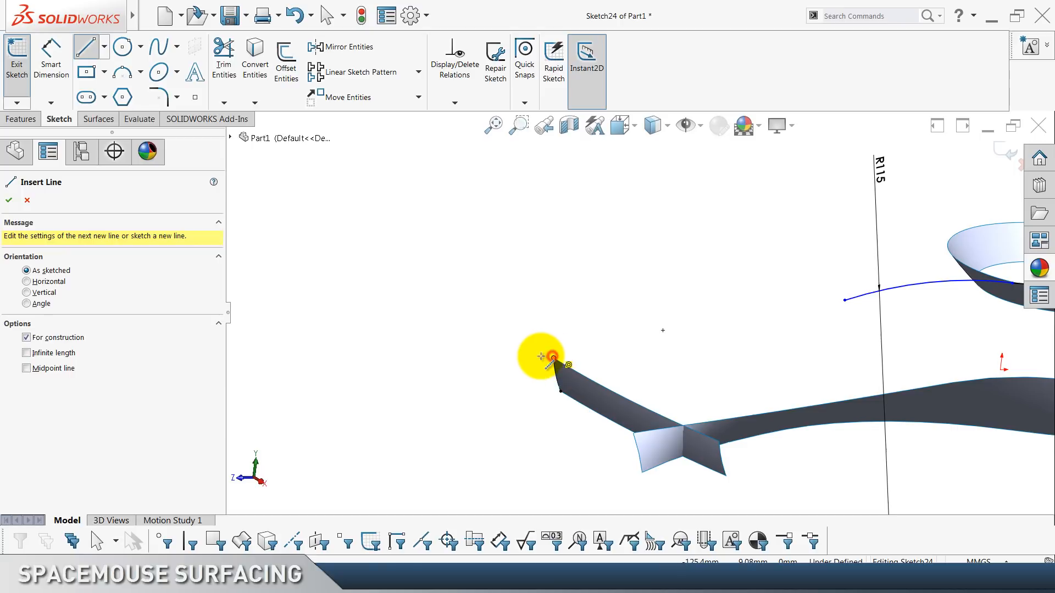
{"action": "left_click", "coordinate": [553, 358]}
{"action": "left_click", "coordinate": [375, 416]}
{"action": "key", "text": "Escape"}
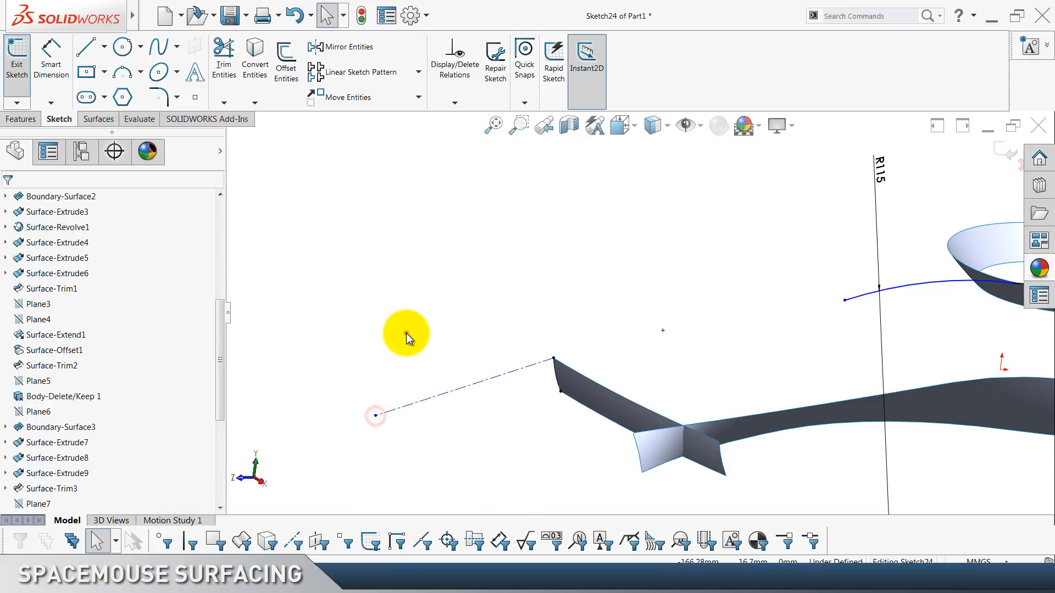
Dimension the angle between the centerline and the surface's flat lower edge as 3 degrees.
{"action": "key", "text": "ctrl+8"}
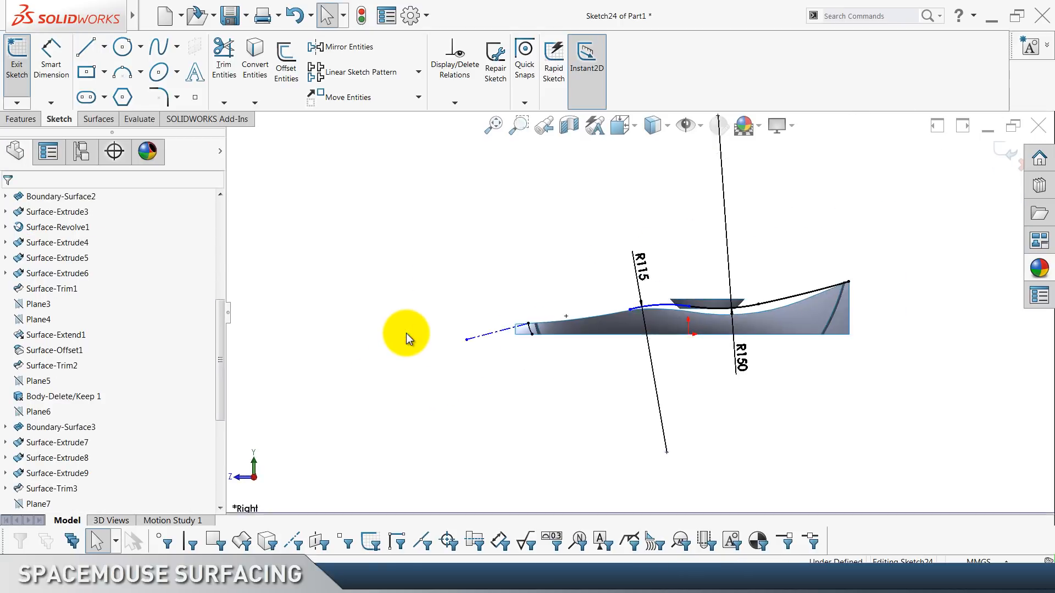
{"action": "scroll", "coordinate": [406, 333], "scroll_direction": "down", "scroll_amount": 3}
{"action": "left_click", "coordinate": [50, 55]}
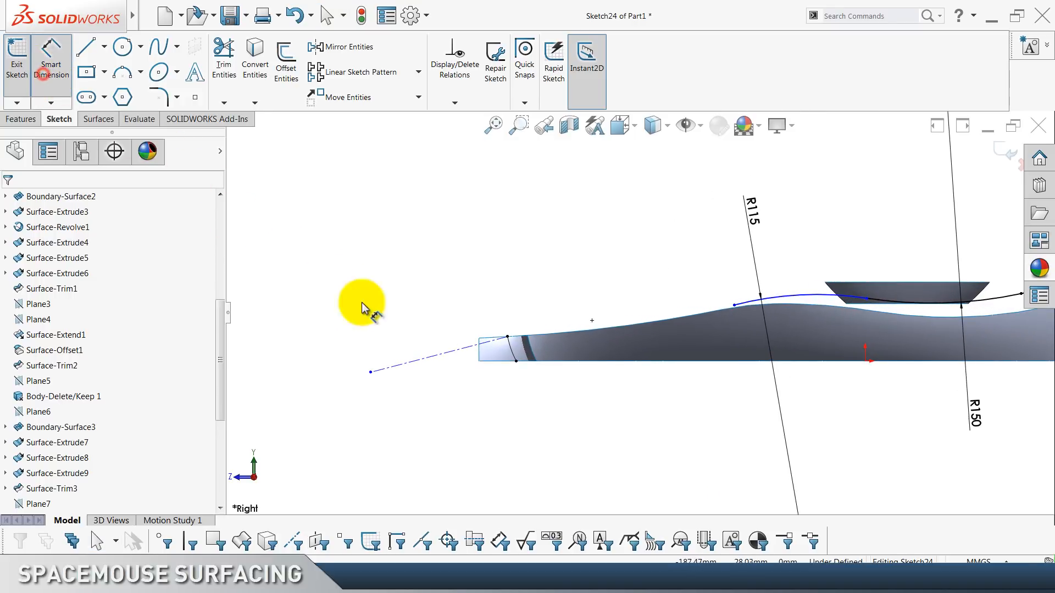
{"action": "left_click", "coordinate": [447, 352]}
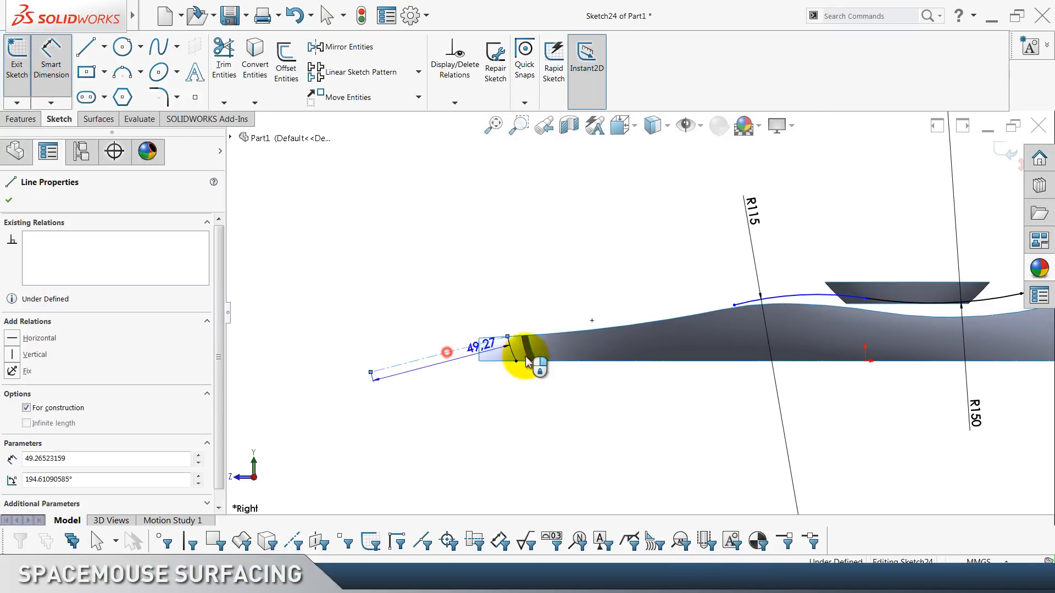
{"action": "left_click", "coordinate": [579, 361]}
{"action": "left_click", "coordinate": [608, 349]}
{"action": "type", "text": "3"}
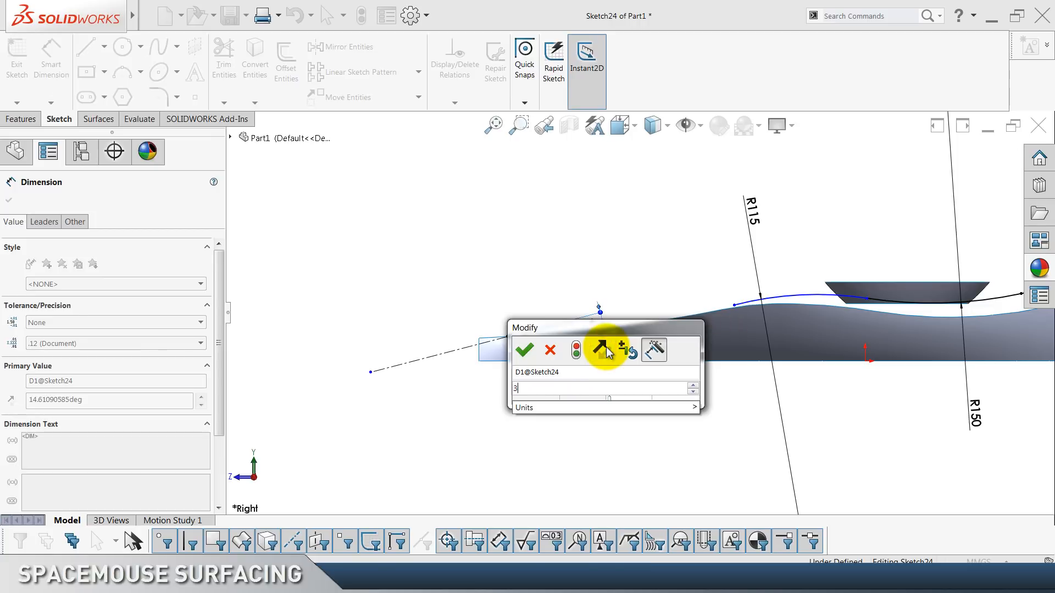
{"action": "key", "text": "Return"}
{"action": "left_click", "coordinate": [501, 271]}
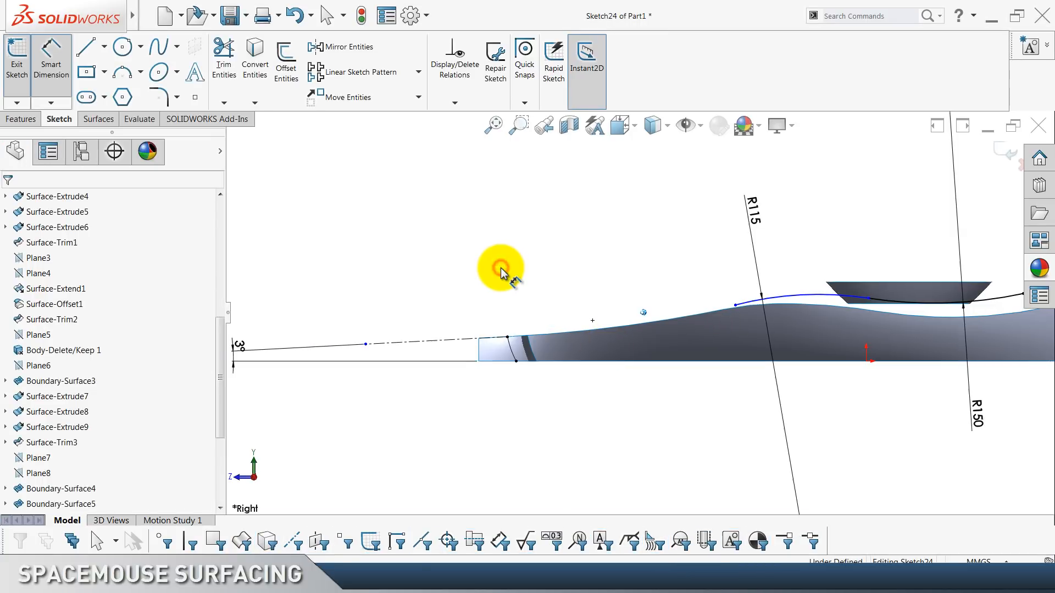
Sketch a tangent arc starting from the centerline's end at the surface corner.
{"action": "scroll", "coordinate": [500, 268], "scroll_direction": "down", "scroll_amount": 2}
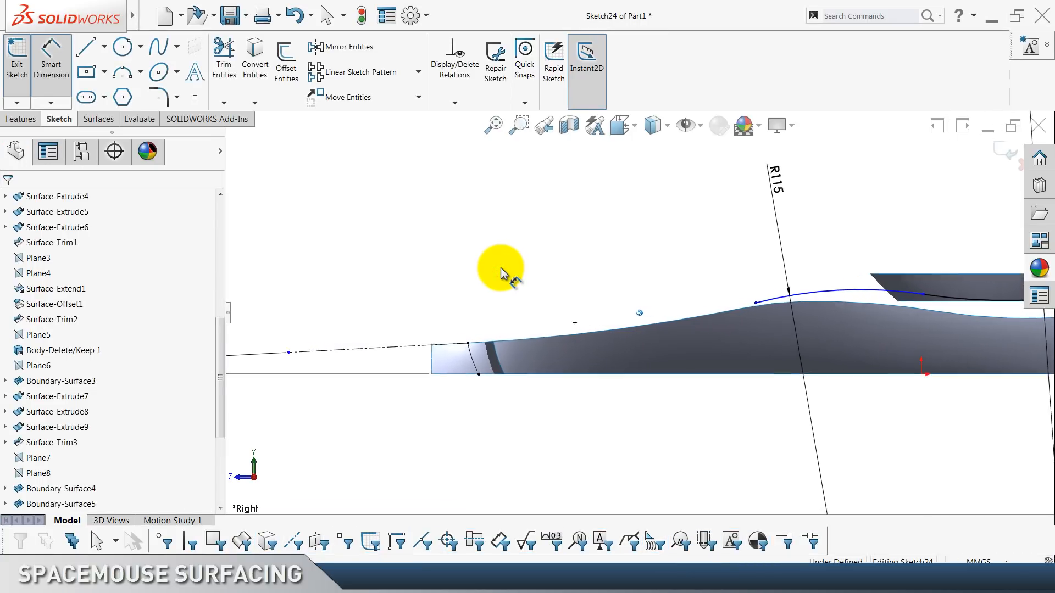
{"action": "left_click", "coordinate": [129, 78]}
{"action": "left_click", "coordinate": [54, 245]}
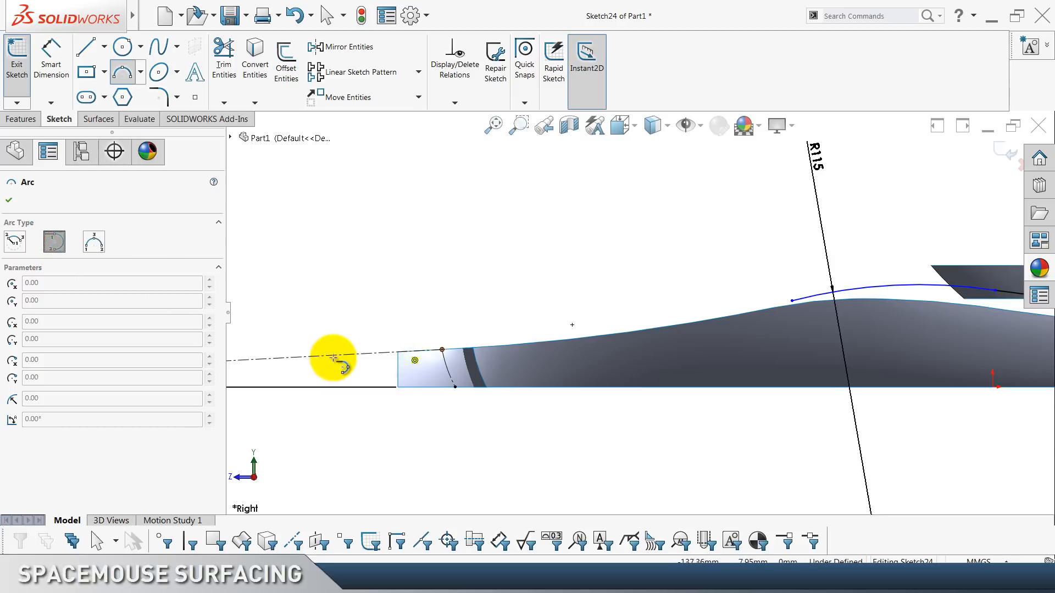
Draw a tangent arc from the construction line's end to the open end of the R115 arc.
{"action": "mouse_move", "coordinate": [443, 350]}
{"action": "left_mouse_down"}
{"action": "mouse_move", "coordinate": [502, 331]}
{"action": "mouse_move", "coordinate": [696, 317]}
{"action": "mouse_move", "coordinate": [711, 294]}
{"action": "mouse_move", "coordinate": [812, 268]}
{"action": "mouse_move", "coordinate": [843, 287]}
{"action": "mouse_move", "coordinate": [812, 268]}
{"action": "left_mouse_up"}
{"action": "key", "text": "Escape"}
{"action": "left_click", "coordinate": [733, 255]}
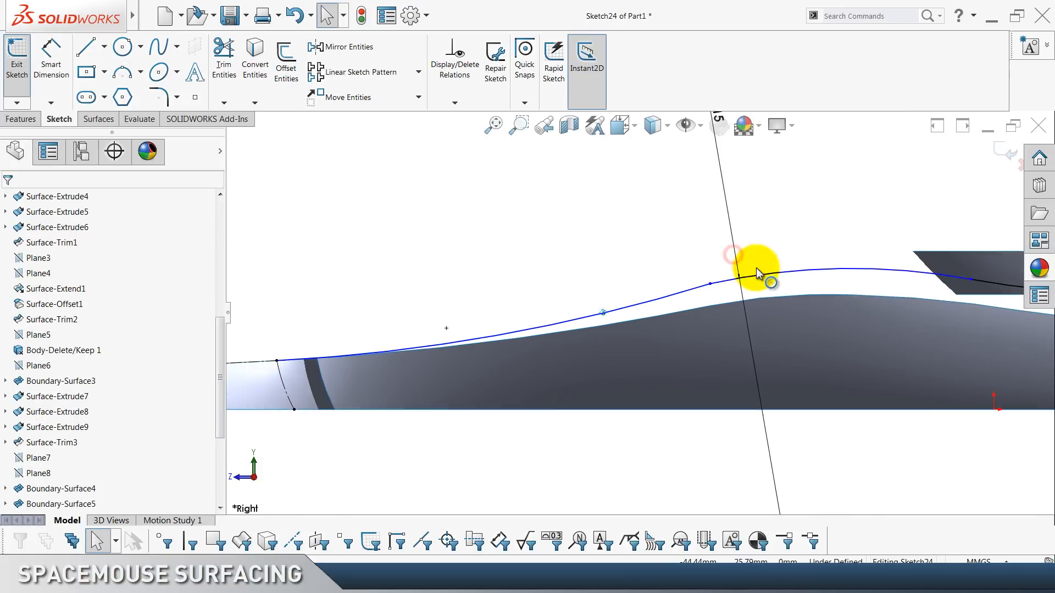
{"action": "left_click", "coordinate": [695, 290]}
{"action": "left_click", "coordinate": [553, 243]}
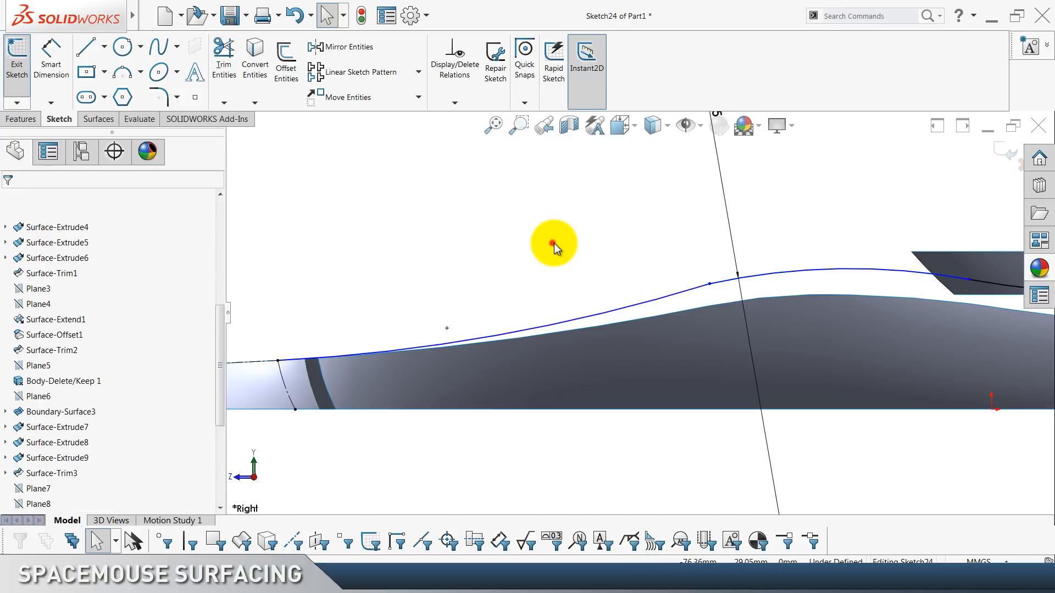
Dimension the new tangent arc with a radius of 350 mm.
{"action": "left_click", "coordinate": [51, 55]}
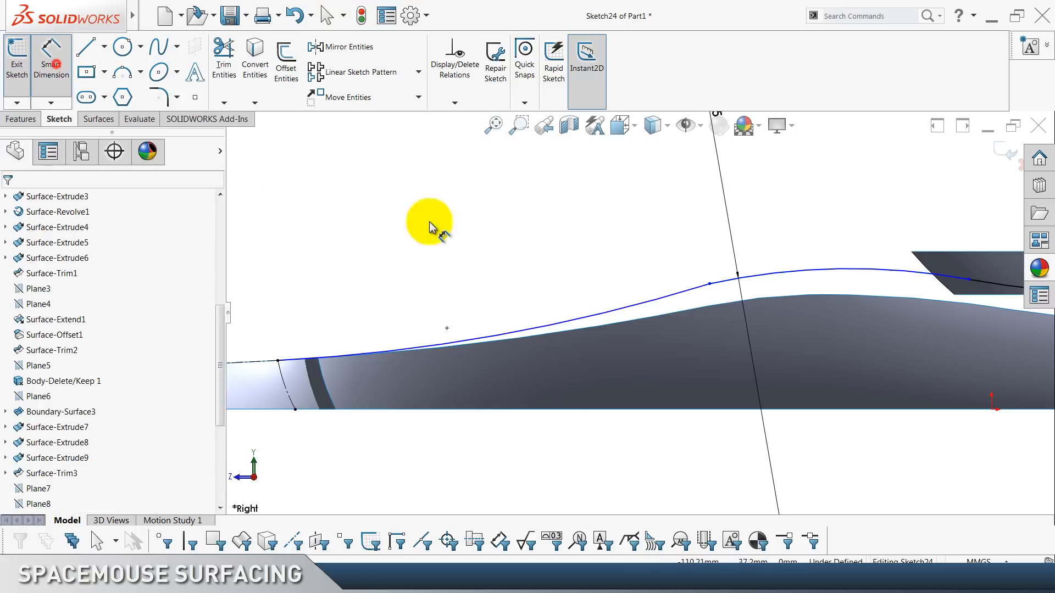
{"action": "left_click", "coordinate": [628, 310]}
{"action": "left_click", "coordinate": [478, 242]}
{"action": "type", "text": "350"}
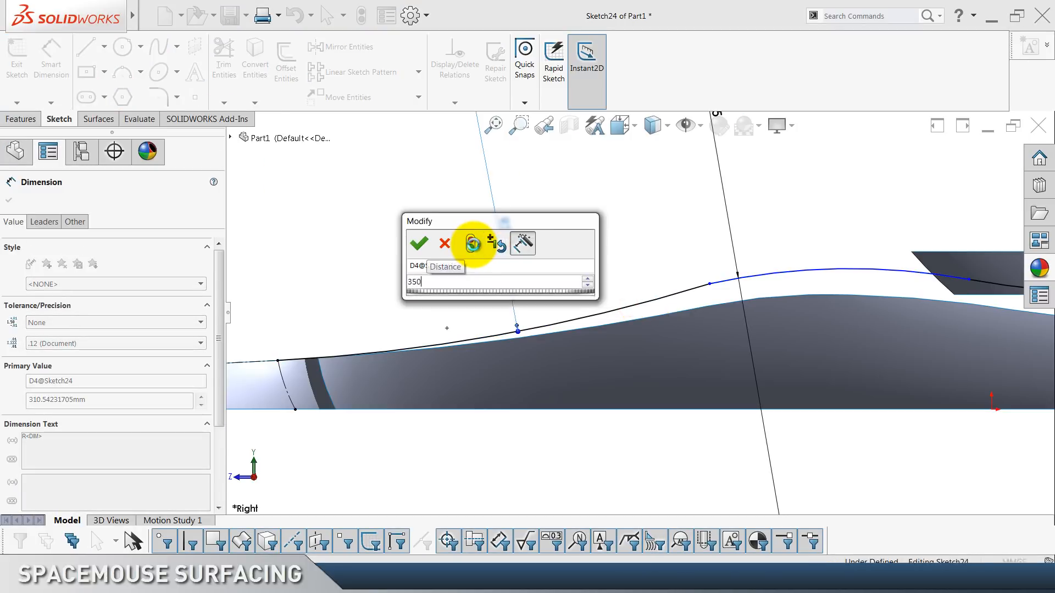
{"action": "key", "text": "Return"}
{"action": "key", "text": "Escape"}
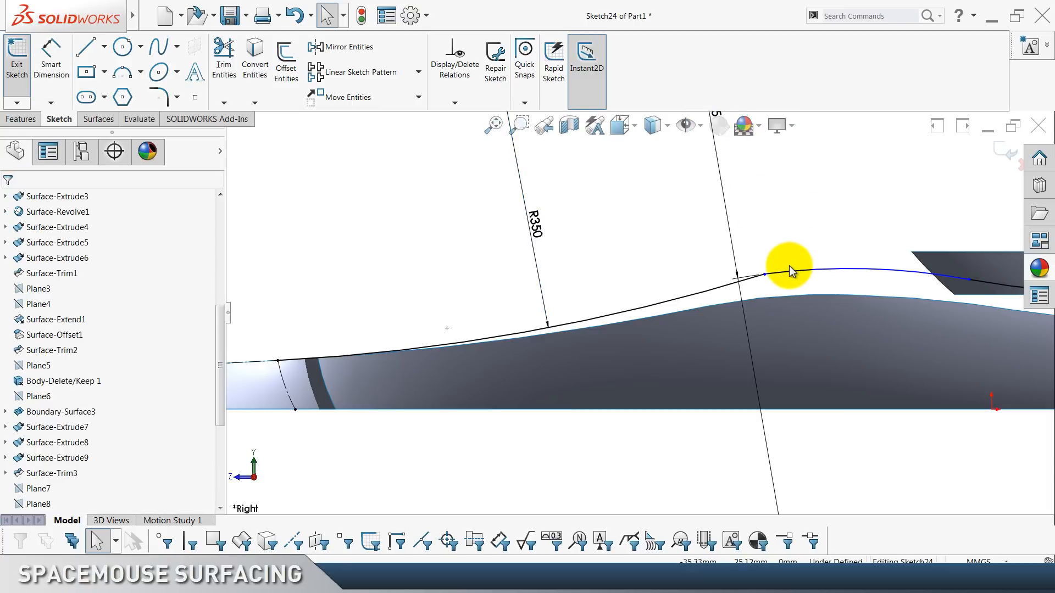
Add a tangent relation between the R350 arc and the adjoining R115 arc.
{"action": "left_click", "coordinate": [790, 269]}
{"action": "left_click", "coordinate": [755, 275], "text": "ctrl"}
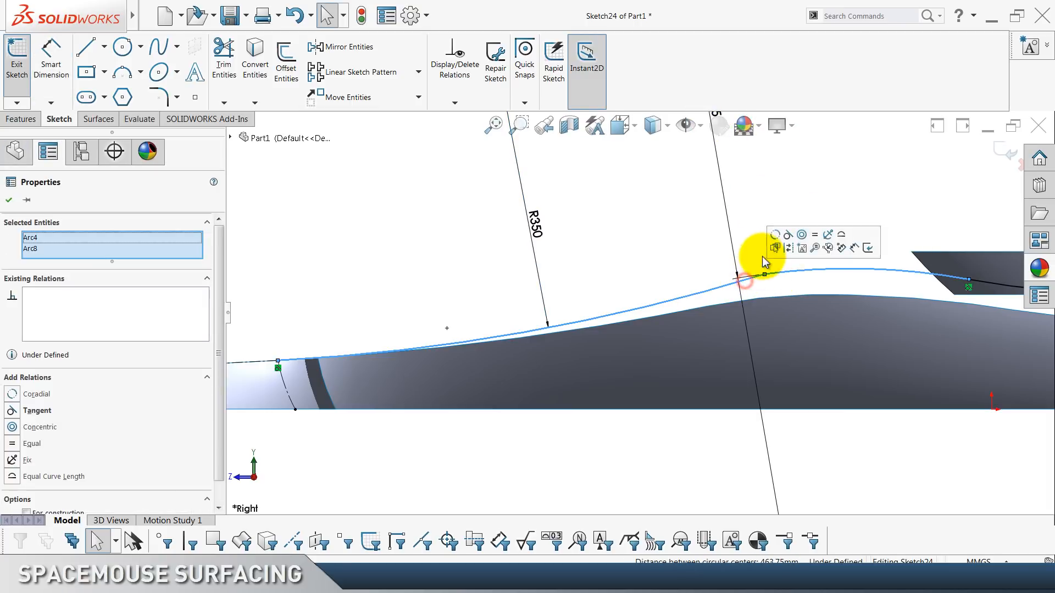
{"action": "left_click", "coordinate": [784, 236]}
{"action": "left_click", "coordinate": [679, 237]}
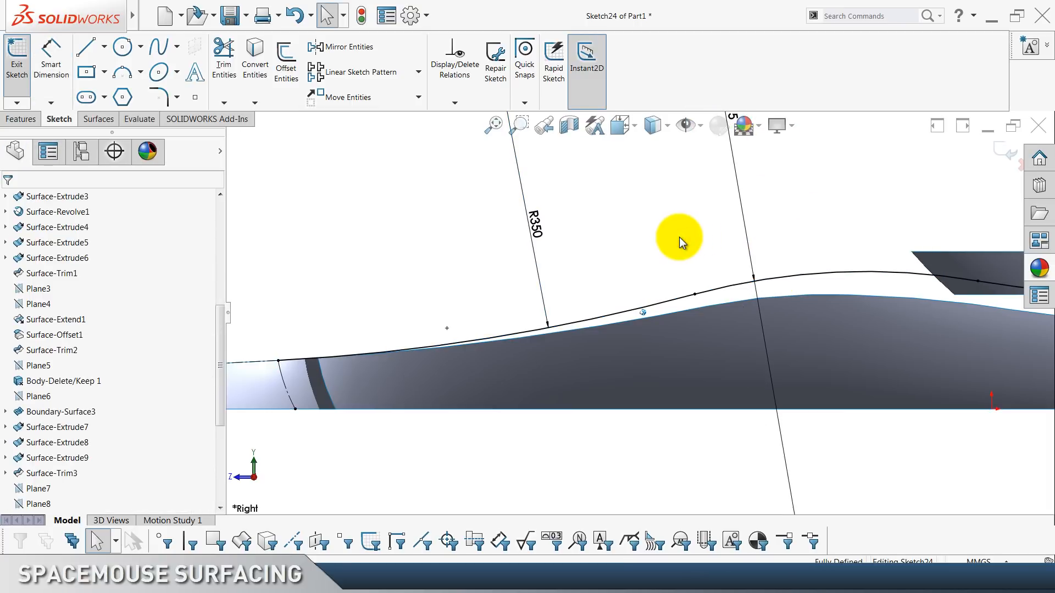
Examine how the sketched curve runs along the upper edge of the side surface.
{"action": "scroll", "coordinate": [679, 236], "scroll_direction": "up", "scroll_amount": 2}
{"action": "scroll", "coordinate": [679, 238], "scroll_direction": "up", "scroll_amount": 1}
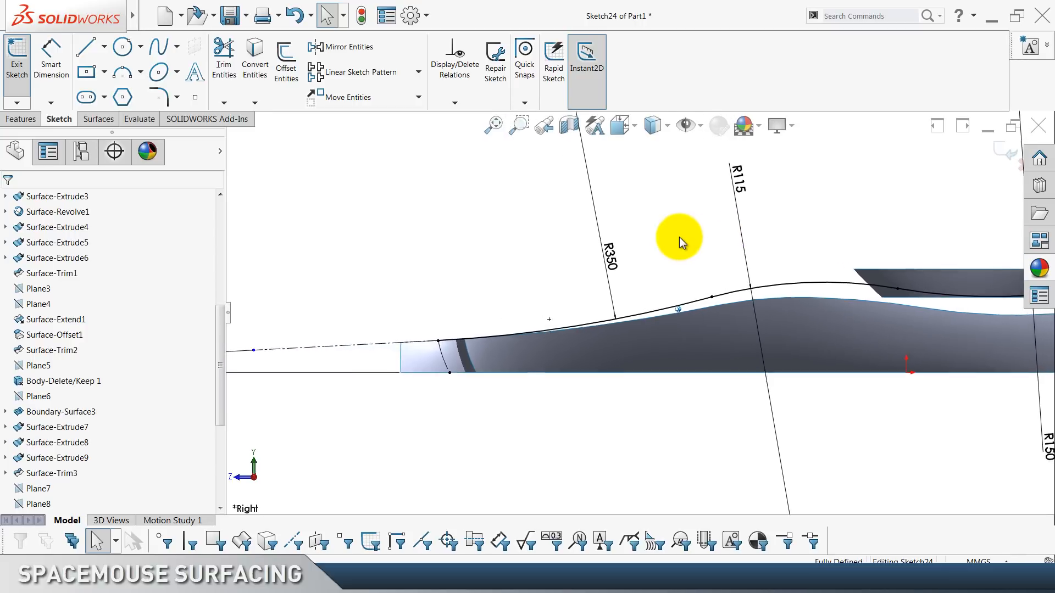
{"action": "scroll", "coordinate": [679, 238], "scroll_direction": "down", "scroll_amount": 3}
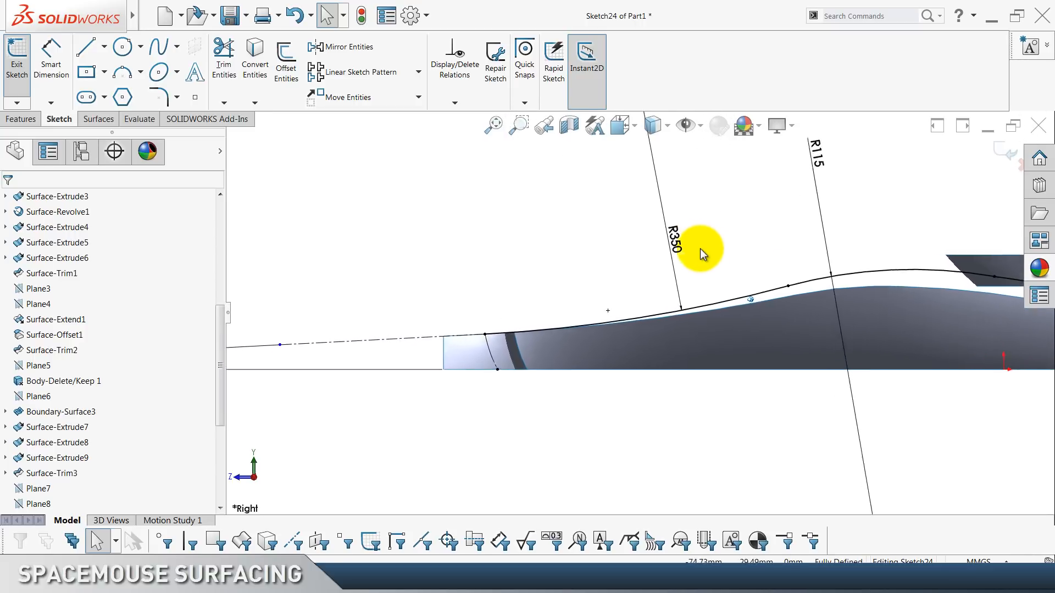
{"action": "left_click", "coordinate": [770, 301]}
{"action": "left_click", "coordinate": [605, 276]}
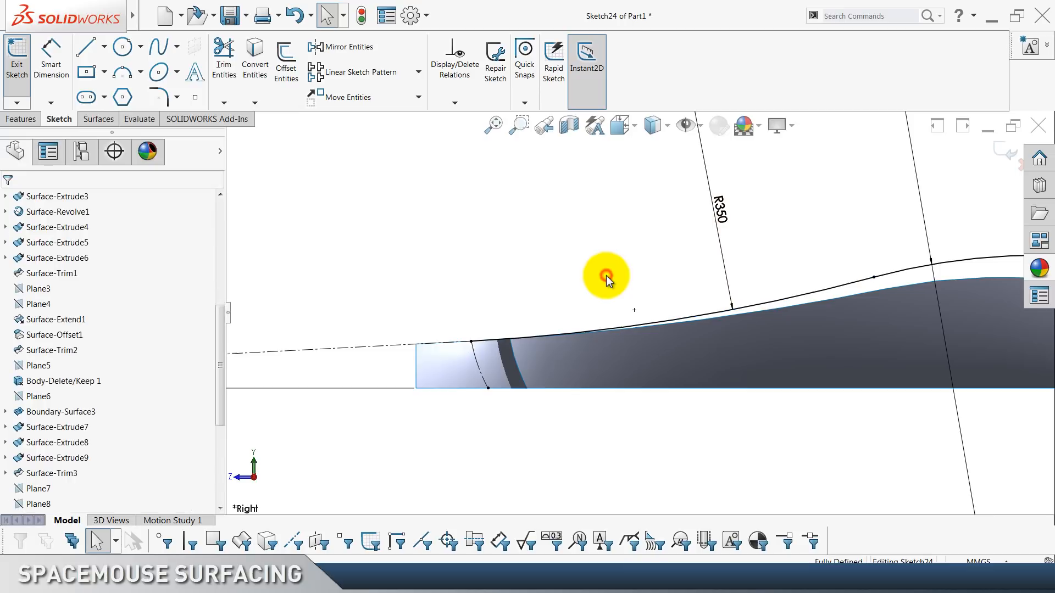
{"action": "scroll", "coordinate": [606, 276], "scroll_direction": "up", "scroll_amount": 2}
{"action": "scroll", "coordinate": [584, 274], "scroll_direction": "up", "scroll_amount": 2}
{"action": "scroll", "coordinate": [537, 302], "scroll_direction": "down", "scroll_amount": 4}
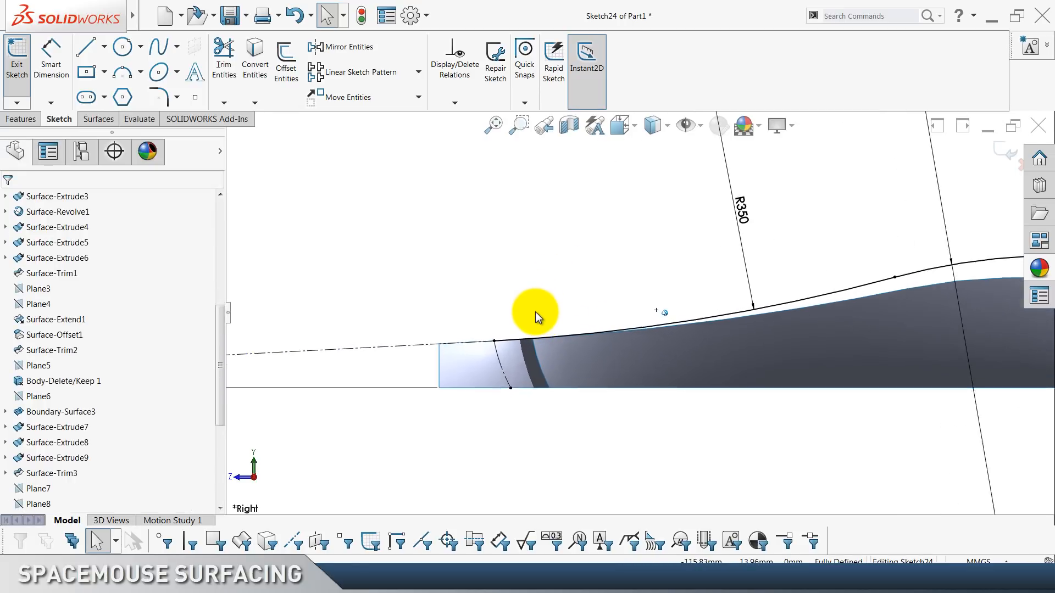
{"action": "scroll", "coordinate": [531, 311], "scroll_direction": "up", "scroll_amount": 1}
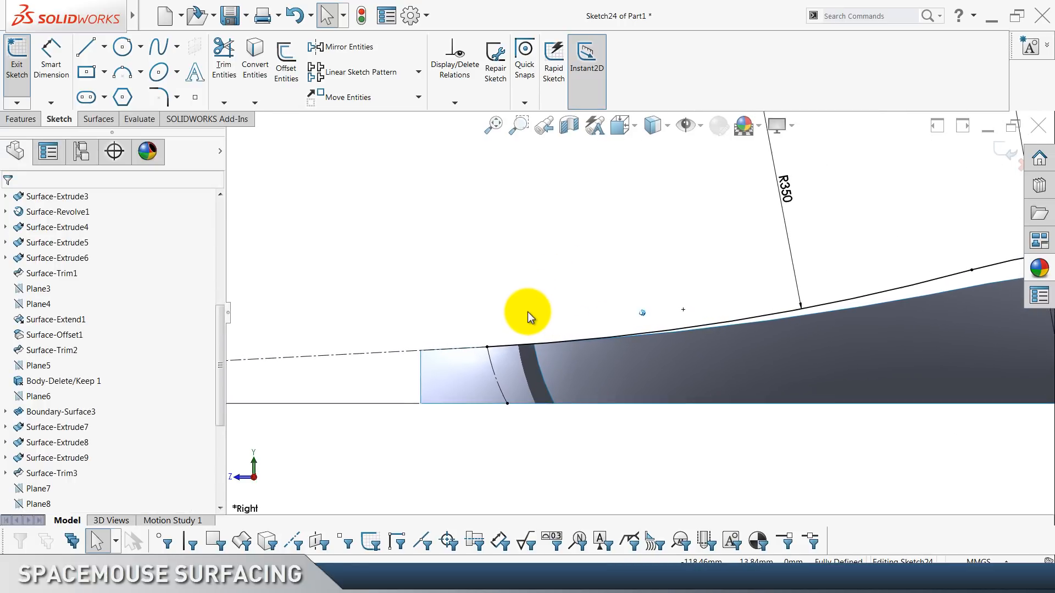
Move the 3° angle dimension closer to the end of the side surface.
{"action": "scroll", "coordinate": [527, 312], "scroll_direction": "up", "scroll_amount": 4}
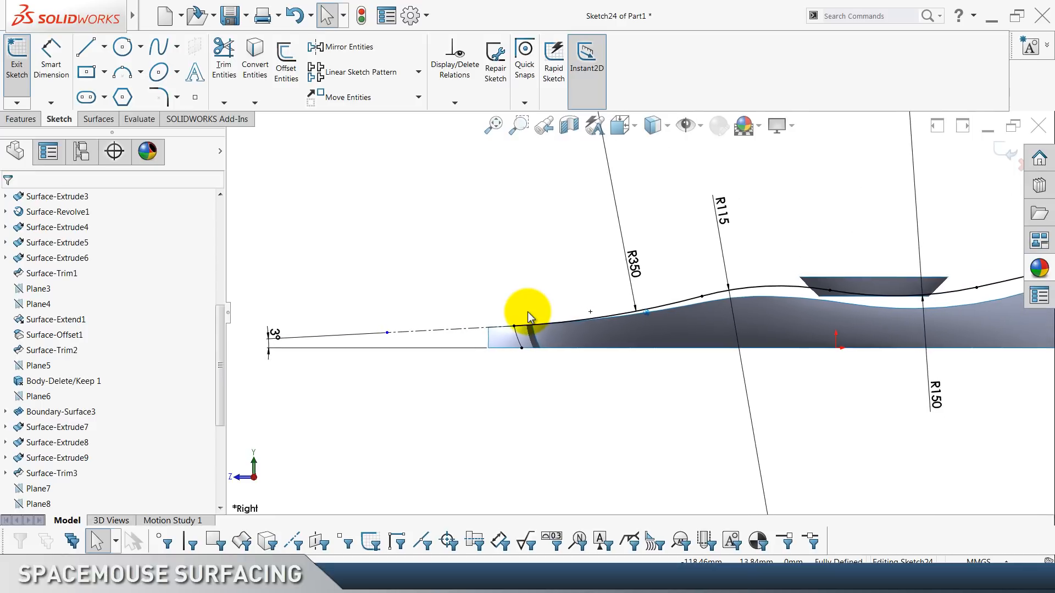
{"action": "scroll", "coordinate": [444, 325], "scroll_direction": "down", "scroll_amount": 1}
{"action": "left_click_drag", "start_coordinate": [314, 335], "coordinate": [511, 296]}
{"action": "left_click", "coordinate": [431, 277]}
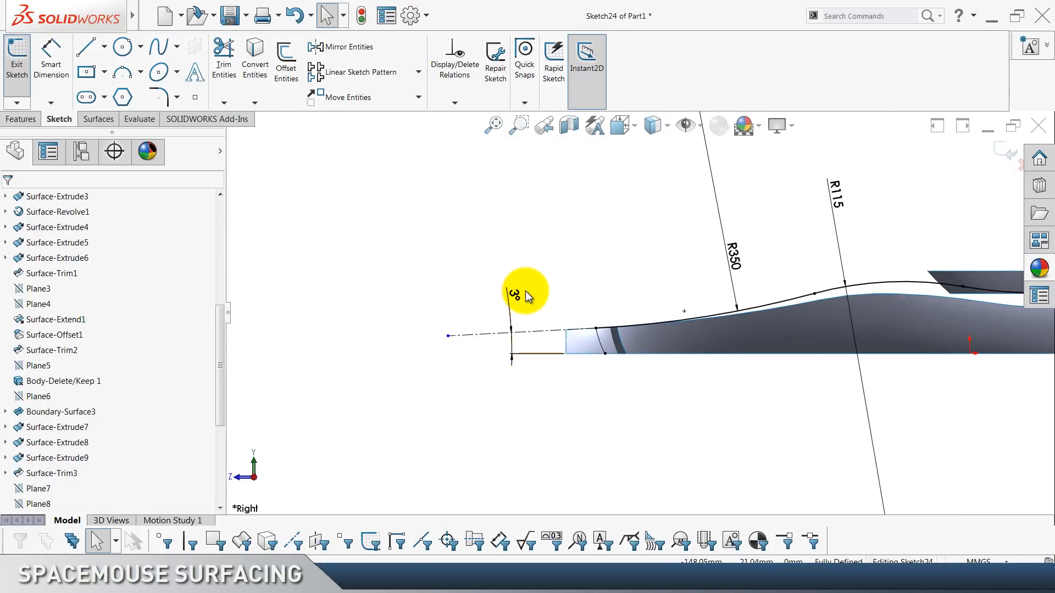
Exit the profile sketch, continue the rebuild ignoring errors, and dismiss the error report.
{"action": "scroll", "coordinate": [533, 286], "scroll_direction": "down", "scroll_amount": 6}
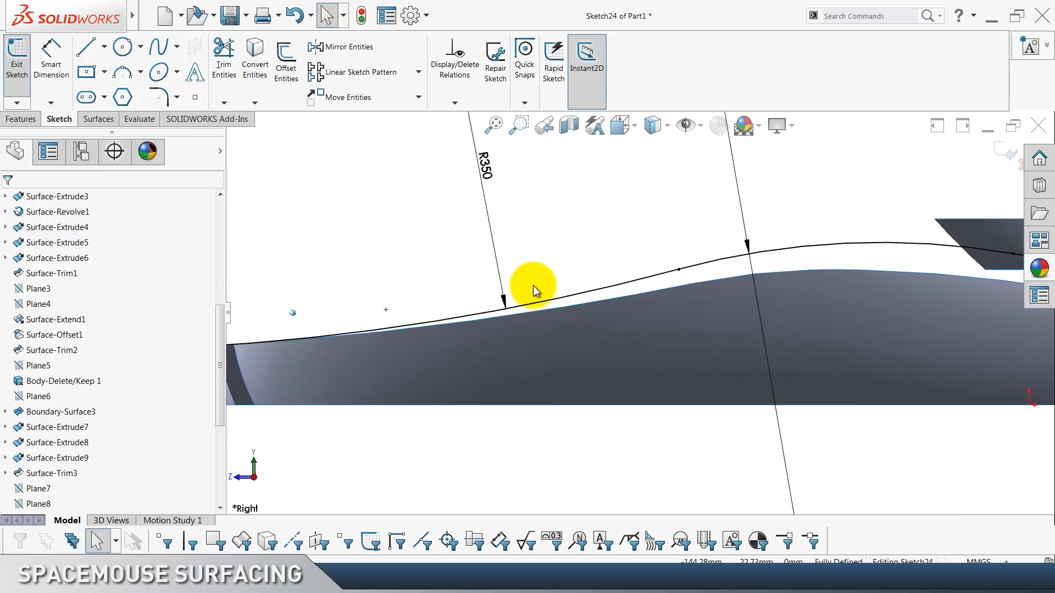
{"action": "left_click", "coordinate": [631, 253]}
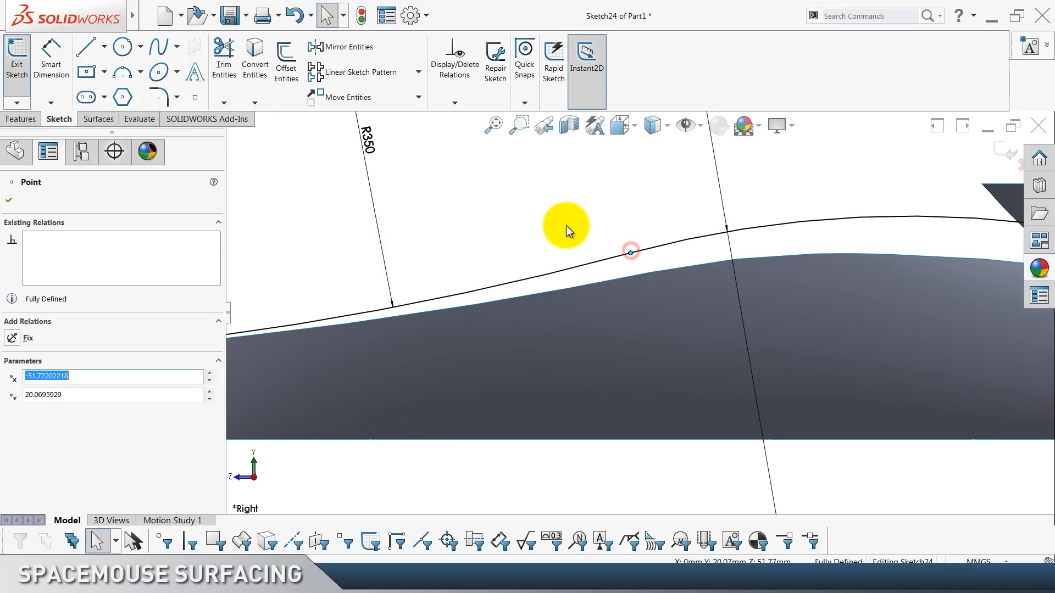
{"action": "left_click", "coordinate": [566, 226]}
{"action": "scroll", "coordinate": [566, 226], "scroll_direction": "up", "scroll_amount": 6}
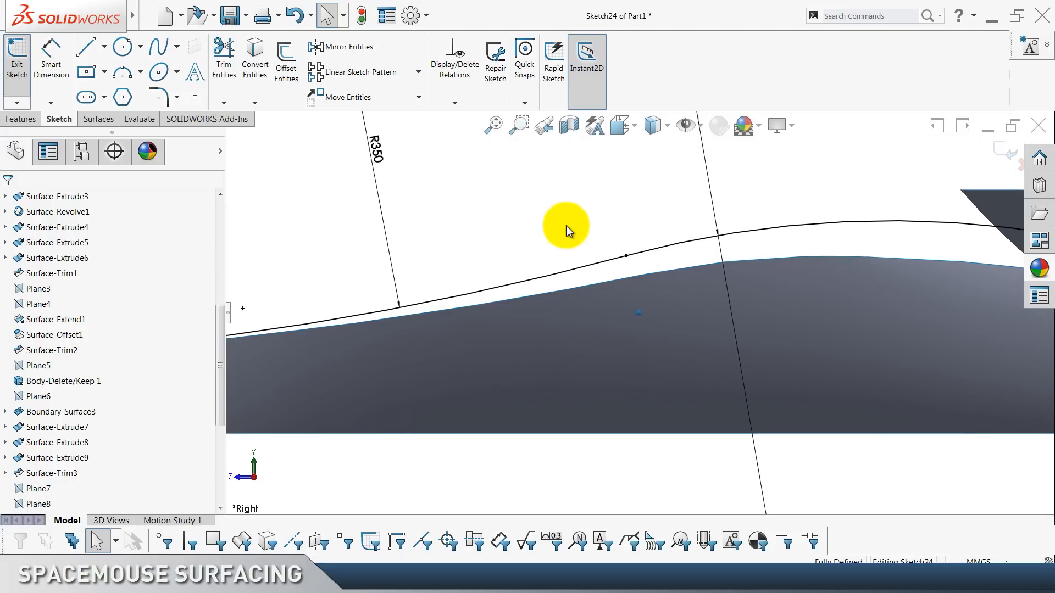
{"action": "left_click", "coordinate": [995, 150]}
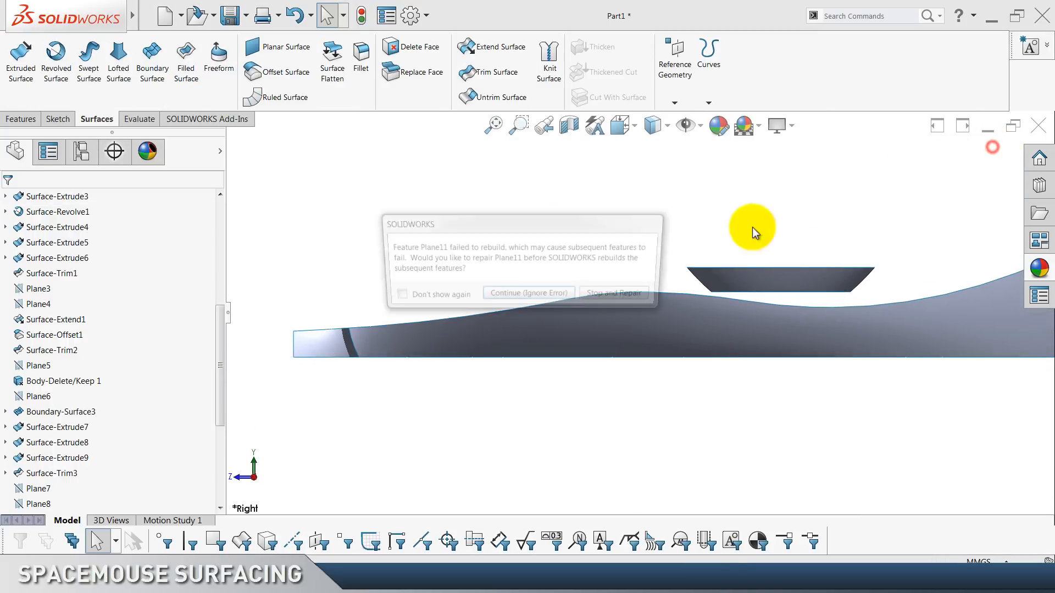
{"action": "left_click", "coordinate": [562, 296]}
{"action": "left_click", "coordinate": [681, 345]}
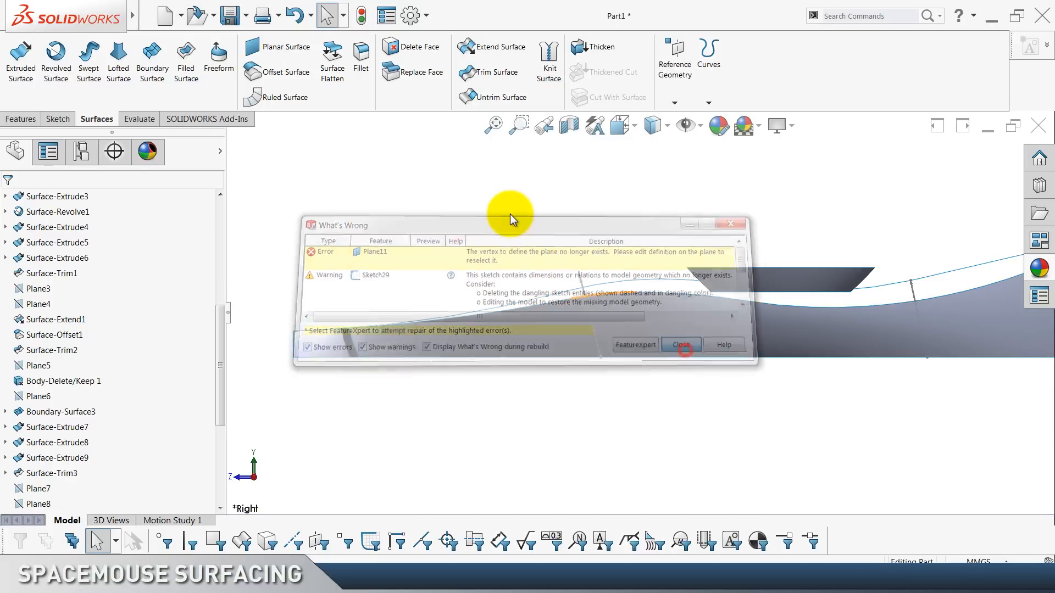
{"action": "left_click", "coordinate": [509, 210]}
Edit Plane11 and remove its missing edge and vertex references.
{"action": "scroll", "coordinate": [510, 210], "scroll_direction": "up", "scroll_amount": 2}
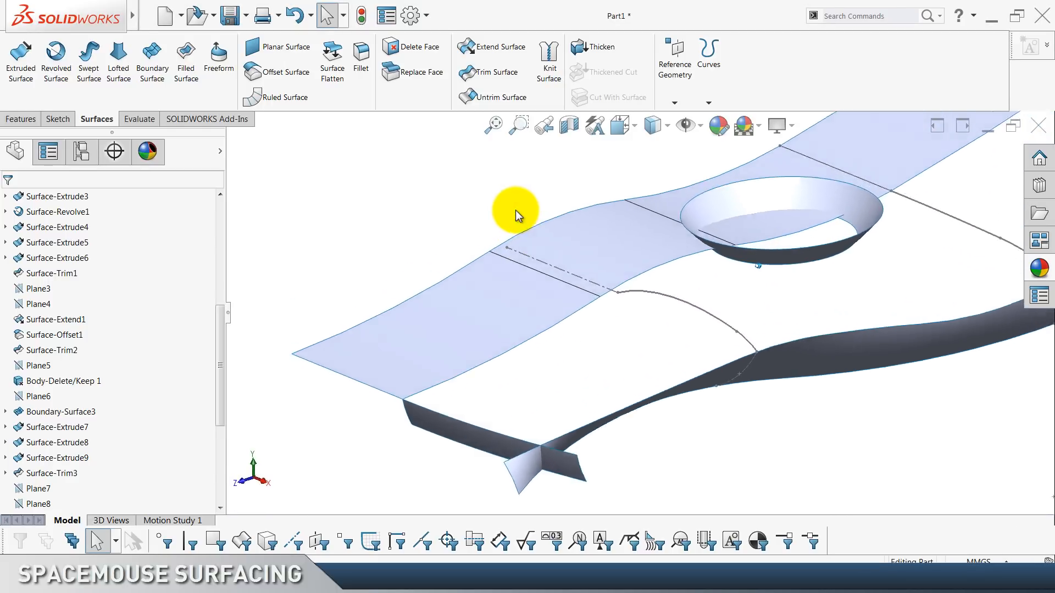
{"action": "scroll", "coordinate": [124, 444], "scroll_direction": "down", "scroll_amount": 5}
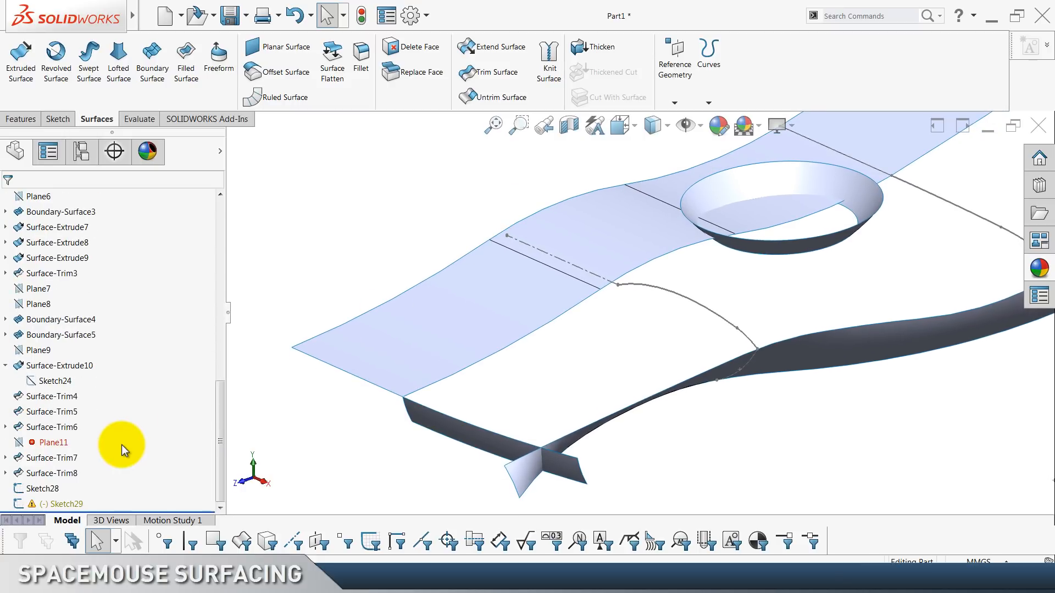
{"action": "left_click", "coordinate": [49, 443]}
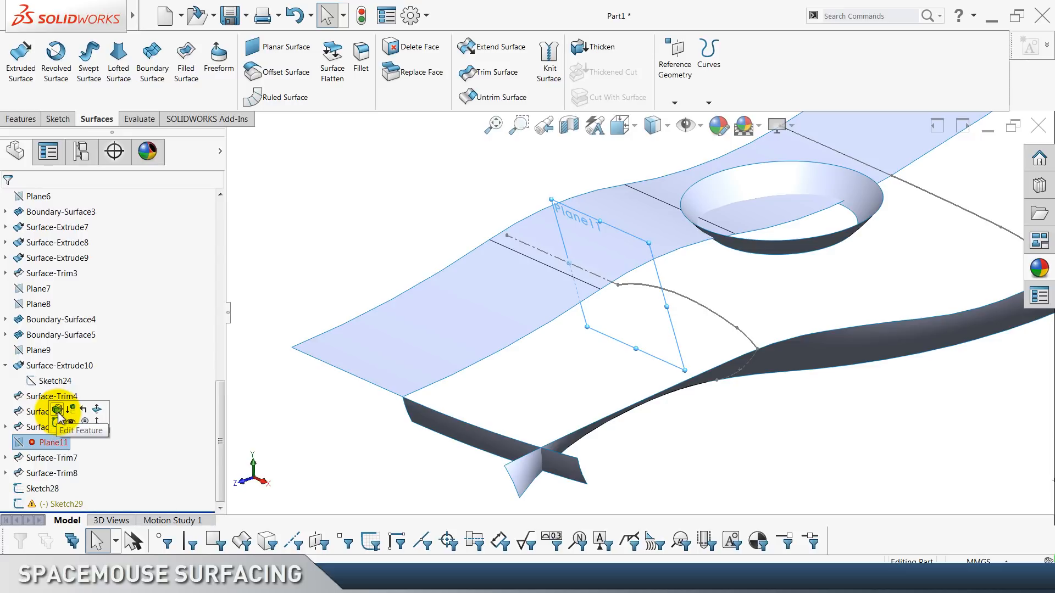
{"action": "left_click", "coordinate": [60, 417]}
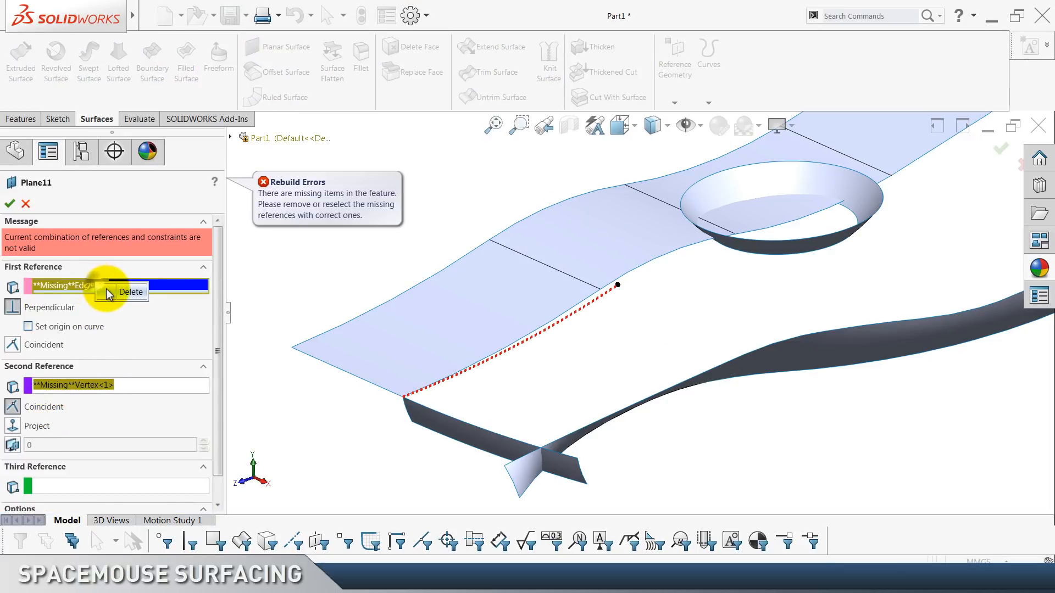
{"action": "key", "text": "Delete"}
{"action": "left_click", "coordinate": [94, 328]}
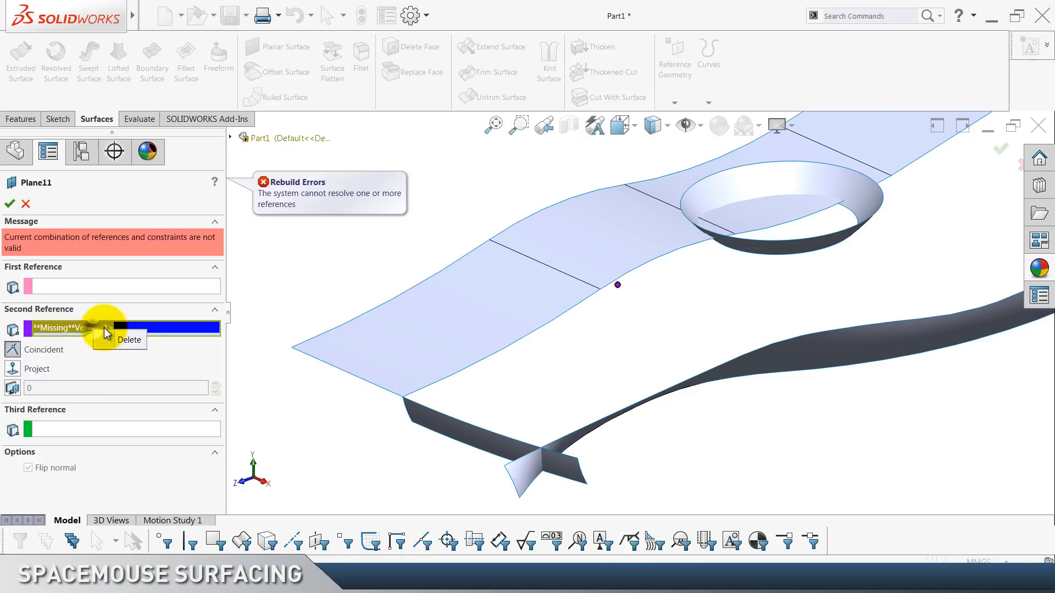
{"action": "right_click", "coordinate": [110, 327]}
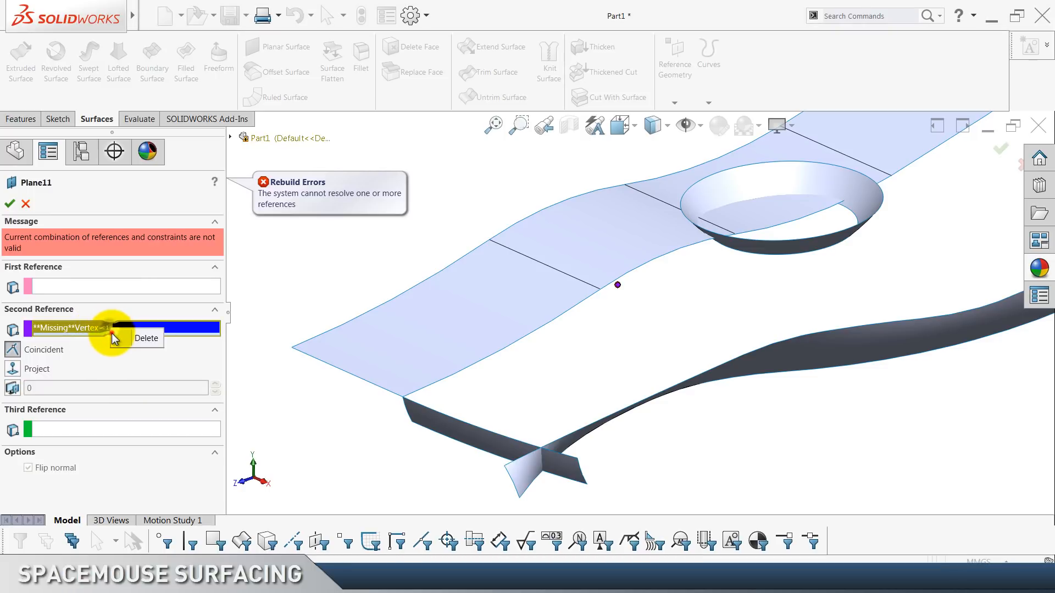
{"action": "left_click", "coordinate": [133, 342]}
Redefine Plane11 perpendicular to the front surface section's inner side edge and coincident with that edge's rear vertex, then dismiss the rebuild report.
{"action": "left_click", "coordinate": [124, 276]}
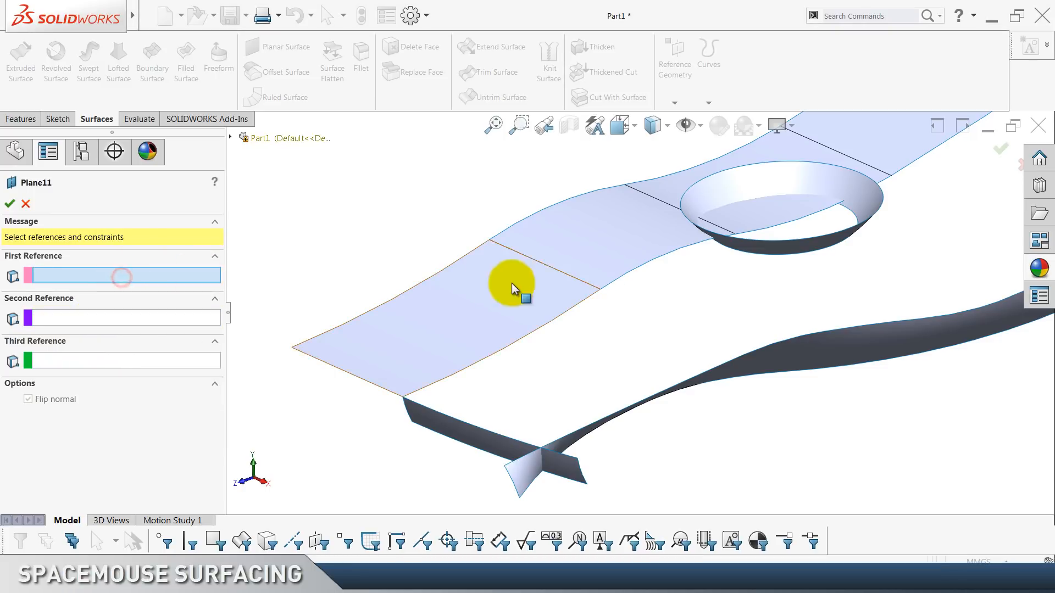
{"action": "left_click", "coordinate": [572, 311]}
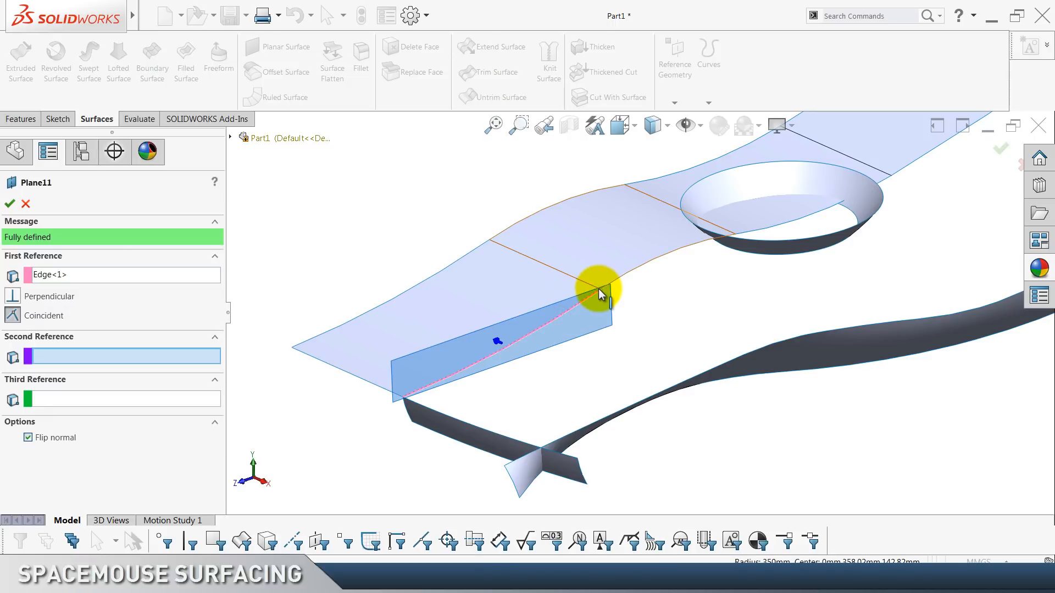
{"action": "left_click", "coordinate": [601, 290]}
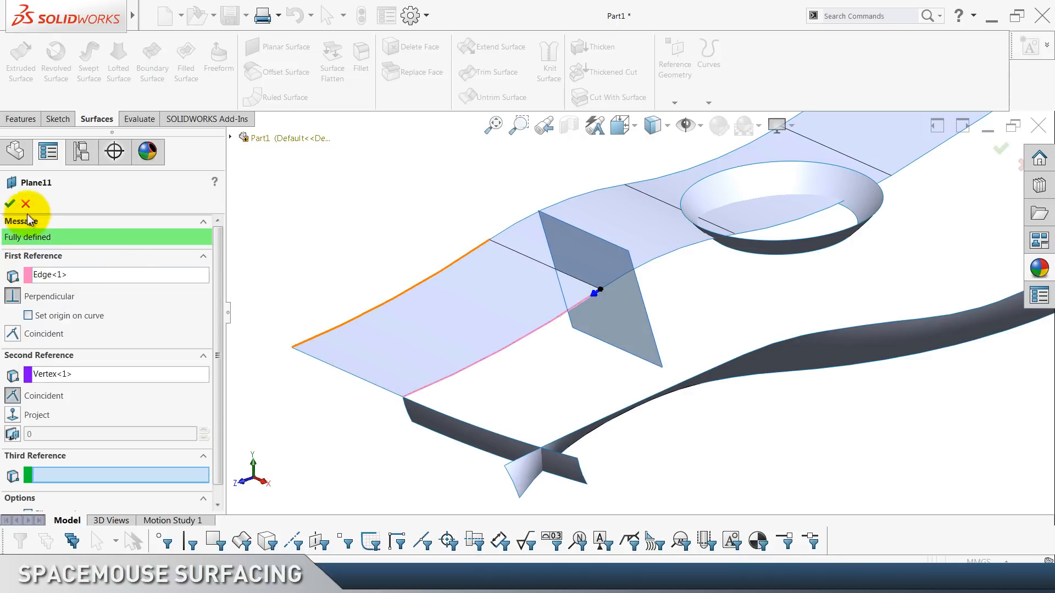
{"action": "left_click", "coordinate": [10, 204]}
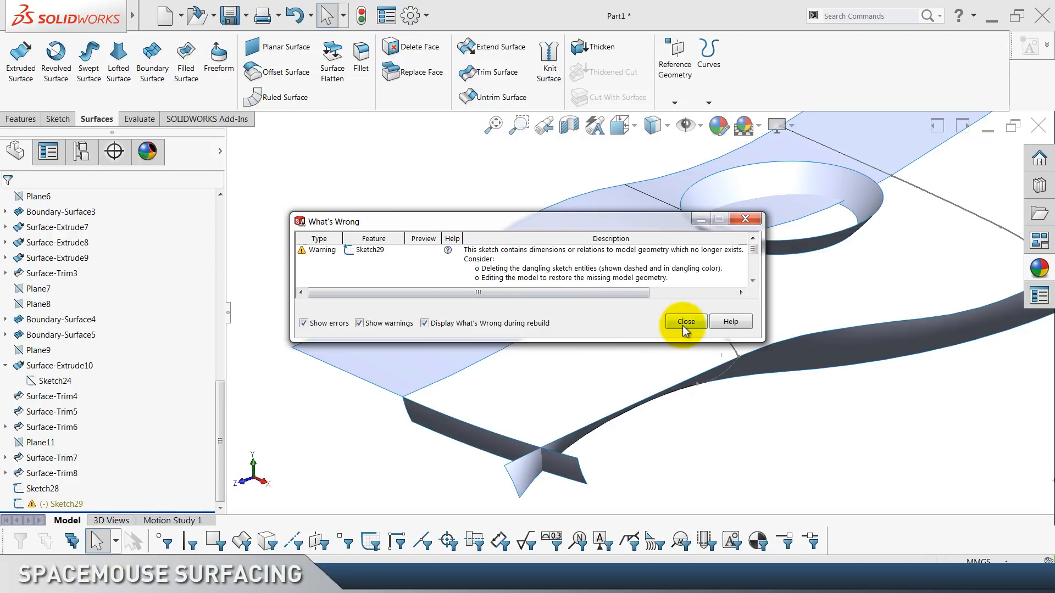
{"action": "left_click", "coordinate": [682, 325]}
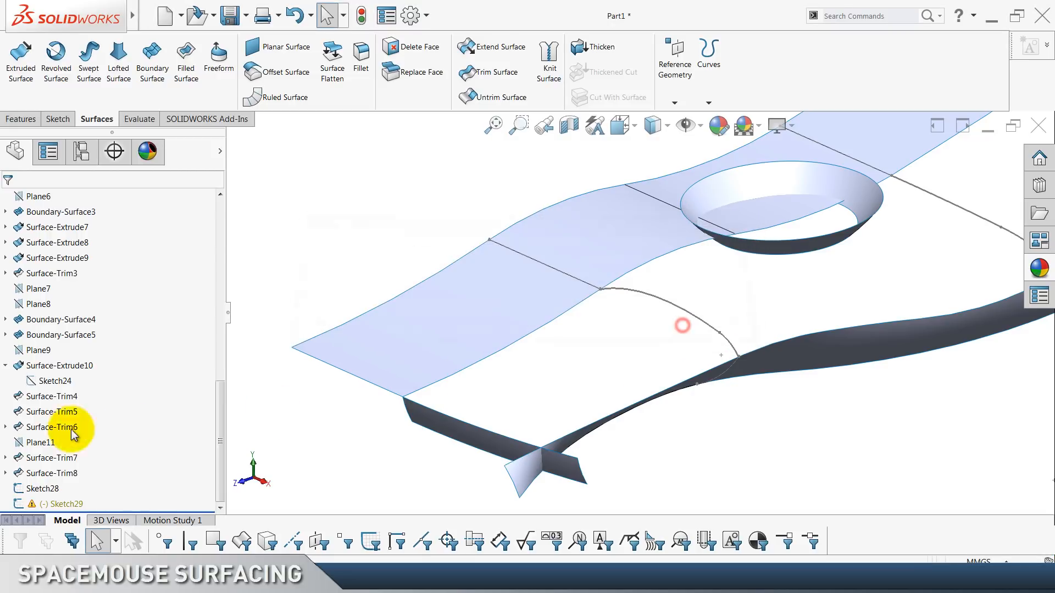
Edit Sketch29 and delete its dangling line across the extruded surface.
{"action": "left_click", "coordinate": [47, 504]}
{"action": "left_click", "coordinate": [55, 473]}
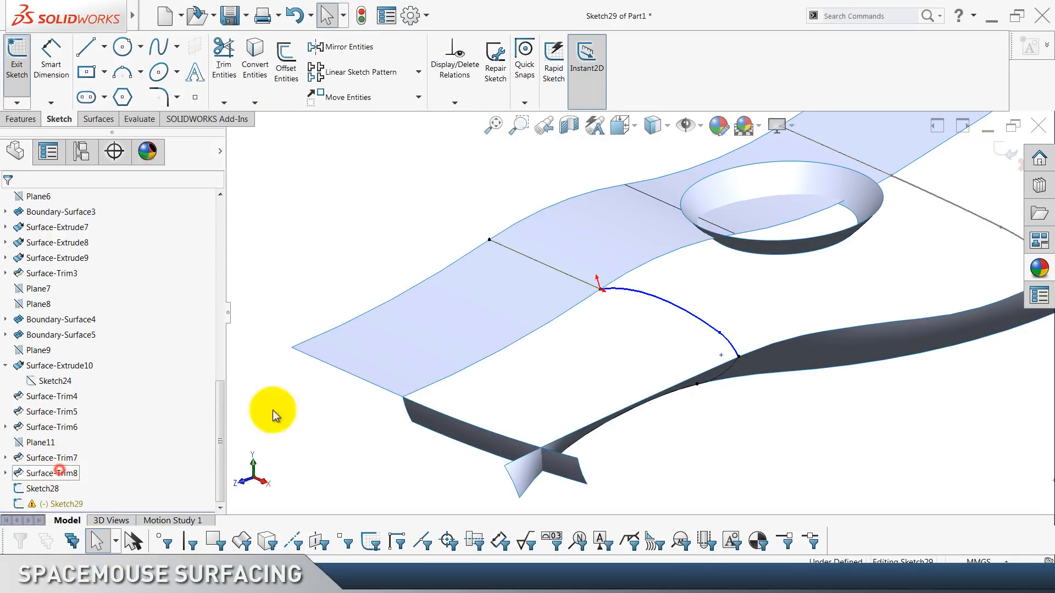
{"action": "left_click", "coordinate": [579, 278]}
{"action": "left_click", "coordinate": [577, 278]}
{"action": "key", "text": "Delete"}
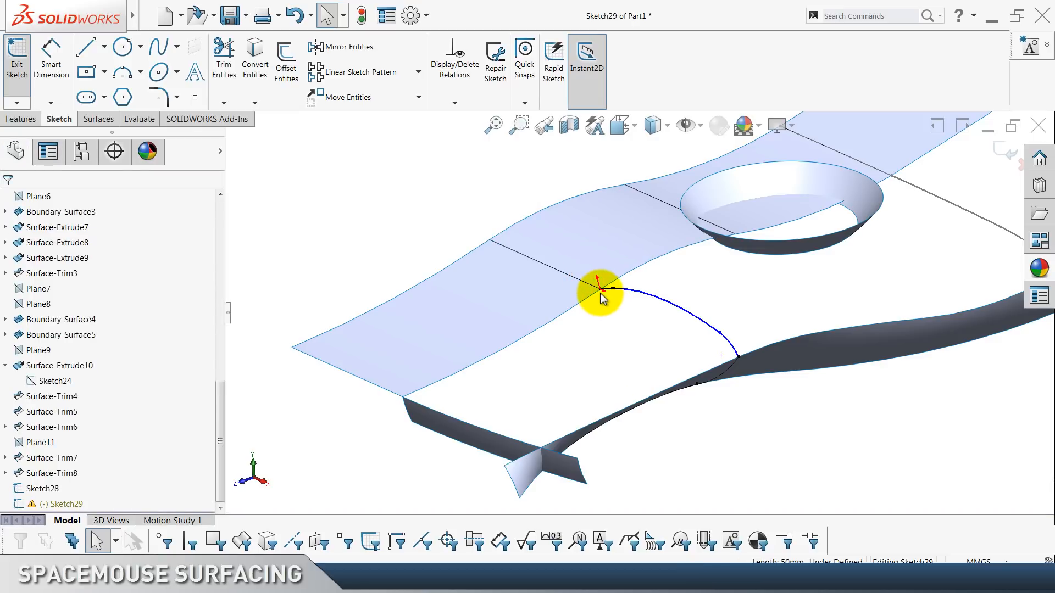
Pull the arc's endpoint away from the sketch origin and convert the dividing edge across the extruded surface into a sketch line.
{"action": "left_click_drag", "start_coordinate": [601, 290], "coordinate": [598, 271]}
{"action": "left_click", "coordinate": [606, 333]}
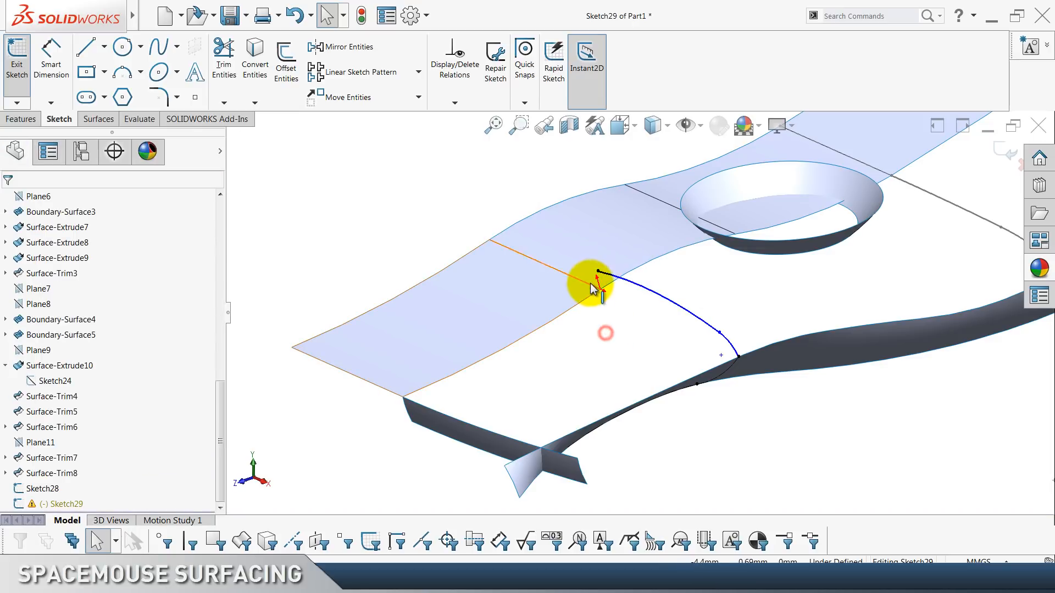
{"action": "left_click", "coordinate": [559, 271]}
{"action": "left_click", "coordinate": [608, 235]}
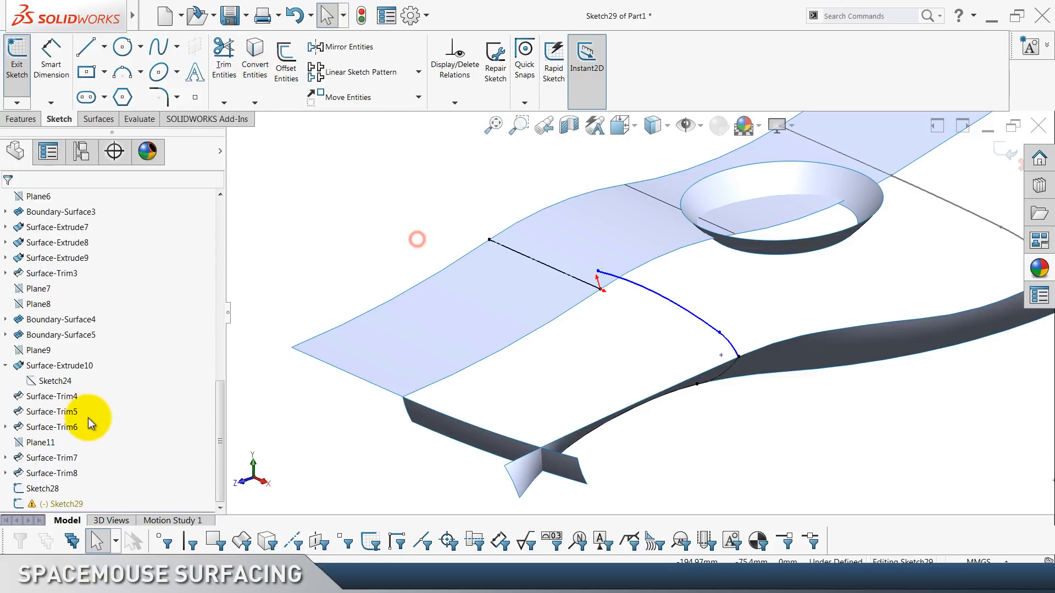
{"action": "right_click", "coordinate": [68, 506]}
{"action": "left_click", "coordinate": [90, 383]}
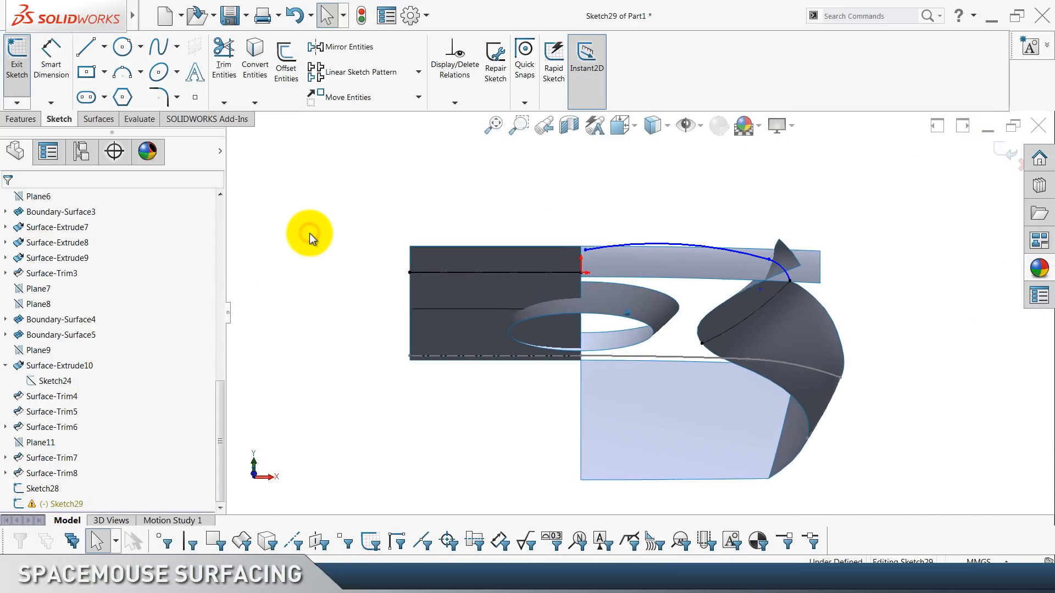
Try a horizontal construction line about 79 mm long from the sketch origin past the surface's end and delete it again.
{"action": "left_click", "coordinate": [108, 49]}
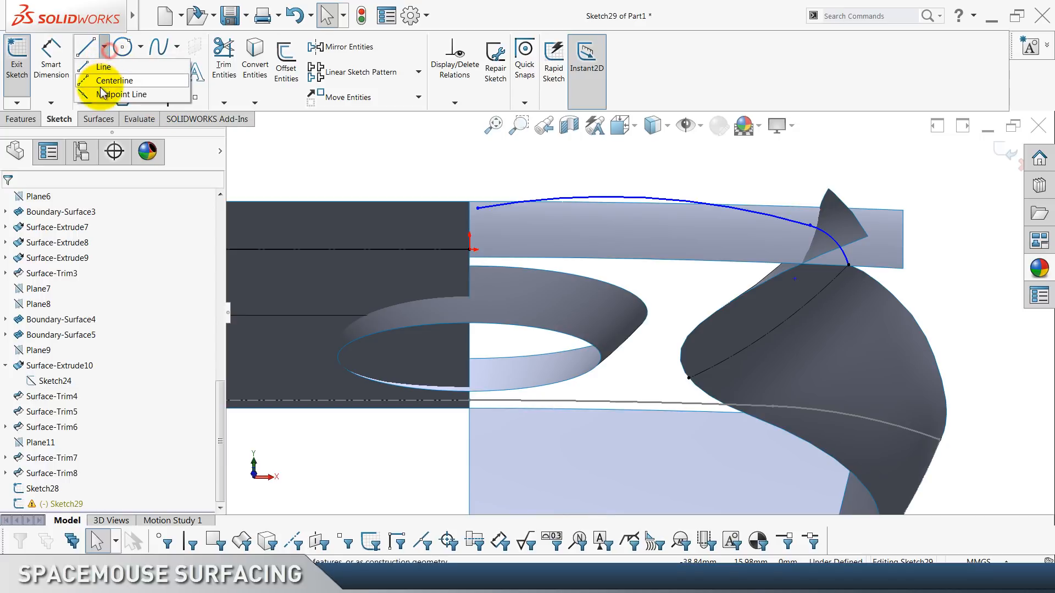
{"action": "left_click", "coordinate": [101, 86]}
{"action": "left_click", "coordinate": [469, 250]}
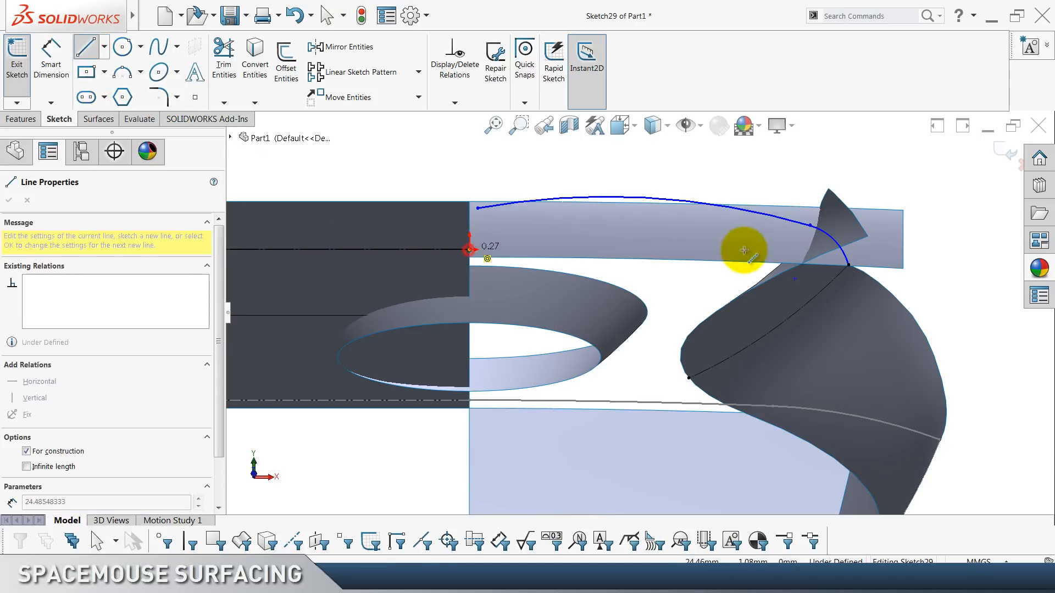
{"action": "left_click", "coordinate": [960, 245]}
{"action": "key", "text": "Escape"}
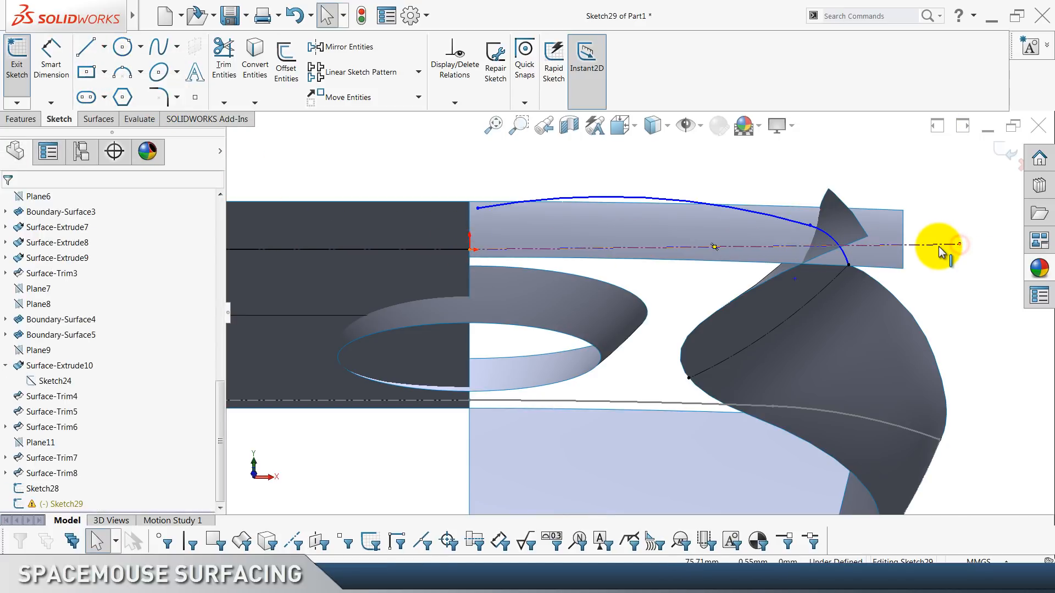
{"action": "left_click", "coordinate": [939, 247]}
{"action": "left_click", "coordinate": [953, 208]}
{"action": "key", "text": "Escape"}
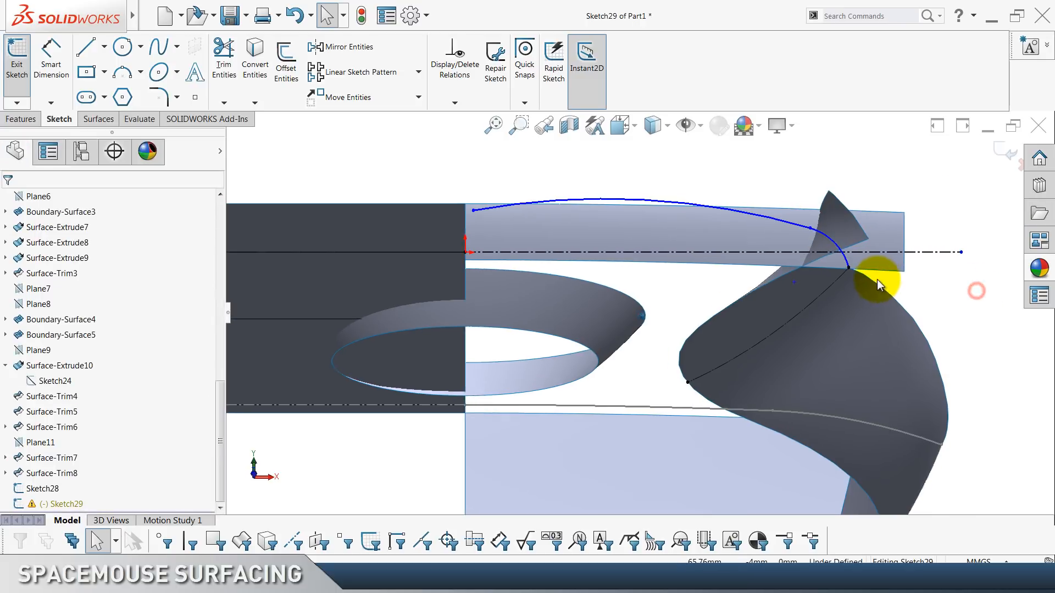
{"action": "scroll", "coordinate": [877, 279], "scroll_direction": "down", "scroll_amount": 5}
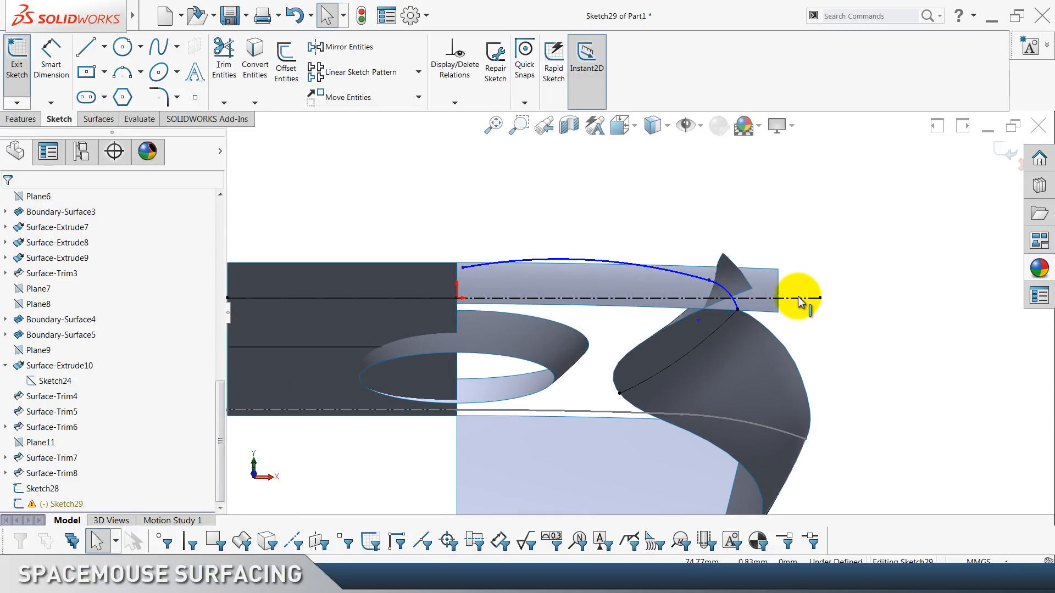
{"action": "left_click", "coordinate": [798, 299]}
{"action": "key", "text": "Delete"}
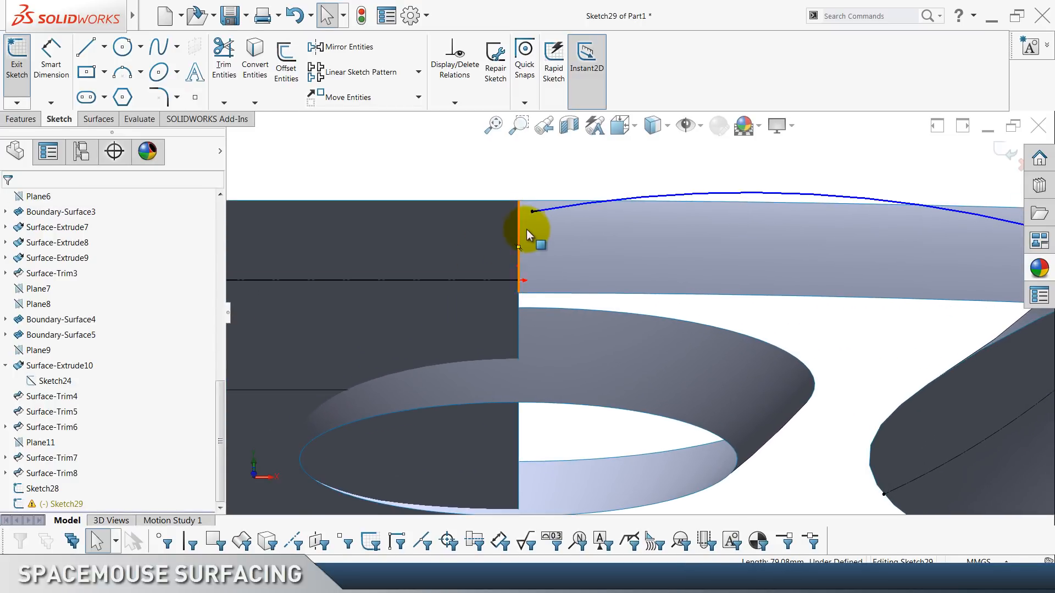
Attach the large arc's free endpoint to the sketch origin.
{"action": "left_click_drag", "start_coordinate": [534, 213], "coordinate": [520, 280]}
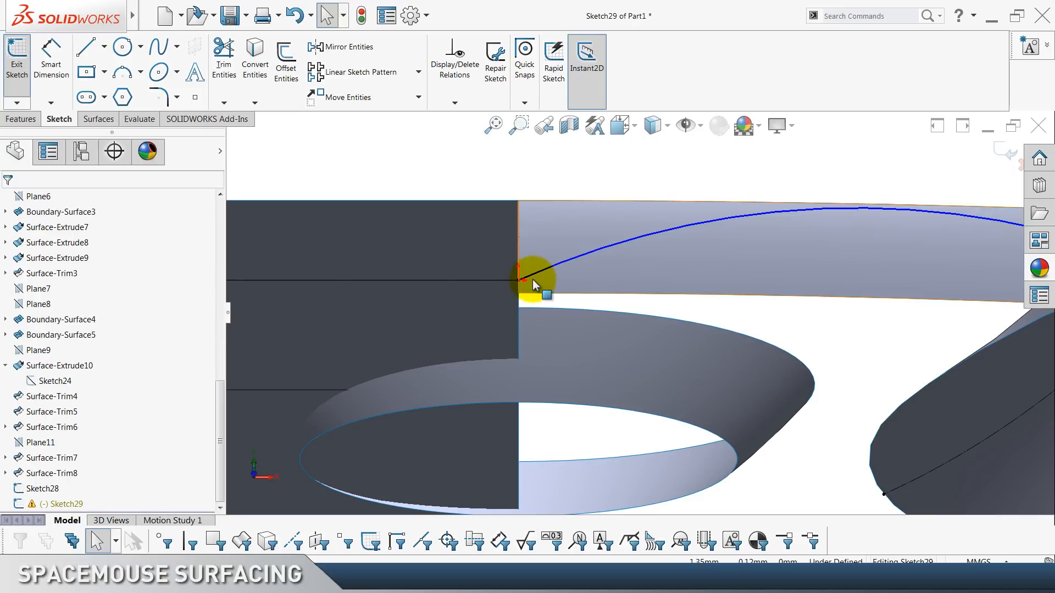
Try a tangent relation between the large arc and the converted construction line, and undo it.
{"action": "left_click", "coordinate": [513, 280], "text": "ctrl"}
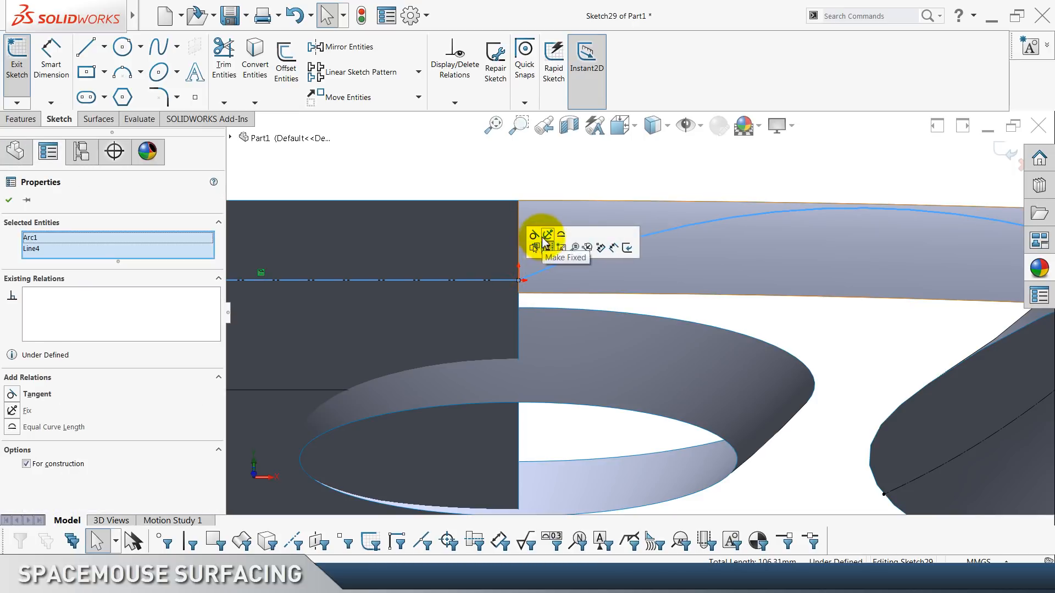
{"action": "left_click", "coordinate": [534, 236]}
{"action": "left_click", "coordinate": [448, 176]}
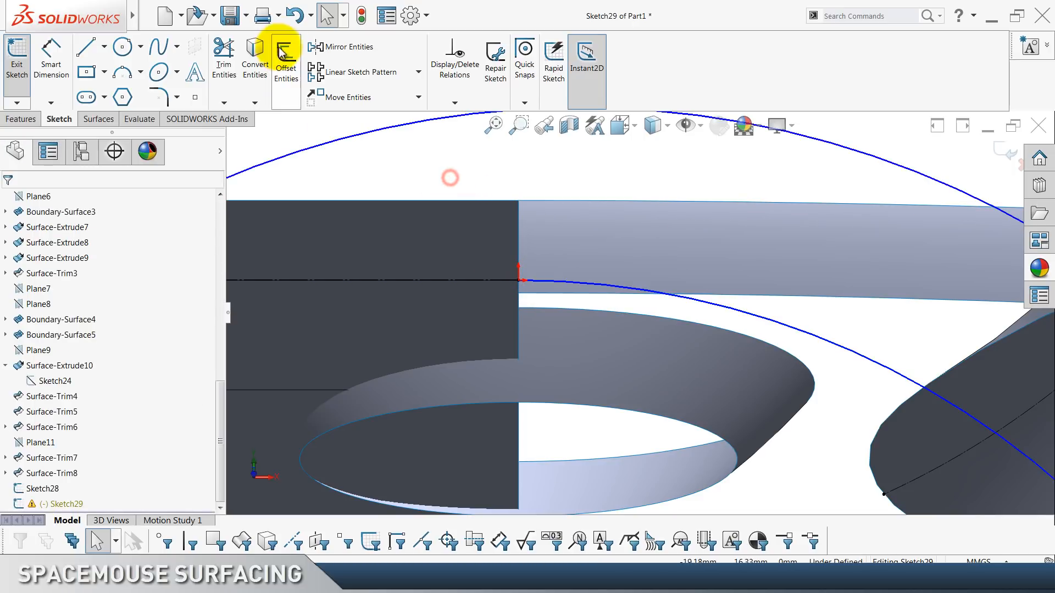
{"action": "left_click", "coordinate": [295, 15]}
{"action": "left_click", "coordinate": [428, 165]}
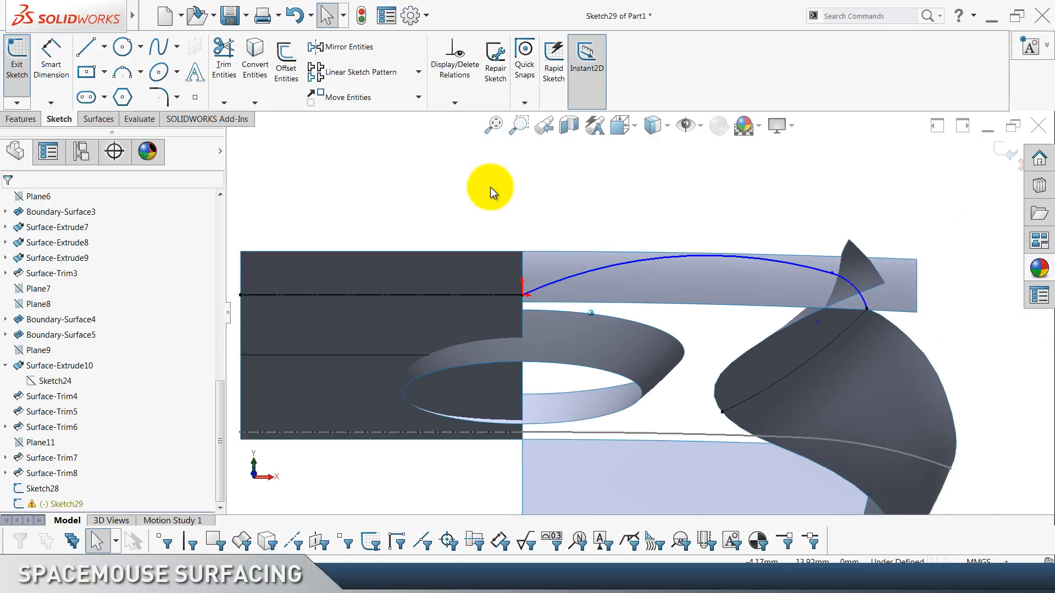
Dimension the large arc starting at the origin with a radius of 1250 mm.
{"action": "left_click", "coordinate": [57, 69]}
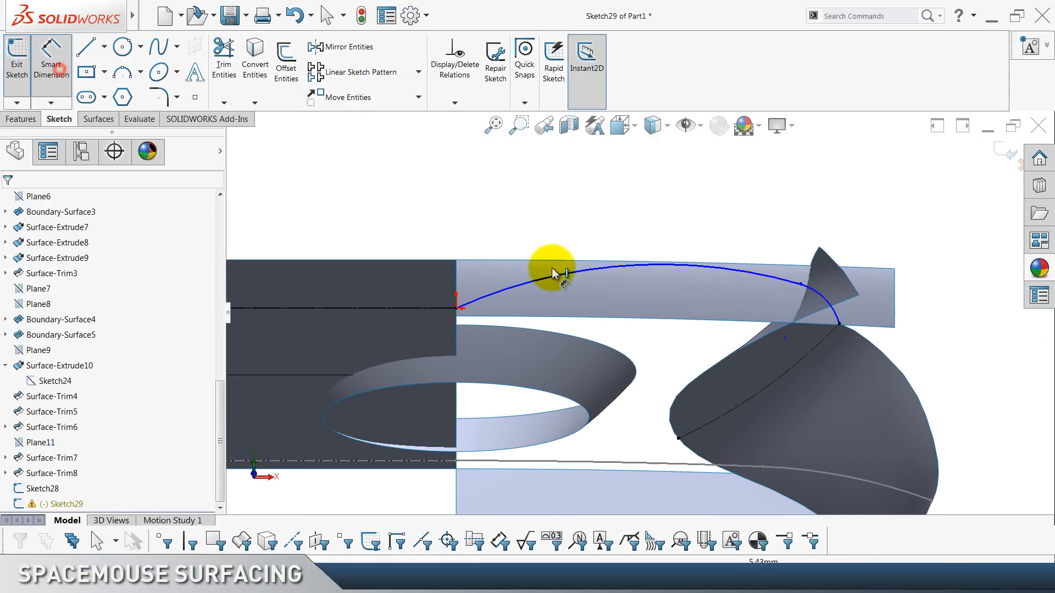
{"action": "left_click", "coordinate": [573, 275]}
{"action": "left_click", "coordinate": [618, 294]}
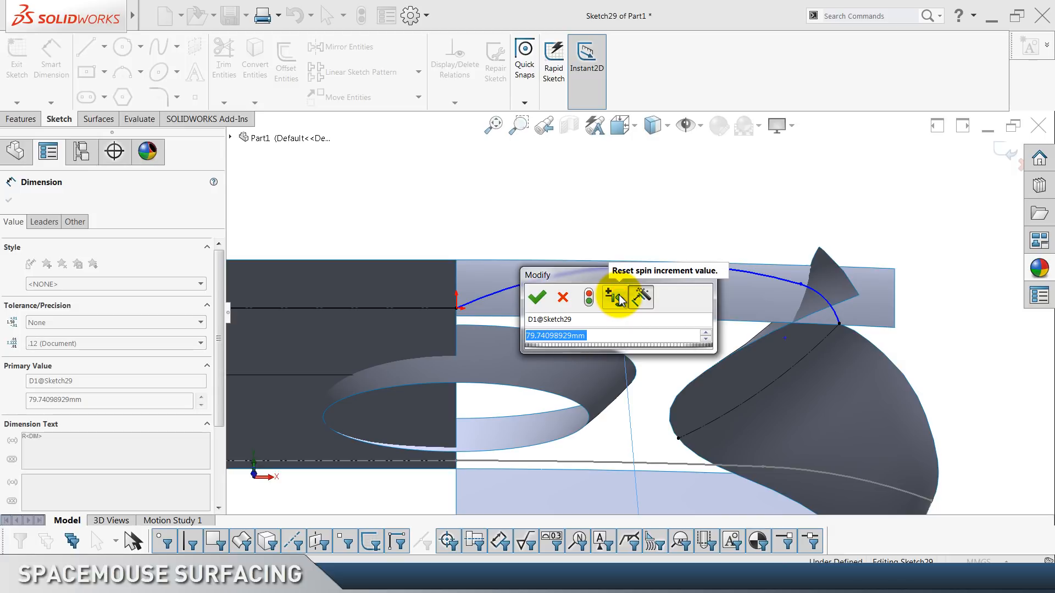
{"action": "type", "text": "1250"}
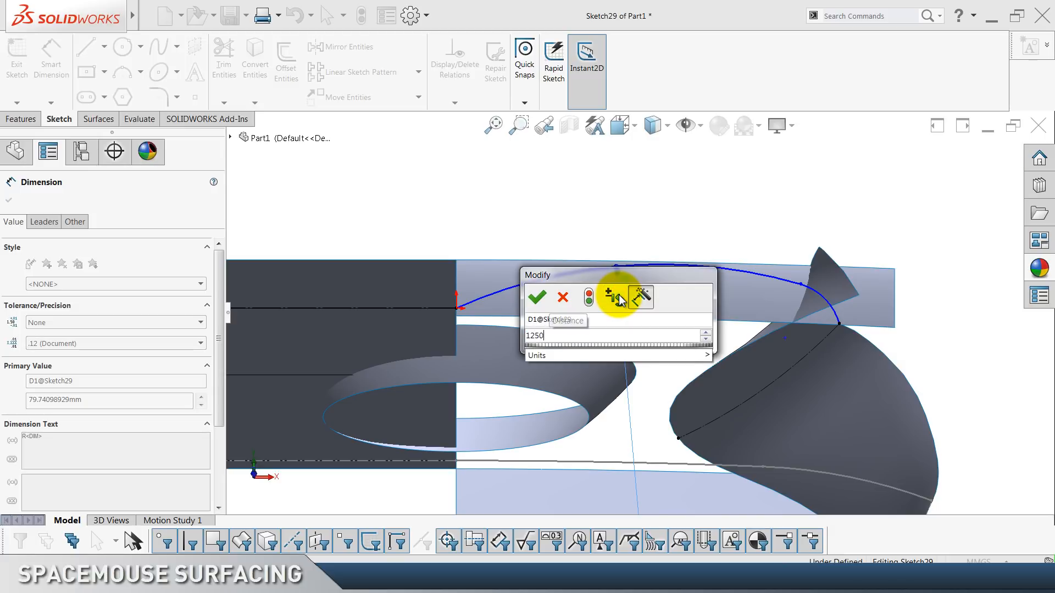
{"action": "key", "text": "Return"}
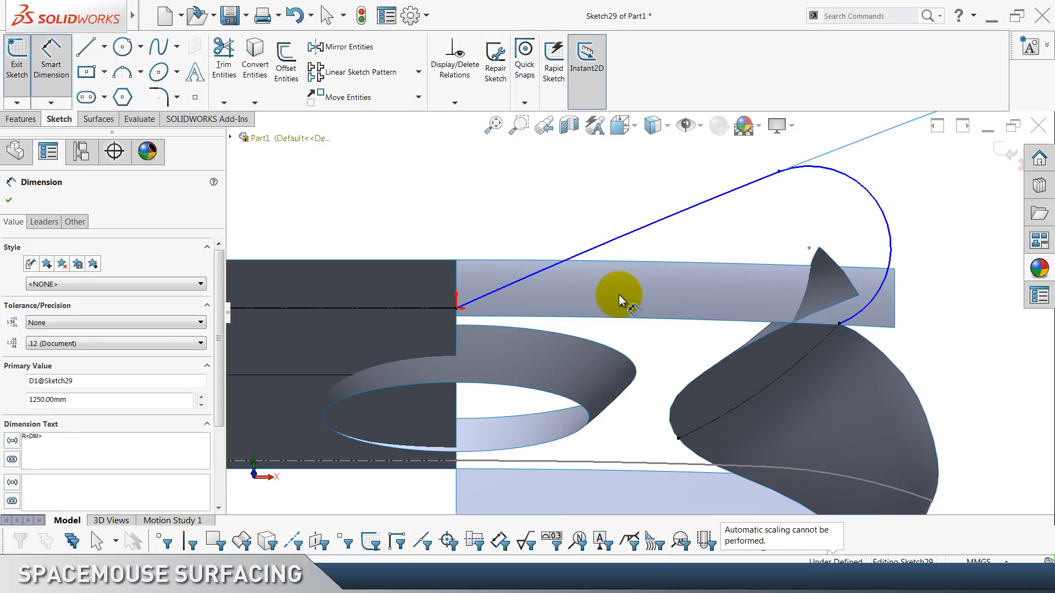
{"action": "left_click", "coordinate": [545, 175]}
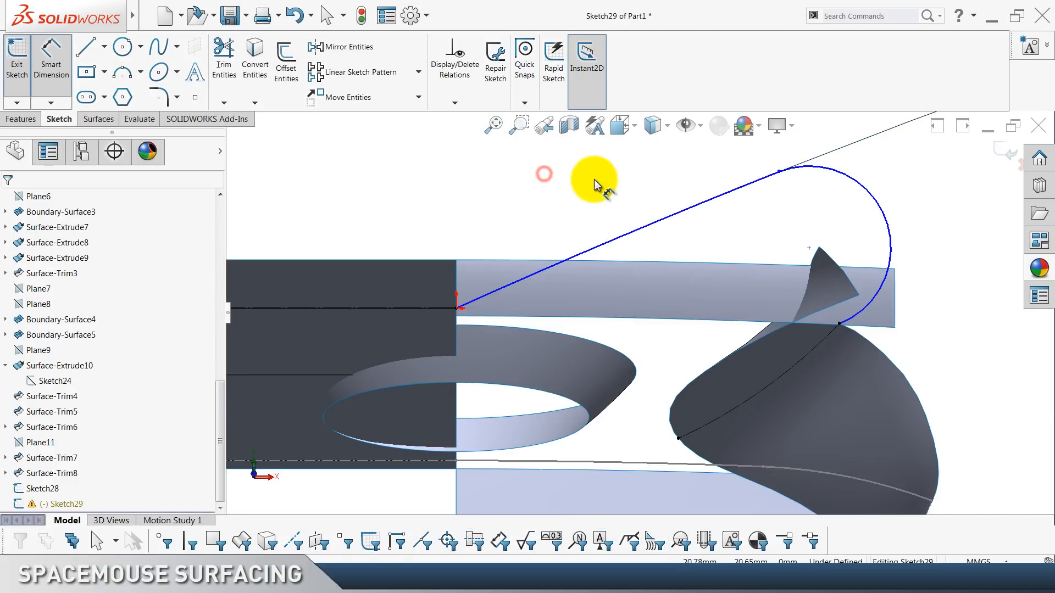
Dimension the horizontal distance from the sketch origin to the junction of the two arcs as 40 mm.
{"action": "left_click", "coordinate": [781, 173]}
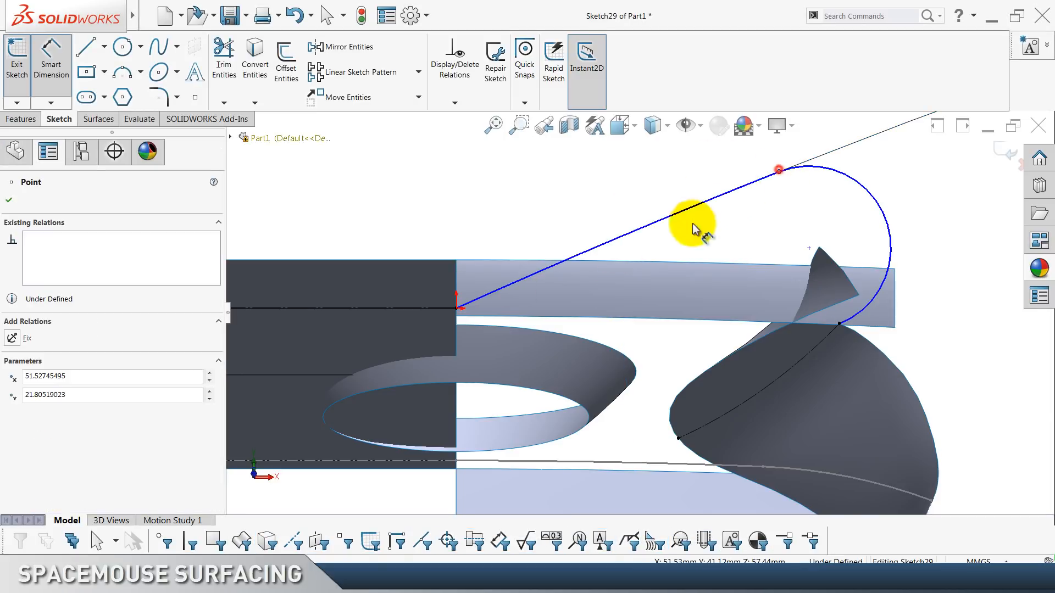
{"action": "left_click", "coordinate": [456, 311]}
{"action": "left_click", "coordinate": [610, 201]}
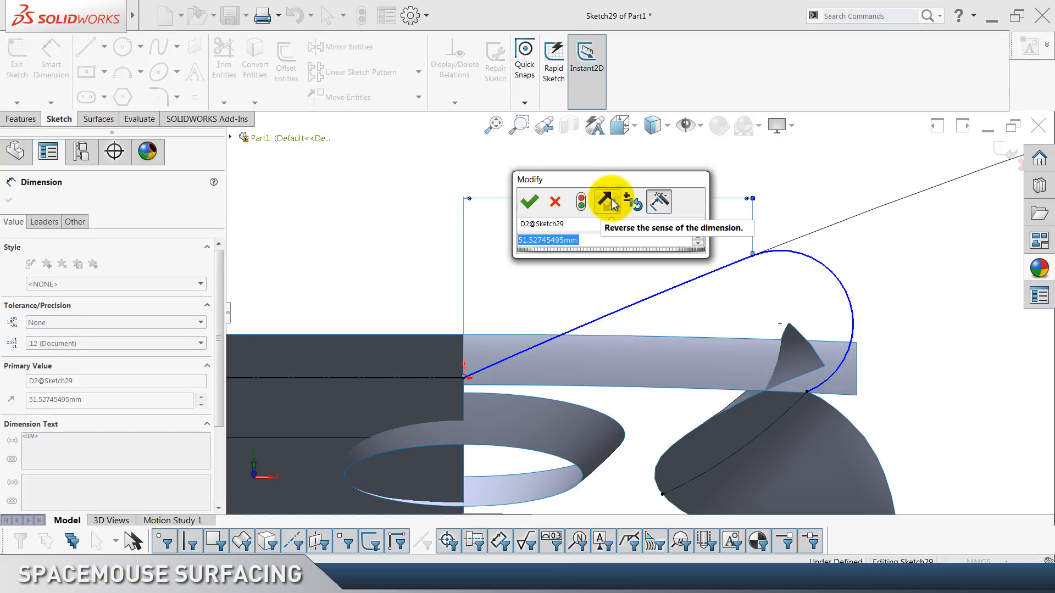
{"action": "type", "text": "40"}
{"action": "key", "text": "Return"}
{"action": "left_click", "coordinate": [383, 233]}
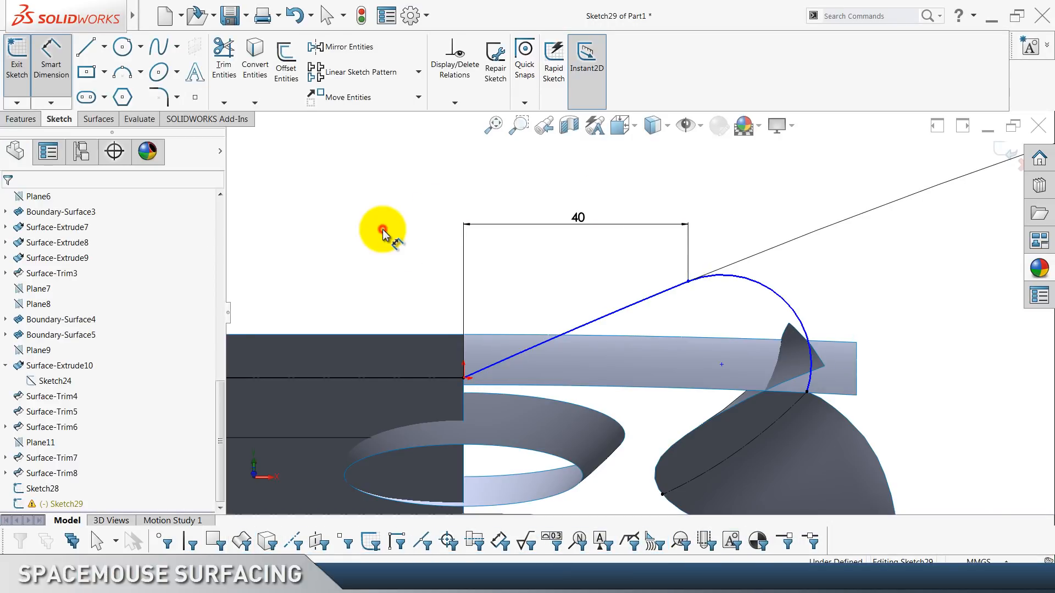
{"action": "key", "text": "Escape"}
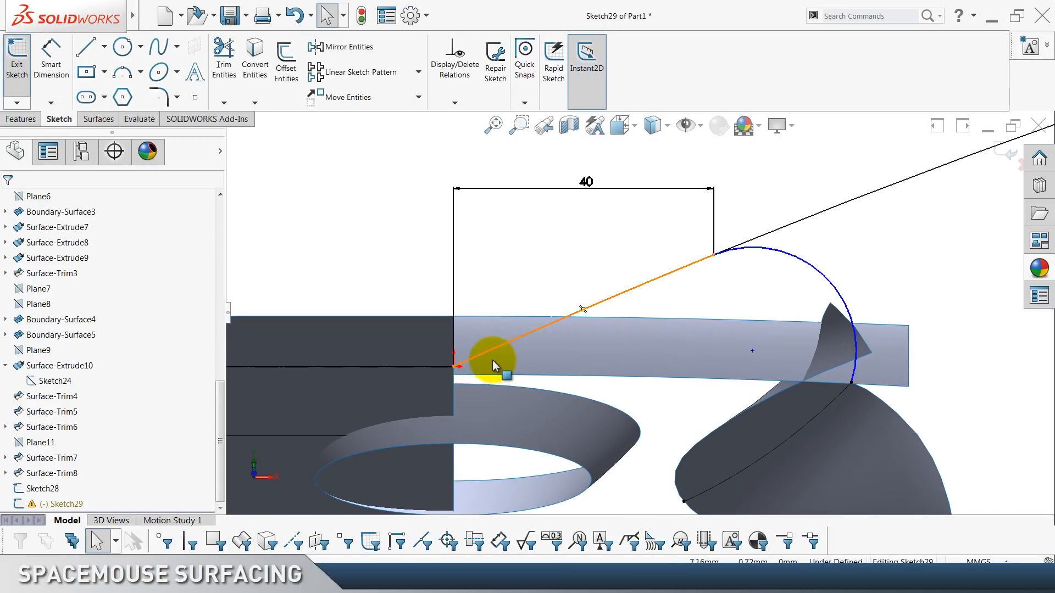
Make the 1250 mm radius arc tangent to the converted construction line at the origin.
{"action": "left_click", "coordinate": [479, 357]}
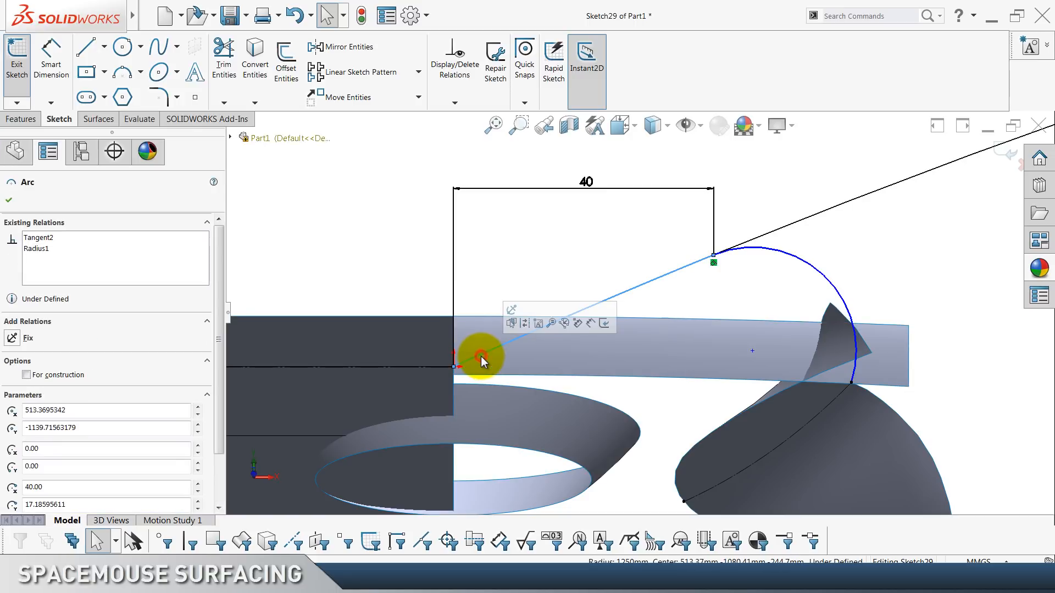
{"action": "left_click", "coordinate": [424, 369], "text": "ctrl"}
{"action": "left_click", "coordinate": [453, 324]}
{"action": "left_click", "coordinate": [388, 269]}
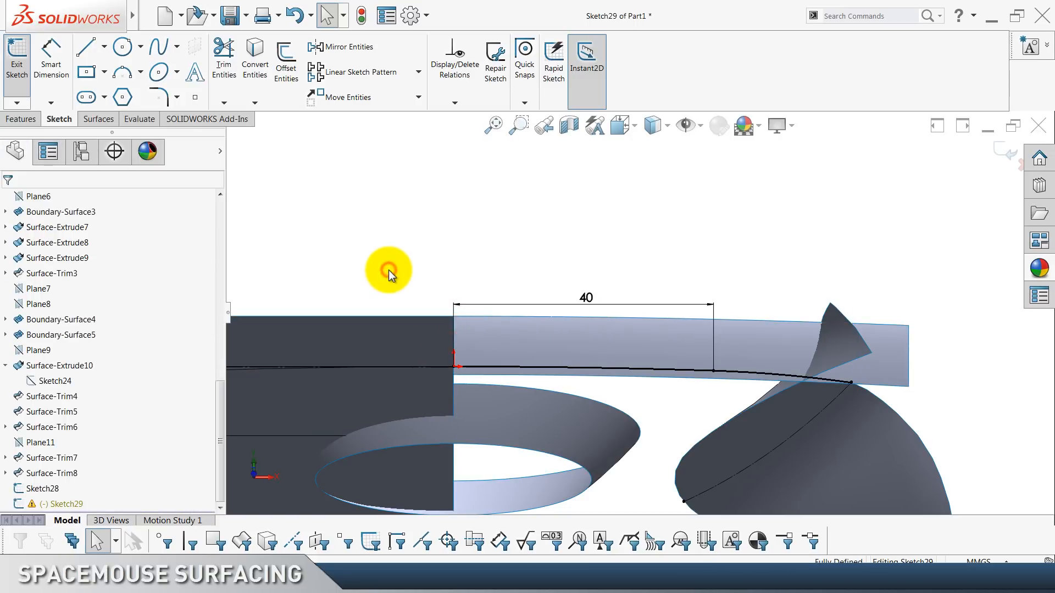
{"action": "scroll", "coordinate": [388, 269], "scroll_direction": "up", "scroll_amount": 3}
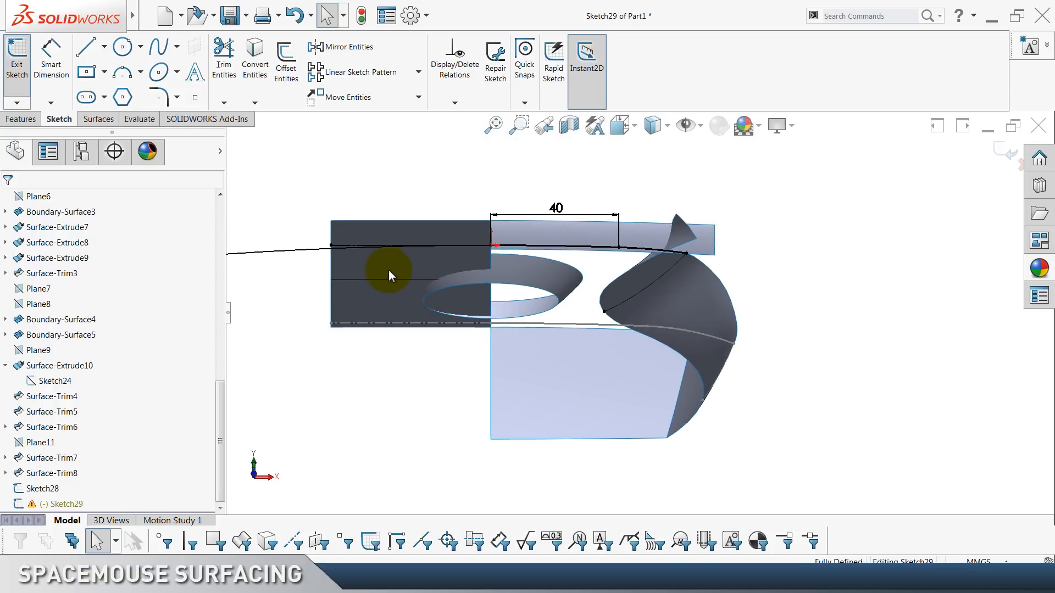
Exit Sketch29 and save the part.
{"action": "scroll", "coordinate": [619, 233], "scroll_direction": "down", "scroll_amount": 1}
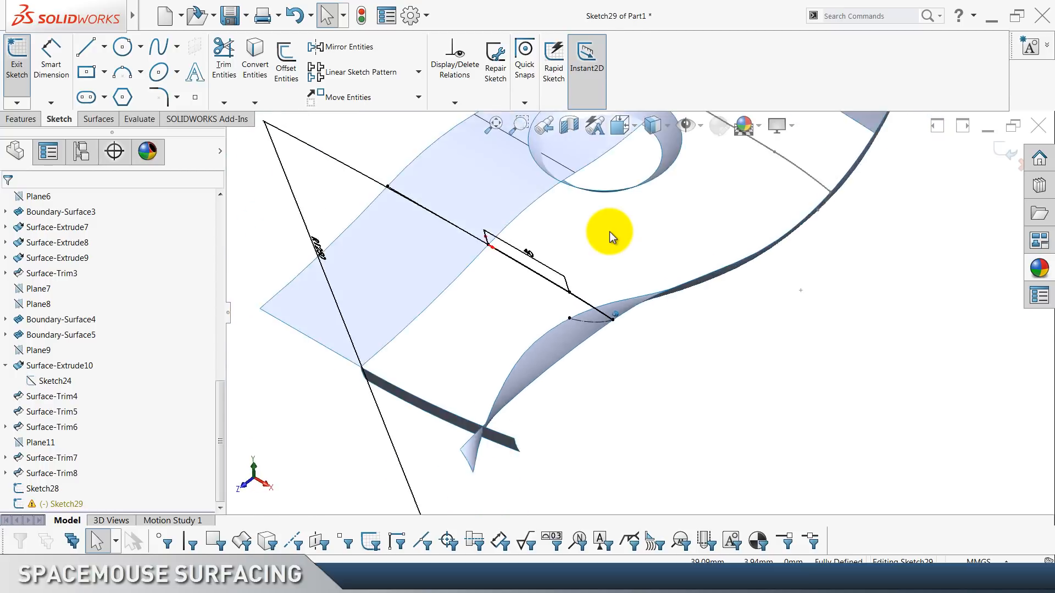
{"action": "left_click", "coordinate": [1002, 155]}
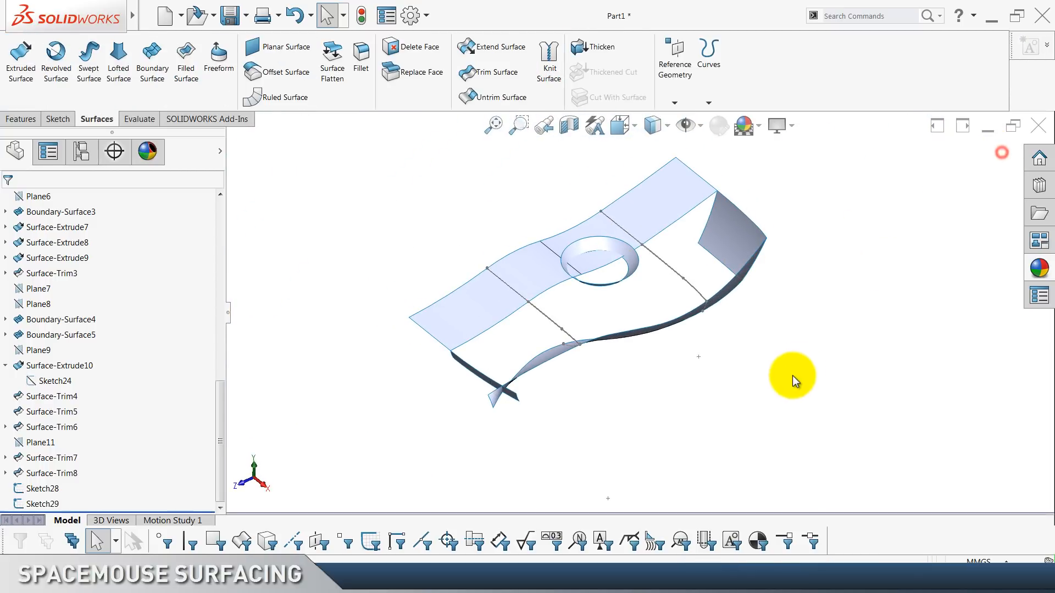
{"action": "key", "text": "ctrl+s"}
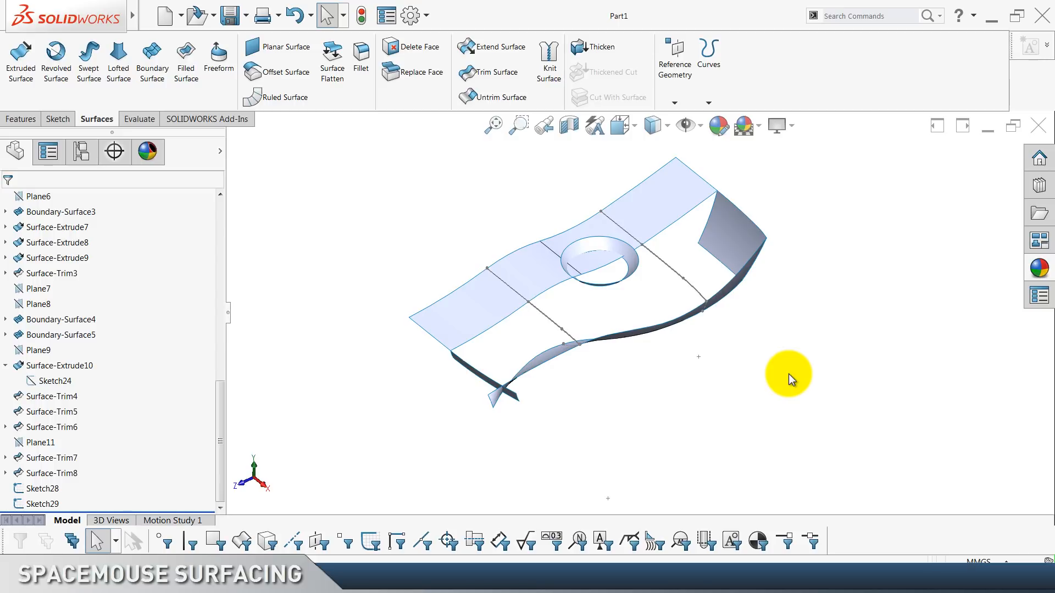
Start a Boundary Surface and add the wavy extruded surface's full inner edge chain as an open group in Direction 1.
{"action": "left_click", "coordinate": [153, 60]}
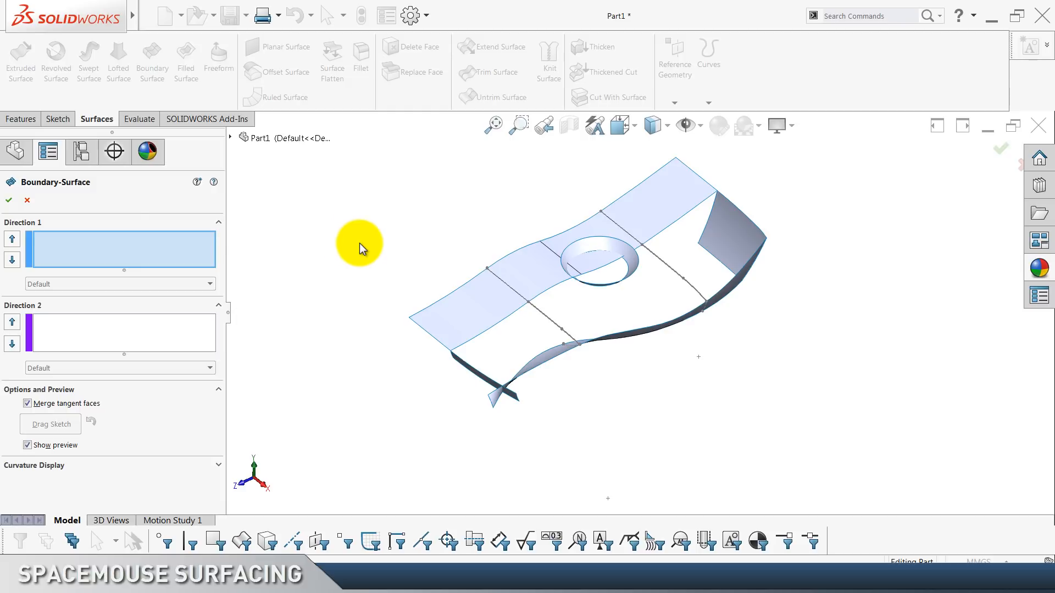
{"action": "right_click", "coordinate": [120, 246]}
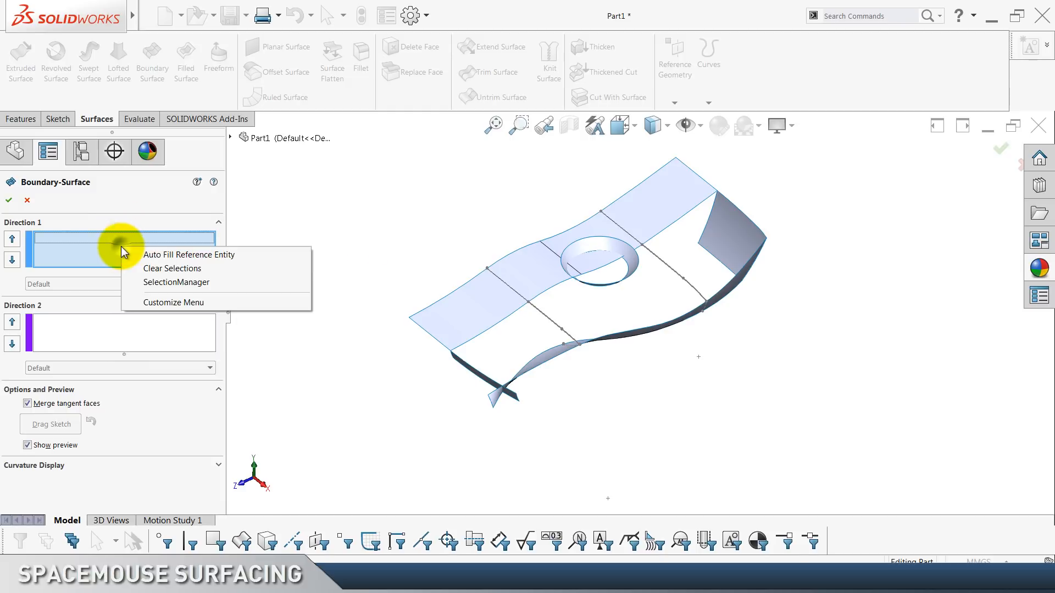
{"action": "left_click", "coordinate": [146, 279]}
{"action": "scroll", "coordinate": [469, 261], "scroll_direction": "down", "scroll_amount": 5}
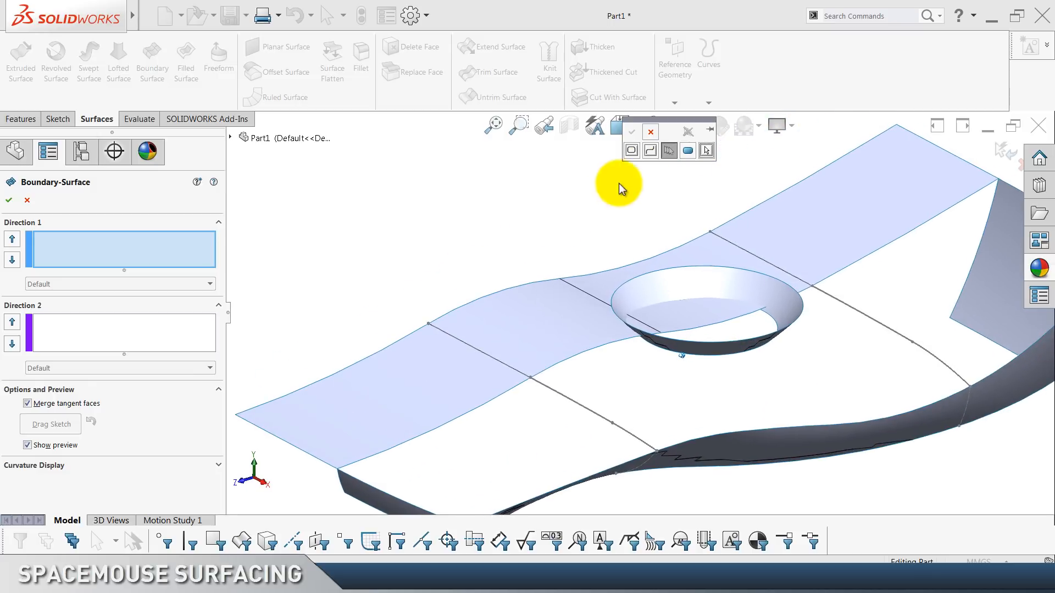
{"action": "left_click", "coordinate": [669, 151]}
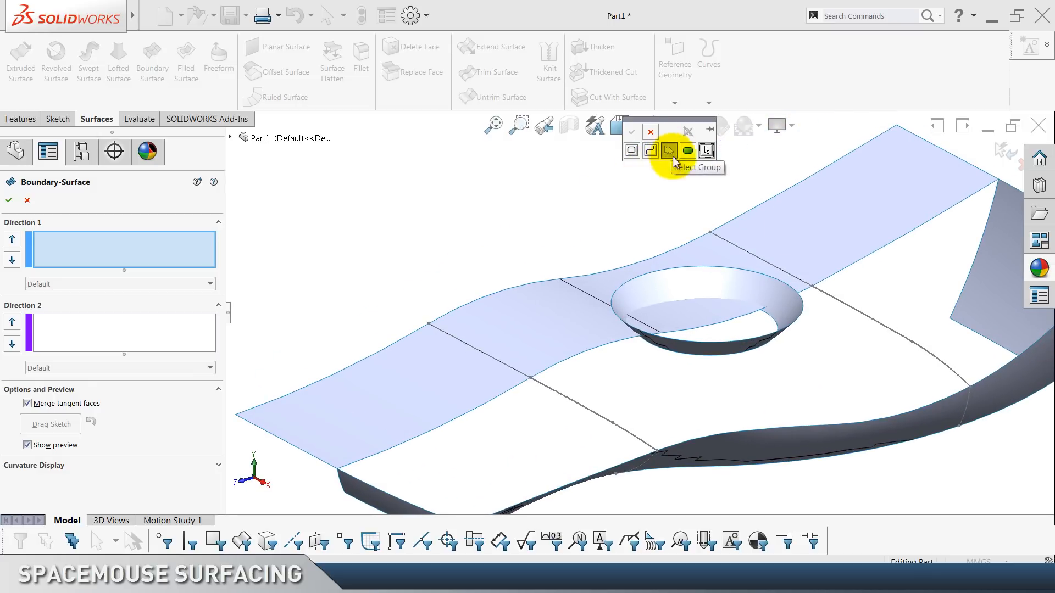
{"action": "left_click", "coordinate": [843, 268]}
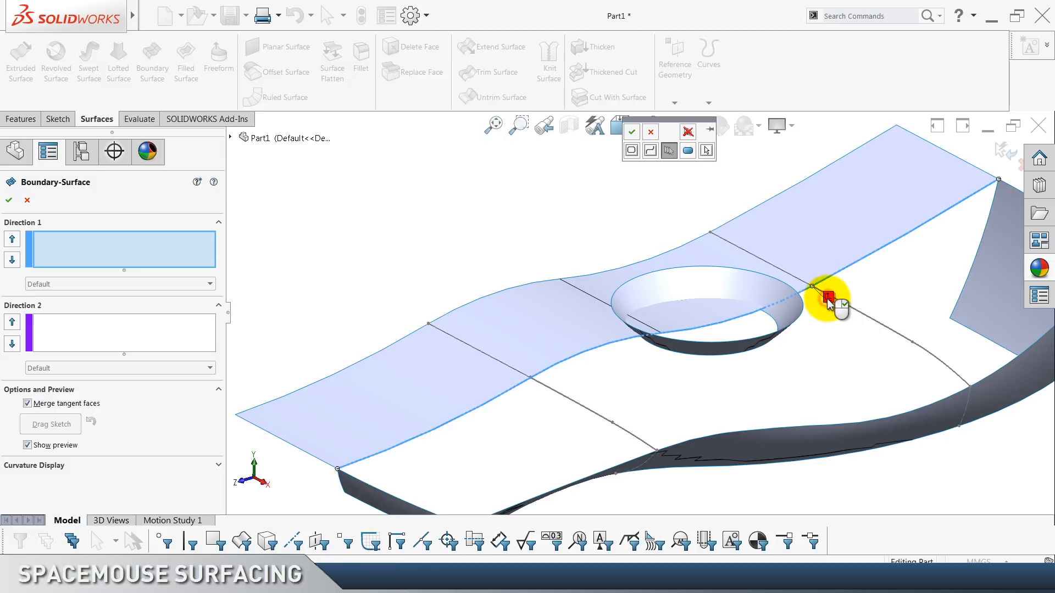
{"action": "left_click", "coordinate": [632, 134]}
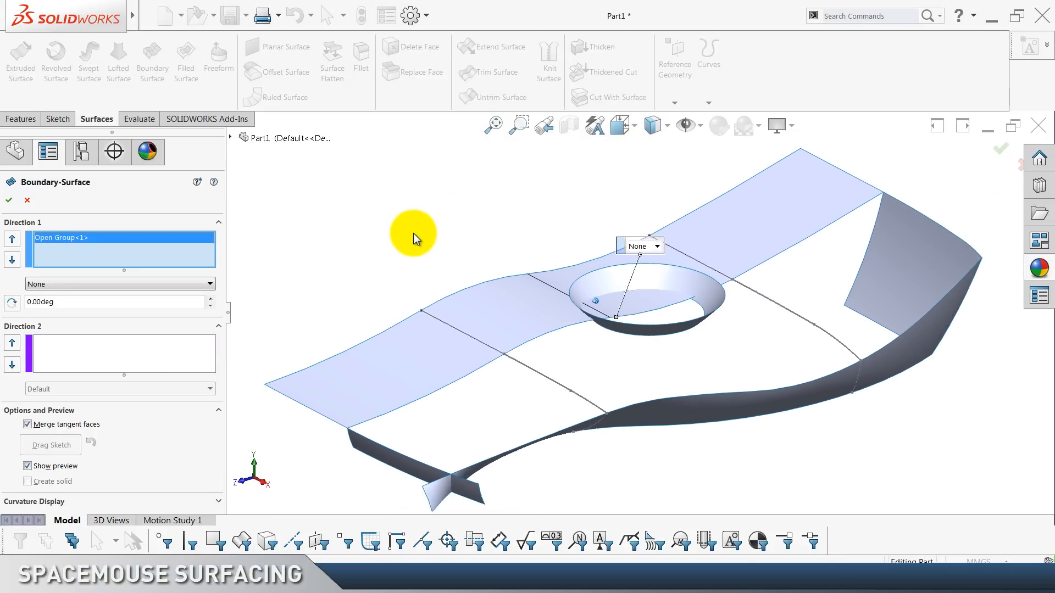
Add the side surface's full upper edge chain as a second open group in Direction 1 of the boundary surface.
{"action": "right_click", "coordinate": [171, 256]}
{"action": "left_click", "coordinate": [203, 289]}
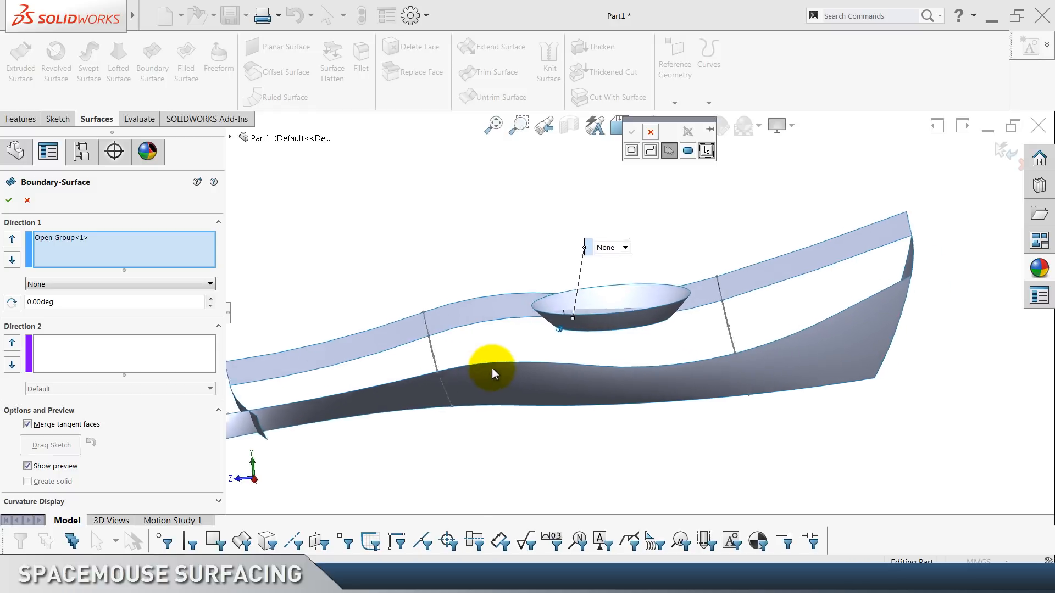
{"action": "left_click", "coordinate": [830, 311]}
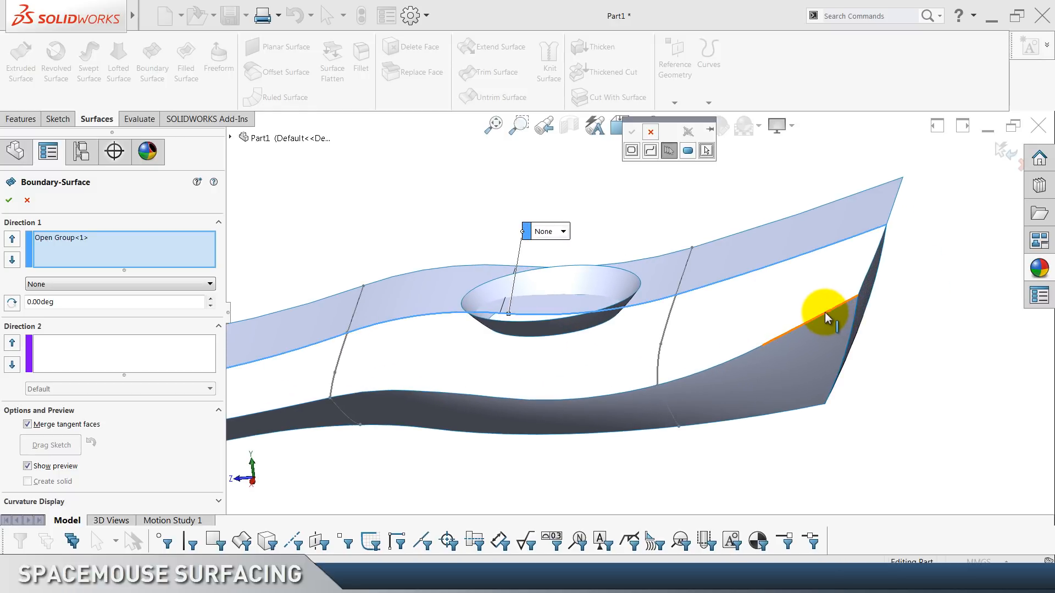
{"action": "left_click", "coordinate": [779, 359]}
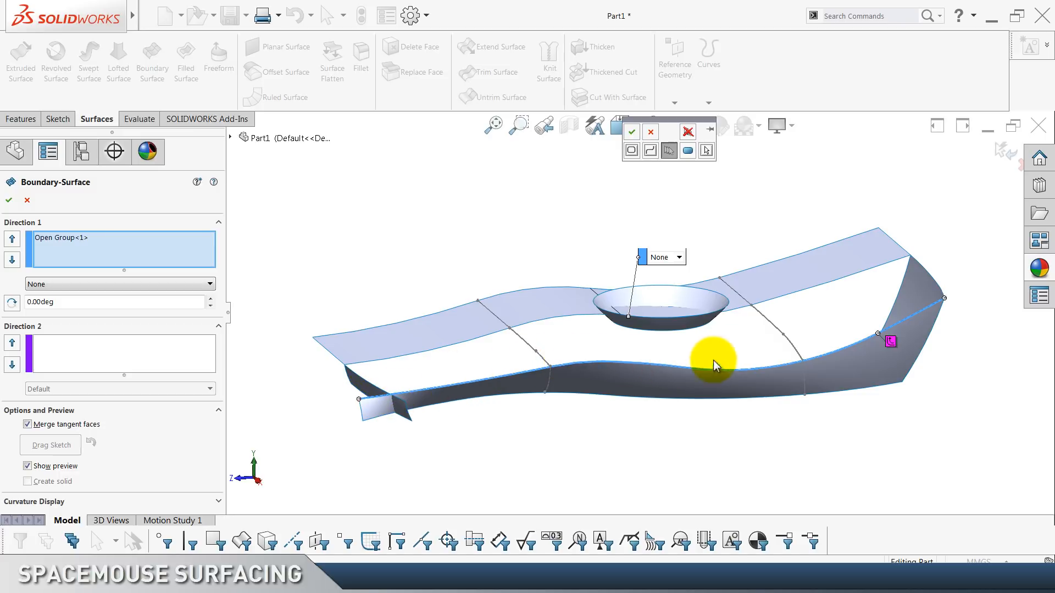
{"action": "left_click", "coordinate": [633, 133]}
Add the upper edge of the large curved end surface as an open group in Direction 2 of the boundary surface.
{"action": "left_click", "coordinate": [147, 347]}
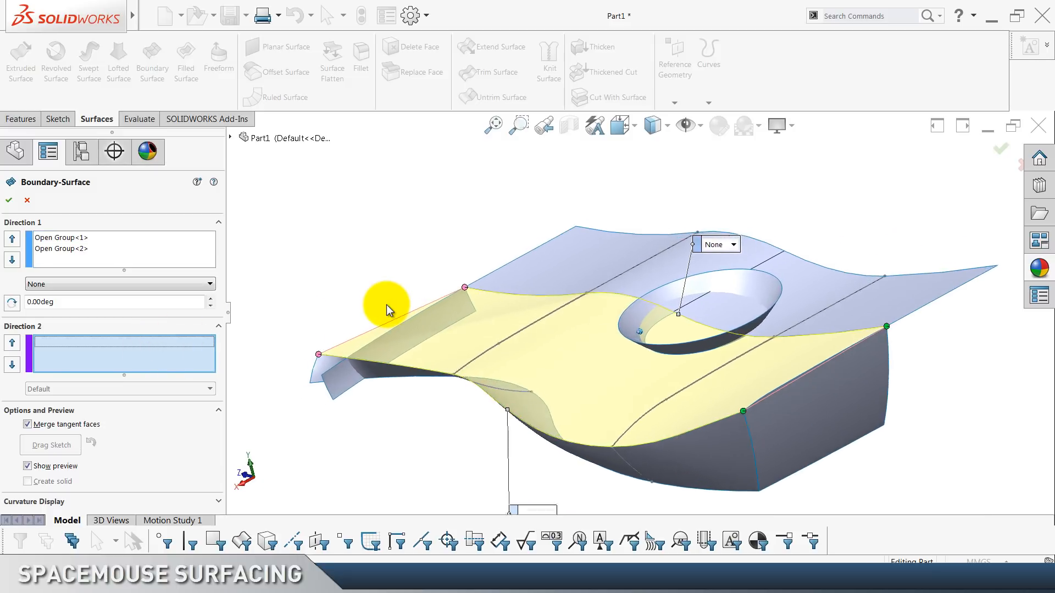
{"action": "right_click", "coordinate": [181, 361]}
{"action": "left_click", "coordinate": [194, 397]}
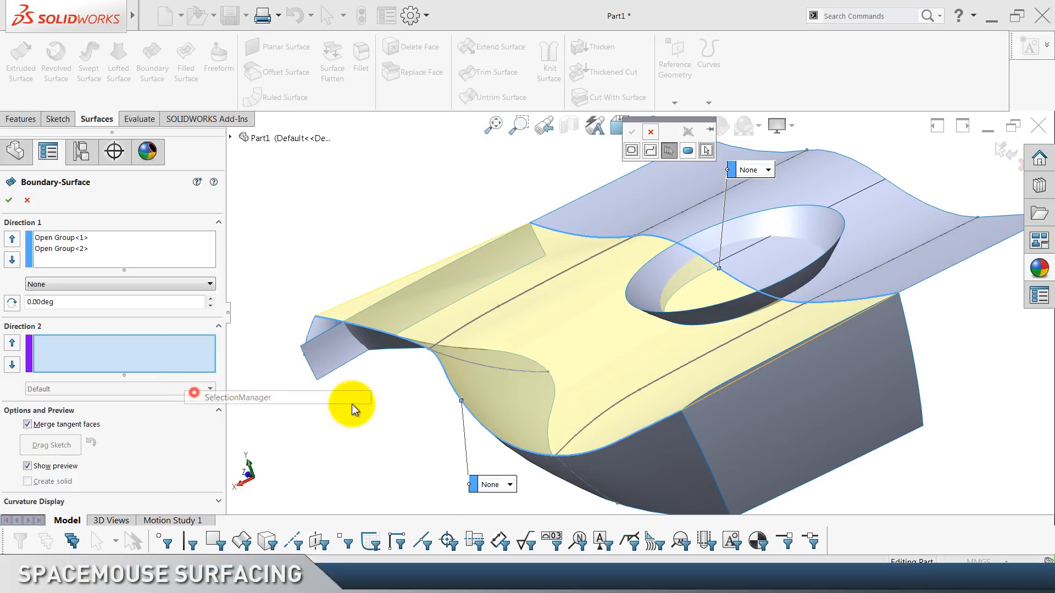
{"action": "left_click", "coordinate": [755, 369]}
{"action": "left_click", "coordinate": [704, 392]}
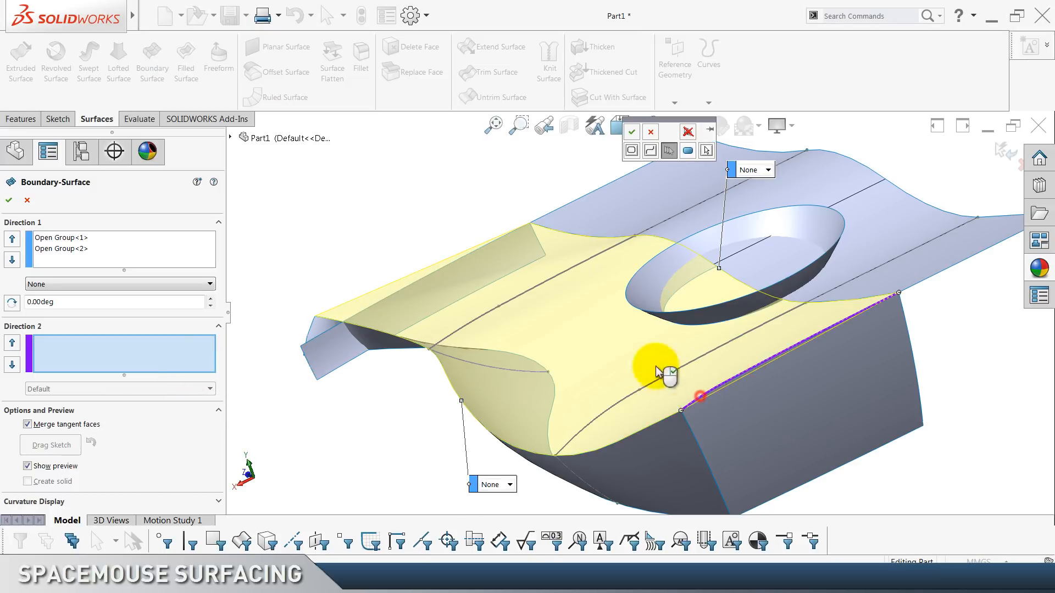
{"action": "left_click", "coordinate": [631, 132]}
Add Sketch28, Sketch29 and the upper edge of the narrow end surface as further Direction 2 curves.
{"action": "left_click", "coordinate": [99, 397]}
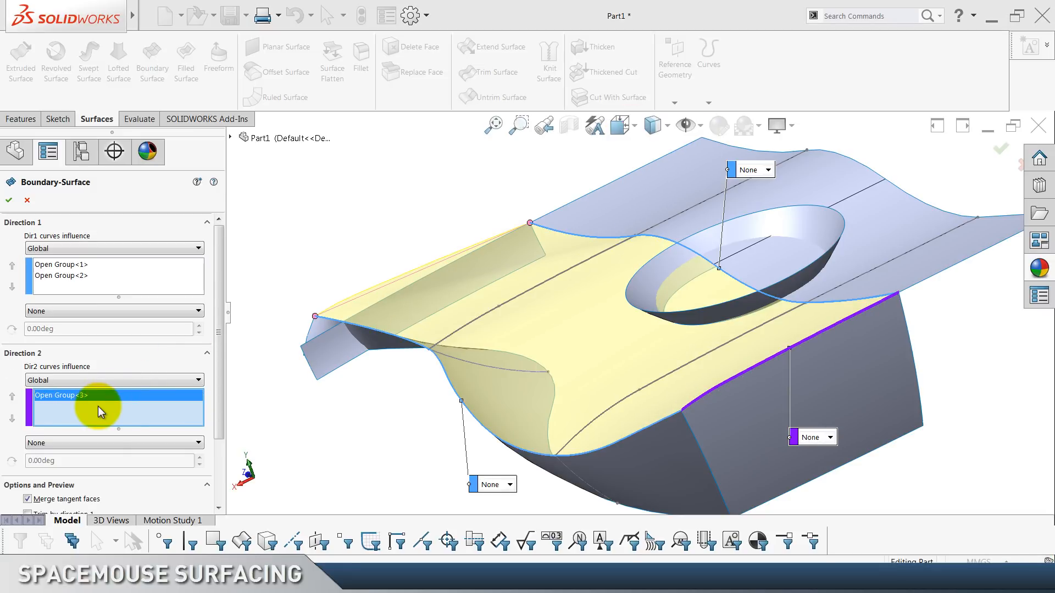
{"action": "left_click", "coordinate": [655, 378]}
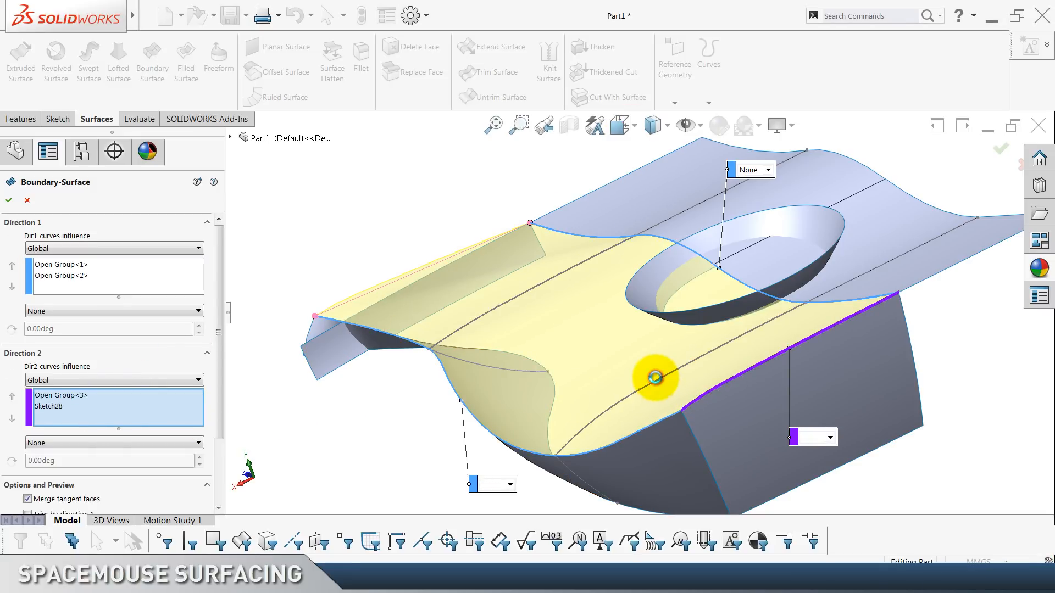
{"action": "left_click", "coordinate": [522, 294]}
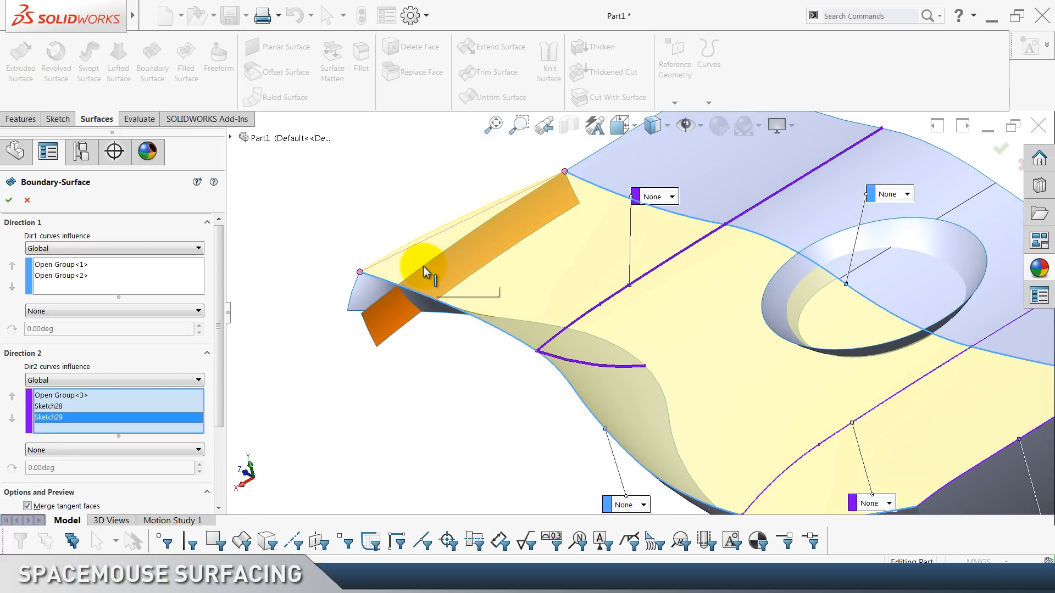
{"action": "left_click", "coordinate": [426, 272]}
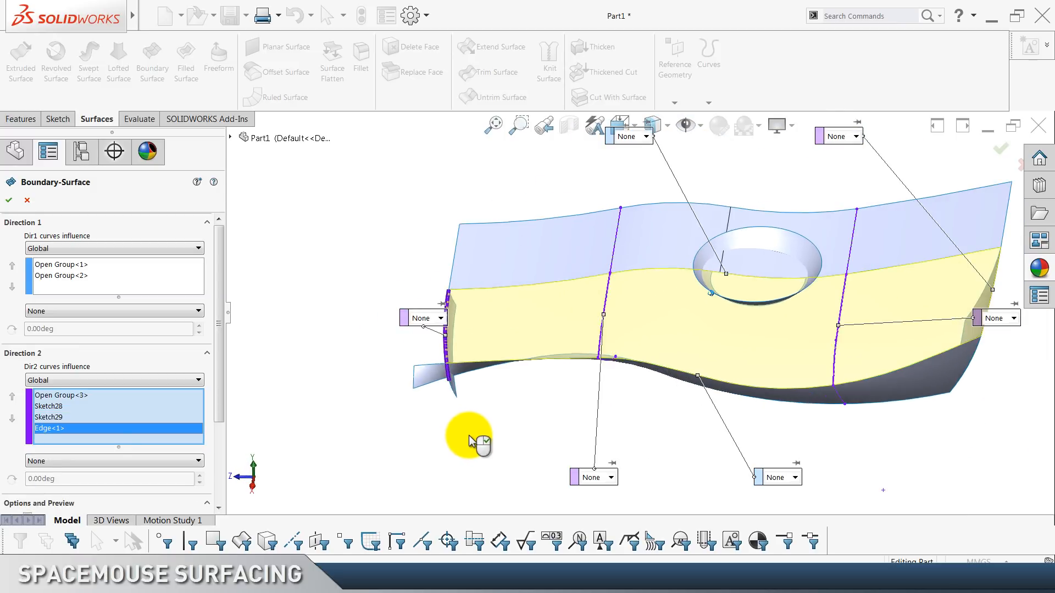
Set the first Direction 1 open group to Tangency To Face with a tangent influence of 100%.
{"action": "left_click", "coordinate": [55, 265]}
{"action": "left_click", "coordinate": [84, 310]}
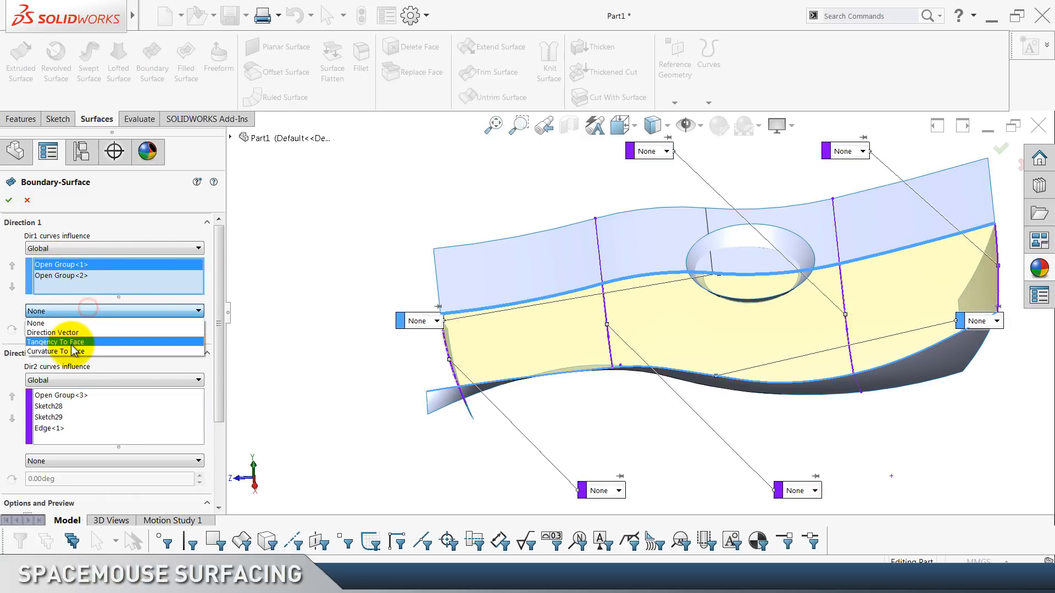
{"action": "left_click", "coordinate": [71, 343]}
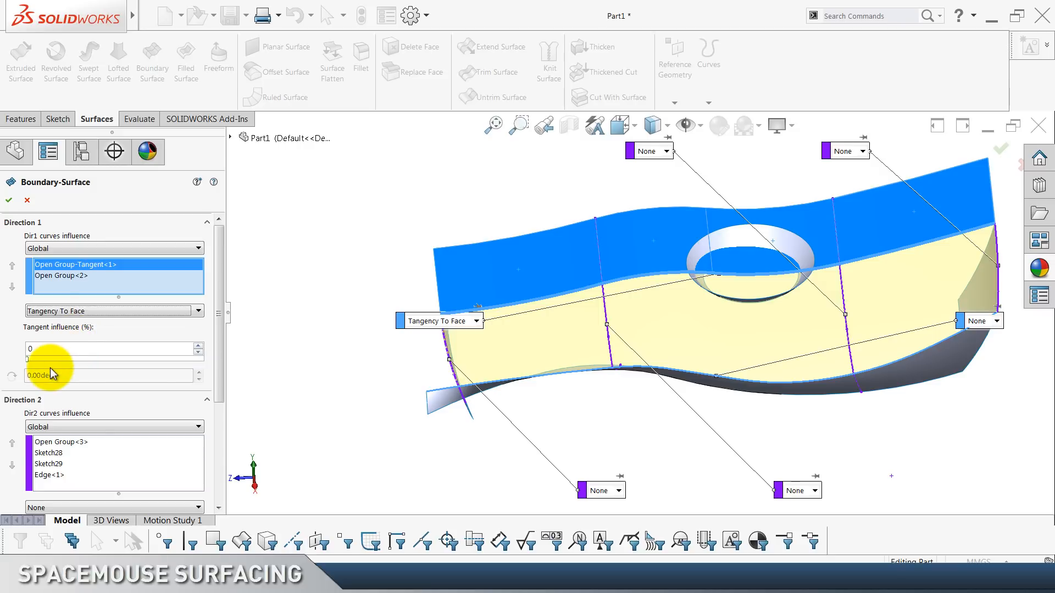
{"action": "left_click_drag", "start_coordinate": [47, 360], "coordinate": [252, 367]}
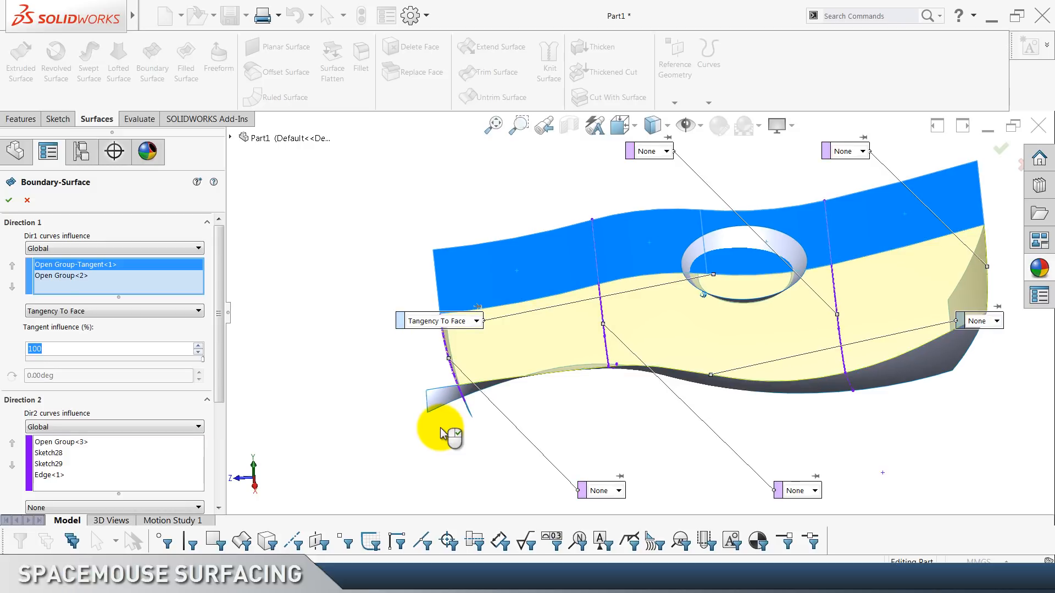
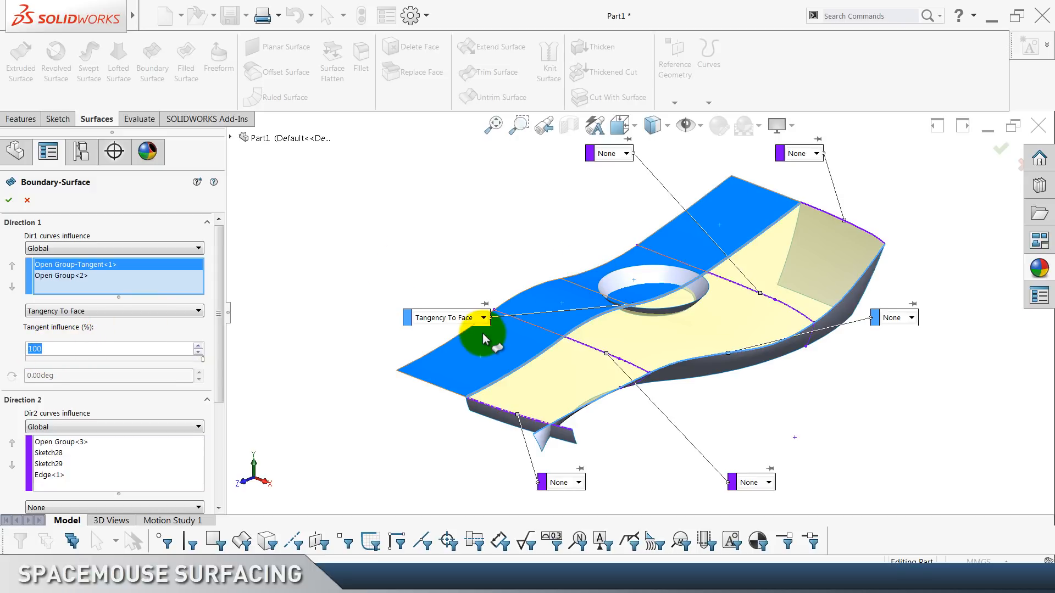
Create the boundary surface and save the part in isometric view.
{"action": "left_click", "coordinate": [11, 199]}
{"action": "left_click", "coordinate": [456, 245]}
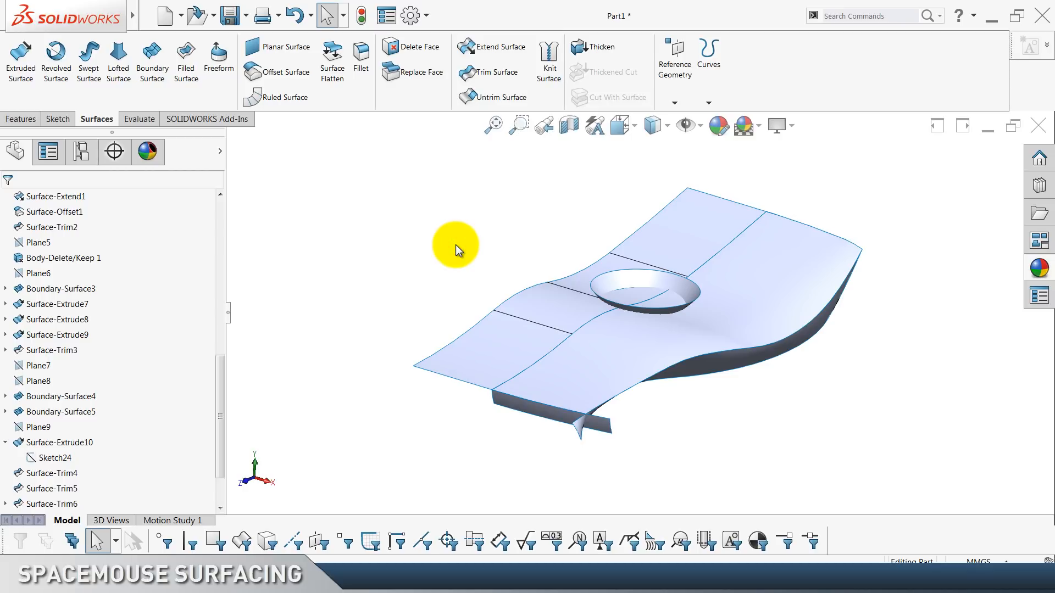
{"action": "key", "text": "ctrl+7"}
{"action": "key", "text": "ctrl+s"}
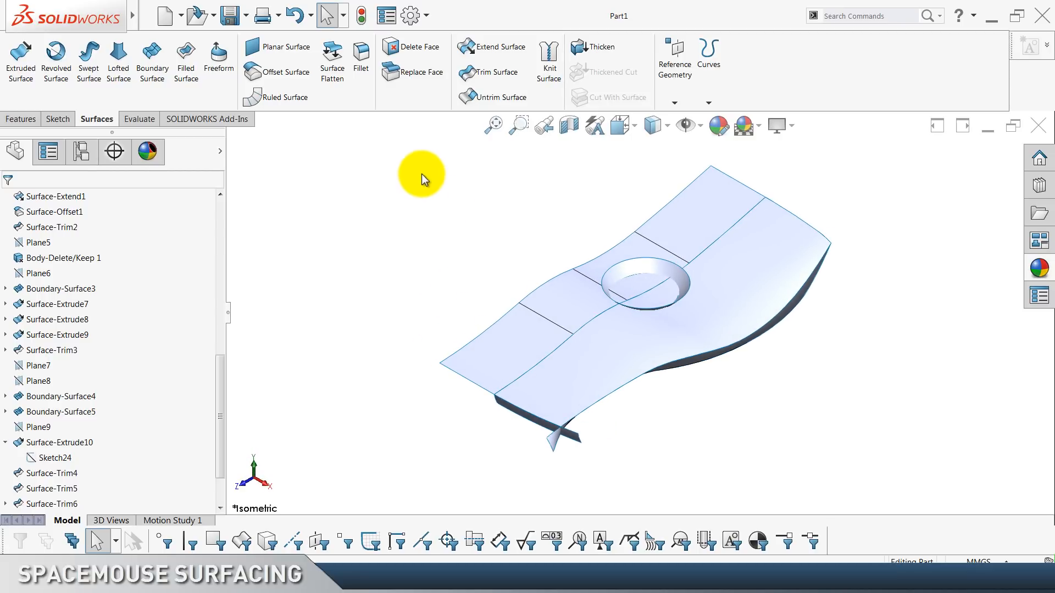
Examine the new boundary surface and its transition to the wavy top surface from several angles.
{"action": "left_click", "coordinate": [666, 299]}
{"action": "left_click", "coordinate": [411, 255]}
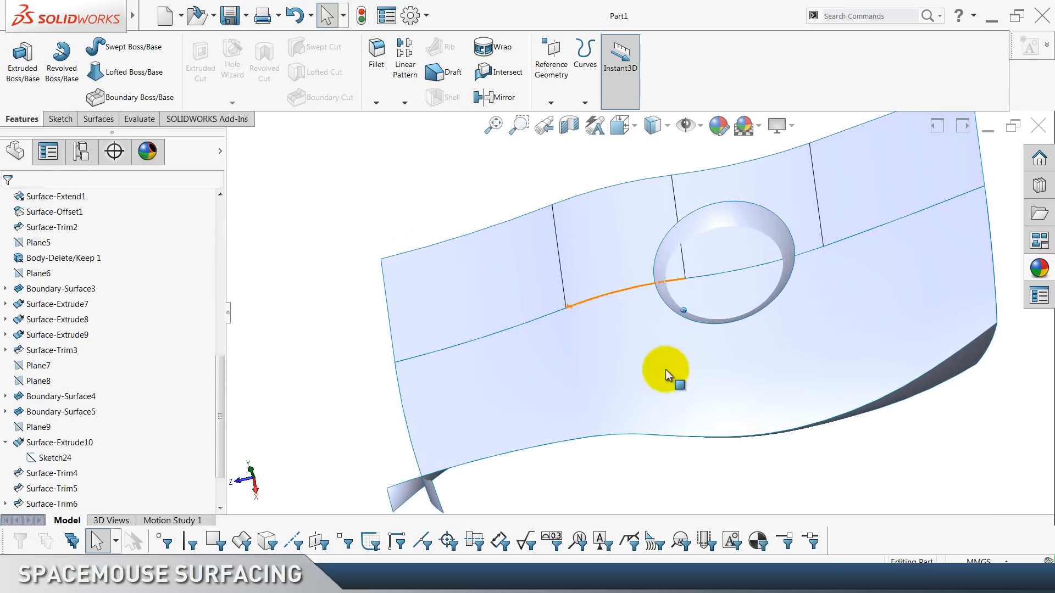
{"action": "left_click", "coordinate": [706, 394]}
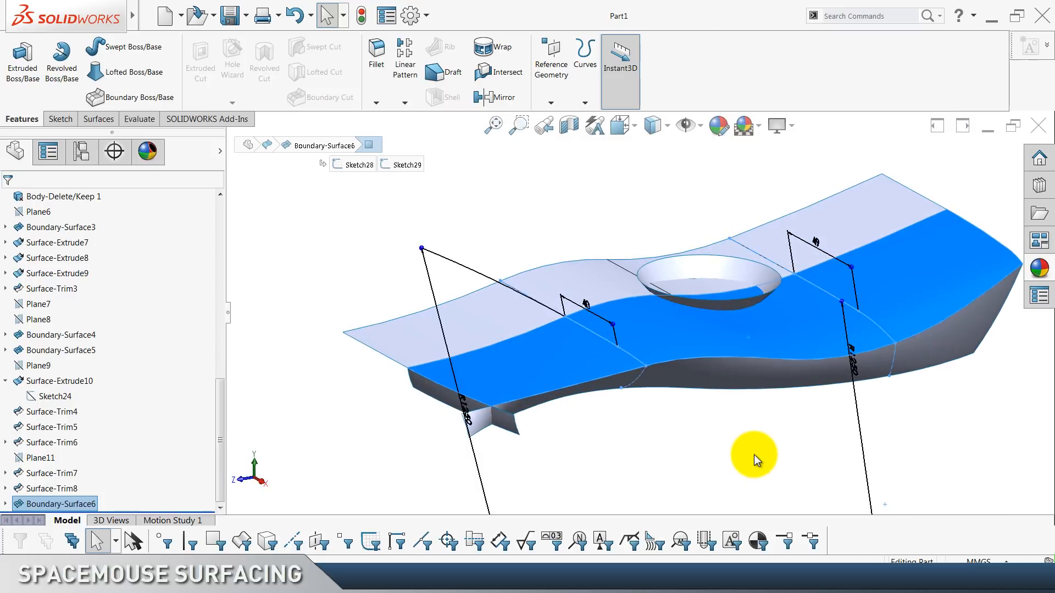
{"action": "left_click", "coordinate": [754, 454]}
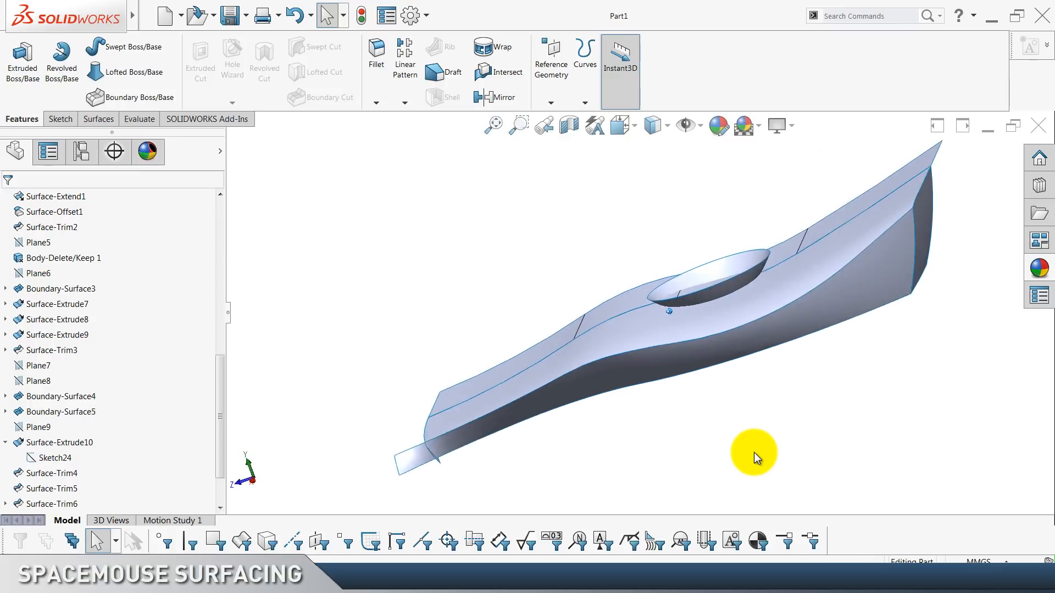
{"action": "left_click", "coordinate": [637, 360]}
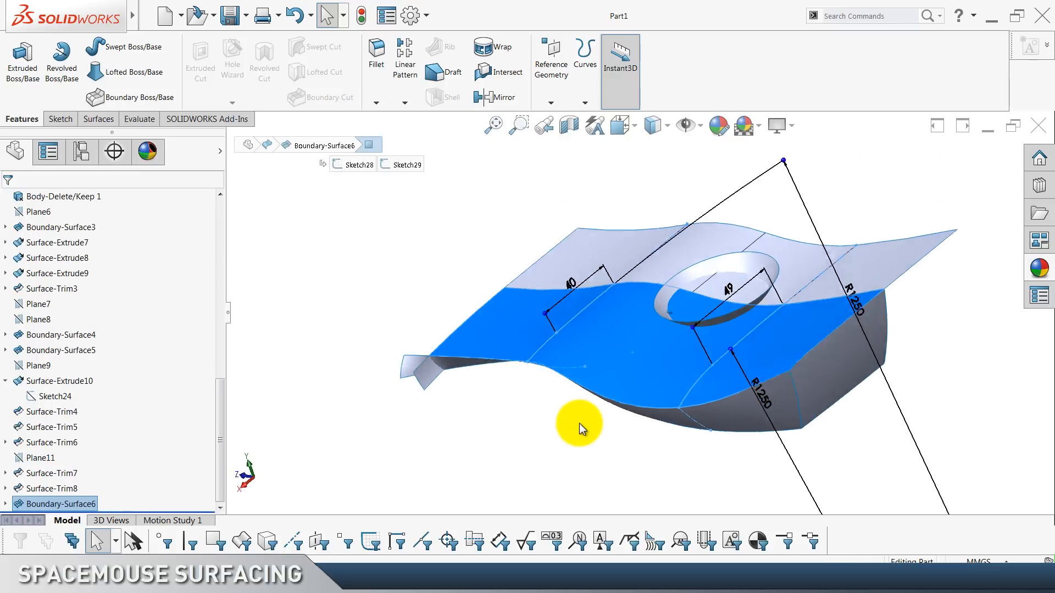
{"action": "left_click", "coordinate": [580, 424]}
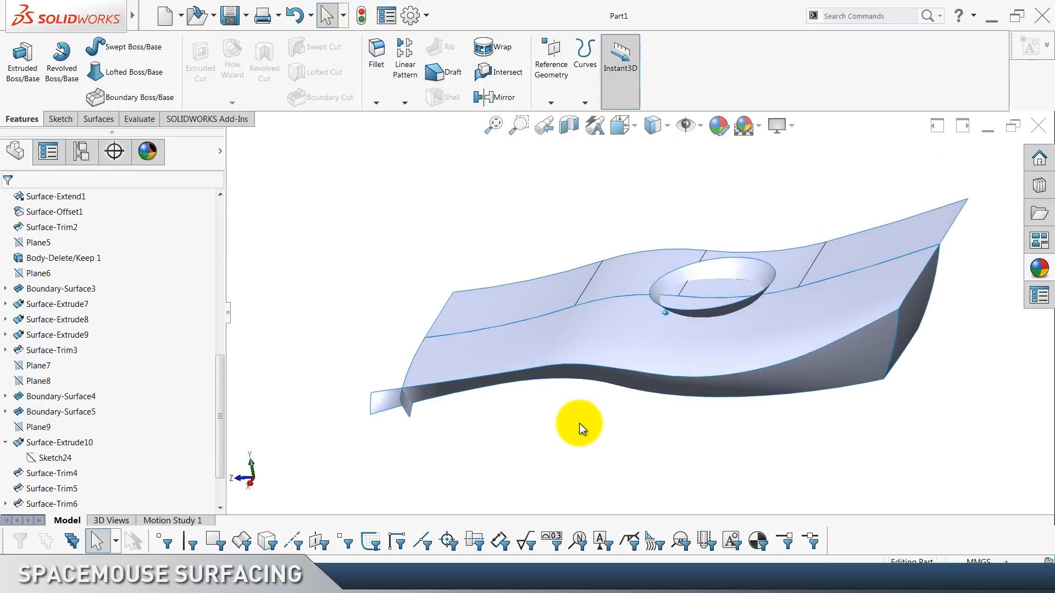
{"action": "key", "text": "ctrl+7"}
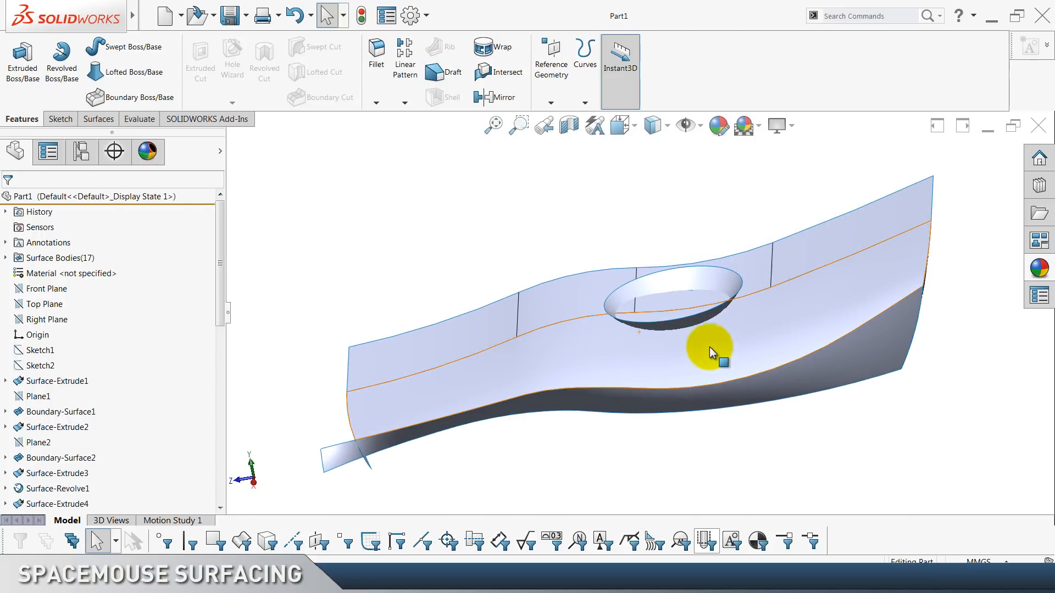
Start a new sketch on the Right Plane.
{"action": "right_click", "coordinate": [62, 319]}
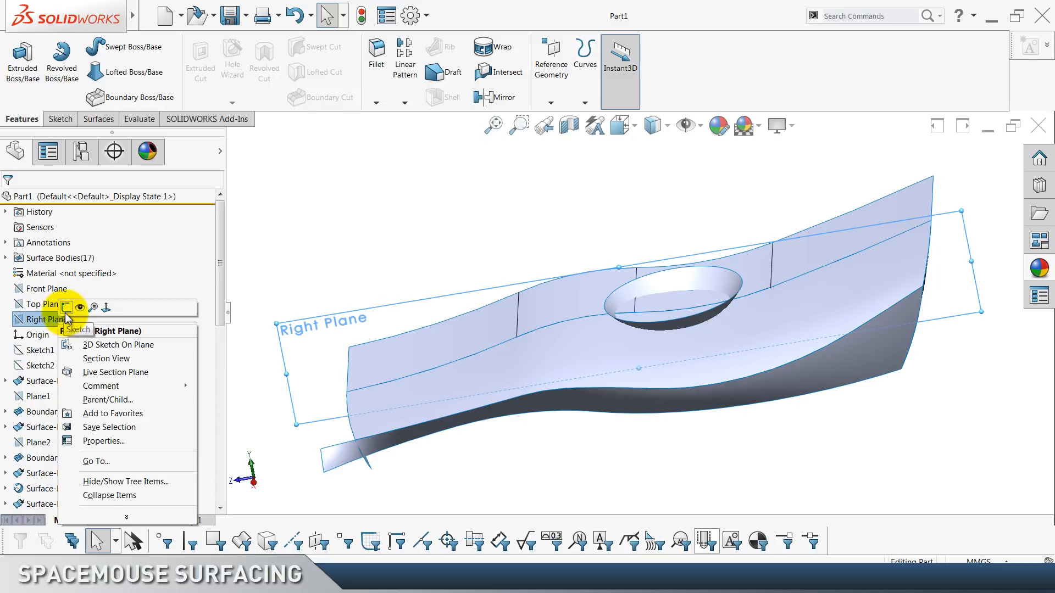
{"action": "left_click", "coordinate": [65, 308]}
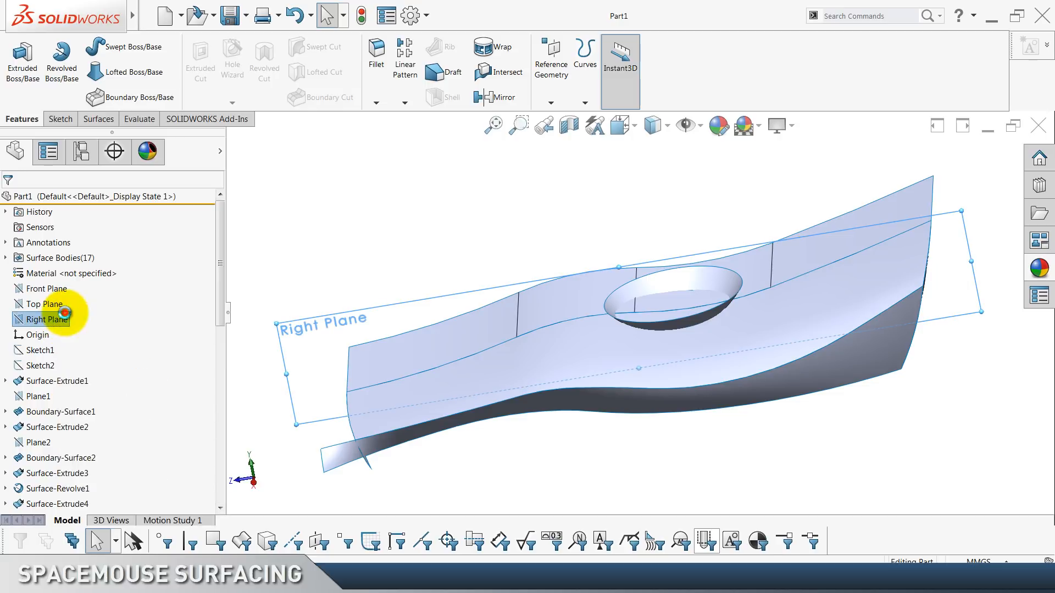
{"action": "scroll", "coordinate": [625, 203], "scroll_direction": "down", "scroll_amount": 6}
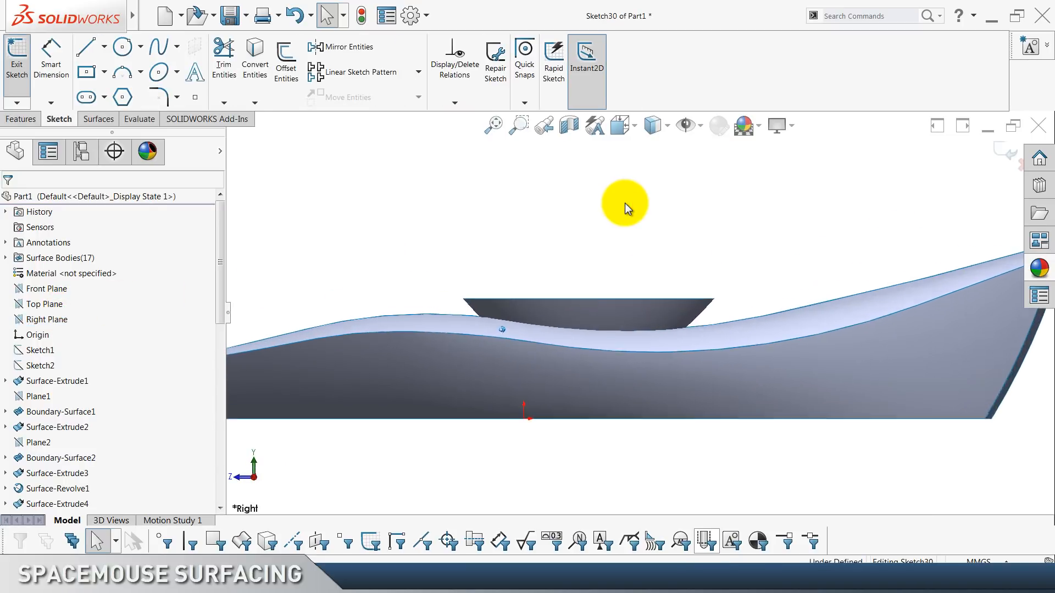
{"action": "left_click", "coordinate": [85, 52]}
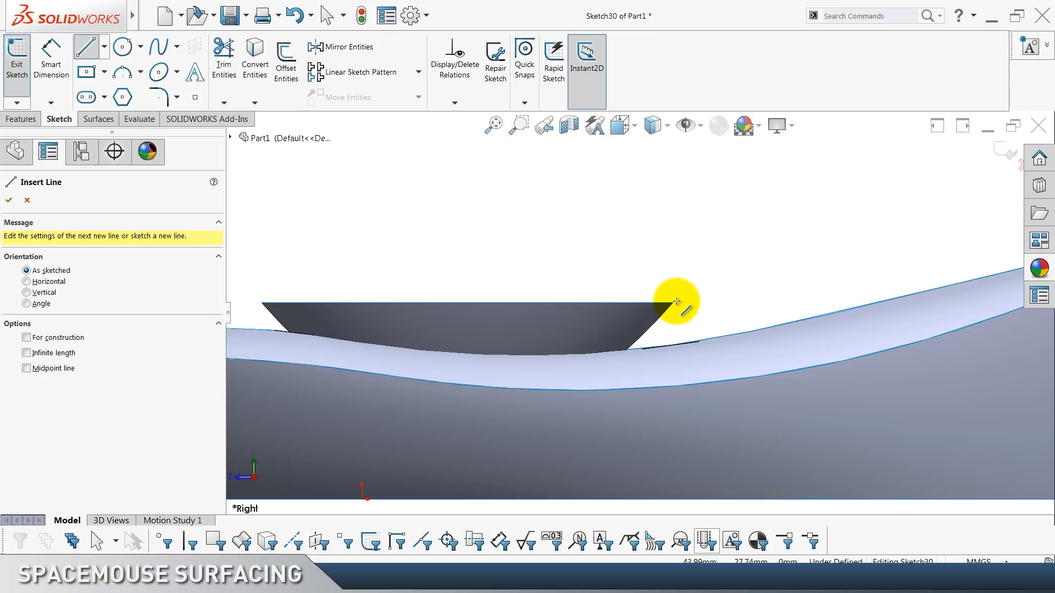
{"action": "key", "text": "Escape"}
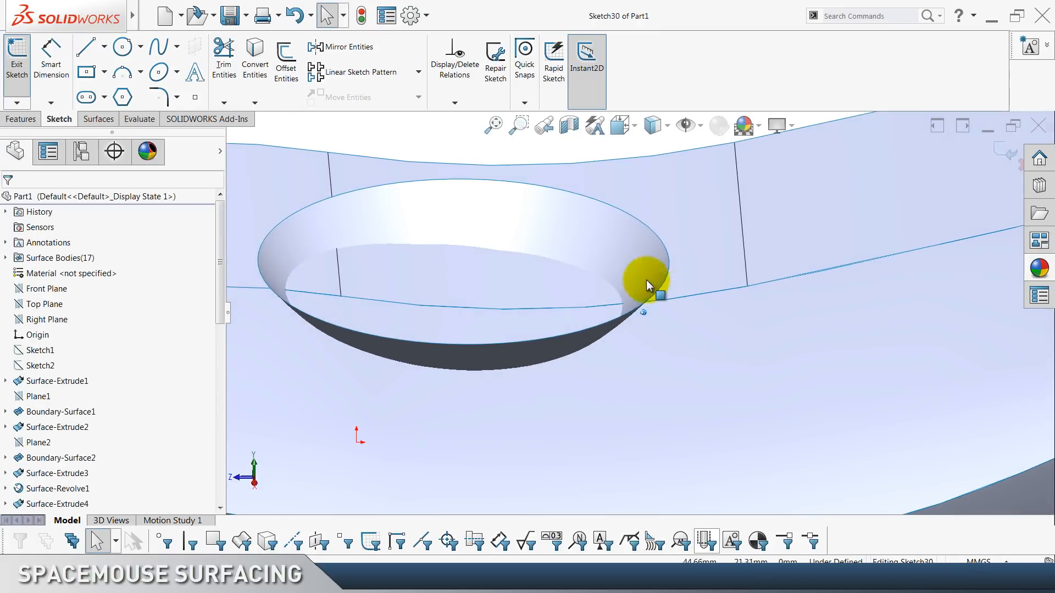
Create the intersection curves between the revolved bowl surface and the sketch plane.
{"action": "left_click", "coordinate": [646, 283]}
{"action": "left_click", "coordinate": [254, 103]}
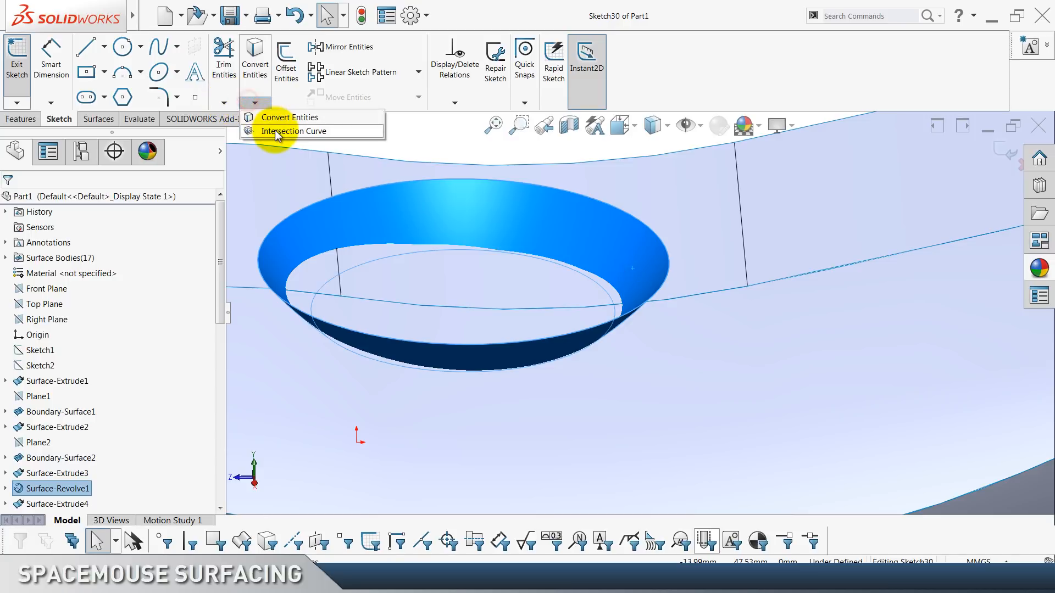
{"action": "left_click", "coordinate": [276, 132]}
{"action": "key", "text": "ctrl+8"}
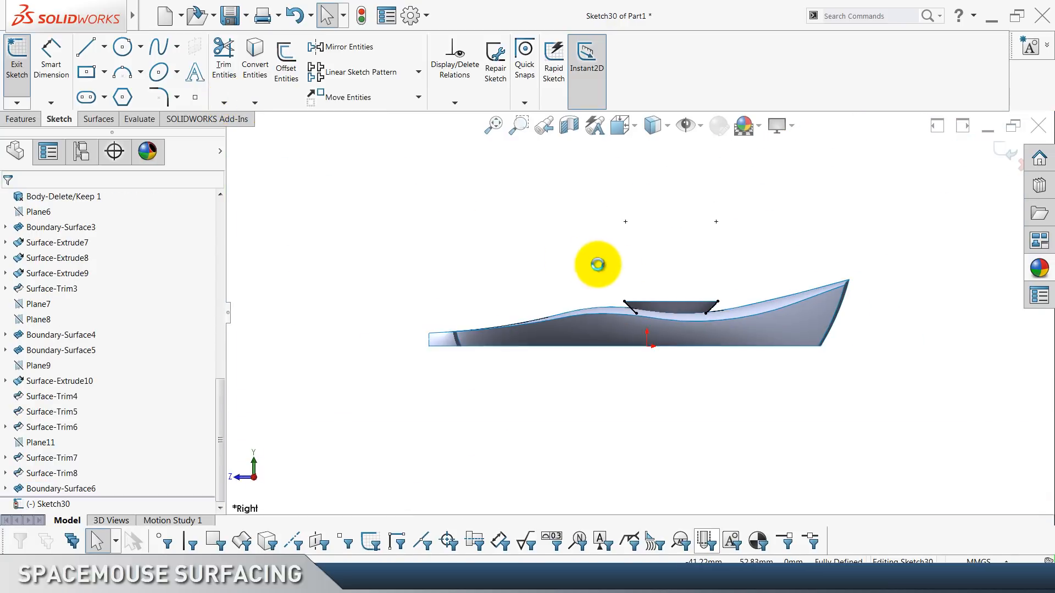
{"action": "scroll", "coordinate": [677, 297], "scroll_direction": "down", "scroll_amount": 5}
{"action": "scroll", "coordinate": [523, 307], "scroll_direction": "down", "scroll_amount": 2}
{"action": "scroll", "coordinate": [523, 307], "scroll_direction": "up", "scroll_amount": 1}
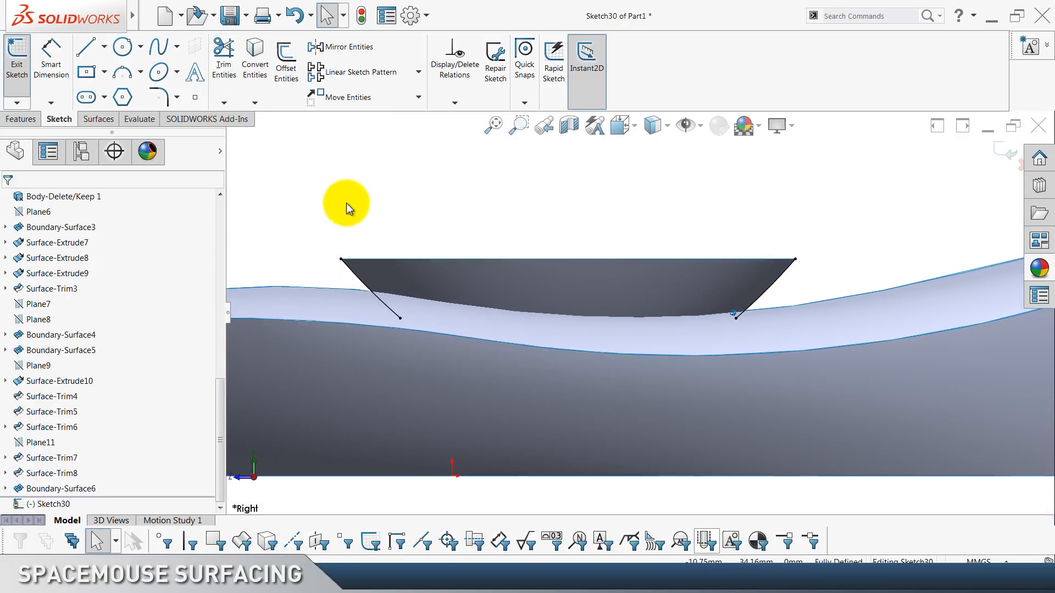
Delete the bowl's intersection curve on the positive Z side, keeping only the one on the opposite side.
{"action": "left_click_drag", "start_coordinate": [319, 198], "coordinate": [434, 389]}
{"action": "scroll", "coordinate": [764, 274], "scroll_direction": "down", "scroll_amount": 3}
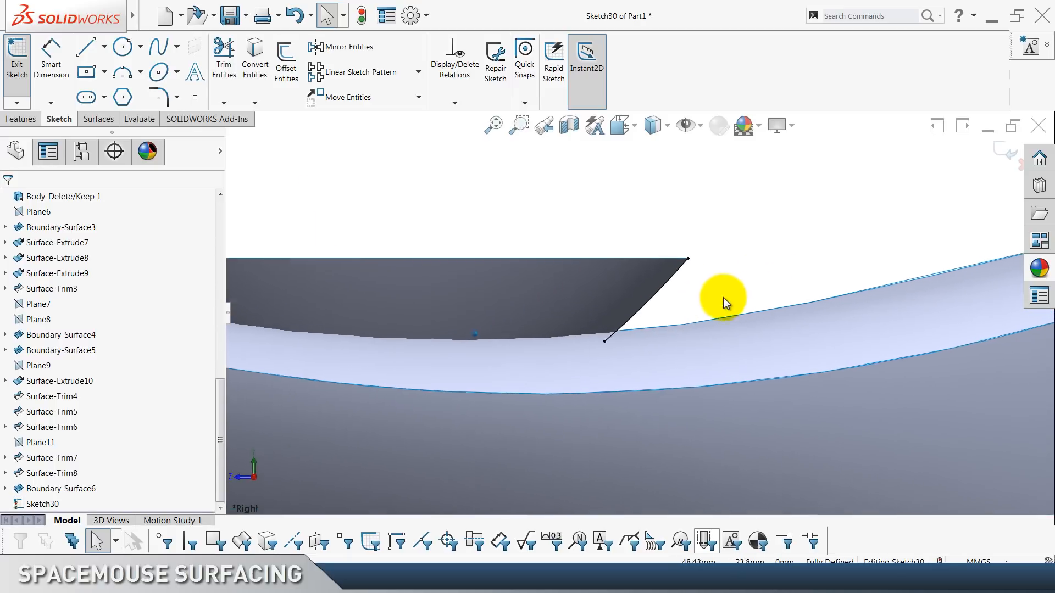
{"action": "left_click", "coordinate": [636, 266]}
{"action": "left_click", "coordinate": [677, 235]}
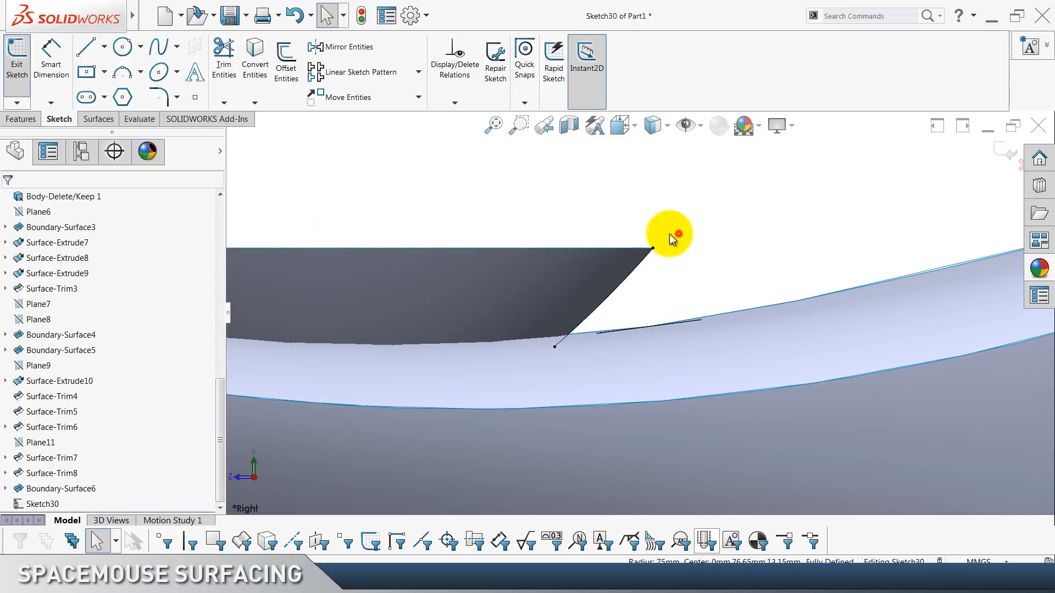
Sketch a line about 13 mm long sloping down and outward from the upper end of the bowl's remaining intersection curve.
{"action": "left_click", "coordinate": [84, 70]}
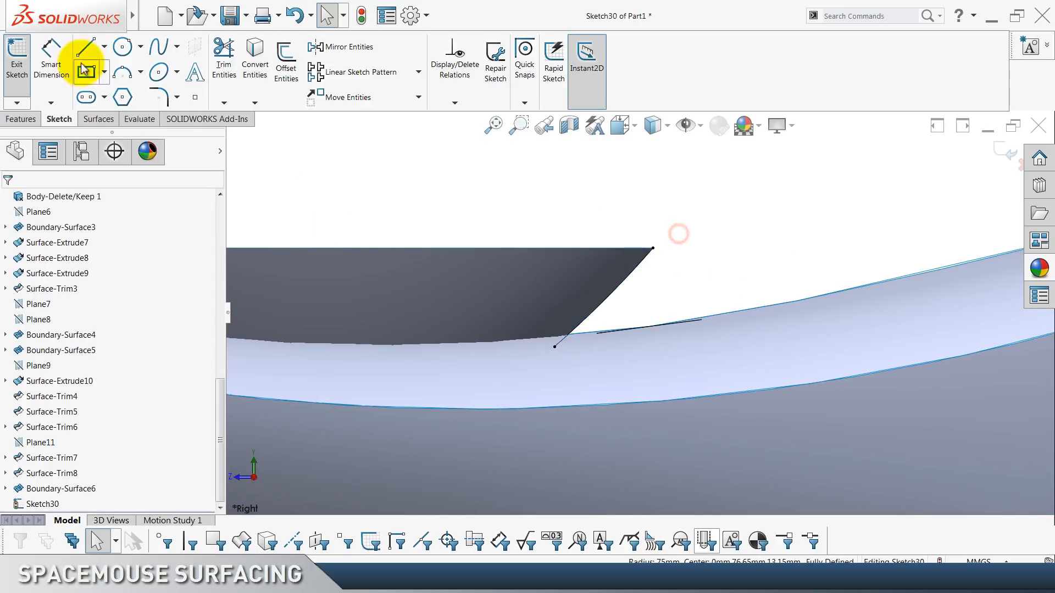
{"action": "left_click", "coordinate": [653, 249]}
{"action": "left_click", "coordinate": [779, 366]}
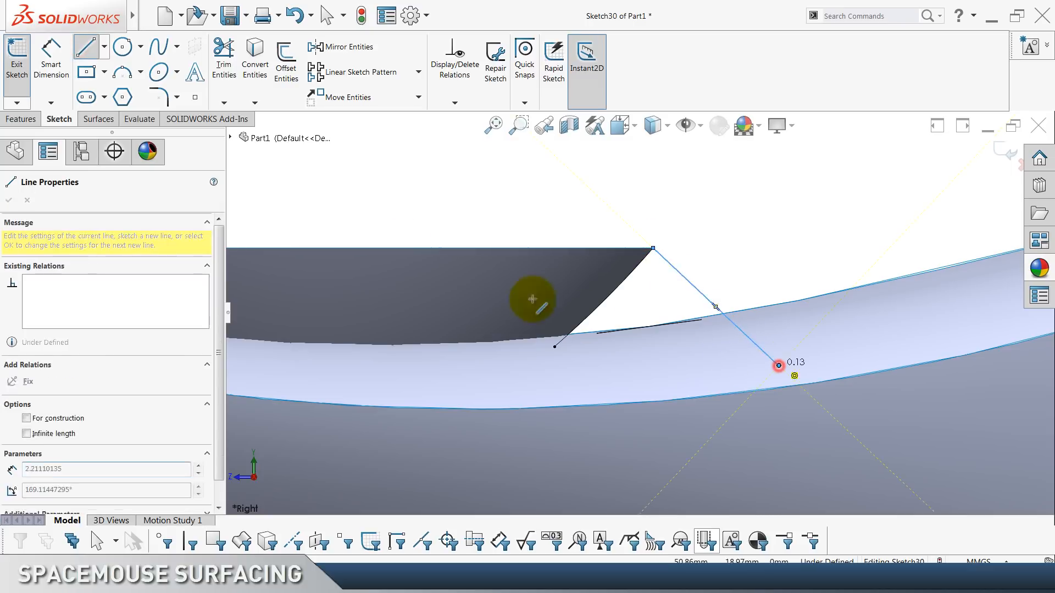
{"action": "key", "text": "Escape"}
Dimension the sloping line's vertical height to 10 mm.
{"action": "left_click", "coordinate": [65, 62]}
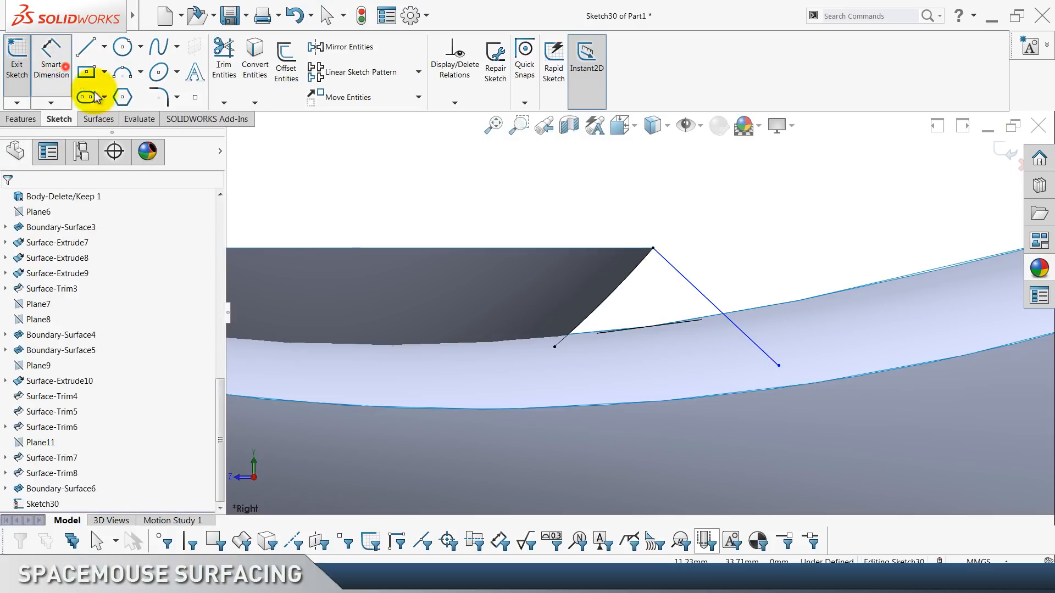
{"action": "left_click", "coordinate": [681, 281]}
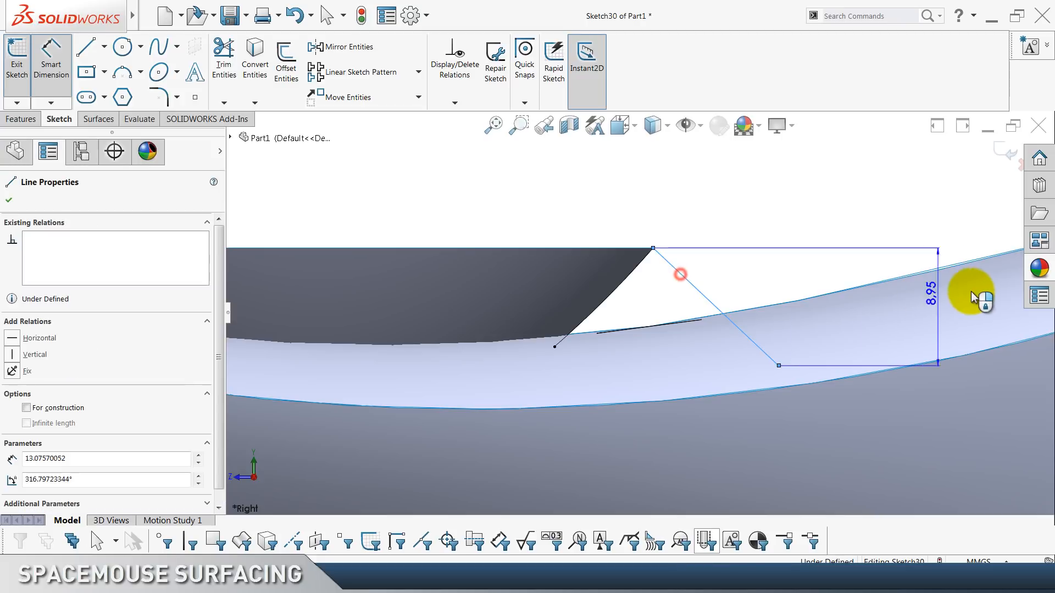
{"action": "left_click", "coordinate": [963, 292]}
{"action": "type", "text": "10"}
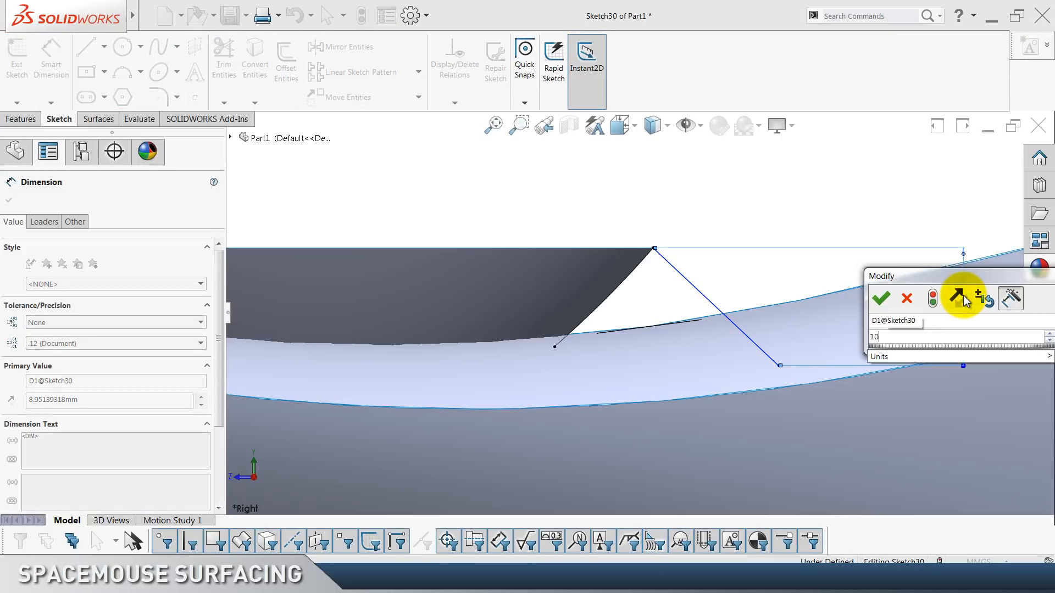
{"action": "key", "text": "Return"}
{"action": "left_click", "coordinate": [752, 194]}
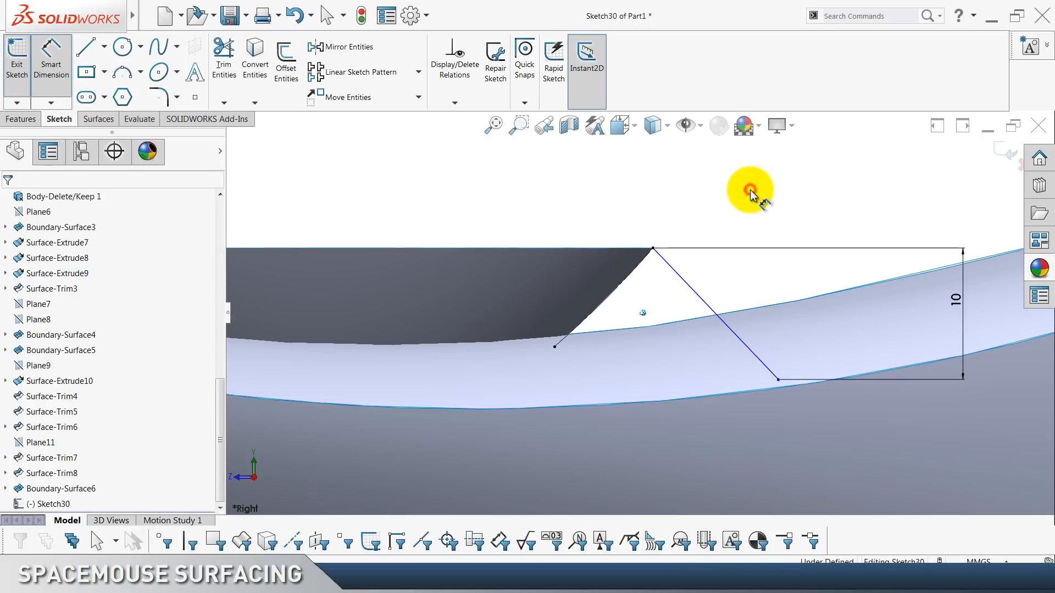
Dimension the angle between the bowl's horizontal top edge and the sloping line as 65 degrees.
{"action": "left_click", "coordinate": [513, 255]}
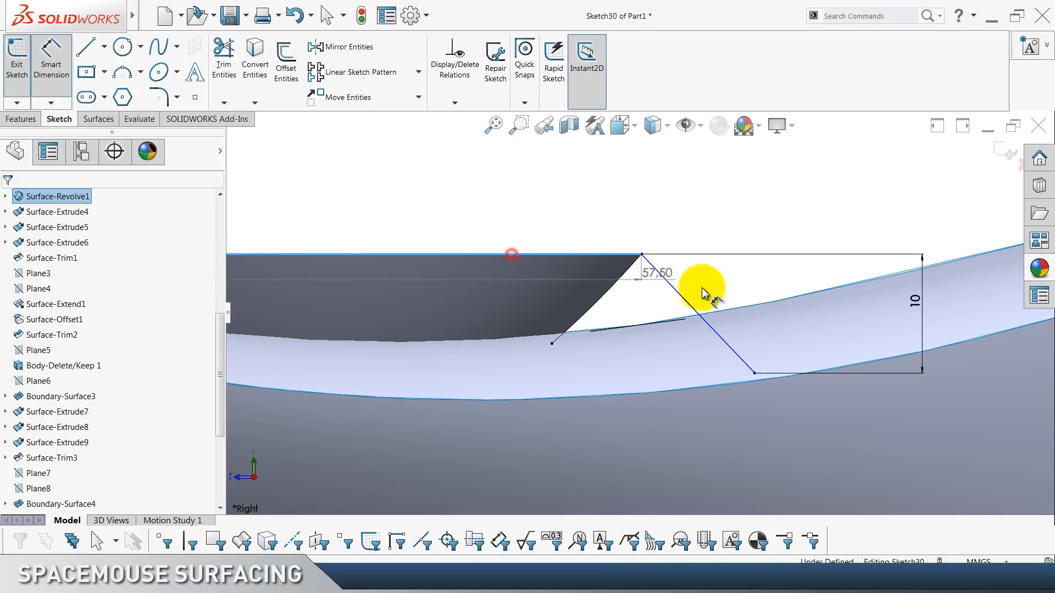
{"action": "left_click", "coordinate": [671, 283]}
{"action": "left_click", "coordinate": [800, 324]}
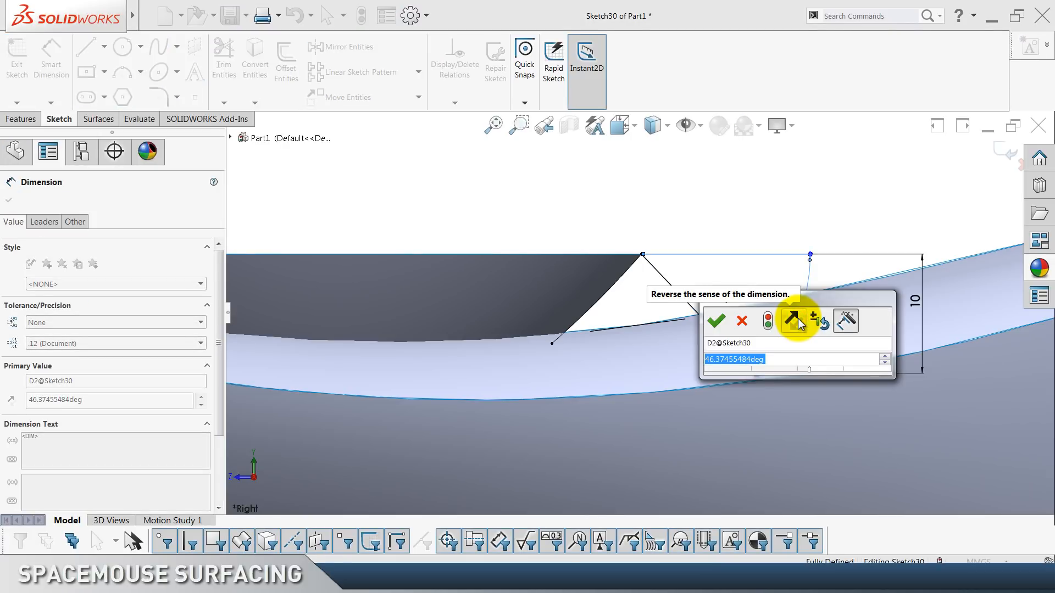
{"action": "type", "text": "65"}
{"action": "key", "text": "Return"}
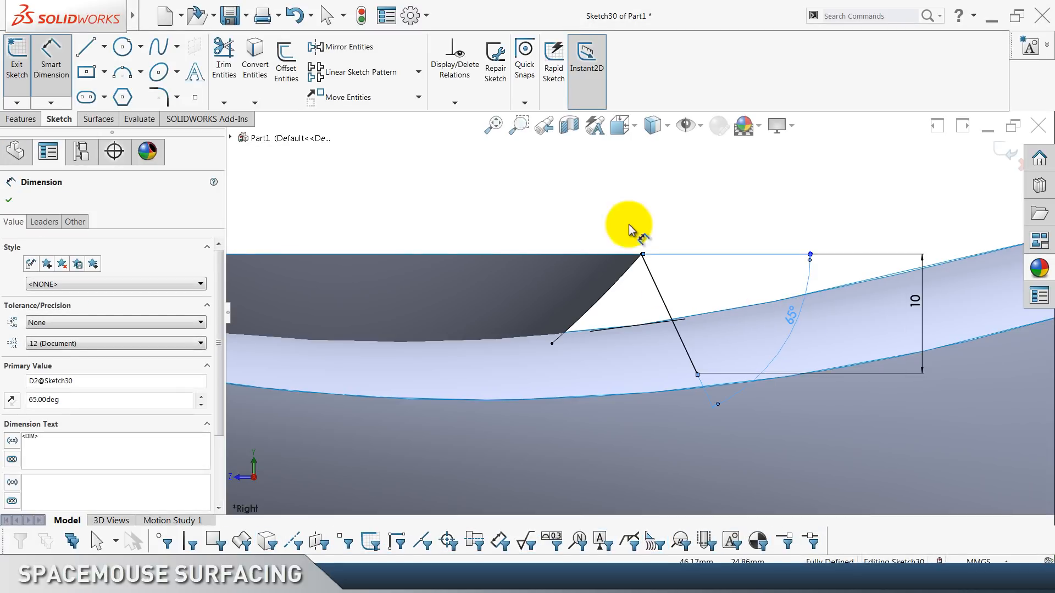
{"action": "left_click", "coordinate": [619, 209]}
Sketch a vertical construction line about 13 mm long upward from the midpoint of the bowl's top edge and exit the sketch.
{"action": "scroll", "coordinate": [619, 210], "scroll_direction": "up", "scroll_amount": 3}
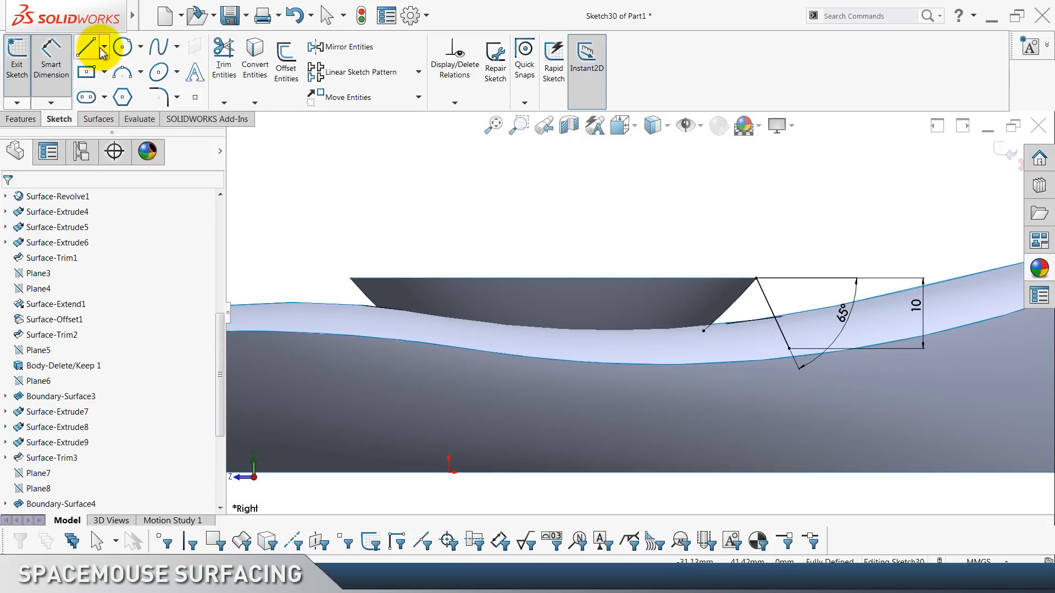
{"action": "left_click", "coordinate": [104, 48]}
{"action": "left_click", "coordinate": [125, 77]}
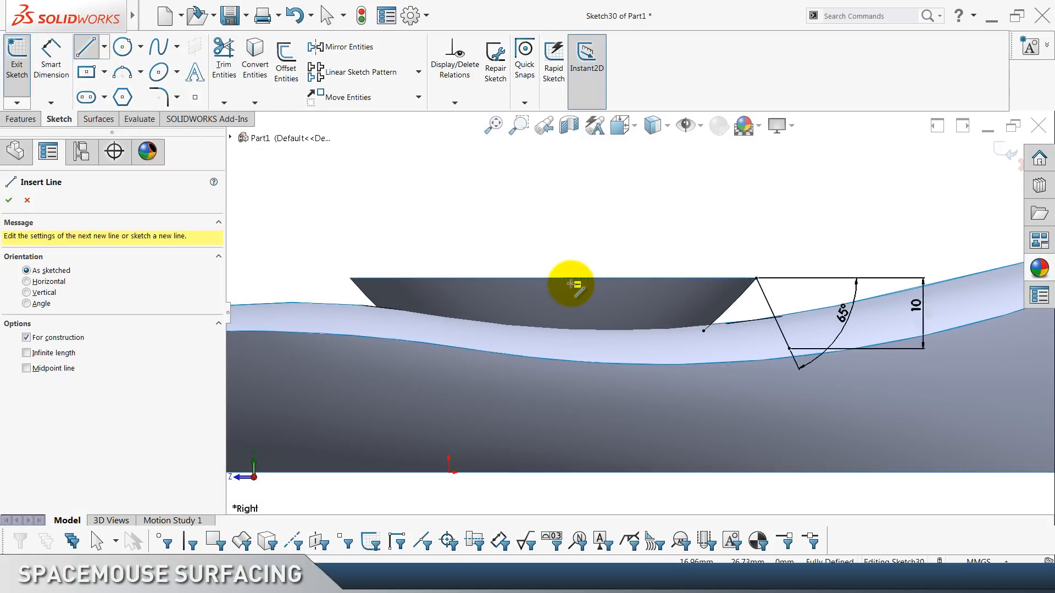
{"action": "left_click", "coordinate": [552, 278]}
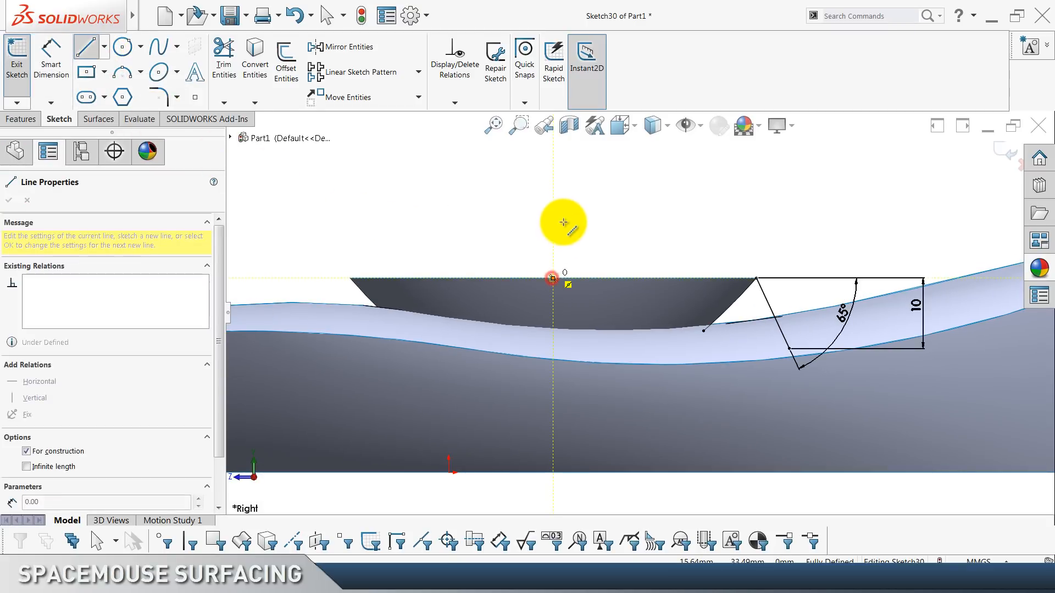
{"action": "left_click", "coordinate": [552, 186]}
{"action": "key", "text": "Escape"}
{"action": "left_click", "coordinate": [552, 207]}
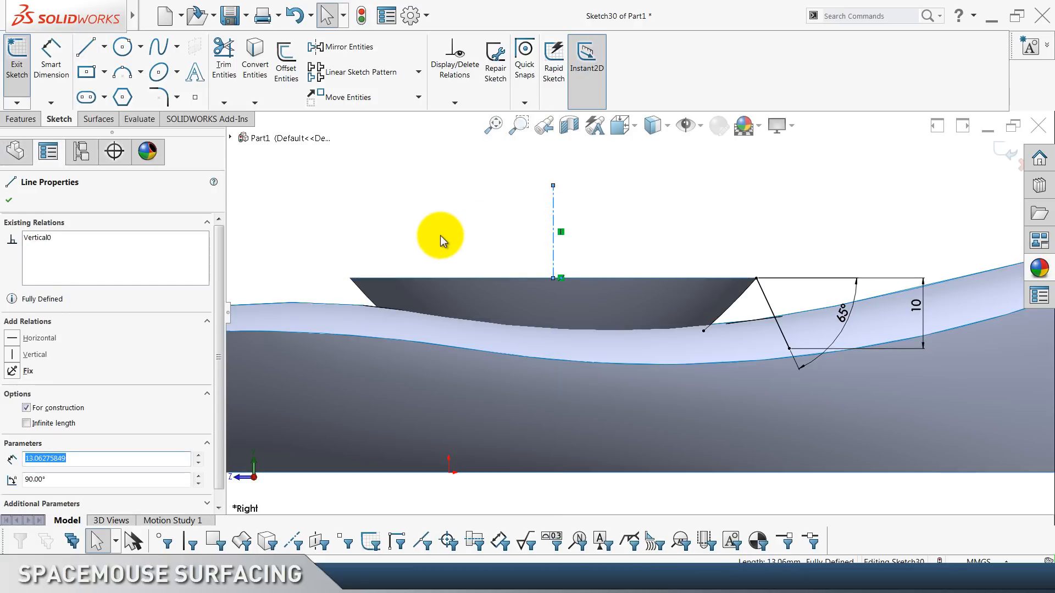
{"action": "left_click", "coordinate": [441, 236]}
{"action": "left_click", "coordinate": [1000, 157]}
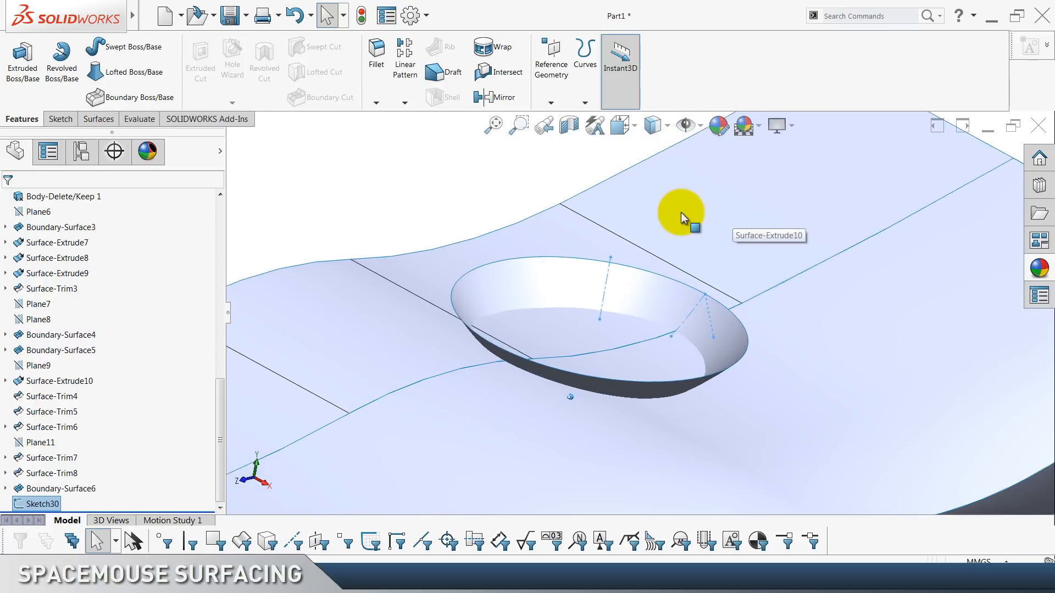
Revolve the sloping line 360 degrees about the vertical construction line as a surface.
{"action": "left_click", "coordinate": [96, 119]}
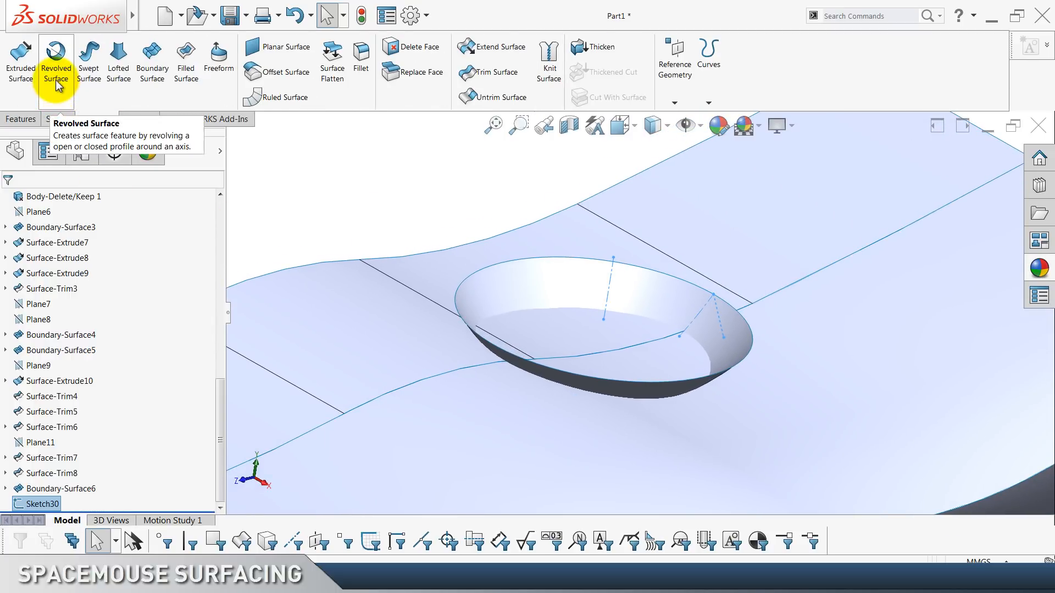
{"action": "left_click", "coordinate": [57, 84]}
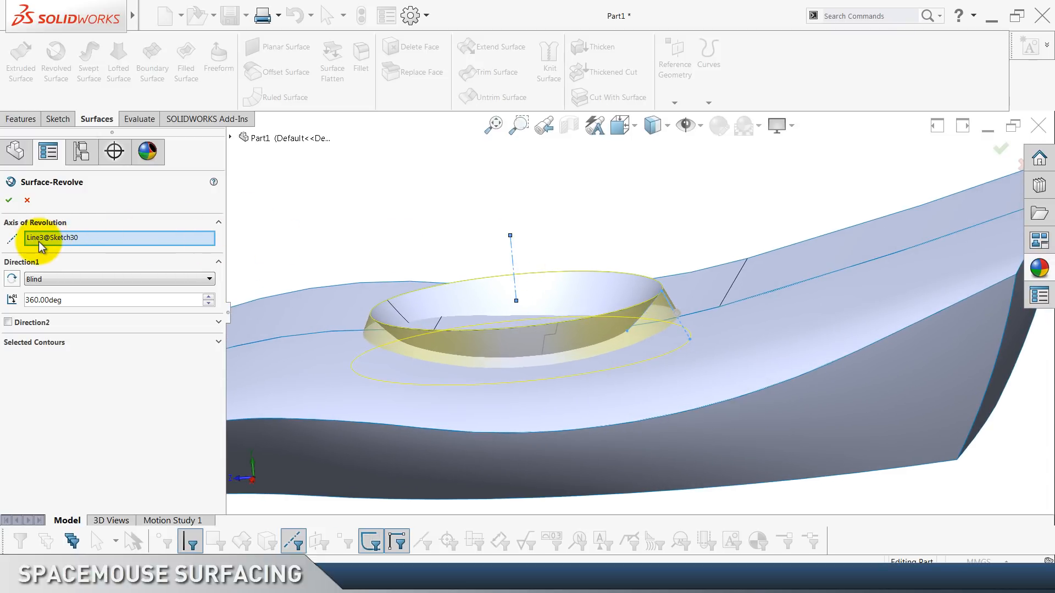
{"action": "left_click", "coordinate": [8, 202]}
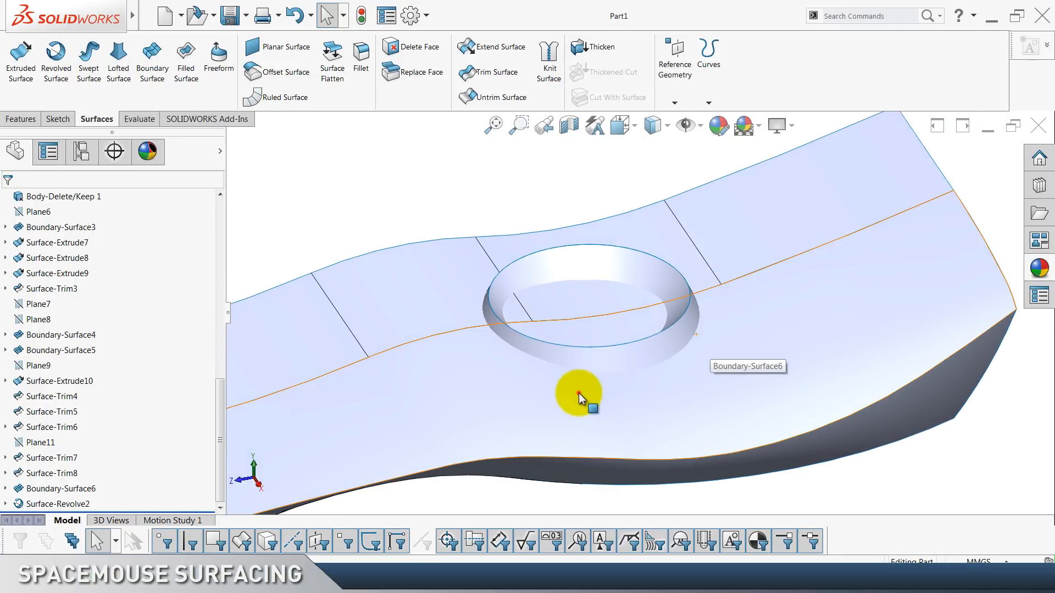
{"action": "left_click", "coordinate": [579, 393]}
{"action": "left_click", "coordinate": [573, 502]}
{"action": "left_click", "coordinate": [608, 364]}
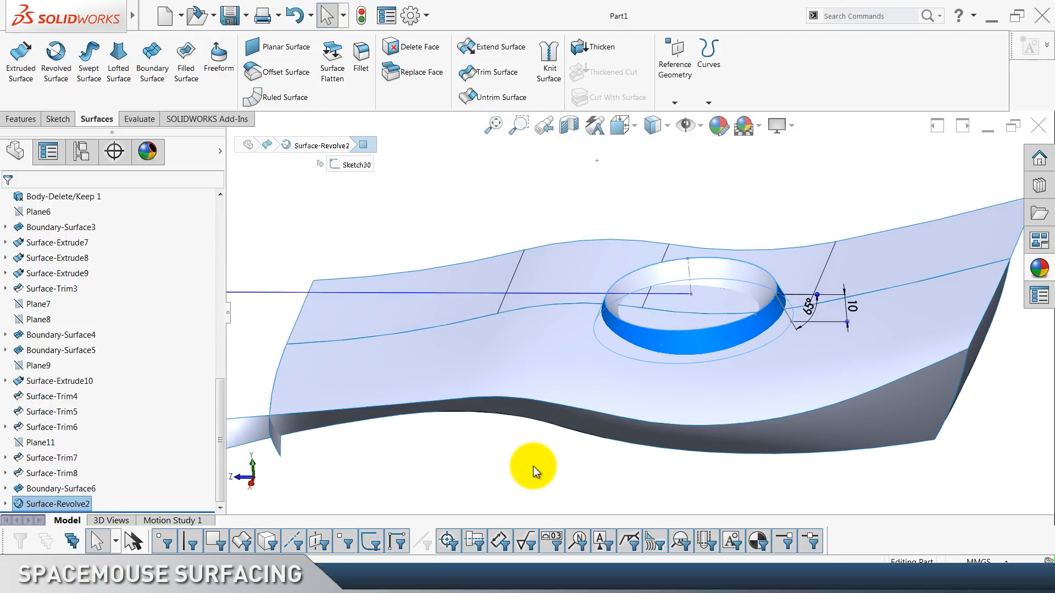
{"action": "left_click", "coordinate": [546, 472]}
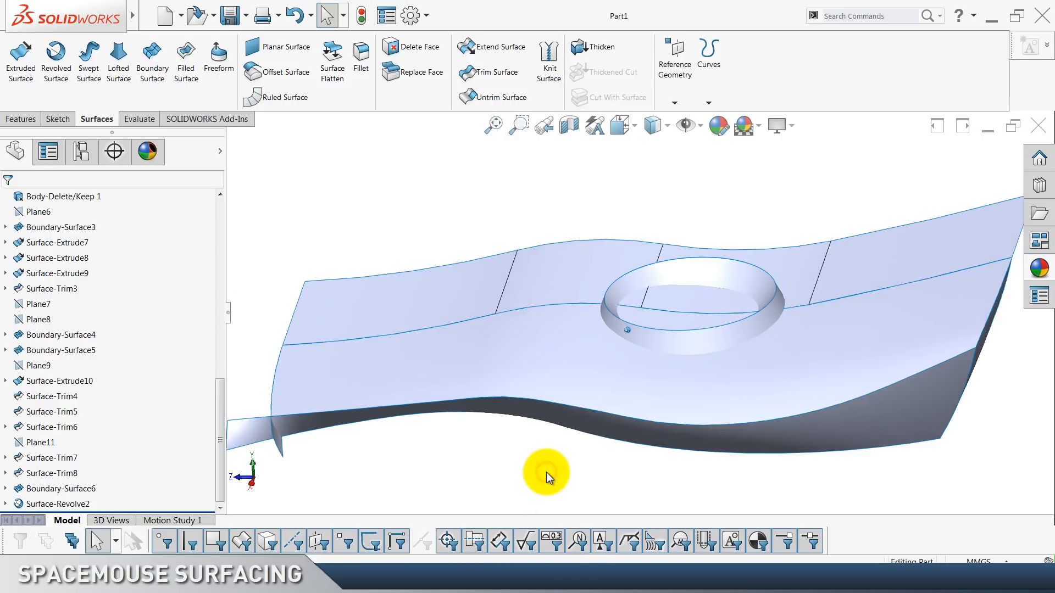
Mutually trim Surface-Revolve2 and Boundary-Surface6, removing the portion of the boundary surface inside the ring.
{"action": "left_click", "coordinate": [494, 83]}
{"action": "left_click", "coordinate": [43, 249]}
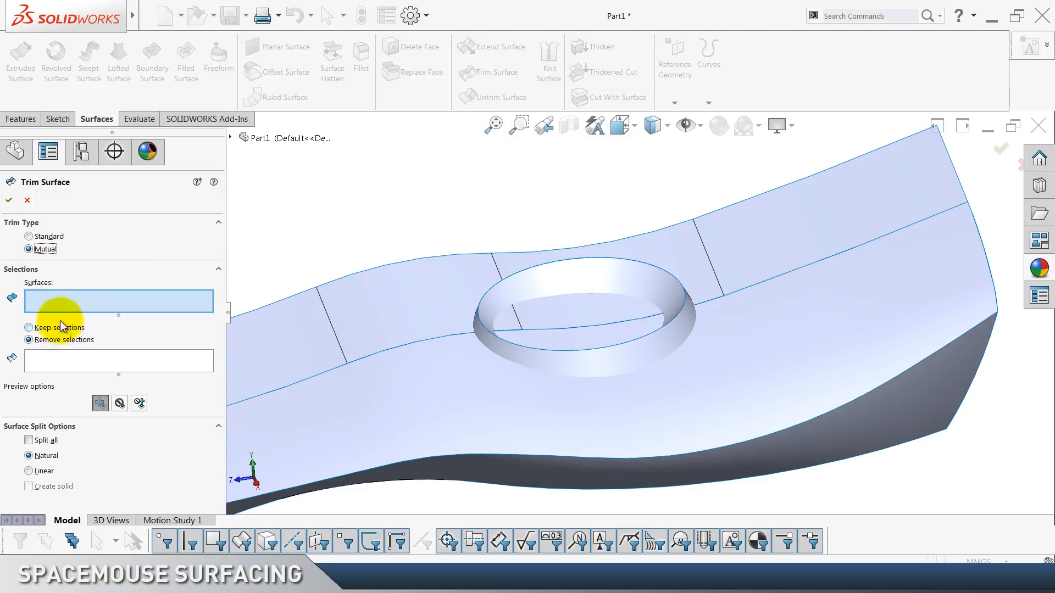
{"action": "left_click", "coordinate": [535, 358]}
{"action": "left_click", "coordinate": [492, 430]}
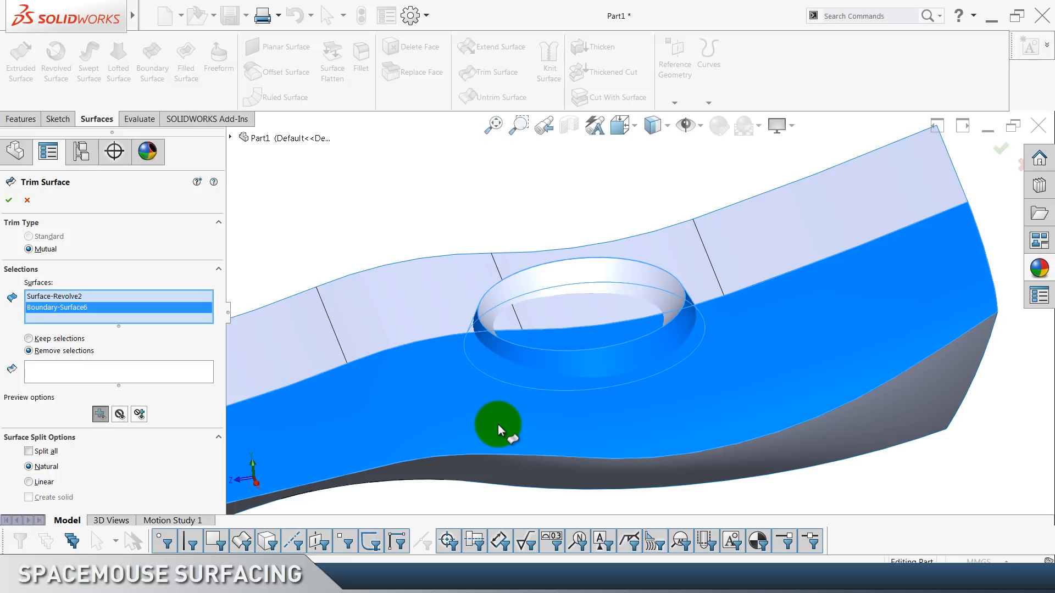
{"action": "left_click", "coordinate": [120, 370]}
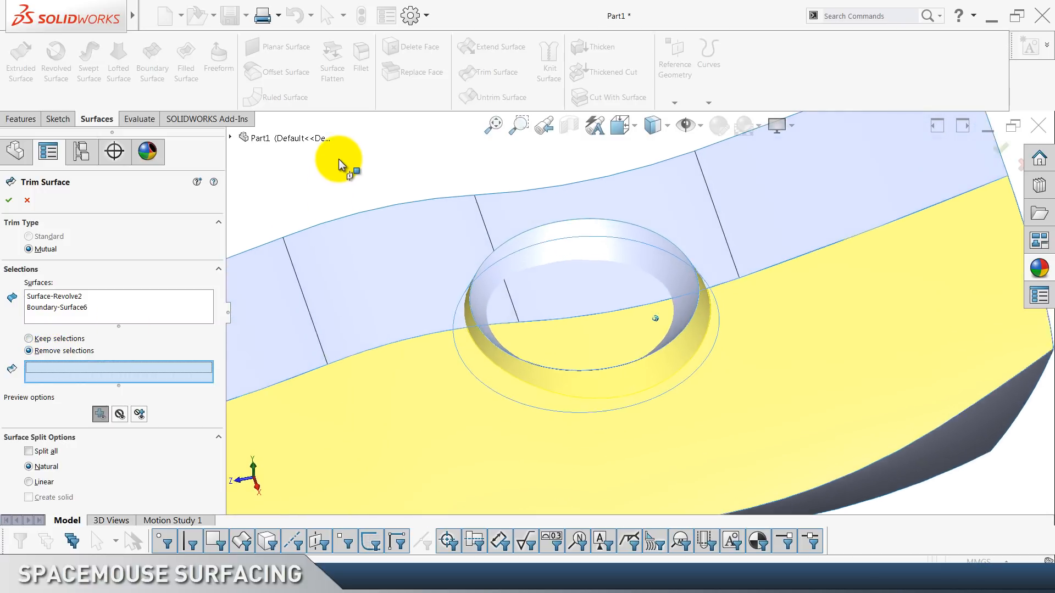
{"action": "left_click", "coordinate": [570, 350]}
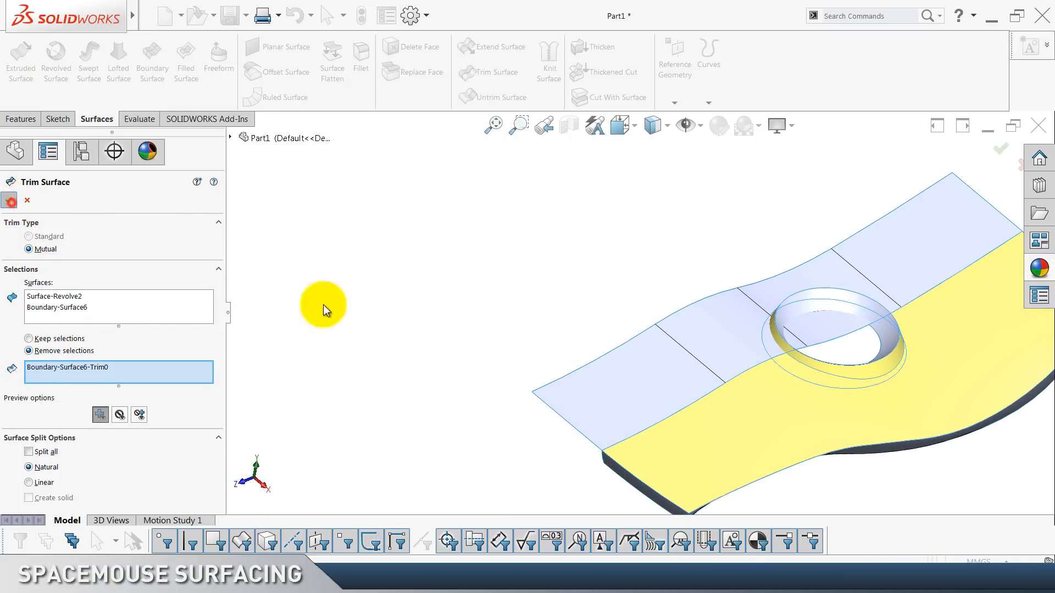
{"action": "key", "text": "Return"}
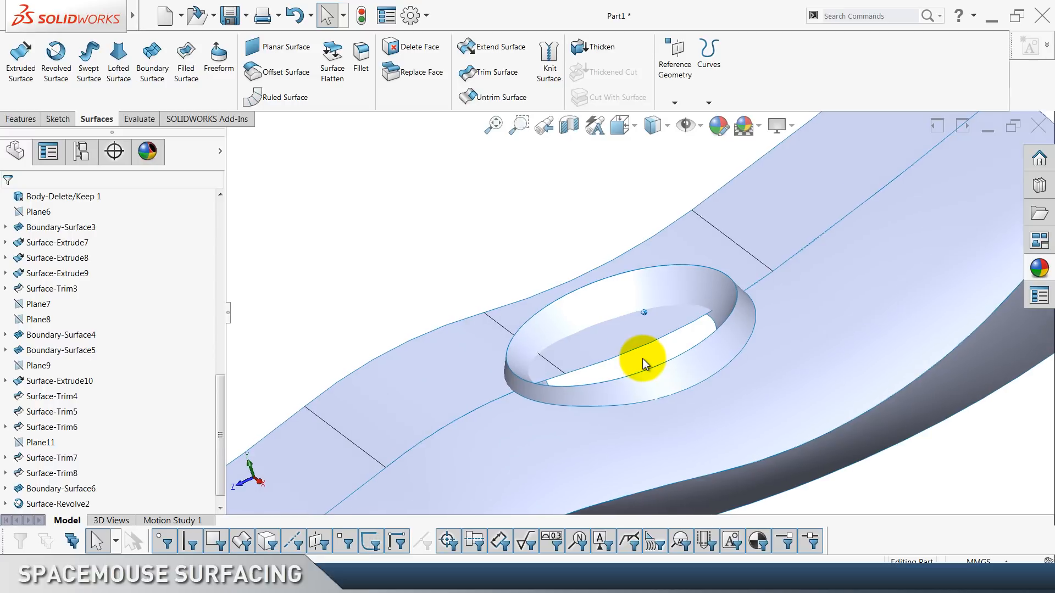
Delete the Surface-Trim9 feature.
{"action": "scroll", "coordinate": [142, 457], "scroll_direction": "down", "scroll_amount": 1}
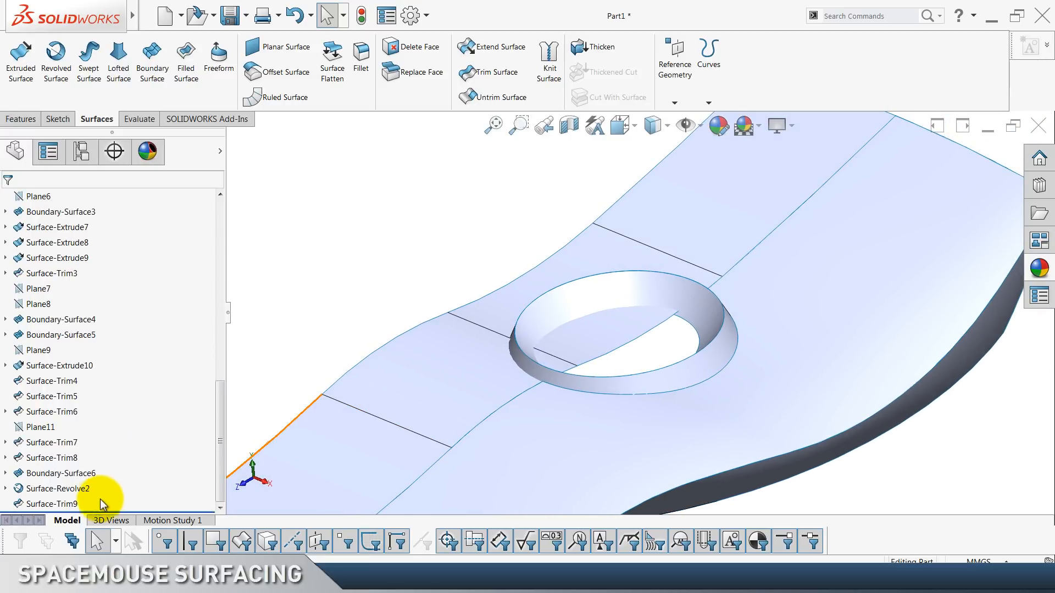
{"action": "left_click", "coordinate": [65, 504]}
{"action": "key", "text": "Delete"}
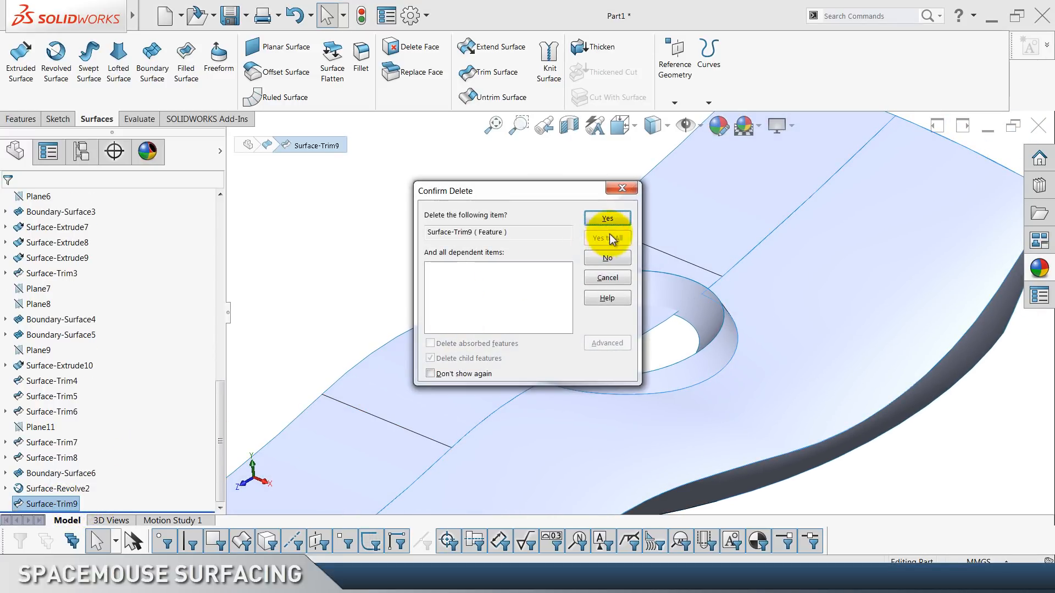
{"action": "left_click", "coordinate": [604, 221]}
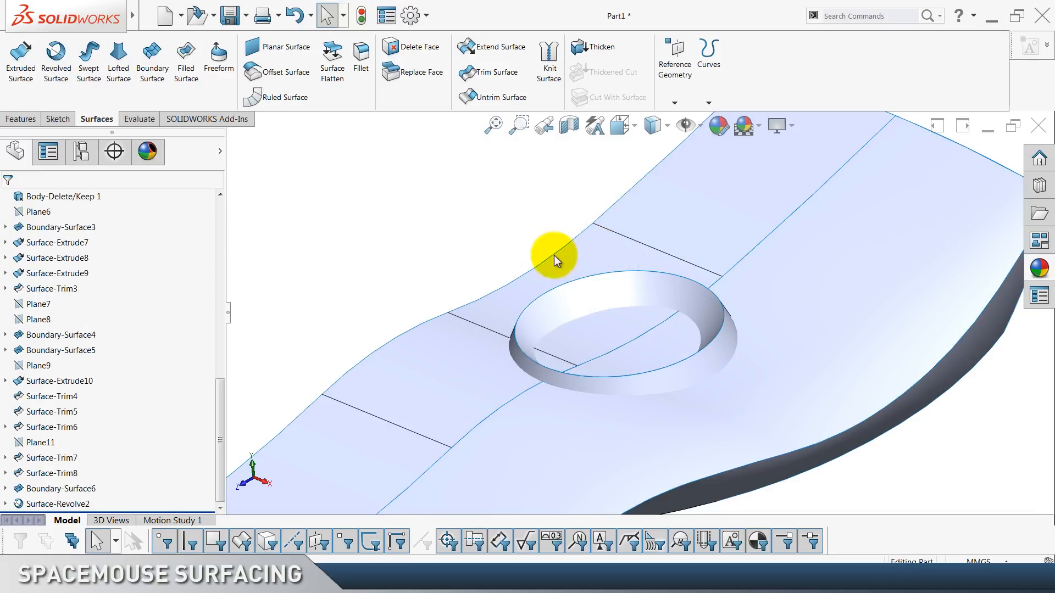
Hide the top surface body, Surface-Extrude10.
{"action": "left_click", "coordinate": [589, 247]}
{"action": "left_click", "coordinate": [629, 220]}
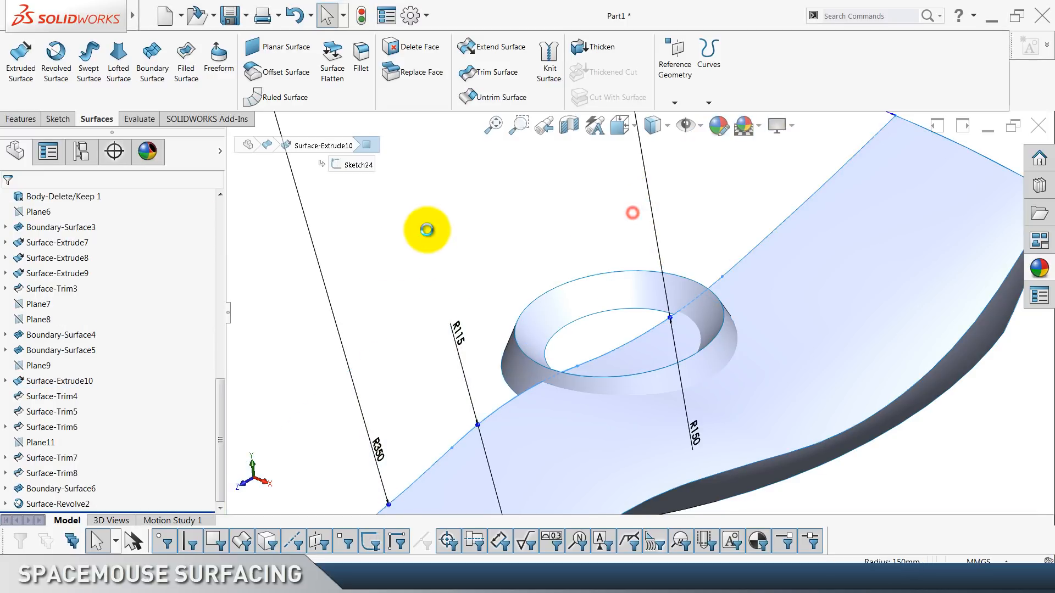
{"action": "left_click", "coordinate": [424, 229]}
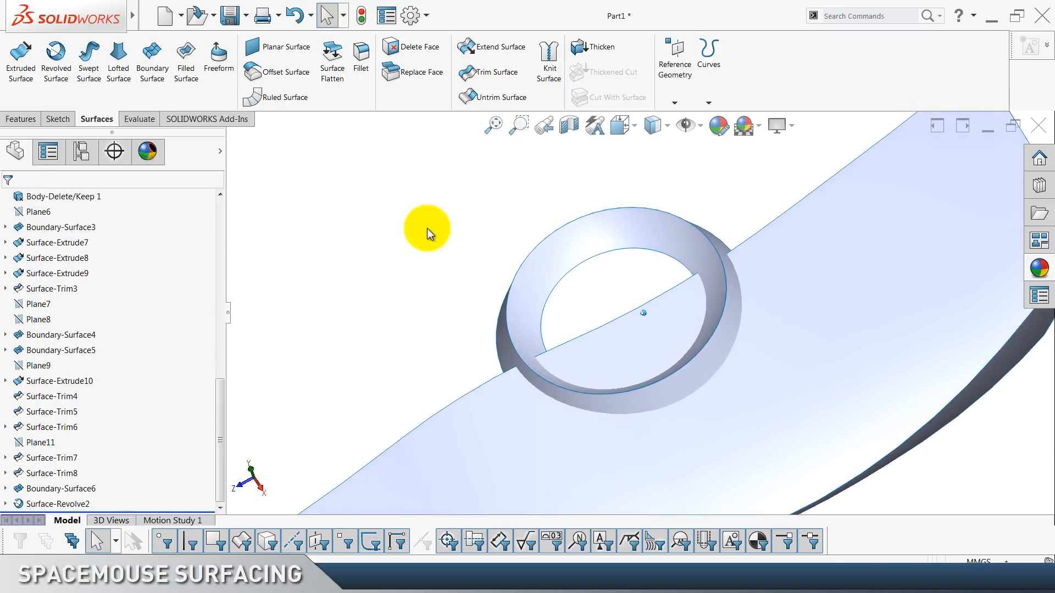
Make a standard surface trim with Surface-Revolve2 as the trim tool, removing the portion of the boundary surface inside the ring.
{"action": "left_click", "coordinate": [482, 78]}
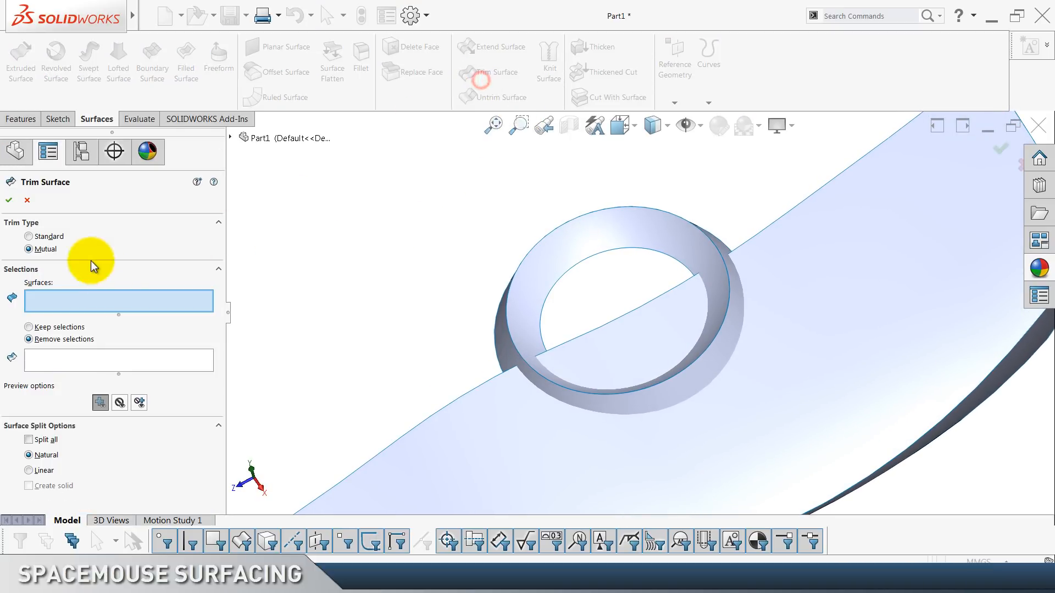
{"action": "left_click", "coordinate": [48, 237]}
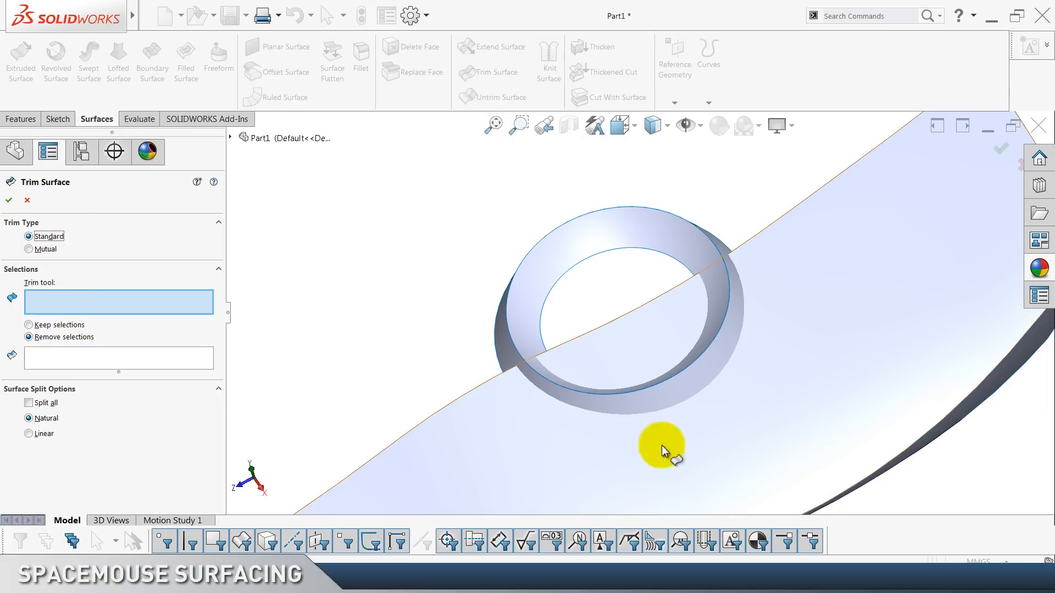
{"action": "left_click", "coordinate": [746, 432]}
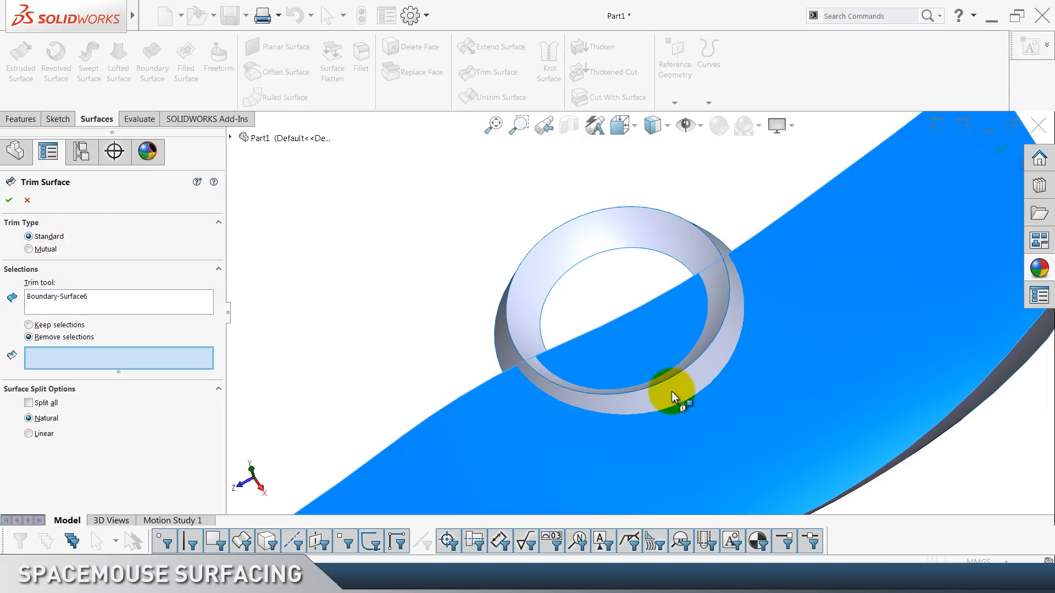
{"action": "right_click", "coordinate": [127, 302]}
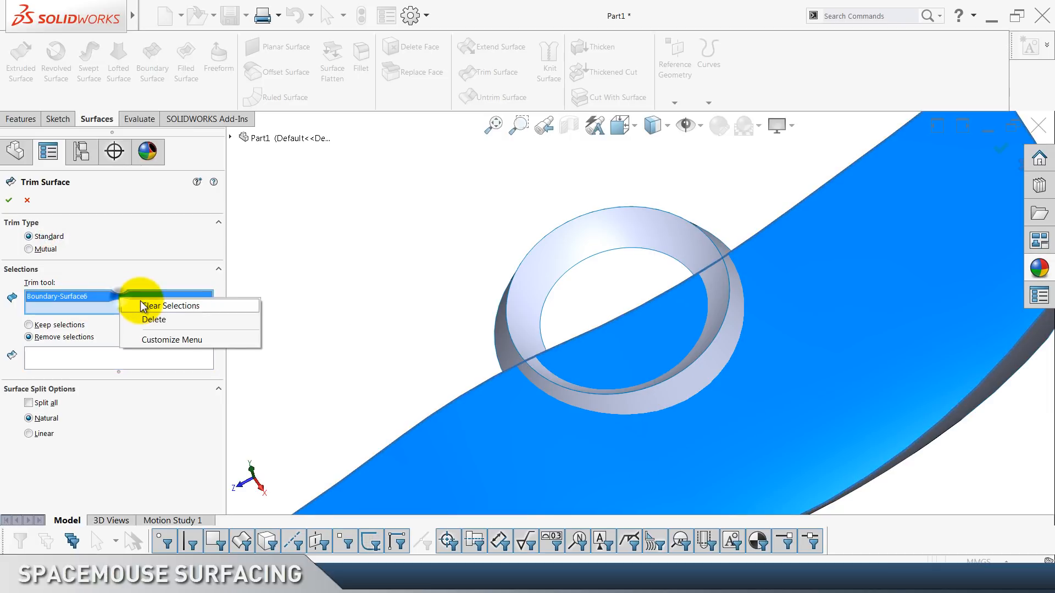
{"action": "left_click", "coordinate": [168, 303]}
{"action": "left_click", "coordinate": [624, 399]}
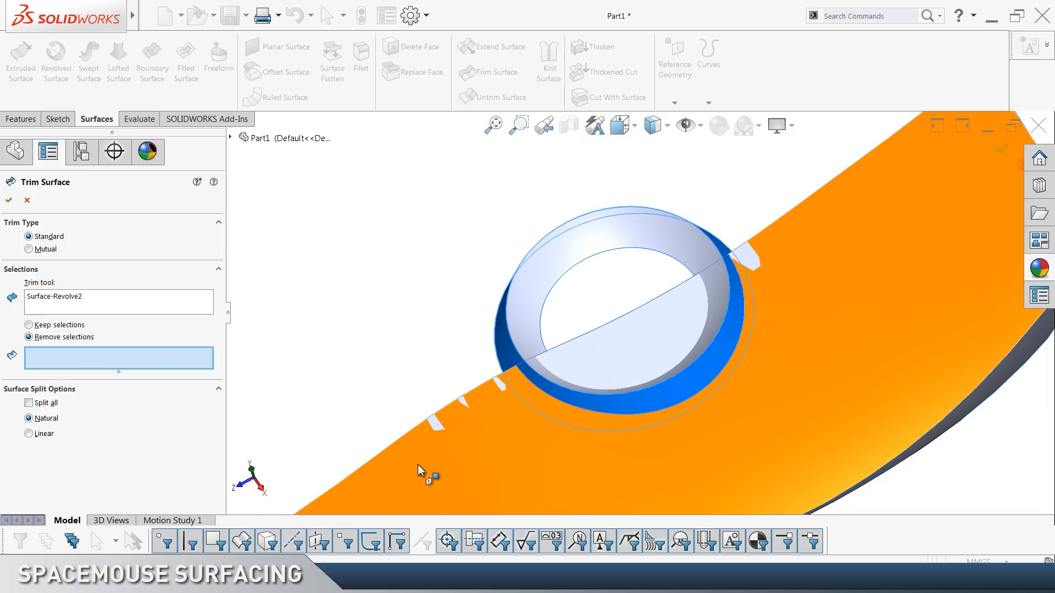
{"action": "left_click", "coordinate": [125, 352]}
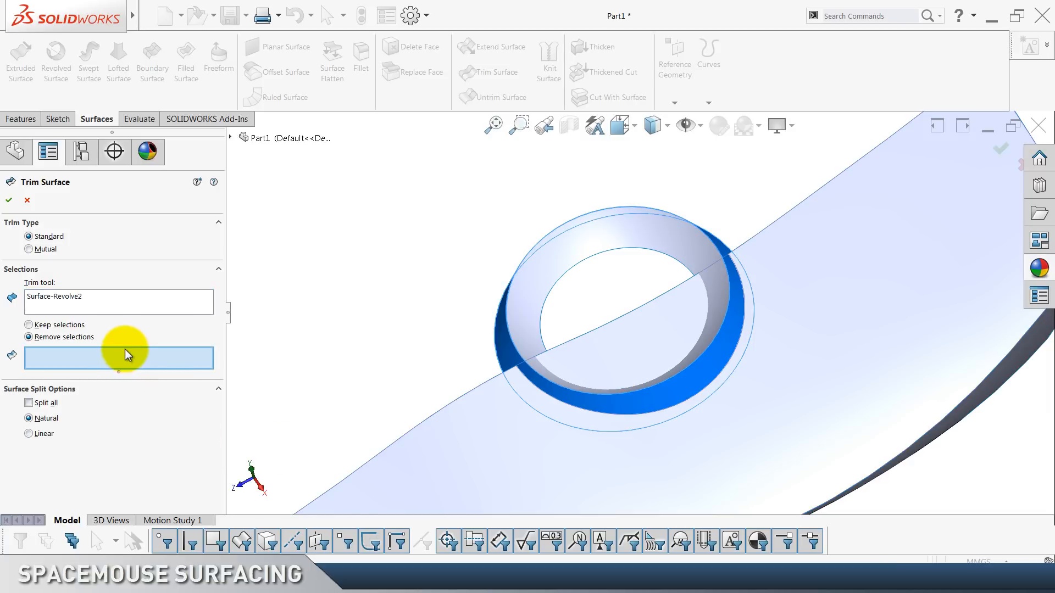
{"action": "left_click", "coordinate": [632, 351]}
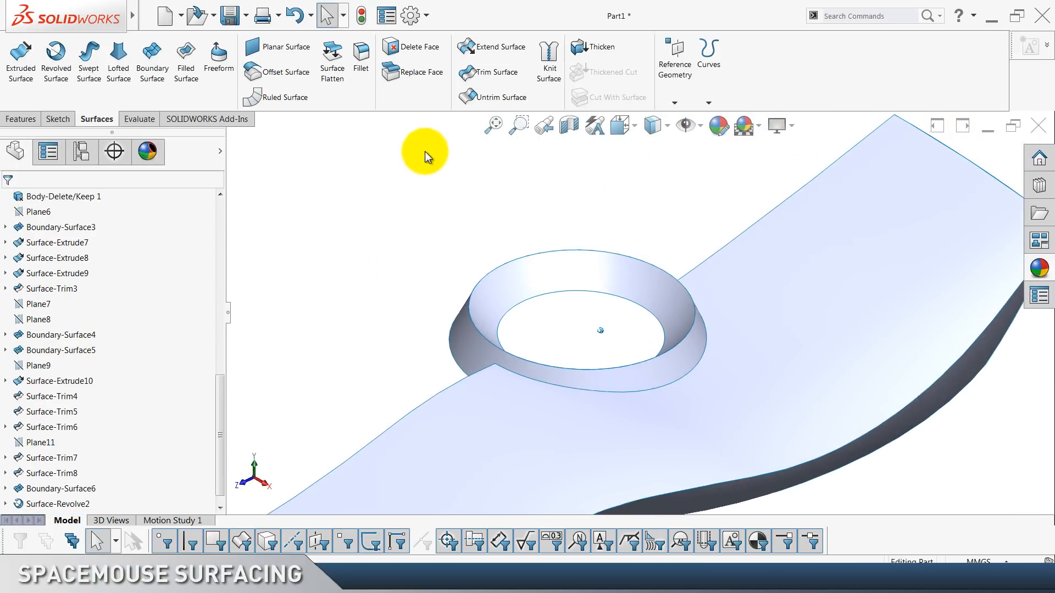
{"action": "left_click", "coordinate": [486, 80]}
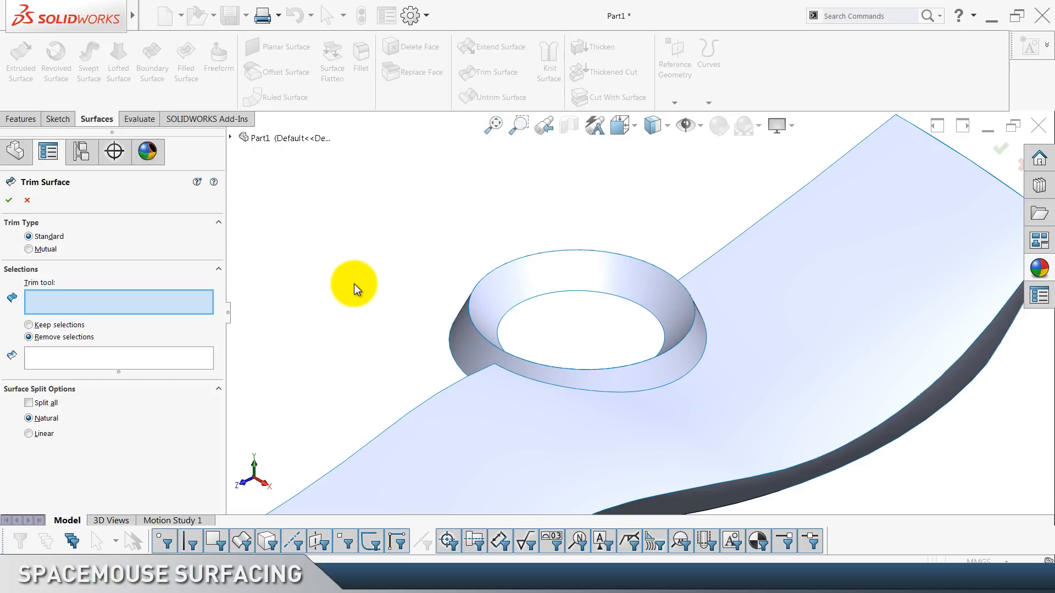
{"action": "left_click", "coordinate": [777, 262]}
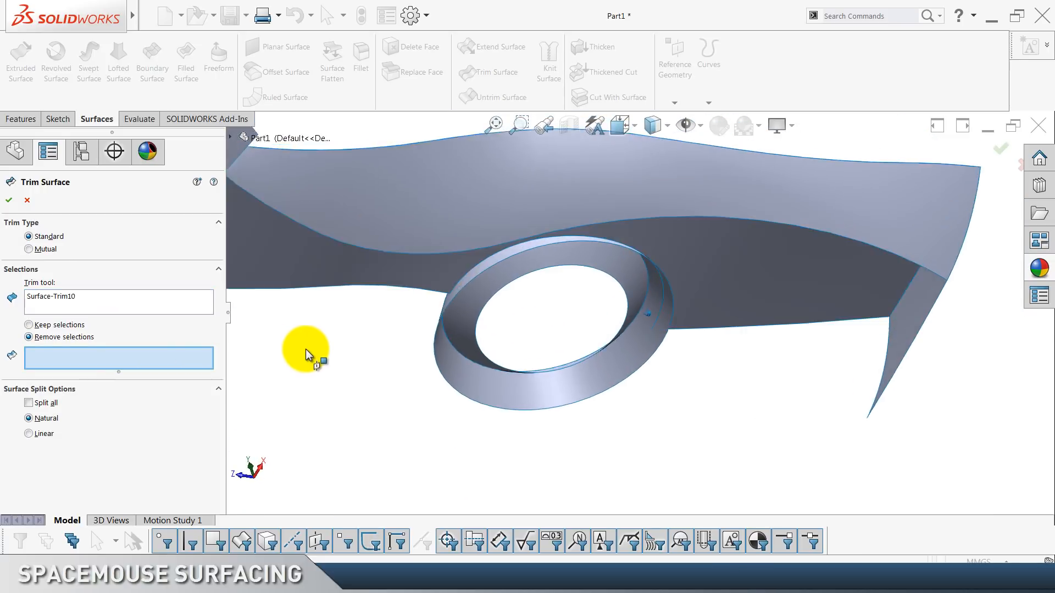
{"action": "scroll", "coordinate": [500, 354], "scroll_direction": "up", "scroll_amount": 3}
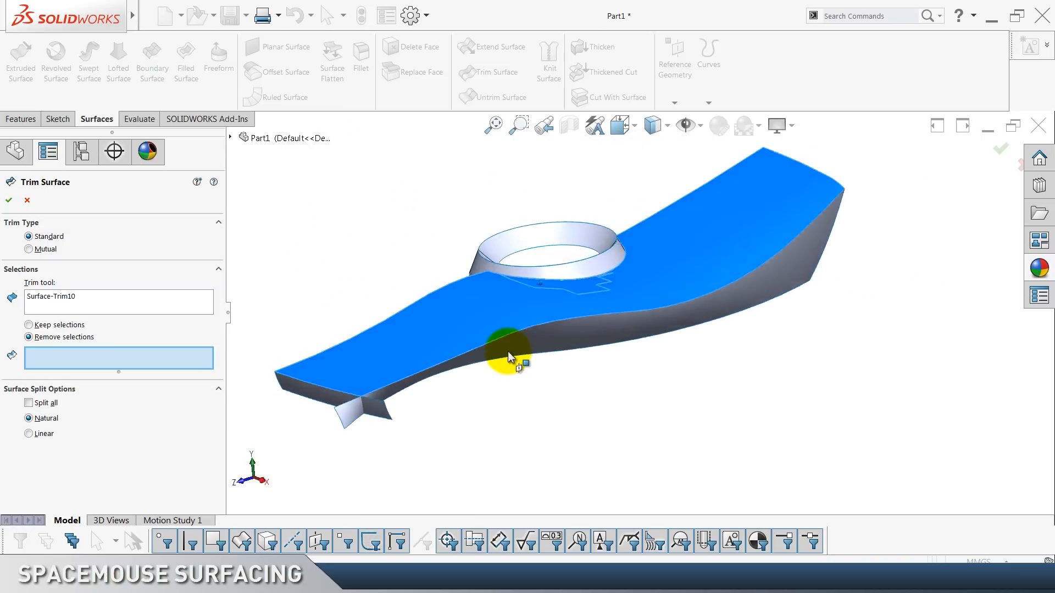
{"action": "key", "text": "Escape"}
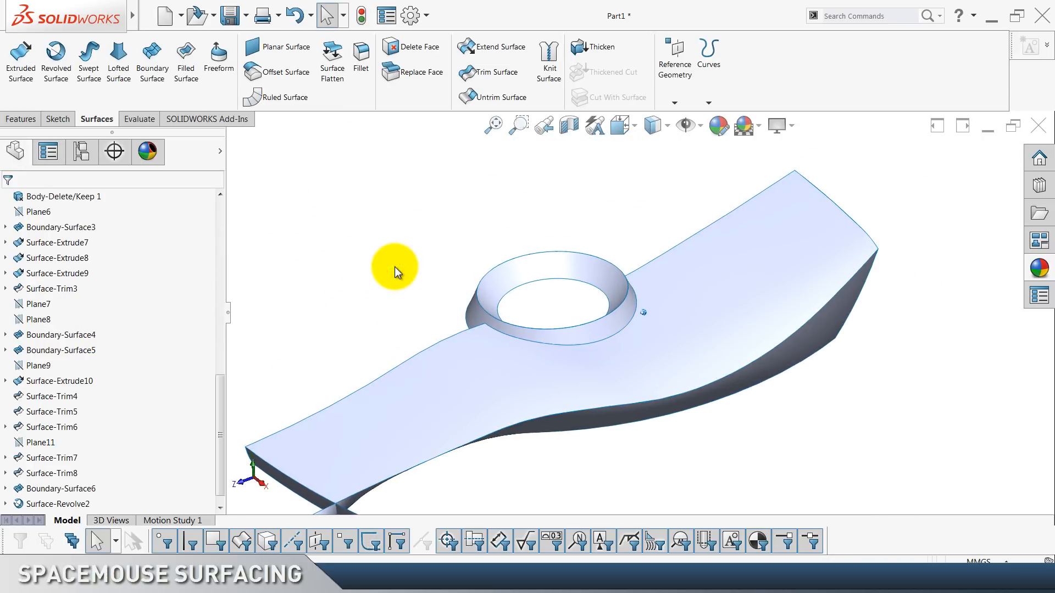
Sketch a vertical line about 249 mm long on the Top Plane along the full straight centre edge of the boundary surface.
{"action": "scroll", "coordinate": [74, 343], "scroll_direction": "up", "scroll_amount": 5}
{"action": "scroll", "coordinate": [74, 343], "scroll_direction": "up", "scroll_amount": 5}
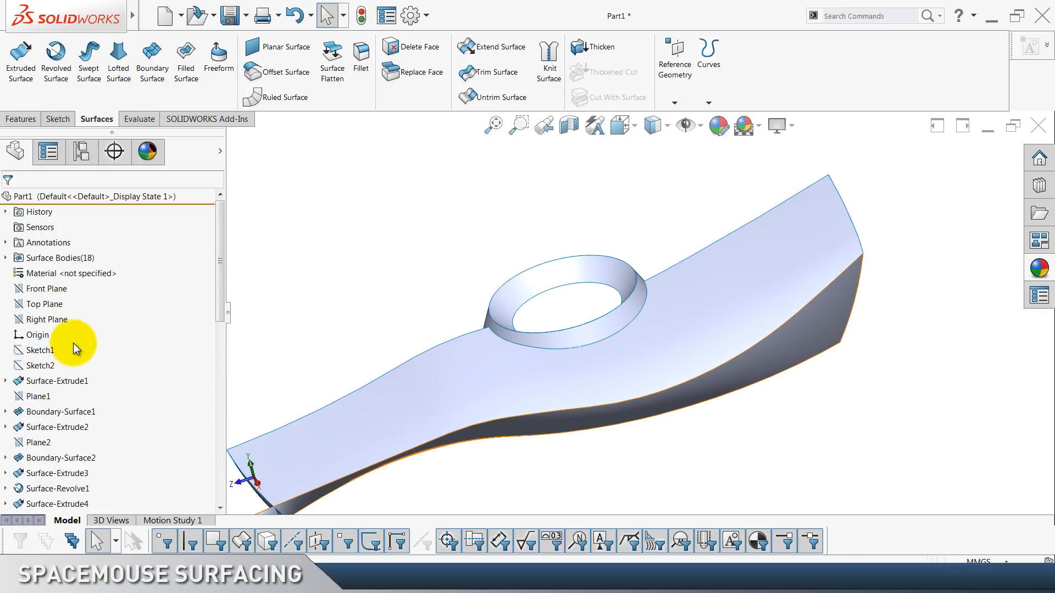
{"action": "left_click", "coordinate": [52, 305]}
{"action": "left_click", "coordinate": [67, 299]}
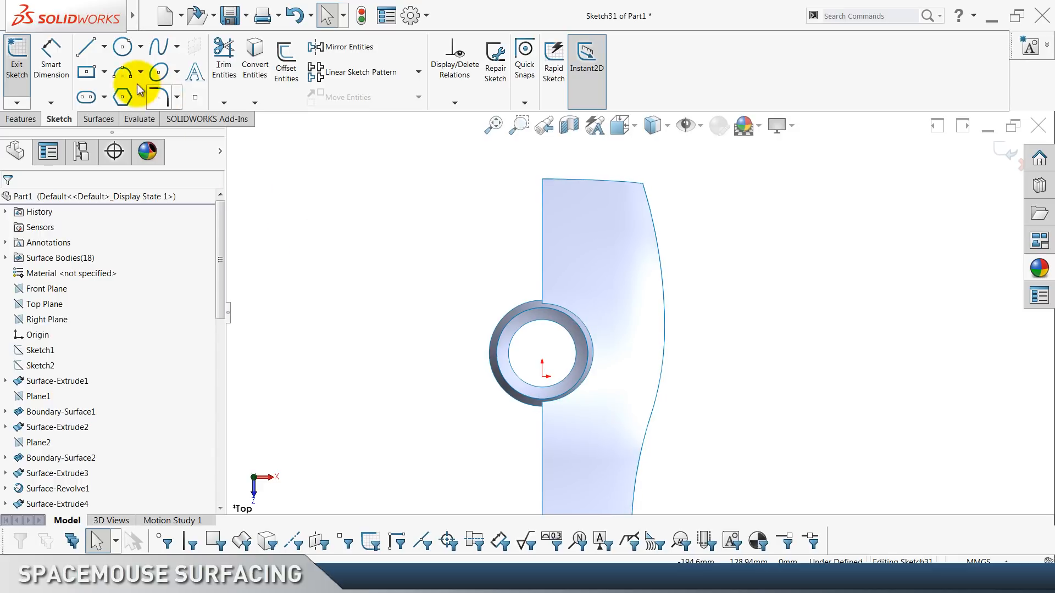
{"action": "left_click", "coordinate": [88, 55]}
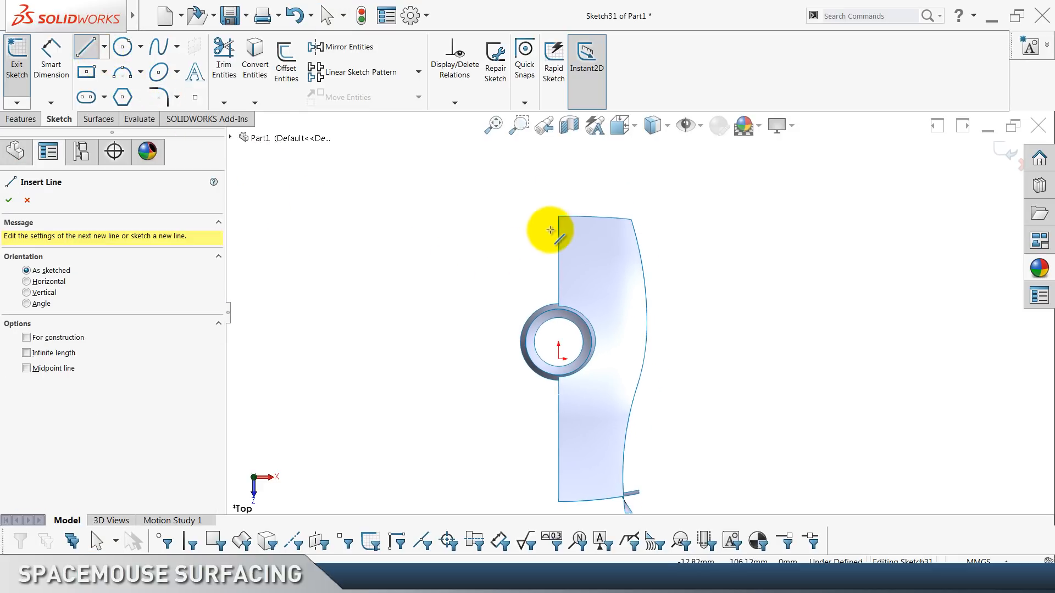
{"action": "left_click", "coordinate": [560, 216]}
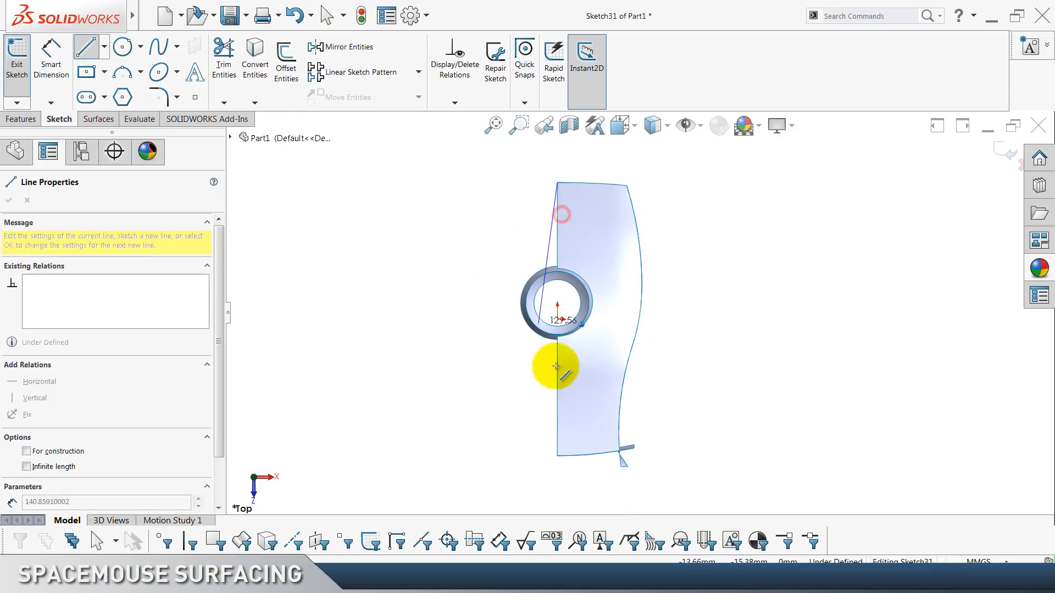
{"action": "left_click", "coordinate": [558, 455]}
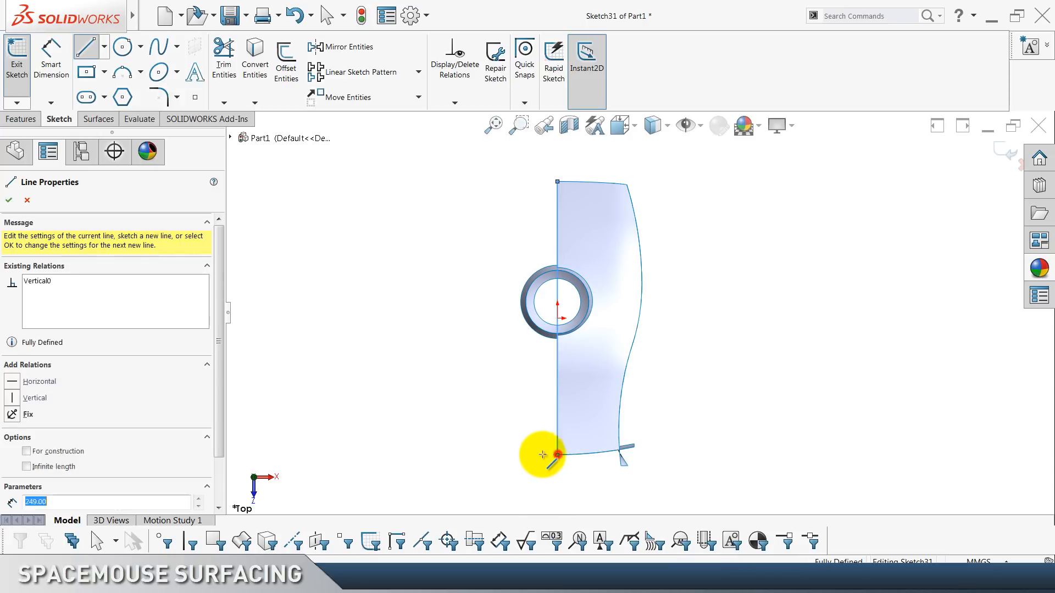
{"action": "key", "text": "Escape"}
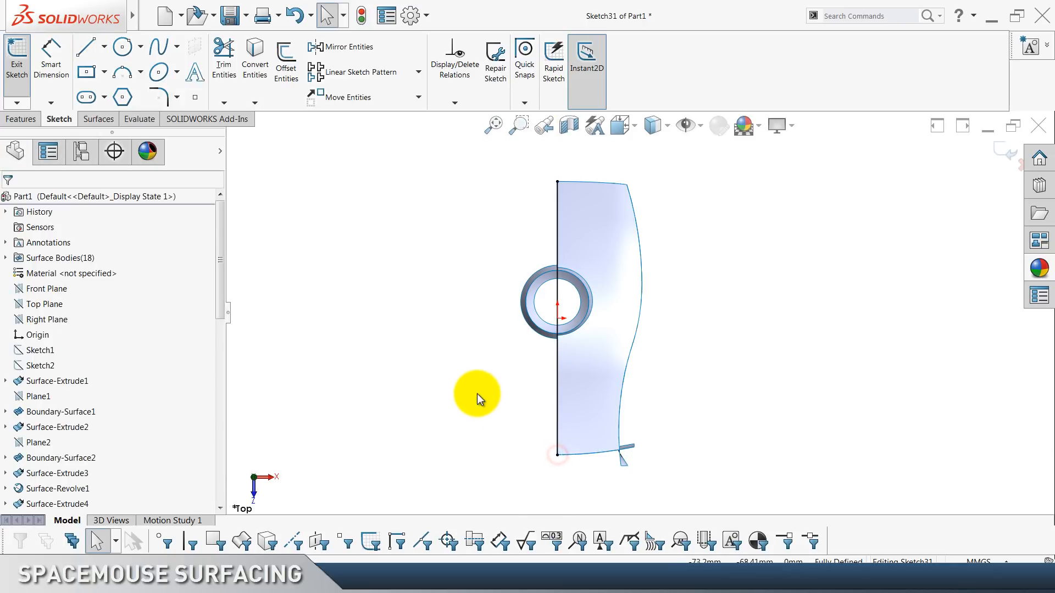
{"action": "left_click", "coordinate": [560, 256]}
{"action": "left_click", "coordinate": [496, 258]}
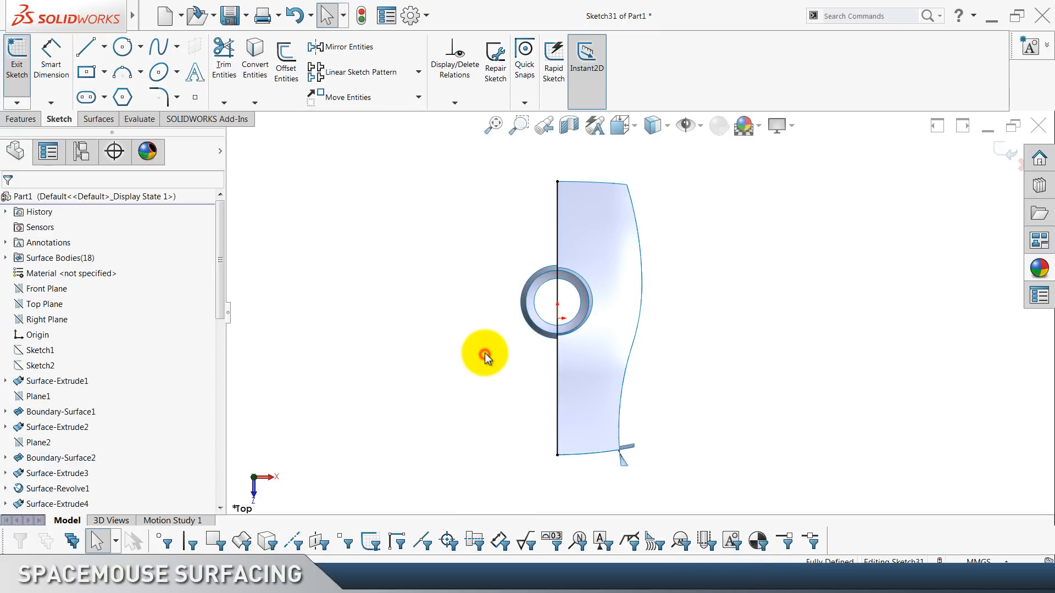
{"action": "scroll", "coordinate": [485, 353], "scroll_direction": "down", "scroll_amount": 5}
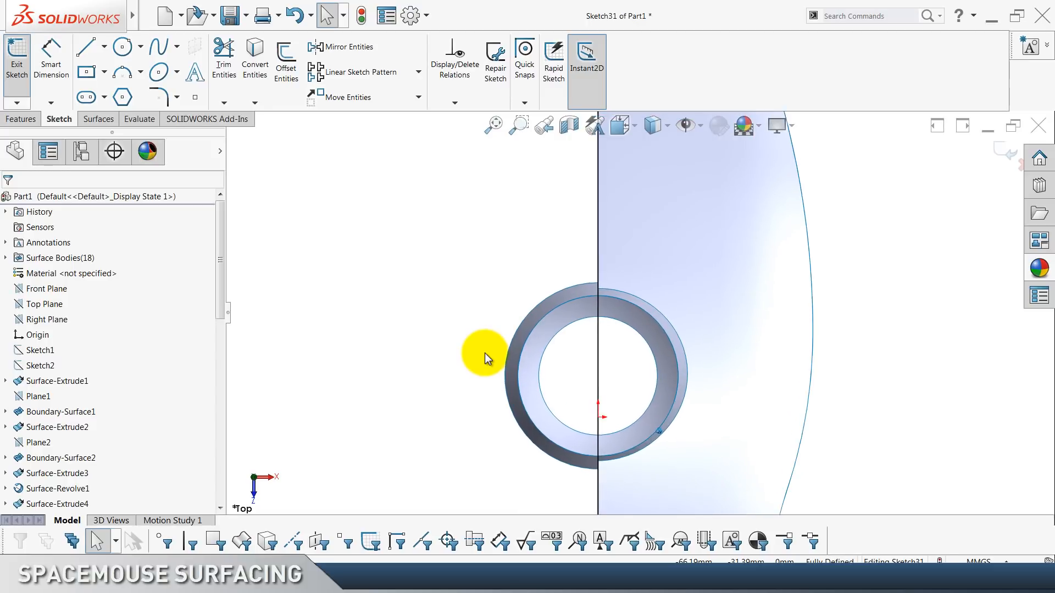
{"action": "left_click", "coordinate": [1001, 152]}
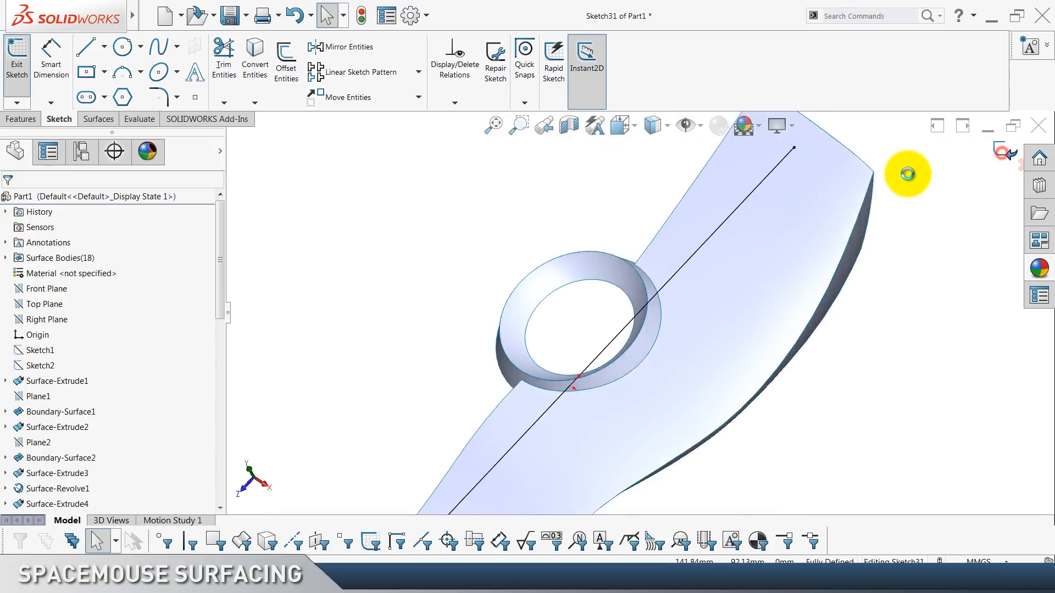
Split the ring's outer skirt face with a projected Split Line using Sketch31.
{"action": "left_click", "coordinate": [709, 76]}
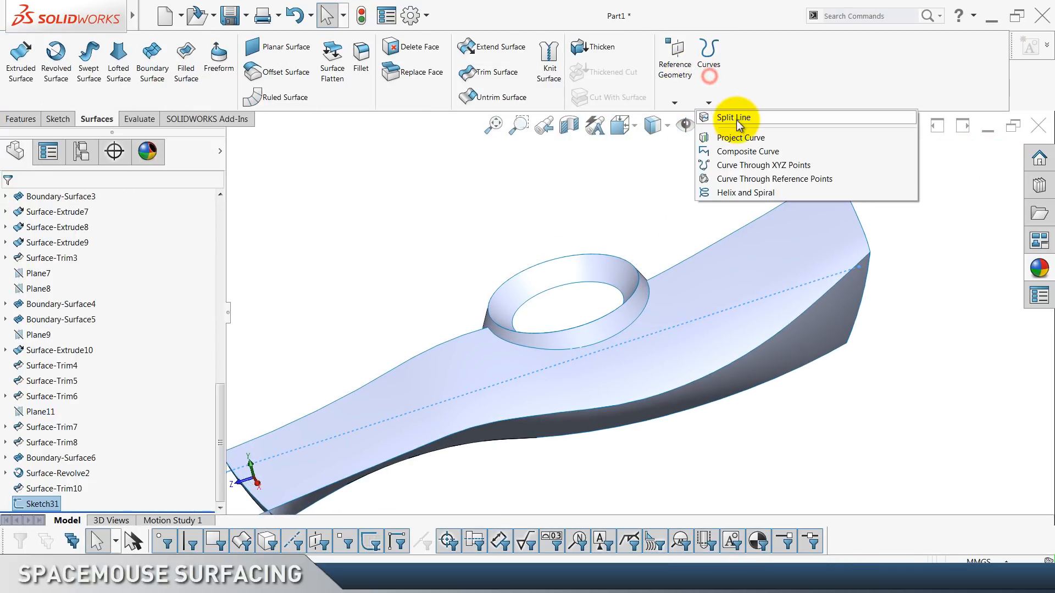
{"action": "left_click", "coordinate": [736, 119]}
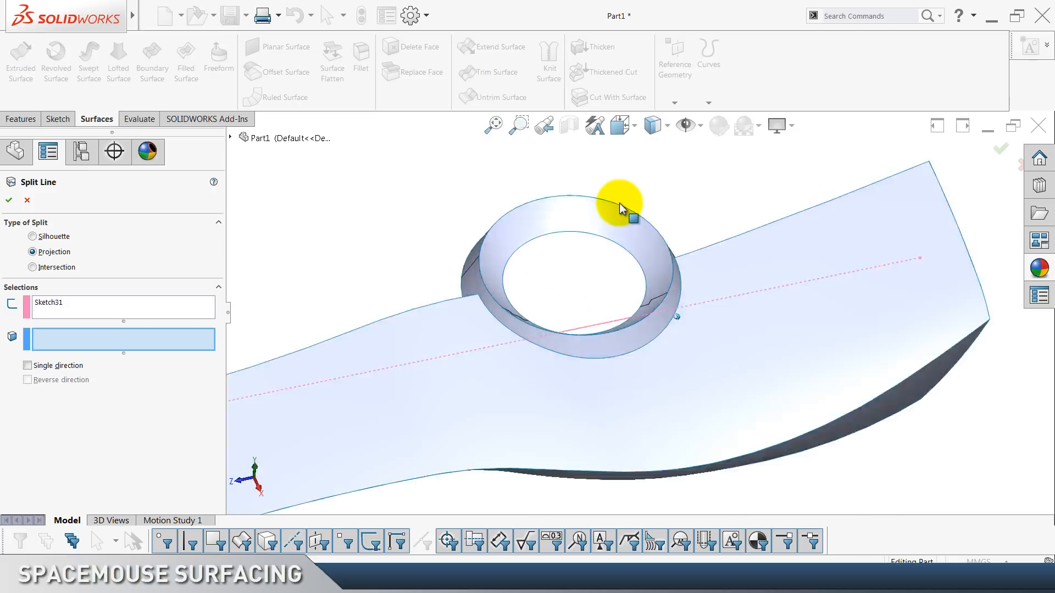
{"action": "left_click", "coordinate": [500, 312]}
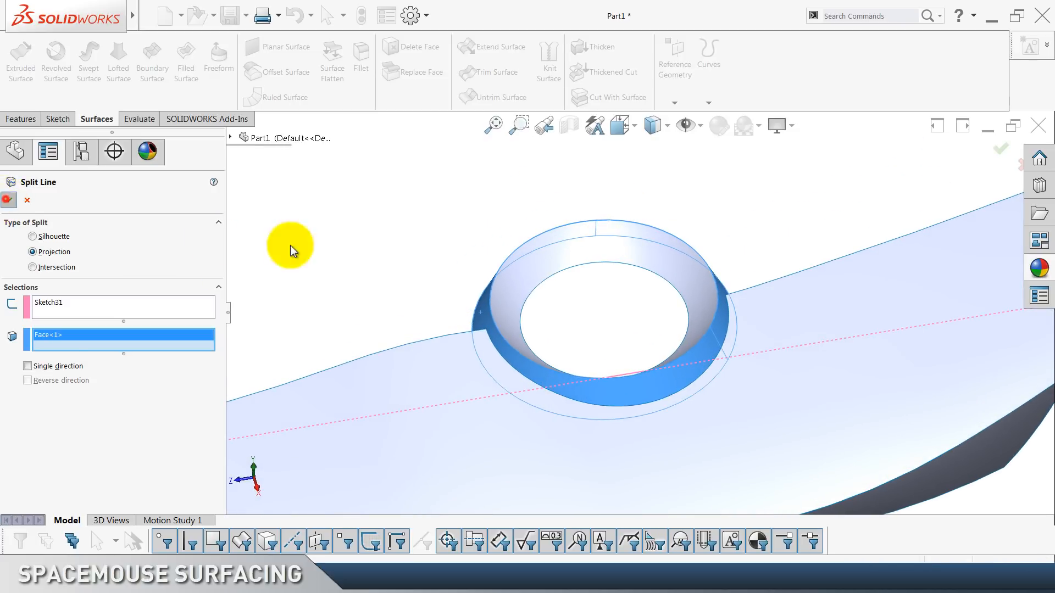
{"action": "key", "text": "Return"}
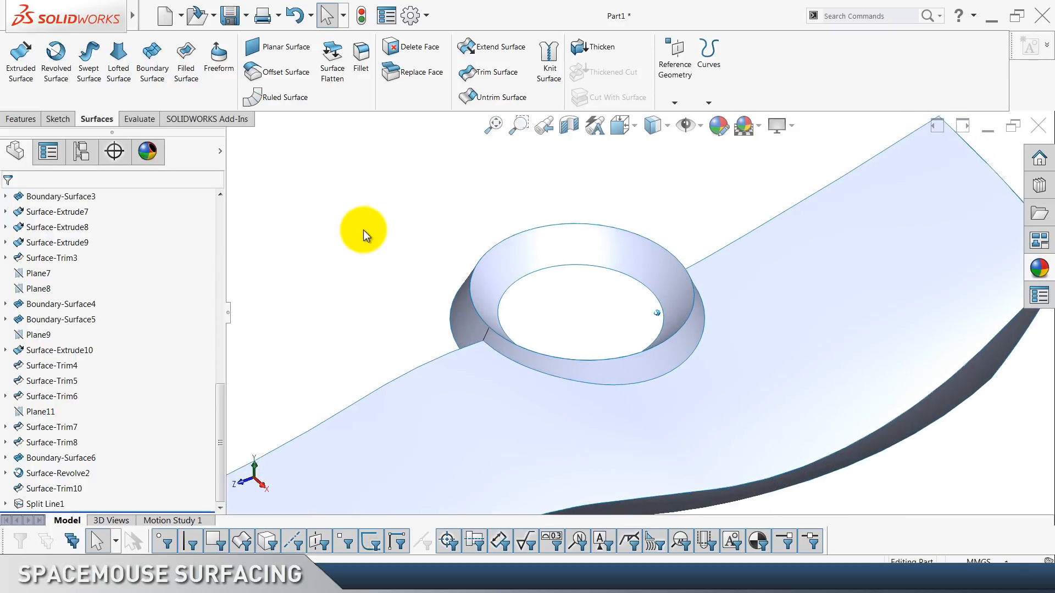
Try a standard surface trim of the ring's skirt with Surface-Trim10 as the trim tool.
{"action": "left_click", "coordinate": [497, 70]}
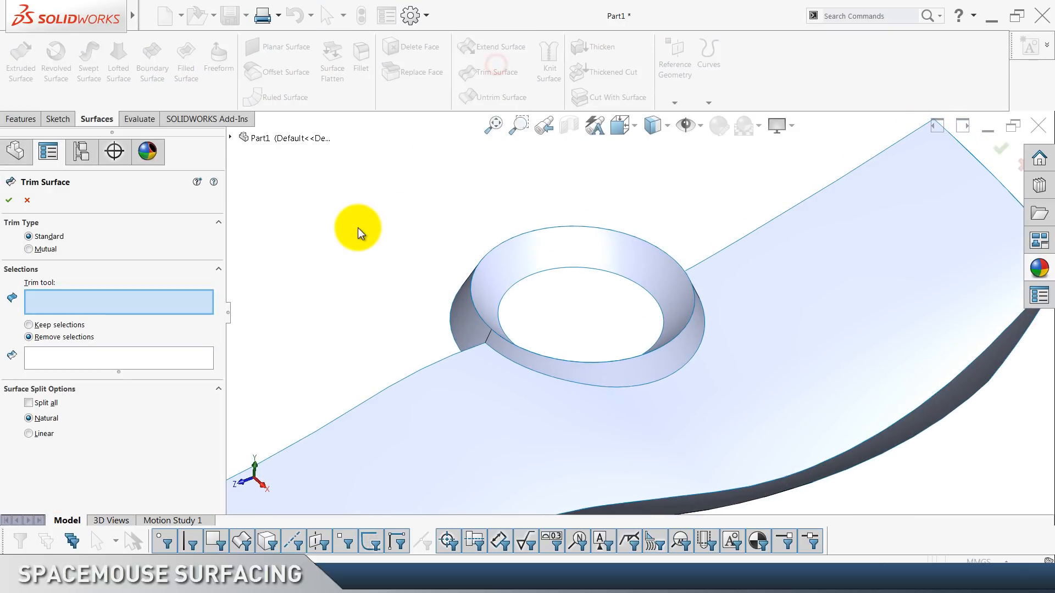
{"action": "left_click", "coordinate": [562, 418]}
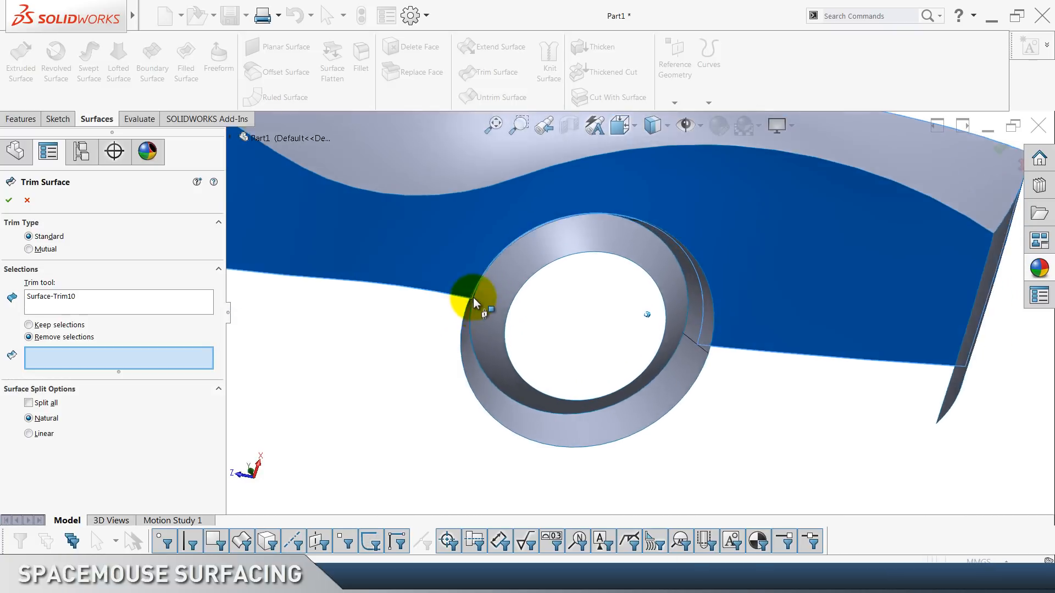
{"action": "left_click", "coordinate": [536, 280]}
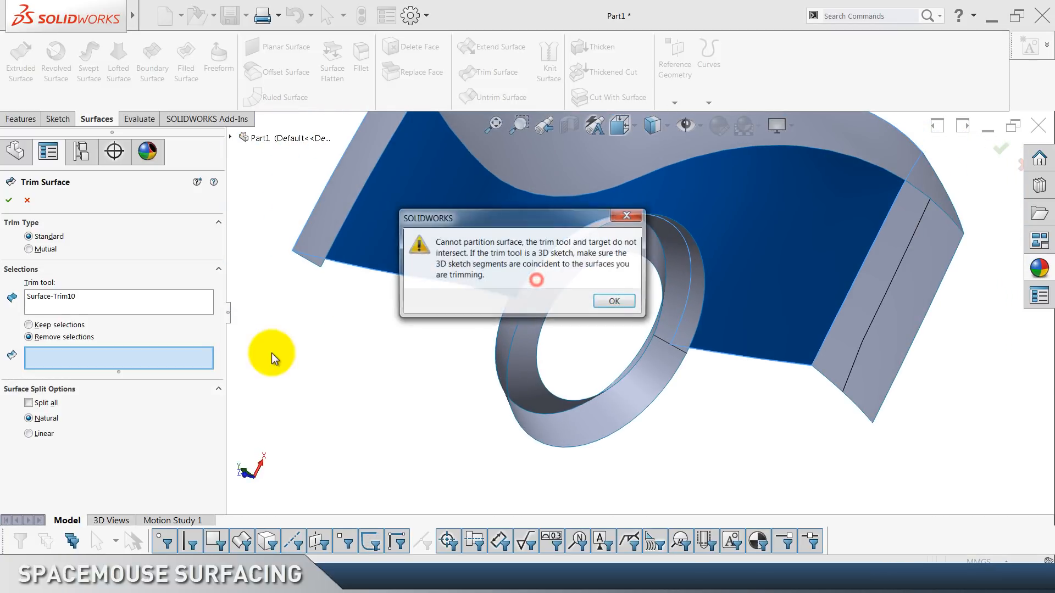
{"action": "left_click", "coordinate": [609, 298]}
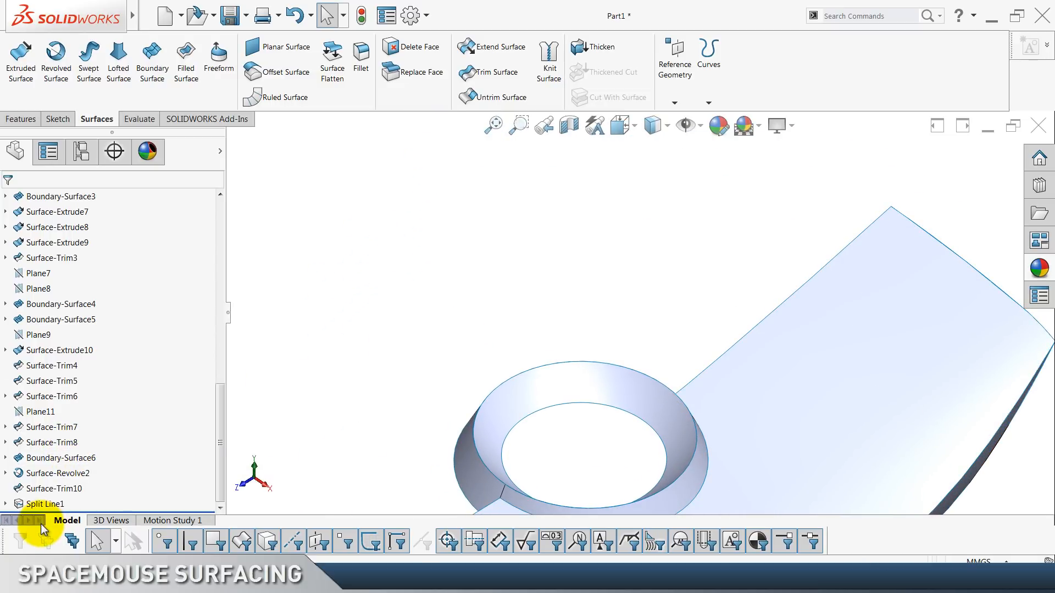
Delete the Split Line1 feature while keeping its absorbed sketch.
{"action": "key", "text": "Delete"}
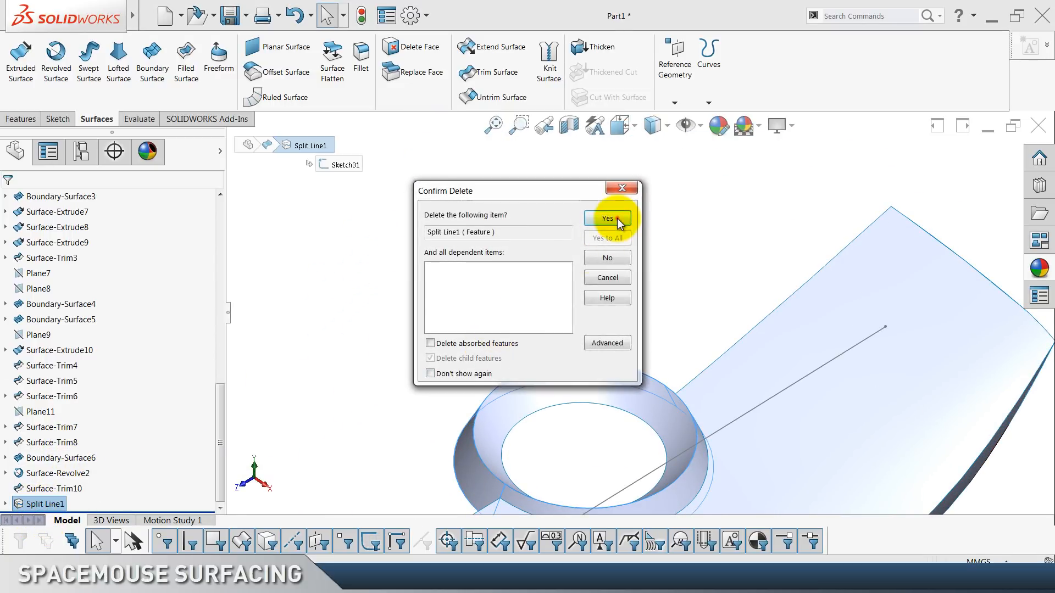
{"action": "left_click", "coordinate": [608, 219]}
Make a standard surface trim with Sketch31 as the trim tool, removing the skirt half beyond the boundary surface's centre edge.
{"action": "left_click", "coordinate": [43, 504]}
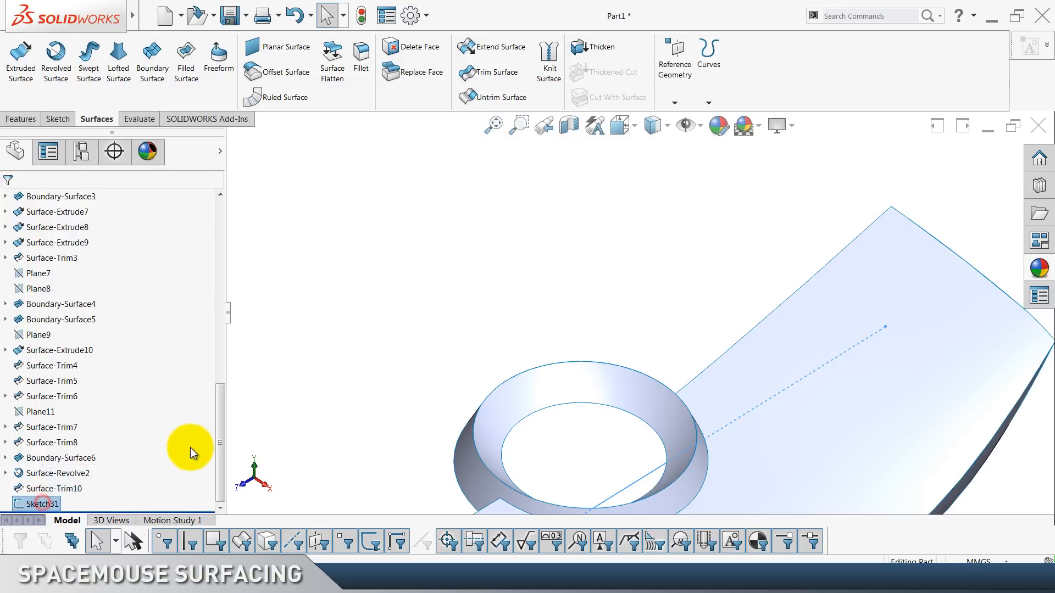
{"action": "left_click", "coordinate": [503, 82]}
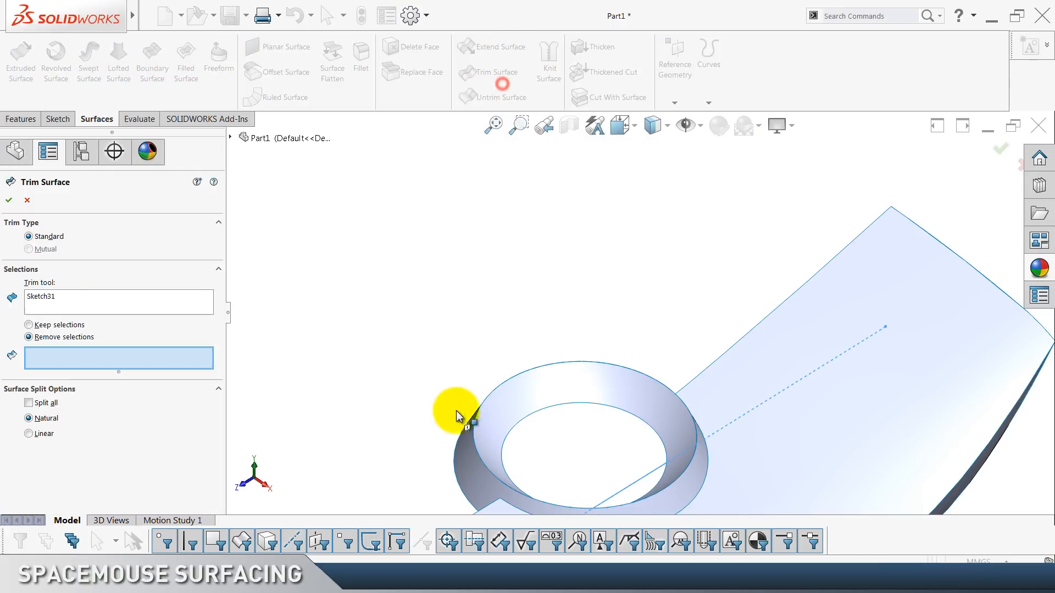
{"action": "left_click", "coordinate": [460, 446]}
{"action": "left_click", "coordinate": [8, 202]}
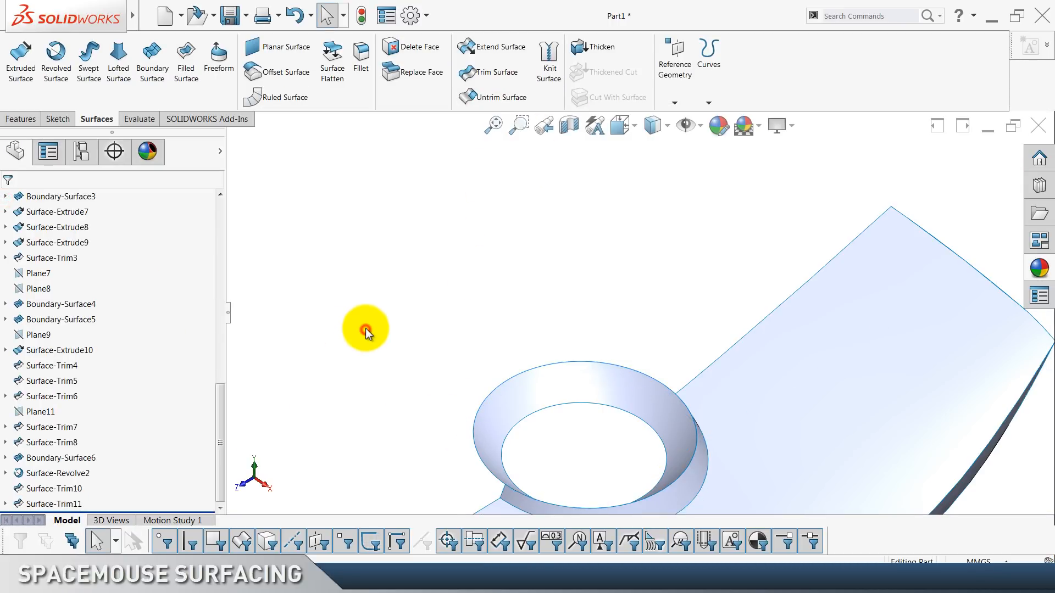
Trim the half skirt with Surface-Trim10 as the trim tool, removing the portion below the boundary surface, and save the part.
{"action": "left_click", "coordinate": [494, 73]}
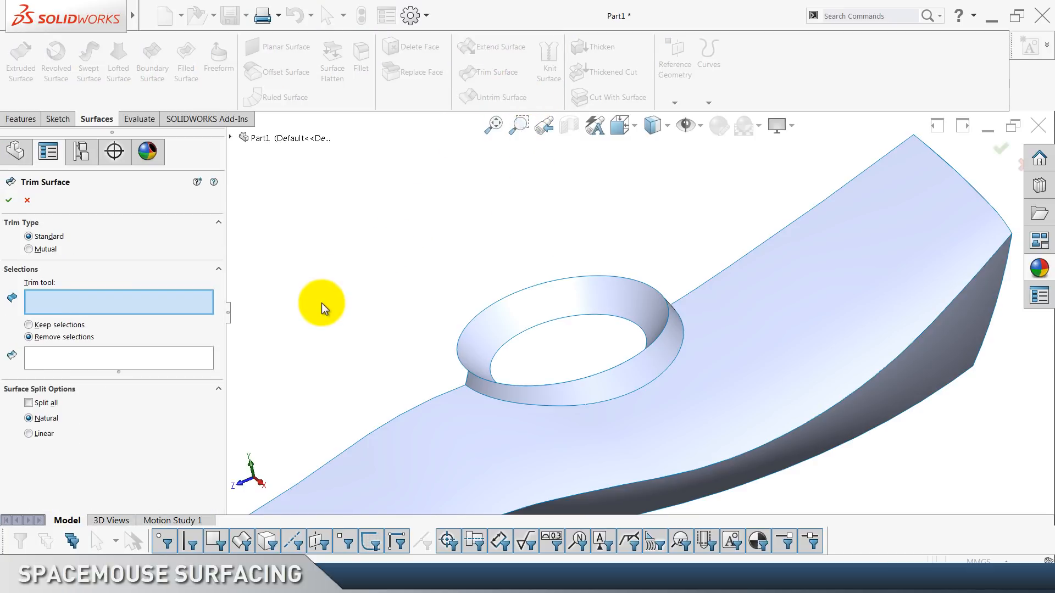
{"action": "left_click", "coordinate": [519, 442]}
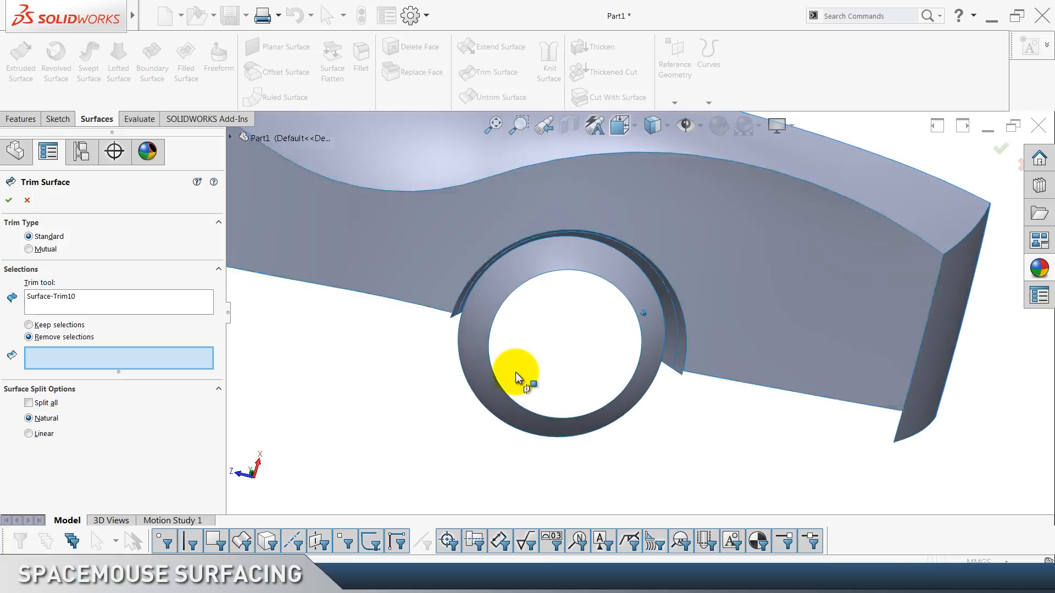
{"action": "left_click", "coordinate": [613, 295]}
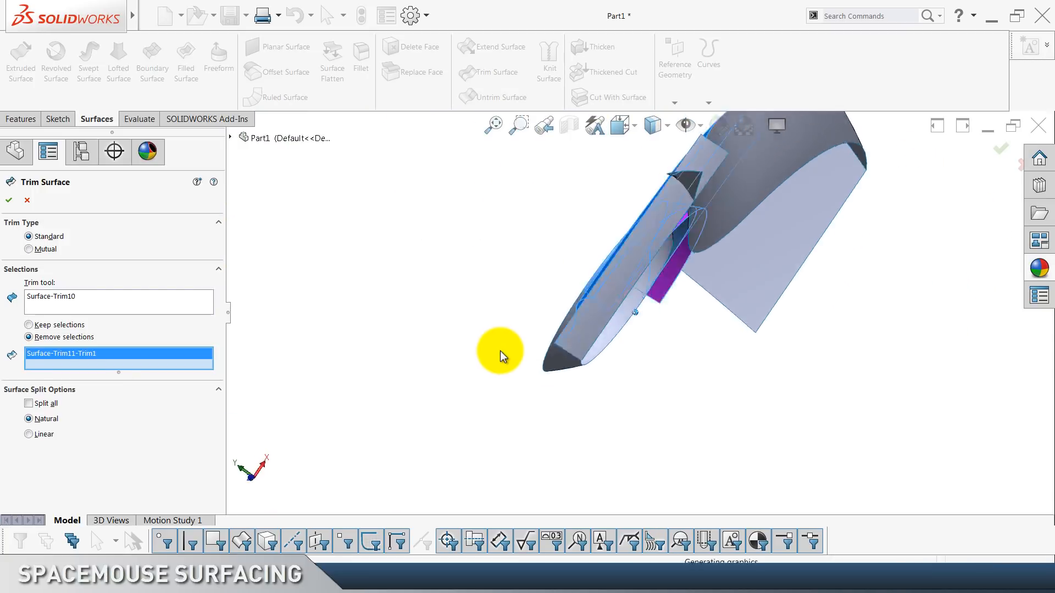
{"action": "left_click", "coordinate": [8, 202]}
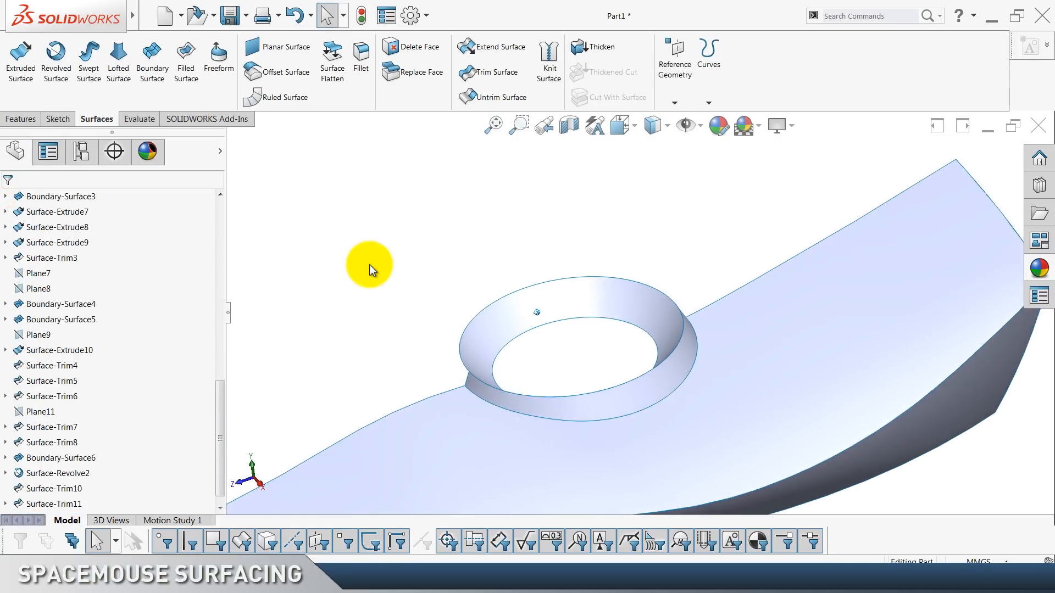
{"action": "key", "text": "ctrl+s"}
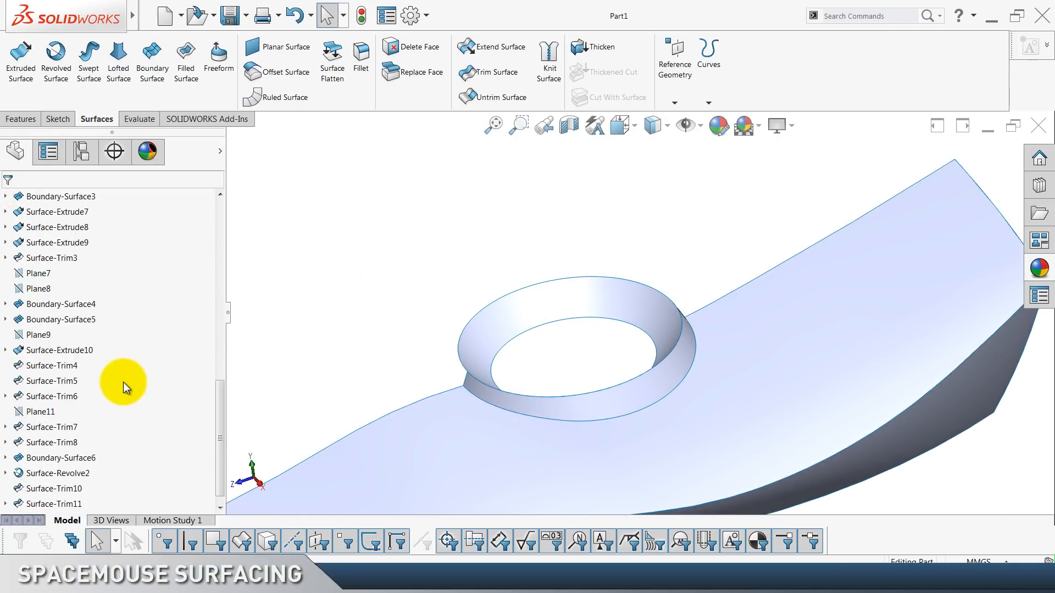
Start a sketch on the Right Plane and draw a vertical centerline down from the midpoint of the ring's top edge.
{"action": "scroll", "coordinate": [128, 381], "scroll_direction": "up", "scroll_amount": 10}
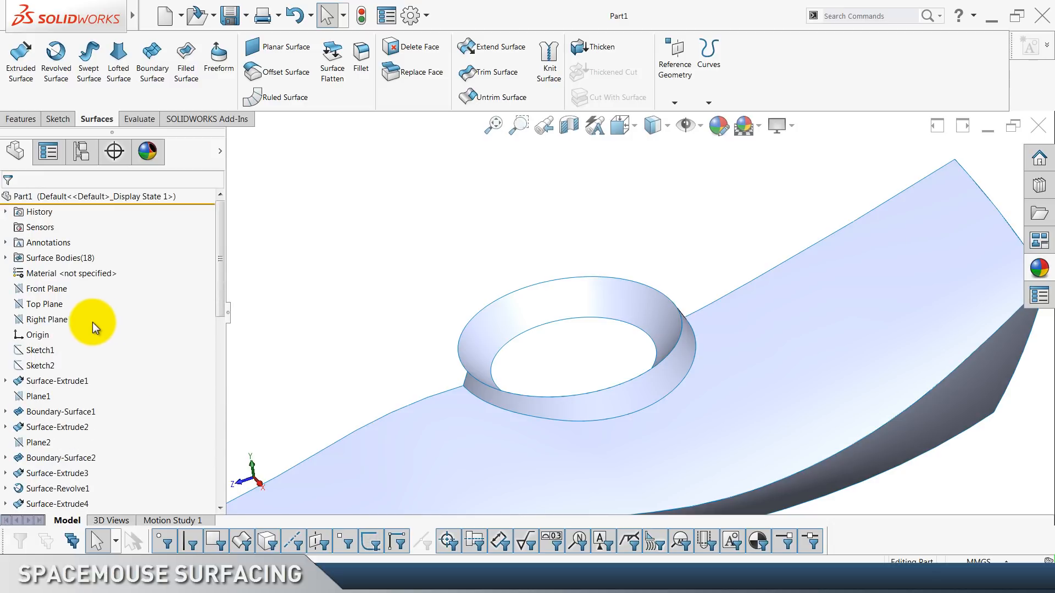
{"action": "right_click", "coordinate": [65, 324]}
{"action": "left_click", "coordinate": [75, 313]}
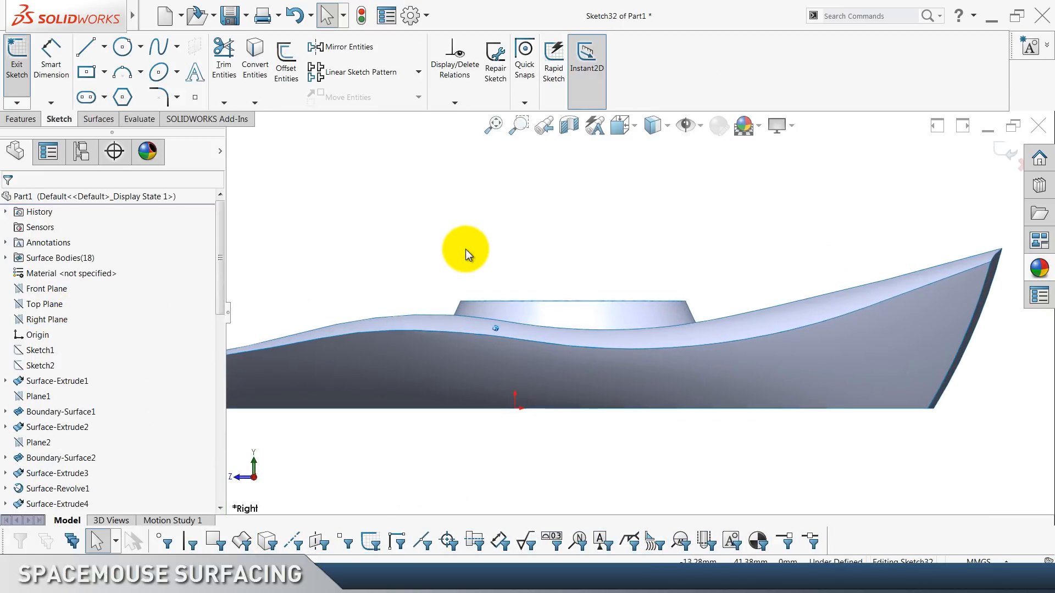
{"action": "left_click", "coordinate": [104, 47]}
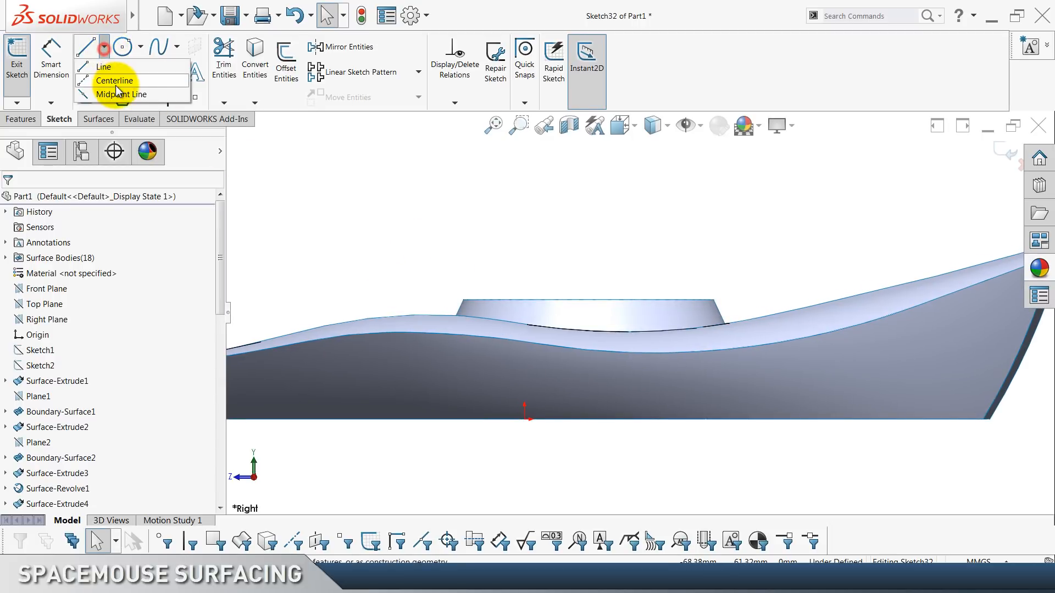
{"action": "left_click", "coordinate": [110, 77]}
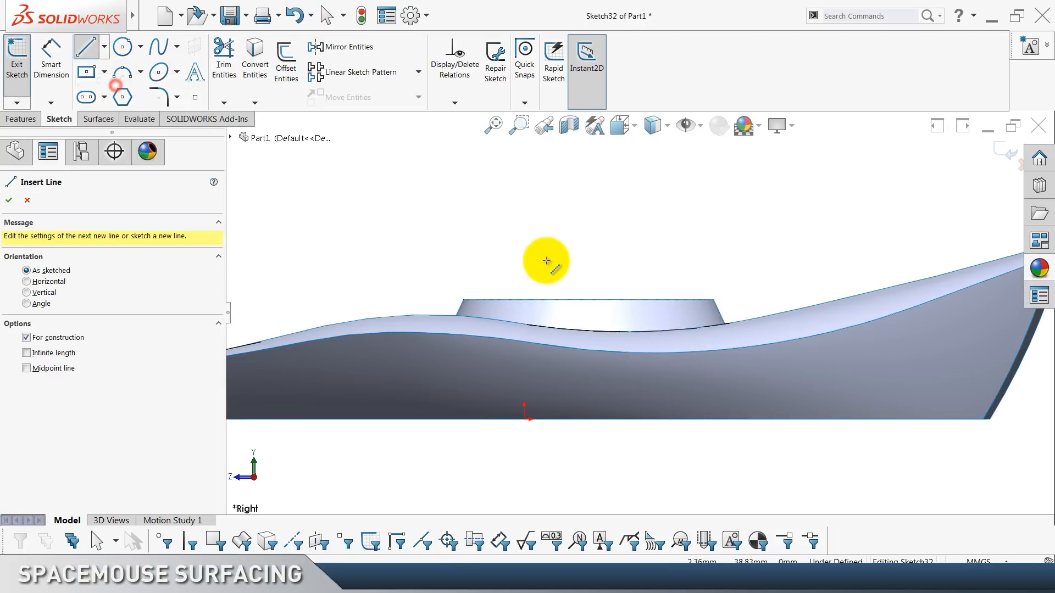
{"action": "left_click", "coordinate": [587, 300]}
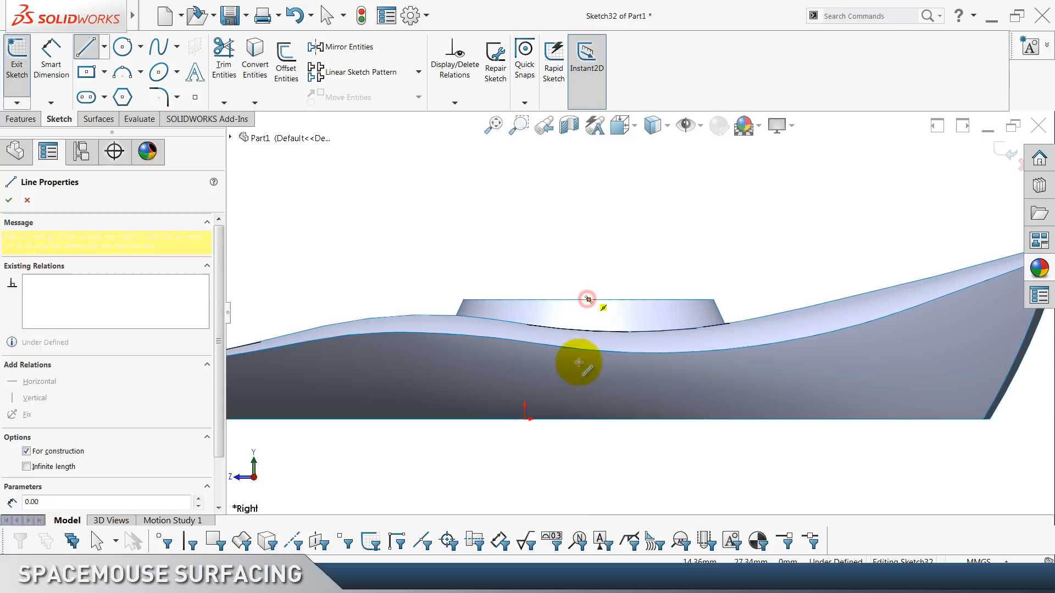
{"action": "left_click", "coordinate": [589, 396]}
{"action": "key", "text": "Escape"}
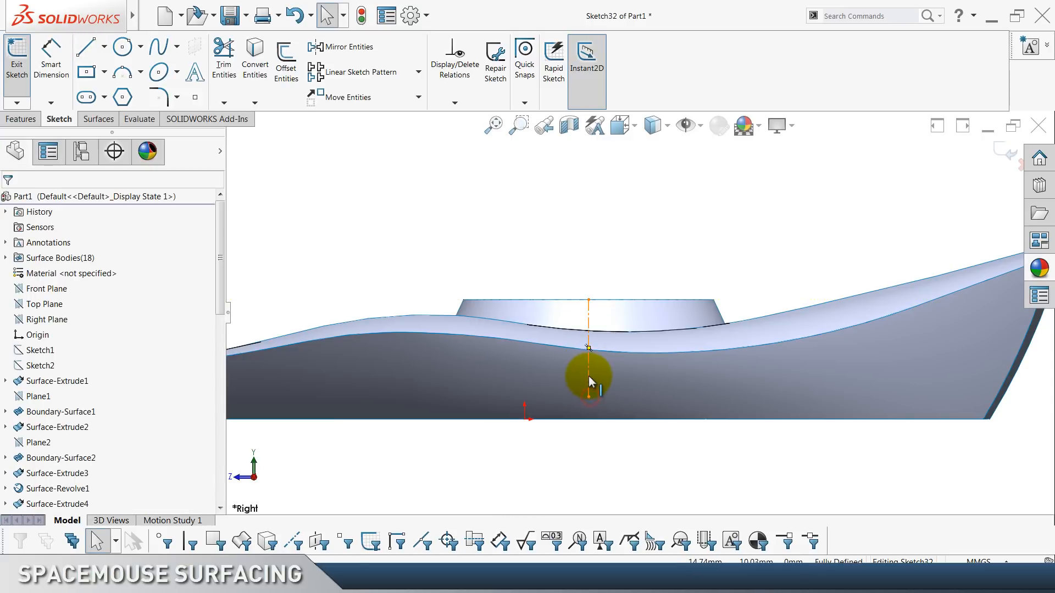
Draw a horizontal midpoint line centred on the centerline's lower endpoint, extending past the ring on both sides.
{"action": "left_click", "coordinate": [104, 50]}
{"action": "left_click", "coordinate": [119, 95]}
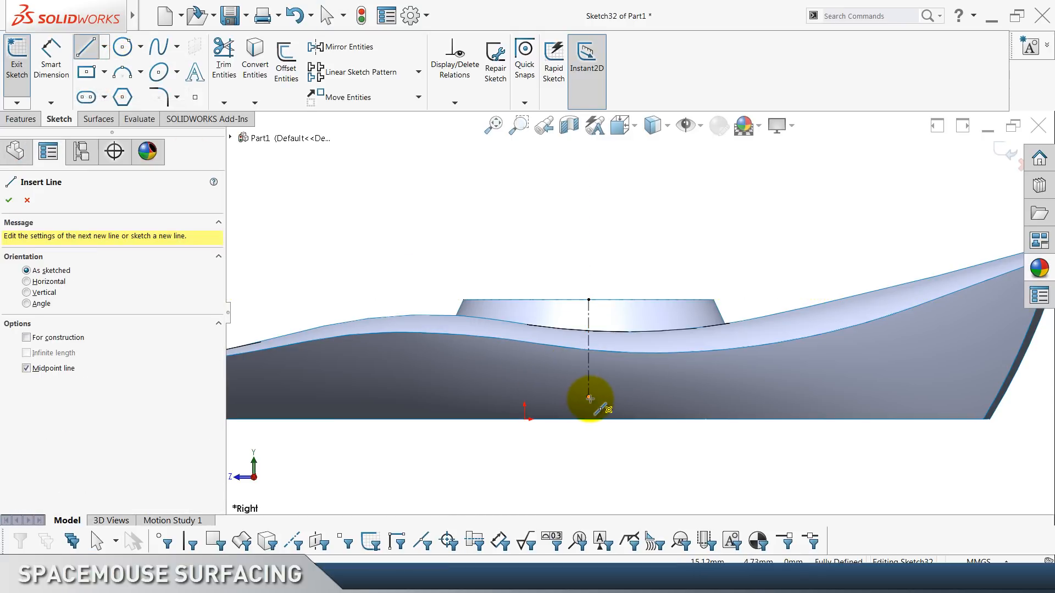
{"action": "left_click", "coordinate": [590, 398]}
{"action": "left_click", "coordinate": [322, 397]}
{"action": "key", "text": "Escape"}
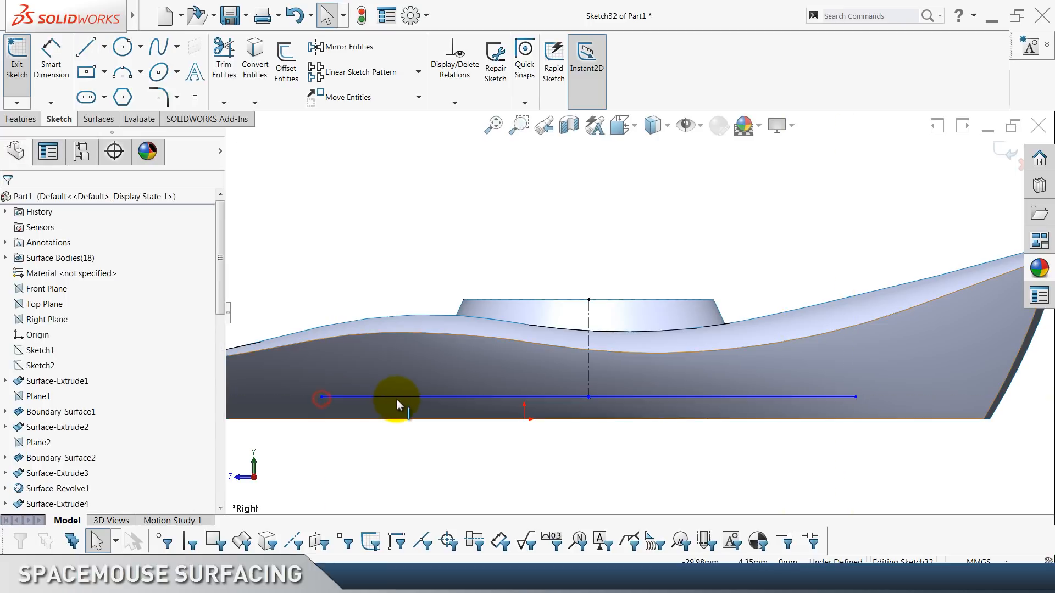
{"action": "left_click", "coordinate": [404, 399]}
{"action": "left_click", "coordinate": [352, 236]}
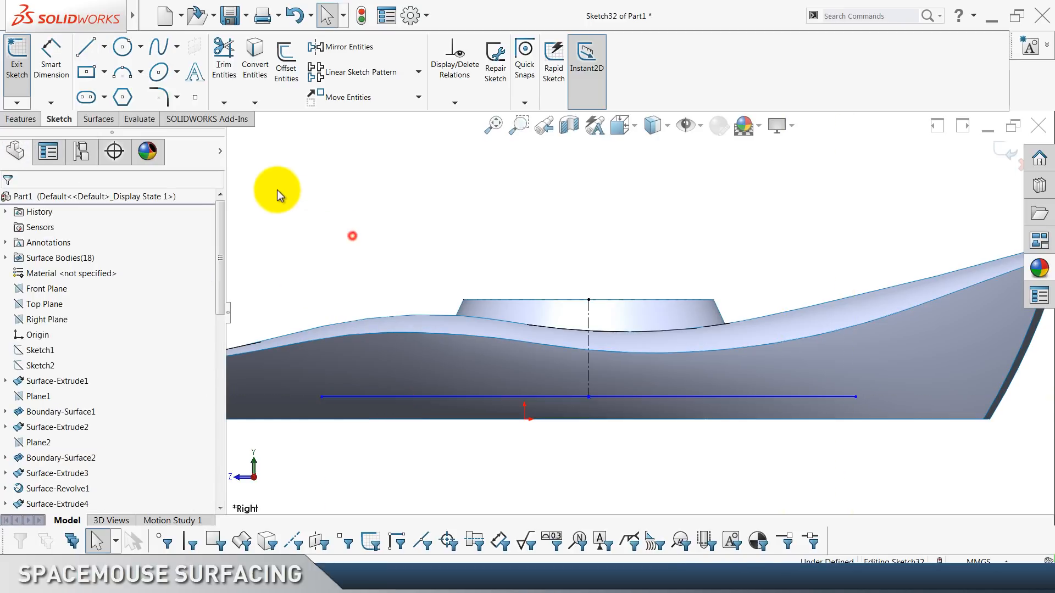
Dimension the horizontal midpoint line and set its length to 125 mm.
{"action": "left_click", "coordinate": [40, 66]}
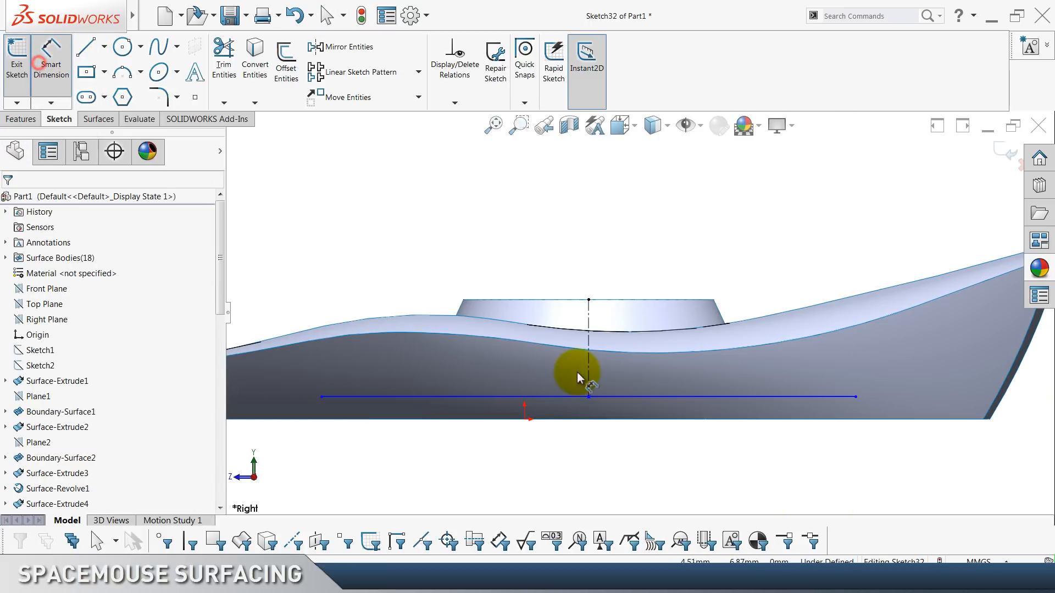
{"action": "left_click", "coordinate": [622, 397]}
{"action": "left_click", "coordinate": [582, 478]}
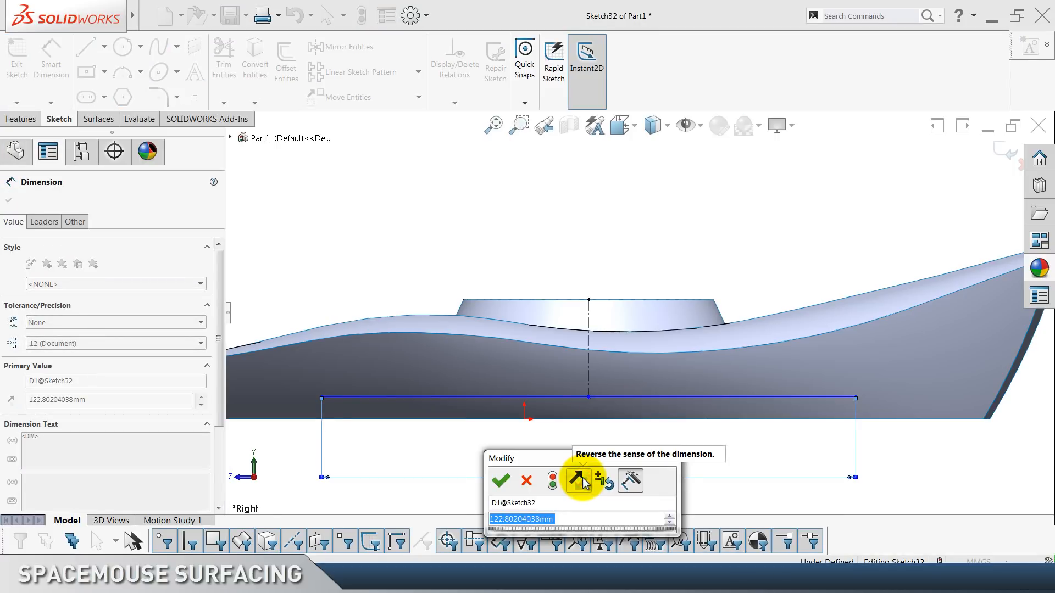
{"action": "type", "text": "125"}
{"action": "key", "text": "Return"}
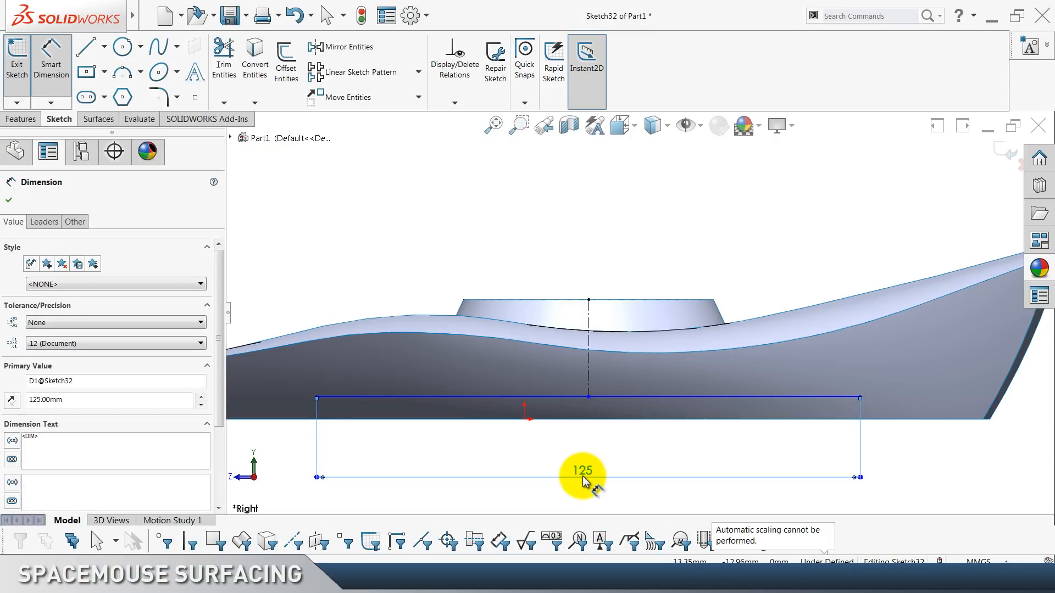
{"action": "left_click", "coordinate": [462, 225]}
Dimension the vertical centerline, set its length to 0.5 mm, and exit the sketch.
{"action": "left_click", "coordinate": [589, 327]}
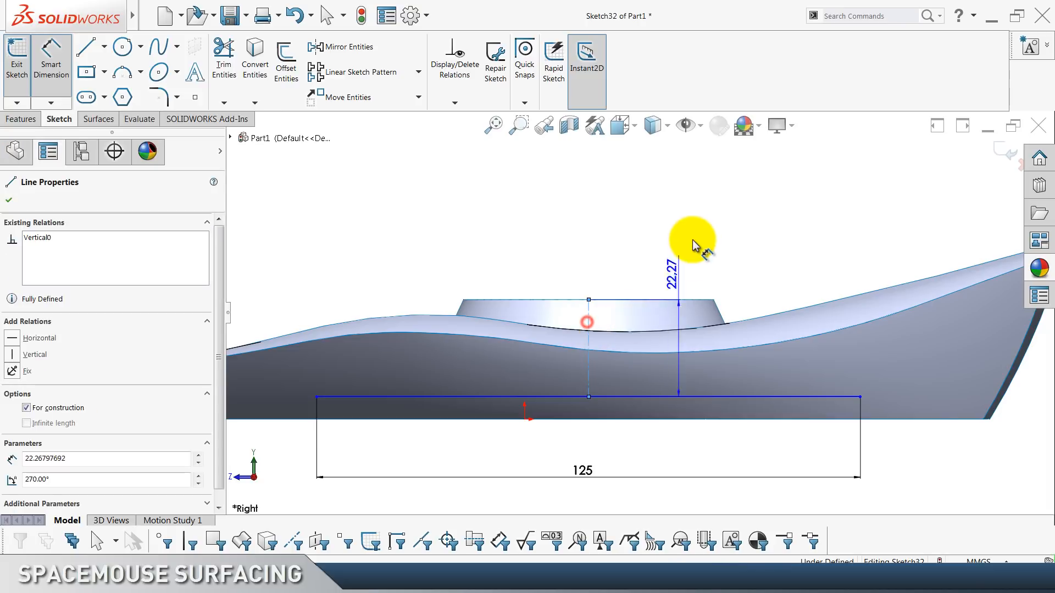
{"action": "left_click", "coordinate": [688, 236]}
{"action": "type", "text": ".5"}
{"action": "key", "text": "Return"}
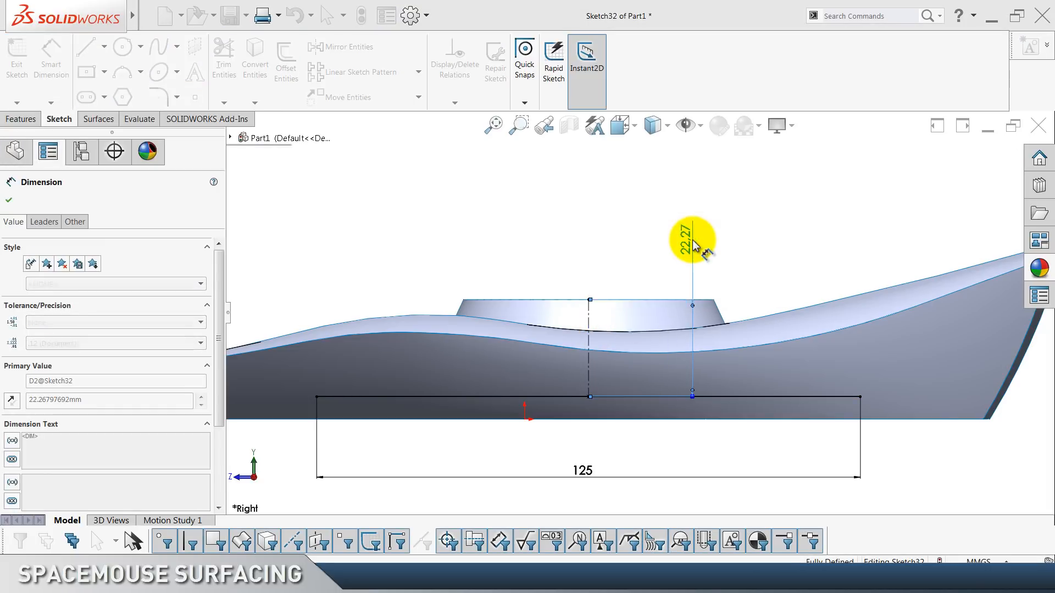
{"action": "left_click", "coordinate": [692, 240]}
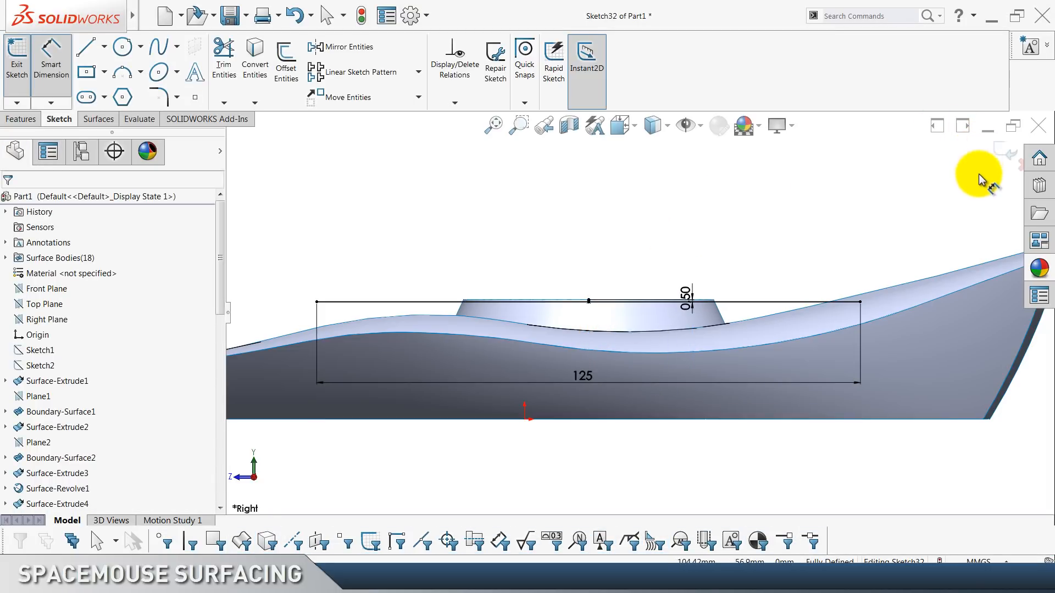
{"action": "left_click", "coordinate": [1007, 154]}
Create a projection split line on the outer skirt face using the 125 mm line sketch (Sketch32).
{"action": "scroll", "coordinate": [633, 250], "scroll_direction": "down", "scroll_amount": 3}
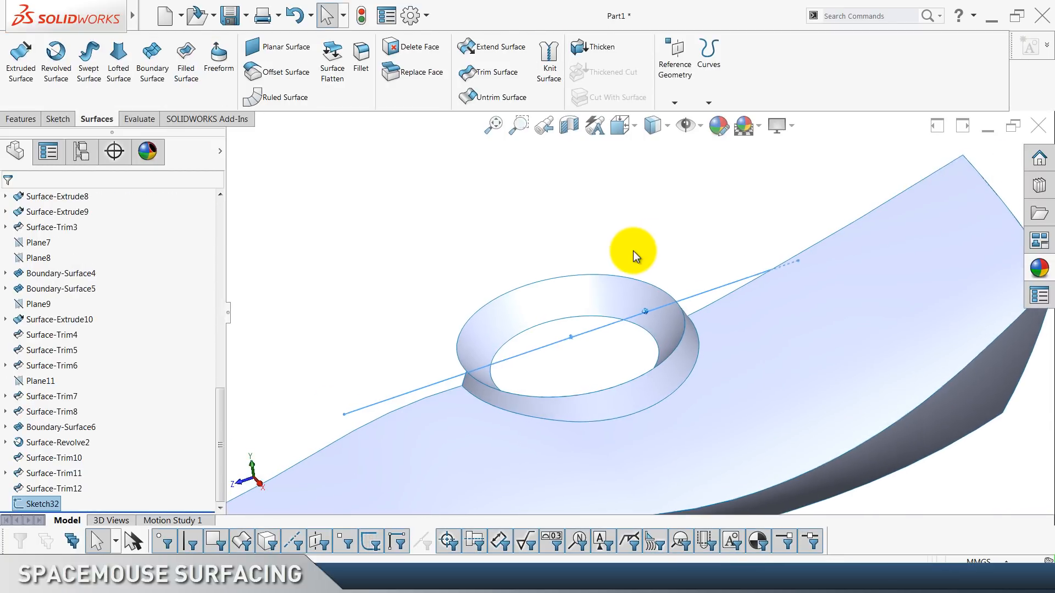
{"action": "left_click", "coordinate": [709, 97]}
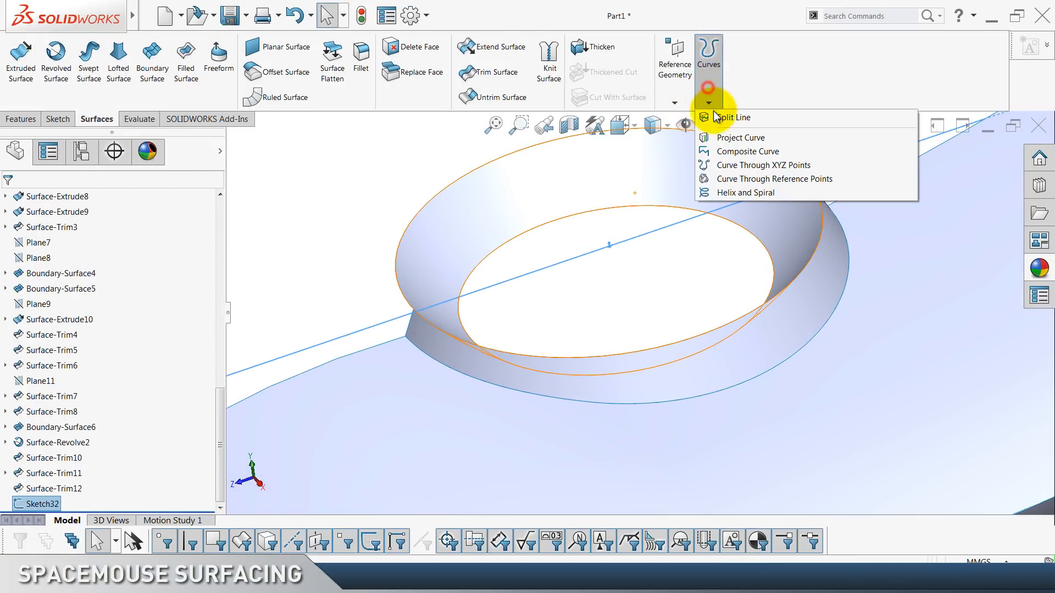
{"action": "left_click", "coordinate": [739, 111]}
{"action": "left_click", "coordinate": [554, 374]}
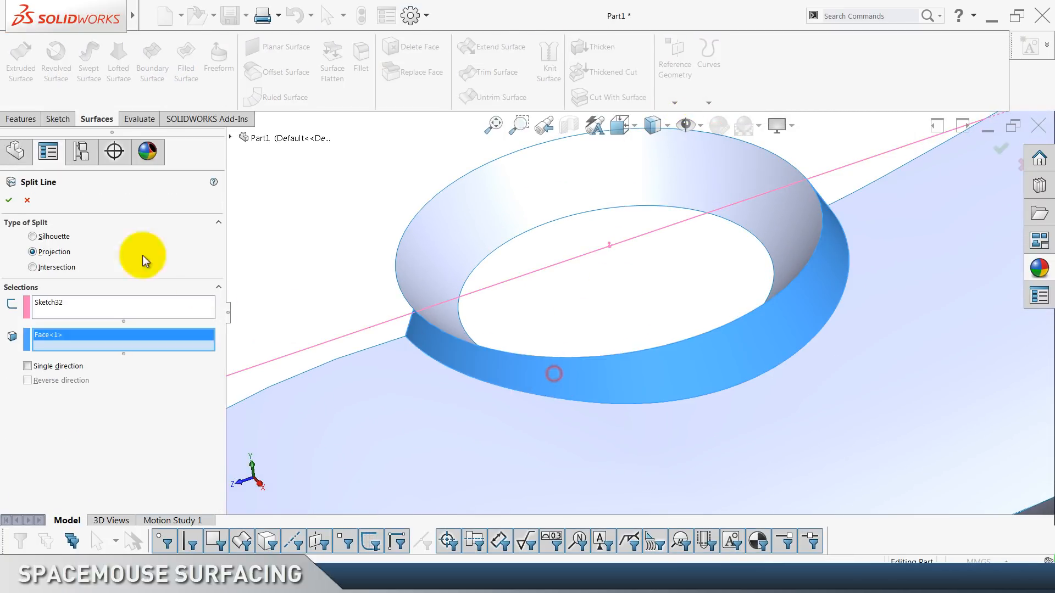
{"action": "left_click", "coordinate": [9, 200]}
{"action": "left_click", "coordinate": [296, 252]}
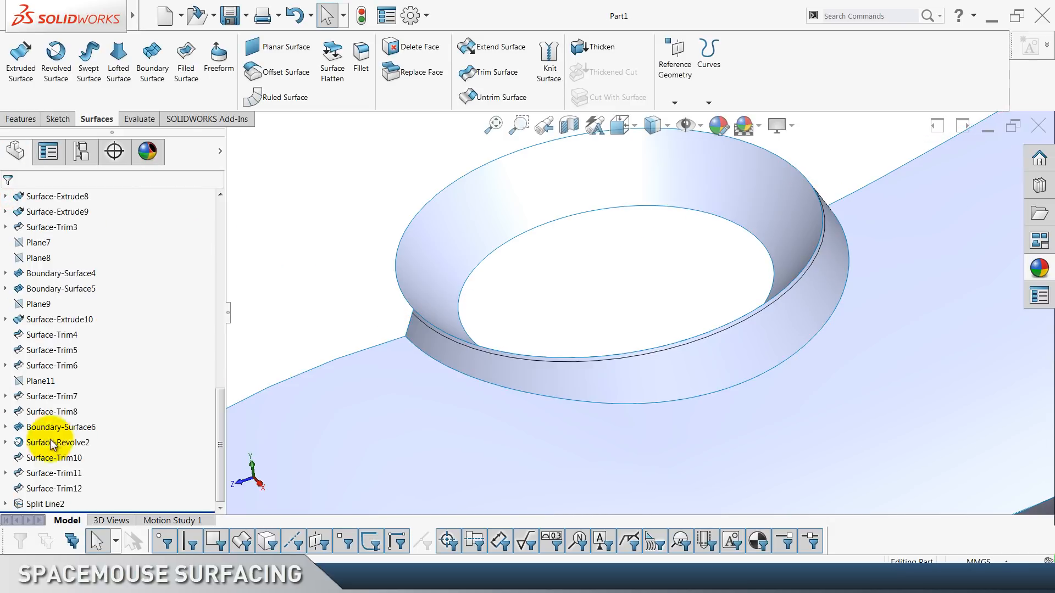
Start a sketch on the Top Plane and draw a circle concentric with the ring, with a radius of about 39.7 mm.
{"action": "scroll", "coordinate": [195, 396], "scroll_direction": "up", "scroll_amount": 12}
{"action": "left_click", "coordinate": [66, 302]}
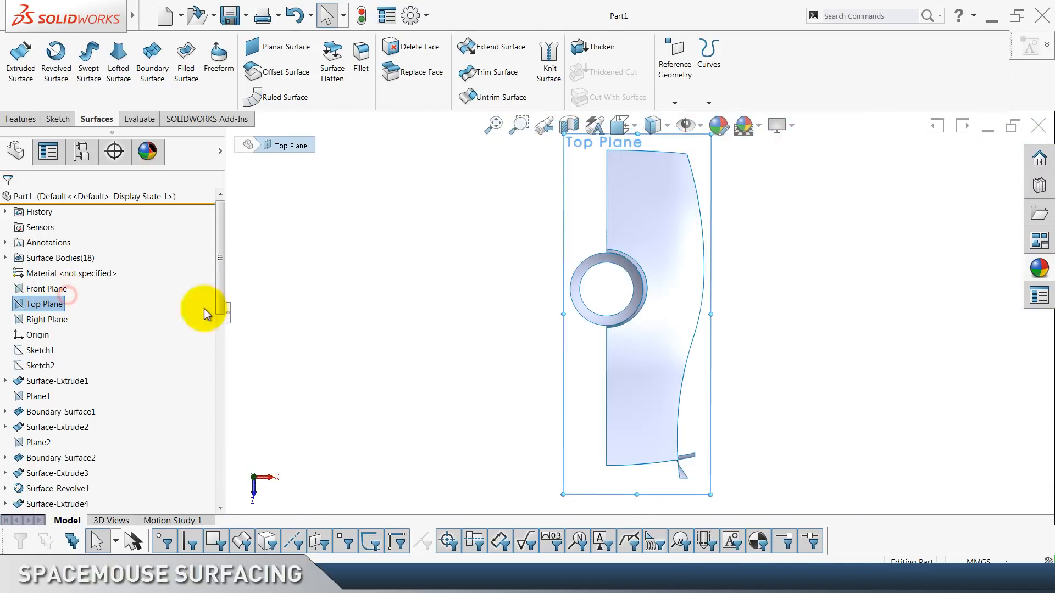
{"action": "left_click", "coordinate": [410, 269]}
{"action": "scroll", "coordinate": [410, 268], "scroll_direction": "down", "scroll_amount": 4}
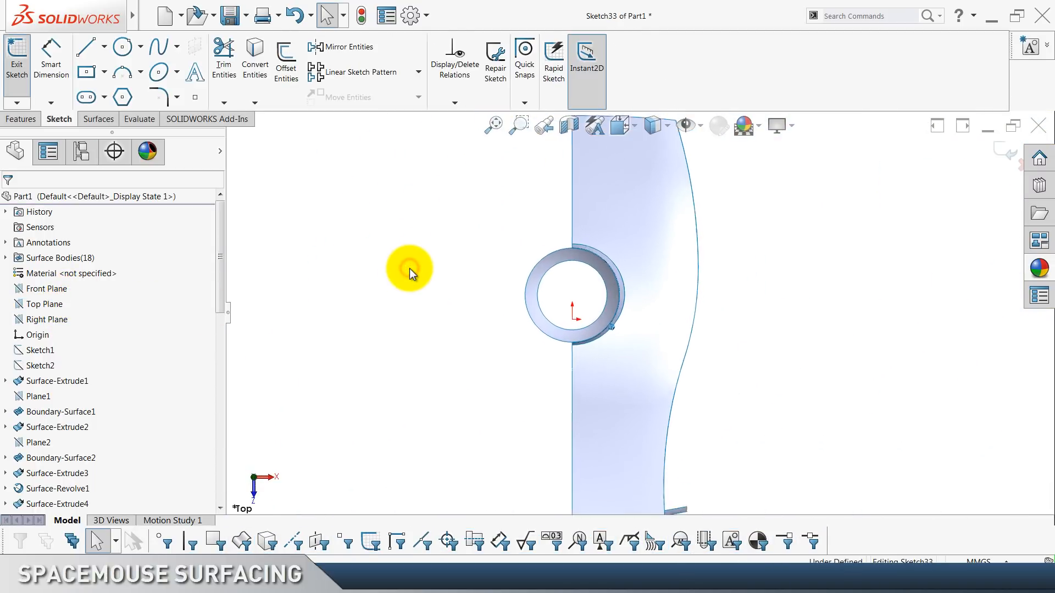
{"action": "left_click", "coordinate": [122, 47]}
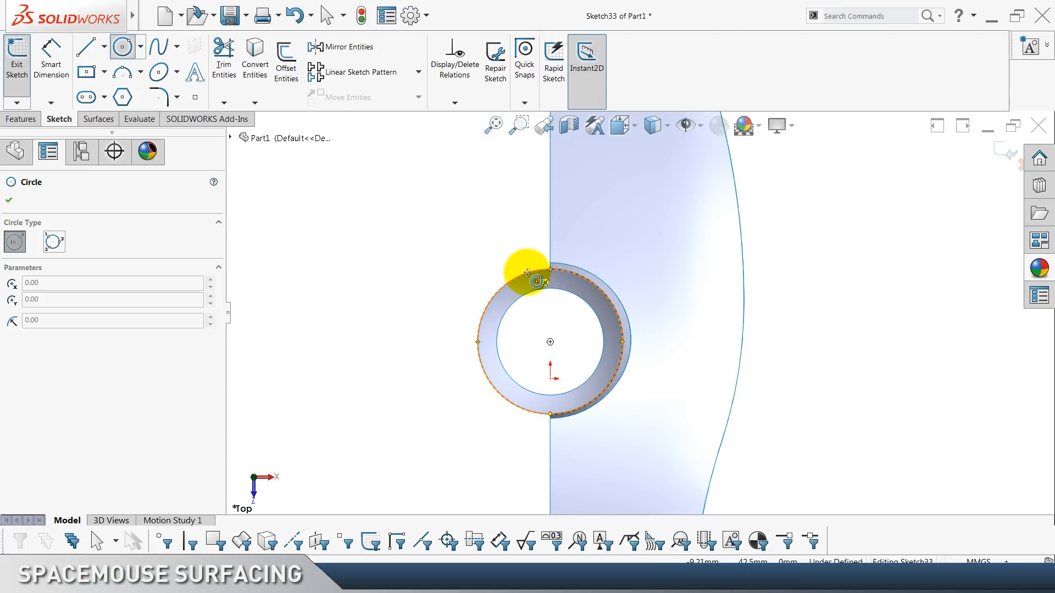
{"action": "left_click", "coordinate": [550, 342]}
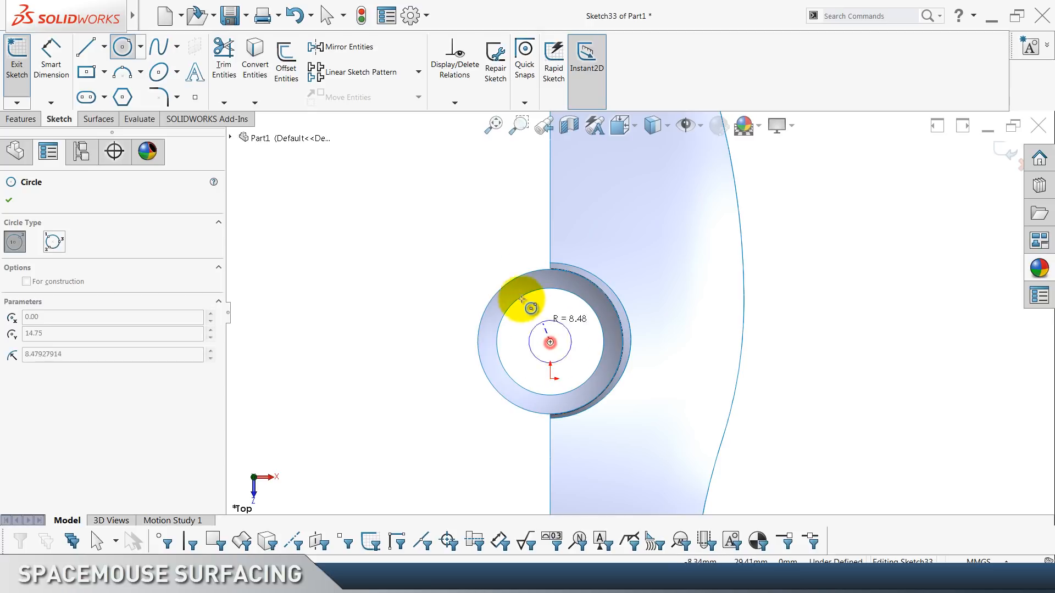
{"action": "left_click", "coordinate": [469, 275]}
Dimension the circle, set its diameter to 75.5 mm, and exit the sketch.
{"action": "left_click", "coordinate": [49, 66]}
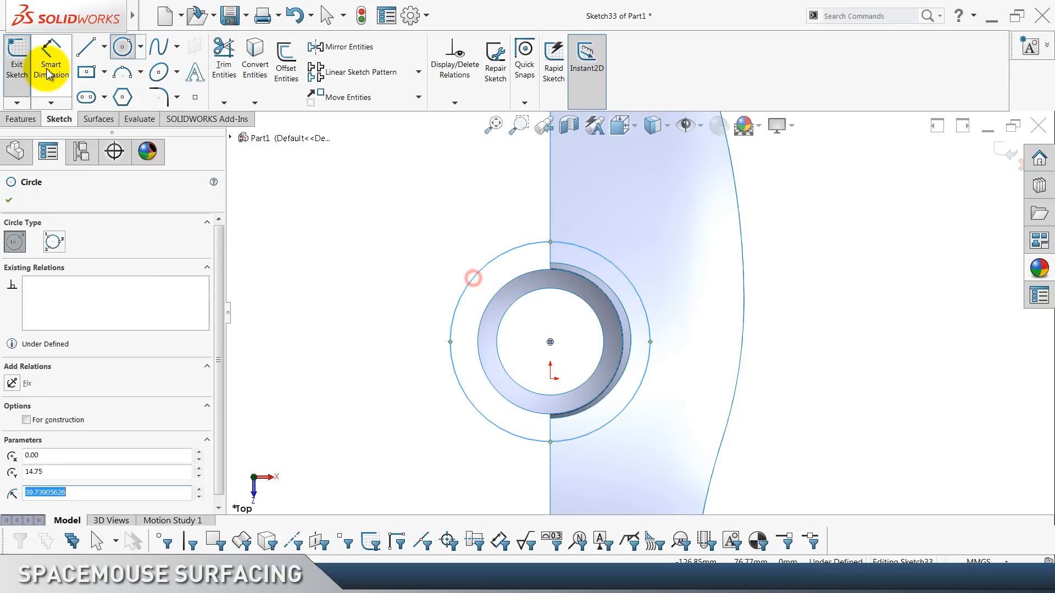
{"action": "left_click", "coordinate": [451, 339]}
{"action": "left_click", "coordinate": [350, 342]}
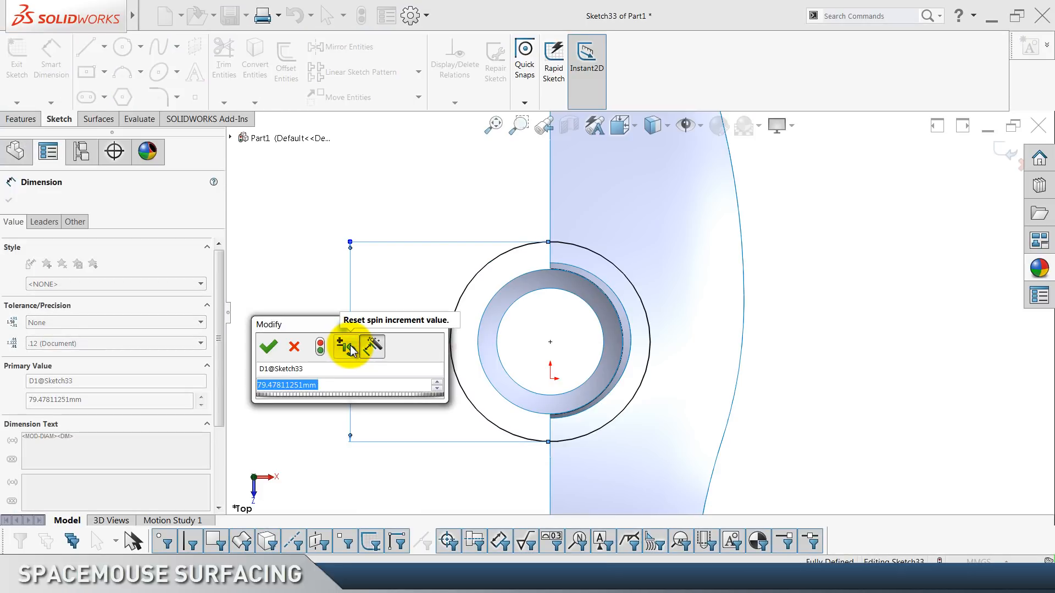
{"action": "type", "text": "75"}
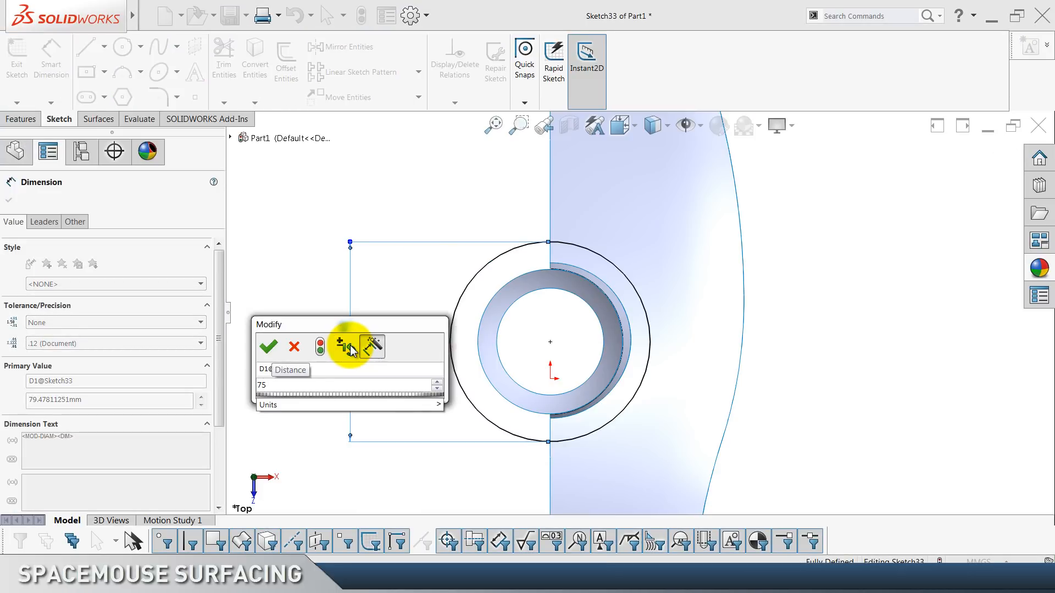
{"action": "type", "text": ".5"}
{"action": "key", "text": "Return"}
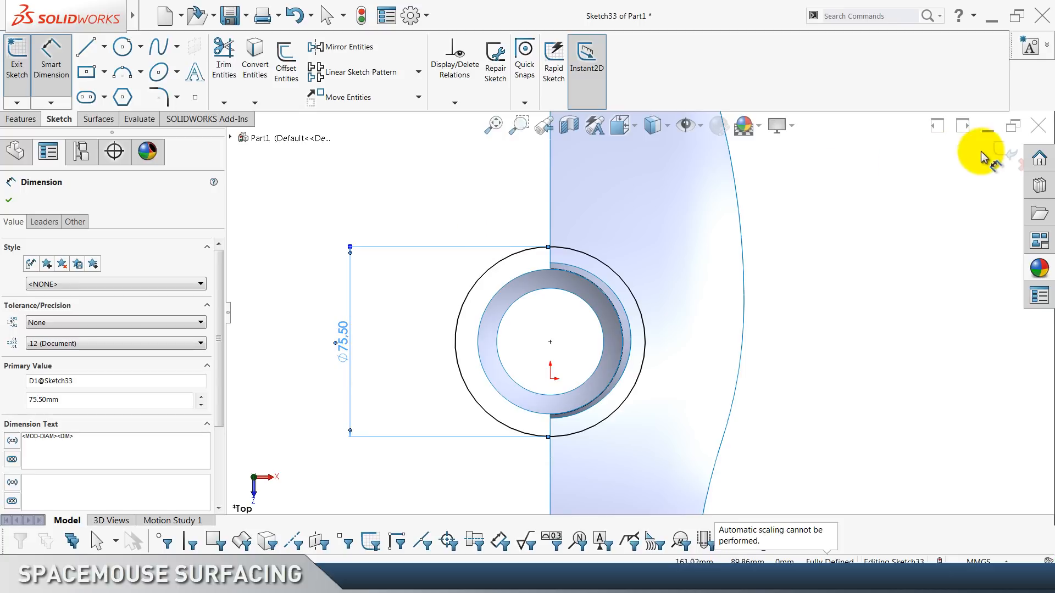
{"action": "left_click", "coordinate": [1000, 148]}
Create a projection split line on the large upper surface around the ring using the circle sketch (Sketch33).
{"action": "left_click", "coordinate": [671, 85]}
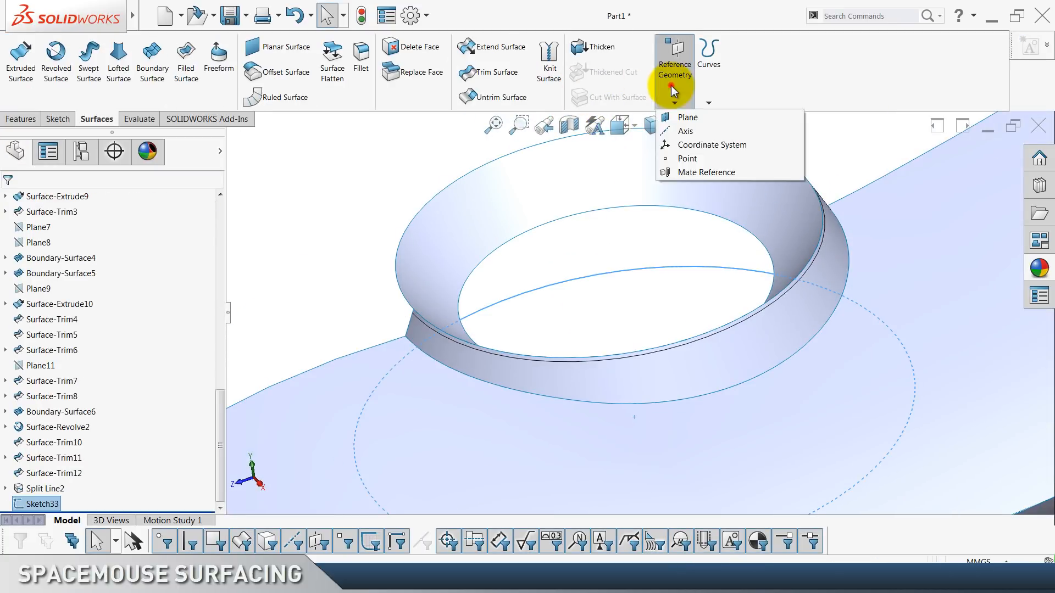
{"action": "left_click", "coordinate": [709, 103]}
{"action": "left_click", "coordinate": [729, 117]}
{"action": "left_click", "coordinate": [769, 243]}
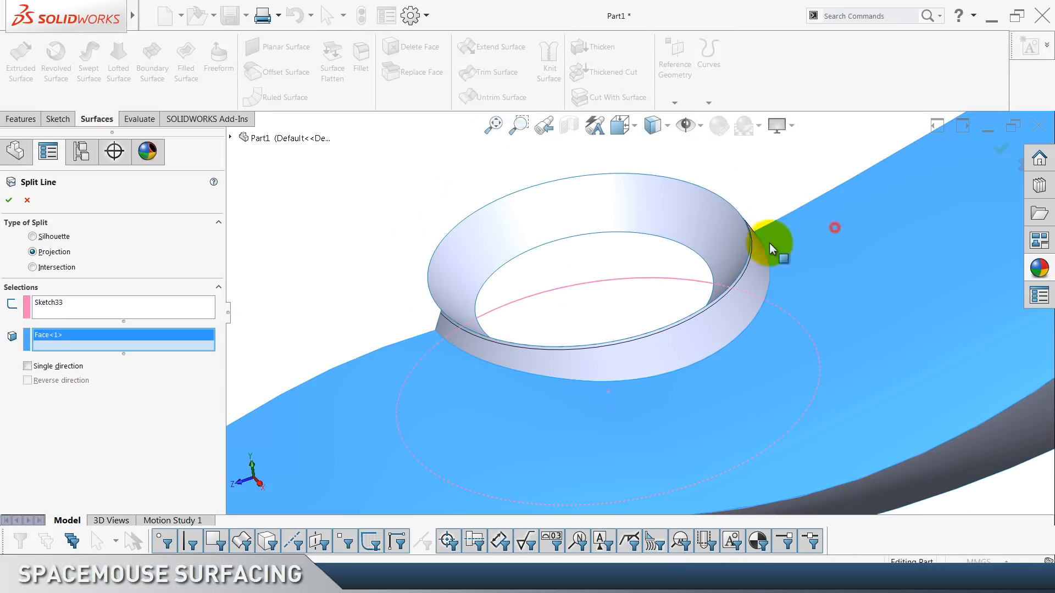
{"action": "left_click", "coordinate": [9, 200]}
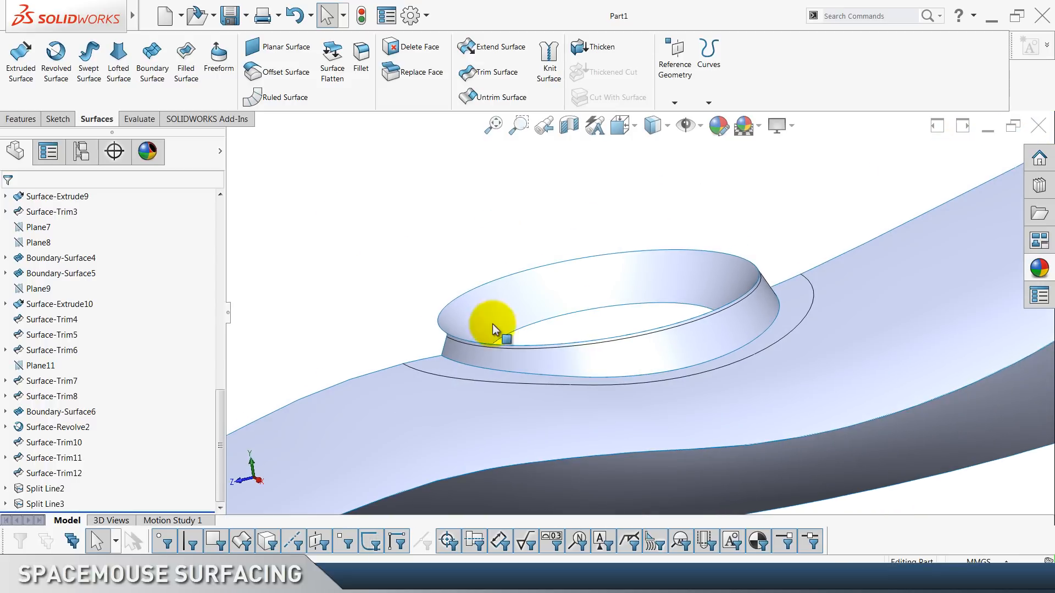
Examine the split edge on the skirt and the split strip around its base from several angles, including the Right view.
{"action": "left_click", "coordinate": [561, 348]}
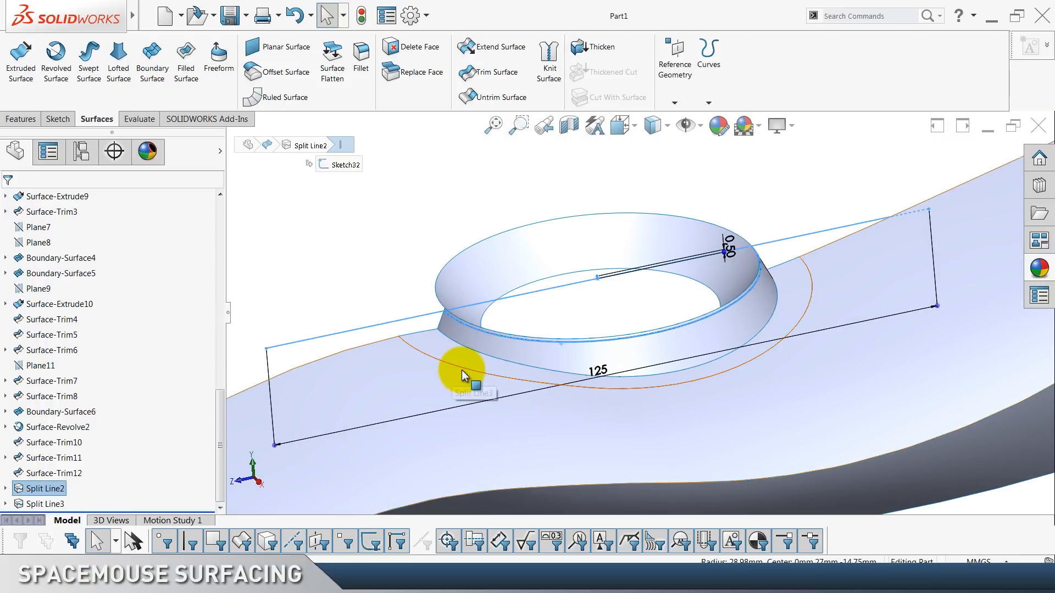
{"action": "left_click", "coordinate": [470, 368]}
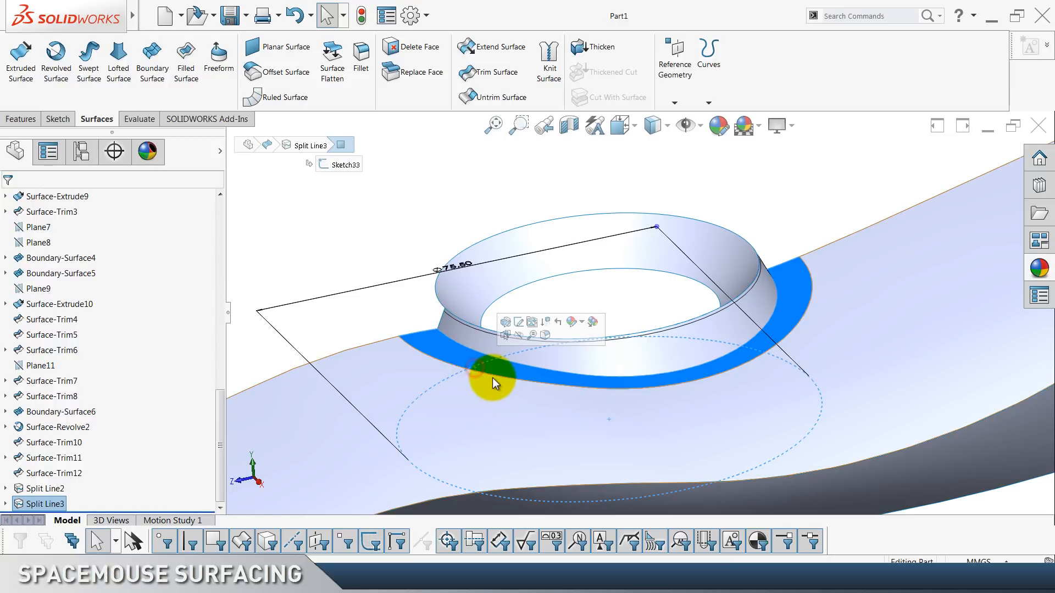
{"action": "left_click", "coordinate": [344, 227]}
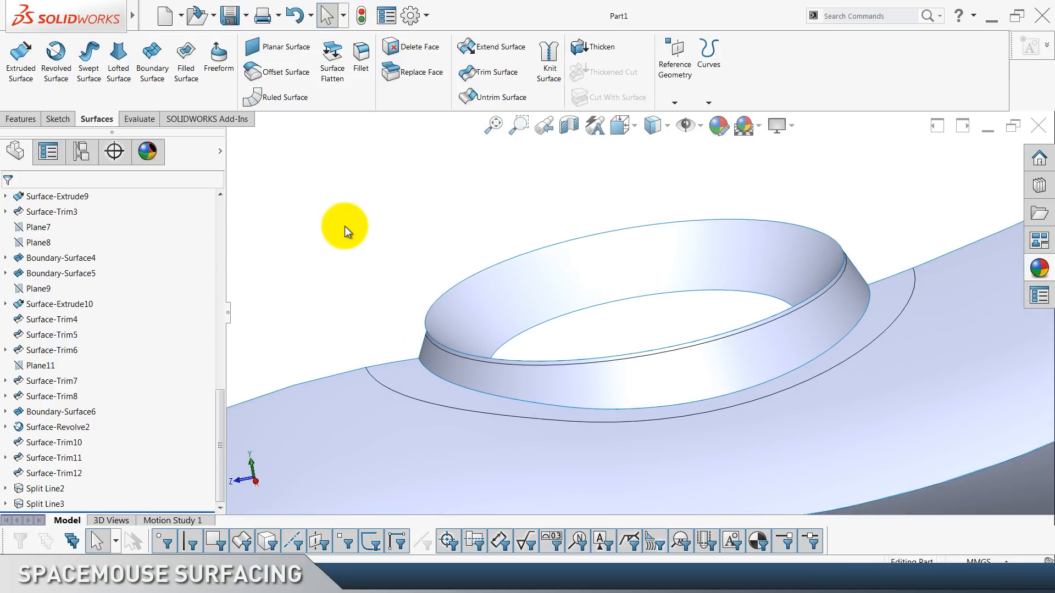
{"action": "left_click", "coordinate": [506, 375]}
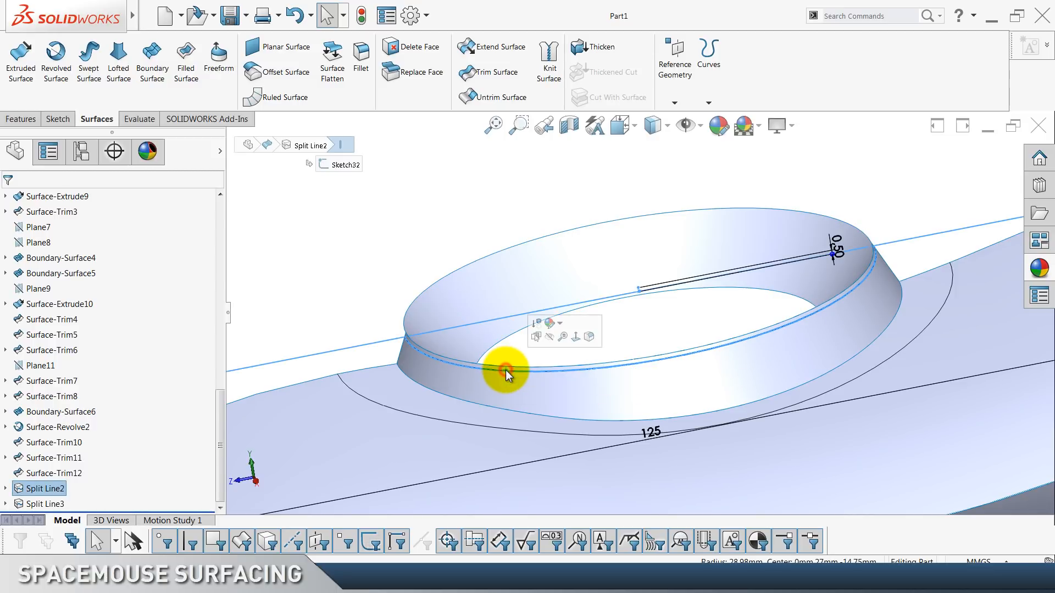
{"action": "left_click", "coordinate": [338, 262]}
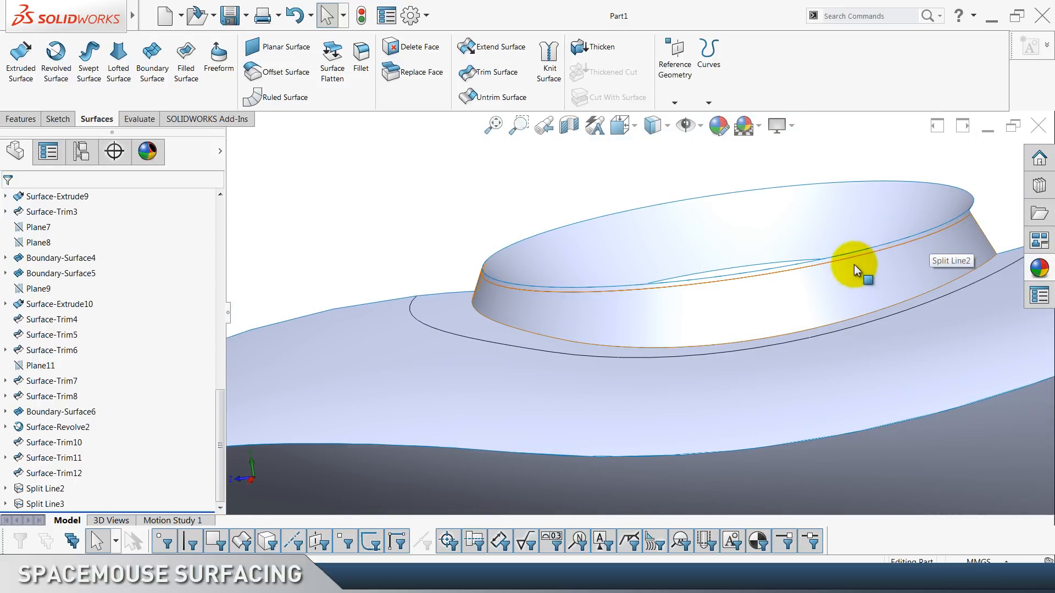
{"action": "key", "text": "ctrl+4"}
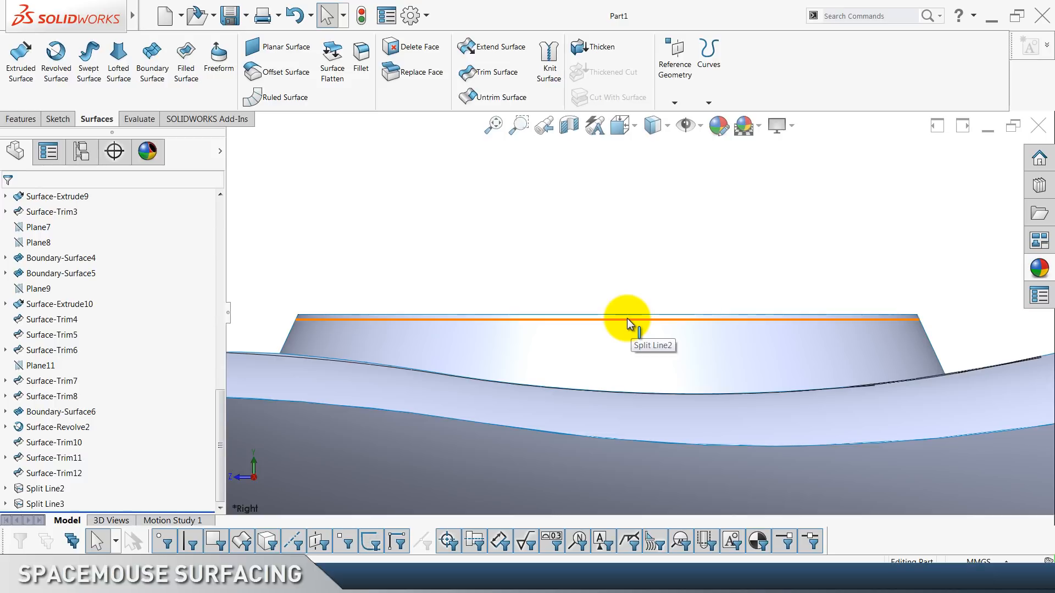
{"action": "scroll", "coordinate": [627, 319], "scroll_direction": "up", "scroll_amount": 4}
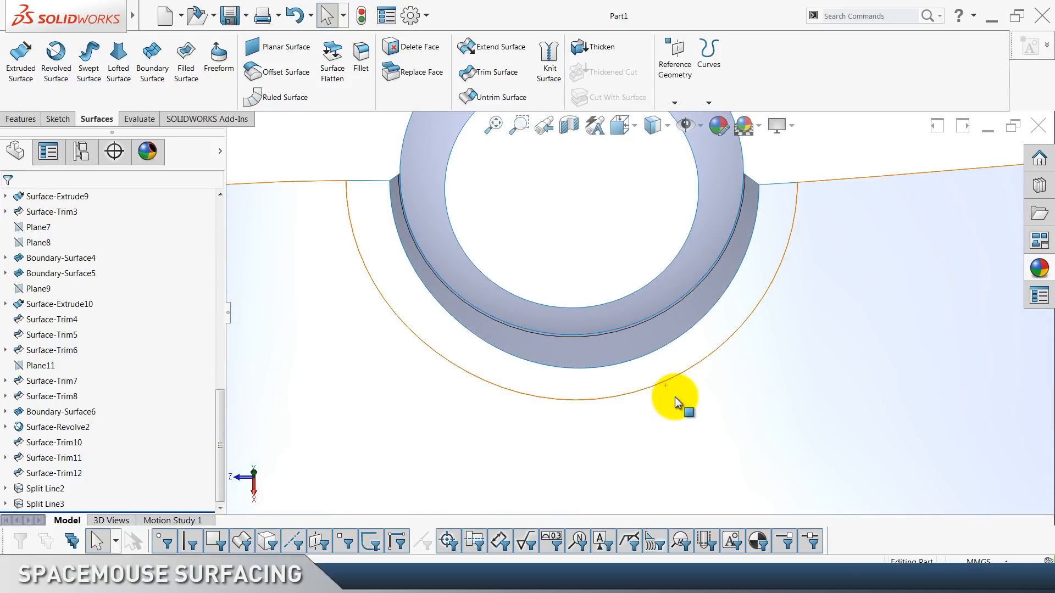
{"action": "left_click", "coordinate": [675, 396]}
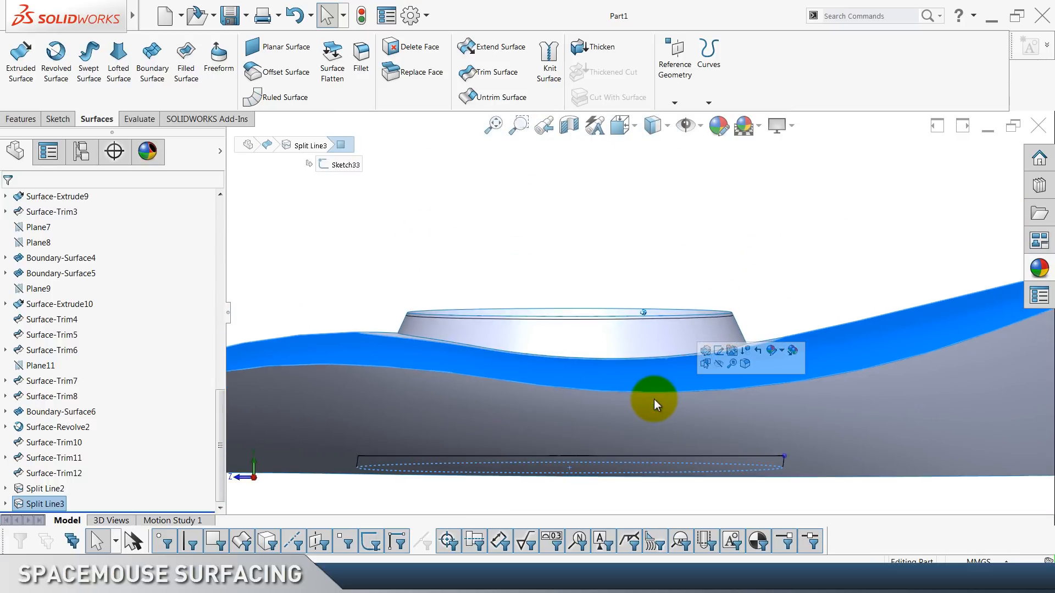
{"action": "left_click", "coordinate": [467, 226]}
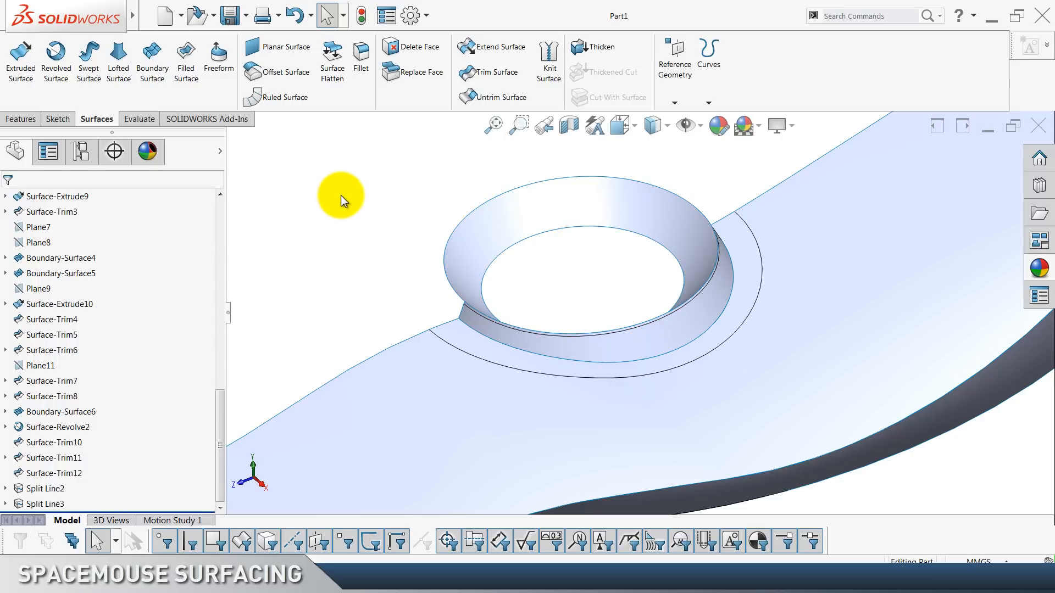
Delete the narrow face between the skirt's base and the circular split line, using the Delete option.
{"action": "left_click", "coordinate": [400, 50]}
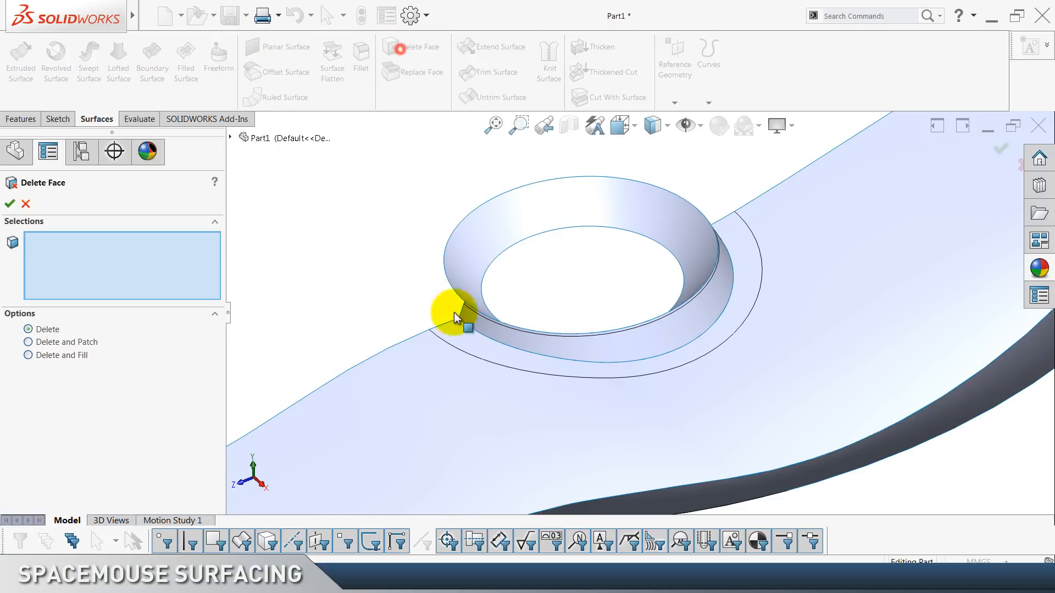
{"action": "left_click", "coordinate": [469, 348]}
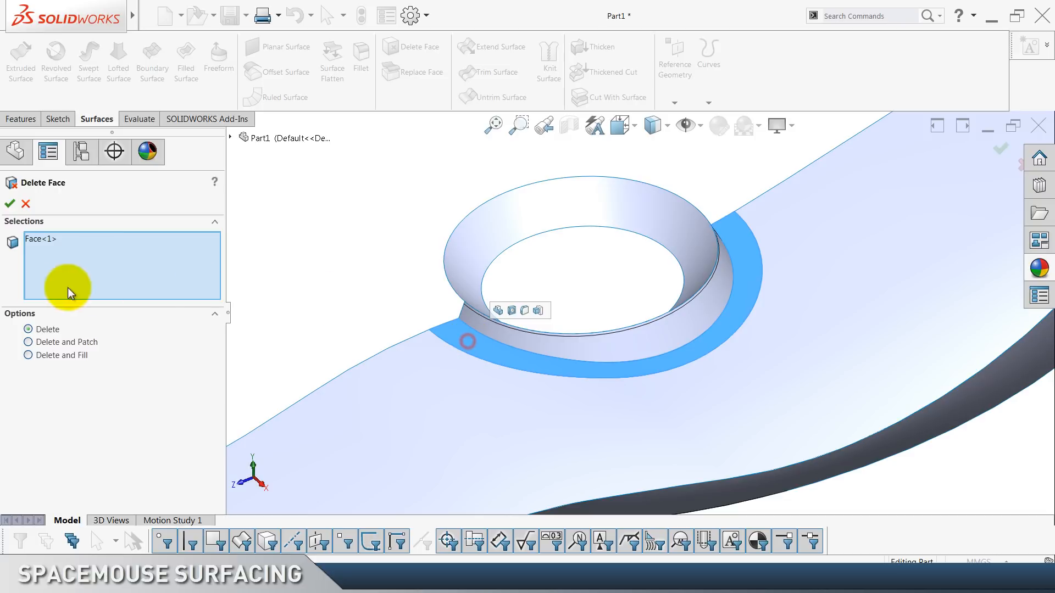
{"action": "left_click", "coordinate": [10, 204]}
{"action": "left_click", "coordinate": [344, 253]}
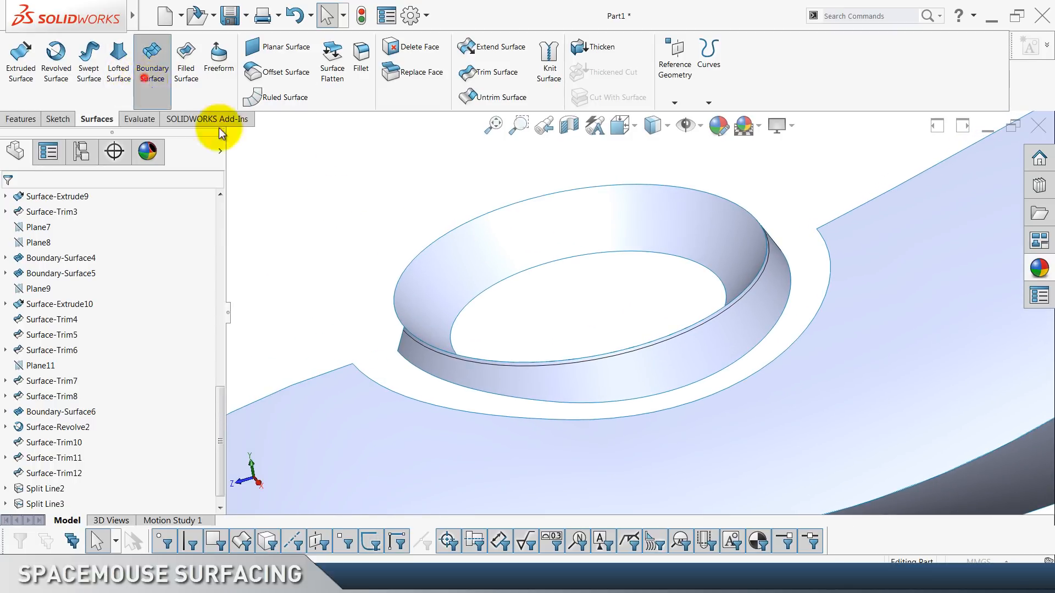
Set up a boundary surface from the skirt's upper split edge to the circular cut edge of the large upper surface.
{"action": "left_click", "coordinate": [145, 74]}
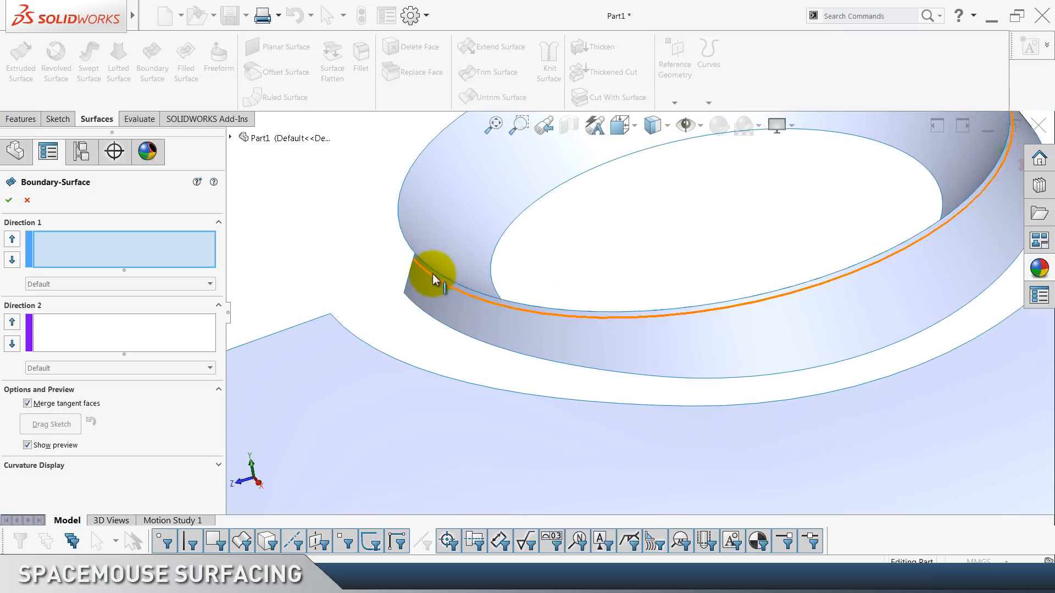
{"action": "left_click", "coordinate": [442, 281]}
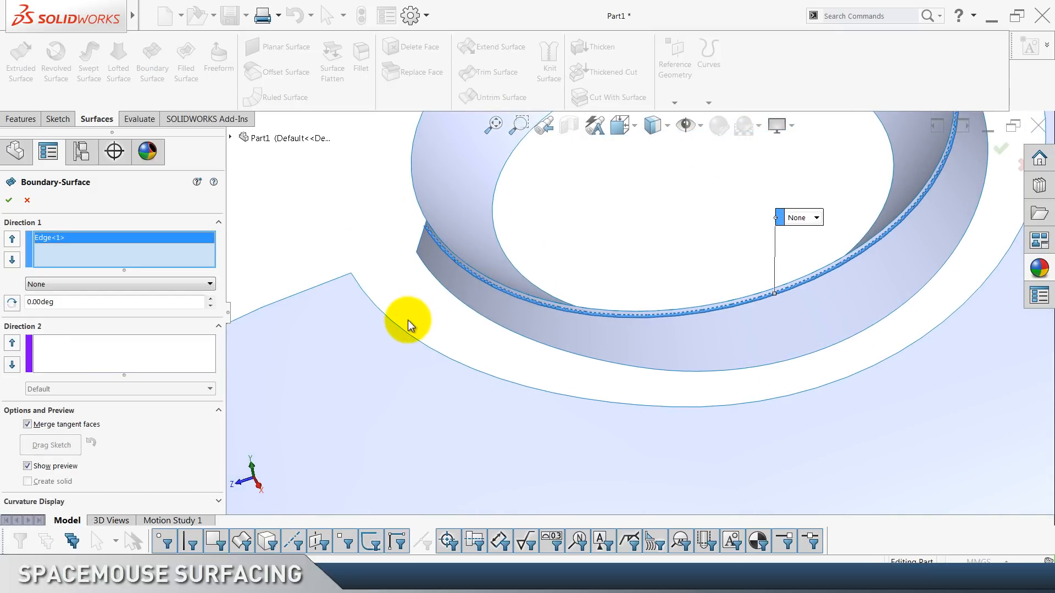
{"action": "left_click", "coordinate": [401, 331]}
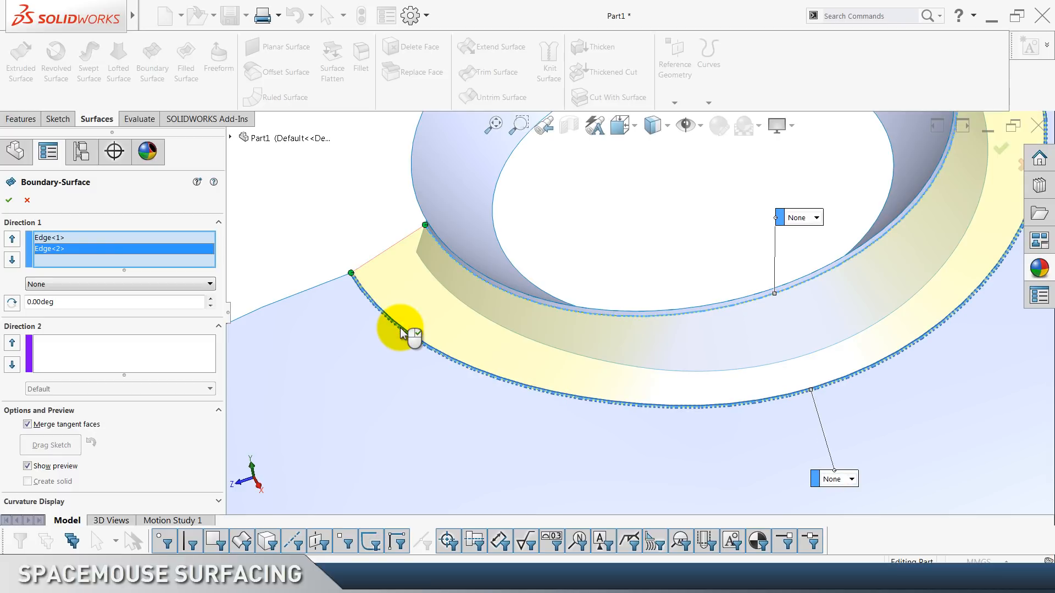
Apply Tangency To Face at the skirt edge and Curvature To Face at the upper surface edge, and create the boundary surface.
{"action": "left_click", "coordinate": [73, 240]}
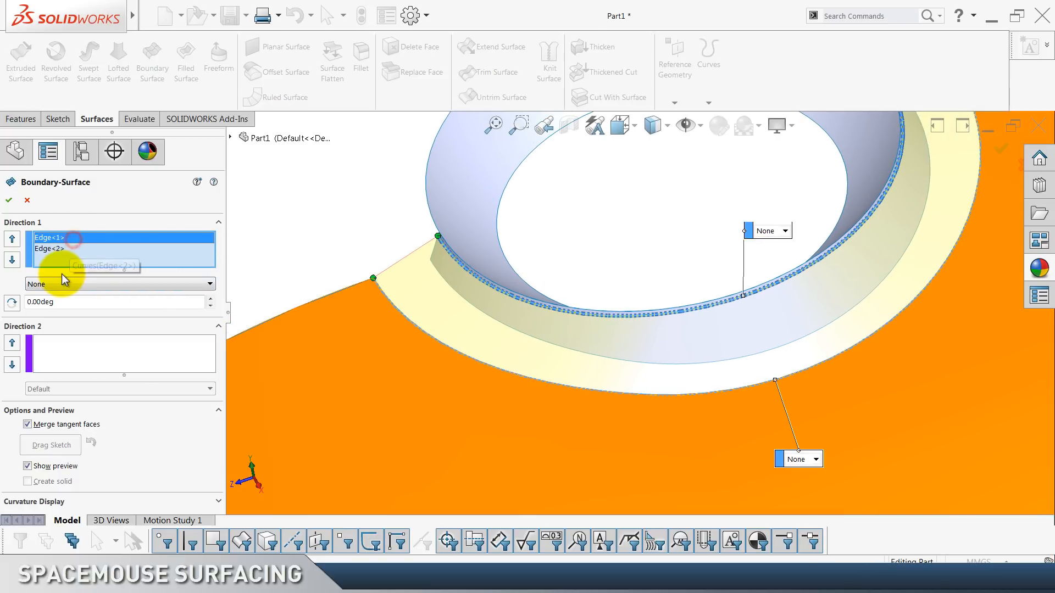
{"action": "left_click", "coordinate": [62, 285]}
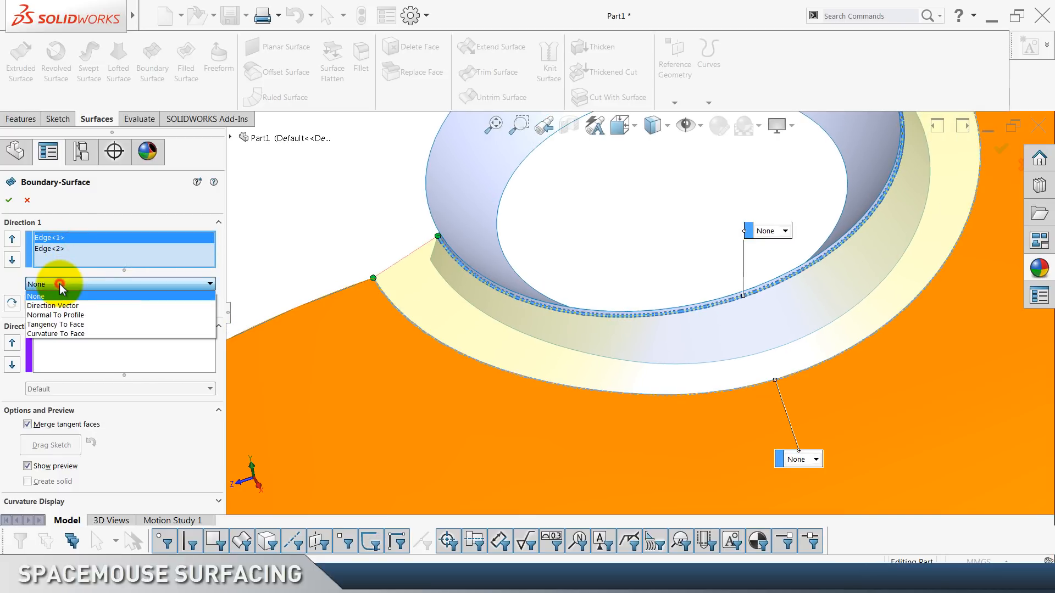
{"action": "left_click", "coordinate": [54, 323]}
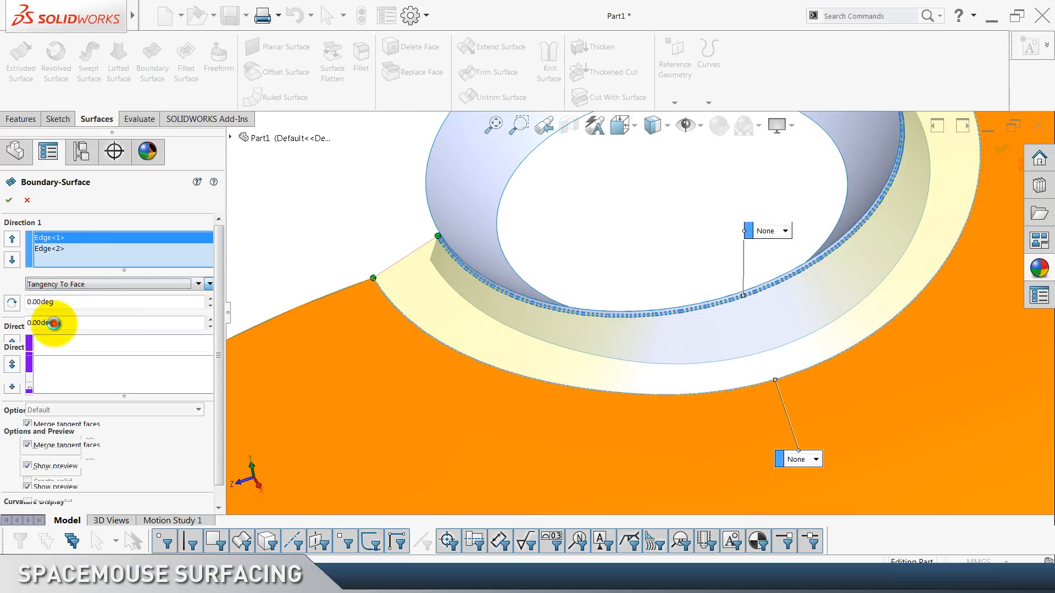
{"action": "left_click", "coordinate": [55, 250]}
{"action": "left_click", "coordinate": [54, 286]}
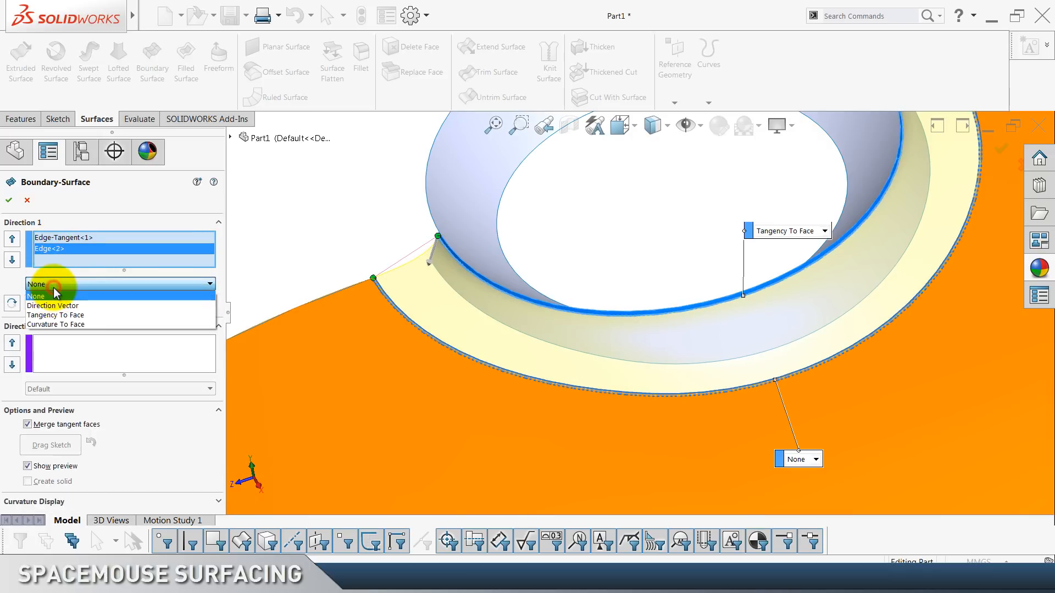
{"action": "left_click", "coordinate": [55, 325]}
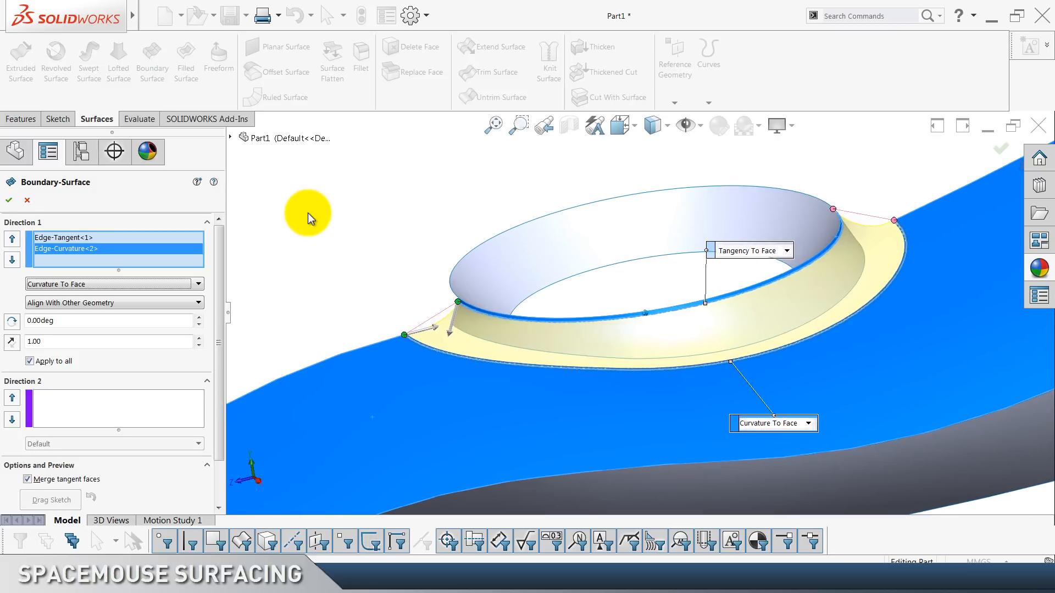
{"action": "left_click", "coordinate": [80, 237]}
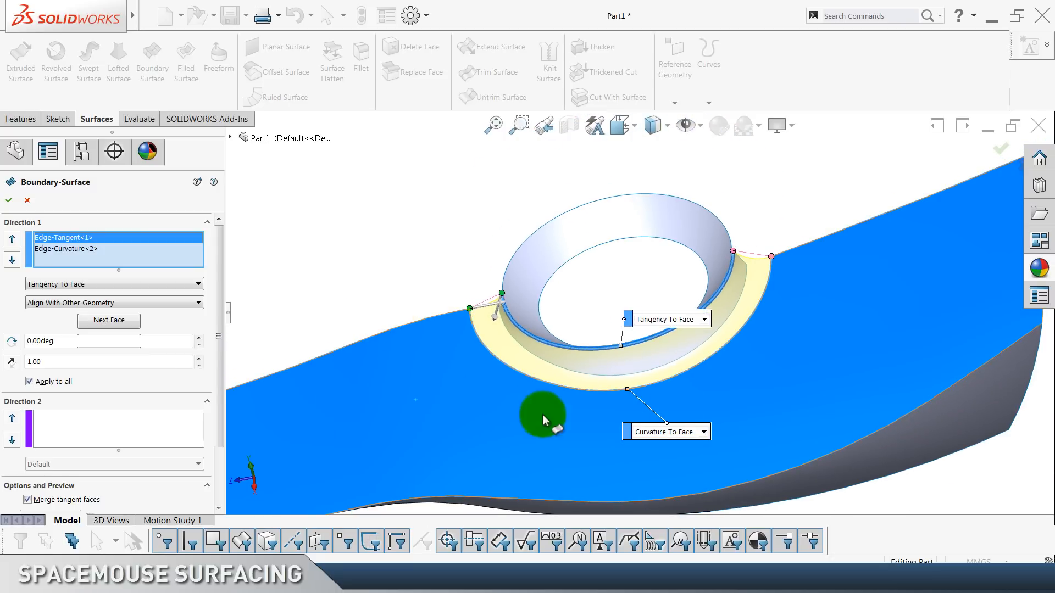
{"action": "left_click", "coordinate": [66, 249]}
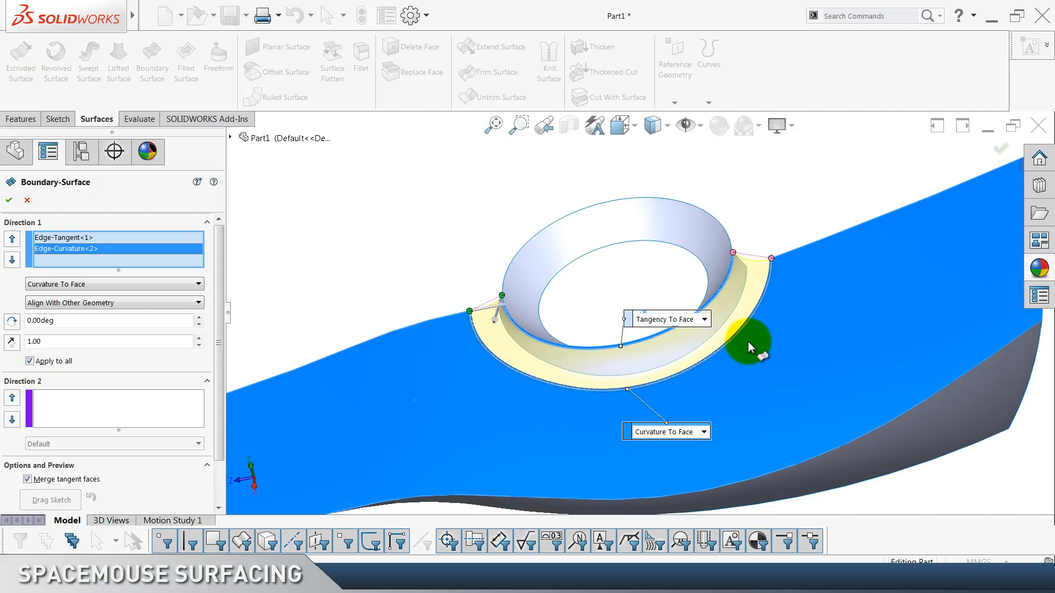
{"action": "left_click", "coordinate": [9, 200]}
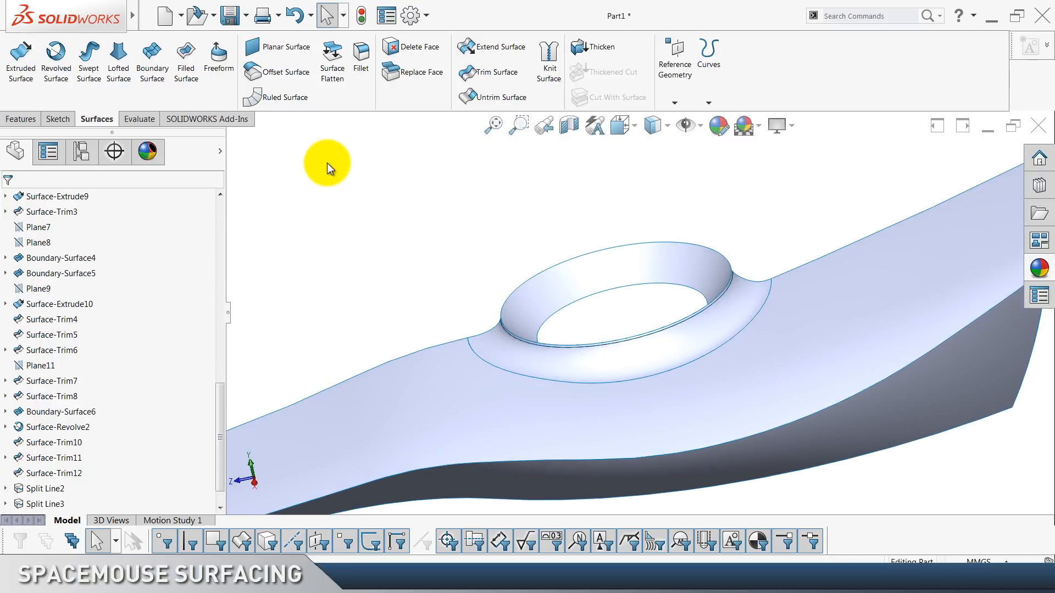
Inspect the new blend around the ring with the Curvature display, turn the display off, and save the part.
{"action": "scroll", "coordinate": [283, 99], "scroll_direction": "down", "scroll_amount": 1}
{"action": "left_click", "coordinate": [361, 101]}
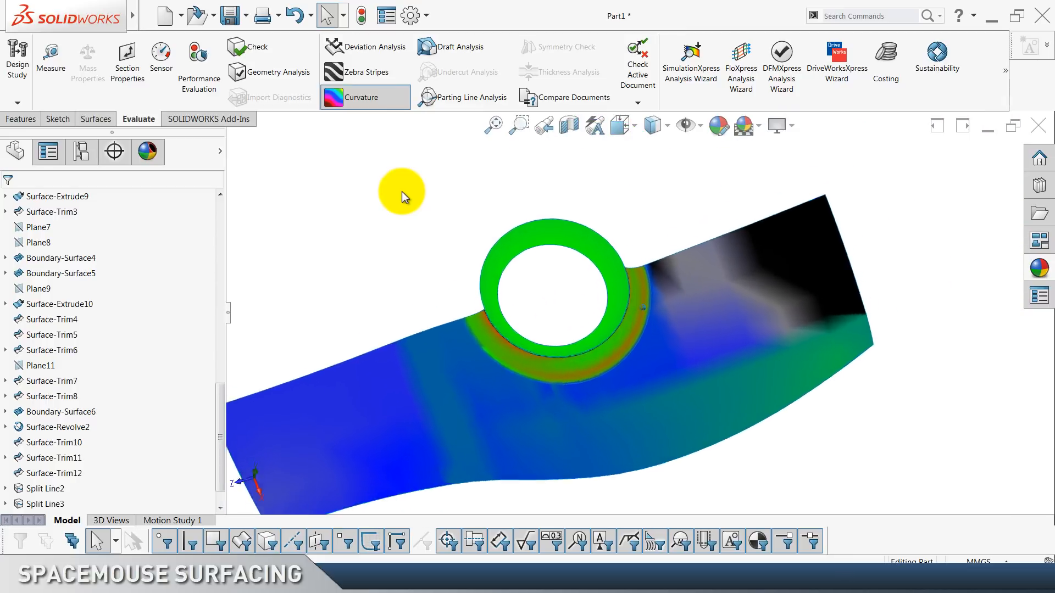
{"action": "left_click", "coordinate": [385, 97]}
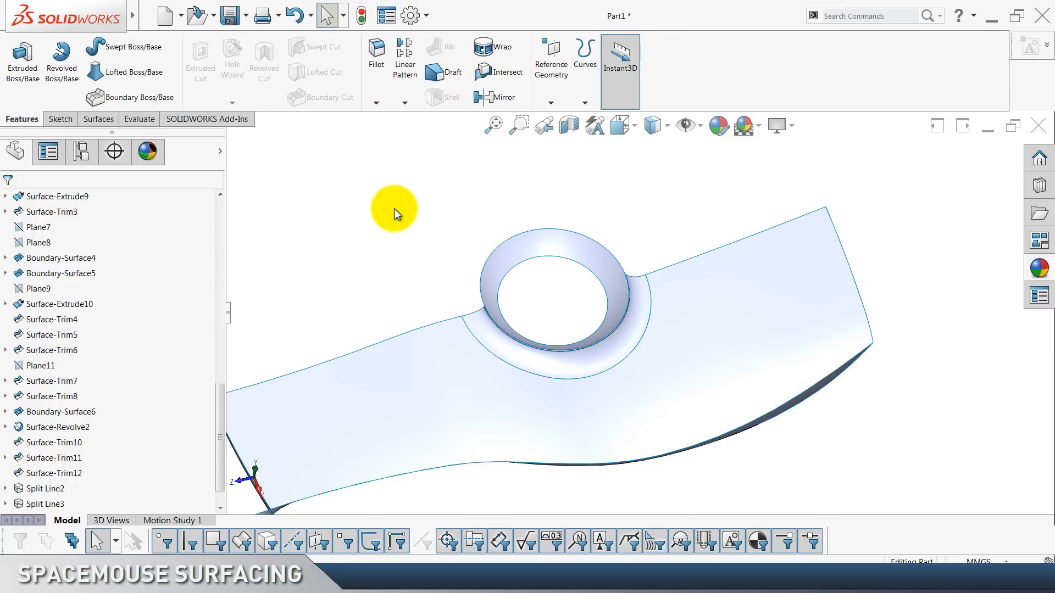
{"action": "key", "text": "ctrl+s"}
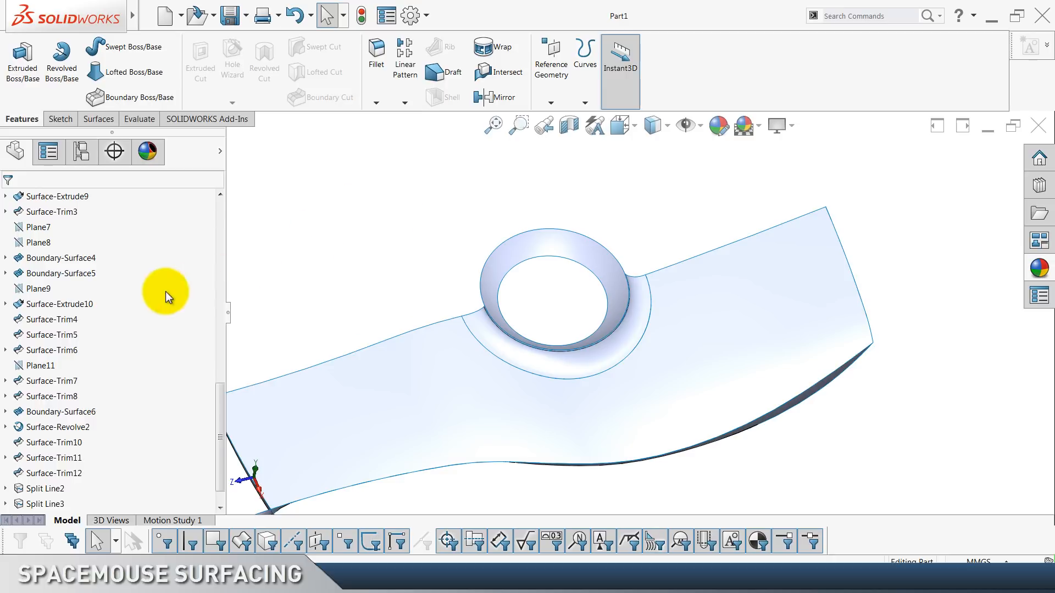
Start a new sketch on the Top Plane.
{"action": "scroll", "coordinate": [166, 291], "scroll_direction": "up", "scroll_amount": 10}
{"action": "left_click", "coordinate": [55, 305]}
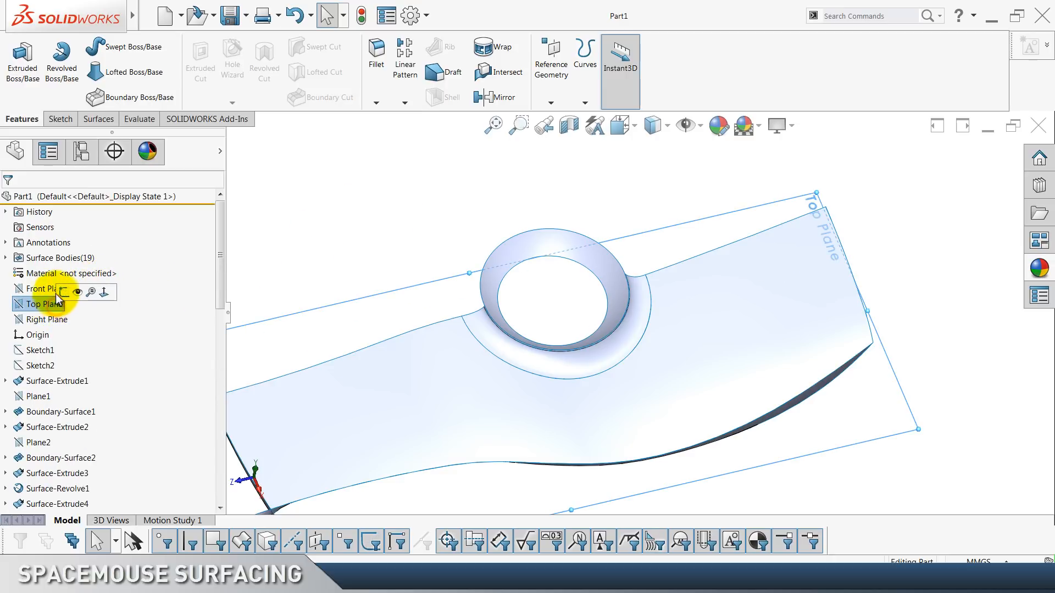
{"action": "left_click", "coordinate": [64, 291]}
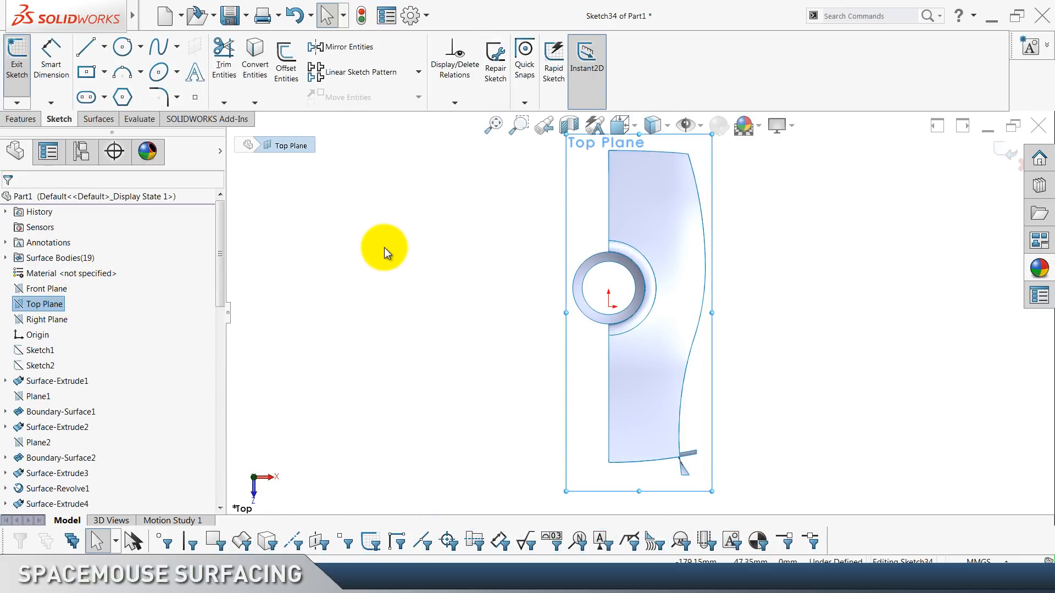
{"action": "left_click", "coordinate": [385, 249]}
{"action": "scroll", "coordinate": [384, 247], "scroll_direction": "down", "scroll_amount": 6}
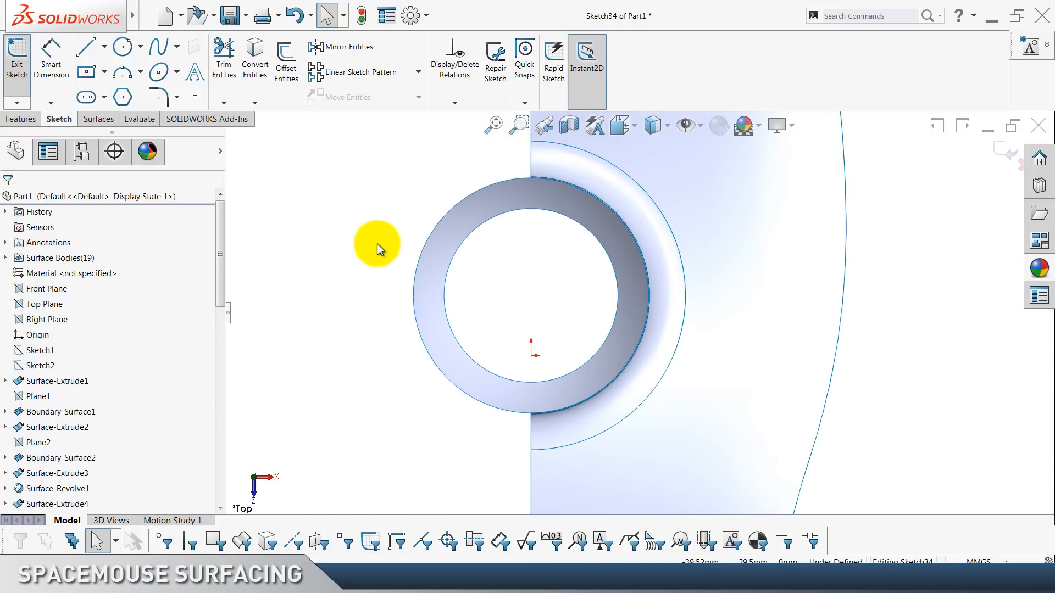
{"action": "left_click", "coordinate": [86, 46]}
{"action": "scroll", "coordinate": [518, 254], "scroll_direction": "down", "scroll_amount": 3}
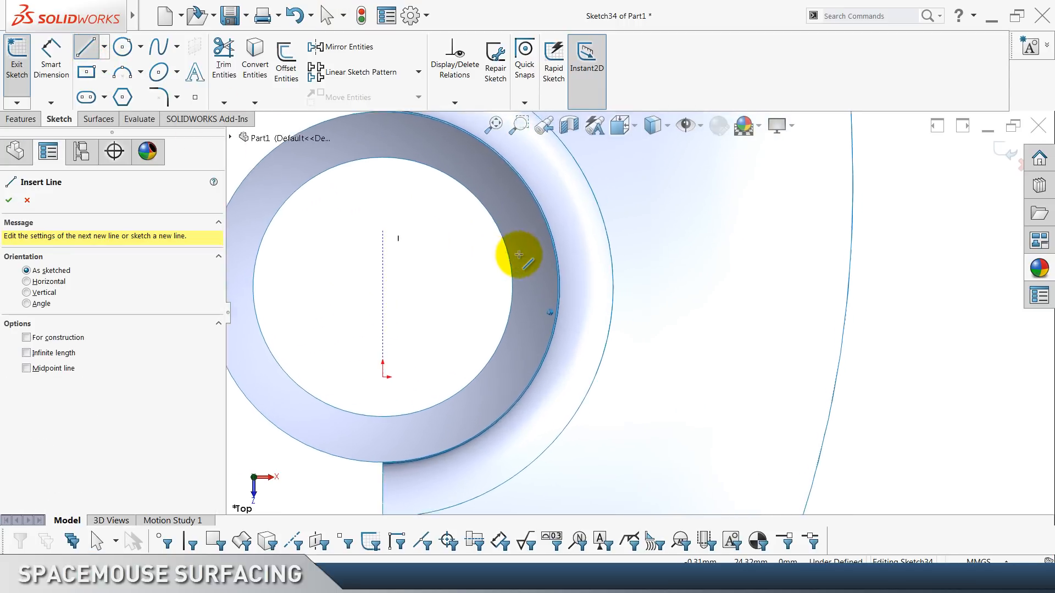
{"action": "scroll", "coordinate": [452, 257], "scroll_direction": "up", "scroll_amount": 2}
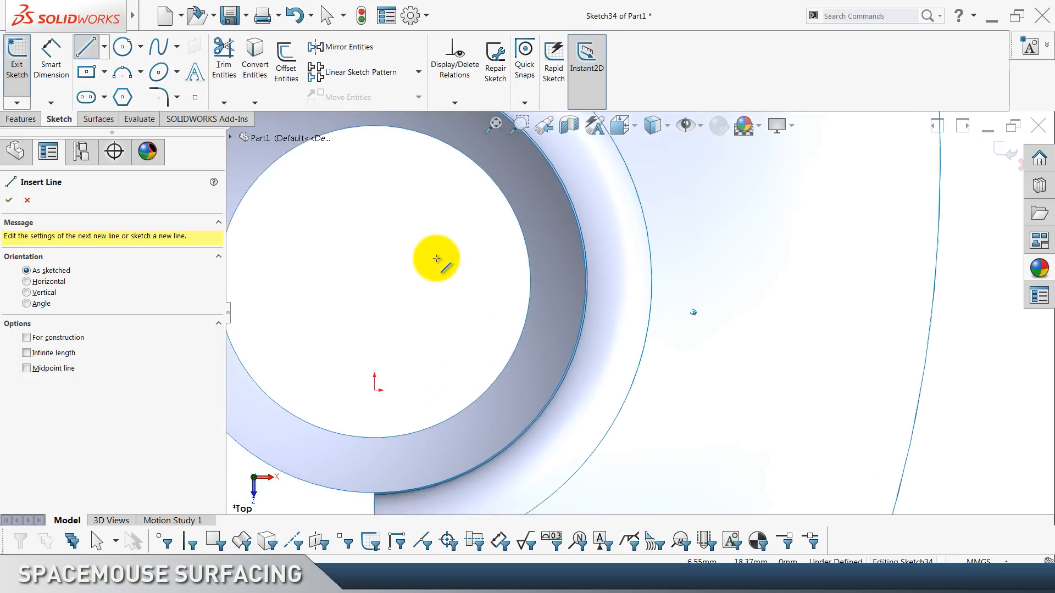
{"action": "scroll", "coordinate": [424, 264], "scroll_direction": "up", "scroll_amount": 1}
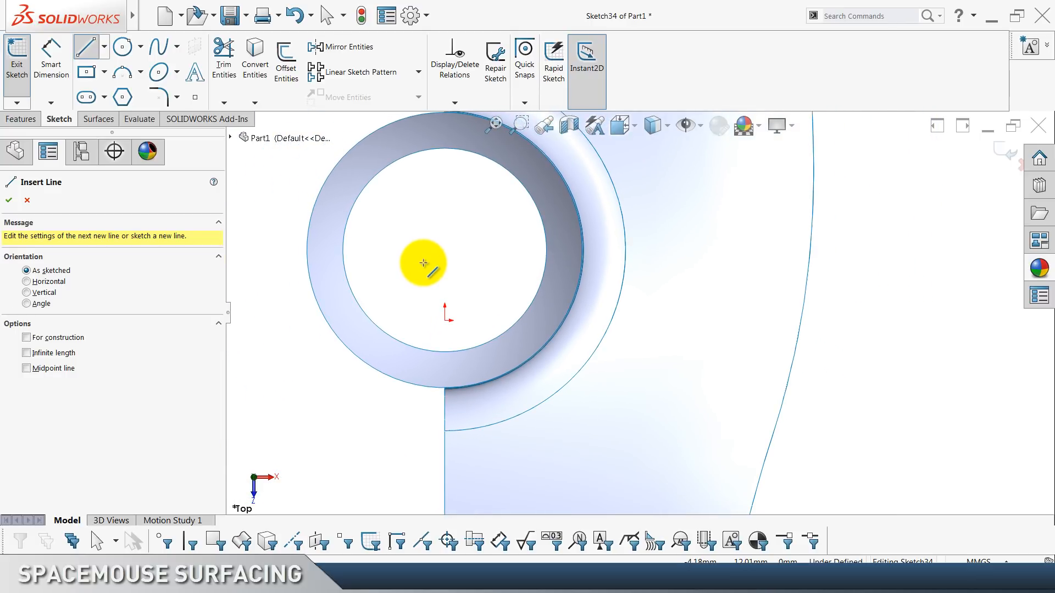
Sketch a corner rectangle about 50 mm tall, running from inside the ring's opening out onto the large upper surface.
{"action": "left_click", "coordinate": [86, 72]}
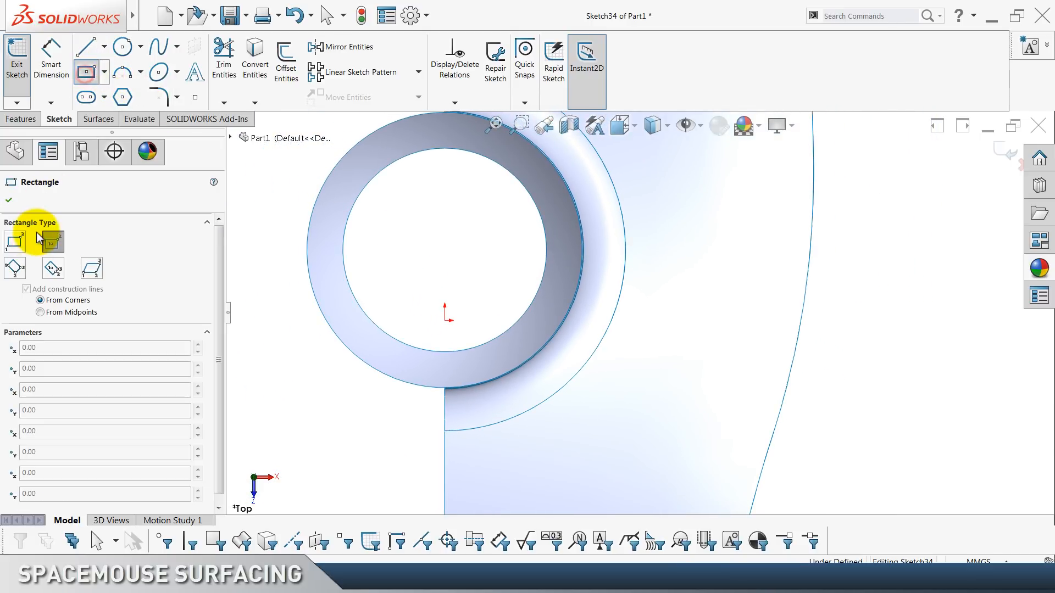
{"action": "left_click", "coordinate": [15, 241]}
{"action": "left_click", "coordinate": [415, 223]}
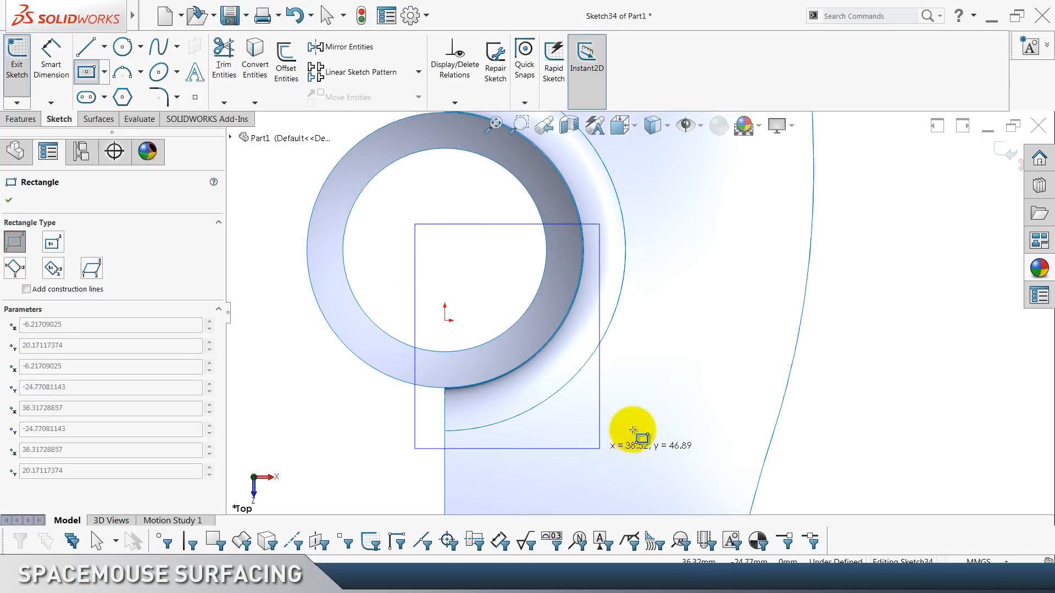
{"action": "left_click", "coordinate": [706, 465]}
{"action": "key", "text": "Escape"}
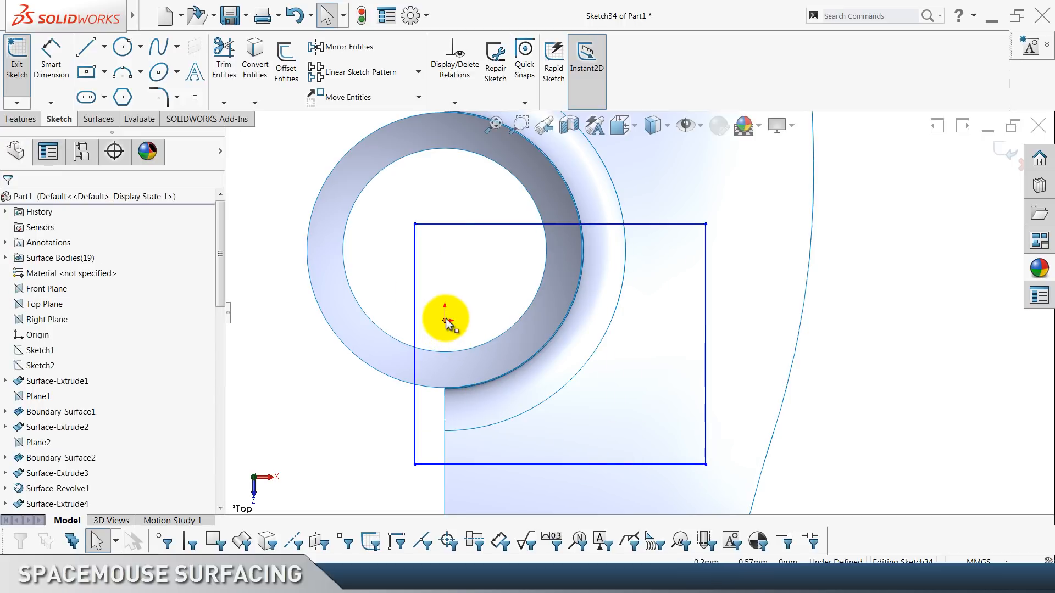
Make the rectangle's vertical side inside the ring coincident with the origin.
{"action": "left_click", "coordinate": [416, 319]}
{"action": "left_click", "coordinate": [446, 321], "text": "ctrl"}
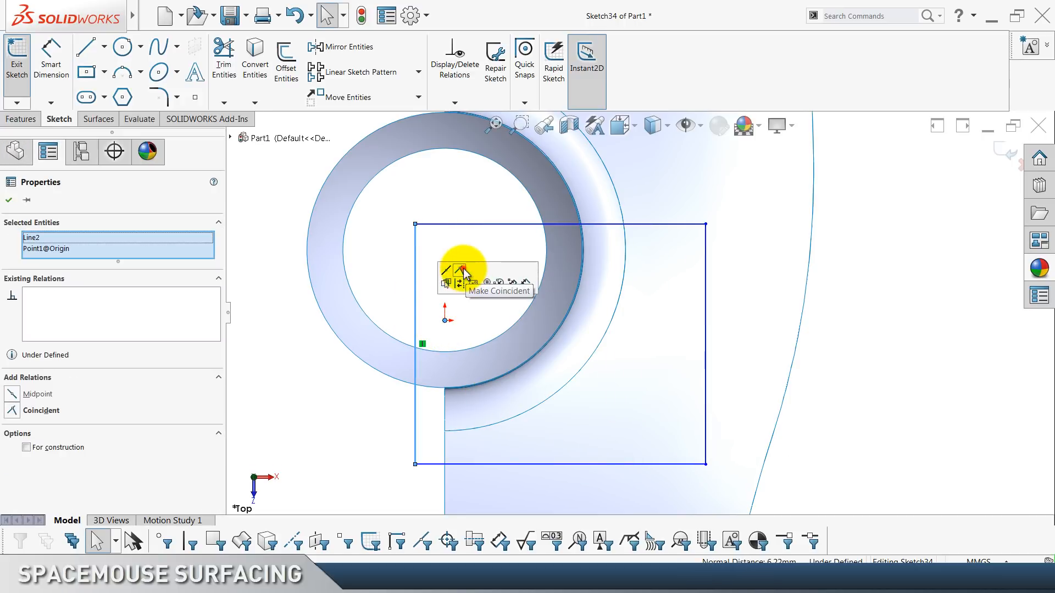
{"action": "left_click", "coordinate": [461, 269]}
Dimension the distance from the origin to the rectangle's lower edge and set it to 29.5 mm.
{"action": "left_click", "coordinate": [48, 76]}
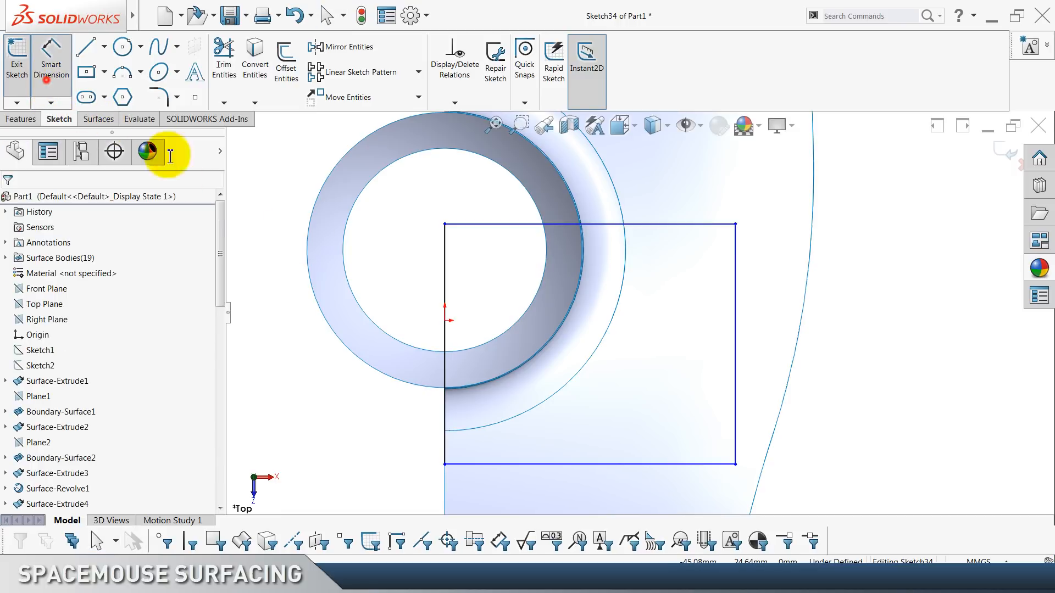
{"action": "left_click", "coordinate": [445, 321]}
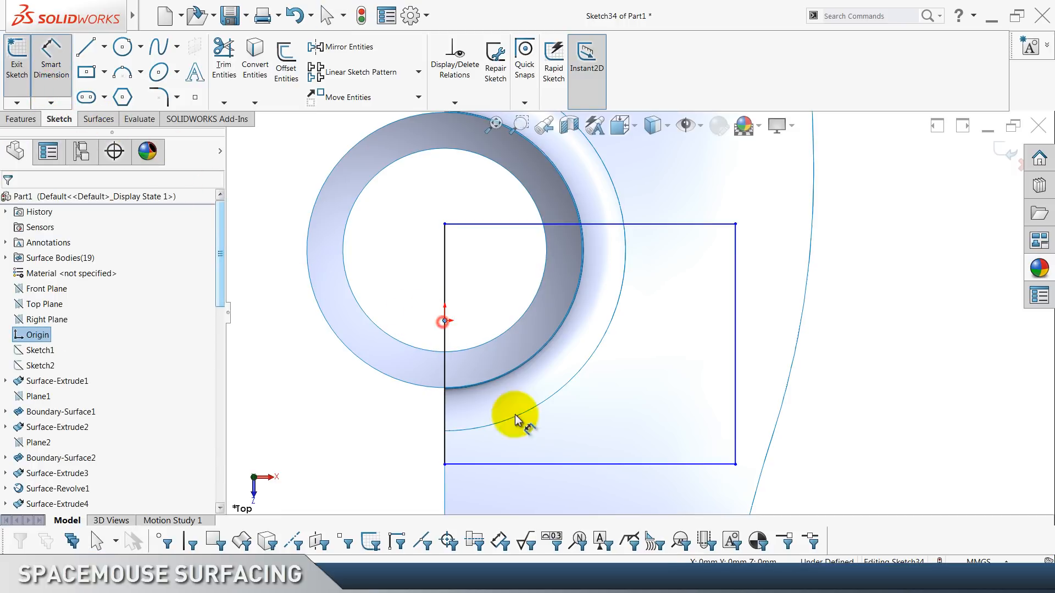
{"action": "left_click", "coordinate": [529, 466]}
{"action": "left_click", "coordinate": [330, 404]}
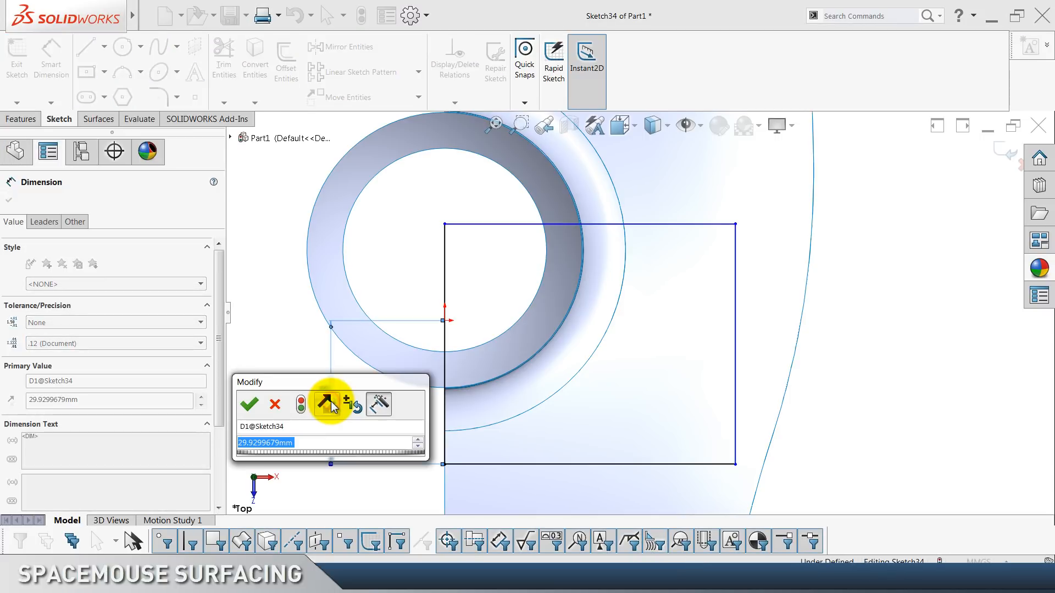
{"action": "type", "text": "29.5"}
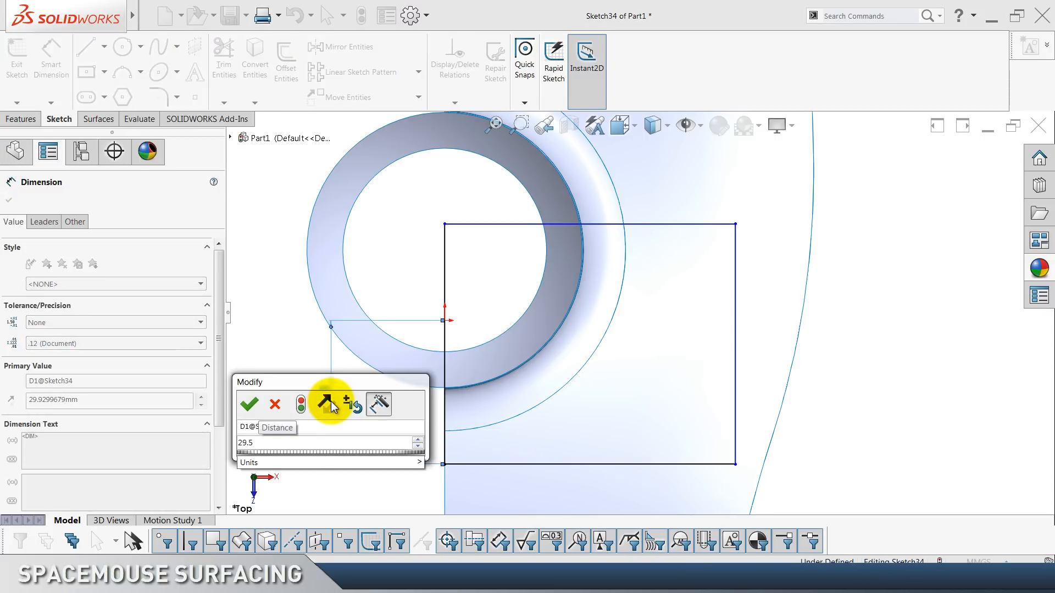
{"action": "key", "text": "Return"}
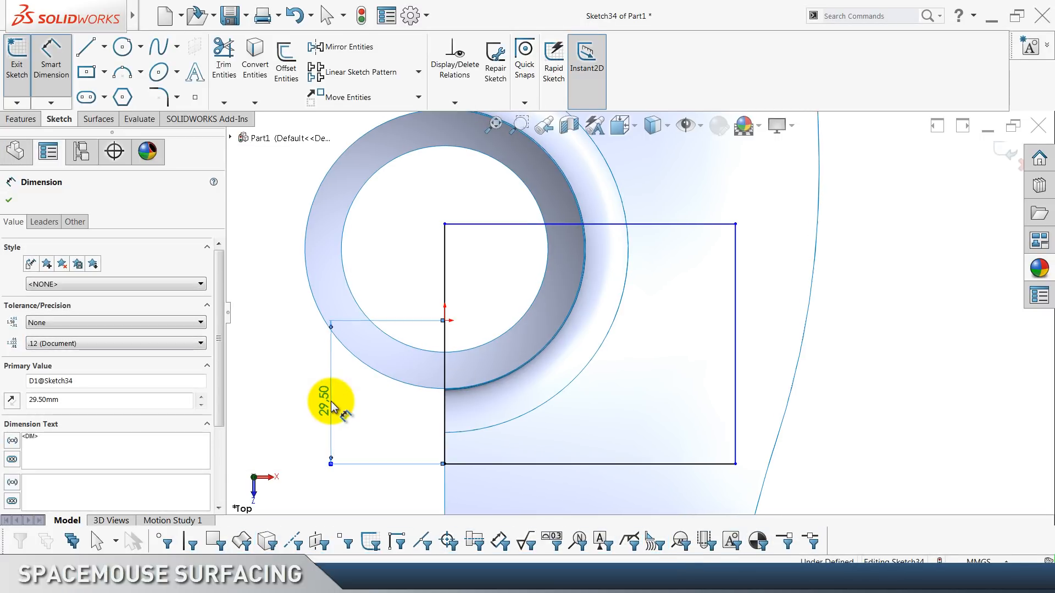
{"action": "left_click", "coordinate": [414, 285]}
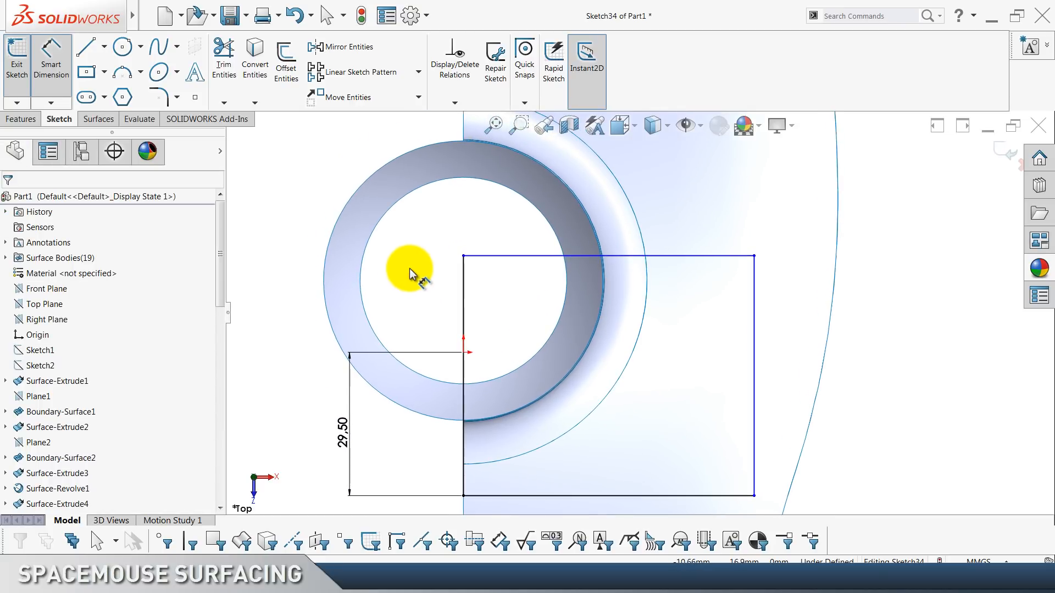
{"action": "key", "text": "Escape"}
Convert the ring's inner circular edge into the sketch and change the circle to construction geometry.
{"action": "left_click", "coordinate": [370, 245]}
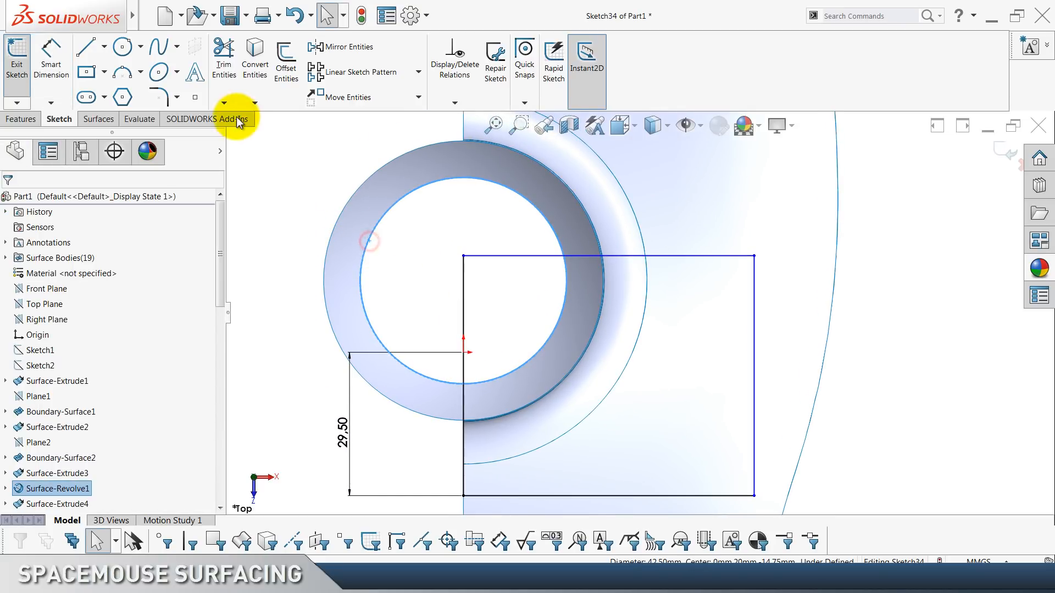
{"action": "left_click", "coordinate": [250, 77]}
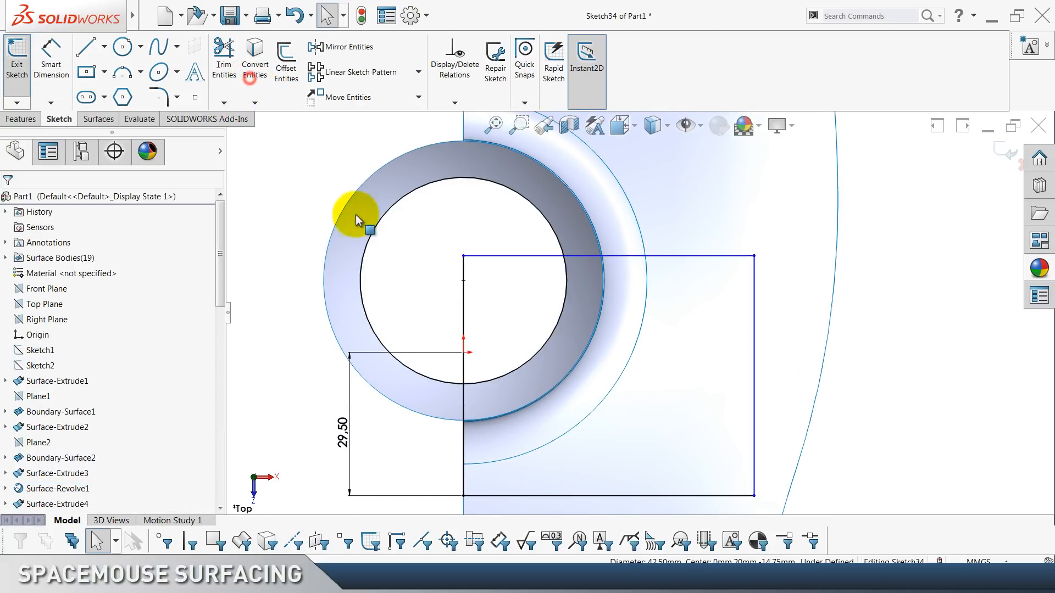
{"action": "left_click", "coordinate": [361, 260]}
{"action": "left_click", "coordinate": [404, 230]}
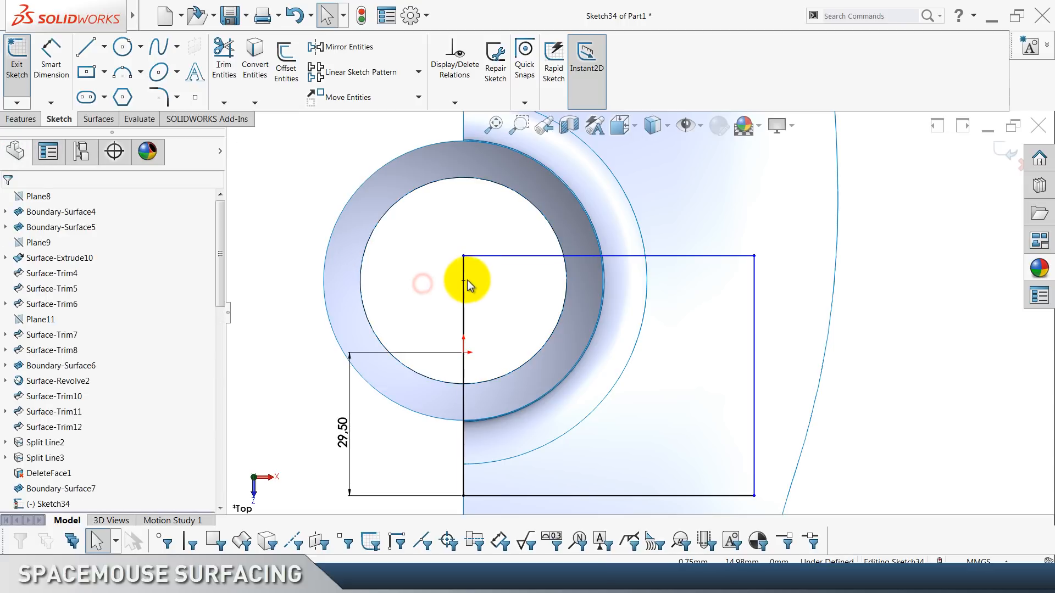
Make the rectangle's upper edge coincident with the centre point of the ring's construction circle.
{"action": "left_click", "coordinate": [464, 280]}
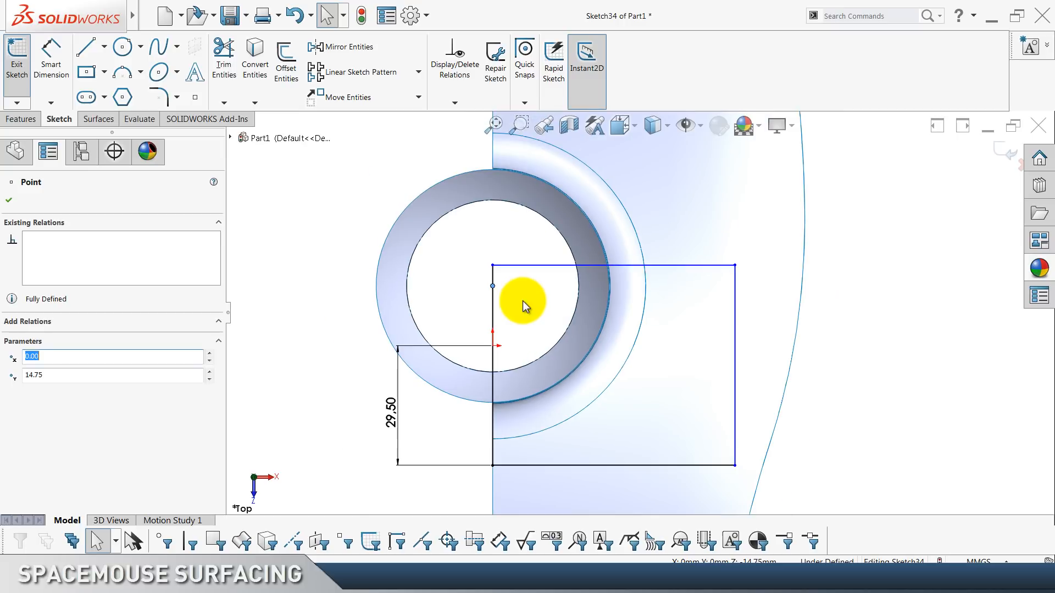
{"action": "scroll", "coordinate": [513, 247], "scroll_direction": "down", "scroll_amount": 1}
{"action": "left_click", "coordinate": [529, 275], "text": "ctrl"}
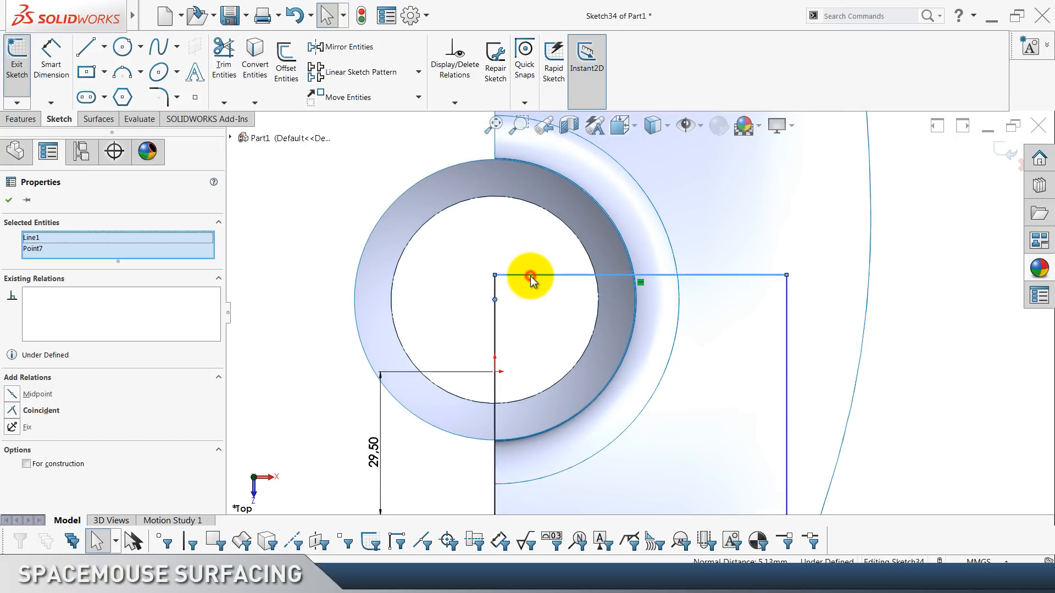
{"action": "left_click", "coordinate": [563, 244]}
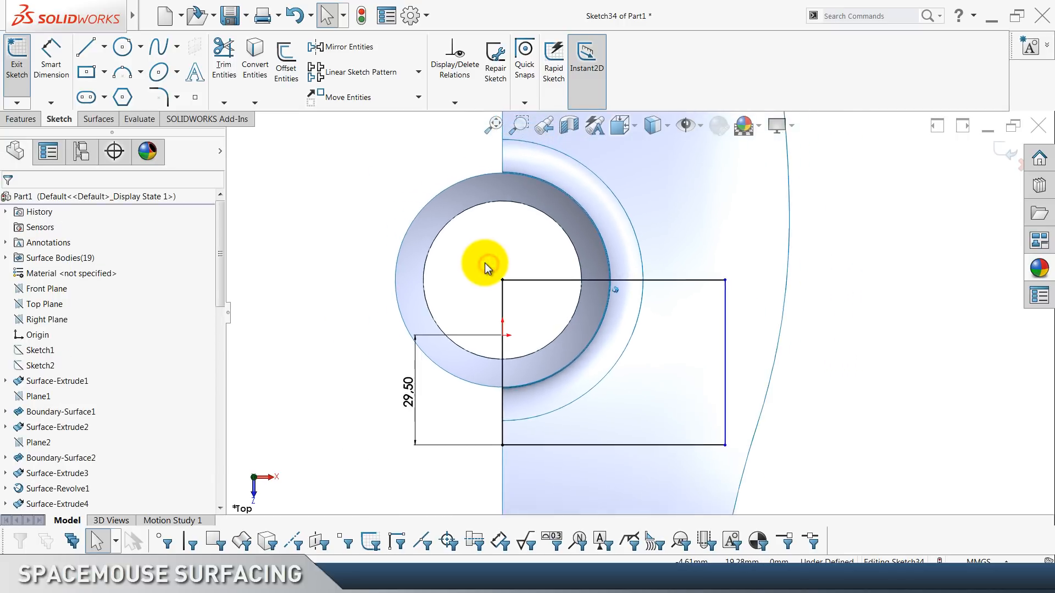
Draw a vertical construction line about 18.5 mm long, ending on the rectangle's upper edge just outside the blend around the ring.
{"action": "scroll", "coordinate": [485, 264], "scroll_direction": "up", "scroll_amount": 1}
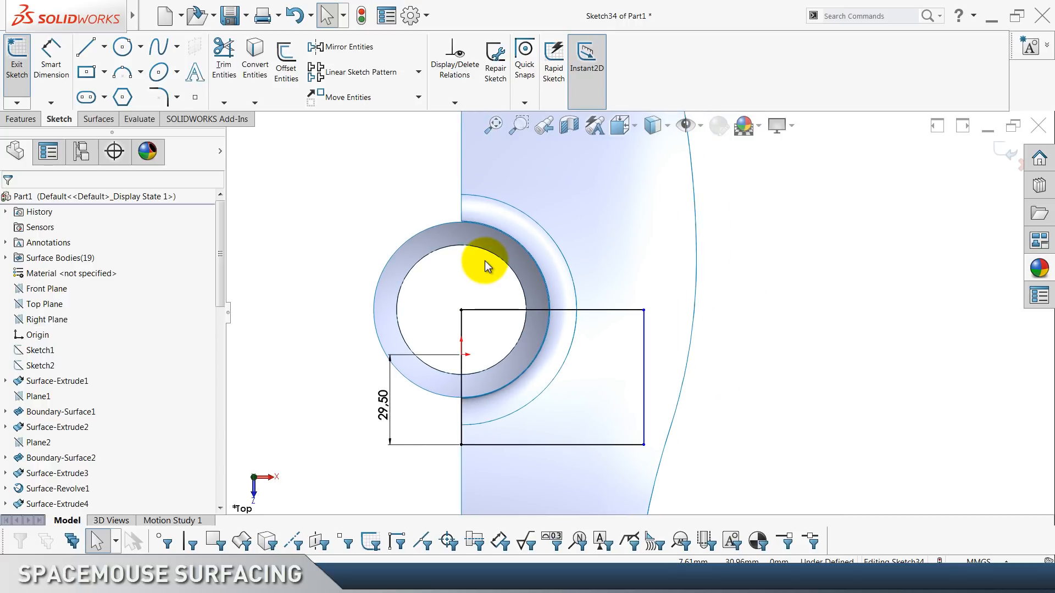
{"action": "scroll", "coordinate": [485, 261], "scroll_direction": "down", "scroll_amount": 3}
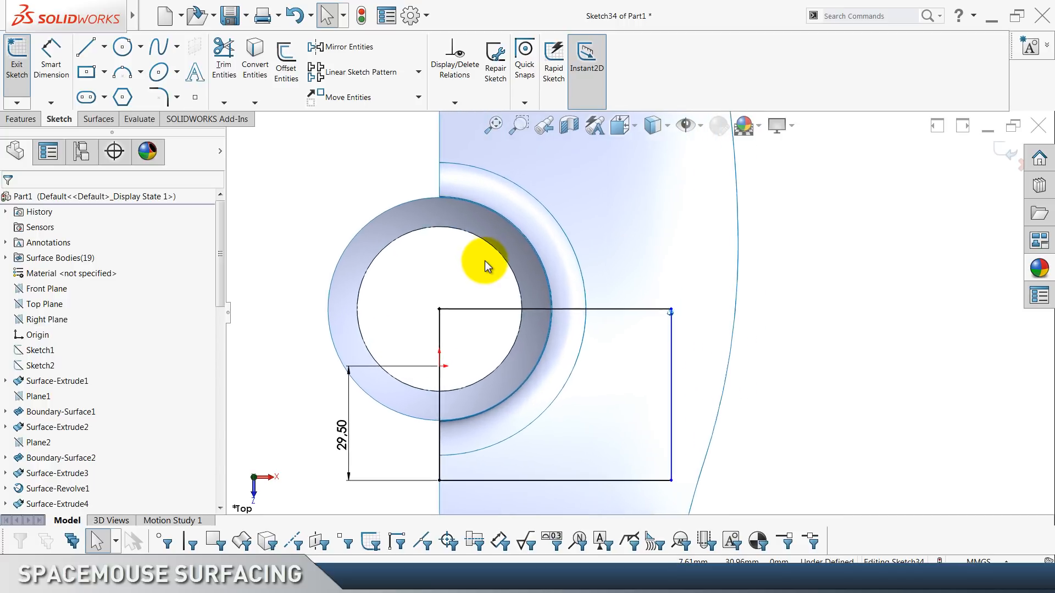
{"action": "scroll", "coordinate": [485, 264], "scroll_direction": "down", "scroll_amount": 2}
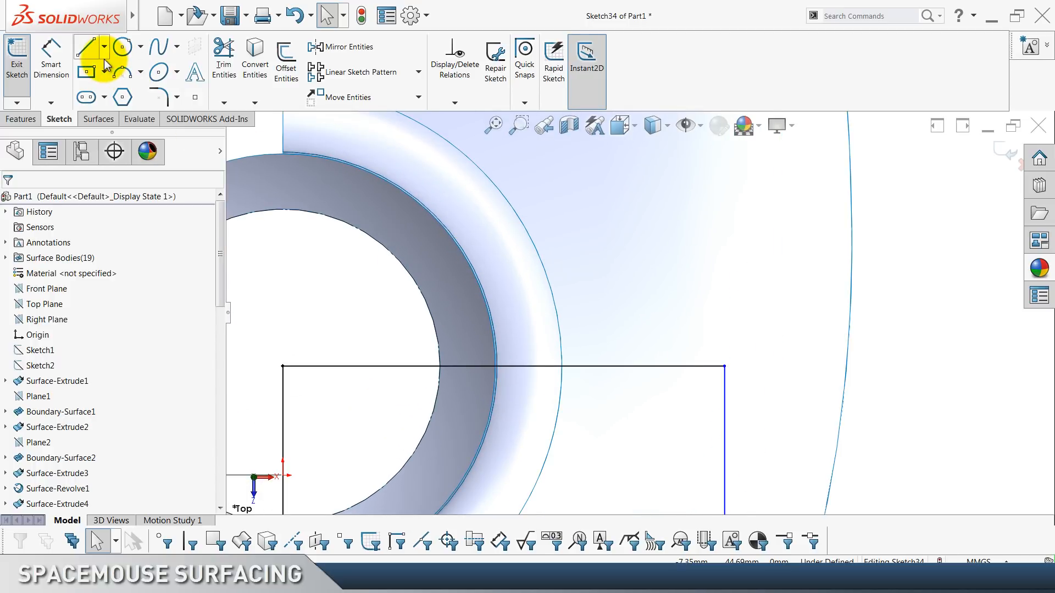
{"action": "left_click", "coordinate": [103, 47]}
{"action": "left_click", "coordinate": [110, 81]}
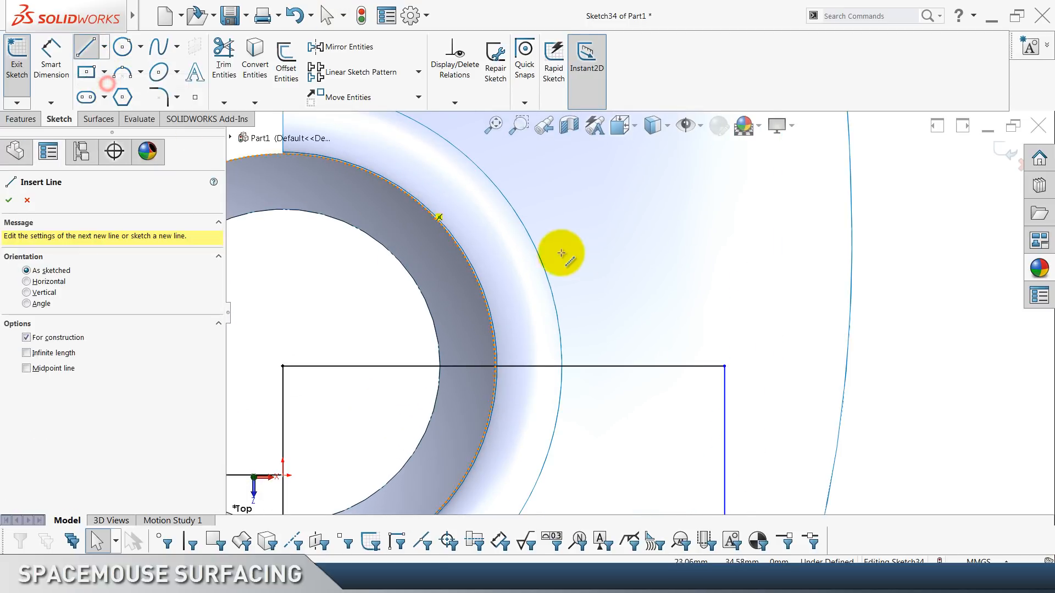
{"action": "left_click", "coordinate": [598, 230]}
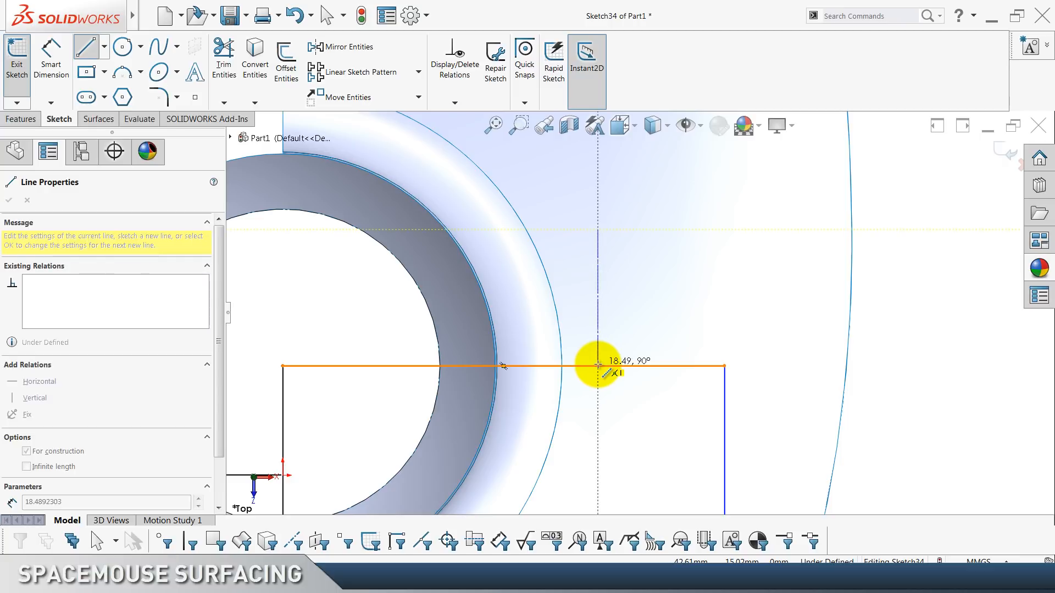
{"action": "left_click", "coordinate": [598, 365]}
{"action": "key", "text": "Escape"}
Make the construction line's lower endpoint coincident with the outer edge of the boundary surface around the ring.
{"action": "scroll", "coordinate": [593, 352], "scroll_direction": "down", "scroll_amount": 3}
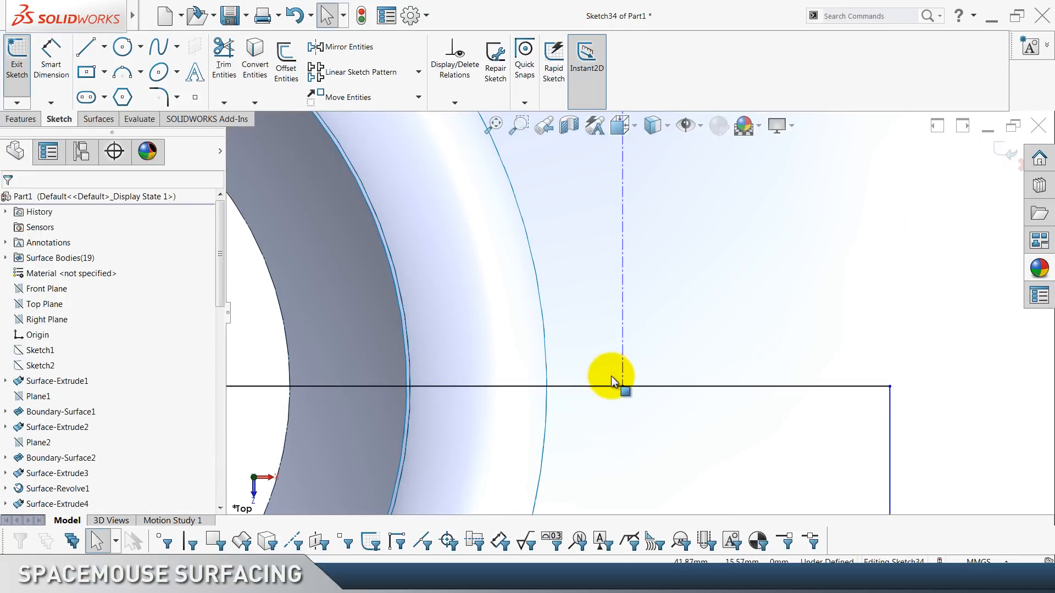
{"action": "left_click", "coordinate": [622, 386]}
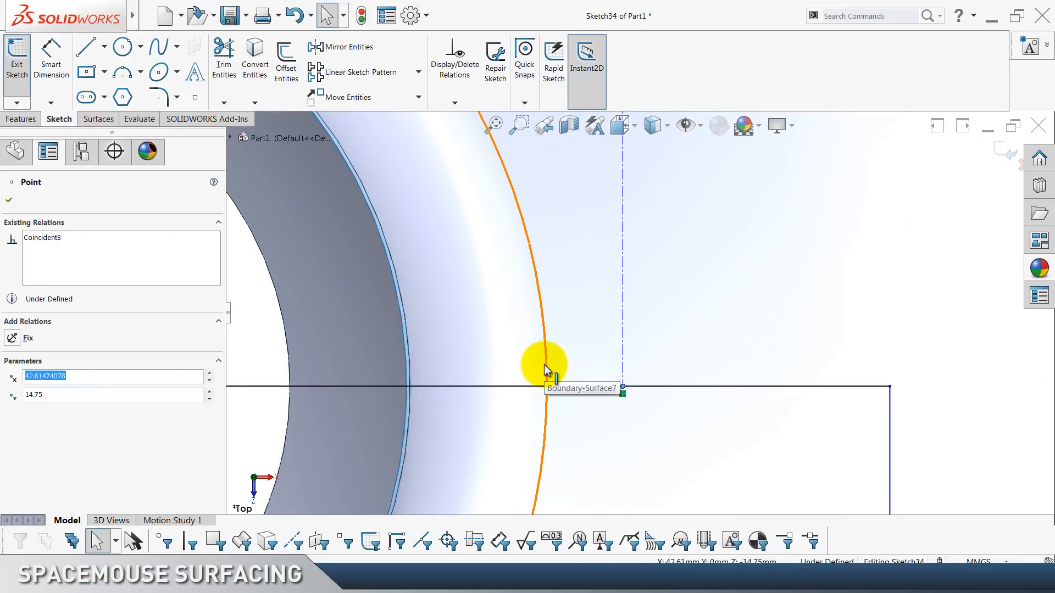
{"action": "left_click", "coordinate": [545, 366], "text": "ctrl"}
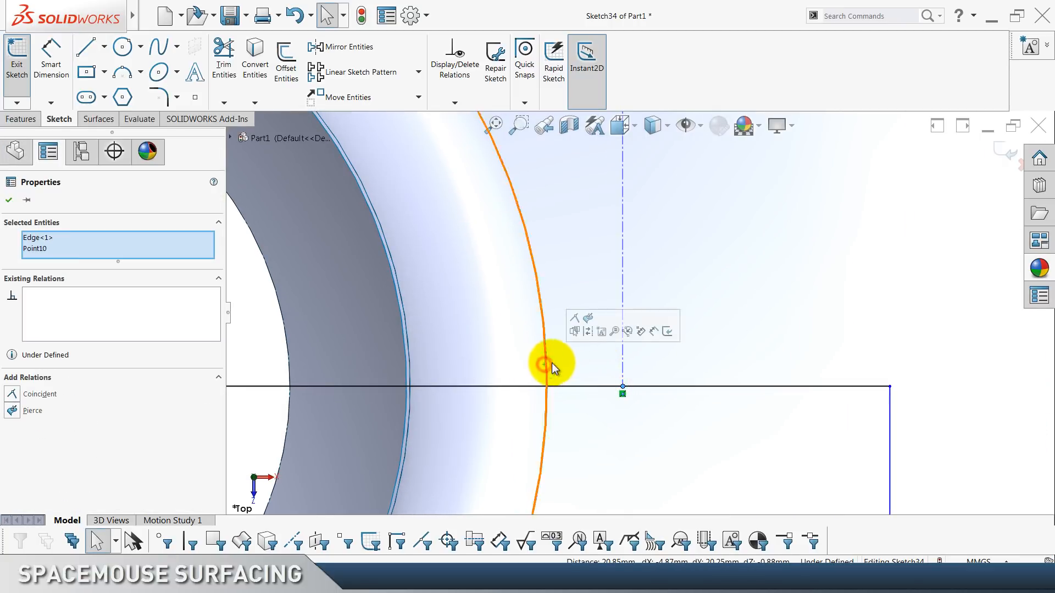
{"action": "left_click", "coordinate": [575, 319]}
{"action": "scroll", "coordinate": [467, 339], "scroll_direction": "up", "scroll_amount": 3}
{"action": "key", "text": "Escape"}
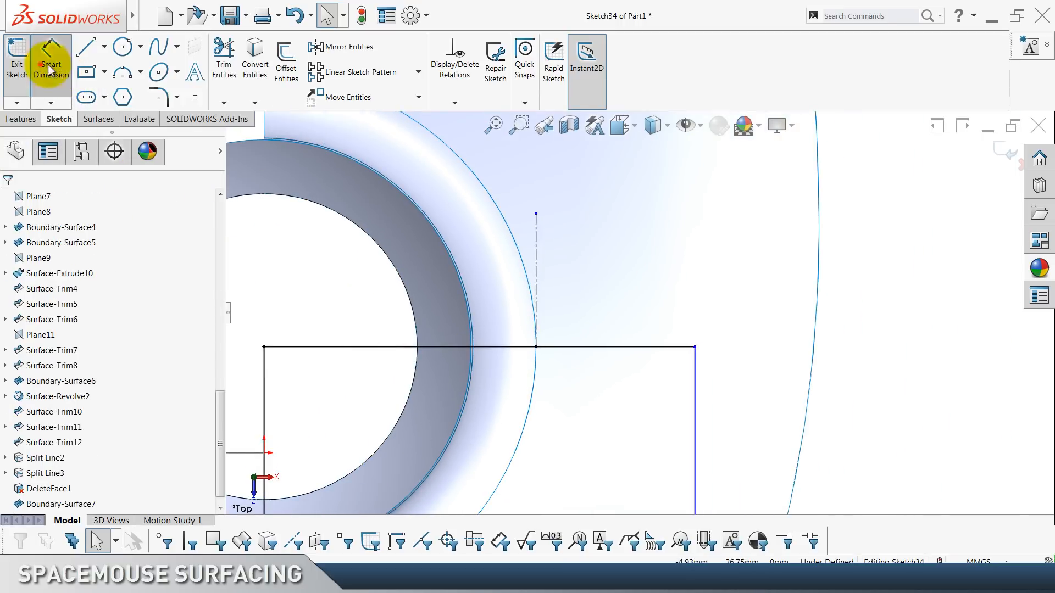
Dimension the distance from the construction line to the rectangle's outer vertical side and set it to 25 mm.
{"action": "left_click", "coordinate": [44, 66]}
{"action": "left_click", "coordinate": [536, 247]}
{"action": "left_click", "coordinate": [695, 370]}
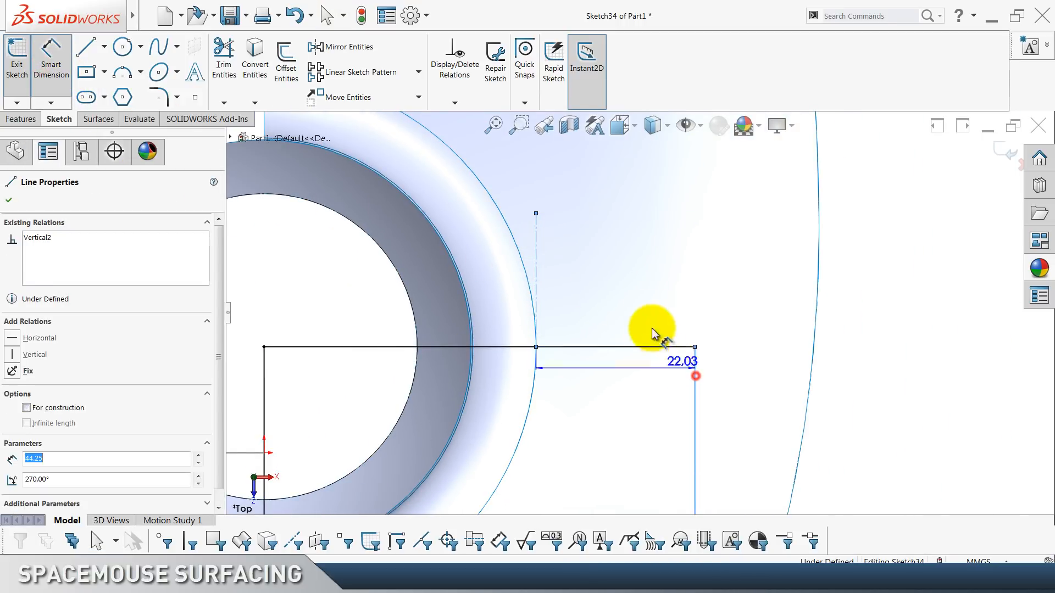
{"action": "left_click", "coordinate": [616, 290]}
{"action": "type", "text": "25"}
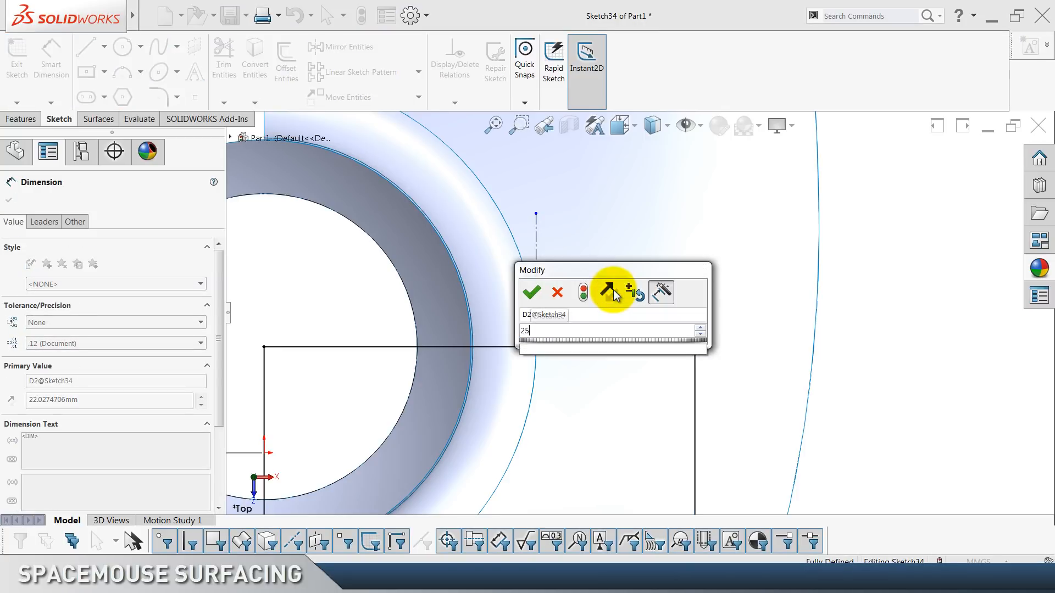
{"action": "key", "text": "Return"}
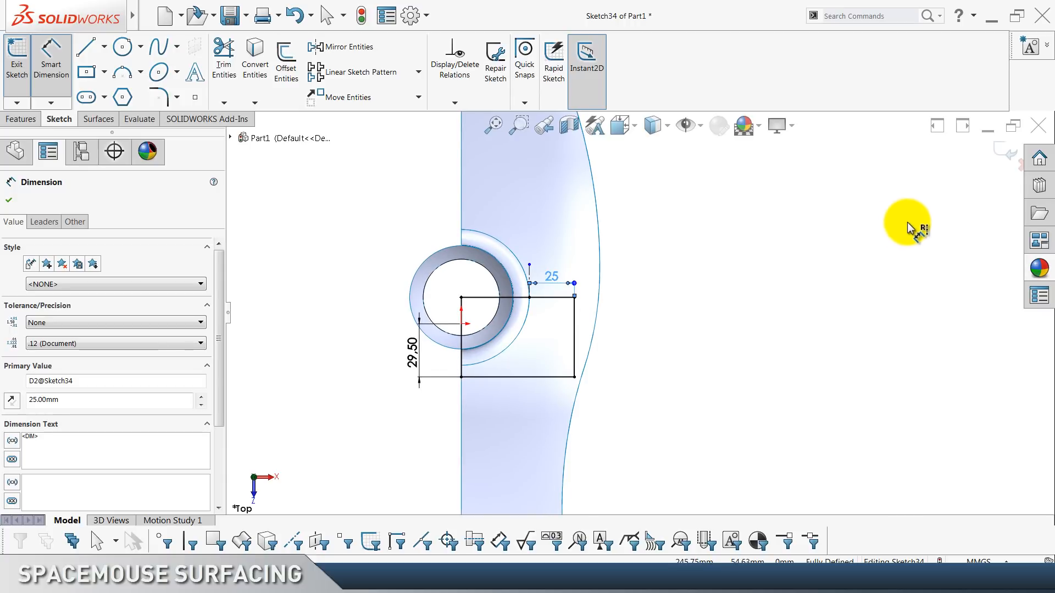
Exit the sketch and use it in a standard Trim Surface to remove the upper-surface and boundary-surface pieces inside the rectangle.
{"action": "left_click", "coordinate": [1003, 151]}
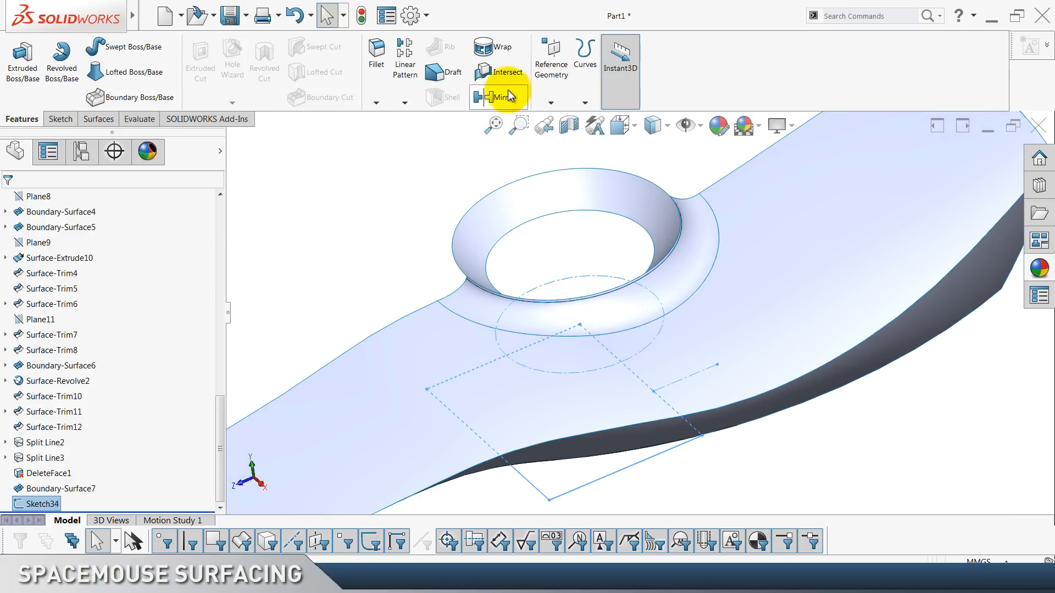
{"action": "scroll", "coordinate": [511, 97], "scroll_direction": "down", "scroll_amount": 2}
{"action": "left_click", "coordinate": [497, 73]}
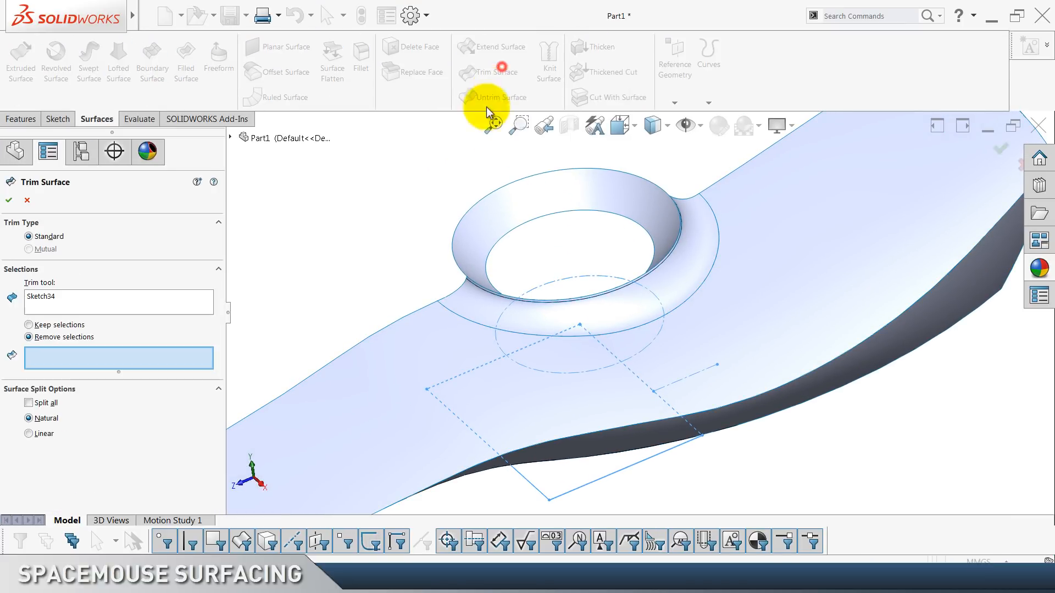
{"action": "left_click", "coordinate": [465, 330]}
{"action": "left_click", "coordinate": [492, 302]}
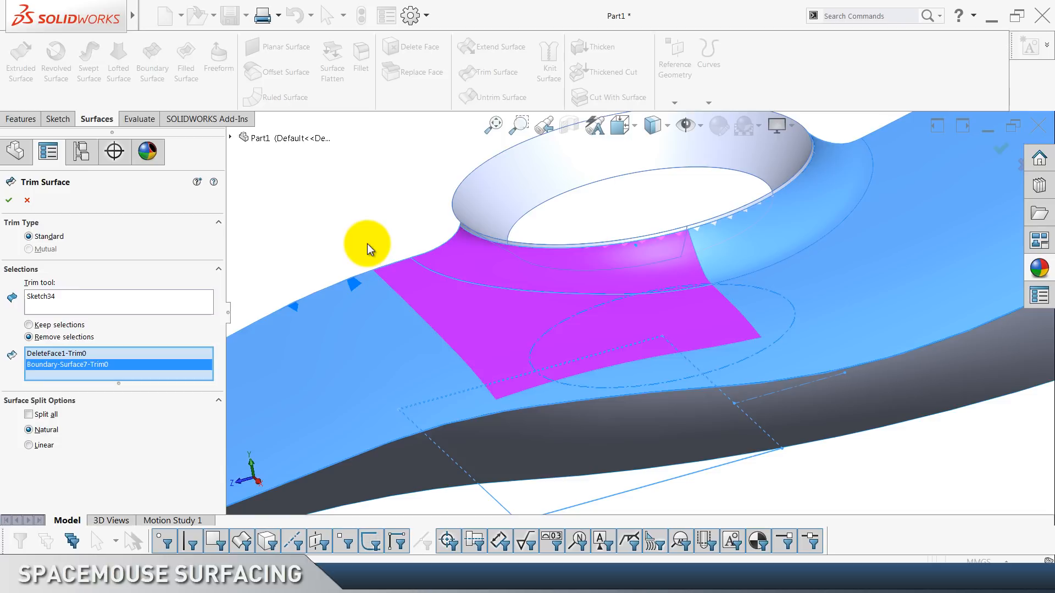
{"action": "left_click", "coordinate": [9, 200]}
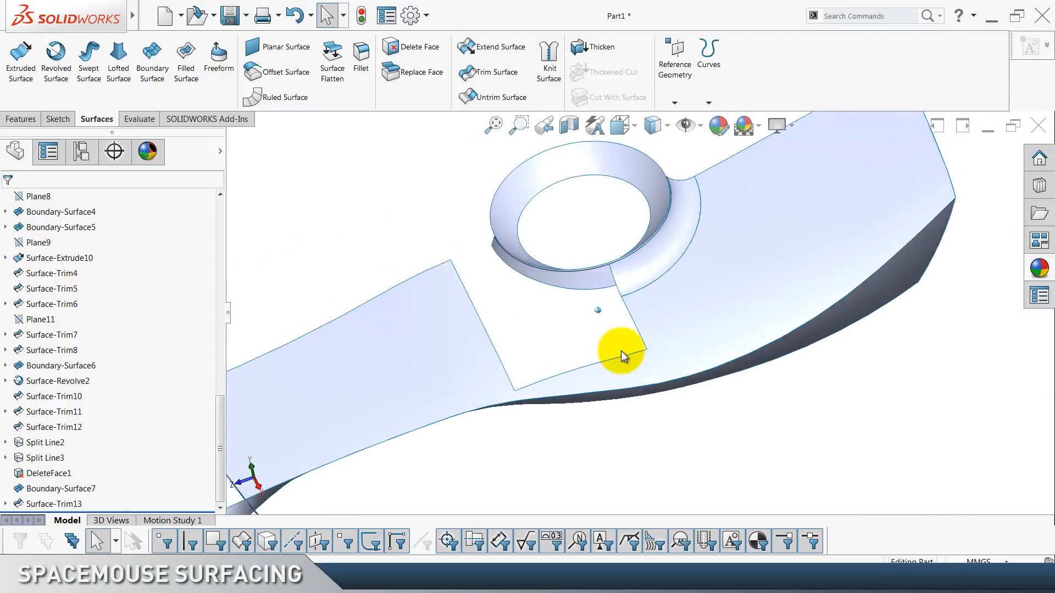
Reopen the trim's rectangle sketch for editing and delete the vertical construction line at the blend's outer edge.
{"action": "left_click", "coordinate": [6, 503]}
{"action": "left_click", "coordinate": [50, 503]}
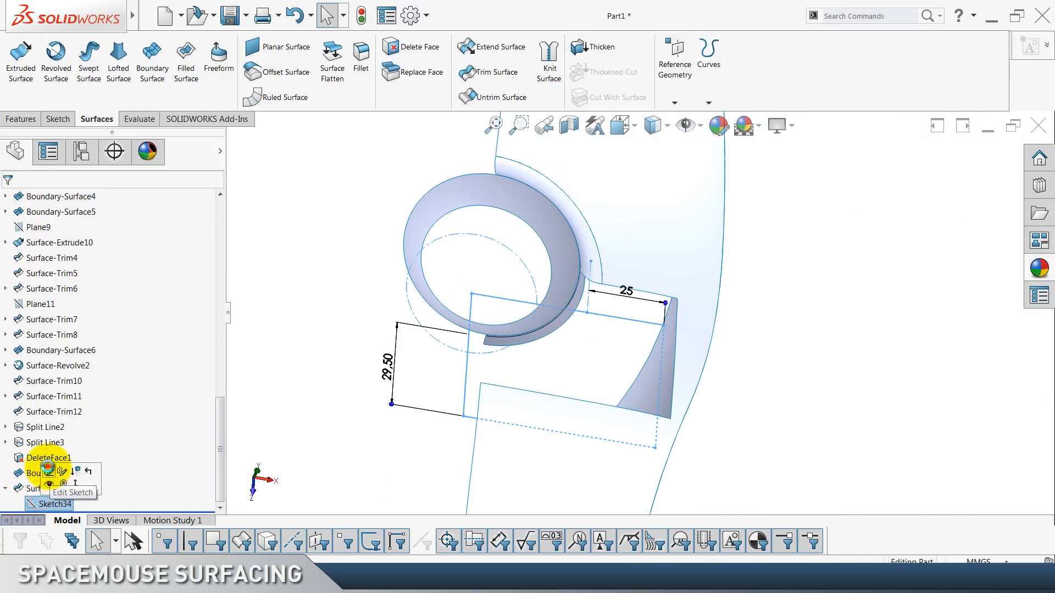
{"action": "left_click", "coordinate": [48, 466]}
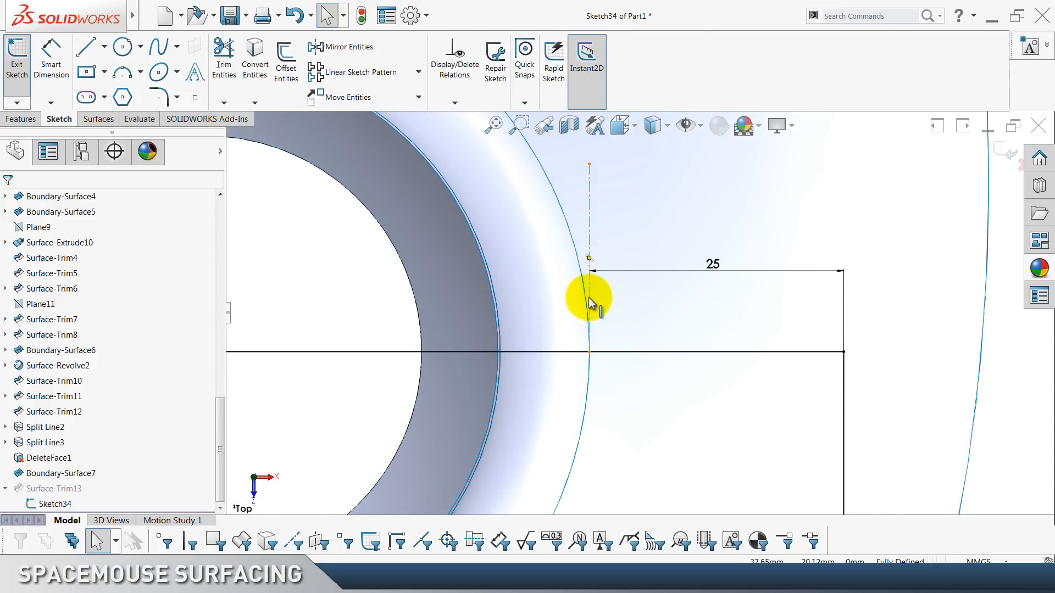
{"action": "left_click", "coordinate": [590, 302]}
{"action": "key", "text": "Delete"}
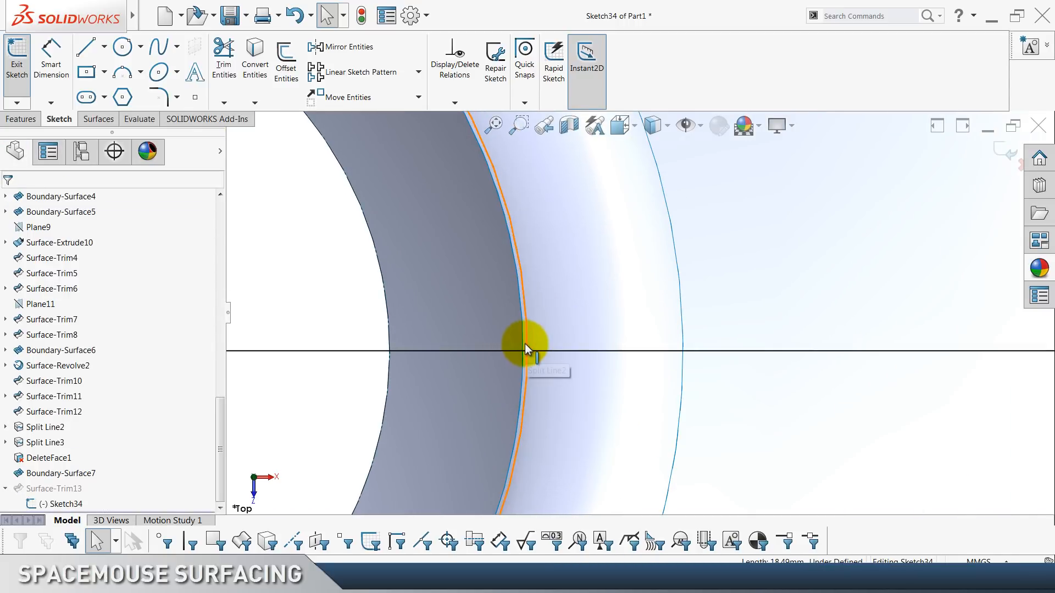
Draw a vertical construction line about 6 mm long over the blend, ending on the rectangle's upper edge.
{"action": "left_click", "coordinate": [103, 46]}
{"action": "left_click", "coordinate": [115, 80]}
{"action": "left_click", "coordinate": [597, 233]}
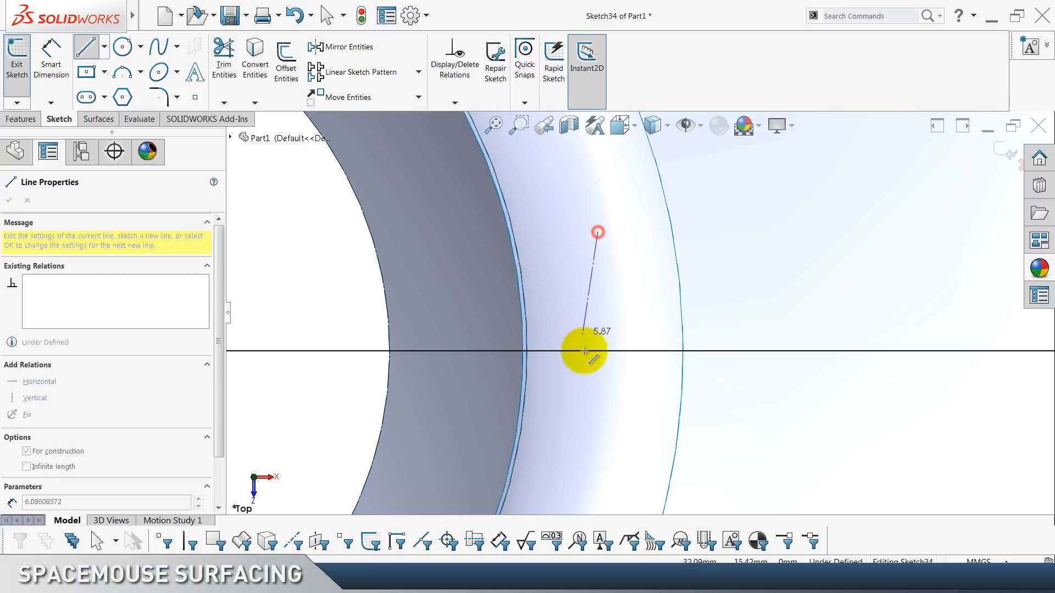
{"action": "left_click", "coordinate": [600, 352]}
{"action": "key", "text": "Escape"}
Make the construction line's lower endpoint coincident with the ring's outer circular edge and stretch its upper end further upward.
{"action": "scroll", "coordinate": [574, 355], "scroll_direction": "down", "scroll_amount": 5}
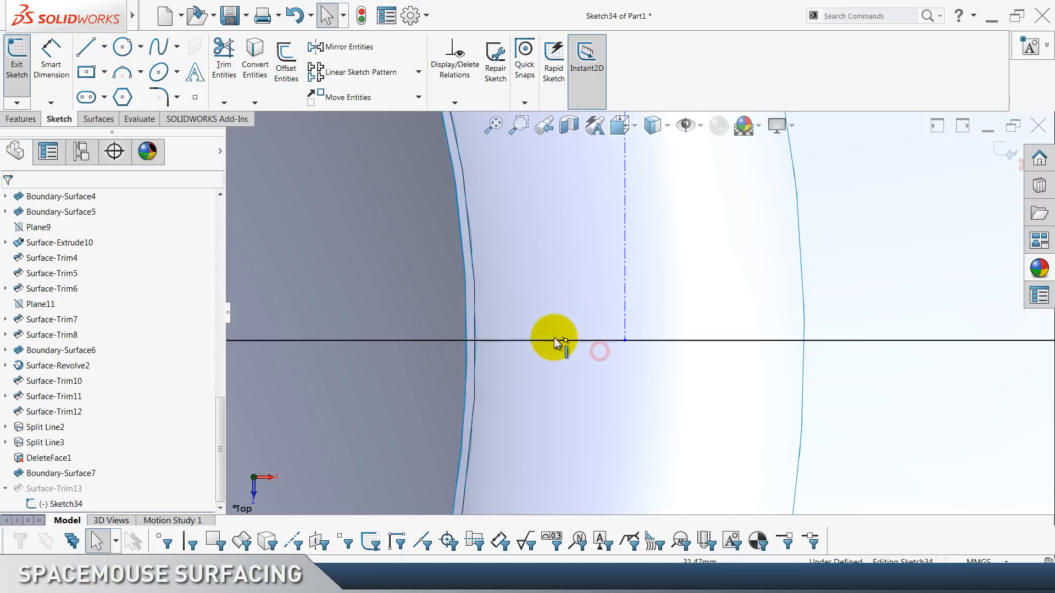
{"action": "left_click", "coordinate": [467, 321]}
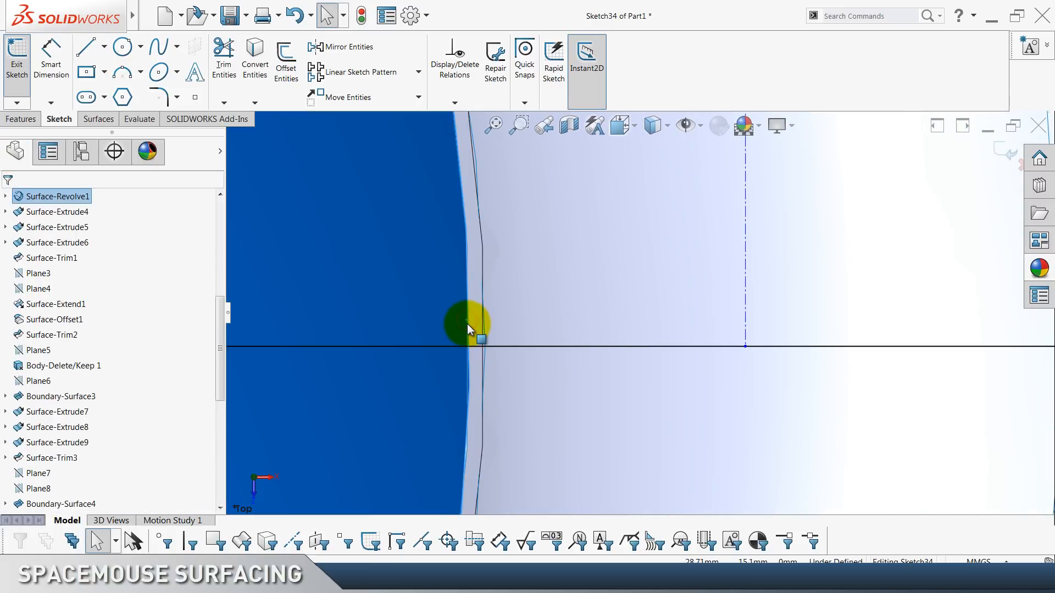
{"action": "left_click", "coordinate": [469, 323]}
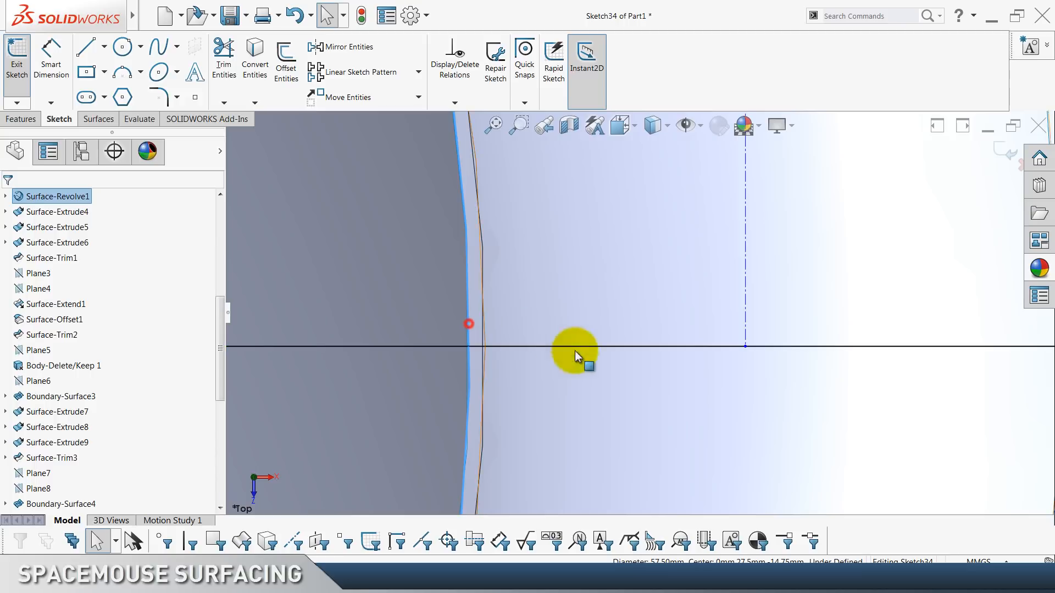
{"action": "left_click", "coordinate": [746, 346], "text": "ctrl"}
{"action": "left_click", "coordinate": [792, 299]}
{"action": "scroll", "coordinate": [669, 314], "scroll_direction": "up", "scroll_amount": 8}
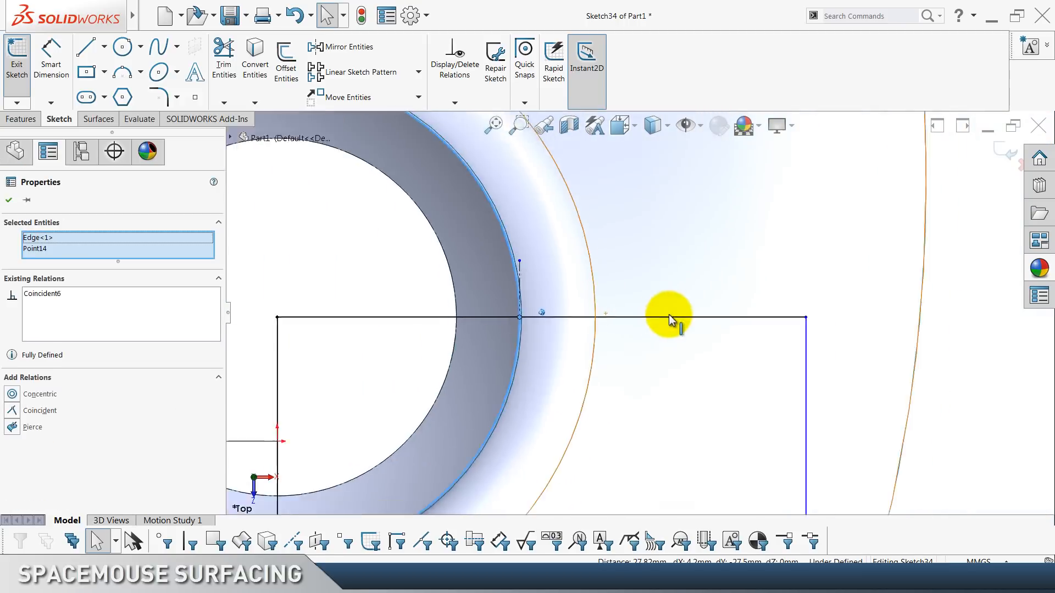
{"action": "left_click", "coordinate": [869, 288]}
{"action": "left_click_drag", "start_coordinate": [520, 282], "coordinate": [534, 191]}
{"action": "left_click", "coordinate": [917, 290]}
Set a 25 mm dimension from the construction line to the rectangle's outer vertical side and exit the sketch.
{"action": "left_click", "coordinate": [51, 58]}
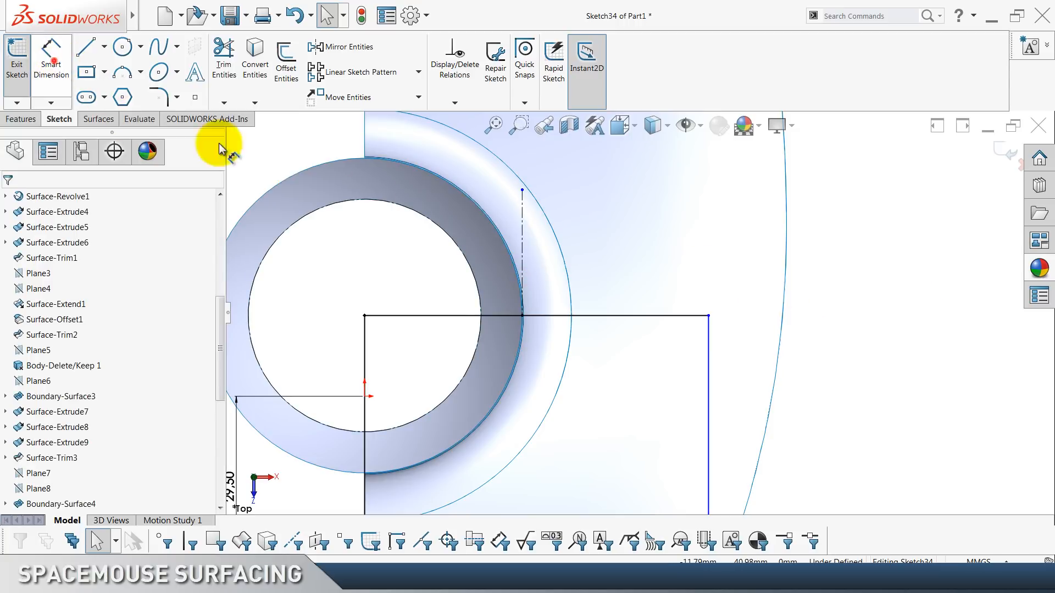
{"action": "left_click", "coordinate": [523, 235]}
{"action": "left_click", "coordinate": [706, 342]}
{"action": "left_click", "coordinate": [601, 497]}
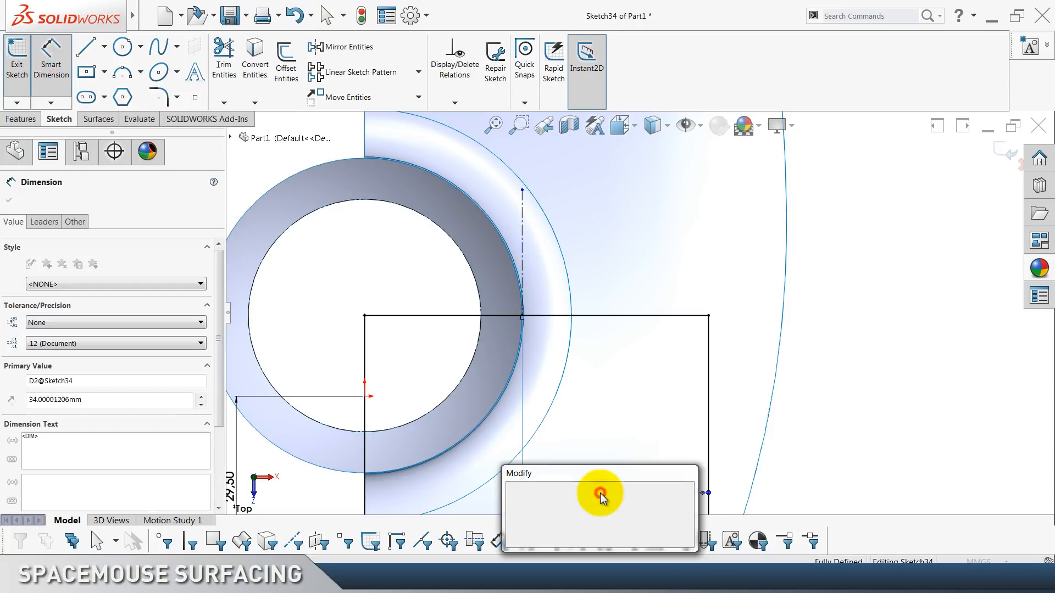
{"action": "type", "text": "25"}
{"action": "key", "text": "Return"}
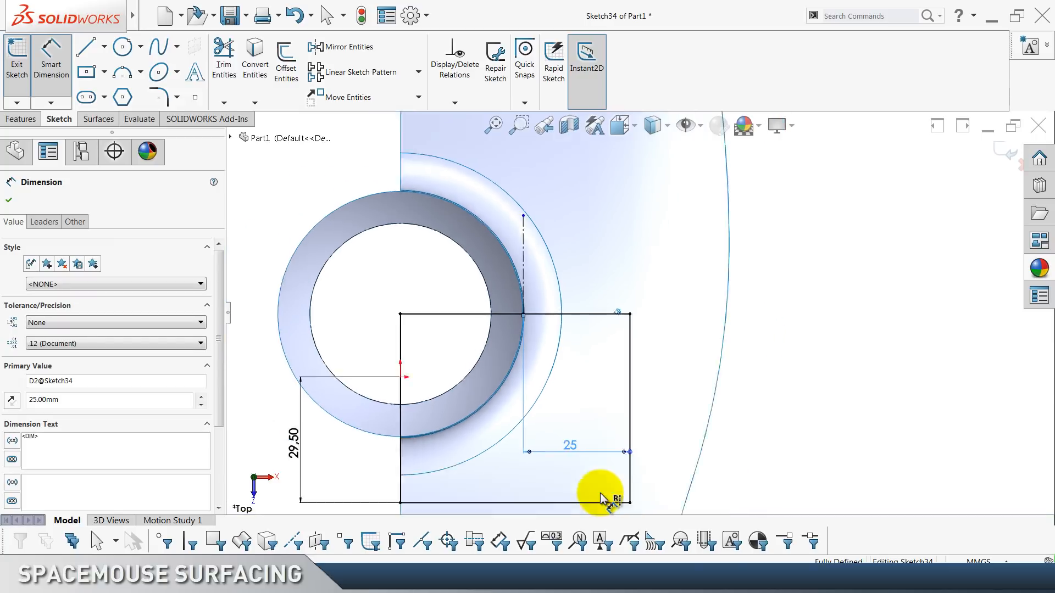
{"action": "left_click", "coordinate": [1007, 148]}
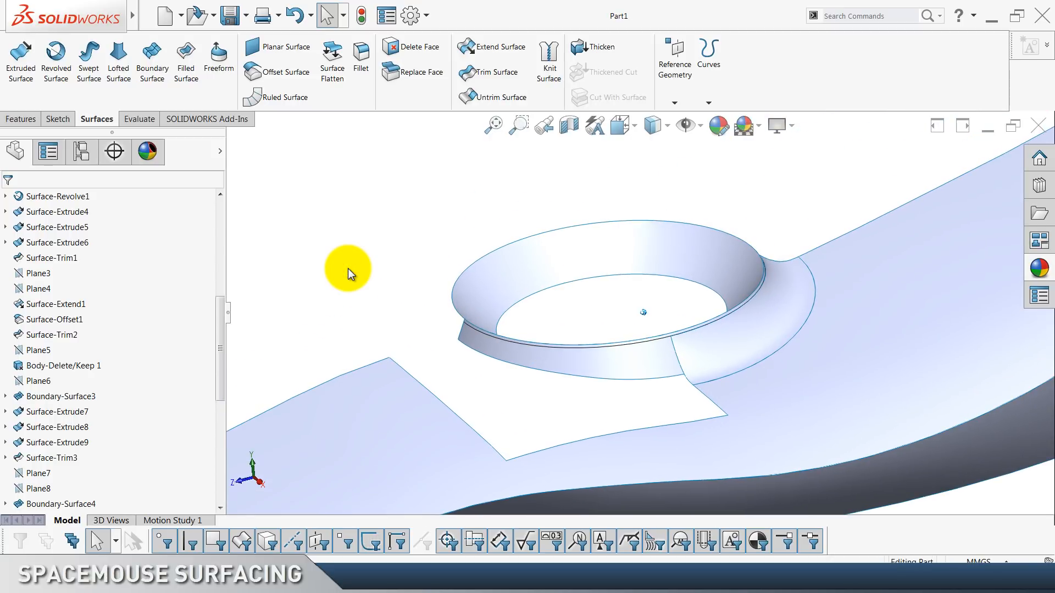
Edit the rectangular opening's surface trim and add the leftover strip beneath the ring to the pieces being removed.
{"action": "scroll", "coordinate": [107, 418], "scroll_direction": "down", "scroll_amount": 5}
{"action": "scroll", "coordinate": [108, 422], "scroll_direction": "down", "scroll_amount": 5}
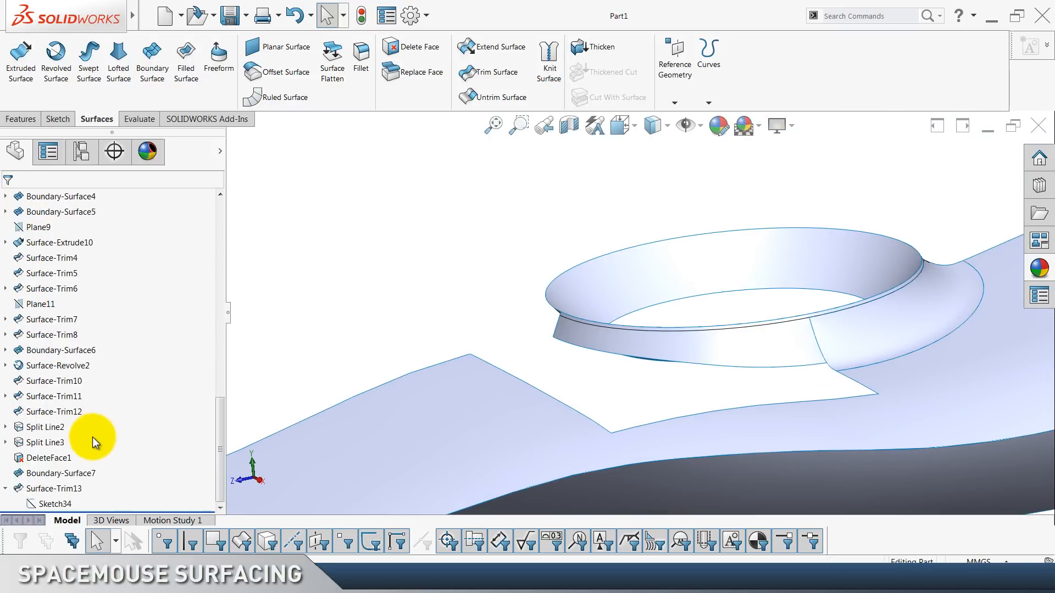
{"action": "left_click", "coordinate": [59, 487]}
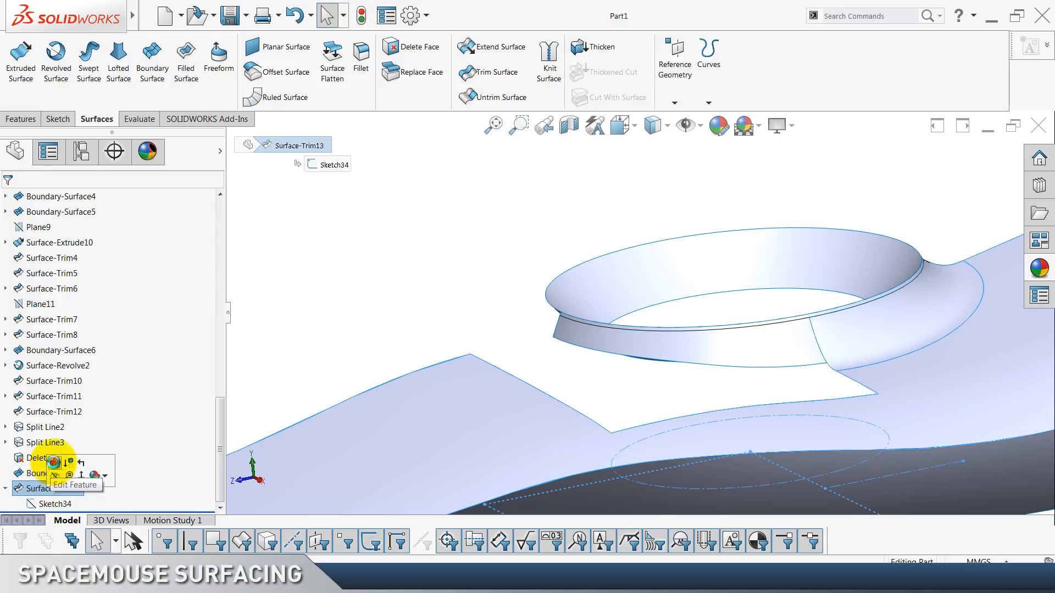
{"action": "left_click", "coordinate": [55, 463]}
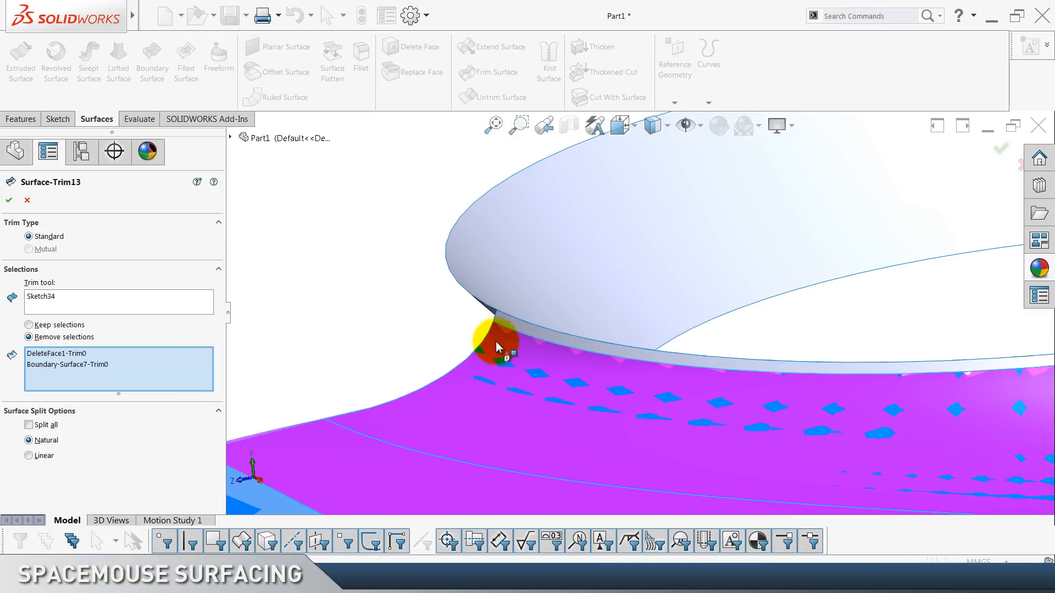
{"action": "left_click", "coordinate": [525, 335]}
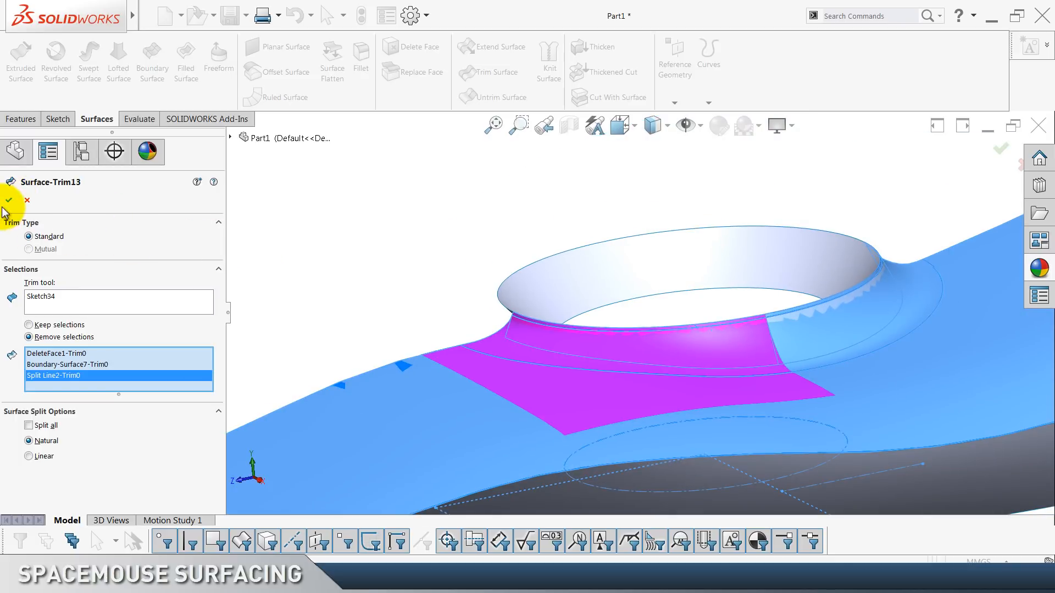
{"action": "left_click", "coordinate": [9, 200]}
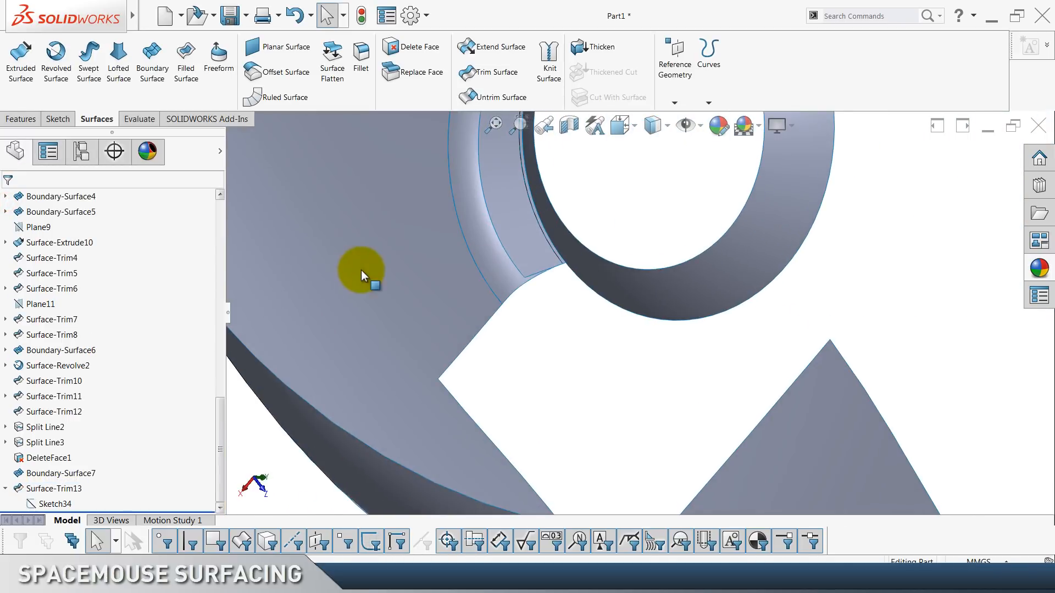
Try hiding the narrow strip surface between the ring and the blend, and undo the hiding.
{"action": "left_click", "coordinate": [493, 261]}
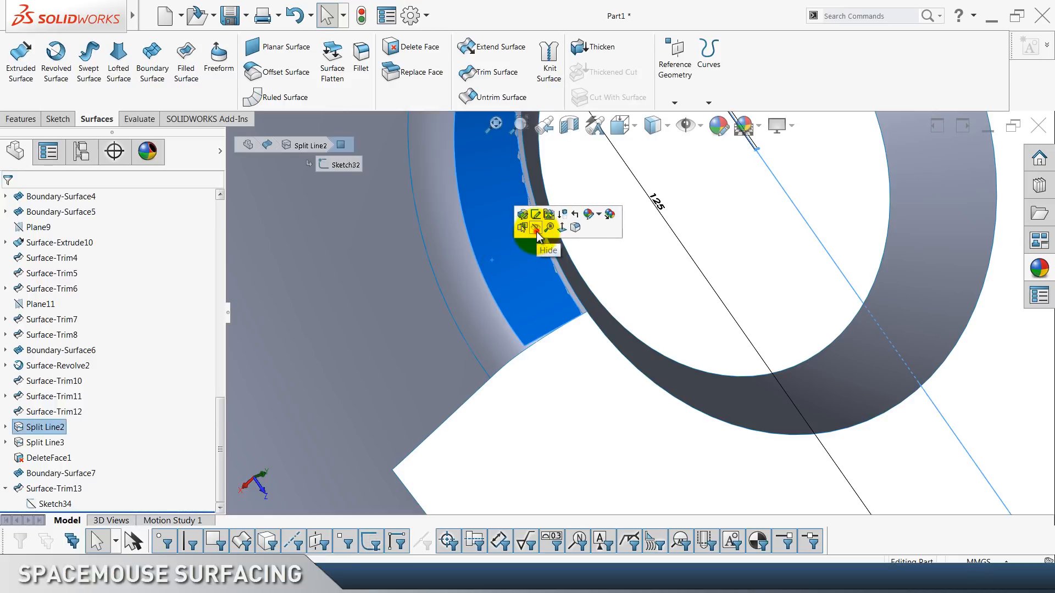
{"action": "left_click", "coordinate": [667, 278]}
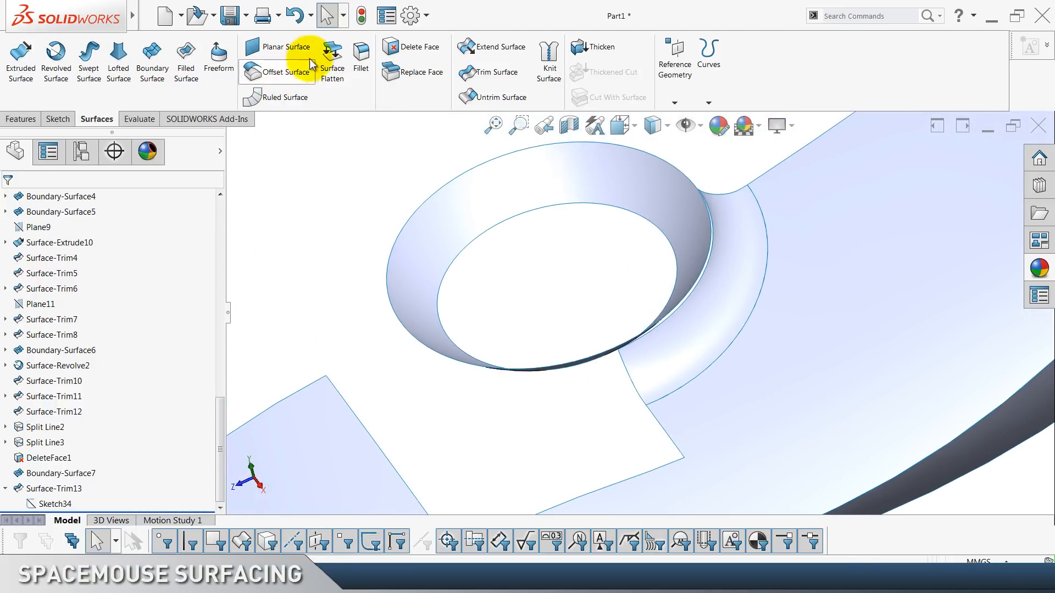
{"action": "left_click", "coordinate": [290, 16]}
{"action": "left_click", "coordinate": [351, 210]}
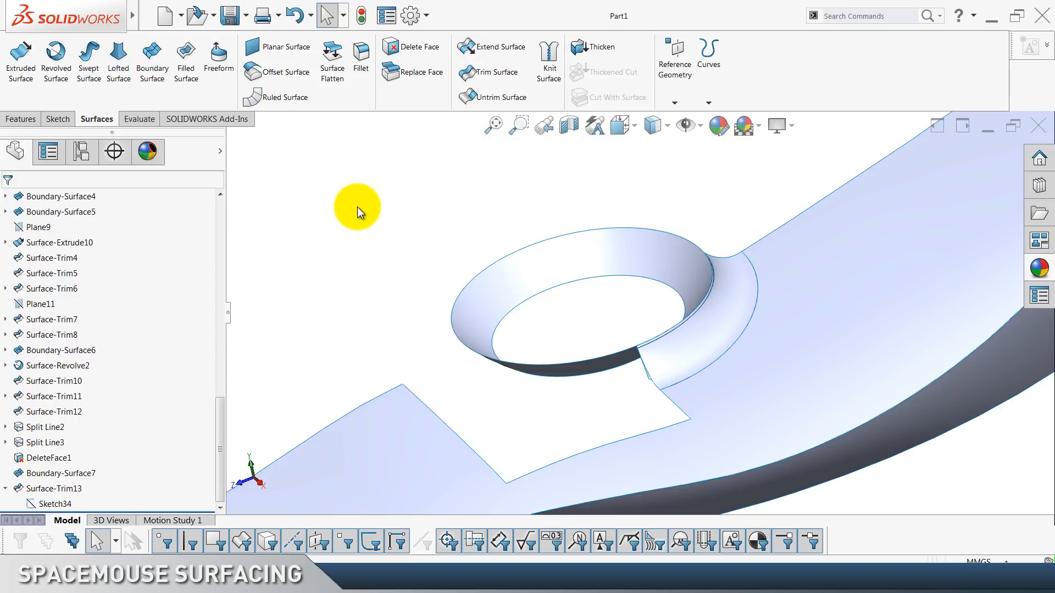
Start a new sketch on the Right Plane.
{"action": "scroll", "coordinate": [165, 340], "scroll_direction": "up", "scroll_amount": 15}
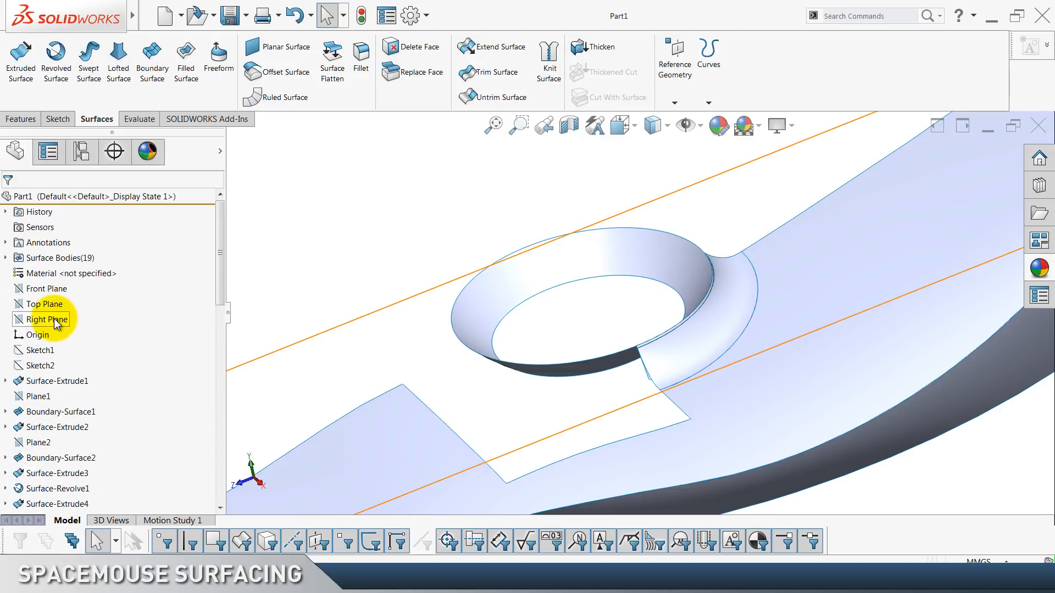
{"action": "right_click", "coordinate": [54, 318]}
{"action": "left_click", "coordinate": [62, 302]}
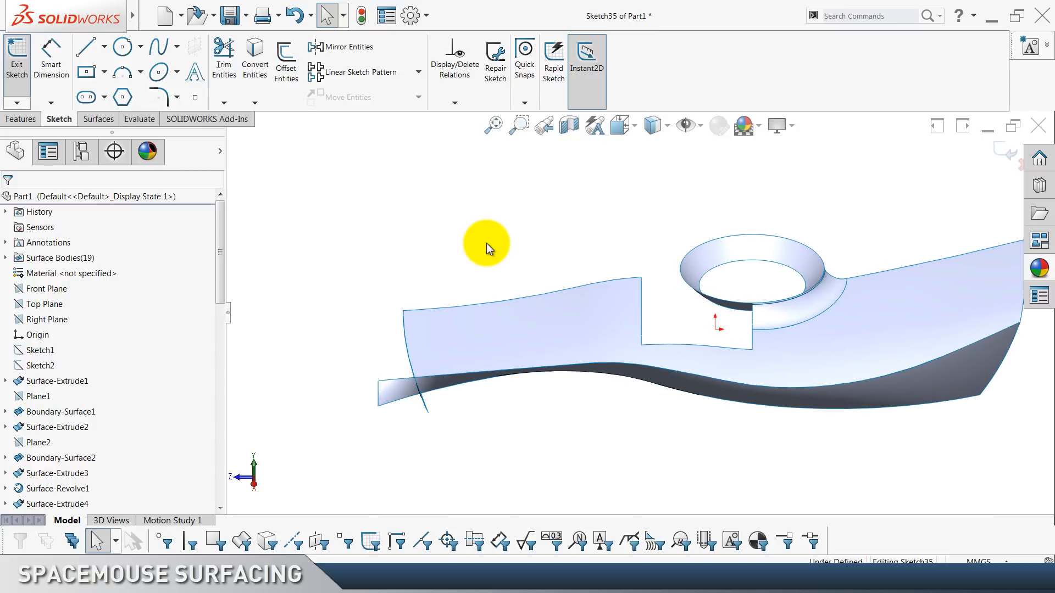
Convert the upper surface's centre-plane arc edge into the sketch and show the Surface-Extrude4 body.
{"action": "left_click", "coordinate": [549, 292]}
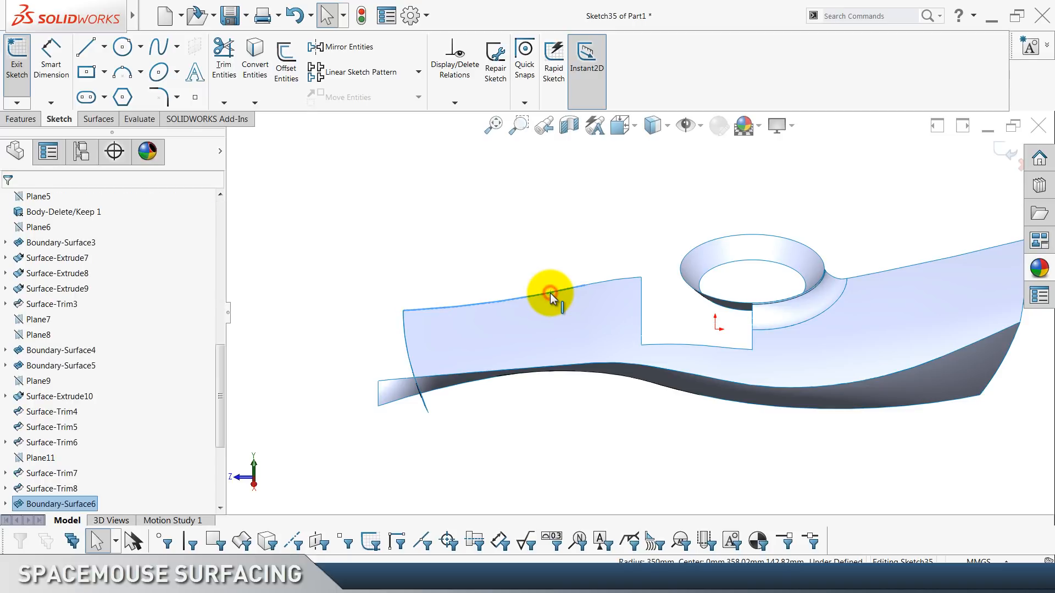
{"action": "left_click", "coordinate": [255, 71]}
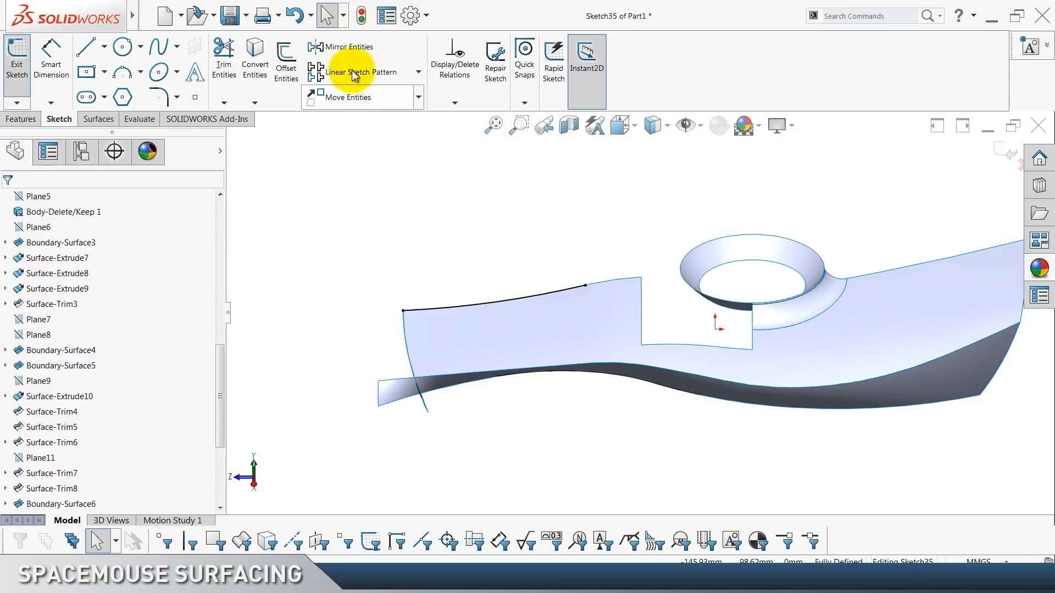
{"action": "scroll", "coordinate": [34, 331], "scroll_direction": "up", "scroll_amount": 6}
{"action": "scroll", "coordinate": [34, 331], "scroll_direction": "up", "scroll_amount": 4}
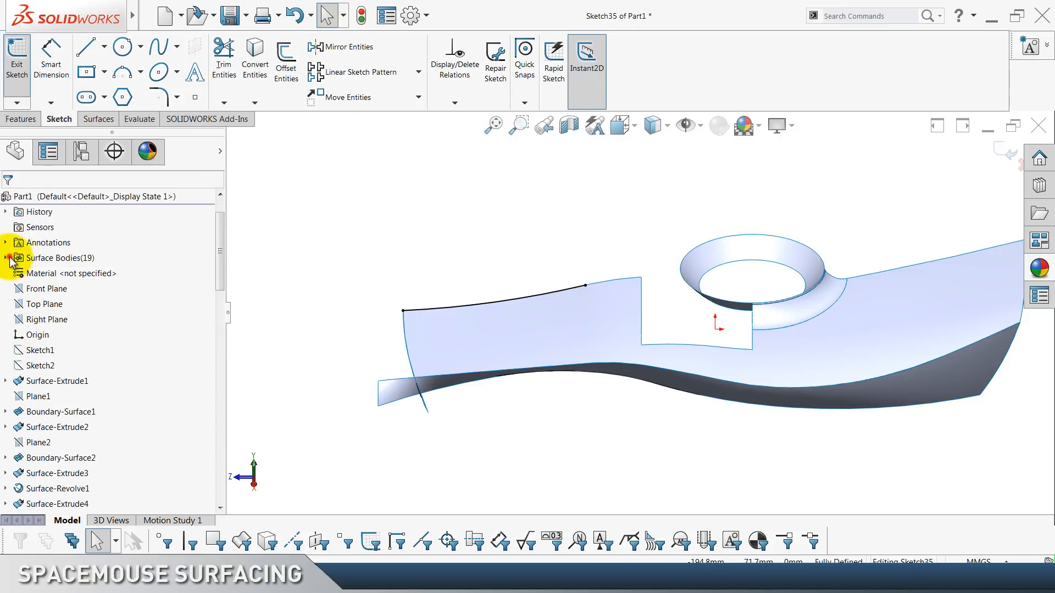
{"action": "left_click", "coordinate": [6, 258]}
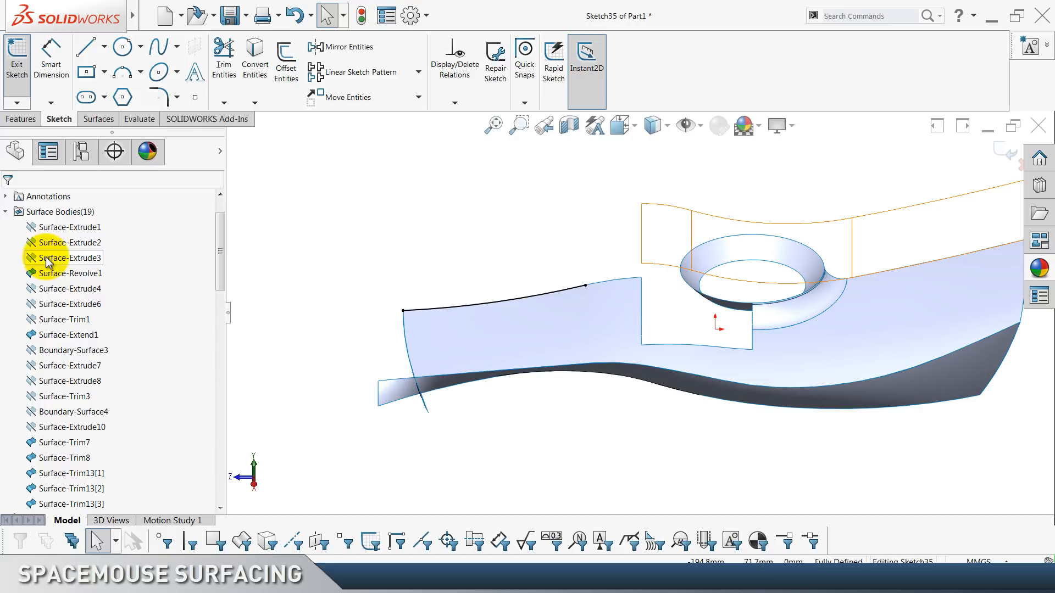
{"action": "left_click", "coordinate": [75, 288]}
{"action": "left_click", "coordinate": [80, 272]}
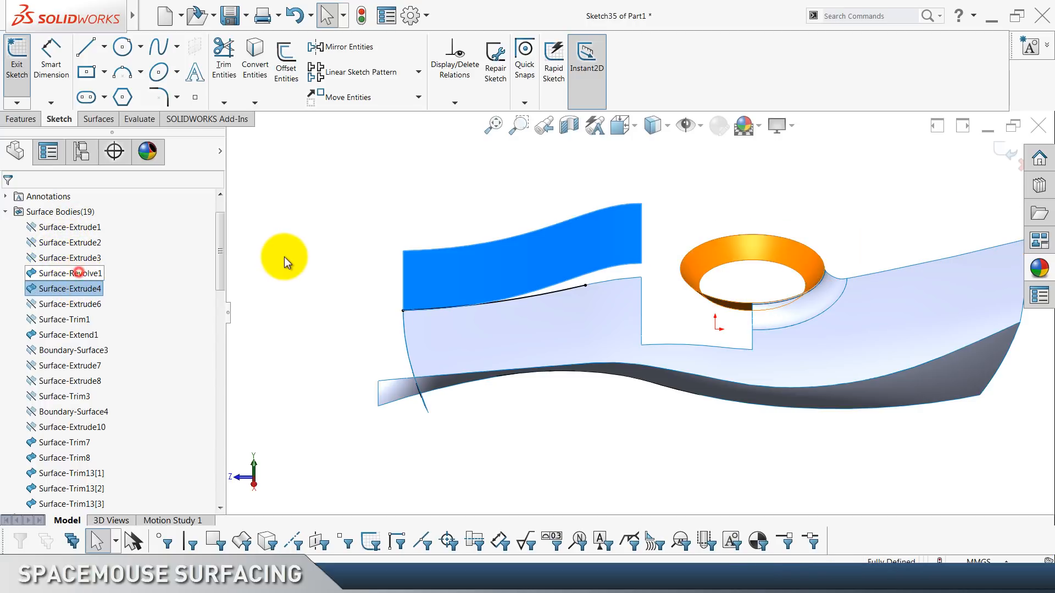
{"action": "left_click", "coordinate": [284, 256]}
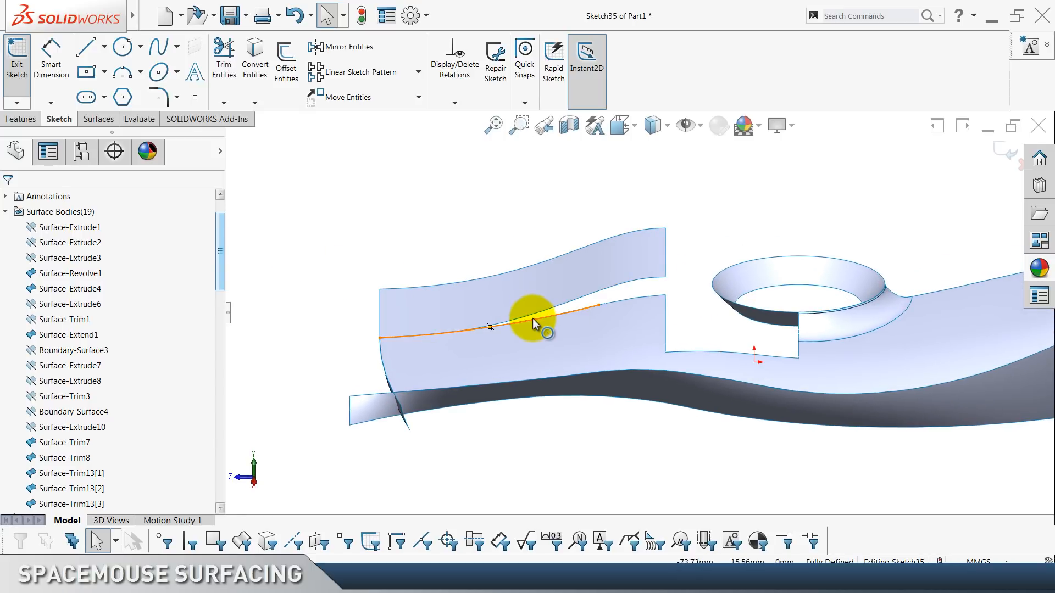
Delete the converted arc and convert the lower edge of Surface-Extrude4 into the sketch instead.
{"action": "left_click", "coordinate": [532, 320]}
{"action": "key", "text": "Delete"}
{"action": "left_click", "coordinate": [336, 243]}
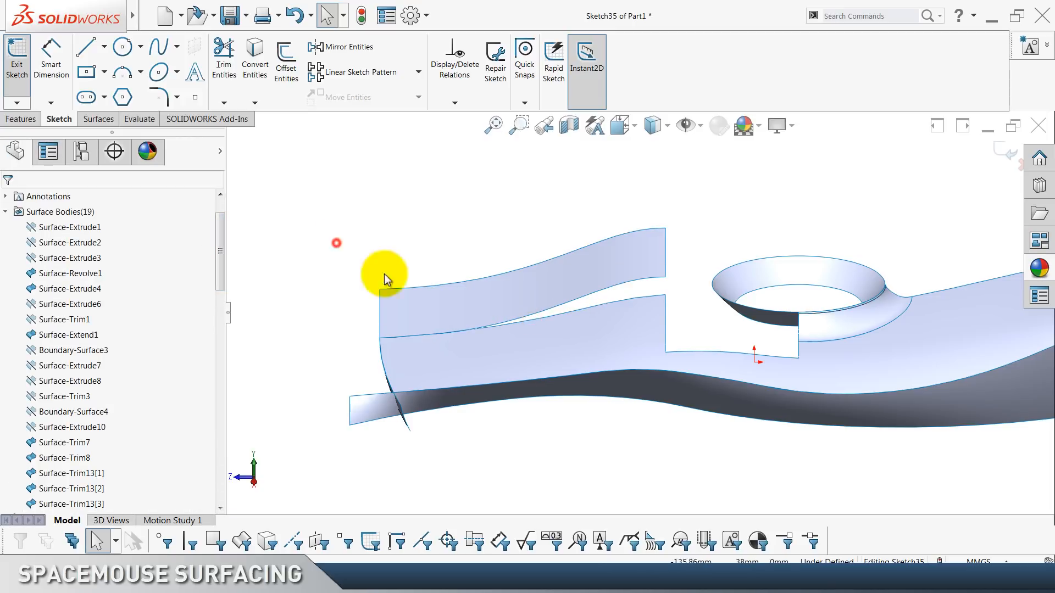
{"action": "left_click", "coordinate": [544, 314]}
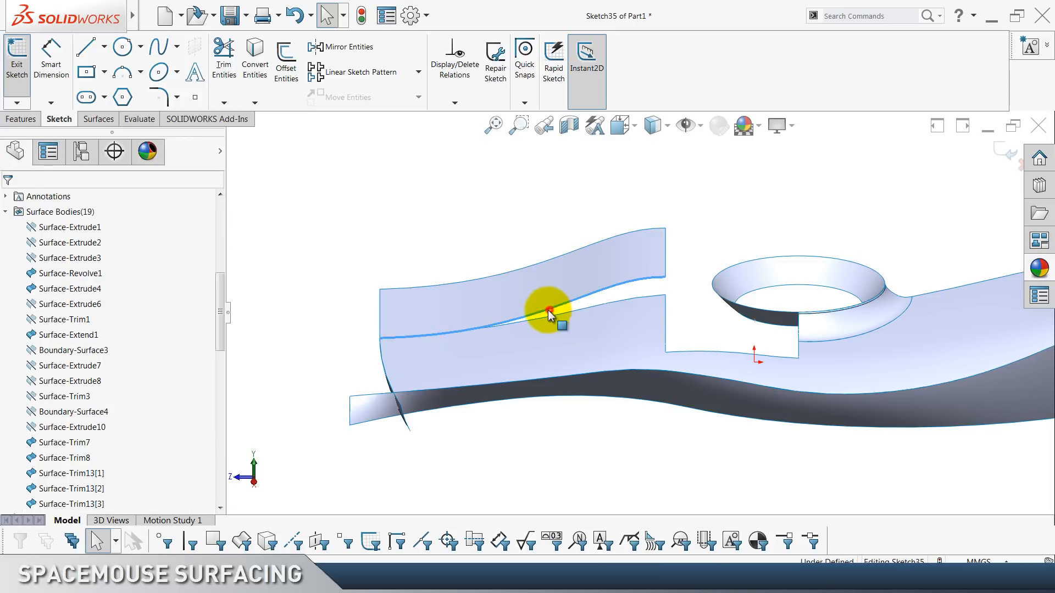
{"action": "left_click", "coordinate": [254, 71]}
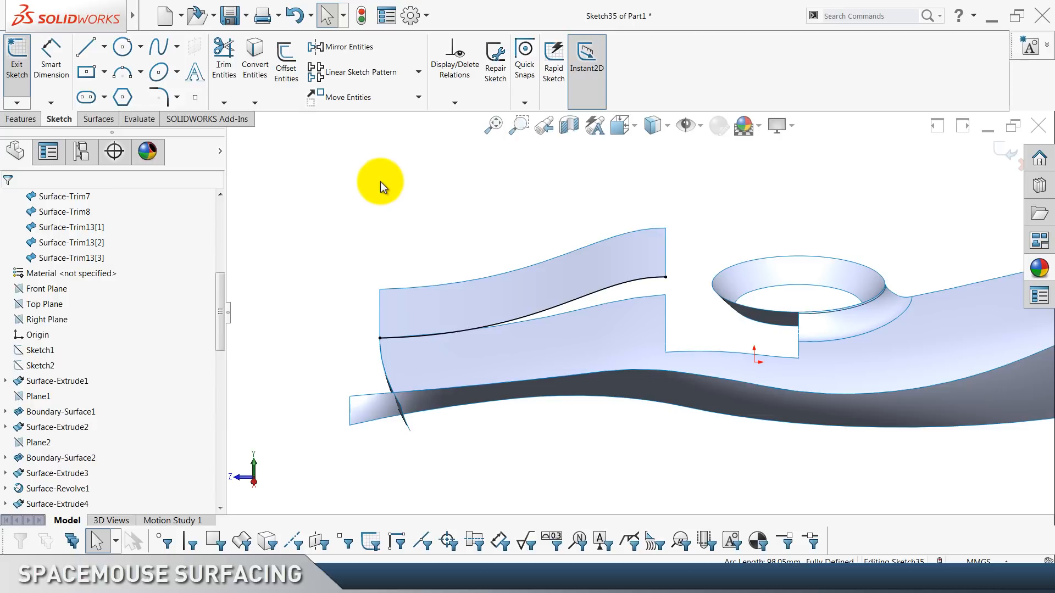
{"action": "key", "text": "ctrl+4"}
{"action": "left_click", "coordinate": [380, 181]}
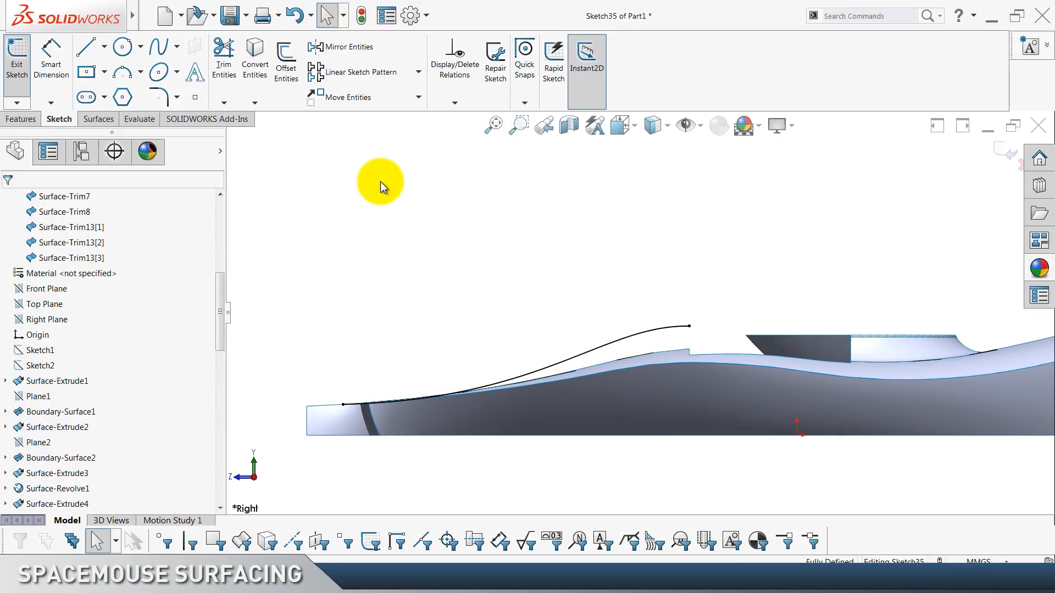
{"action": "left_click", "coordinate": [155, 52]}
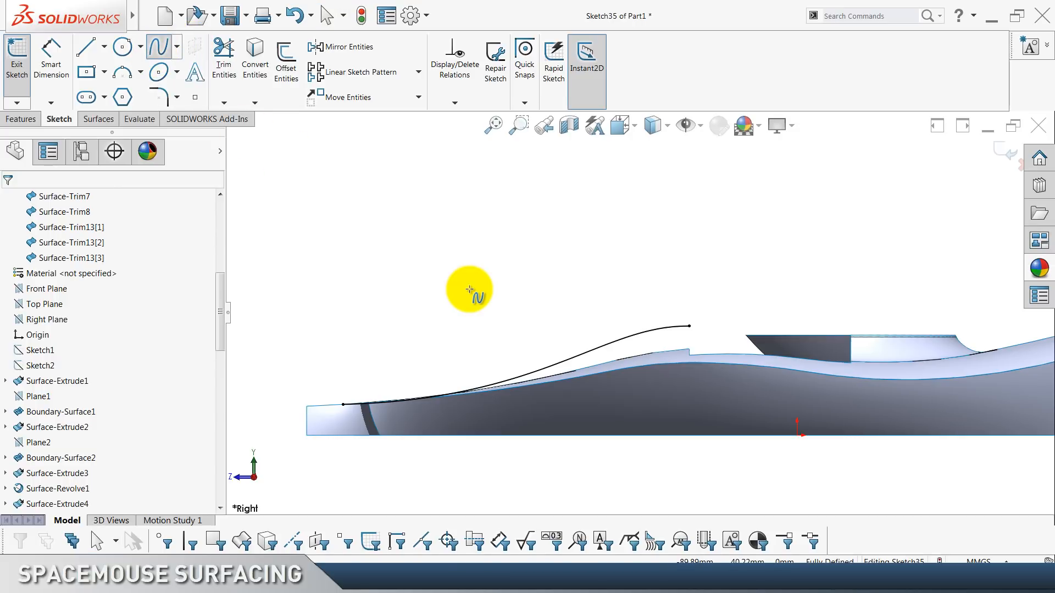
{"action": "key", "text": "Escape"}
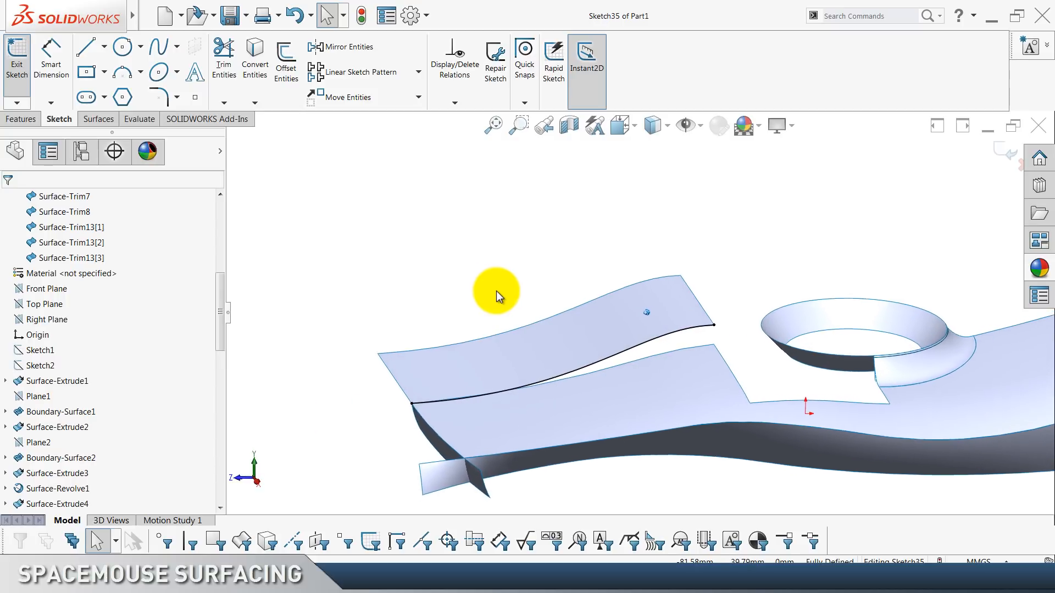
Delete the curve converted from Surface-Extrude4 and hide that surface body.
{"action": "left_click", "coordinate": [659, 351]}
{"action": "key", "text": "Delete"}
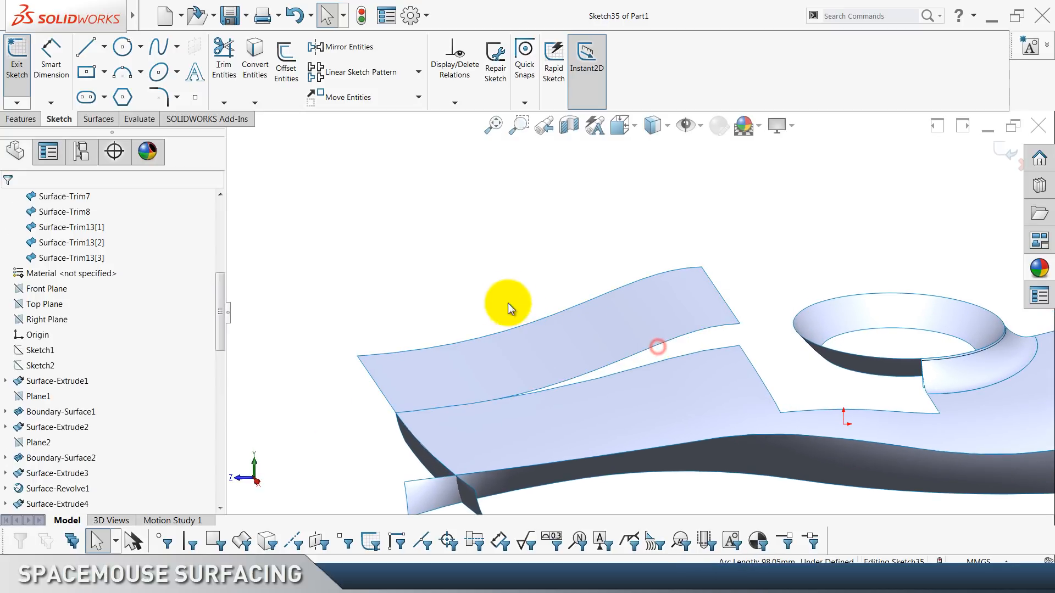
{"action": "scroll", "coordinate": [104, 385], "scroll_direction": "up", "scroll_amount": 6}
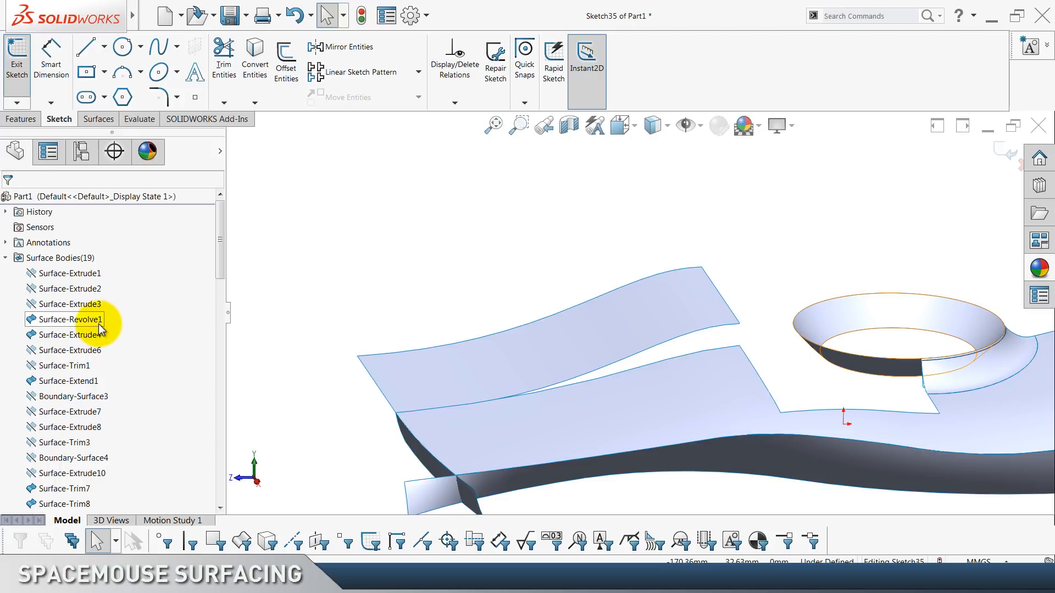
{"action": "left_click", "coordinate": [98, 335]}
{"action": "left_click", "coordinate": [108, 319]}
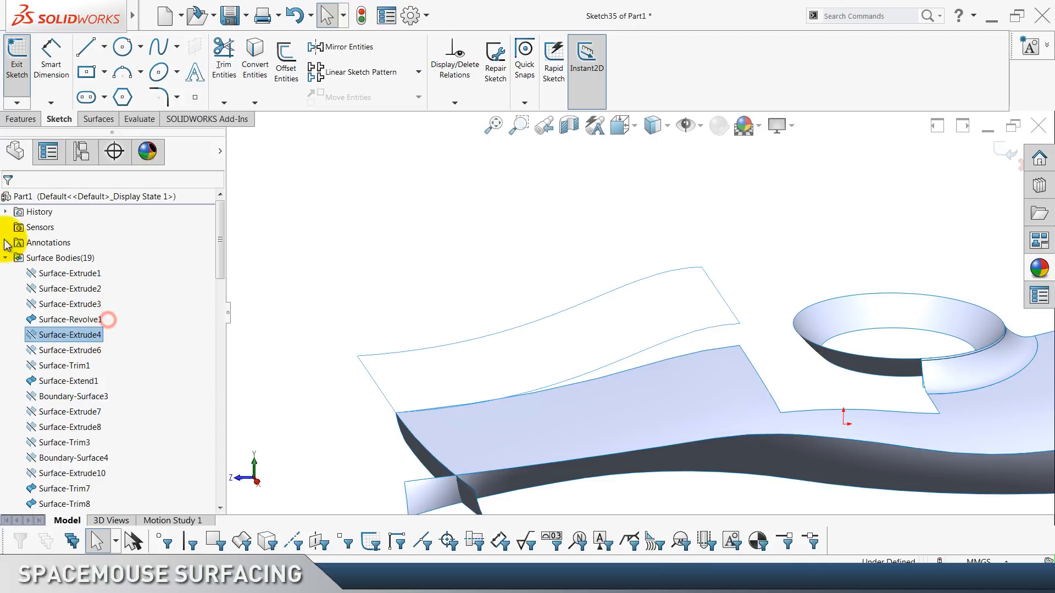
{"action": "left_click", "coordinate": [427, 258]}
Convert the arc edge of the upper surface, running from its outer end toward the opening, into the Right Plane sketch.
{"action": "left_click", "coordinate": [548, 389]}
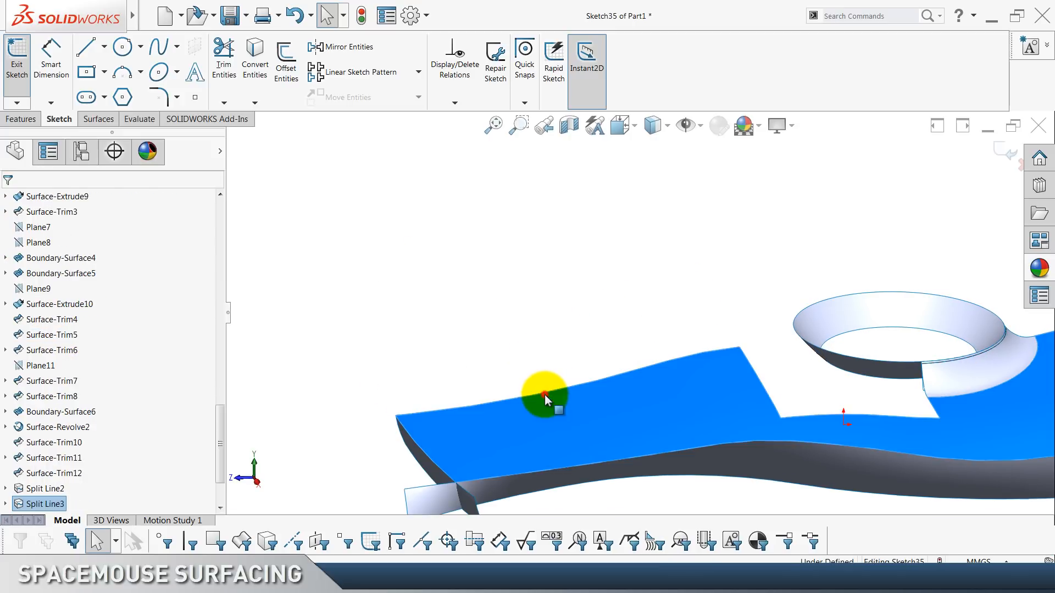
{"action": "left_click", "coordinate": [579, 385]}
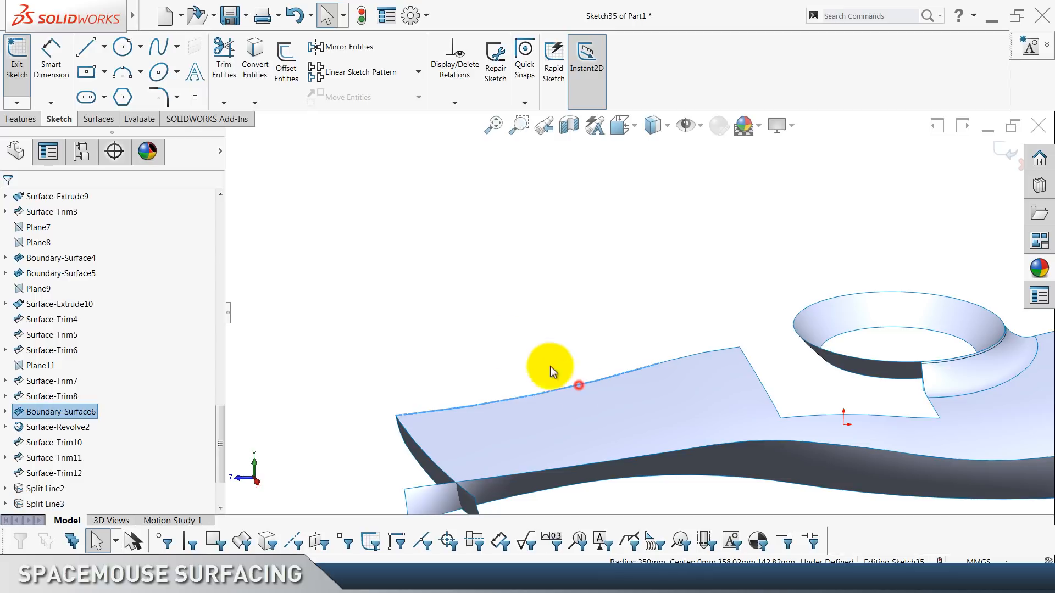
{"action": "left_click", "coordinate": [433, 300]}
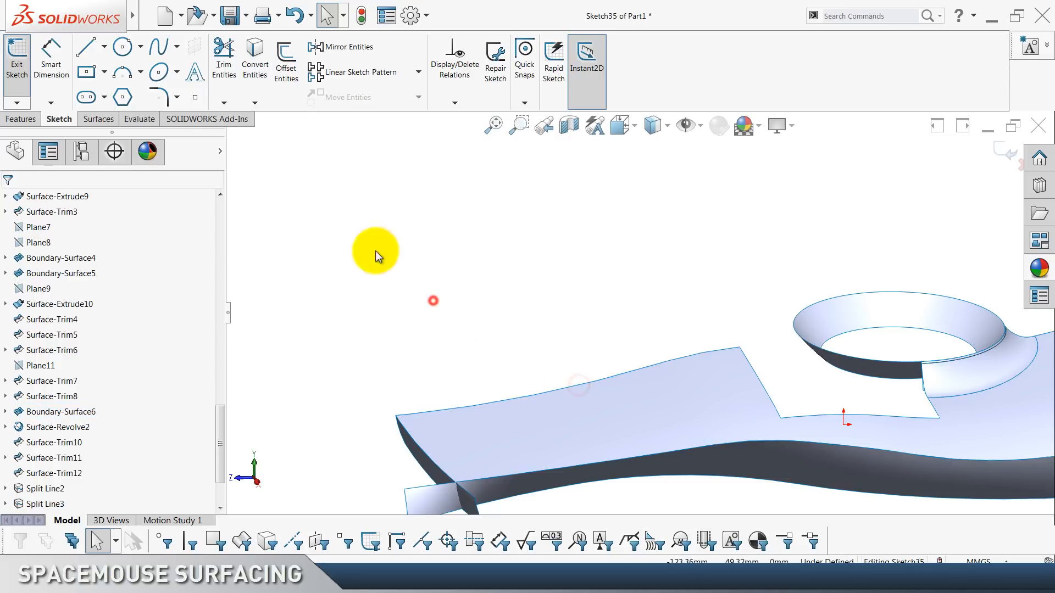
{"action": "left_click", "coordinate": [582, 384]}
{"action": "left_click", "coordinate": [256, 76]}
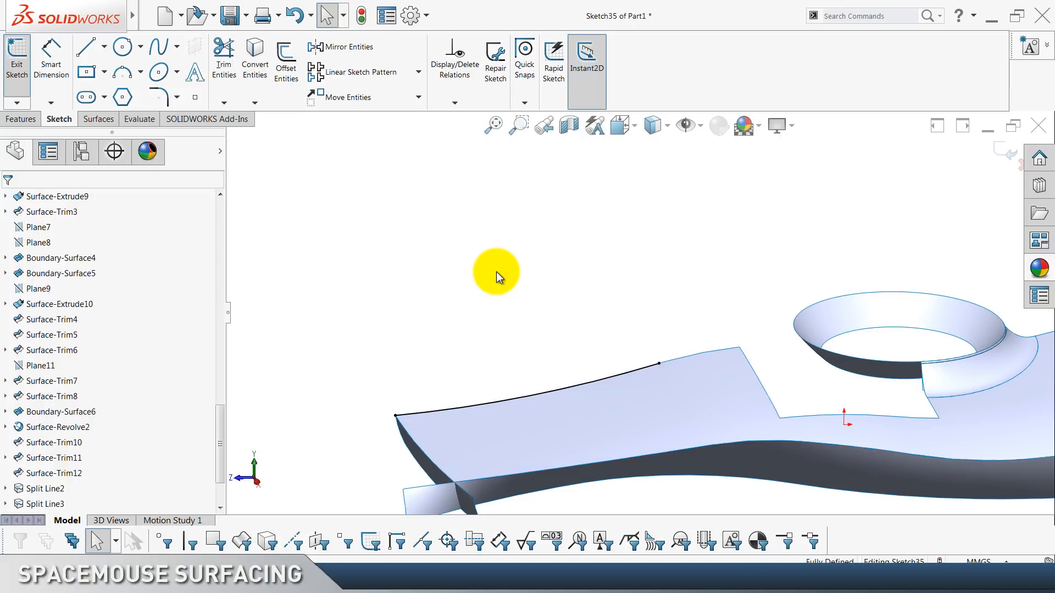
View the sketch from the right side and convert the ring's upper circular edge into a sketch line.
{"action": "key", "text": "ctrl+8"}
{"action": "scroll", "coordinate": [546, 271], "scroll_direction": "down", "scroll_amount": 4}
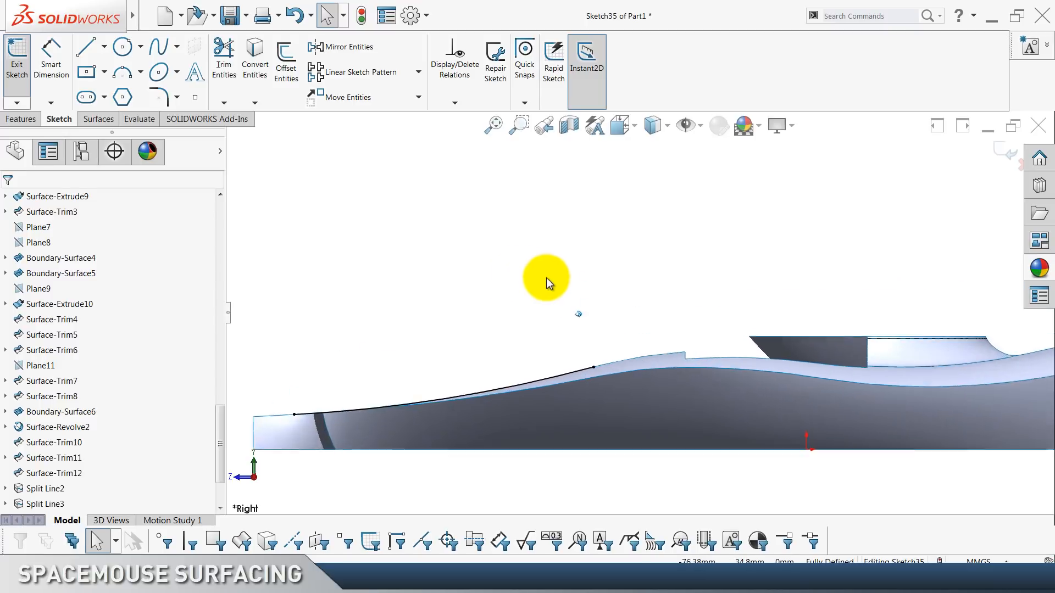
{"action": "scroll", "coordinate": [546, 278], "scroll_direction": "down", "scroll_amount": 1}
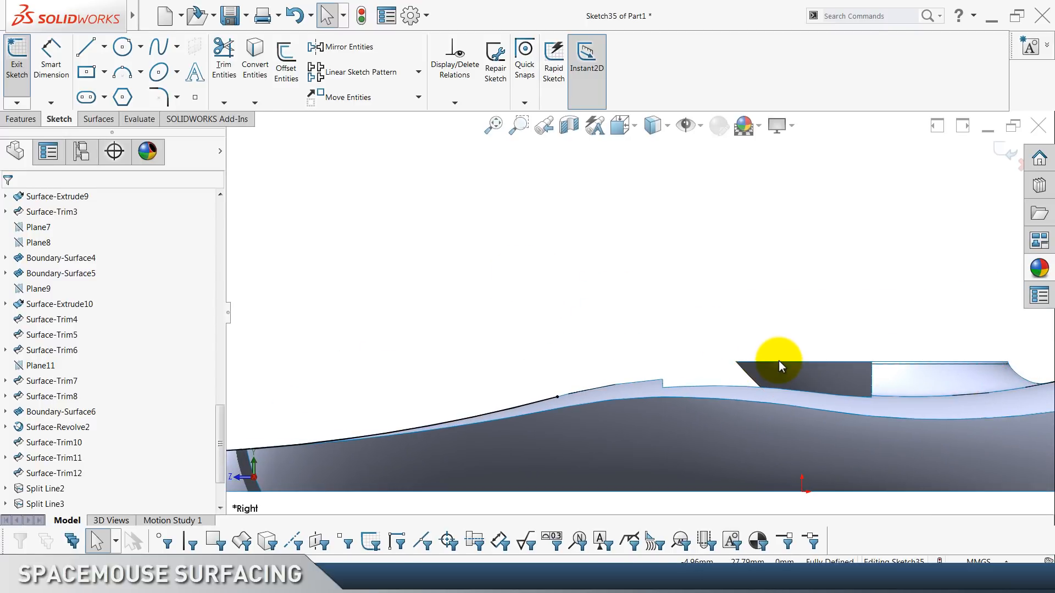
{"action": "left_click", "coordinate": [780, 362]}
{"action": "left_click", "coordinate": [255, 60]}
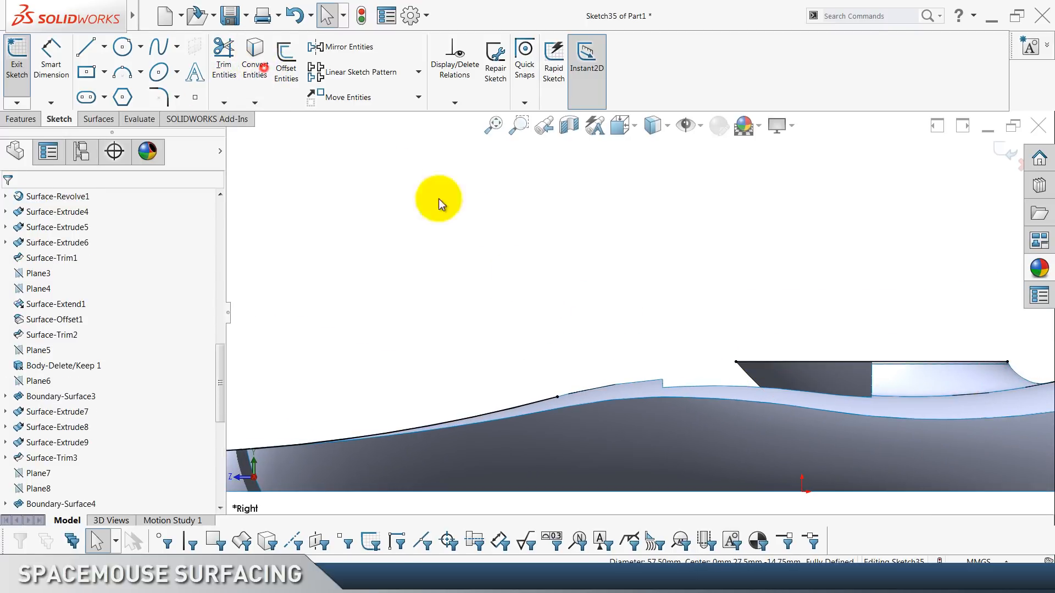
Turn the converted arc and the ring's converted top line into construction geometry.
{"action": "left_click", "coordinate": [812, 364]}
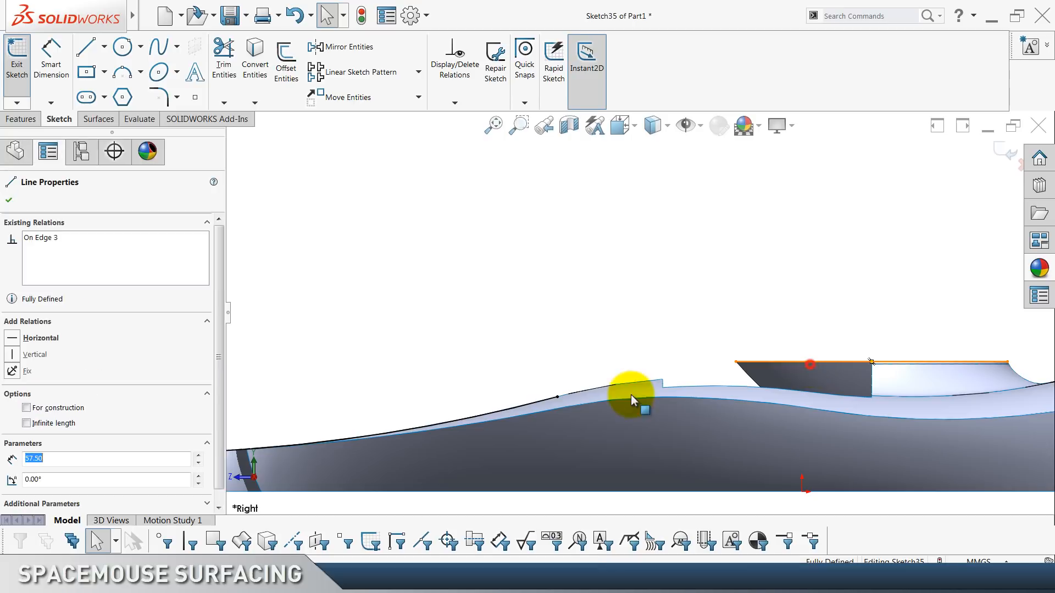
{"action": "left_click", "coordinate": [523, 408], "text": "ctrl"}
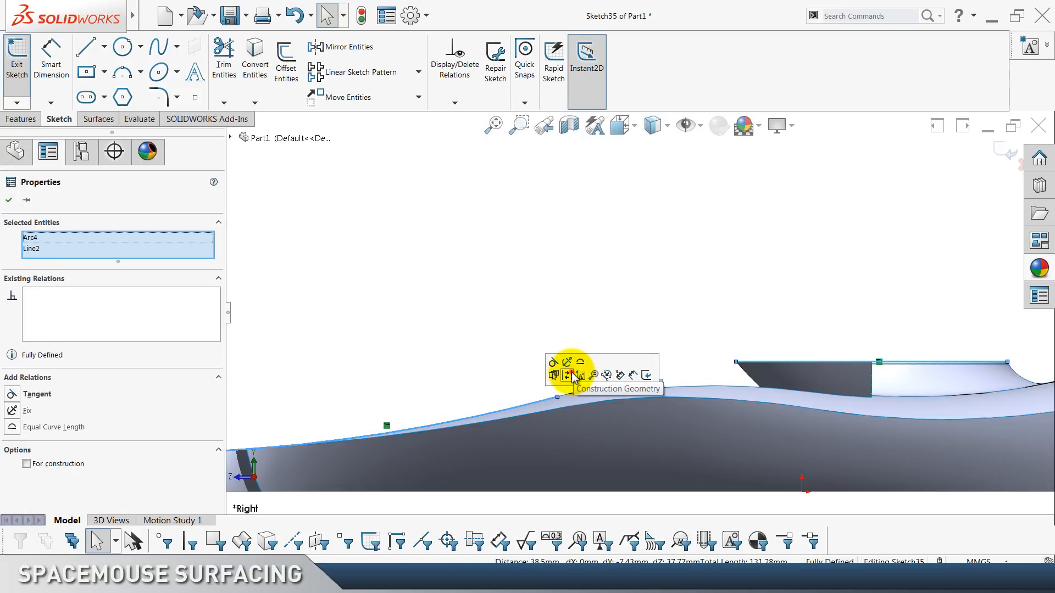
{"action": "left_click", "coordinate": [572, 373]}
Sketch a three-point spline from the ring's upper edge end, arching over the opening, to the construction arc about 85 mm horizontally from the origin.
{"action": "left_click", "coordinate": [159, 46]}
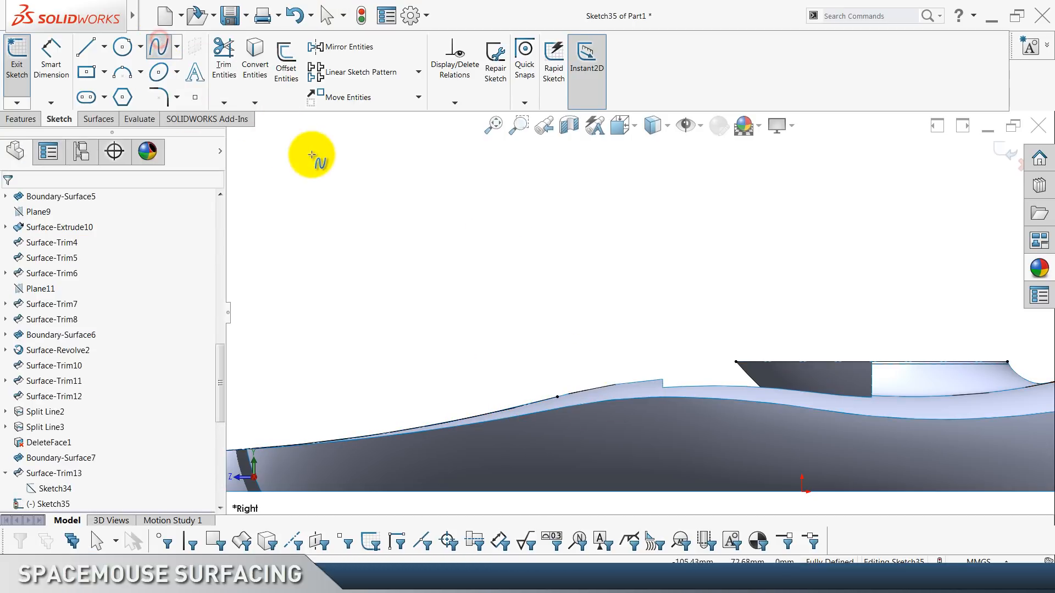
{"action": "scroll", "coordinate": [592, 282], "scroll_direction": "down", "scroll_amount": 4}
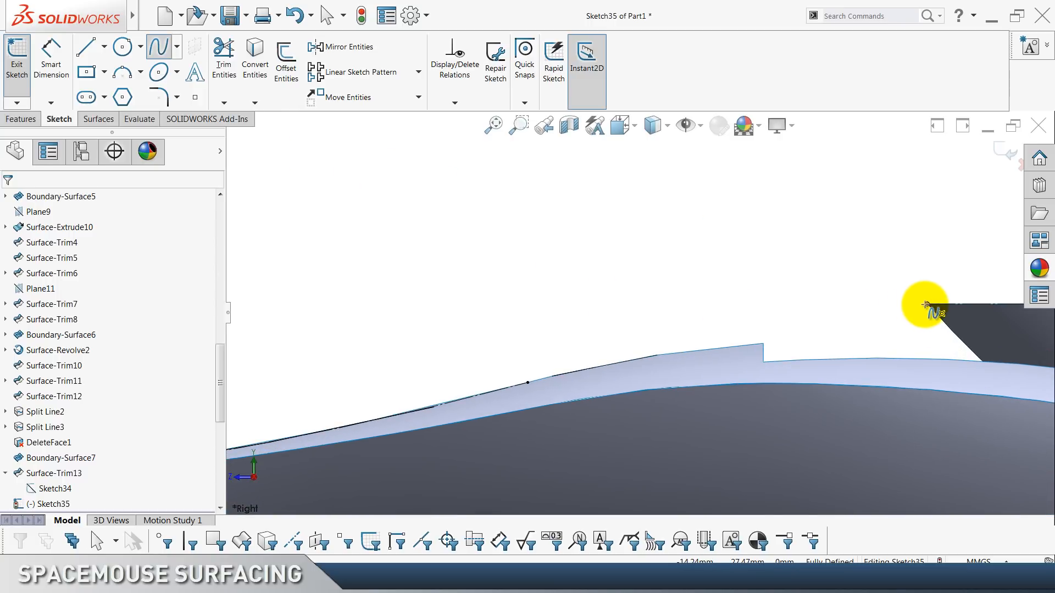
{"action": "left_click", "coordinate": [926, 305]}
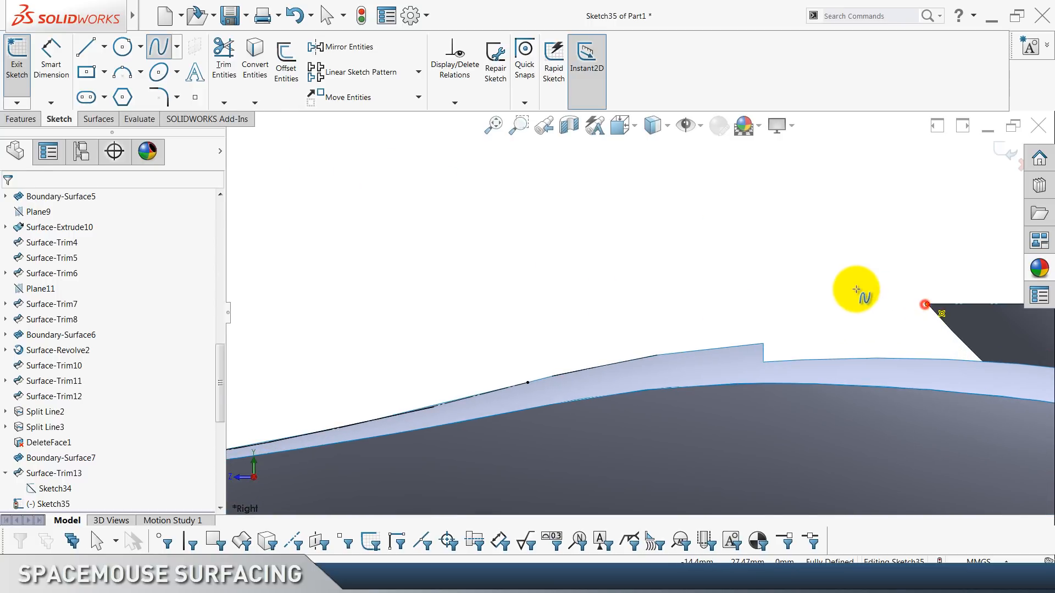
{"action": "left_click", "coordinate": [769, 275]}
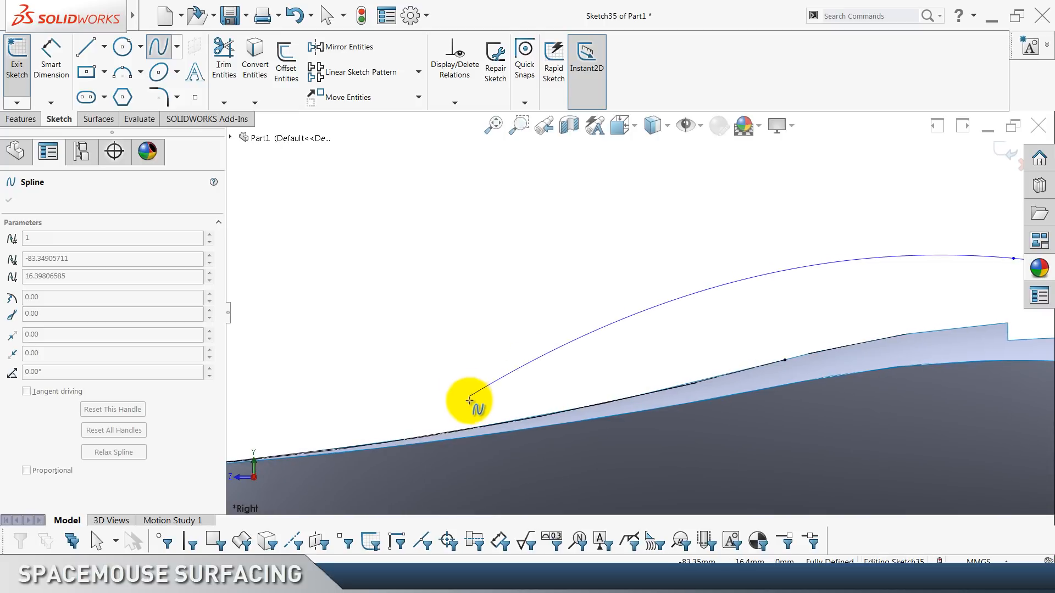
{"action": "double_click", "coordinate": [456, 430]}
{"action": "key", "text": "Escape"}
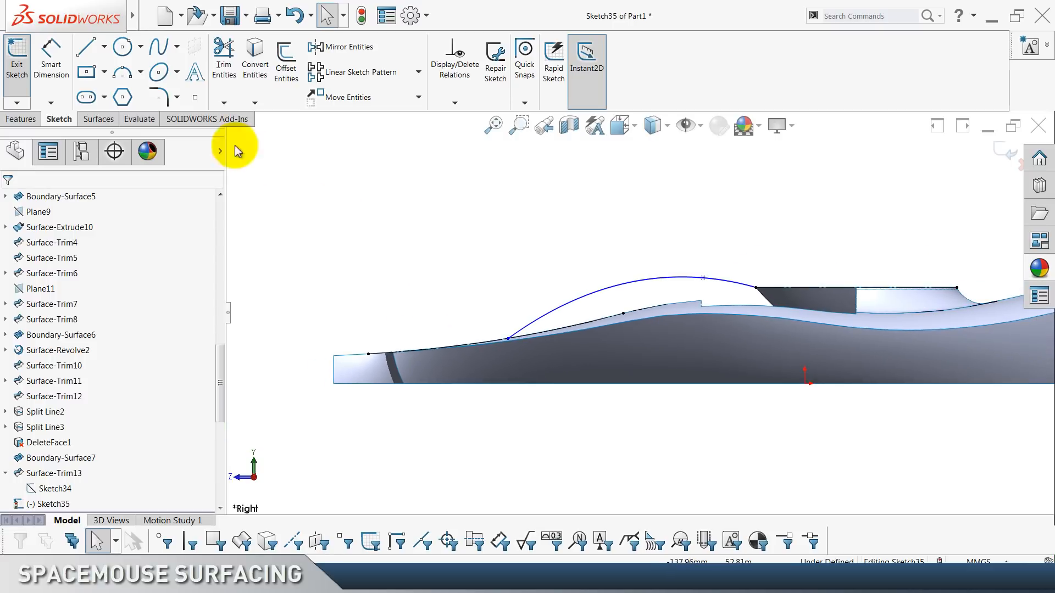
Dimension the horizontal distance from the spline's outer end on the arc to the origin as 100 mm.
{"action": "left_click", "coordinate": [52, 69]}
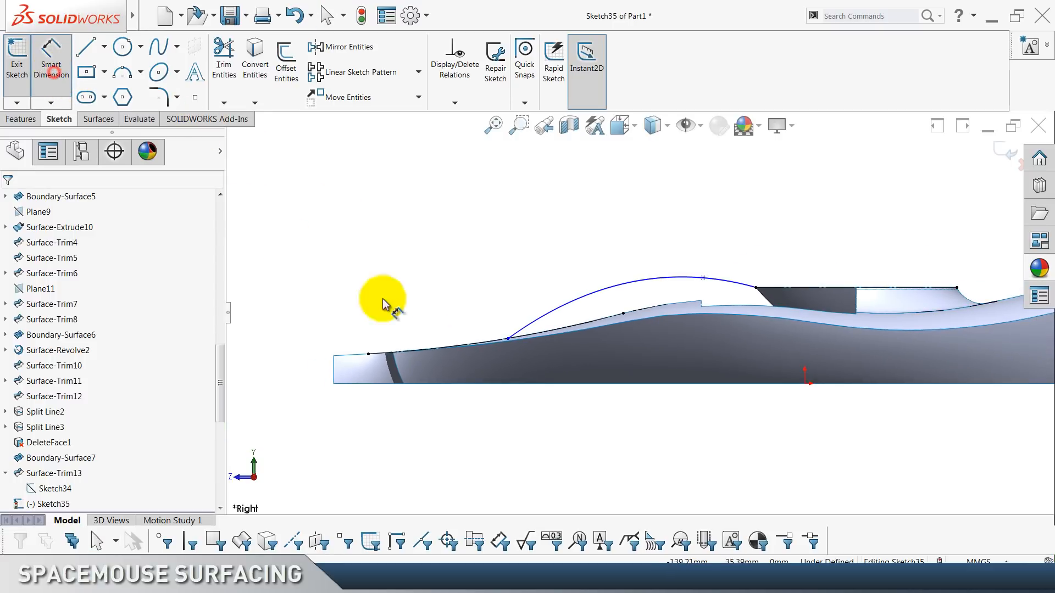
{"action": "left_click", "coordinate": [509, 340]}
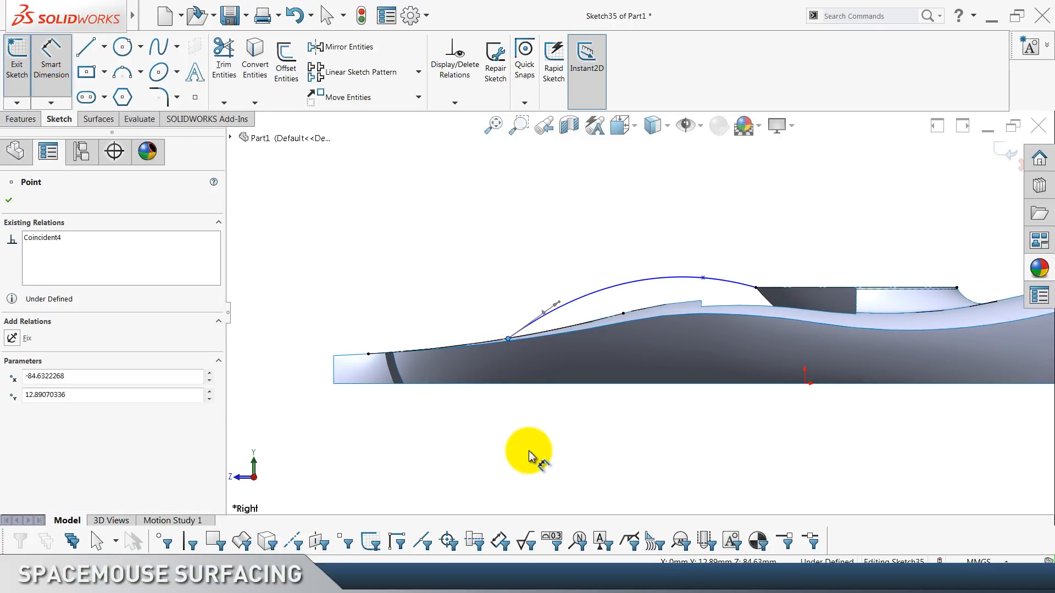
{"action": "left_click", "coordinate": [806, 384]}
{"action": "left_click", "coordinate": [662, 467]}
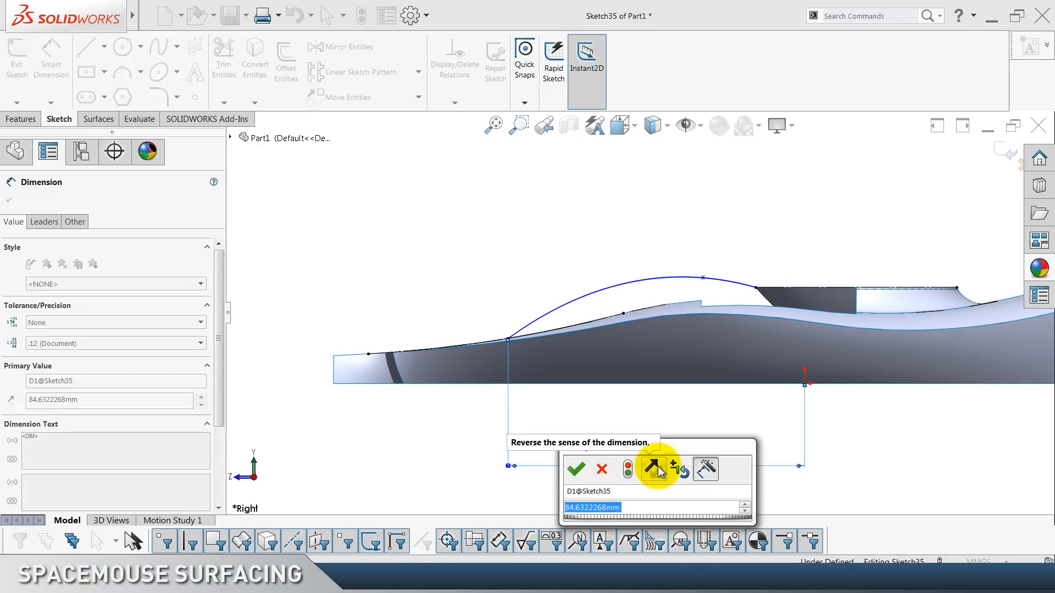
{"action": "type", "text": "100"}
{"action": "key", "text": "Return"}
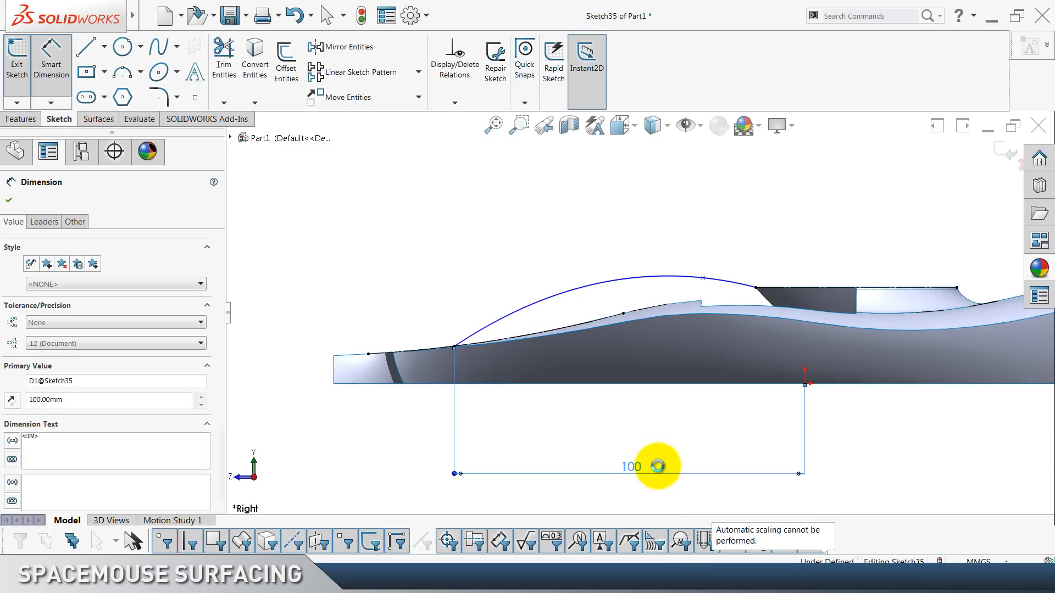
{"action": "left_click", "coordinate": [627, 410]}
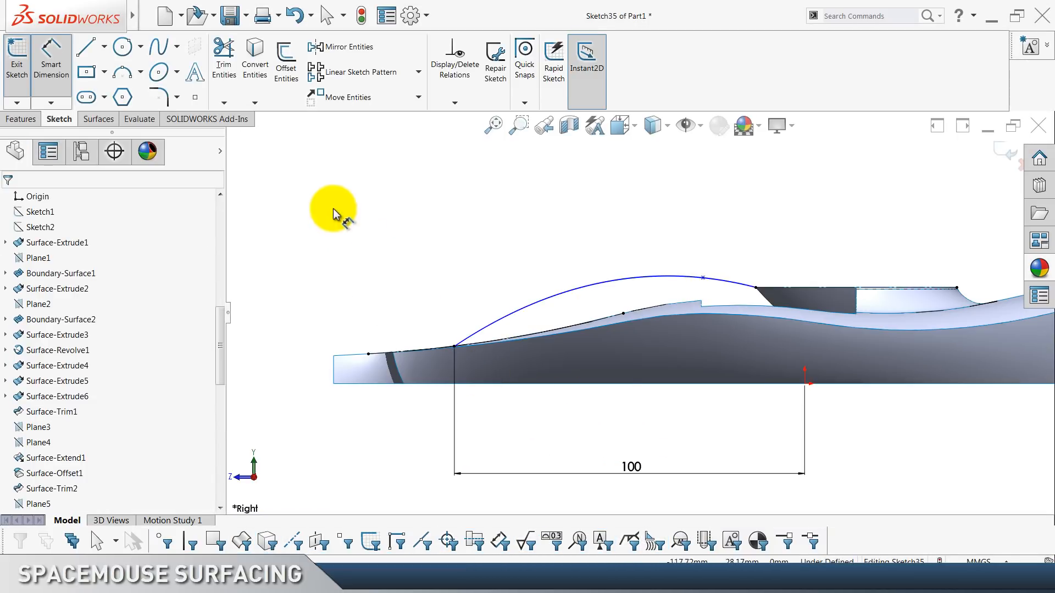
Trim away the part of the construction arc that runs beneath the spline, from its outer end toward the opening.
{"action": "scroll", "coordinate": [585, 231], "scroll_direction": "down", "scroll_amount": 3}
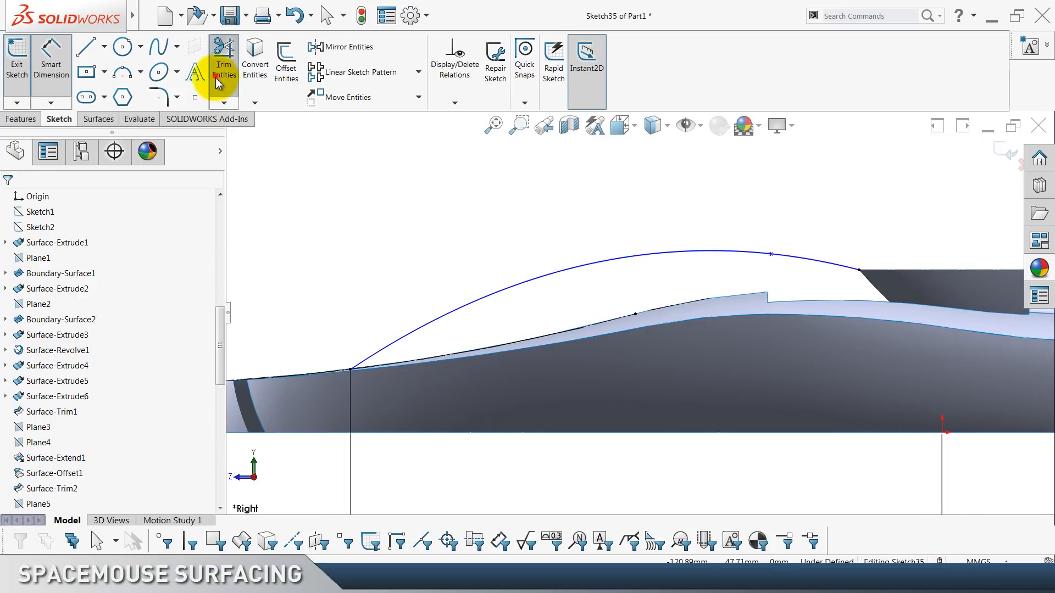
{"action": "left_click", "coordinate": [224, 61]}
{"action": "left_click", "coordinate": [542, 338]}
{"action": "key", "text": "Escape"}
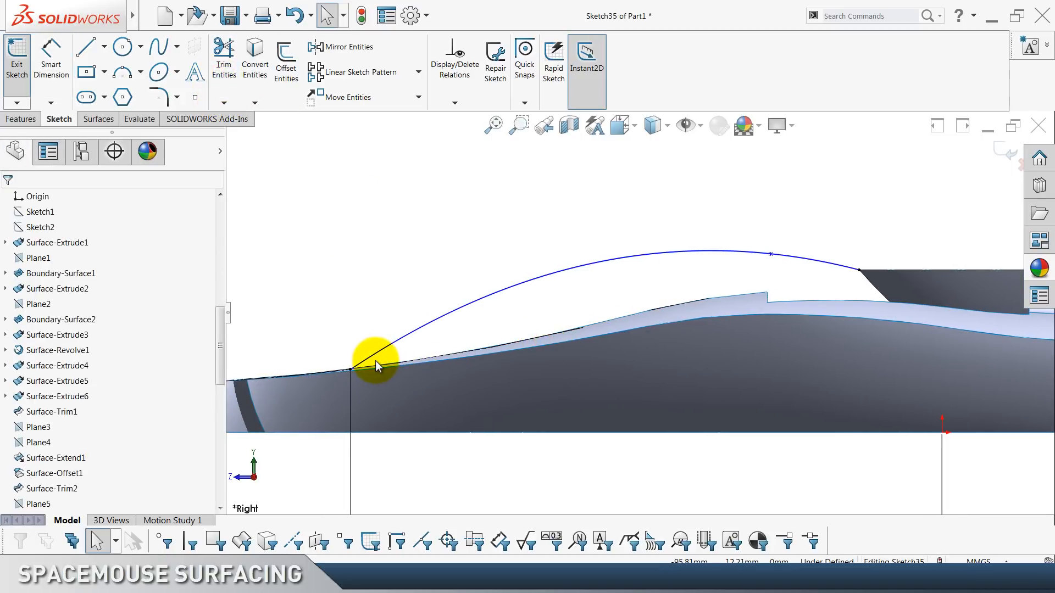
Make the spline tangent to the remaining construction arc at their shared endpoint.
{"action": "left_click", "coordinate": [433, 378]}
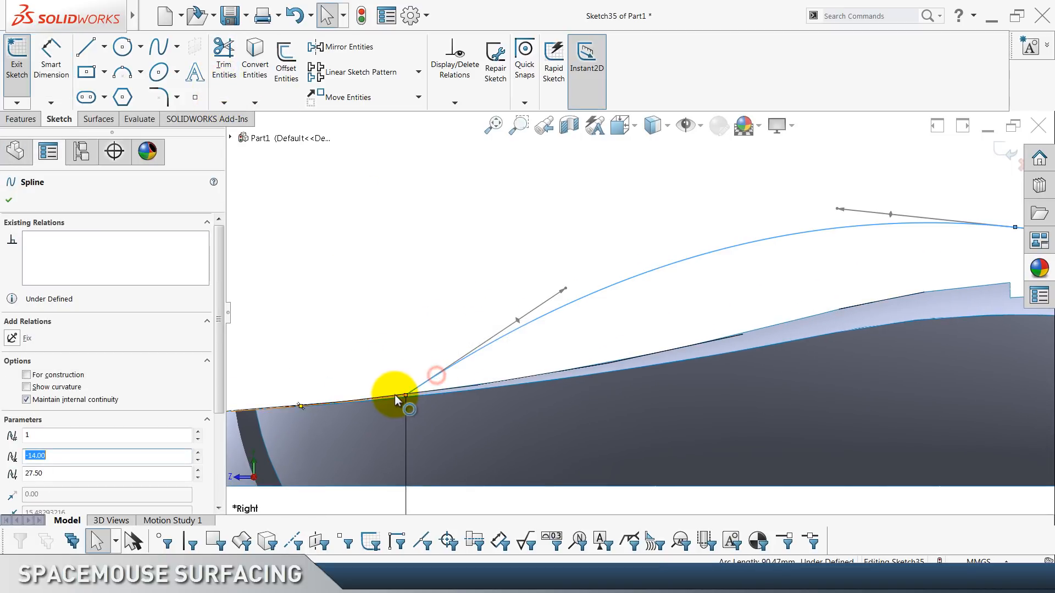
{"action": "left_click", "coordinate": [395, 394], "text": "ctrl"}
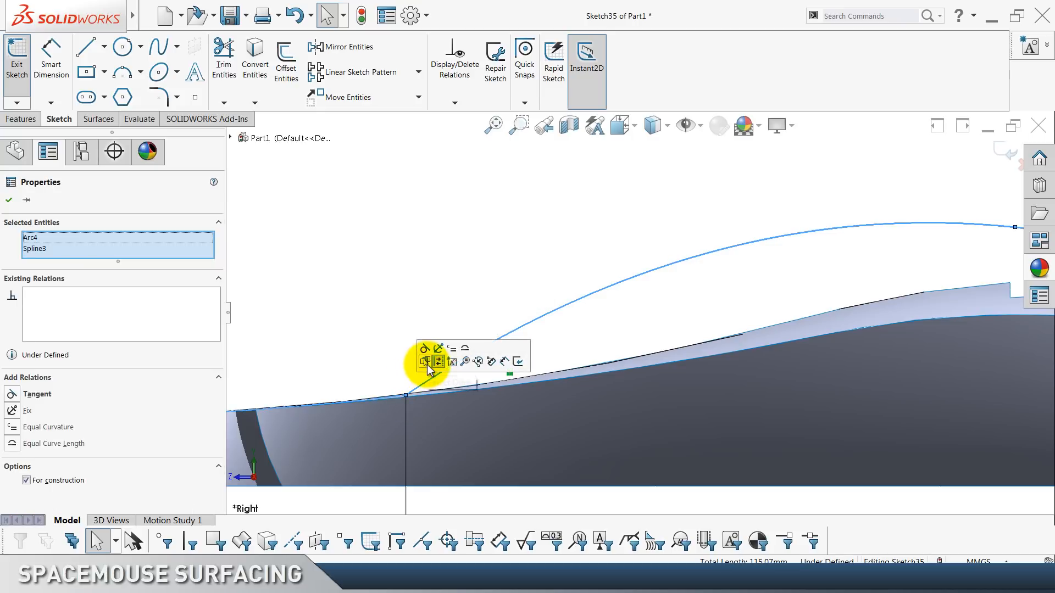
{"action": "left_click", "coordinate": [426, 348]}
{"action": "left_click", "coordinate": [374, 296]}
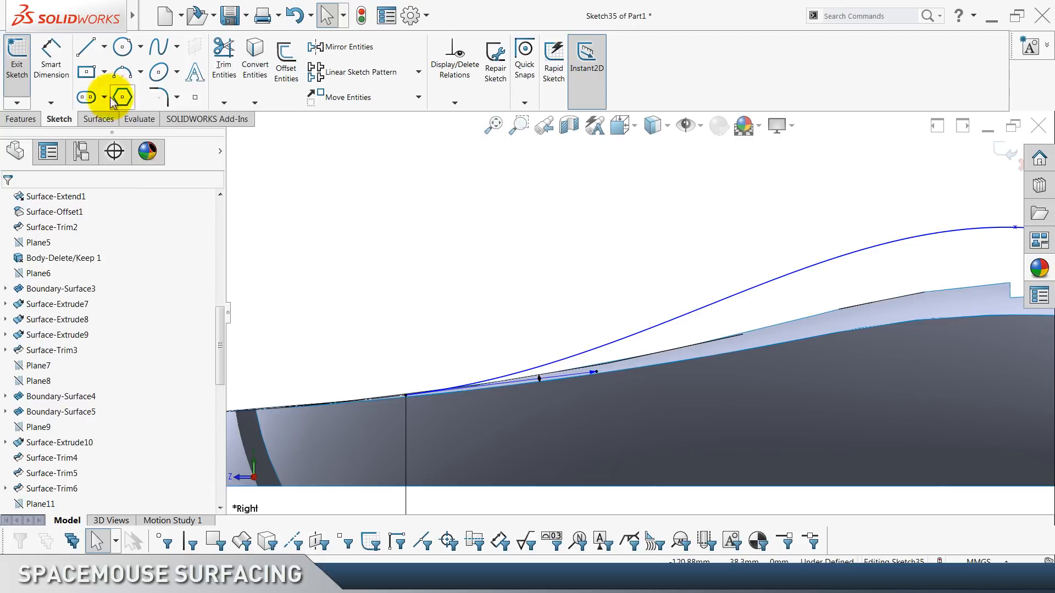
Dimension the tangent handle at the spline's outer end with a tangent weight of 90.
{"action": "left_click", "coordinate": [51, 63]}
{"action": "left_click", "coordinate": [591, 372]}
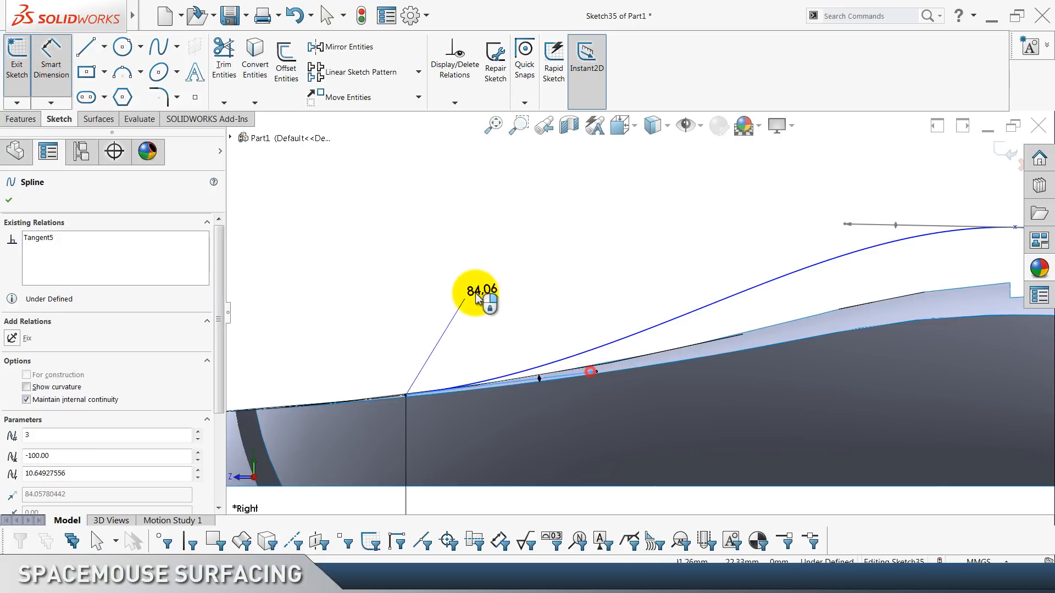
{"action": "left_click", "coordinate": [480, 295]}
{"action": "type", "text": "90"}
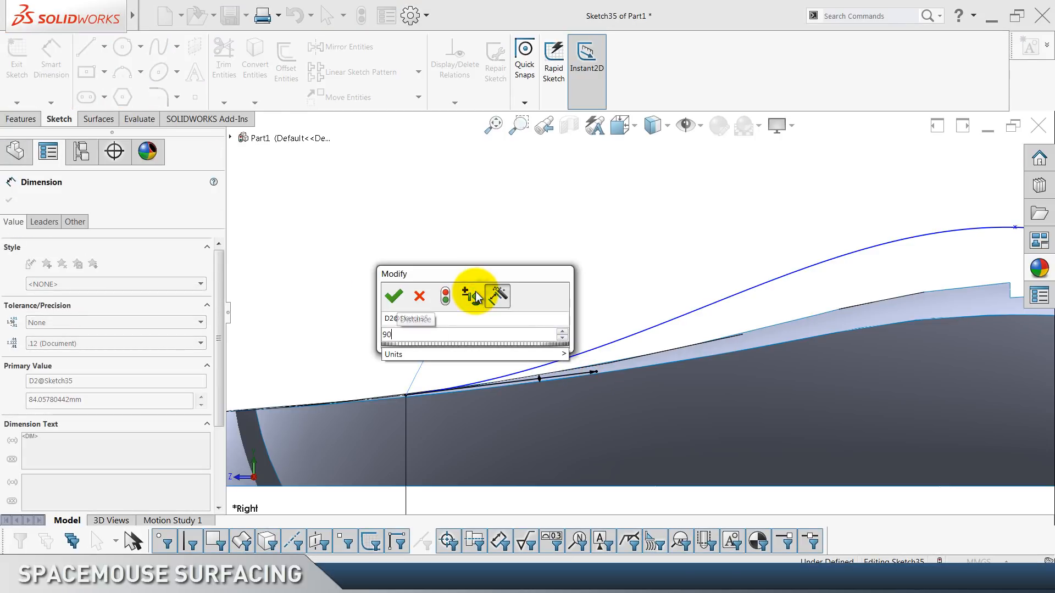
{"action": "key", "text": "Return"}
{"action": "scroll", "coordinate": [433, 294], "scroll_direction": "up", "scroll_amount": 2}
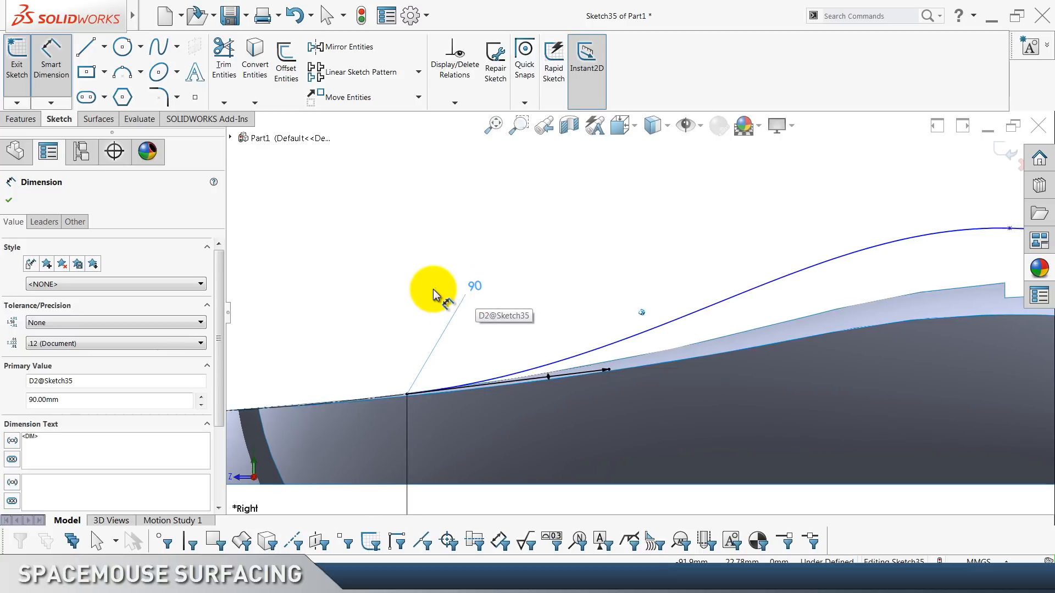
{"action": "left_click", "coordinate": [633, 265]}
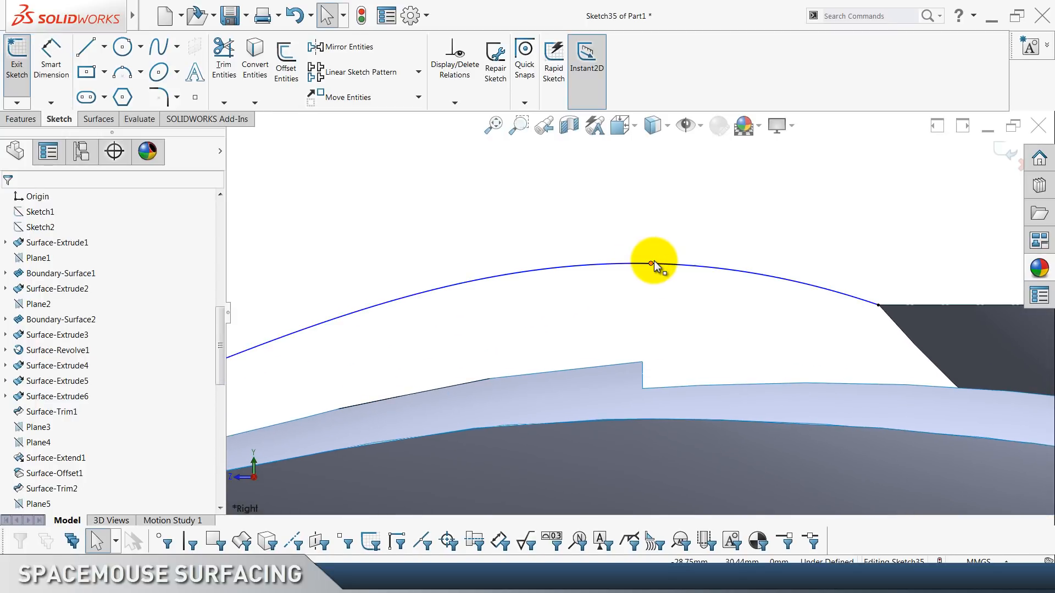
Dimension the horizontal distance from the spline's middle point to the origin as 29.5 mm.
{"action": "left_click", "coordinate": [653, 262]}
{"action": "key", "text": "Escape"}
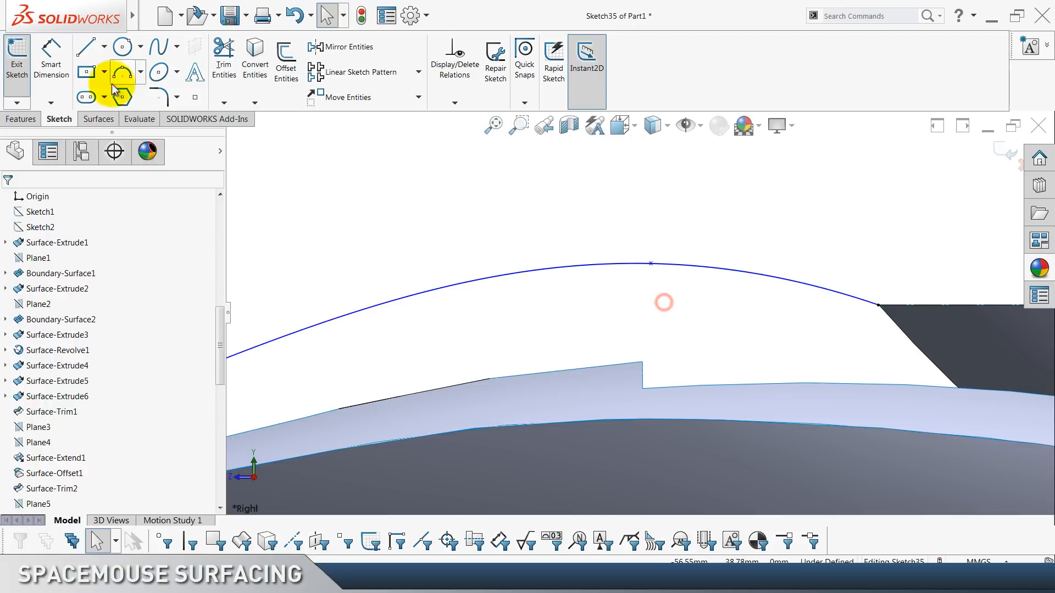
{"action": "left_click", "coordinate": [51, 55]}
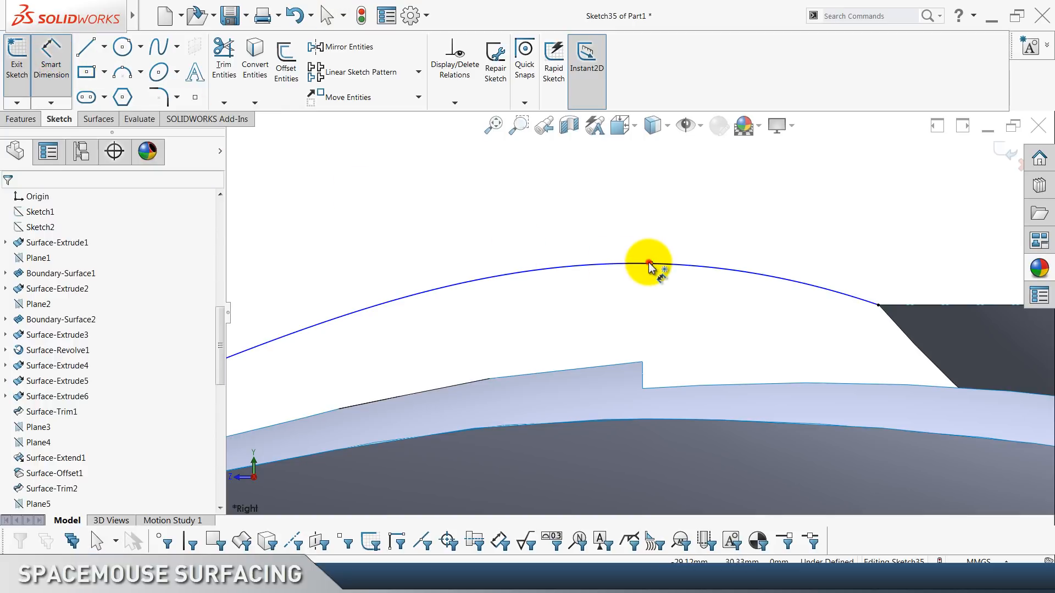
{"action": "left_click", "coordinate": [649, 265]}
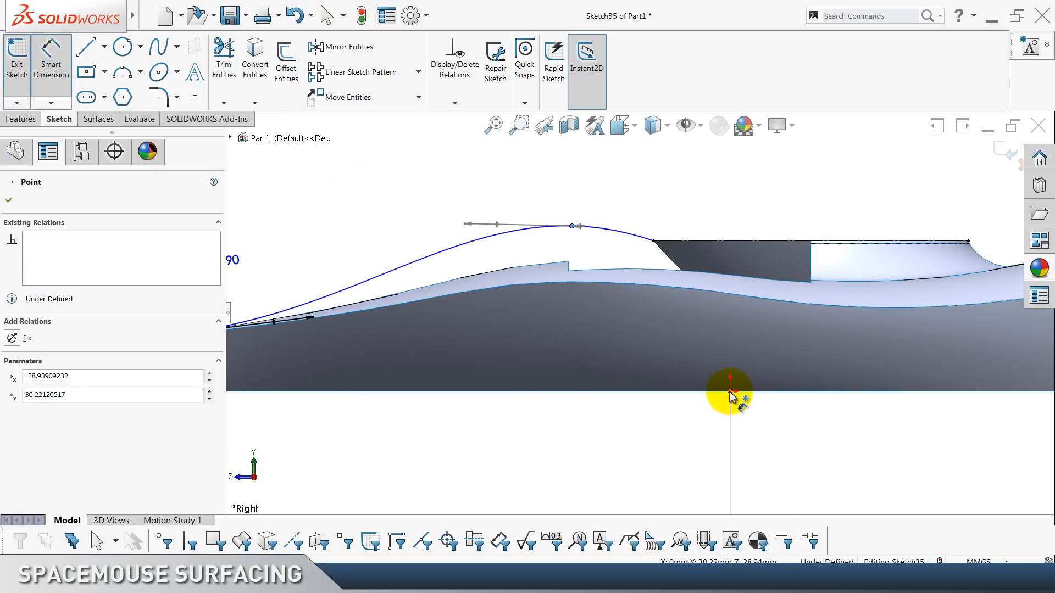
{"action": "left_click", "coordinate": [730, 393]}
{"action": "left_click", "coordinate": [665, 472]}
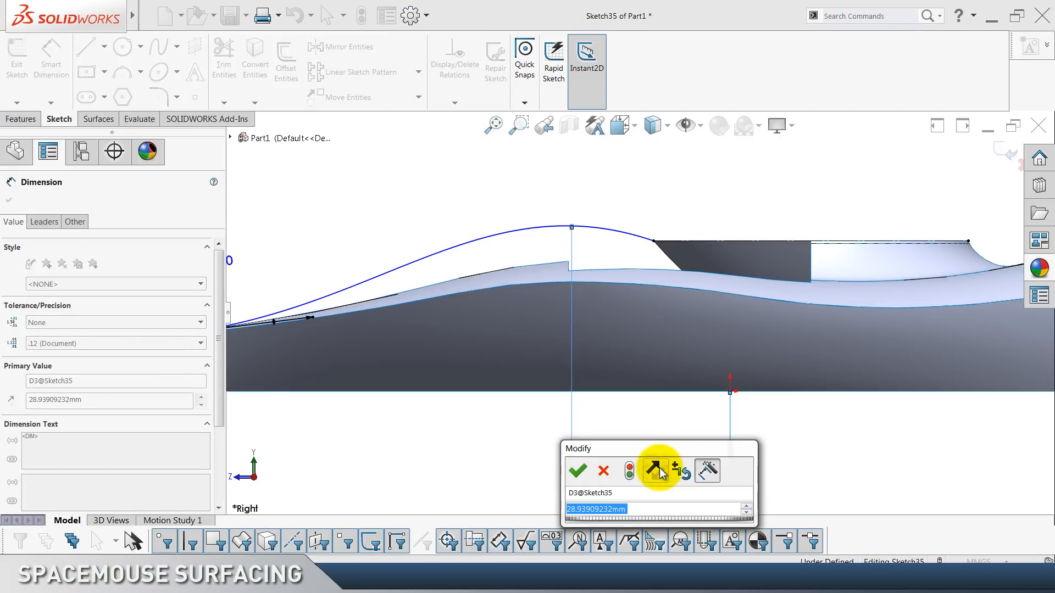
{"action": "type", "text": "29.5"}
{"action": "key", "text": "Return"}
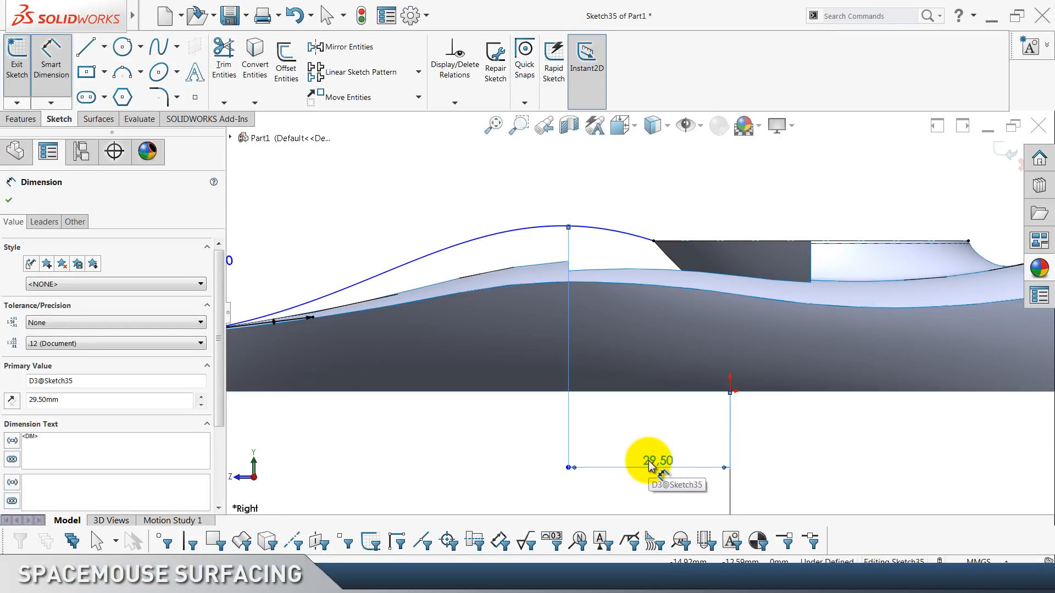
{"action": "left_click", "coordinate": [489, 443]}
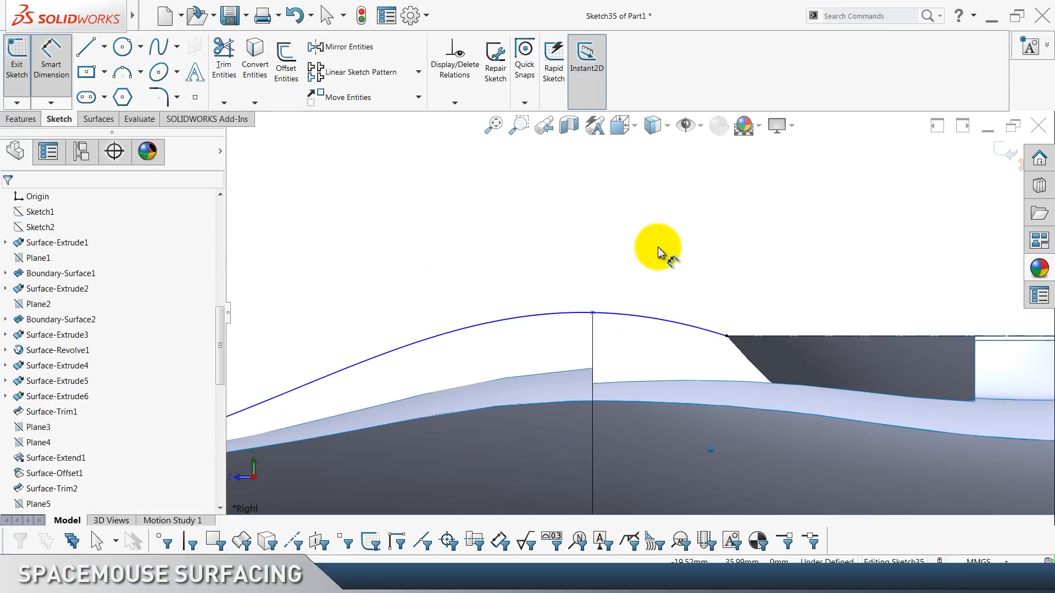
{"action": "key", "text": "Escape"}
Lengthen the tangent handle at the spline's middle point away from the ring and make it horizontal.
{"action": "scroll", "coordinate": [646, 332], "scroll_direction": "down", "scroll_amount": 4}
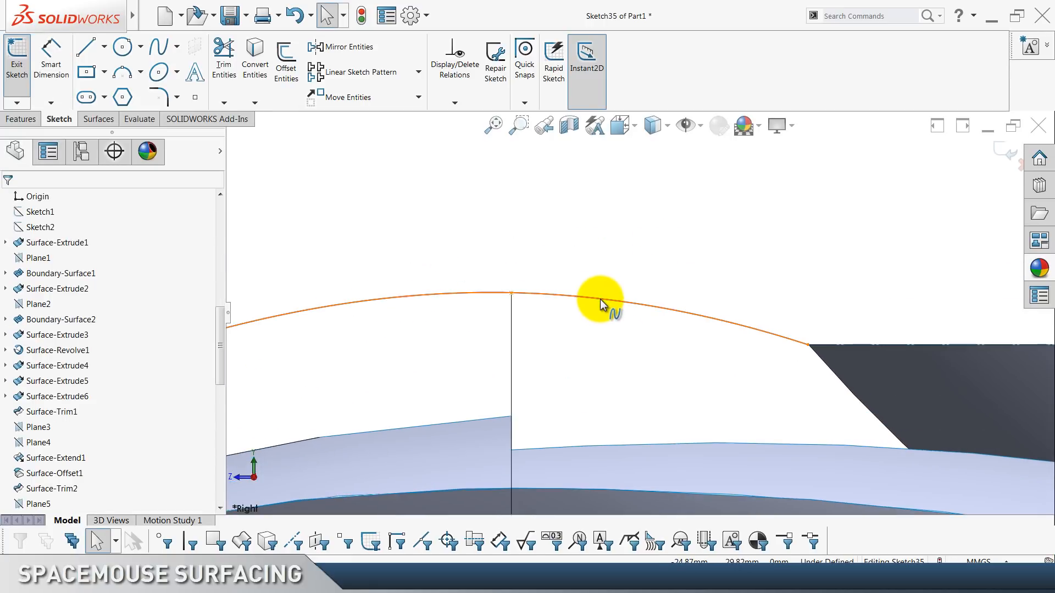
{"action": "left_click", "coordinate": [600, 299]}
{"action": "left_click_drag", "start_coordinate": [555, 289], "coordinate": [330, 299]}
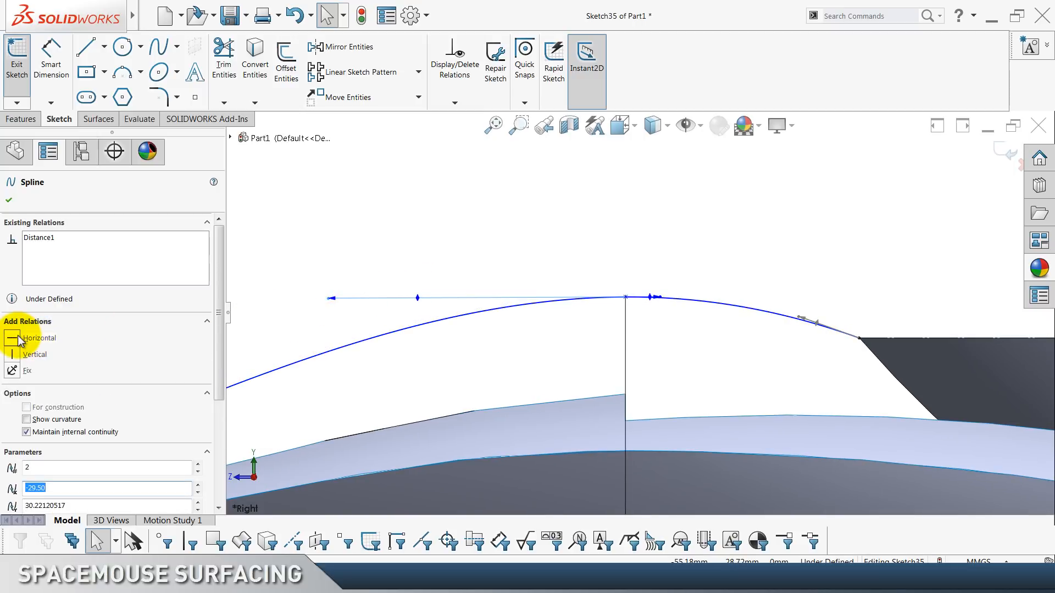
{"action": "left_click", "coordinate": [15, 337]}
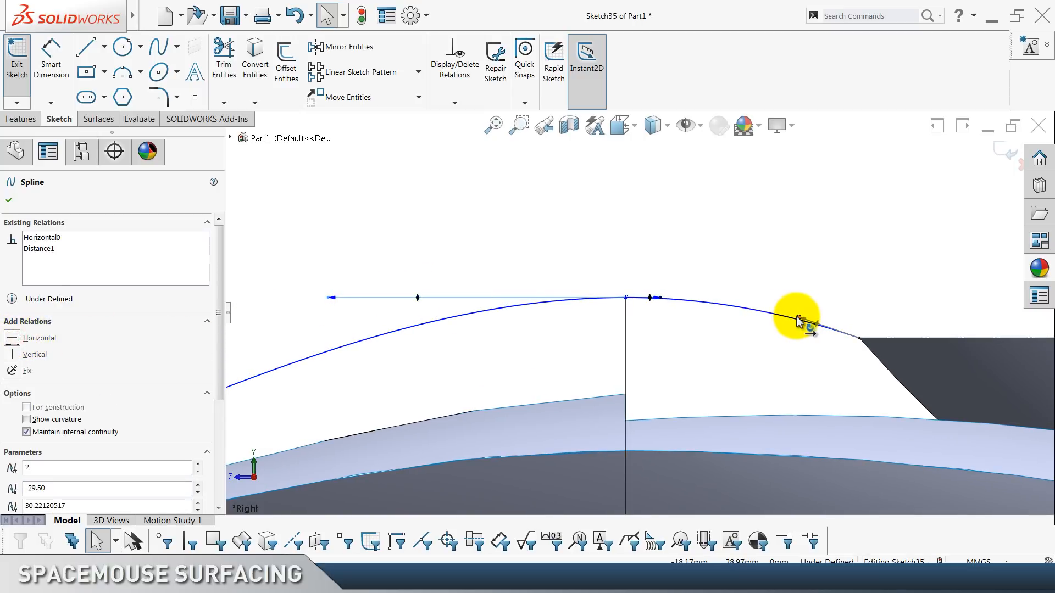
Raise the tangent handle at the spline's ring end slightly, to about 22° from the ring's top line.
{"action": "scroll", "coordinate": [796, 316], "scroll_direction": "down", "scroll_amount": 3}
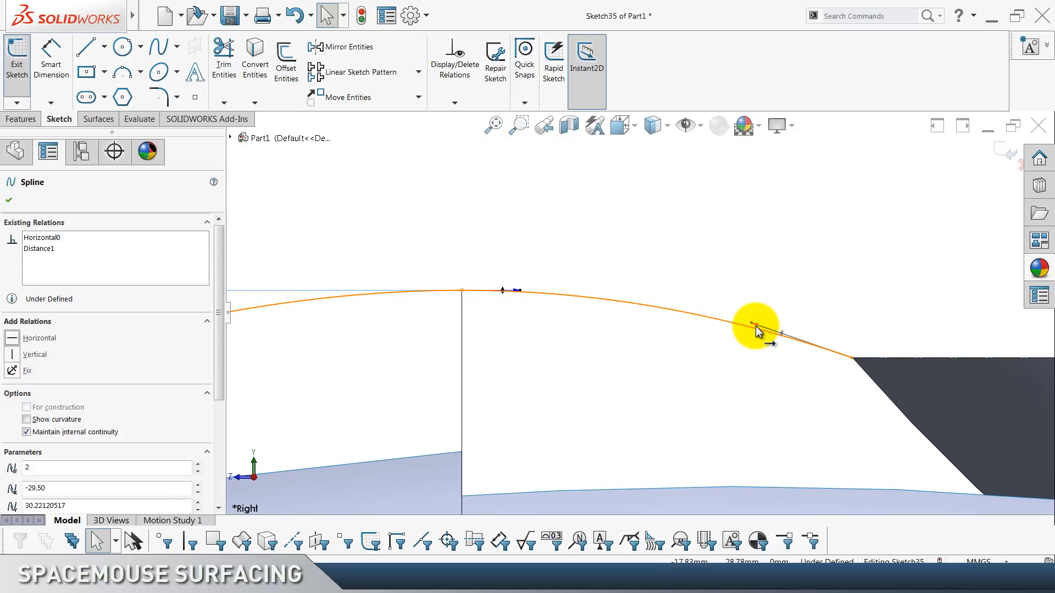
{"action": "left_click_drag", "start_coordinate": [753, 325], "coordinate": [755, 318]}
{"action": "left_click", "coordinate": [722, 274]}
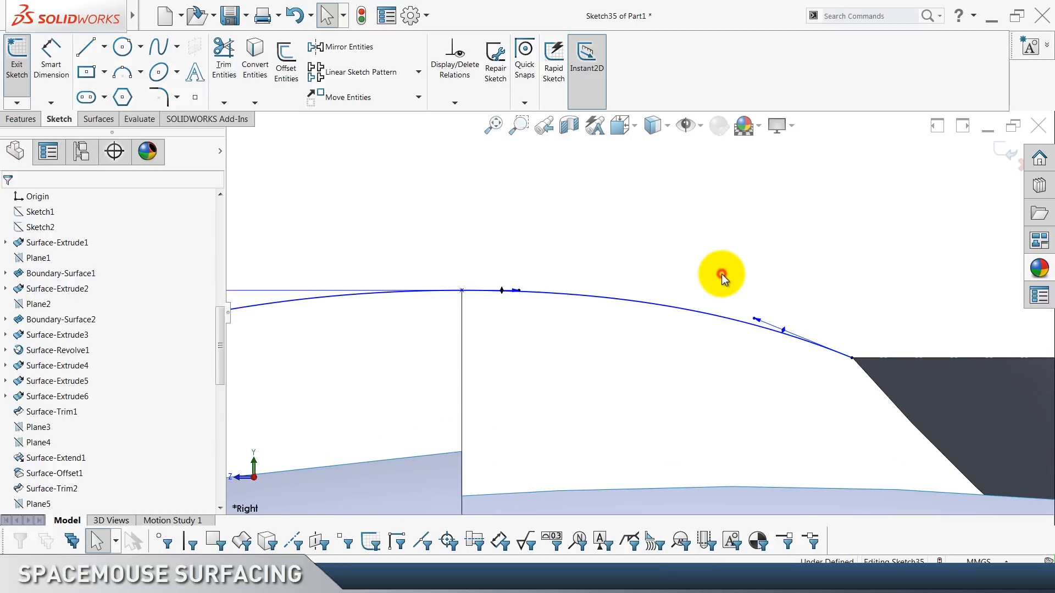
{"action": "scroll", "coordinate": [721, 274], "scroll_direction": "up", "scroll_amount": 4}
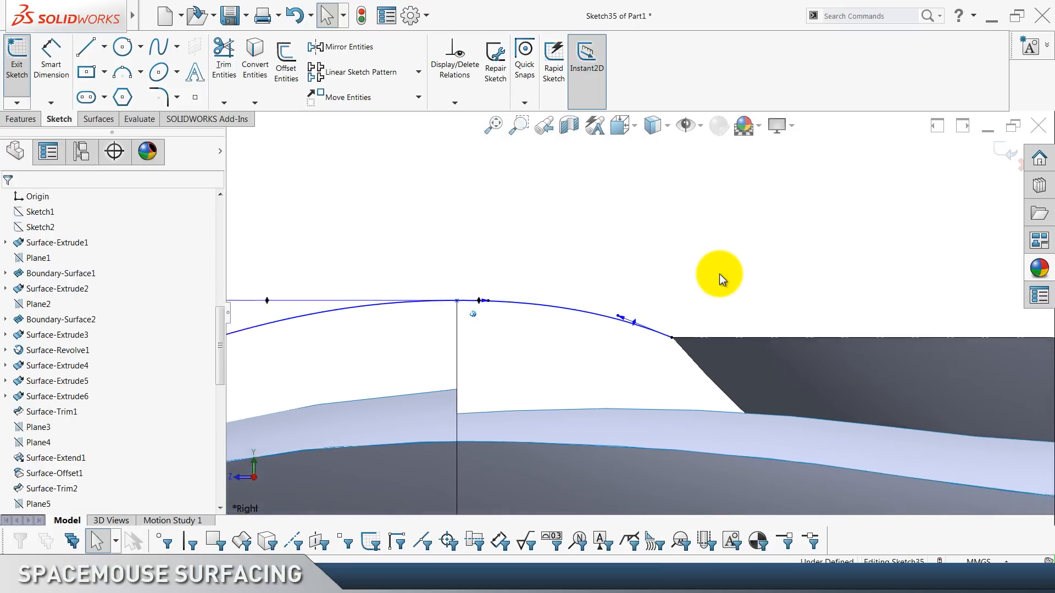
Dimension the angle between the ring's top line and the tangent handle at the spline's ring end as 22°.
{"action": "left_click", "coordinate": [51, 55]}
{"action": "scroll", "coordinate": [605, 291], "scroll_direction": "down", "scroll_amount": 3}
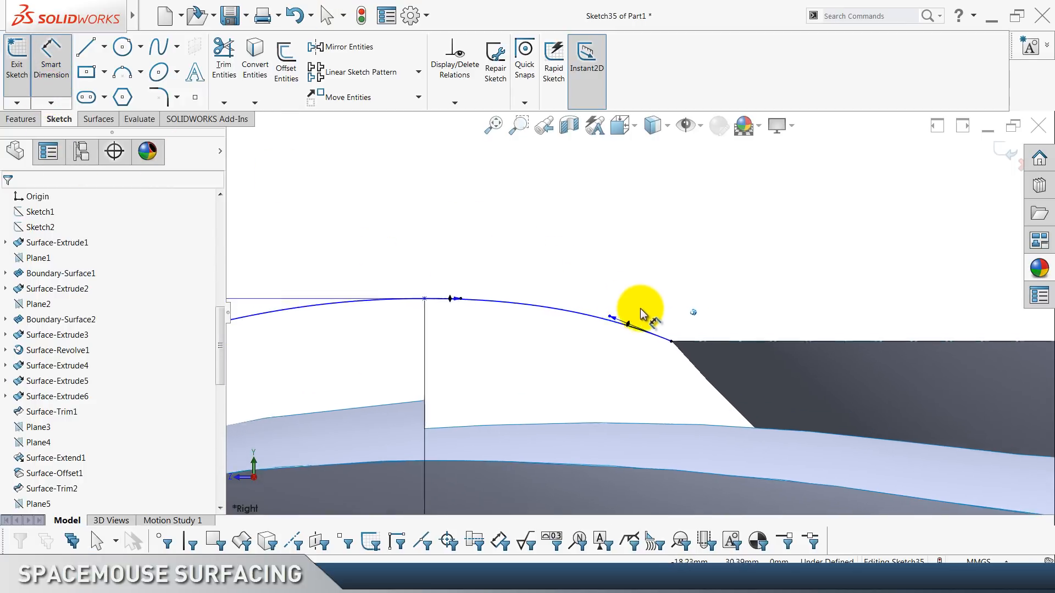
{"action": "left_click", "coordinate": [754, 342]}
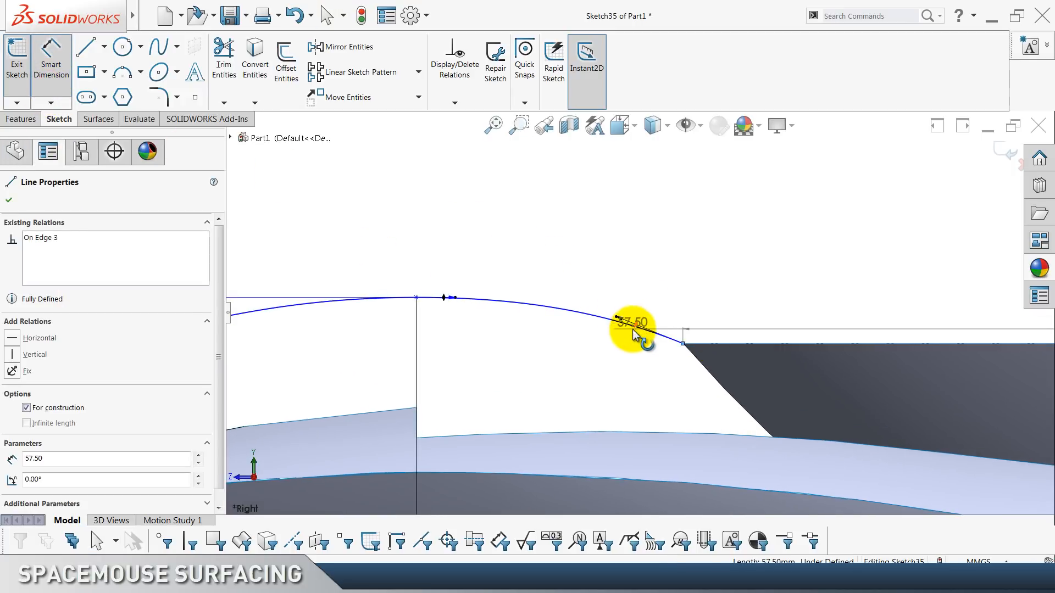
{"action": "left_click", "coordinate": [636, 329]}
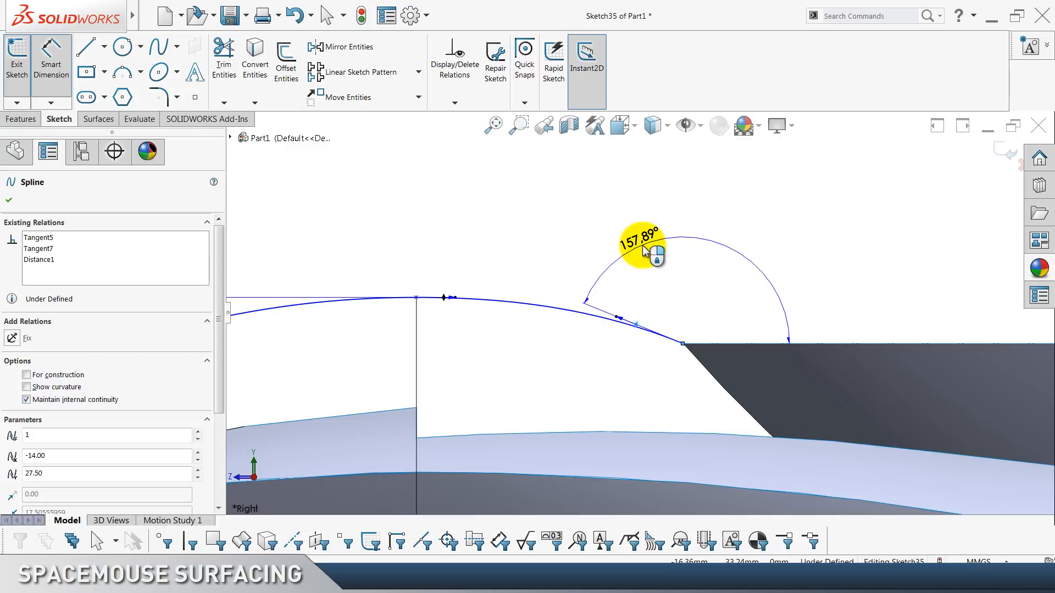
{"action": "scroll", "coordinate": [368, 261], "scroll_direction": "up", "scroll_amount": 2}
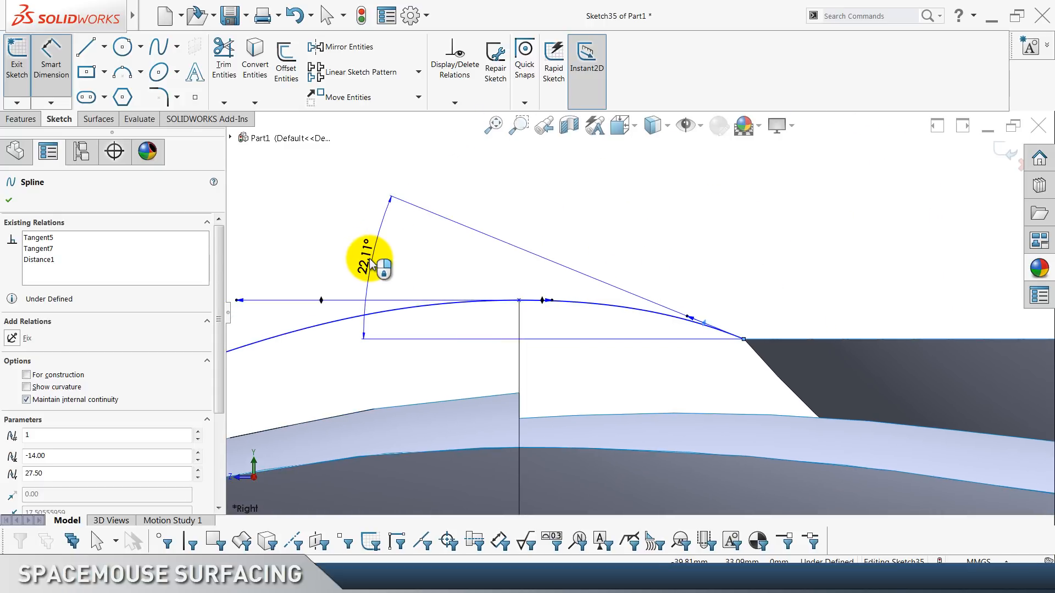
{"action": "left_click", "coordinate": [369, 263]}
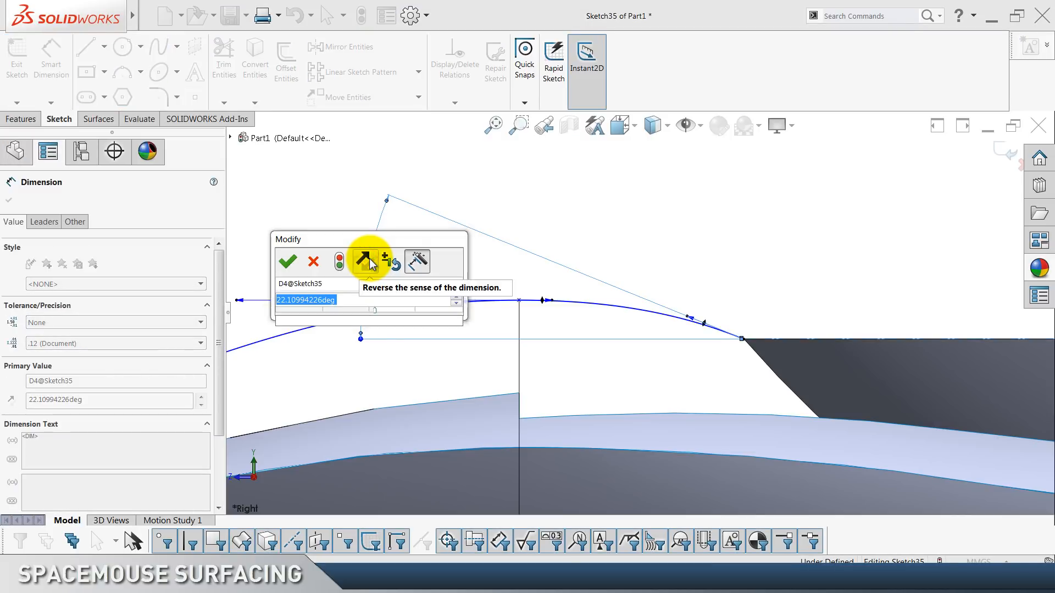
{"action": "type", "text": "22"}
{"action": "key", "text": "Return"}
{"action": "left_click", "coordinate": [849, 266]}
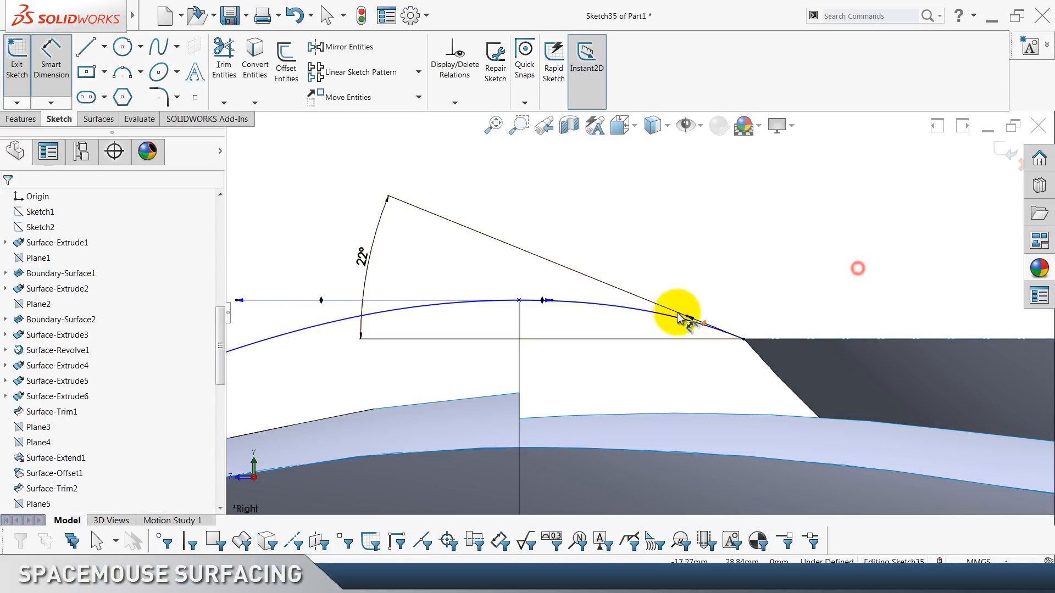
Dimension the tangent handle at the spline's ring end with a tangent weight of 16.
{"action": "left_click", "coordinate": [689, 316]}
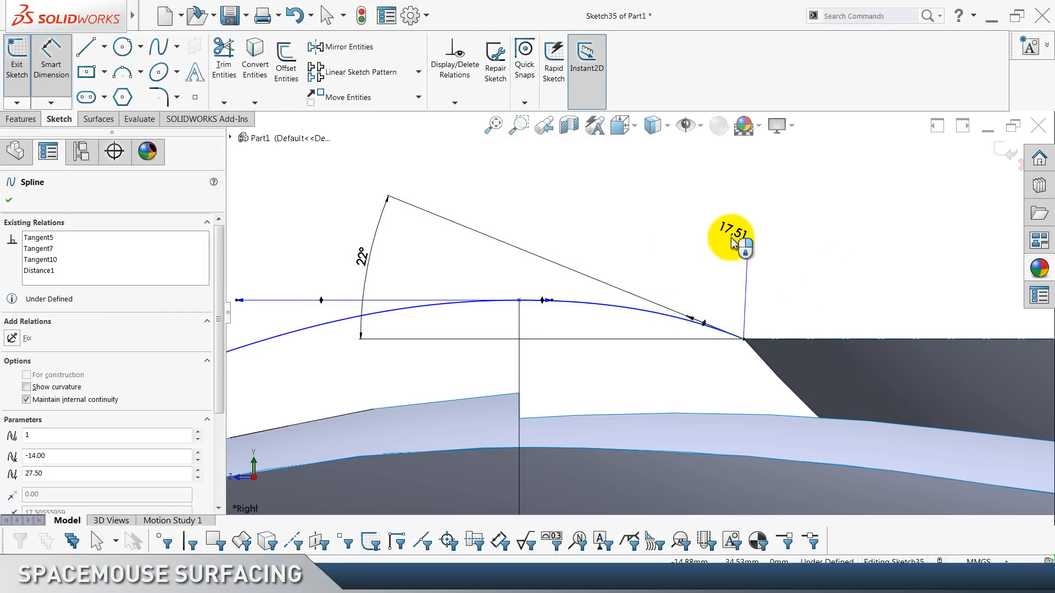
{"action": "left_click", "coordinate": [732, 241]}
{"action": "type", "text": "16"}
{"action": "key", "text": "Return"}
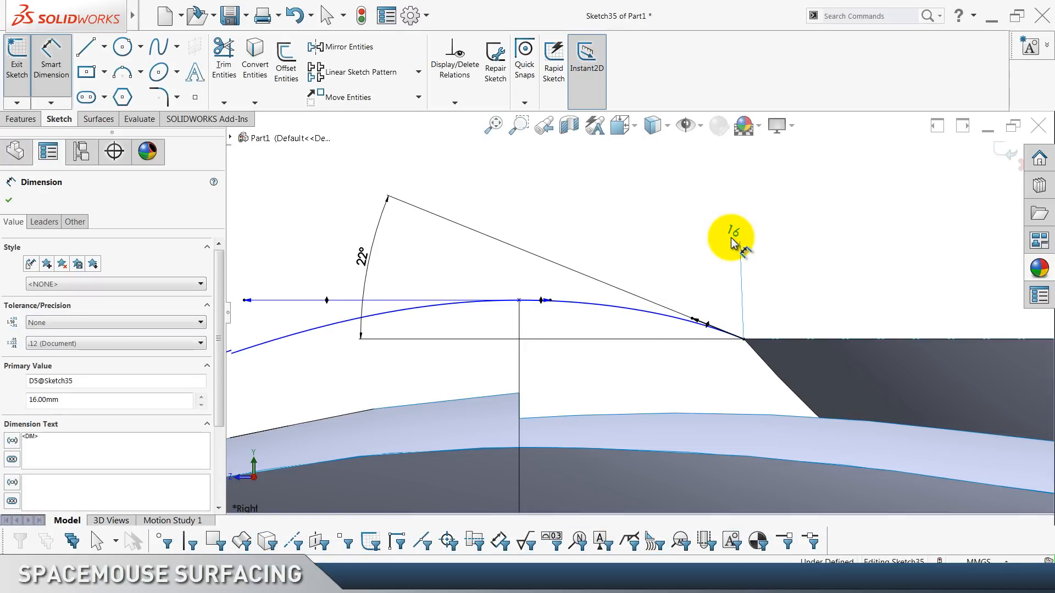
{"action": "left_click", "coordinate": [676, 204]}
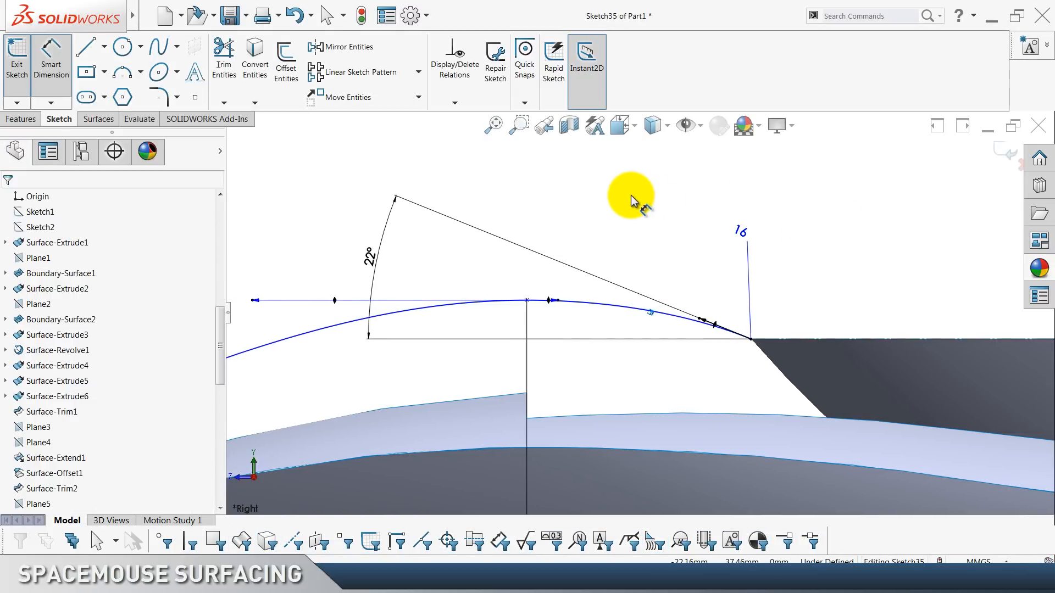
Dimension the horizontal tangent handle at the spline's middle point with a tangent weight of 95.
{"action": "left_click", "coordinate": [399, 302]}
{"action": "left_click", "coordinate": [412, 251]}
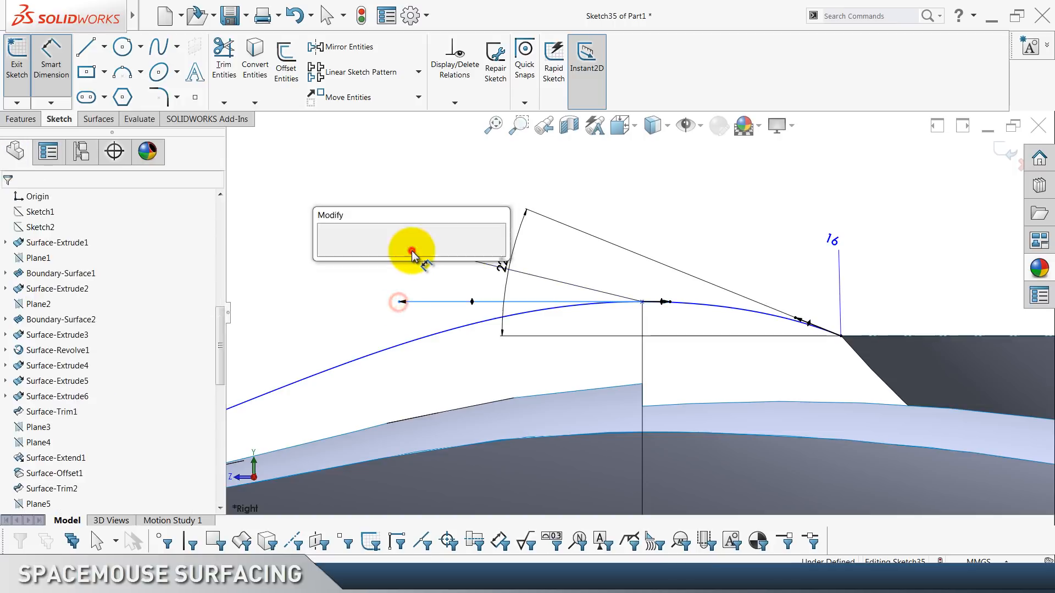
{"action": "type", "text": "95"}
{"action": "key", "text": "Return"}
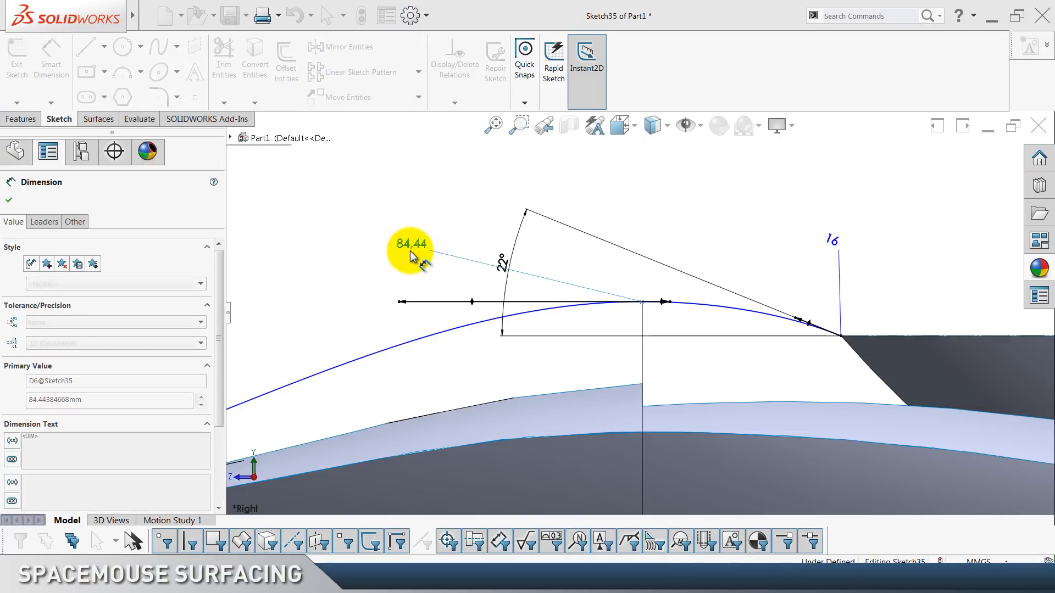
{"action": "scroll", "coordinate": [646, 261], "scroll_direction": "down", "scroll_amount": 3}
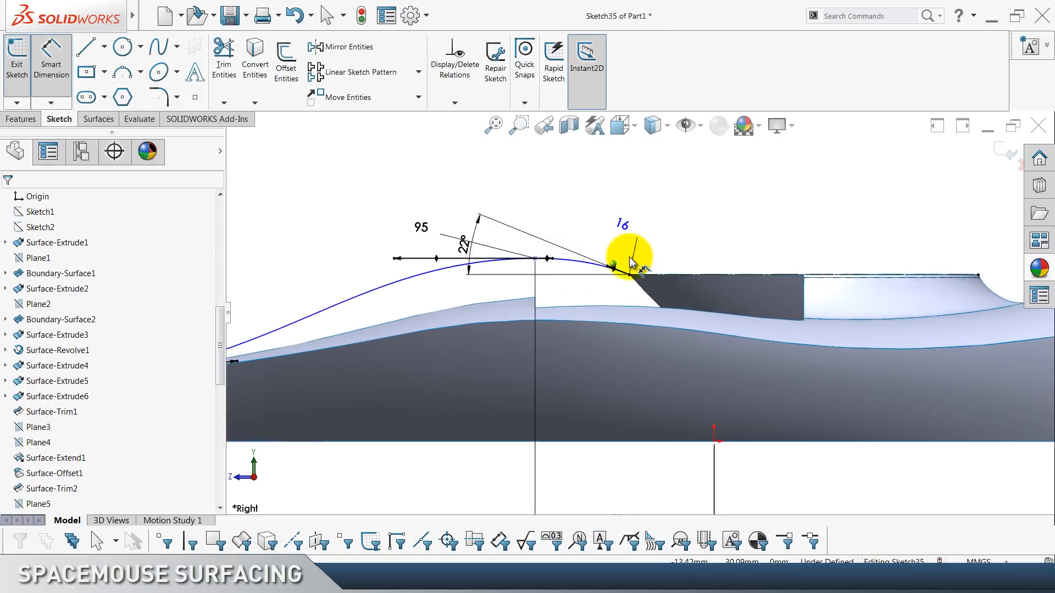
Dimension the vertical distance from the spline's middle point to the origin as 30 mm and close the sketch.
{"action": "left_click", "coordinate": [523, 240]}
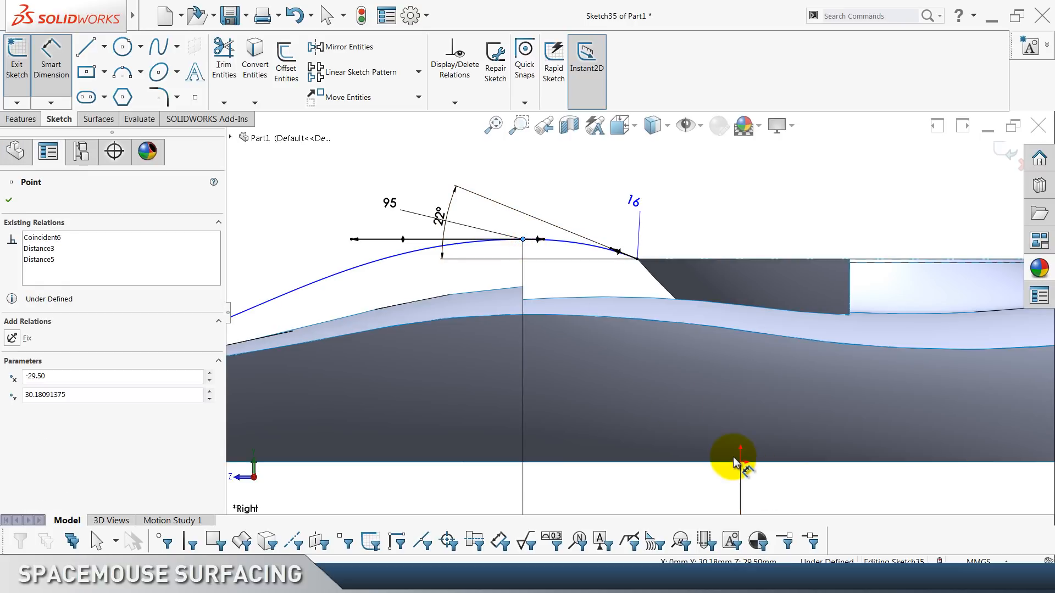
{"action": "left_click", "coordinate": [741, 464]}
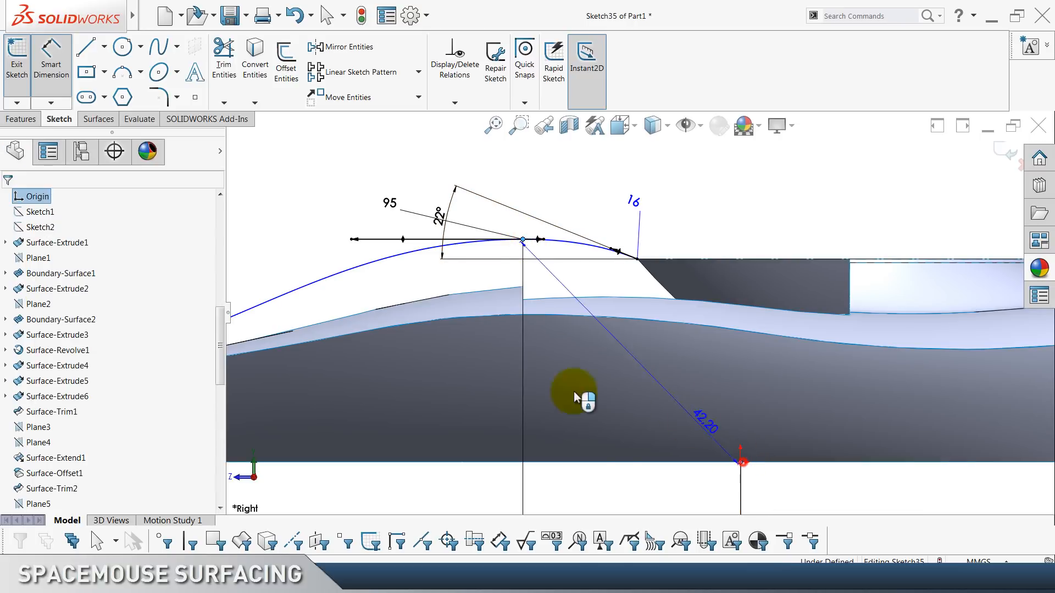
{"action": "left_click", "coordinate": [448, 360]}
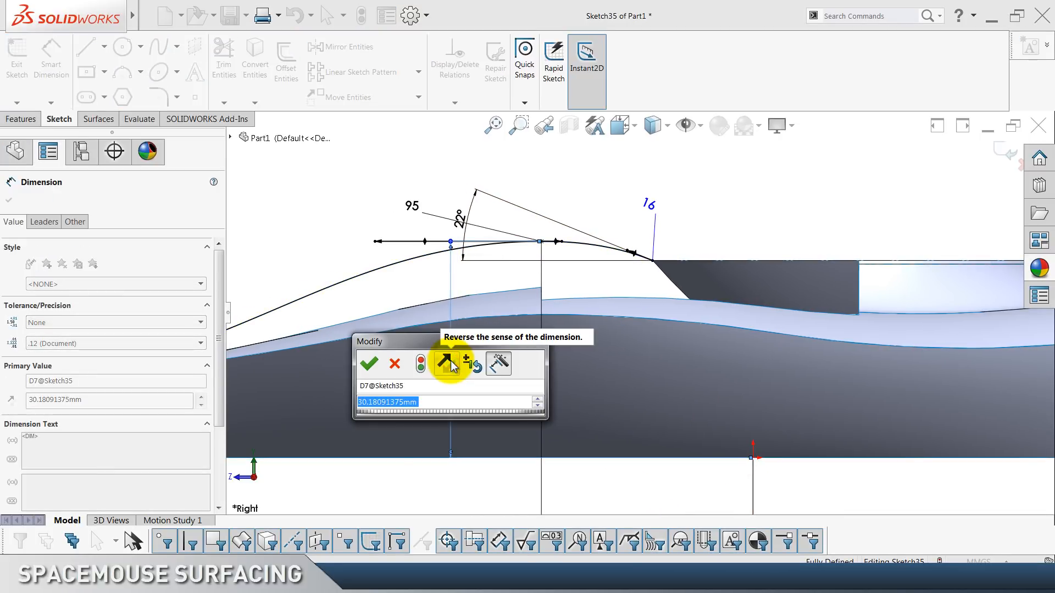
{"action": "type", "text": "30"}
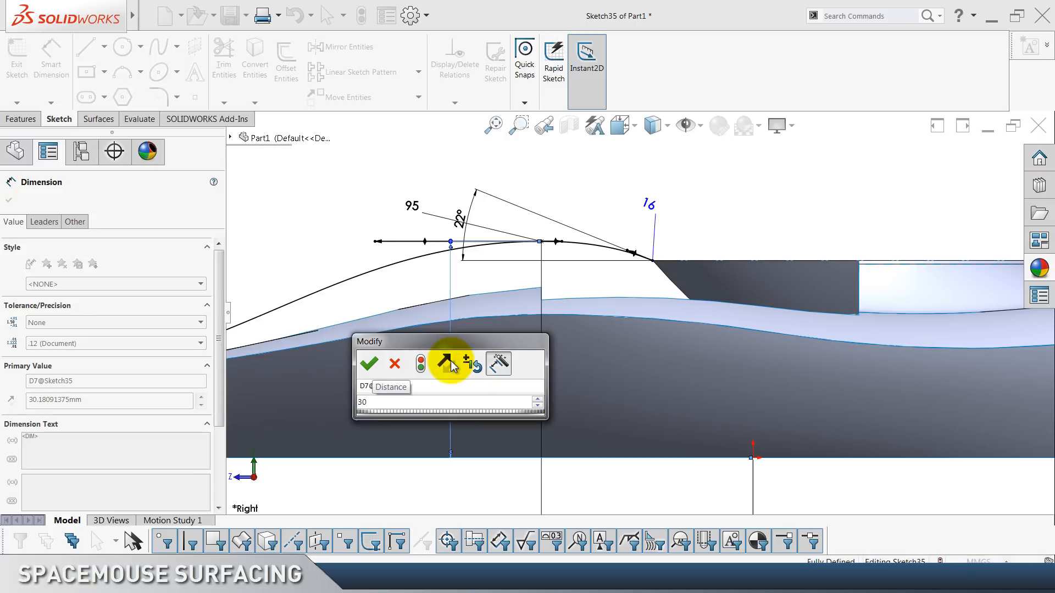
{"action": "key", "text": "Return"}
{"action": "left_click", "coordinate": [411, 240]}
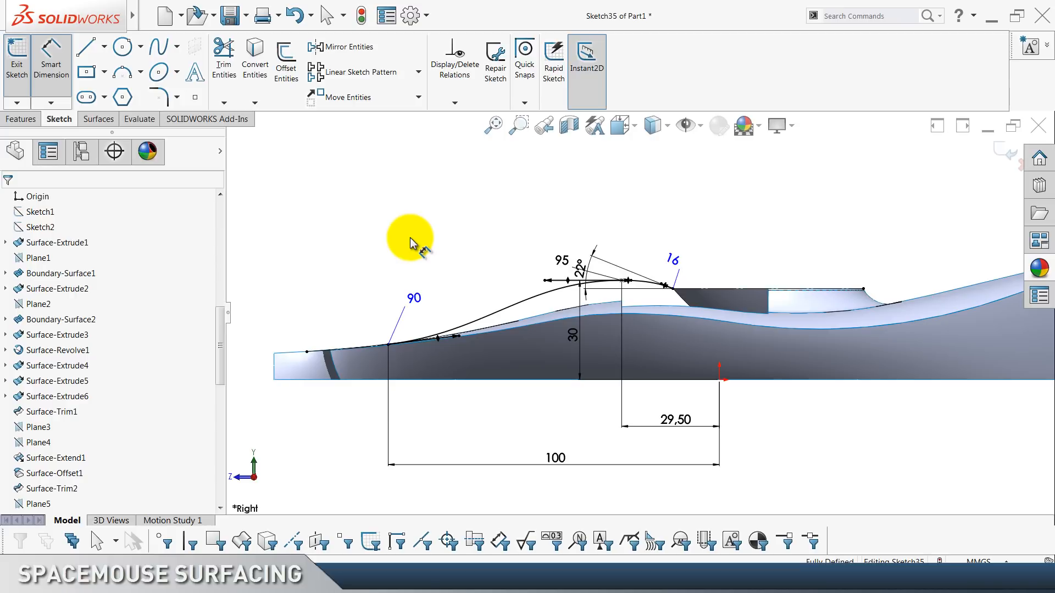
{"action": "key", "text": "Escape"}
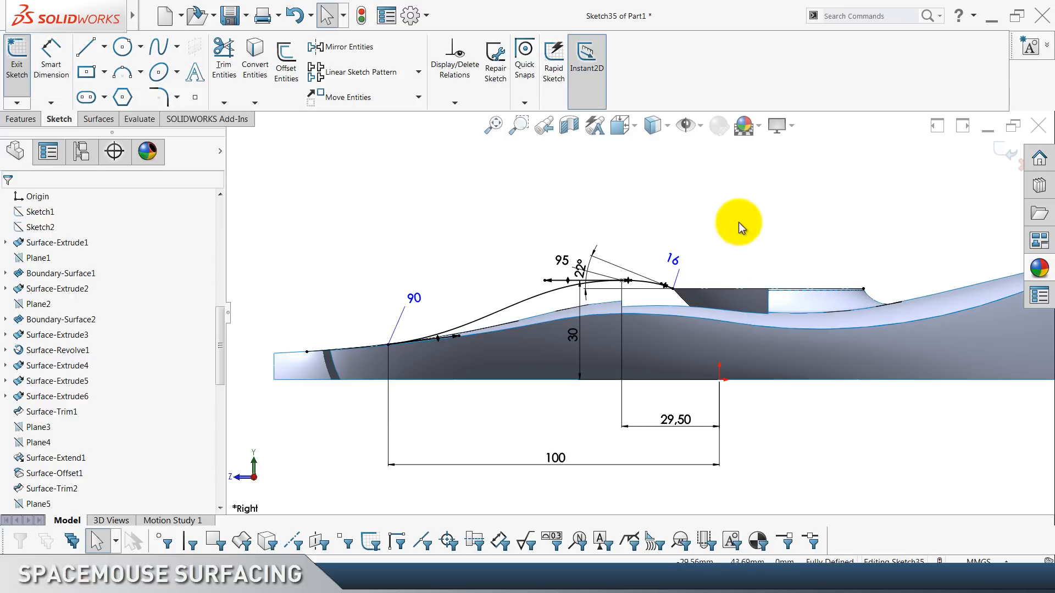
{"action": "left_click", "coordinate": [999, 156]}
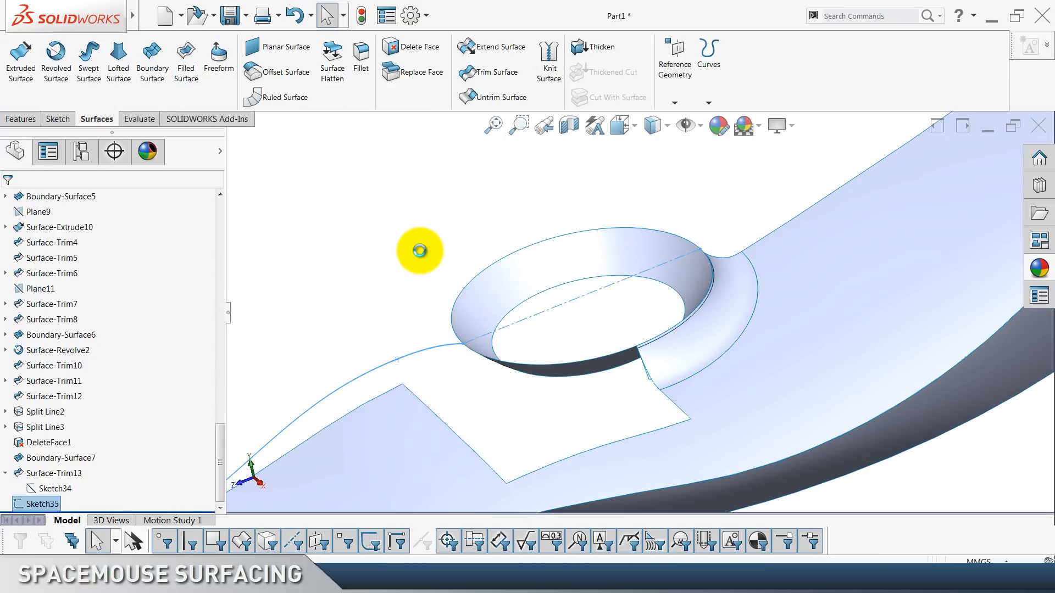
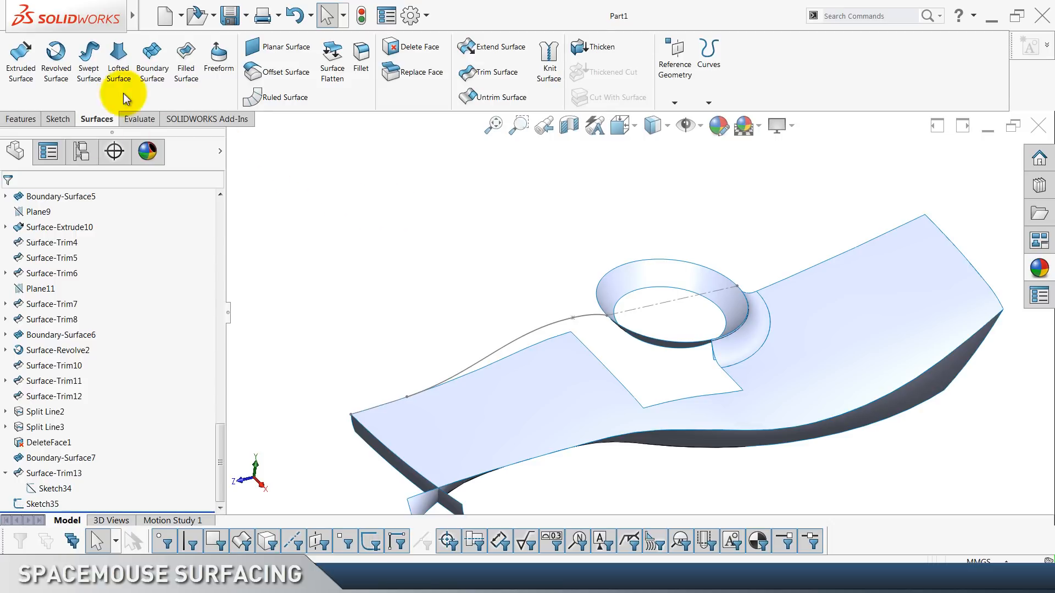
{"action": "scroll", "coordinate": [122, 94], "scroll_direction": "up", "scroll_amount": 2}
{"action": "scroll", "coordinate": [123, 349], "scroll_direction": "up", "scroll_amount": 13}
{"action": "scroll", "coordinate": [103, 337], "scroll_direction": "up", "scroll_amount": 7}
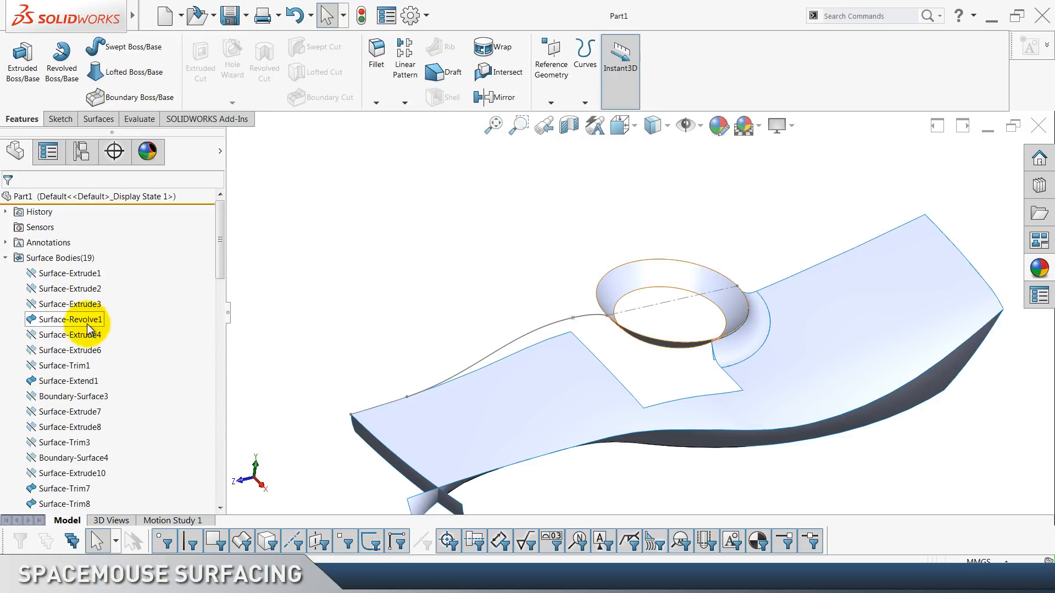
{"action": "left_click", "coordinate": [6, 258]}
{"action": "left_click", "coordinate": [44, 304]}
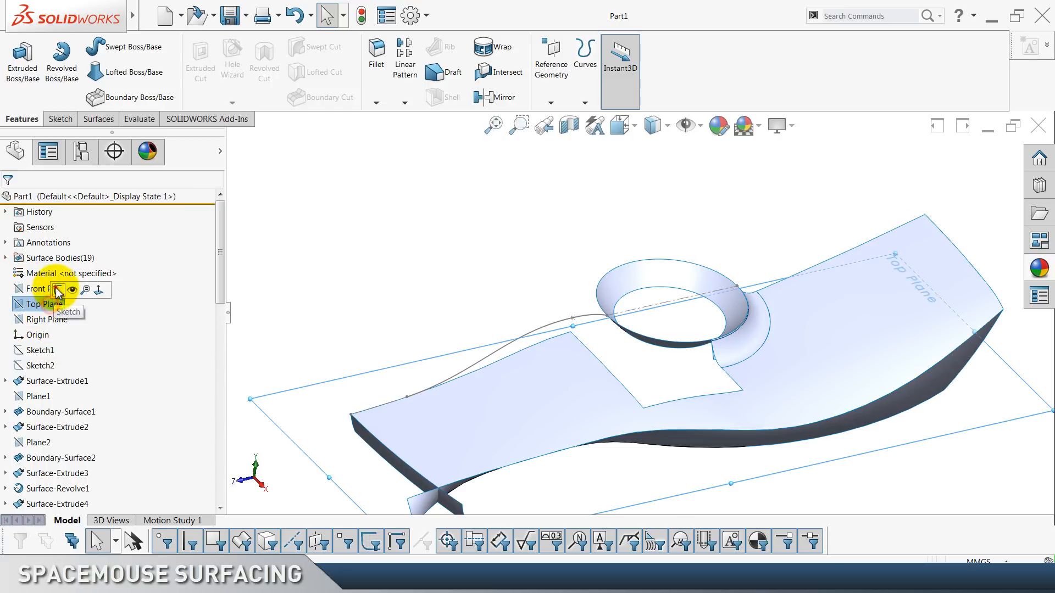
{"action": "left_click", "coordinate": [55, 288]}
{"action": "left_click", "coordinate": [360, 267]}
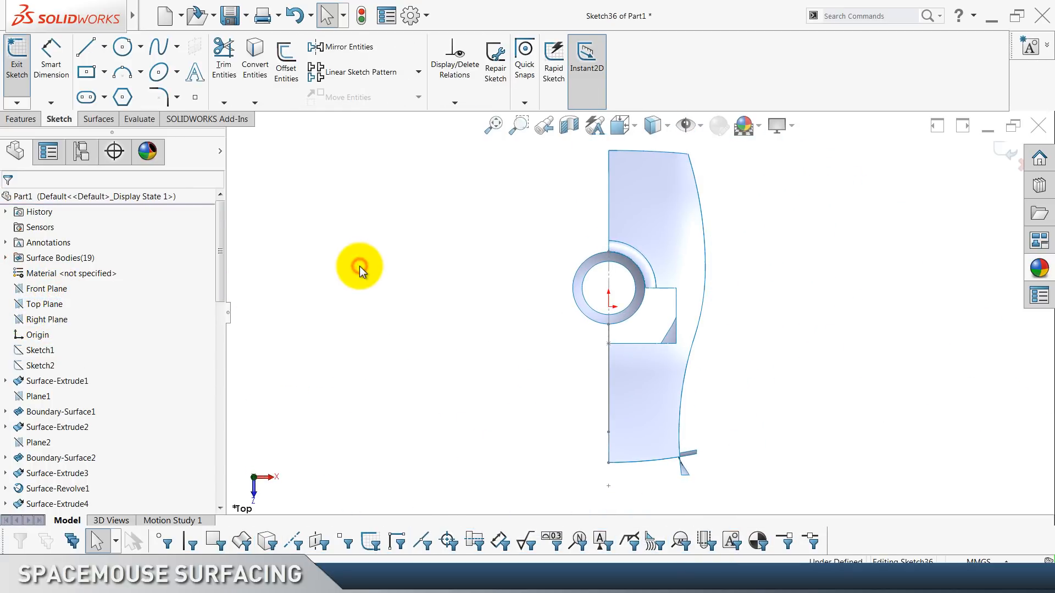
{"action": "left_click", "coordinate": [1020, 165]}
{"action": "left_click", "coordinate": [547, 309]}
Extrude the bridging spline sketch as a surface, blind 50 mm, reversed to point away from the trimmed upper surface.
{"action": "scroll", "coordinate": [136, 400], "scroll_direction": "down", "scroll_amount": 12}
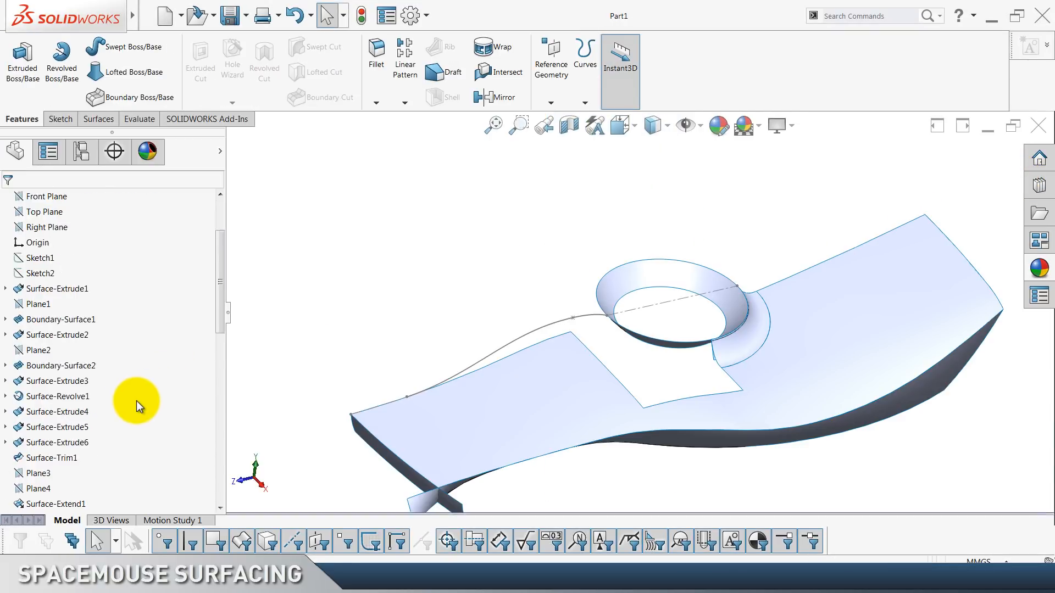
{"action": "left_click", "coordinate": [40, 504]}
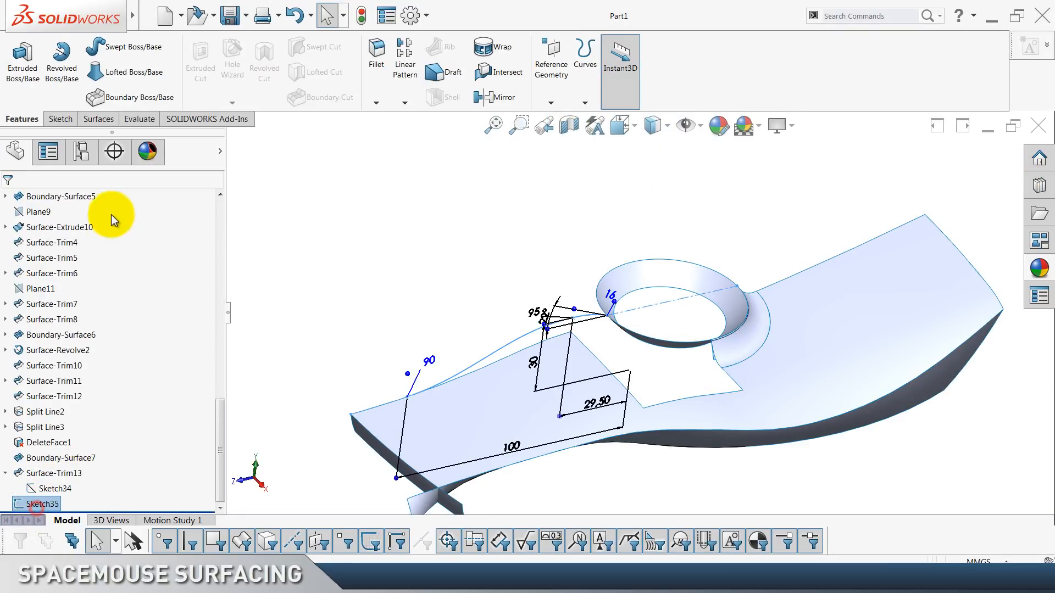
{"action": "left_click", "coordinate": [97, 118]}
{"action": "left_click", "coordinate": [22, 60]}
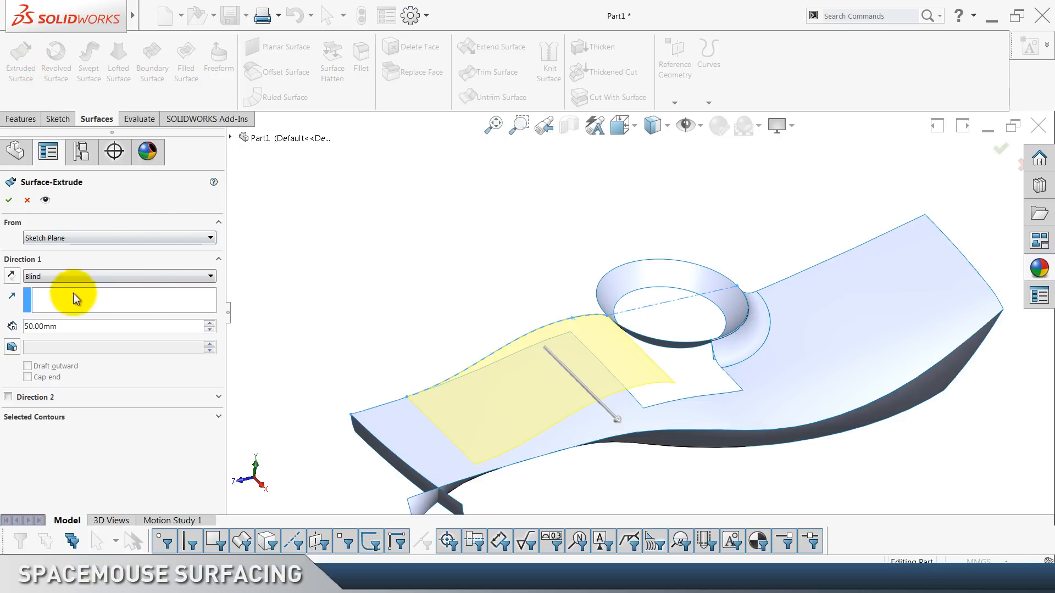
{"action": "left_click", "coordinate": [12, 275]}
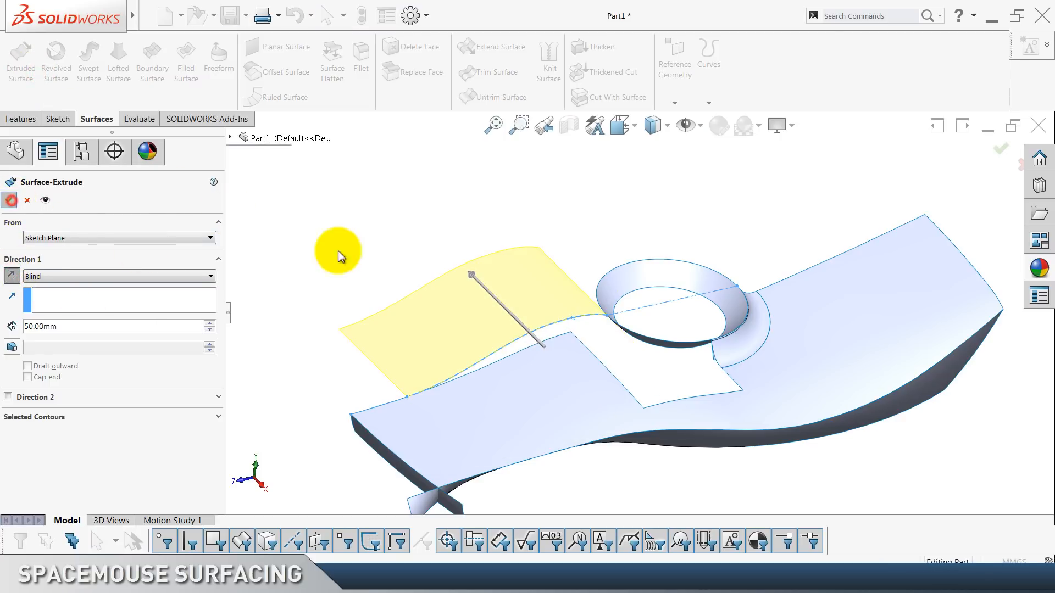
{"action": "key", "text": "Return"}
Start a sketch on the Top Plane and convert the trimmed opening's outer side edge and the extruded surface's end edge farthest from the ring.
{"action": "scroll", "coordinate": [75, 349], "scroll_direction": "up", "scroll_amount": 10}
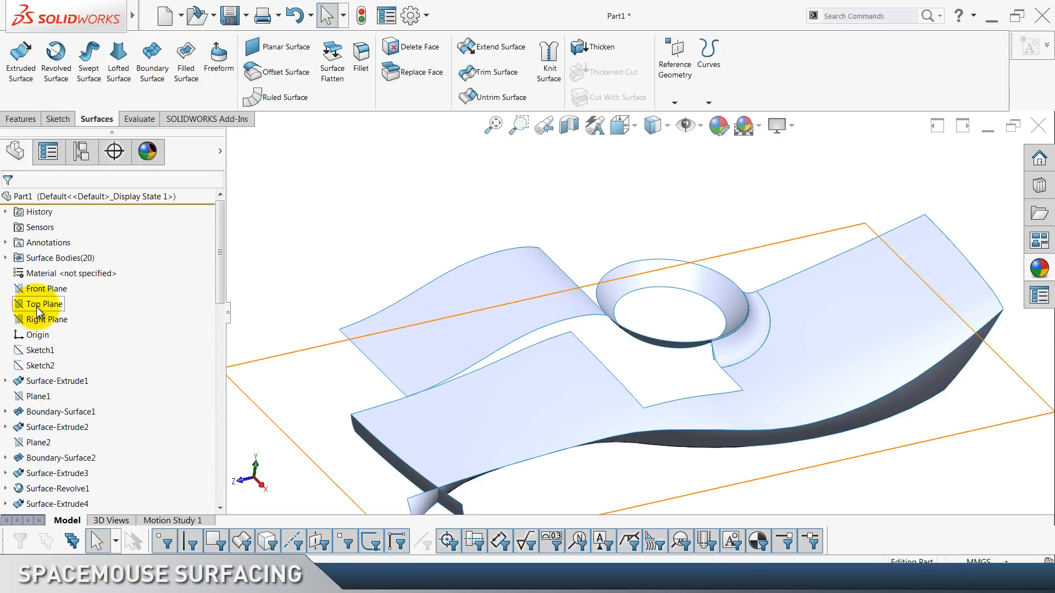
{"action": "left_click", "coordinate": [36, 305]}
{"action": "left_click", "coordinate": [45, 293]}
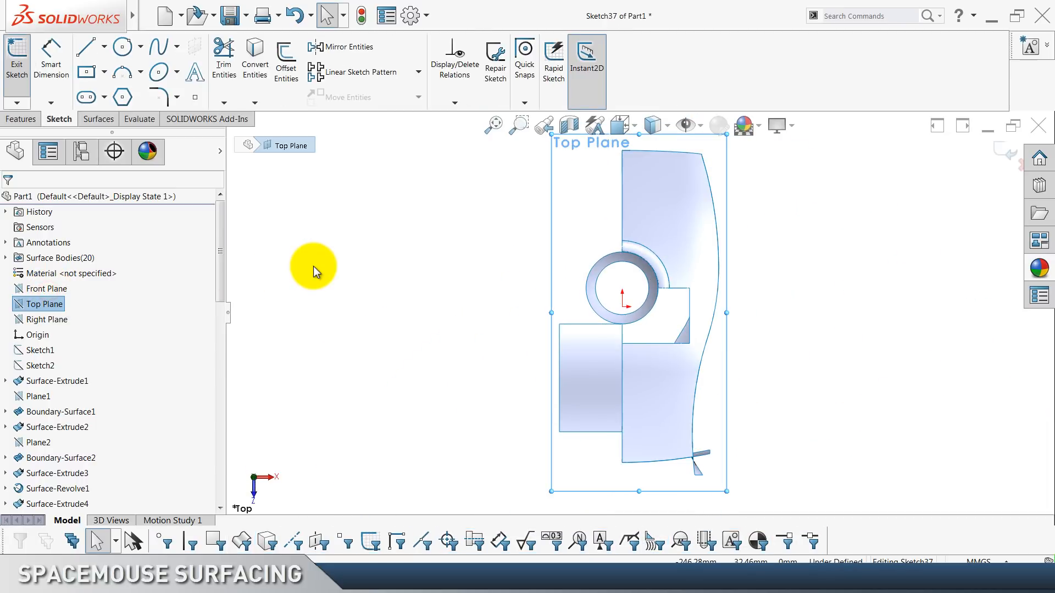
{"action": "left_click", "coordinate": [314, 272]}
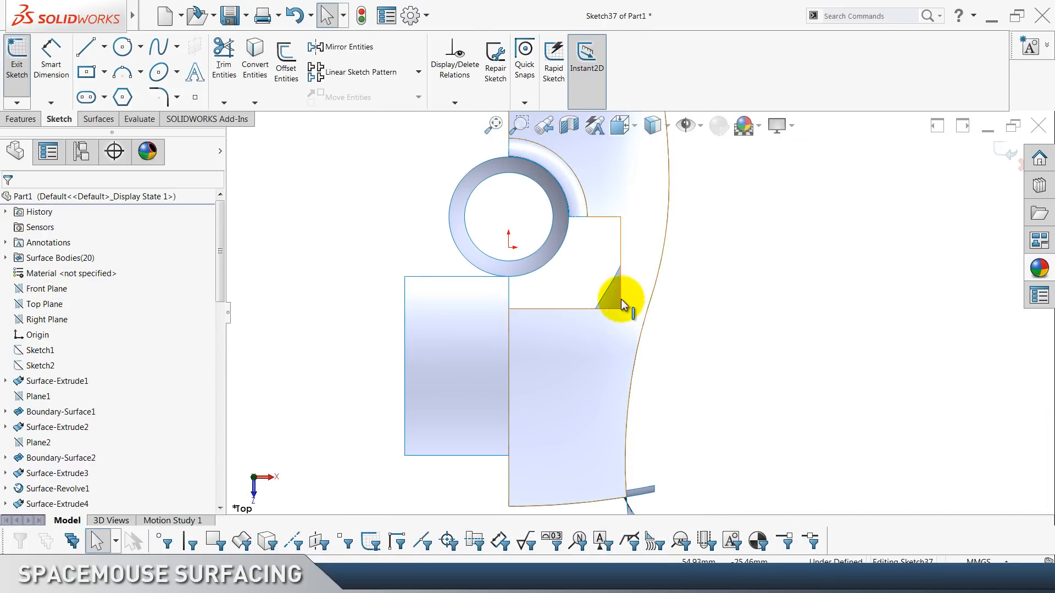
{"action": "left_click", "coordinate": [621, 300]}
{"action": "left_click", "coordinate": [443, 455], "text": "ctrl"}
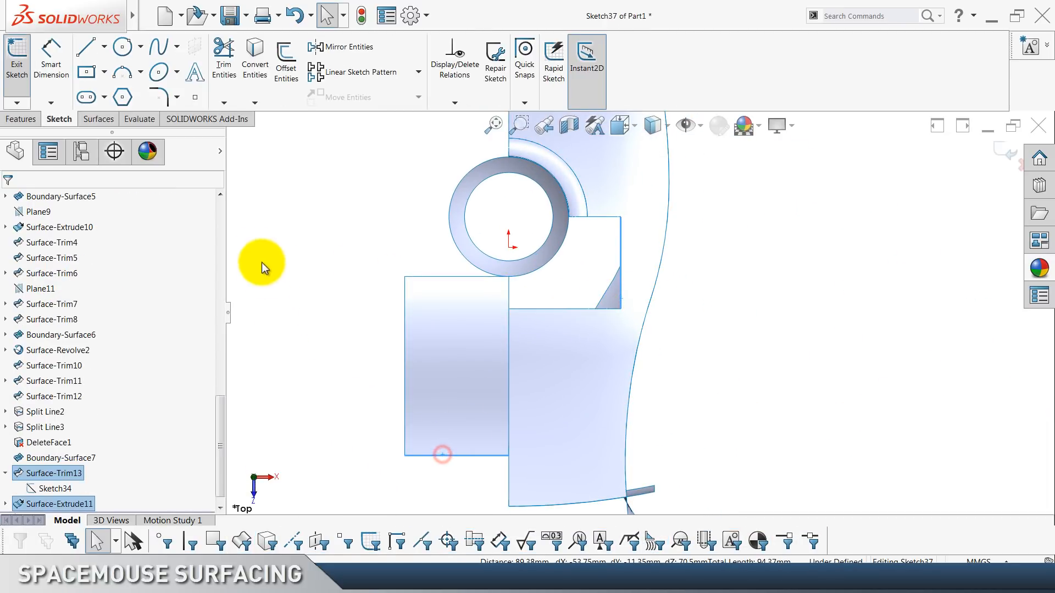
{"action": "left_click", "coordinate": [262, 65]}
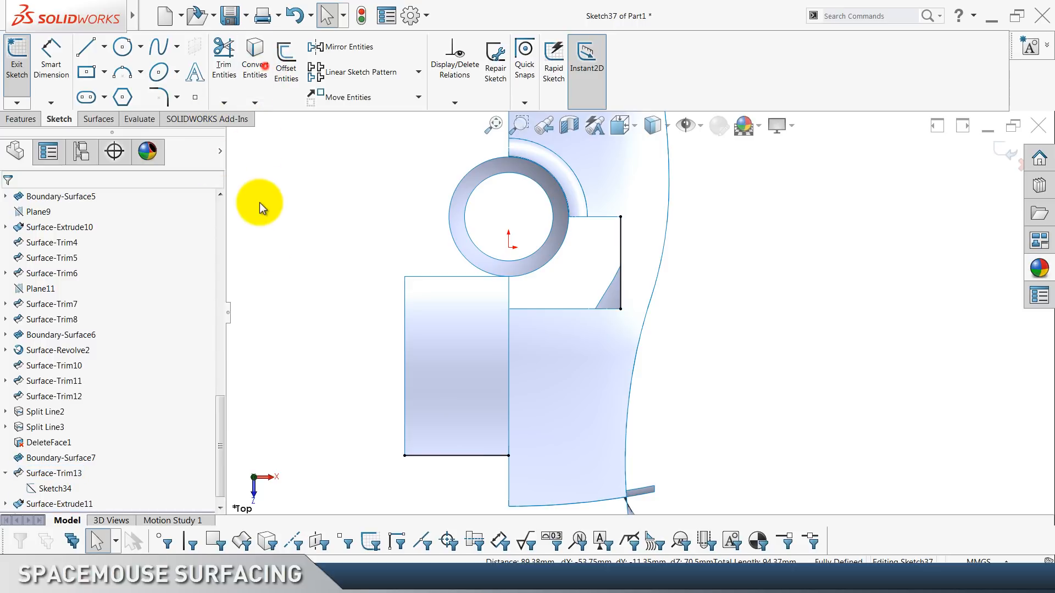
Draw a two-point spline from the converted extrude edge's centreline endpoint to the lower endpoint of the converted opening edge.
{"action": "left_click", "coordinate": [167, 55]}
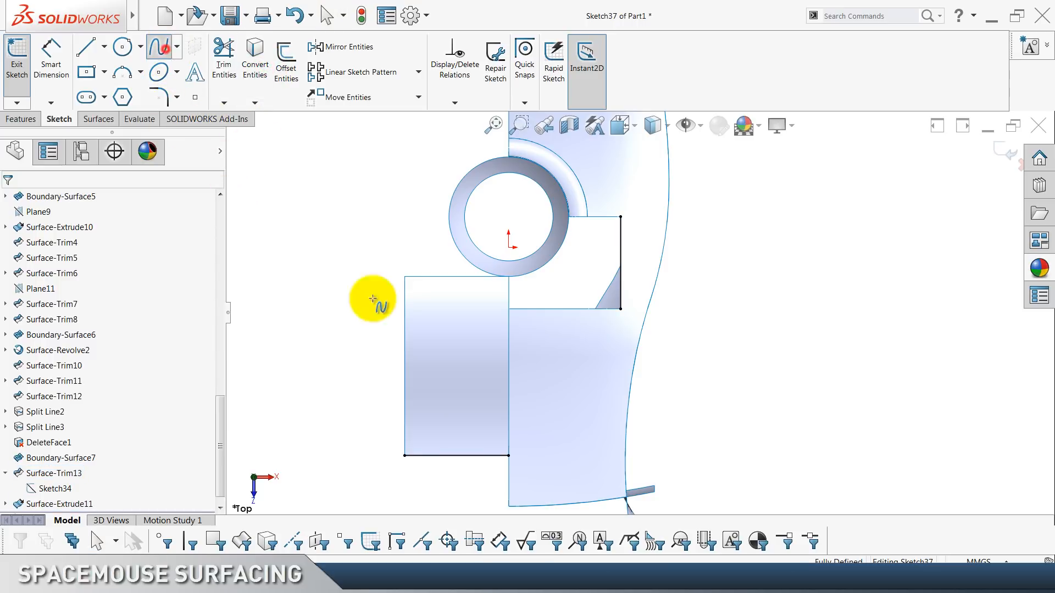
{"action": "left_click", "coordinate": [509, 456]}
{"action": "double_click", "coordinate": [621, 307]}
{"action": "key", "text": "Escape"}
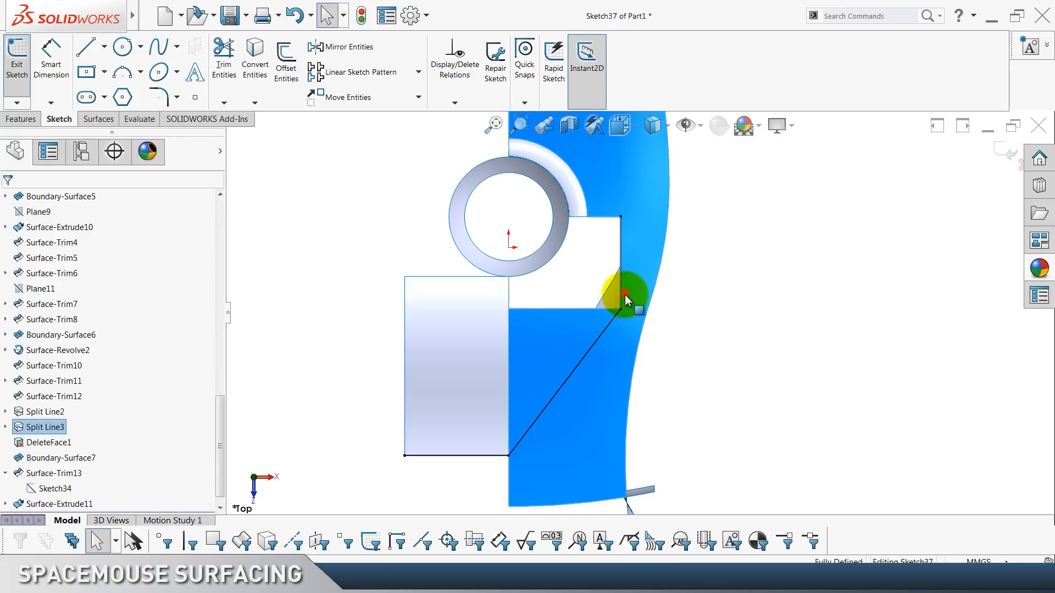
Make the two-point spline tangent to the converted opening edge at its upper end and to the converted extrude edge at its lower end.
{"action": "left_click", "coordinate": [612, 321]}
{"action": "left_click", "coordinate": [622, 294], "text": "ctrl"}
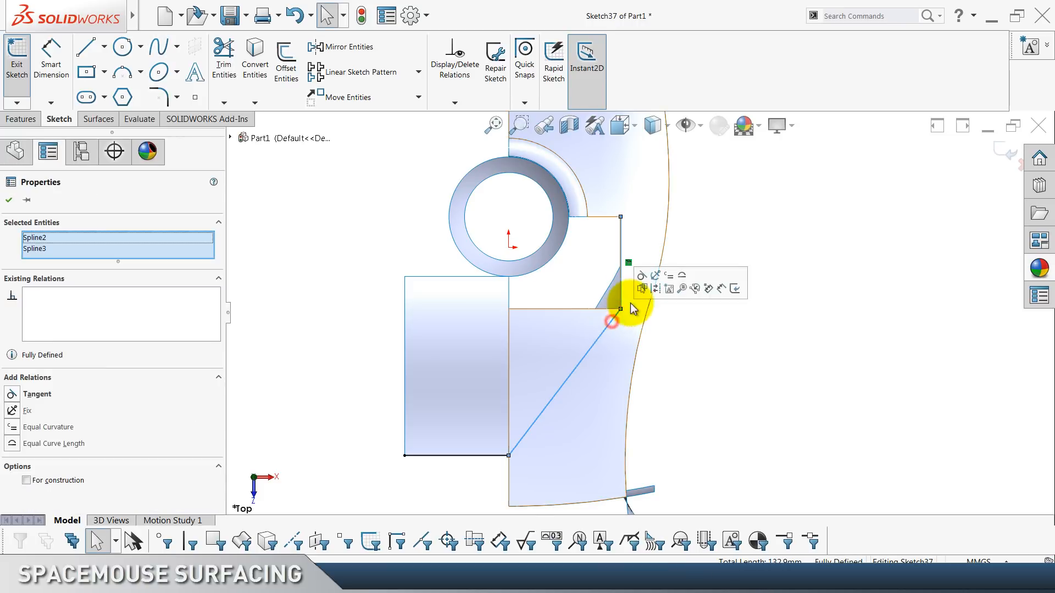
{"action": "left_click", "coordinate": [643, 285]}
{"action": "key", "text": "Escape"}
{"action": "left_click", "coordinate": [525, 456]}
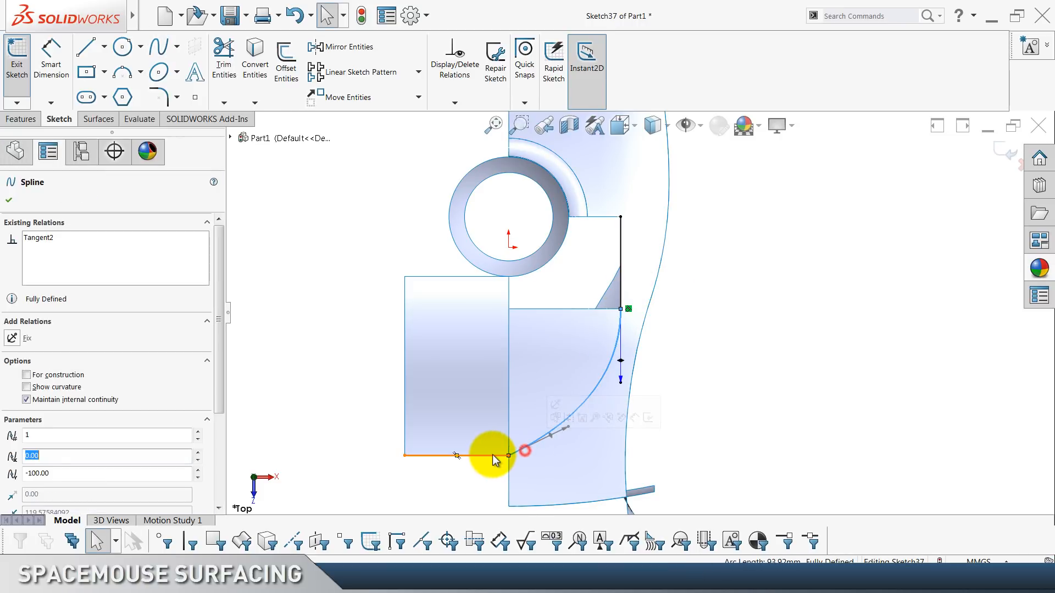
{"action": "left_click", "coordinate": [488, 454], "text": "ctrl"}
{"action": "left_click", "coordinate": [533, 411]}
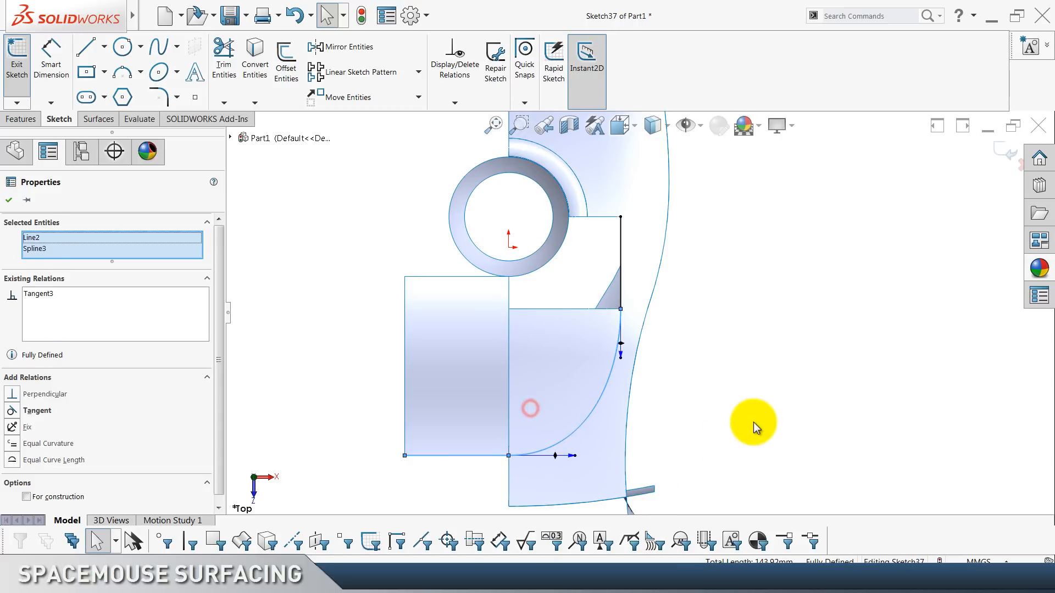
{"action": "left_click", "coordinate": [750, 423]}
Dimension the spline's tangency handle at the converted opening edge as 140 mm.
{"action": "left_click", "coordinate": [60, 69]}
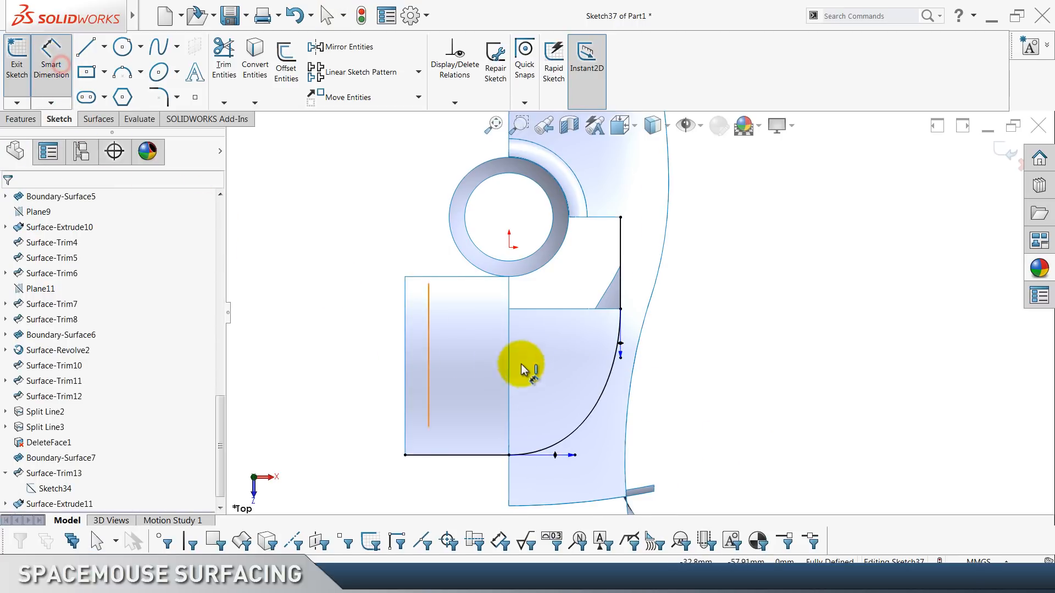
{"action": "left_click", "coordinate": [599, 343]}
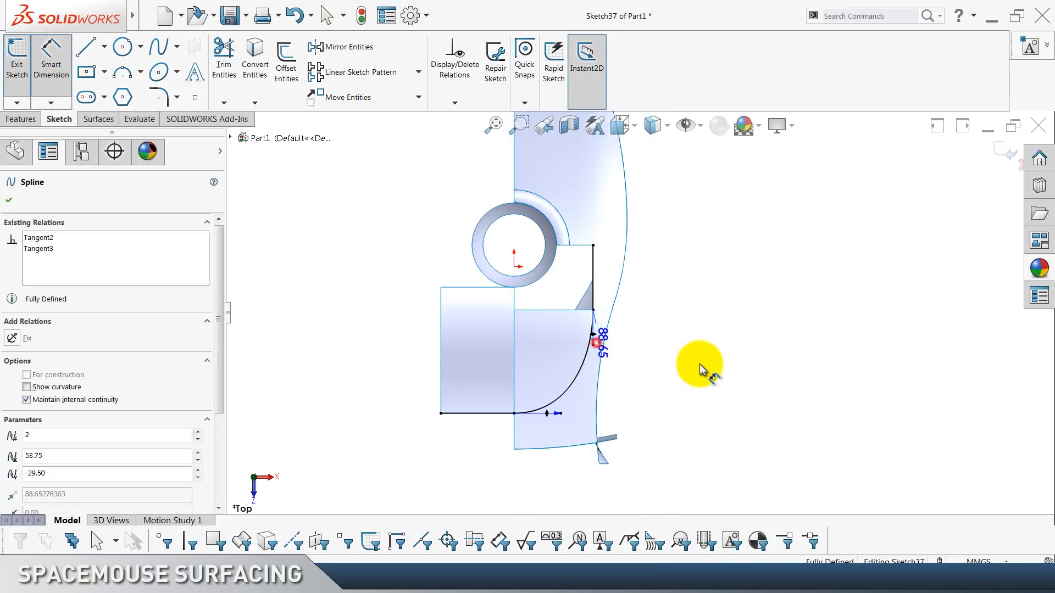
{"action": "left_click", "coordinate": [698, 338]}
{"action": "type", "text": "1"}
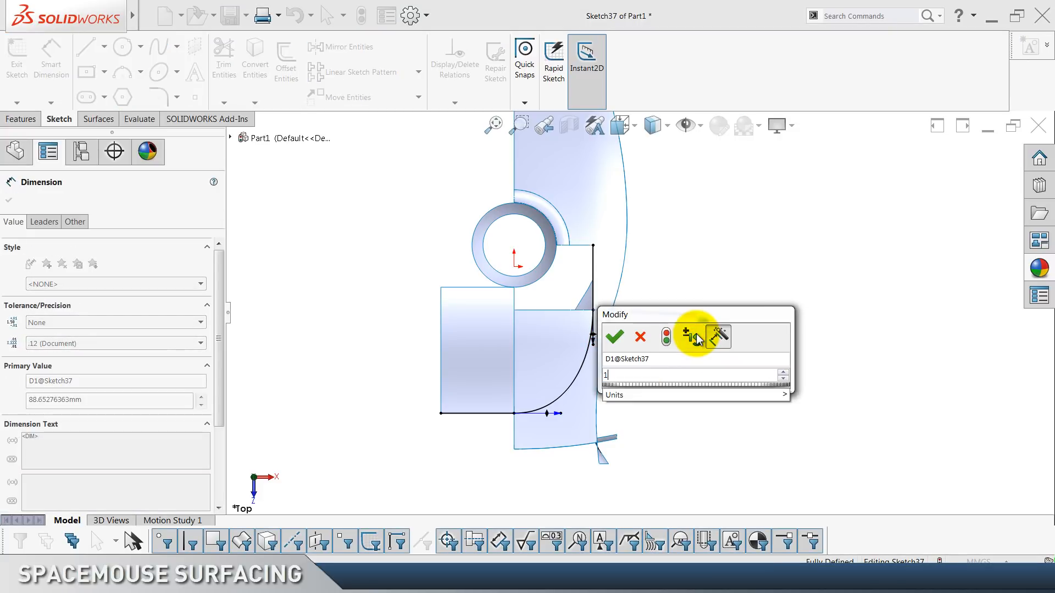
{"action": "type", "text": "40"}
{"action": "key", "text": "Return"}
Dimension the spline's tangency handle at the converted extrude edge as 100 mm.
{"action": "scroll", "coordinate": [686, 339], "scroll_direction": "up", "scroll_amount": 1}
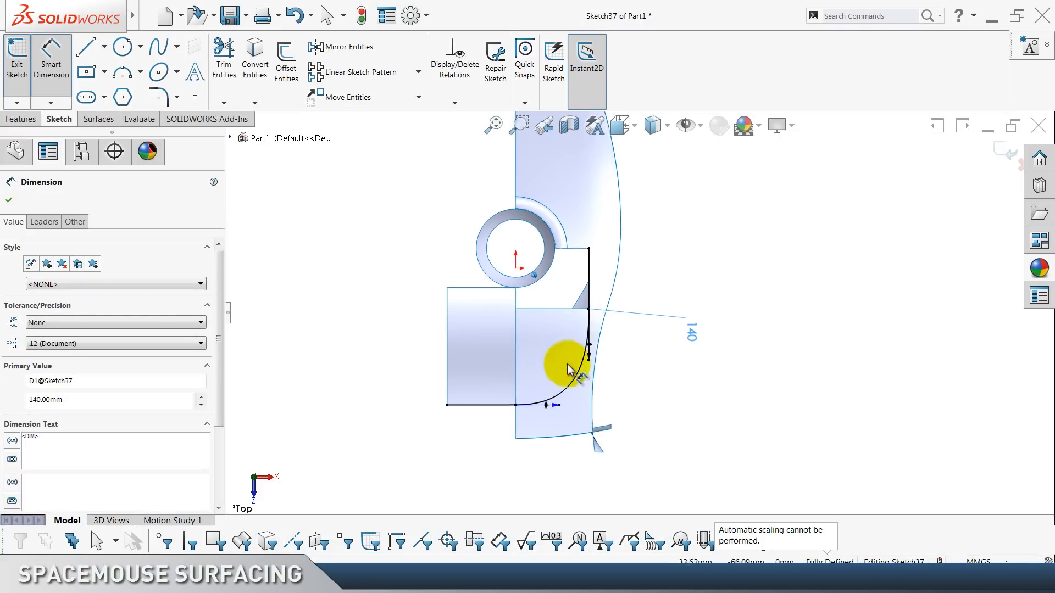
{"action": "left_click", "coordinate": [565, 398]}
{"action": "left_click", "coordinate": [506, 464]}
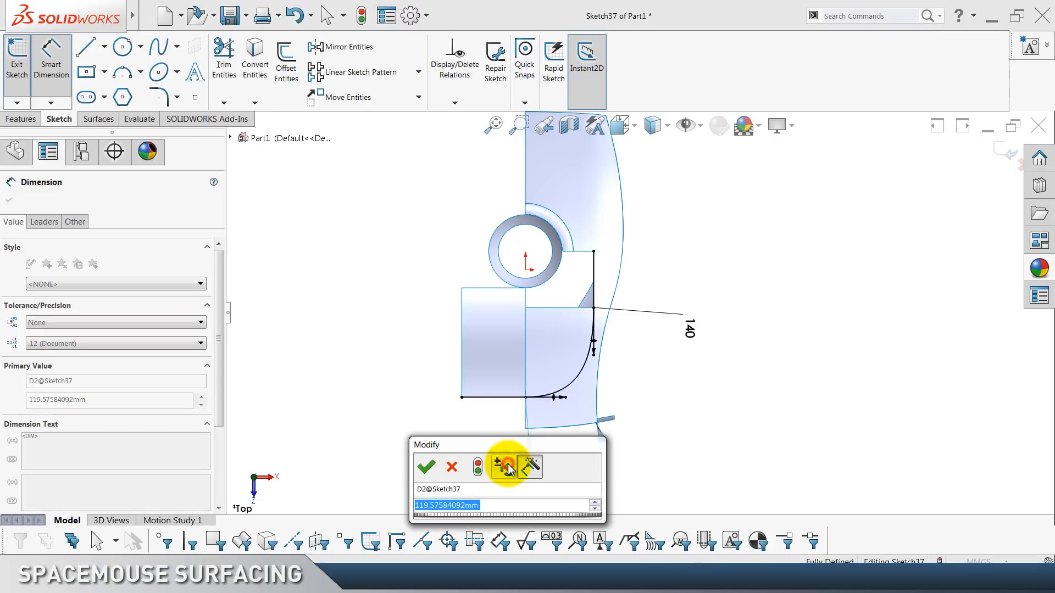
{"action": "type", "text": "1"}
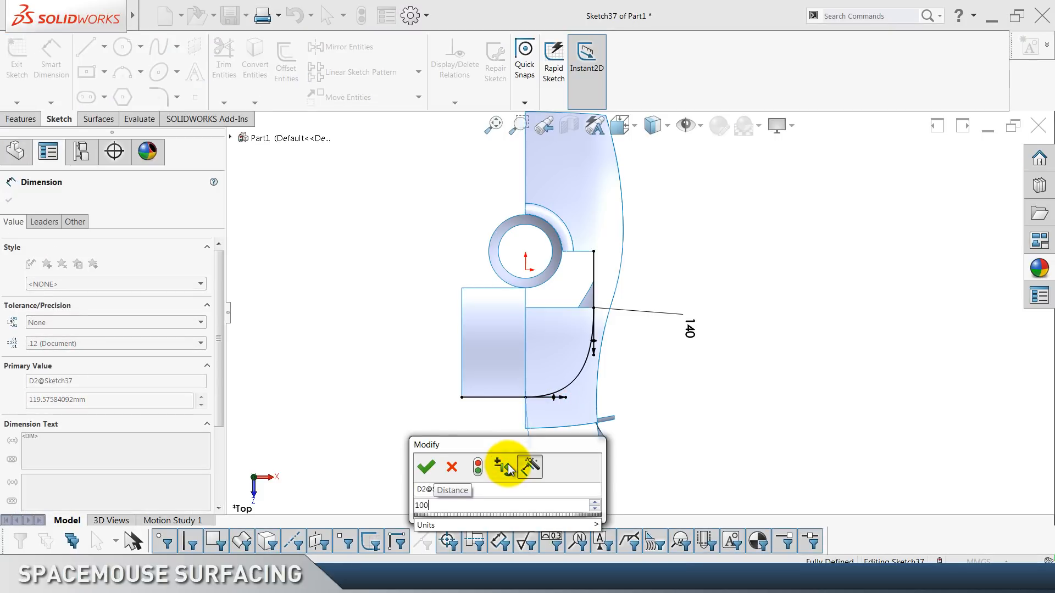
{"action": "type", "text": "00"}
{"action": "key", "text": "Return"}
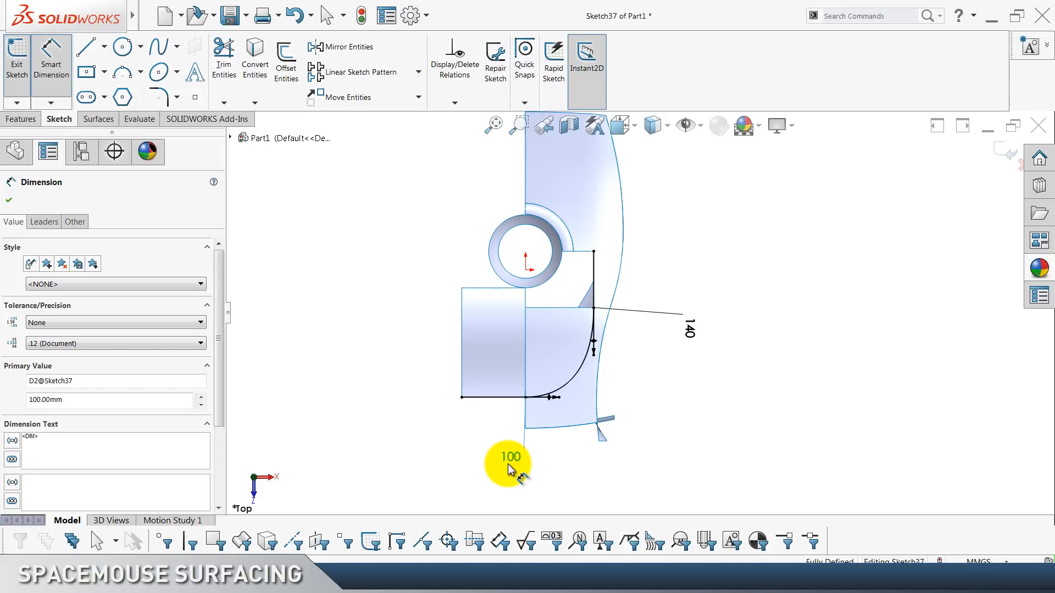
Finish the curved profile sketch and use it to trim away the inner portion of the main upper surface beside the ring.
{"action": "left_click", "coordinate": [1003, 151]}
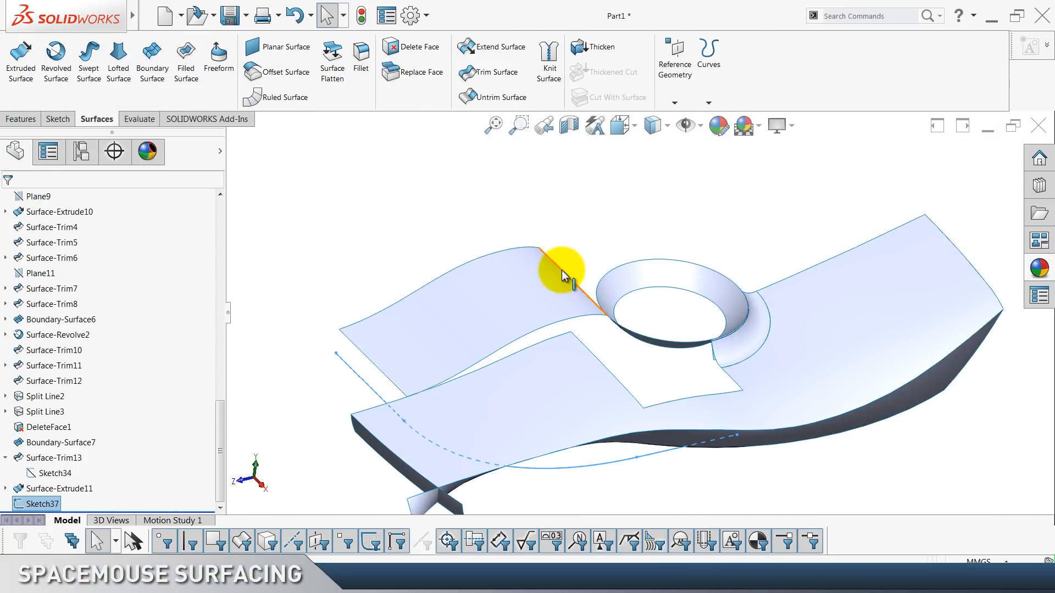
{"action": "left_click", "coordinate": [475, 73]}
{"action": "left_click", "coordinate": [551, 314]}
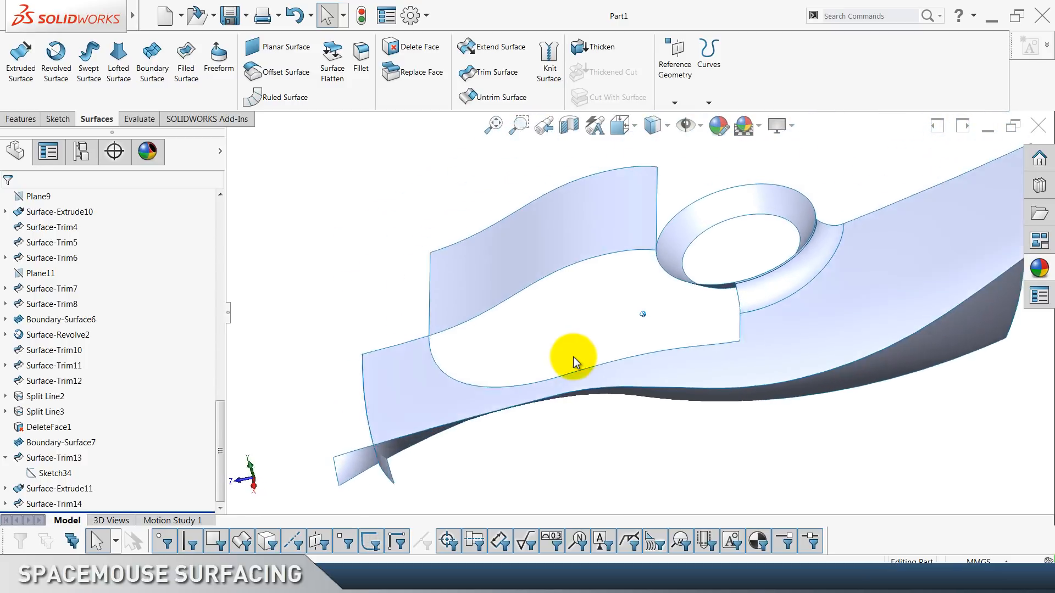
{"action": "left_click", "coordinate": [775, 361]}
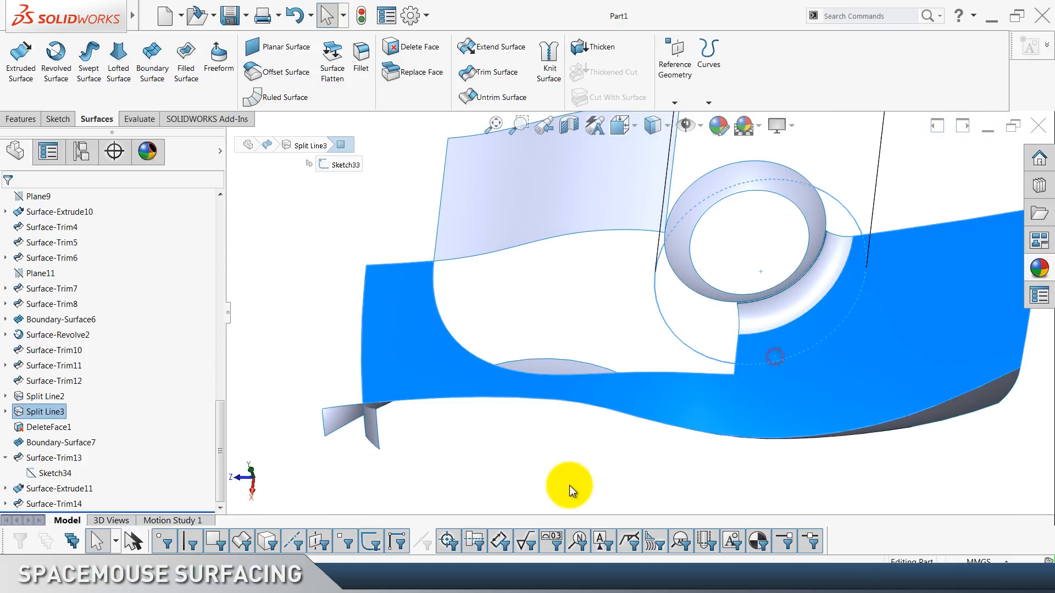
{"action": "left_click", "coordinate": [570, 486]}
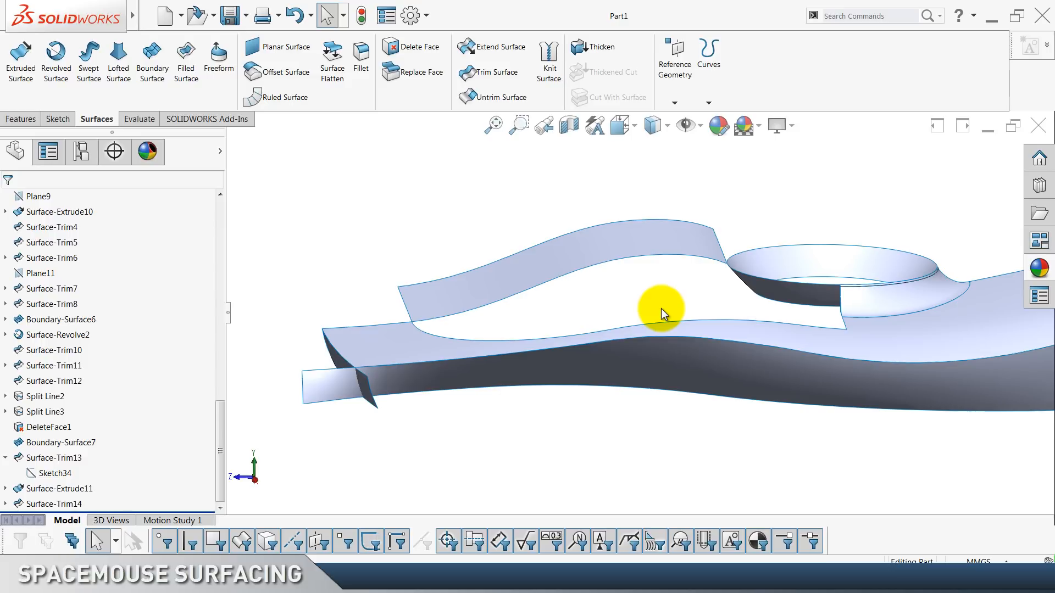
Inspect the reference definition of Plane3 without altering it.
{"action": "scroll", "coordinate": [117, 366], "scroll_direction": "up", "scroll_amount": 15}
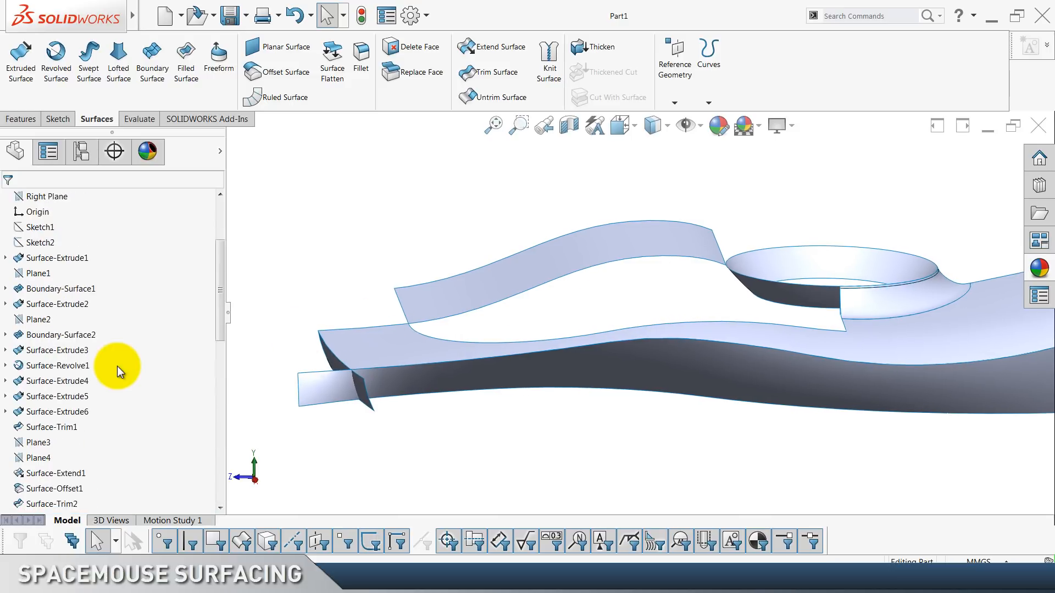
{"action": "scroll", "coordinate": [117, 366], "scroll_direction": "up", "scroll_amount": 4}
{"action": "scroll", "coordinate": [117, 366], "scroll_direction": "down", "scroll_amount": 4}
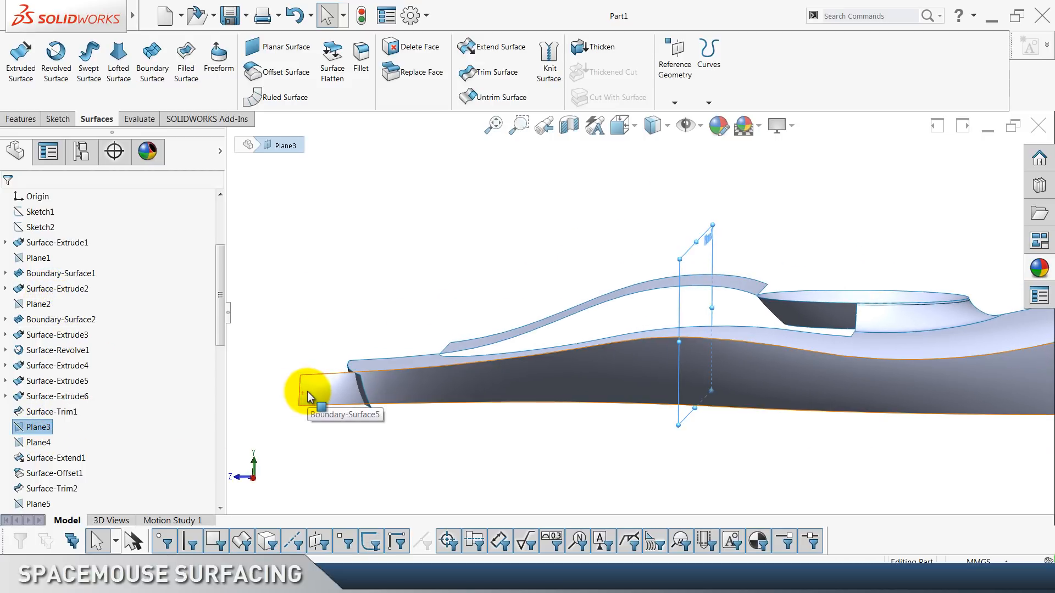
{"action": "right_click", "coordinate": [34, 430]}
{"action": "left_click", "coordinate": [33, 300]}
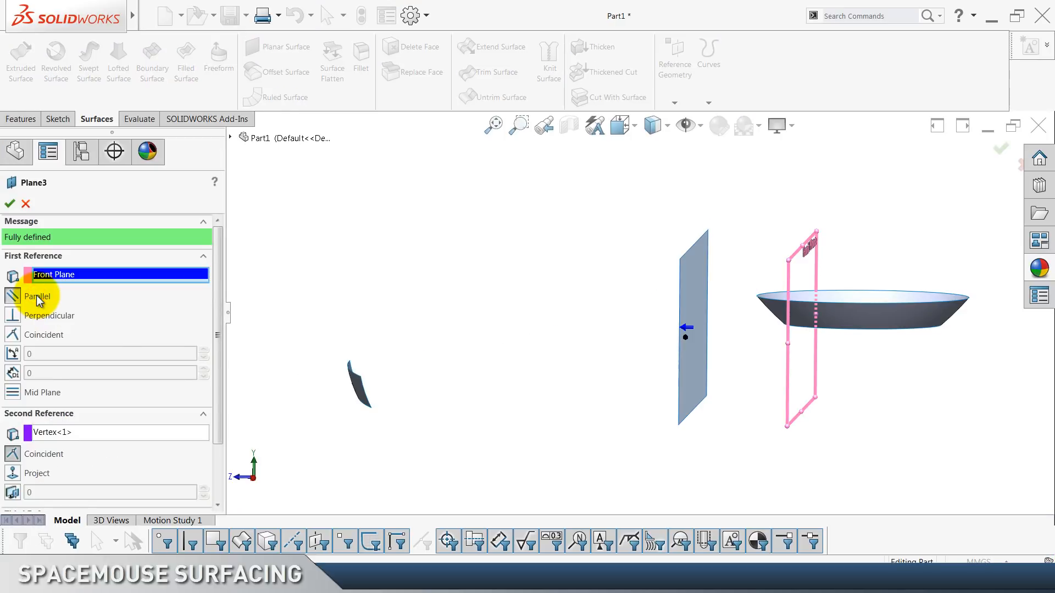
{"action": "left_click", "coordinate": [22, 200]}
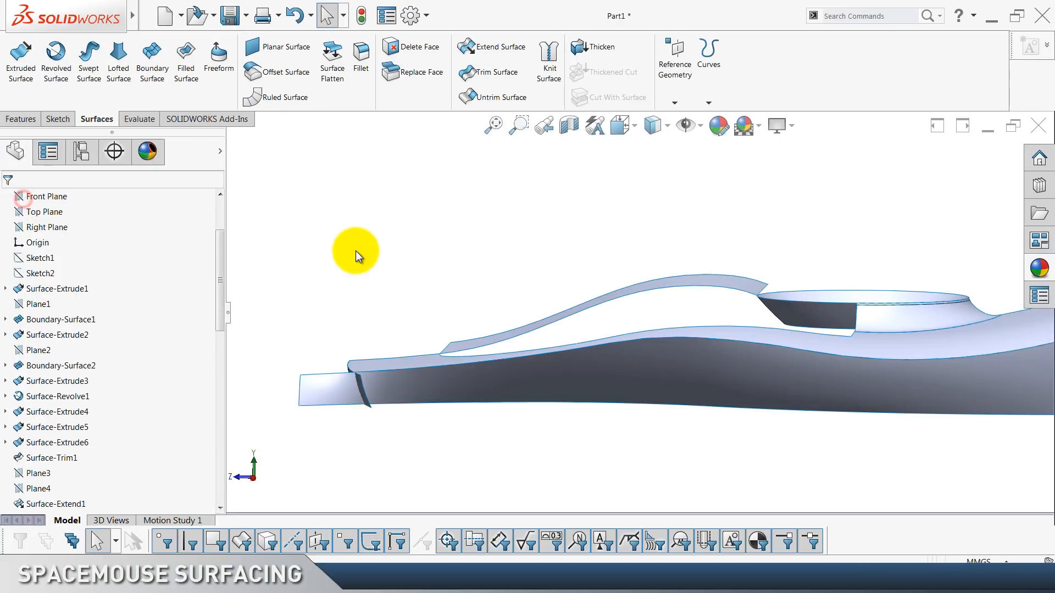
Measure the distance between Plane3 and the Front Plane.
{"action": "left_click", "coordinate": [45, 471]}
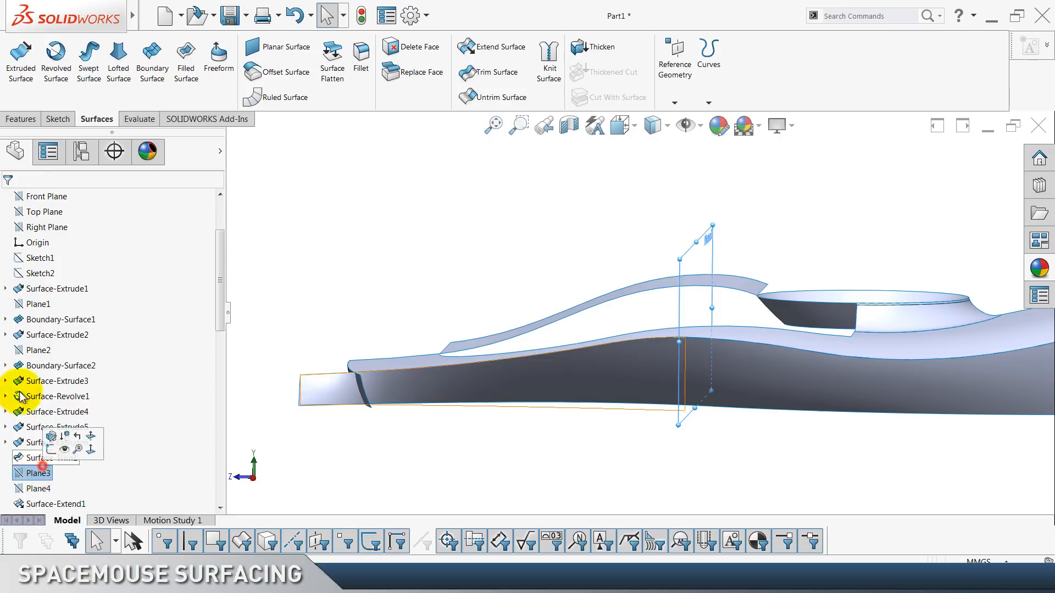
{"action": "scroll", "coordinate": [28, 299], "scroll_direction": "up", "scroll_amount": 3}
{"action": "left_click", "coordinate": [59, 289], "text": "ctrl"}
{"action": "left_click", "coordinate": [139, 119]}
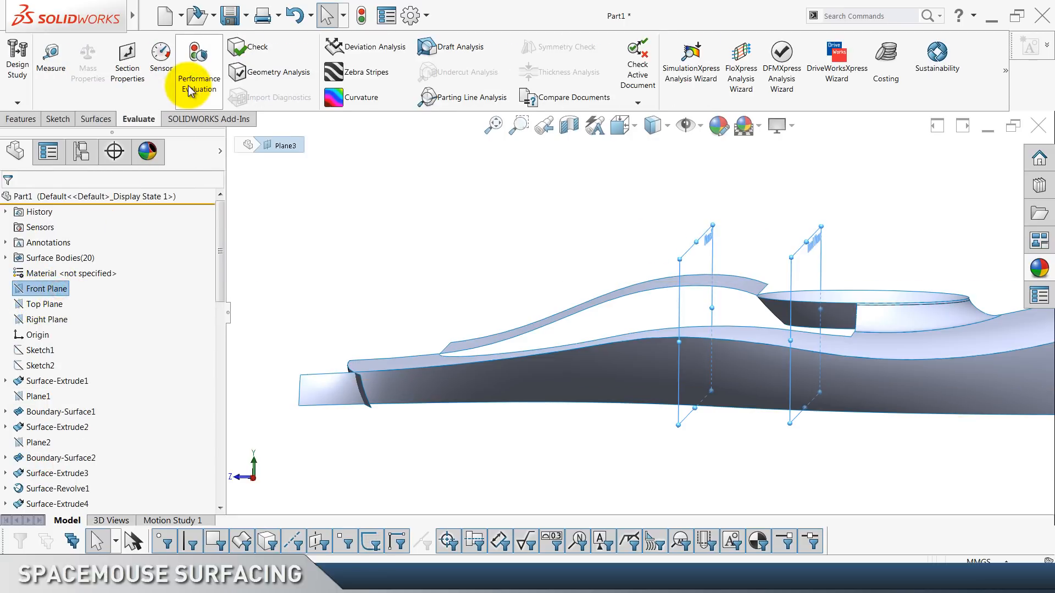
{"action": "left_click", "coordinate": [48, 71]}
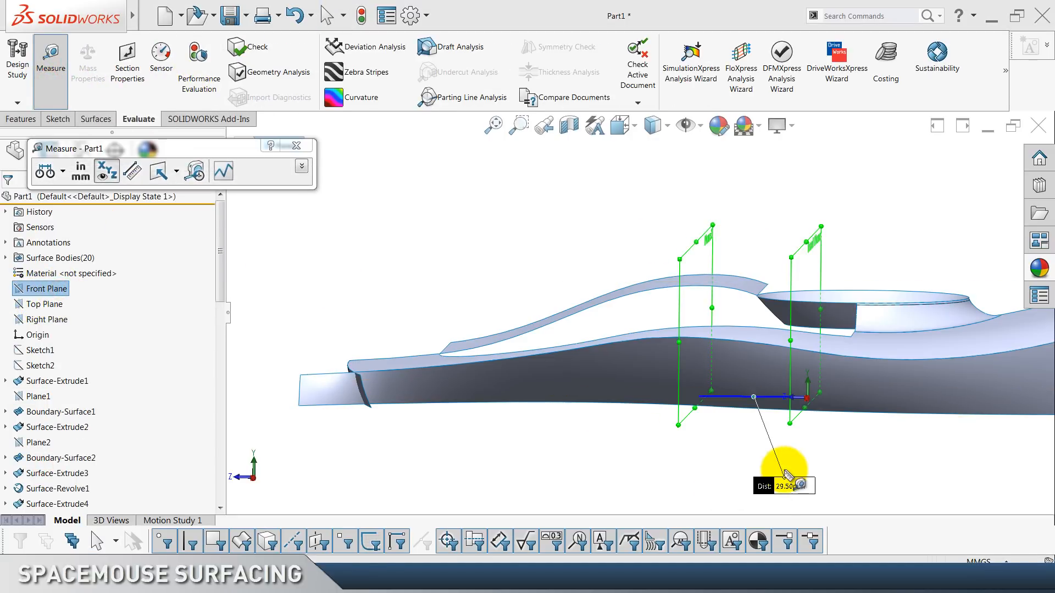
{"action": "key", "text": "Escape"}
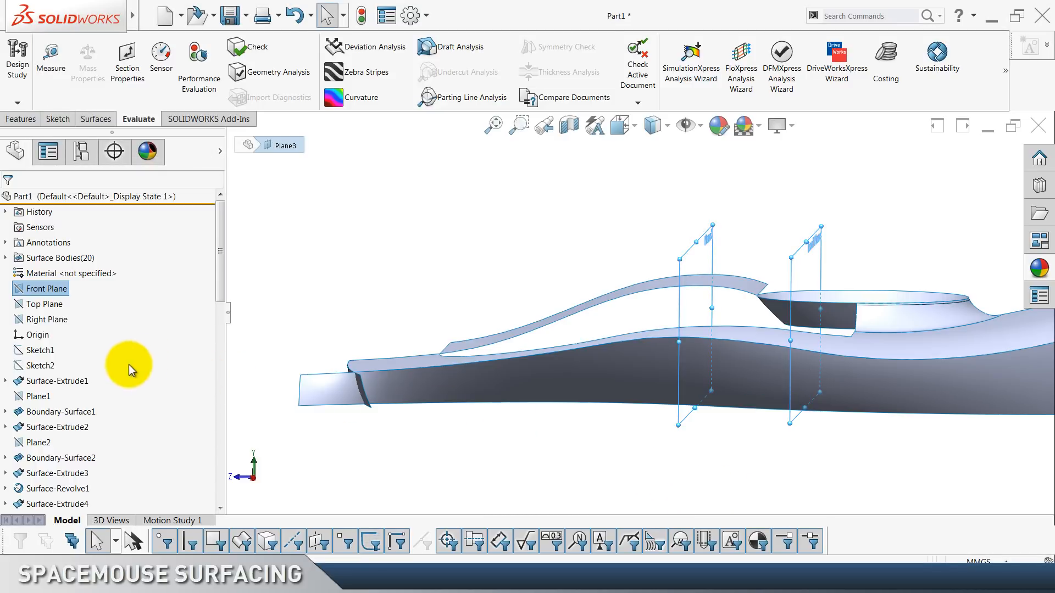
{"action": "left_click", "coordinate": [312, 328]}
Start a sketch on Plane3 and create intersection curves with the extruded surface and the trimmed main surface.
{"action": "scroll", "coordinate": [111, 377], "scroll_direction": "down", "scroll_amount": 3}
{"action": "left_click", "coordinate": [46, 428]}
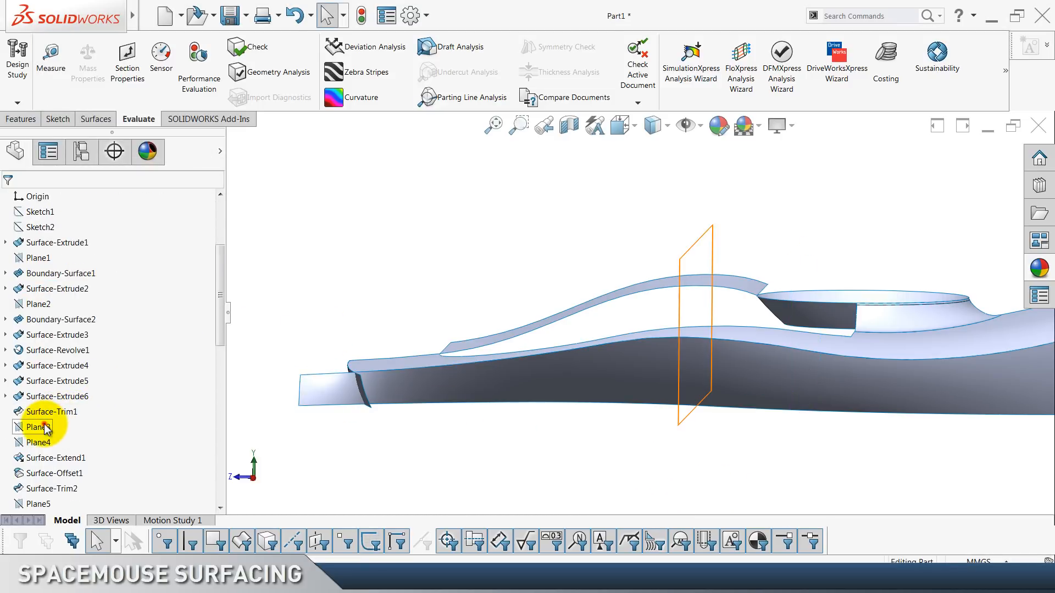
{"action": "left_click", "coordinate": [53, 408]}
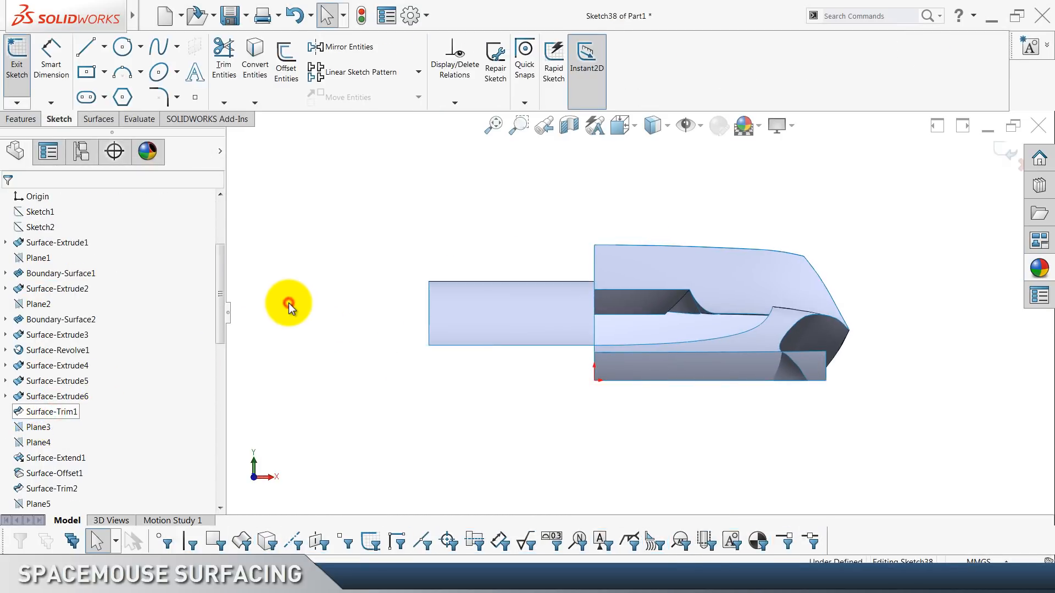
{"action": "left_click", "coordinate": [463, 289]}
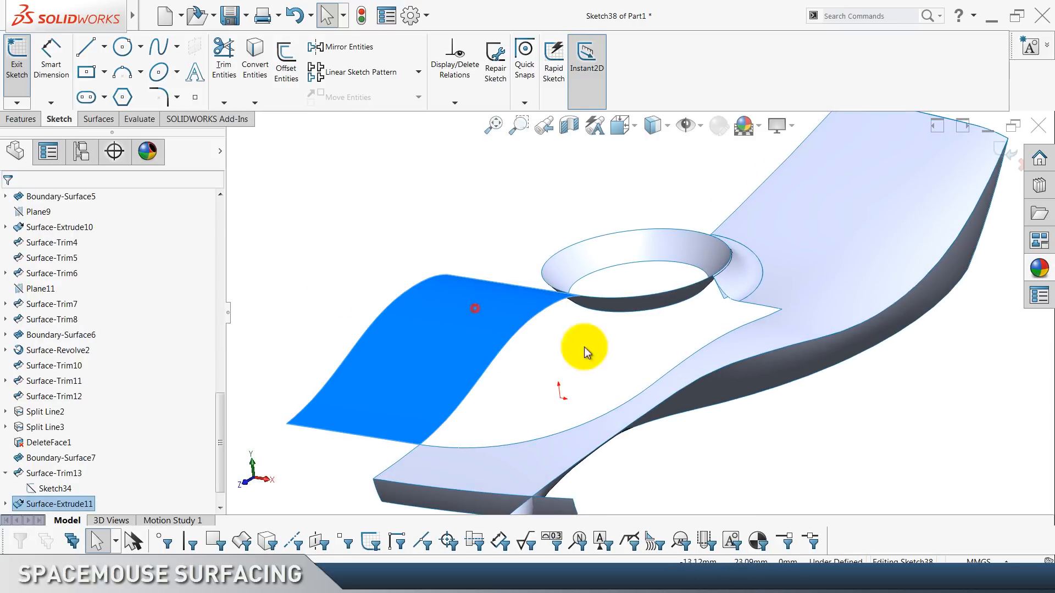
{"action": "left_click", "coordinate": [700, 370], "text": "ctrl"}
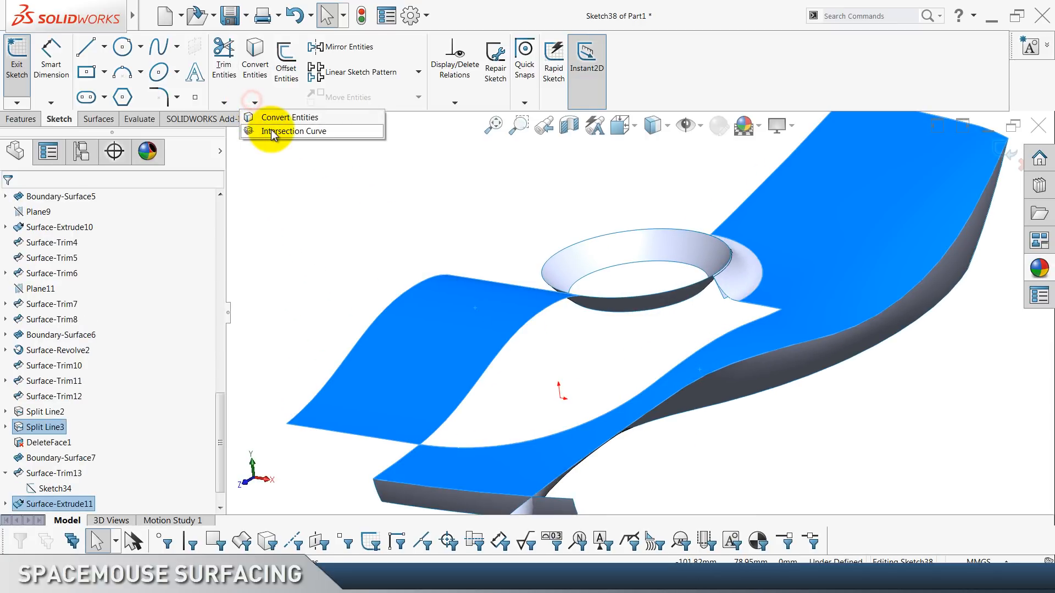
{"action": "left_click", "coordinate": [273, 132]}
Convert both intersection curves to construction geometry.
{"action": "mouse_move", "coordinate": [344, 226]}
{"action": "left_mouse_down"}
{"action": "mouse_move", "coordinate": [817, 439]}
{"action": "mouse_move", "coordinate": [707, 458]}
{"action": "left_mouse_up"}
{"action": "left_click", "coordinate": [53, 482]}
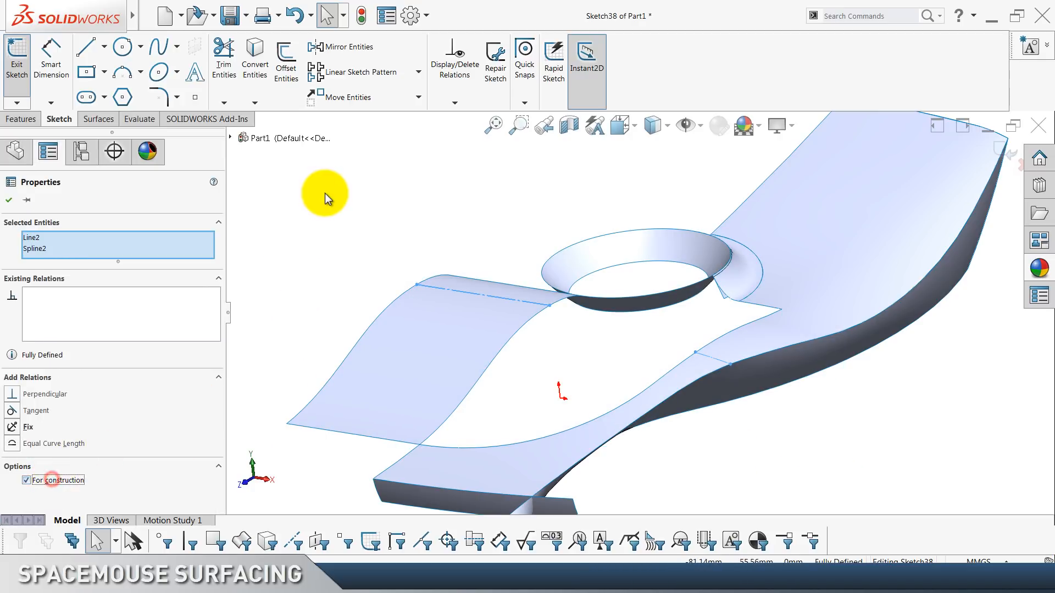
{"action": "left_click", "coordinate": [324, 193]}
Draw a two-point spline across the gap, joining the inner endpoints of the two construction curves.
{"action": "scroll", "coordinate": [324, 192], "scroll_direction": "down", "scroll_amount": 3}
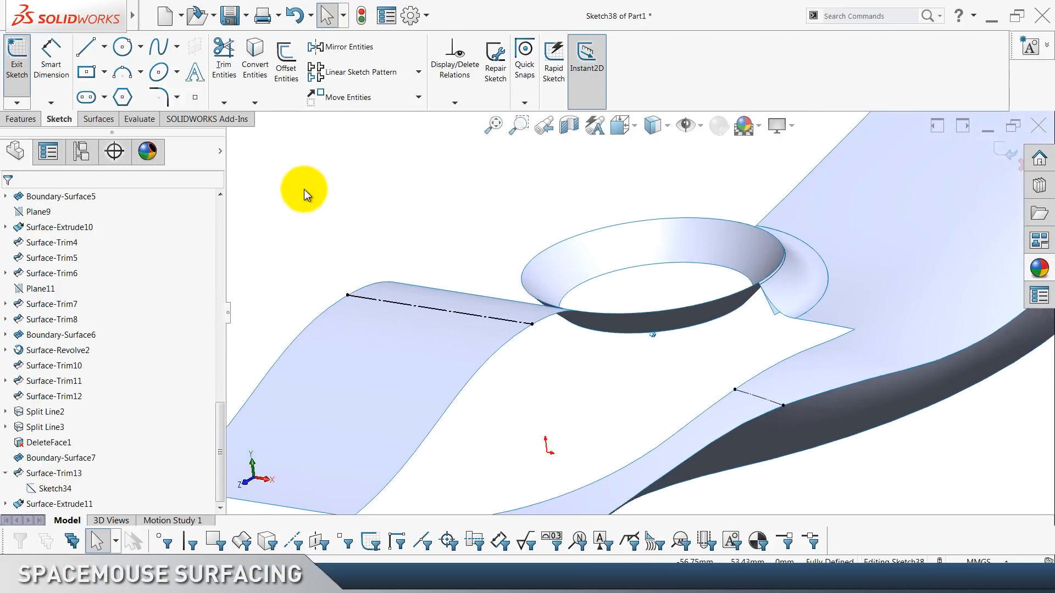
{"action": "left_click", "coordinate": [159, 49]}
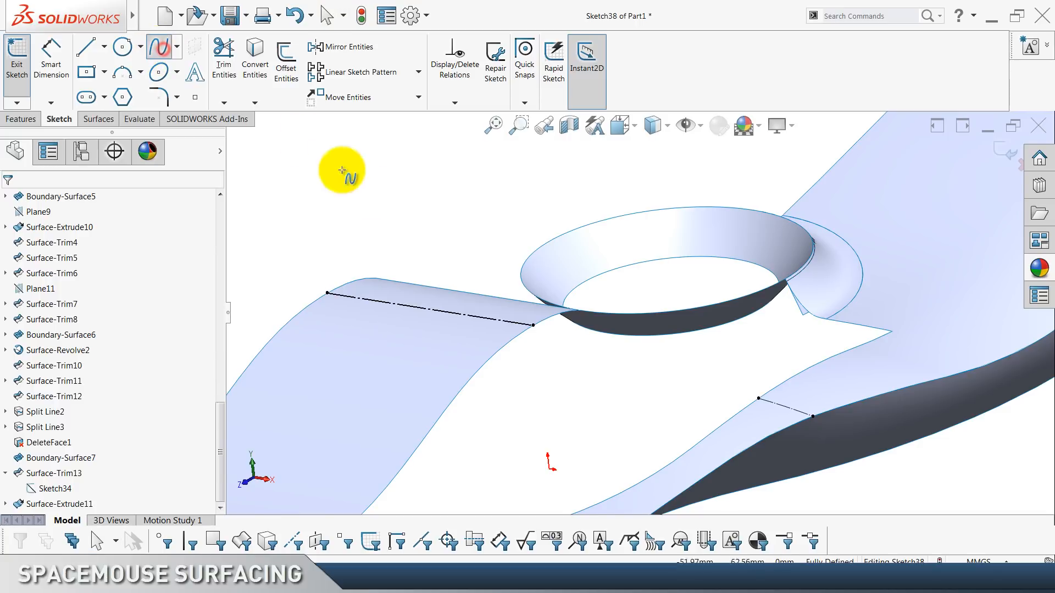
{"action": "left_click", "coordinate": [534, 325]}
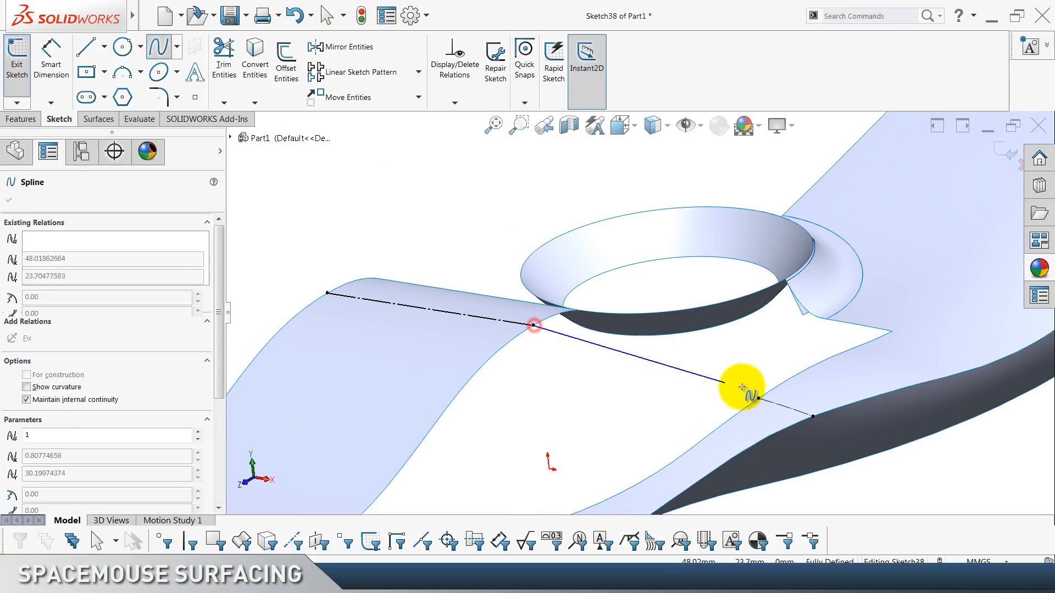
{"action": "double_click", "coordinate": [759, 397]}
{"action": "key", "text": "Escape"}
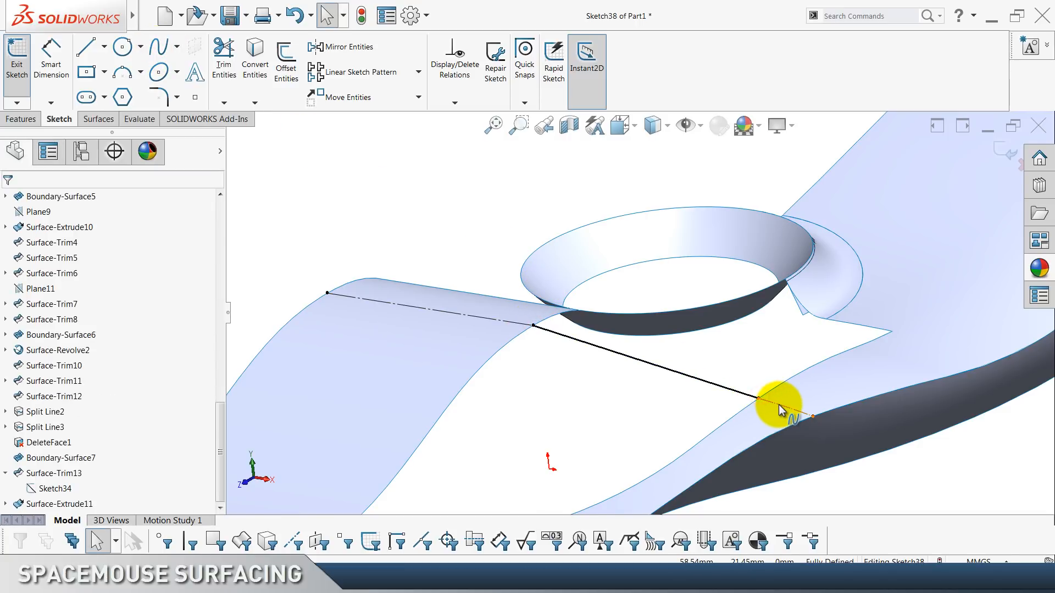
Add an equal curvature relation between the new spline and the construction curve on the main surface.
{"action": "left_click", "coordinate": [779, 405]}
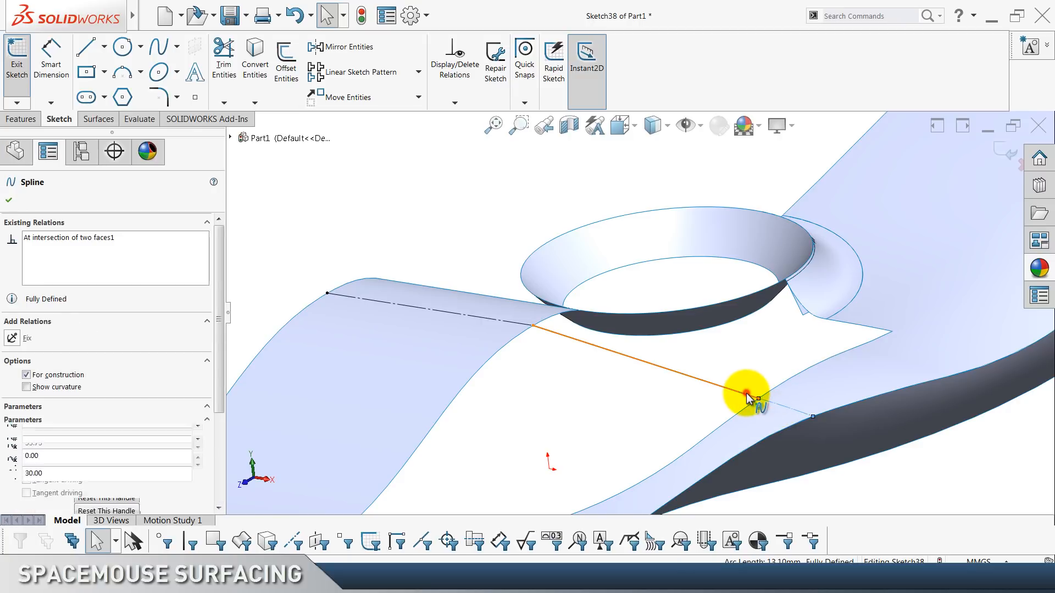
{"action": "left_click", "coordinate": [748, 395], "text": "ctrl"}
{"action": "scroll", "coordinate": [761, 427], "scroll_direction": "down", "scroll_amount": 2}
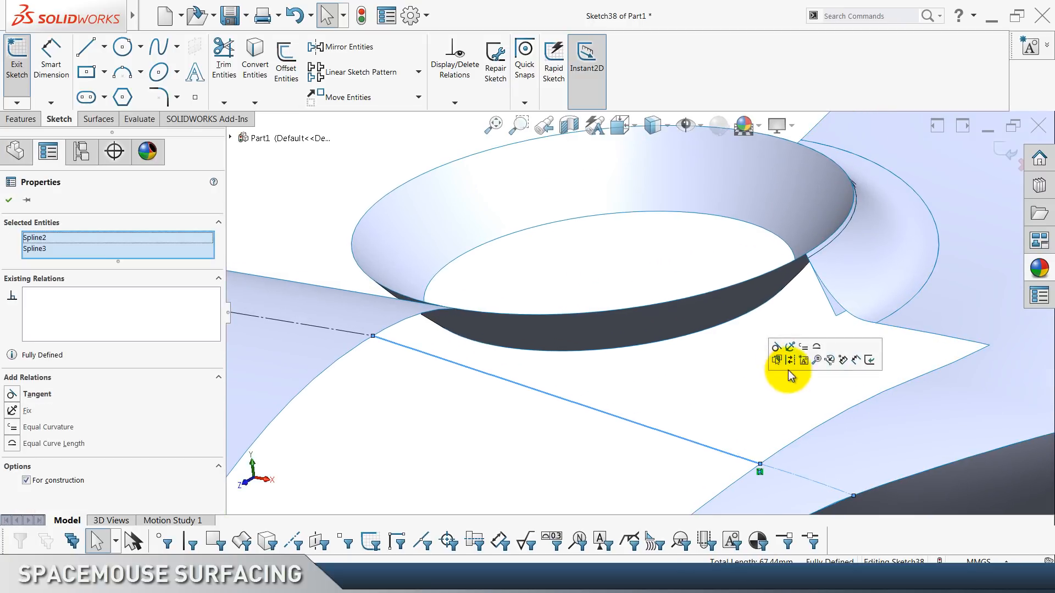
{"action": "left_click", "coordinate": [803, 347]}
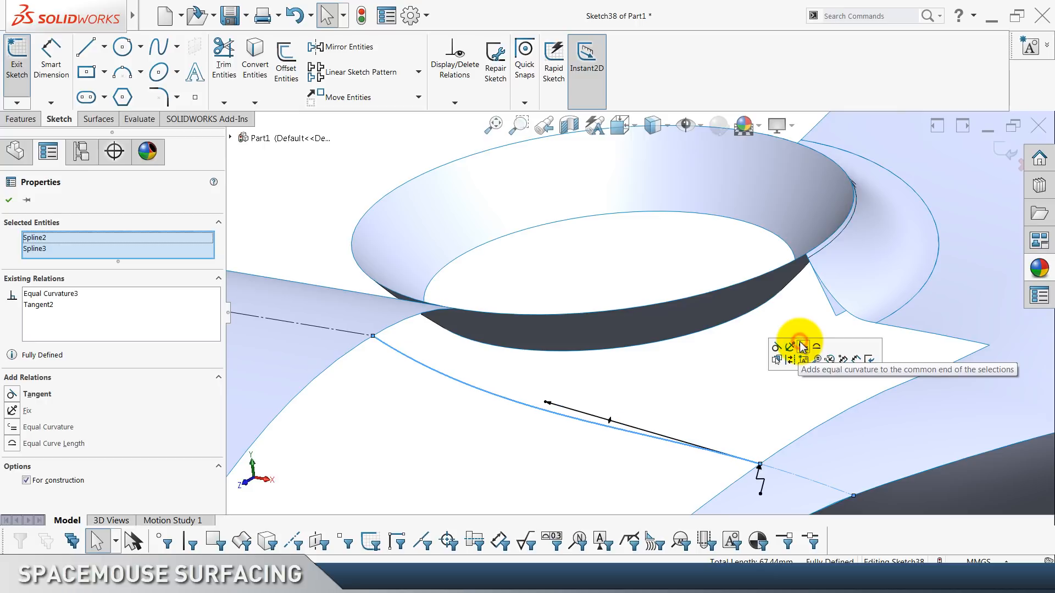
{"action": "key", "text": "Escape"}
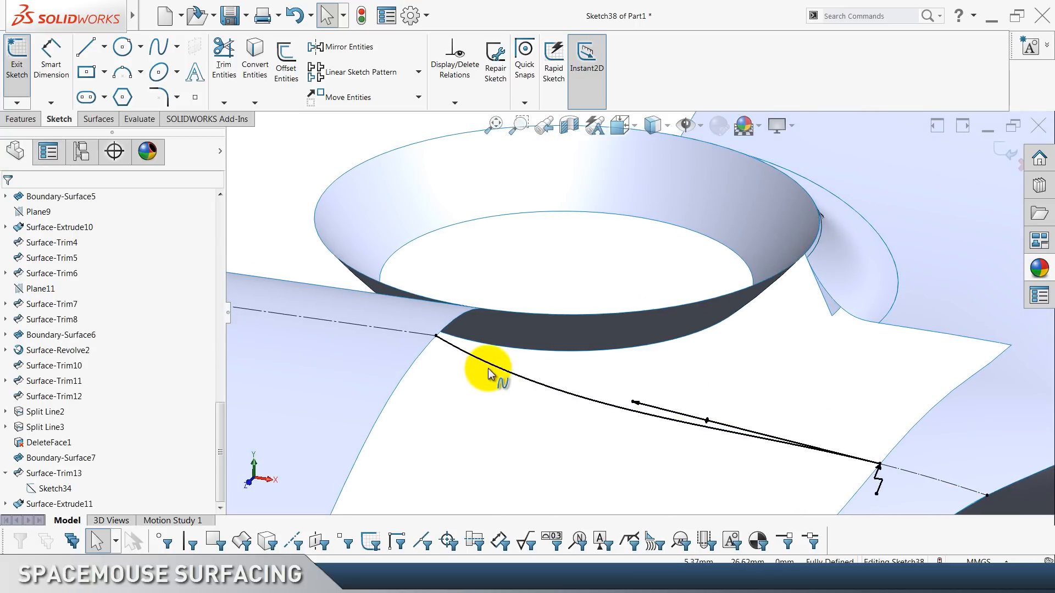
Make the spline tangent to the construction line on the extruded surface.
{"action": "left_click", "coordinate": [435, 346]}
{"action": "left_click", "coordinate": [433, 336], "text": "ctrl"}
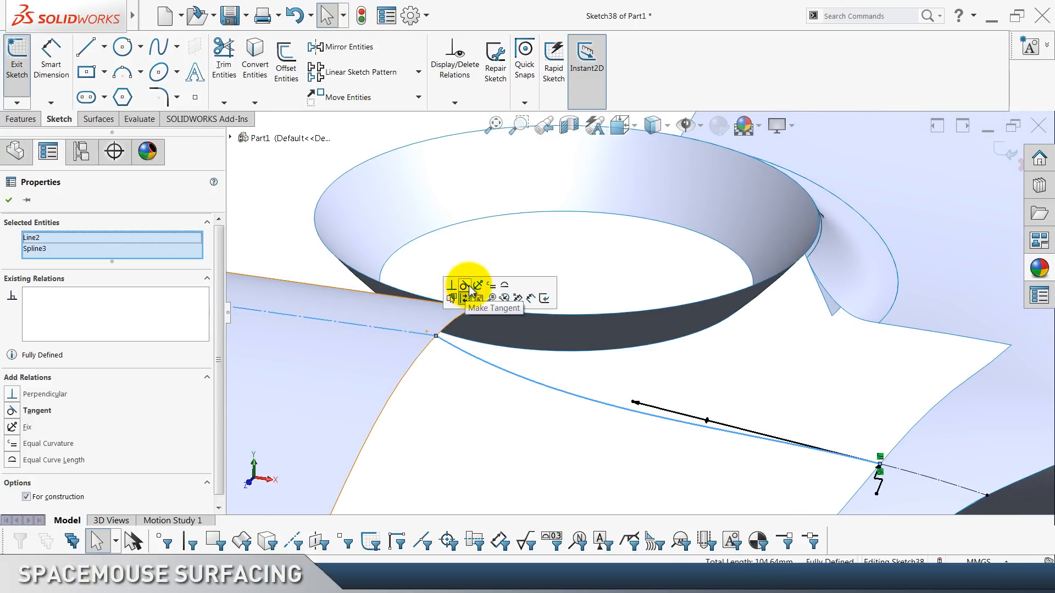
{"action": "left_click", "coordinate": [465, 286]}
{"action": "left_click", "coordinate": [494, 426]}
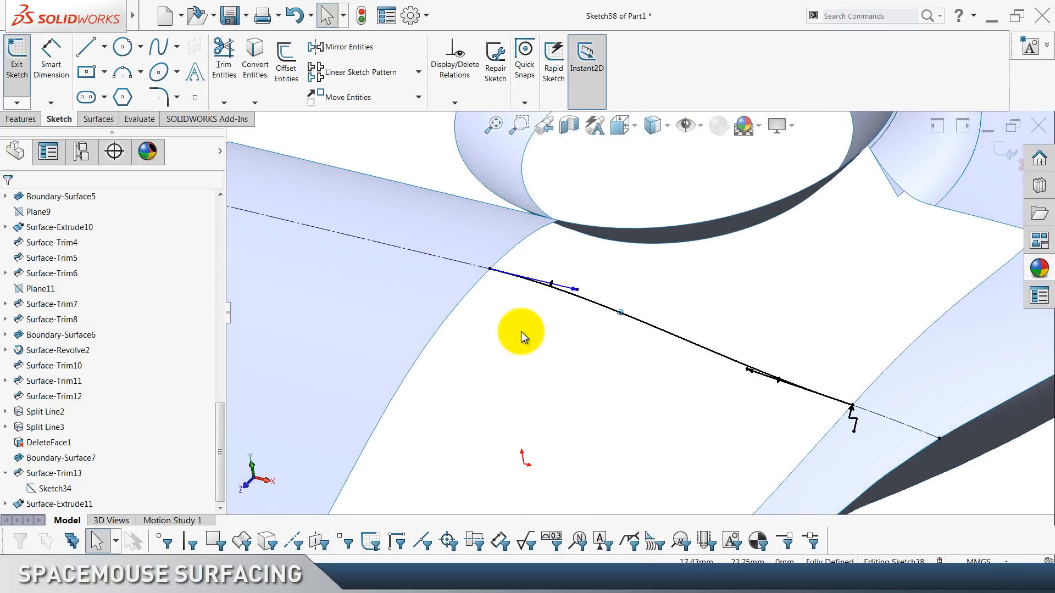
Dimension the spline's tangency handle at the extruded surface end to 30 mm.
{"action": "left_click", "coordinate": [50, 81]}
{"action": "left_click", "coordinate": [575, 290]}
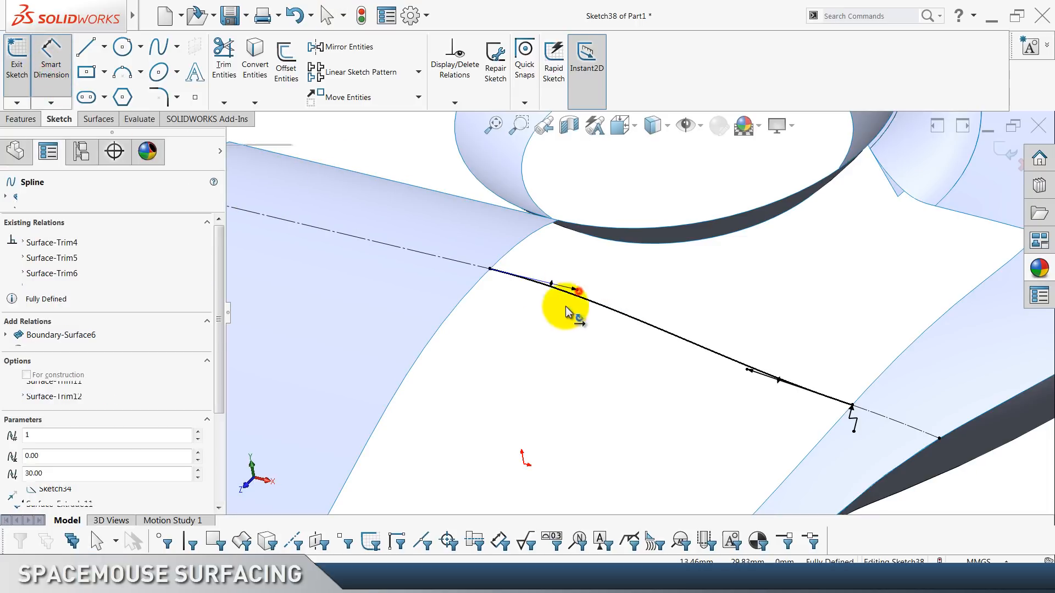
{"action": "left_click", "coordinate": [510, 373]}
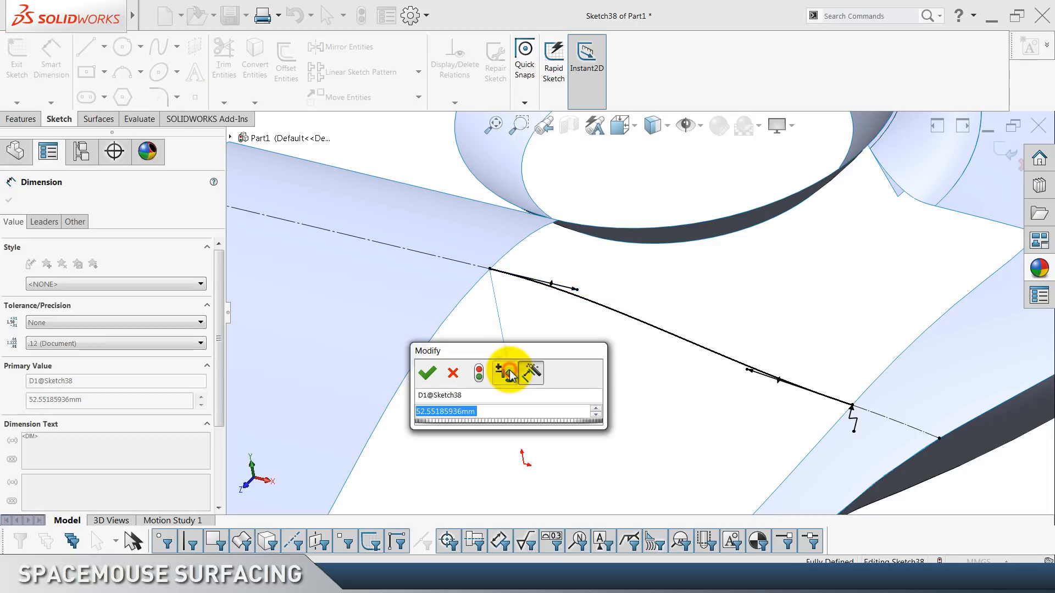
{"action": "type", "text": "30"}
{"action": "key", "text": "Return"}
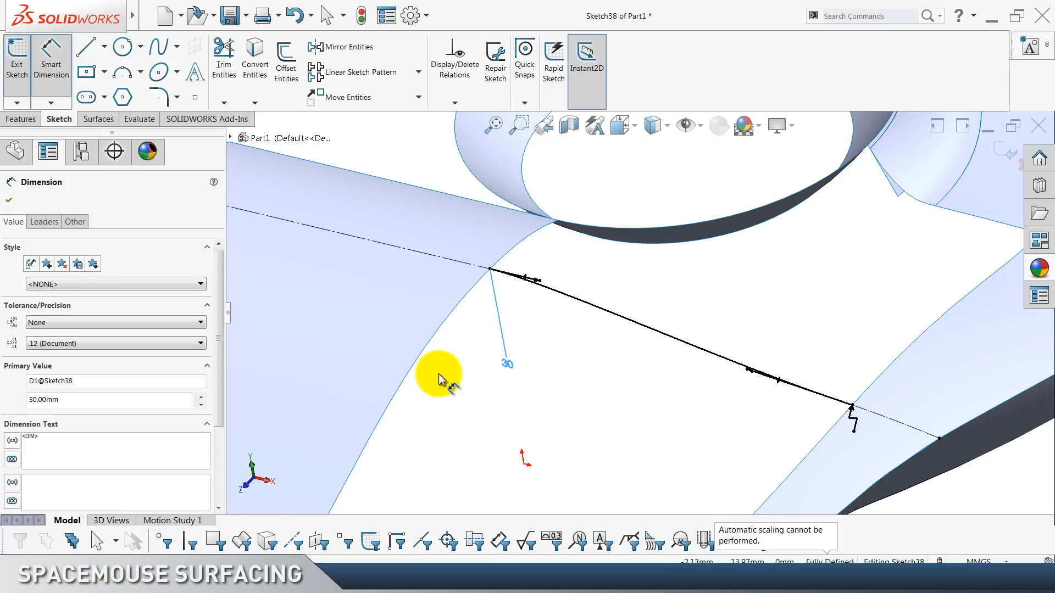
{"action": "key", "text": "Escape"}
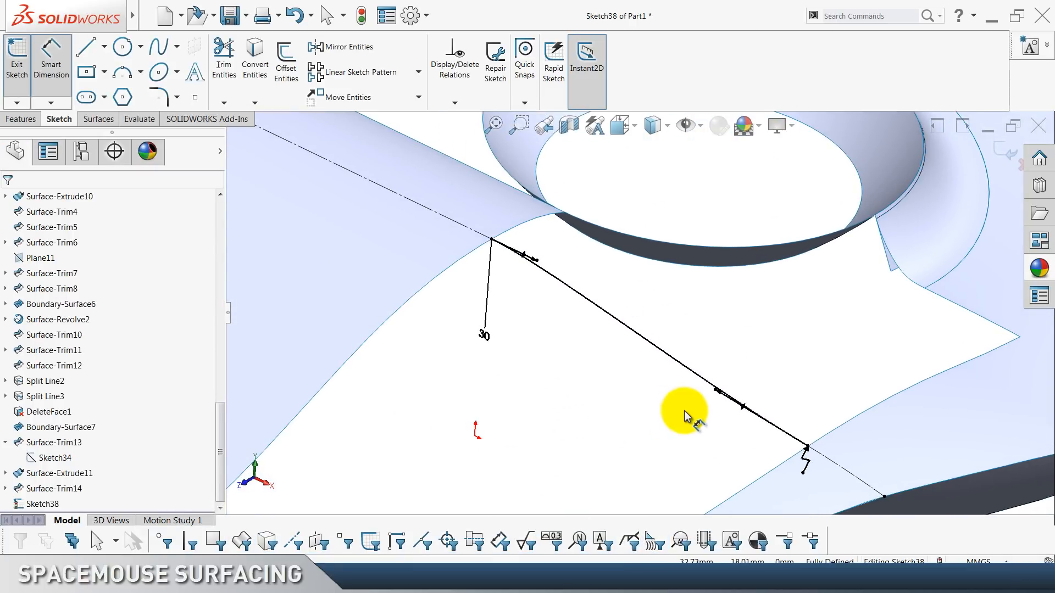
Dimension the spline's tangency handle at the main surface end to 75 mm and finish the sketch.
{"action": "left_click", "coordinate": [716, 392]}
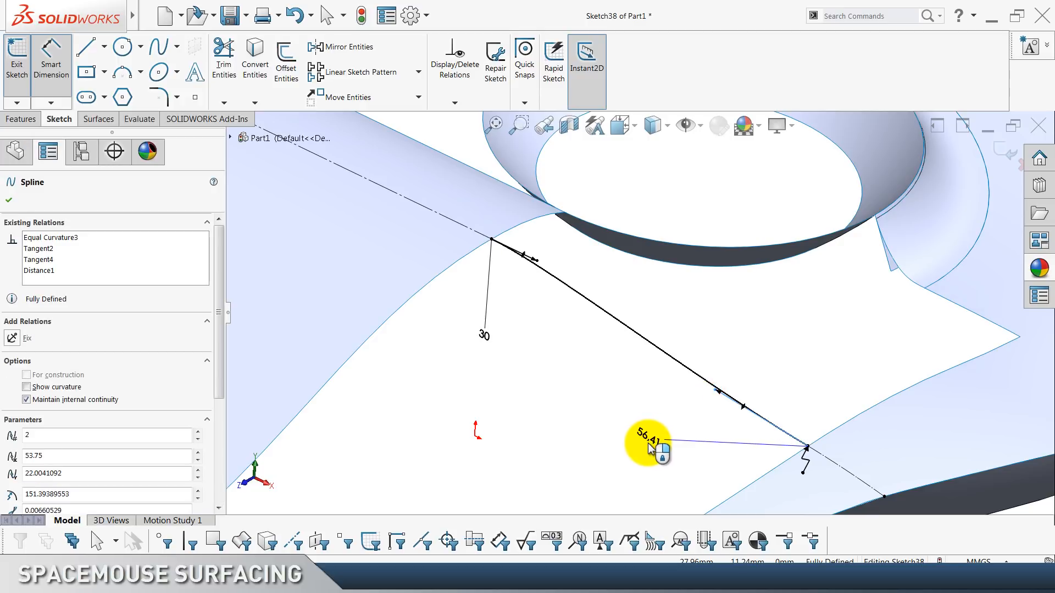
{"action": "left_click", "coordinate": [649, 444]}
{"action": "type", "text": "30"}
{"action": "key", "text": "Return"}
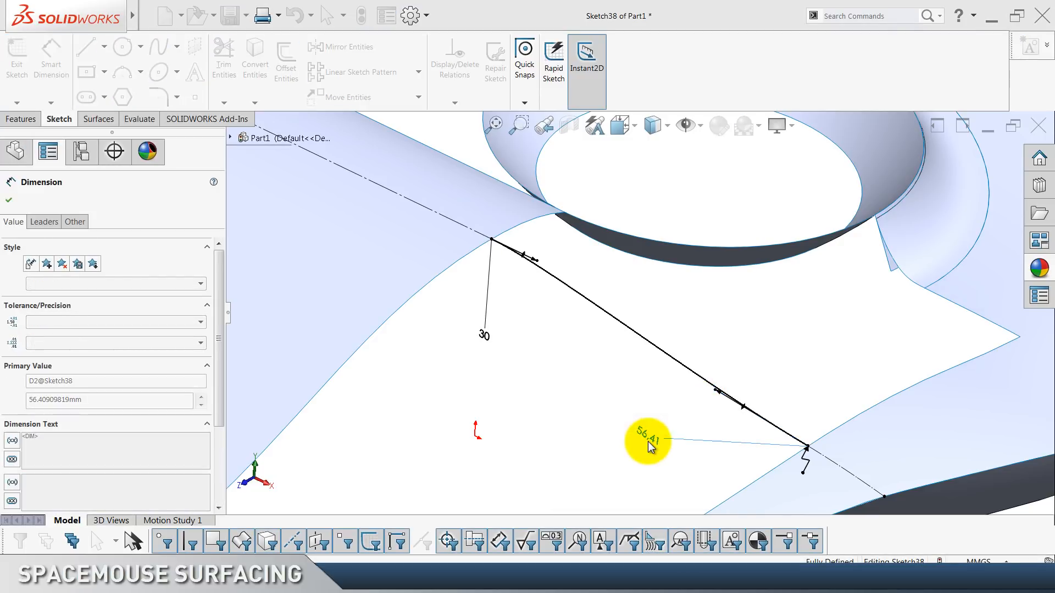
{"action": "type", "text": "75"}
{"action": "key", "text": "Return"}
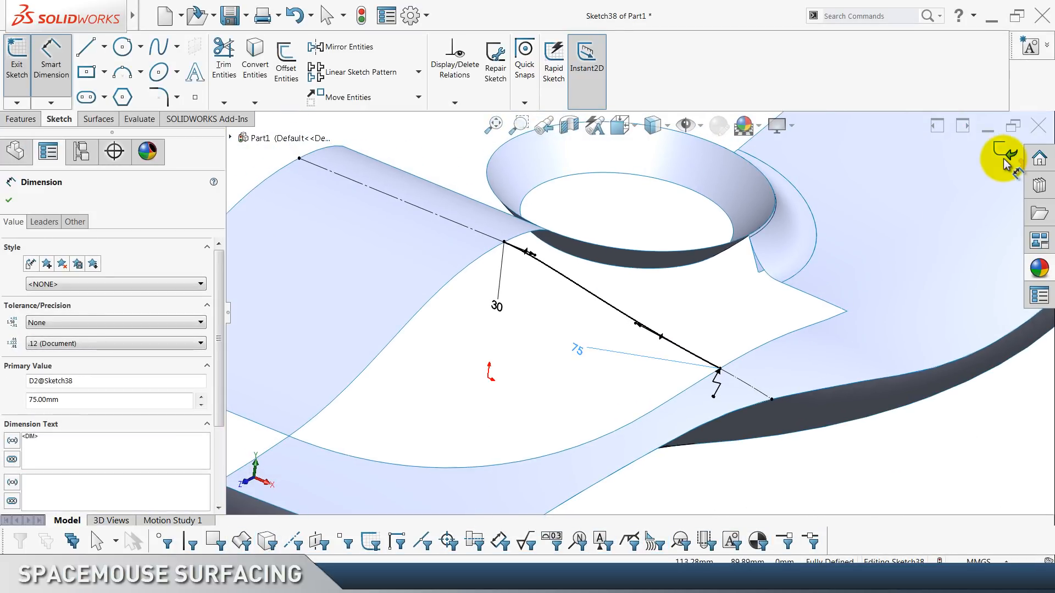
{"action": "left_click", "coordinate": [1004, 164]}
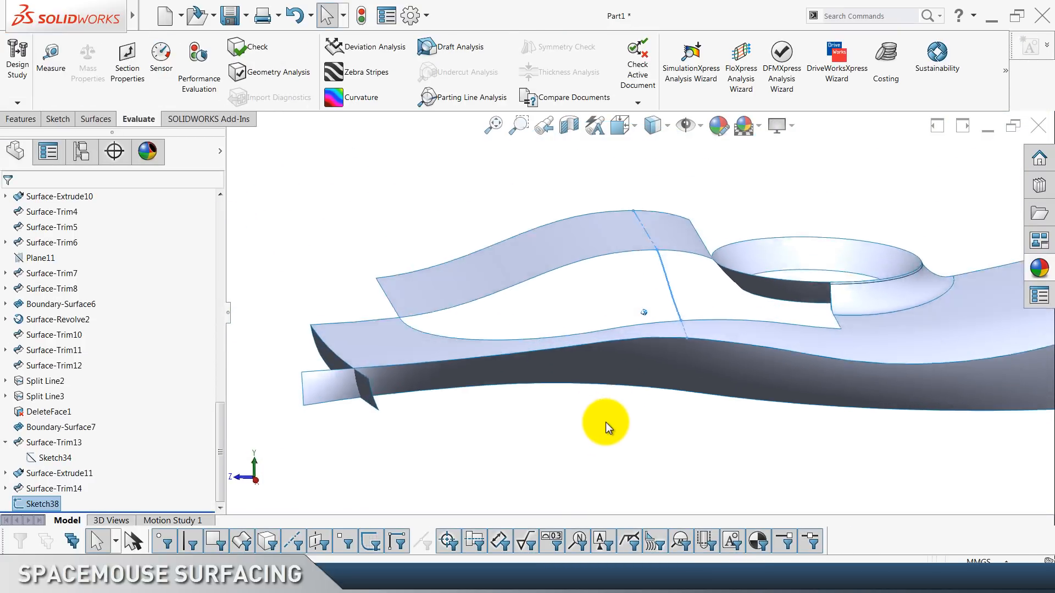
Clear the selection of the finished spline sketch and save the part.
{"action": "left_click", "coordinate": [606, 422]}
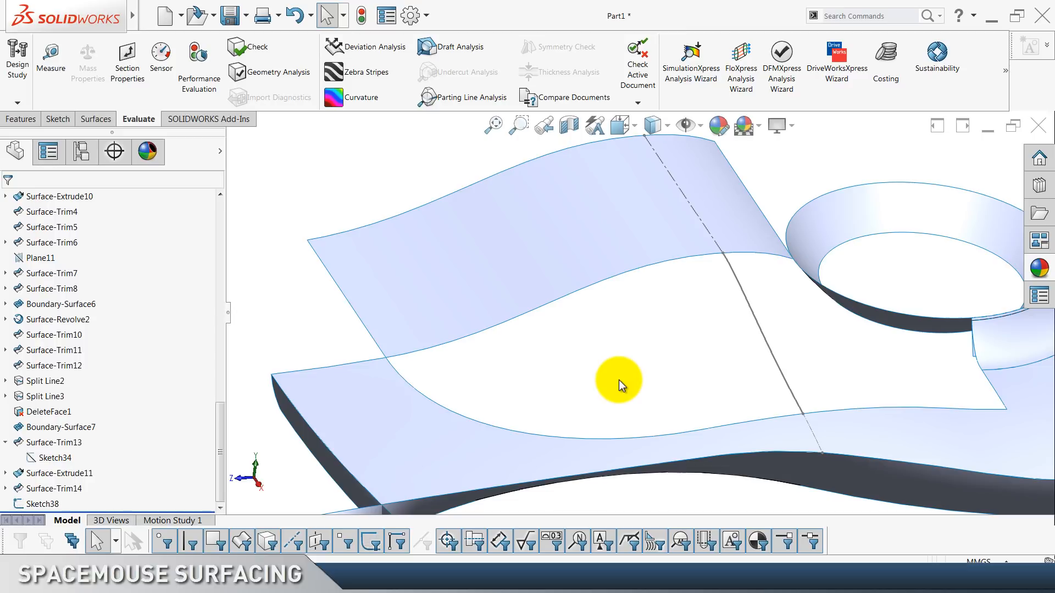
{"action": "key", "text": "ctrl+s"}
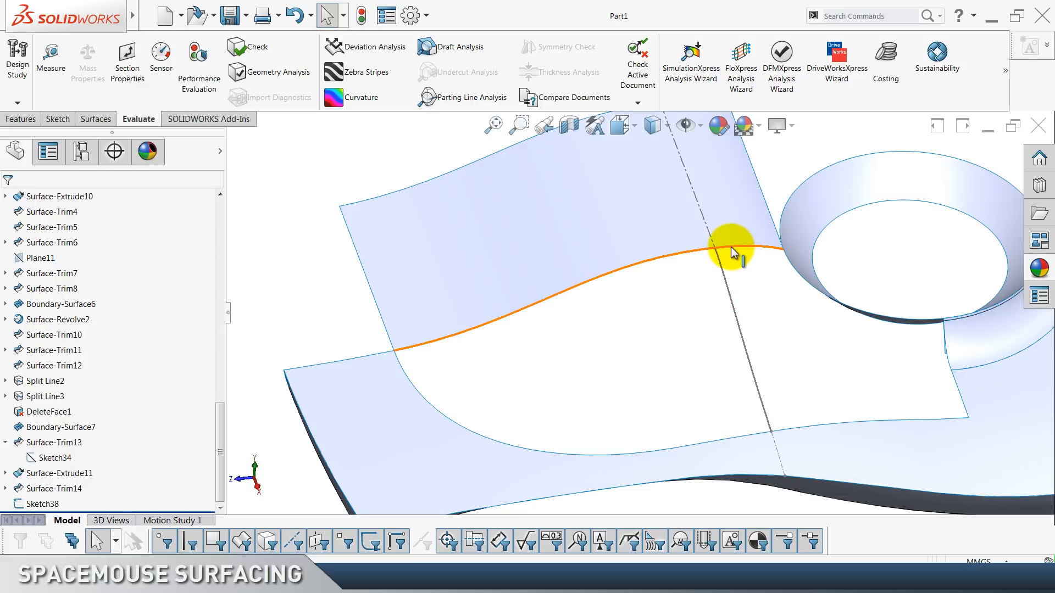
{"action": "left_click", "coordinate": [674, 325]}
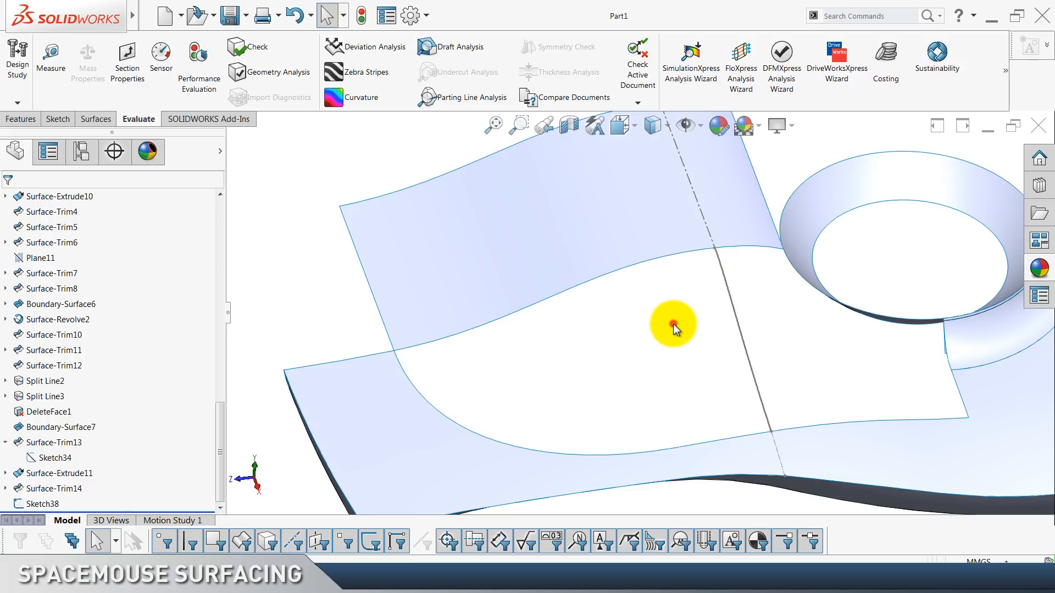
Start a Filled Surface bounded by the upper surface's lower edge, the connecting spline sketch and the main surface's curved trim edge.
{"action": "scroll", "coordinate": [190, 88], "scroll_direction": "up", "scroll_amount": 3}
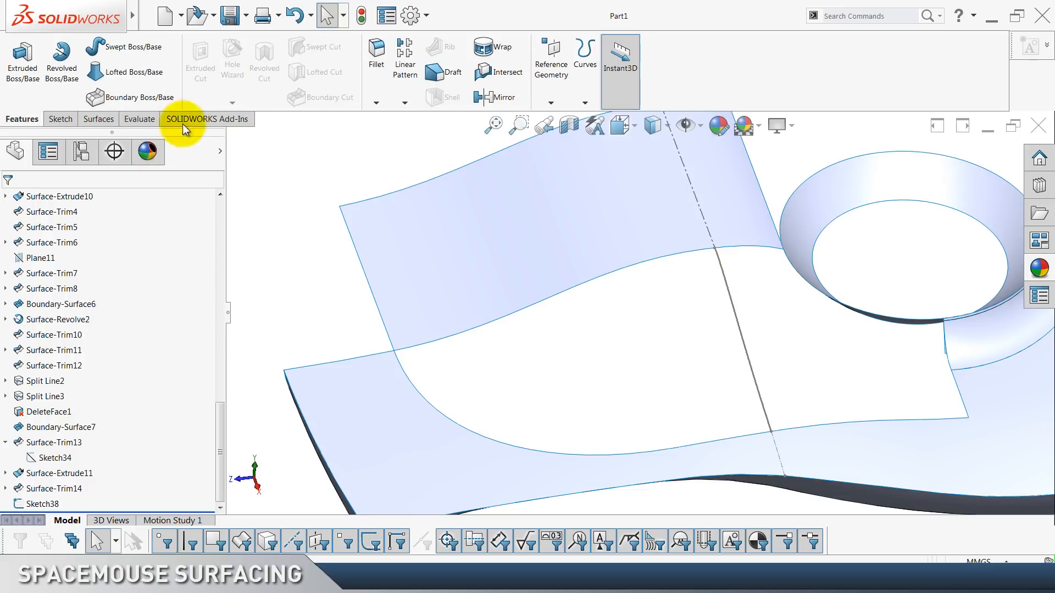
{"action": "scroll", "coordinate": [171, 77], "scroll_direction": "down", "scroll_amount": 3}
{"action": "scroll", "coordinate": [171, 80], "scroll_direction": "up", "scroll_amount": 1}
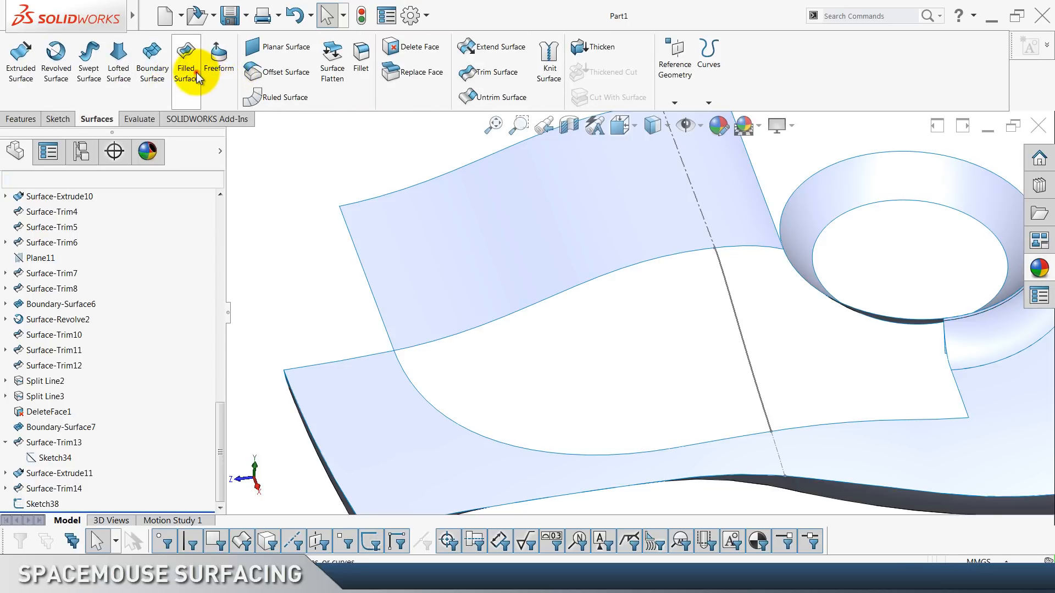
{"action": "left_click", "coordinate": [186, 74]}
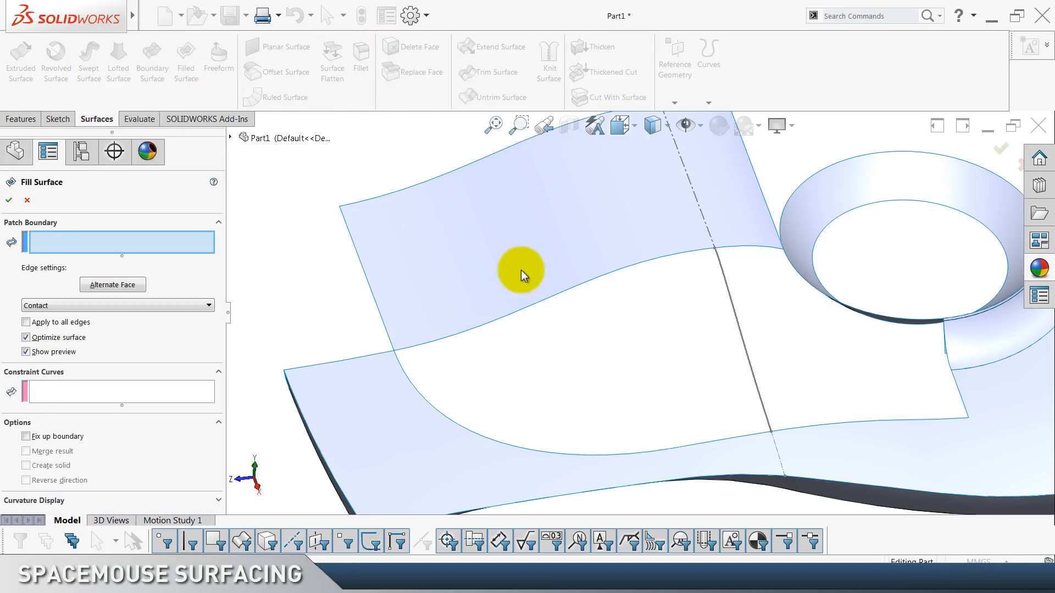
{"action": "left_click", "coordinate": [720, 278]}
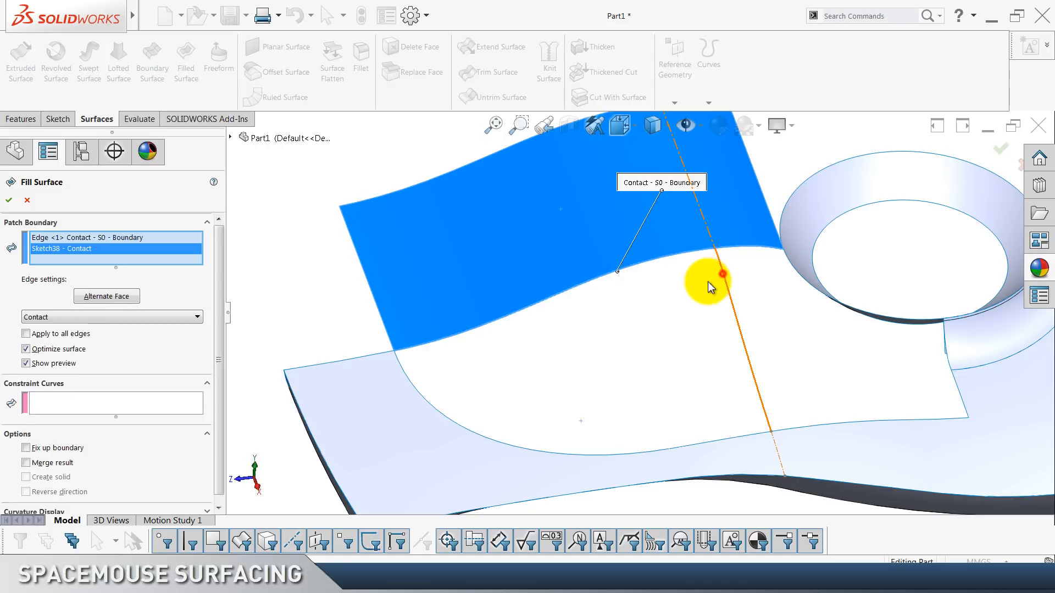
{"action": "left_click", "coordinate": [470, 431]}
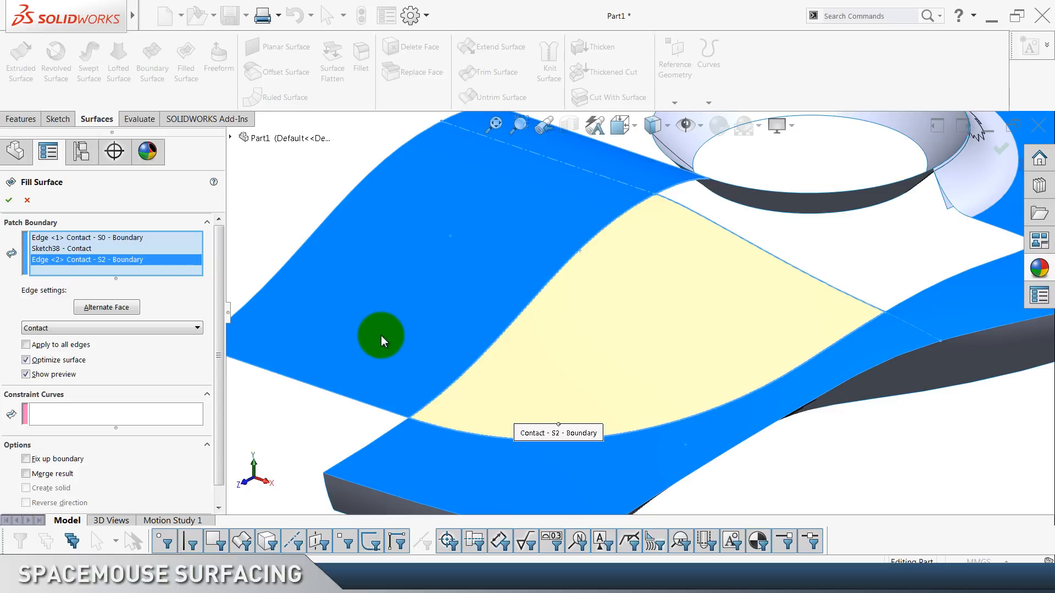
Set the fill to Curvature at the upper surface edge and Tangent at the main surface edge, and create the surface.
{"action": "left_click", "coordinate": [74, 238]}
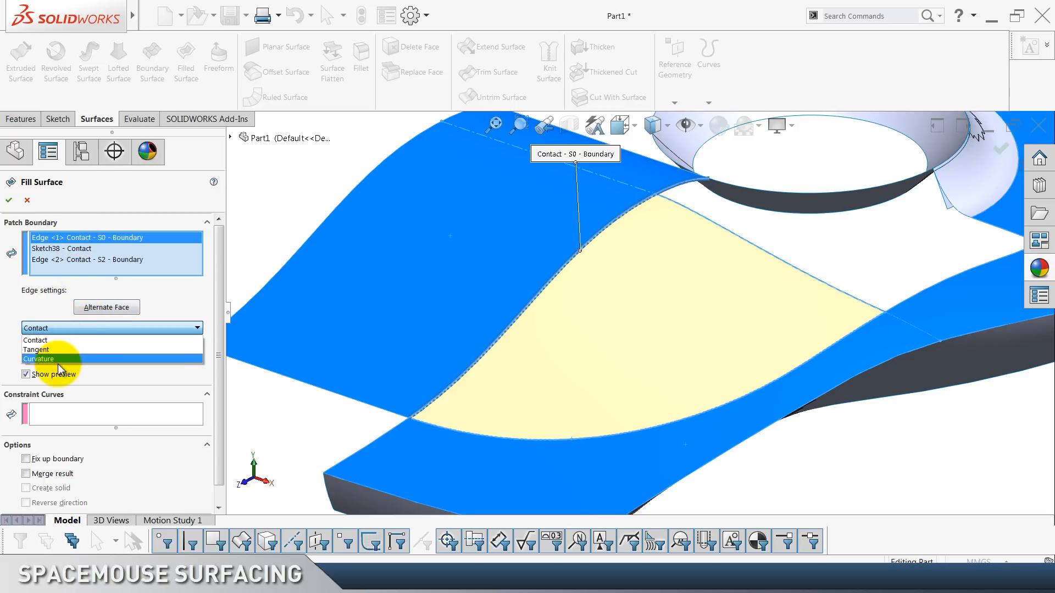
{"action": "left_click", "coordinate": [47, 359]}
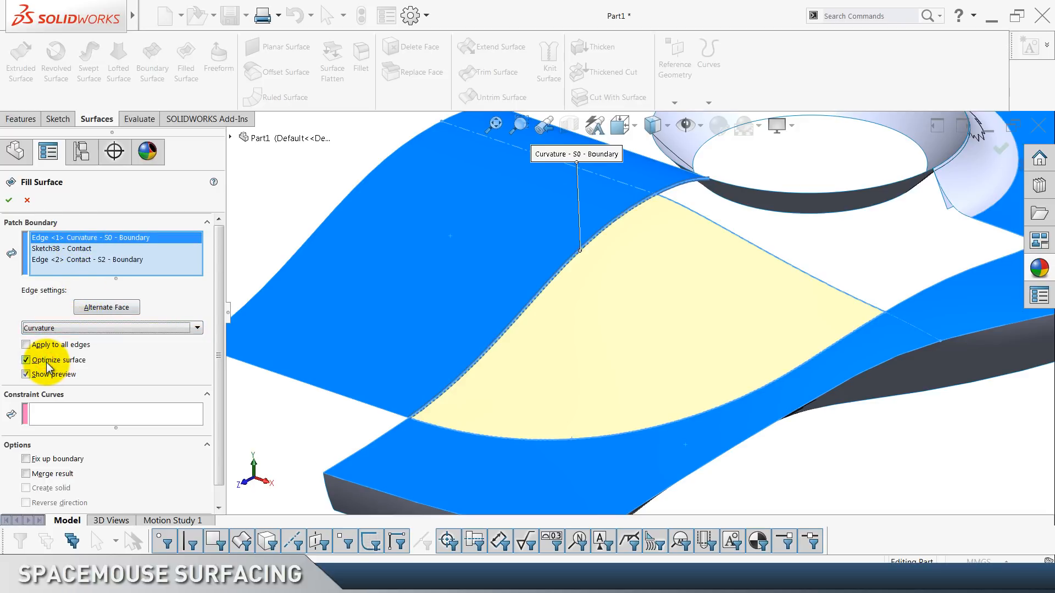
{"action": "left_click", "coordinate": [64, 264]}
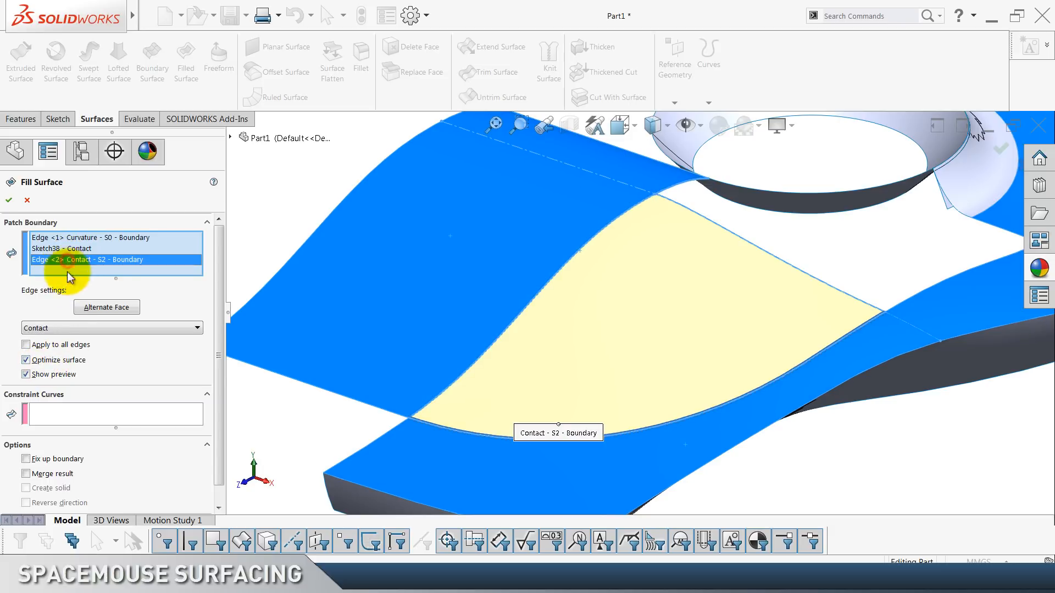
{"action": "left_click", "coordinate": [54, 342]}
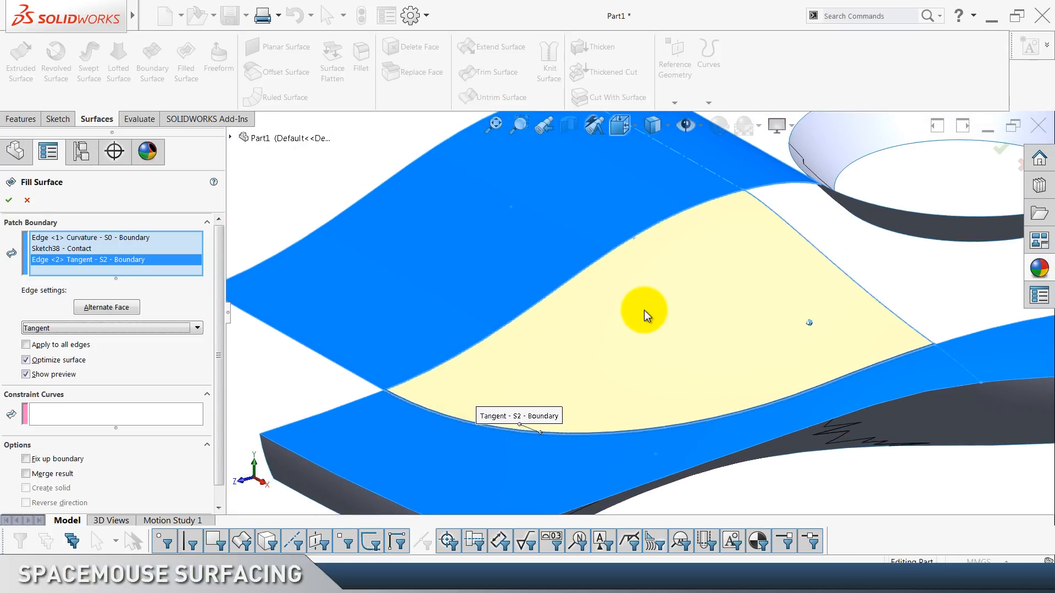
{"action": "left_click", "coordinate": [83, 241]}
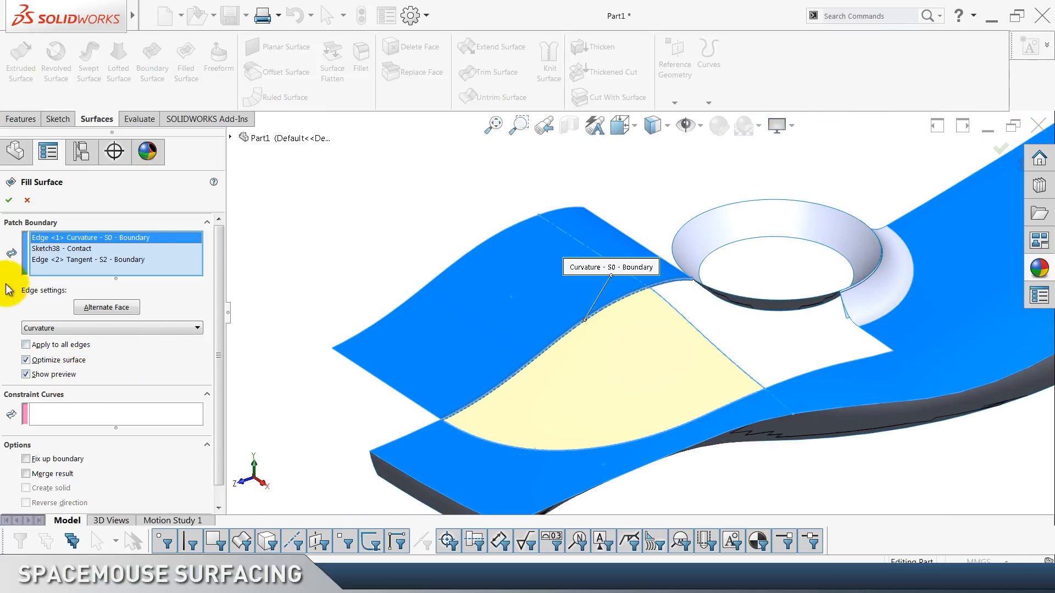
{"action": "left_click", "coordinate": [9, 200]}
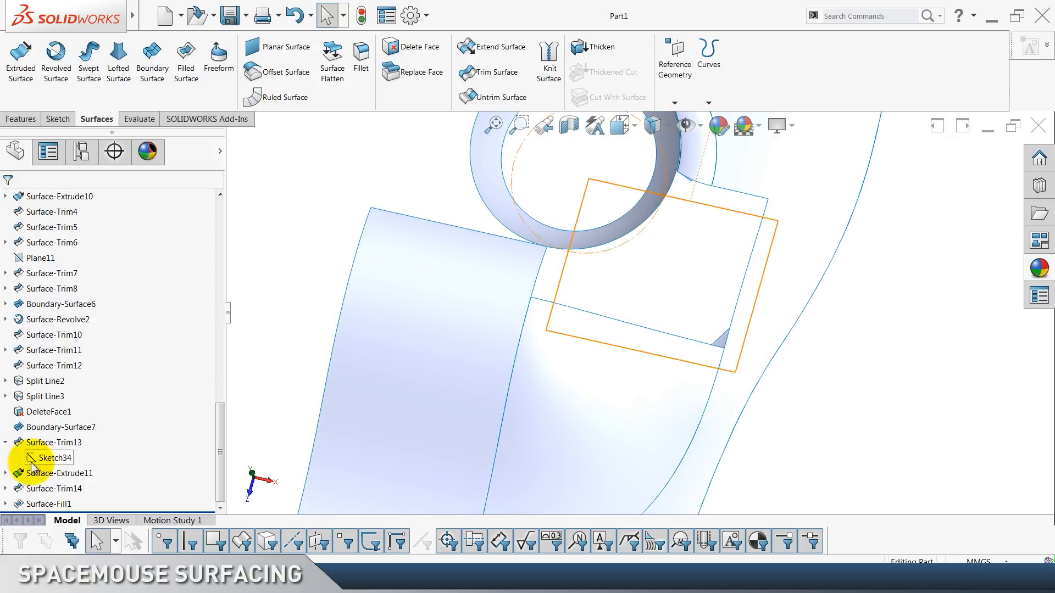
{"action": "scroll", "coordinate": [66, 440], "scroll_direction": "up", "scroll_amount": 15}
{"action": "left_click", "coordinate": [52, 304]}
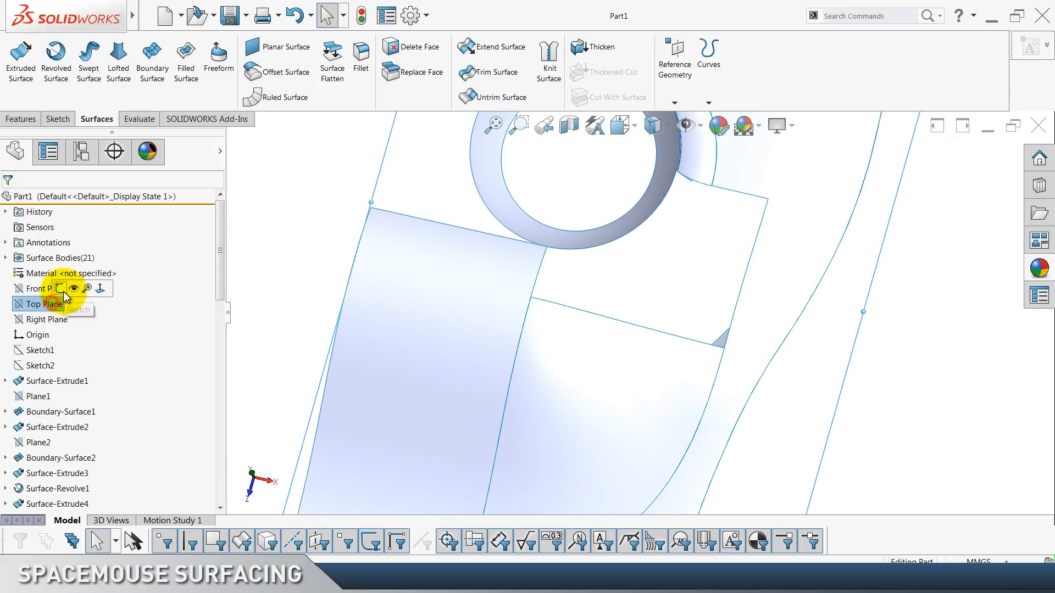
{"action": "left_click", "coordinate": [62, 293]}
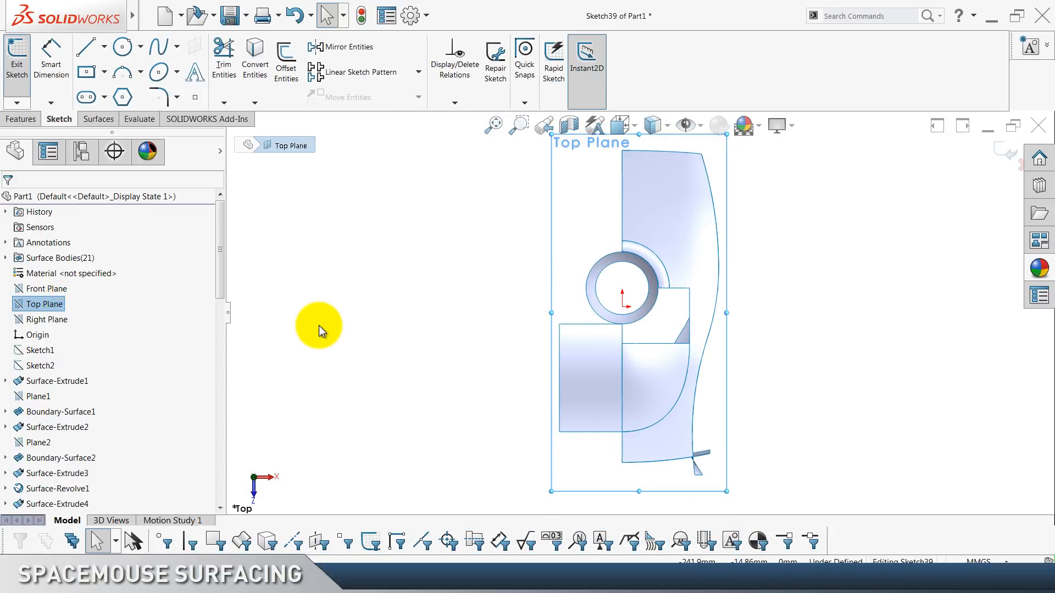
{"action": "left_click", "coordinate": [319, 325]}
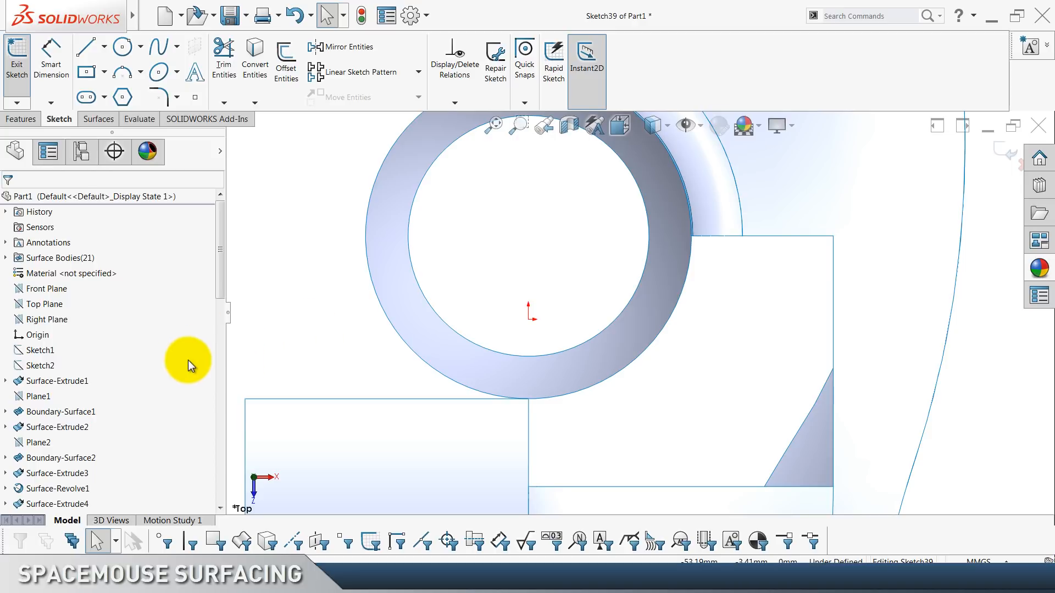
{"action": "left_click", "coordinate": [834, 292]}
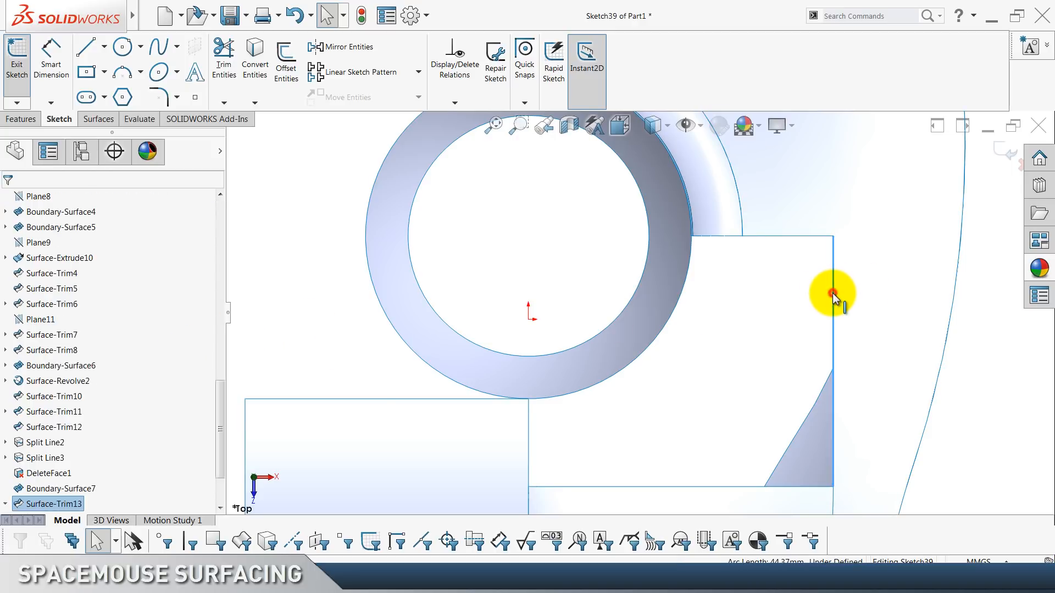
{"action": "left_click", "coordinate": [53, 443]}
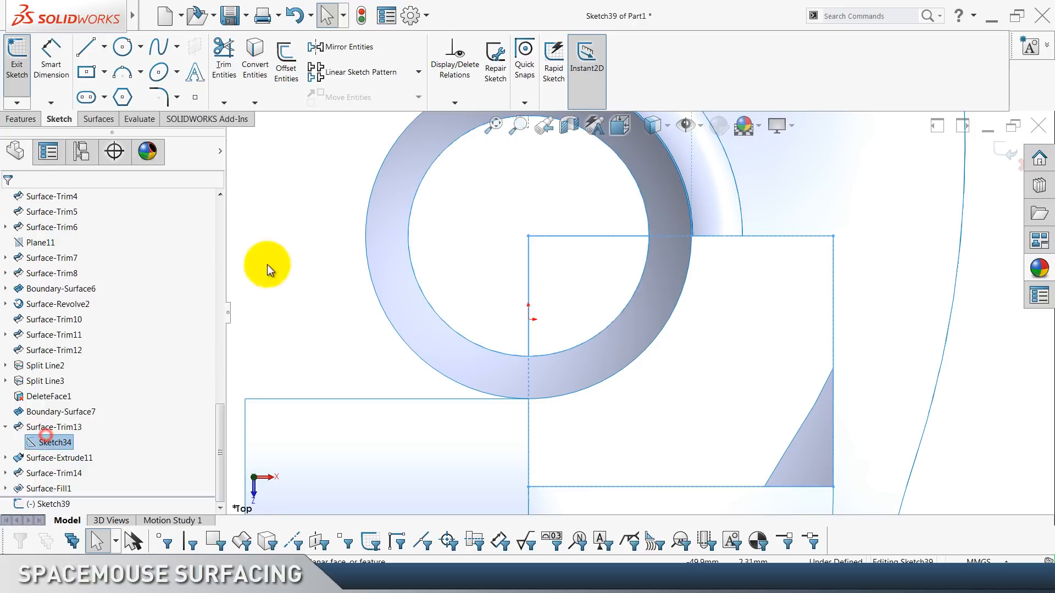
{"action": "left_click", "coordinate": [256, 69]}
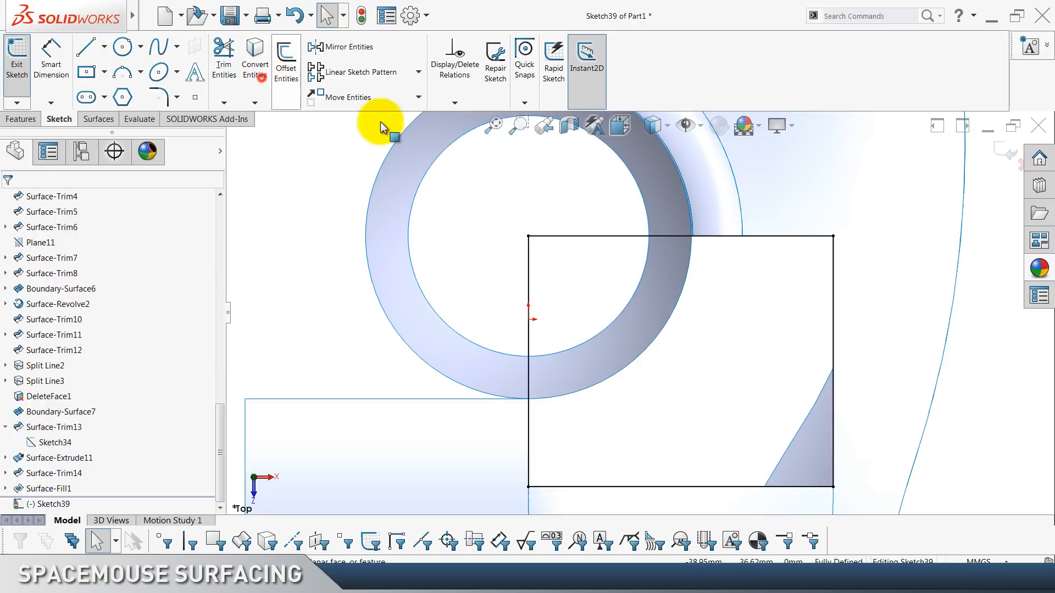
{"action": "left_click", "coordinate": [1002, 151]}
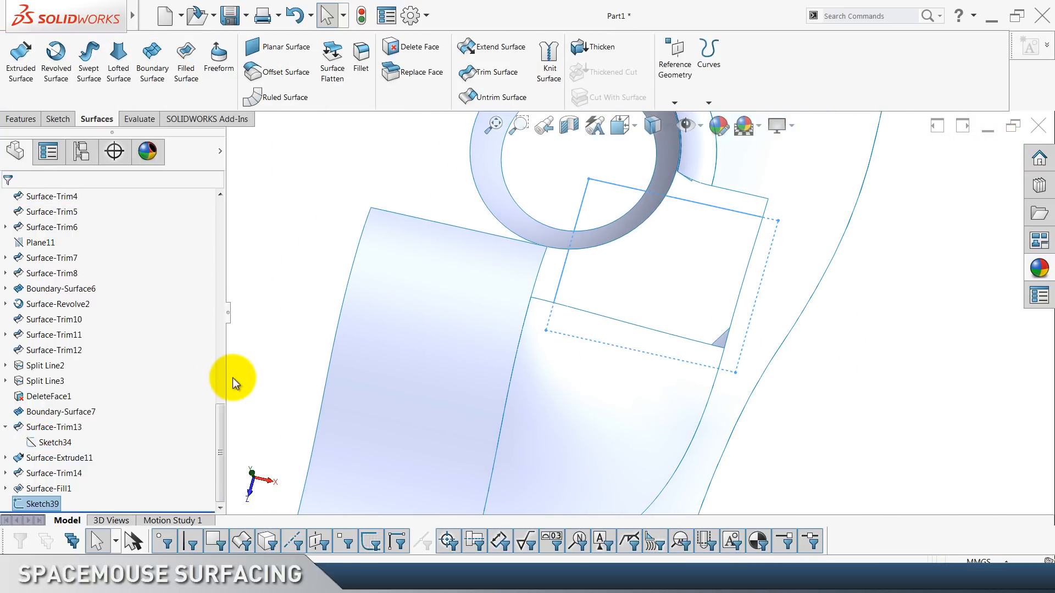
{"action": "key", "text": "Delete"}
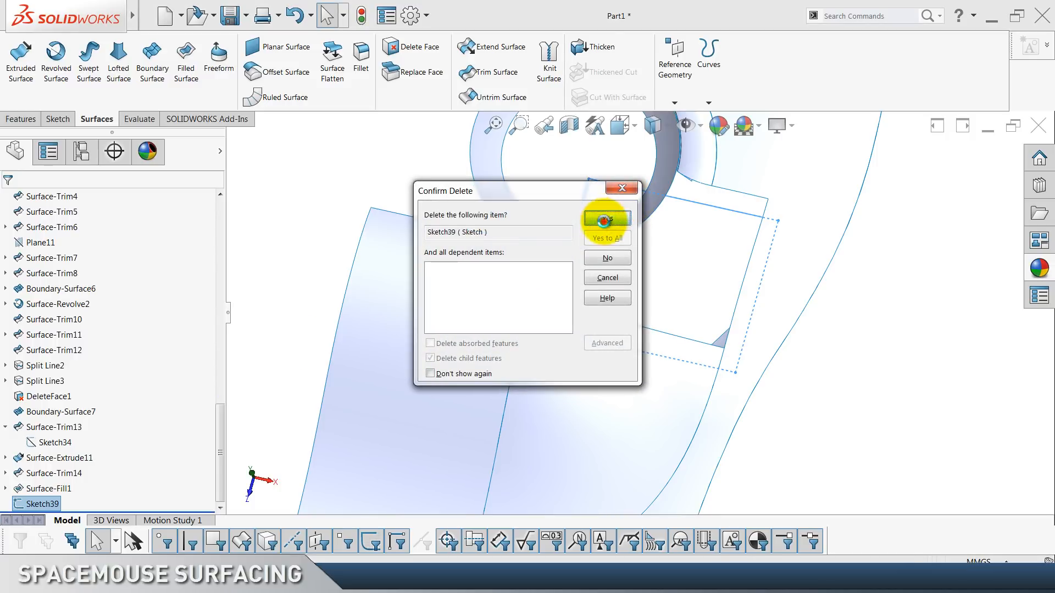
{"action": "left_click", "coordinate": [604, 221]}
Split the conical ring face with a projected split line using the existing rectangular sketch of the last main surface trim (Sketch34).
{"action": "left_click", "coordinate": [32, 458]}
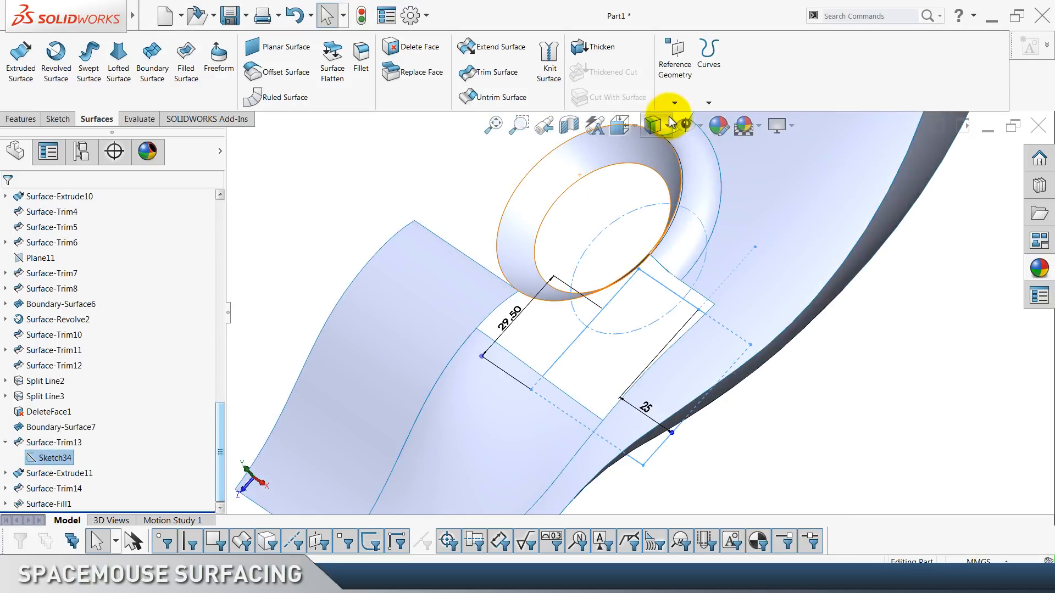
{"action": "scroll", "coordinate": [640, 91], "scroll_direction": "up", "scroll_amount": 2}
{"action": "left_click", "coordinate": [595, 86]}
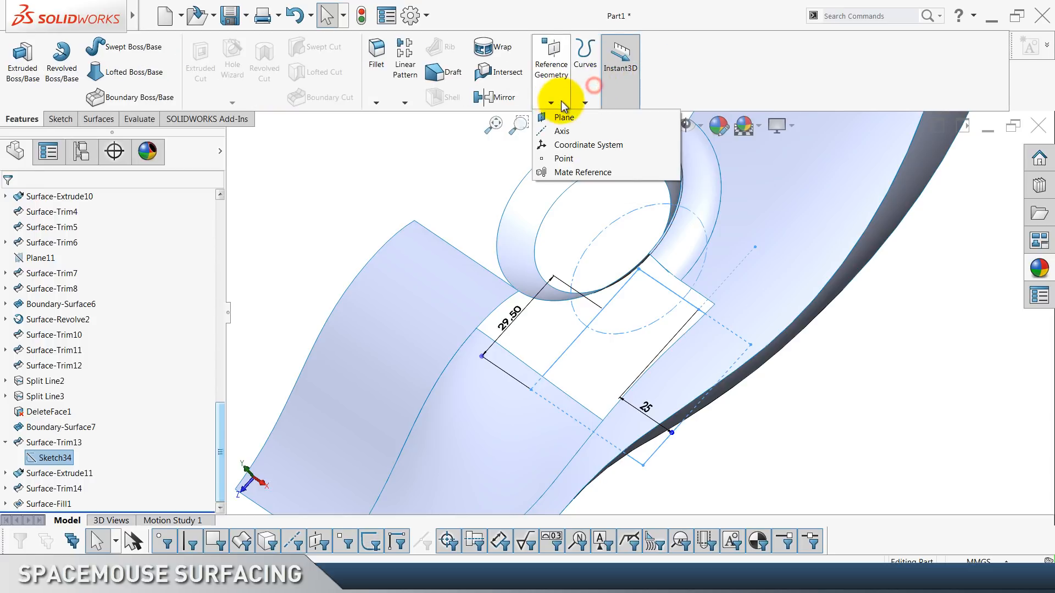
{"action": "left_click", "coordinate": [599, 114]}
{"action": "left_click", "coordinate": [531, 204]}
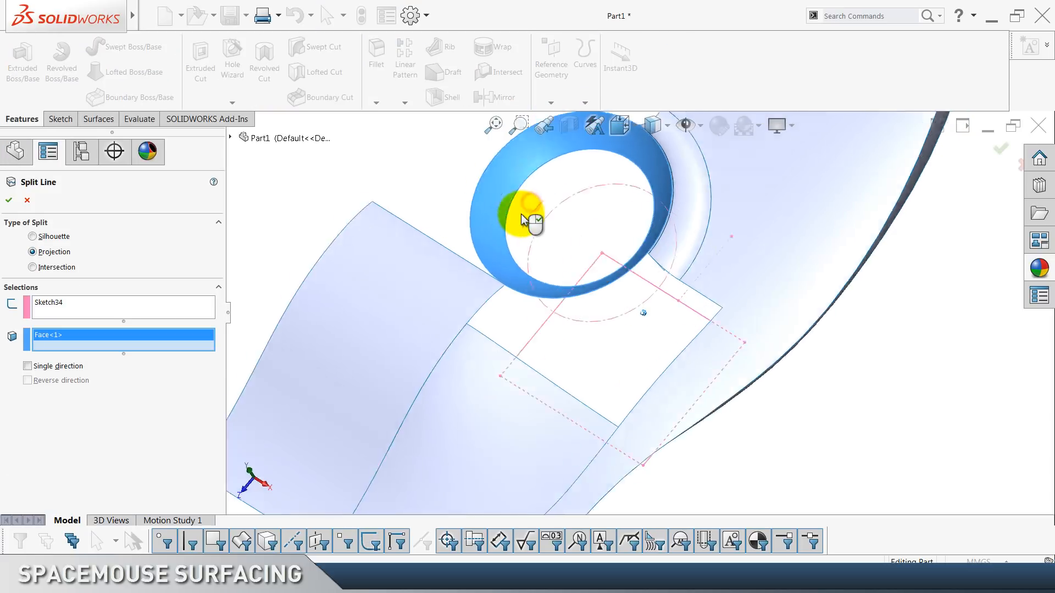
{"action": "left_click", "coordinate": [9, 200]}
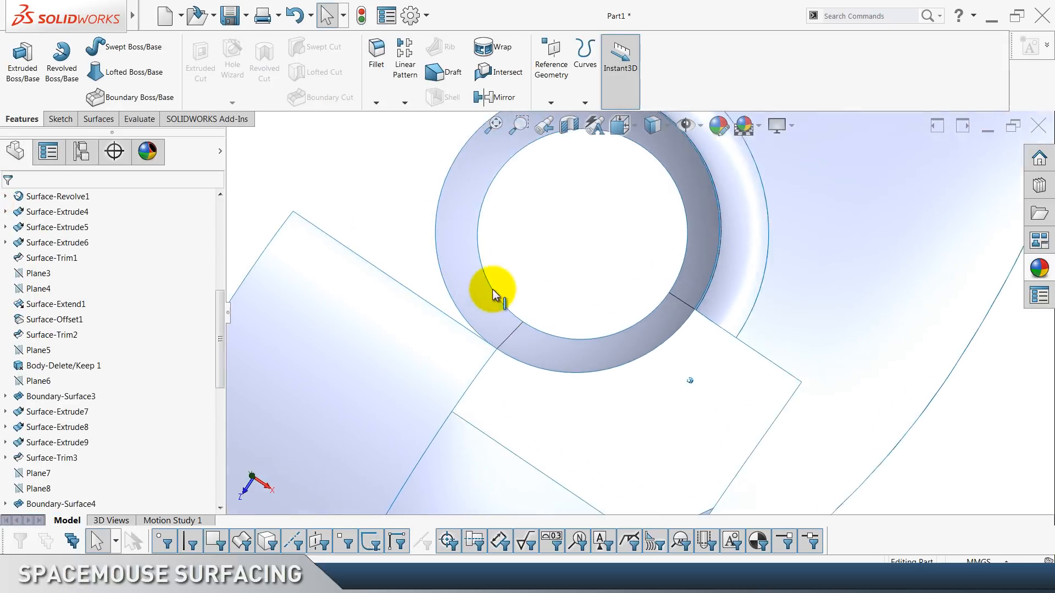
{"action": "left_click", "coordinate": [544, 261]}
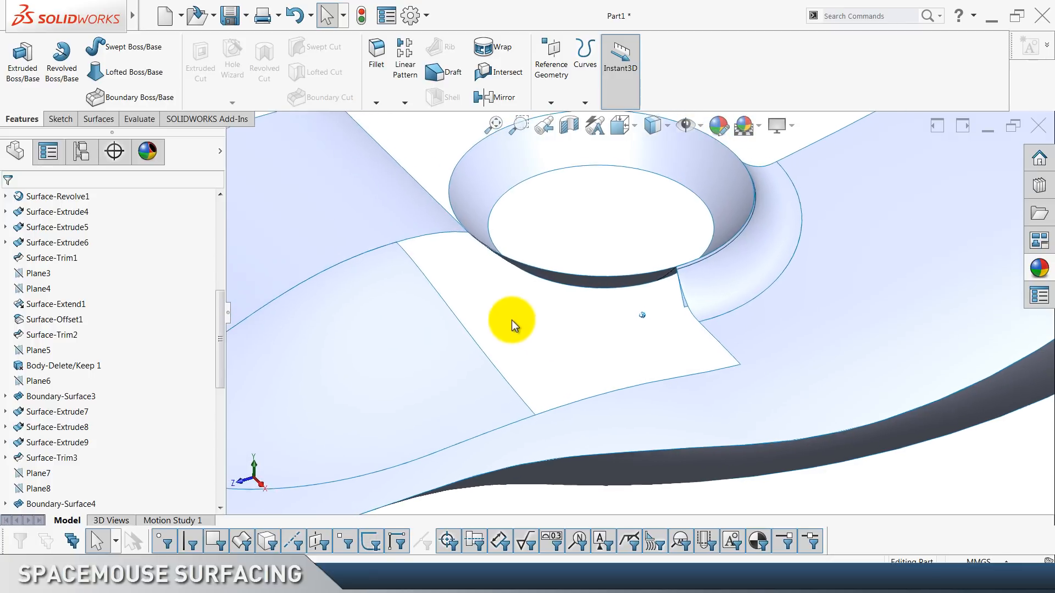
Create a reference plane parallel to the Right Plane through the vertex where the ring's fillet meets the open gap's edge.
{"action": "scroll", "coordinate": [71, 269], "scroll_direction": "up", "scroll_amount": 7}
{"action": "left_click", "coordinate": [49, 319]}
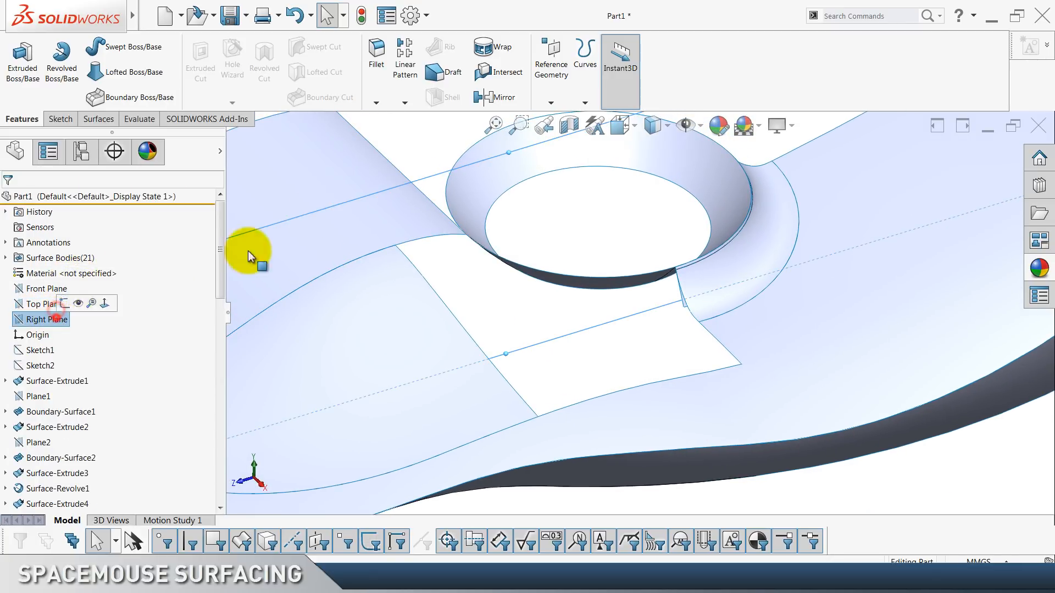
{"action": "left_click", "coordinate": [552, 66]}
{"action": "left_click", "coordinate": [542, 113]}
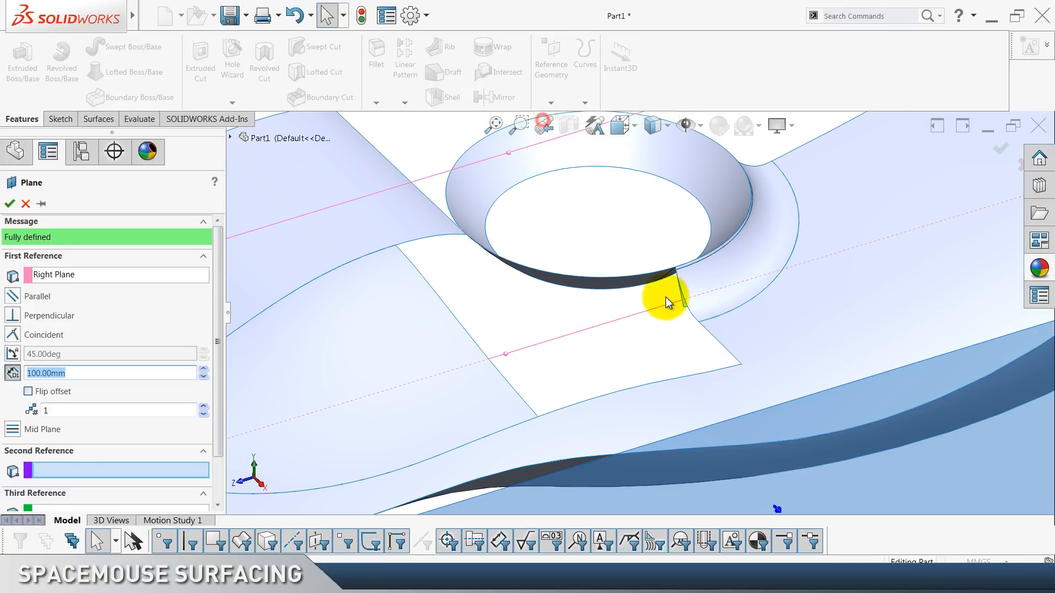
{"action": "left_click", "coordinate": [698, 323]}
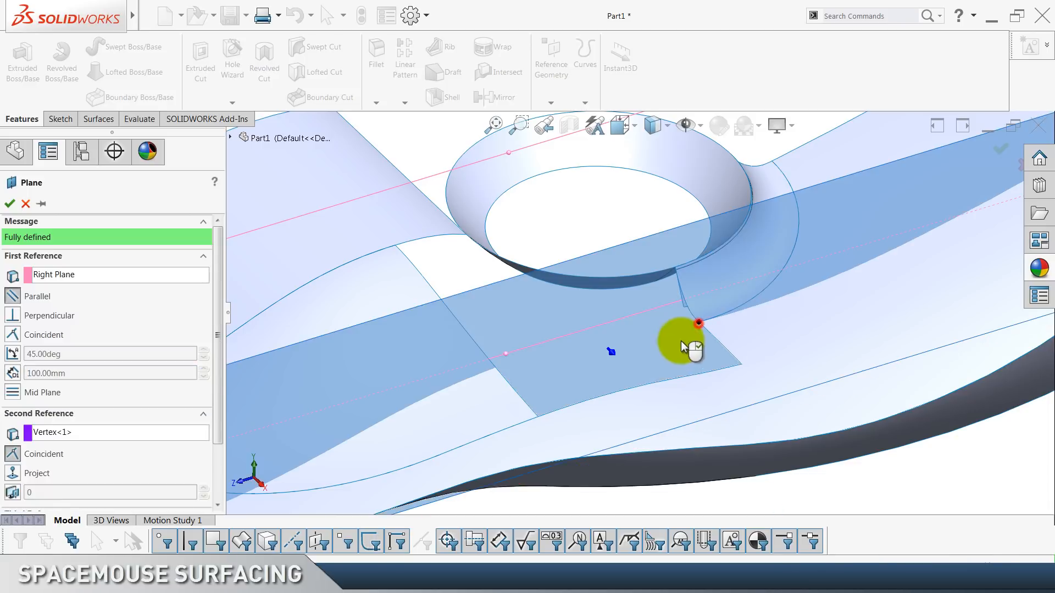
{"action": "left_click", "coordinate": [8, 206]}
Start a sketch on the new reference plane and hide the plane.
{"action": "right_click", "coordinate": [566, 302]}
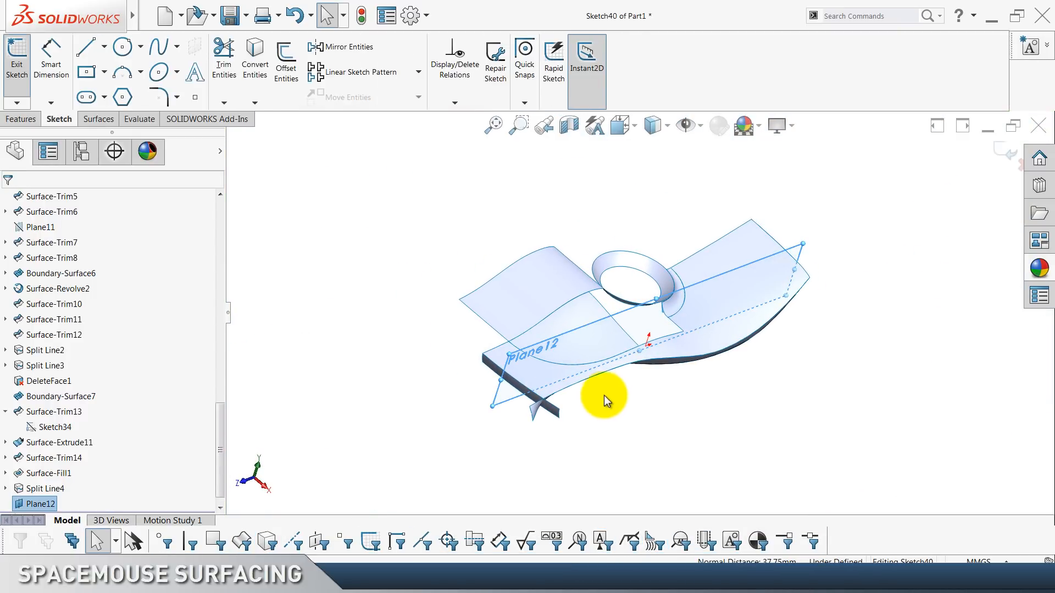
{"action": "left_click", "coordinate": [612, 426]}
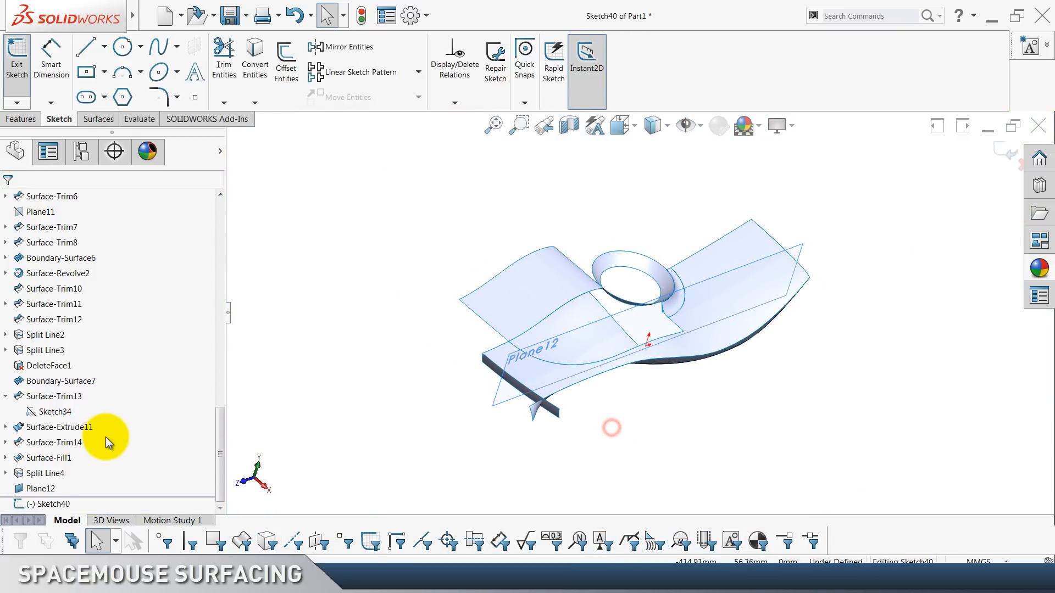
{"action": "right_click", "coordinate": [47, 488]}
{"action": "left_click", "coordinate": [71, 376]}
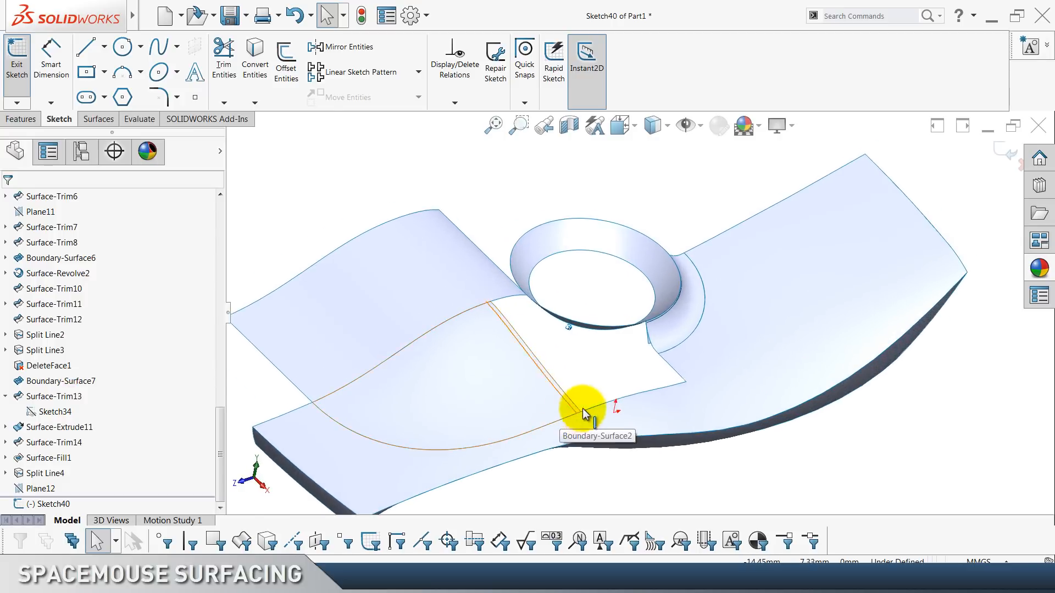
Create intersection curves of the sketch plane with the main surface and the filled surface, and make them construction geometry.
{"action": "left_click", "coordinate": [703, 362]}
{"action": "left_click", "coordinate": [499, 420], "text": "ctrl"}
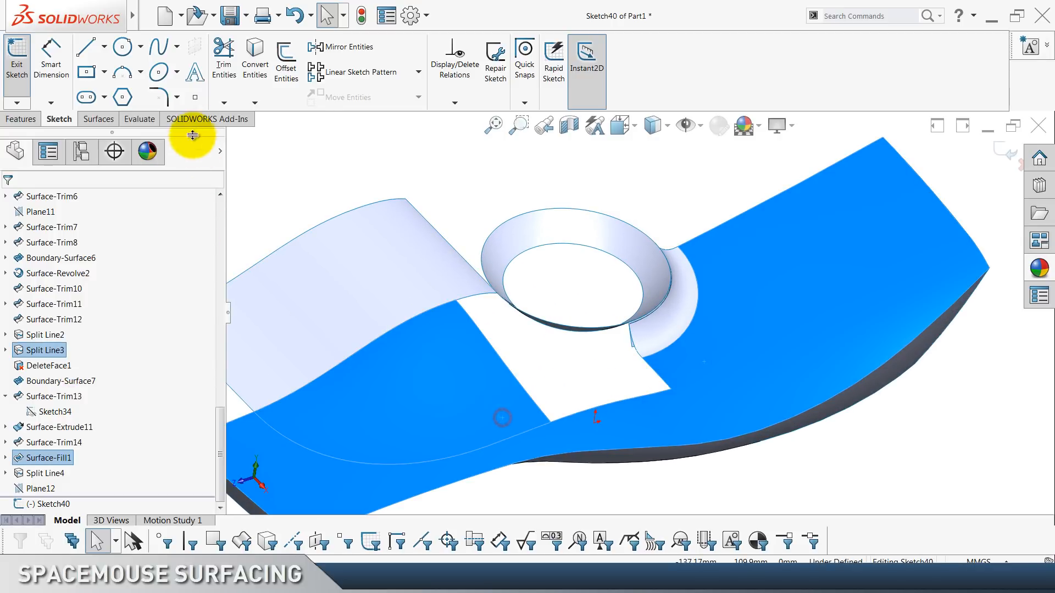
{"action": "left_click", "coordinate": [256, 103]}
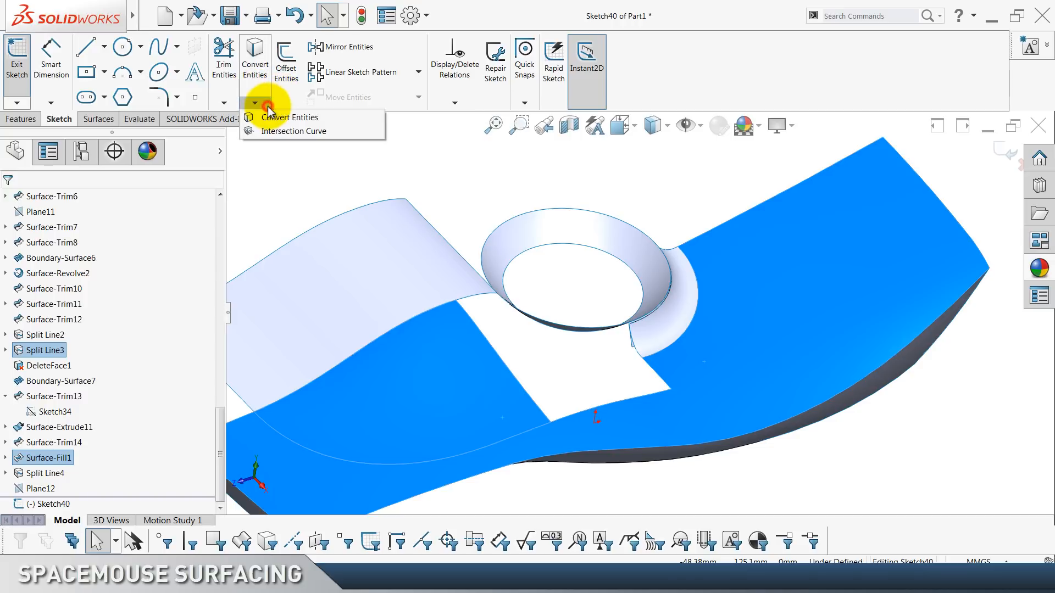
{"action": "left_click", "coordinate": [277, 131]}
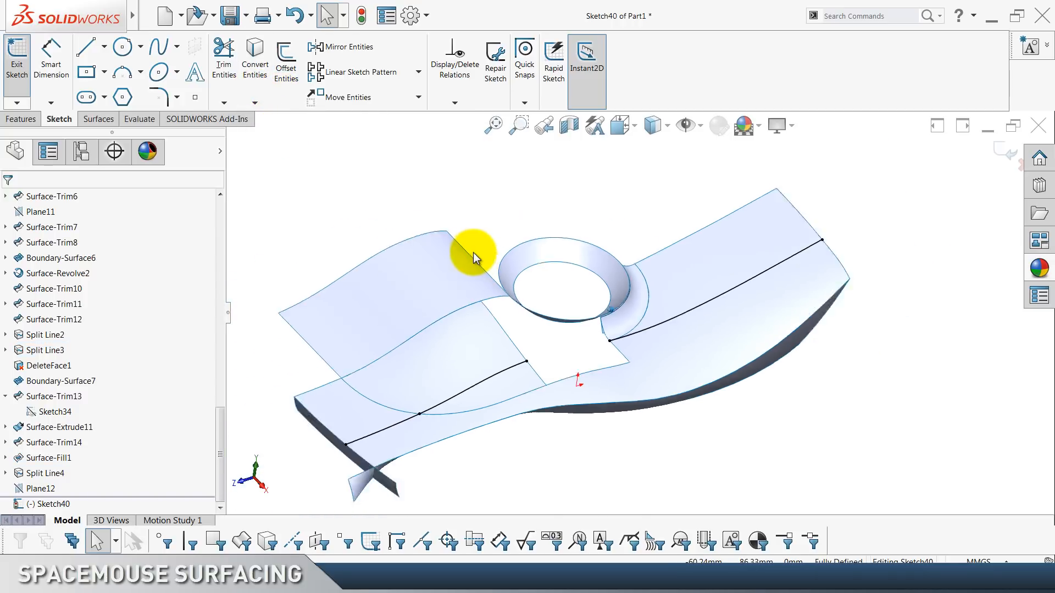
{"action": "left_click_drag", "start_coordinate": [905, 178], "coordinate": [418, 419]}
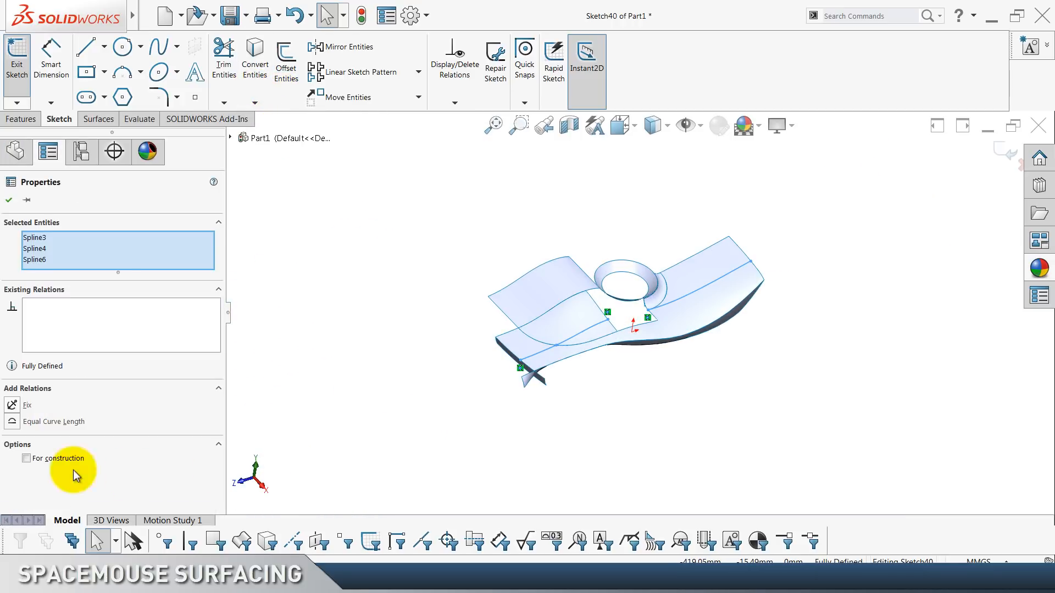
{"action": "left_click", "coordinate": [26, 459]}
{"action": "left_click", "coordinate": [369, 426]}
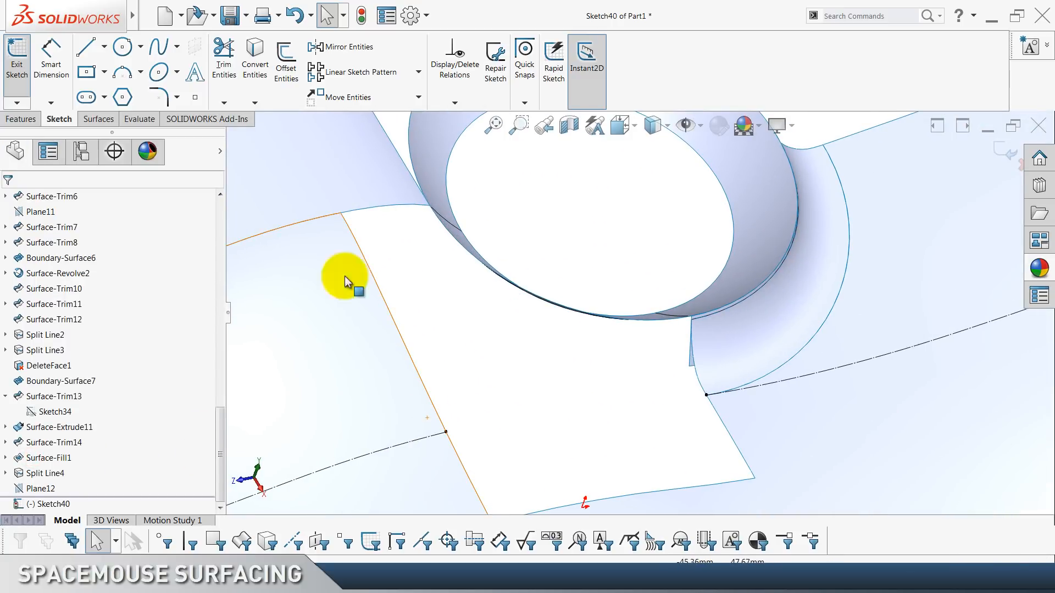
Sketch a two-point spline across the open gap between the facing endpoints of the construction intersection curves.
{"action": "left_click", "coordinate": [159, 46]}
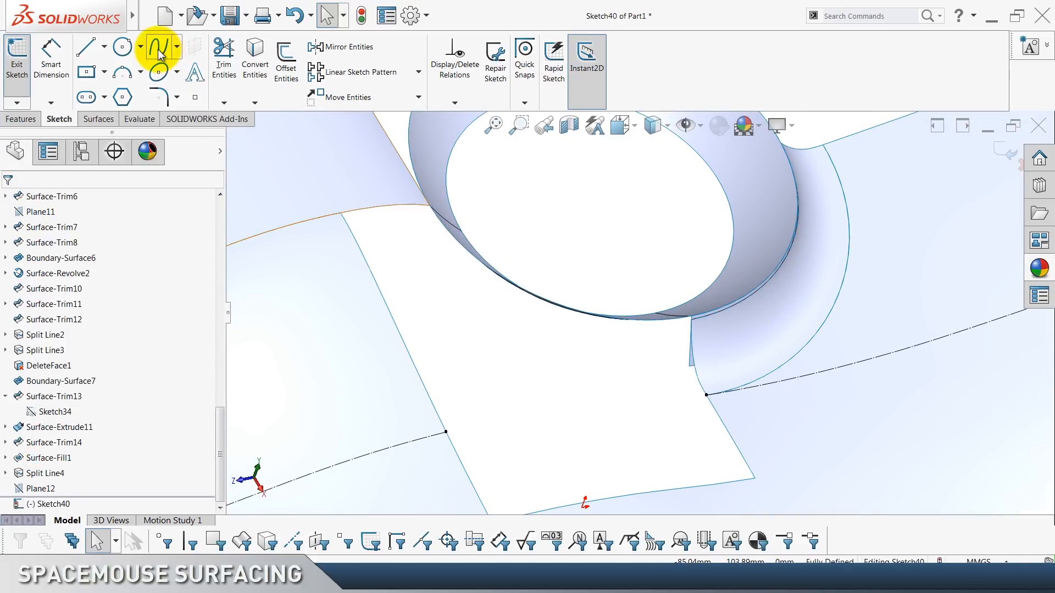
{"action": "left_click", "coordinate": [448, 432]}
{"action": "left_click", "coordinate": [706, 395]}
{"action": "key", "text": "Escape"}
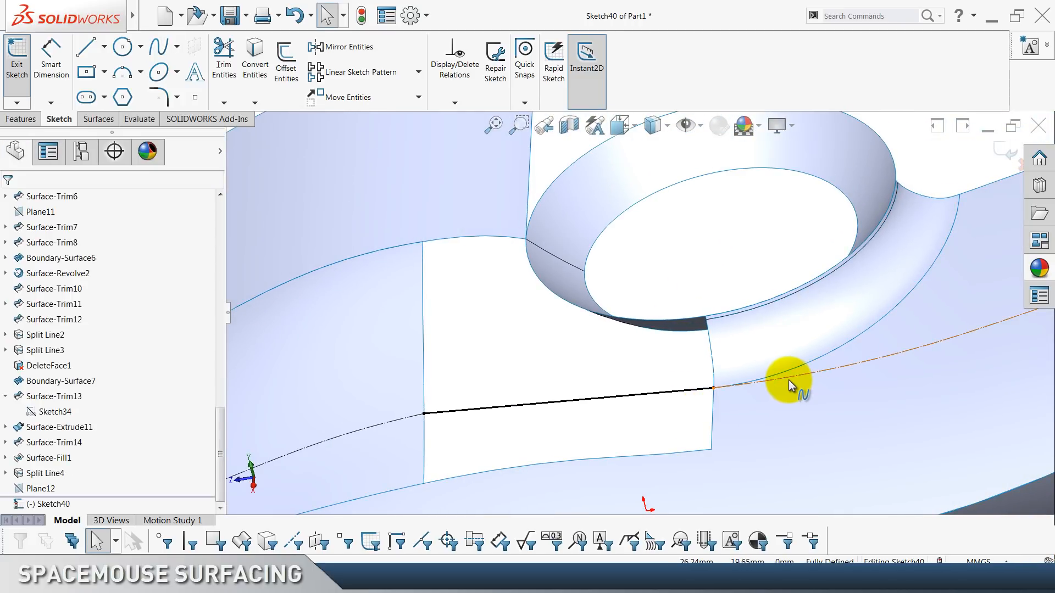
Add equal curvature relations between the bridging spline and the adjoining construction curves at both ends.
{"action": "left_click", "coordinate": [713, 390]}
{"action": "left_click", "coordinate": [678, 397], "text": "ctrl"}
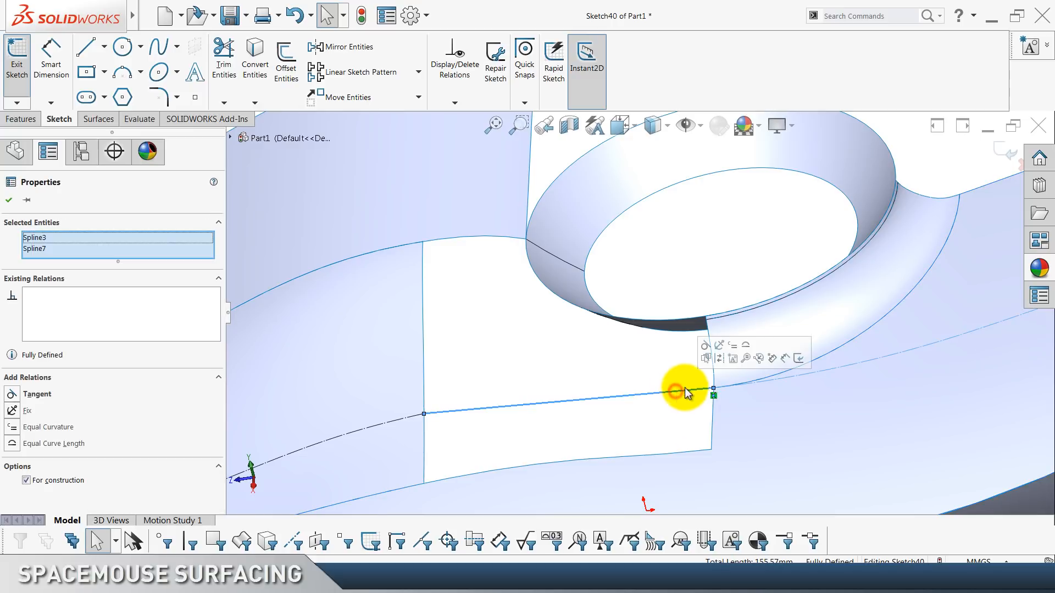
{"action": "left_click", "coordinate": [731, 352]}
{"action": "key", "text": "Escape"}
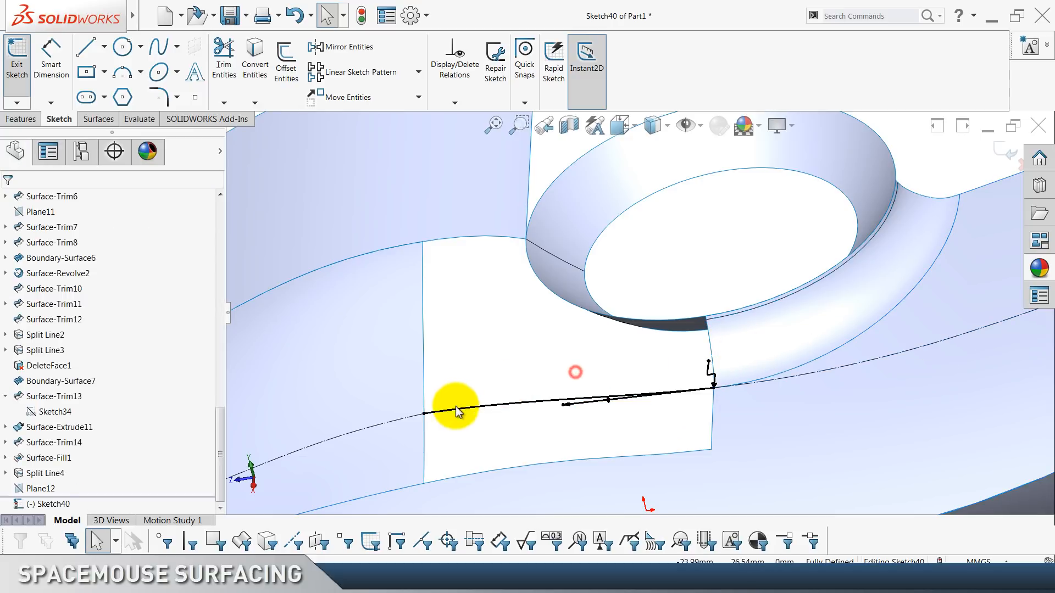
{"action": "left_click", "coordinate": [439, 416]}
{"action": "left_click", "coordinate": [410, 421], "text": "ctrl"}
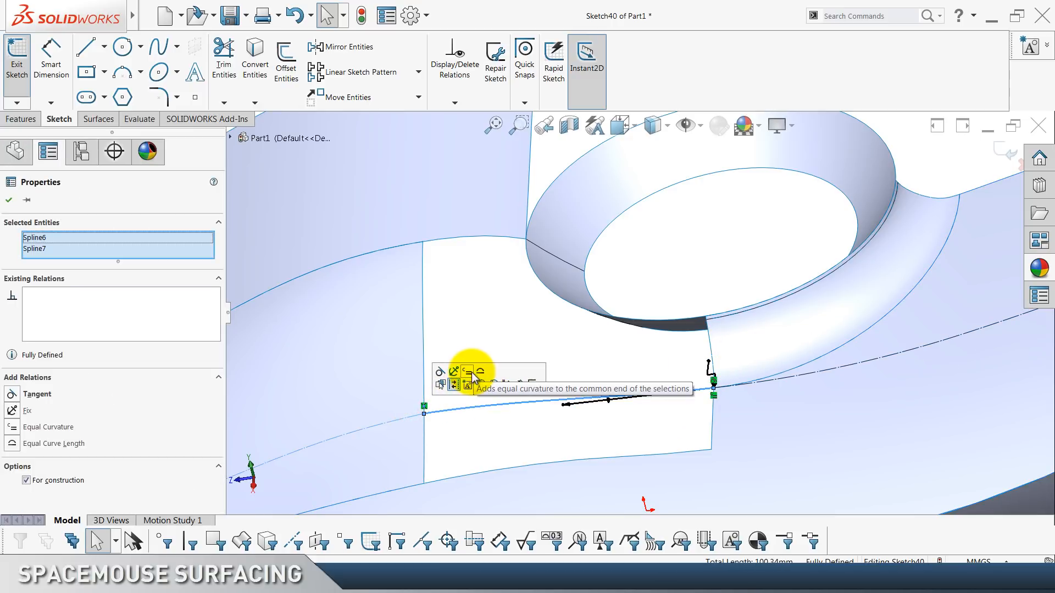
{"action": "left_click", "coordinate": [471, 375]}
{"action": "key", "text": "Escape"}
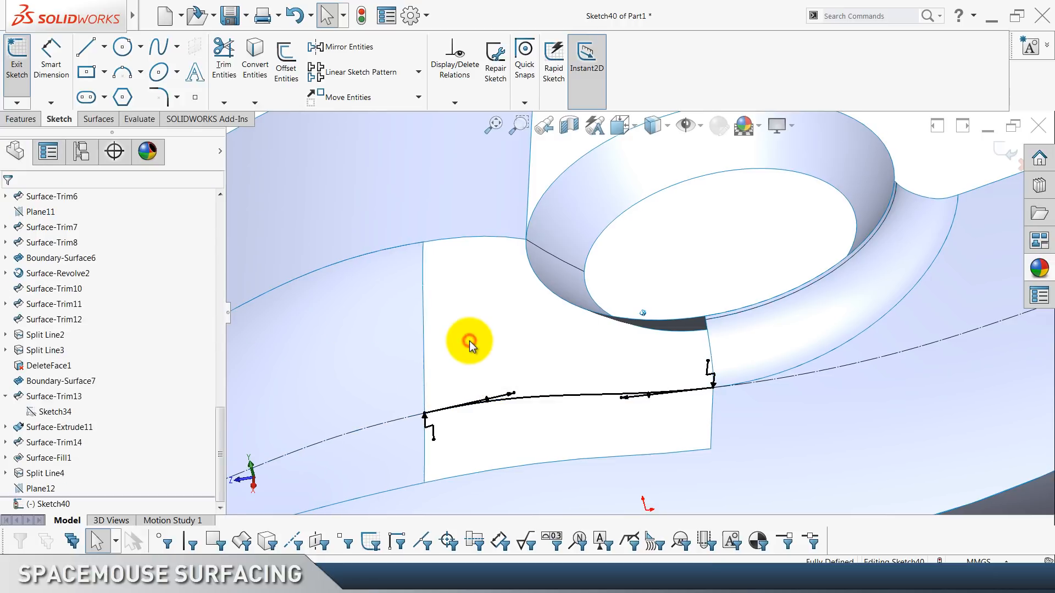
Dimension the bridging spline's tangent handles to 35 mm at the filled-surface end and 40 mm at the ring-side end.
{"action": "left_click", "coordinate": [51, 55]}
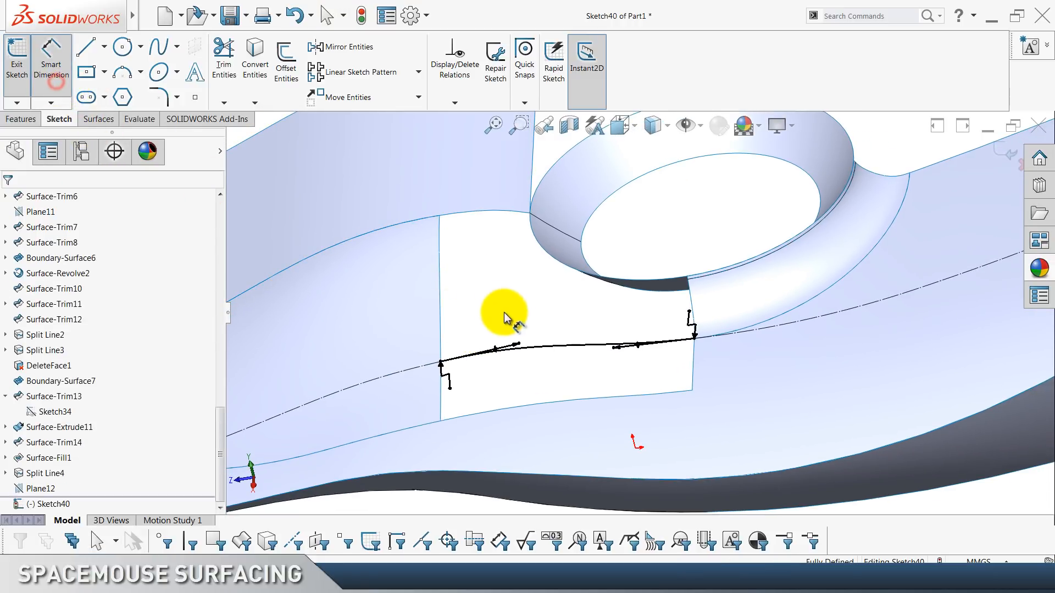
{"action": "left_click", "coordinate": [520, 346]}
{"action": "left_click", "coordinate": [486, 318]}
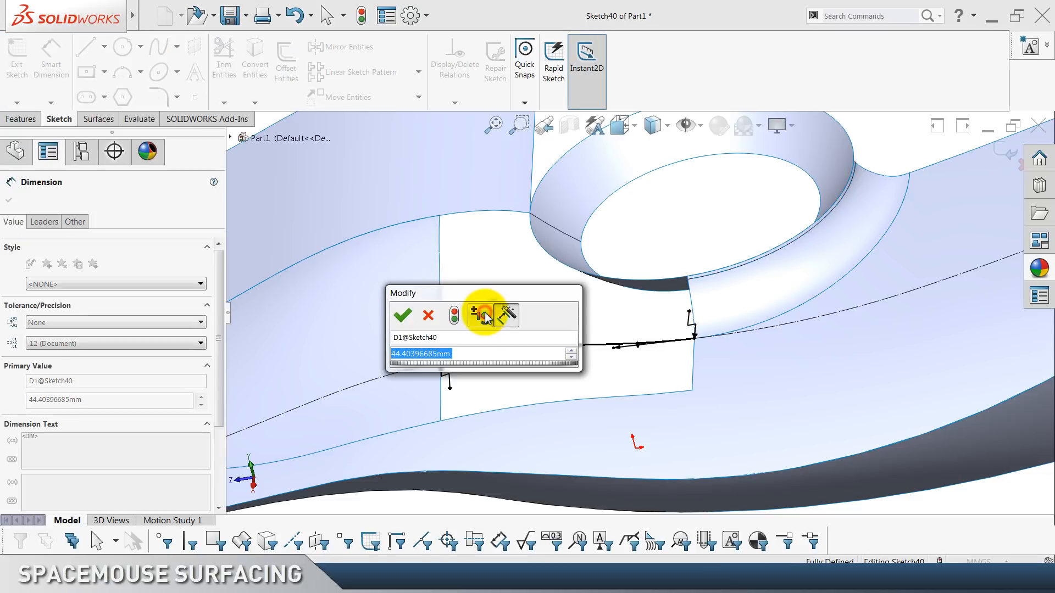
{"action": "type", "text": "35"}
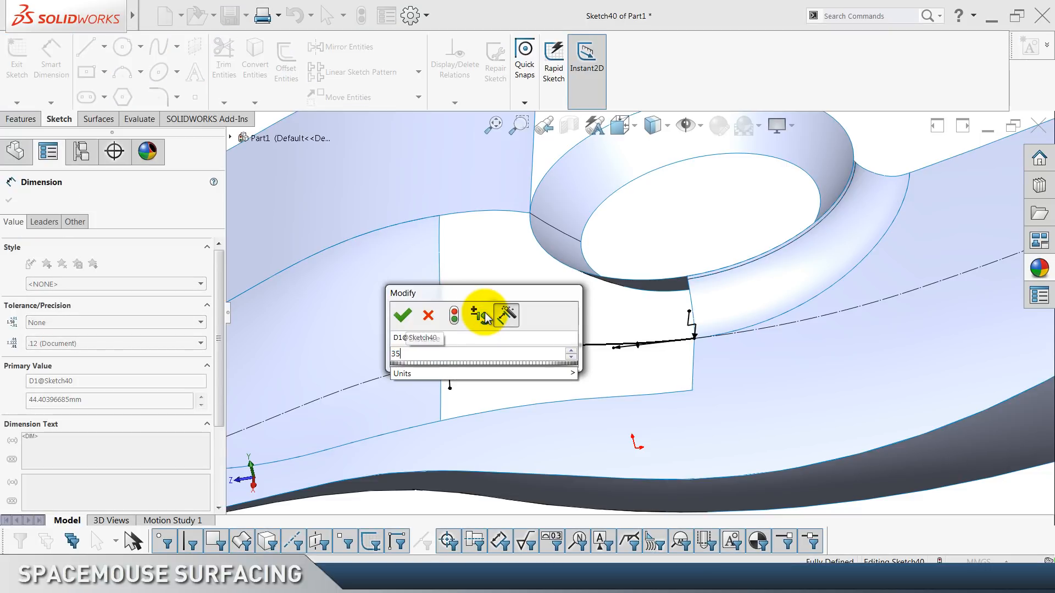
{"action": "key", "text": "Return"}
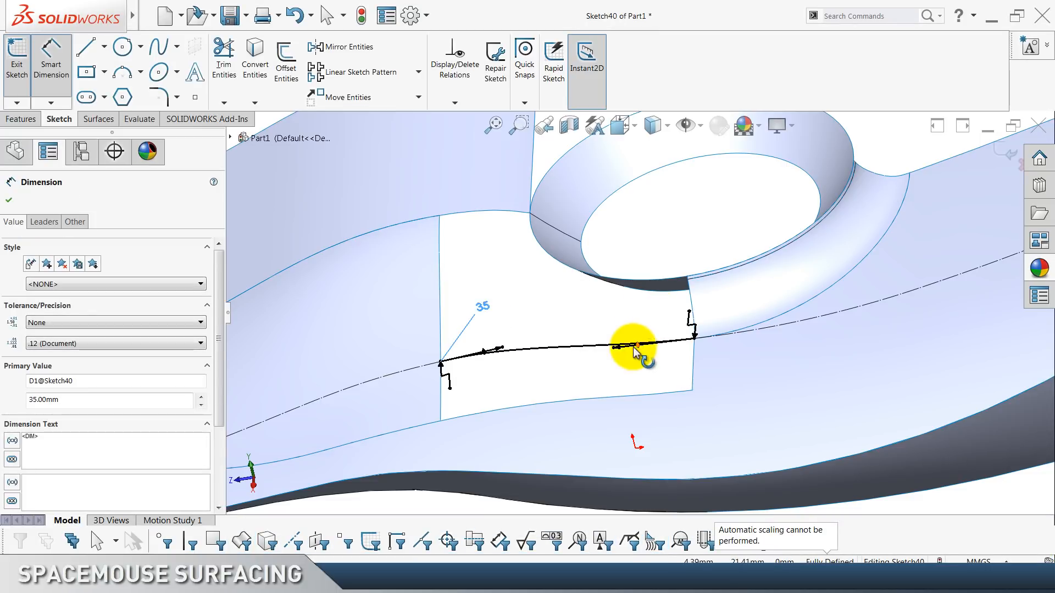
{"action": "left_click", "coordinate": [619, 356]}
{"action": "left_click", "coordinate": [603, 326]}
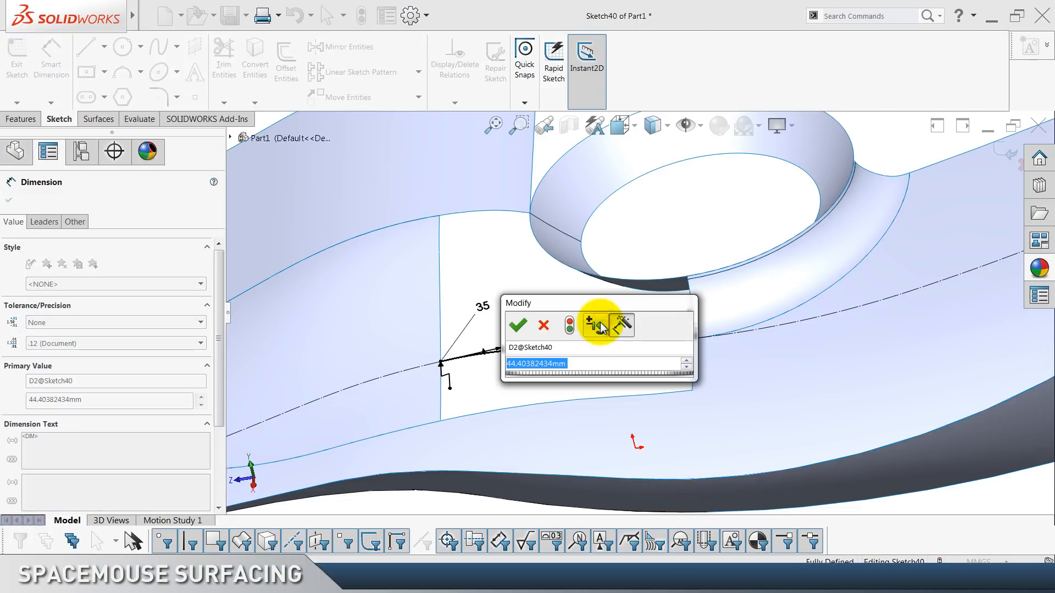
{"action": "type", "text": "40"}
{"action": "key", "text": "Return"}
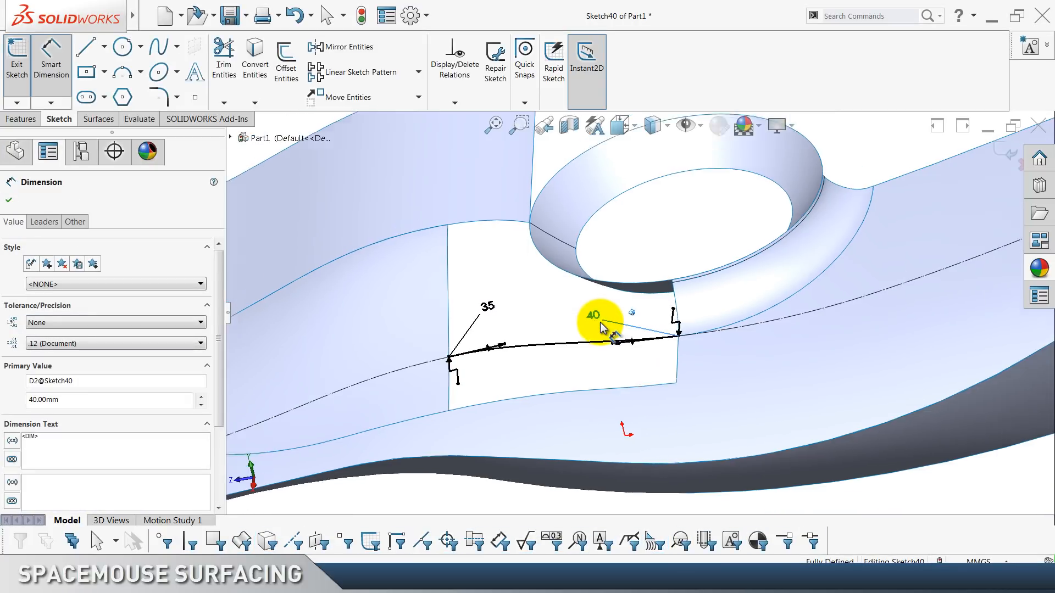
Exit the bridging spline sketch and save the part.
{"action": "left_click", "coordinate": [1008, 156]}
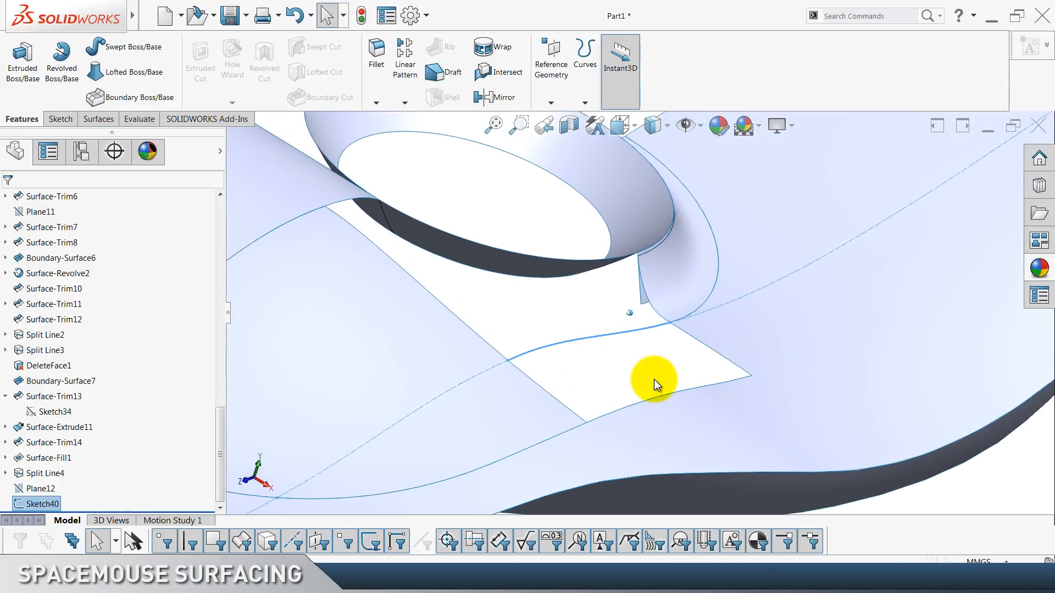
{"action": "key", "text": "Escape"}
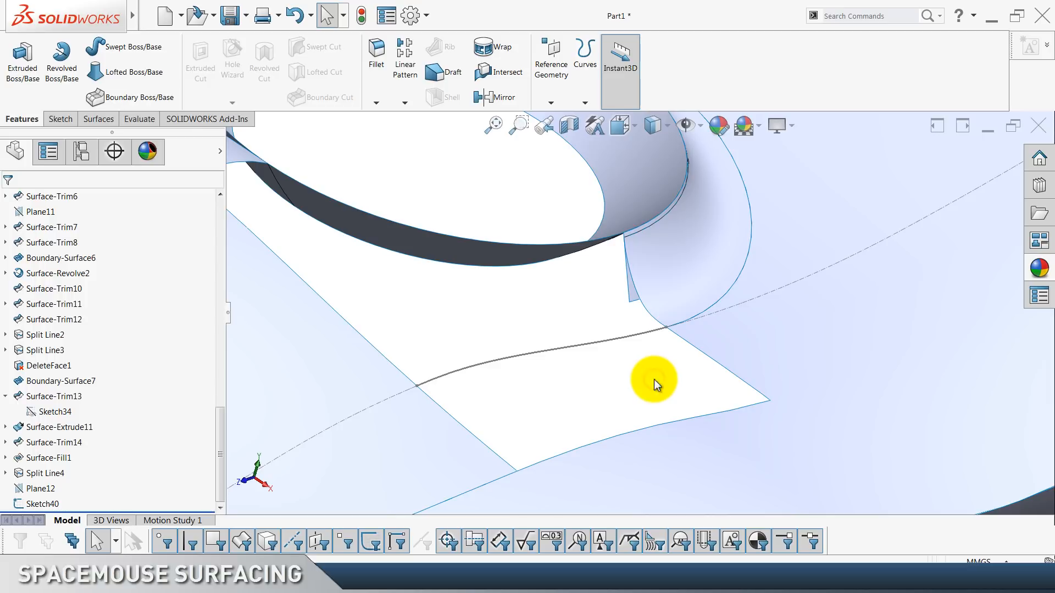
{"action": "key", "text": "ctrl+s"}
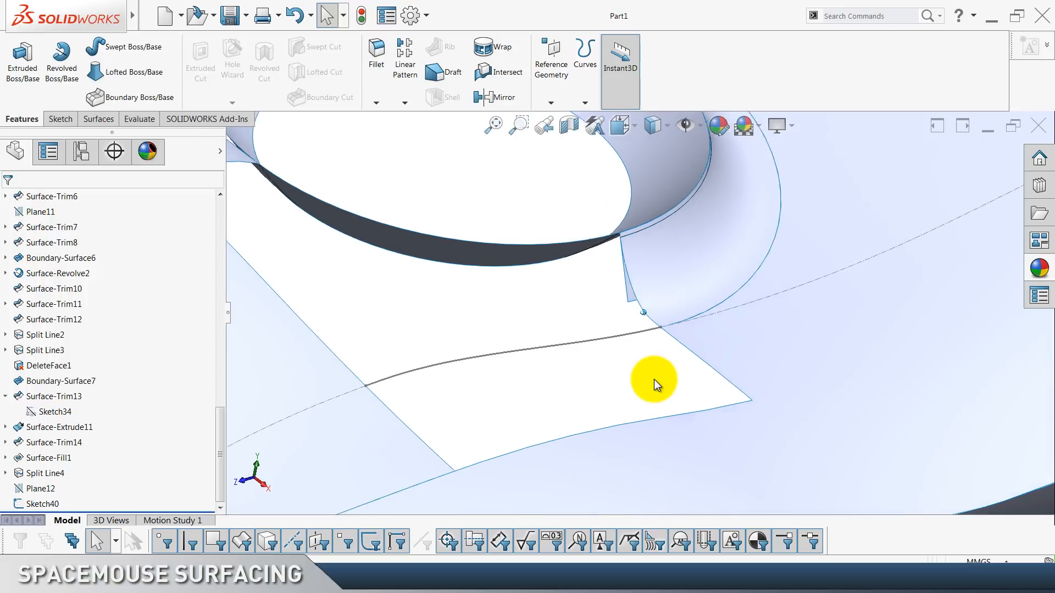
Start a filled surface bounded by the bridging spline (Sketch40) and the three surface edges enclosing the gap's outer part.
{"action": "scroll", "coordinate": [213, 80], "scroll_direction": "down", "scroll_amount": 2}
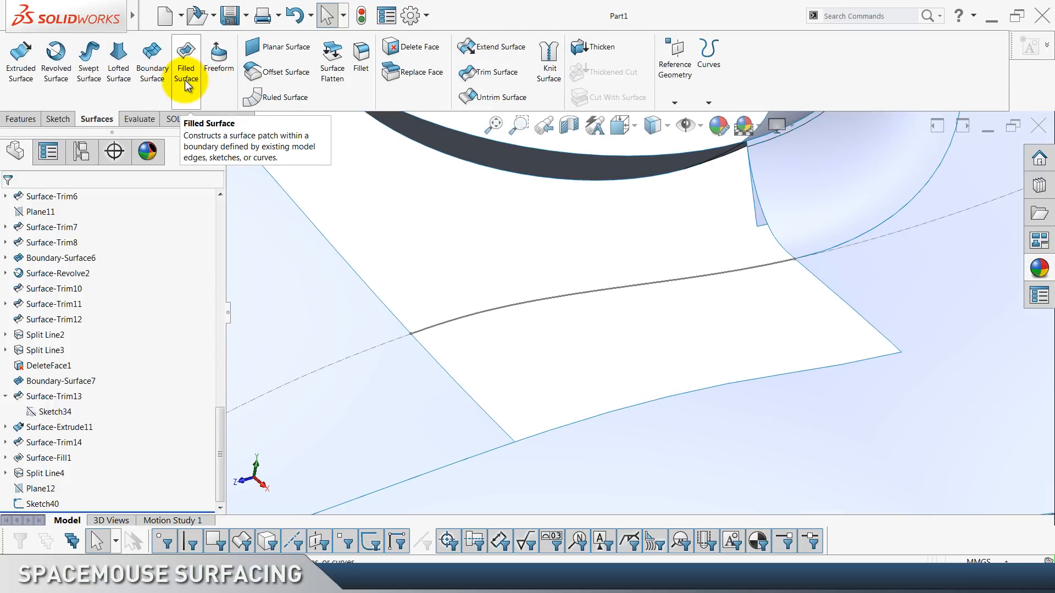
{"action": "left_click", "coordinate": [184, 80]}
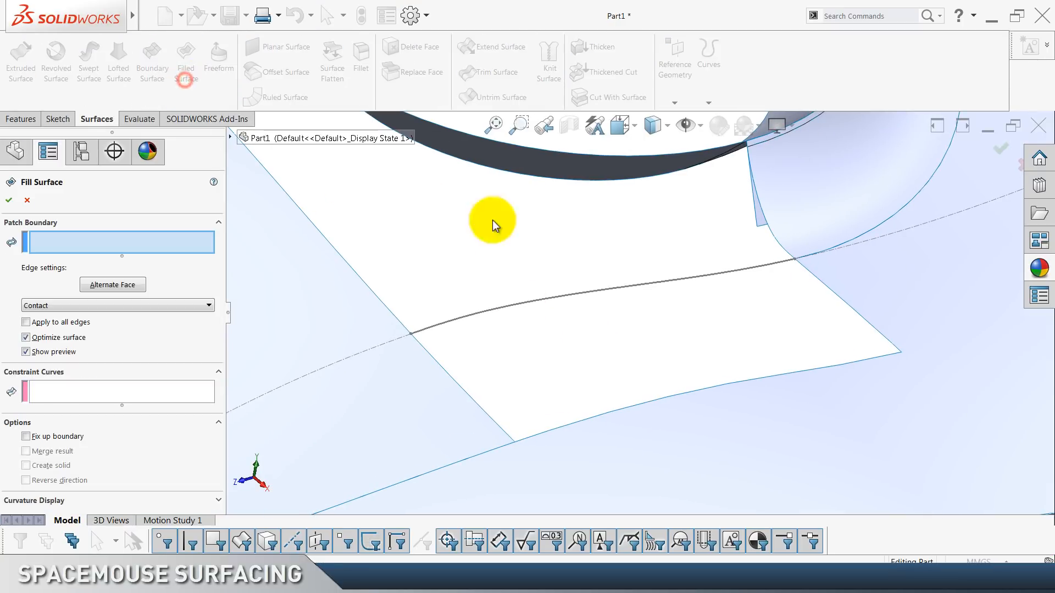
{"action": "left_click", "coordinate": [579, 295]}
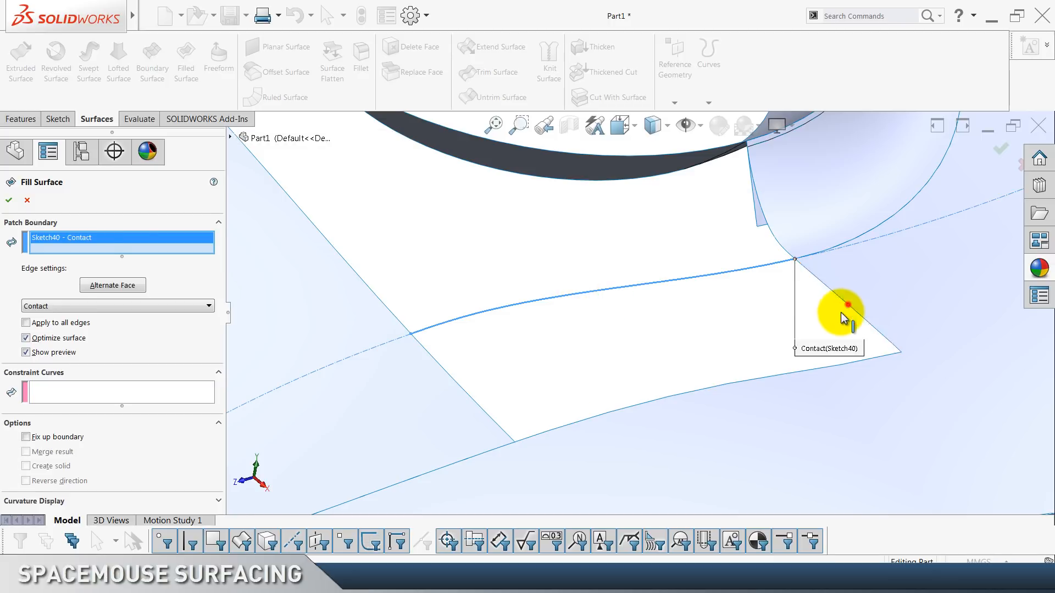
{"action": "left_click", "coordinate": [846, 307]}
{"action": "left_click", "coordinate": [680, 395]}
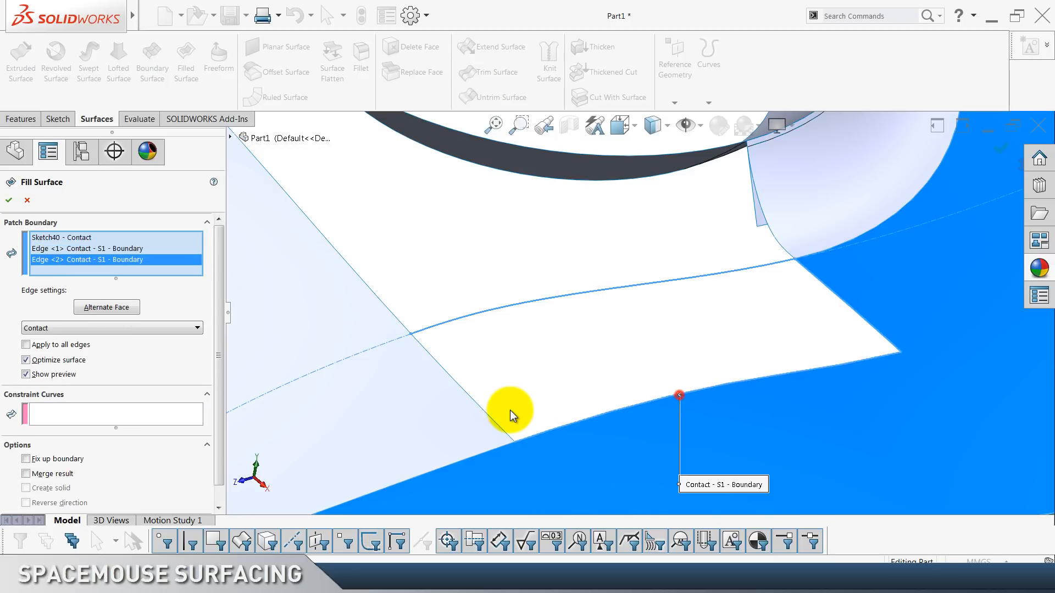
{"action": "left_click", "coordinate": [478, 408]}
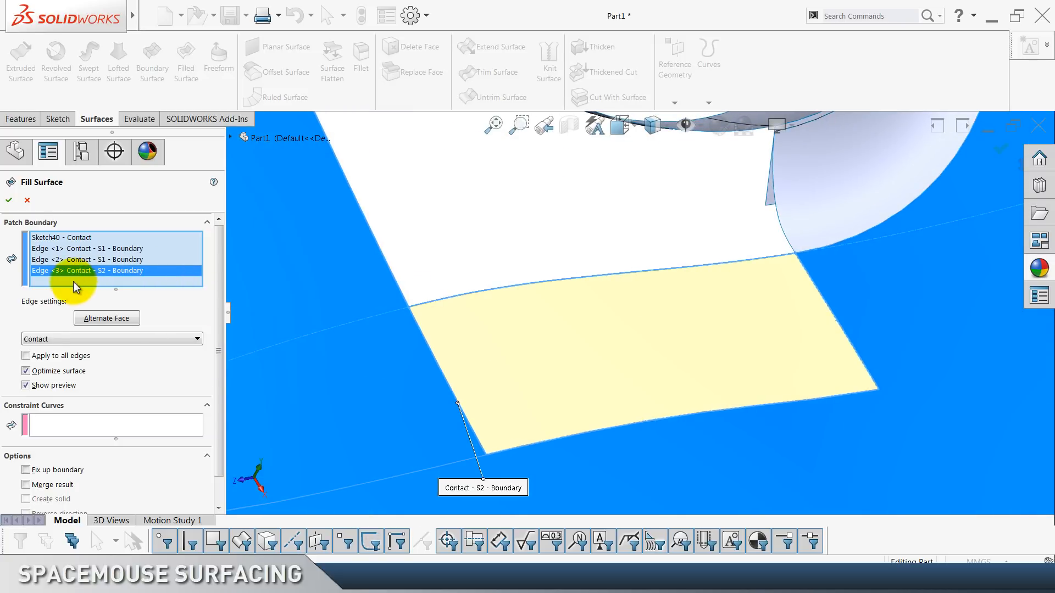
Apply Tangent continuity to all surface edges of the patch and create the filled surface.
{"action": "left_click", "coordinate": [48, 358]}
{"action": "left_click", "coordinate": [49, 341]}
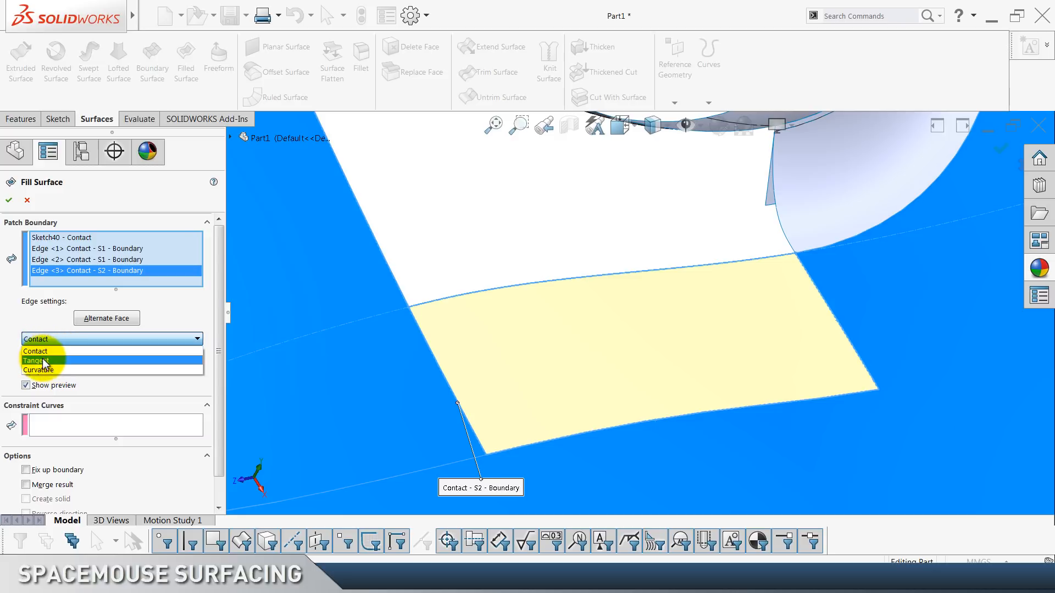
{"action": "left_click", "coordinate": [42, 357]}
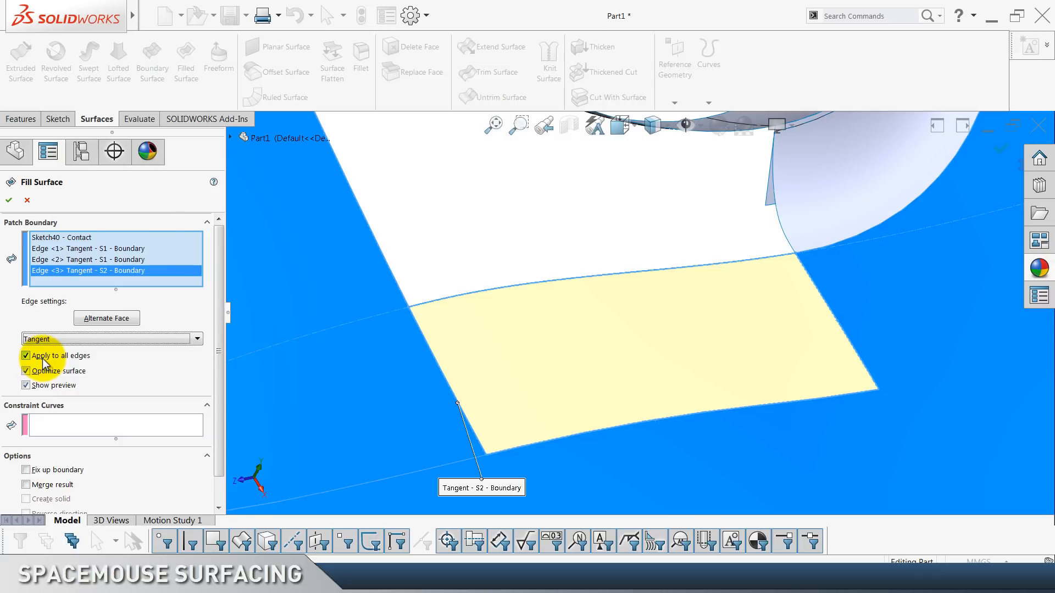
{"action": "left_click", "coordinate": [9, 202]}
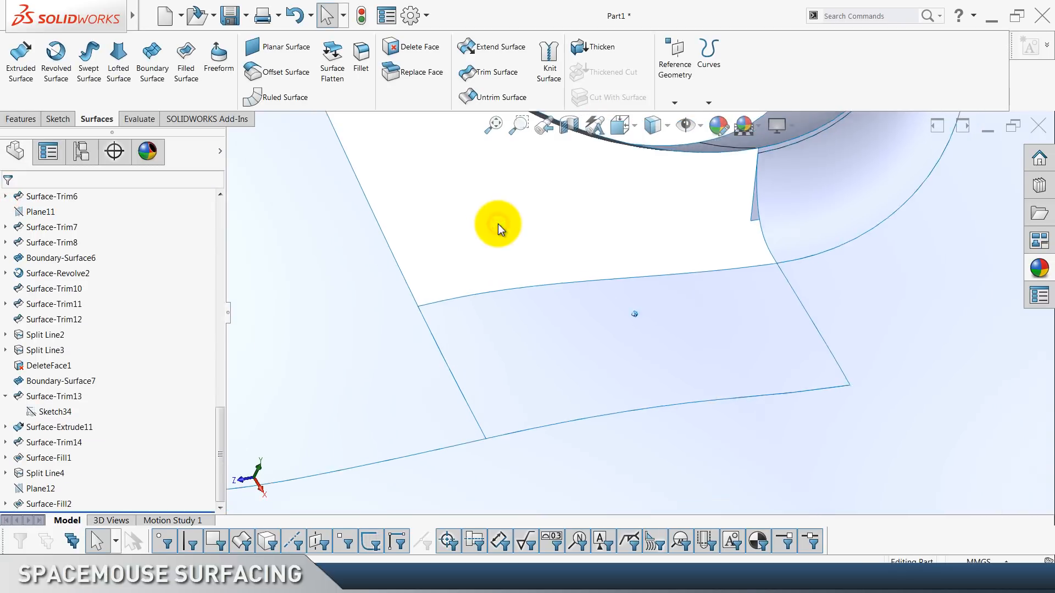
Examine the new patch's blend with the surrounding surfaces, shaded without edges and in Curvature display, and restore shaded with edges.
{"action": "left_click", "coordinate": [667, 126]}
{"action": "left_click", "coordinate": [650, 177]}
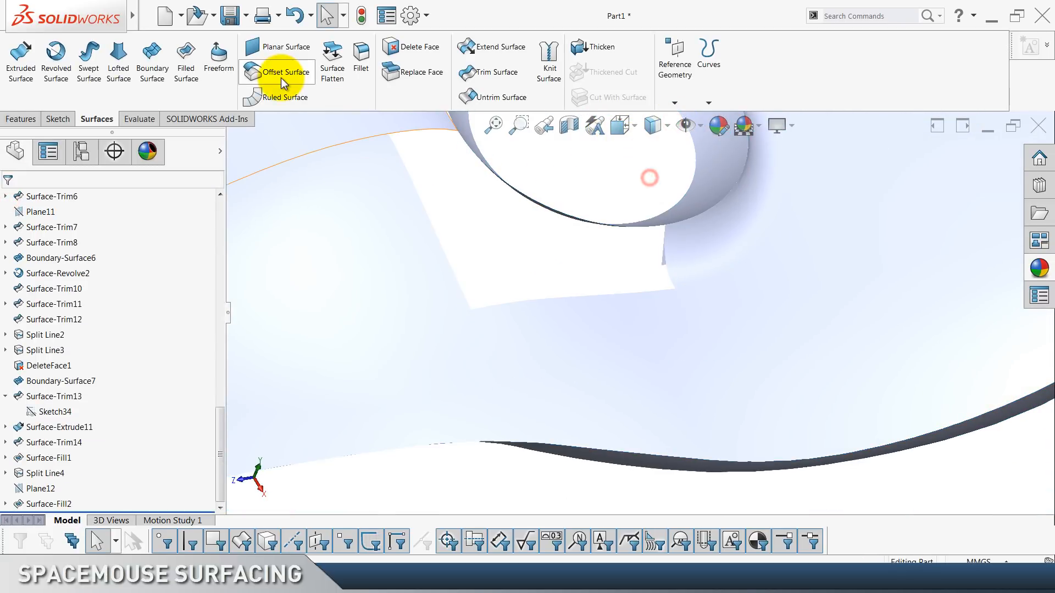
{"action": "scroll", "coordinate": [281, 81], "scroll_direction": "down", "scroll_amount": 1}
{"action": "left_click", "coordinate": [329, 99]}
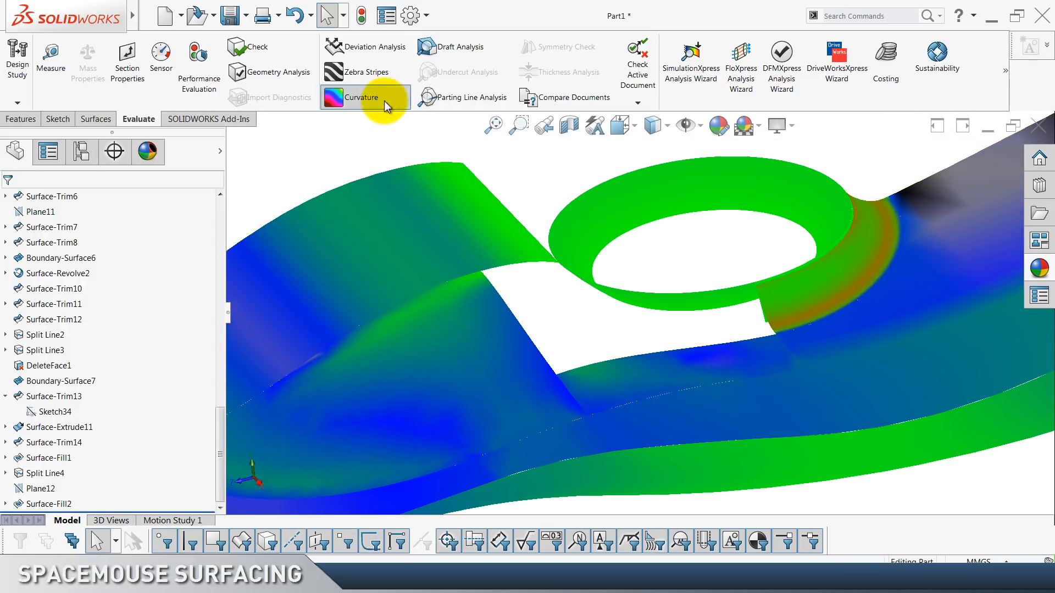
{"action": "left_click", "coordinate": [384, 101]}
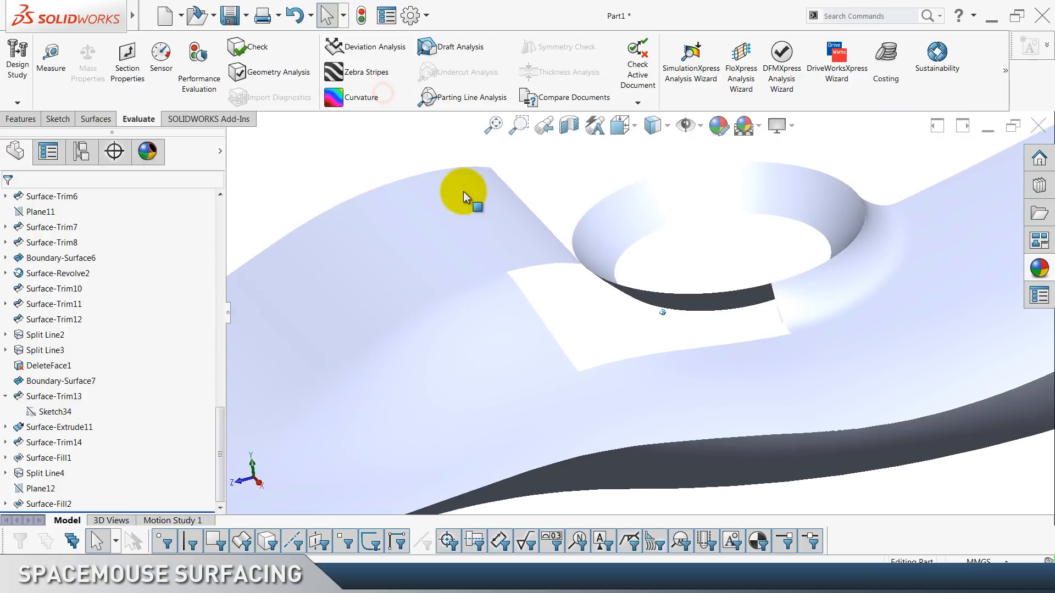
{"action": "left_click", "coordinate": [666, 125]}
{"action": "left_click", "coordinate": [653, 153]}
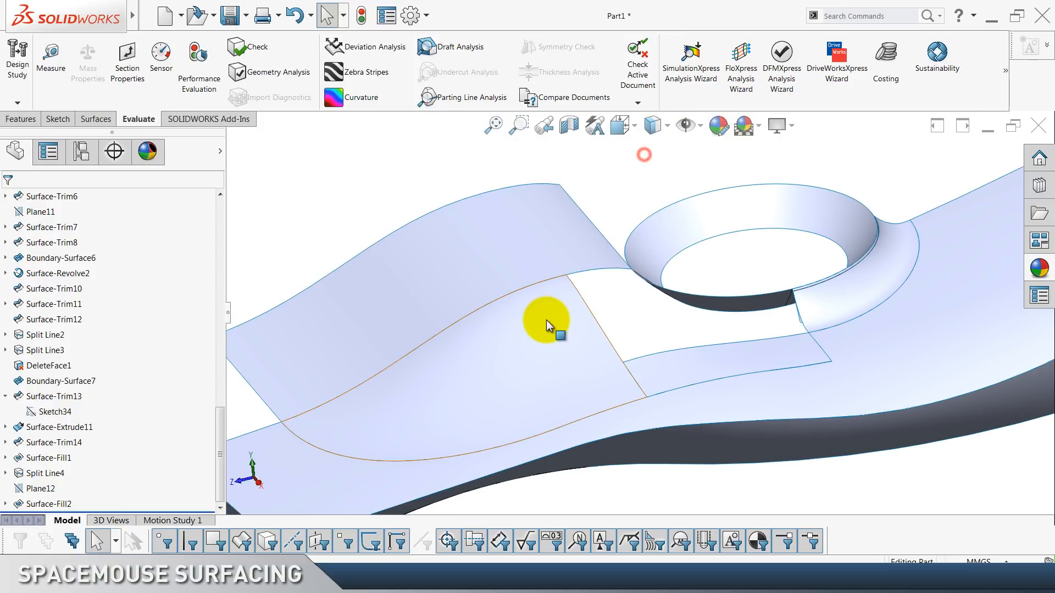
{"action": "left_click", "coordinate": [545, 324]}
{"action": "left_click", "coordinate": [348, 204]}
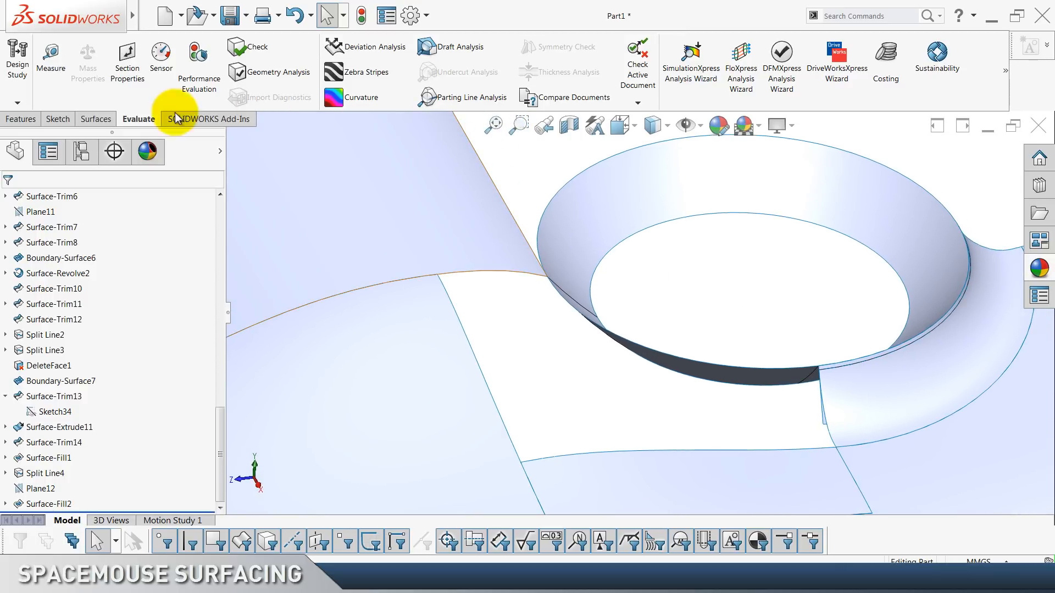
Start a filled surface bounded by the six edges enclosing the remaining gap beside the ring.
{"action": "left_click", "coordinate": [95, 118]}
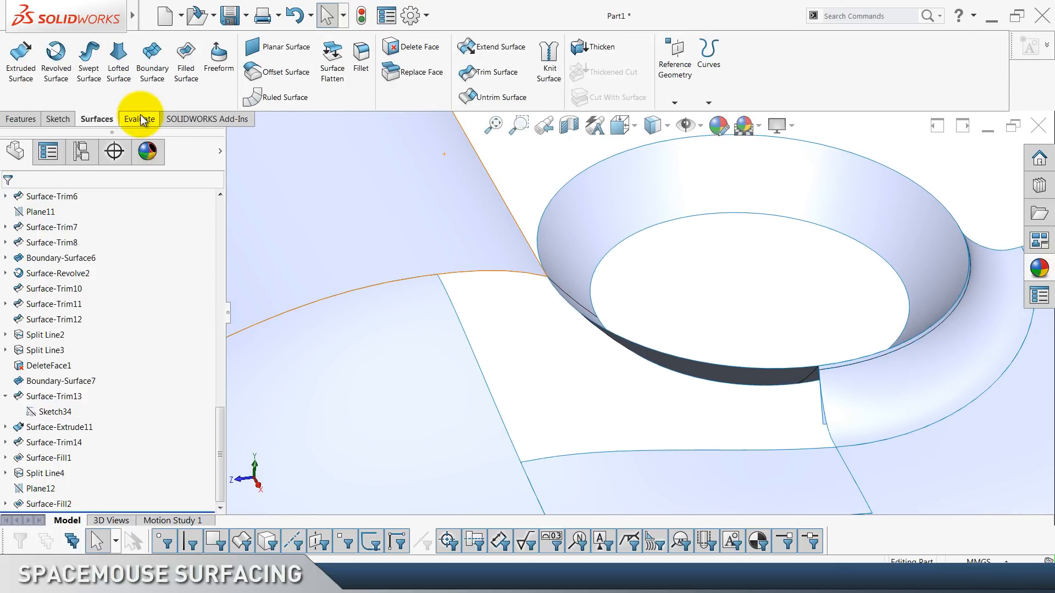
{"action": "left_click", "coordinate": [186, 70]}
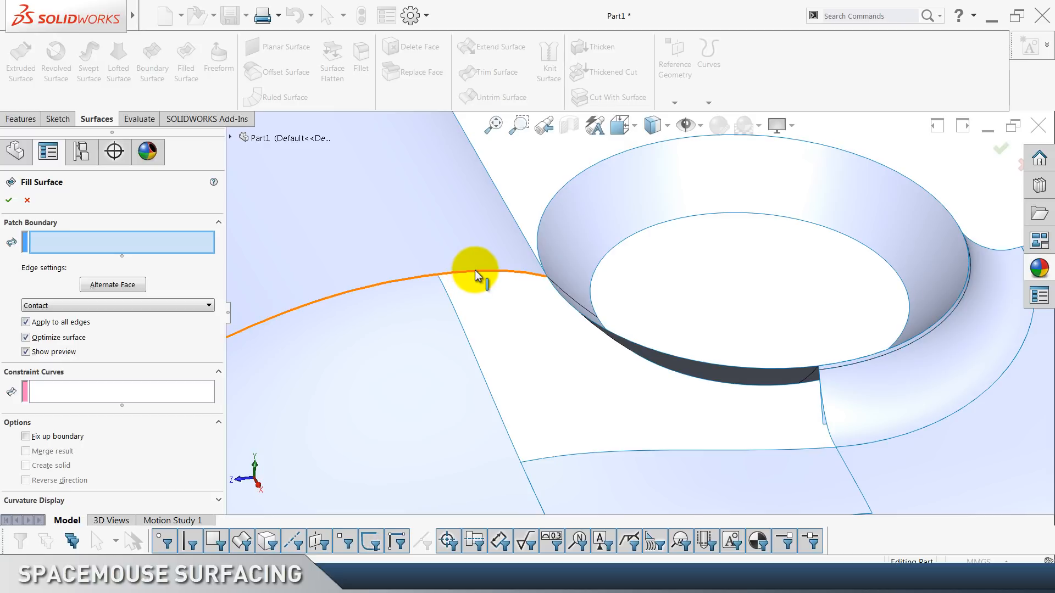
{"action": "left_click", "coordinate": [454, 280]}
{"action": "left_click", "coordinate": [445, 291]}
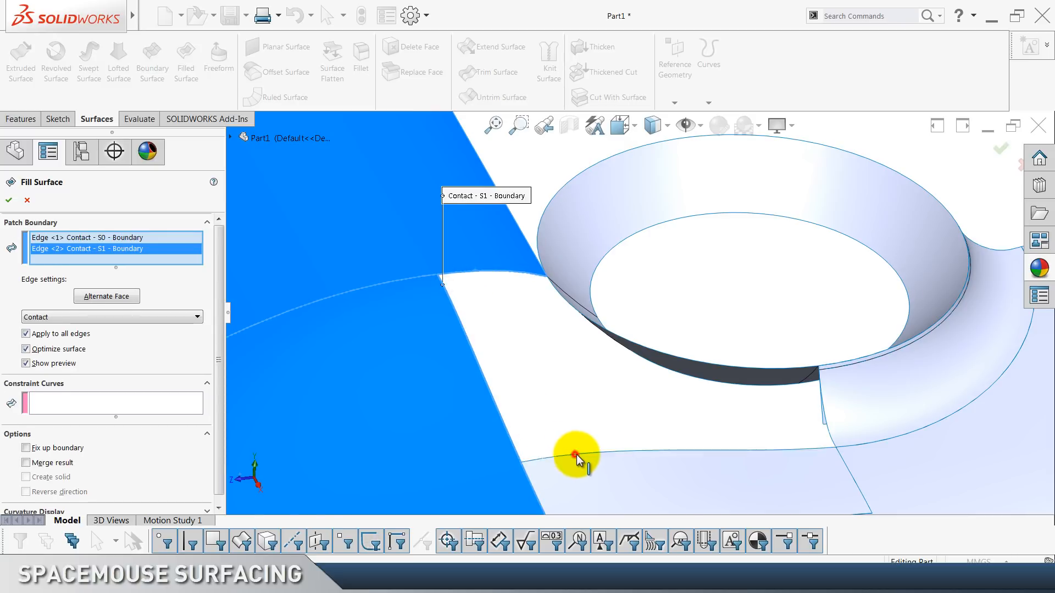
{"action": "left_click", "coordinate": [575, 455]}
{"action": "left_click", "coordinate": [832, 439]}
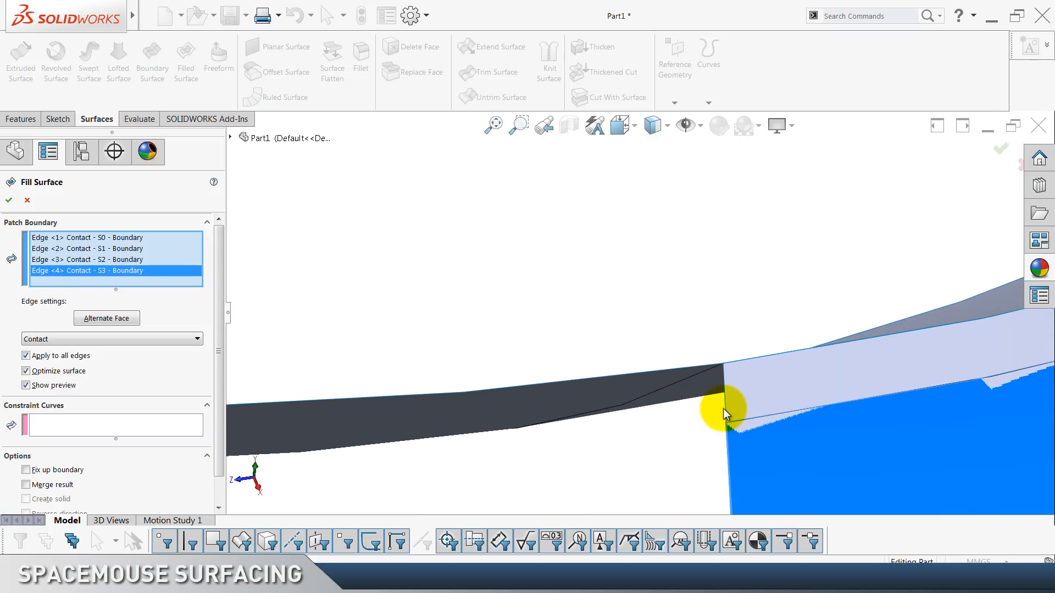
{"action": "left_click", "coordinate": [725, 411]}
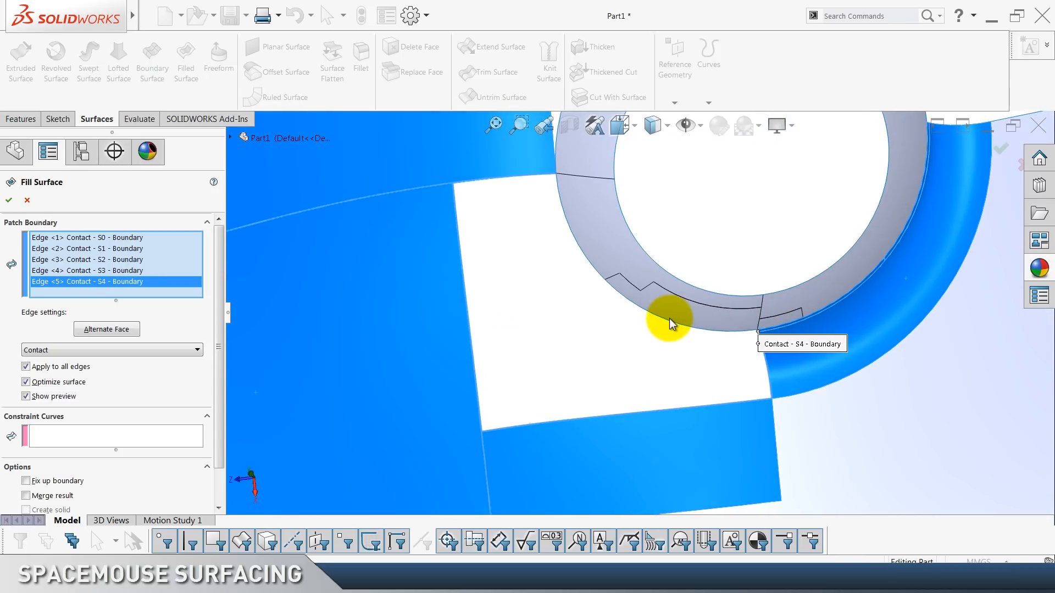
{"action": "left_click", "coordinate": [669, 321]}
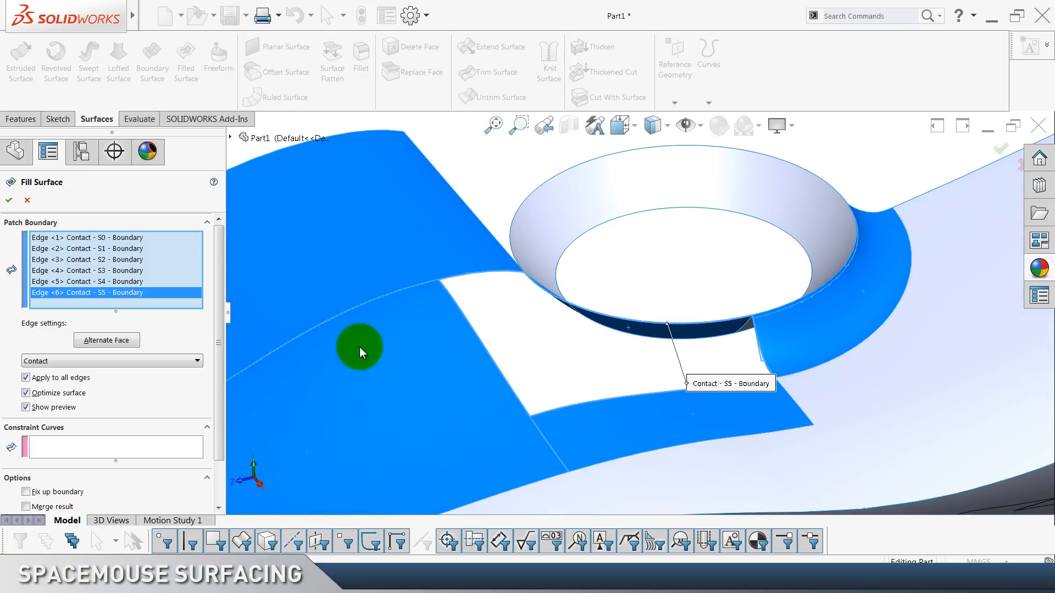
Enable Fix up boundary and apply Tangent continuity to all edges of the patch.
{"action": "scroll", "coordinate": [219, 365], "scroll_direction": "down", "scroll_amount": 3}
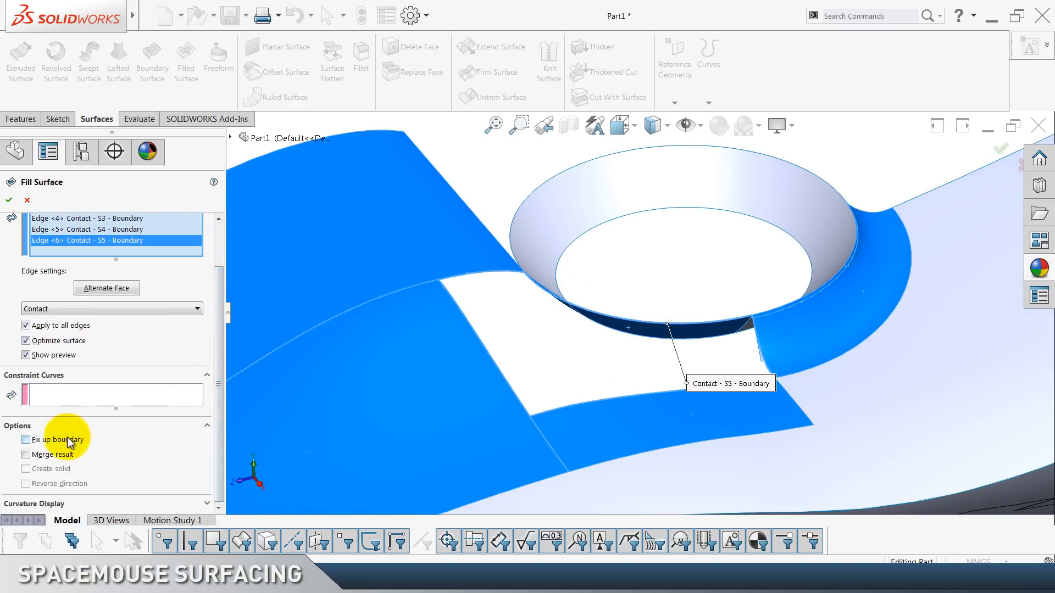
{"action": "left_click", "coordinate": [66, 440]}
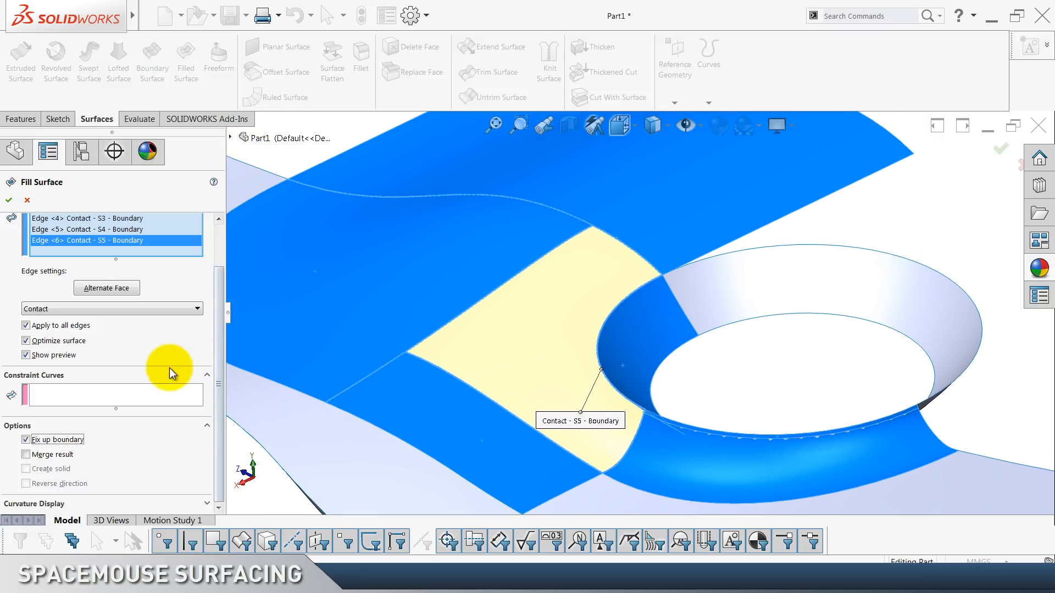
{"action": "left_click_drag", "start_coordinate": [222, 361], "coordinate": [225, 289]}
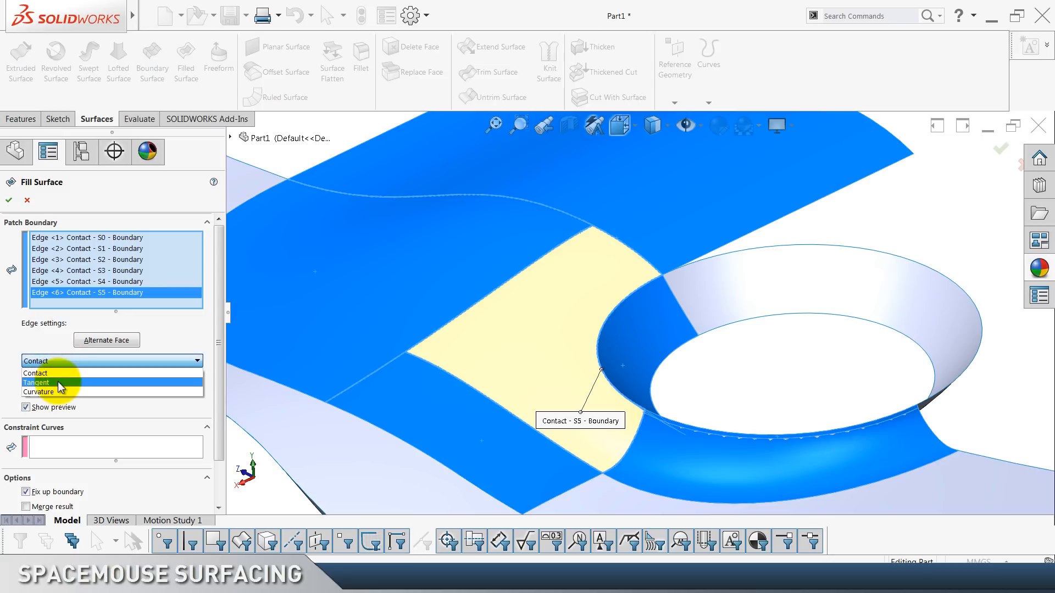
{"action": "left_click", "coordinate": [57, 381]}
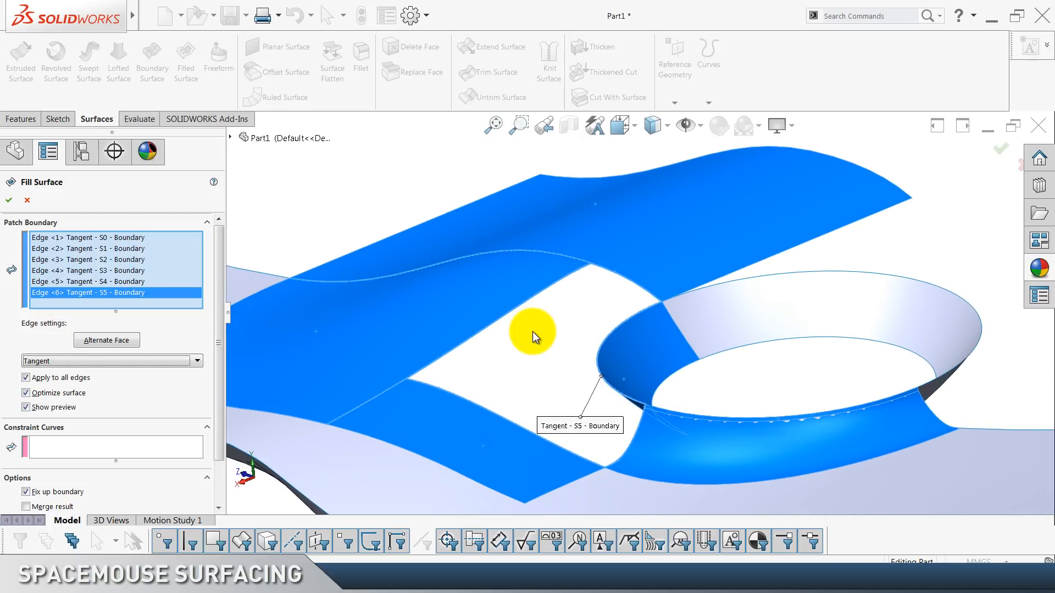
Limit continuity to individual edges, set the ring's edge to Contact, and create the filled surface.
{"action": "left_click", "coordinate": [80, 282]}
{"action": "left_click", "coordinate": [81, 292]}
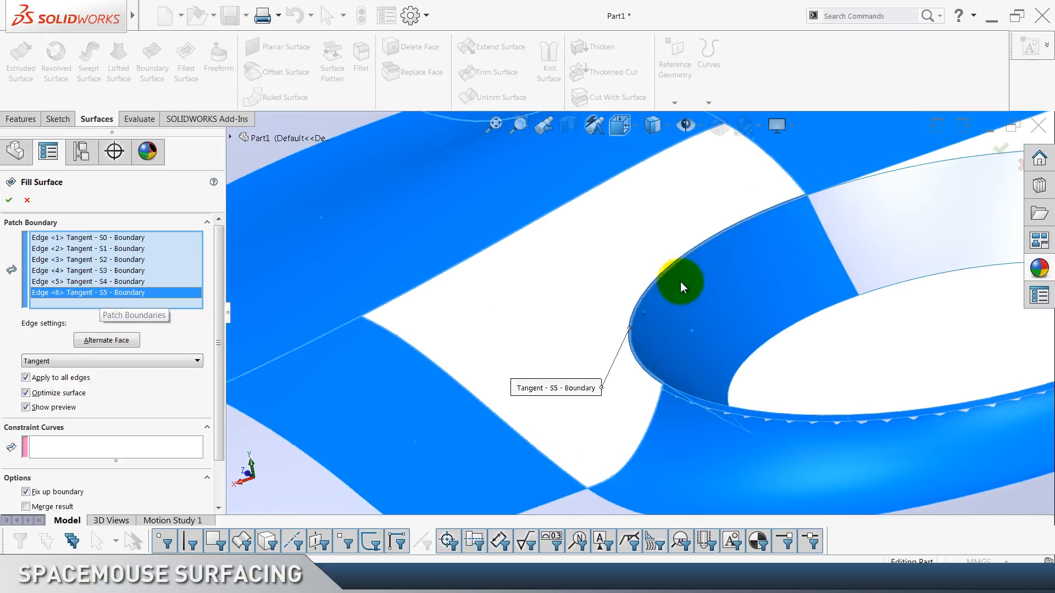
{"action": "middle_click_drag", "start_coordinate": [683, 283], "coordinate": [756, 228]}
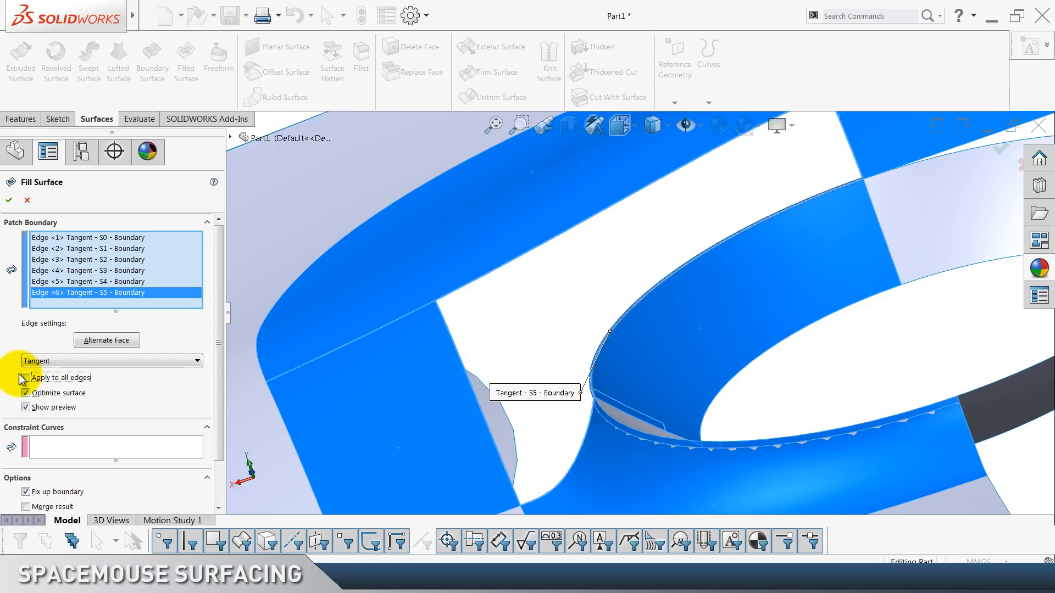
{"action": "left_click", "coordinate": [51, 361]}
{"action": "left_click", "coordinate": [51, 369]}
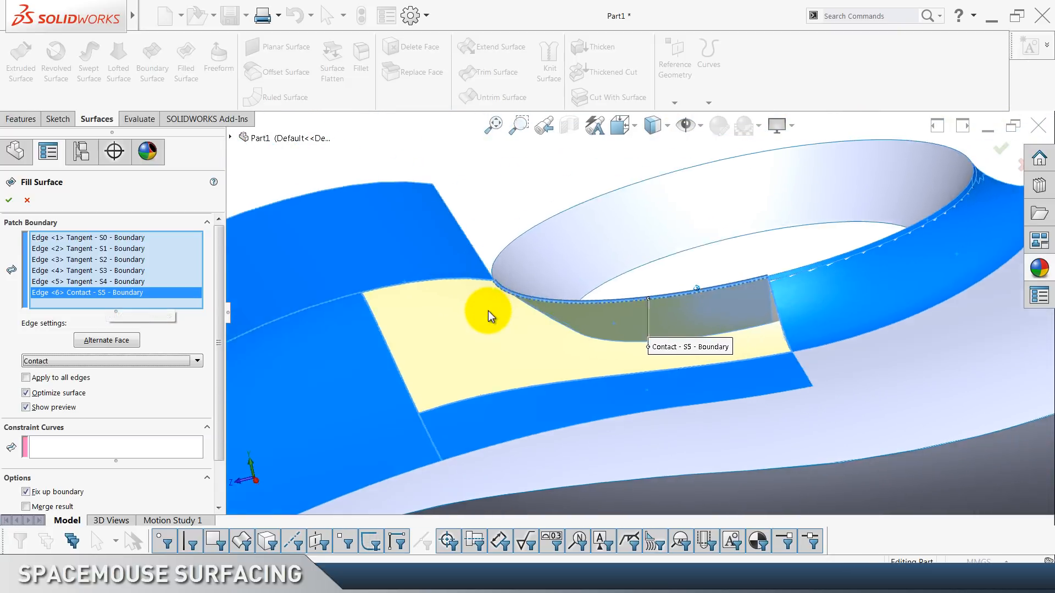
{"action": "left_click", "coordinate": [8, 201]}
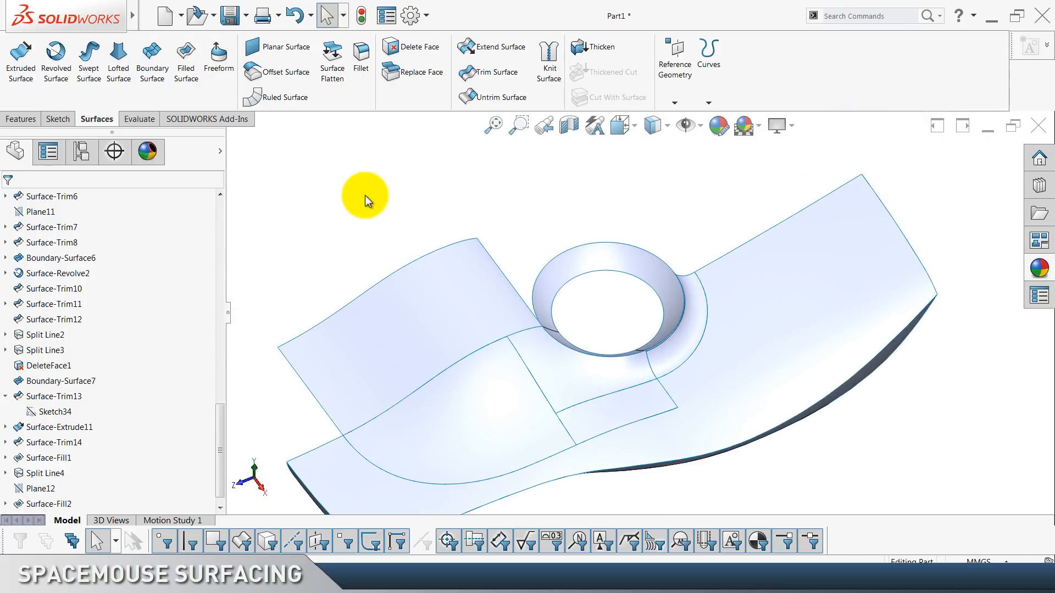
Hide the large side surface adjoining the new patch, collapse Surface-Trim13, and save the part.
{"action": "left_click", "coordinate": [365, 196]}
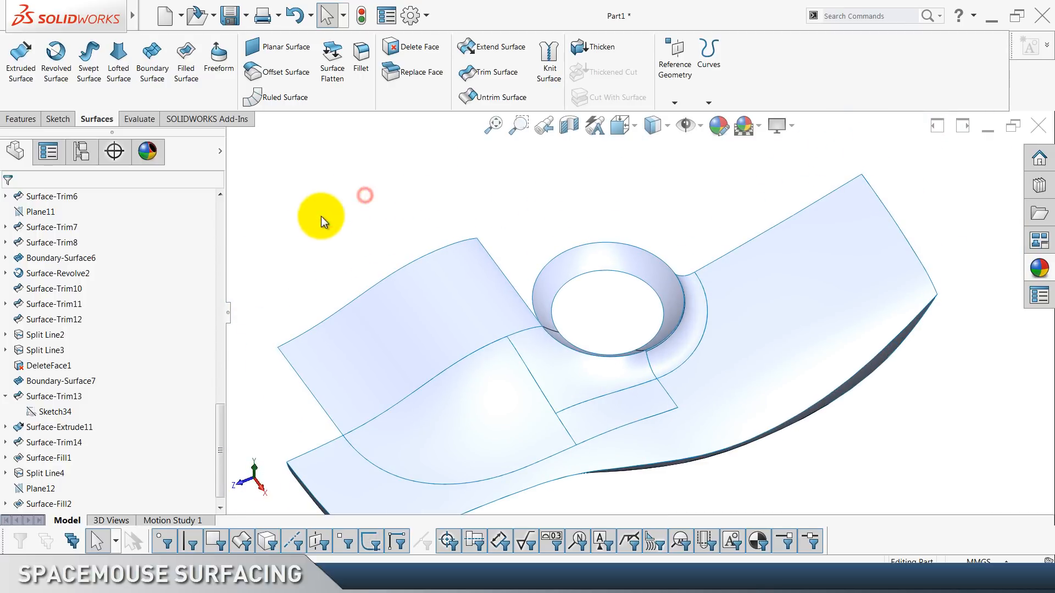
{"action": "scroll", "coordinate": [128, 371], "scroll_direction": "down", "scroll_amount": 1}
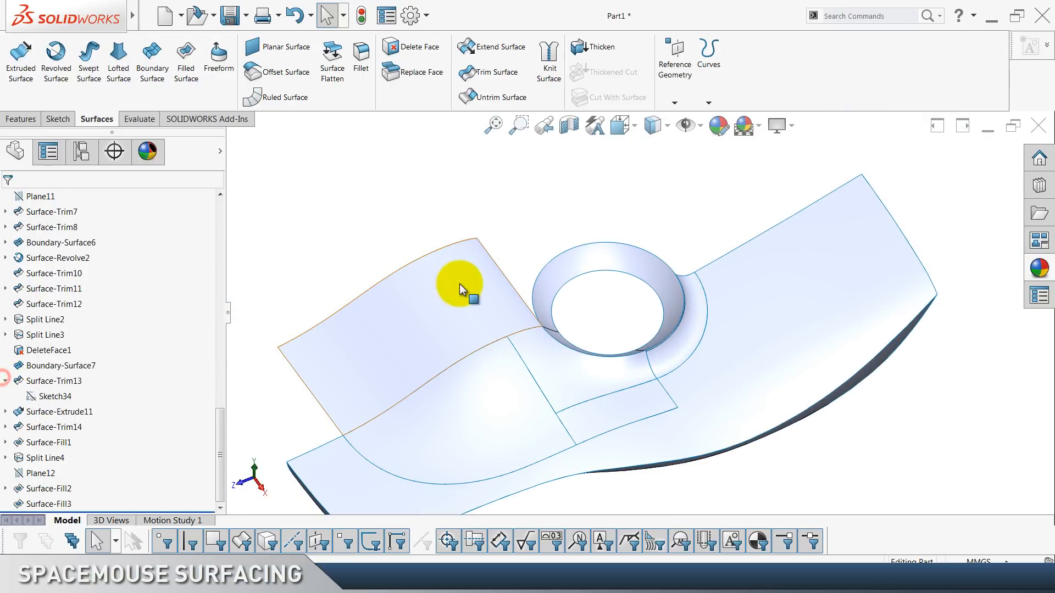
{"action": "left_click", "coordinate": [495, 260]}
{"action": "left_click", "coordinate": [480, 266]}
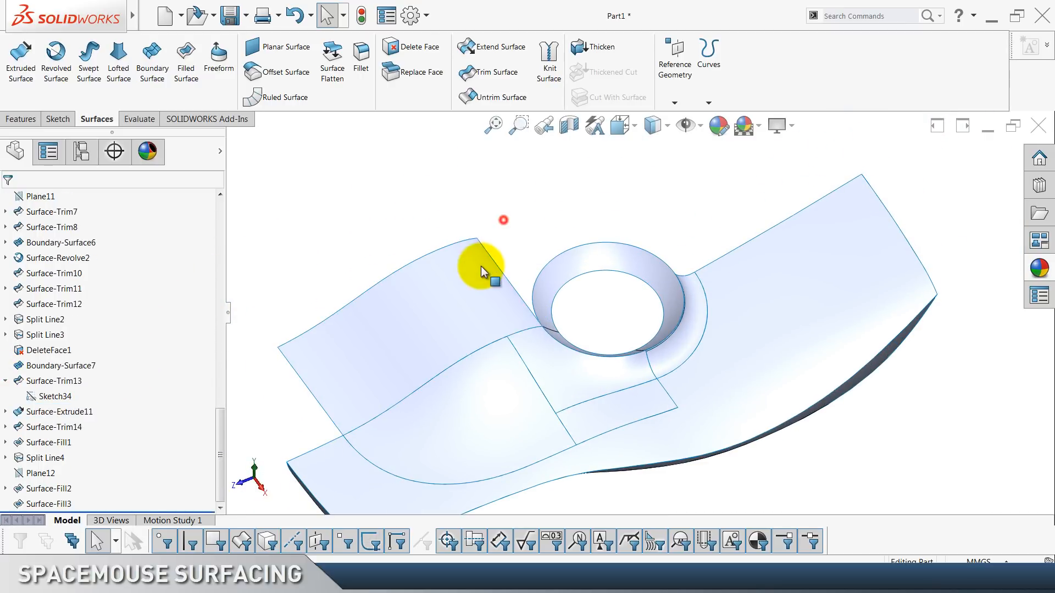
{"action": "left_click", "coordinate": [480, 267]}
{"action": "left_click", "coordinate": [519, 238]}
{"action": "left_click", "coordinate": [423, 193]}
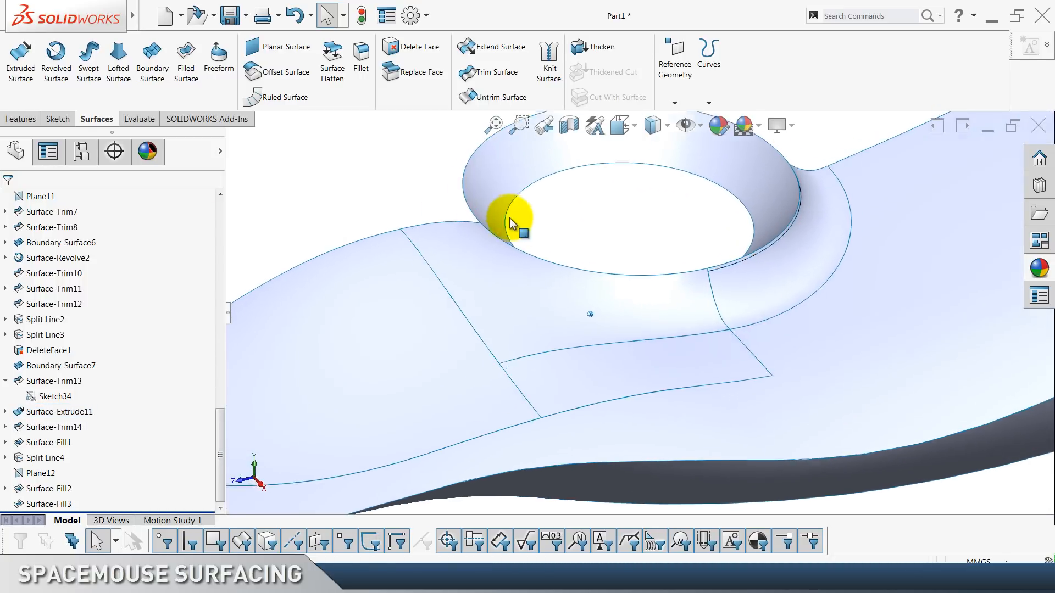
{"action": "left_click", "coordinate": [564, 217]}
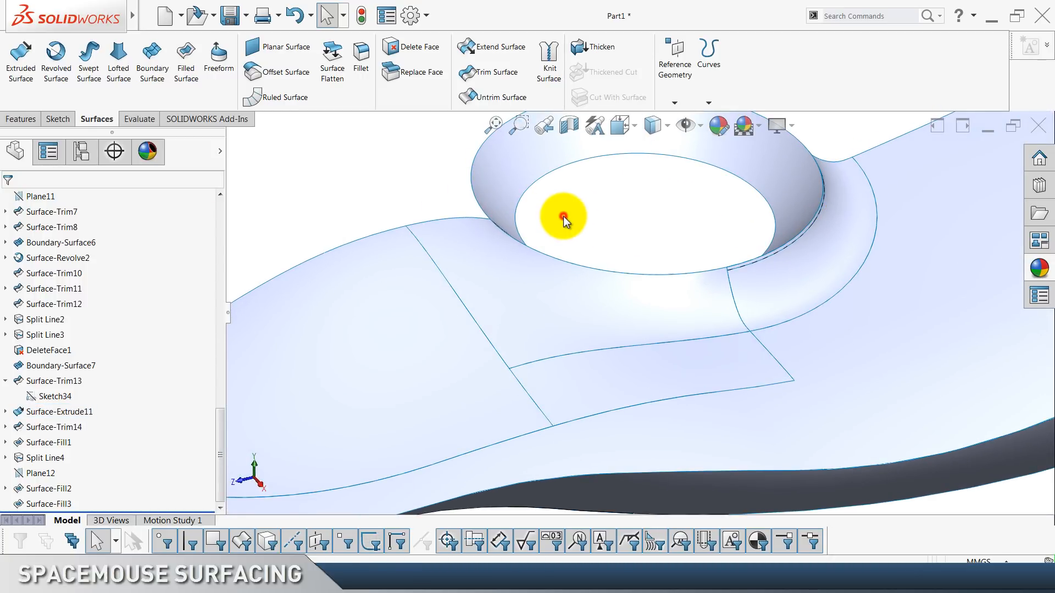
{"action": "left_click", "coordinate": [6, 381]}
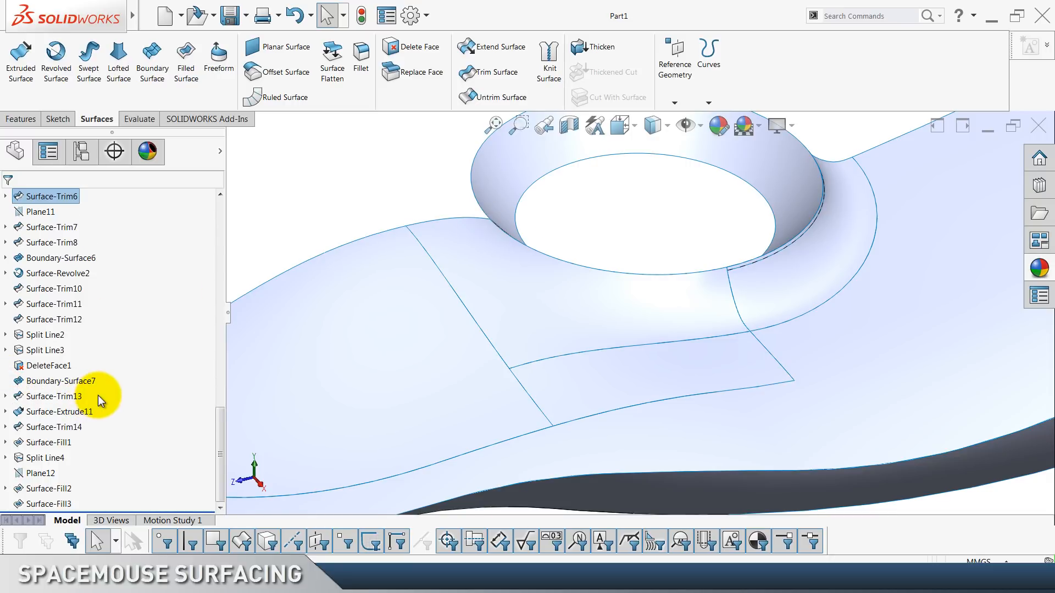
Roll the model back to before Surface-Trim13, examine the original blend around the ring, and roll forward to the end.
{"action": "left_click", "coordinate": [806, 284]}
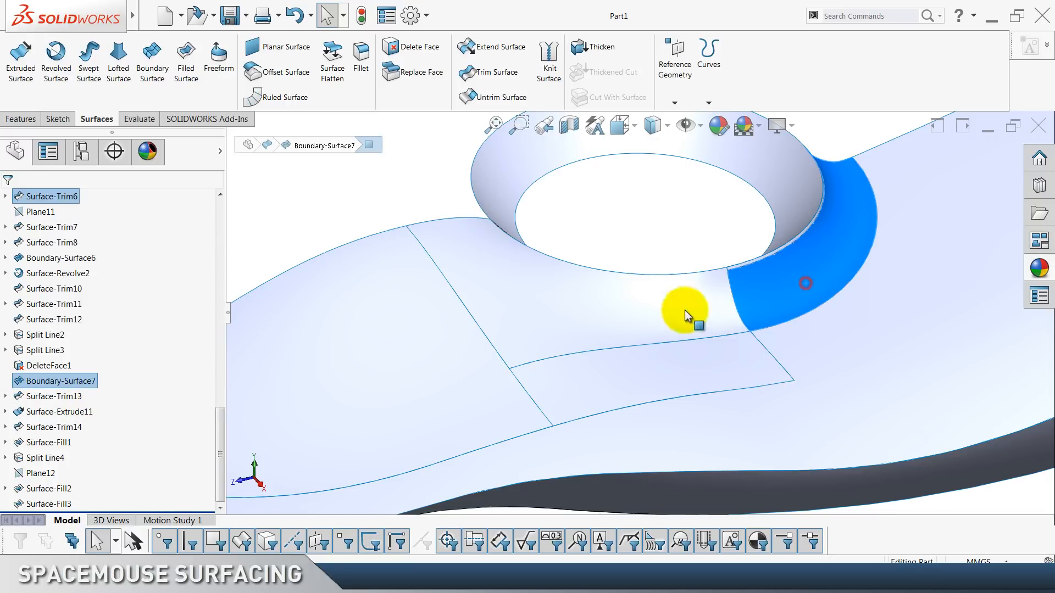
{"action": "left_click", "coordinate": [273, 241]}
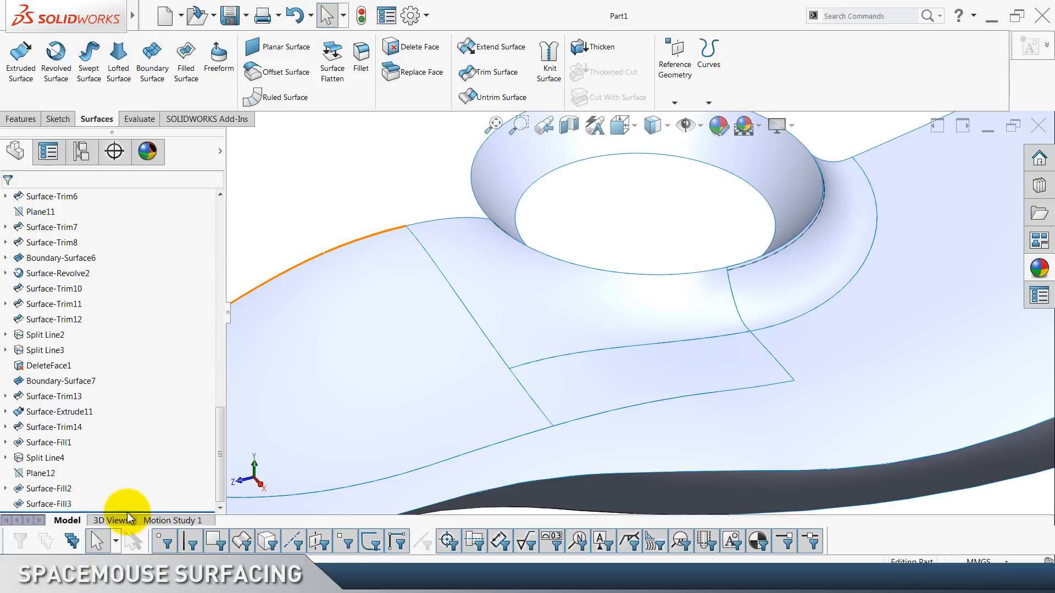
{"action": "right_click", "coordinate": [66, 397]}
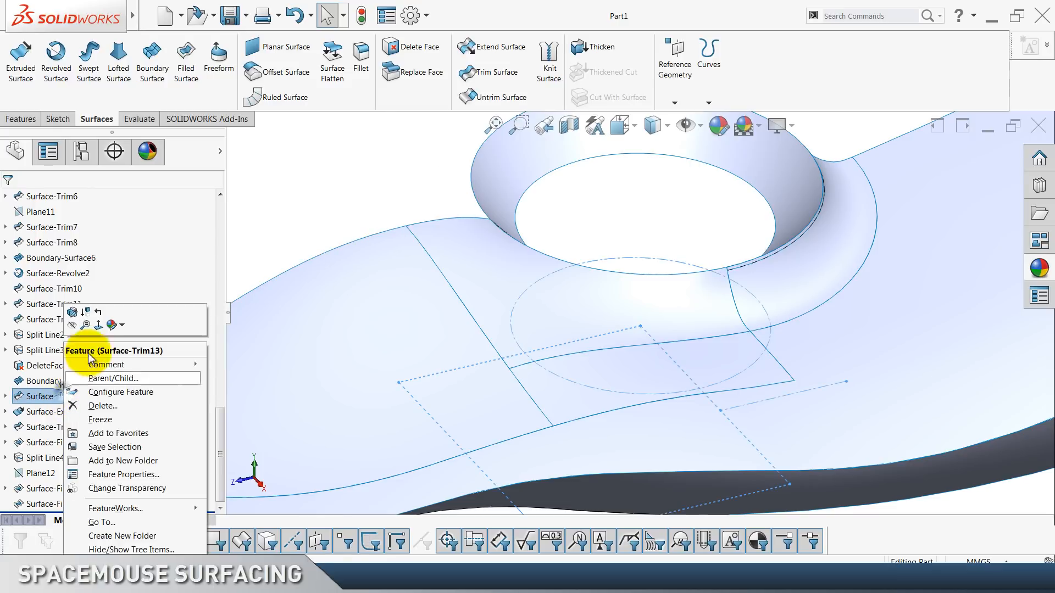
{"action": "left_click", "coordinate": [98, 316]}
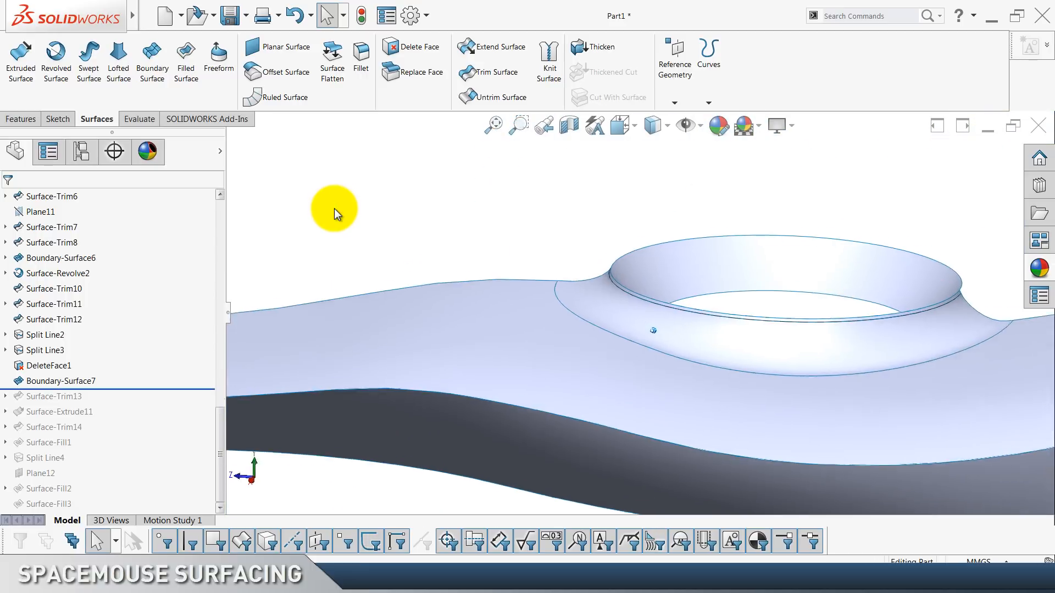
{"action": "left_click", "coordinate": [586, 315]}
{"action": "left_click", "coordinate": [535, 346]}
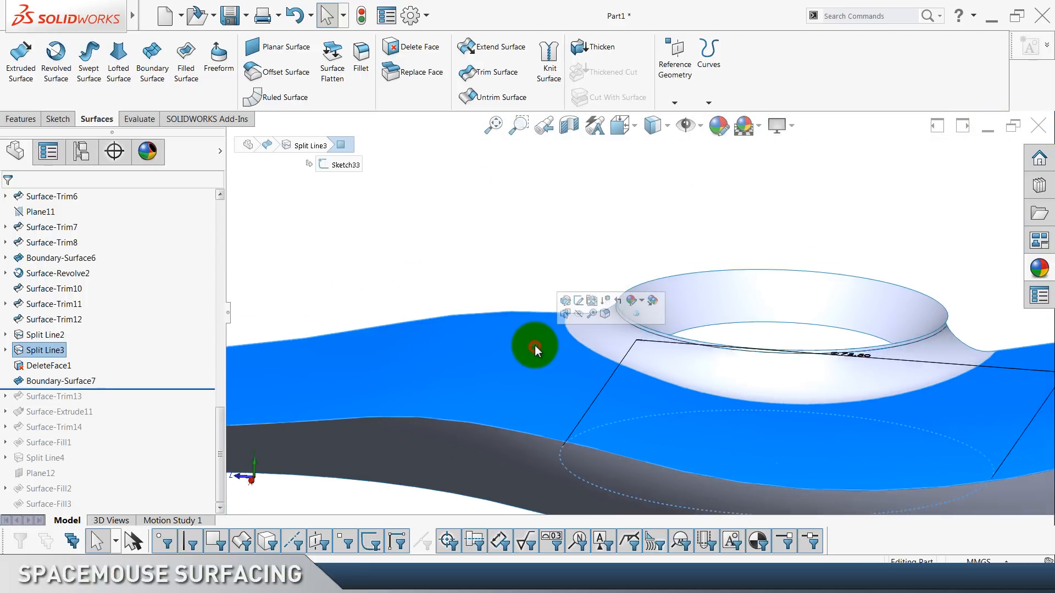
{"action": "left_click", "coordinate": [496, 276]}
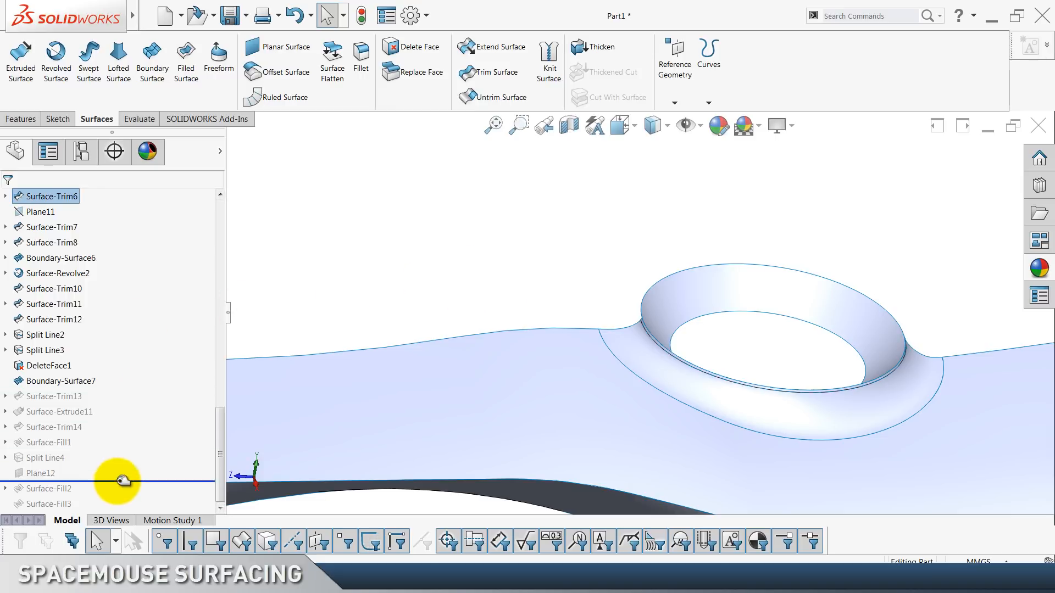
{"action": "left_click_drag", "start_coordinate": [117, 509], "coordinate": [112, 516]}
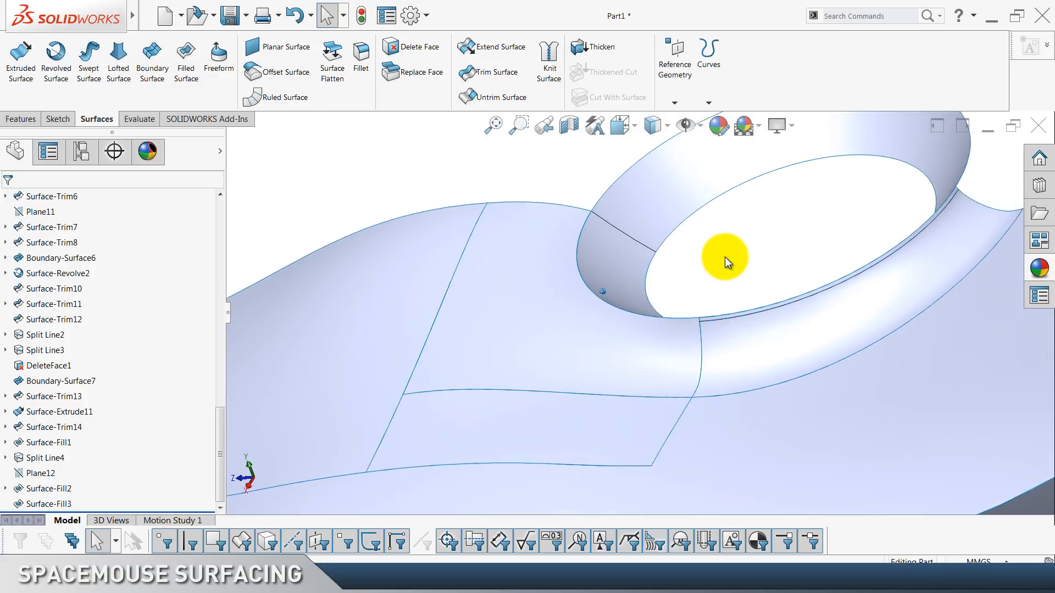
Edit Surface-Fill3 and set its edge shared with the ring's blend surface (Edge 4) to Curvature continuity.
{"action": "left_click", "coordinate": [569, 304]}
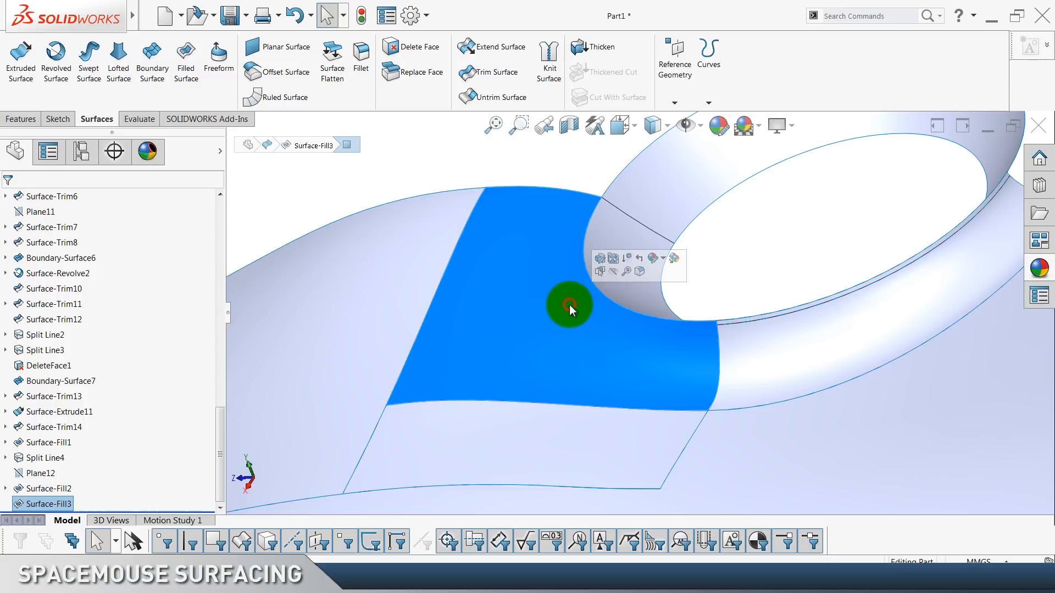
{"action": "left_click", "coordinate": [602, 259]}
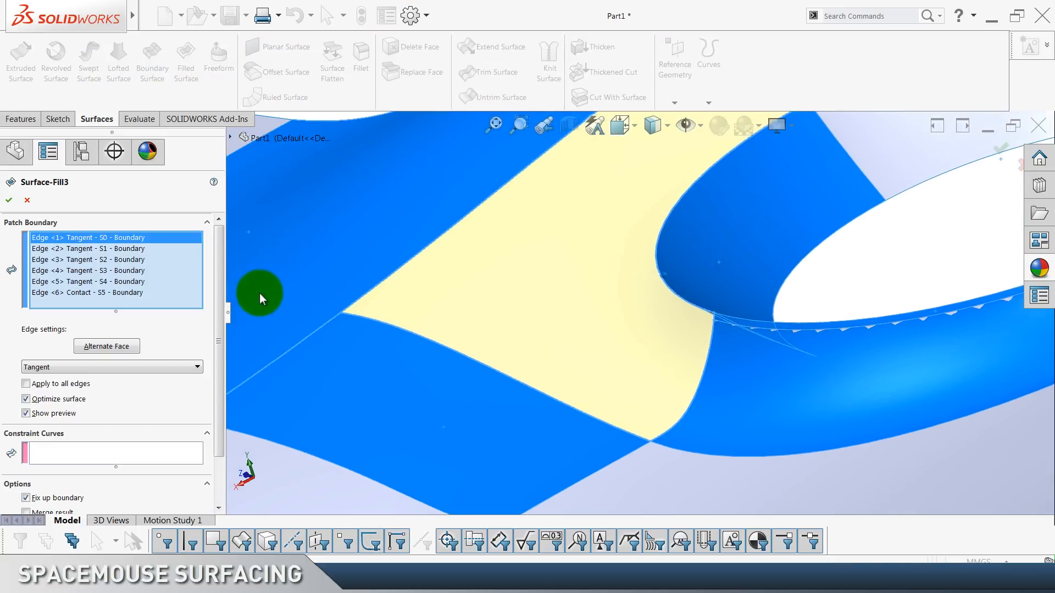
{"action": "left_click", "coordinate": [123, 270]}
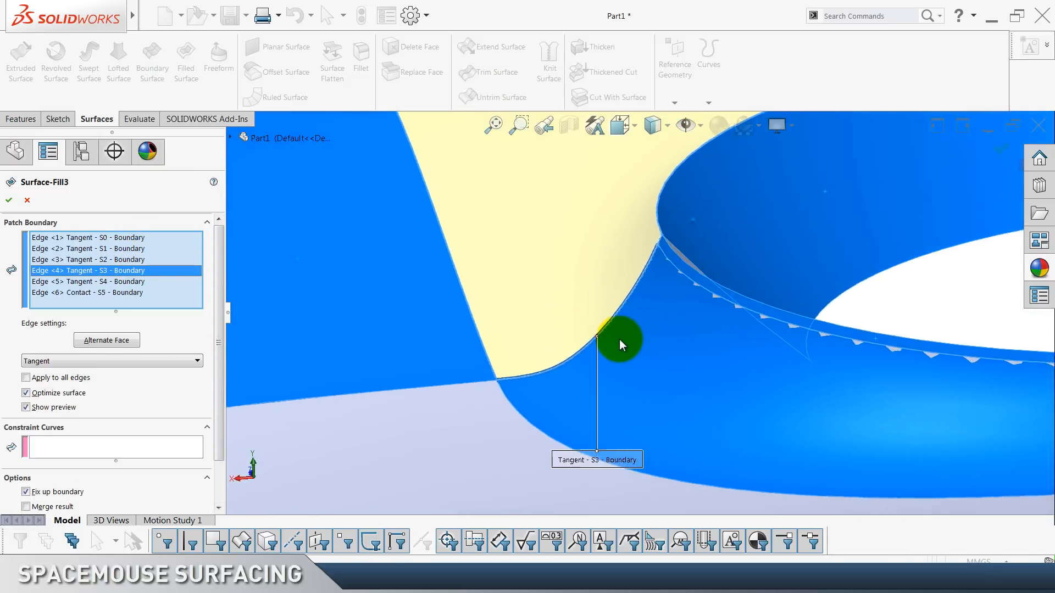
{"action": "left_click", "coordinate": [50, 361]}
{"action": "left_click", "coordinate": [50, 360]}
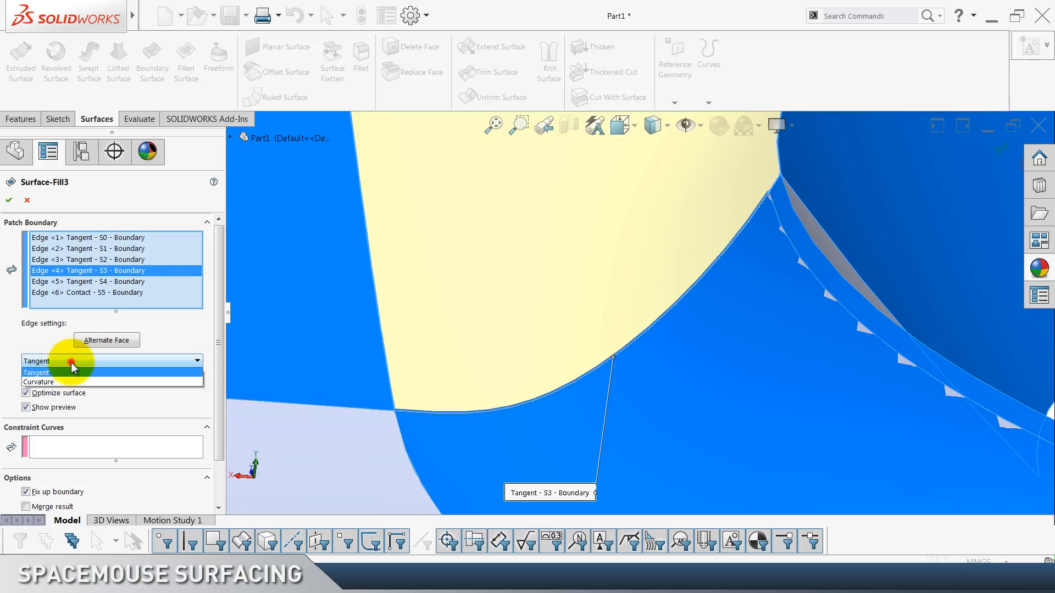
{"action": "left_click", "coordinate": [67, 392]}
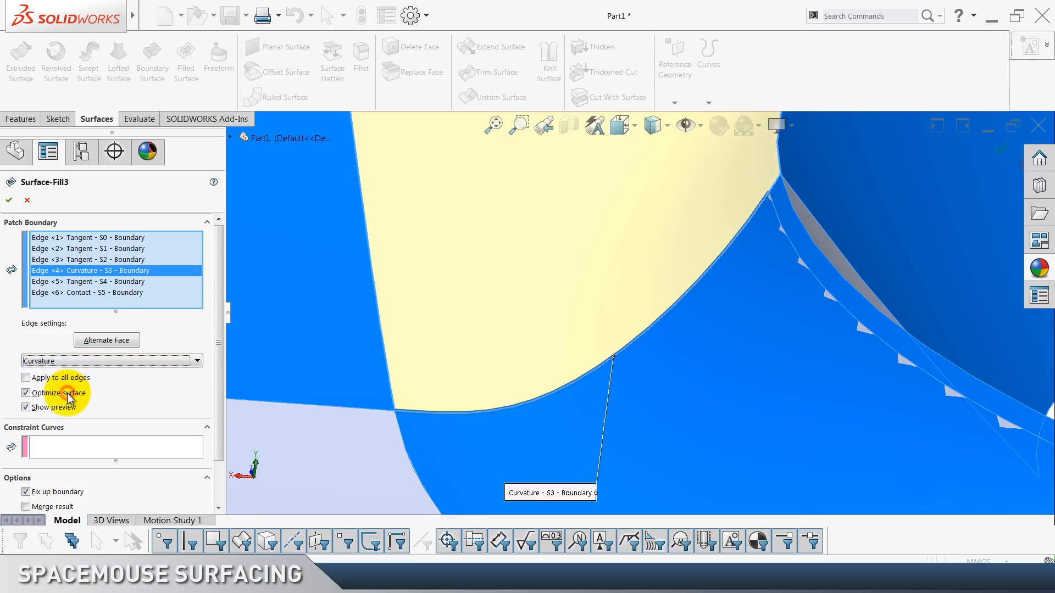
{"action": "left_click", "coordinate": [113, 260]}
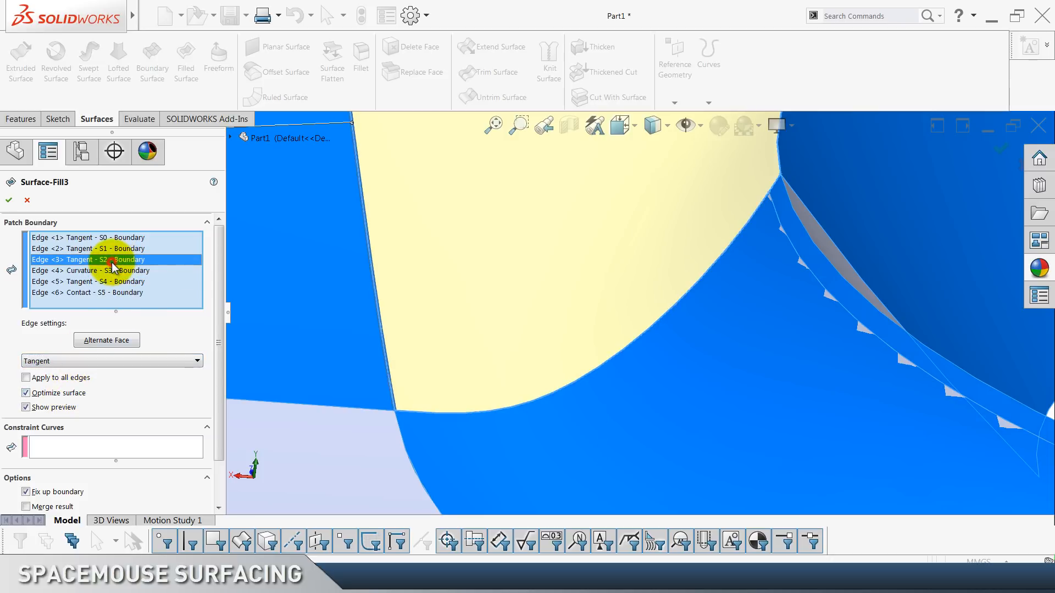
{"action": "left_click", "coordinate": [104, 271]}
{"action": "left_click", "coordinate": [101, 282]}
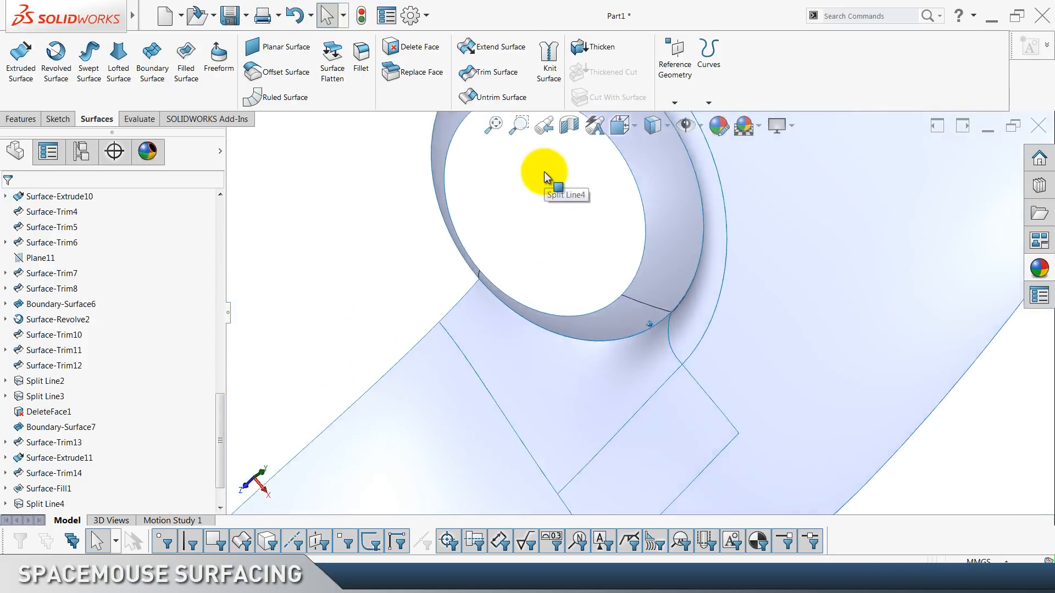
Examine the blended patches around the ring in shaded display without edges, and restore the edge display.
{"action": "left_click", "coordinate": [649, 187]}
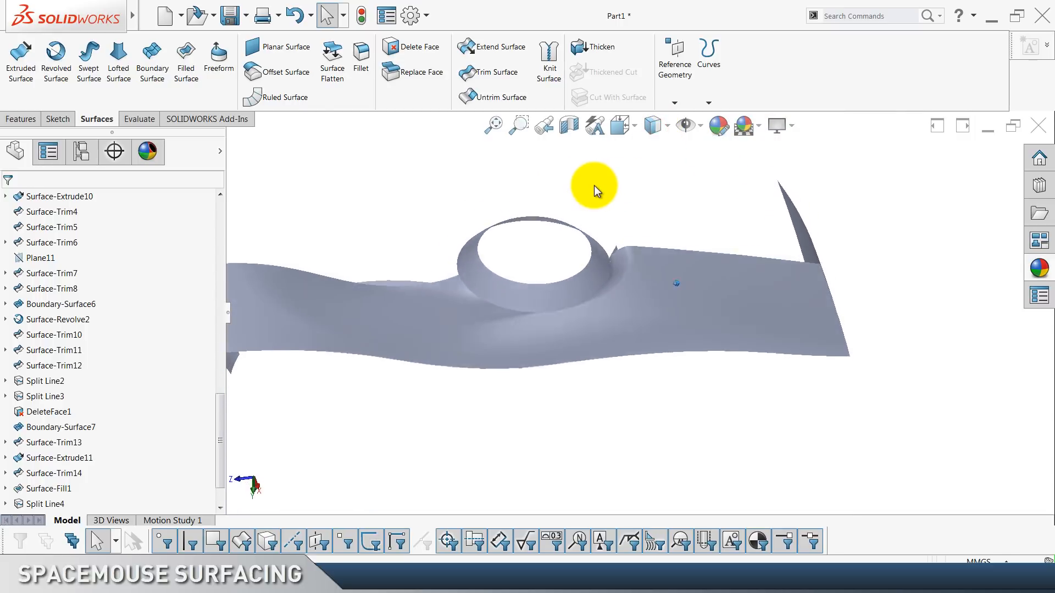
{"action": "left_click", "coordinate": [548, 172]}
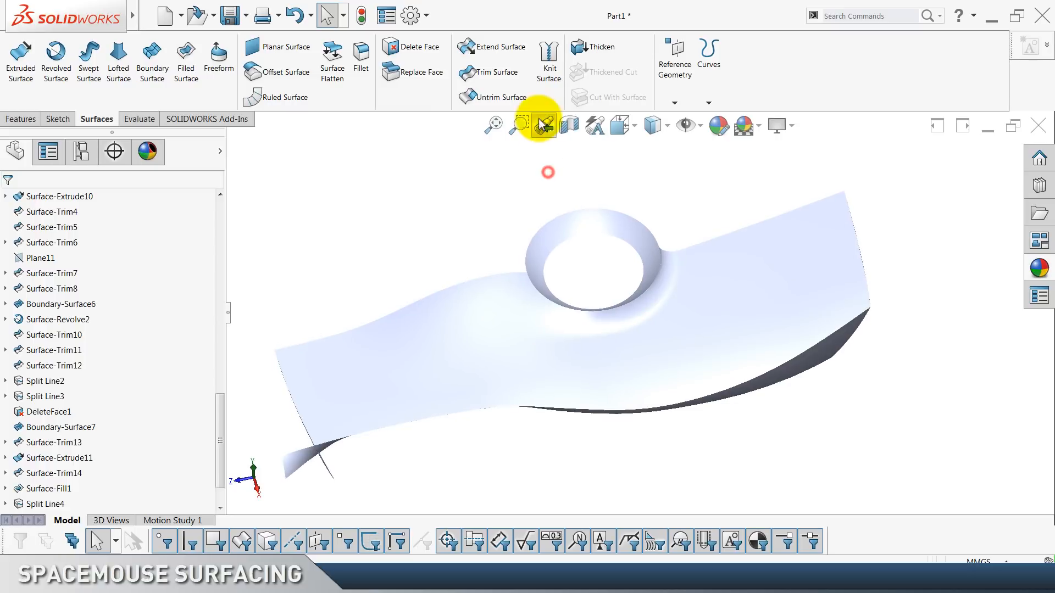
{"action": "scroll", "coordinate": [540, 72], "scroll_direction": "up", "scroll_amount": 2}
{"action": "left_click", "coordinate": [656, 146]}
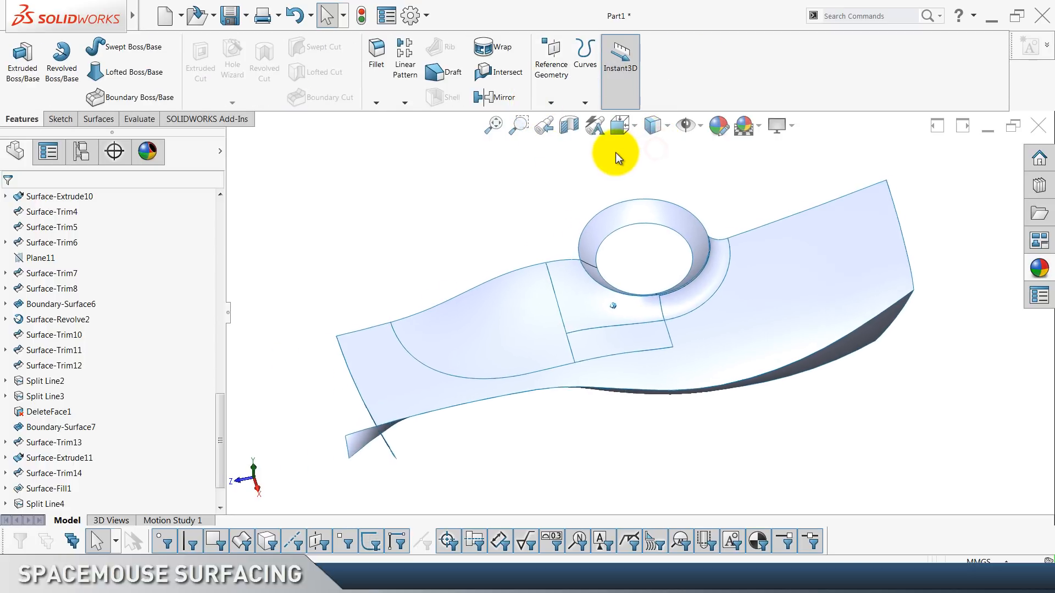
Mirror all visible surface bodies except the ring about the Right Plane, without knitting the surfaces.
{"action": "left_click", "coordinate": [478, 98]}
{"action": "left_click", "coordinate": [60, 332]}
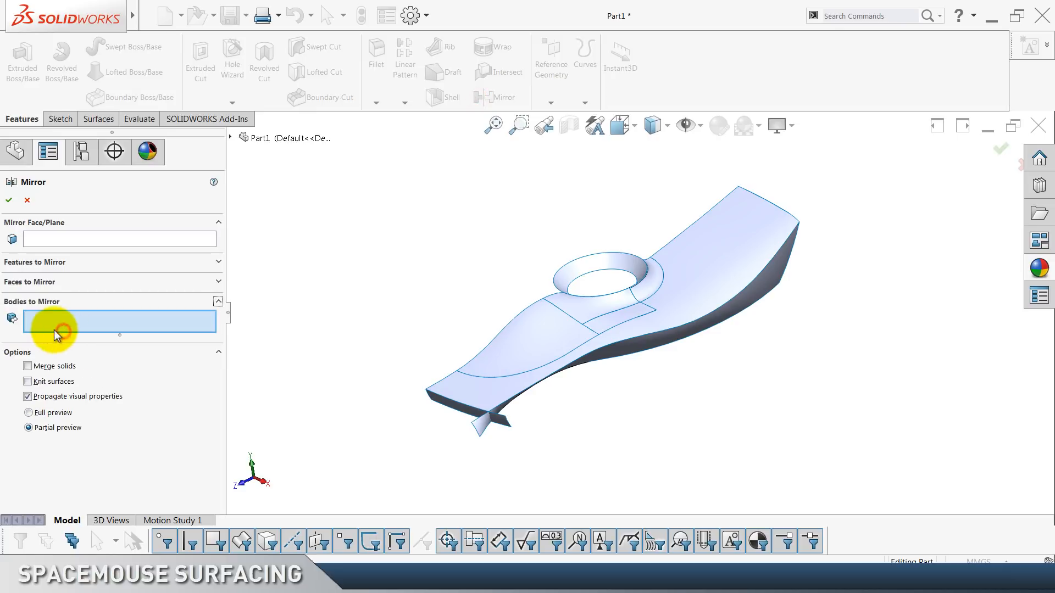
{"action": "left_click_drag", "start_coordinate": [868, 183], "coordinate": [478, 454]}
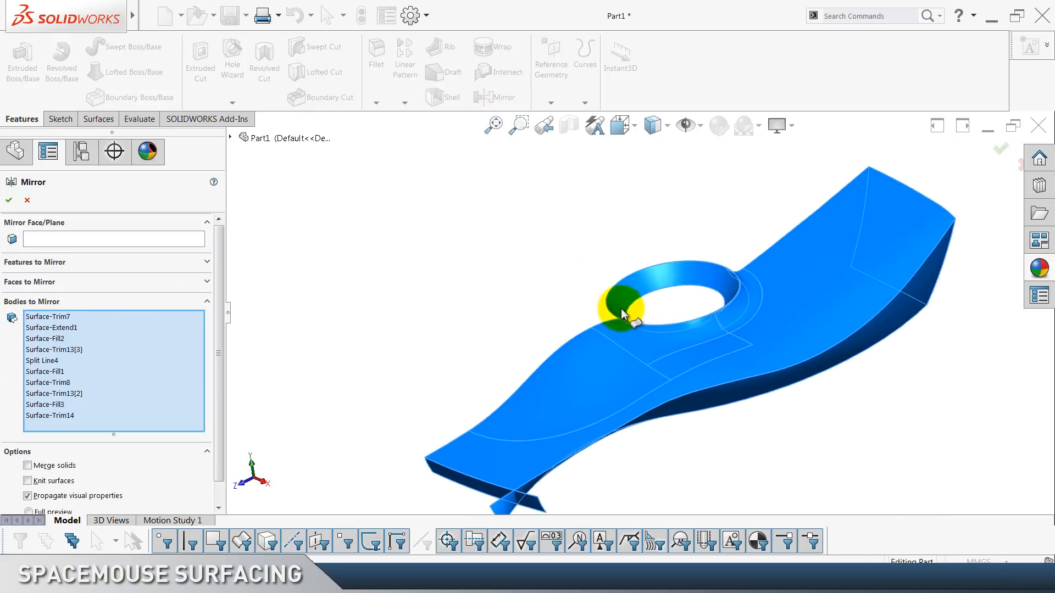
{"action": "left_click", "coordinate": [640, 273]}
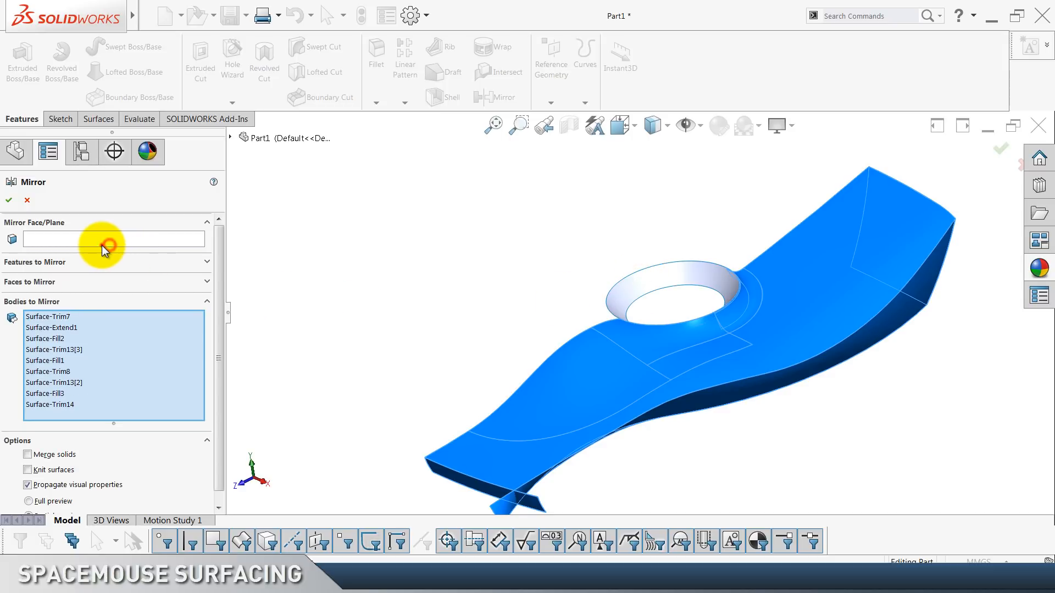
{"action": "left_click", "coordinate": [53, 241]}
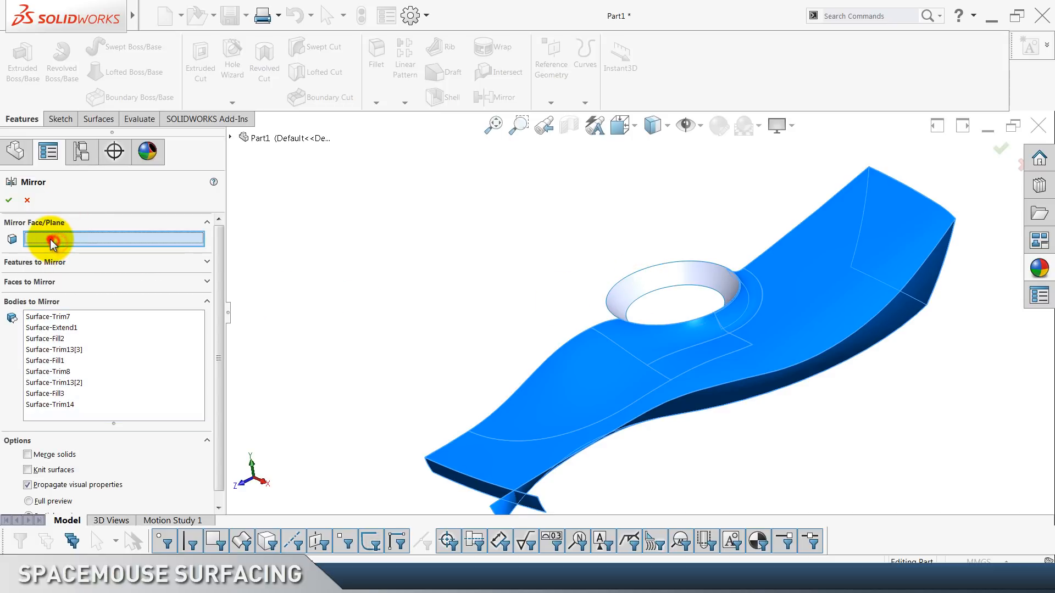
{"action": "left_click", "coordinate": [28, 159]}
{"action": "left_click", "coordinate": [302, 264]}
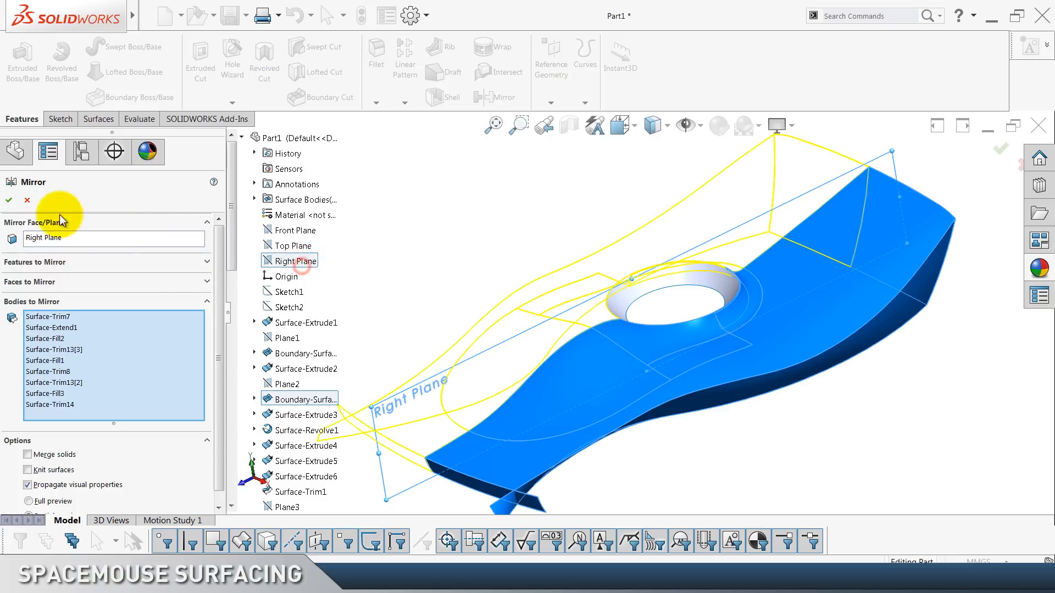
{"action": "left_click", "coordinate": [10, 199]}
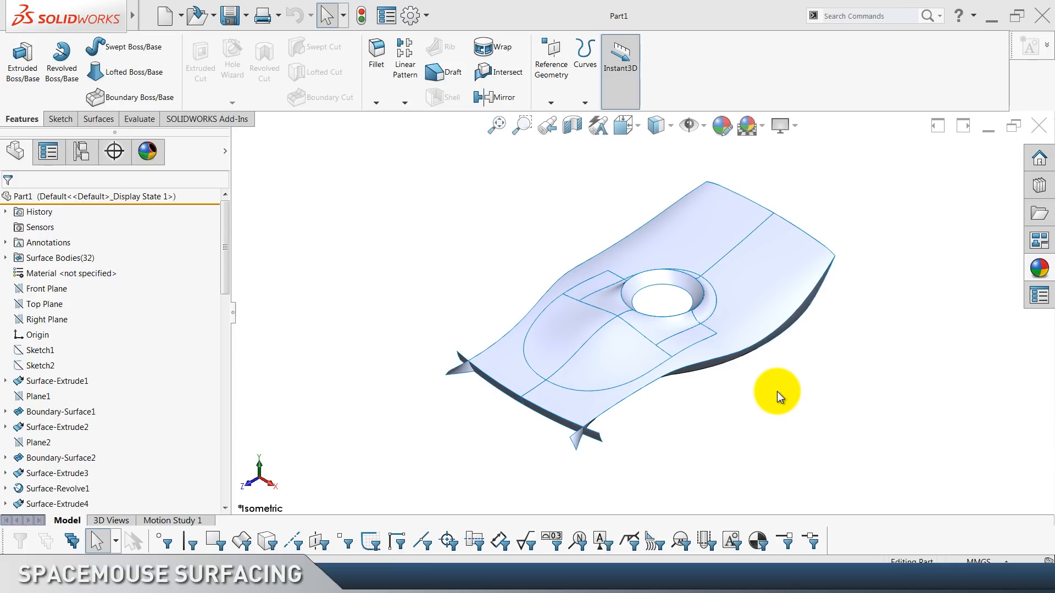
Examine the mirrored blend below the ring without edges, using the curvature display and zebra stripes, and restore the edge display.
{"action": "left_click", "coordinate": [777, 391]}
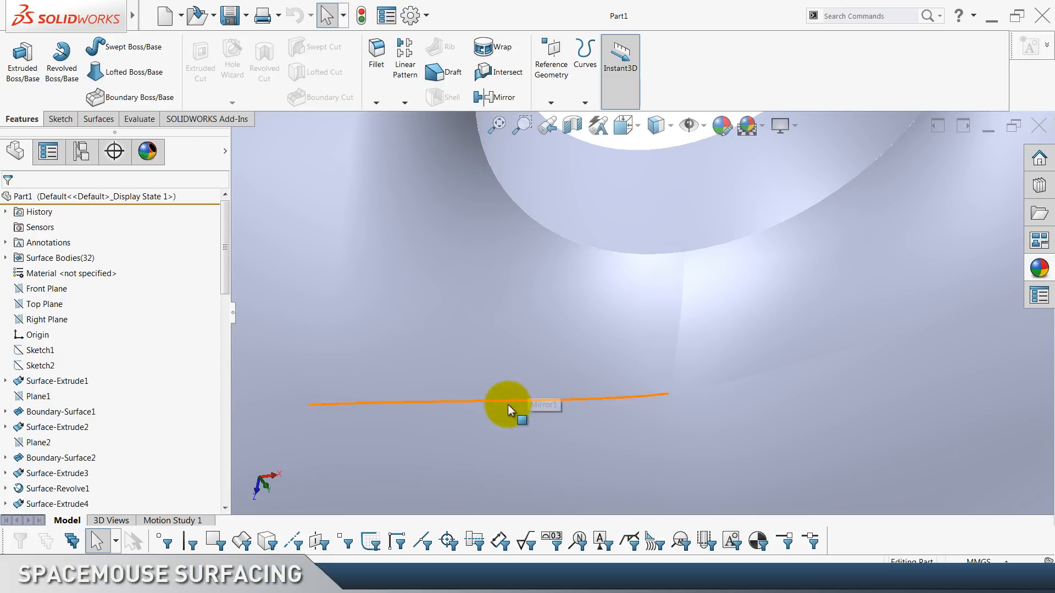
{"action": "scroll", "coordinate": [190, 90], "scroll_direction": "down", "scroll_amount": 3}
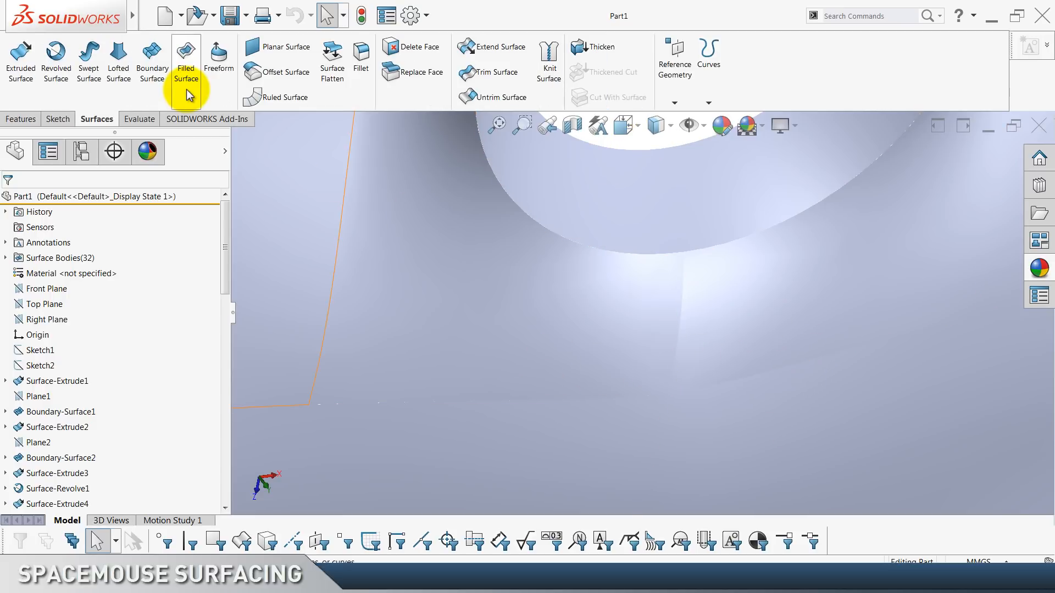
{"action": "left_click", "coordinate": [379, 100]}
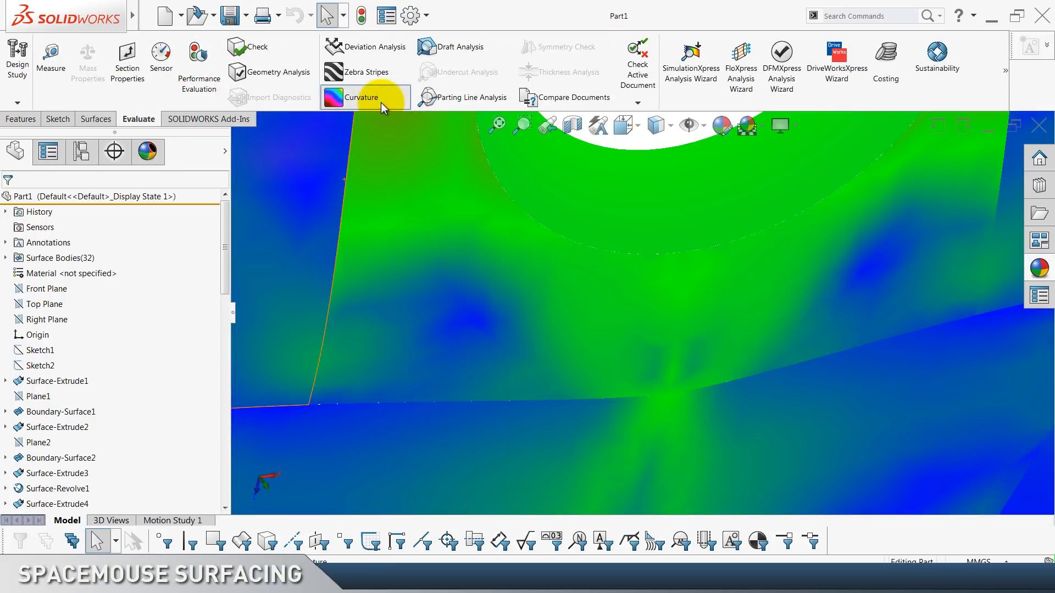
{"action": "left_click", "coordinate": [381, 103]}
{"action": "left_click", "coordinate": [365, 77]}
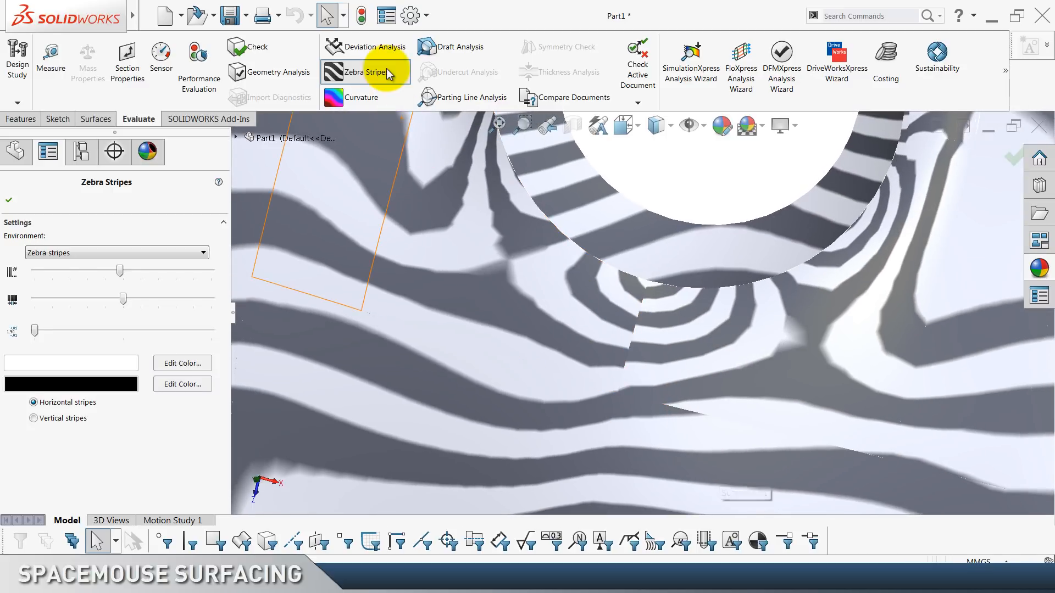
{"action": "left_click", "coordinate": [387, 72]}
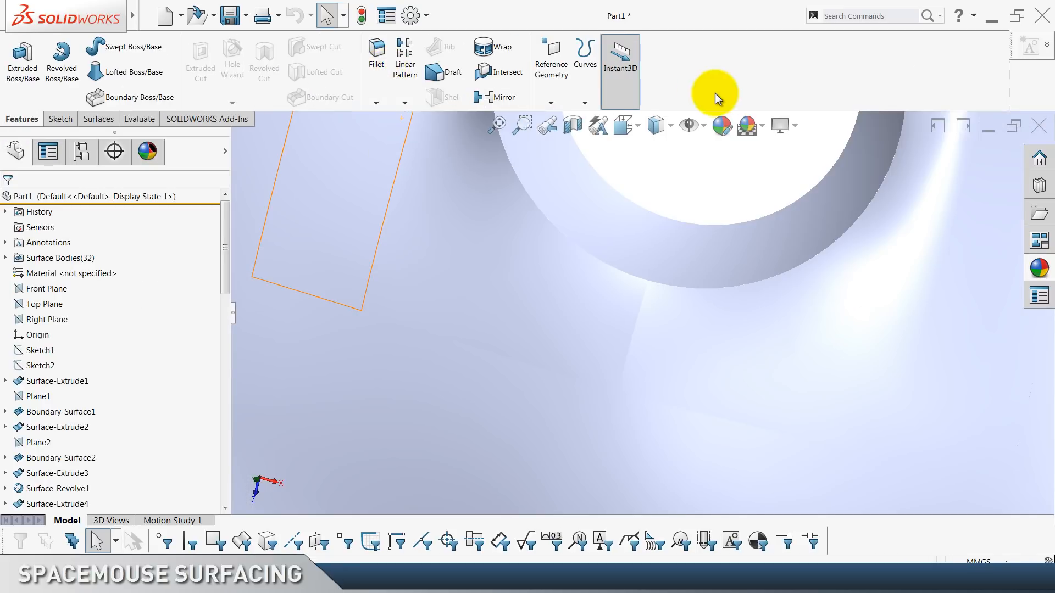
{"action": "left_click", "coordinate": [657, 152]}
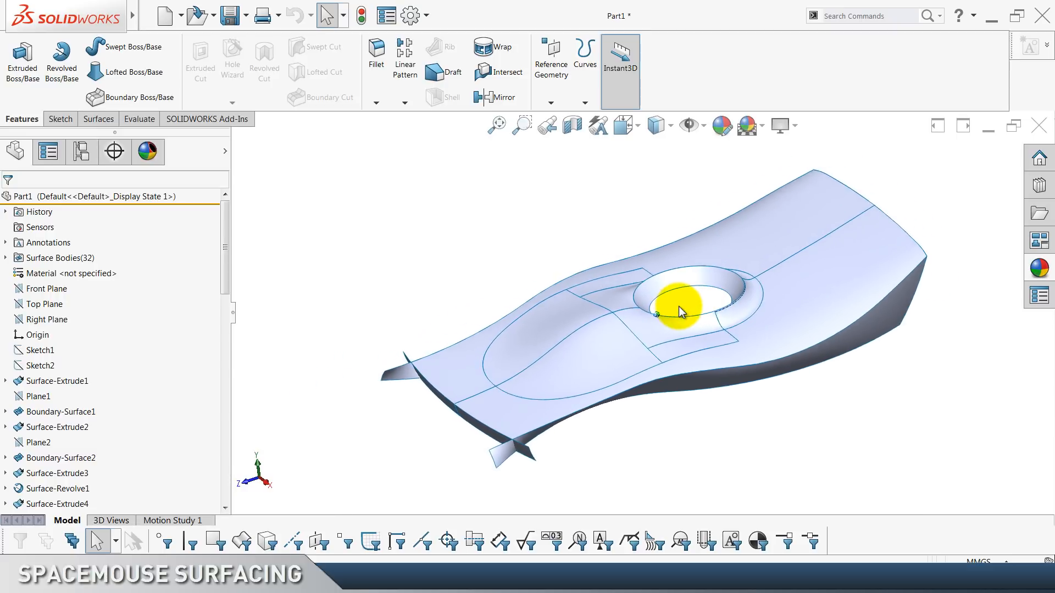
Delete the Mirror1 feature and the filled surface beside the ring, Surface-Fill3.
{"action": "scroll", "coordinate": [120, 451], "scroll_direction": "down", "scroll_amount": 15}
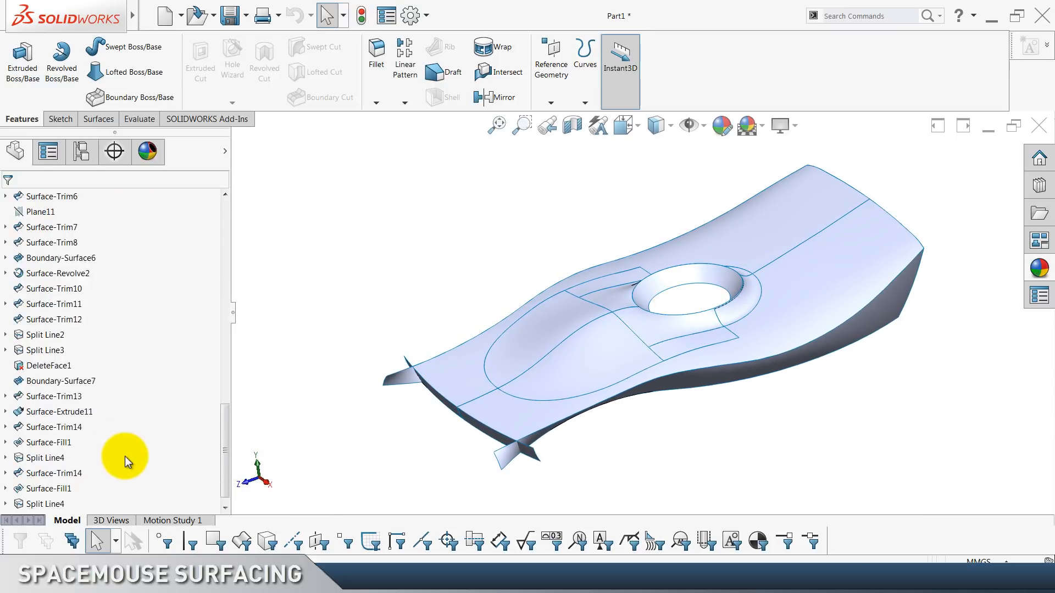
{"action": "key", "text": "Delete"}
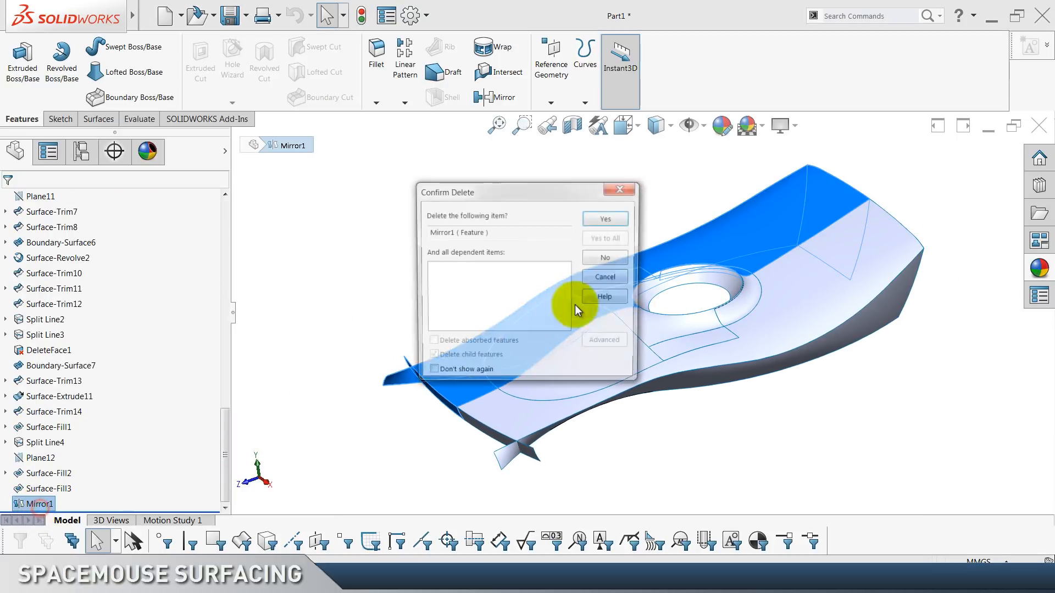
{"action": "left_click", "coordinate": [602, 216]}
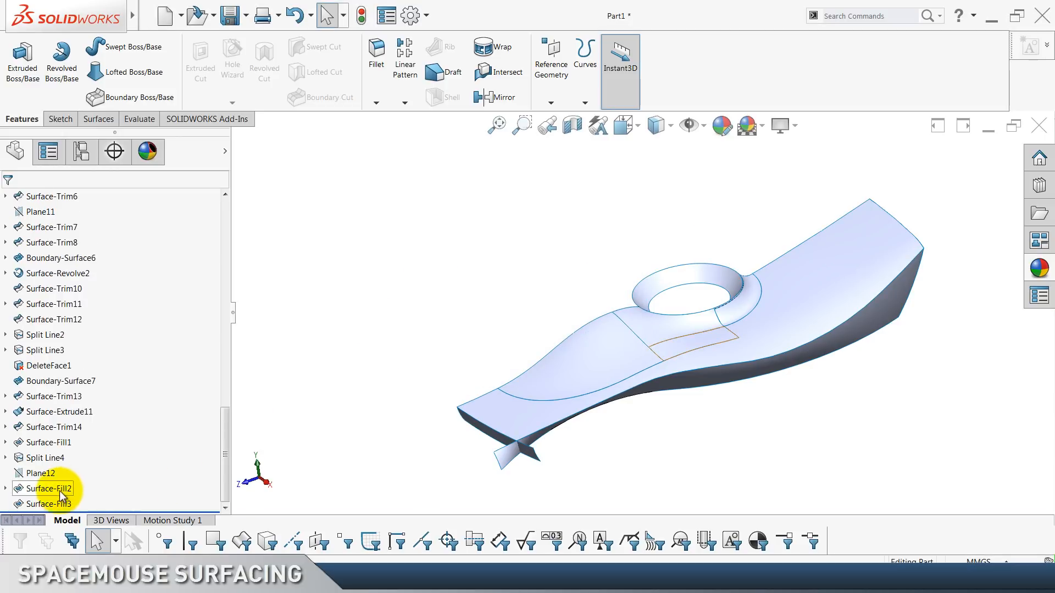
{"action": "left_click", "coordinate": [43, 505]}
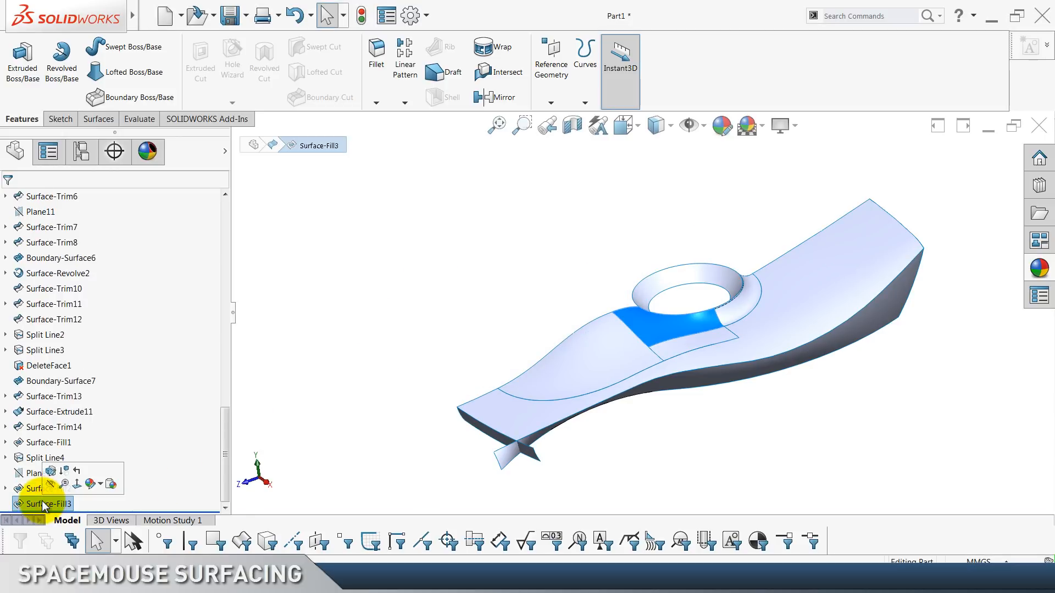
{"action": "key", "text": "Delete"}
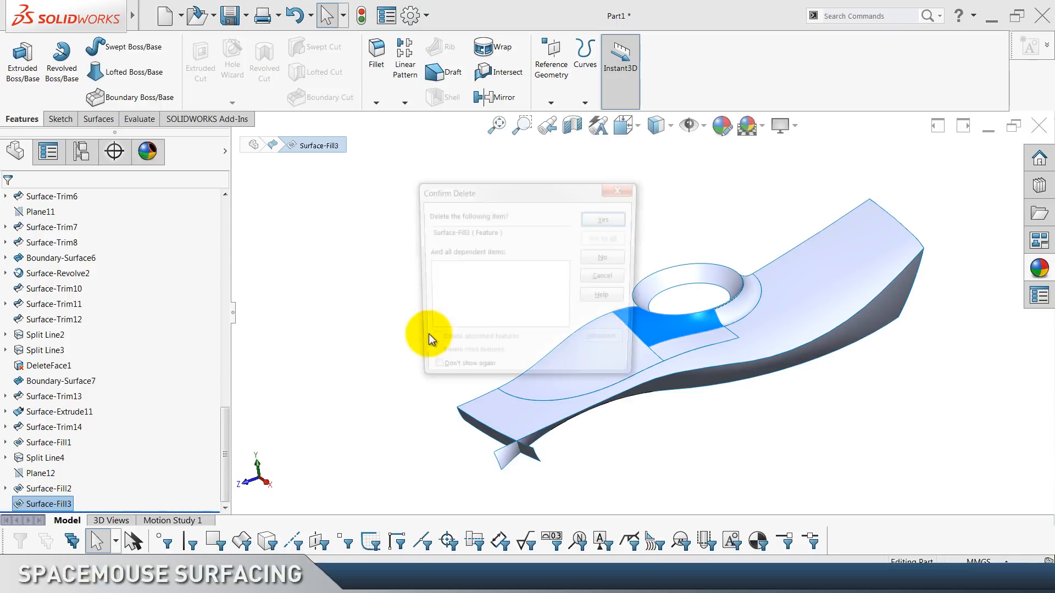
{"action": "left_click", "coordinate": [602, 219]}
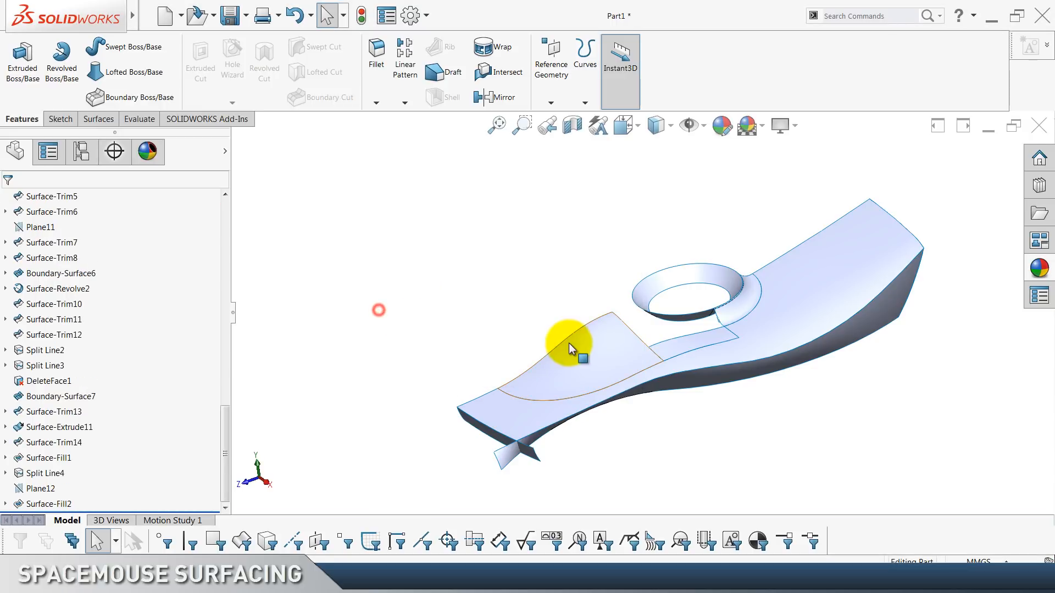
{"action": "left_click", "coordinate": [584, 341]}
{"action": "left_click", "coordinate": [350, 346]}
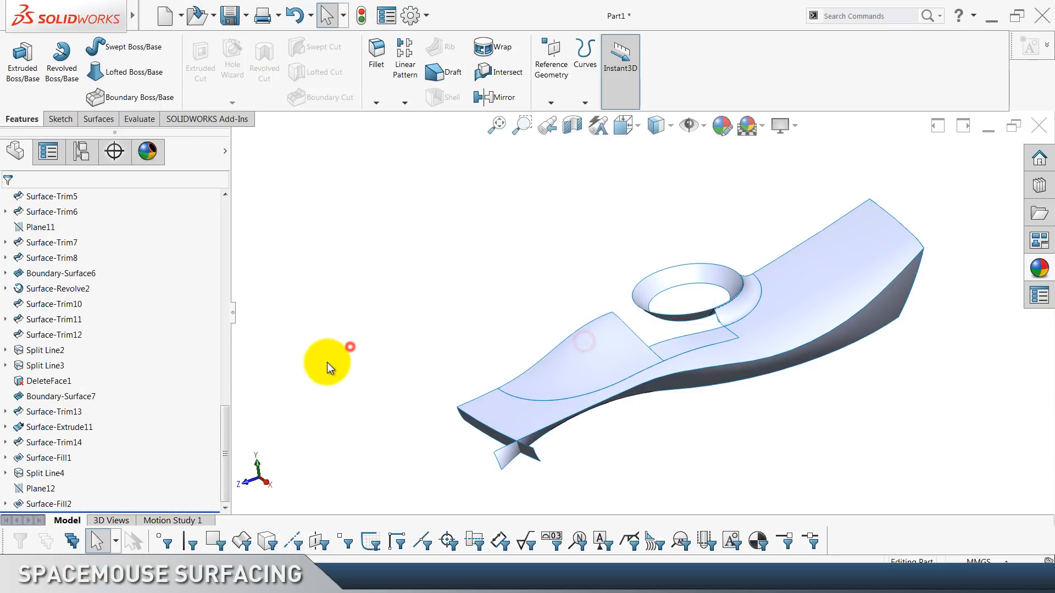
Delete Surface-Fill2 together with its leftover sketch Sketch40 and reference plane Plane12.
{"action": "left_click", "coordinate": [52, 504]}
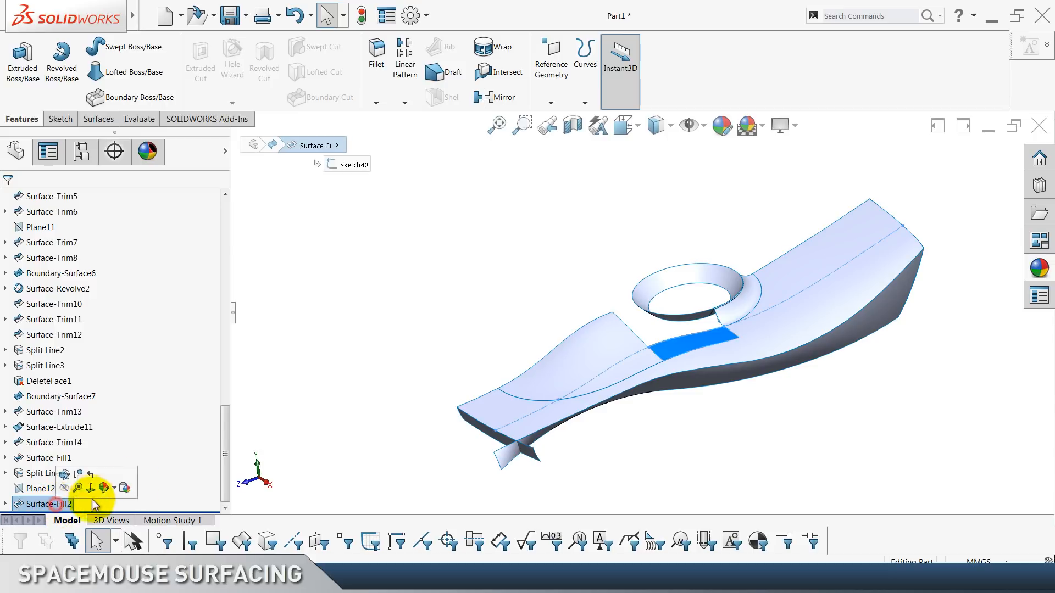
{"action": "key", "text": "Delete"}
{"action": "left_click", "coordinate": [601, 219]}
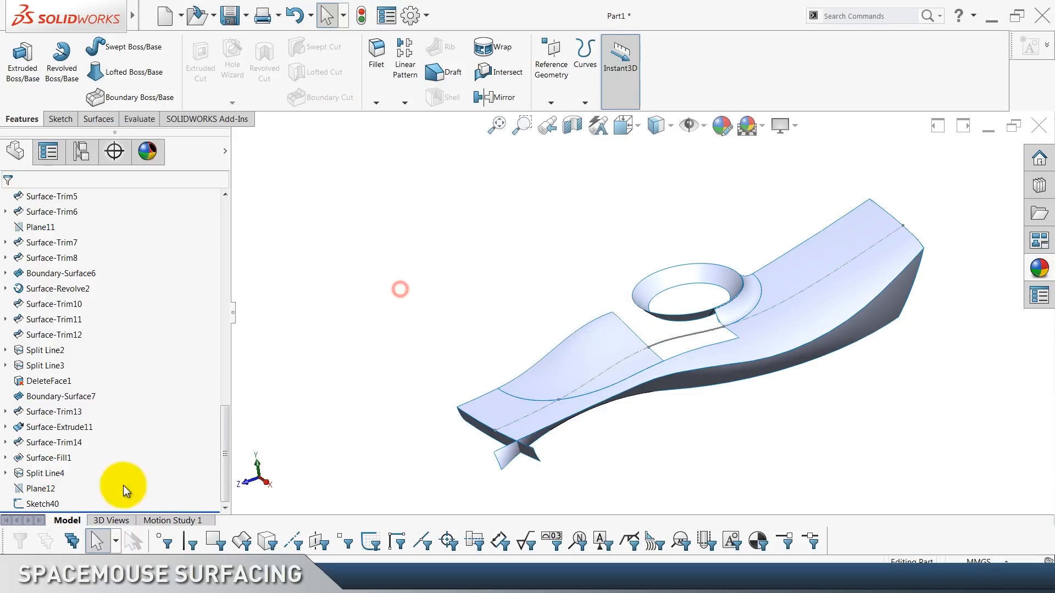
{"action": "key", "text": "Delete"}
{"action": "left_click", "coordinate": [605, 219]}
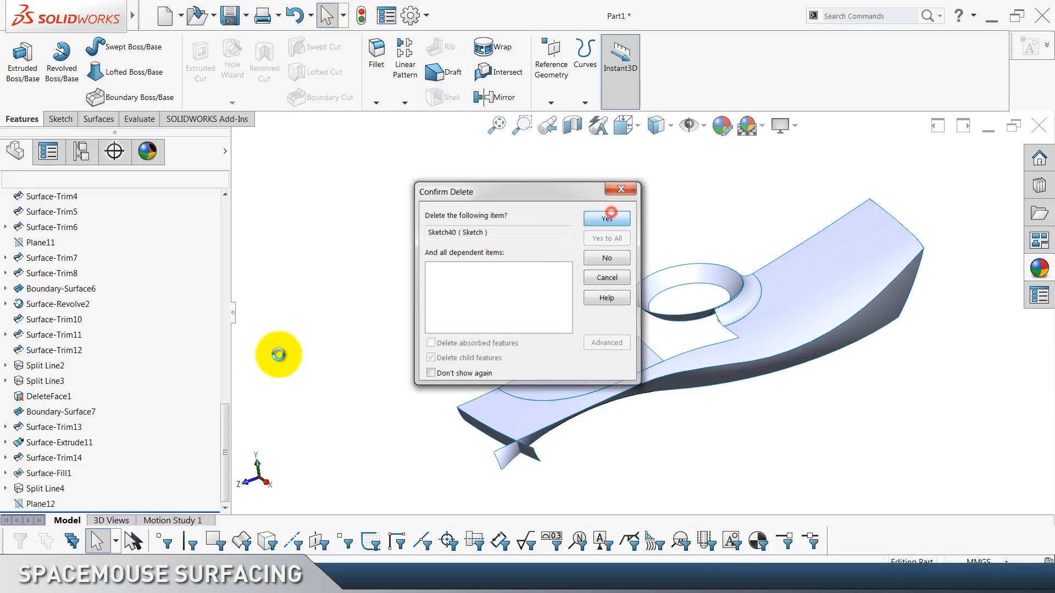
{"action": "key", "text": "Delete"}
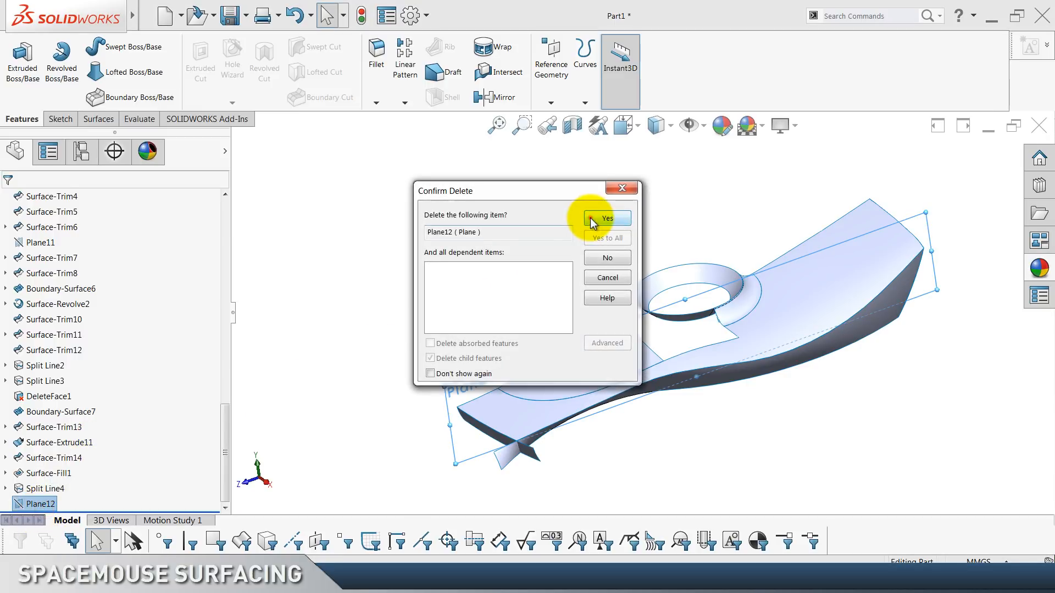
{"action": "left_click", "coordinate": [590, 218]}
Delete Split Line4 and Surface-Fill1 together with its leftover sketch Sketch38.
{"action": "left_click", "coordinate": [44, 504]}
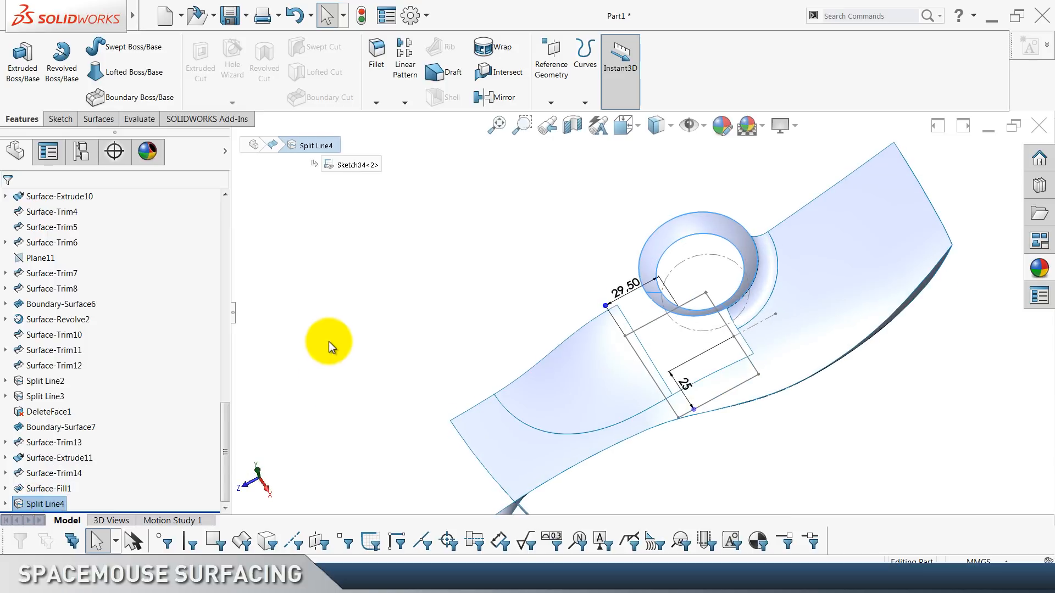
{"action": "key", "text": "Delete"}
{"action": "left_click", "coordinate": [610, 215]}
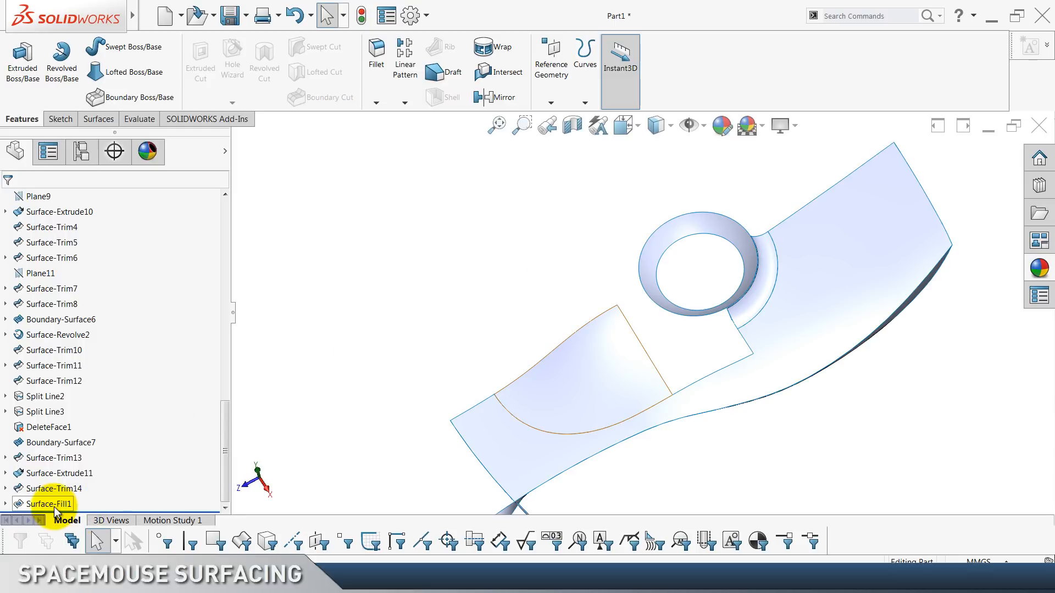
{"action": "left_click", "coordinate": [55, 505]}
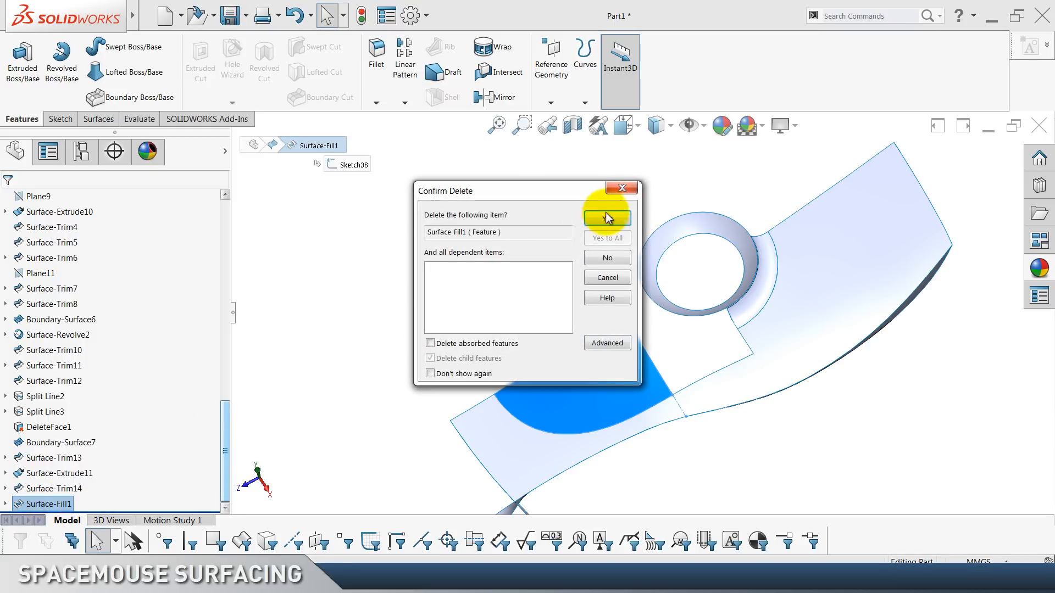
{"action": "left_click", "coordinate": [607, 218]}
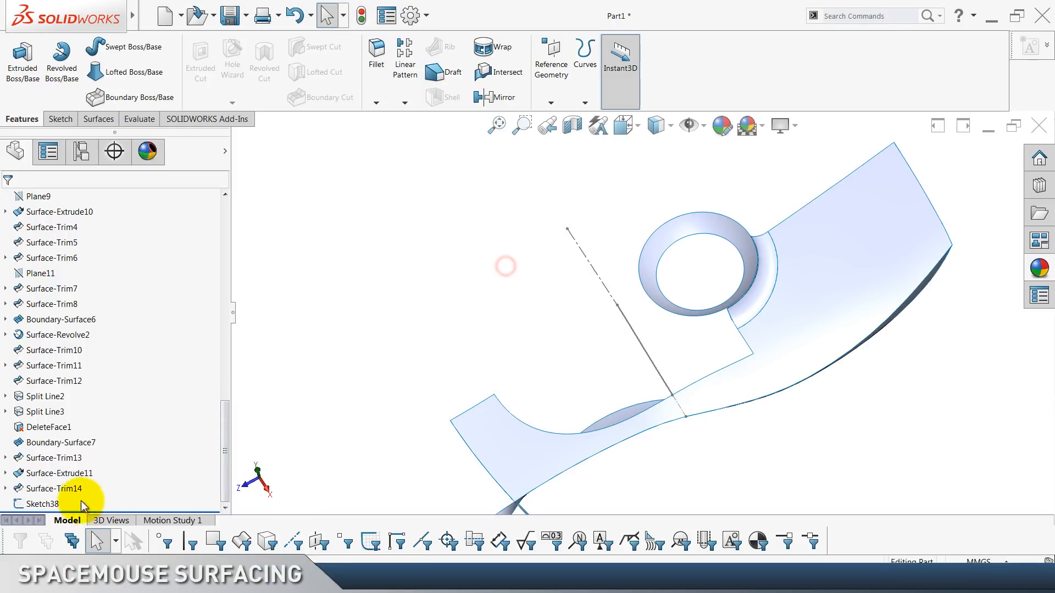
{"action": "key", "text": "Delete"}
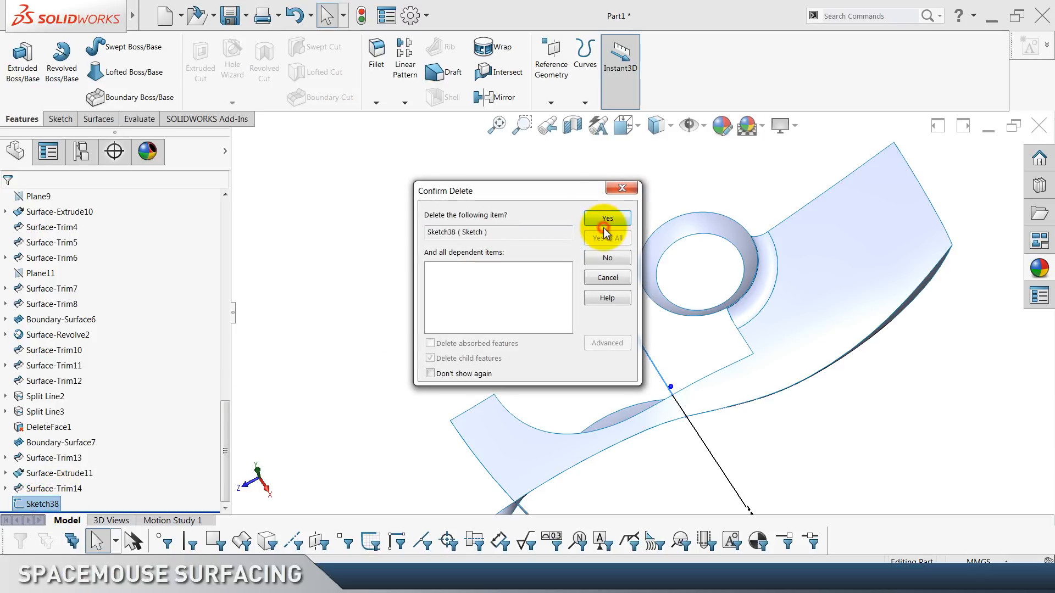
{"action": "left_click", "coordinate": [606, 220]}
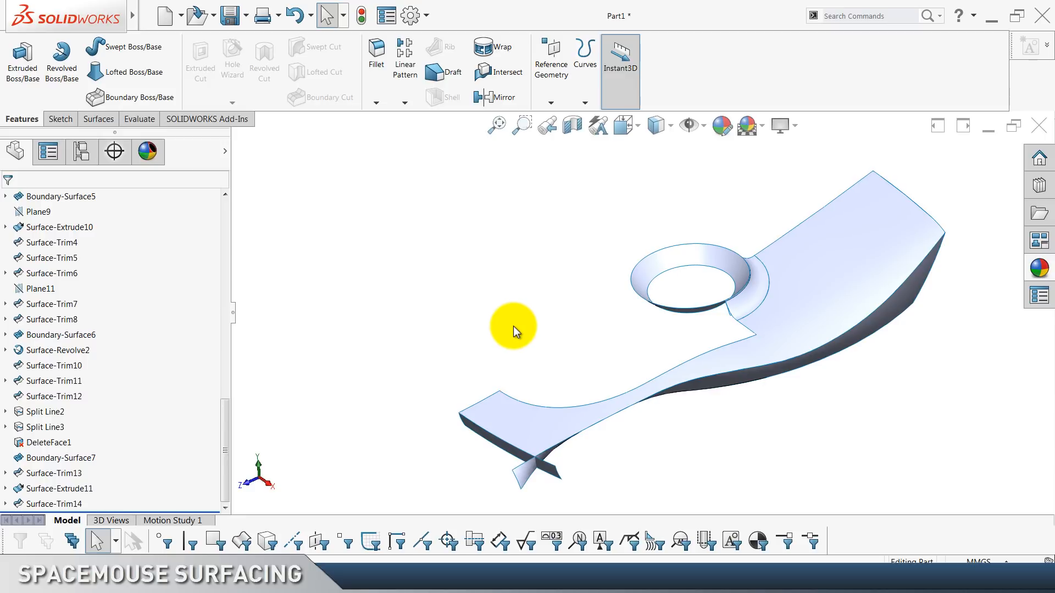
Save the part and look through its earlier features in the feature tree.
{"action": "key", "text": "ctrl+7"}
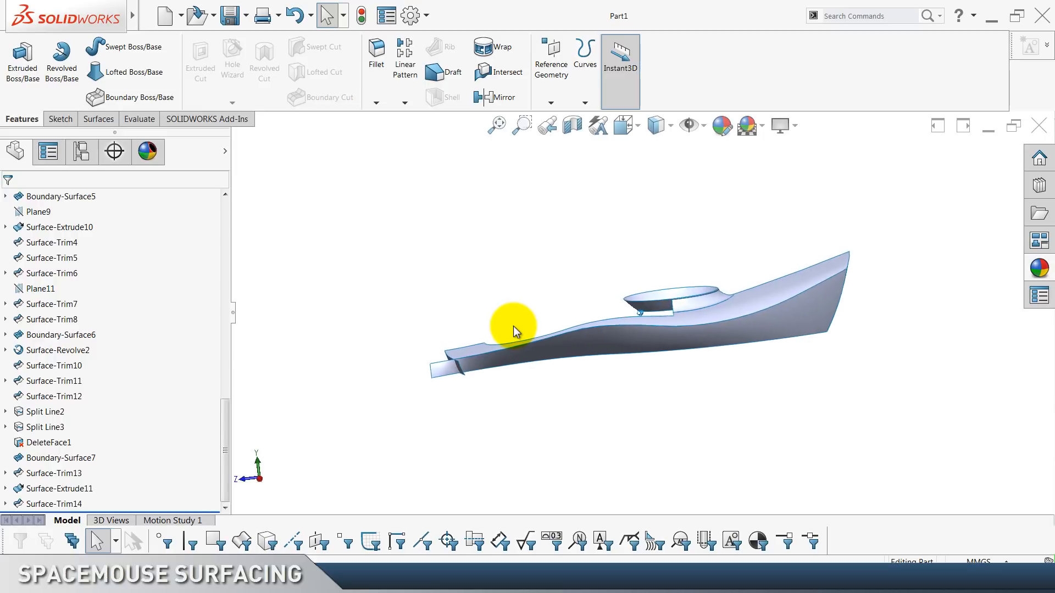
{"action": "scroll", "coordinate": [106, 426], "scroll_direction": "up", "scroll_amount": 10}
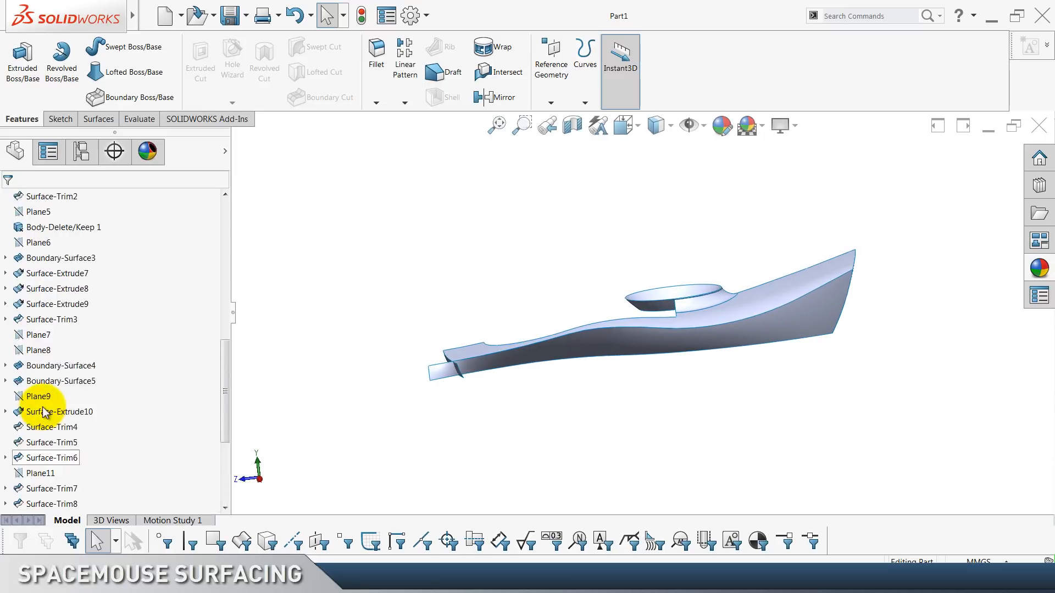
{"action": "scroll", "coordinate": [55, 287], "scroll_direction": "up", "scroll_amount": 4}
{"action": "scroll", "coordinate": [55, 286], "scroll_direction": "down", "scroll_amount": 14}
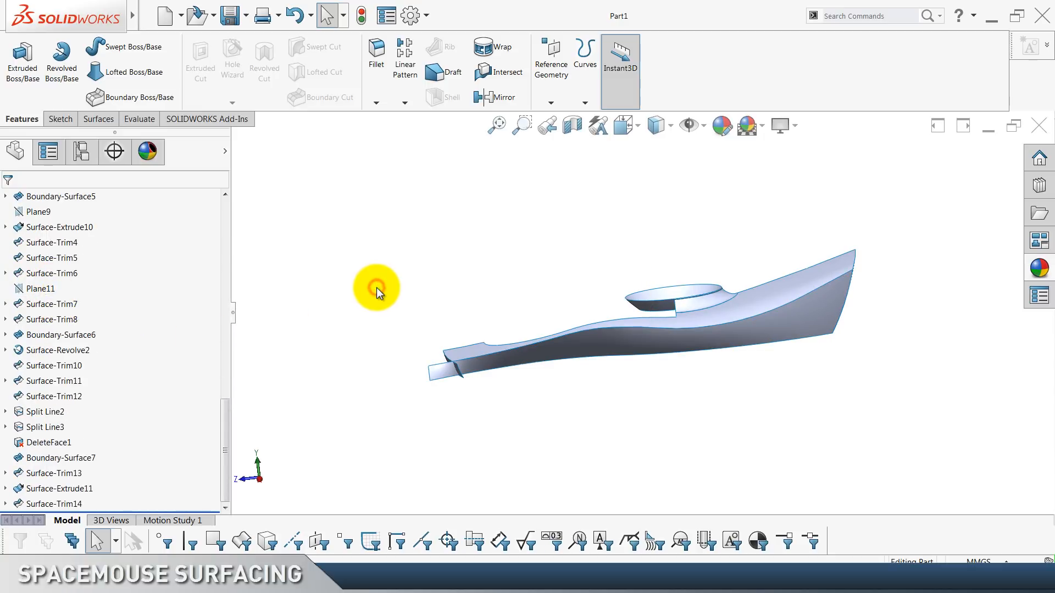
Insert the part "surface fix" at the origin, transferring only its surface bodies and leaving its location offsets at 0.00 mm.
{"action": "key", "text": "ctrl+7"}
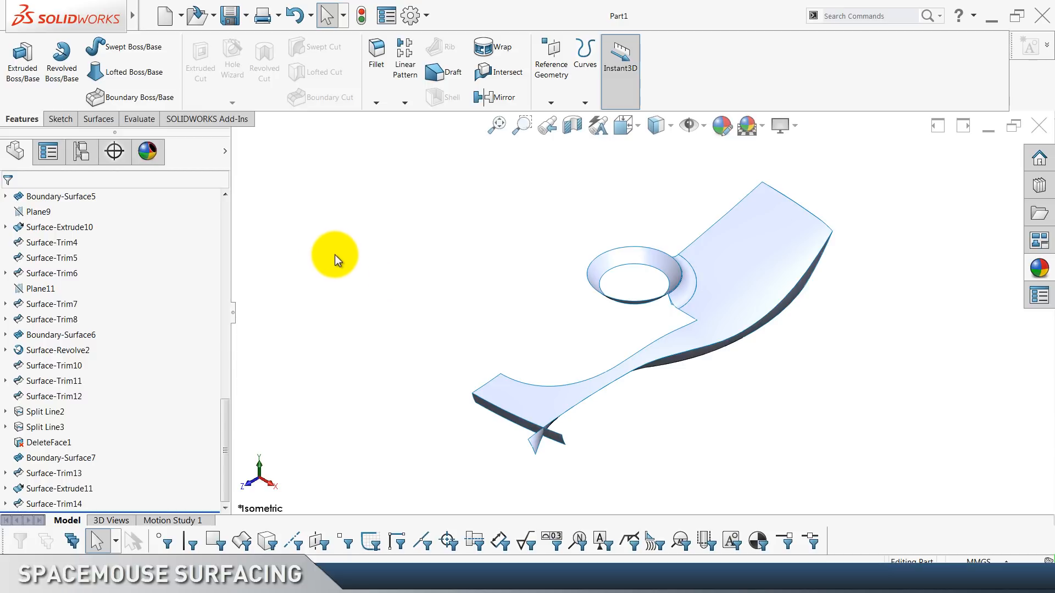
{"action": "mouse_move", "coordinate": [133, 16]}
{"action": "left_click", "coordinate": [192, 17]}
{"action": "mouse_move", "coordinate": [218, 16]}
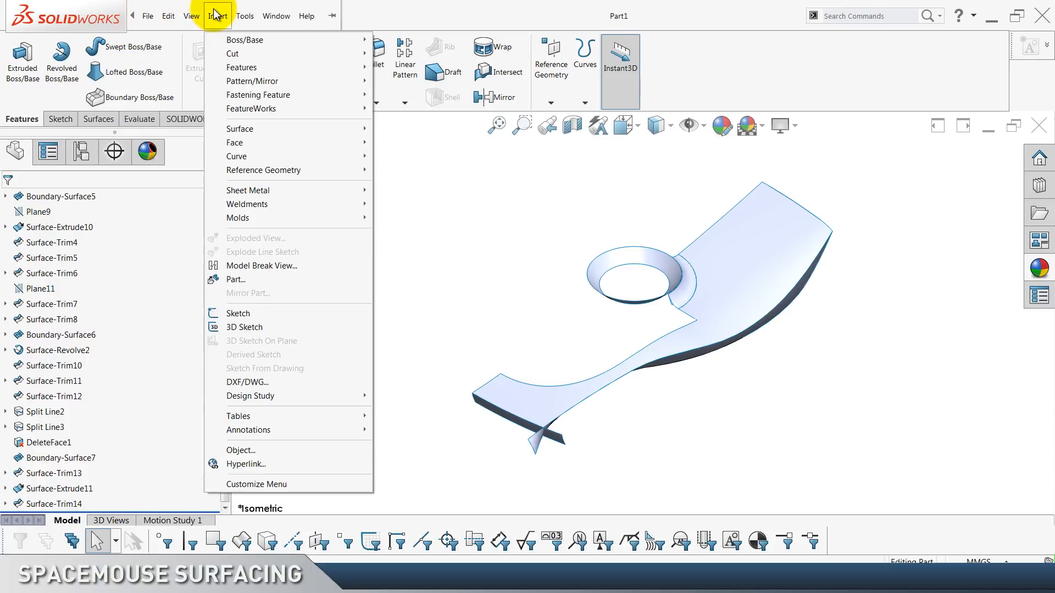
{"action": "left_click", "coordinate": [237, 280]}
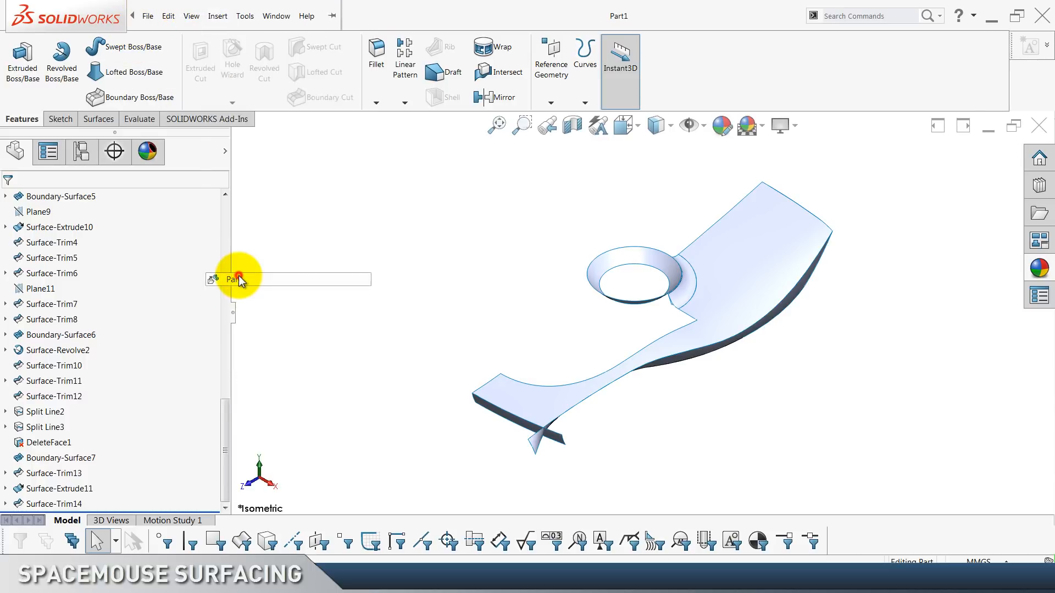
{"action": "left_click", "coordinate": [795, 177]}
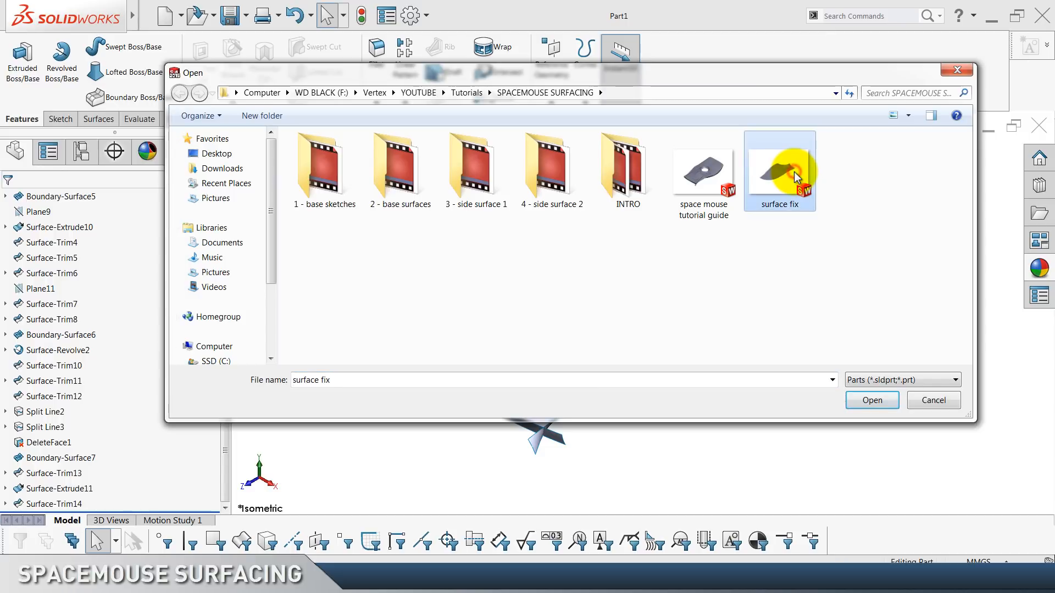
{"action": "left_click", "coordinate": [872, 401]}
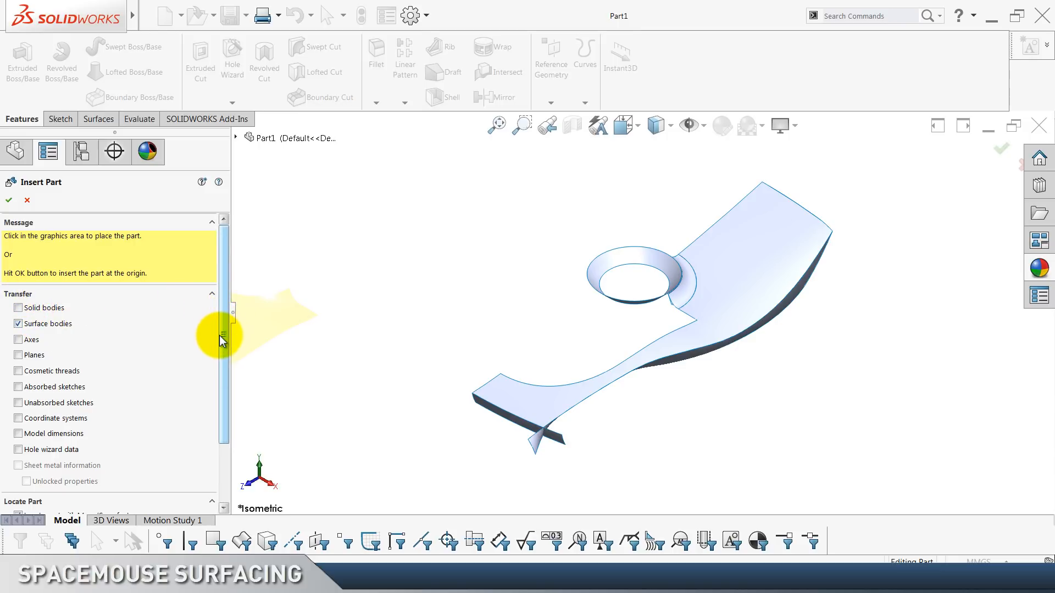
{"action": "left_click_drag", "start_coordinate": [222, 341], "coordinate": [229, 437]}
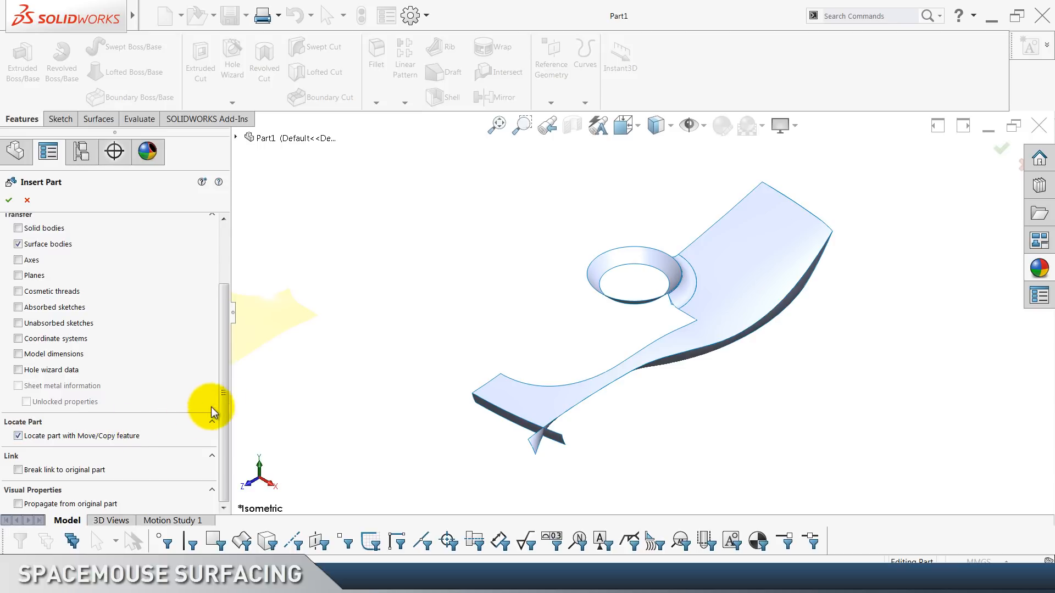
{"action": "left_click_drag", "start_coordinate": [223, 394], "coordinate": [224, 259]}
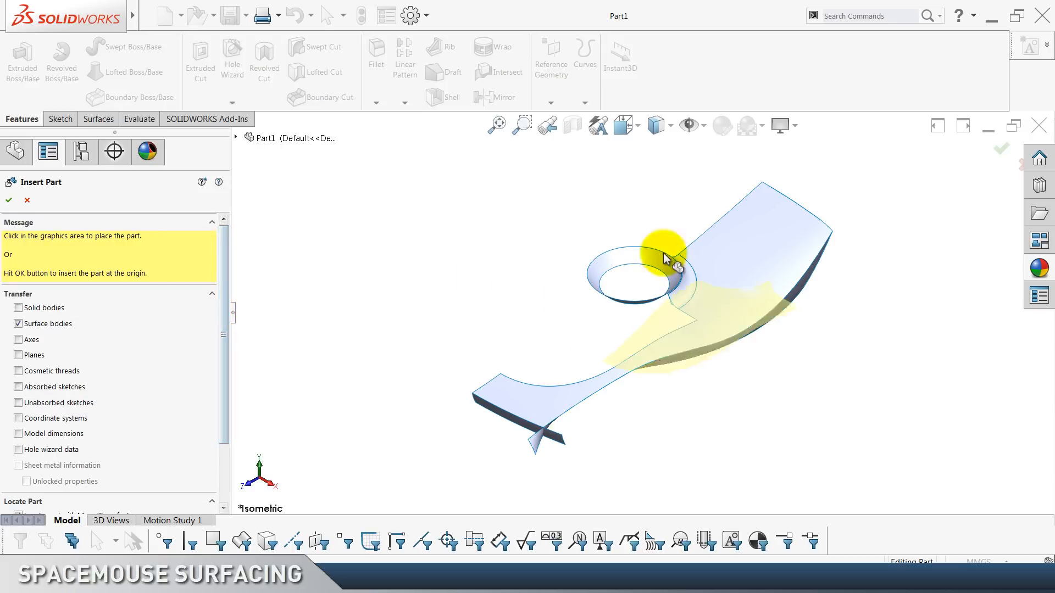
{"action": "left_click", "coordinate": [8, 201]}
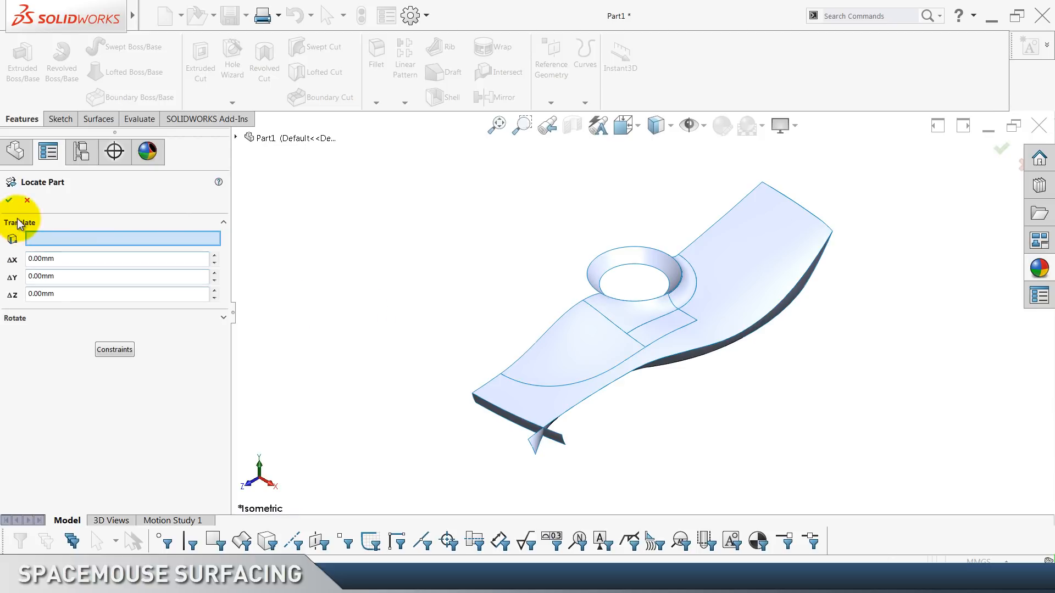
{"action": "left_click", "coordinate": [9, 200]}
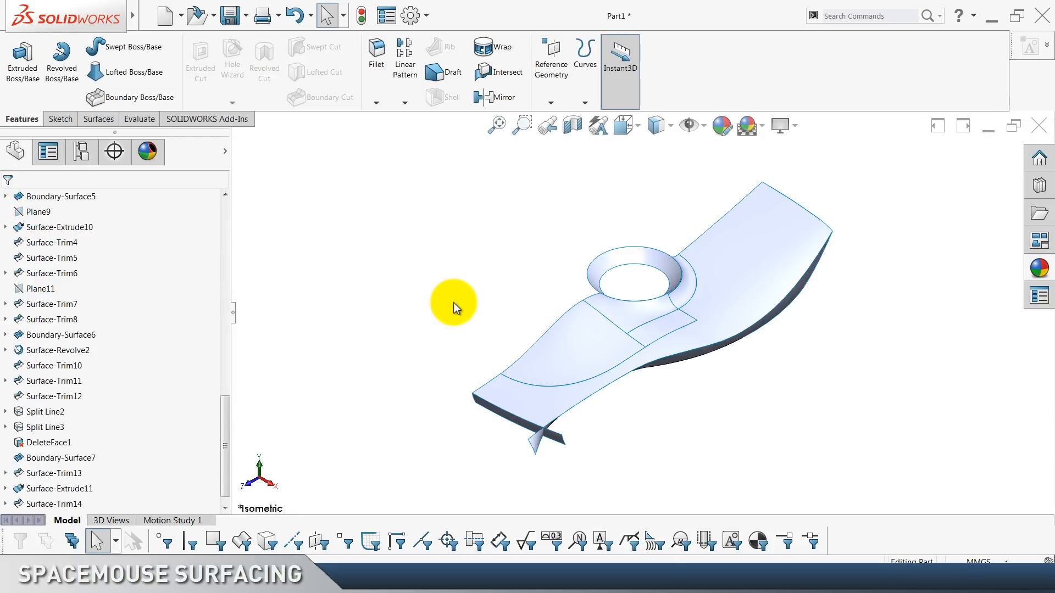
Mirror all surface bodies except the revolved ring about the Right Plane.
{"action": "scroll", "coordinate": [453, 302], "scroll_direction": "down", "scroll_amount": 6}
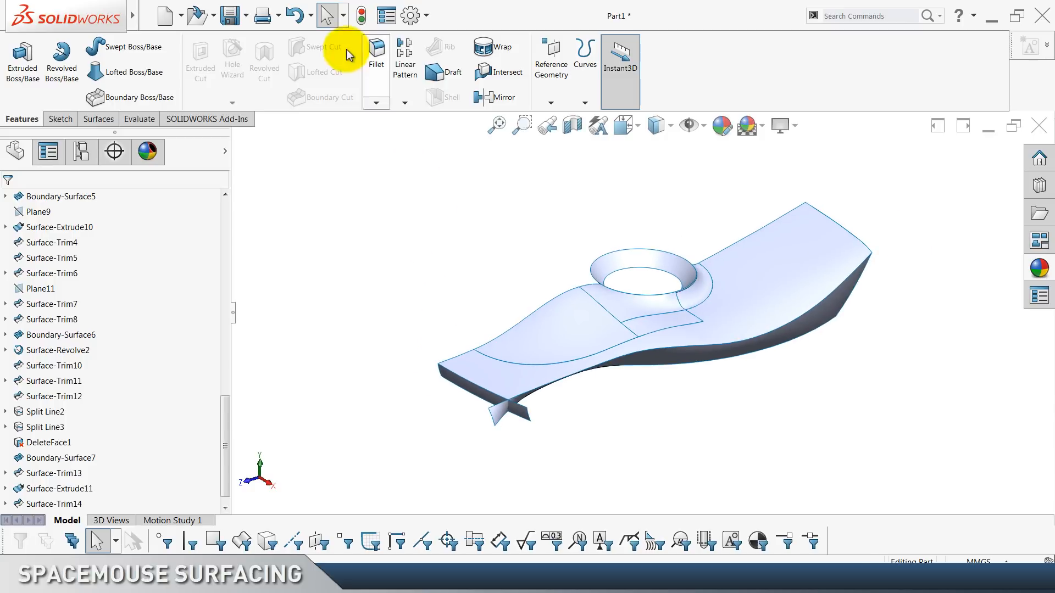
{"action": "left_click", "coordinate": [495, 103]}
{"action": "left_click", "coordinate": [99, 320]}
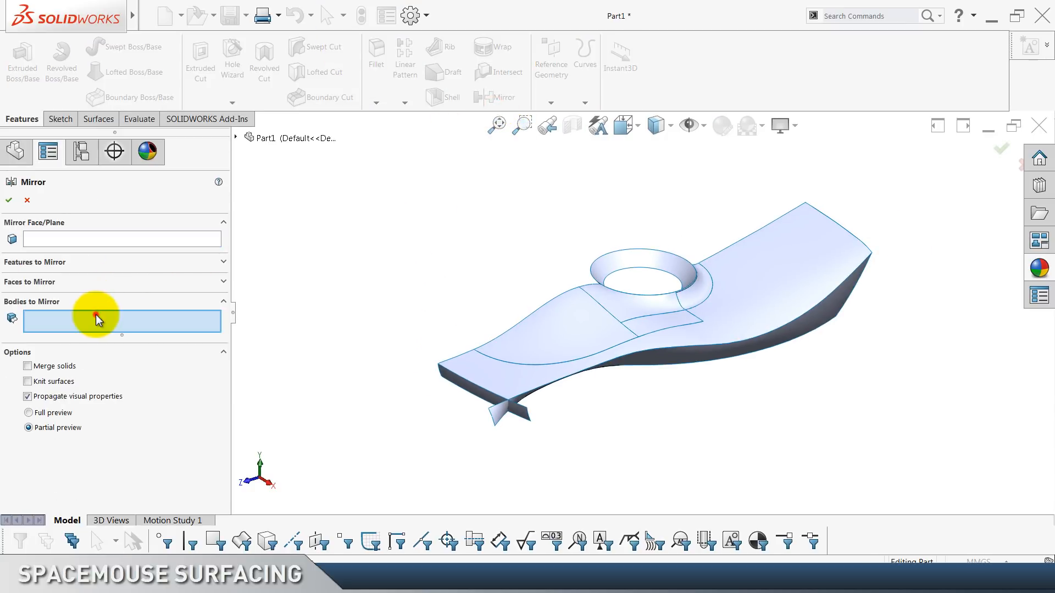
{"action": "left_click_drag", "start_coordinate": [894, 184], "coordinate": [370, 473]}
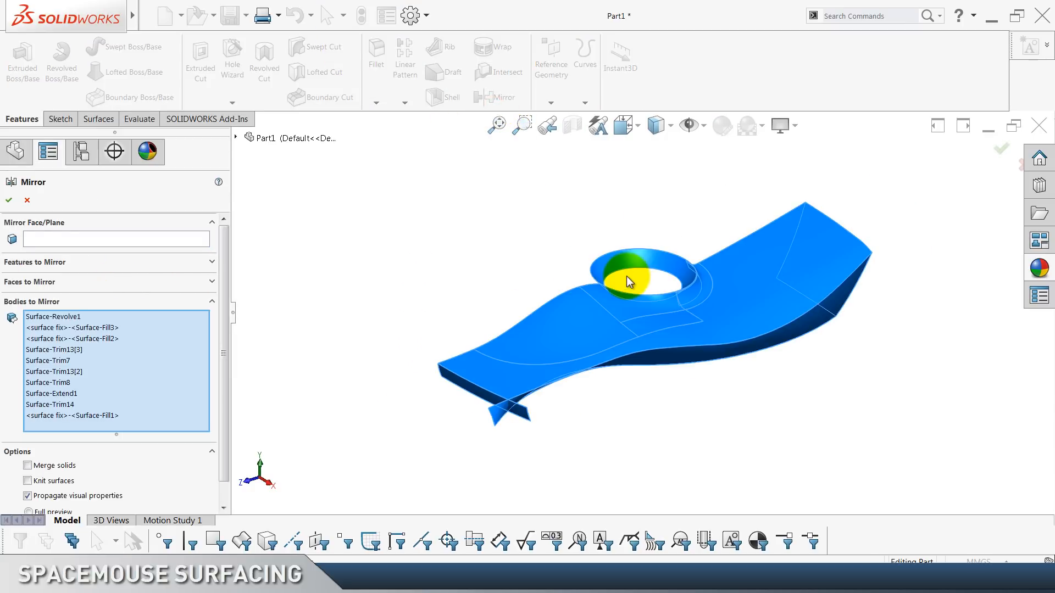
{"action": "left_click", "coordinate": [637, 258]}
{"action": "left_click", "coordinate": [92, 236]}
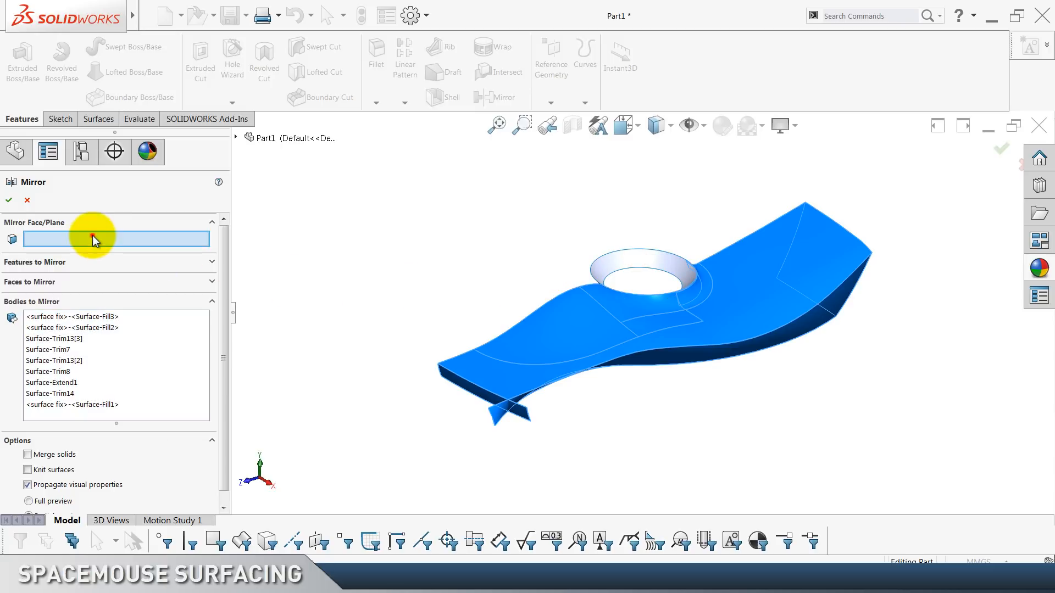
{"action": "left_click", "coordinate": [17, 160]}
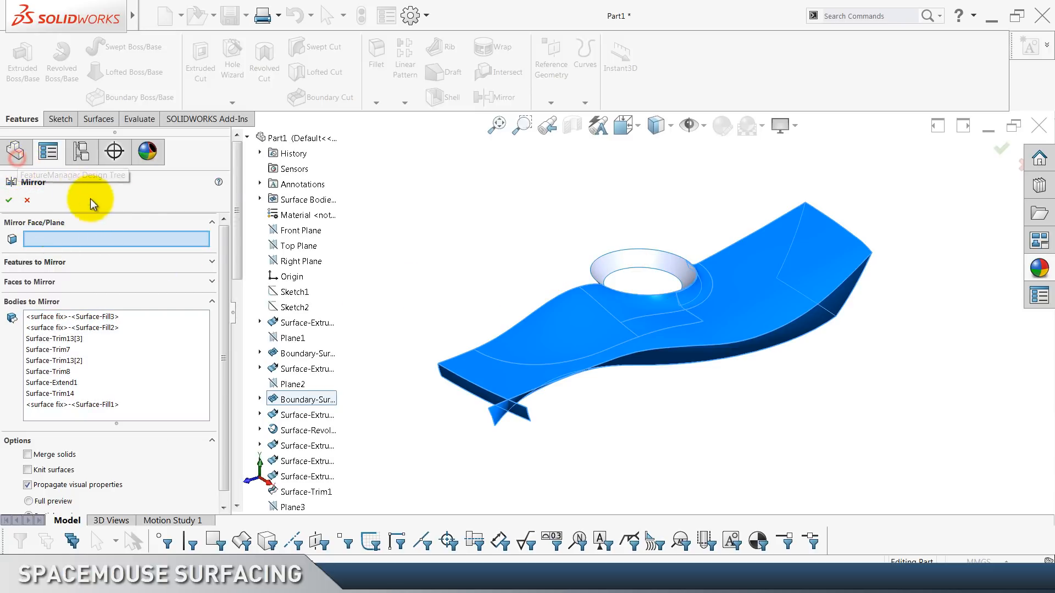
{"action": "left_click", "coordinate": [300, 261]}
{"action": "left_click", "coordinate": [23, 201]}
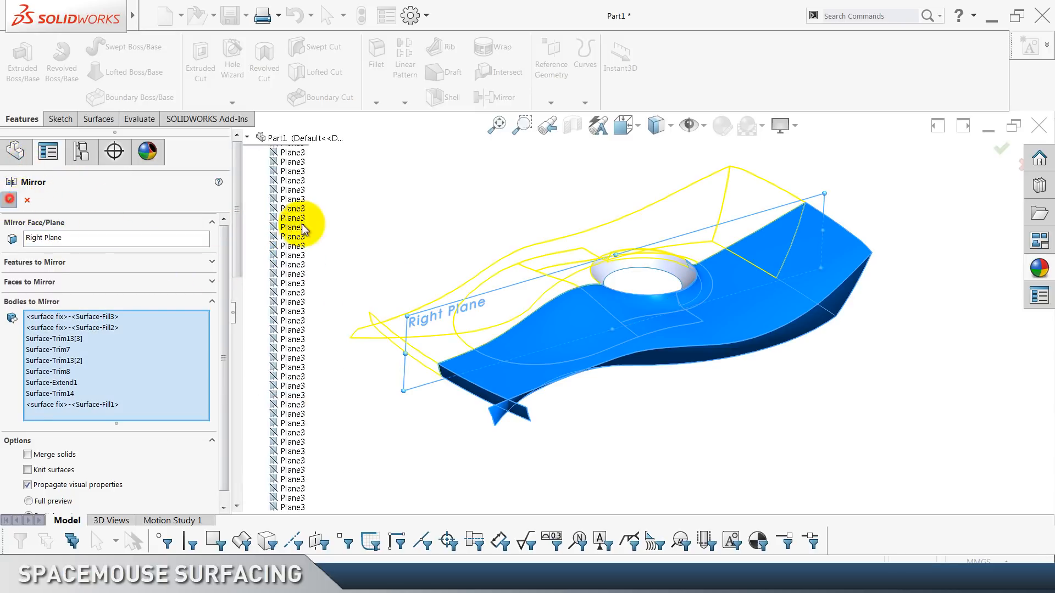
Examine the blend around the ring shaded without edges and with zebra stripes, and restore the shaded-with-edges display.
{"action": "left_click", "coordinate": [655, 126]}
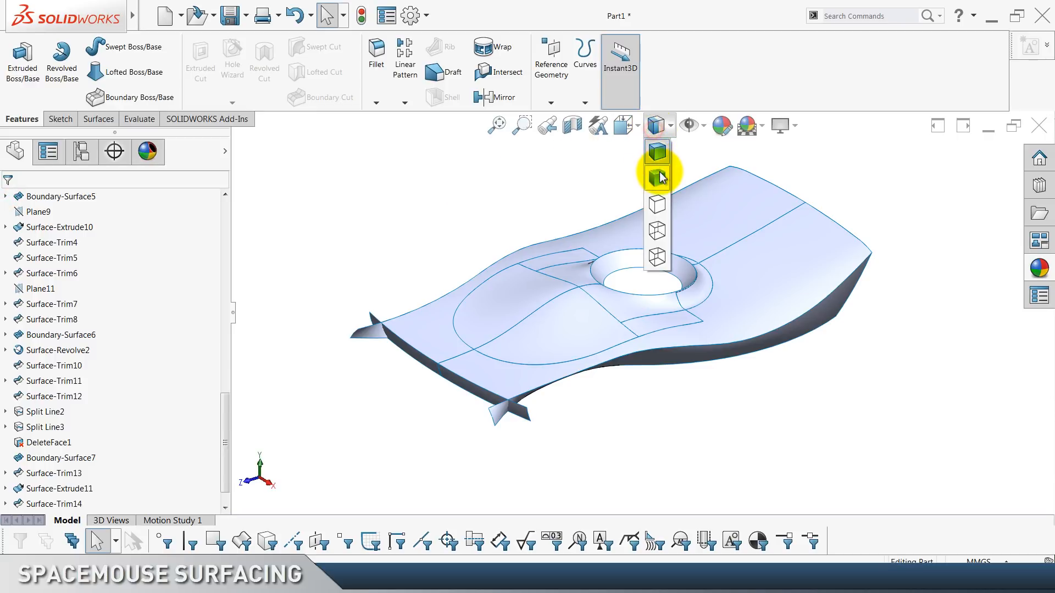
{"action": "left_click", "coordinate": [658, 153]}
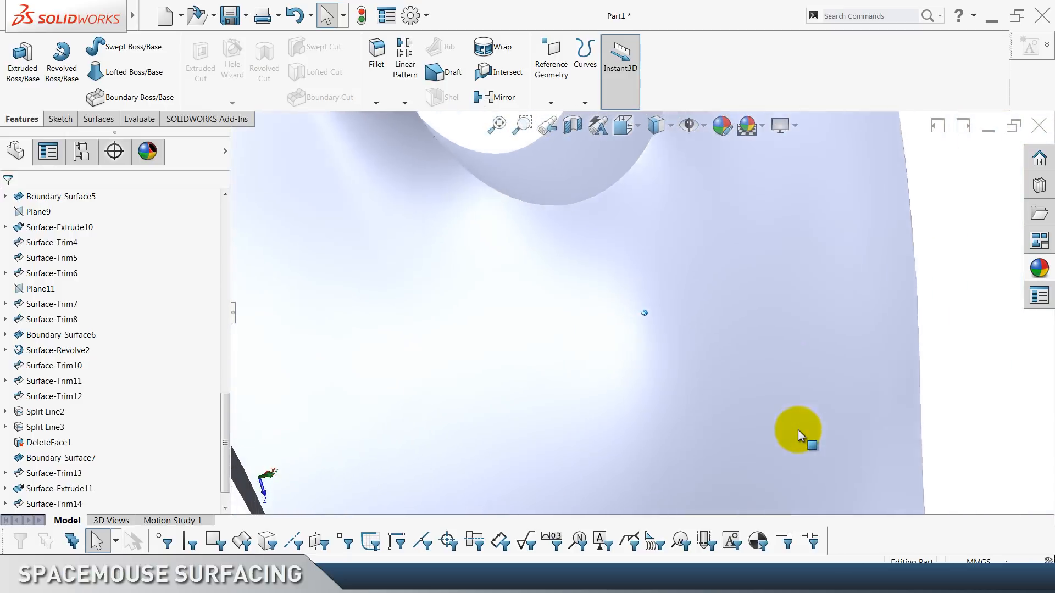
{"action": "scroll", "coordinate": [253, 88], "scroll_direction": "down", "scroll_amount": 3}
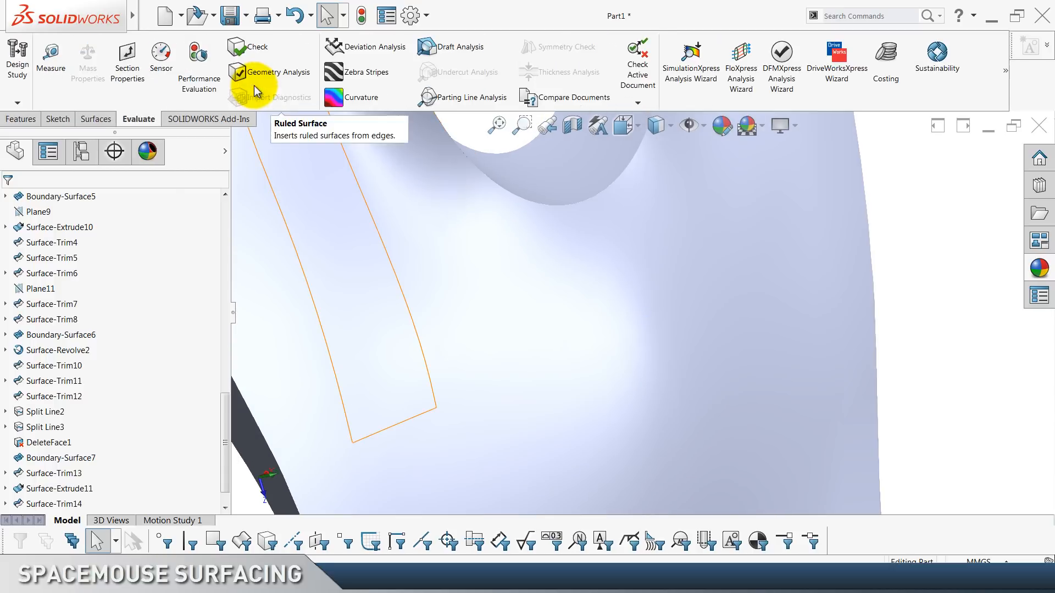
{"action": "left_click", "coordinate": [362, 77]}
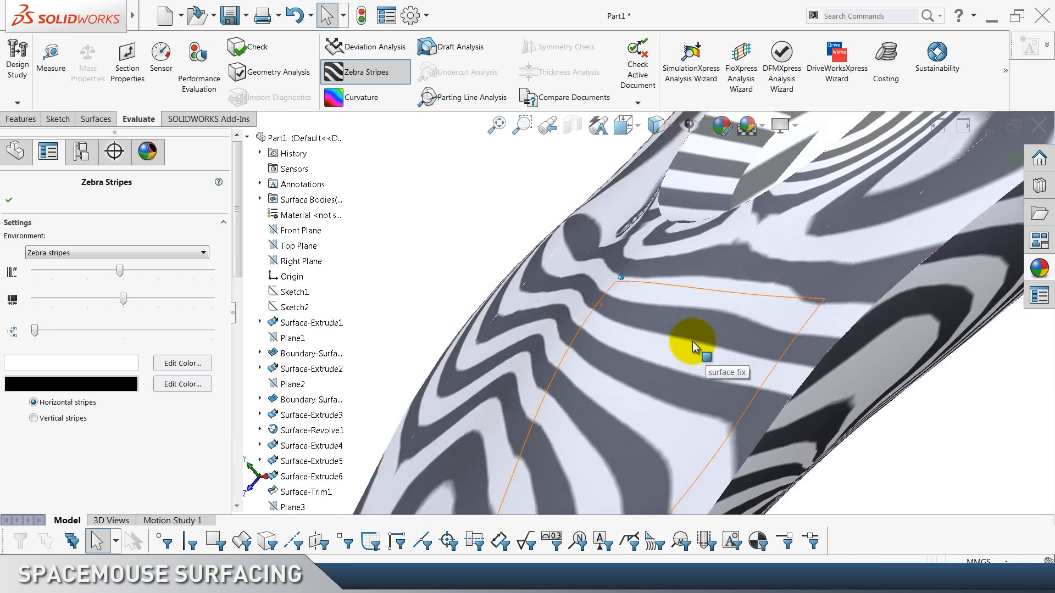
{"action": "left_click", "coordinate": [365, 78]}
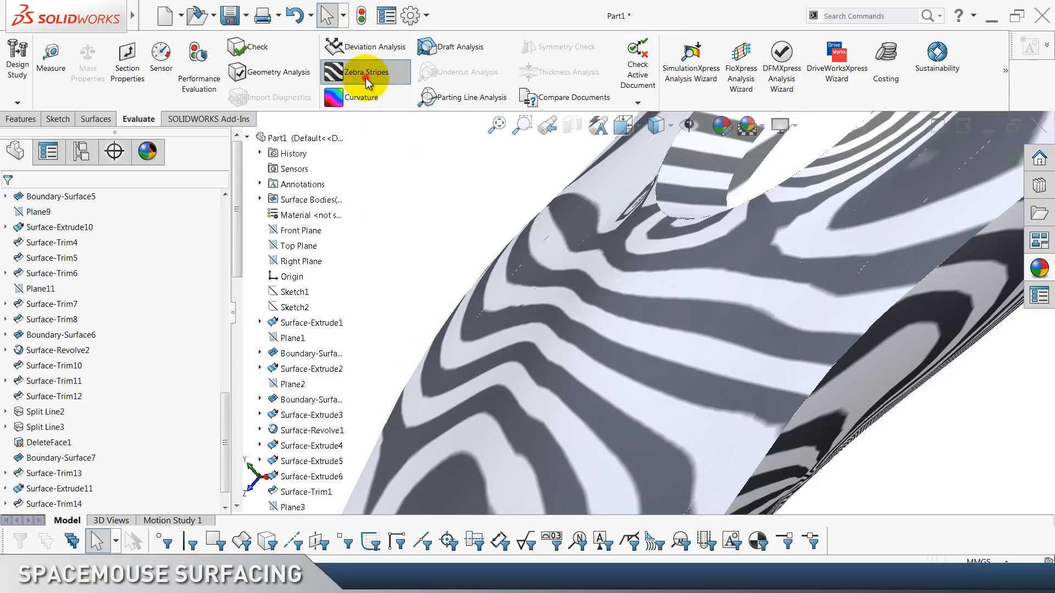
{"action": "left_click", "coordinate": [654, 143]}
{"action": "left_click", "coordinate": [656, 177]}
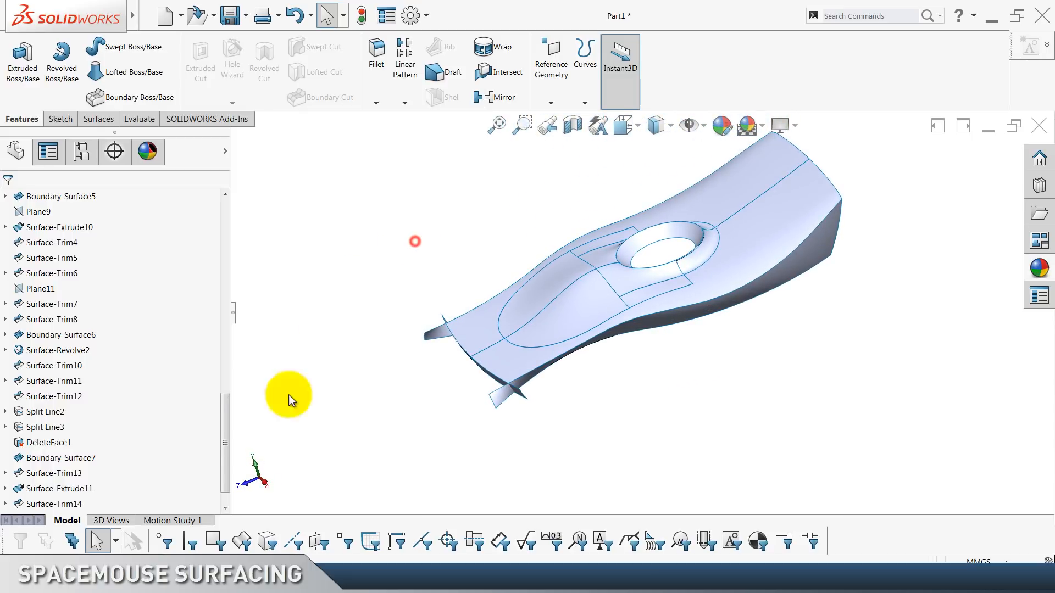
Roll the history back before Mirror1, highlight the inserted surface fix patches, and roll forward to the end.
{"action": "scroll", "coordinate": [167, 484], "scroll_direction": "down", "scroll_amount": 1}
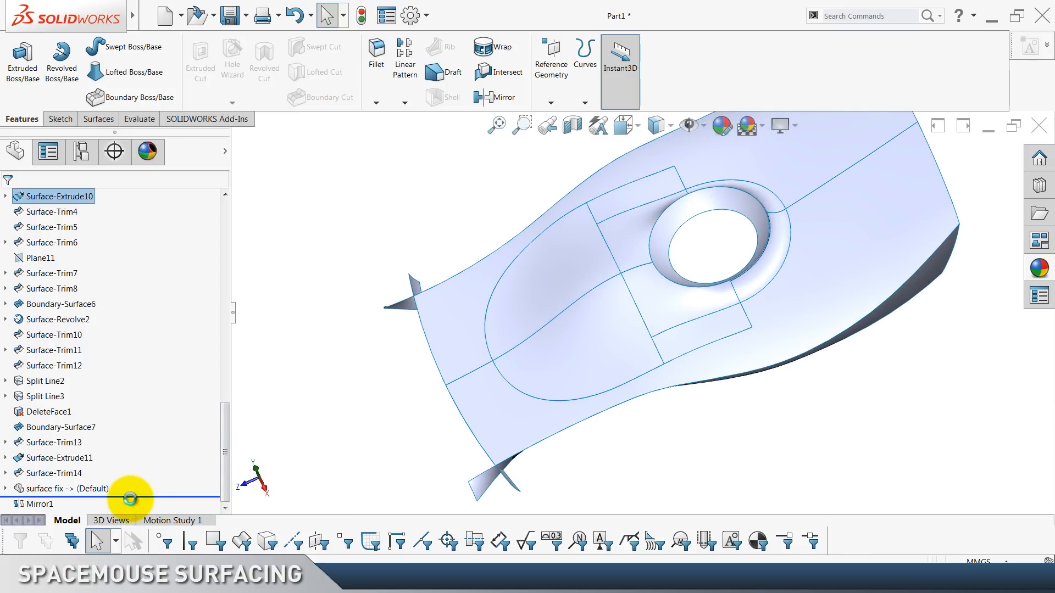
{"action": "left_click", "coordinate": [79, 489]}
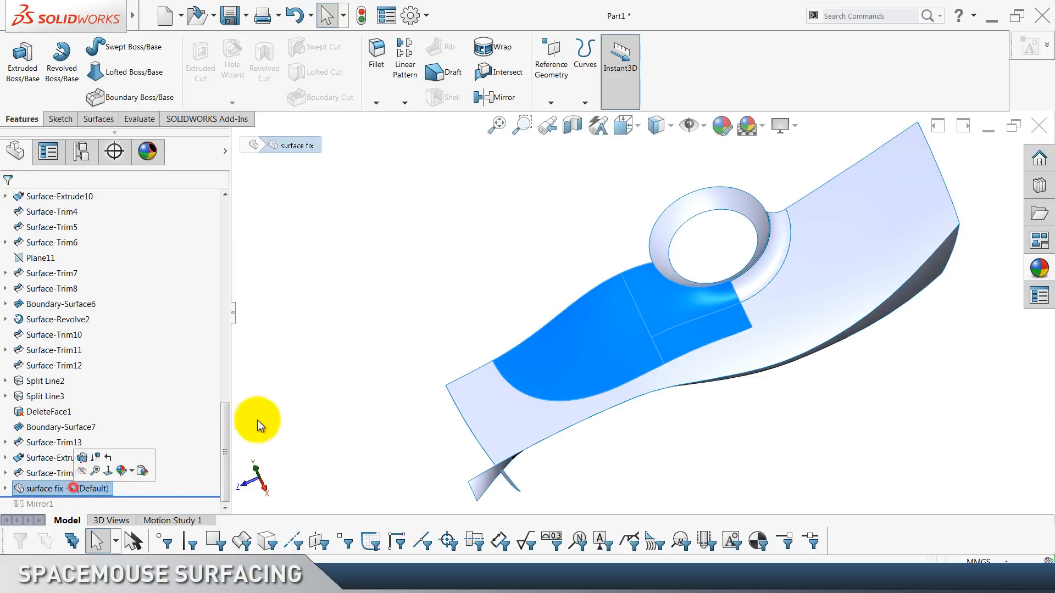
{"action": "left_click", "coordinate": [484, 285]}
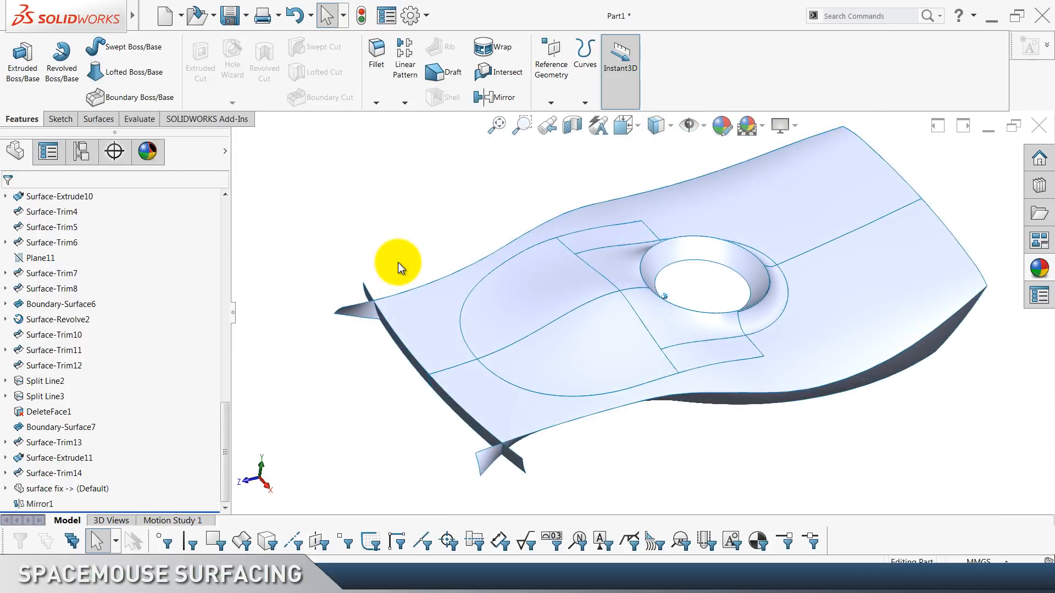
Inspect the curvature along the centre seam of the patches in front of the ring, and turn the curvature display off.
{"action": "key", "text": "ctrl+7"}
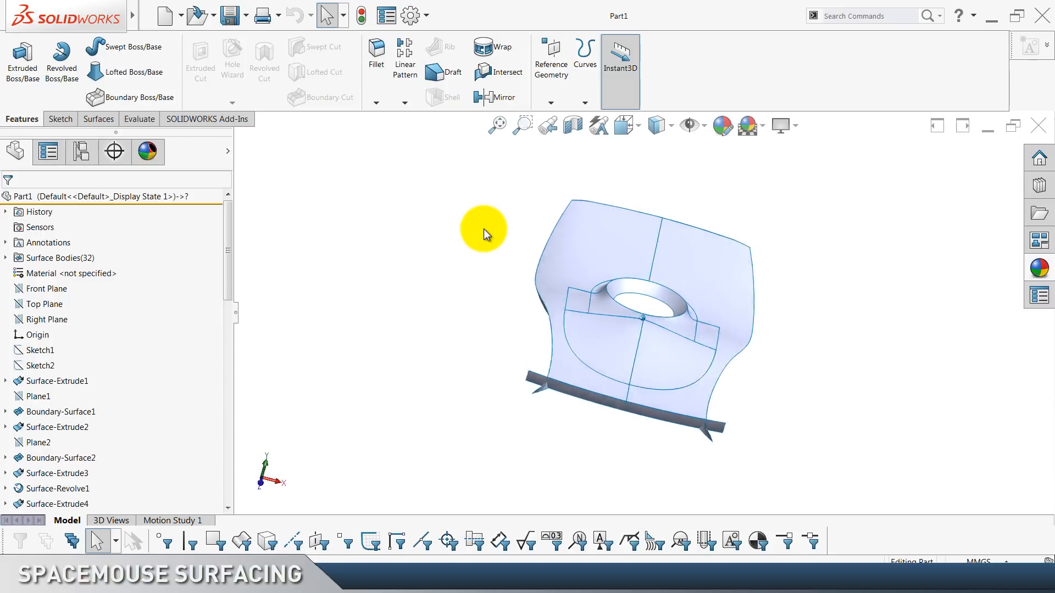
{"action": "scroll", "coordinate": [372, 66], "scroll_direction": "down", "scroll_amount": 3}
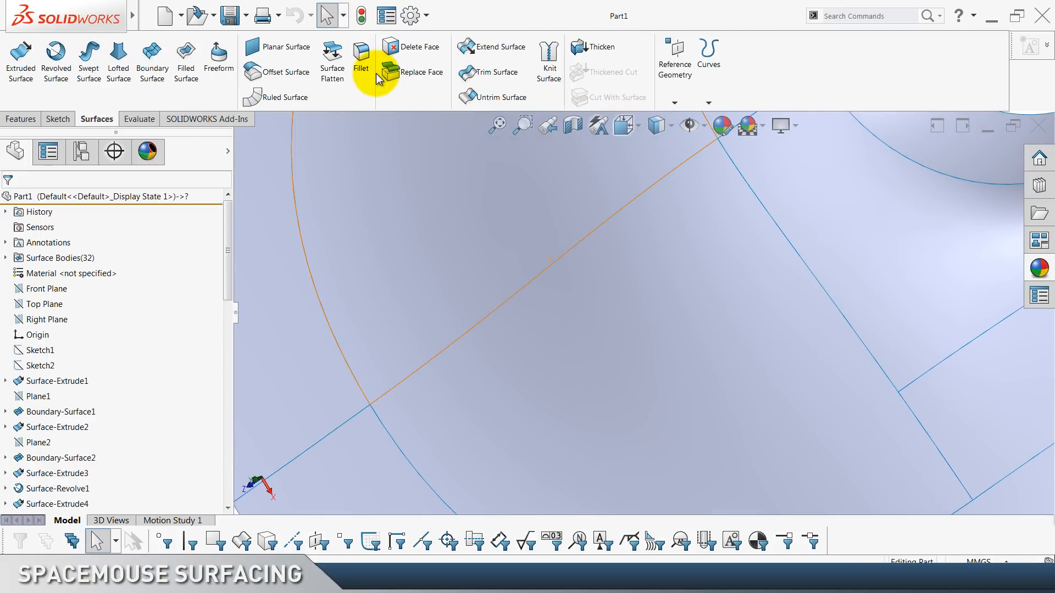
{"action": "left_click", "coordinate": [376, 88]}
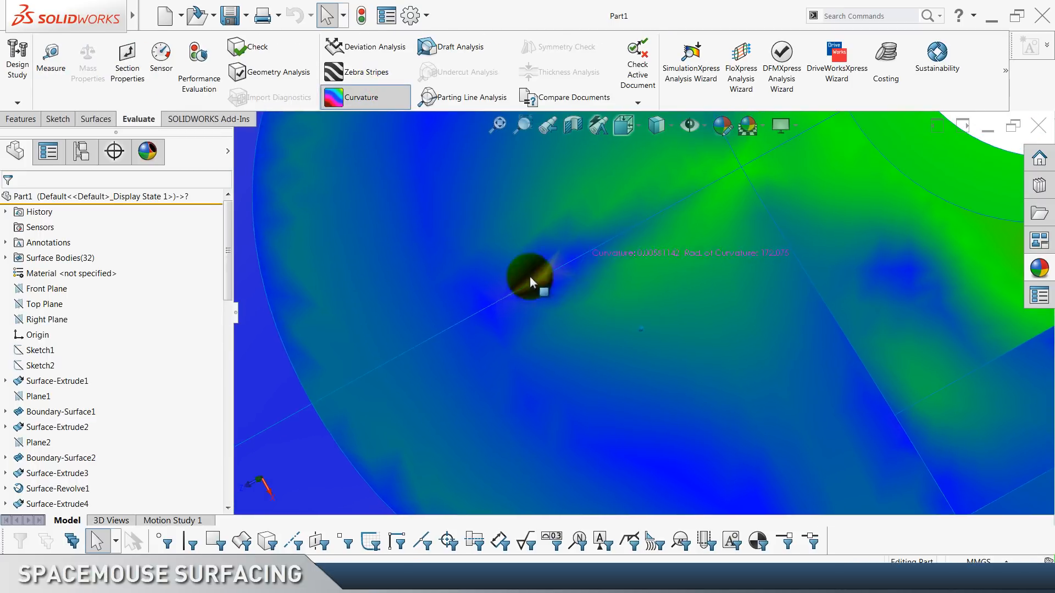
{"action": "left_click", "coordinate": [376, 102]}
{"action": "scroll", "coordinate": [335, 97], "scroll_direction": "up", "scroll_amount": 3}
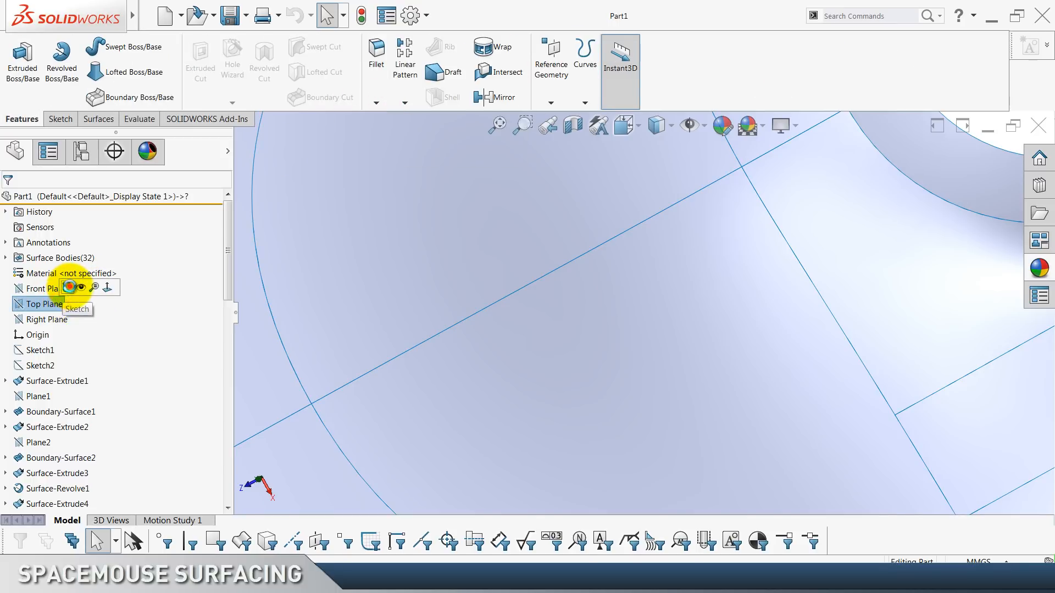
Start a sketch on the Top Plane and draw a rectangle about 28 mm wide across the centre seam, from the patches' straight edge.
{"action": "left_click", "coordinate": [70, 286]}
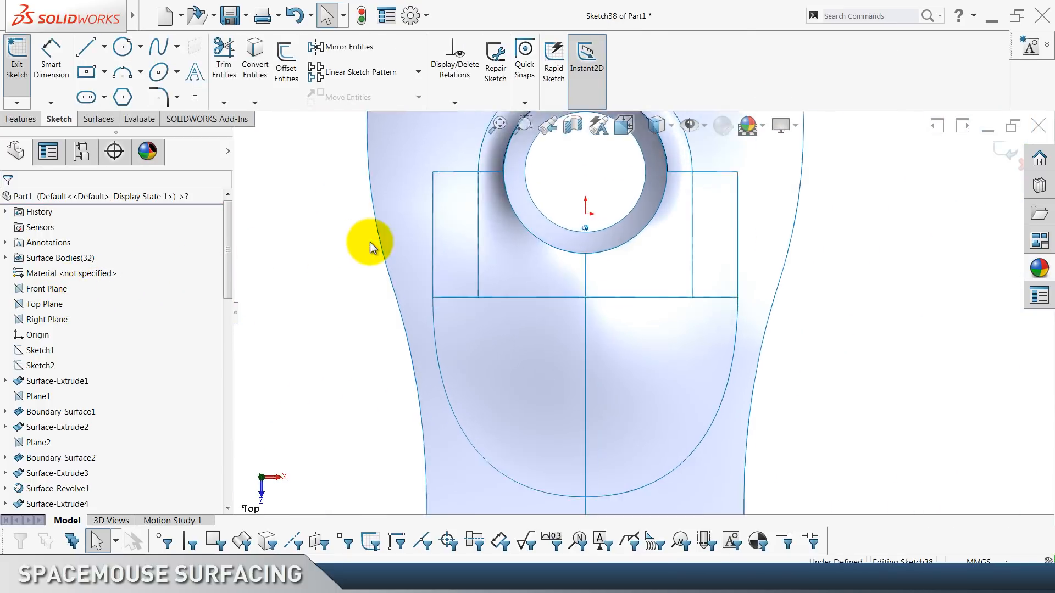
{"action": "left_click", "coordinate": [86, 77]}
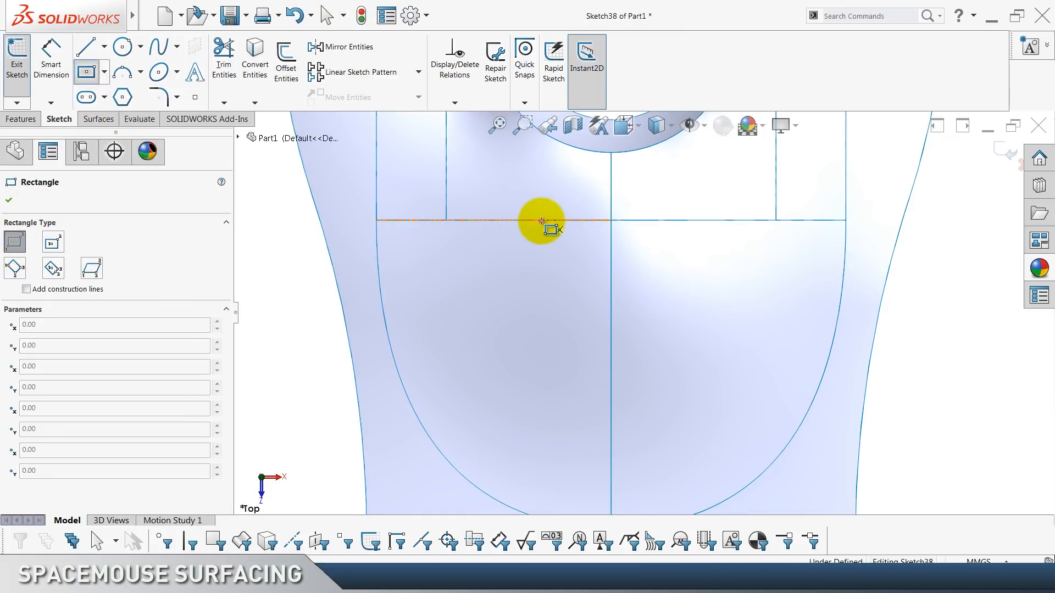
{"action": "left_click_drag", "start_coordinate": [542, 220], "coordinate": [663, 434]}
{"action": "key", "text": "Escape"}
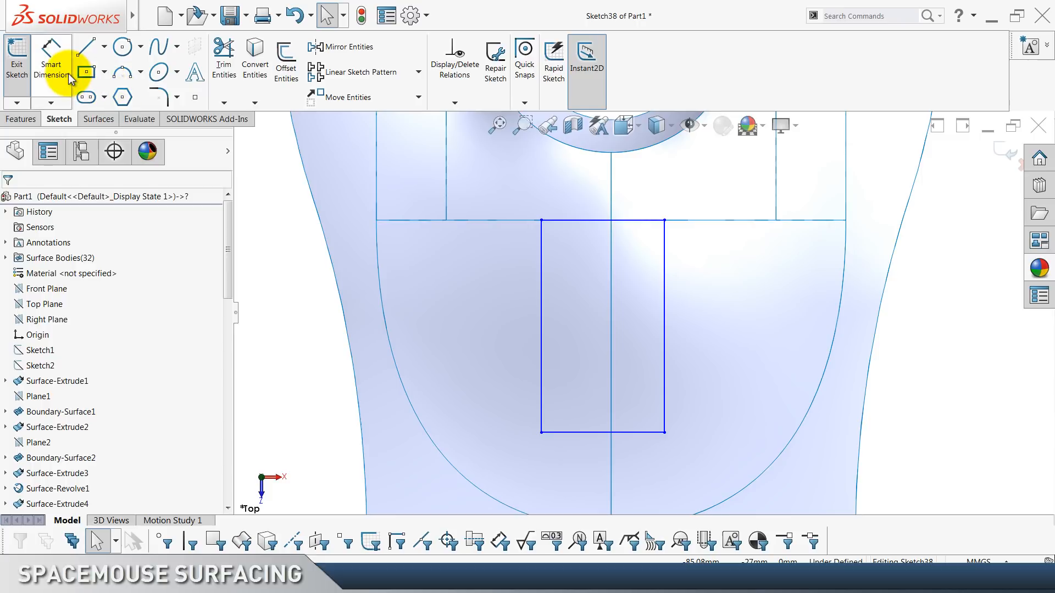
Dimension the rectangle's width to 18 mm along its edge farthest from the ring.
{"action": "left_click", "coordinate": [69, 73]}
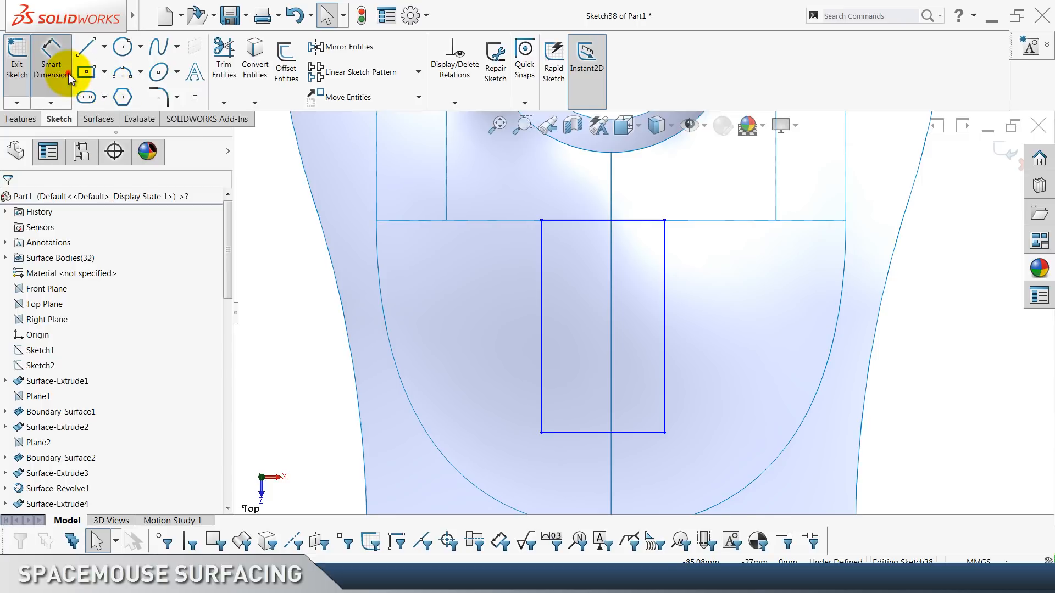
{"action": "left_click", "coordinate": [582, 431]}
{"action": "scroll", "coordinate": [575, 437], "scroll_direction": "up", "scroll_amount": 2}
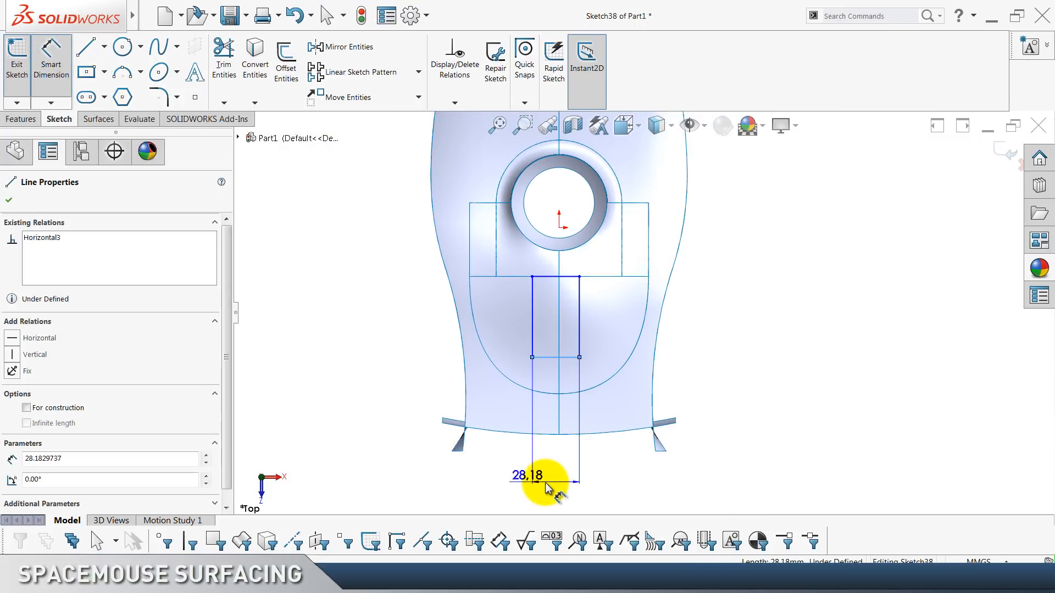
{"action": "left_click", "coordinate": [561, 489]}
{"action": "type", "text": "15"}
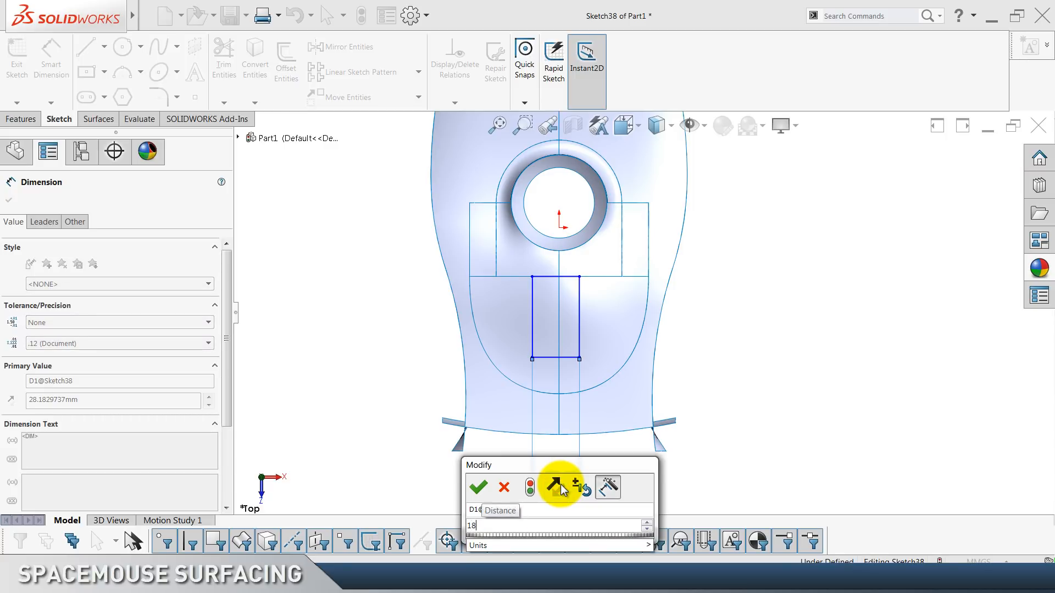
{"action": "key", "text": "Return"}
{"action": "left_click", "coordinate": [623, 470]}
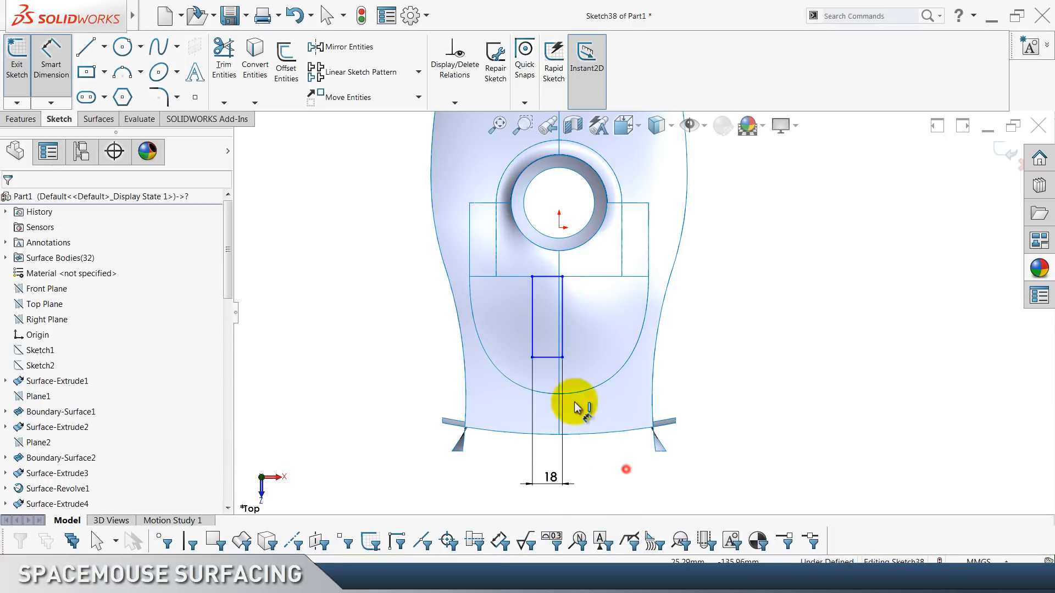
Dimension the distance from the origin to the rectangle's long side on the -X side as 9 mm.
{"action": "left_click", "coordinate": [561, 229]}
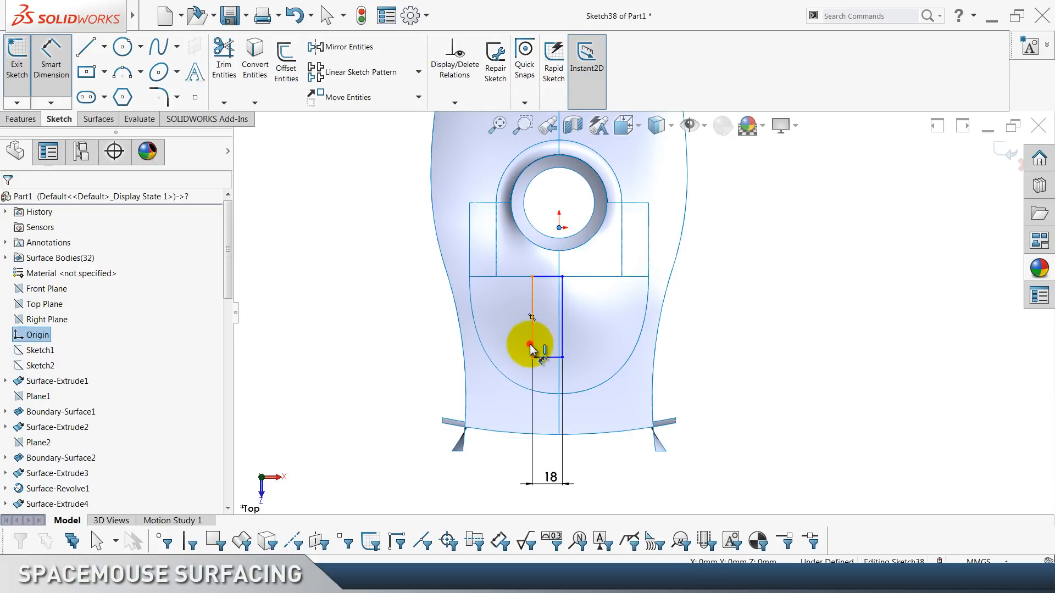
{"action": "left_click", "coordinate": [531, 345]}
{"action": "left_click", "coordinate": [497, 470]}
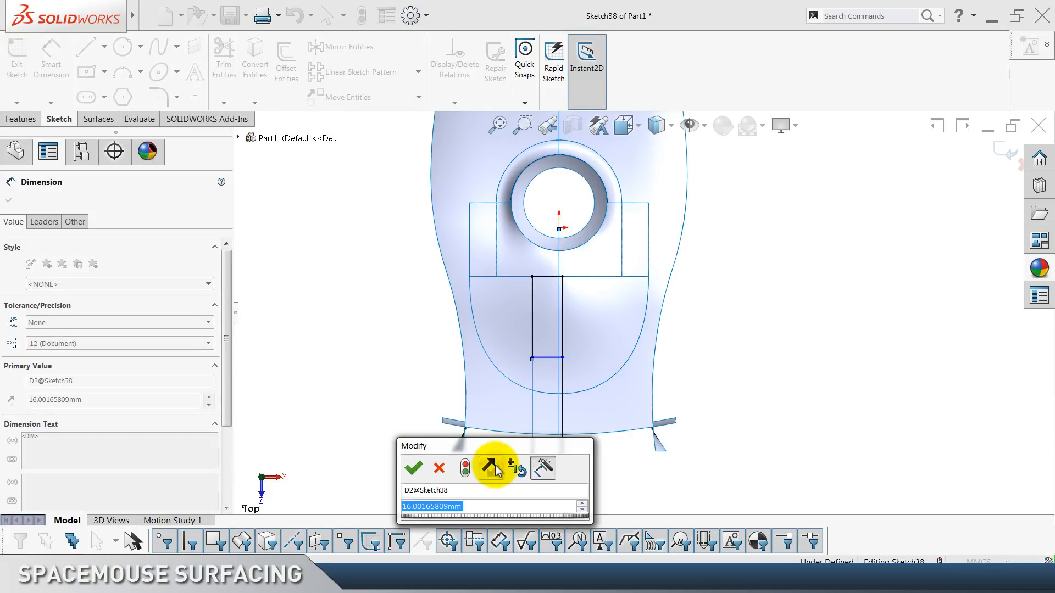
{"action": "type", "text": "9"}
{"action": "key", "text": "Return"}
{"action": "left_click", "coordinate": [740, 338]}
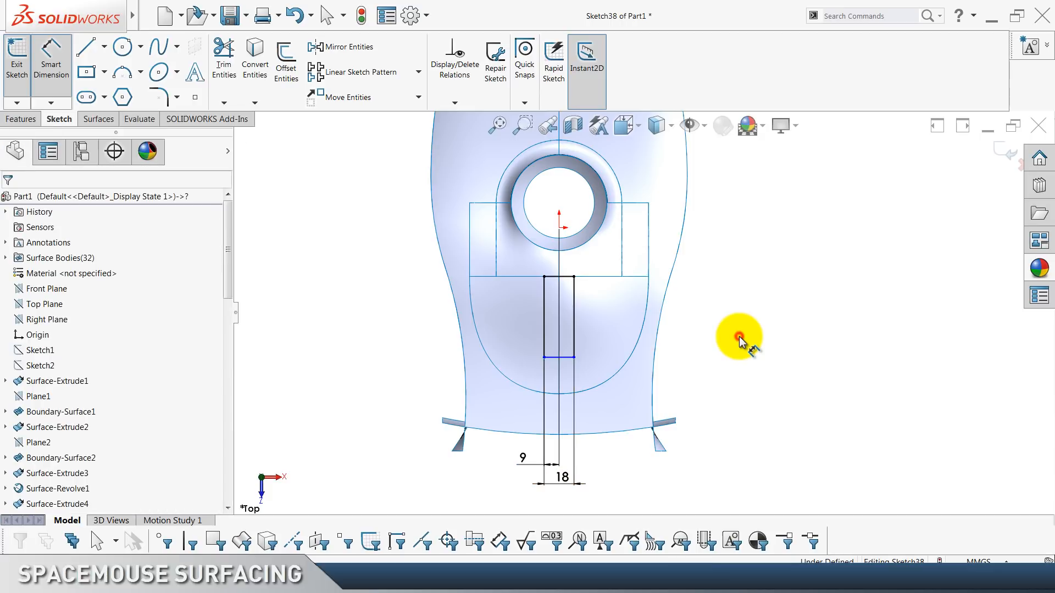
Dimension the rectangle's length along the centre seam to 50 mm.
{"action": "left_click", "coordinate": [574, 301]}
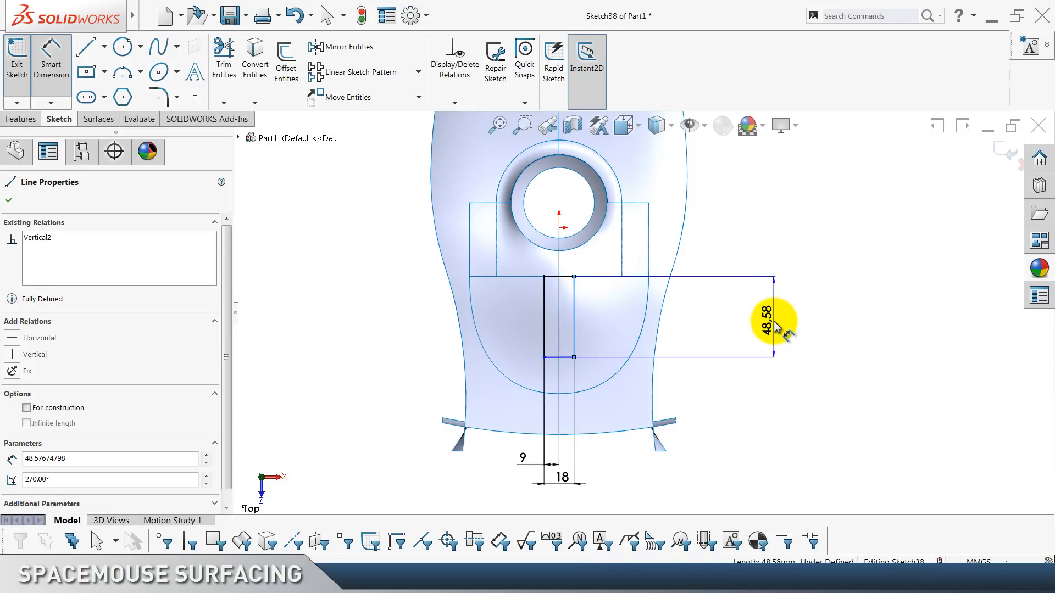
{"action": "left_click", "coordinate": [775, 325]}
{"action": "type", "text": "50"}
{"action": "key", "text": "Return"}
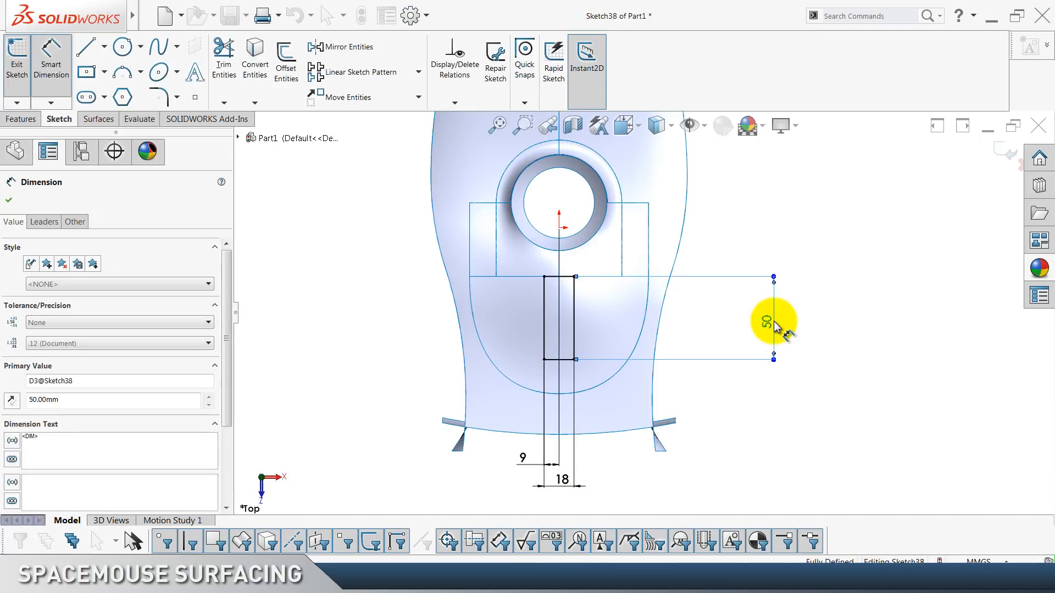
Convert the rectangle's four lines to construction geometry.
{"action": "key", "text": "Escape"}
{"action": "left_click_drag", "start_coordinate": [776, 222], "coordinate": [446, 392]}
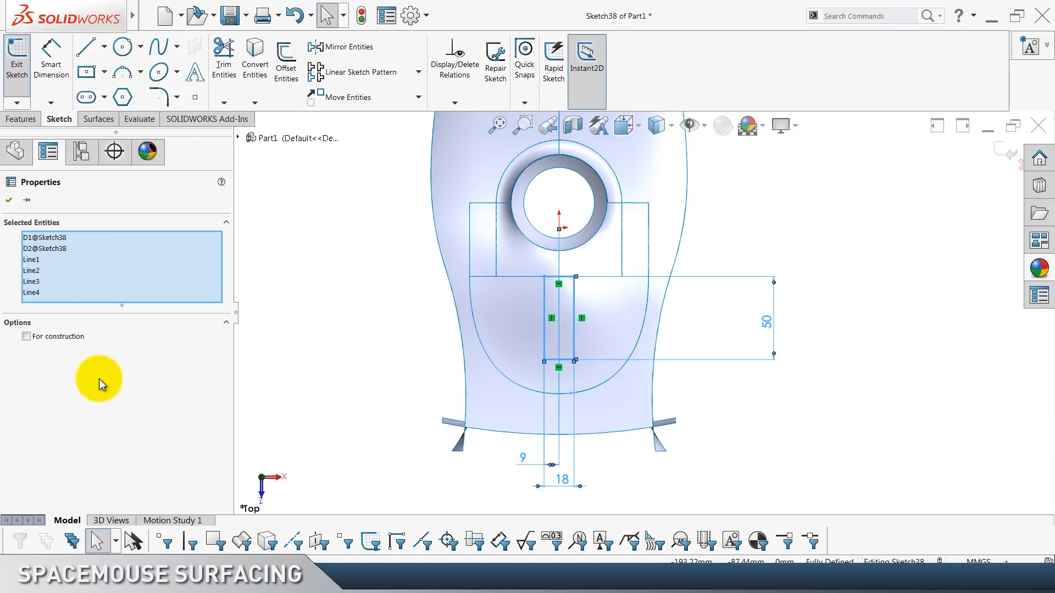
{"action": "left_click", "coordinate": [340, 297]}
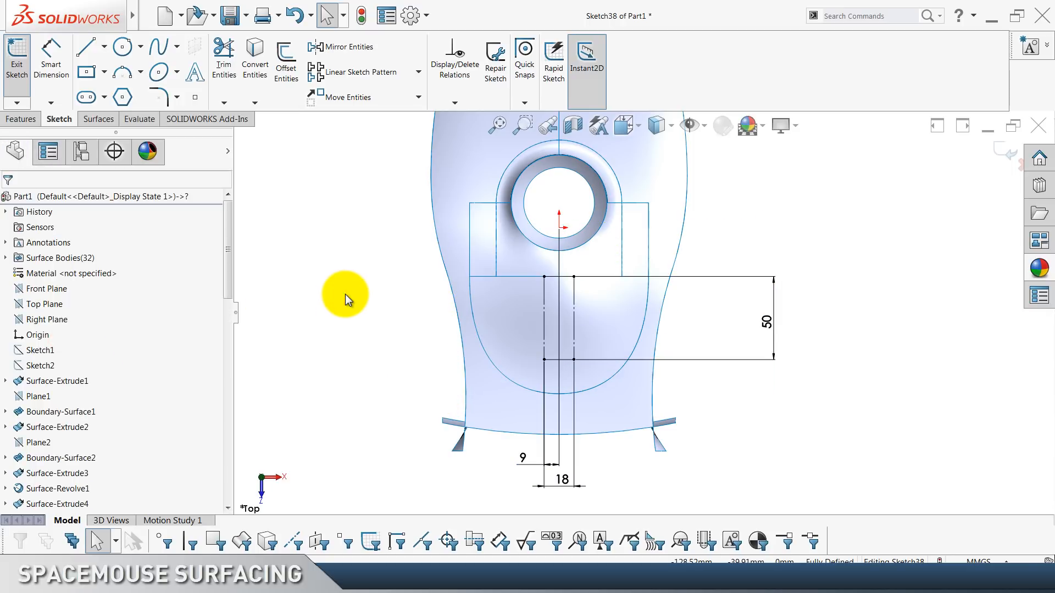
Draw outward three-point arcs over the rectangle's long sides and far end, with radii about 70 mm on the +X side and 13 mm at the end.
{"action": "scroll", "coordinate": [532, 272], "scroll_direction": "down", "scroll_amount": 6}
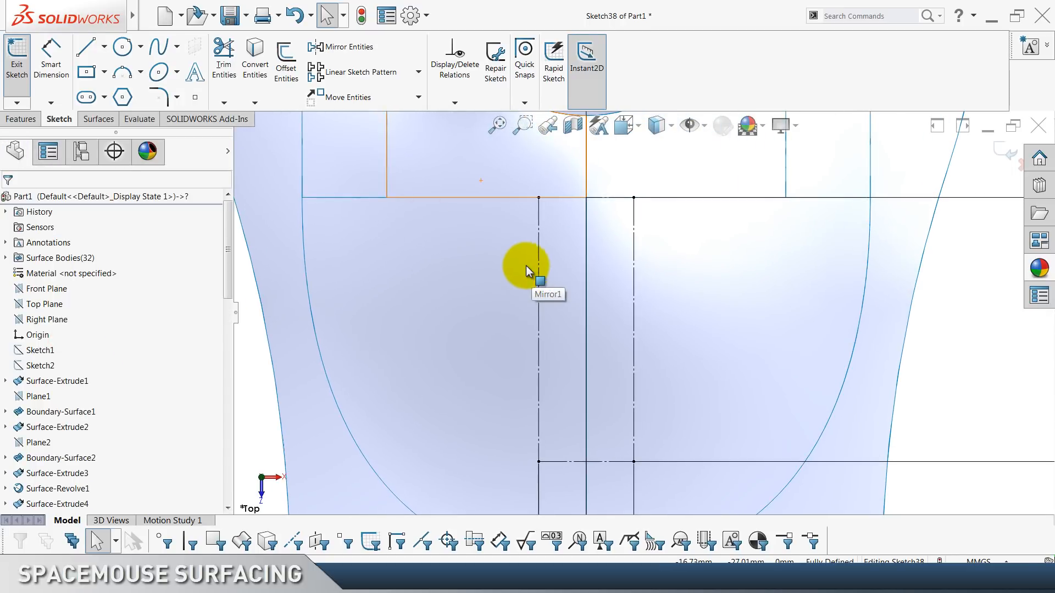
{"action": "left_click", "coordinate": [122, 72]}
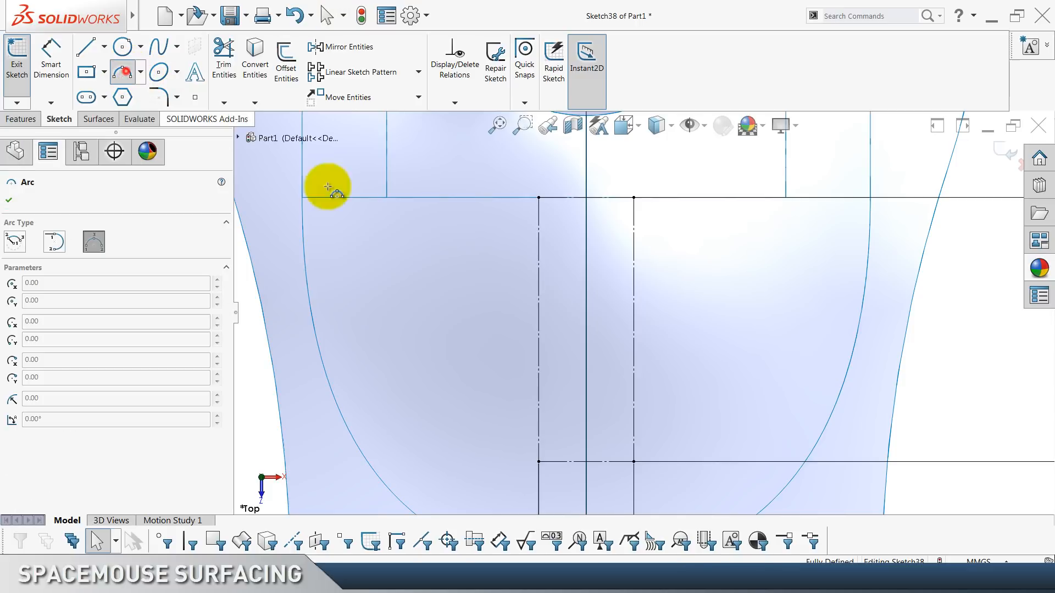
{"action": "left_click", "coordinate": [538, 198]}
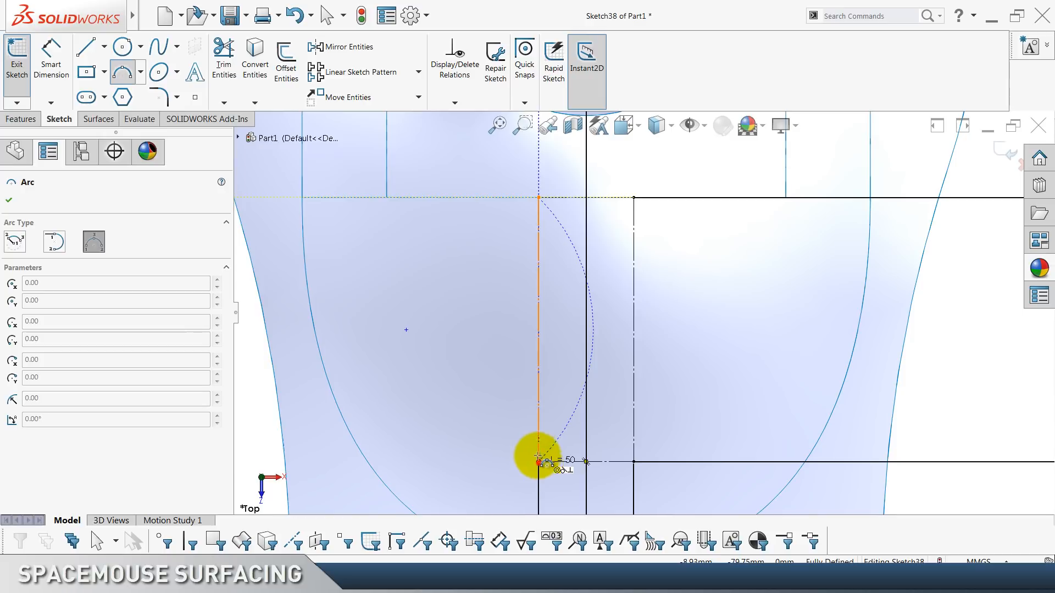
{"action": "left_click", "coordinate": [502, 371]}
{"action": "left_click", "coordinate": [538, 462]}
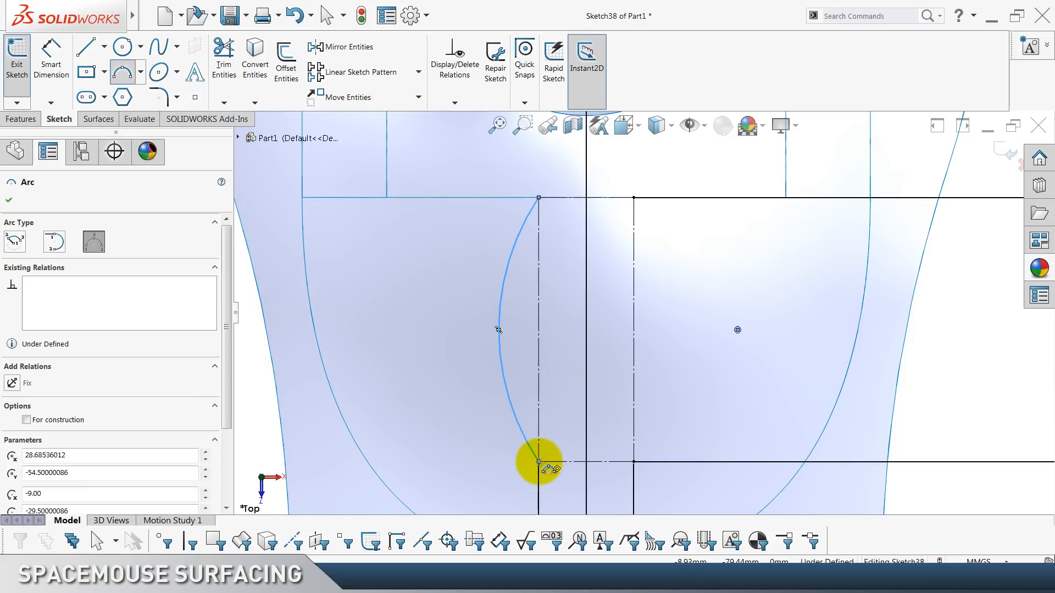
{"action": "left_click", "coordinate": [616, 472]}
{"action": "left_click", "coordinate": [607, 478]}
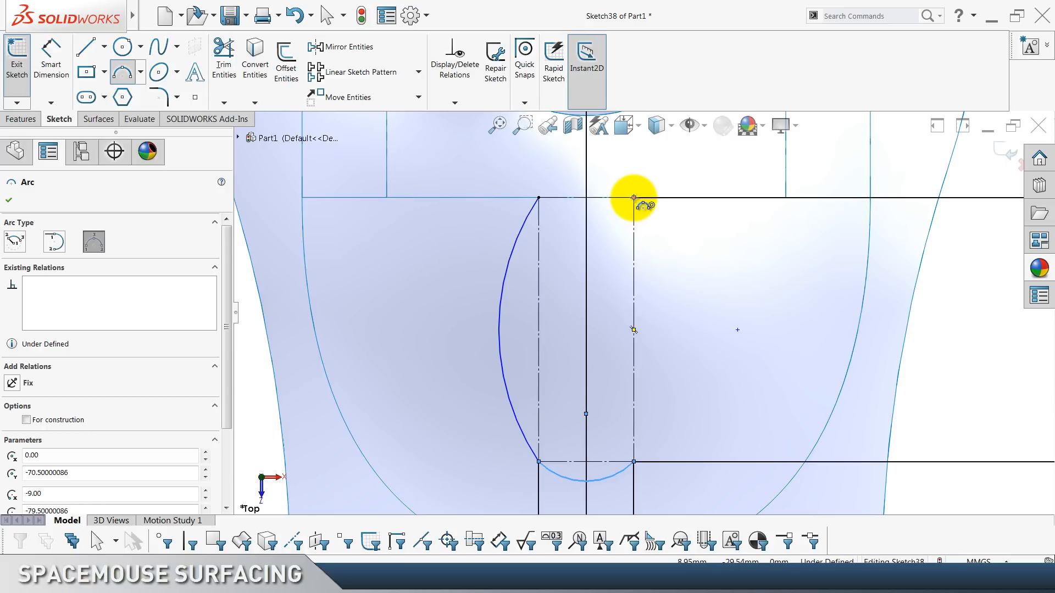
{"action": "left_click_drag", "start_coordinate": [633, 198], "coordinate": [634, 461]}
{"action": "left_click", "coordinate": [634, 461]}
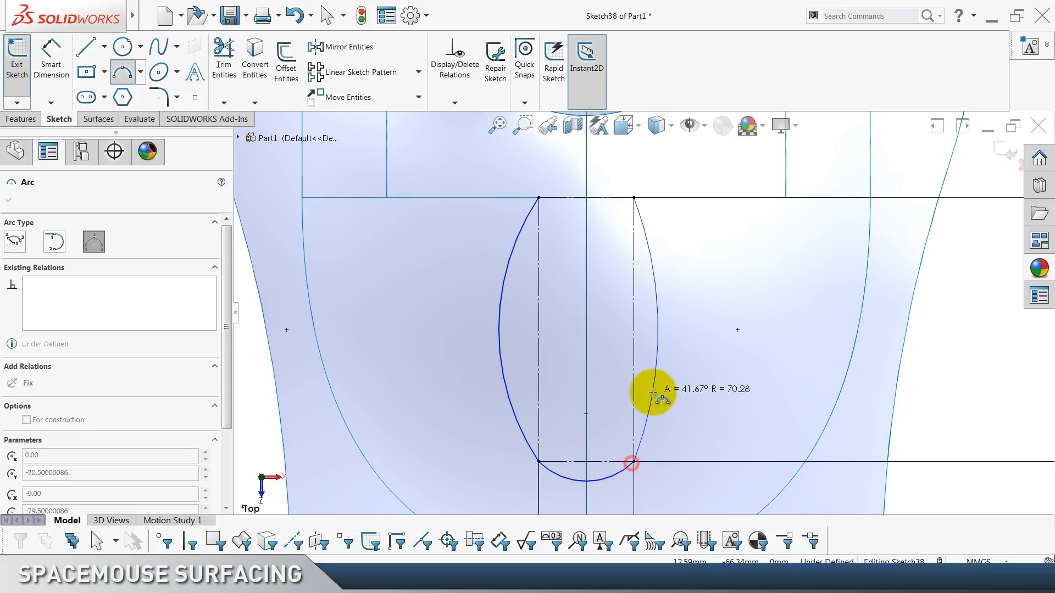
{"action": "left_click", "coordinate": [653, 391]}
Dimension the radius of the long arc on the +X side to 250 mm.
{"action": "left_click", "coordinate": [54, 62]}
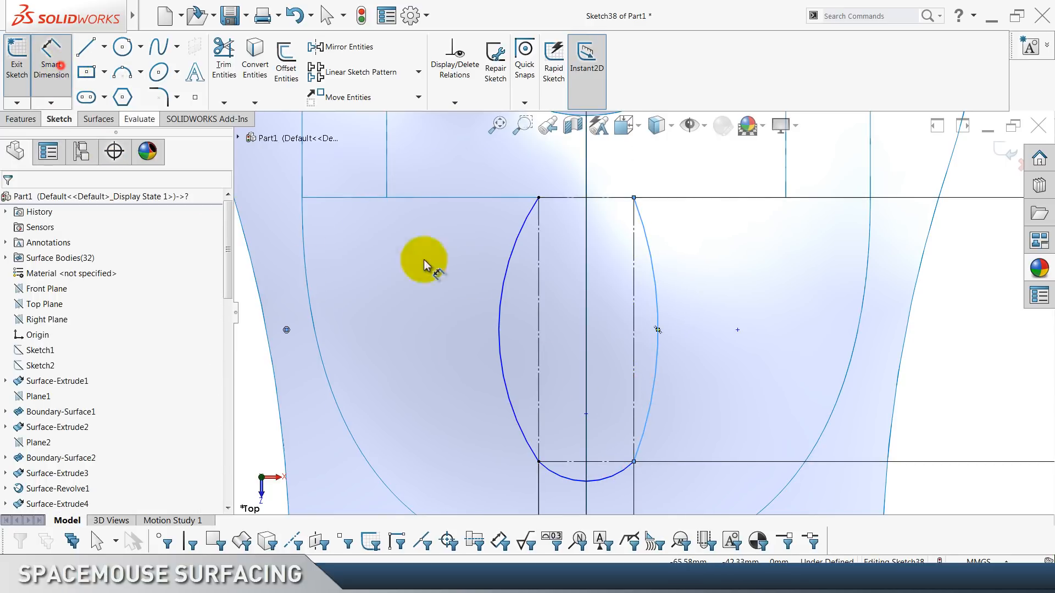
{"action": "left_click", "coordinate": [659, 373]}
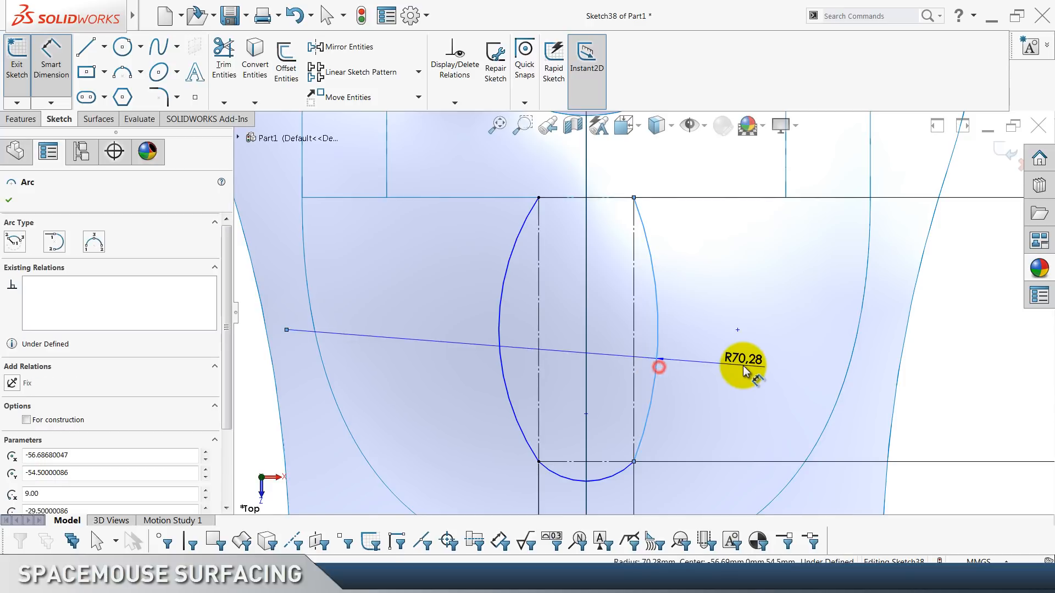
{"action": "left_click", "coordinate": [737, 360]}
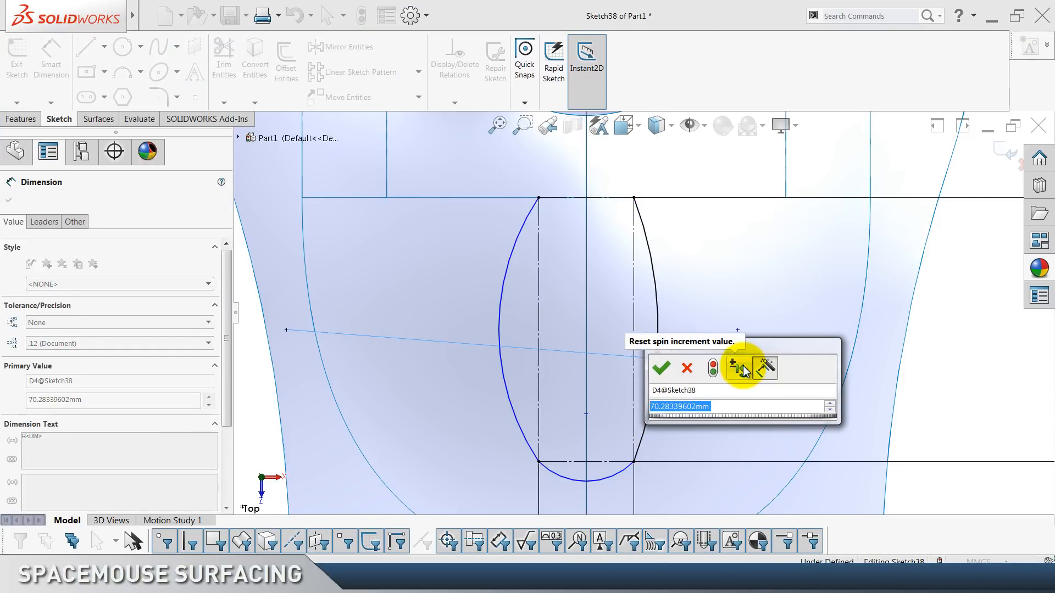
{"action": "type", "text": "250"}
{"action": "key", "text": "Return"}
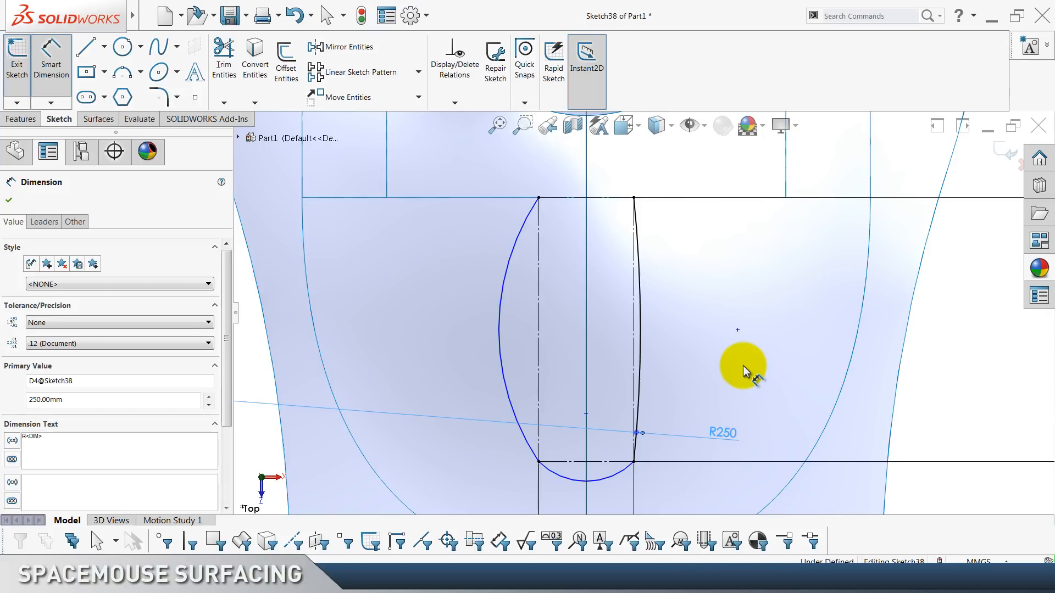
Dimension the radius of the short arc at the end farthest from the ring to 50 mm.
{"action": "left_click", "coordinate": [621, 479]}
{"action": "left_click", "coordinate": [673, 501]}
{"action": "type", "text": "50"}
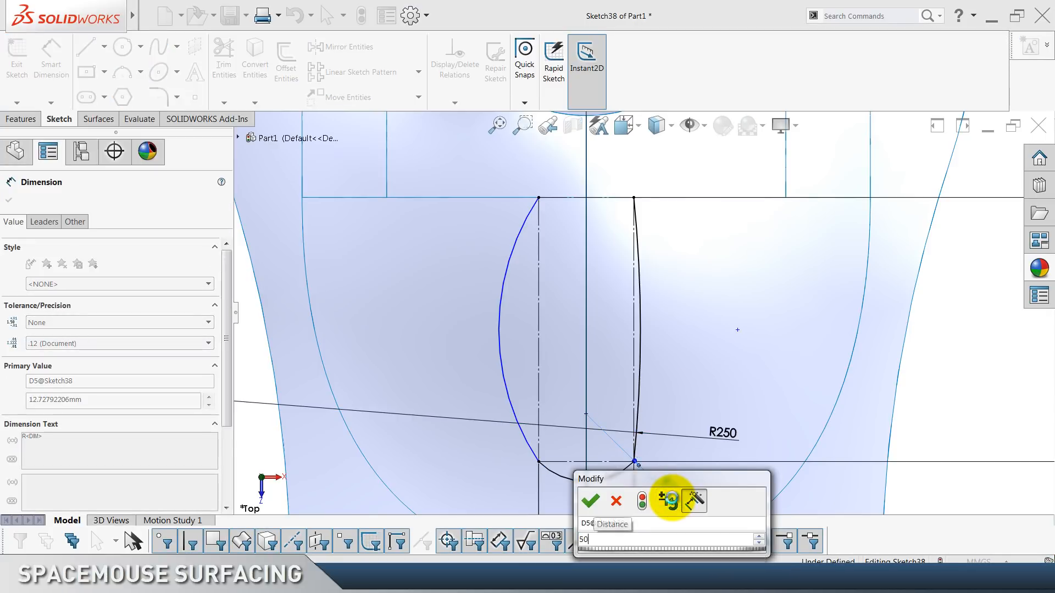
{"action": "key", "text": "Return"}
{"action": "key", "text": "Escape"}
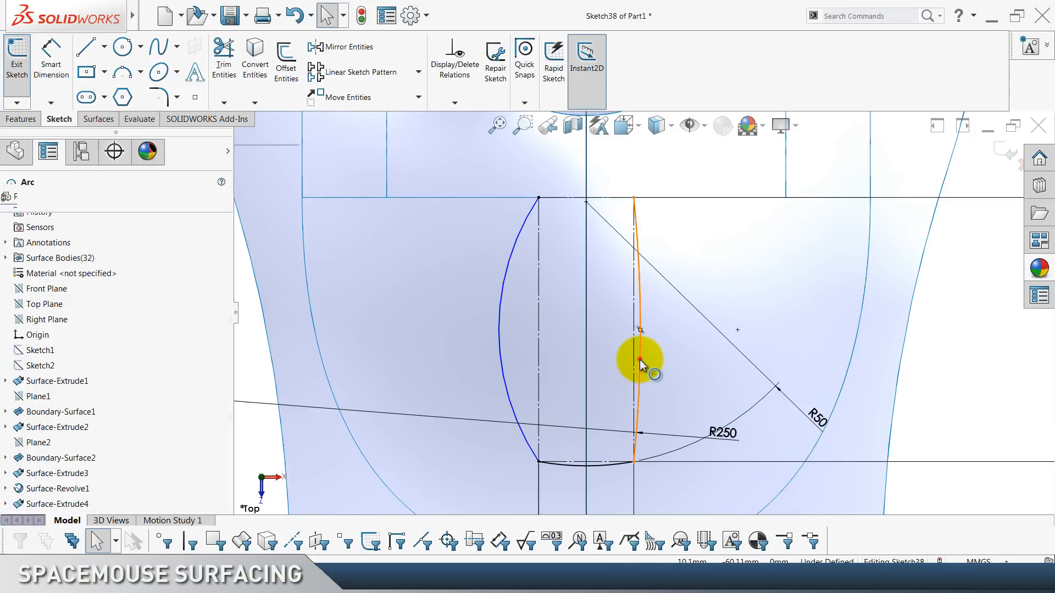
Add an Equal relation between the two long side arcs of the cutout profile.
{"action": "left_click", "coordinate": [638, 357]}
{"action": "left_click", "coordinate": [509, 382], "text": "ctrl"}
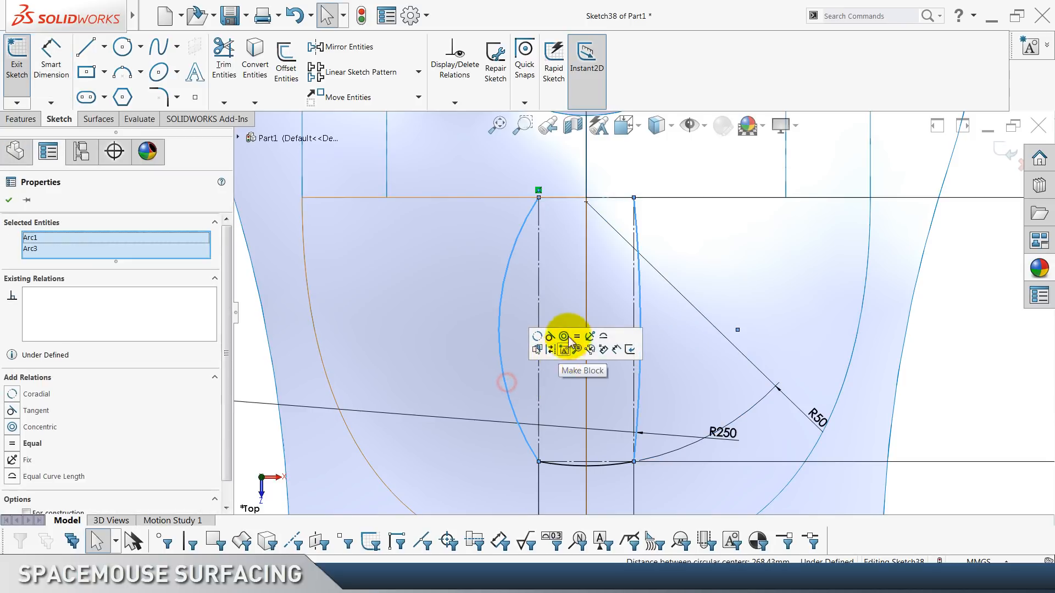
{"action": "left_click", "coordinate": [578, 337]}
{"action": "left_click", "coordinate": [996, 337]}
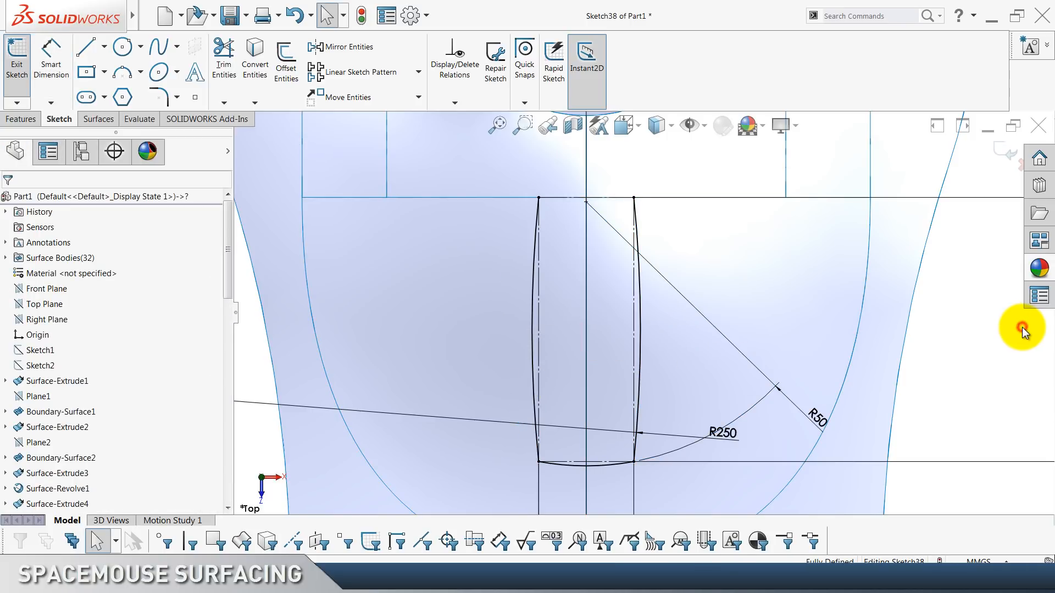
Reposition the R250 and R50 dimensions so that they sit apart beside the cutout profile.
{"action": "left_click_drag", "start_coordinate": [727, 436], "coordinate": [731, 374]}
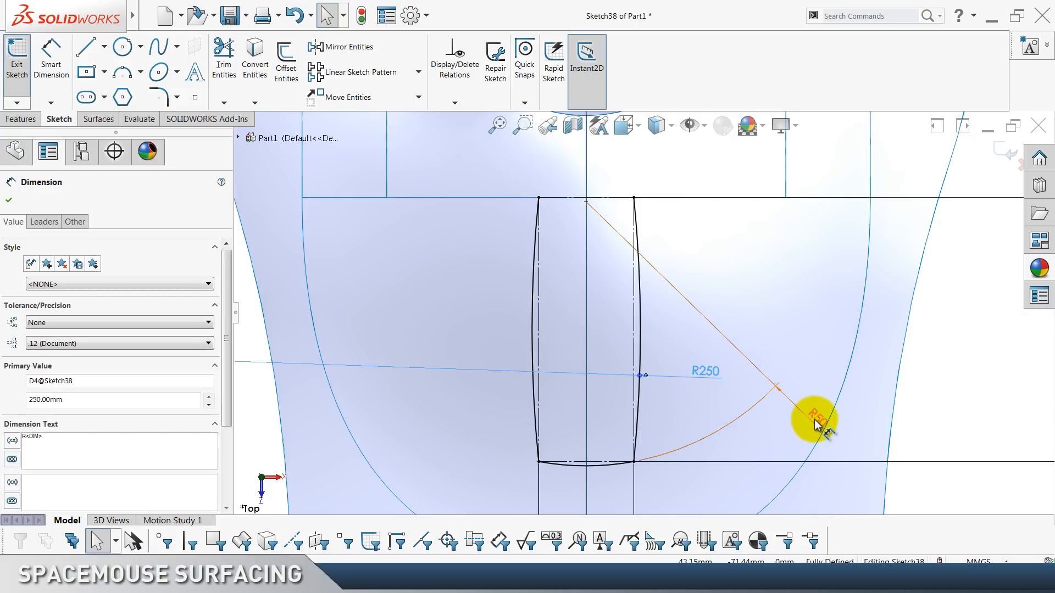
{"action": "left_click_drag", "start_coordinate": [763, 287], "coordinate": [761, 288]}
{"action": "scroll", "coordinate": [764, 288], "scroll_direction": "up", "scroll_amount": 2}
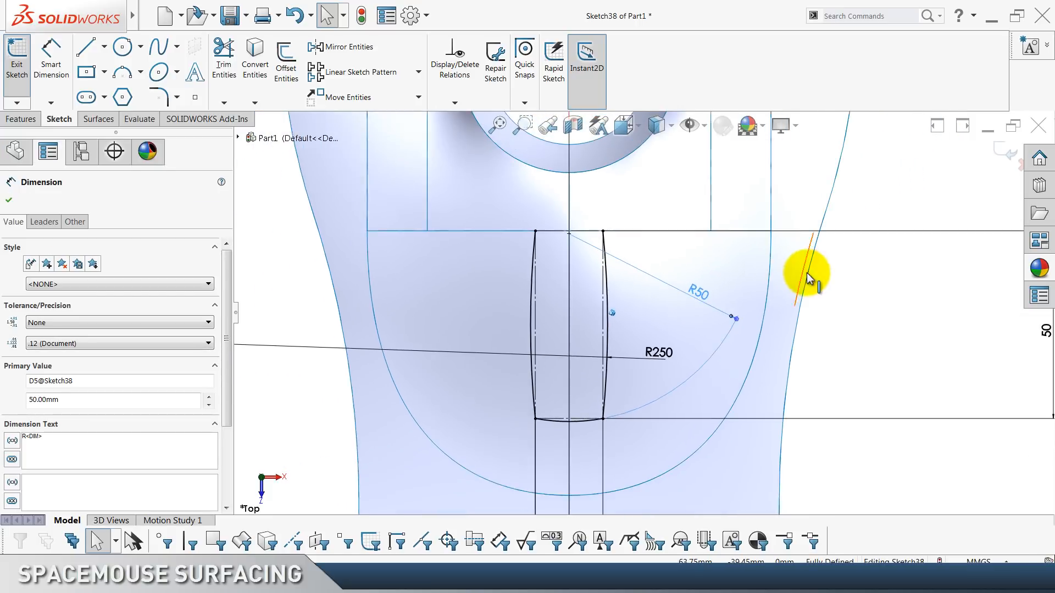
{"action": "left_click", "coordinate": [862, 282]}
Turn the construction line along the patches' straight edge back into a regular line to close the profile, and finish the sketch.
{"action": "scroll", "coordinate": [539, 220], "scroll_direction": "down", "scroll_amount": 5}
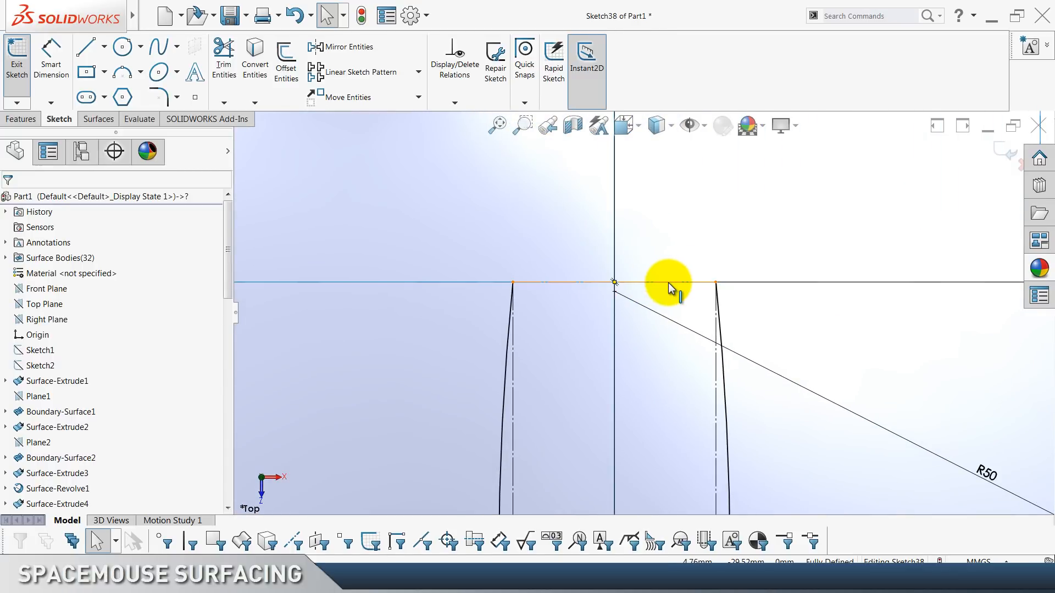
{"action": "left_click", "coordinate": [668, 282]}
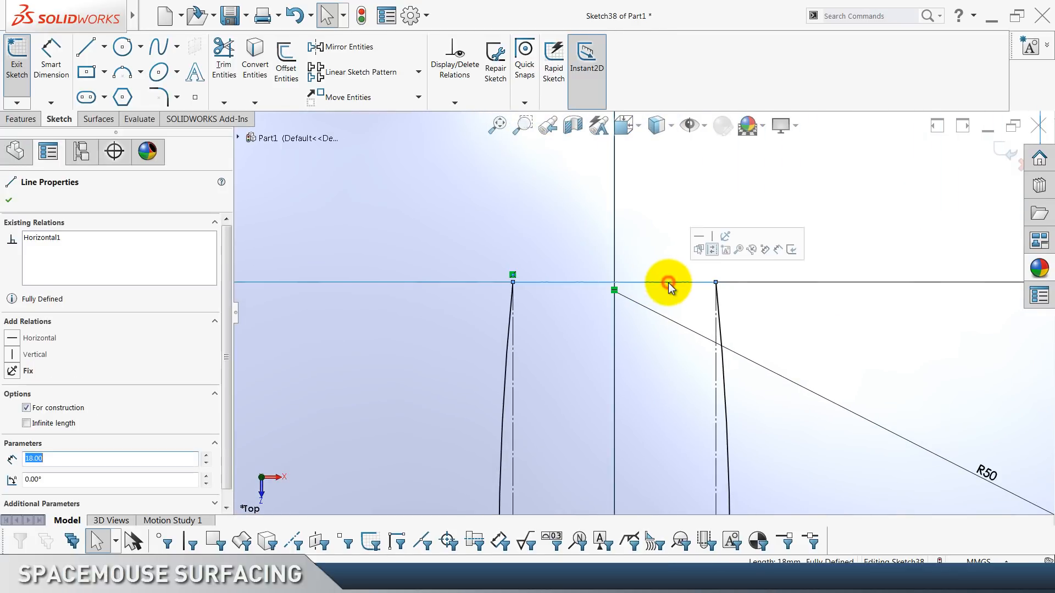
{"action": "left_click", "coordinate": [713, 251]}
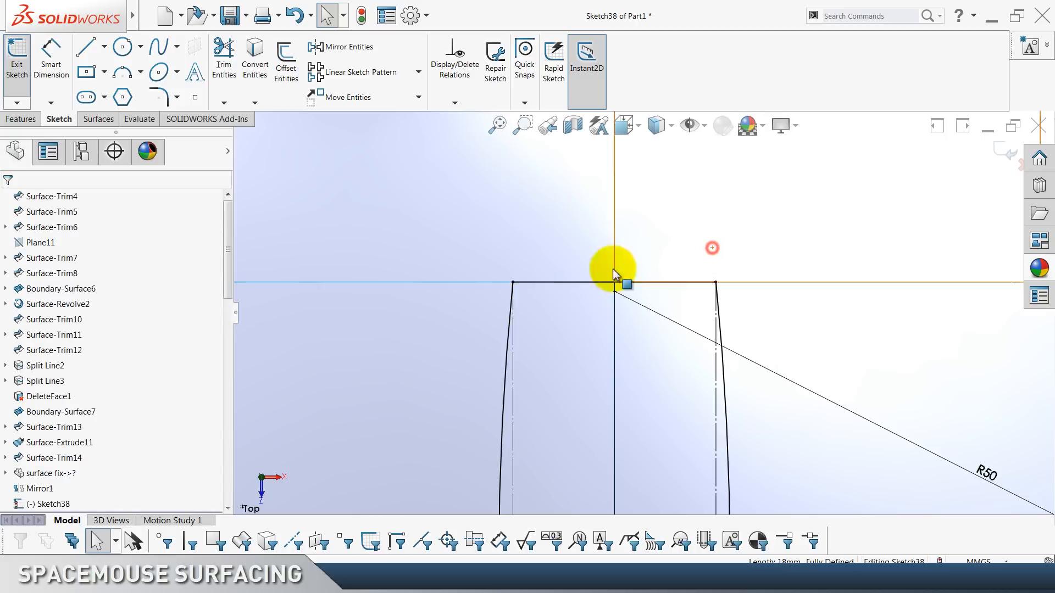
{"action": "scroll", "coordinate": [643, 298], "scroll_direction": "up", "scroll_amount": 9}
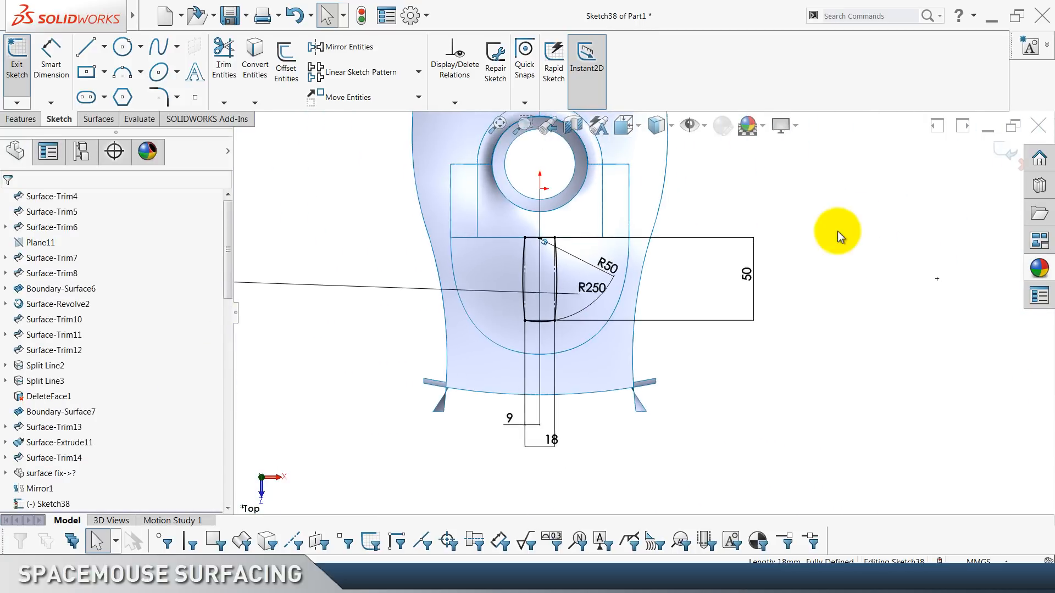
{"action": "left_click", "coordinate": [993, 149]}
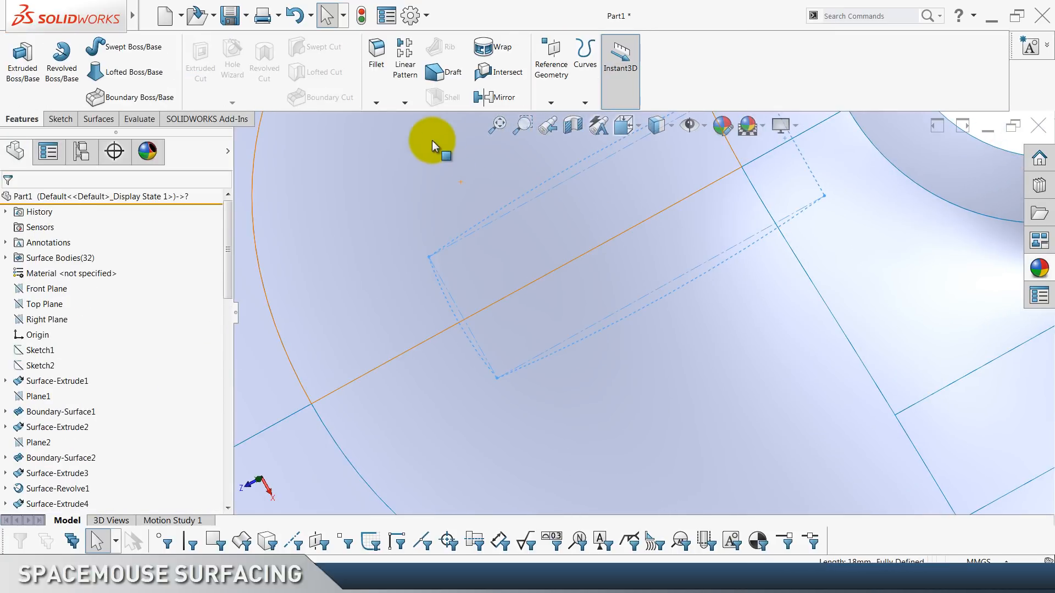
Trim the two patches with the cutout sketch as a standard trim, removing the two pieces inside the profile.
{"action": "left_click", "coordinate": [495, 81]}
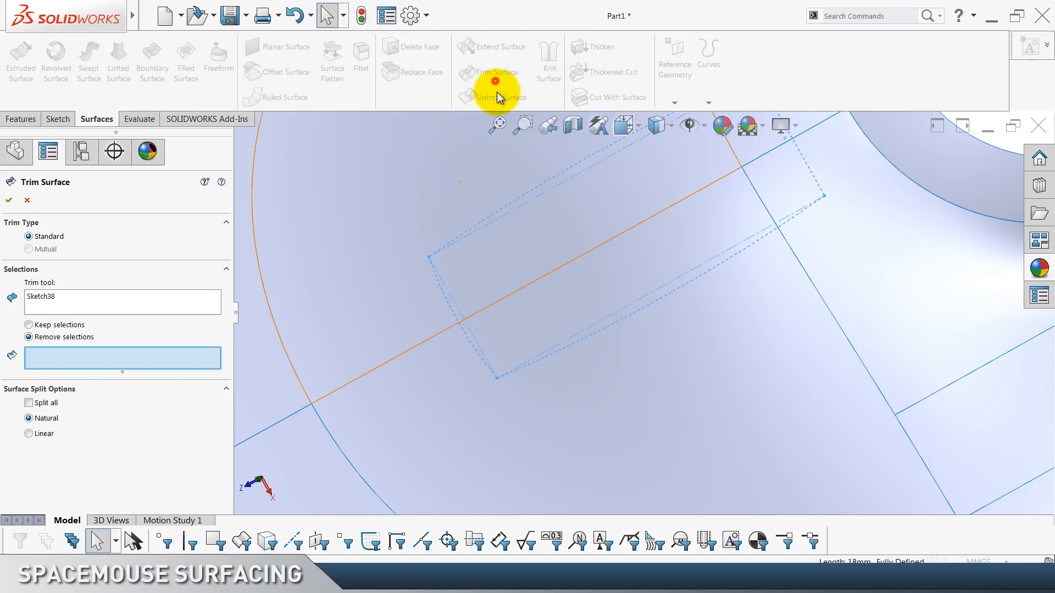
{"action": "left_click", "coordinate": [555, 215]}
{"action": "left_click", "coordinate": [572, 284]}
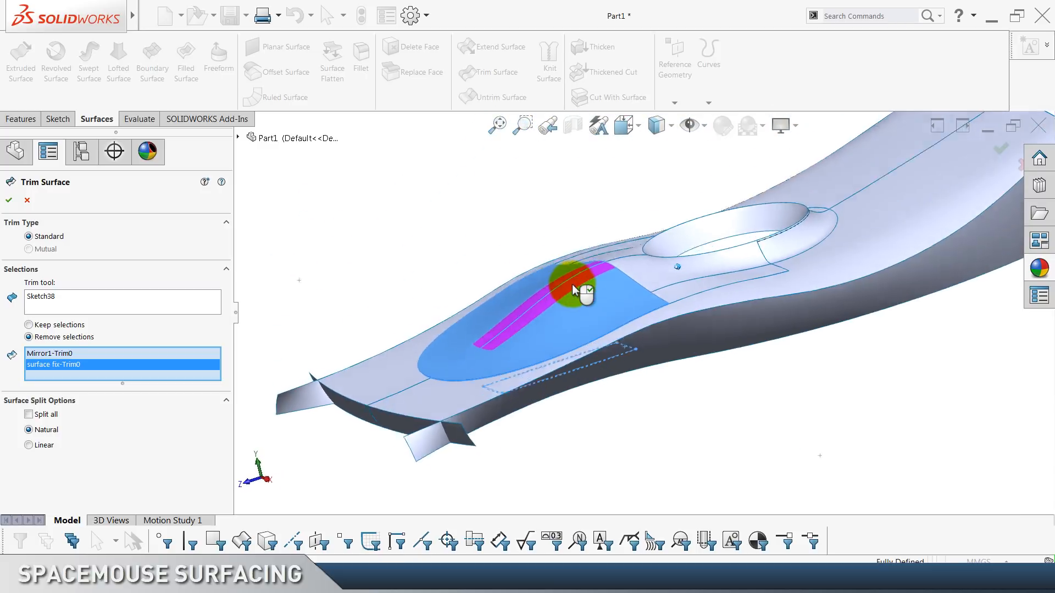
{"action": "left_click", "coordinate": [9, 202]}
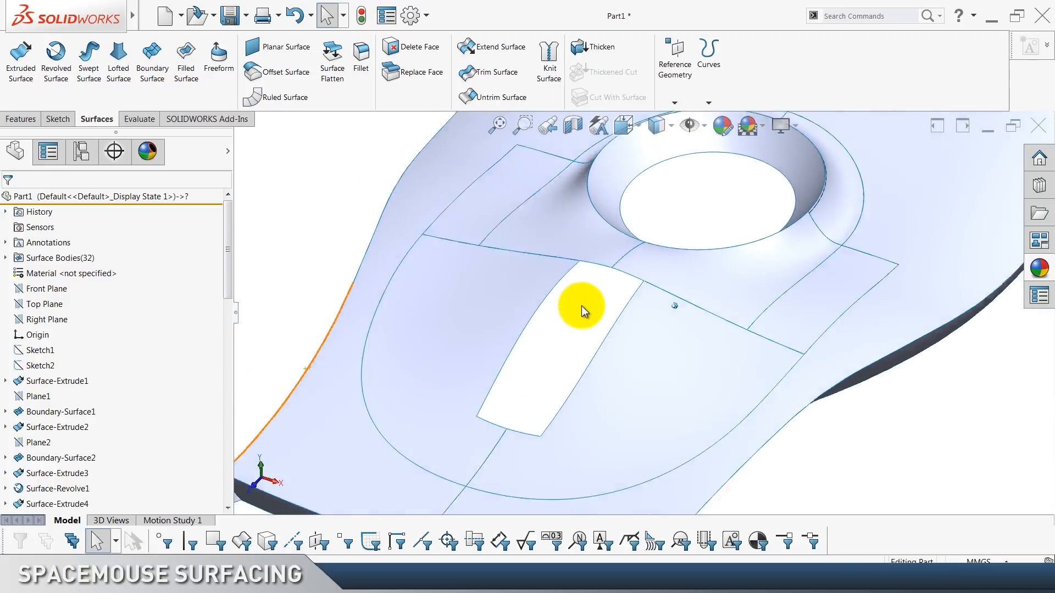
Highlight the trimmed patches on both sides of the cutout to examine the opening between them.
{"action": "left_click", "coordinate": [464, 356]}
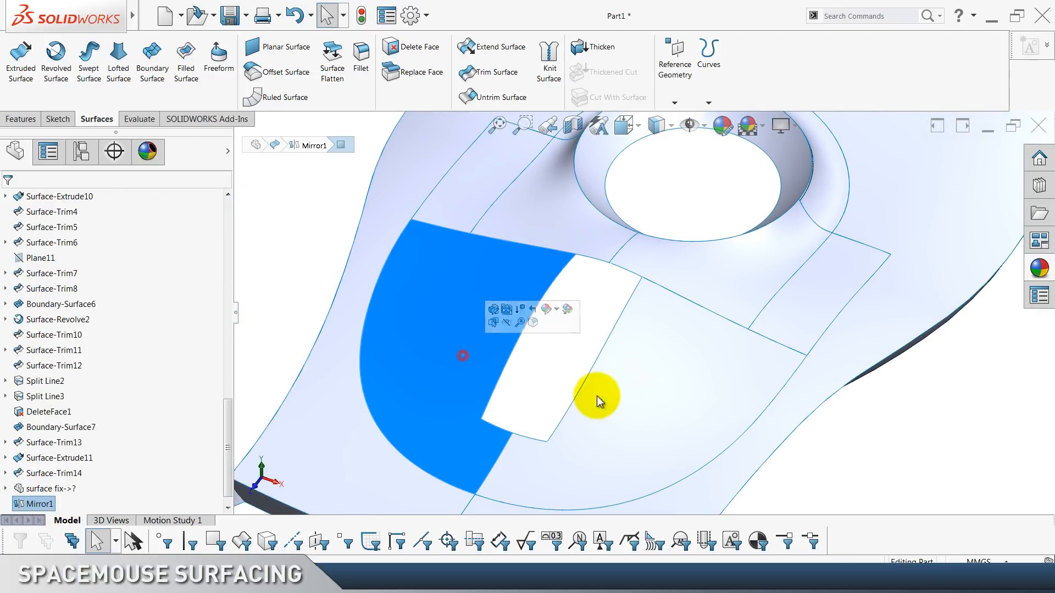
{"action": "left_click", "coordinate": [626, 400]}
{"action": "left_click", "coordinate": [526, 375]}
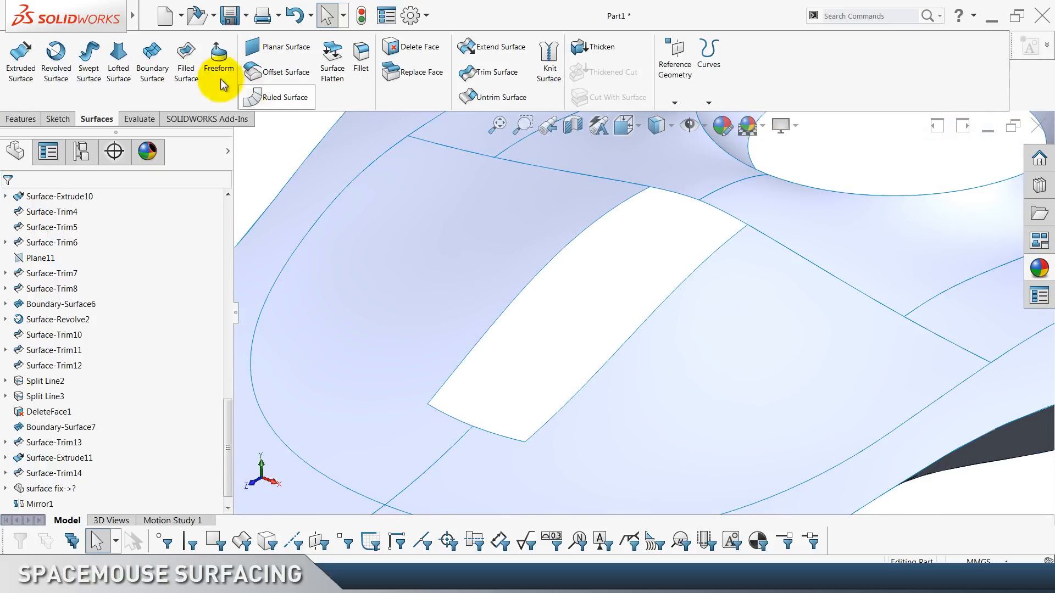
Start a boundary surface over the cutout using its two long edges as the Direction 1 curves.
{"action": "left_click", "coordinate": [159, 65]}
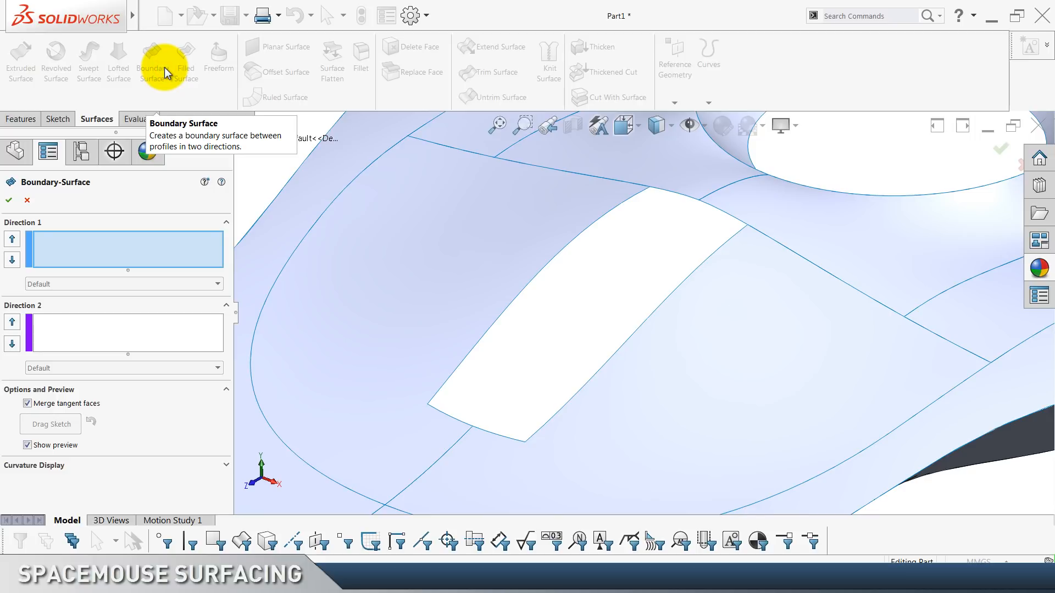
{"action": "left_click", "coordinate": [621, 206]}
{"action": "left_click", "coordinate": [693, 283]}
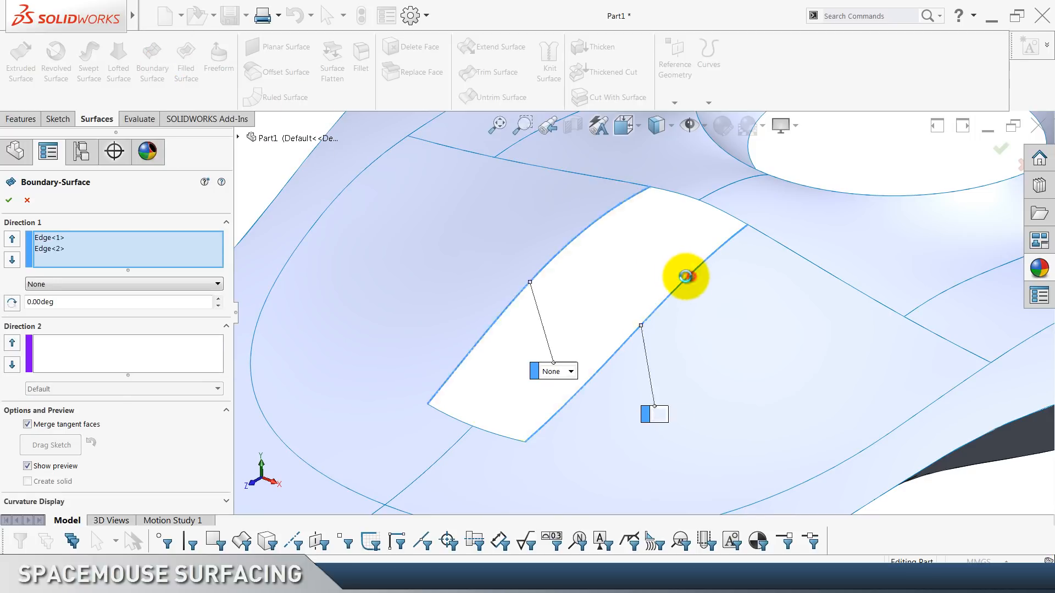
Add both ends of the cutout as Direction 2 curves, each an open group of its two adjoining edges.
{"action": "left_click", "coordinate": [104, 344]}
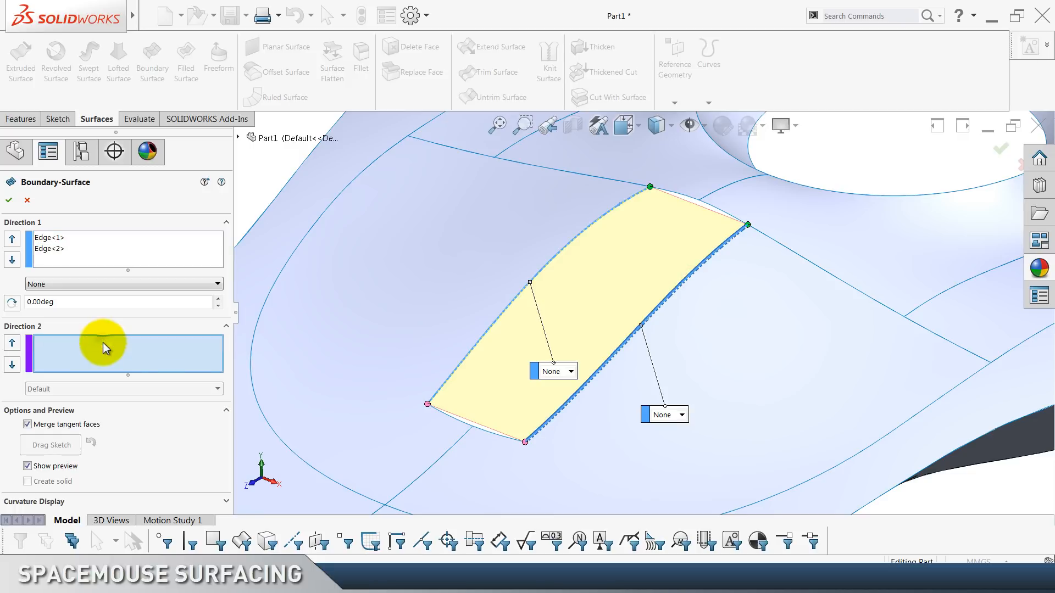
{"action": "right_click", "coordinate": [105, 343]}
{"action": "left_click", "coordinate": [138, 379]}
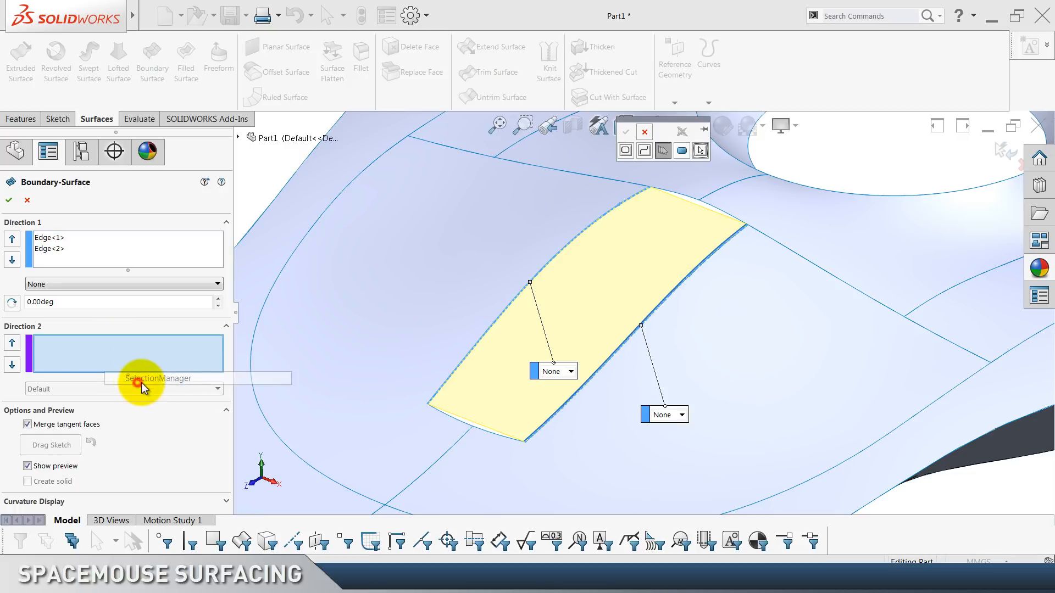
{"action": "left_click", "coordinate": [455, 421]}
{"action": "left_click", "coordinate": [508, 443]}
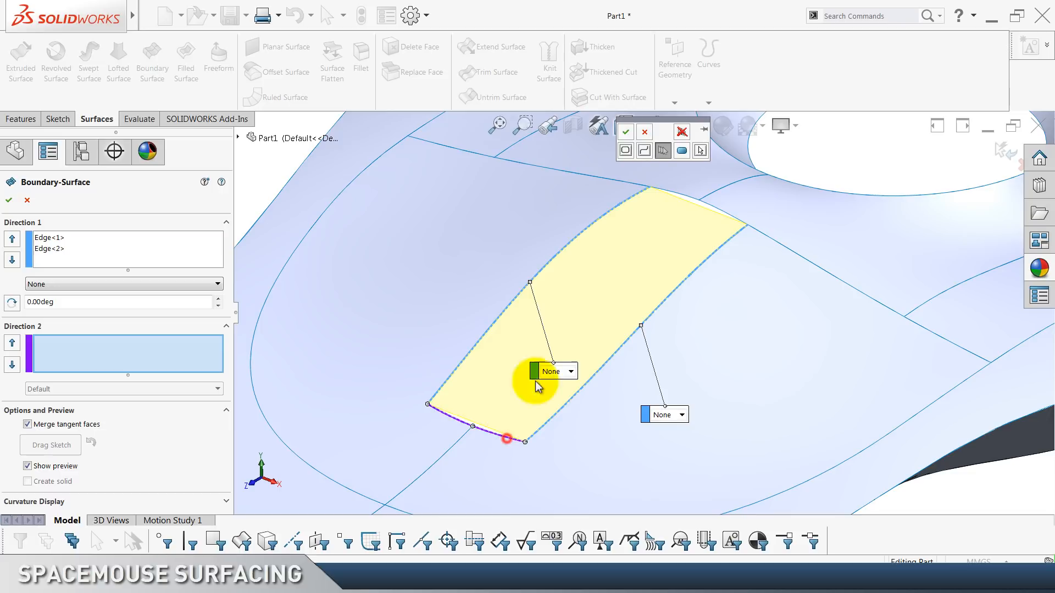
{"action": "left_click", "coordinate": [625, 132]}
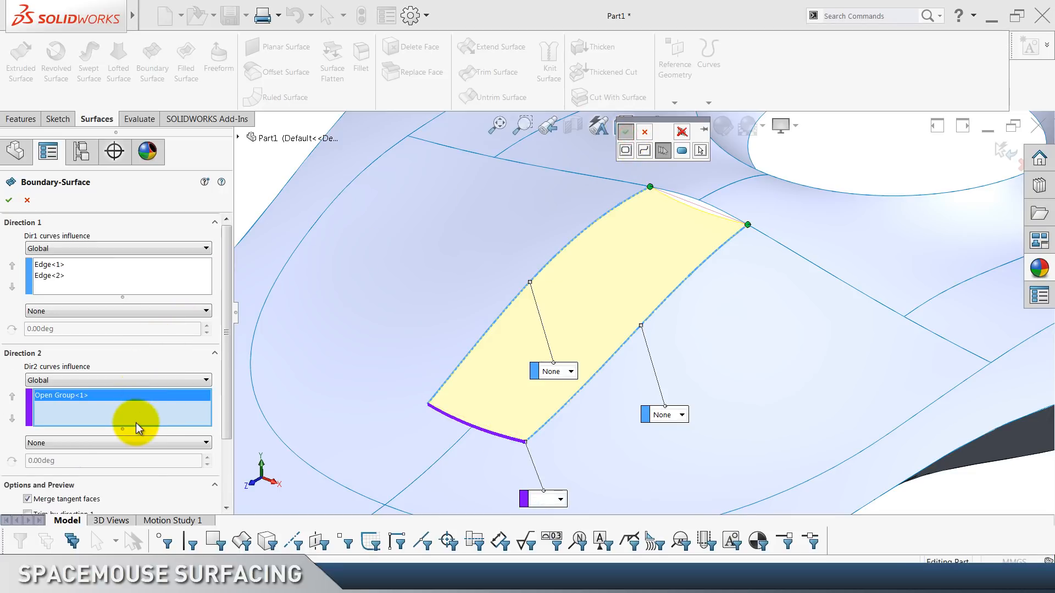
{"action": "right_click", "coordinate": [135, 421]}
{"action": "left_click", "coordinate": [168, 455]}
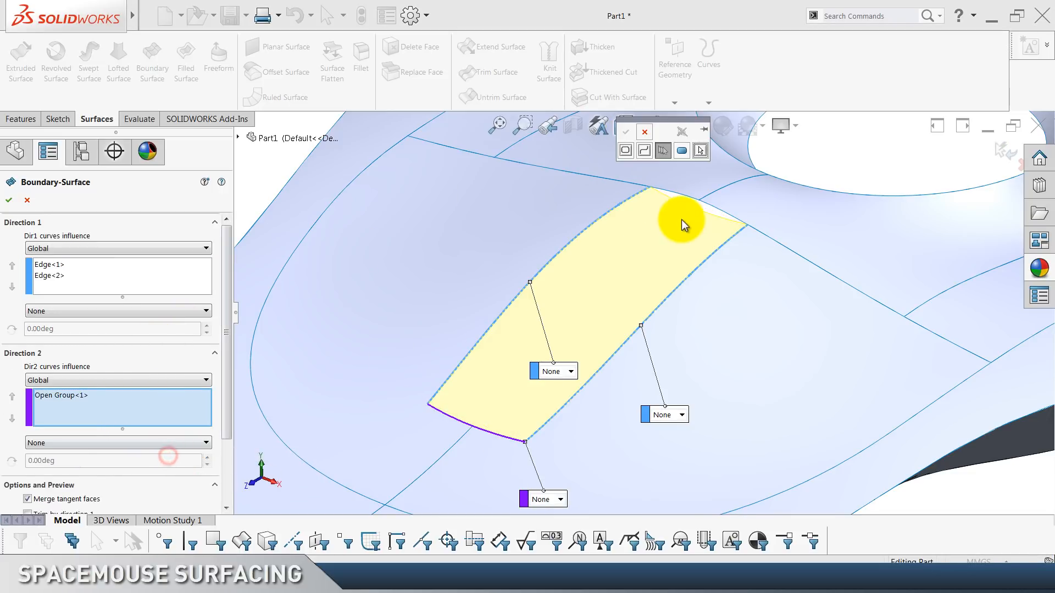
{"action": "left_click", "coordinate": [691, 201]}
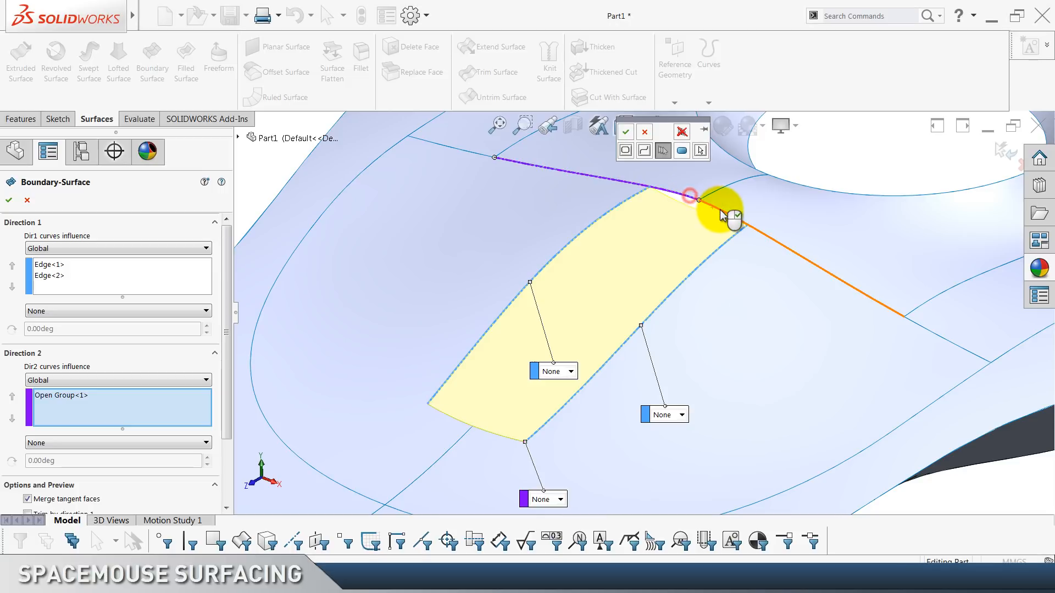
{"action": "left_click", "coordinate": [720, 212]}
{"action": "left_click", "coordinate": [626, 134]}
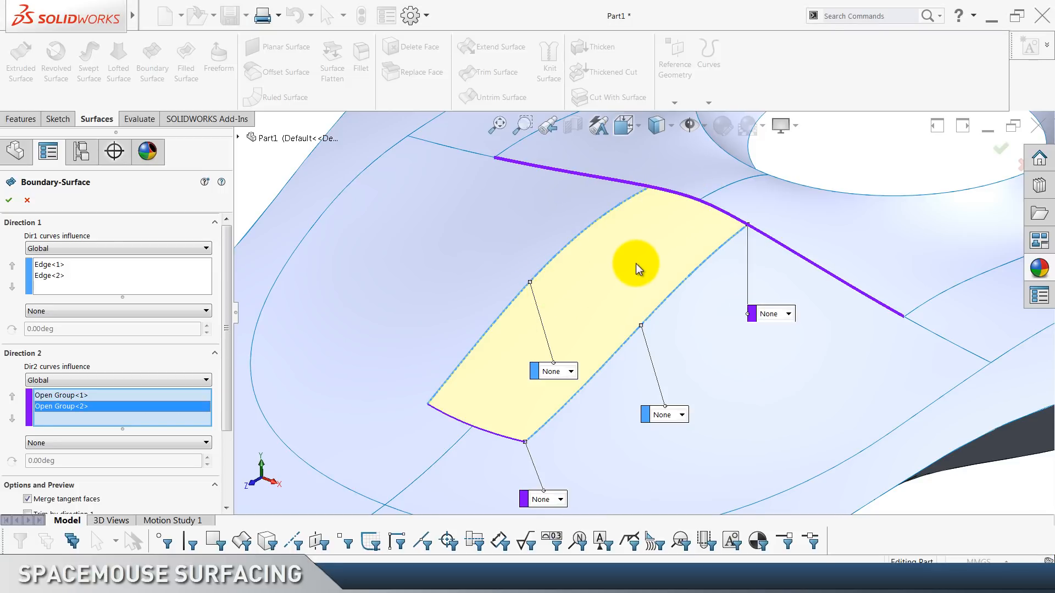
Set both Direction 1 edges to Curvature To Face, with tangent influences of 99% and 100%.
{"action": "mouse_move", "coordinate": [635, 263]}
{"action": "middle_mouse_down"}
{"action": "mouse_move", "coordinate": [645, 339]}
{"action": "mouse_move", "coordinate": [626, 249]}
{"action": "mouse_move", "coordinate": [641, 341]}
{"action": "mouse_move", "coordinate": [622, 276]}
{"action": "middle_mouse_up"}
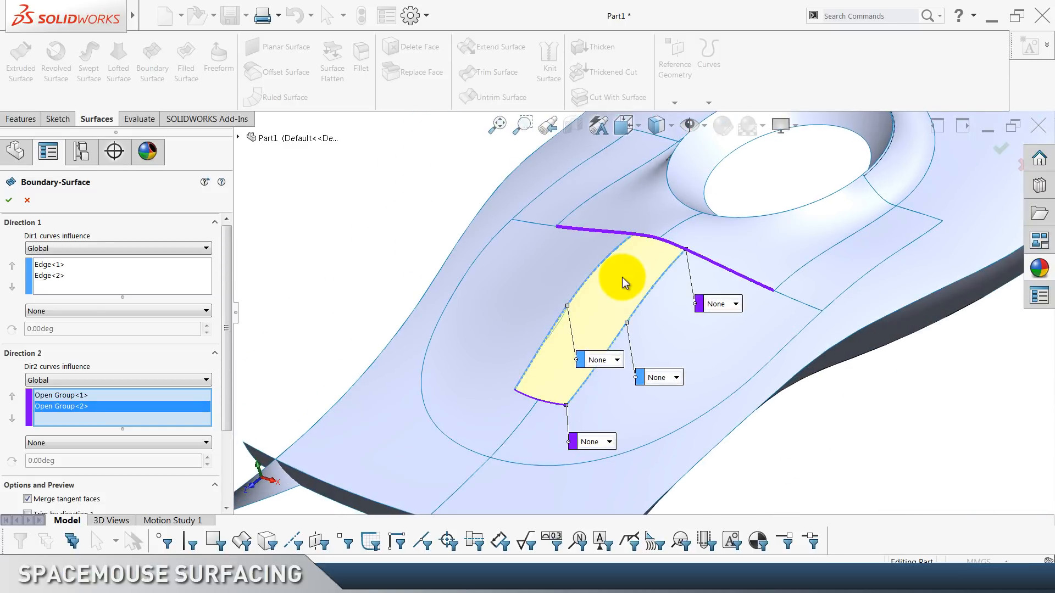
{"action": "scroll", "coordinate": [618, 272], "scroll_direction": "down", "scroll_amount": 1}
{"action": "left_click", "coordinate": [58, 265]}
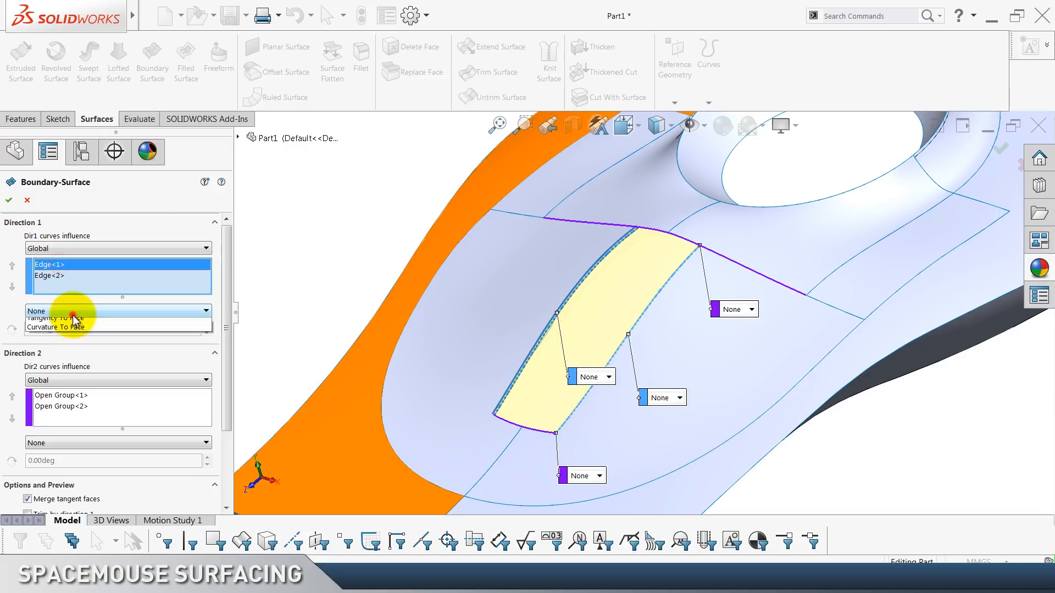
{"action": "left_click", "coordinate": [68, 352]}
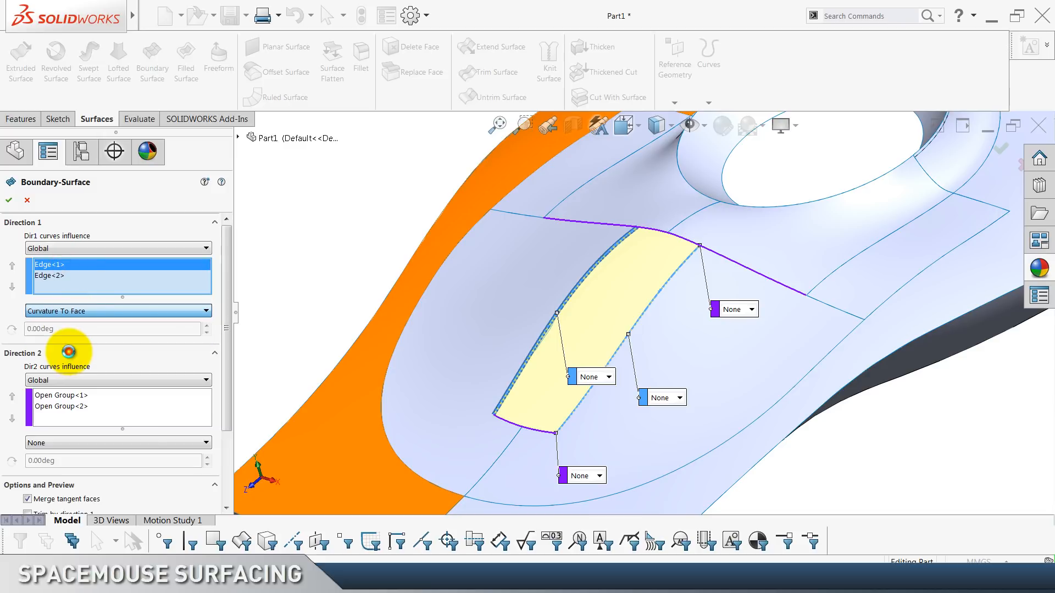
{"action": "left_click_drag", "start_coordinate": [99, 360], "coordinate": [219, 359]}
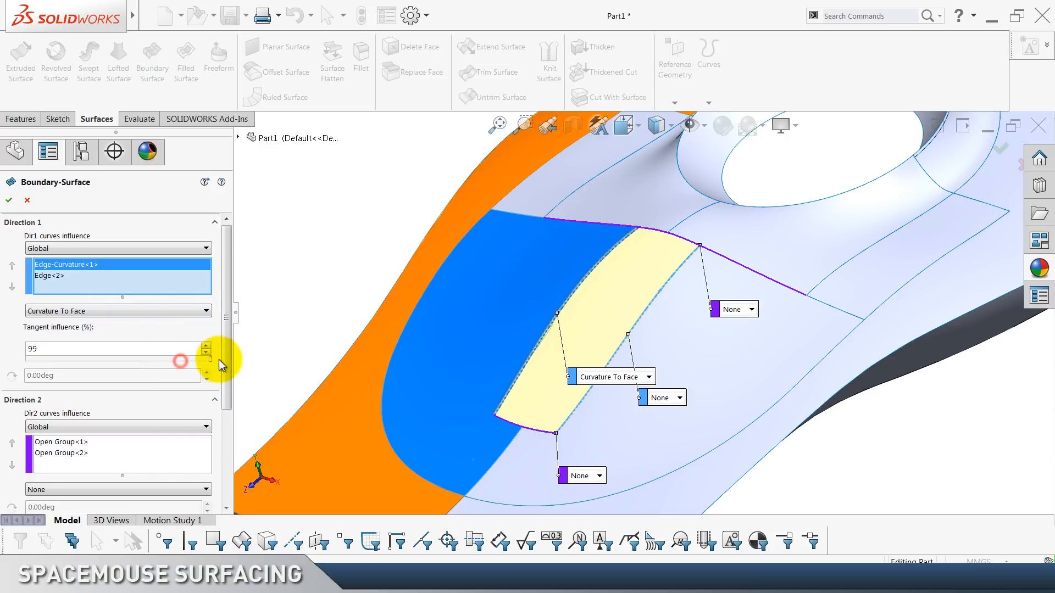
{"action": "left_click", "coordinate": [55, 280]}
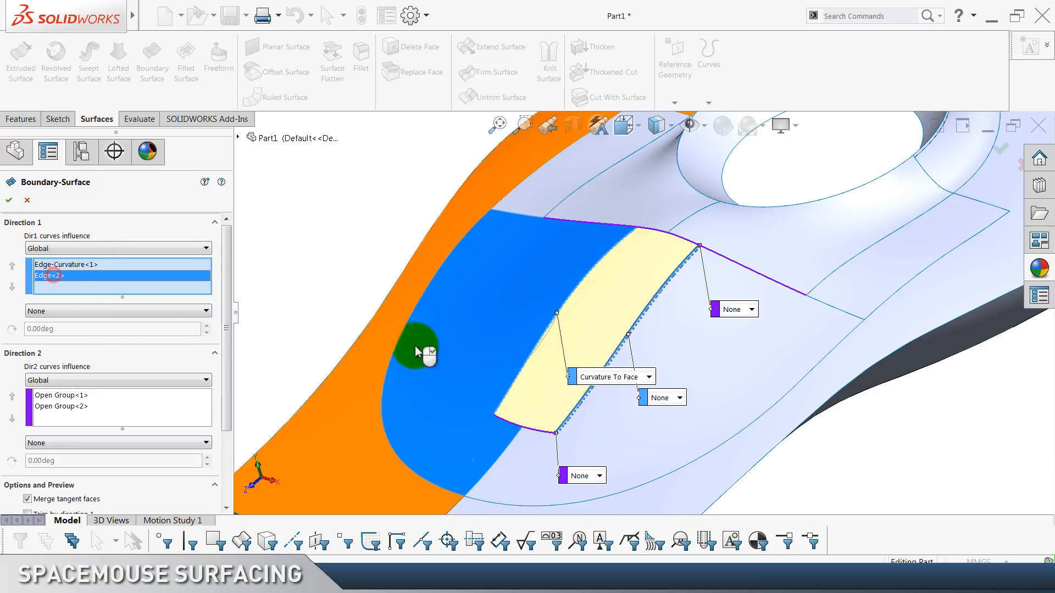
{"action": "left_click", "coordinate": [67, 315]}
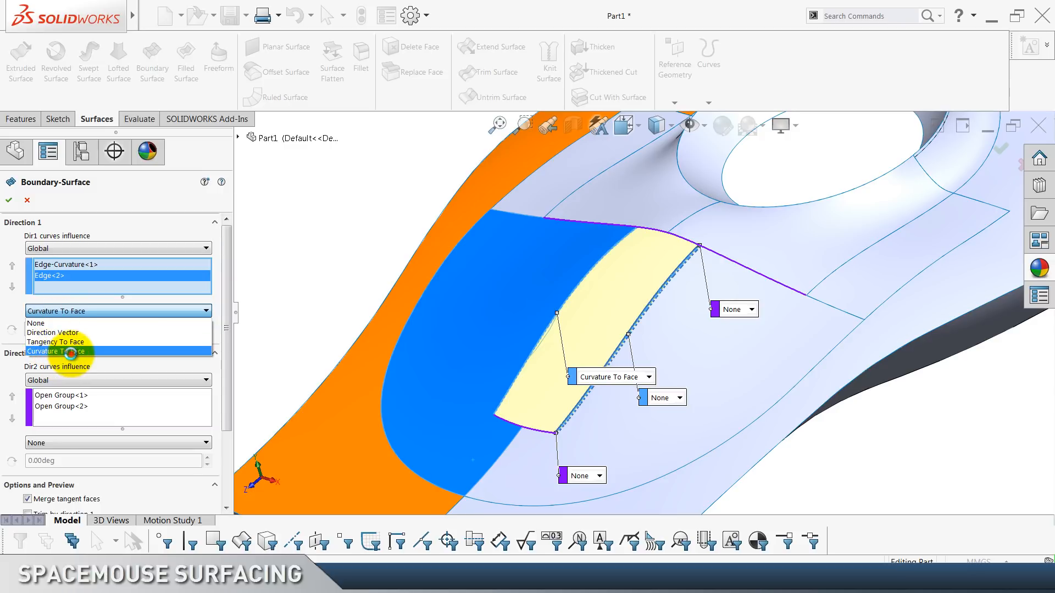
{"action": "left_click", "coordinate": [70, 351]}
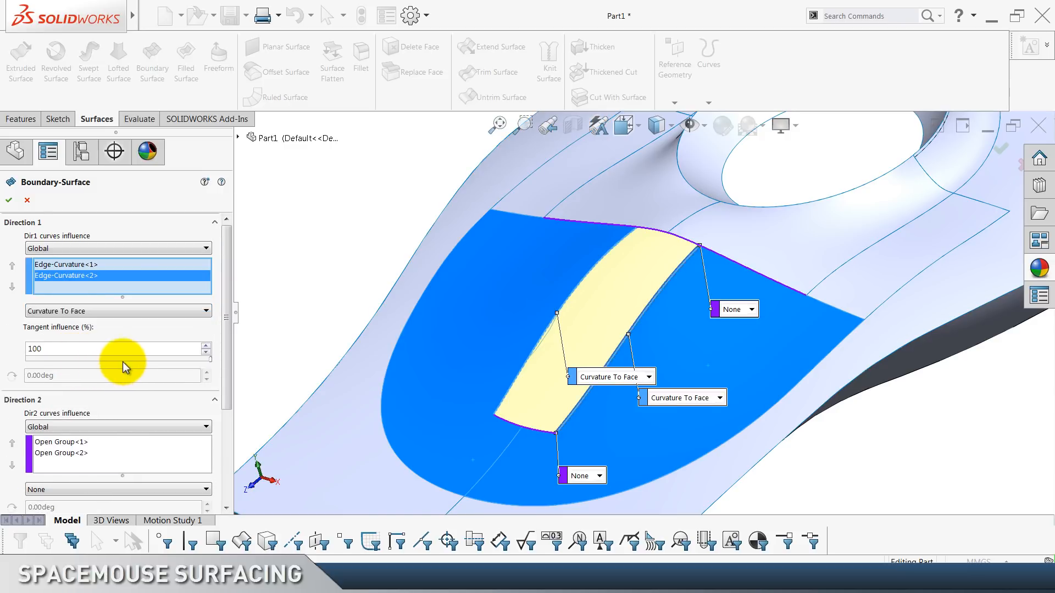
Set both Direction 2 groups to Tangency To Face and create the boundary surface.
{"action": "left_click_drag", "start_coordinate": [227, 346], "coordinate": [229, 383]}
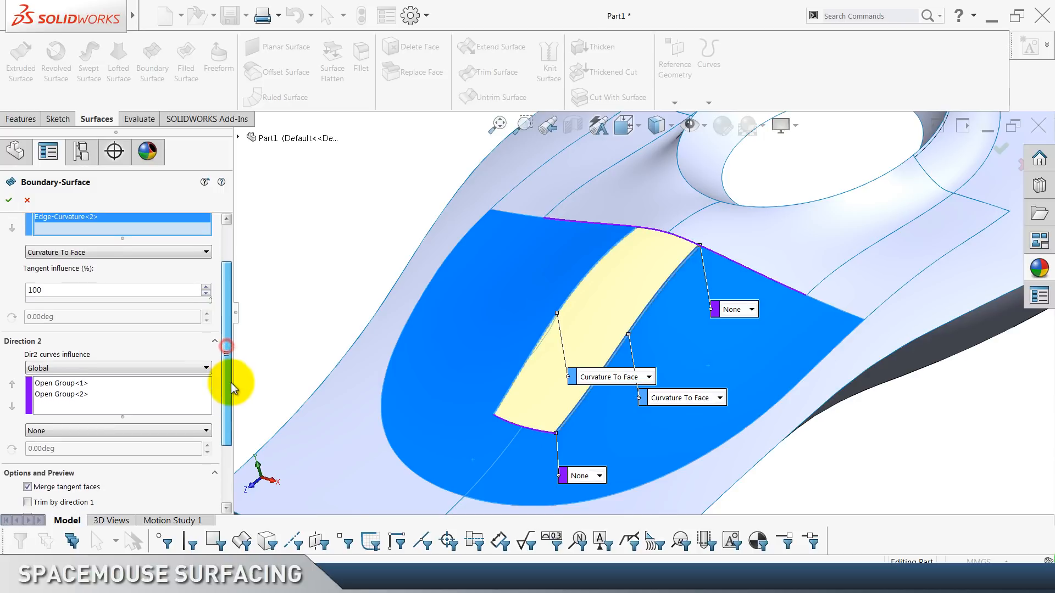
{"action": "left_click", "coordinate": [78, 384]}
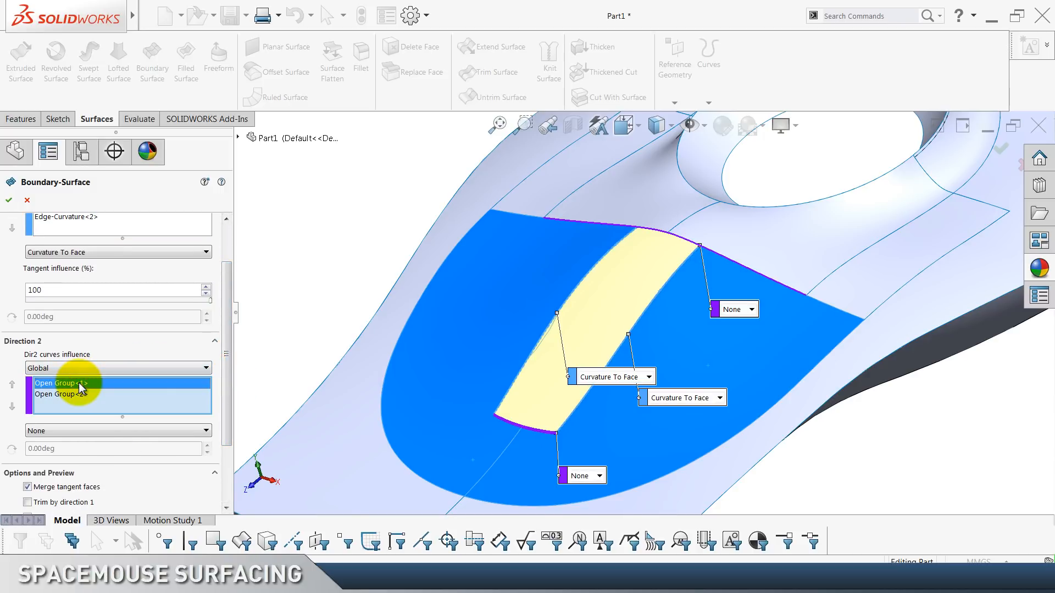
{"action": "left_click", "coordinate": [64, 439]}
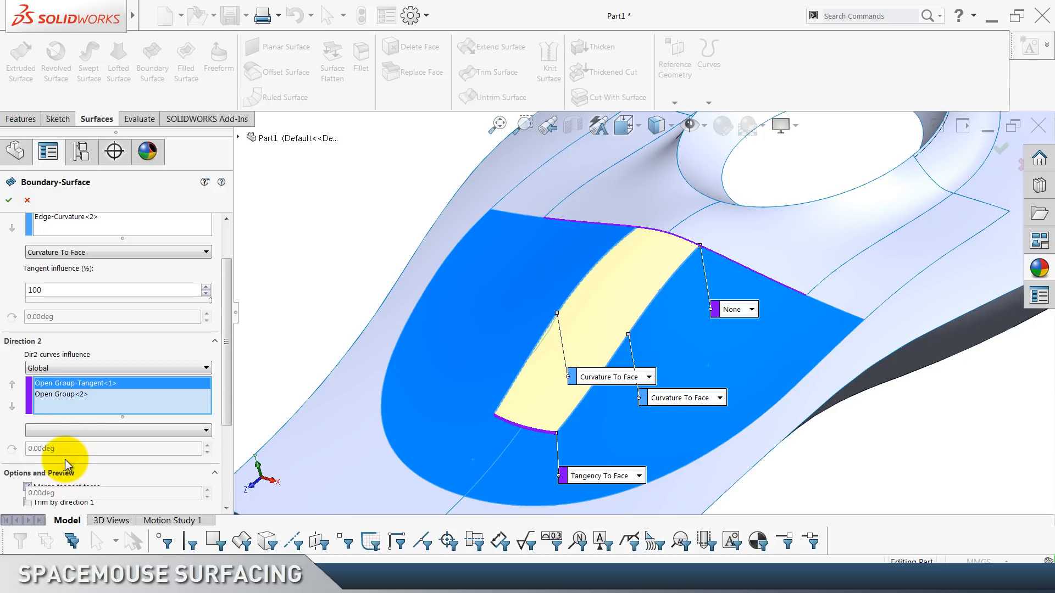
{"action": "left_click", "coordinate": [83, 394]}
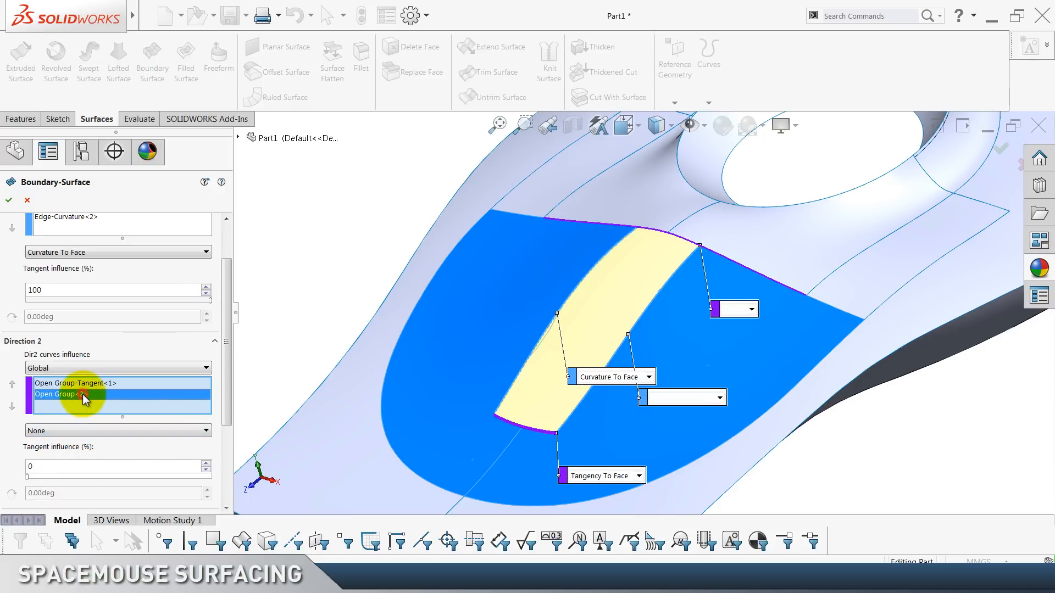
{"action": "left_click", "coordinate": [64, 428]}
{"action": "left_click", "coordinate": [62, 462]}
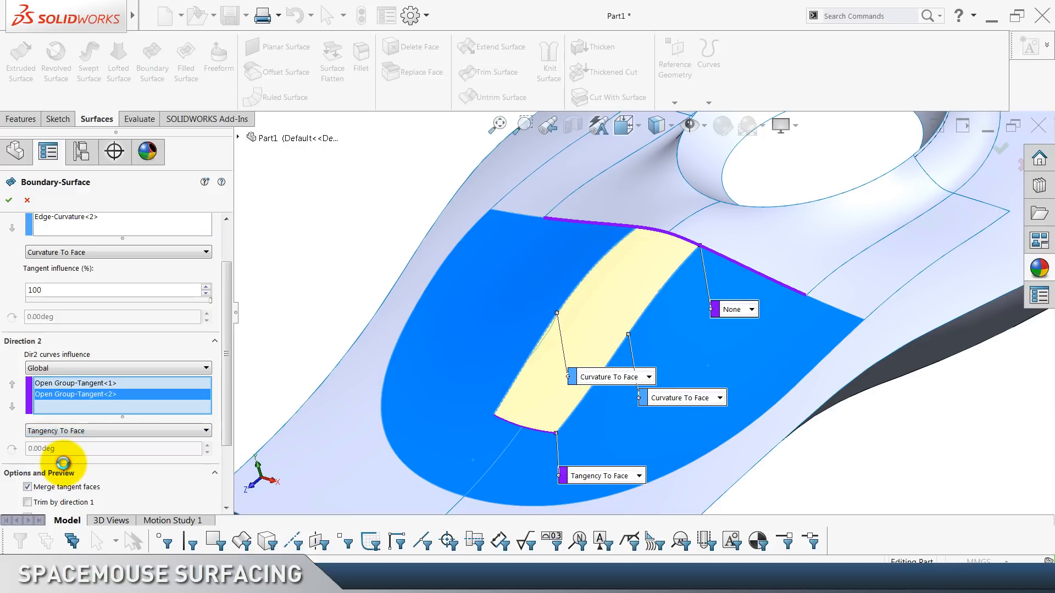
{"action": "left_click", "coordinate": [9, 201]}
Examine the smoothness of the rebuilt centre patch with the curvature display and zebra stripes.
{"action": "left_click", "coordinate": [341, 206]}
{"action": "scroll", "coordinate": [264, 94], "scroll_direction": "down", "scroll_amount": 1}
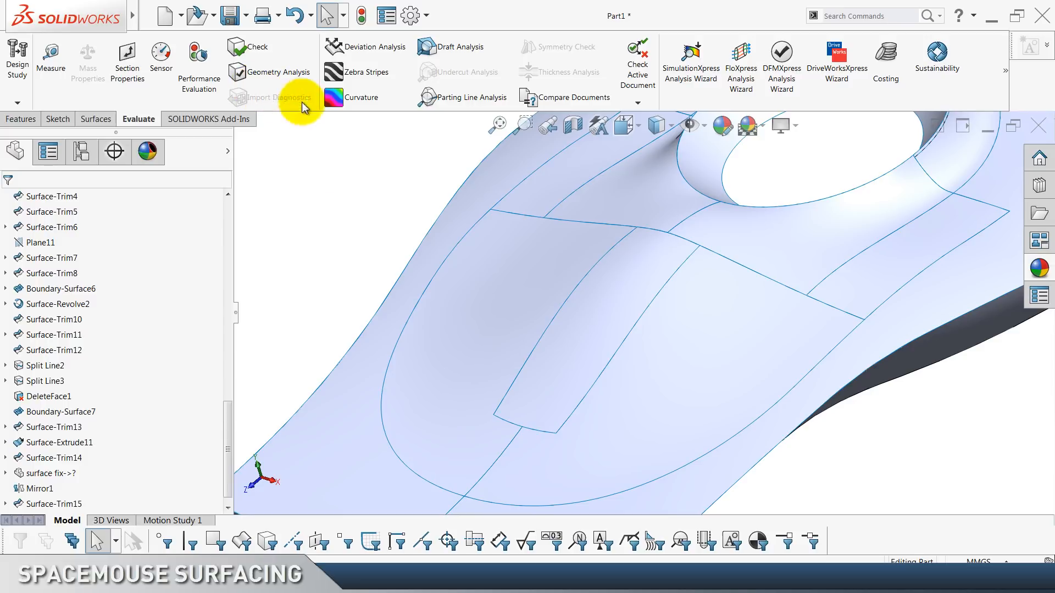
{"action": "left_click", "coordinate": [338, 98]}
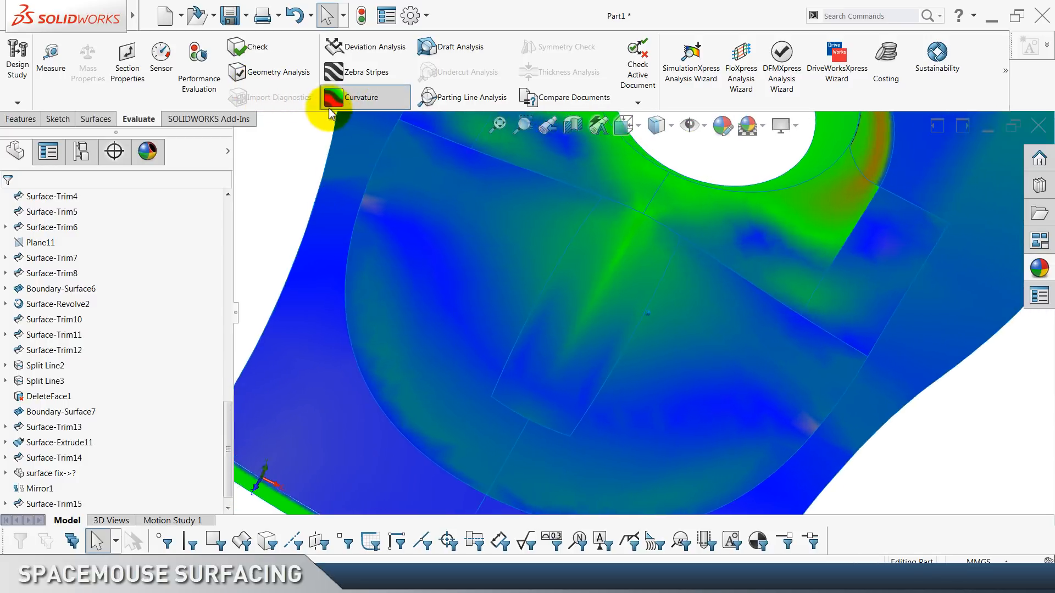
{"action": "left_click", "coordinate": [339, 95]}
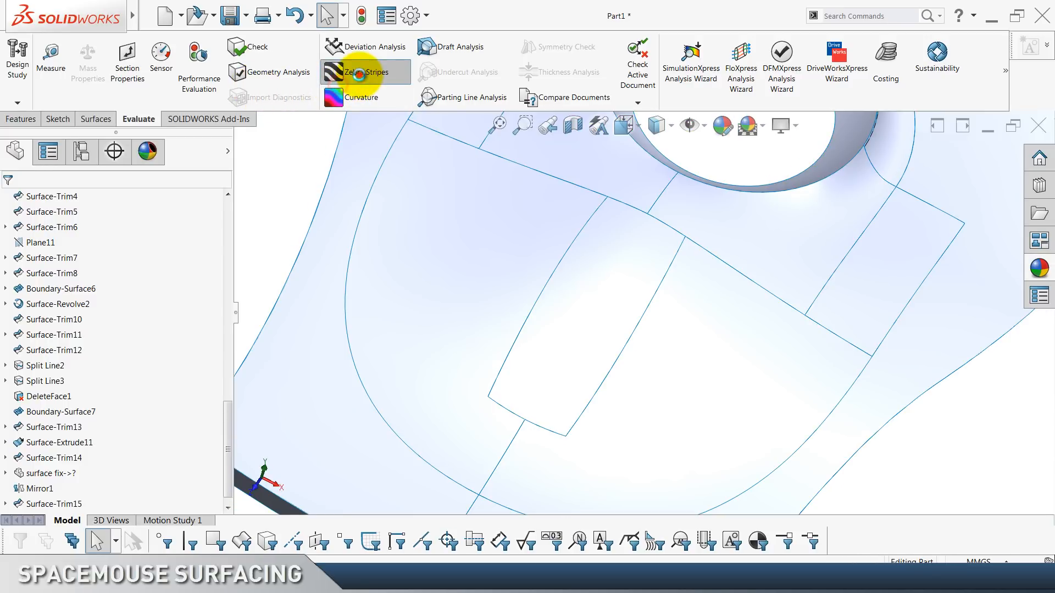
{"action": "left_click", "coordinate": [358, 75]}
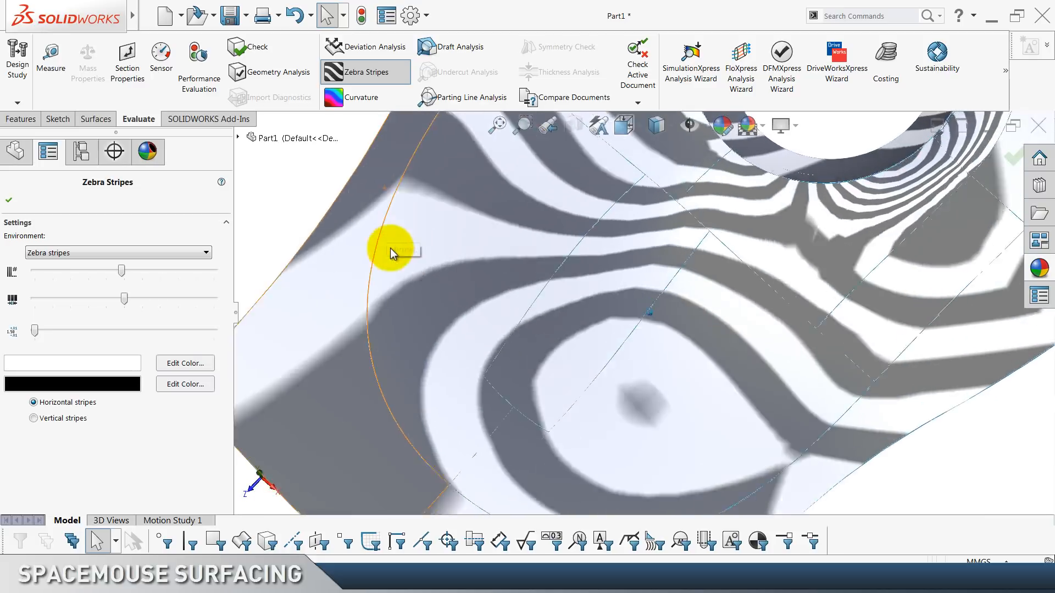
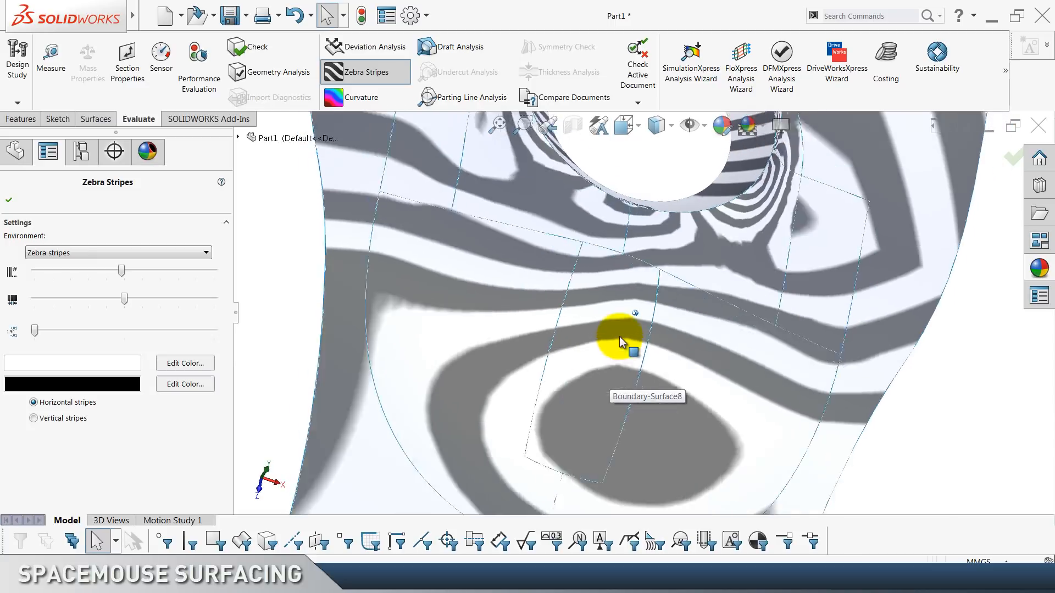
{"action": "left_click", "coordinate": [363, 66]}
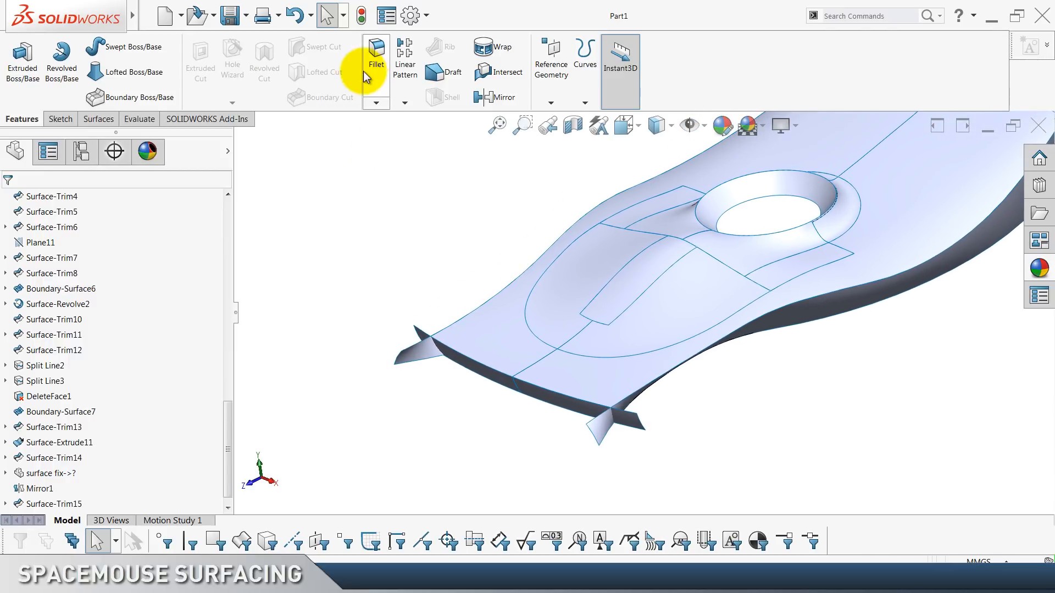
Mutually trim the end surface and the side surface against each other, removing the two overhanging pieces at their corner.
{"action": "scroll", "coordinate": [366, 76], "scroll_direction": "down", "scroll_amount": 2}
{"action": "left_click", "coordinate": [496, 76]}
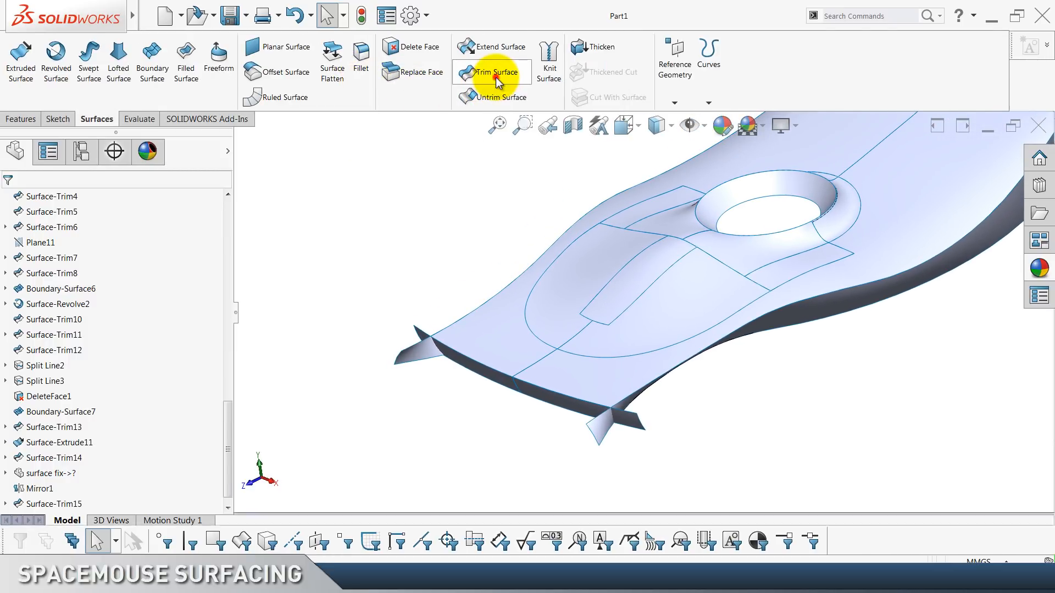
{"action": "left_click", "coordinate": [38, 249]}
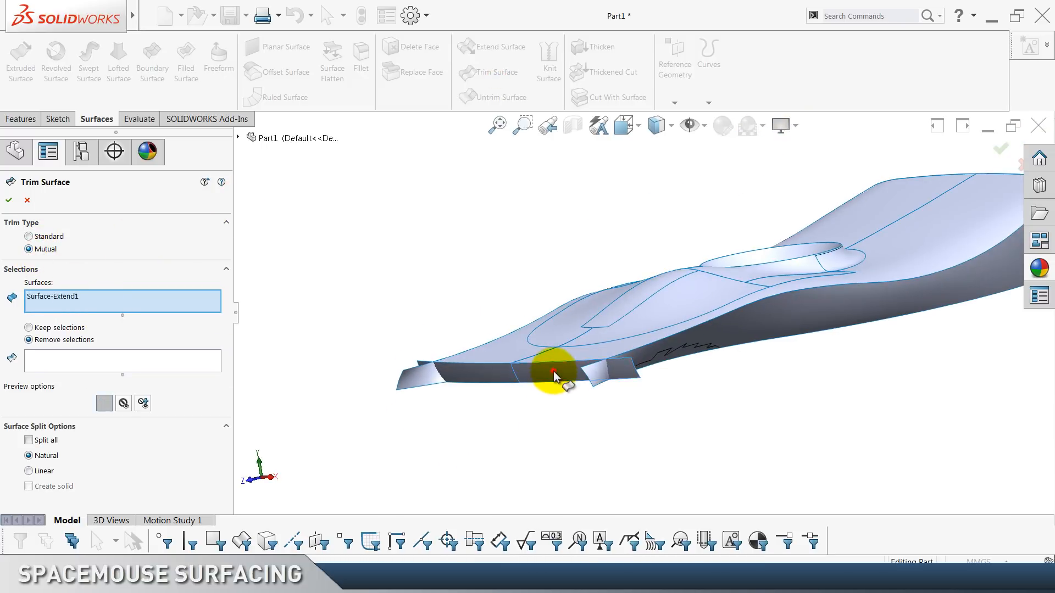
{"action": "left_click", "coordinate": [554, 376]}
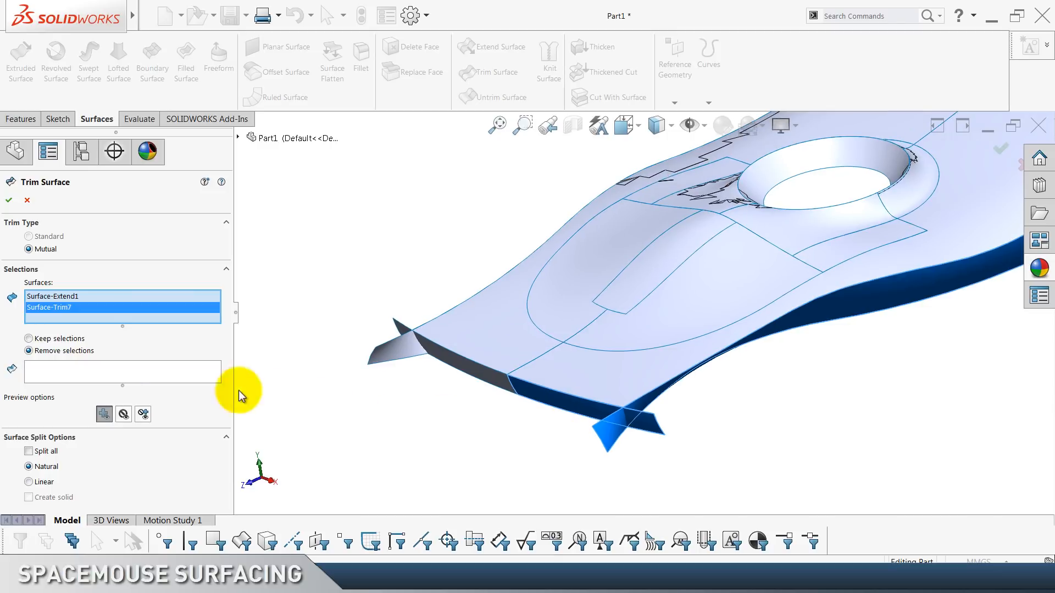
{"action": "left_click", "coordinate": [99, 372]}
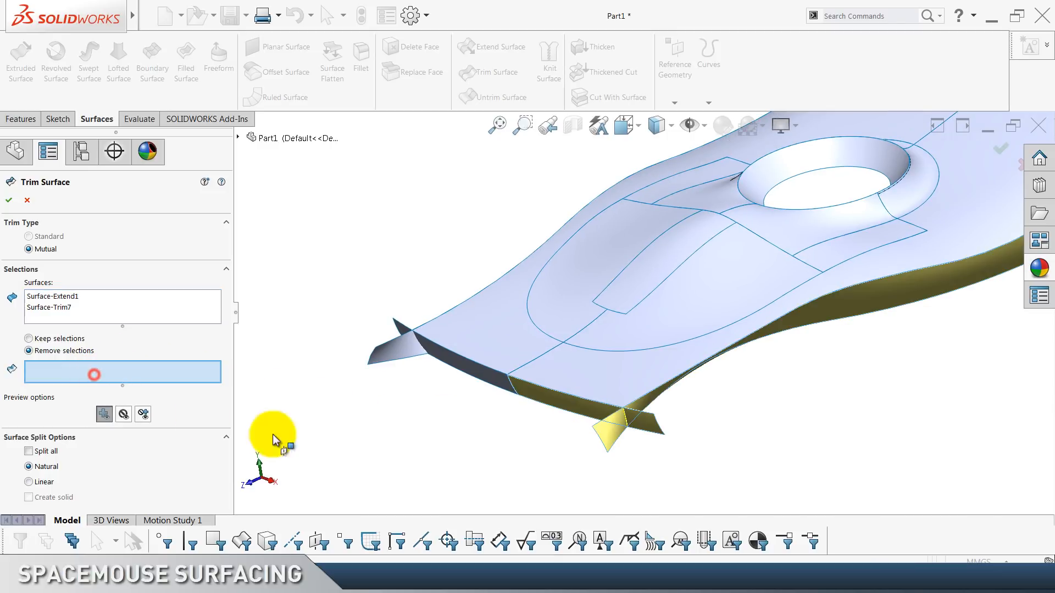
{"action": "left_click", "coordinate": [606, 431]}
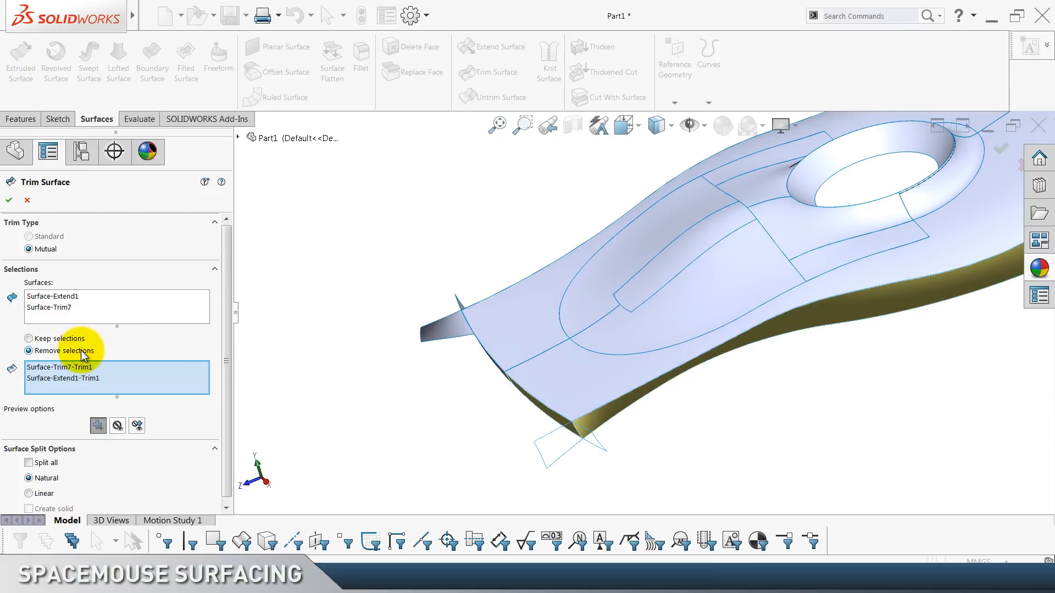
{"action": "left_click", "coordinate": [9, 201]}
Mutually trim the mirrored end and side surfaces, removing the two overhanging pieces at their corner, and save the part.
{"action": "left_click", "coordinate": [491, 69]}
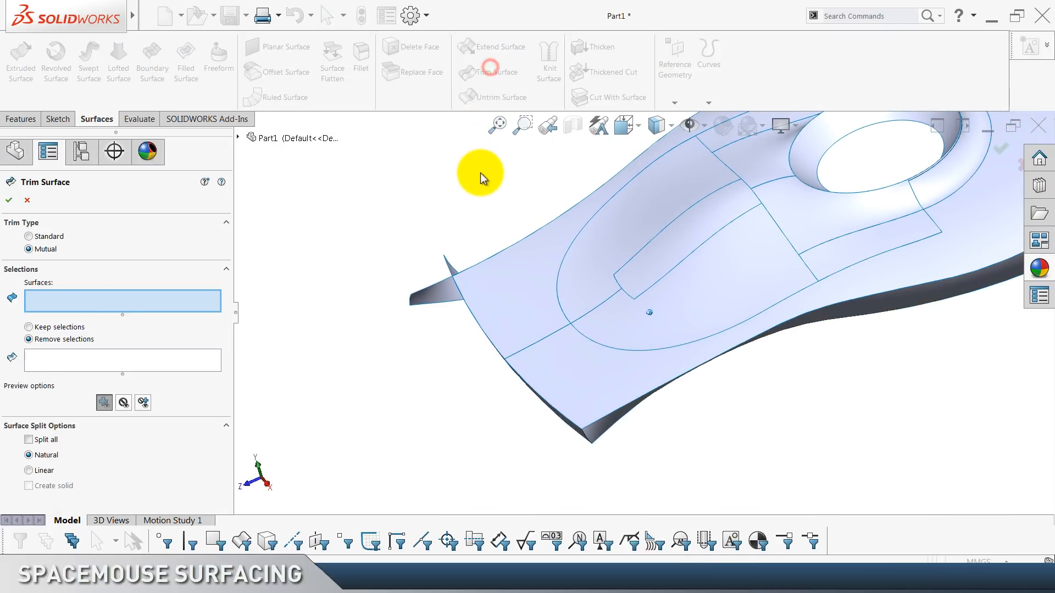
{"action": "left_click", "coordinate": [368, 254]}
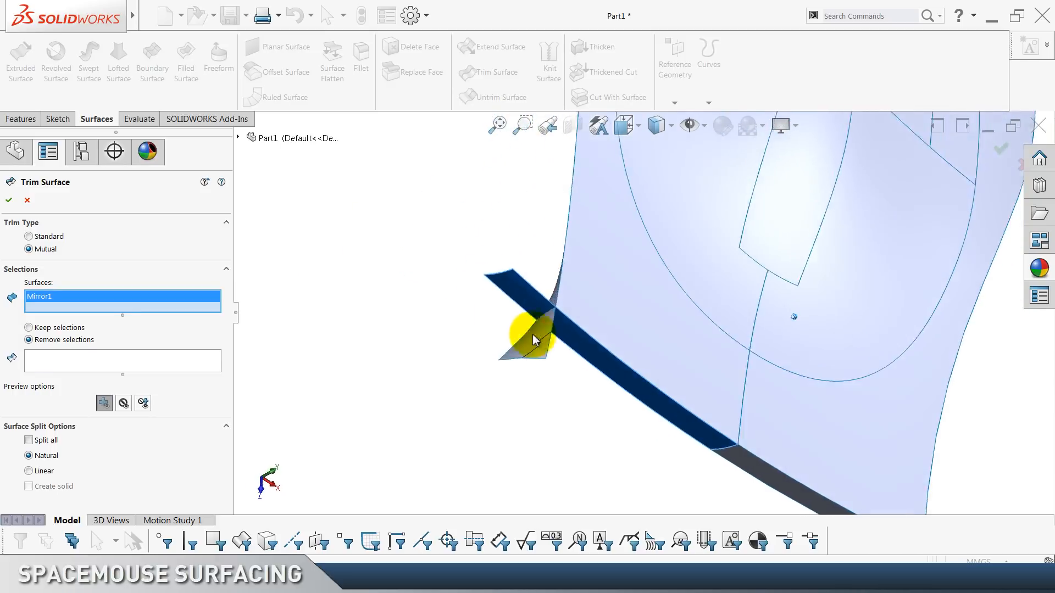
{"action": "left_click", "coordinate": [651, 441]}
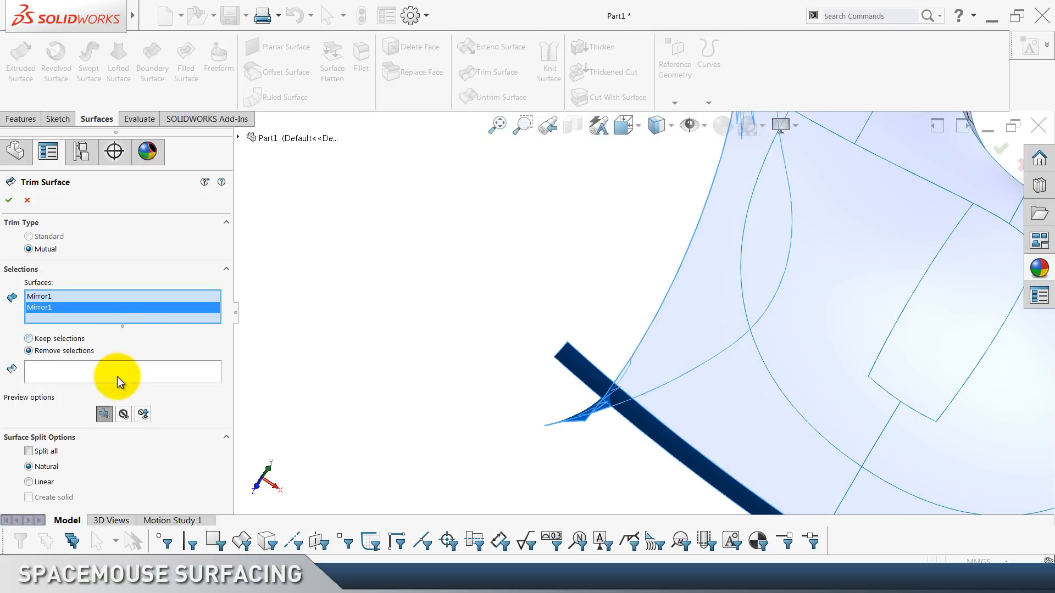
{"action": "left_click", "coordinate": [117, 377]}
{"action": "left_click", "coordinate": [592, 371]}
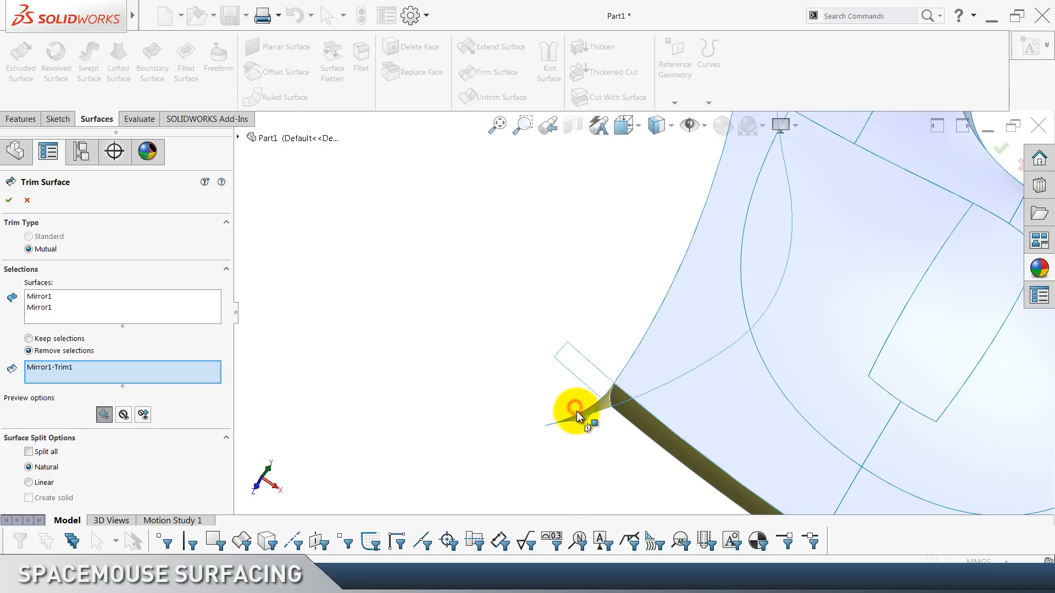
{"action": "left_click", "coordinate": [581, 415]}
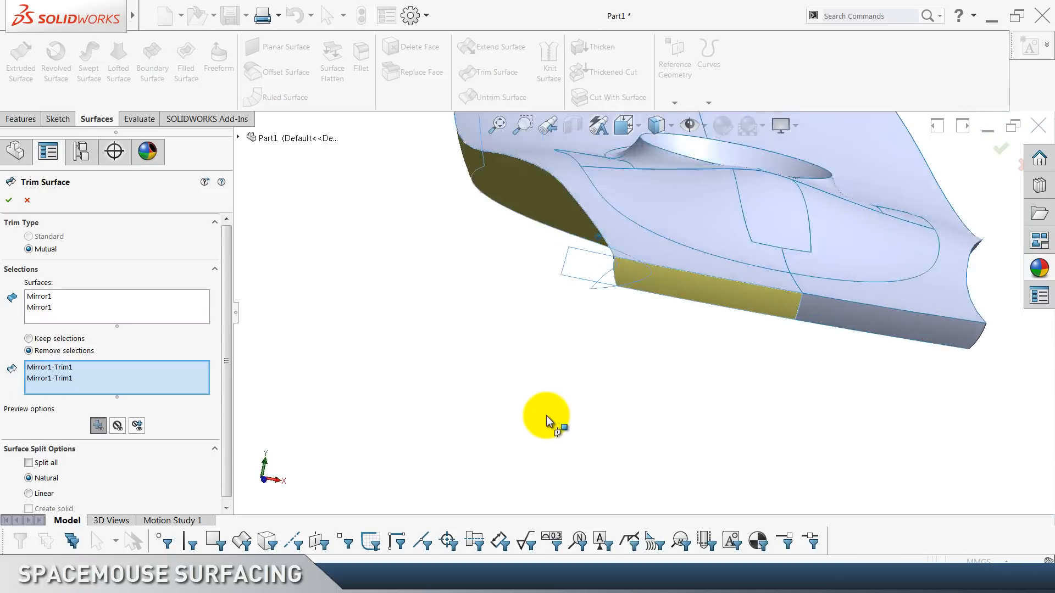
{"action": "left_click", "coordinate": [9, 201]}
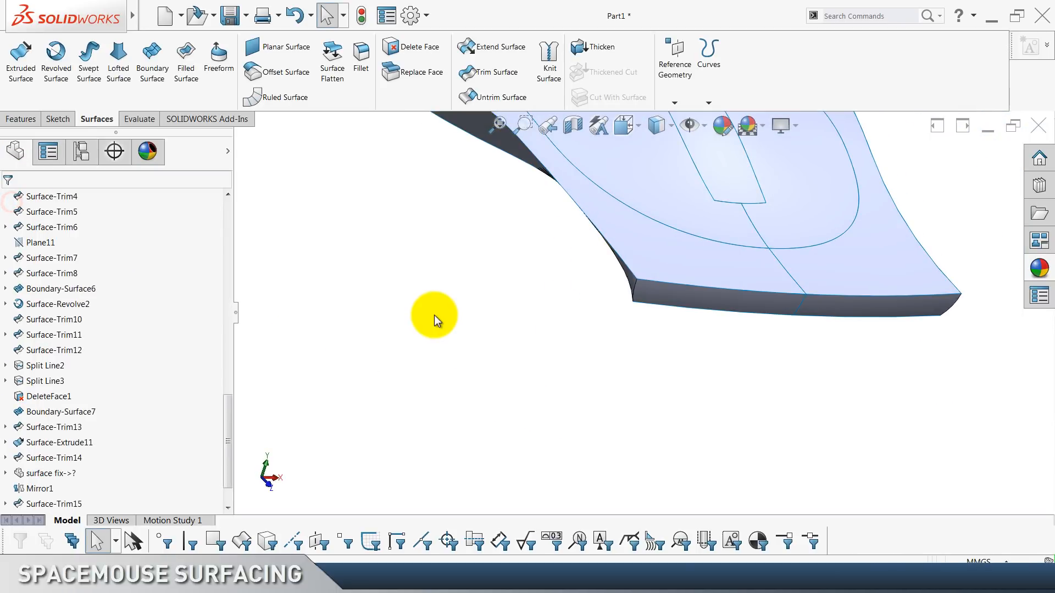
{"action": "key", "text": "ctrl+7"}
{"action": "key", "text": "ctrl+s"}
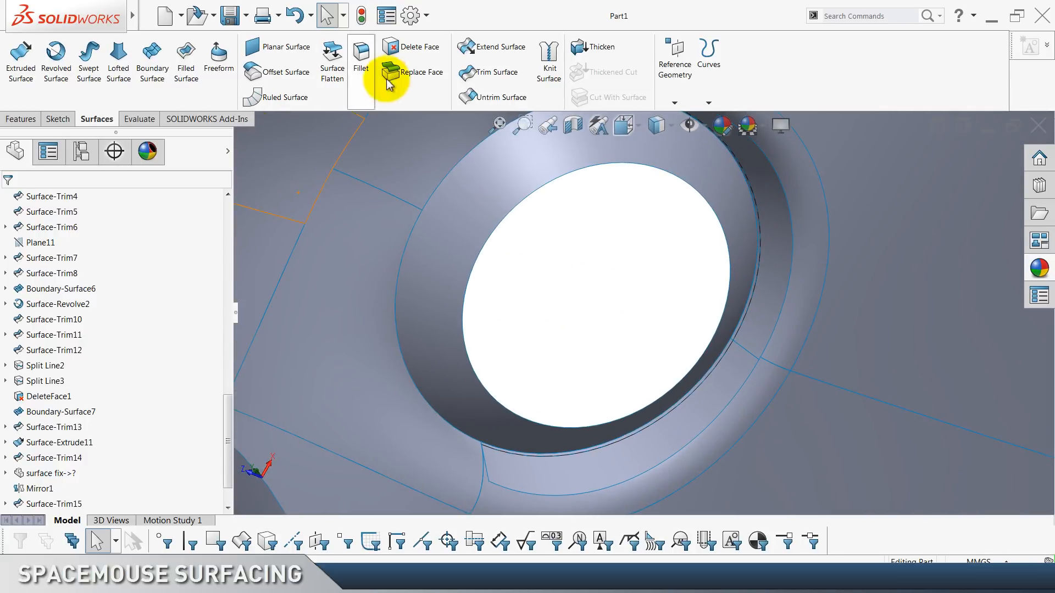
Delete the two leftover strip faces around the underside of the ring, one on each side of the centre line.
{"action": "left_click", "coordinate": [419, 50]}
{"action": "left_click", "coordinate": [724, 374]}
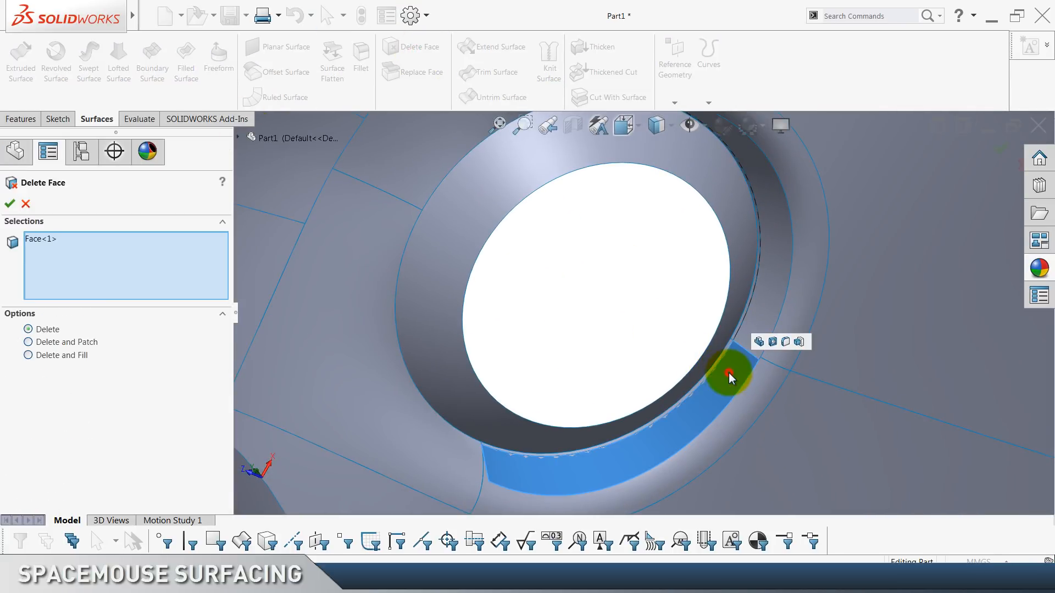
{"action": "left_click", "coordinate": [763, 304]}
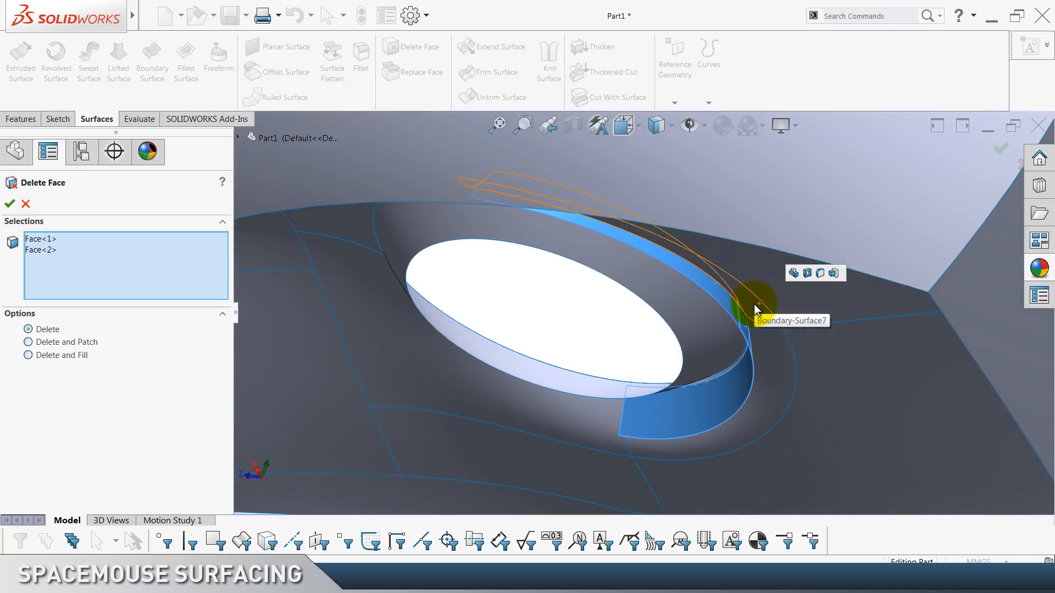
{"action": "left_click", "coordinate": [9, 205]}
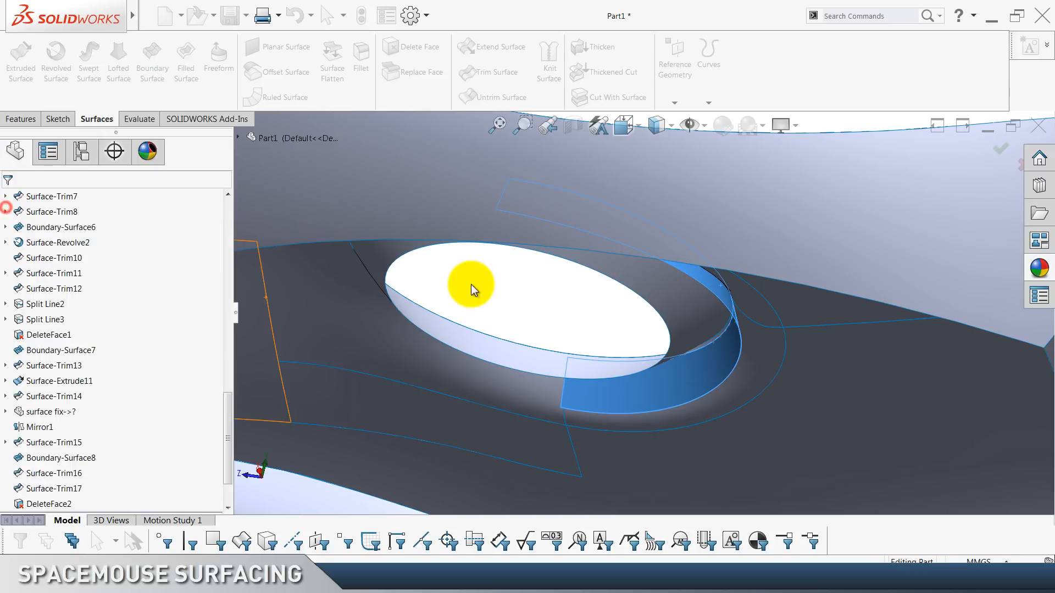
{"action": "key", "text": "ctrl+7"}
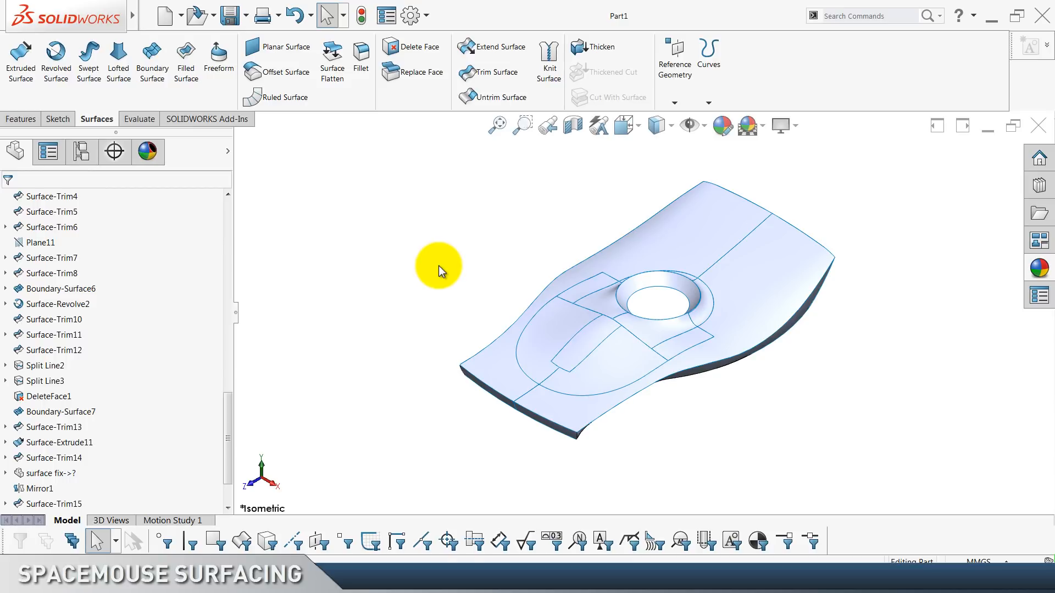
Knit all the surface bodies of the model into one surface without creating a solid, and save the part.
{"action": "left_click", "coordinate": [559, 83]}
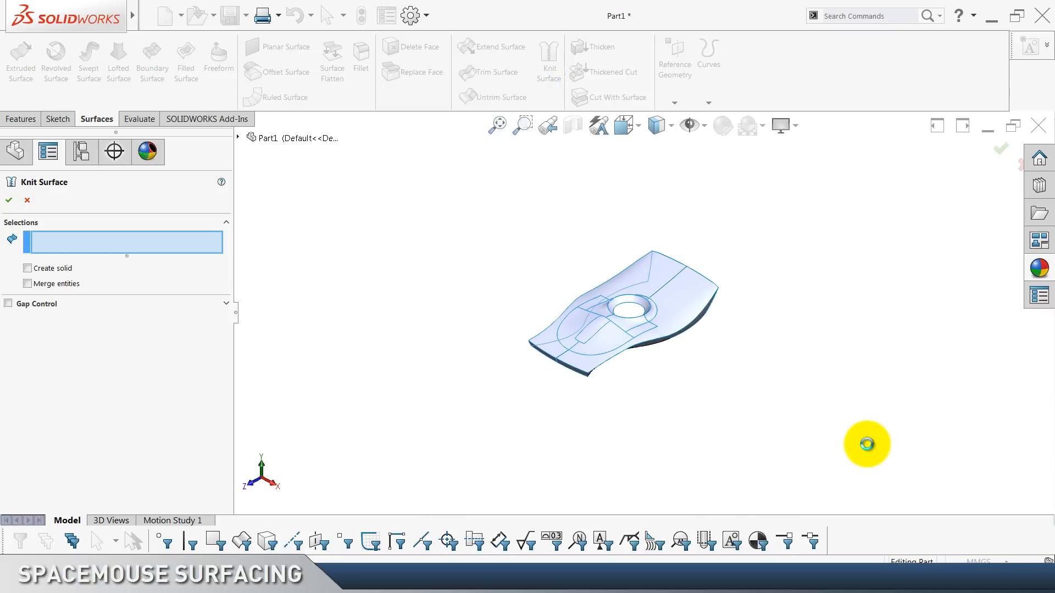
{"action": "key", "text": "ctrl+a"}
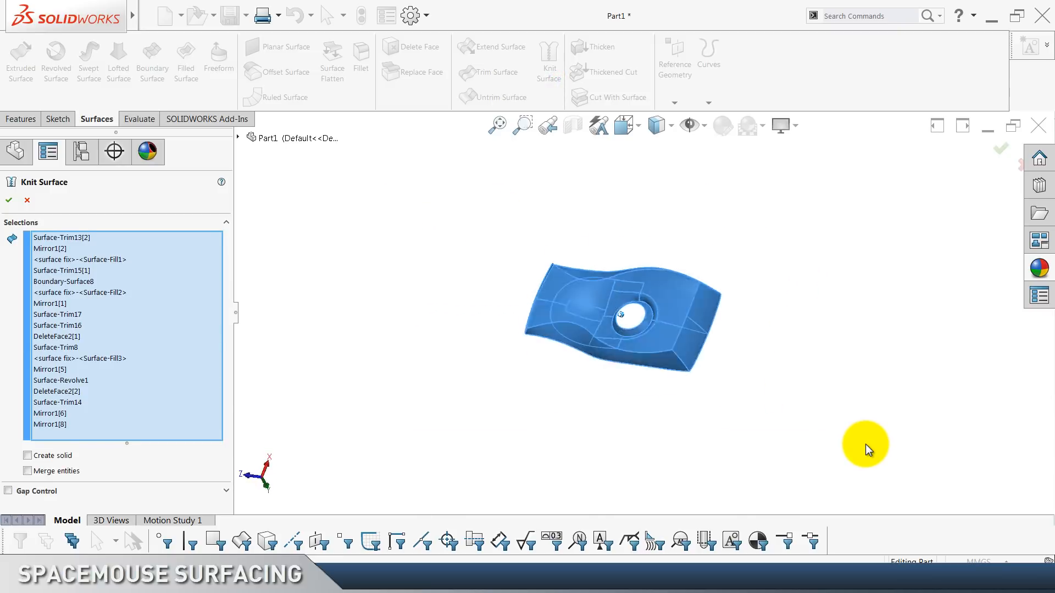
{"action": "left_click", "coordinate": [10, 202]}
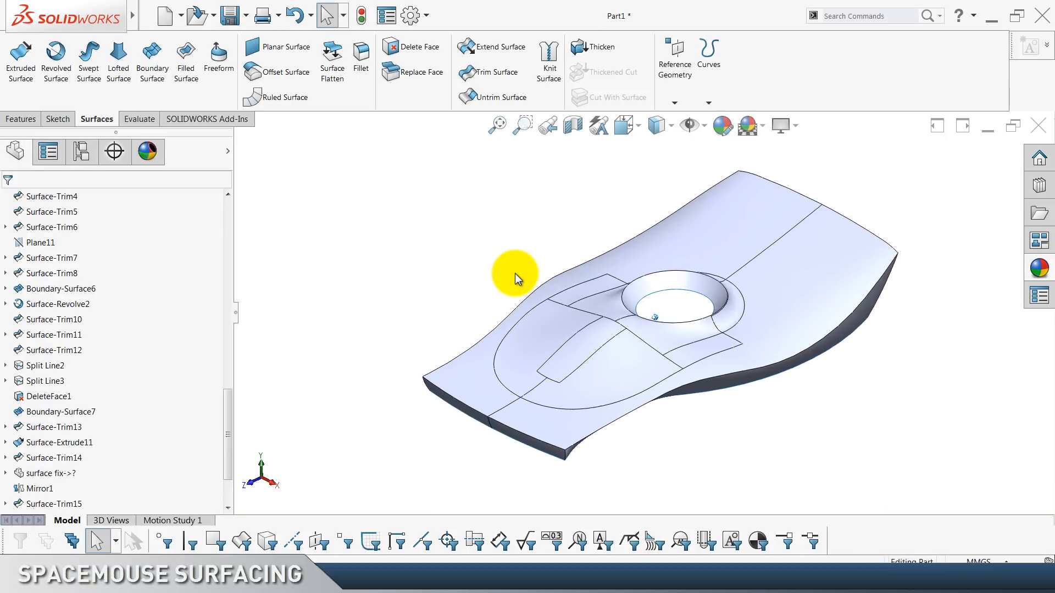
{"action": "scroll", "coordinate": [500, 106], "scroll_direction": "up", "scroll_amount": 2}
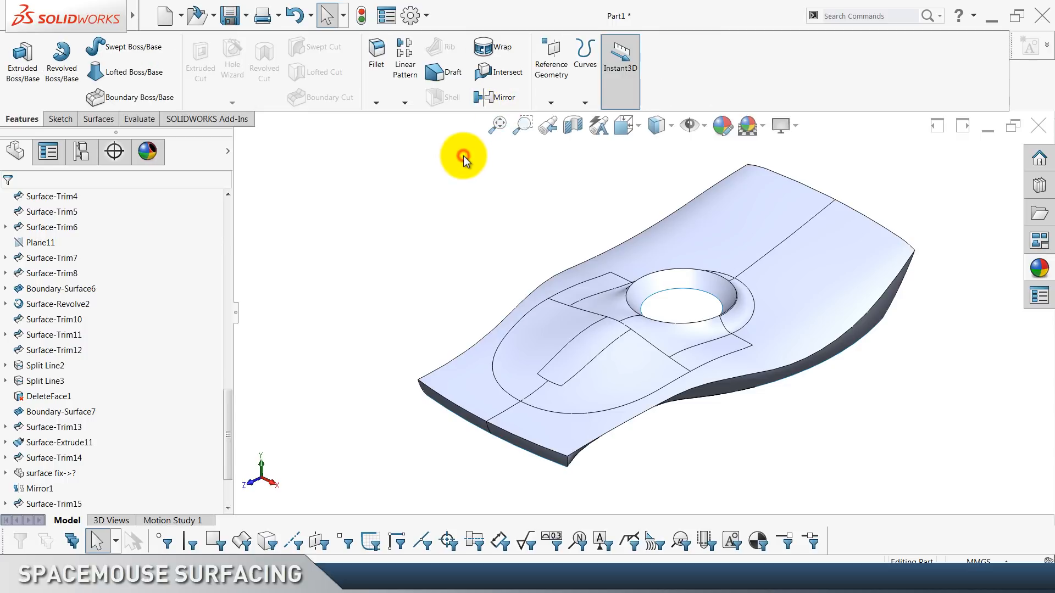
{"action": "key", "text": "ctrl+s"}
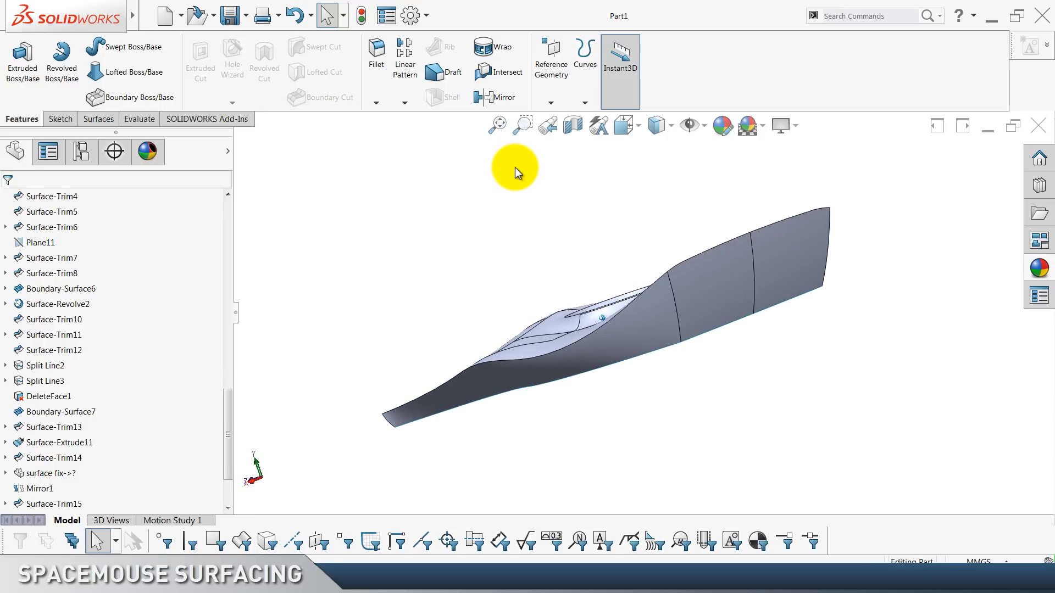
Set up a variable size fillet with straight transition on the two upright corner edges at the wide end.
{"action": "left_click", "coordinate": [377, 62]}
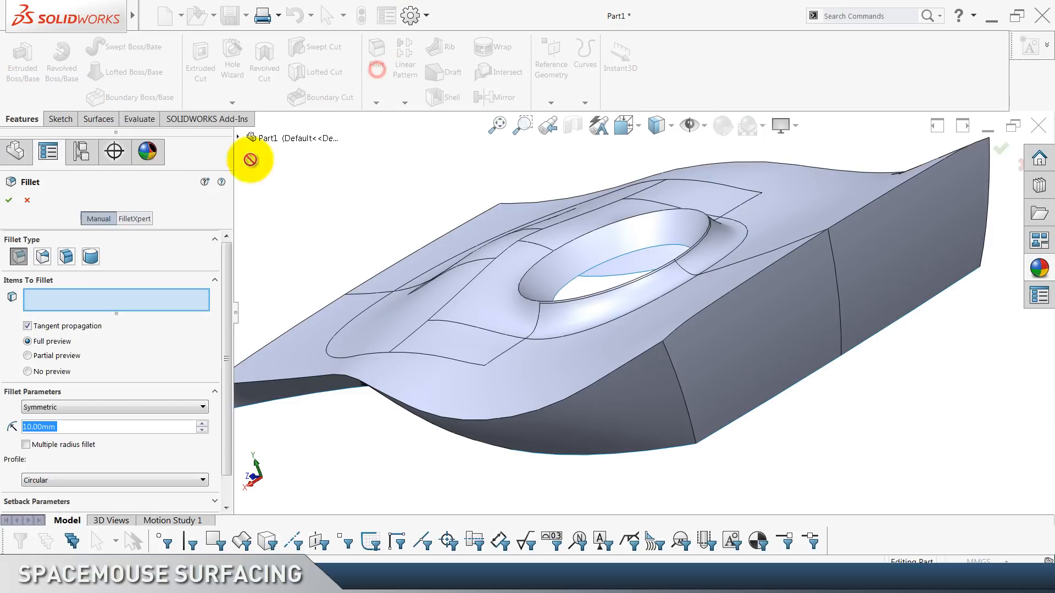
{"action": "left_click", "coordinate": [47, 259]}
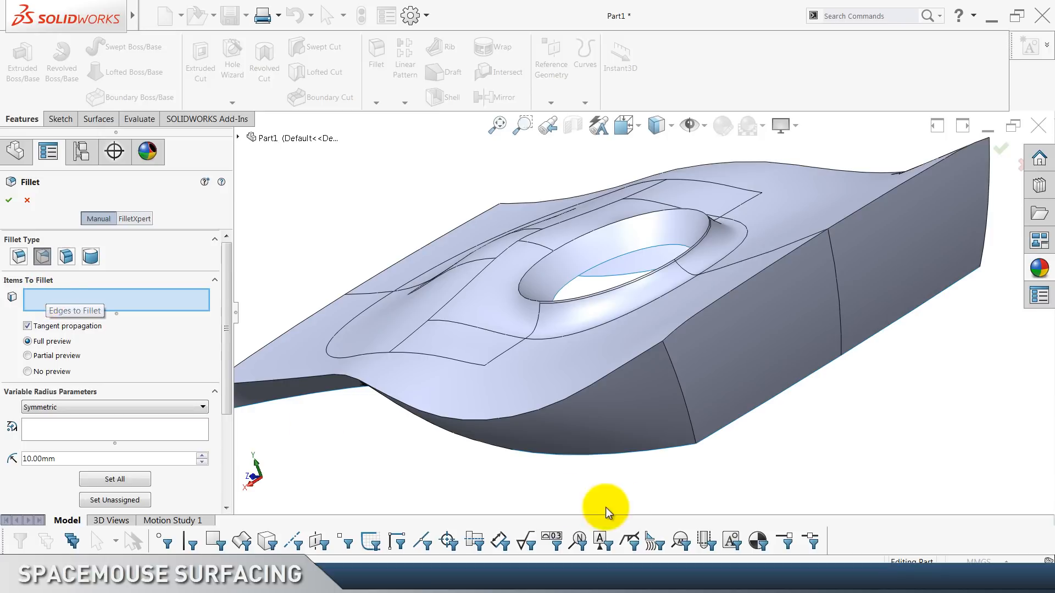
{"action": "left_click", "coordinate": [686, 409]}
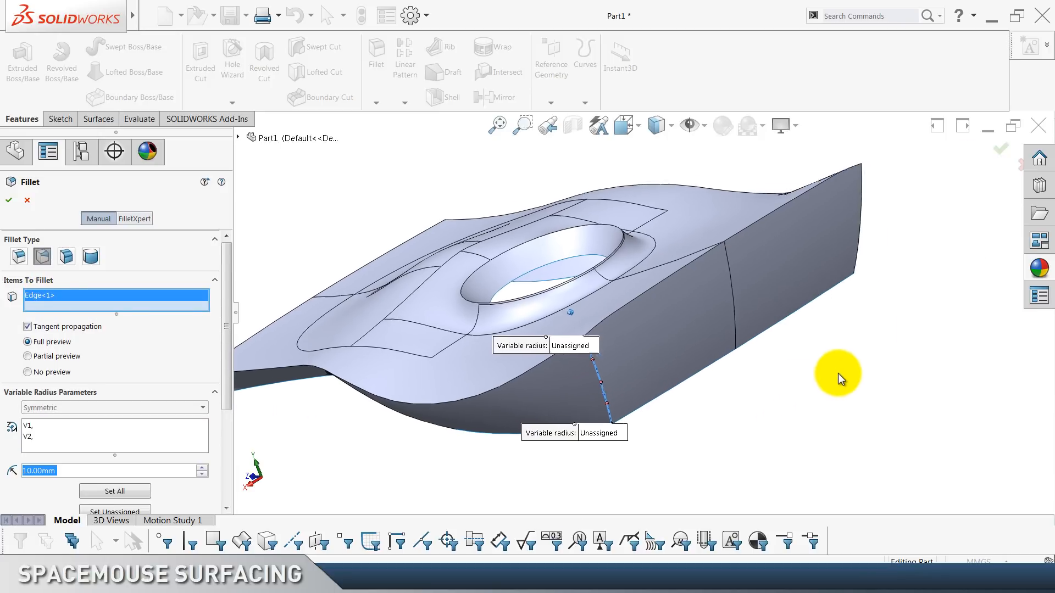
{"action": "left_click", "coordinate": [830, 248]}
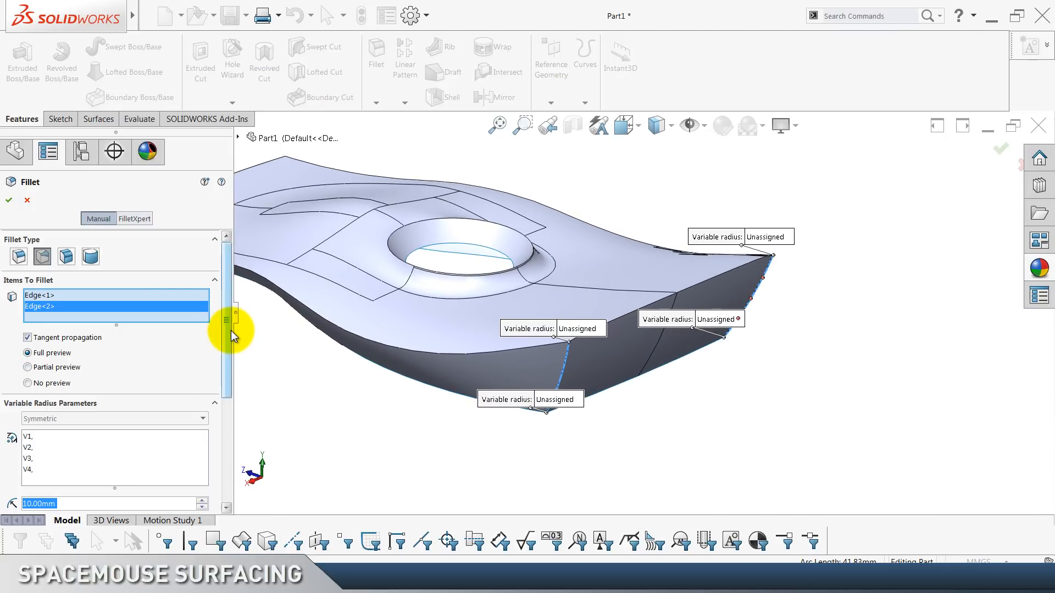
{"action": "left_click_drag", "start_coordinate": [234, 335], "coordinate": [228, 412]}
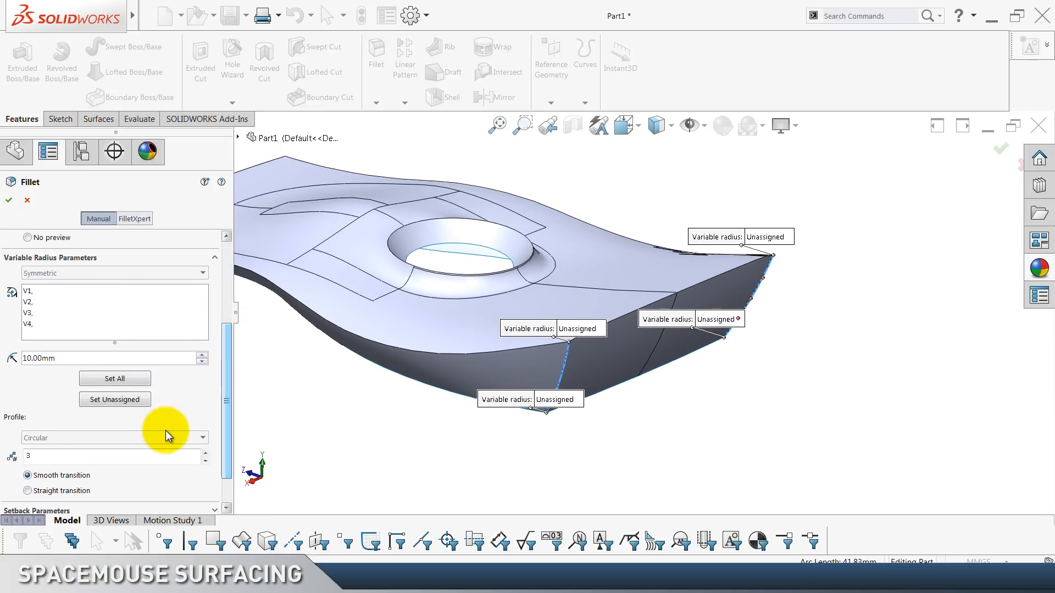
{"action": "left_click", "coordinate": [49, 495]}
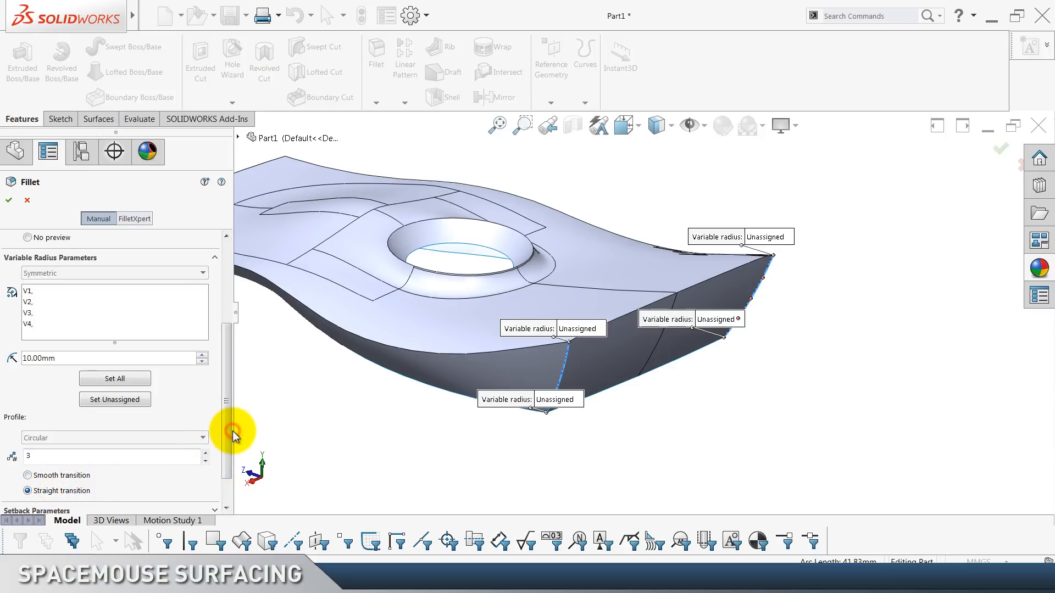
Move the near corner's radius labels clear of the model and assign a 22.5 mm radius to all four fillet vertices.
{"action": "left_click_drag", "start_coordinate": [227, 428], "coordinate": [153, 348]}
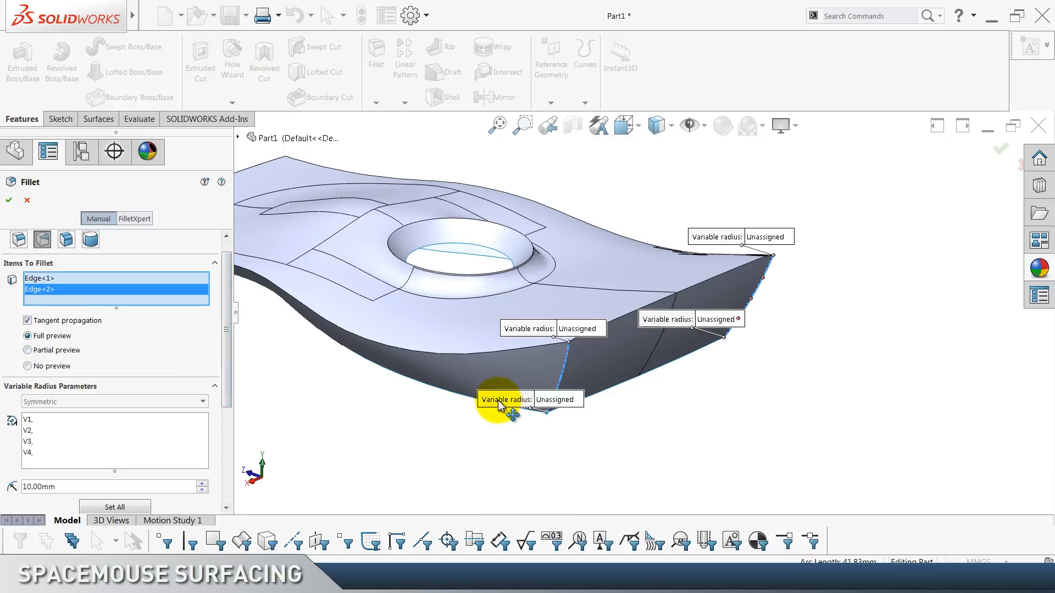
{"action": "left_click_drag", "start_coordinate": [502, 405], "coordinate": [447, 482]}
{"action": "left_click_drag", "start_coordinate": [527, 329], "coordinate": [508, 326]}
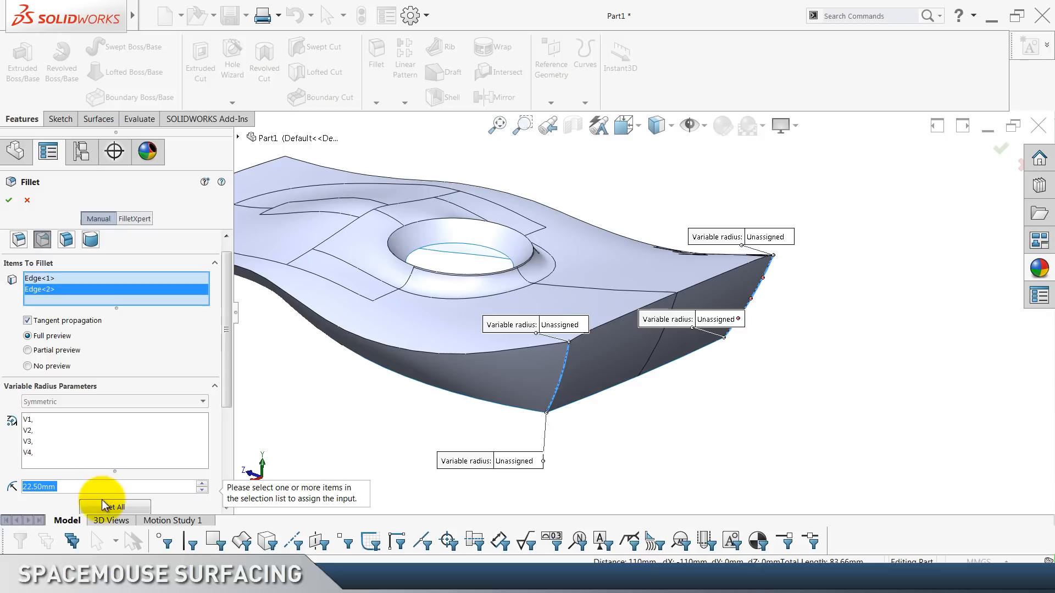
{"action": "left_click", "coordinate": [105, 503]}
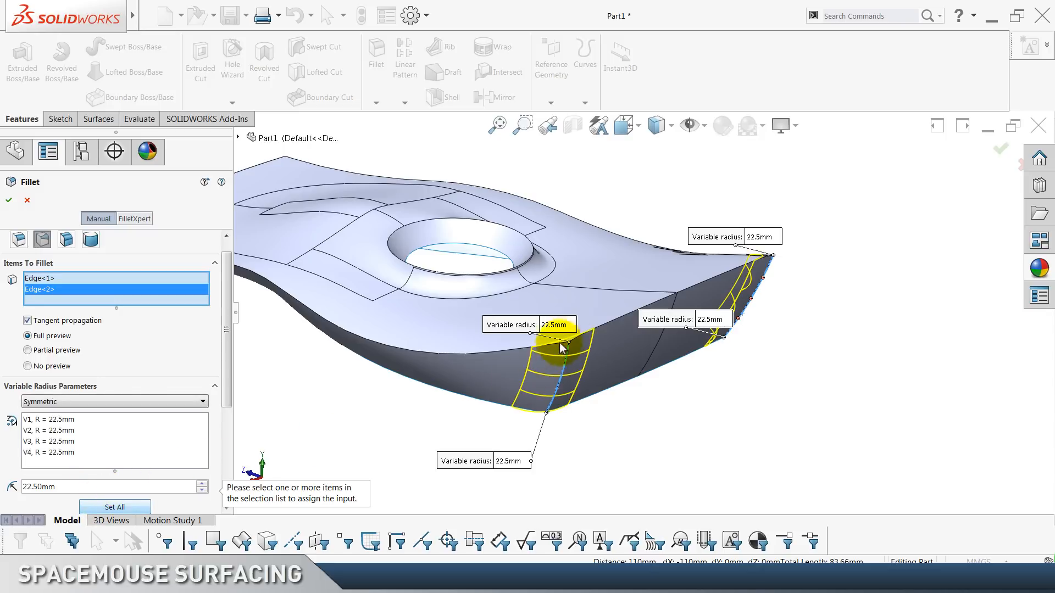
Reduce the variable fillet's radius to 15 mm at the upper vertex of both corner edges.
{"action": "left_click", "coordinate": [553, 325]}
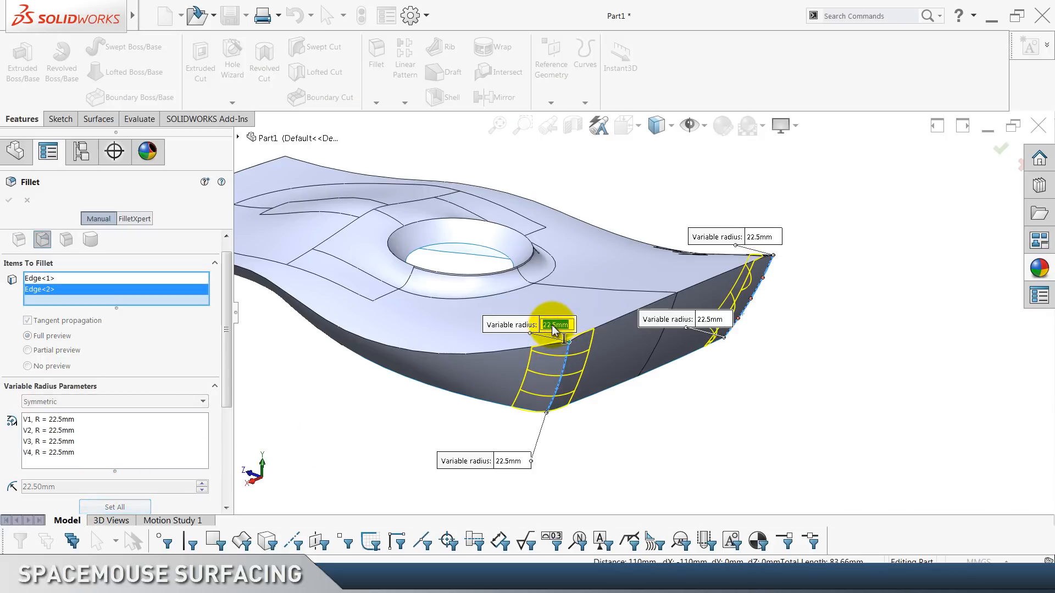
{"action": "type", "text": "15"}
{"action": "key", "text": "Return"}
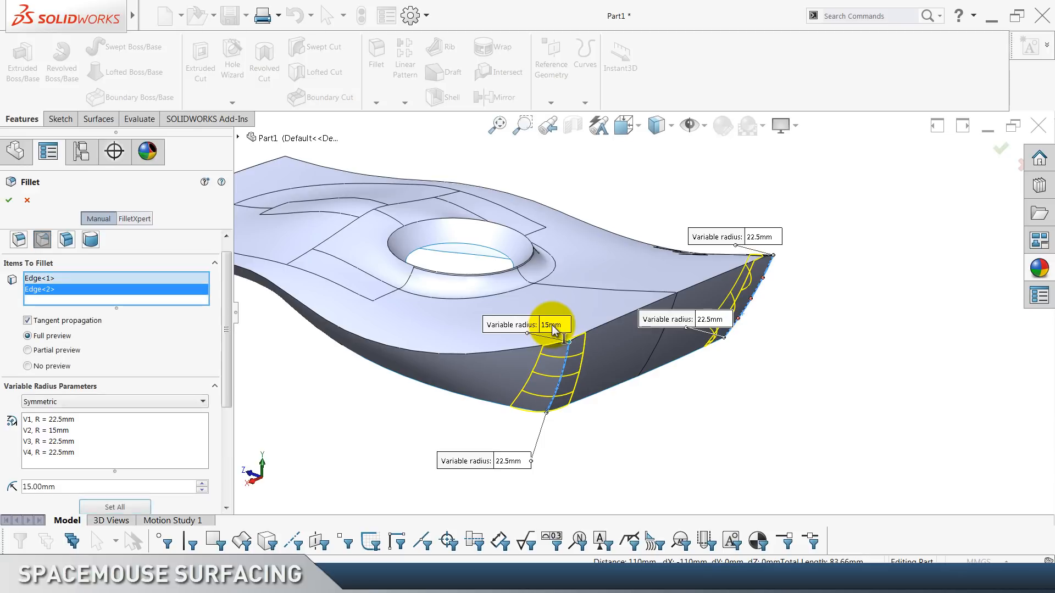
{"action": "left_click", "coordinate": [768, 238]}
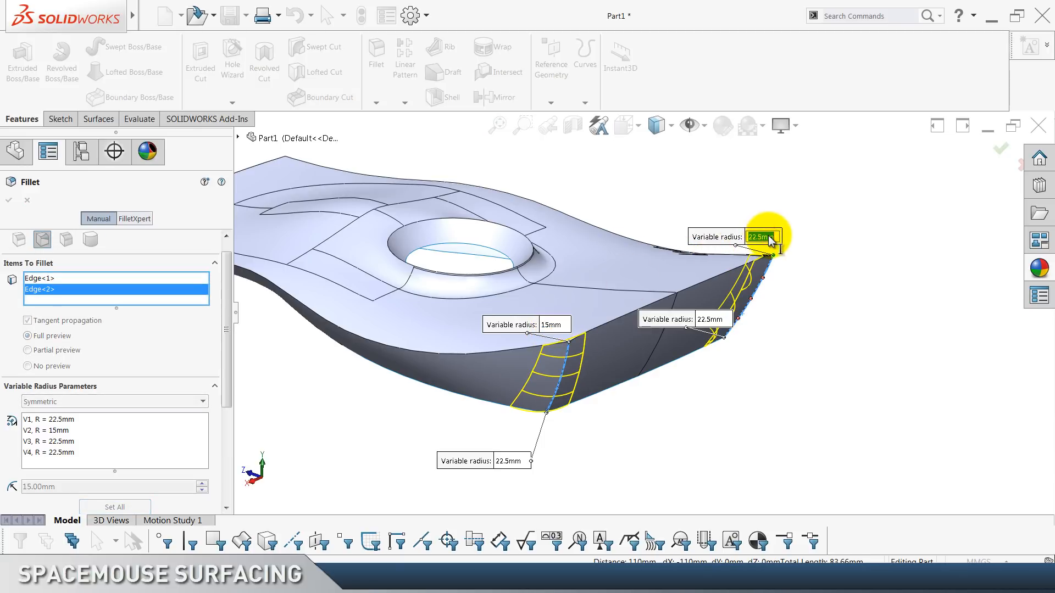
{"action": "key", "text": "Return"}
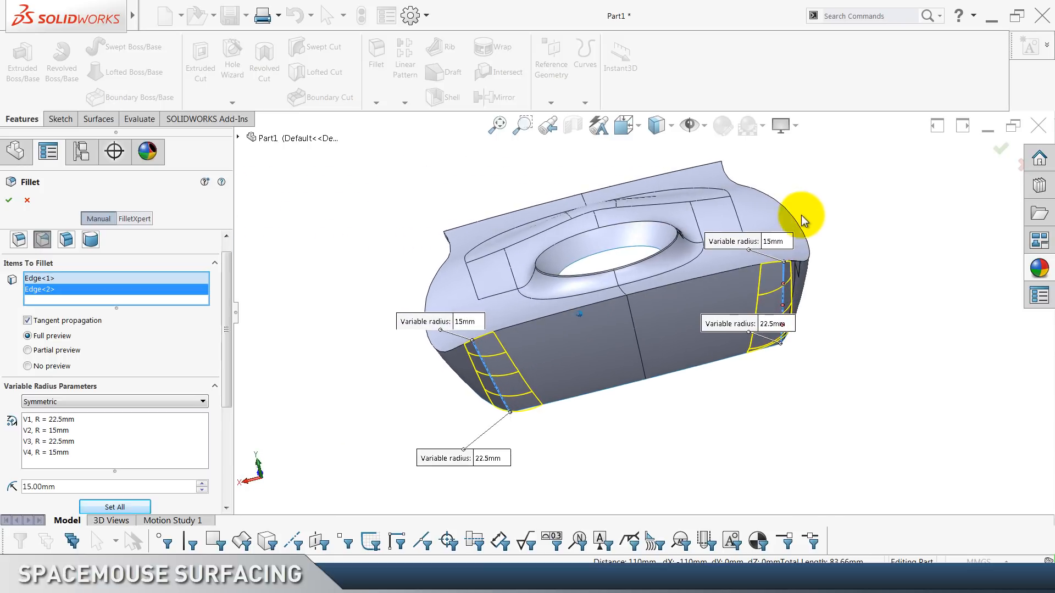
{"action": "left_click_drag", "start_coordinate": [736, 328], "coordinate": [839, 424]}
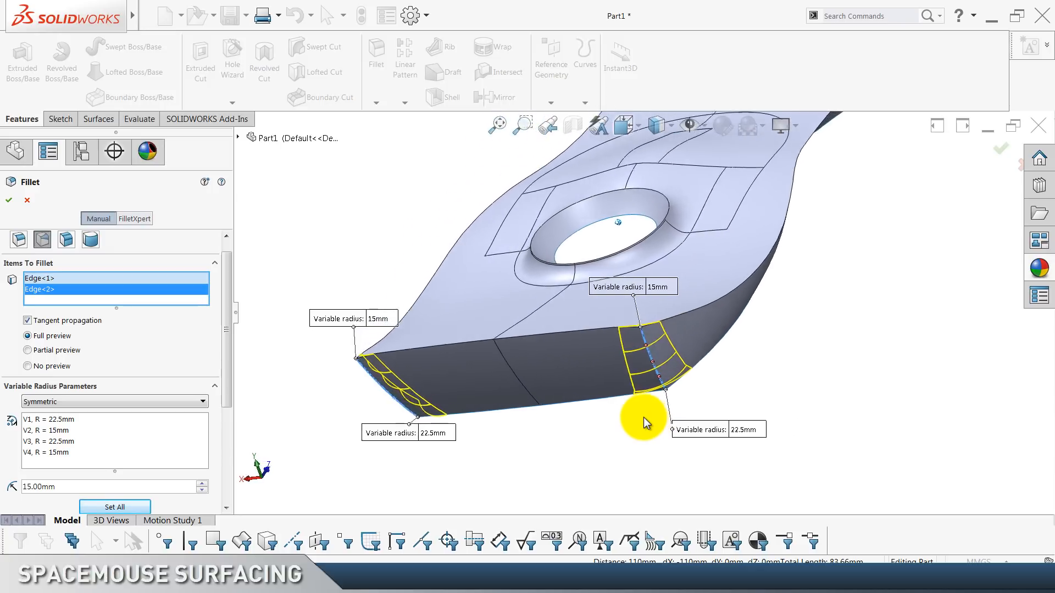
Compare the smooth transition with the straight one, keep Straight transition and create the variable fillet on both corners.
{"action": "left_click_drag", "start_coordinate": [228, 378], "coordinate": [224, 472]}
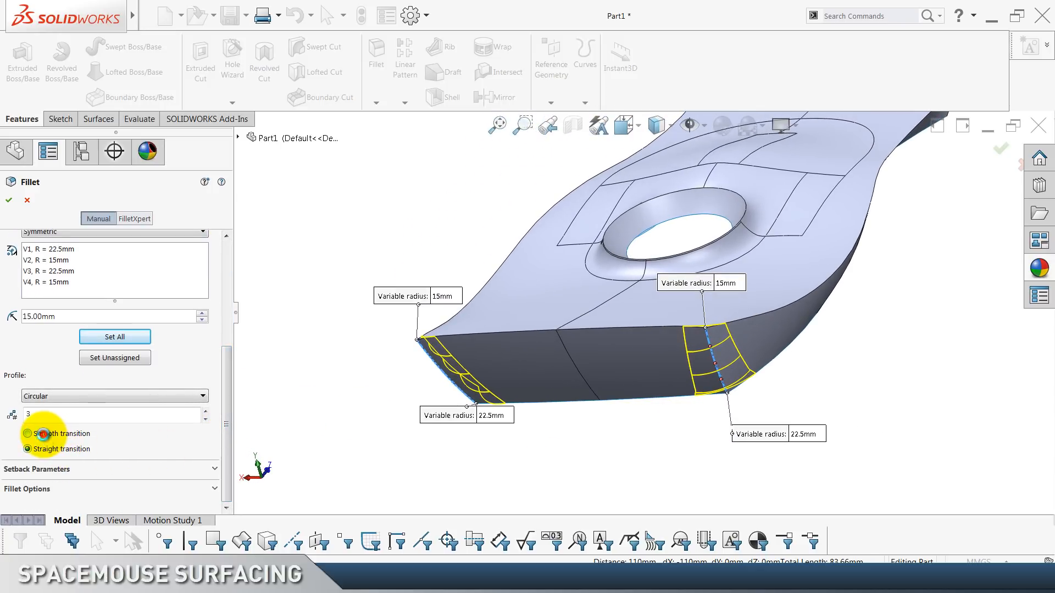
{"action": "left_click", "coordinate": [42, 435]}
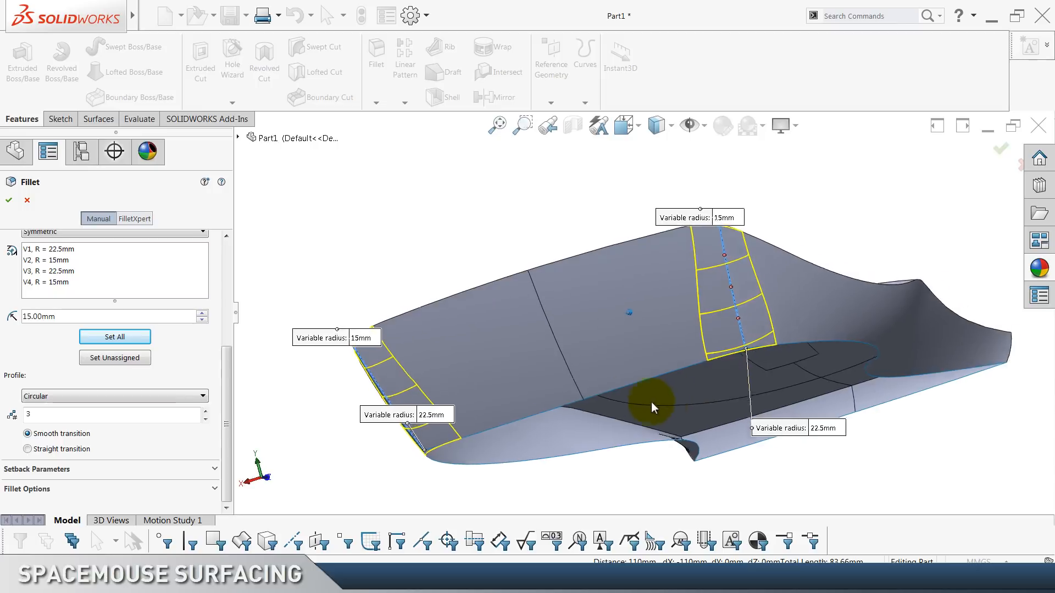
{"action": "left_click", "coordinate": [52, 451]}
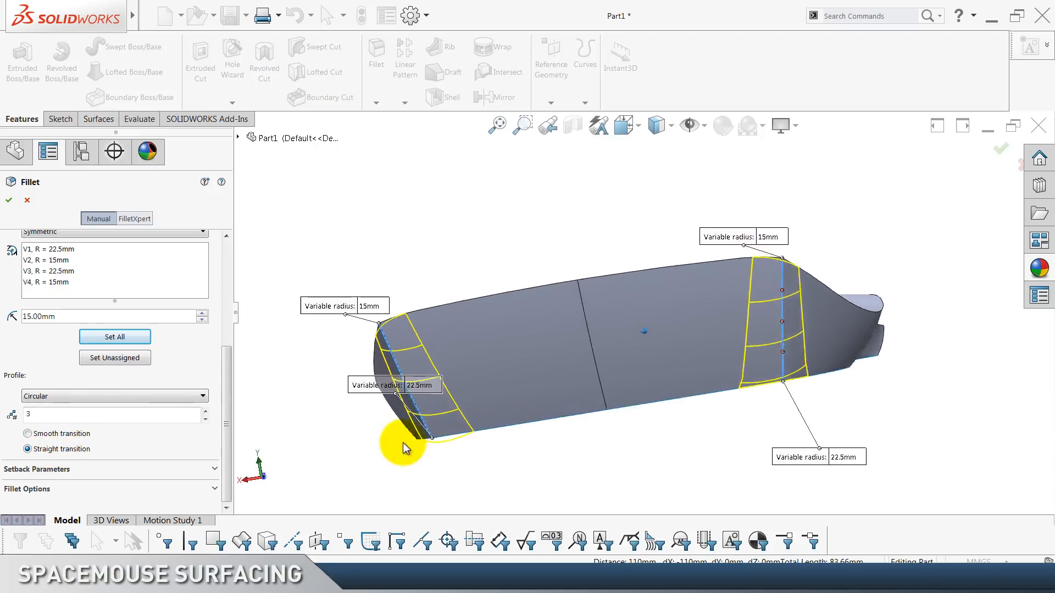
{"action": "left_click", "coordinate": [11, 201]}
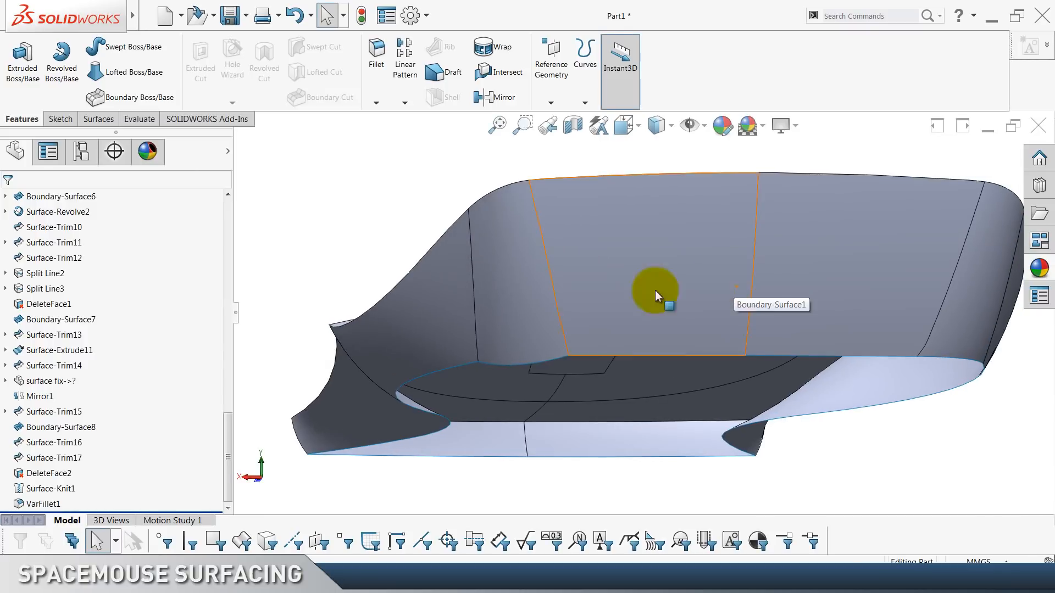
{"action": "left_click", "coordinate": [510, 250]}
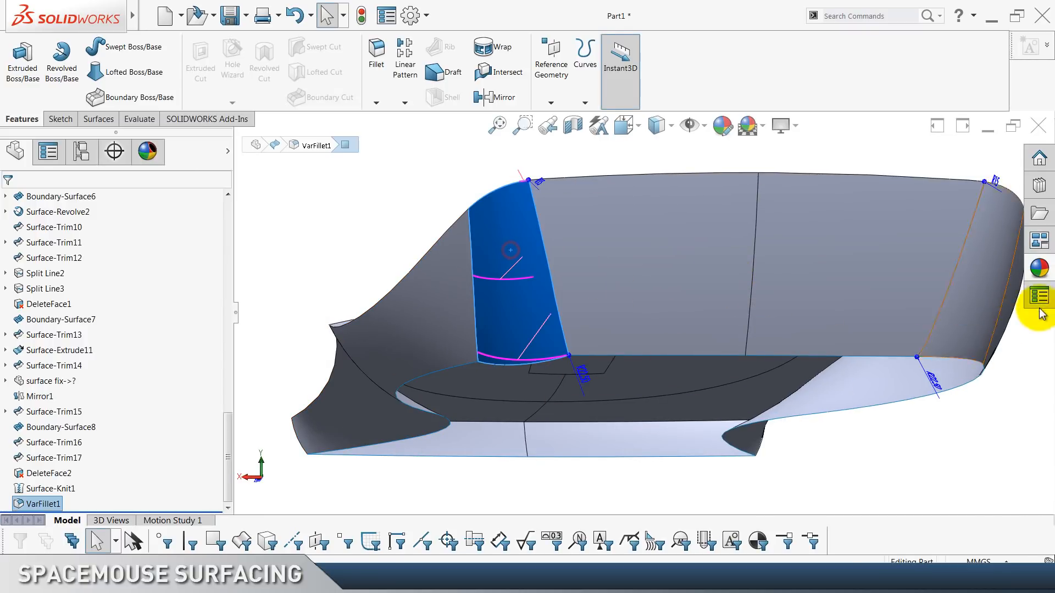
Start a new sketch on the Top Plane.
{"action": "left_click", "coordinate": [957, 465]}
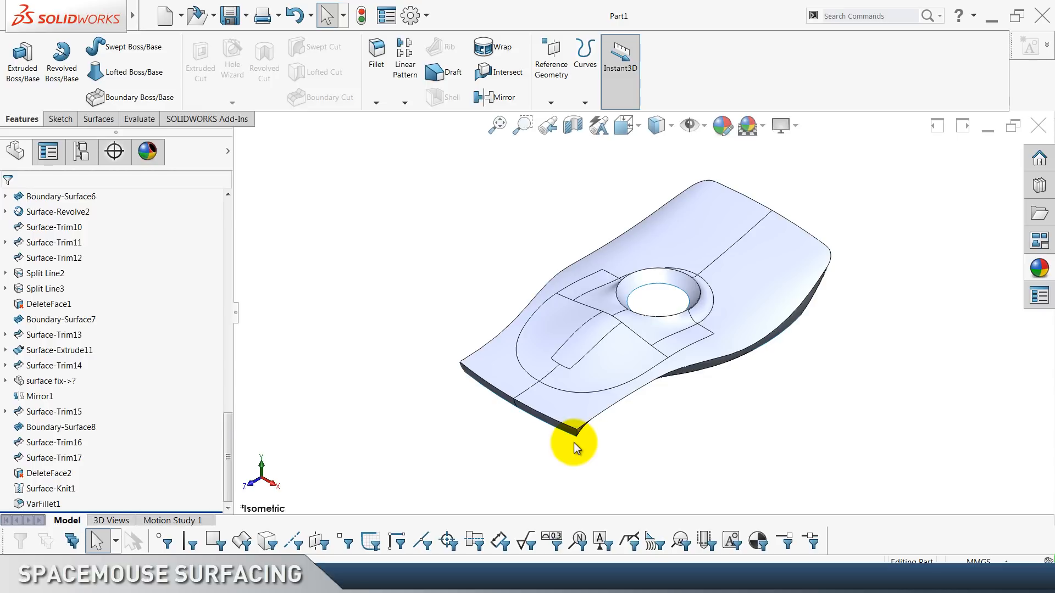
{"action": "middle_click_drag", "start_coordinate": [607, 423], "coordinate": [693, 398]}
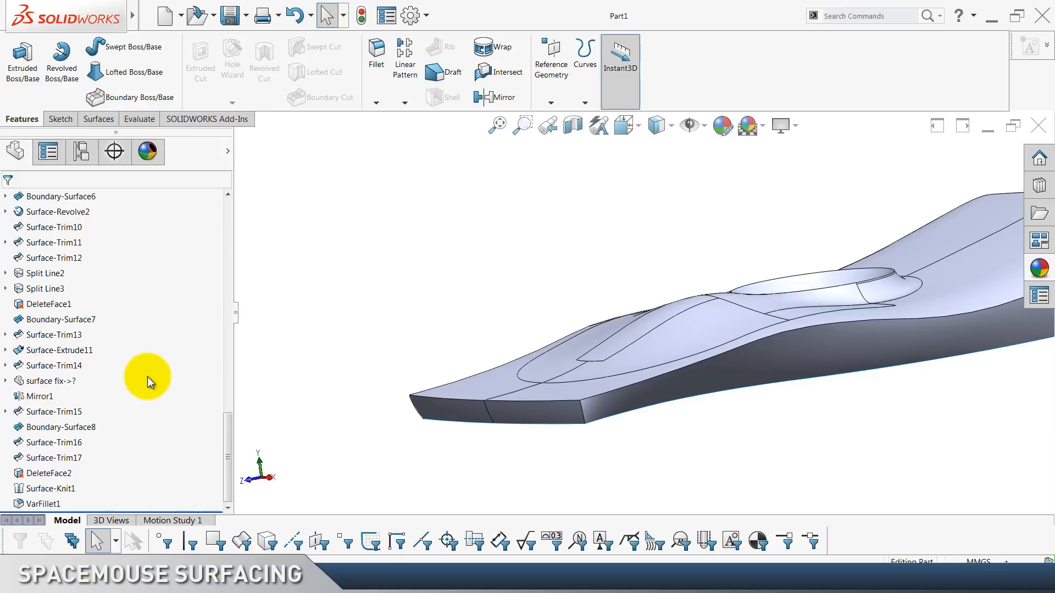
{"action": "scroll", "coordinate": [144, 377], "scroll_direction": "up", "scroll_amount": 15}
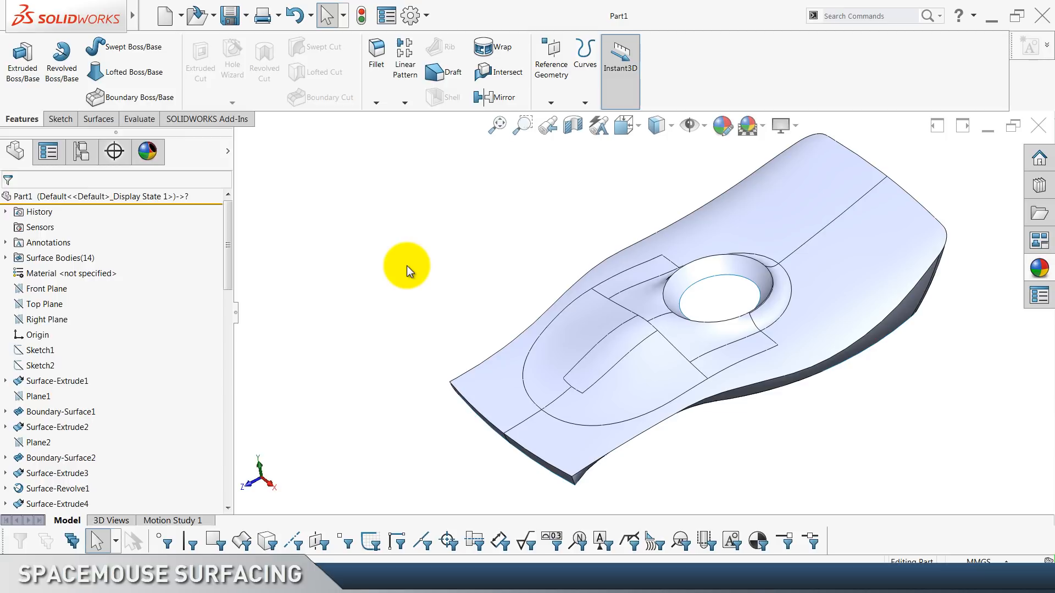
{"action": "left_click", "coordinate": [62, 303]}
{"action": "left_click", "coordinate": [61, 286]}
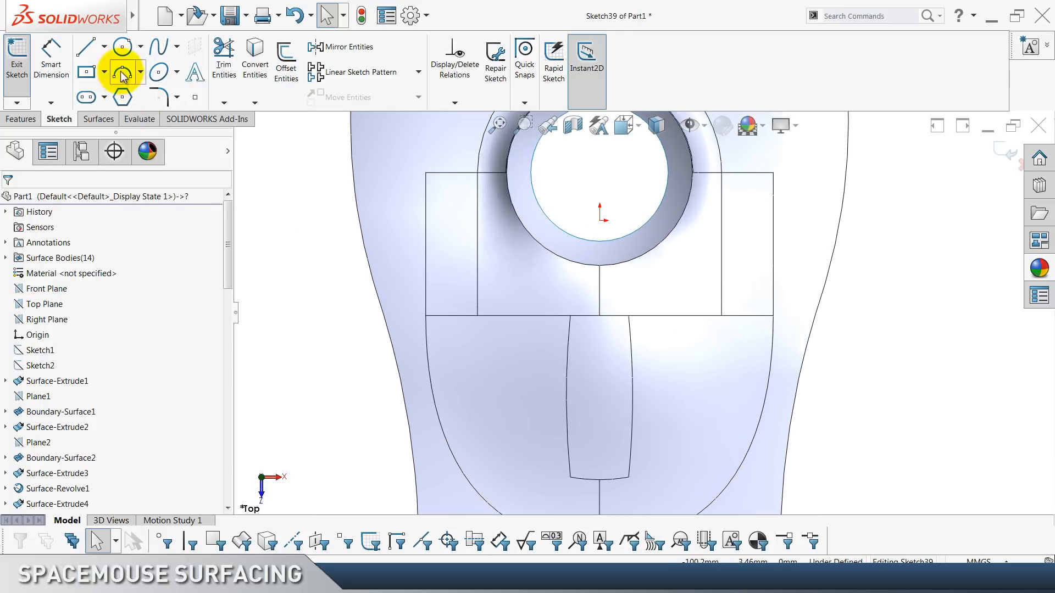
Draw a centerline about 29.5 mm straight down from the origin, continuing horizontally past the body's side edge.
{"action": "left_click", "coordinate": [93, 51]}
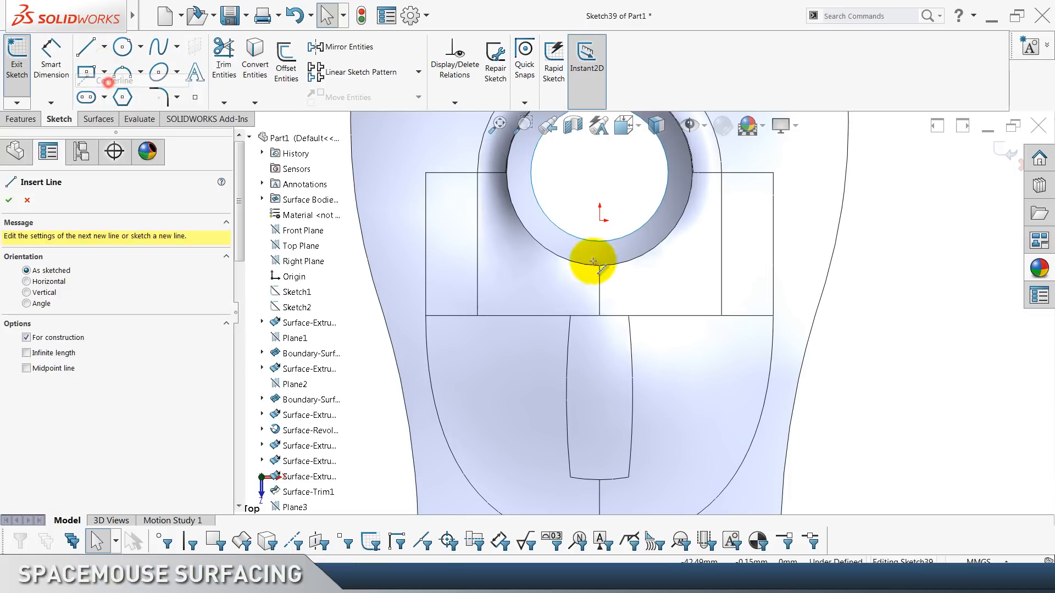
{"action": "left_click", "coordinate": [601, 220]}
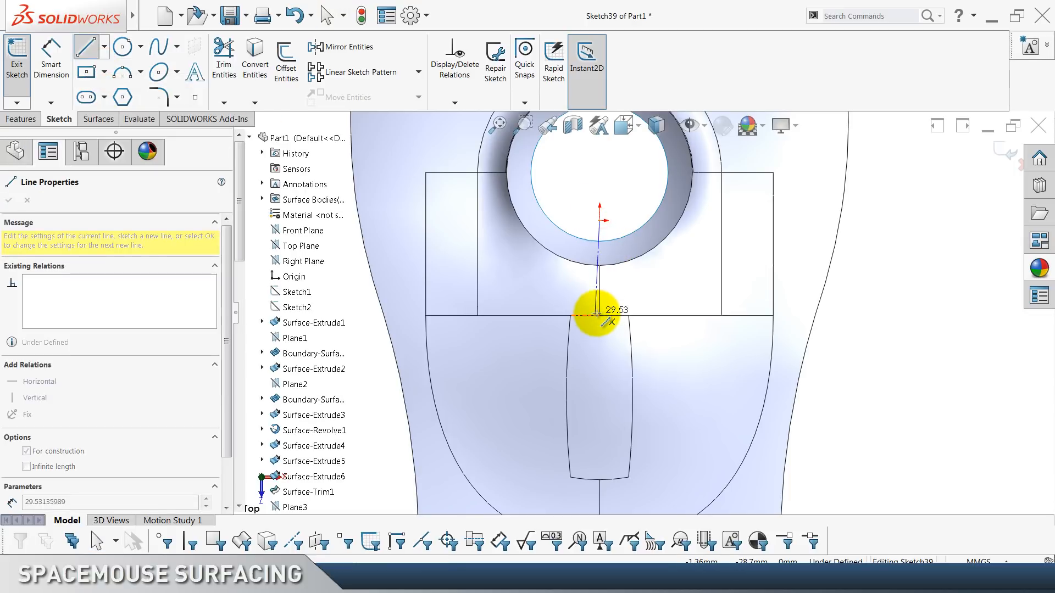
{"action": "left_click", "coordinate": [601, 315]}
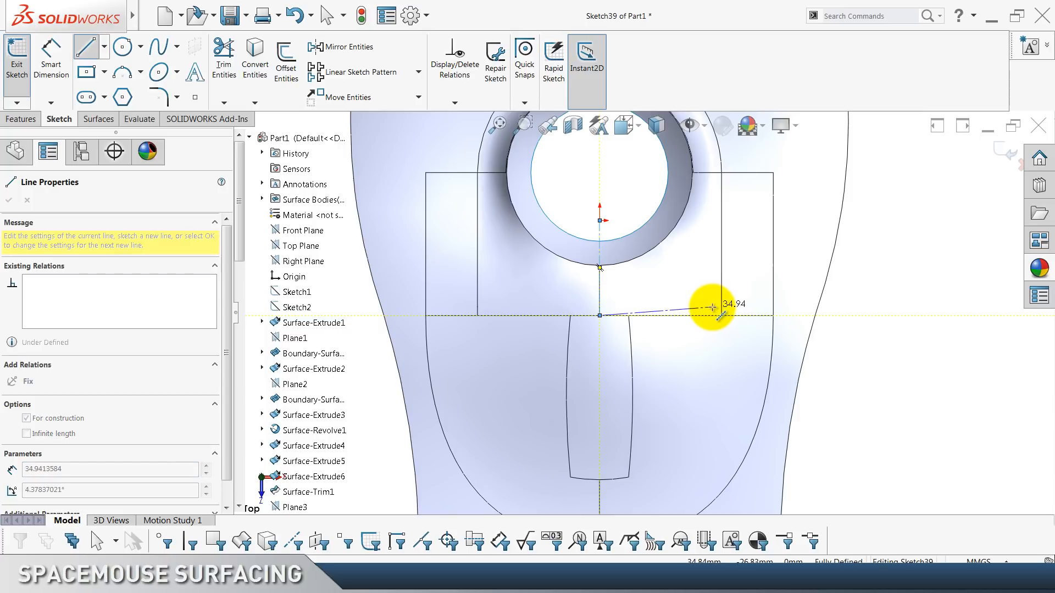
{"action": "double_click", "coordinate": [895, 315]}
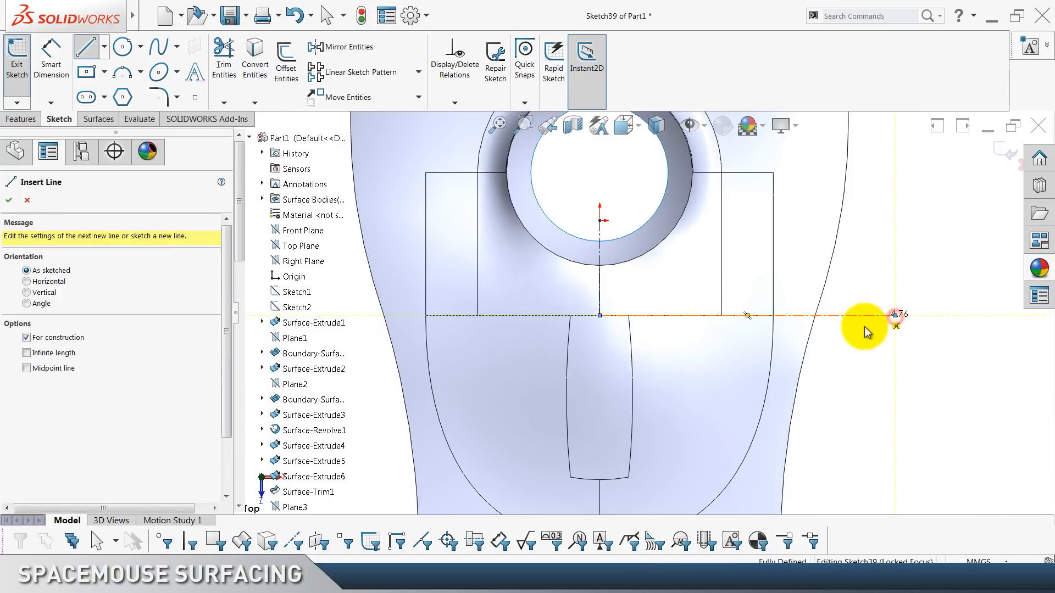
{"action": "key", "text": "Escape"}
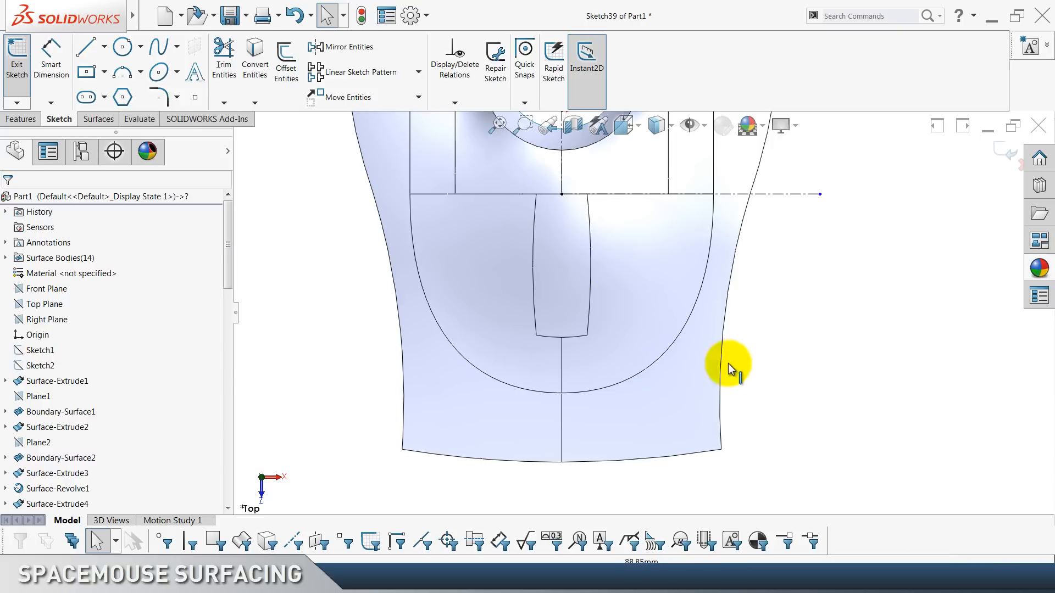
Draw a slanted centerline from the horizontal centerline, inside the side edge, down to the narrow end's edge near its corner.
{"action": "left_click", "coordinate": [104, 47]}
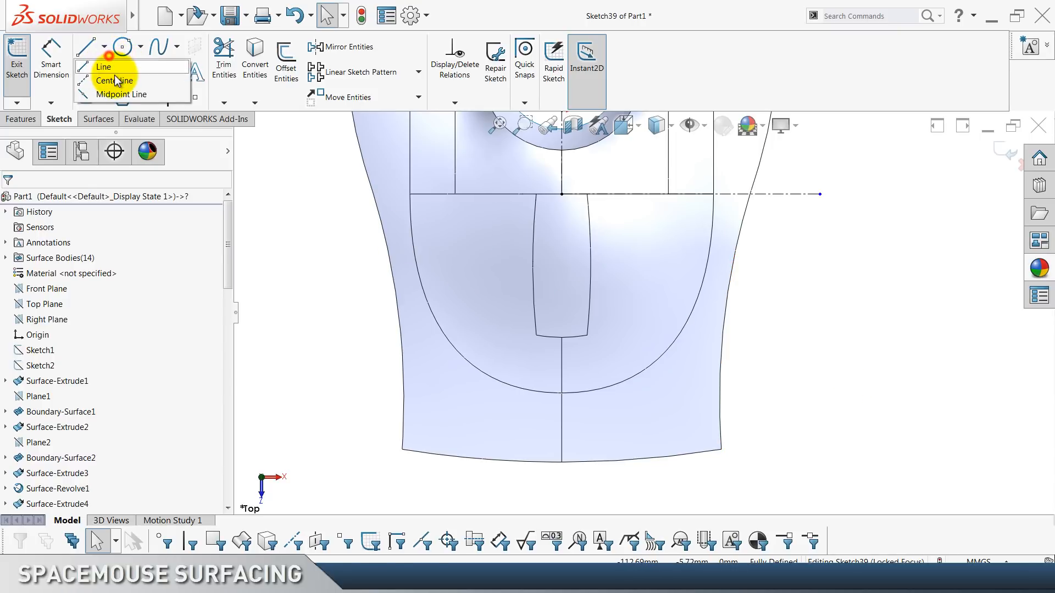
{"action": "left_click", "coordinate": [111, 78]}
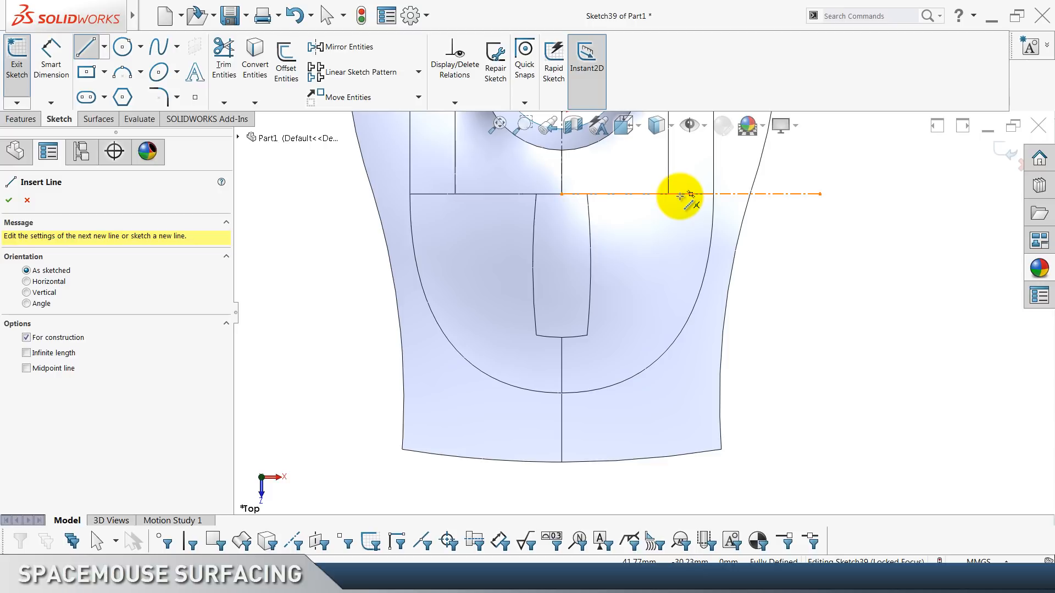
{"action": "left_click", "coordinate": [680, 195]}
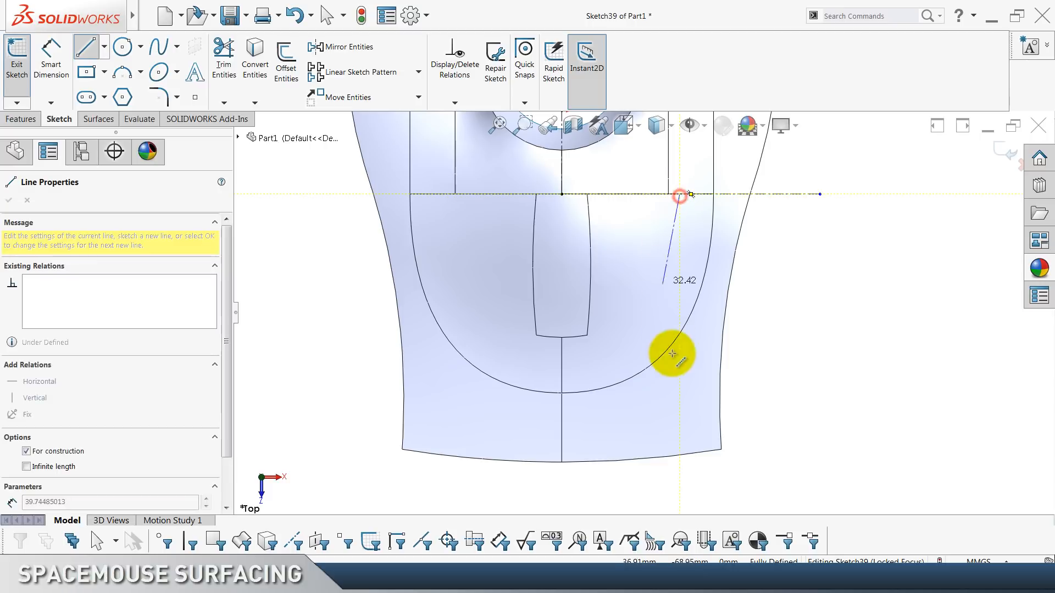
{"action": "left_click", "coordinate": [707, 452]}
{"action": "key", "text": "Escape"}
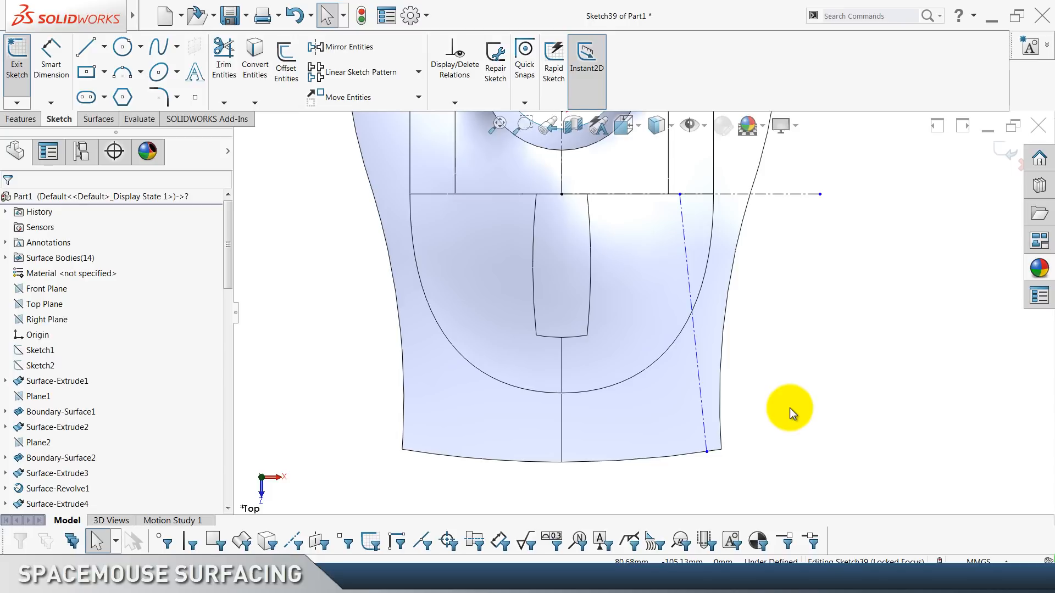
Try to make the horizontal centerline's outer endpoint coincident with the body's side edge.
{"action": "scroll", "coordinate": [789, 408], "scroll_direction": "down", "scroll_amount": 2}
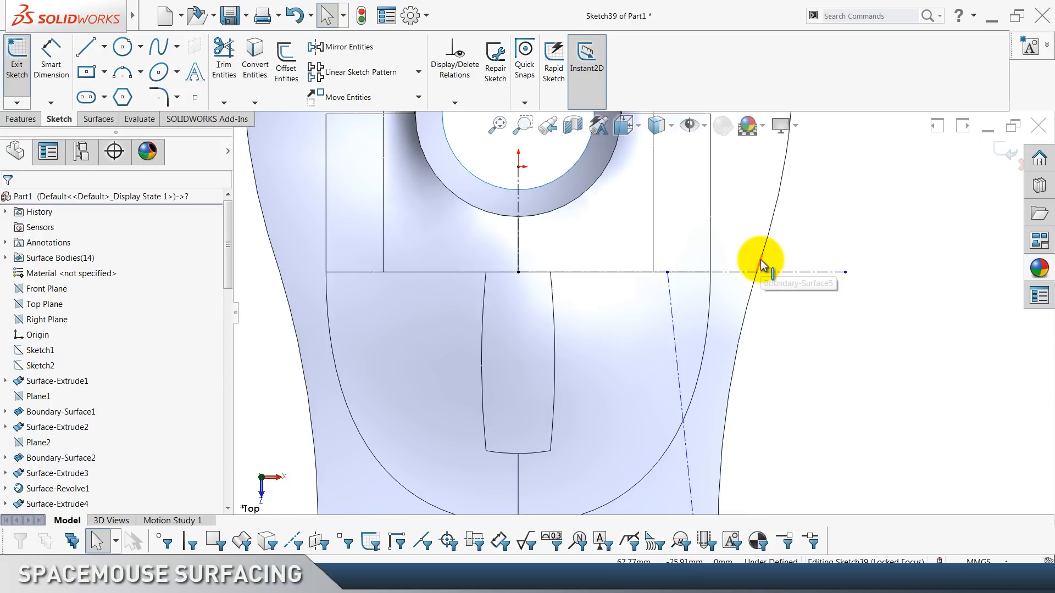
{"action": "scroll", "coordinate": [765, 255], "scroll_direction": "down", "scroll_amount": 5}
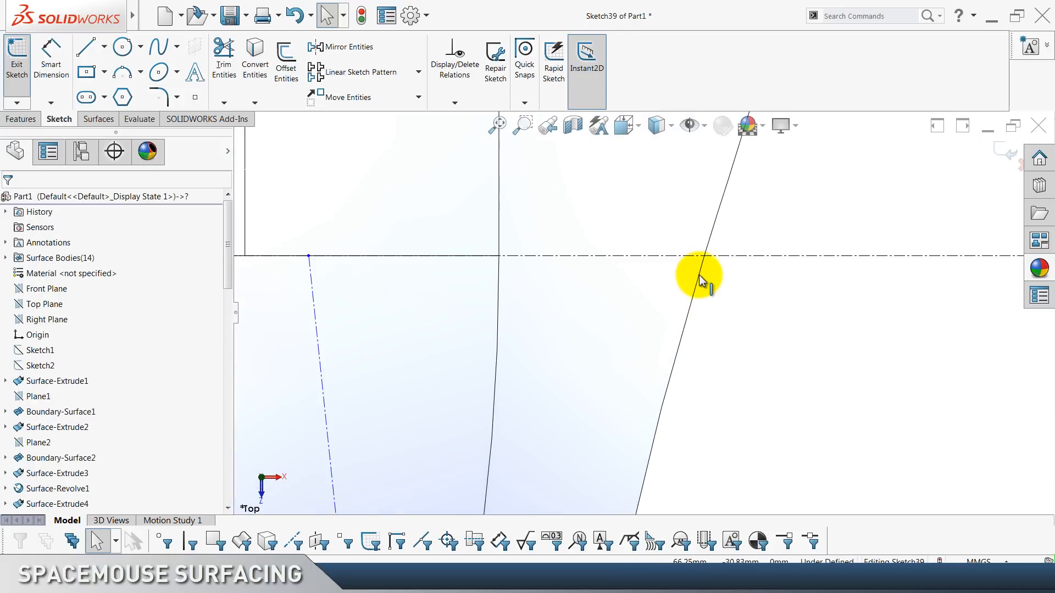
{"action": "left_click", "coordinate": [702, 272]}
{"action": "scroll", "coordinate": [740, 284], "scroll_direction": "up", "scroll_amount": 3}
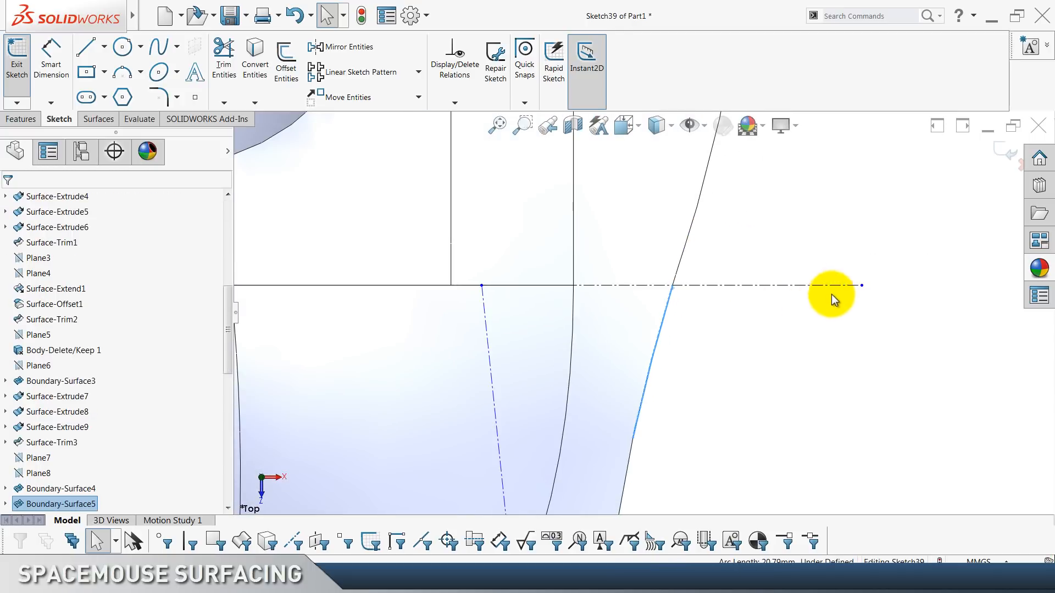
{"action": "left_click", "coordinate": [864, 286], "text": "ctrl"}
{"action": "left_click", "coordinate": [900, 238]}
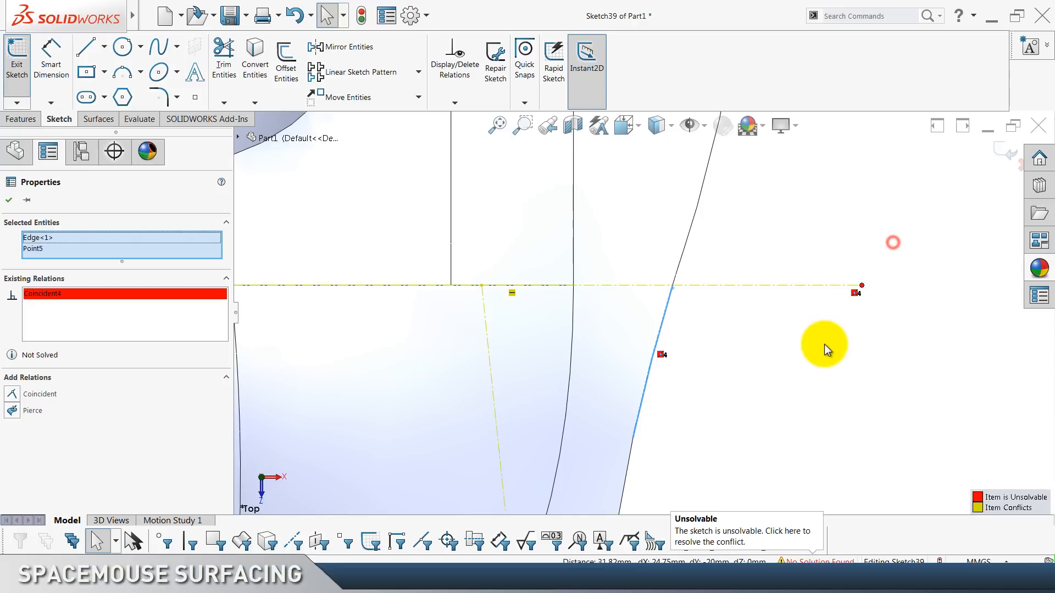
{"action": "left_click", "coordinate": [824, 344]}
{"action": "left_click", "coordinate": [295, 17]}
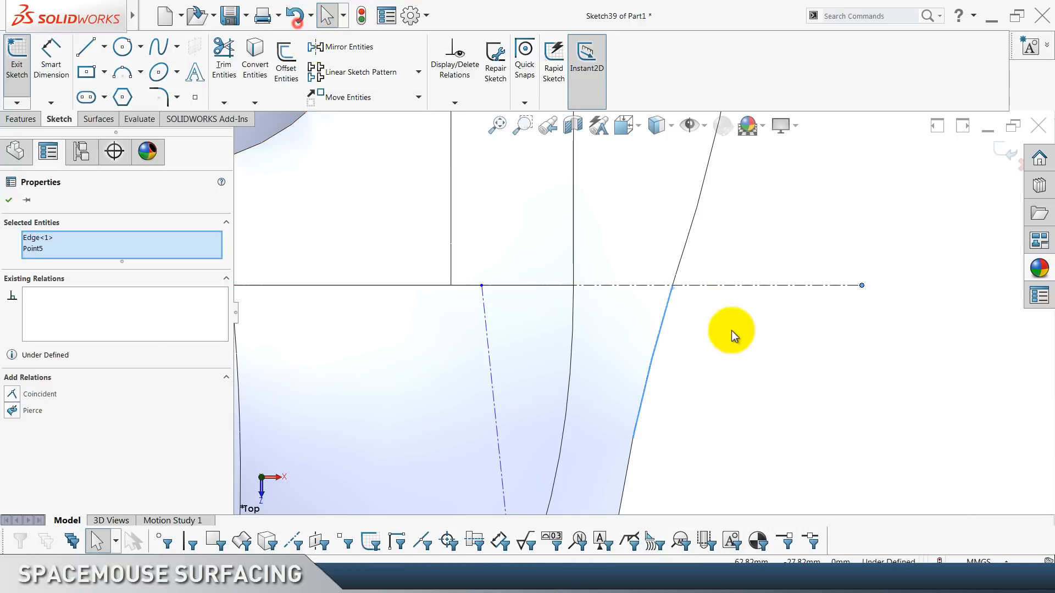
{"action": "left_click", "coordinate": [731, 333]}
Convert the body's side edge segment just above the horizontal centerline into sketch geometry and make it construction geometry.
{"action": "left_click", "coordinate": [51, 58]}
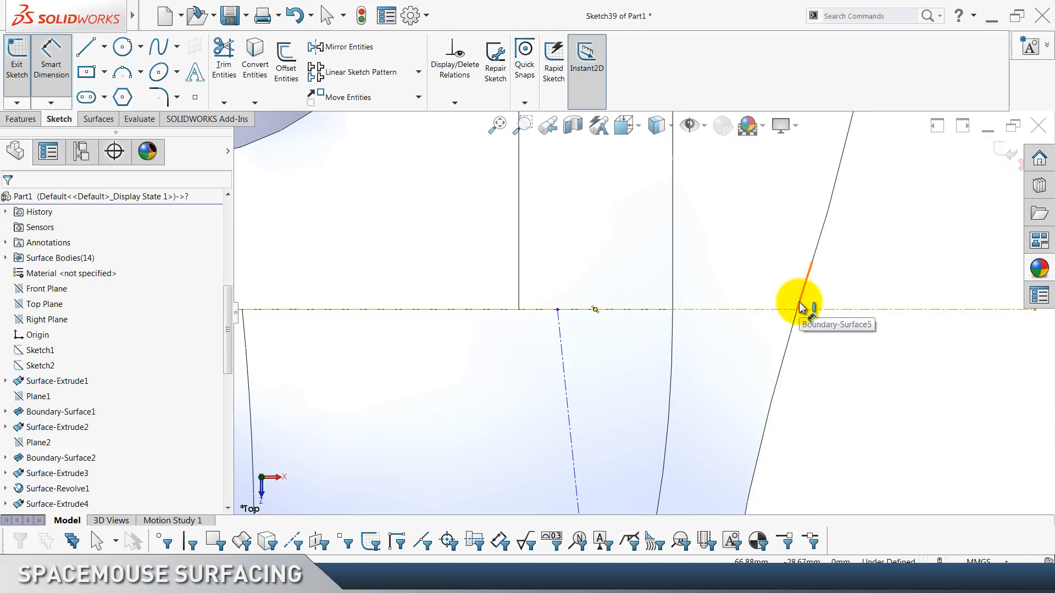
{"action": "key", "text": "Escape"}
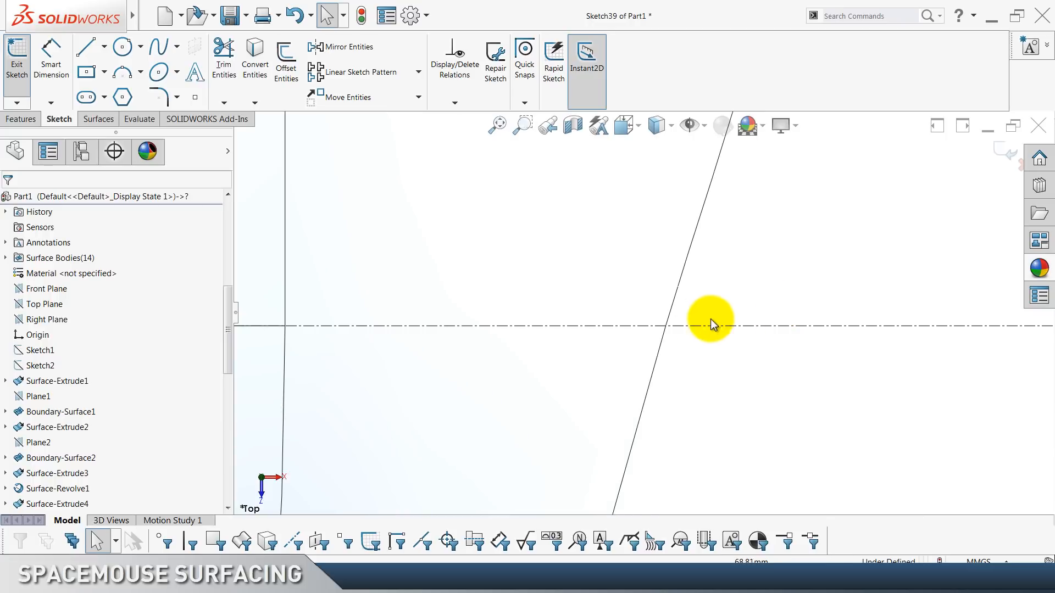
{"action": "left_click", "coordinate": [669, 317]}
{"action": "left_click", "coordinate": [256, 52]}
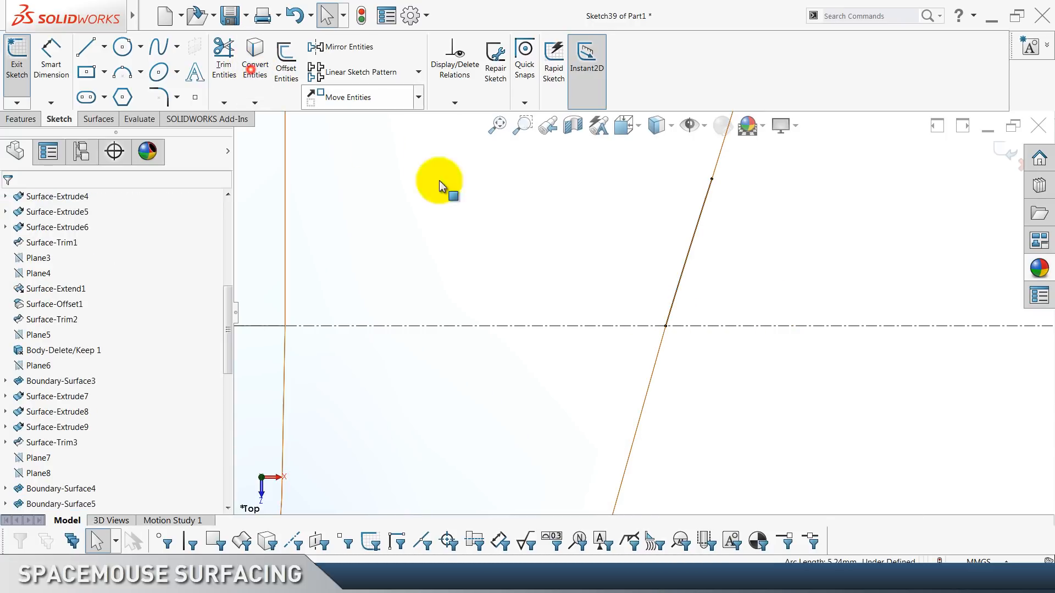
{"action": "left_click", "coordinate": [683, 280]}
{"action": "left_click", "coordinate": [728, 238]}
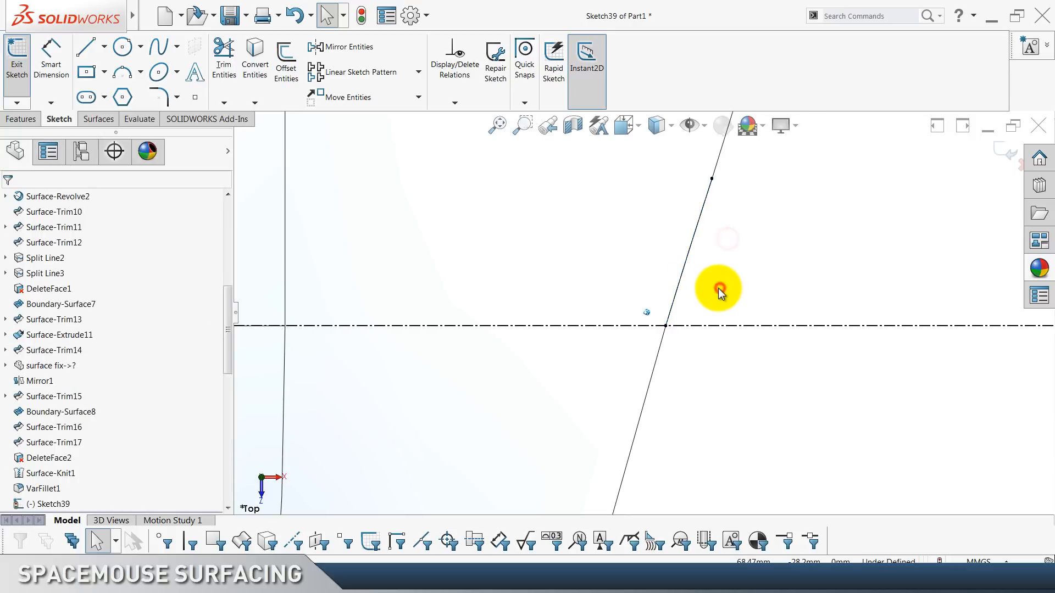
Dimension the slanted centerline's upper endpoint 27 mm from the point where the horizontal centerline meets the side edge.
{"action": "left_click", "coordinate": [57, 92]}
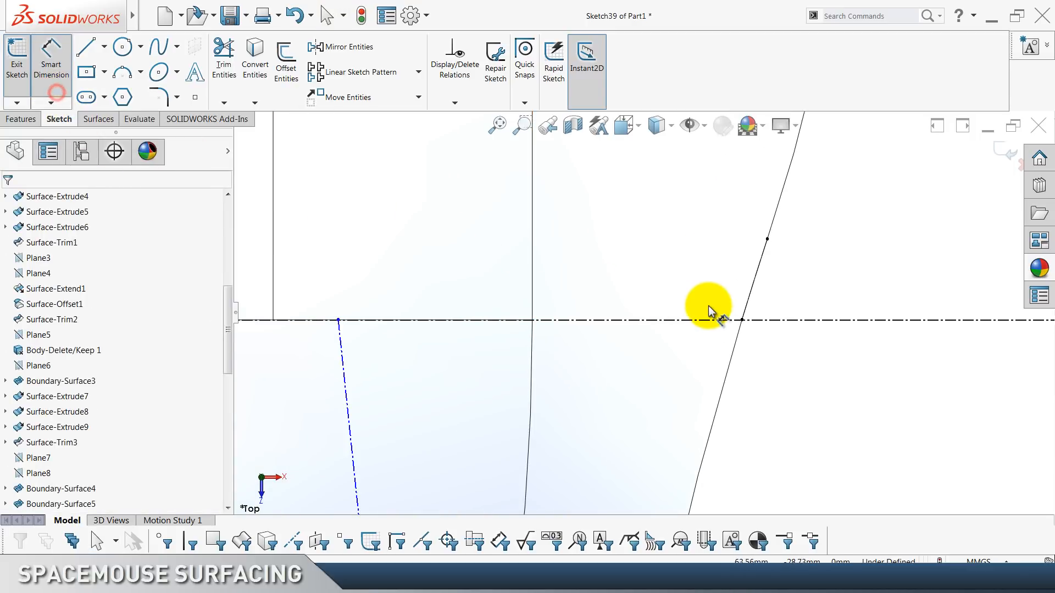
{"action": "scroll", "coordinate": [755, 320], "scroll_direction": "down", "scroll_amount": 6}
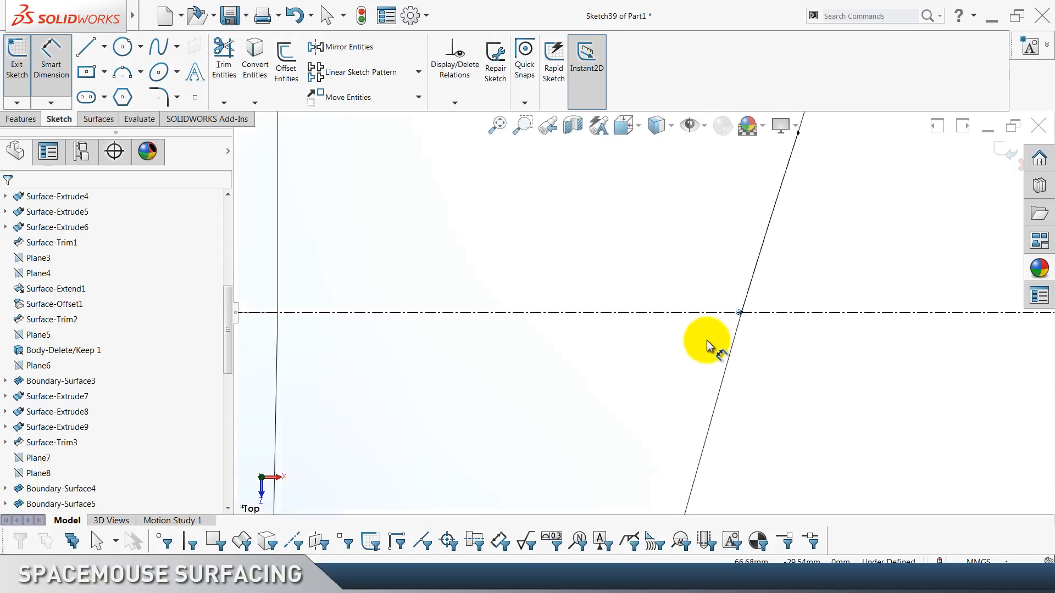
{"action": "scroll", "coordinate": [708, 342], "scroll_direction": "up", "scroll_amount": 8}
{"action": "scroll", "coordinate": [709, 341], "scroll_direction": "down", "scroll_amount": 3}
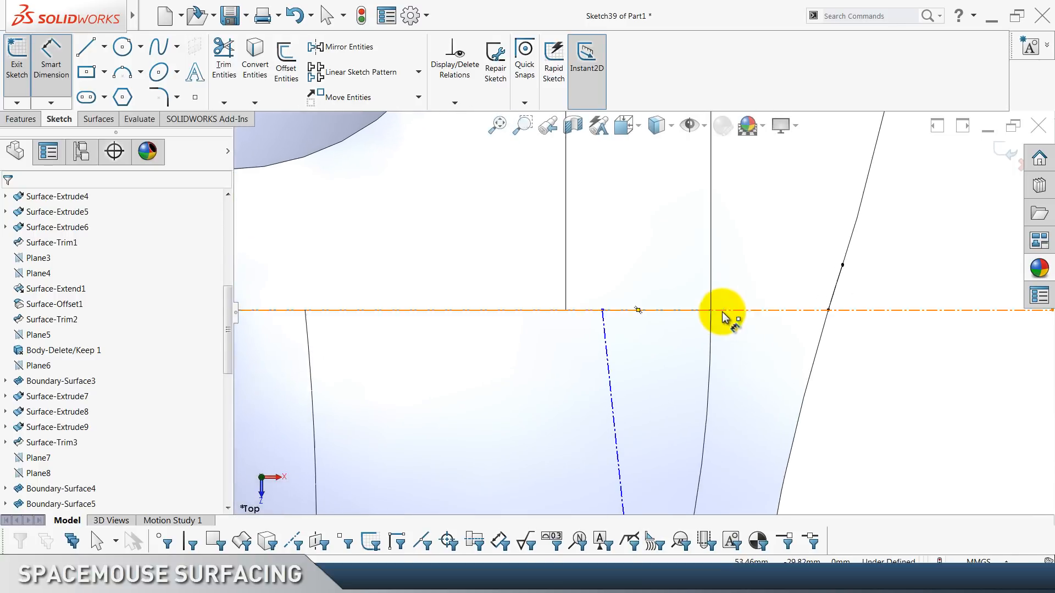
{"action": "left_click", "coordinate": [828, 311]}
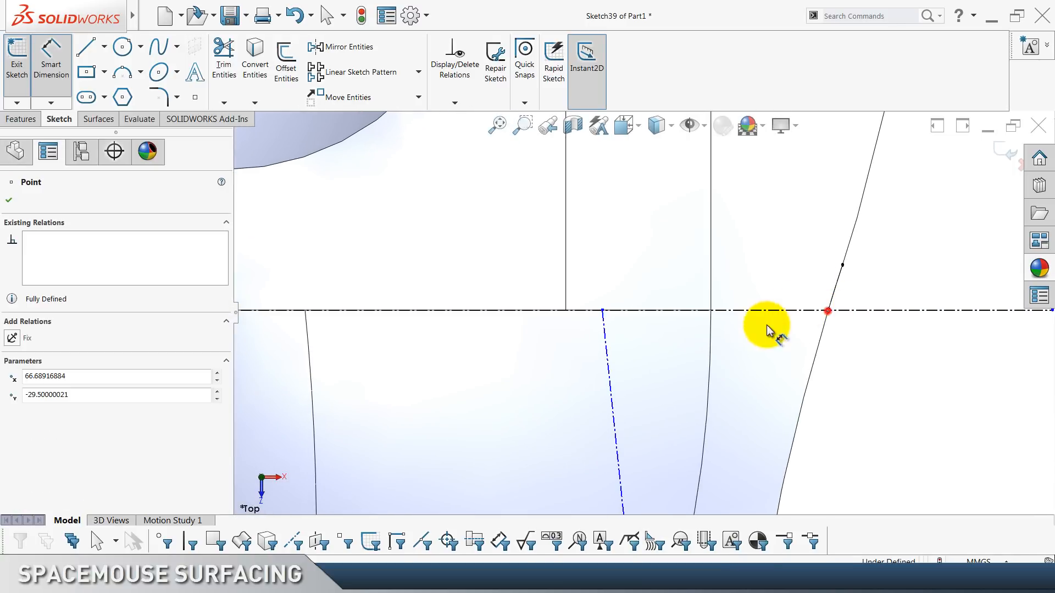
{"action": "left_click", "coordinate": [602, 311]}
{"action": "left_click", "coordinate": [730, 209]}
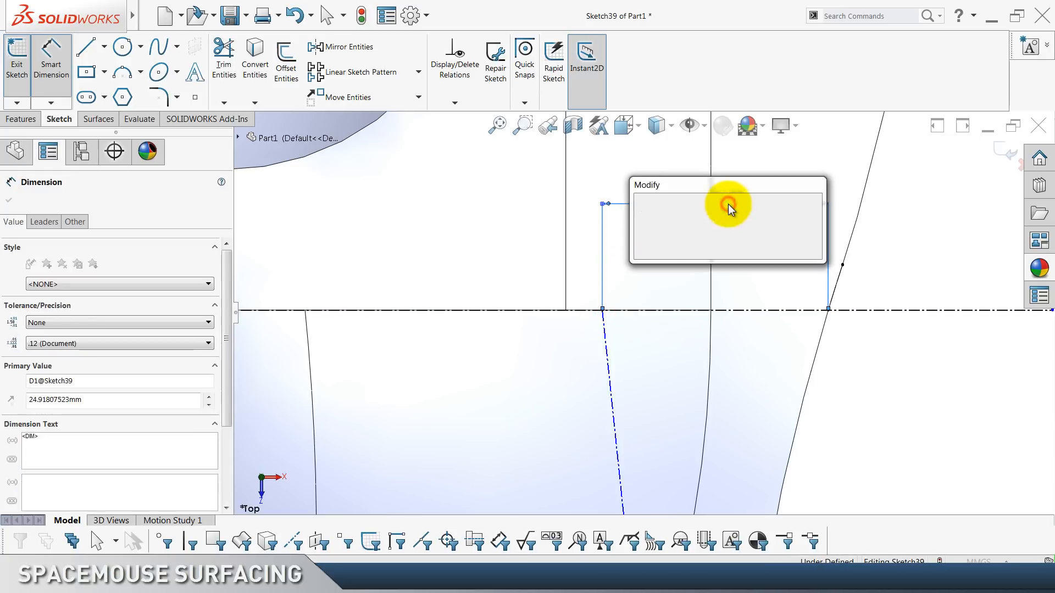
{"action": "type", "text": "27"}
{"action": "key", "text": "Return"}
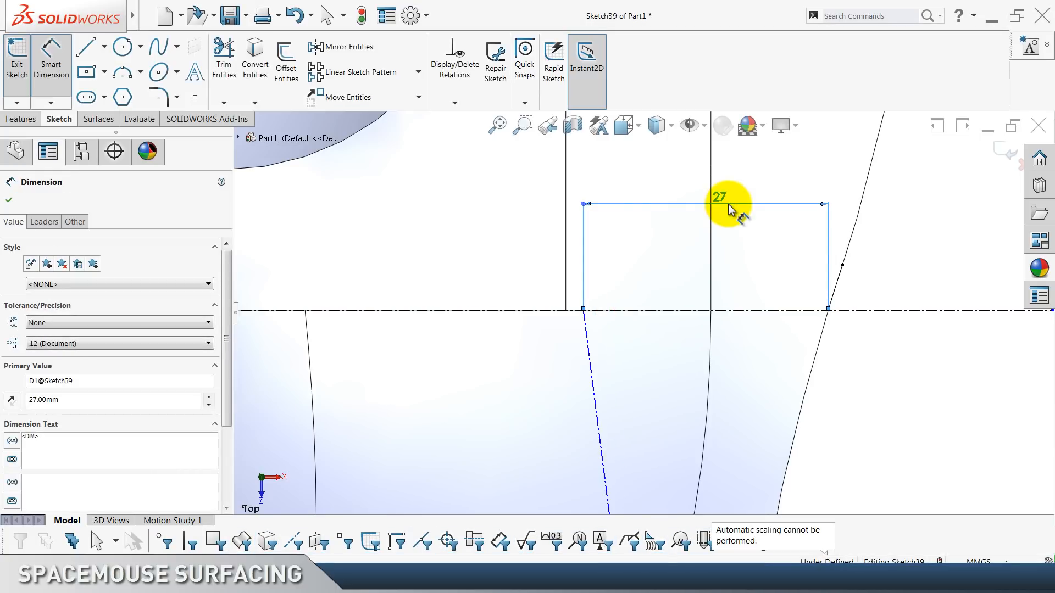
{"action": "left_click", "coordinate": [769, 318]}
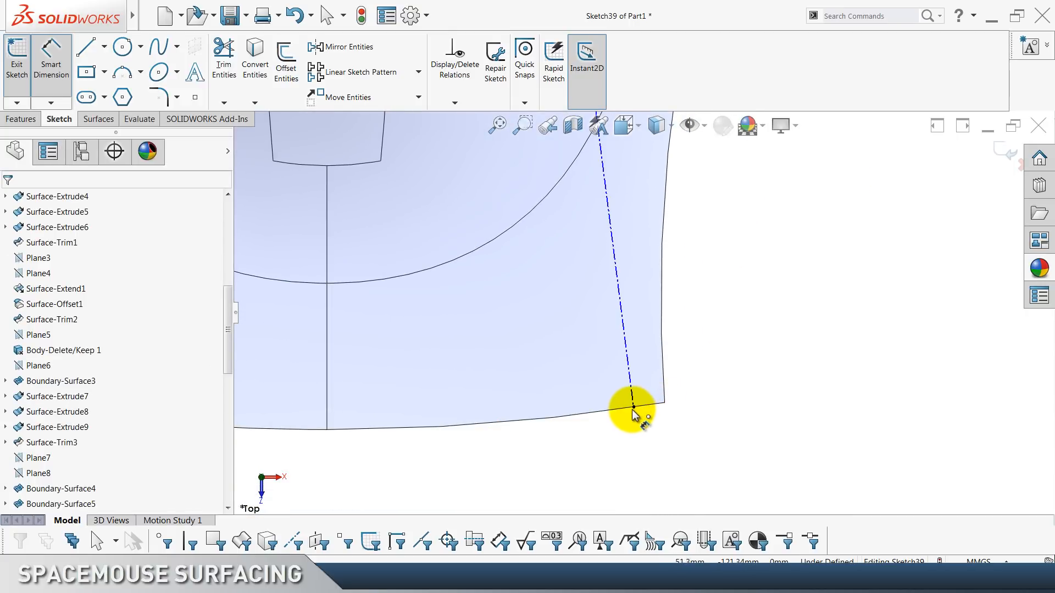
Dimension the slanted centerline's lower endpoint 5 mm horizontally from the narrow end's corner.
{"action": "left_click", "coordinate": [633, 408]}
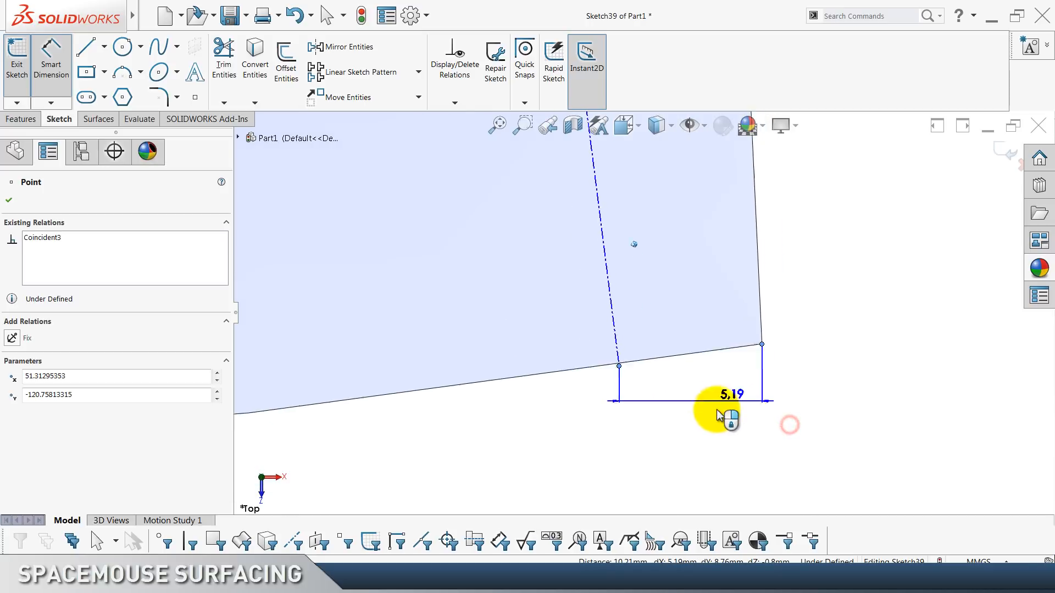
{"action": "left_click", "coordinate": [676, 445]}
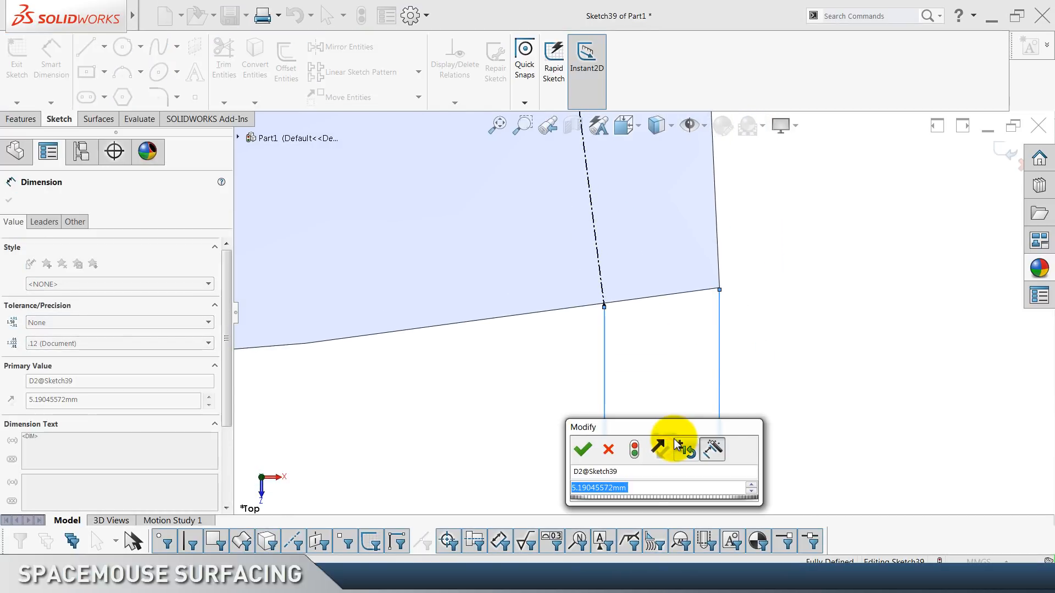
{"action": "type", "text": "5"}
{"action": "key", "text": "Return"}
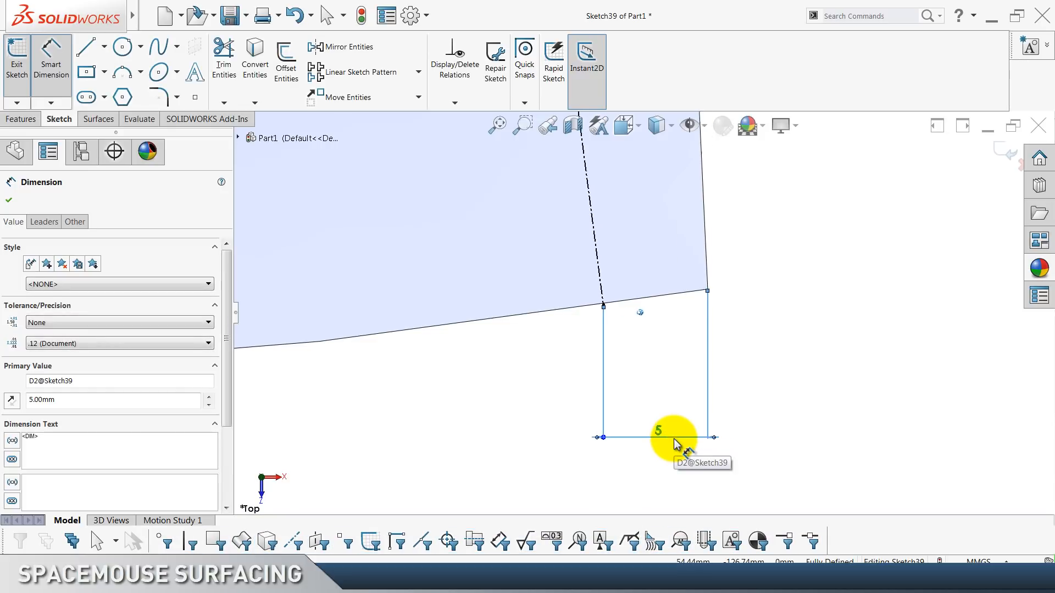
{"action": "left_click", "coordinate": [724, 365]}
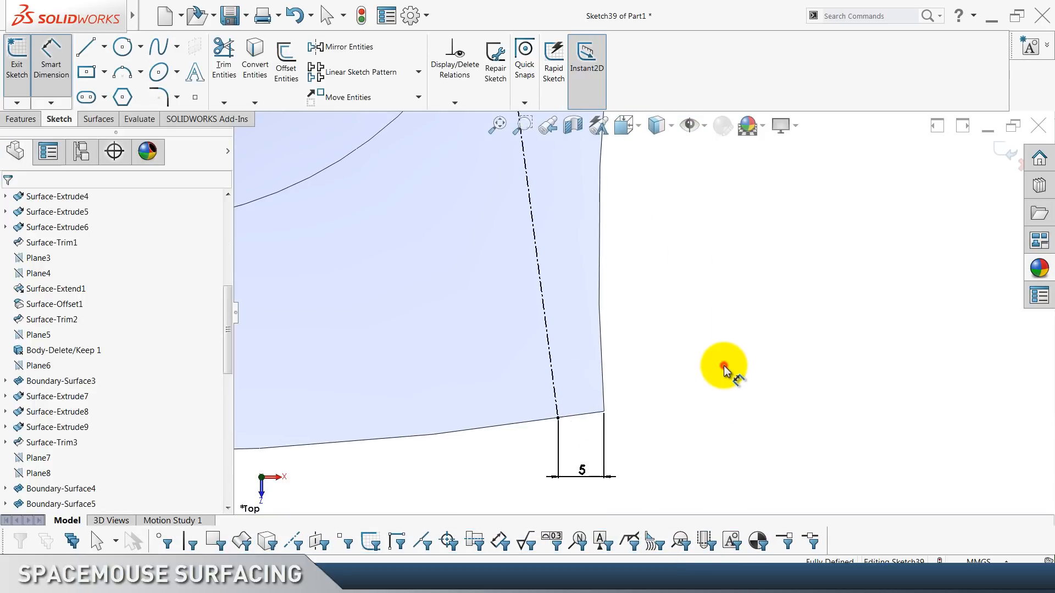
Draw a centerline about 47 mm long outward from the slanted centerline's lower endpoint, at about 31°.
{"action": "left_click", "coordinate": [103, 47]}
{"action": "left_click", "coordinate": [115, 82]}
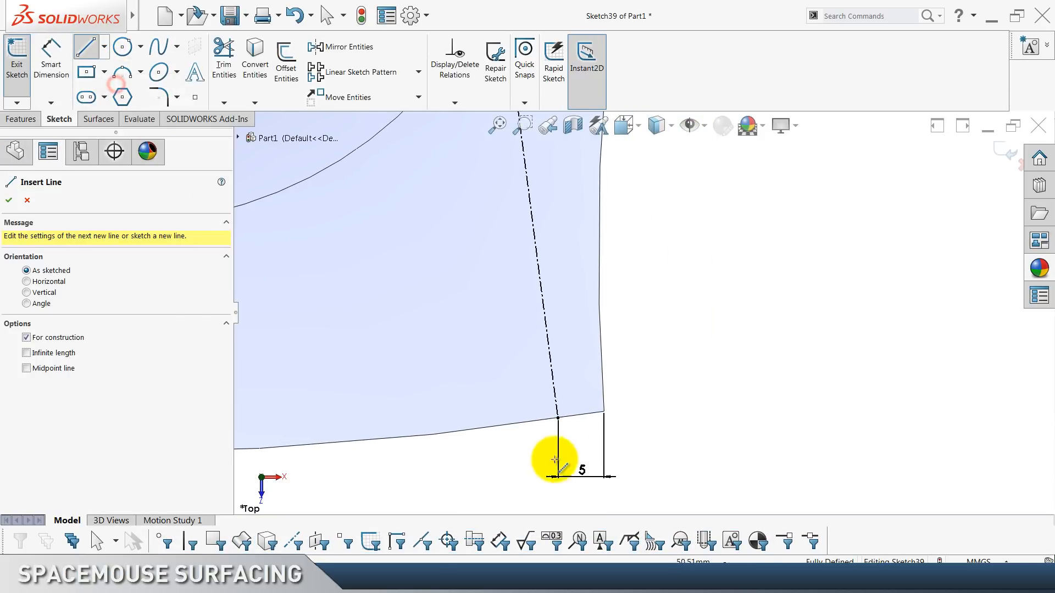
{"action": "left_click", "coordinate": [558, 418]}
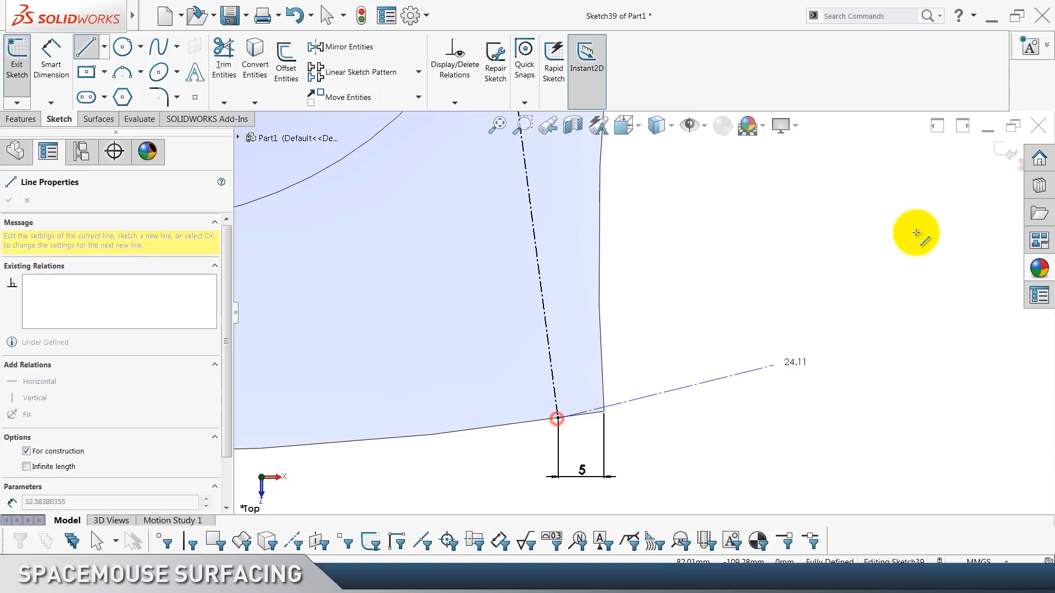
{"action": "left_click", "coordinate": [931, 196]}
{"action": "key", "text": "Escape"}
Make the new centerline perpendicular to the slanted centerline and close the sketch.
{"action": "left_click", "coordinate": [911, 209]}
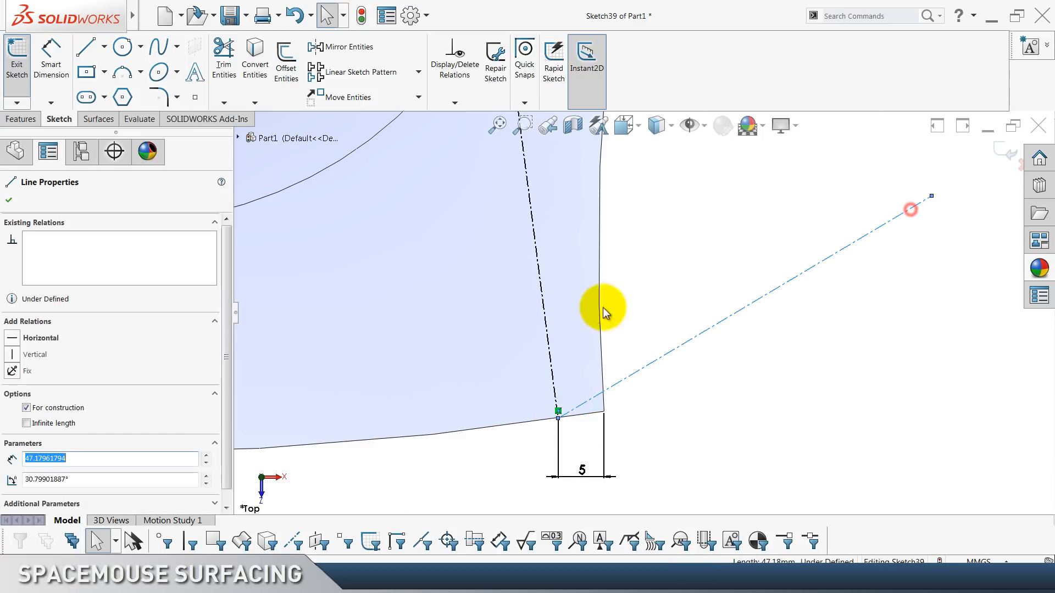
{"action": "left_click", "coordinate": [555, 363], "text": "ctrl"}
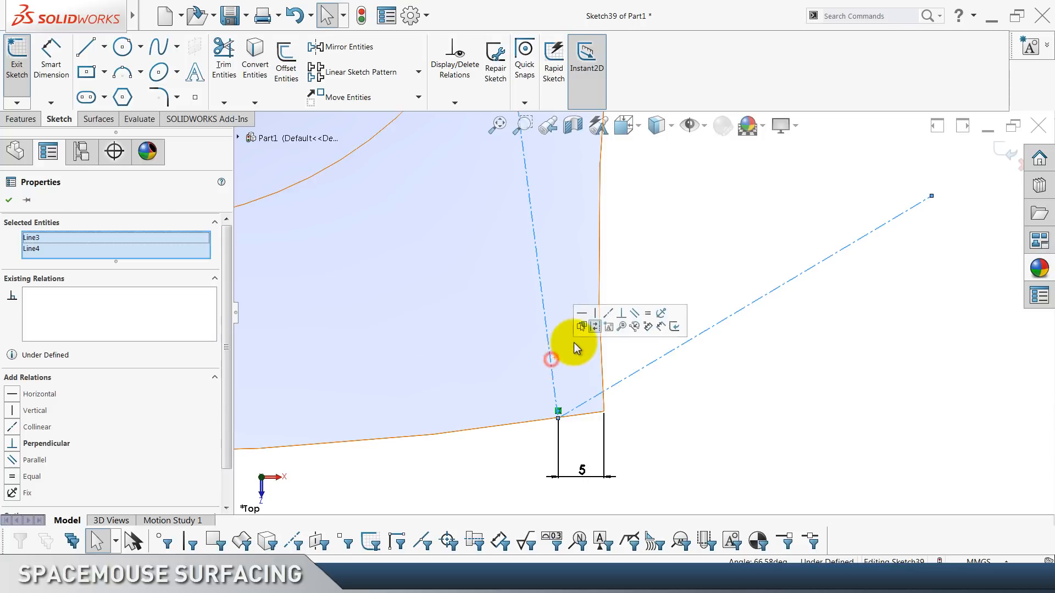
{"action": "left_click", "coordinate": [622, 320]}
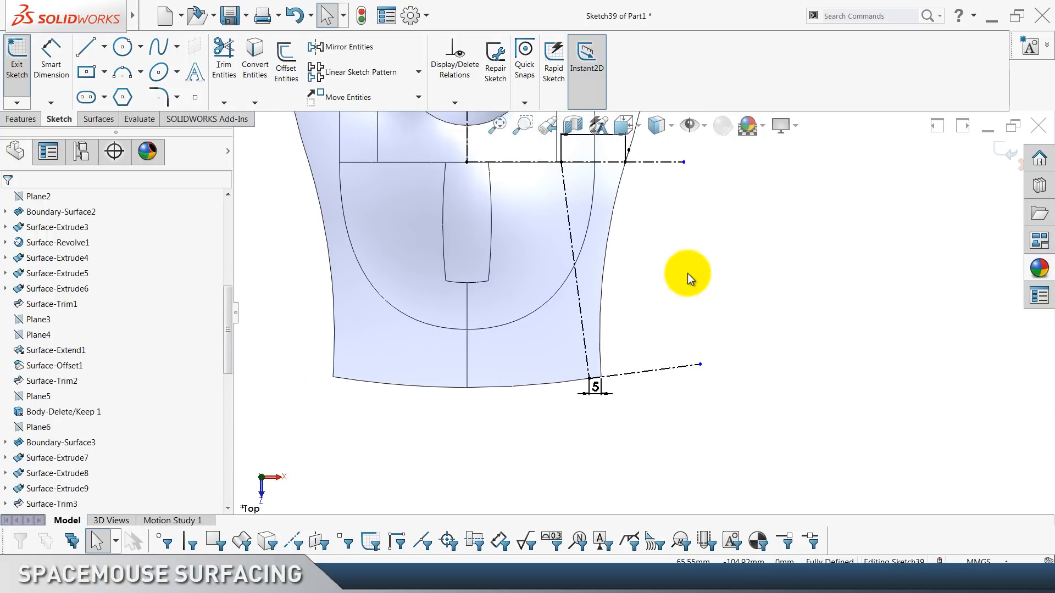
{"action": "left_click", "coordinate": [1004, 150]}
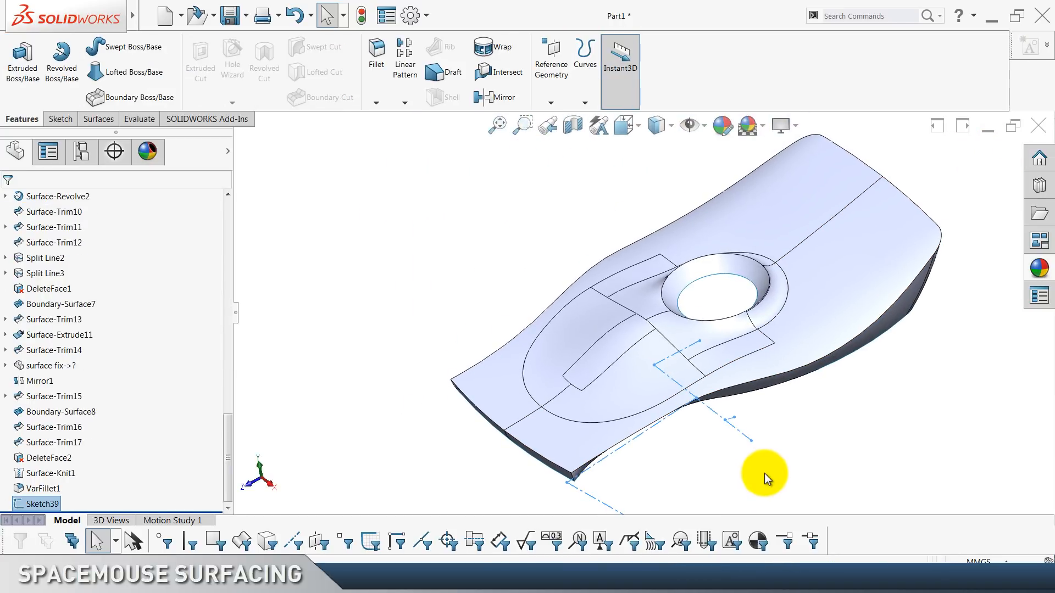
Create a reference plane perpendicular to the new centerline and coincident with its endpoint at the narrow end's corner.
{"action": "left_click", "coordinate": [694, 413]}
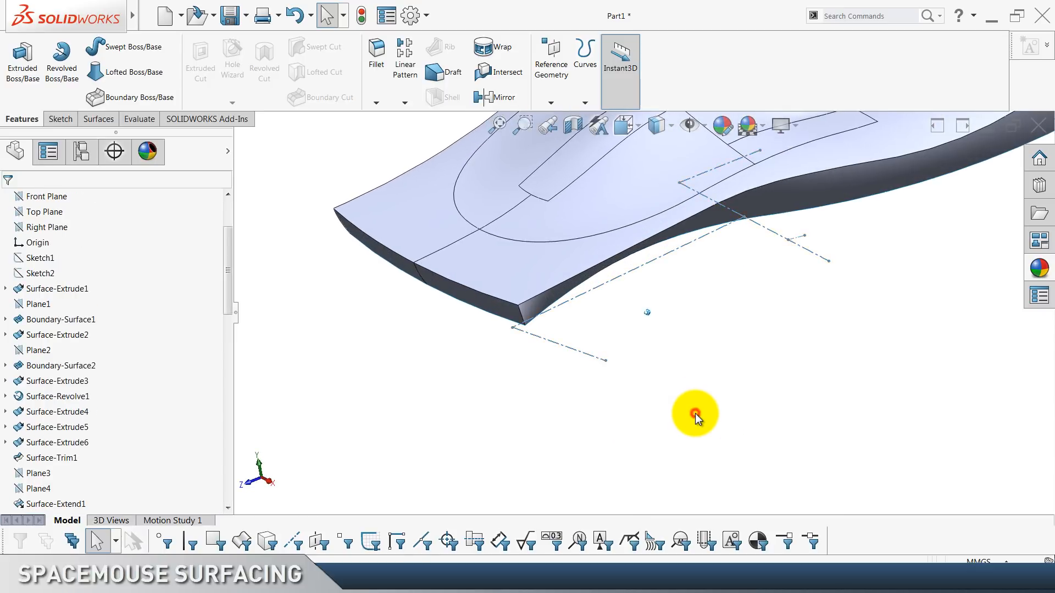
{"action": "left_click", "coordinate": [550, 98]}
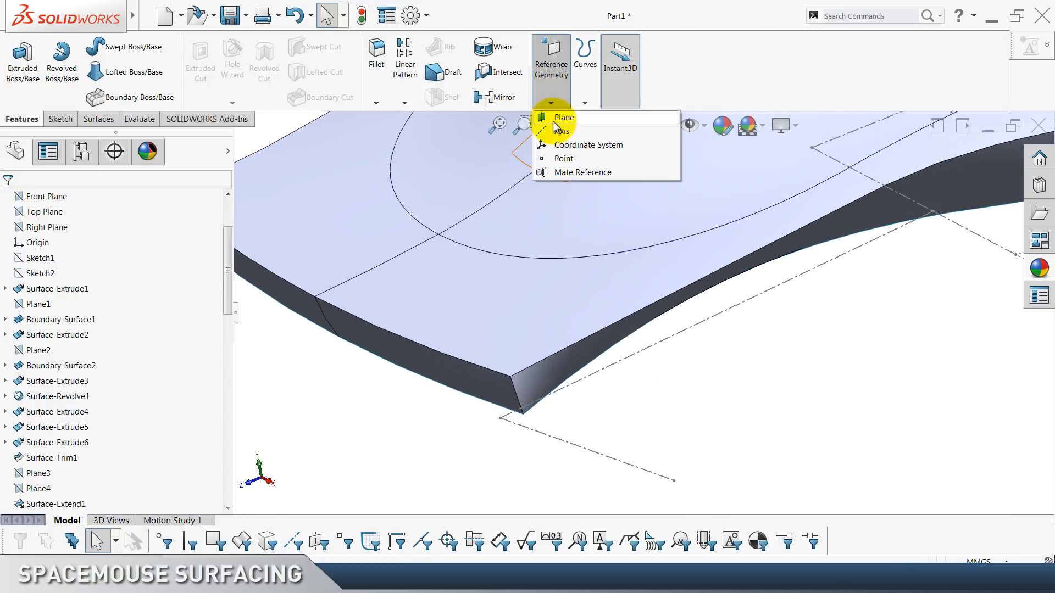
{"action": "left_click", "coordinate": [560, 119]}
{"action": "left_click", "coordinate": [625, 465]}
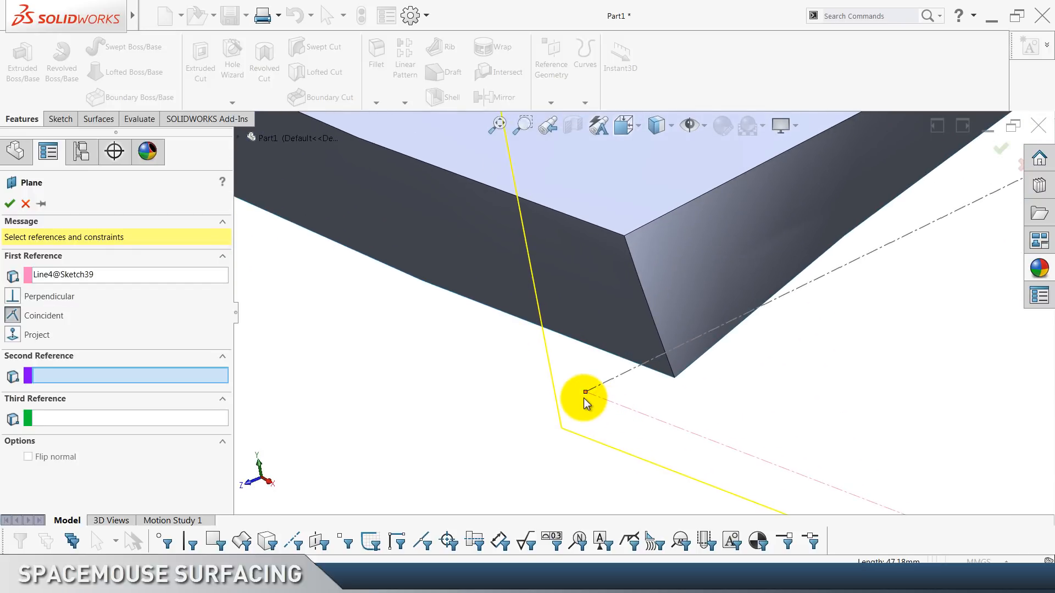
{"action": "left_click", "coordinate": [587, 393]}
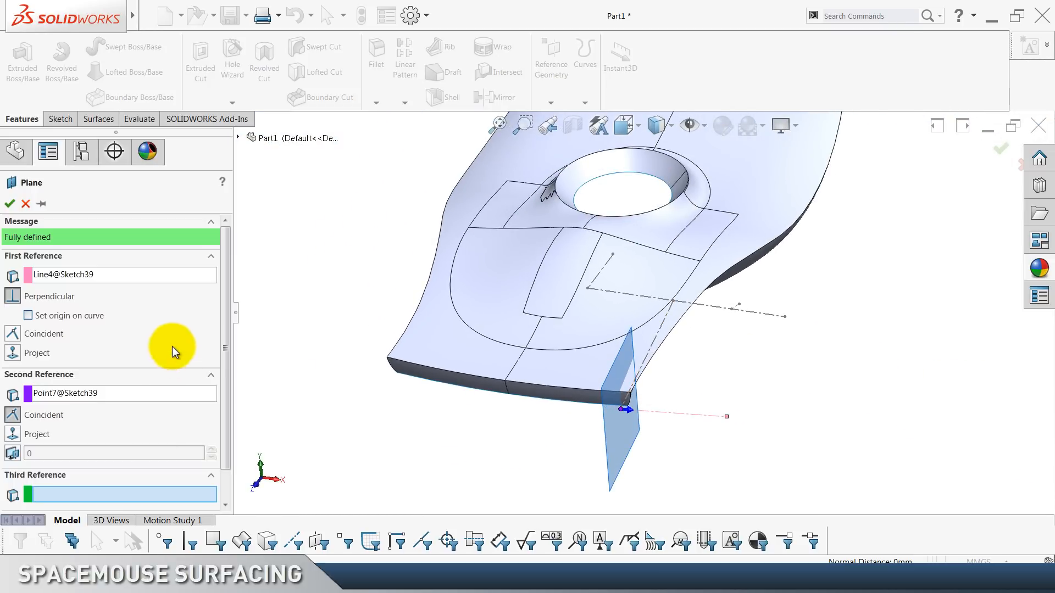
{"action": "left_click_drag", "start_coordinate": [226, 337], "coordinate": [195, 419]}
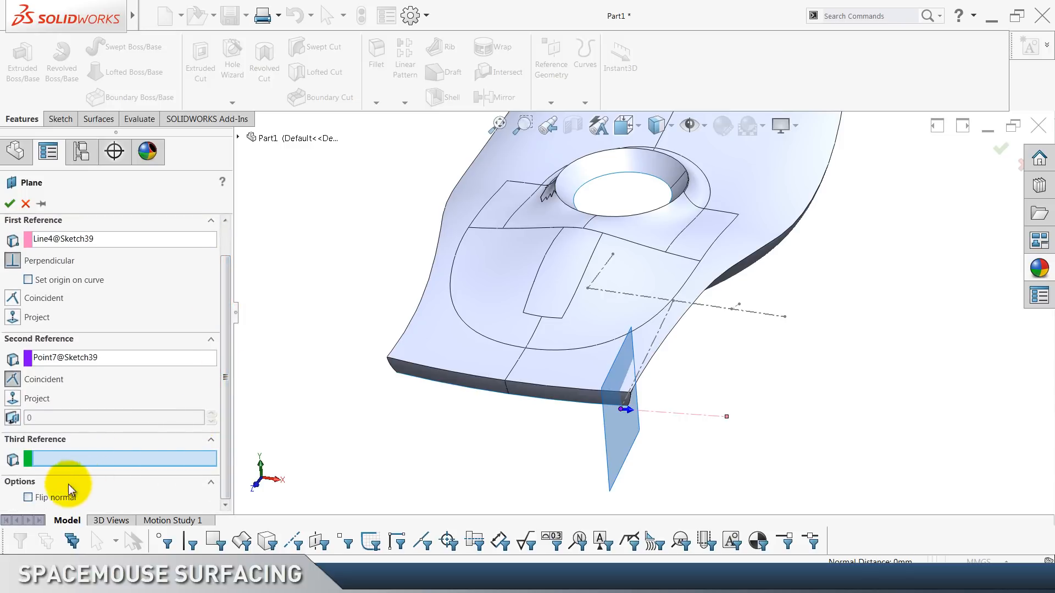
{"action": "left_click", "coordinate": [52, 498]}
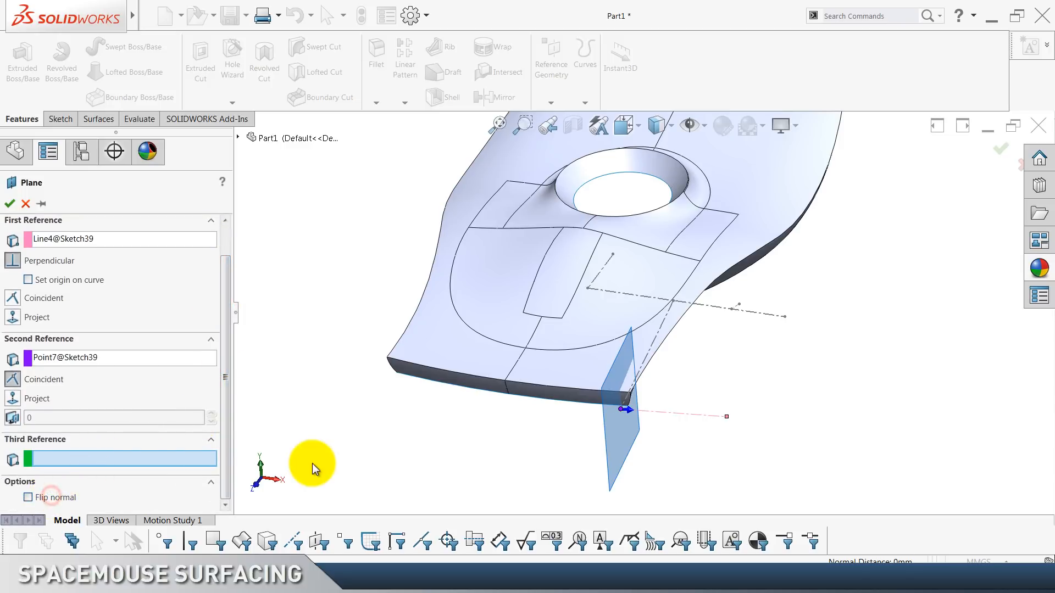
{"action": "left_click", "coordinate": [13, 204]}
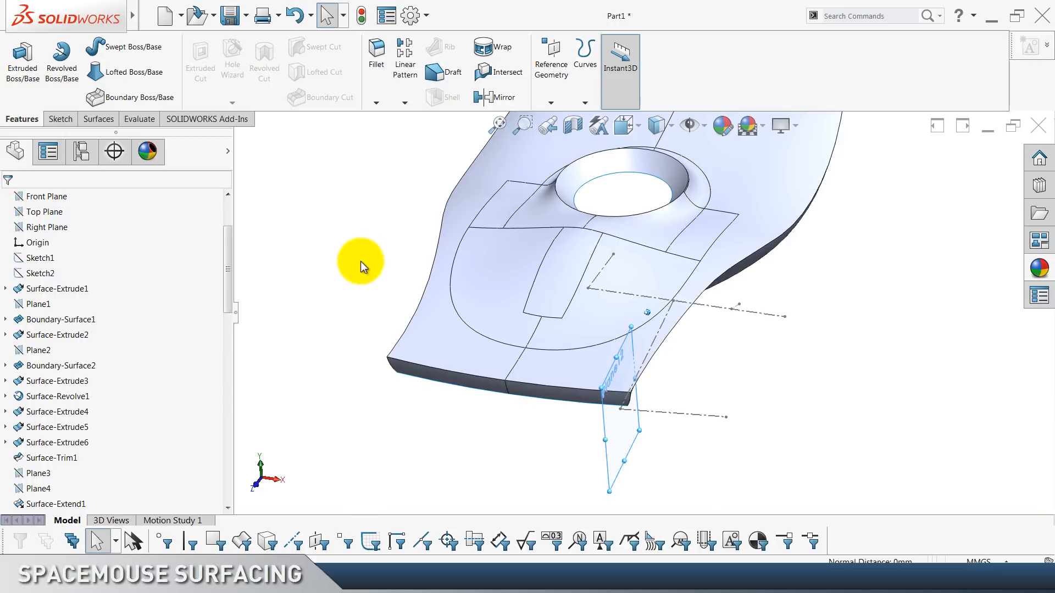
Hide the new reference plane, Plane12.
{"action": "scroll", "coordinate": [106, 443], "scroll_direction": "down", "scroll_amount": 4}
{"action": "scroll", "coordinate": [107, 441], "scroll_direction": "down", "scroll_amount": 10}
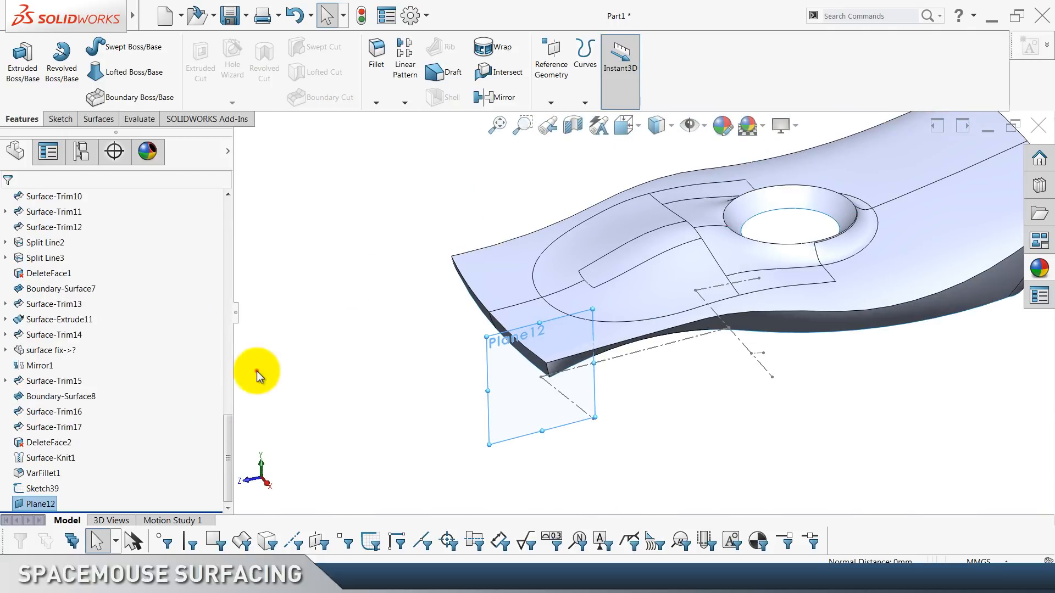
{"action": "right_click", "coordinate": [49, 505]}
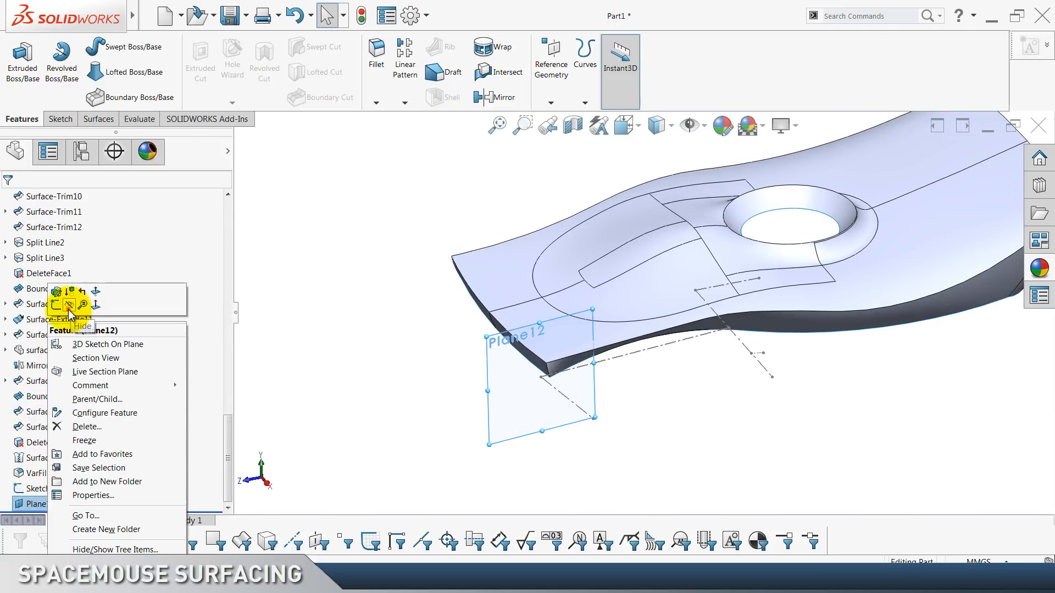
{"action": "left_click", "coordinate": [68, 309]}
{"action": "left_click", "coordinate": [445, 386]}
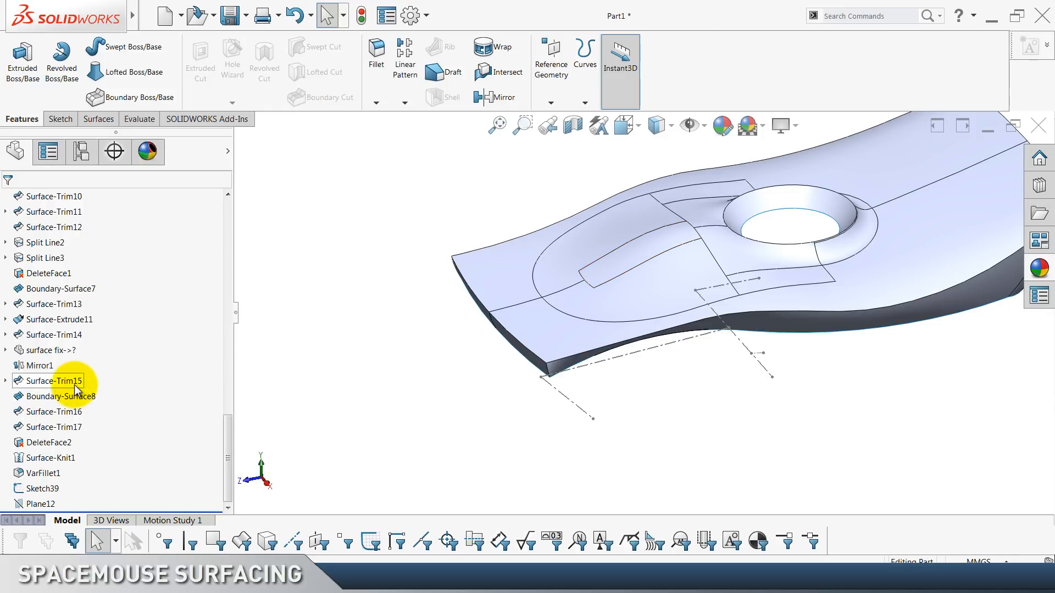
Start a sketch on Plane12 and create an intersection curve with the body's top surface.
{"action": "right_click", "coordinate": [36, 503]}
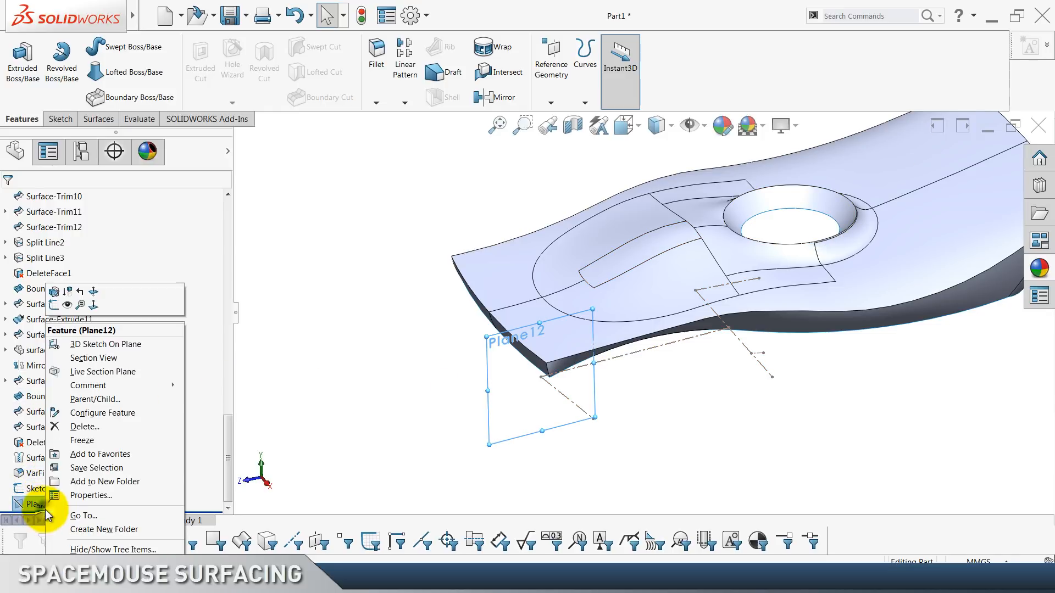
{"action": "left_click", "coordinate": [53, 308]}
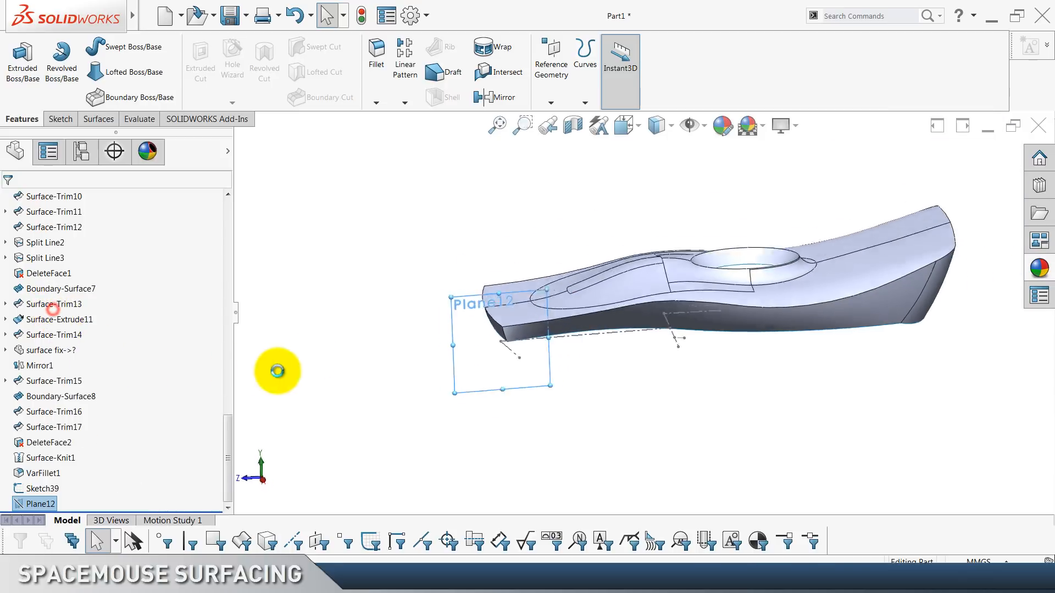
{"action": "left_click", "coordinate": [361, 333]}
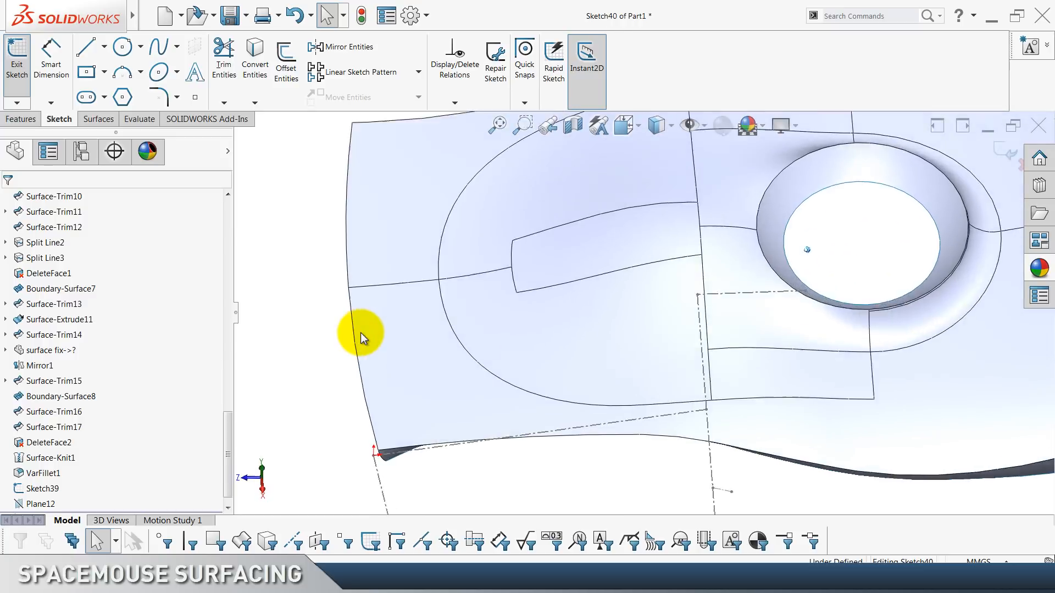
{"action": "left_click", "coordinate": [560, 366]}
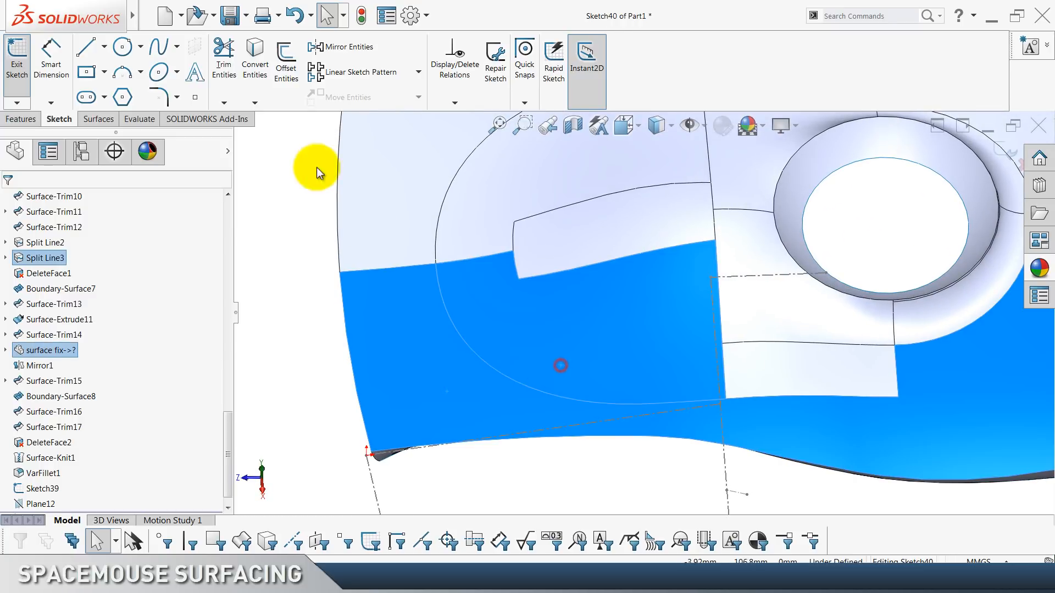
{"action": "left_click", "coordinate": [255, 102]}
{"action": "left_click", "coordinate": [291, 134]}
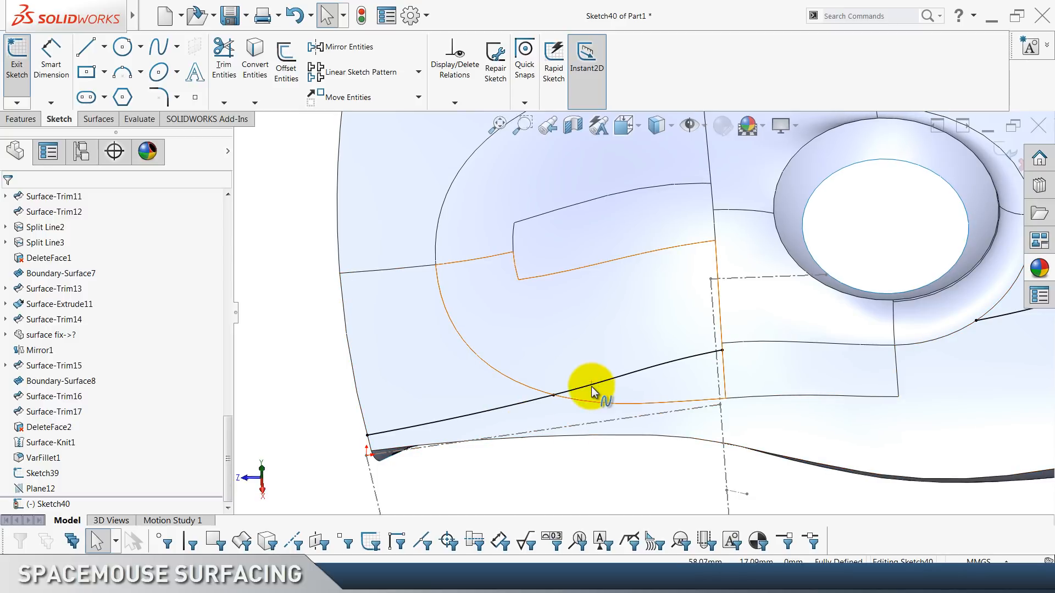
Convert the two intersection spline segments near the narrow end to construction geometry.
{"action": "left_click", "coordinate": [592, 387]}
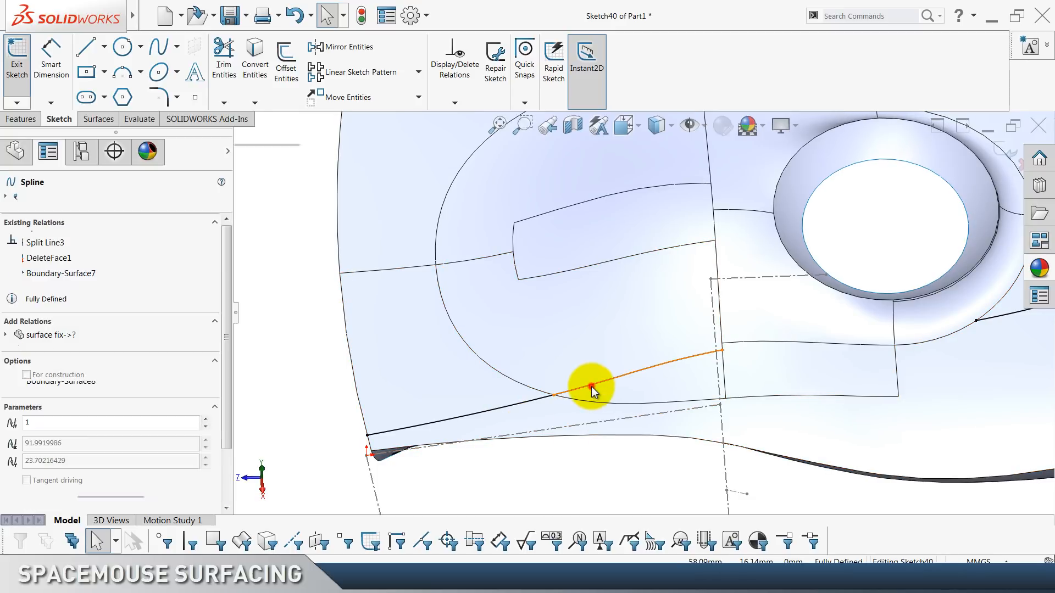
{"action": "left_click", "coordinate": [502, 407], "text": "ctrl"}
{"action": "left_click", "coordinate": [548, 375]}
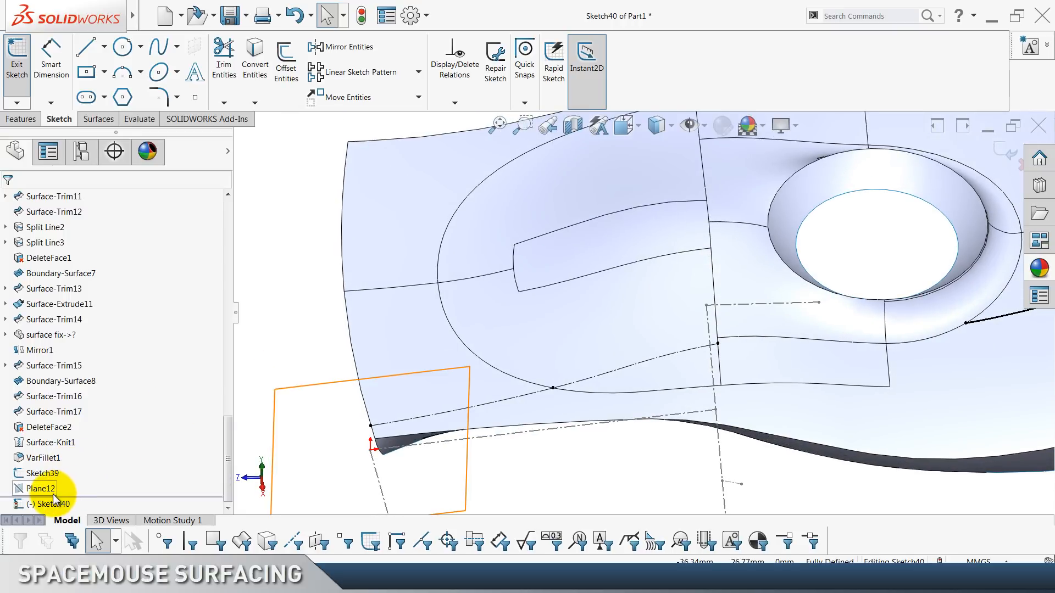
{"action": "right_click", "coordinate": [53, 500]}
{"action": "left_click", "coordinate": [76, 378]}
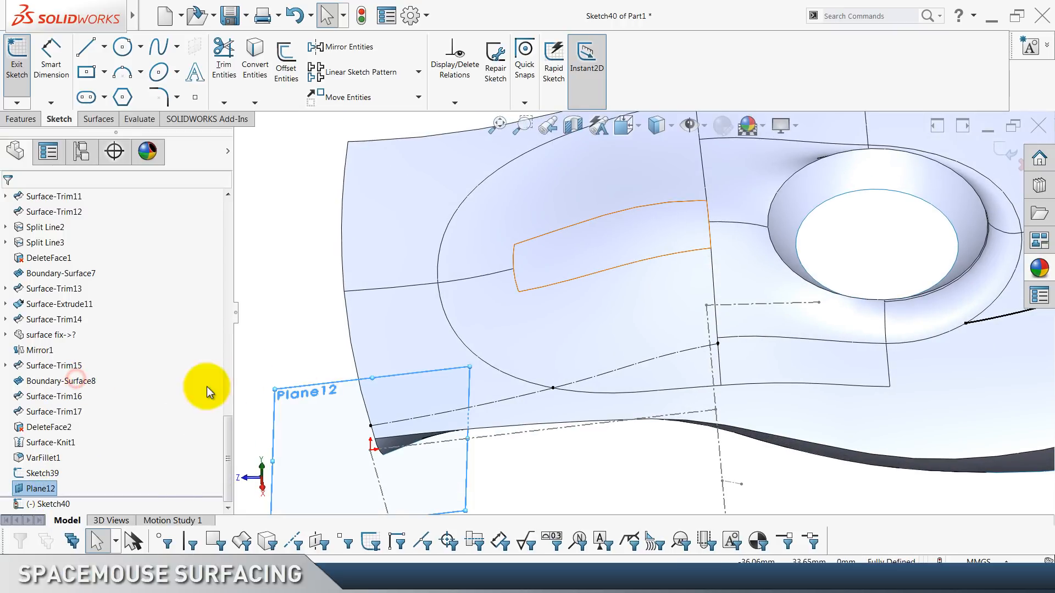
{"action": "left_click", "coordinate": [284, 323]}
{"action": "right_click", "coordinate": [56, 483]}
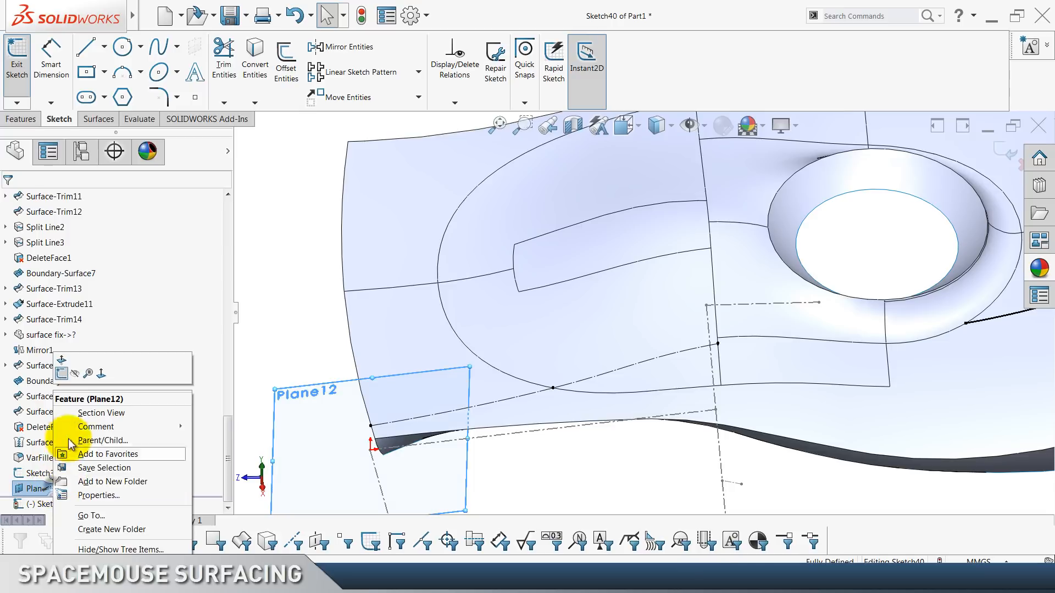
{"action": "left_click", "coordinate": [71, 373]}
View the sketch plane face-on and examine the narrow end's side profile along the construction curves.
{"action": "right_click", "coordinate": [59, 478]}
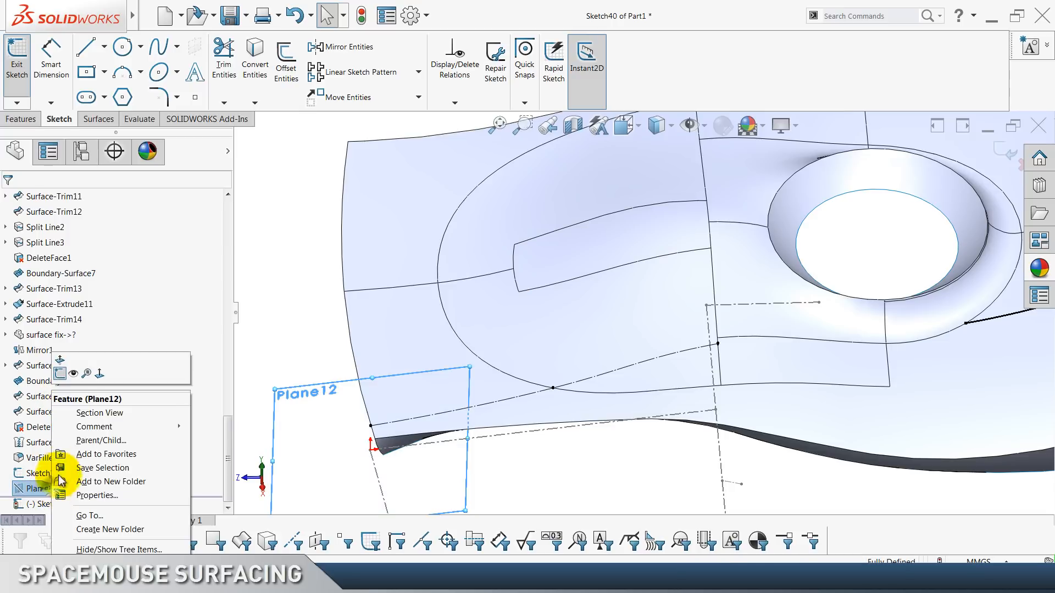
{"action": "left_click", "coordinate": [95, 374]}
{"action": "left_click", "coordinate": [323, 309]}
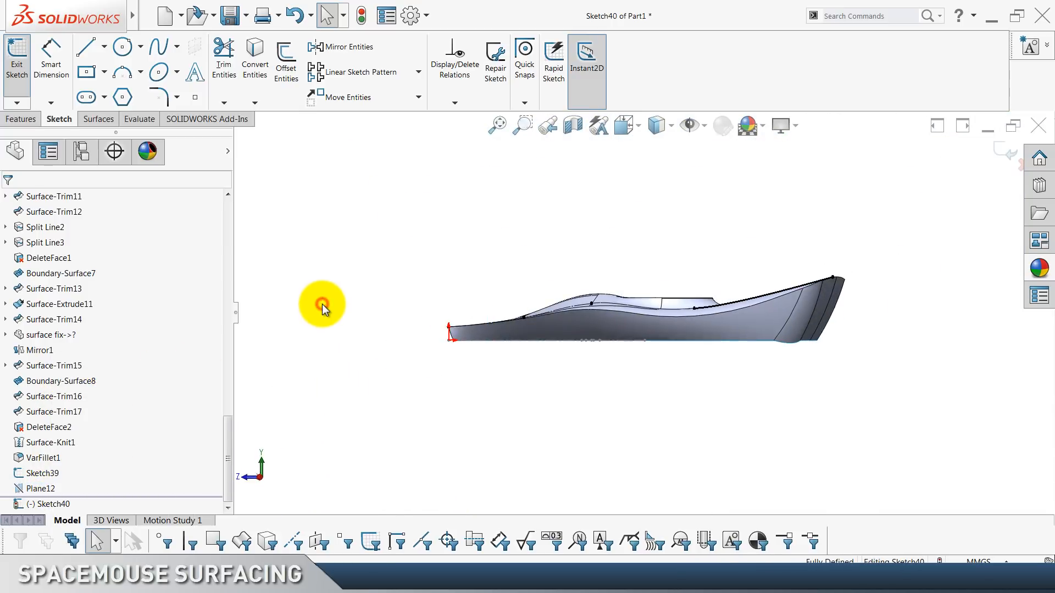
{"action": "scroll", "coordinate": [323, 309], "scroll_direction": "down", "scroll_amount": 6}
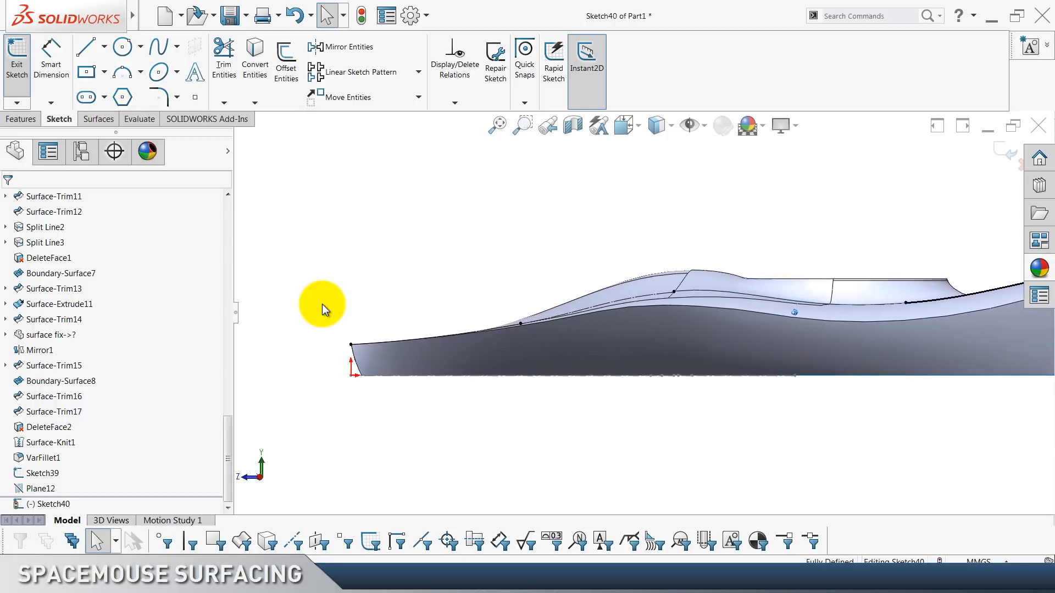
{"action": "scroll", "coordinate": [322, 304], "scroll_direction": "down", "scroll_amount": 3}
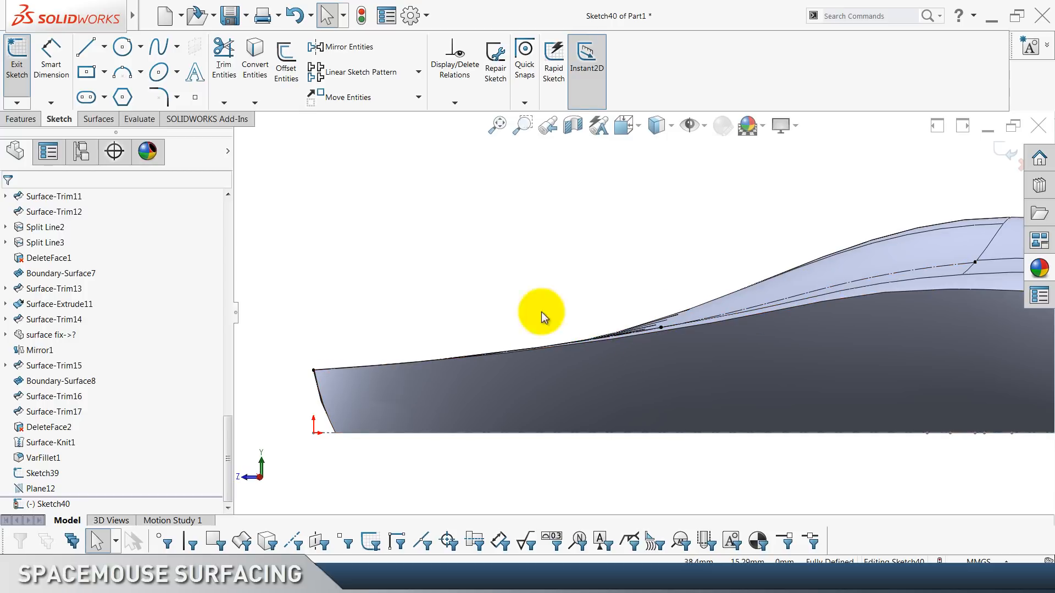
{"action": "scroll", "coordinate": [438, 285], "scroll_direction": "up", "scroll_amount": 2}
{"action": "scroll", "coordinate": [438, 285], "scroll_direction": "down", "scroll_amount": 1}
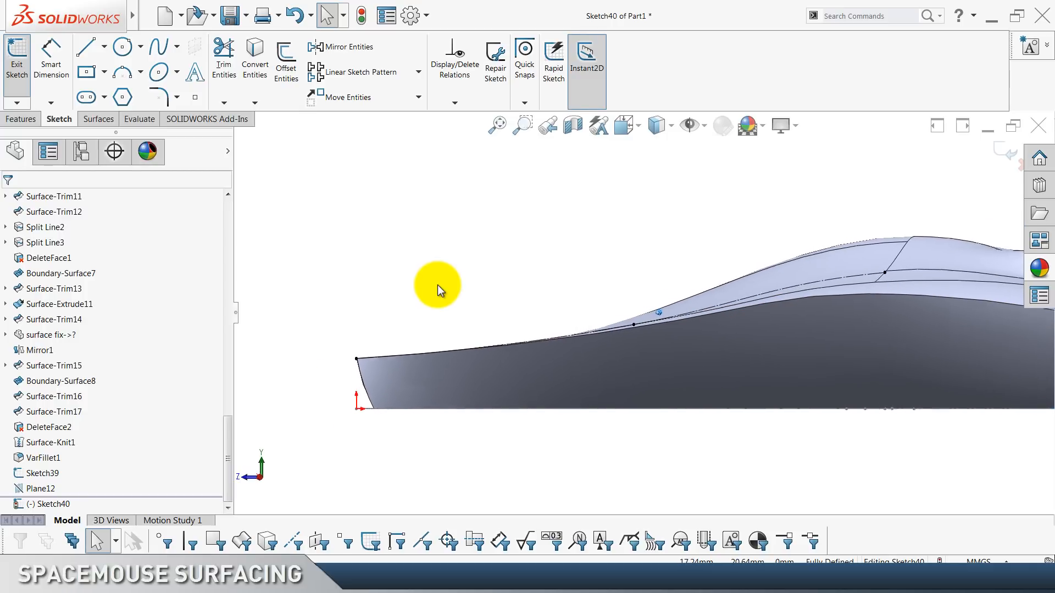
{"action": "scroll", "coordinate": [437, 285], "scroll_direction": "down", "scroll_amount": 1}
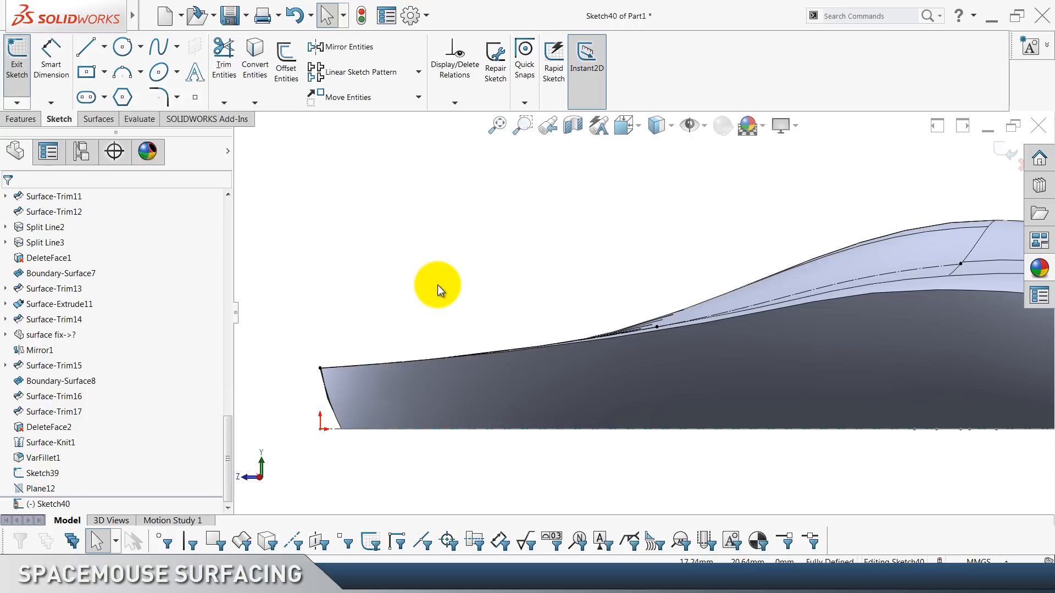
{"action": "scroll", "coordinate": [437, 285], "scroll_direction": "up", "scroll_amount": 1}
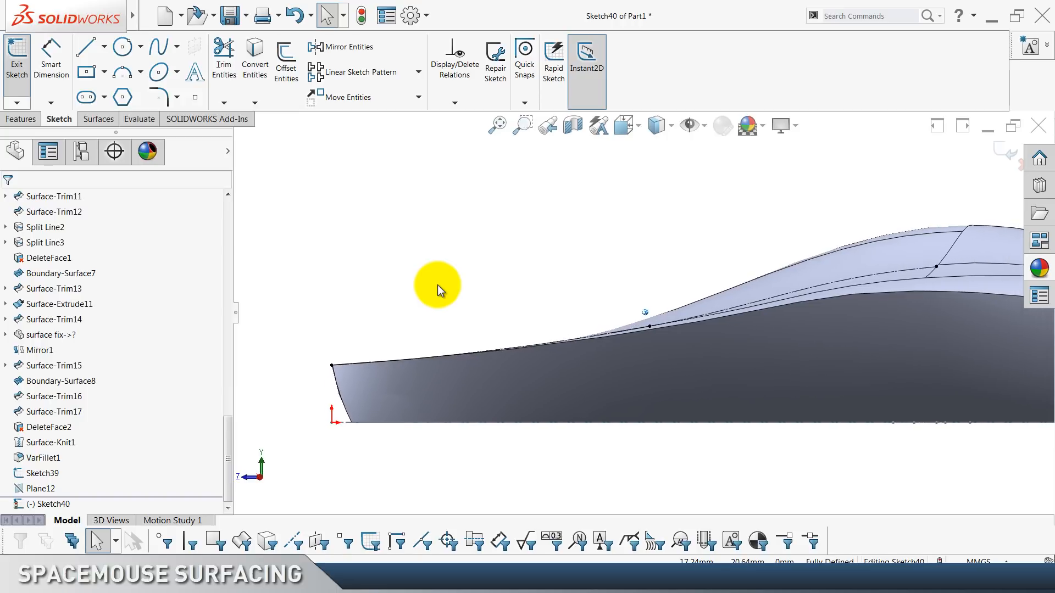
{"action": "scroll", "coordinate": [438, 285], "scroll_direction": "down", "scroll_amount": 1}
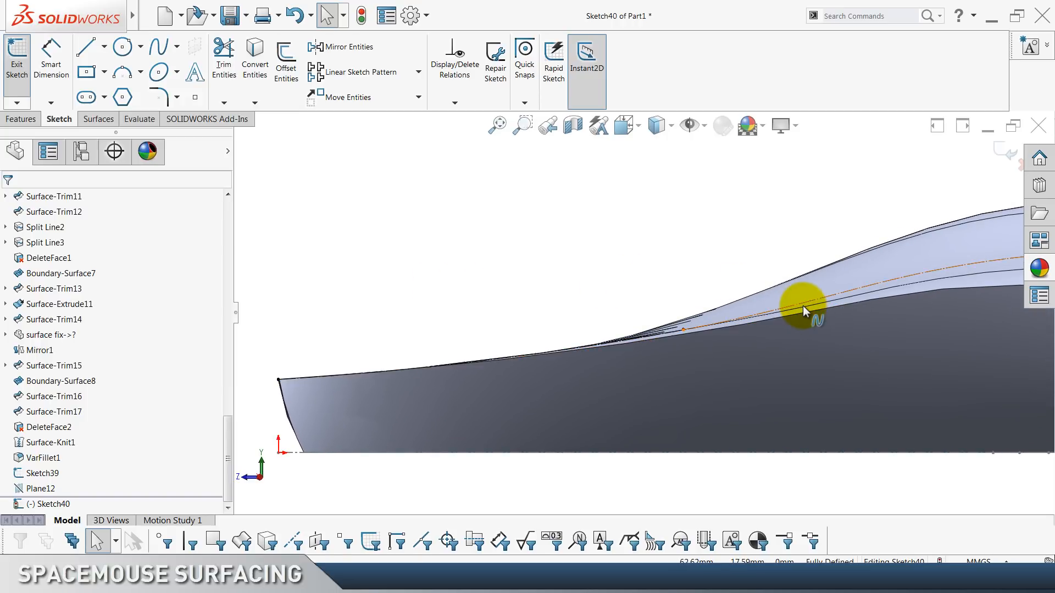
{"action": "scroll", "coordinate": [539, 281], "scroll_direction": "up", "scroll_amount": 3}
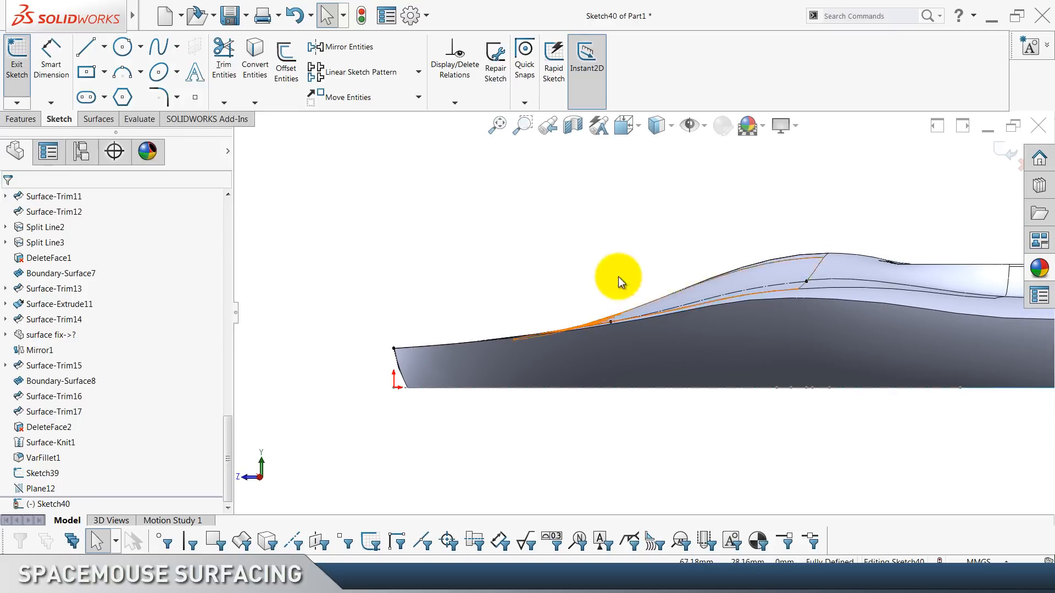
{"action": "scroll", "coordinate": [552, 280], "scroll_direction": "down", "scroll_amount": 3}
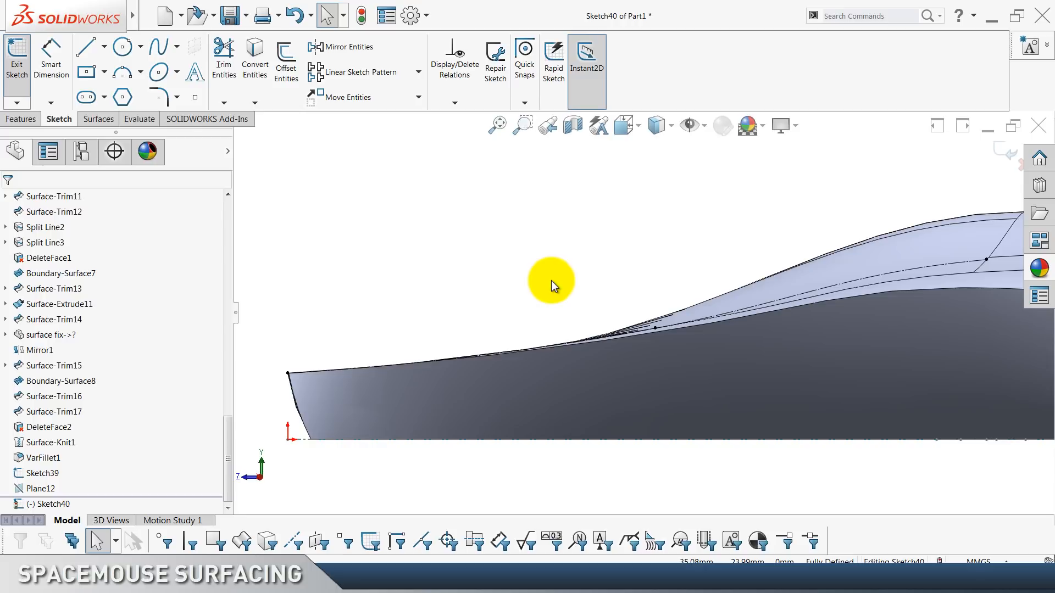
{"action": "scroll", "coordinate": [552, 280], "scroll_direction": "up", "scroll_amount": 1}
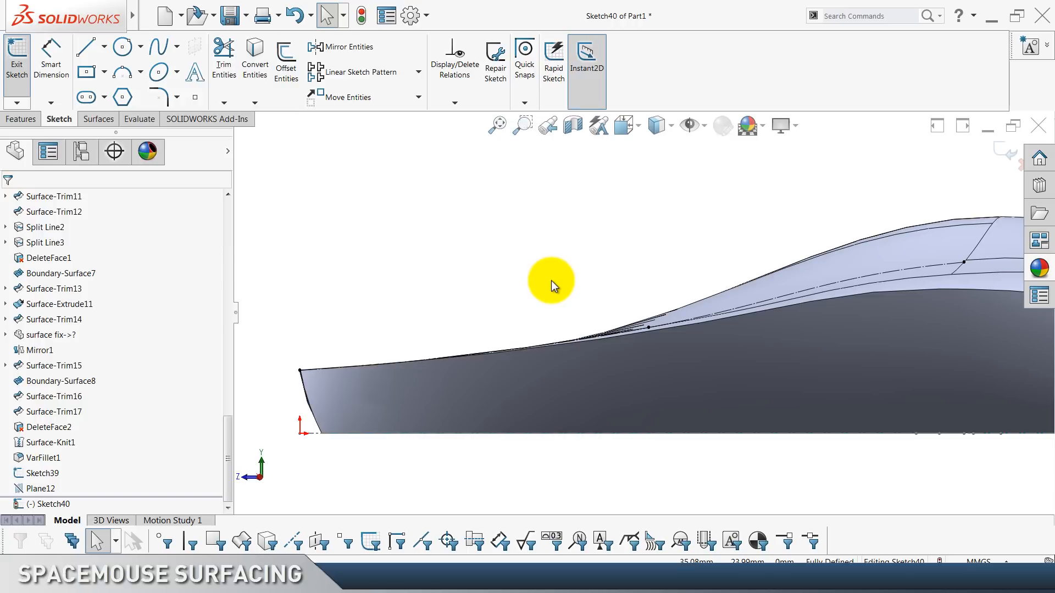
Draw a two-point spline above the narrow end's profile, from about (79, 33) to about (10.6, 21.2) mm in the sketch.
{"action": "left_click", "coordinate": [158, 48]}
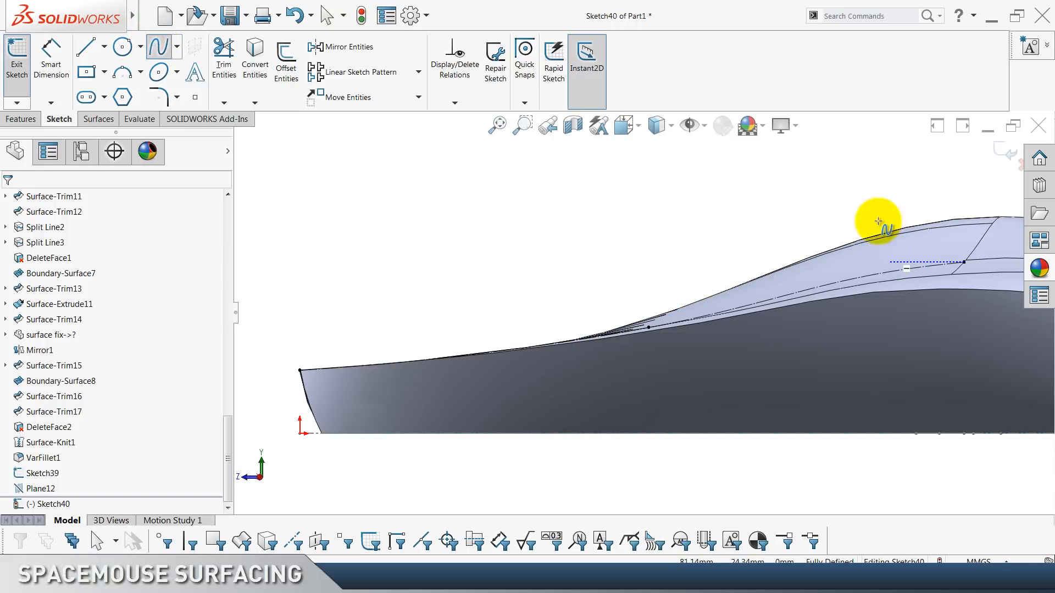
{"action": "left_click", "coordinate": [870, 194]}
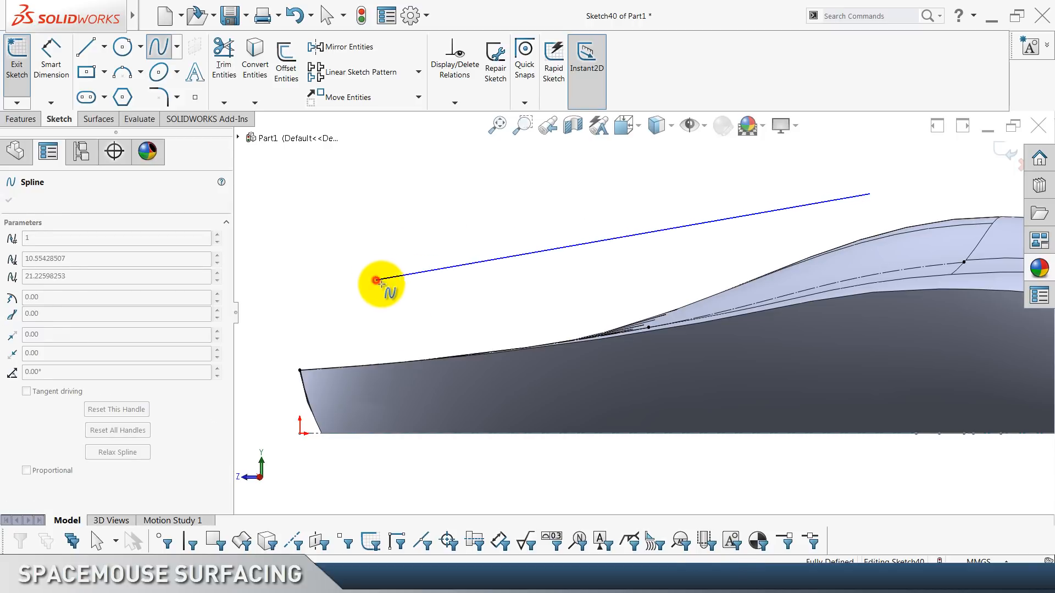
{"action": "double_click", "coordinate": [379, 281]}
{"action": "key", "text": "Escape"}
Relate the spline's endpoint nearest the round opening to the construction intersection curve.
{"action": "scroll", "coordinate": [432, 340], "scroll_direction": "up", "scroll_amount": 3}
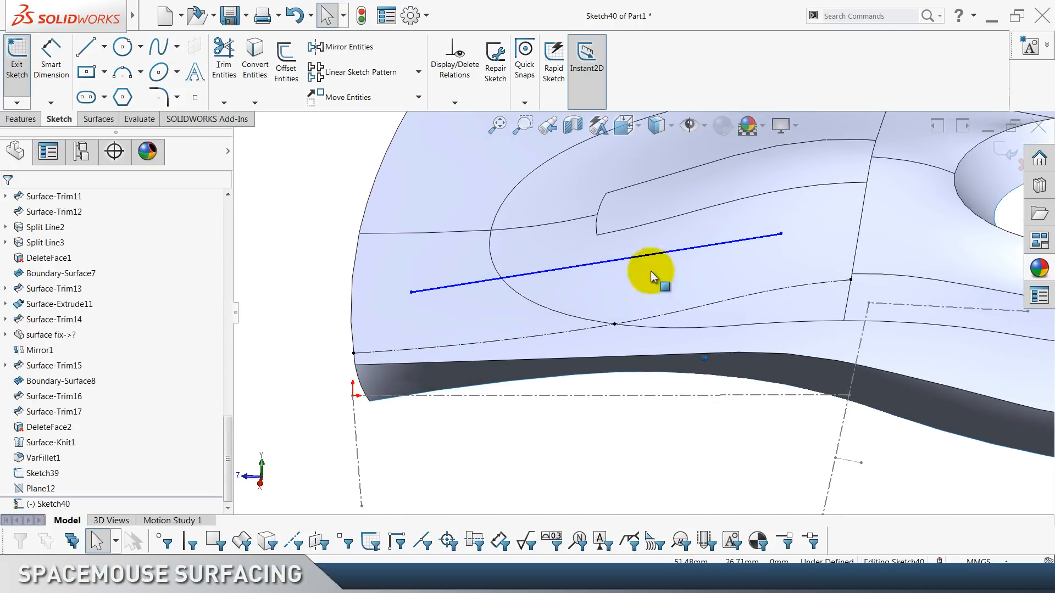
{"action": "left_click", "coordinate": [787, 241]}
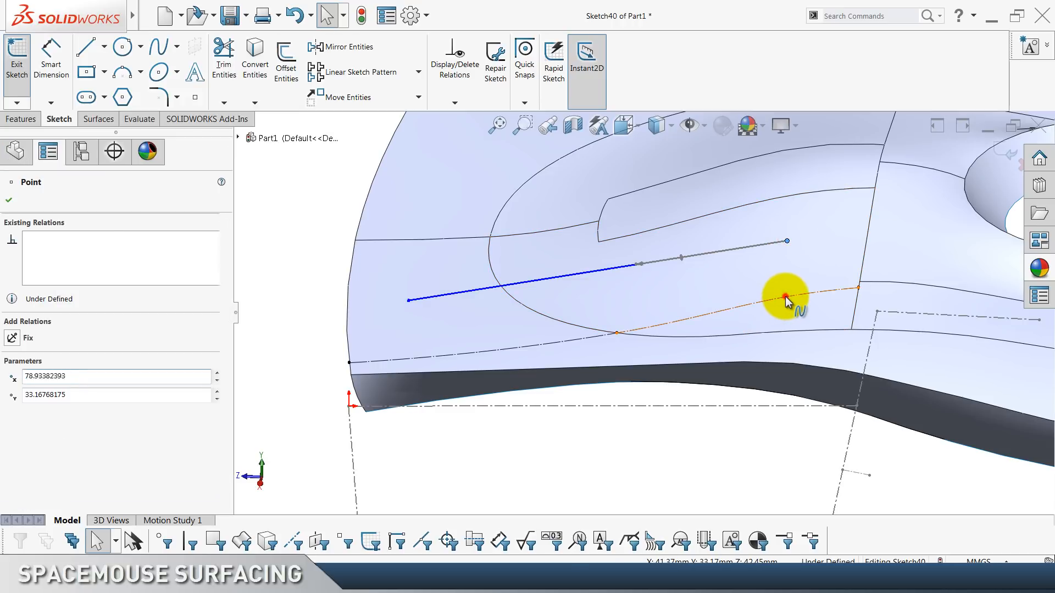
Make the spline's endpoint near the vertical seam coincident with the construction curve running to that seam.
{"action": "left_click", "coordinate": [809, 293], "text": "ctrl"}
{"action": "left_click", "coordinate": [815, 254]}
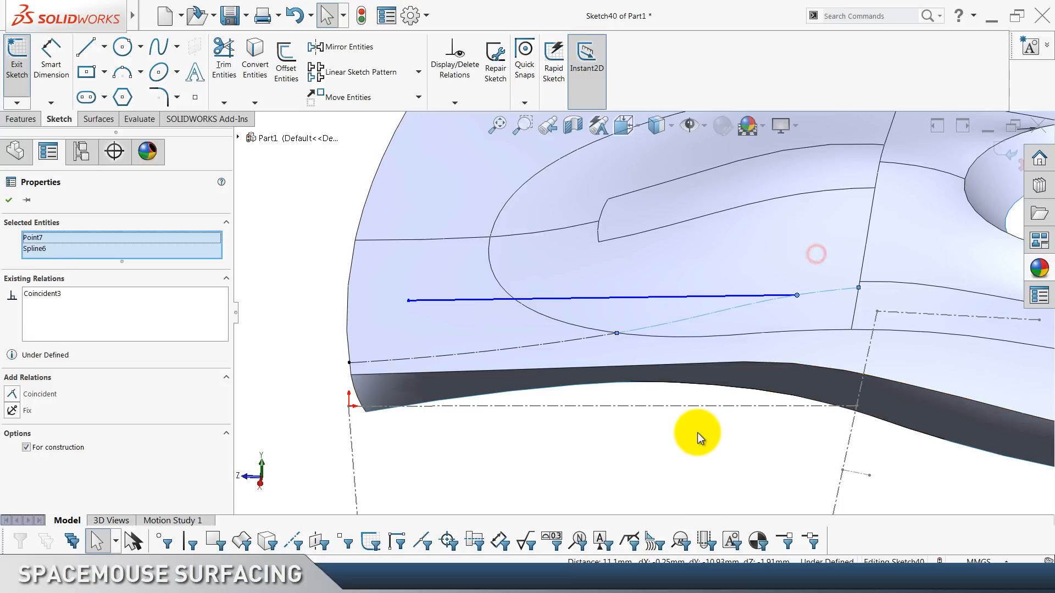
{"action": "left_click", "coordinate": [697, 435]}
Dimension the distance from that spline endpoint to the construction curve's end at the seam as 6 mm and tidy the dimension's placement.
{"action": "left_click", "coordinate": [49, 71]}
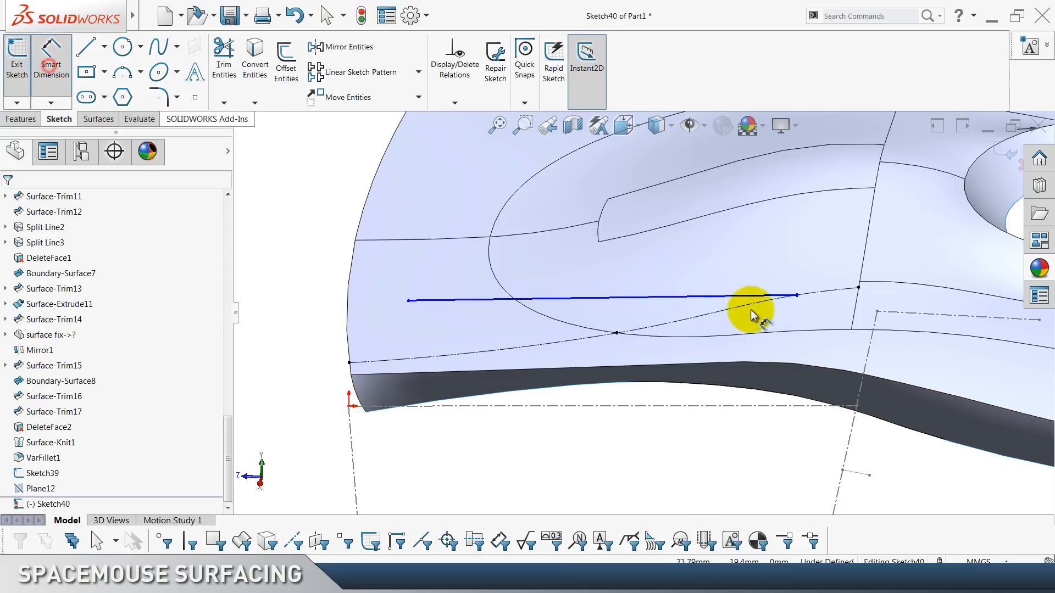
{"action": "left_click", "coordinate": [797, 296]}
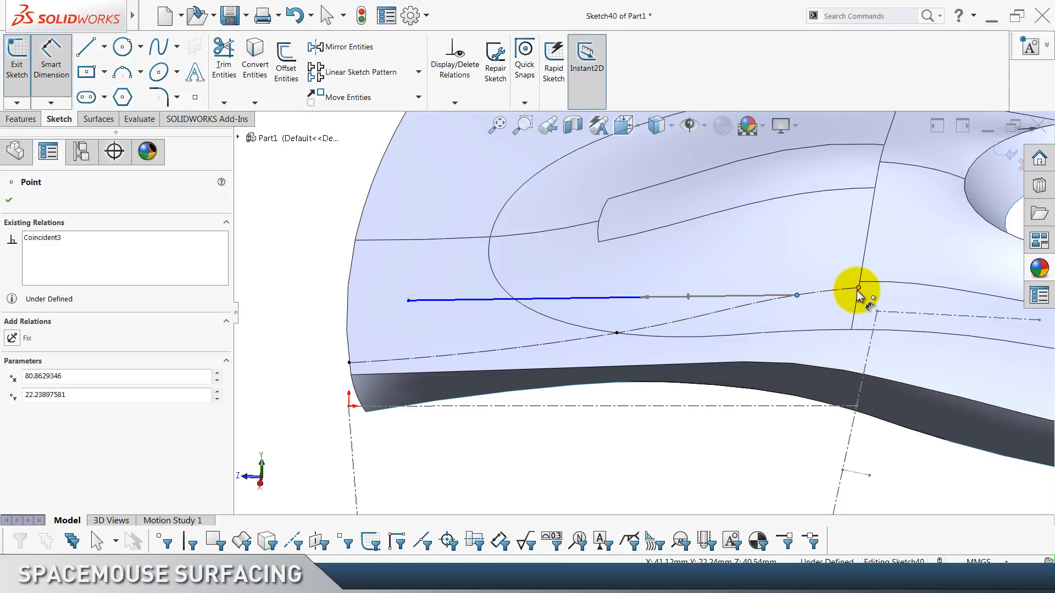
{"action": "left_click", "coordinate": [858, 290]}
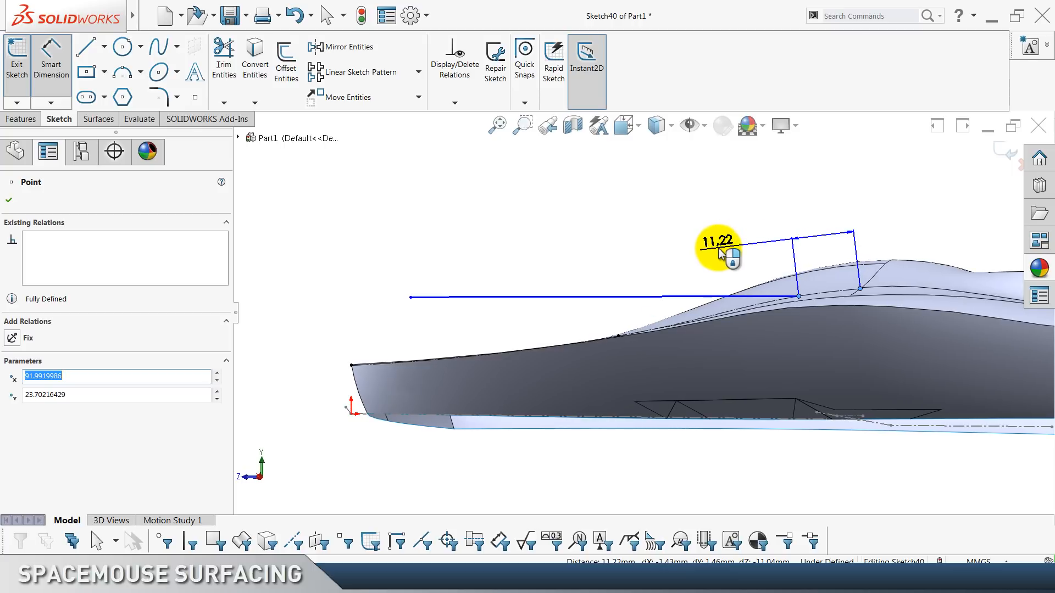
{"action": "left_click", "coordinate": [721, 253]}
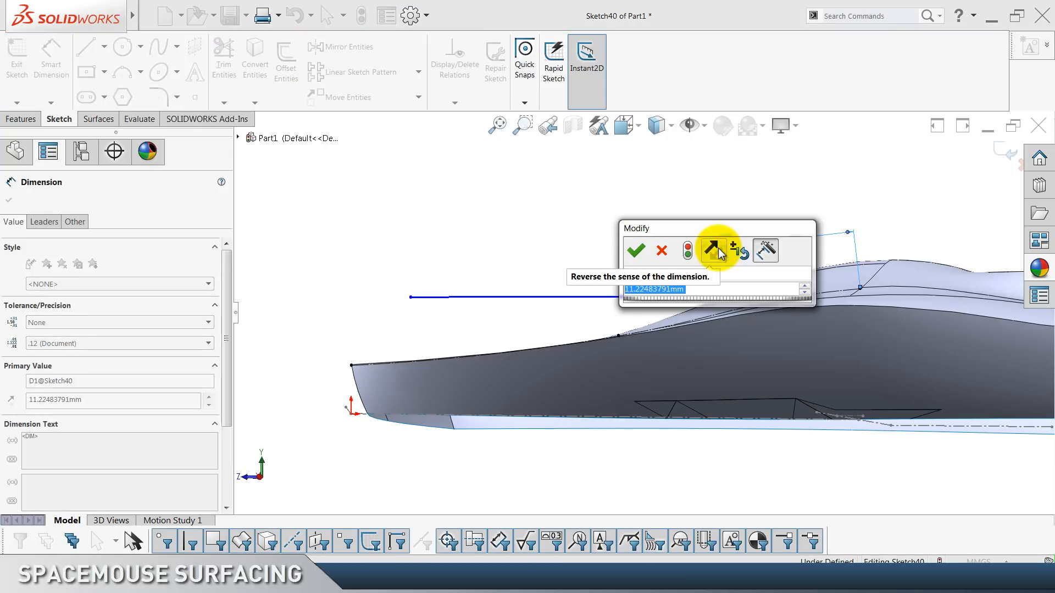
{"action": "type", "text": "6"}
{"action": "key", "text": "Return"}
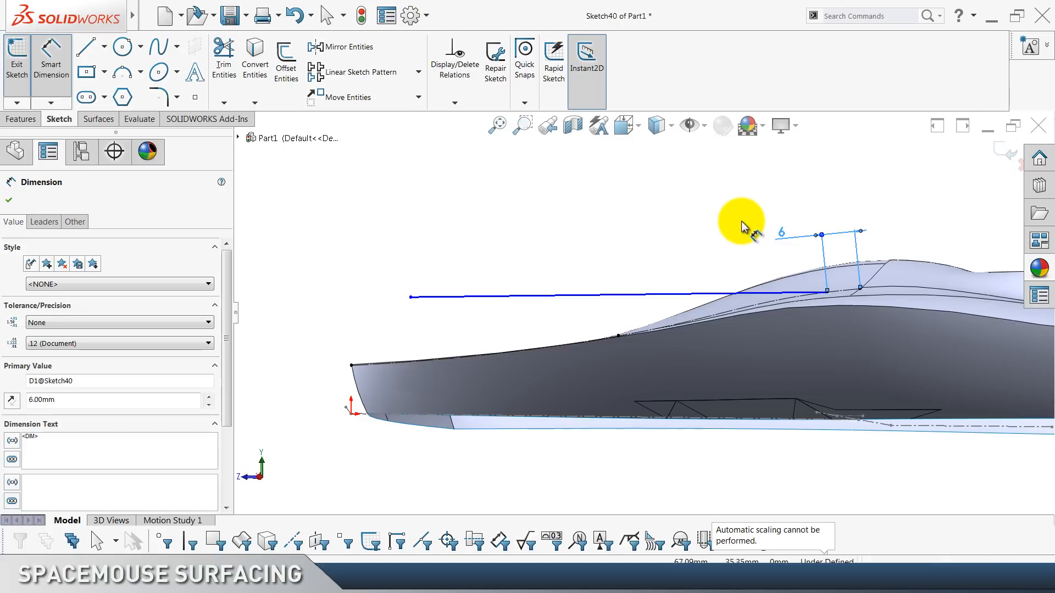
{"action": "left_click_drag", "start_coordinate": [777, 235], "coordinate": [823, 226]}
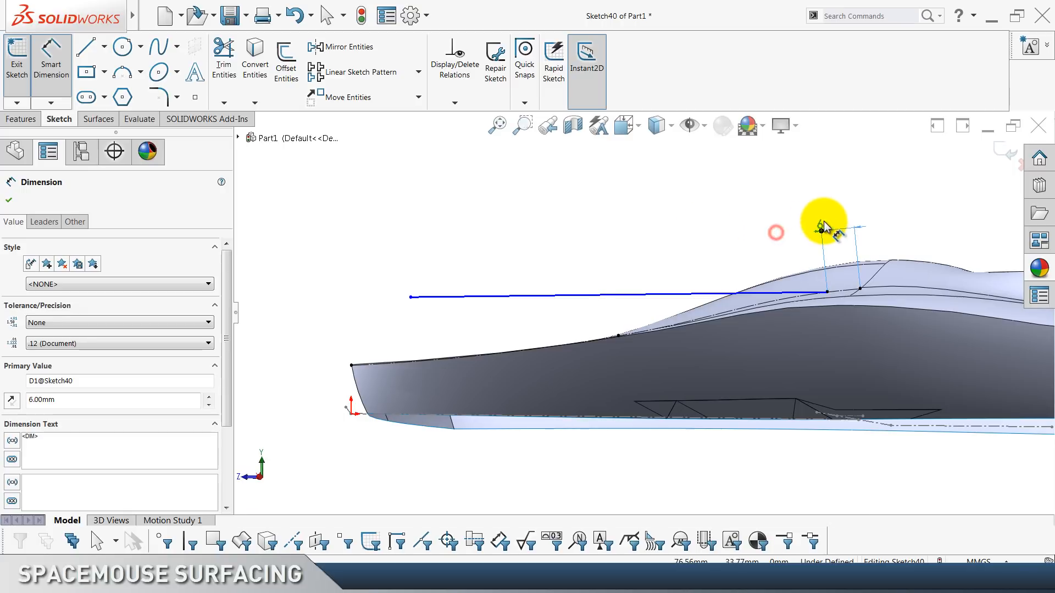
{"action": "left_click", "coordinate": [714, 204]}
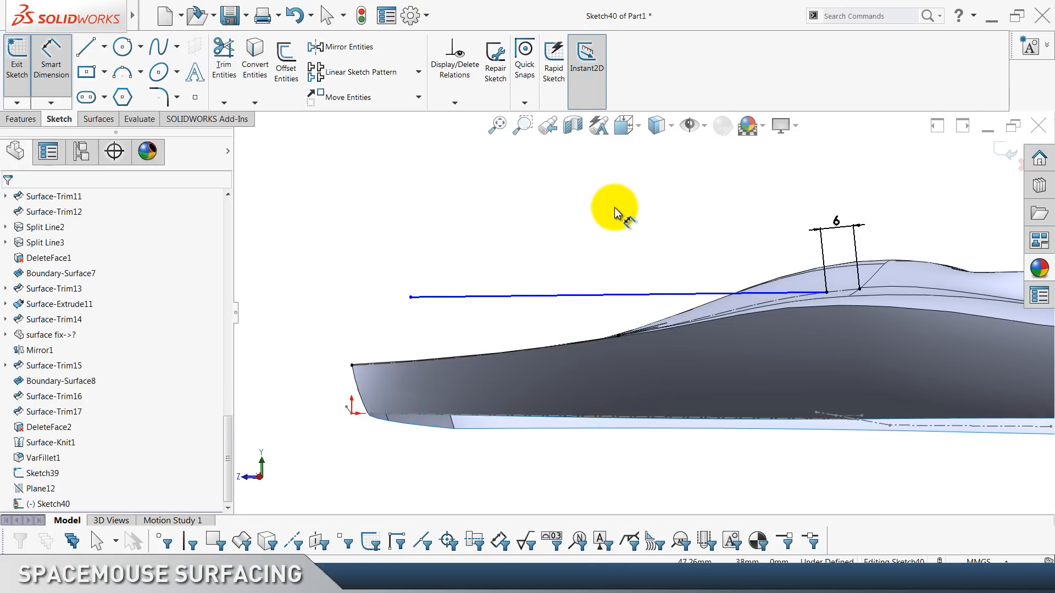
{"action": "key", "text": "Escape"}
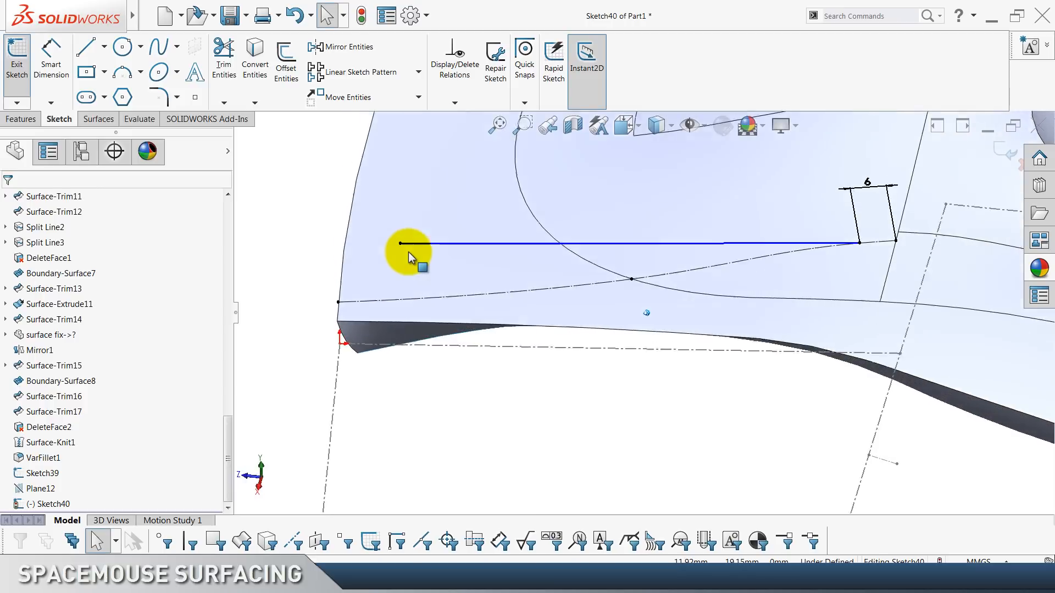
Make the spline's other endpoint coincident with the construction curve near the body's outer edge.
{"action": "left_click", "coordinate": [404, 248]}
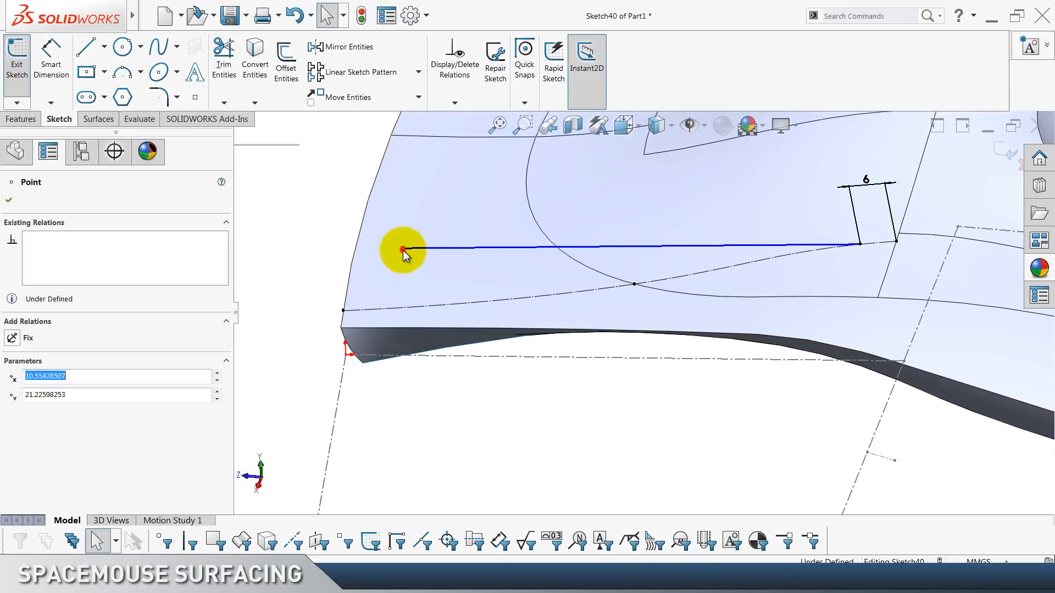
{"action": "left_click", "coordinate": [394, 308], "text": "ctrl"}
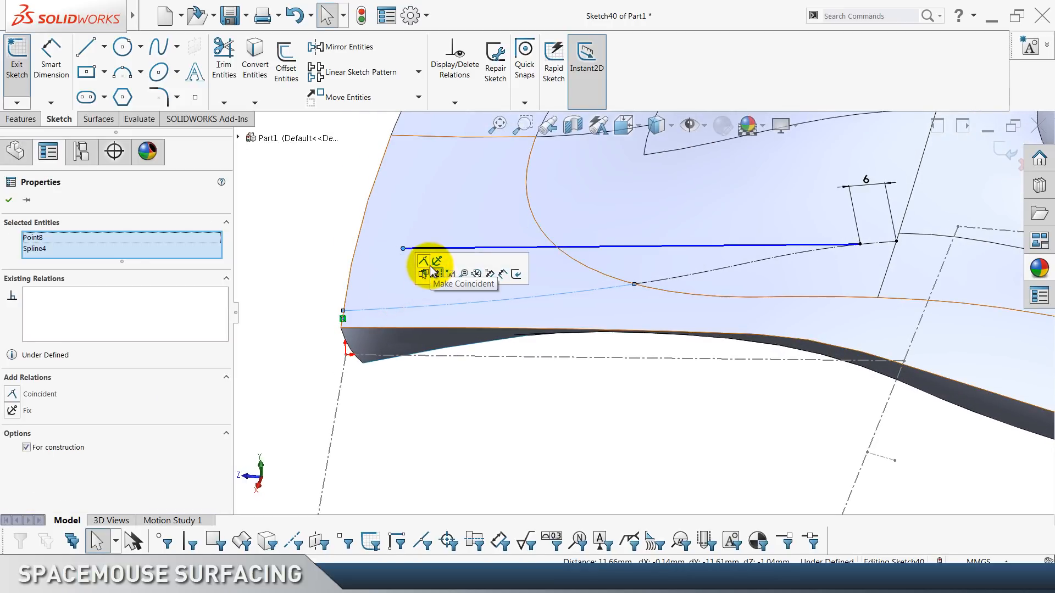
{"action": "left_click", "coordinate": [435, 271]}
{"action": "left_click", "coordinate": [319, 251]}
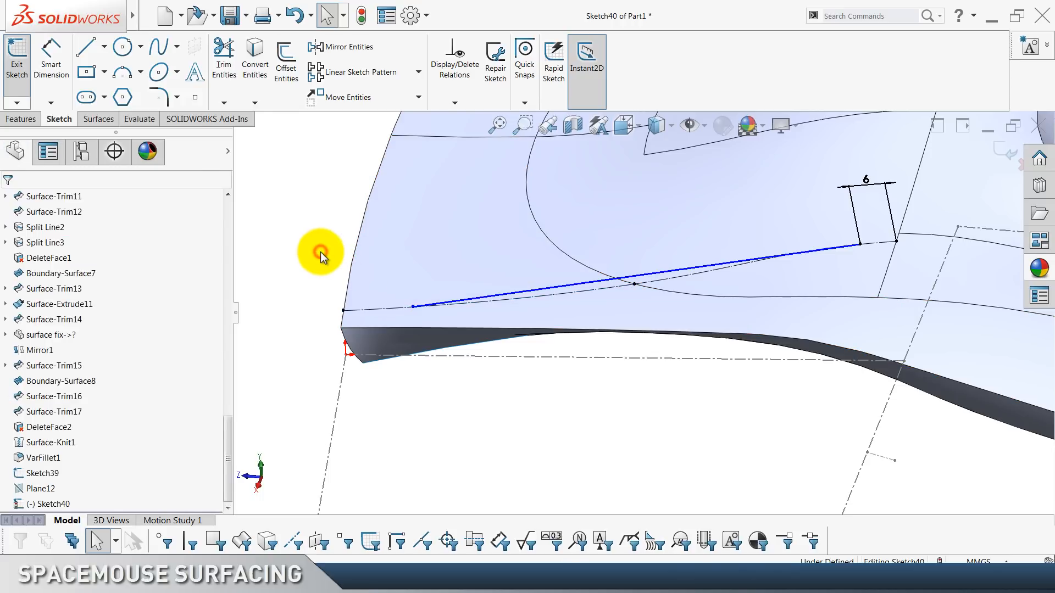
Dimension the distance from the construction curve's outer end to the nearby spline endpoint as 1 mm.
{"action": "left_click", "coordinate": [59, 83]}
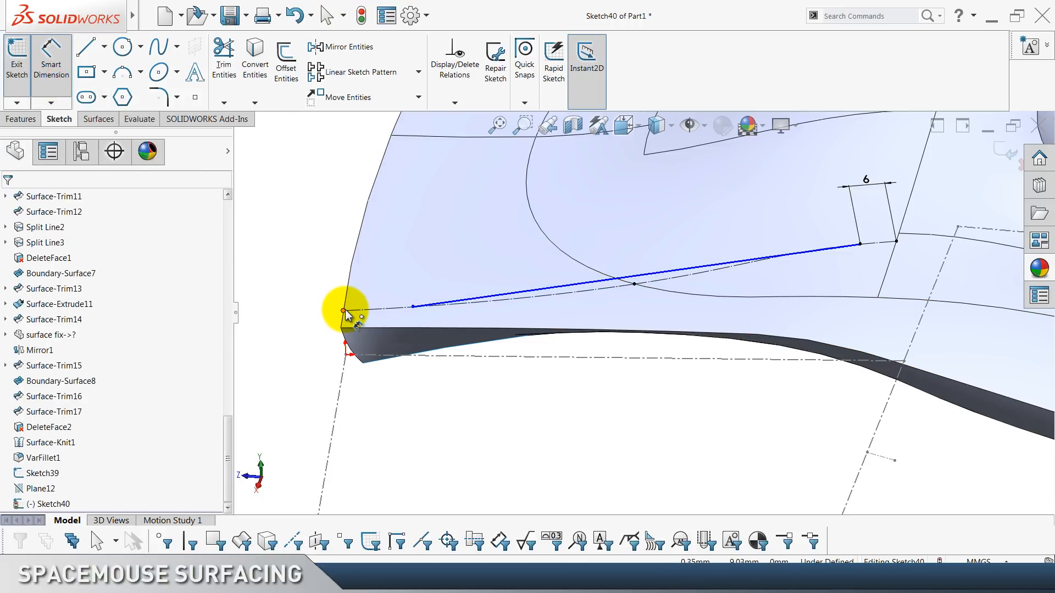
{"action": "left_click", "coordinate": [344, 311]}
{"action": "left_click", "coordinate": [413, 308]}
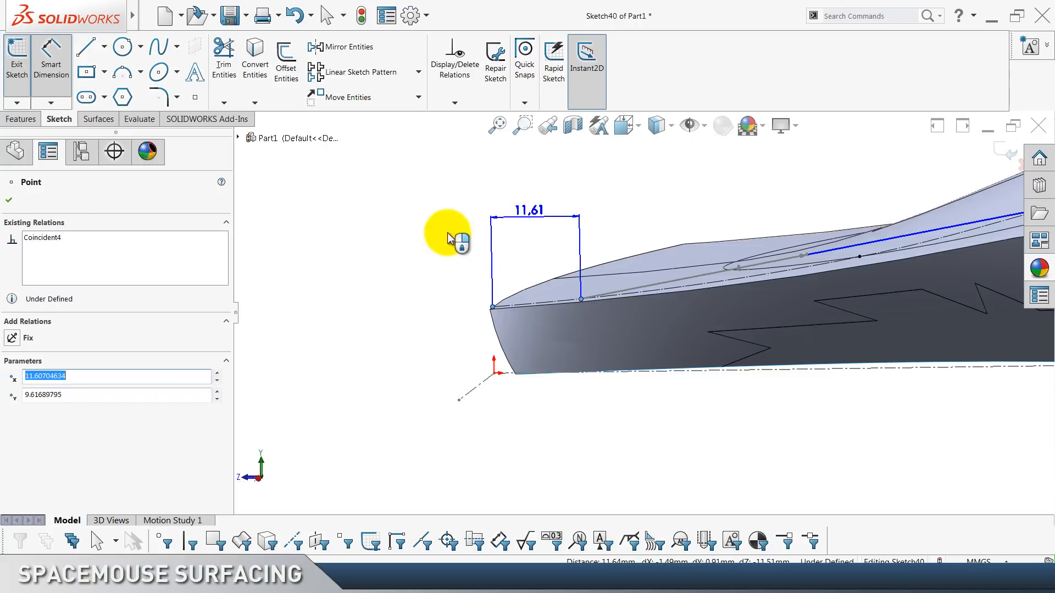
{"action": "left_click", "coordinate": [397, 273]}
{"action": "type", "text": "1"}
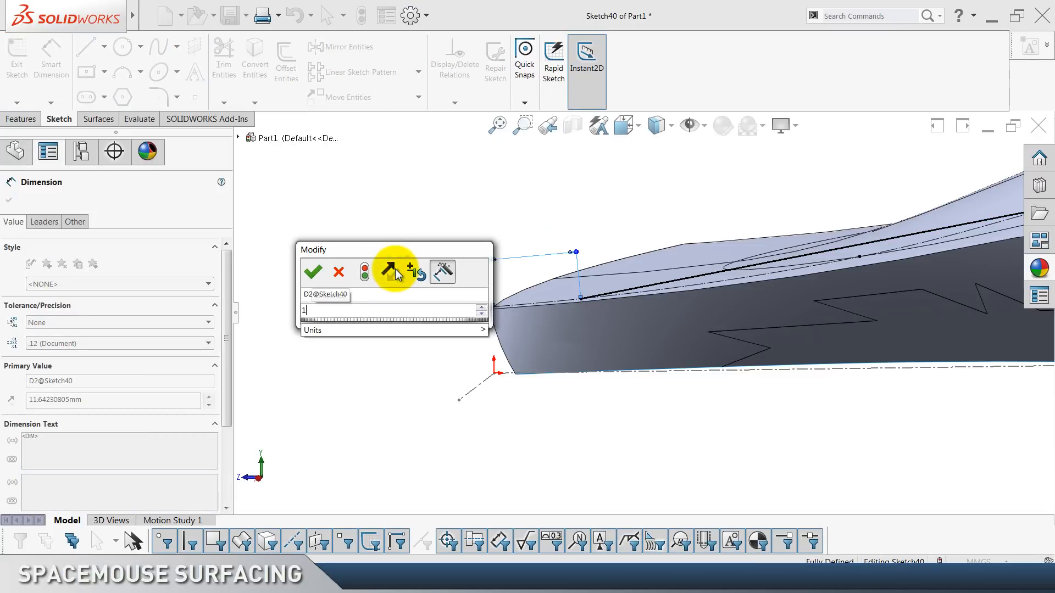
{"action": "key", "text": "Return"}
{"action": "left_click", "coordinate": [360, 259]}
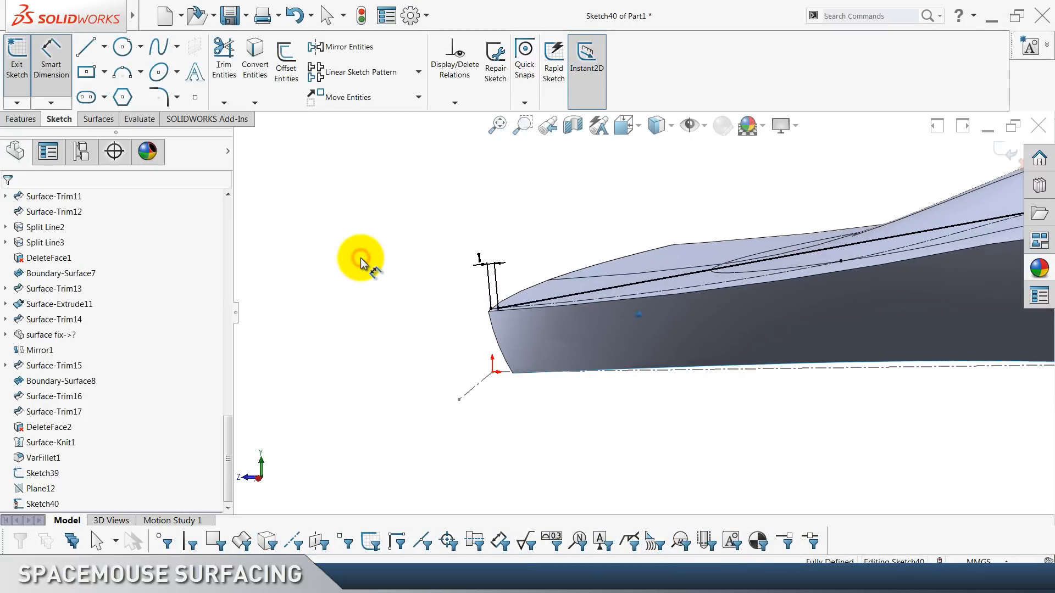
{"action": "key", "text": "Escape"}
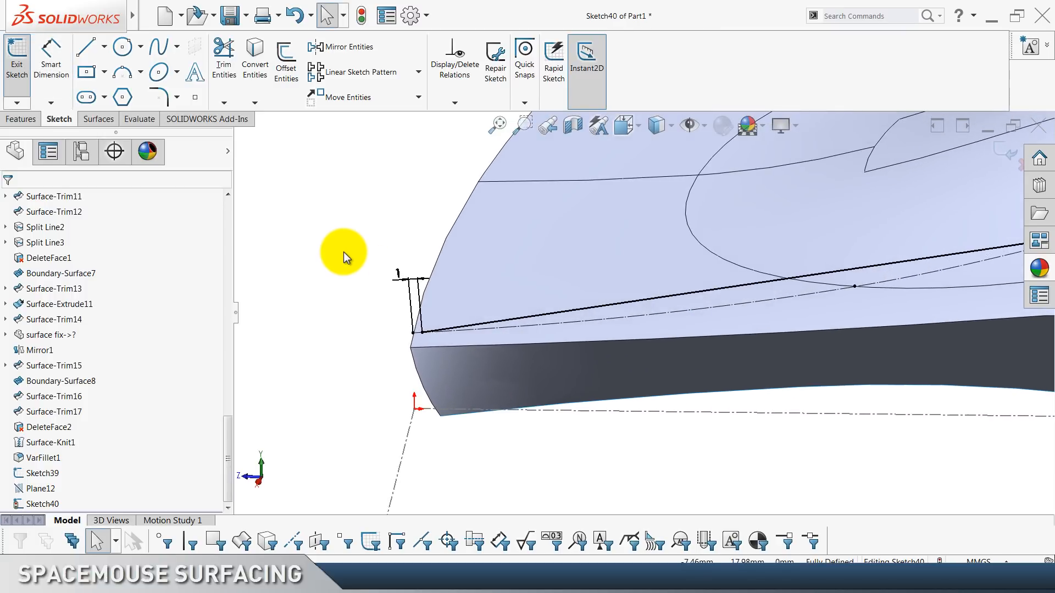
Try to make the spline tangent to the construction curve at the 1 mm end, and undo the relation.
{"action": "left_click", "coordinate": [644, 303]}
{"action": "left_click", "coordinate": [638, 316], "text": "ctrl"}
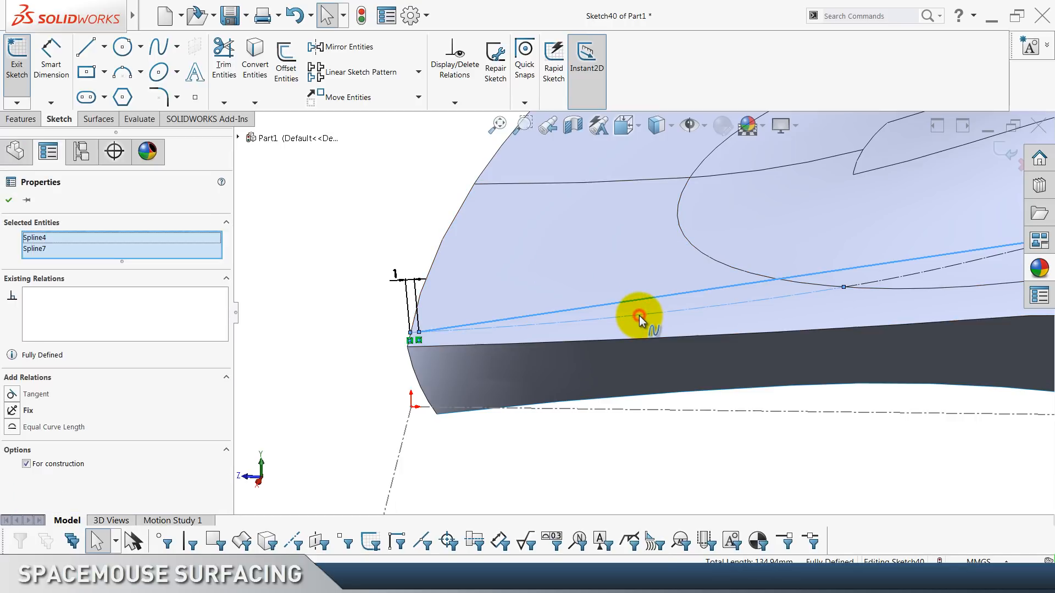
{"action": "left_click", "coordinate": [670, 270]}
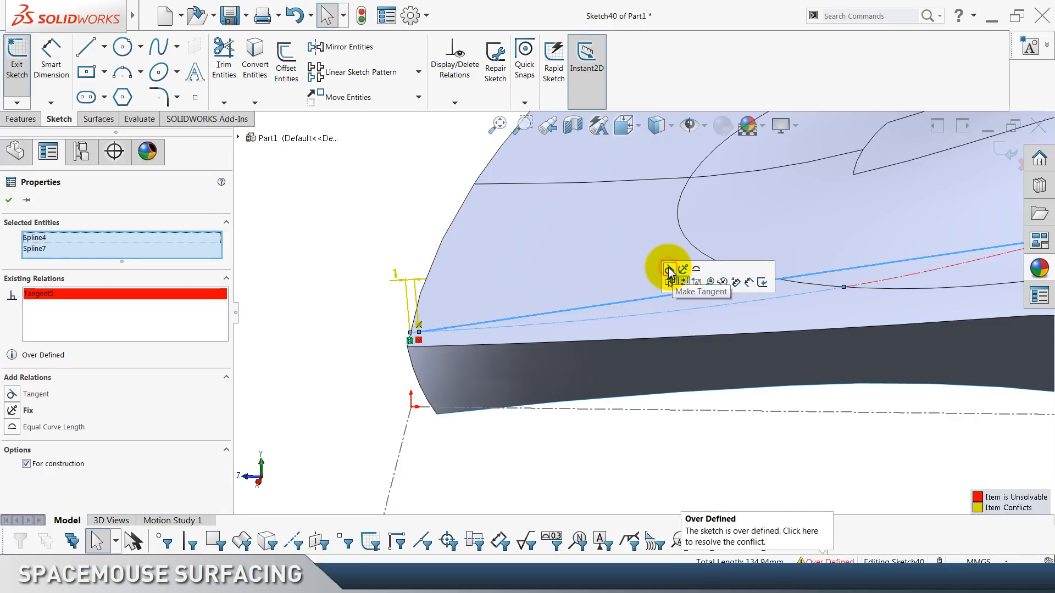
{"action": "left_click", "coordinate": [289, 216]}
{"action": "left_click", "coordinate": [294, 16]}
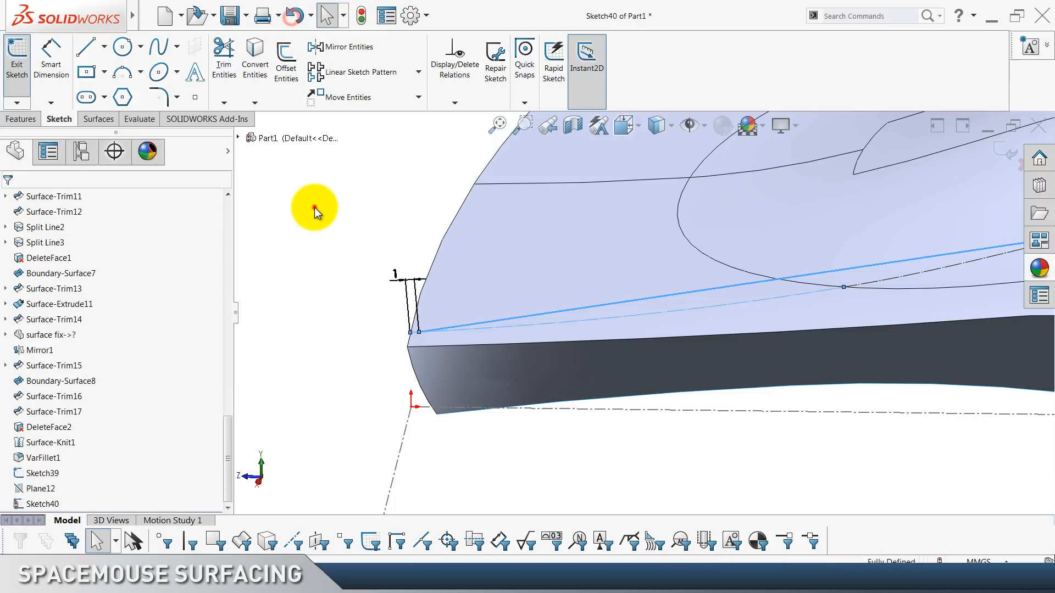
Trim away the construction curve segments between the spline's two endpoints, keeping the short pieces at the 1 mm and 6 mm dimensions.
{"action": "left_click", "coordinate": [223, 55]}
{"action": "scroll", "coordinate": [572, 254], "scroll_direction": "up", "scroll_amount": 3}
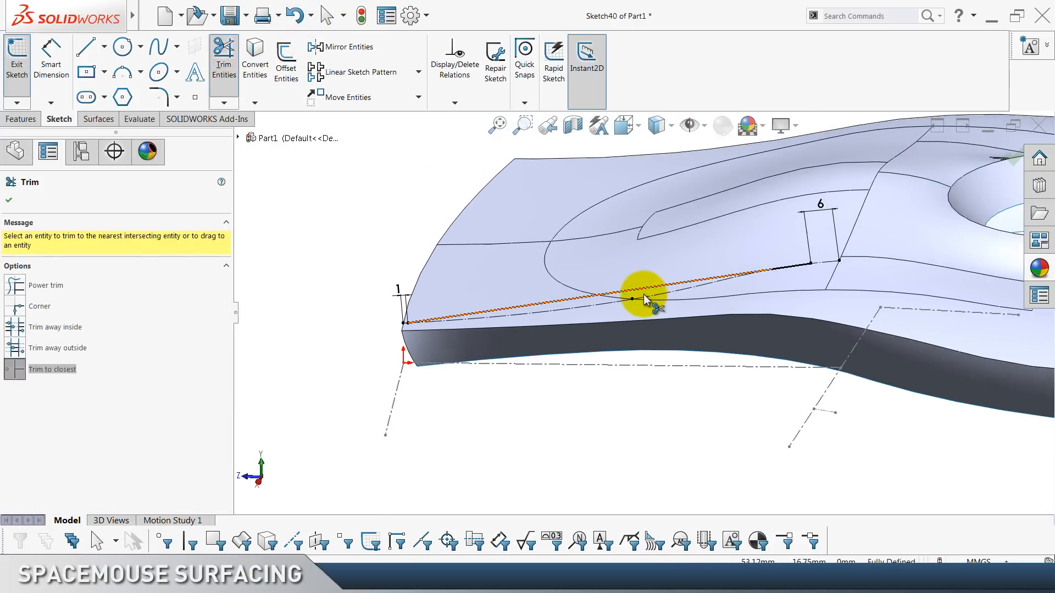
{"action": "left_click", "coordinate": [633, 298]}
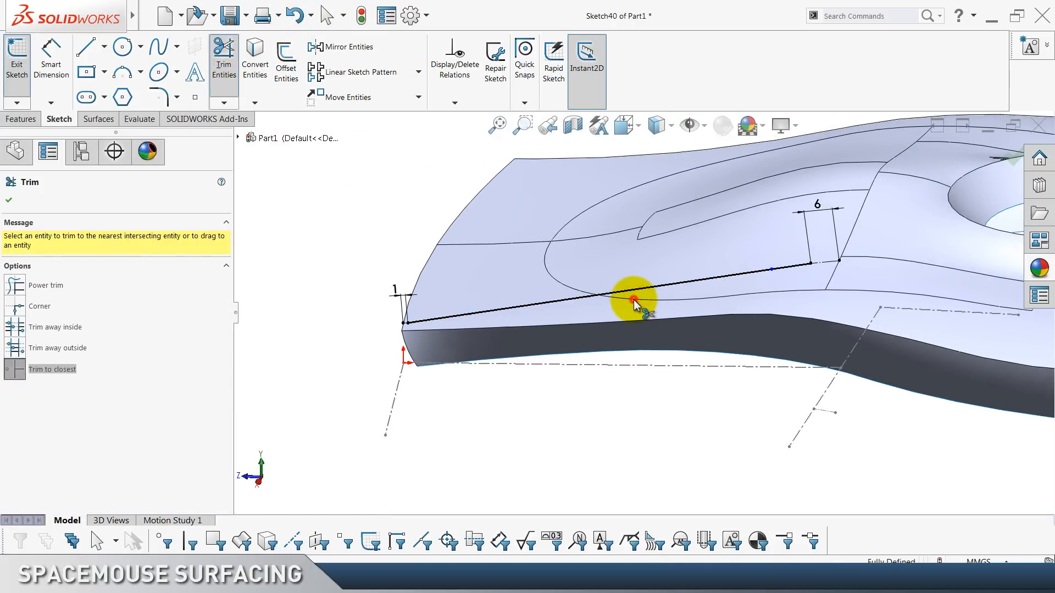
{"action": "key", "text": "Escape"}
{"action": "scroll", "coordinate": [761, 244], "scroll_direction": "down", "scroll_amount": 6}
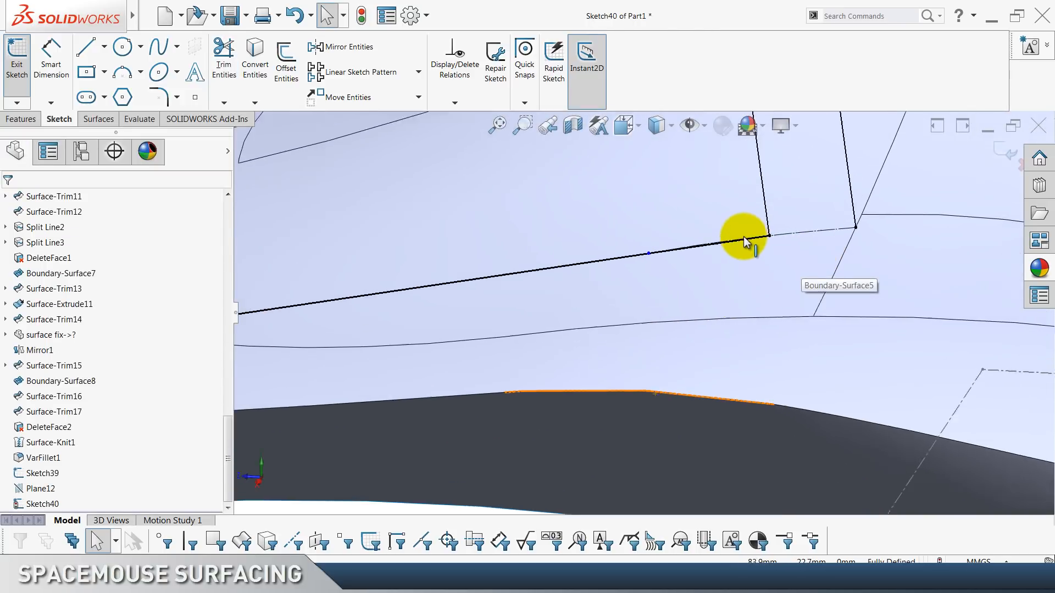
{"action": "scroll", "coordinate": [755, 245], "scroll_direction": "down", "scroll_amount": 3}
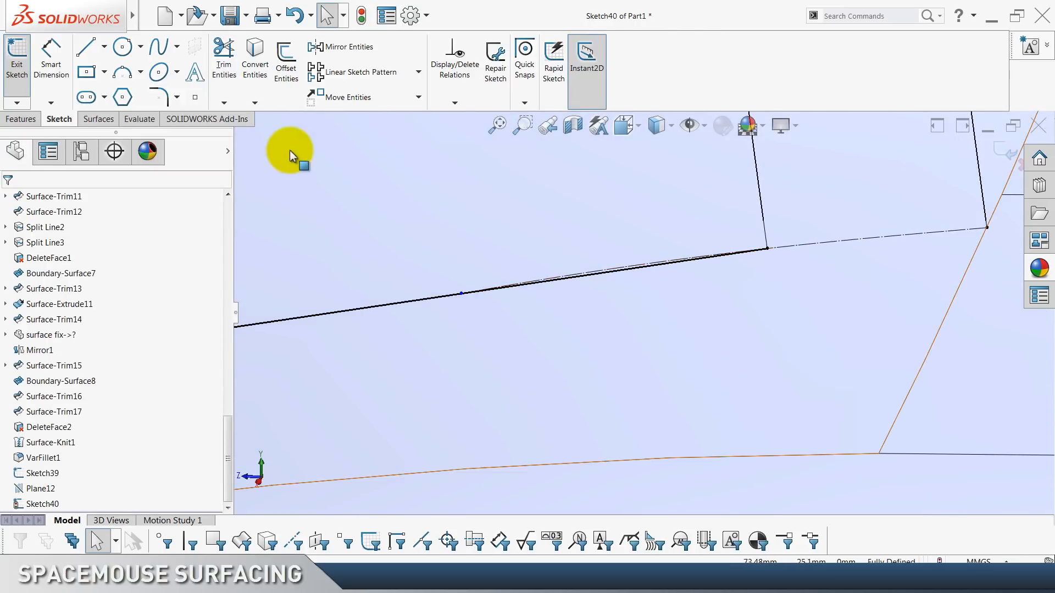
{"action": "left_click", "coordinate": [230, 76]}
{"action": "left_click", "coordinate": [595, 259]}
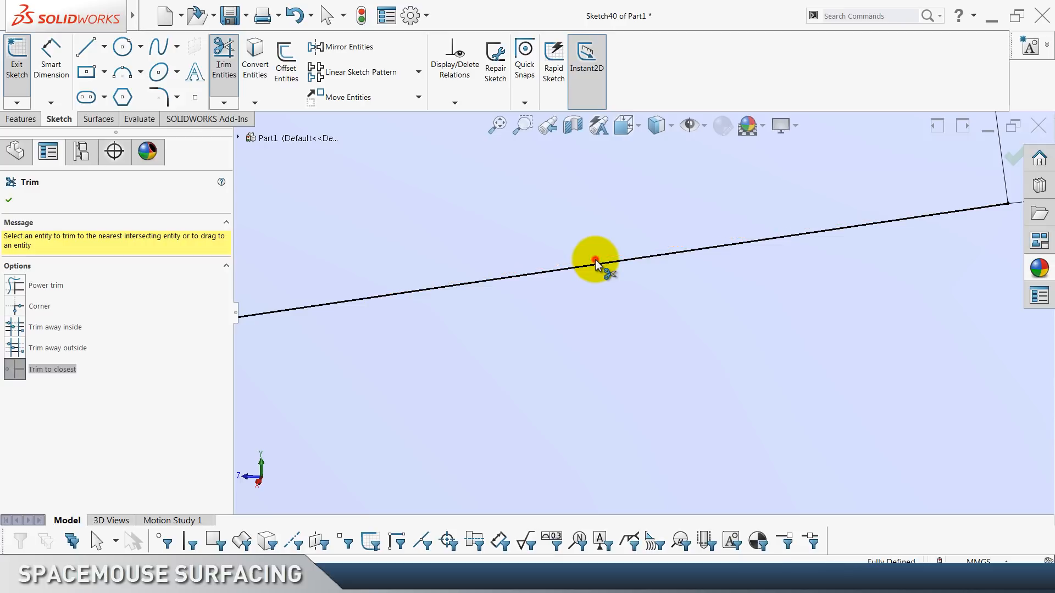
{"action": "key", "text": "Escape"}
{"action": "scroll", "coordinate": [583, 262], "scroll_direction": "up", "scroll_amount": 4}
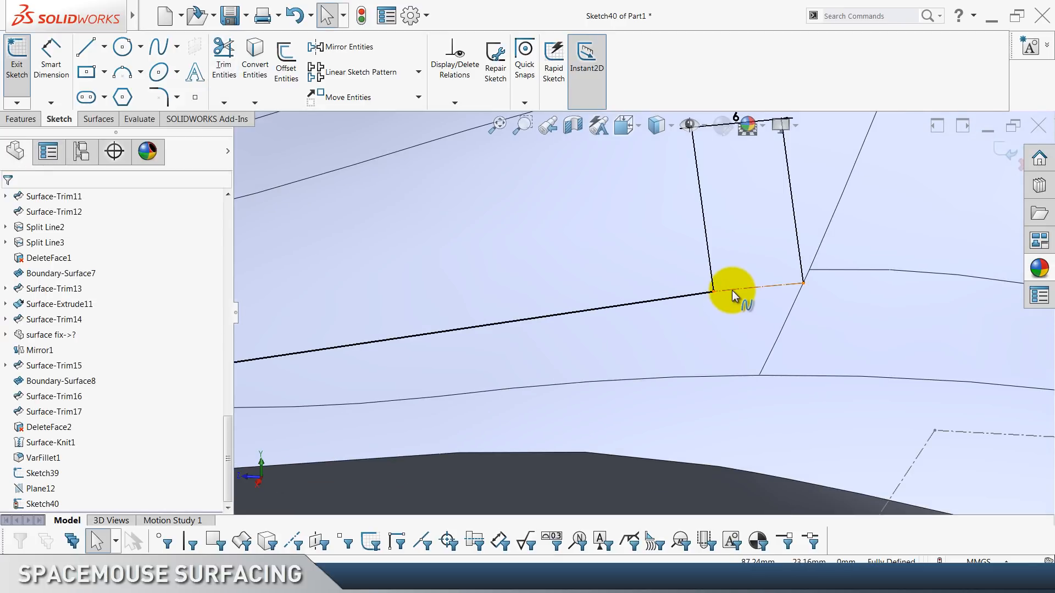
Try to make the spline tangent to the remaining 6 mm construction segment, and undo the relation.
{"action": "left_click", "coordinate": [732, 295]}
{"action": "left_click", "coordinate": [690, 294], "text": "ctrl"}
{"action": "left_click", "coordinate": [722, 250]}
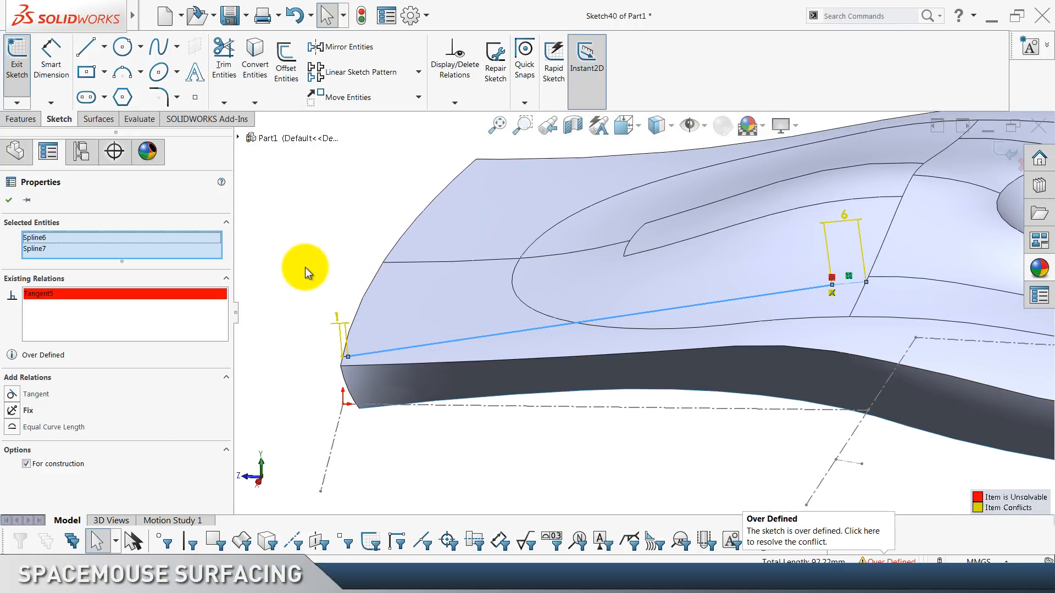
{"action": "key", "text": "Escape"}
{"action": "left_click", "coordinate": [294, 16]}
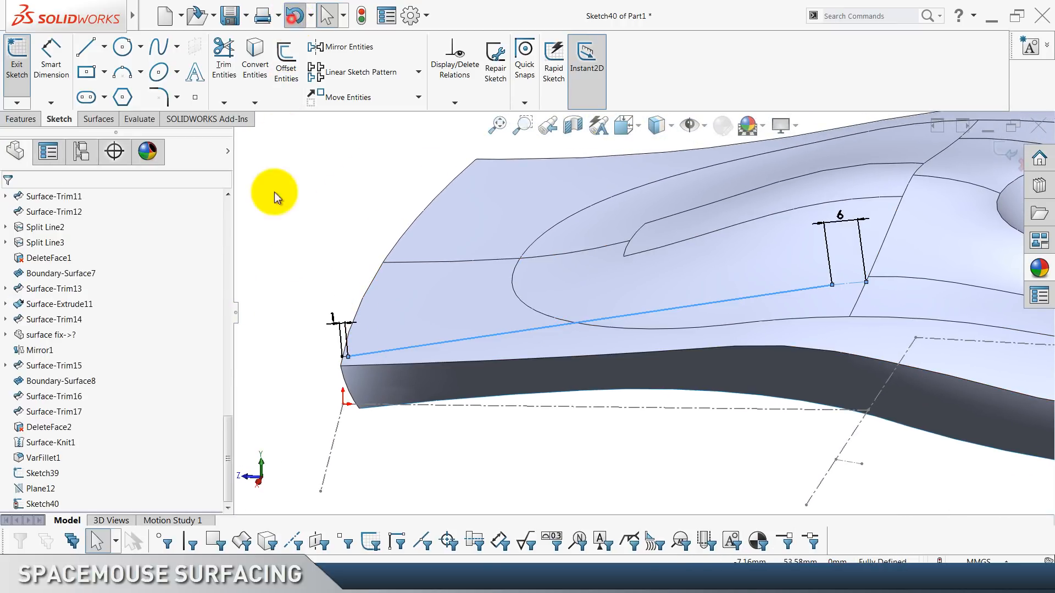
Pull the straight spline's tangency handles to bow the curve upward between its endpoints.
{"action": "left_click", "coordinate": [681, 307]}
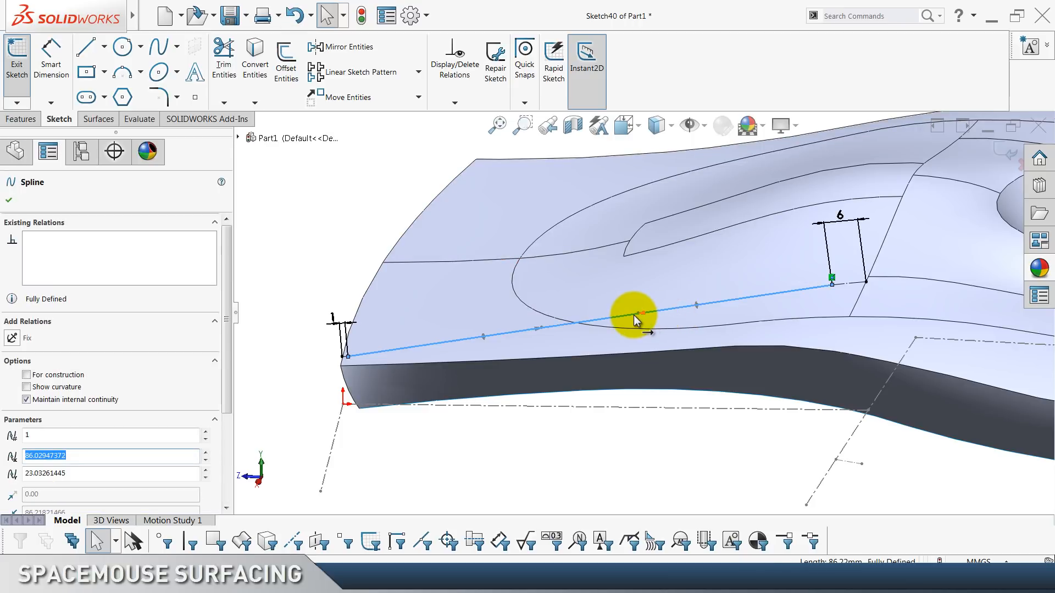
{"action": "left_click_drag", "start_coordinate": [639, 313], "coordinate": [488, 301]}
{"action": "left_click", "coordinate": [349, 205]}
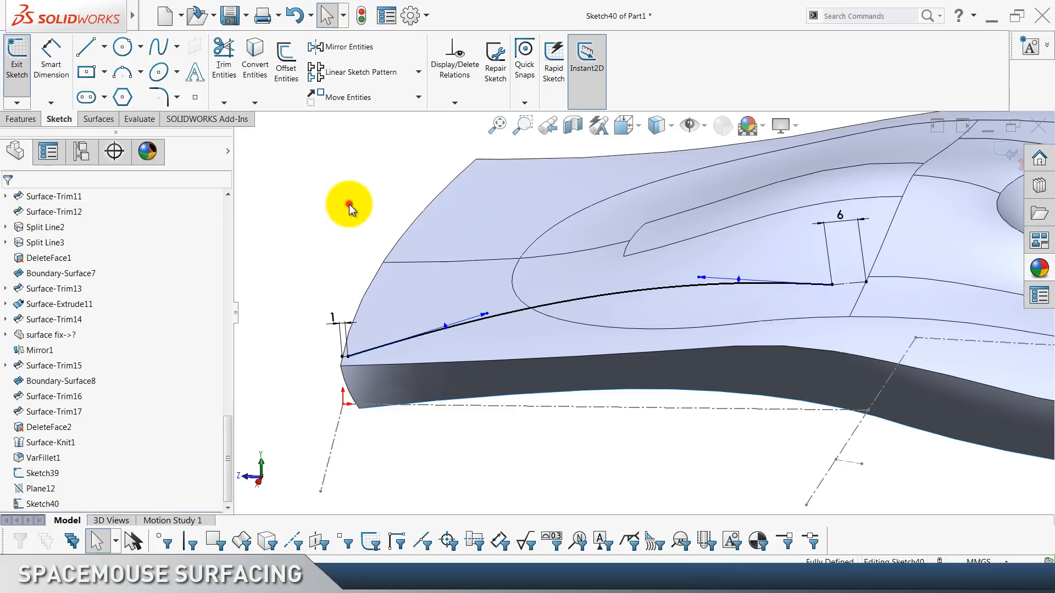
Try a tangent relation between the bowed spline and the 6 mm construction segment again, and undo it.
{"action": "scroll", "coordinate": [720, 294], "scroll_direction": "down", "scroll_amount": 6}
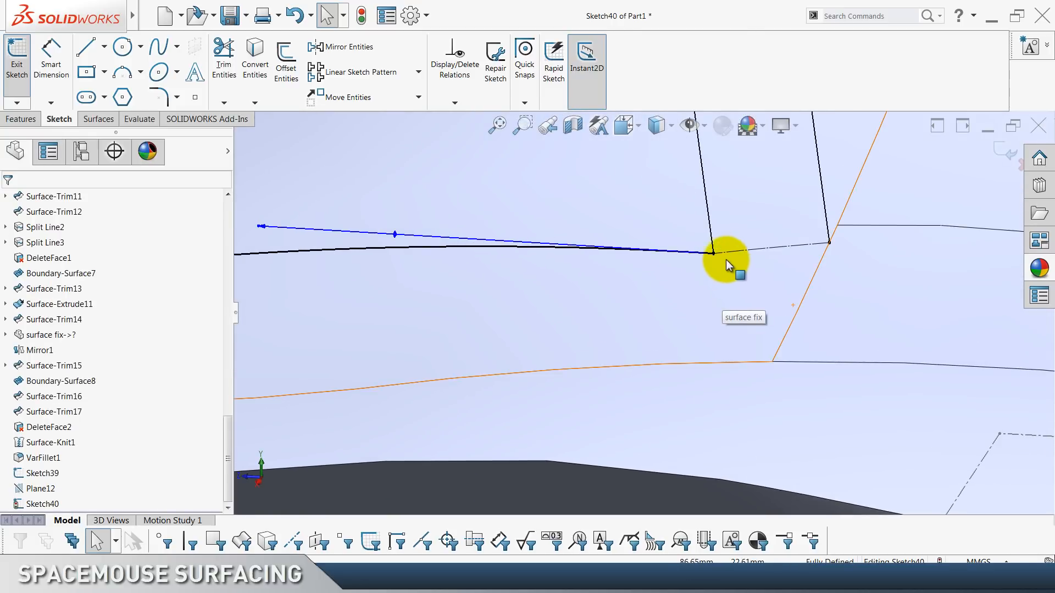
{"action": "left_click", "coordinate": [721, 252]}
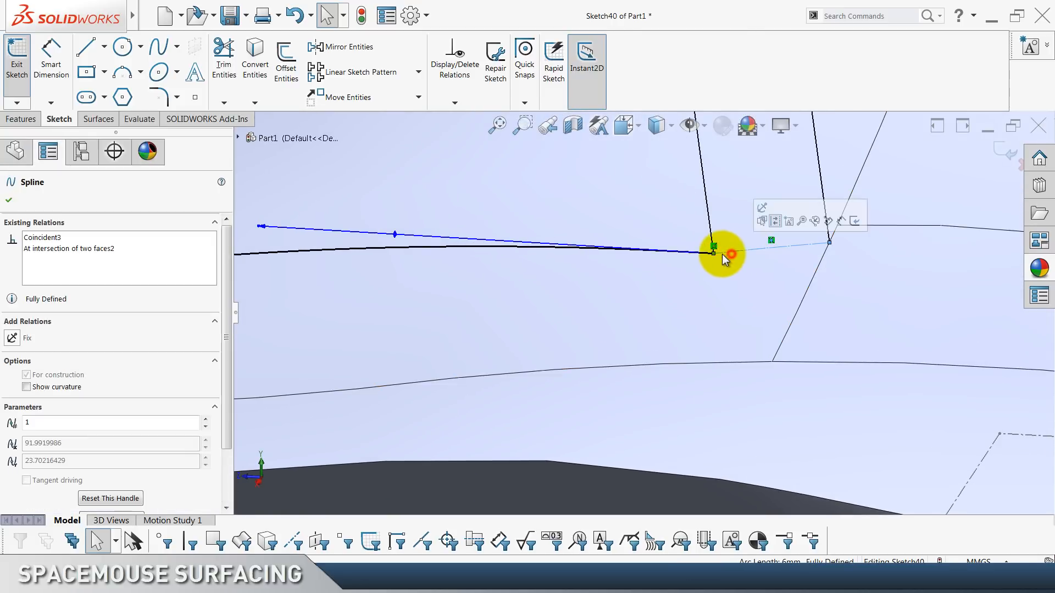
{"action": "left_click", "coordinate": [689, 251], "text": "ctrl"}
{"action": "left_click", "coordinate": [720, 207]}
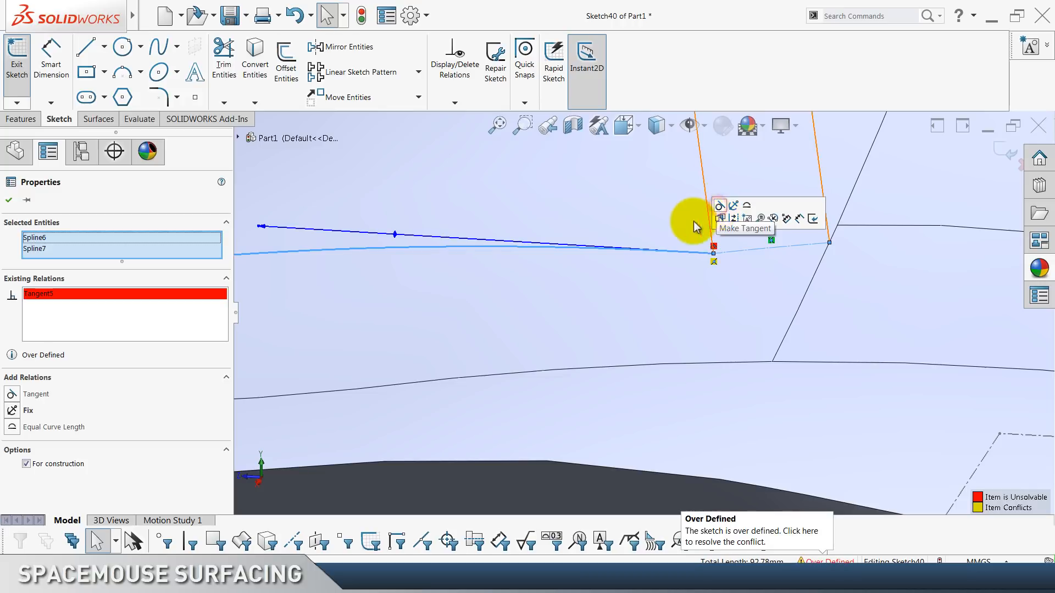
{"action": "scroll", "coordinate": [686, 224], "scroll_direction": "up", "scroll_amount": 5}
{"action": "left_click", "coordinate": [478, 449]}
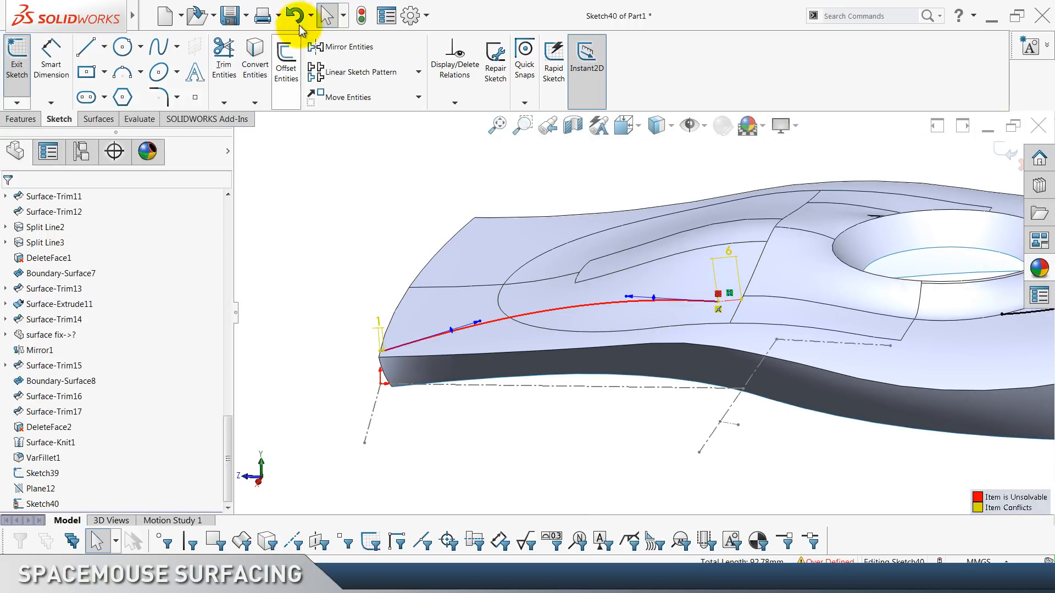
{"action": "left_click", "coordinate": [288, 231]}
{"action": "scroll", "coordinate": [372, 353], "scroll_direction": "down", "scroll_amount": 8}
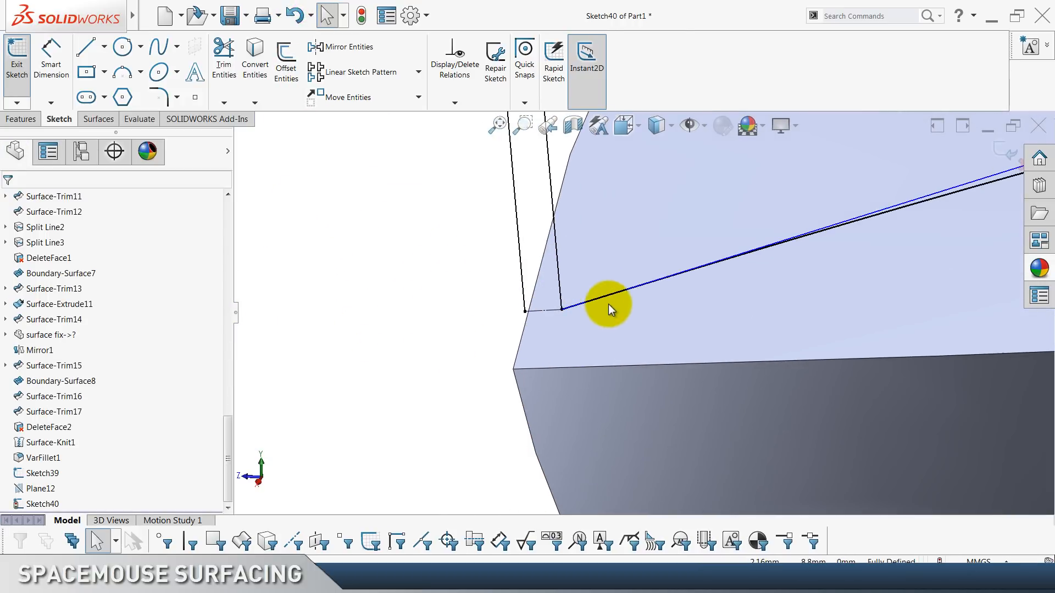
Make the bowed spline tangent to the short construction segment at the 1 mm dimension.
{"action": "left_click", "coordinate": [620, 297]}
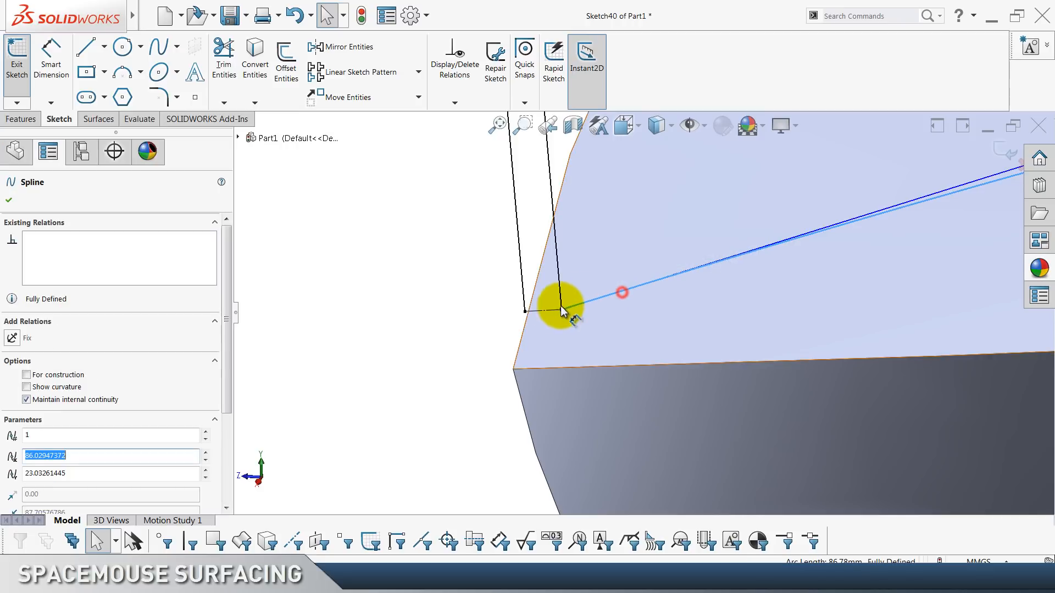
{"action": "left_click", "coordinate": [551, 309], "text": "ctrl"}
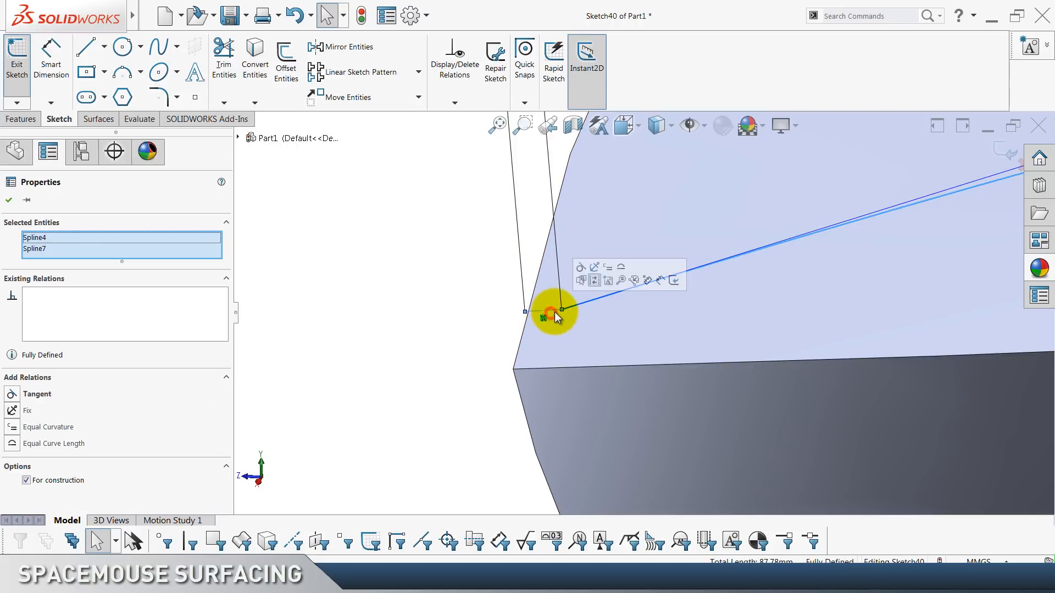
{"action": "left_click", "coordinate": [582, 269]}
{"action": "left_click", "coordinate": [420, 282]}
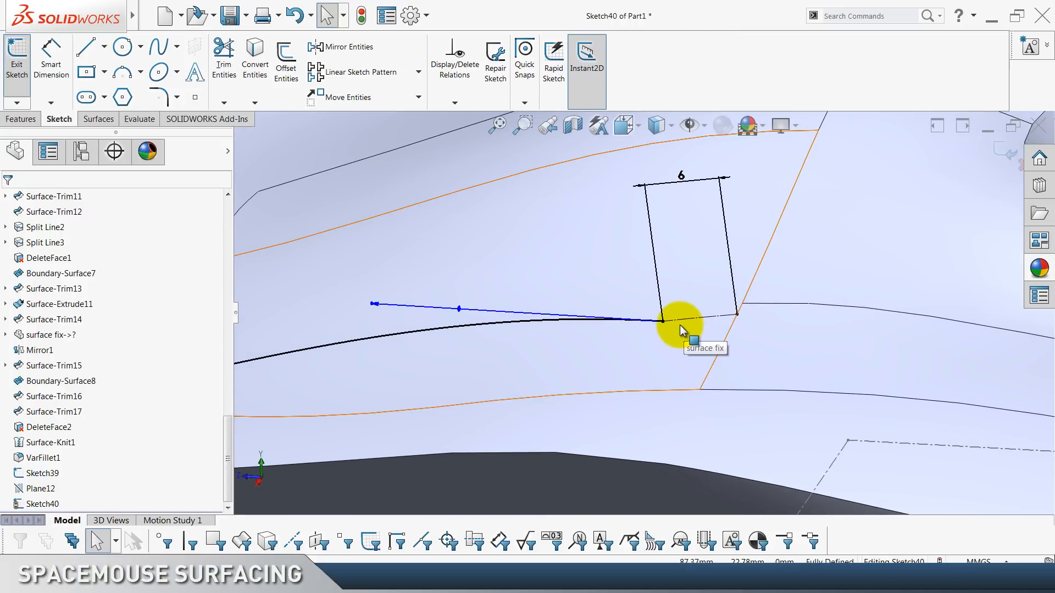
Try to make the spline tangent to the 6 mm construction segment at its other end, and undo the relation.
{"action": "left_click", "coordinate": [676, 326]}
{"action": "left_click", "coordinate": [632, 319], "text": "ctrl"}
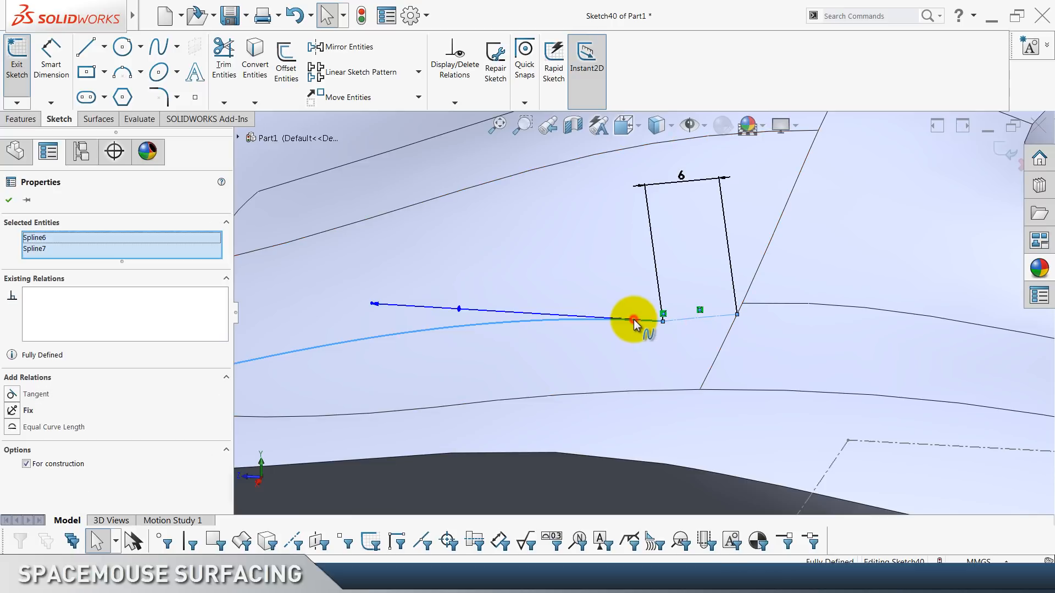
{"action": "left_click", "coordinate": [664, 275]}
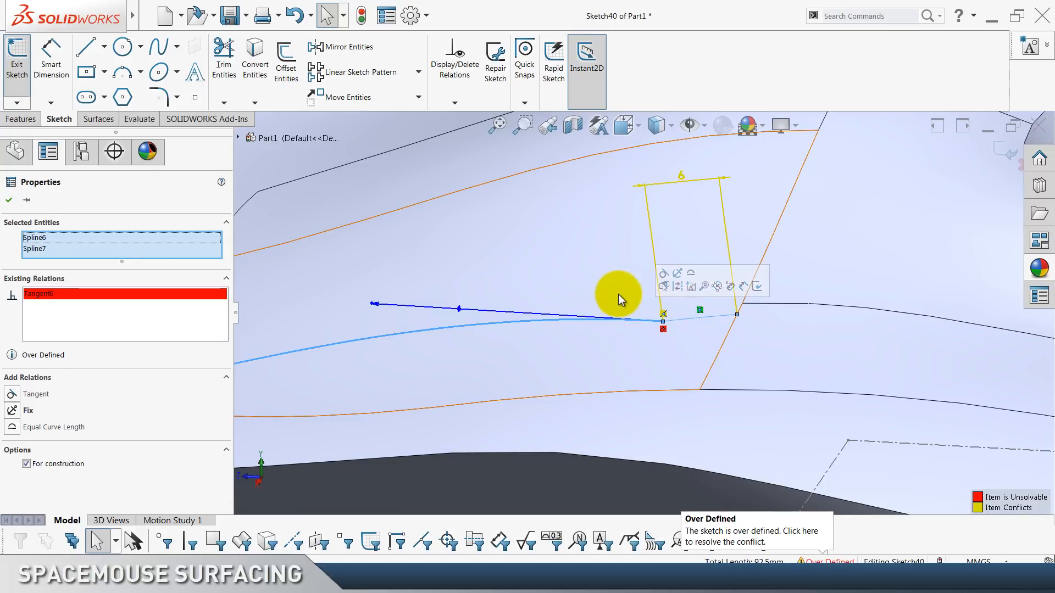
{"action": "key", "text": "Escape"}
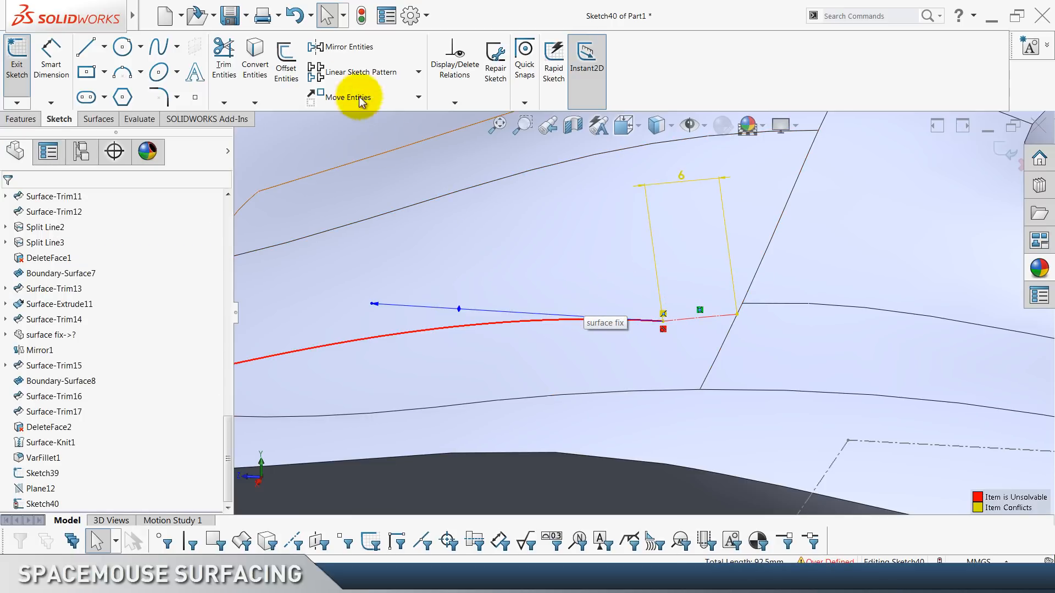
{"action": "left_click", "coordinate": [295, 14]}
{"action": "left_click", "coordinate": [588, 398]}
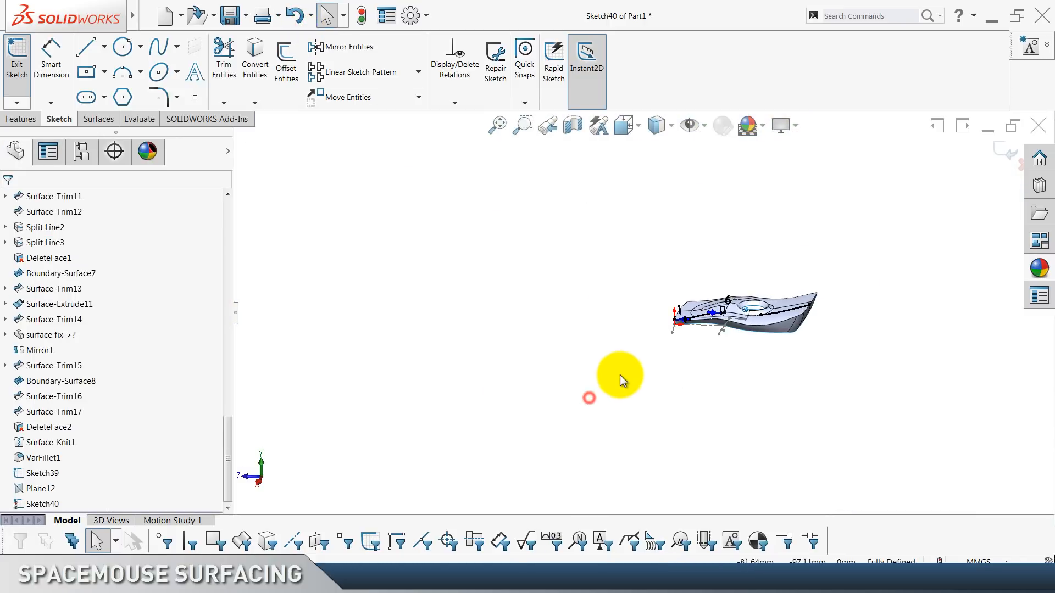
Dimension the spline's tangency handle at the 1 mm end and set its magnitude to 90 mm.
{"action": "scroll", "coordinate": [624, 367], "scroll_direction": "down", "scroll_amount": 9}
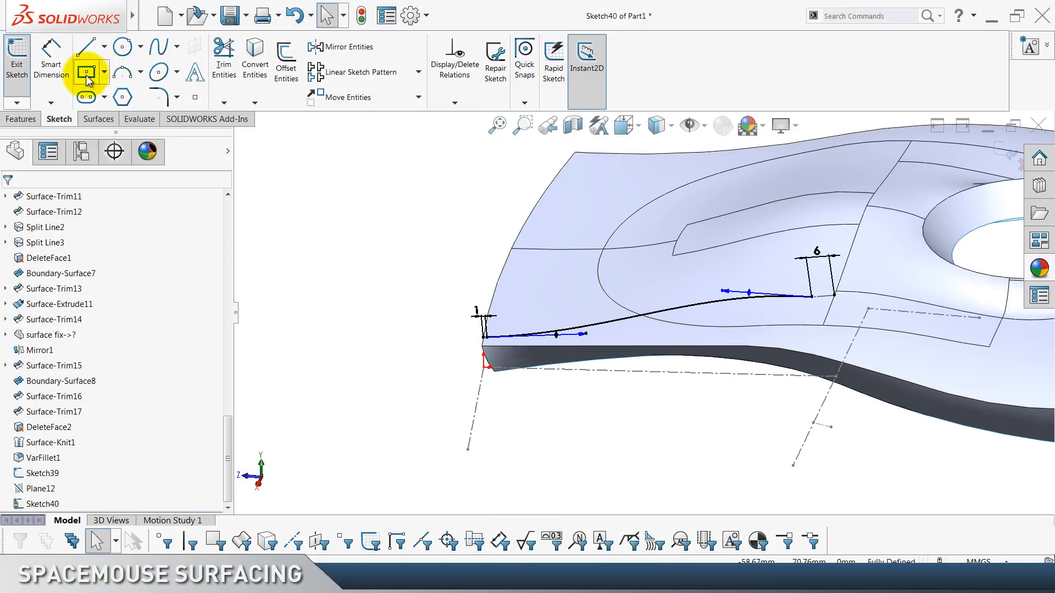
{"action": "left_click", "coordinate": [51, 55]}
{"action": "left_click", "coordinate": [584, 330]}
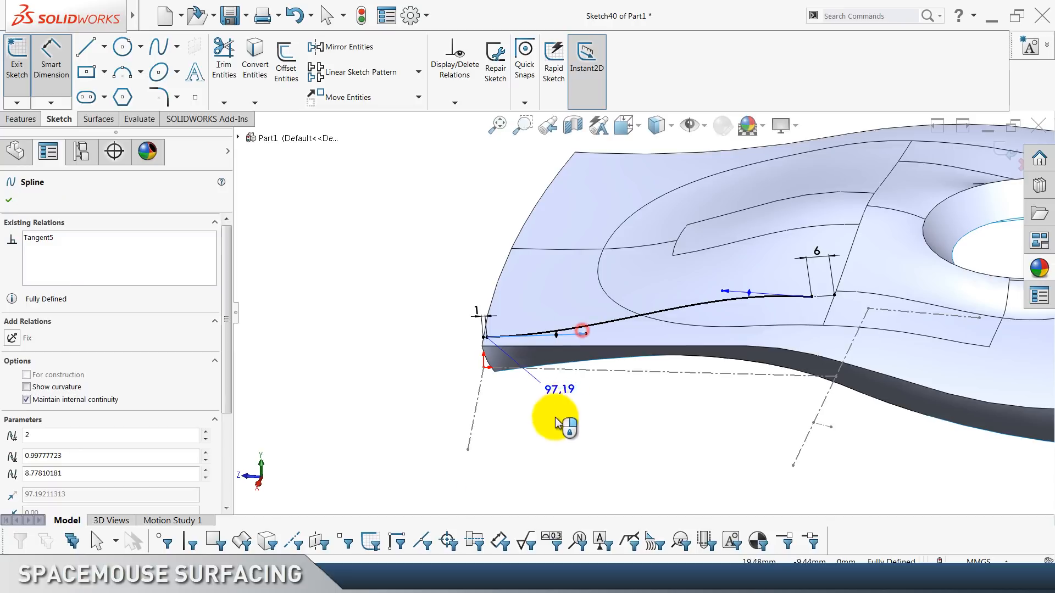
{"action": "left_click", "coordinate": [547, 380]}
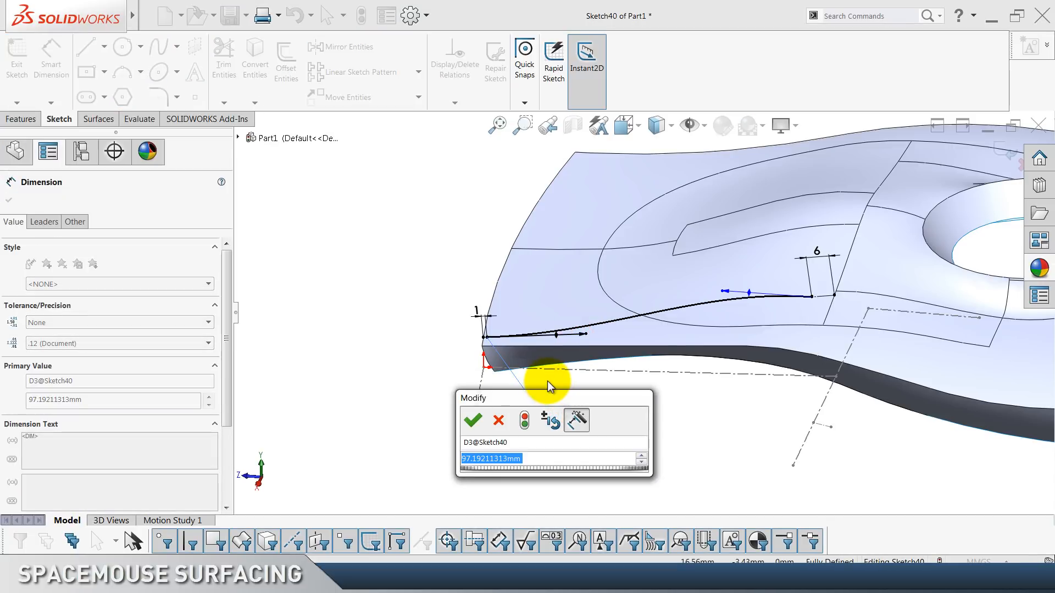
{"action": "type", "text": "90"}
{"action": "key", "text": "Return"}
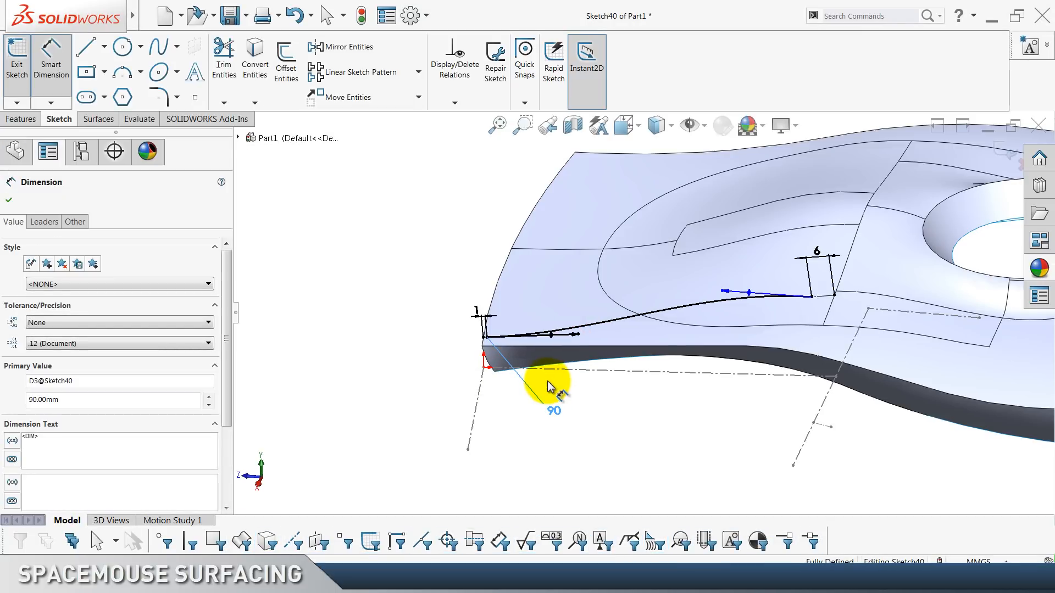
{"action": "left_click", "coordinate": [699, 387]}
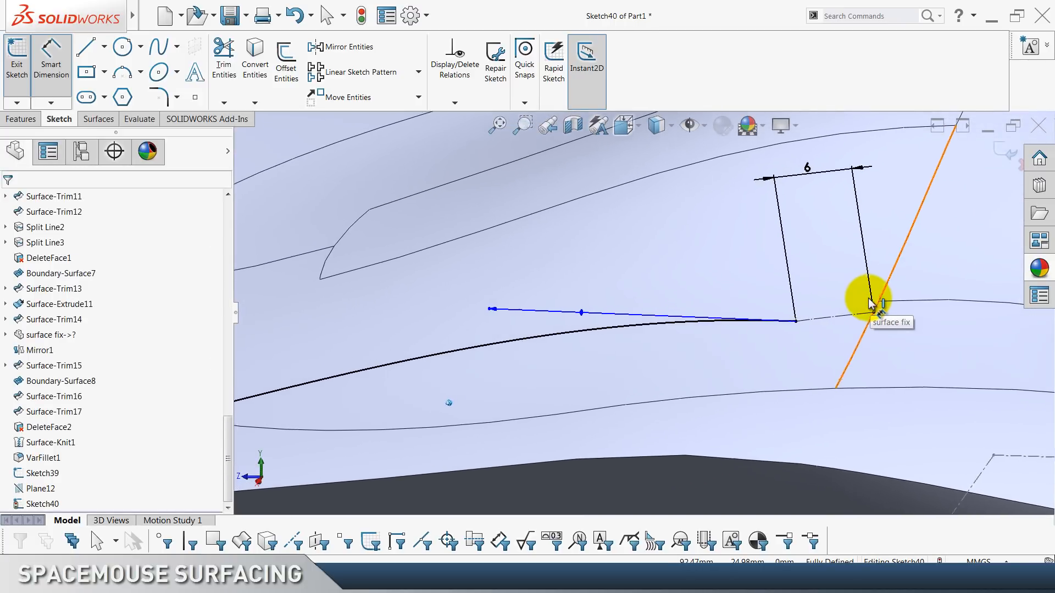
{"action": "key", "text": "Escape"}
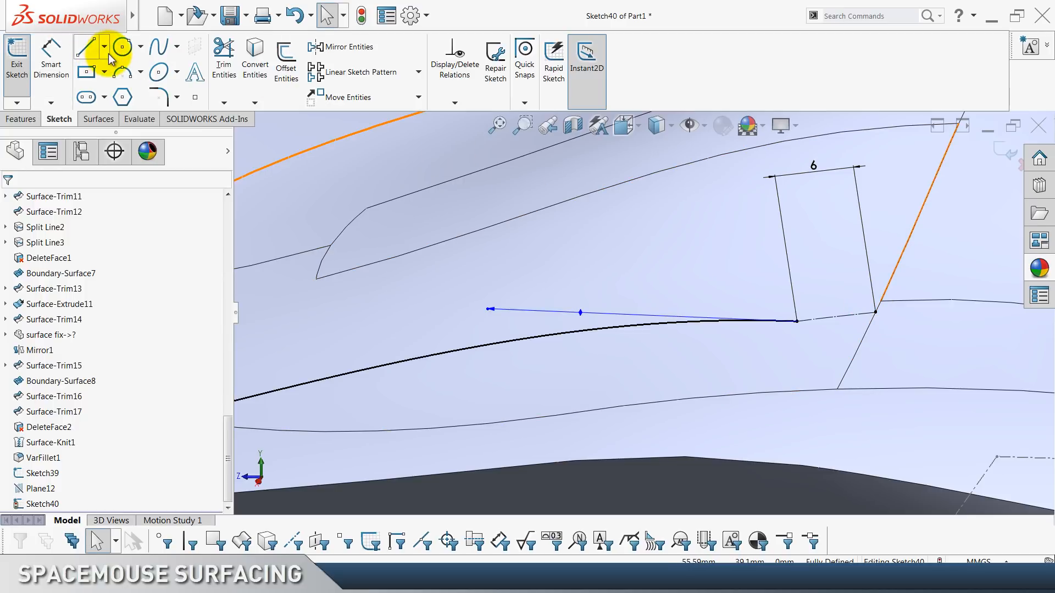
Draw a centerline about 17.4 mm long from the spline's end at the 6 mm construction segment and make it perpendicular to that segment.
{"action": "left_click", "coordinate": [110, 81]}
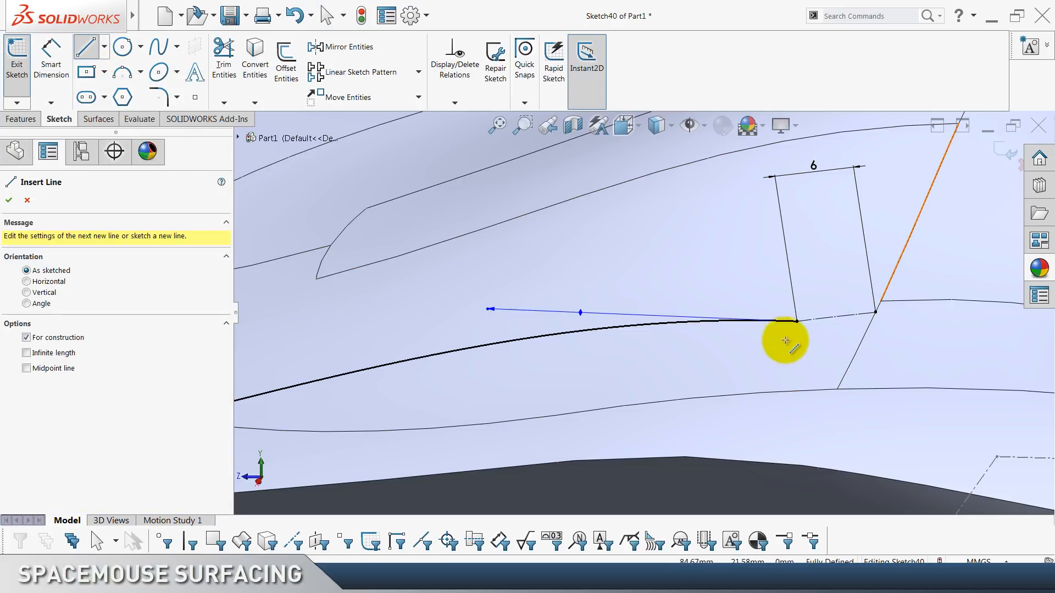
{"action": "left_click", "coordinate": [798, 321]}
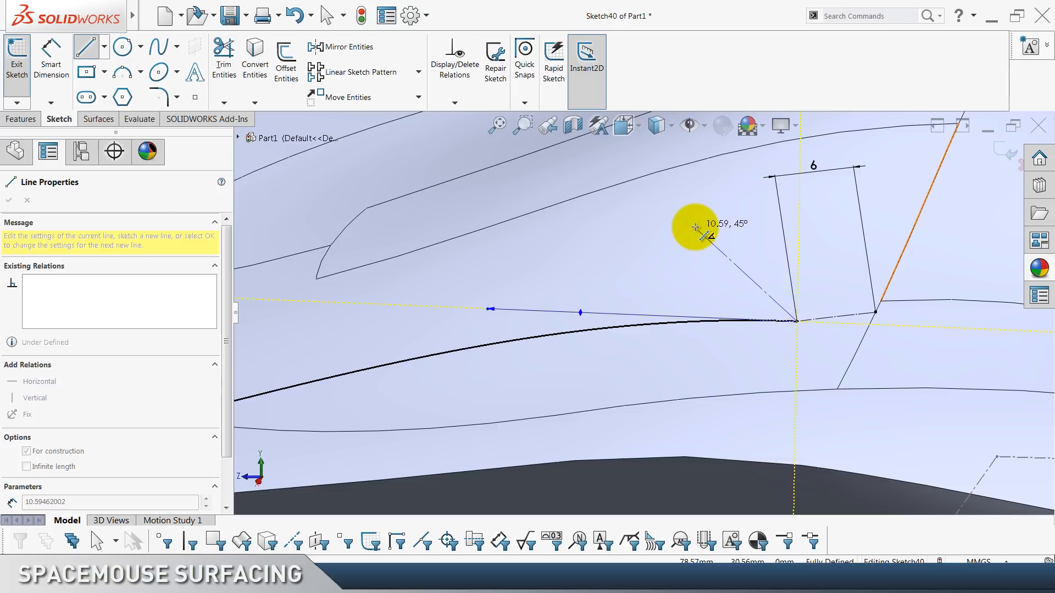
{"action": "left_click", "coordinate": [594, 217]}
{"action": "key", "text": "Escape"}
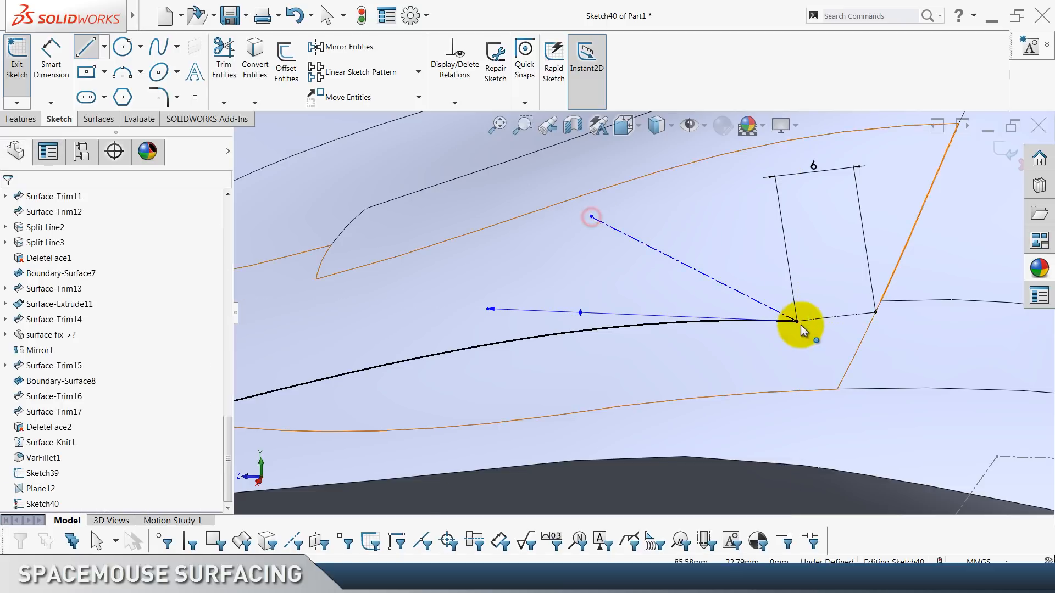
{"action": "left_click", "coordinate": [810, 319]}
{"action": "left_click", "coordinate": [750, 297], "text": "ctrl"}
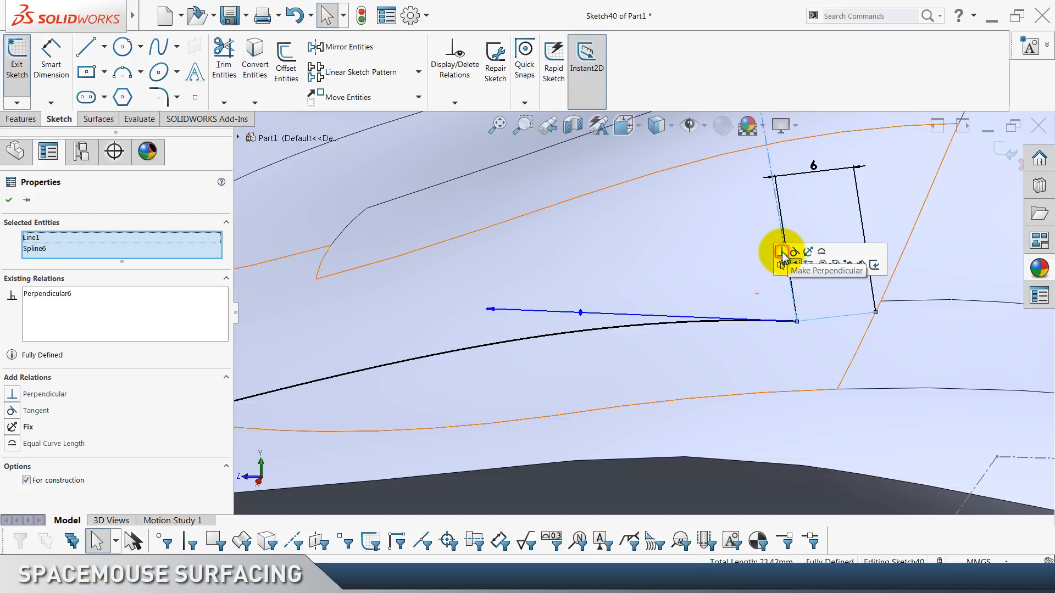
{"action": "scroll", "coordinate": [741, 252], "scroll_direction": "up", "scroll_amount": 3}
{"action": "left_click", "coordinate": [592, 503]}
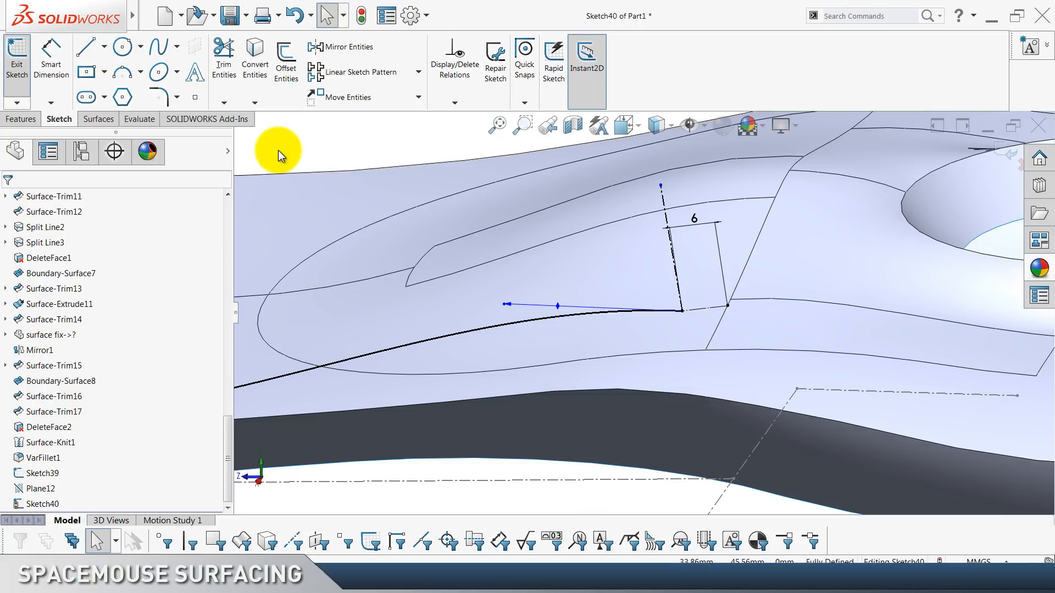
{"action": "left_click", "coordinate": [57, 74]}
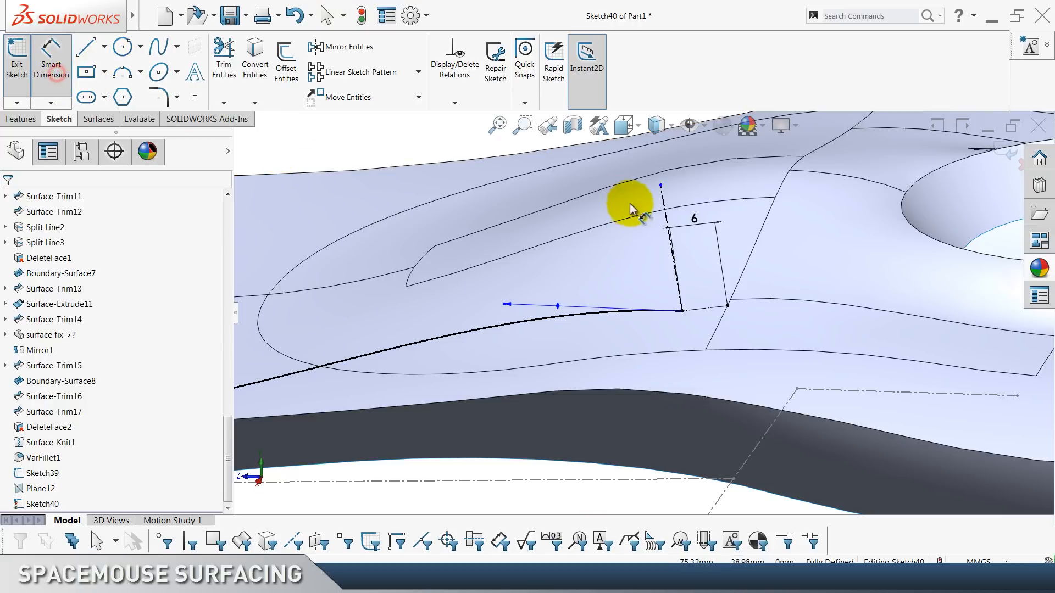
{"action": "left_click", "coordinate": [665, 224]}
{"action": "left_click", "coordinate": [493, 330]}
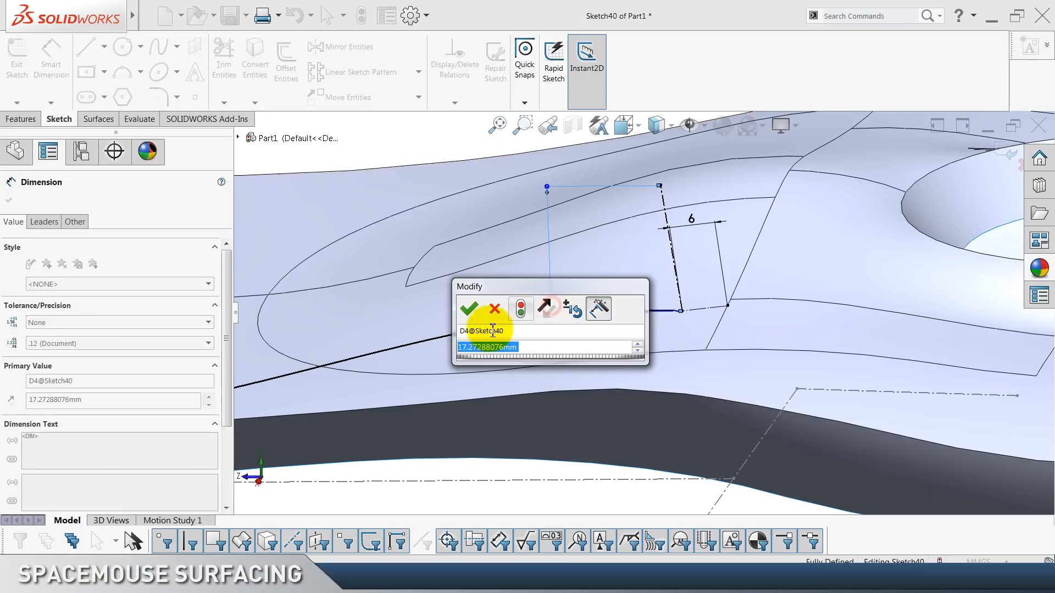
{"action": "left_click", "coordinate": [494, 311]}
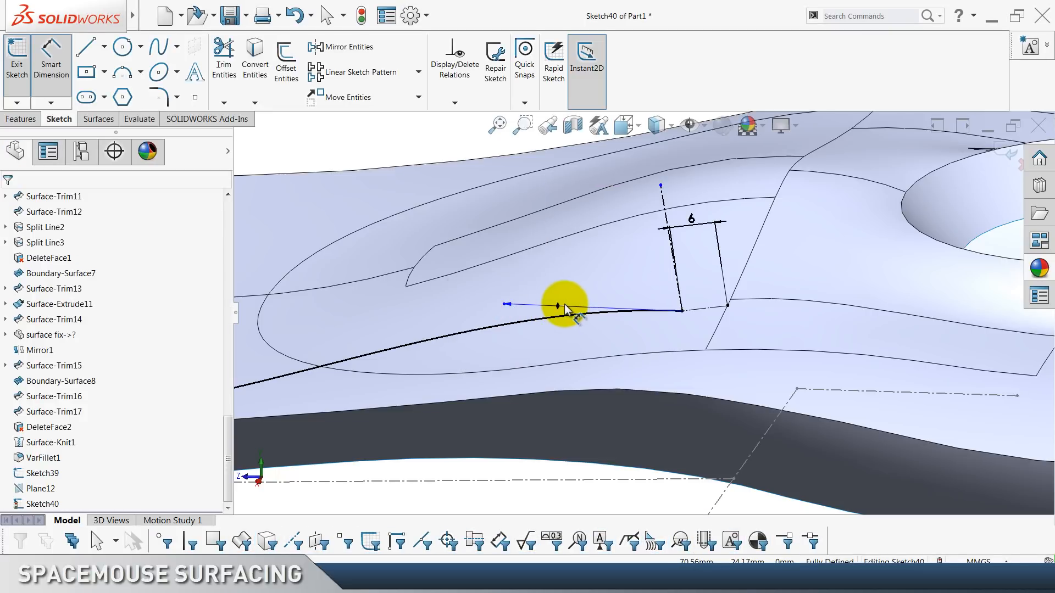
Dimension the angle between the perpendicular centerline and the spline's tangency handle at 90°.
{"action": "left_click_drag", "start_coordinate": [599, 283], "coordinate": [672, 212]}
{"action": "left_click", "coordinate": [664, 203]}
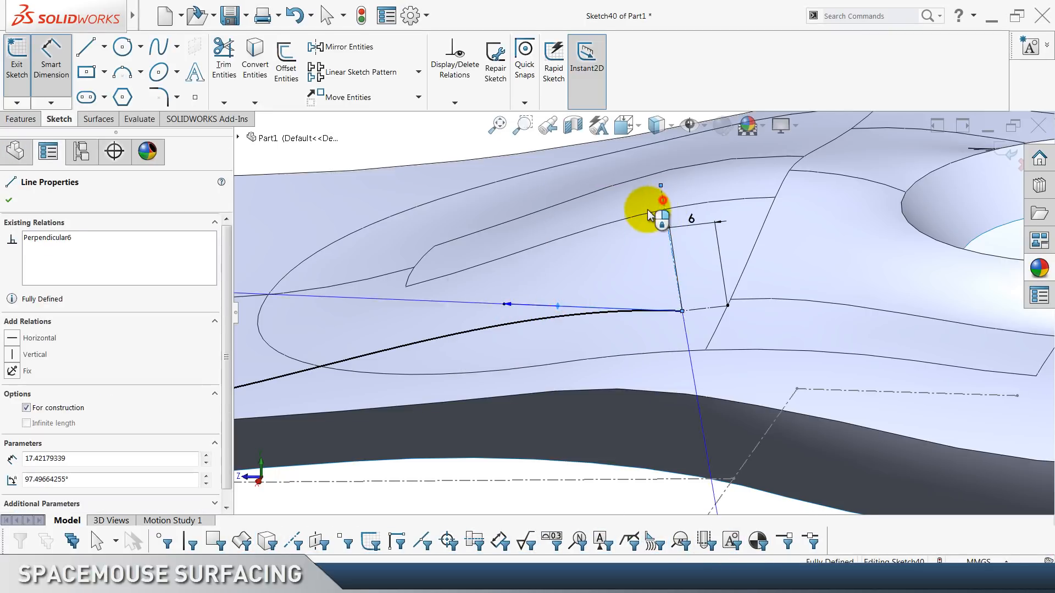
{"action": "left_click", "coordinate": [541, 166]}
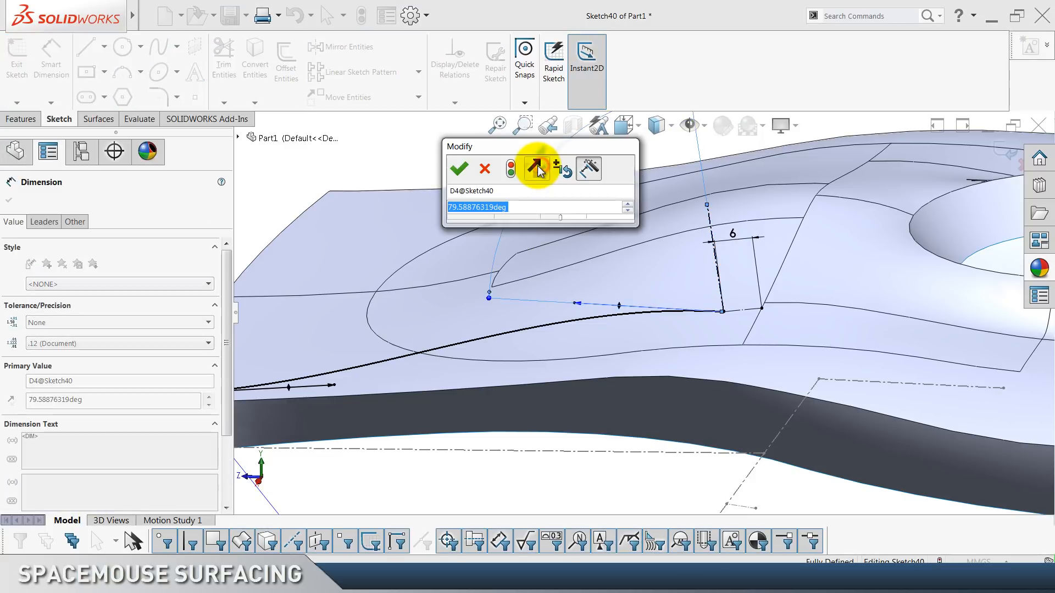
{"action": "type", "text": "90"}
{"action": "key", "text": "Return"}
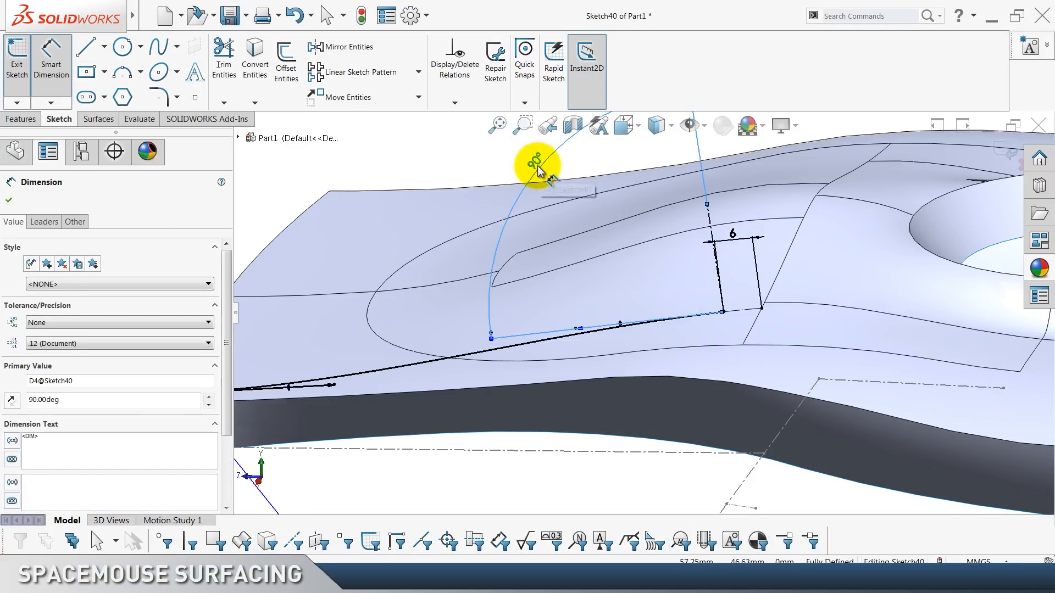
{"action": "key", "text": "Escape"}
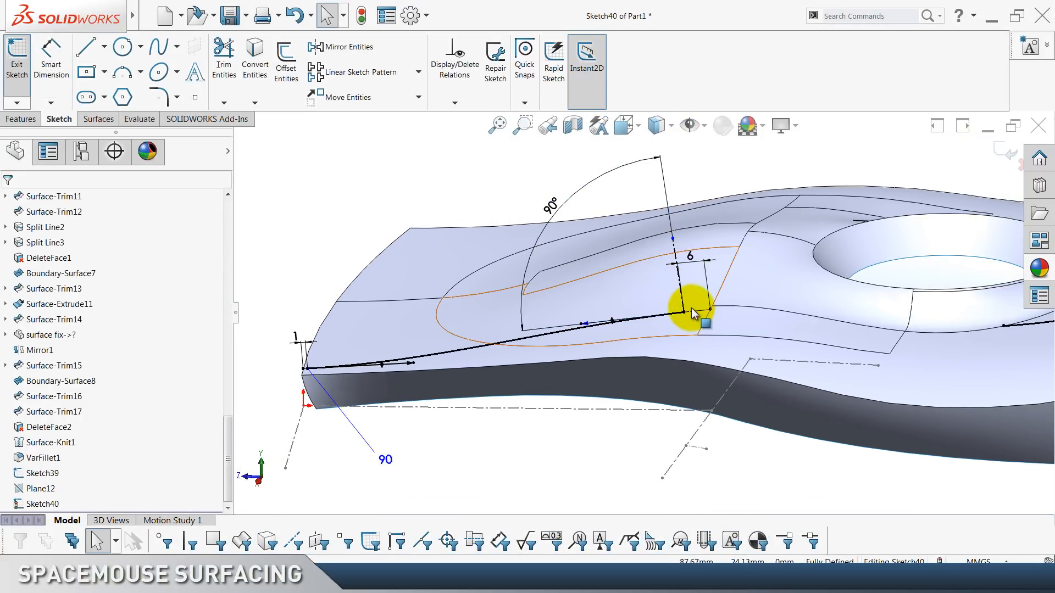
Set the magnitude of the spline's tangency handle at the 6 mm end to 20 mm and exit the sketch.
{"action": "left_click", "coordinate": [51, 58]}
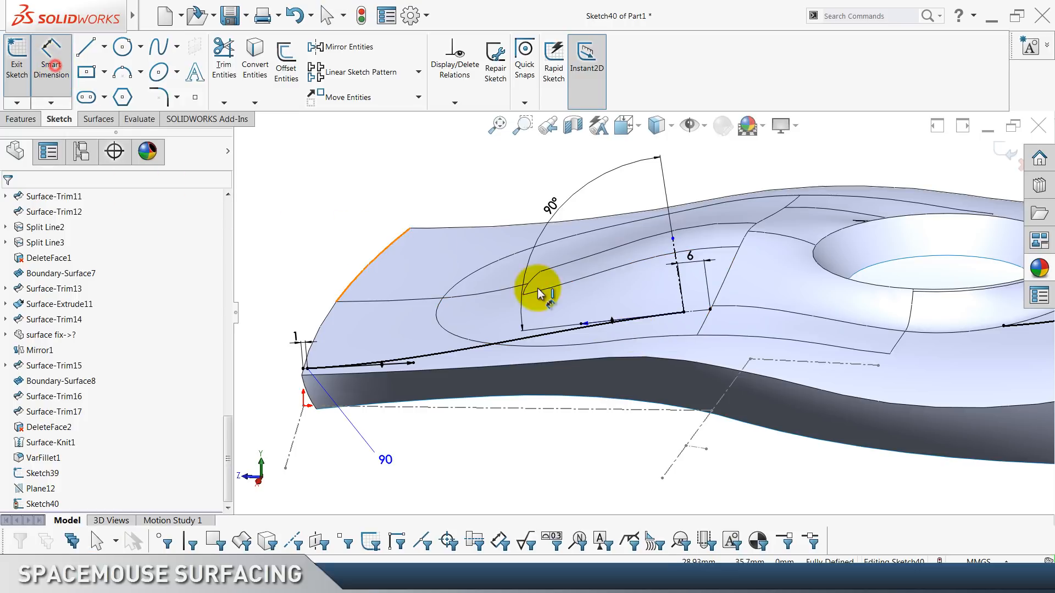
{"action": "left_click", "coordinate": [581, 326]}
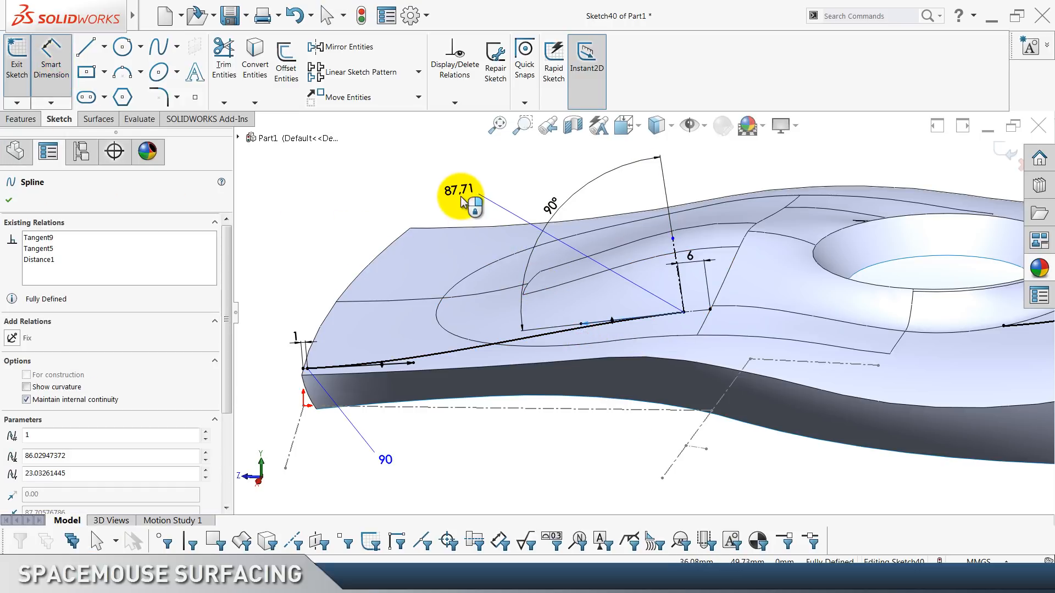
{"action": "left_click", "coordinate": [462, 201]}
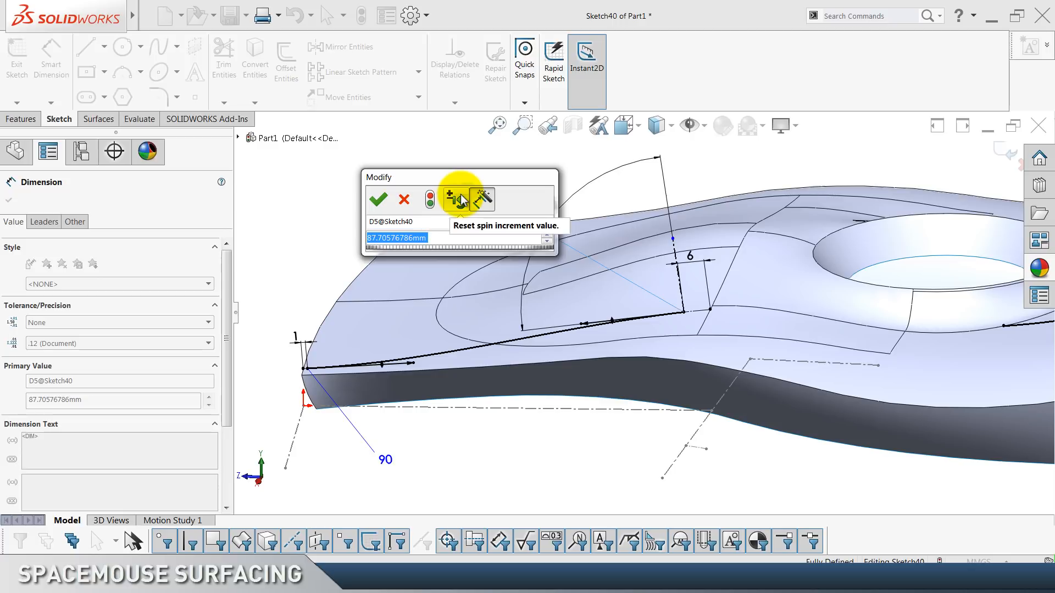
{"action": "type", "text": "20"}
{"action": "key", "text": "Return"}
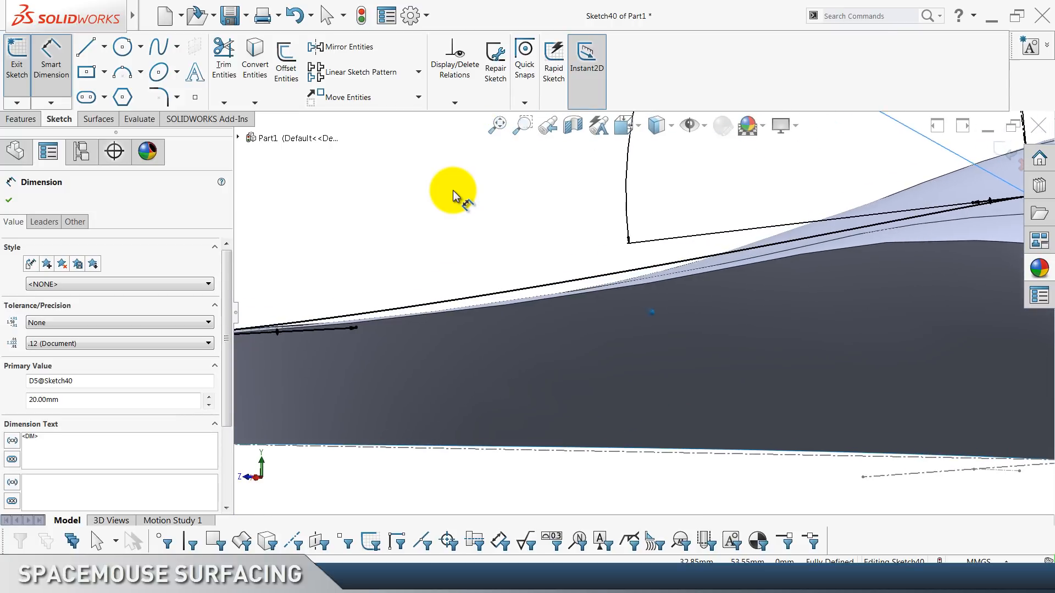
{"action": "key", "text": "Escape"}
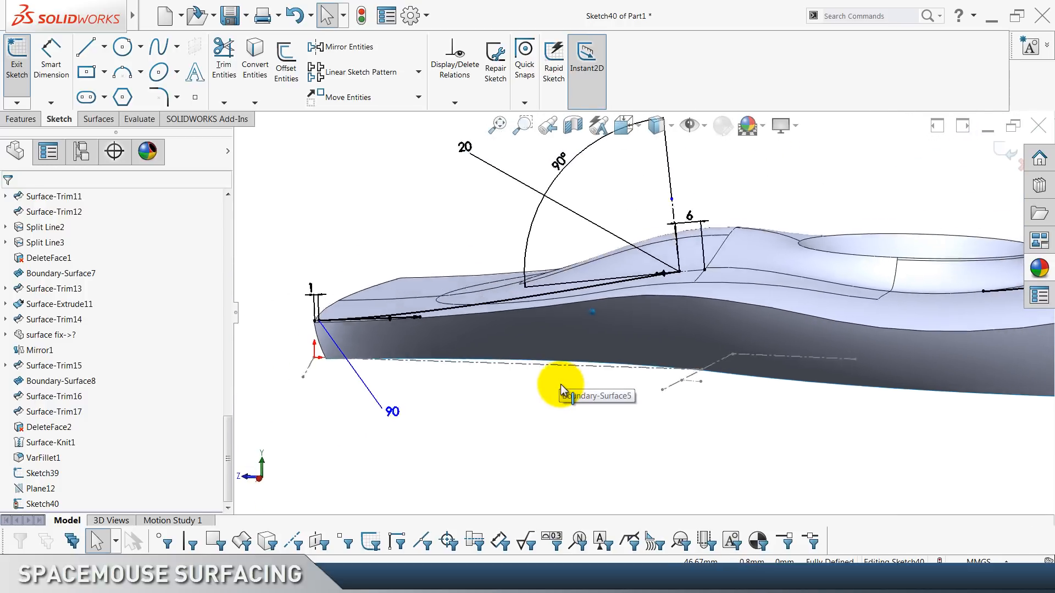
{"action": "left_click", "coordinate": [1012, 159]}
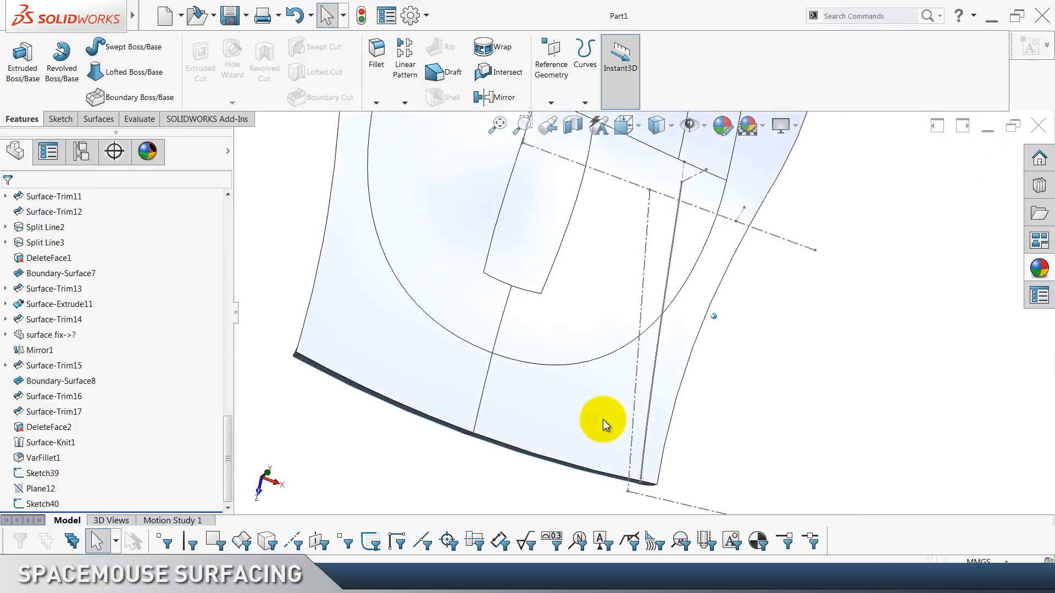
{"action": "left_click", "coordinate": [750, 382]}
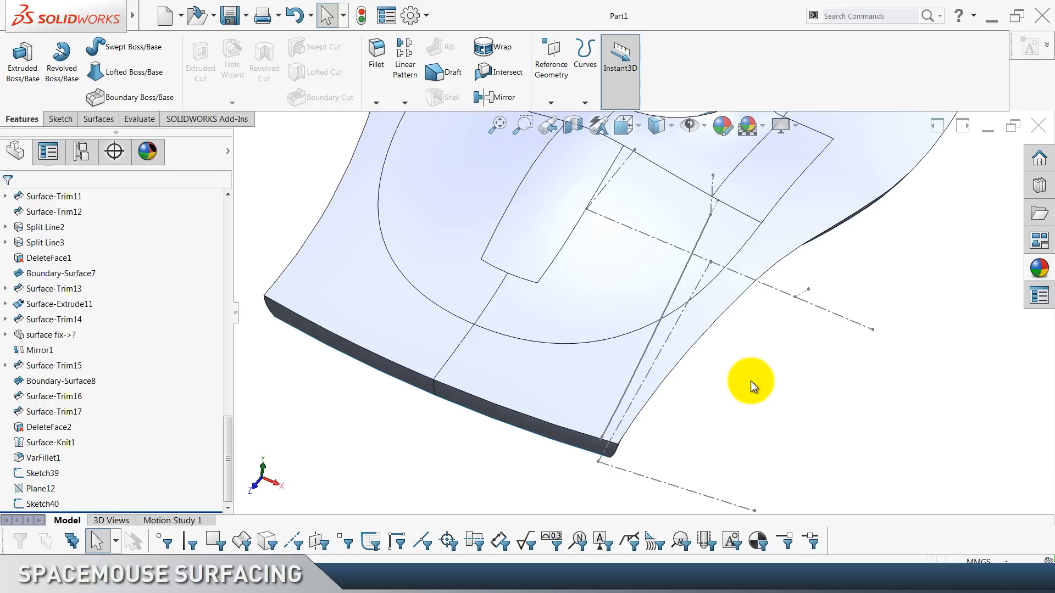
Start a new sketch on the Top Plane.
{"action": "scroll", "coordinate": [16, 341], "scroll_direction": "up", "scroll_amount": 20}
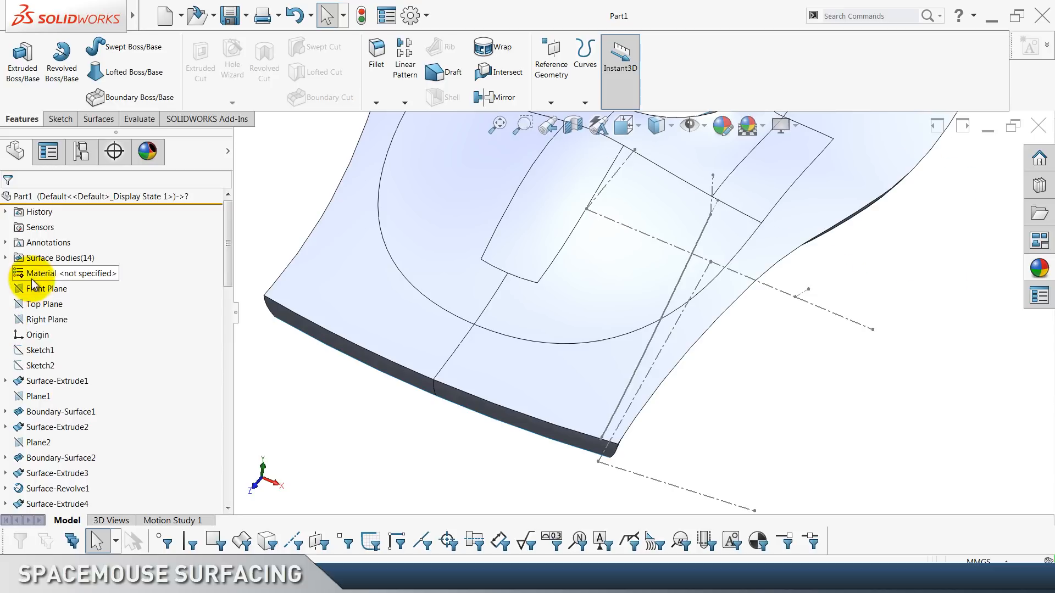
{"action": "left_click", "coordinate": [44, 304]}
{"action": "left_click", "coordinate": [43, 273]}
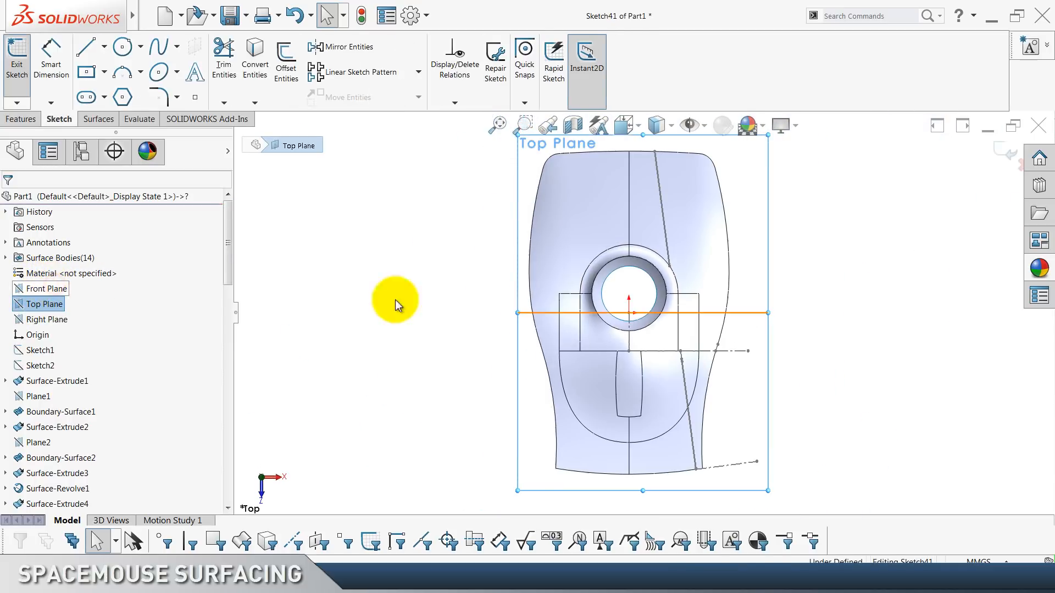
{"action": "left_click", "coordinate": [966, 354]}
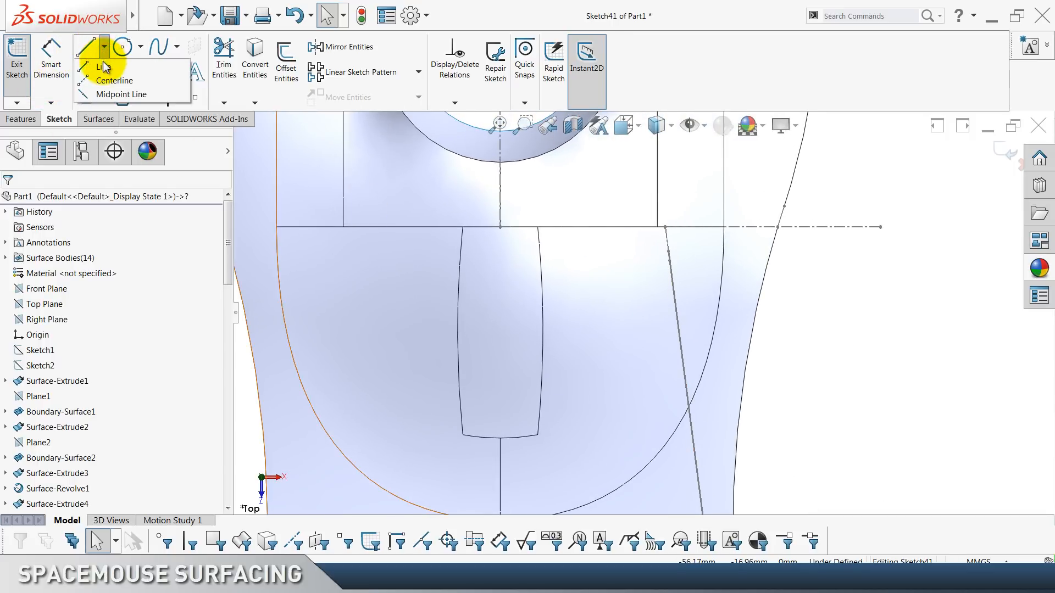
Sketch a slightly sloped line about 195 mm long across the full width of the body, below the central hole.
{"action": "left_click", "coordinate": [103, 67]}
{"action": "left_click", "coordinate": [910, 280]}
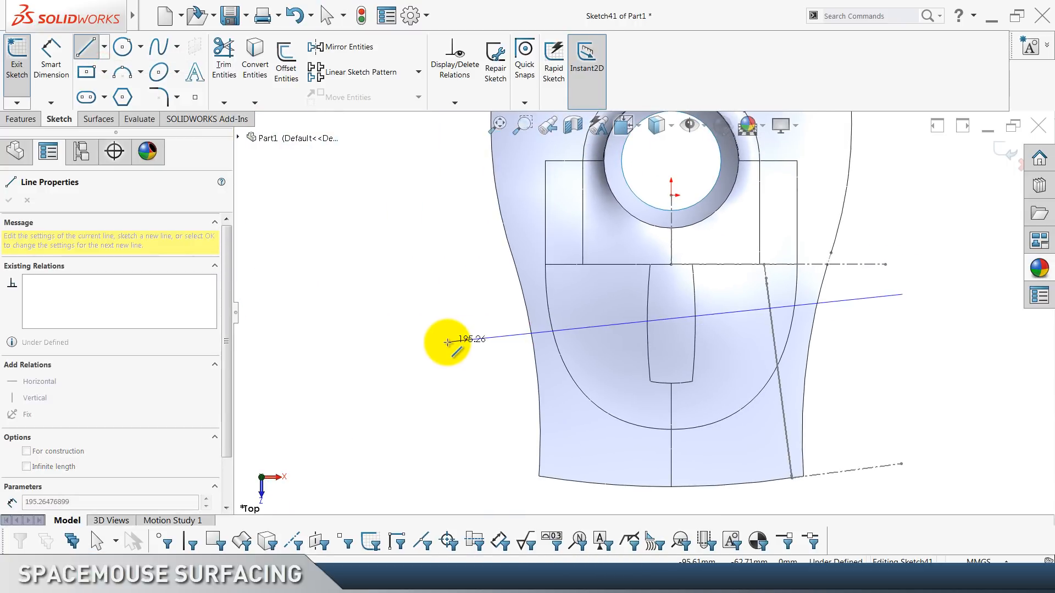
{"action": "left_click", "coordinate": [448, 342]}
{"action": "key", "text": "Escape"}
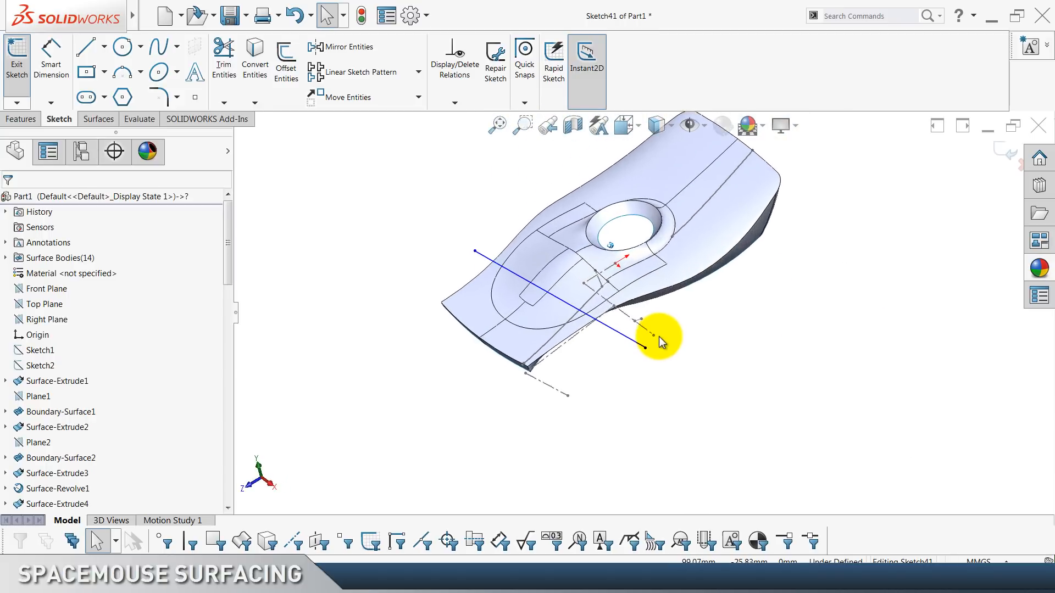
Make the long sloped line coincident with the Sketch40 spline's endpoint nearest the central hole.
{"action": "left_click", "coordinate": [695, 248]}
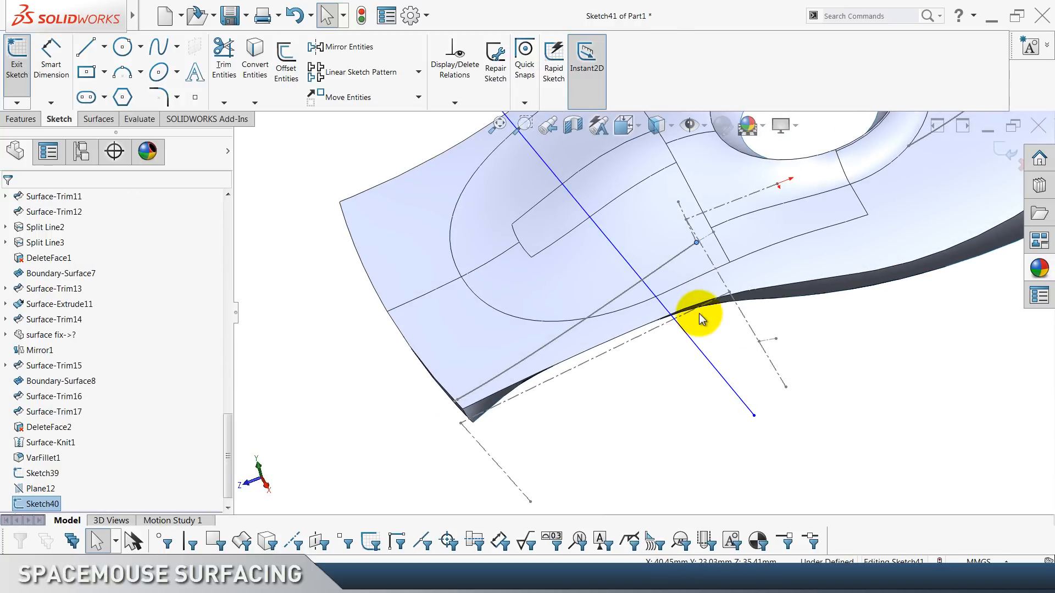
{"action": "left_click", "coordinate": [693, 341], "text": "ctrl"}
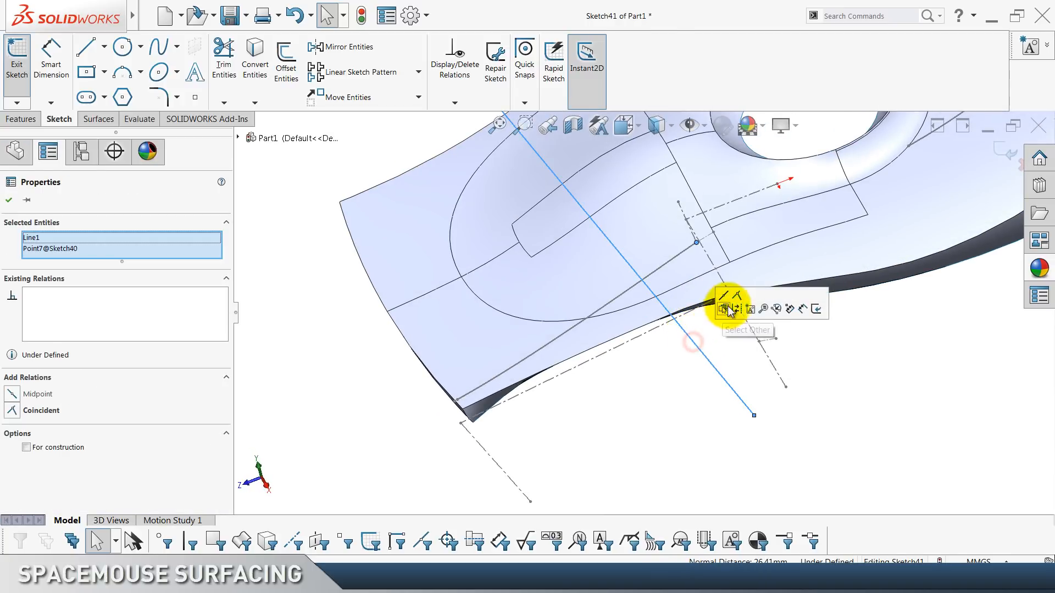
{"action": "left_click", "coordinate": [657, 368]}
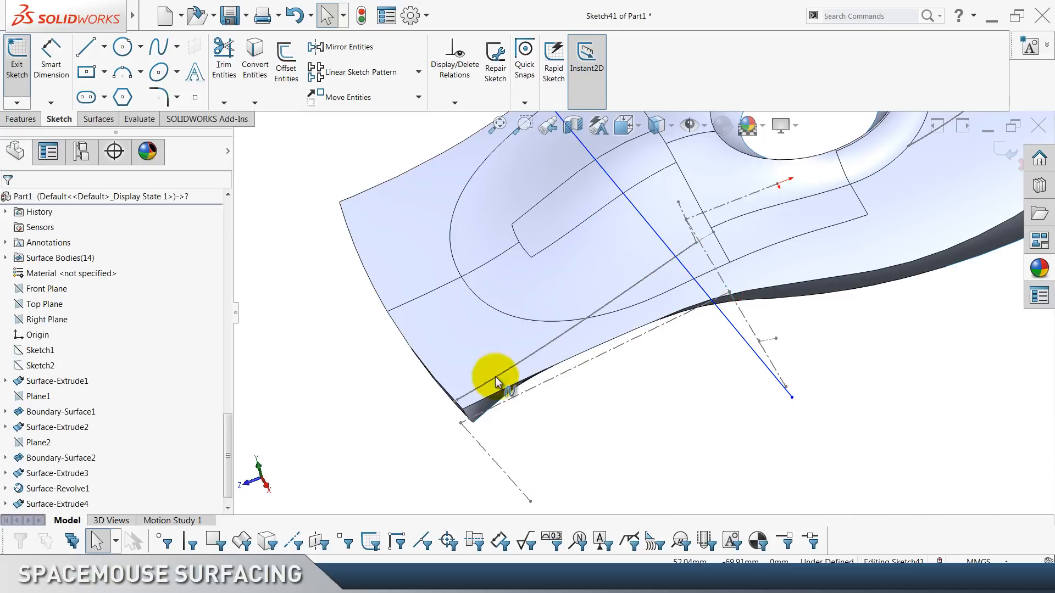
{"action": "scroll", "coordinate": [137, 424], "scroll_direction": "down", "scroll_amount": 10}
{"action": "scroll", "coordinate": [130, 413], "scroll_direction": "down", "scroll_amount": 6}
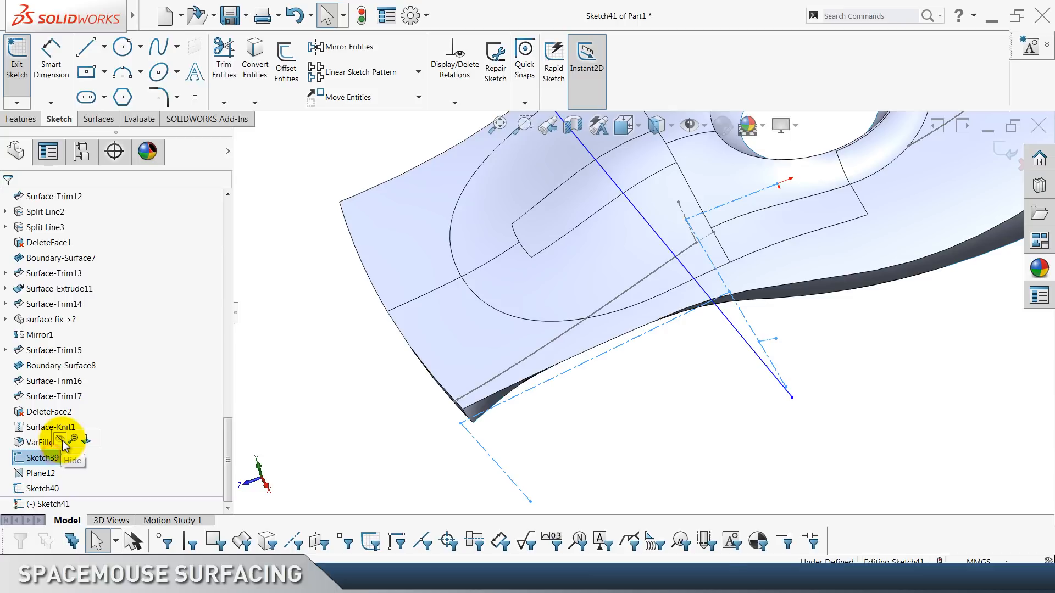
{"action": "left_click", "coordinate": [60, 440]}
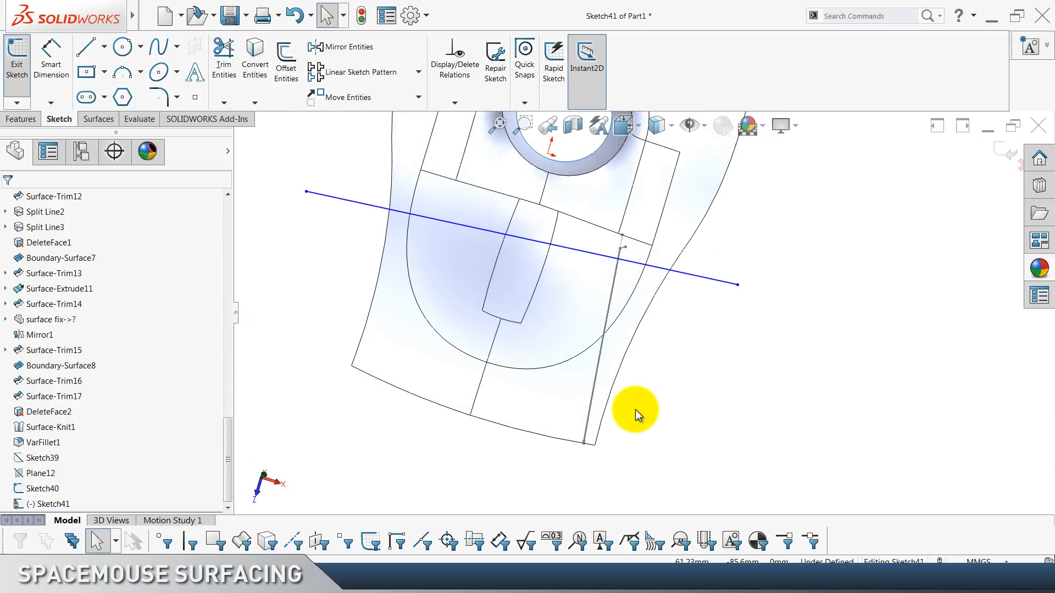
{"action": "key", "text": "ctrl+5"}
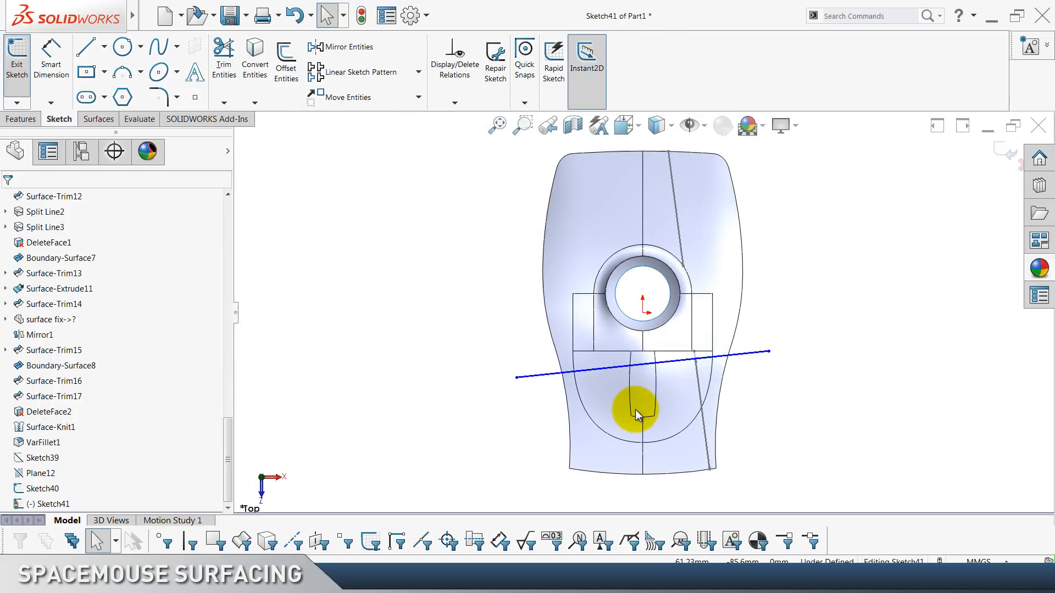
{"action": "scroll", "coordinate": [667, 405], "scroll_direction": "down", "scroll_amount": 7}
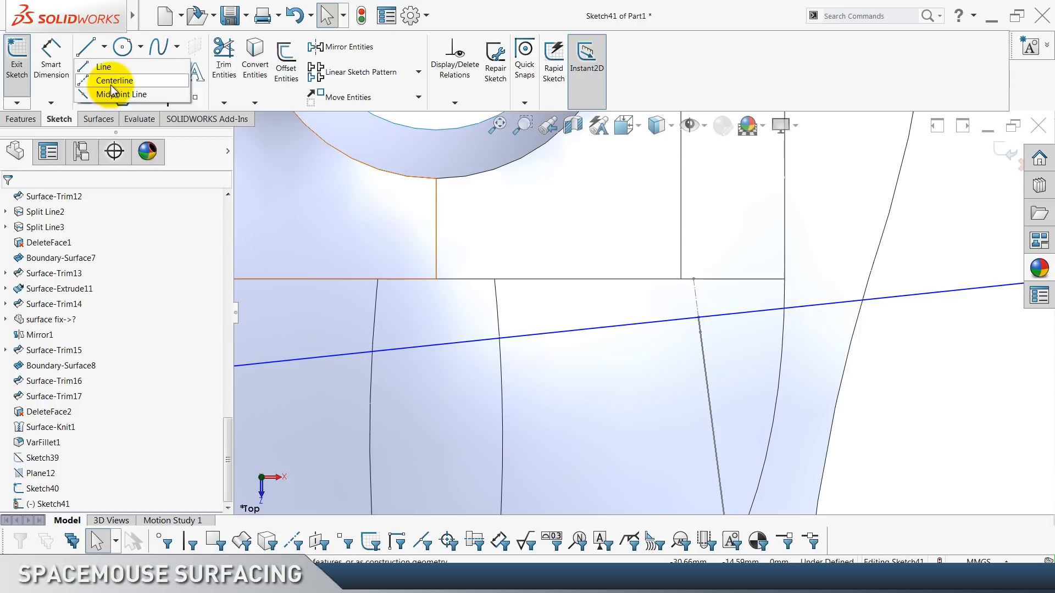
{"action": "left_click", "coordinate": [111, 81]}
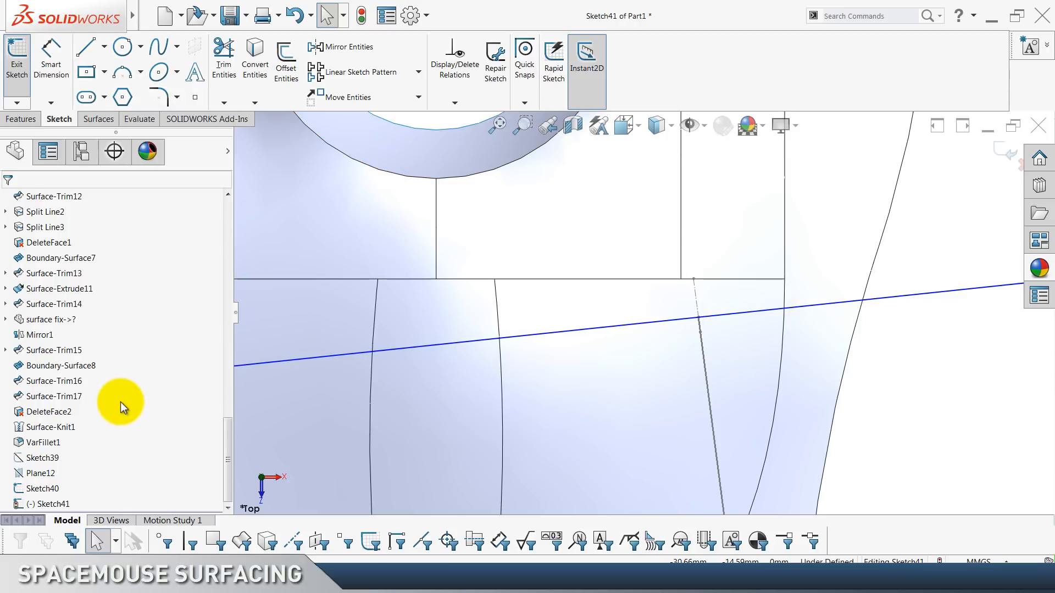
{"action": "left_click", "coordinate": [53, 438]}
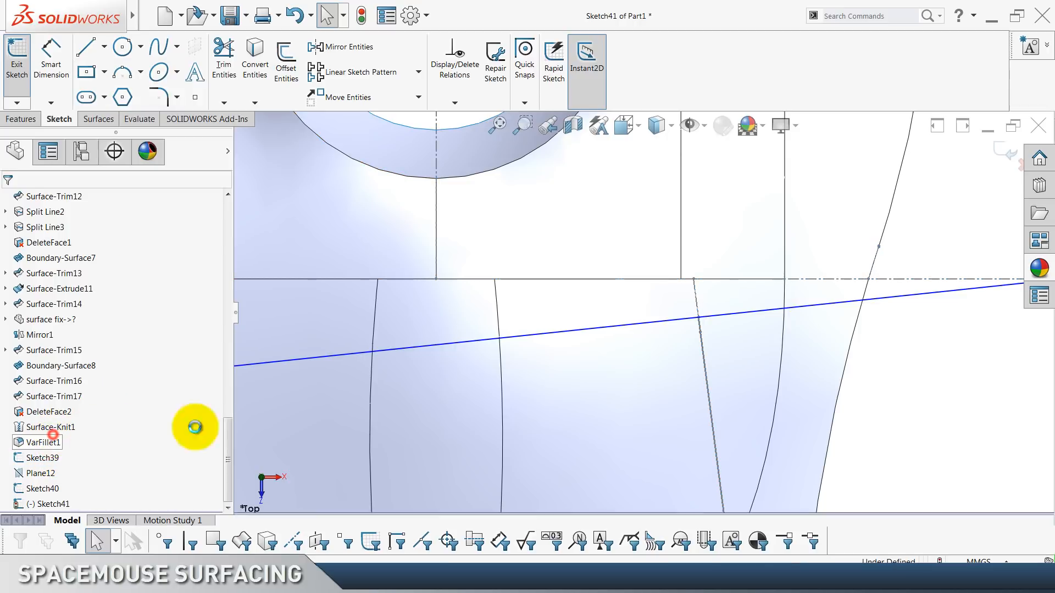
Convert the Sketch39 construction line running along the body's side into the current sketch.
{"action": "scroll", "coordinate": [918, 355], "scroll_direction": "up", "scroll_amount": 4}
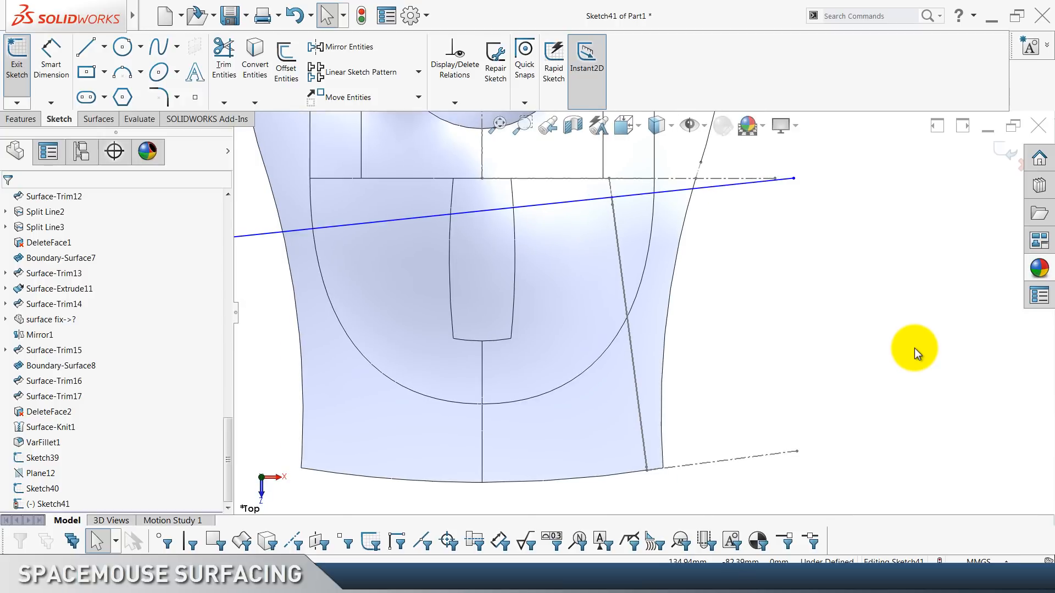
{"action": "mouse_move", "coordinate": [914, 348]}
{"action": "middle_mouse_down"}
{"action": "mouse_move", "coordinate": [830, 342]}
{"action": "mouse_move", "coordinate": [650, 364]}
{"action": "middle_mouse_up"}
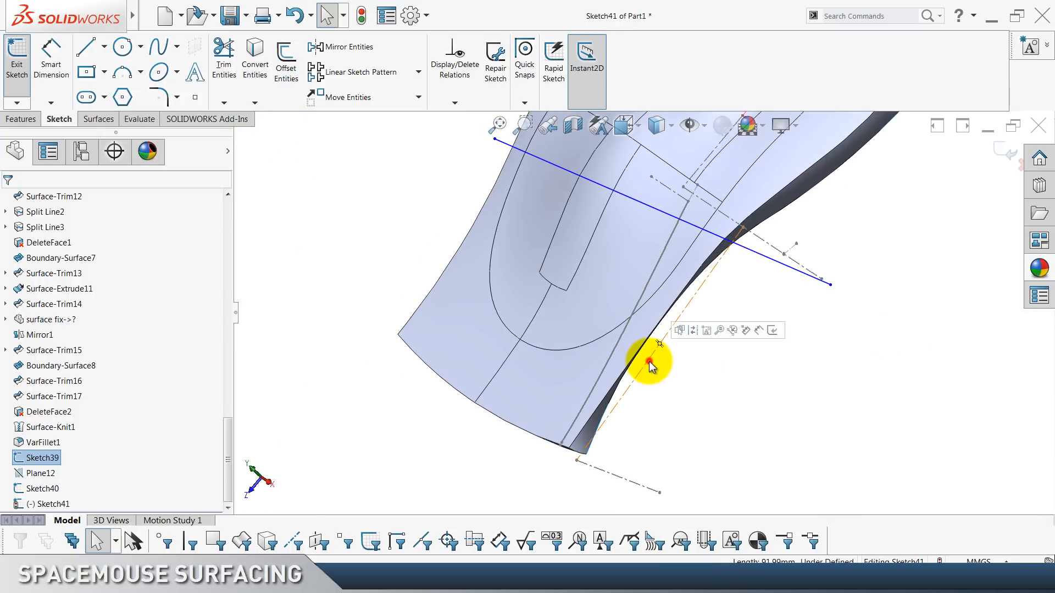
{"action": "left_click", "coordinate": [250, 70]}
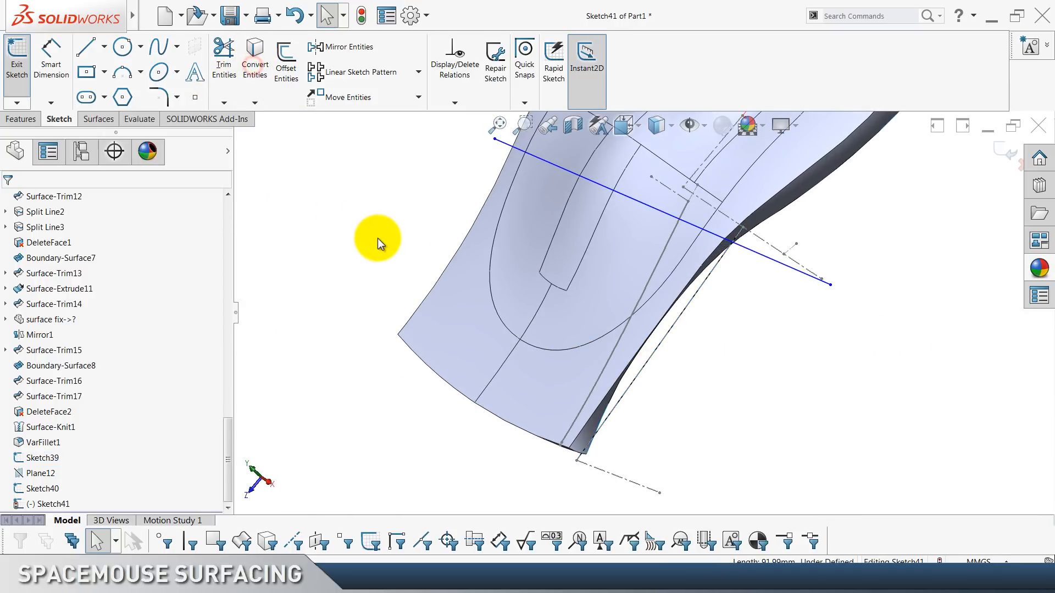
Hide Sketch39 and make the long sloped line perpendicular to the converted side line.
{"action": "key", "text": "ctrl+5"}
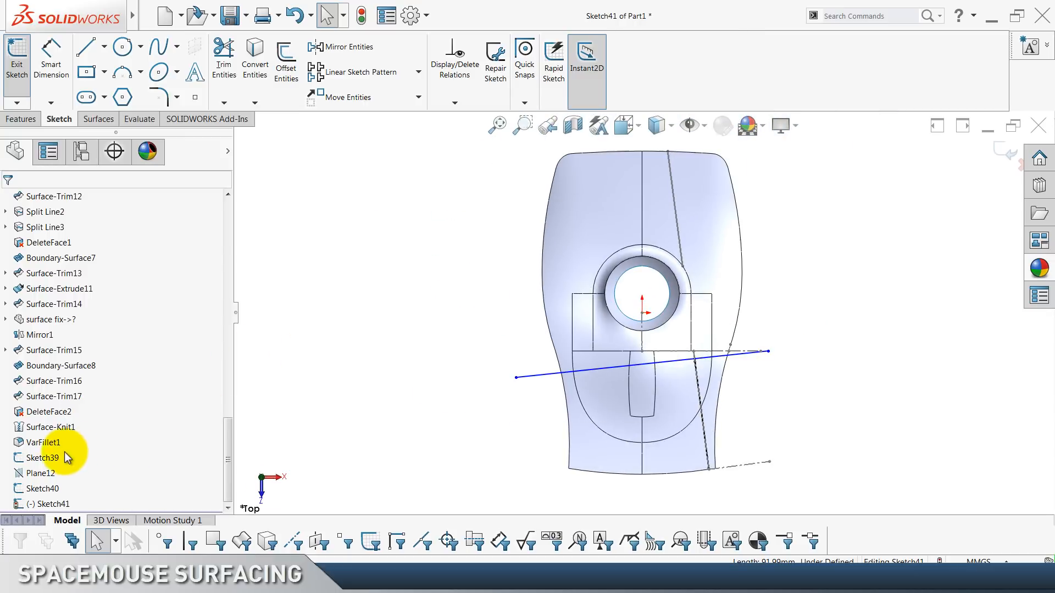
{"action": "scroll", "coordinate": [366, 331], "scroll_direction": "down", "scroll_amount": 6}
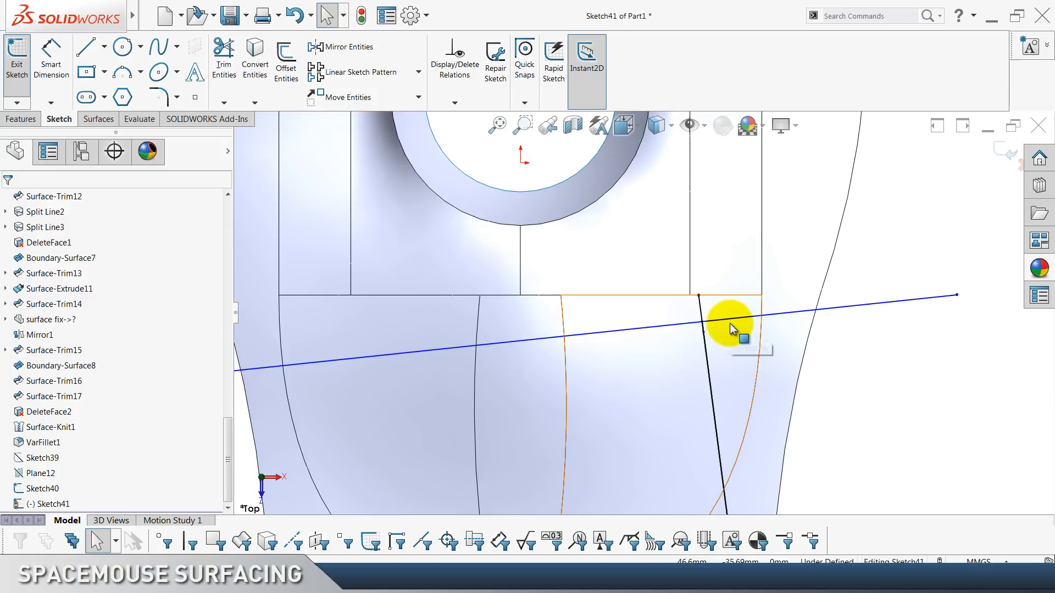
{"action": "left_click", "coordinate": [730, 320]}
{"action": "left_click", "coordinate": [704, 348], "text": "ctrl"}
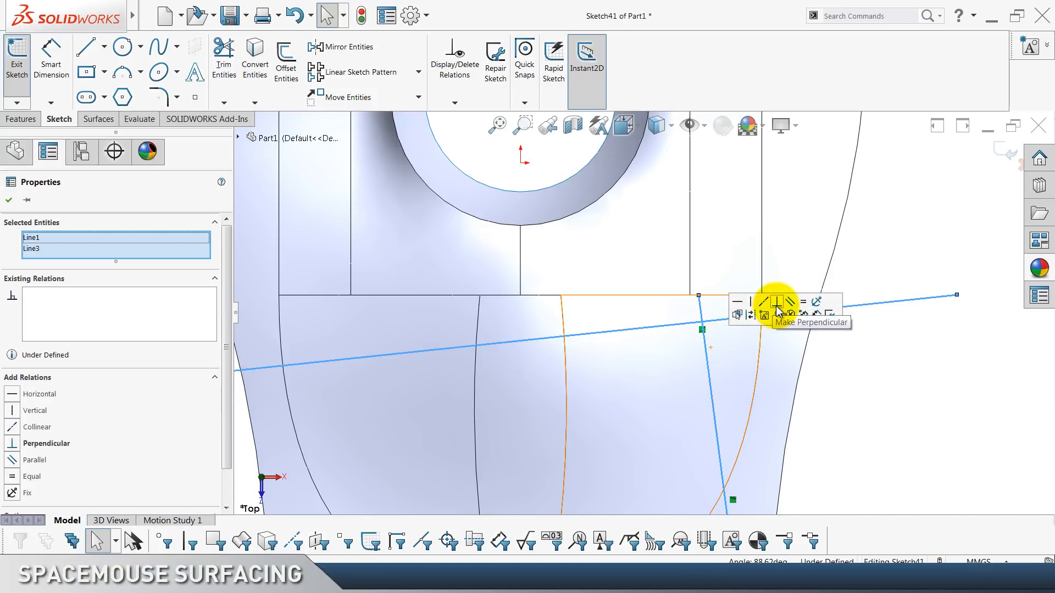
{"action": "left_click", "coordinate": [4, 200]}
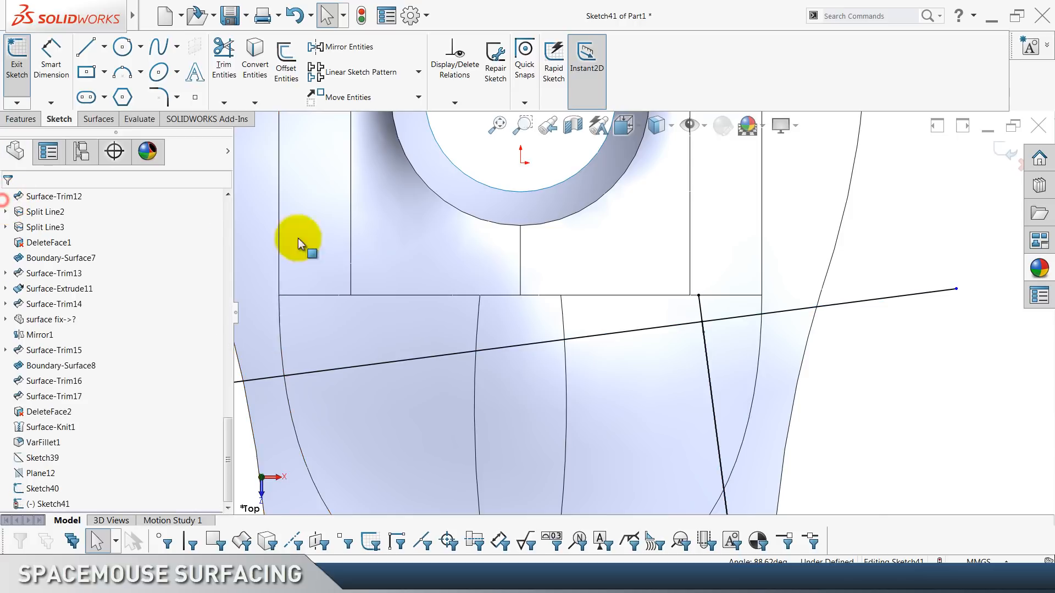
Dimension the horizontal distance from the origin to the sloped line's end on the converted line's side at 100 mm.
{"action": "scroll", "coordinate": [840, 358], "scroll_direction": "up", "scroll_amount": 5}
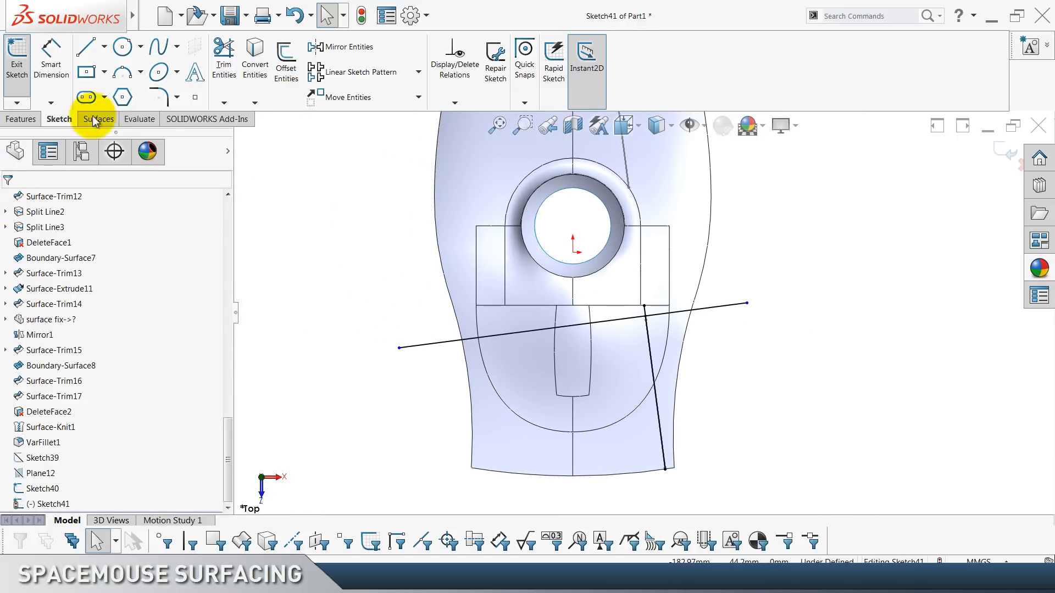
{"action": "left_click", "coordinate": [572, 251]}
{"action": "left_click", "coordinate": [746, 303]}
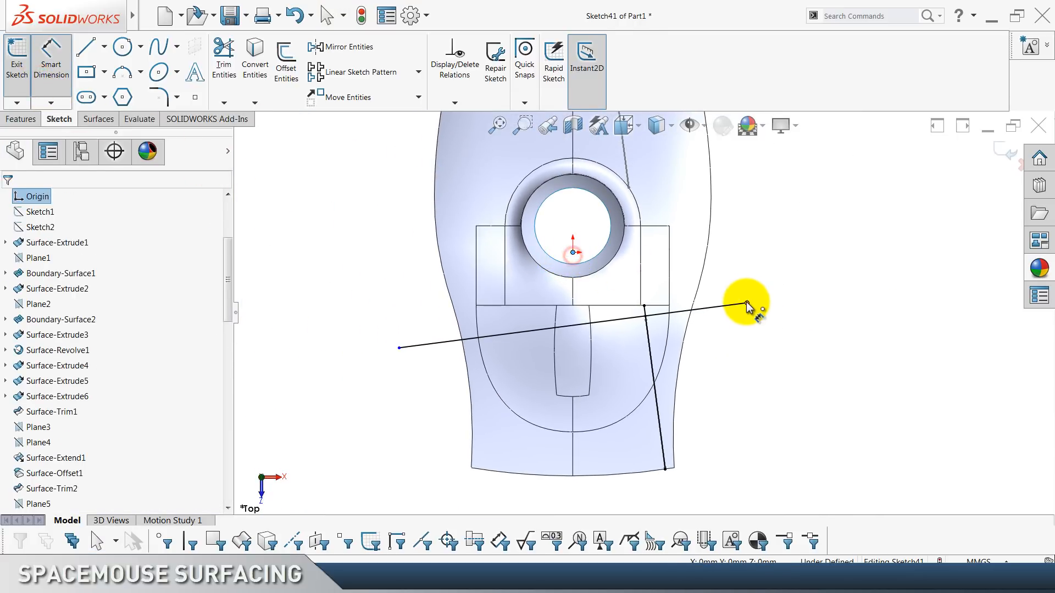
{"action": "scroll", "coordinate": [740, 303], "scroll_direction": "up", "scroll_amount": 3}
{"action": "left_click", "coordinate": [654, 228]}
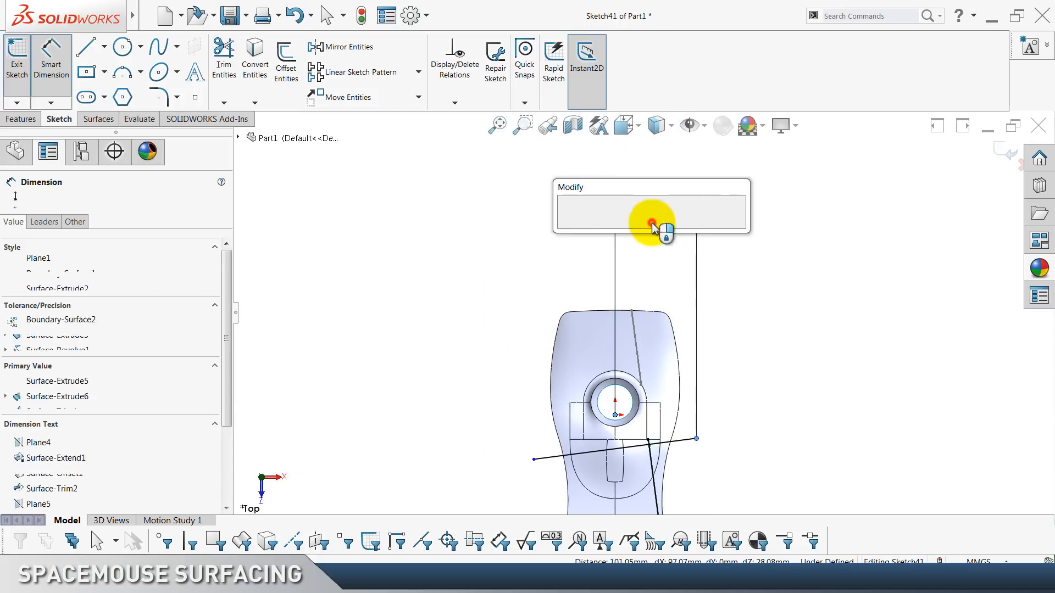
{"action": "type", "text": "100"}
{"action": "key", "text": "Return"}
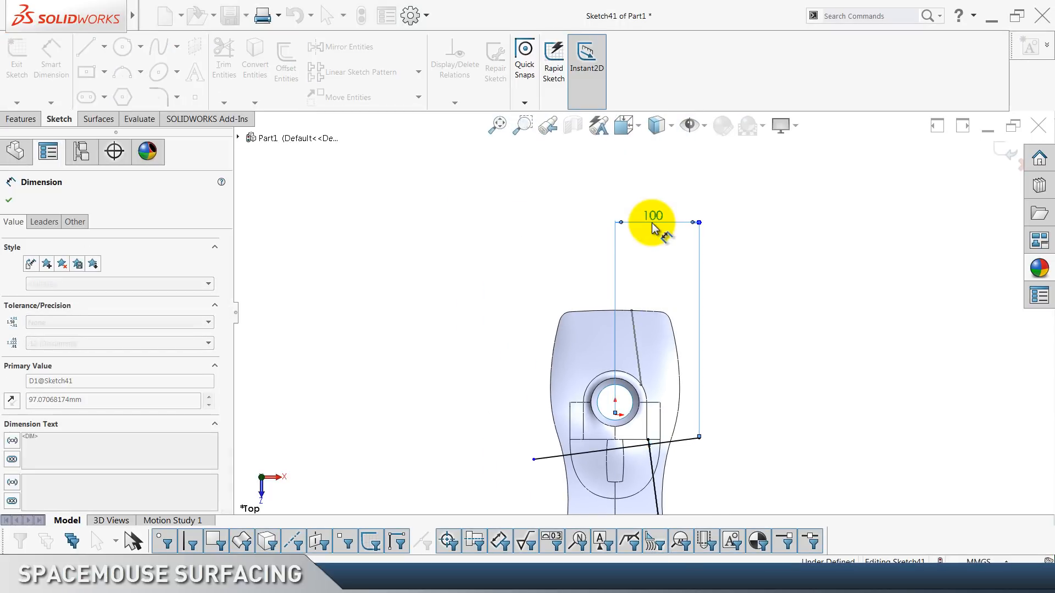
{"action": "left_click", "coordinate": [443, 276]}
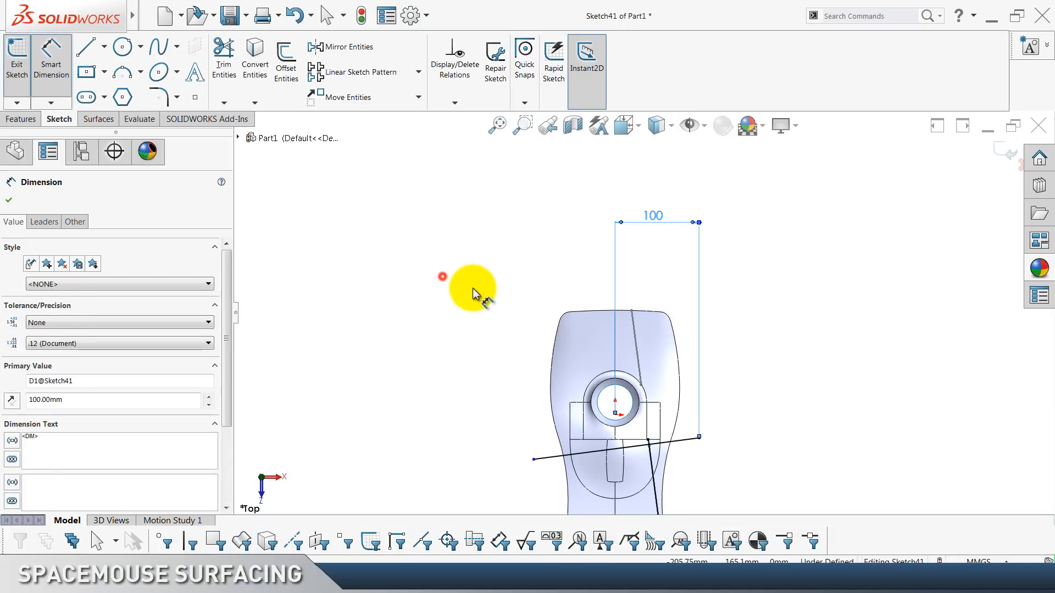
Dimension the sloped line's overall horizontal span at 200 mm.
{"action": "left_click", "coordinate": [542, 459]}
{"action": "left_click", "coordinate": [583, 204]}
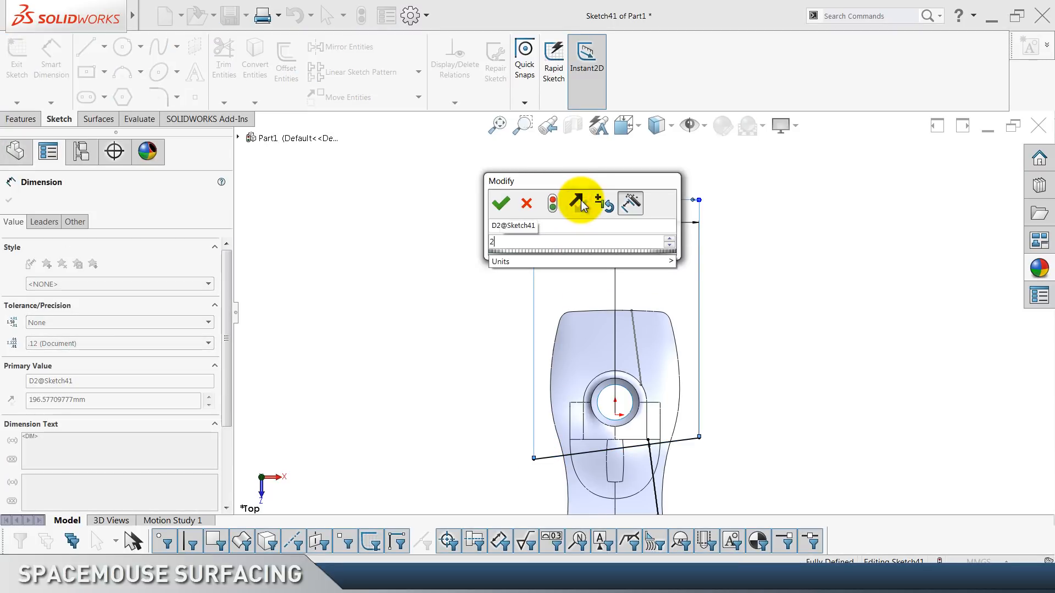
{"action": "key", "text": "Return"}
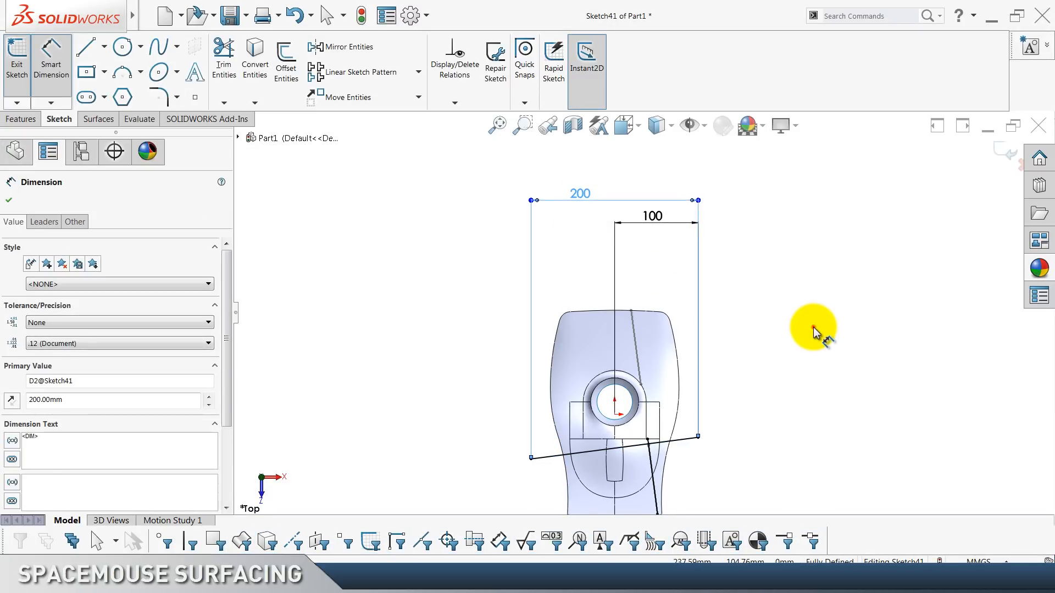
{"action": "left_click", "coordinate": [814, 312]}
{"action": "key", "text": "Escape"}
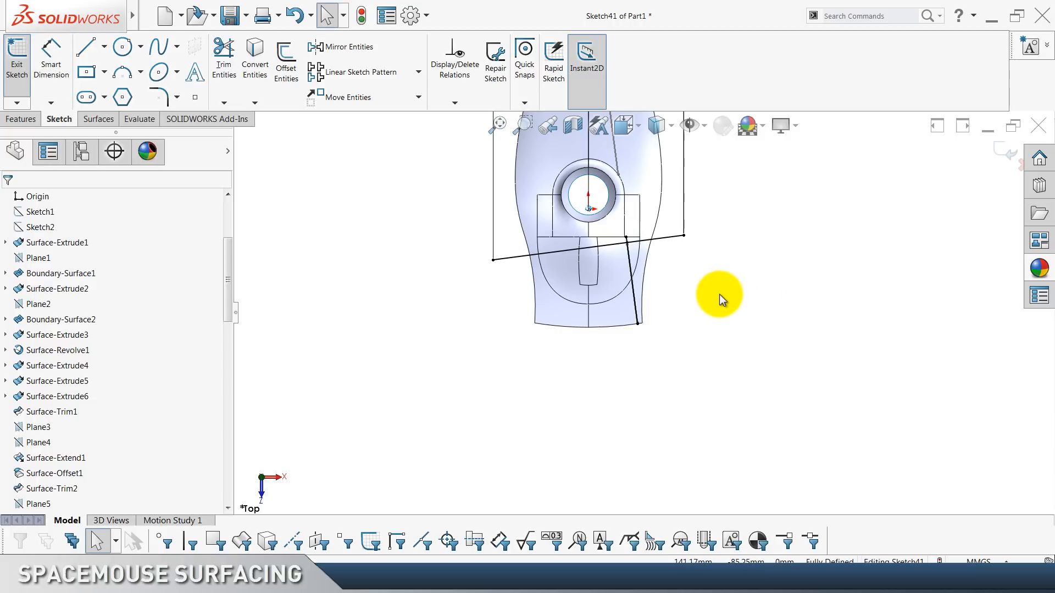
Sketch a second sloped line across the narrow end of the body, near the converted line's lower end.
{"action": "scroll", "coordinate": [717, 293], "scroll_direction": "down", "scroll_amount": 8}
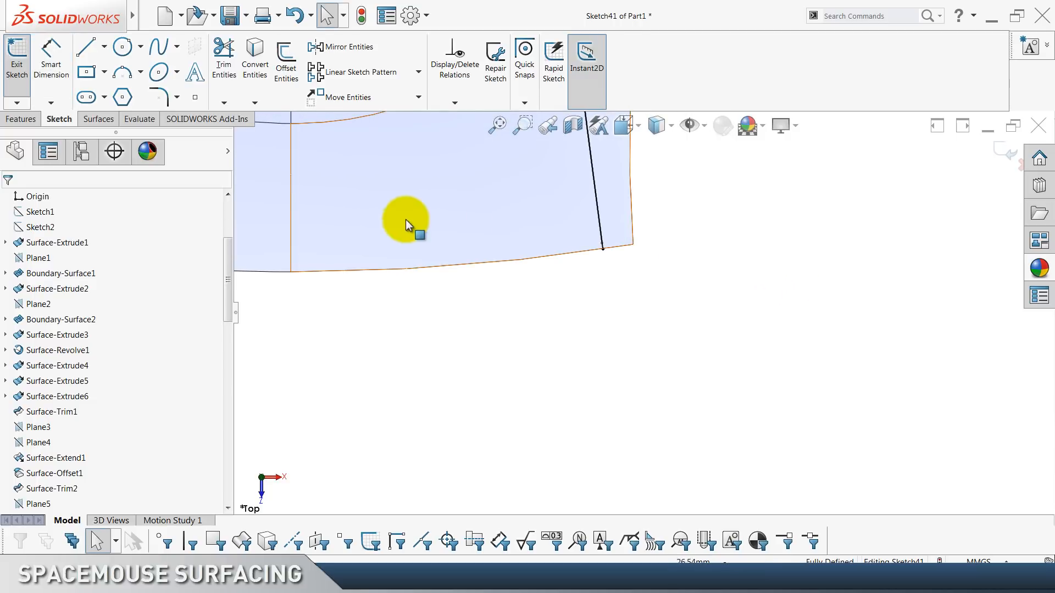
{"action": "left_click", "coordinate": [86, 47]}
{"action": "left_click", "coordinate": [890, 248]}
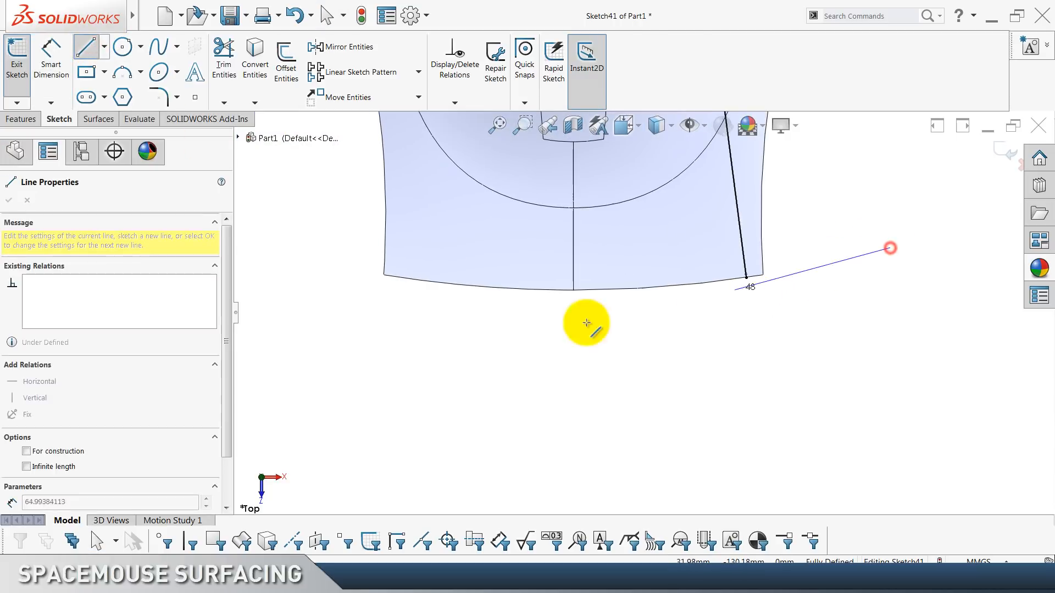
{"action": "left_click", "coordinate": [500, 325]}
{"action": "key", "text": "Escape"}
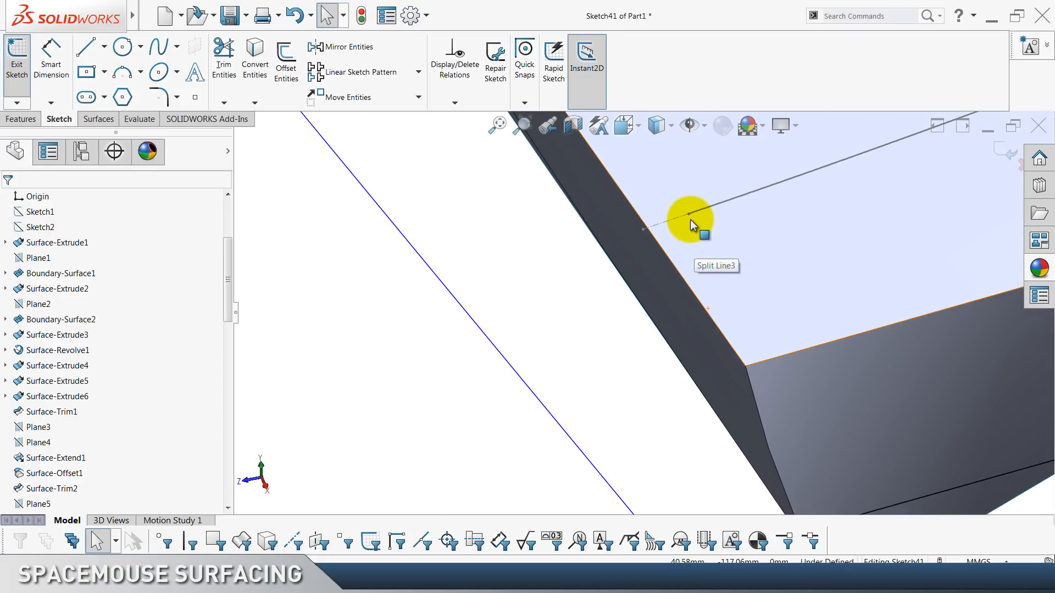
Make the second sloped line coincident with the Sketch40 spline's endpoint at the body's narrow end.
{"action": "left_click", "coordinate": [689, 214]}
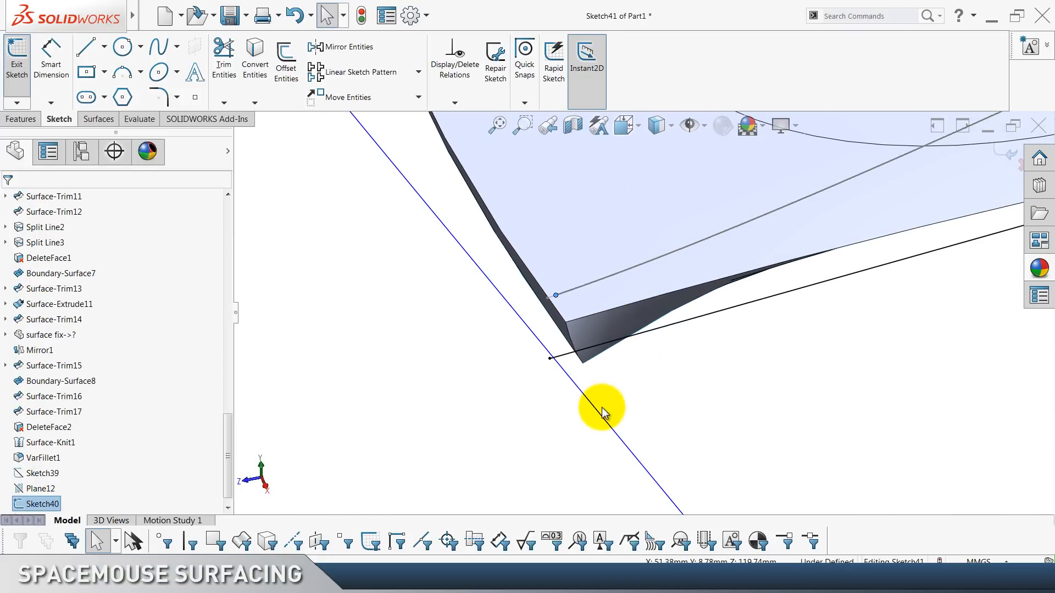
{"action": "left_click", "coordinate": [600, 414], "text": "ctrl"}
{"action": "left_click", "coordinate": [645, 367]}
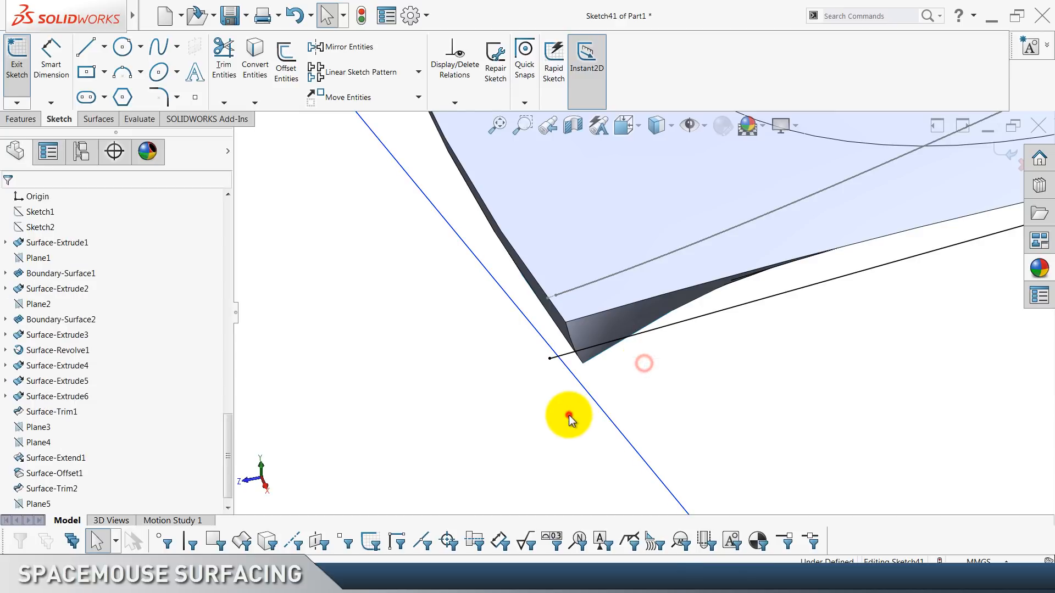
Make the second sloped line perpendicular to the converted side line.
{"action": "key", "text": "ctrl+5"}
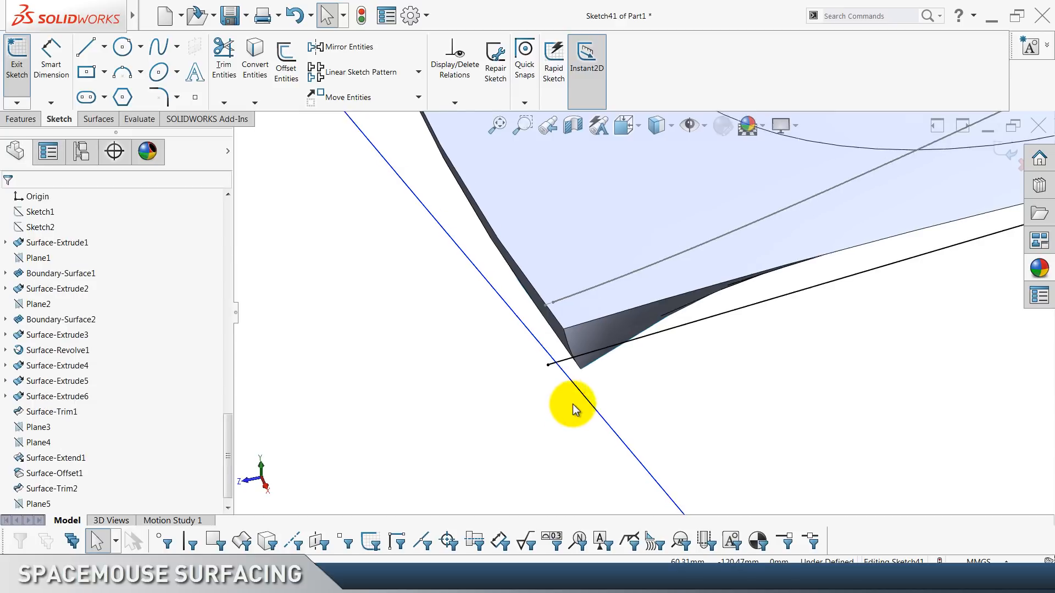
{"action": "scroll", "coordinate": [577, 405], "scroll_direction": "down", "scroll_amount": 7}
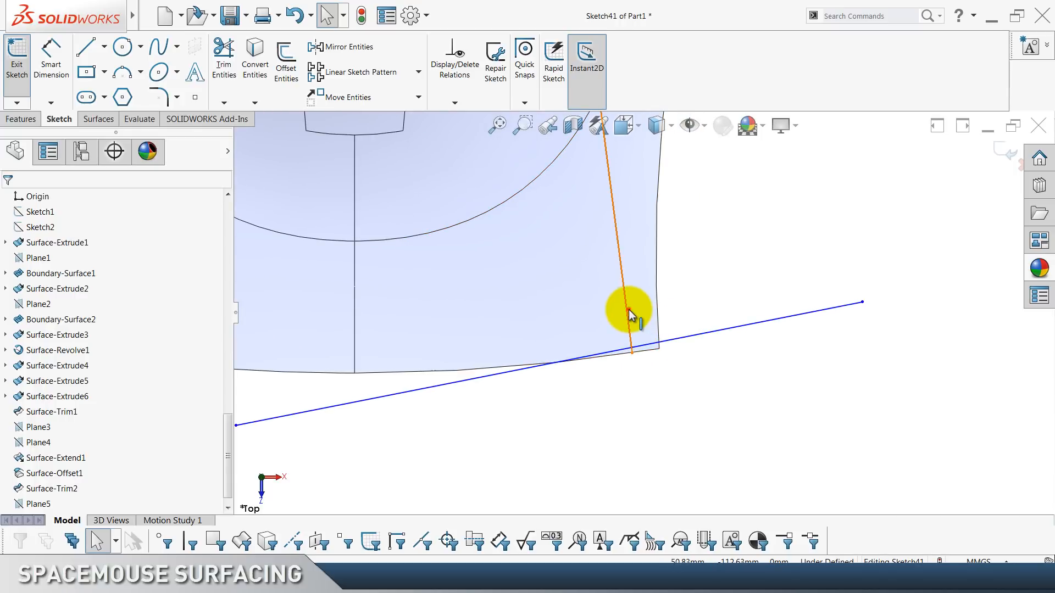
{"action": "left_click", "coordinate": [629, 310]}
{"action": "left_click", "coordinate": [710, 332], "text": "ctrl"}
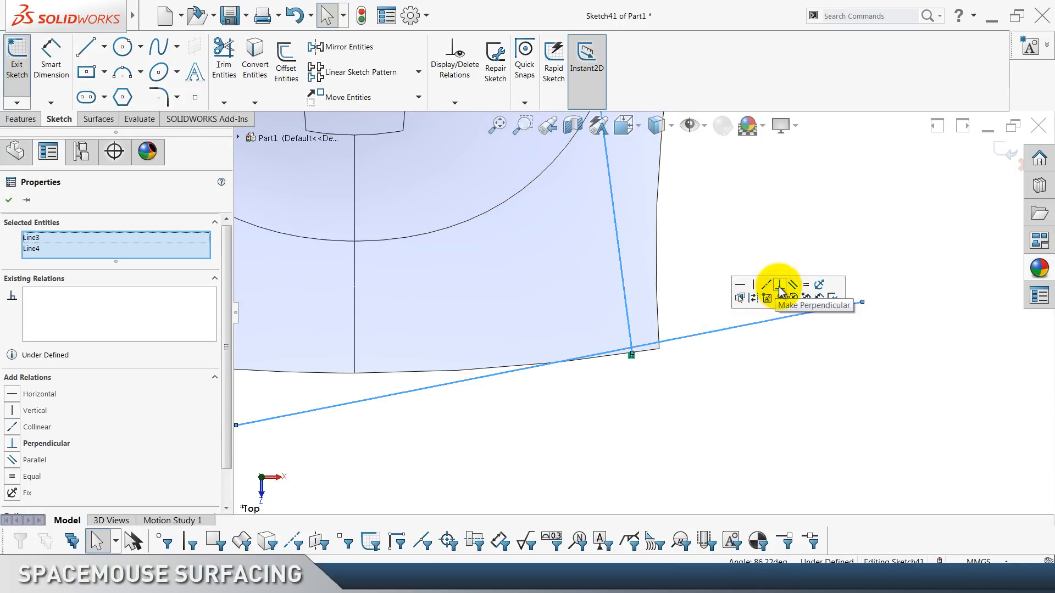
{"action": "left_click", "coordinate": [690, 408]}
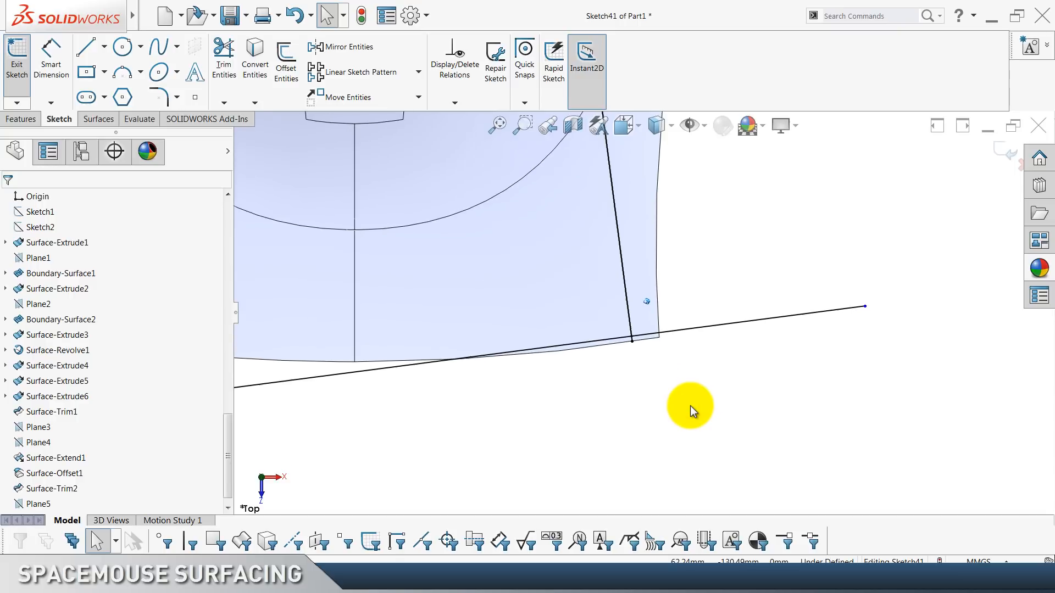
Dimension the second sloped line's overall horizontal span at 150 mm.
{"action": "scroll", "coordinate": [690, 406], "scroll_direction": "up", "scroll_amount": 4}
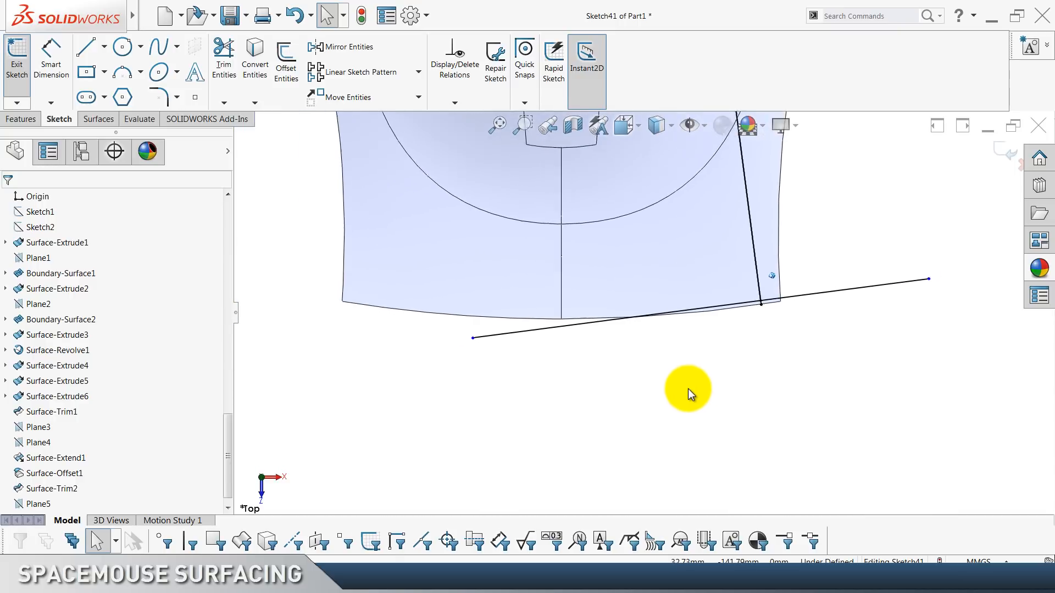
{"action": "left_click", "coordinate": [51, 74]}
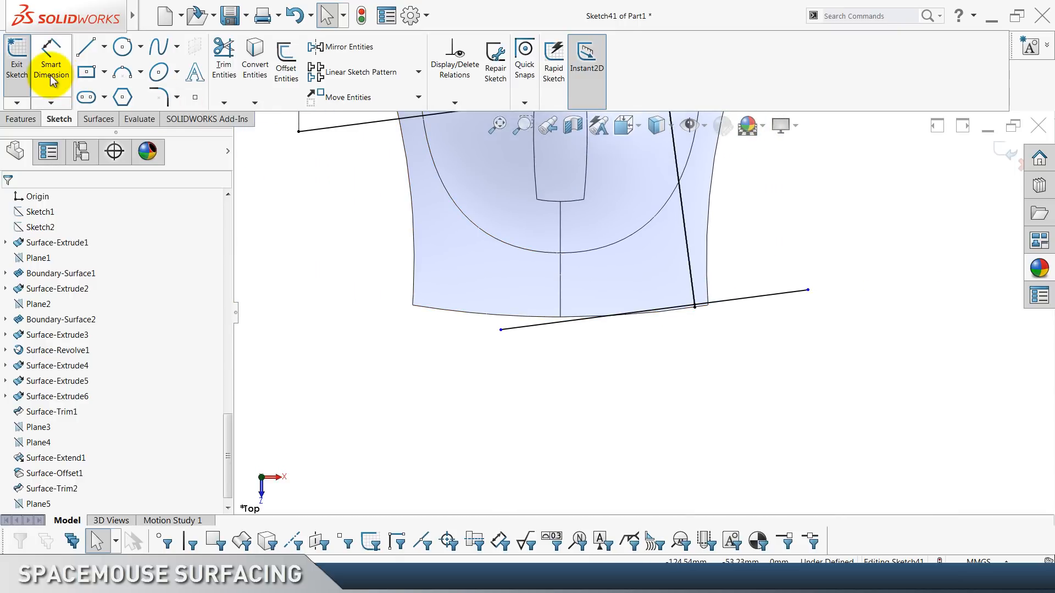
{"action": "left_click", "coordinate": [739, 308]}
{"action": "left_click", "coordinate": [675, 367]}
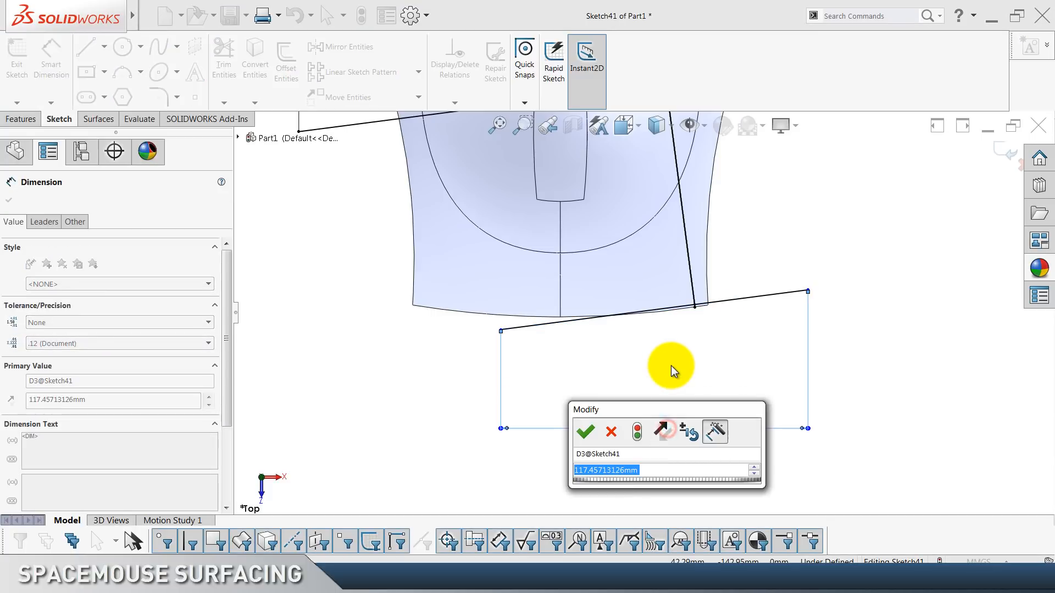
{"action": "type", "text": "150"}
{"action": "key", "text": "Return"}
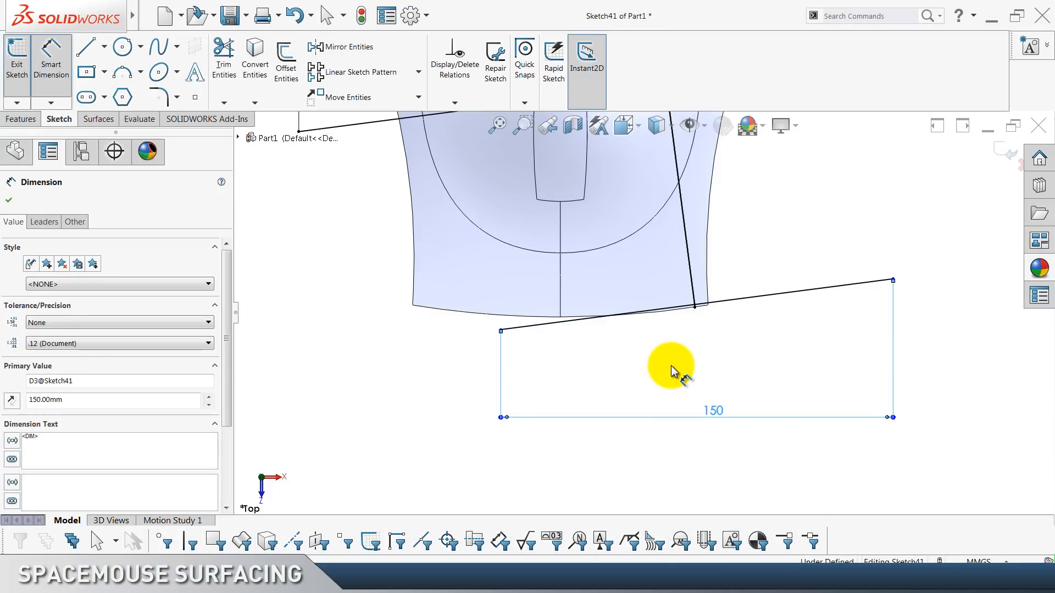
{"action": "left_click", "coordinate": [671, 365]}
Dimension the distance from the converted side line to the second sloped line's outer endpoint at 75 mm.
{"action": "left_click", "coordinate": [693, 266]}
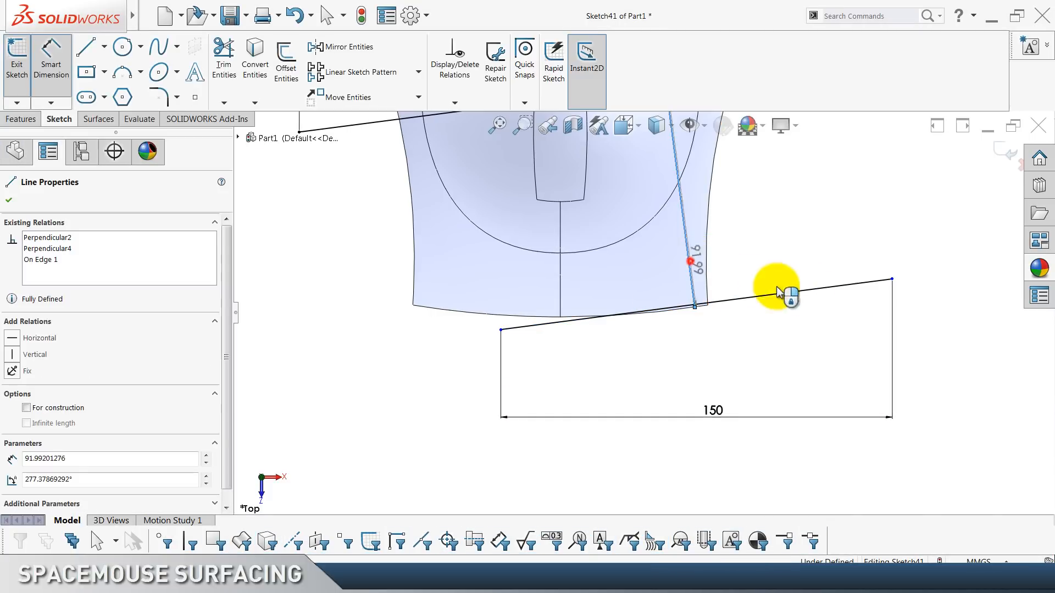
{"action": "left_click", "coordinate": [892, 279]}
{"action": "left_click", "coordinate": [813, 359]}
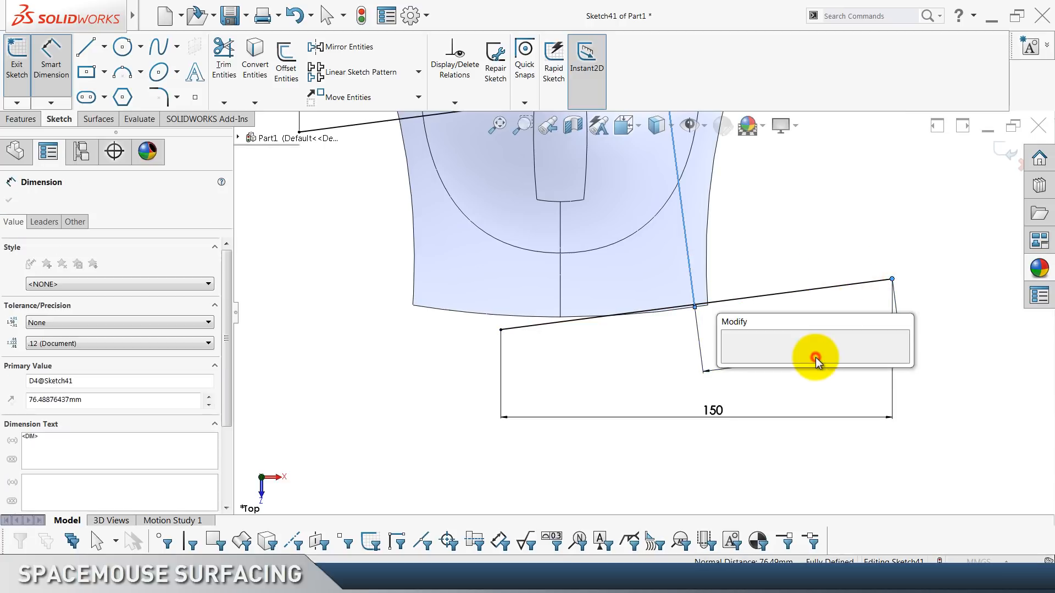
{"action": "key", "text": "Return"}
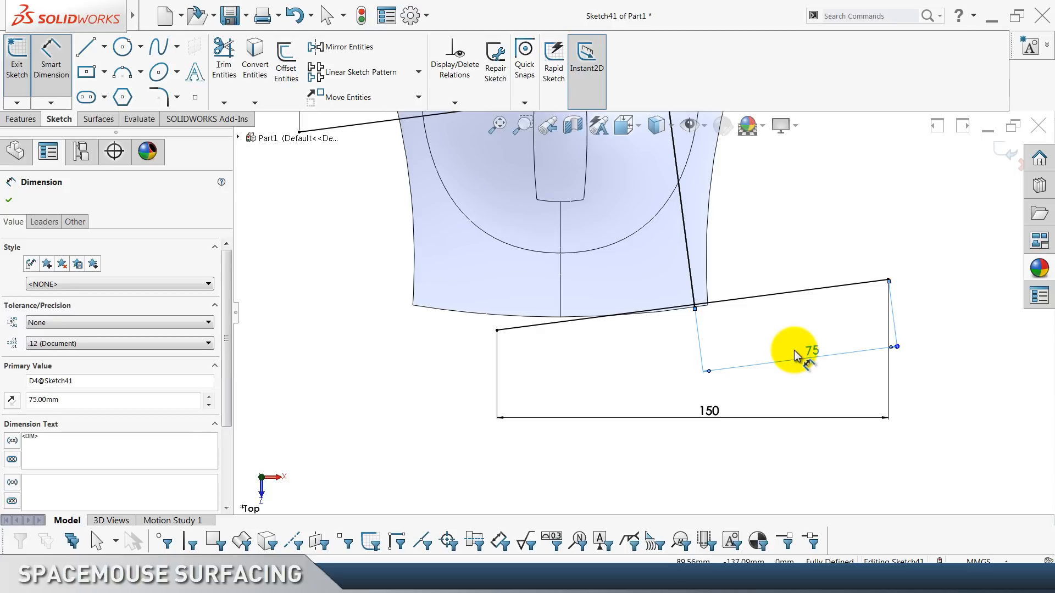
{"action": "key", "text": "Escape"}
Change the converted side line to construction geometry and return it to regular geometry.
{"action": "scroll", "coordinate": [699, 245], "scroll_direction": "up", "scroll_amount": 2}
{"action": "left_click", "coordinate": [653, 251]}
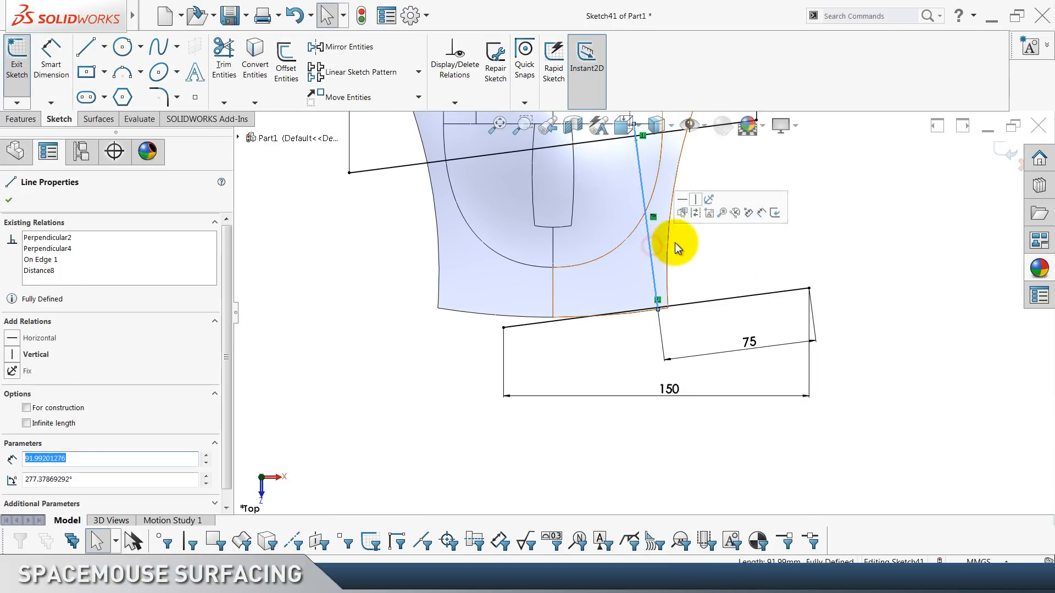
{"action": "left_click", "coordinate": [694, 255]}
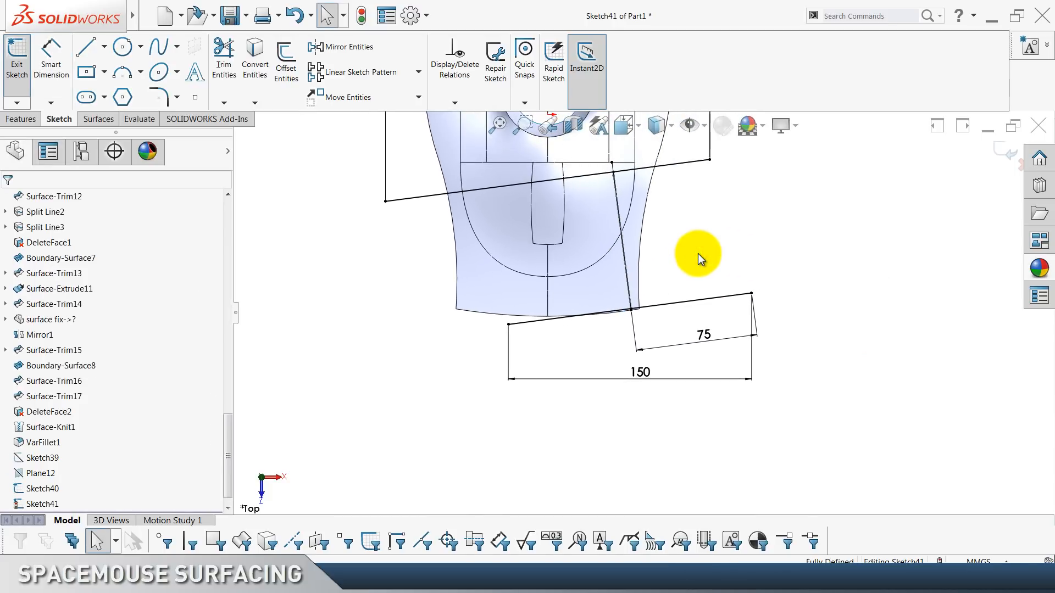
{"action": "scroll", "coordinate": [91, 467], "scroll_direction": "up", "scroll_amount": 1}
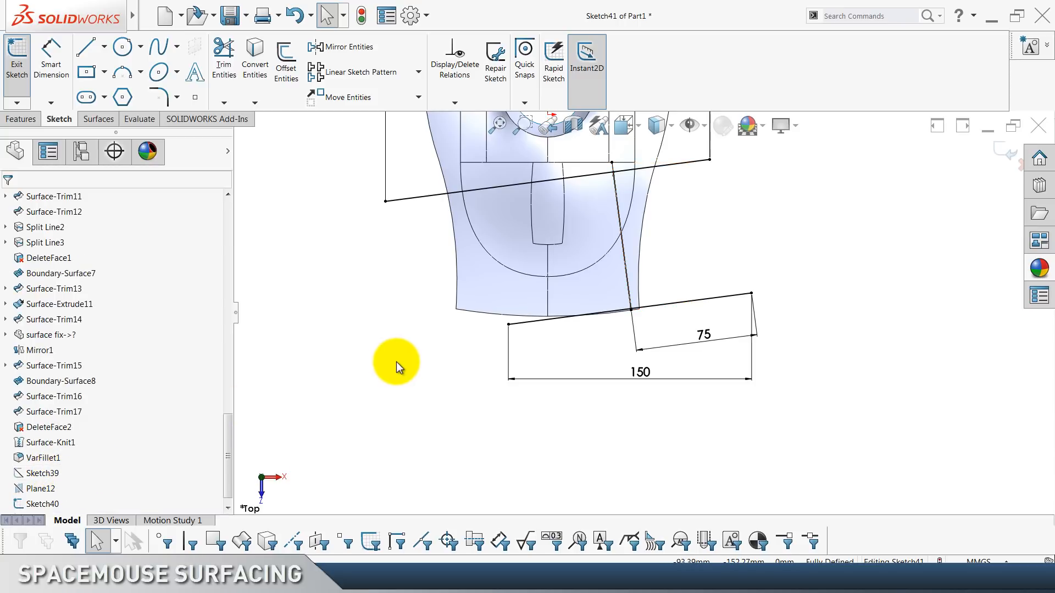
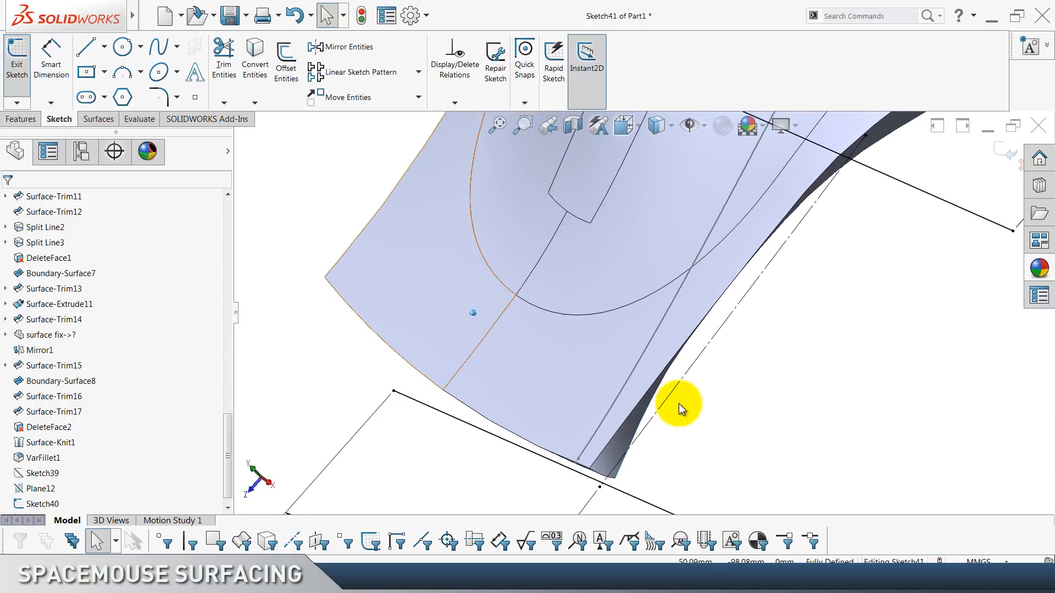
{"action": "left_click", "coordinate": [680, 390]}
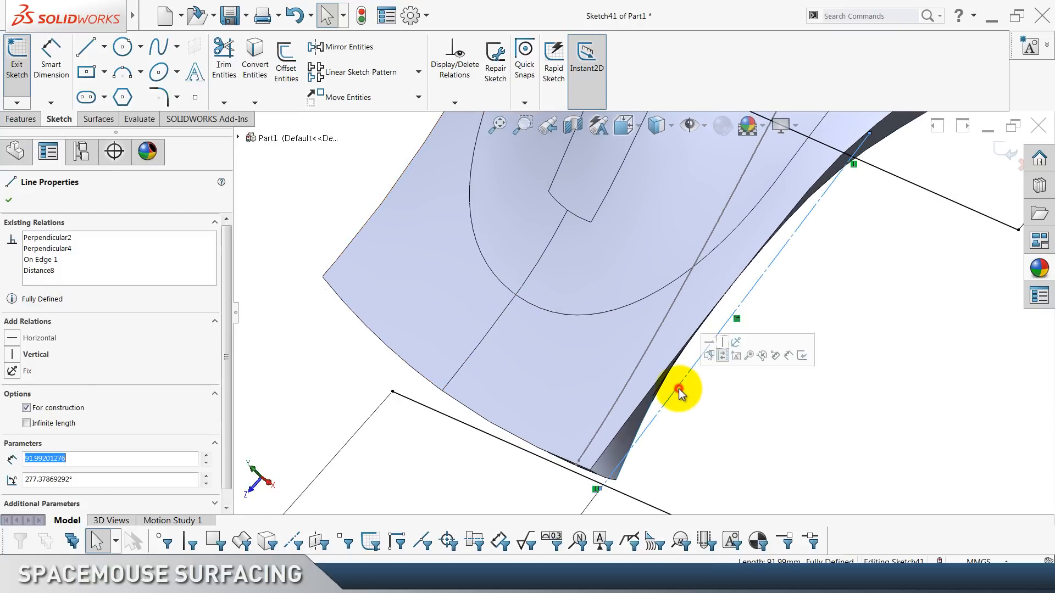
{"action": "left_click", "coordinate": [723, 356]}
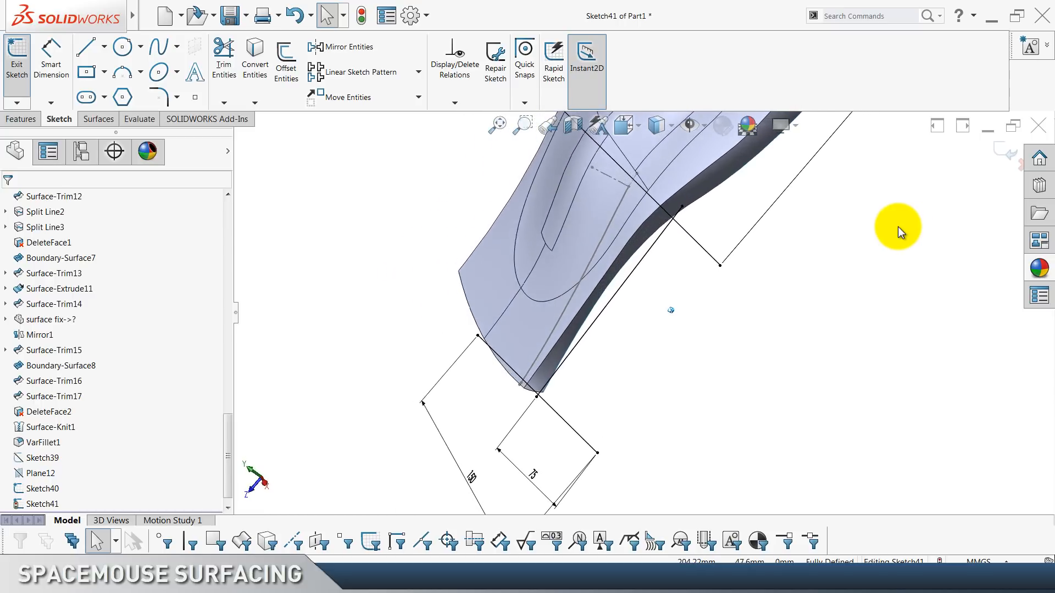
Trim the excess of the converted side line beyond the first sloped line with Trim to closest, and exit the sketch.
{"action": "left_click", "coordinate": [231, 82]}
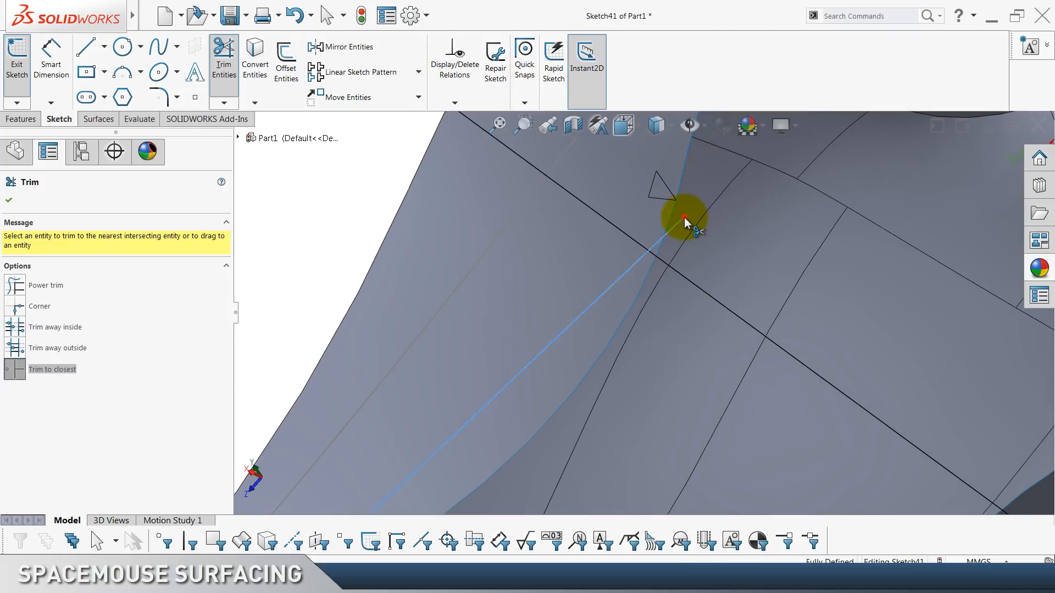
{"action": "left_click", "coordinate": [684, 218]}
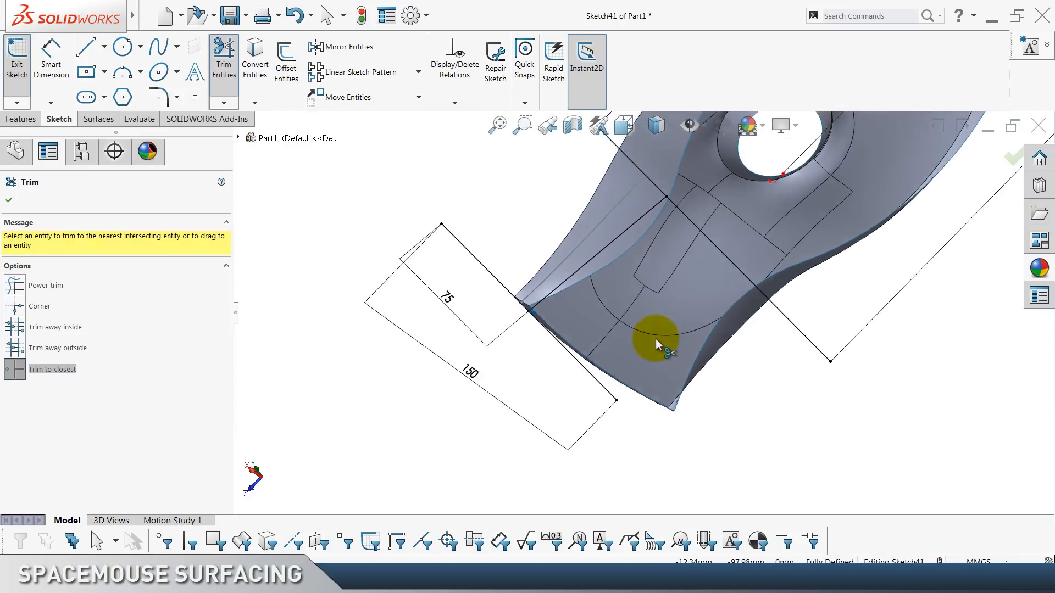
{"action": "left_click", "coordinate": [1006, 160]}
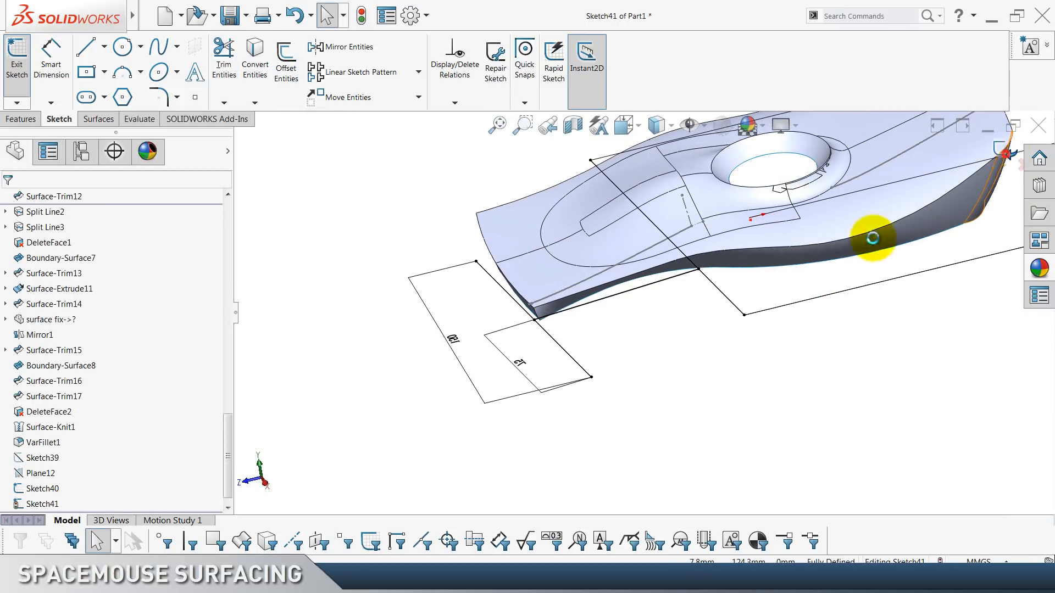
Create a projection Split Line from Sketch41 on the two upper body faces inside and outside the curved edge.
{"action": "left_click", "coordinate": [585, 70]}
{"action": "left_click", "coordinate": [584, 69]}
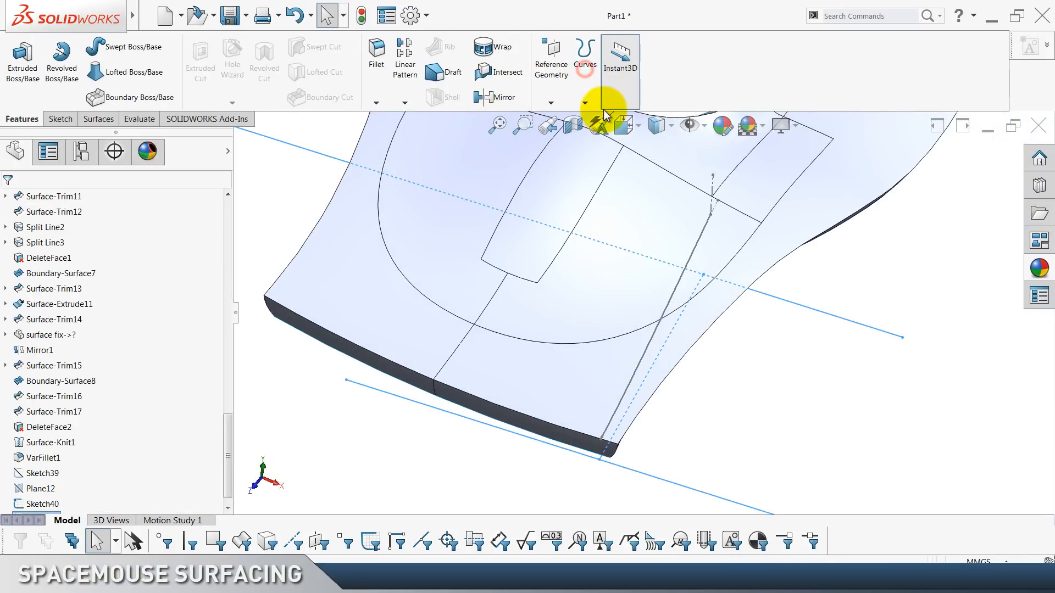
{"action": "left_click", "coordinate": [585, 103]}
{"action": "left_click", "coordinate": [608, 115]}
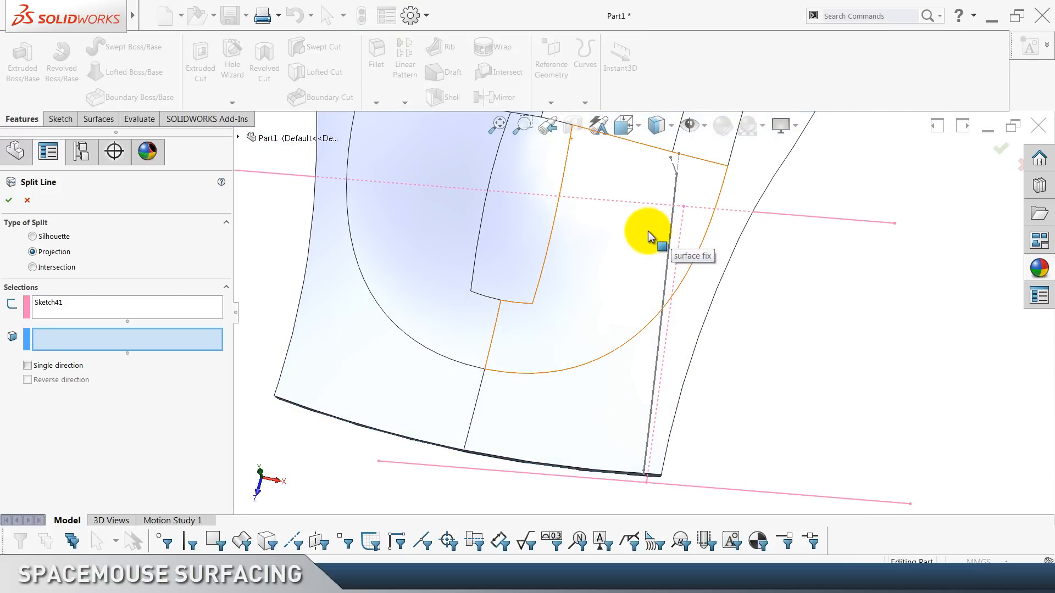
{"action": "left_click", "coordinate": [649, 235]}
{"action": "left_click", "coordinate": [726, 243]}
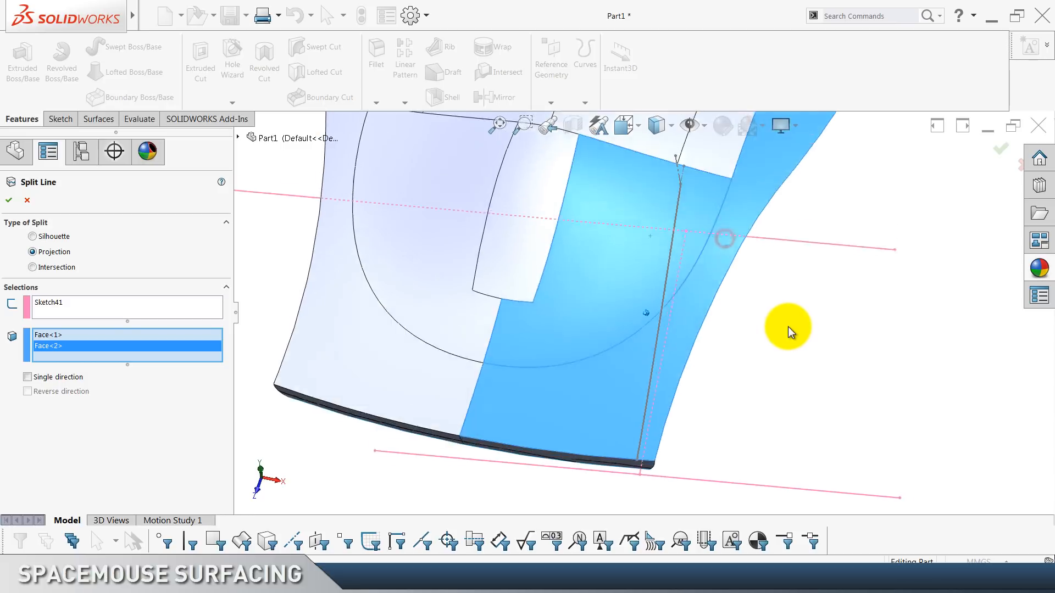
{"action": "left_click", "coordinate": [13, 202]}
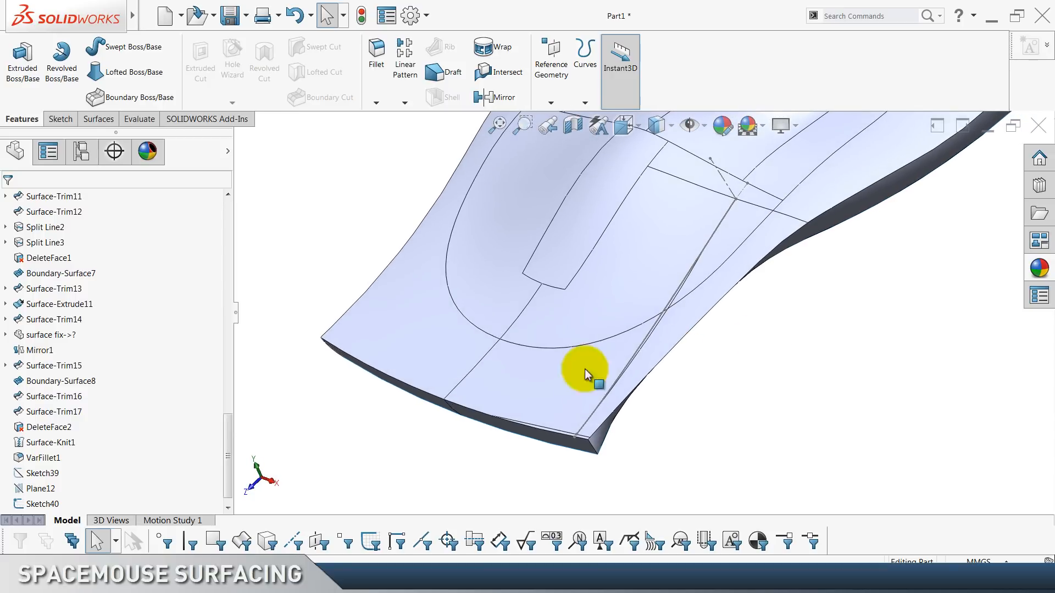
Hide Sketch40 and examine the new split edges on the body's upper faces.
{"action": "scroll", "coordinate": [95, 486], "scroll_direction": "down", "scroll_amount": 1}
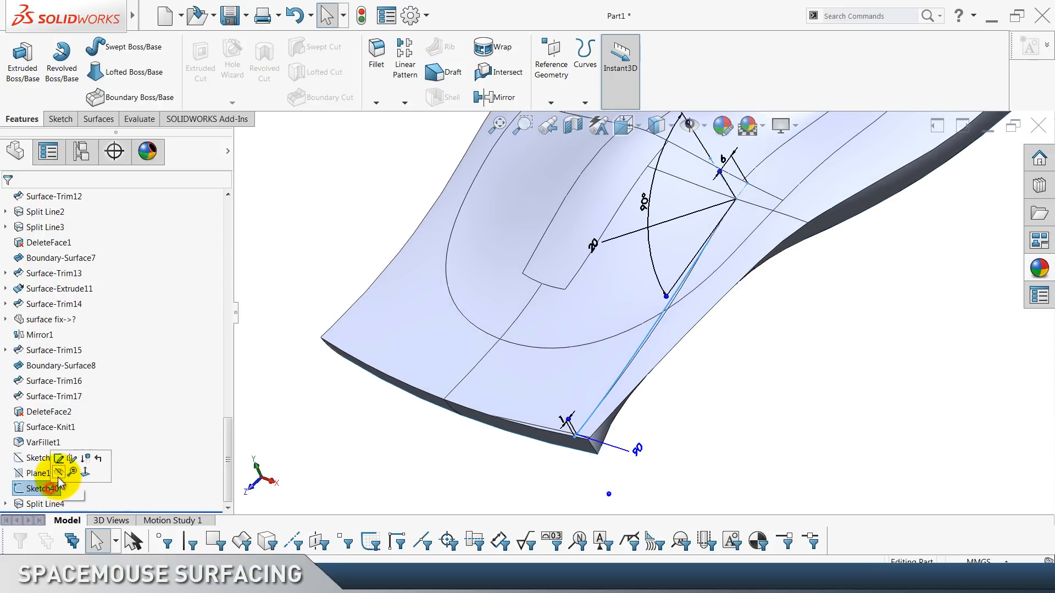
{"action": "left_click", "coordinate": [56, 473]}
{"action": "left_click", "coordinate": [823, 387]}
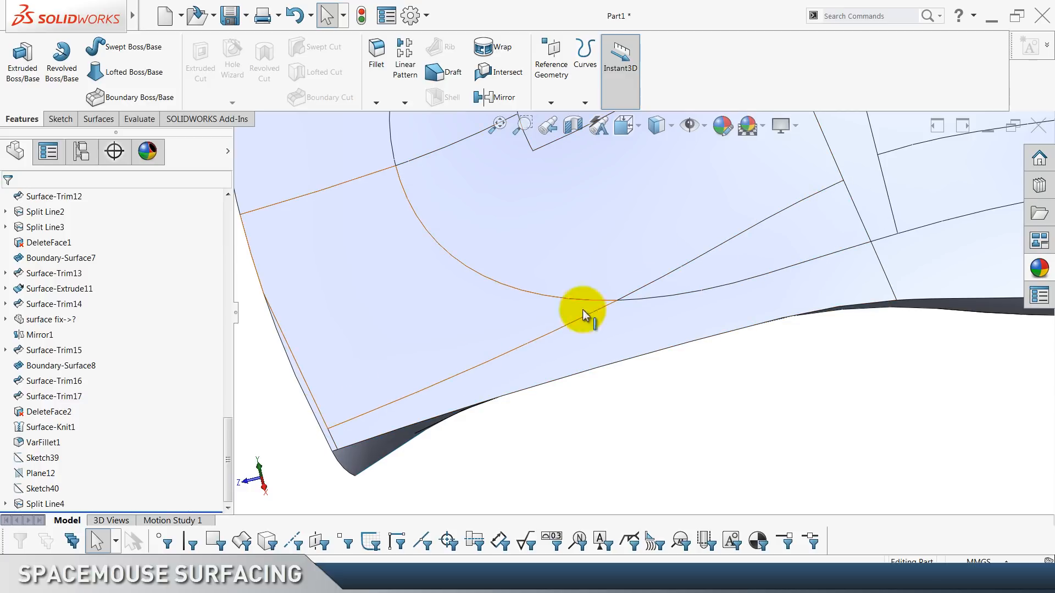
{"action": "left_click", "coordinate": [863, 223]}
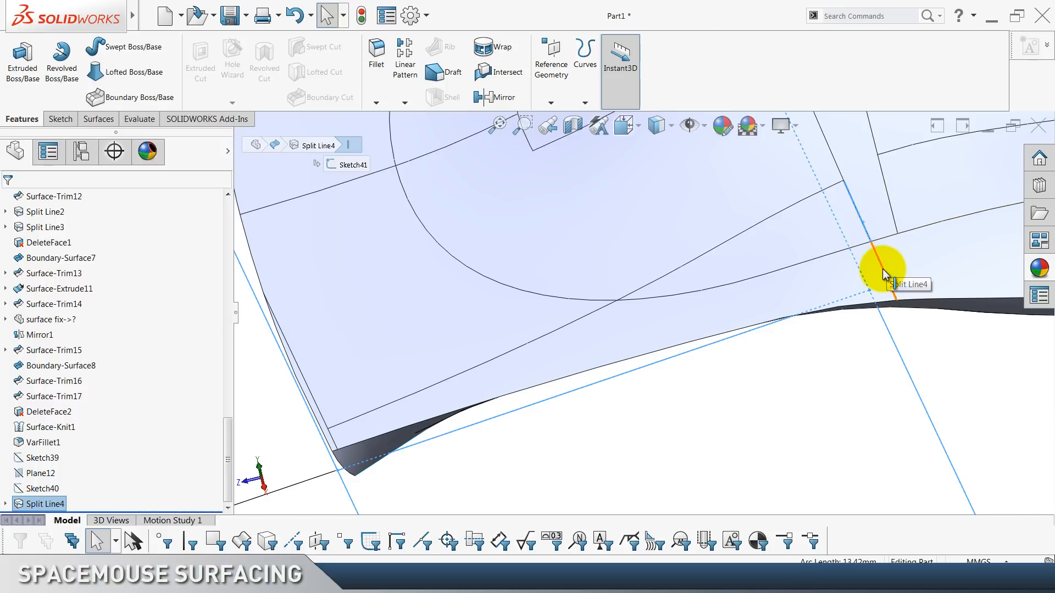
{"action": "left_click", "coordinate": [883, 269]}
{"action": "left_click", "coordinate": [785, 444]}
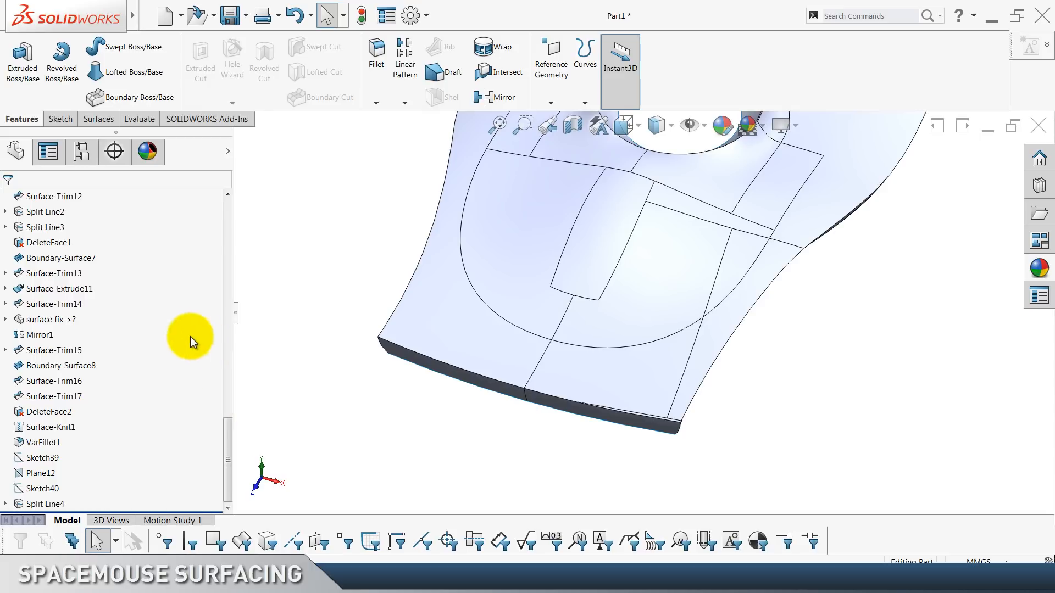
Show Sketch40 and start a Boundary Surface with its spline as the first Direction 1 curve.
{"action": "left_click", "coordinate": [44, 488]}
{"action": "left_click", "coordinate": [61, 470]}
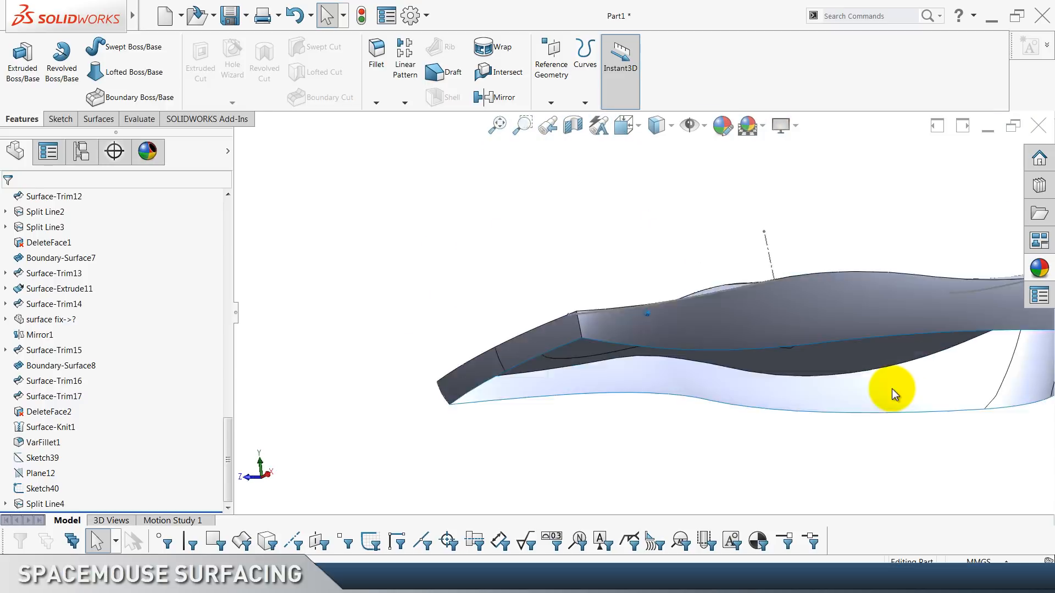
{"action": "scroll", "coordinate": [153, 55], "scroll_direction": "down", "scroll_amount": 2}
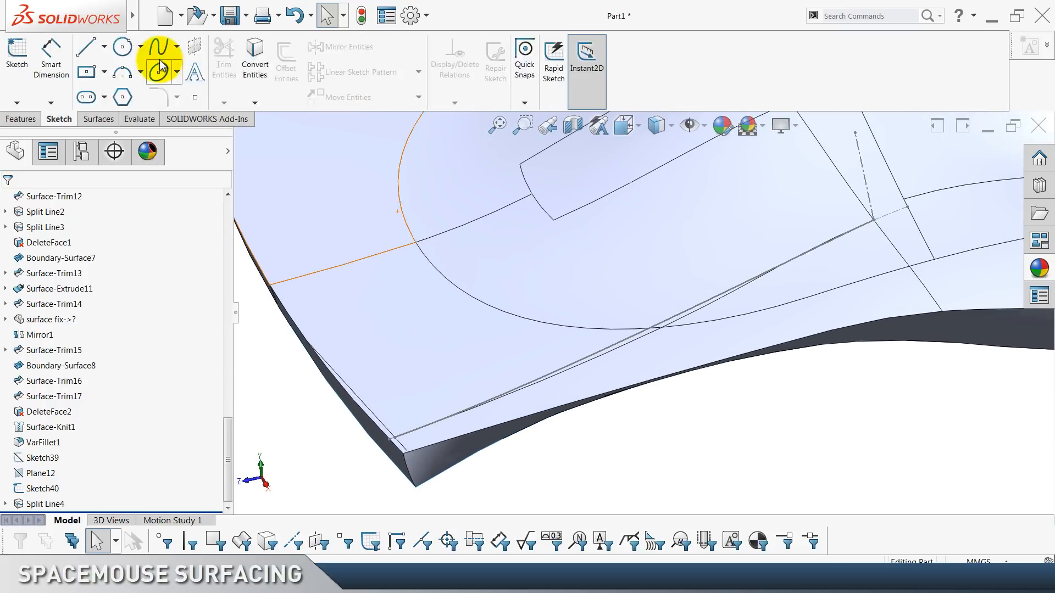
{"action": "left_click", "coordinate": [152, 55]}
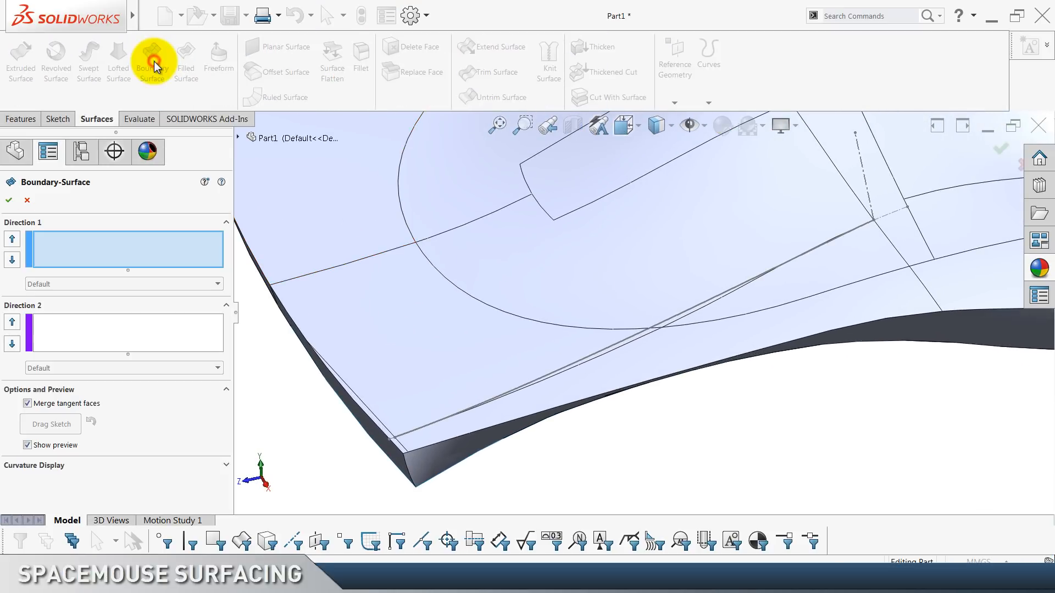
{"action": "left_click", "coordinate": [578, 354]}
{"action": "left_click", "coordinate": [619, 393]}
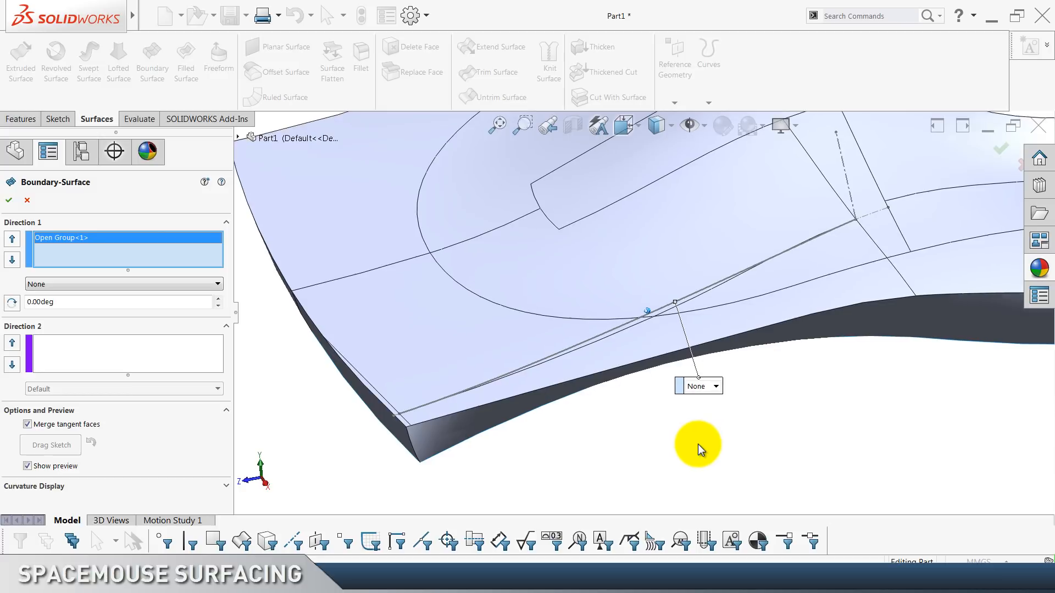
Add the body's outer side edge between the two split lines as the second Direction 1 curve using the SelectionManager.
{"action": "right_click", "coordinate": [83, 252]}
{"action": "left_click", "coordinate": [132, 289]}
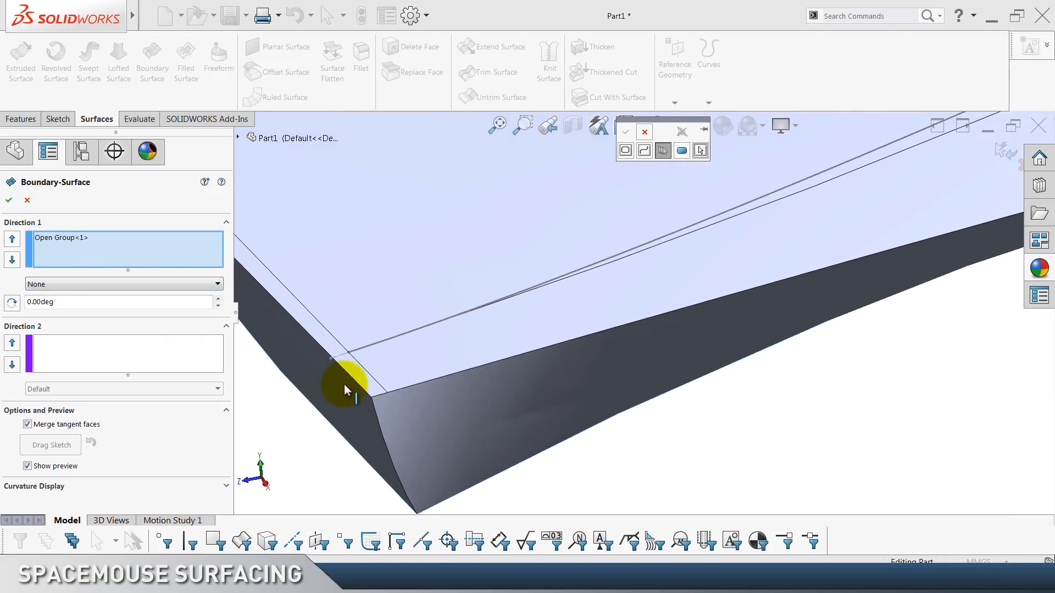
{"action": "left_click", "coordinate": [418, 390]}
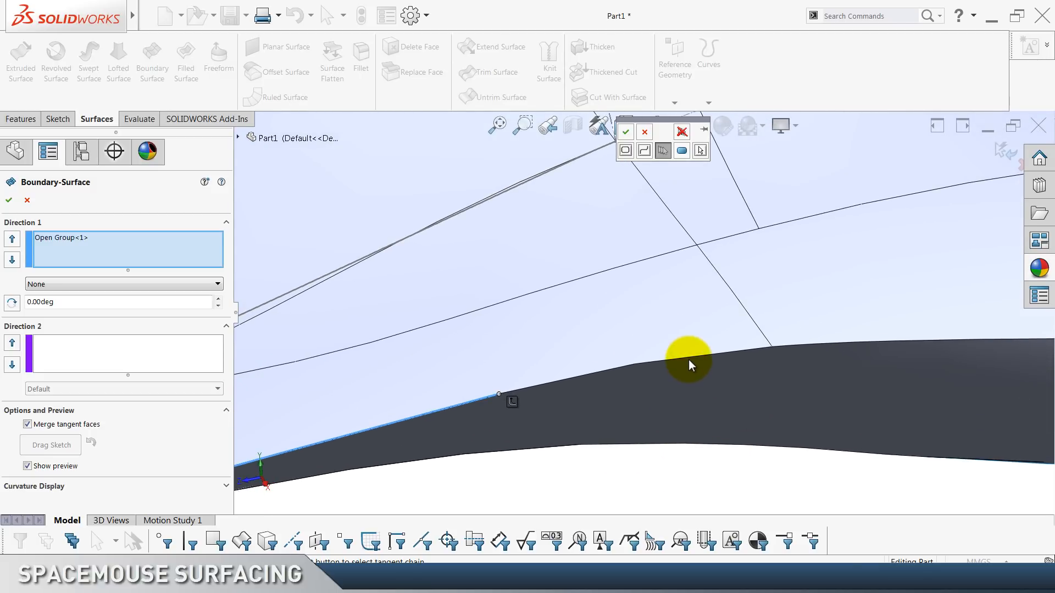
{"action": "left_click", "coordinate": [686, 358]}
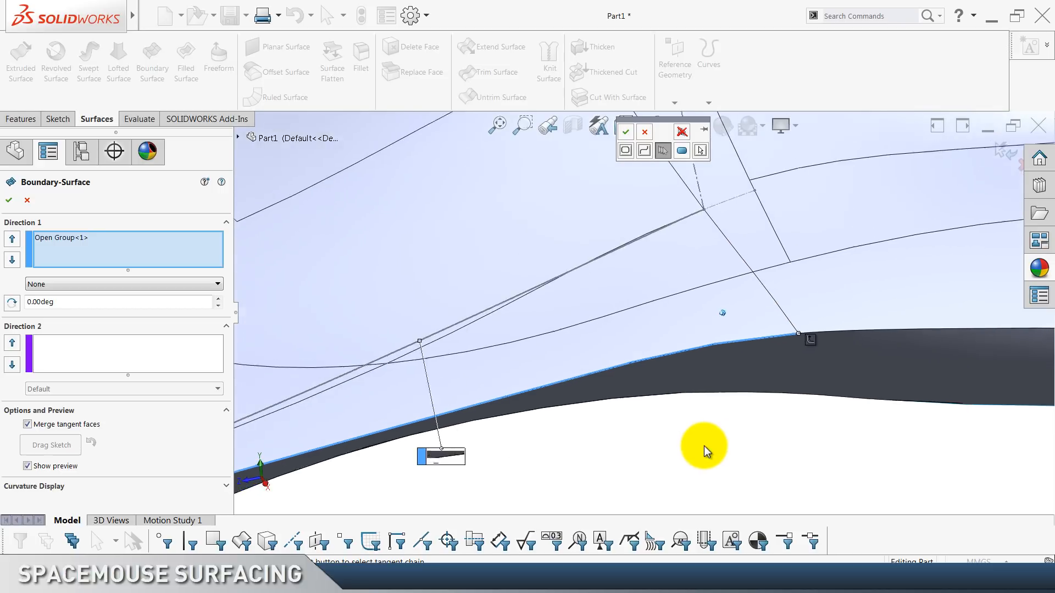
{"action": "left_click", "coordinate": [626, 132]}
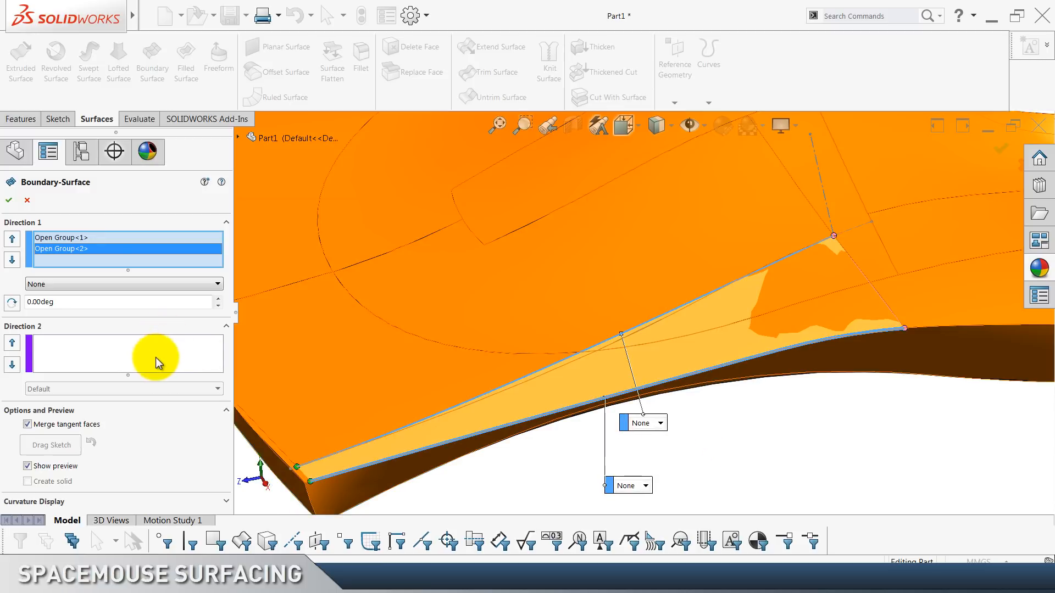
Add the two split edges at the ends of the surface as Direction 2 curves, using the SelectionManager for the inner one.
{"action": "left_click", "coordinate": [157, 359]}
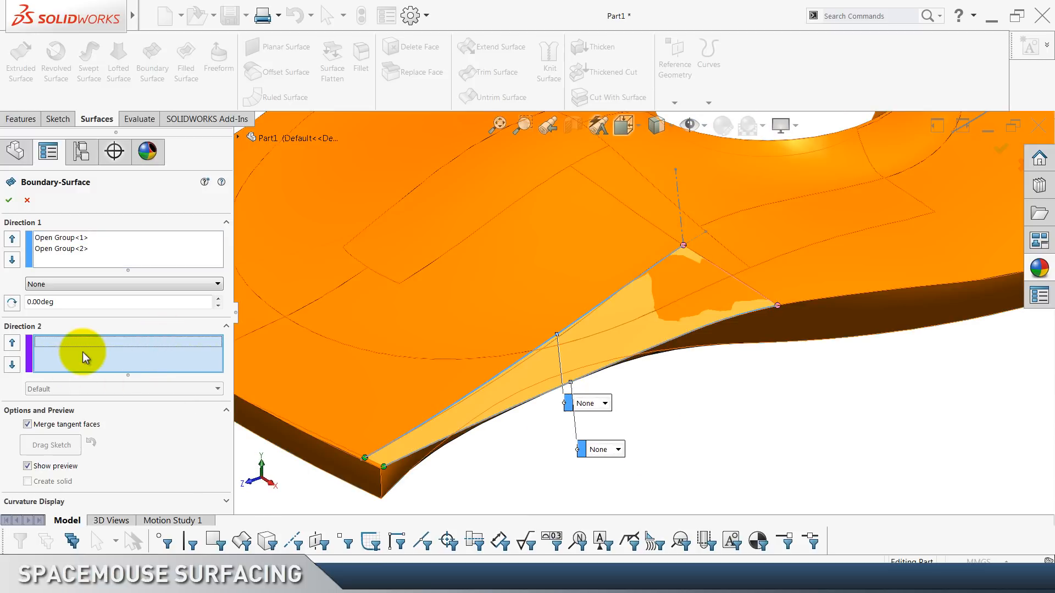
{"action": "right_click", "coordinate": [83, 354]}
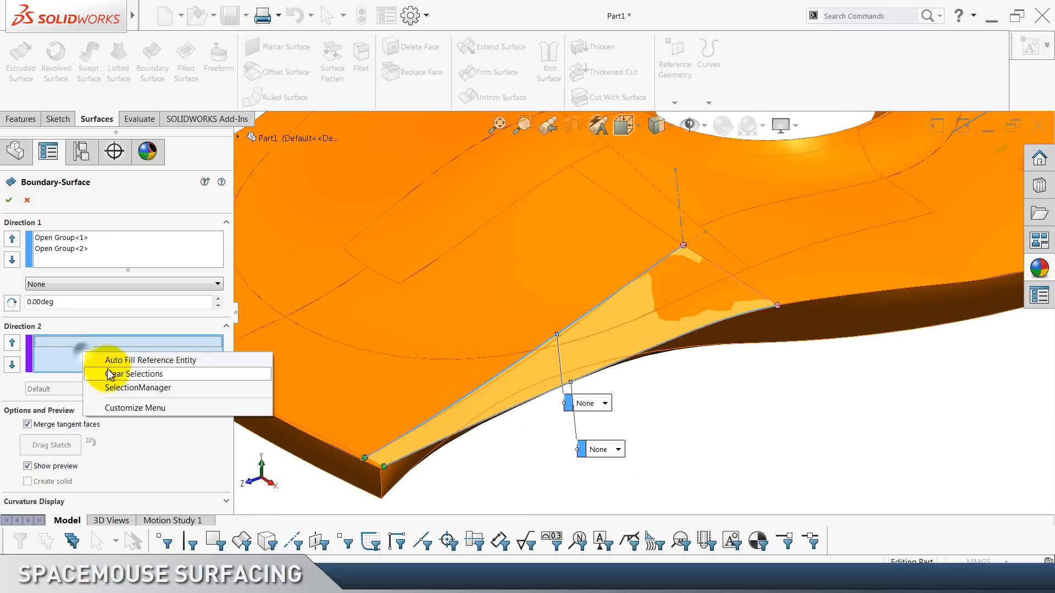
{"action": "left_click", "coordinate": [116, 387]}
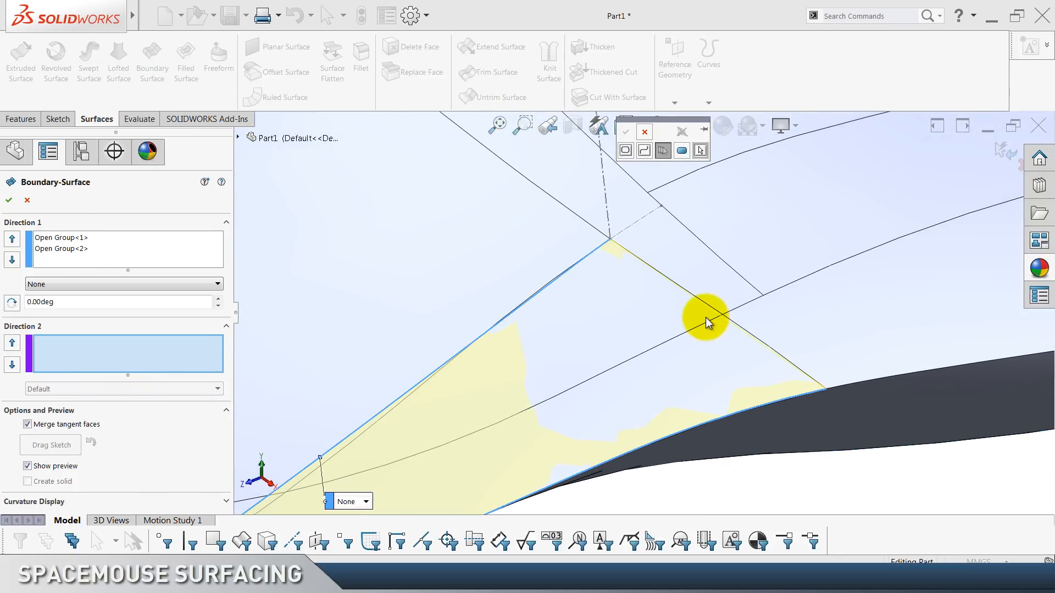
{"action": "left_click", "coordinate": [707, 303]}
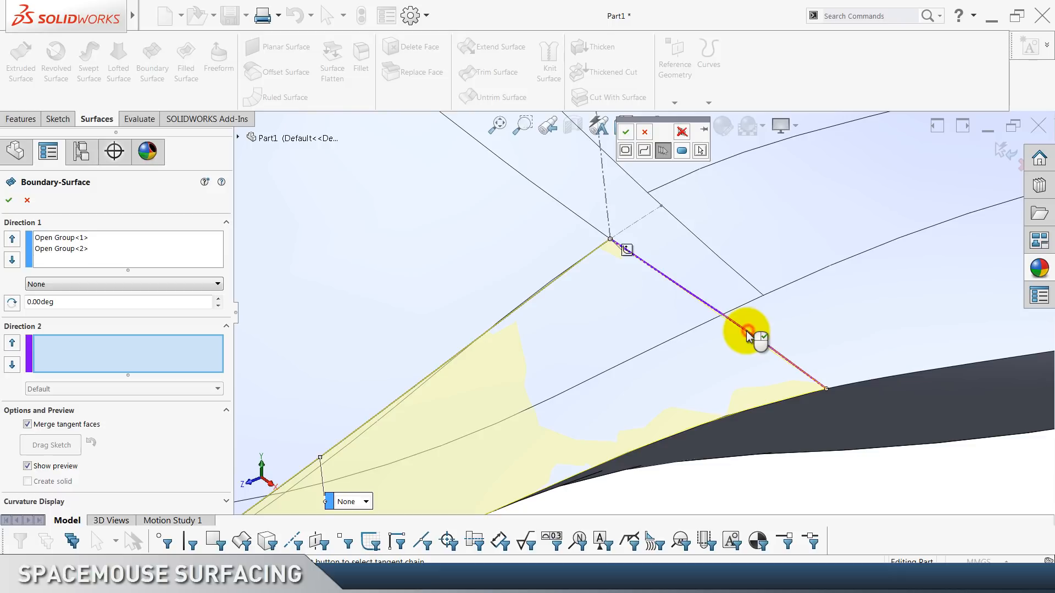
{"action": "left_click", "coordinate": [749, 334]}
{"action": "left_click", "coordinate": [625, 133]}
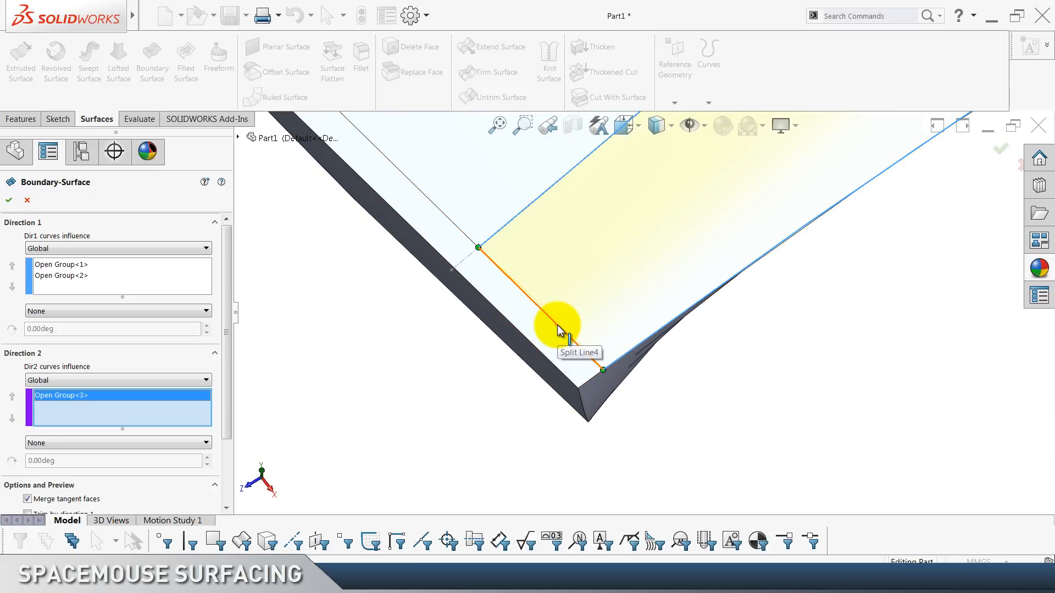
{"action": "left_click", "coordinate": [558, 328]}
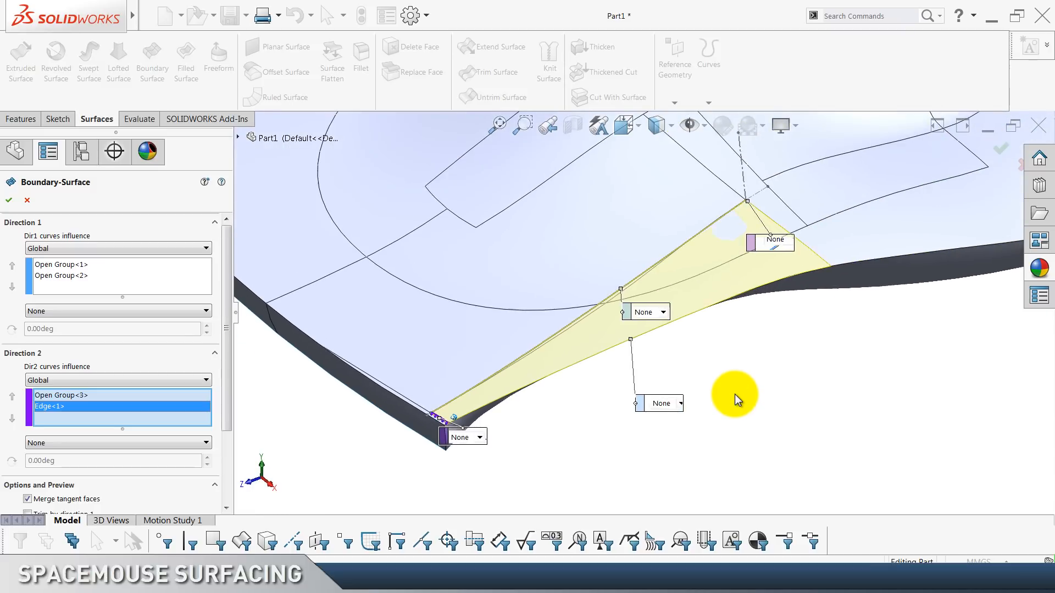
Set both Direction 2 curves to Tangency To Face and create the boundary surface.
{"action": "left_click", "coordinate": [89, 265]}
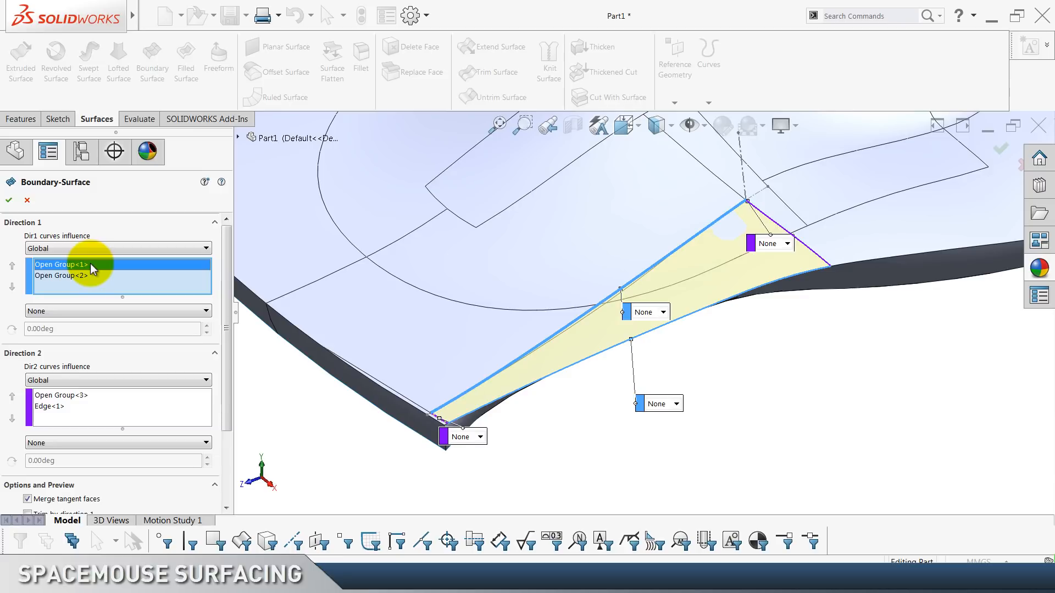
{"action": "left_click", "coordinate": [85, 277]}
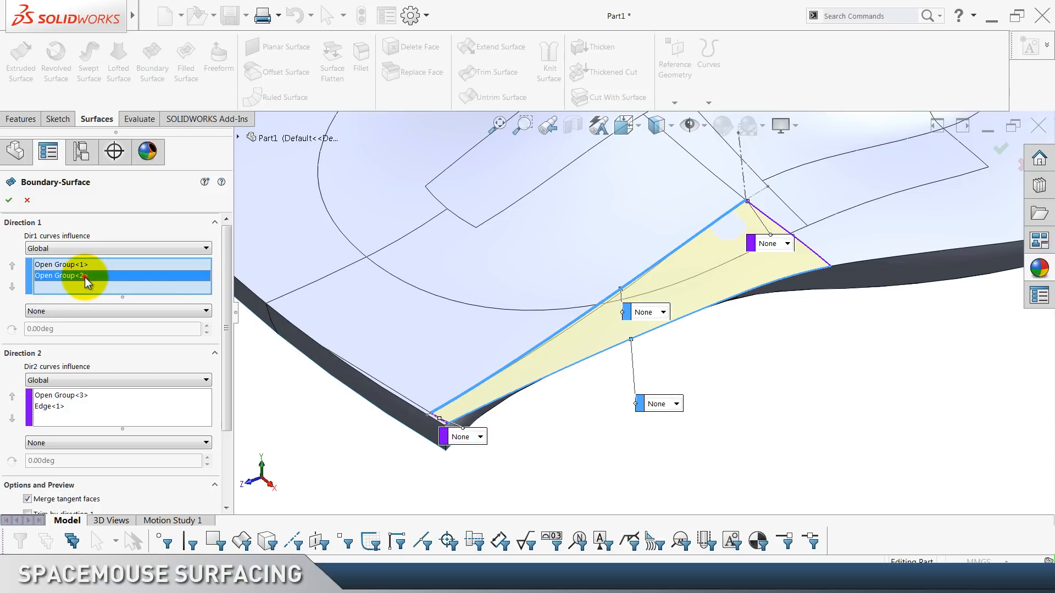
{"action": "left_click", "coordinate": [53, 397]}
{"action": "left_click", "coordinate": [56, 442]}
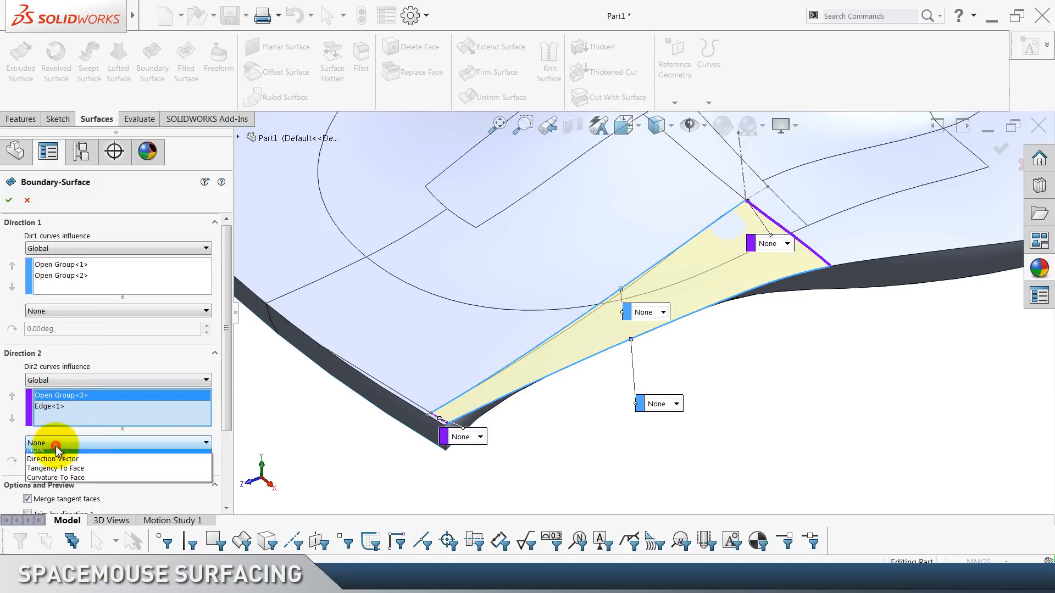
{"action": "left_click", "coordinate": [56, 469]}
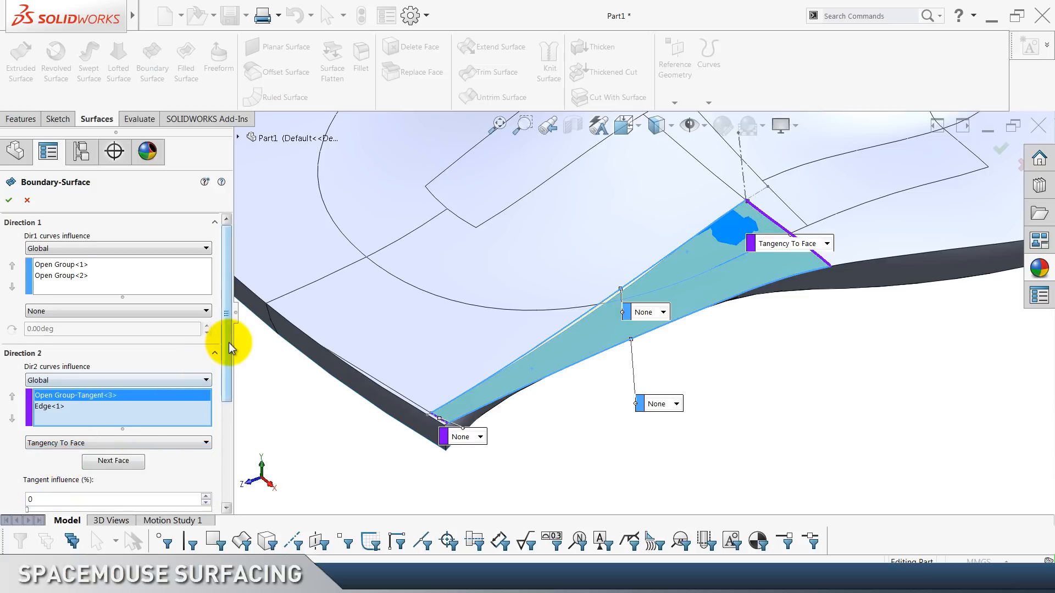
{"action": "left_click_drag", "start_coordinate": [229, 339], "coordinate": [176, 373]}
{"action": "left_click", "coordinate": [88, 349]}
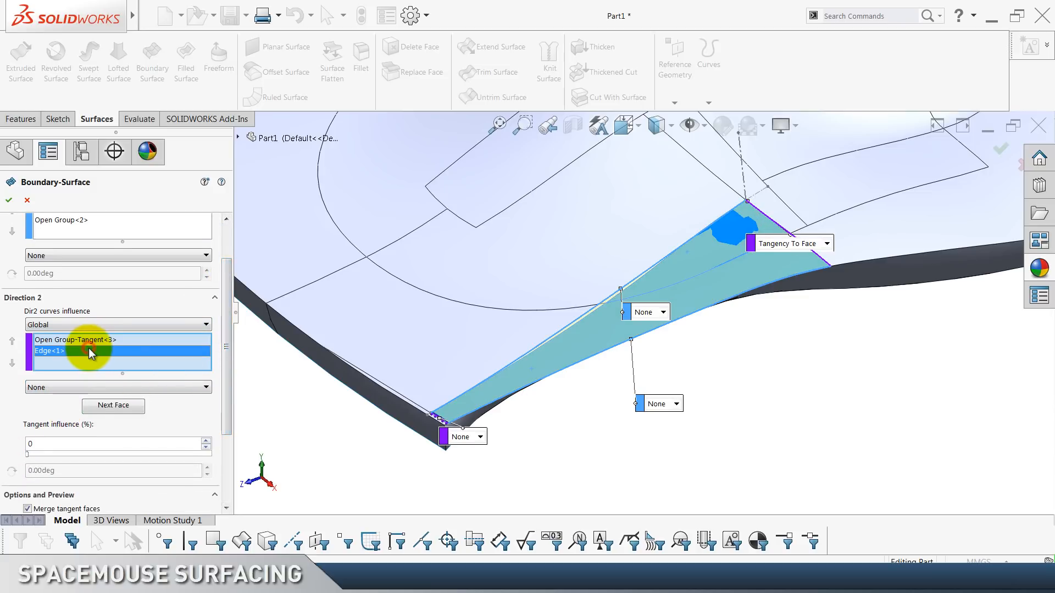
{"action": "left_click", "coordinate": [61, 385]}
{"action": "left_click", "coordinate": [58, 419]}
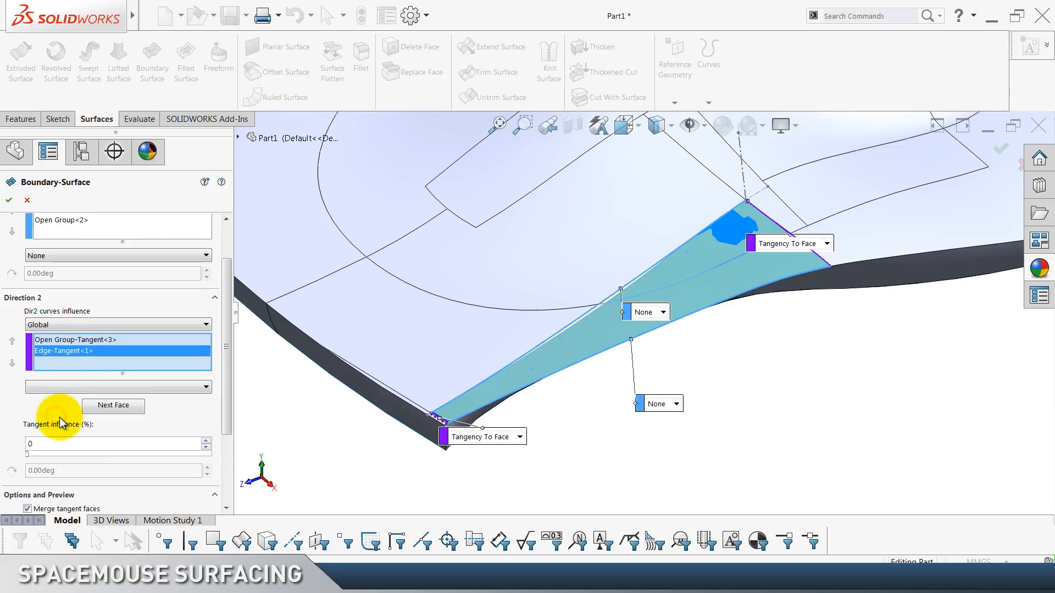
{"action": "left_click", "coordinate": [9, 200]}
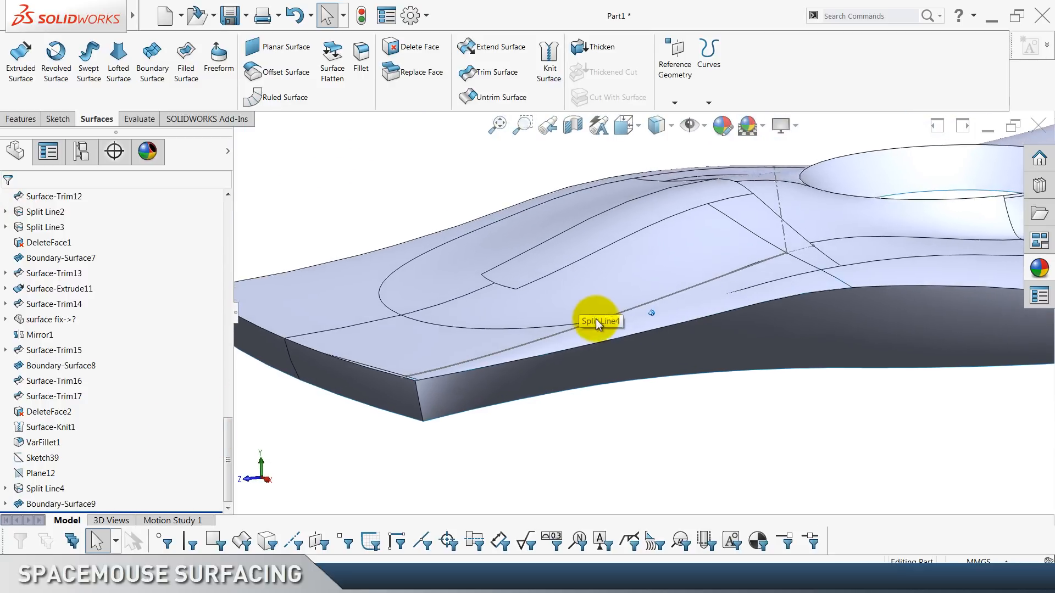
Hide Sketch40 and examine the new boundary surface along the body's side edge.
{"action": "left_click", "coordinate": [603, 318]}
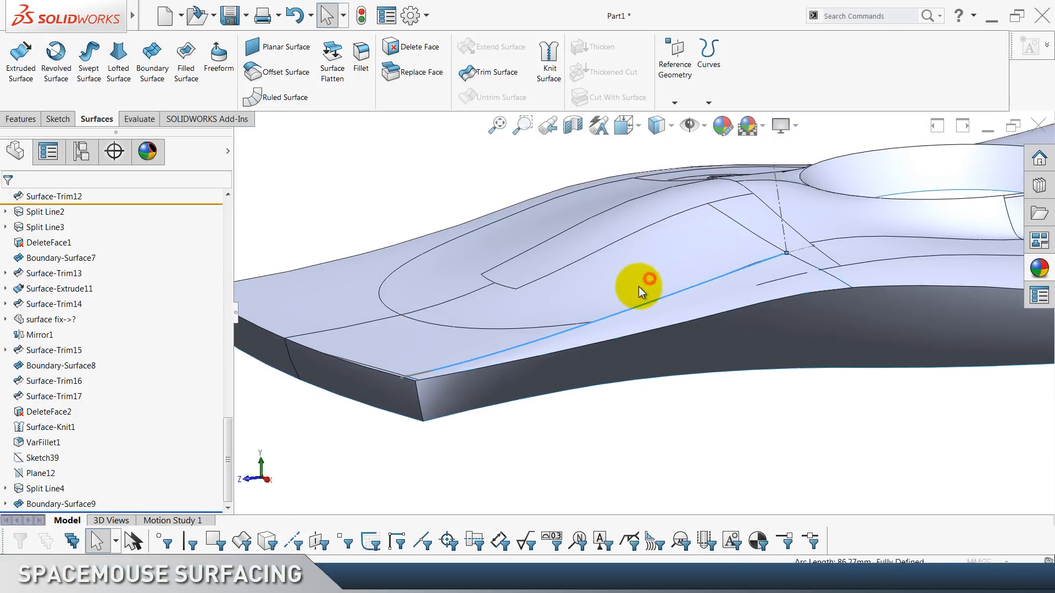
{"action": "left_click", "coordinate": [645, 411]}
{"action": "key", "text": "Escape"}
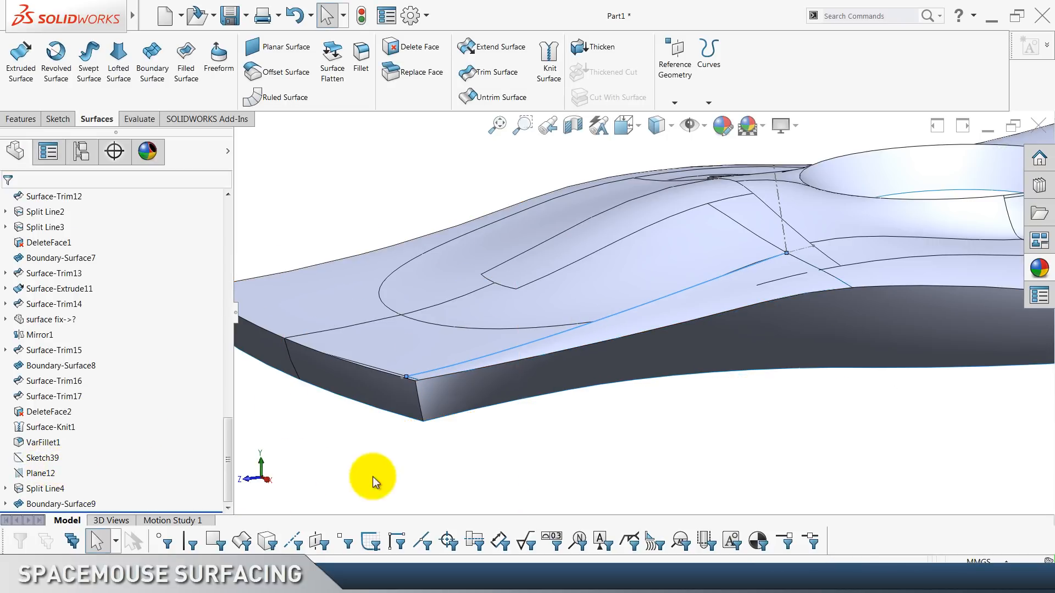
{"action": "left_click", "coordinate": [447, 480]}
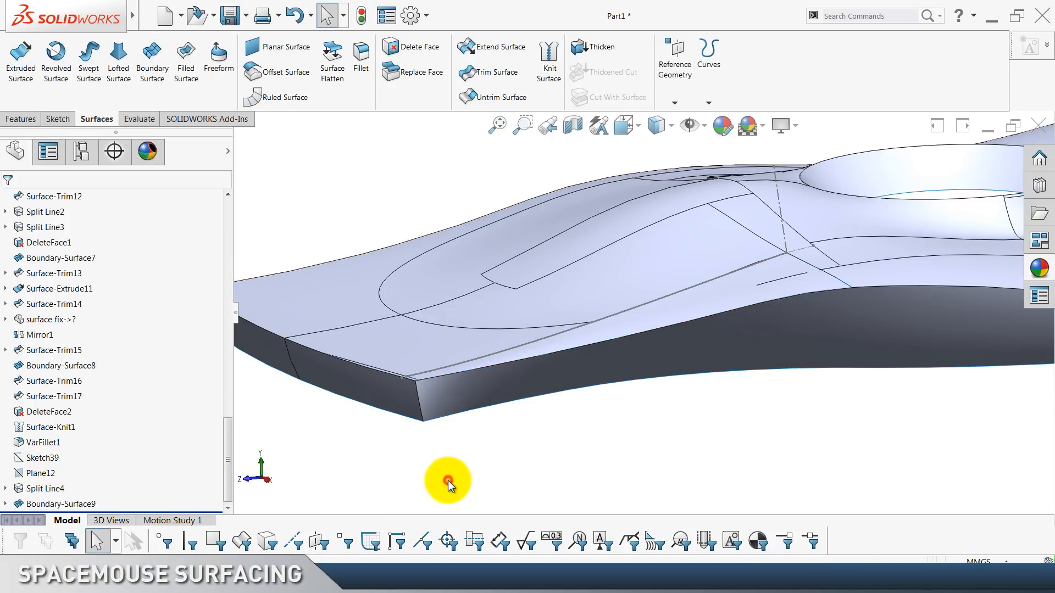
{"action": "left_click", "coordinate": [488, 355]}
{"action": "left_click", "coordinate": [529, 324]}
{"action": "left_click", "coordinate": [600, 445]}
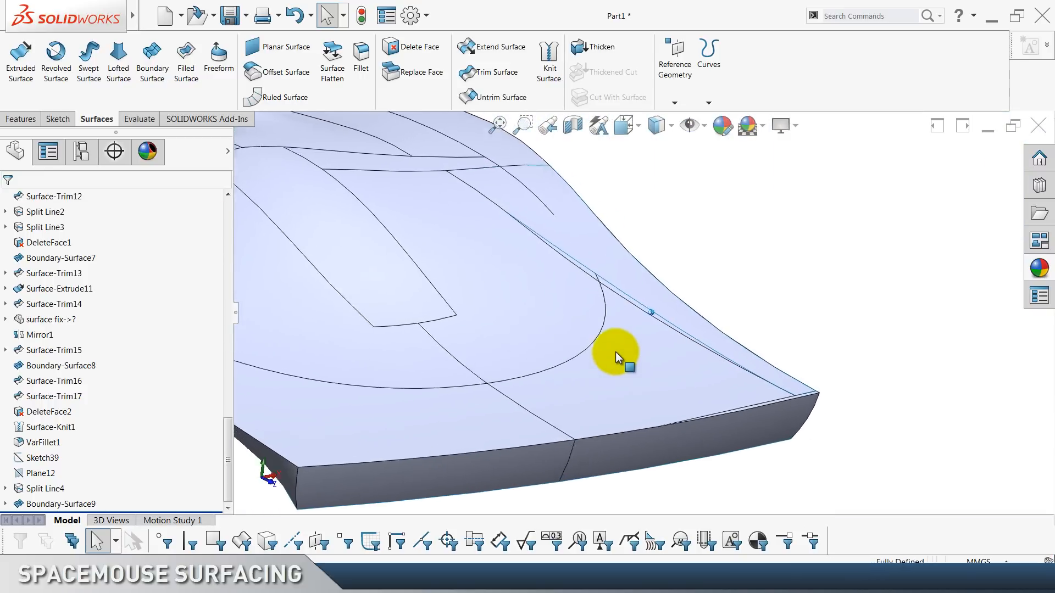
{"action": "left_click", "coordinate": [603, 305]}
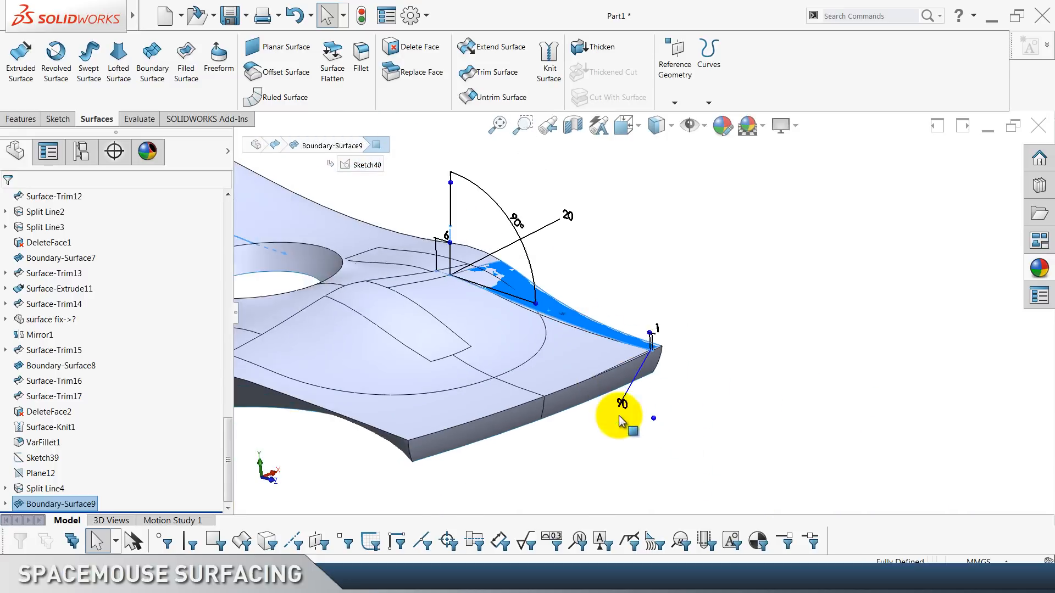
{"action": "left_click", "coordinate": [637, 295]}
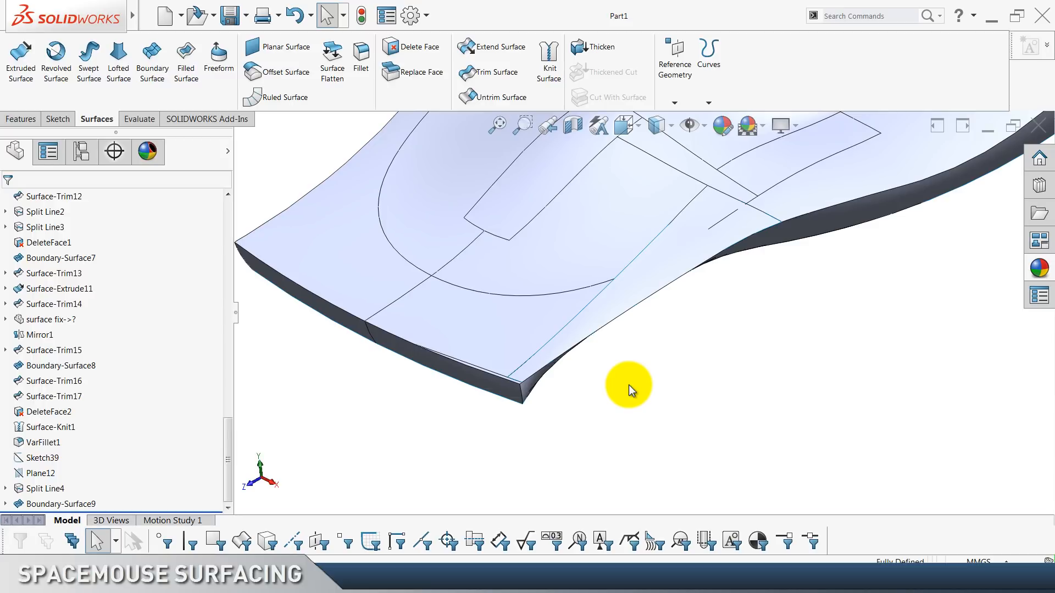
Start a new sketch on the Top Plane and show Sketch41 of Split Line4 as reference.
{"action": "scroll", "coordinate": [140, 358], "scroll_direction": "up", "scroll_amount": 20}
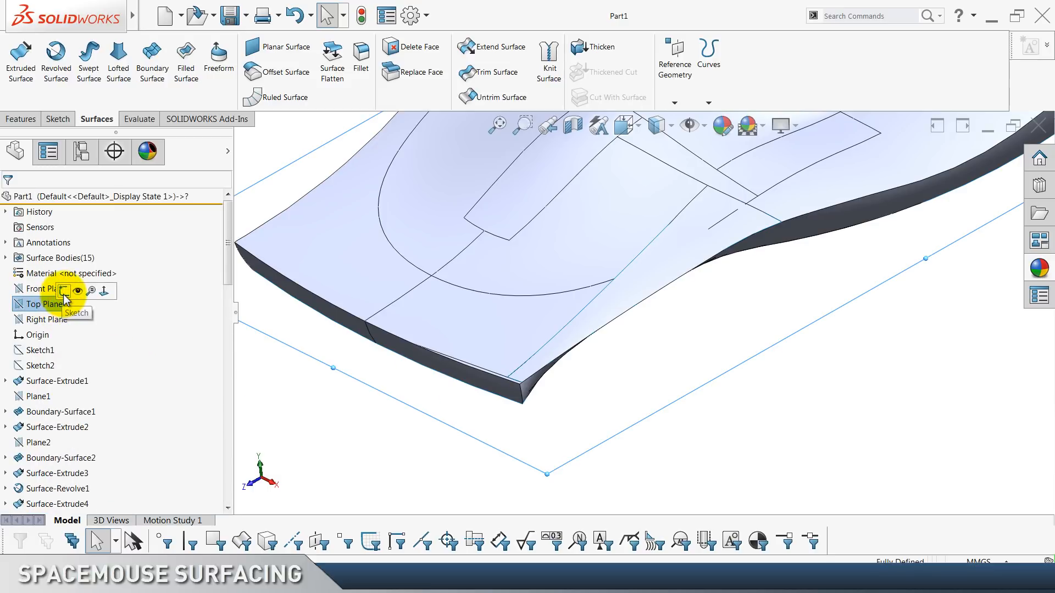
{"action": "left_click", "coordinate": [64, 292]}
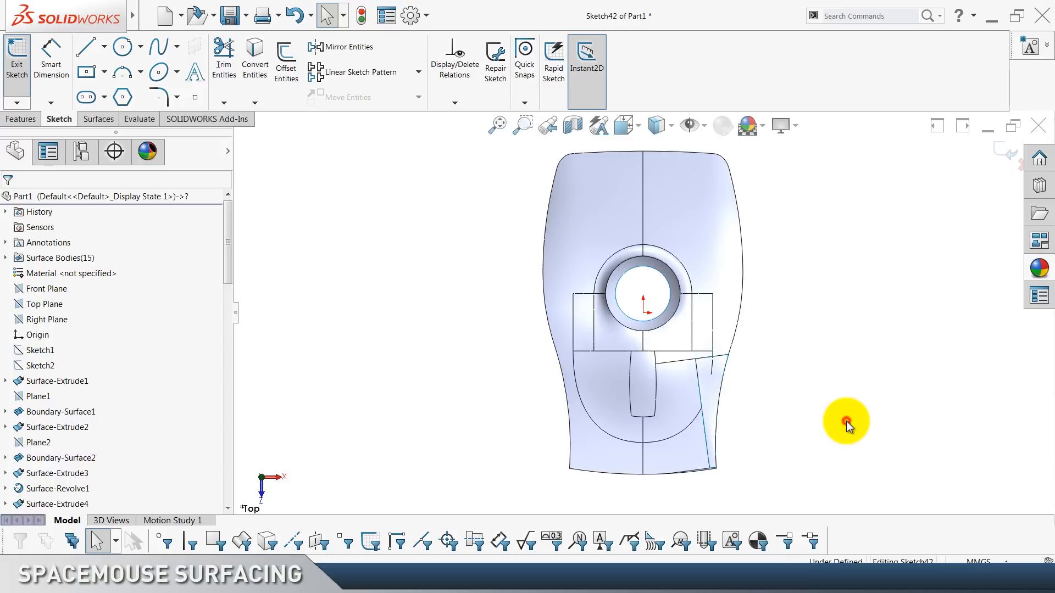
{"action": "scroll", "coordinate": [110, 423], "scroll_direction": "down", "scroll_amount": 20}
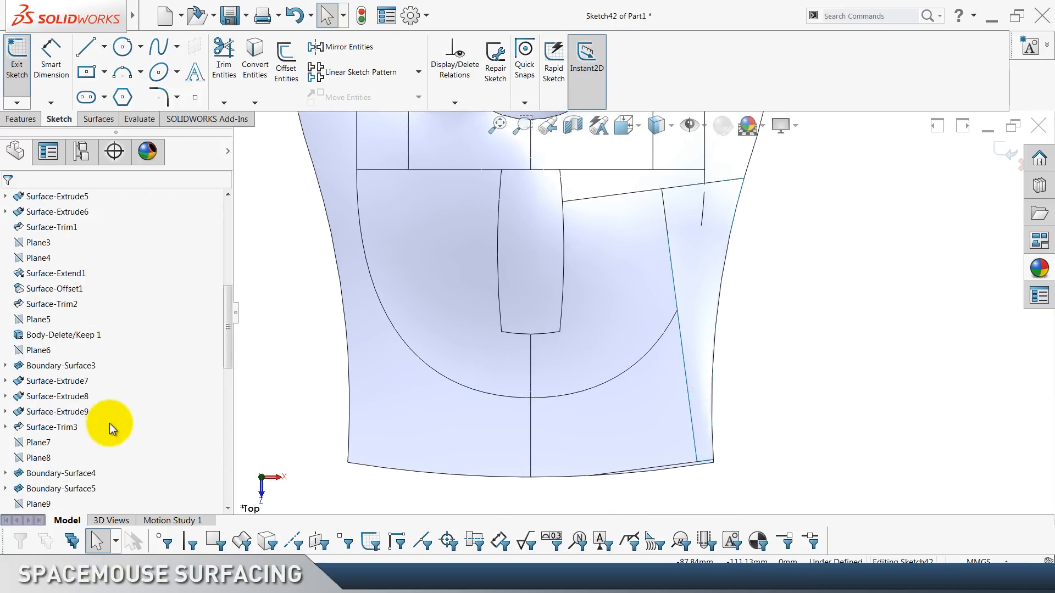
{"action": "left_click", "coordinate": [6, 473]}
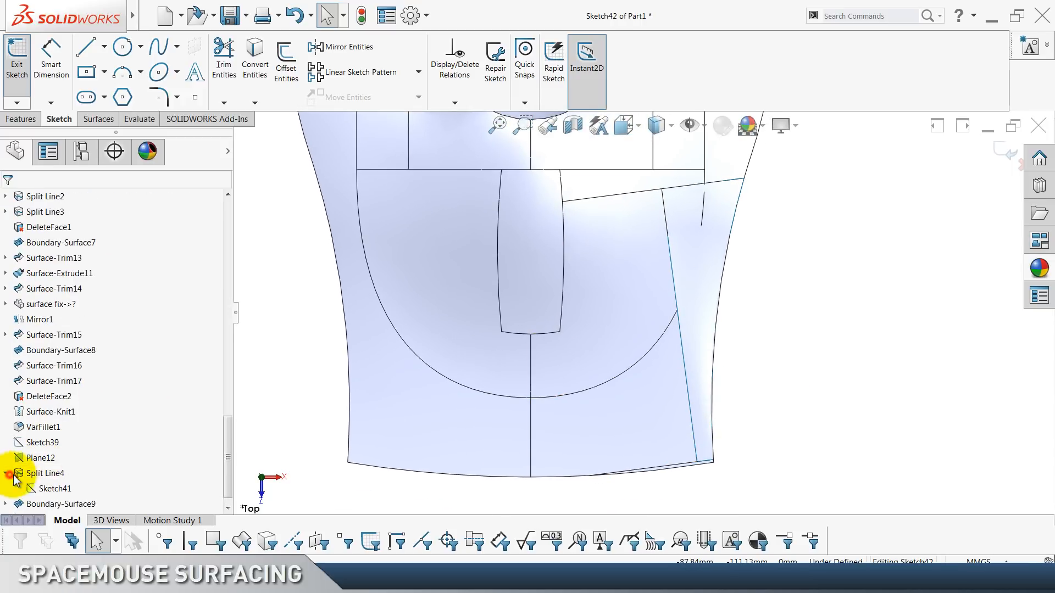
{"action": "left_click", "coordinate": [40, 490]}
{"action": "left_click", "coordinate": [52, 472]}
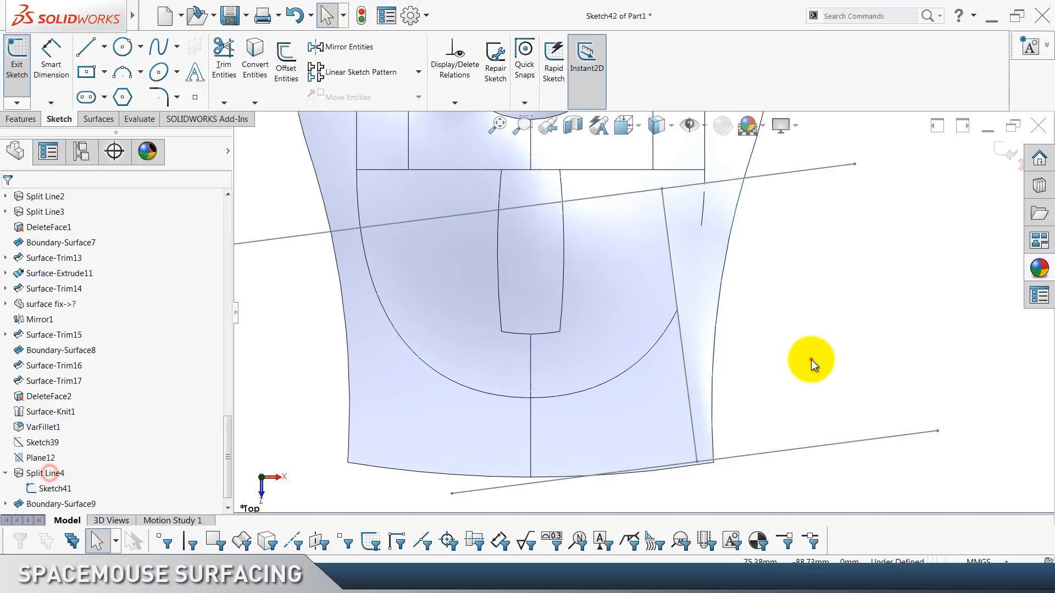
{"action": "left_click", "coordinate": [811, 360]}
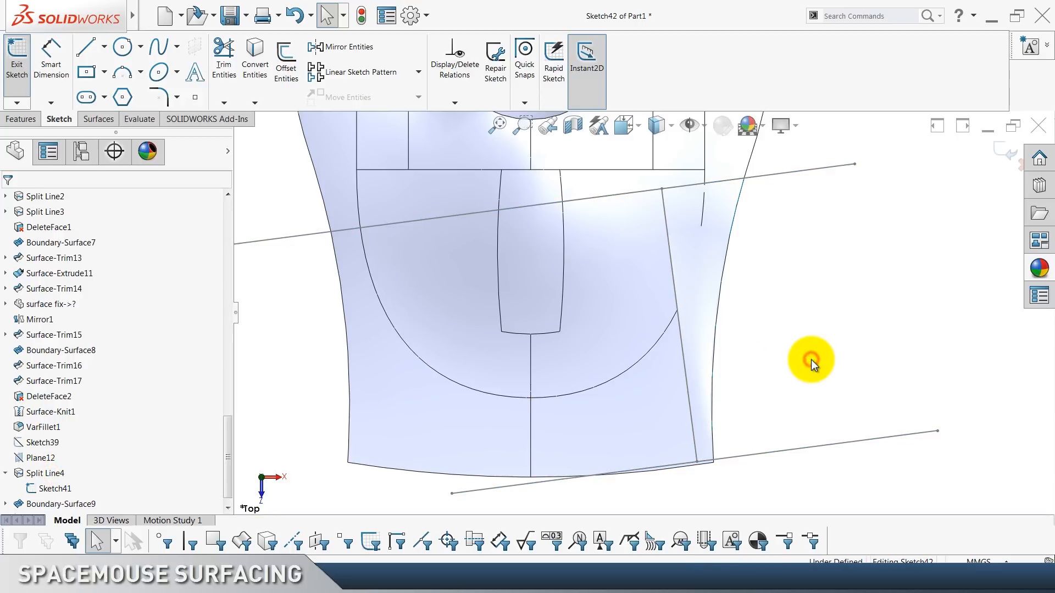
Convert the slanted Sketch41 line between the two split lines into the new sketch and hide Sketch41.
{"action": "left_click", "coordinate": [684, 371]}
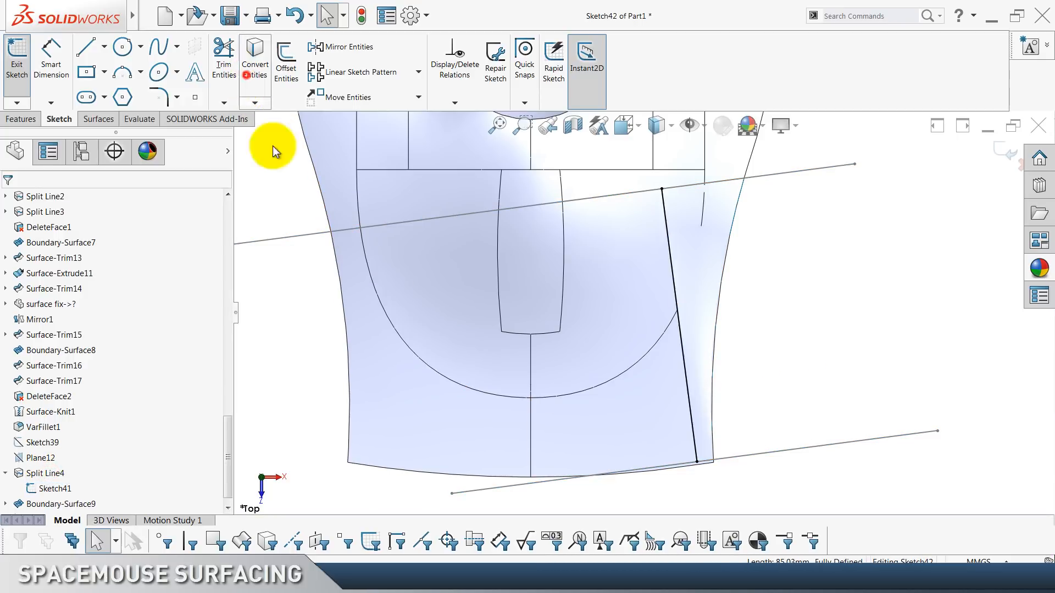
{"action": "left_click", "coordinate": [45, 487]}
{"action": "left_click", "coordinate": [46, 476]}
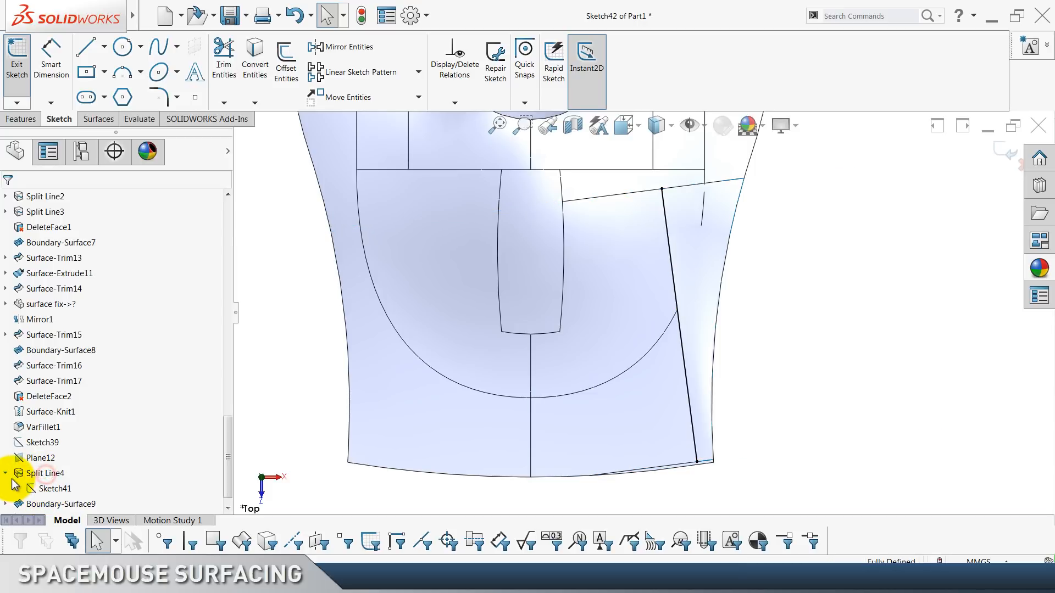
{"action": "left_click", "coordinate": [6, 473]}
Offset the converted line 12.50 mm toward the body's centre and place its dimension below the body.
{"action": "left_click", "coordinate": [286, 65]}
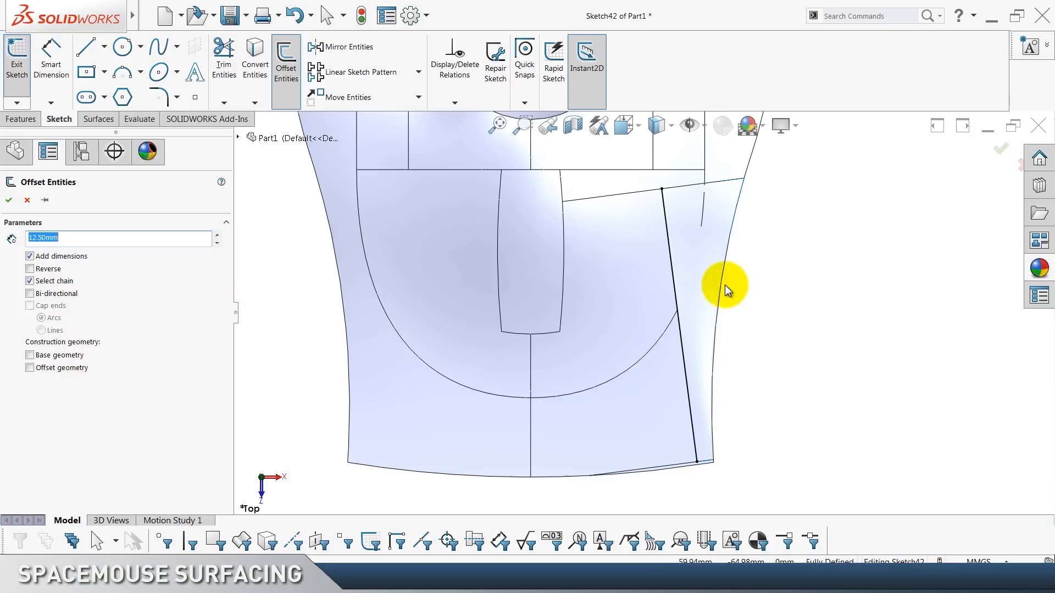
{"action": "left_click", "coordinate": [674, 273]}
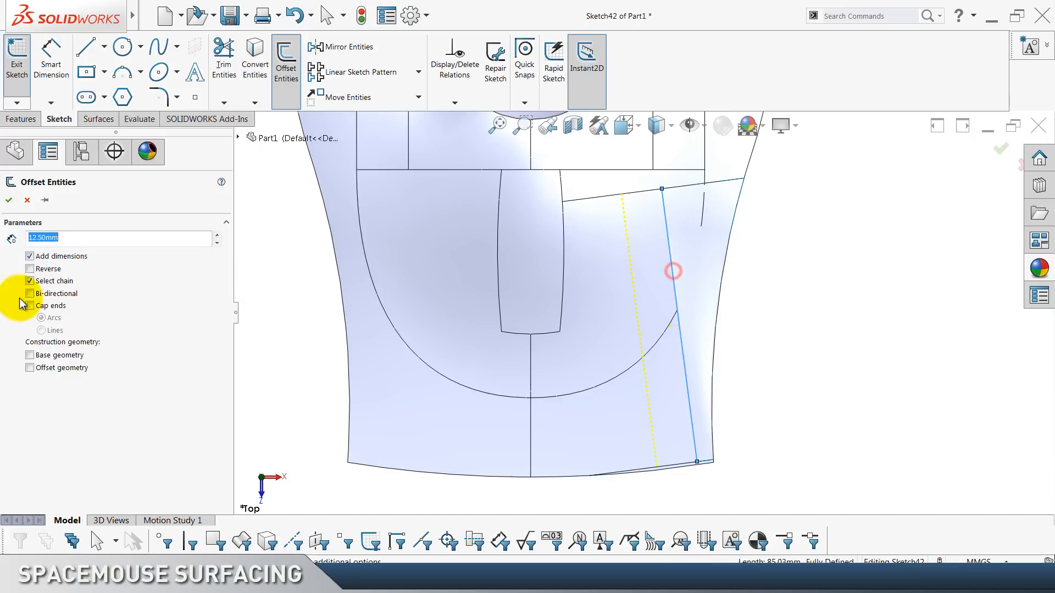
{"action": "left_click", "coordinate": [8, 200]}
{"action": "left_click_drag", "start_coordinate": [644, 323], "coordinate": [812, 514]}
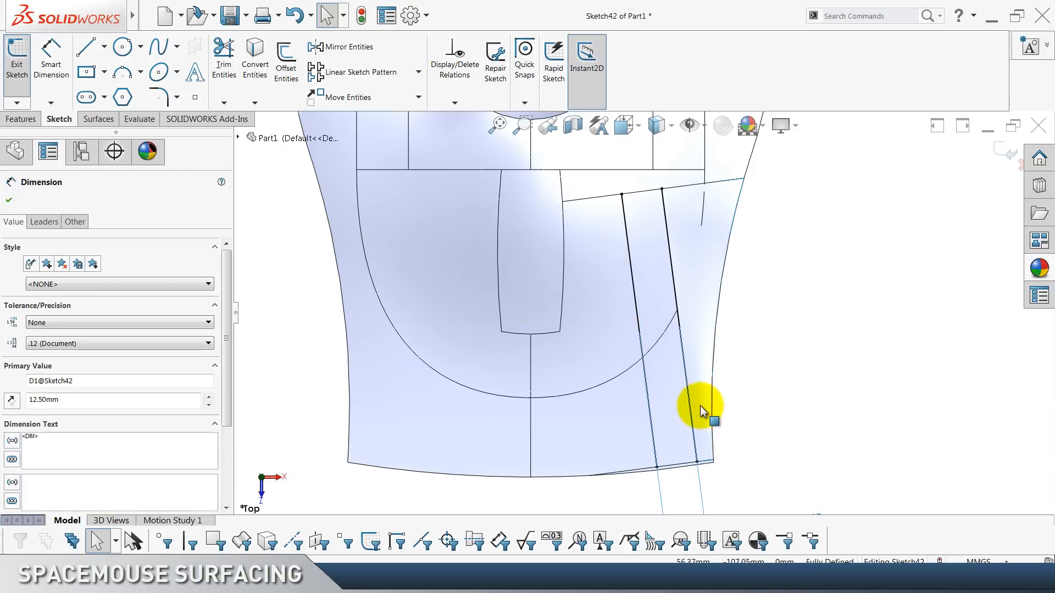
Turn the converted line and its offset copy into construction geometry.
{"action": "left_click", "coordinate": [691, 399]}
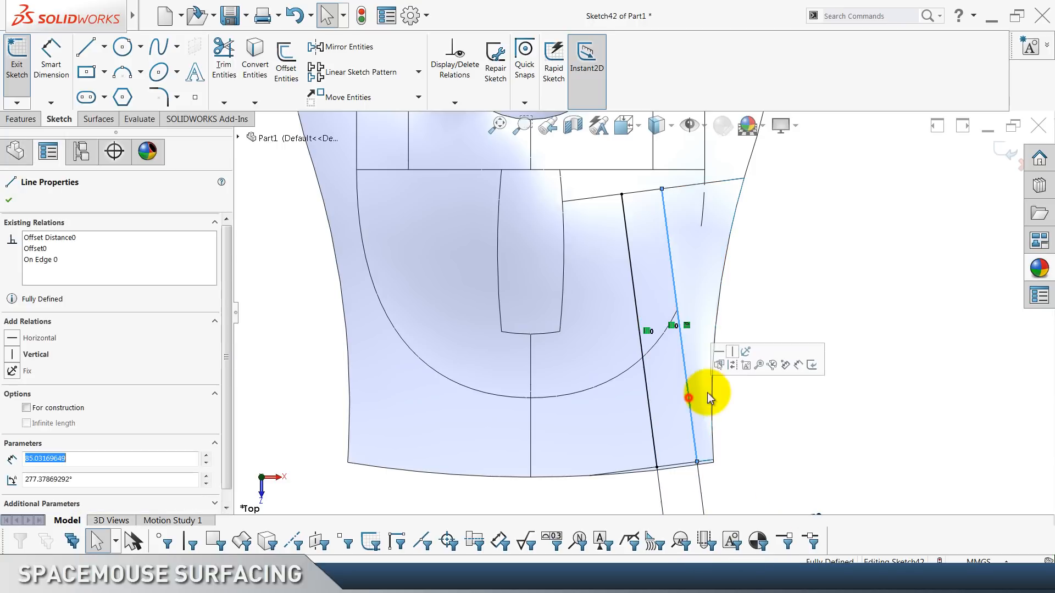
{"action": "left_click", "coordinate": [732, 369]}
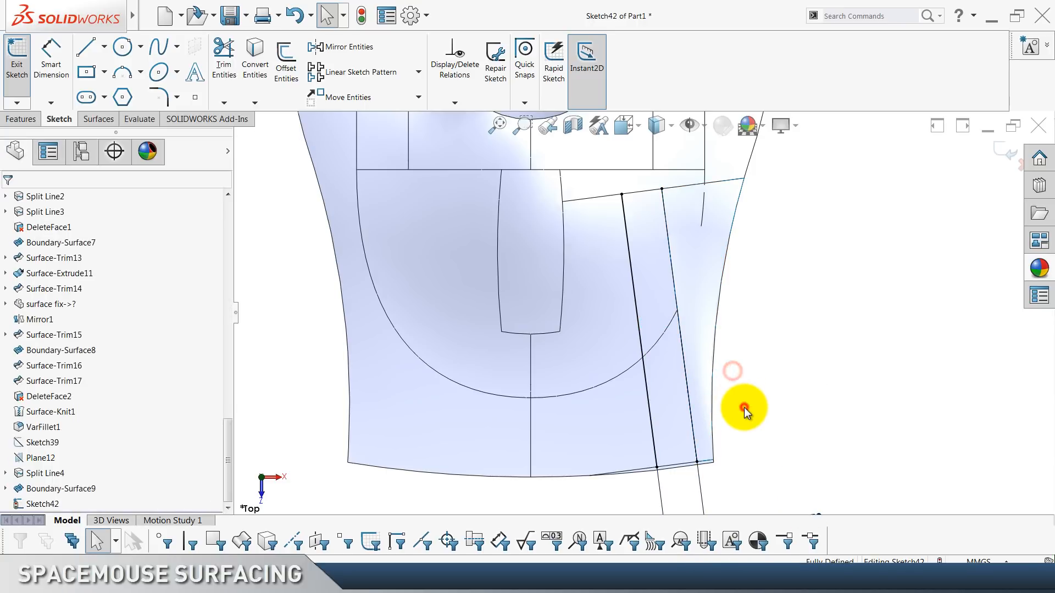
{"action": "left_click", "coordinate": [644, 378]}
{"action": "left_click", "coordinate": [687, 348]}
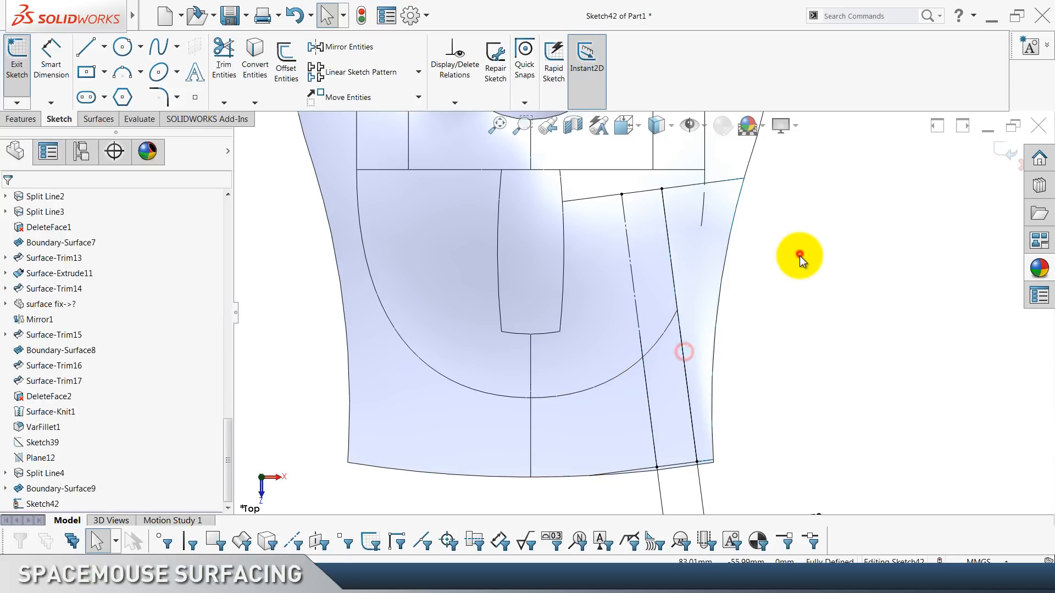
Draw a three-point arc between the endpoints of the offset construction line, bulging toward the body's centre.
{"action": "left_click", "coordinate": [122, 72]}
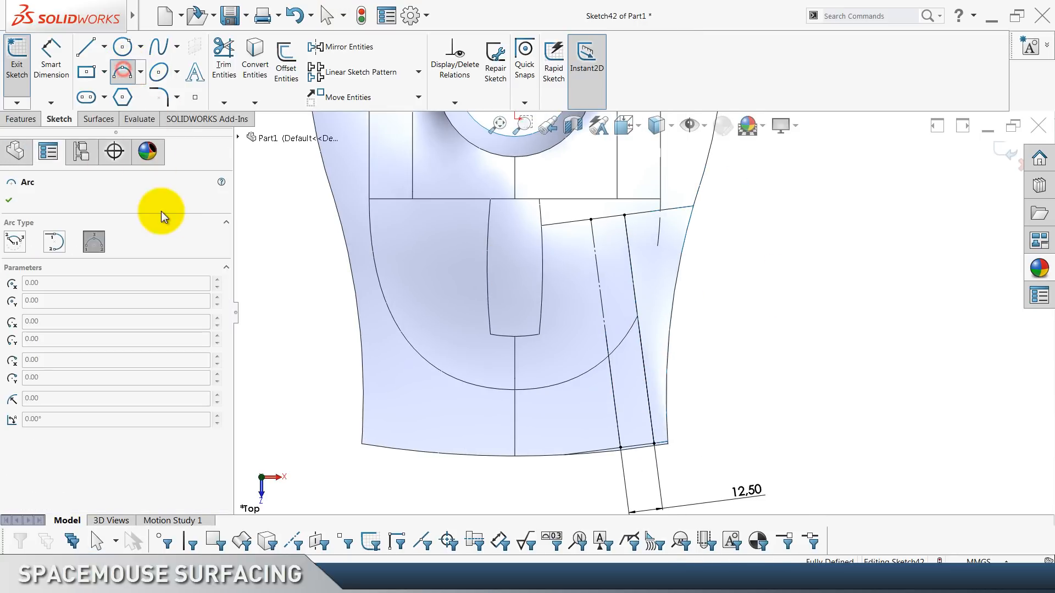
{"action": "left_click", "coordinate": [592, 219]}
{"action": "scroll", "coordinate": [624, 448], "scroll_direction": "down", "scroll_amount": 7}
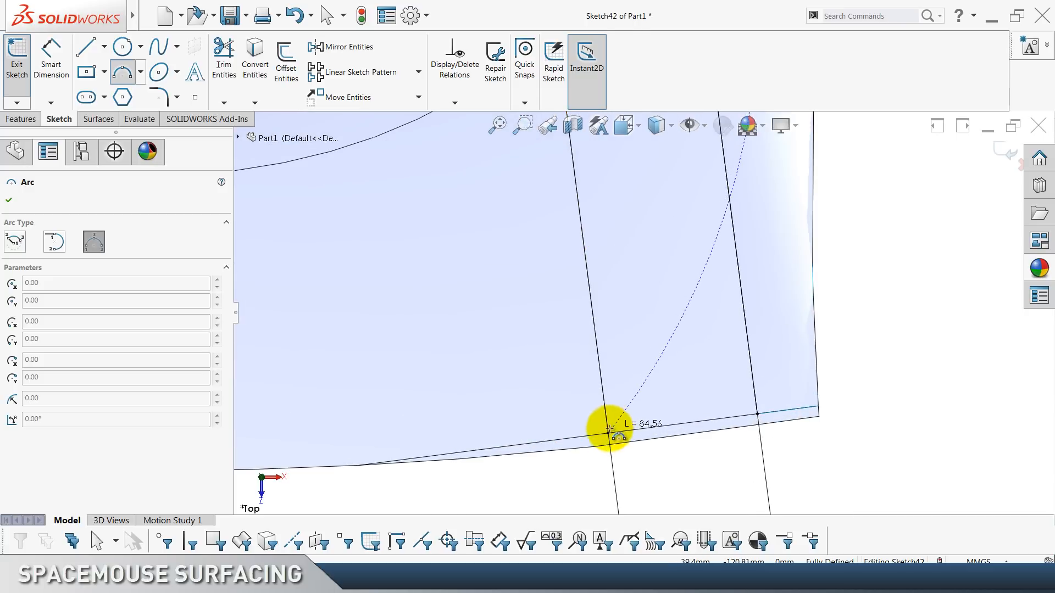
{"action": "left_click", "coordinate": [609, 434]}
{"action": "scroll", "coordinate": [566, 337], "scroll_direction": "up", "scroll_amount": 5}
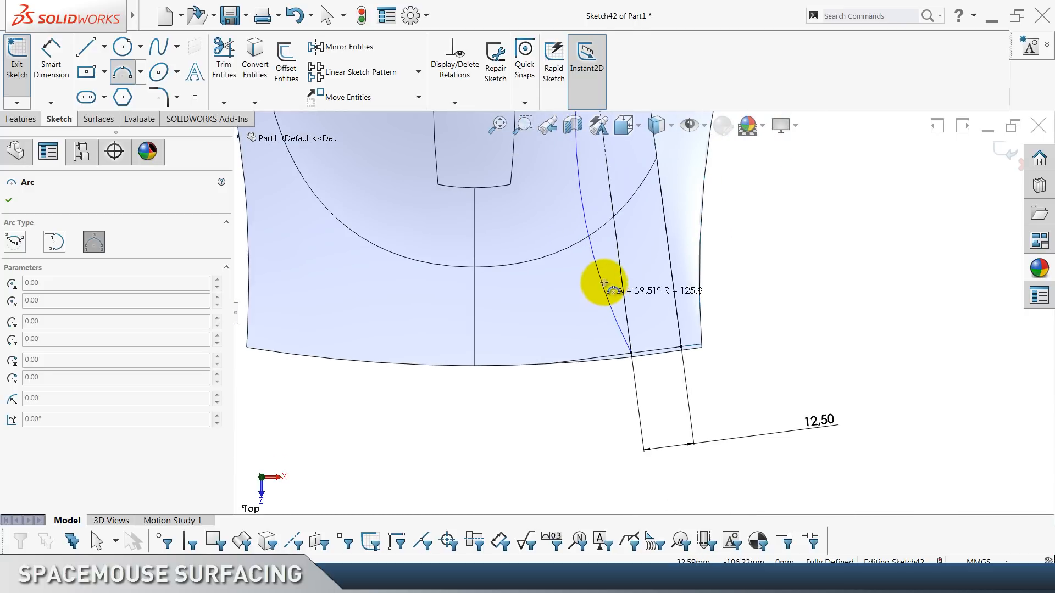
{"action": "left_click", "coordinate": [602, 283]}
{"action": "scroll", "coordinate": [602, 283], "scroll_direction": "up", "scroll_amount": 3}
Dimension the arc's radius to 450 mm and exit the sketch.
{"action": "left_click", "coordinate": [51, 60]}
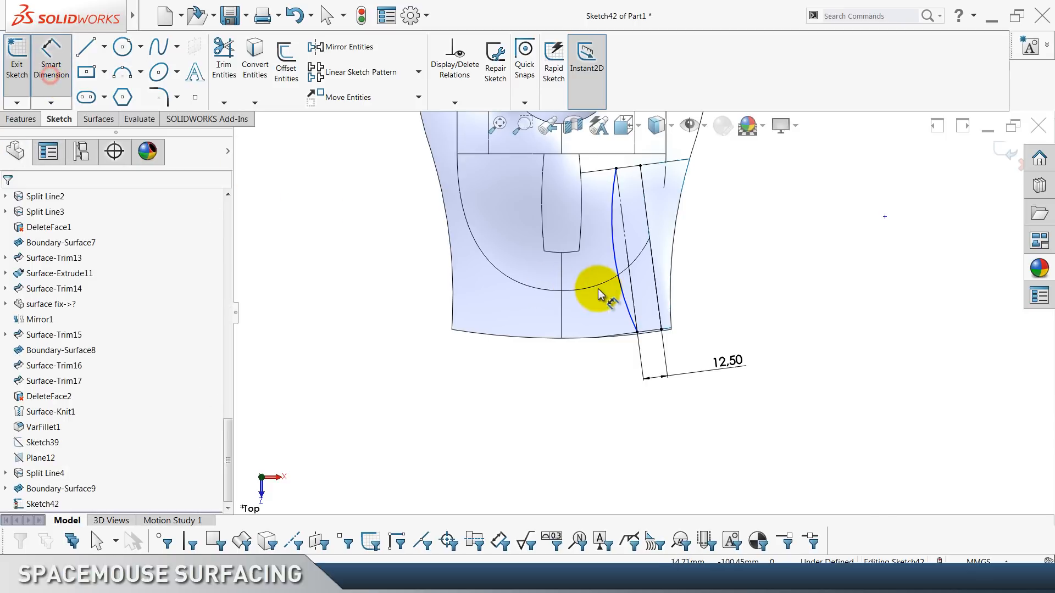
{"action": "left_click", "coordinate": [619, 291]}
{"action": "left_click", "coordinate": [560, 426]}
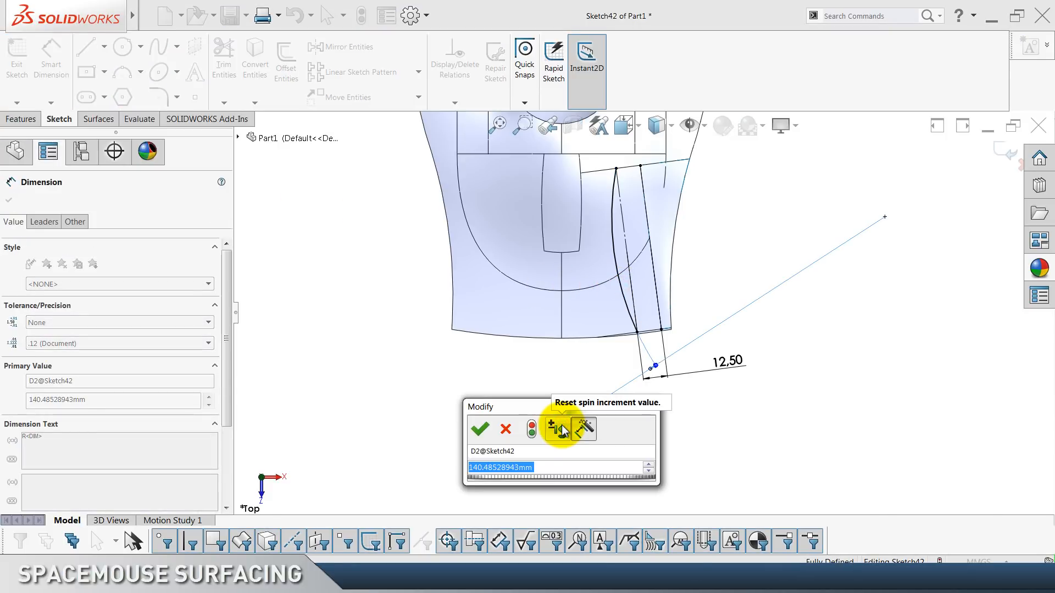
{"action": "type", "text": "450"}
{"action": "key", "text": "Return"}
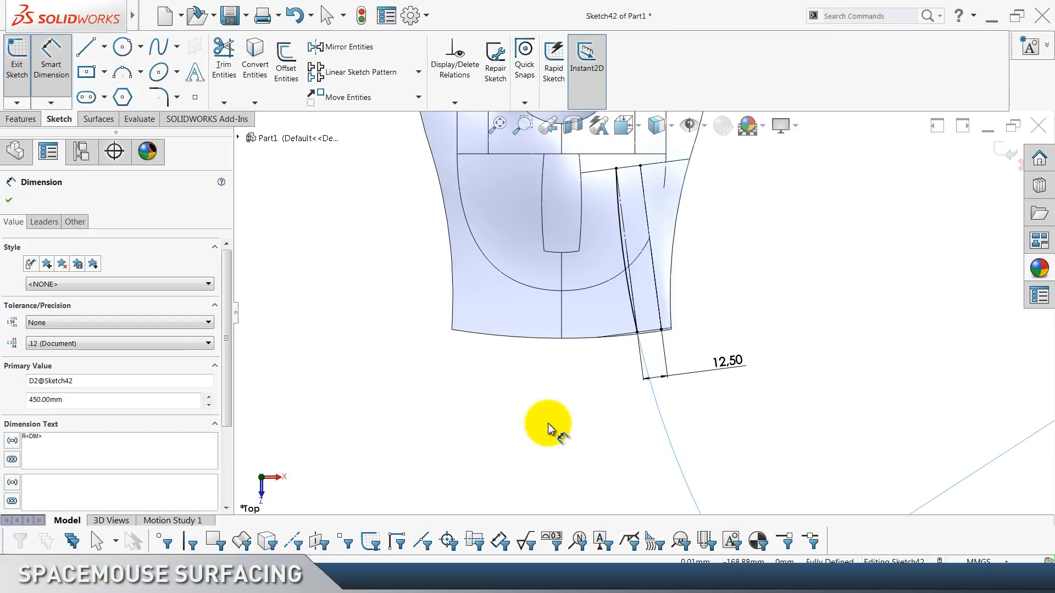
{"action": "left_click", "coordinate": [1010, 160]}
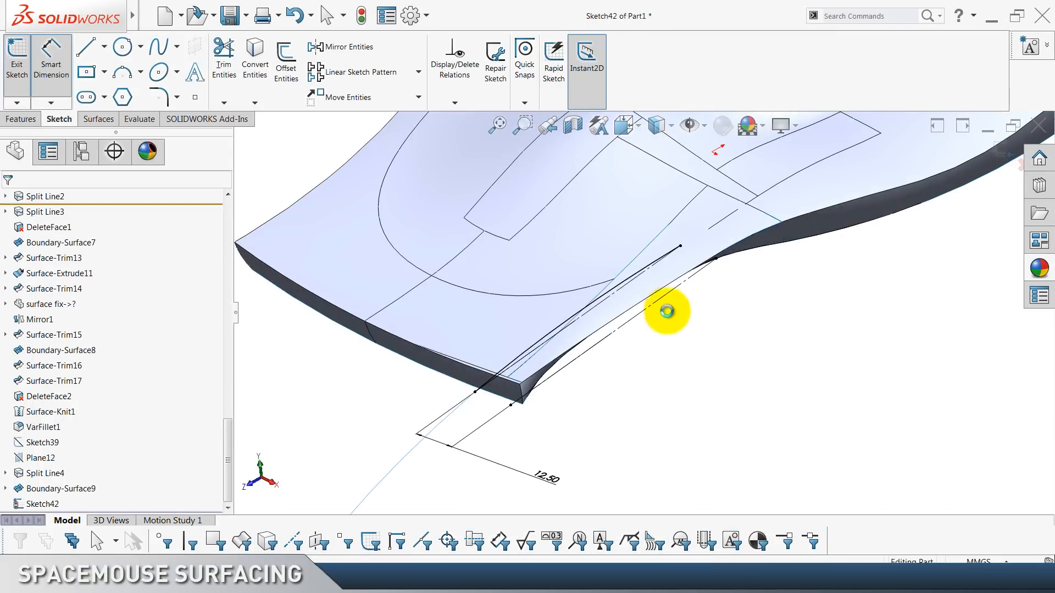
Create a projection split line with Sketch42 on the two faces it crosses beside the body's centre line.
{"action": "left_click", "coordinate": [675, 103]}
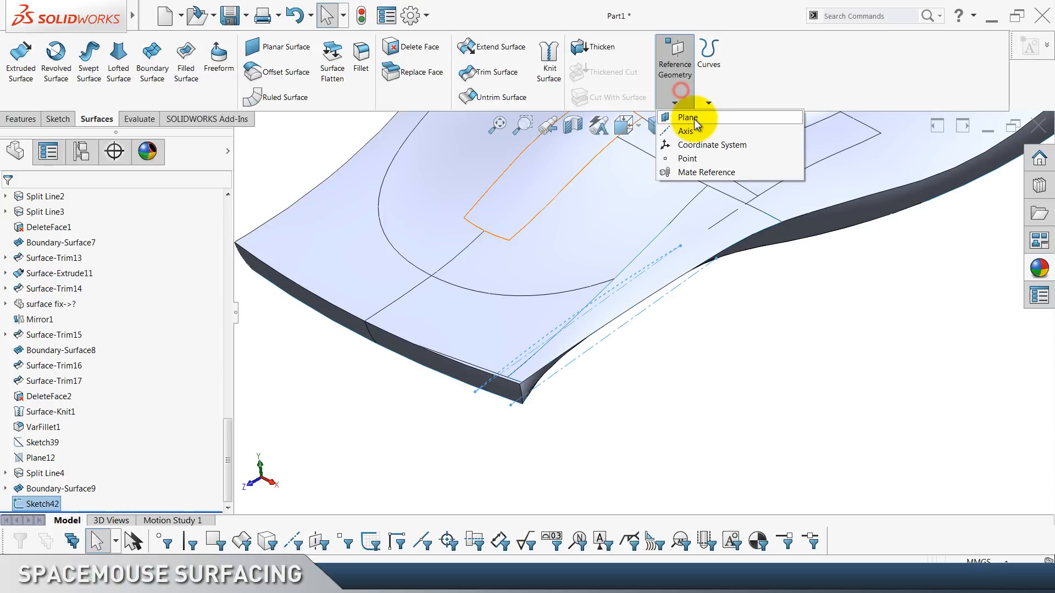
{"action": "left_click", "coordinate": [709, 103]}
{"action": "left_click", "coordinate": [731, 117]}
{"action": "left_click", "coordinate": [539, 313]}
{"action": "left_click", "coordinate": [420, 308]}
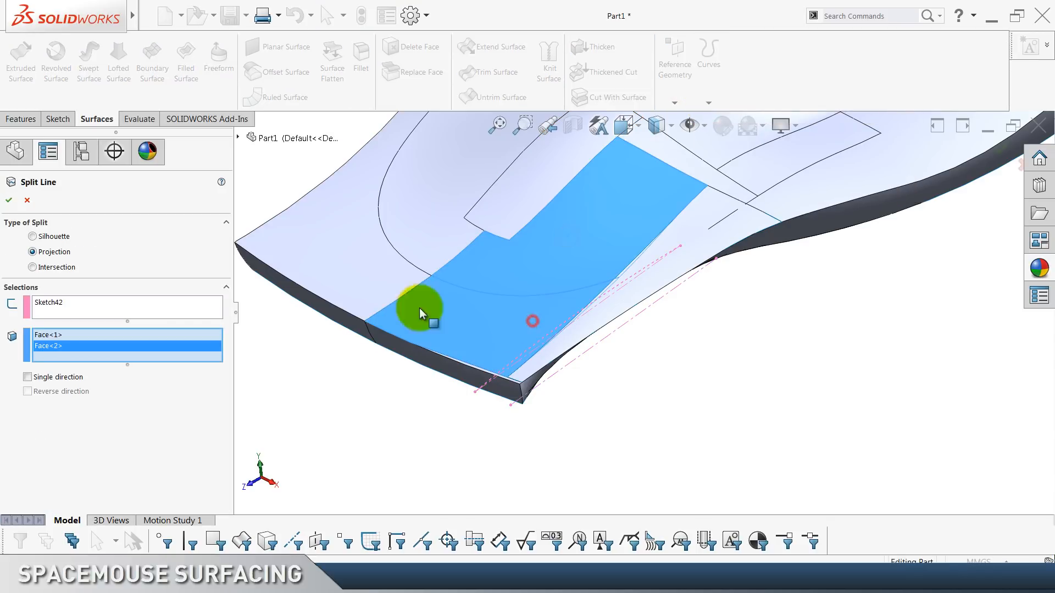
{"action": "left_click", "coordinate": [10, 200]}
{"action": "left_click", "coordinate": [550, 410]}
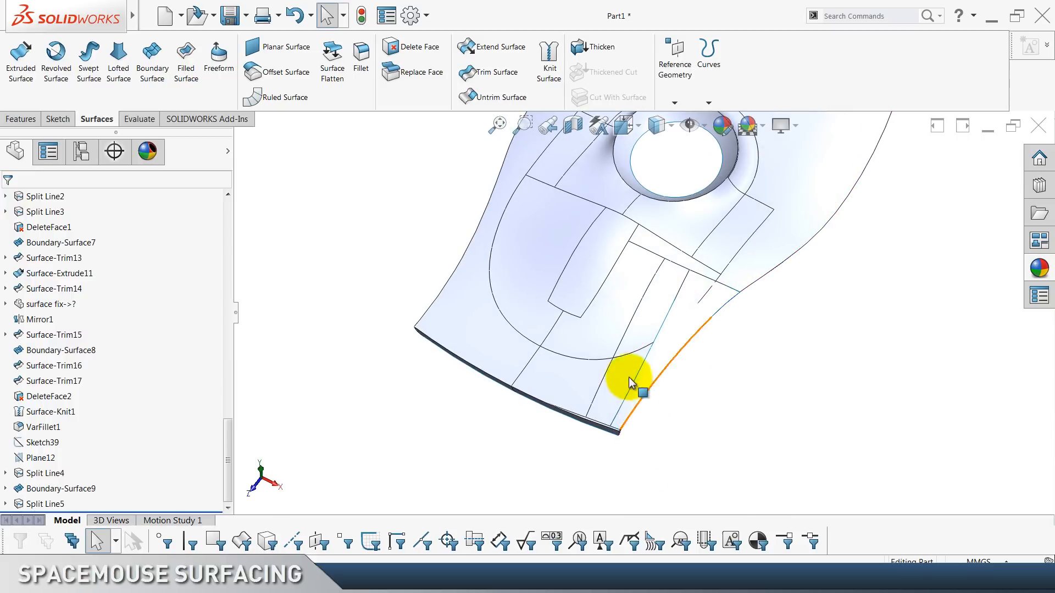
Examine the new split edges and the narrow strip of faces between them and the side boundary surface.
{"action": "left_click", "coordinate": [667, 319]}
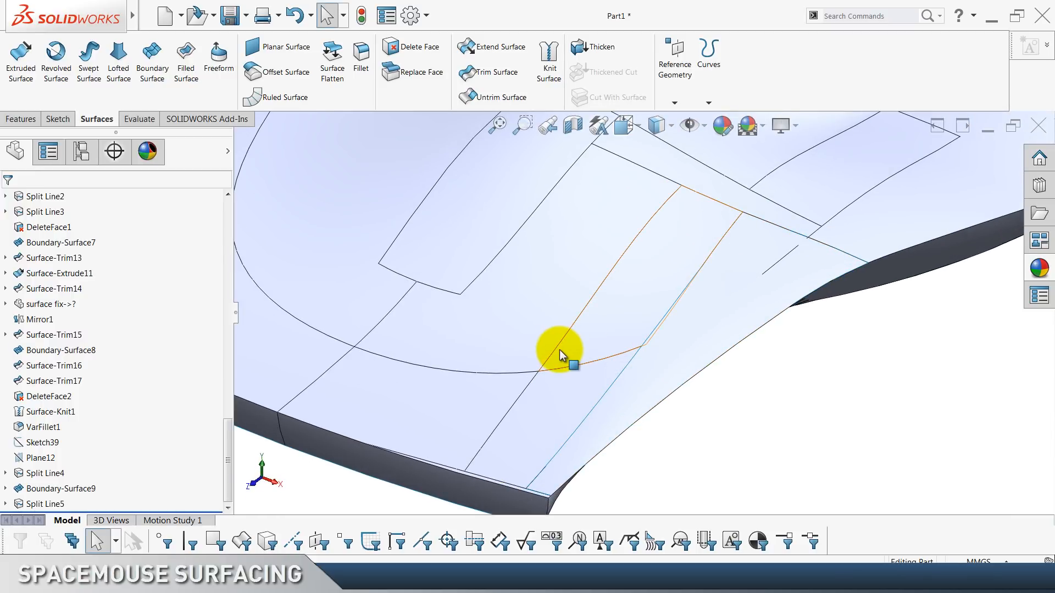
{"action": "left_click", "coordinate": [552, 353]}
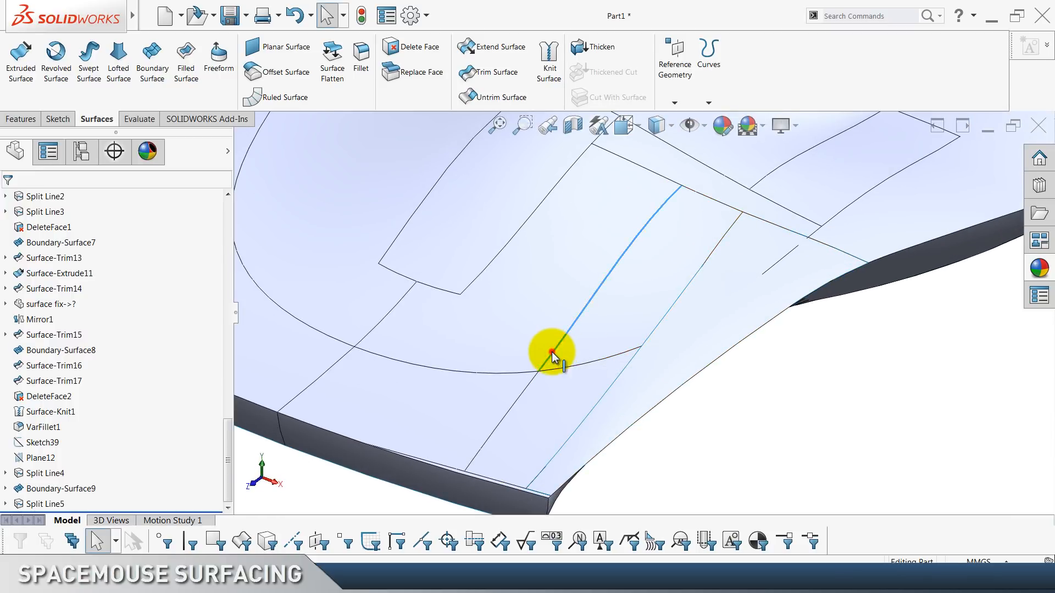
{"action": "left_click", "coordinate": [513, 404]}
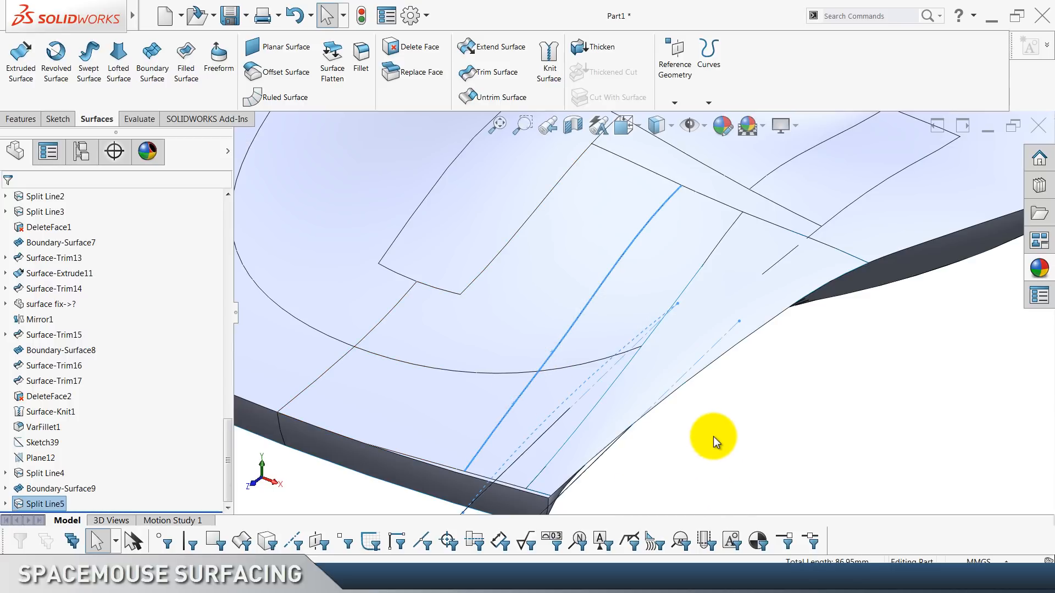
{"action": "scroll", "coordinate": [714, 436], "scroll_direction": "up", "scroll_amount": 2}
{"action": "middle_click_drag", "start_coordinate": [742, 421], "coordinate": [789, 465]}
{"action": "mouse_move", "coordinate": [796, 464]}
{"action": "middle_mouse_down"}
{"action": "mouse_move", "coordinate": [744, 398]}
{"action": "mouse_move", "coordinate": [758, 384]}
{"action": "mouse_move", "coordinate": [746, 418]}
{"action": "middle_mouse_up"}
{"action": "scroll", "coordinate": [807, 401], "scroll_direction": "up", "scroll_amount": 2}
{"action": "scroll", "coordinate": [698, 302], "scroll_direction": "down", "scroll_amount": 2}
{"action": "middle_click_drag", "start_coordinate": [675, 298], "coordinate": [680, 320]}
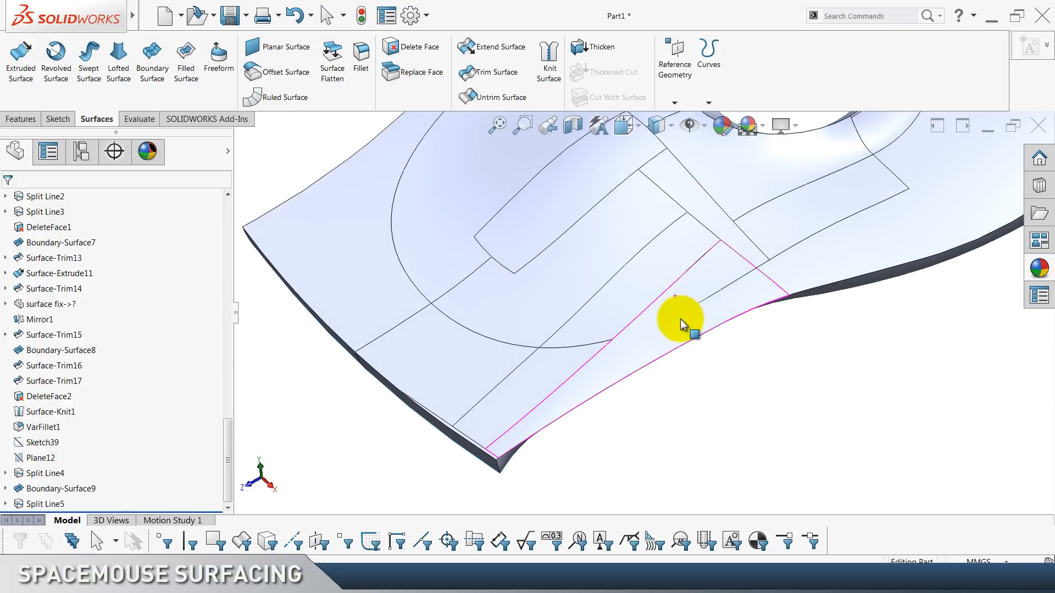
{"action": "scroll", "coordinate": [665, 321], "scroll_direction": "down", "scroll_amount": 1}
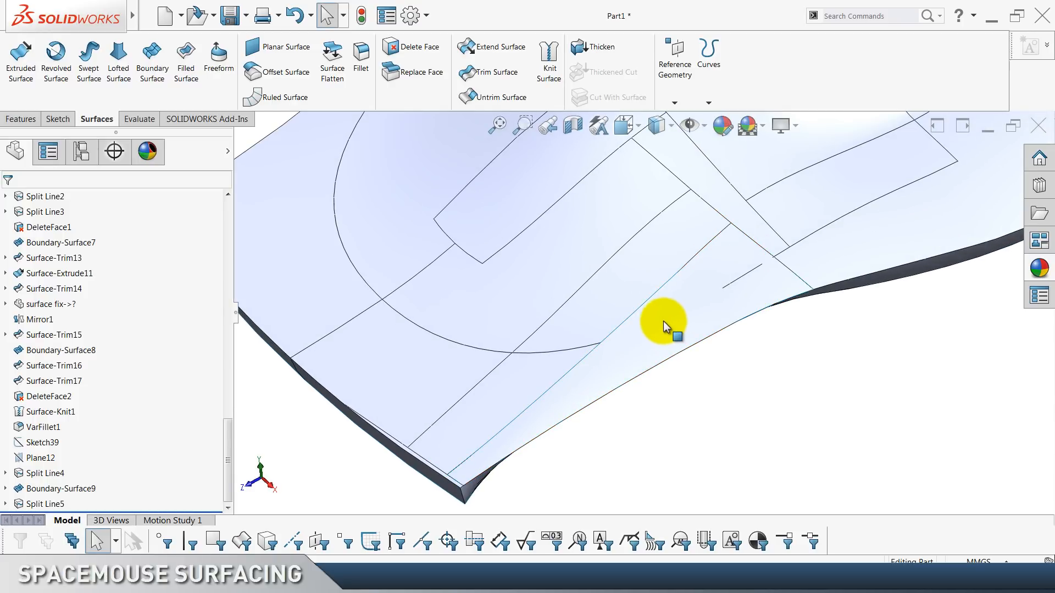
{"action": "left_click", "coordinate": [143, 92]}
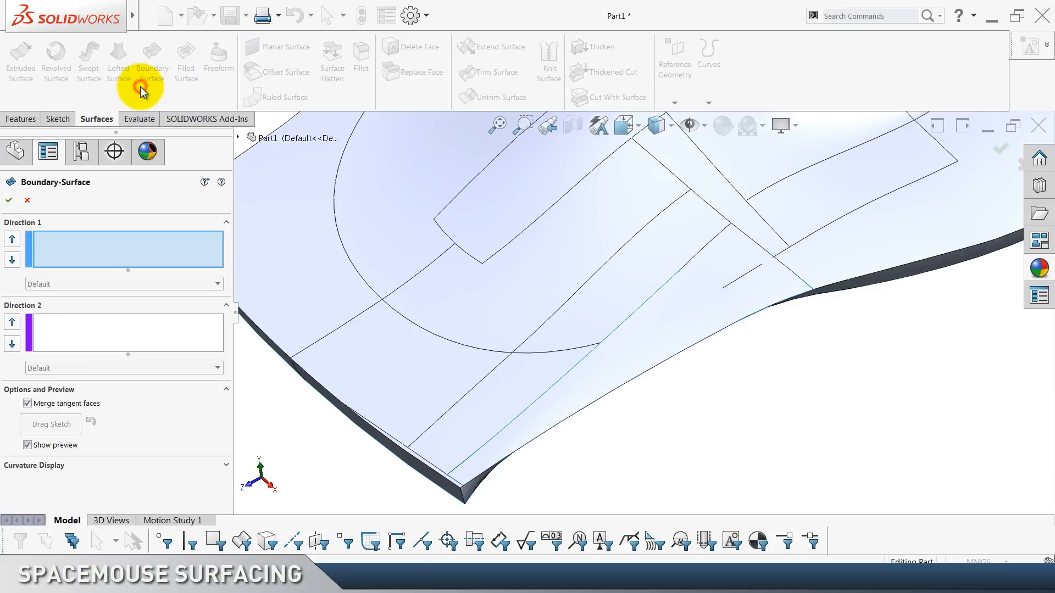
{"action": "right_click", "coordinate": [73, 249]}
{"action": "left_click", "coordinate": [94, 290]}
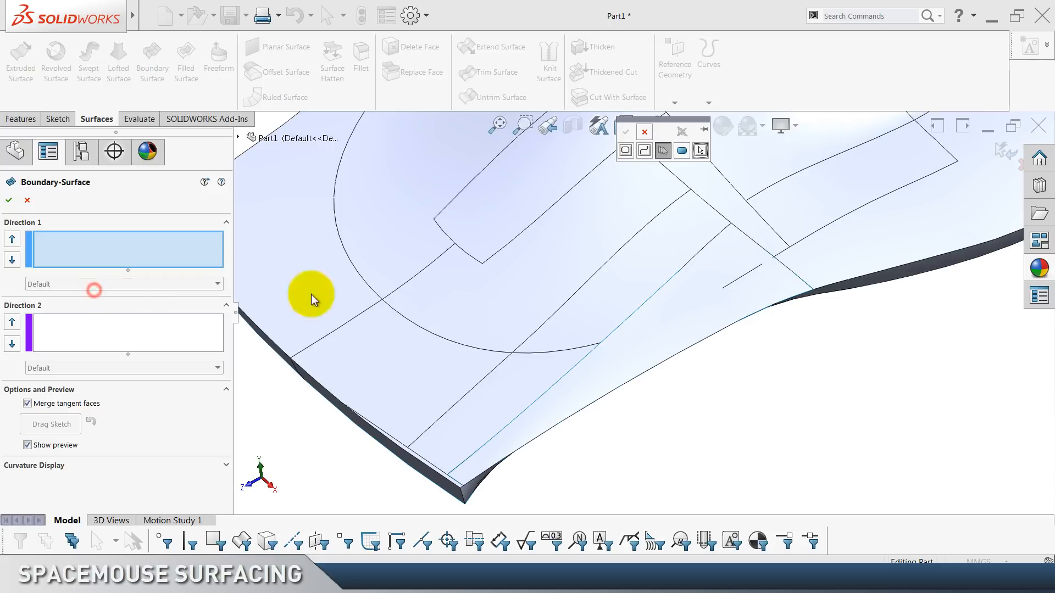
{"action": "left_click", "coordinate": [523, 344]}
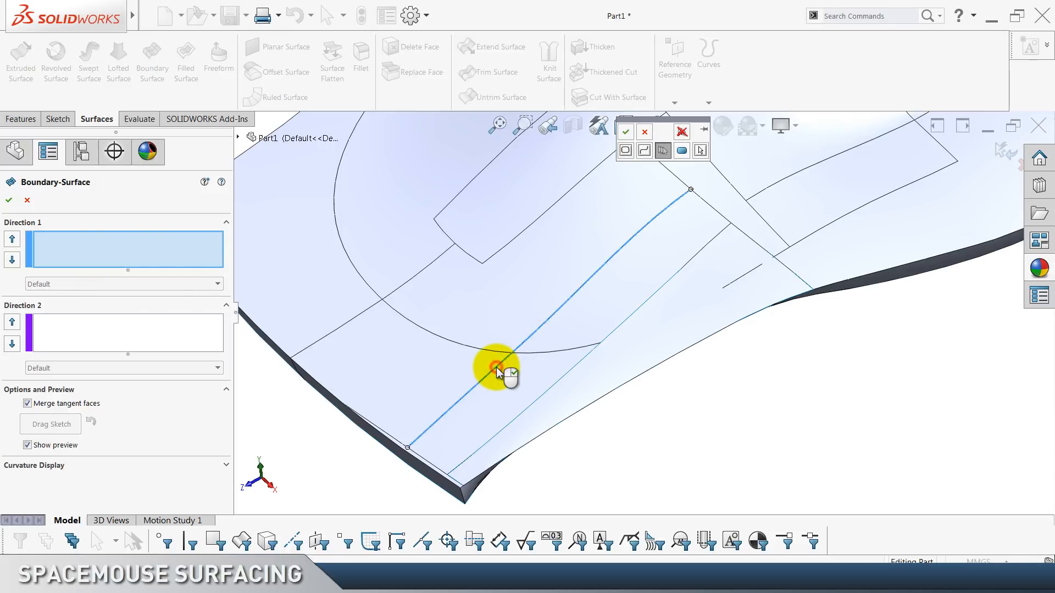
{"action": "left_click", "coordinate": [625, 132]}
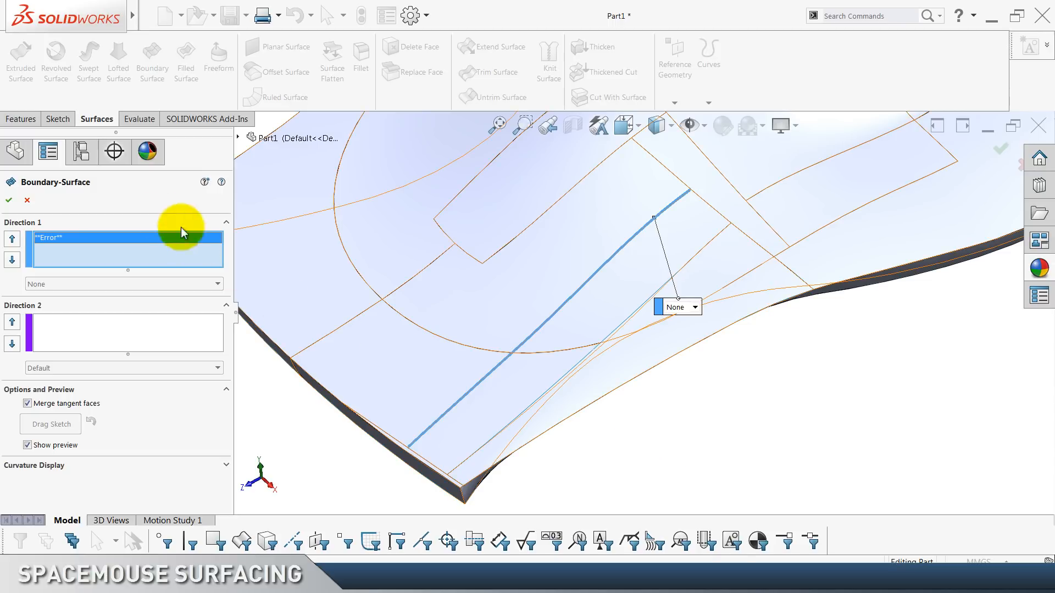
{"action": "left_click", "coordinate": [27, 198]}
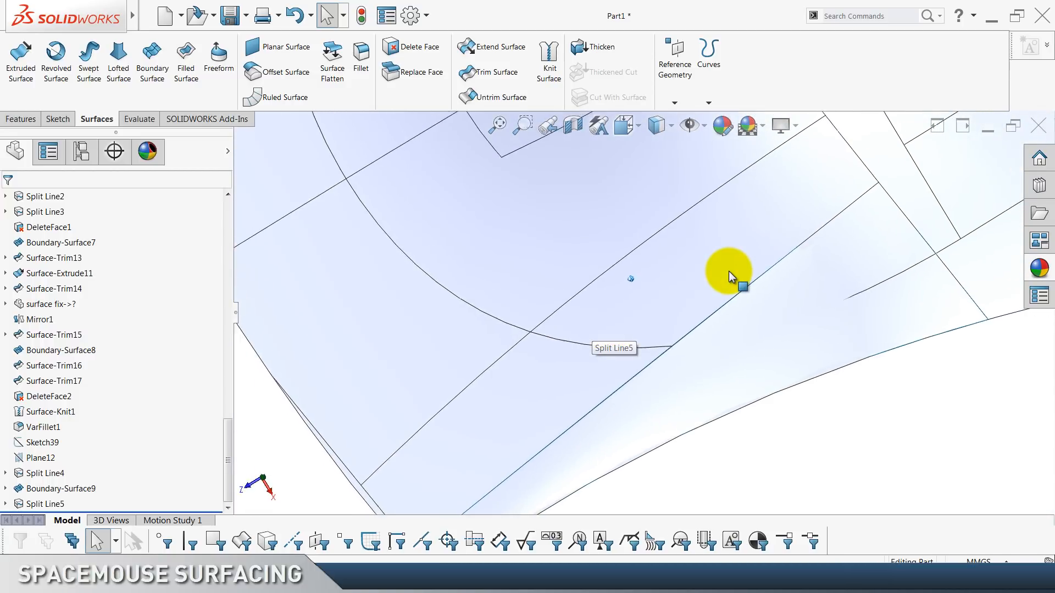
{"action": "left_click", "coordinate": [154, 77]}
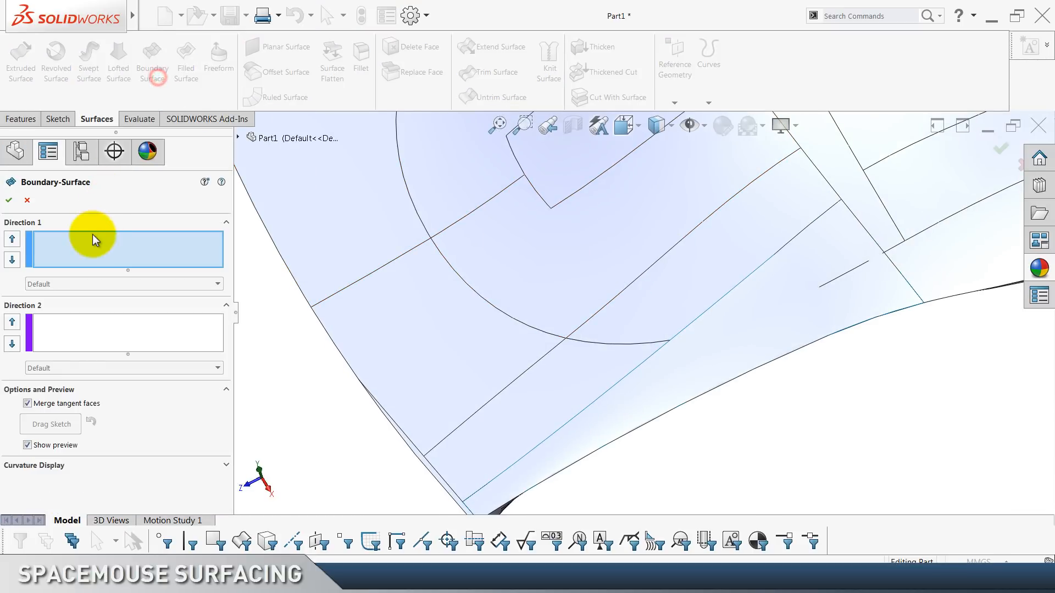
{"action": "right_click", "coordinate": [107, 244]}
{"action": "left_click", "coordinate": [118, 274]}
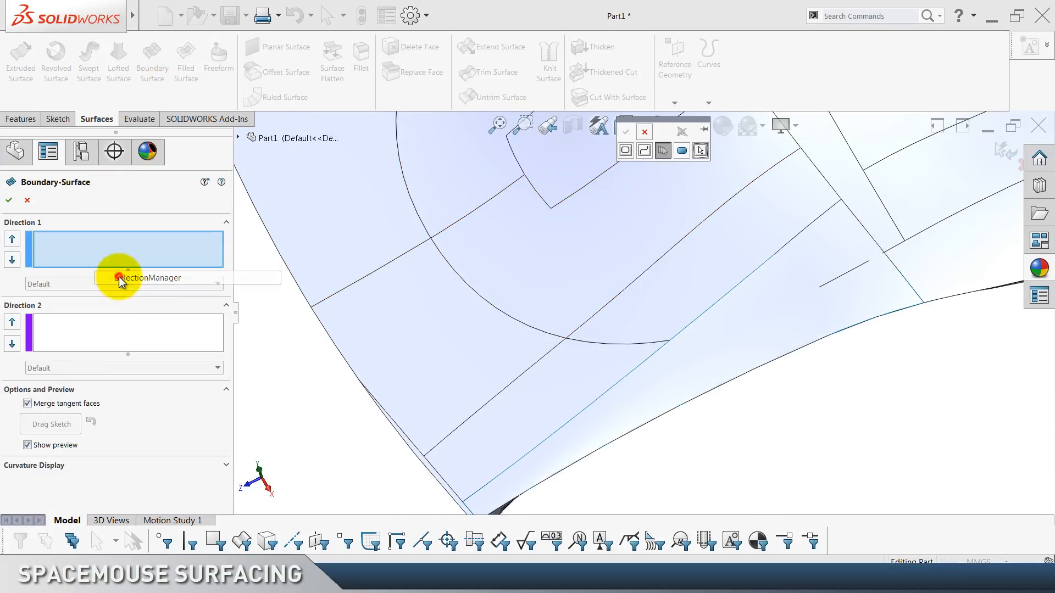
{"action": "left_click", "coordinate": [529, 377]}
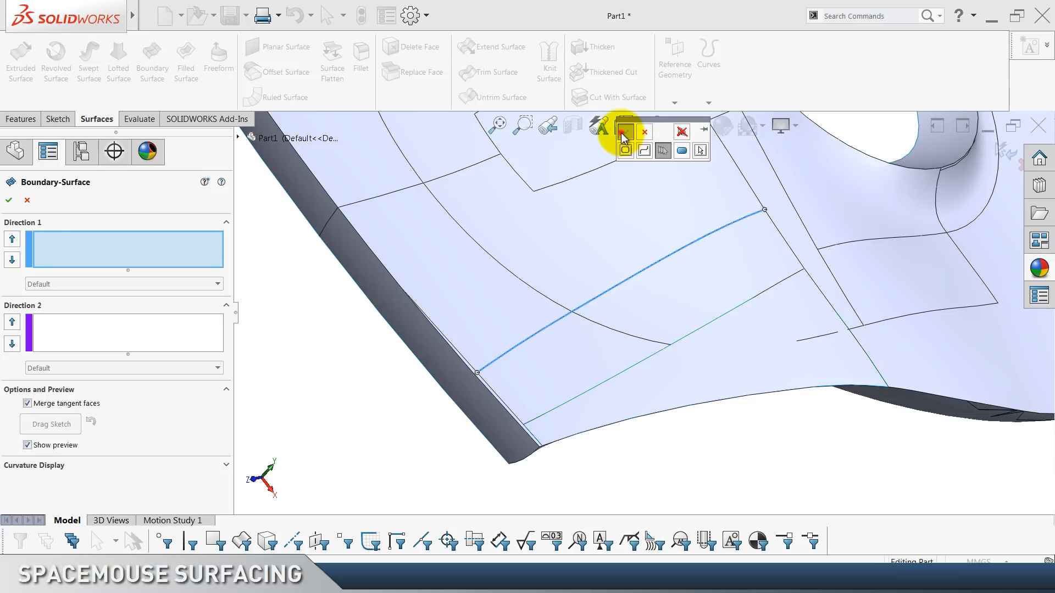
{"action": "left_click", "coordinate": [626, 132]}
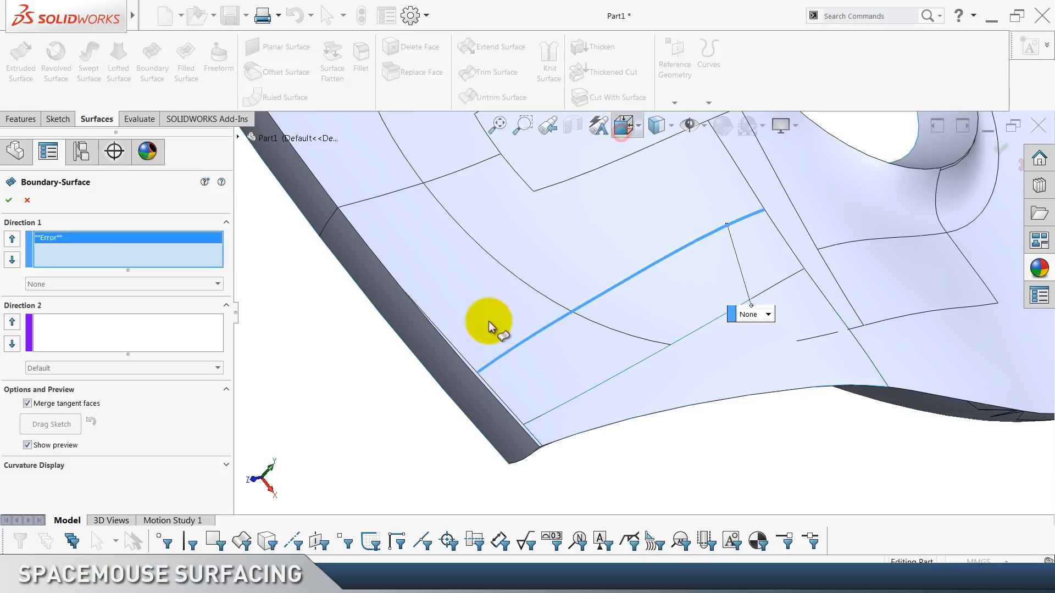
{"action": "left_click", "coordinate": [1020, 163]}
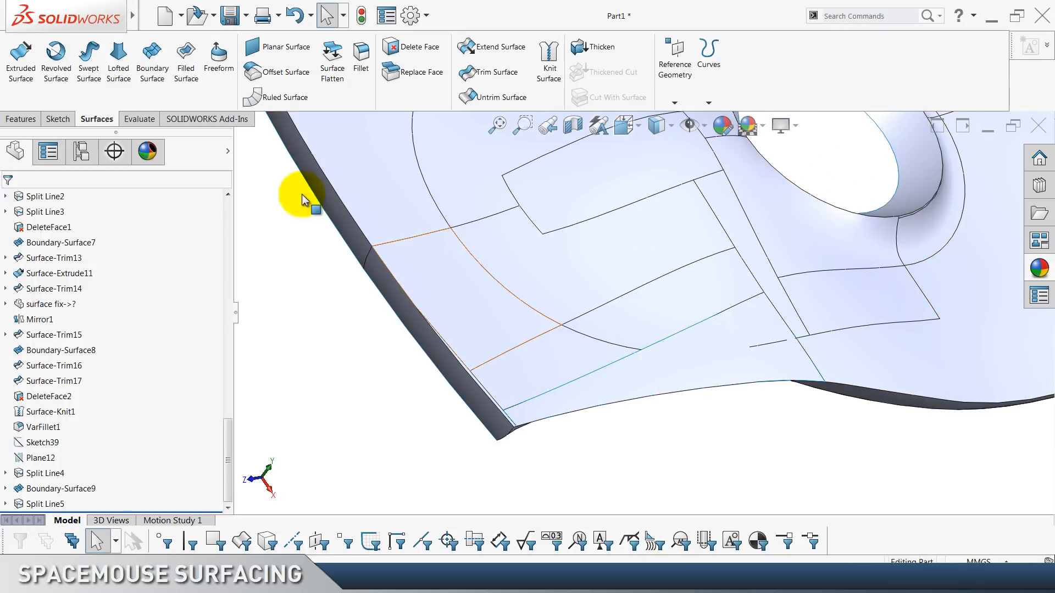
Convert both segments of the new split-line edge into a 3D sketch and exit it.
{"action": "left_click", "coordinate": [59, 119]}
{"action": "left_click", "coordinate": [18, 101]}
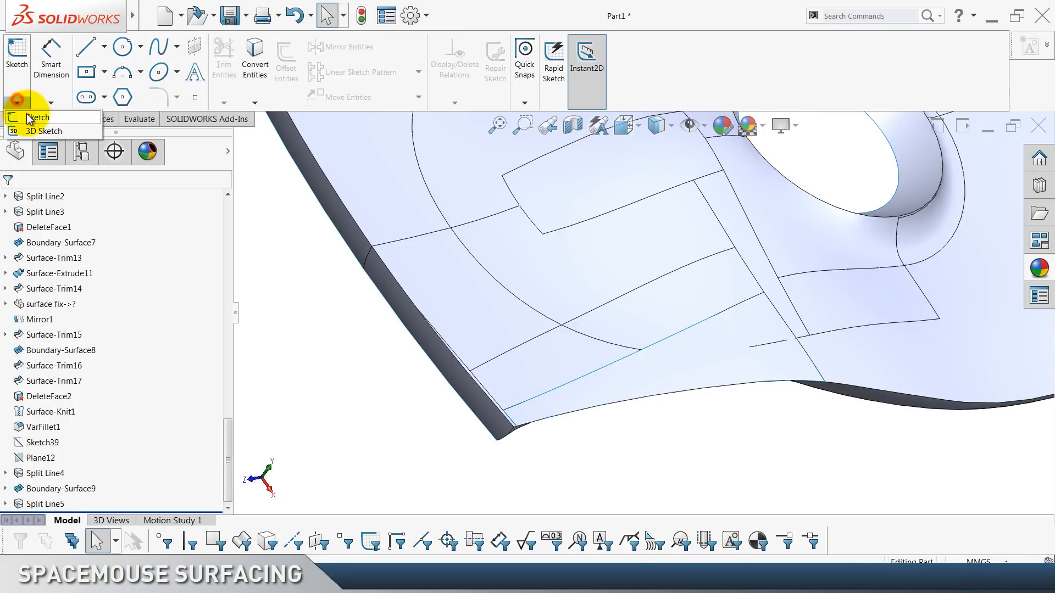
{"action": "left_click", "coordinate": [33, 130]}
{"action": "left_click", "coordinate": [619, 299]}
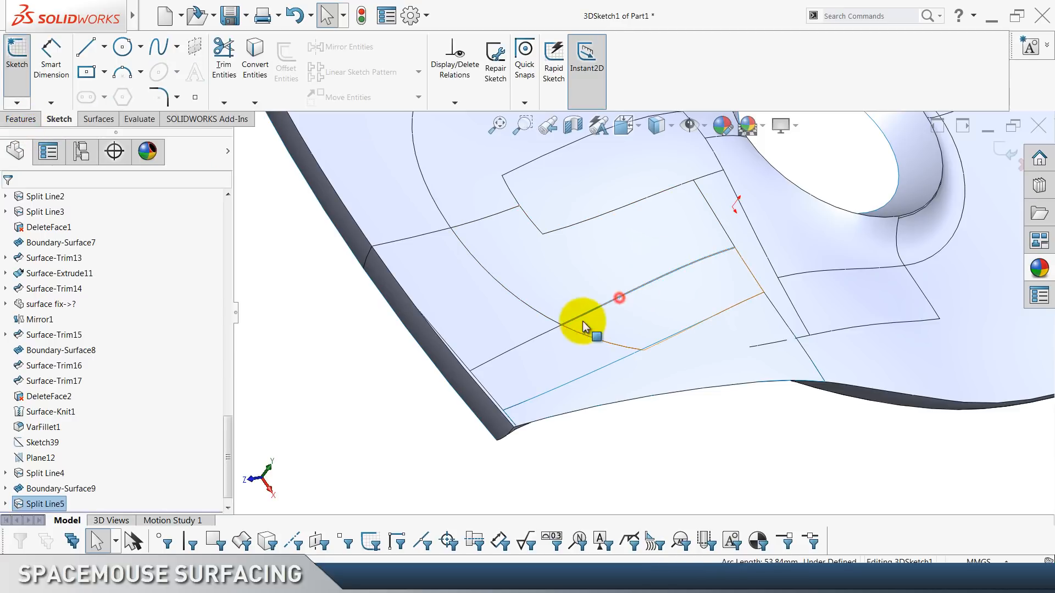
{"action": "left_click", "coordinate": [253, 77]}
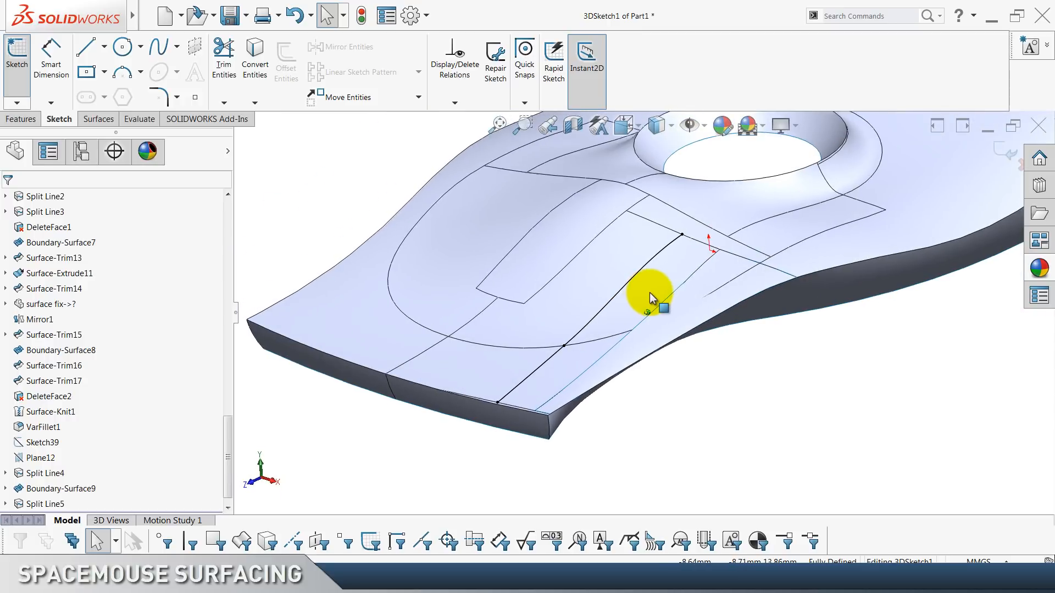
{"action": "left_click", "coordinate": [1001, 153]}
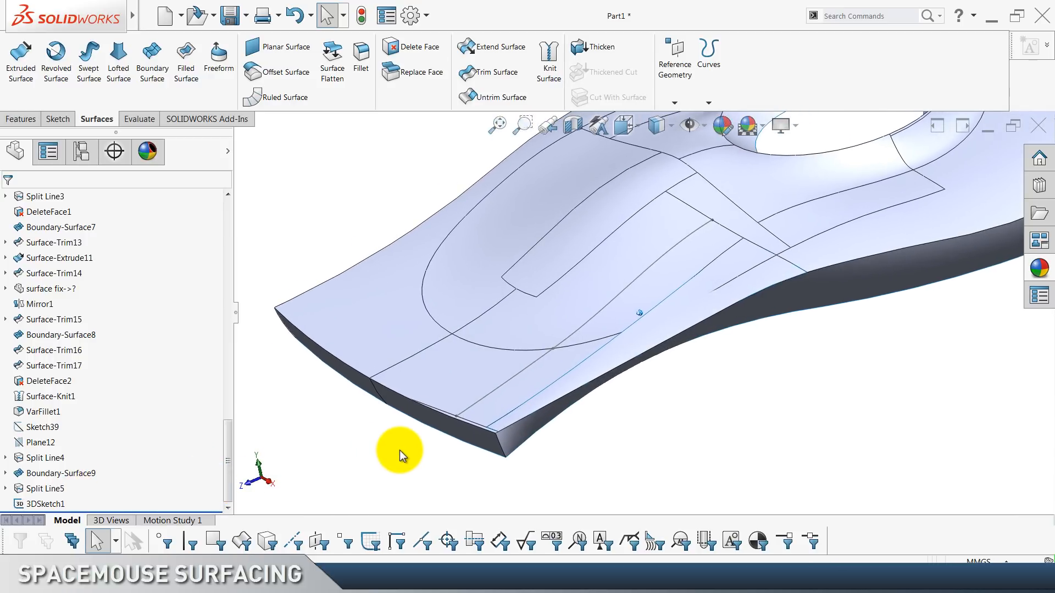
{"action": "left_click", "coordinate": [54, 505]}
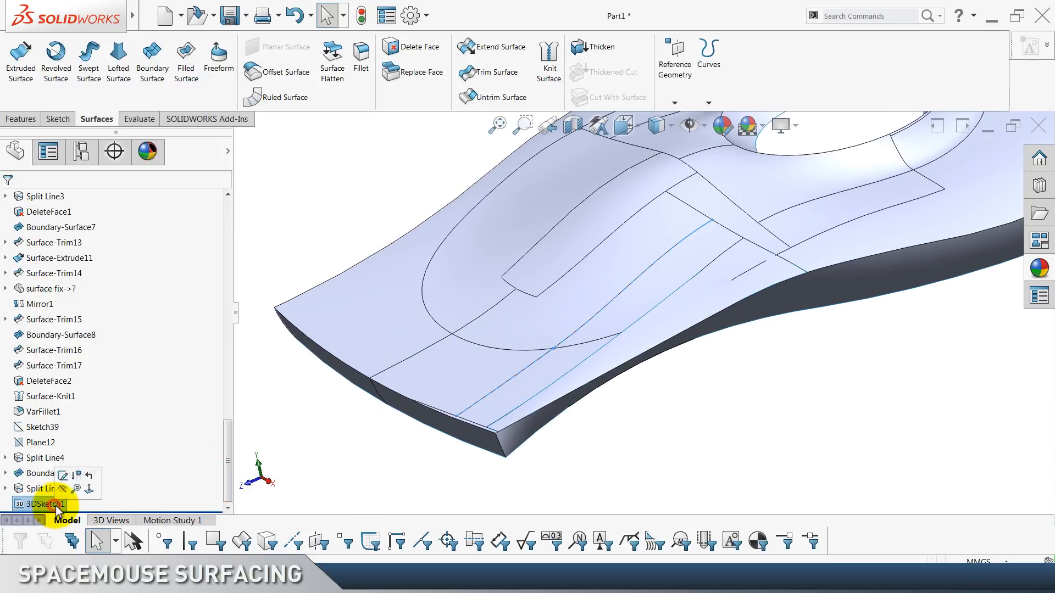
{"action": "left_click", "coordinate": [152, 78]}
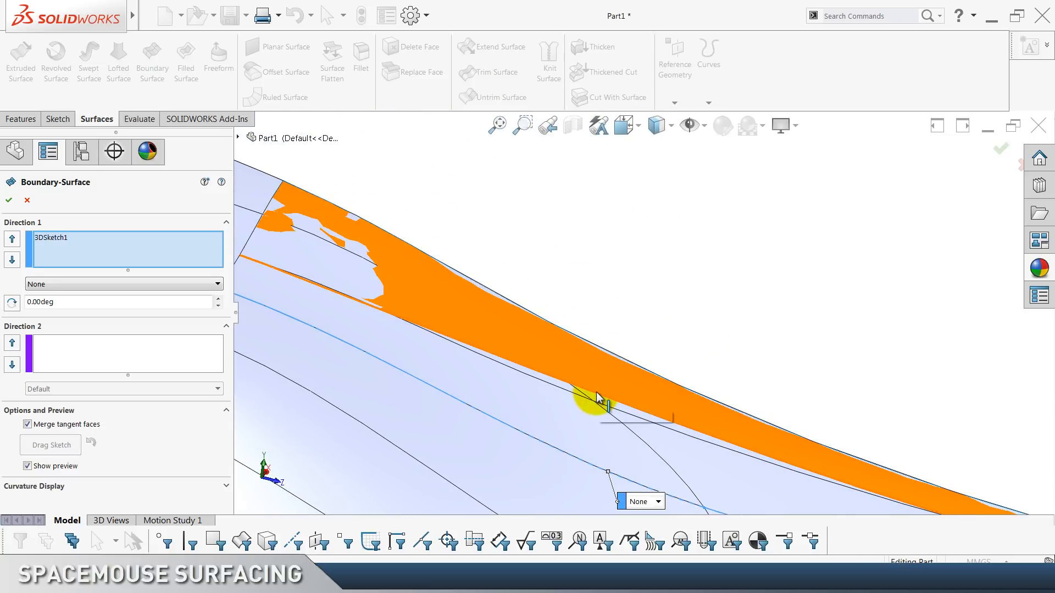
{"action": "left_click", "coordinate": [597, 397]}
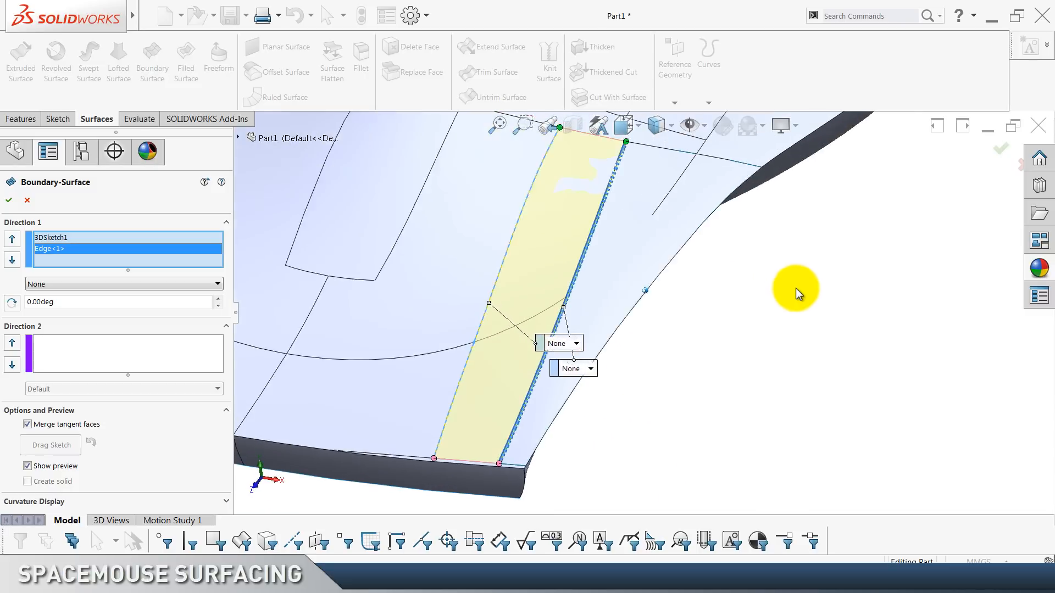
{"action": "left_click", "coordinate": [117, 363]}
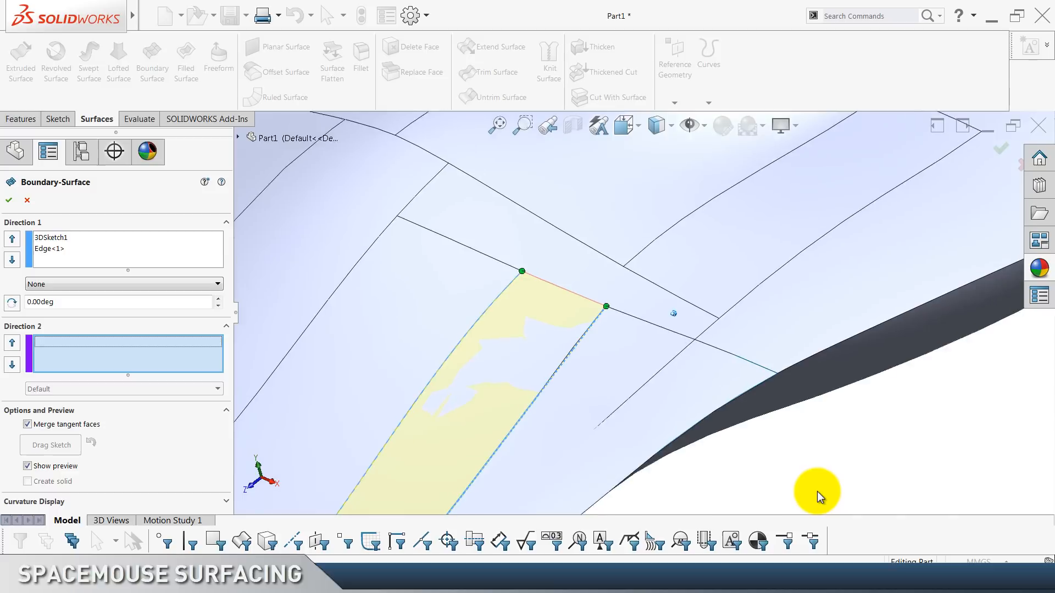
{"action": "left_click", "coordinate": [556, 285]}
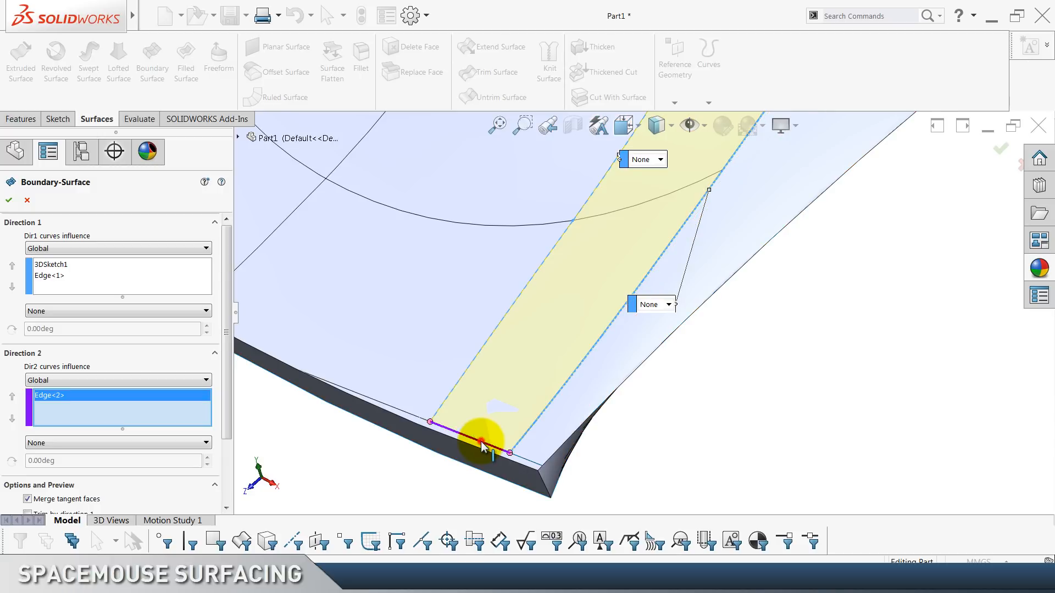
{"action": "left_click", "coordinate": [482, 443]}
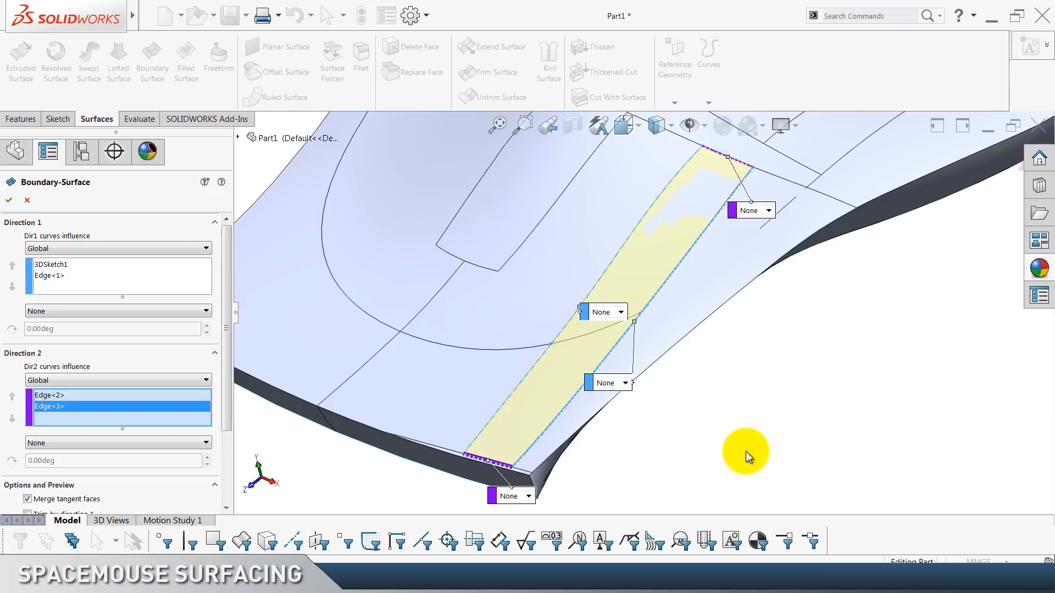
{"action": "left_click", "coordinate": [55, 265]}
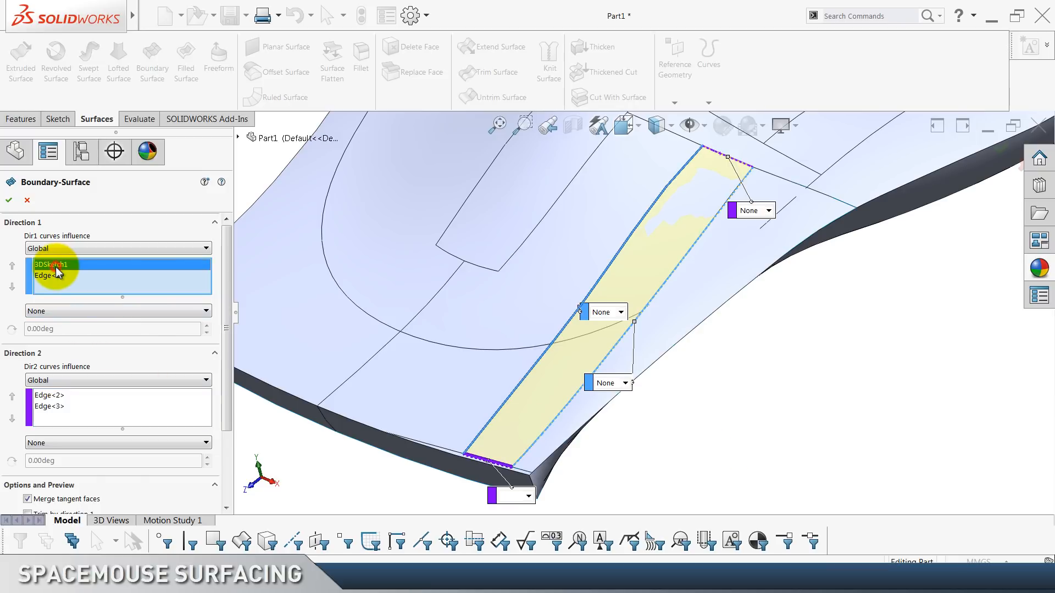
{"action": "left_click", "coordinate": [77, 311]}
{"action": "left_click", "coordinate": [75, 310]}
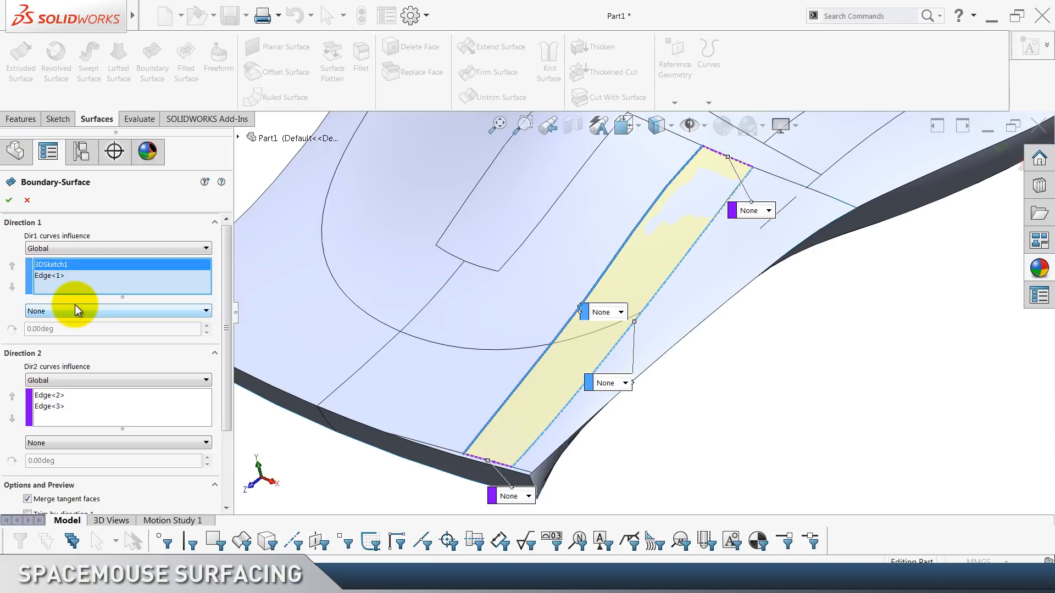
{"action": "left_click", "coordinate": [26, 201]}
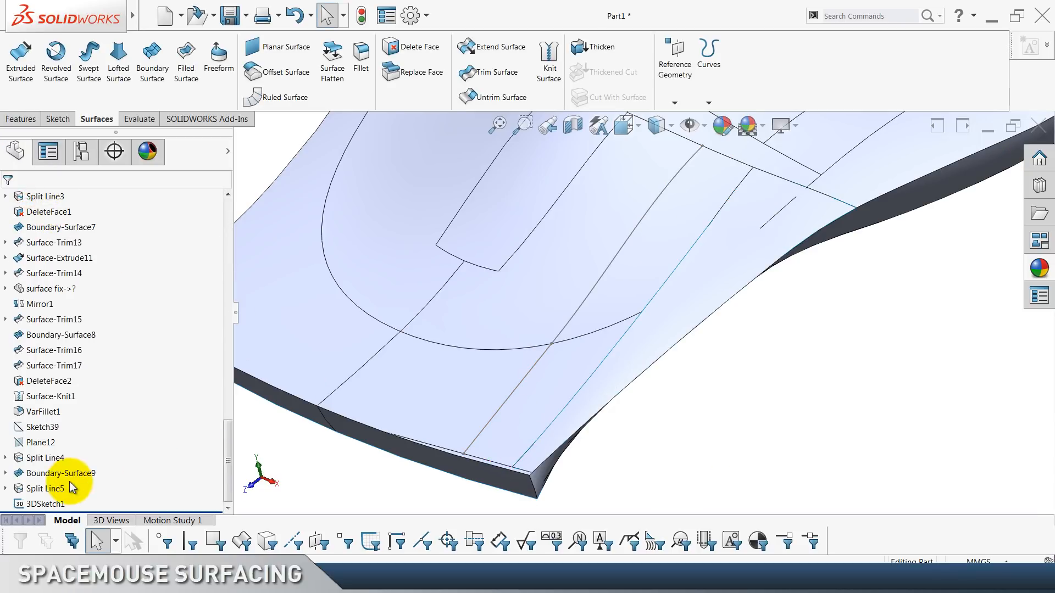
Delete the 3D sketch converted from the split-line edge and clear the selection.
{"action": "left_click", "coordinate": [53, 504]}
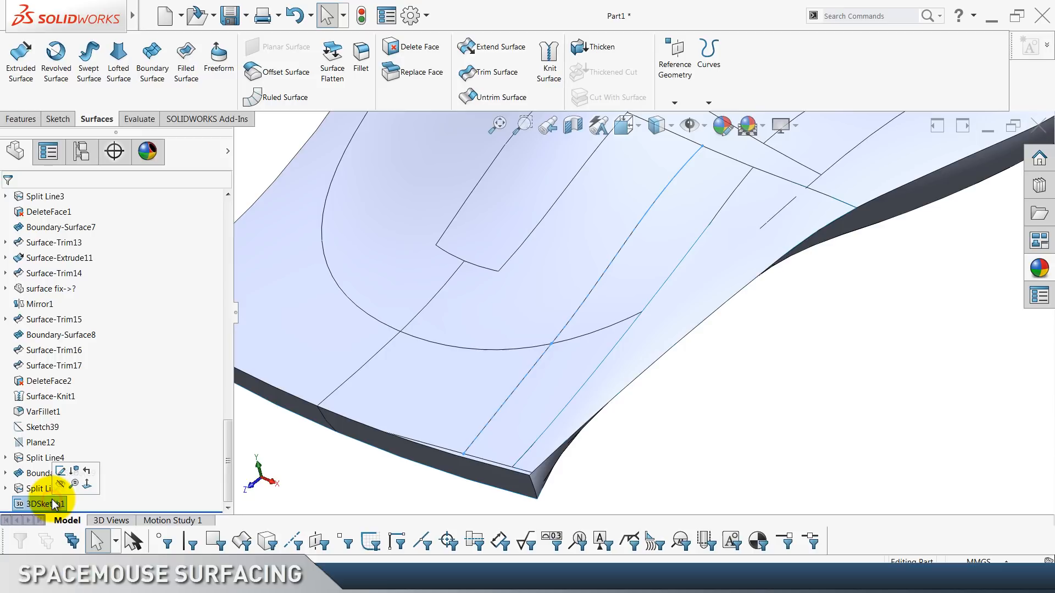
{"action": "key", "text": "Delete"}
{"action": "left_click", "coordinate": [609, 222]}
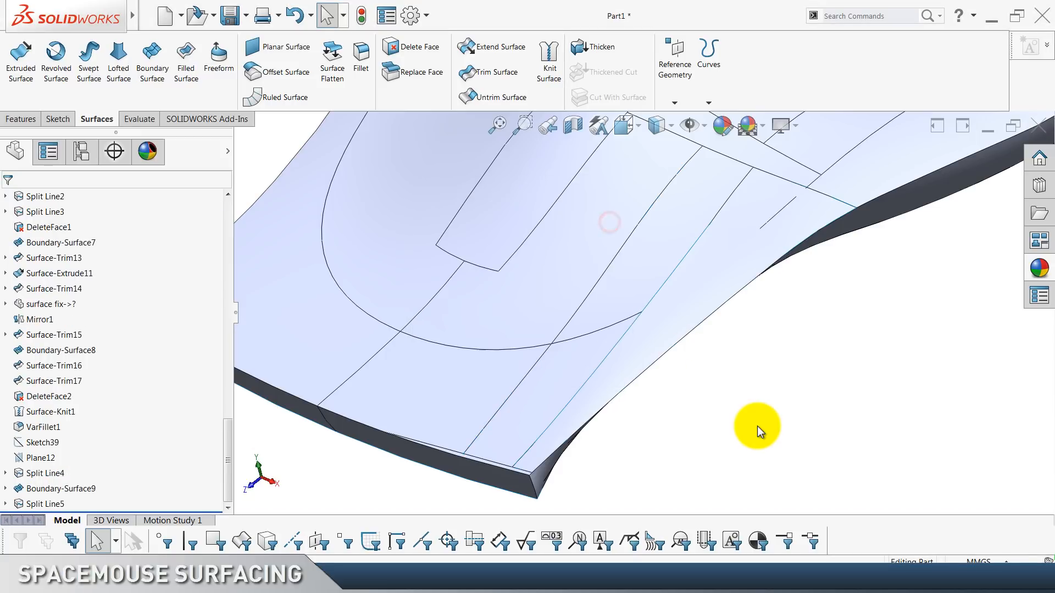
{"action": "left_click", "coordinate": [757, 426]}
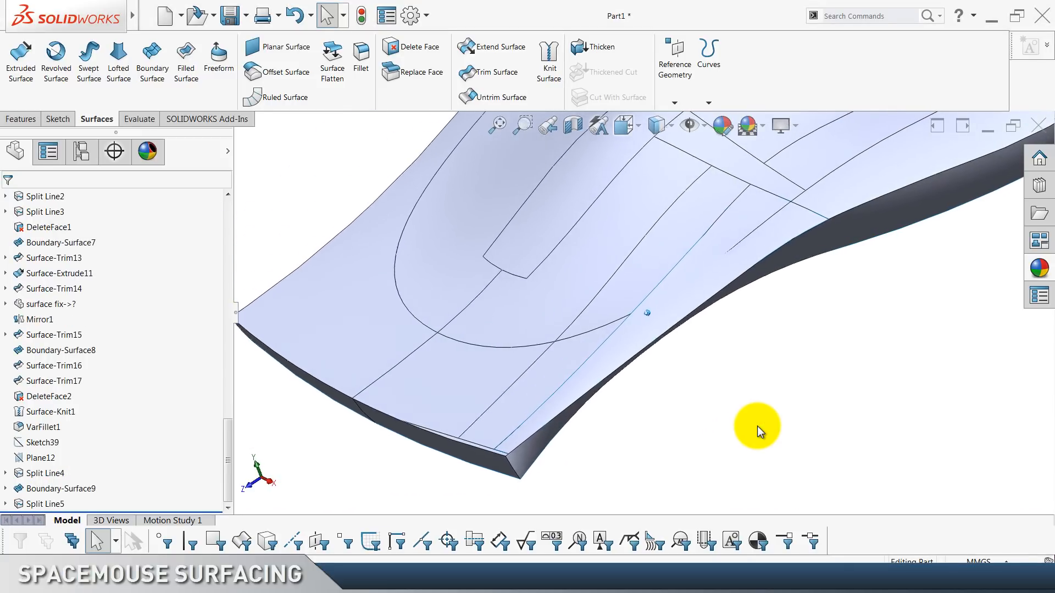
Delete the two narrow strip faces between the split line and the side boundary surface with Delete Face.
{"action": "left_click", "coordinate": [423, 48]}
{"action": "left_click", "coordinate": [593, 334]}
{"action": "left_click", "coordinate": [558, 365]}
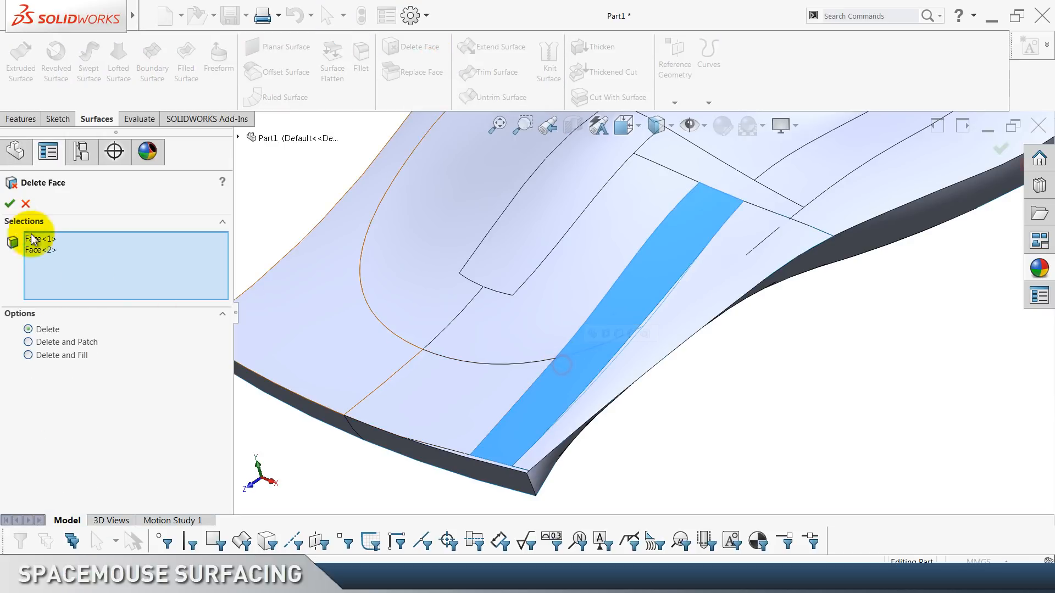
{"action": "left_click", "coordinate": [9, 204]}
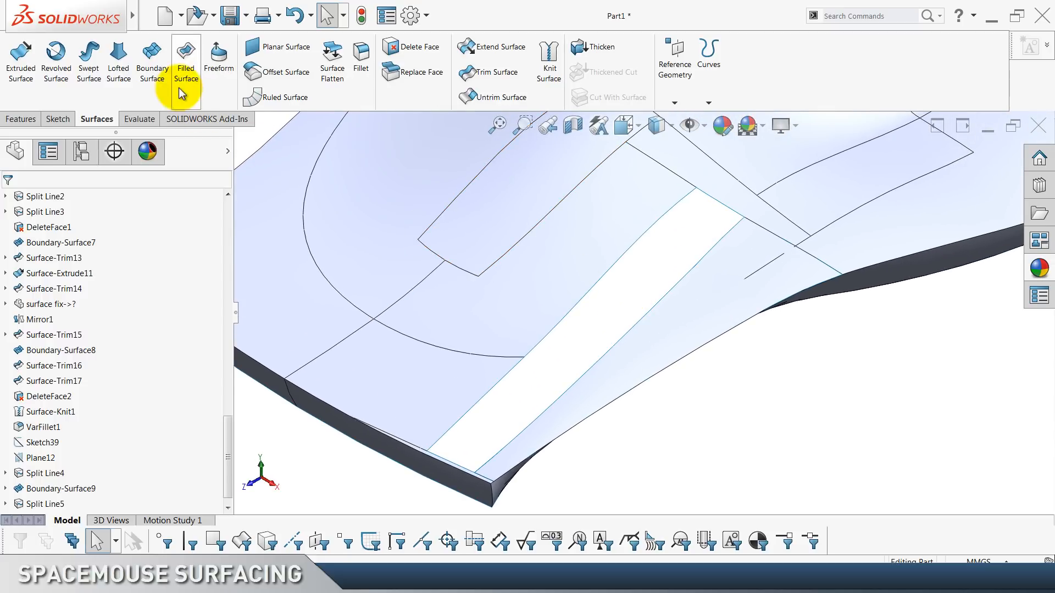
{"action": "left_click", "coordinate": [157, 77]}
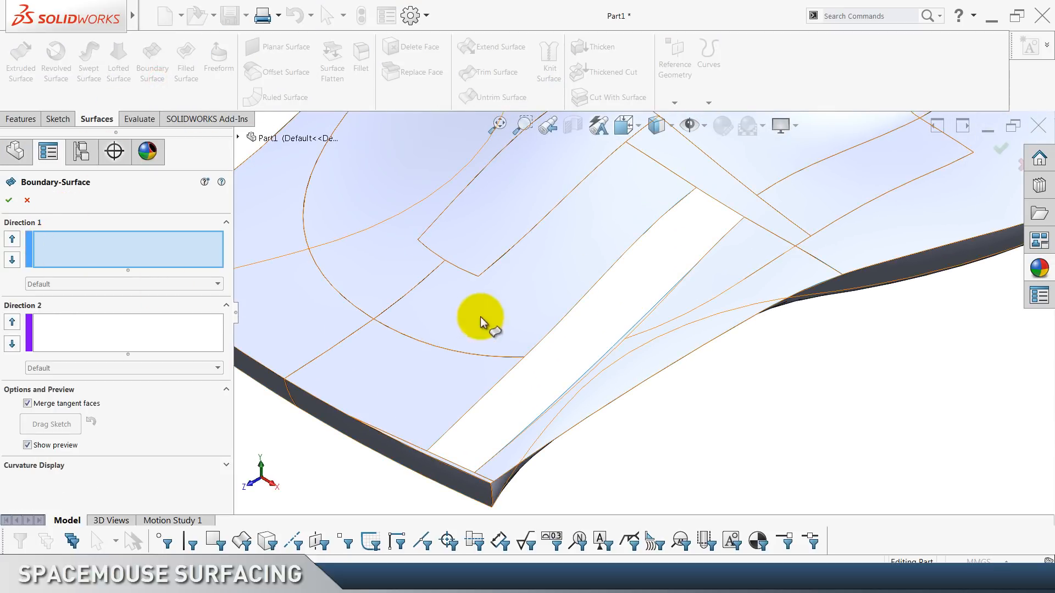
{"action": "right_click", "coordinate": [107, 238]}
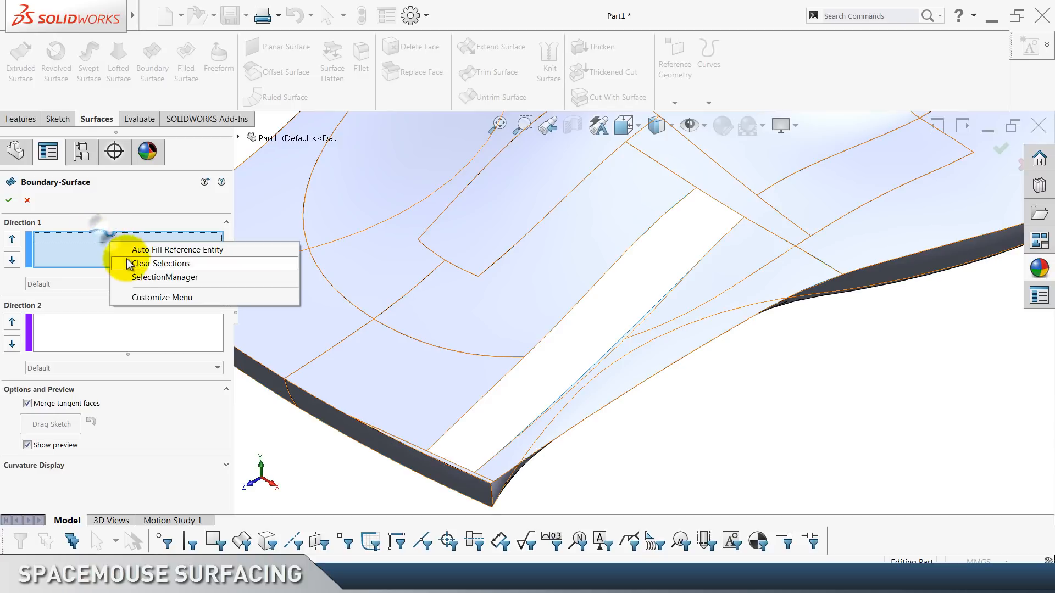
{"action": "left_click", "coordinate": [160, 278]}
{"action": "left_click", "coordinate": [547, 334]}
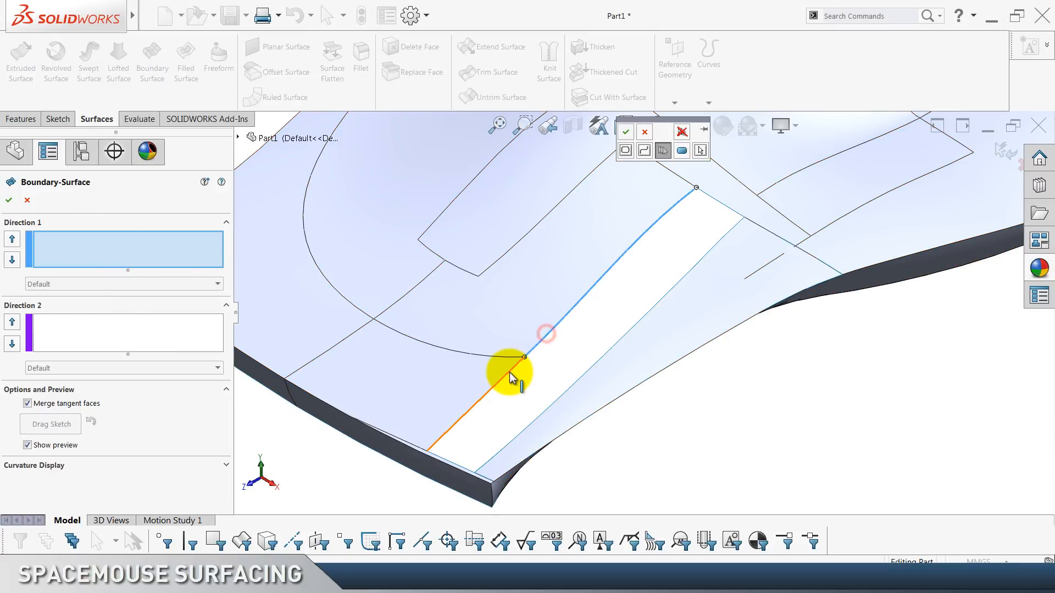
{"action": "left_click", "coordinate": [625, 132]}
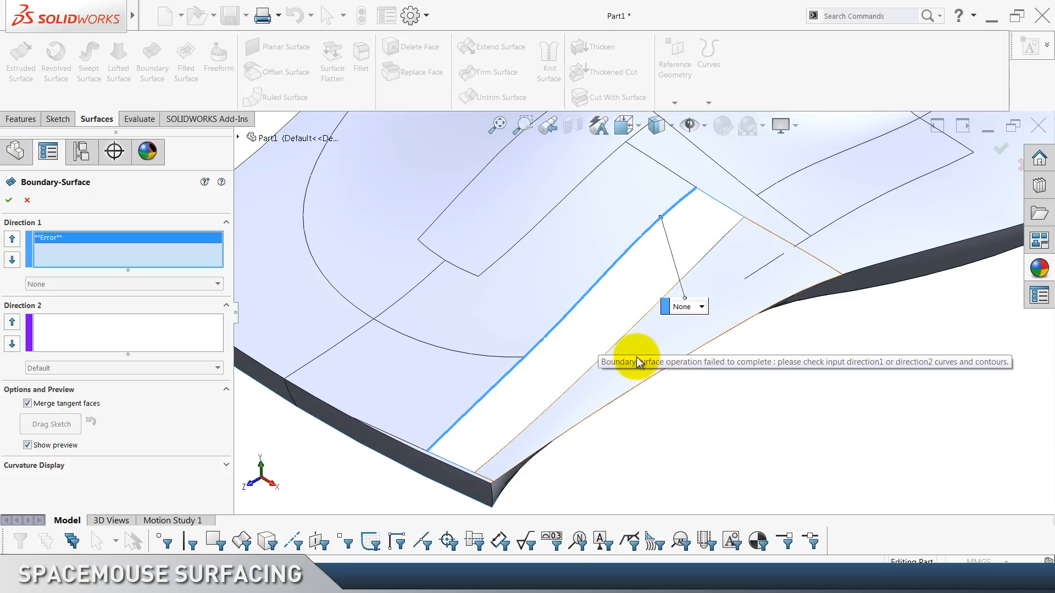
{"action": "scroll", "coordinate": [547, 330], "scroll_direction": "down", "scroll_amount": 8}
{"action": "scroll", "coordinate": [569, 324], "scroll_direction": "down", "scroll_amount": 3}
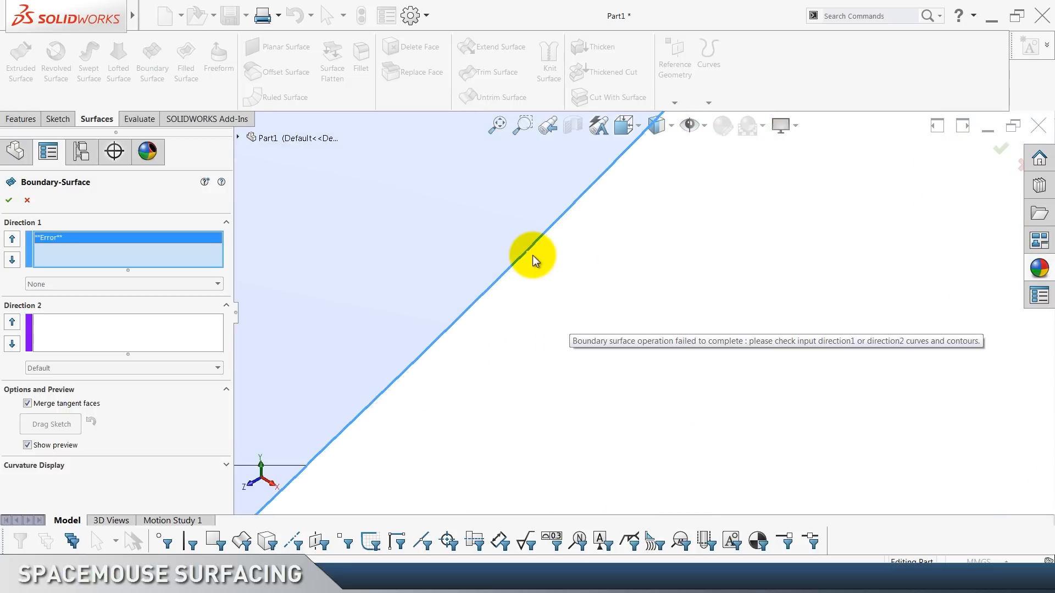
{"action": "scroll", "coordinate": [532, 255], "scroll_direction": "down", "scroll_amount": 2}
{"action": "scroll", "coordinate": [586, 279], "scroll_direction": "down", "scroll_amount": 1}
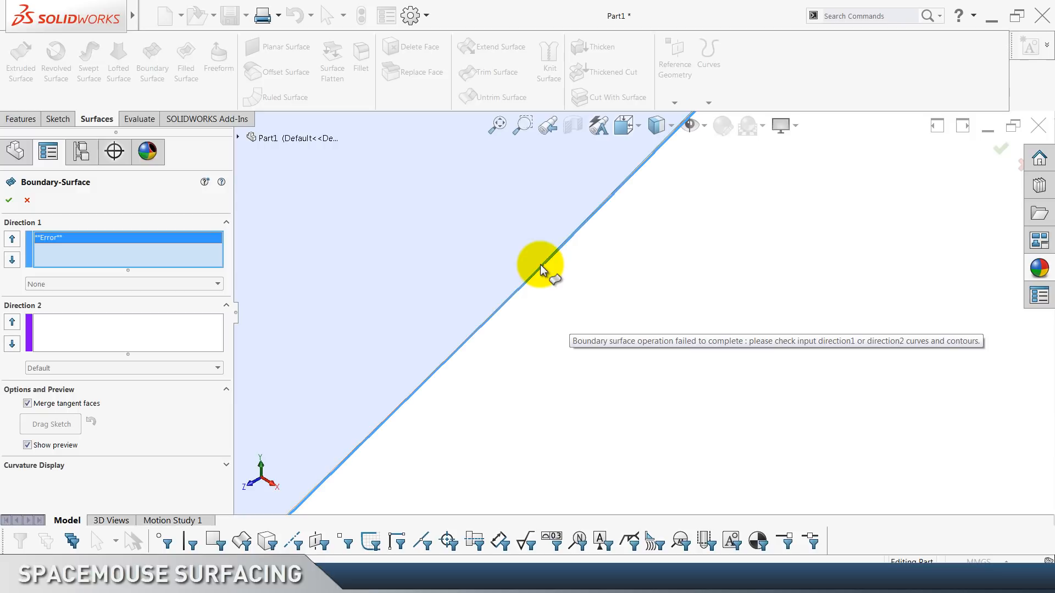
{"action": "scroll", "coordinate": [636, 348], "scroll_direction": "up", "scroll_amount": 6}
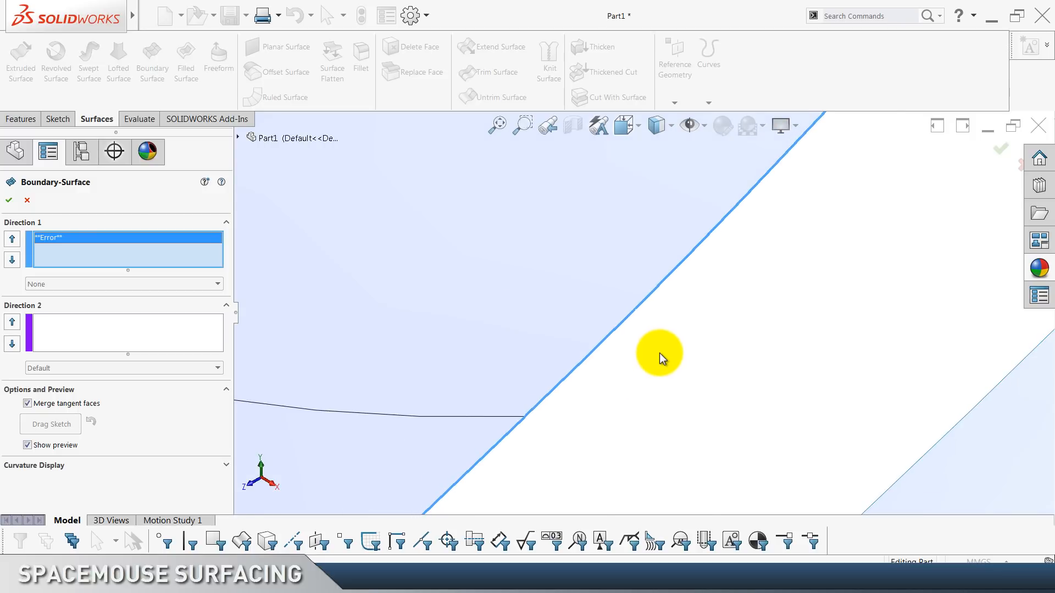
{"action": "scroll", "coordinate": [660, 352], "scroll_direction": "up", "scroll_amount": 10}
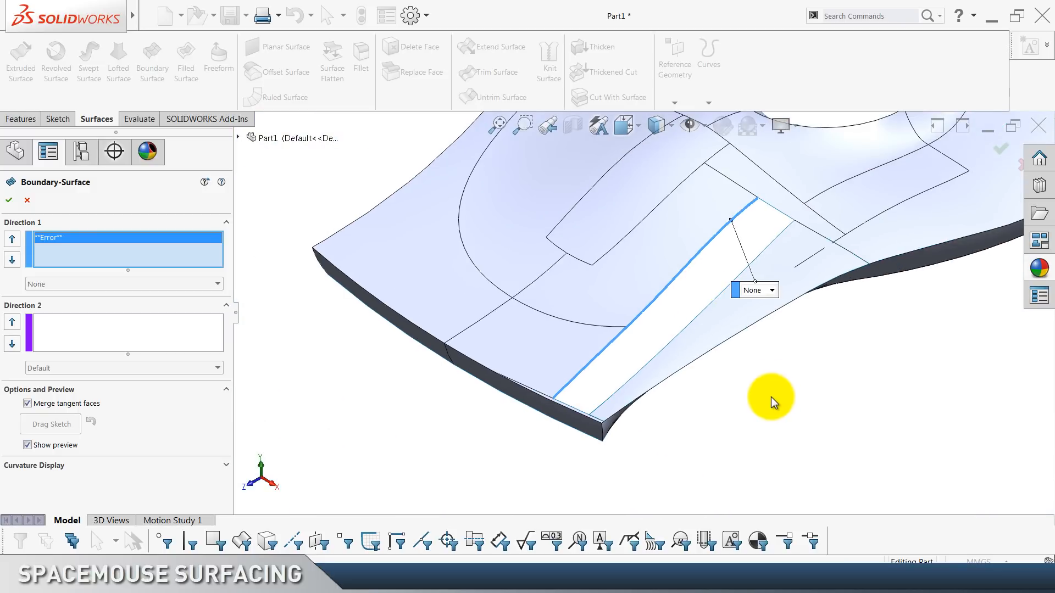
{"action": "middle_click_drag", "start_coordinate": [770, 396], "coordinate": [746, 365]}
{"action": "scroll", "coordinate": [643, 210], "scroll_direction": "down", "scroll_amount": 3}
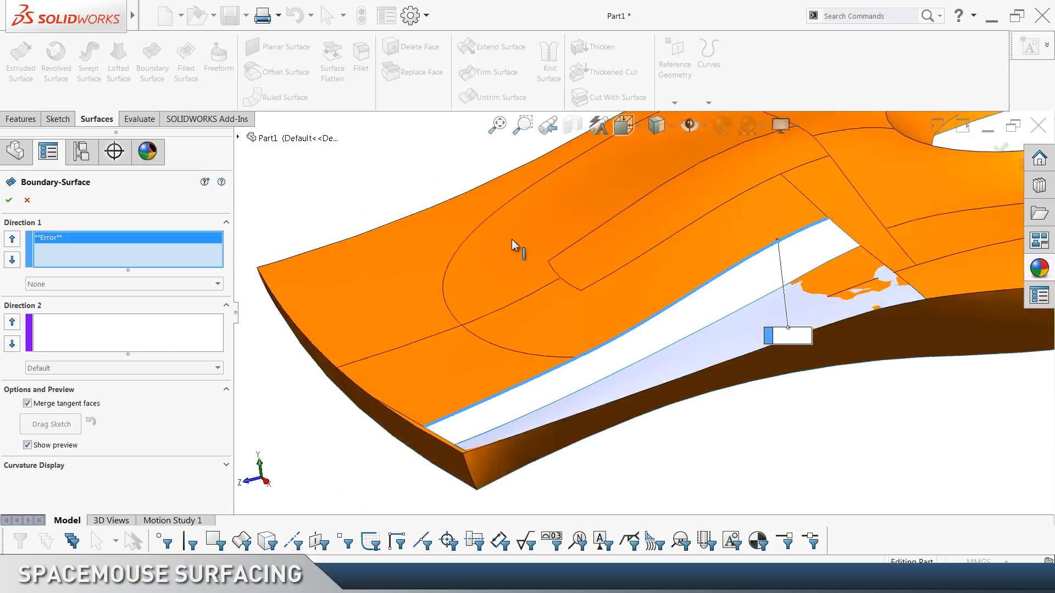
{"action": "left_click", "coordinate": [27, 200]}
{"action": "left_click", "coordinate": [318, 186]}
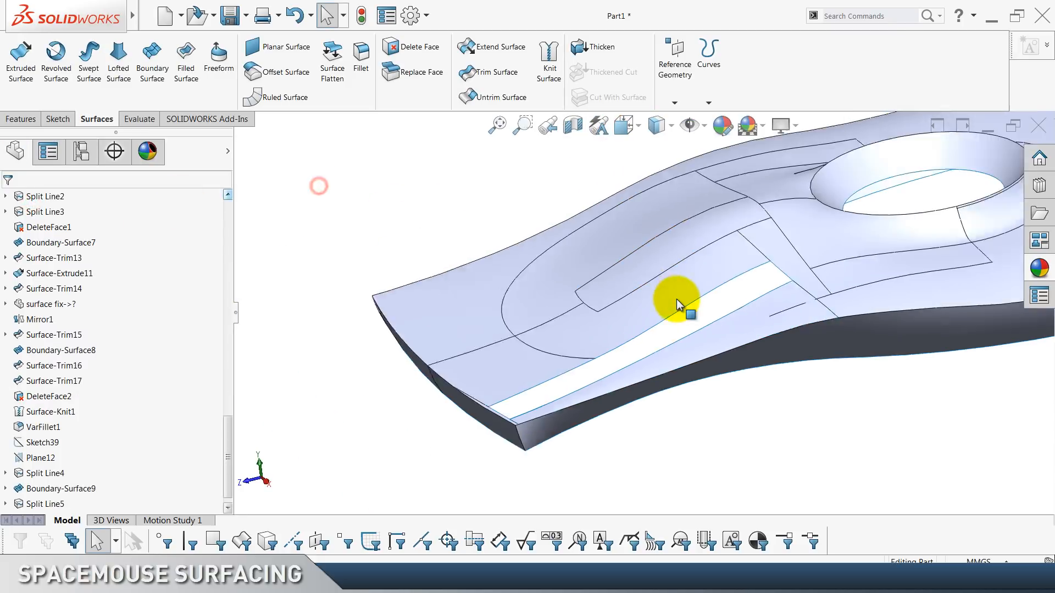
Start a filled surface with the five edges around the strip opening as Contact patch boundary and enable Fix up boundary.
{"action": "middle_click_drag", "start_coordinate": [677, 300], "coordinate": [687, 360]}
{"action": "scroll", "coordinate": [687, 360], "scroll_direction": "down", "scroll_amount": 3}
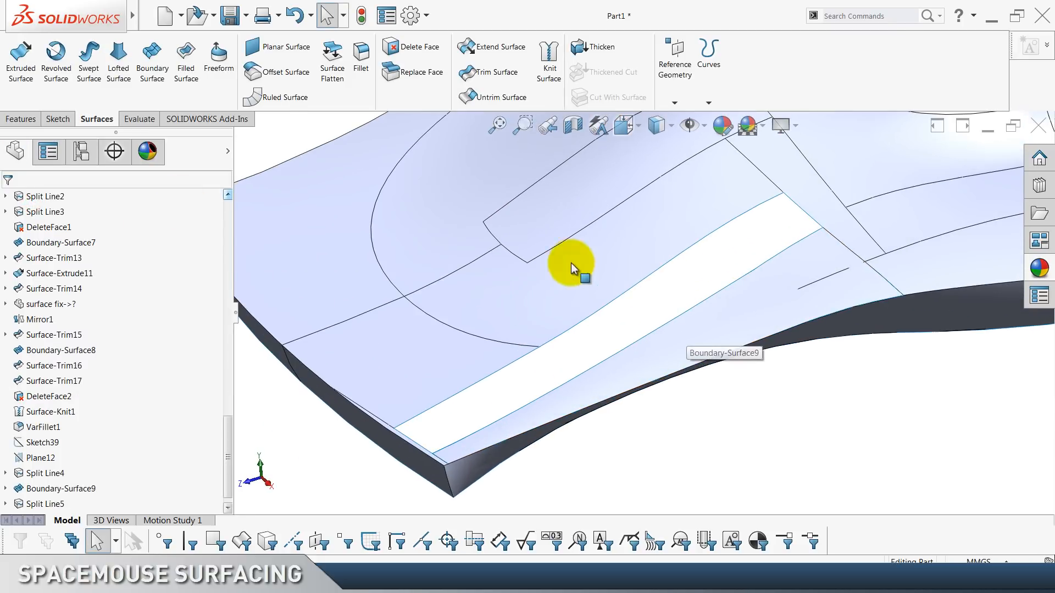
{"action": "left_click", "coordinate": [200, 68]}
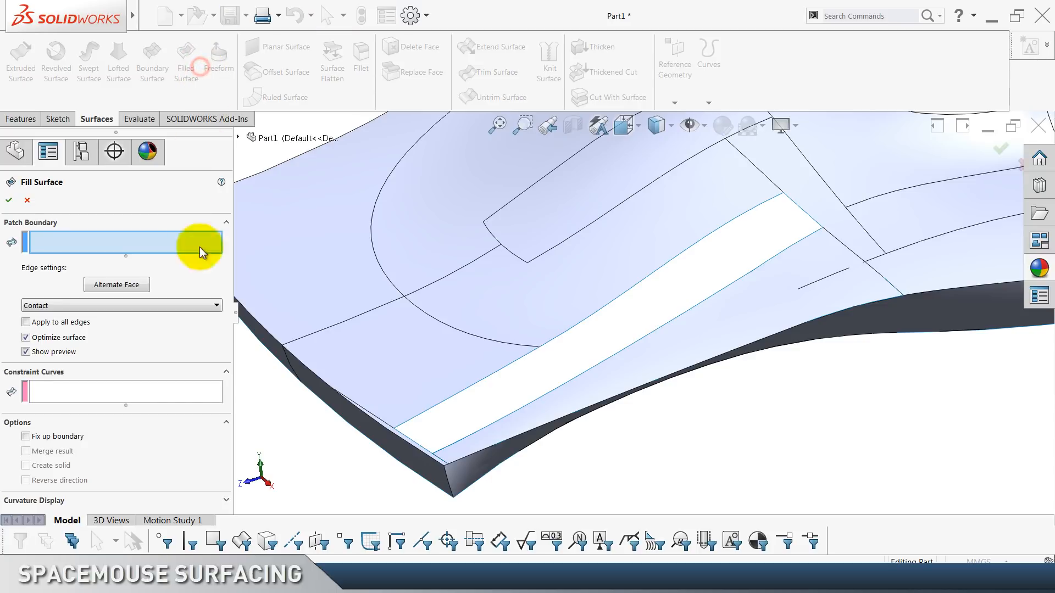
{"action": "left_click", "coordinate": [560, 336]}
{"action": "left_click", "coordinate": [519, 358]}
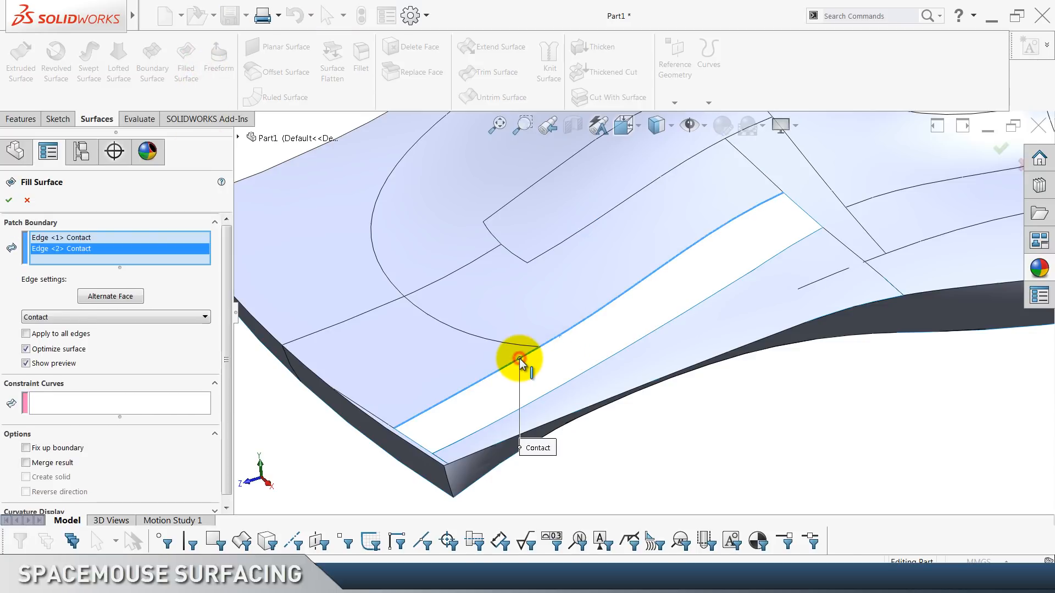
{"action": "left_click", "coordinate": [792, 206]}
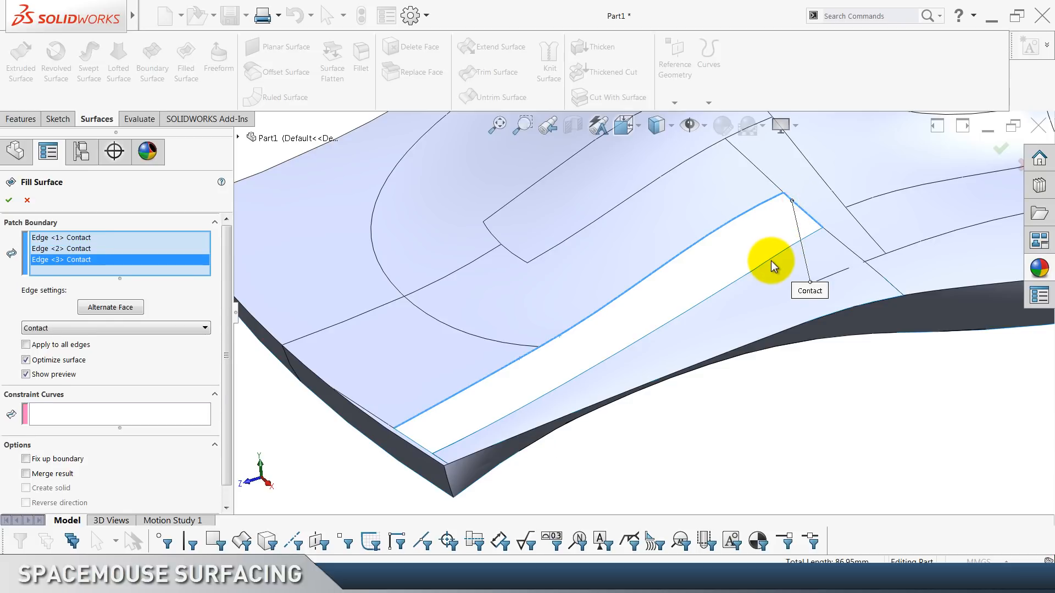
{"action": "mouse_move", "coordinate": [677, 318]}
{"action": "middle_mouse_down"}
{"action": "mouse_move", "coordinate": [740, 313]}
{"action": "mouse_move", "coordinate": [841, 452]}
{"action": "mouse_move", "coordinate": [773, 400]}
{"action": "mouse_move", "coordinate": [722, 333]}
{"action": "mouse_move", "coordinate": [667, 315]}
{"action": "middle_mouse_up"}
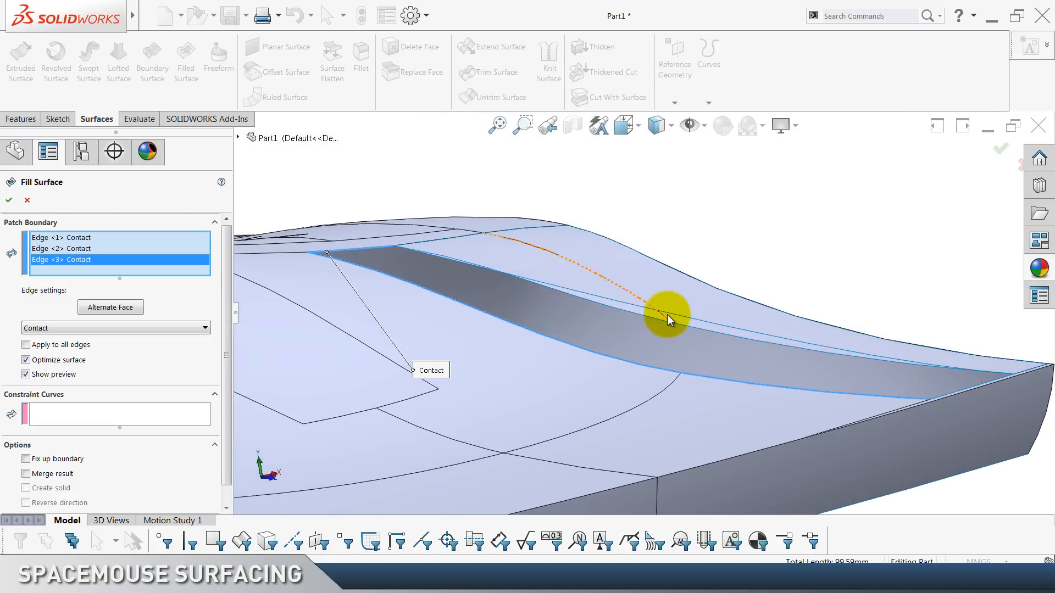
{"action": "left_click", "coordinate": [677, 315]}
{"action": "middle_click_drag", "start_coordinate": [813, 266], "coordinate": [774, 450]}
{"action": "scroll", "coordinate": [773, 451], "scroll_direction": "down", "scroll_amount": 6}
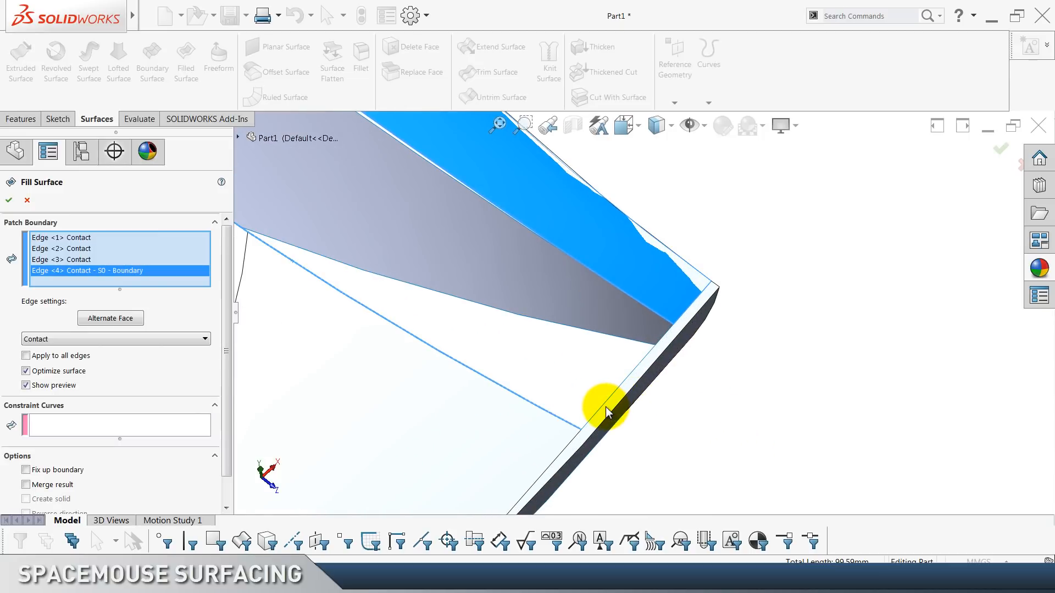
{"action": "left_click", "coordinate": [605, 406]}
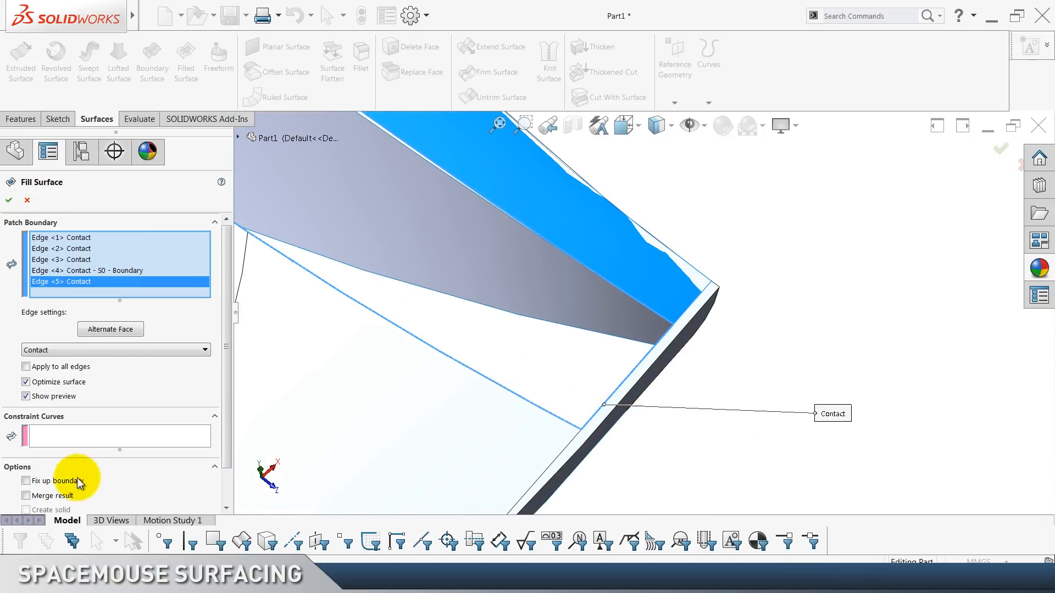
{"action": "scroll", "coordinate": [698, 398], "scroll_direction": "up", "scroll_amount": 6}
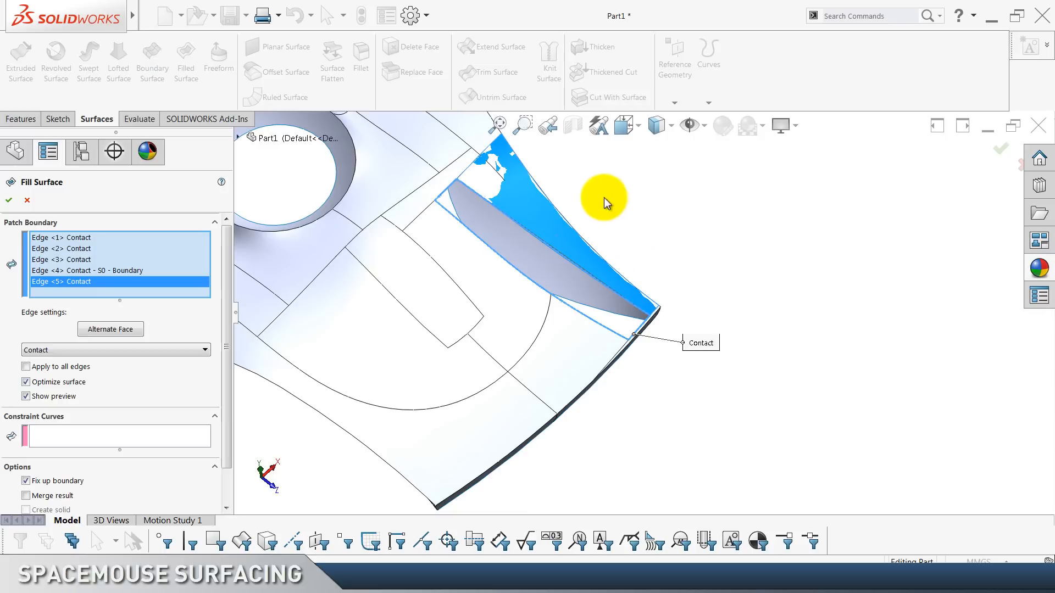
Examine the fill surface preview along the strip opening, especially where the two inner edge segments meet.
{"action": "scroll", "coordinate": [610, 200], "scroll_direction": "down", "scroll_amount": 3}
{"action": "scroll", "coordinate": [761, 371], "scroll_direction": "up", "scroll_amount": 4}
{"action": "middle_click_drag", "start_coordinate": [760, 370], "coordinate": [384, 388]}
{"action": "scroll", "coordinate": [384, 389], "scroll_direction": "up", "scroll_amount": 3}
{"action": "middle_click_drag", "start_coordinate": [537, 381], "coordinate": [394, 410]}
{"action": "scroll", "coordinate": [394, 410], "scroll_direction": "down", "scroll_amount": 6}
{"action": "scroll", "coordinate": [462, 359], "scroll_direction": "down", "scroll_amount": 5}
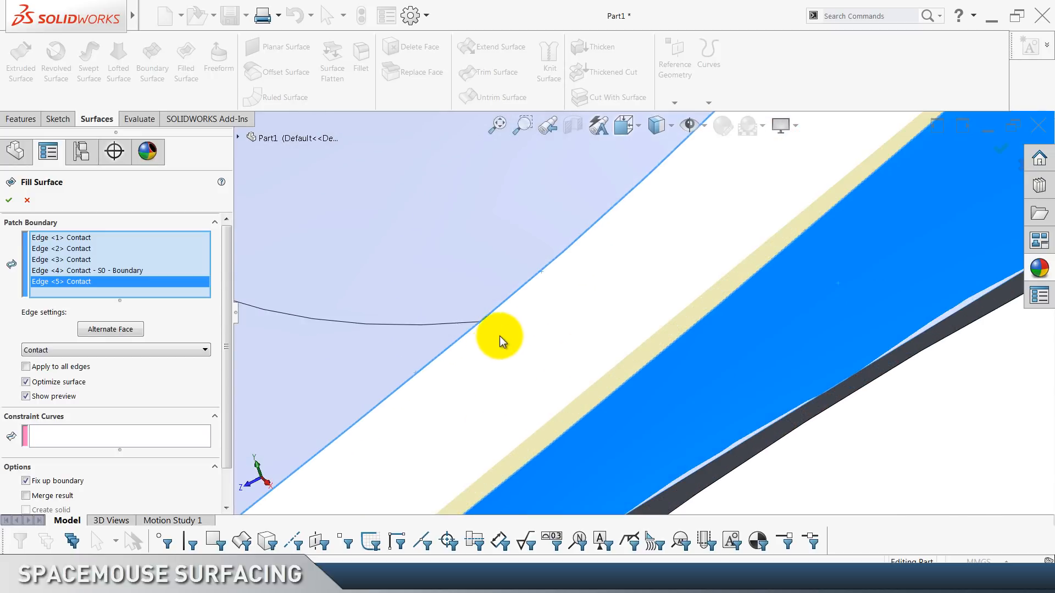
{"action": "scroll", "coordinate": [707, 318], "scroll_direction": "up", "scroll_amount": 8}
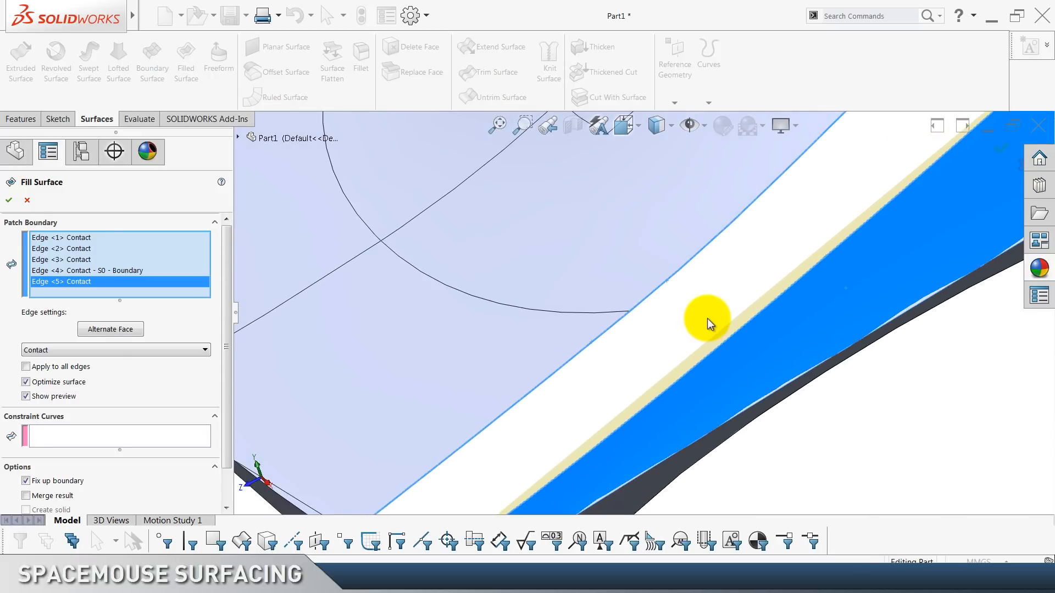
{"action": "scroll", "coordinate": [710, 260], "scroll_direction": "down", "scroll_amount": 2}
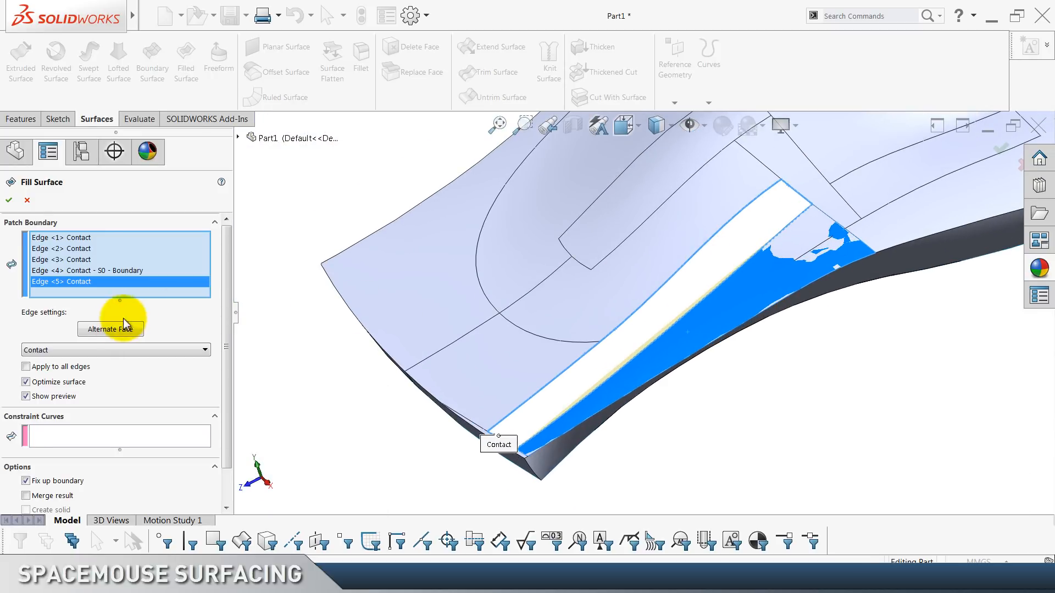
Set the fill surface's edges to Tangent, with the side boundary surface edge as Contact, and create the fill.
{"action": "left_click", "coordinate": [53, 351]}
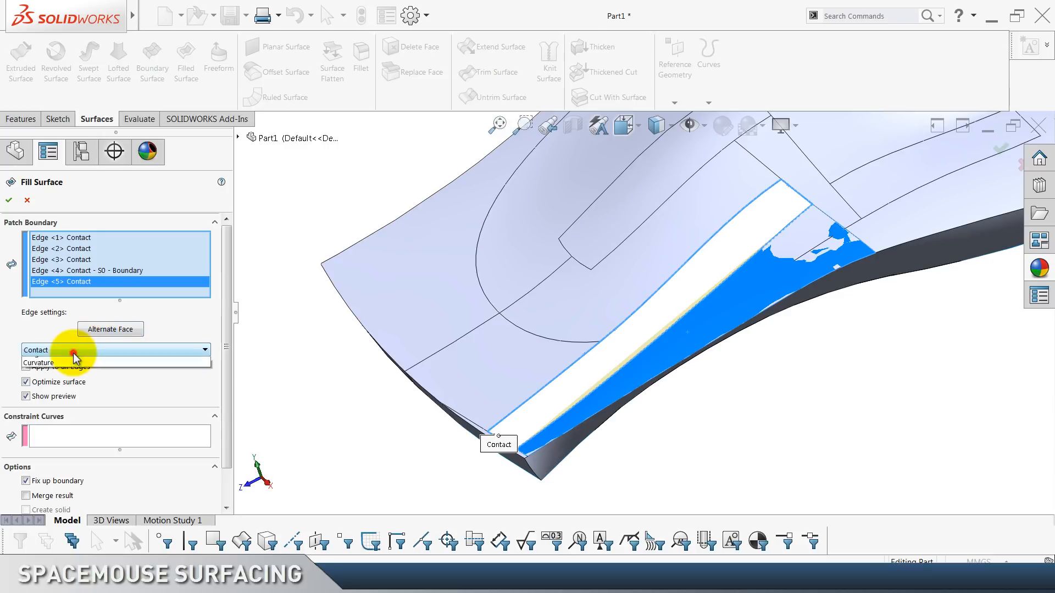
{"action": "left_click", "coordinate": [55, 371]}
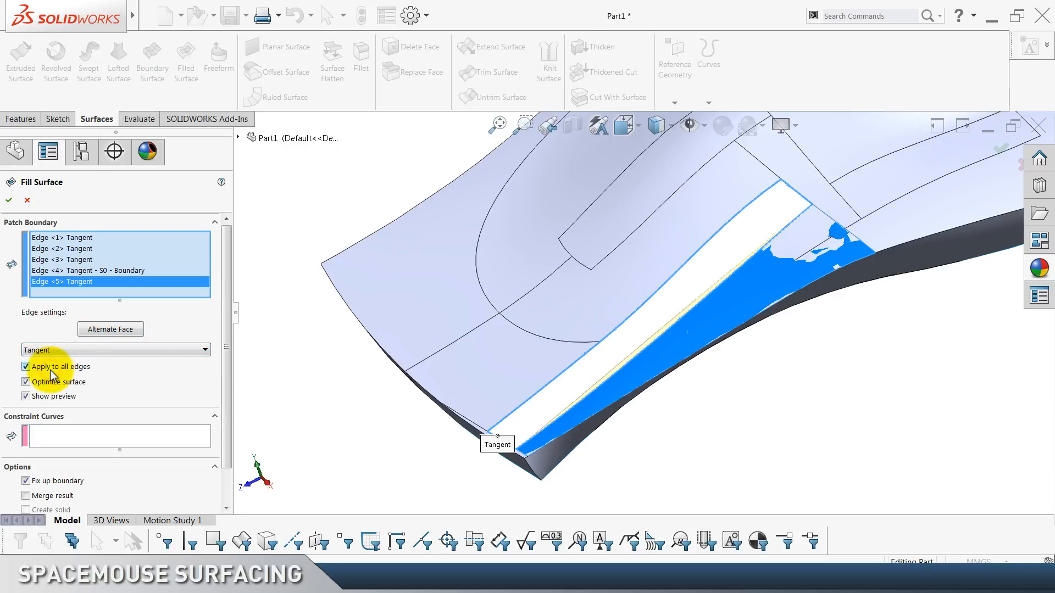
{"action": "left_click", "coordinate": [68, 272]}
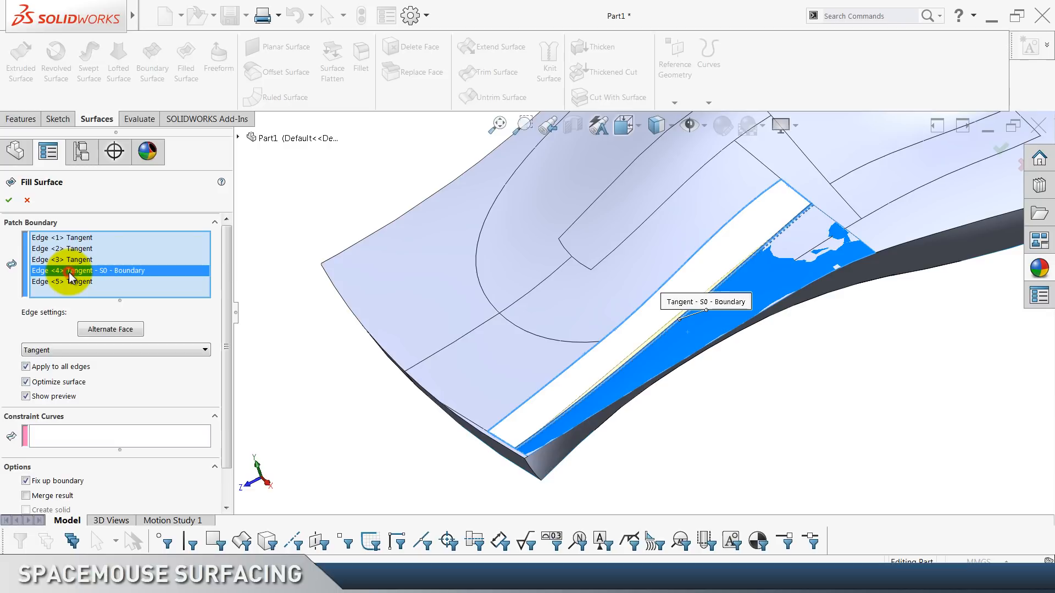
{"action": "left_click", "coordinate": [53, 350]}
{"action": "left_click", "coordinate": [53, 362]}
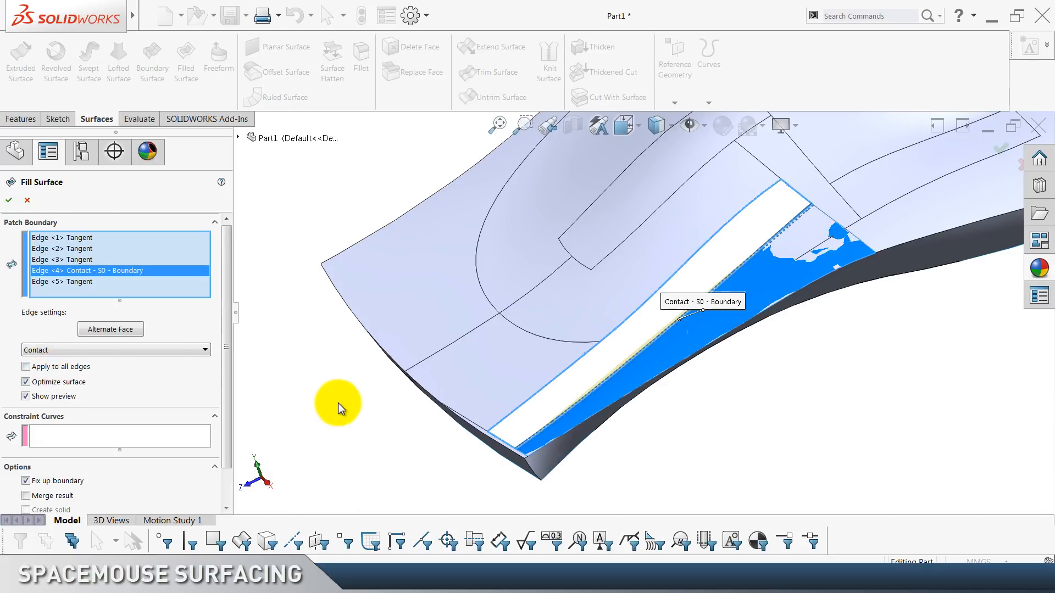
{"action": "left_click", "coordinate": [10, 199]}
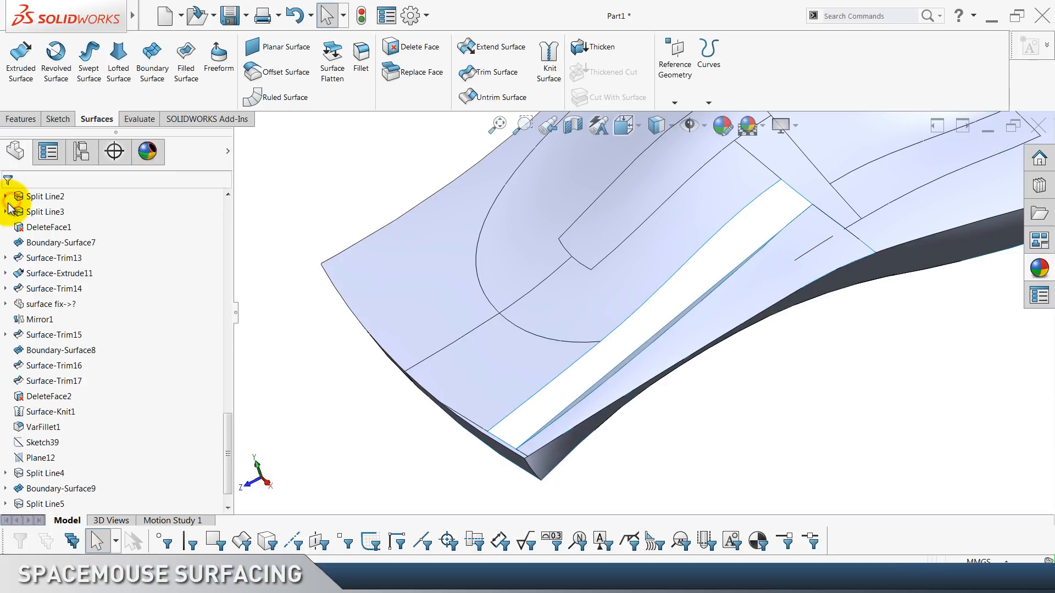
Delete the filled surface just created over the strip opening.
{"action": "middle_click_drag", "start_coordinate": [695, 365], "coordinate": [519, 360]}
{"action": "scroll", "coordinate": [148, 413], "scroll_direction": "down", "scroll_amount": 1}
{"action": "left_click", "coordinate": [49, 505]}
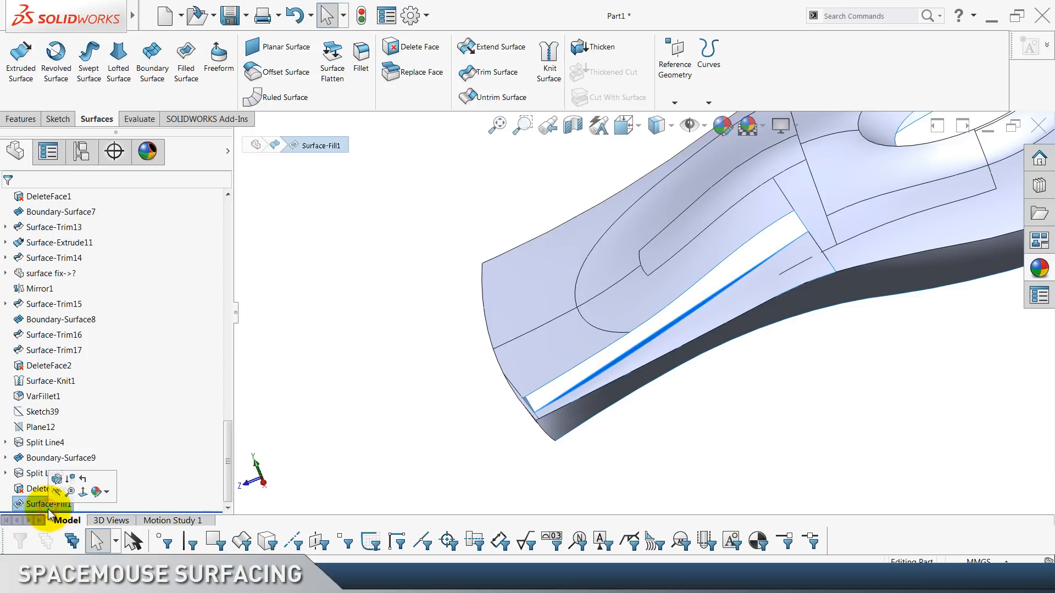
{"action": "key", "text": "Delete"}
{"action": "key", "text": "Return"}
{"action": "left_click", "coordinate": [321, 482]}
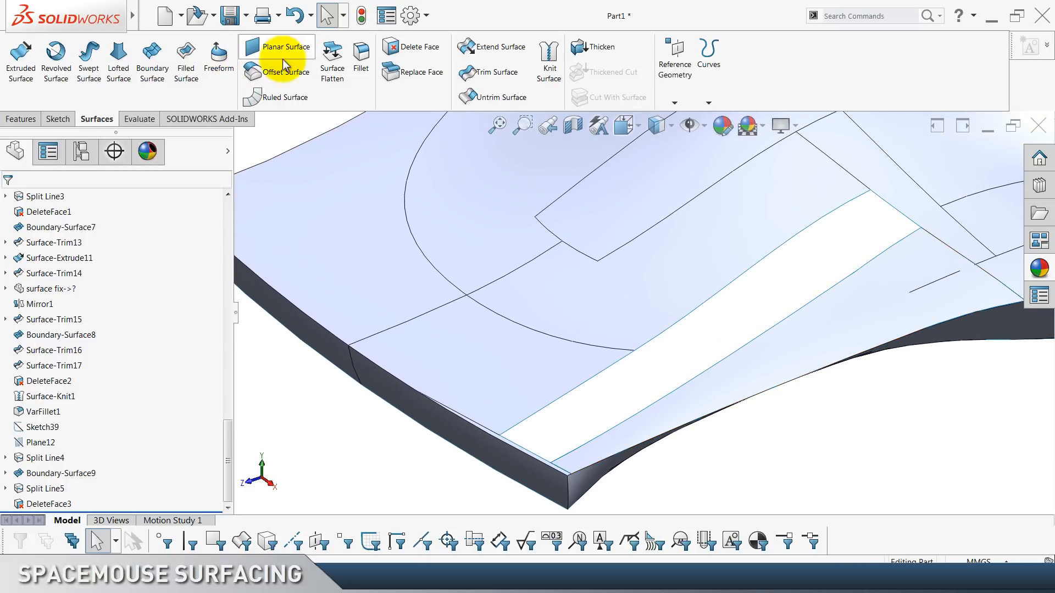
Start a lofted surface between the strip opening's two long sides, grouping the inner edge segments as one profile, with the short end edges as guide curves.
{"action": "left_click", "coordinate": [116, 62]}
{"action": "right_click", "coordinate": [83, 265]}
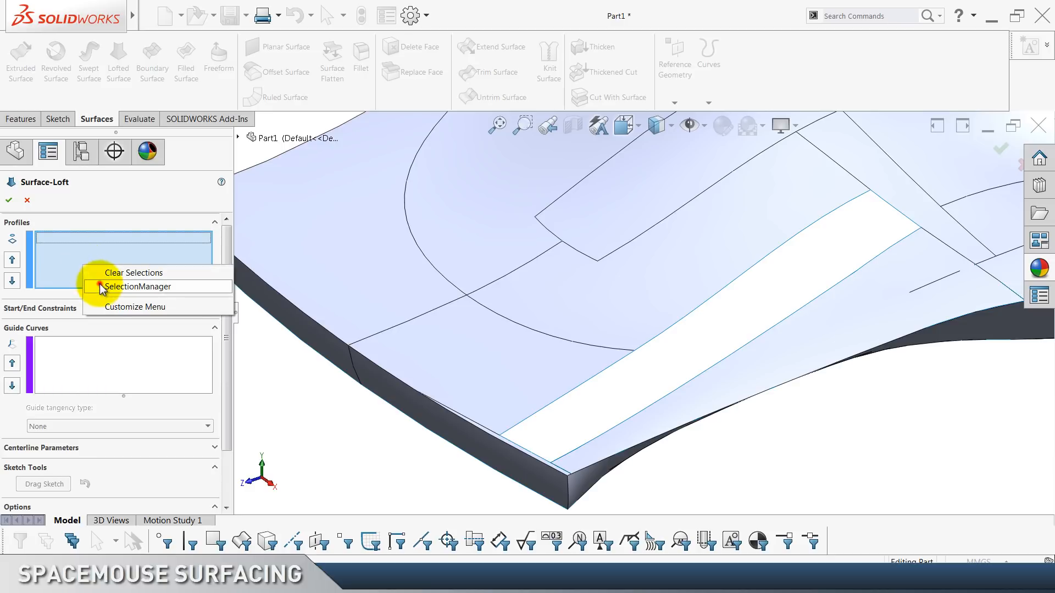
{"action": "left_click", "coordinate": [99, 284]}
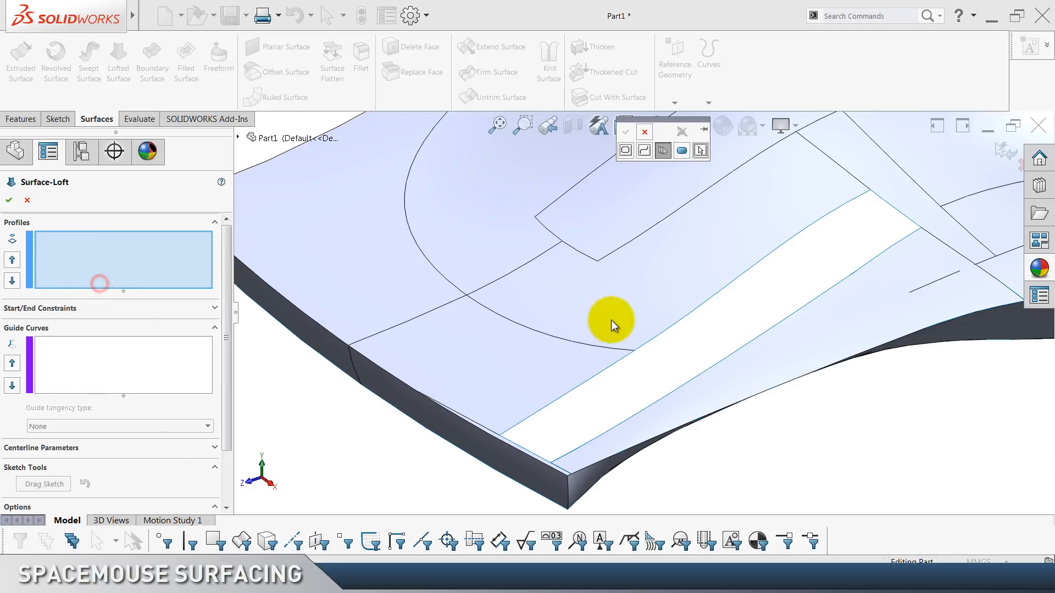
{"action": "left_click", "coordinate": [648, 349]}
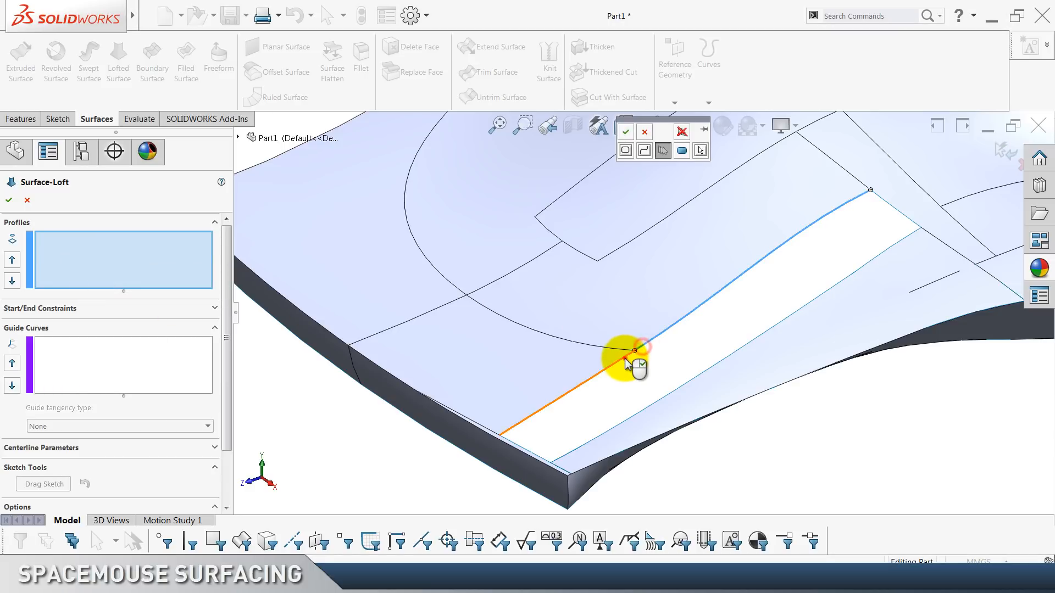
{"action": "left_click", "coordinate": [626, 132]}
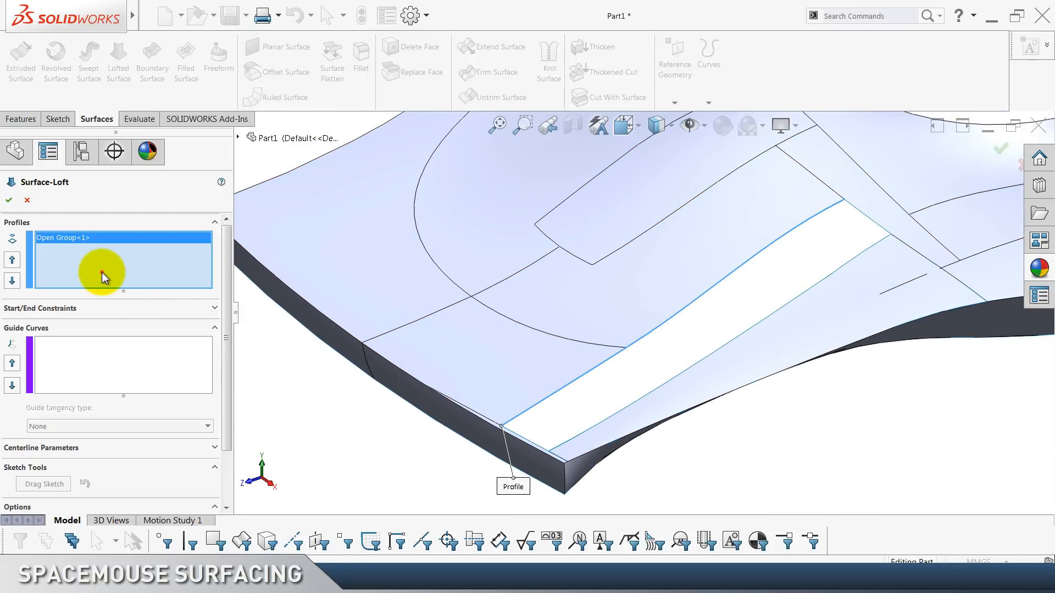
{"action": "left_click", "coordinate": [721, 348]}
{"action": "left_click", "coordinate": [117, 361]}
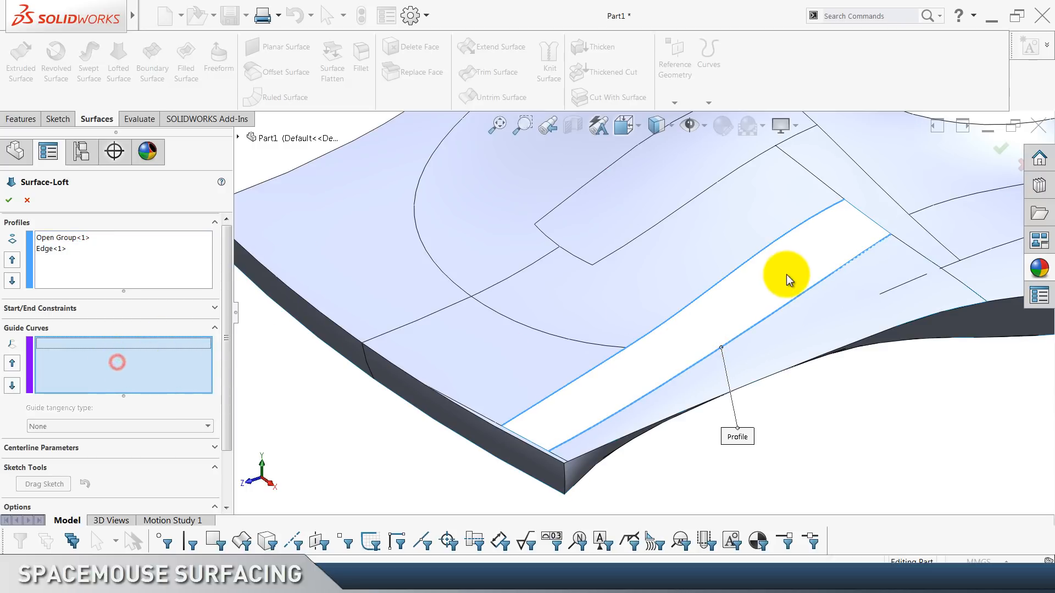
{"action": "left_click", "coordinate": [857, 216]}
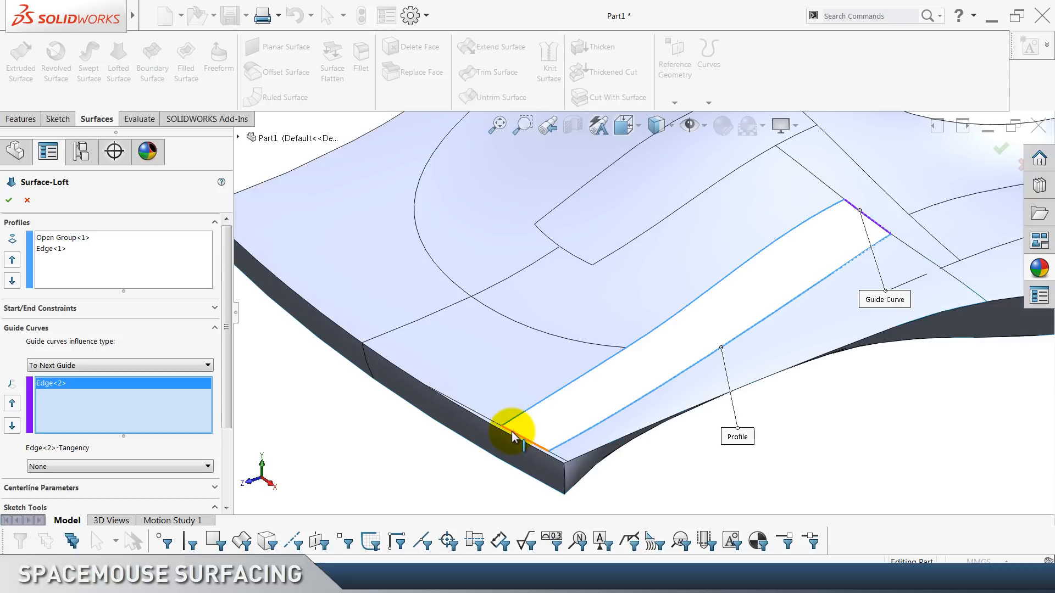
Try the loft's start and end constraint options, including Tangency To Face at the end profile, and reset the end constraint to None.
{"action": "left_click", "coordinate": [84, 240]}
{"action": "left_click", "coordinate": [80, 307]}
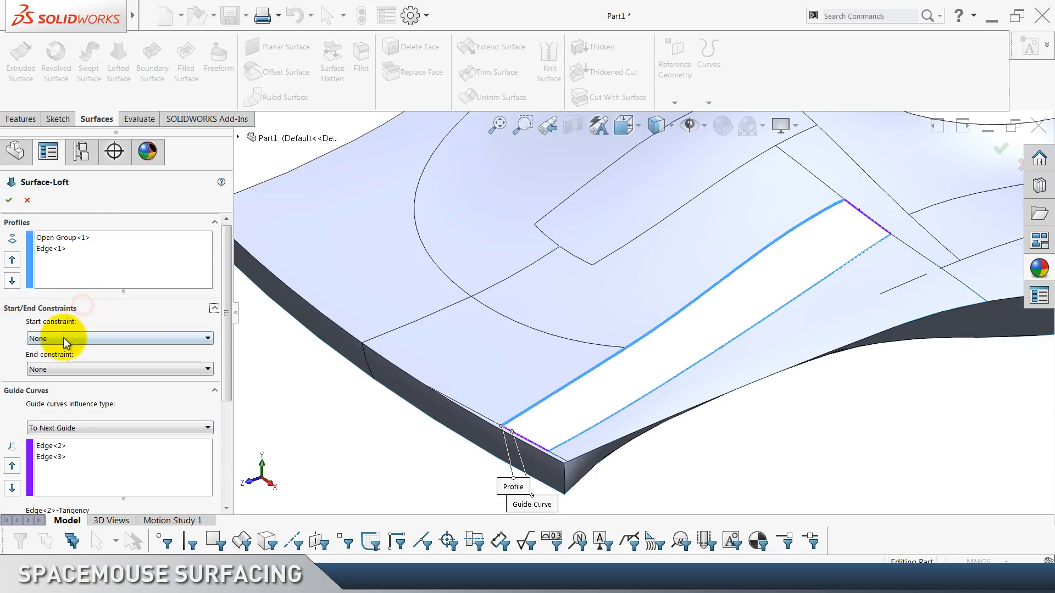
{"action": "left_click", "coordinate": [63, 337]}
{"action": "left_click", "coordinate": [64, 337]}
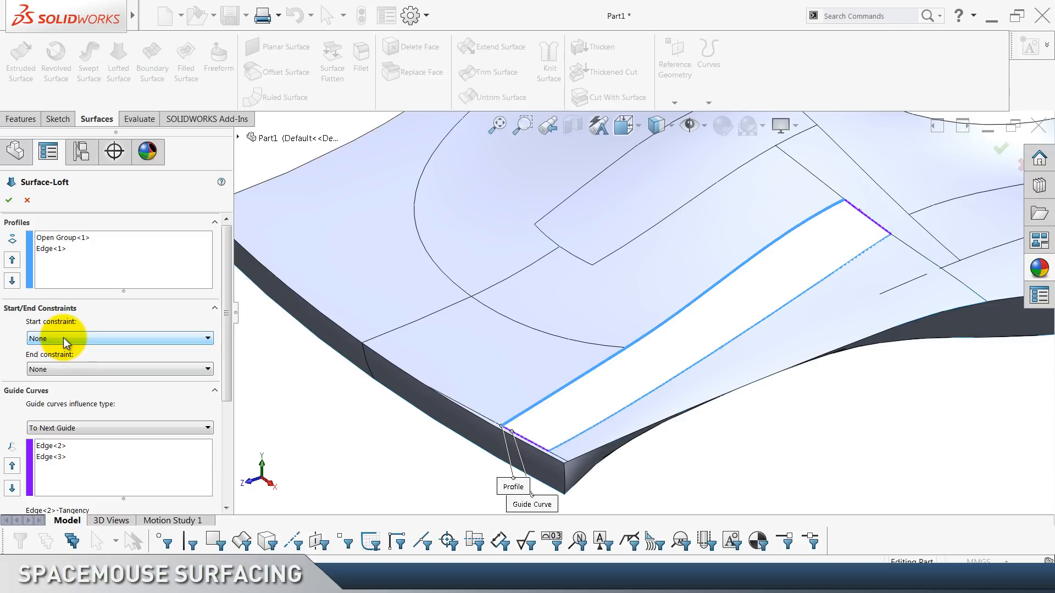
{"action": "left_click", "coordinate": [55, 371]}
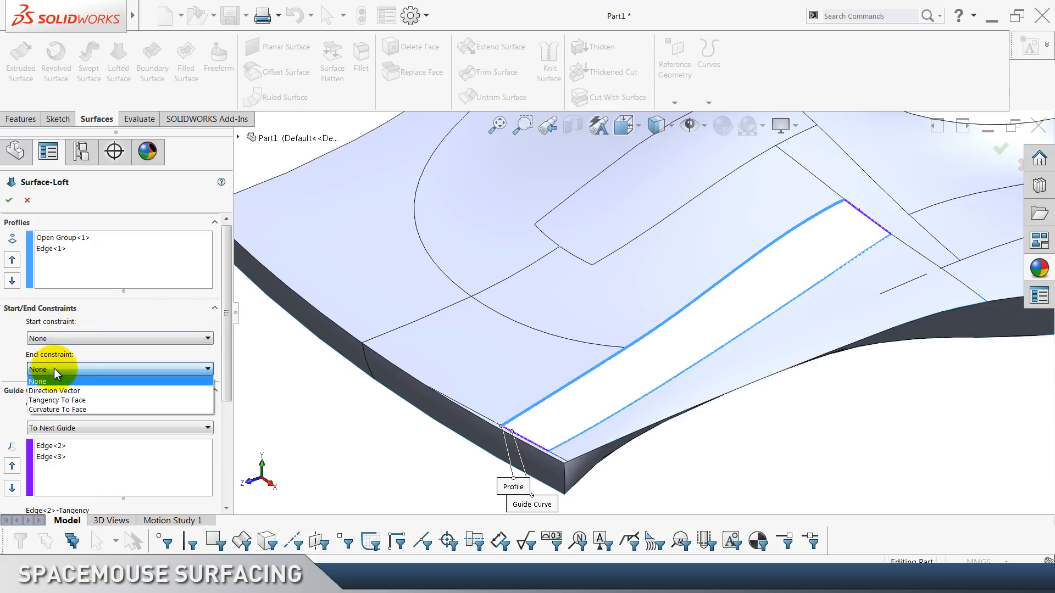
{"action": "left_click", "coordinate": [54, 368]}
{"action": "left_click", "coordinate": [58, 241]}
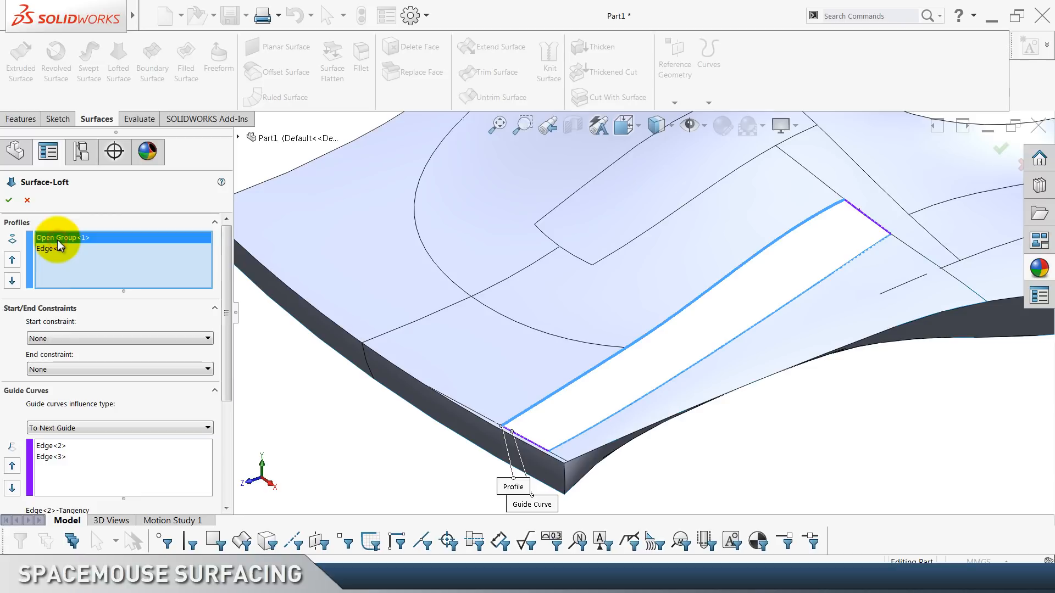
{"action": "left_click", "coordinate": [53, 336]}
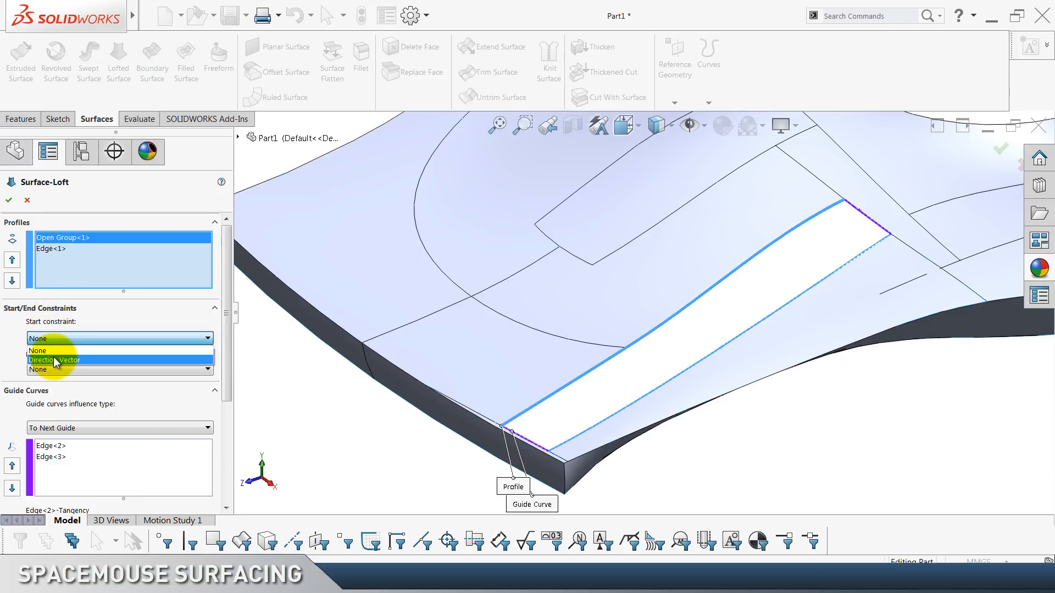
{"action": "left_click", "coordinate": [48, 337]}
{"action": "left_click", "coordinate": [55, 369]}
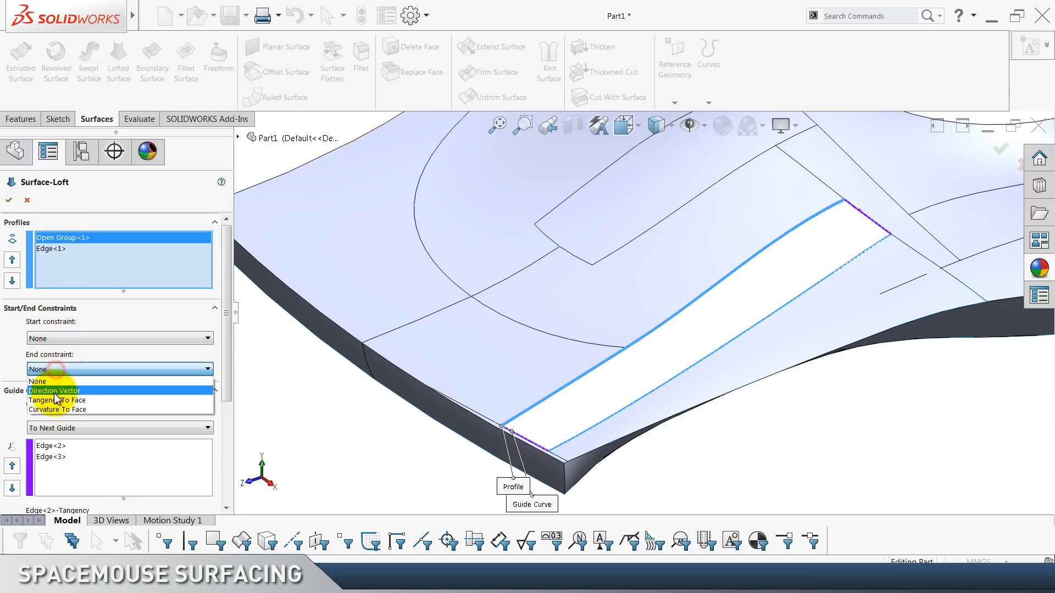
{"action": "left_click", "coordinate": [57, 400]}
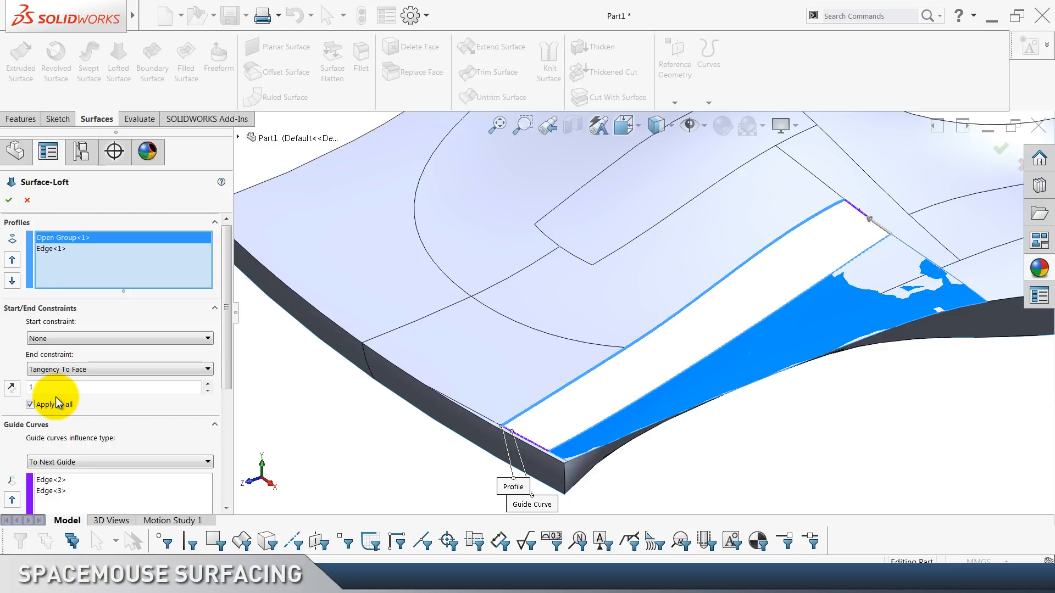
{"action": "left_click", "coordinate": [49, 369]}
{"action": "left_click", "coordinate": [49, 379]}
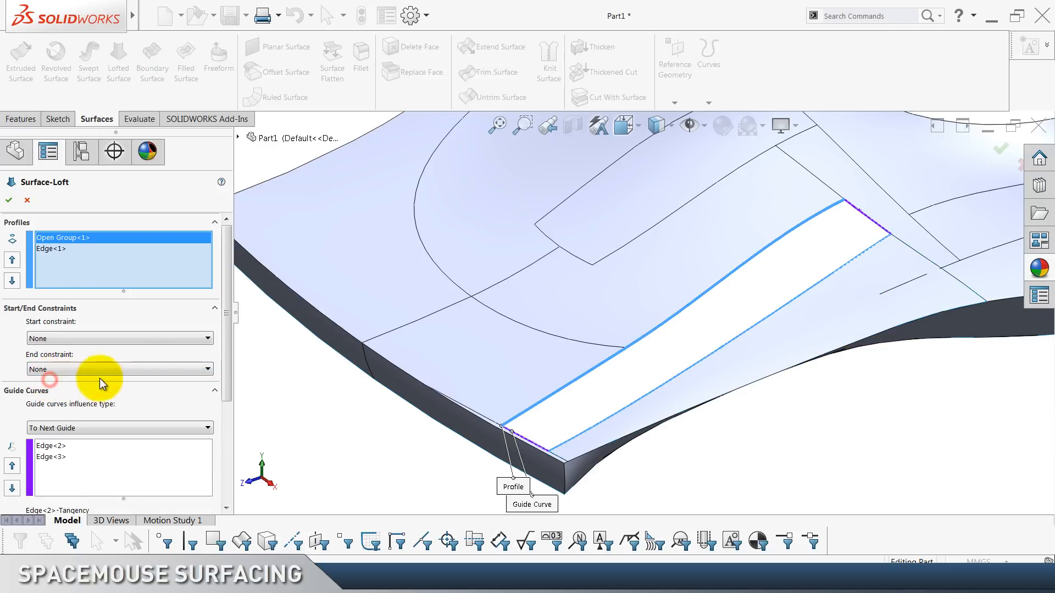
Try to create the loft with both guide curves set to Tangency To Face.
{"action": "left_click_drag", "start_coordinate": [230, 321], "coordinate": [229, 367]}
{"action": "left_click", "coordinate": [98, 382]}
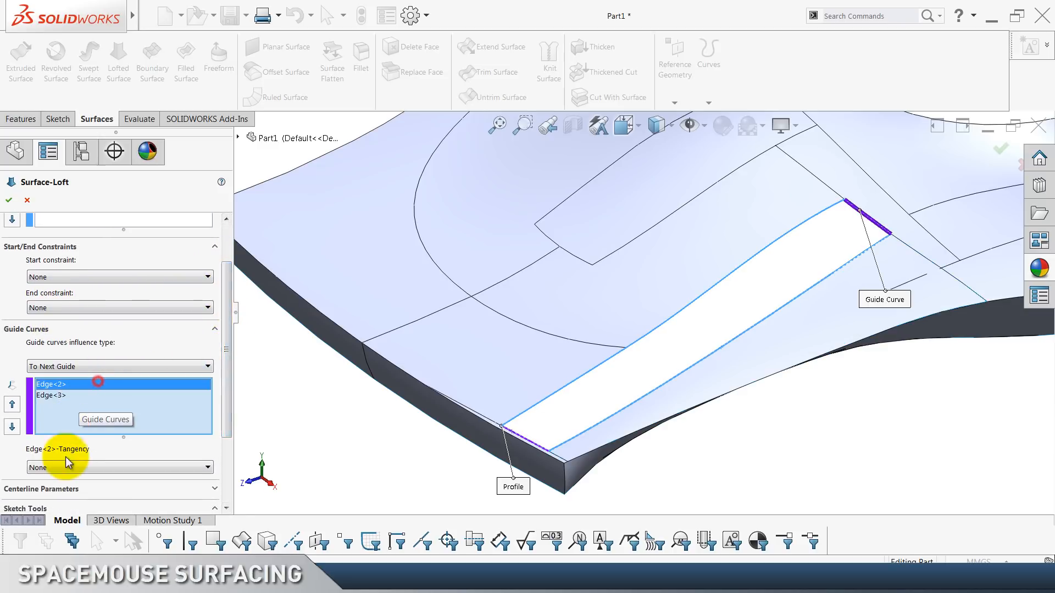
{"action": "left_click", "coordinate": [66, 467]}
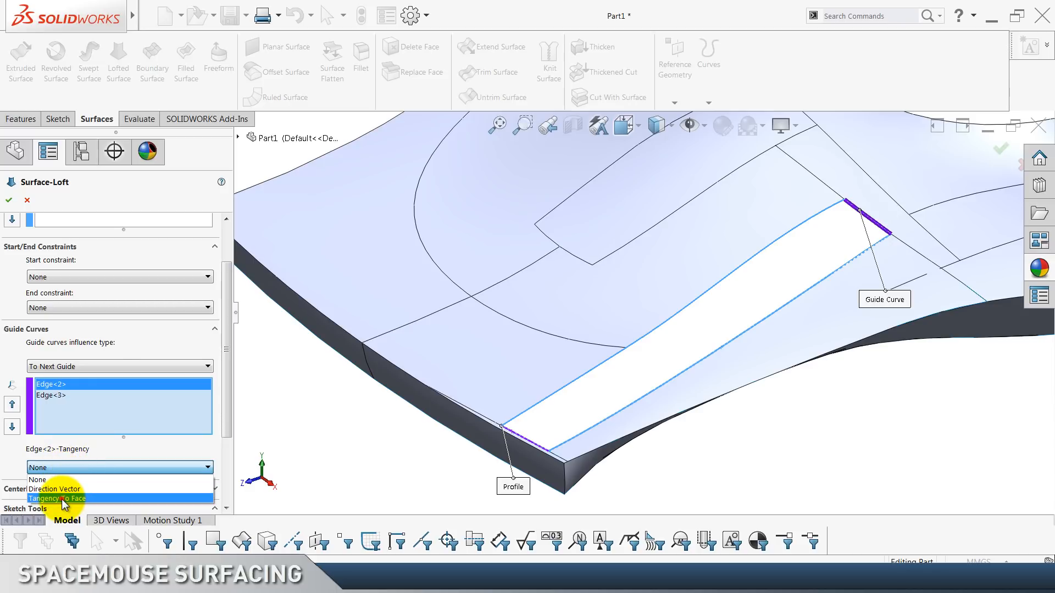
{"action": "left_click", "coordinate": [65, 498]}
{"action": "left_click_drag", "start_coordinate": [228, 386], "coordinate": [231, 424]}
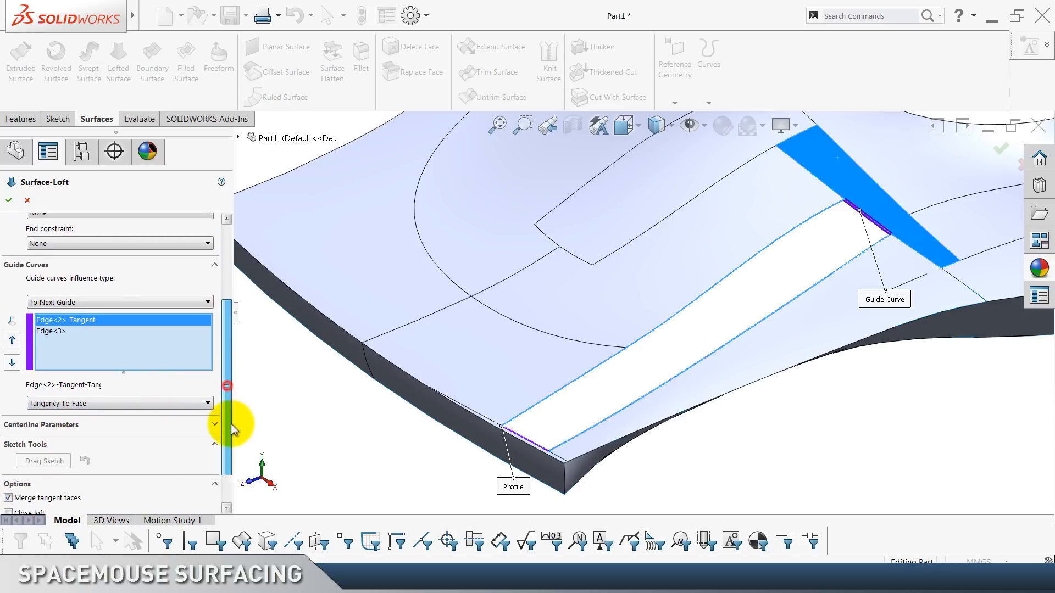
{"action": "left_click", "coordinate": [69, 333]}
{"action": "left_click", "coordinate": [85, 404]}
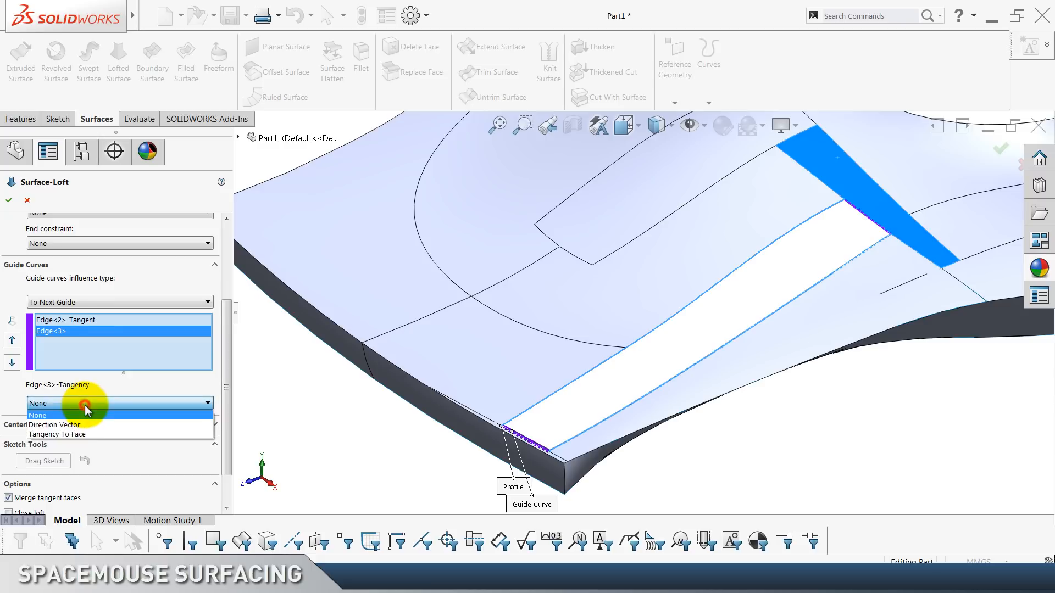
{"action": "left_click", "coordinate": [87, 430]}
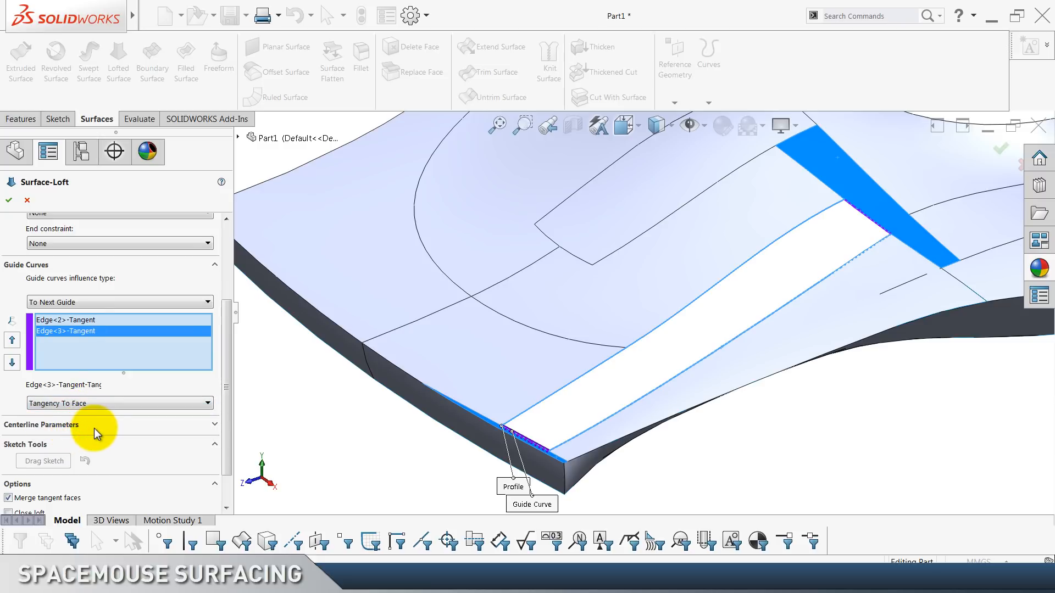
{"action": "left_click", "coordinate": [9, 200]}
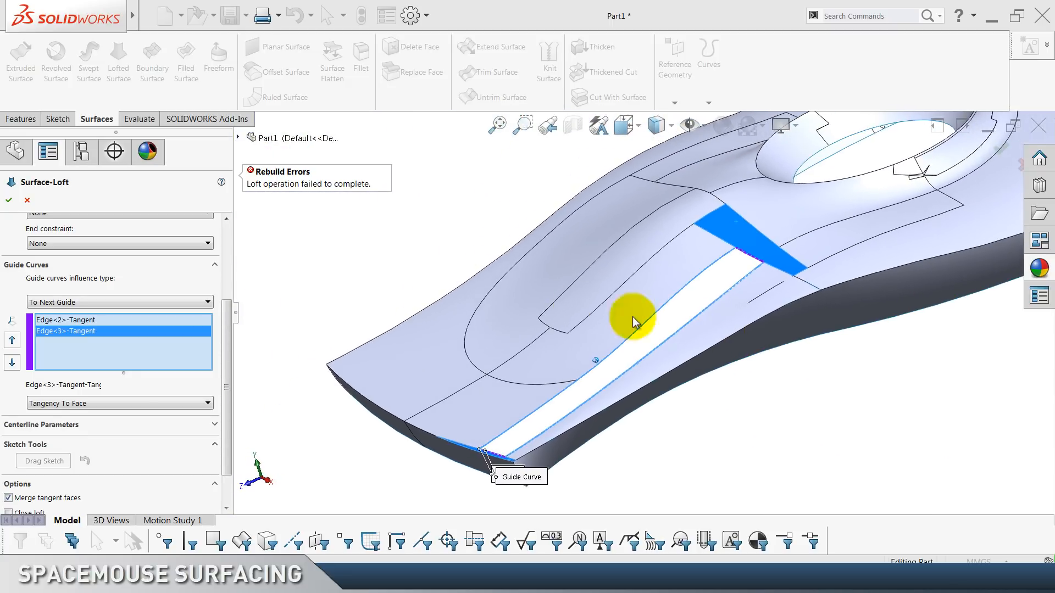
{"action": "left_click", "coordinate": [8, 201]}
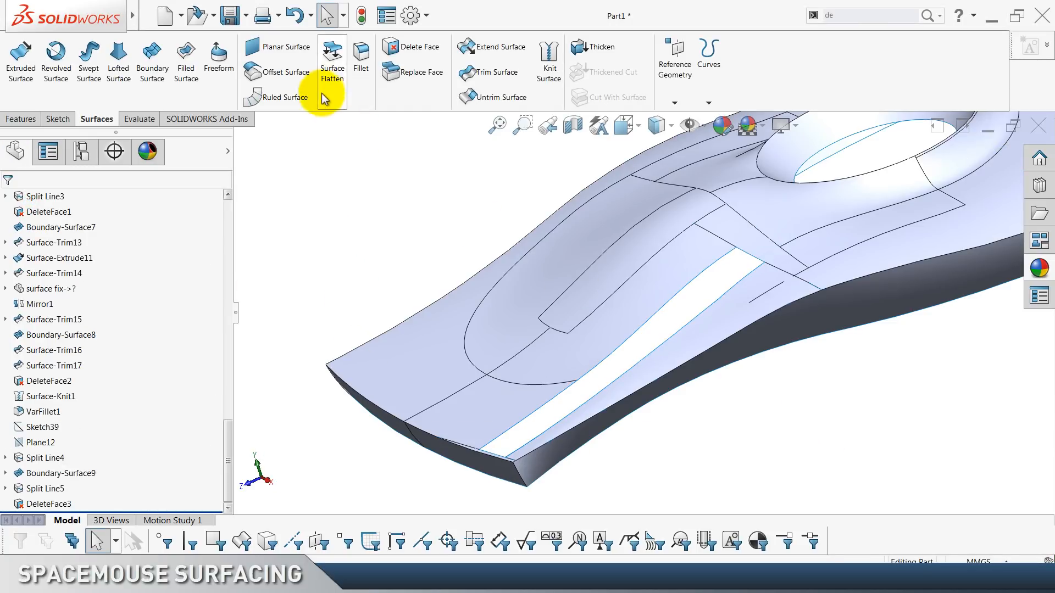
Insert the surface bodies of the part "surface fix 2" at the origin with zero X, Y and Z translation.
{"action": "scroll", "coordinate": [320, 86], "scroll_direction": "up", "scroll_amount": 2}
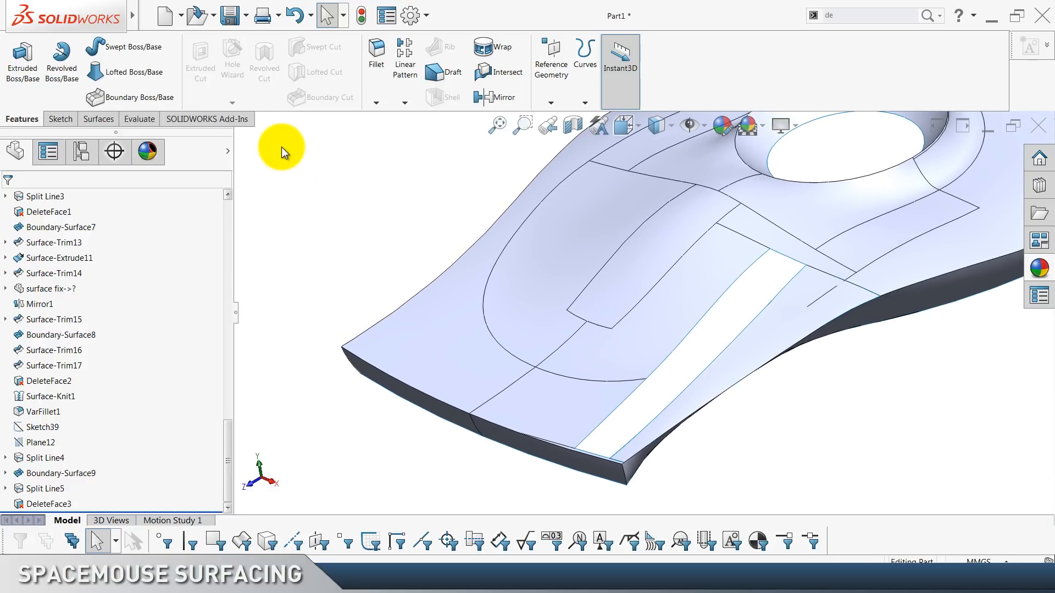
{"action": "left_click", "coordinate": [218, 16]}
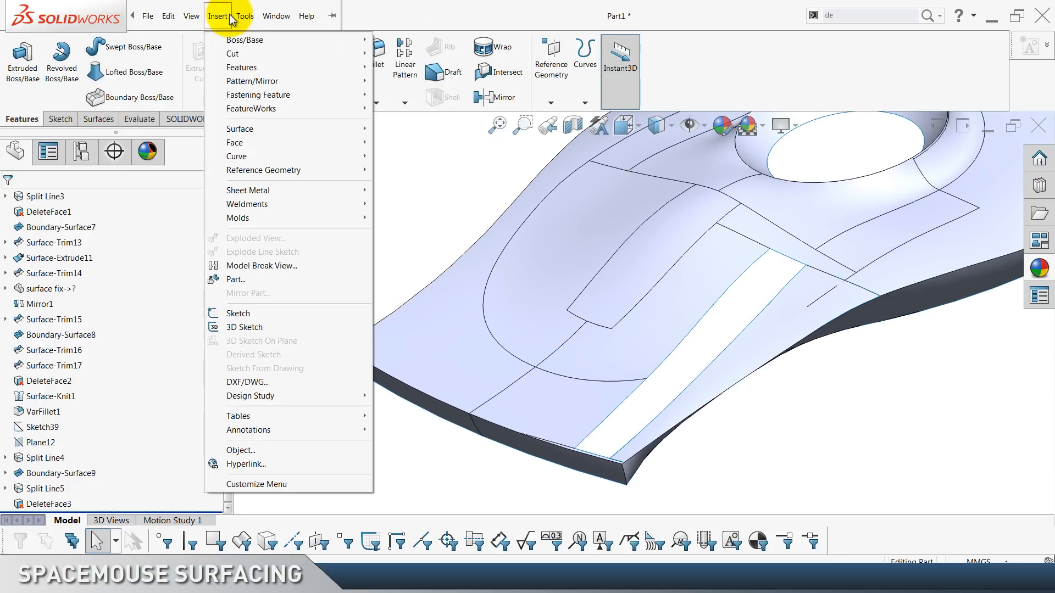
{"action": "left_click", "coordinate": [235, 280]}
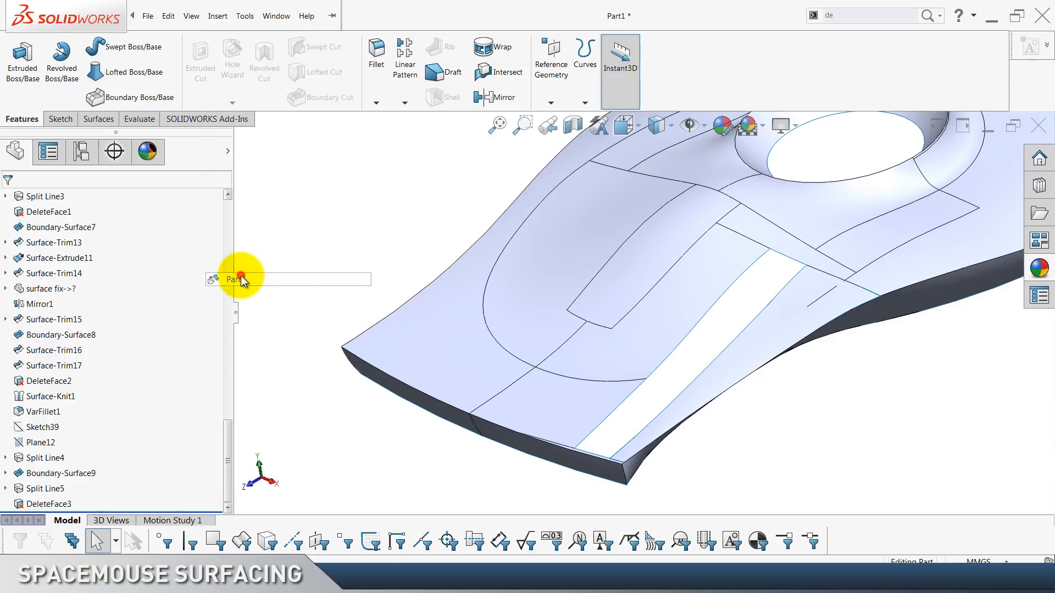
{"action": "left_click", "coordinate": [320, 281]}
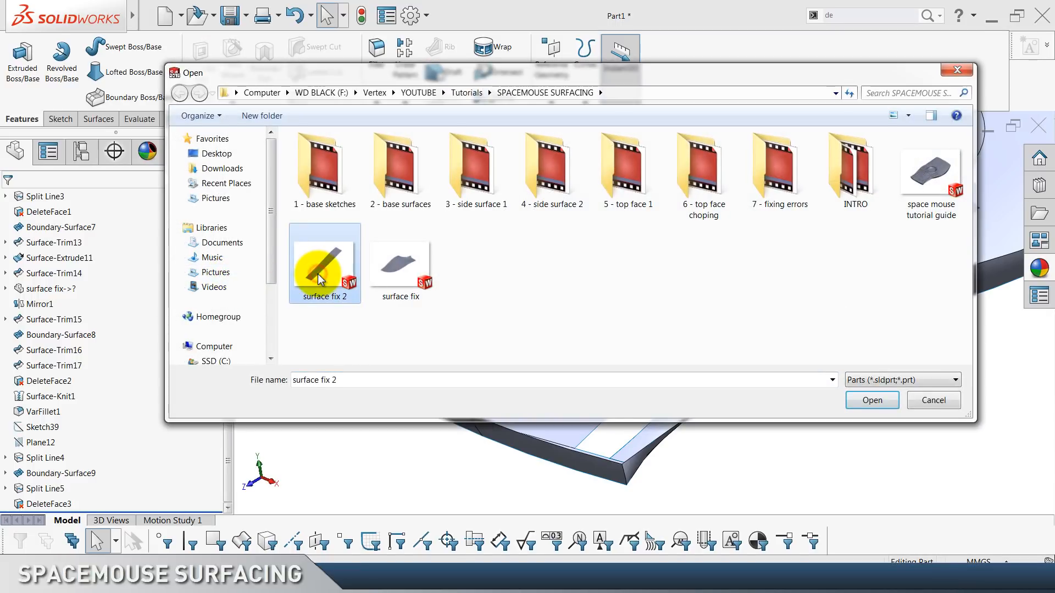
{"action": "left_click", "coordinate": [866, 403]}
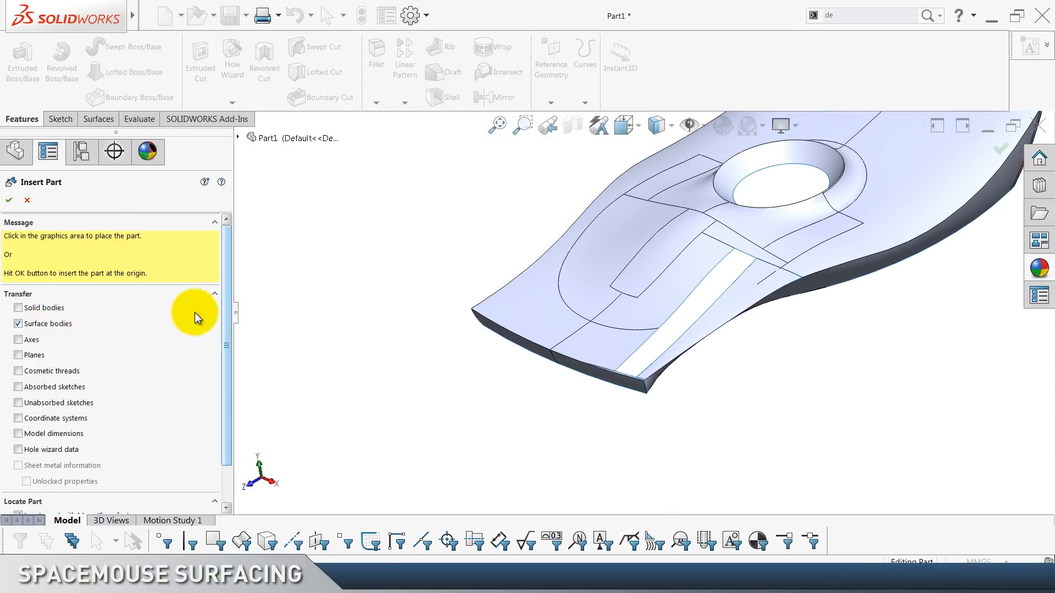
{"action": "left_click", "coordinate": [9, 201]}
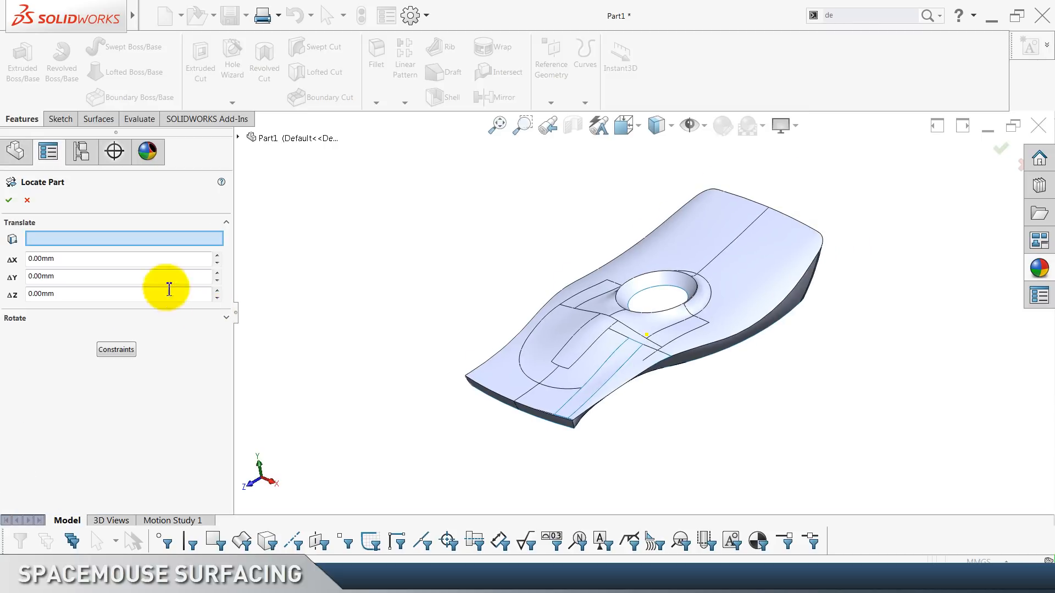
{"action": "left_click", "coordinate": [8, 200]}
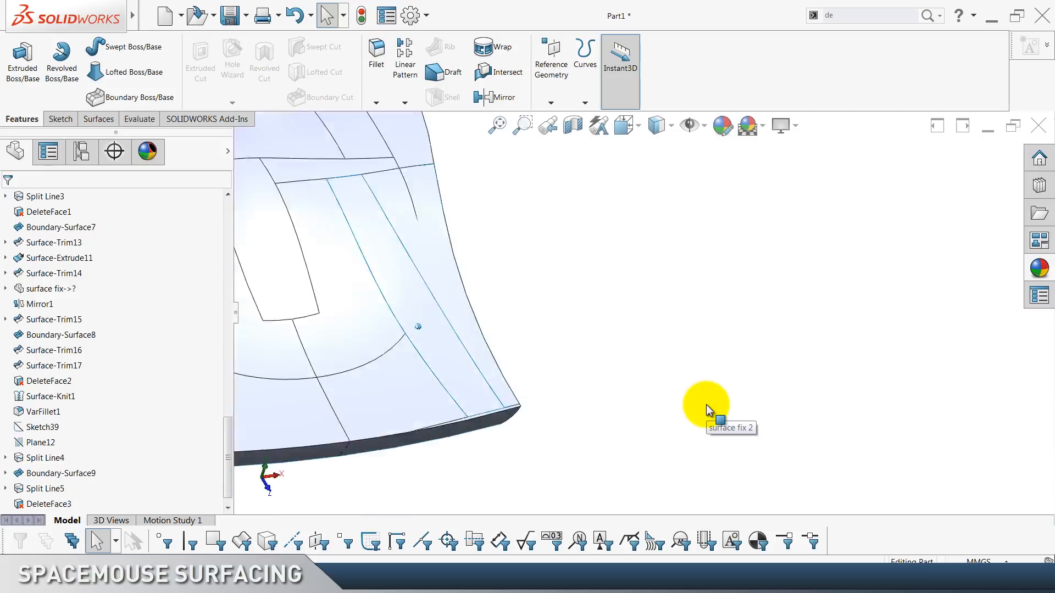
Hide the side boundary surface and the inserted "surface fix 2" strip surface.
{"action": "left_click", "coordinate": [563, 295]}
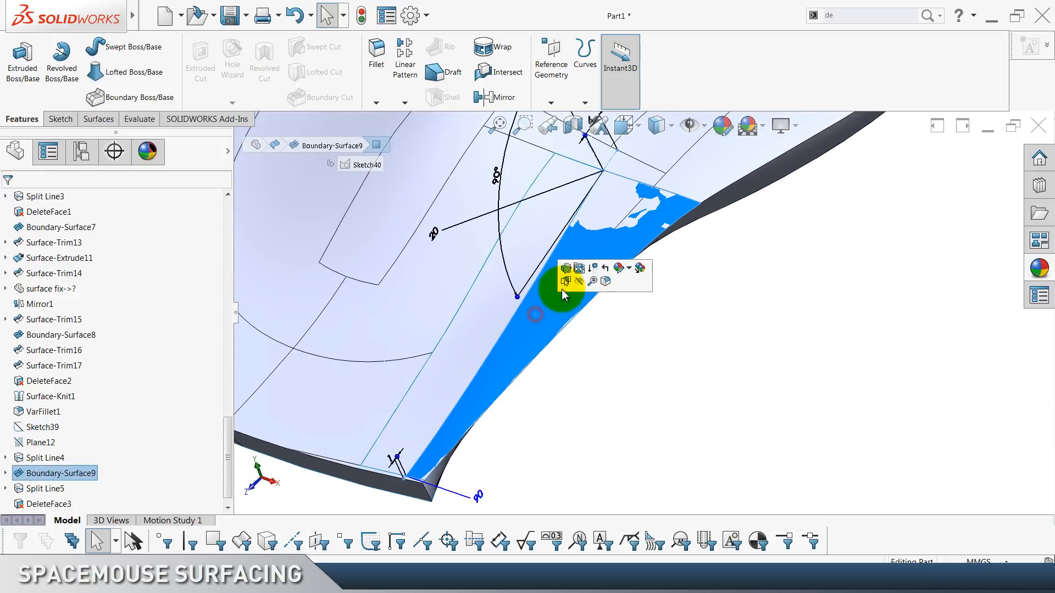
{"action": "left_click", "coordinate": [582, 285]}
{"action": "left_click", "coordinate": [467, 326]}
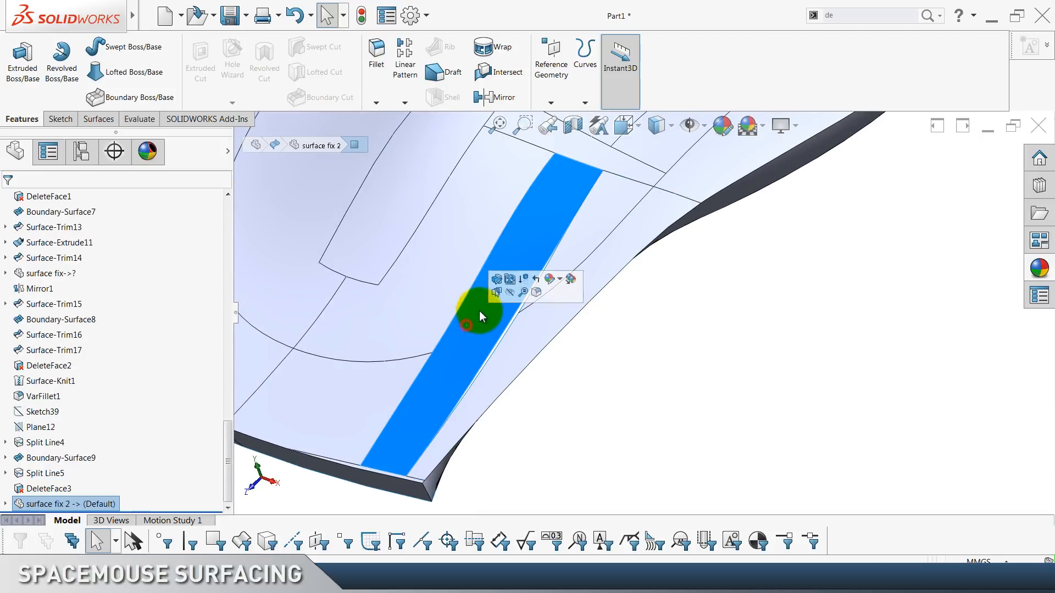
{"action": "left_click", "coordinate": [510, 295]}
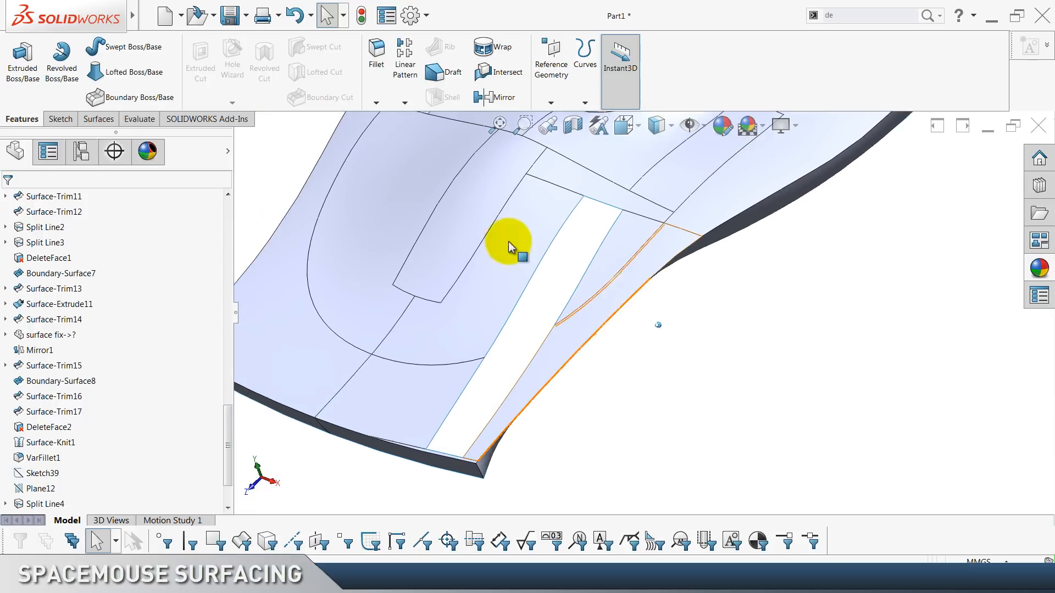
Delete the two original faces beside the strip opening that lay under the hidden boundary surface, using the plain Delete option.
{"action": "scroll", "coordinate": [315, 89], "scroll_direction": "down", "scroll_amount": 1}
{"action": "left_click", "coordinate": [415, 54]}
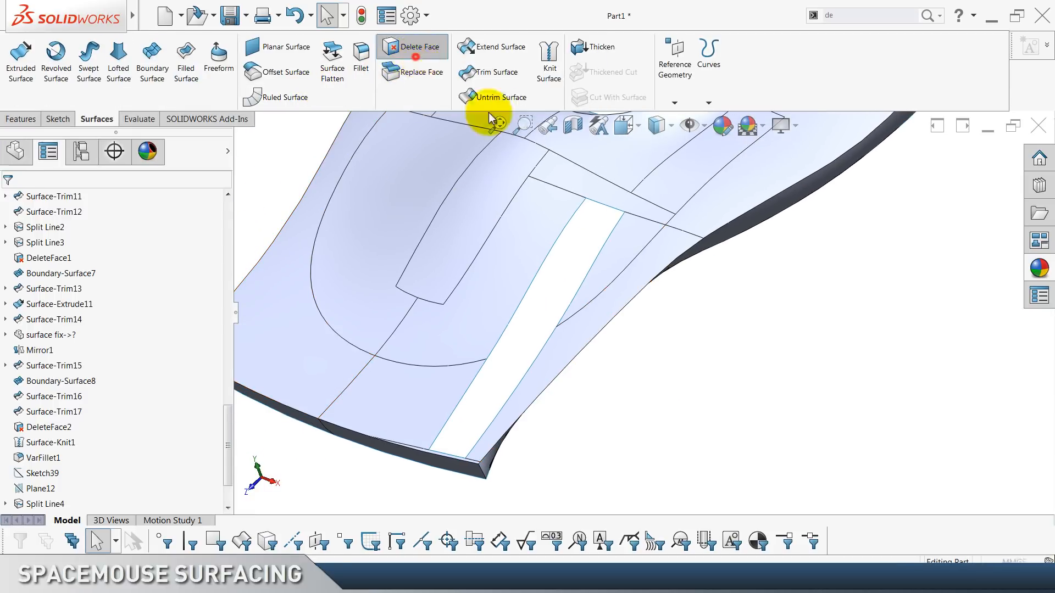
{"action": "left_click", "coordinate": [624, 295]}
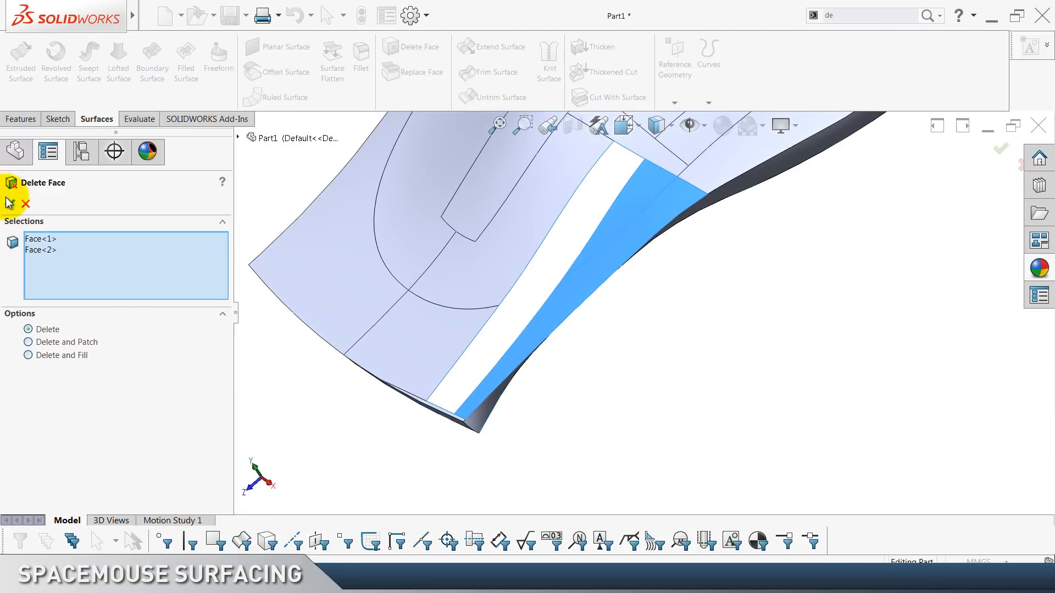
{"action": "right_click", "coordinate": [624, 390]}
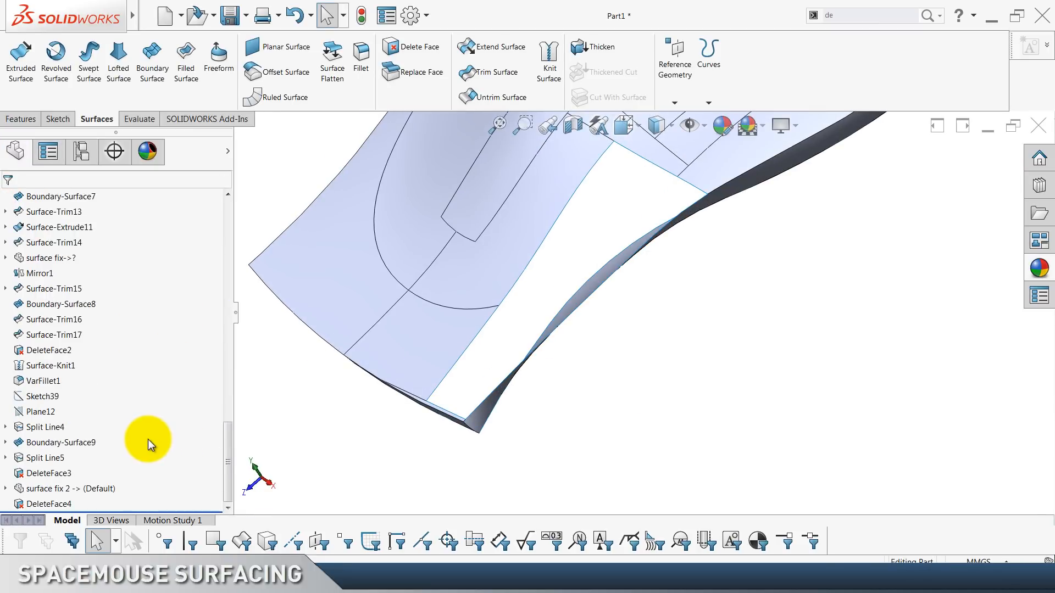
Show the inserted "surface fix 2" strip and the side boundary surface again.
{"action": "left_click", "coordinate": [91, 487]}
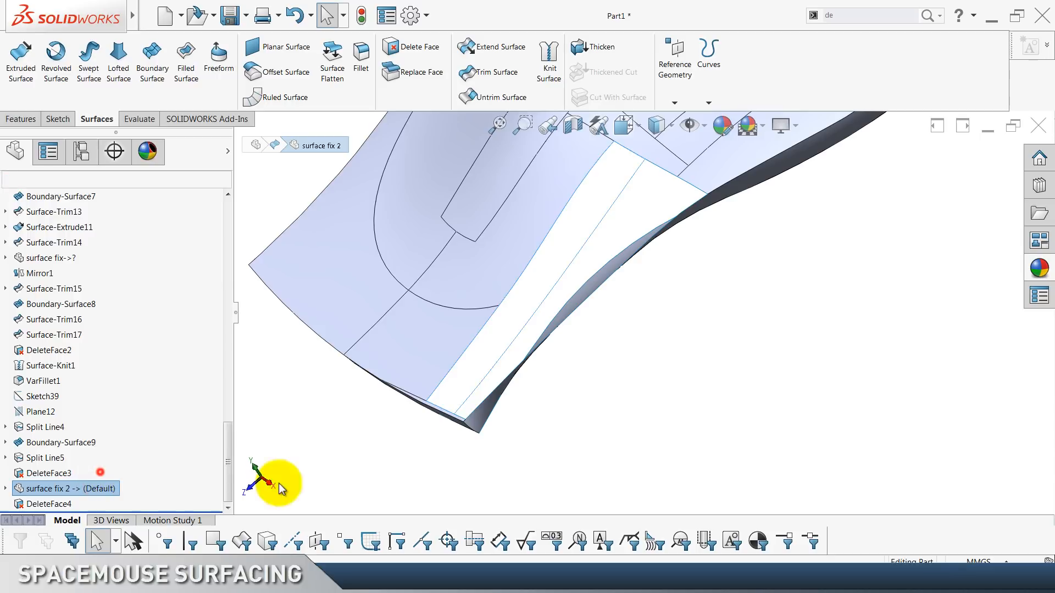
{"action": "left_click", "coordinate": [600, 431]}
{"action": "left_click", "coordinate": [75, 443]}
{"action": "left_click", "coordinate": [75, 427]}
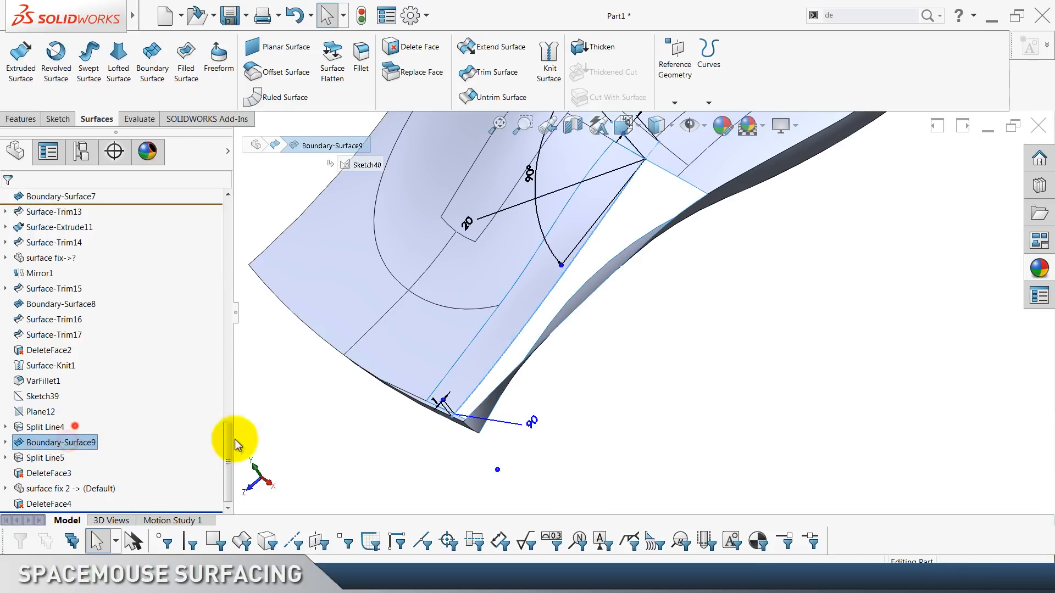
{"action": "left_click", "coordinate": [600, 394]}
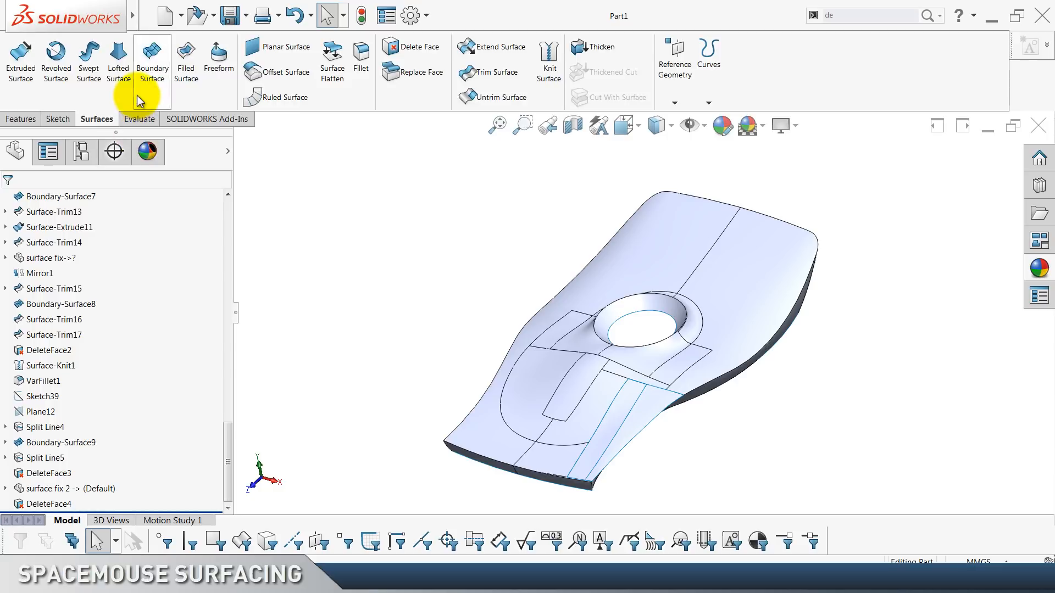
{"action": "scroll", "coordinate": [138, 96], "scroll_direction": "up", "scroll_amount": 2}
{"action": "scroll", "coordinate": [139, 308], "scroll_direction": "up", "scroll_amount": 18}
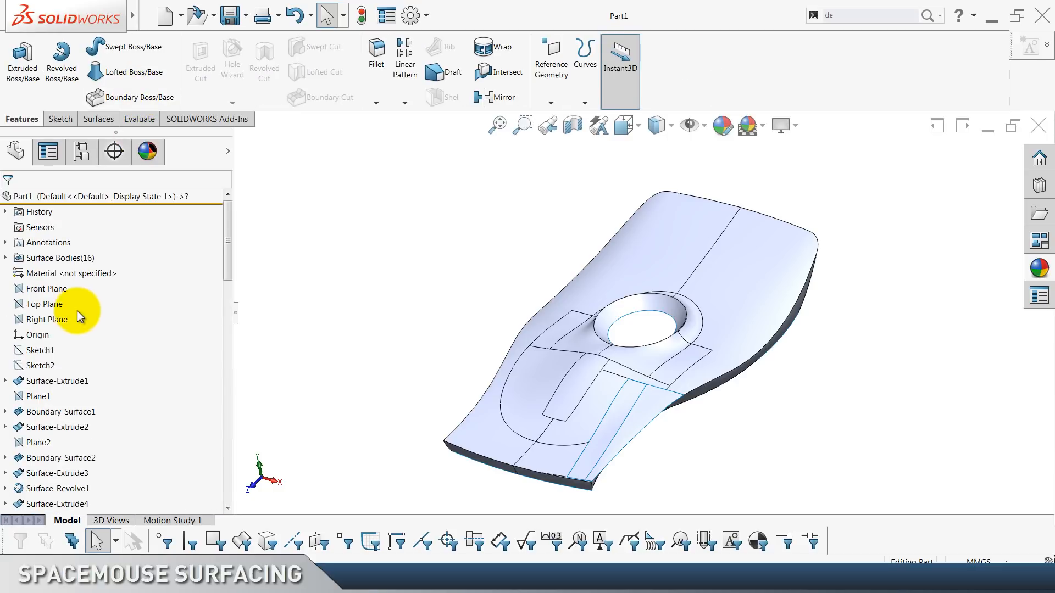
{"action": "left_click", "coordinate": [78, 318]}
{"action": "scroll", "coordinate": [444, 88], "scroll_direction": "down", "scroll_amount": 3}
{"action": "scroll", "coordinate": [456, 93], "scroll_direction": "up", "scroll_amount": 1}
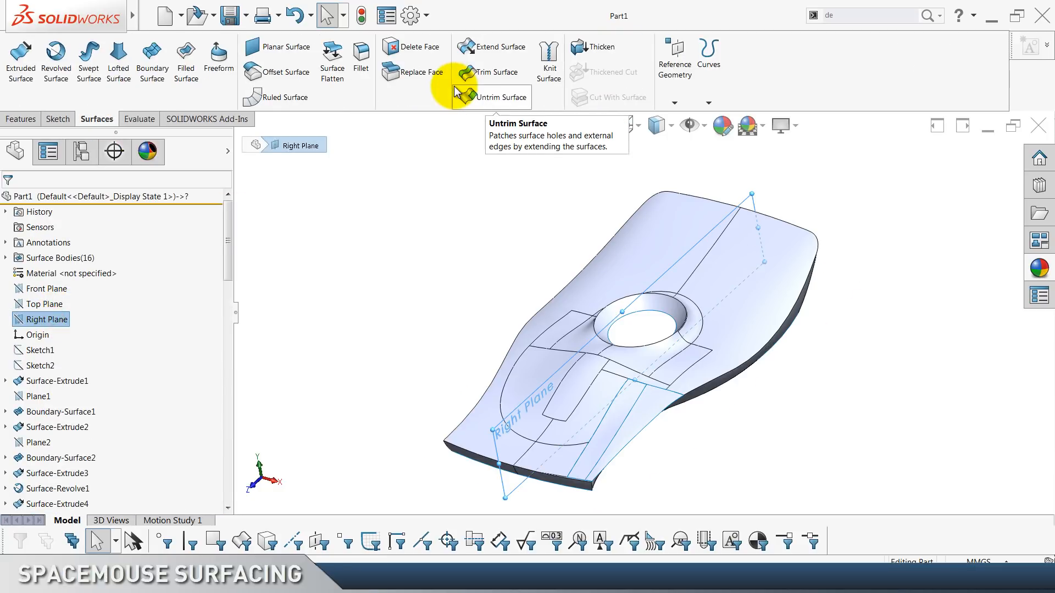
{"action": "left_click", "coordinate": [484, 72]}
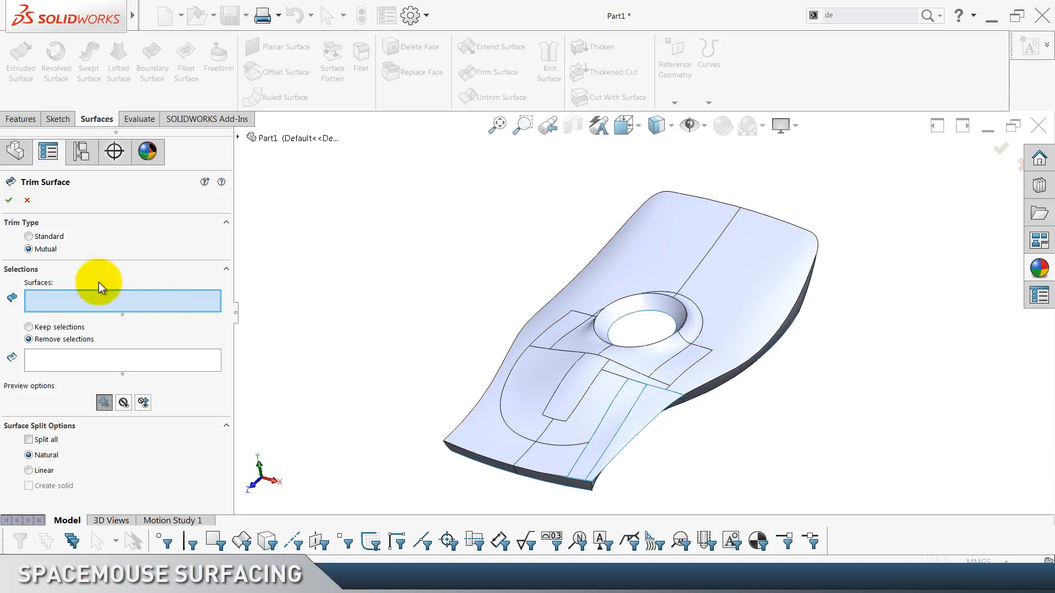
{"action": "left_click", "coordinate": [16, 155]}
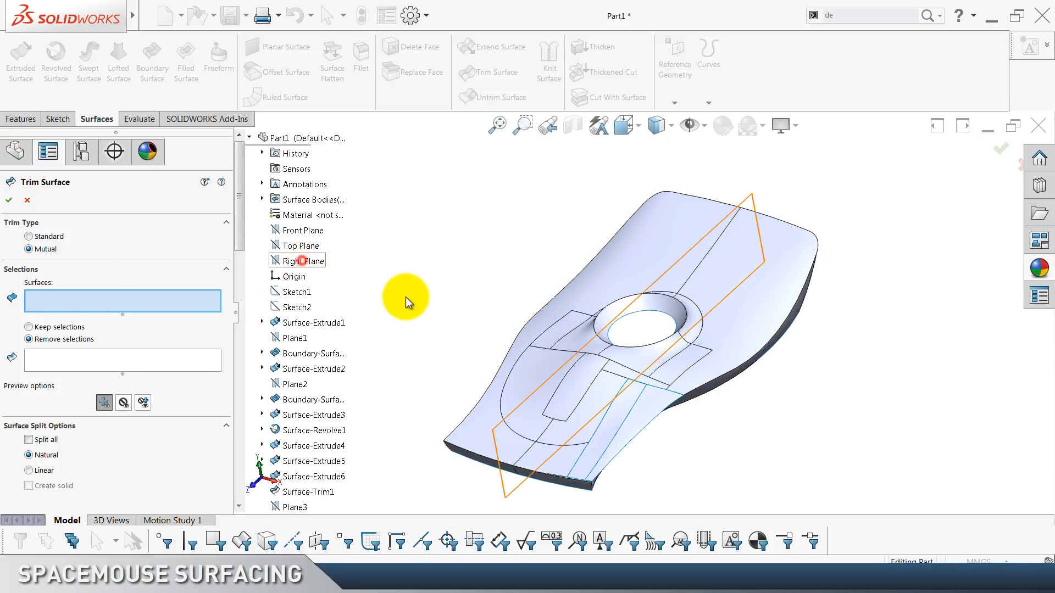
{"action": "right_click", "coordinate": [316, 262]}
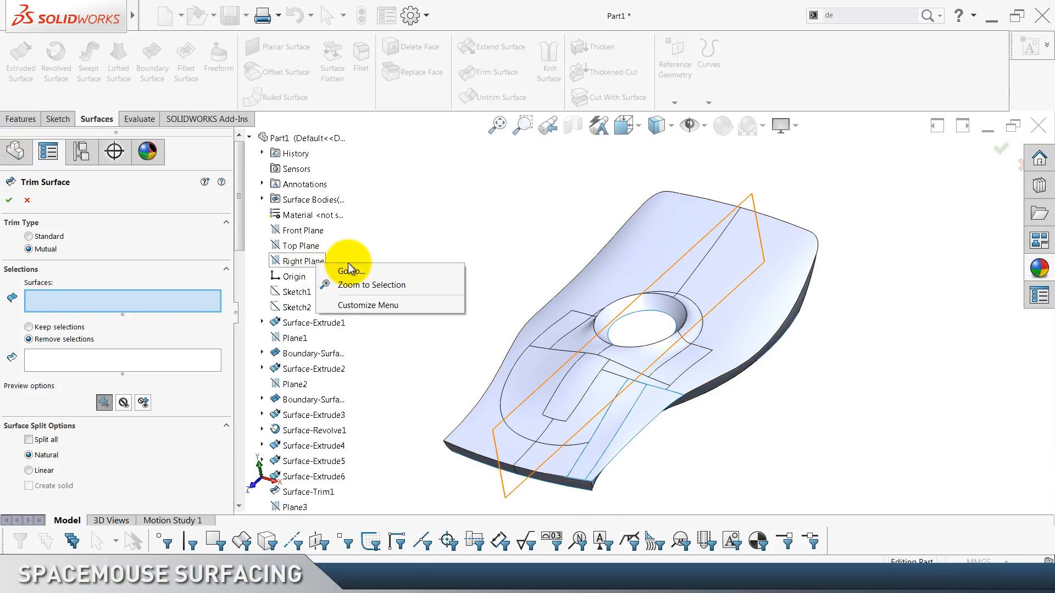
{"action": "key", "text": "Escape"}
{"action": "key", "text": "Escape"}
Make the Right Plane visible in the model.
{"action": "right_click", "coordinate": [75, 320]}
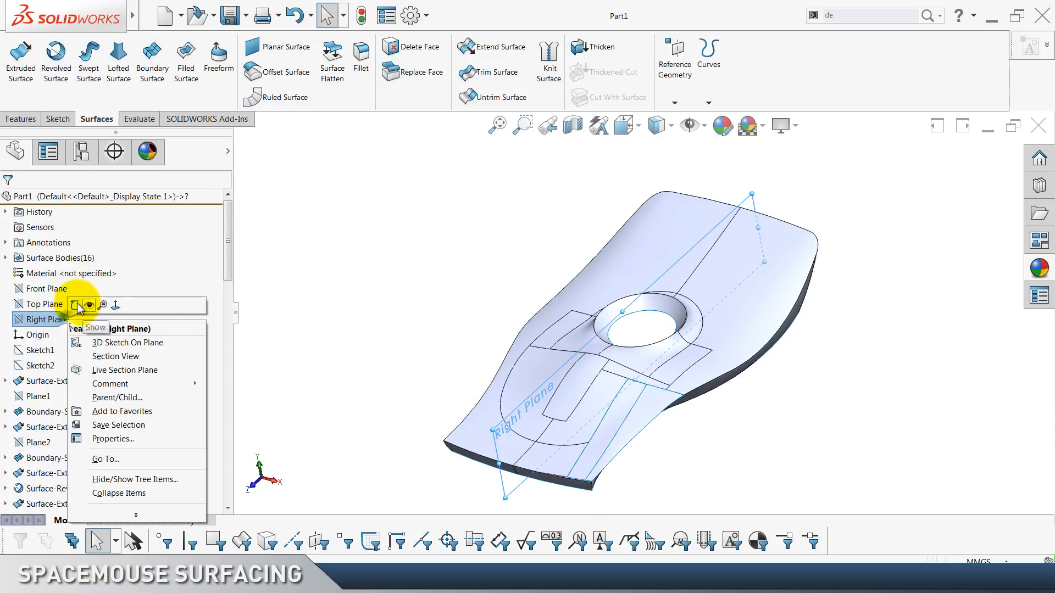
{"action": "left_click", "coordinate": [90, 305]}
{"action": "left_click", "coordinate": [323, 292]}
Trim the main body with a Standard trim by the Right Plane, removing the half opposite the blending strip.
{"action": "left_click", "coordinate": [60, 321]}
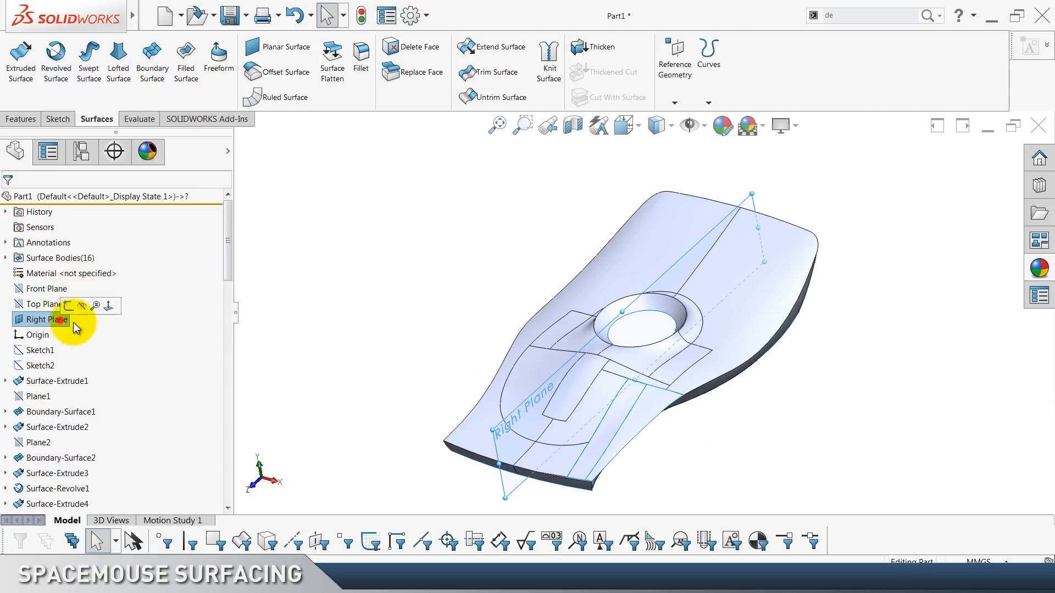
{"action": "left_click", "coordinate": [496, 74]}
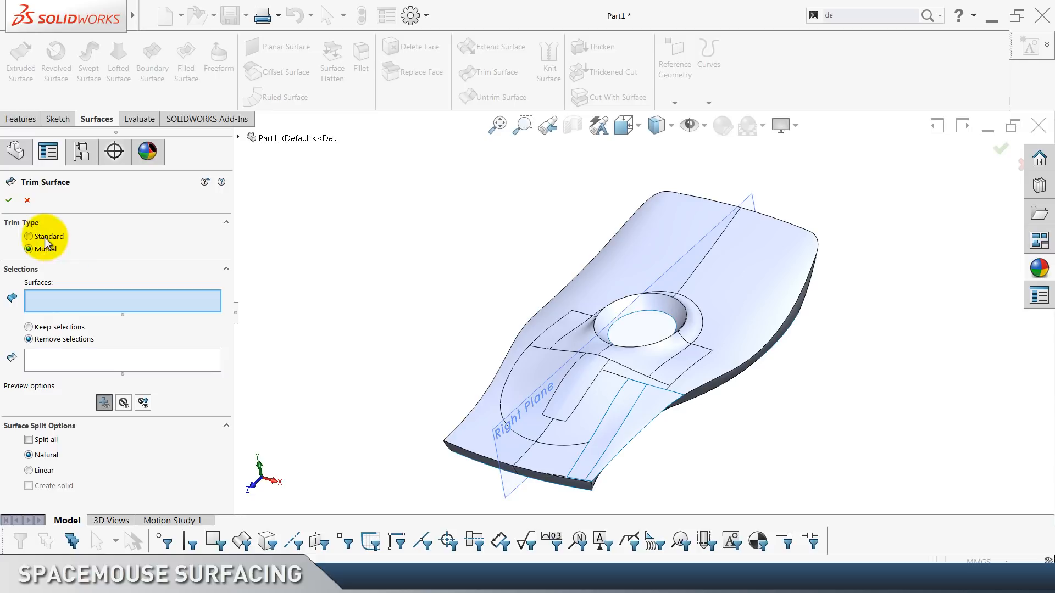
{"action": "left_click", "coordinate": [31, 236]}
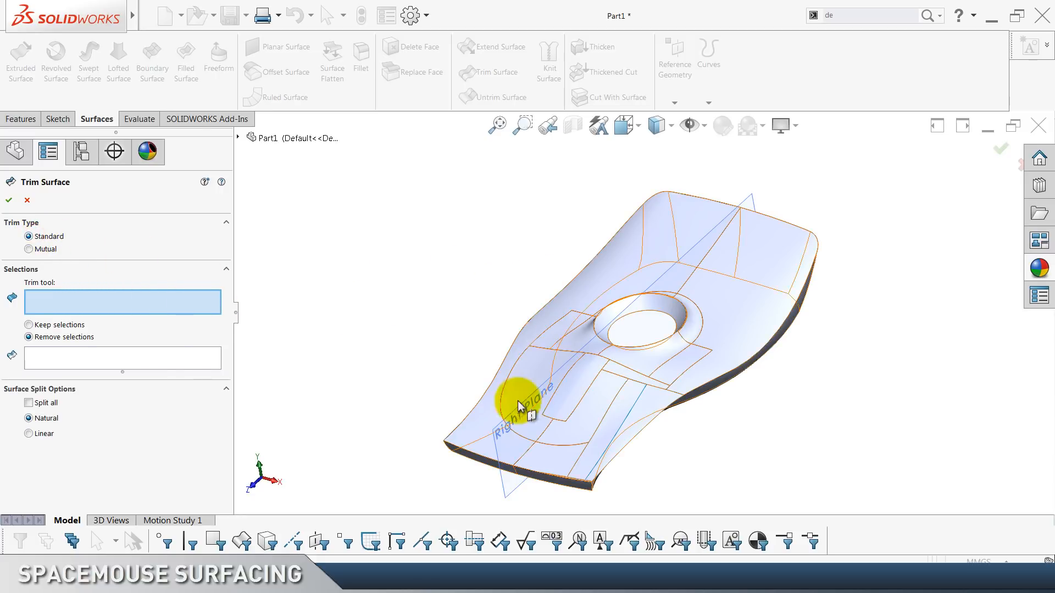
{"action": "left_click", "coordinate": [508, 492]}
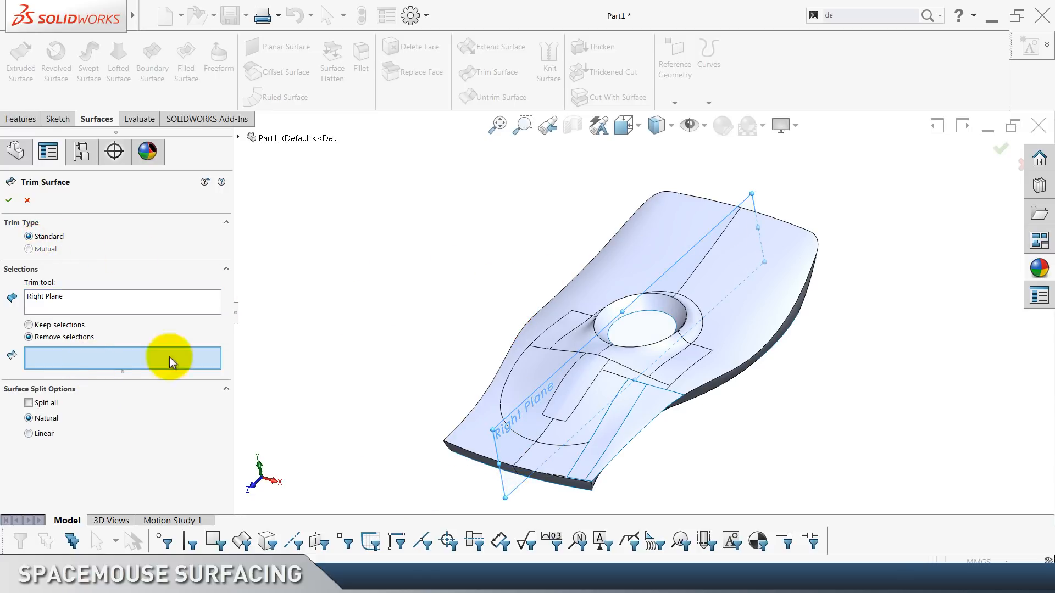
{"action": "left_click", "coordinate": [618, 273]}
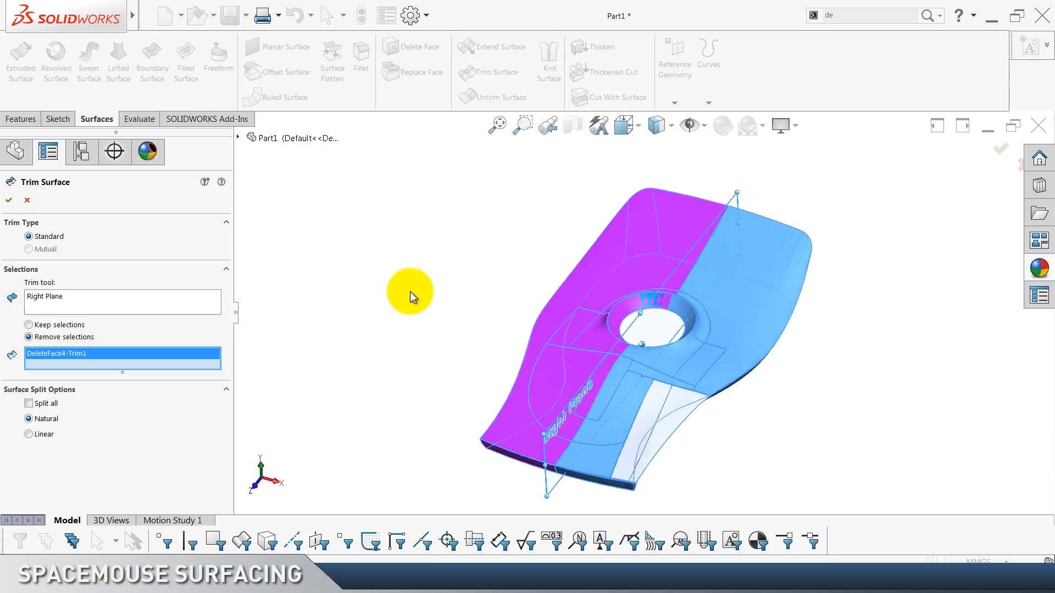
{"action": "left_click", "coordinate": [8, 202]}
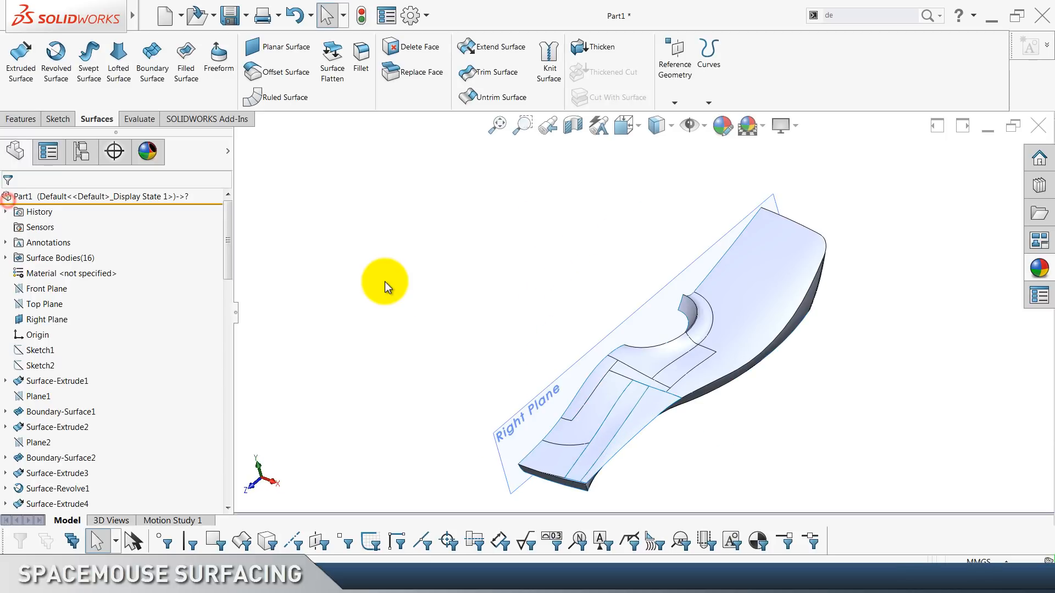
Hide the Right Plane.
{"action": "right_click", "coordinate": [63, 324]}
{"action": "left_click", "coordinate": [85, 305]}
{"action": "left_click", "coordinate": [463, 238]}
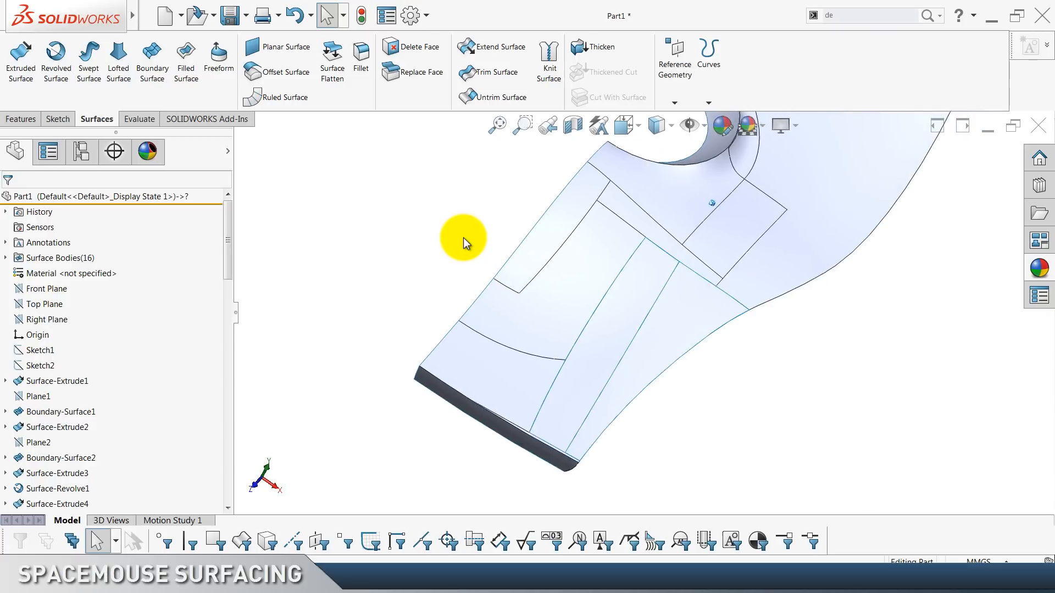
Knit the inserted strip, the side boundary surface and the trimmed body together, without creating a solid or merging entities.
{"action": "left_click", "coordinate": [549, 66]}
{"action": "left_click", "coordinate": [577, 296]}
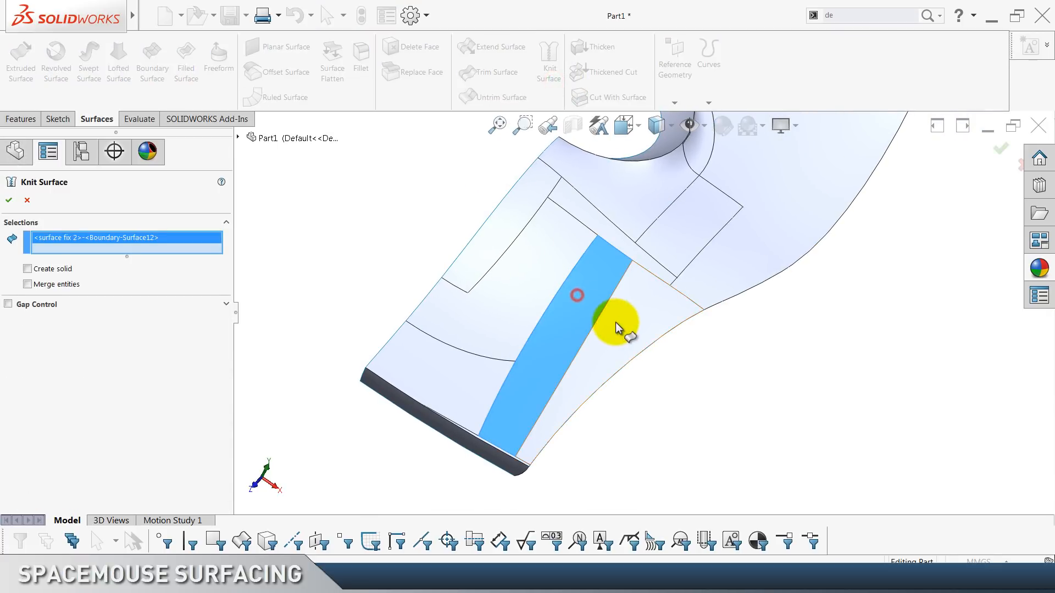
{"action": "left_click", "coordinate": [616, 328]}
{"action": "left_click", "coordinate": [495, 320]}
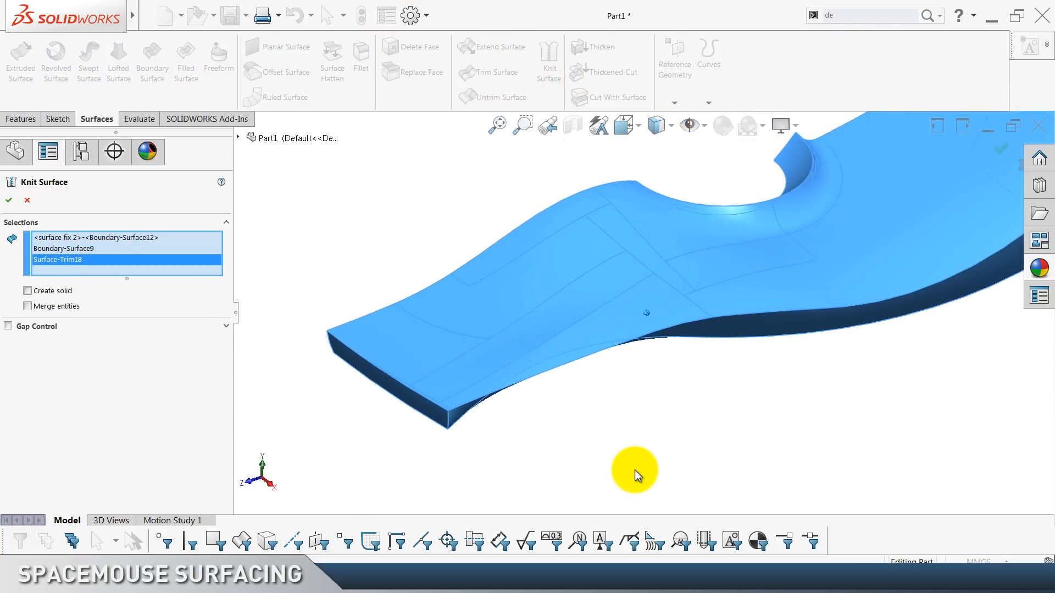
{"action": "left_click", "coordinate": [8, 197]}
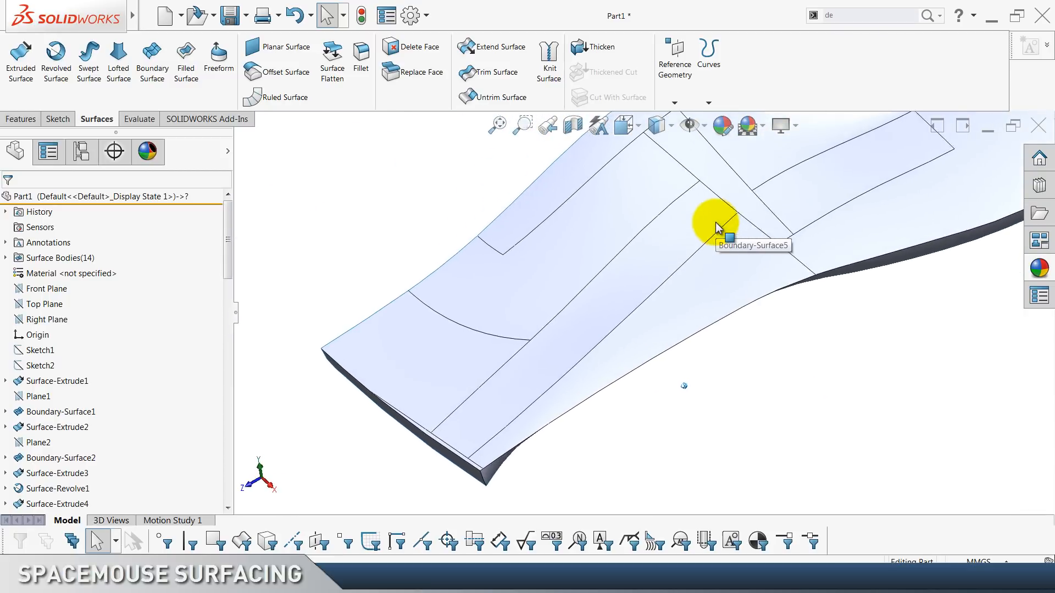
Add a constant size 6 mm symmetric fillet with circular profile along the edge between the strip and the side boundary surface.
{"action": "left_click", "coordinate": [370, 80]}
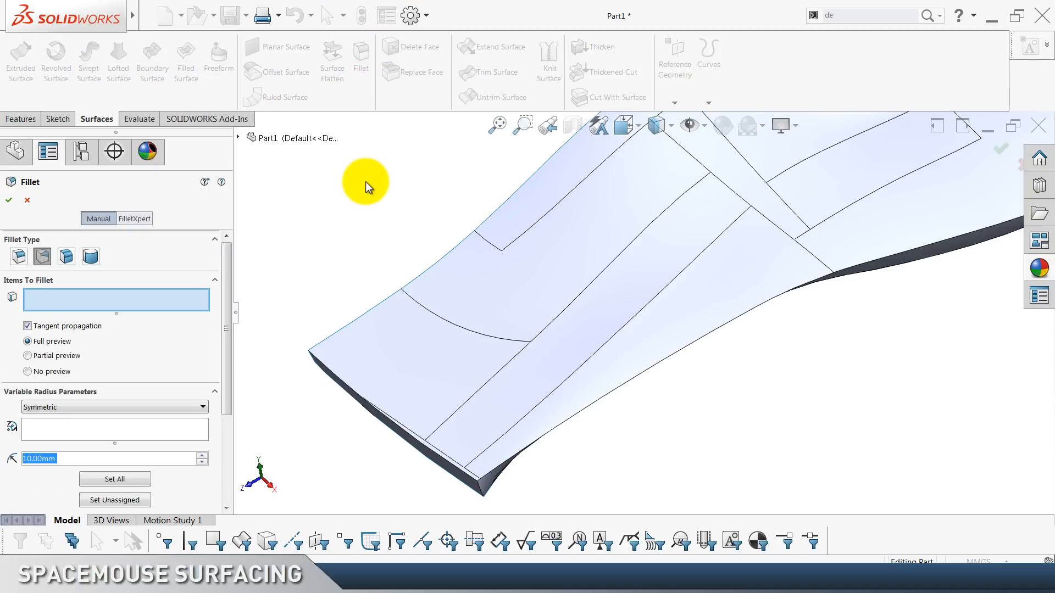
{"action": "left_click", "coordinate": [18, 257]}
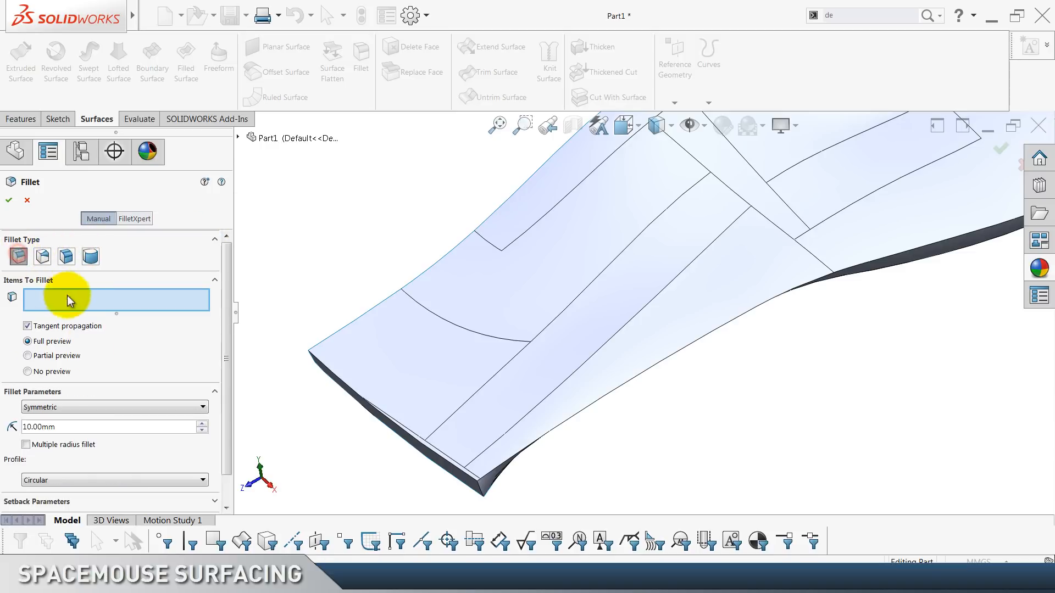
{"action": "type", "text": "6"}
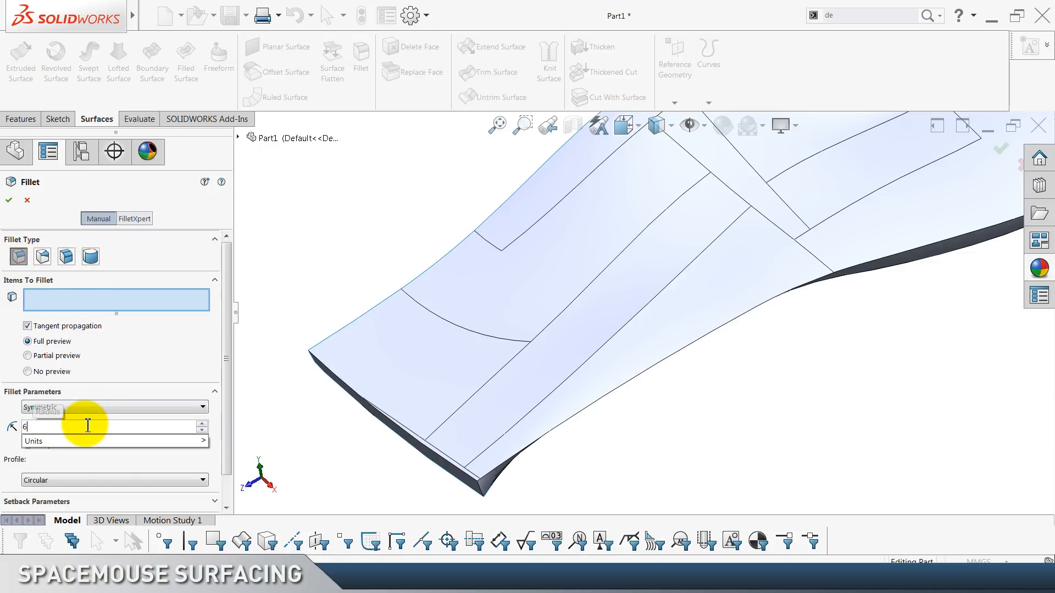
{"action": "left_click", "coordinate": [557, 383]}
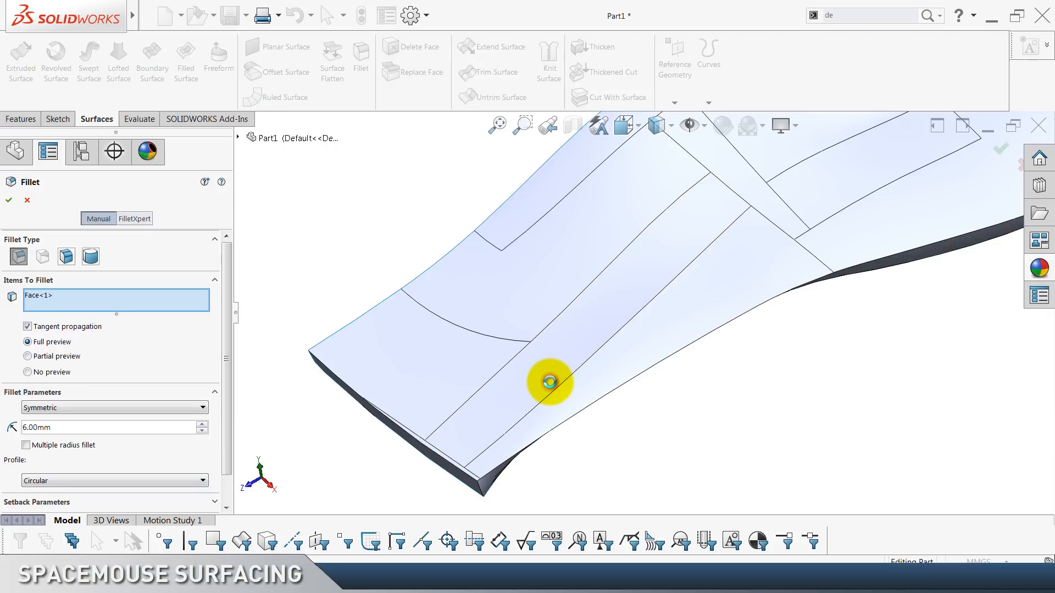
{"action": "left_click", "coordinate": [550, 381]}
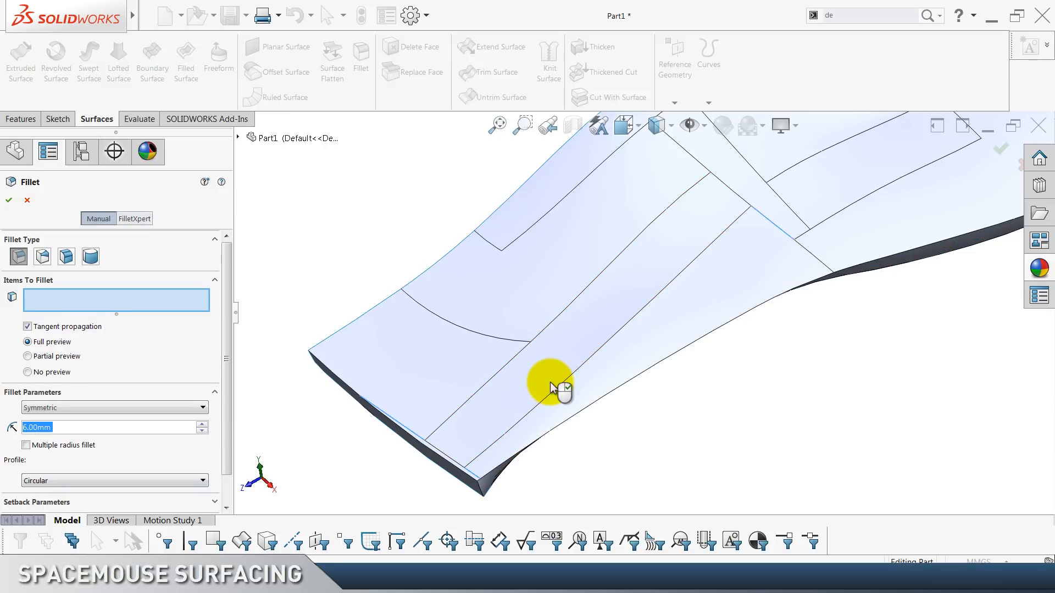
{"action": "left_click", "coordinate": [561, 384]}
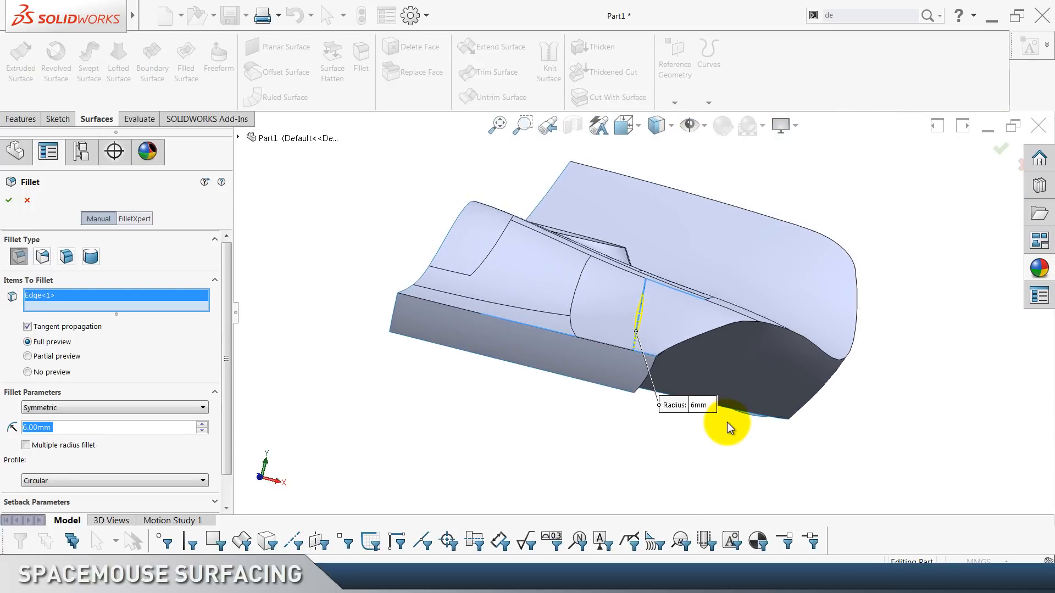
{"action": "left_click", "coordinate": [10, 202]}
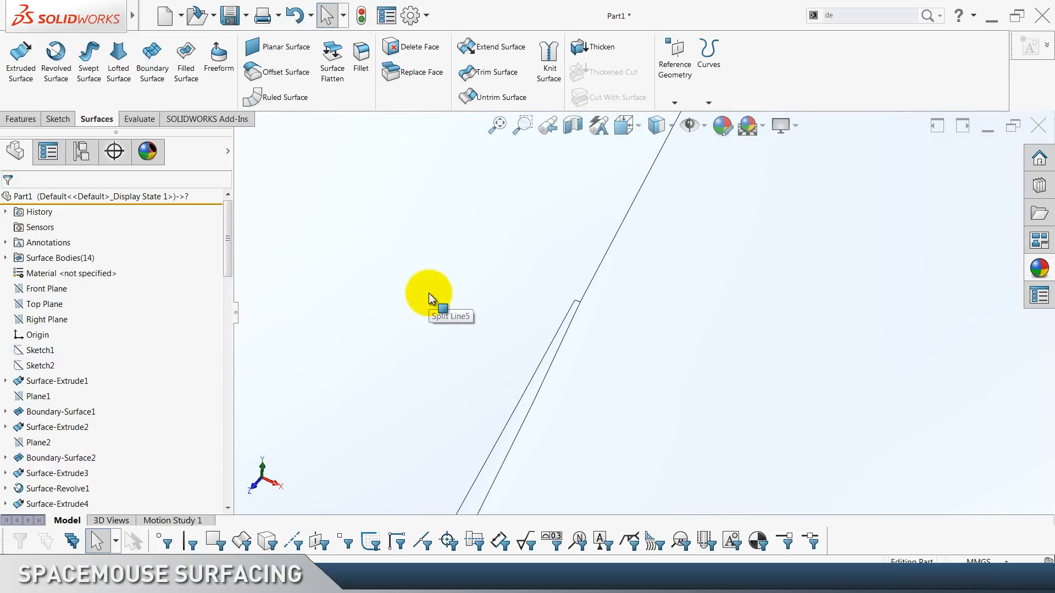
Add a variable size fillet to the front corner edge, with a 4 mm radius at the upper end and 5 mm at the lower end.
{"action": "left_click", "coordinate": [428, 293]}
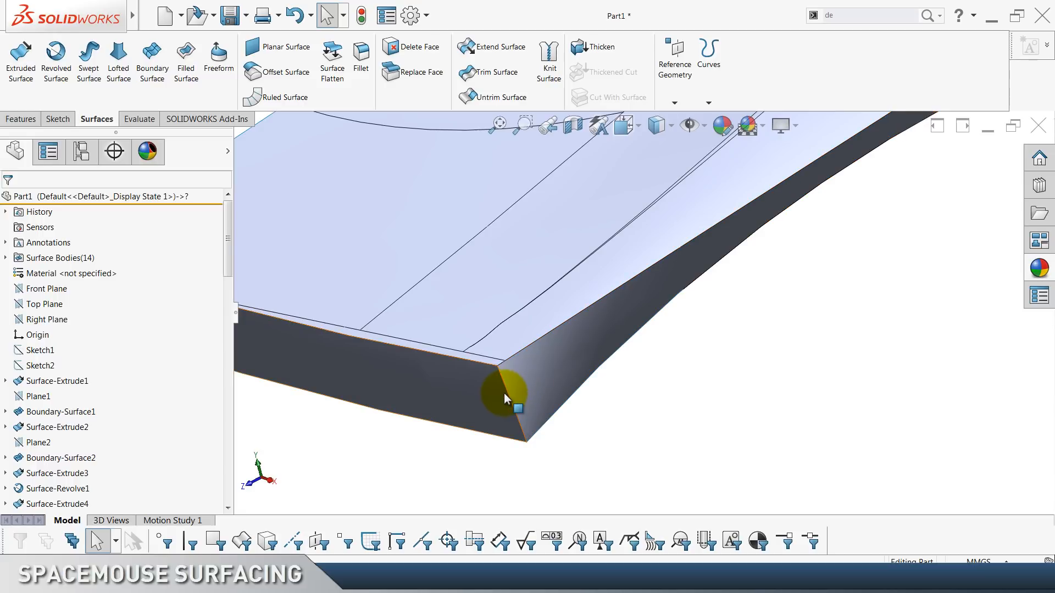
{"action": "left_click", "coordinate": [504, 388]}
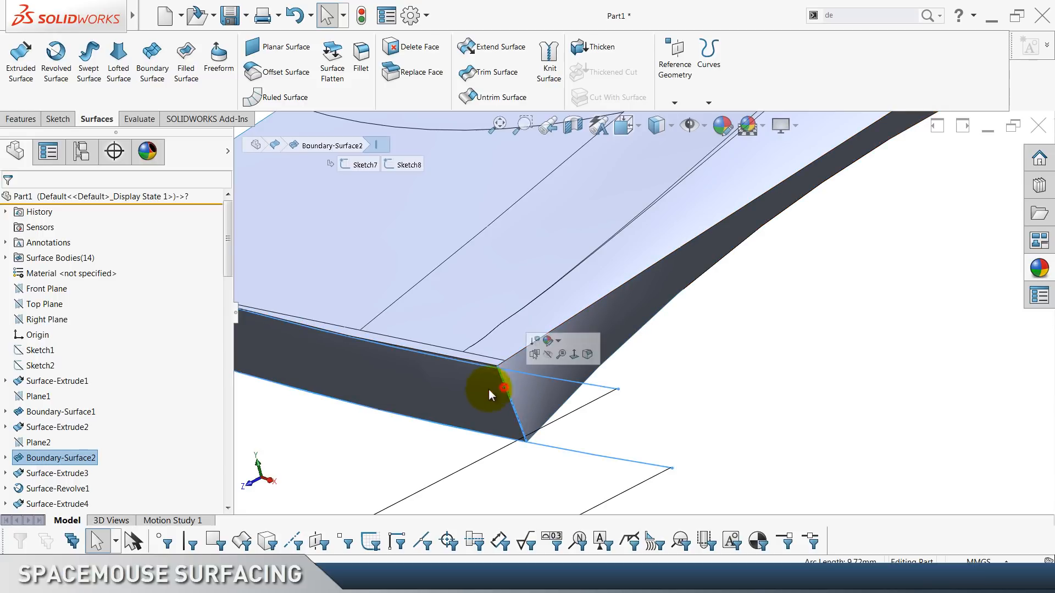
{"action": "left_click", "coordinate": [358, 99]}
{"action": "left_click", "coordinate": [42, 258]}
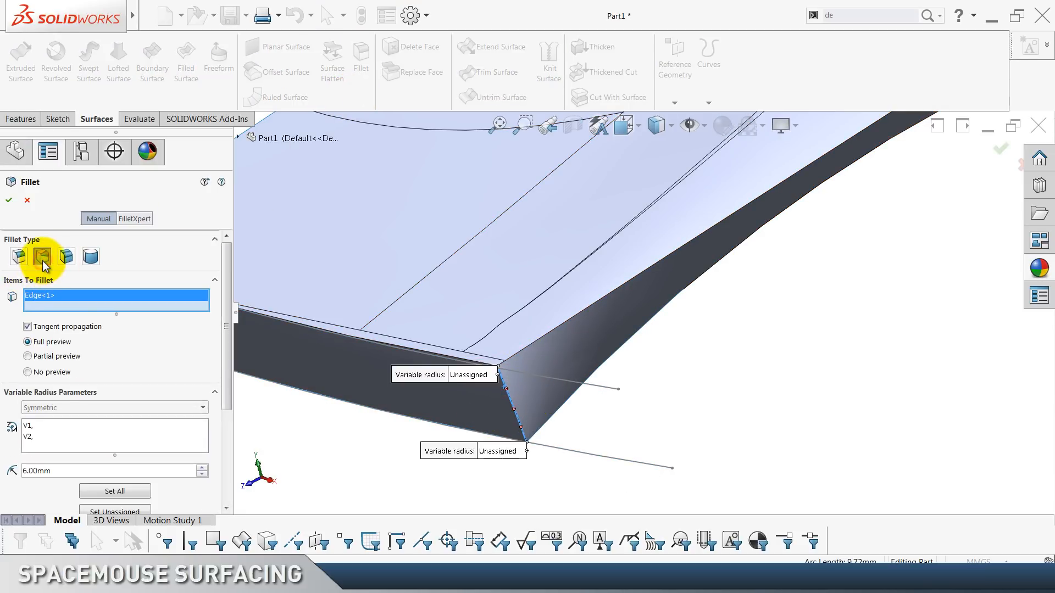
{"action": "left_click", "coordinate": [468, 374]}
{"action": "type", "text": "4"}
{"action": "key", "text": "Return"}
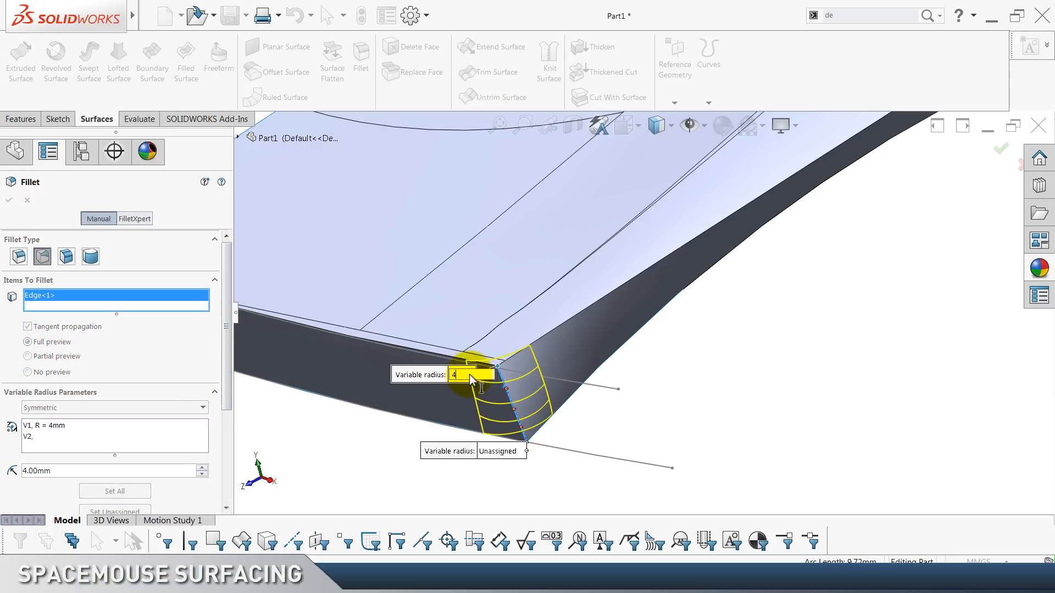
{"action": "left_click", "coordinate": [498, 451]}
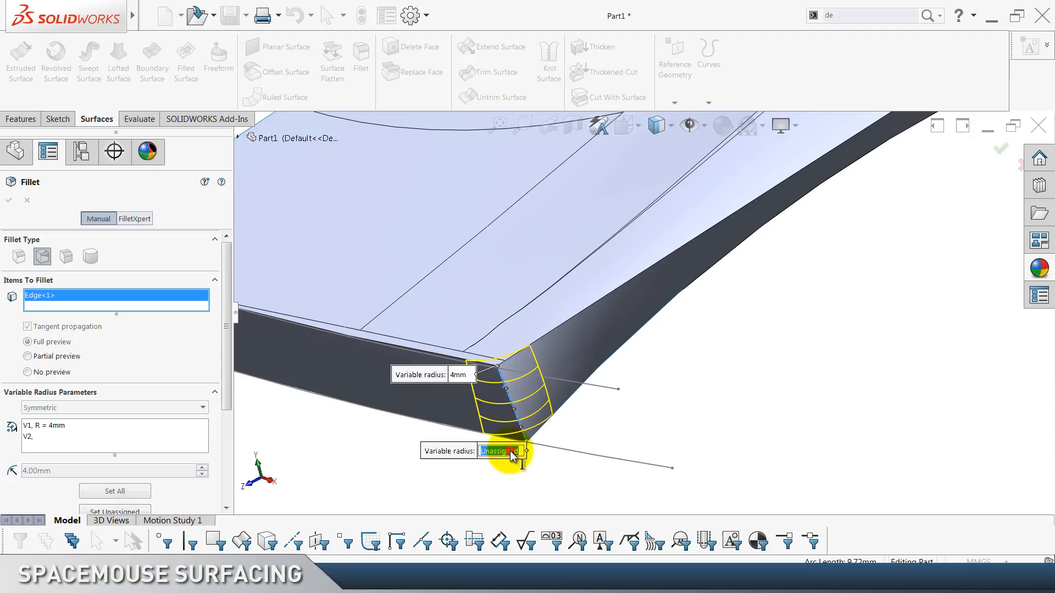
{"action": "type", "text": "5"}
{"action": "key", "text": "Return"}
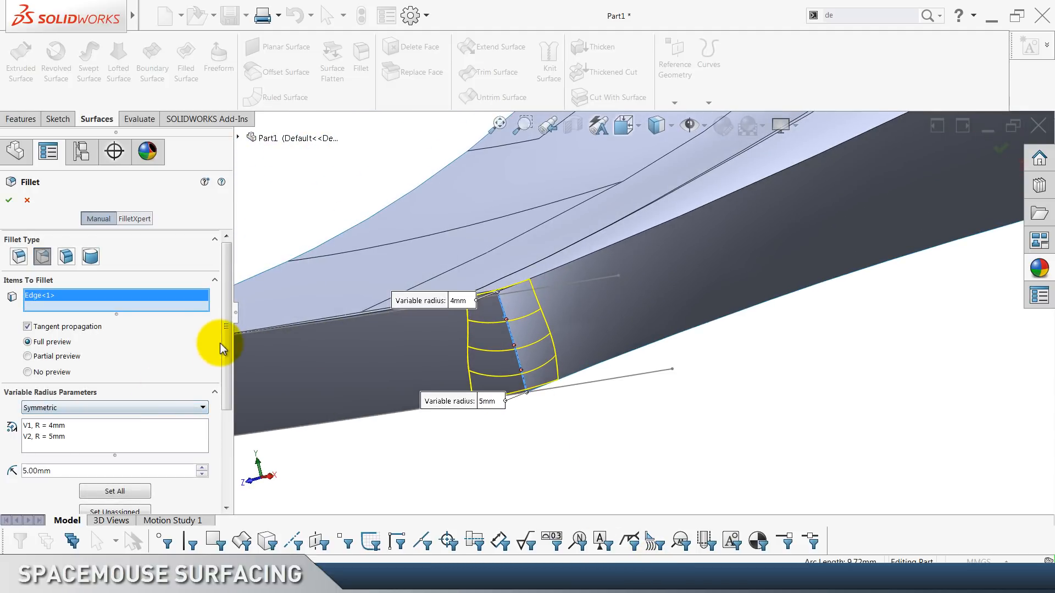
{"action": "scroll", "coordinate": [220, 343], "scroll_direction": "down", "scroll_amount": 5}
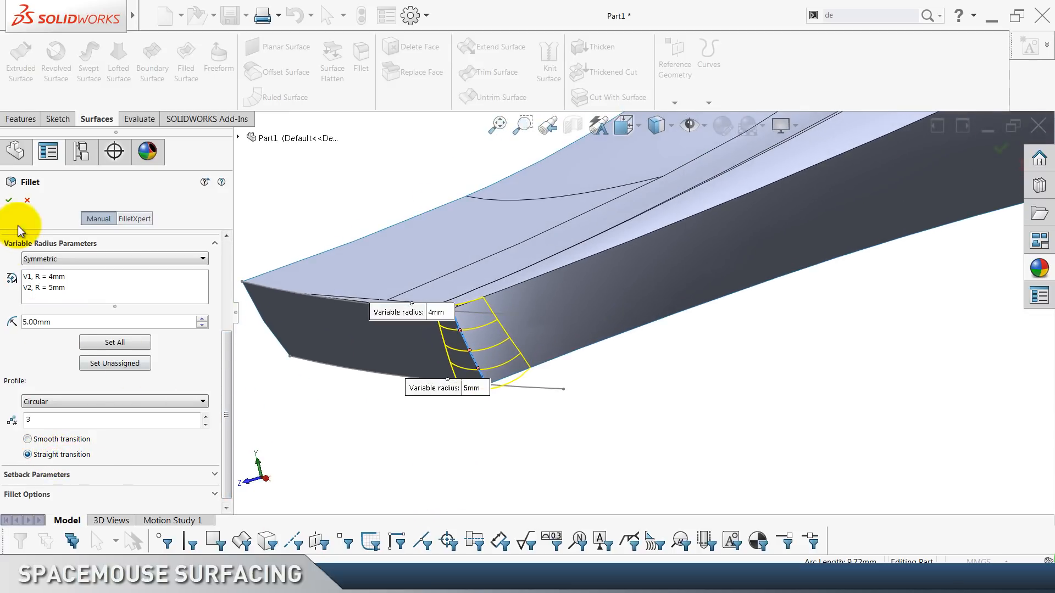
{"action": "left_click", "coordinate": [12, 200]}
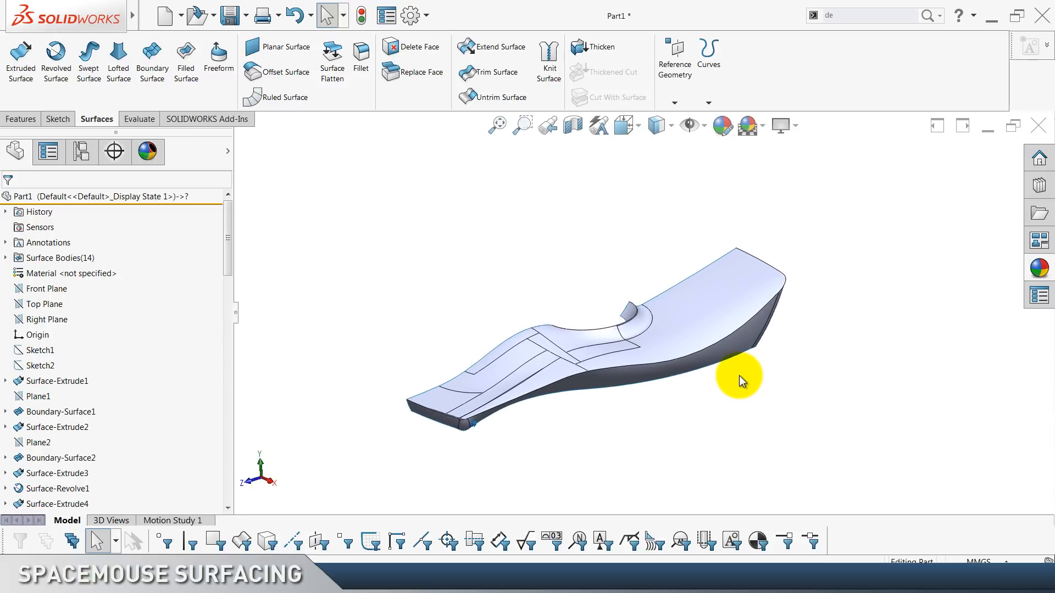
Remove the front and rear corner fillet portions protruding below the Top Plane with a Standard trim, and save the part.
{"action": "left_click", "coordinate": [53, 305]}
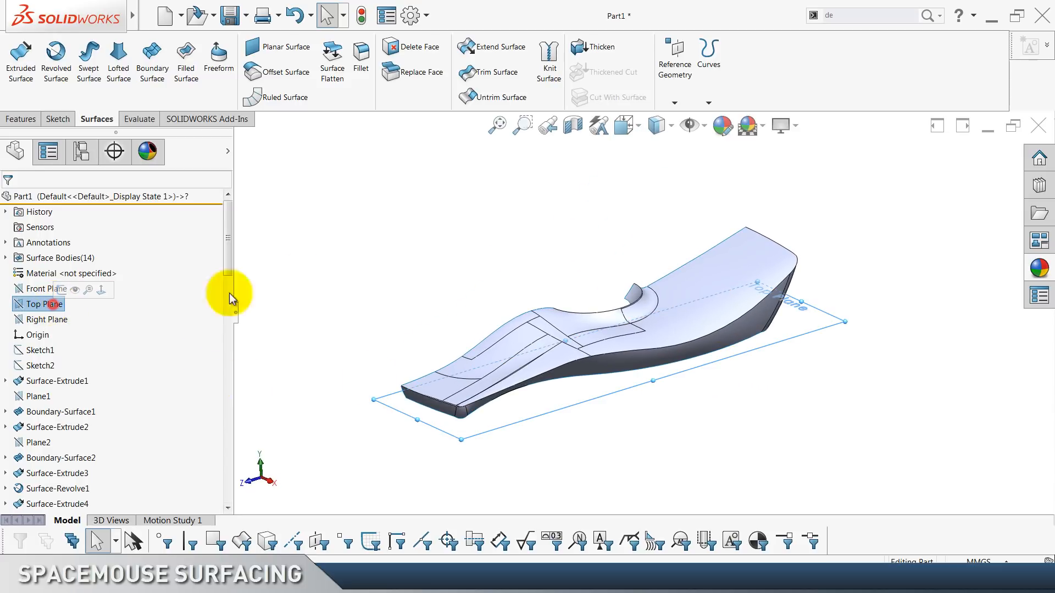
{"action": "left_click", "coordinate": [487, 82]}
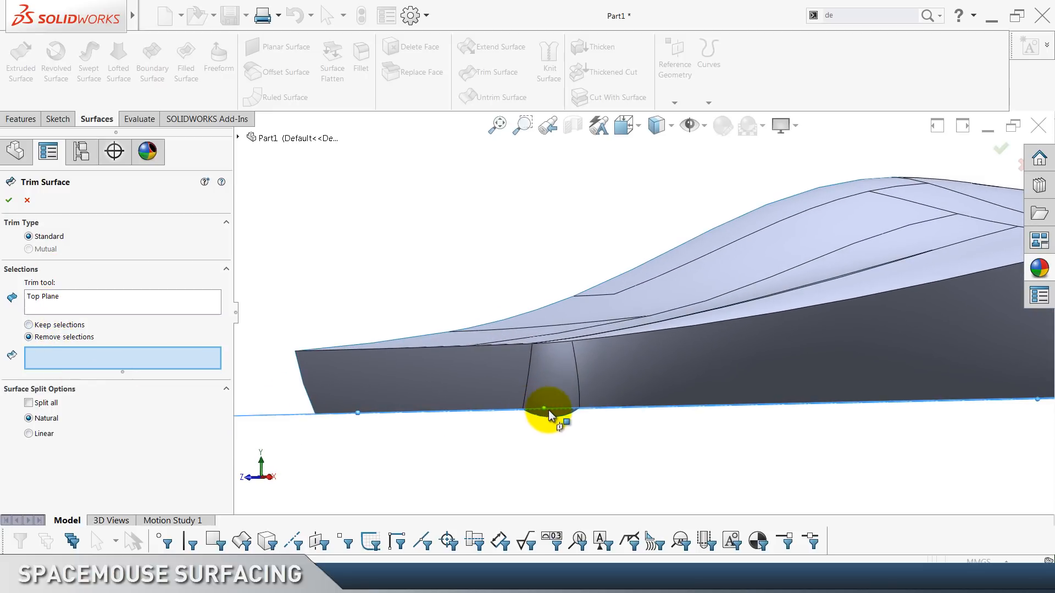
{"action": "left_click", "coordinate": [550, 411]}
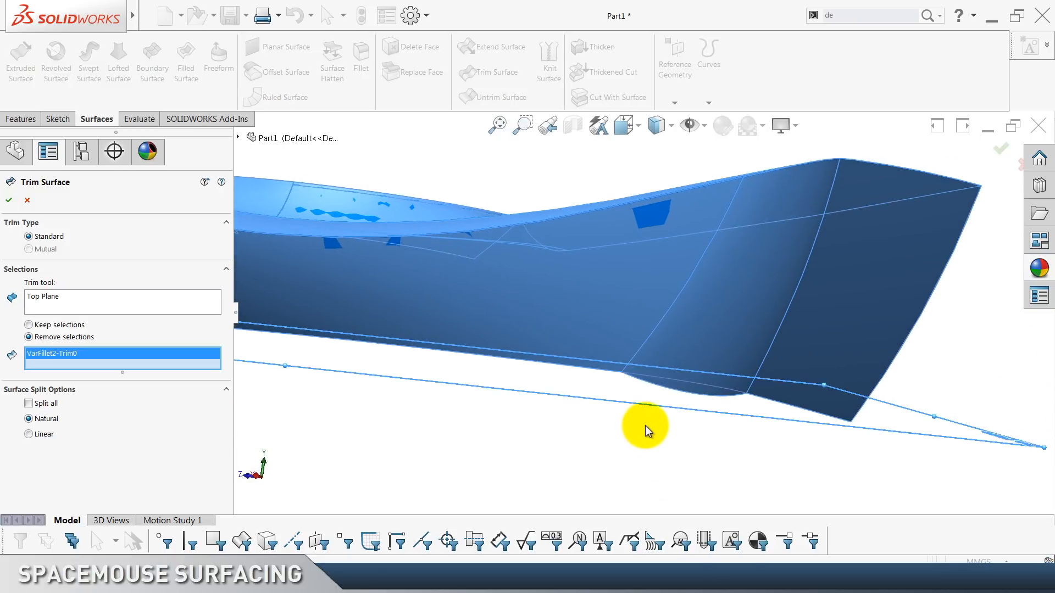
{"action": "left_click", "coordinate": [690, 393]}
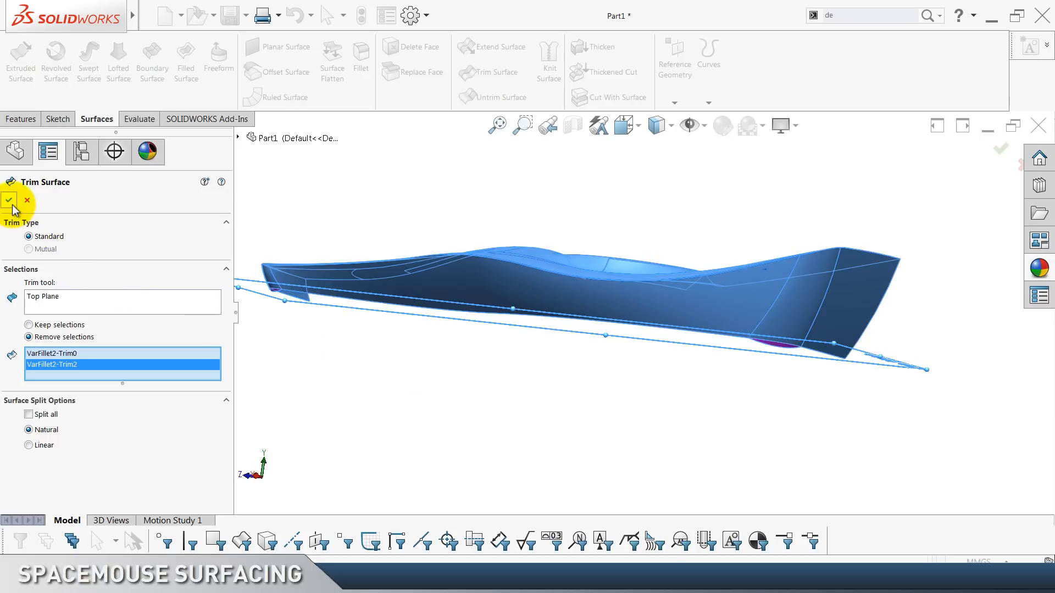
{"action": "left_click", "coordinate": [10, 200]}
{"action": "key", "text": "ctrl+7"}
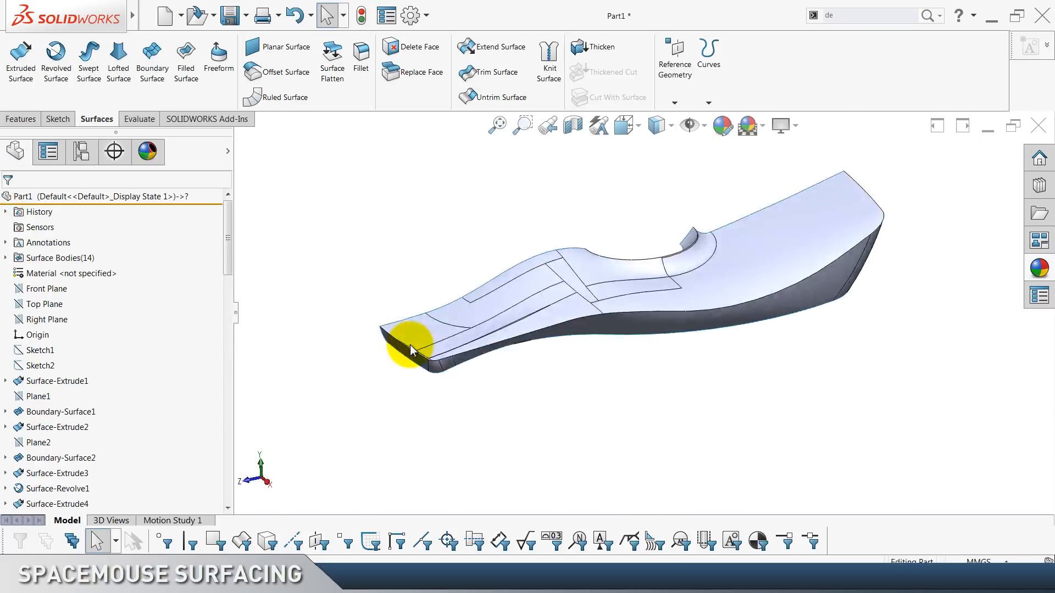
{"action": "key", "text": "ctrl+s"}
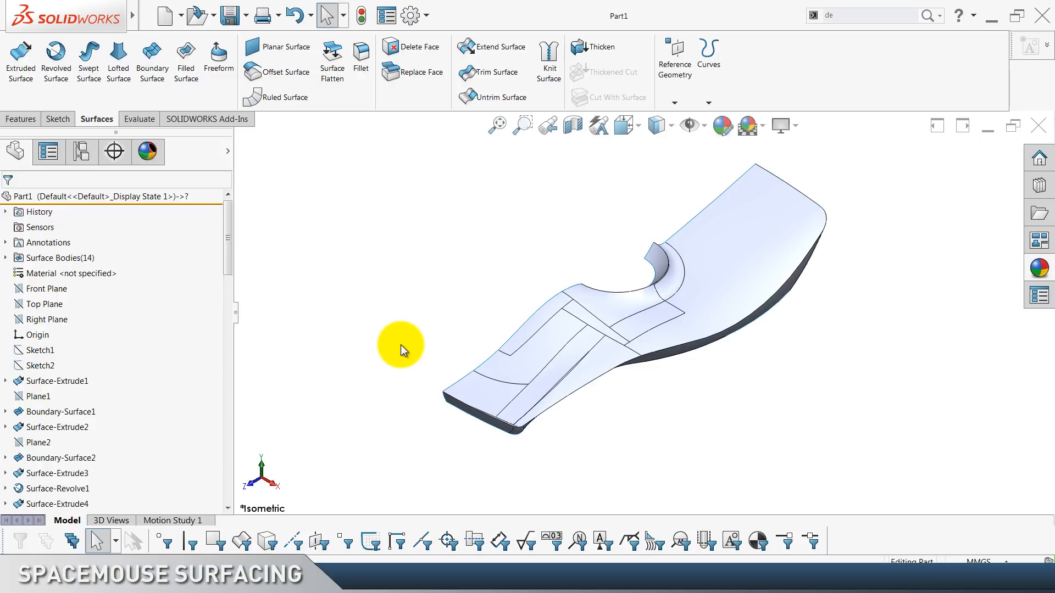
Mirror the trimmed half body about the Right Plane without knitting the surfaces.
{"action": "left_click", "coordinate": [400, 344]}
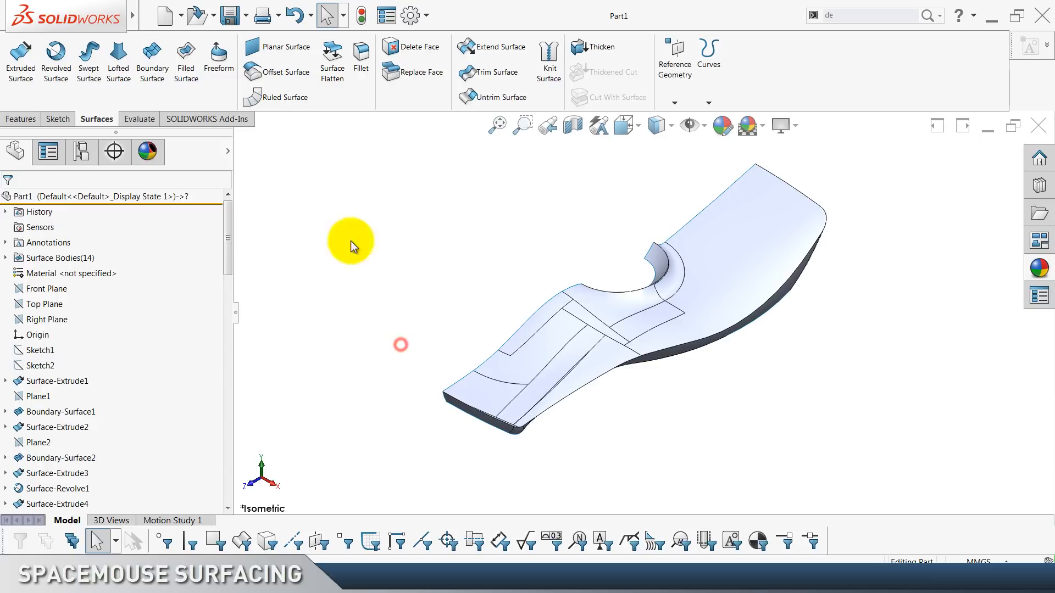
{"action": "scroll", "coordinate": [273, 71], "scroll_direction": "up", "scroll_amount": 2}
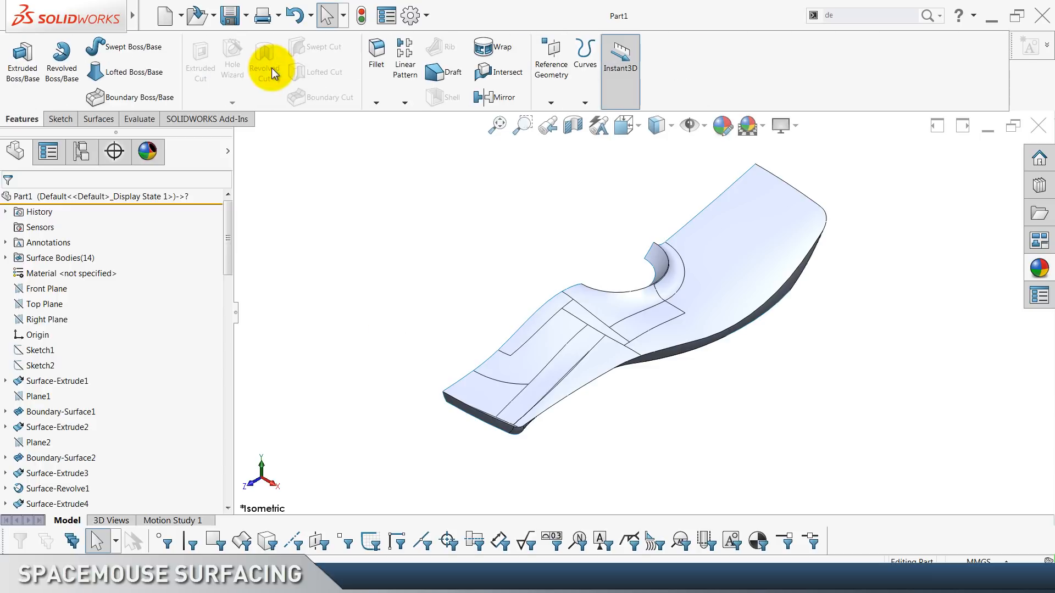
{"action": "left_click", "coordinate": [503, 100]}
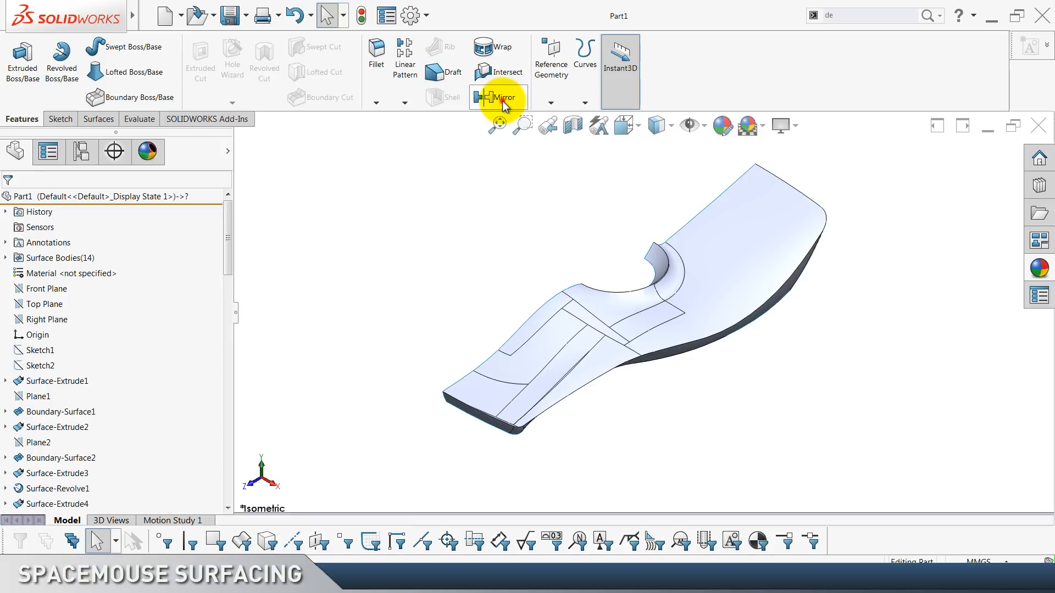
{"action": "left_click", "coordinate": [98, 332]}
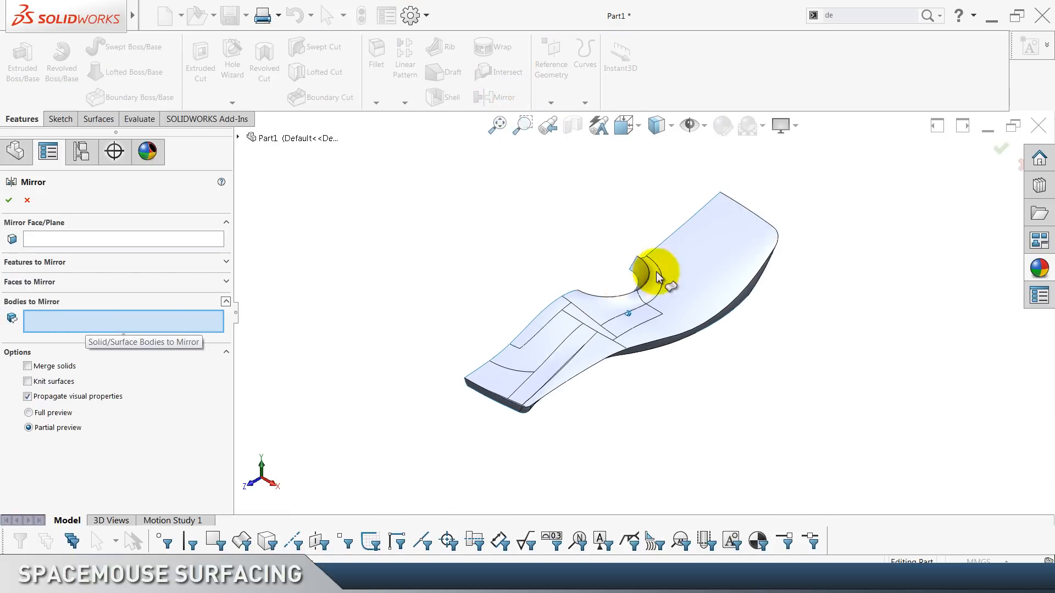
{"action": "left_click", "coordinate": [678, 275]}
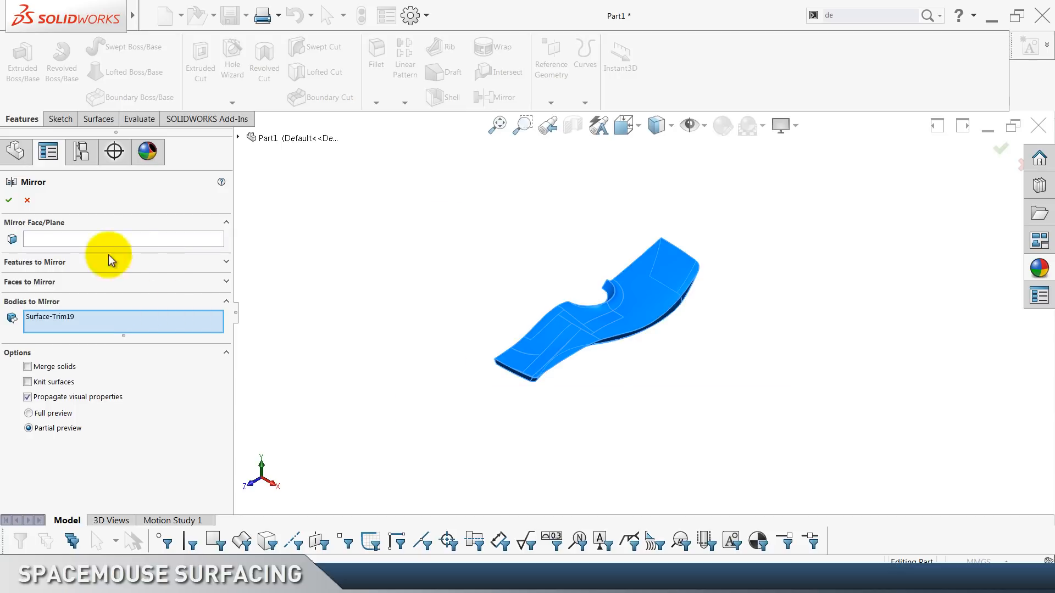
{"action": "left_click", "coordinate": [100, 237]}
{"action": "left_click", "coordinate": [16, 141]}
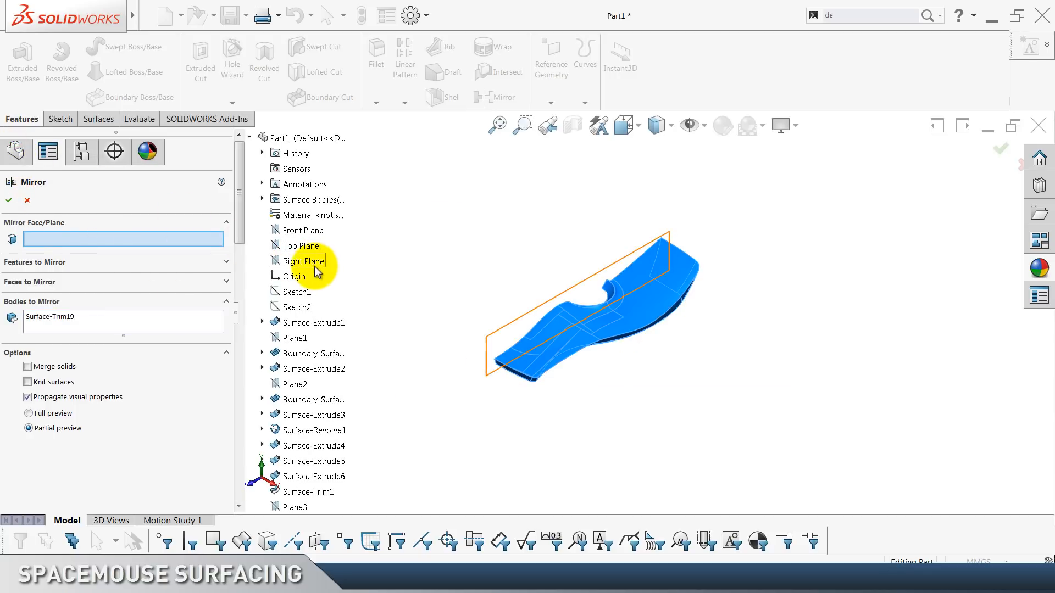
{"action": "left_click", "coordinate": [316, 266]}
{"action": "left_click", "coordinate": [12, 201]}
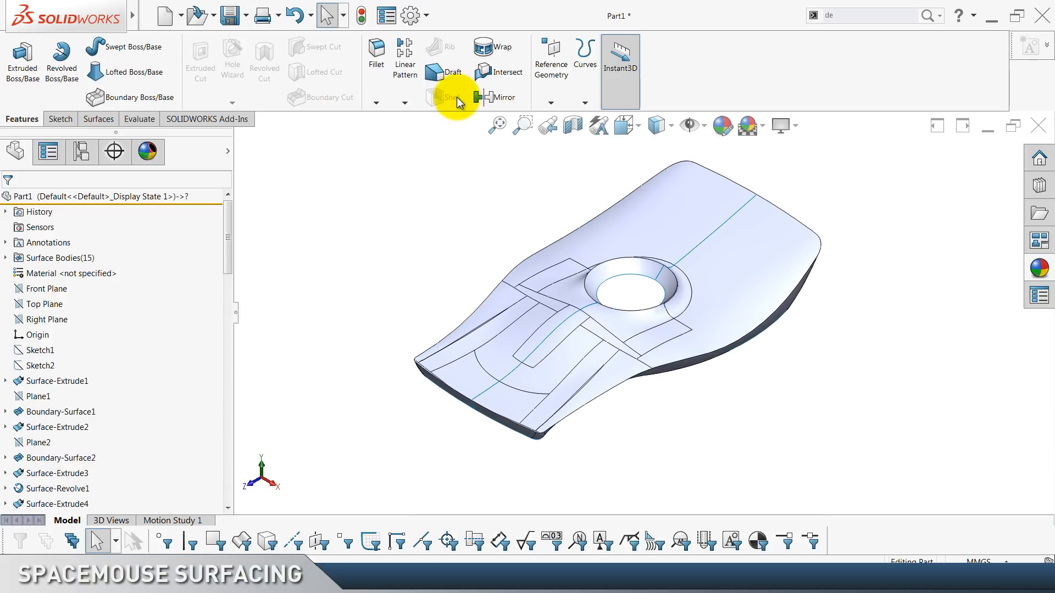
{"action": "scroll", "coordinate": [456, 96], "scroll_direction": "down", "scroll_amount": 2}
{"action": "left_click", "coordinate": [549, 65]}
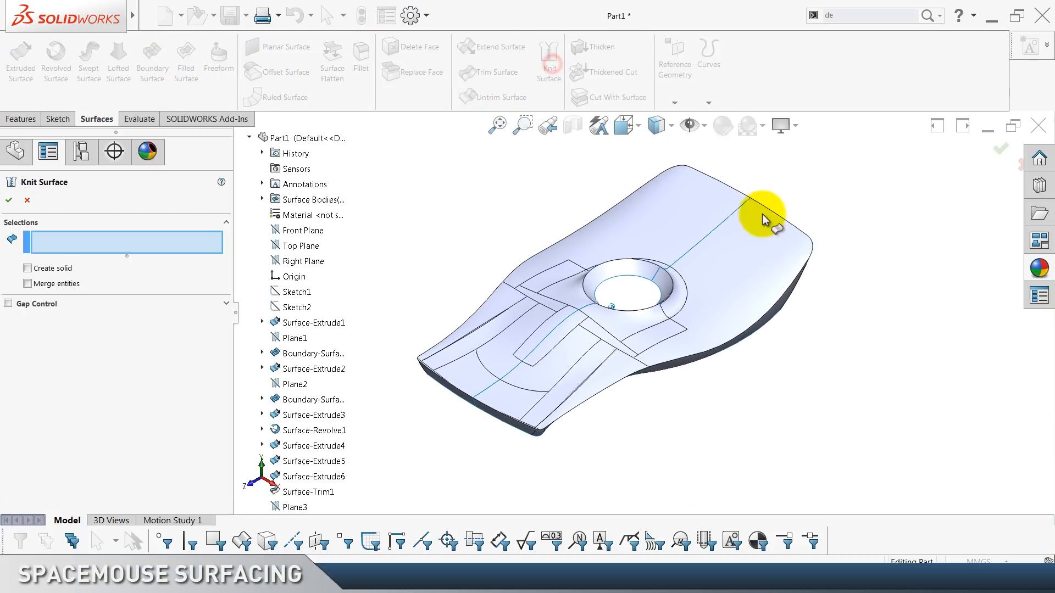
{"action": "left_click_drag", "start_coordinate": [841, 174], "coordinate": [626, 346]}
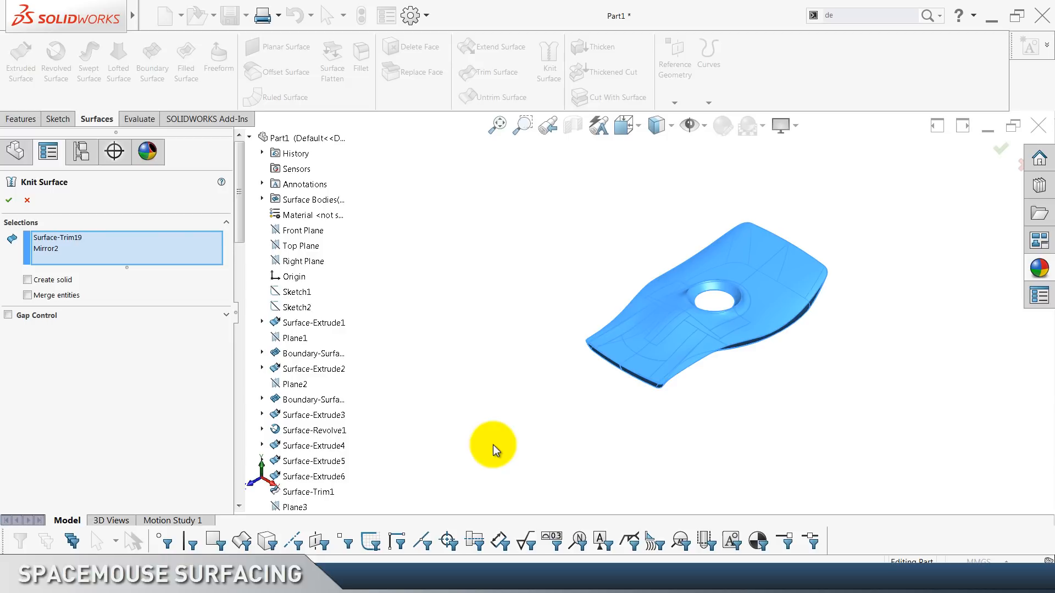
{"action": "left_click", "coordinate": [32, 204]}
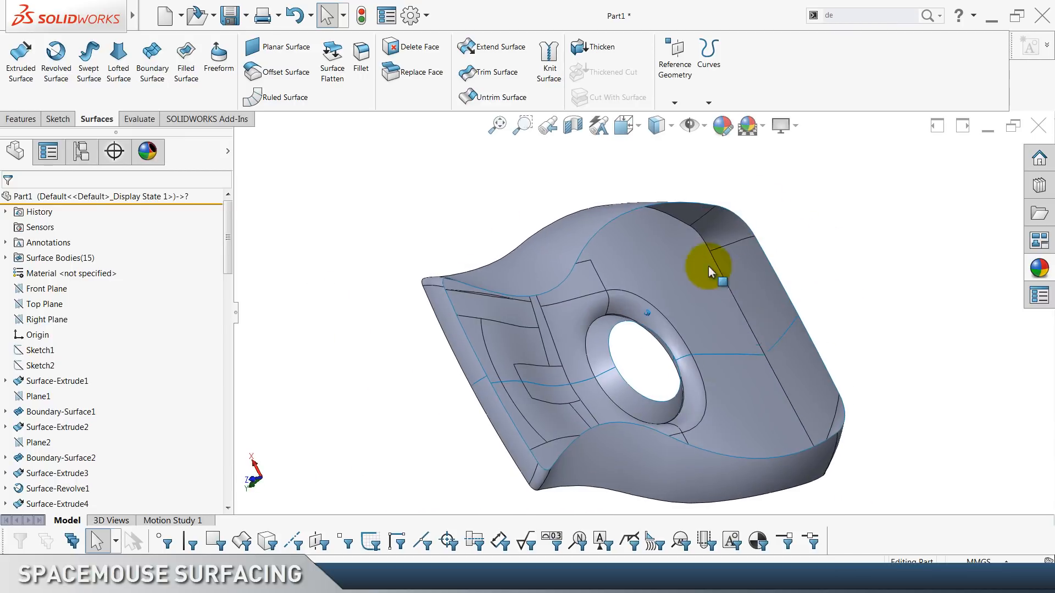
Start a filled surface across the open underside with the bottom edges of both long sides, the narrow end and its corners as Contact boundaries.
{"action": "left_click", "coordinate": [187, 55]}
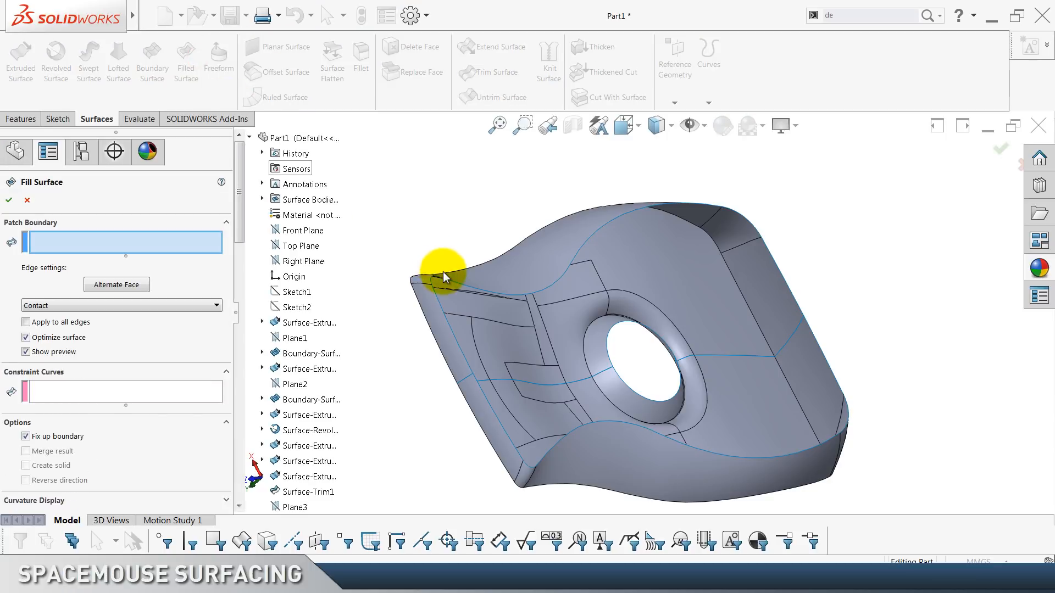
{"action": "left_click", "coordinate": [252, 137]}
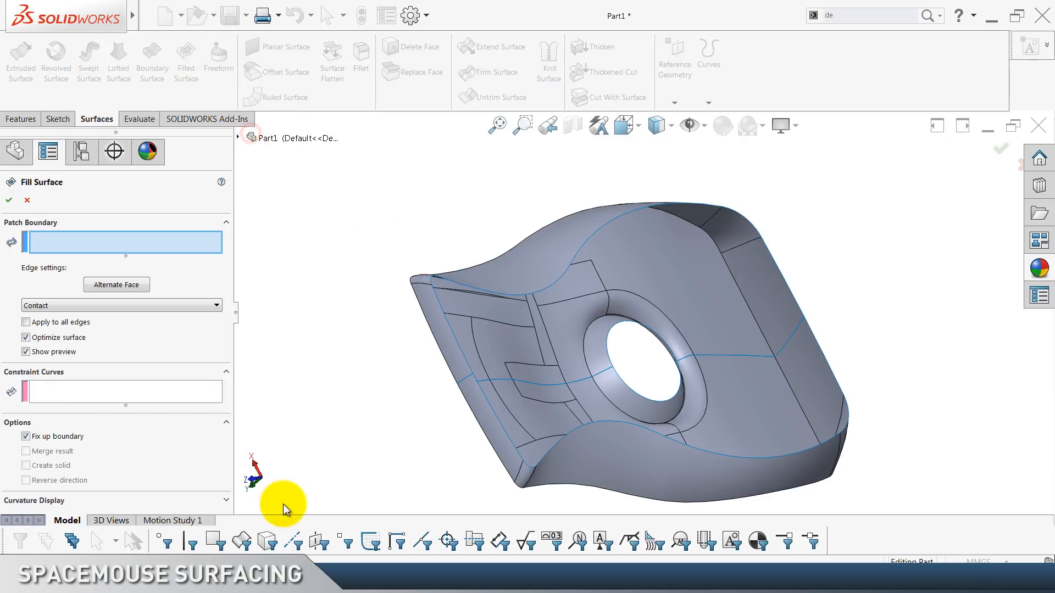
{"action": "left_click", "coordinate": [189, 543]}
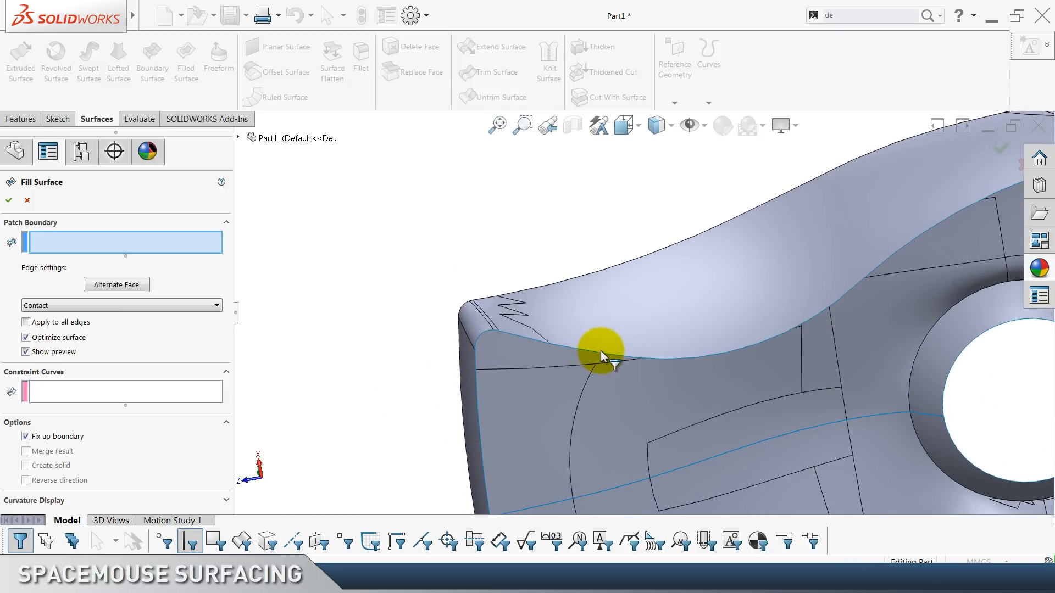
{"action": "left_click", "coordinate": [590, 351]}
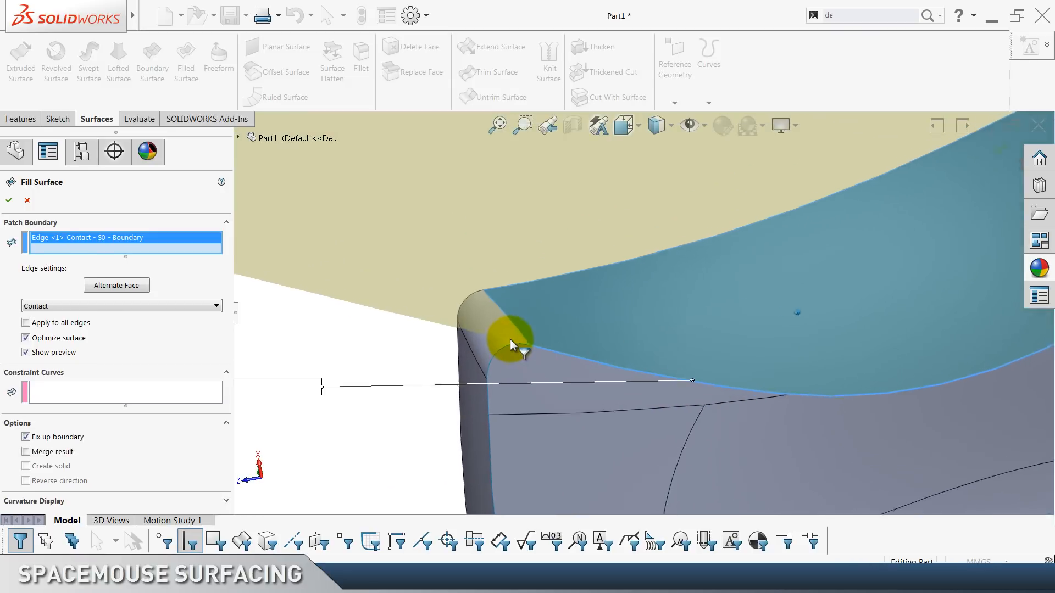
{"action": "left_click", "coordinate": [493, 361]}
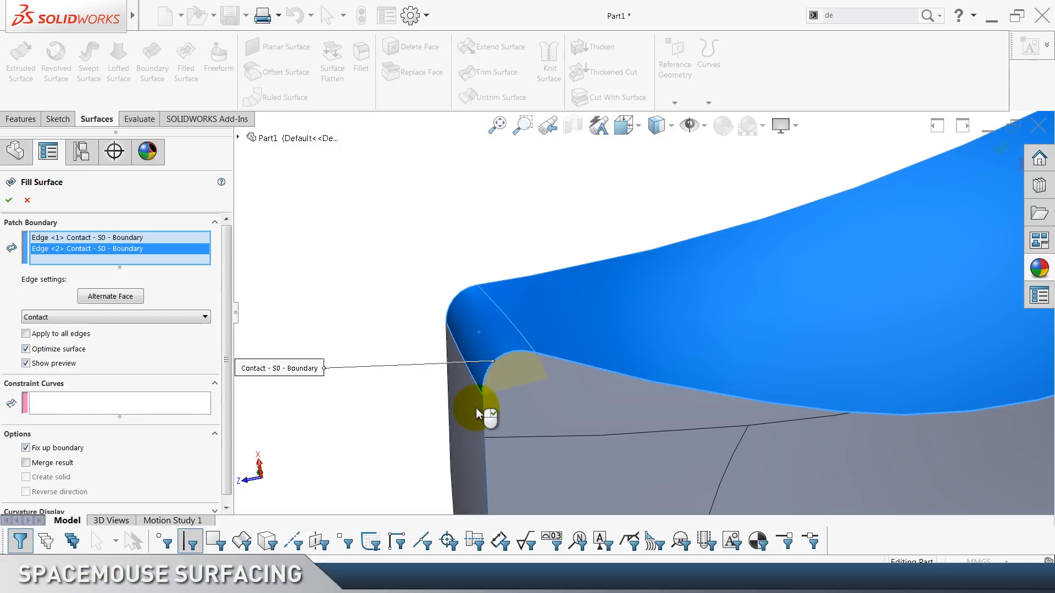
{"action": "left_click", "coordinate": [482, 411]}
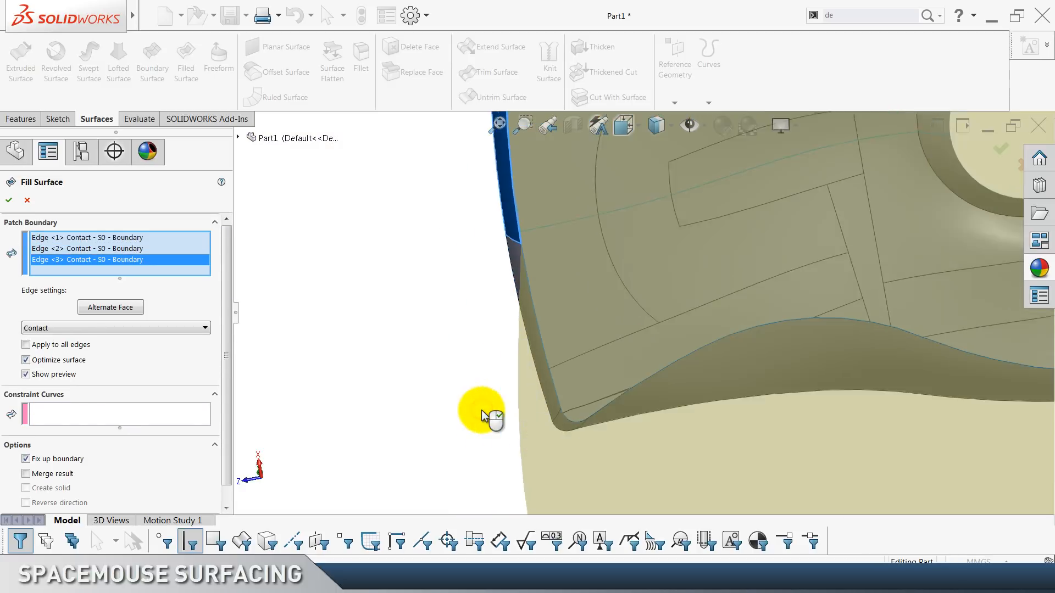
{"action": "left_click", "coordinate": [520, 326]}
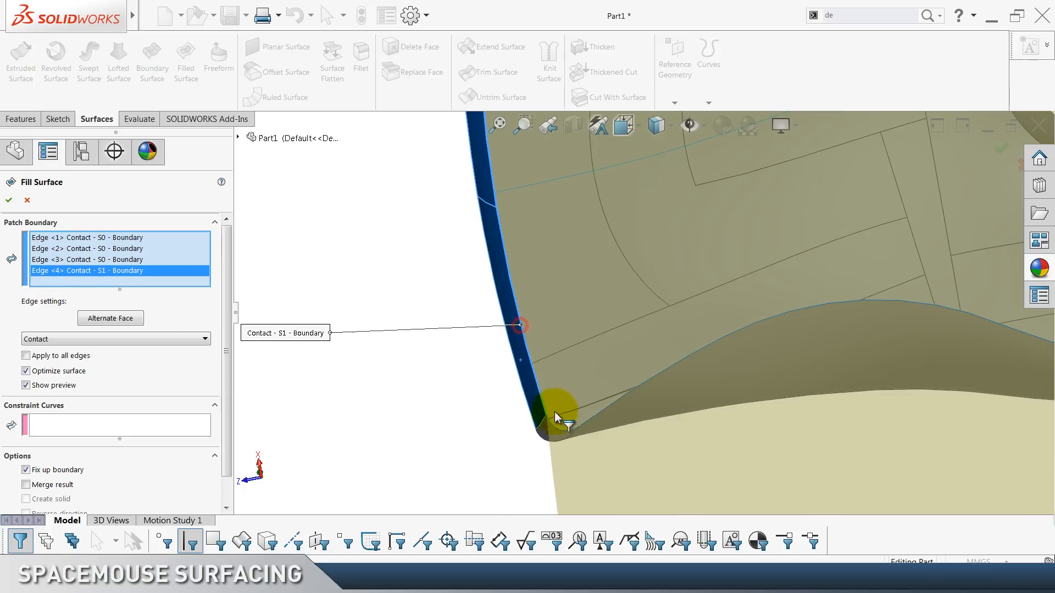
{"action": "left_click", "coordinate": [559, 430]}
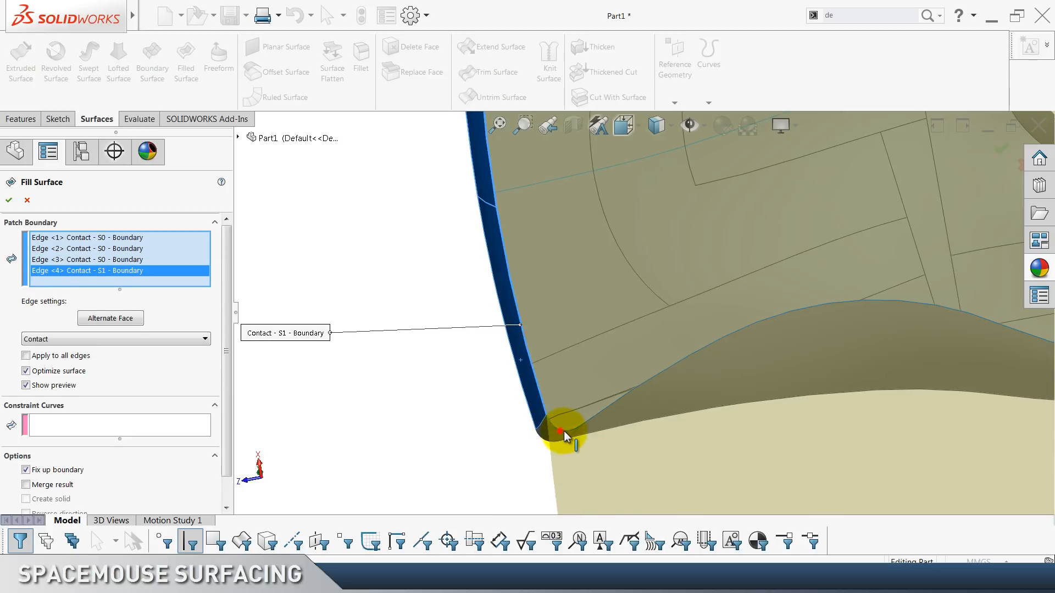
{"action": "left_click", "coordinate": [591, 420]}
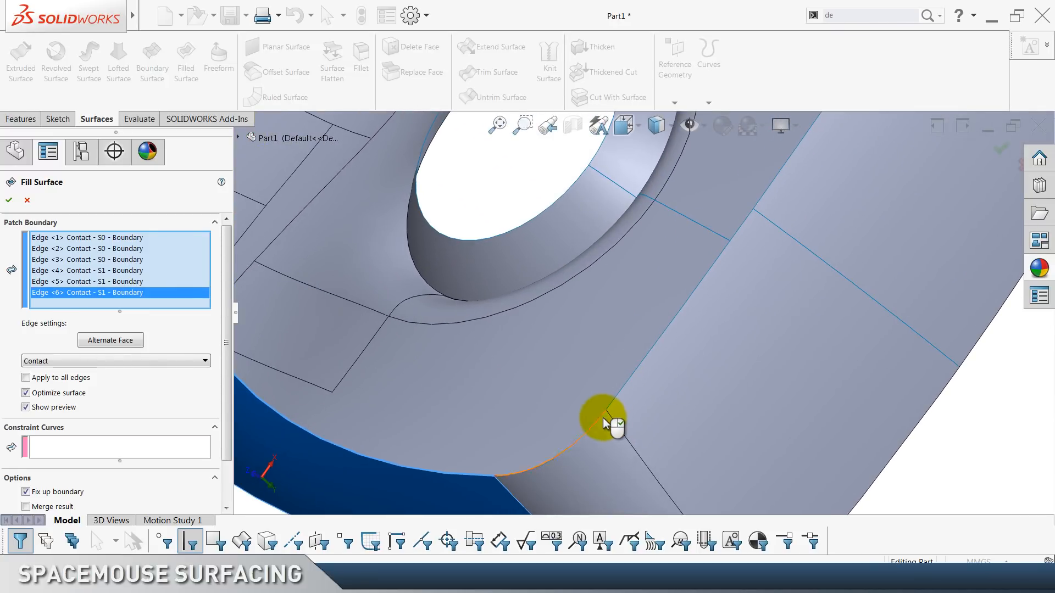
Complete the fill boundary with the wide end's corner and end edges, enable Merge result, and create the filled surface.
{"action": "left_click", "coordinate": [603, 423]}
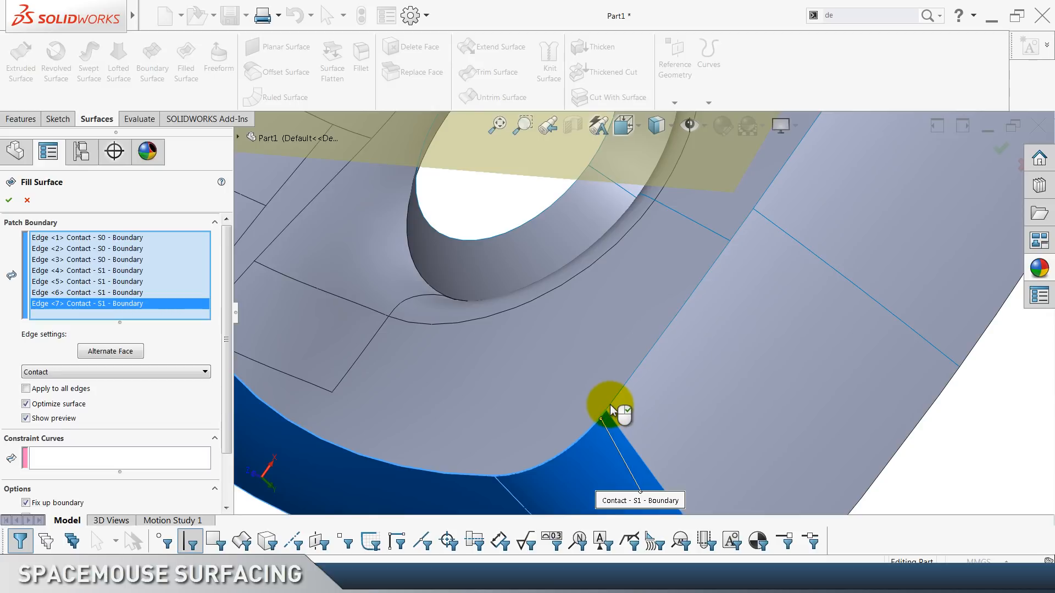
{"action": "left_click", "coordinate": [613, 407]}
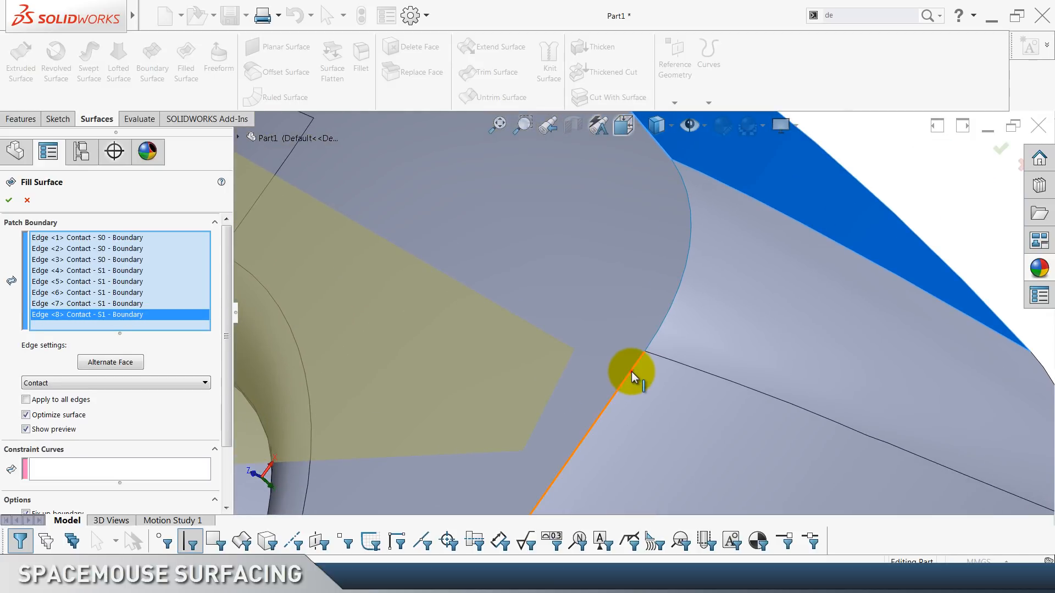
{"action": "left_click", "coordinate": [631, 372]}
{"action": "left_click", "coordinate": [654, 337]}
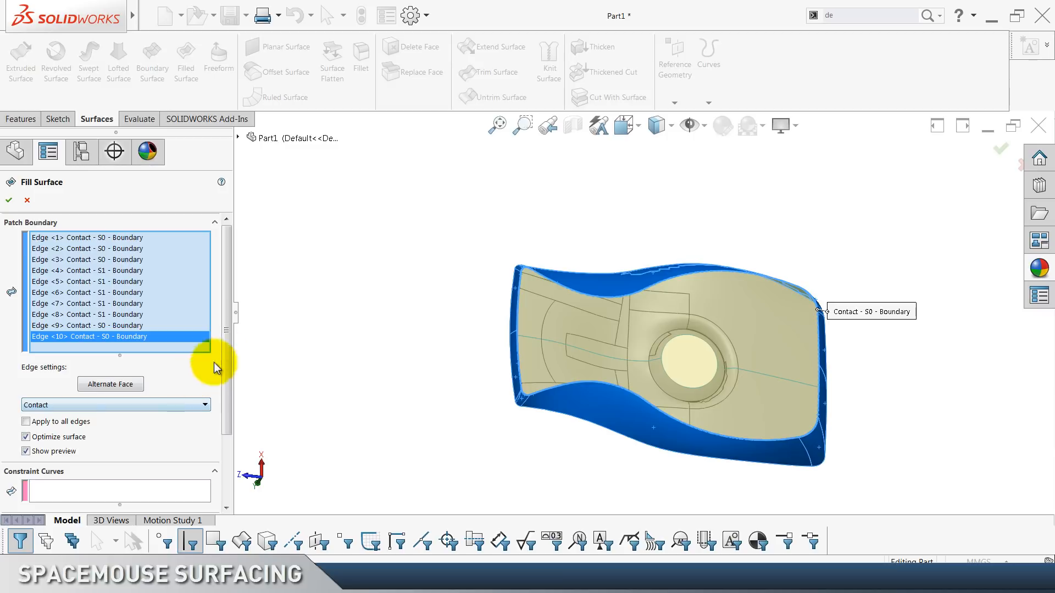
{"action": "left_click_drag", "start_coordinate": [223, 356], "coordinate": [218, 423]}
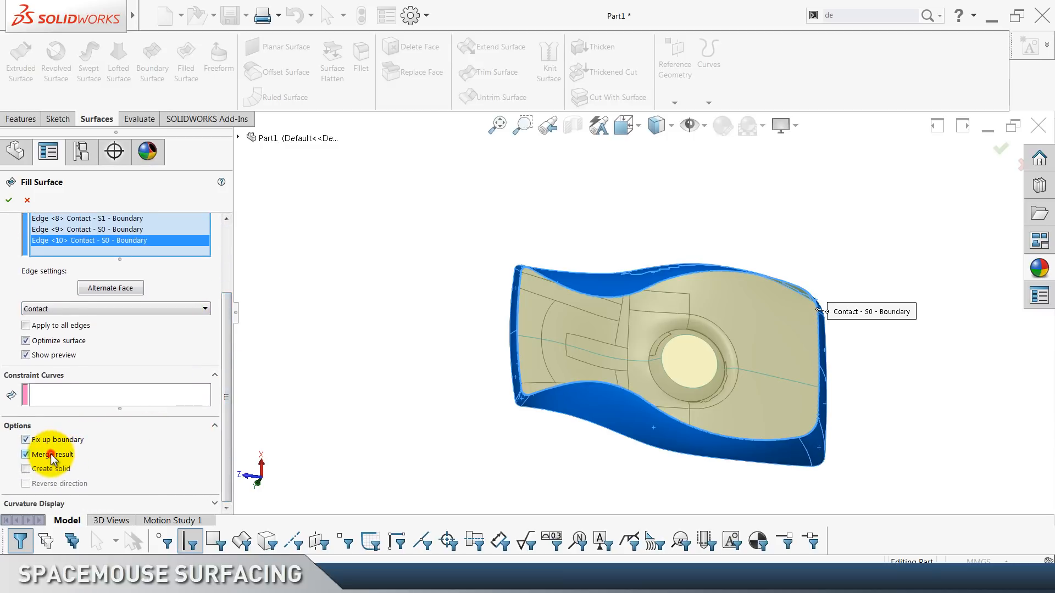
{"action": "left_click", "coordinate": [9, 200]}
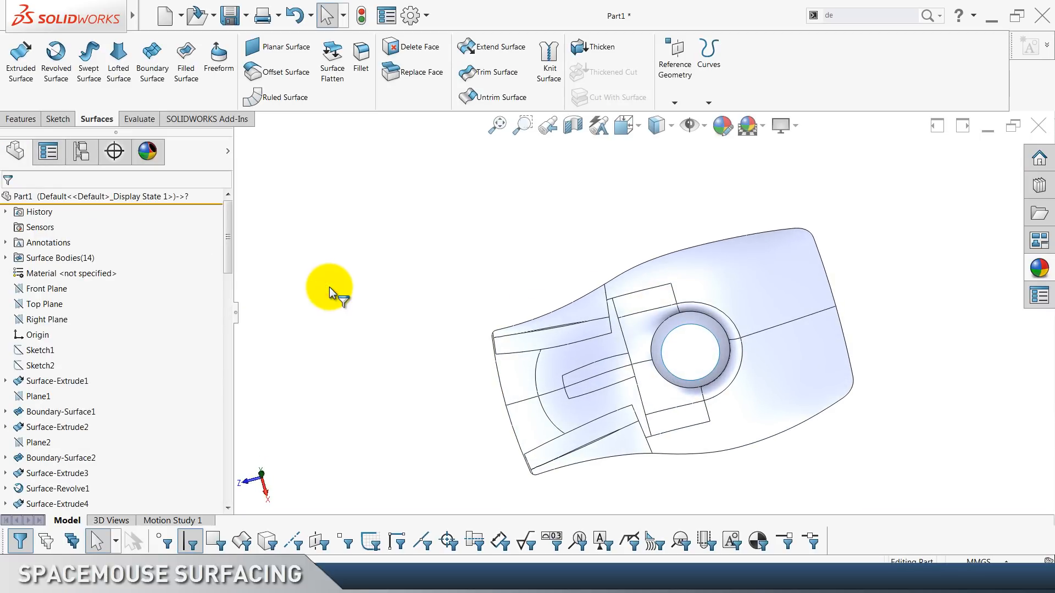
{"action": "left_click", "coordinate": [191, 541]}
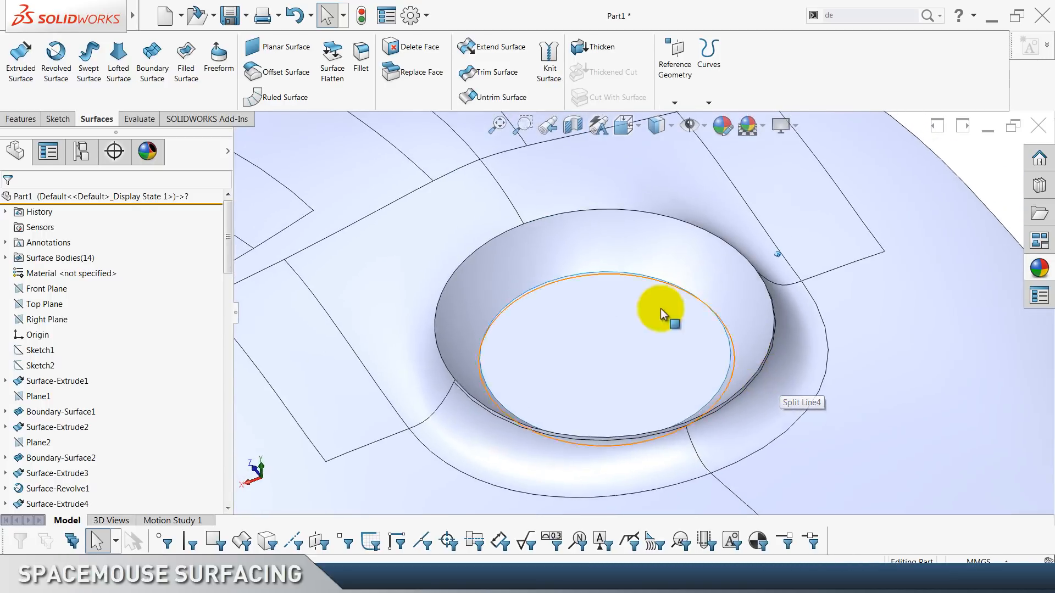
Add a constant size 0.35 mm symmetric fillet with circular profile around the upper rim of the round knob recess.
{"action": "left_click", "coordinate": [473, 253]}
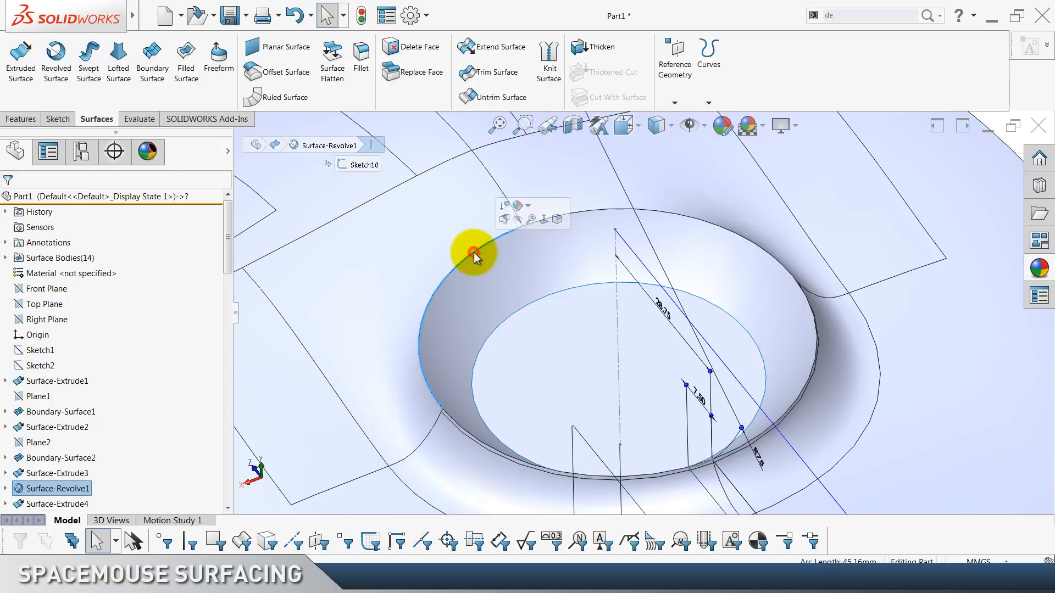
{"action": "scroll", "coordinate": [341, 67], "scroll_direction": "up", "scroll_amount": 2}
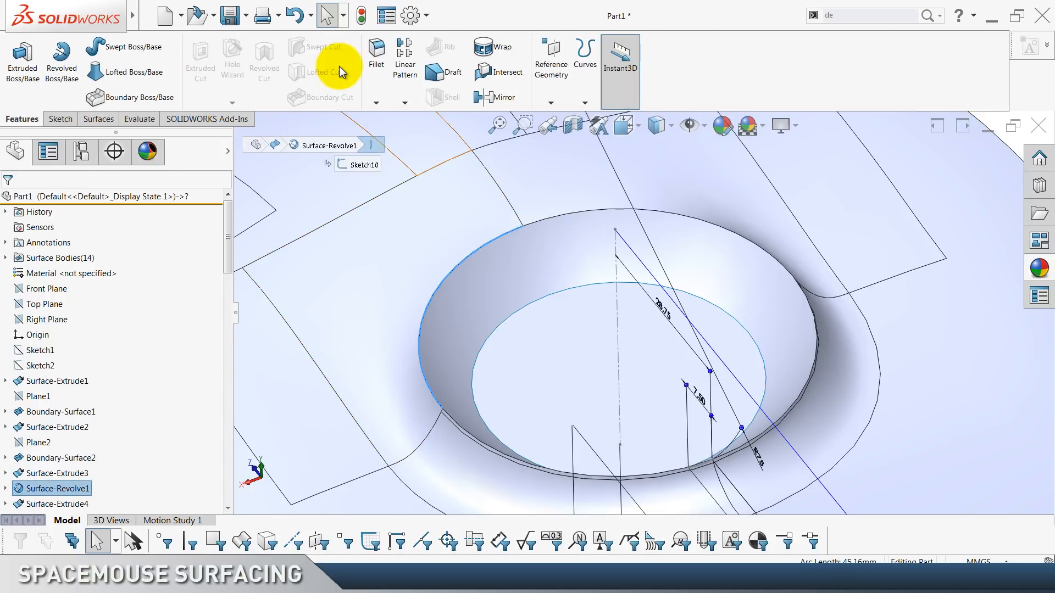
{"action": "left_click", "coordinate": [383, 69]}
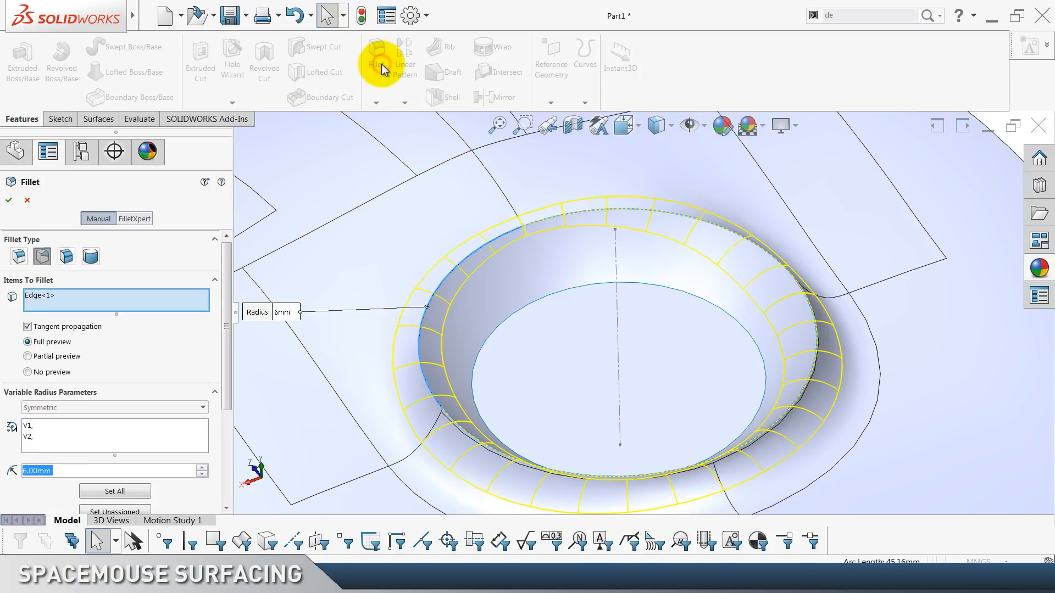
{"action": "left_click", "coordinate": [21, 258]}
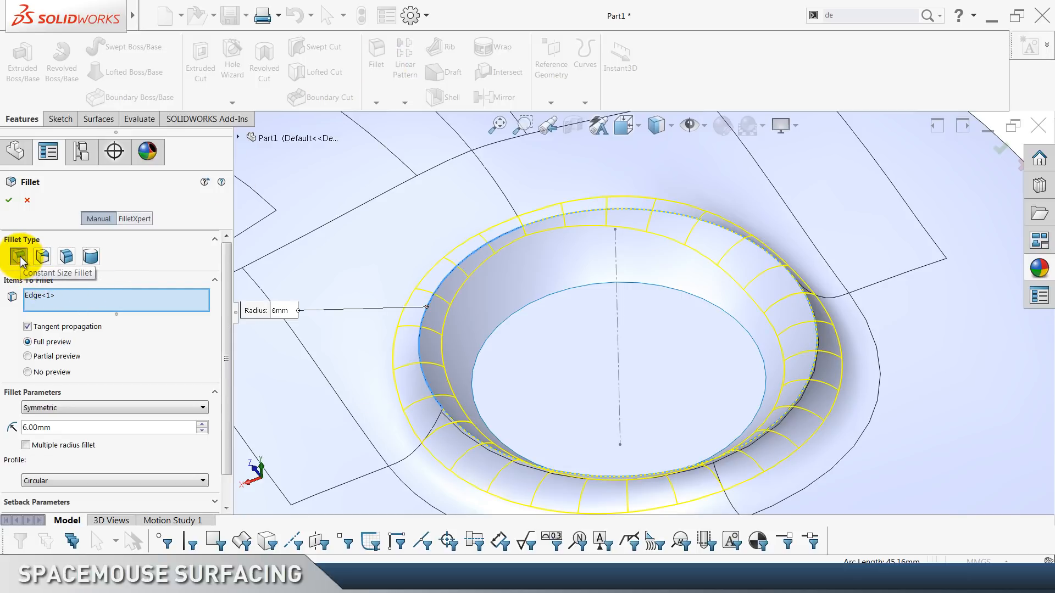
{"action": "left_click", "coordinate": [77, 428]}
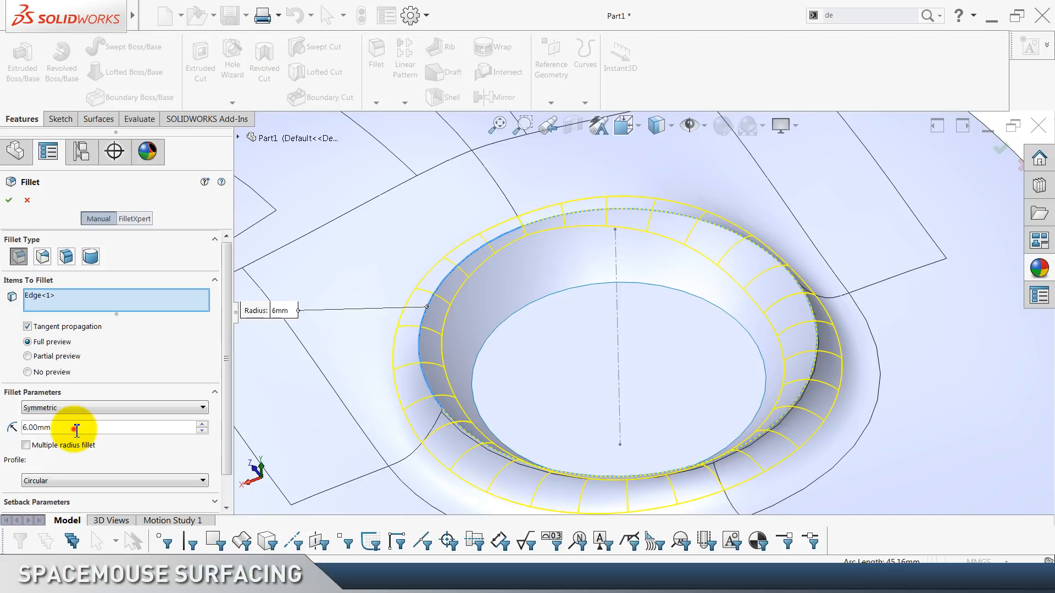
{"action": "type", "text": "0.35"}
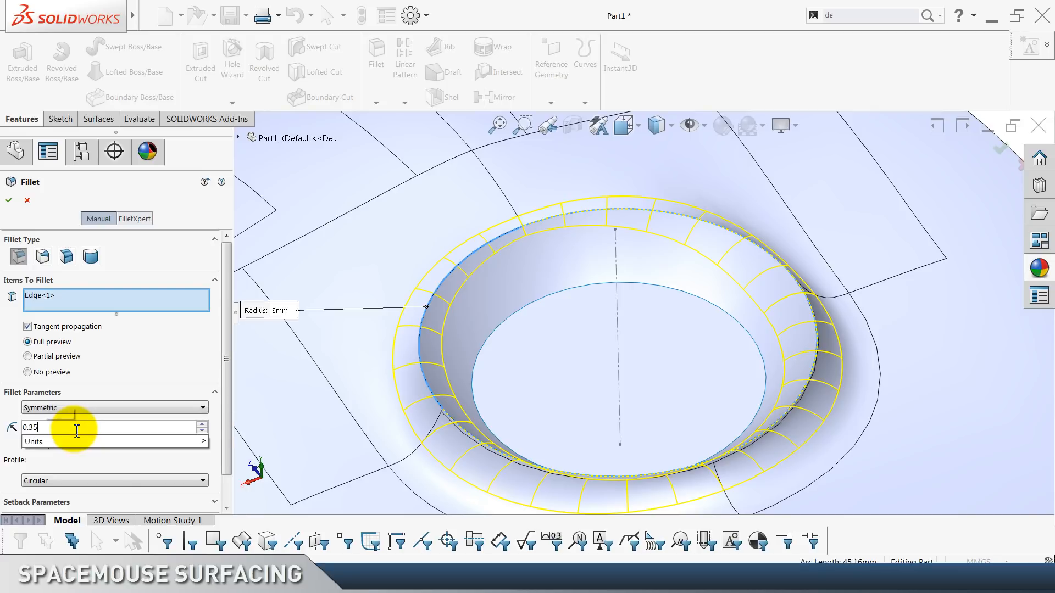
{"action": "key", "text": "Return"}
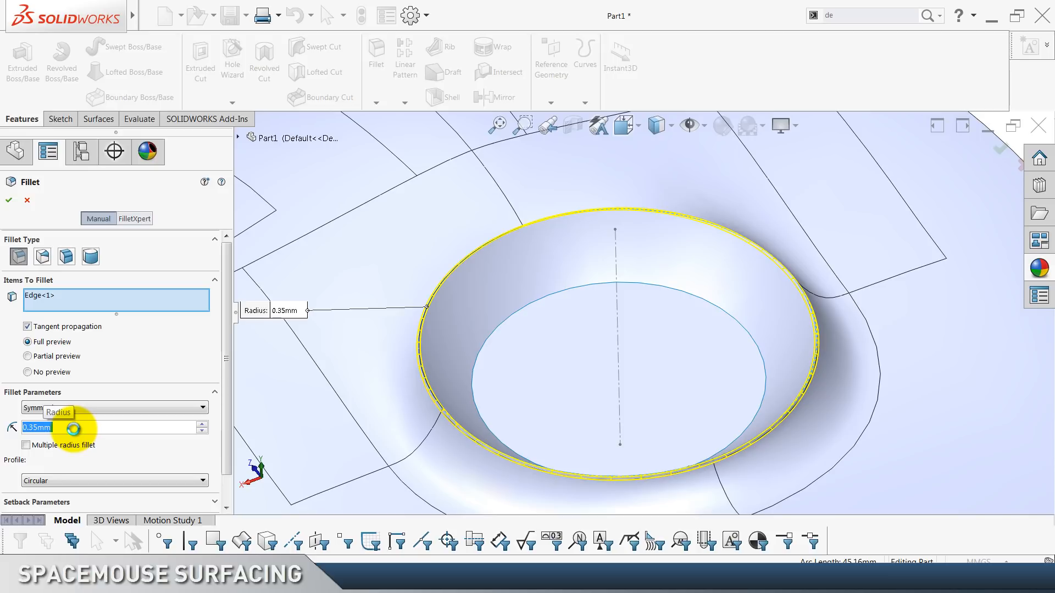
{"action": "key", "text": "Return"}
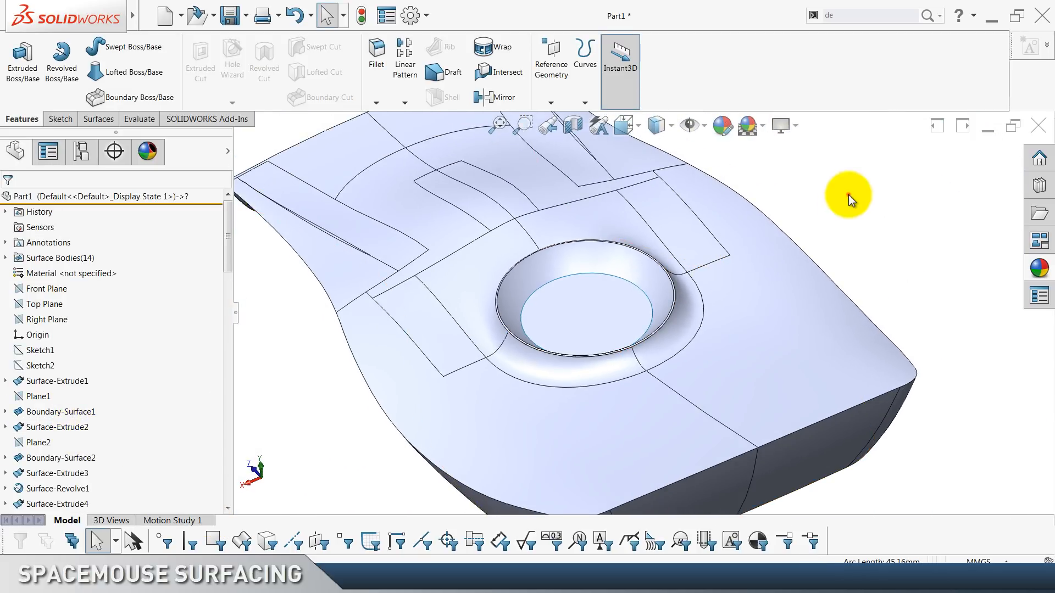
{"action": "left_click", "coordinate": [849, 201]}
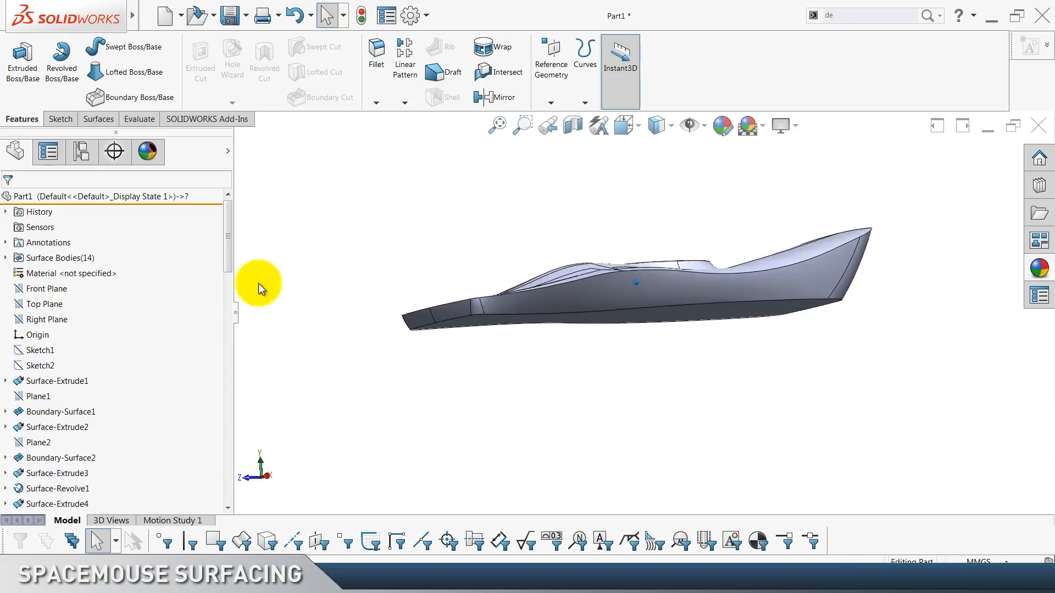
Delete all leftover surface bodies from Surface-Extrude1 through Surface-Extrude11, keeping only the Fillet2 body.
{"action": "left_click", "coordinate": [5, 259]}
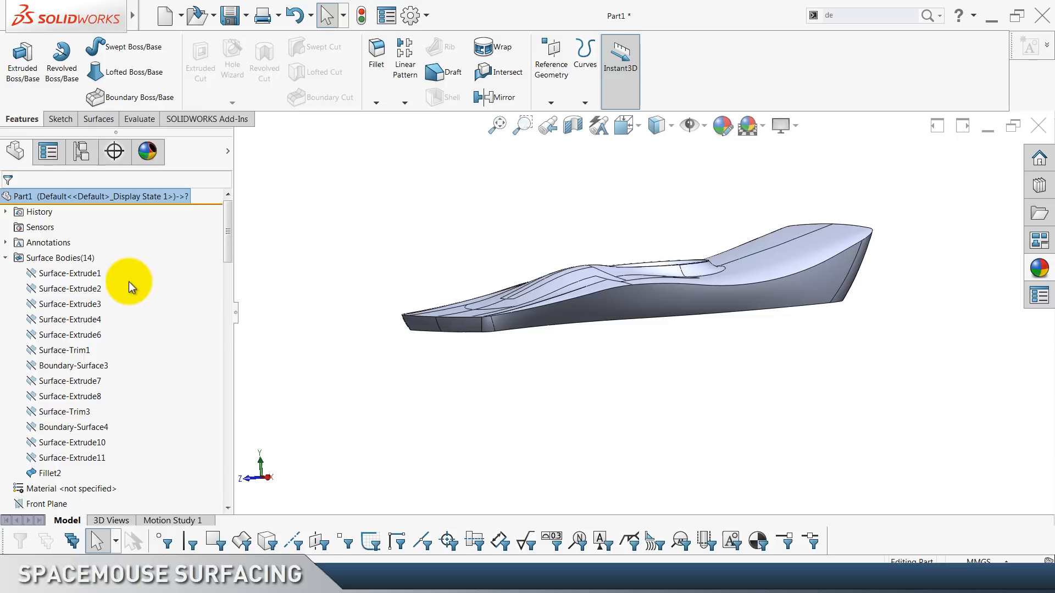
{"action": "left_click_drag", "start_coordinate": [115, 278], "coordinate": [32, 459]}
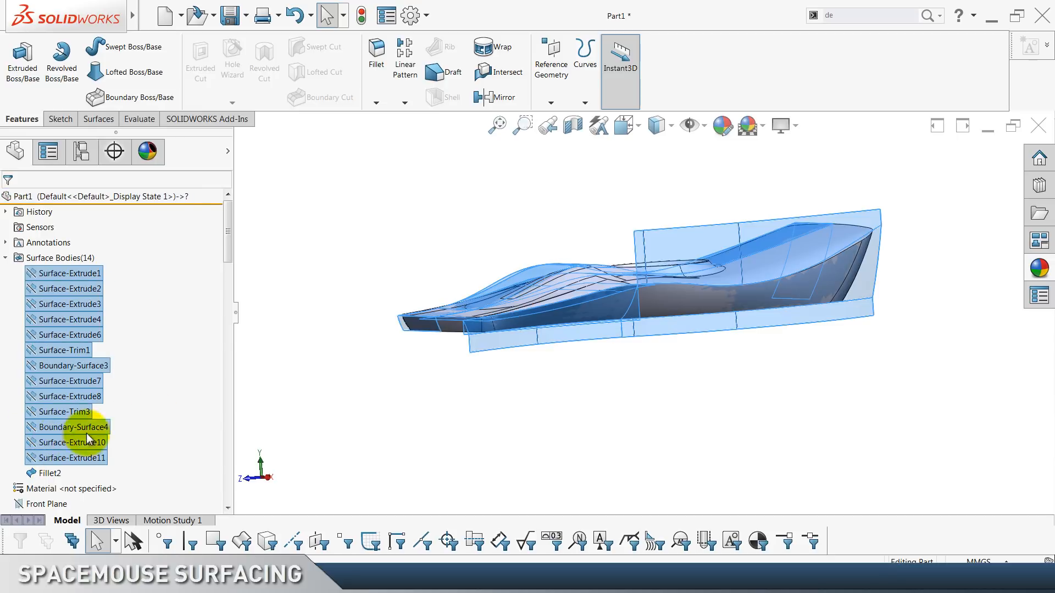
{"action": "key", "text": "Delete"}
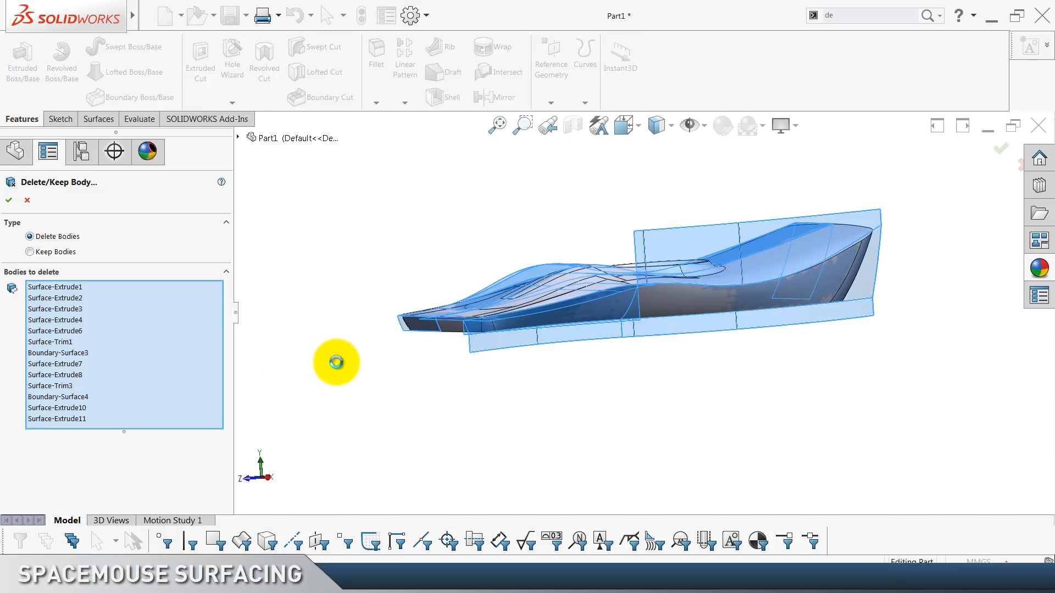
{"action": "key", "text": "Return"}
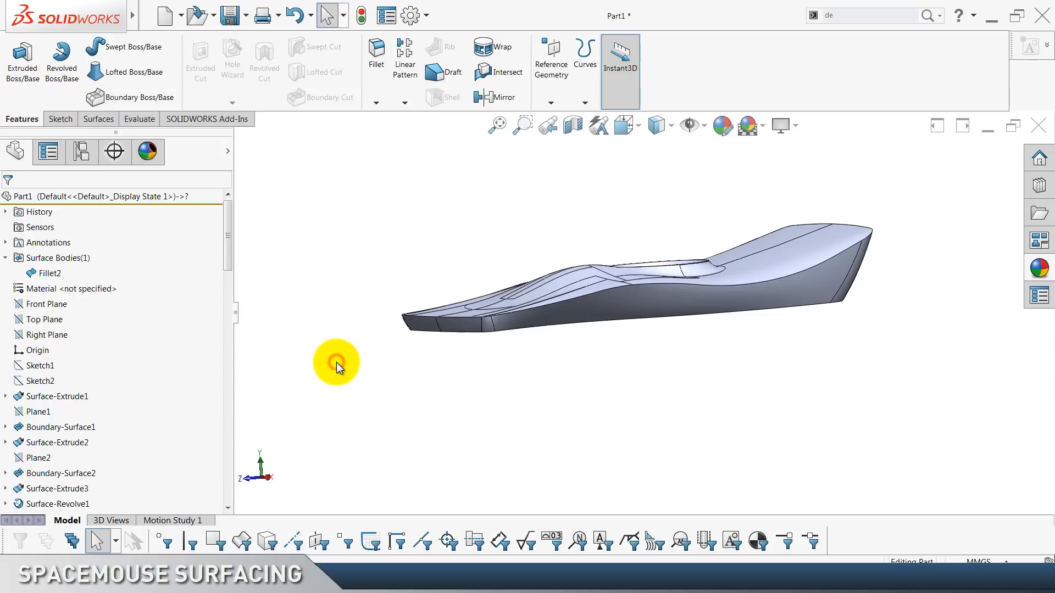
{"action": "scroll", "coordinate": [113, 448], "scroll_direction": "down", "scroll_amount": 15}
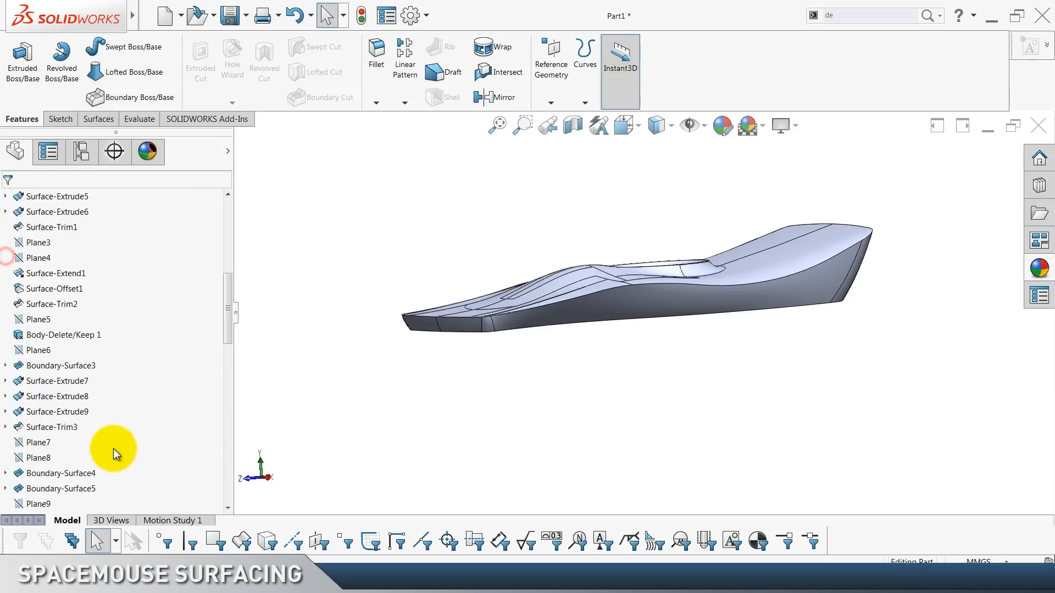
{"action": "scroll", "coordinate": [114, 449], "scroll_direction": "up", "scroll_amount": 5}
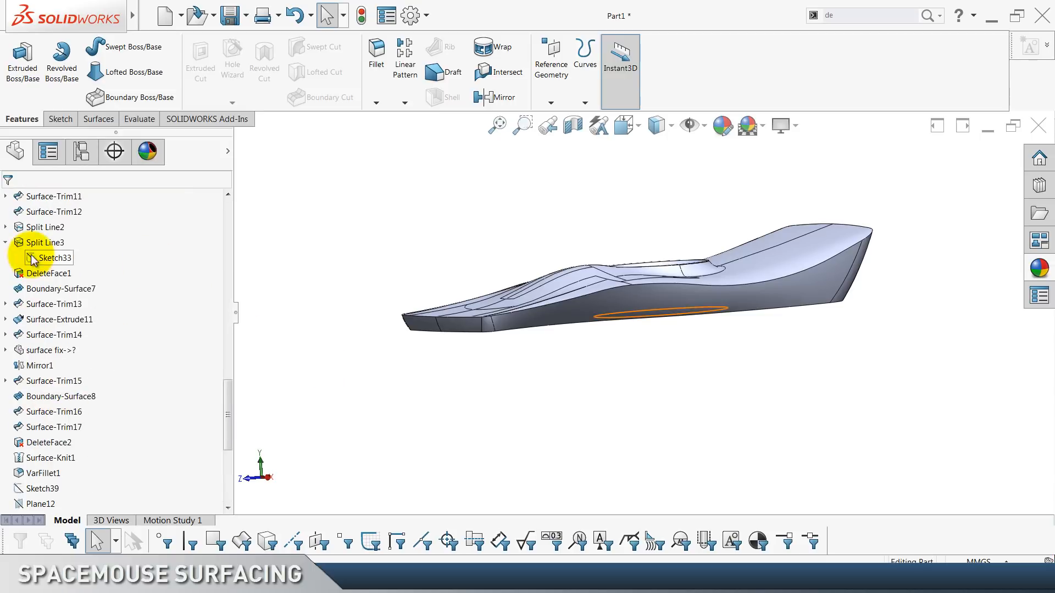
{"action": "left_click", "coordinate": [5, 242]}
{"action": "scroll", "coordinate": [161, 399], "scroll_direction": "up", "scroll_amount": 10}
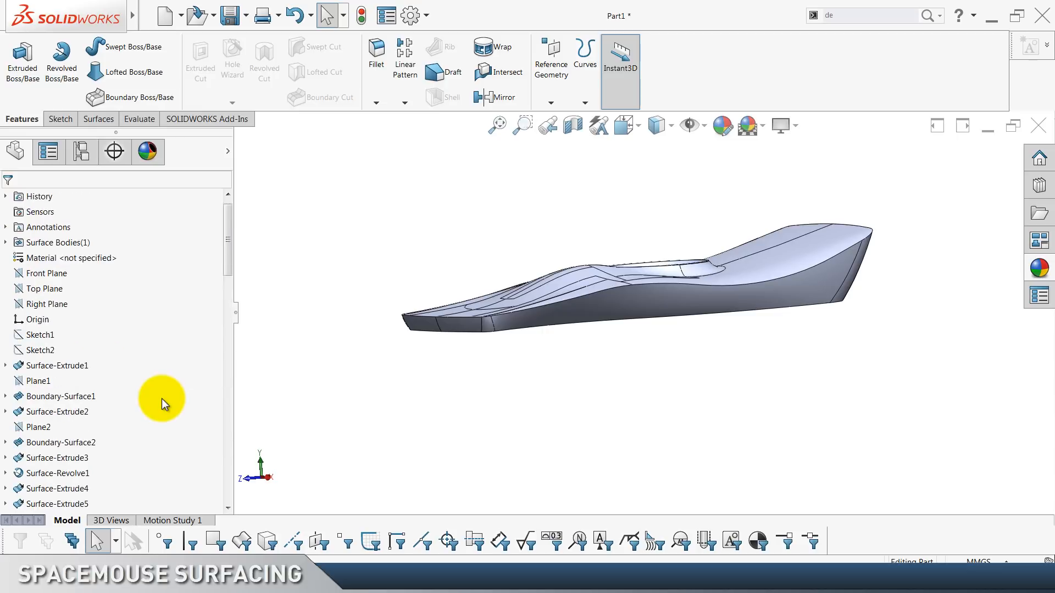
{"action": "left_click", "coordinate": [88, 196]}
{"action": "left_click", "coordinate": [433, 207]}
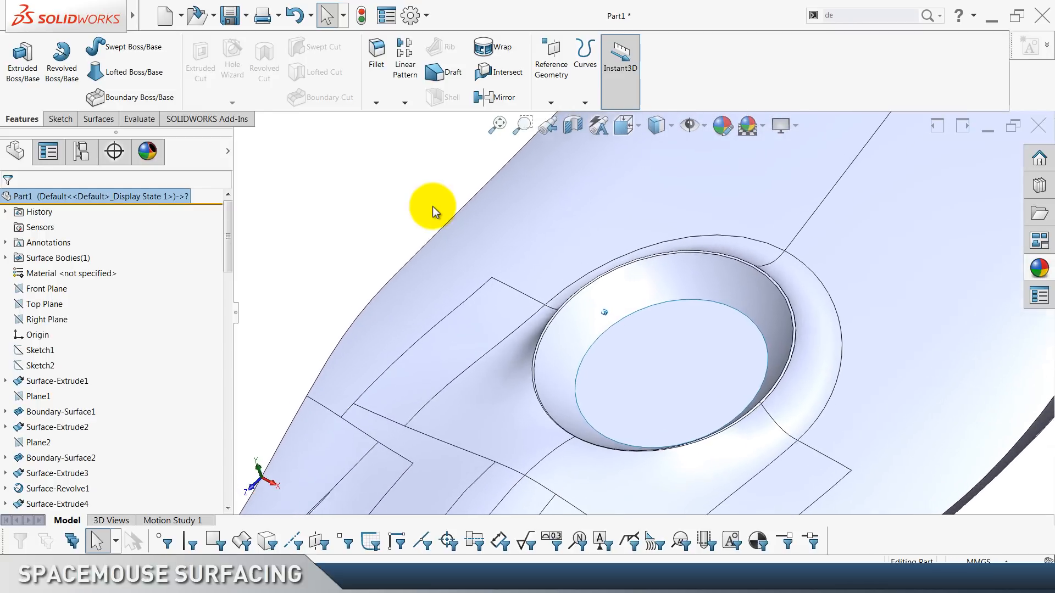
Thicken the Fillet2 surface body by 0.50 mm on side 1.
{"action": "scroll", "coordinate": [443, 88], "scroll_direction": "down", "scroll_amount": 2}
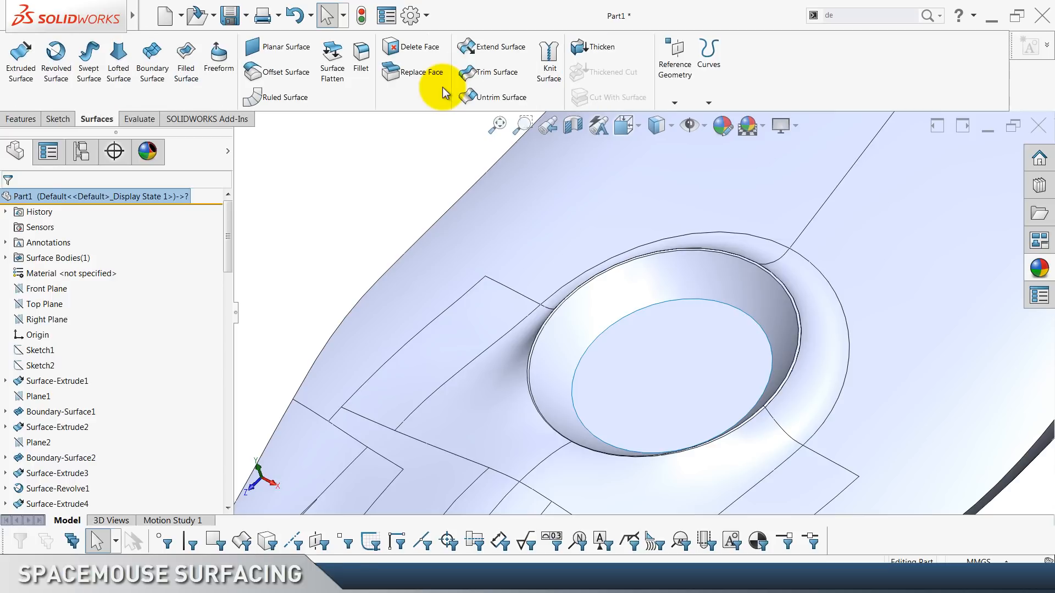
{"action": "left_click", "coordinate": [603, 48]}
{"action": "left_click", "coordinate": [522, 269]}
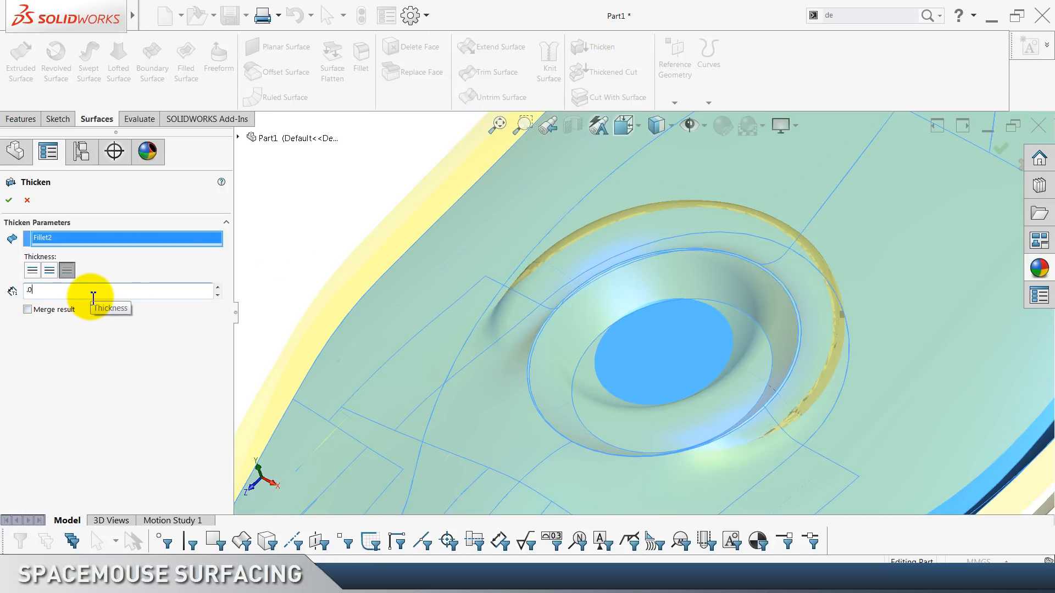
{"action": "left_click", "coordinate": [93, 292]}
{"action": "type", "text": ".5"}
{"action": "key", "text": "Return"}
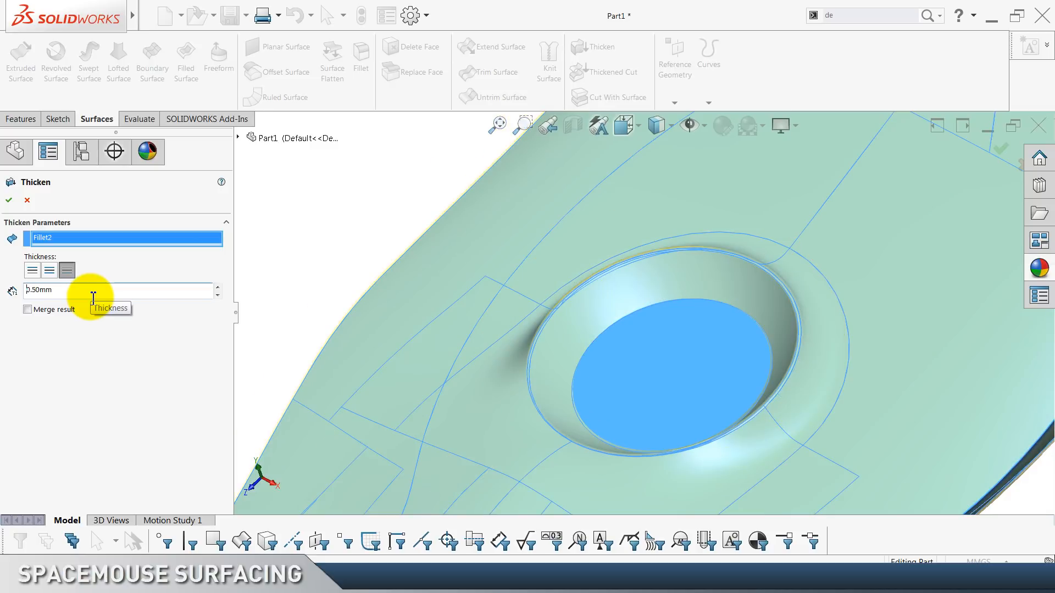
{"action": "left_click", "coordinate": [33, 270]}
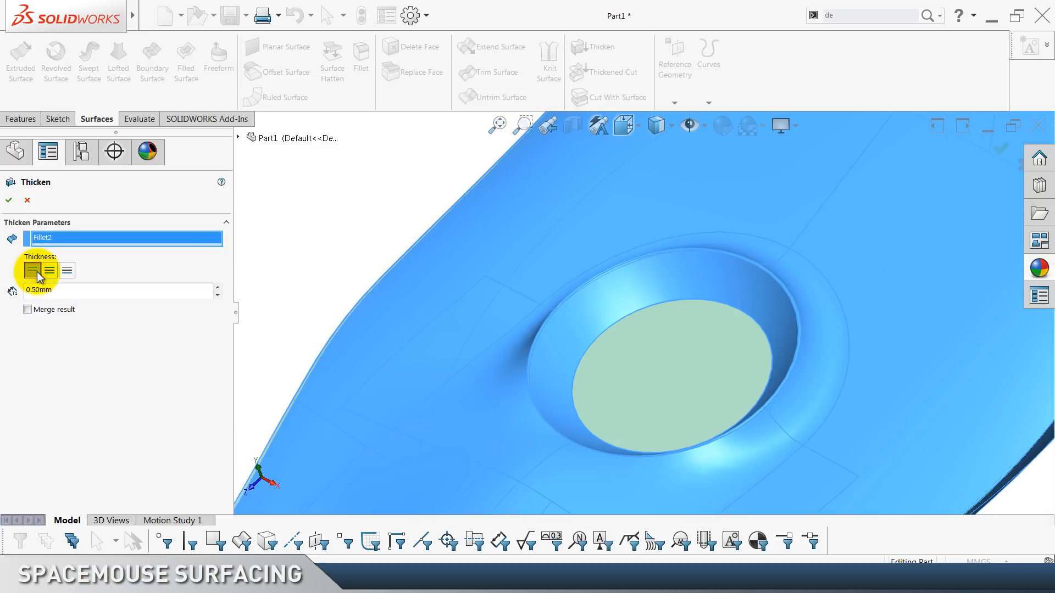
{"action": "left_click", "coordinate": [9, 200]}
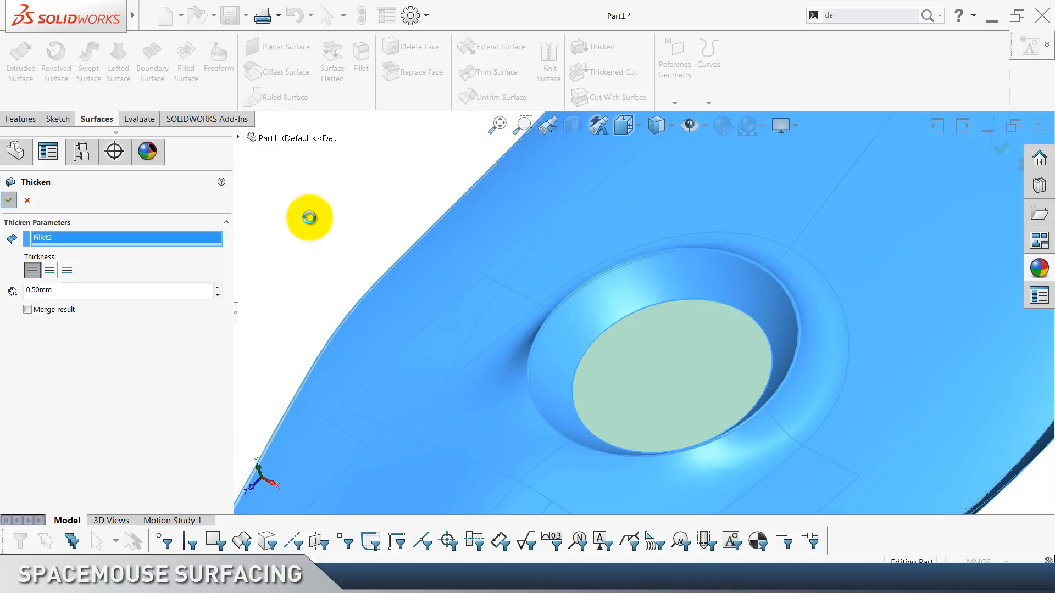
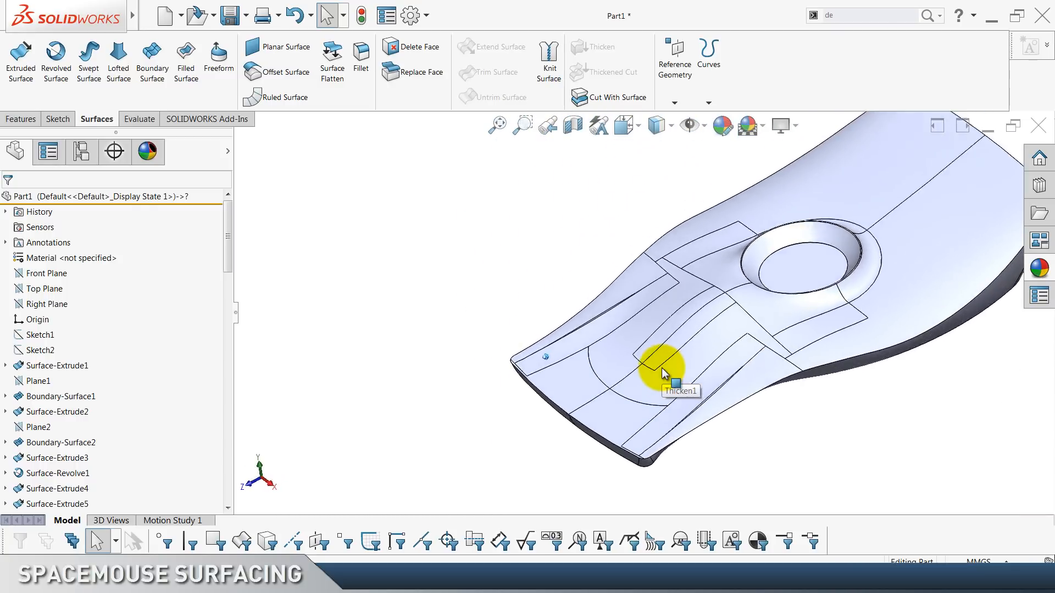
Delete the Thicken feature at the end of the feature tree.
{"action": "scroll", "coordinate": [121, 419], "scroll_direction": "down", "scroll_amount": 15}
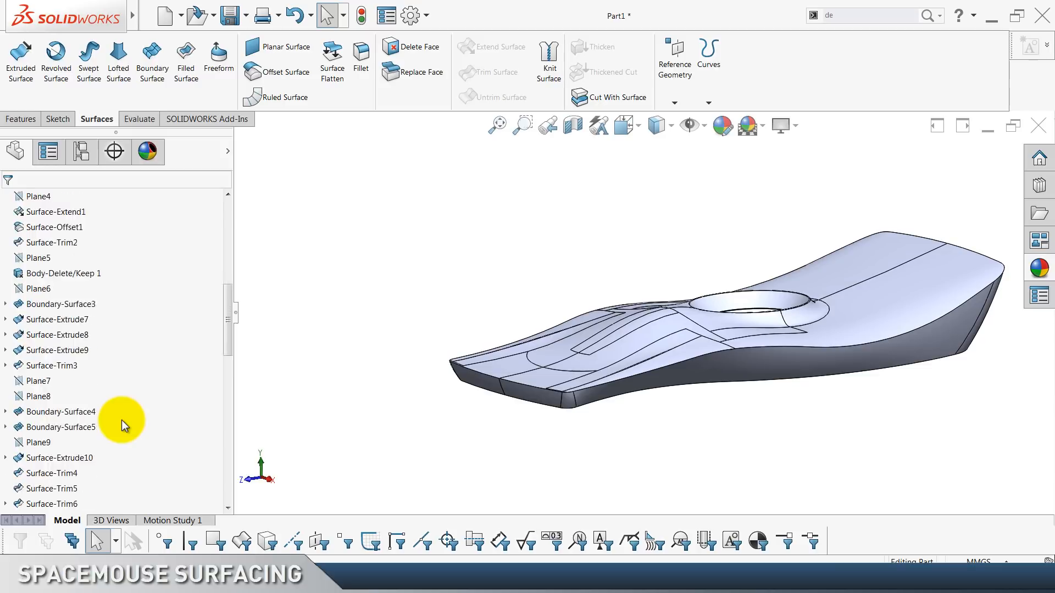
{"action": "left_click", "coordinate": [44, 504]}
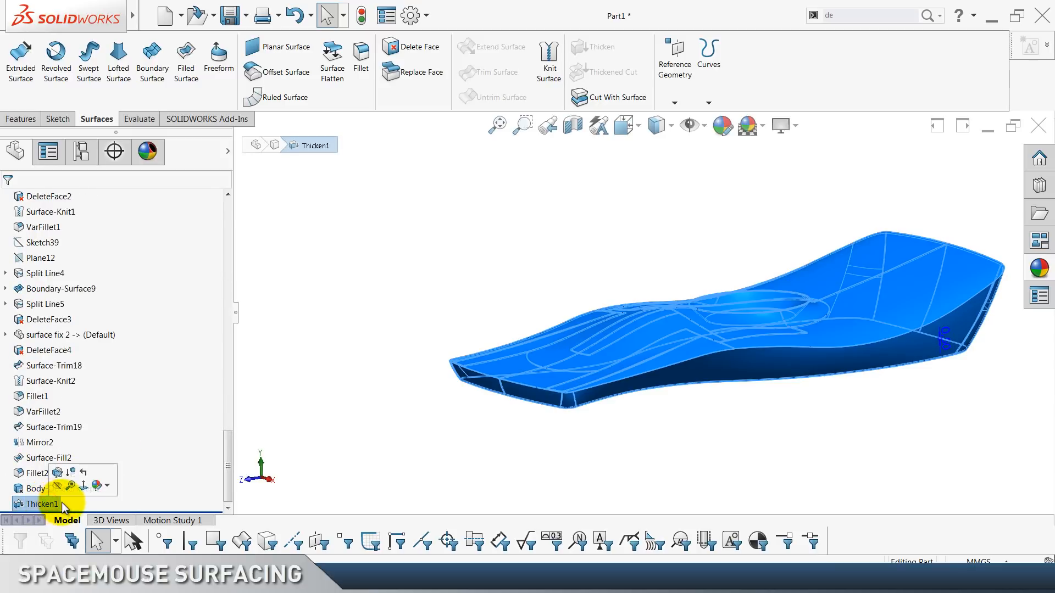
{"action": "key", "text": "Delete"}
{"action": "key", "text": "Return"}
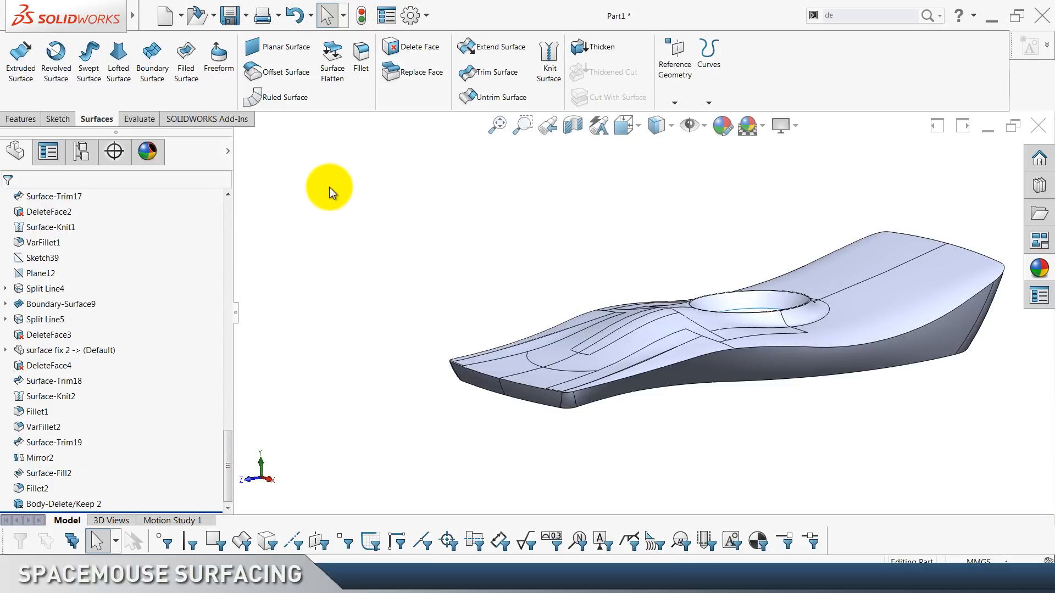
Save the part and orient the model to the isometric view.
{"action": "scroll", "coordinate": [299, 100], "scroll_direction": "up", "scroll_amount": 2}
{"action": "left_click", "coordinate": [388, 210]}
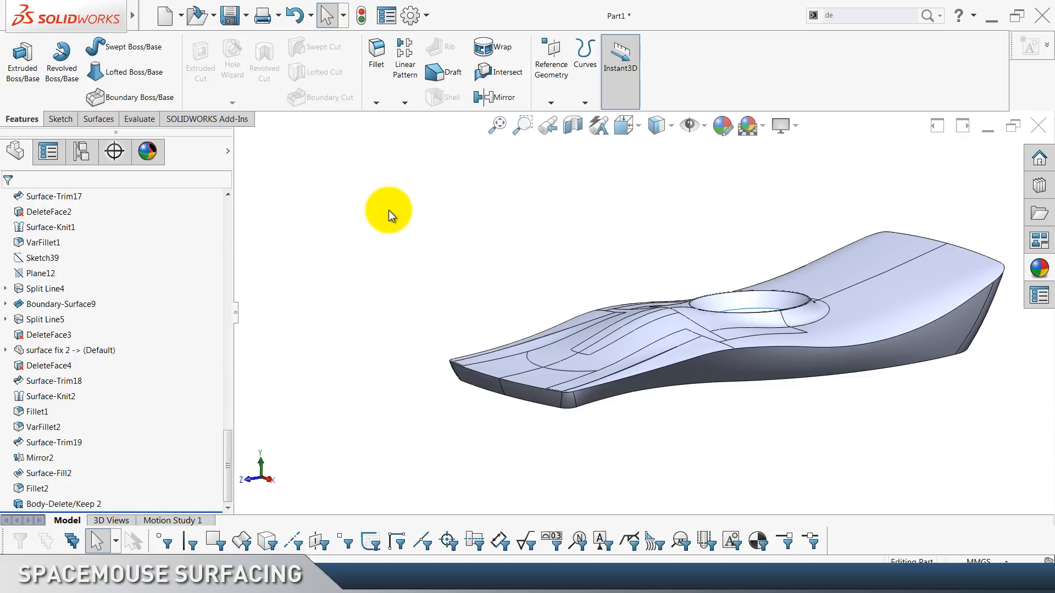
{"action": "key", "text": "ctrl+7"}
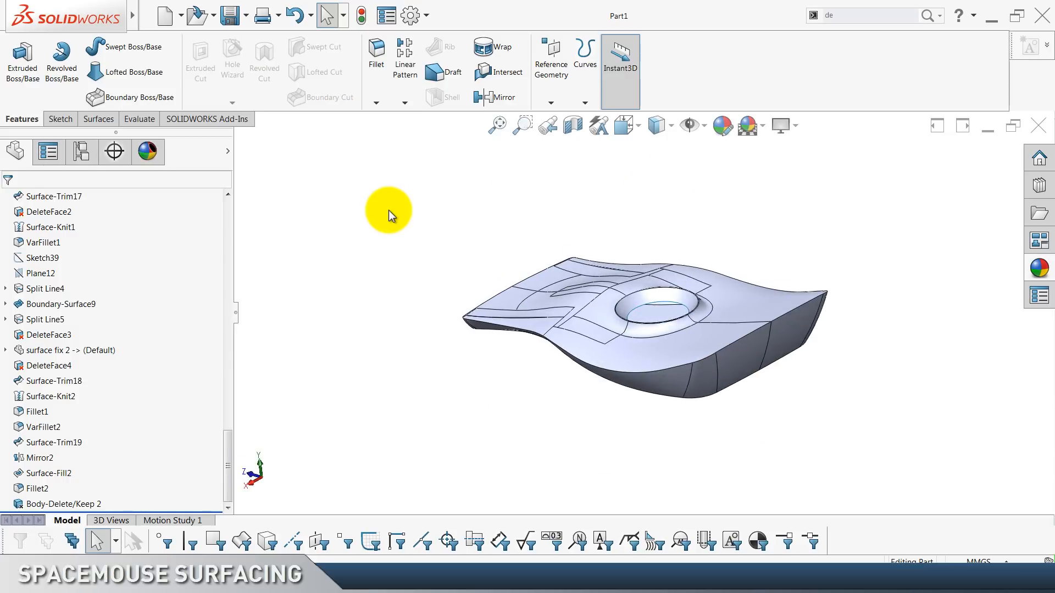
{"action": "key", "text": "ctrl+7"}
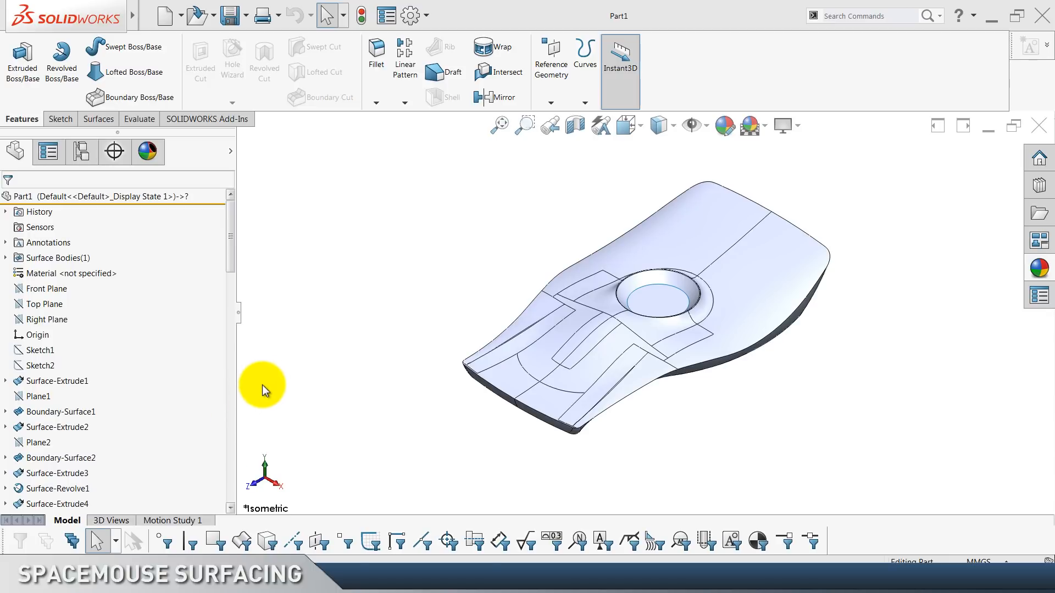
{"action": "left_click", "coordinate": [266, 380]}
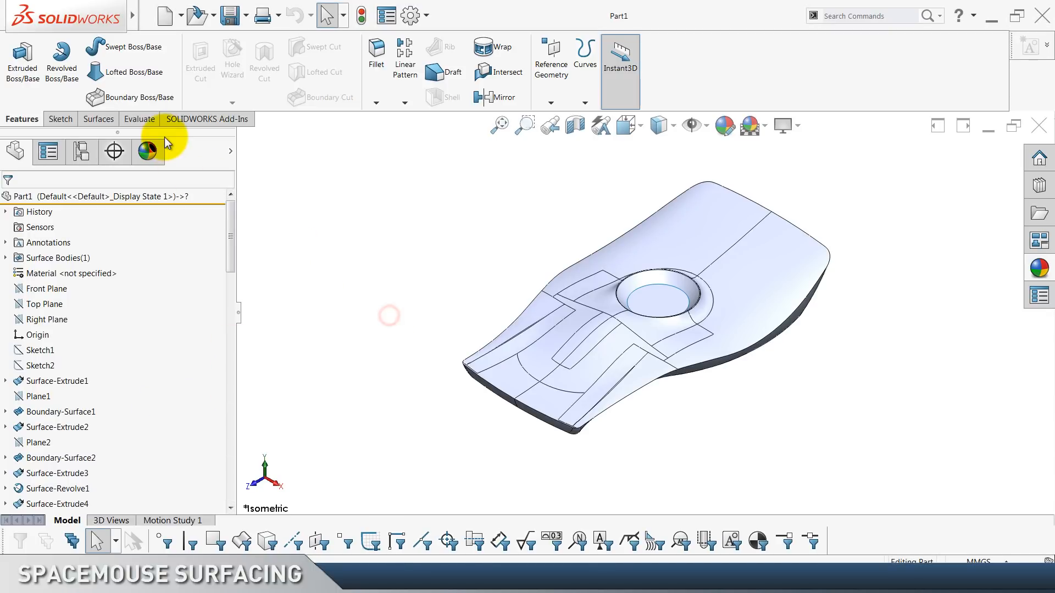
Create an offset surface of all faces of the SpaceMouse body at a distance of 0 mm.
{"action": "scroll", "coordinate": [153, 104], "scroll_direction": "down", "scroll_amount": 2}
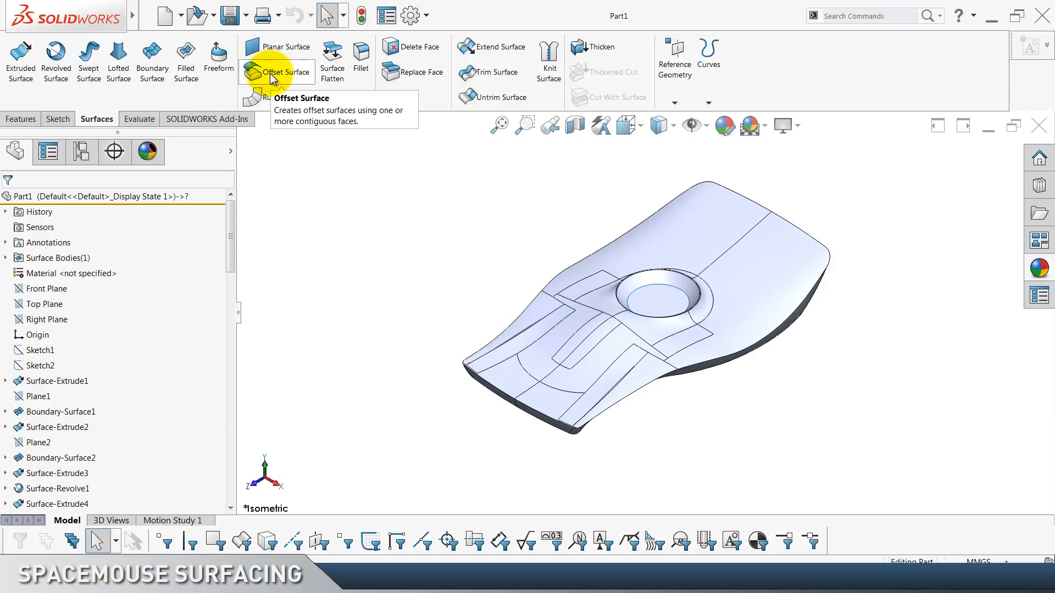
{"action": "left_click", "coordinate": [269, 73]}
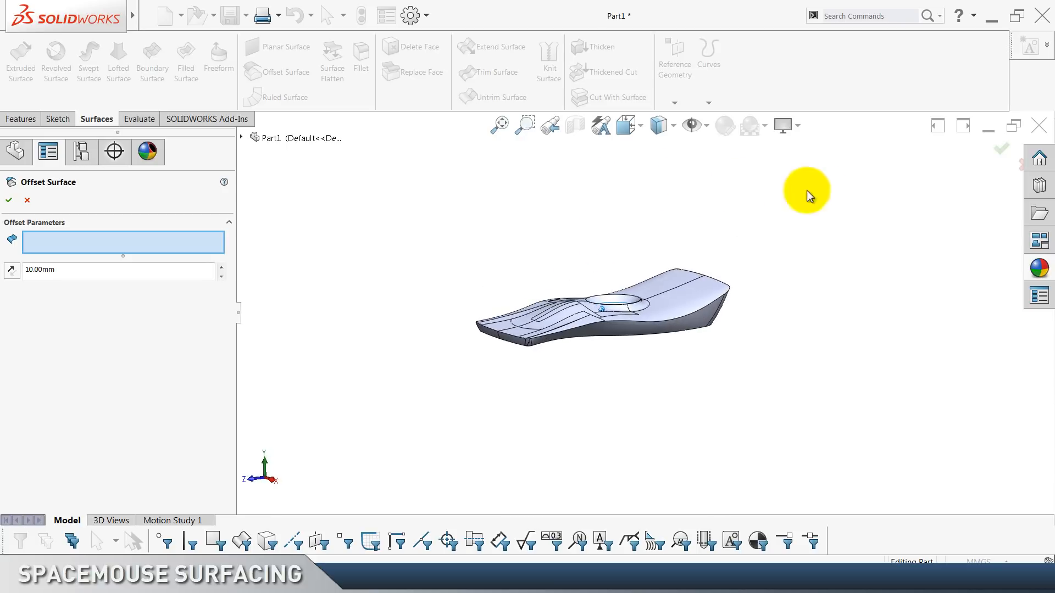
{"action": "left_click_drag", "start_coordinate": [852, 190], "coordinate": [429, 433]}
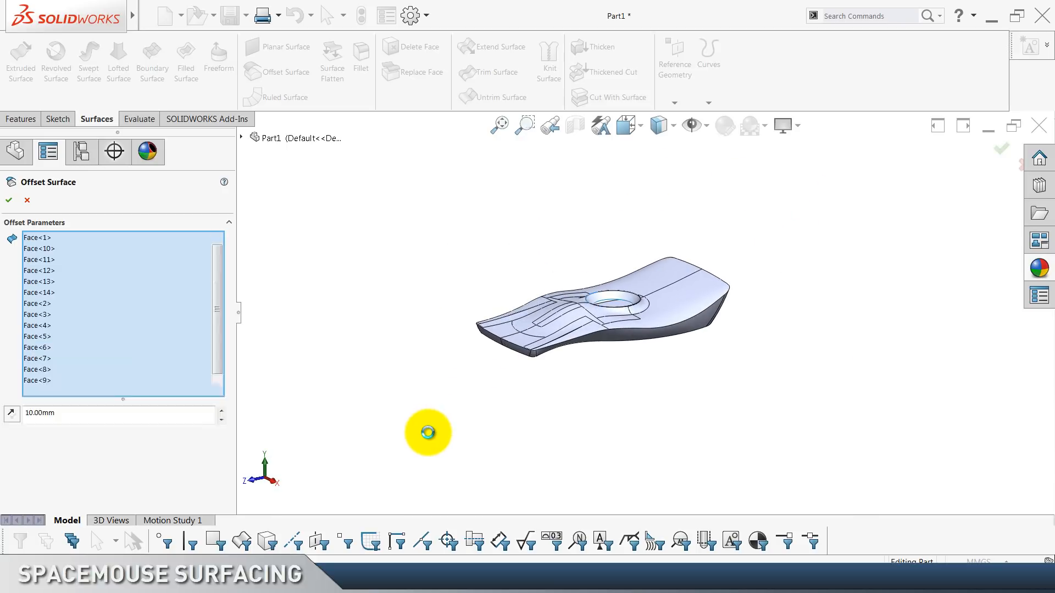
{"action": "left_click_drag", "start_coordinate": [233, 318], "coordinate": [218, 525]}
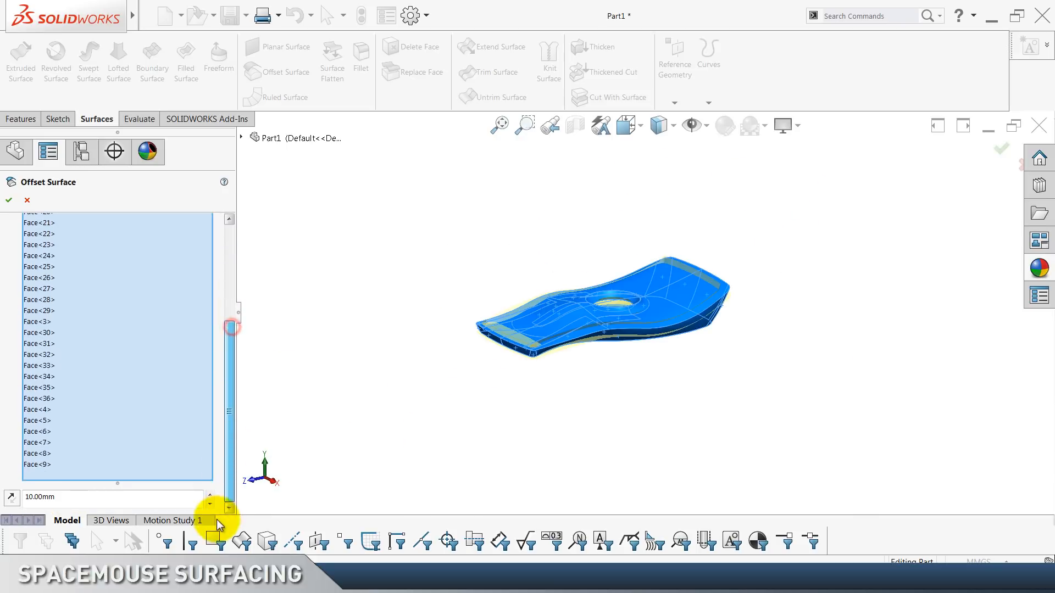
{"action": "left_click", "coordinate": [106, 499]}
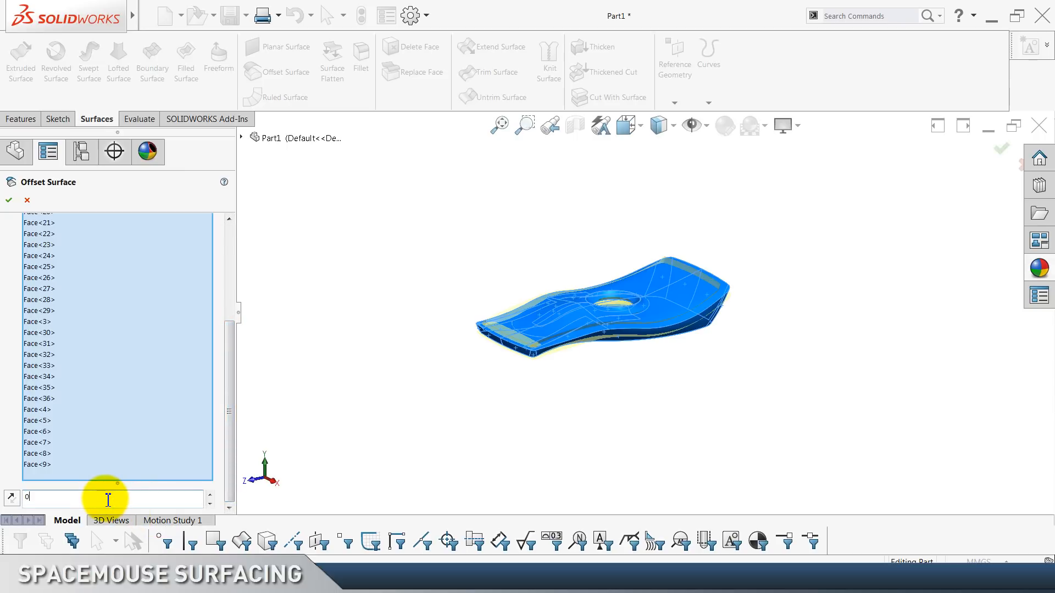
{"action": "type", "text": "0"}
{"action": "key", "text": "Return"}
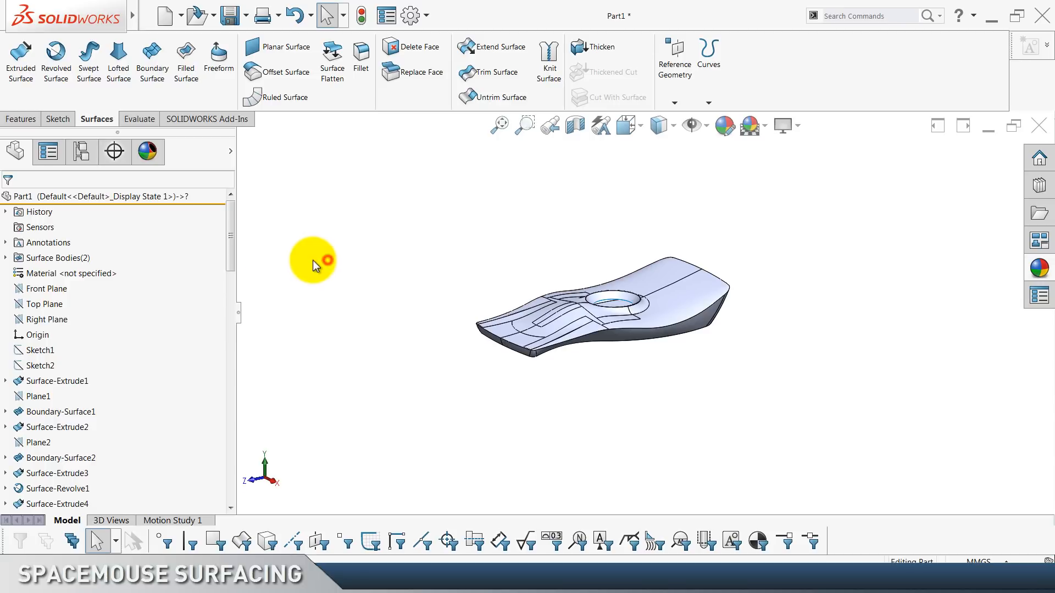
Open the name of the newest offset surface feature in the feature tree for editing.
{"action": "left_click_drag", "start_coordinate": [231, 231], "coordinate": [189, 482]}
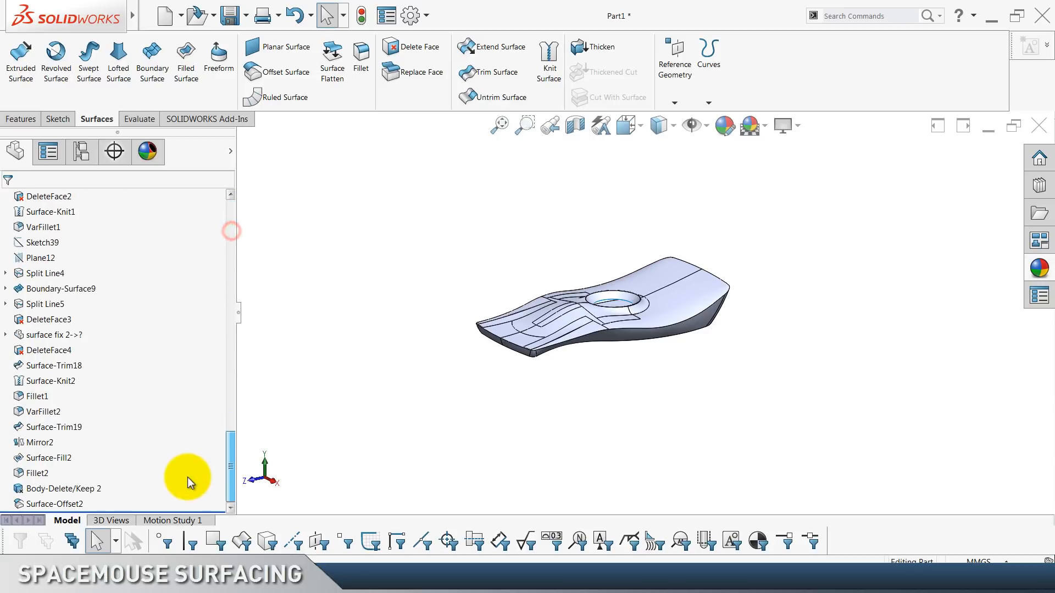
{"action": "left_click", "coordinate": [48, 498]}
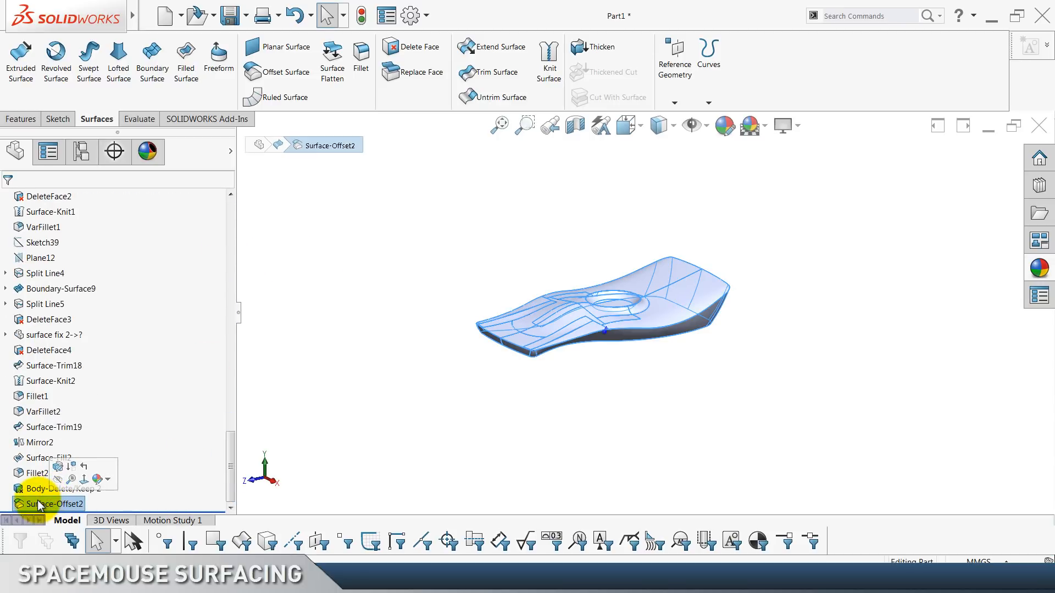
{"action": "left_click", "coordinate": [37, 500]}
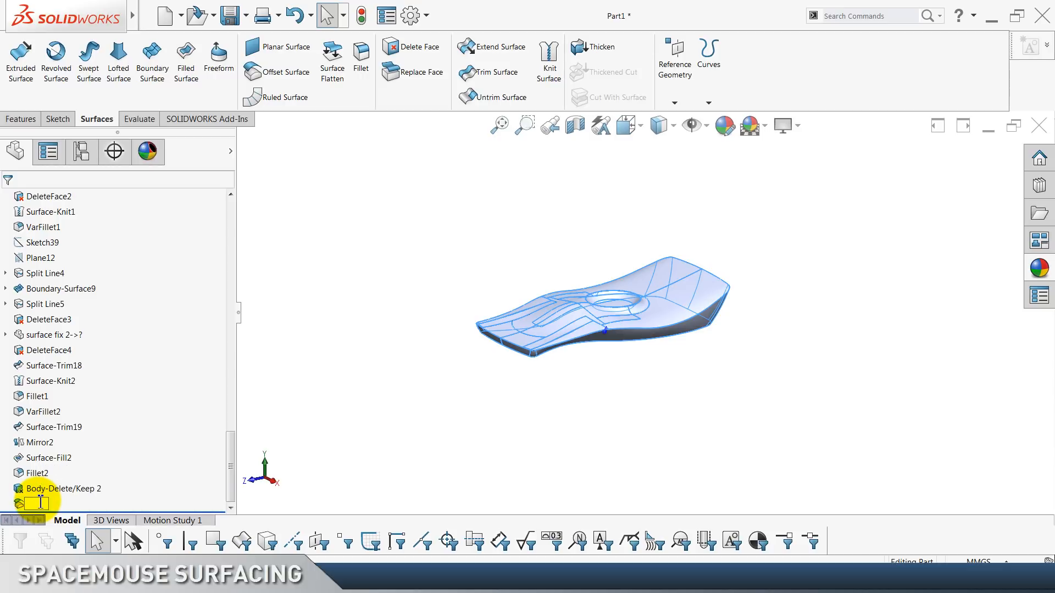
Finish naming the copied surface feature MAIN BODY and hide it.
{"action": "key", "text": "Return"}
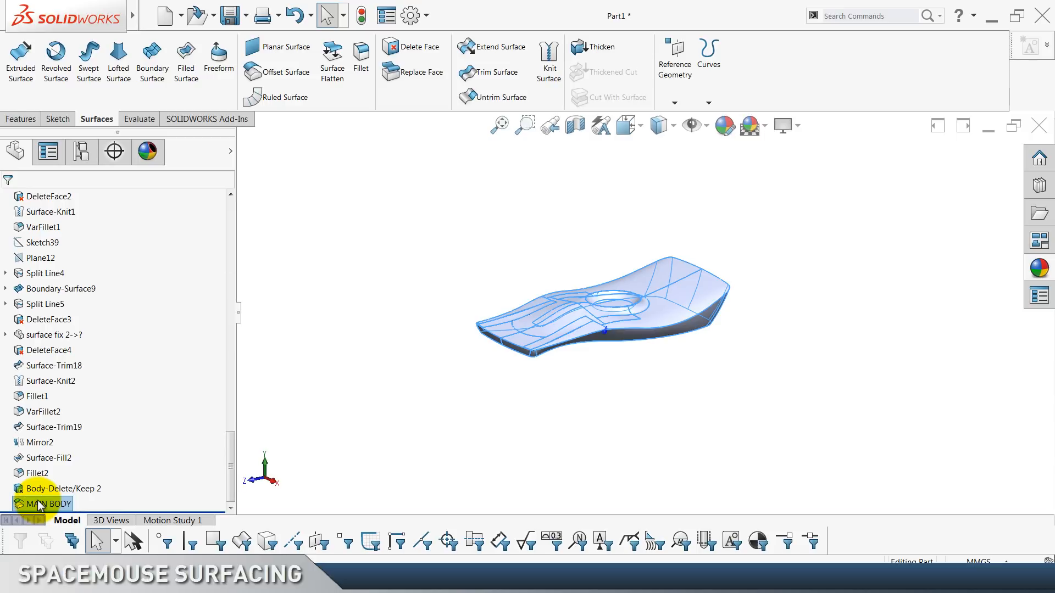
{"action": "left_click", "coordinate": [282, 373]}
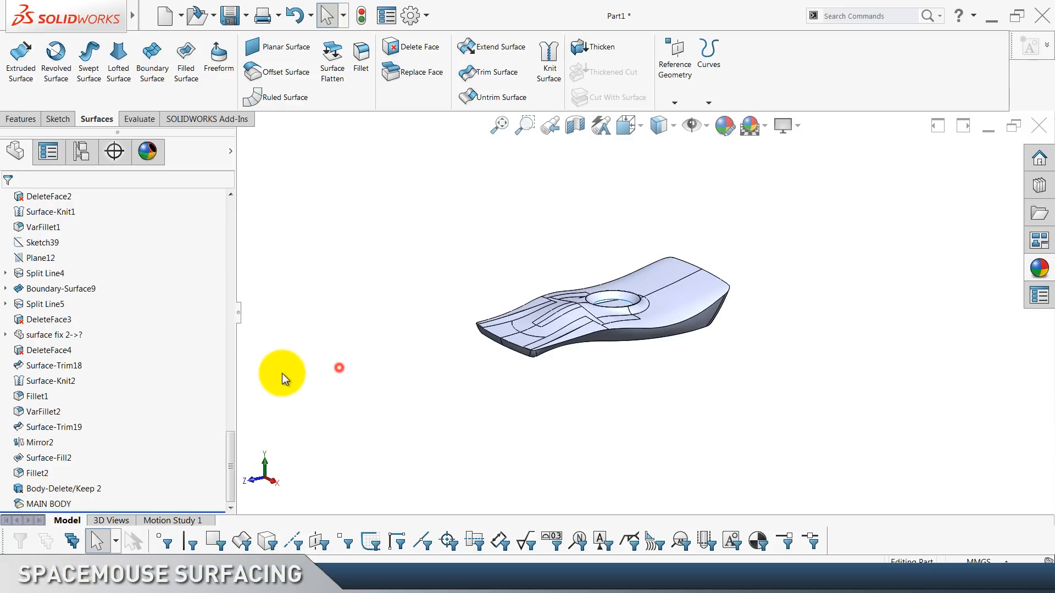
{"action": "left_click", "coordinate": [35, 504]}
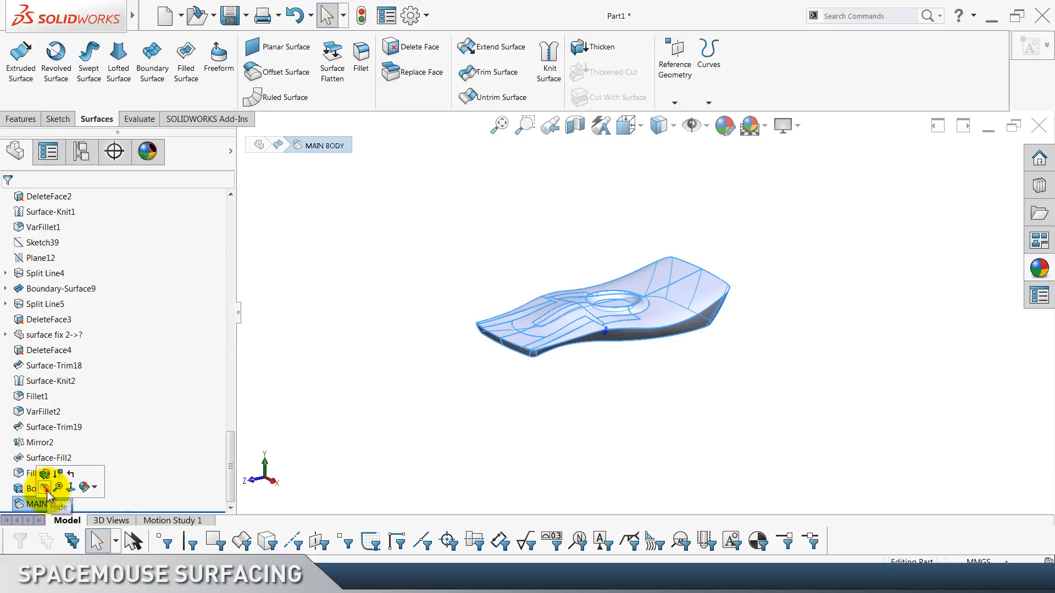
{"action": "left_click", "coordinate": [293, 349]}
{"action": "scroll", "coordinate": [586, 242], "scroll_direction": "down", "scroll_amount": 2}
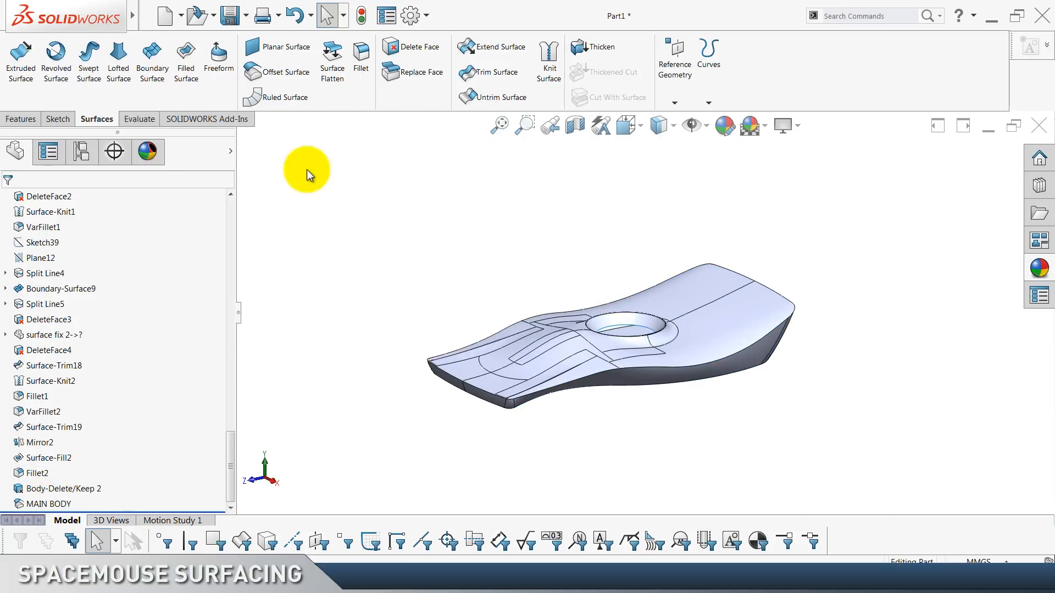
Copy all faces of the visible body with Offset Surface at 0 mm.
{"action": "left_click", "coordinate": [254, 72]}
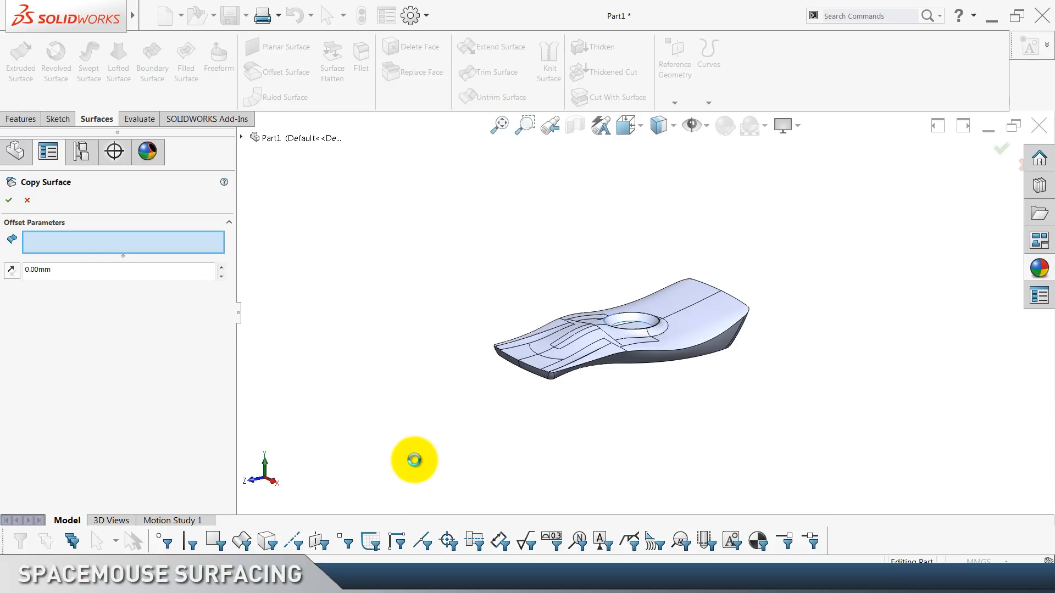
{"action": "key", "text": "ctrl+a"}
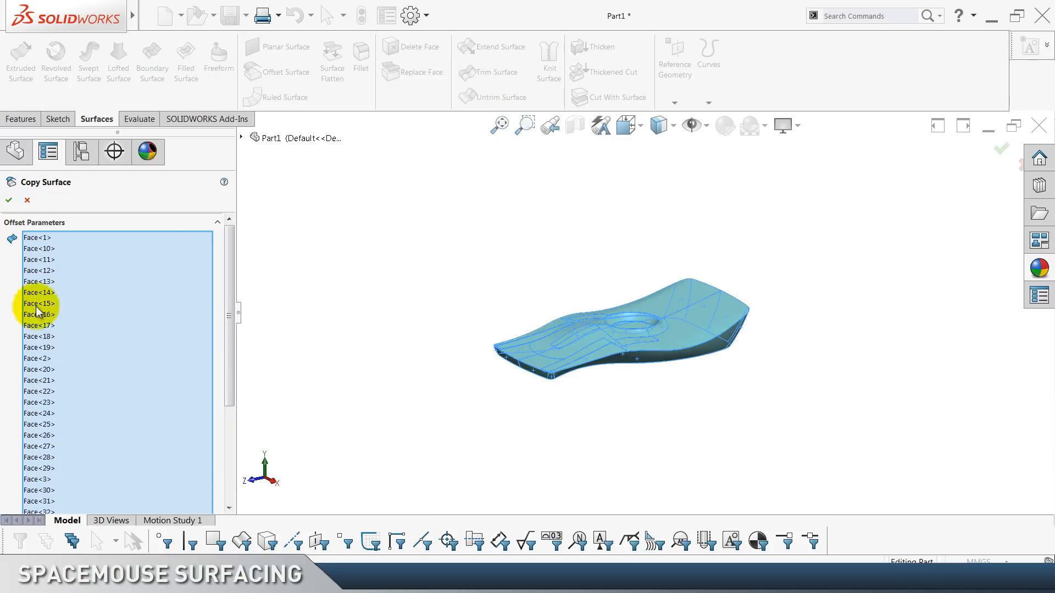
{"action": "left_click", "coordinate": [9, 200]}
{"action": "left_click", "coordinate": [278, 334]}
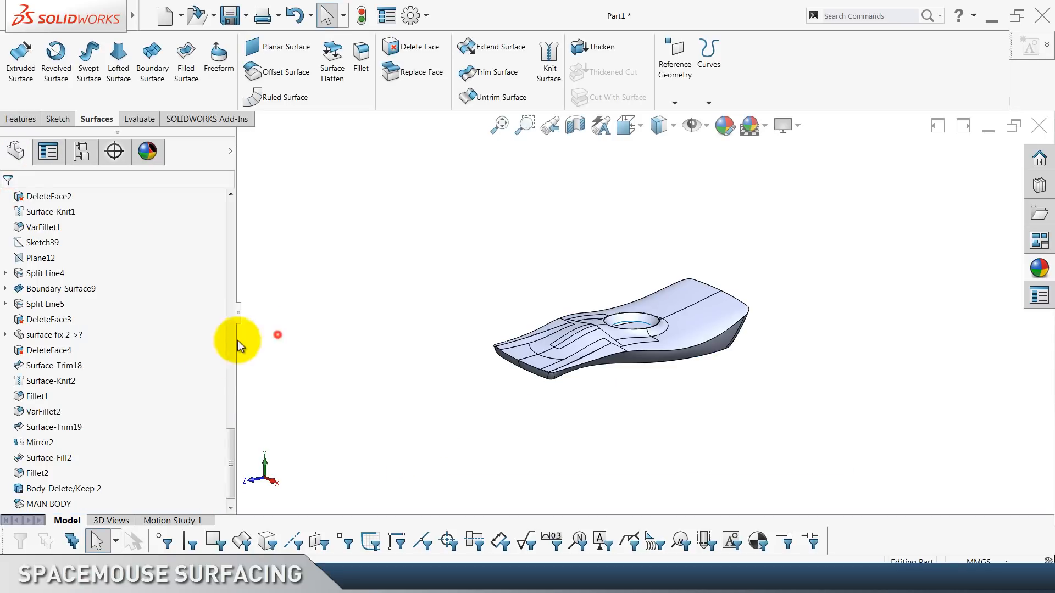
Rename the new surface copy as TOP GLOSS PART and hide it.
{"action": "left_click", "coordinate": [58, 504]}
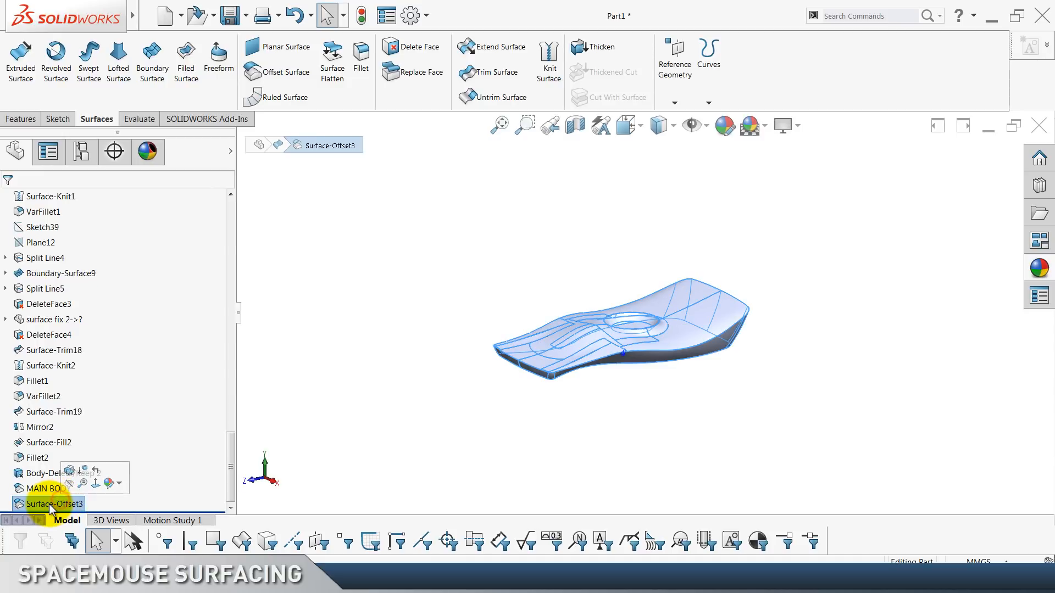
{"action": "left_click", "coordinate": [49, 504]}
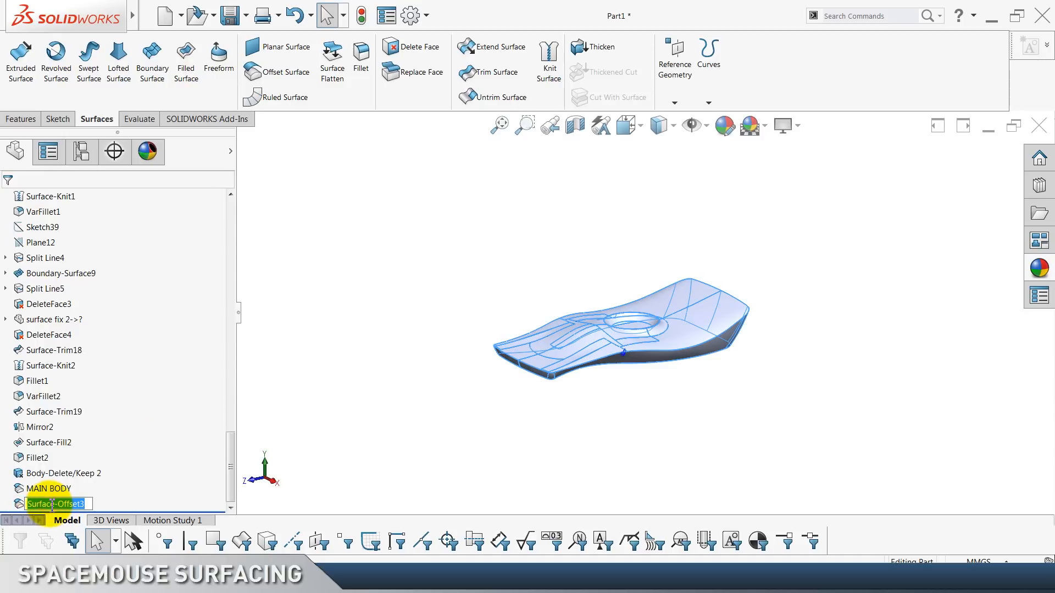
{"action": "type", "text": "TOP GLOSS"}
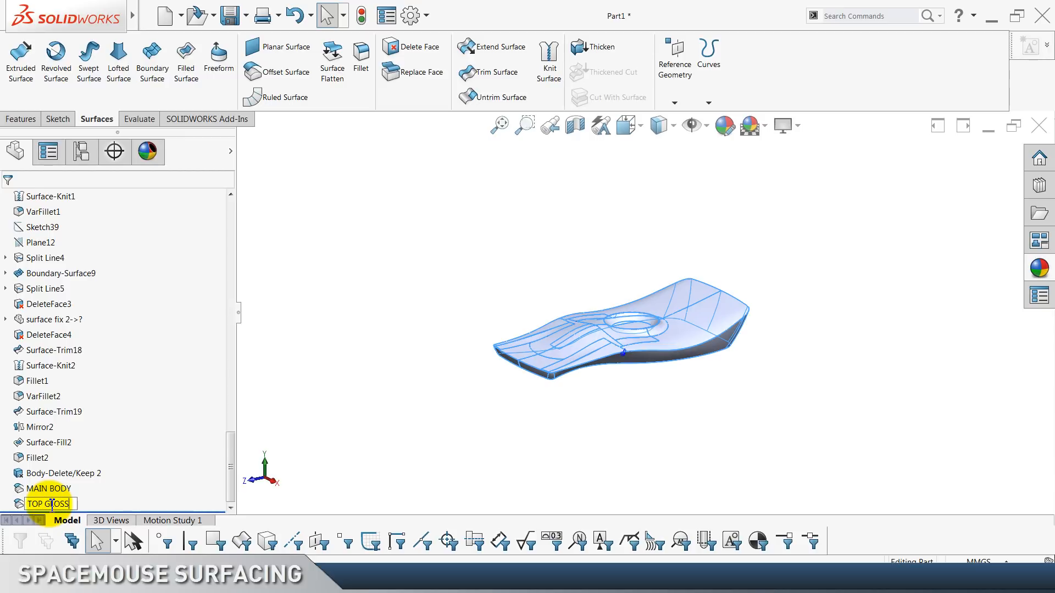
{"action": "type", "text": " PART"}
{"action": "key", "text": "Return"}
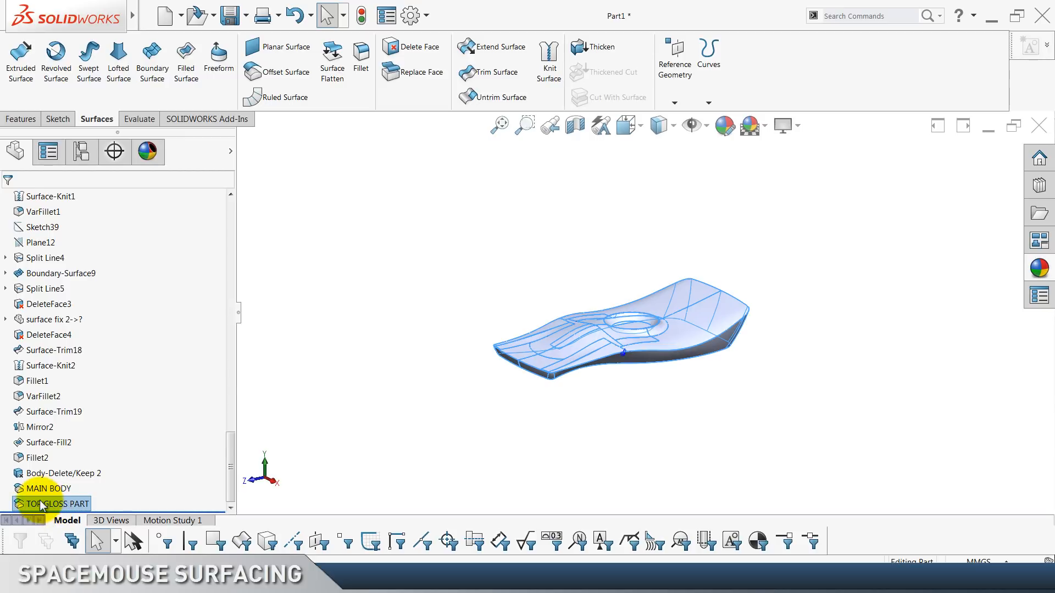
{"action": "left_click", "coordinate": [298, 311]}
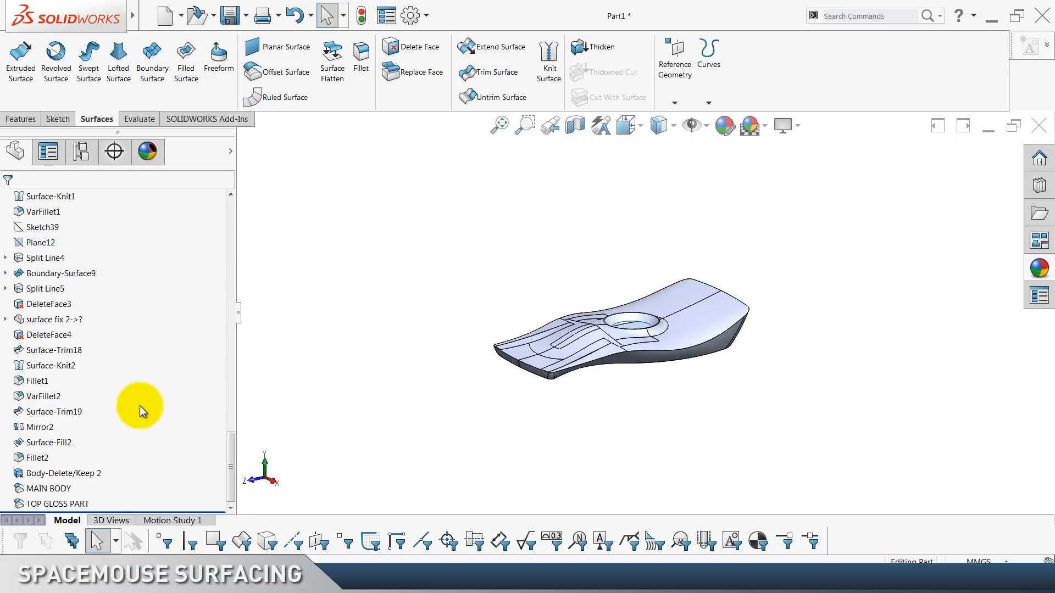
{"action": "left_click", "coordinate": [58, 504]}
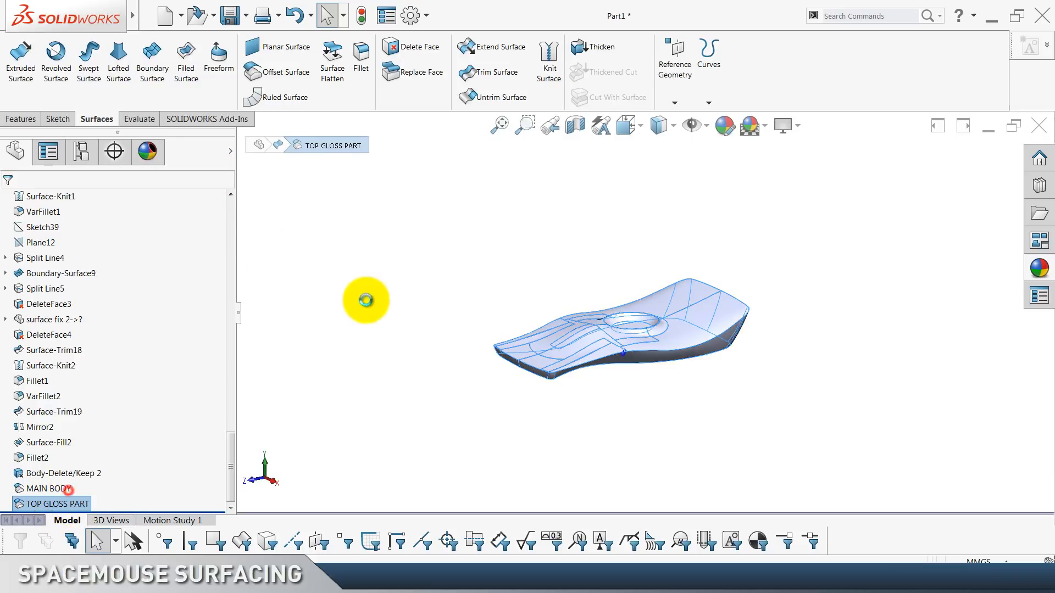
{"action": "left_click", "coordinate": [366, 300]}
Make another zero-offset copy of all faces of the visible body with Offset Surface.
{"action": "left_click", "coordinate": [281, 72]}
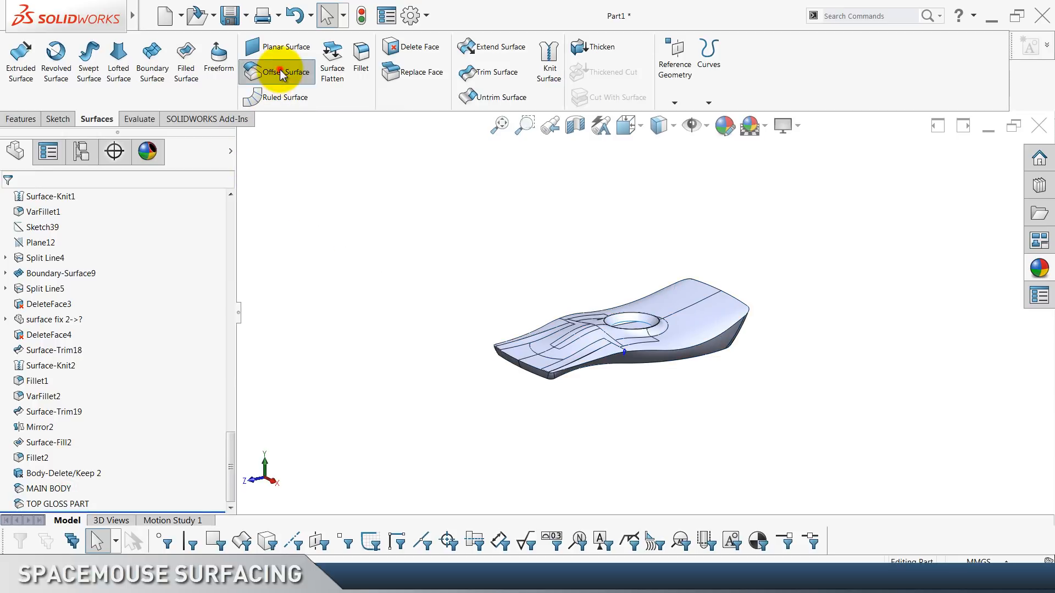
{"action": "left_click_drag", "start_coordinate": [414, 207], "coordinate": [827, 421]}
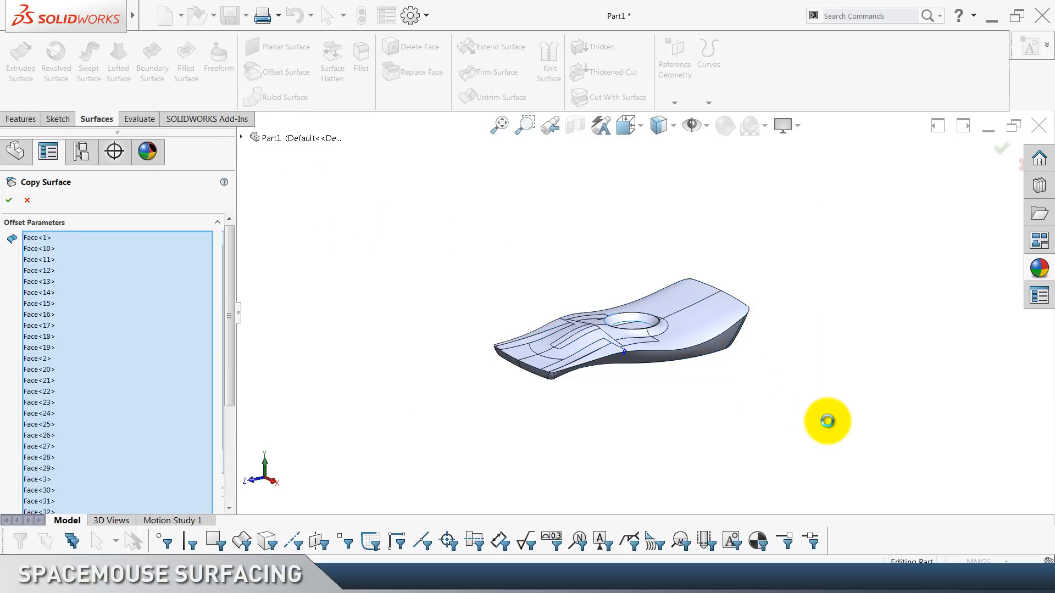
{"action": "left_click", "coordinate": [9, 200]}
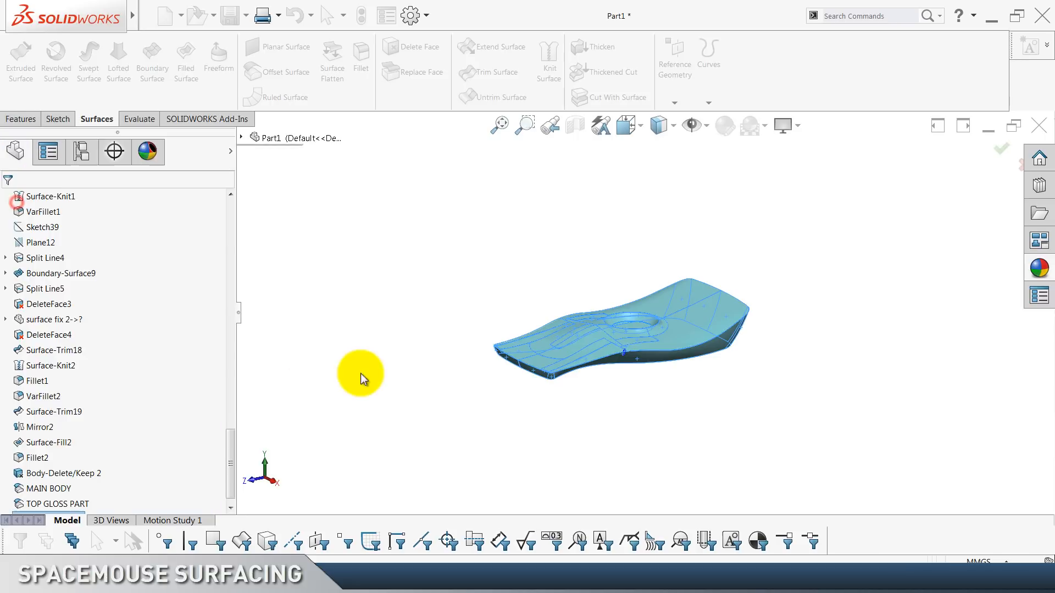
{"action": "left_click", "coordinate": [361, 374]}
Rename the newest surface copy as TOP LOW GLOSS PART and hide it.
{"action": "left_click", "coordinate": [42, 504]}
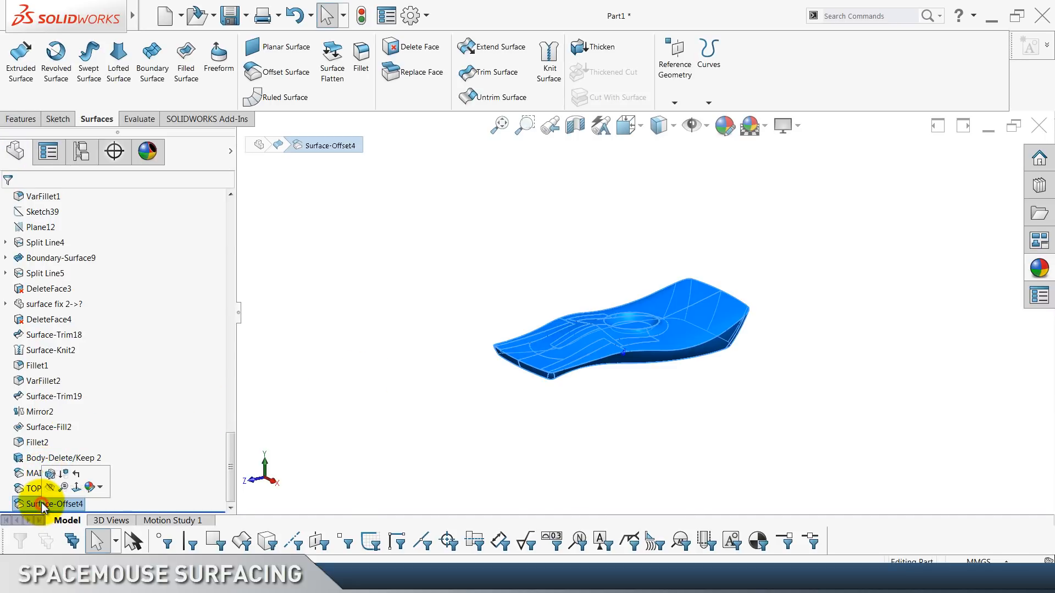
{"action": "left_click", "coordinate": [43, 504]}
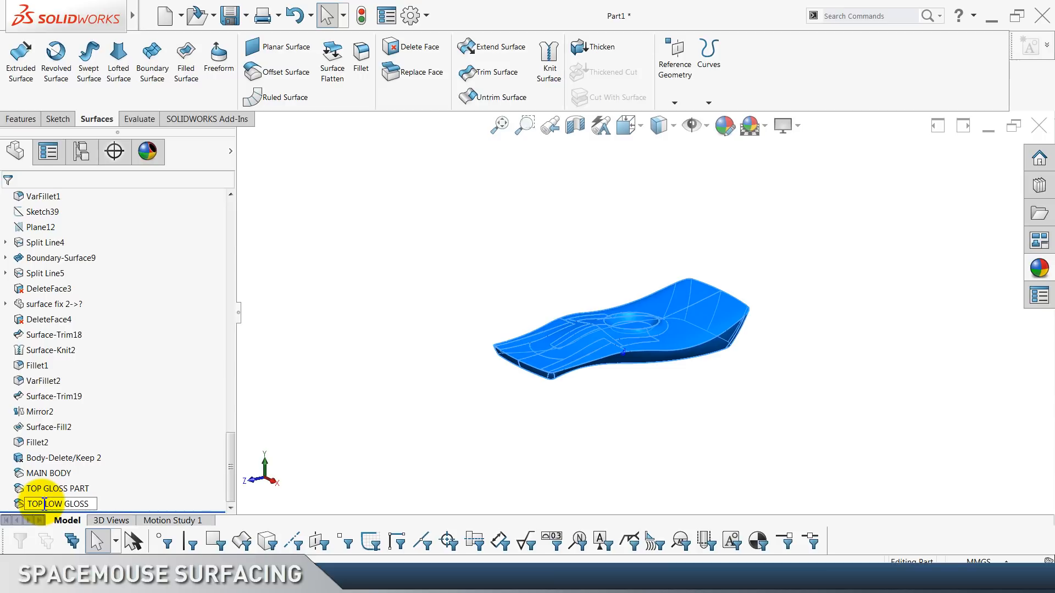
{"action": "key", "text": "Return"}
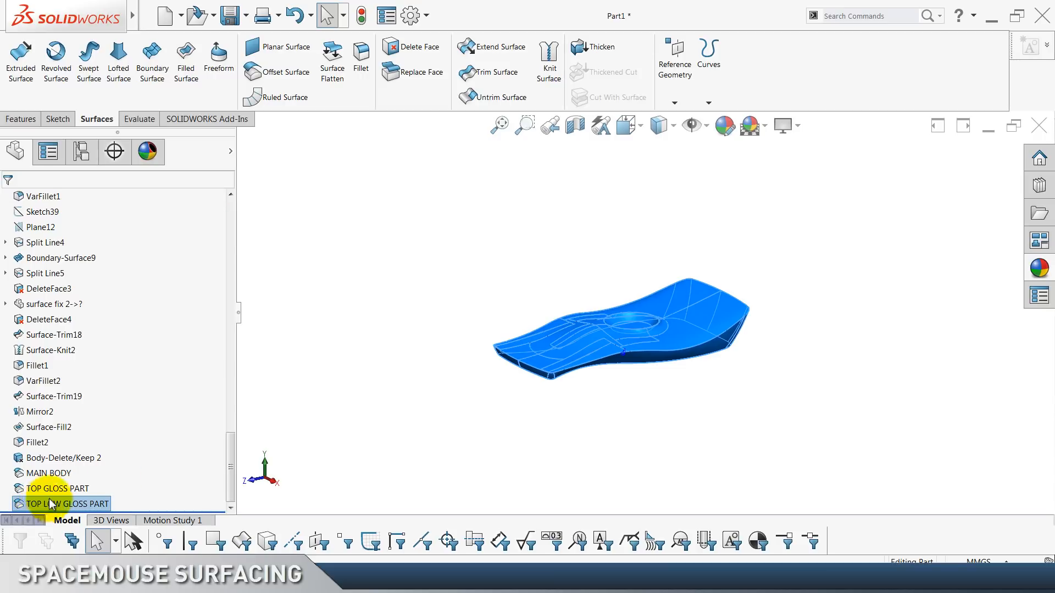
{"action": "left_click", "coordinate": [313, 357]}
{"action": "left_click", "coordinate": [84, 503]}
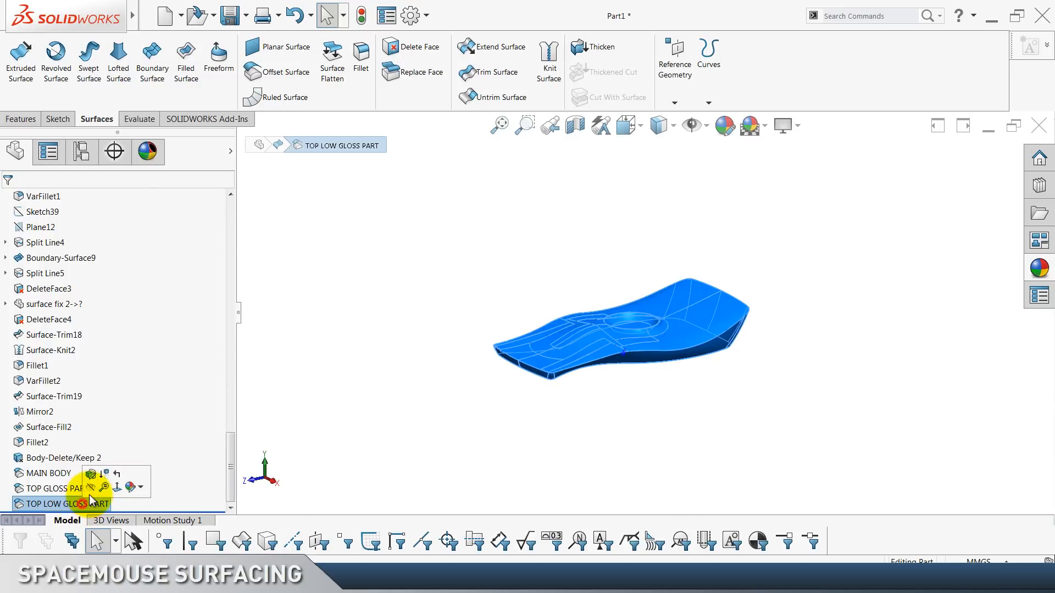
{"action": "left_click", "coordinate": [308, 397]}
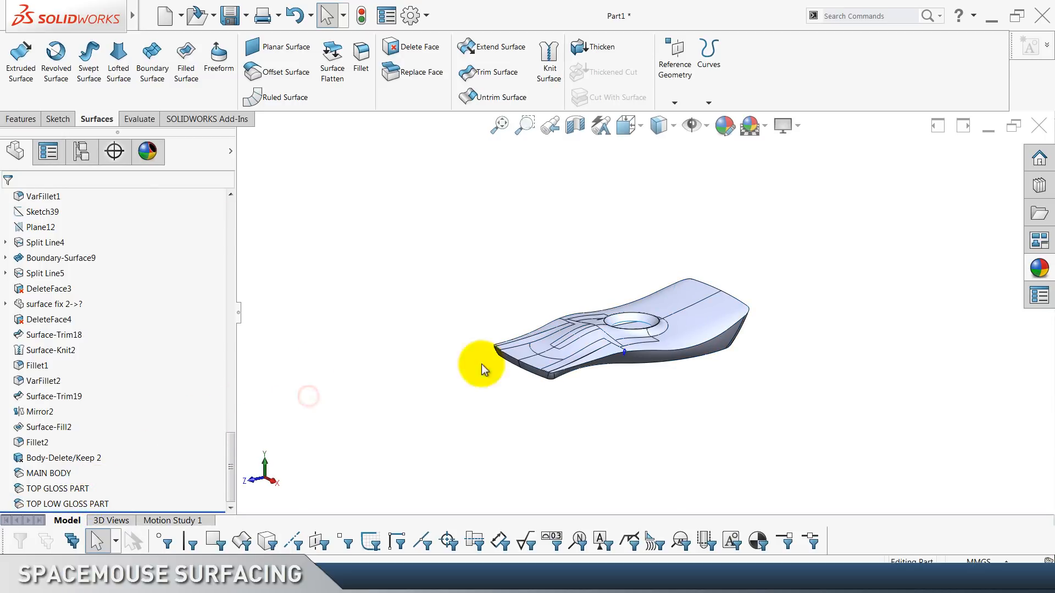
{"action": "scroll", "coordinate": [655, 343], "scroll_direction": "down", "scroll_amount": 3}
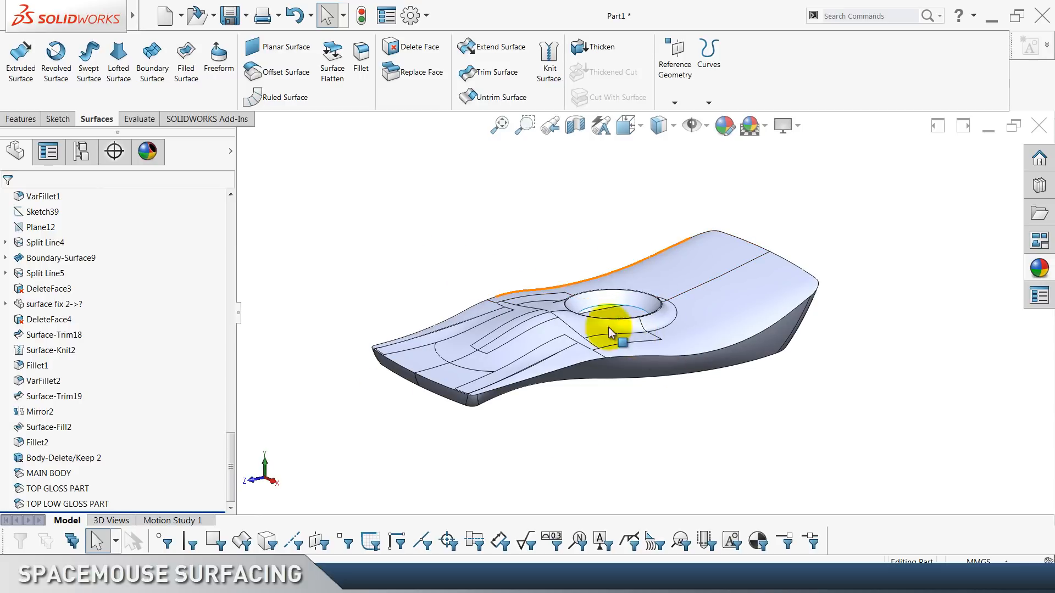
{"action": "mouse_move", "coordinate": [678, 391]}
{"action": "middle_mouse_down"}
{"action": "mouse_move", "coordinate": [676, 165]}
{"action": "mouse_move", "coordinate": [681, 441]}
{"action": "mouse_move", "coordinate": [697, 487]}
{"action": "mouse_move", "coordinate": [672, 399]}
{"action": "middle_mouse_up"}
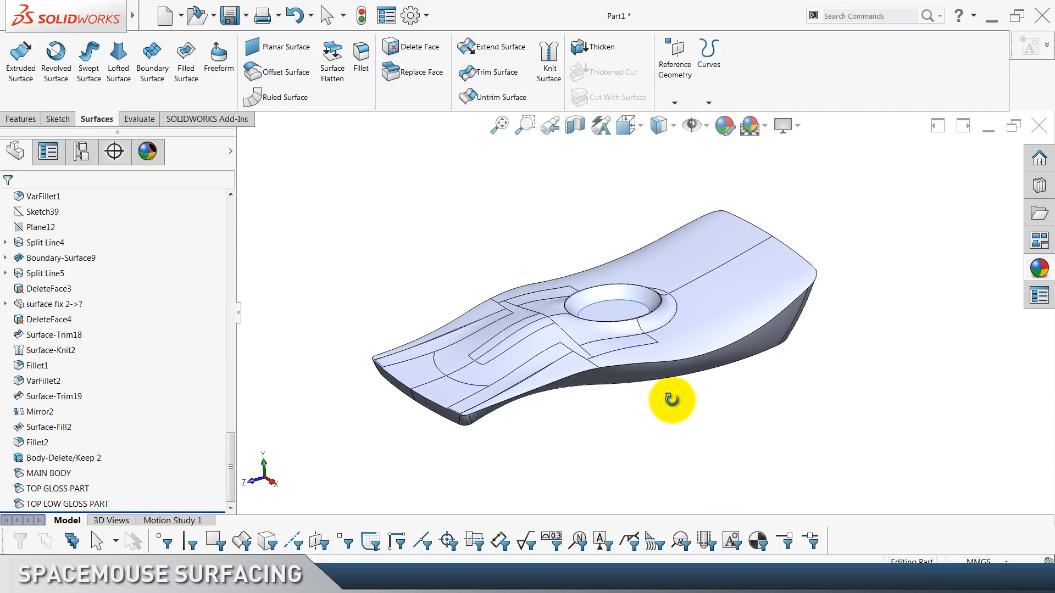
{"action": "scroll", "coordinate": [646, 311], "scroll_direction": "up", "scroll_amount": 1}
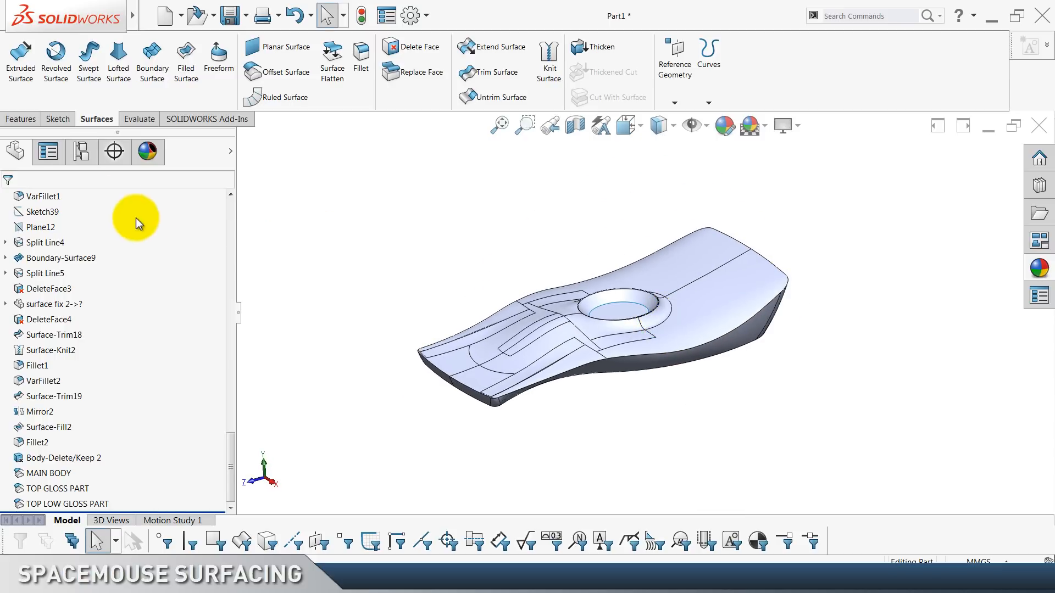
{"action": "scroll", "coordinate": [93, 101], "scroll_direction": "up", "scroll_amount": 2}
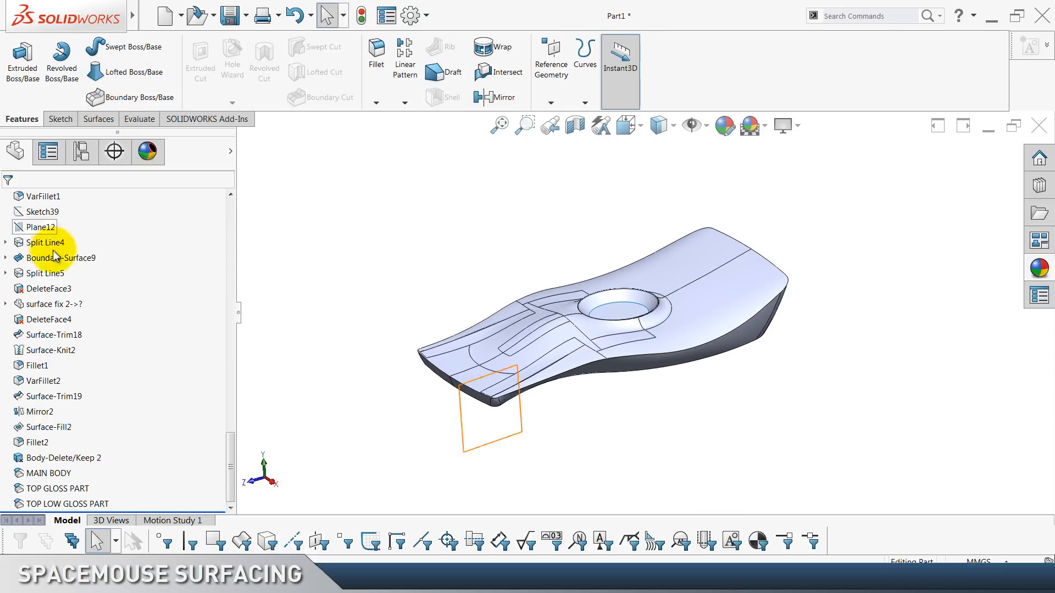
{"action": "left_click", "coordinate": [49, 473]}
{"action": "left_click", "coordinate": [386, 360]}
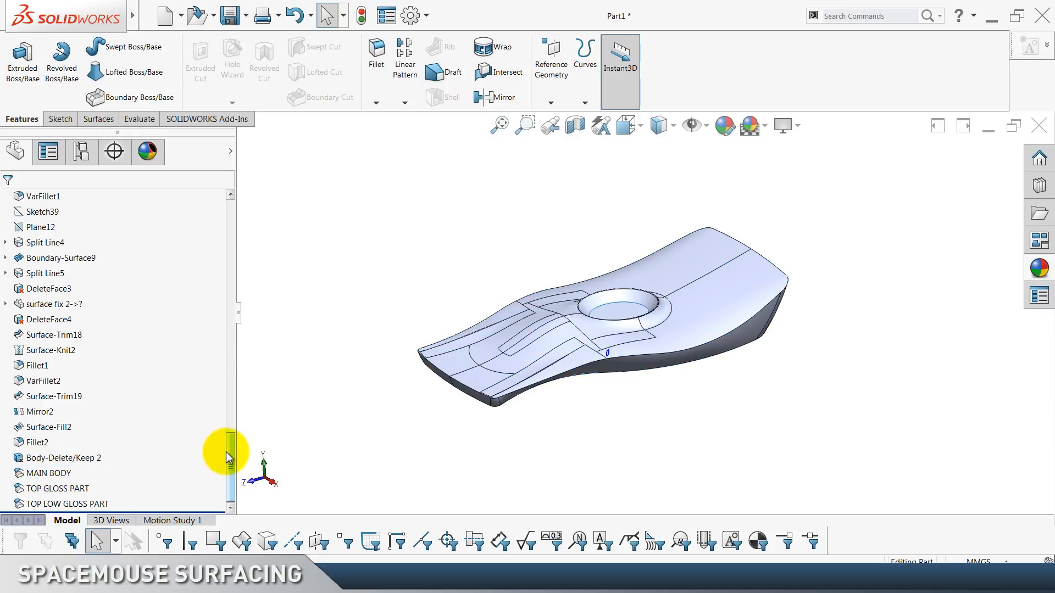
Rename the Fillet2 surface body as SPARE in the Surface Bodies folder.
{"action": "left_click_drag", "start_coordinate": [226, 453], "coordinate": [199, 219]}
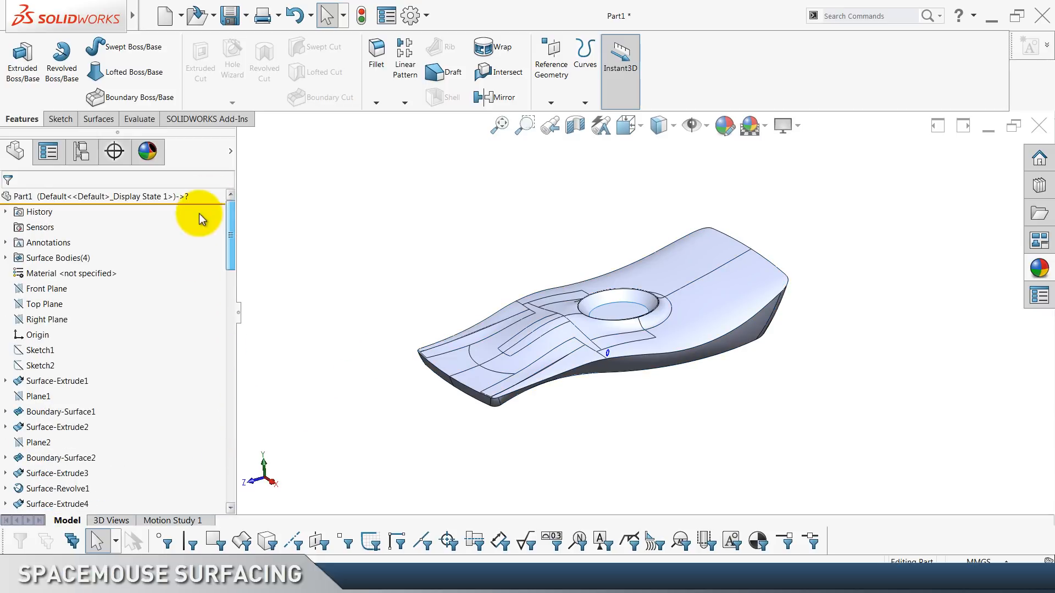
{"action": "left_click", "coordinate": [6, 258]}
{"action": "left_click", "coordinate": [46, 274]}
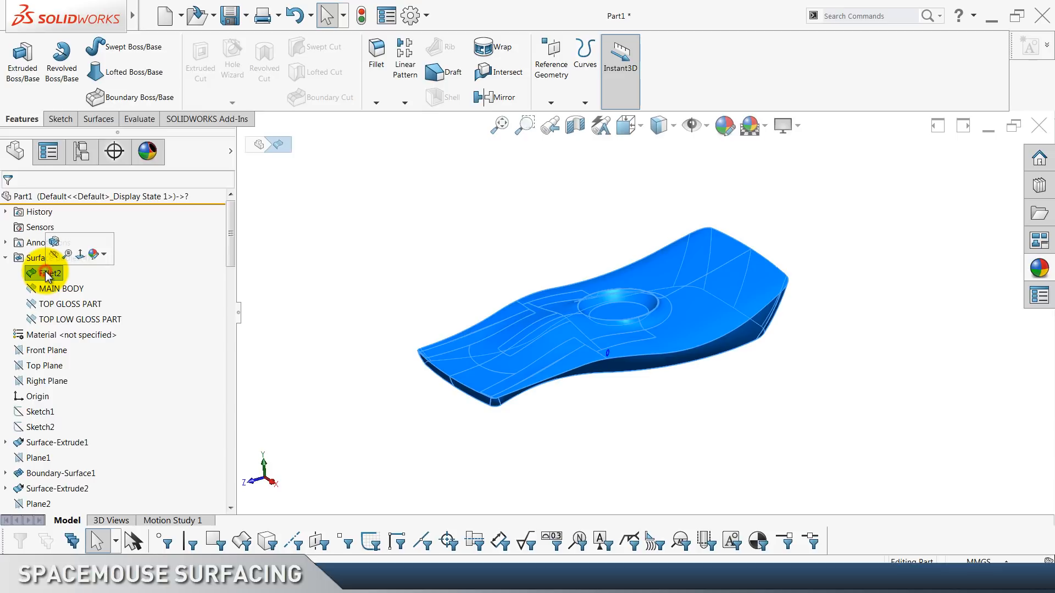
{"action": "left_click", "coordinate": [323, 287]}
{"action": "left_click", "coordinate": [48, 274]}
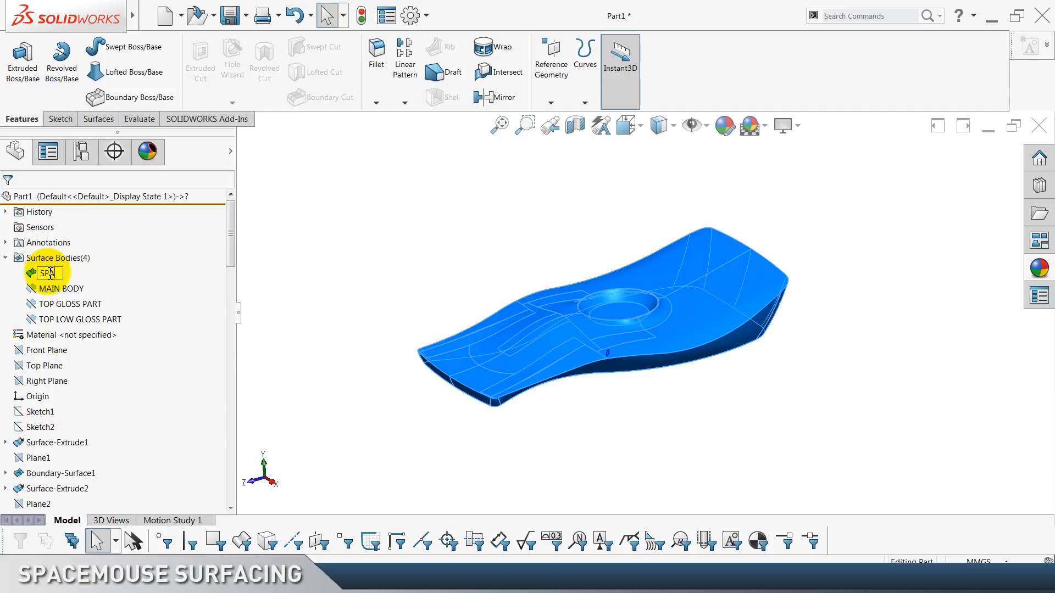
{"action": "left_click", "coordinate": [249, 238]}
Hide the SPARE surface body and collapse the Surface Bodies folder.
{"action": "left_click", "coordinate": [50, 276]}
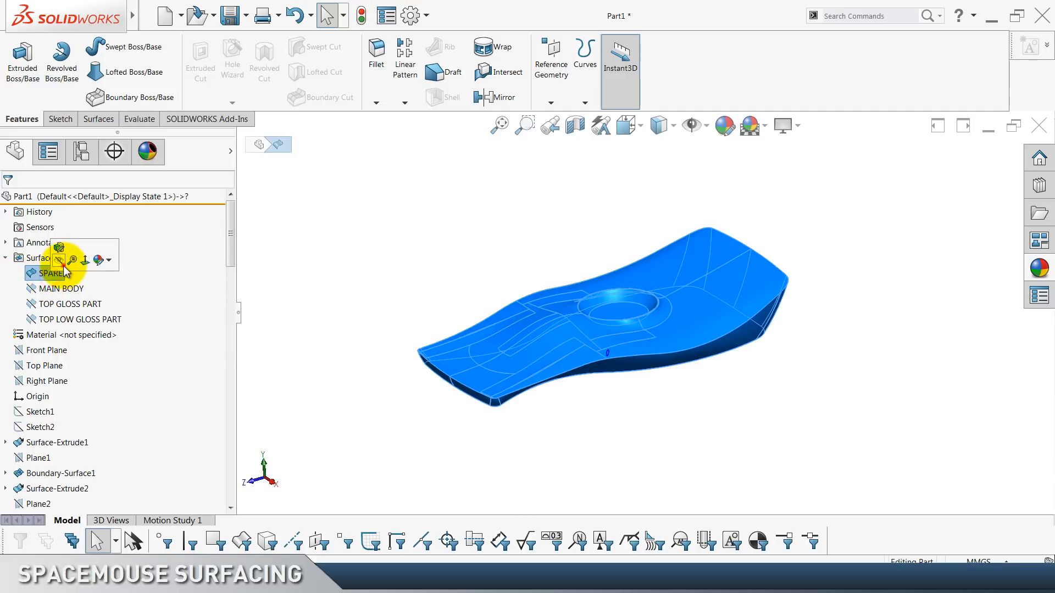
{"action": "left_click", "coordinate": [60, 261]}
{"action": "left_click", "coordinate": [283, 293]}
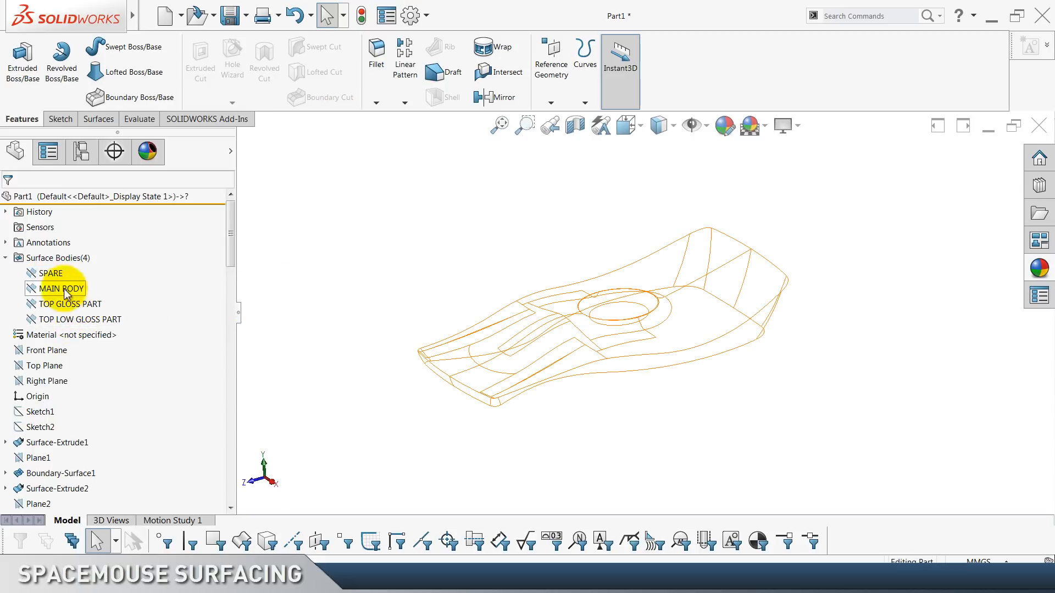
{"action": "left_click", "coordinate": [7, 259]}
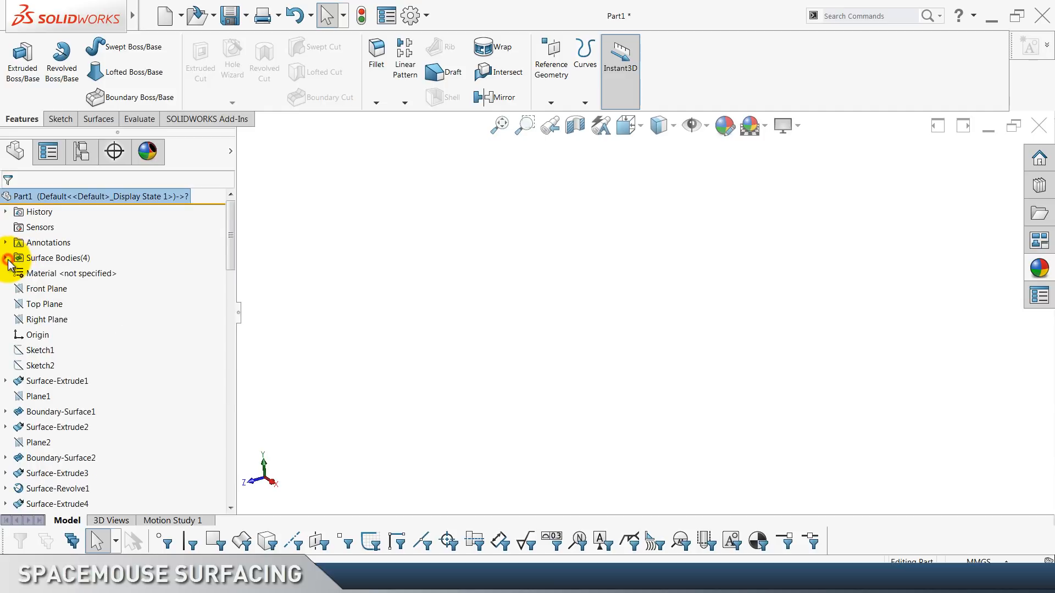
Start a new sketch on the Top Plane.
{"action": "left_click", "coordinate": [44, 305]}
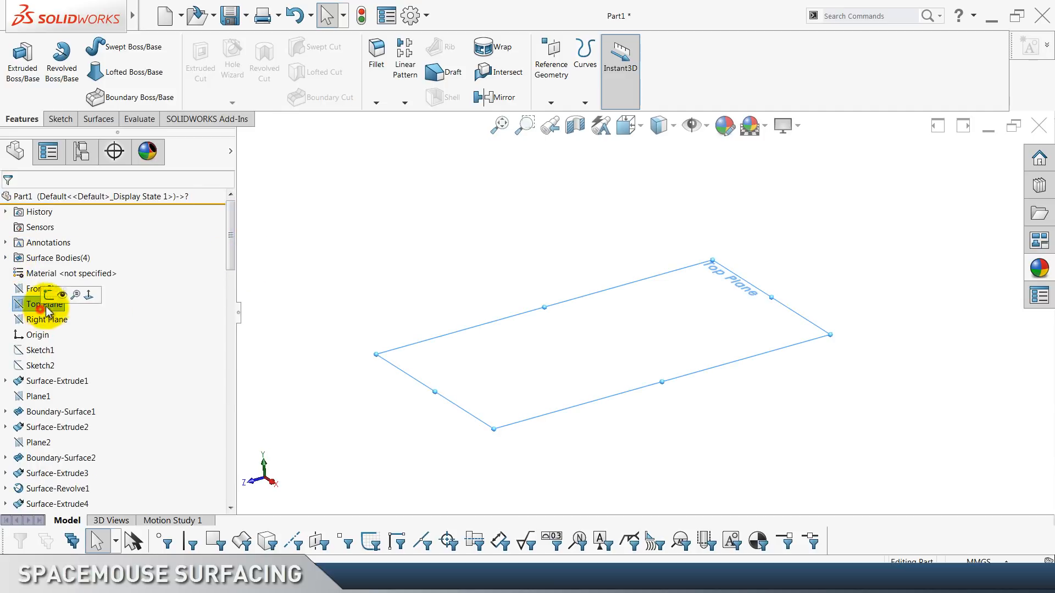
{"action": "left_click", "coordinate": [51, 300]}
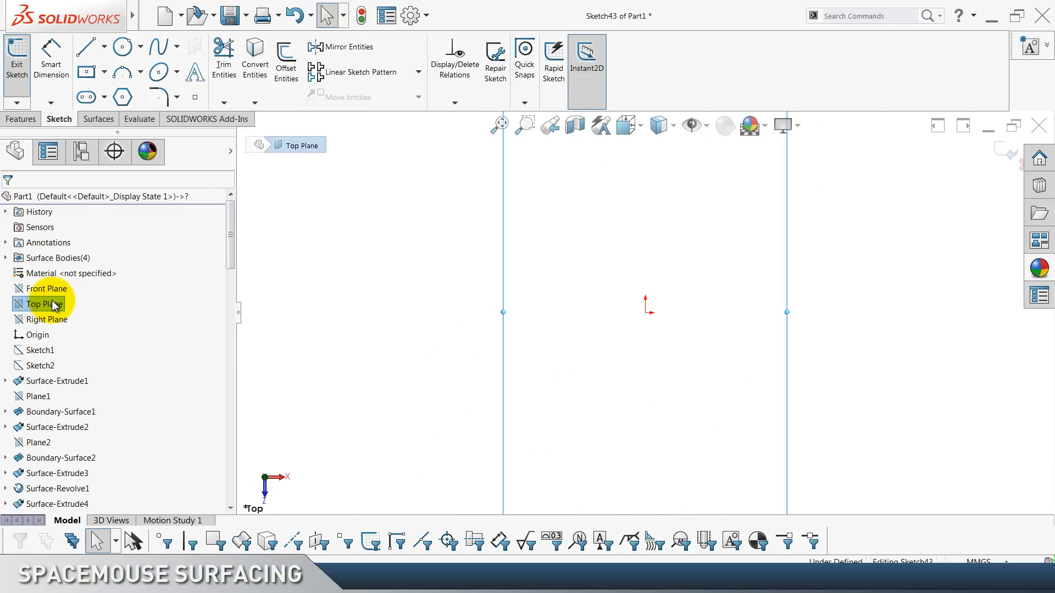
{"action": "left_click", "coordinate": [341, 247]}
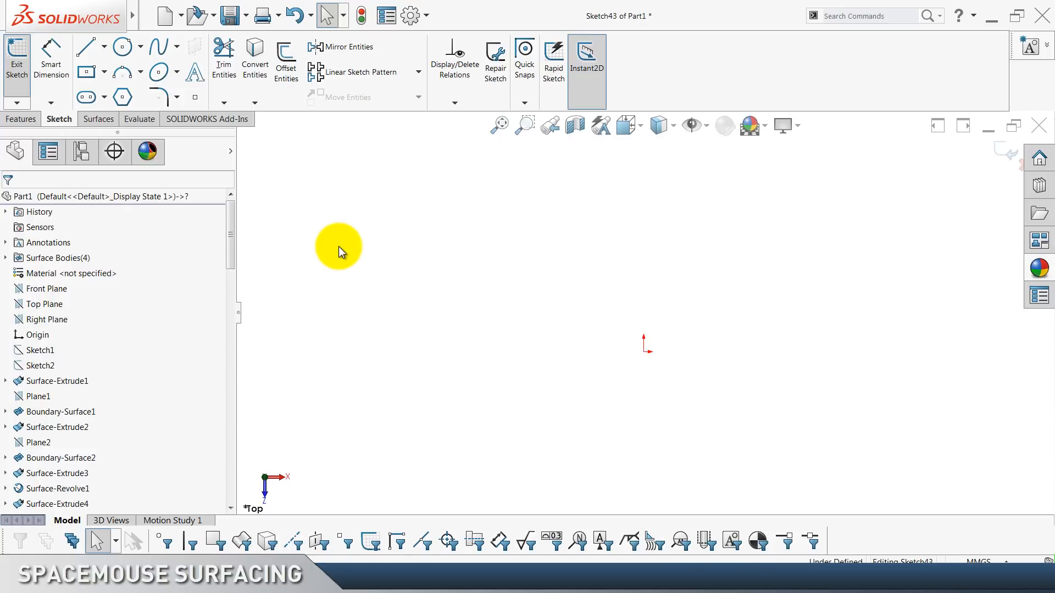
Sketch a shallow three-point arc about 191 mm wide, bulging upward above the origin.
{"action": "left_click", "coordinate": [122, 71]}
{"action": "left_click", "coordinate": [517, 234]}
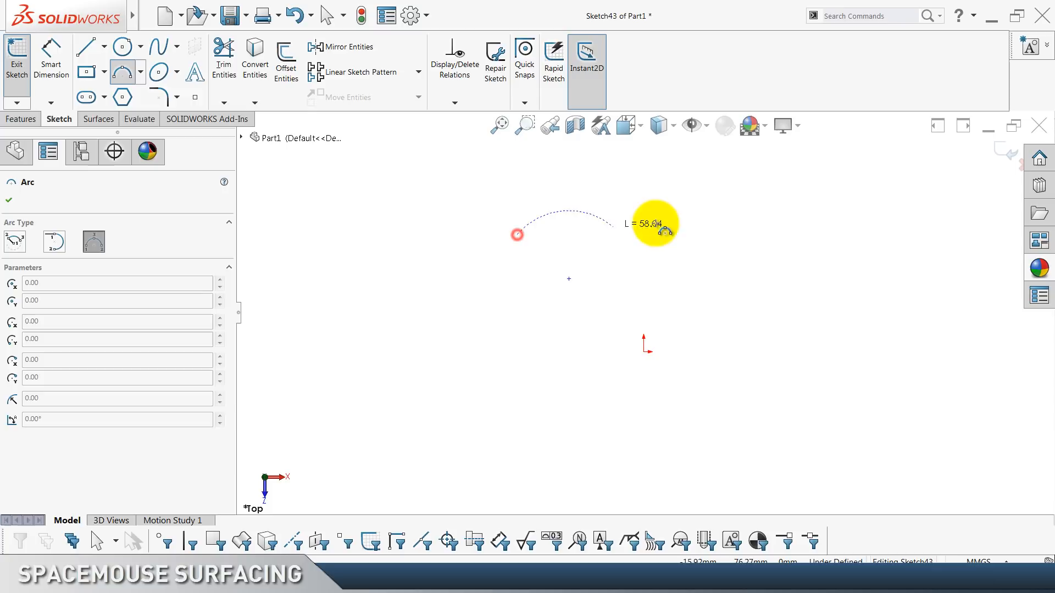
{"action": "left_click", "coordinate": [835, 235]}
{"action": "left_click", "coordinate": [733, 207]}
{"action": "key", "text": "Escape"}
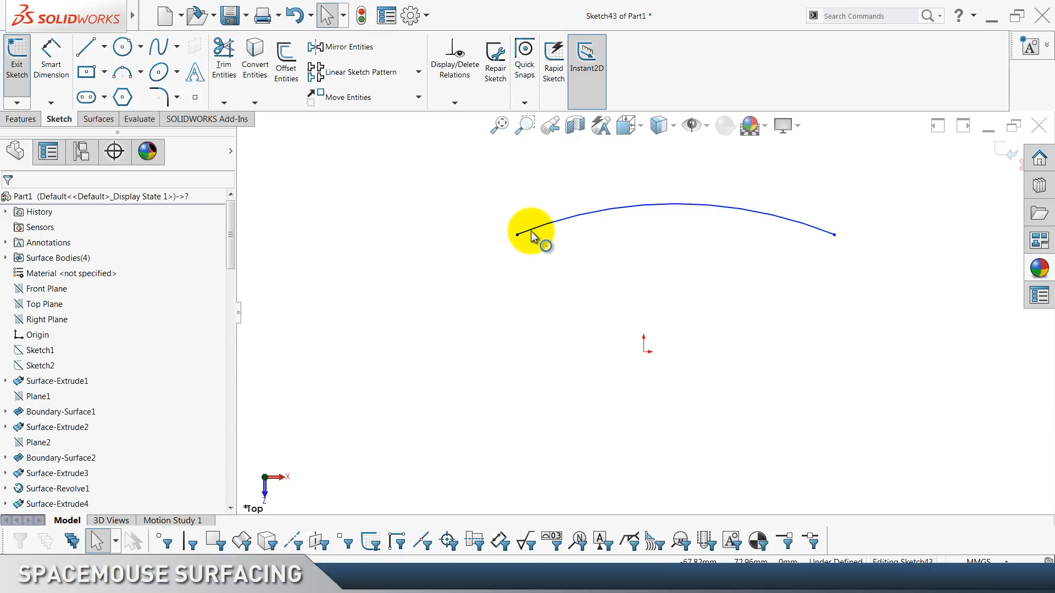
Align the arc's centre point with the origin using a Vertical relation.
{"action": "scroll", "coordinate": [626, 273], "scroll_direction": "up", "scroll_amount": 5}
{"action": "scroll", "coordinate": [615, 302], "scroll_direction": "up", "scroll_amount": 1}
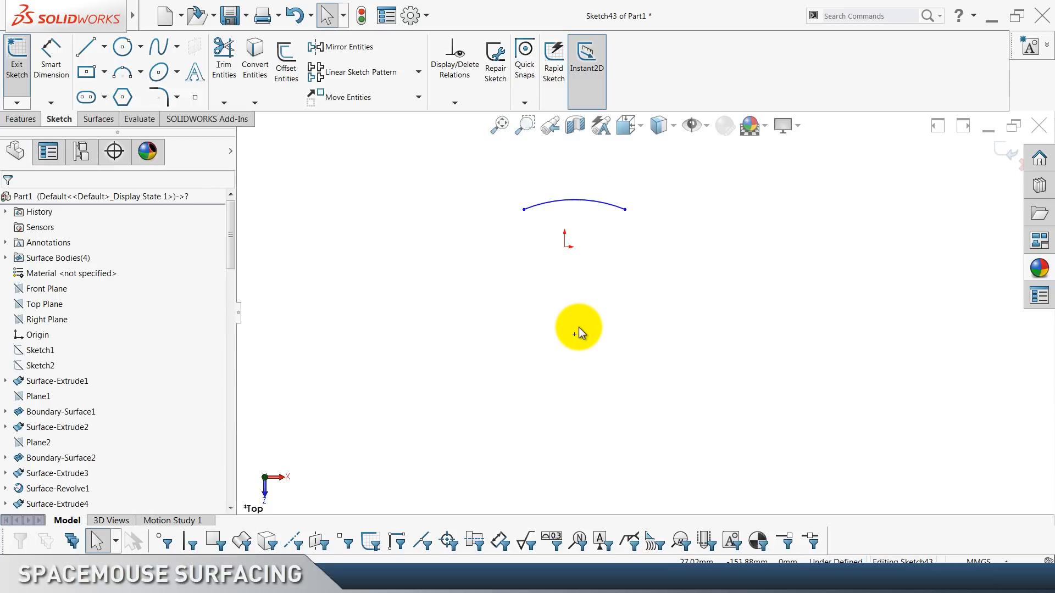
{"action": "left_click", "coordinate": [574, 334]}
{"action": "scroll", "coordinate": [577, 318], "scroll_direction": "down", "scroll_amount": 2}
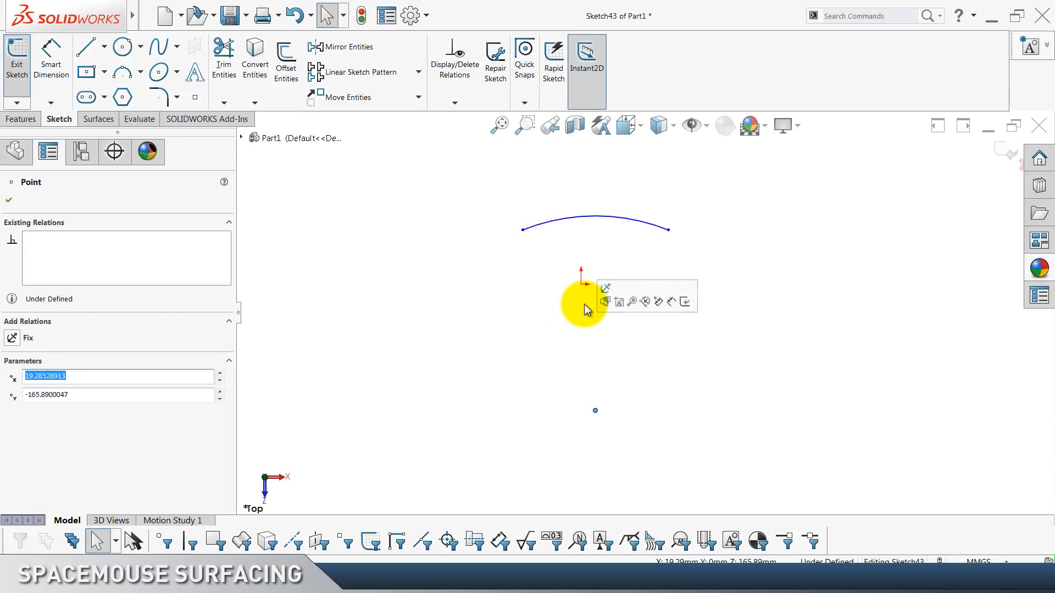
{"action": "left_click", "coordinate": [582, 285], "text": "ctrl"}
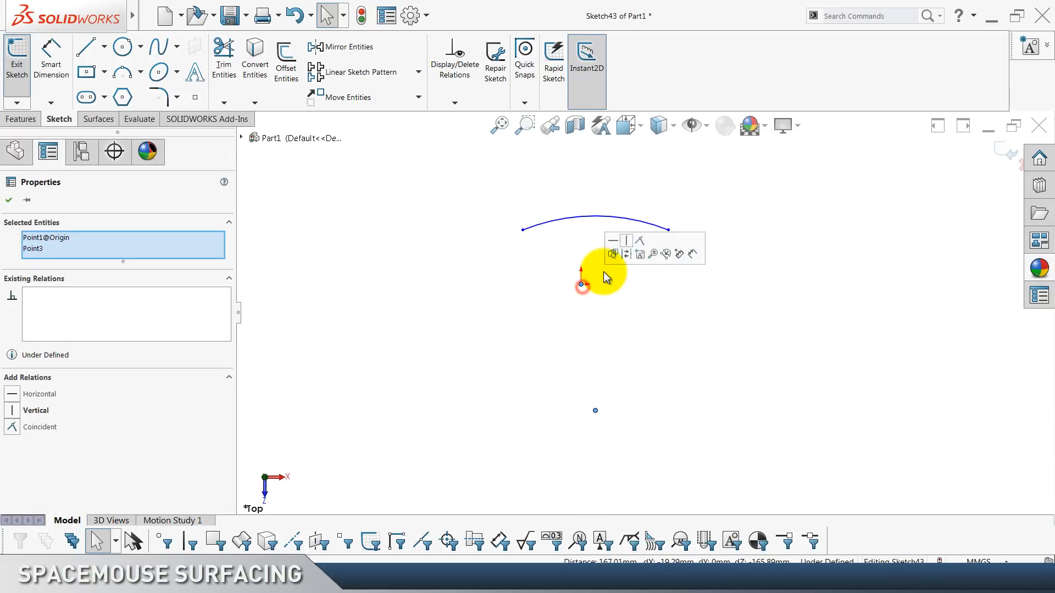
{"action": "left_click", "coordinate": [627, 240]}
{"action": "left_click", "coordinate": [490, 263]}
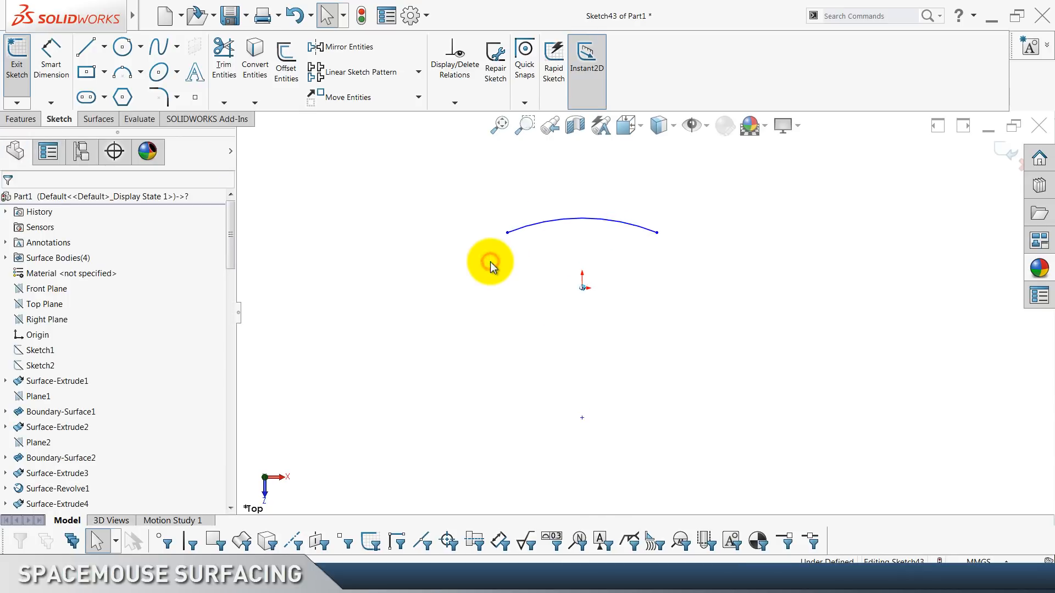
Level the arc's two endpoints with a Horizontal relation.
{"action": "left_click", "coordinate": [510, 233]}
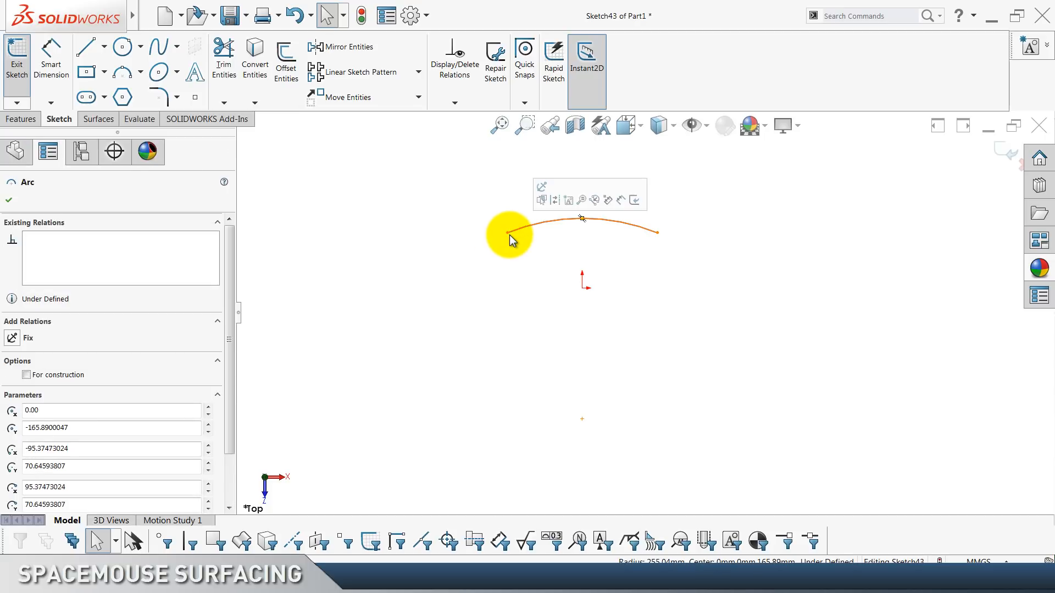
{"action": "key", "text": "Escape"}
{"action": "left_click", "coordinate": [508, 233]}
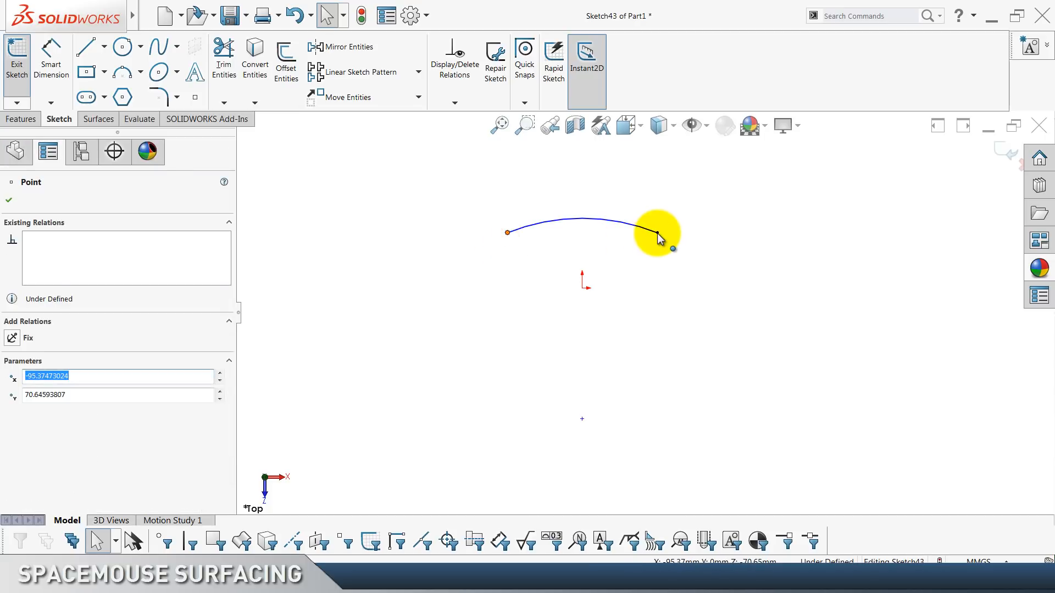
{"action": "left_click", "coordinate": [657, 233], "text": "ctrl"}
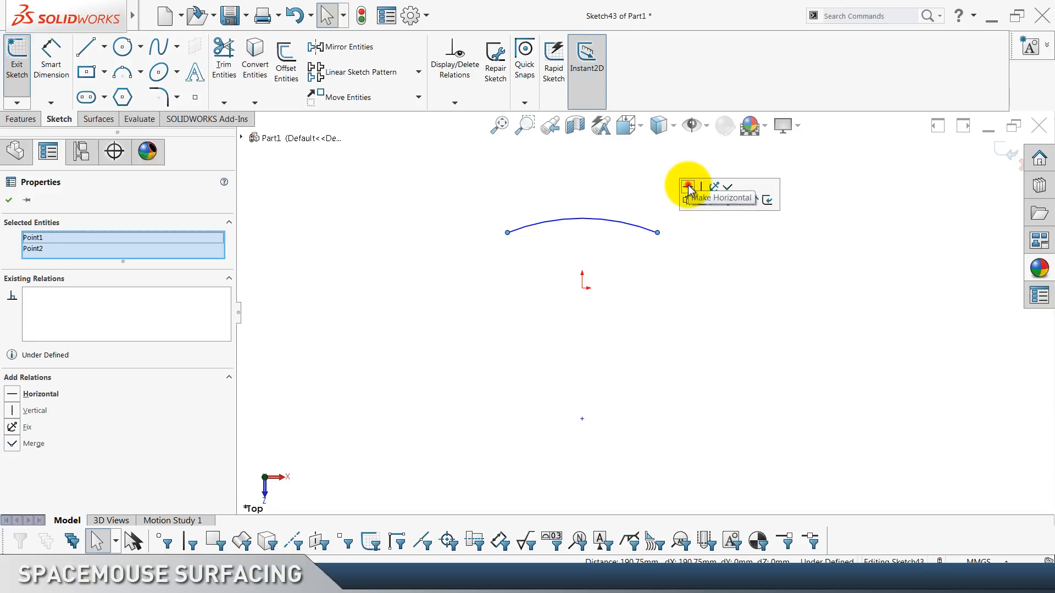
{"action": "left_click", "coordinate": [688, 188]}
Dimension the distance between the arc's endpoints as 100 mm, with the dimension placed above the arc.
{"action": "left_click", "coordinate": [53, 74]}
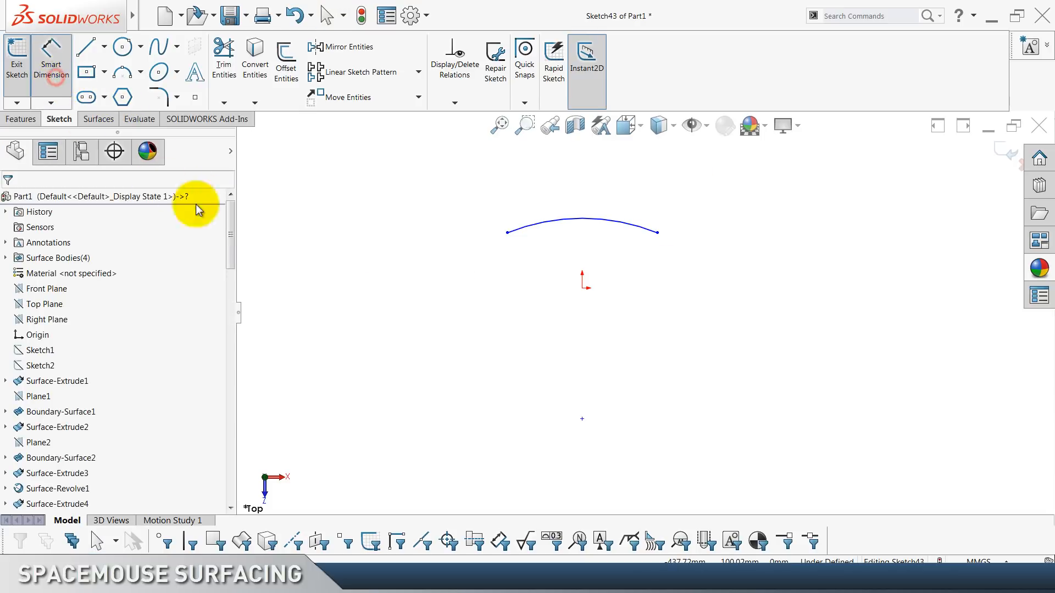
{"action": "left_click", "coordinate": [508, 233]}
{"action": "left_click", "coordinate": [657, 233]}
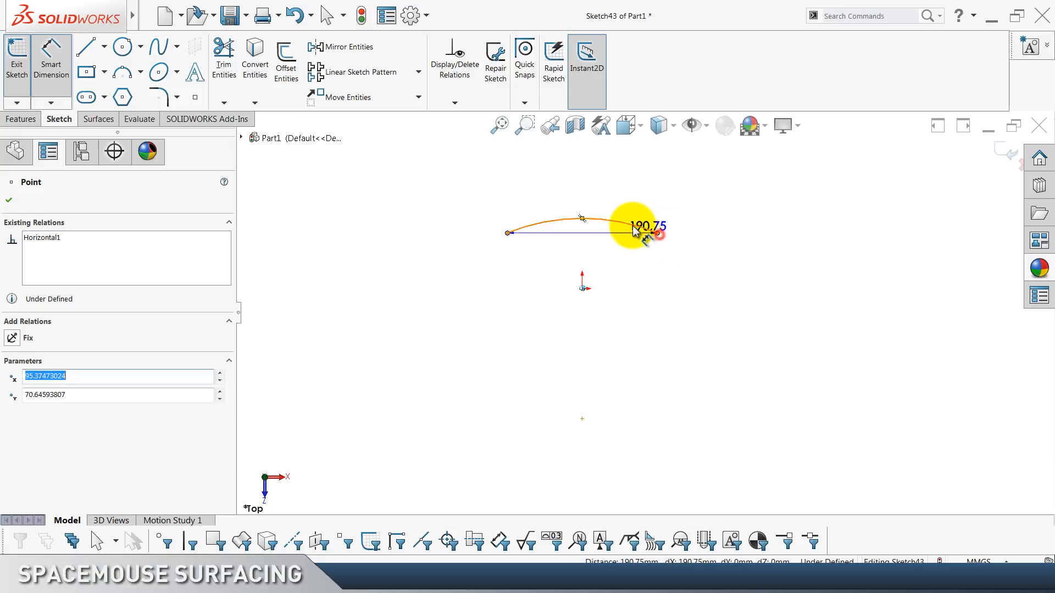
{"action": "left_click", "coordinate": [608, 194]}
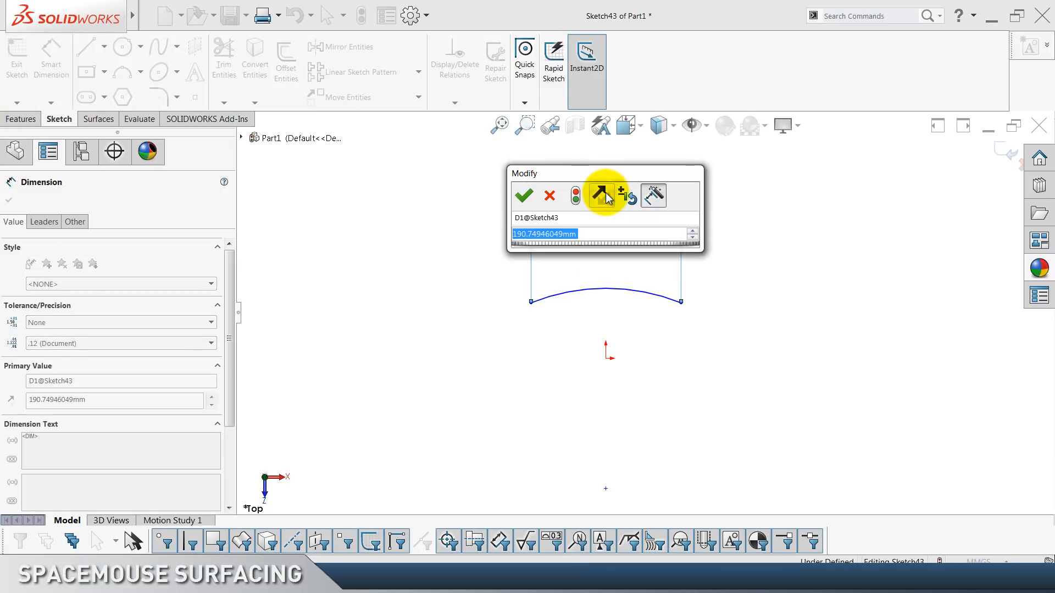
{"action": "type", "text": "100"}
{"action": "key", "text": "Return"}
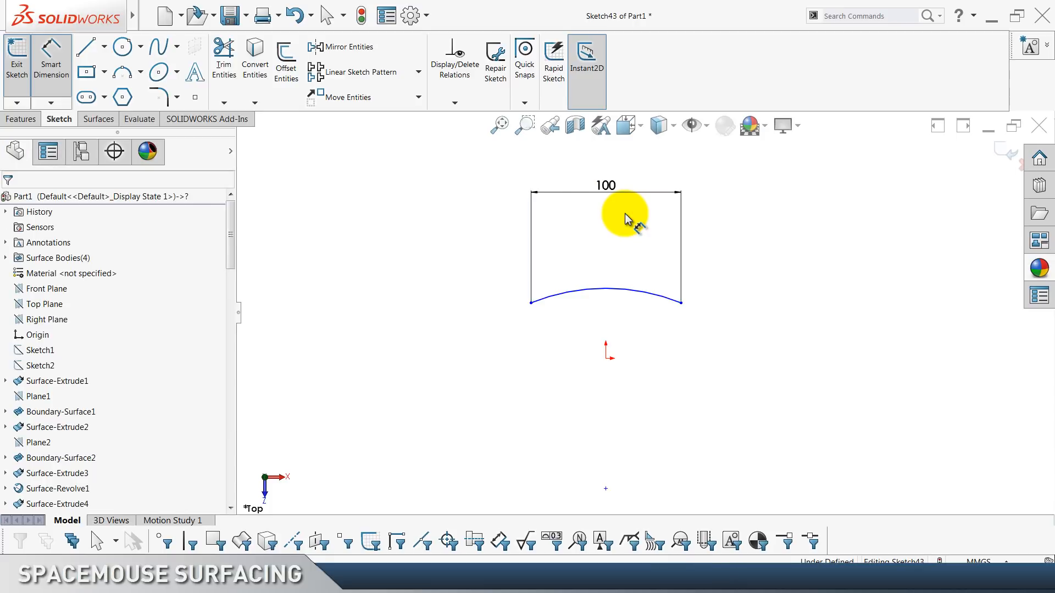
Dimension the vertical distance from the origin to the arc's midpoint as 53.5 mm.
{"action": "scroll", "coordinate": [625, 217], "scroll_direction": "down", "scroll_amount": 6}
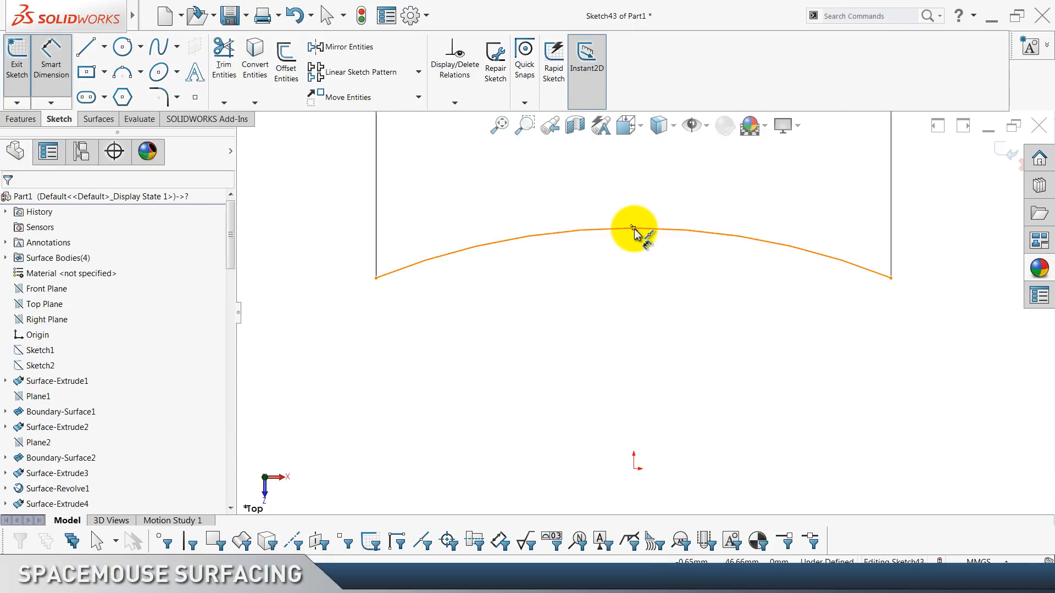
{"action": "left_click", "coordinate": [633, 229]}
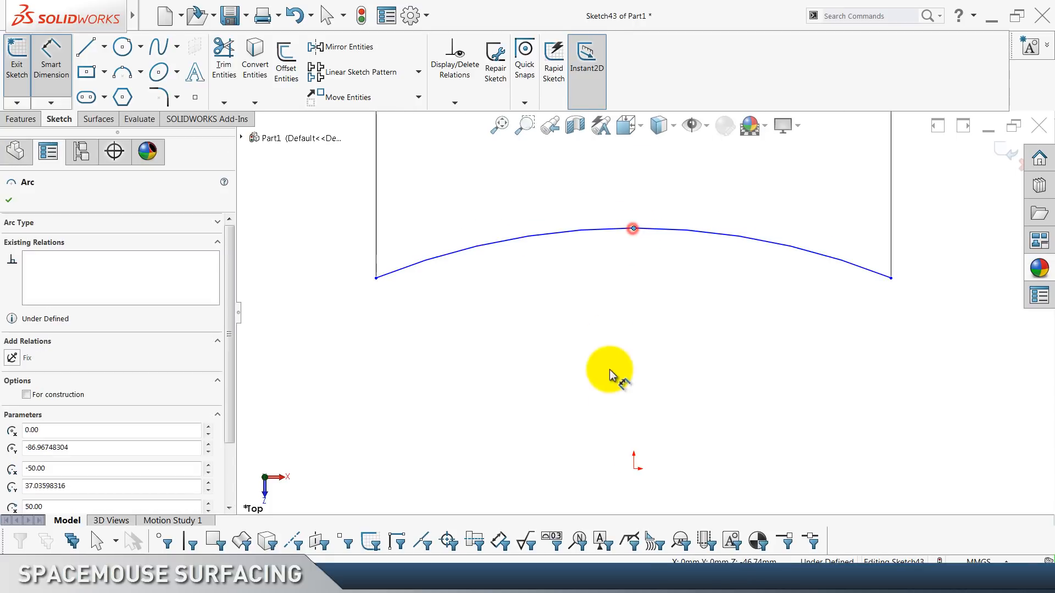
{"action": "left_click", "coordinate": [636, 470]}
{"action": "left_click", "coordinate": [536, 365]}
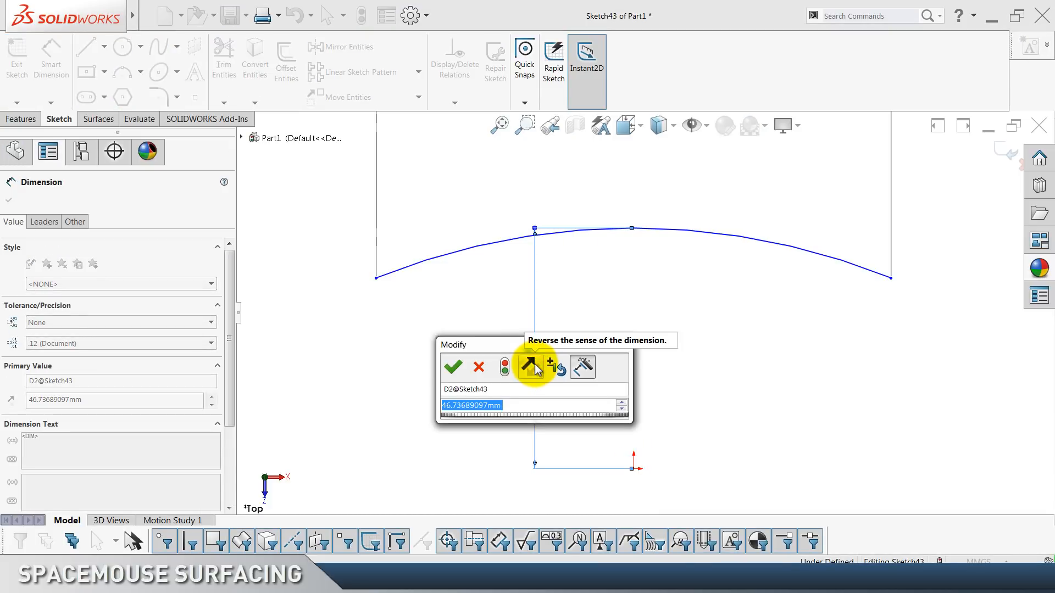
{"action": "type", "text": "5"}
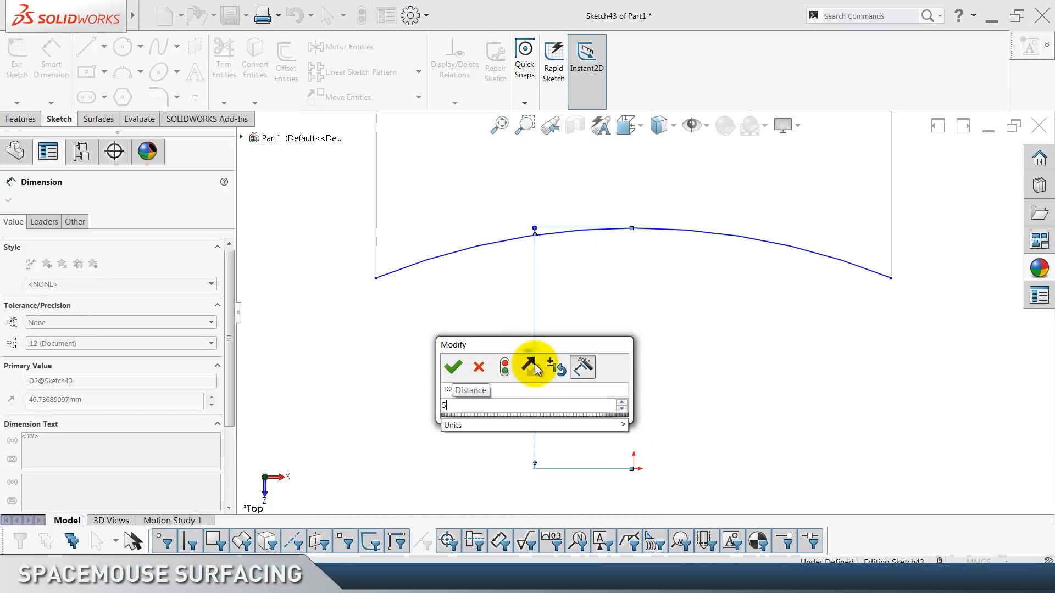
{"action": "type", "text": "3.5"}
{"action": "key", "text": "Return"}
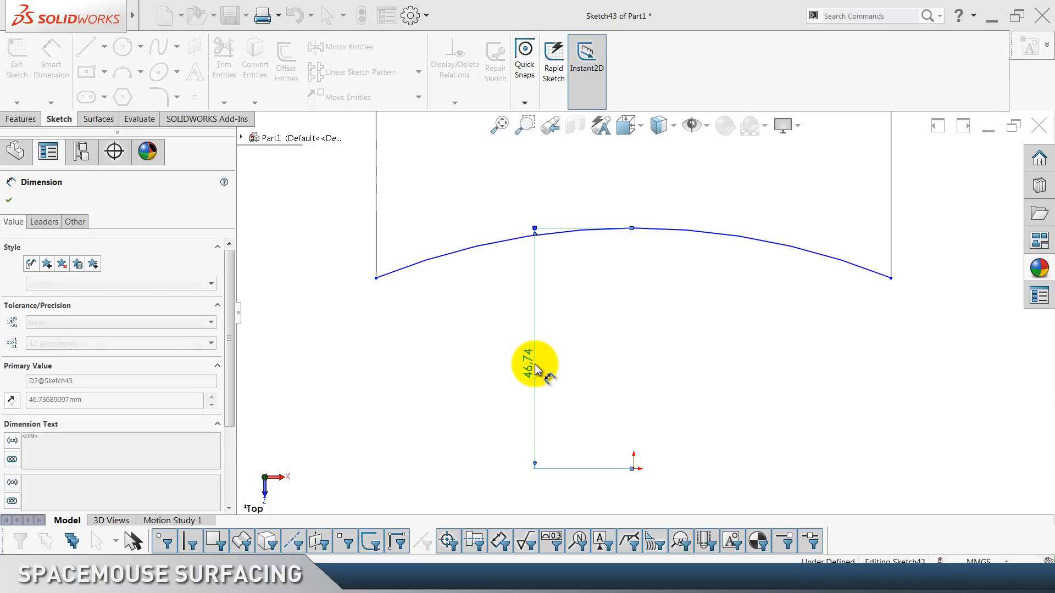
Dimension the arc's radius as 1500 mm.
{"action": "left_click", "coordinate": [683, 226]}
{"action": "left_click", "coordinate": [743, 324]}
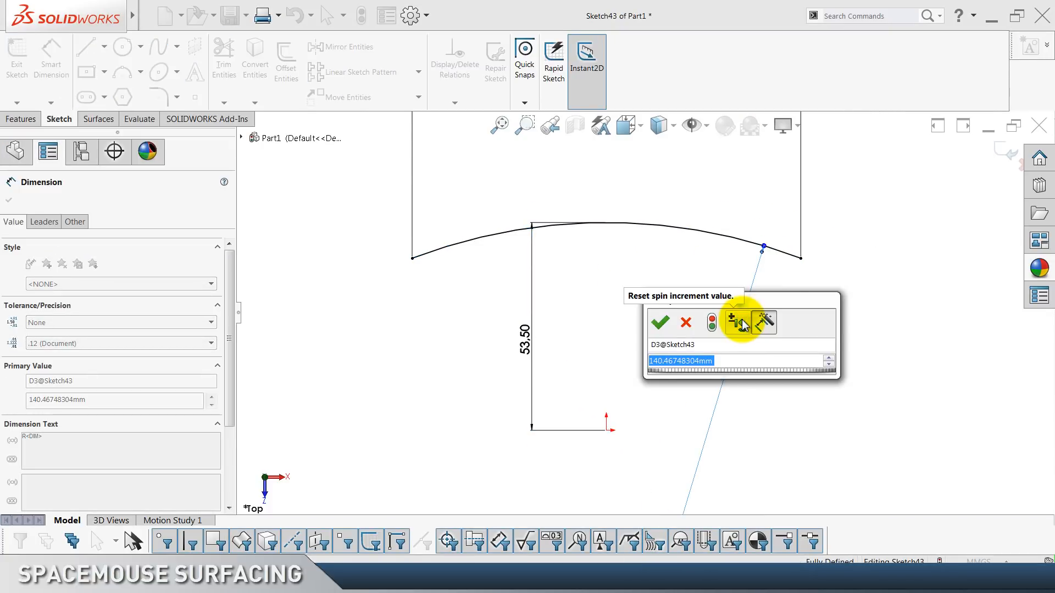
{"action": "type", "text": "15"}
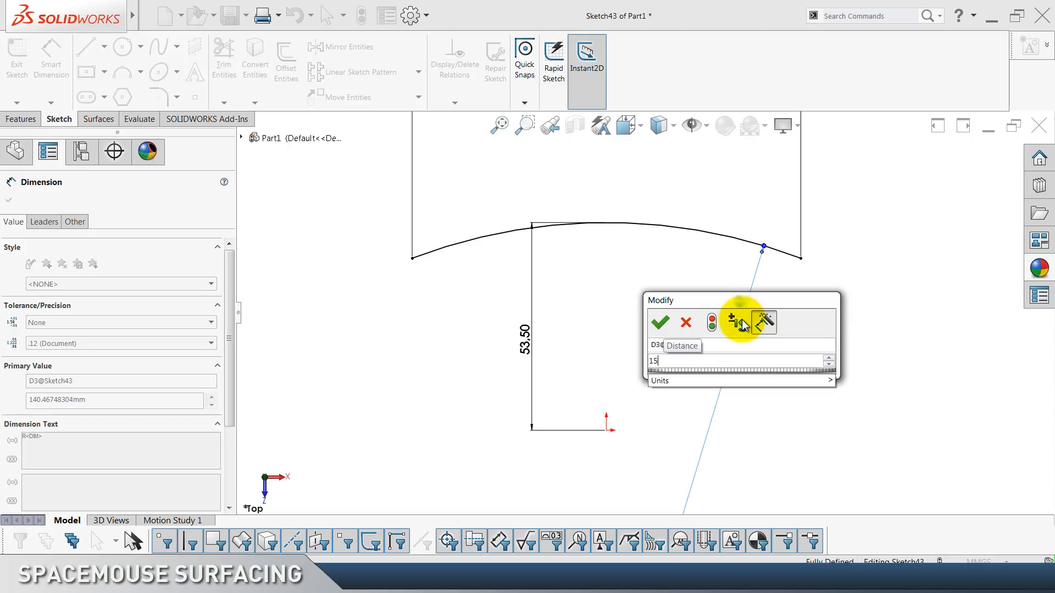
{"action": "type", "text": "00"}
{"action": "key", "text": "Return"}
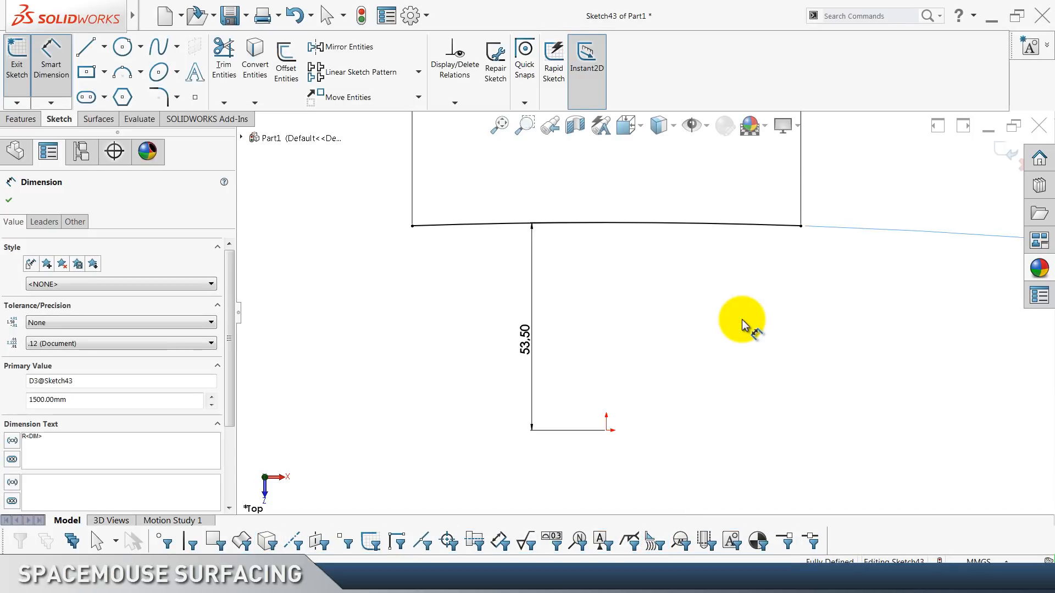
Reposition the 1500 mm radius dimension and the 53.5 mm height dimension so both stay readable.
{"action": "scroll", "coordinate": [742, 321], "scroll_direction": "up", "scroll_amount": 8}
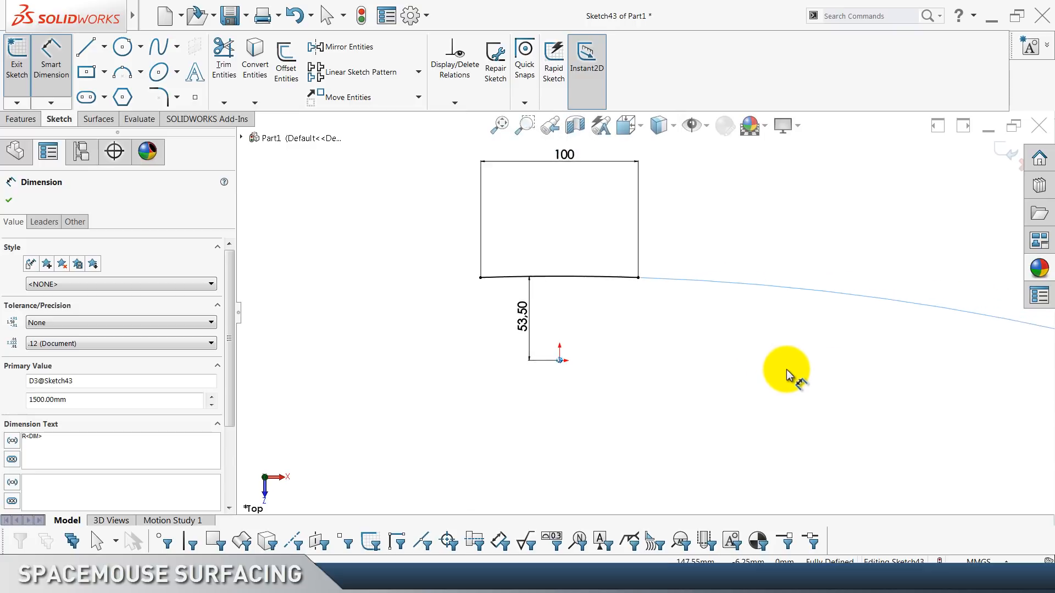
{"action": "scroll", "coordinate": [787, 375], "scroll_direction": "up", "scroll_amount": 1}
{"action": "left_click", "coordinate": [838, 477]}
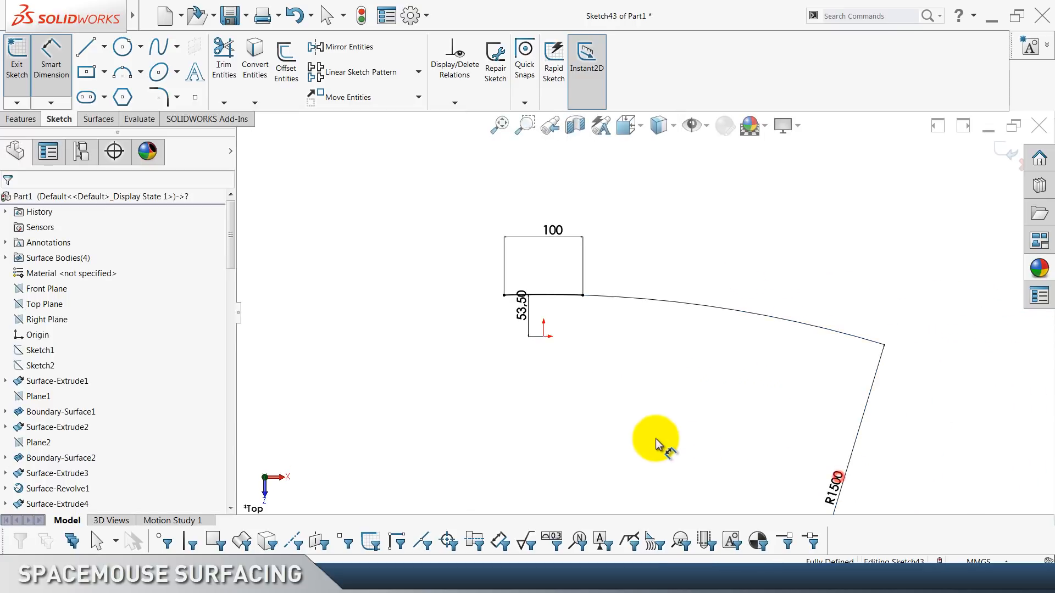
{"action": "left_click", "coordinate": [624, 432]}
{"action": "scroll", "coordinate": [544, 315], "scroll_direction": "down", "scroll_amount": 3}
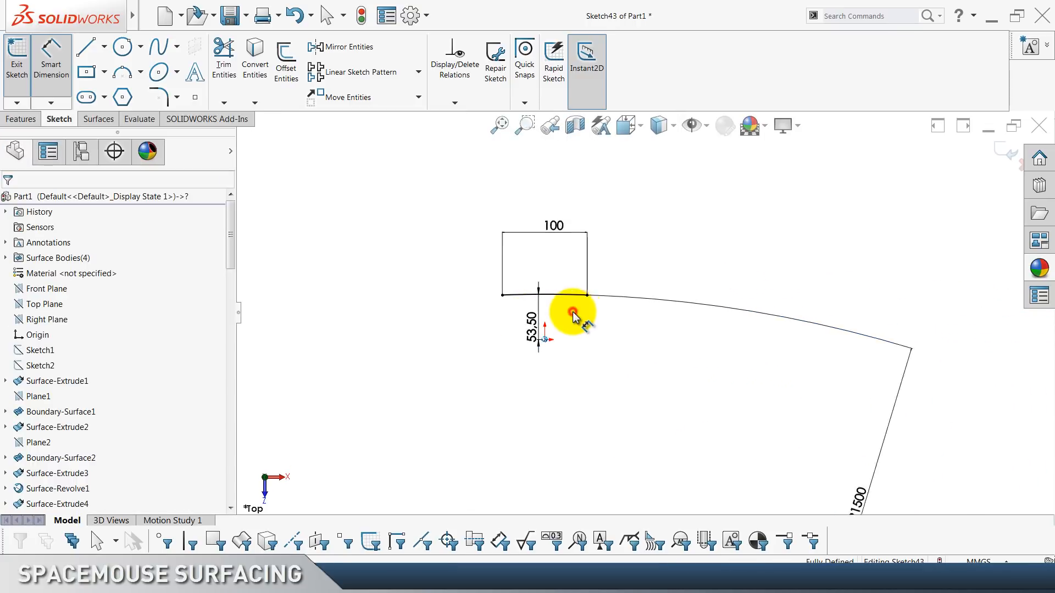
{"action": "scroll", "coordinate": [572, 312], "scroll_direction": "down", "scroll_amount": 3}
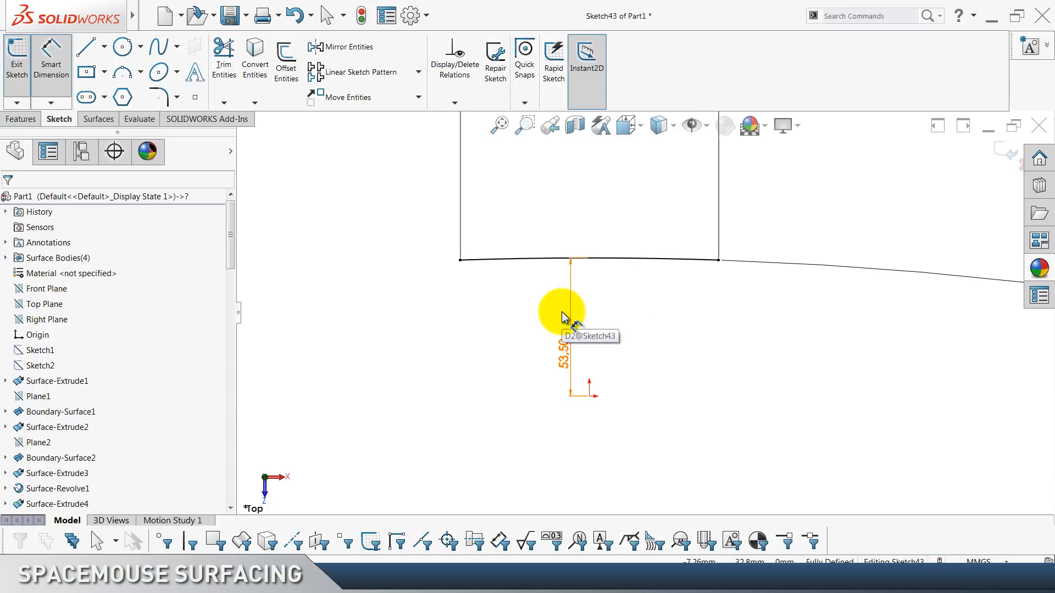
Add a tangent arc from the right endpoint of the central arc, curving outward and down.
{"action": "left_click", "coordinate": [122, 72]}
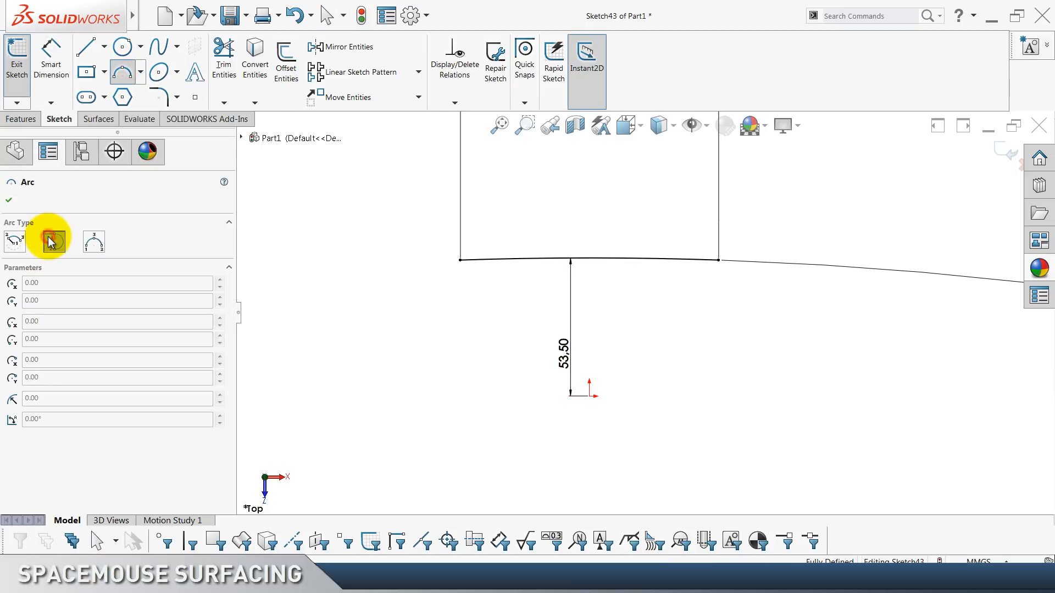
{"action": "left_click", "coordinate": [661, 276]}
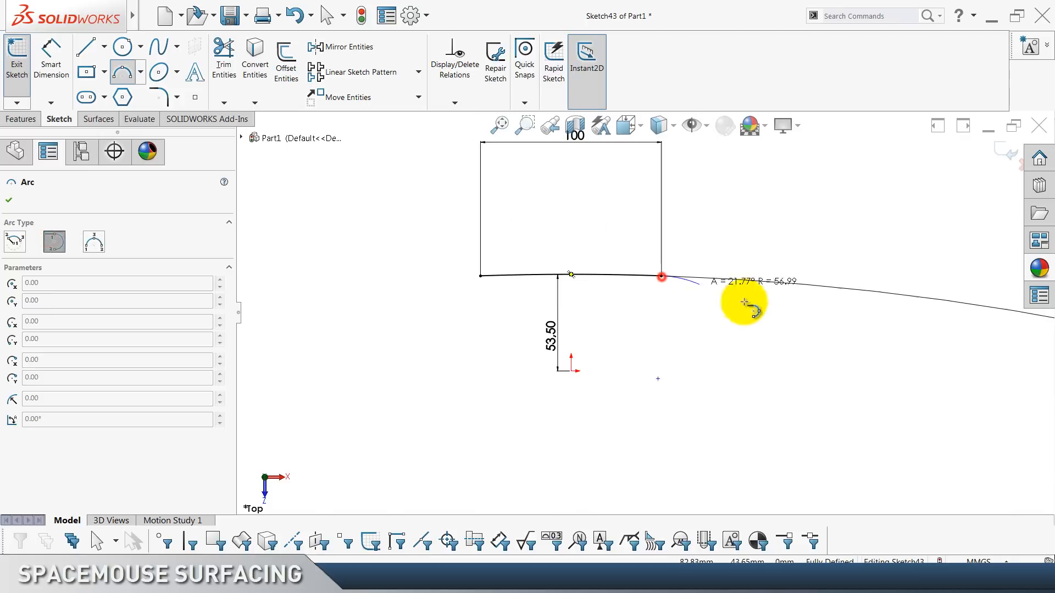
{"action": "left_click", "coordinate": [827, 338]}
{"action": "key", "text": "Escape"}
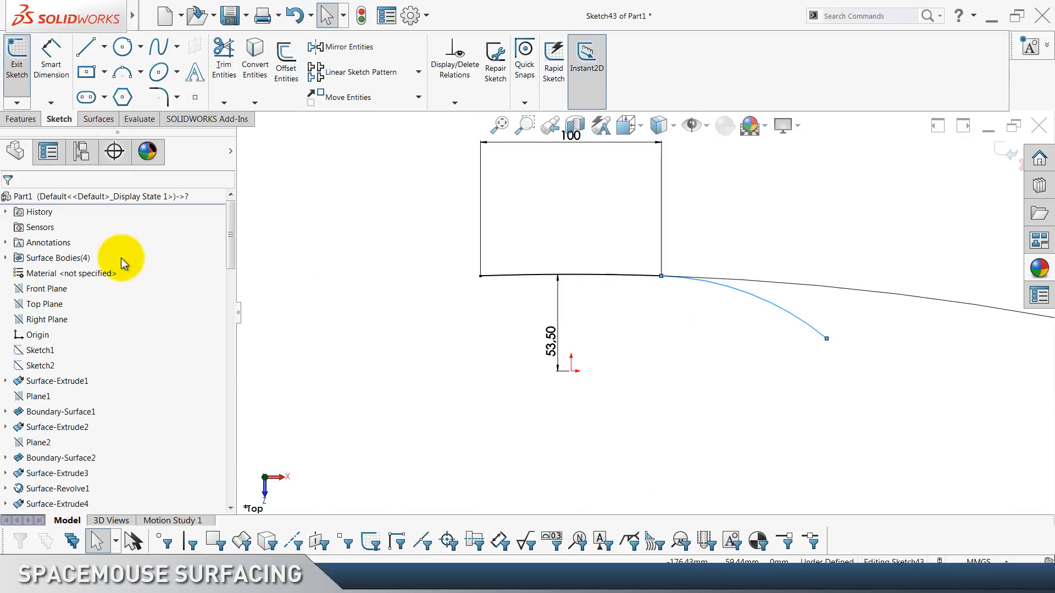
Add a tangent arc of about 172 mm radius from the central arc's left endpoint, curving outward and down.
{"action": "left_click", "coordinate": [122, 71]}
{"action": "left_click", "coordinate": [60, 243]}
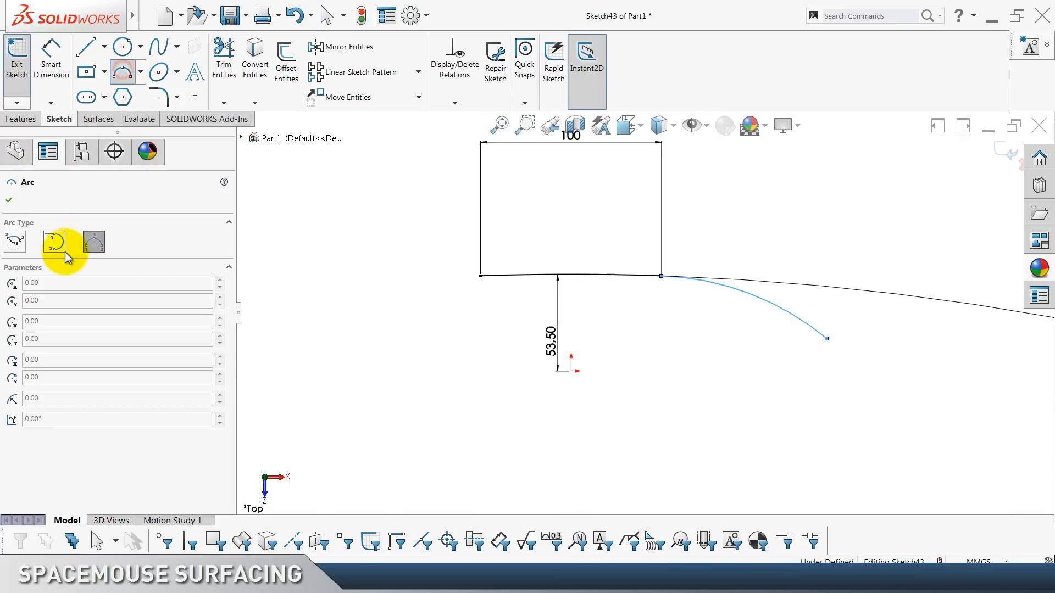
{"action": "left_click", "coordinate": [481, 277]}
{"action": "left_click", "coordinate": [333, 319]}
{"action": "key", "text": "Escape"}
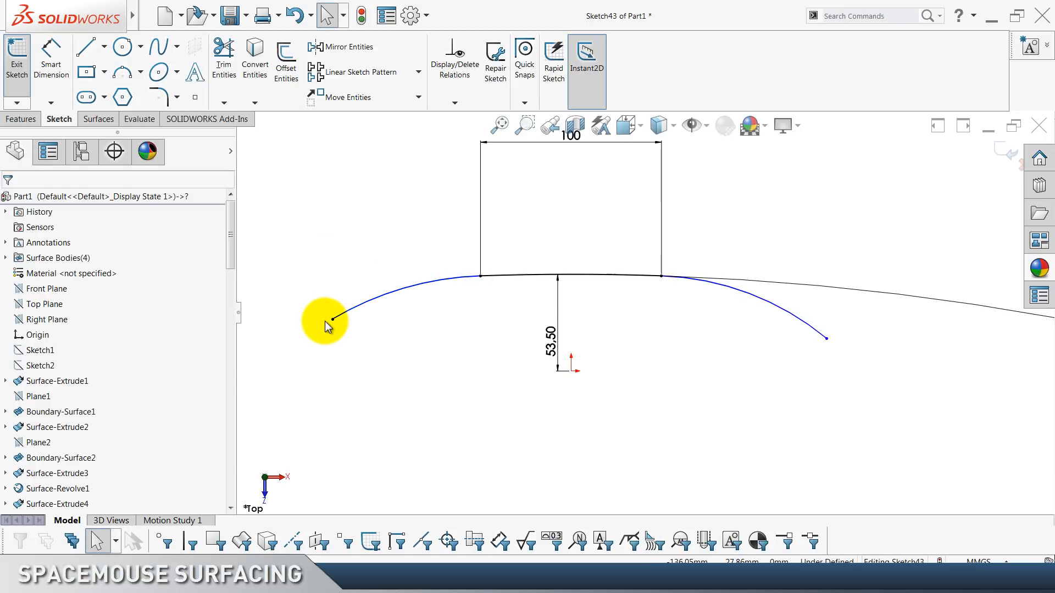
Level the outer endpoints of the two tangent side arcs with a Horizontal relation.
{"action": "left_click", "coordinate": [333, 319]}
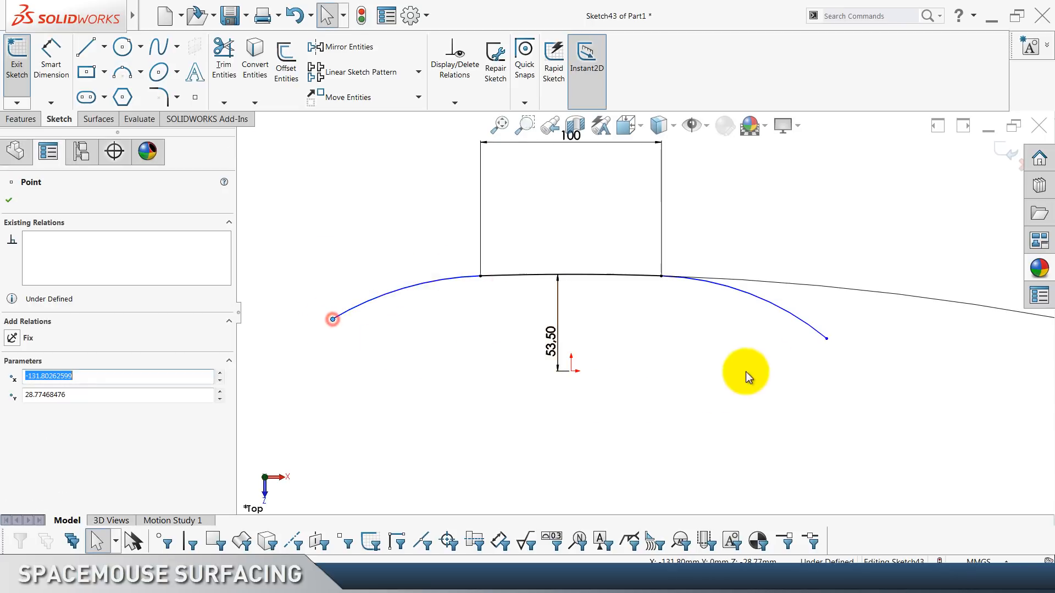
{"action": "left_click", "coordinate": [827, 339], "text": "ctrl"}
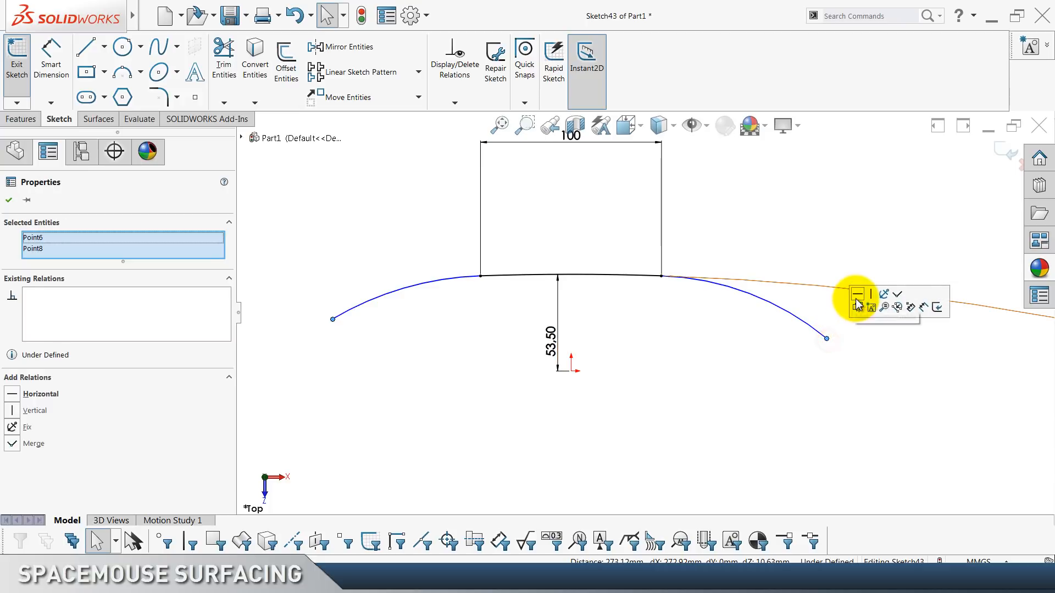
{"action": "left_click", "coordinate": [857, 301]}
Dimension the left tangent arc's radius as 500 mm.
{"action": "left_click", "coordinate": [49, 52]}
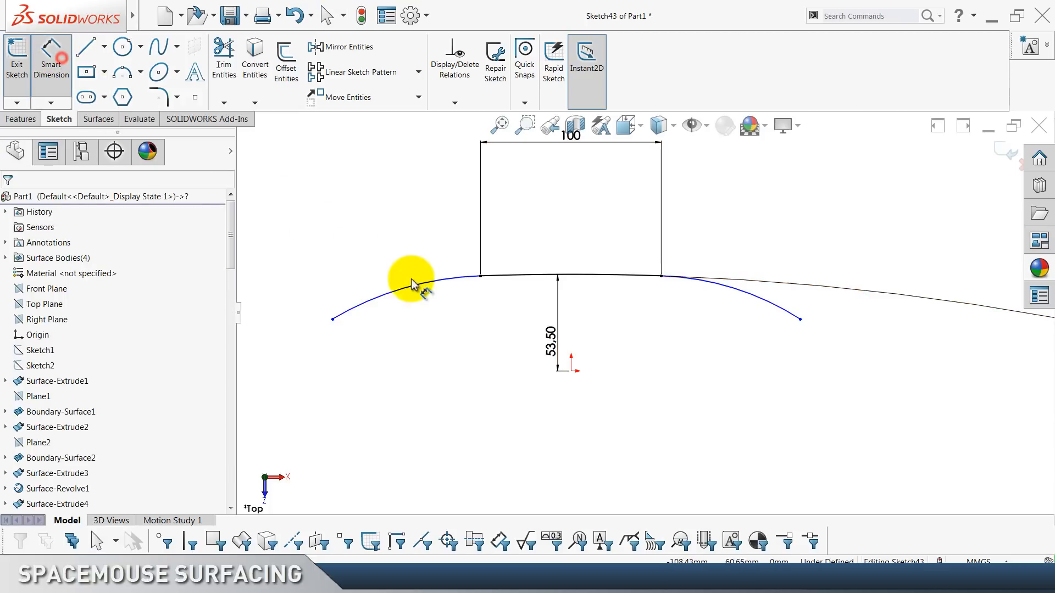
{"action": "left_click", "coordinate": [430, 287]}
{"action": "left_click", "coordinate": [395, 353]}
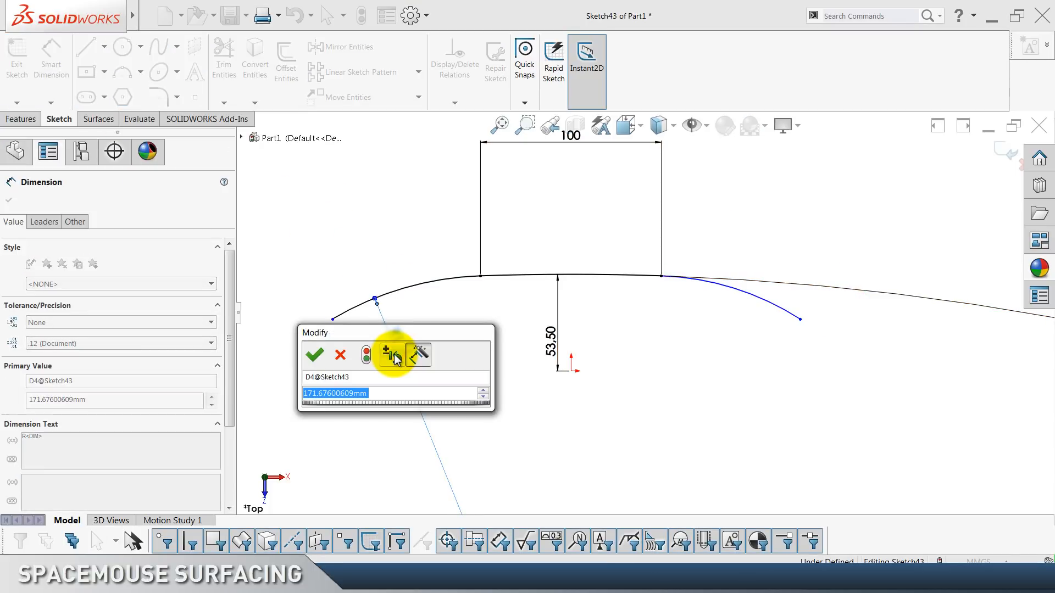
{"action": "type", "text": "500"}
{"action": "key", "text": "Return"}
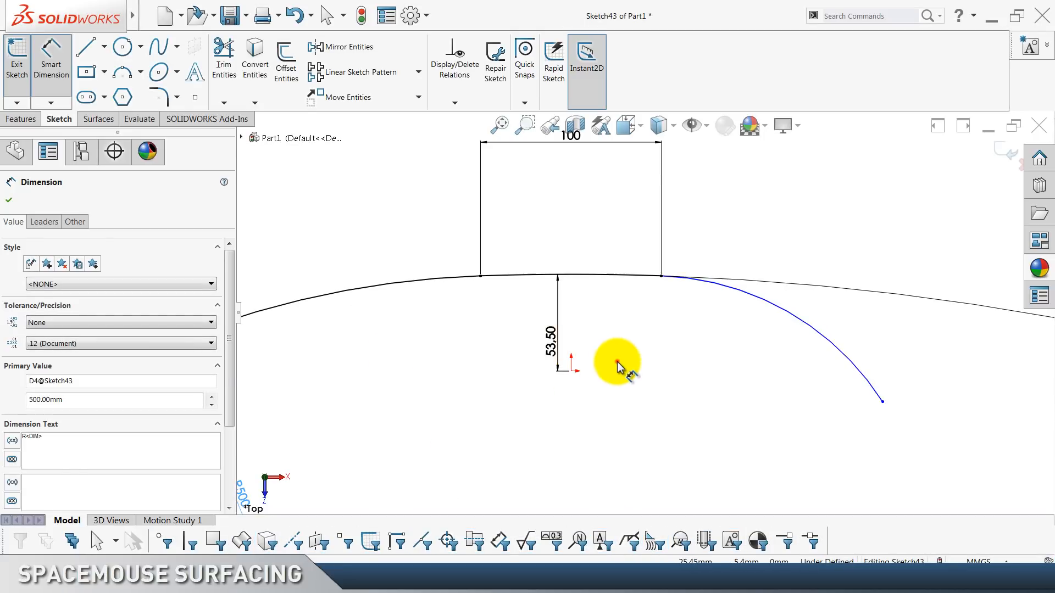
Dimension the horizontal distance from the left side arc's outer endpoint to the origin as 150 mm.
{"action": "left_click", "coordinate": [386, 362]}
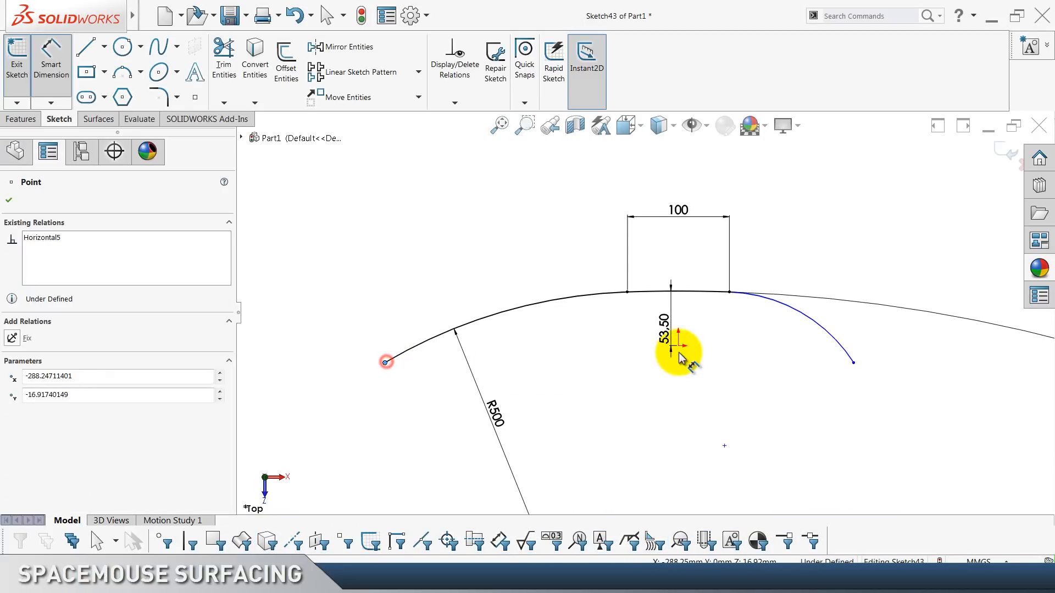
{"action": "left_click", "coordinate": [679, 347]}
{"action": "left_click", "coordinate": [582, 437]}
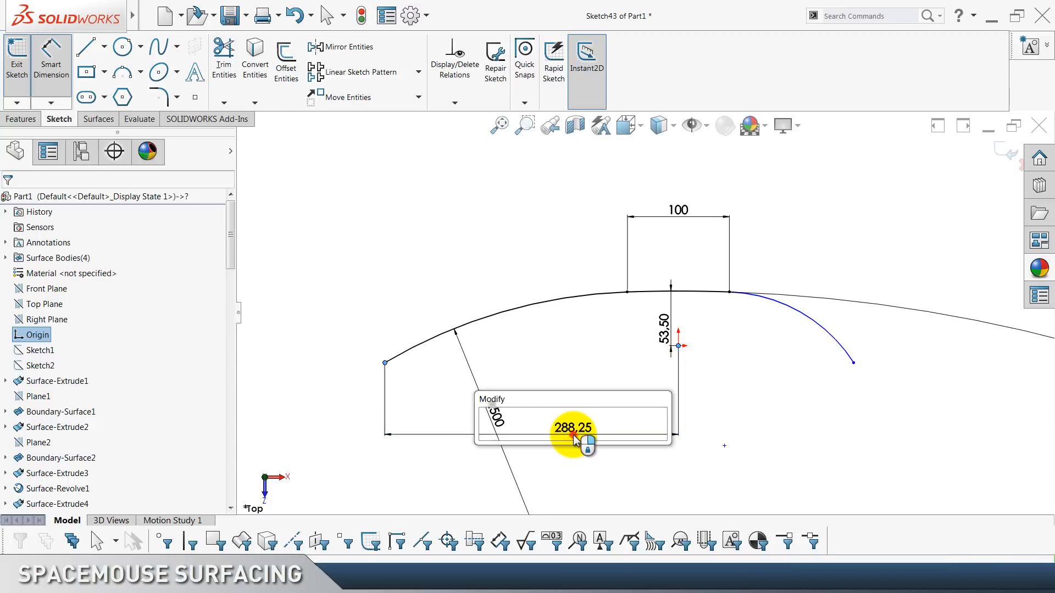
{"action": "type", "text": "150"}
{"action": "key", "text": "Return"}
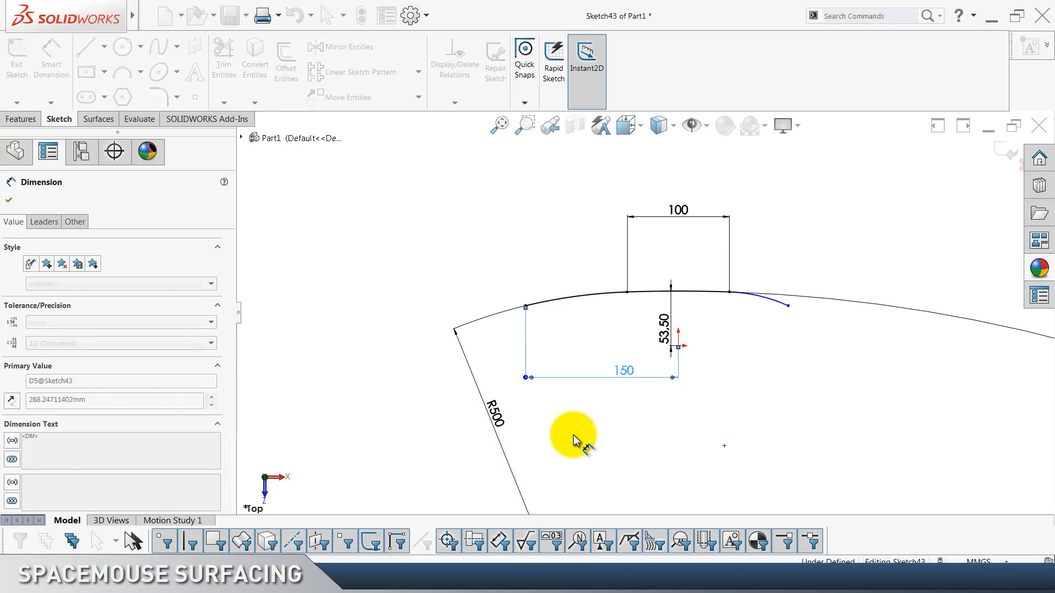
{"action": "left_click", "coordinate": [713, 423]}
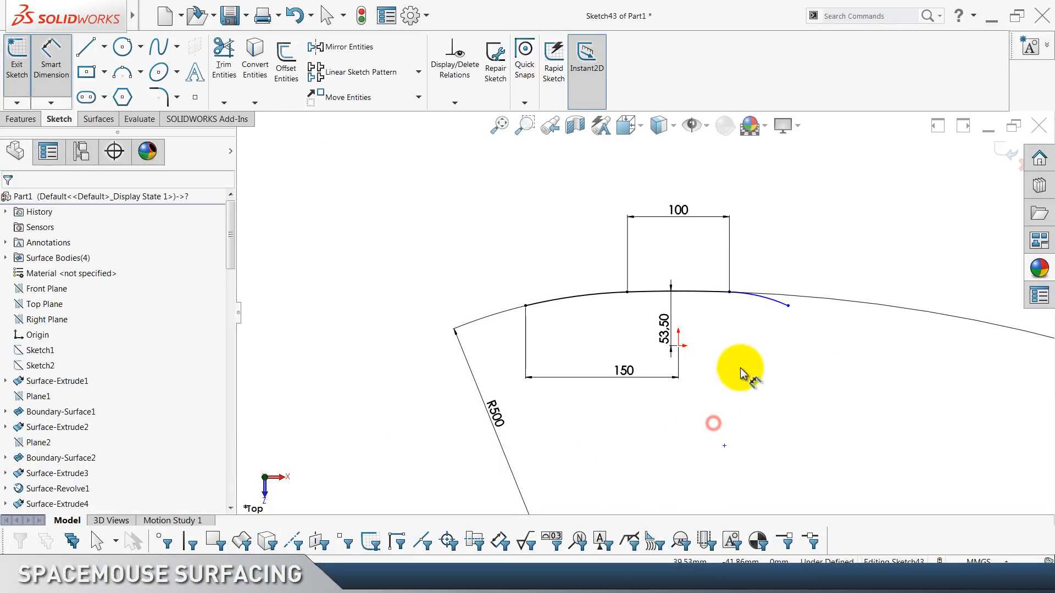
{"action": "key", "text": "Escape"}
Make the two side arcs equal and move the 53.50 dimension to the other side of the origin.
{"action": "left_click", "coordinate": [777, 304]}
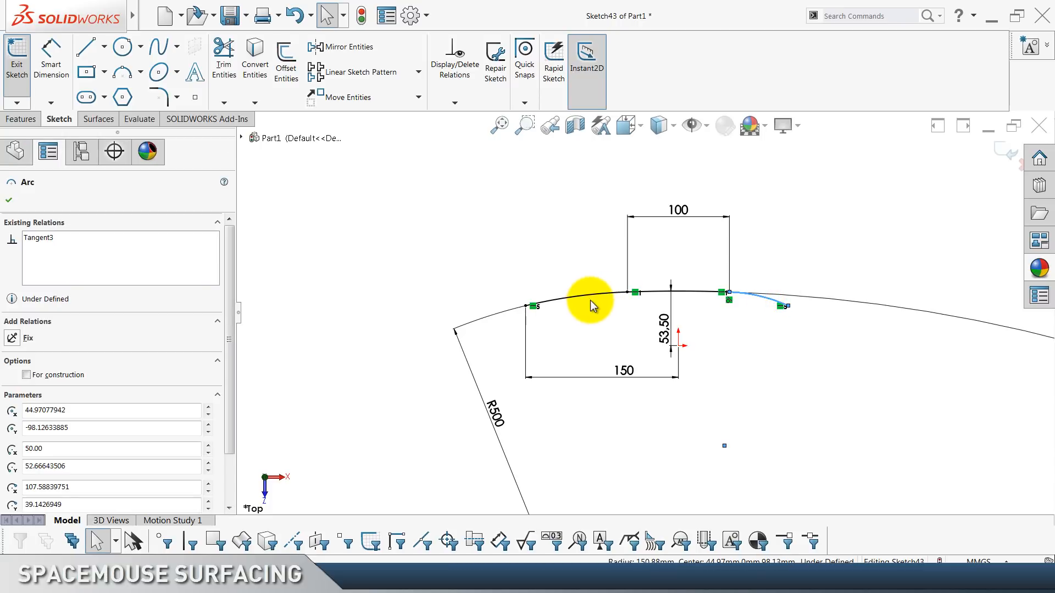
{"action": "left_click", "coordinate": [584, 296], "text": "ctrl"}
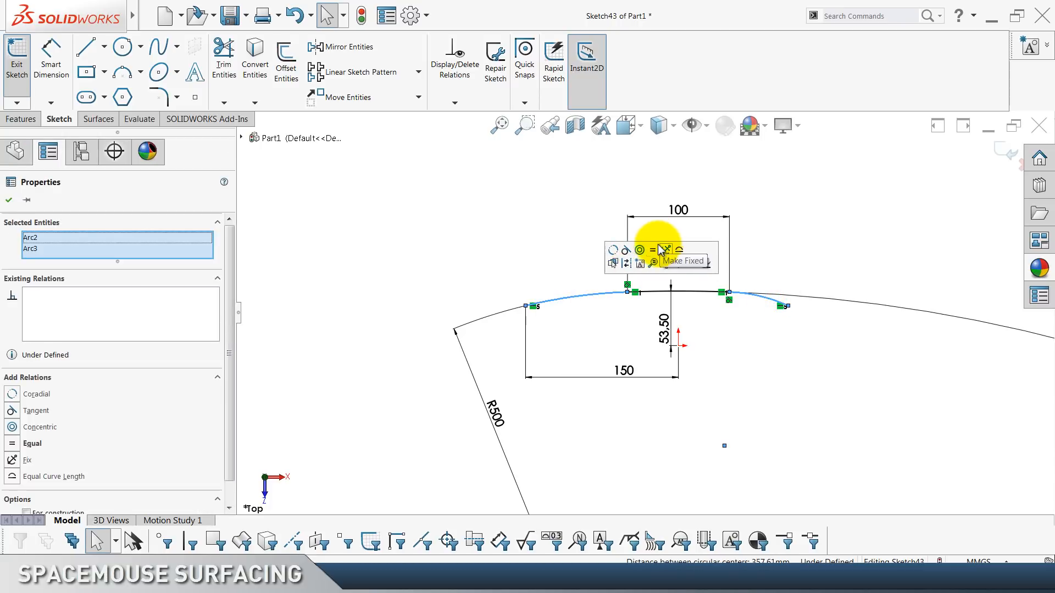
{"action": "left_click", "coordinate": [653, 250]}
{"action": "left_click", "coordinate": [481, 254]}
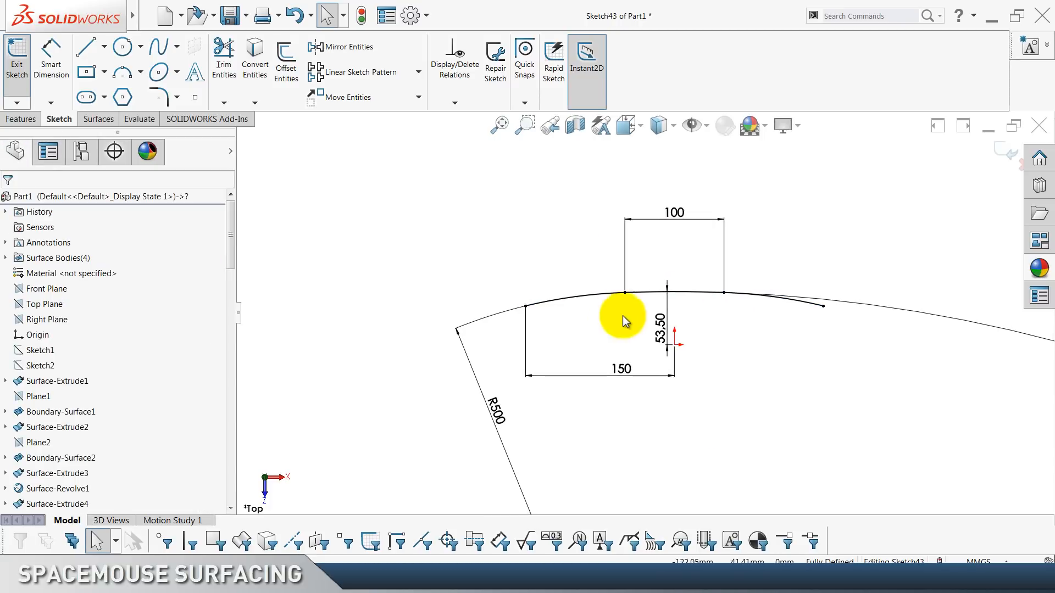
{"action": "left_click_drag", "start_coordinate": [660, 324], "coordinate": [739, 326]}
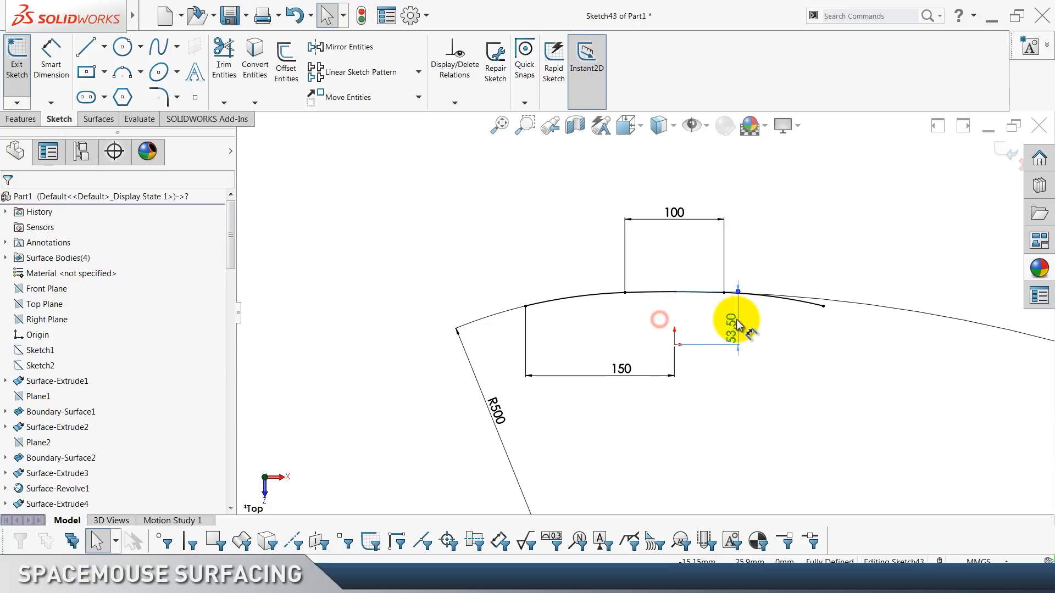
{"action": "left_click", "coordinate": [723, 397]}
Offset the three-arc chain 0.10 mm outward, away from the origin, using Offset Entities with the direction reversed.
{"action": "scroll", "coordinate": [723, 397], "scroll_direction": "down", "scroll_amount": 3}
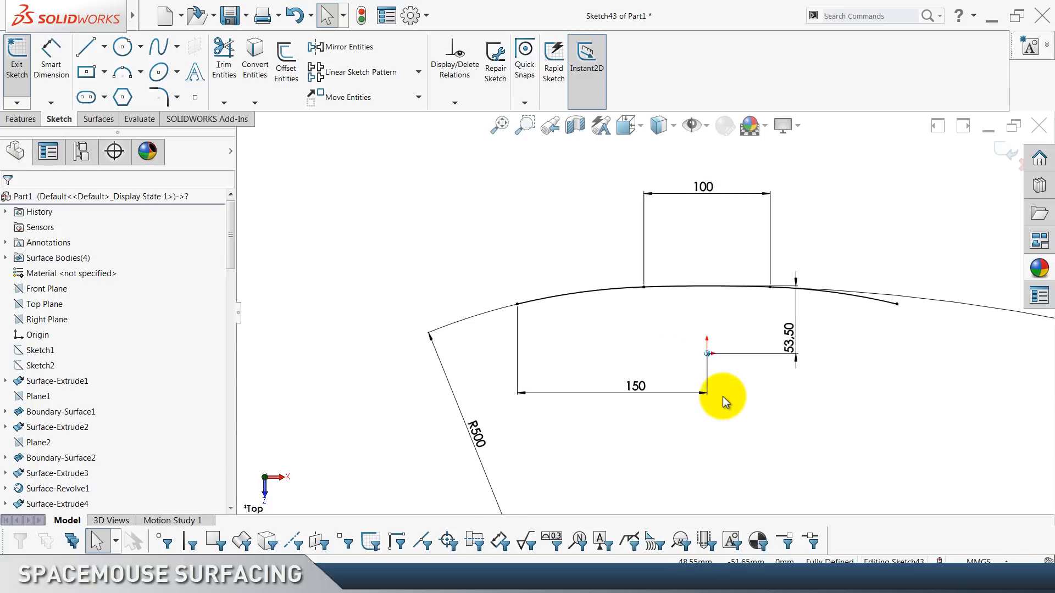
{"action": "left_click", "coordinate": [287, 71]}
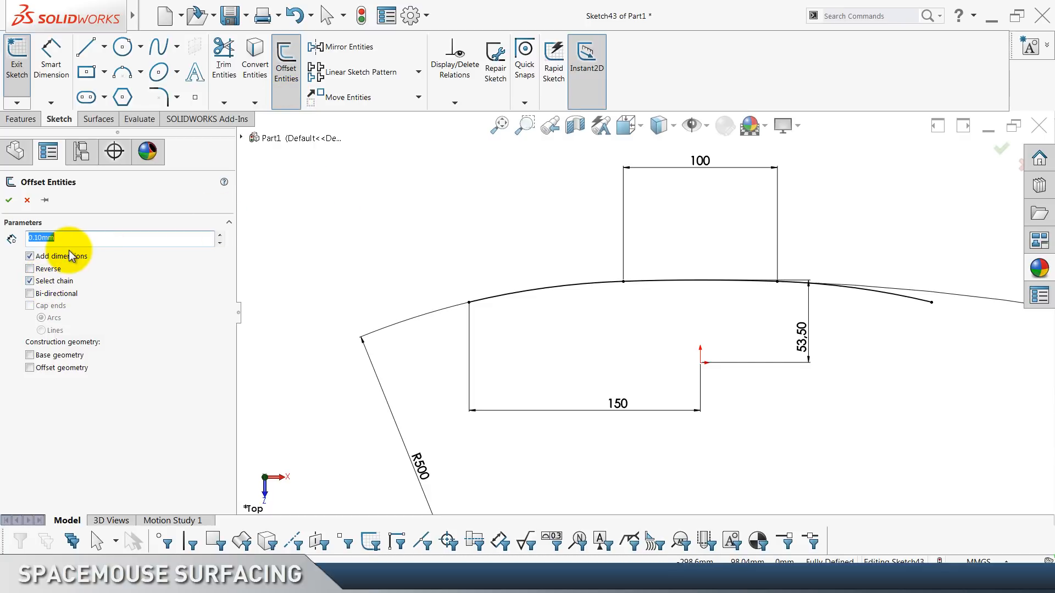
{"action": "scroll", "coordinate": [357, 266], "scroll_direction": "down", "scroll_amount": 6}
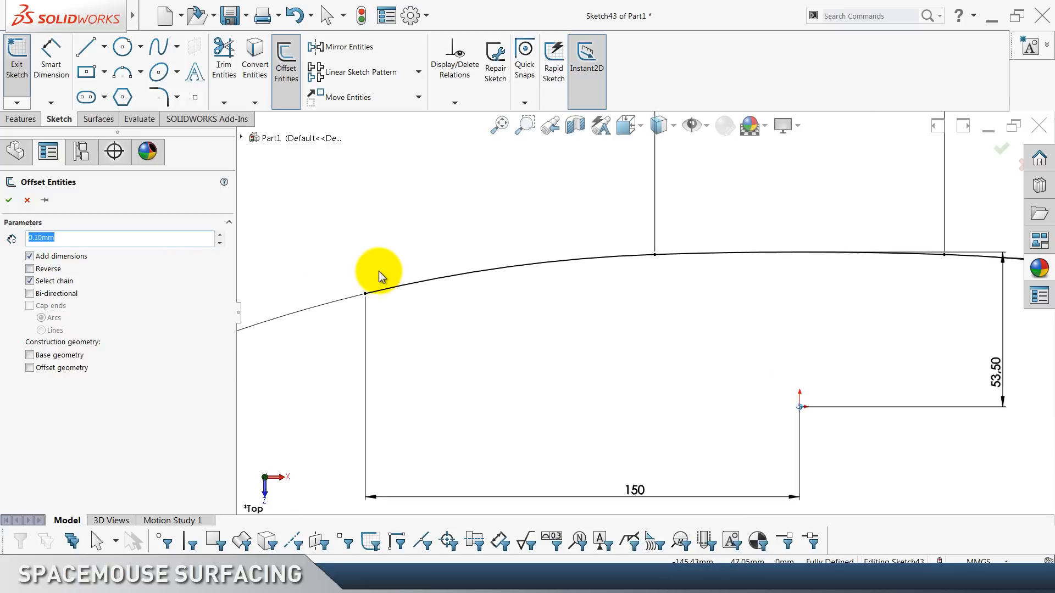
{"action": "scroll", "coordinate": [383, 274], "scroll_direction": "down", "scroll_amount": 2}
{"action": "left_click", "coordinate": [582, 304]}
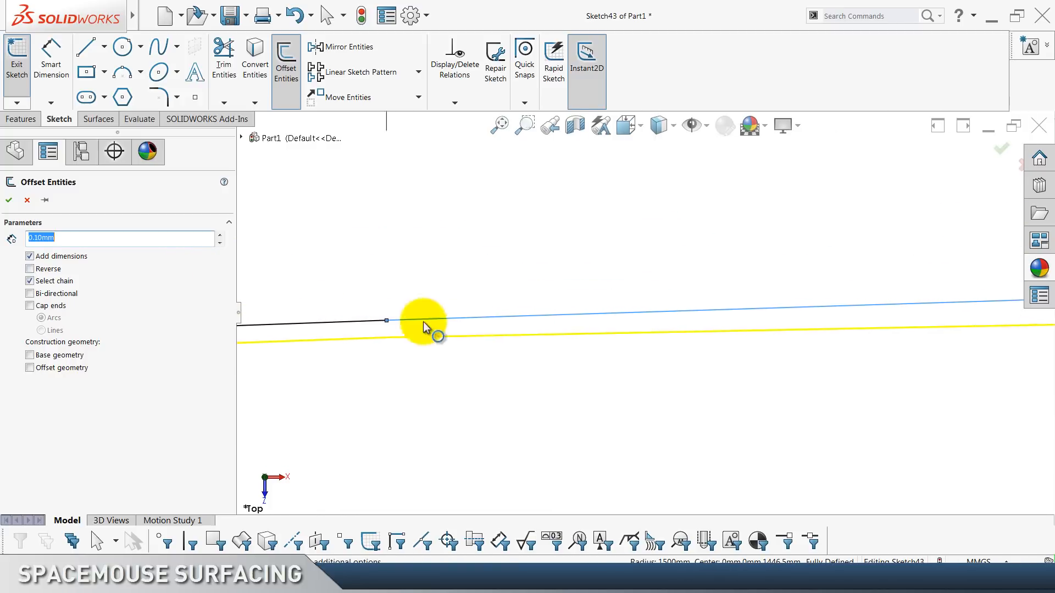
{"action": "left_click", "coordinate": [30, 269]}
{"action": "scroll", "coordinate": [480, 268], "scroll_direction": "up", "scroll_amount": 3}
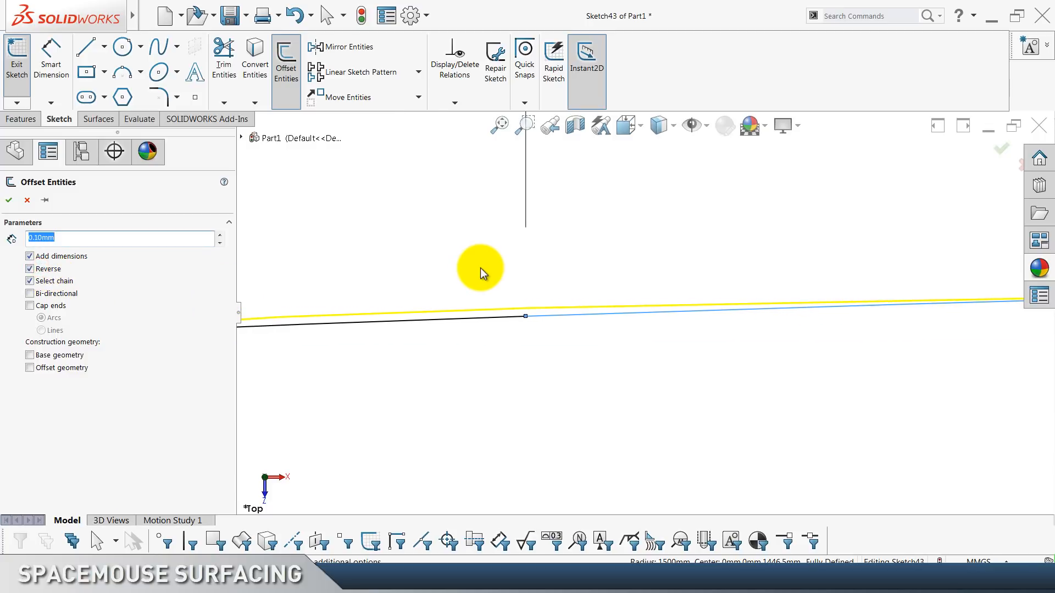
{"action": "left_click", "coordinate": [7, 201]}
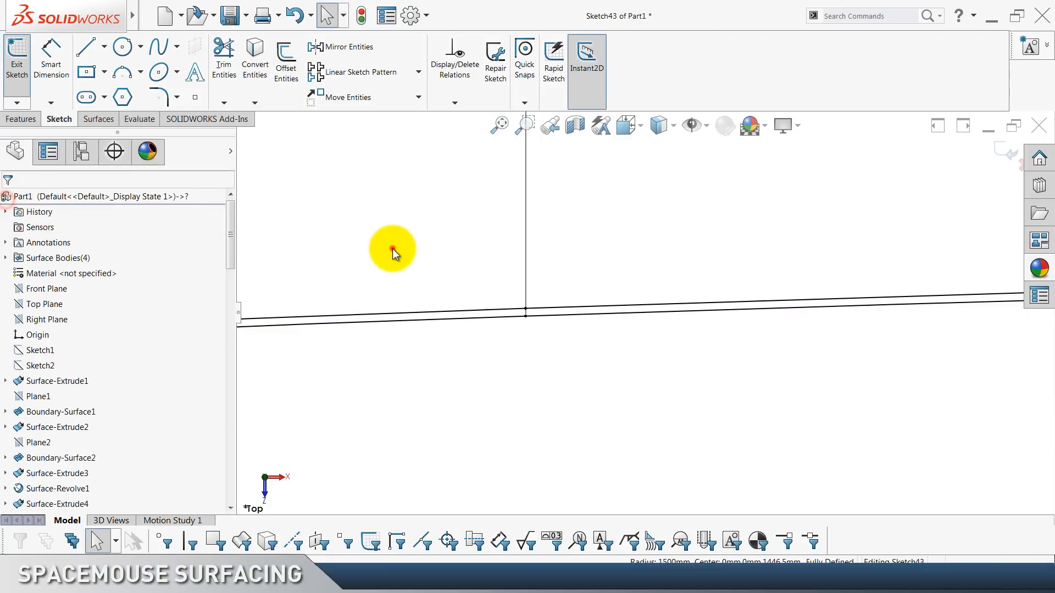
Offset the original arc chain 3 mm inward toward the origin with the direction reversed, and exit the sketch.
{"action": "left_click", "coordinate": [283, 100]}
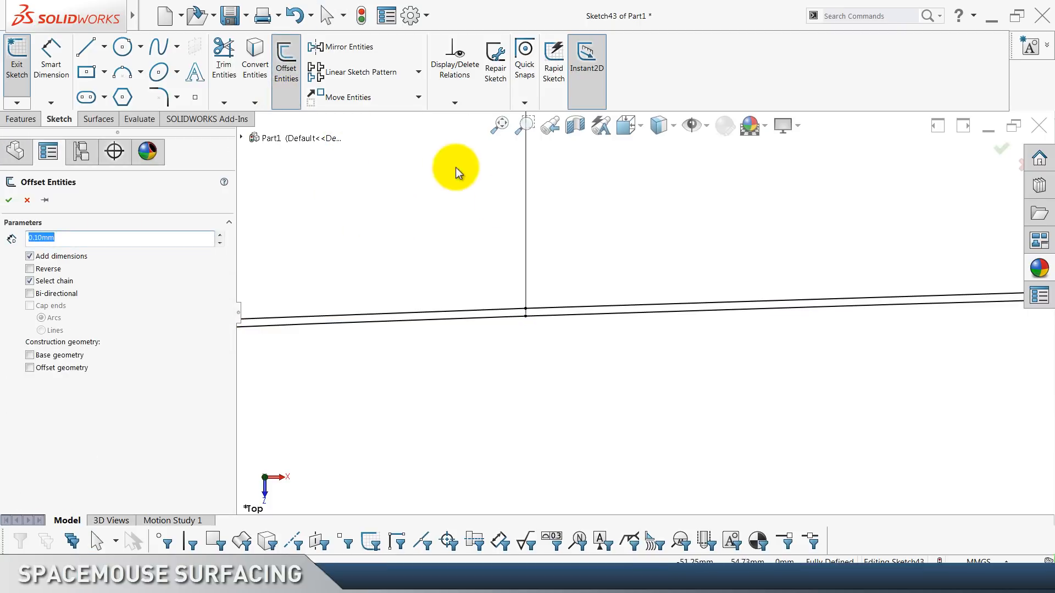
{"action": "left_click", "coordinate": [492, 316]}
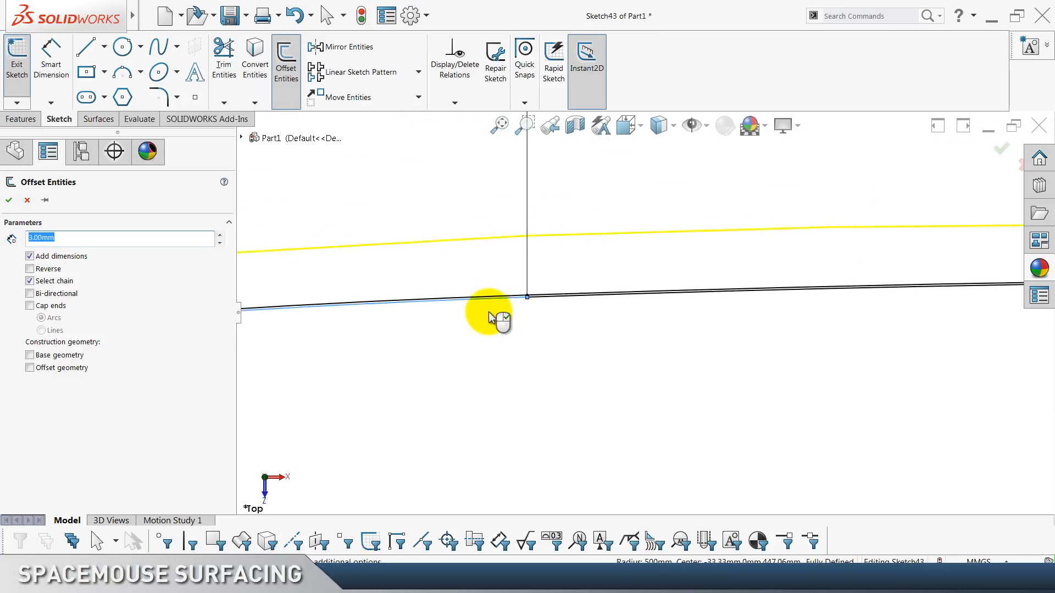
{"action": "left_click", "coordinate": [30, 269]}
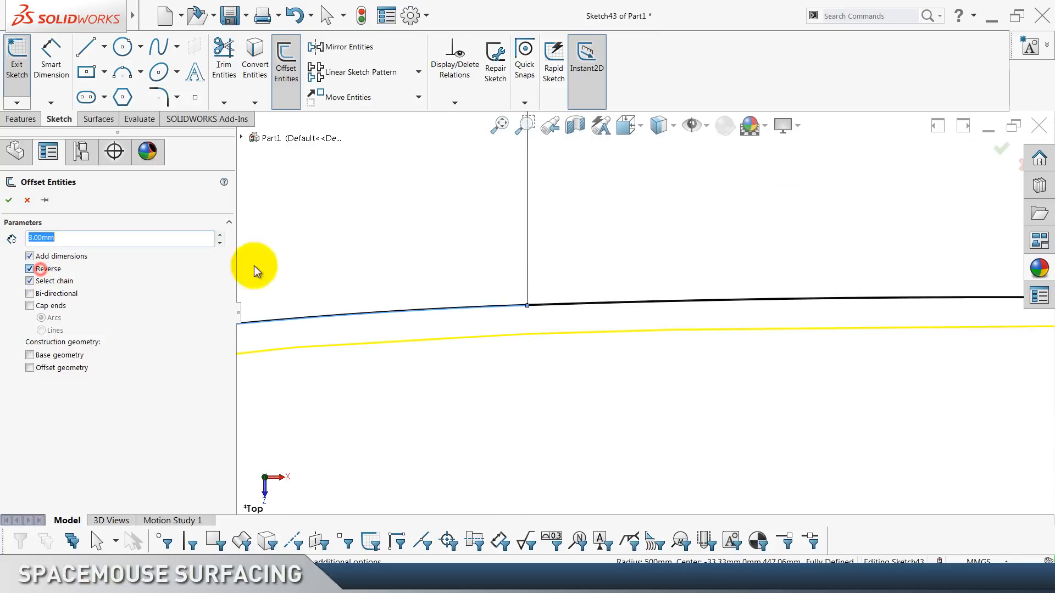
{"action": "scroll", "coordinate": [402, 230], "scroll_direction": "up", "scroll_amount": 6}
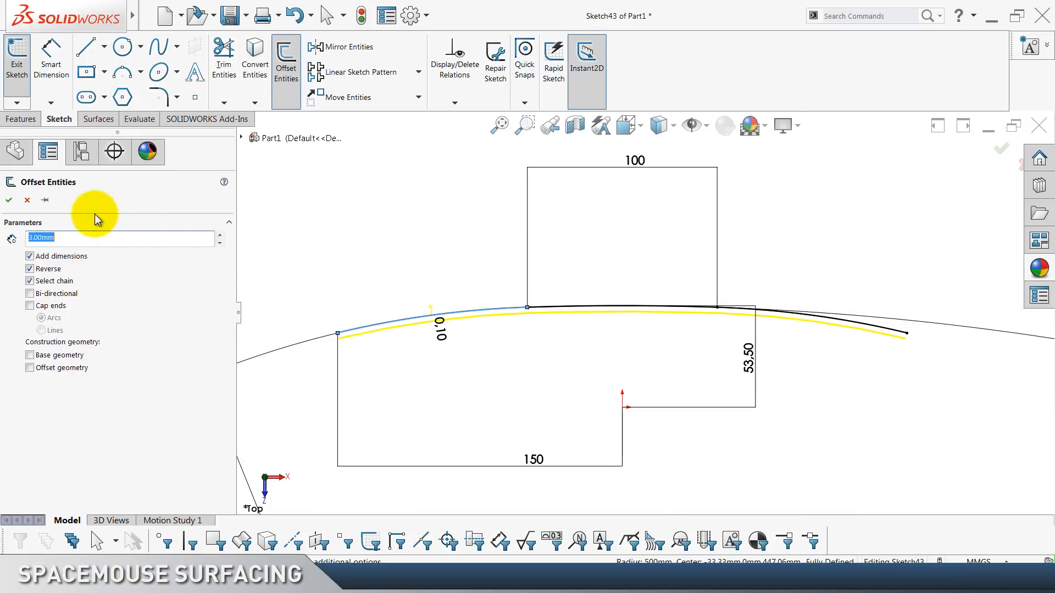
{"action": "left_click", "coordinate": [8, 202]}
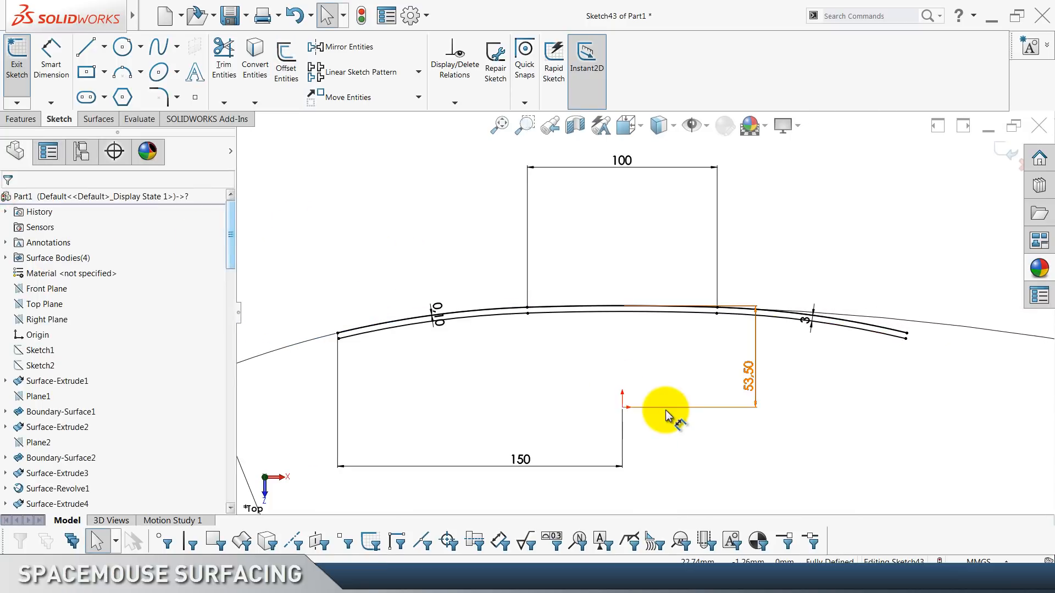
{"action": "scroll", "coordinate": [655, 388], "scroll_direction": "down", "scroll_amount": 12}
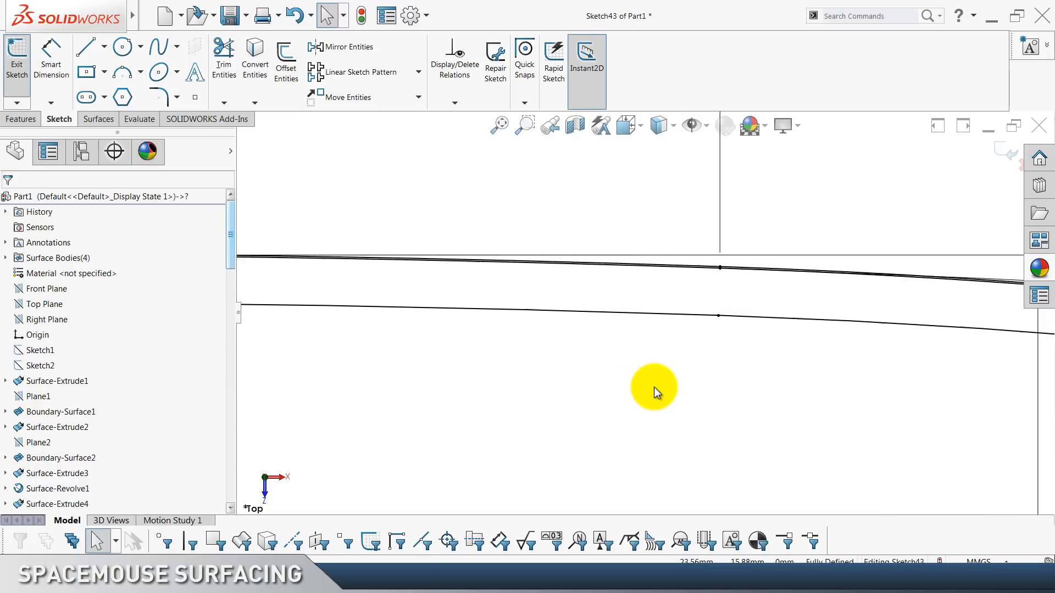
{"action": "scroll", "coordinate": [654, 386], "scroll_direction": "up", "scroll_amount": 10}
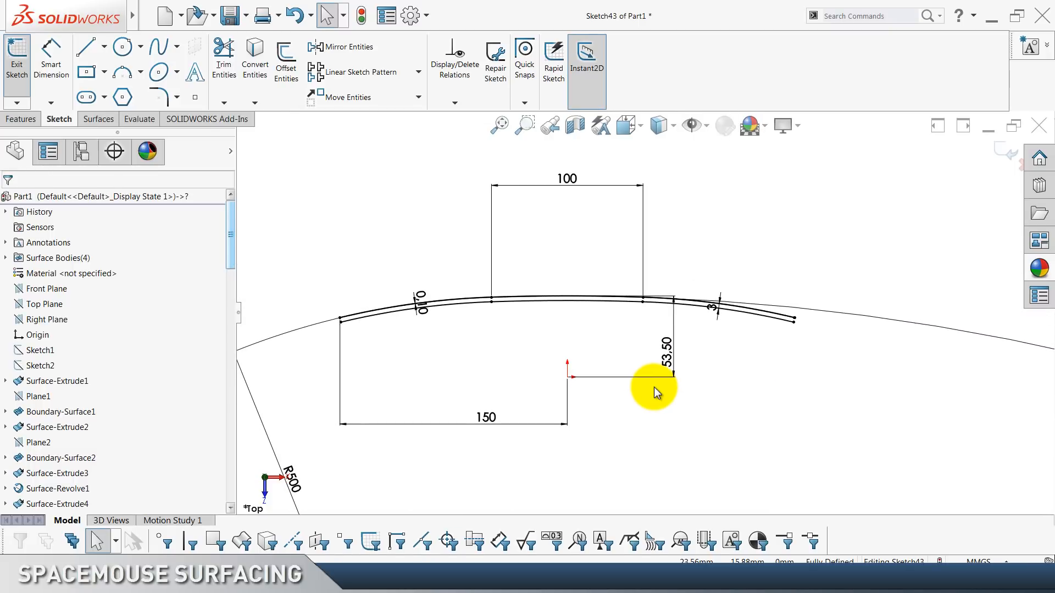
{"action": "left_click", "coordinate": [1005, 150]}
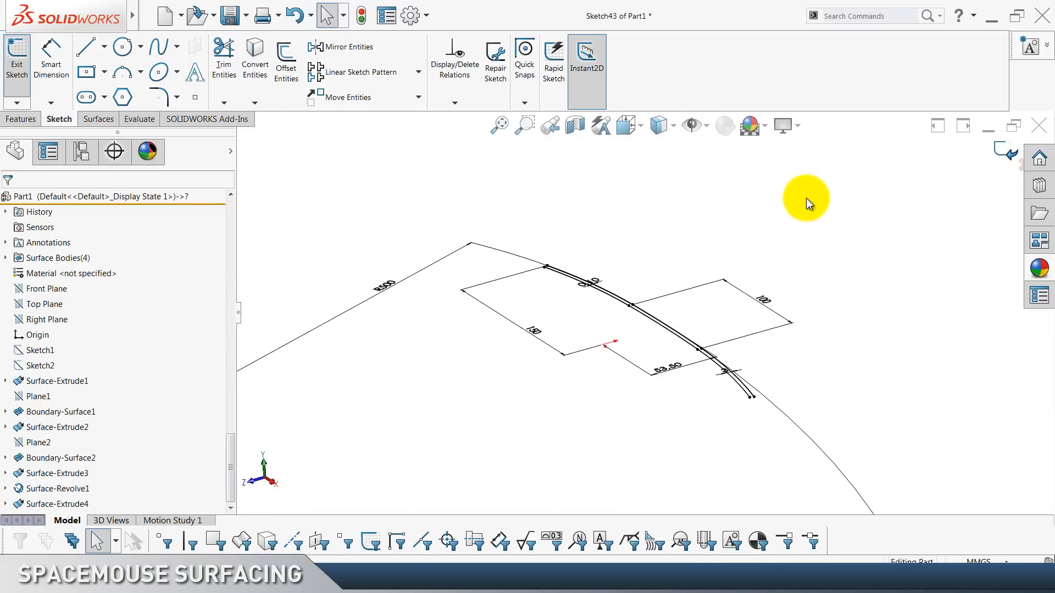
Show the TOP GLOSS PART surface body from the feature tree.
{"action": "scroll", "coordinate": [126, 330], "scroll_direction": "up", "scroll_amount": 10}
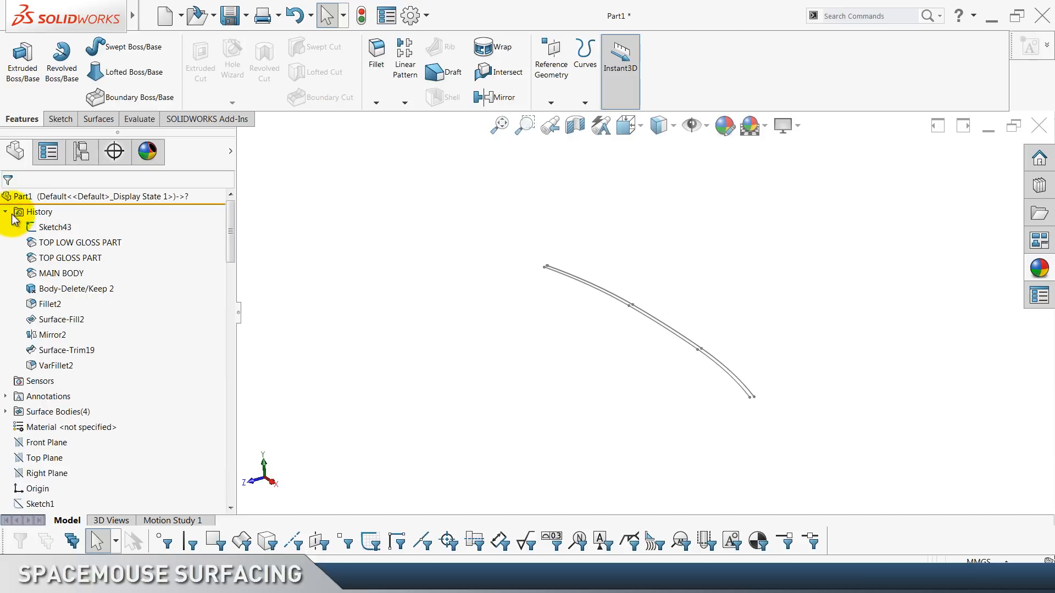
{"action": "left_click", "coordinate": [17, 196]}
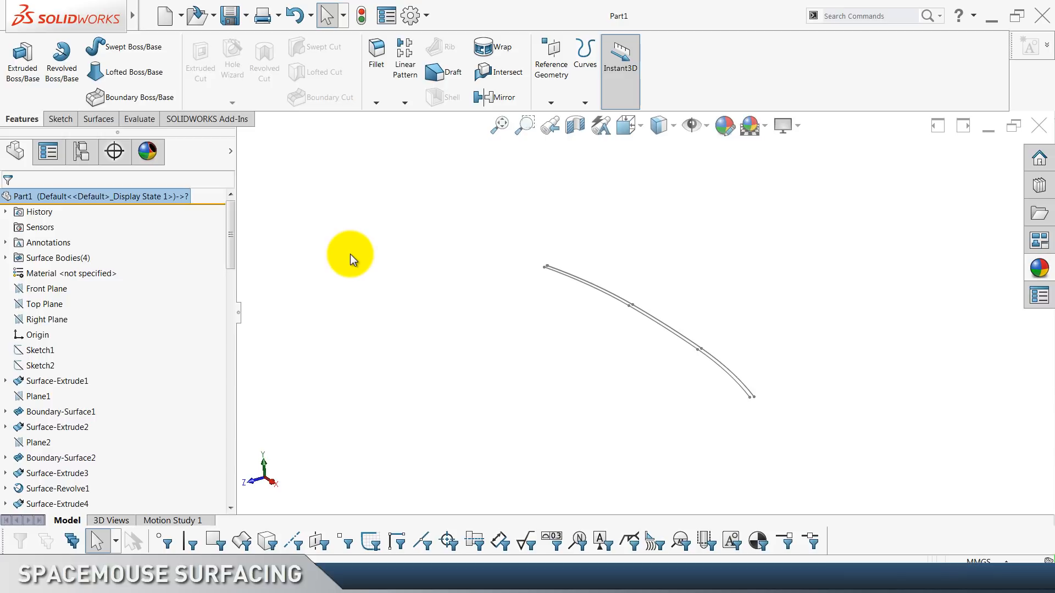
{"action": "scroll", "coordinate": [143, 377], "scroll_direction": "down", "scroll_amount": 15}
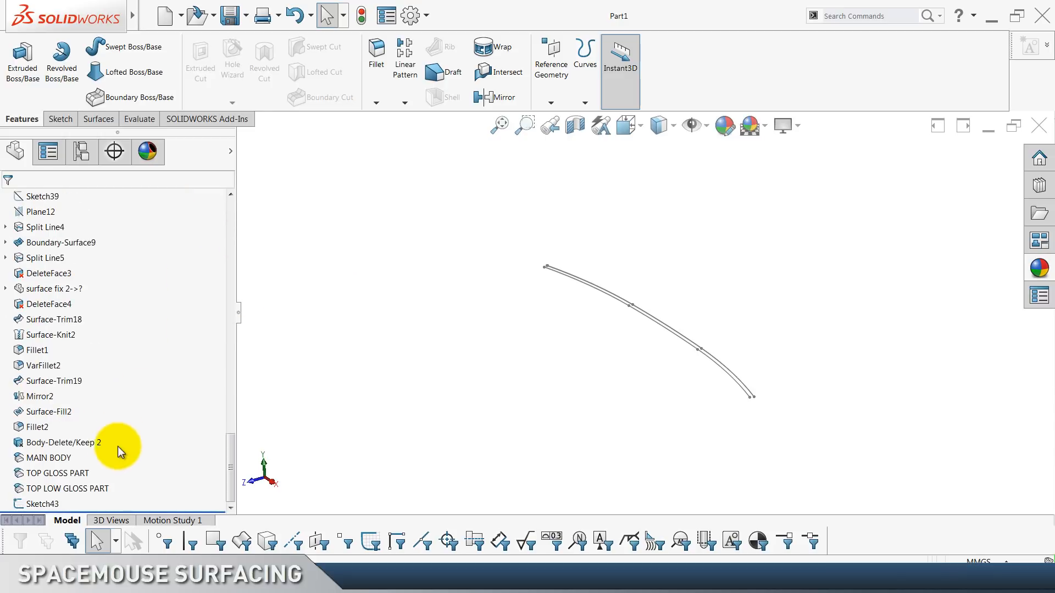
{"action": "left_click", "coordinate": [69, 473]}
{"action": "left_click", "coordinate": [77, 457]}
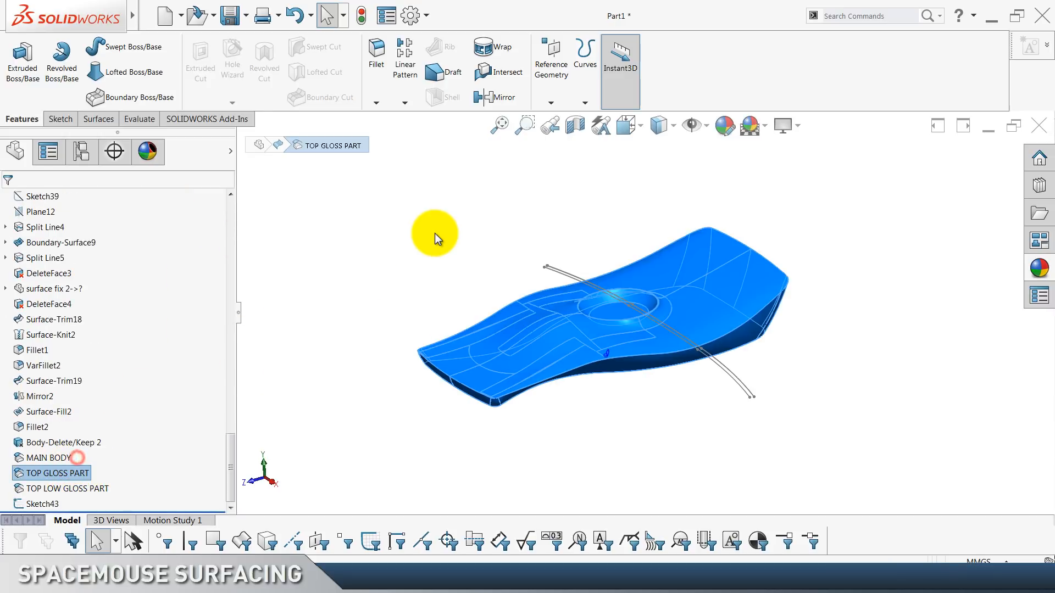
{"action": "left_click", "coordinate": [434, 233]}
{"action": "scroll", "coordinate": [434, 233], "scroll_direction": "down", "scroll_amount": 2}
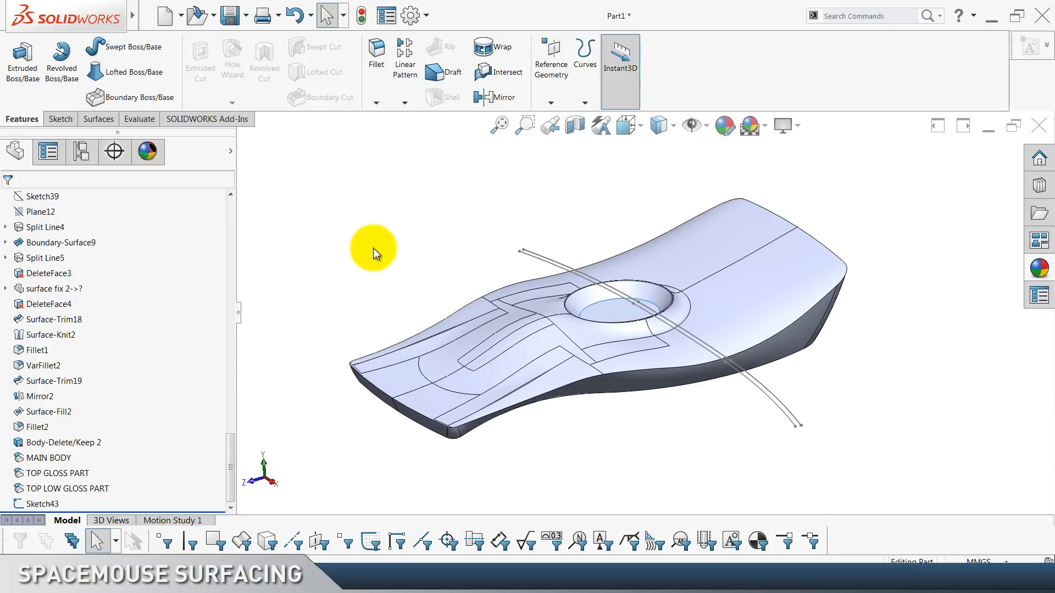
Trim TOP GLOSS PART with Sketch43 as a standard trim tool, removing the long section that contains the round recess.
{"action": "left_click", "coordinate": [47, 503]}
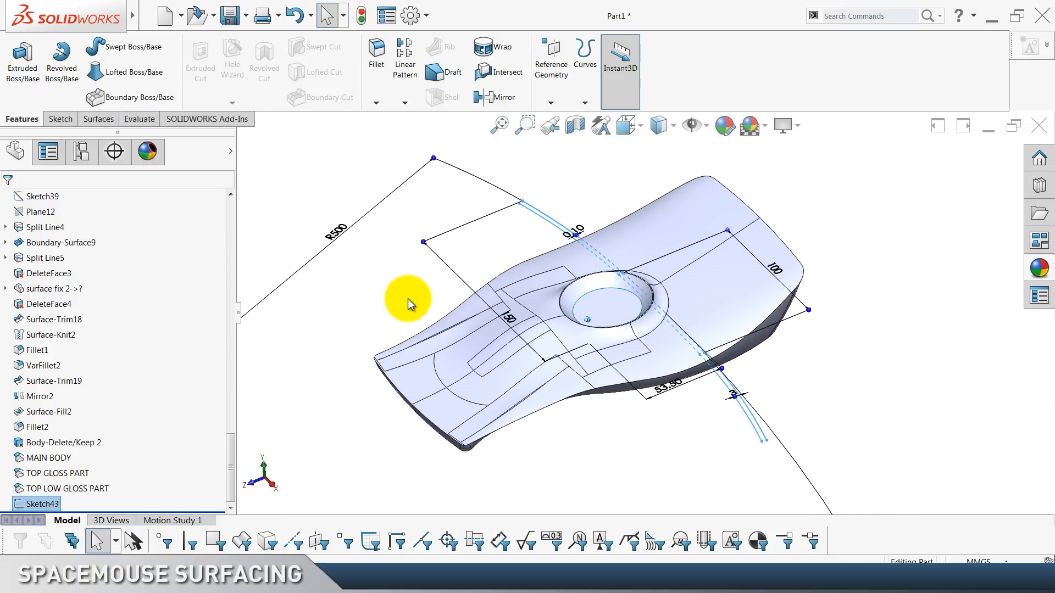
{"action": "scroll", "coordinate": [295, 89], "scroll_direction": "down", "scroll_amount": 2}
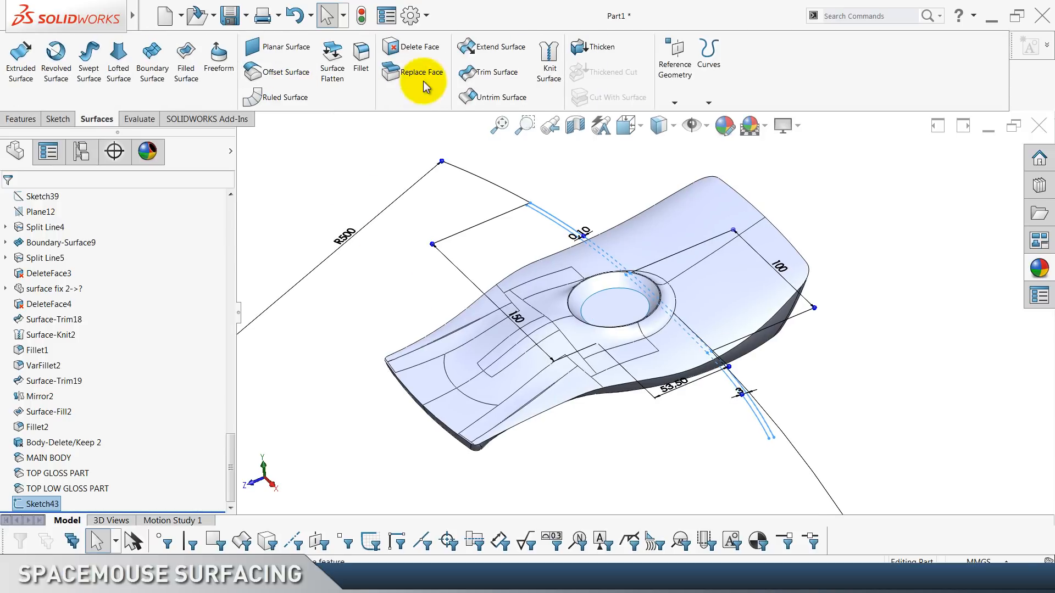
{"action": "left_click", "coordinate": [464, 73]}
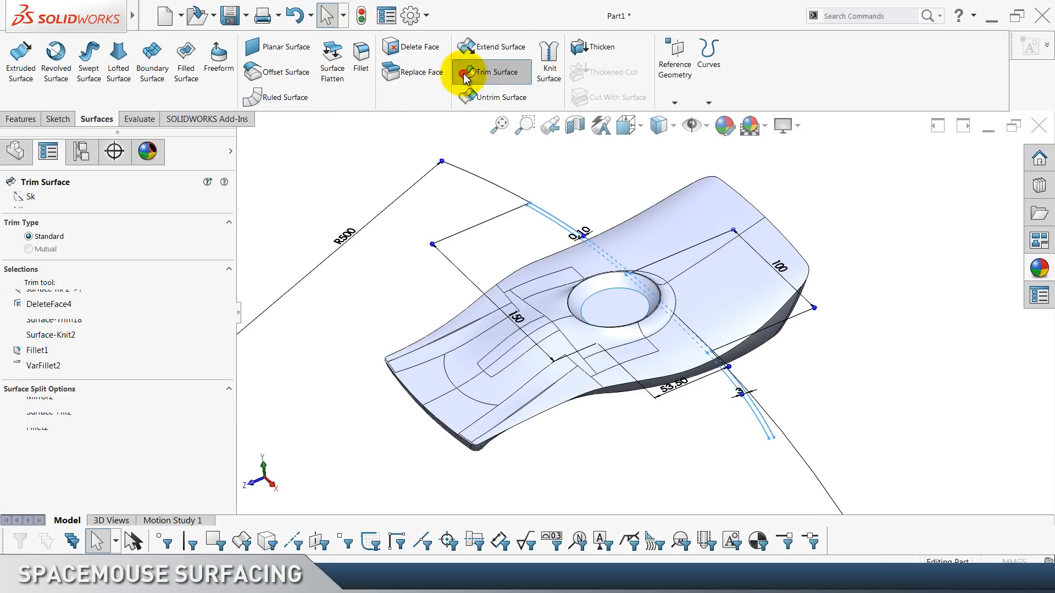
{"action": "left_click", "coordinate": [484, 317]}
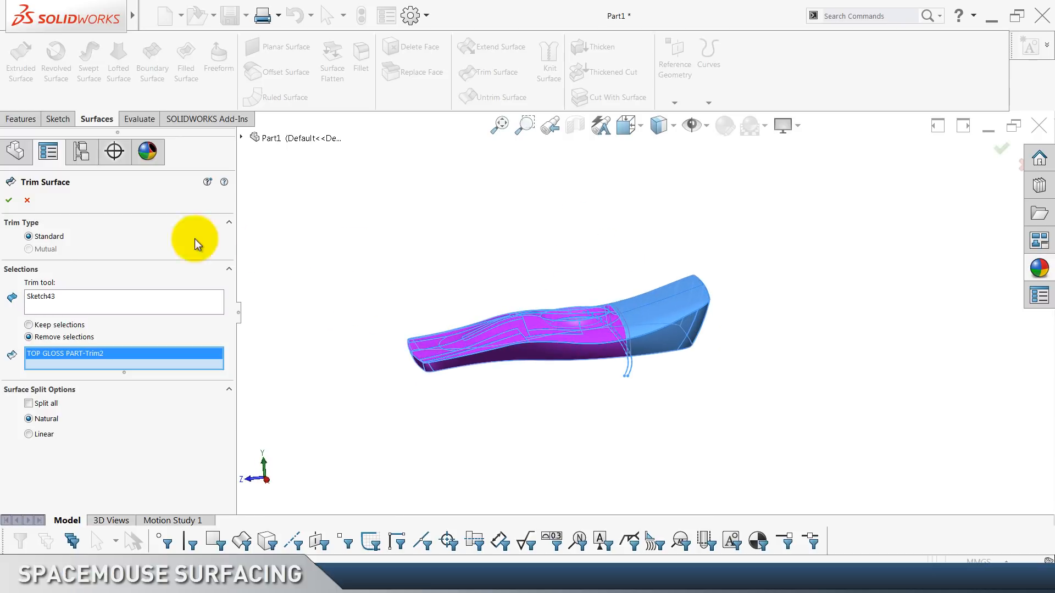
{"action": "left_click", "coordinate": [8, 201]}
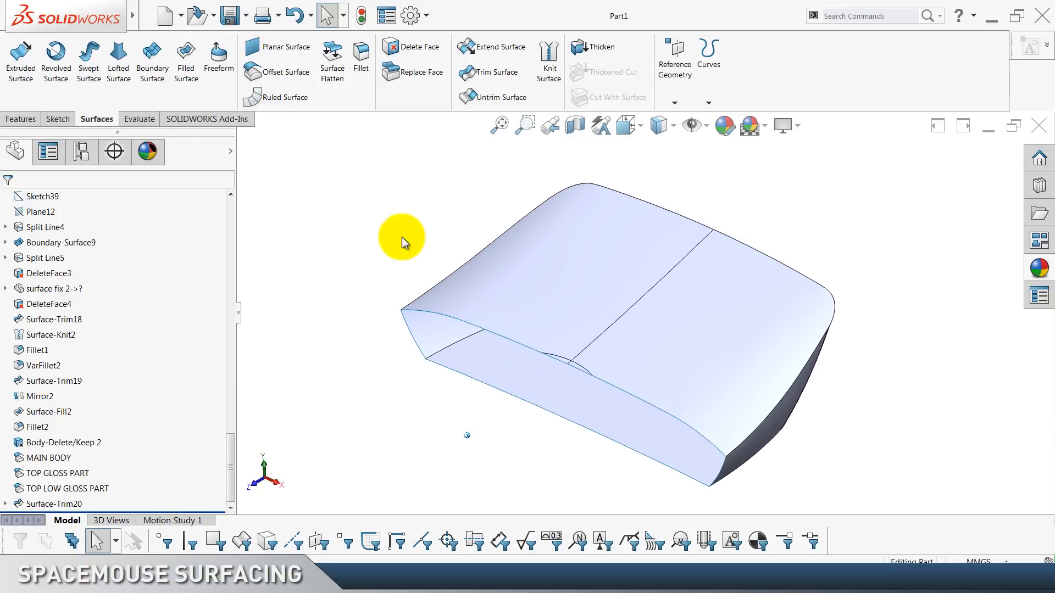
Offset the trimmed top gloss surface 4.25 mm downward into the part.
{"action": "left_click", "coordinate": [521, 261]}
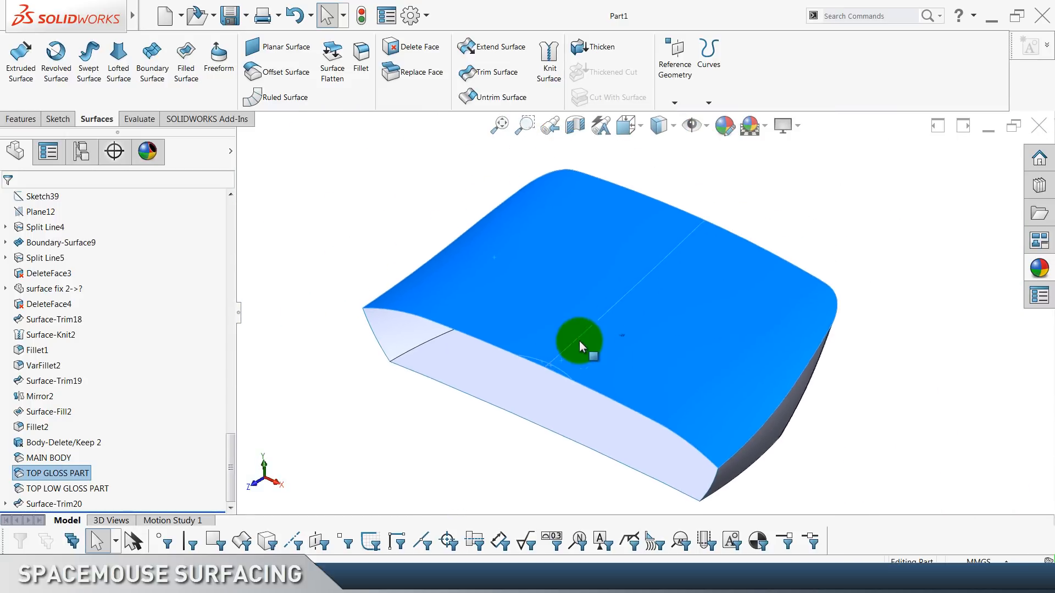
{"action": "left_click", "coordinate": [266, 82]}
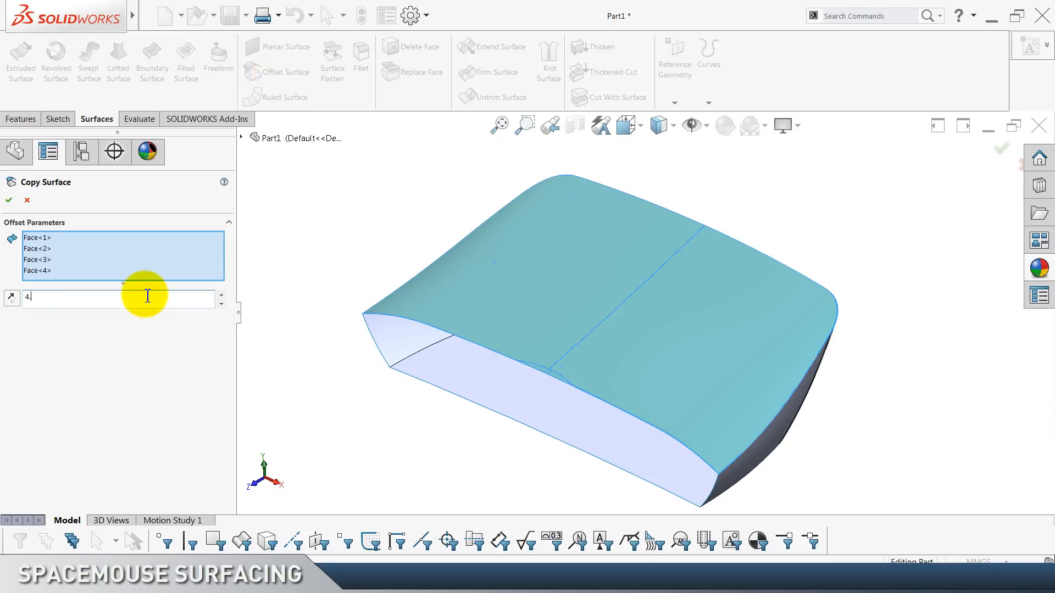
{"action": "key", "text": "Return"}
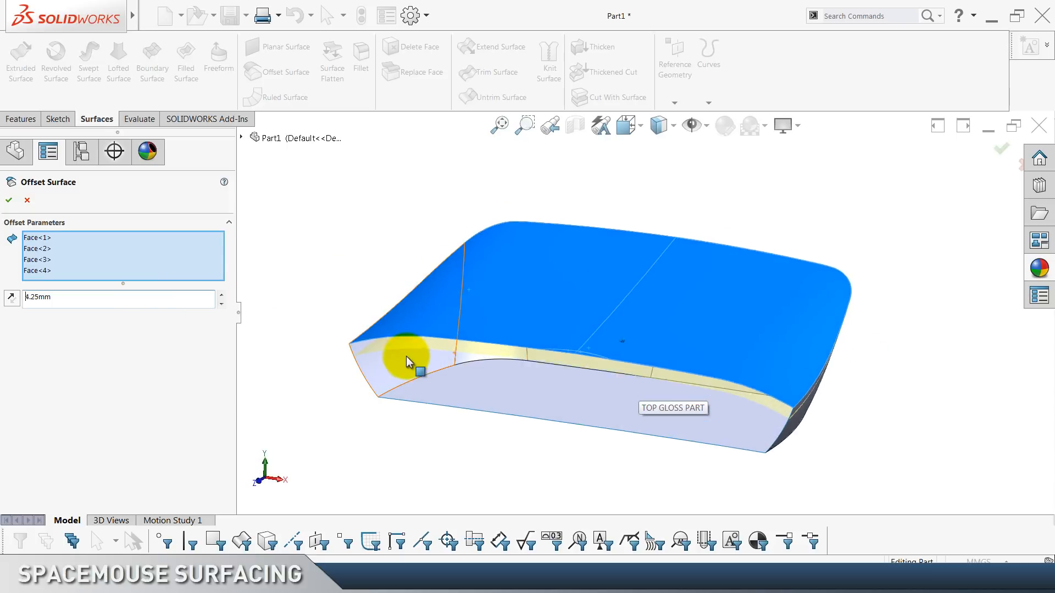
{"action": "left_click", "coordinate": [9, 200]}
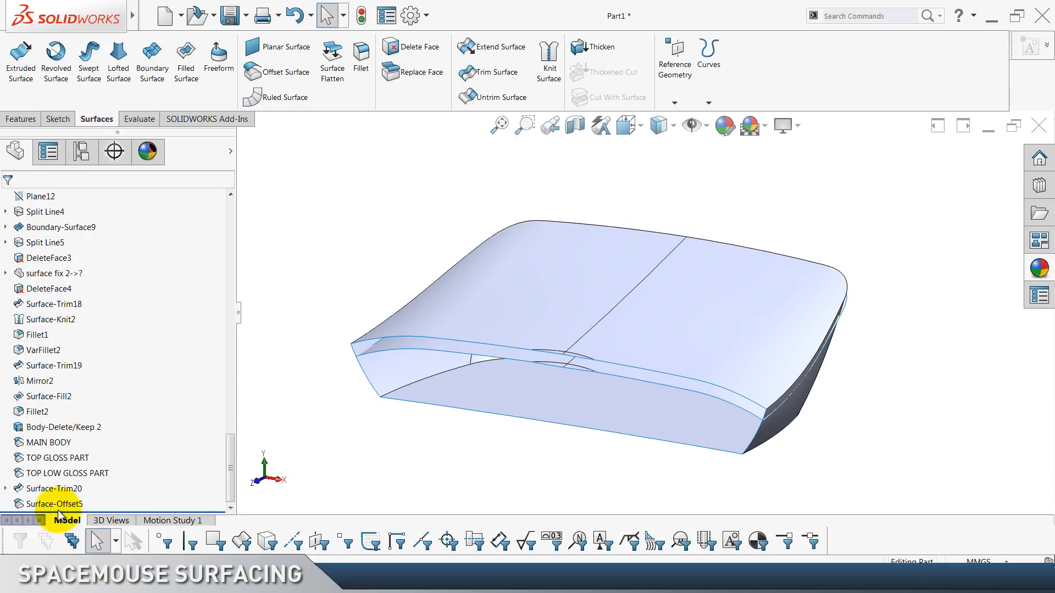
Hide the offset surface body beneath the top gloss part.
{"action": "left_click", "coordinate": [58, 504]}
{"action": "left_click", "coordinate": [70, 484]}
{"action": "left_click", "coordinate": [345, 300]}
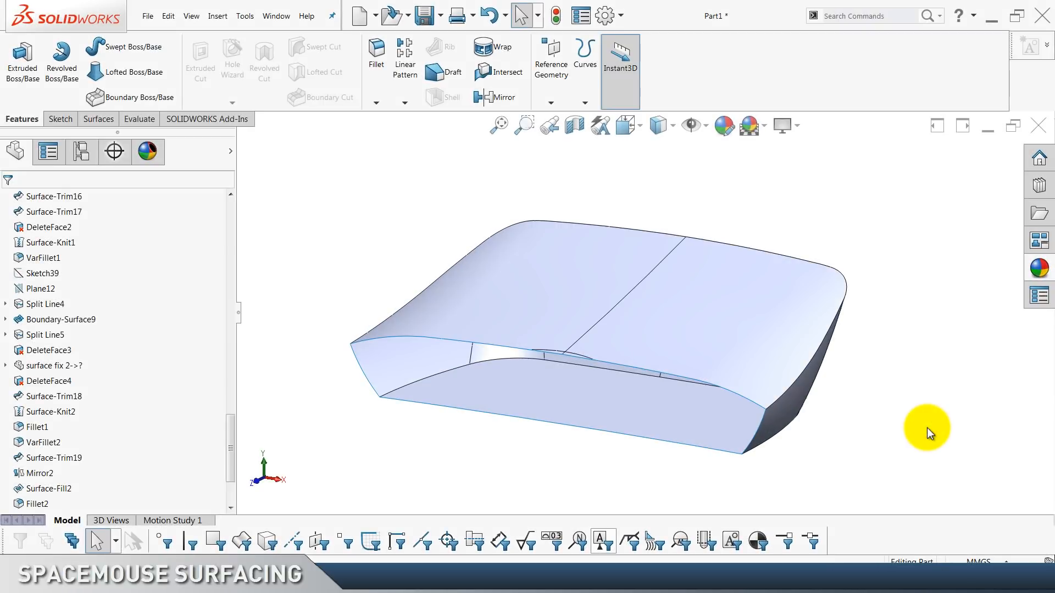
Thicken the trimmed top gloss surface, Surface-Trim20, by 1 mm.
{"action": "left_click", "coordinate": [98, 119]}
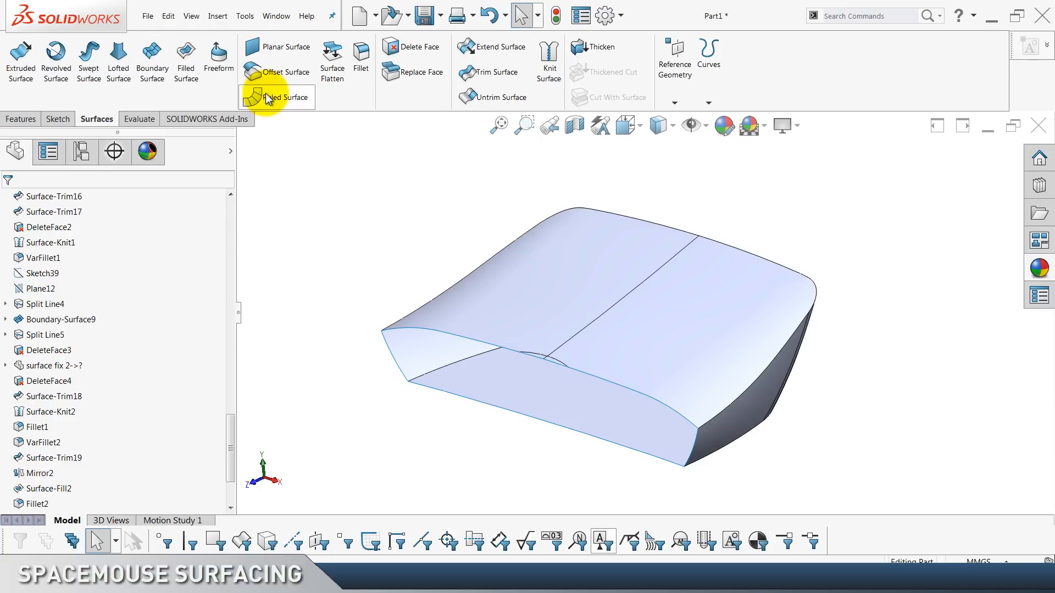
{"action": "left_click", "coordinate": [592, 46]}
{"action": "left_click", "coordinate": [521, 266]}
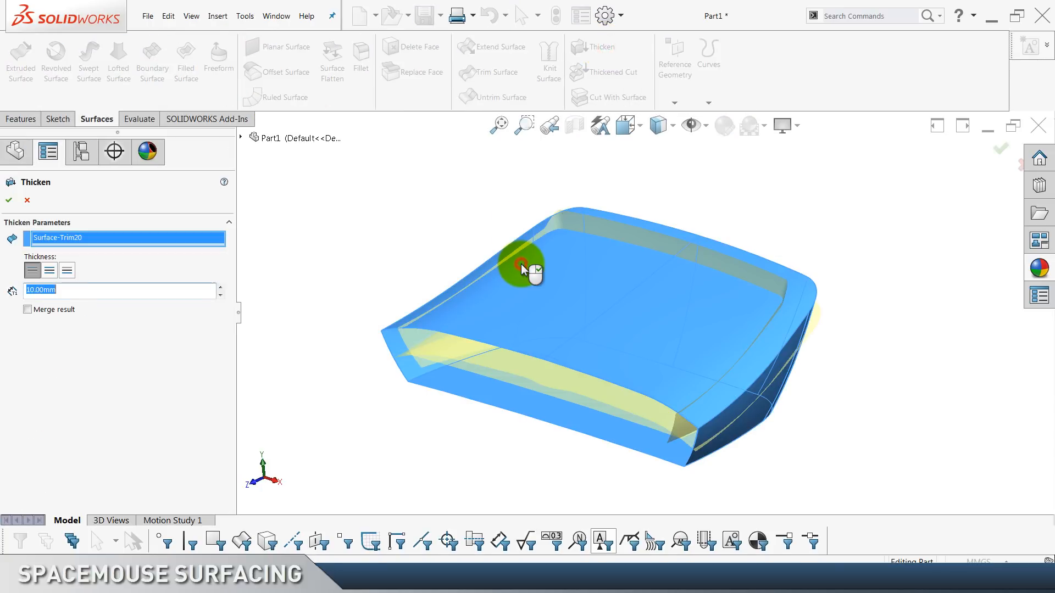
{"action": "type", "text": "1"}
{"action": "key", "text": "Return"}
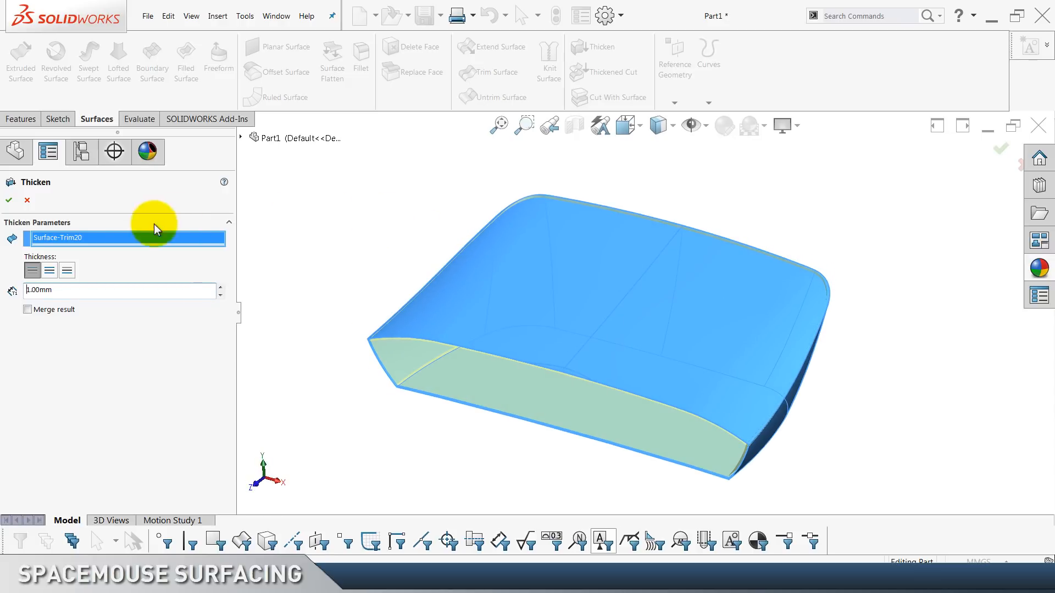
{"action": "left_click", "coordinate": [11, 202]}
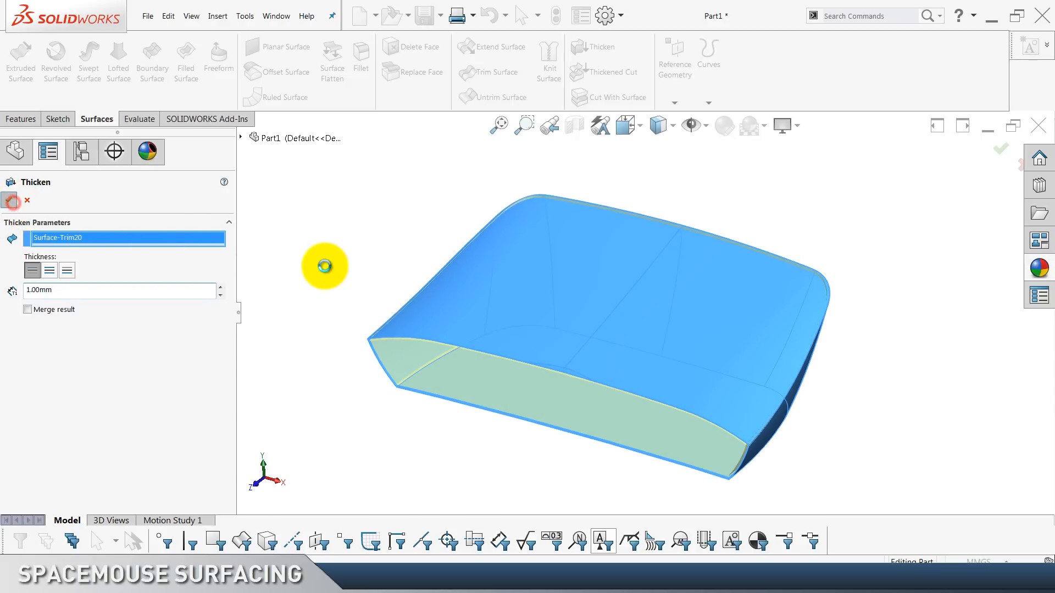
Show the Surface-Offset5 body again and select it as the cutting surface.
{"action": "scroll", "coordinate": [140, 349], "scroll_direction": "down", "scroll_amount": 8}
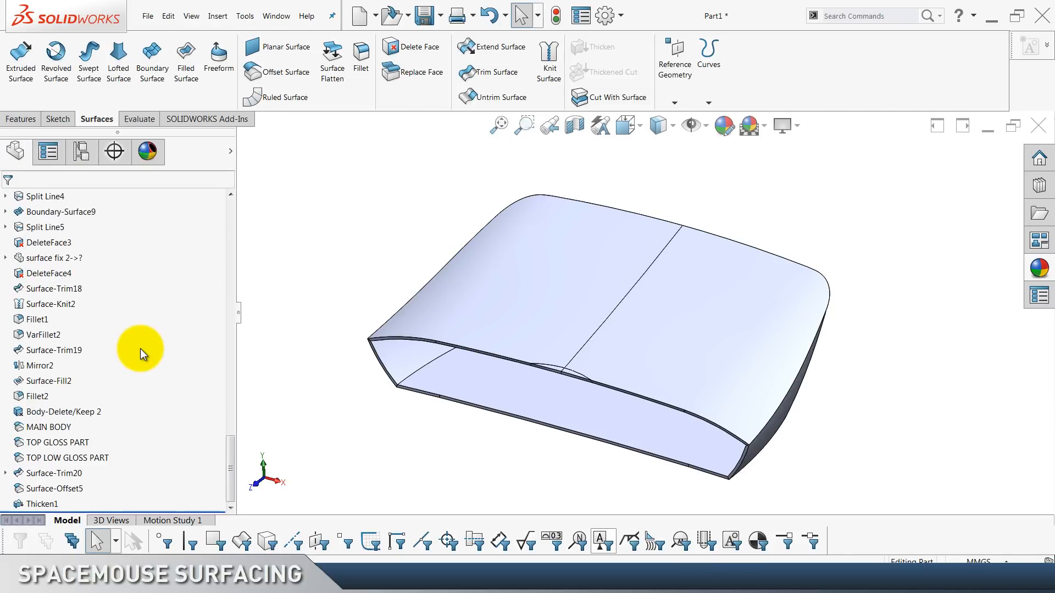
{"action": "left_click", "coordinate": [64, 488]}
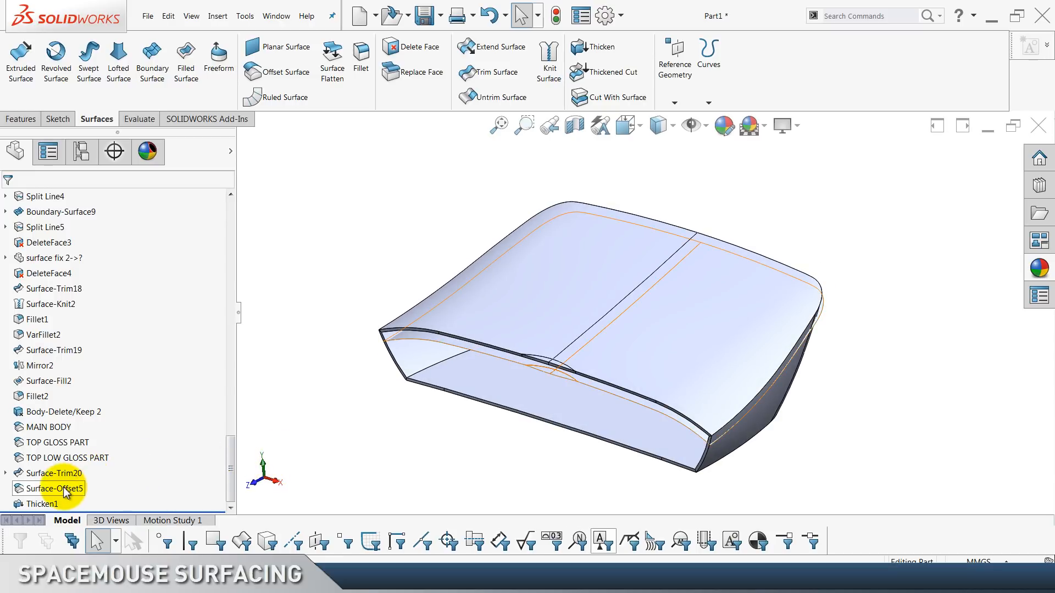
{"action": "left_click", "coordinate": [64, 488]}
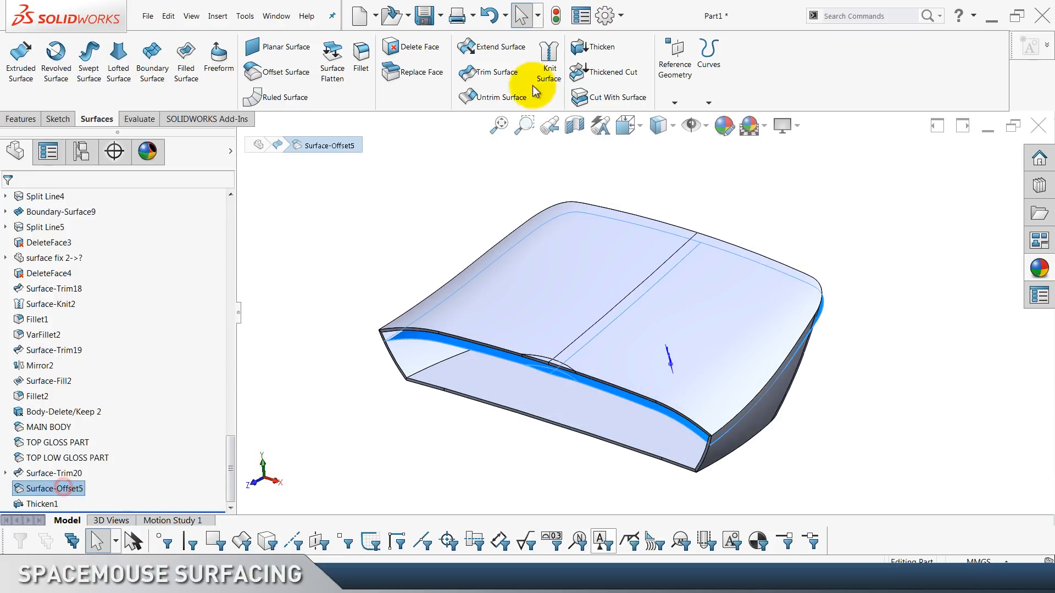
Try to cut the thickened body with Surface-Offset5.
{"action": "left_click", "coordinate": [592, 99]}
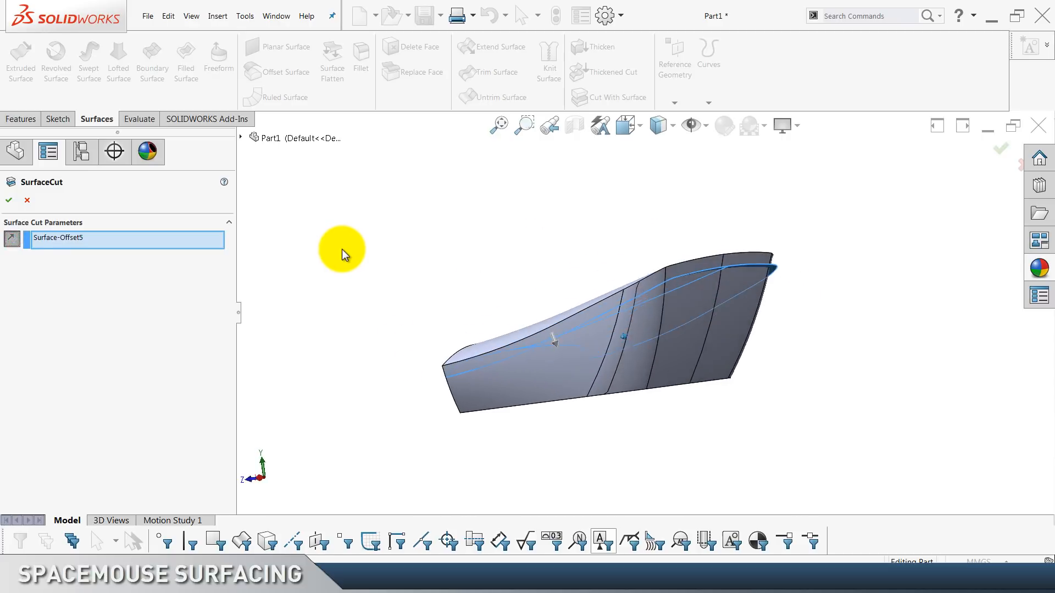
{"action": "left_click", "coordinate": [11, 199]}
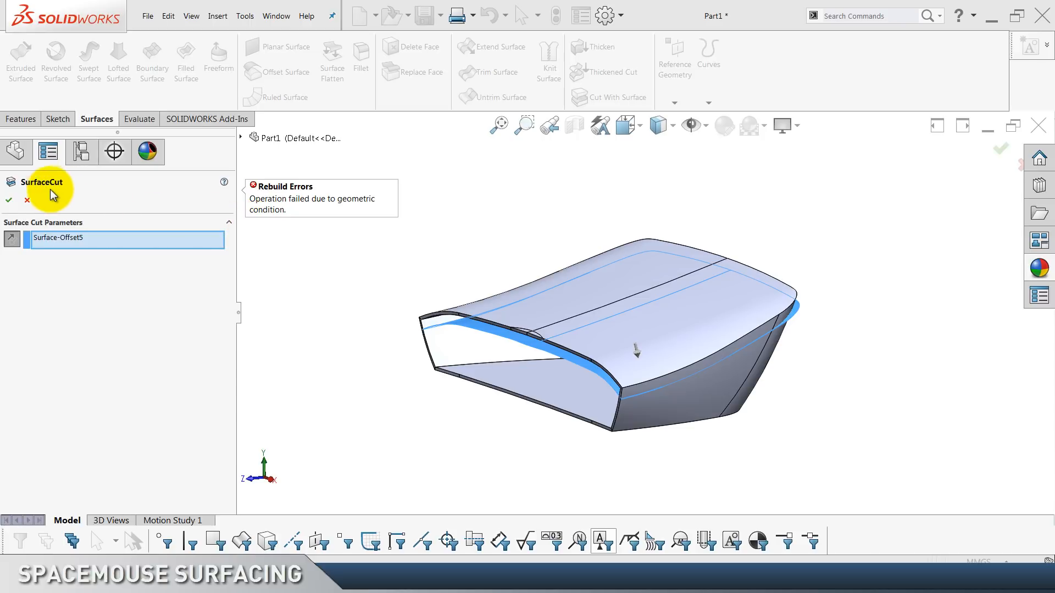
{"action": "left_click", "coordinate": [27, 199]}
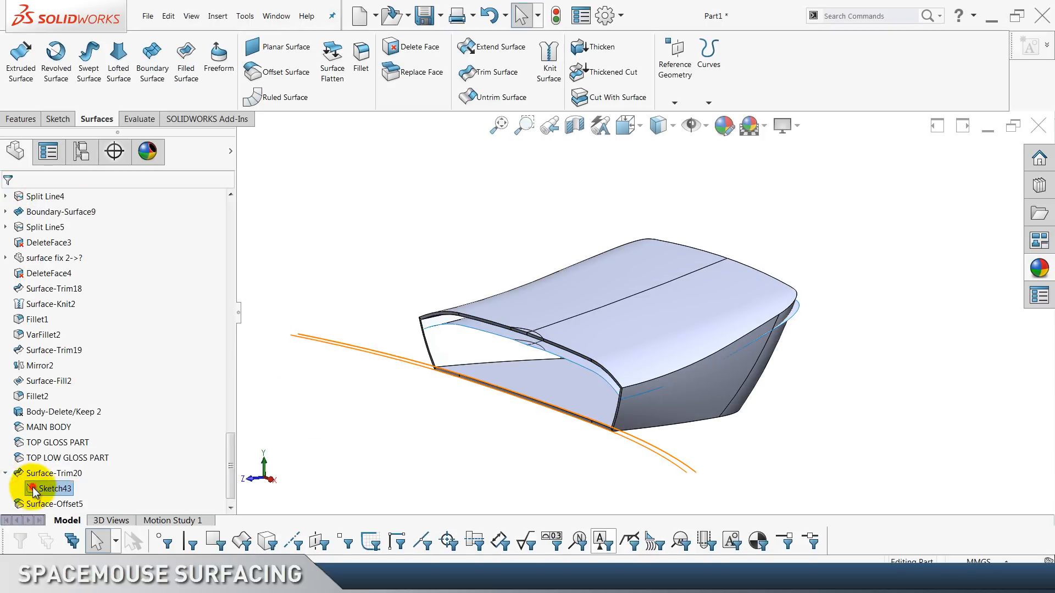
Show Sketch43, the arc sketch under Surface-Trim20.
{"action": "left_click", "coordinate": [25, 488]}
{"action": "left_click", "coordinate": [40, 471]}
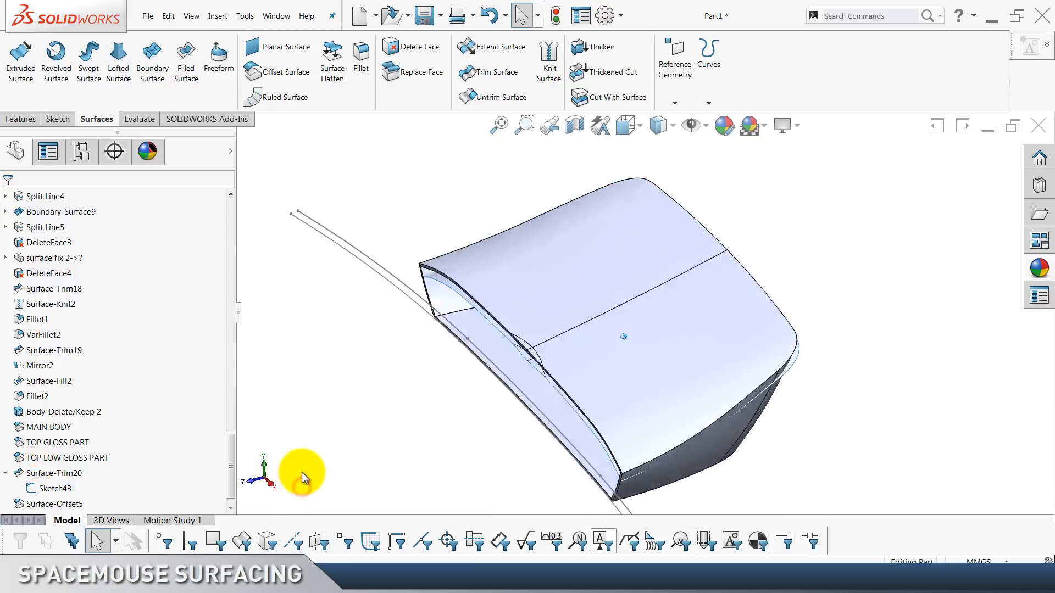
{"action": "scroll", "coordinate": [73, 486], "scroll_direction": "up", "scroll_amount": 1}
{"action": "scroll", "coordinate": [83, 483], "scroll_direction": "down", "scroll_amount": 1}
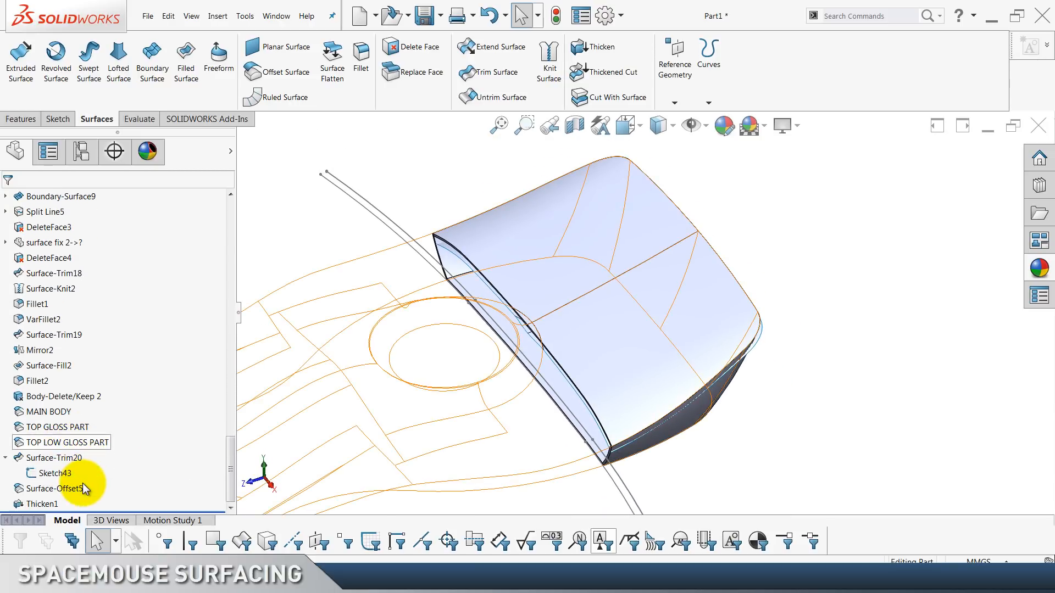
Set up an extruded cut from Sketch43 without a thin feature, using only the arc chain nearer the thickened body as contour.
{"action": "left_click", "coordinate": [62, 476]}
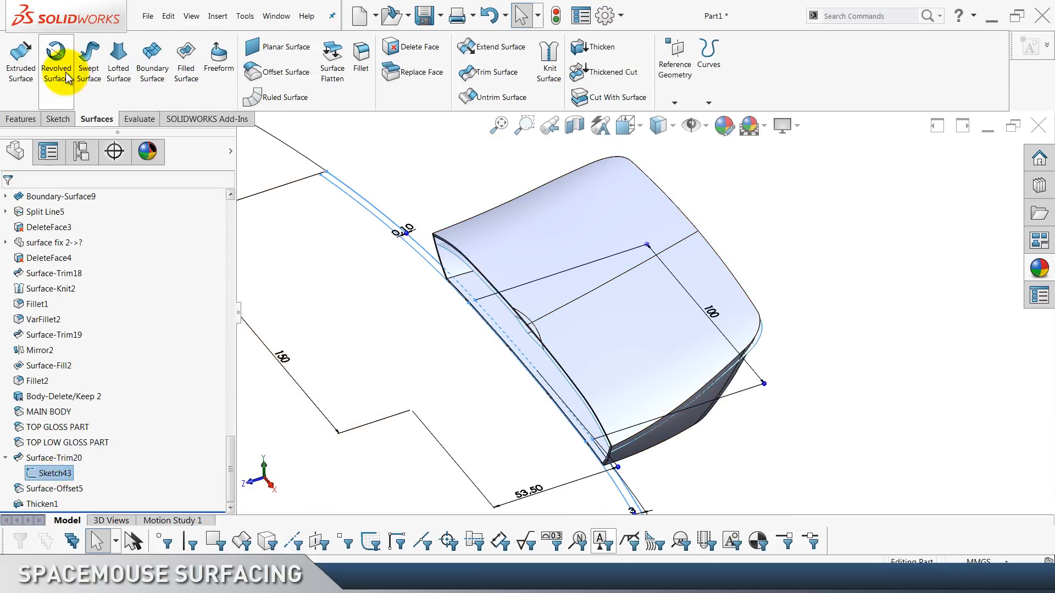
{"action": "scroll", "coordinate": [67, 77], "scroll_direction": "up", "scroll_amount": 2}
{"action": "left_click", "coordinate": [193, 78]}
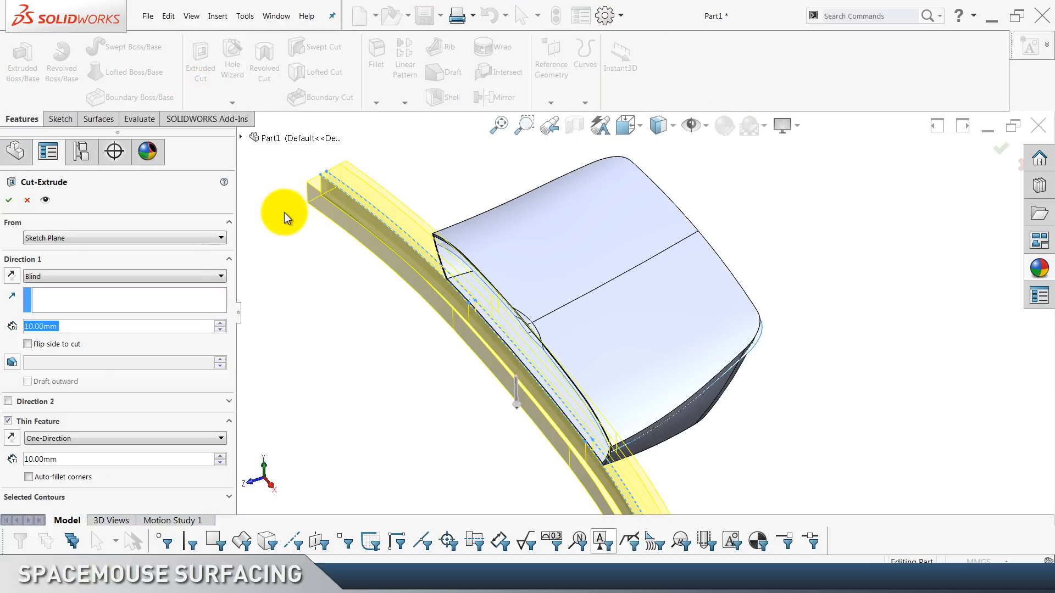
{"action": "left_click", "coordinate": [28, 422]}
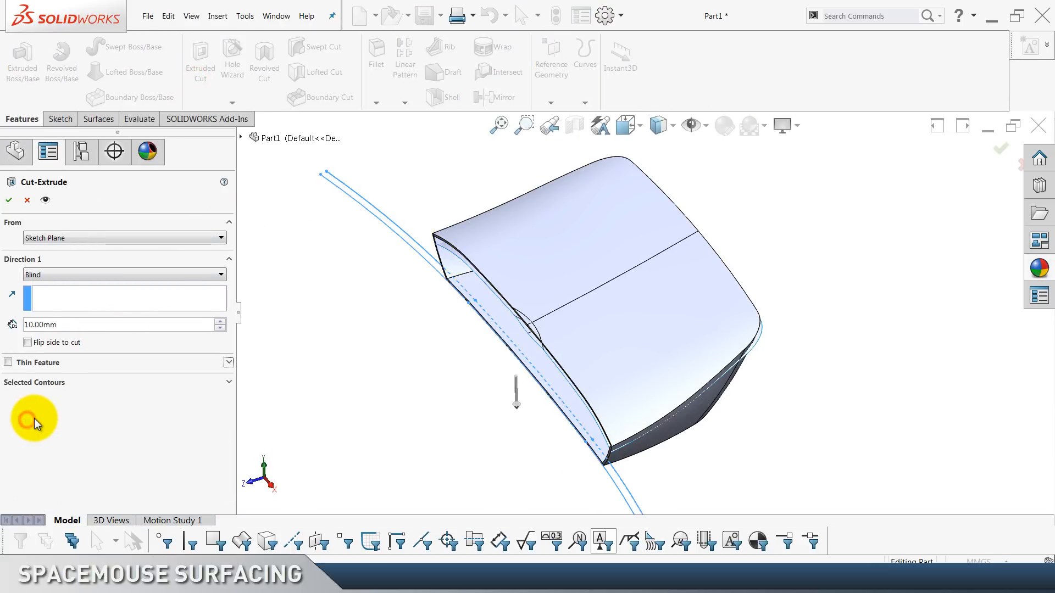
{"action": "left_click", "coordinate": [58, 382]}
{"action": "right_click", "coordinate": [67, 395]}
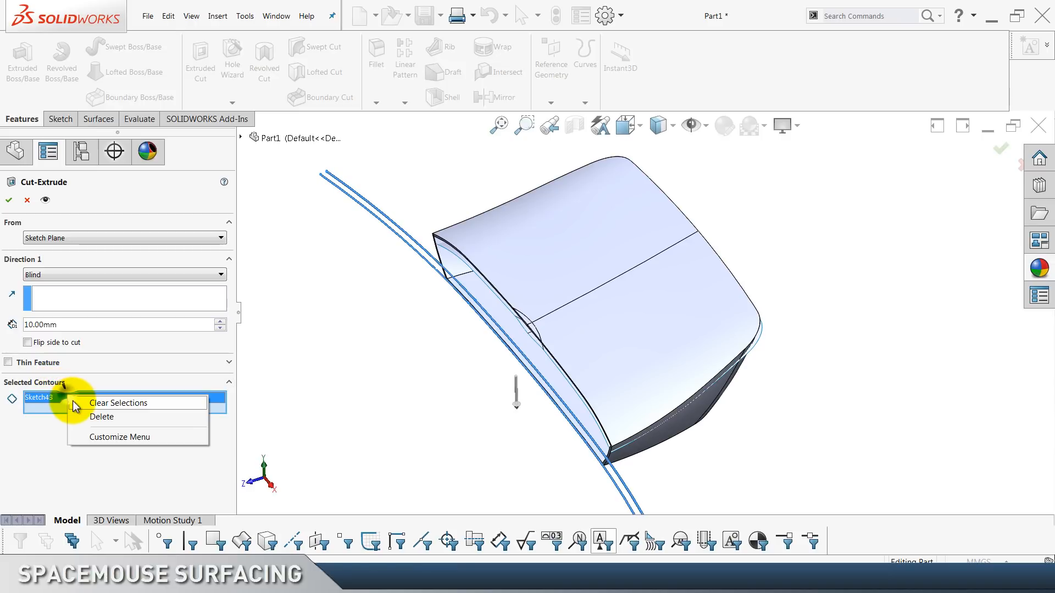
{"action": "left_click", "coordinate": [74, 402]}
{"action": "scroll", "coordinate": [290, 284], "scroll_direction": "down", "scroll_amount": 8}
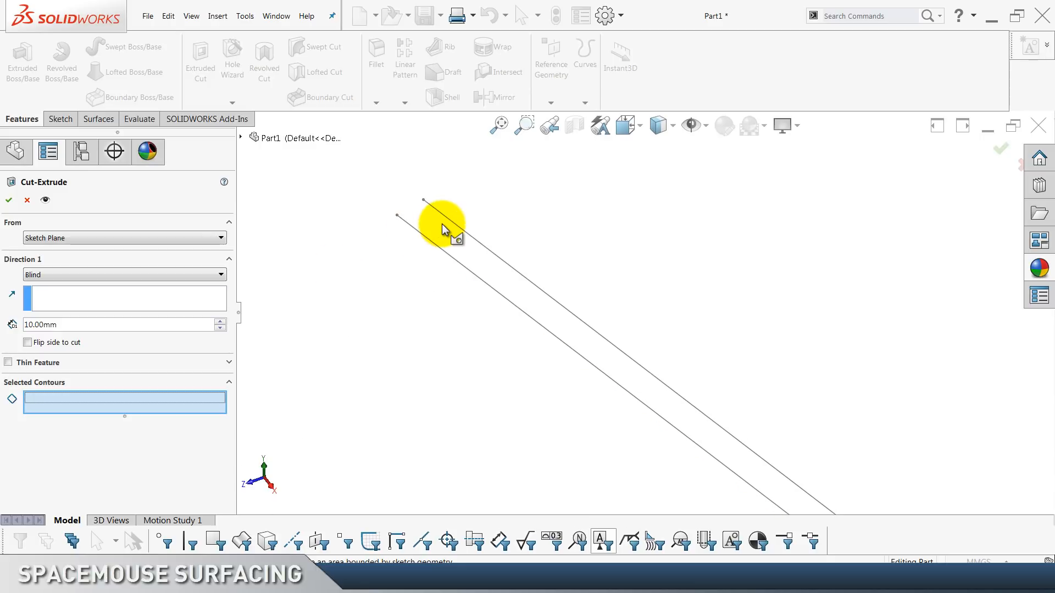
{"action": "left_click", "coordinate": [454, 225]}
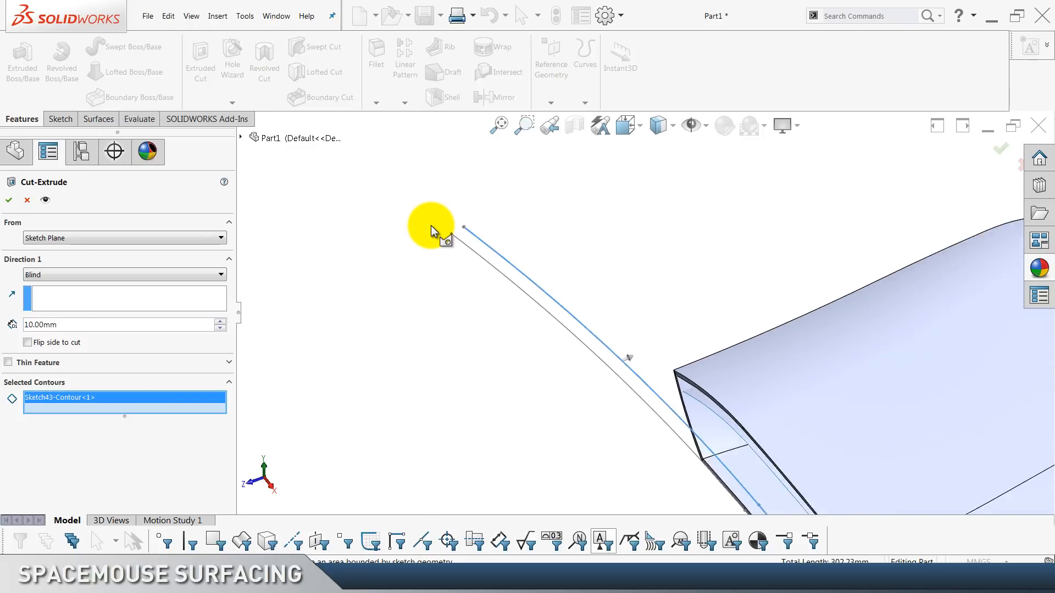
{"action": "left_click", "coordinate": [540, 282]}
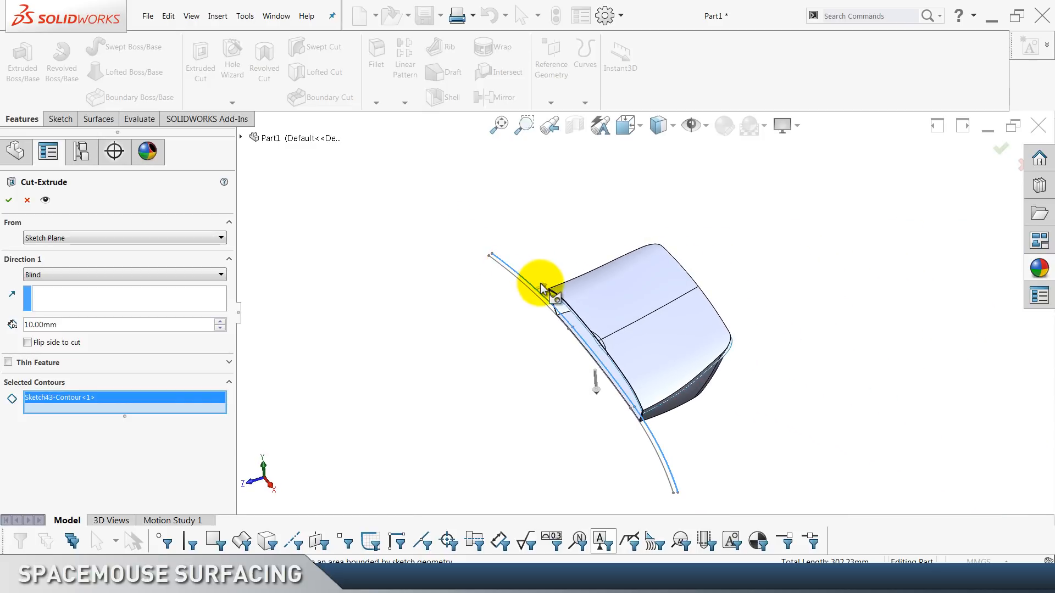
Flip the side to cut, set the extent to Through All - Both, and create the extruded cut.
{"action": "left_click", "coordinate": [48, 347]}
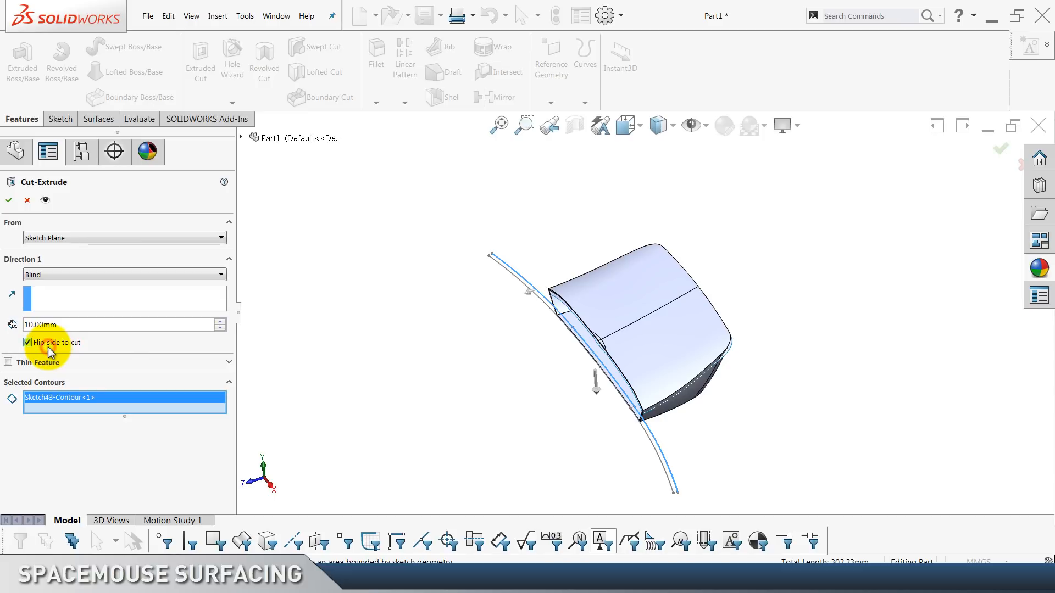
{"action": "left_click", "coordinate": [146, 276]}
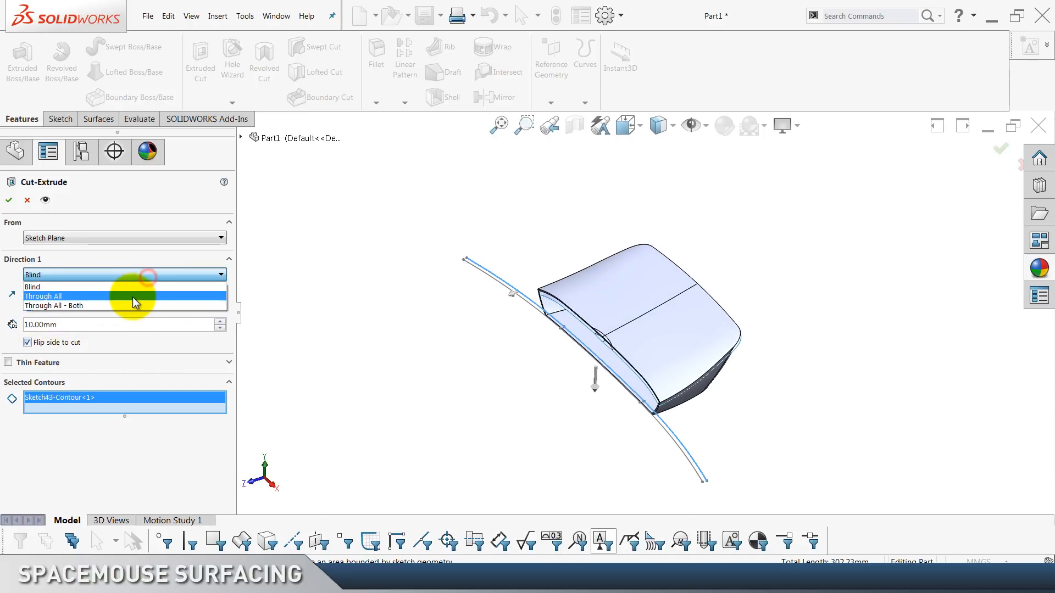
{"action": "left_click", "coordinate": [117, 305]}
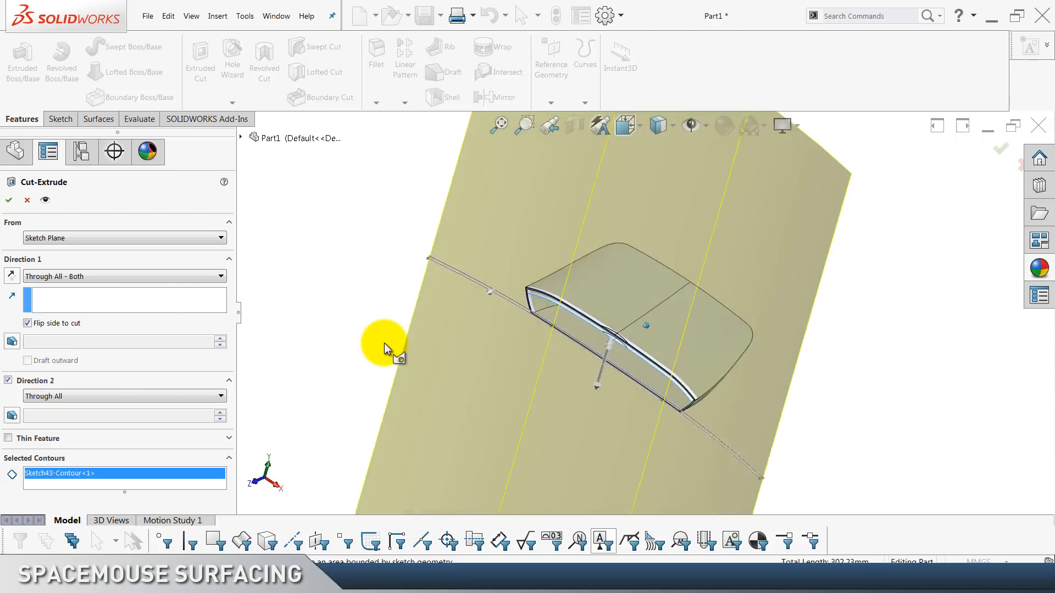
{"action": "left_click", "coordinate": [10, 201]}
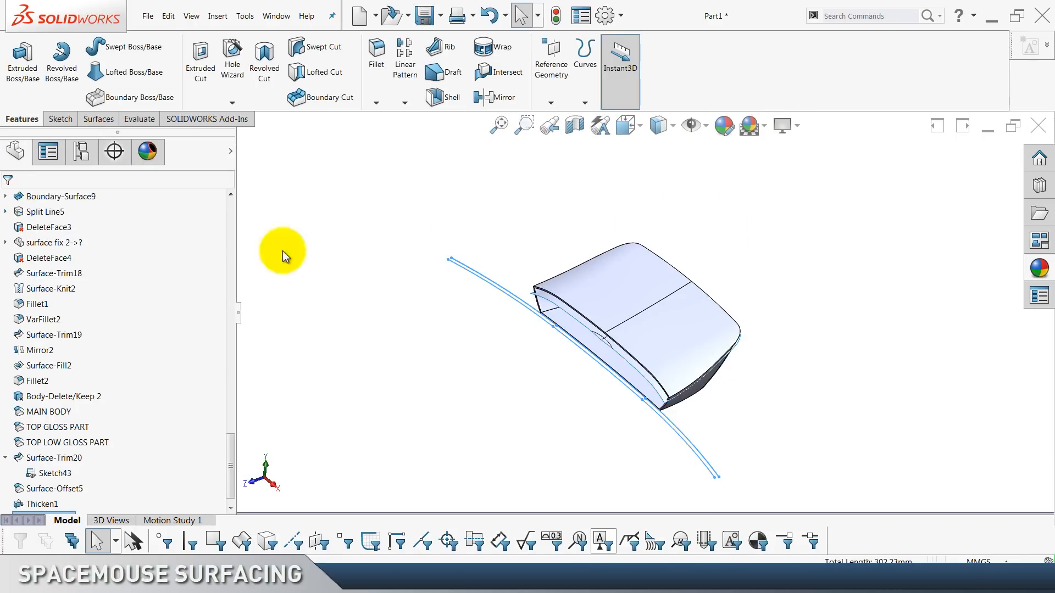
Cut the thickened body with Surface-Offset5, removing the portion below the offset surface.
{"action": "scroll", "coordinate": [123, 414], "scroll_direction": "down", "scroll_amount": 1}
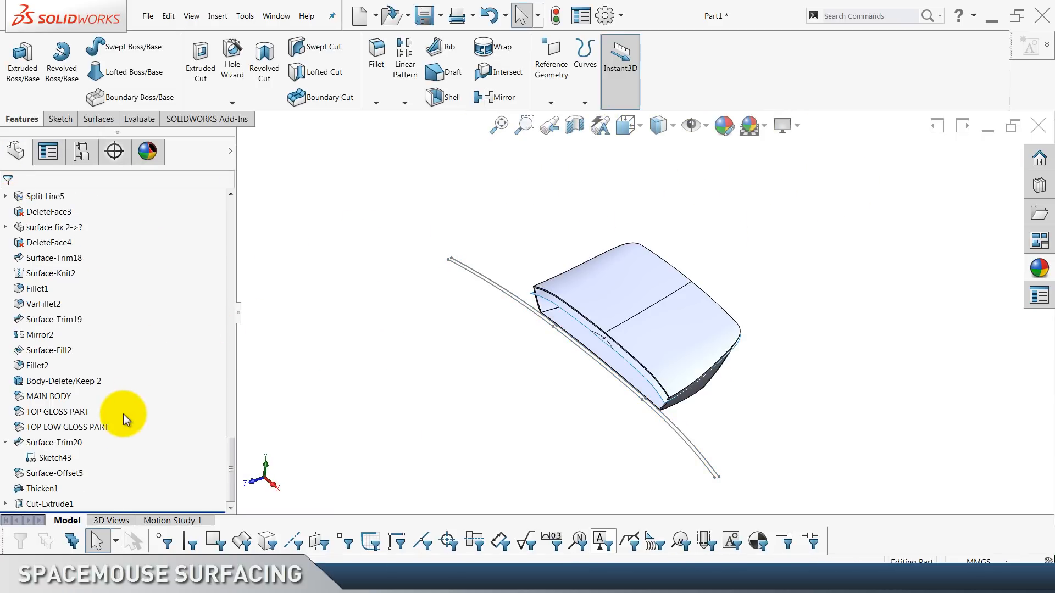
{"action": "left_click", "coordinate": [75, 475]}
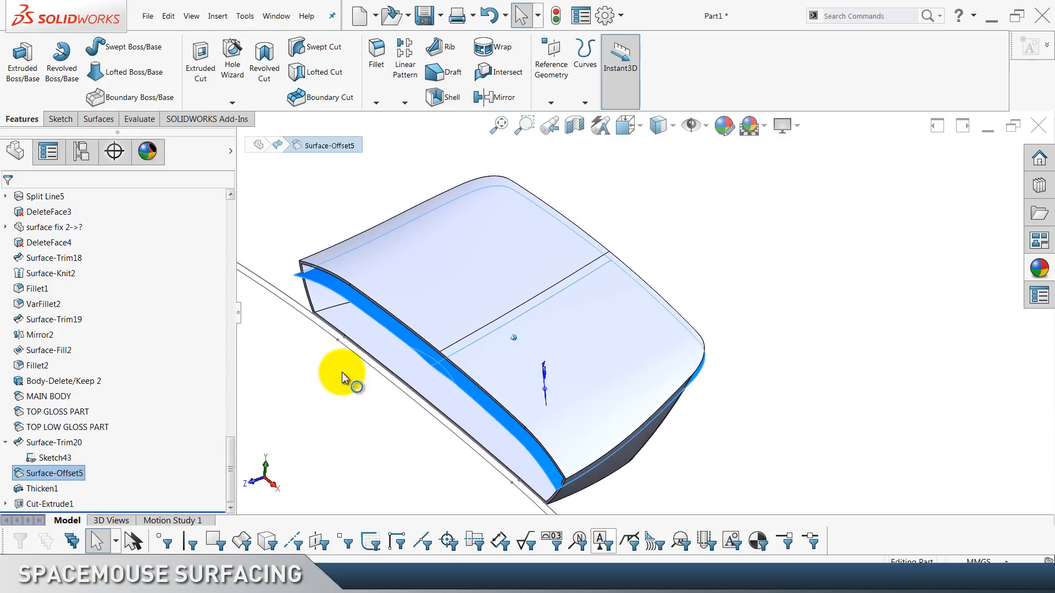
{"action": "left_click", "coordinate": [611, 101]}
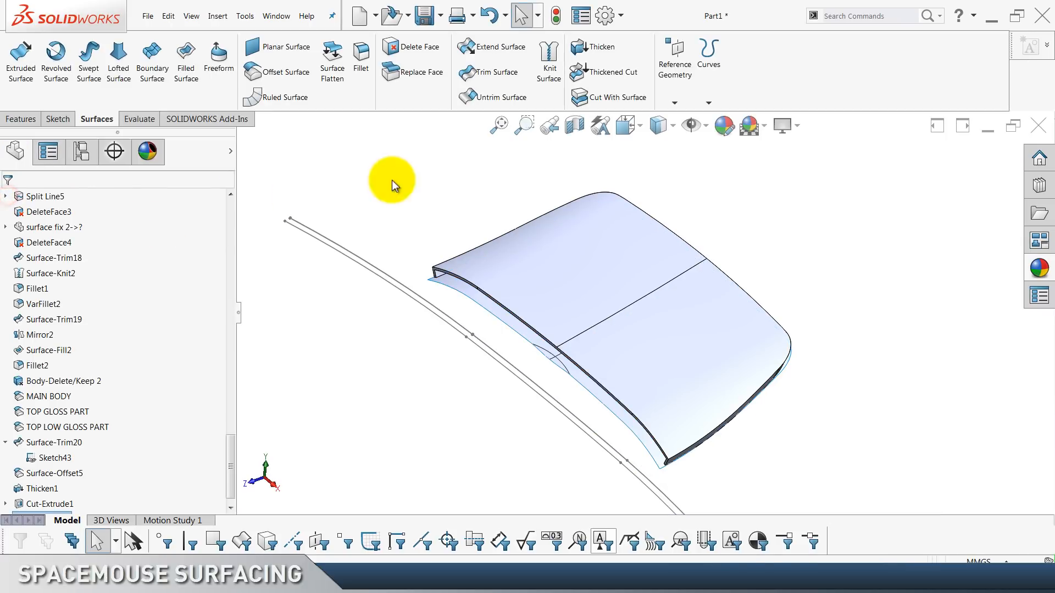
{"action": "left_click", "coordinate": [445, 170]}
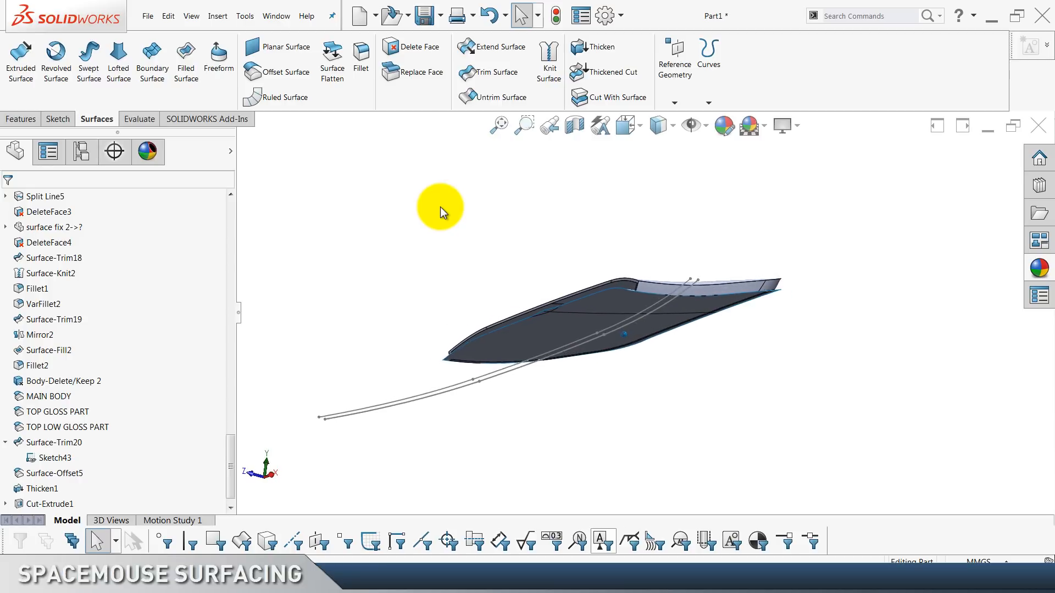
Hide Surface-Offset5 and Sketch43, leaving the thickened top gloss body on its own, and collapse Surface-Trim20.
{"action": "scroll", "coordinate": [120, 396], "scroll_direction": "down", "scroll_amount": 1}
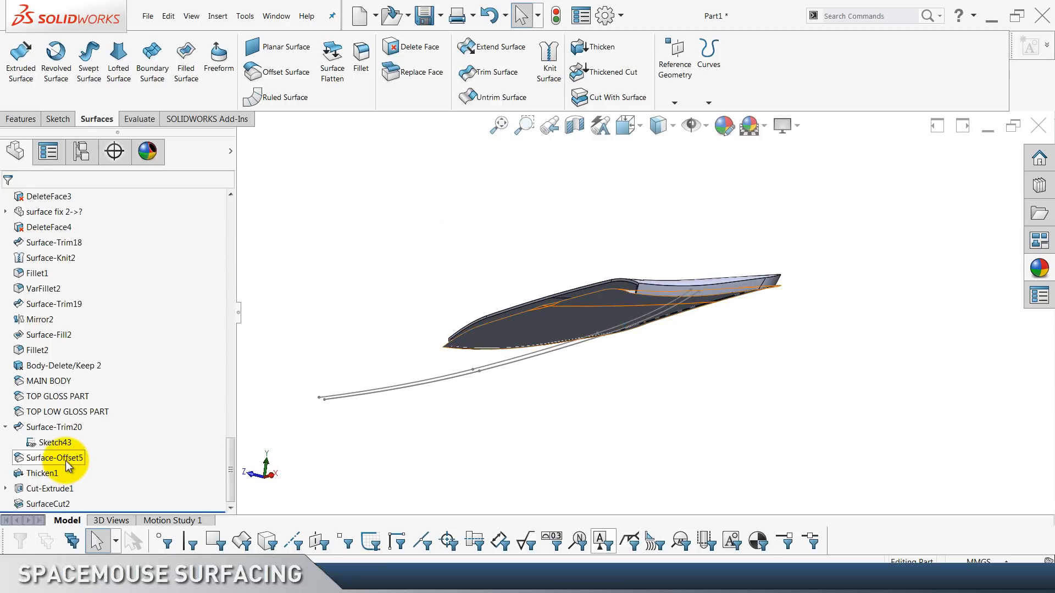
{"action": "left_click", "coordinate": [65, 460]}
{"action": "left_click", "coordinate": [74, 444]}
{"action": "left_click", "coordinate": [530, 443]}
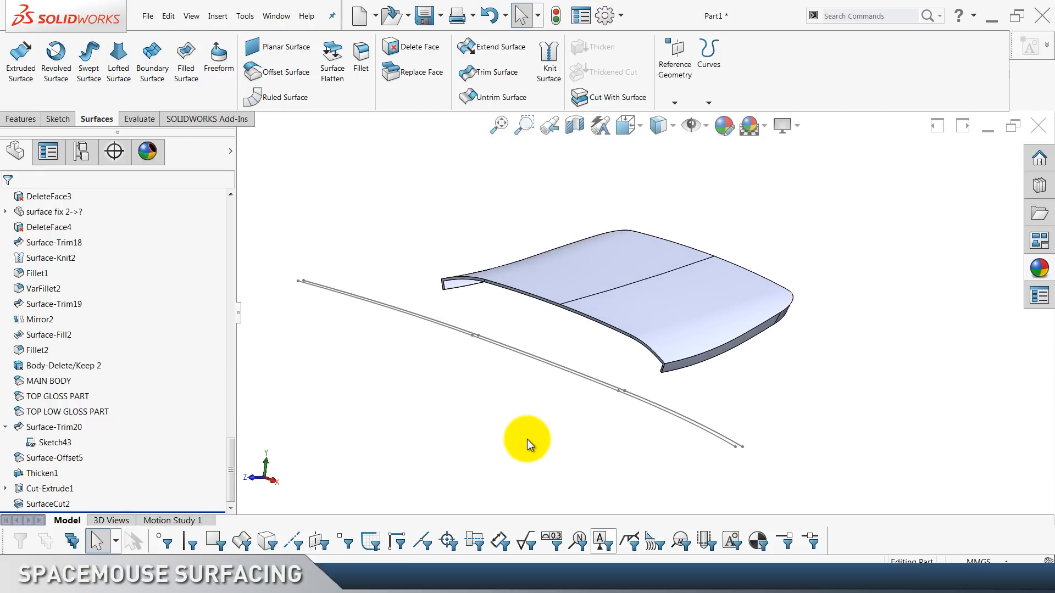
{"action": "right_click", "coordinate": [48, 444]}
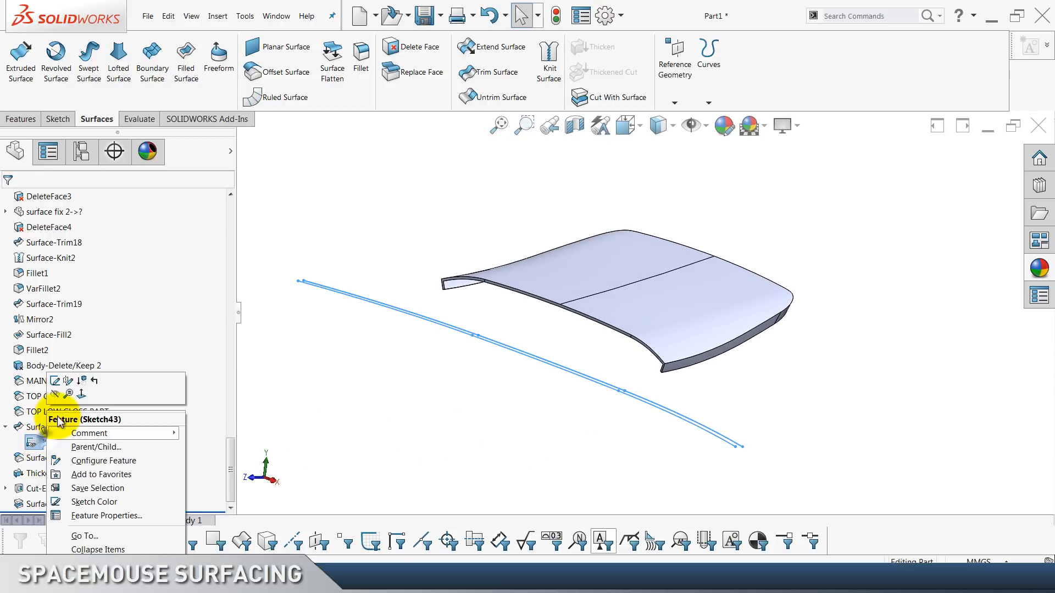
{"action": "left_click", "coordinate": [52, 395]}
{"action": "left_click", "coordinate": [6, 428]}
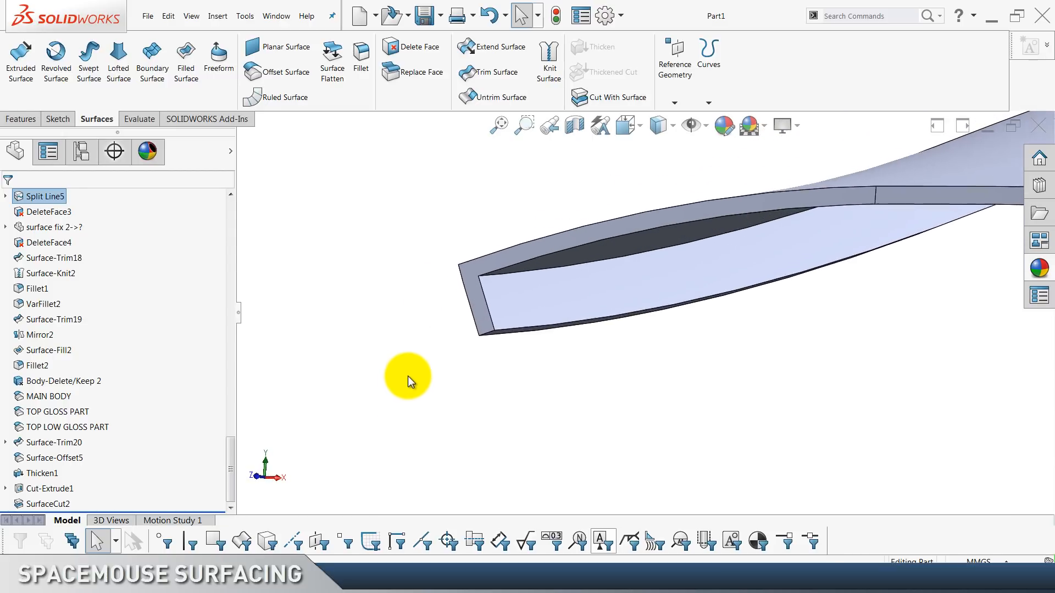
Fillet the inner edge of the thickened body, where the top shell meets the side wall, with a 1 mm radius.
{"action": "left_click", "coordinate": [373, 77]}
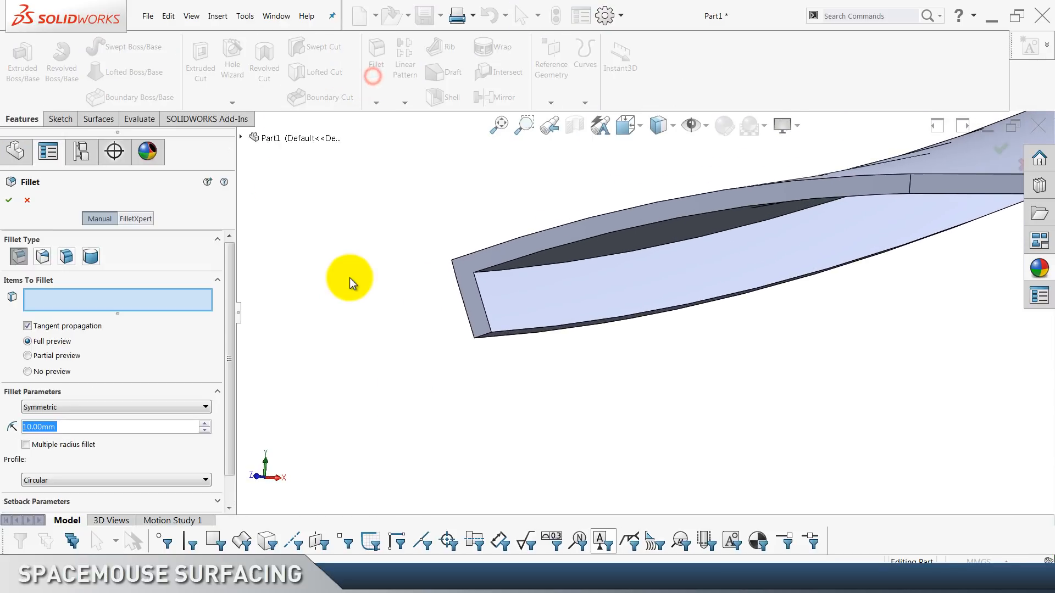
{"action": "type", "text": "1"}
{"action": "key", "text": "Return"}
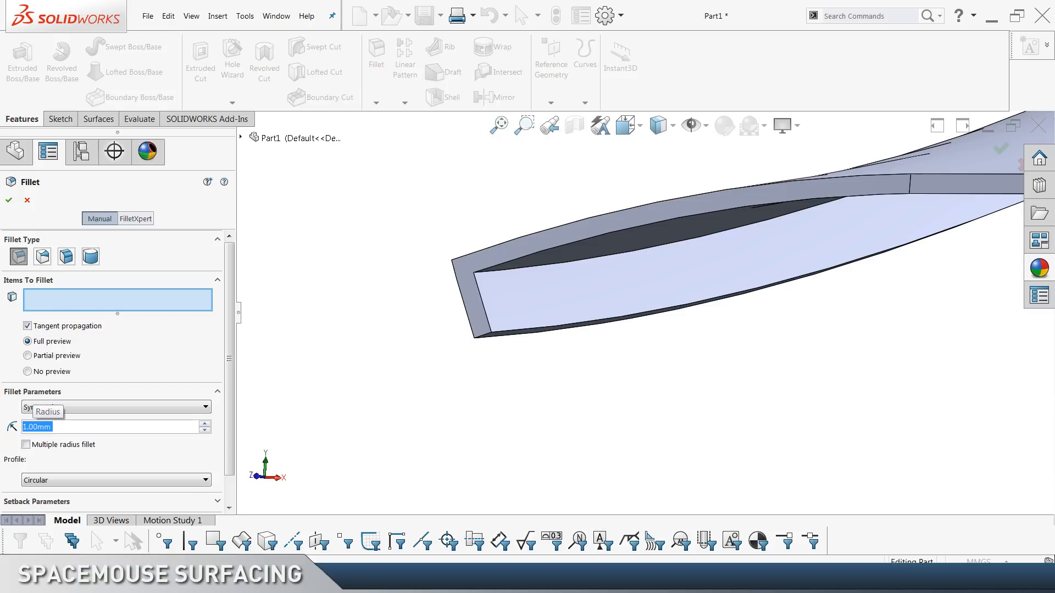
{"action": "left_click", "coordinate": [531, 268]}
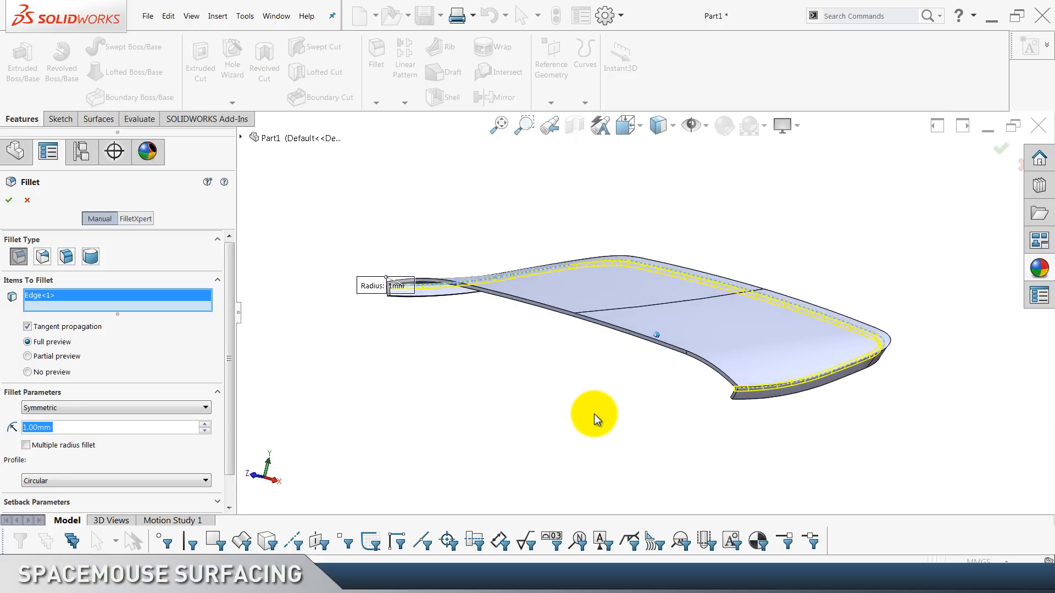
{"action": "left_click", "coordinate": [11, 201]}
Fillet the outer perimeter edge of the thickened body's top face with a 0.35 mm radius.
{"action": "left_click", "coordinate": [376, 52]}
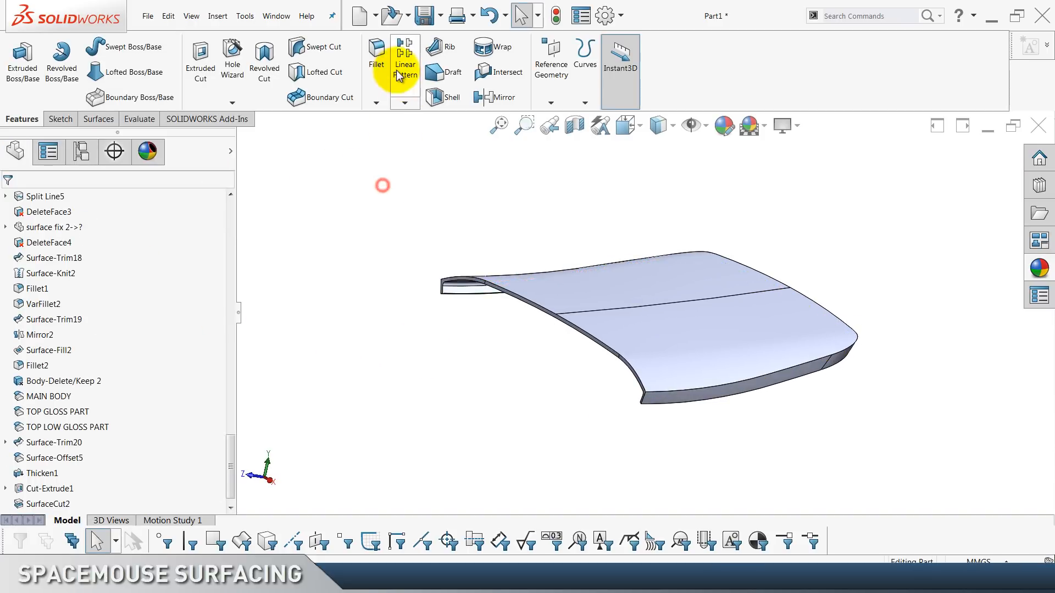
{"action": "type", "text": "0.35"}
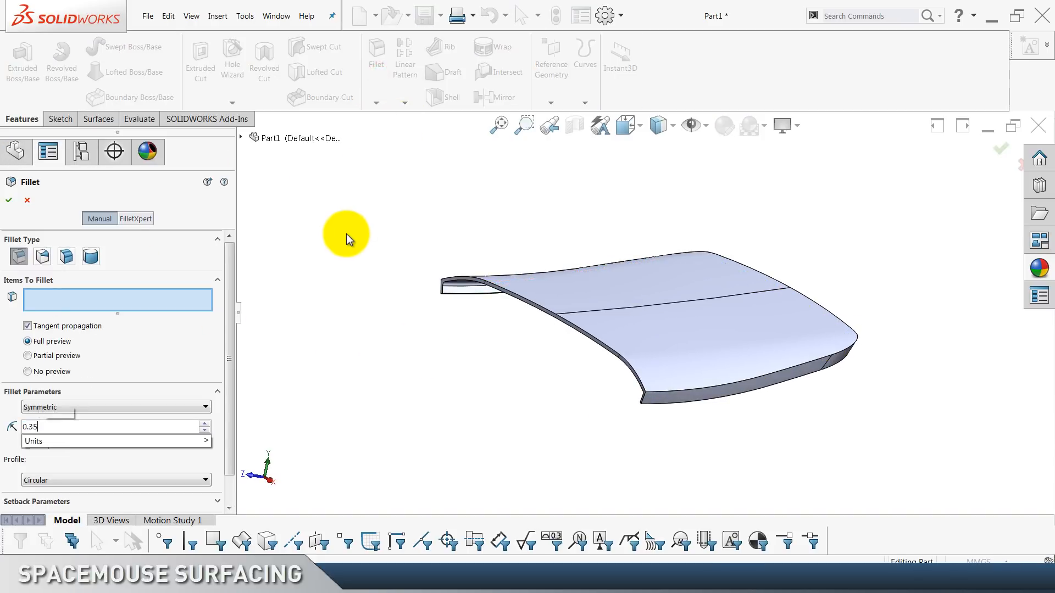
{"action": "key", "text": "Return"}
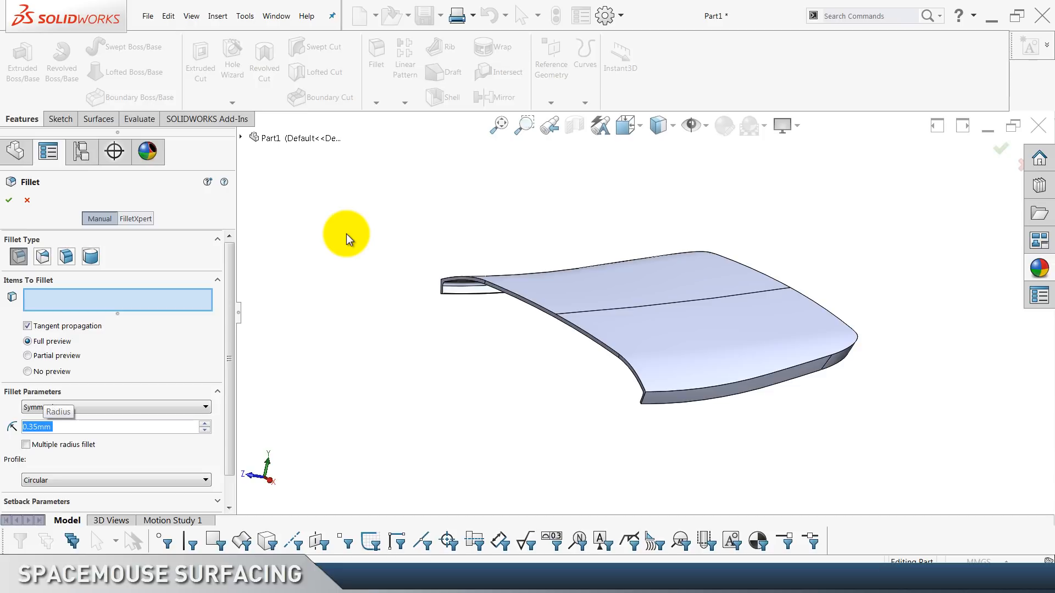
{"action": "left_click", "coordinate": [698, 385]}
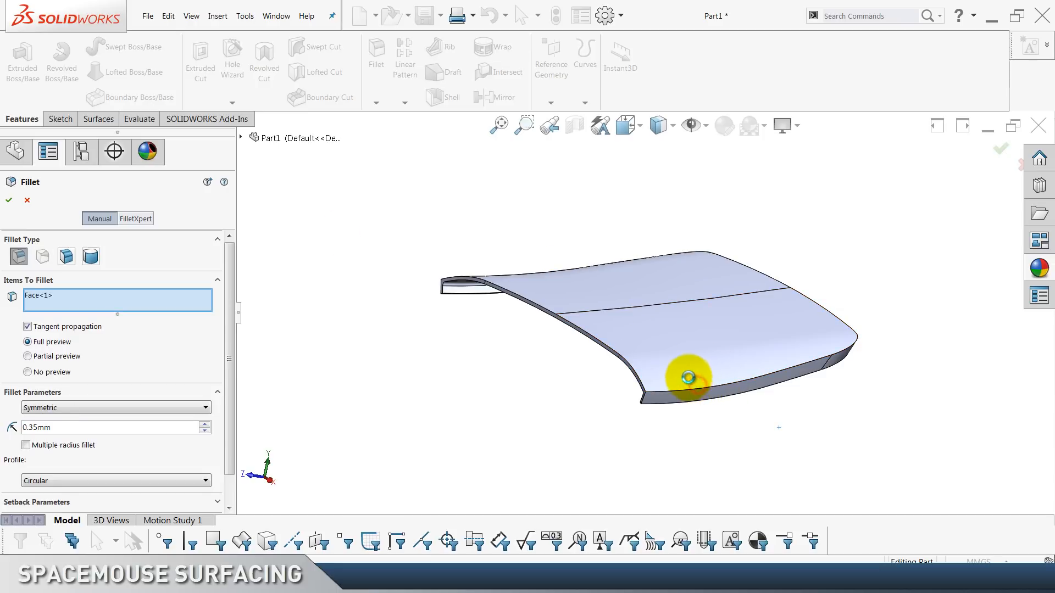
{"action": "left_click", "coordinate": [689, 378]}
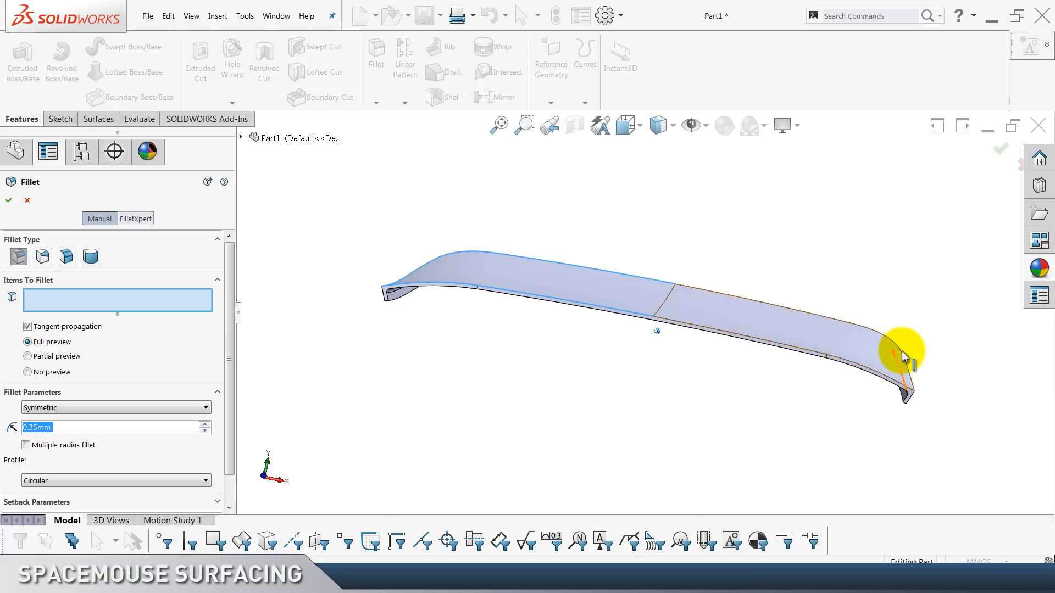
{"action": "left_click", "coordinate": [896, 344]}
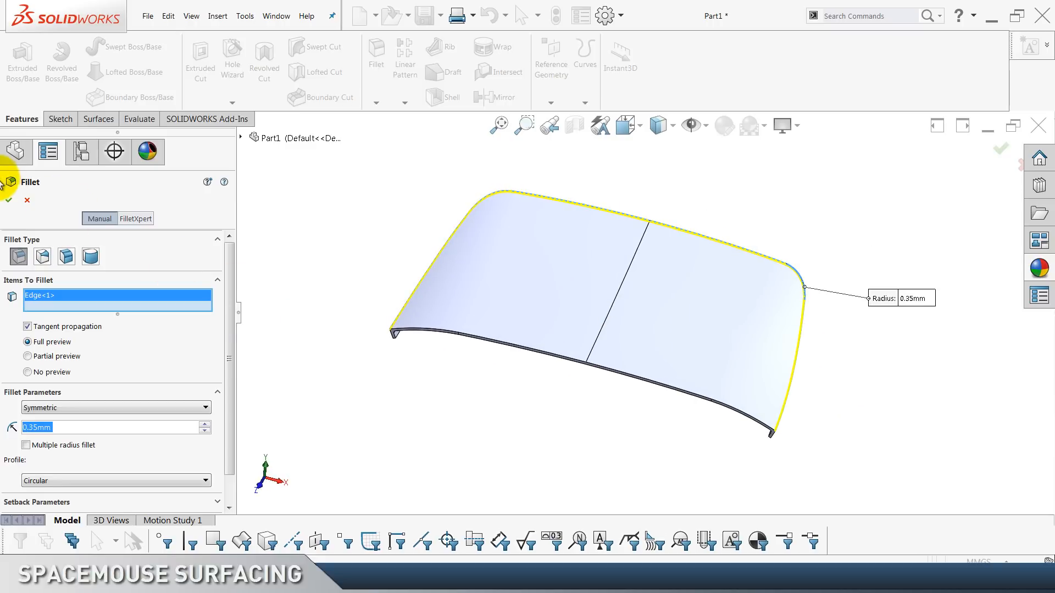
{"action": "left_click", "coordinate": [7, 199]}
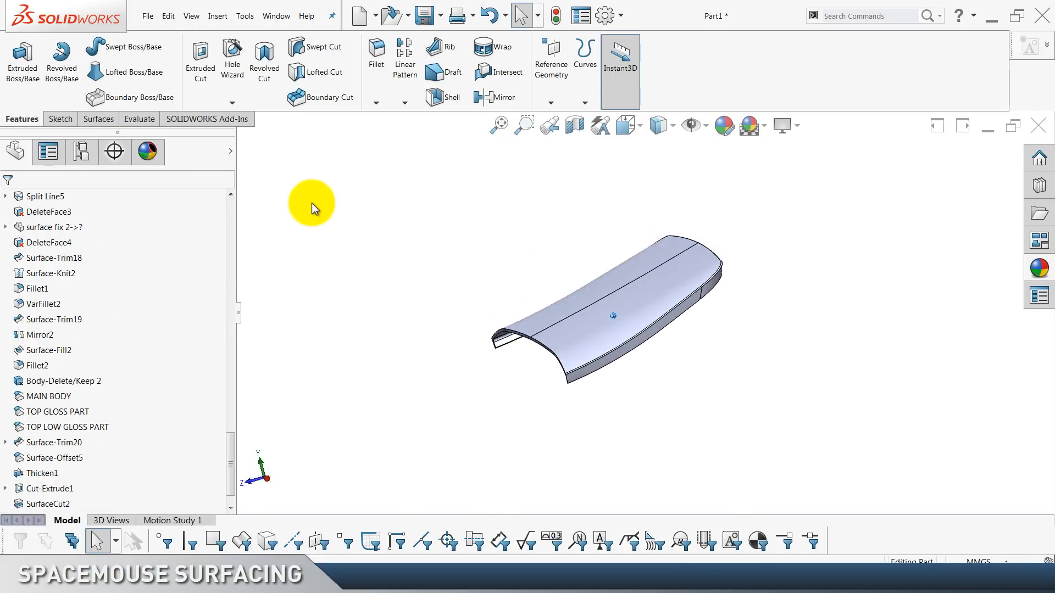
Hide the finished thickened top gloss body and show the MAIN BODY surface.
{"action": "scroll", "coordinate": [104, 476], "scroll_direction": "down", "scroll_amount": 1}
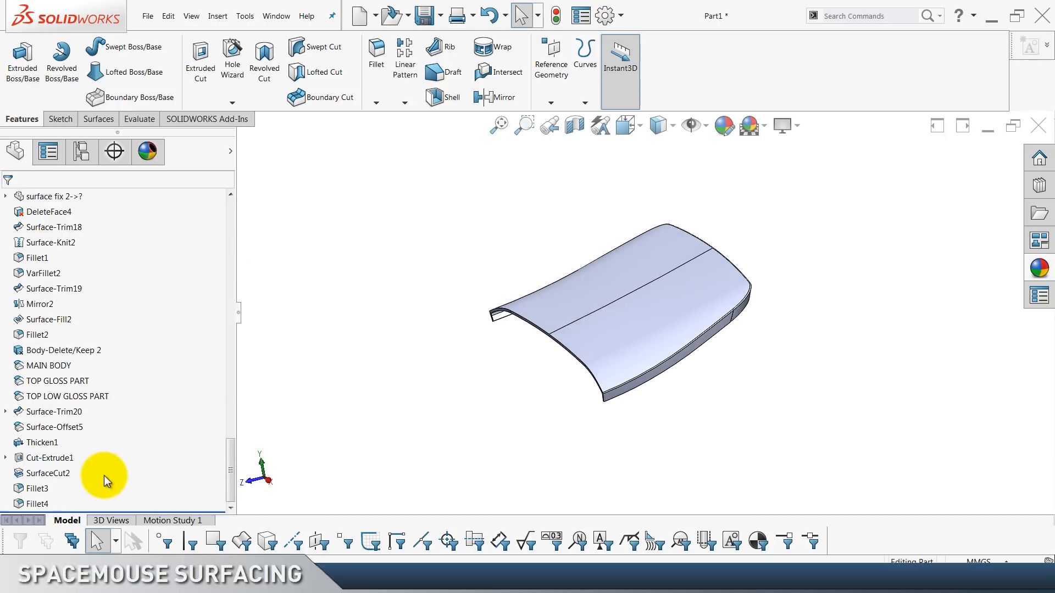
{"action": "left_click", "coordinate": [43, 443]}
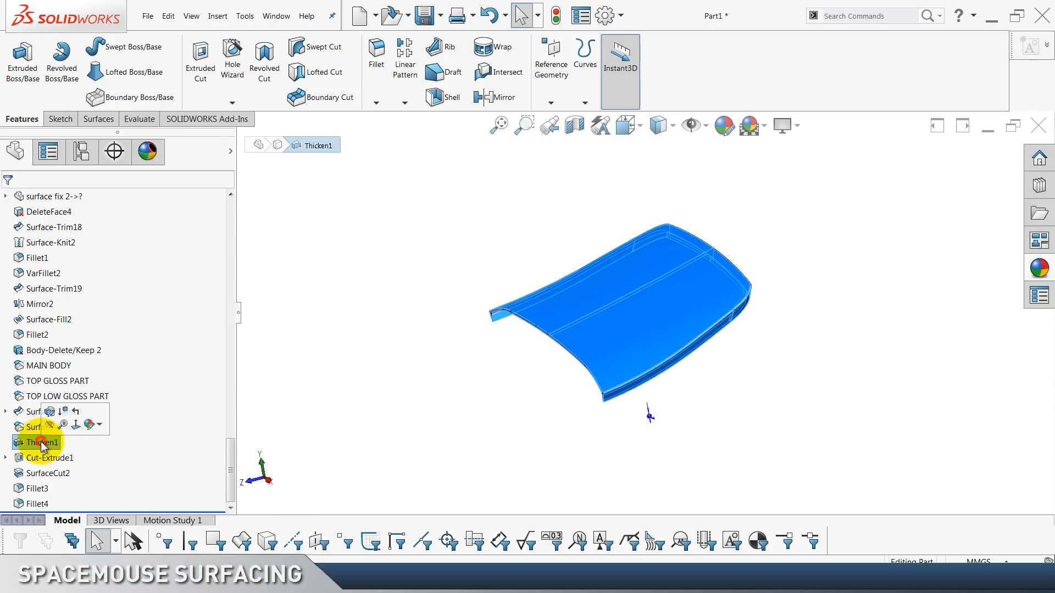
{"action": "left_click", "coordinate": [51, 426]}
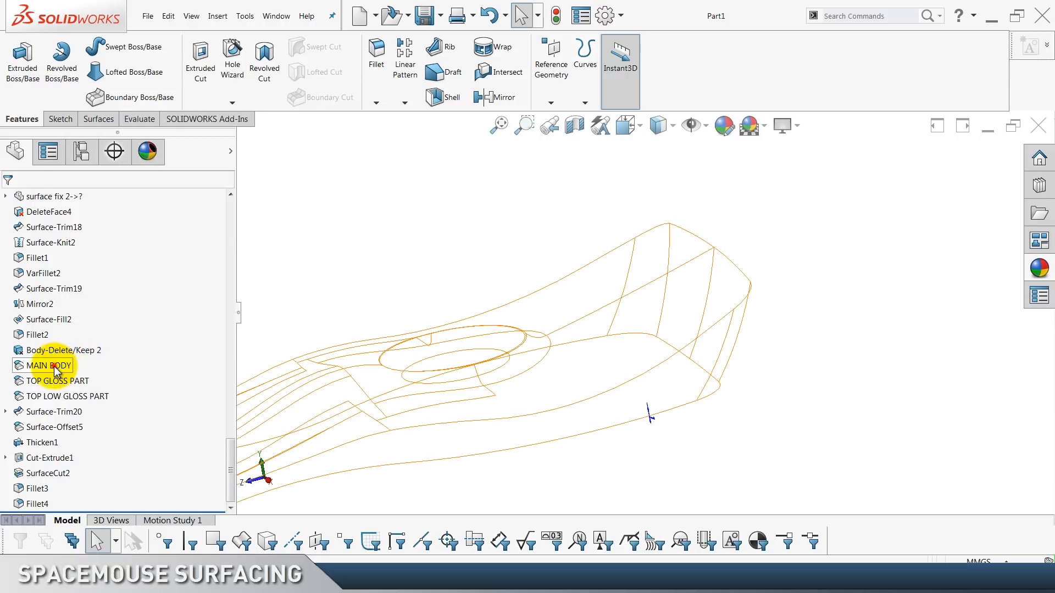
{"action": "left_click", "coordinate": [63, 350]}
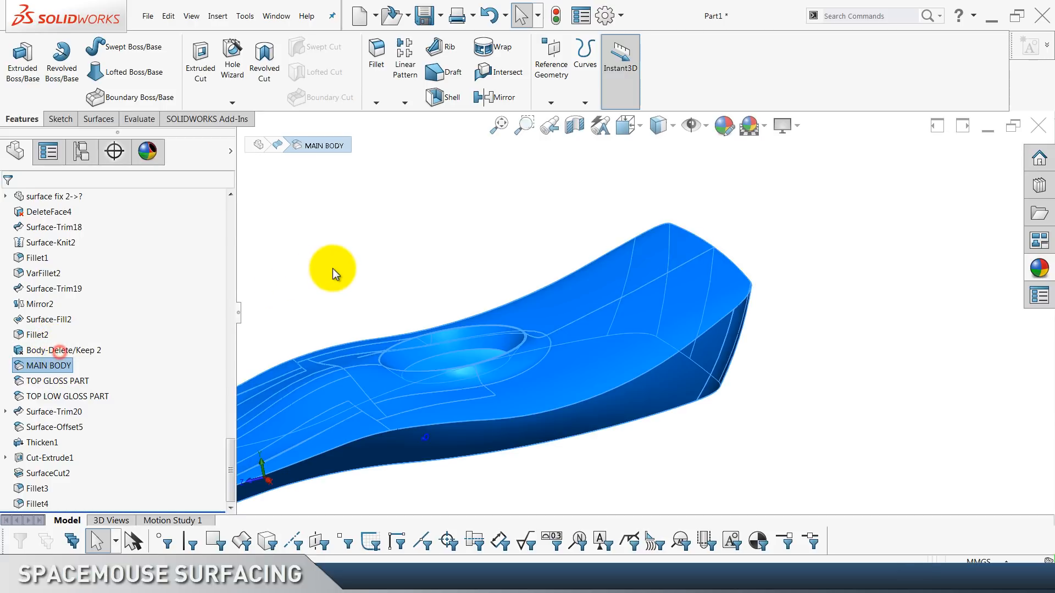
Set up a surface offset of 4.25 mm and select the two large top faces of the main body around the knob recess.
{"action": "scroll", "coordinate": [448, 318], "scroll_direction": "up", "scroll_amount": 2}
{"action": "middle_click_drag", "start_coordinate": [452, 324], "coordinate": [490, 359]}
{"action": "scroll", "coordinate": [489, 367], "scroll_direction": "down", "scroll_amount": 2}
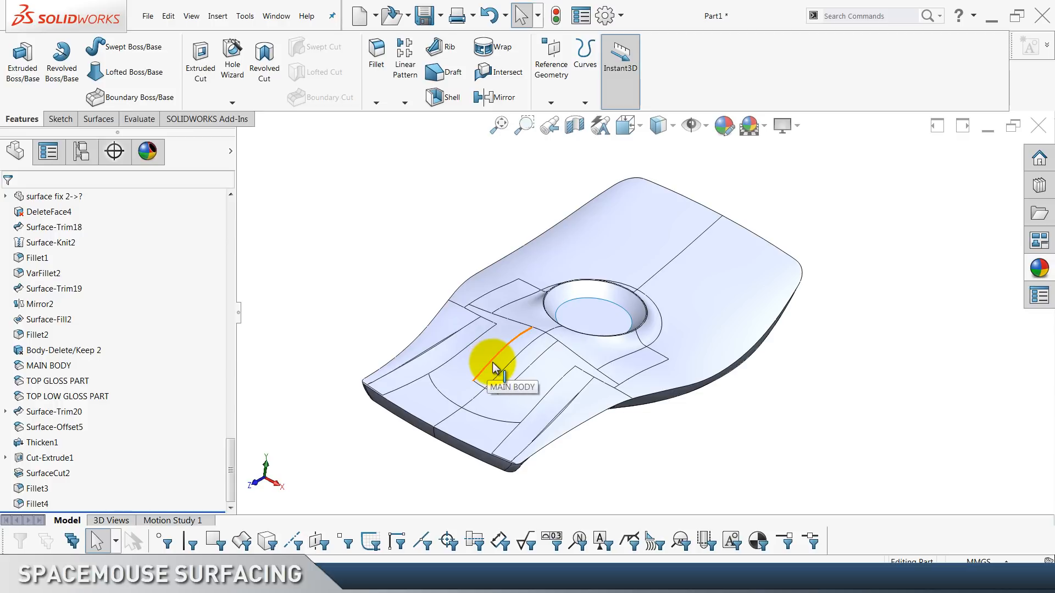
{"action": "scroll", "coordinate": [493, 363], "scroll_direction": "down", "scroll_amount": 1}
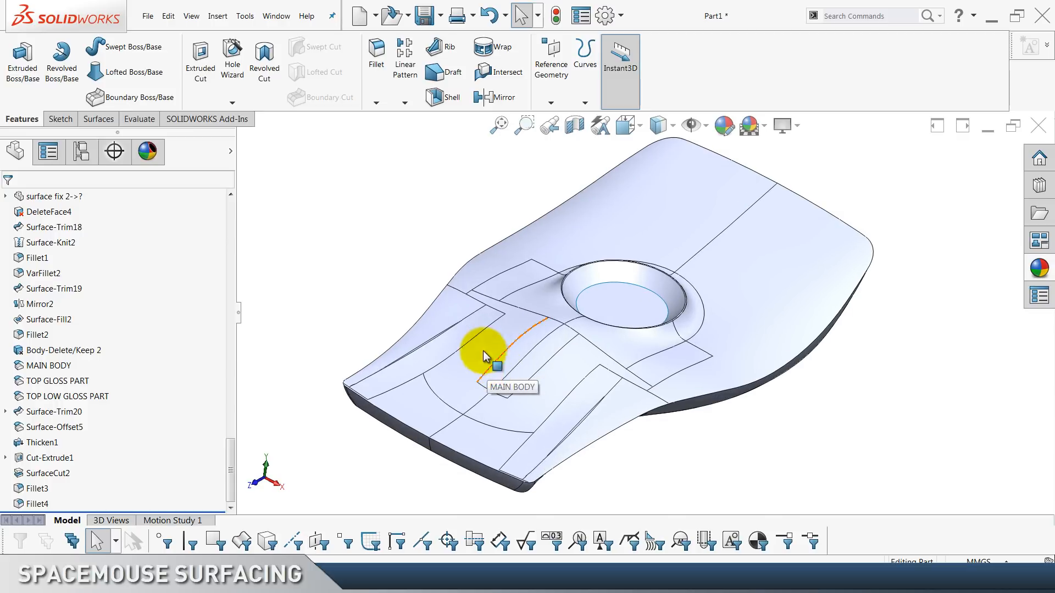
{"action": "scroll", "coordinate": [278, 86], "scroll_direction": "down", "scroll_amount": 2}
{"action": "left_click", "coordinate": [278, 77]}
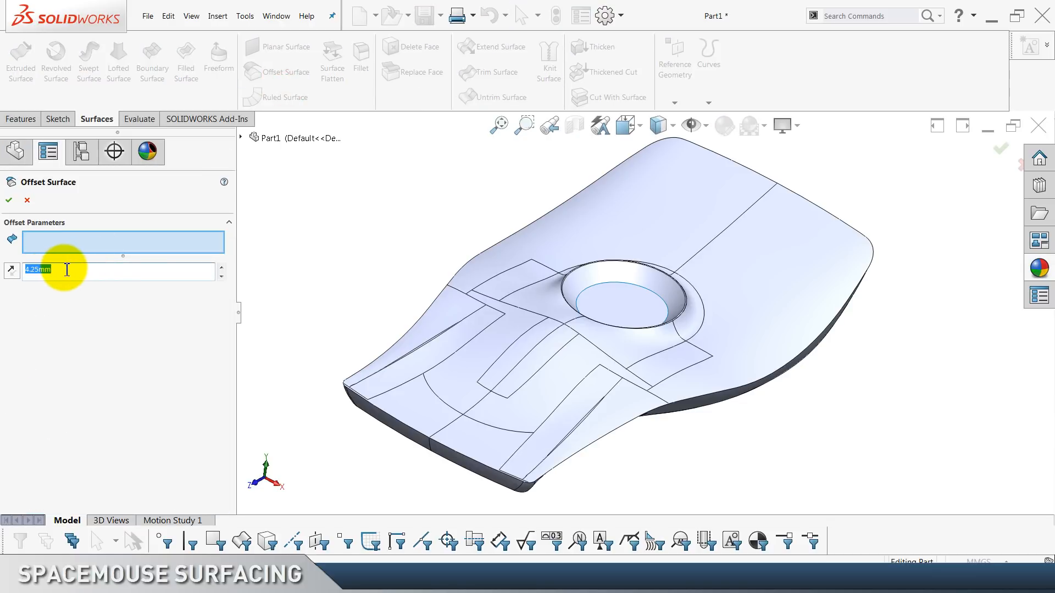
{"action": "left_click", "coordinate": [68, 362]}
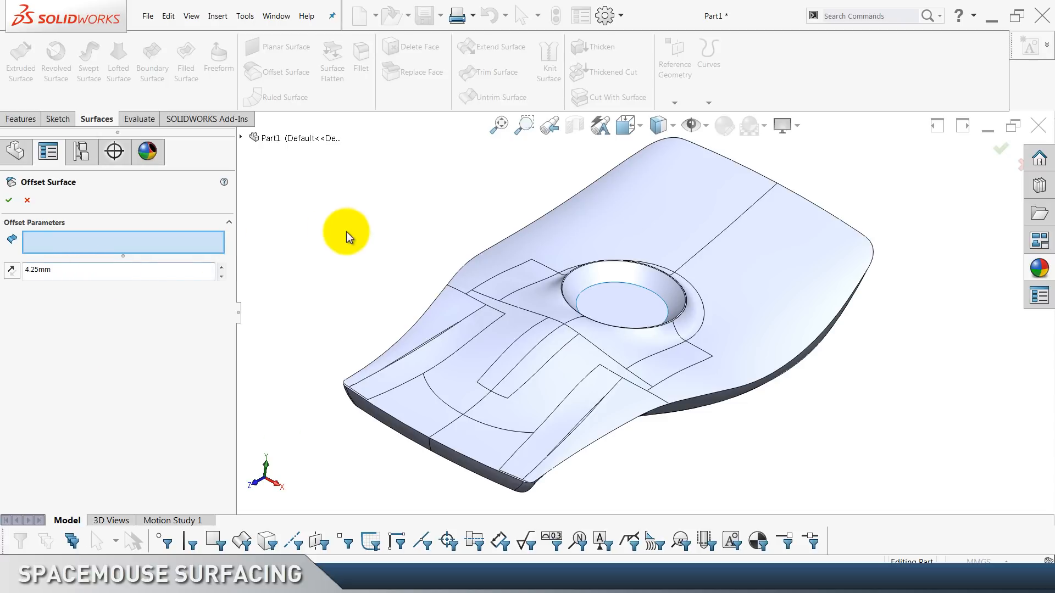
{"action": "left_click", "coordinate": [642, 200]}
{"action": "left_click", "coordinate": [761, 277]}
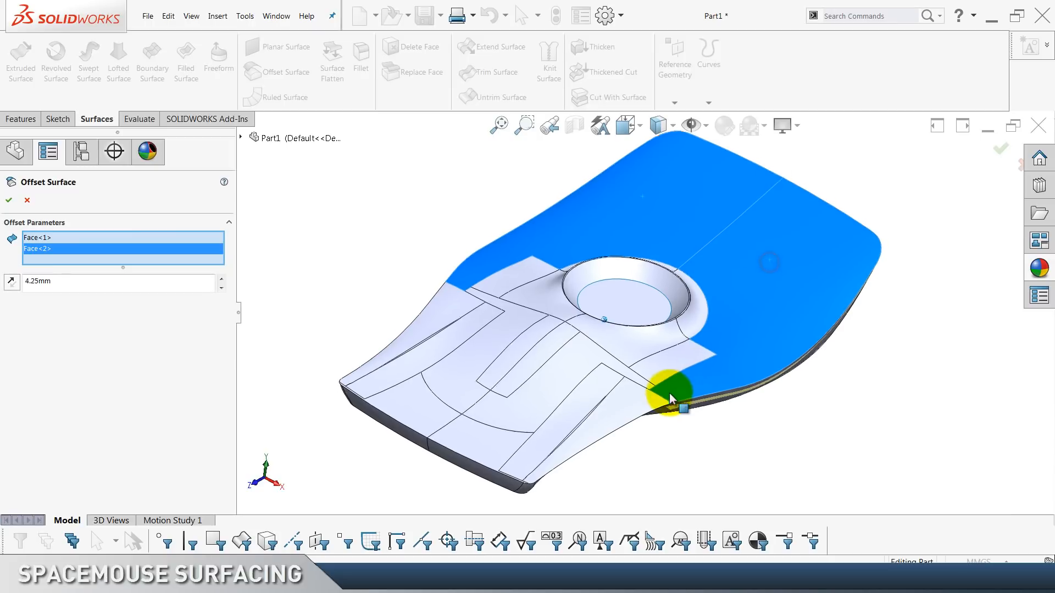
Add the two side faces and the two front-end faces of the main body's top to the offset and create it below the surface.
{"action": "scroll", "coordinate": [658, 393], "scroll_direction": "down", "scroll_amount": 5}
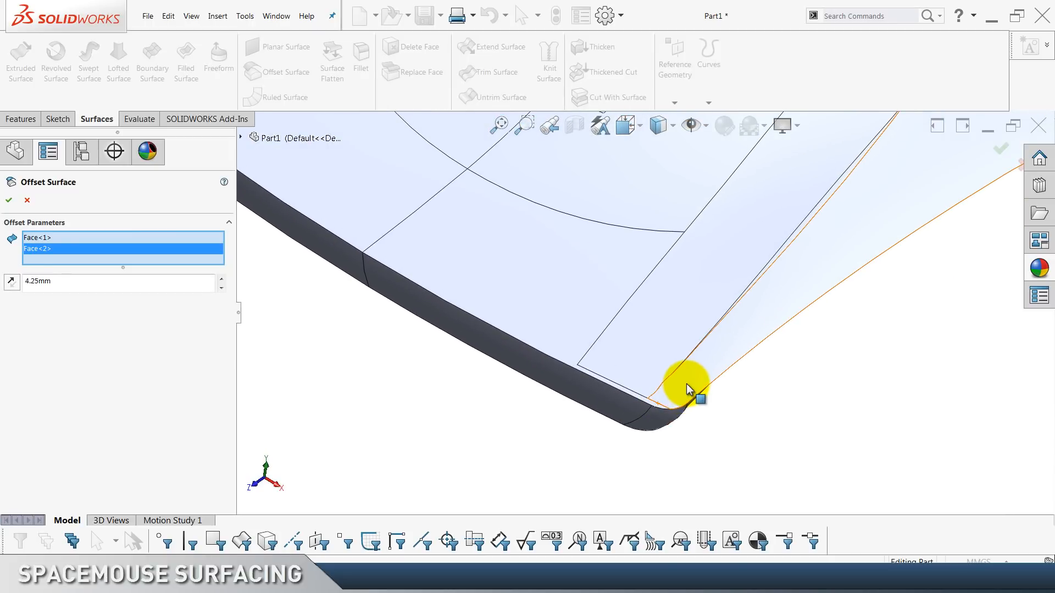
{"action": "left_click", "coordinate": [686, 386]}
{"action": "left_click", "coordinate": [481, 304]}
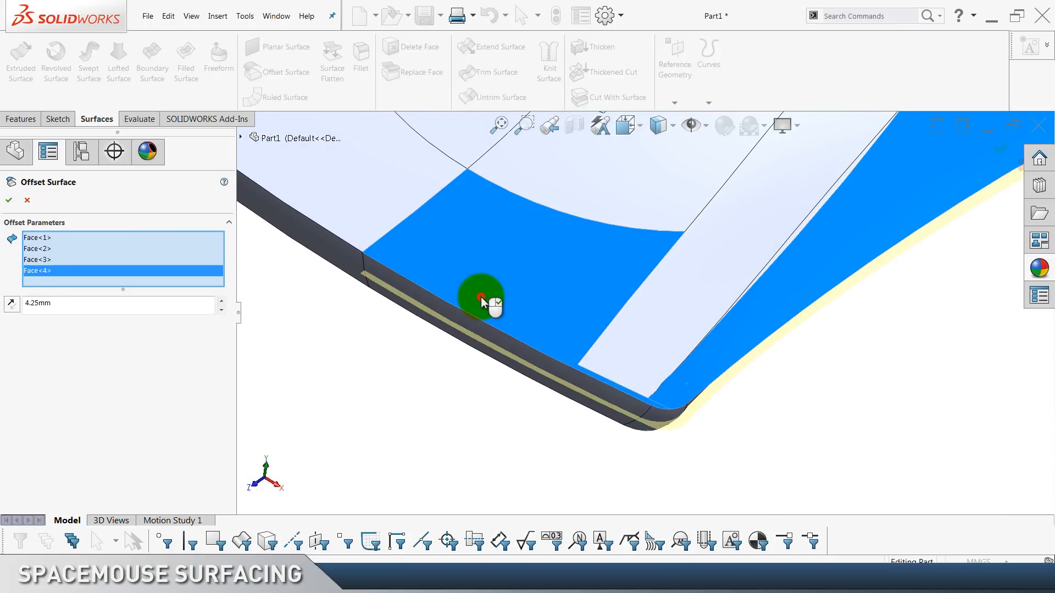
{"action": "left_click", "coordinate": [536, 302]}
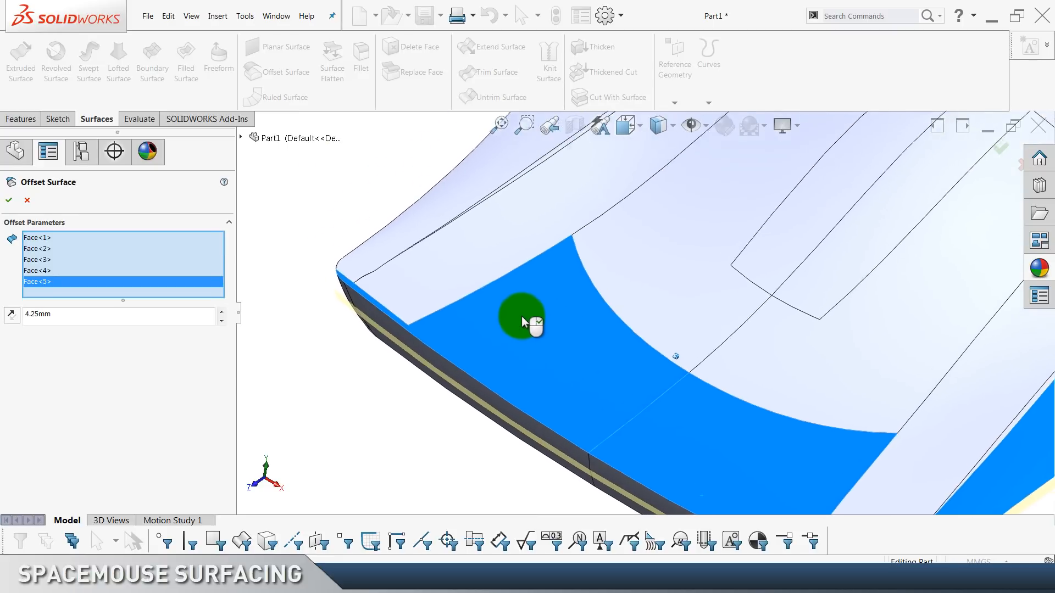
{"action": "scroll", "coordinate": [575, 308], "scroll_direction": "up", "scroll_amount": 5}
{"action": "left_click", "coordinate": [588, 272]}
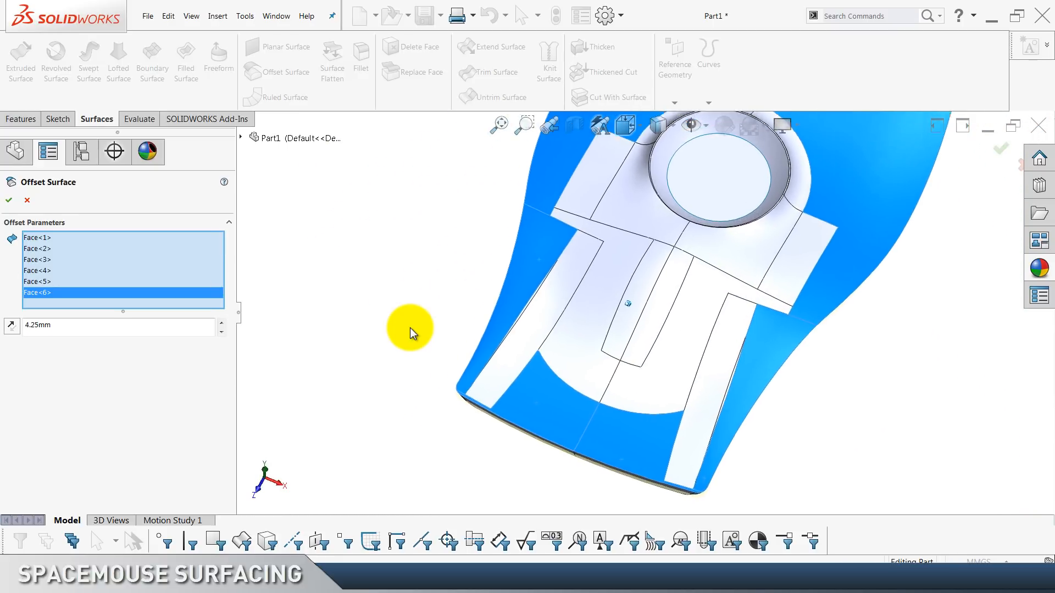
{"action": "scroll", "coordinate": [463, 328], "scroll_direction": "up", "scroll_amount": 8}
{"action": "scroll", "coordinate": [576, 289], "scroll_direction": "up", "scroll_amount": 8}
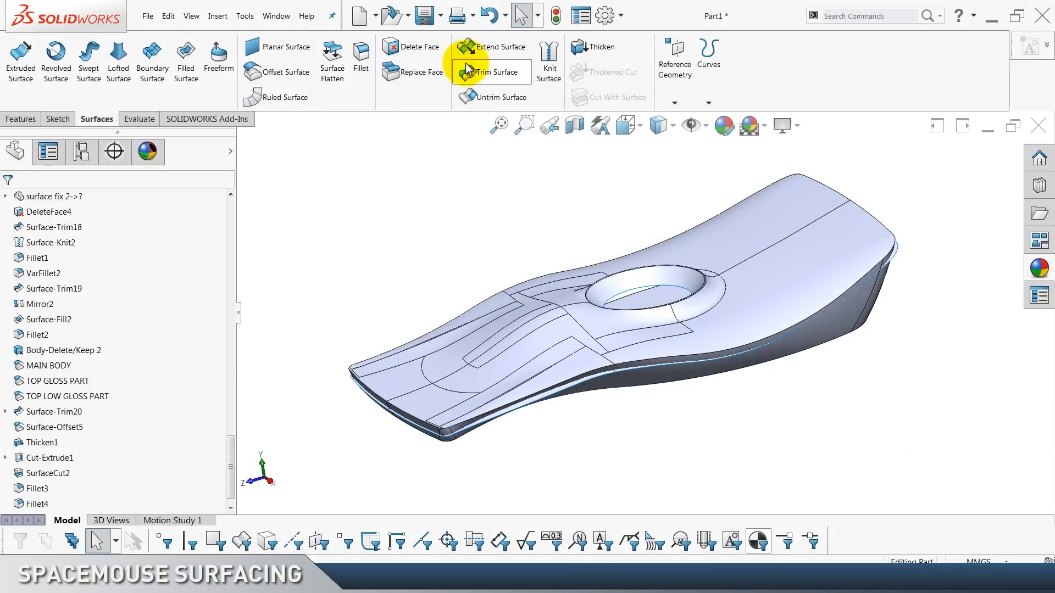
Trim the MAIN BODY surface with Surface-Offset6 as trim tool, removing the portion below the offset.
{"action": "left_click", "coordinate": [469, 68]}
{"action": "scroll", "coordinate": [450, 450], "scroll_direction": "down", "scroll_amount": 4}
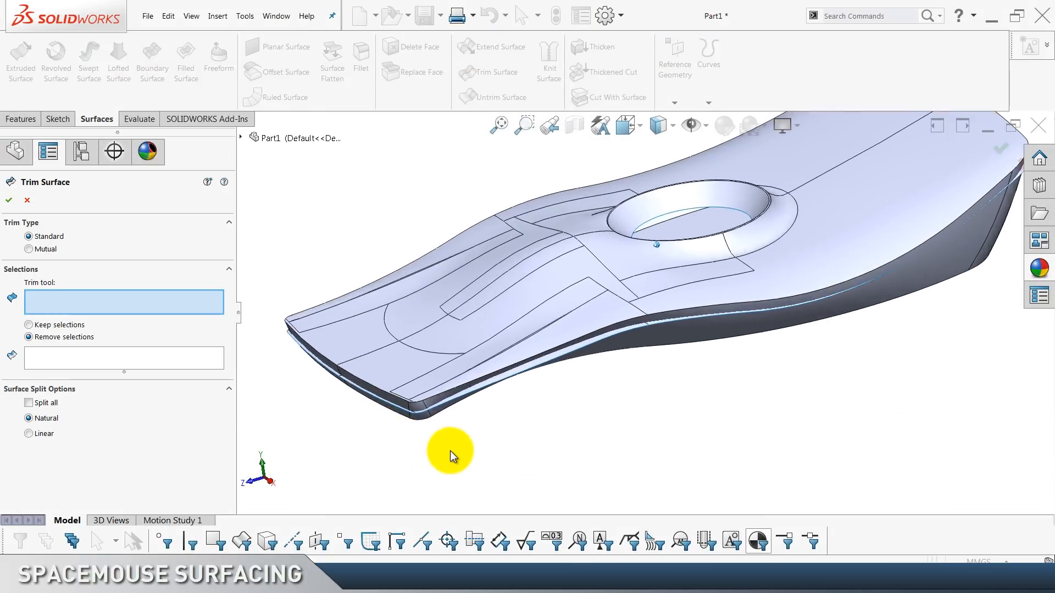
{"action": "left_click", "coordinate": [490, 374]}
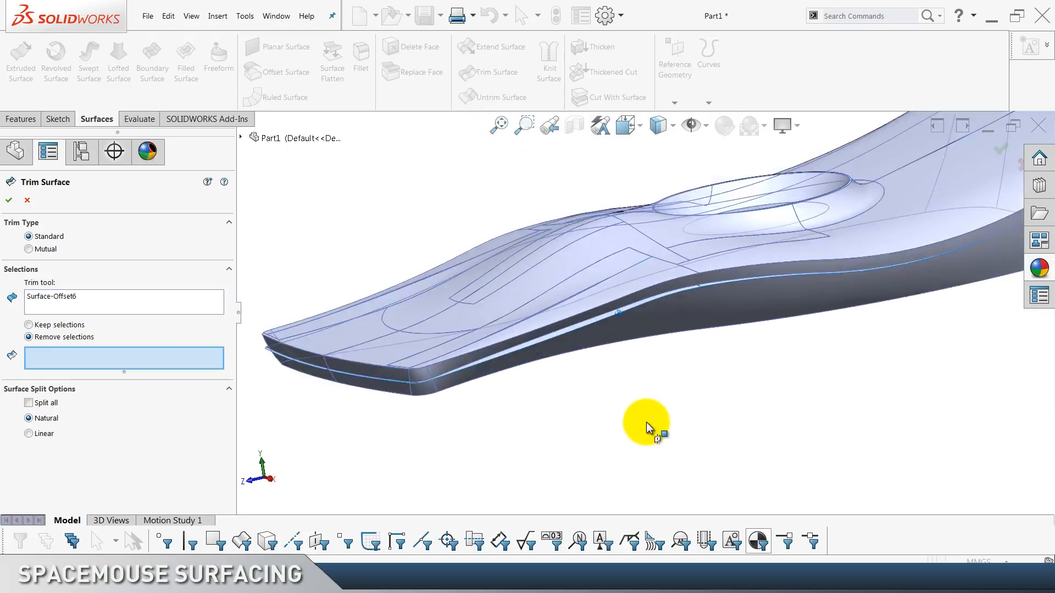
{"action": "left_click", "coordinate": [661, 342]}
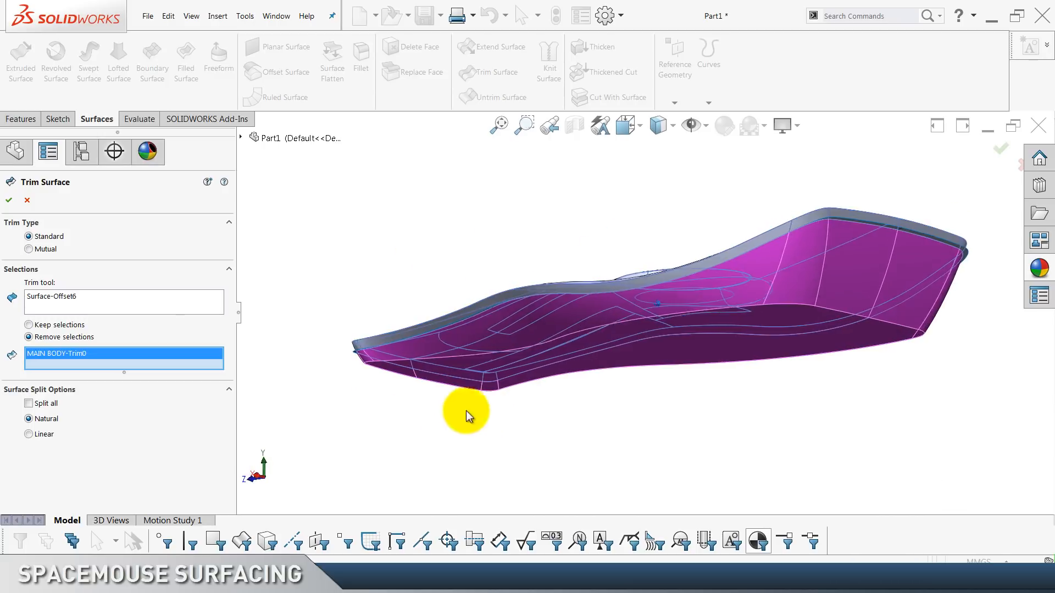
{"action": "left_click", "coordinate": [11, 202]}
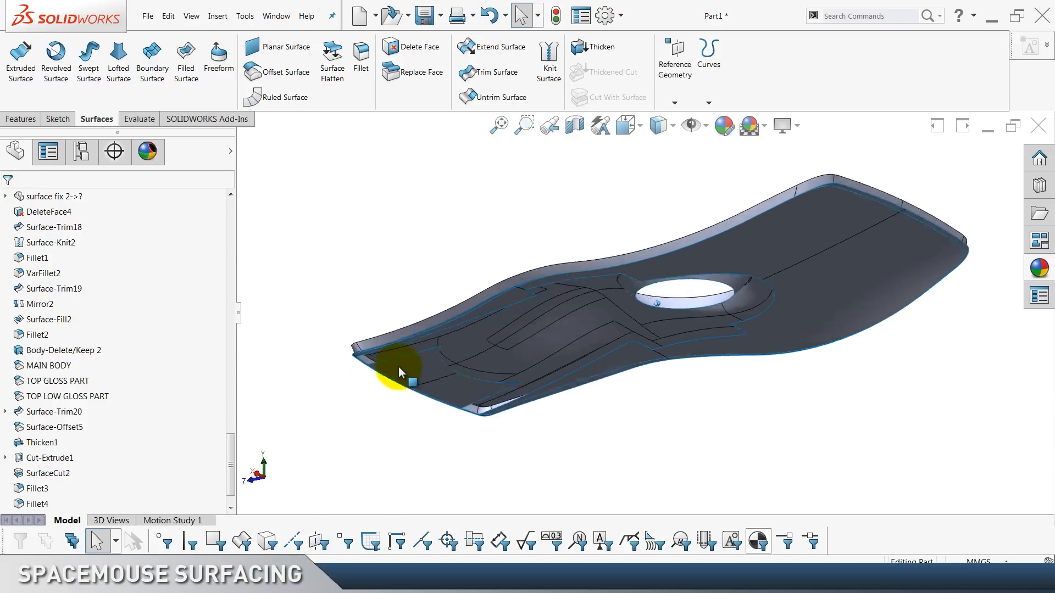
Hide Surface-Offset6, leaving the trimmed main body surface displayed.
{"action": "scroll", "coordinate": [112, 422], "scroll_direction": "down", "scroll_amount": 1}
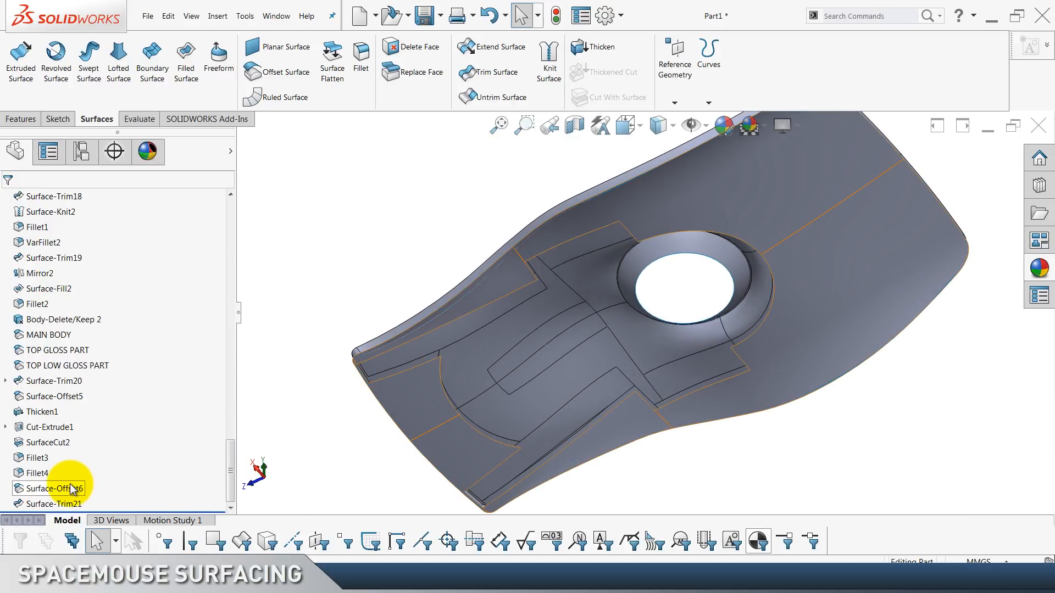
{"action": "left_click", "coordinate": [74, 487]}
{"action": "left_click", "coordinate": [76, 468]}
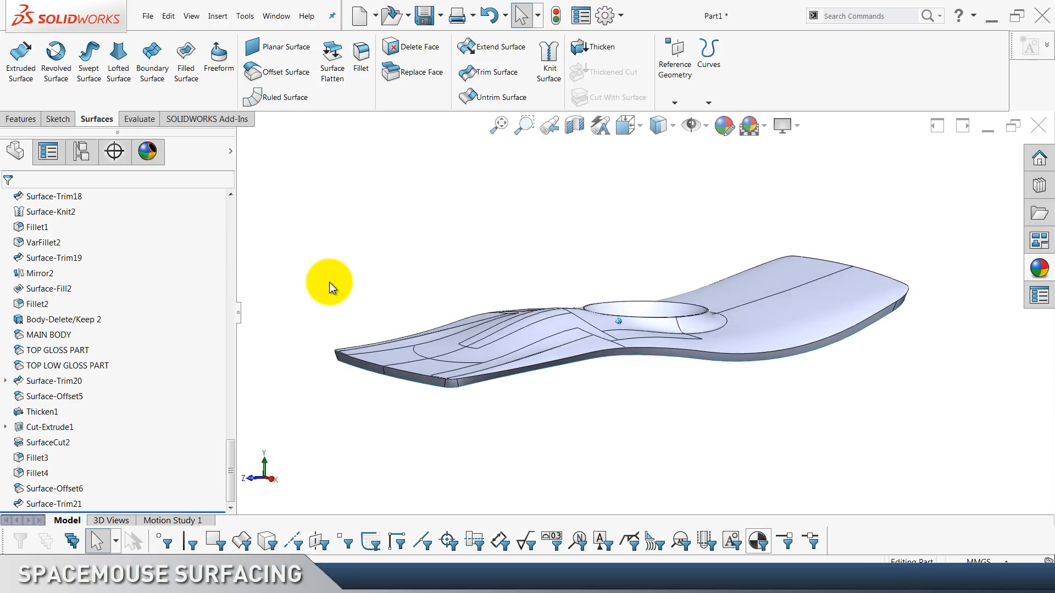
Thicken the trimmed main body surface, Surface-Trim21, by 0.5 mm.
{"action": "left_click", "coordinate": [590, 55]}
{"action": "left_click", "coordinate": [499, 317]}
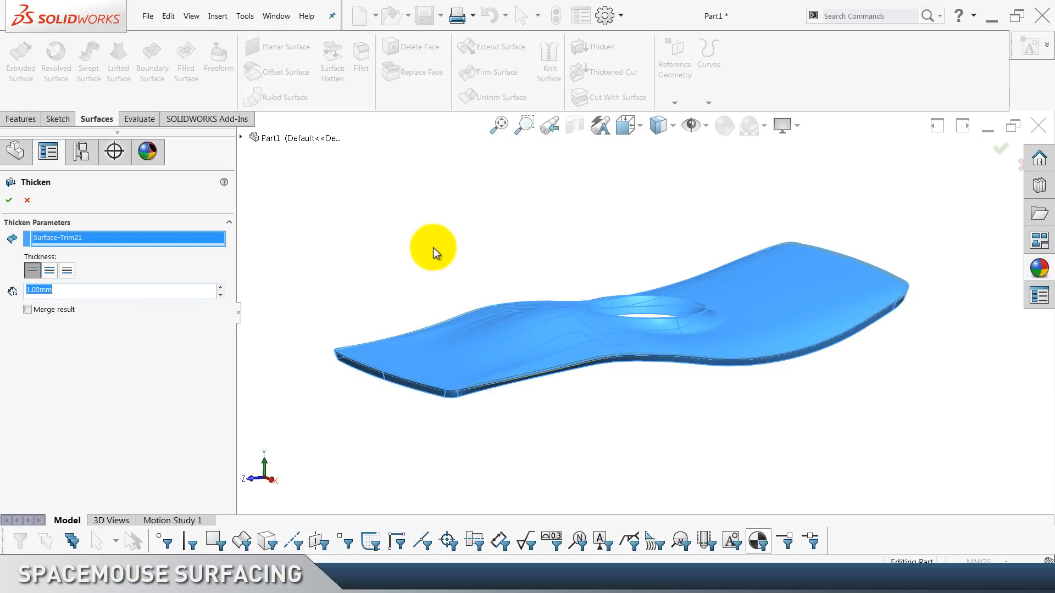
{"action": "type", "text": "0.5"}
{"action": "key", "text": "Return"}
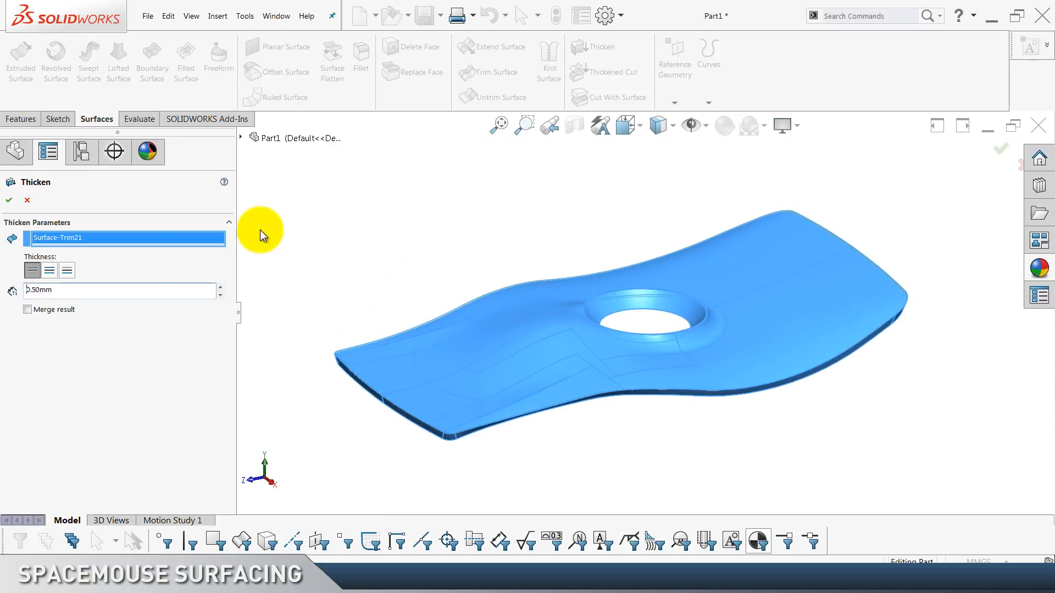
{"action": "left_click", "coordinate": [8, 200]}
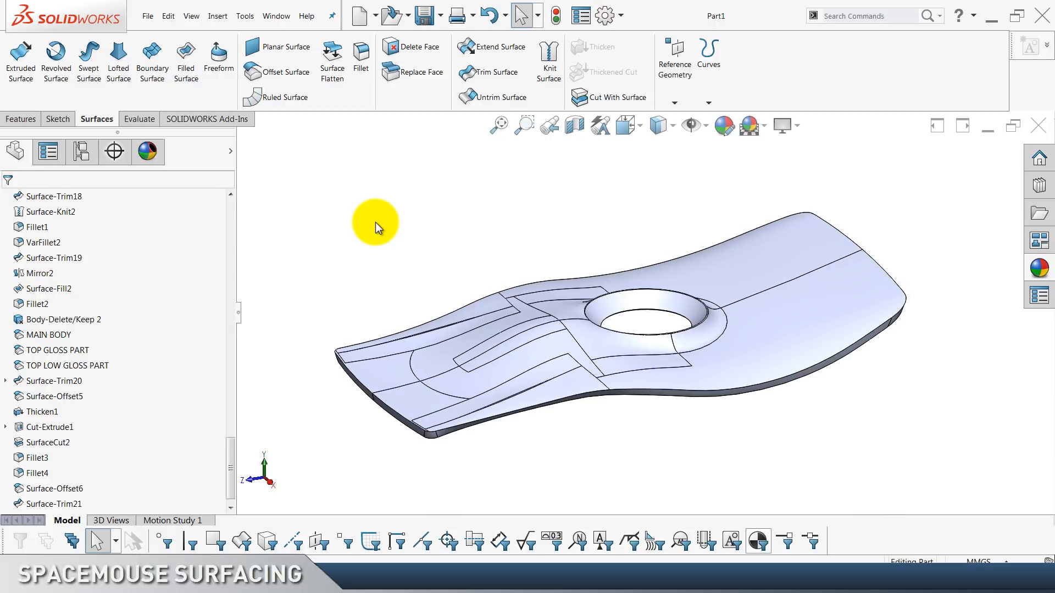
Fillet the two inner perimeter edges on the main body's underside with a 1 mm symmetric radius.
{"action": "scroll", "coordinate": [378, 90], "scroll_direction": "up", "scroll_amount": 2}
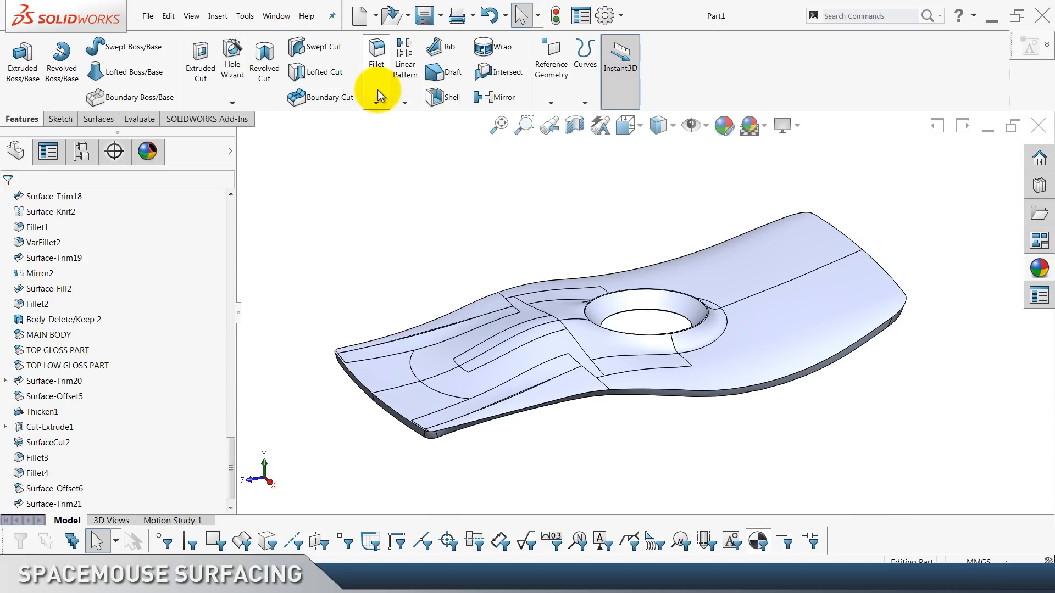
{"action": "left_click", "coordinate": [377, 91]}
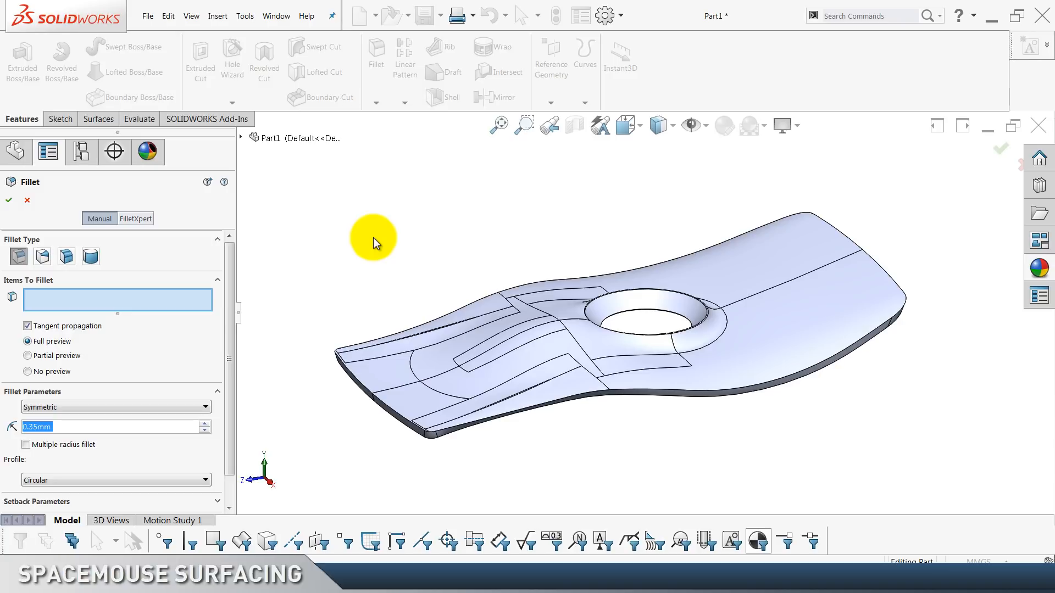
{"action": "type", "text": "1"}
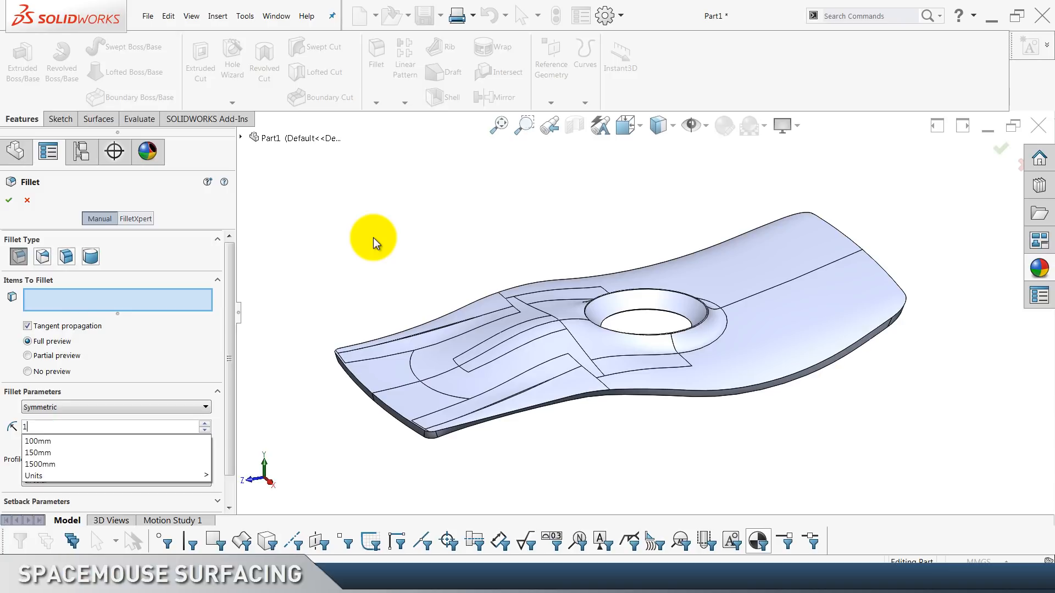
{"action": "key", "text": "Return"}
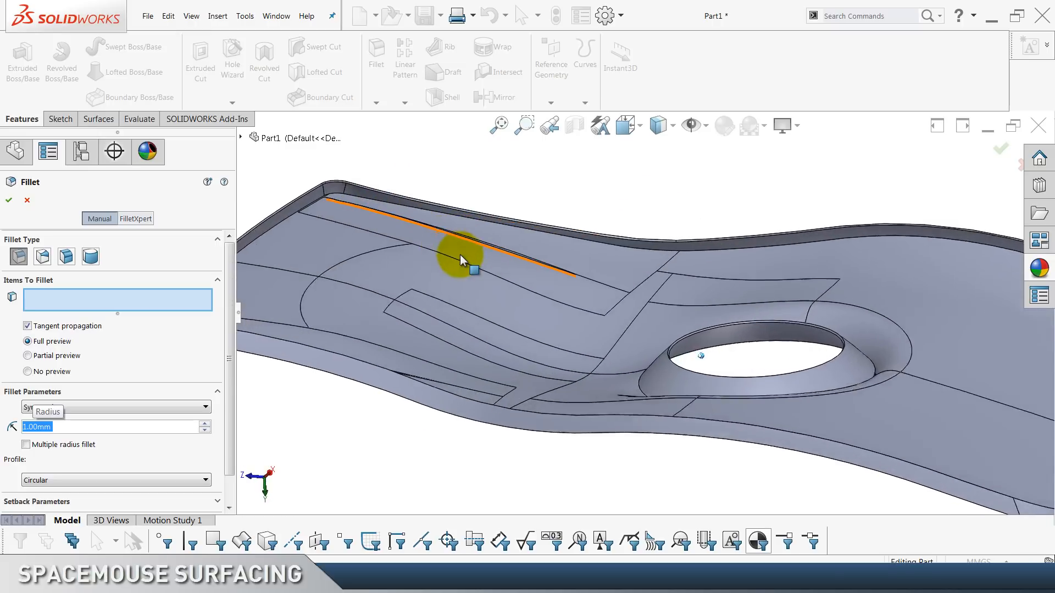
{"action": "left_click", "coordinate": [693, 230]}
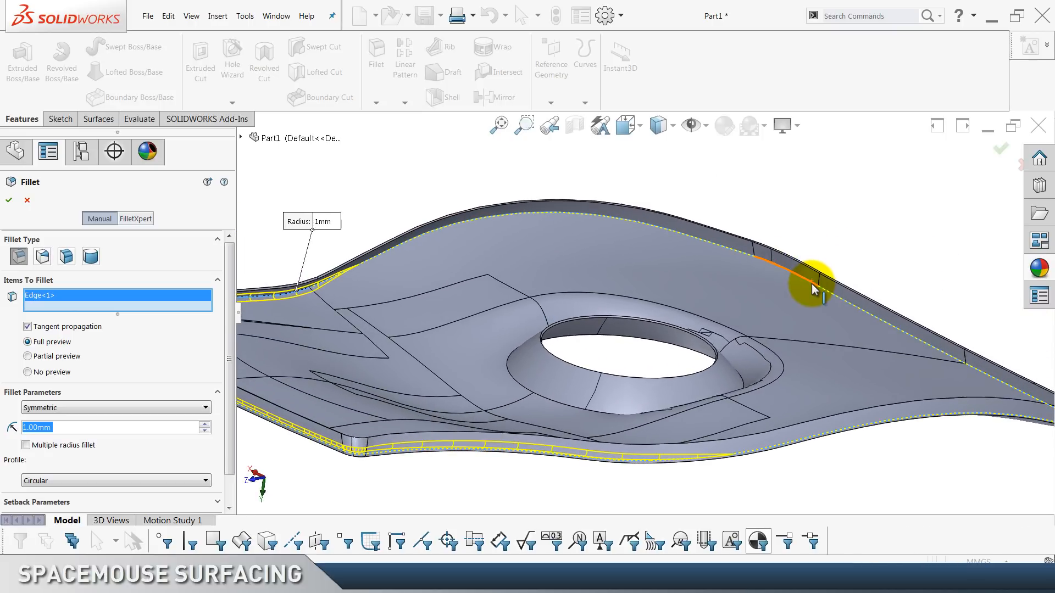
{"action": "left_click", "coordinate": [812, 285]}
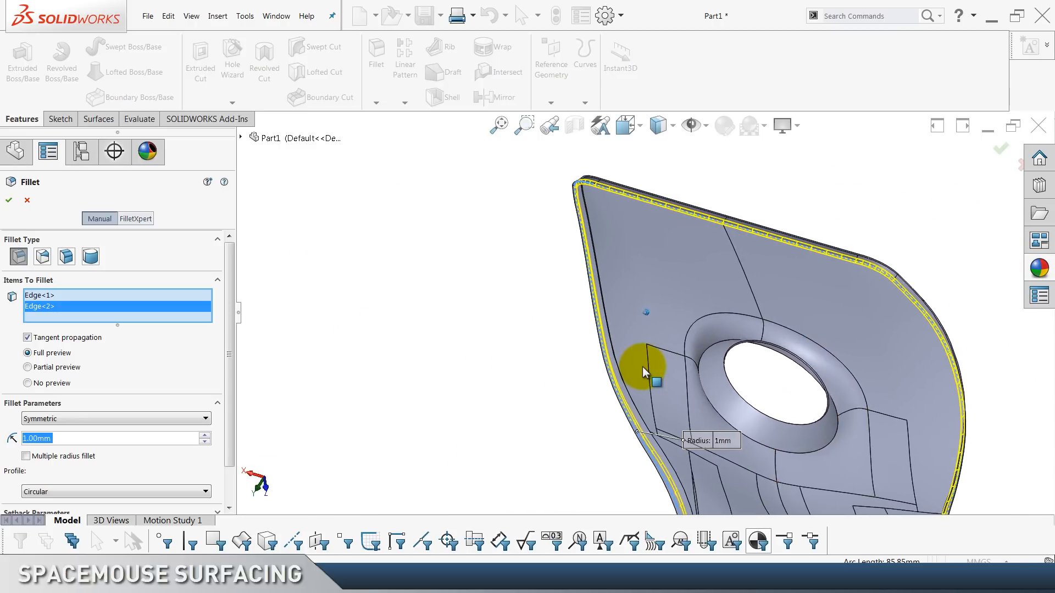
{"action": "left_click", "coordinate": [13, 199]}
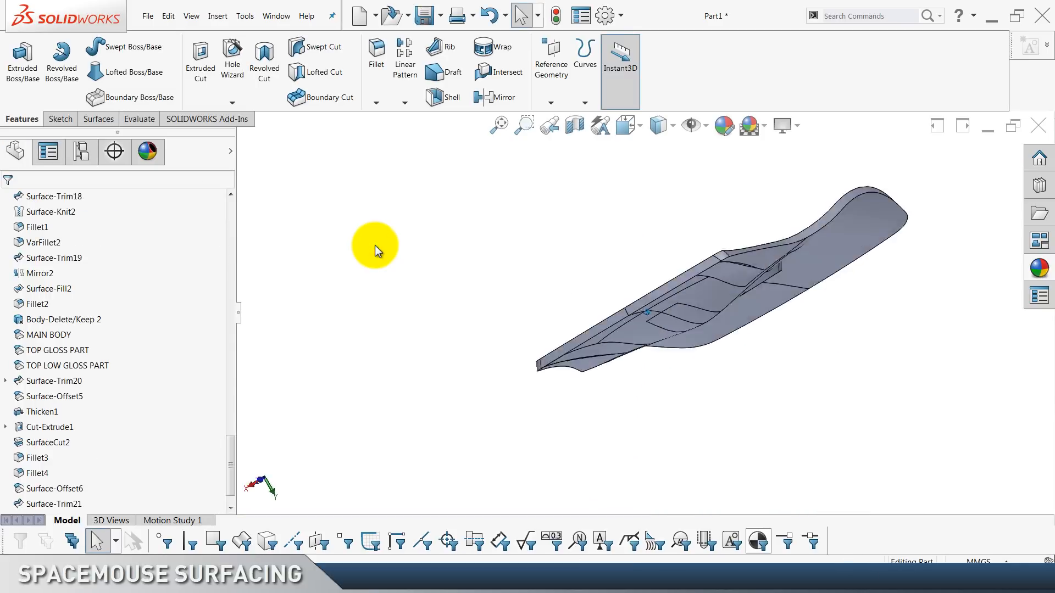
Fillet the outer top perimeter edge of the main body with a 0.5 mm radius.
{"action": "left_click", "coordinate": [380, 77]}
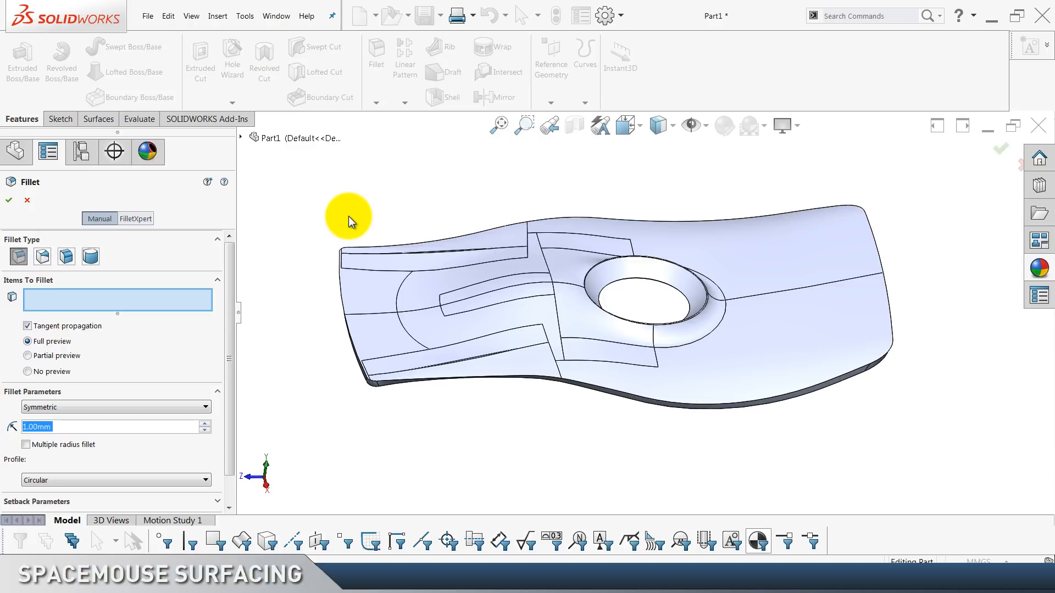
{"action": "type", "text": "0.5"}
{"action": "key", "text": "Return"}
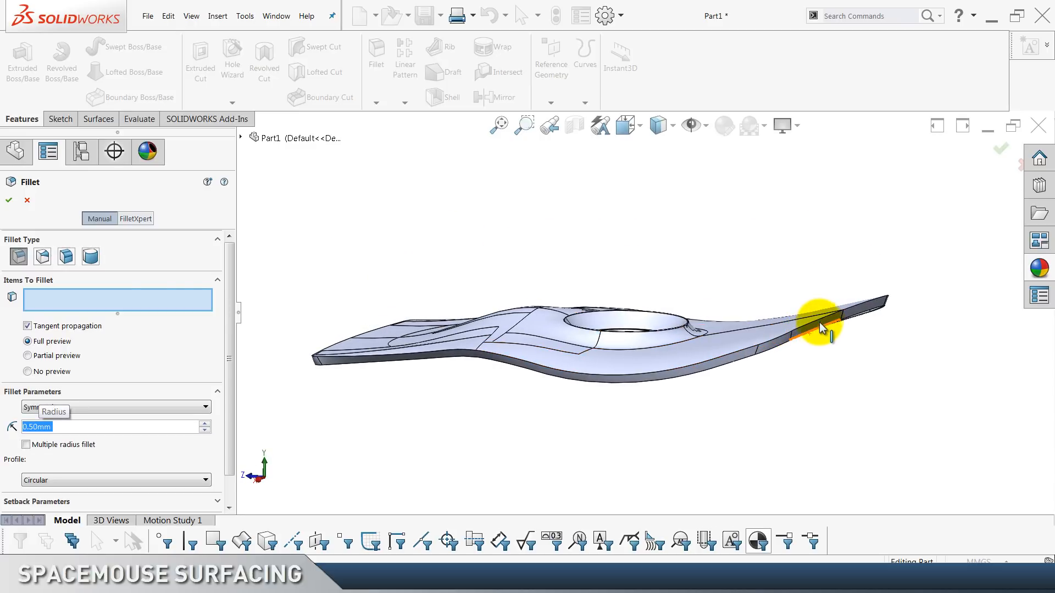
{"action": "left_click", "coordinate": [815, 328]}
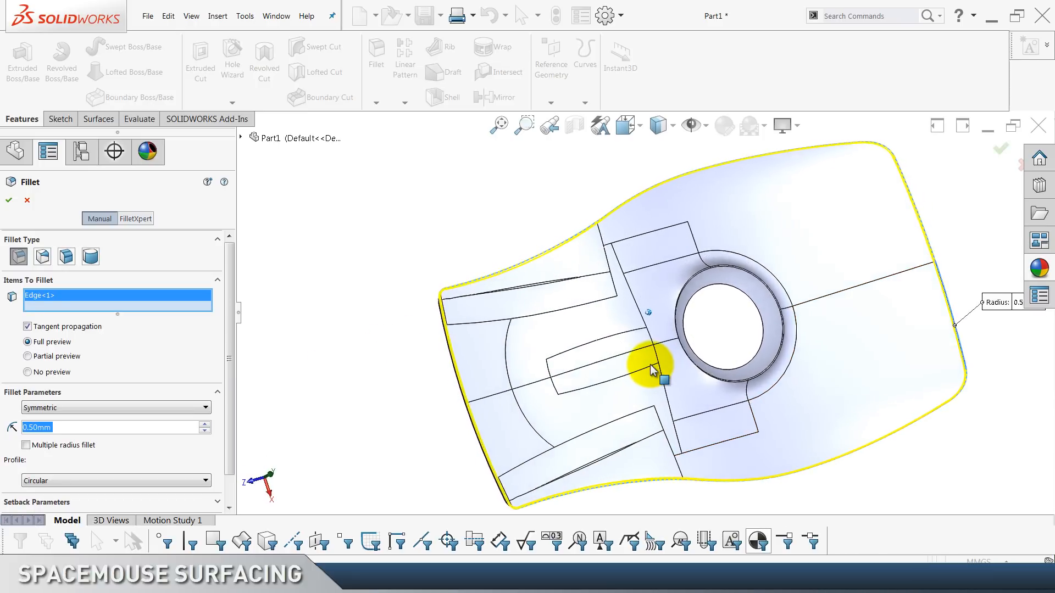
{"action": "left_click", "coordinate": [8, 202]}
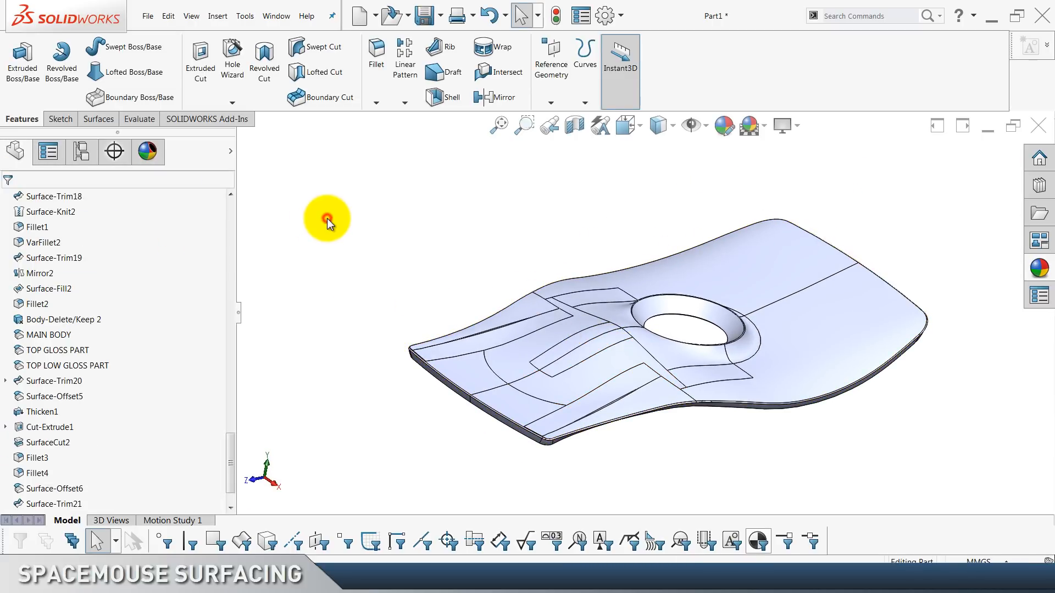
Show Sketch43, the curve sketch belonging to Surface-Trim20.
{"action": "scroll", "coordinate": [108, 376], "scroll_direction": "down", "scroll_amount": 1}
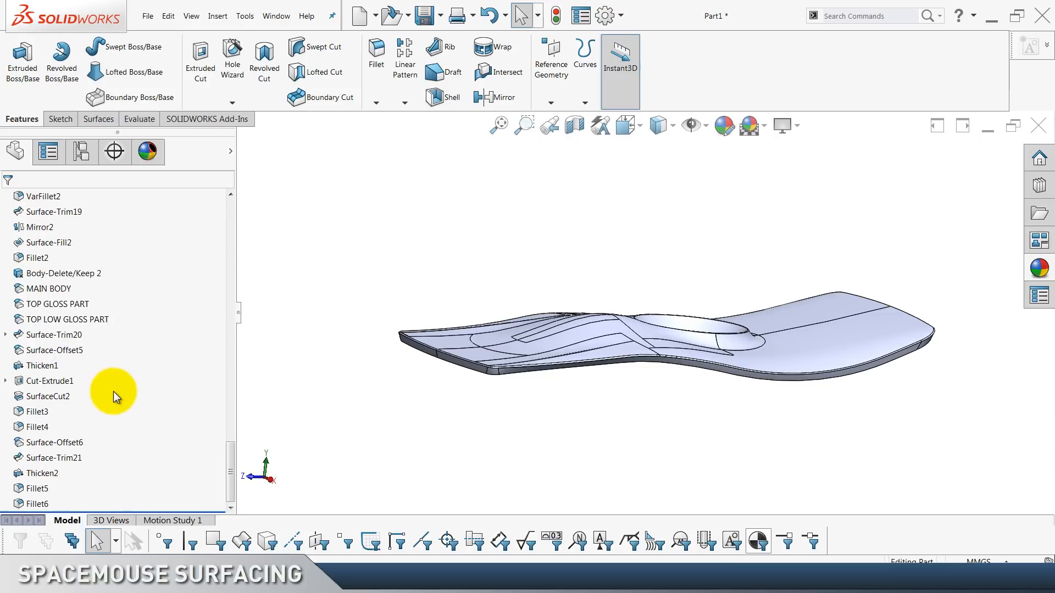
{"action": "left_click", "coordinate": [6, 336]}
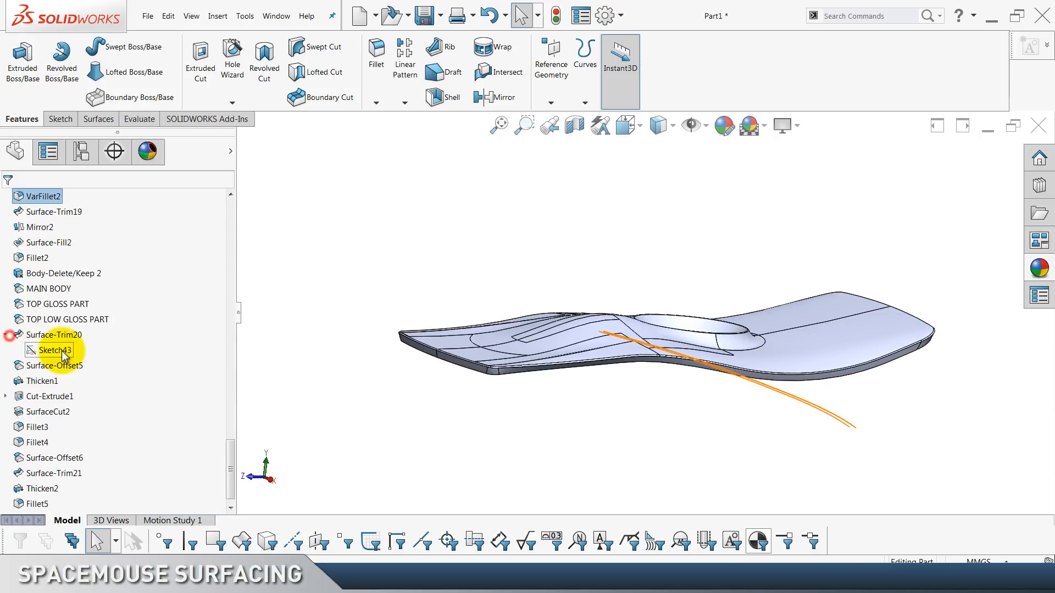
{"action": "left_click", "coordinate": [55, 351]}
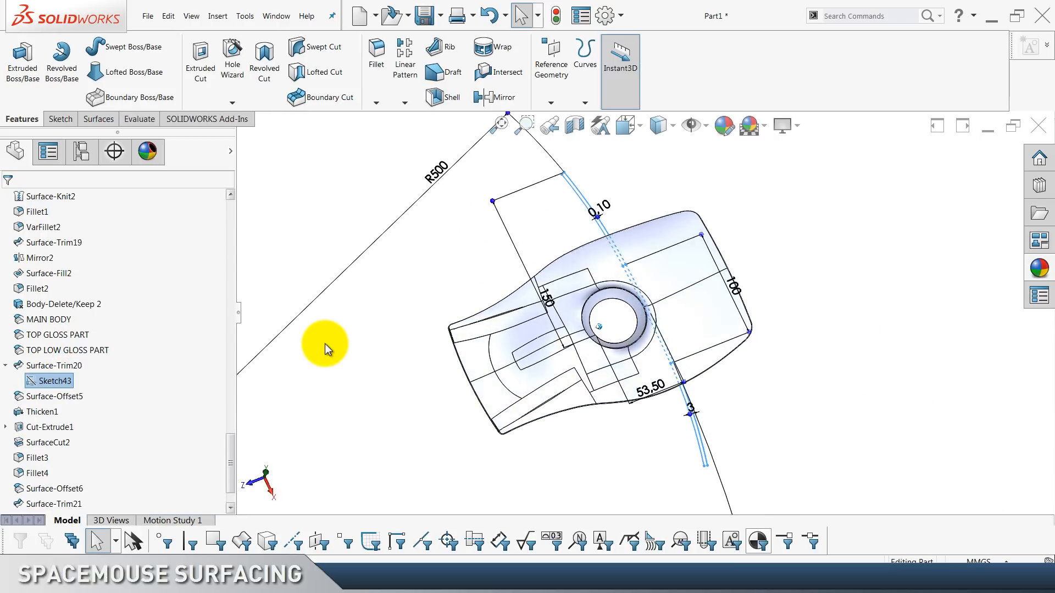
{"action": "right_click", "coordinate": [55, 376]}
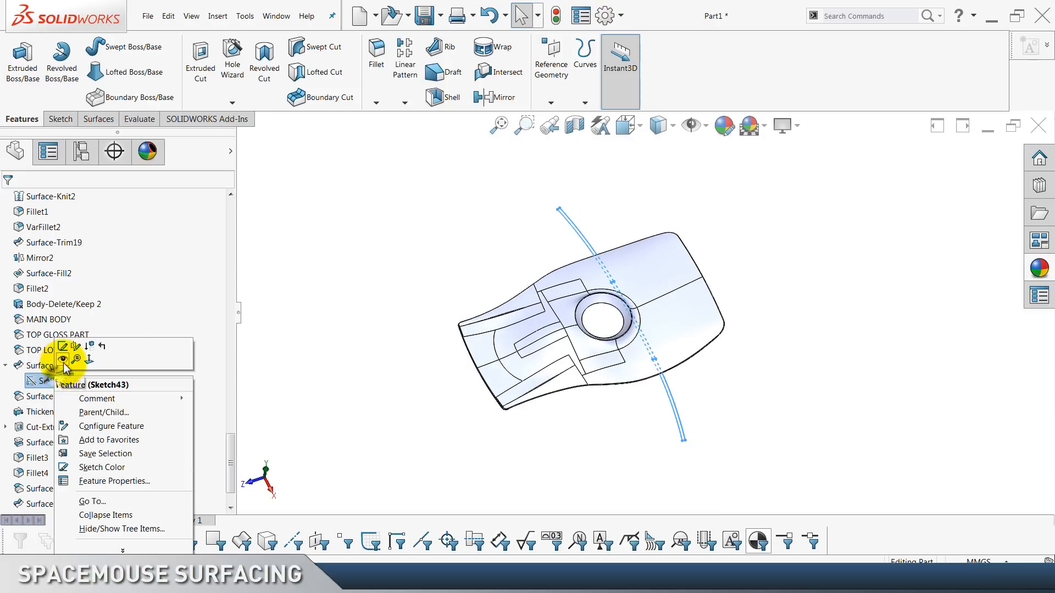
{"action": "left_click", "coordinate": [348, 301]}
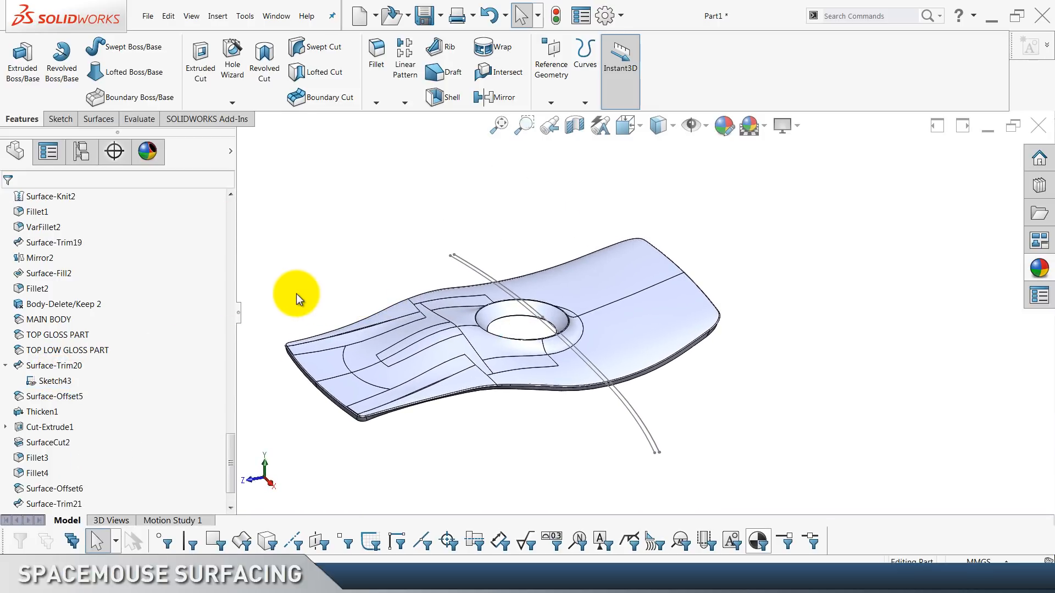
Set up an extruded cut from Sketch43 without thin feature, using only its rearward arc as contour and flipping the side to cut.
{"action": "left_click", "coordinate": [53, 384]}
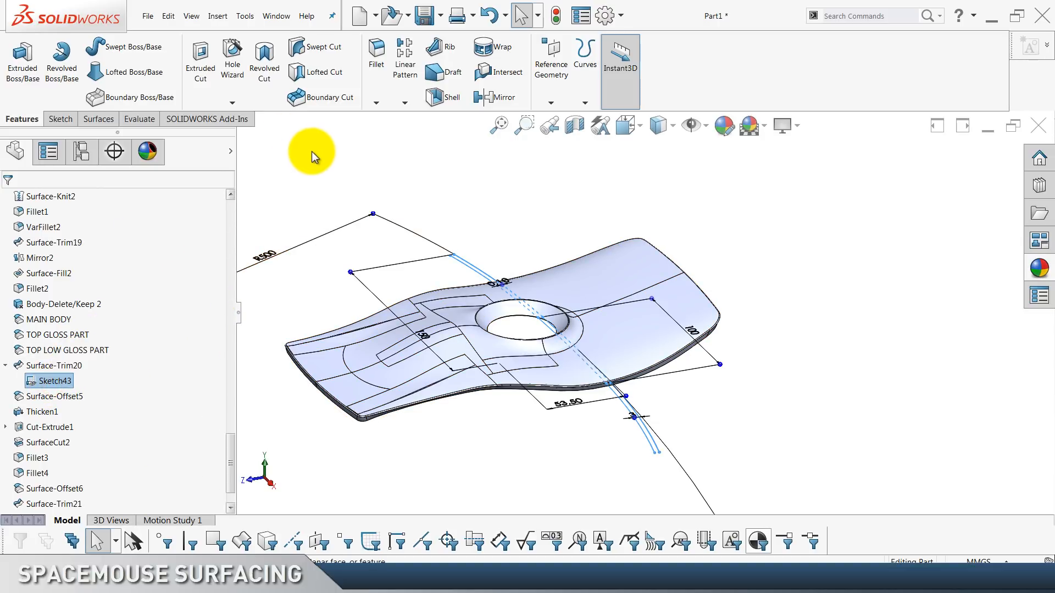
{"action": "left_click", "coordinate": [197, 80]}
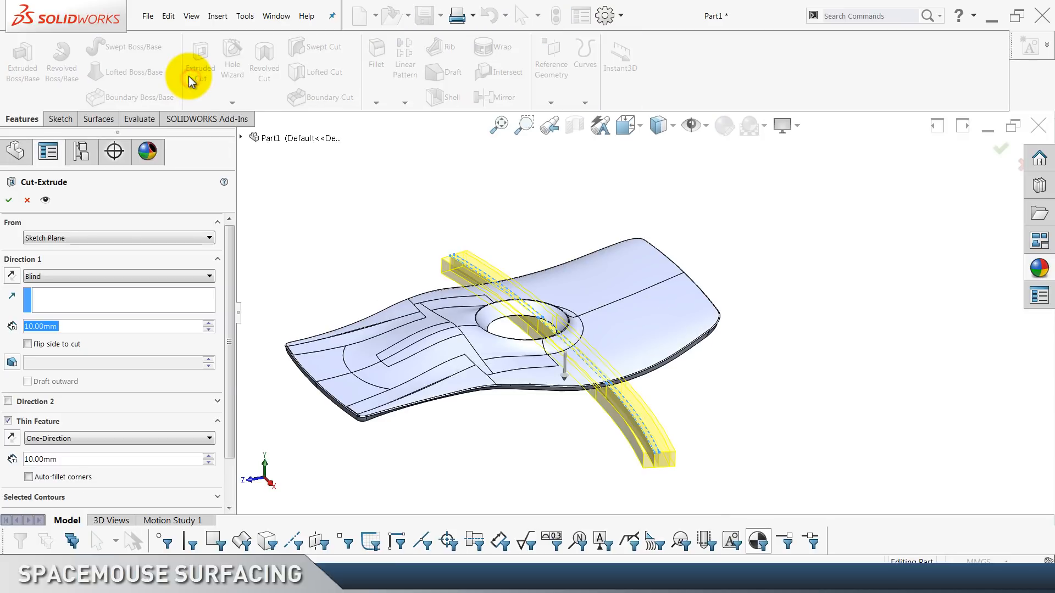
{"action": "left_click", "coordinate": [11, 421]}
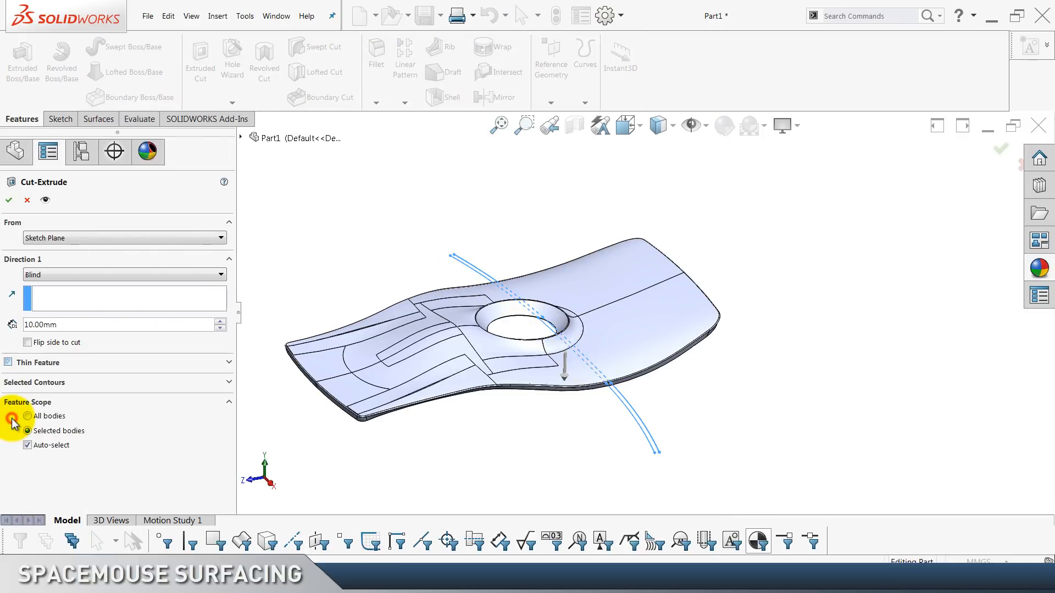
{"action": "left_click", "coordinate": [52, 385]}
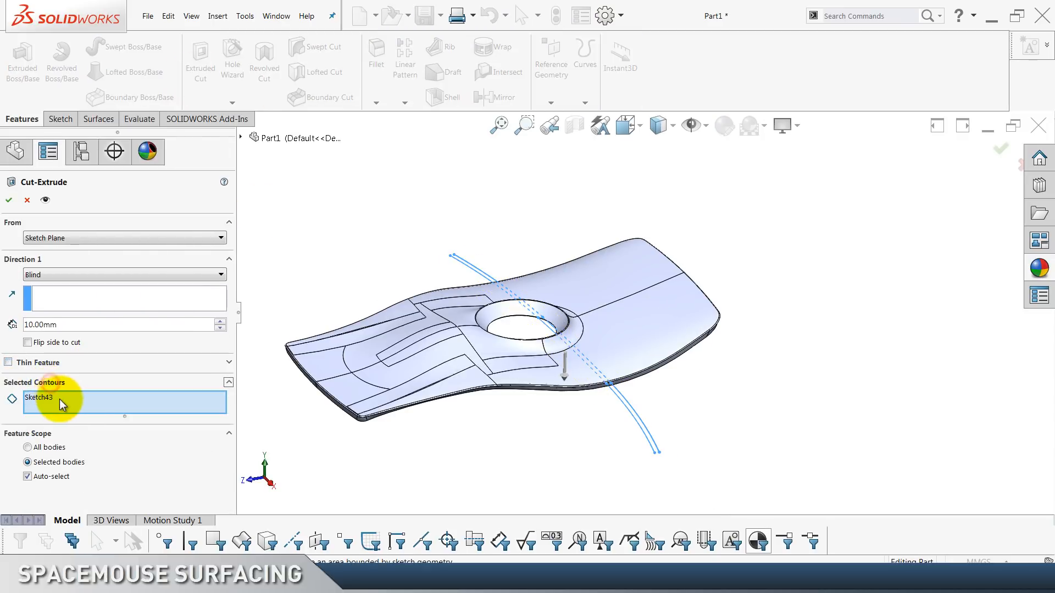
{"action": "right_click", "coordinate": [62, 405]}
{"action": "left_click", "coordinate": [88, 408]}
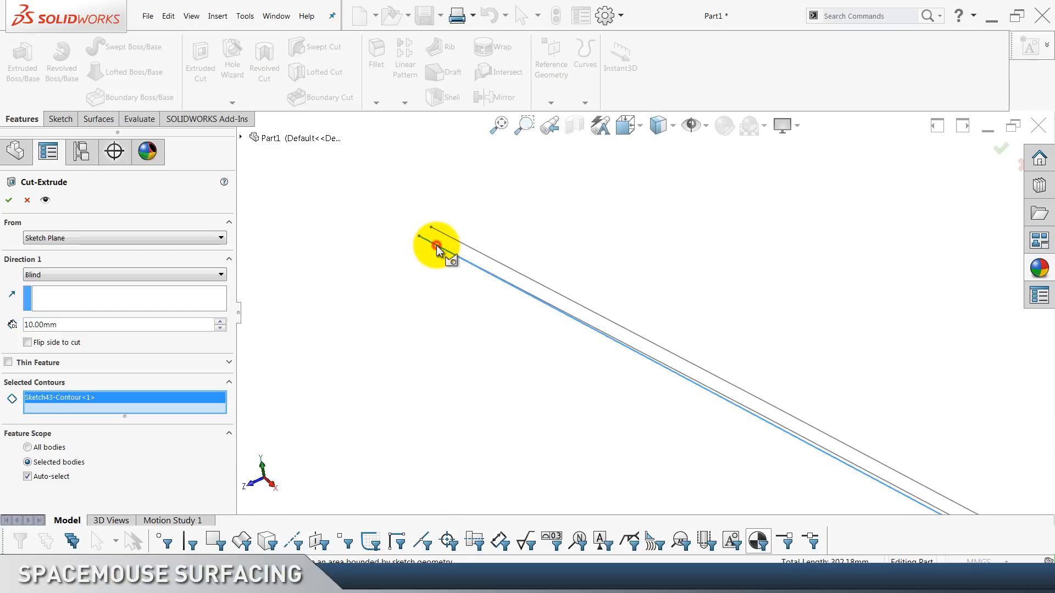
{"action": "scroll", "coordinate": [426, 255], "scroll_direction": "up", "scroll_amount": 12}
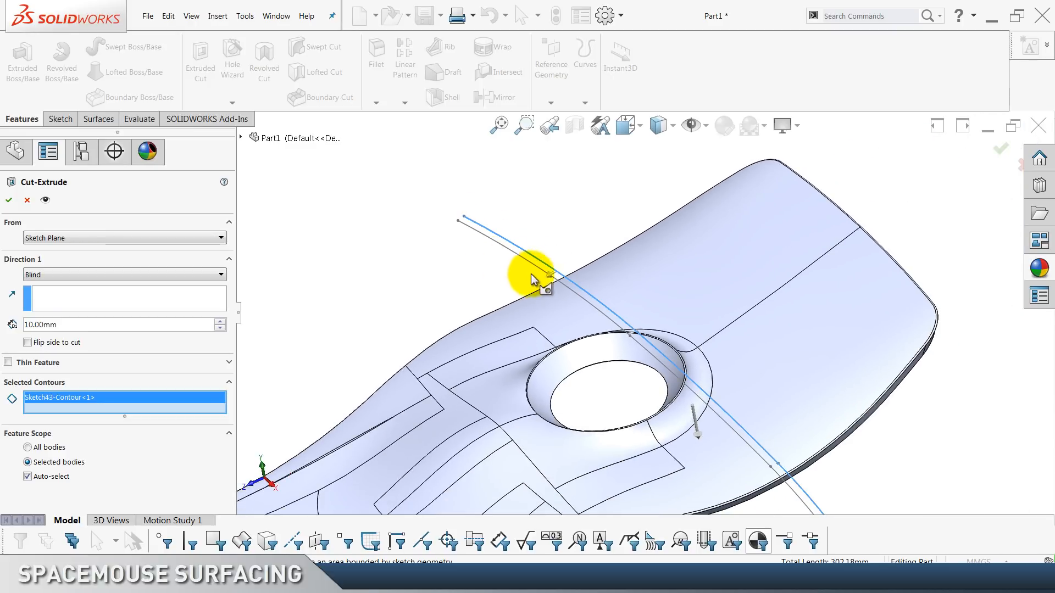
{"action": "left_click", "coordinate": [549, 281]}
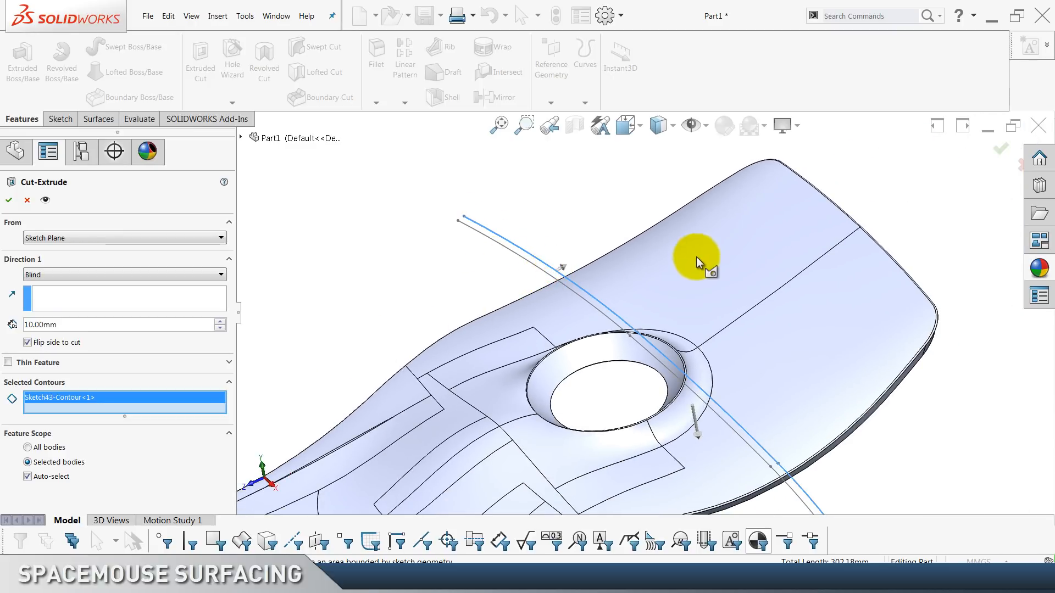
Cut through all in both directions, limiting the feature scope to the main body, to remove its rear portion.
{"action": "scroll", "coordinate": [653, 260], "scroll_direction": "up", "scroll_amount": 4}
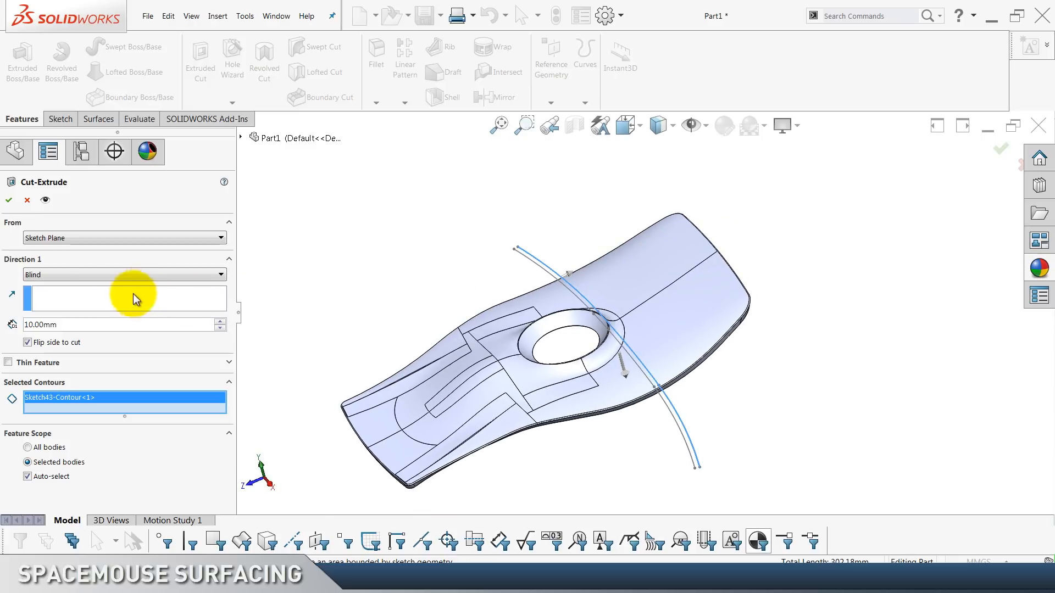
{"action": "left_click", "coordinate": [100, 274]}
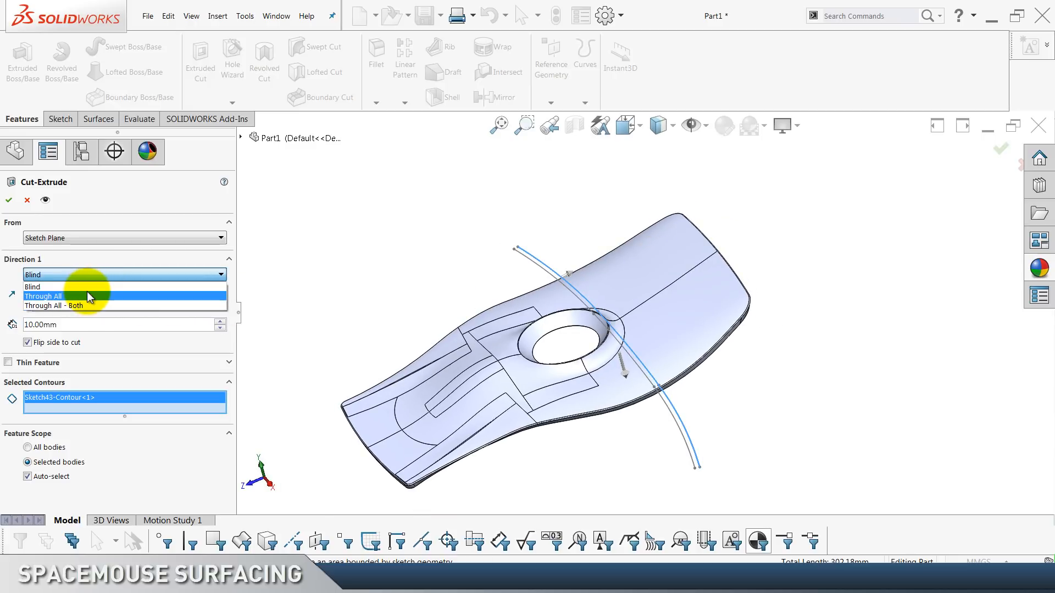
{"action": "left_click", "coordinate": [85, 306]}
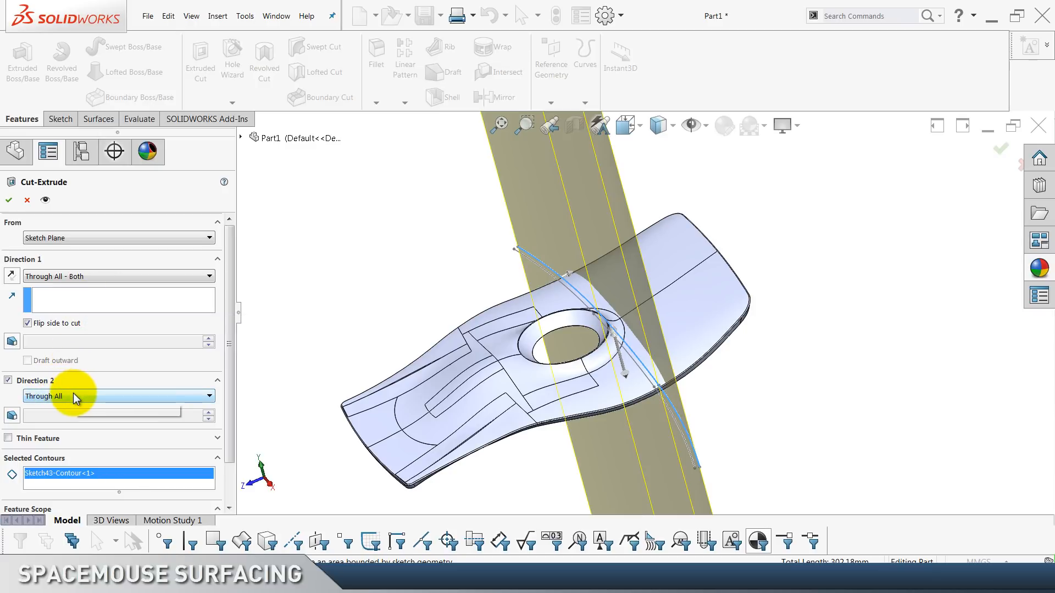
{"action": "scroll", "coordinate": [220, 418], "scroll_direction": "down", "scroll_amount": 3}
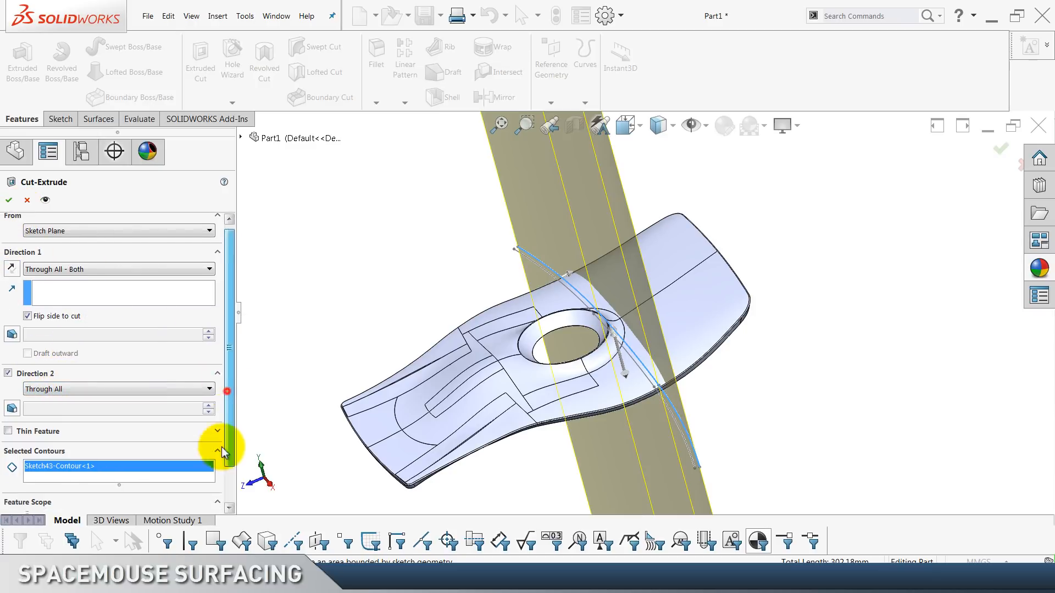
{"action": "left_click", "coordinate": [38, 503]}
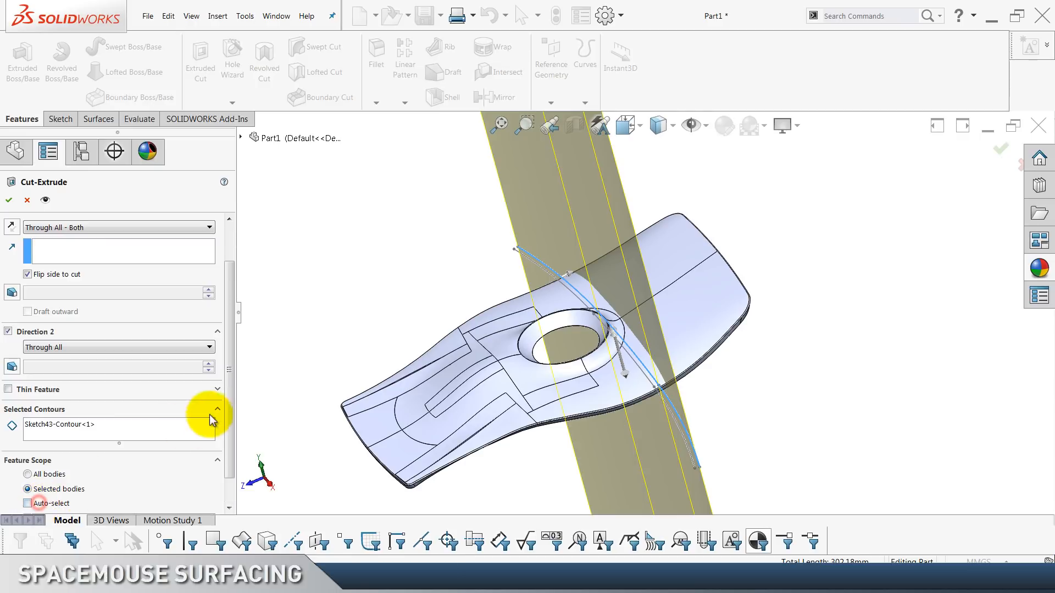
{"action": "scroll", "coordinate": [229, 400], "scroll_direction": "down", "scroll_amount": 2}
{"action": "left_click", "coordinate": [445, 440]}
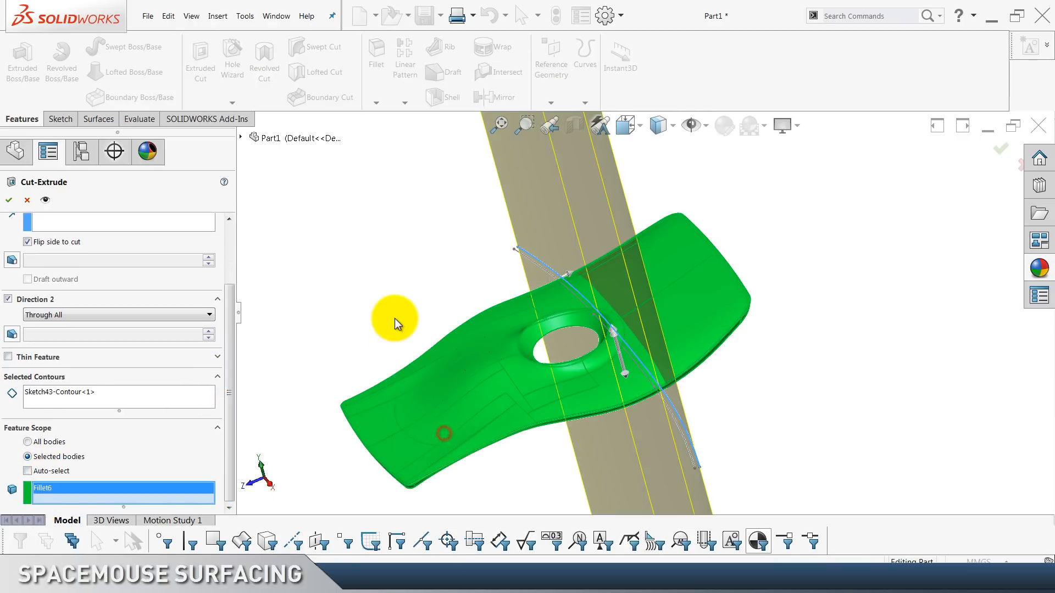
{"action": "left_click", "coordinate": [9, 202]}
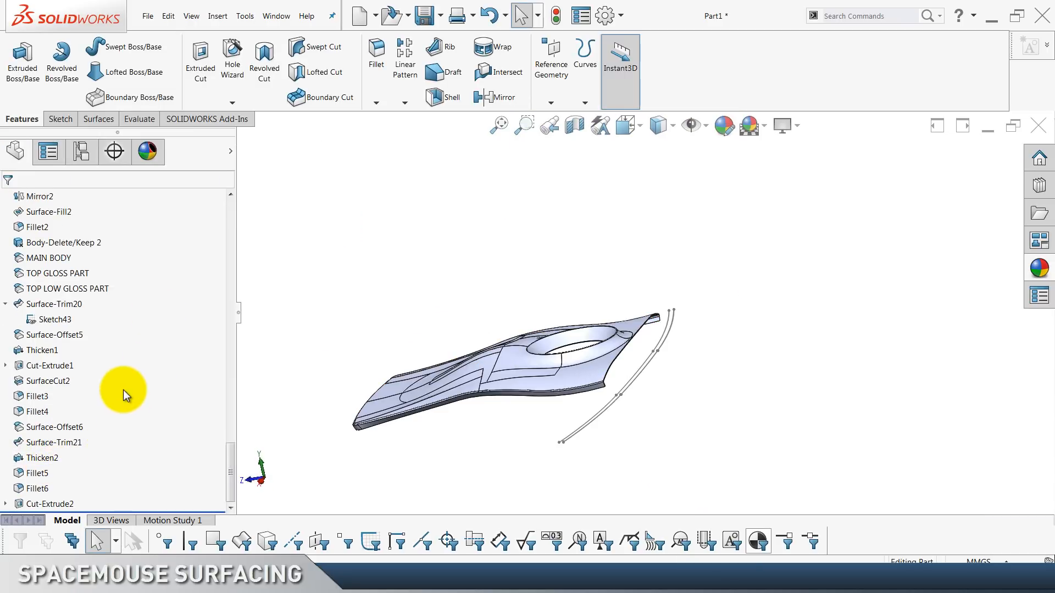
Show the hidden top gloss part, the solid body that carries Fillet3.
{"action": "left_click", "coordinate": [51, 365]}
{"action": "left_click", "coordinate": [310, 311]}
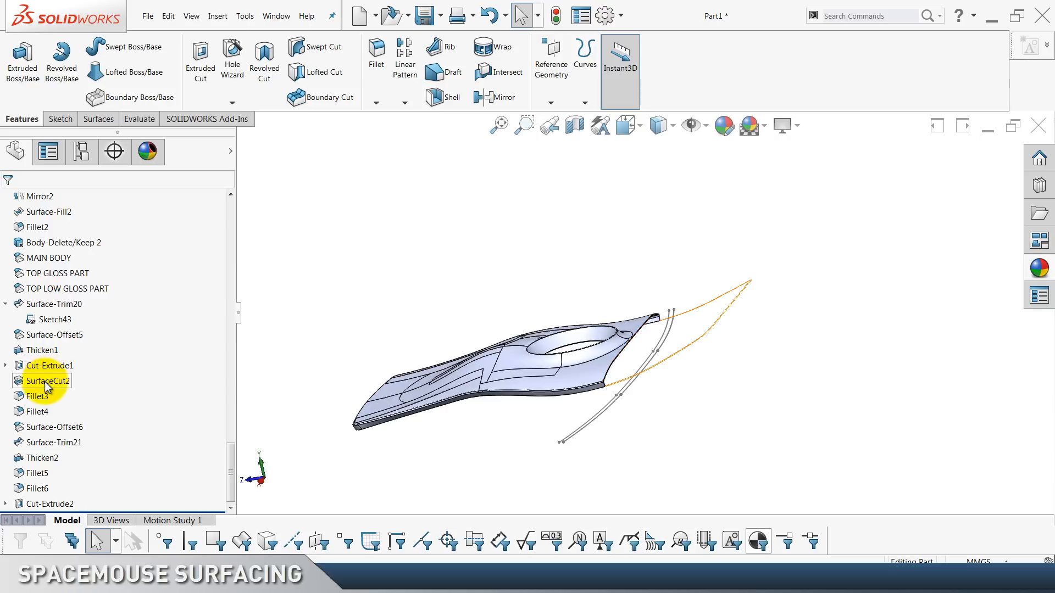
{"action": "left_click", "coordinate": [38, 396]}
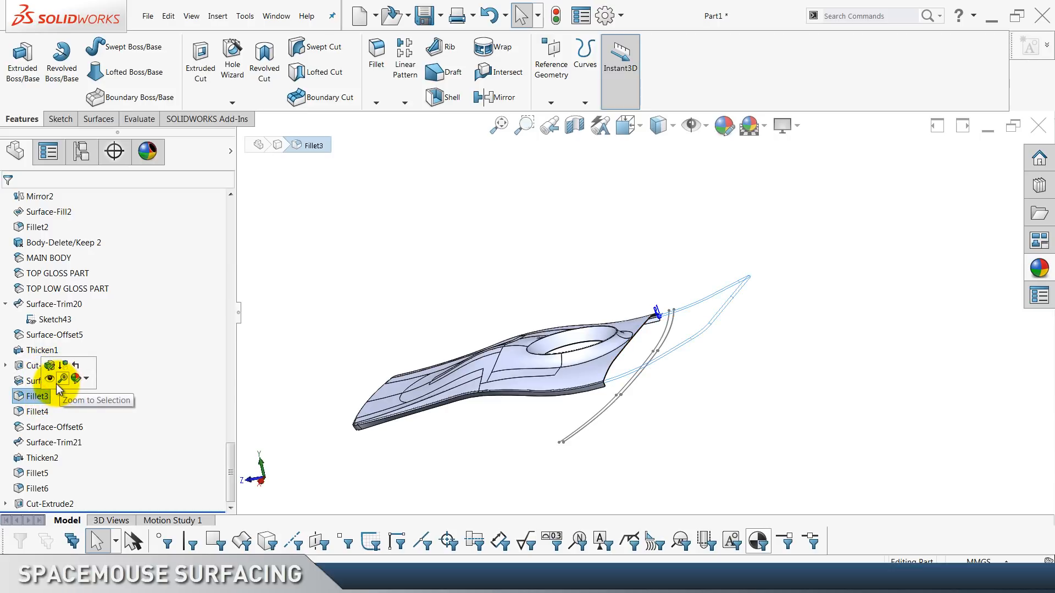
{"action": "left_click", "coordinate": [50, 380]}
{"action": "left_click", "coordinate": [389, 237]}
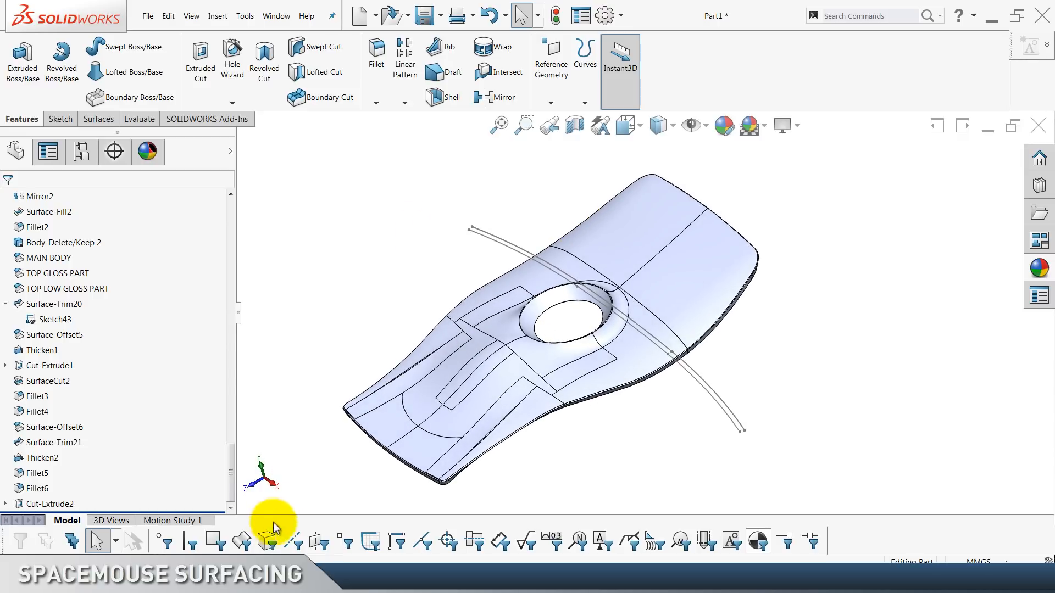
Restrict selection to solid bodies to check how the model divides at the main body and top gloss joint, and remove the filter.
{"action": "left_click", "coordinate": [268, 541]}
{"action": "left_click", "coordinate": [515, 386]}
{"action": "left_click", "coordinate": [690, 284]}
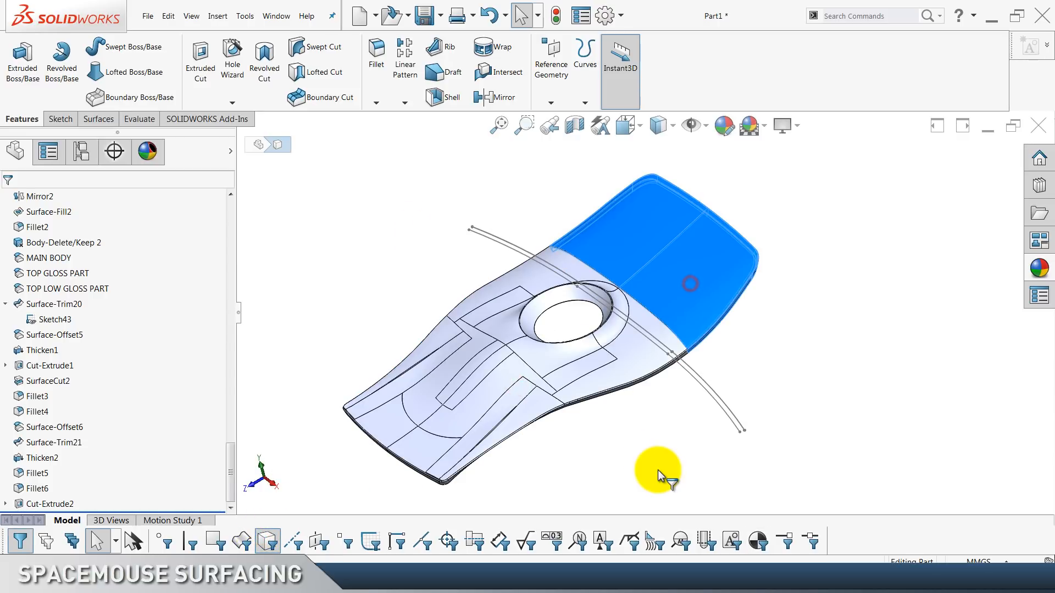
{"action": "left_click", "coordinate": [648, 446]}
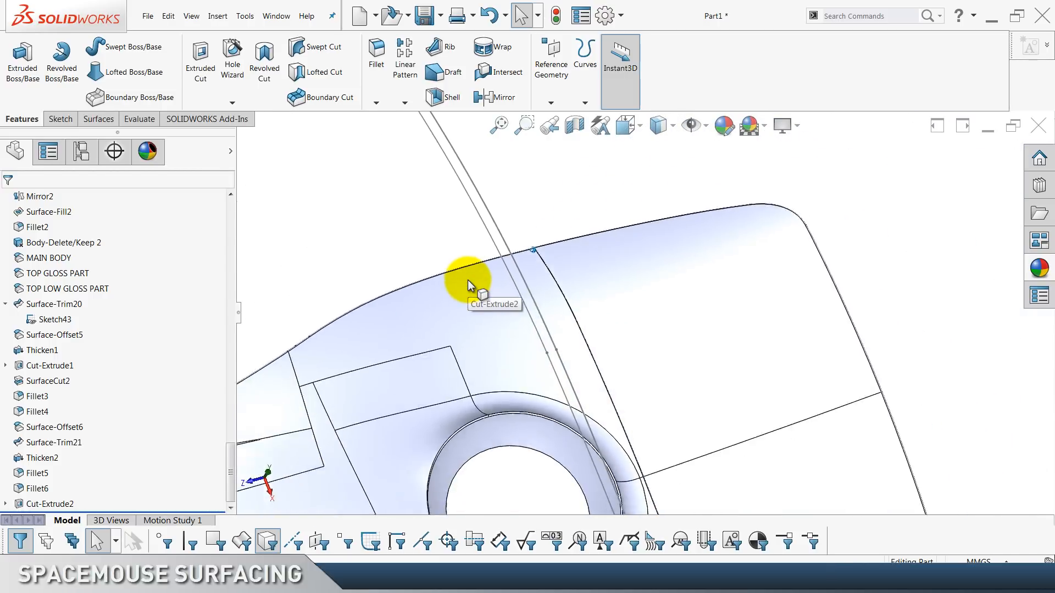
{"action": "left_click", "coordinate": [268, 541]}
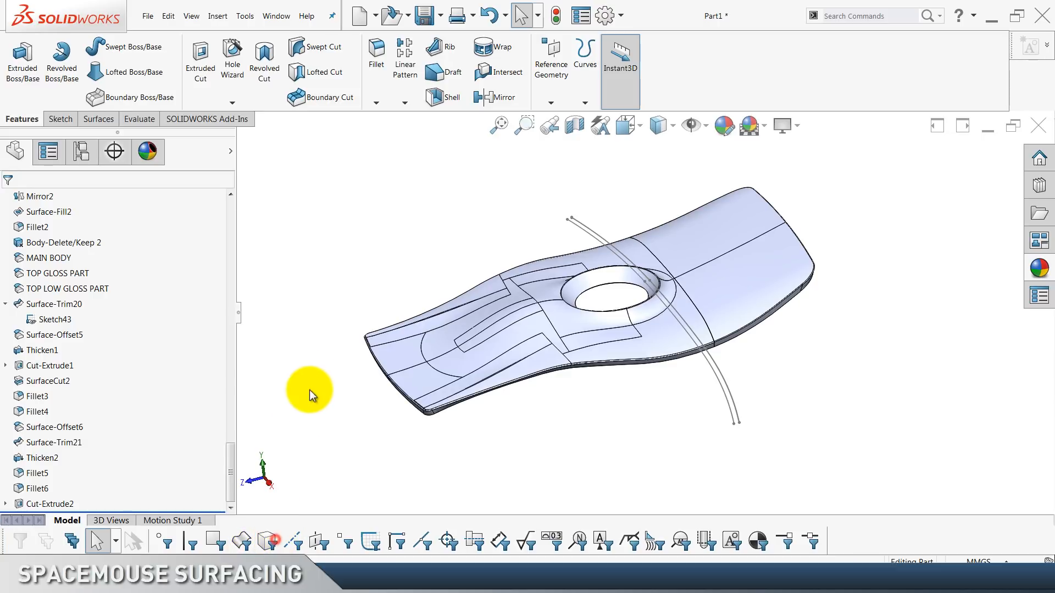
Hide Sketch43 and collapse Surface-Trim20 in the feature tree.
{"action": "left_click", "coordinate": [61, 322]}
{"action": "left_click", "coordinate": [70, 307]}
{"action": "left_click", "coordinate": [6, 305]}
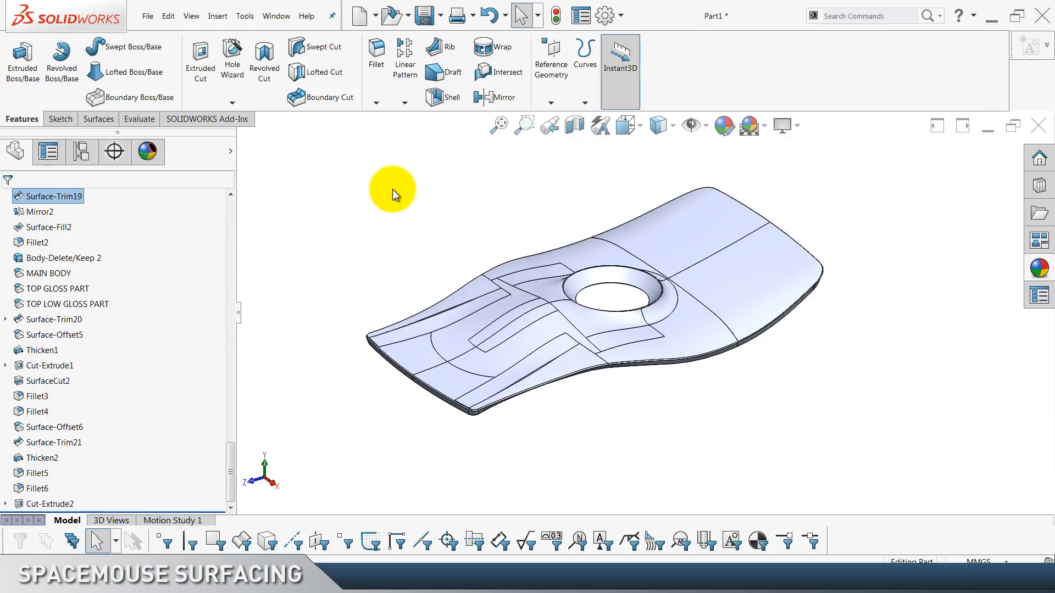
Hide both solid bodies, the main body and the top gloss part.
{"action": "left_click", "coordinate": [494, 317]}
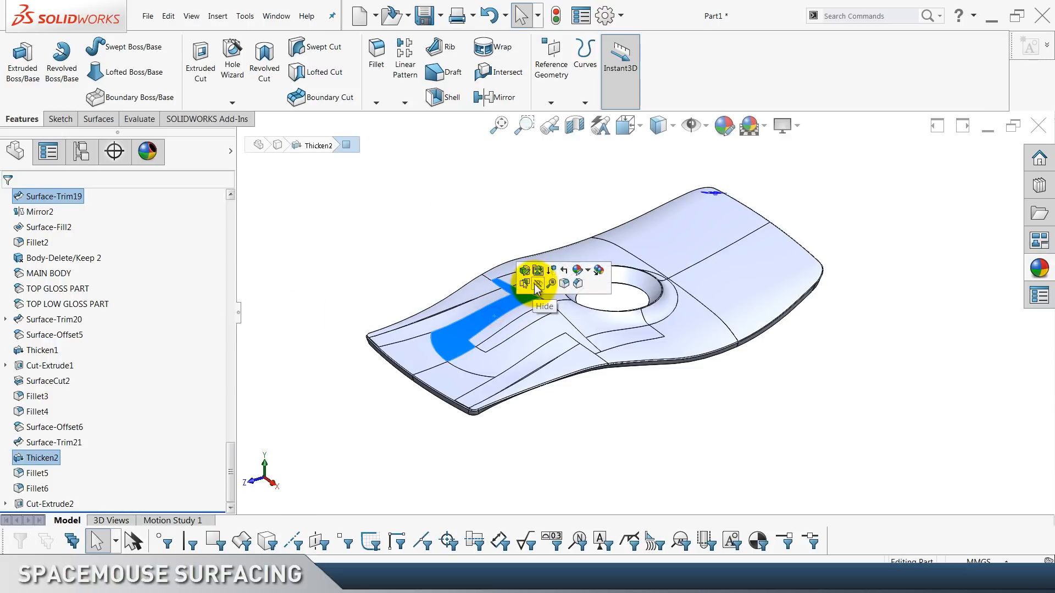
{"action": "left_click", "coordinate": [537, 287]}
{"action": "left_click", "coordinate": [690, 233]}
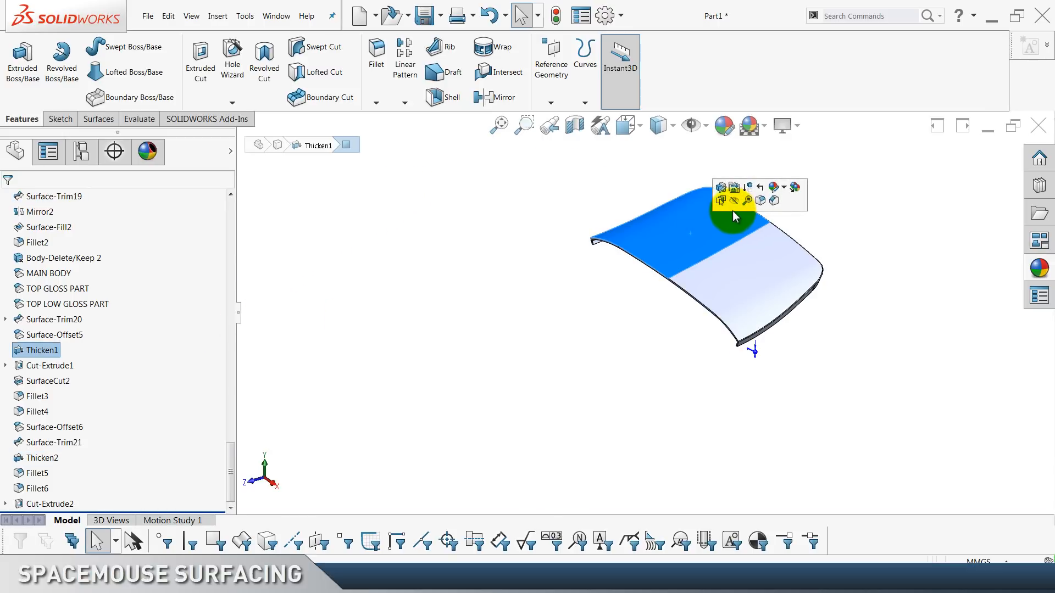
{"action": "left_click", "coordinate": [732, 202]}
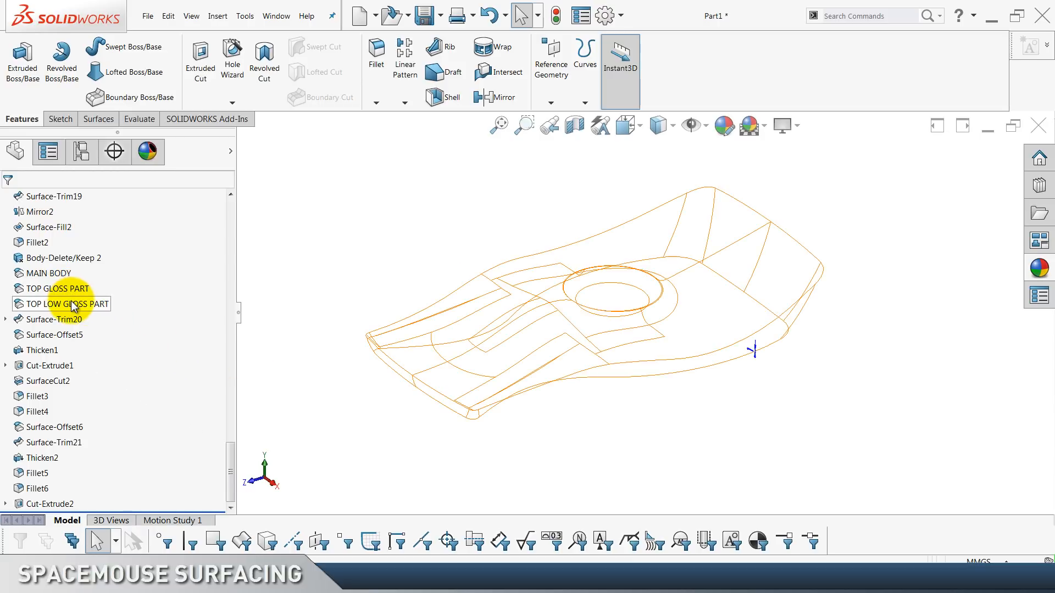
Show the thickened main body from Thicken2 for a look and hide it again.
{"action": "left_click", "coordinate": [73, 305]}
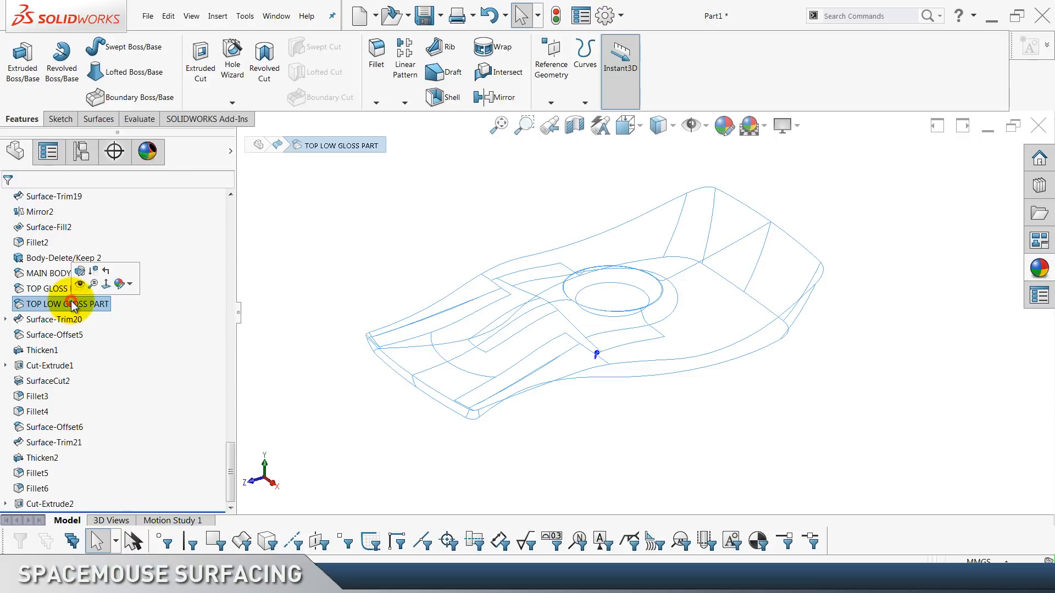
{"action": "left_click", "coordinate": [334, 253]}
{"action": "left_click", "coordinate": [53, 273]}
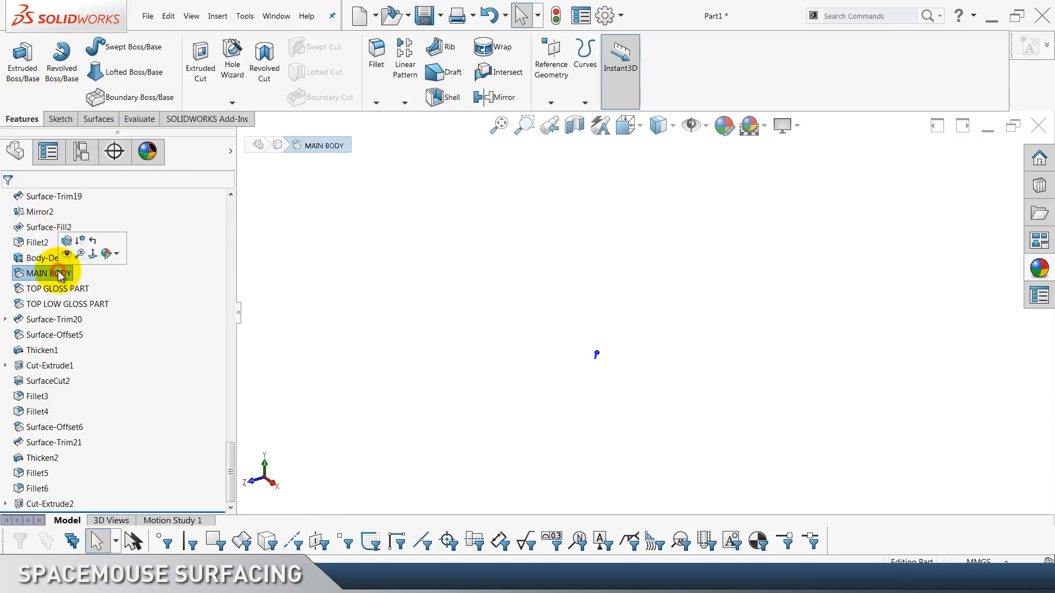
{"action": "left_click", "coordinate": [322, 318]}
{"action": "left_click", "coordinate": [53, 459]}
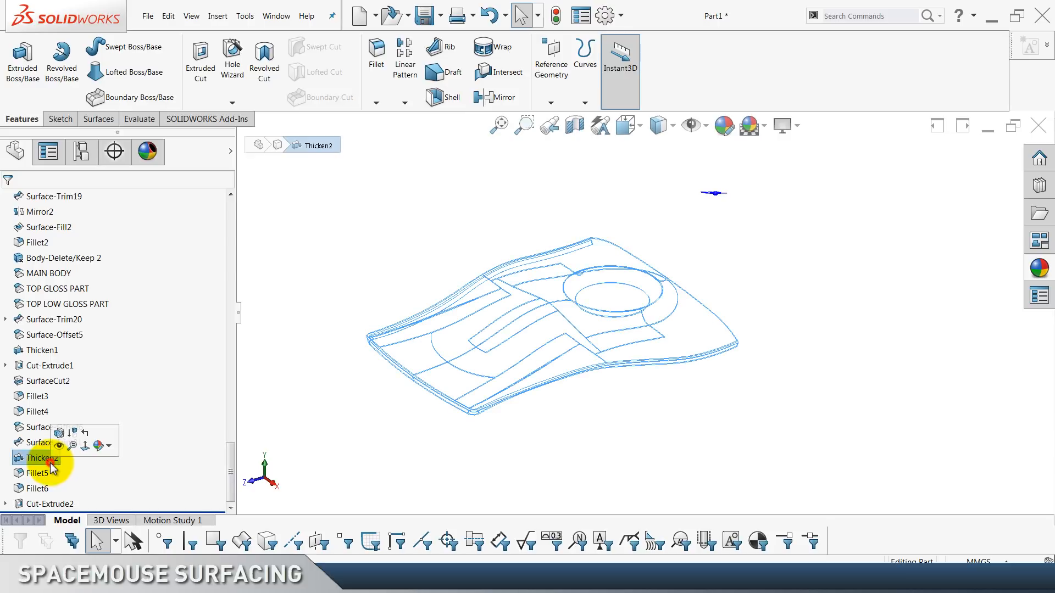
{"action": "left_click", "coordinate": [62, 443]}
{"action": "left_click", "coordinate": [326, 378]}
{"action": "middle_click_drag", "start_coordinate": [537, 357], "coordinate": [536, 334]}
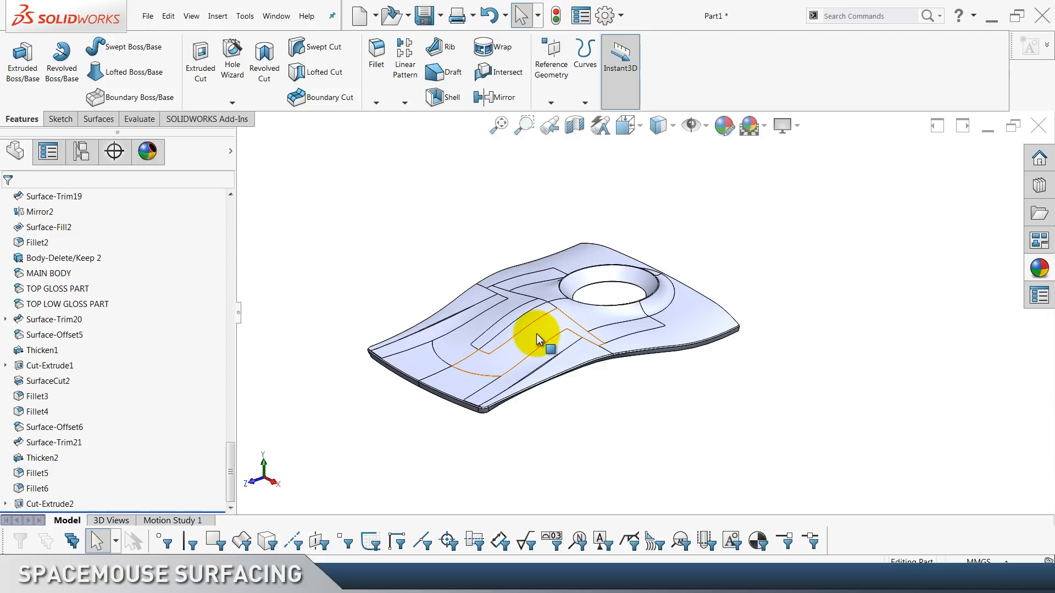
{"action": "left_click", "coordinate": [47, 461]}
{"action": "left_click", "coordinate": [330, 252]}
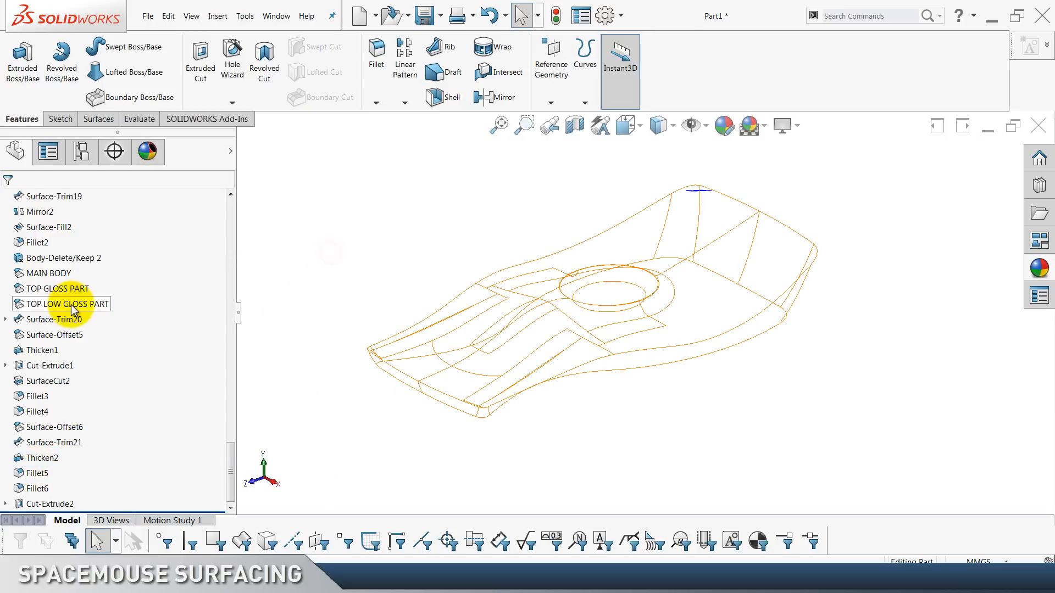
Show the TOP LOW GLOSS PART surface copy.
{"action": "left_click", "coordinate": [58, 272]}
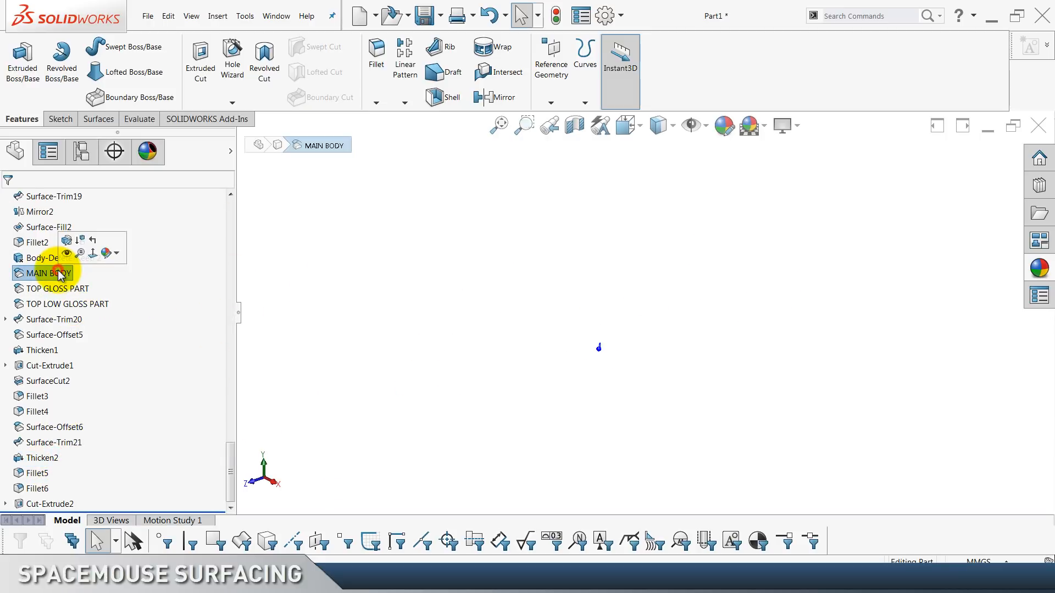
{"action": "left_click", "coordinate": [58, 289]}
{"action": "left_click", "coordinate": [73, 303]}
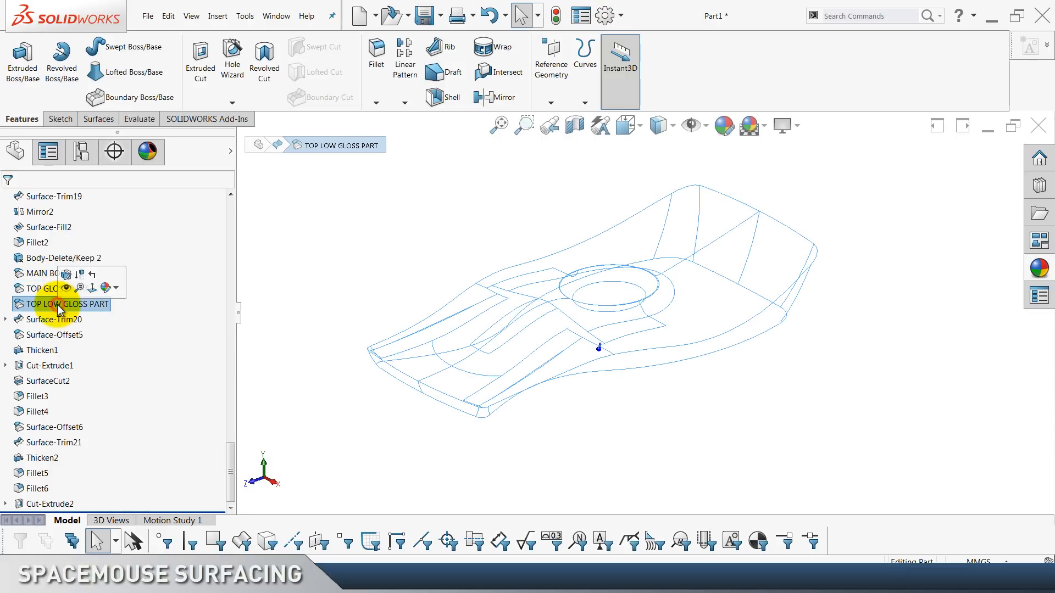
{"action": "left_click", "coordinate": [66, 288]}
{"action": "left_click", "coordinate": [365, 225]}
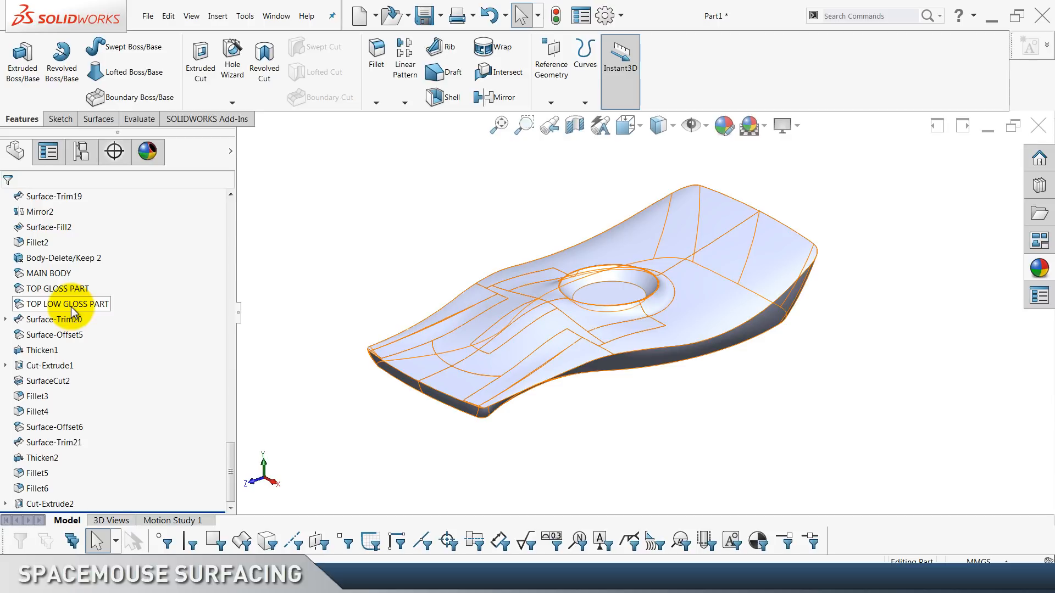
Show the Surface-Offset6 surface together with the TOP LOW GLOSS PART surface.
{"action": "left_click", "coordinate": [371, 227]}
{"action": "key", "text": "z"}
{"action": "key", "text": "z"}
{"action": "key", "text": "z"}
{"action": "scroll", "coordinate": [657, 306], "scroll_direction": "down", "scroll_amount": 3}
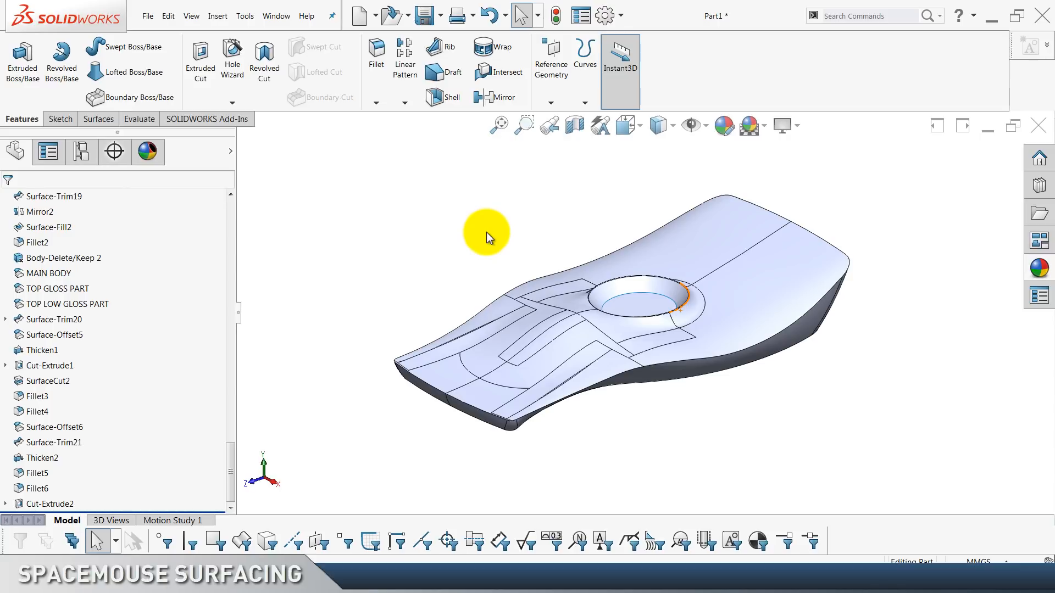
{"action": "left_click", "coordinate": [77, 428]}
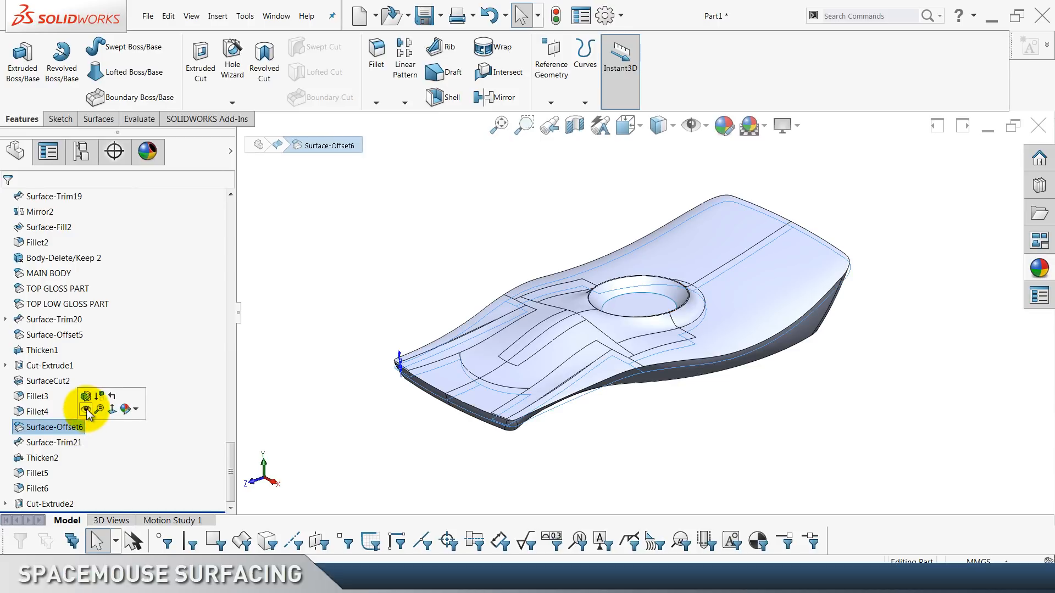
{"action": "left_click", "coordinate": [357, 242]}
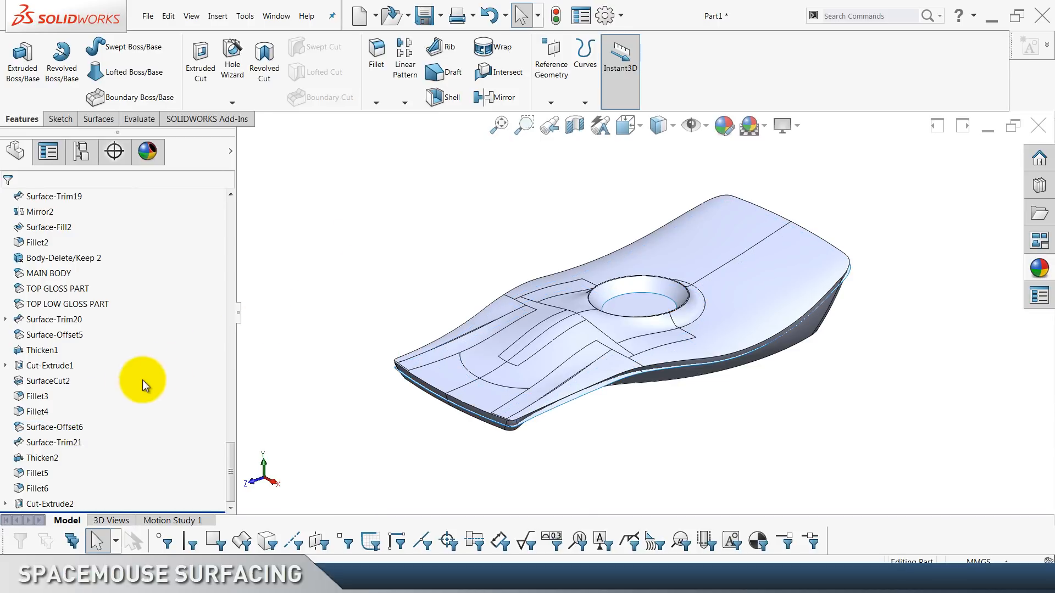
Offset the Surface-Offset6 surface by 2.5 mm with the offset direction flipped.
{"action": "left_click", "coordinate": [84, 427]}
{"action": "scroll", "coordinate": [396, 66], "scroll_direction": "down", "scroll_amount": 2}
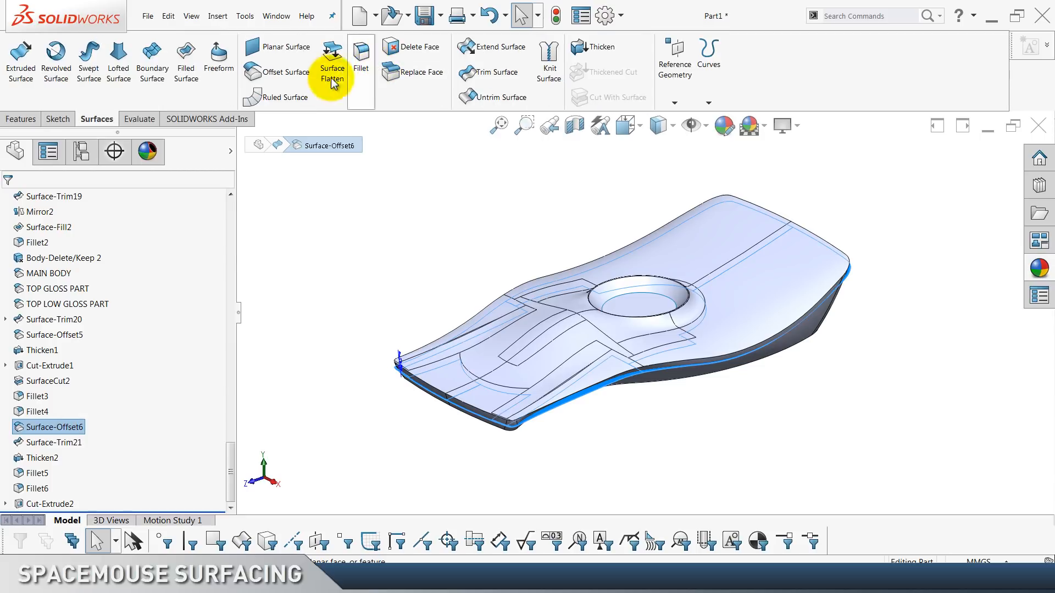
{"action": "left_click", "coordinate": [266, 82]}
{"action": "double_click", "coordinate": [86, 278]}
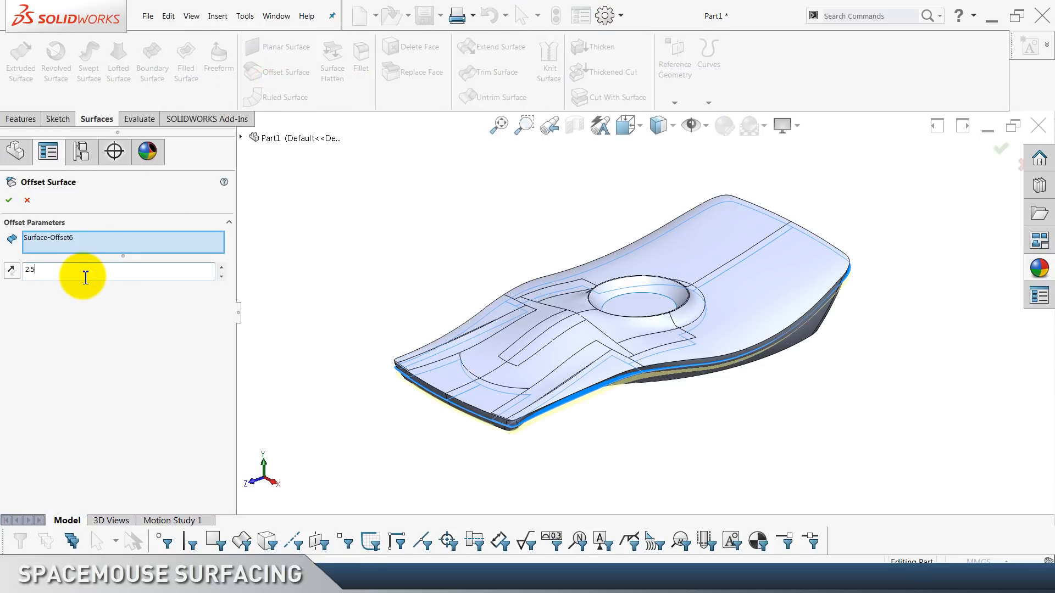
{"action": "key", "text": "Return"}
{"action": "left_click", "coordinate": [11, 271]}
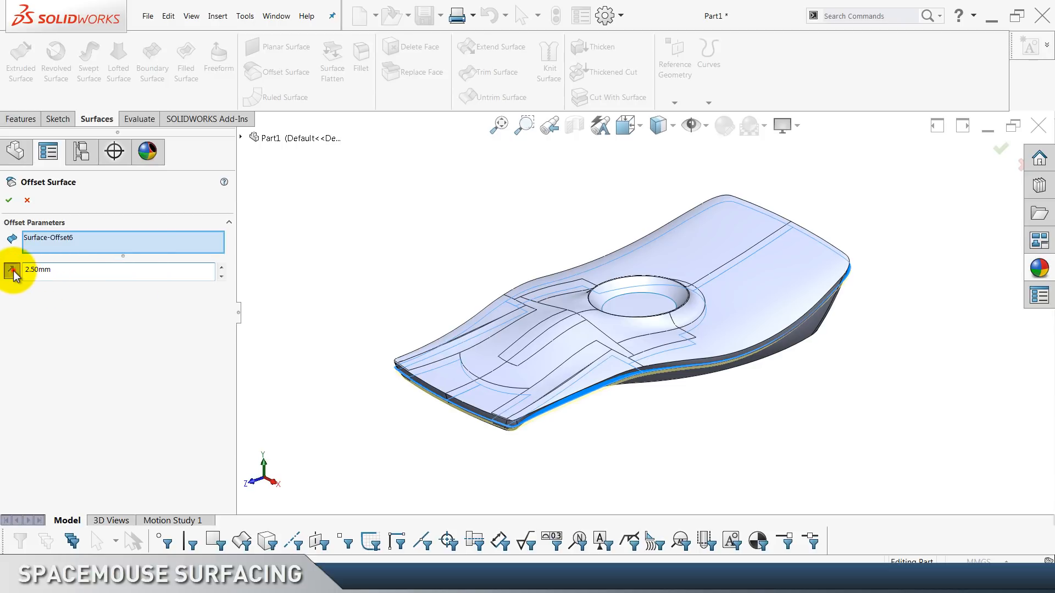
{"action": "left_click", "coordinate": [8, 201]}
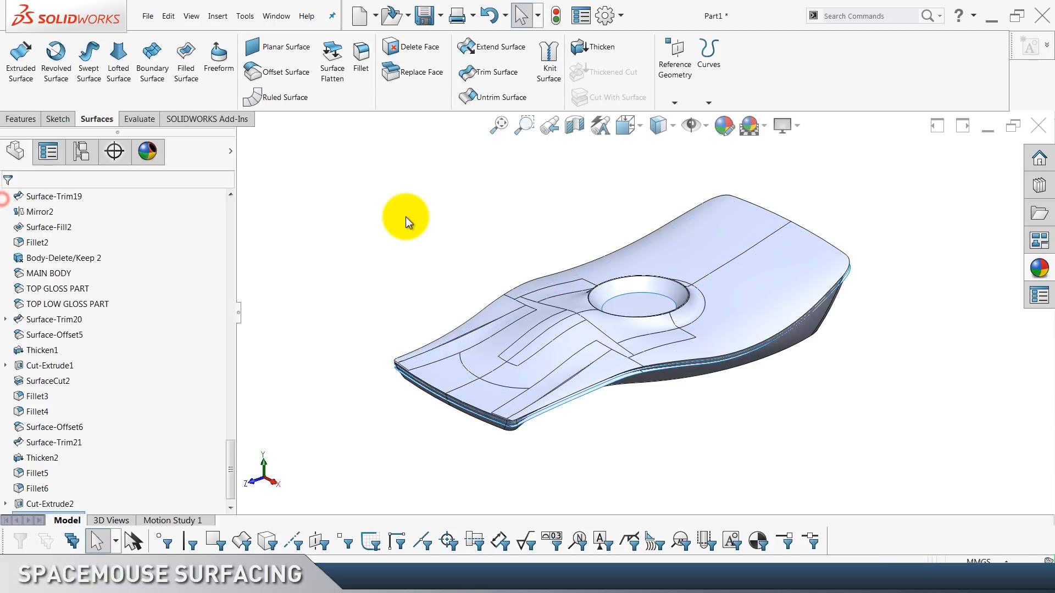
Hide the TOP LOW GLOSS PART surface and Surface-Offset6, isolating the new offset surface.
{"action": "left_click", "coordinate": [706, 223]}
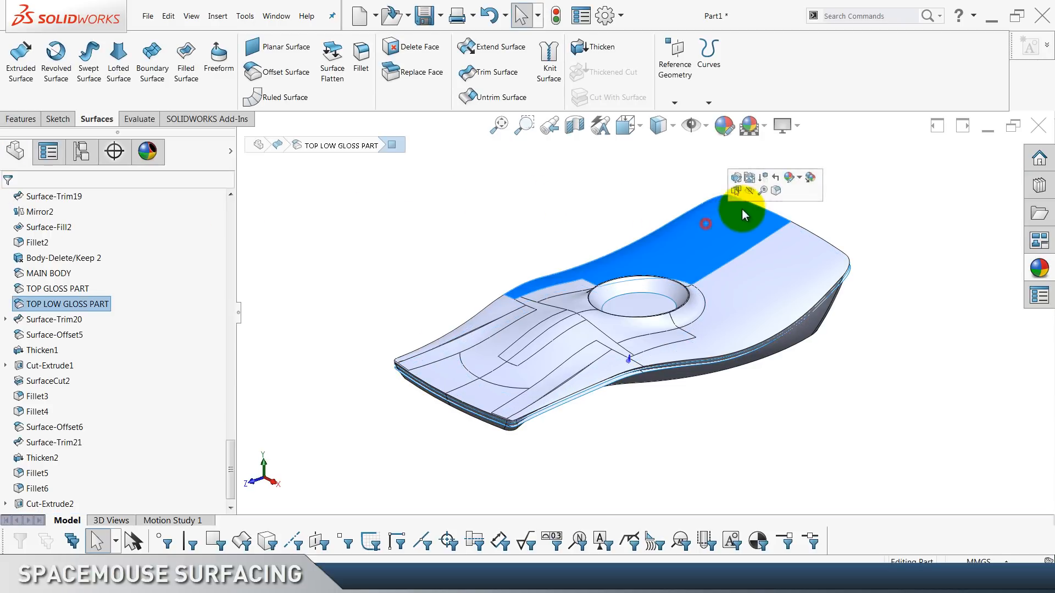
{"action": "left_click", "coordinate": [750, 195]}
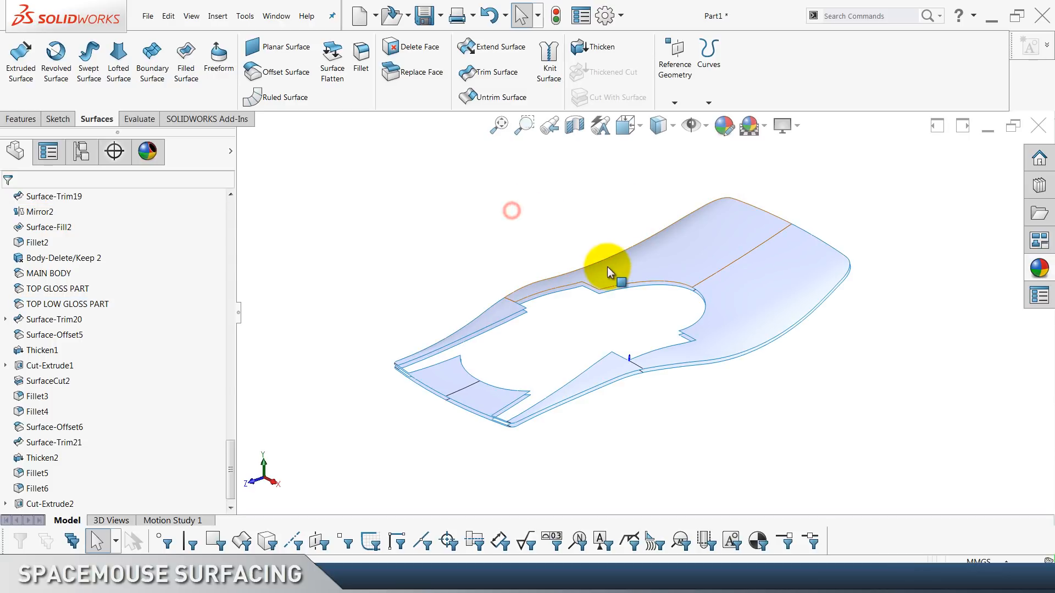
{"action": "scroll", "coordinate": [207, 460], "scroll_direction": "down", "scroll_amount": 1}
{"action": "left_click", "coordinate": [67, 412]}
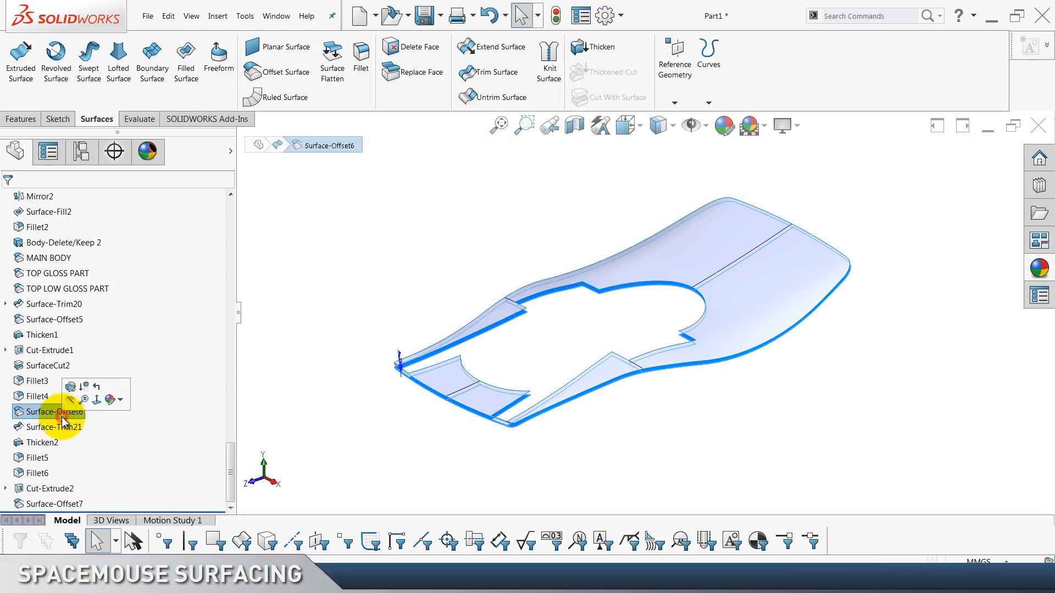
{"action": "left_click", "coordinate": [302, 328]}
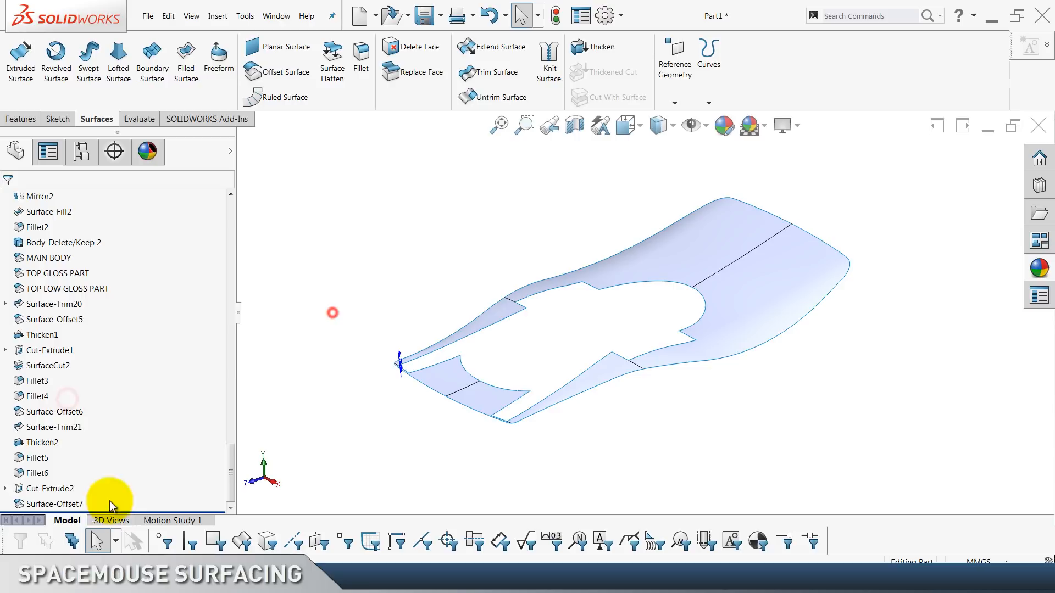
{"action": "left_click", "coordinate": [54, 504]}
{"action": "left_click", "coordinate": [387, 255]}
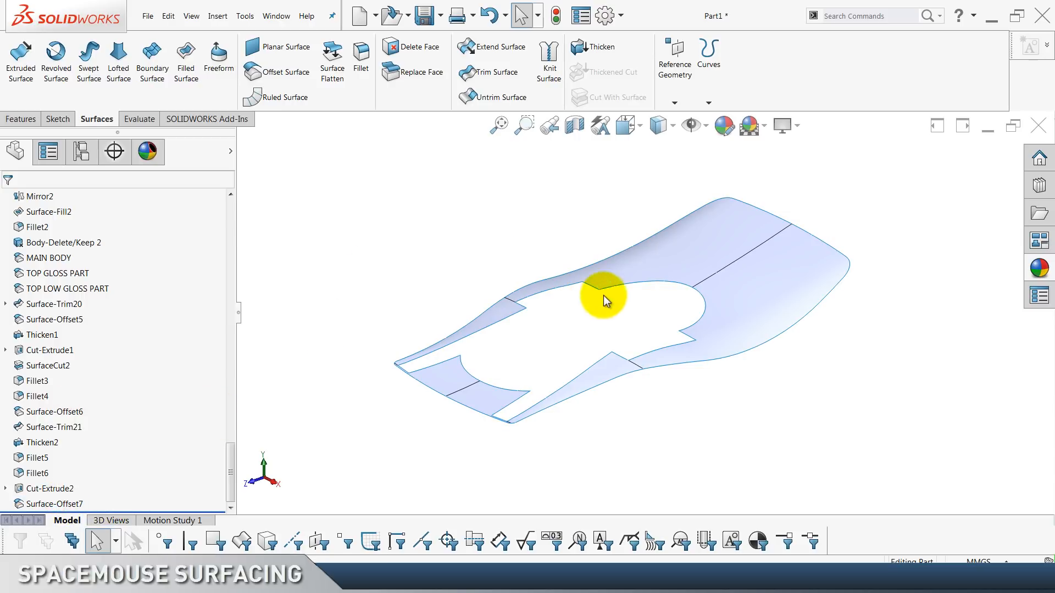
Try to extend the full offset surface by 3 mm along its outer edges, starting with the front corner and long side edges.
{"action": "middle_click_drag", "start_coordinate": [604, 297], "coordinate": [667, 318]}
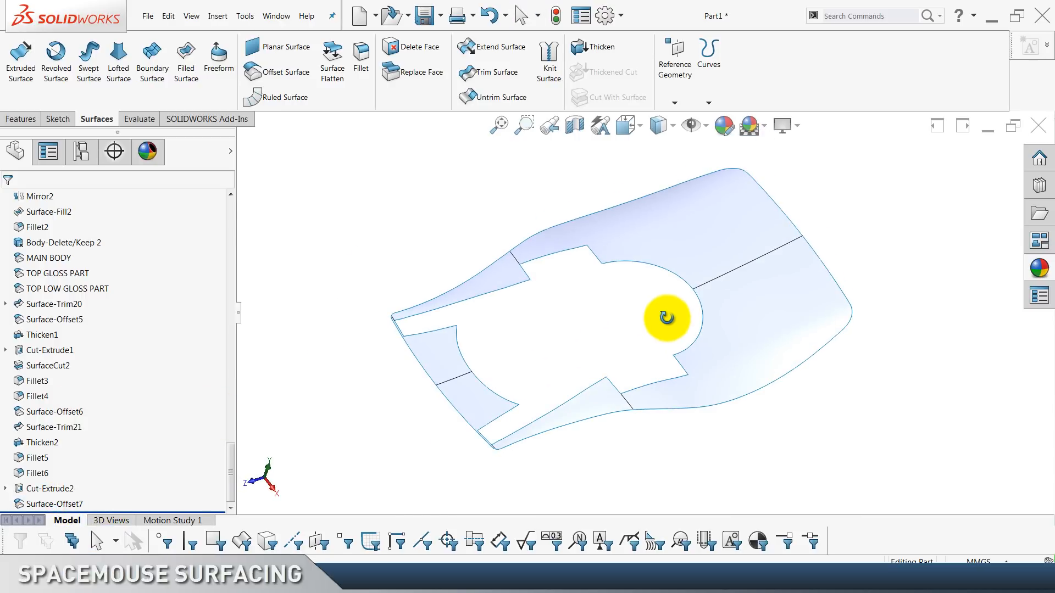
{"action": "left_click", "coordinate": [477, 46]}
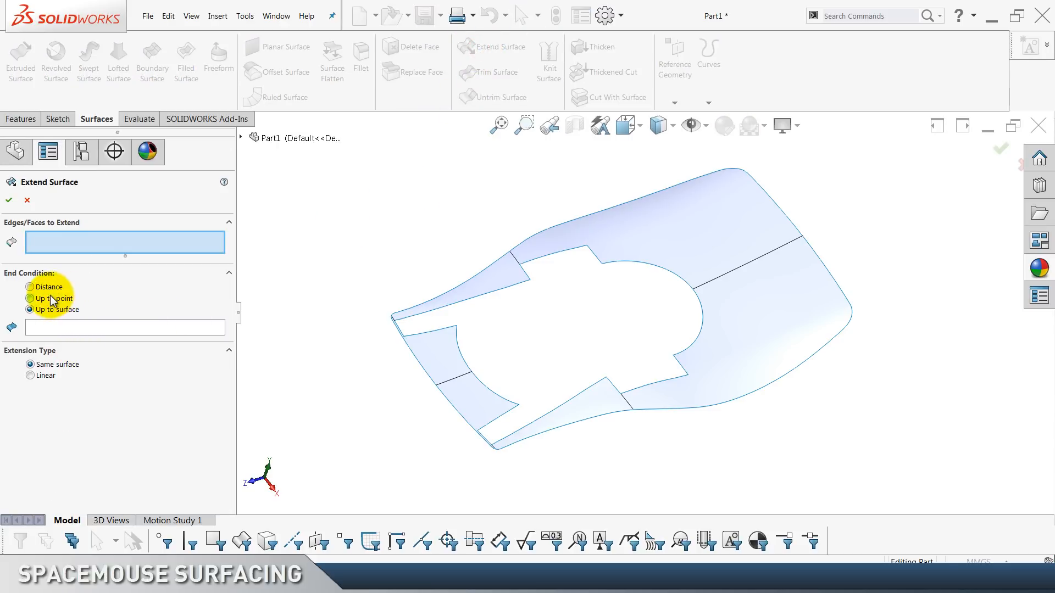
{"action": "left_click", "coordinate": [29, 287]}
{"action": "left_click", "coordinate": [73, 327]}
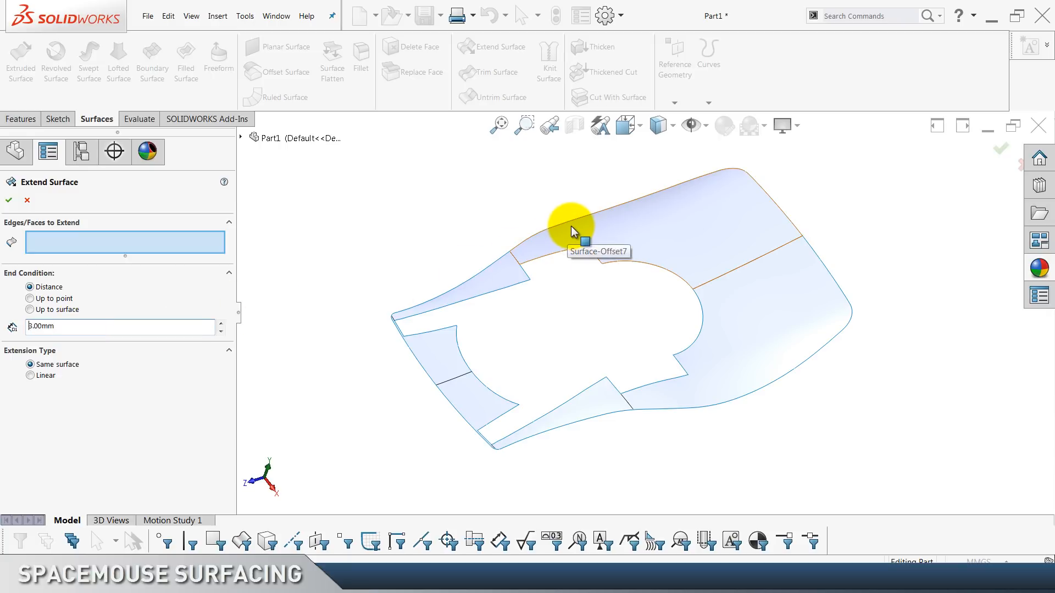
{"action": "left_click", "coordinate": [177, 540]}
{"action": "left_click", "coordinate": [184, 540]}
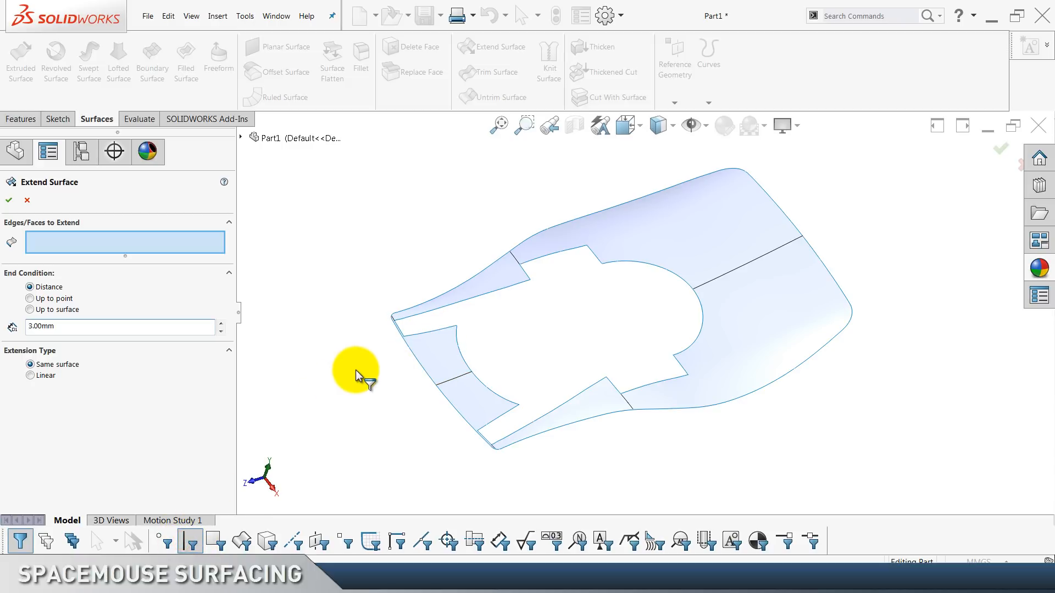
{"action": "scroll", "coordinate": [440, 412], "scroll_direction": "down", "scroll_amount": 7}
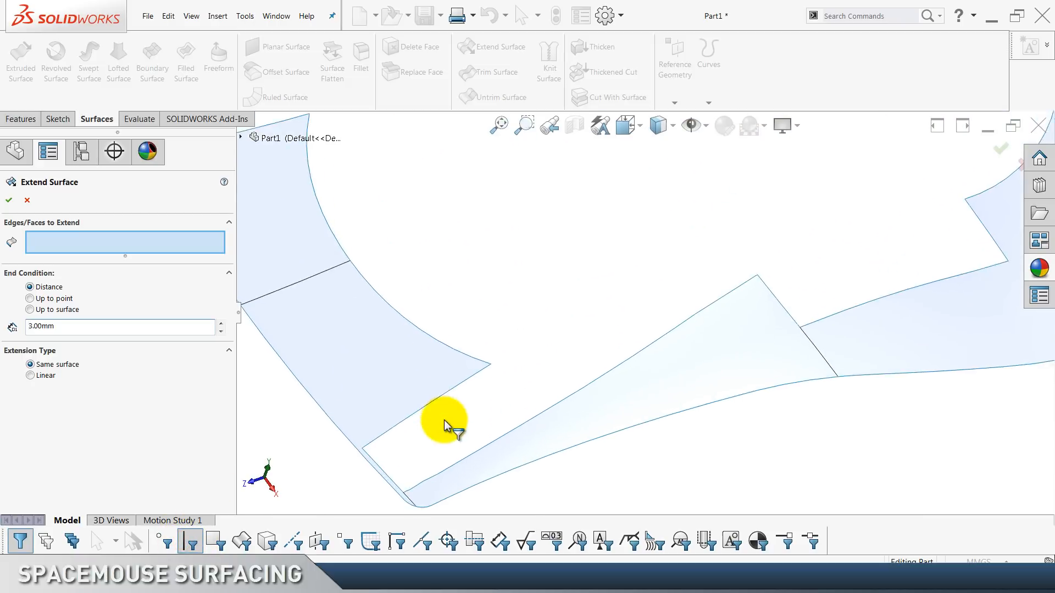
{"action": "left_click", "coordinate": [479, 418]}
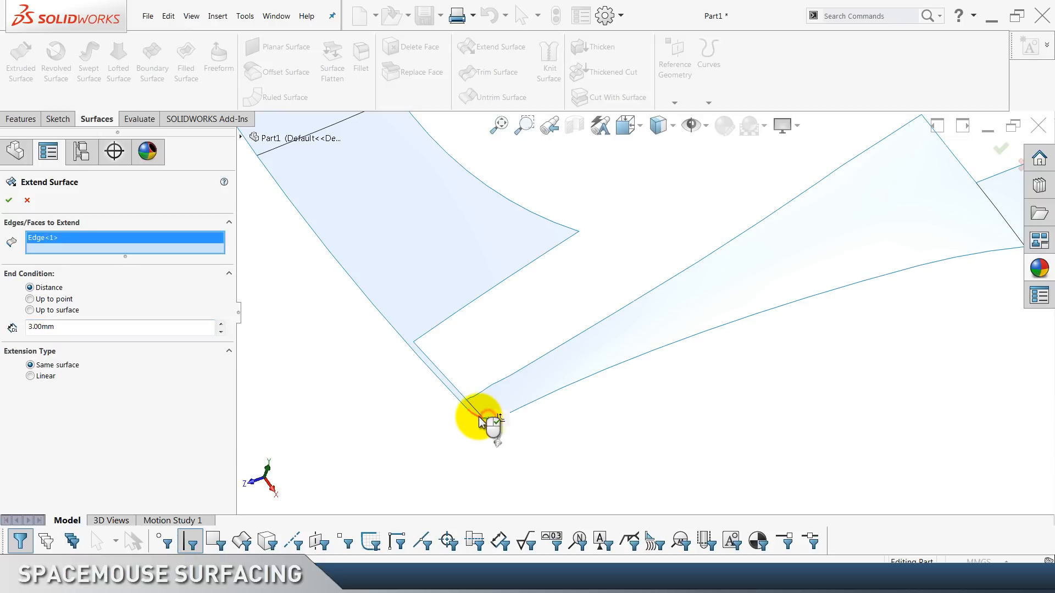
{"action": "left_click", "coordinate": [485, 420]}
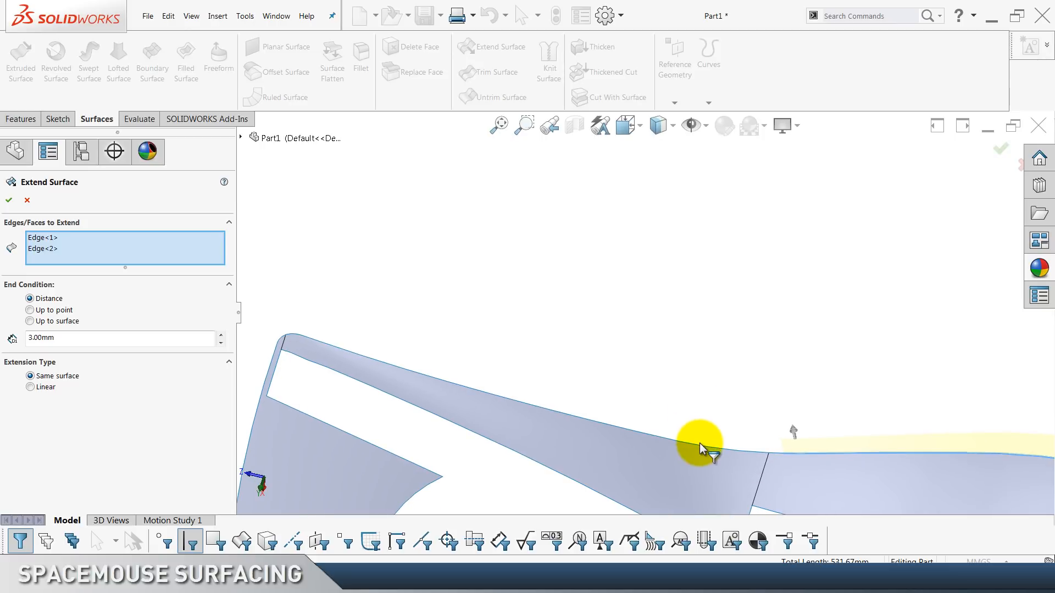
{"action": "left_click", "coordinate": [699, 447]}
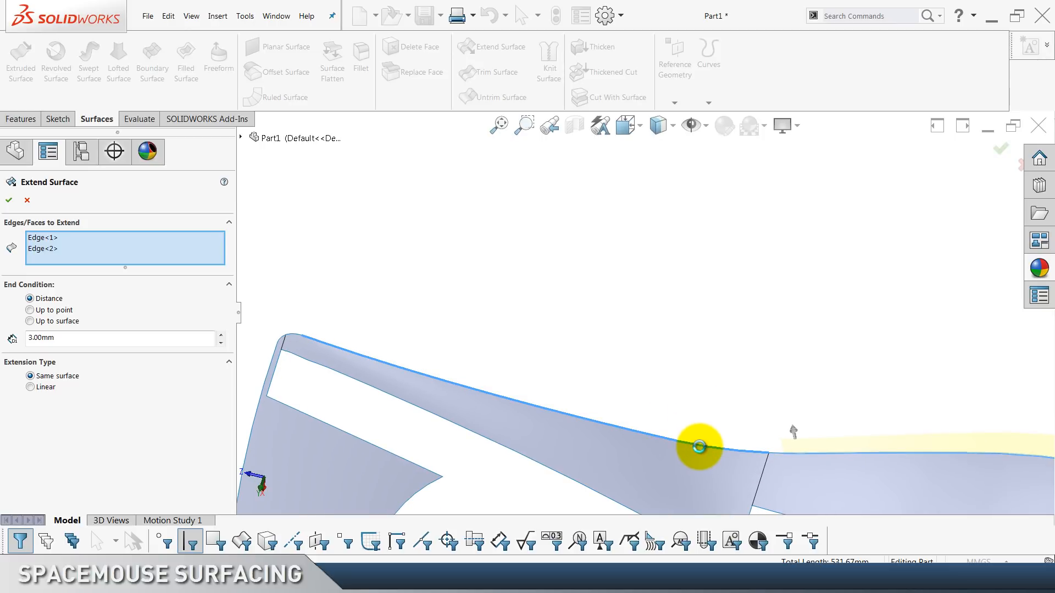
{"action": "left_click", "coordinate": [702, 447]}
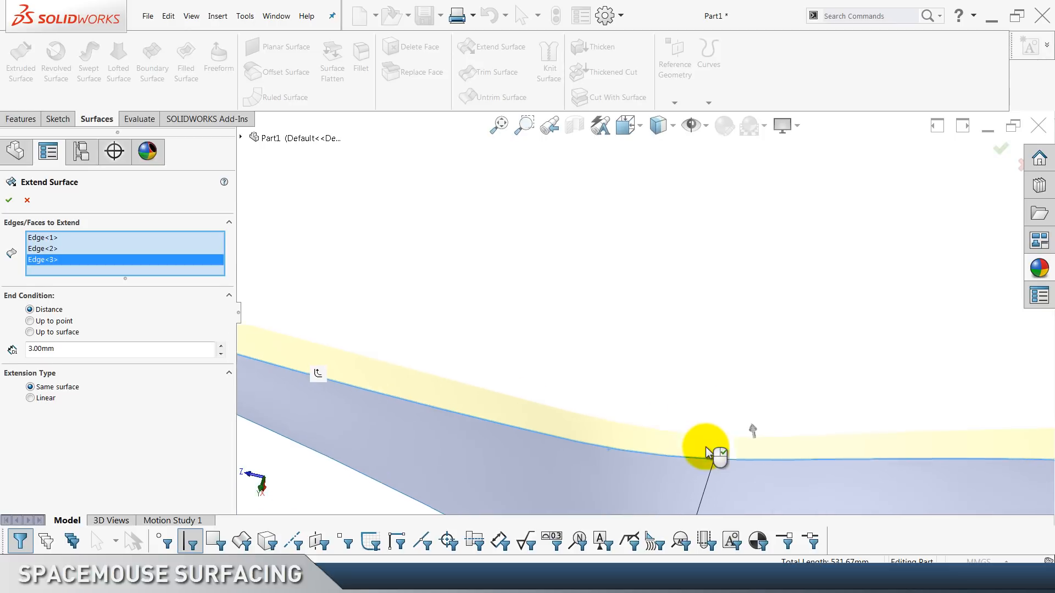
{"action": "left_click", "coordinate": [711, 445]}
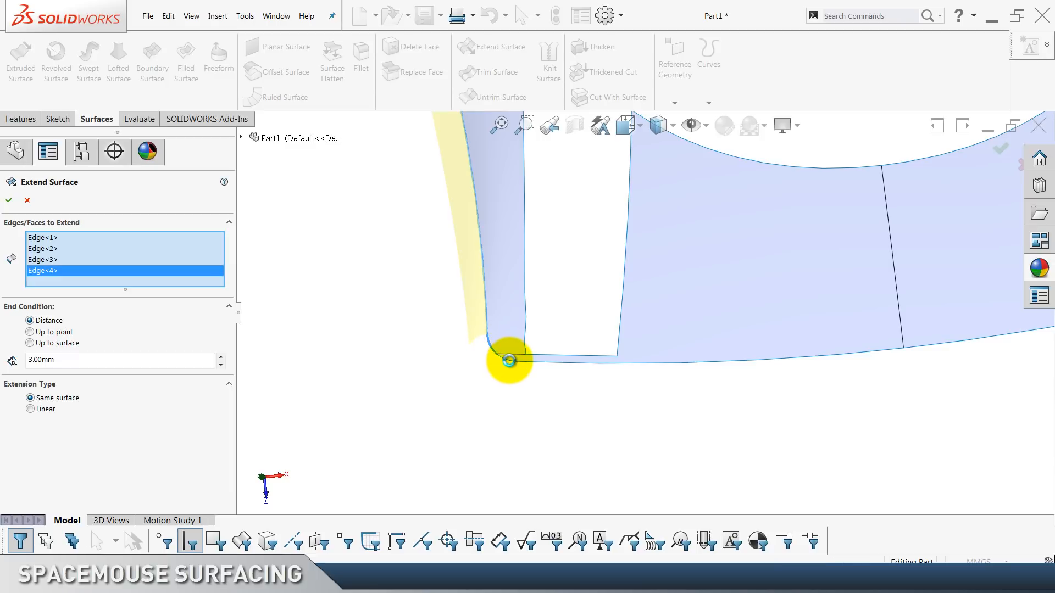
Add the remaining front corner and front edges and try to apply the 3 mm extension to the whole outline.
{"action": "left_click", "coordinate": [509, 360]}
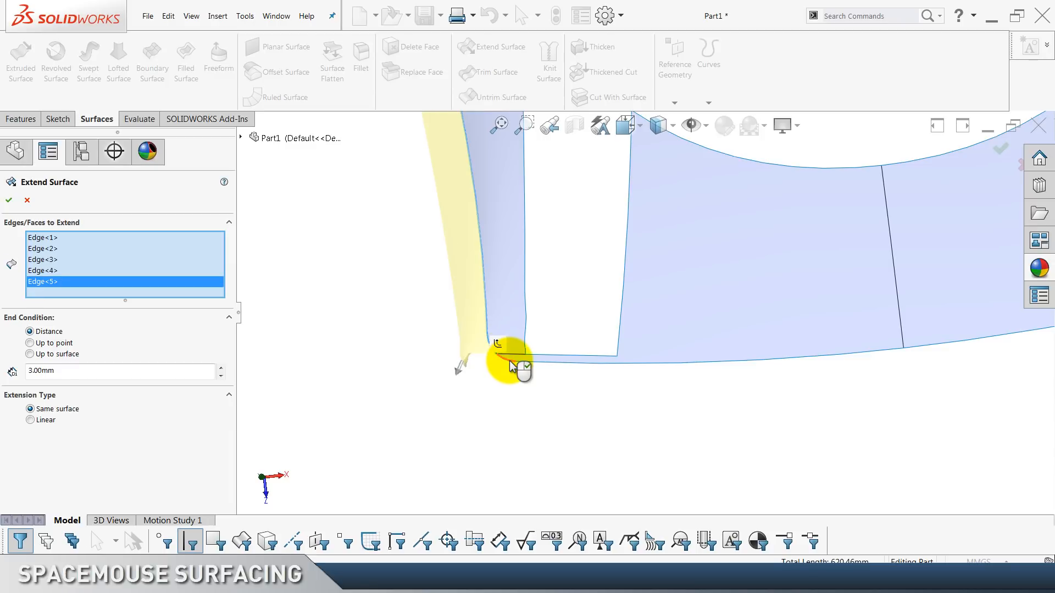
{"action": "left_click", "coordinate": [537, 362]}
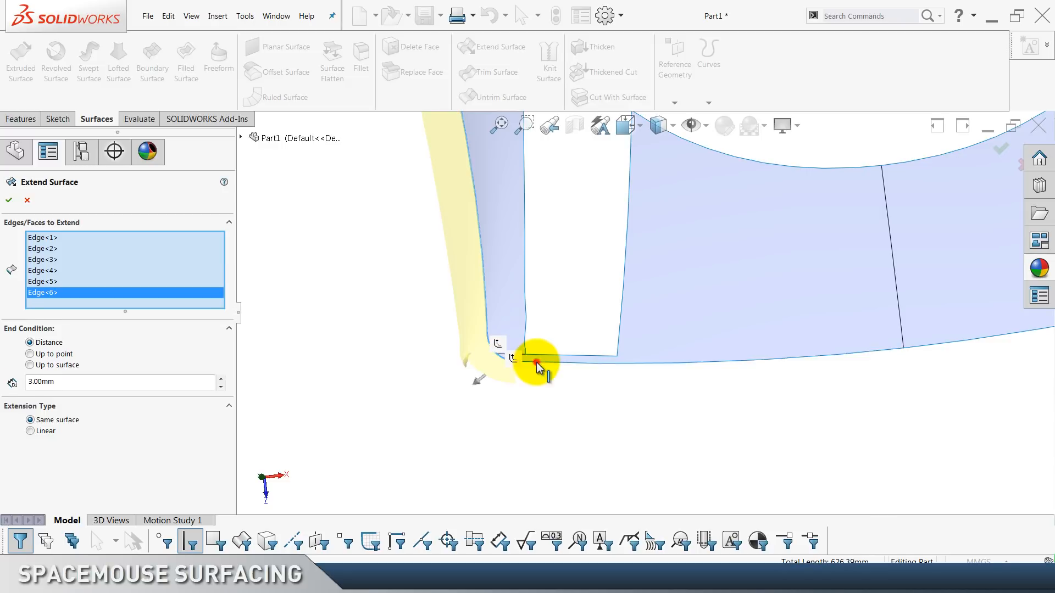
{"action": "left_click", "coordinate": [576, 409]}
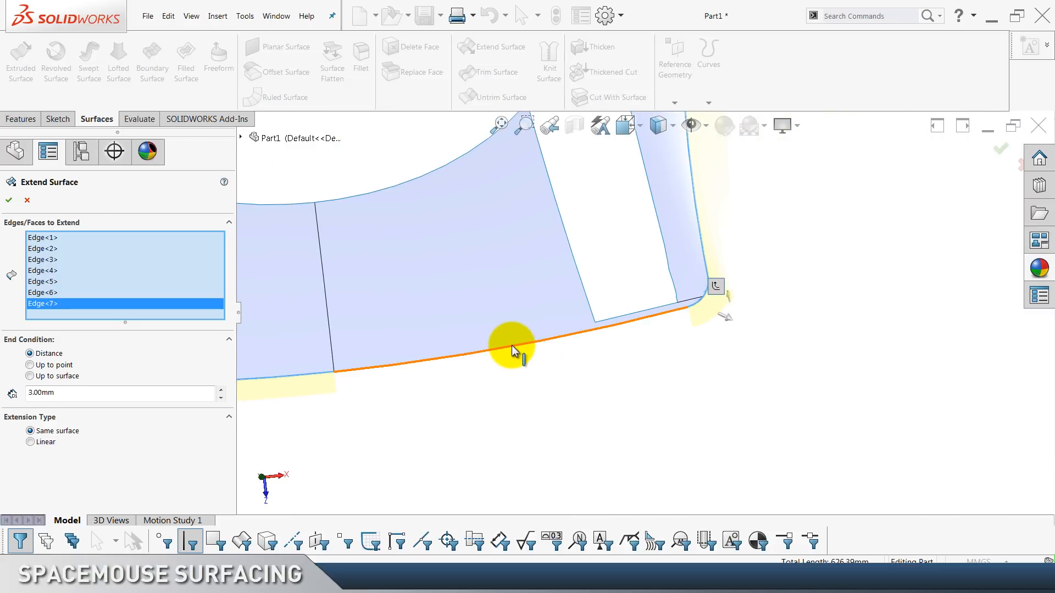
{"action": "left_click", "coordinate": [512, 346]}
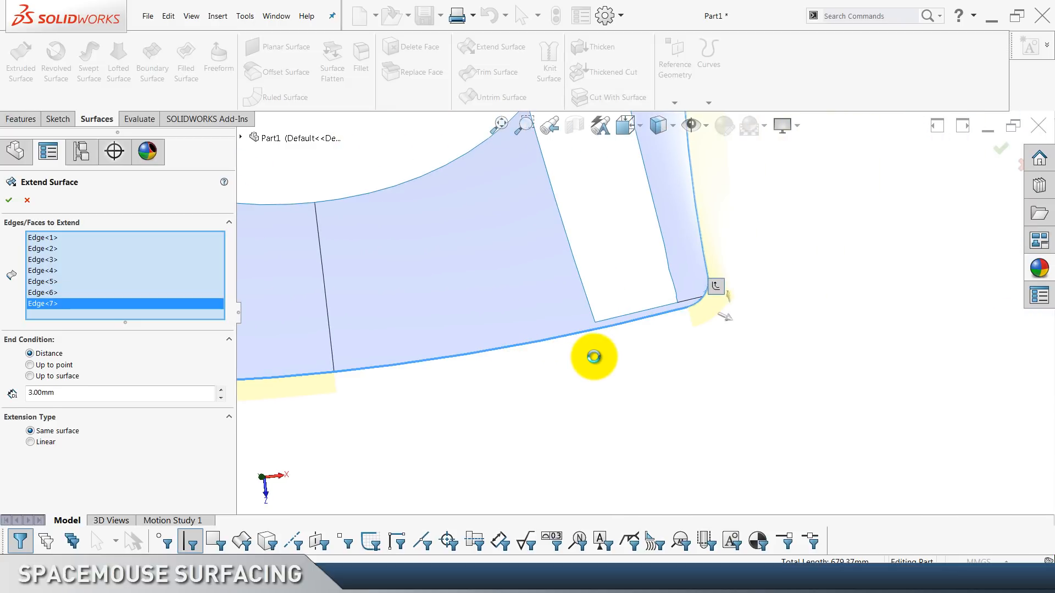
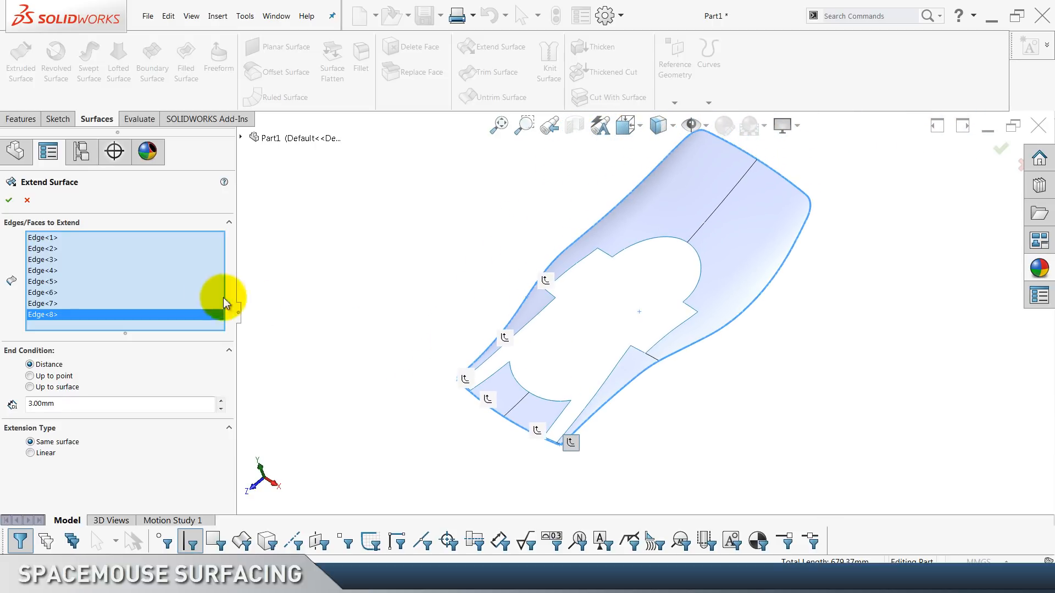
{"action": "left_click", "coordinate": [9, 199]}
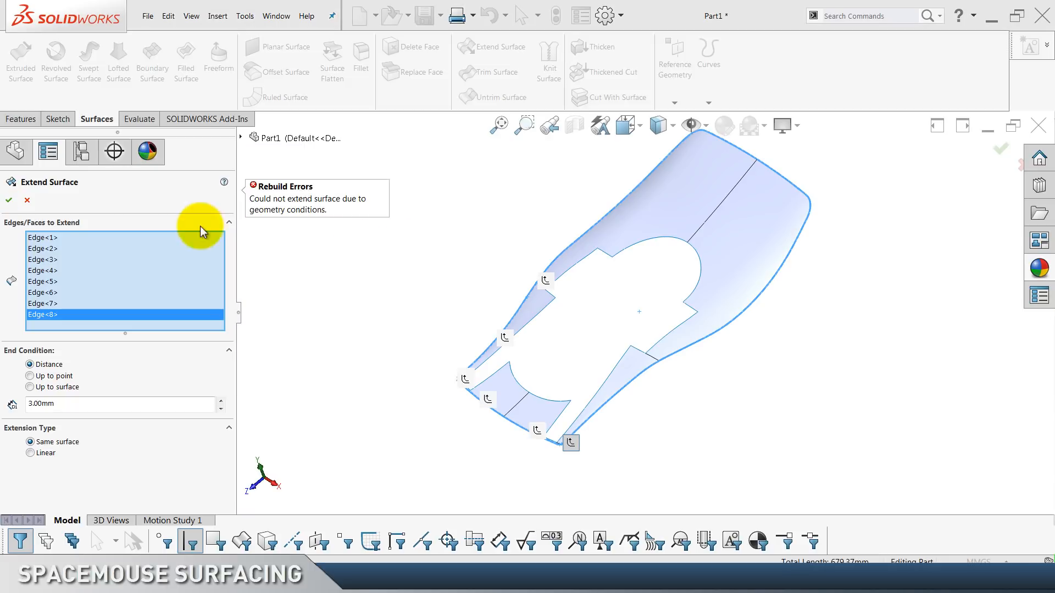
{"action": "left_click", "coordinate": [27, 200]}
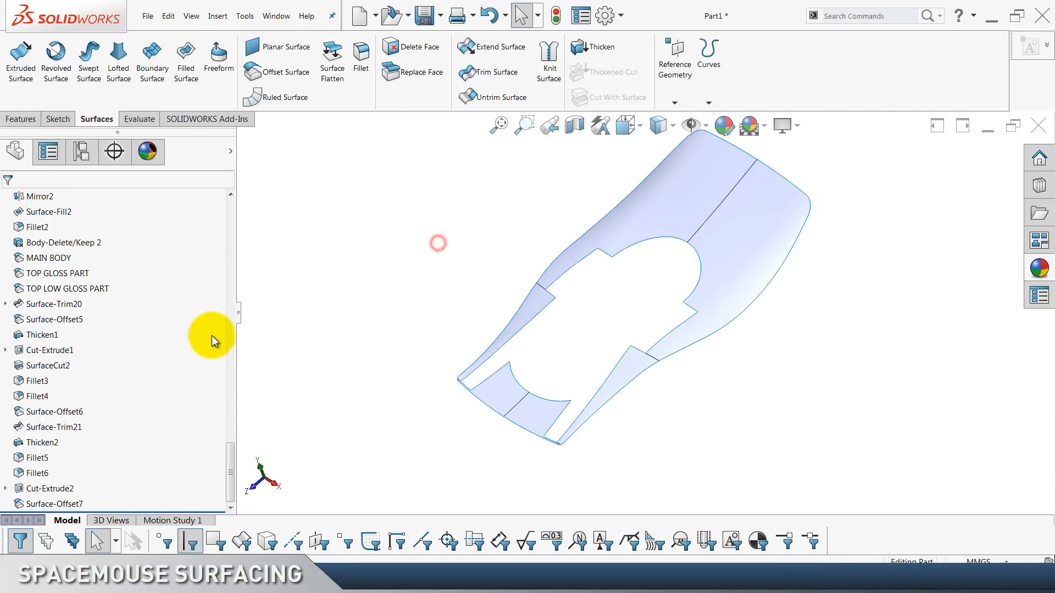
{"action": "left_click", "coordinate": [190, 541]}
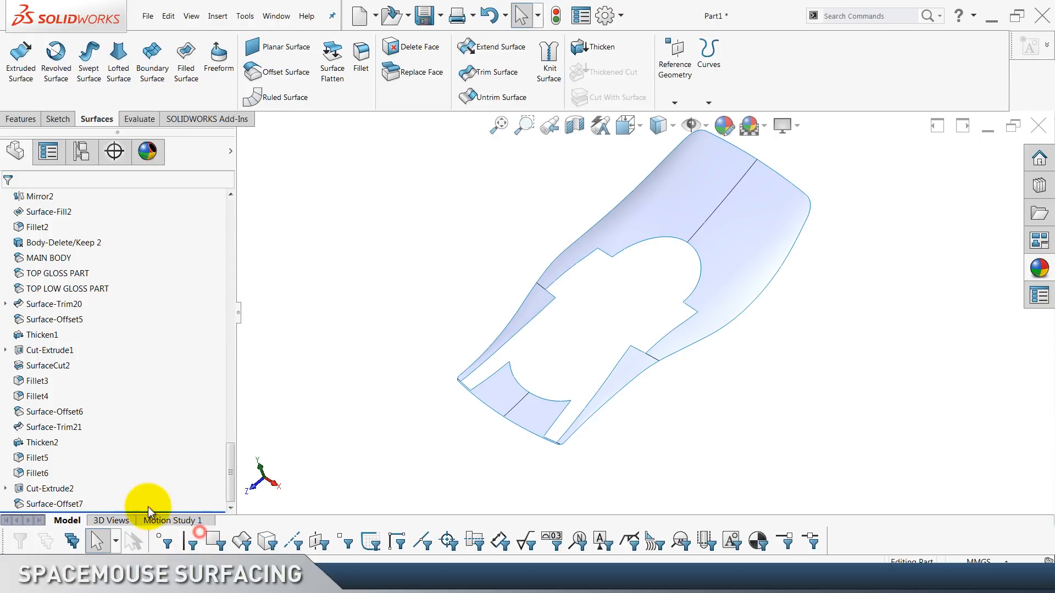
Trim the offset surface with the Right Plane, removing the half on the negative X side.
{"action": "scroll", "coordinate": [140, 497], "scroll_direction": "up", "scroll_amount": 20}
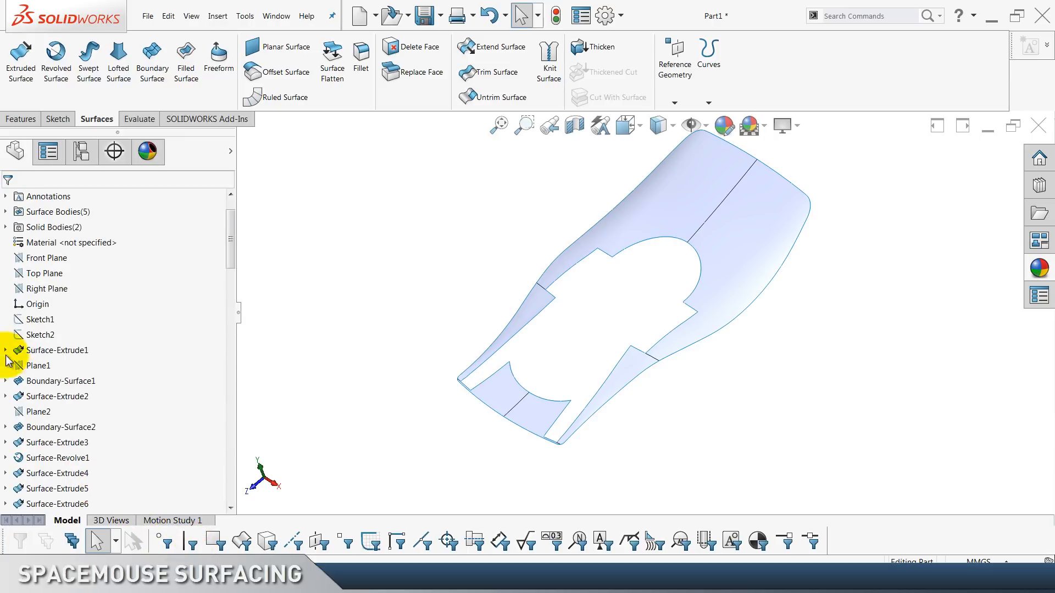
{"action": "left_click", "coordinate": [47, 288]}
{"action": "left_click", "coordinate": [496, 72]}
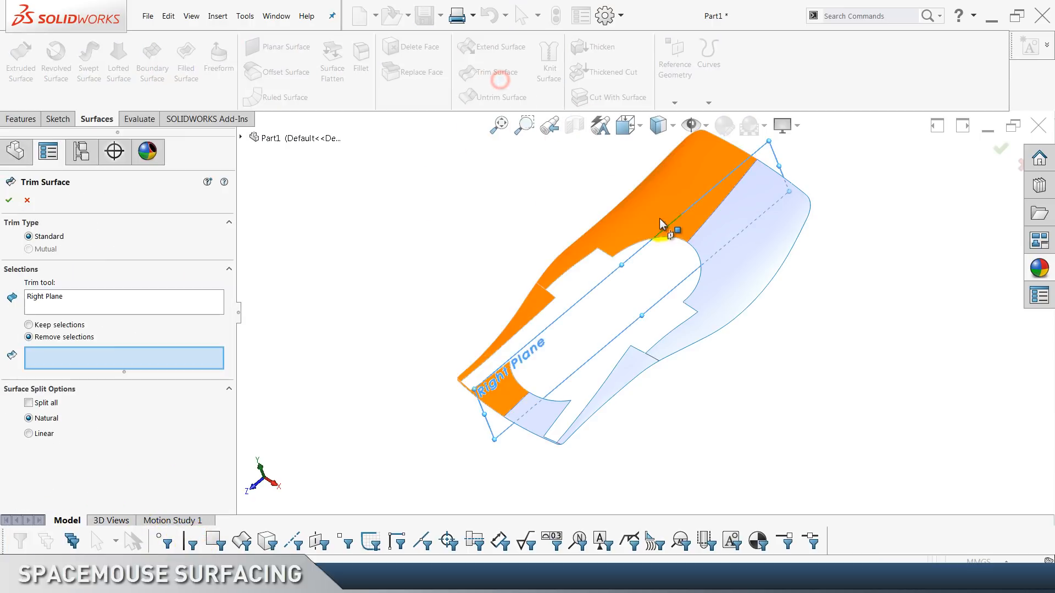
{"action": "left_click", "coordinate": [655, 216]}
{"action": "left_click", "coordinate": [9, 200]}
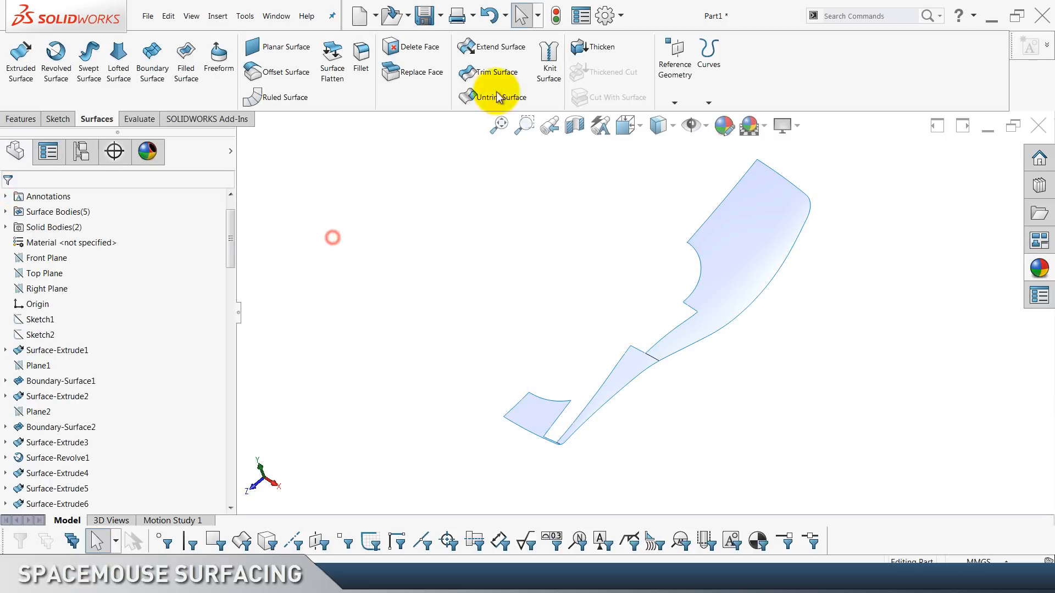
Set up a 3 mm distance extension on the remaining half's front edge, rounded corner edges and adjoining side edge.
{"action": "left_click", "coordinate": [507, 52]}
{"action": "scroll", "coordinate": [523, 456], "scroll_direction": "down", "scroll_amount": 8}
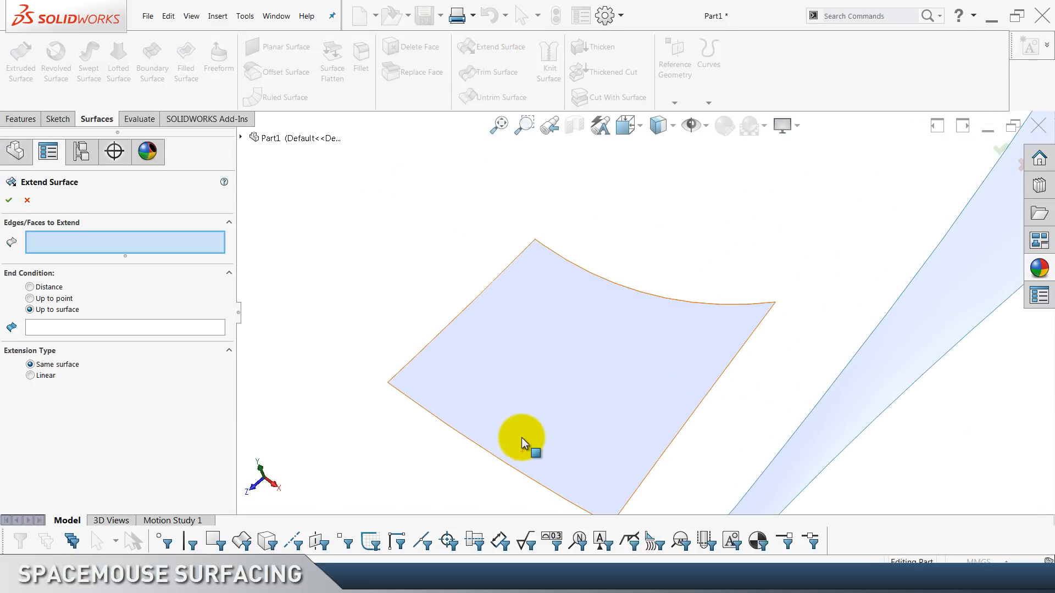
{"action": "left_click", "coordinate": [583, 353]}
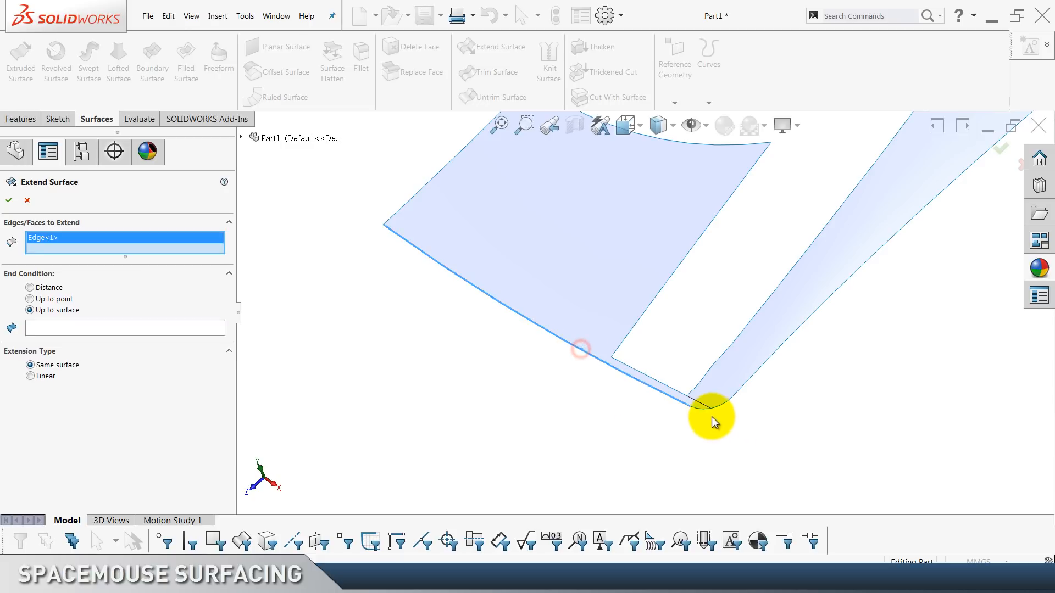
{"action": "left_click", "coordinate": [706, 412]}
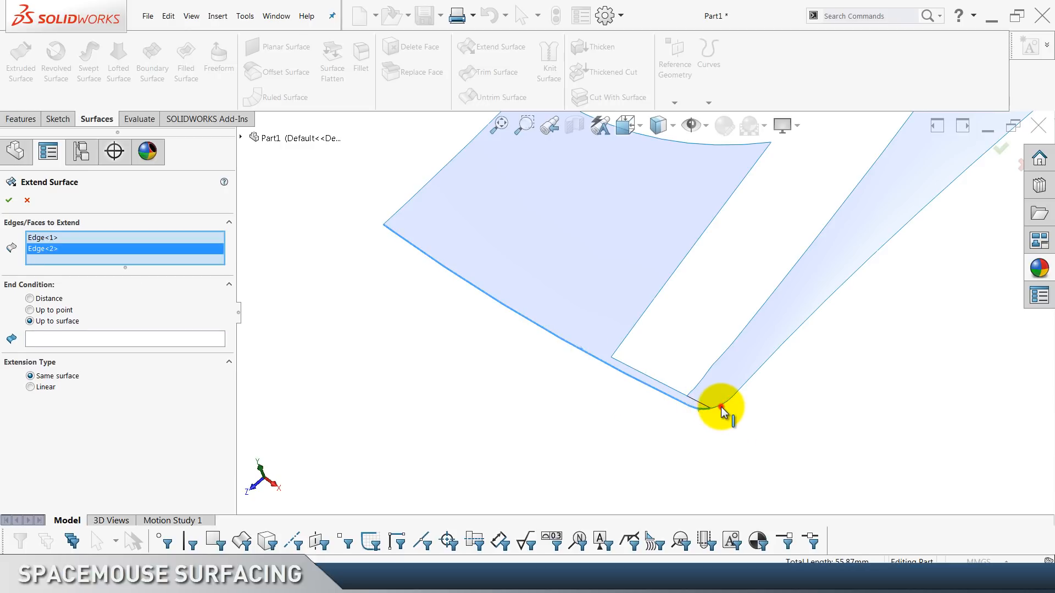
{"action": "left_click", "coordinate": [721, 410]}
{"action": "left_click", "coordinate": [744, 385]}
{"action": "left_click", "coordinate": [57, 319]}
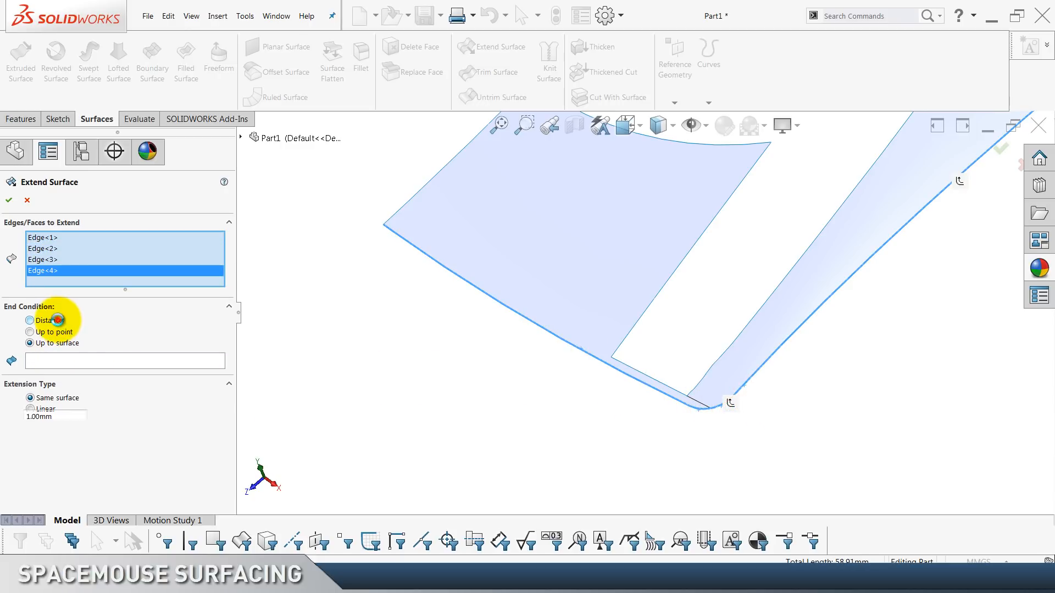
{"action": "left_click", "coordinate": [86, 362]}
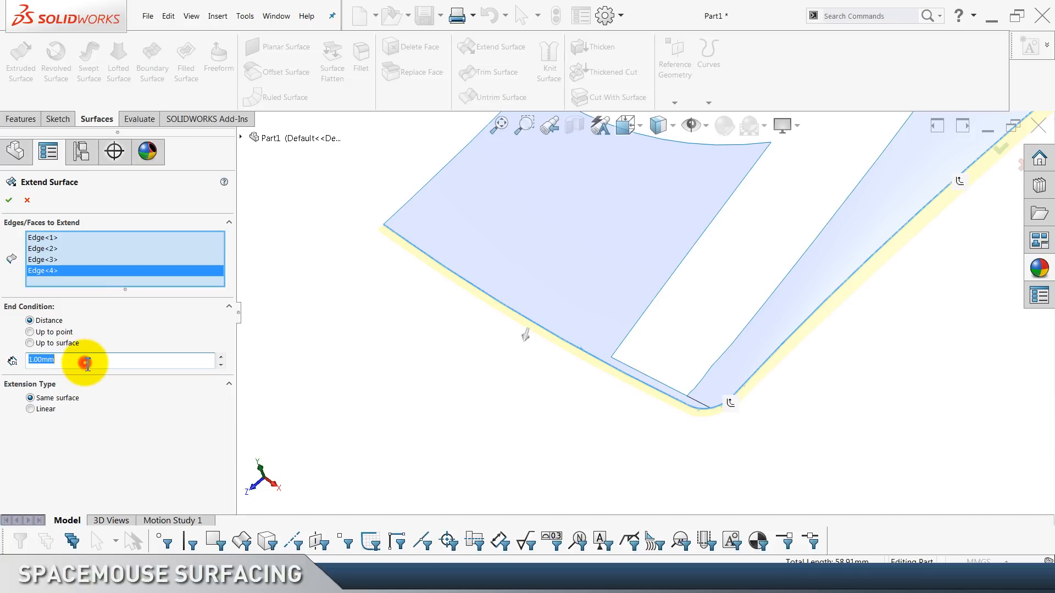
{"action": "type", "text": "3"}
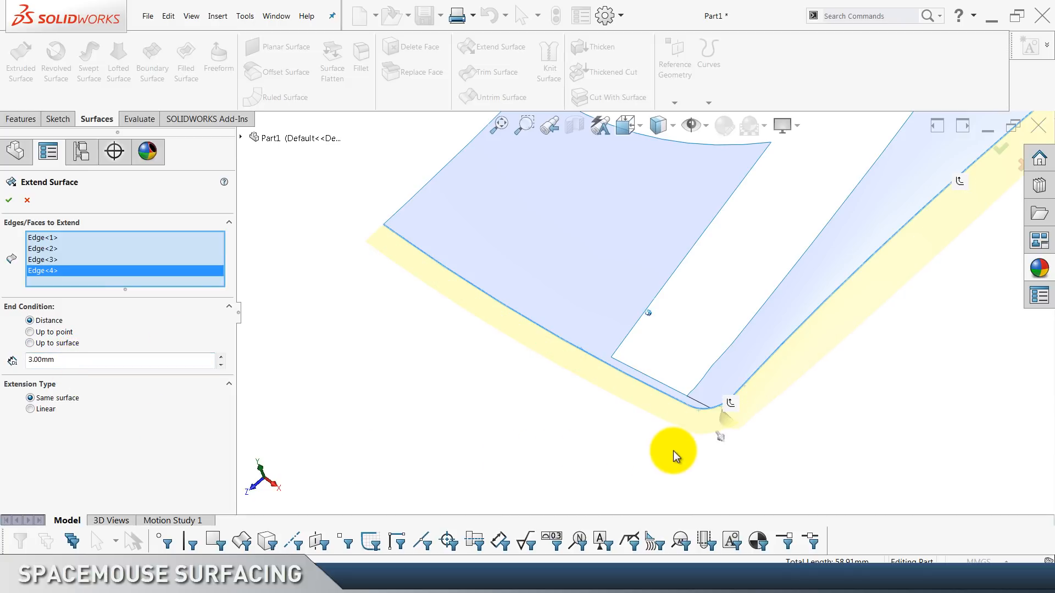
Add the remaining outer side edges toward the rear of the half surface and apply the same-surface extension.
{"action": "scroll", "coordinate": [674, 451], "scroll_direction": "down", "scroll_amount": 8}
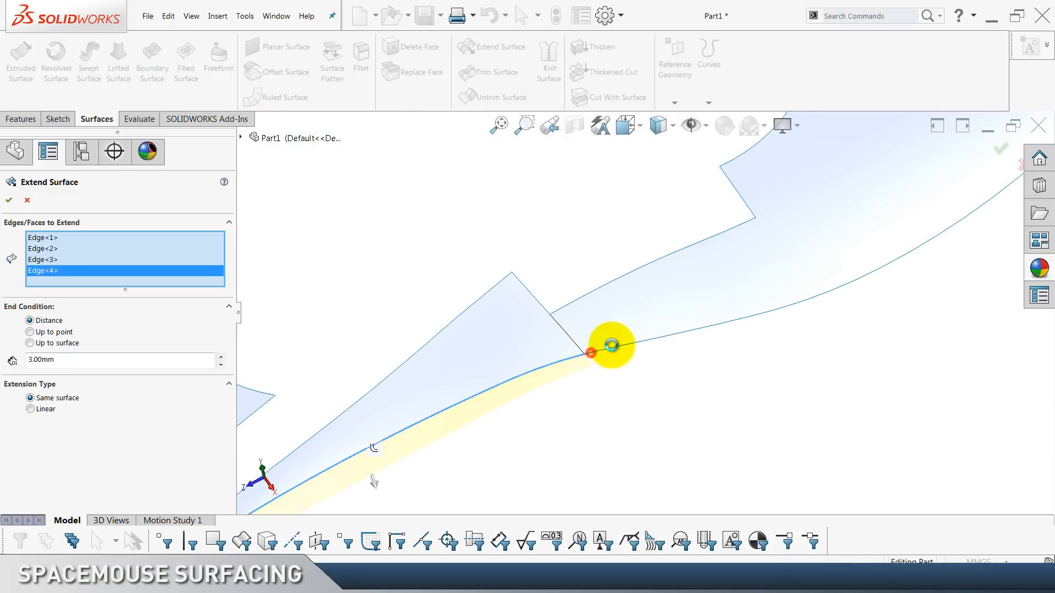
{"action": "left_click", "coordinate": [620, 347]}
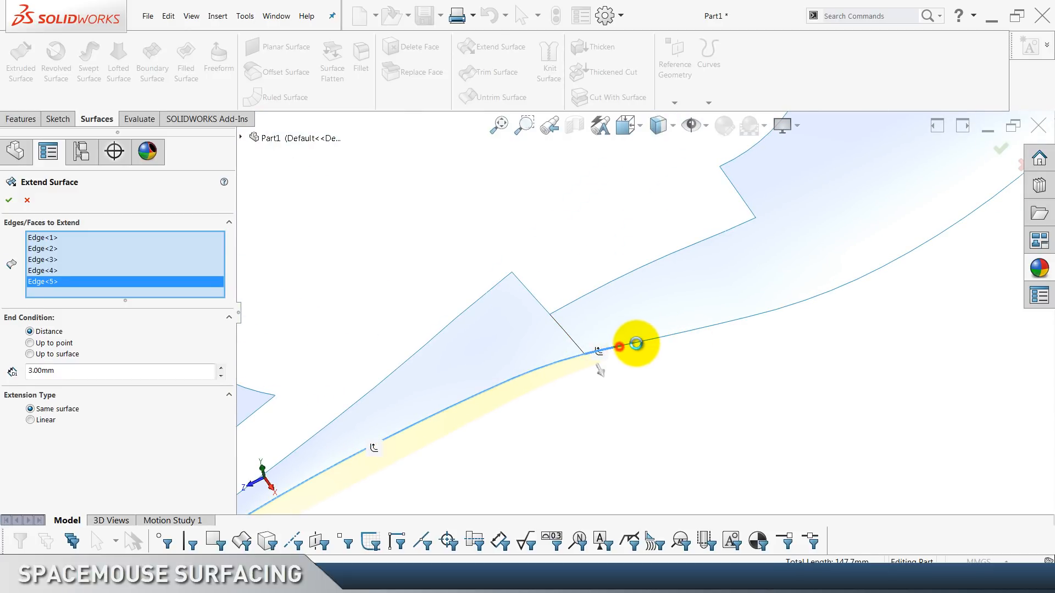
{"action": "left_click", "coordinate": [642, 342]}
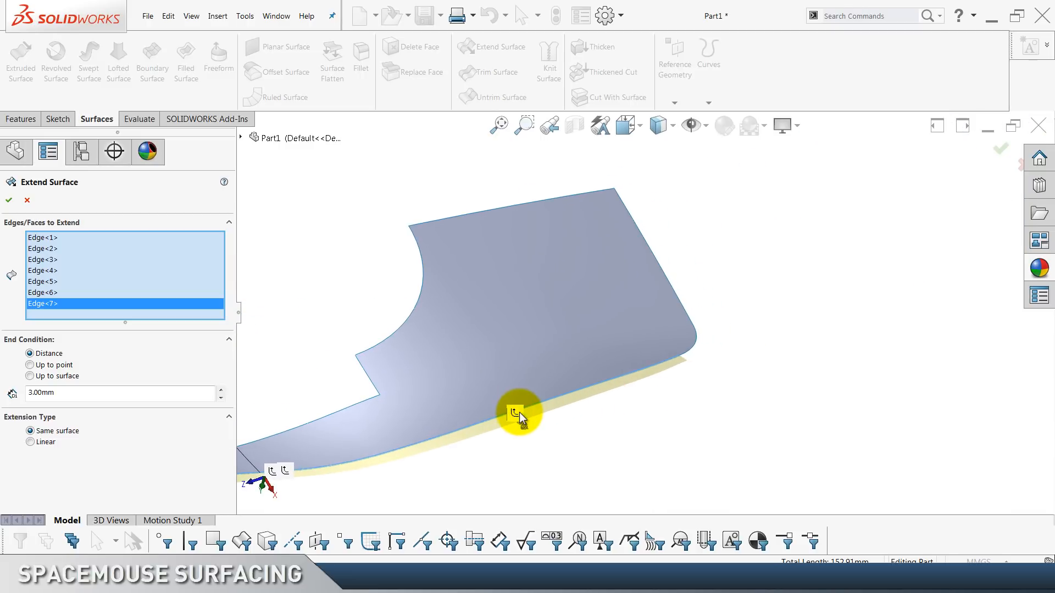
{"action": "left_click", "coordinate": [514, 412]}
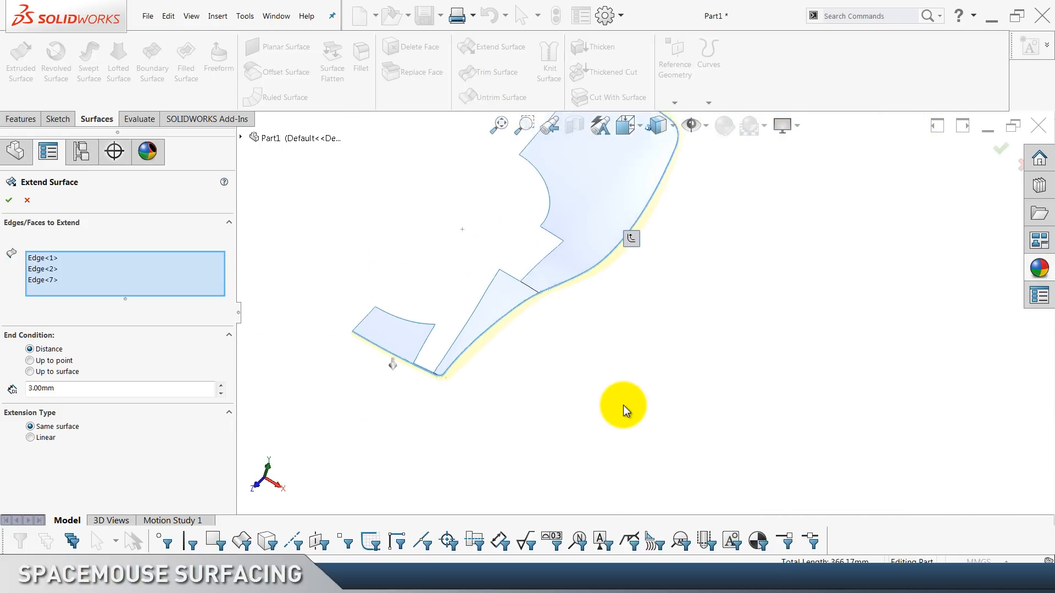
{"action": "left_click", "coordinate": [9, 200]}
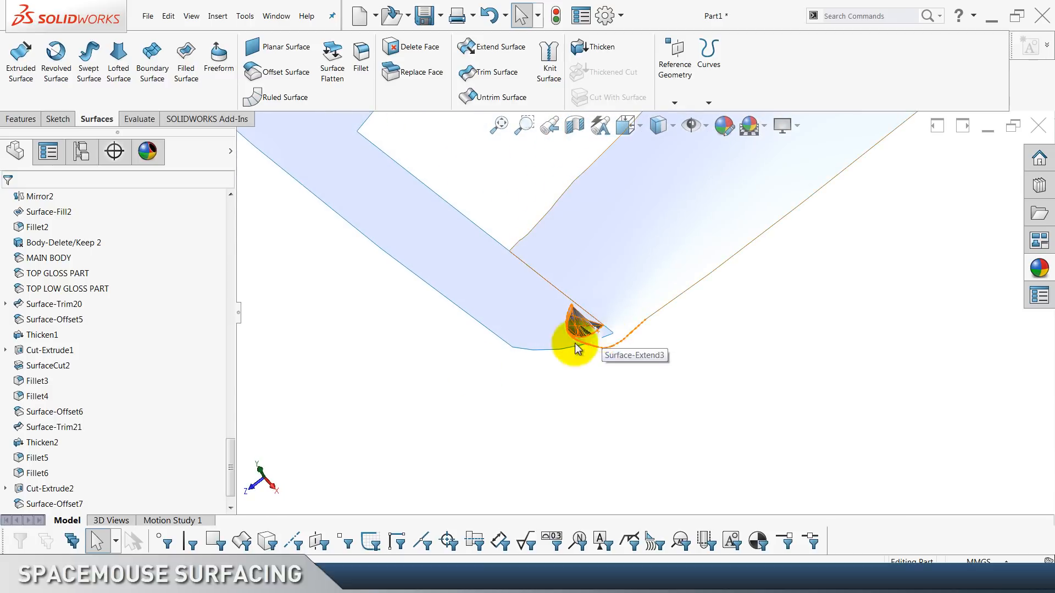
Try to set the last surface extension's distance to 2 mm through its dimension on the model and rebuild.
{"action": "left_click", "coordinate": [55, 504]}
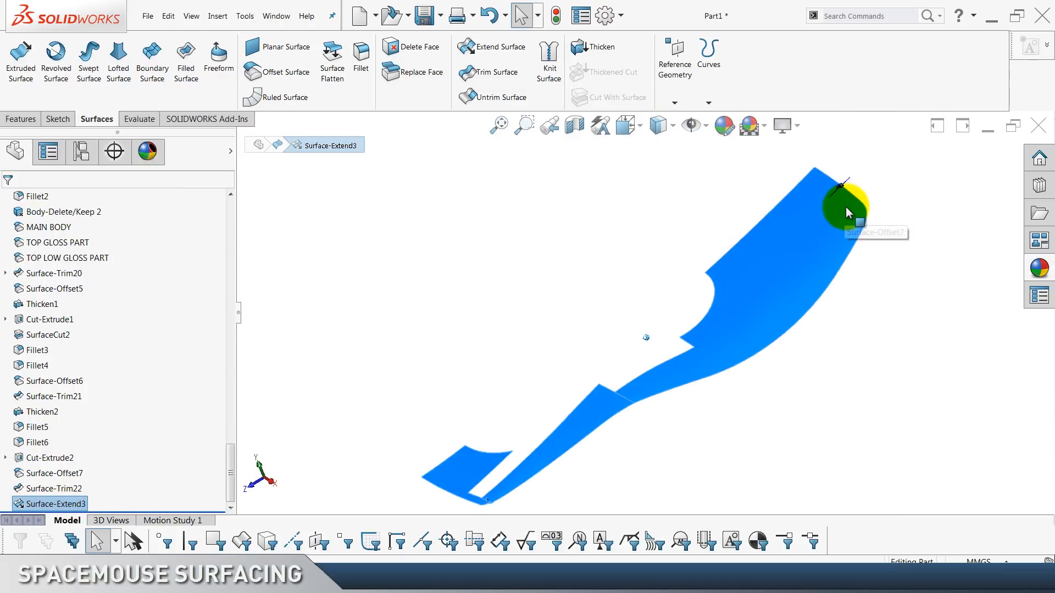
{"action": "left_click", "coordinate": [838, 195]}
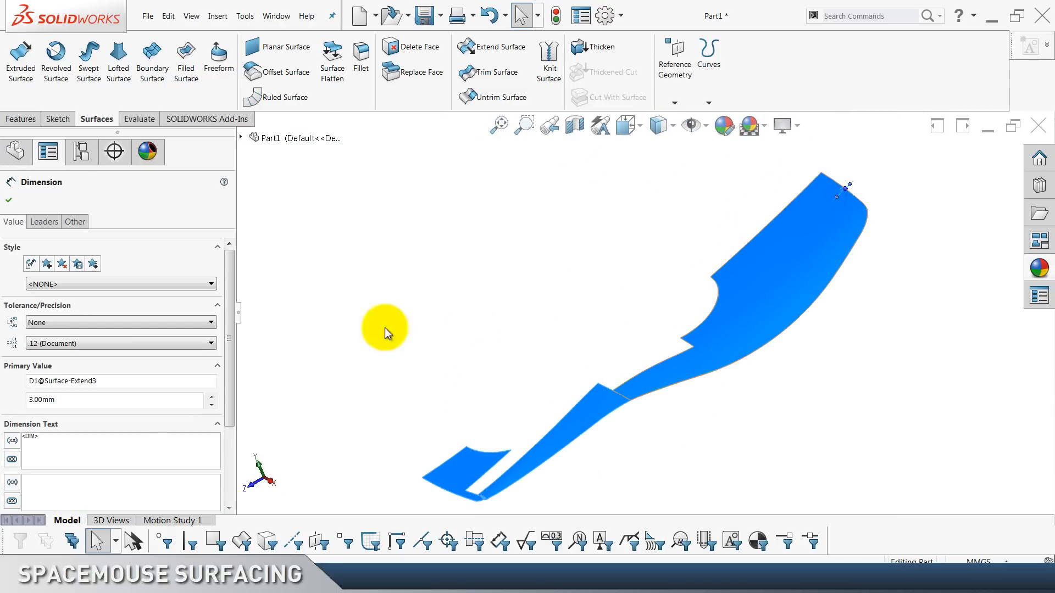
{"action": "double_click", "coordinate": [119, 407]}
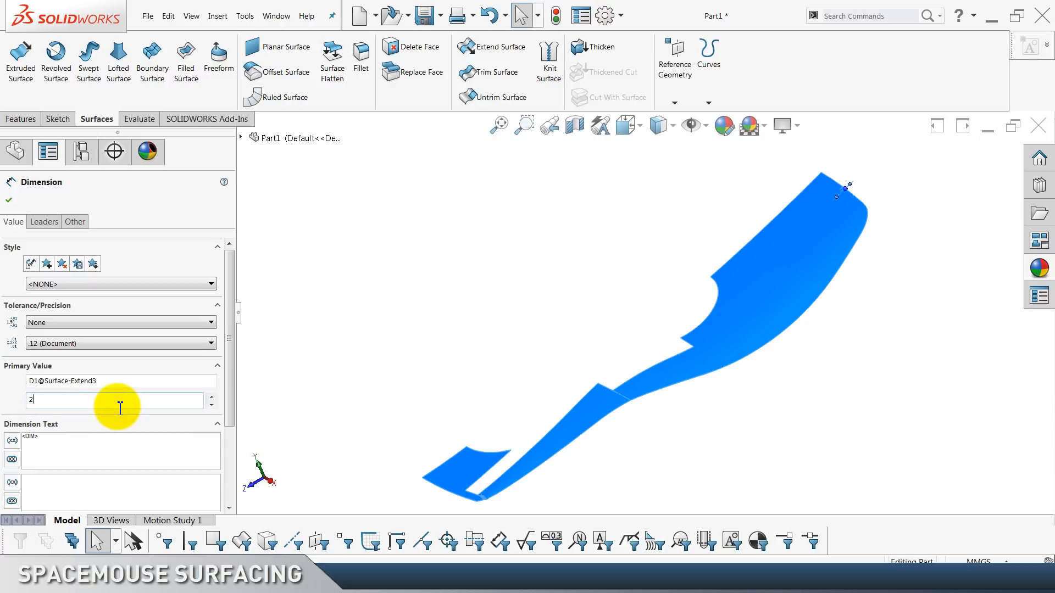
{"action": "left_click", "coordinate": [552, 22]}
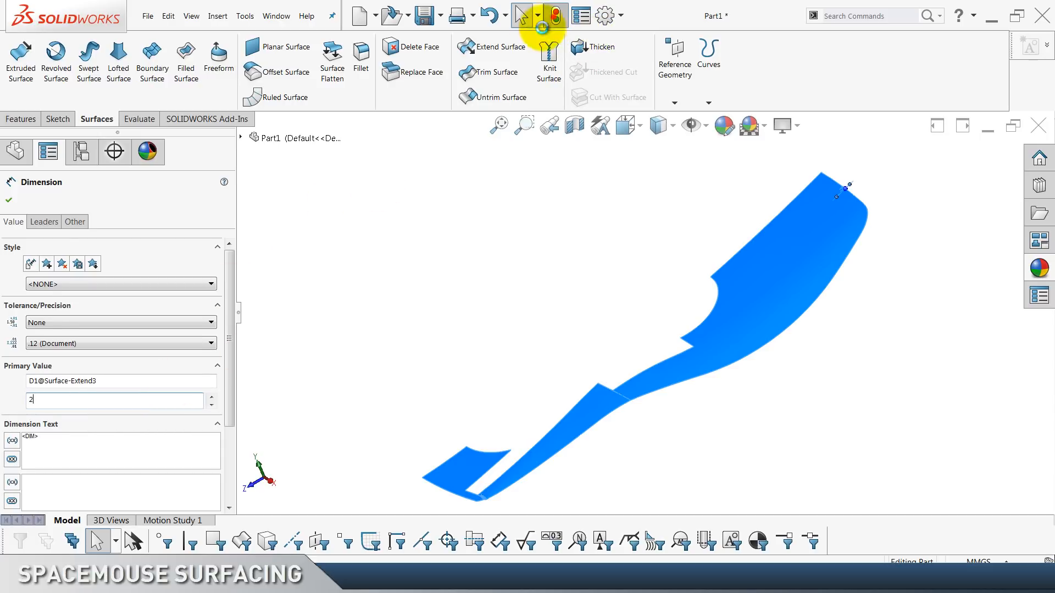
{"action": "left_click", "coordinate": [408, 262]}
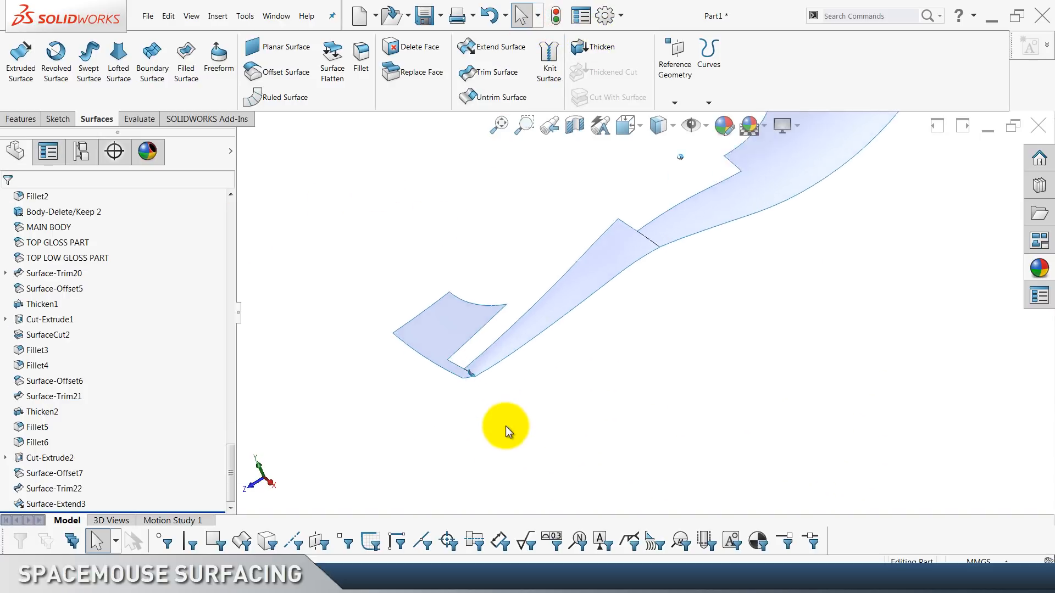
Edit the last surface extension feature and set its distance to 2 mm, keeping the same-surface extension type.
{"action": "left_click", "coordinate": [70, 469]}
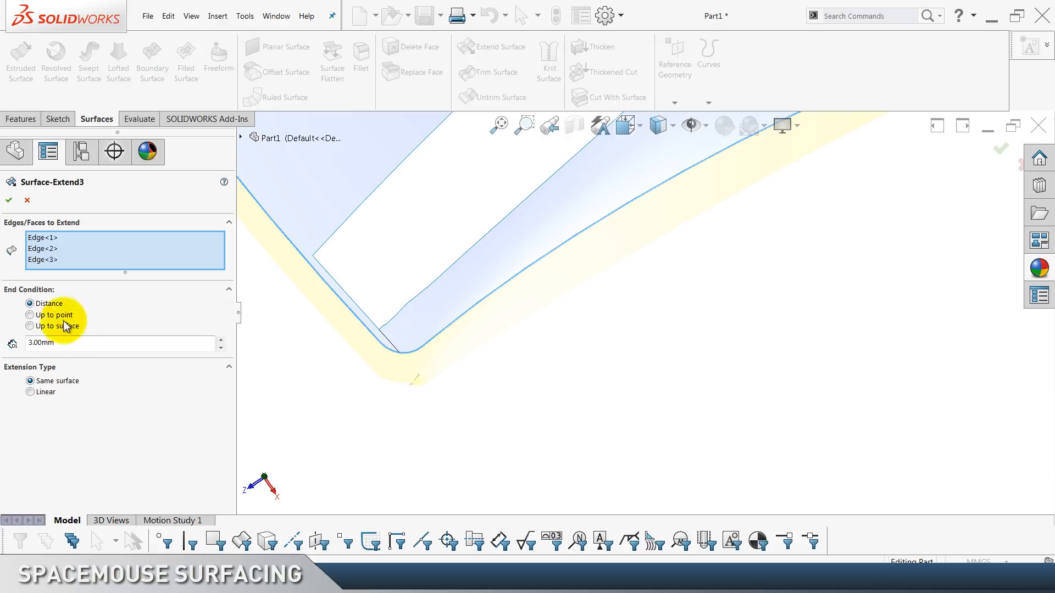
{"action": "left_click", "coordinate": [83, 343]}
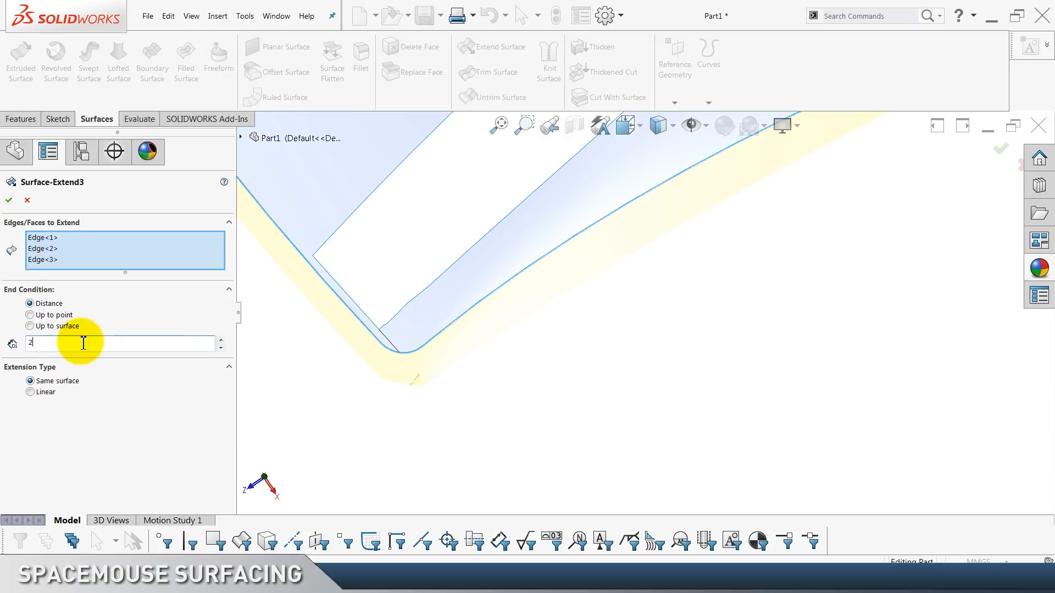
{"action": "left_click", "coordinate": [9, 200]}
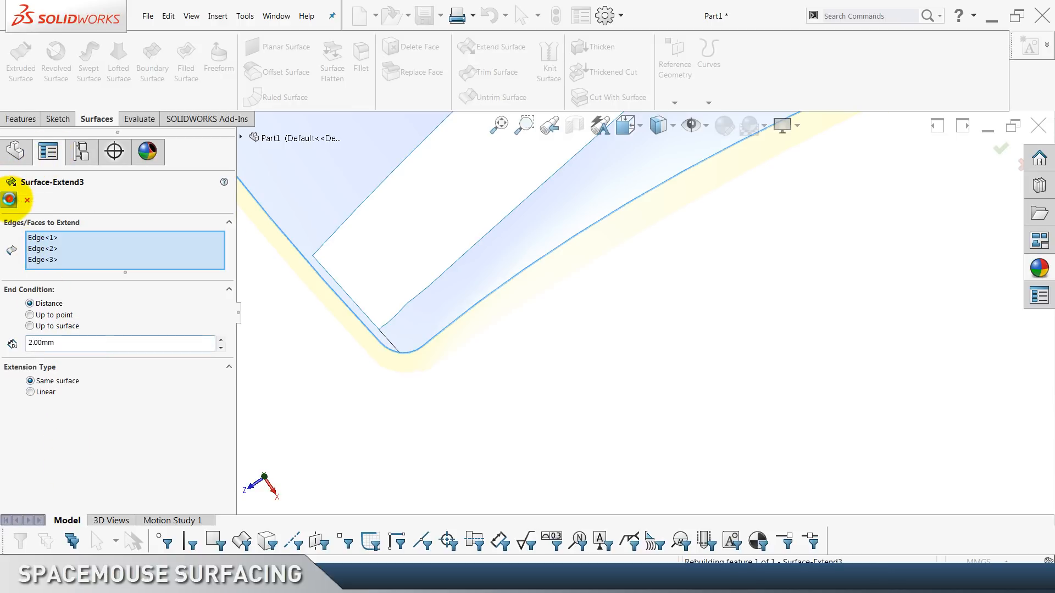
{"action": "left_click", "coordinate": [424, 433]}
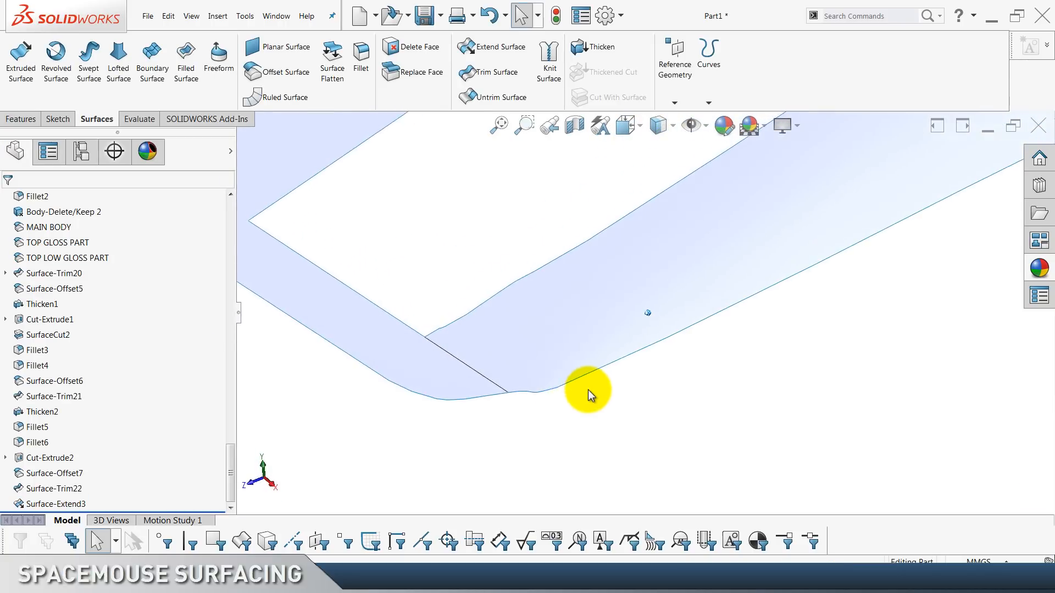
{"action": "left_click", "coordinate": [636, 401]}
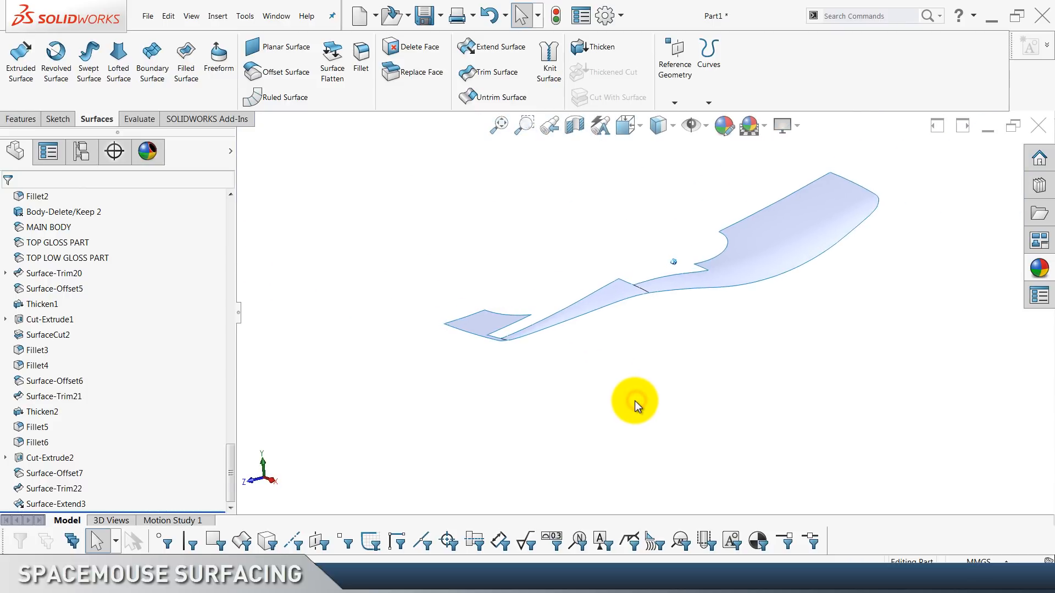
Mirror the extended half surface body about the Right Plane without knitting the surfaces.
{"action": "scroll", "coordinate": [433, 74], "scroll_direction": "up", "scroll_amount": 2}
{"action": "left_click", "coordinate": [525, 97]}
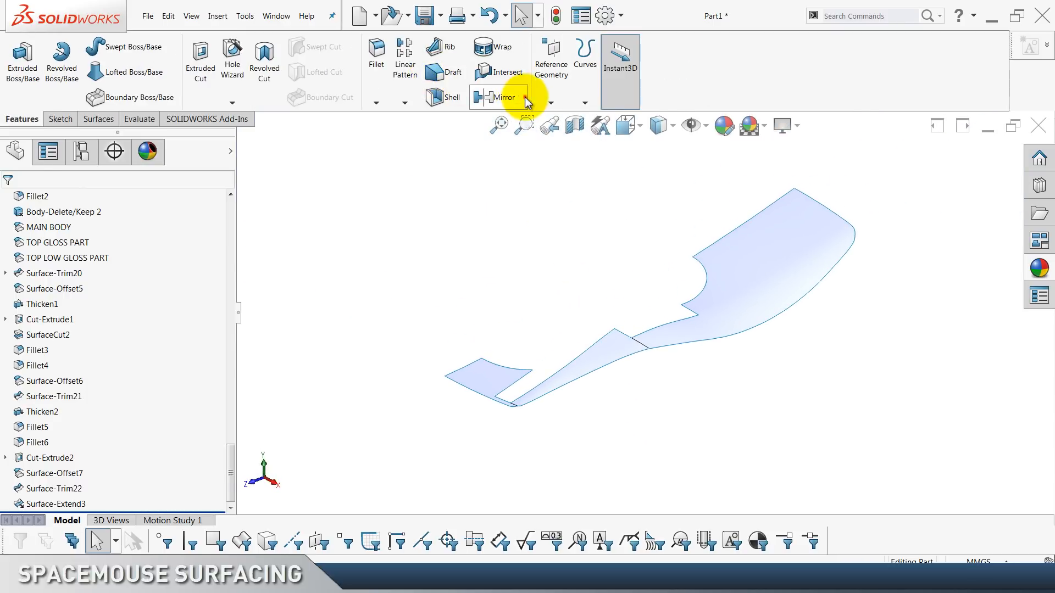
{"action": "left_click", "coordinate": [526, 99]}
{"action": "left_click", "coordinate": [93, 331]}
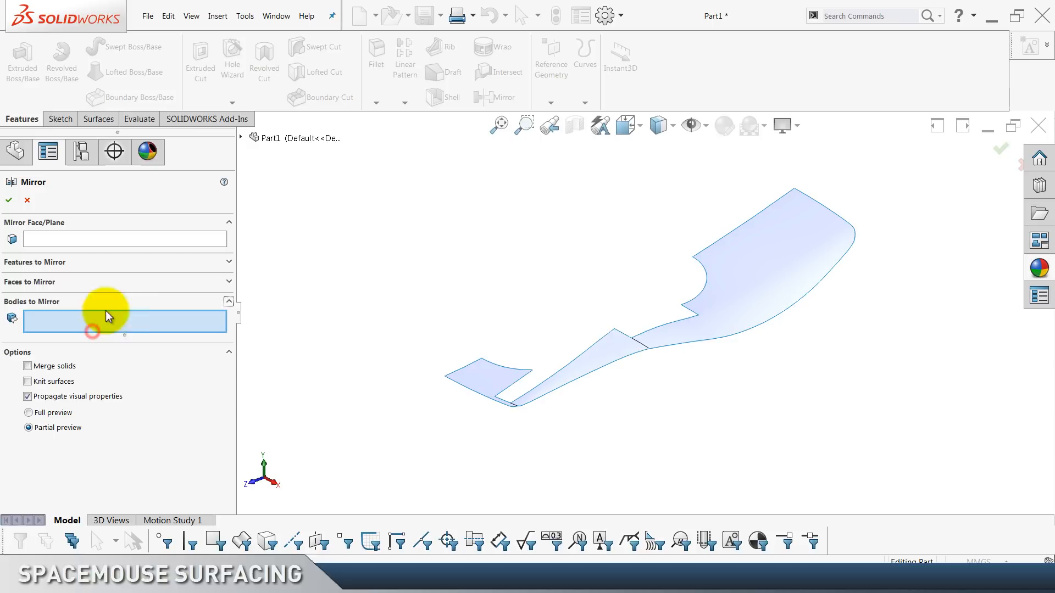
{"action": "left_click", "coordinate": [749, 241]}
{"action": "left_click", "coordinate": [44, 241]}
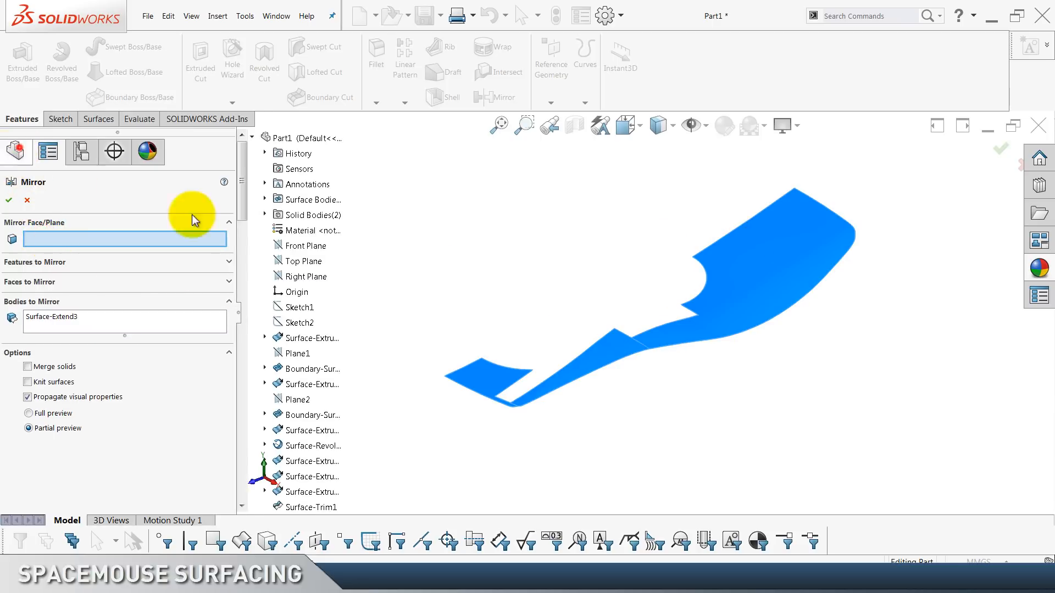
{"action": "left_click", "coordinate": [309, 274]}
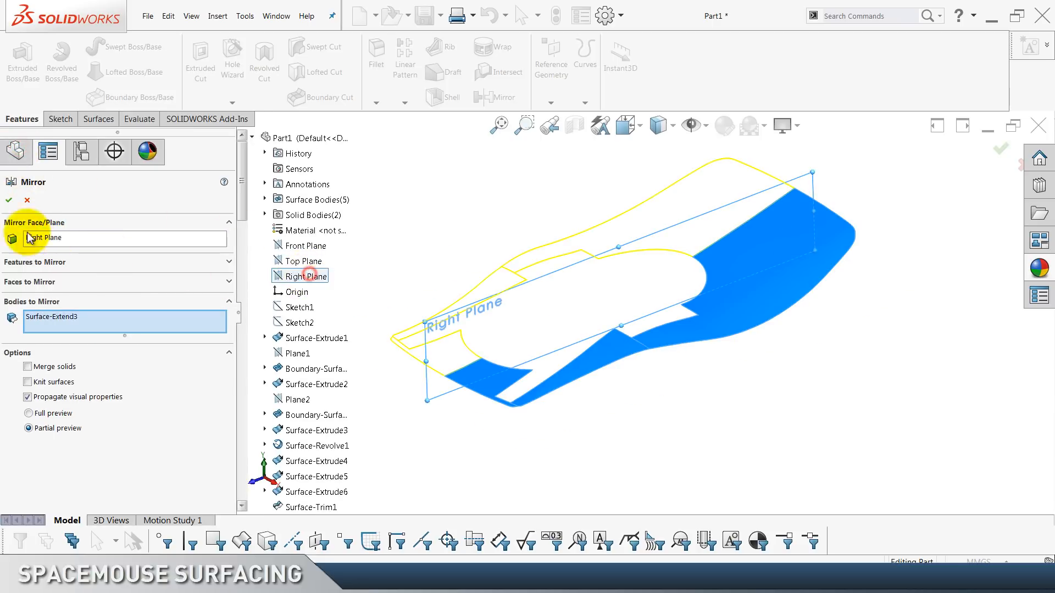
{"action": "left_click", "coordinate": [8, 200]}
Knit the extended half surface and its mirrored copy into one surface without merging entities or creating a solid.
{"action": "scroll", "coordinate": [440, 83], "scroll_direction": "down", "scroll_amount": 2}
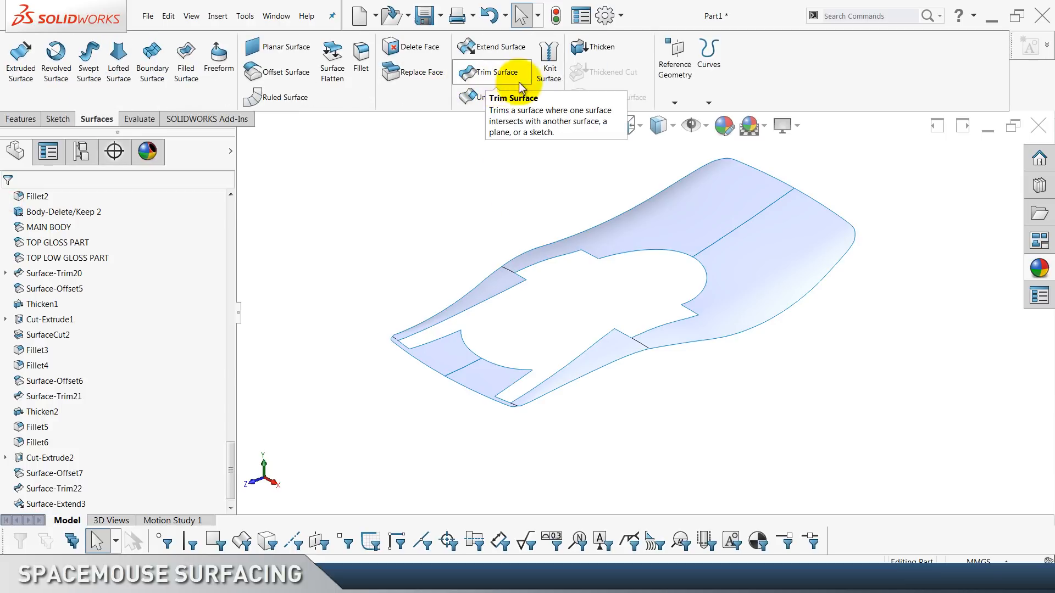
{"action": "left_click", "coordinate": [549, 63]}
{"action": "left_click_drag", "start_coordinate": [937, 203], "coordinate": [490, 441]}
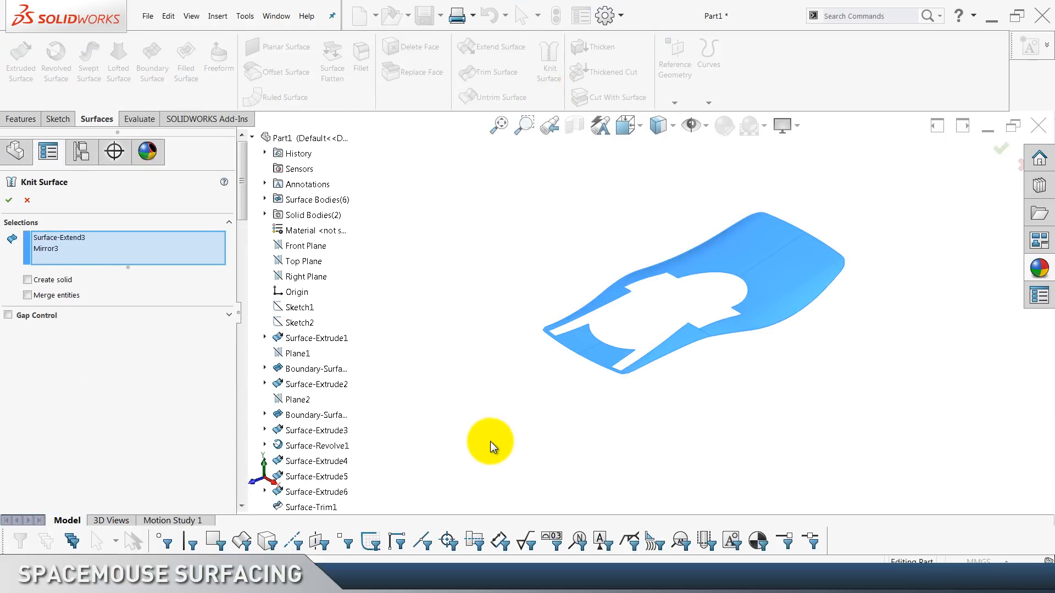
{"action": "left_click", "coordinate": [8, 200]}
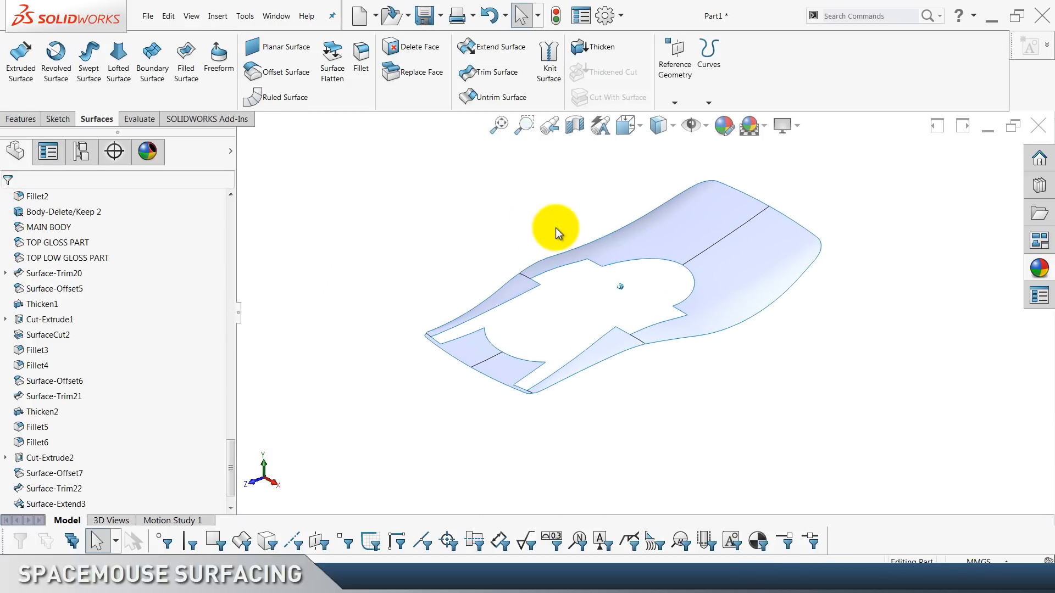
Hide the knitted surface and show the TOP LOW GLOSS PART surface body.
{"action": "left_click", "coordinate": [666, 230]}
{"action": "left_click", "coordinate": [707, 198]}
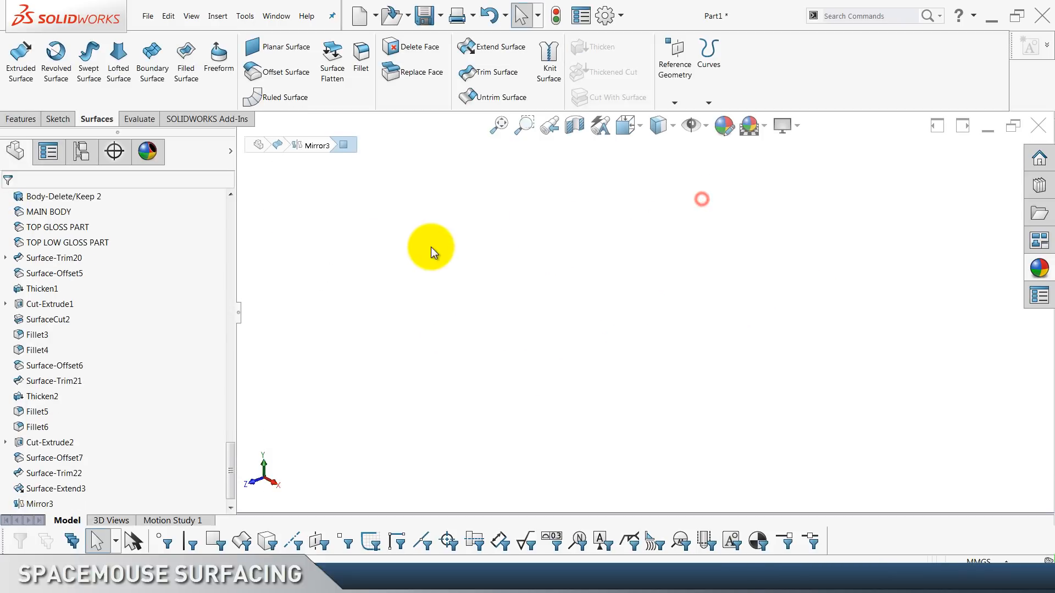
{"action": "scroll", "coordinate": [140, 371], "scroll_direction": "up", "scroll_amount": 2}
{"action": "left_click", "coordinate": [83, 333]}
{"action": "left_click", "coordinate": [91, 315]}
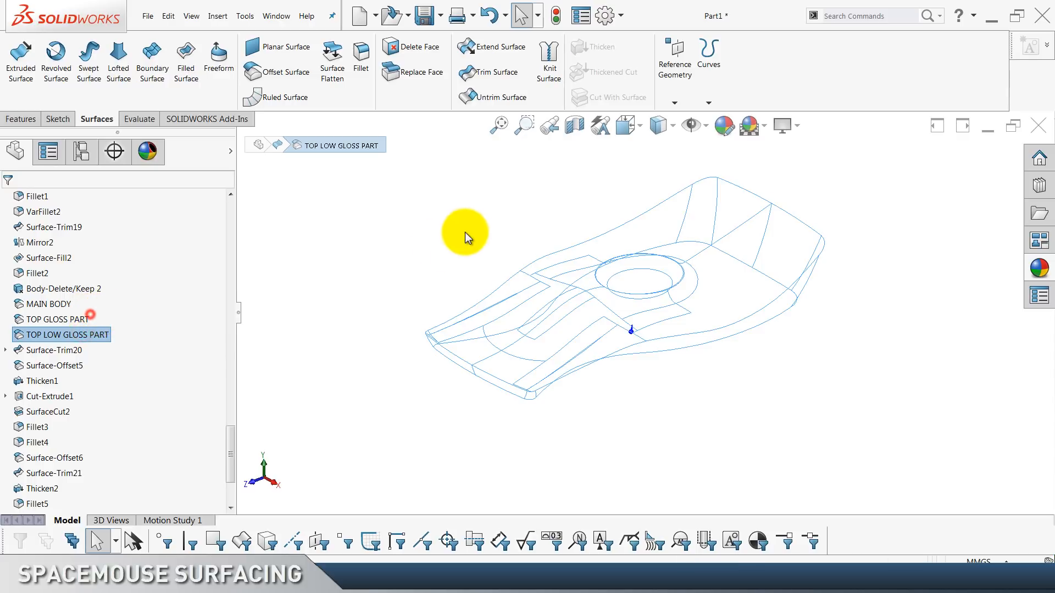
{"action": "left_click", "coordinate": [466, 231]}
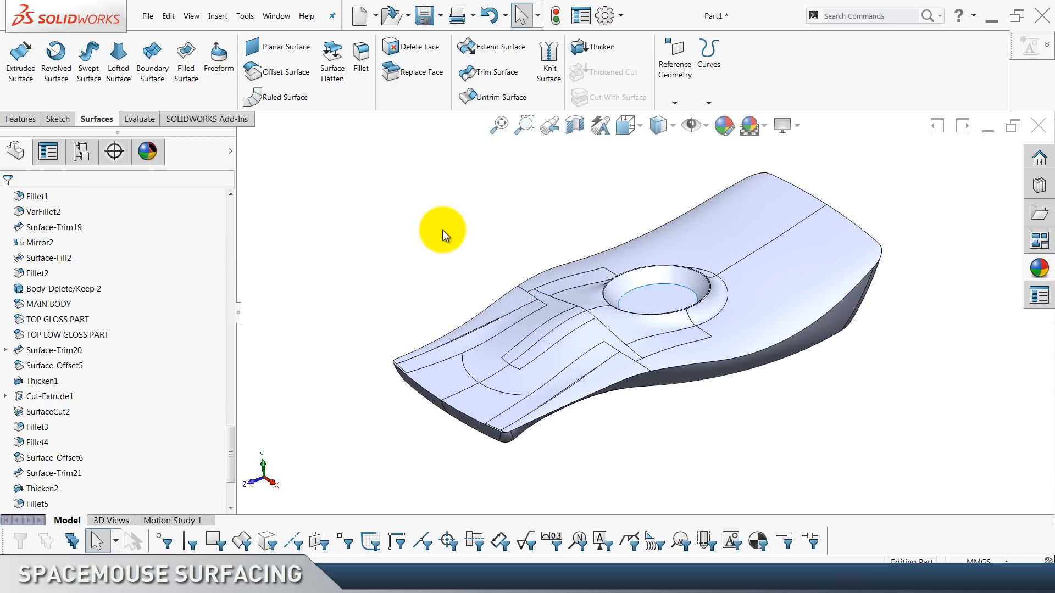
{"action": "left_click", "coordinate": [578, 50]}
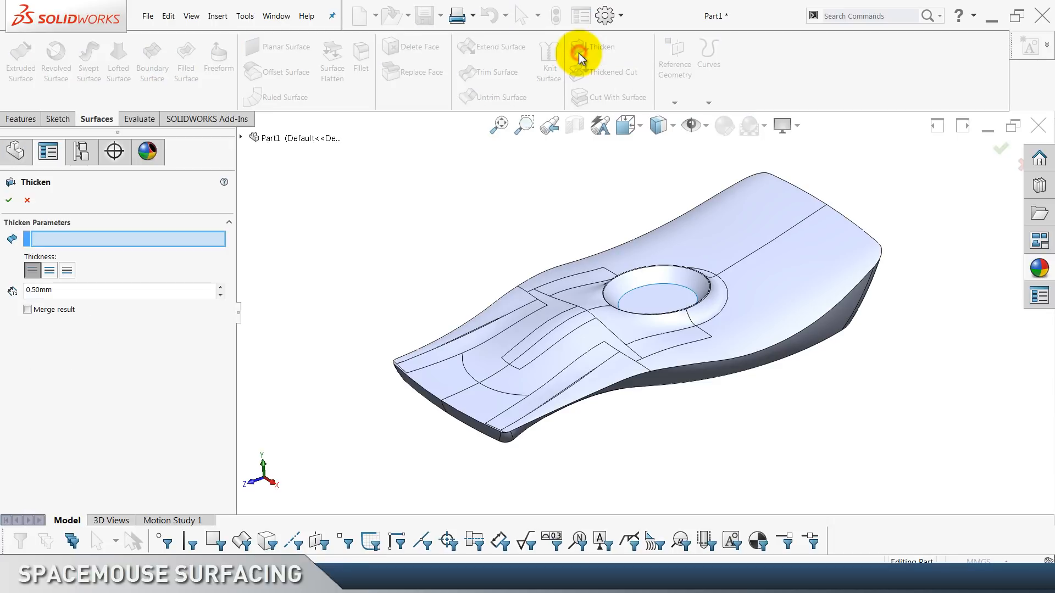
{"action": "left_click", "coordinate": [716, 301]}
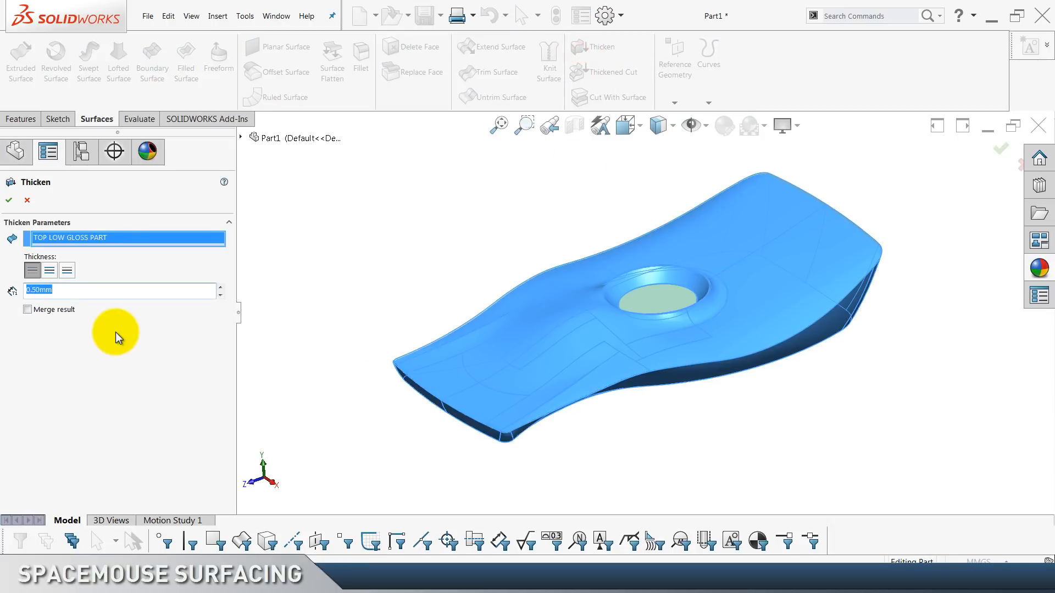
{"action": "type", "text": "1"}
{"action": "key", "text": "Return"}
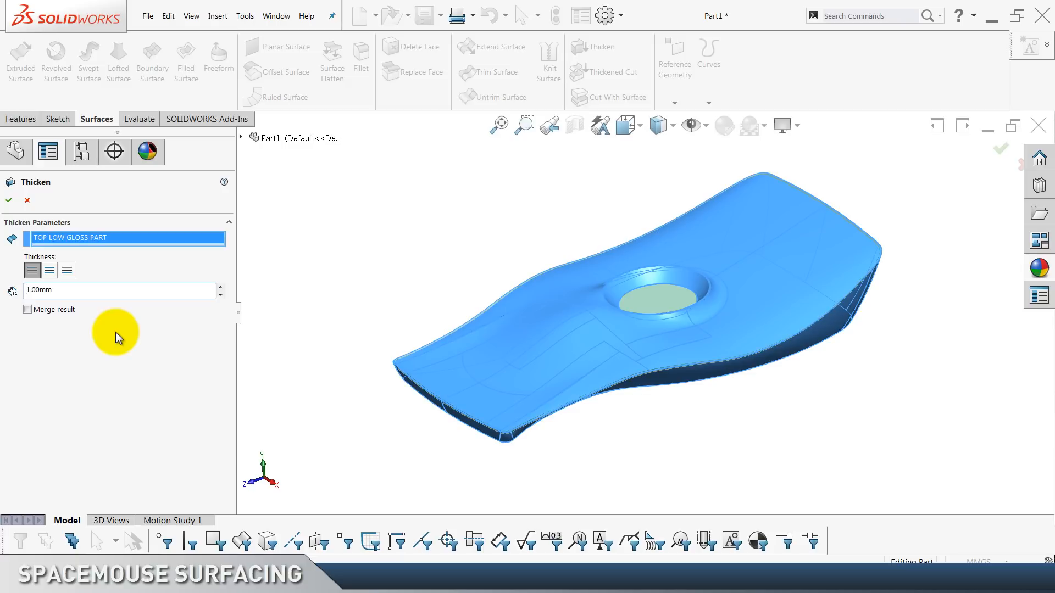
{"action": "left_click", "coordinate": [26, 199]}
Show the knitted surface together with the TOP LOW GLOSS PART surface.
{"action": "scroll", "coordinate": [123, 450], "scroll_direction": "down", "scroll_amount": 3}
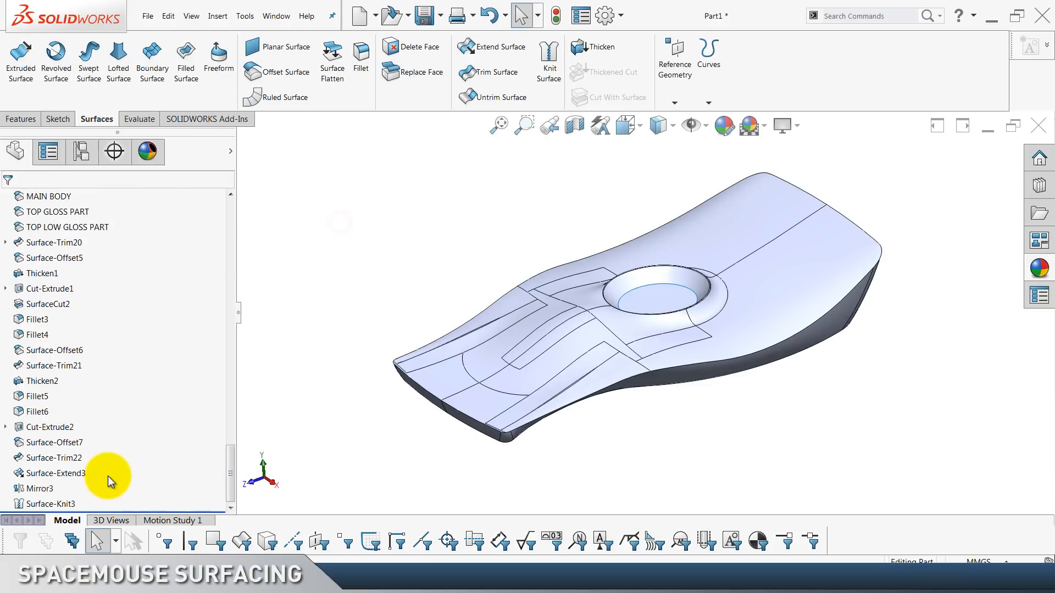
{"action": "left_click", "coordinate": [57, 476]}
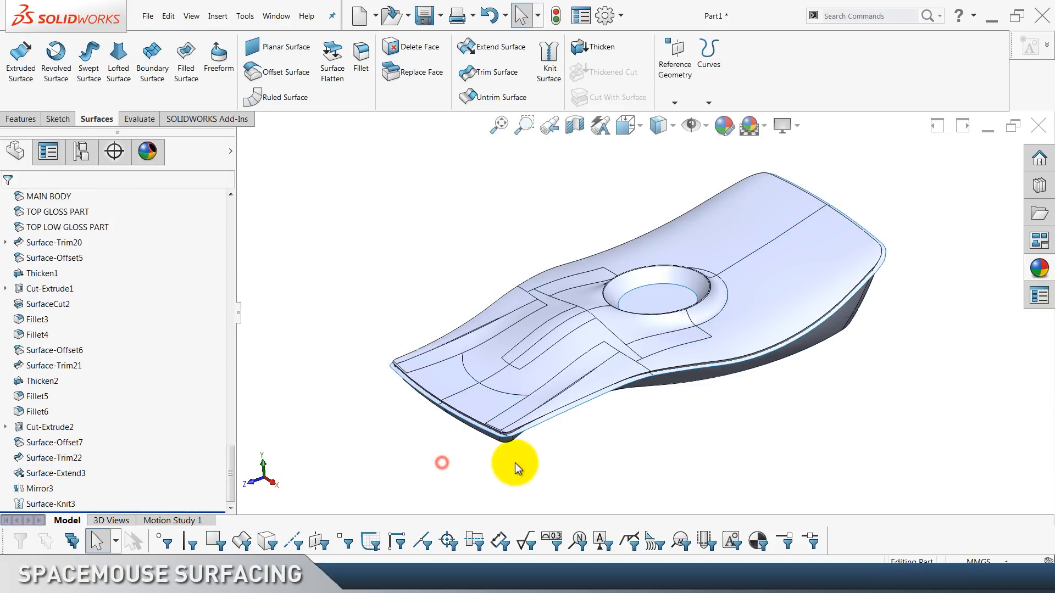
{"action": "scroll", "coordinate": [567, 362], "scroll_direction": "up", "scroll_amount": 6}
{"action": "scroll", "coordinate": [809, 196], "scroll_direction": "down", "scroll_amount": 3}
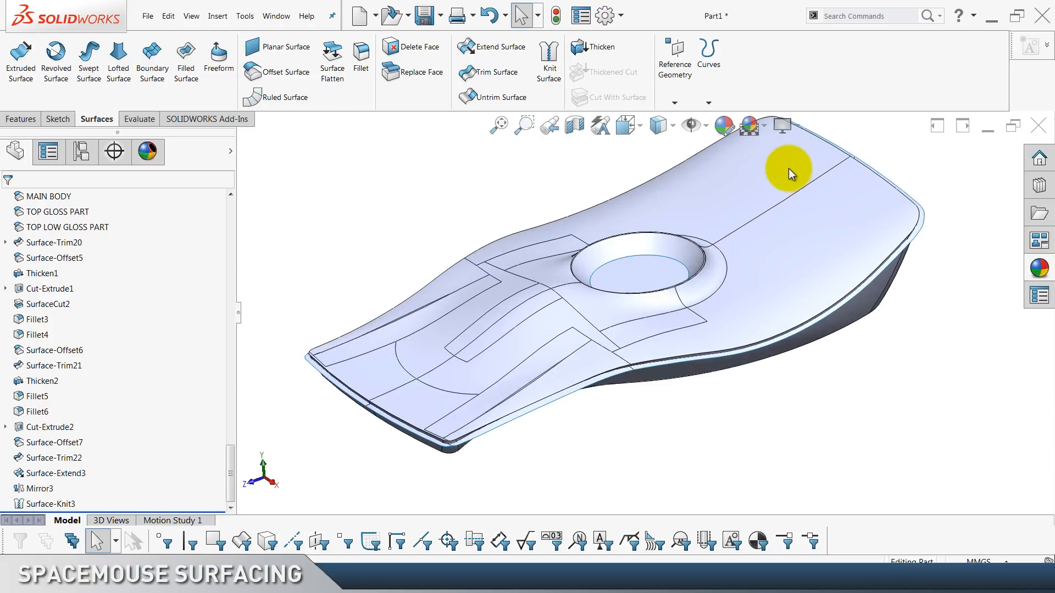
Trim the TOP LOW GLOSS PART surface with the knitted surface as a standard trim tool, removing the portion above it.
{"action": "left_click", "coordinate": [498, 73]}
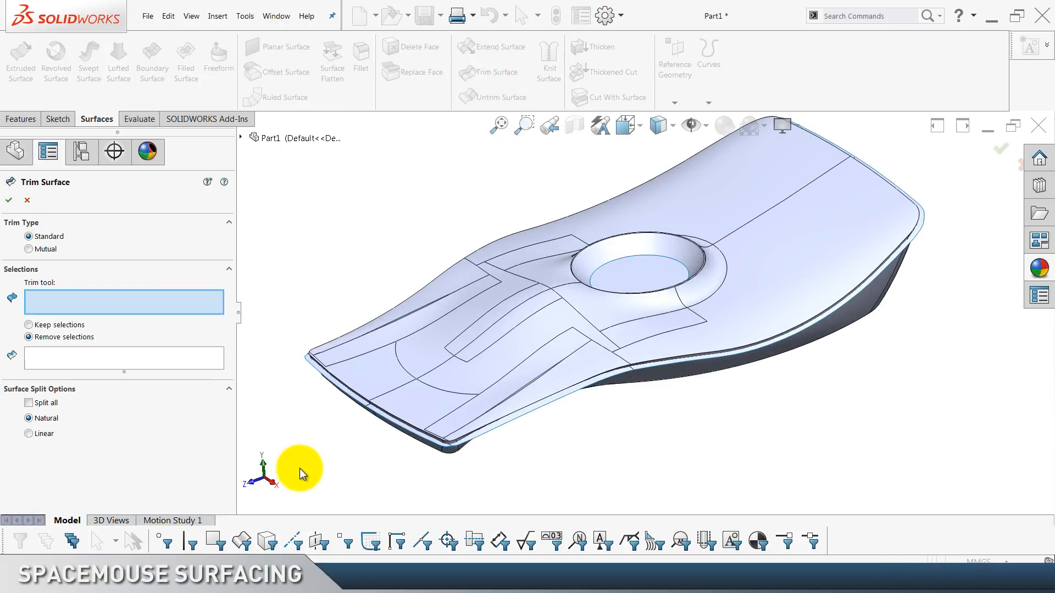
{"action": "scroll", "coordinate": [341, 473], "scroll_direction": "down", "scroll_amount": 2}
{"action": "left_click", "coordinate": [473, 314]}
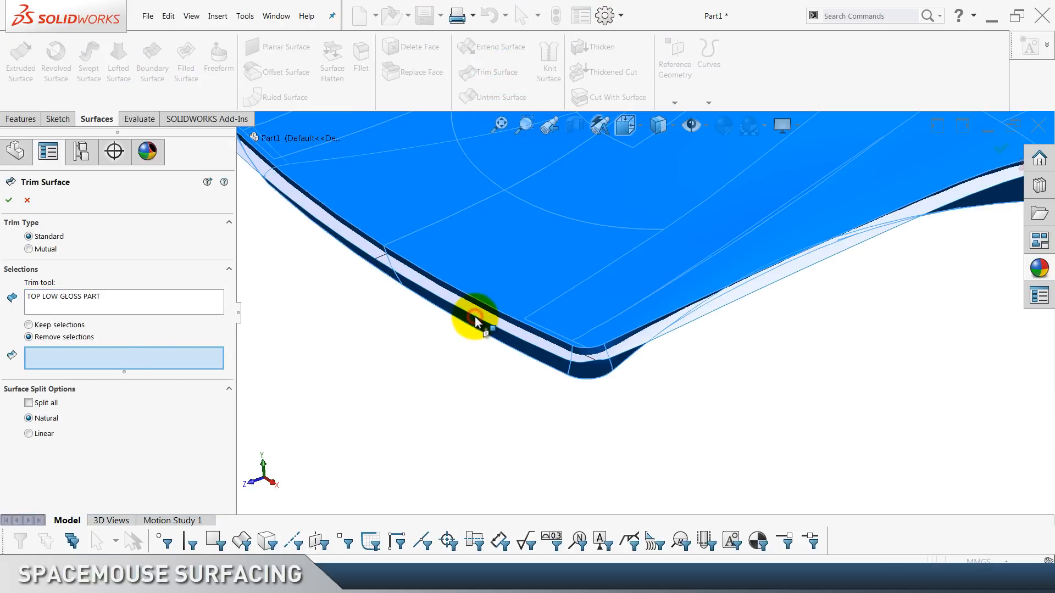
{"action": "right_click", "coordinate": [125, 307]}
{"action": "left_click", "coordinate": [176, 308]}
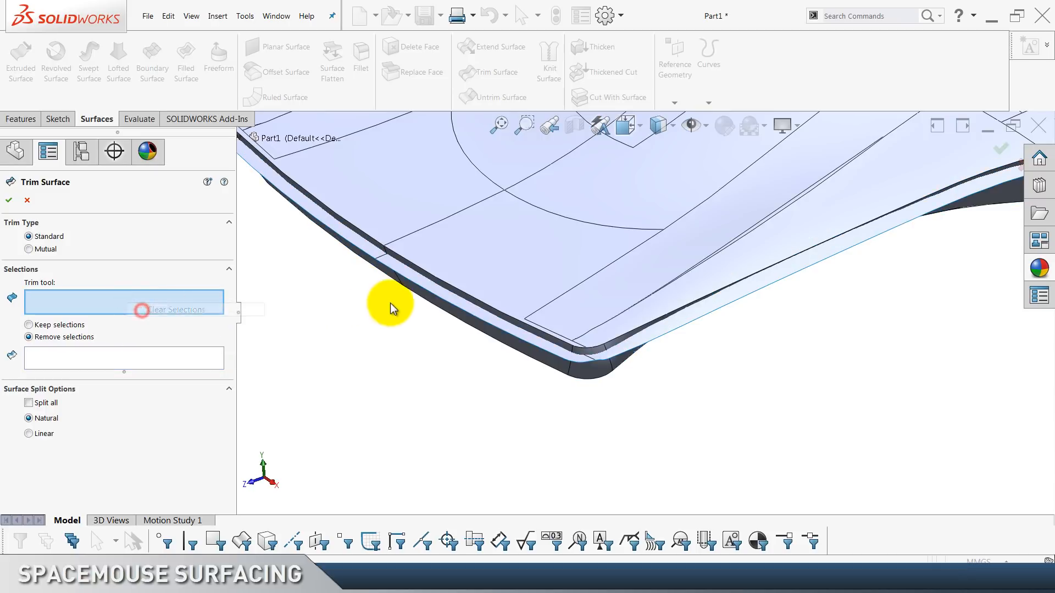
{"action": "left_click", "coordinate": [432, 295]}
{"action": "scroll", "coordinate": [351, 380], "scroll_direction": "up", "scroll_amount": 8}
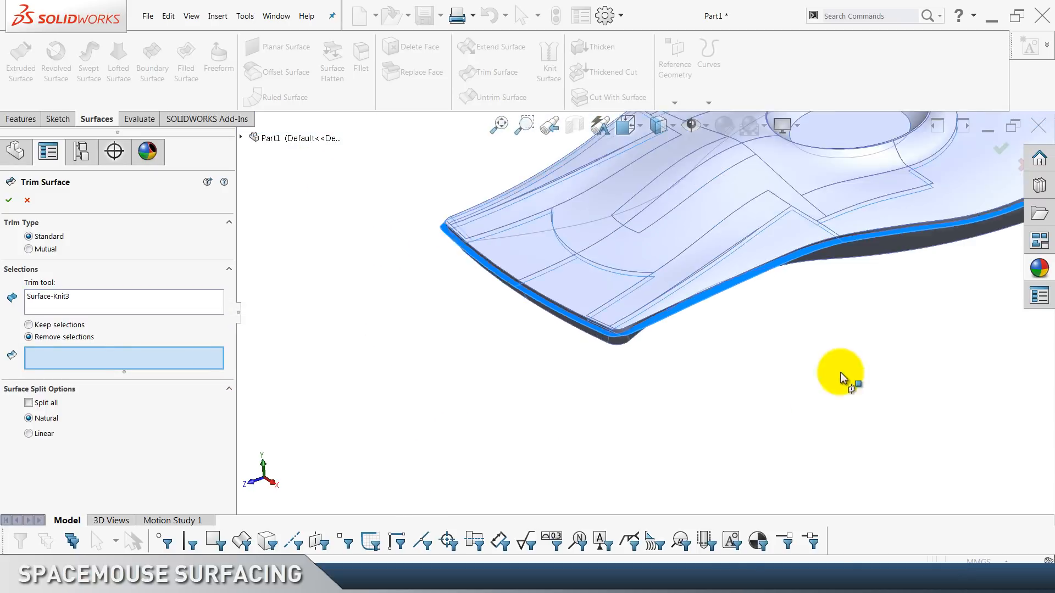
{"action": "left_click", "coordinate": [734, 216]}
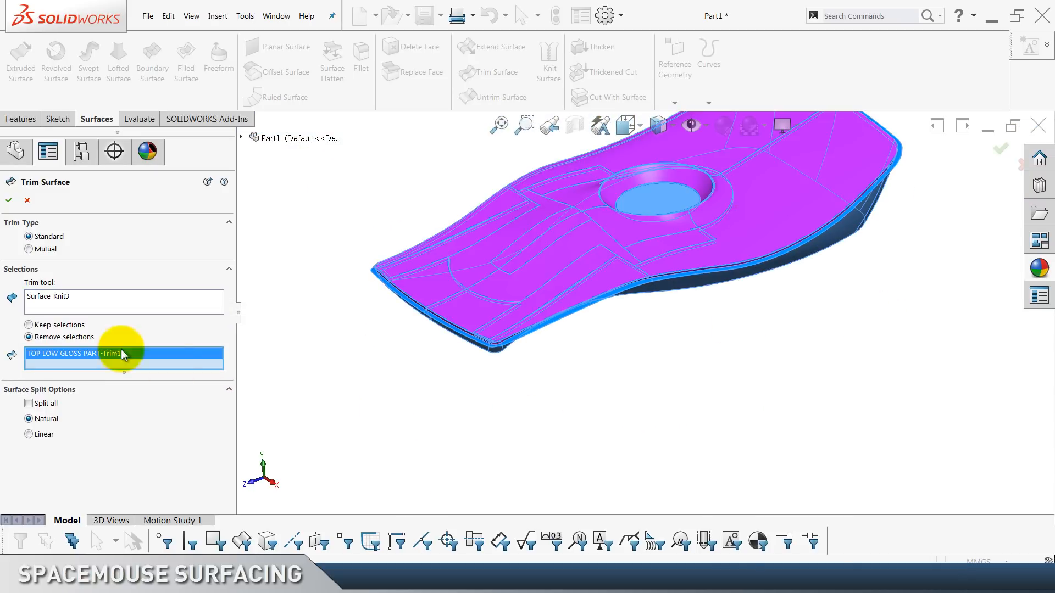
{"action": "left_click", "coordinate": [10, 201]}
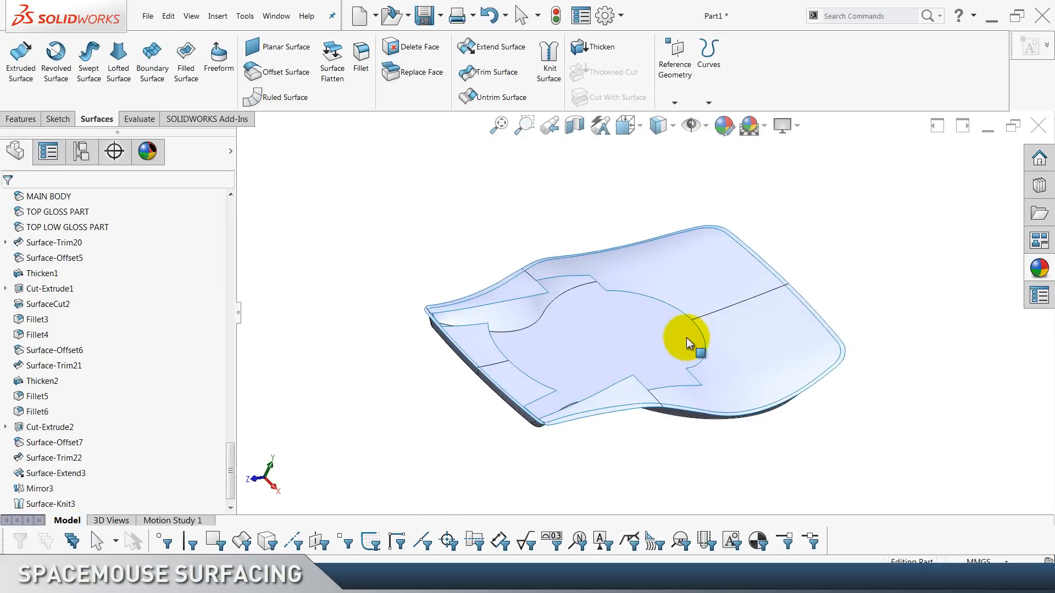
Hide the knitted trimming surface, leaving the trimmed lower shell on display.
{"action": "left_click", "coordinate": [74, 460]}
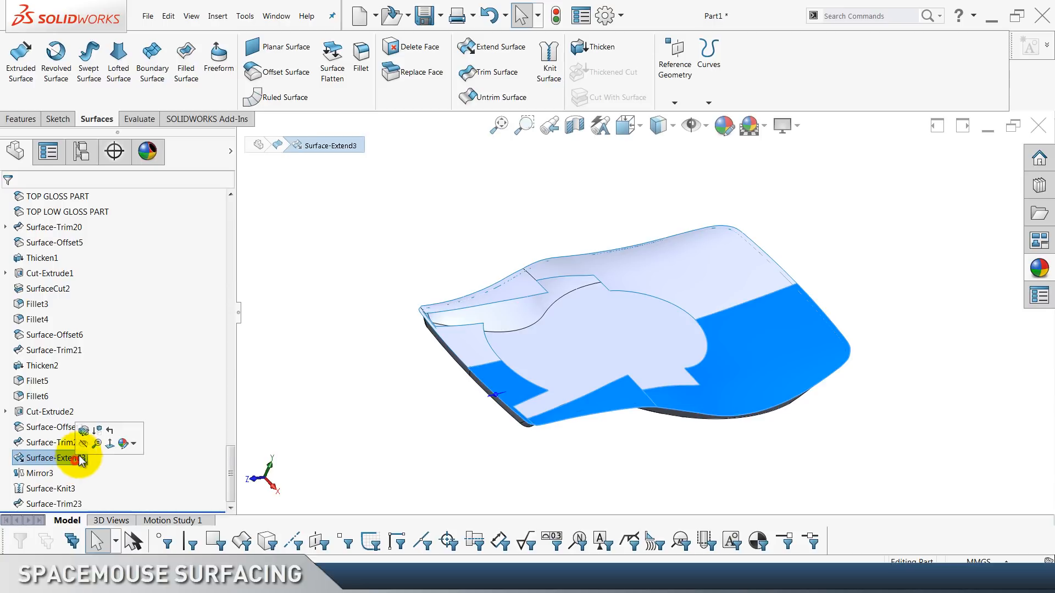
{"action": "left_click", "coordinate": [83, 443]}
{"action": "left_click", "coordinate": [338, 355]}
{"action": "middle_click_drag", "start_coordinate": [629, 319], "coordinate": [612, 299]}
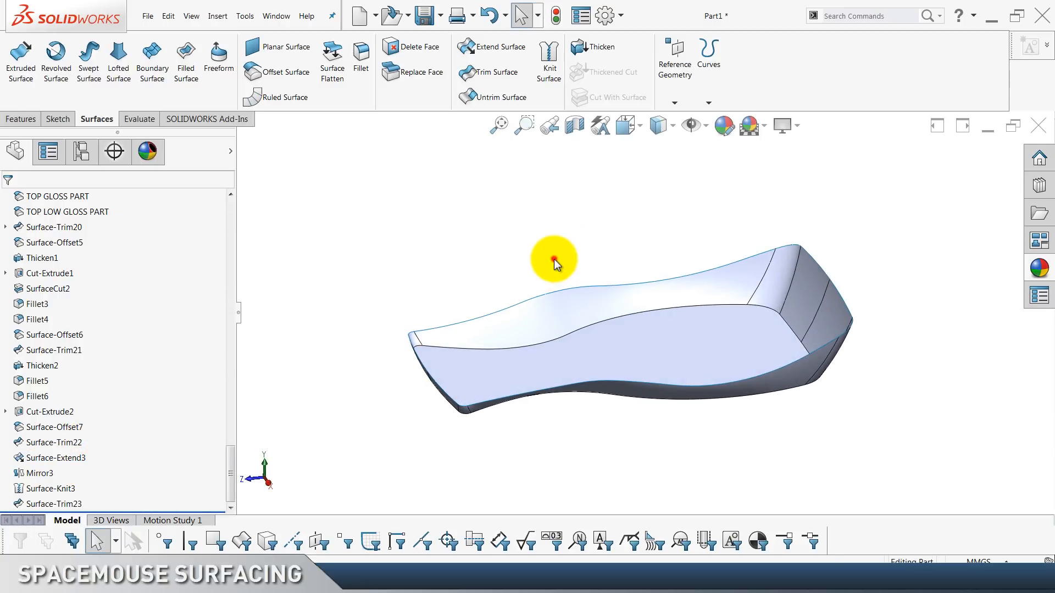
{"action": "middle_click_drag", "start_coordinate": [554, 259], "coordinate": [677, 302]}
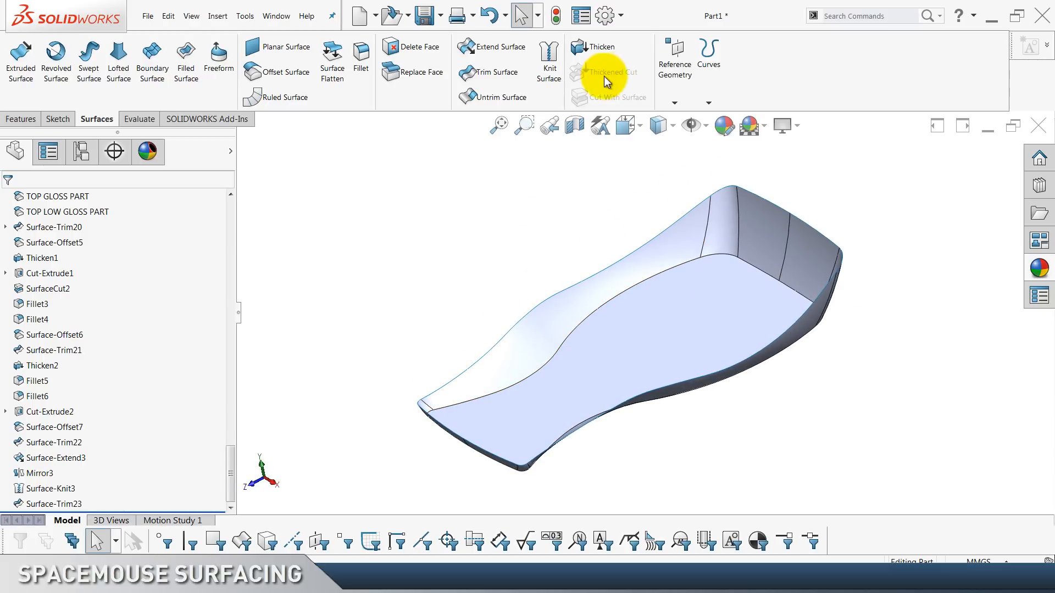
Thicken the trimmed lower shell surface by 1 mm without merging the result.
{"action": "left_click", "coordinate": [584, 50]}
{"action": "left_click", "coordinate": [667, 268]}
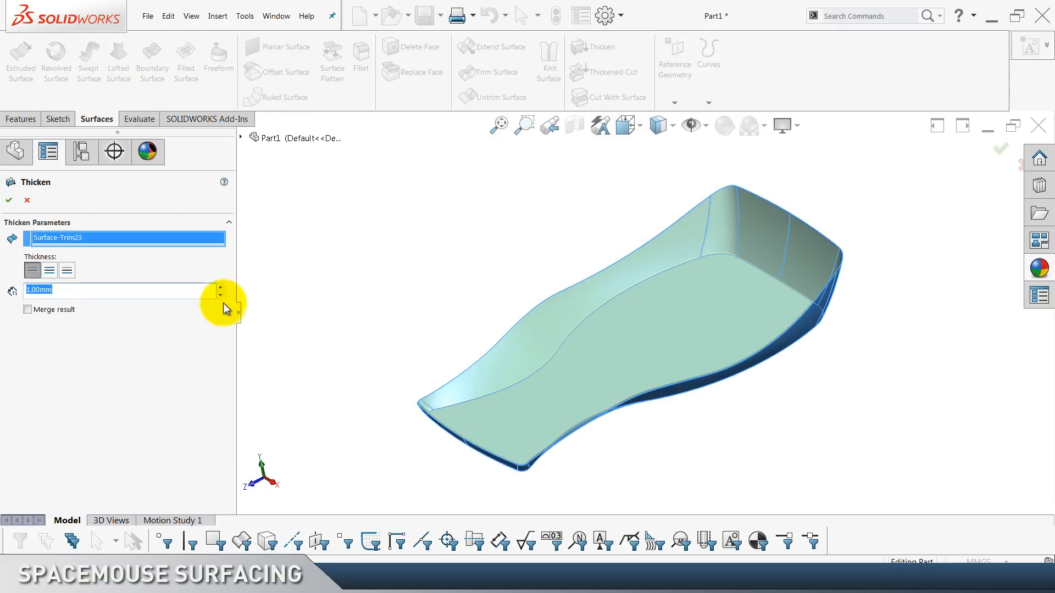
{"action": "middle_click_drag", "start_coordinate": [477, 317], "coordinate": [472, 283]}
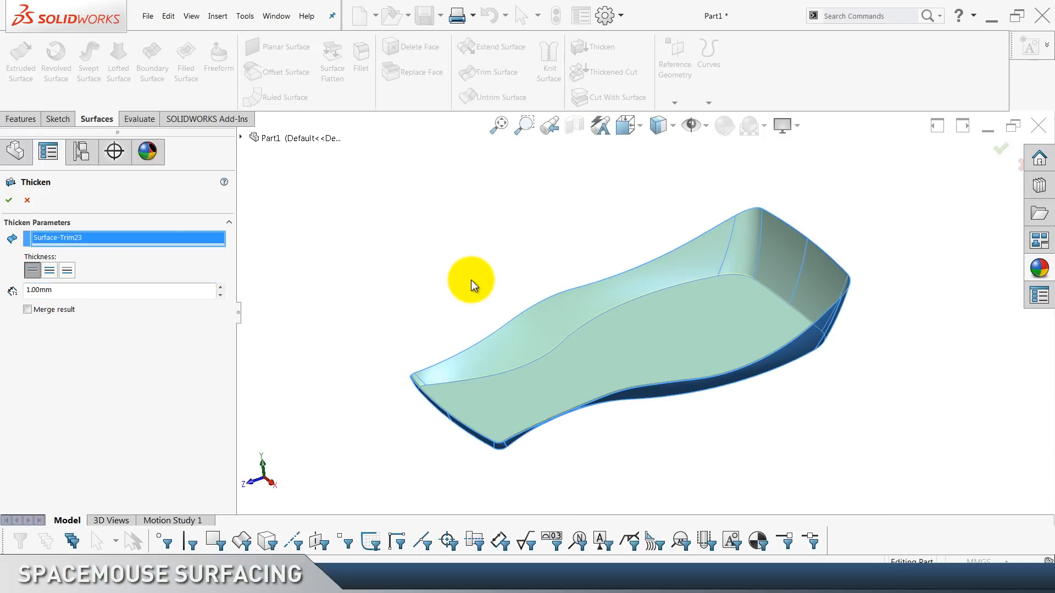
{"action": "left_click", "coordinate": [11, 200]}
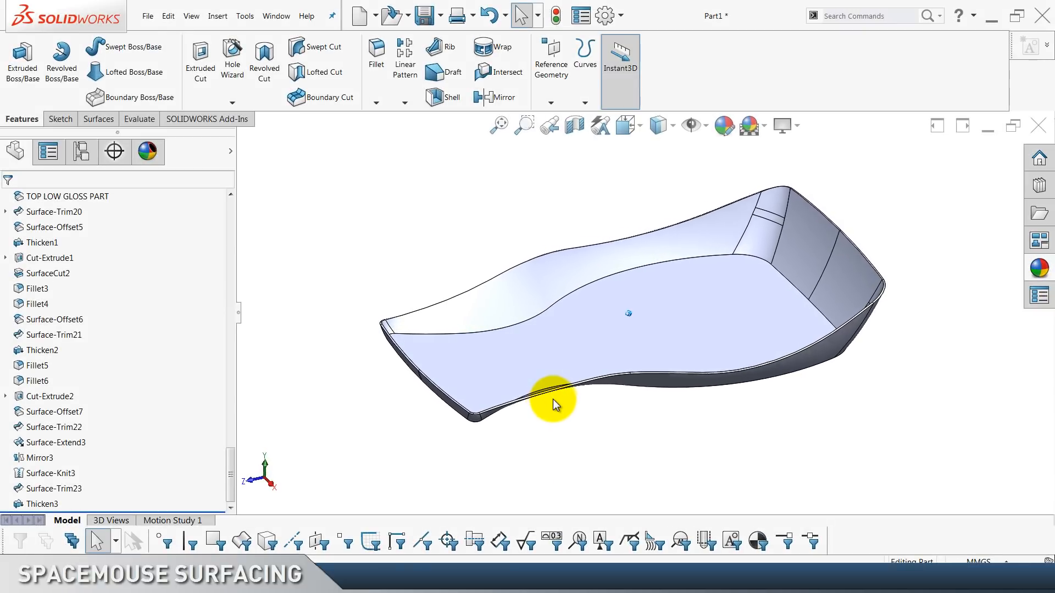
Show the SPARE surface body together with the thickened lower shell.
{"action": "scroll", "coordinate": [135, 318], "scroll_direction": "up", "scroll_amount": 7}
{"action": "scroll", "coordinate": [135, 318], "scroll_direction": "up", "scroll_amount": 7}
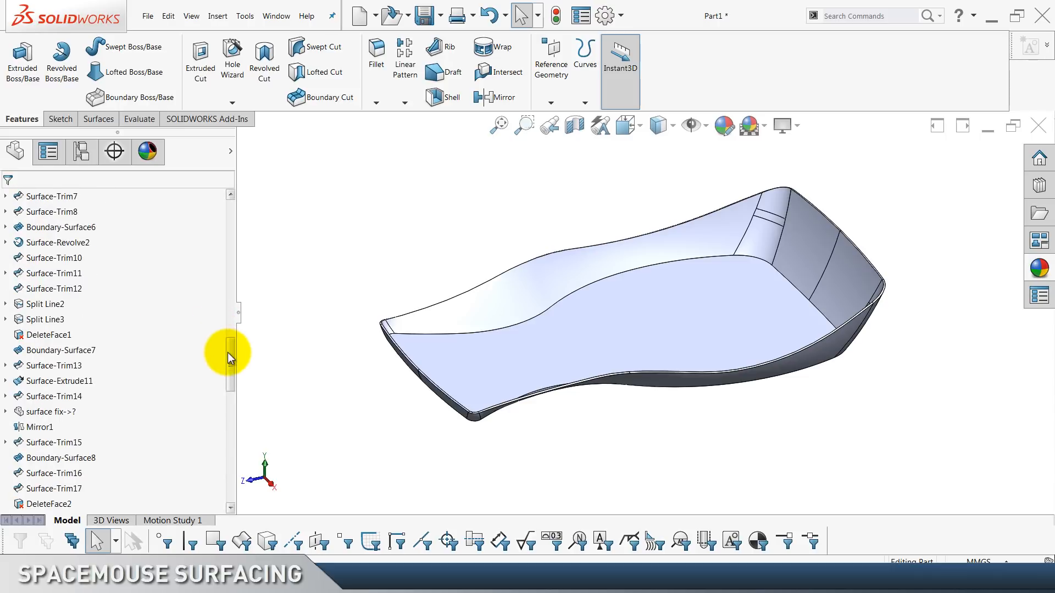
{"action": "left_click_drag", "start_coordinate": [228, 352], "coordinate": [233, 210]}
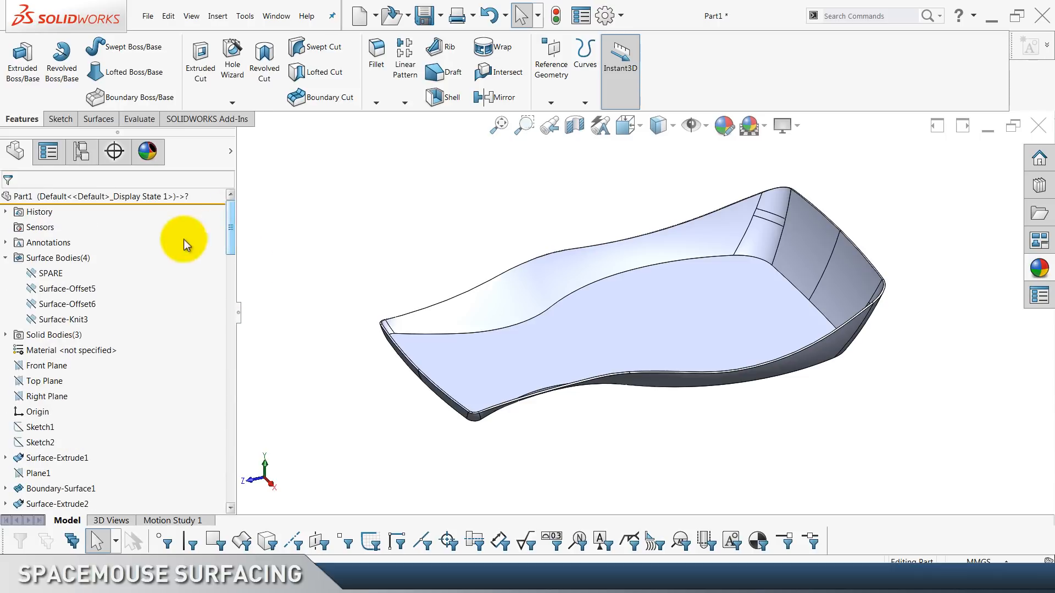
{"action": "left_click", "coordinate": [51, 273]}
{"action": "left_click", "coordinate": [369, 212]}
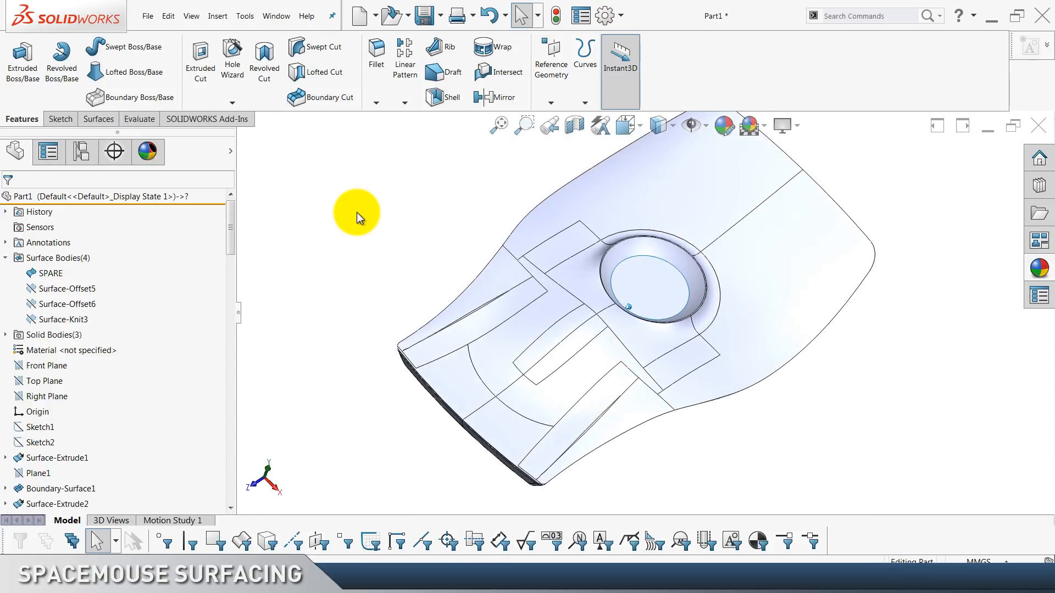
Offset ten outer faces of the SPARE surface by 4.5 mm towards the shell, including the narrow sliver faces on both sides.
{"action": "scroll", "coordinate": [209, 102], "scroll_direction": "down", "scroll_amount": 3}
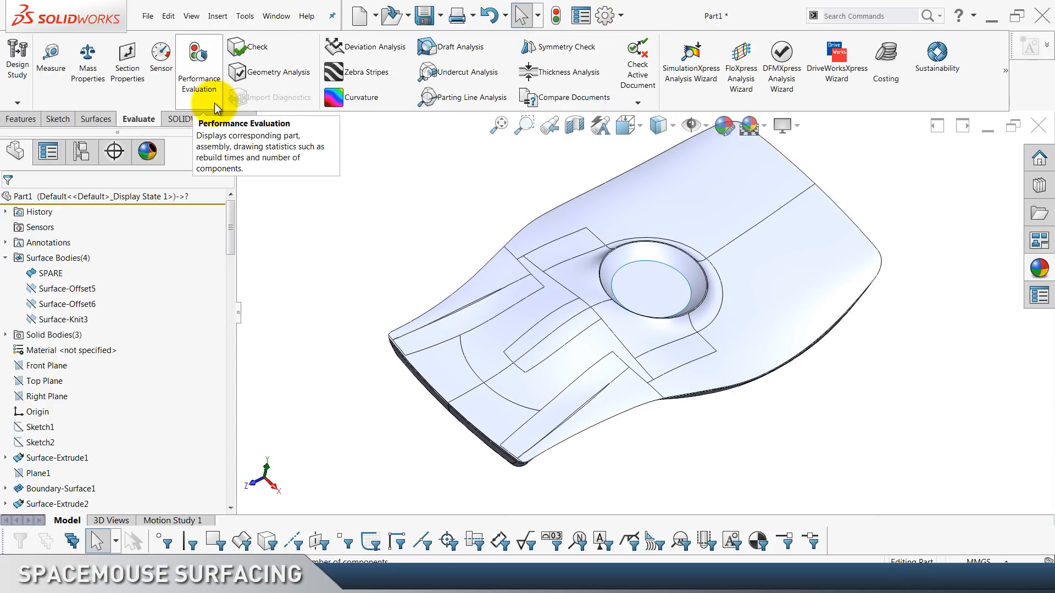
{"action": "scroll", "coordinate": [209, 102], "scroll_direction": "up", "scroll_amount": 1}
{"action": "left_click", "coordinate": [292, 72]}
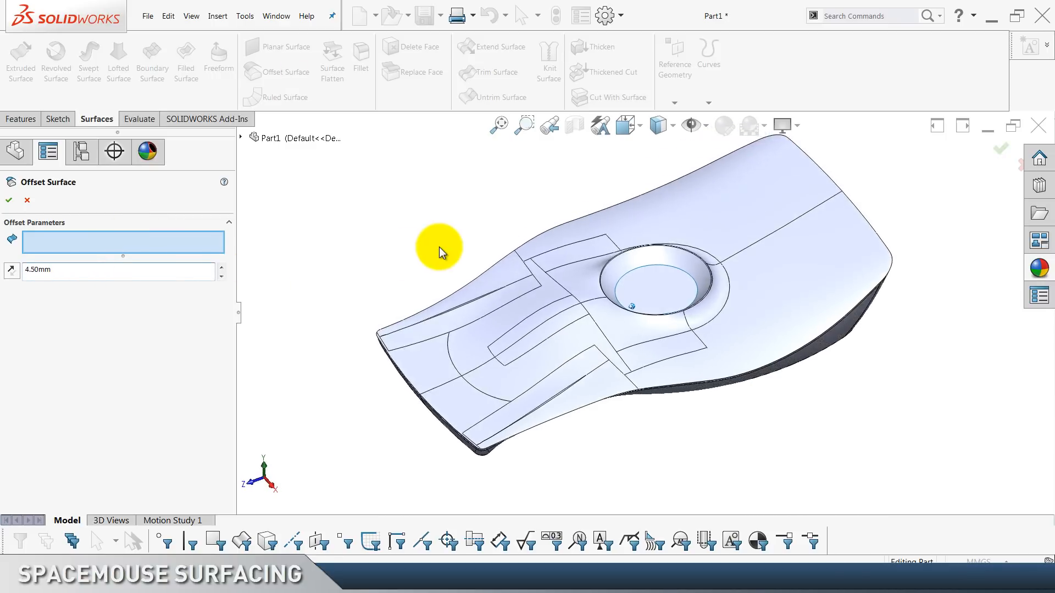
{"action": "left_click", "coordinate": [711, 209]}
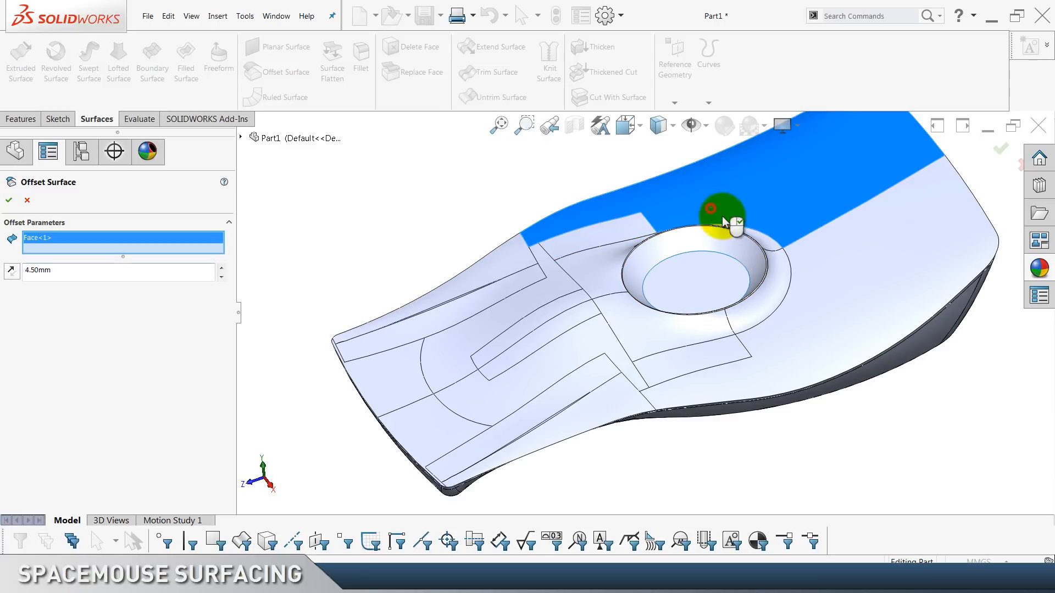
{"action": "left_click", "coordinate": [761, 356]}
{"action": "left_click", "coordinate": [619, 408]}
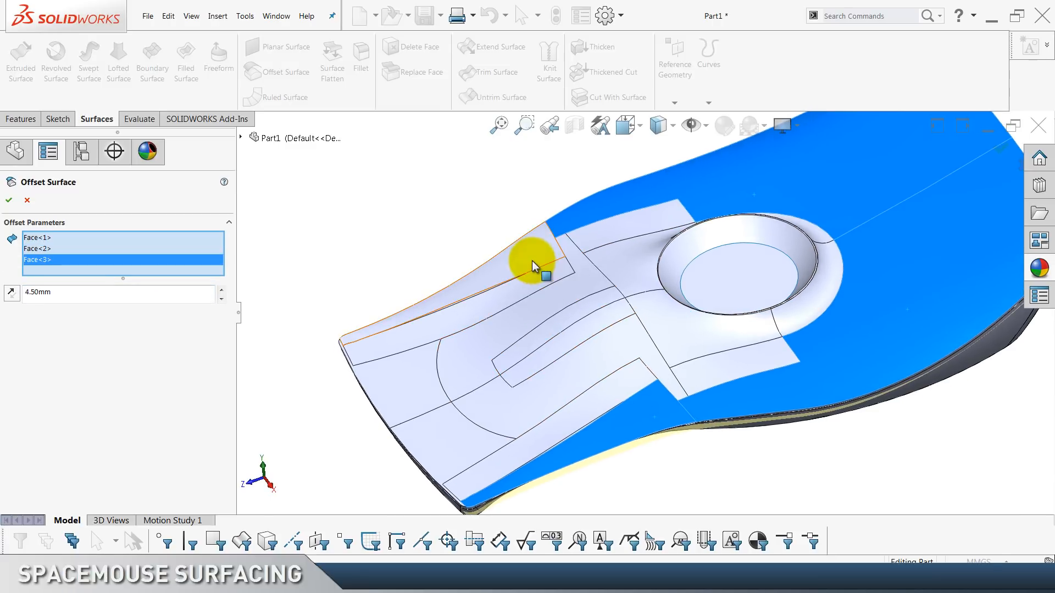
{"action": "left_click", "coordinate": [532, 261]}
{"action": "left_click", "coordinate": [436, 389]}
{"action": "left_click", "coordinate": [404, 305]}
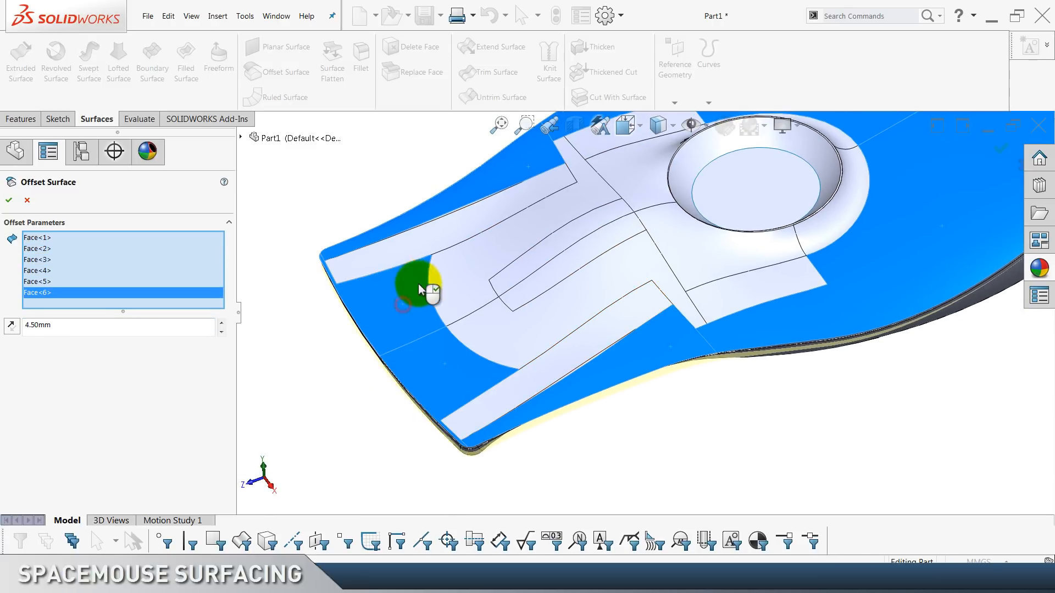
{"action": "left_click", "coordinate": [453, 326]}
{"action": "left_click", "coordinate": [506, 391]}
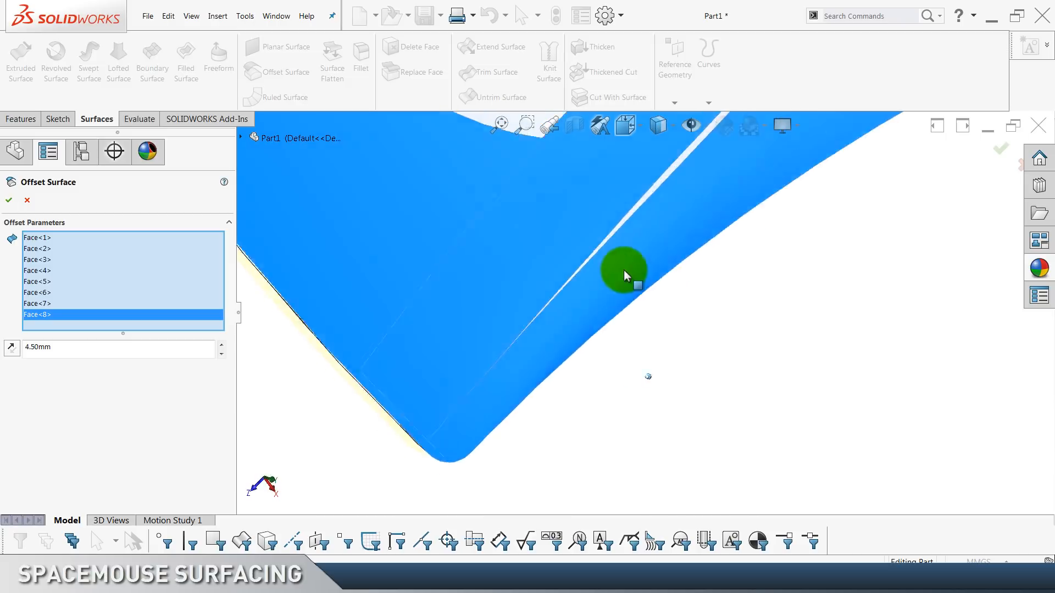
{"action": "left_click", "coordinate": [704, 259]}
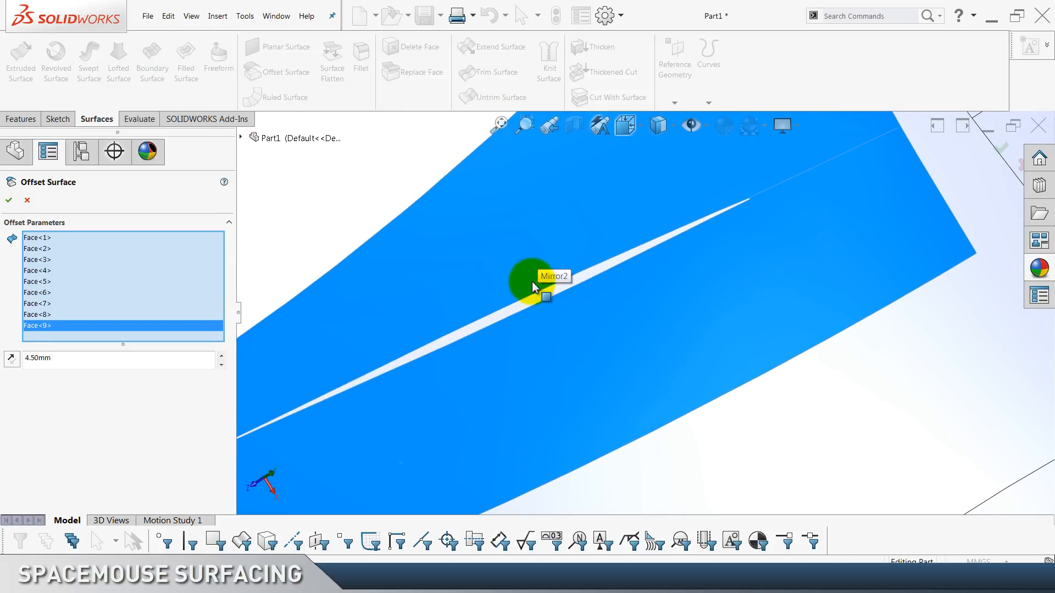
{"action": "left_click", "coordinate": [529, 302]}
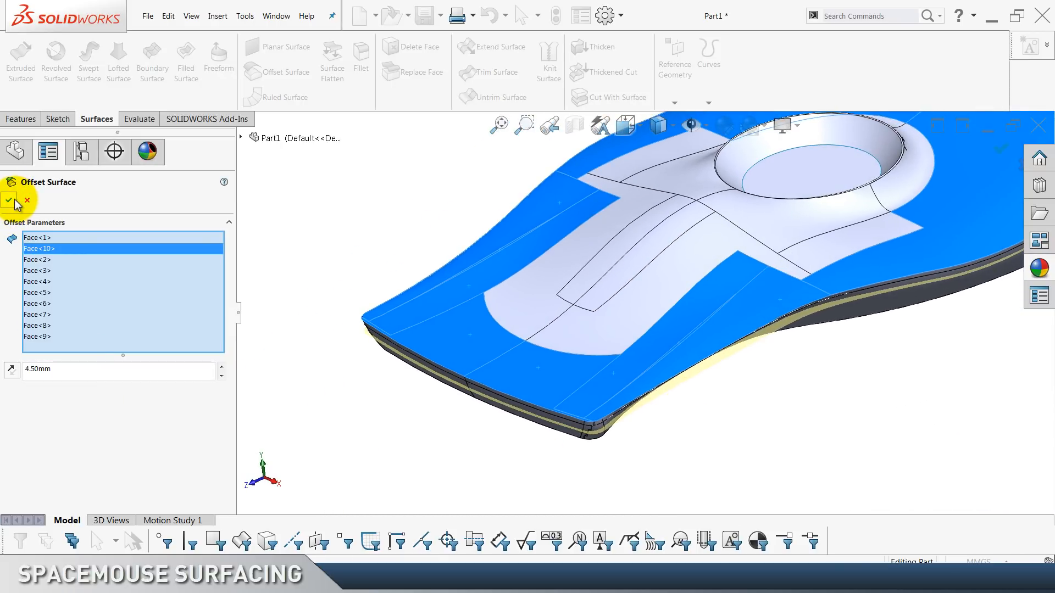
{"action": "key", "text": "Return"}
{"action": "left_click", "coordinate": [345, 222]}
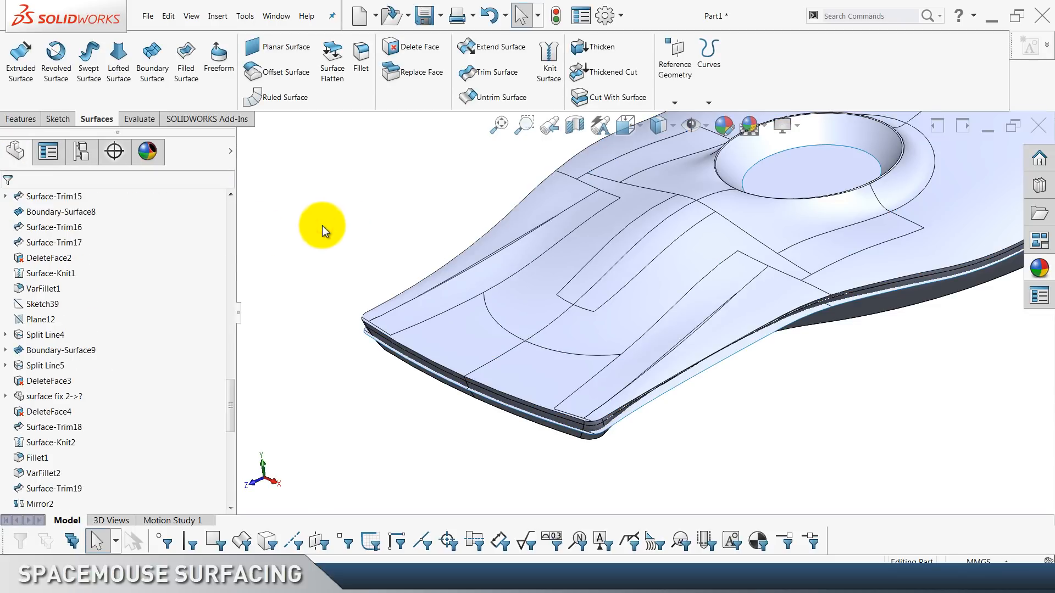
Hide the SPARE surface body, leaving the new offset surface and the thickened lower shell on display.
{"action": "scroll", "coordinate": [141, 354], "scroll_direction": "up", "scroll_amount": 8}
{"action": "left_click_drag", "start_coordinate": [229, 347], "coordinate": [122, 262]}
{"action": "left_click", "coordinate": [50, 273]}
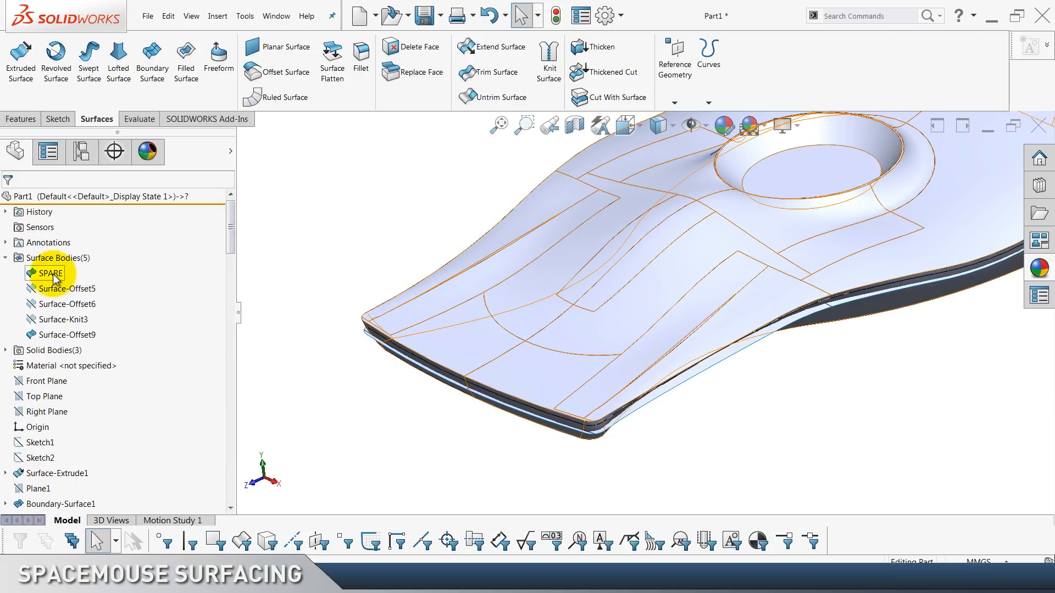
{"action": "left_click", "coordinate": [53, 274]}
{"action": "left_click", "coordinate": [59, 257]}
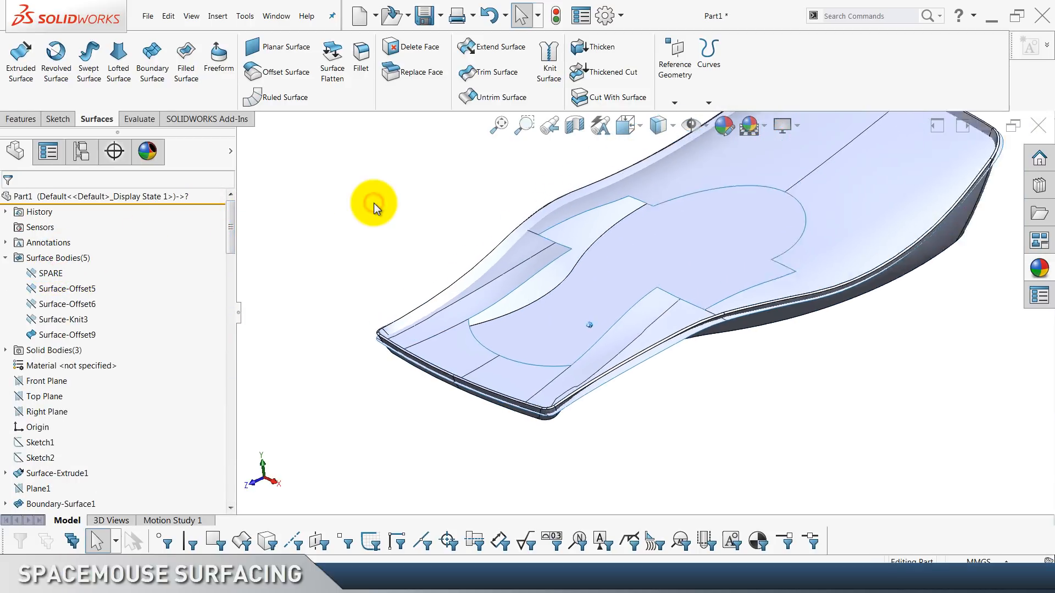
Examine the offset distance of Surface-Offset6 at the shell's front corner for comparison with the new offset surface.
{"action": "scroll", "coordinate": [139, 361], "scroll_direction": "down", "scroll_amount": 5}
{"action": "scroll", "coordinate": [140, 361], "scroll_direction": "down", "scroll_amount": 20}
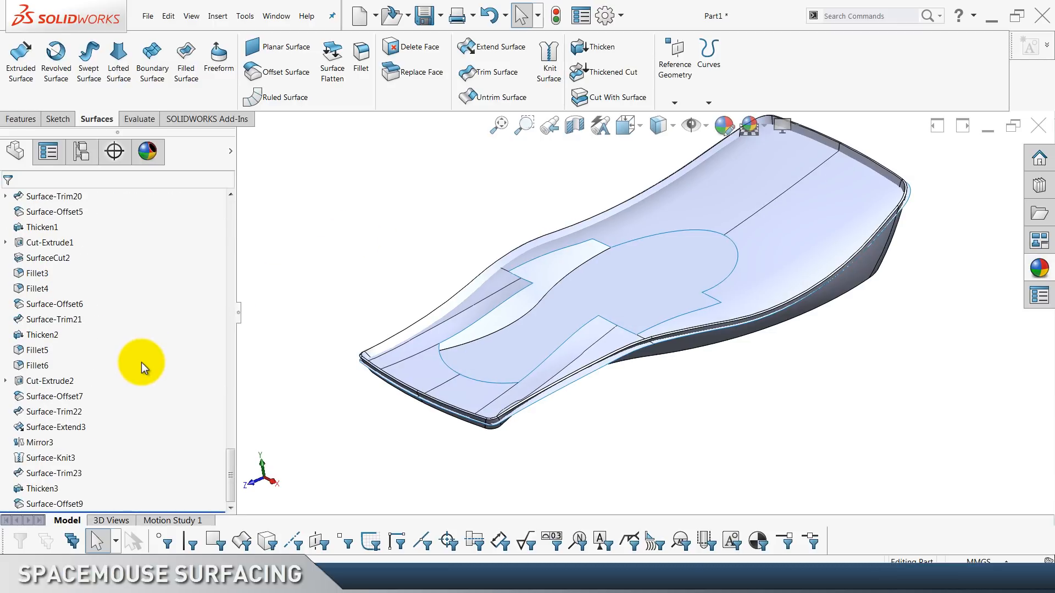
{"action": "scroll", "coordinate": [141, 362], "scroll_direction": "up", "scroll_amount": 1}
{"action": "scroll", "coordinate": [141, 363], "scroll_direction": "down", "scroll_amount": 1}
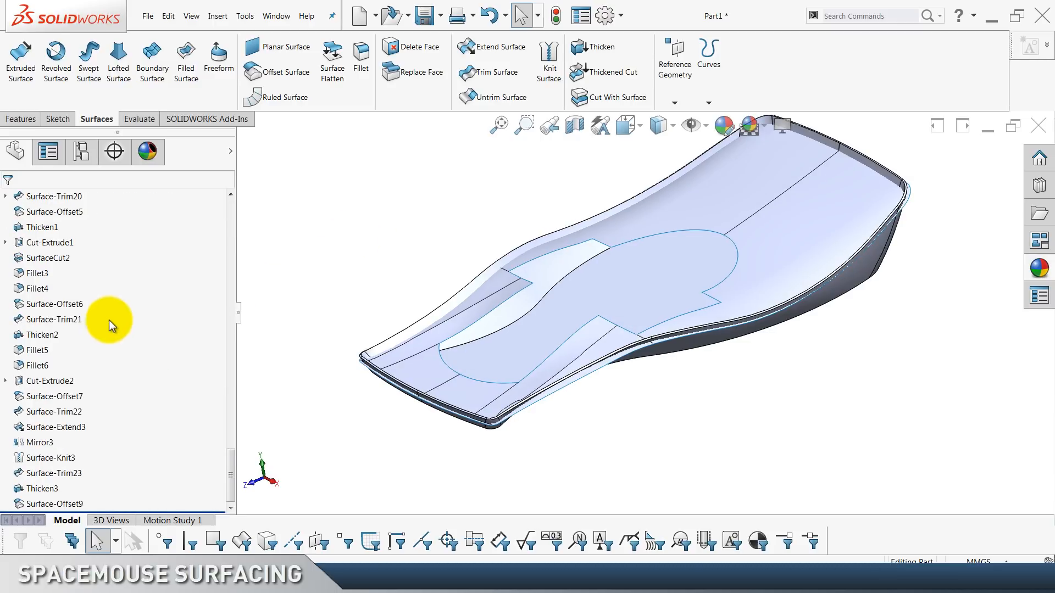
{"action": "left_click", "coordinate": [67, 304]}
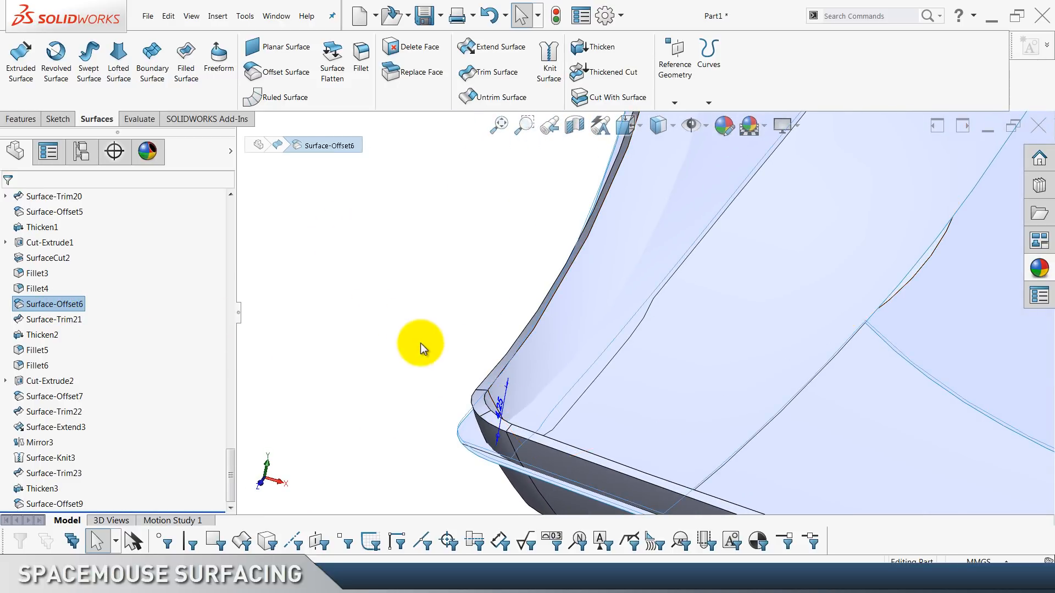
{"action": "left_click", "coordinate": [411, 297]}
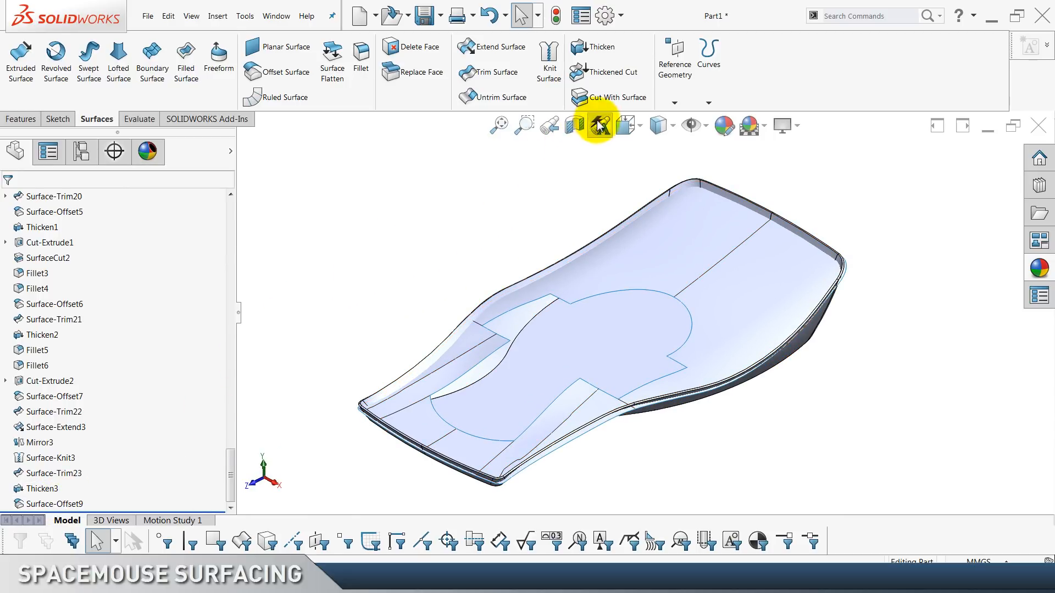
Try to cut the thickened lower shell with the new offset surface, limiting the scope to that body.
{"action": "left_click", "coordinate": [61, 505]}
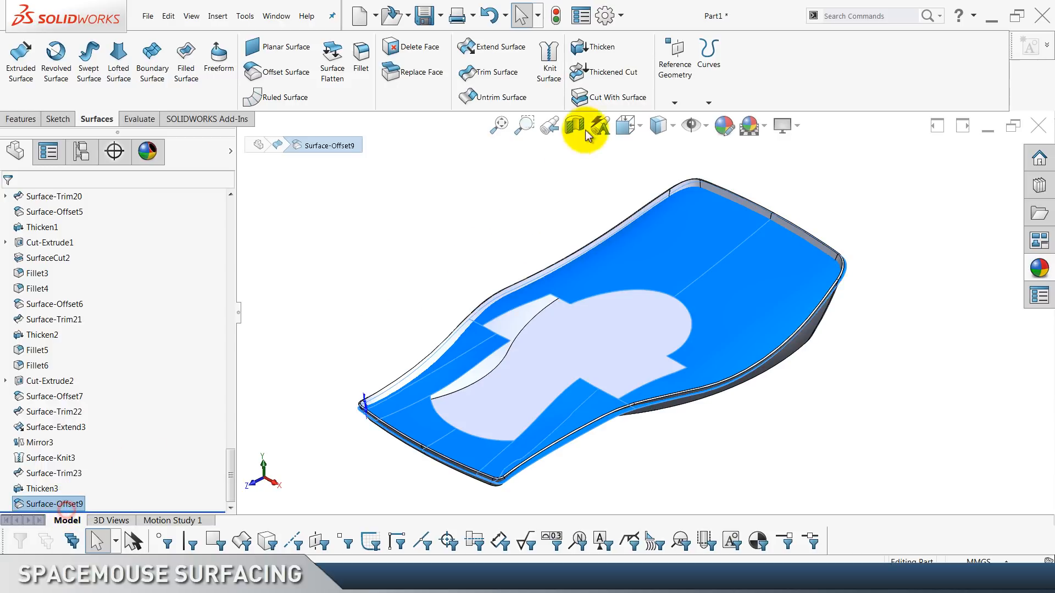
{"action": "left_click", "coordinate": [612, 100]}
{"action": "left_click", "coordinate": [55, 308]}
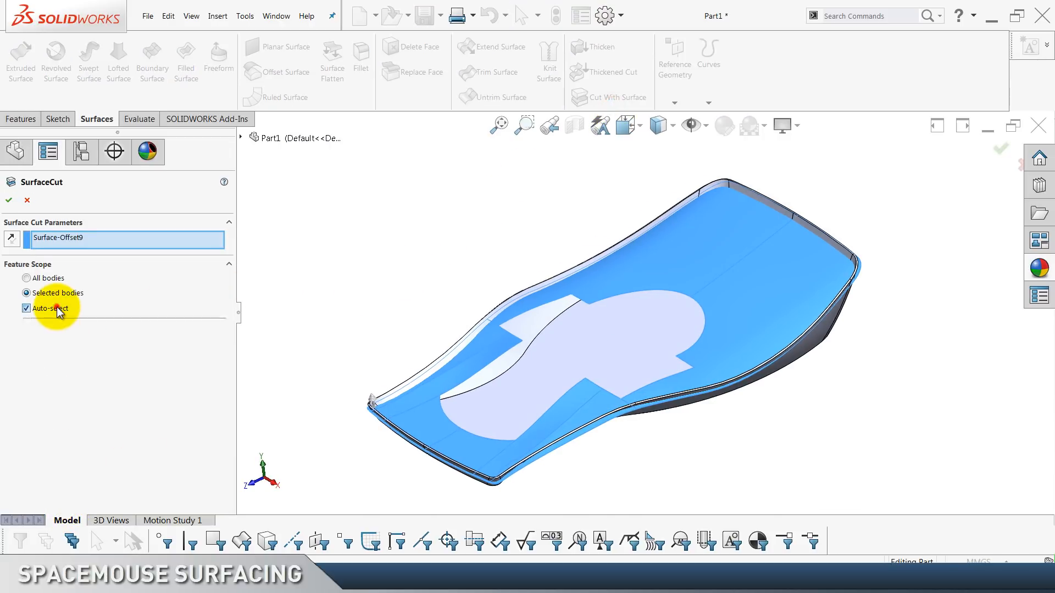
{"action": "left_click", "coordinate": [661, 331]}
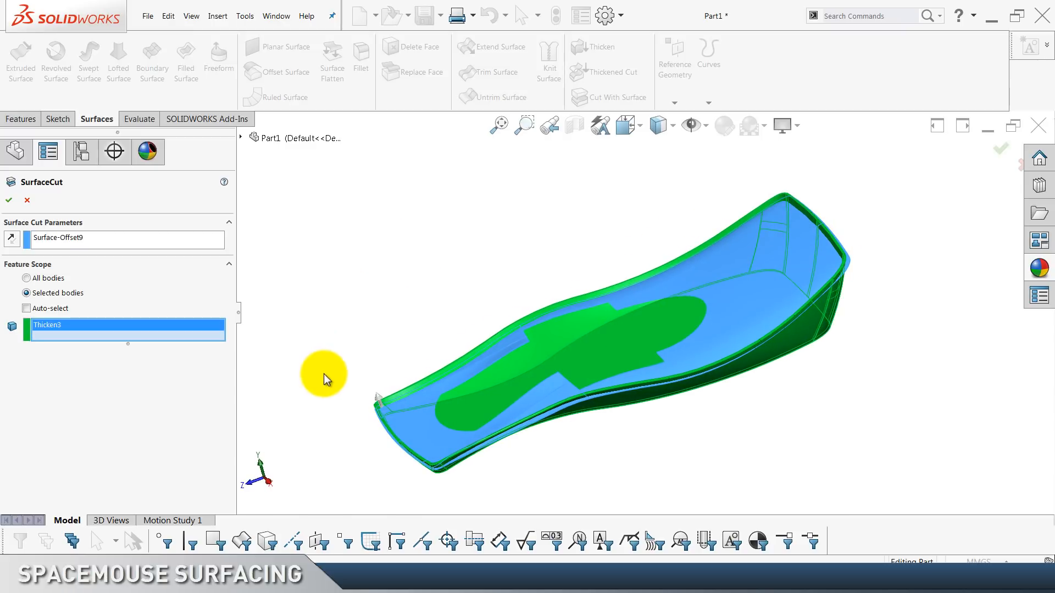
{"action": "left_click", "coordinate": [9, 201]}
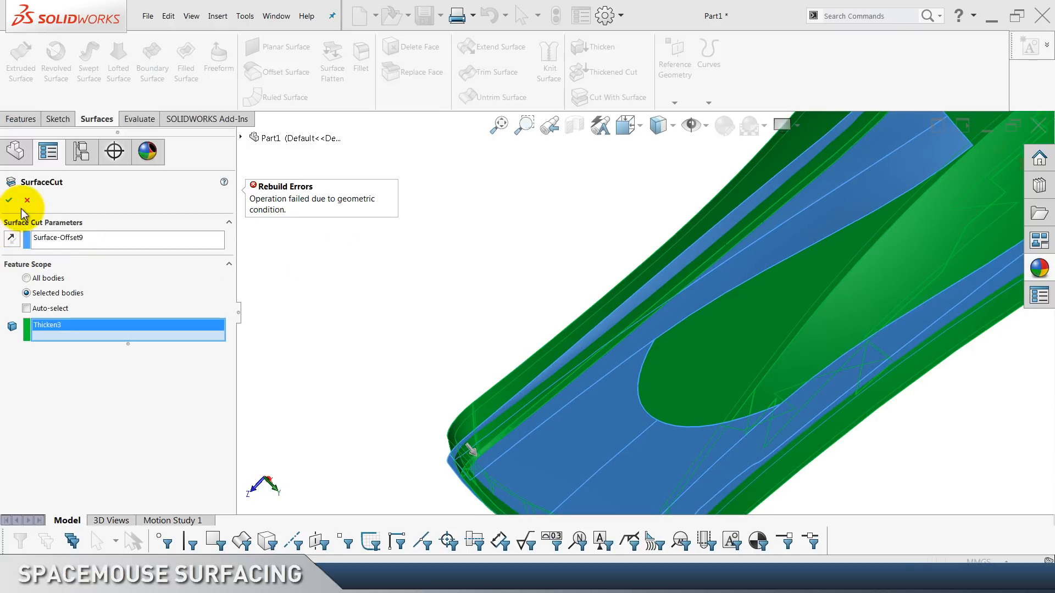
{"action": "left_click", "coordinate": [27, 200]}
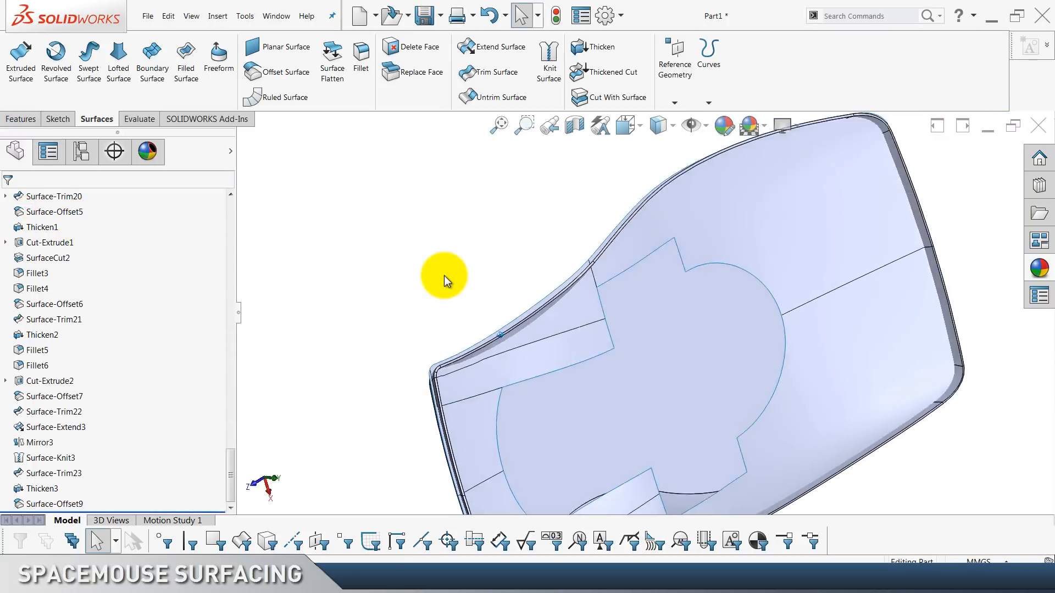
Try a 1 mm thickened cut from the offset surface on its other side, with only the lower shell body as scope.
{"action": "left_click", "coordinate": [615, 72]}
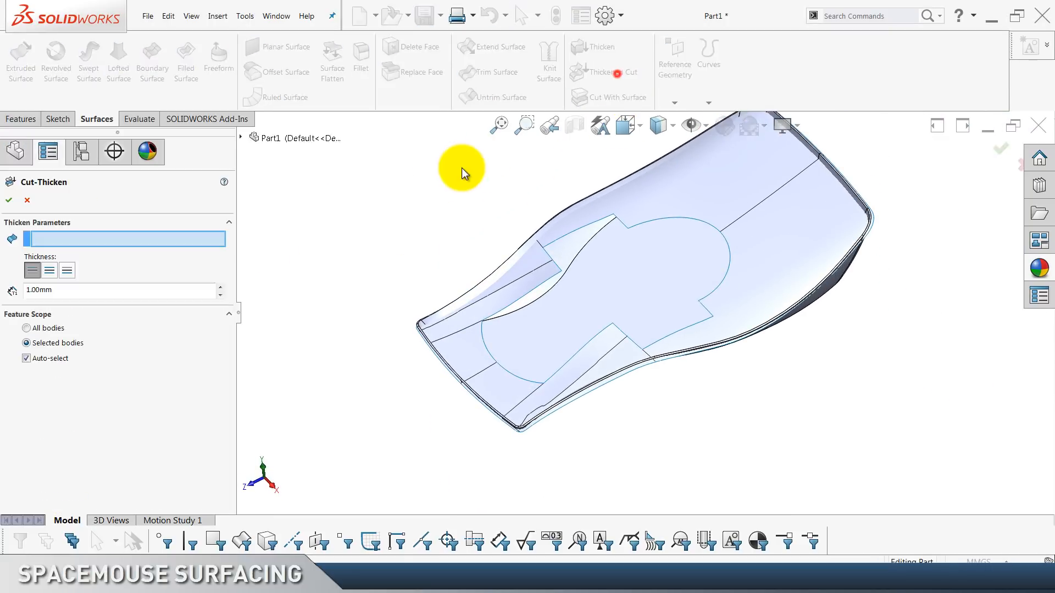
{"action": "left_click", "coordinate": [720, 243]}
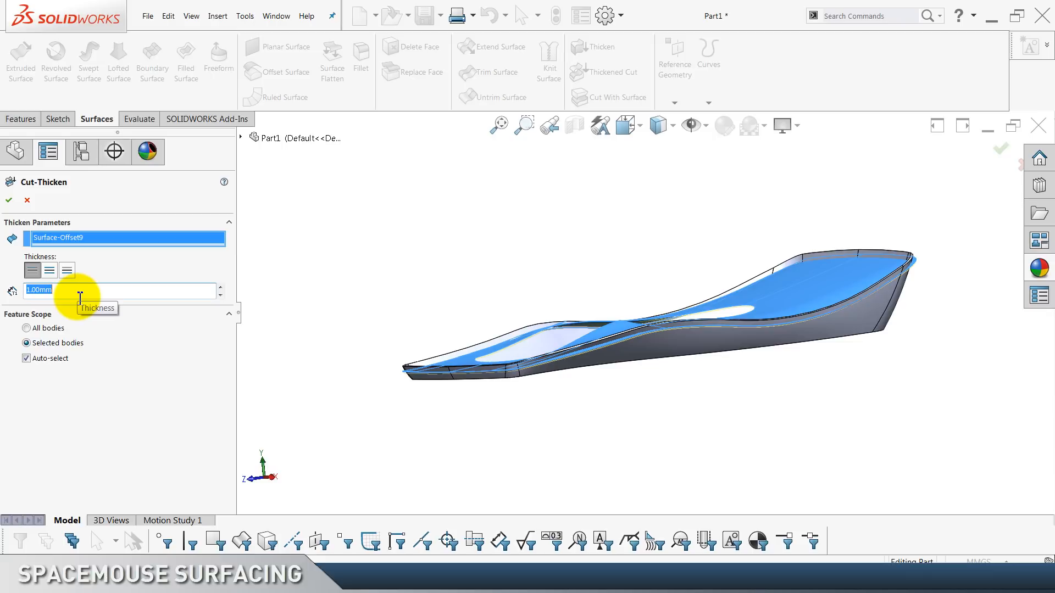
{"action": "left_click", "coordinate": [67, 271]}
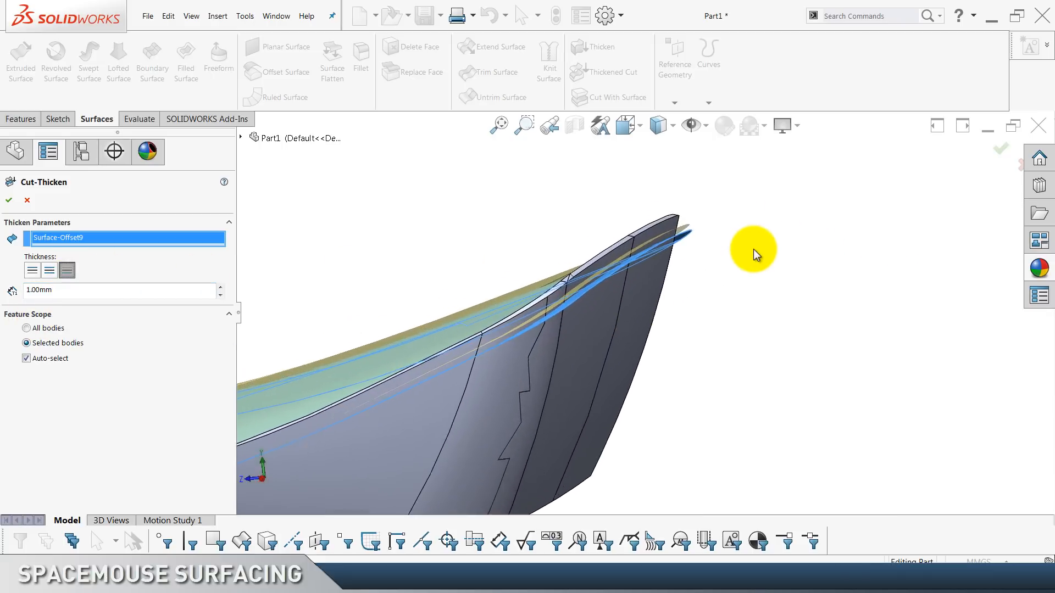
{"action": "left_click", "coordinate": [48, 360]}
{"action": "left_click", "coordinate": [582, 403]}
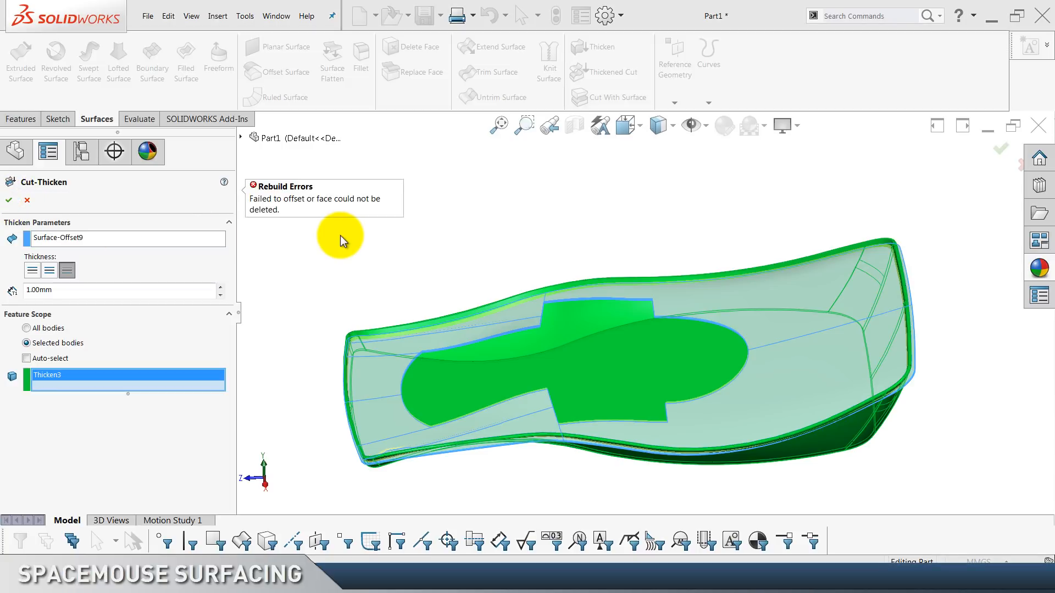
Try the thickened cut of the lower shell with a thickness of 0.1 mm.
{"action": "double_click", "coordinate": [75, 294]}
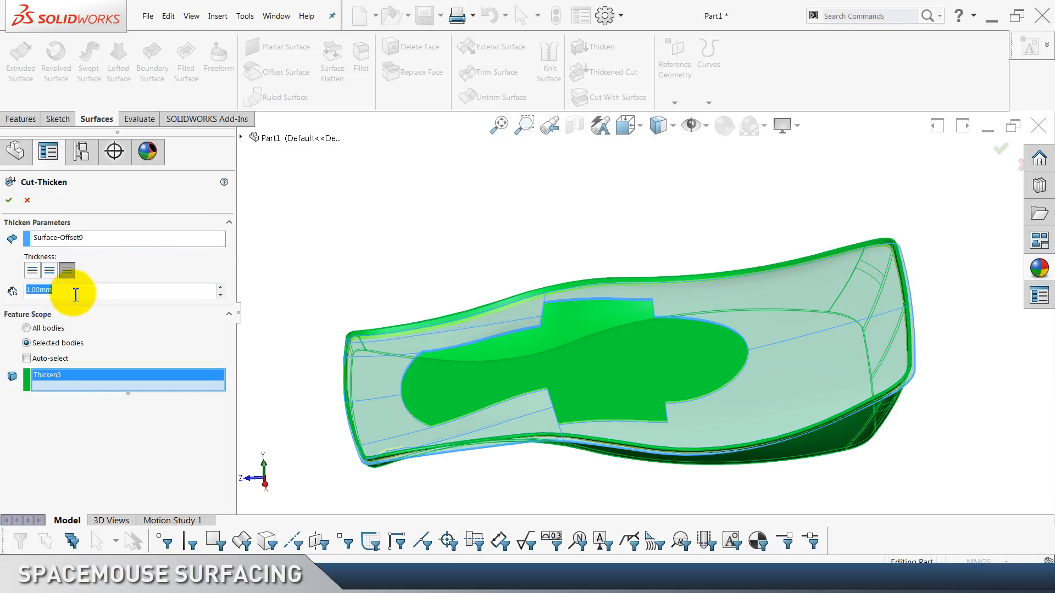
{"action": "type", "text": "0.1"}
{"action": "key", "text": "Return"}
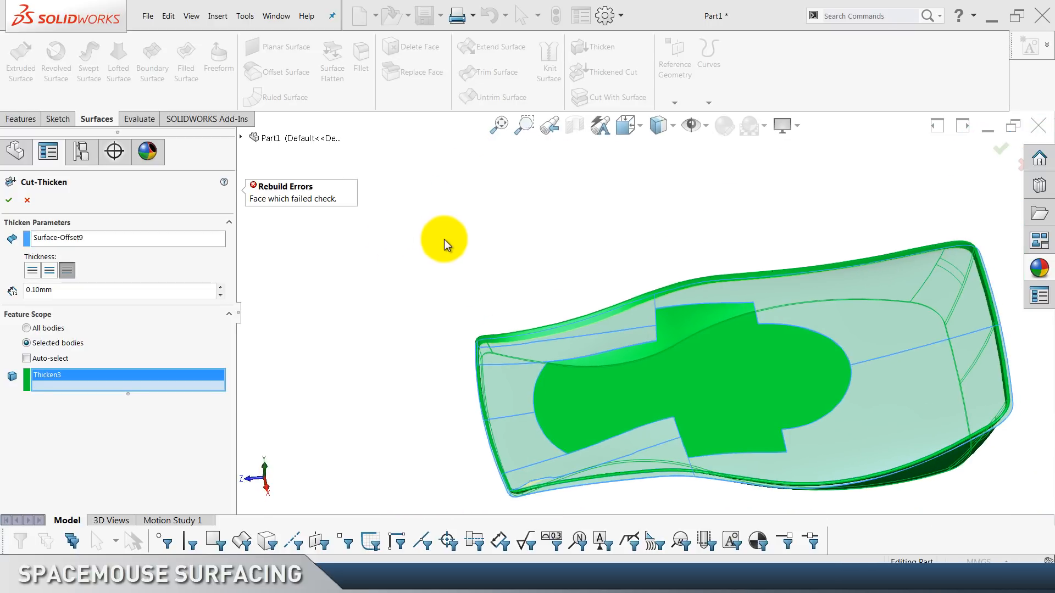
{"action": "key", "text": "Escape"}
{"action": "left_click", "coordinate": [447, 240]}
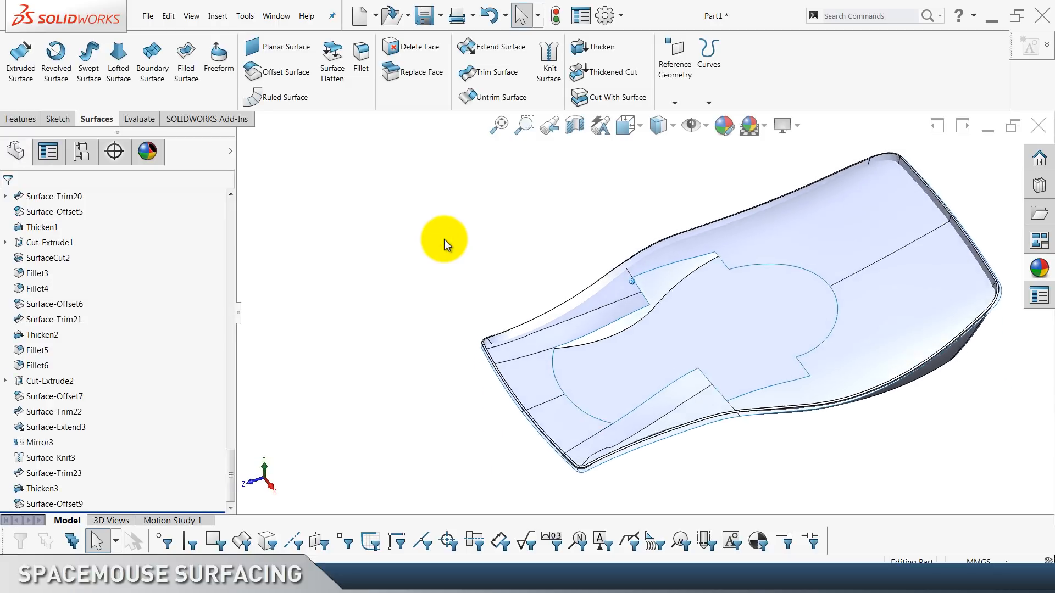
{"action": "left_click", "coordinate": [48, 504]}
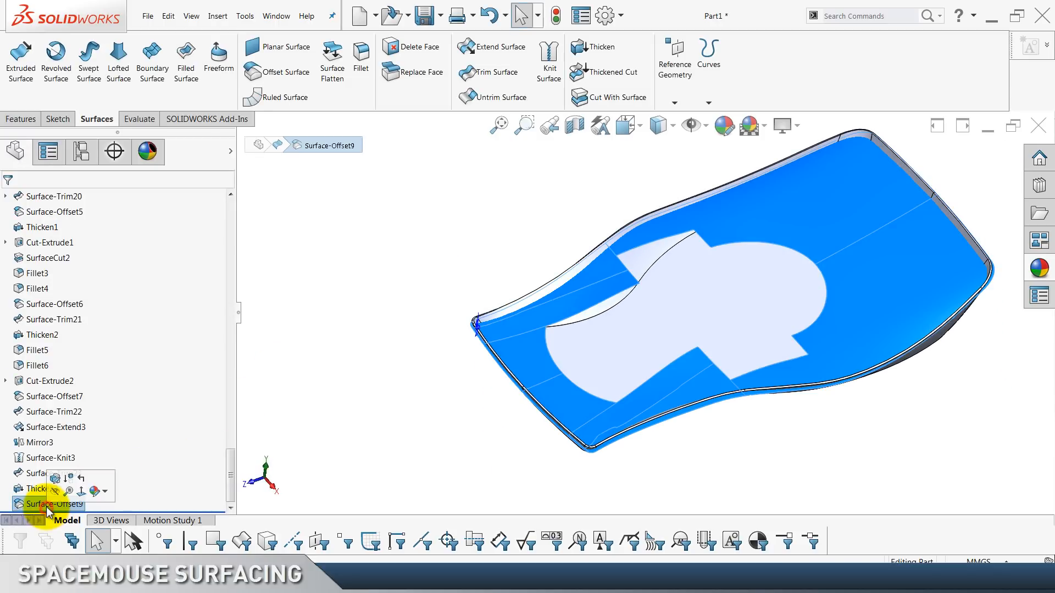
{"action": "left_click", "coordinate": [60, 484]}
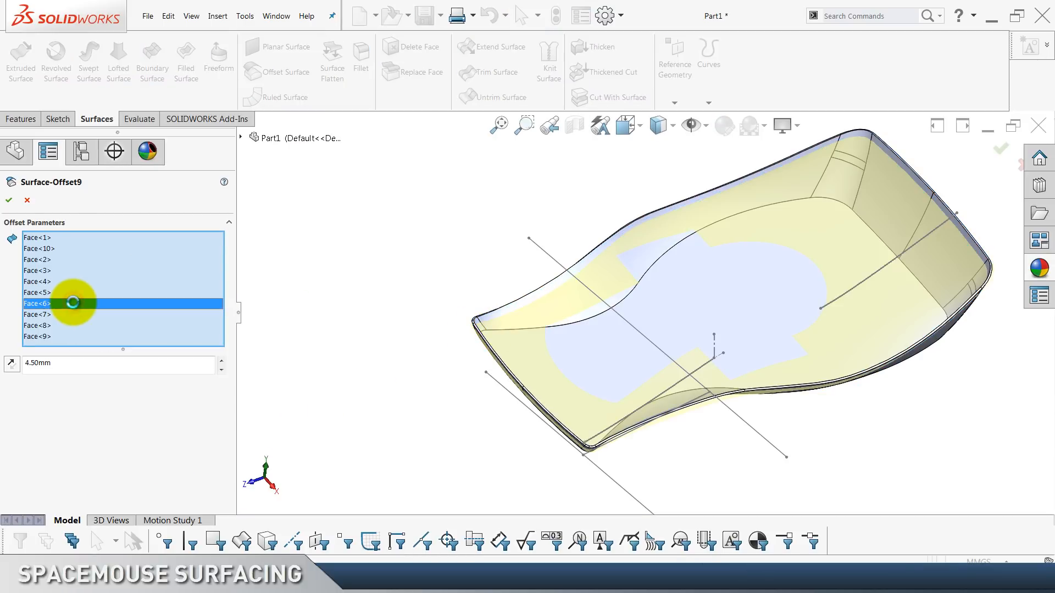
{"action": "left_click", "coordinate": [285, 322]}
Show the hidden SPARE surface body.
{"action": "scroll", "coordinate": [107, 365], "scroll_direction": "up", "scroll_amount": 20}
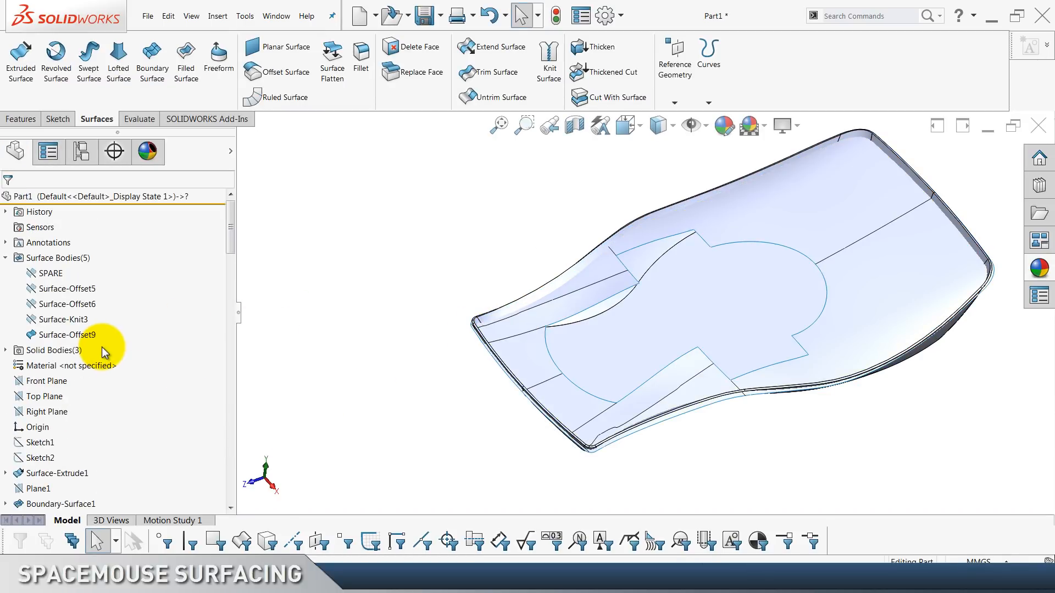
{"action": "left_click", "coordinate": [64, 271]}
{"action": "left_click", "coordinate": [67, 259]}
{"action": "left_click", "coordinate": [372, 262]}
Edit Surface-Offset9 to remove the two thin sliver faces along the arms from its face selection.
{"action": "scroll", "coordinate": [77, 385], "scroll_direction": "down", "scroll_amount": 8}
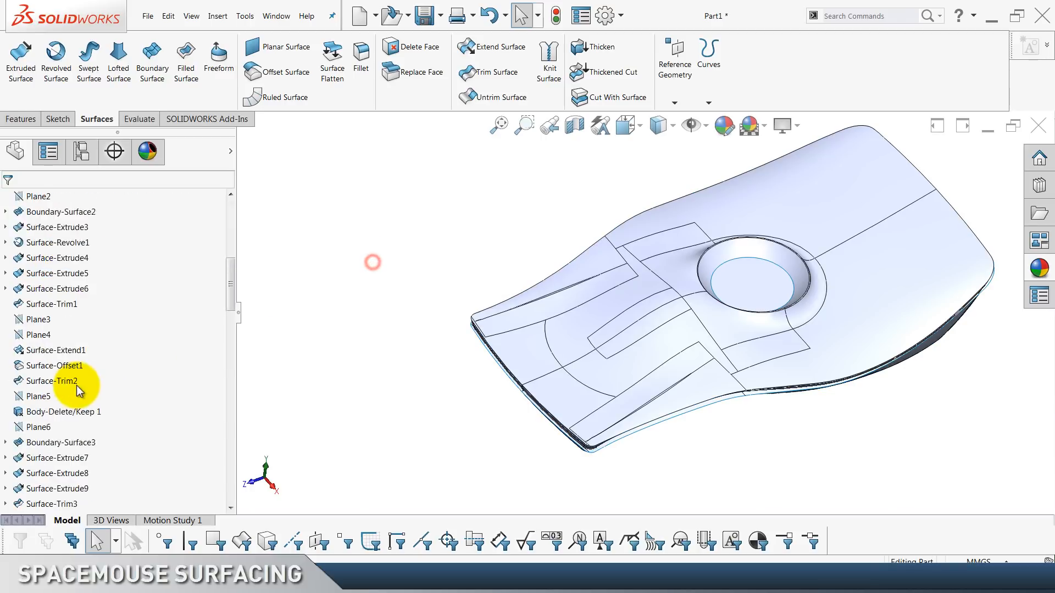
{"action": "scroll", "coordinate": [77, 390], "scroll_direction": "down", "scroll_amount": 10}
{"action": "left_click", "coordinate": [47, 503]}
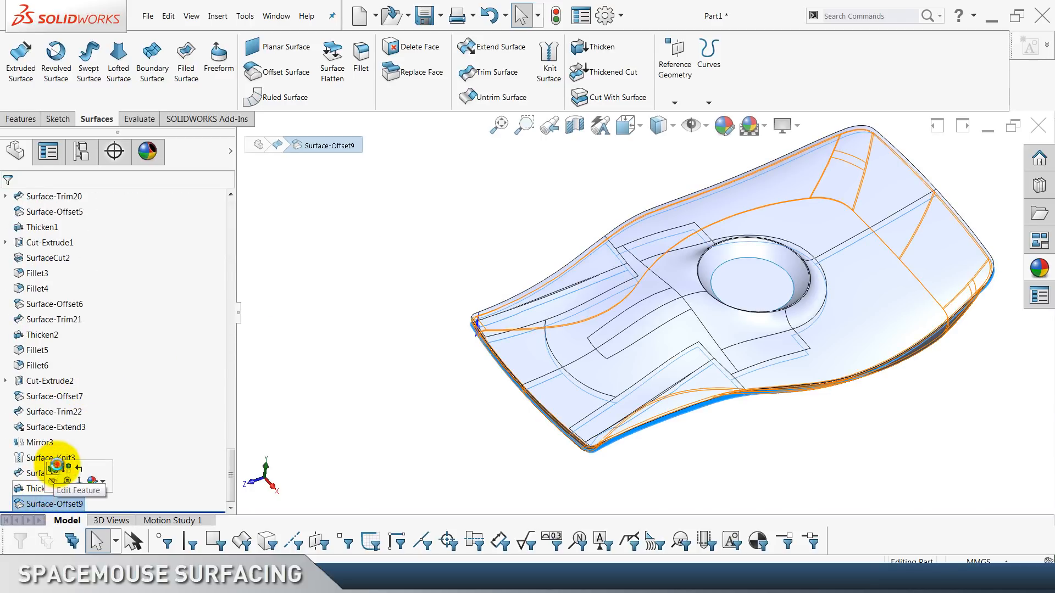
{"action": "left_click", "coordinate": [55, 466]}
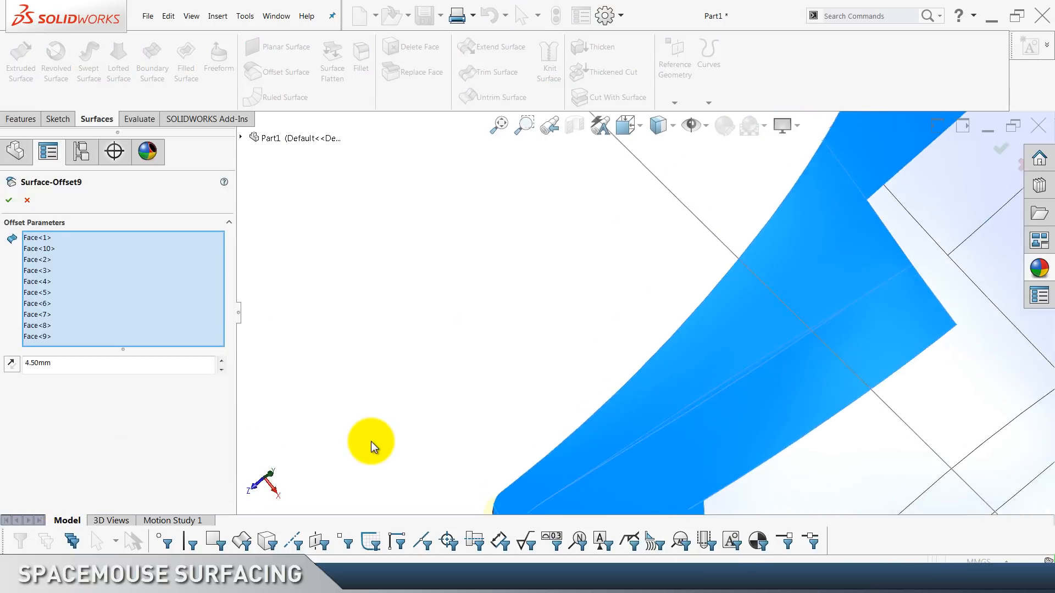
{"action": "scroll", "coordinate": [372, 442], "scroll_direction": "up", "scroll_amount": 5}
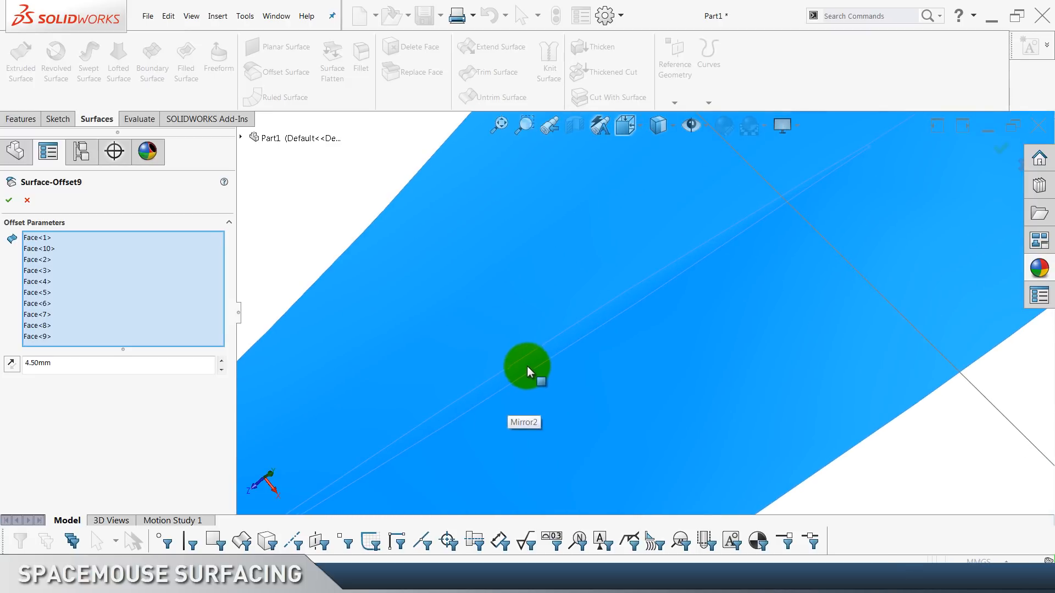
{"action": "left_click", "coordinate": [527, 367]}
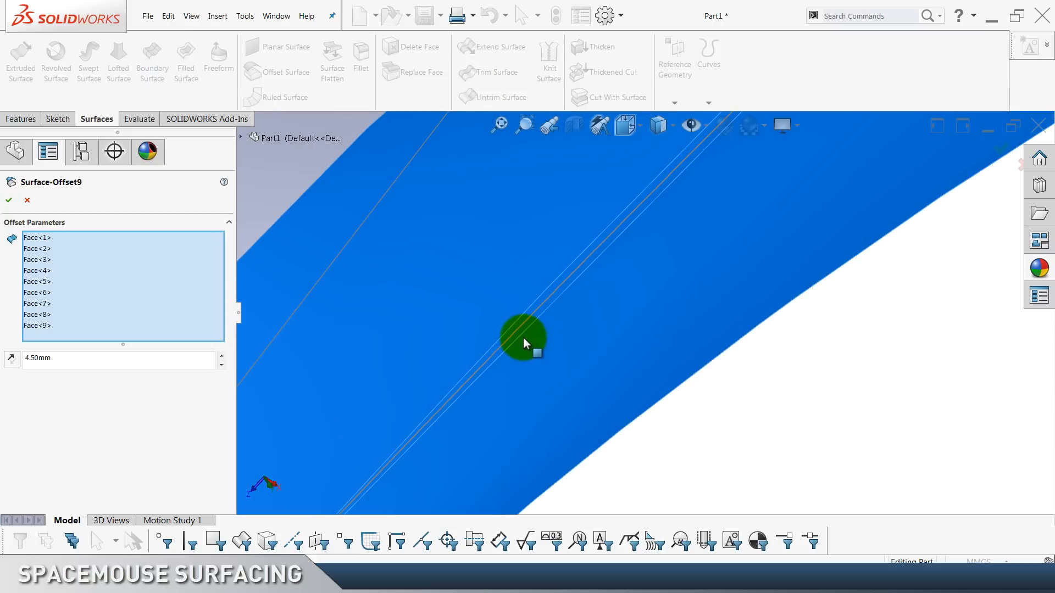
{"action": "left_click", "coordinate": [519, 332]}
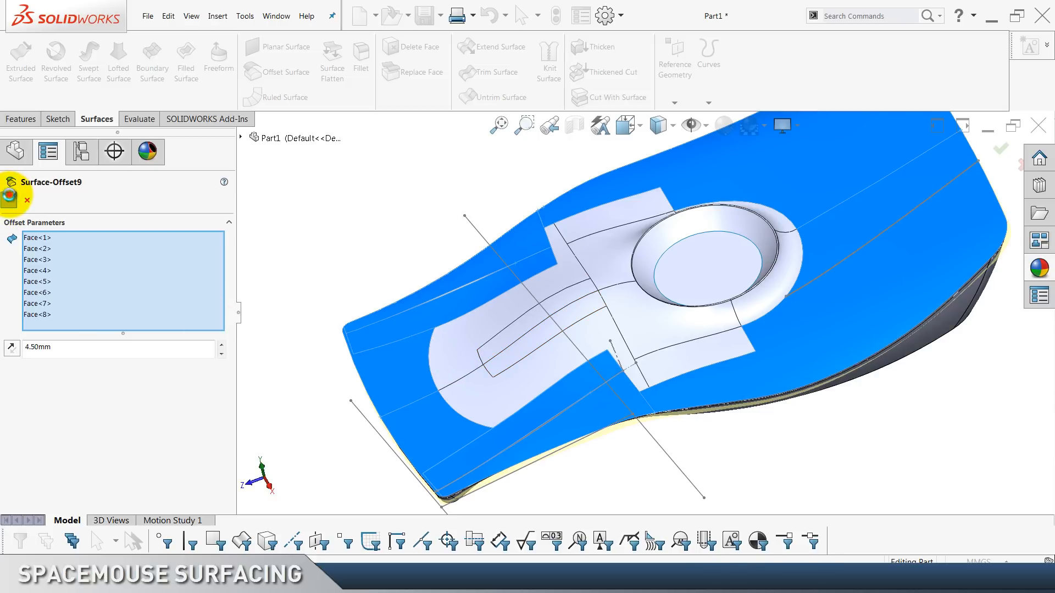
{"action": "left_click", "coordinate": [9, 197]}
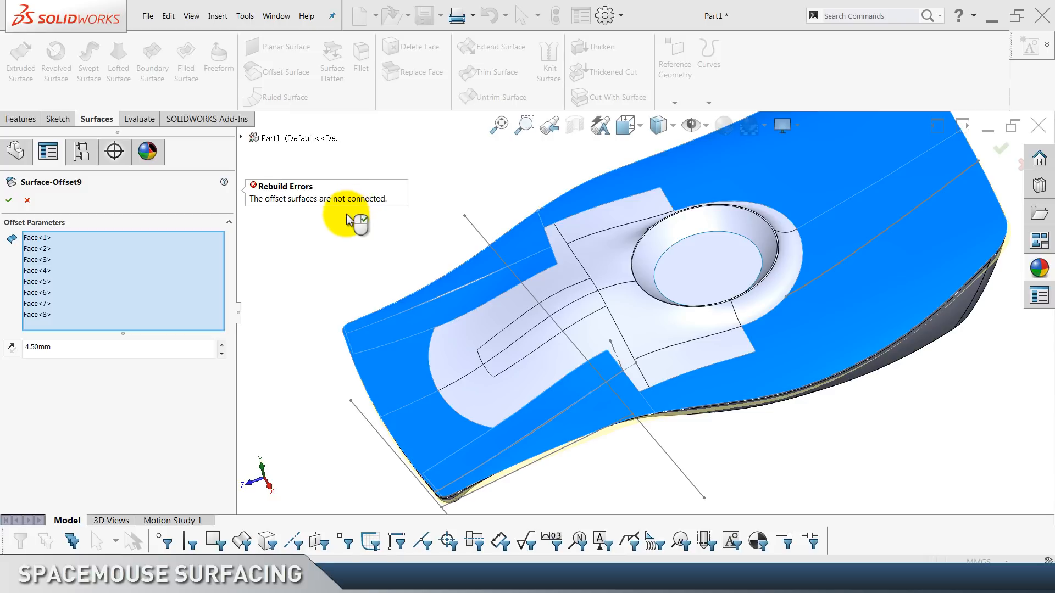
Remove the two narrow strip faces on the inner sides of the arms from Surface-Offset9 and accept the offset.
{"action": "left_click", "coordinate": [405, 324]}
{"action": "left_click", "coordinate": [476, 452]}
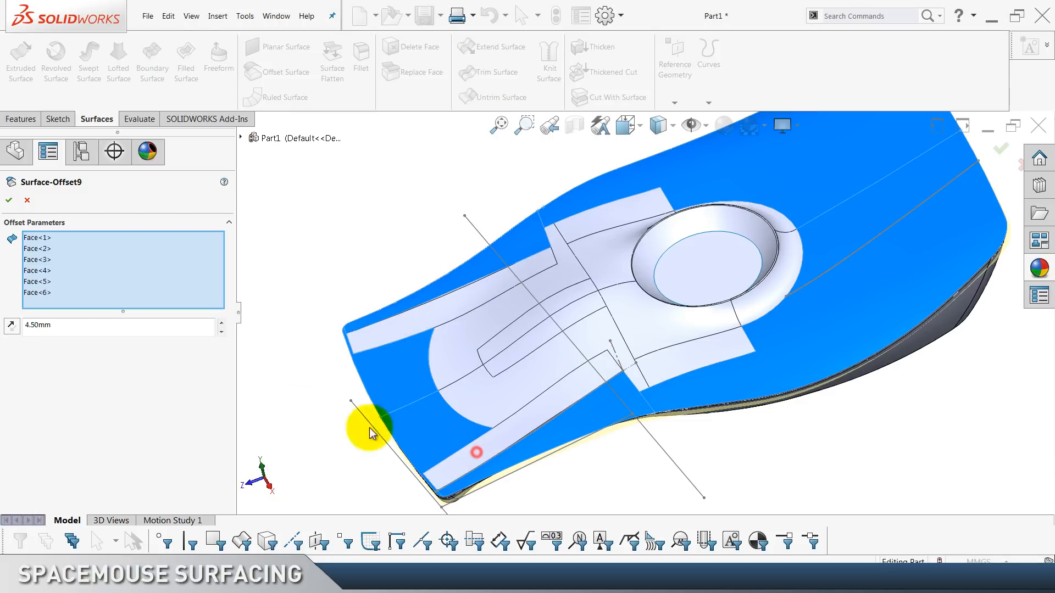
{"action": "left_click", "coordinate": [9, 201]}
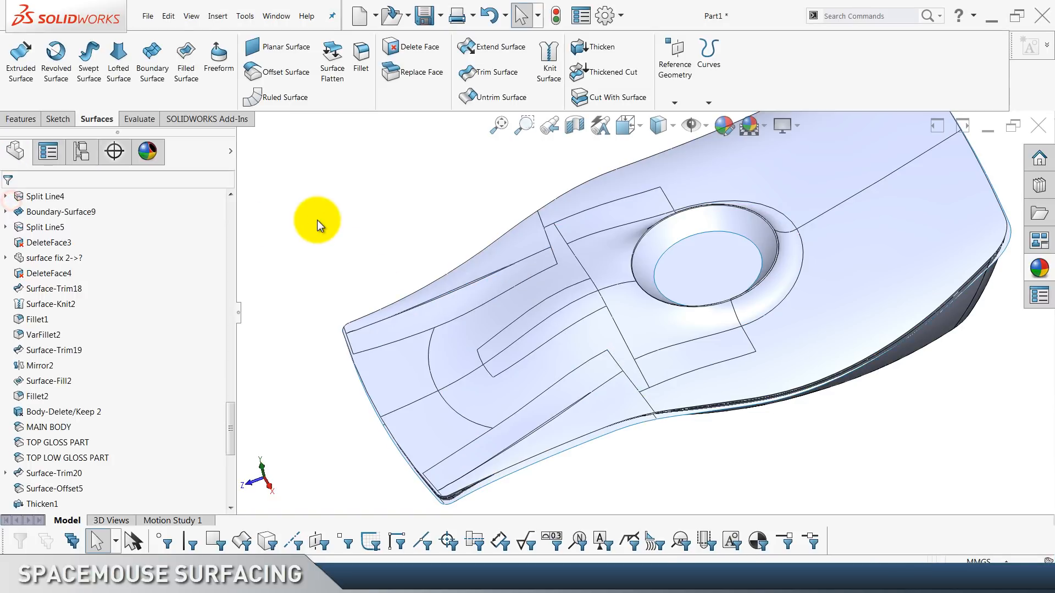
Hide the SPARE surface body again to expose the thickened shell and its offset surface.
{"action": "left_click", "coordinate": [317, 219]}
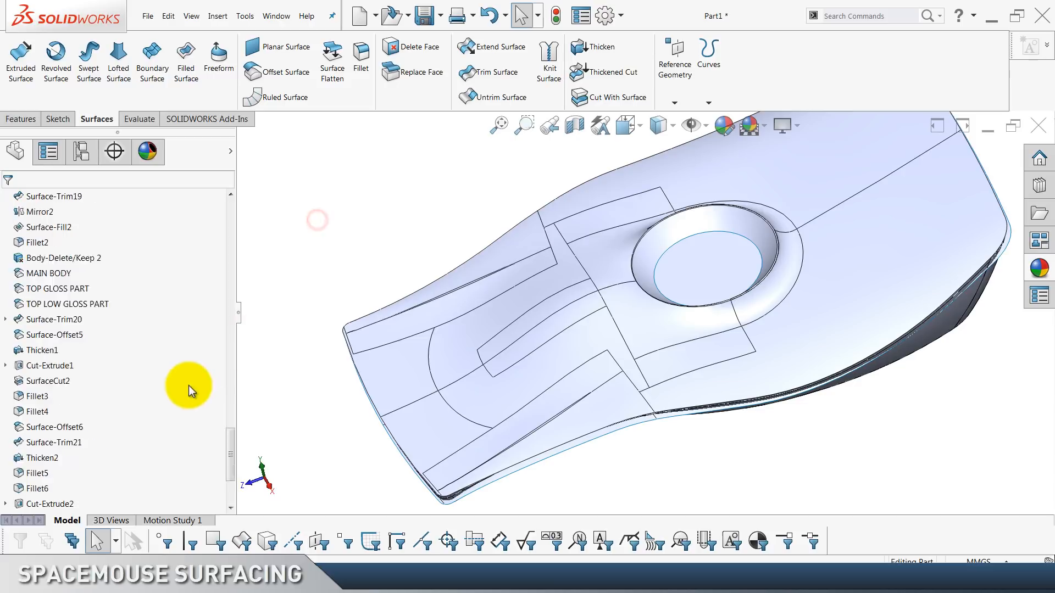
{"action": "left_click", "coordinate": [471, 328]}
{"action": "left_click", "coordinate": [515, 296]}
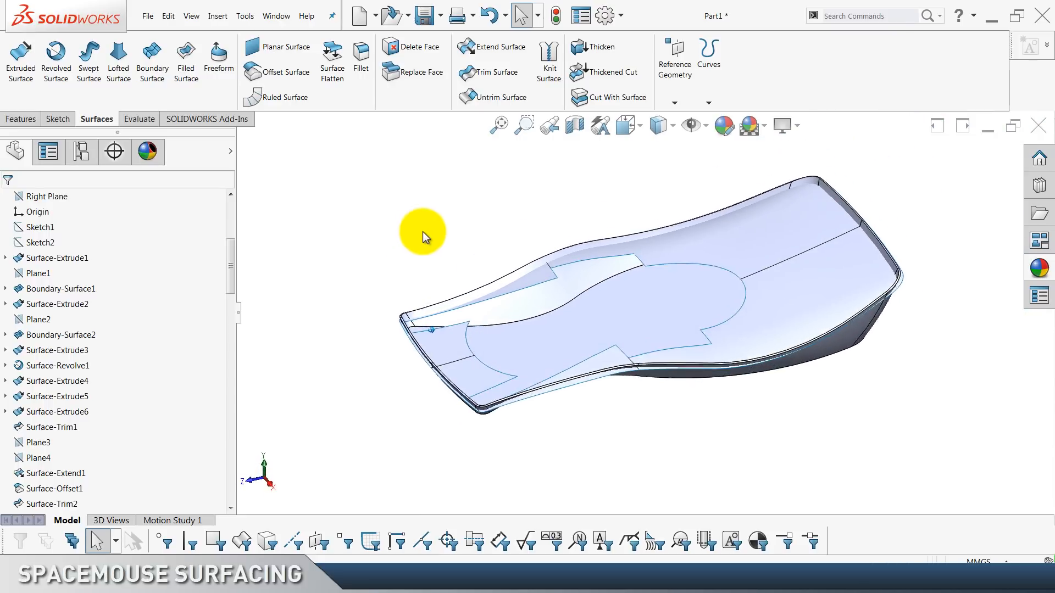
Try to cut the thickened lower shell with Surface-Offset9, limiting the feature scope to the Thicken3 body.
{"action": "left_click", "coordinate": [606, 80]}
{"action": "key", "text": "Escape"}
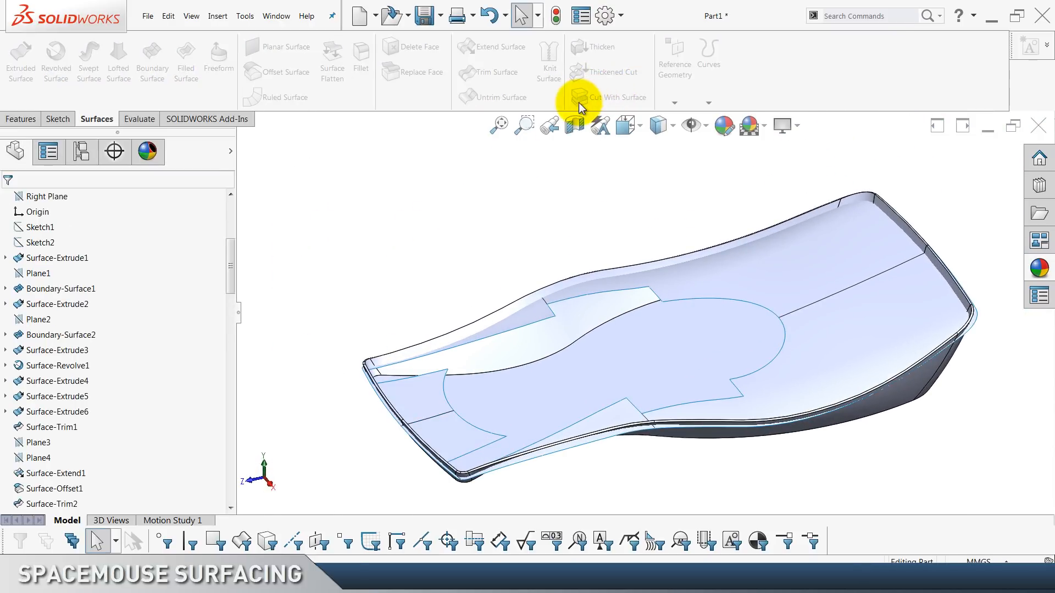
{"action": "left_click", "coordinate": [618, 97]}
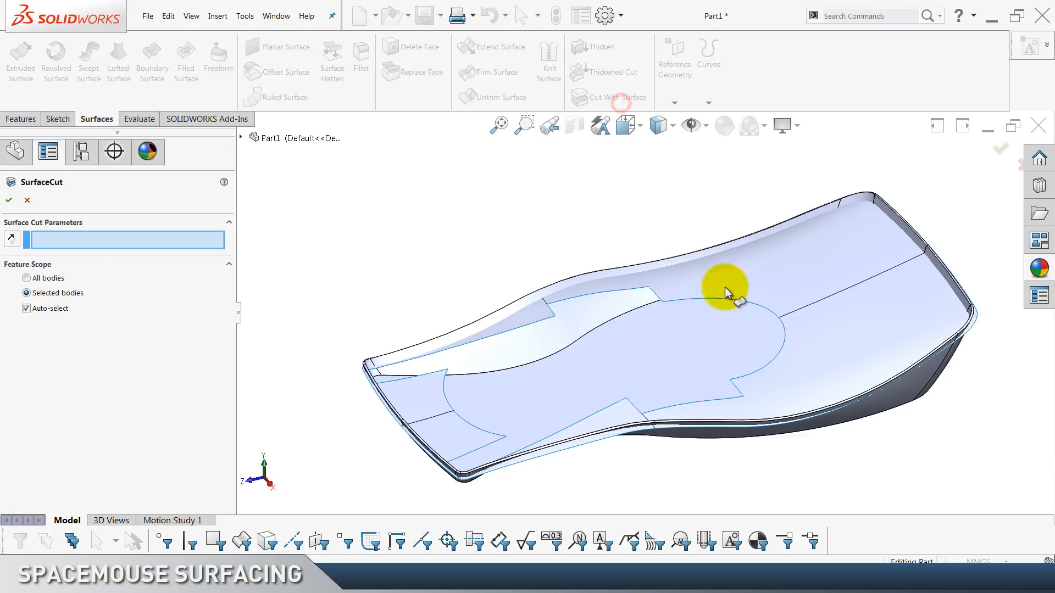
{"action": "left_click", "coordinate": [839, 304]}
{"action": "left_click", "coordinate": [44, 310]}
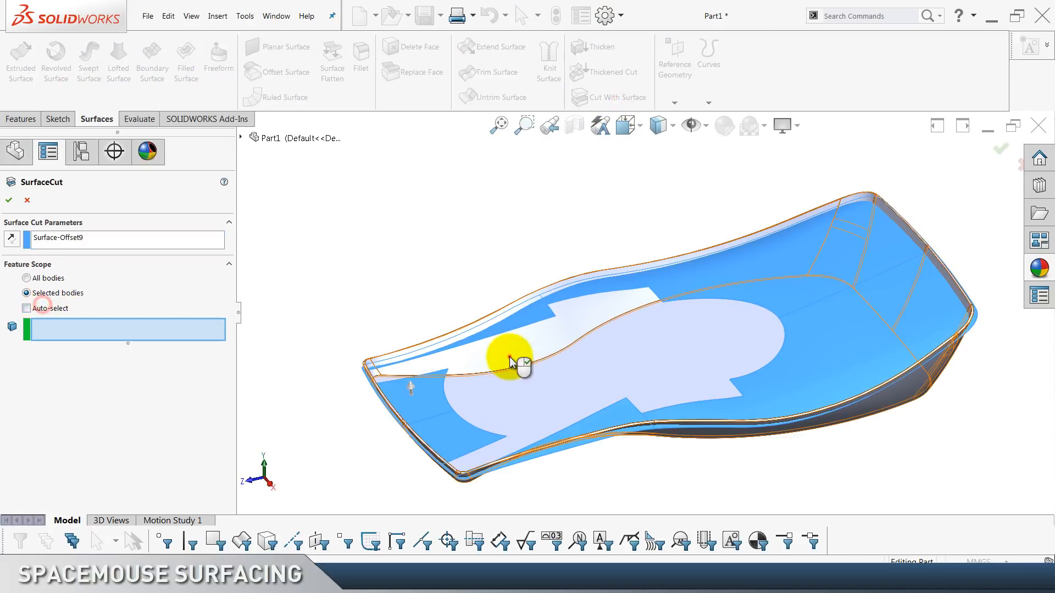
{"action": "left_click", "coordinate": [511, 357]}
{"action": "left_click", "coordinate": [9, 201]}
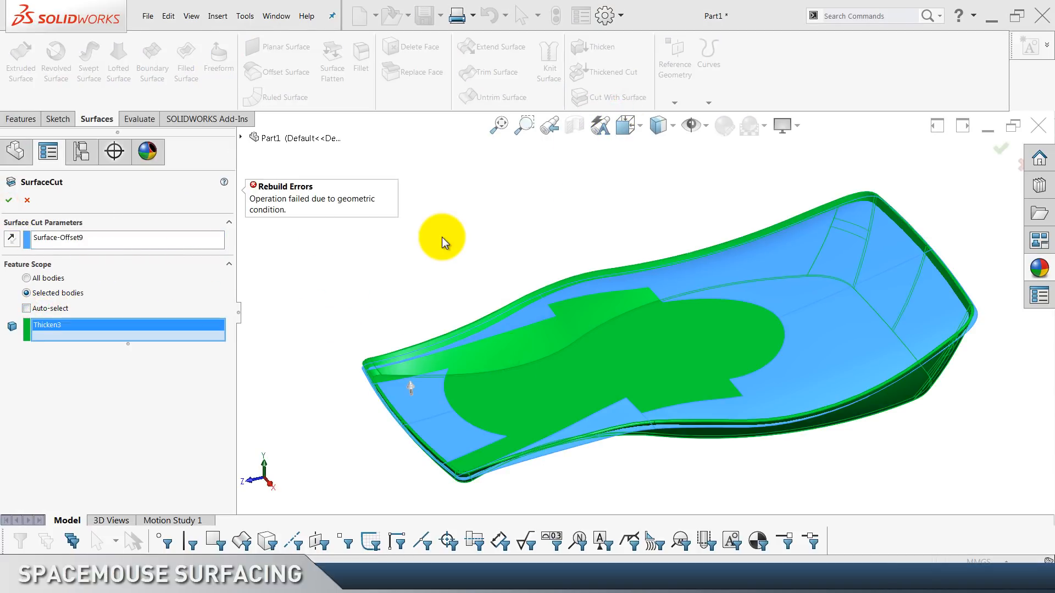
{"action": "key", "text": "Escape"}
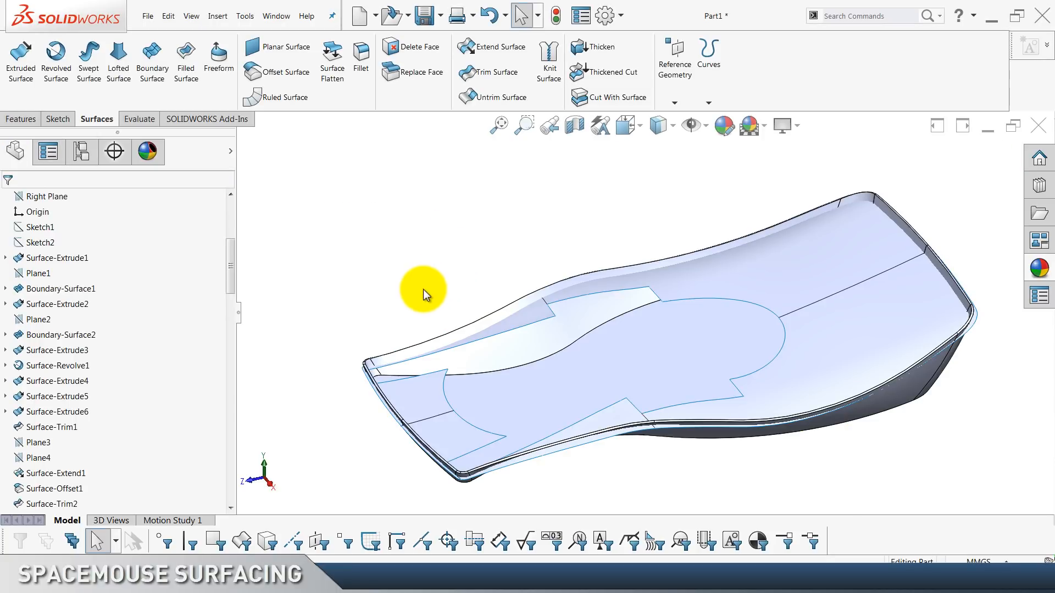
Hide the thickened lower shell body so that only the offset surface is left in view.
{"action": "scroll", "coordinate": [184, 417], "scroll_direction": "down", "scroll_amount": 6}
{"action": "left_click", "coordinate": [537, 344]}
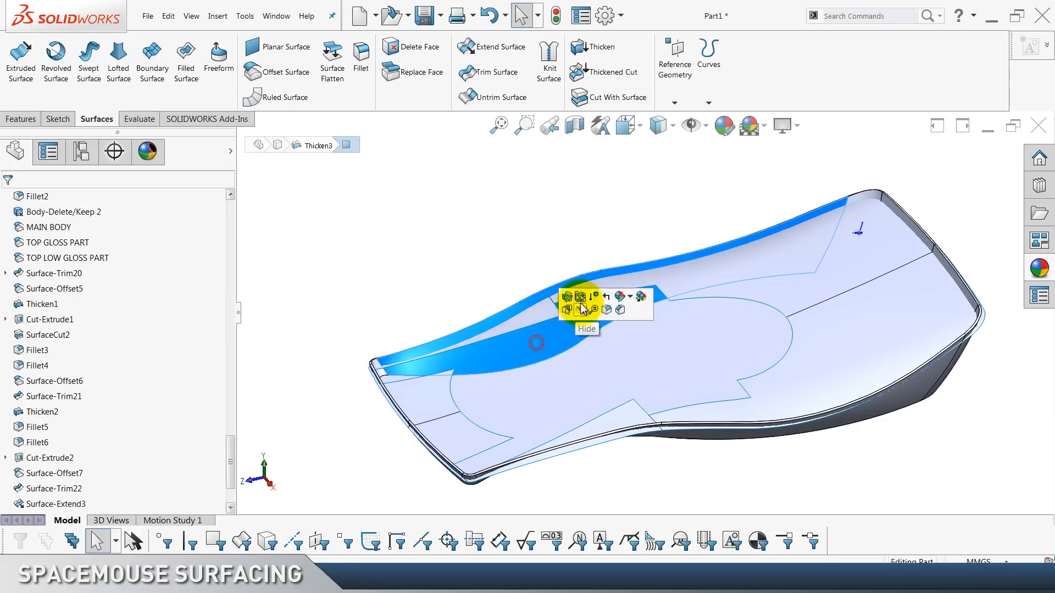
{"action": "left_click", "coordinate": [577, 310]}
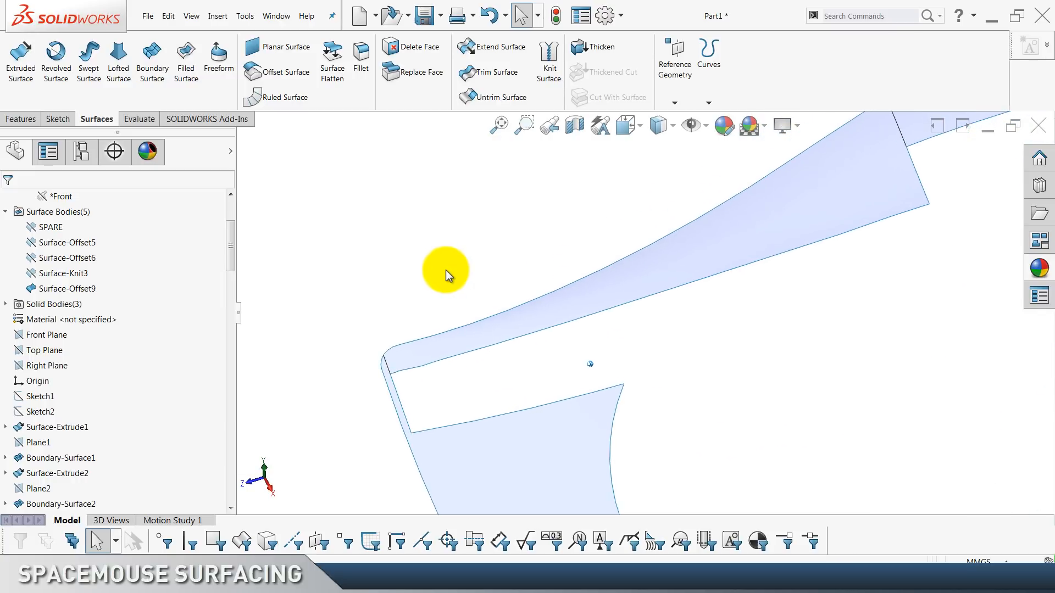
Begin a boundary surface with the inner edge segments of the offset surface's side arm as one open group in Direction 1.
{"action": "left_click", "coordinate": [147, 63]}
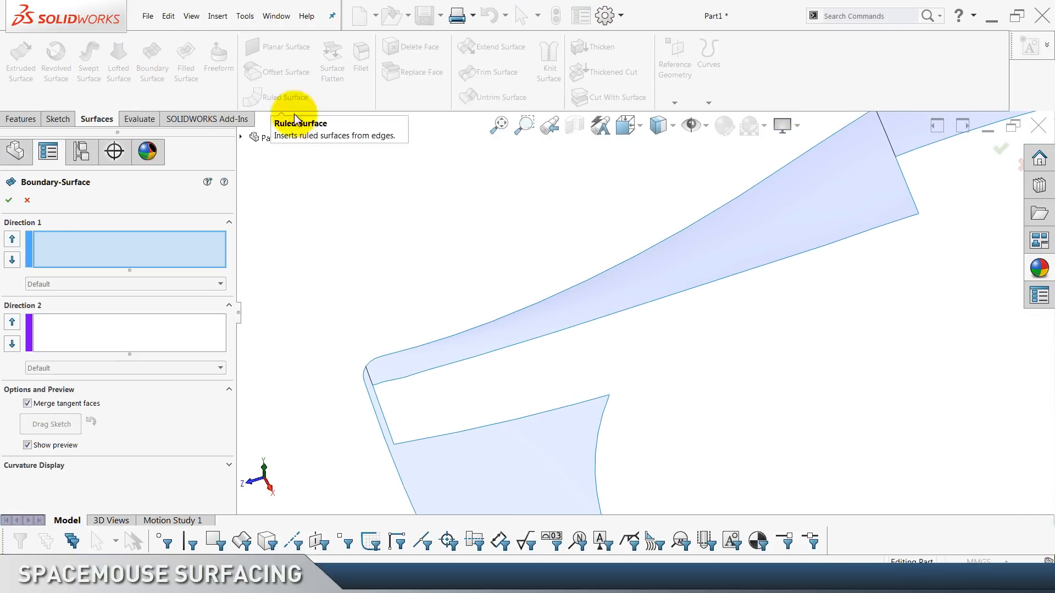
{"action": "right_click", "coordinate": [144, 241]}
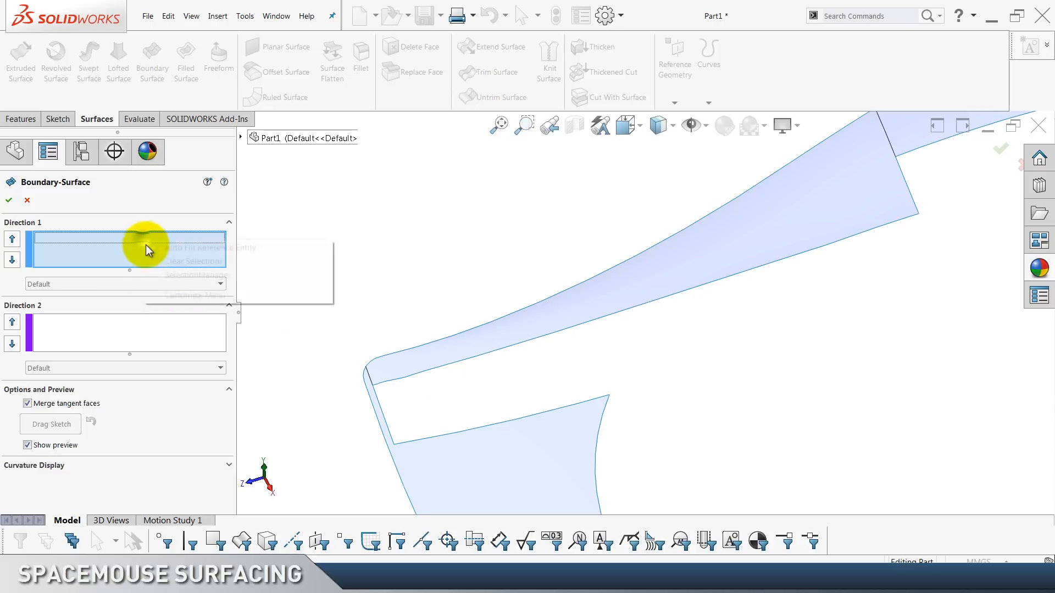
{"action": "left_click", "coordinate": [174, 274]}
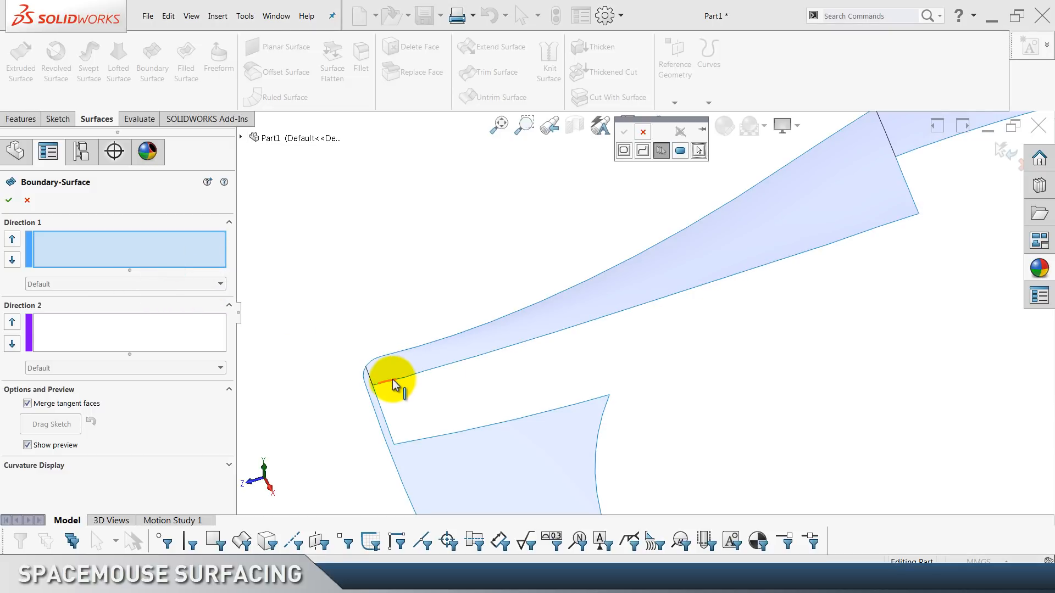
{"action": "left_click", "coordinate": [893, 226]}
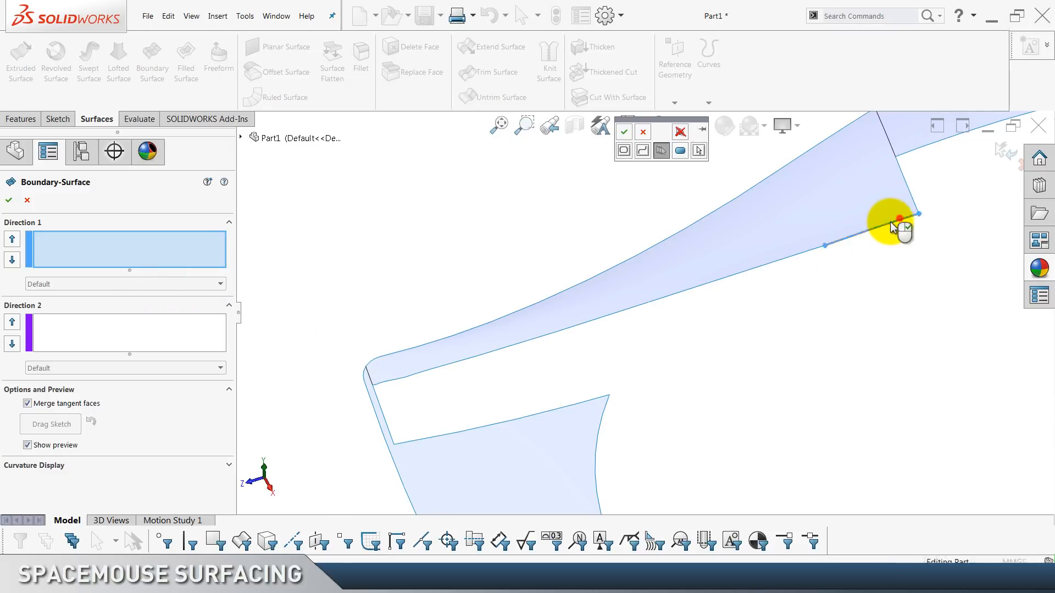
{"action": "left_click", "coordinate": [798, 255]}
{"action": "scroll", "coordinate": [506, 361], "scroll_direction": "down", "scroll_amount": 3}
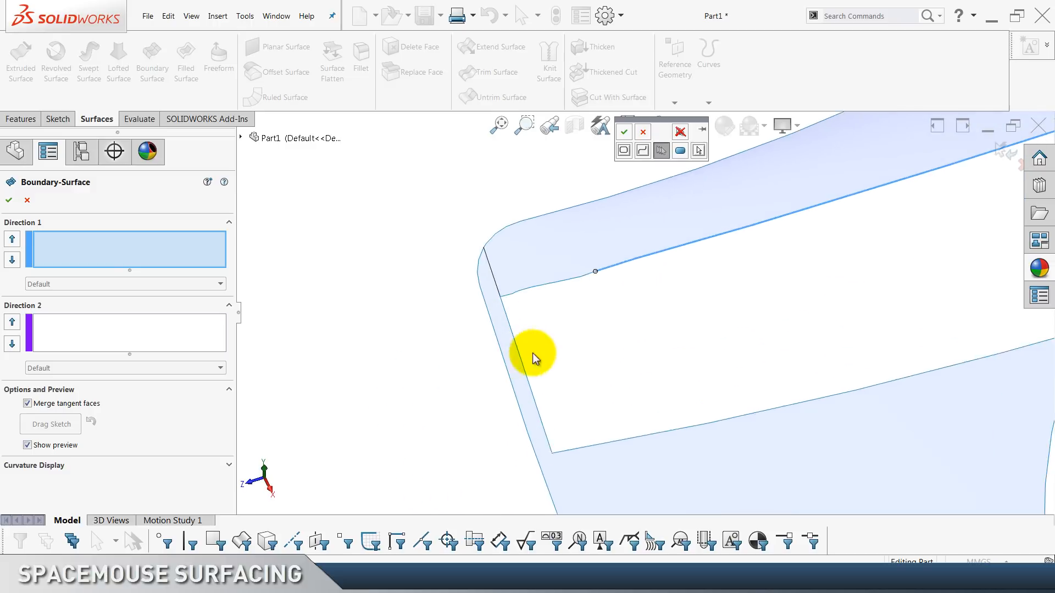
{"action": "scroll", "coordinate": [533, 353], "scroll_direction": "down", "scroll_amount": 1}
{"action": "left_click", "coordinate": [604, 266]}
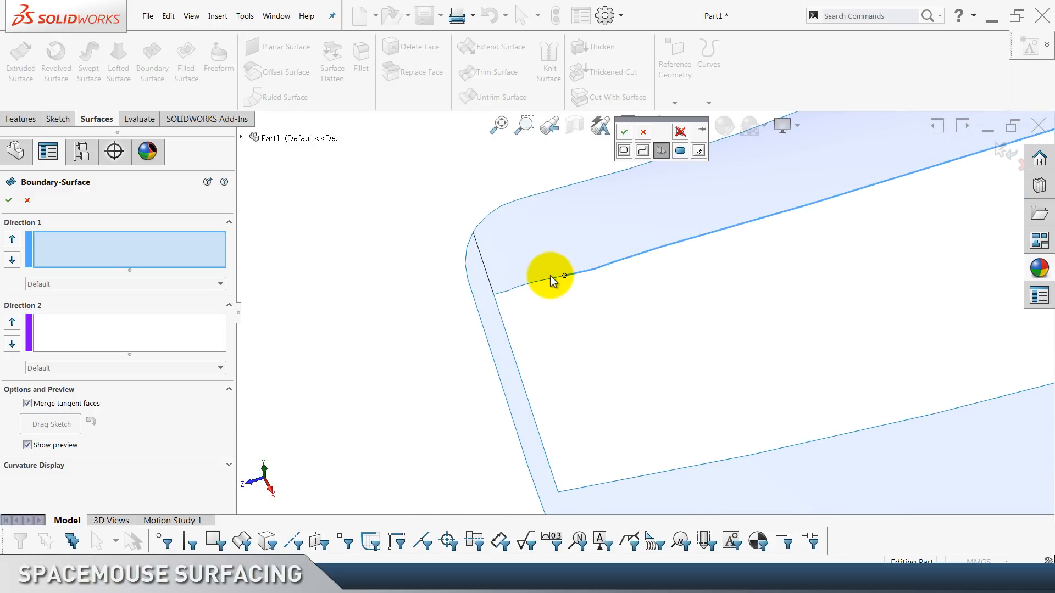
{"action": "left_click", "coordinate": [548, 278]}
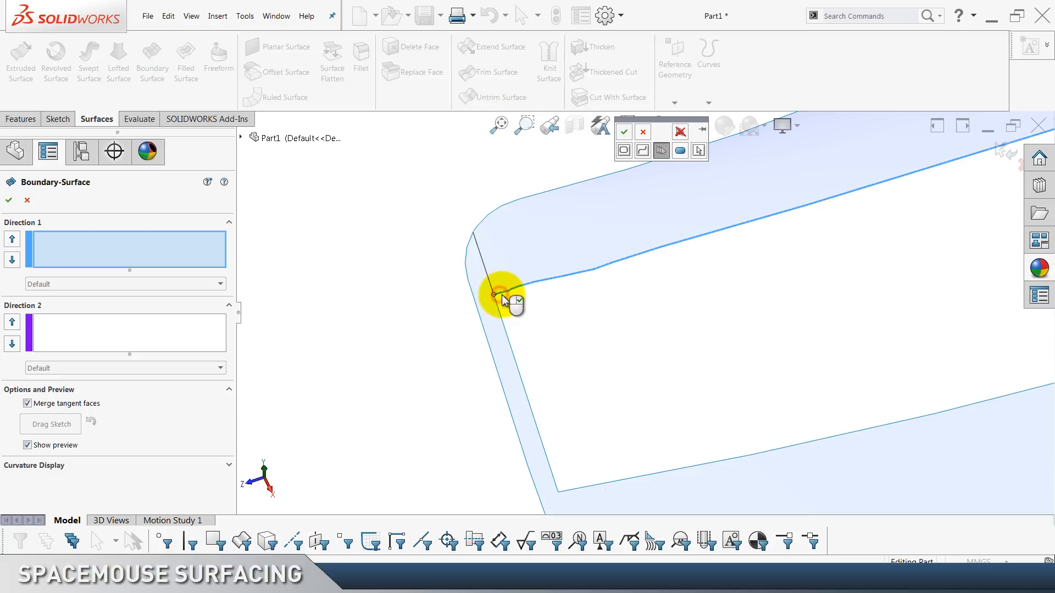
{"action": "scroll", "coordinate": [581, 276], "scroll_direction": "up", "scroll_amount": 8}
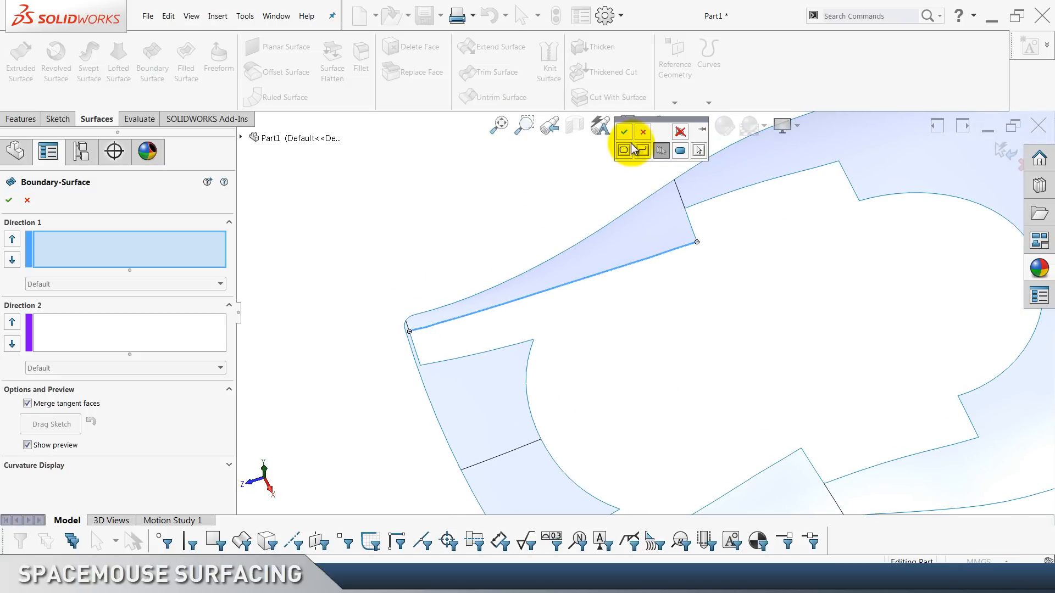
{"action": "left_click", "coordinate": [624, 131]}
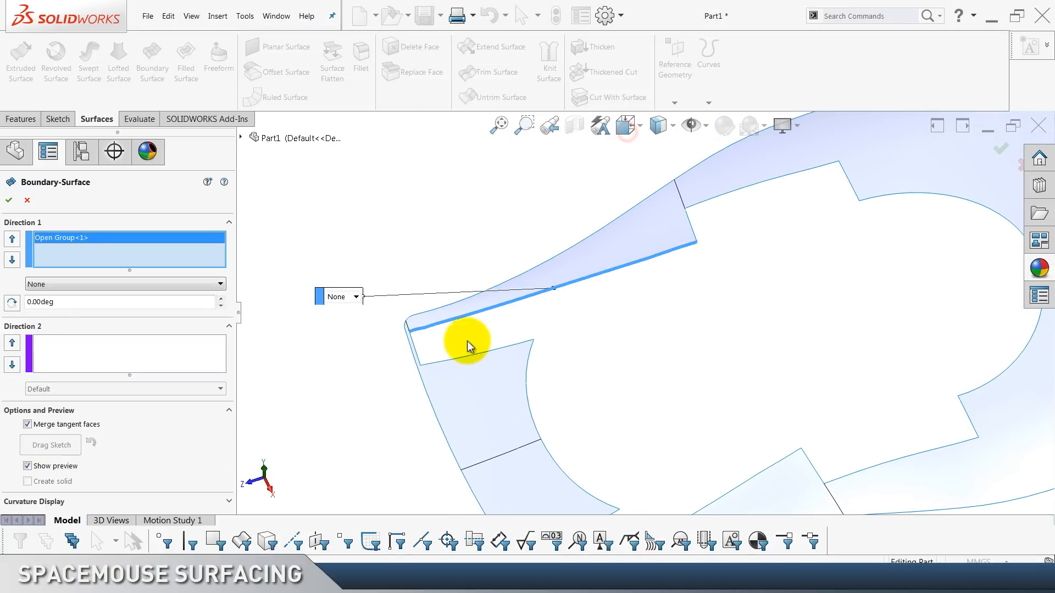
Try bridging the arm gap with the opposite front-panel edge in Direction 1 and the short corner edge in Direction 2.
{"action": "left_click", "coordinate": [515, 353]}
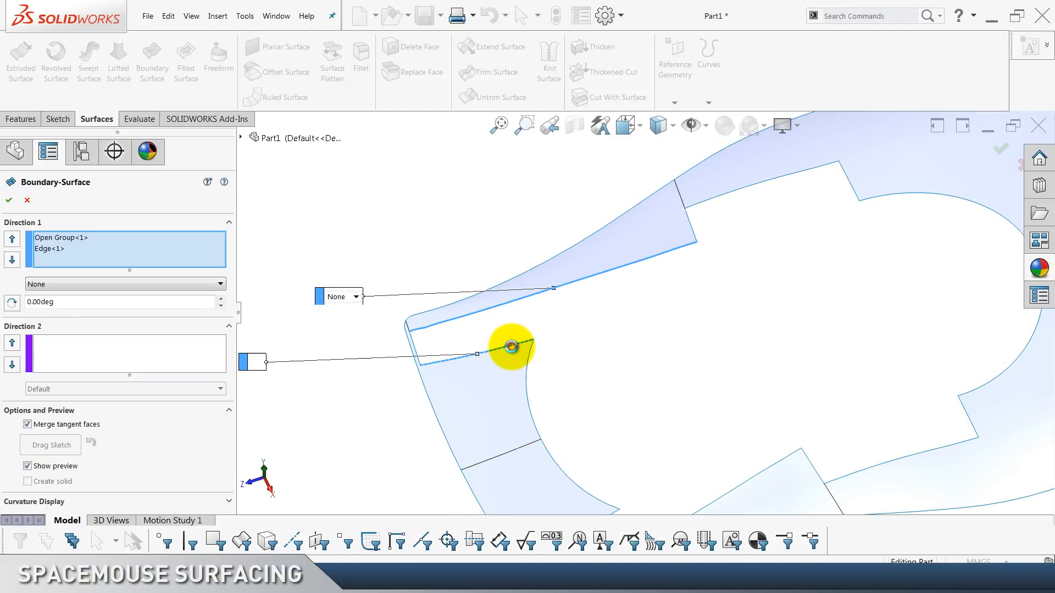
{"action": "left_click", "coordinate": [146, 352]}
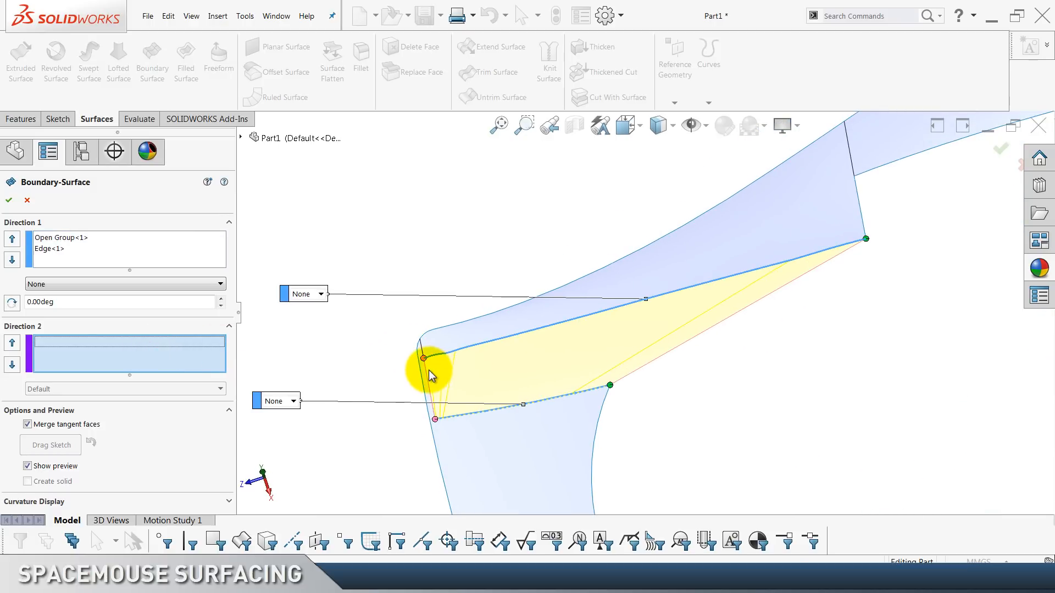
{"action": "left_click", "coordinate": [430, 383]}
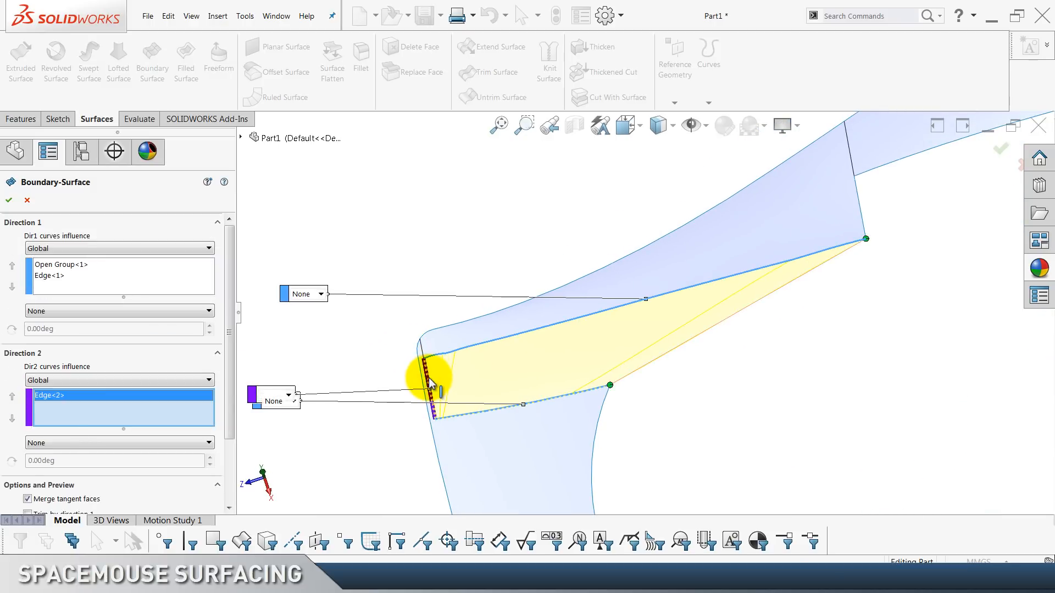
{"action": "left_click", "coordinate": [19, 201]}
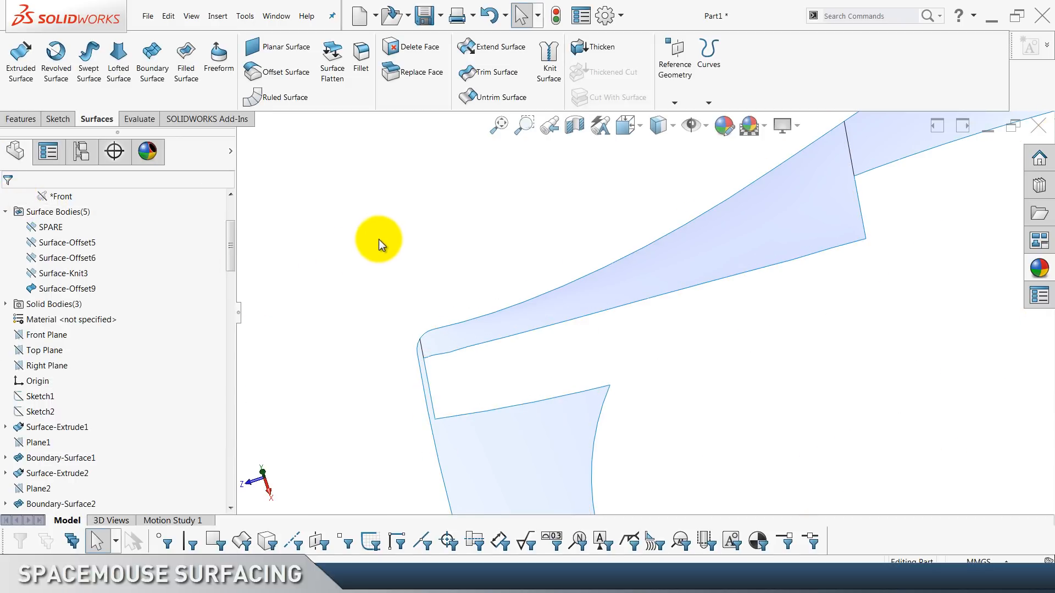
Start a boundary surface with the short corner edge in Direction 2 and the adjoining front-panel edge in Direction 1.
{"action": "left_click", "coordinate": [152, 63]}
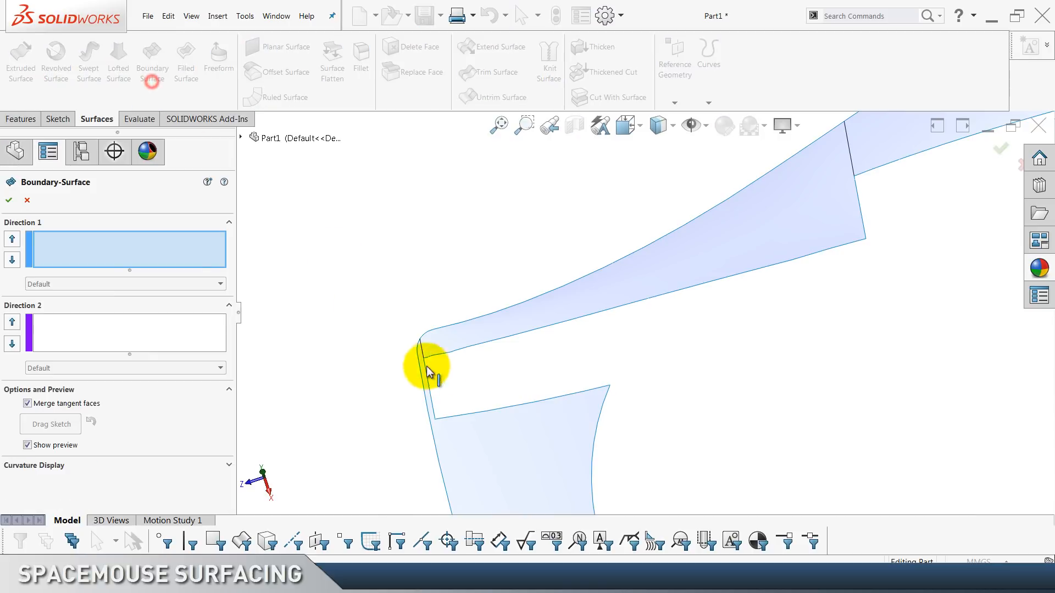
{"action": "left_click", "coordinate": [177, 328]}
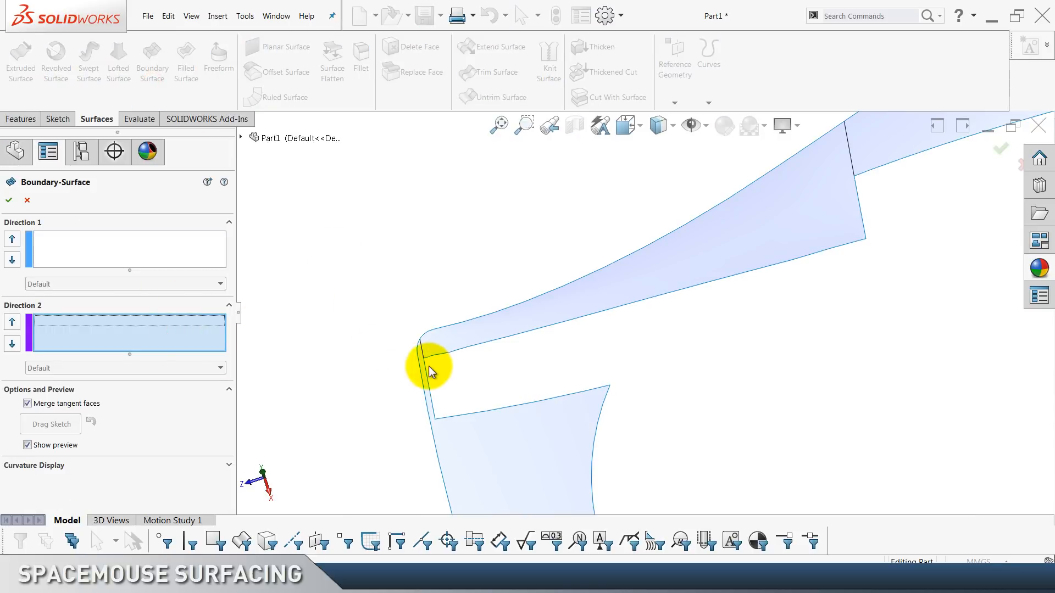
{"action": "left_click", "coordinate": [427, 370]}
{"action": "left_click", "coordinate": [115, 243]}
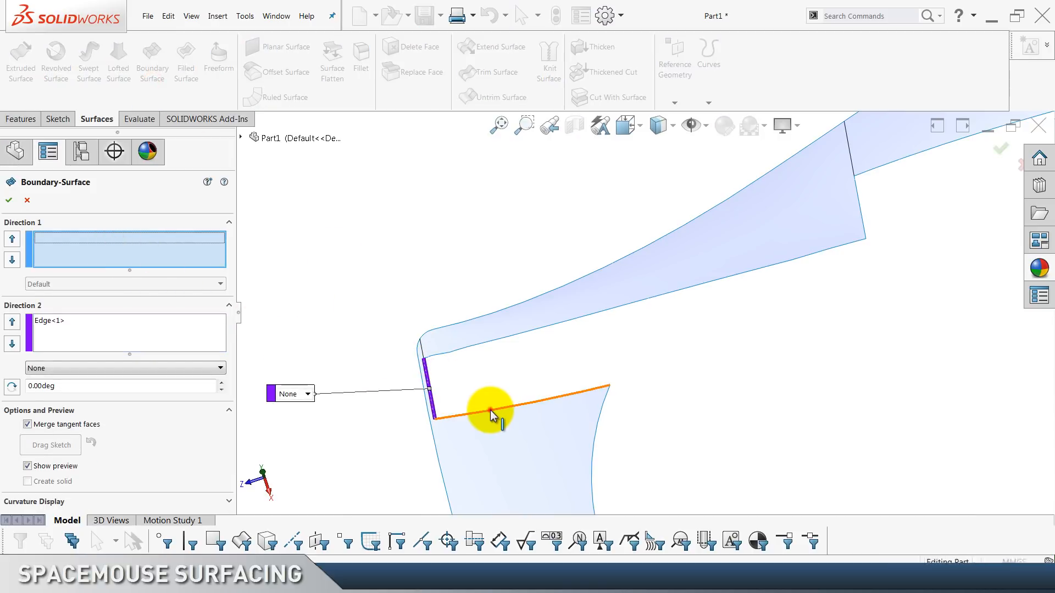
{"action": "left_click", "coordinate": [491, 415]}
Add the side arm's inner edge segments to Direction 1 as one open group and create the boundary surface across the gap.
{"action": "right_click", "coordinate": [148, 283]}
{"action": "left_click", "coordinate": [189, 318]}
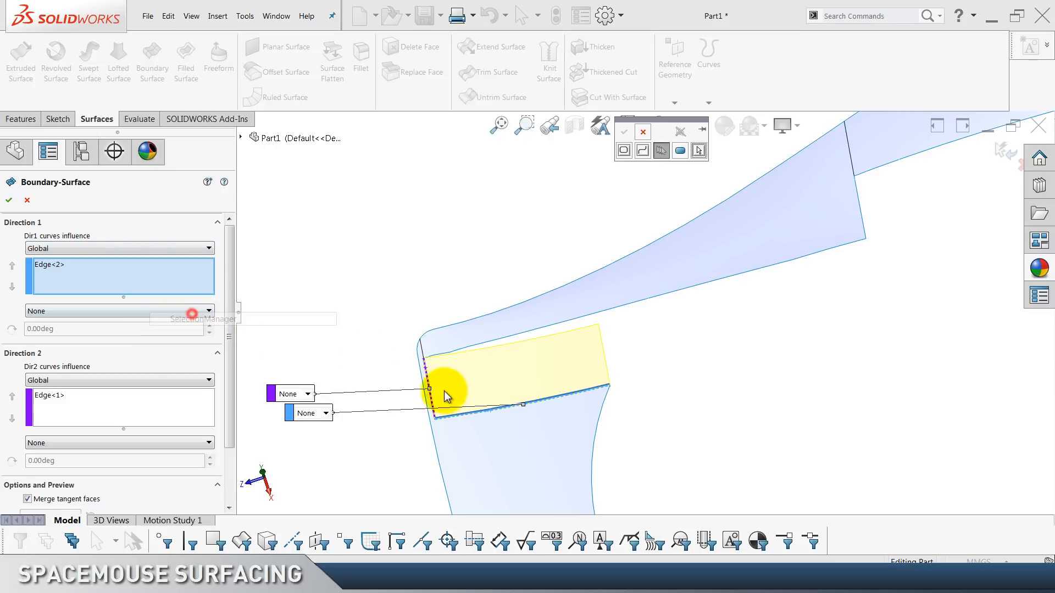
{"action": "left_click", "coordinate": [807, 255]}
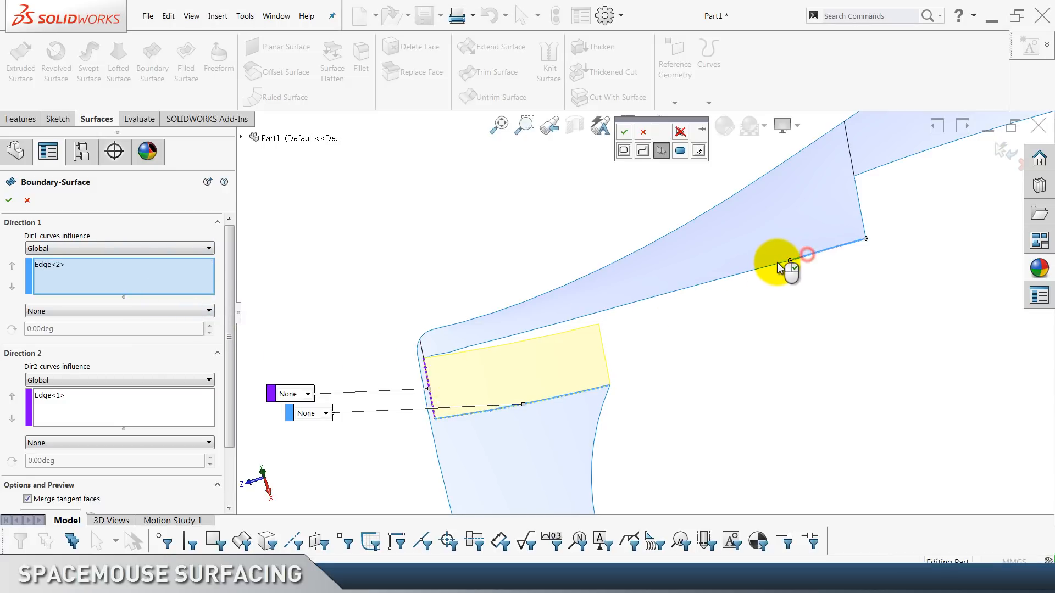
{"action": "scroll", "coordinate": [500, 347], "scroll_direction": "down", "scroll_amount": 5}
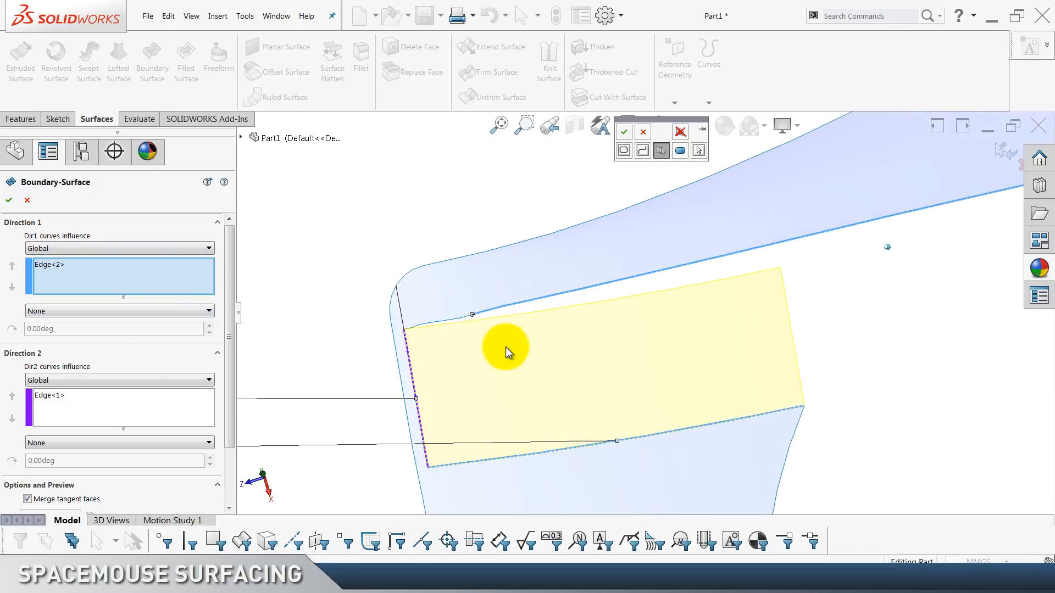
{"action": "left_click", "coordinate": [536, 305]}
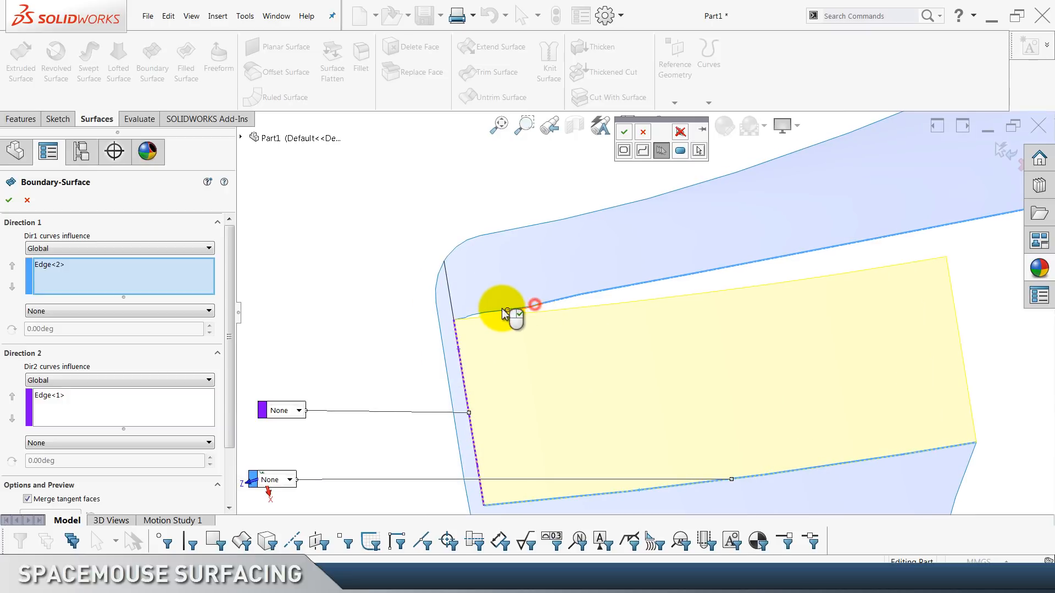
{"action": "left_click", "coordinate": [493, 316]}
{"action": "scroll", "coordinate": [498, 322], "scroll_direction": "down", "scroll_amount": 3}
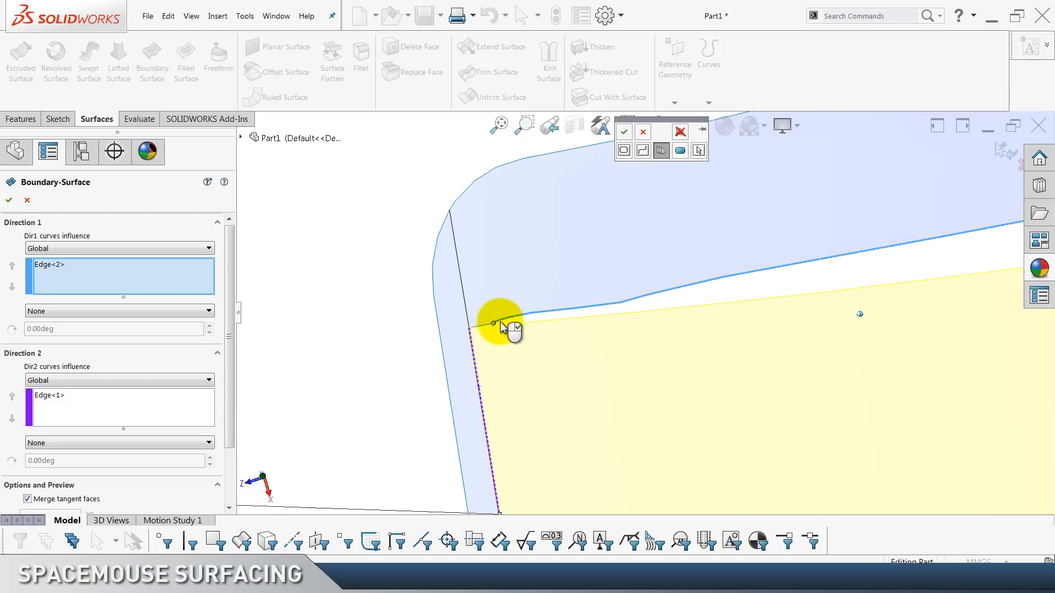
{"action": "left_click", "coordinate": [479, 328]}
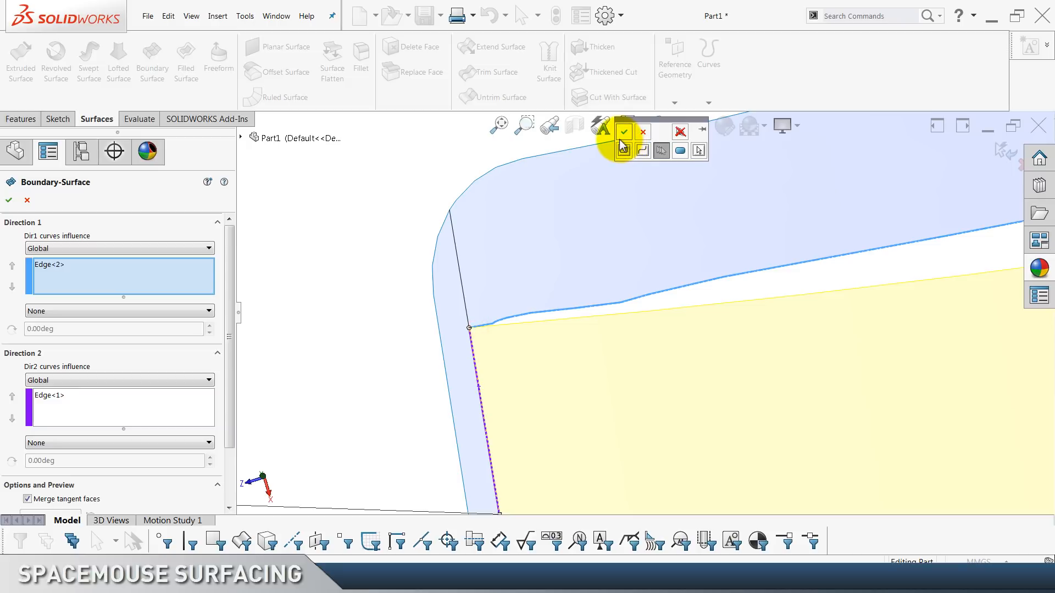
{"action": "left_click", "coordinate": [623, 134]}
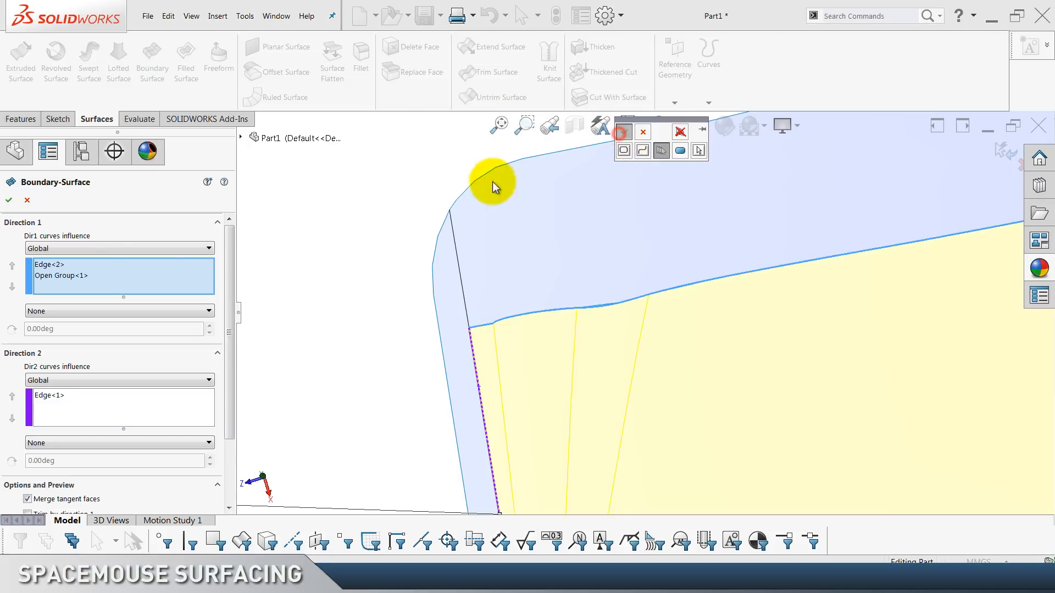
{"action": "left_click", "coordinate": [8, 200]}
{"action": "left_click", "coordinate": [377, 293]}
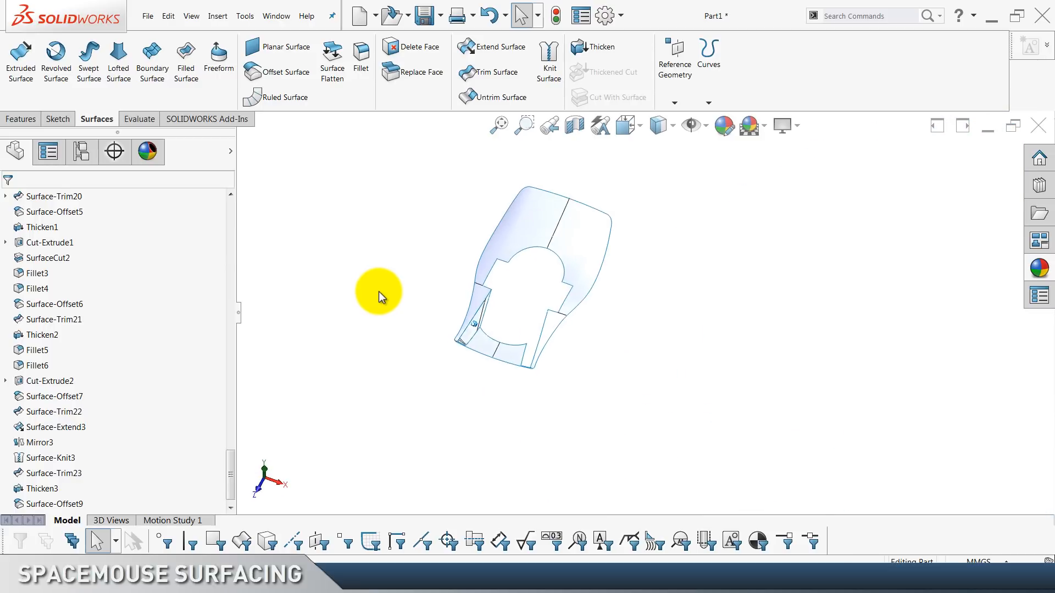
Collapse the Annotations folder above the surface bodies in the feature tree.
{"action": "scroll", "coordinate": [186, 258], "scroll_direction": "up", "scroll_amount": 5}
{"action": "scroll", "coordinate": [187, 259], "scroll_direction": "up", "scroll_amount": 10}
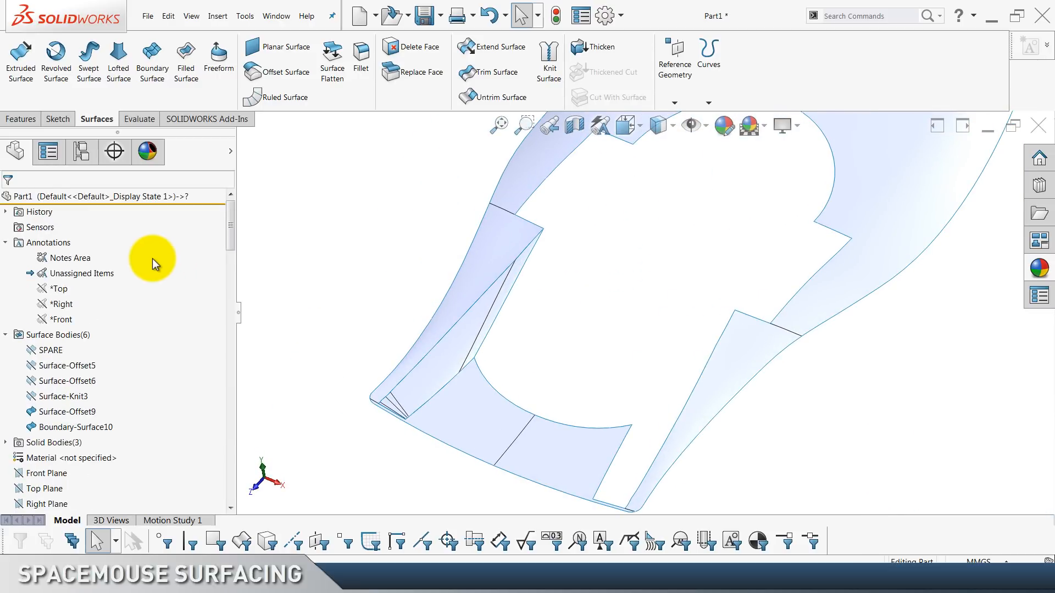
{"action": "left_click", "coordinate": [4, 242]}
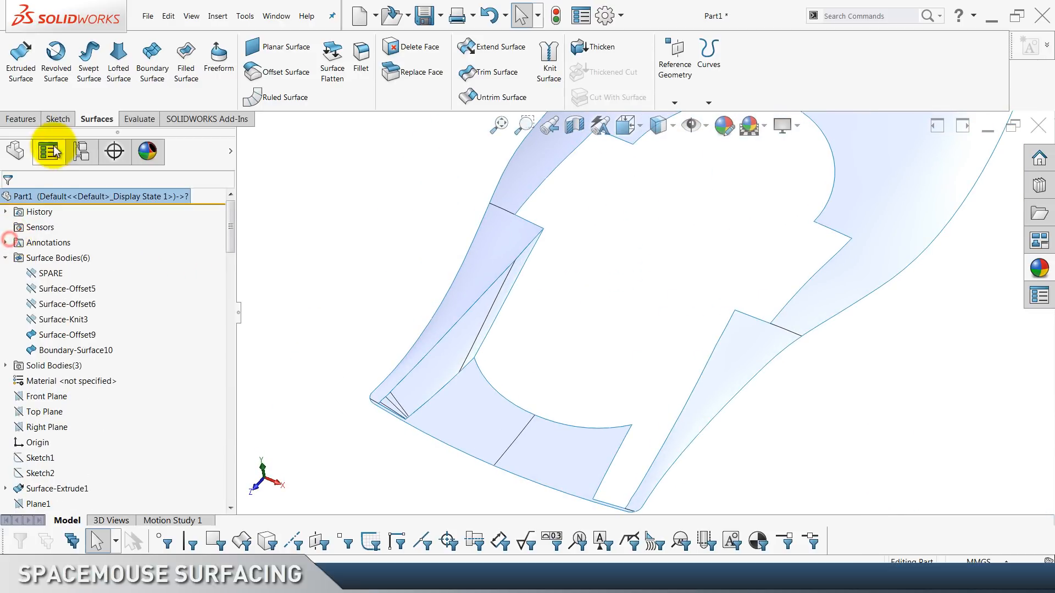
Mirror the Boundary-Surface10 body about the Right Plane.
{"action": "scroll", "coordinate": [88, 110], "scroll_direction": "up", "scroll_amount": 2}
{"action": "left_click", "coordinate": [382, 230]}
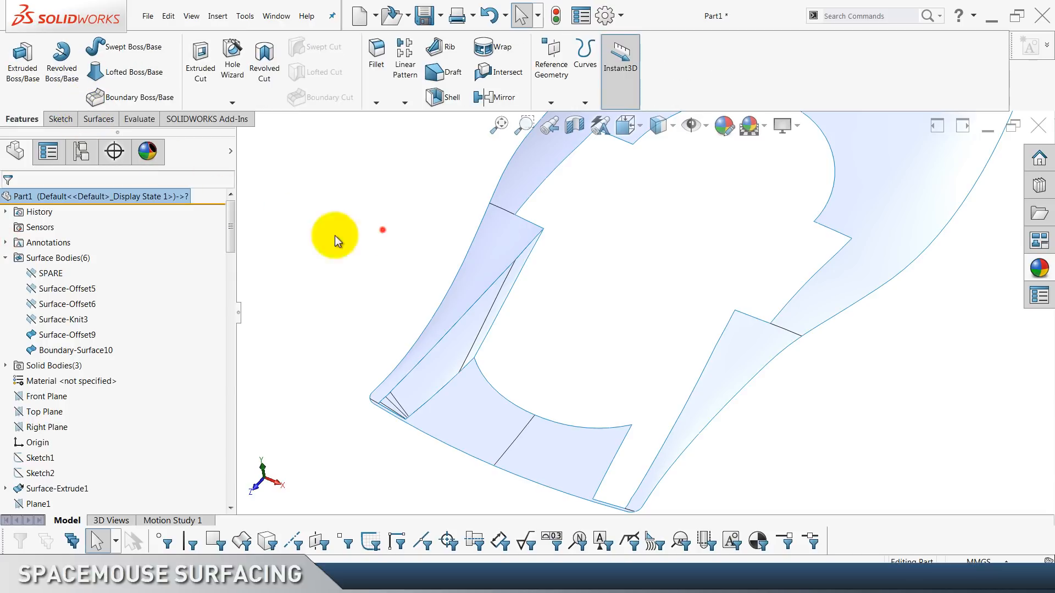
{"action": "left_click", "coordinate": [6, 259]}
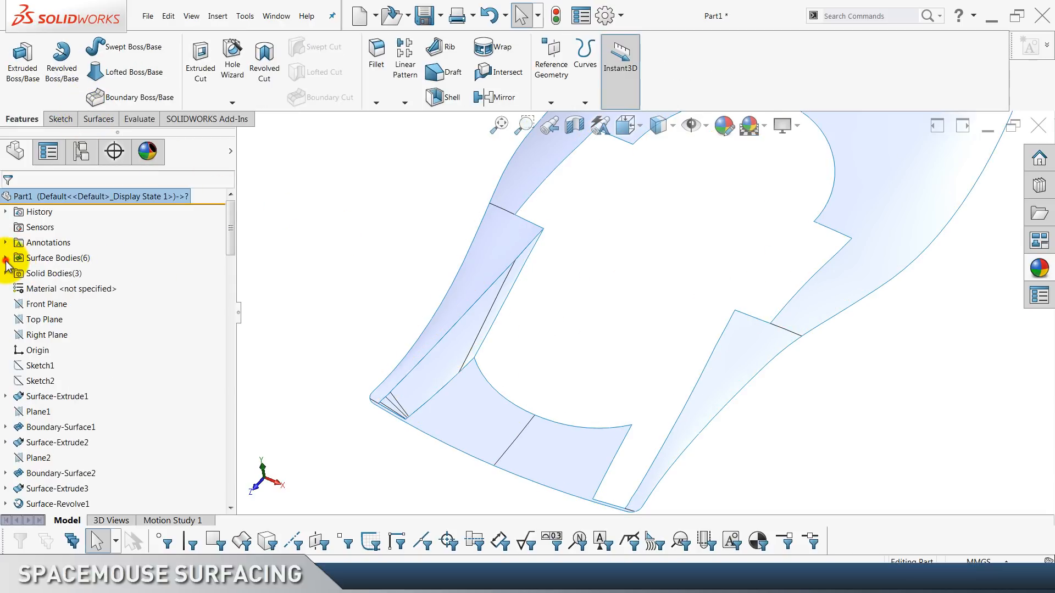
{"action": "left_click", "coordinate": [45, 335]}
{"action": "left_click", "coordinate": [505, 98]}
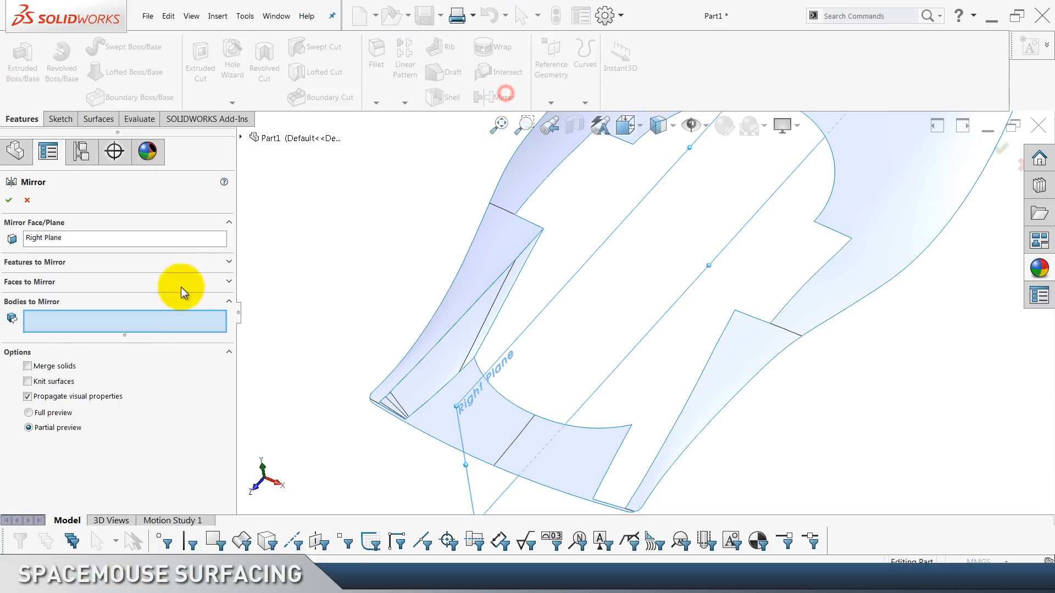
{"action": "left_click", "coordinate": [464, 355]}
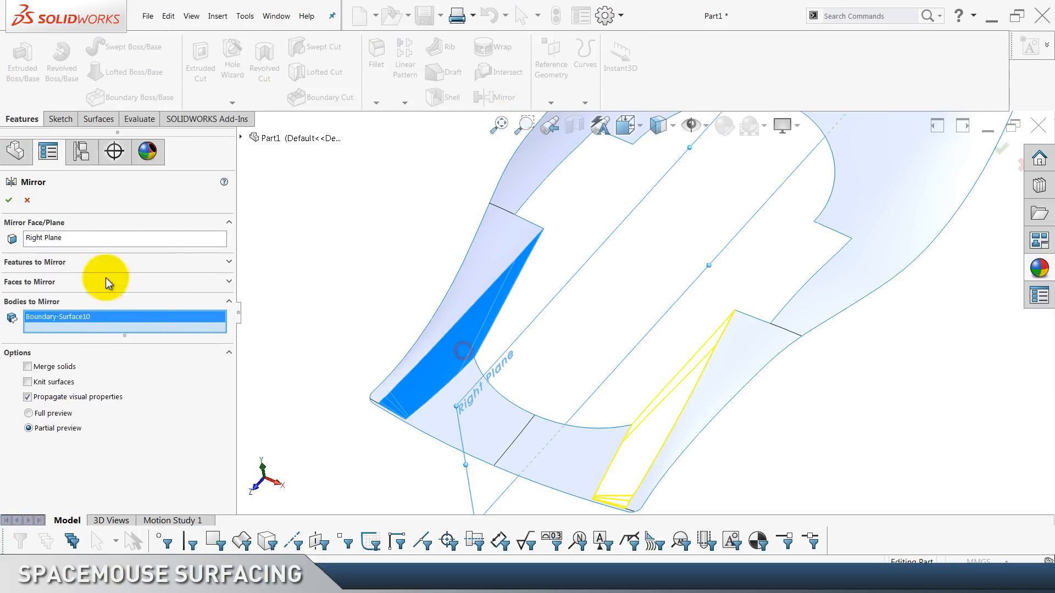
{"action": "left_click", "coordinate": [9, 201]}
Knit the boundary surface, the offset surface and the mirrored surface into one surface body.
{"action": "scroll", "coordinate": [462, 78], "scroll_direction": "down", "scroll_amount": 2}
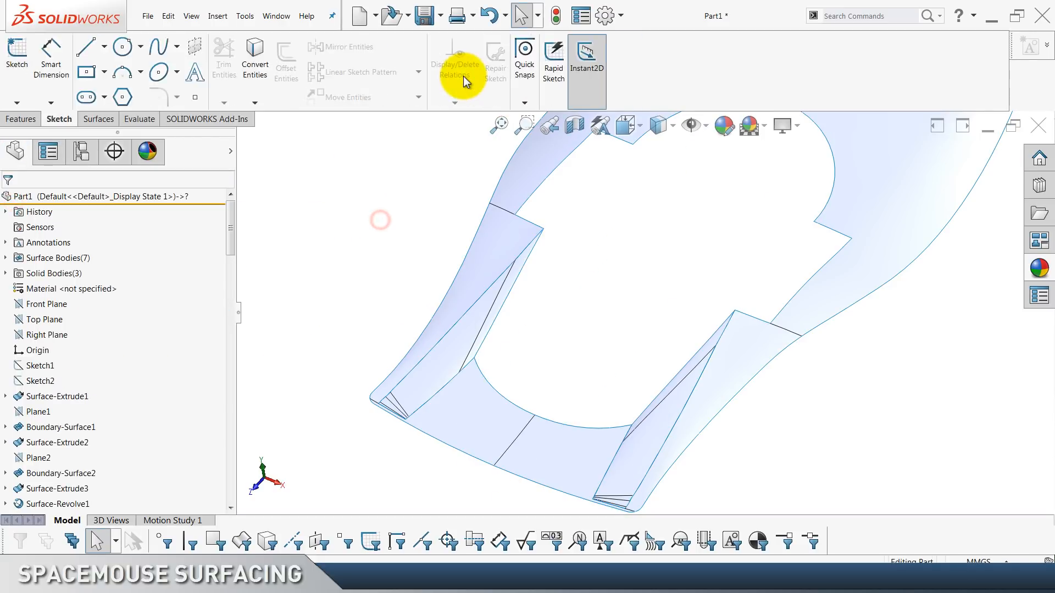
{"action": "left_click", "coordinate": [548, 66]}
{"action": "left_click", "coordinate": [456, 327]}
{"action": "left_click", "coordinate": [483, 400]}
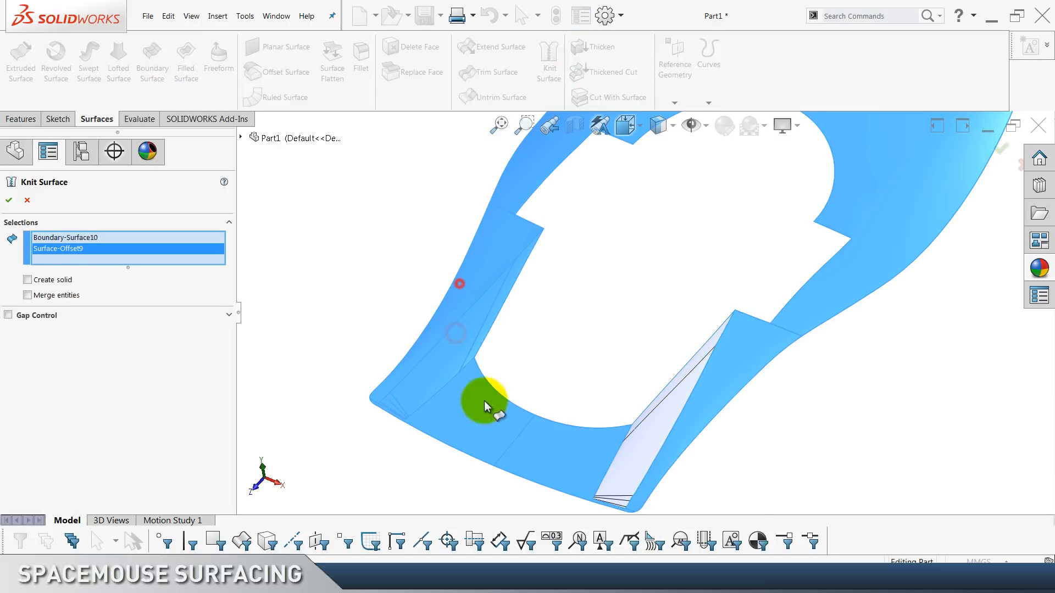
{"action": "left_click", "coordinate": [656, 441]}
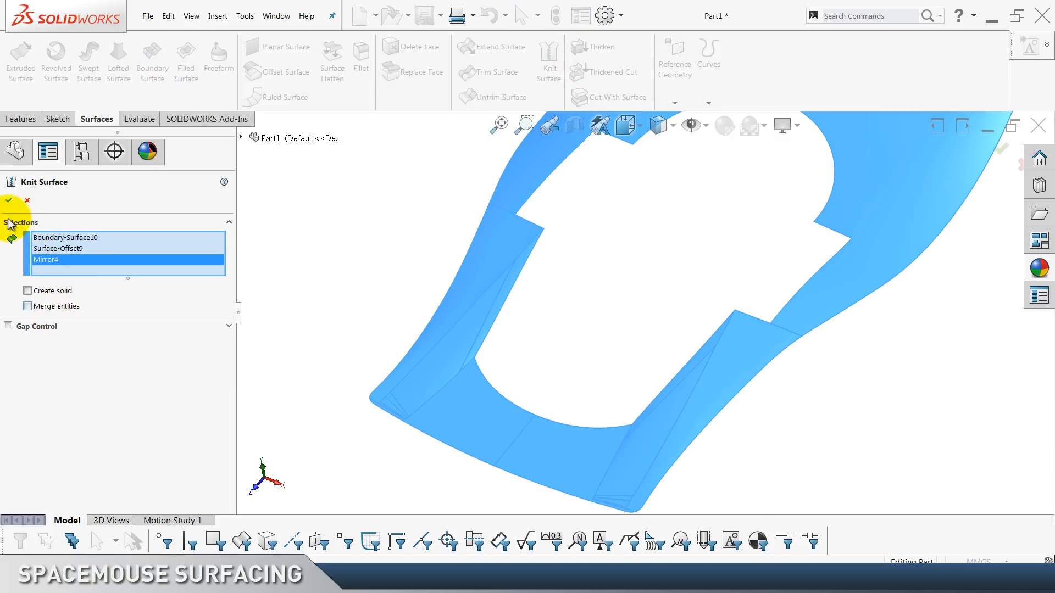
{"action": "left_click", "coordinate": [394, 243]}
Show the hidden Thicken3 solid body.
{"action": "scroll", "coordinate": [197, 358], "scroll_direction": "down", "scroll_amount": 20}
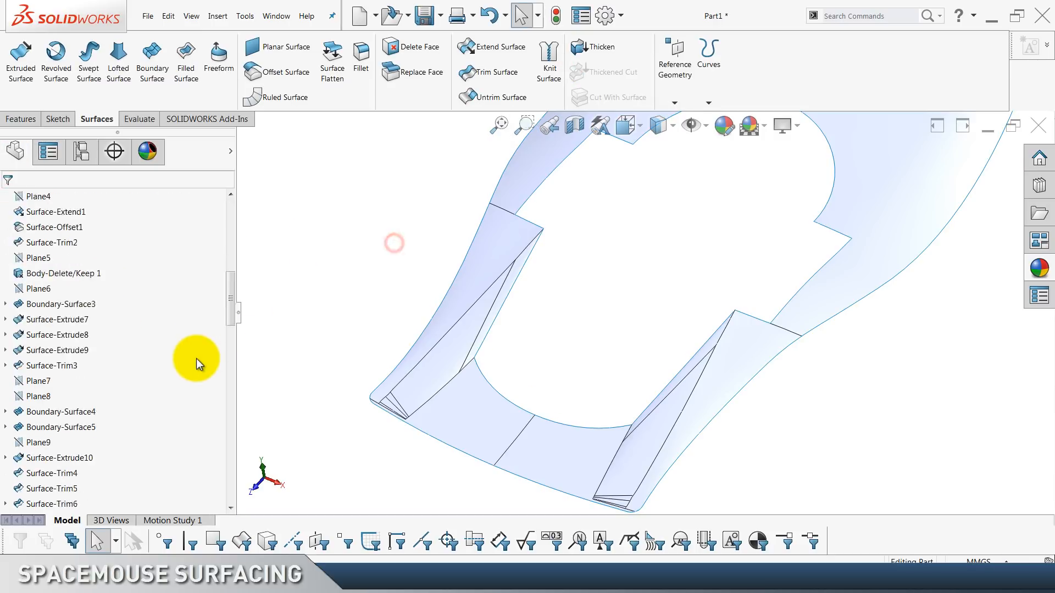
{"action": "left_click", "coordinate": [45, 442]}
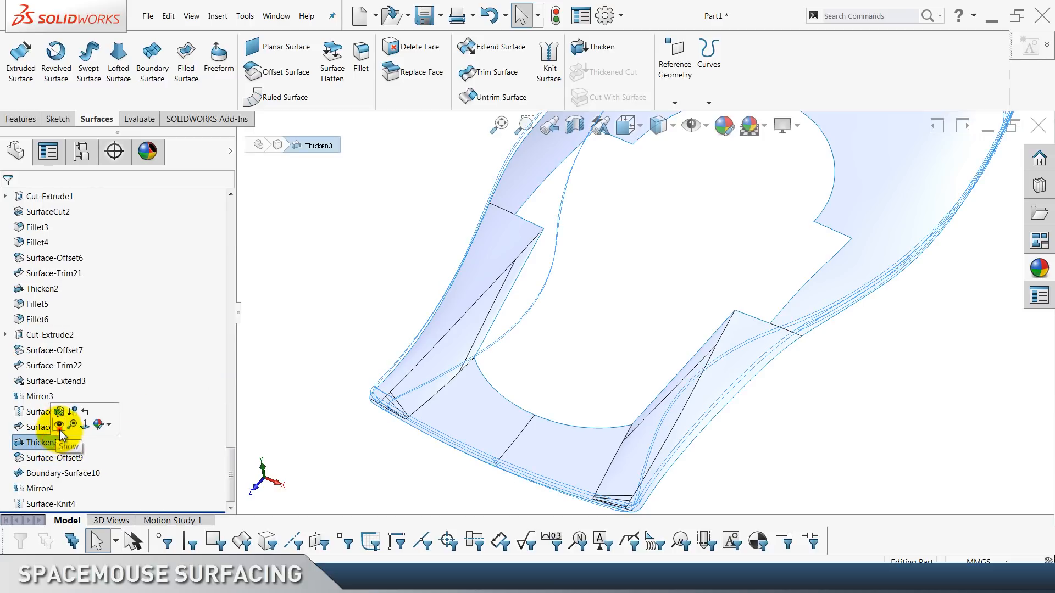
{"action": "left_click", "coordinate": [58, 425]}
{"action": "left_click", "coordinate": [306, 278]}
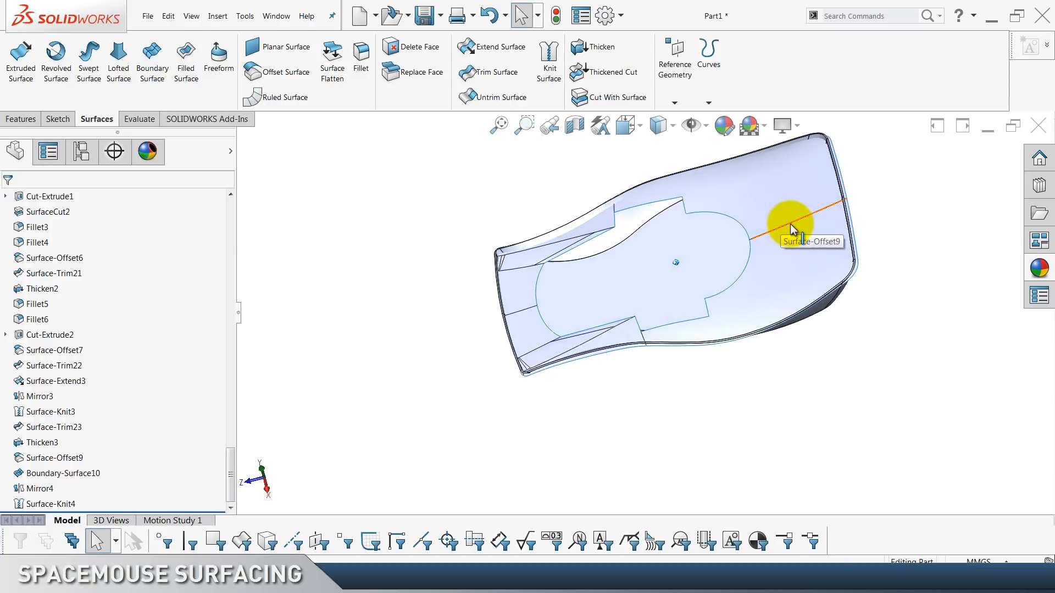
Try to cut only the Thicken3 body with the knitted surface.
{"action": "left_click", "coordinate": [600, 101]}
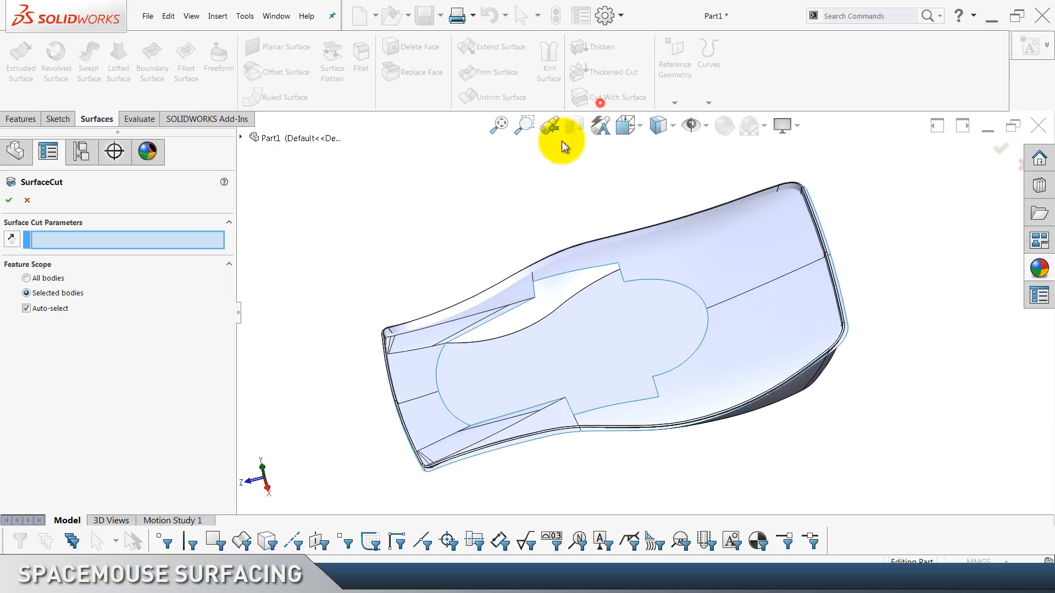
{"action": "left_click", "coordinate": [723, 266]}
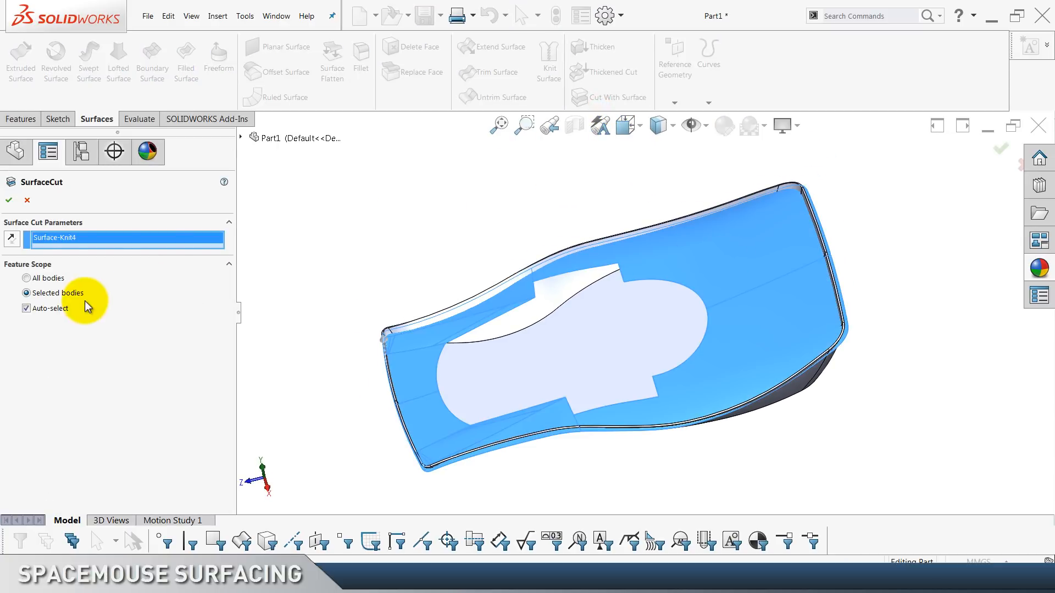
{"action": "left_click", "coordinate": [61, 309]}
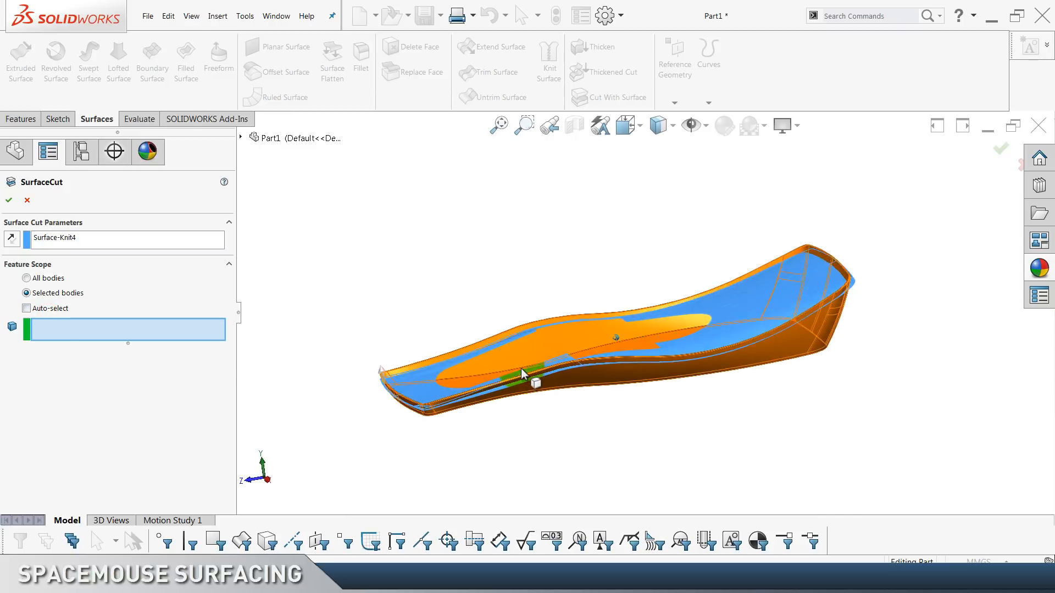
{"action": "left_click", "coordinate": [527, 347]}
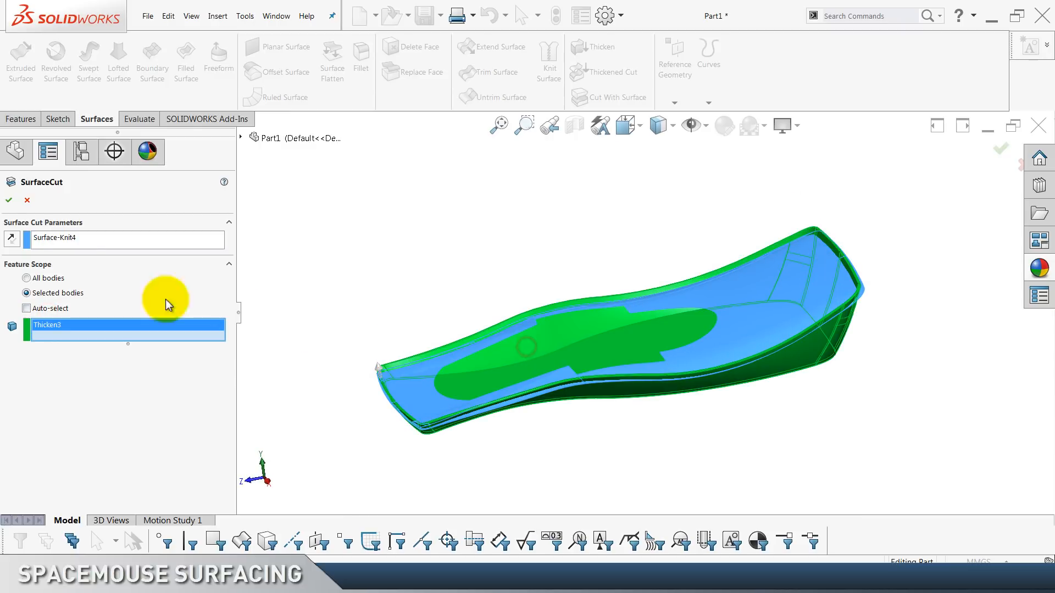
{"action": "left_click", "coordinate": [10, 201]}
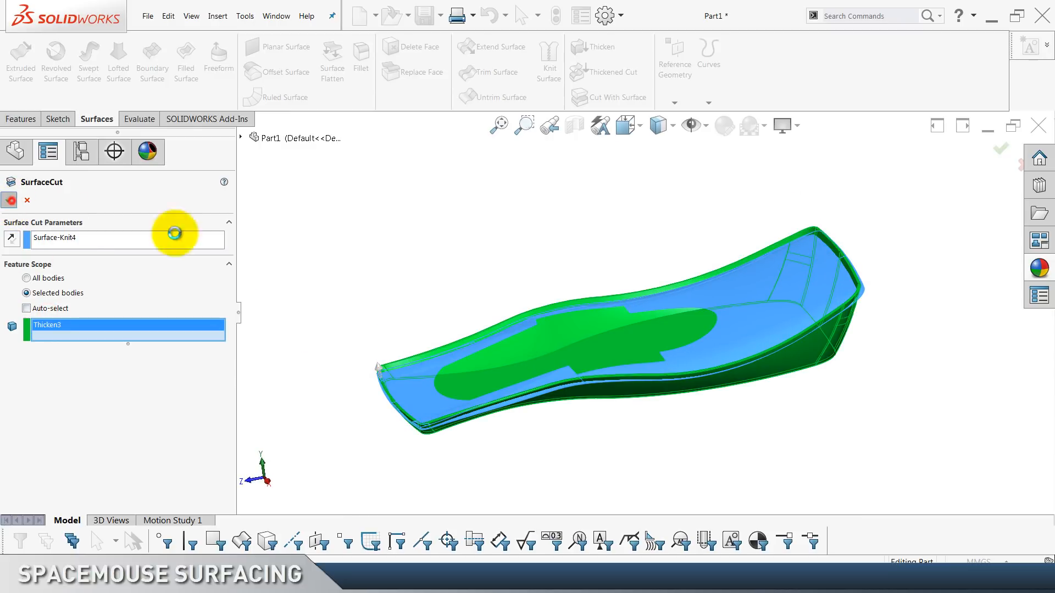
{"action": "key", "text": "Escape"}
{"action": "left_click", "coordinate": [290, 262]}
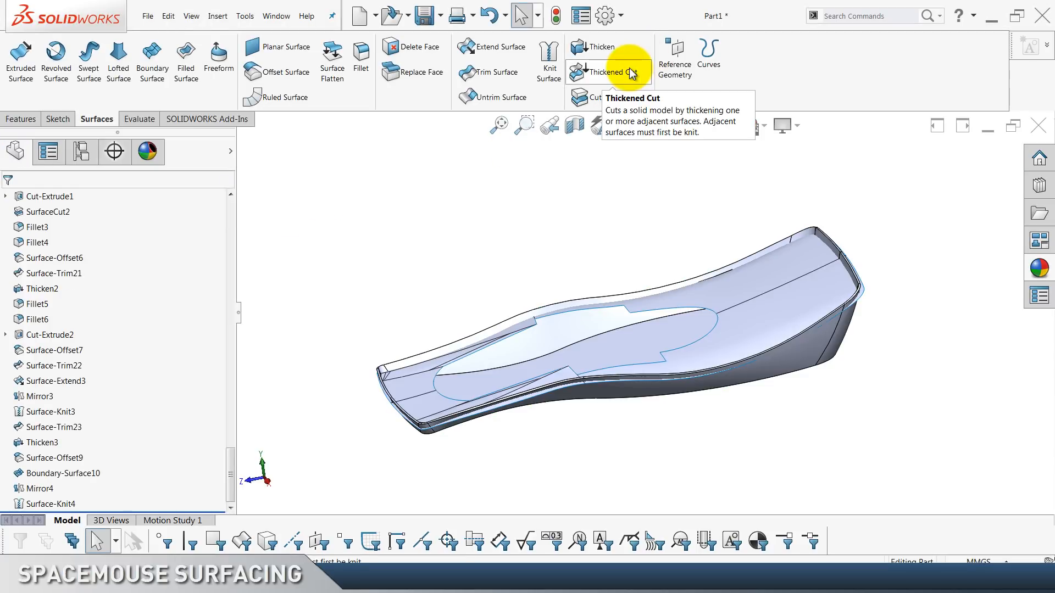
Try a thickened cut of 0.10 mm from the knitted surface, limited to the Thicken3 body.
{"action": "left_click", "coordinate": [632, 73]}
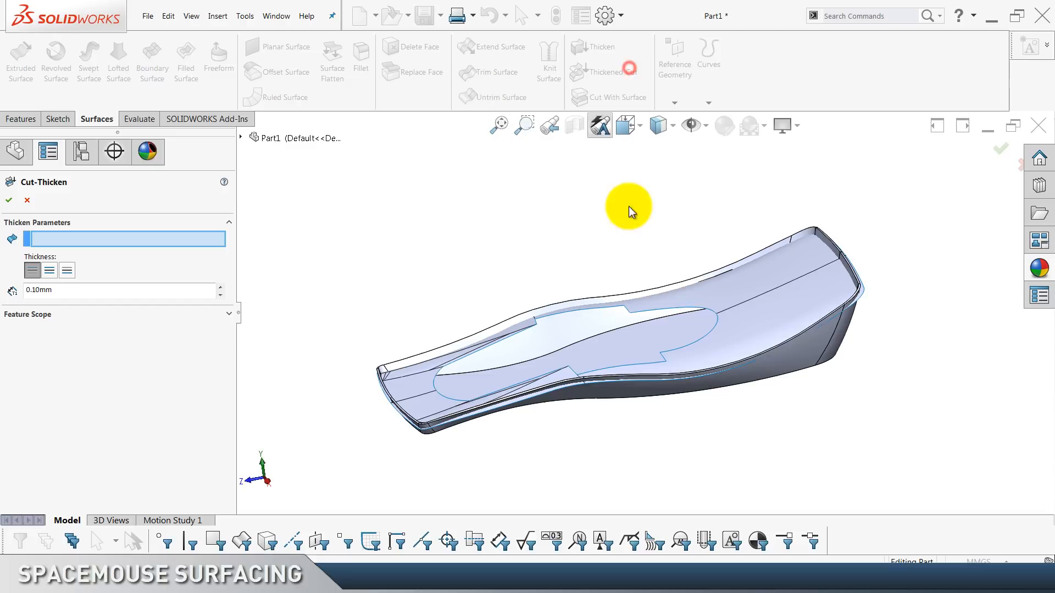
{"action": "left_click", "coordinate": [714, 292]}
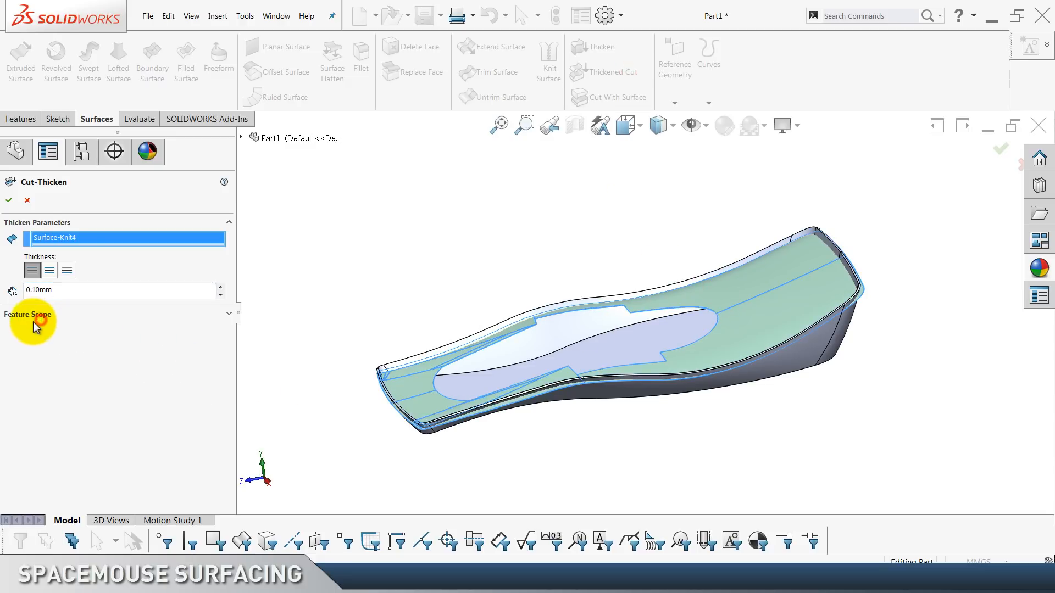
{"action": "left_click", "coordinate": [33, 318]}
{"action": "left_click", "coordinate": [27, 358]}
{"action": "left_click", "coordinate": [501, 367]}
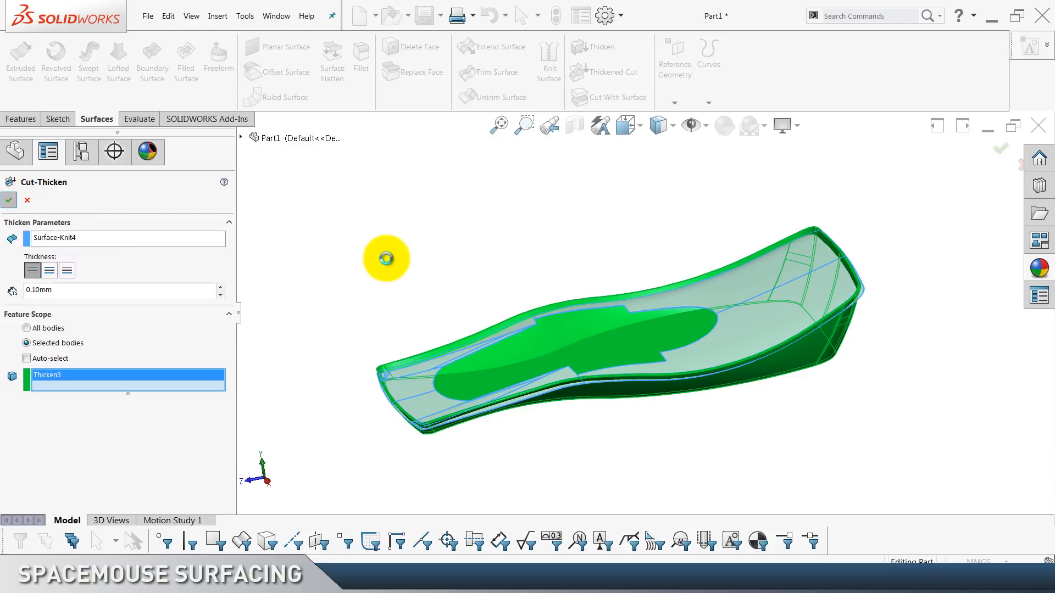
{"action": "key", "text": "Escape"}
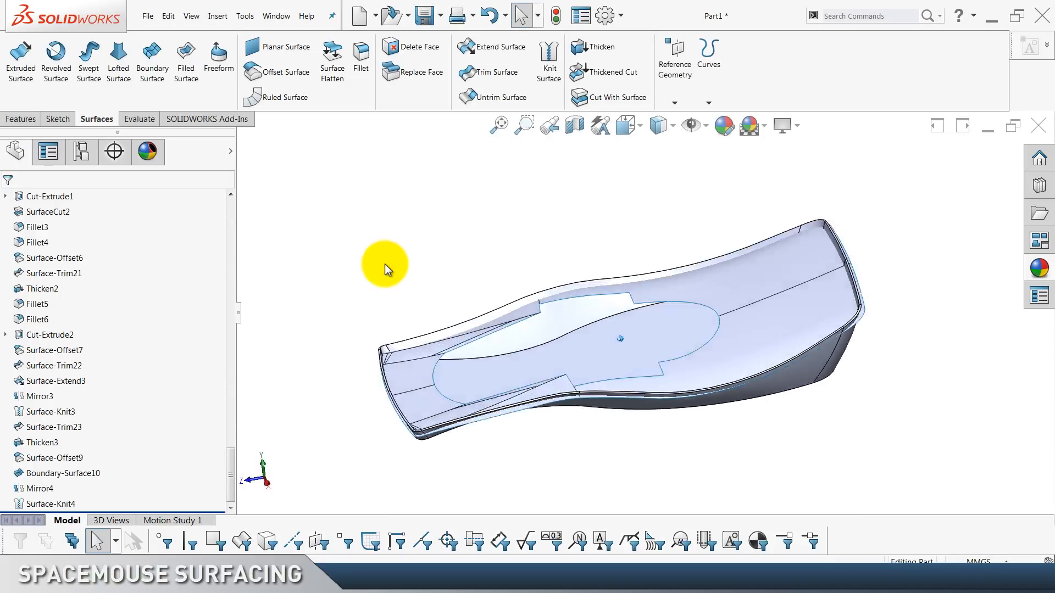
Hide the Thicken3 body and extend the knitted surface's long side and rounded corner edges at the wide end by 3 mm, using Same surface.
{"action": "left_click", "coordinate": [577, 338]}
{"action": "left_click", "coordinate": [635, 308]}
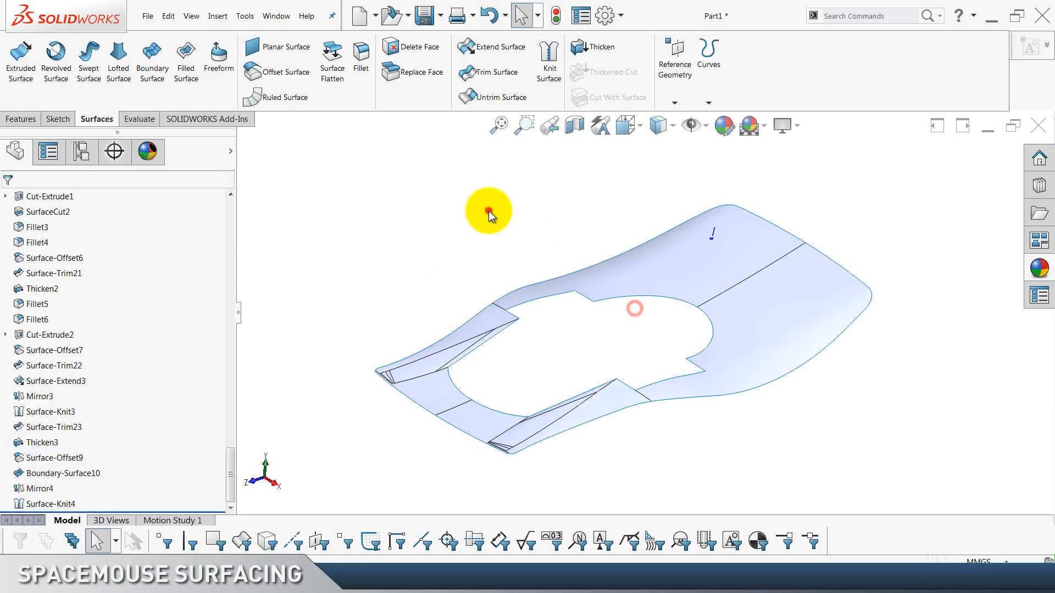
{"action": "left_click", "coordinate": [485, 47]}
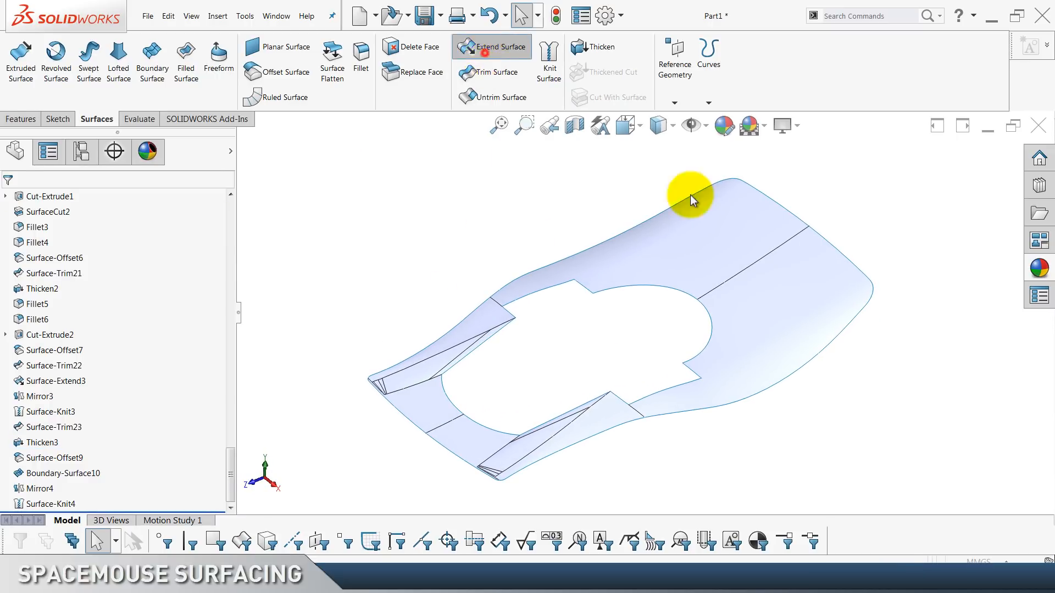
{"action": "left_click", "coordinate": [855, 319]}
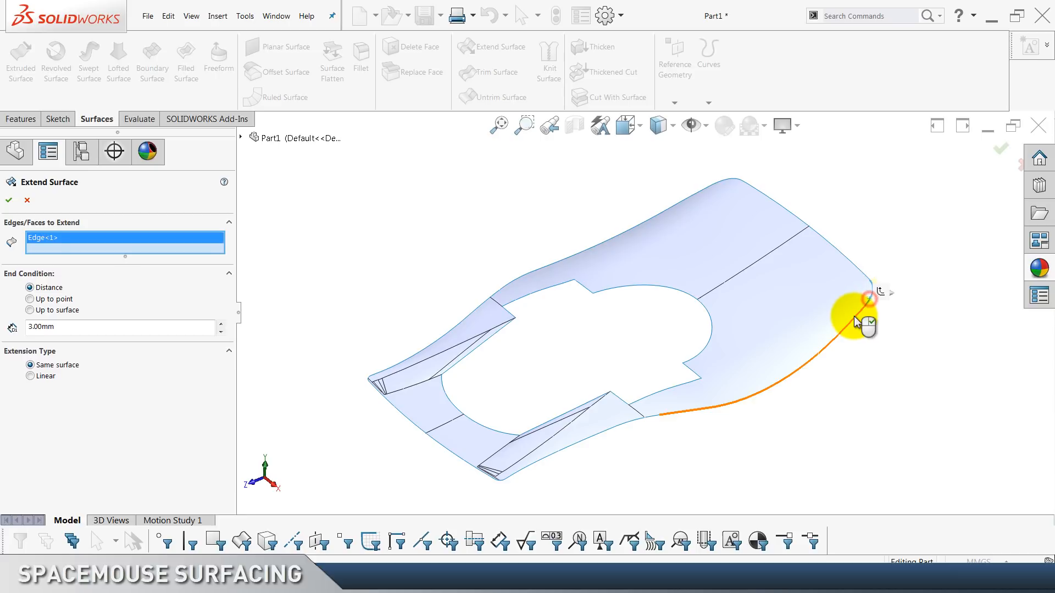
{"action": "left_click", "coordinate": [854, 316]}
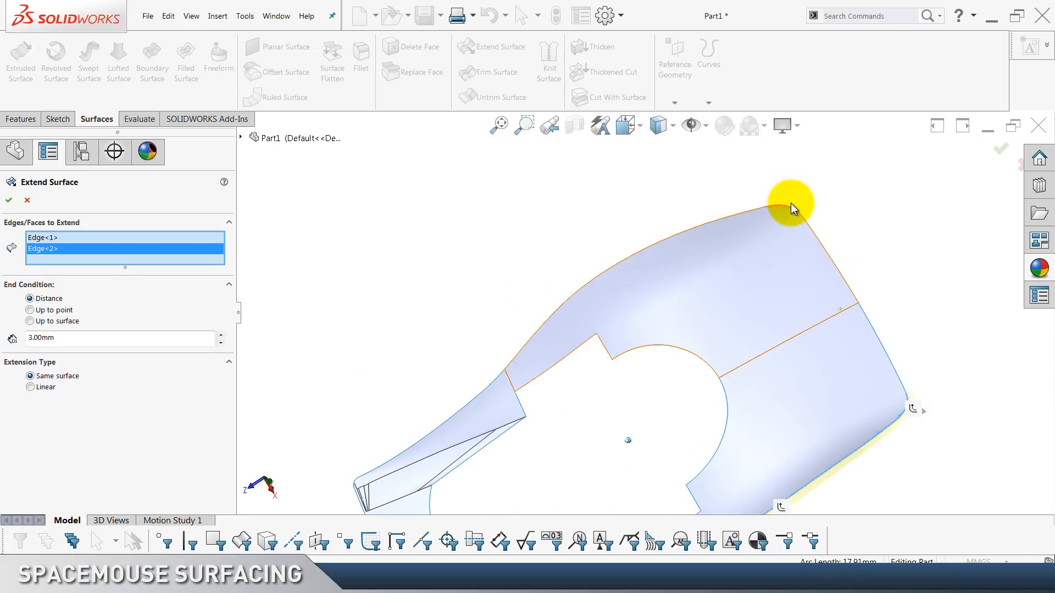
{"action": "left_click", "coordinate": [748, 215]}
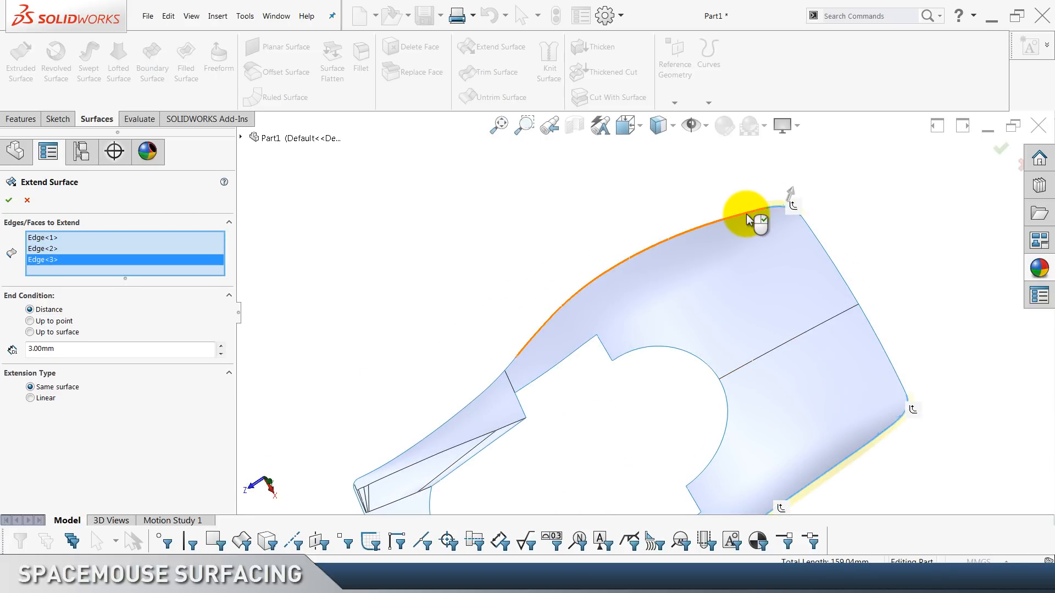
{"action": "left_click", "coordinate": [746, 215]}
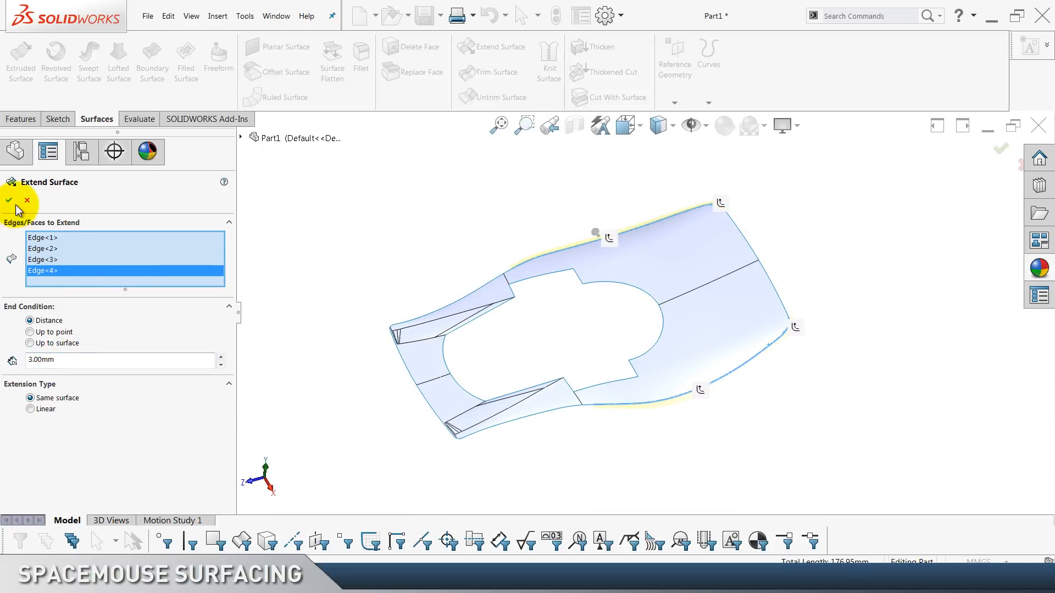
{"action": "left_click", "coordinate": [10, 201]}
{"action": "left_click", "coordinate": [339, 222]}
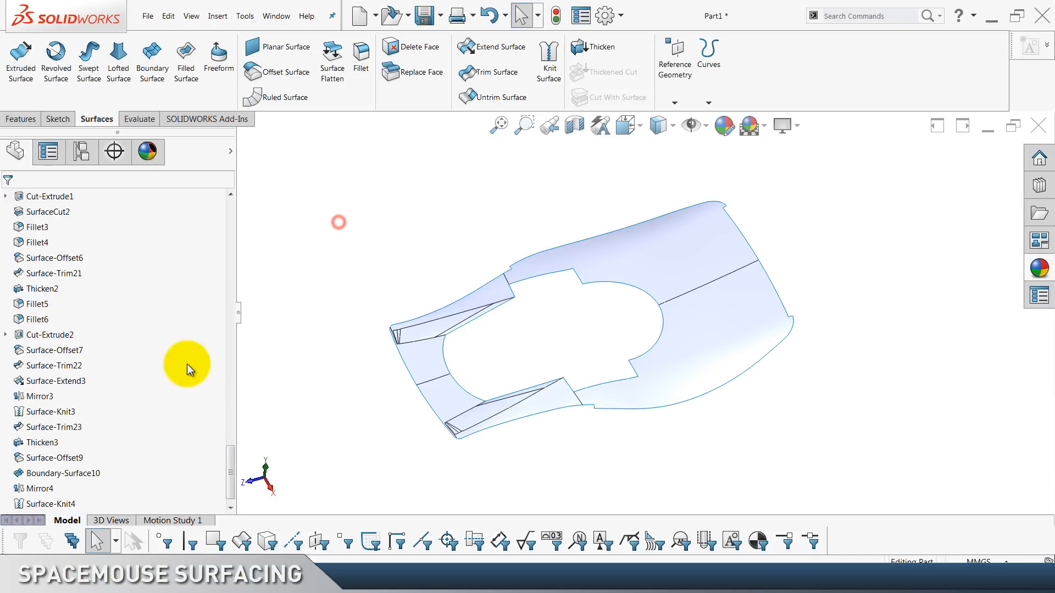
Show the Thicken3 solid body again alongside the extended surface.
{"action": "left_click", "coordinate": [48, 430]}
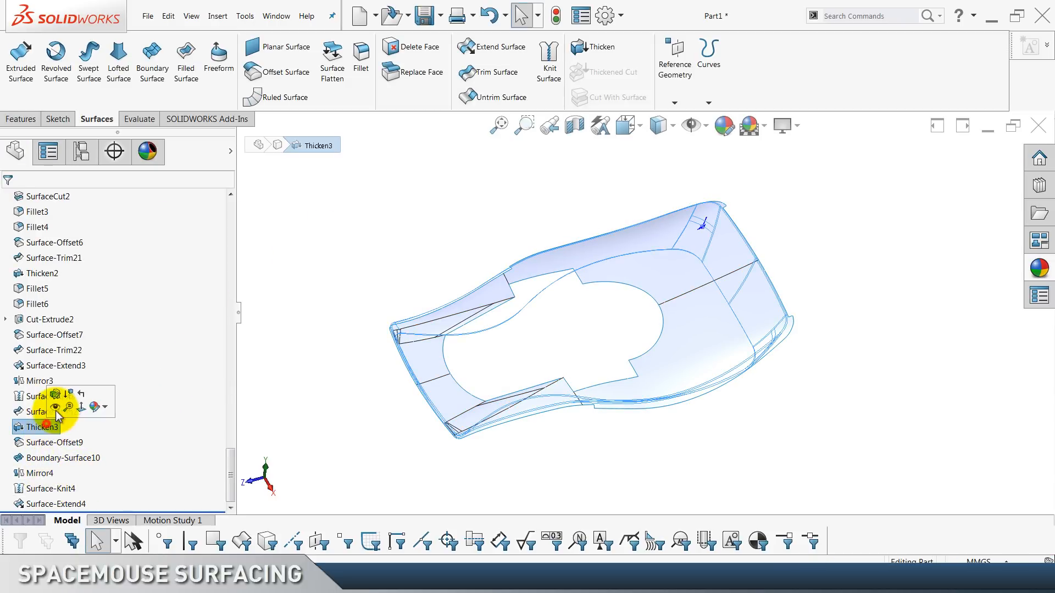
{"action": "left_click", "coordinate": [59, 403]}
{"action": "left_click", "coordinate": [405, 207]}
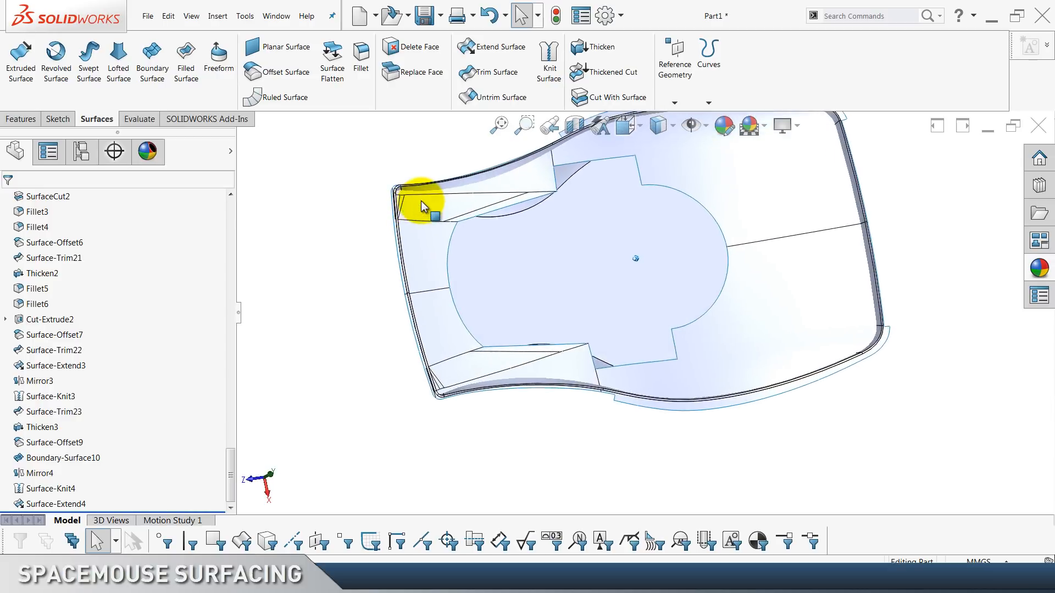
Cut only the Thicken3 body with the extended surface, turning off auto-select, and hide the cutting surface.
{"action": "left_click", "coordinate": [624, 95]}
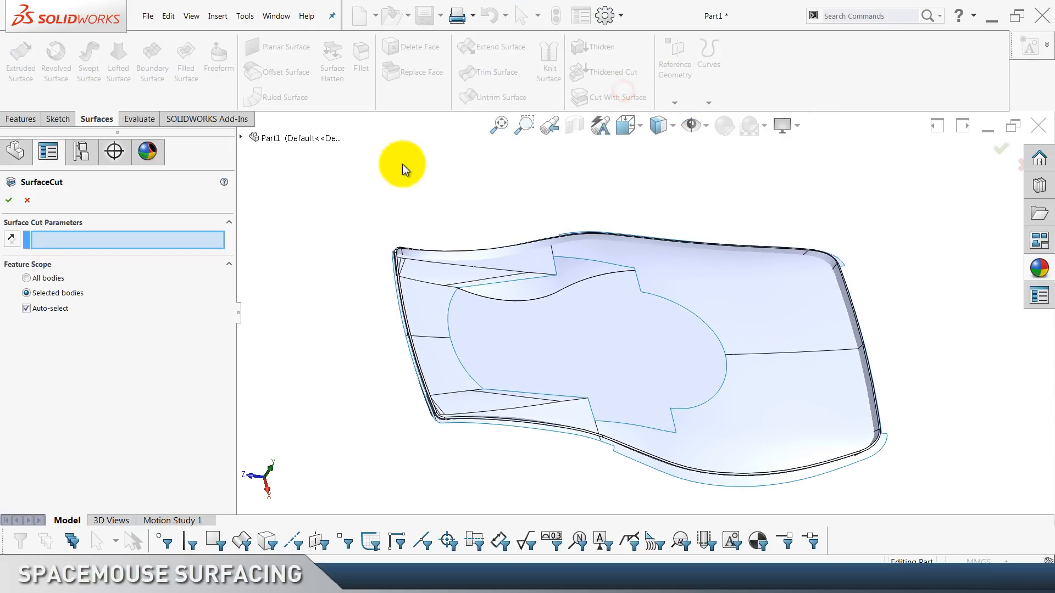
{"action": "left_click", "coordinate": [690, 268]}
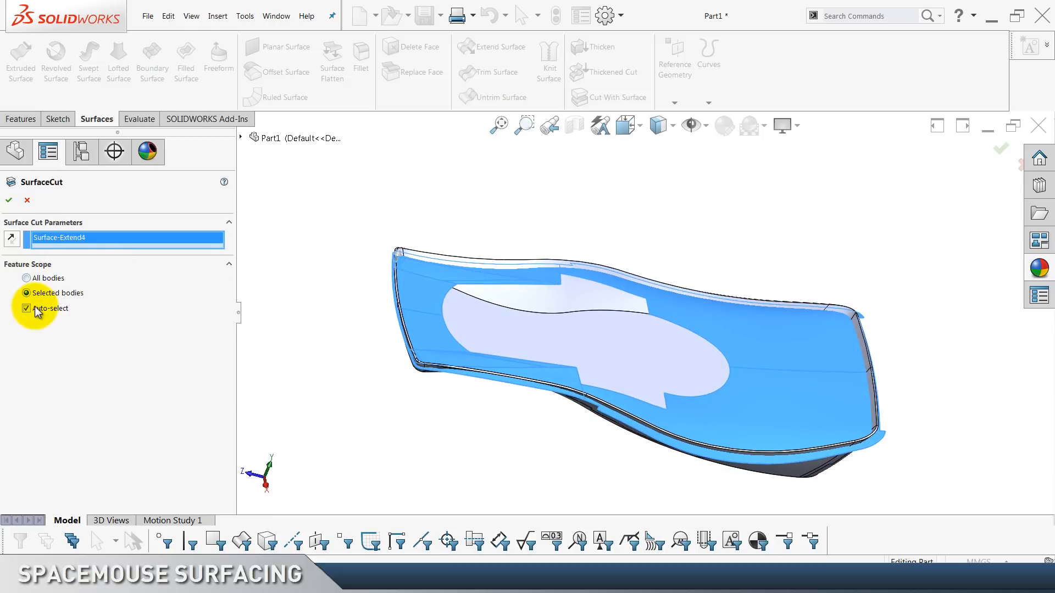
{"action": "left_click", "coordinate": [26, 308]}
{"action": "left_click", "coordinate": [488, 320]}
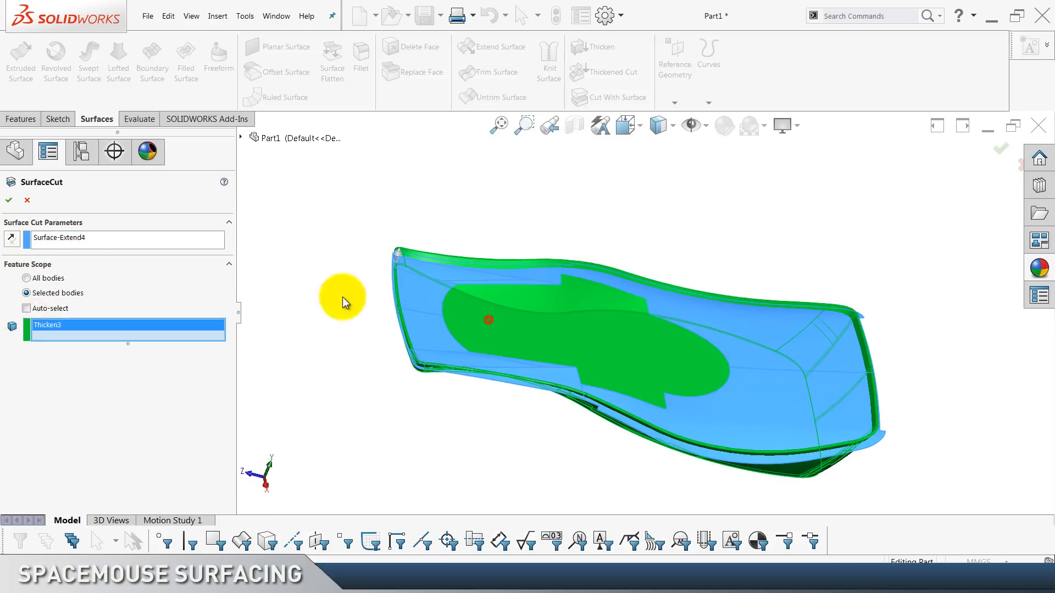
{"action": "left_click", "coordinate": [10, 201]}
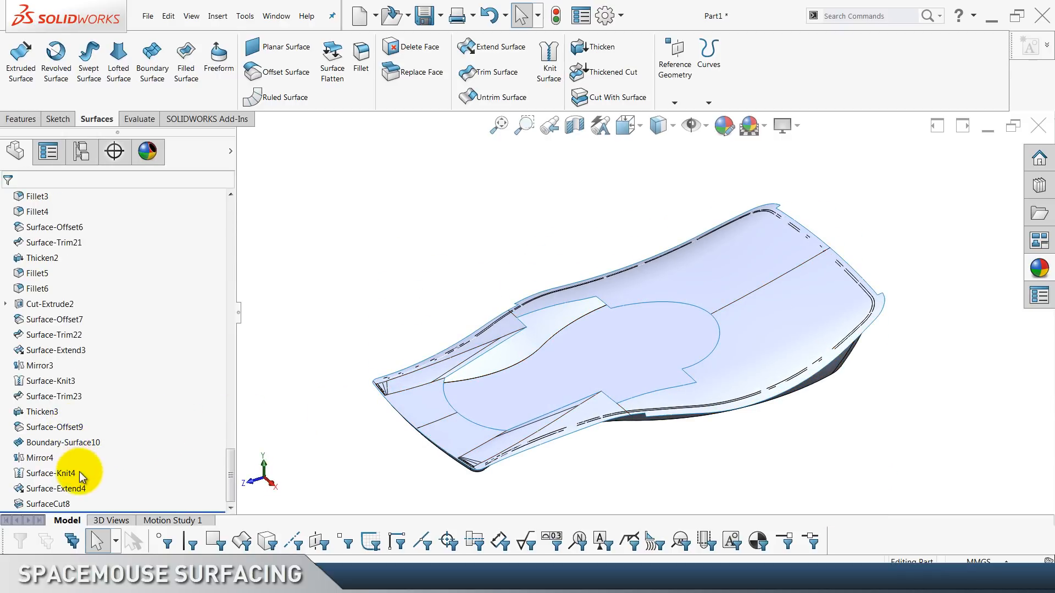
{"action": "left_click", "coordinate": [732, 291]}
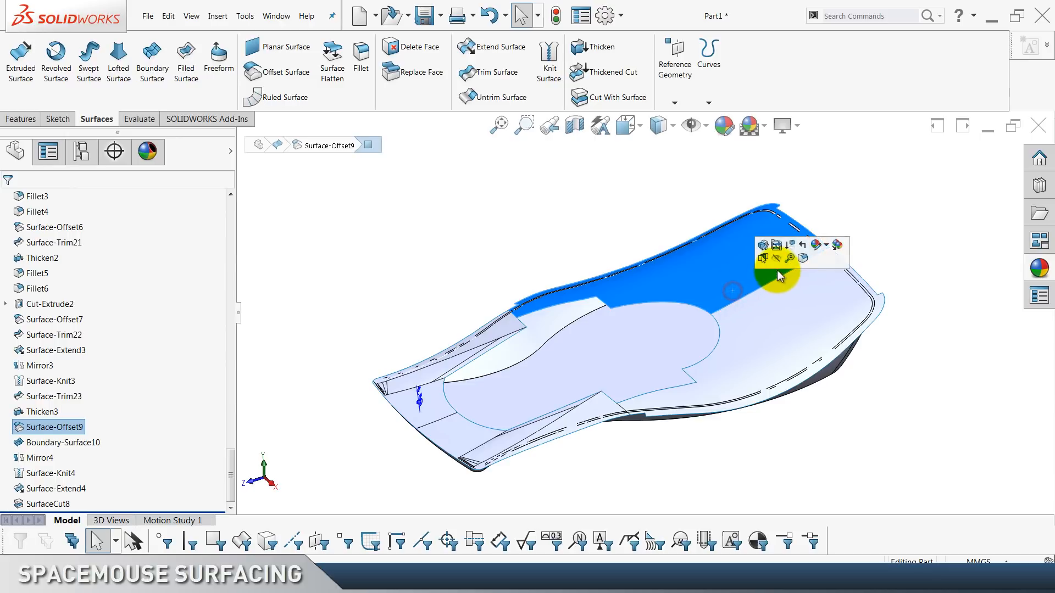
{"action": "left_click", "coordinate": [476, 225]}
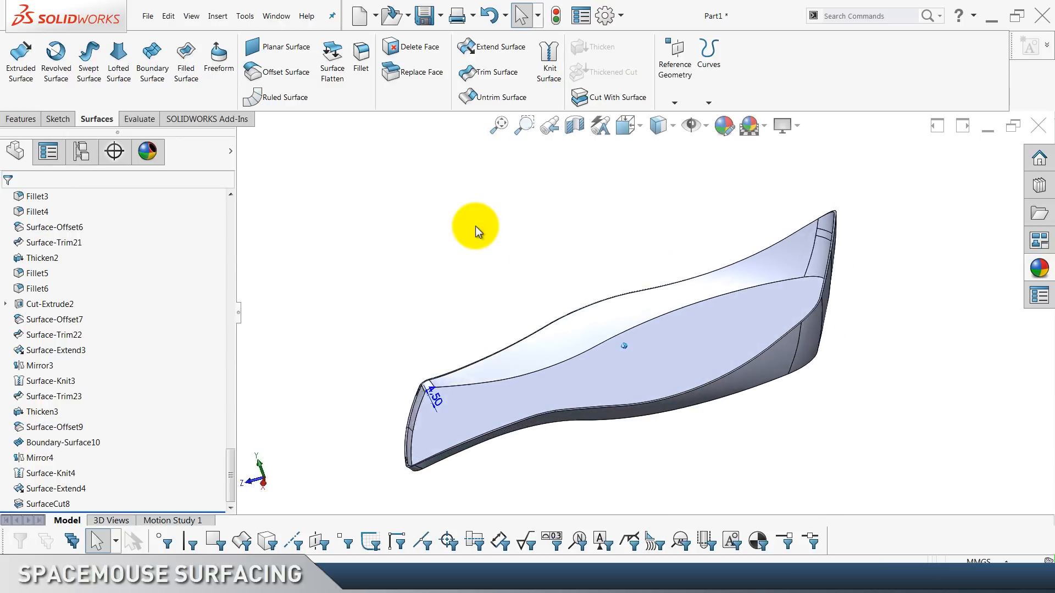
Show the hidden Fillet4 and Cut-Extrude2 solid bodies so the whole housing is displayed.
{"action": "scroll", "coordinate": [104, 304], "scroll_direction": "up", "scroll_amount": 15}
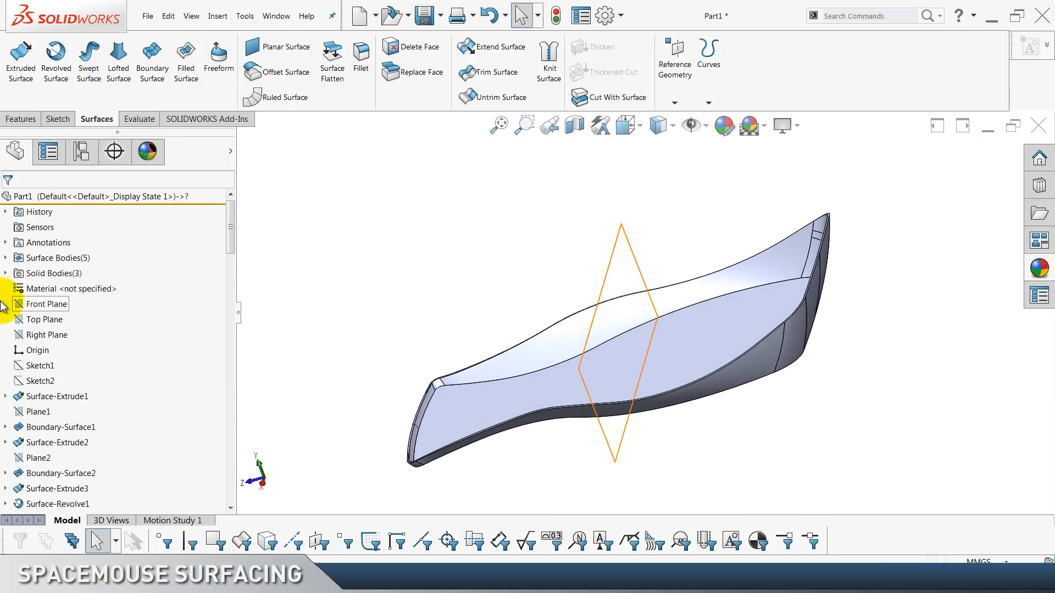
{"action": "left_click", "coordinate": [6, 258]}
{"action": "left_click", "coordinate": [6, 259]}
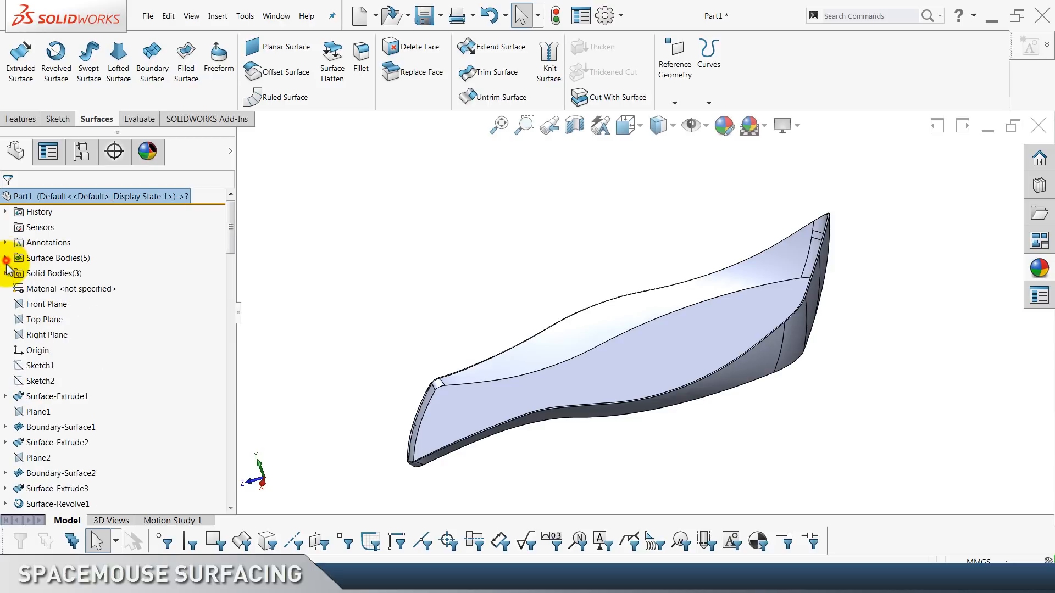
{"action": "left_click", "coordinate": [6, 273]}
{"action": "left_click", "coordinate": [64, 304]}
{"action": "right_click", "coordinate": [64, 304]}
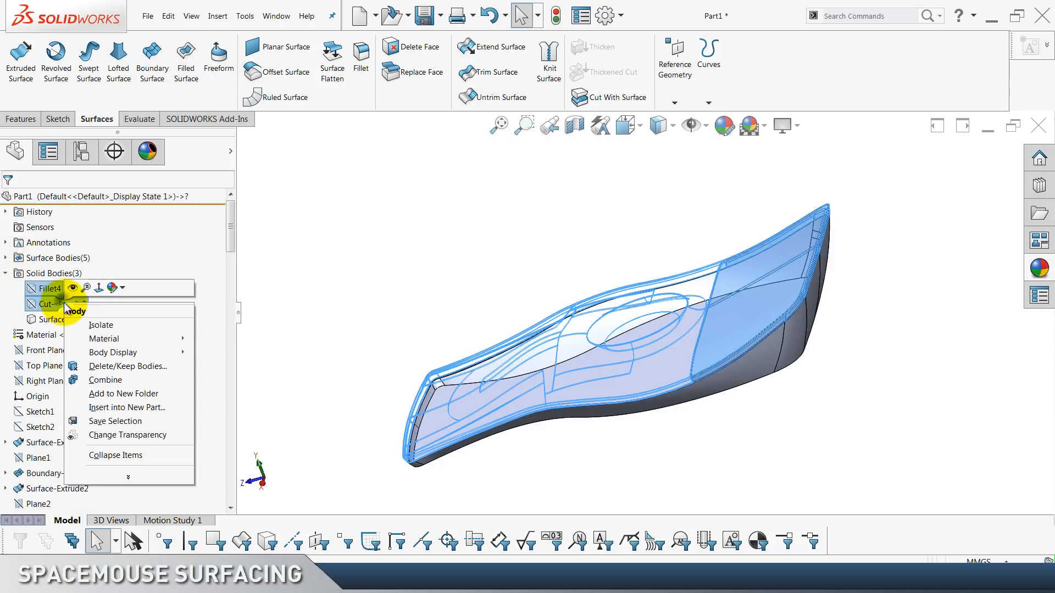
{"action": "left_click", "coordinate": [72, 287]}
{"action": "left_click", "coordinate": [398, 212]}
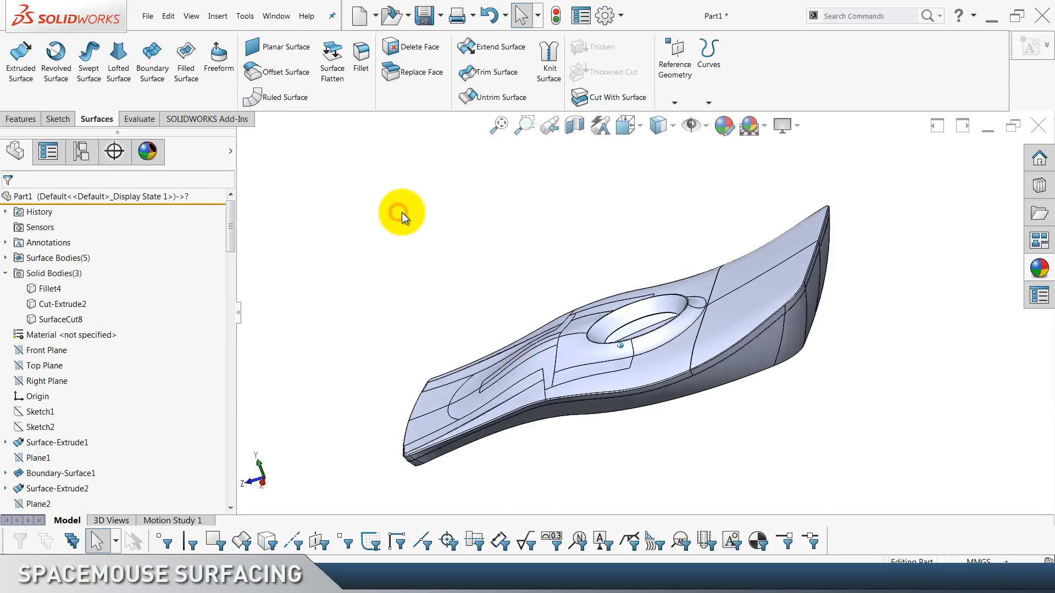
{"action": "left_click", "coordinate": [6, 273]}
{"action": "scroll", "coordinate": [213, 95], "scroll_direction": "up", "scroll_amount": 2}
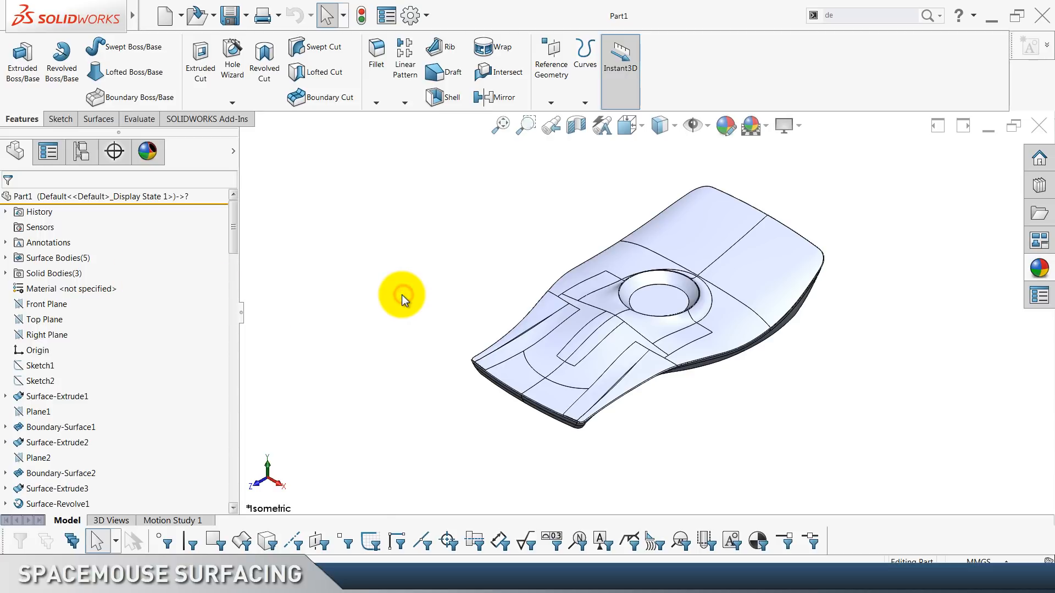
Insert the "import parts" part from the SPACEMOUSE SURFACING tutorial folder, transferring solid bodies as well as surface bodies.
{"action": "mouse_move", "coordinate": [132, 17]}
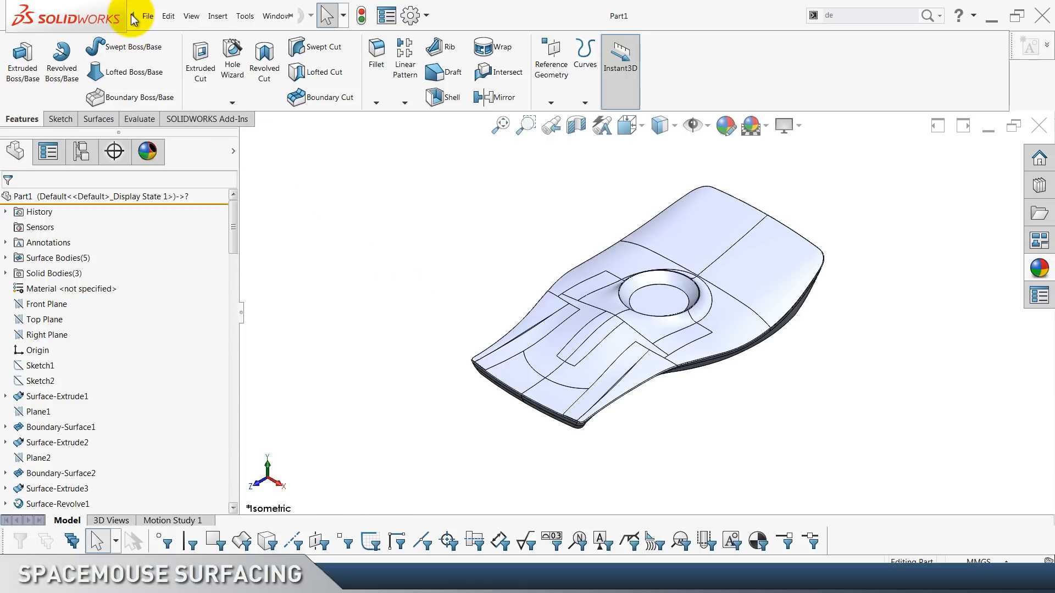
{"action": "left_click", "coordinate": [195, 18]}
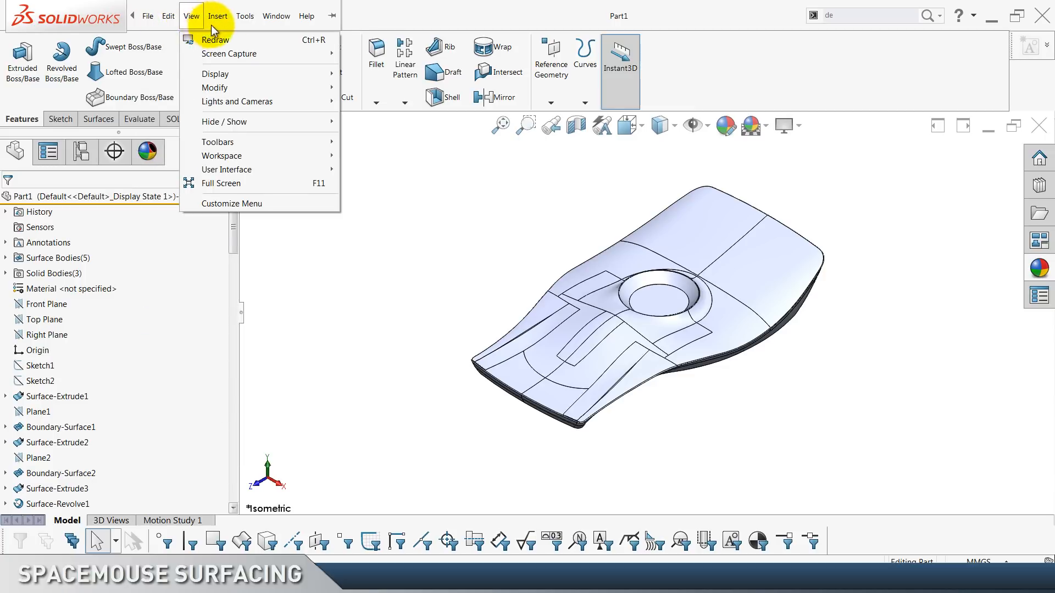
{"action": "mouse_move", "coordinate": [218, 25]}
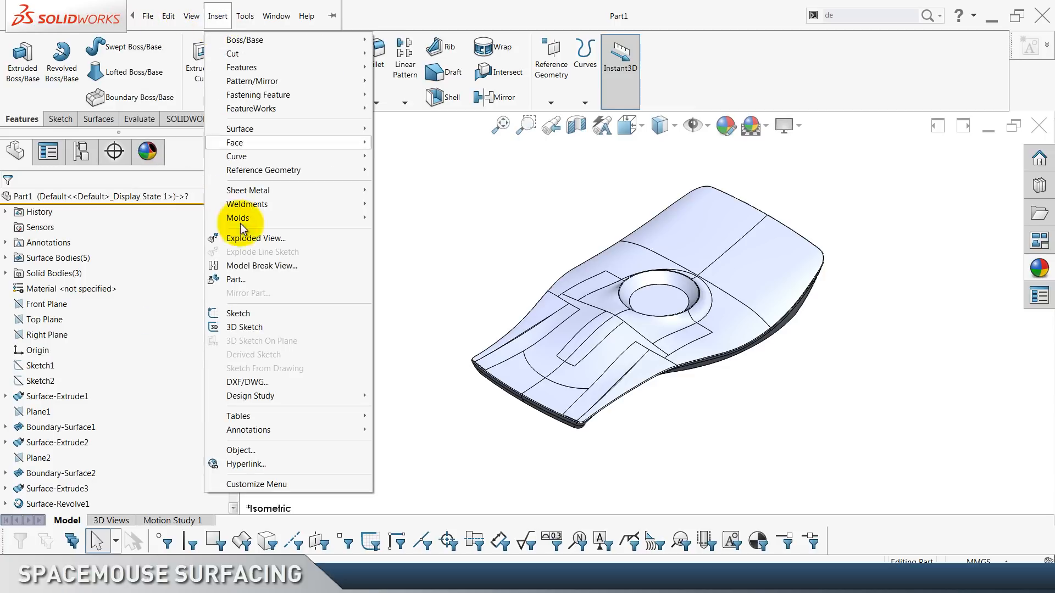
{"action": "left_click", "coordinate": [240, 280]}
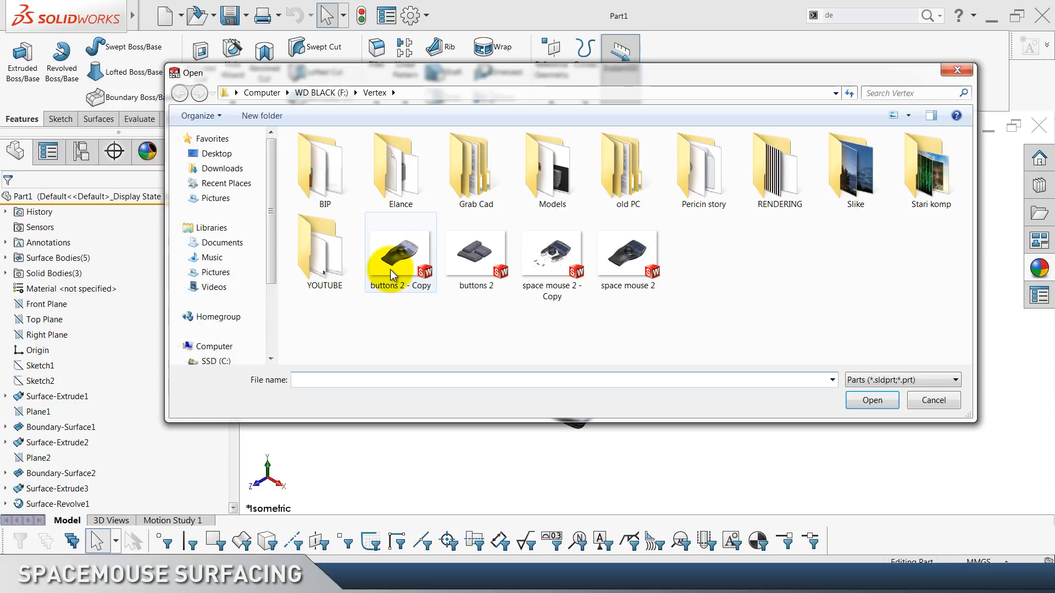
{"action": "double_click", "coordinate": [310, 258]}
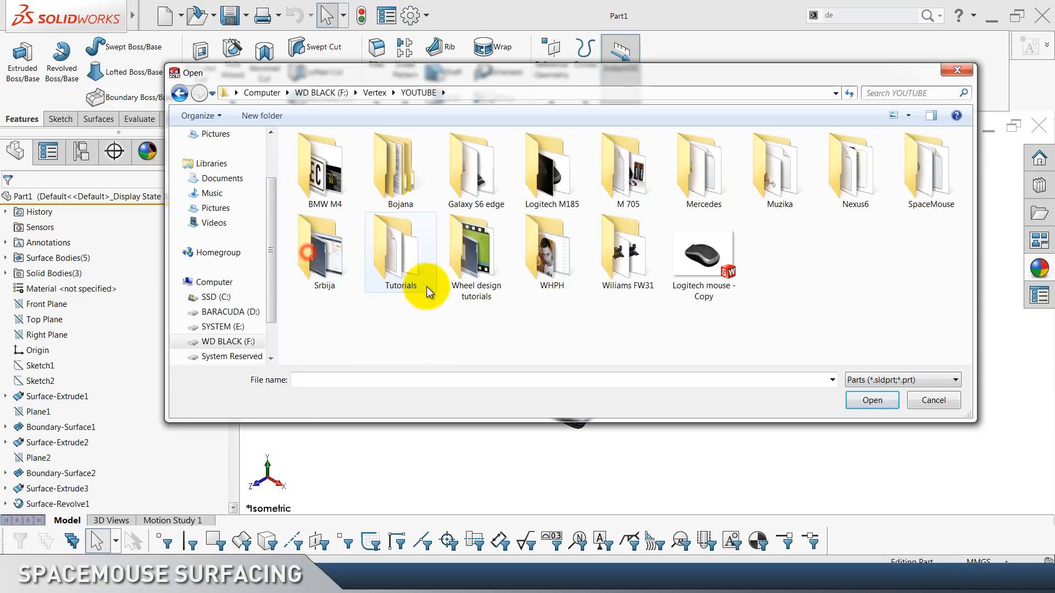
{"action": "double_click", "coordinate": [401, 281]}
{"action": "scroll", "coordinate": [383, 348], "scroll_direction": "down", "scroll_amount": 1}
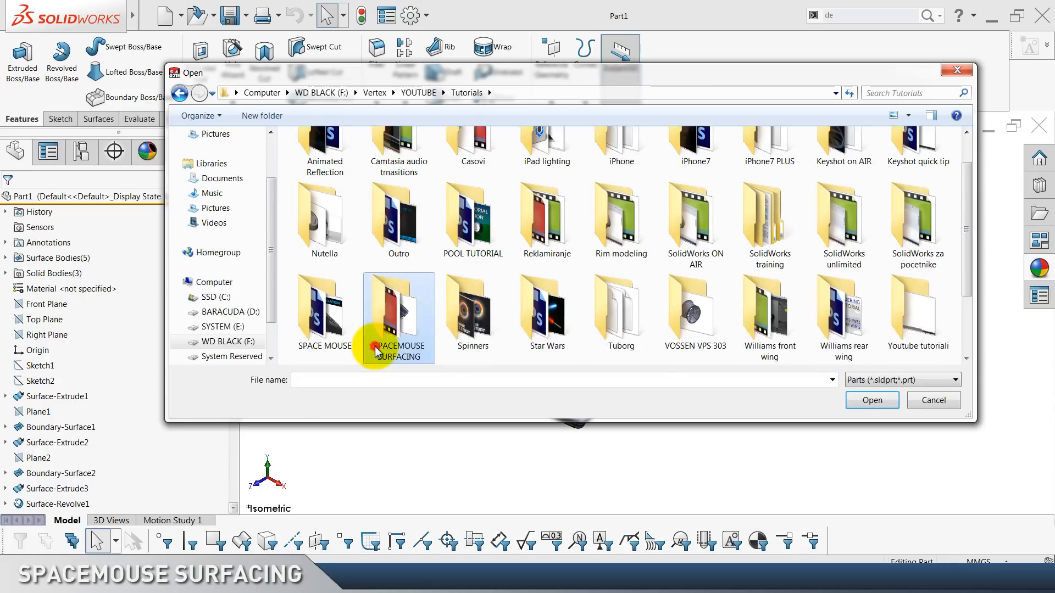
{"action": "double_click", "coordinate": [384, 341]}
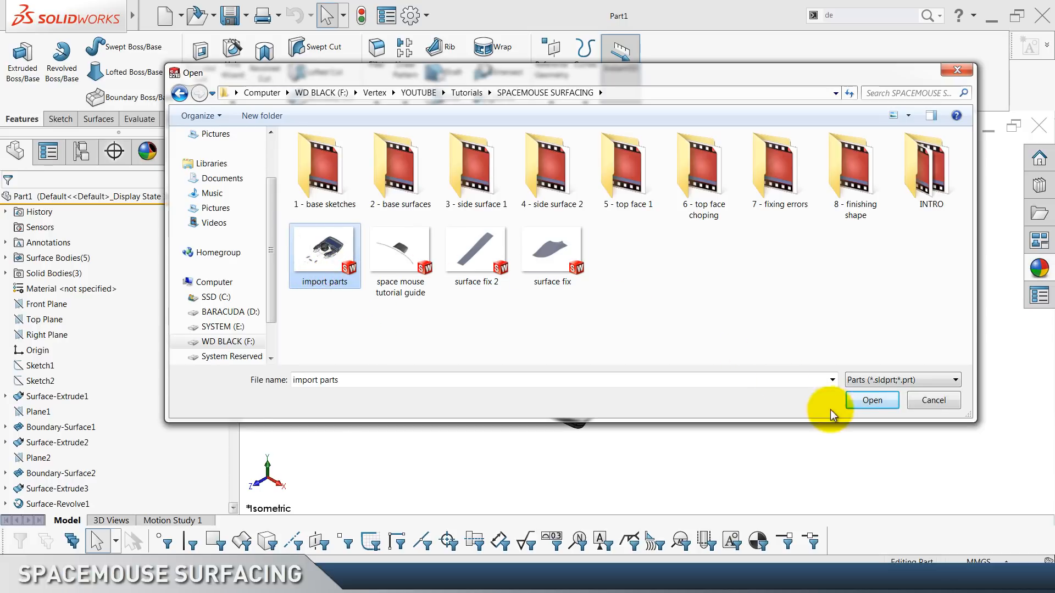
{"action": "left_click", "coordinate": [874, 402]}
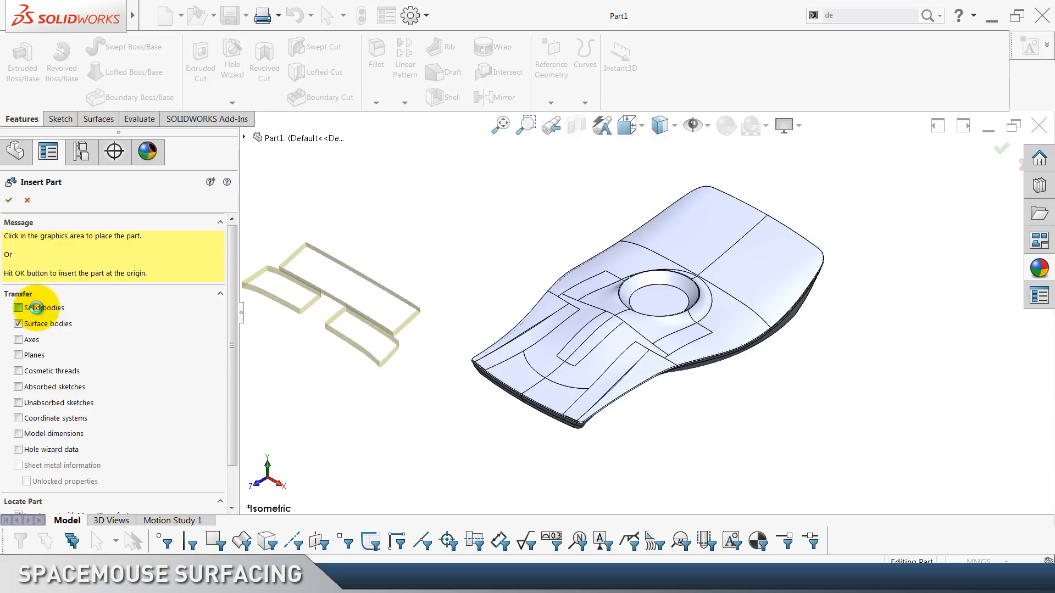
{"action": "left_click", "coordinate": [35, 308]}
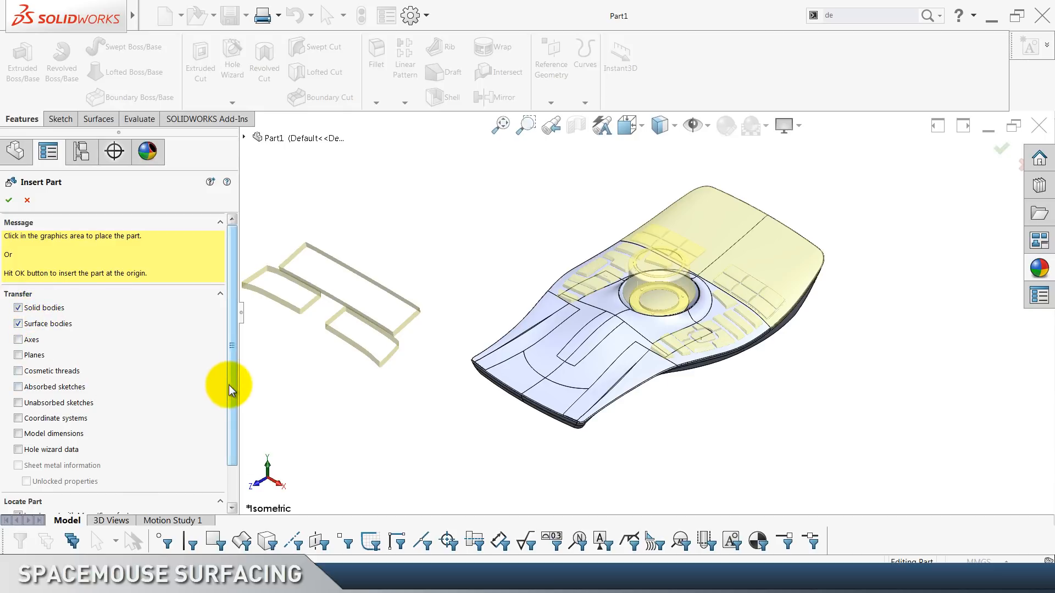
{"action": "left_click_drag", "start_coordinate": [234, 384], "coordinate": [231, 444]}
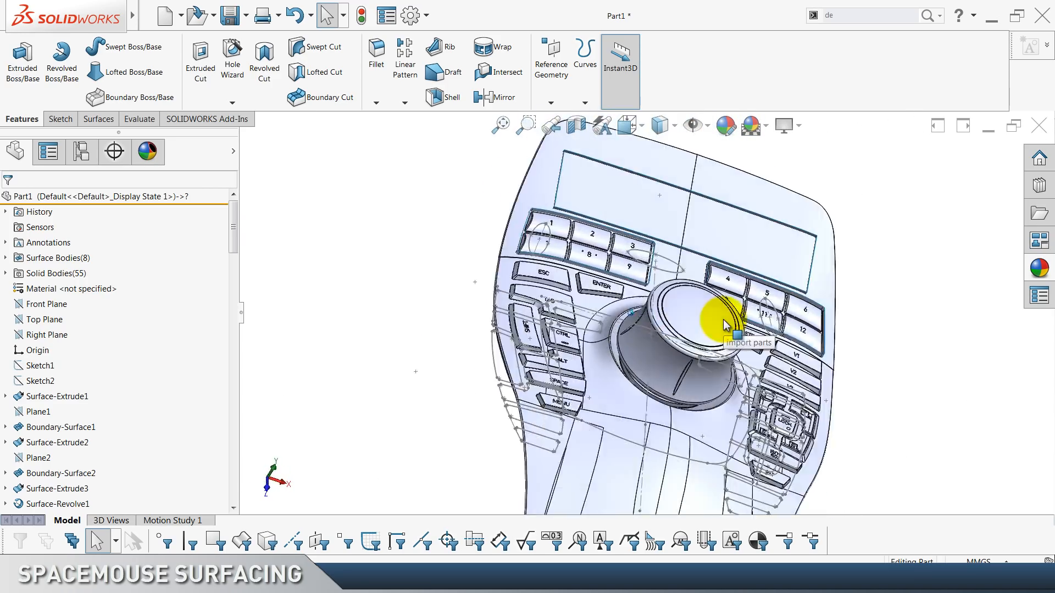
Hide the Thicken2 top body around the controller knob, leaving nothing selected.
{"action": "left_click", "coordinate": [623, 367]}
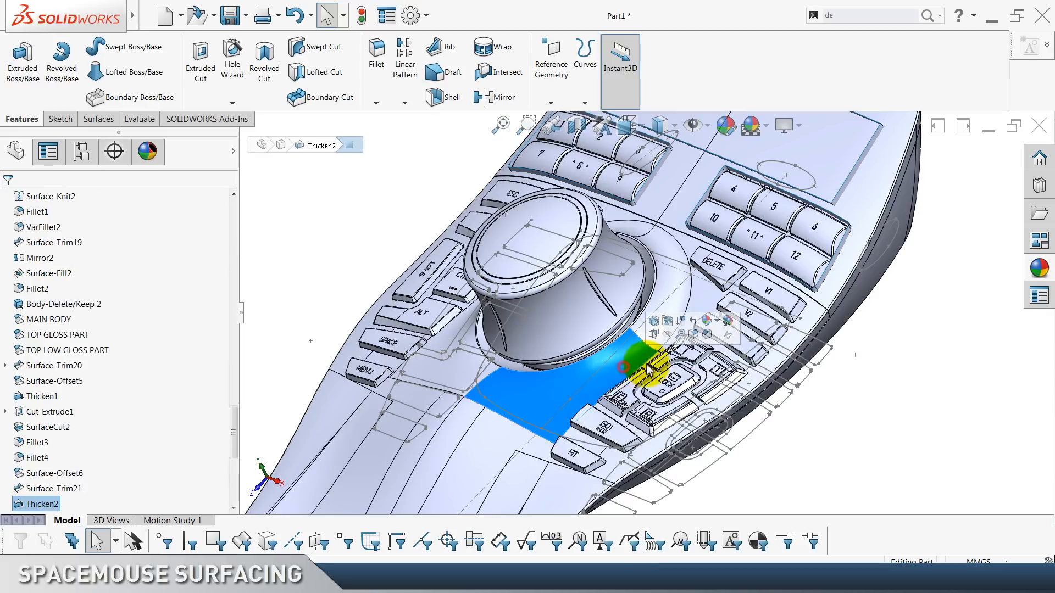
{"action": "left_click", "coordinate": [668, 340]}
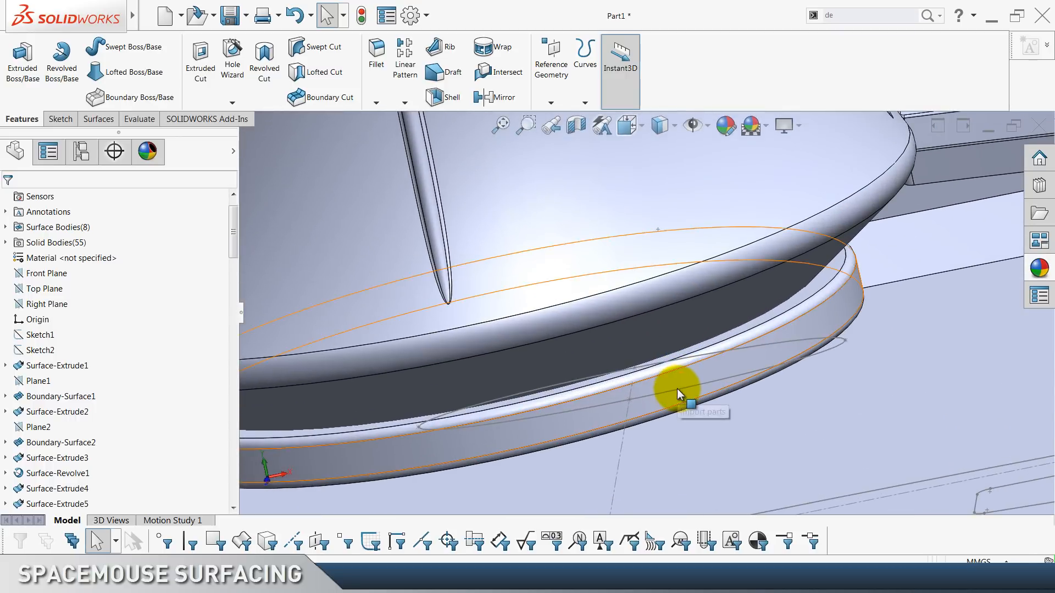
{"action": "left_click", "coordinate": [368, 457]}
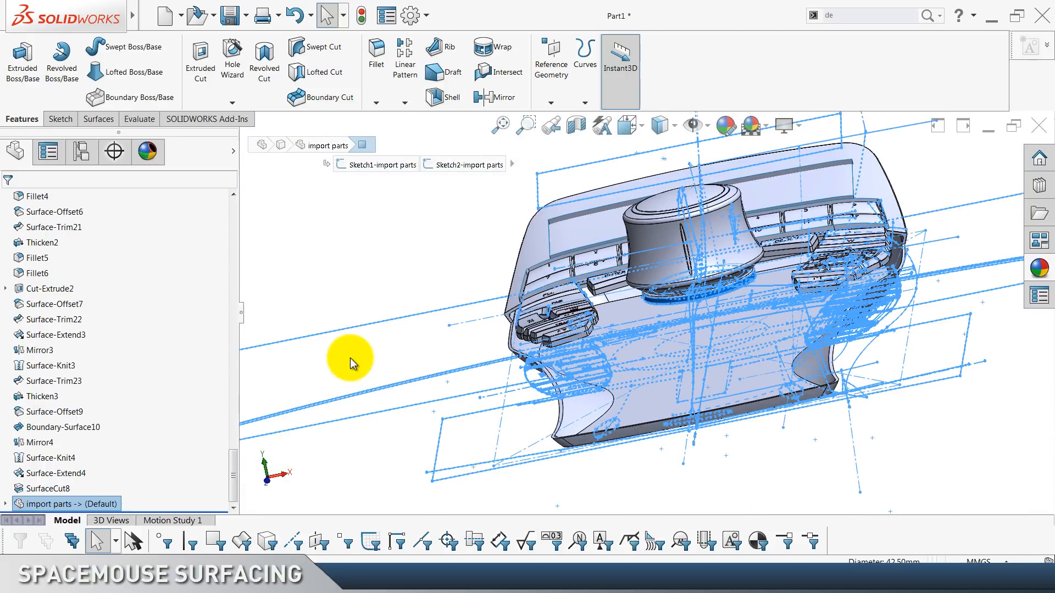
{"action": "left_click", "coordinate": [352, 357]}
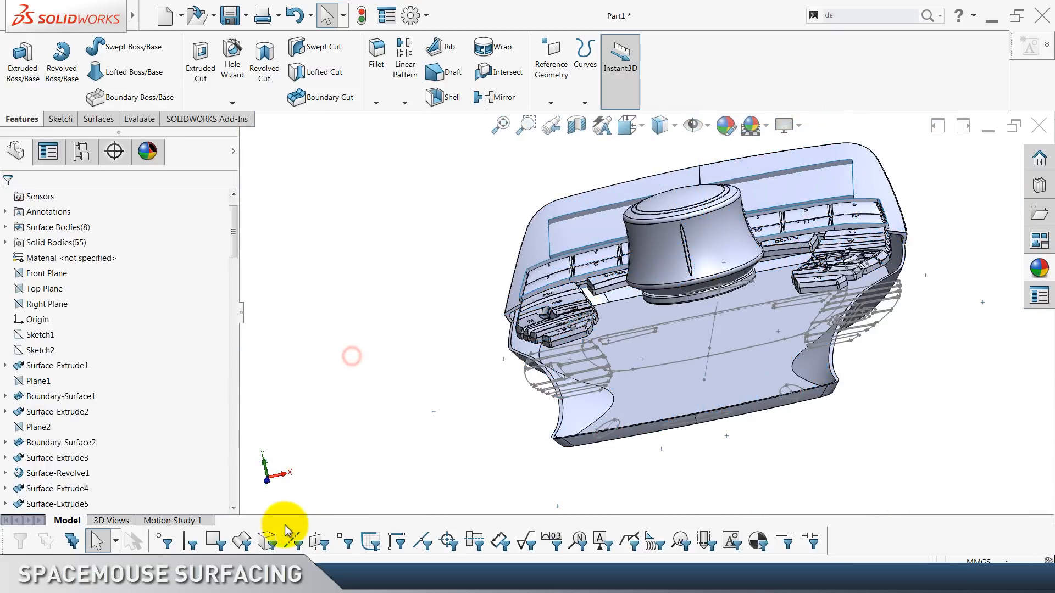
Apply the clear glass appearance to the imported ring body beneath the knob, using the solid body selection filter only for this pick.
{"action": "left_click", "coordinate": [267, 542]}
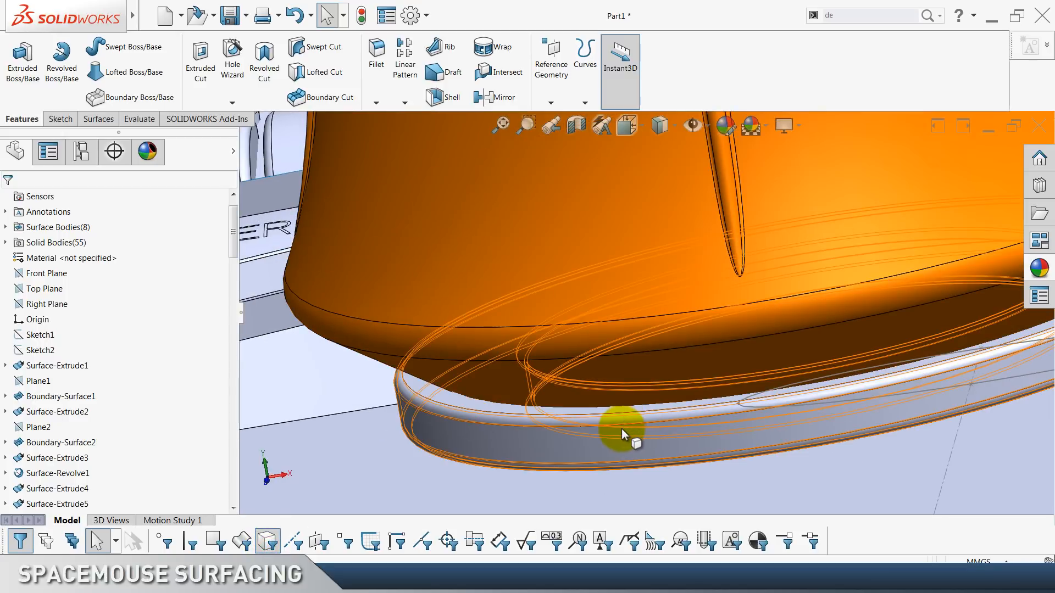
{"action": "left_click", "coordinate": [621, 429]}
{"action": "left_click", "coordinate": [1040, 268]}
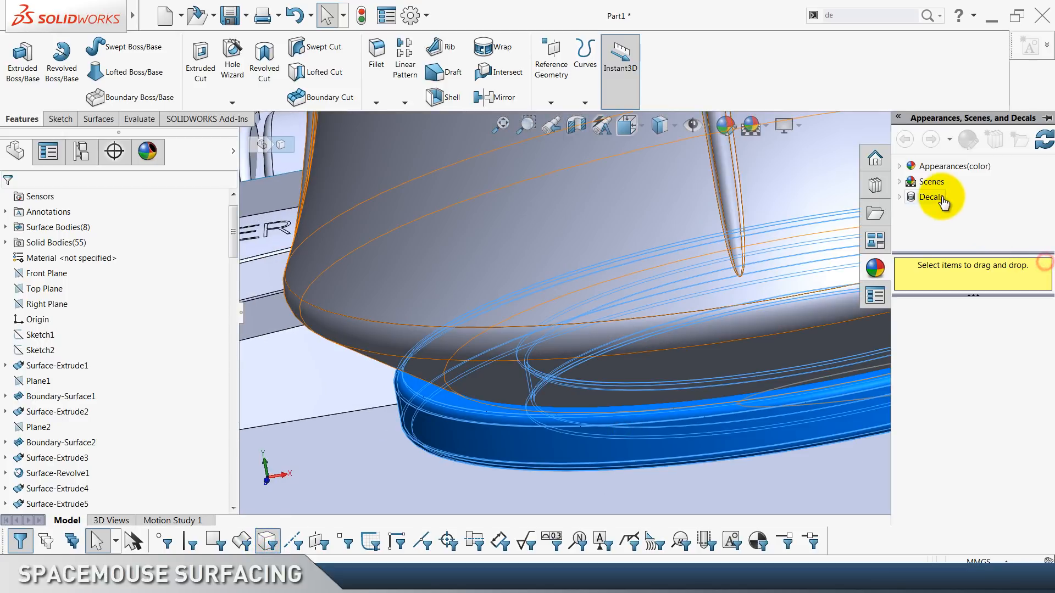
{"action": "left_click", "coordinate": [902, 168]}
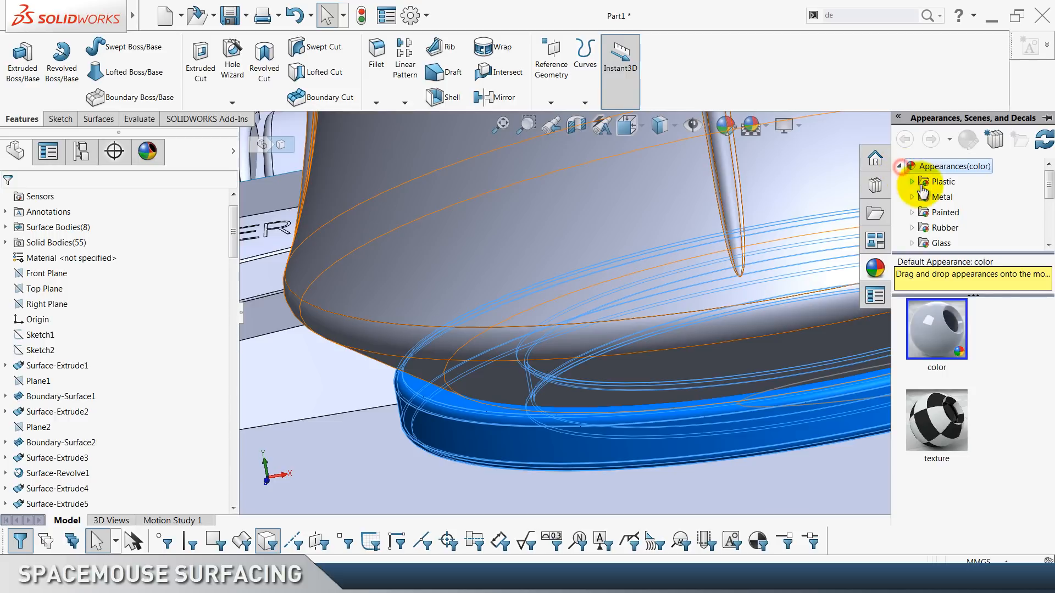
{"action": "left_click", "coordinate": [941, 243]}
{"action": "right_click", "coordinate": [937, 330]}
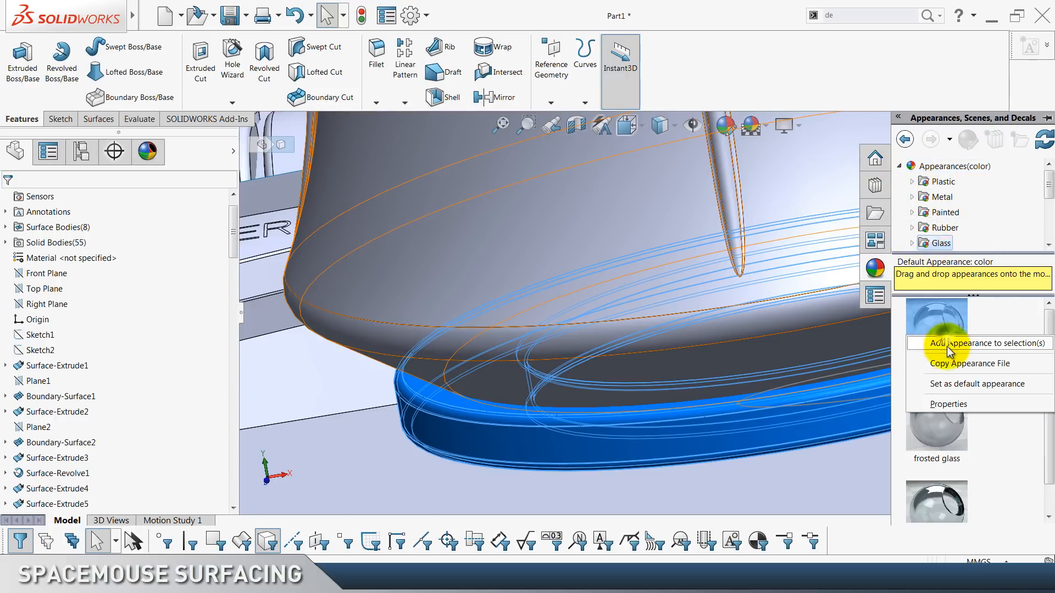
{"action": "left_click", "coordinate": [952, 346]}
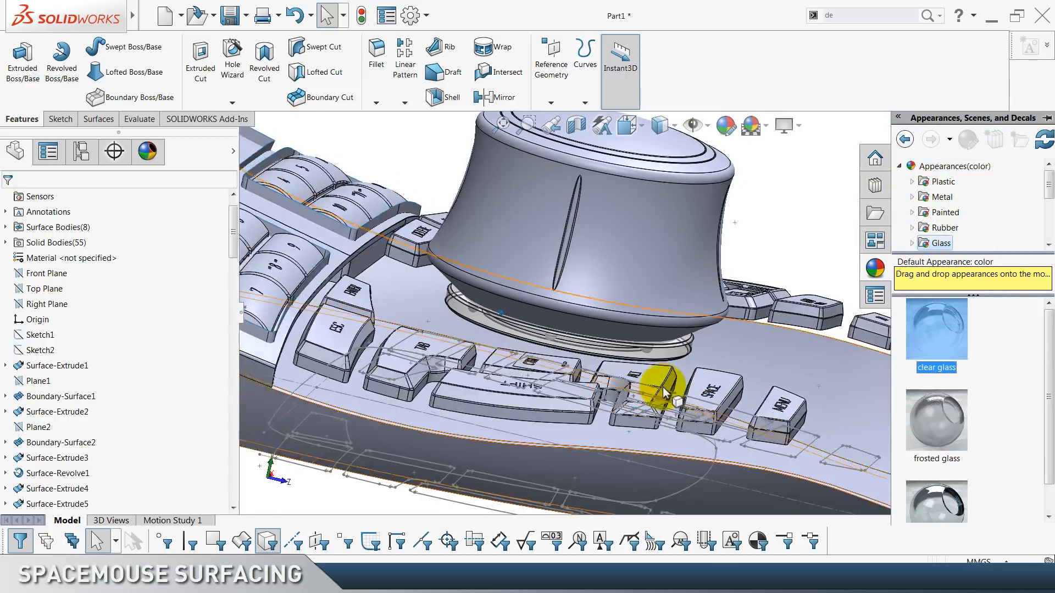
{"action": "middle_click_drag", "start_coordinate": [597, 354], "coordinate": [676, 339]}
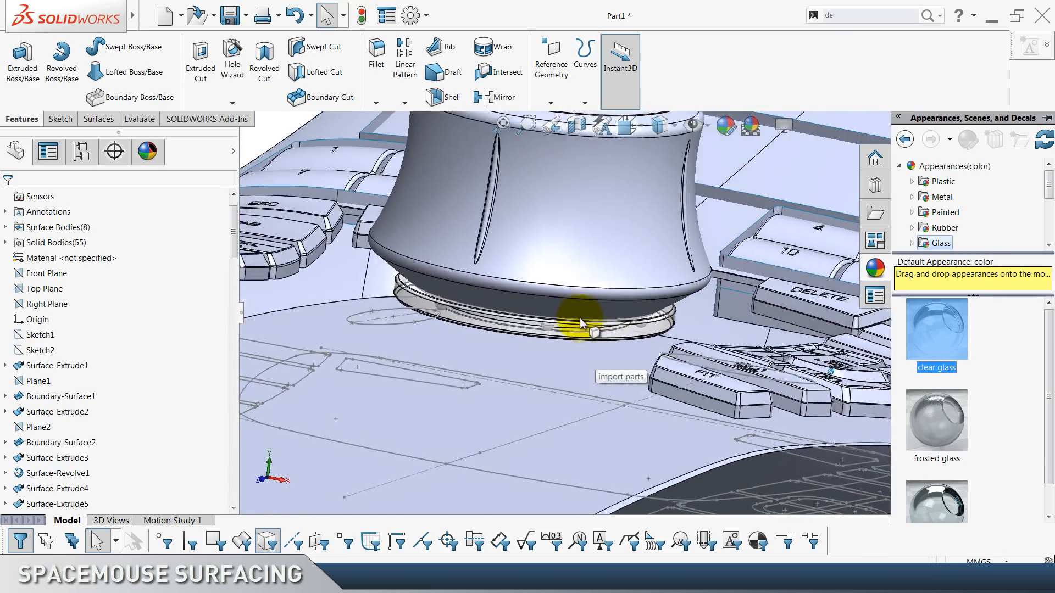
{"action": "scroll", "coordinate": [580, 319], "scroll_direction": "up", "scroll_amount": 5}
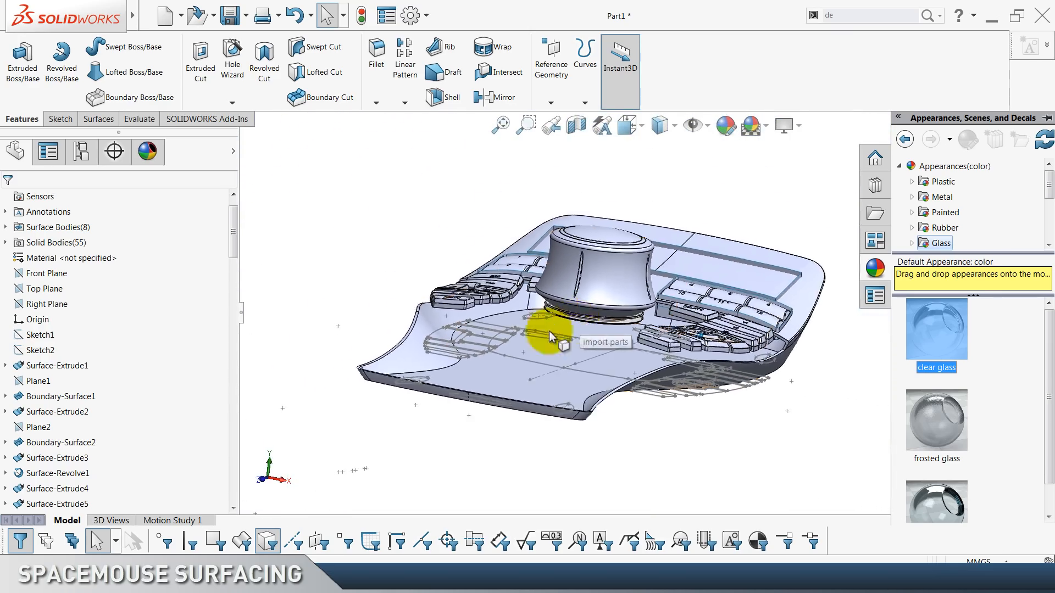
{"action": "left_click", "coordinate": [265, 528]}
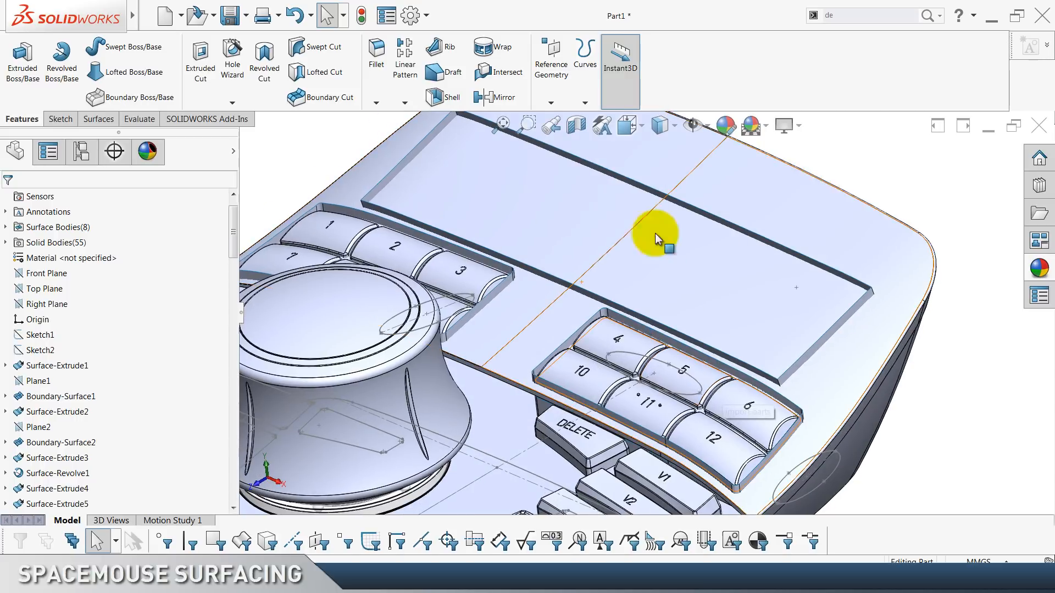
Hide the imported top black glass body and the Thicken1 housing body beneath it, around the screen and number keys.
{"action": "left_click", "coordinate": [903, 316]}
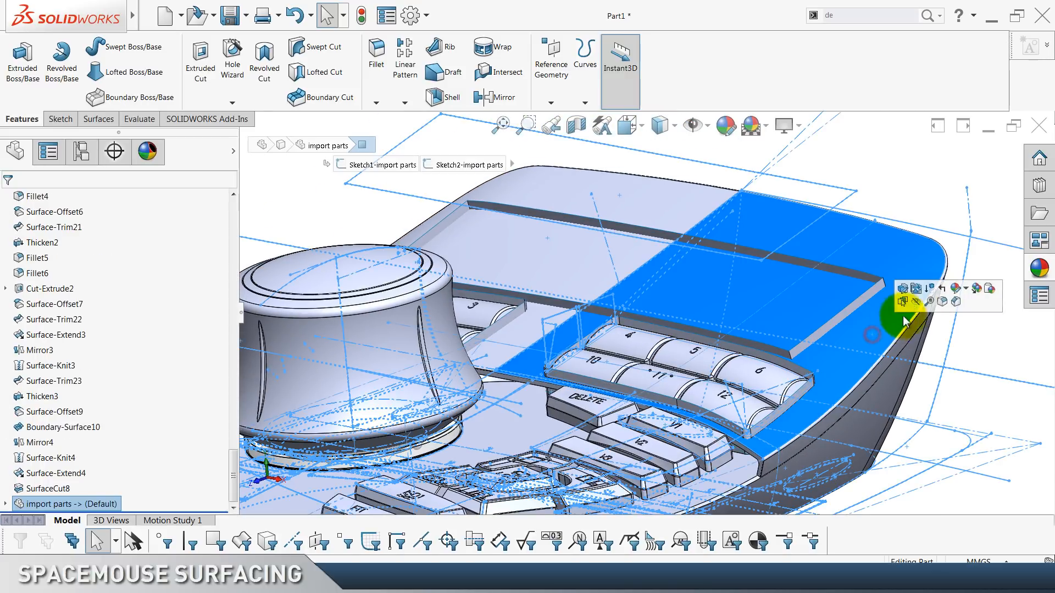
{"action": "left_click", "coordinate": [917, 304]}
{"action": "left_click", "coordinate": [891, 185]}
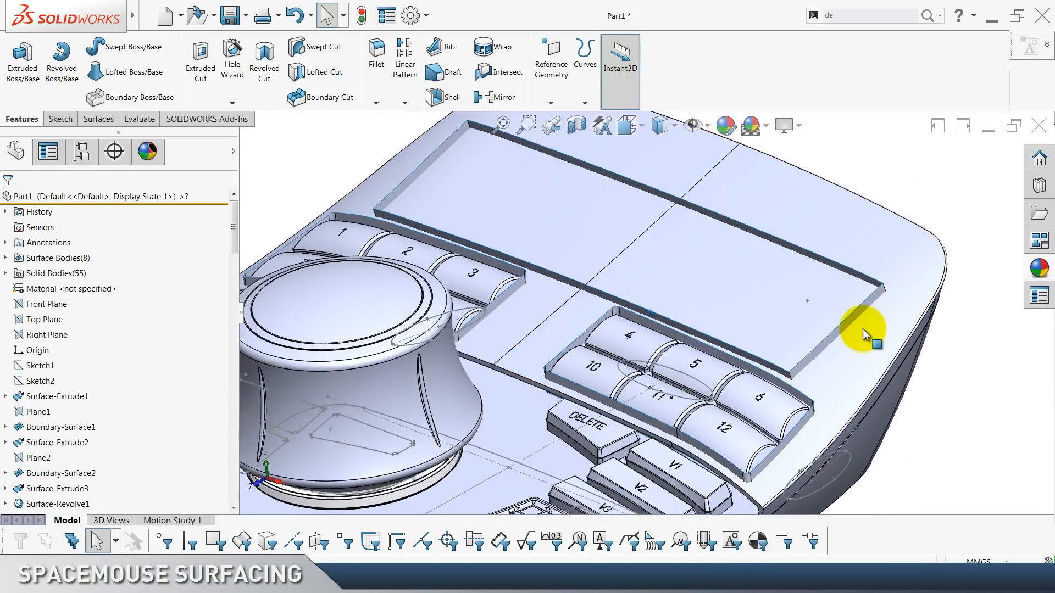
{"action": "left_click", "coordinate": [888, 323]}
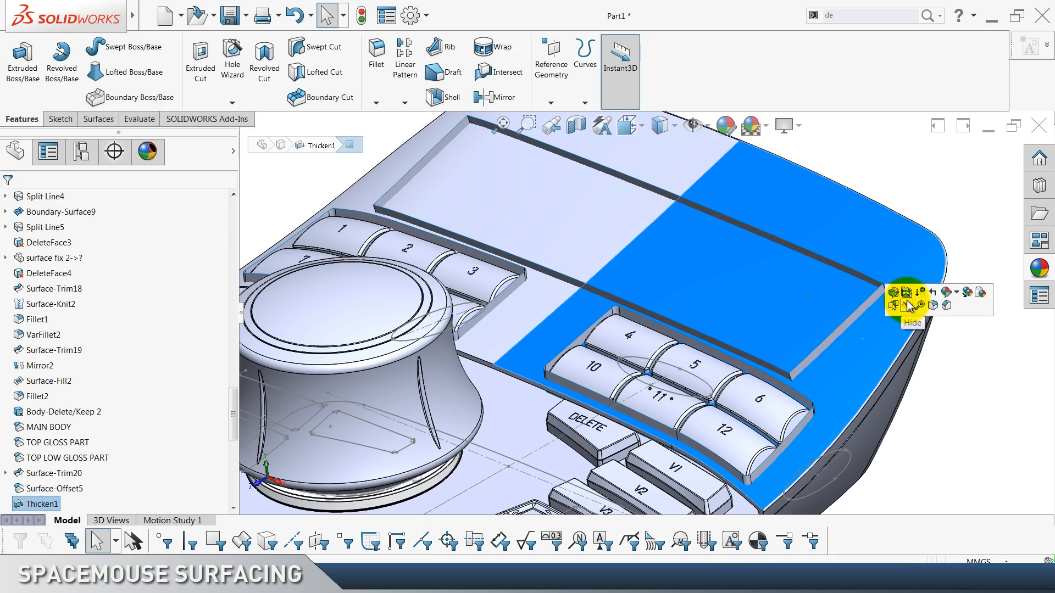
{"action": "left_click", "coordinate": [952, 348]}
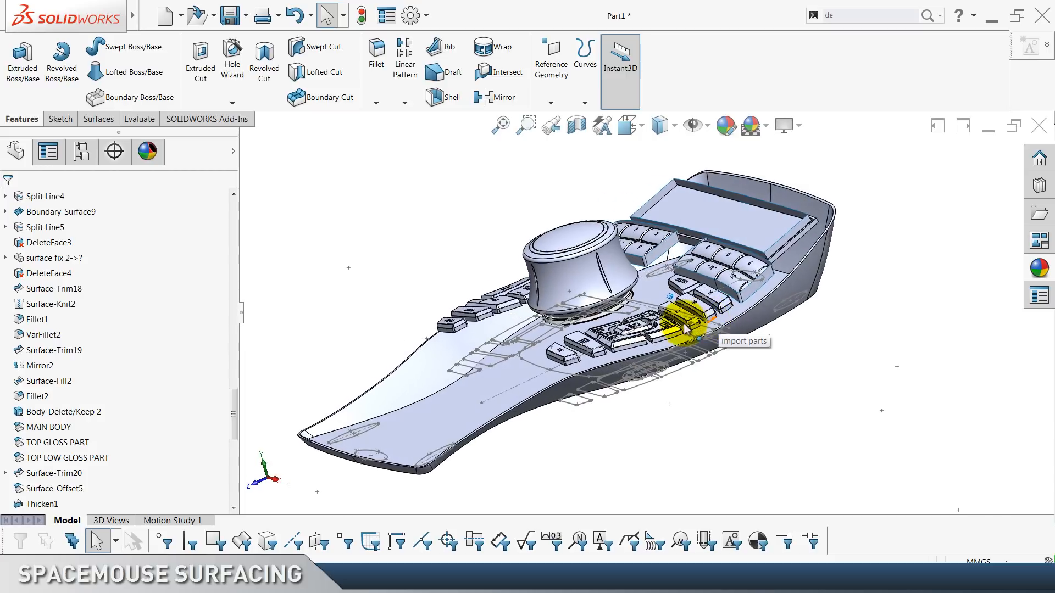
Show the hidden Fillet4 housing body and the imported top black glass body again from the list of solid bodies.
{"action": "scroll", "coordinate": [136, 369], "scroll_direction": "up", "scroll_amount": 8}
{"action": "scroll", "coordinate": [136, 369], "scroll_direction": "up", "scroll_amount": 15}
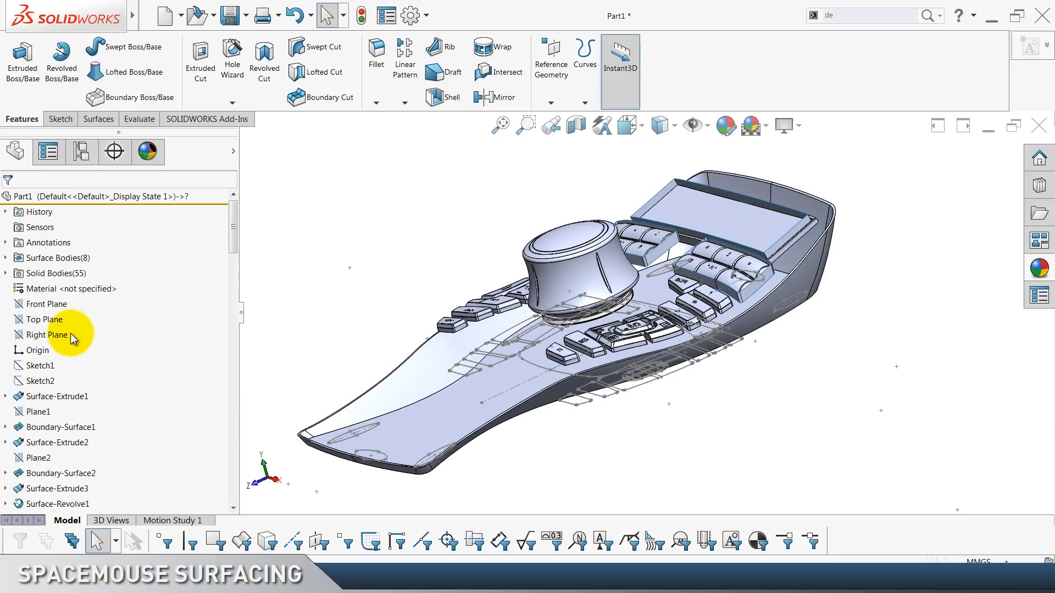
{"action": "left_click", "coordinate": [6, 273]}
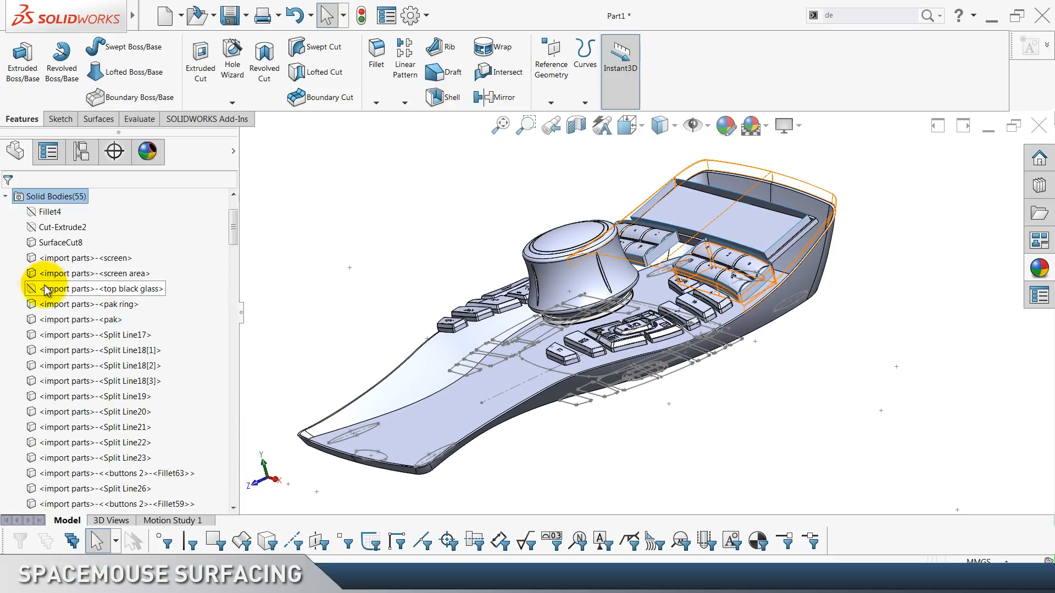
{"action": "left_click", "coordinate": [57, 213]}
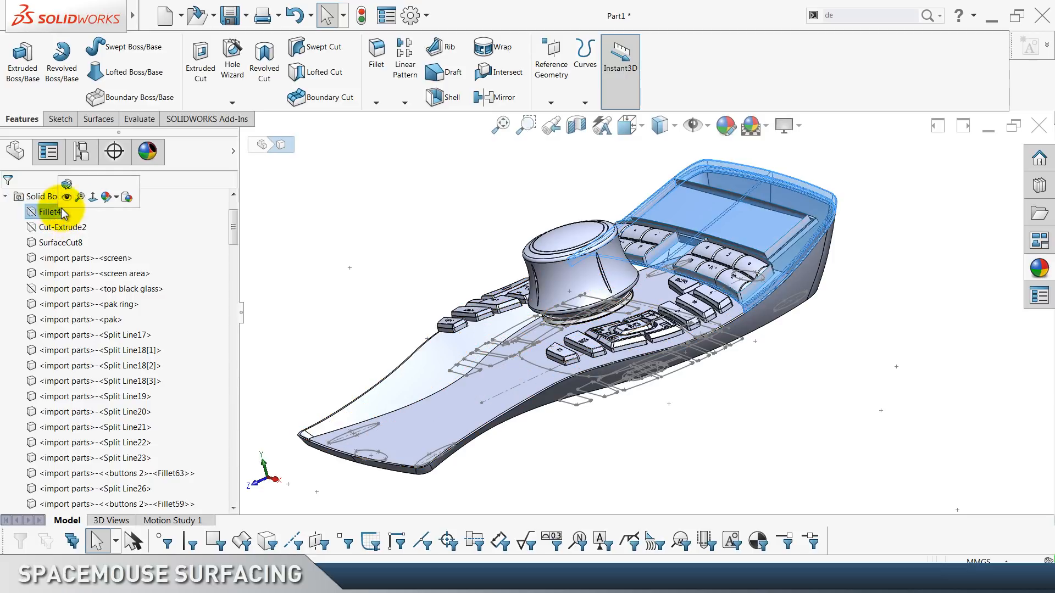
{"action": "left_click", "coordinate": [66, 198]}
{"action": "left_click", "coordinate": [73, 290]}
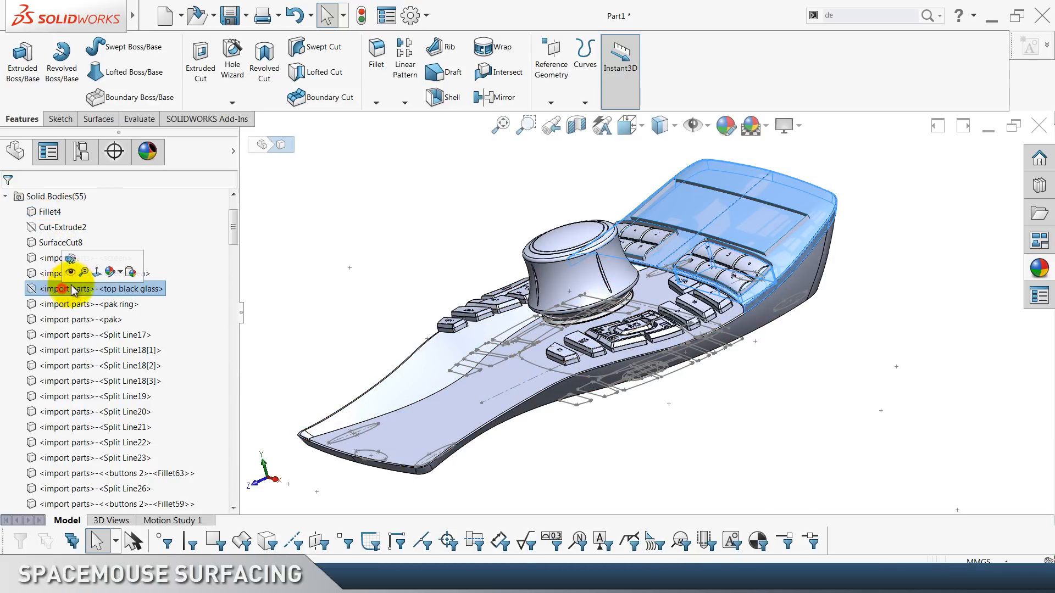
{"action": "left_click", "coordinate": [70, 272]}
Show the hidden Cut-Extrude2 top body around the controller knob and collapse the list of solid bodies.
{"action": "scroll", "coordinate": [193, 373], "scroll_direction": "down", "scroll_amount": 15}
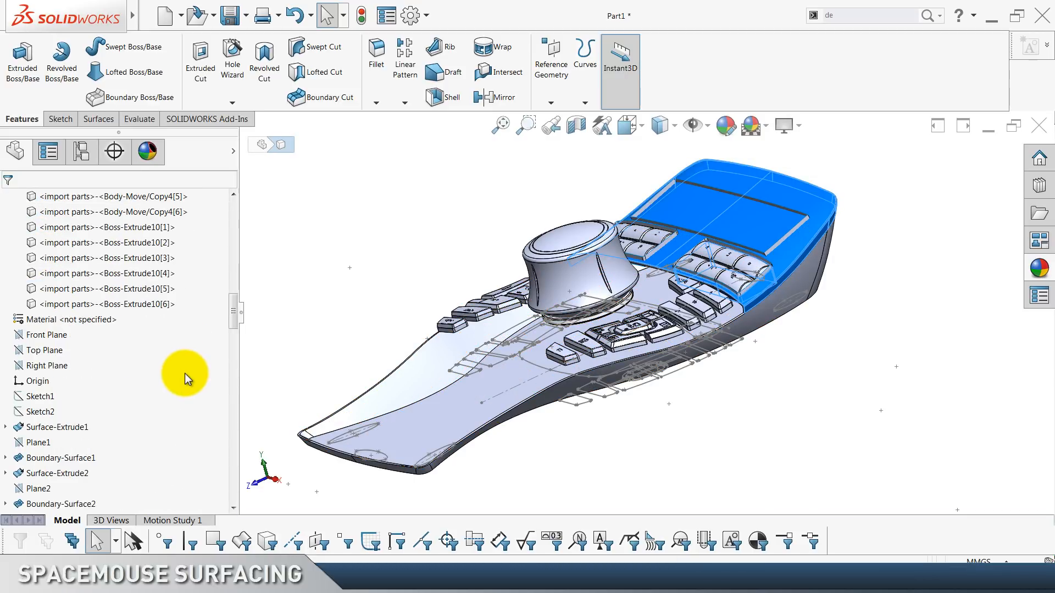
{"action": "scroll", "coordinate": [186, 373], "scroll_direction": "up", "scroll_amount": 6}
{"action": "scroll", "coordinate": [186, 373], "scroll_direction": "up", "scroll_amount": 9}
{"action": "scroll", "coordinate": [186, 374], "scroll_direction": "down", "scroll_amount": 3}
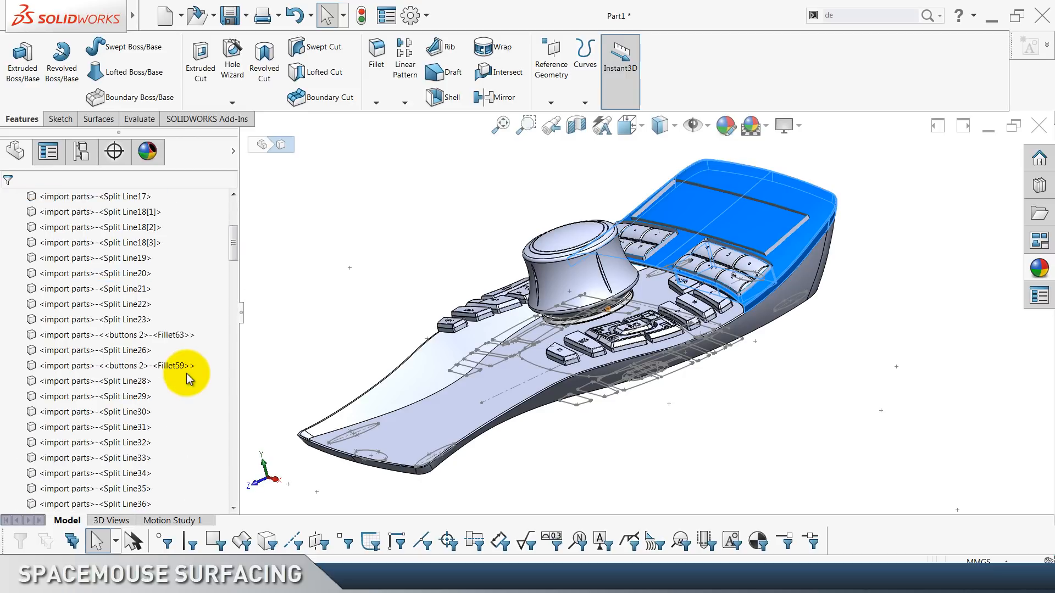
{"action": "scroll", "coordinate": [188, 388], "scroll_direction": "up", "scroll_amount": 6}
{"action": "left_click", "coordinate": [84, 305]}
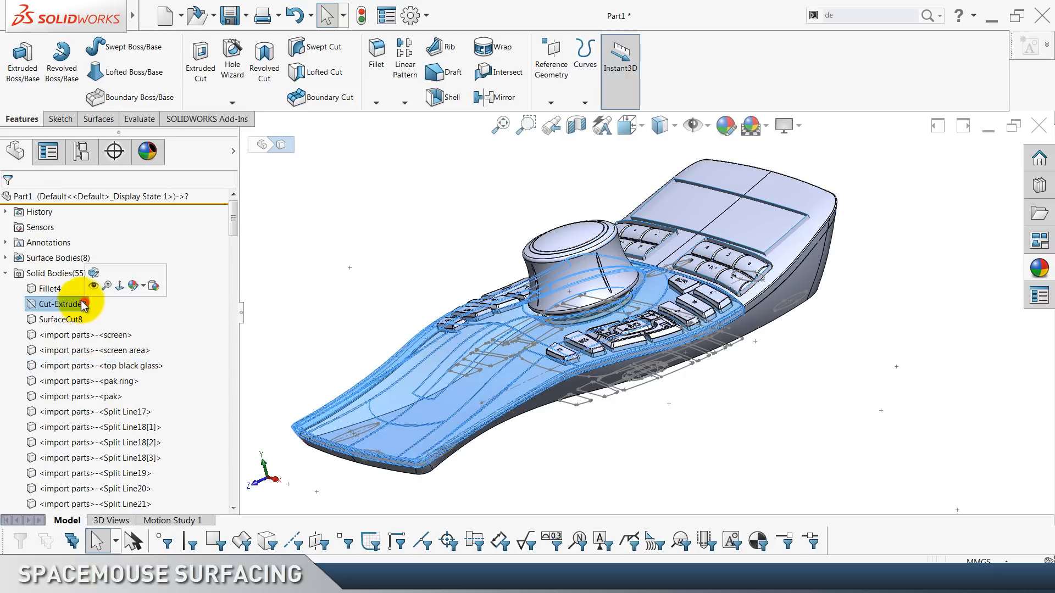
{"action": "left_click", "coordinate": [5, 273]}
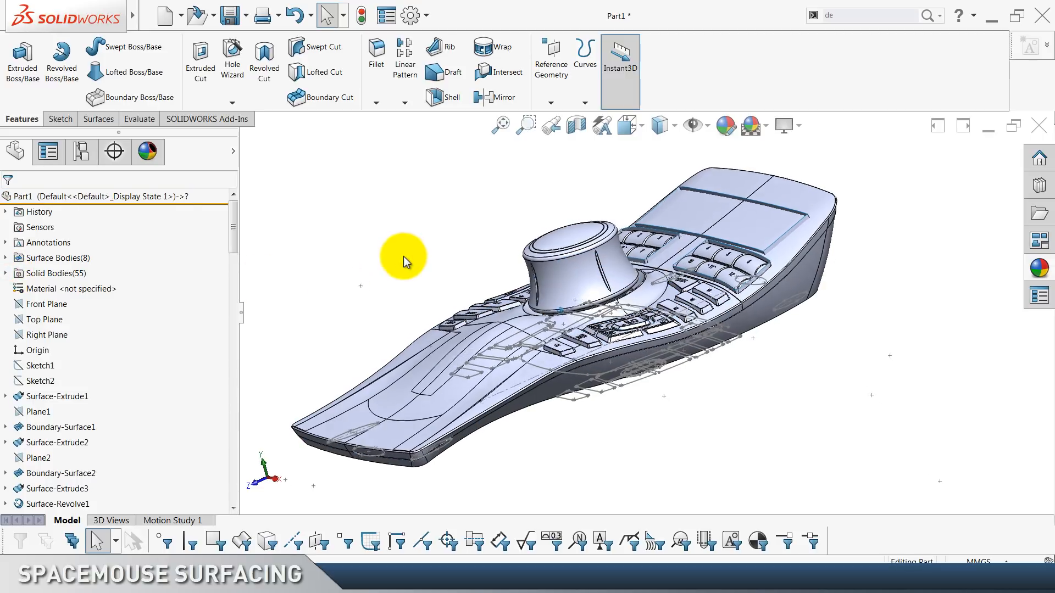
Browse the imported sketches of the import parts feature and examine Sketch119 against the underside of the housing.
{"action": "scroll", "coordinate": [183, 314], "scroll_direction": "down", "scroll_amount": 15}
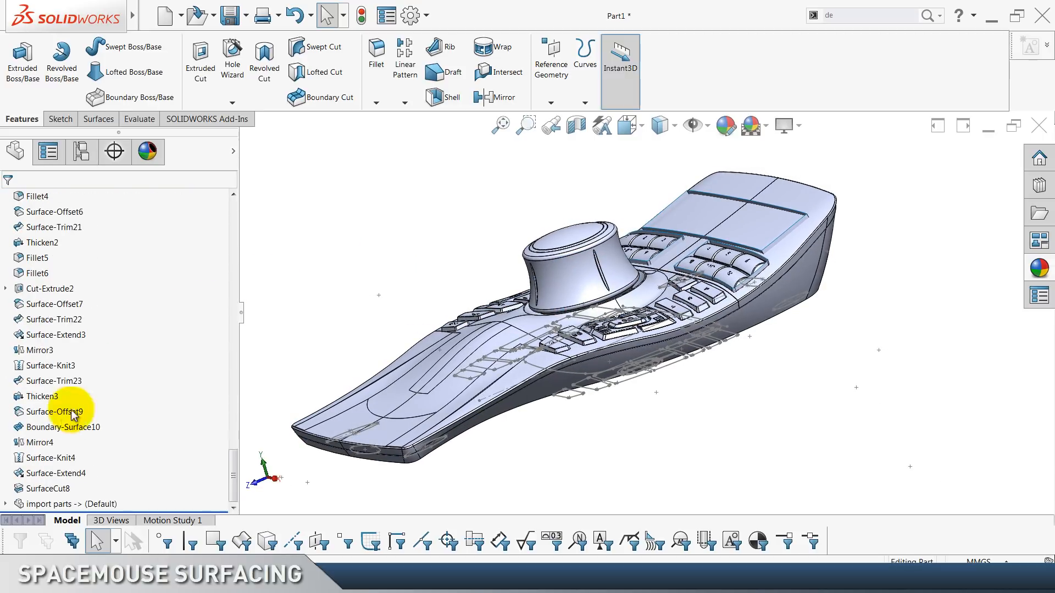
{"action": "left_click", "coordinate": [6, 503]}
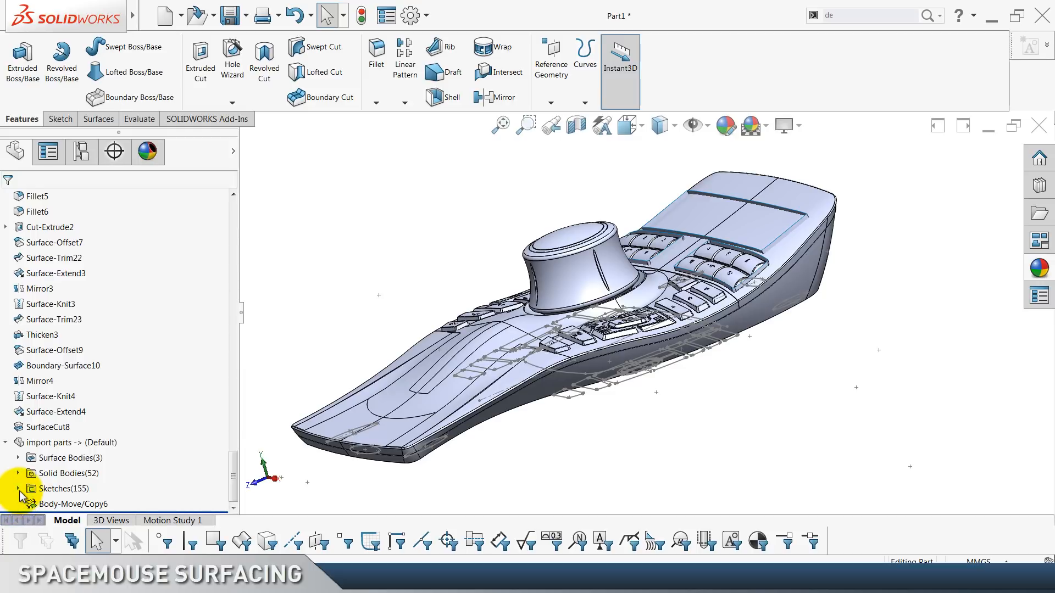
{"action": "left_click", "coordinate": [18, 489]}
{"action": "scroll", "coordinate": [38, 439], "scroll_direction": "down", "scroll_amount": 20}
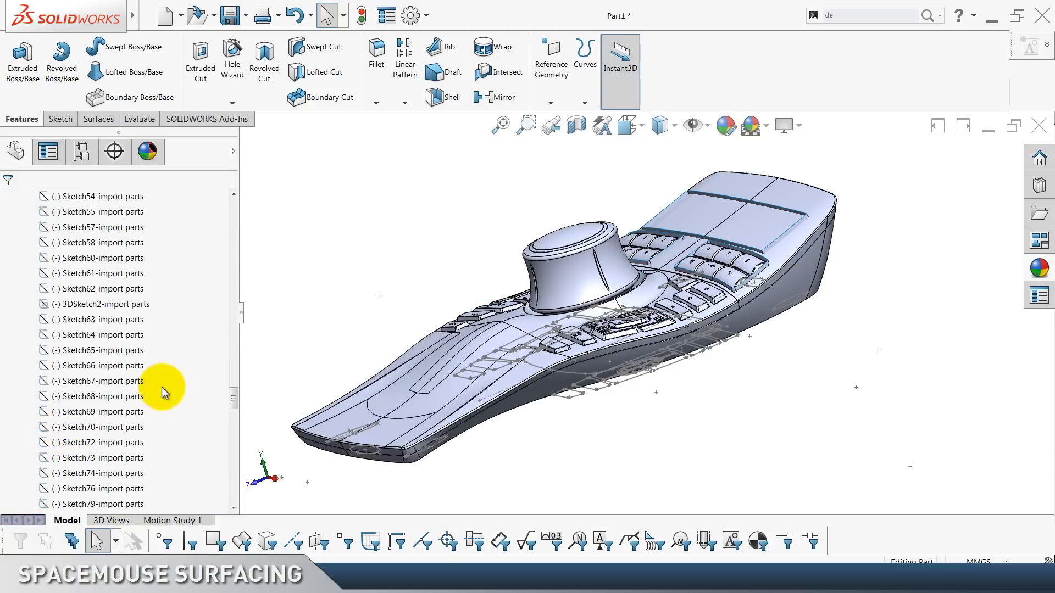
{"action": "scroll", "coordinate": [170, 396], "scroll_direction": "down", "scroll_amount": 5}
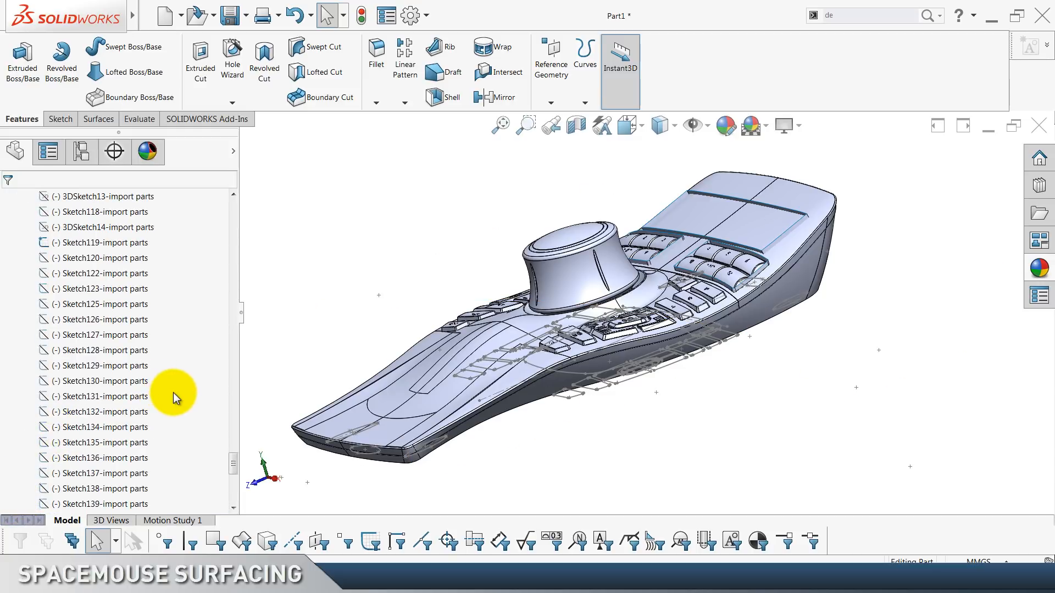
{"action": "left_click", "coordinate": [110, 246]}
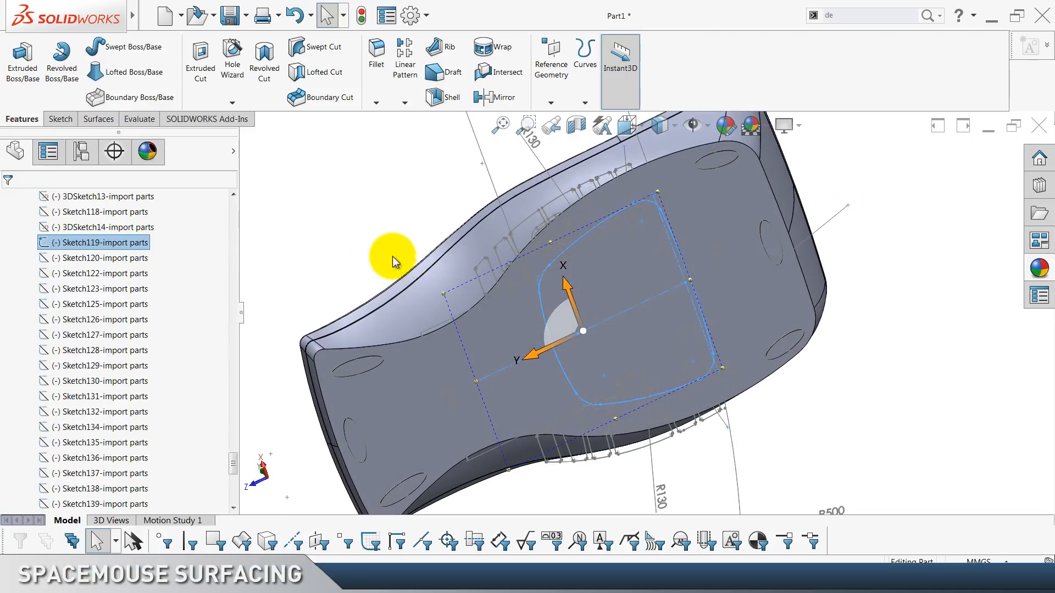
{"action": "left_click", "coordinate": [316, 243]}
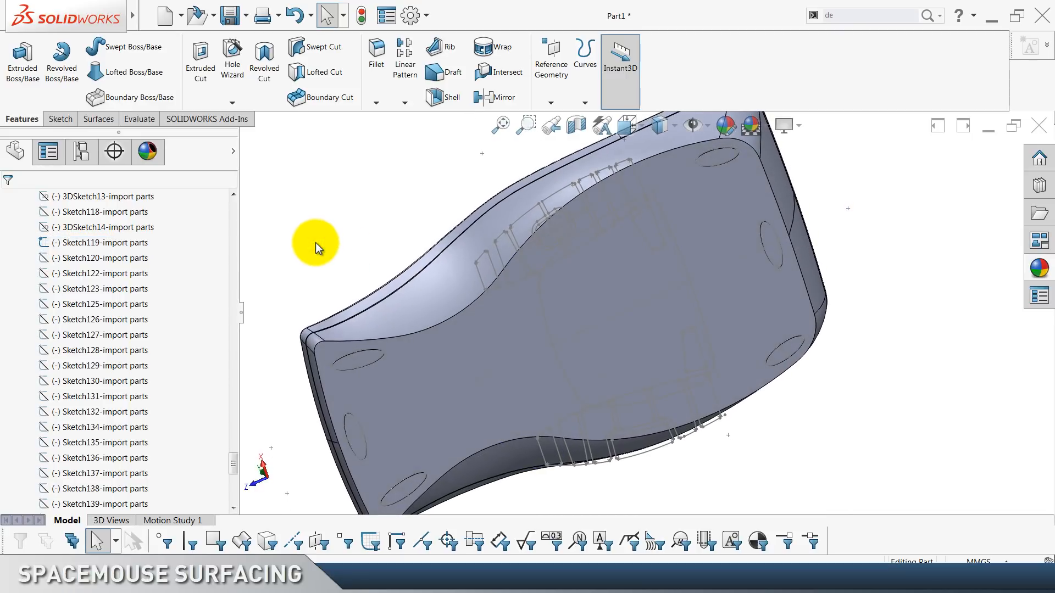
Create a reference plane offset 0.05 mm from the Top Plane, checking its position beneath the front edge of the housing.
{"action": "scroll", "coordinate": [141, 291], "scroll_direction": "up", "scroll_amount": 6}
{"action": "scroll", "coordinate": [141, 294], "scroll_direction": "up", "scroll_amount": 10}
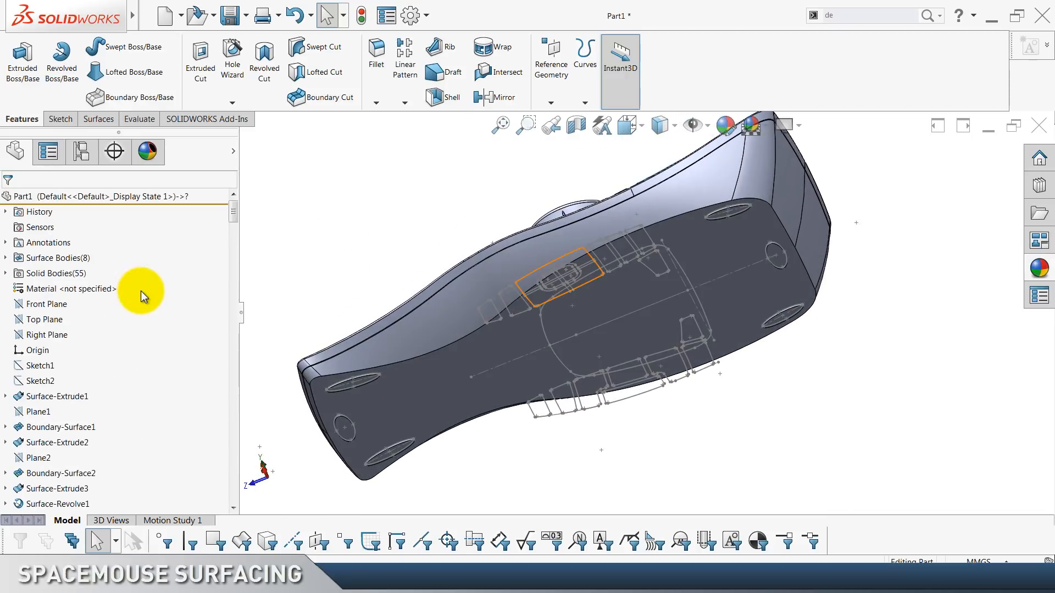
{"action": "left_click", "coordinate": [35, 320]}
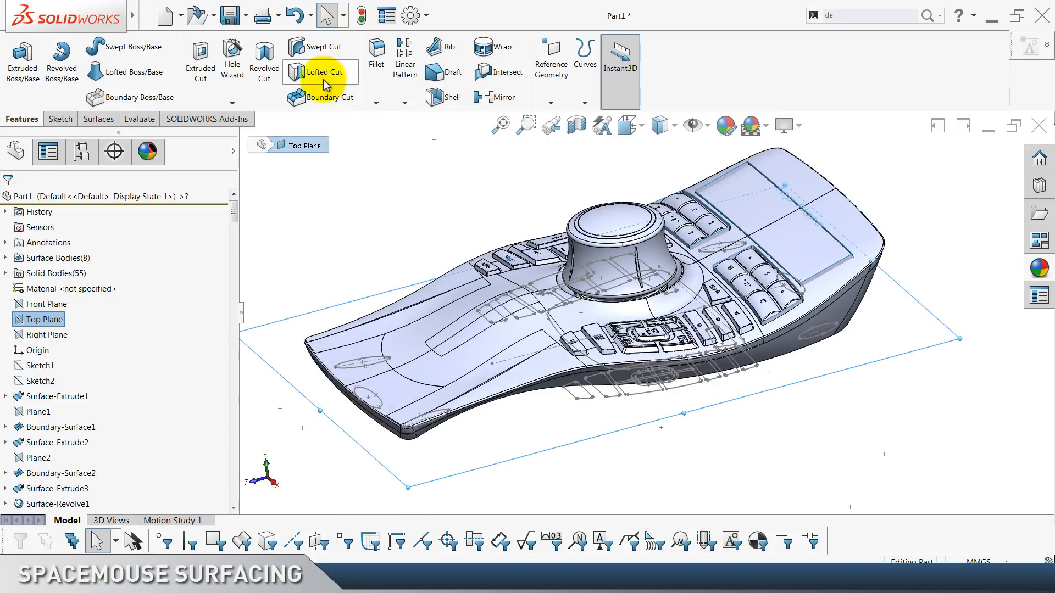
{"action": "scroll", "coordinate": [324, 81], "scroll_direction": "down", "scroll_amount": 2}
{"action": "scroll", "coordinate": [583, 107], "scroll_direction": "up", "scroll_amount": 2}
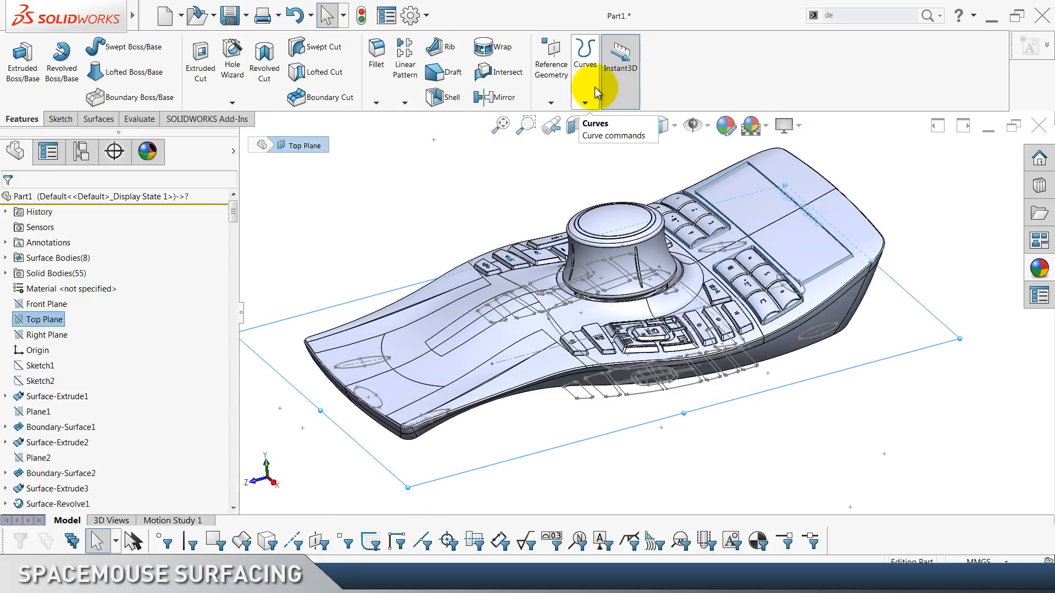
{"action": "left_click", "coordinate": [549, 81]}
{"action": "left_click", "coordinate": [561, 118]}
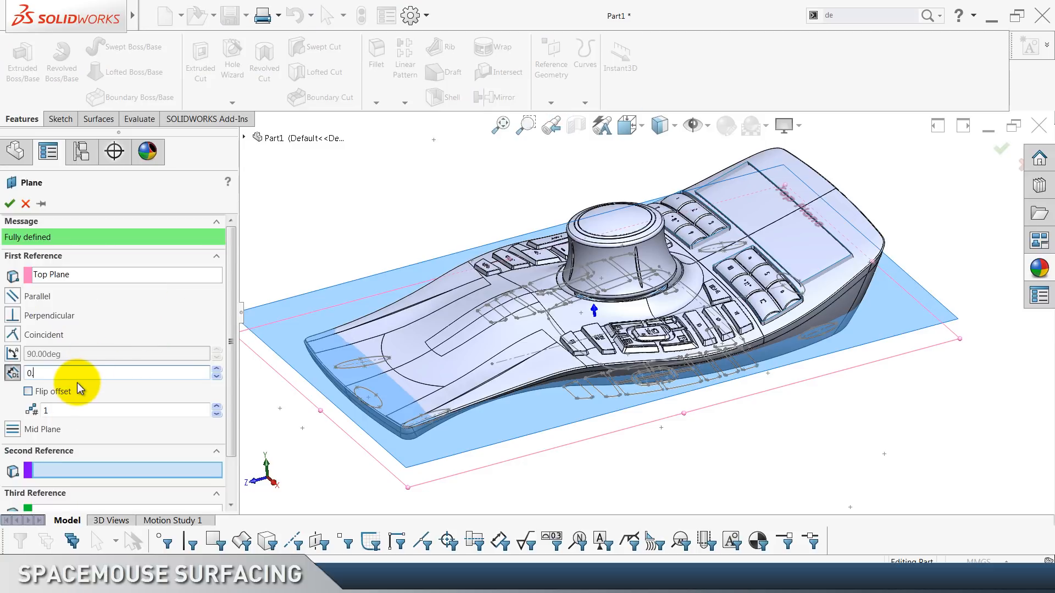
{"action": "key", "text": "Return"}
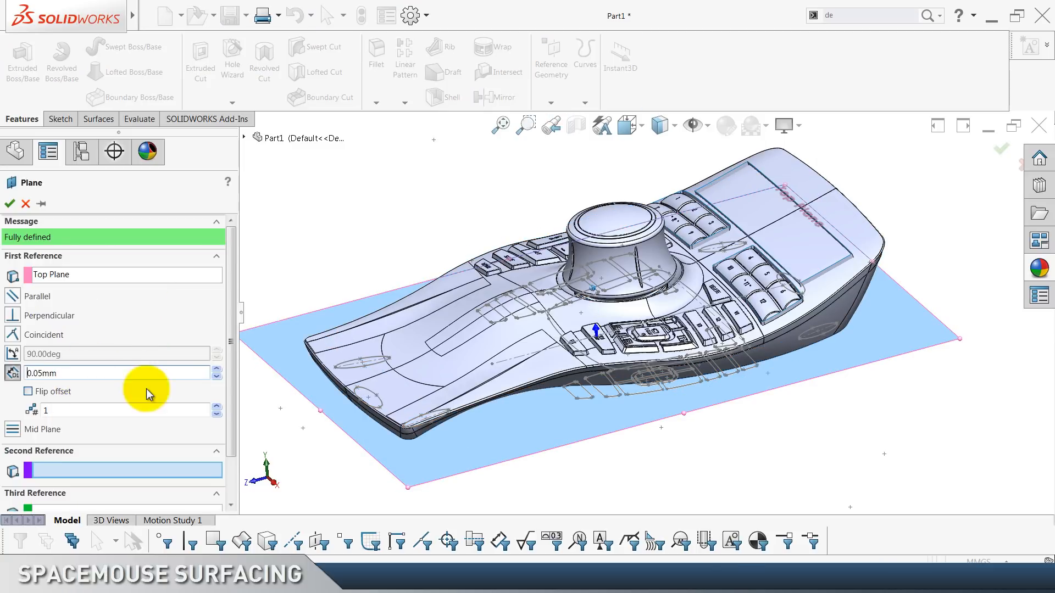
{"action": "middle_click_drag", "start_coordinate": [429, 392], "coordinate": [416, 352]}
{"action": "scroll", "coordinate": [416, 357], "scroll_direction": "down", "scroll_amount": 10}
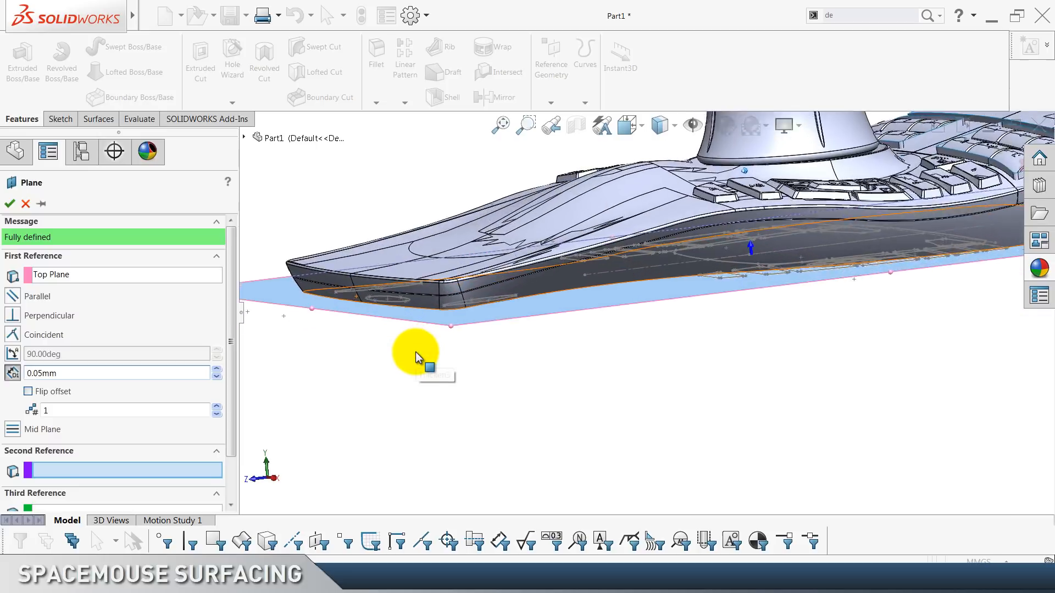
{"action": "scroll", "coordinate": [416, 357], "scroll_direction": "down", "scroll_amount": 3}
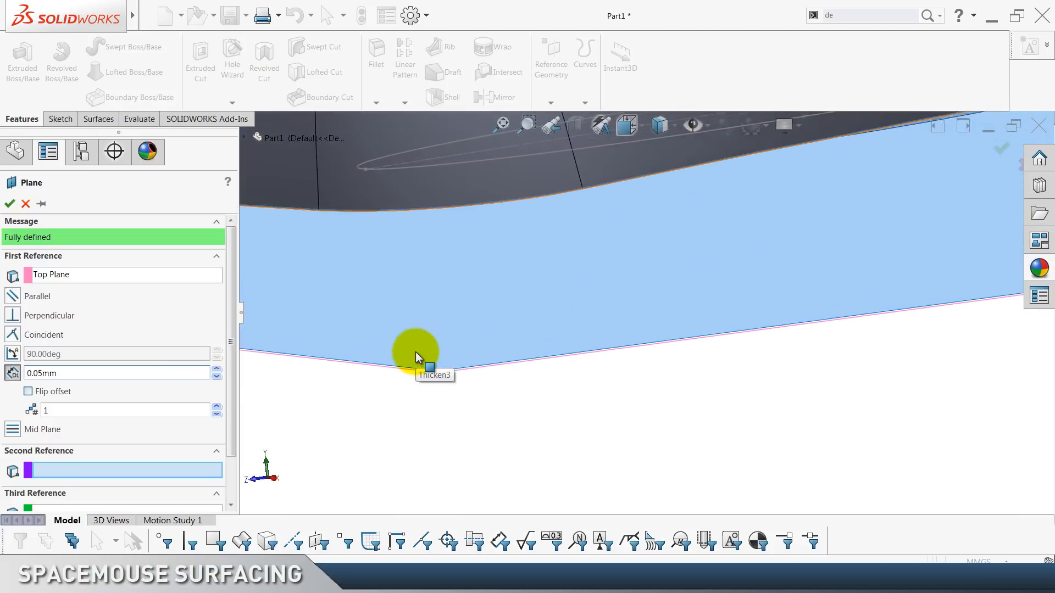
{"action": "scroll", "coordinate": [416, 357], "scroll_direction": "up", "scroll_amount": 5}
{"action": "scroll", "coordinate": [416, 353], "scroll_direction": "up", "scroll_amount": 6}
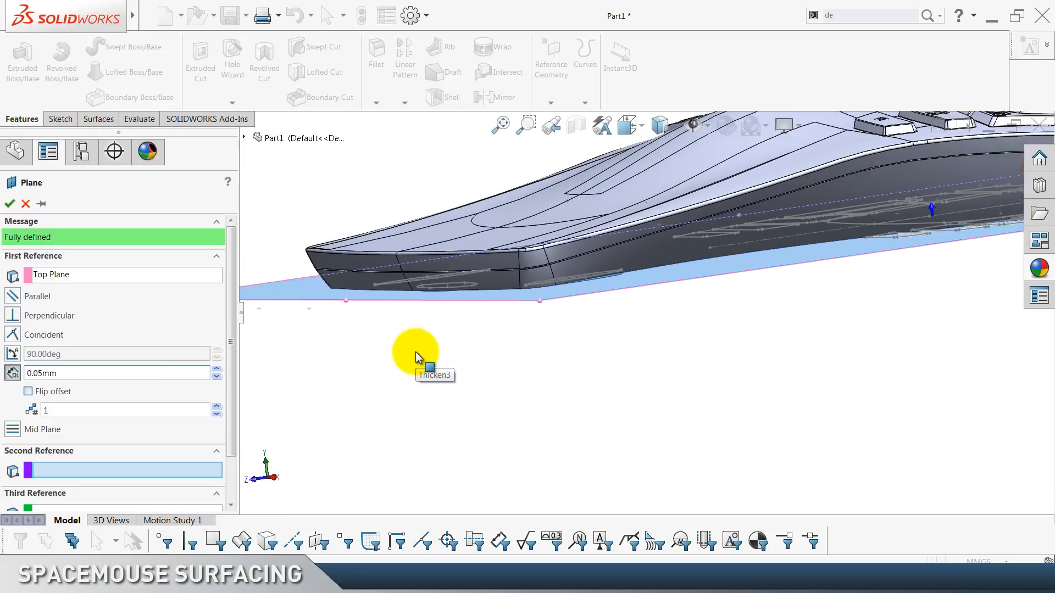
{"action": "left_click", "coordinate": [9, 205]}
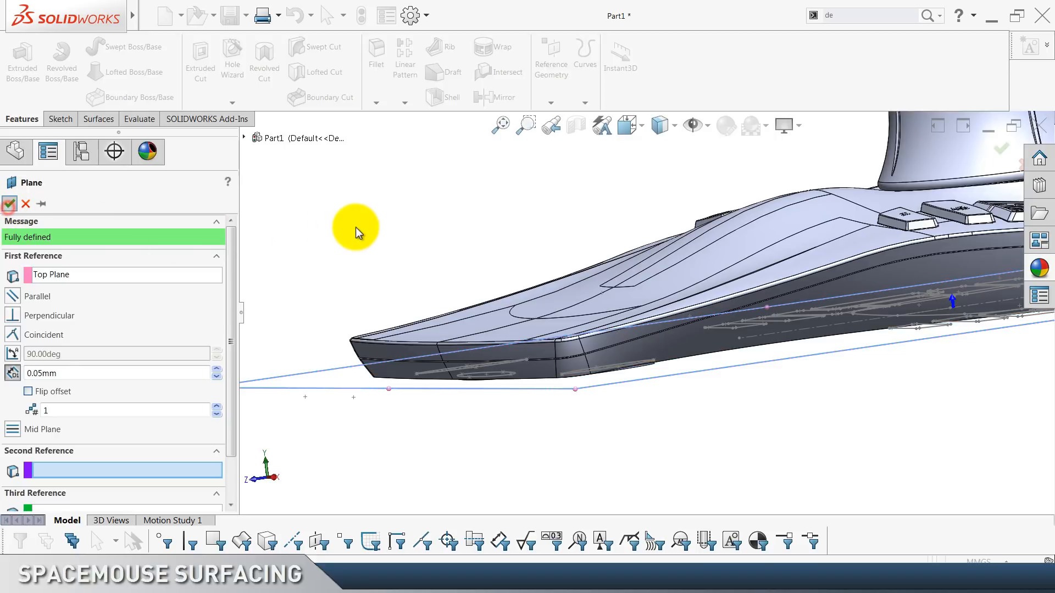
Cut the lower housing body SurfaceCut8 with the new offset plane, limiting the feature scope to that body instead of auto-select.
{"action": "scroll", "coordinate": [360, 96], "scroll_direction": "down", "scroll_amount": 2}
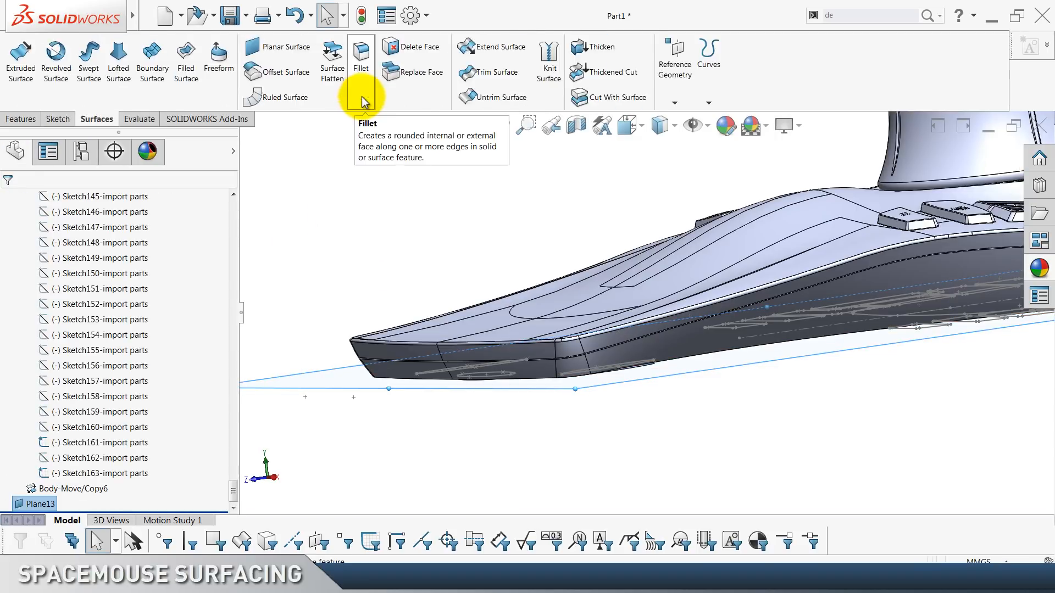
{"action": "scroll", "coordinate": [358, 90], "scroll_direction": "down", "scroll_amount": 1}
{"action": "scroll", "coordinate": [385, 97], "scroll_direction": "up", "scroll_amount": 1}
{"action": "left_click", "coordinate": [577, 99]}
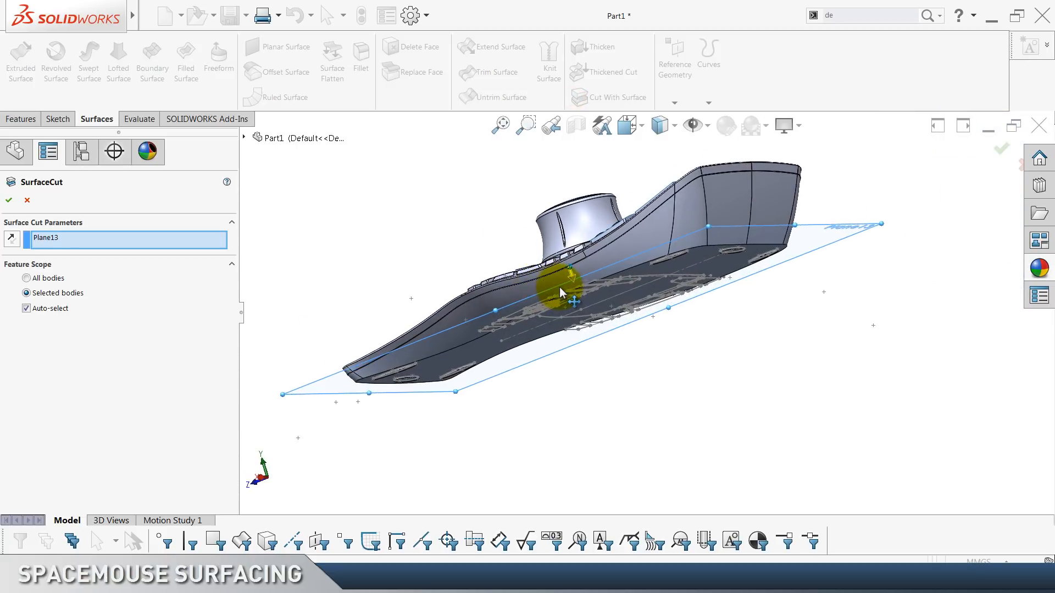
{"action": "left_click", "coordinate": [48, 311]}
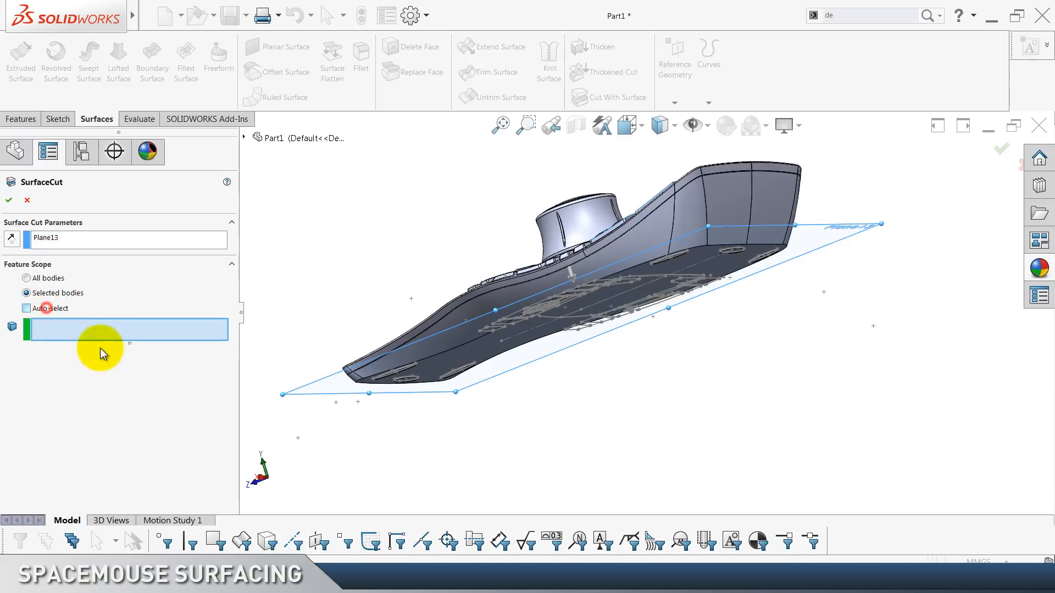
{"action": "left_click", "coordinate": [760, 202]}
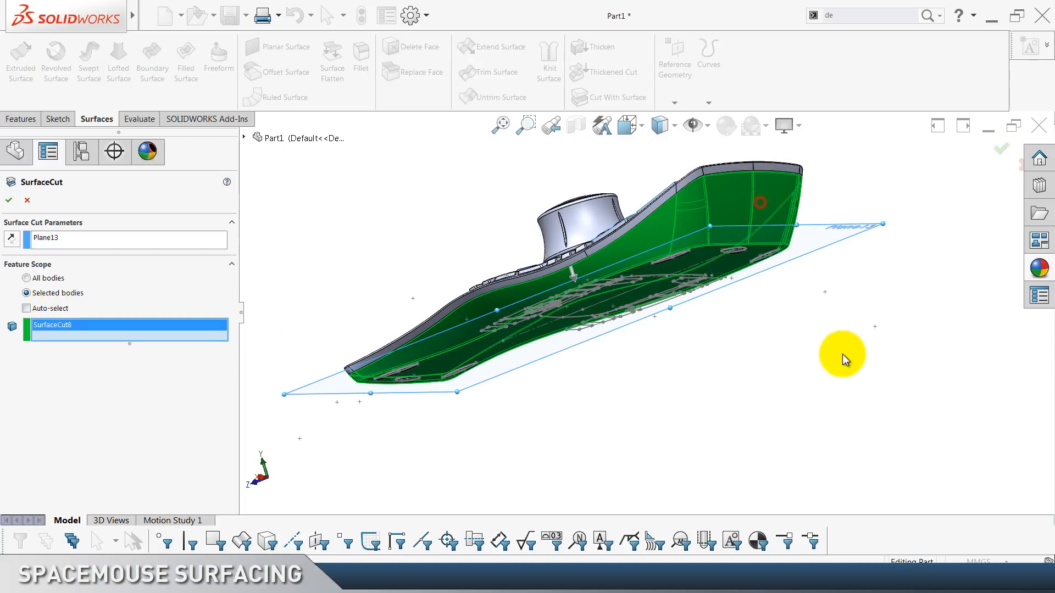
{"action": "left_click", "coordinate": [10, 202]}
{"action": "left_click", "coordinate": [307, 244]}
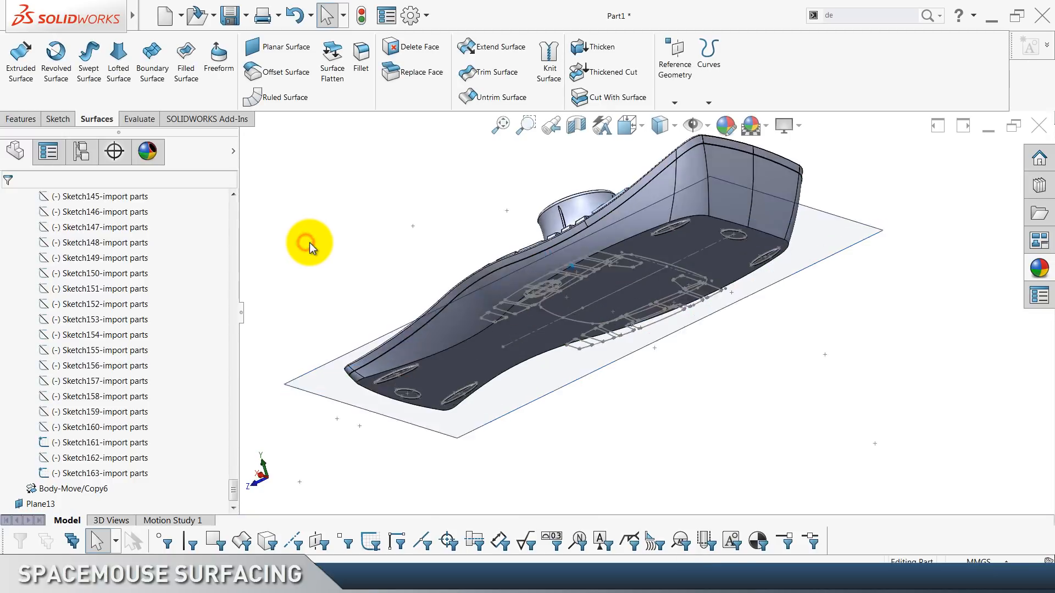
Inspect the trimmed underside of the housing and hide the offset plane used for the cut.
{"action": "key", "text": "shift+Up"}
{"action": "key", "text": "shift+Down"}
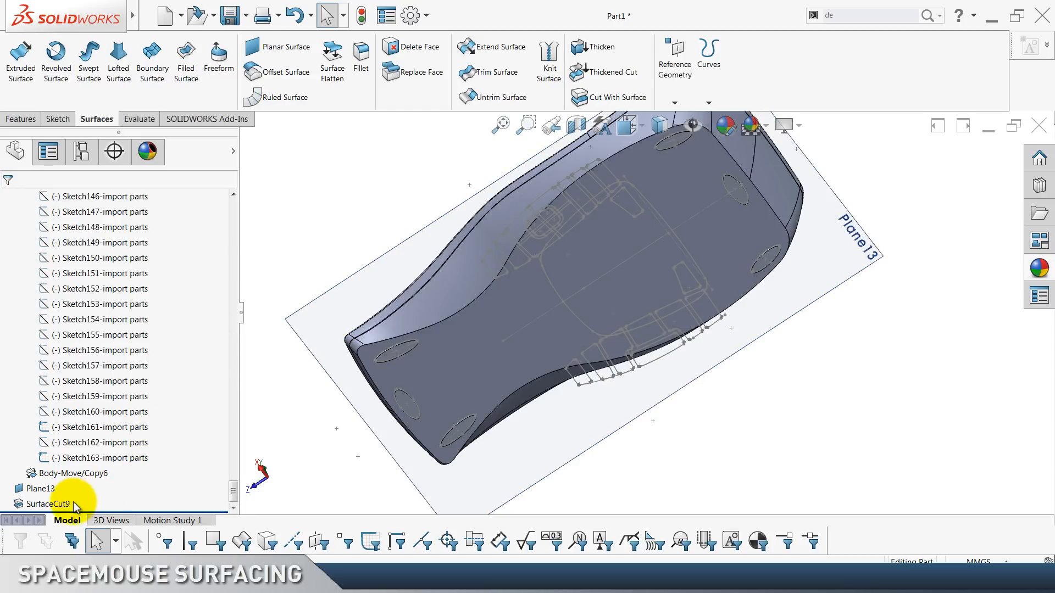
{"action": "left_click", "coordinate": [44, 489]}
{"action": "left_click", "coordinate": [65, 478]}
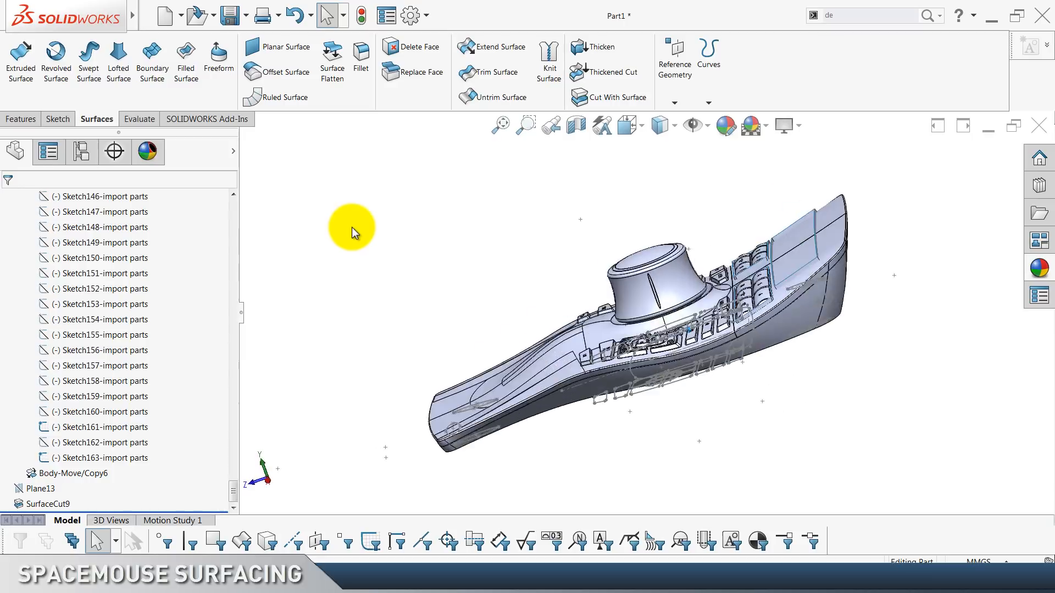
Hide the top body that covers the palm rest and surrounds the controller knob, leaving nothing selected.
{"action": "left_click", "coordinate": [519, 371]}
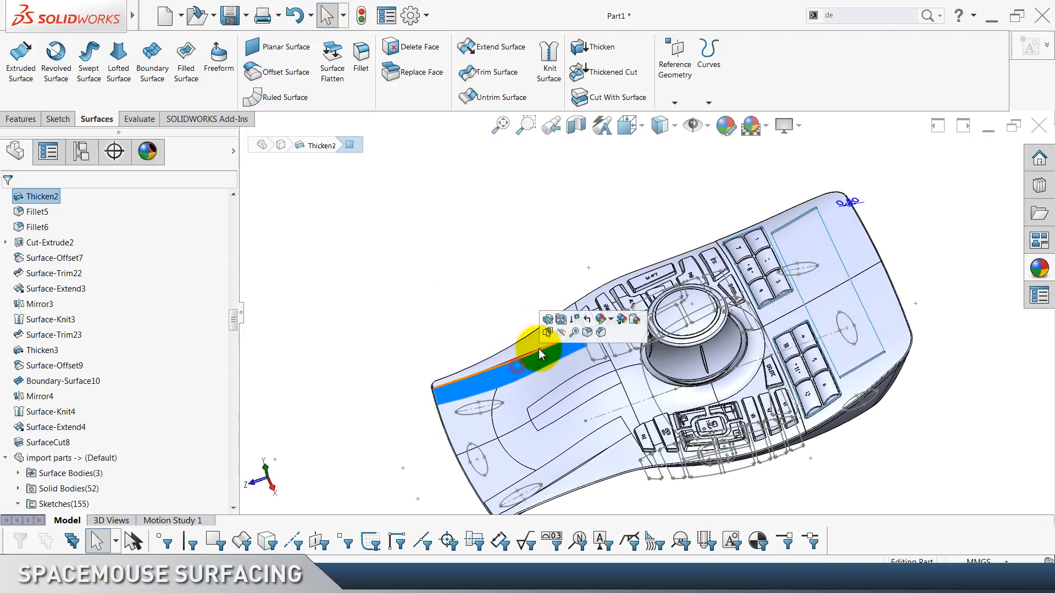
{"action": "left_click", "coordinate": [561, 332]}
{"action": "left_click", "coordinate": [469, 264]}
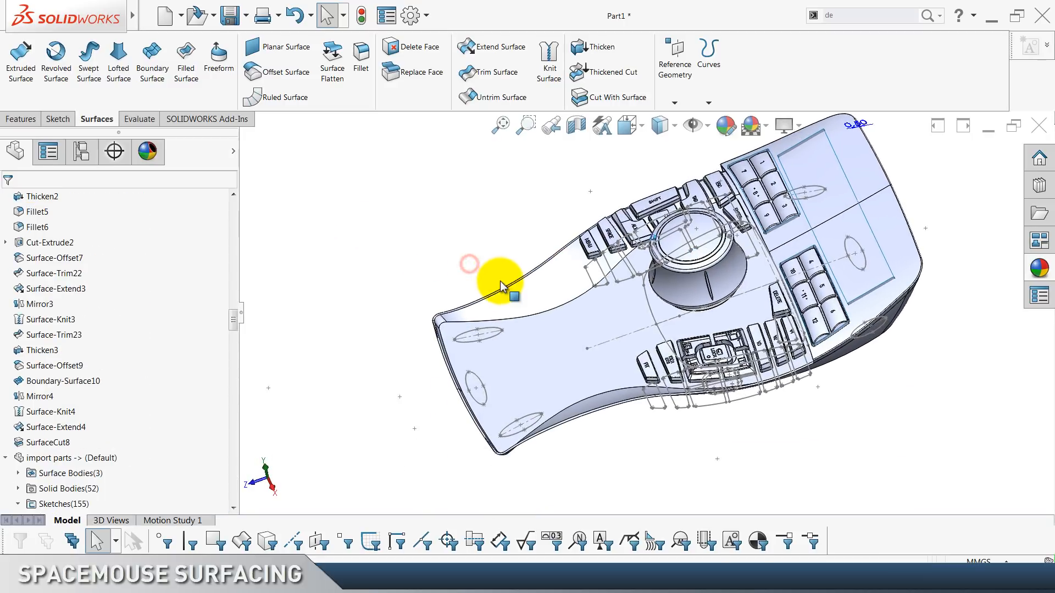
Translate the exposed housing face beneath the knob and keys by 0.5 mm along Y with Move Face.
{"action": "left_click", "coordinate": [558, 289]}
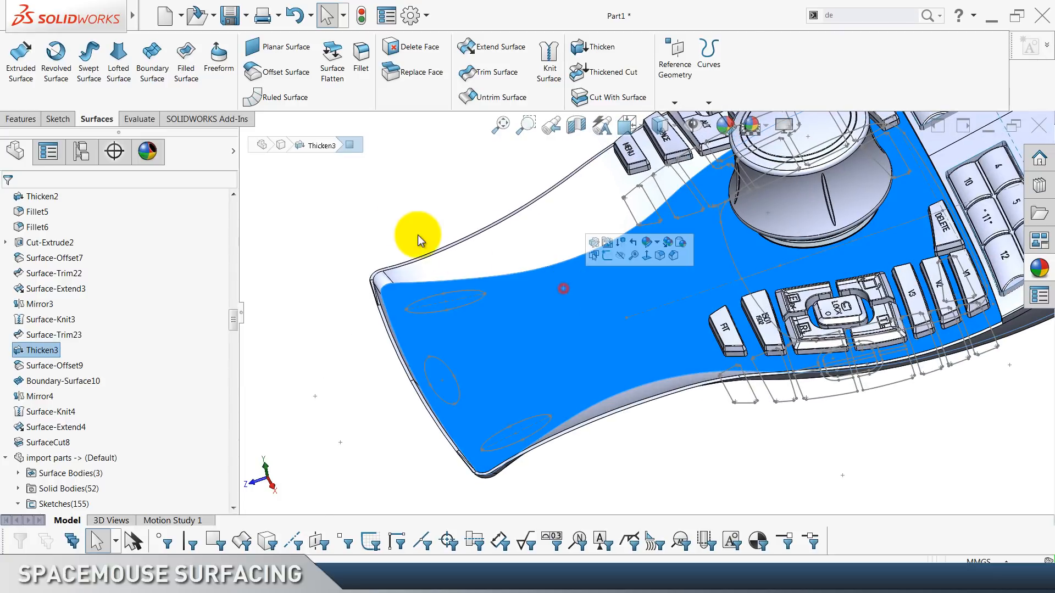
{"action": "left_click", "coordinate": [860, 18]}
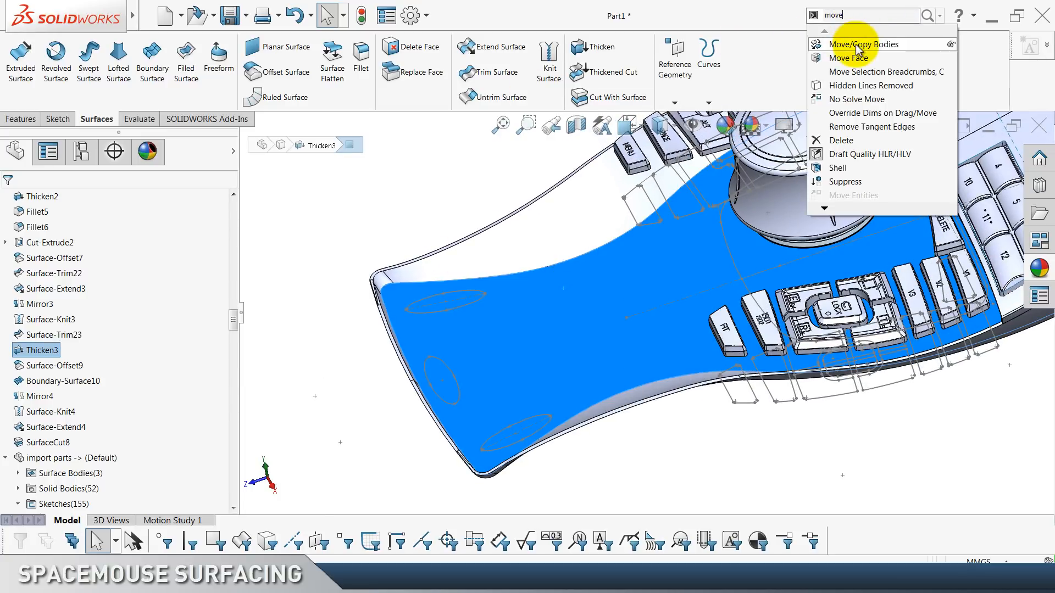
{"action": "left_click", "coordinate": [856, 61]}
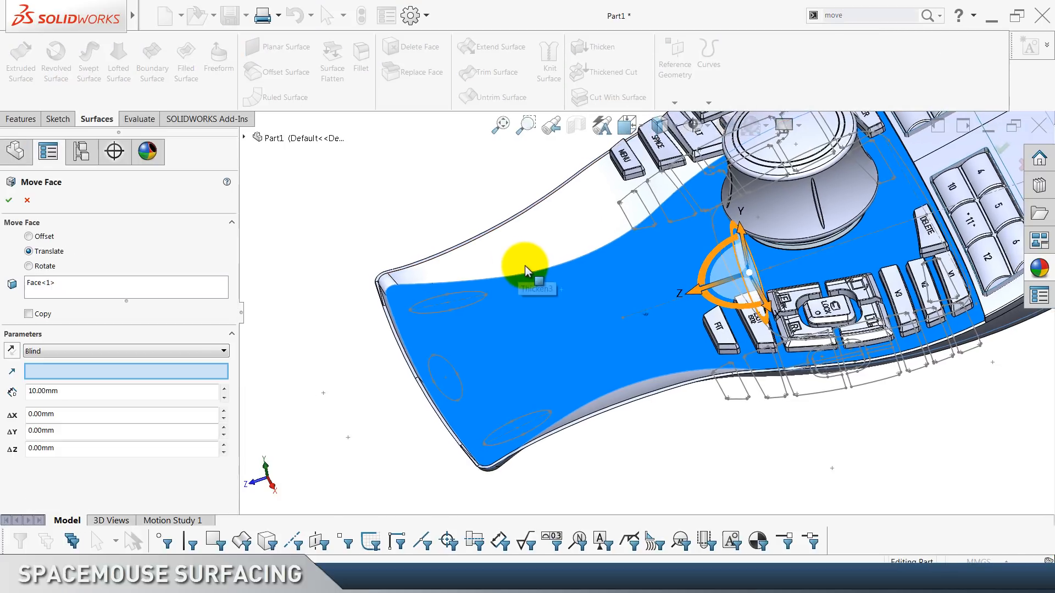
{"action": "left_click_drag", "start_coordinate": [719, 245], "coordinate": [714, 226]}
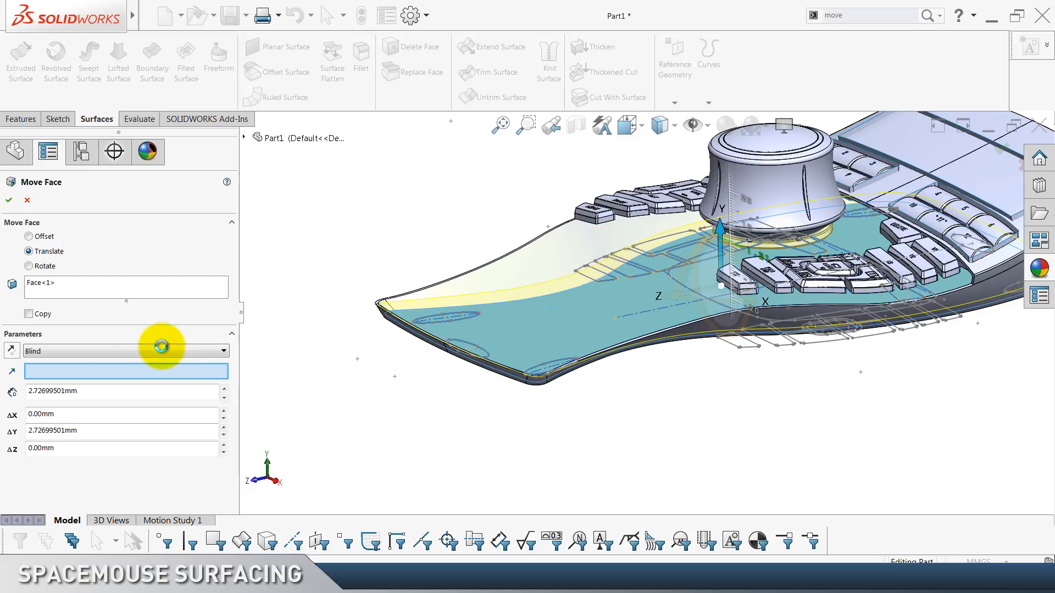
{"action": "left_click", "coordinate": [99, 431]}
{"action": "type", "text": "0.5"}
{"action": "key", "text": "Return"}
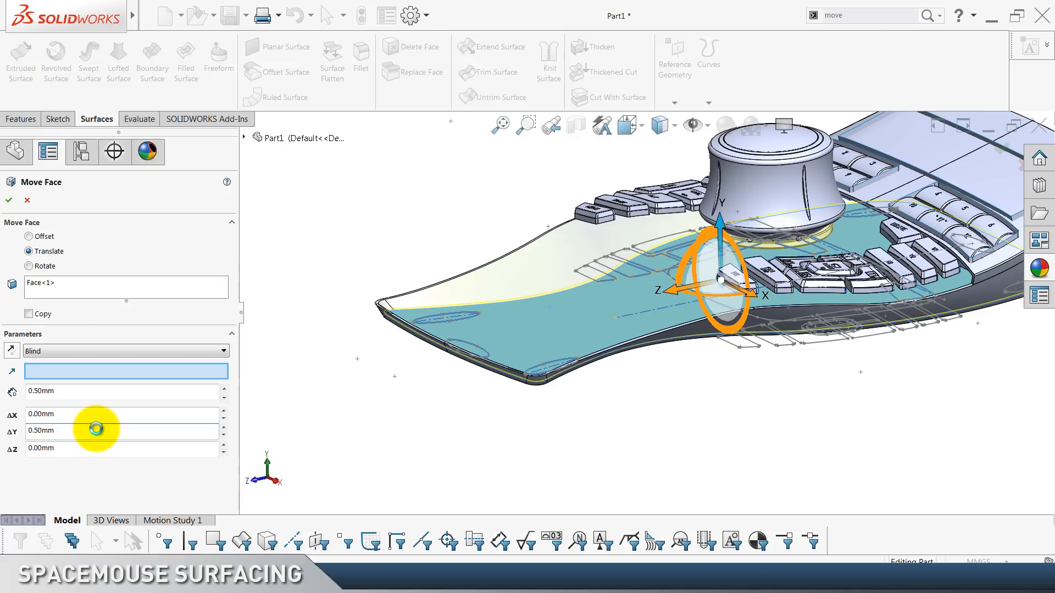
{"action": "left_click", "coordinate": [383, 372]}
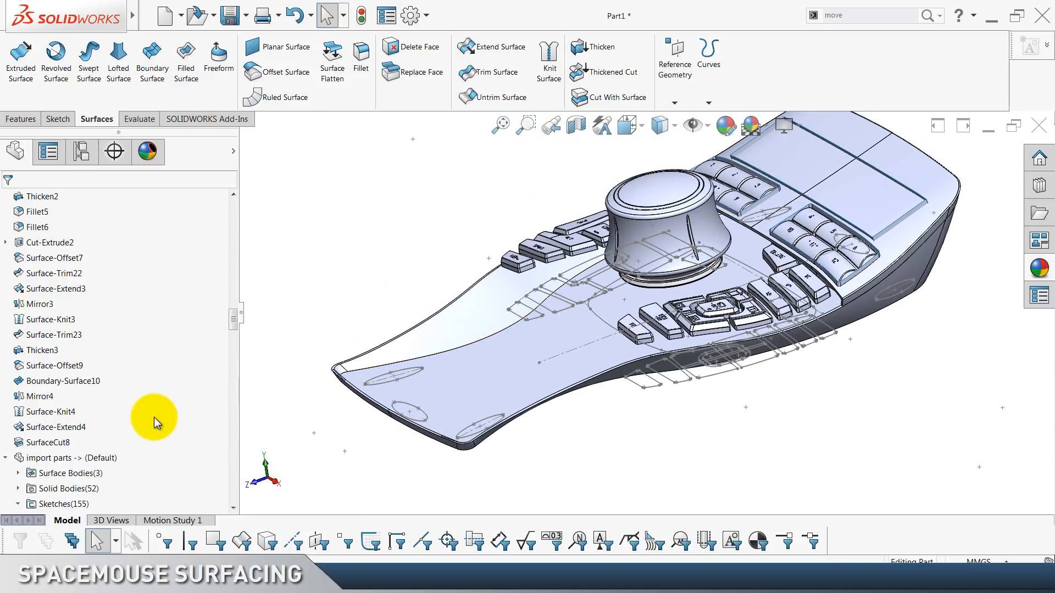
Cut a thin groove 0.35 mm wide and 0.25 mm deep into the housing's underside along the large rounded outline of Sketch119.
{"action": "scroll", "coordinate": [154, 420], "scroll_direction": "down", "scroll_amount": 4}
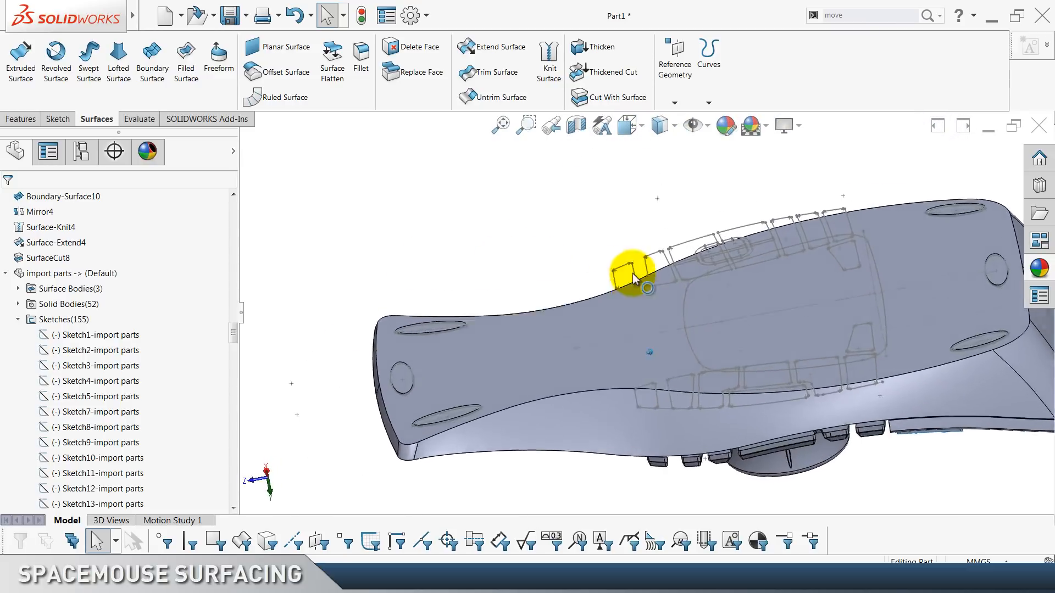
{"action": "left_click", "coordinate": [542, 339]}
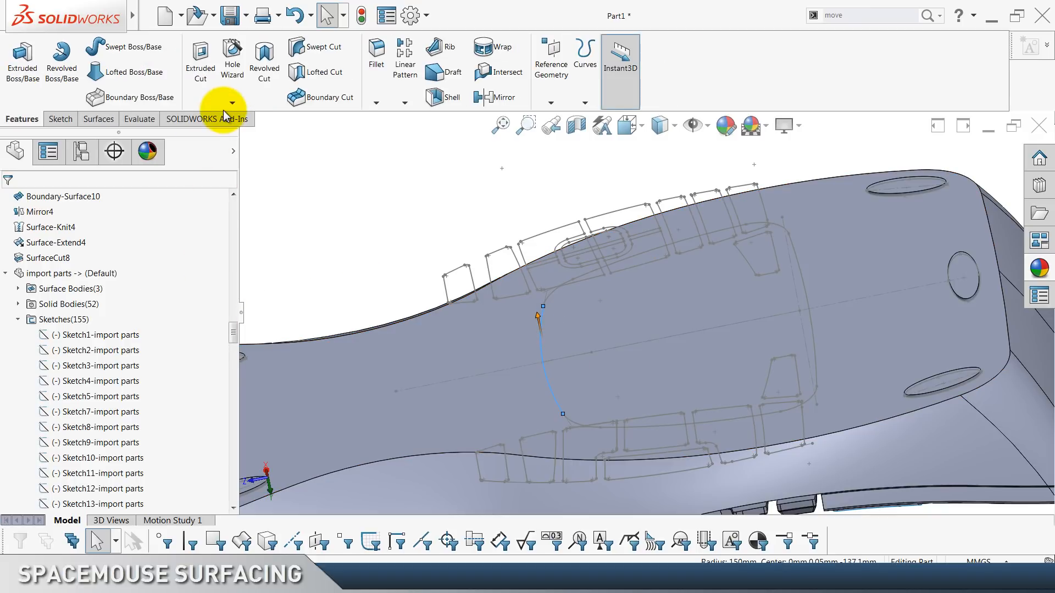
{"action": "left_click", "coordinate": [203, 62]}
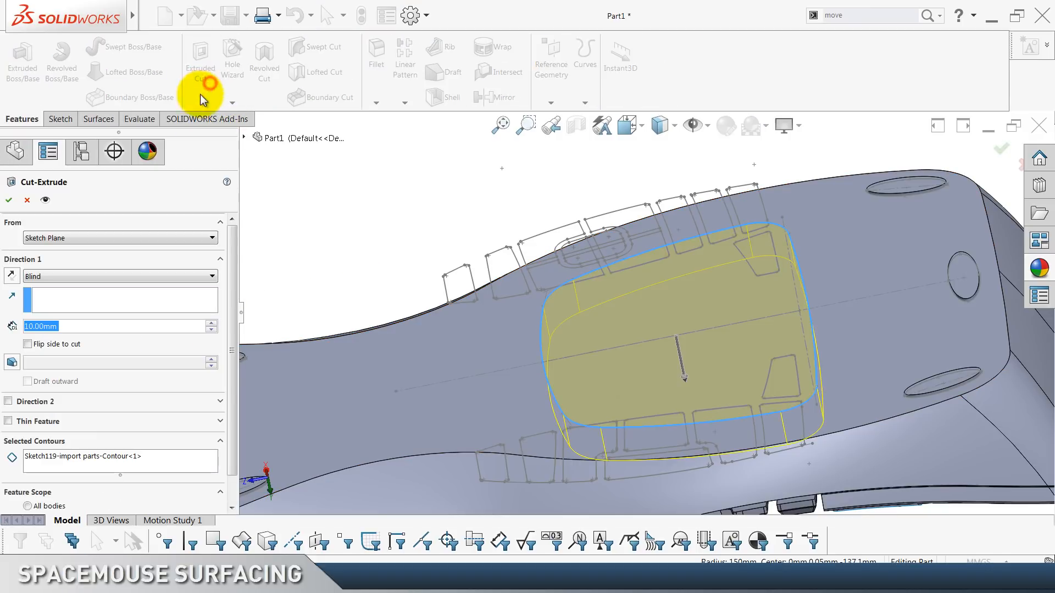
{"action": "left_click", "coordinate": [35, 422]}
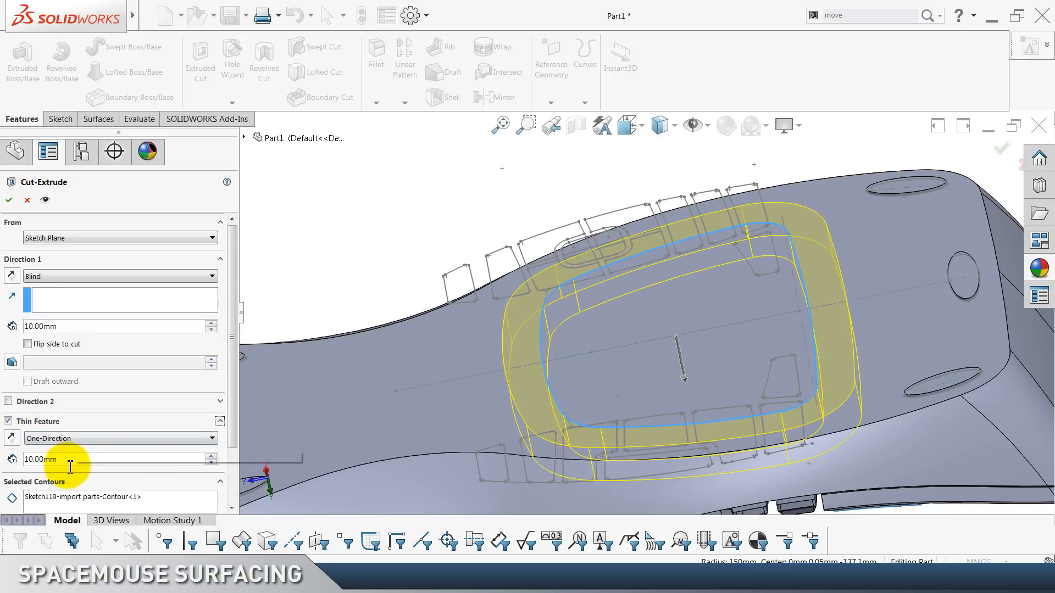
{"action": "left_click", "coordinate": [13, 439]}
{"action": "left_click", "coordinate": [13, 439]}
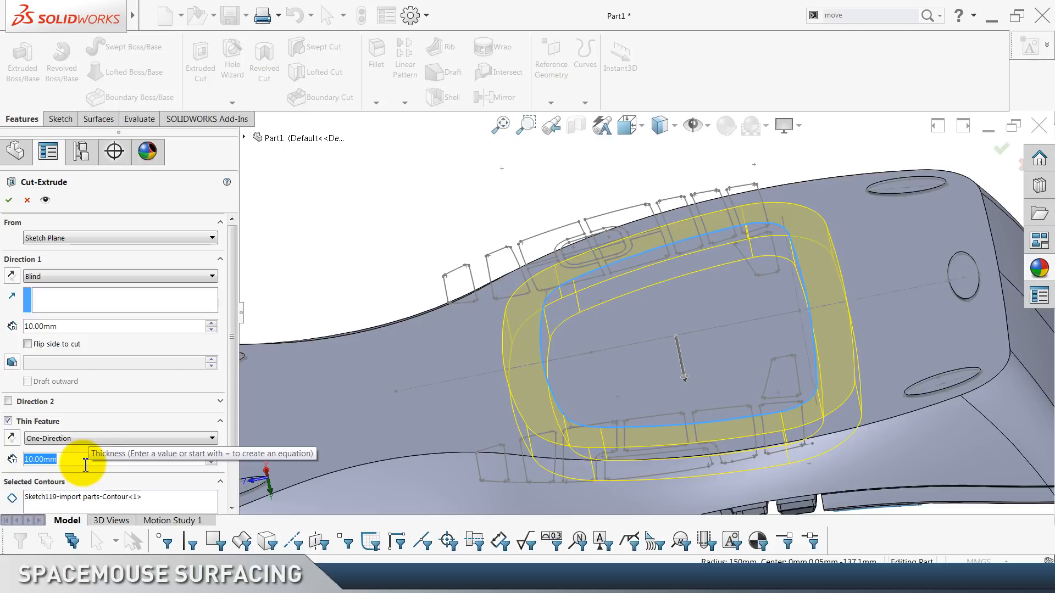
{"action": "type", "text": "0.35"}
{"action": "key", "text": "Return"}
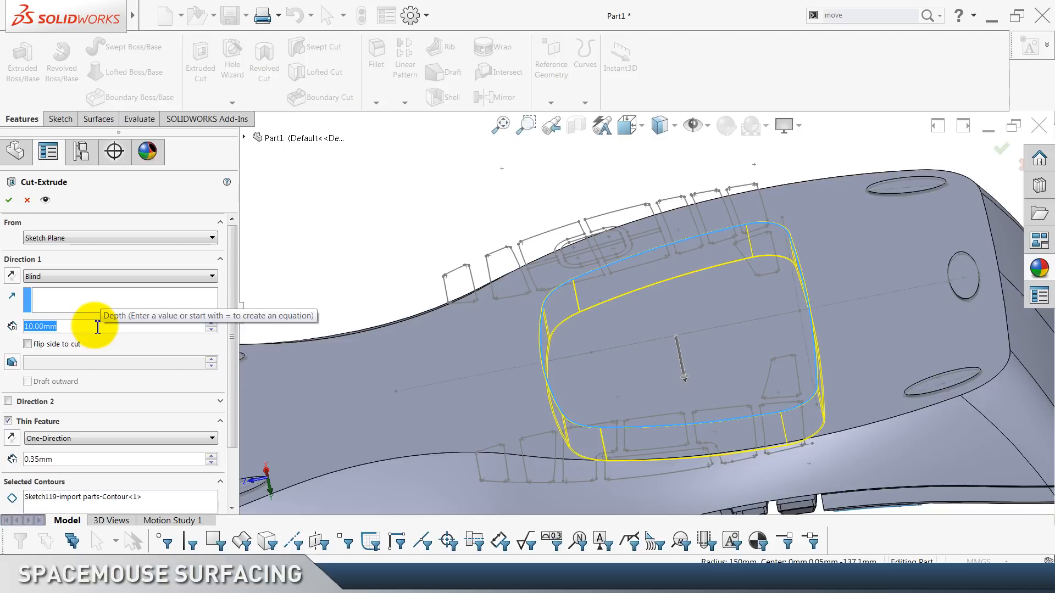
{"action": "type", "text": "0."}
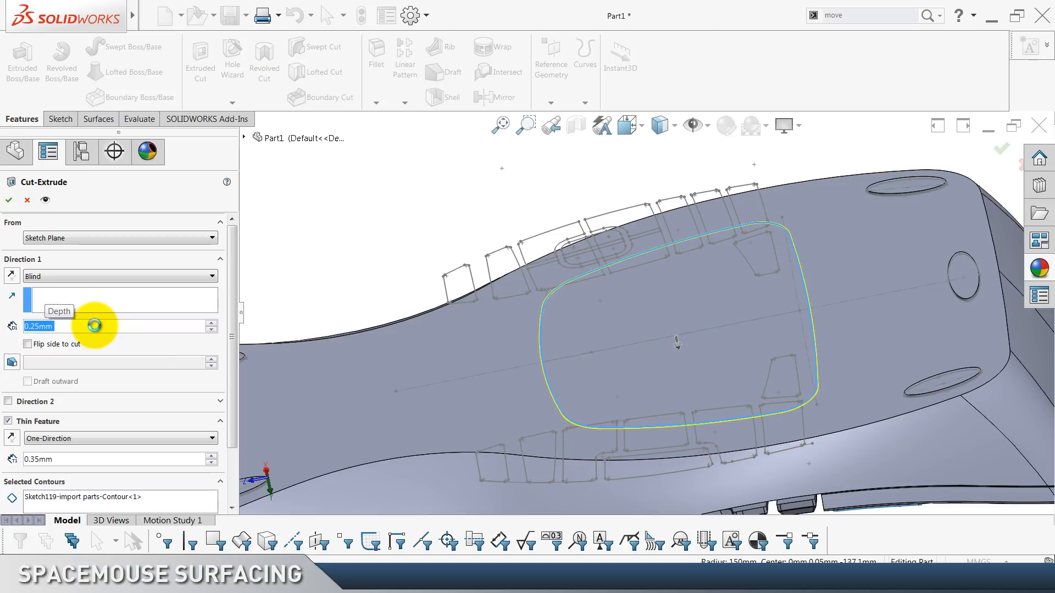
{"action": "key", "text": "Return"}
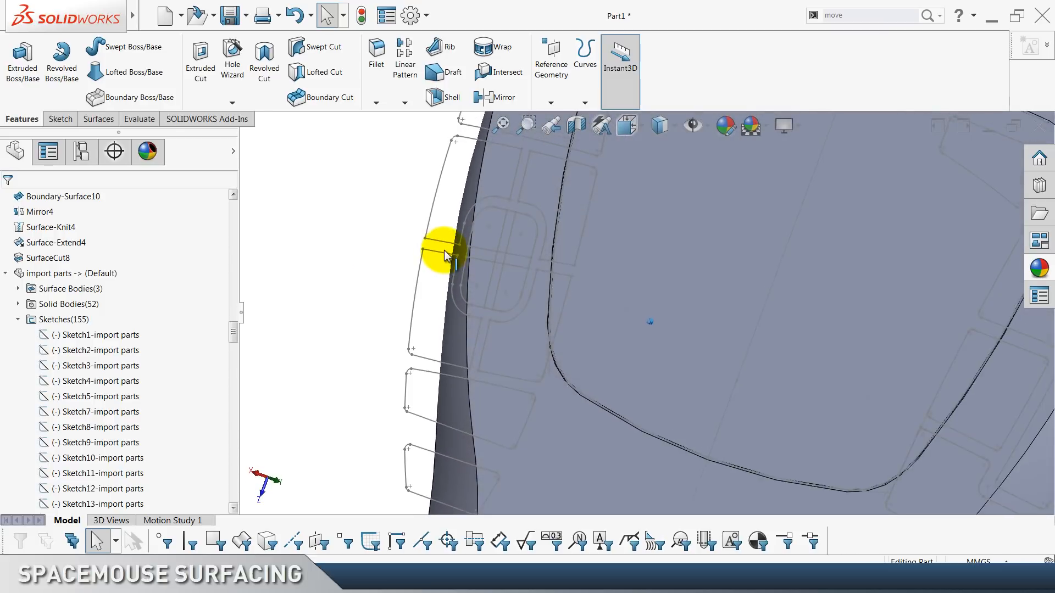
Translate the underside face enclosed by the rounded groove by 0.2 mm along Y with Move Face.
{"action": "left_click", "coordinate": [886, 22]}
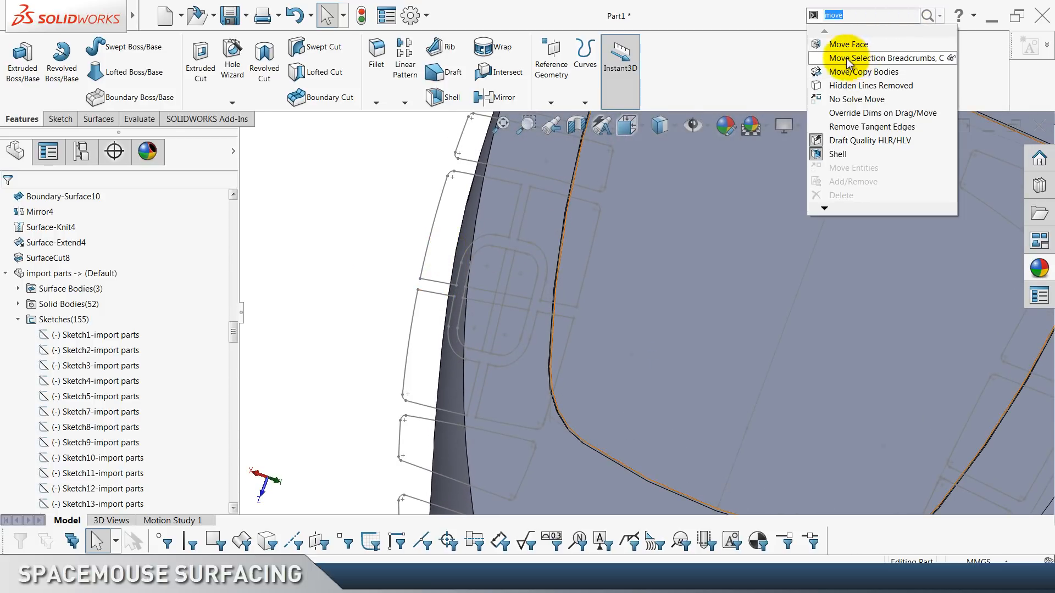
{"action": "left_click", "coordinate": [847, 47]}
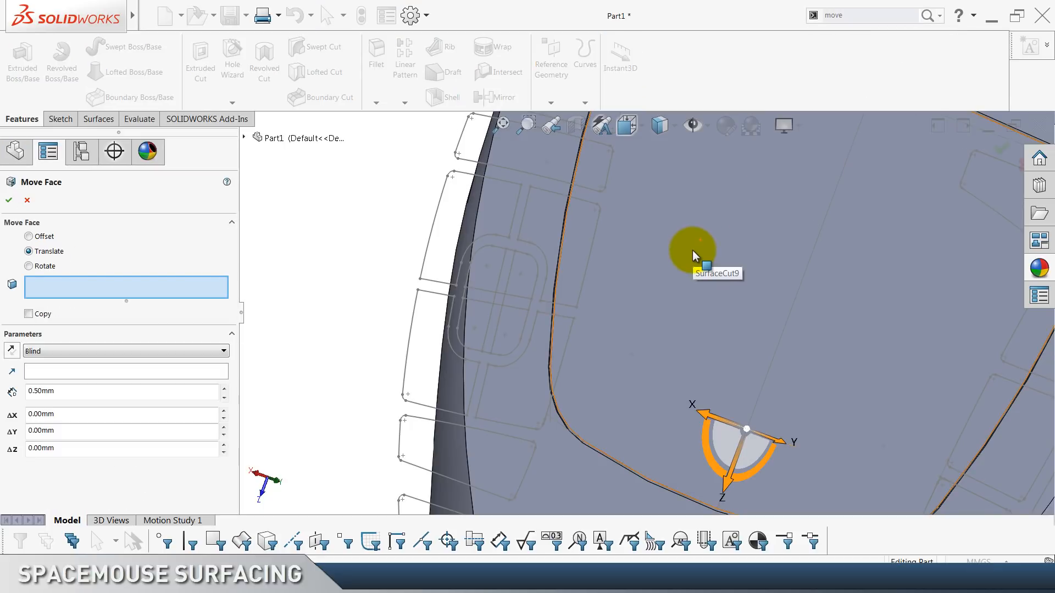
{"action": "left_click", "coordinate": [692, 249]}
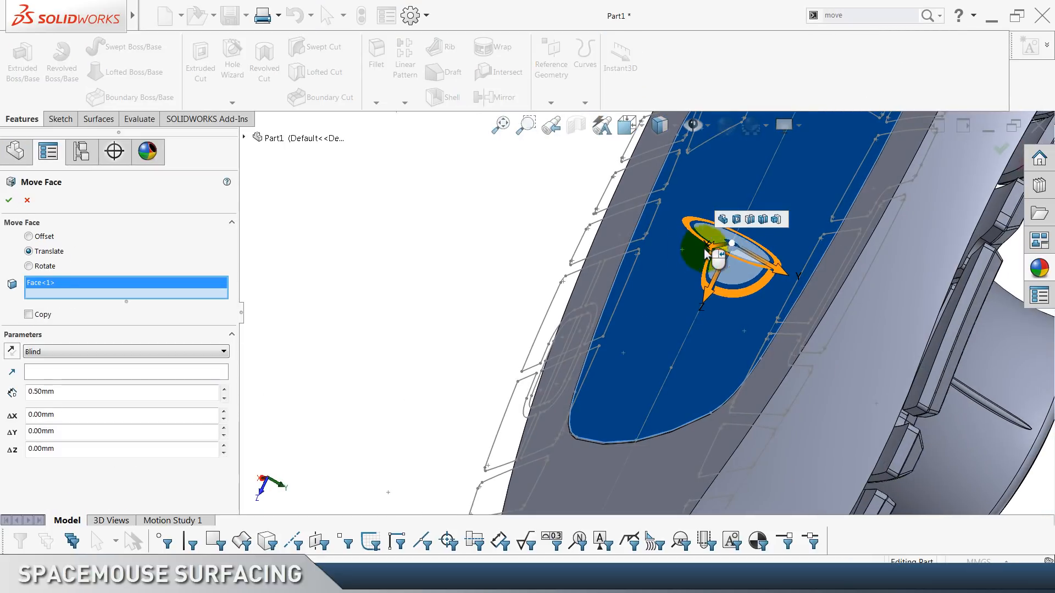
{"action": "left_click_drag", "start_coordinate": [781, 270], "coordinate": [791, 276]}
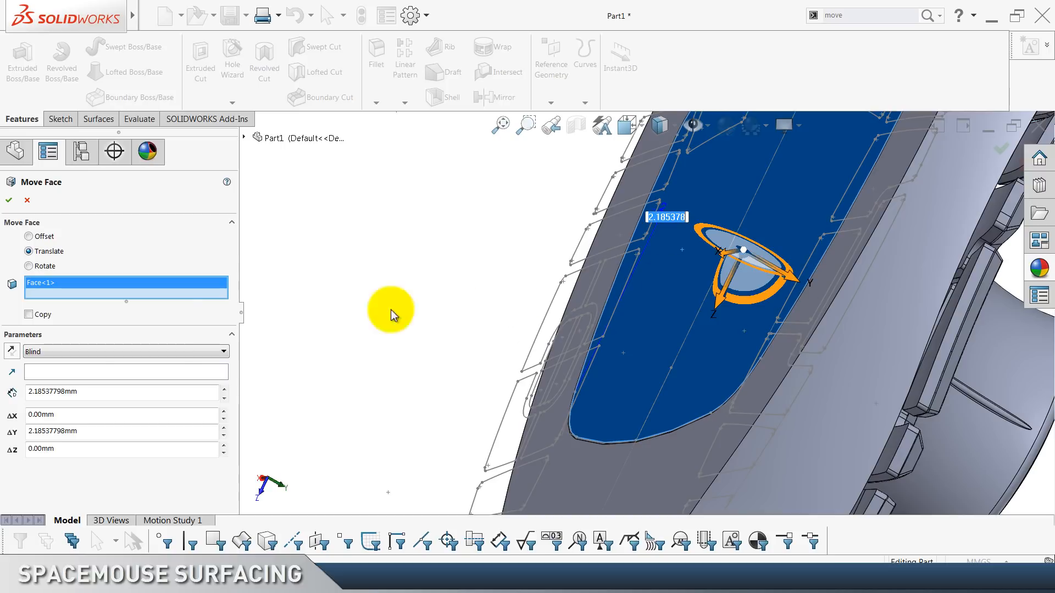
{"action": "left_click", "coordinate": [80, 434]}
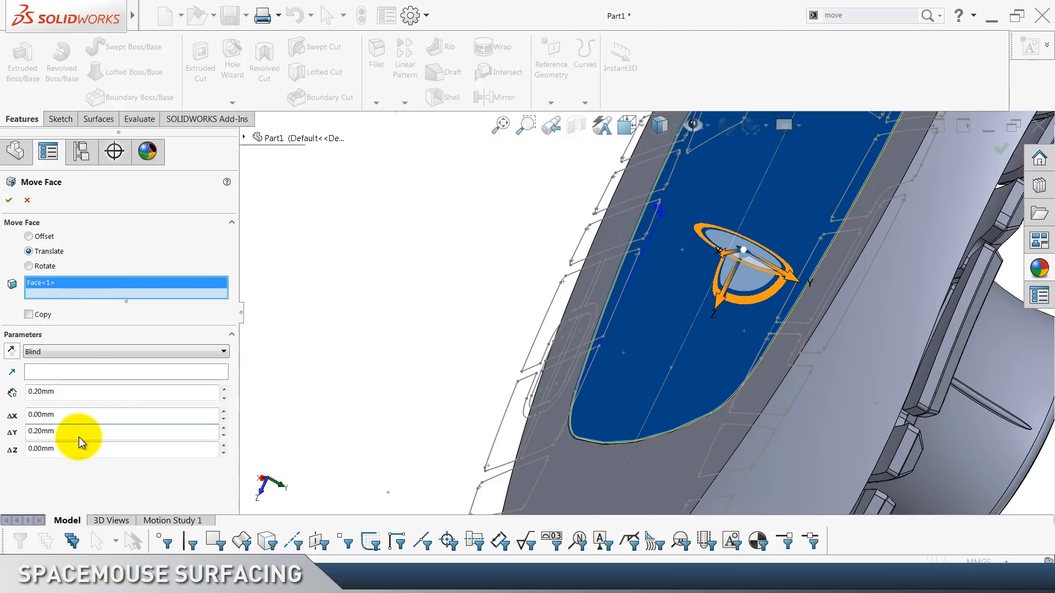
{"action": "key", "text": "Return"}
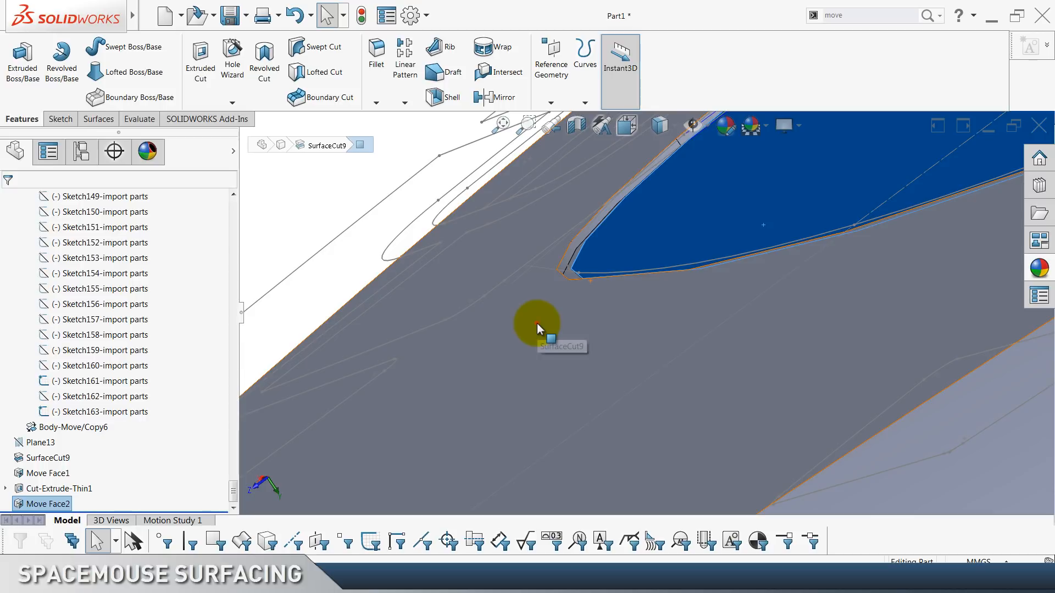
Check the recessed face at the groove's corner and hide the rounded outline sketch on the underside.
{"action": "left_click", "coordinate": [537, 323]}
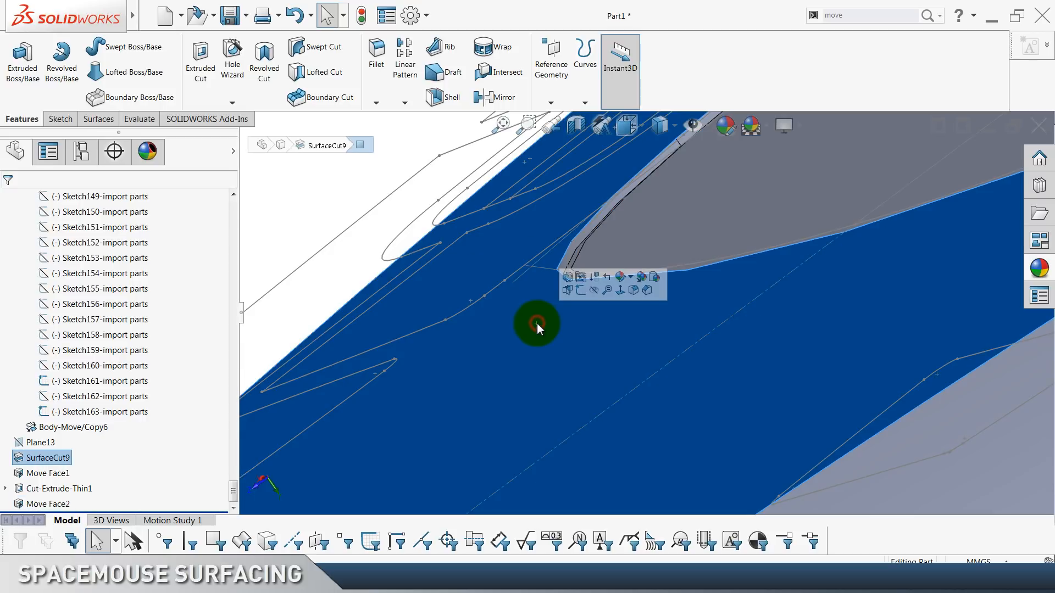
{"action": "left_click", "coordinate": [413, 258]}
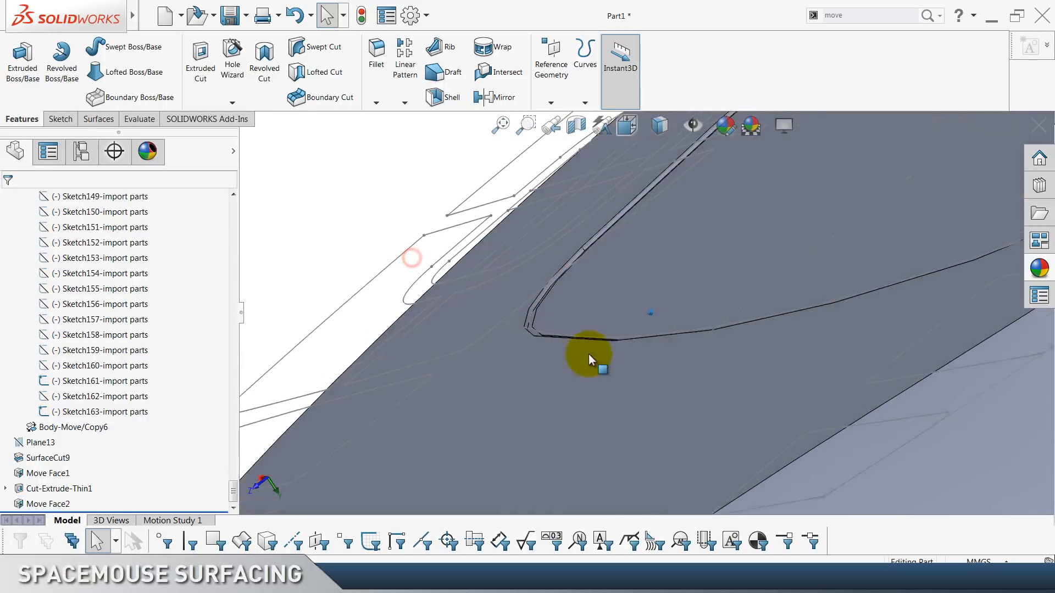
{"action": "left_click", "coordinate": [621, 338]}
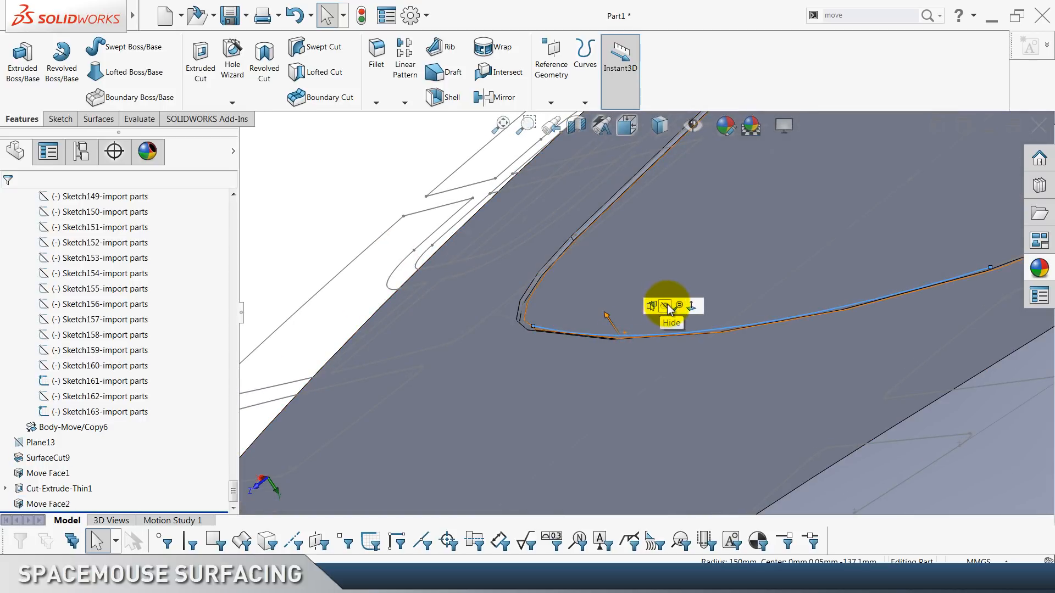
{"action": "left_click", "coordinate": [668, 305]}
{"action": "left_click", "coordinate": [315, 196]}
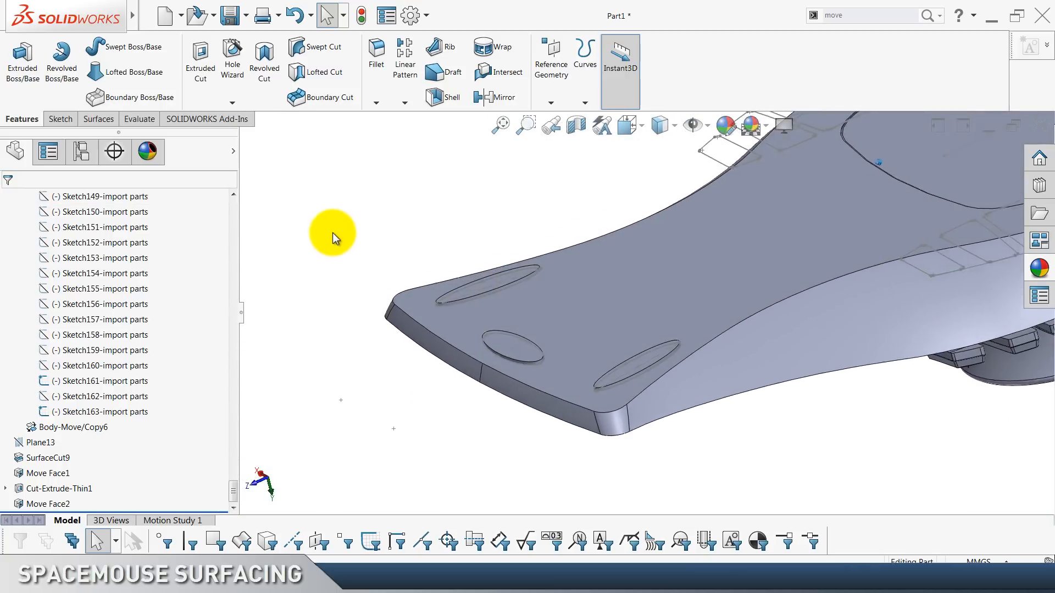
{"action": "left_click", "coordinate": [433, 298]}
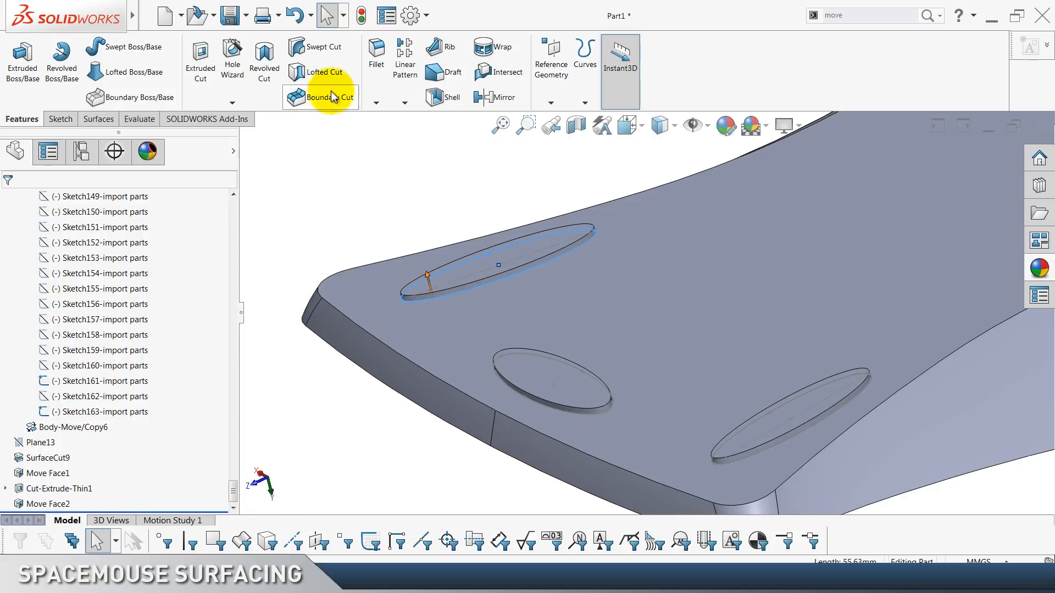
{"action": "left_click", "coordinate": [203, 67]}
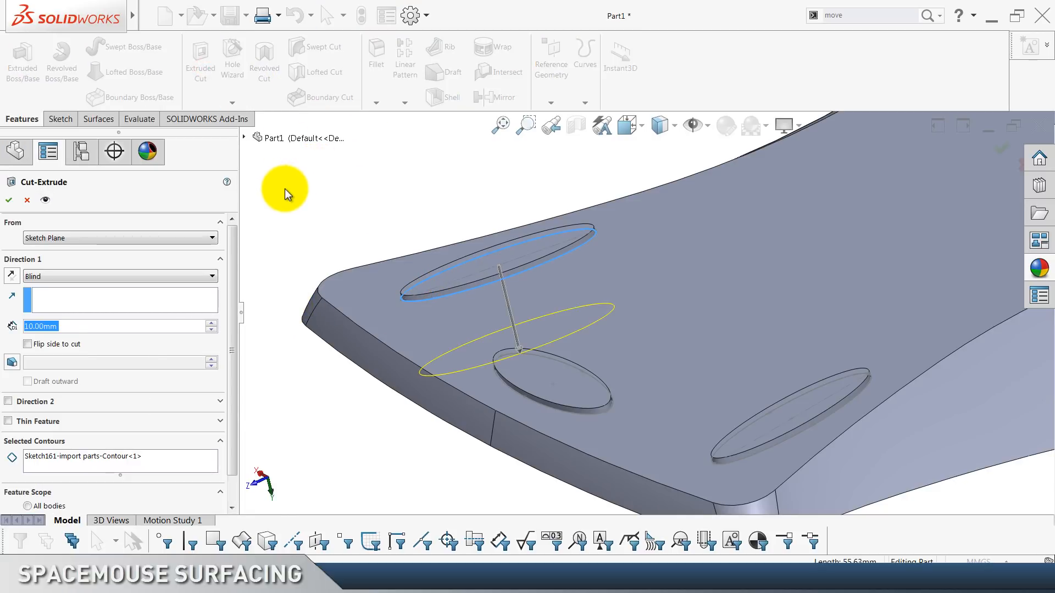
{"action": "key", "text": "Escape"}
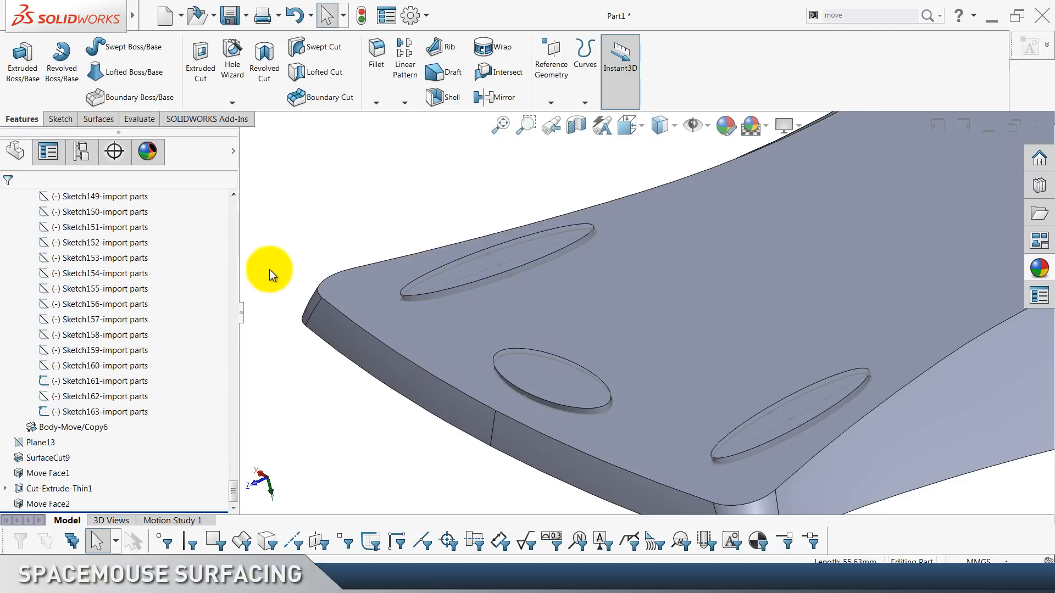
Cut all the foot-pad outlines of Sketch161 0.5 mm deep into the underside, limiting the feature scope to the lower housing body instead of auto-select.
{"action": "left_click", "coordinate": [135, 382]}
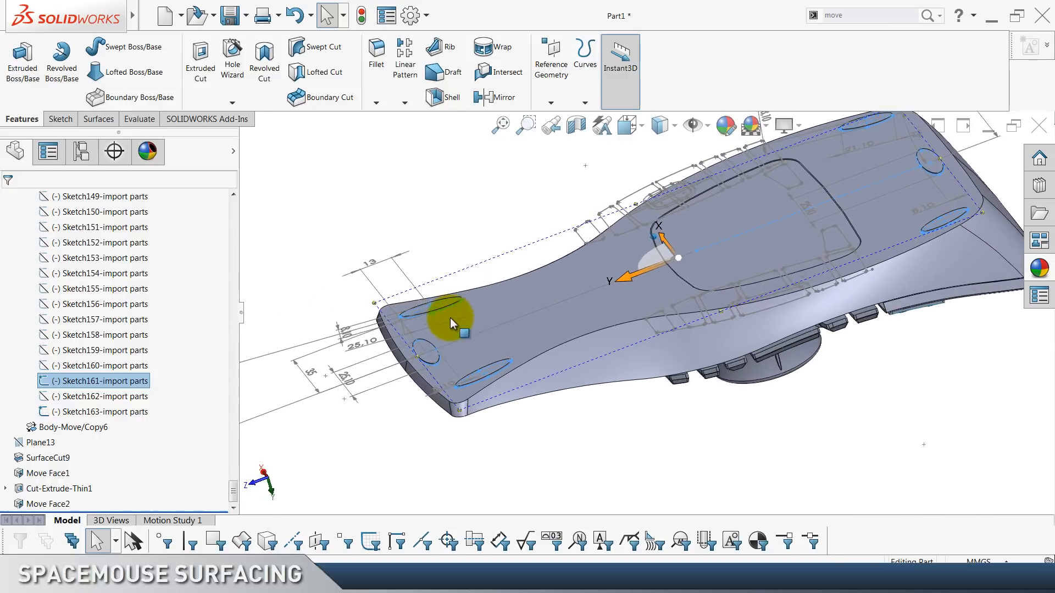
{"action": "left_click", "coordinate": [197, 97]}
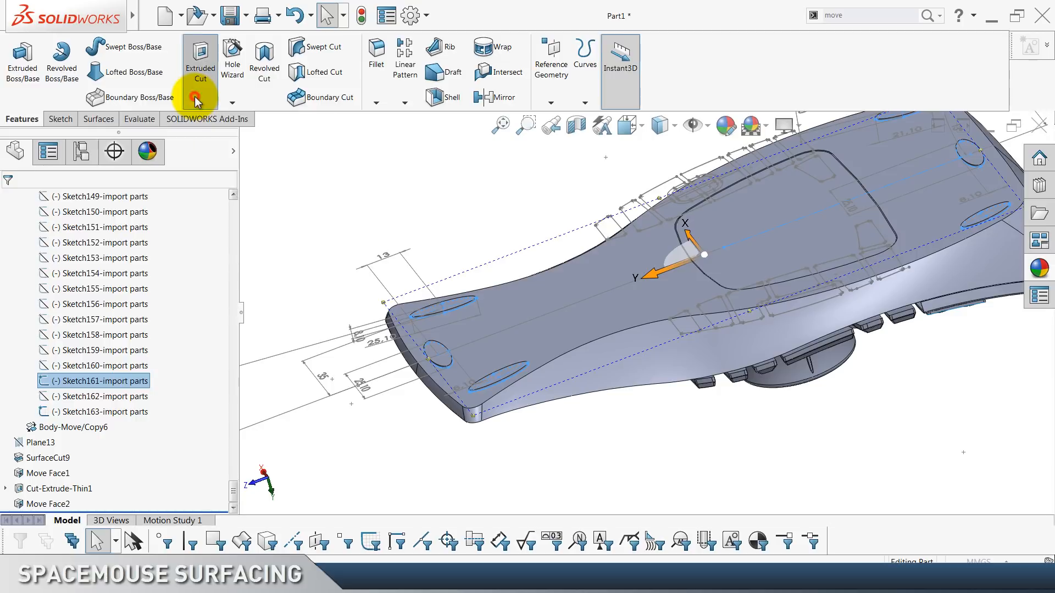
{"action": "type", "text": "0.5"}
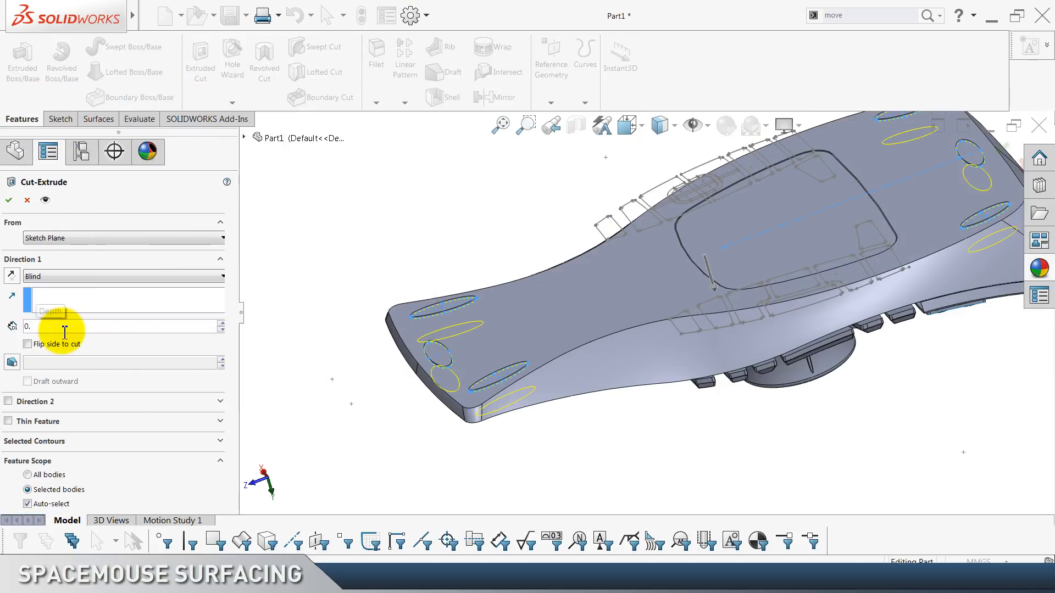
{"action": "key", "text": "Return"}
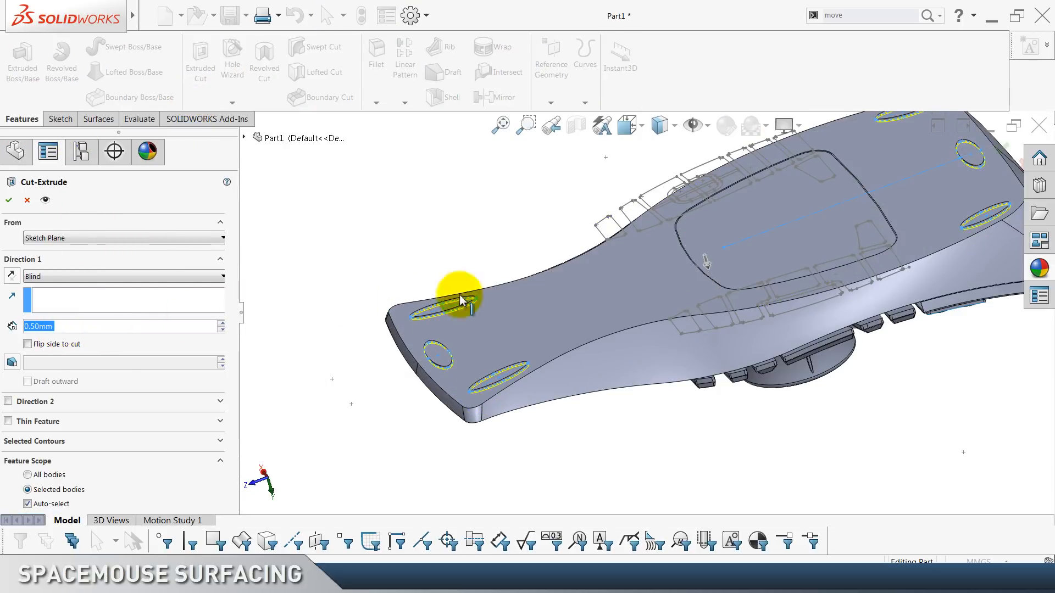
{"action": "middle_click_drag", "start_coordinate": [683, 319], "coordinate": [742, 286]}
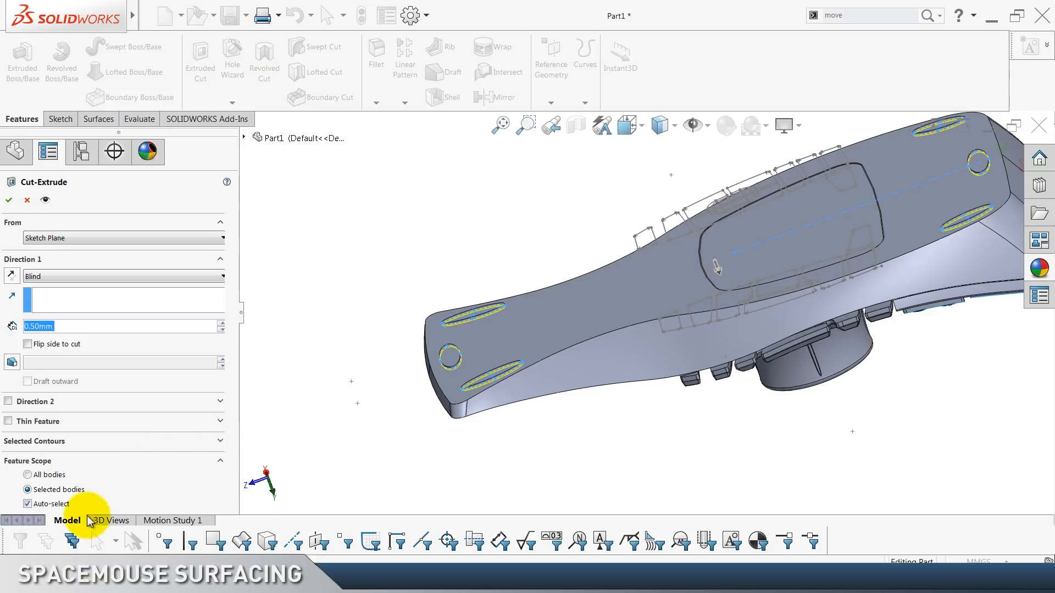
{"action": "left_click", "coordinate": [28, 504]}
{"action": "left_click", "coordinate": [564, 324]}
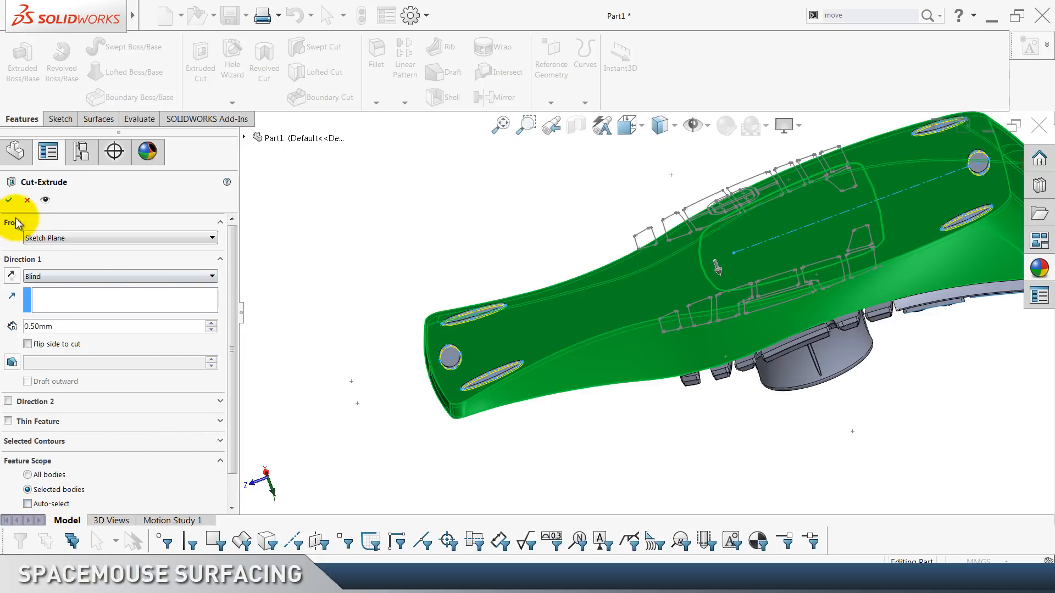
{"action": "left_click", "coordinate": [9, 202]}
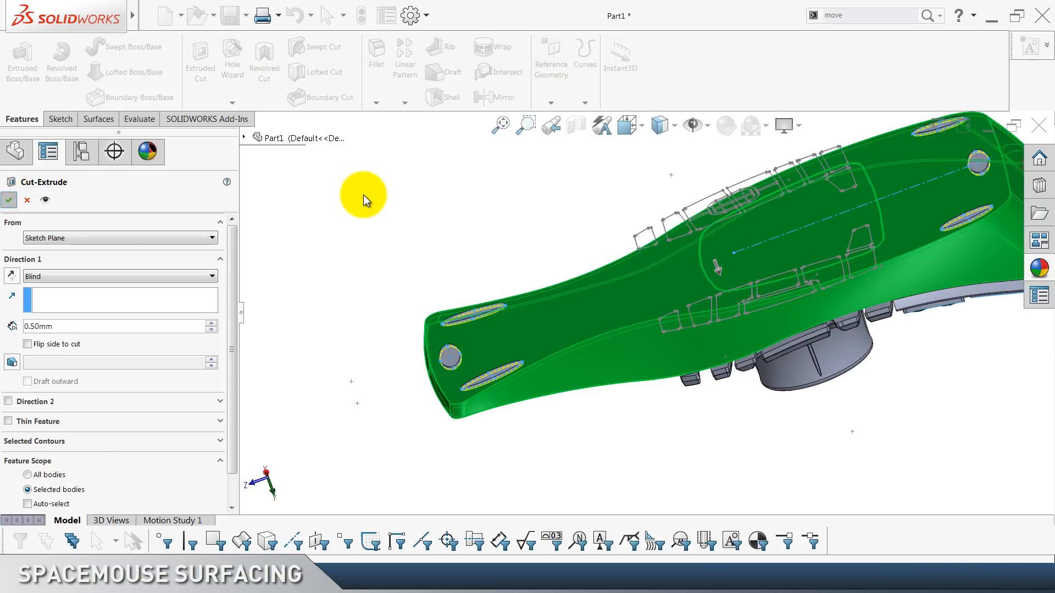
{"action": "right_click", "coordinate": [363, 195]}
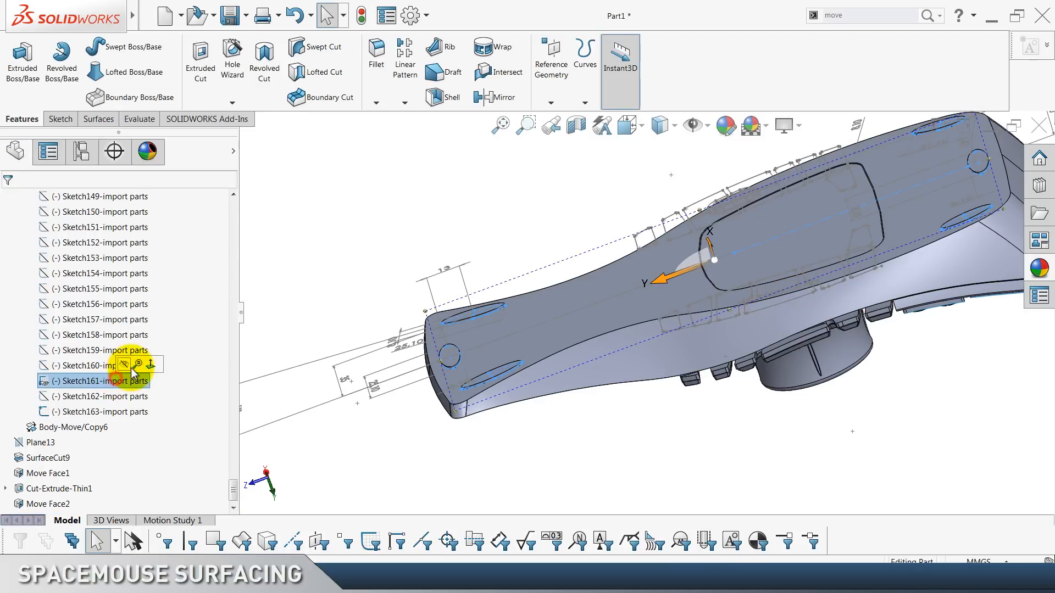
Hide Sketch161 and inspect the foot-pad pockets on the housing's underside up close and from several angles.
{"action": "scroll", "coordinate": [362, 253], "scroll_direction": "down", "scroll_amount": 10}
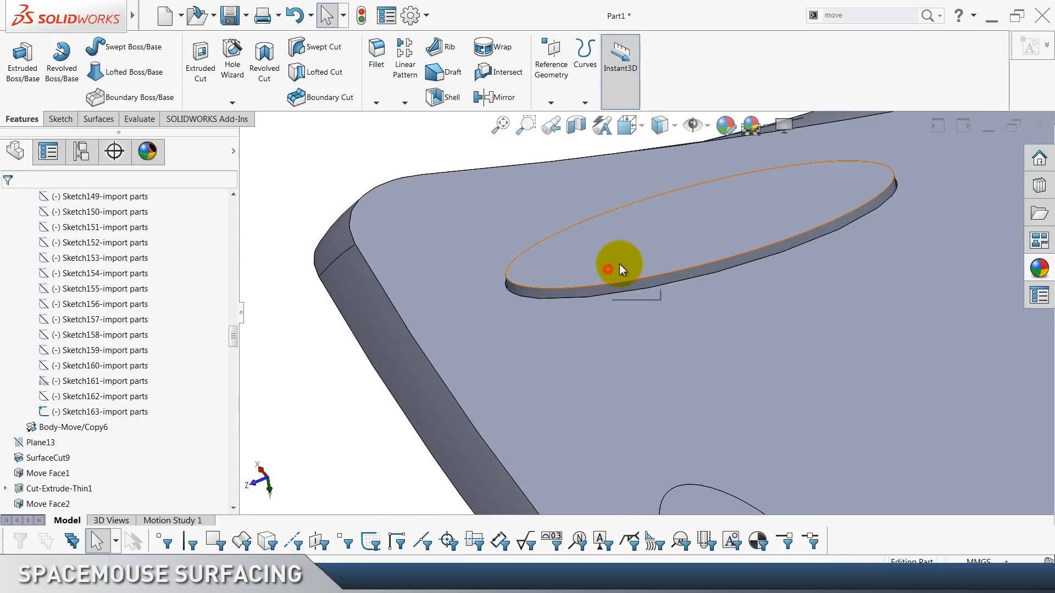
{"action": "left_click", "coordinate": [619, 266]}
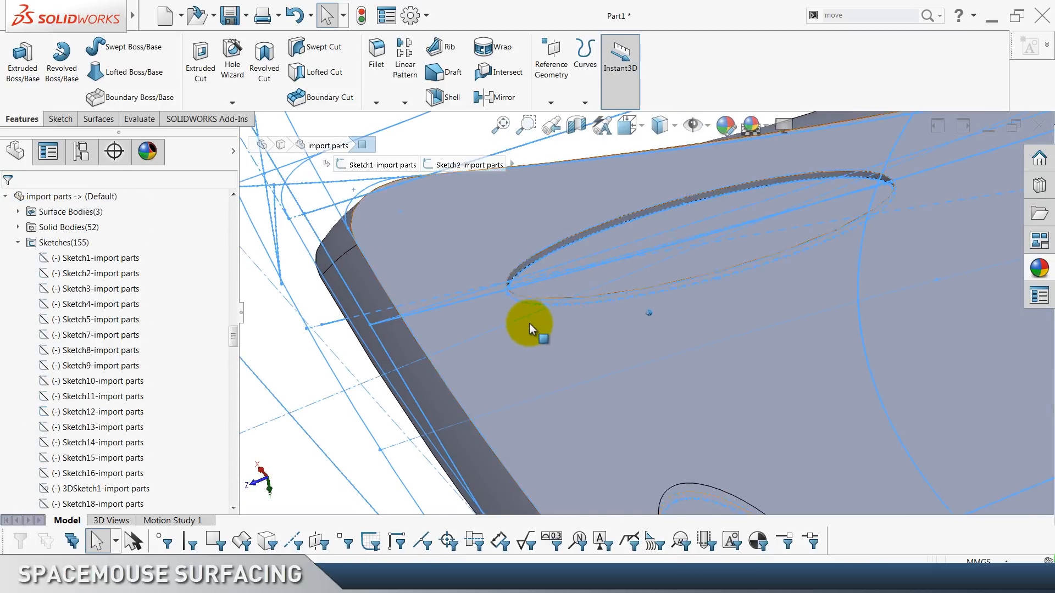
{"action": "scroll", "coordinate": [529, 323], "scroll_direction": "up", "scroll_amount": 5}
{"action": "left_click", "coordinate": [413, 429]}
{"action": "middle_click_drag", "start_coordinate": [480, 386], "coordinate": [546, 281]}
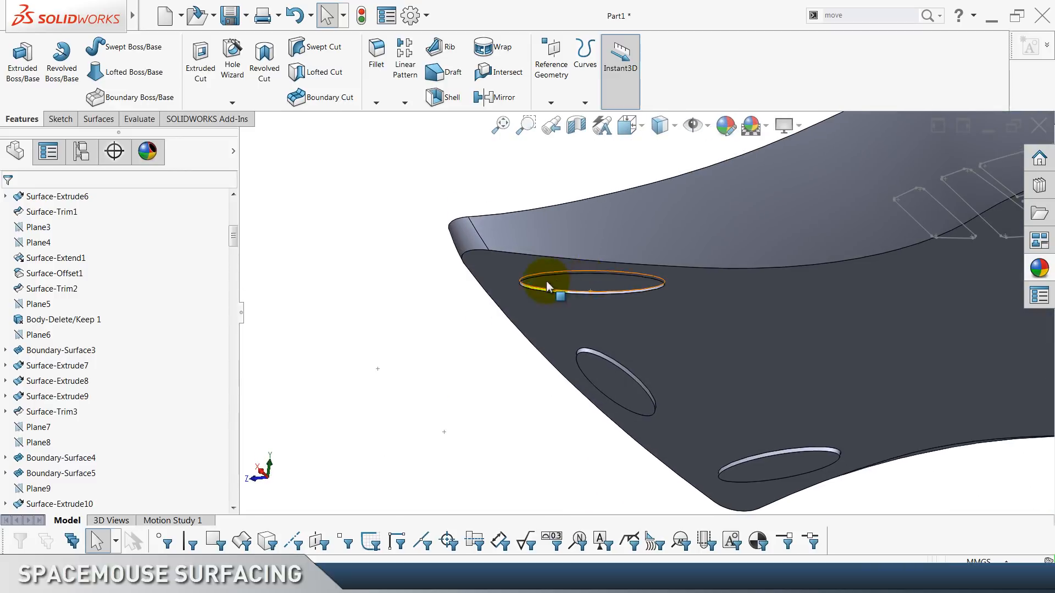
{"action": "left_click", "coordinate": [287, 21]}
{"action": "left_click", "coordinate": [306, 292]}
{"action": "scroll", "coordinate": [306, 292], "scroll_direction": "up", "scroll_amount": 1}
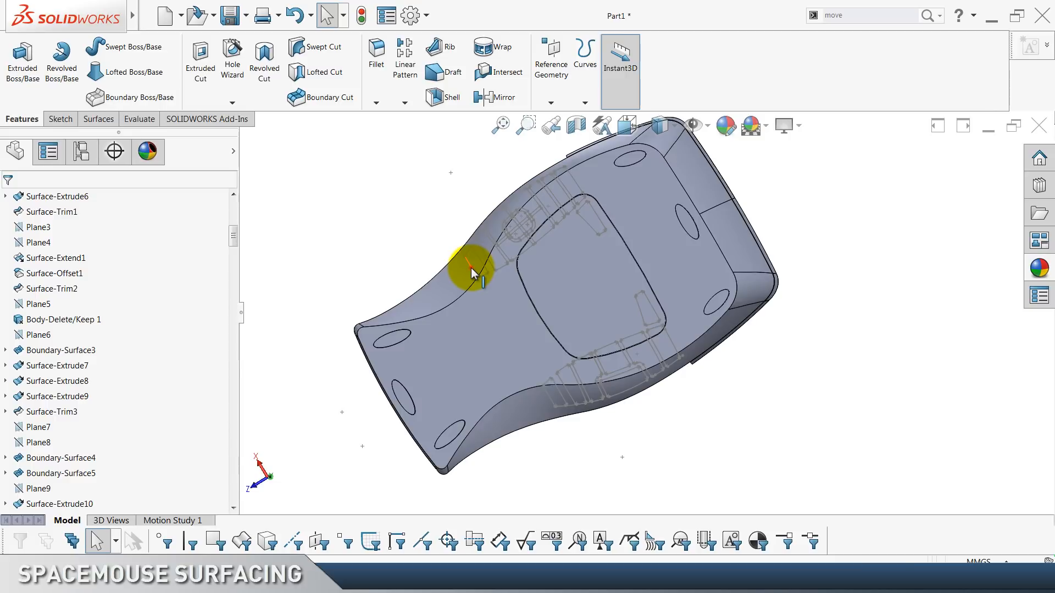
Locate the key-outline sketch, Sketch163 of the import parts, and show the hidden Cut-Extrude2 solid body.
{"action": "left_click", "coordinate": [471, 269]}
{"action": "scroll", "coordinate": [148, 366], "scroll_direction": "down", "scroll_amount": 10}
{"action": "scroll", "coordinate": [147, 371], "scroll_direction": "down", "scroll_amount": 10}
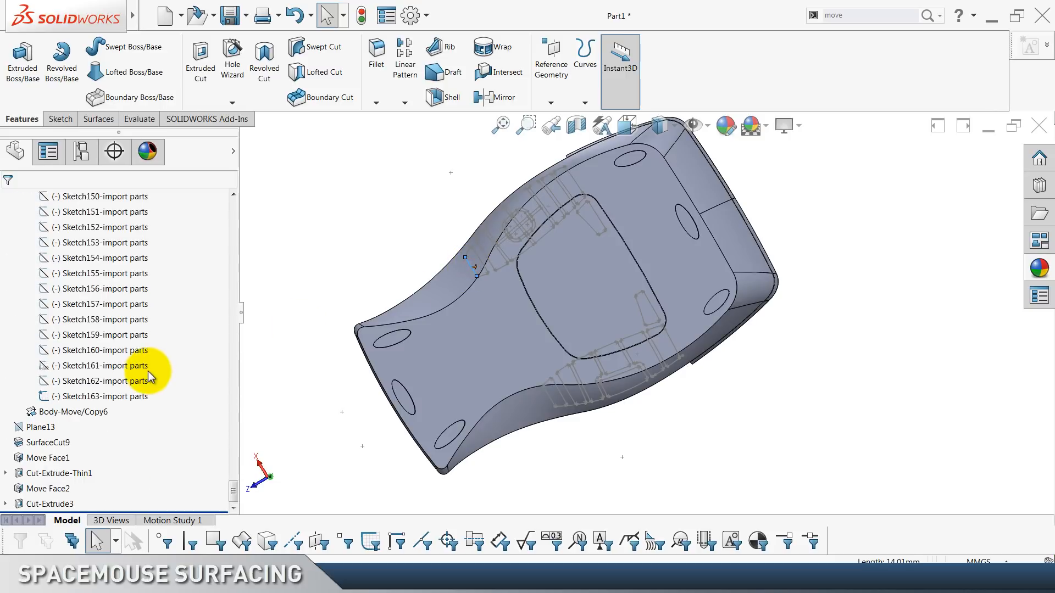
{"action": "left_click", "coordinate": [140, 395]}
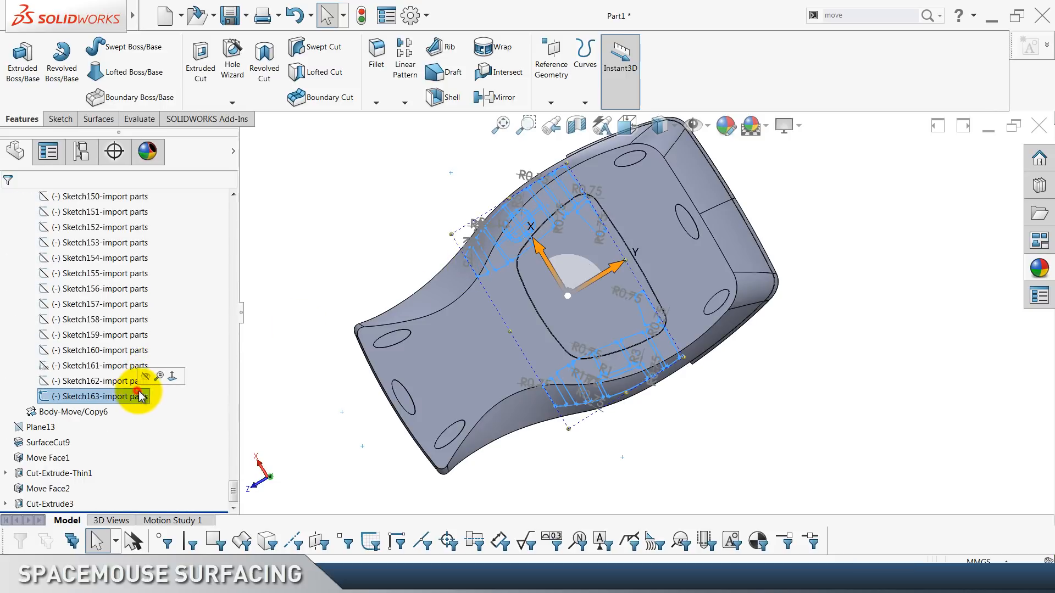
{"action": "left_click", "coordinate": [365, 270]}
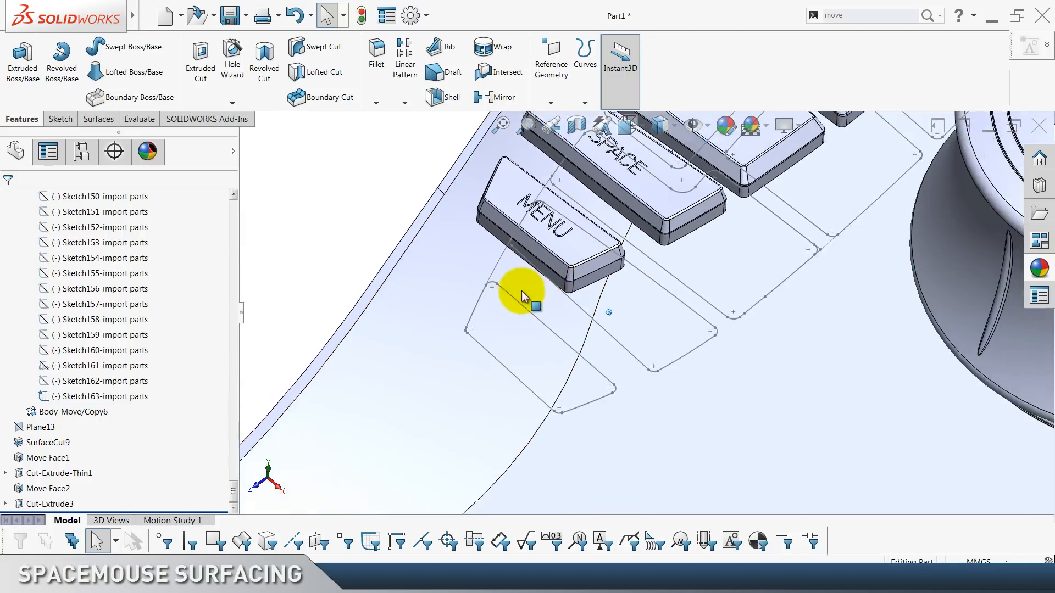
{"action": "scroll", "coordinate": [116, 345], "scroll_direction": "up", "scroll_amount": 15}
{"action": "scroll", "coordinate": [116, 344], "scroll_direction": "up", "scroll_amount": 5}
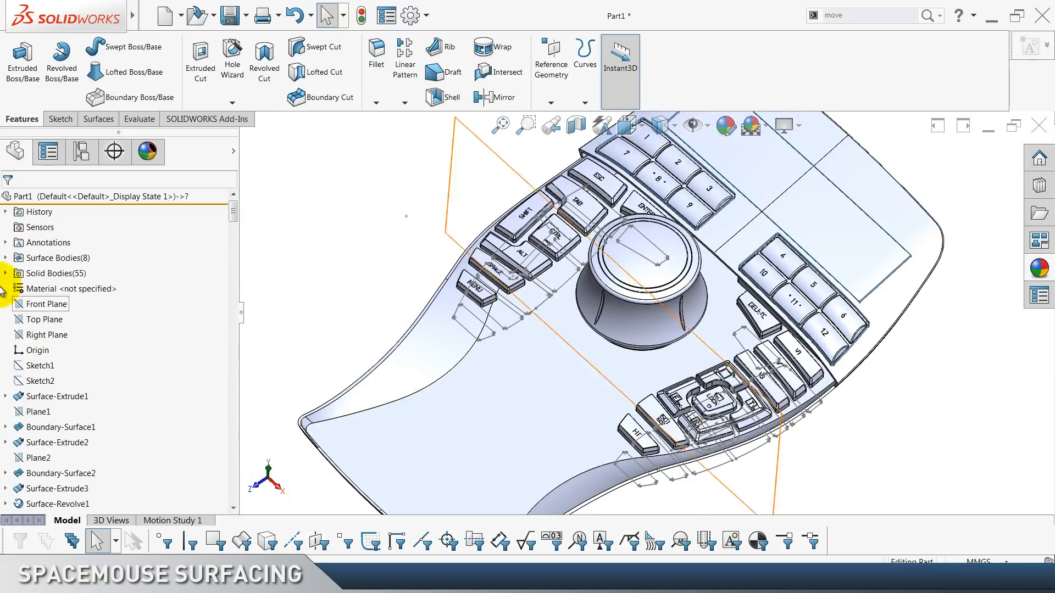
{"action": "left_click", "coordinate": [5, 273]}
{"action": "left_click", "coordinate": [70, 230]}
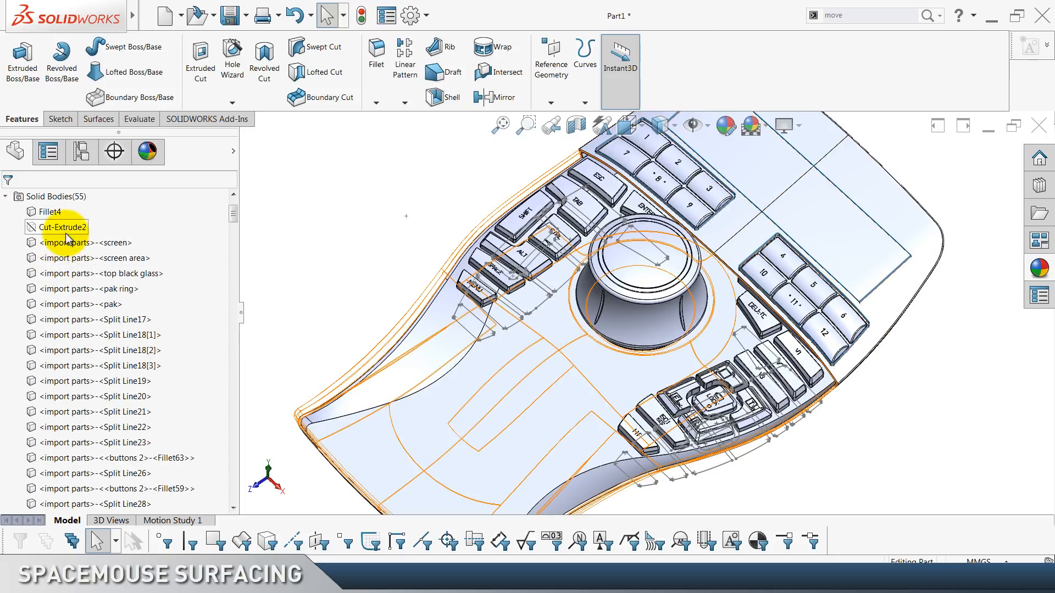
{"action": "left_click", "coordinate": [76, 215]}
{"action": "left_click", "coordinate": [336, 185]}
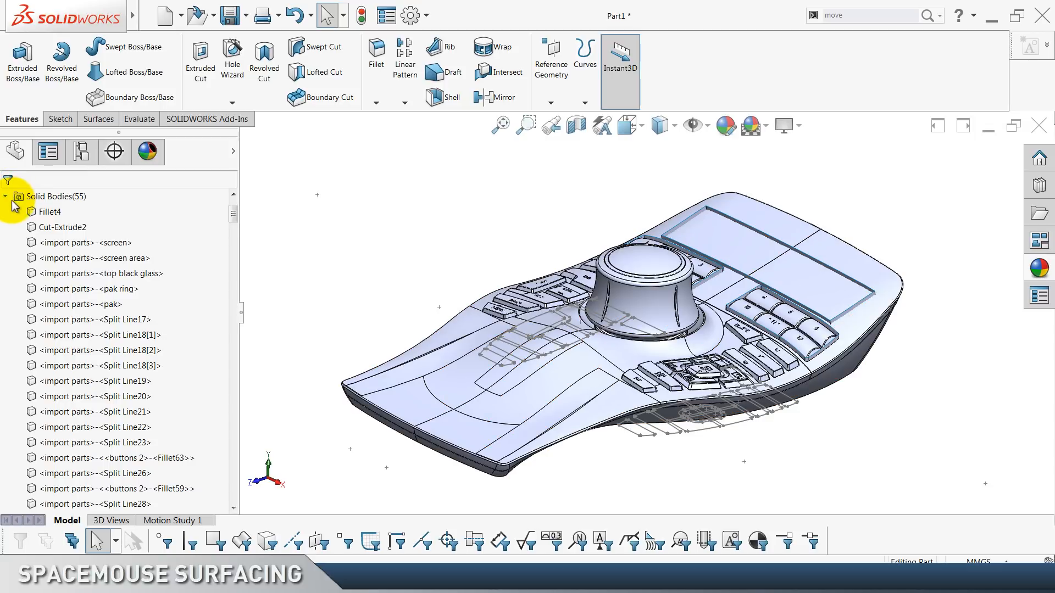
{"action": "left_click", "coordinate": [12, 199]}
Start an Extruded Cut from Sketch163 and select all key-outline regions of the group without the oval pad as contours.
{"action": "scroll", "coordinate": [163, 372], "scroll_direction": "down", "scroll_amount": 10}
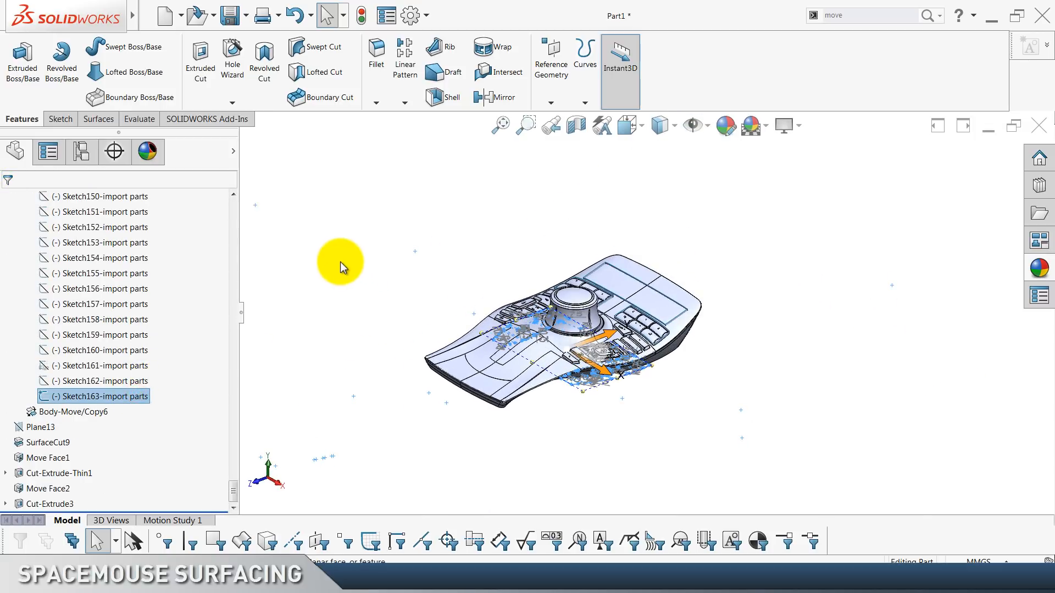
{"action": "left_click", "coordinate": [191, 98]}
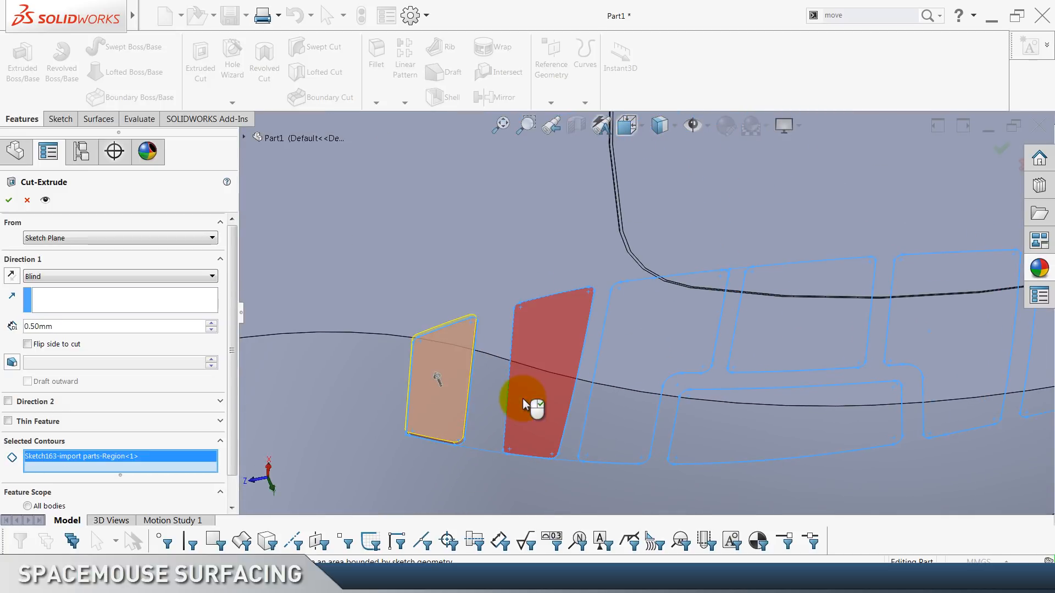
{"action": "left_click", "coordinate": [539, 400]}
{"action": "left_click", "coordinate": [644, 368]}
{"action": "left_click", "coordinate": [780, 337]}
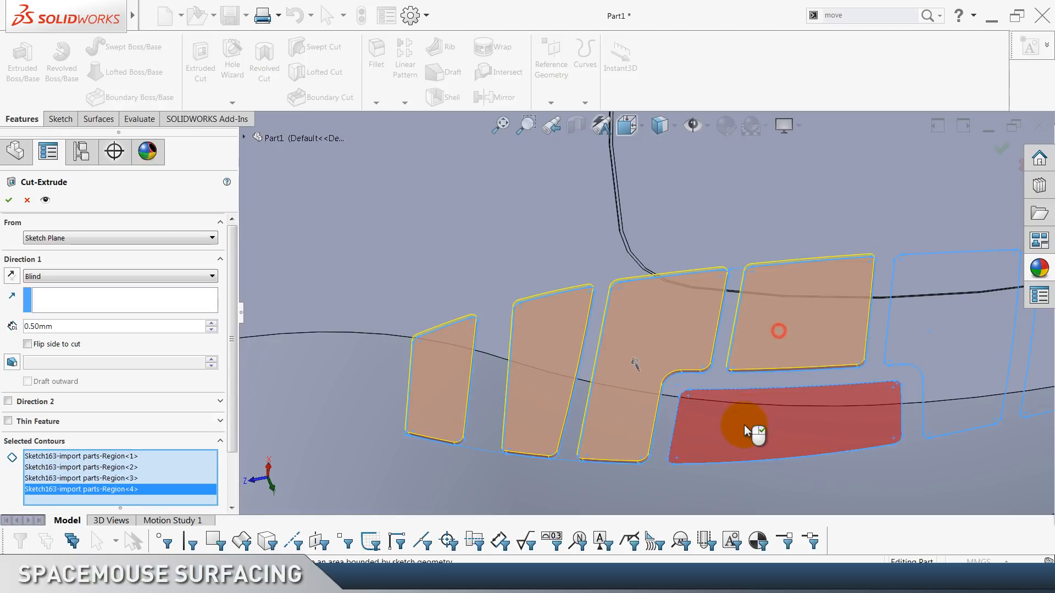
{"action": "left_click", "coordinate": [750, 431]}
{"action": "left_click", "coordinate": [765, 364]}
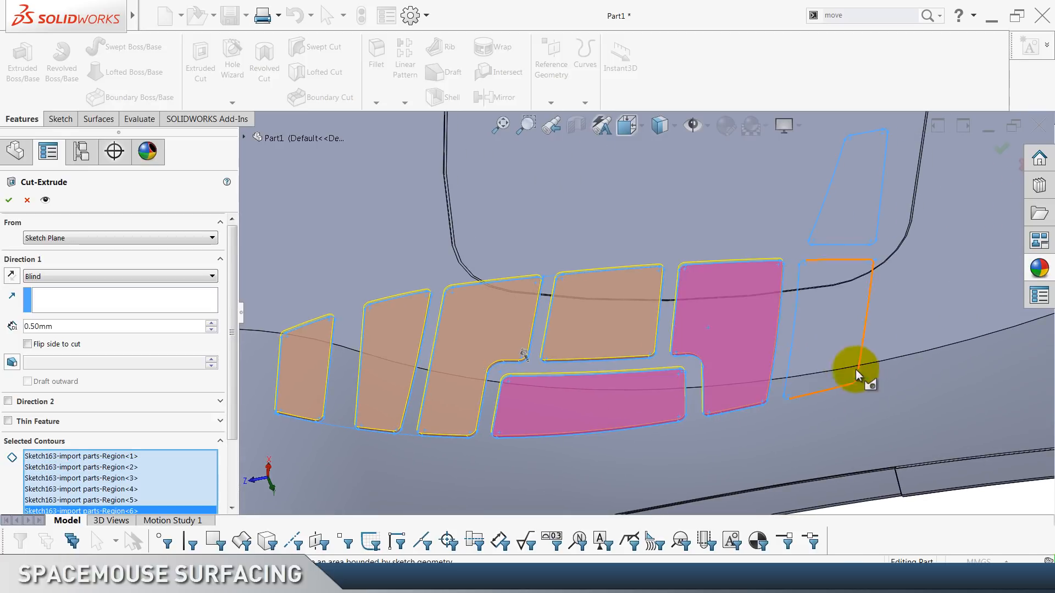
{"action": "left_click", "coordinate": [860, 197]}
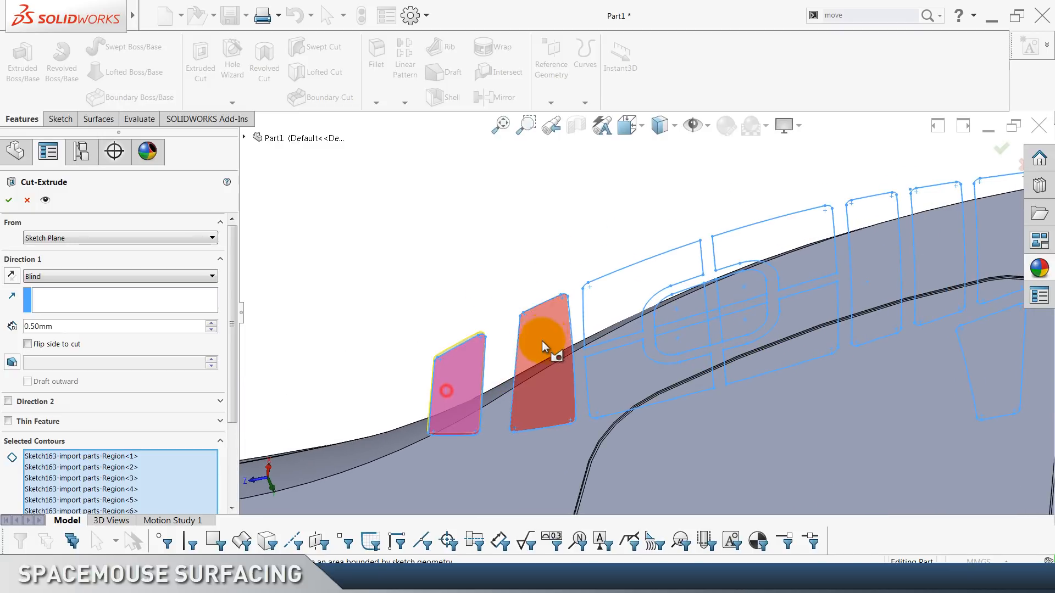
Add the key outlines of the opposite group to the cut's contours, including the regions around the oval pad and its outline.
{"action": "left_click", "coordinate": [542, 341]}
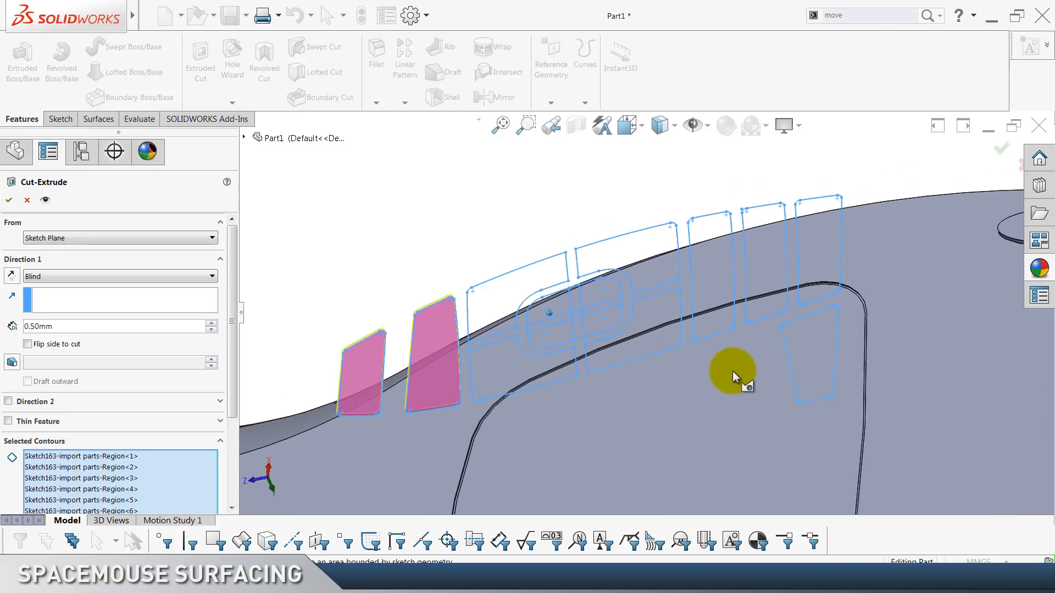
{"action": "left_click", "coordinate": [704, 251]}
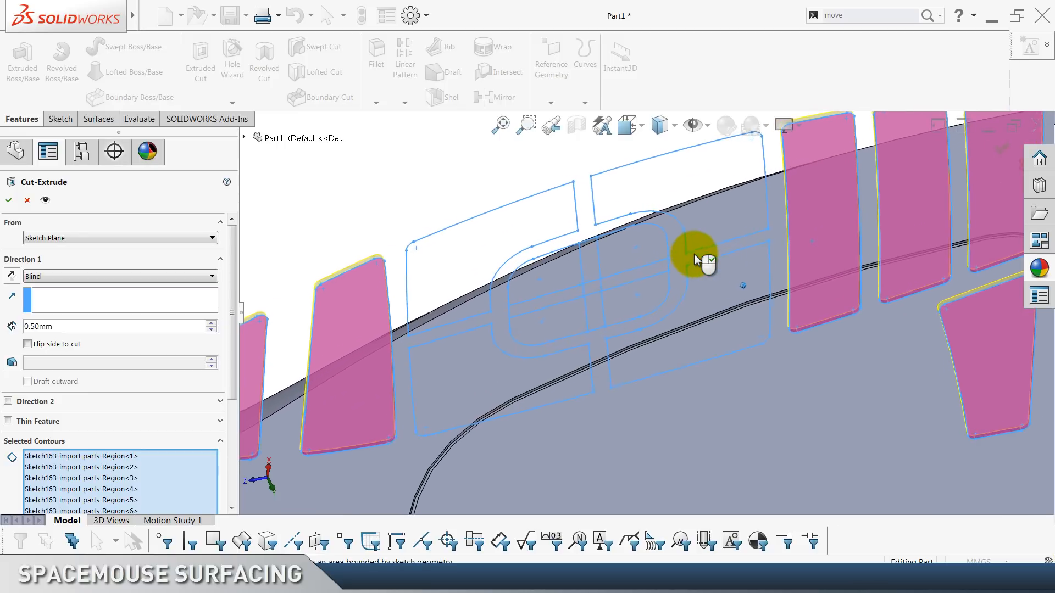
{"action": "left_click", "coordinate": [671, 205]}
{"action": "left_click", "coordinate": [515, 230]}
{"action": "left_click", "coordinate": [471, 369]}
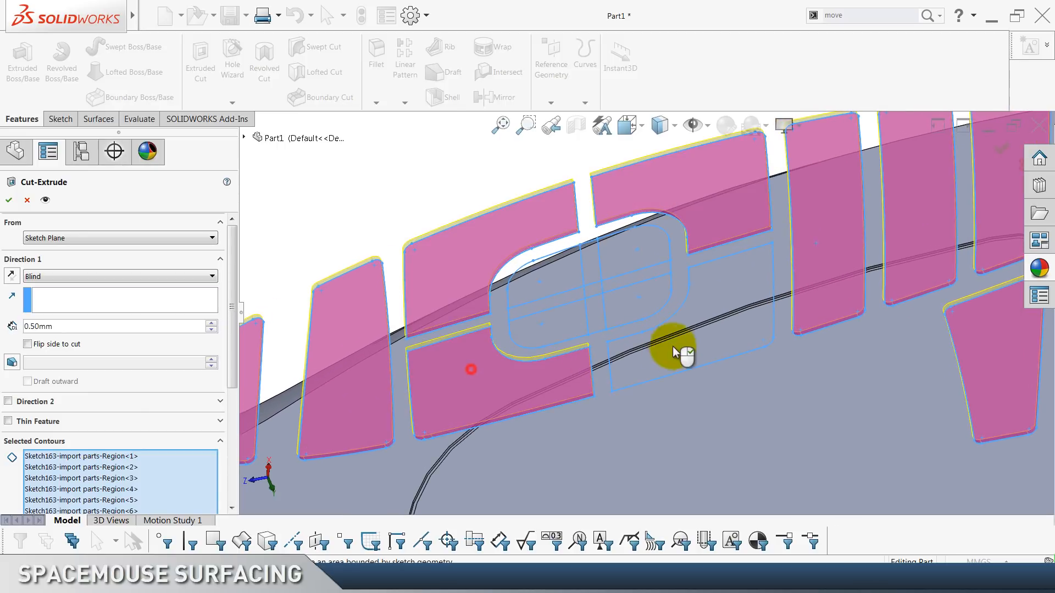
{"action": "left_click", "coordinate": [676, 352]}
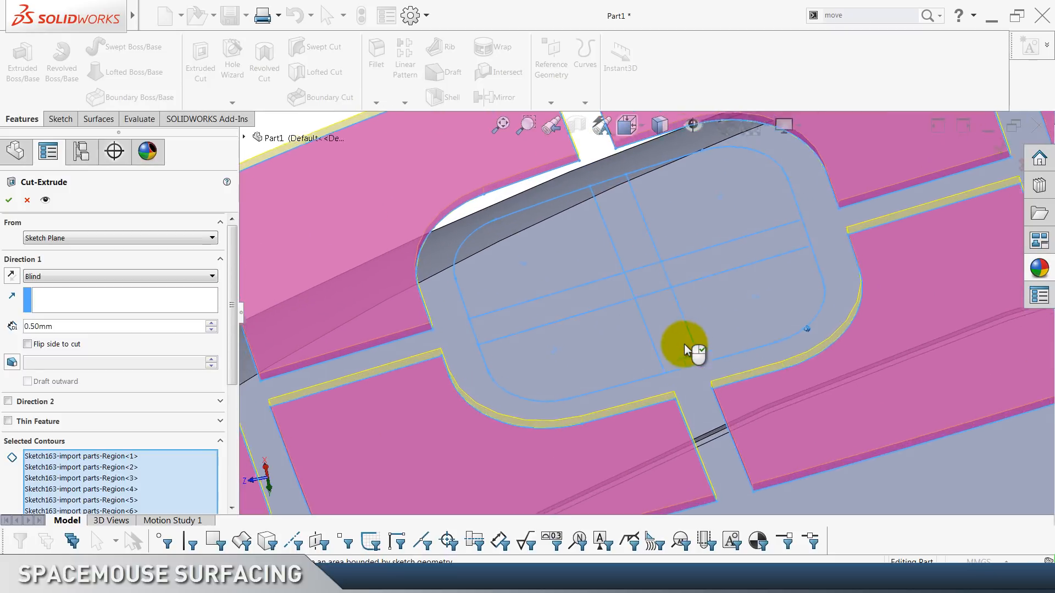
{"action": "left_click", "coordinate": [735, 377]}
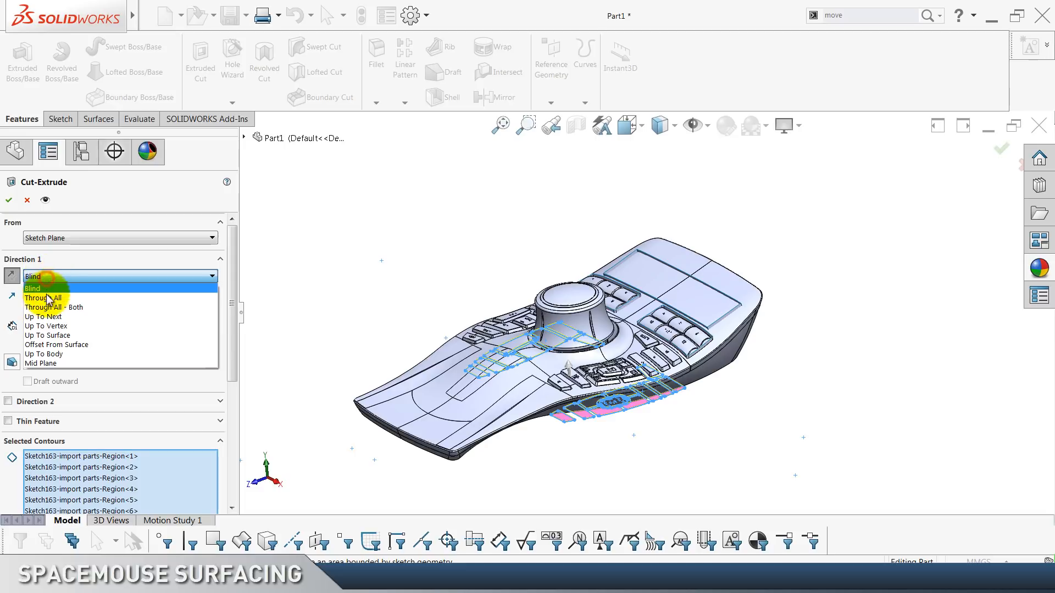
Cut the selected key outlines upward Through All, limiting the feature scope to the upper housing body instead of auto-select.
{"action": "left_click", "coordinate": [48, 298]}
{"action": "left_click_drag", "start_coordinate": [230, 301], "coordinate": [236, 456]}
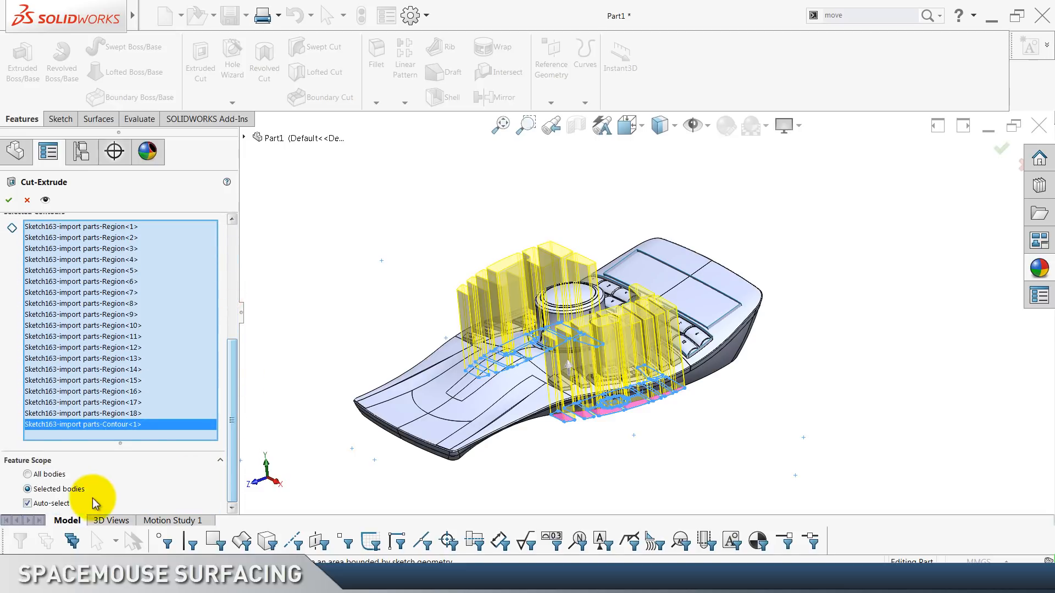
{"action": "left_click", "coordinate": [50, 507]}
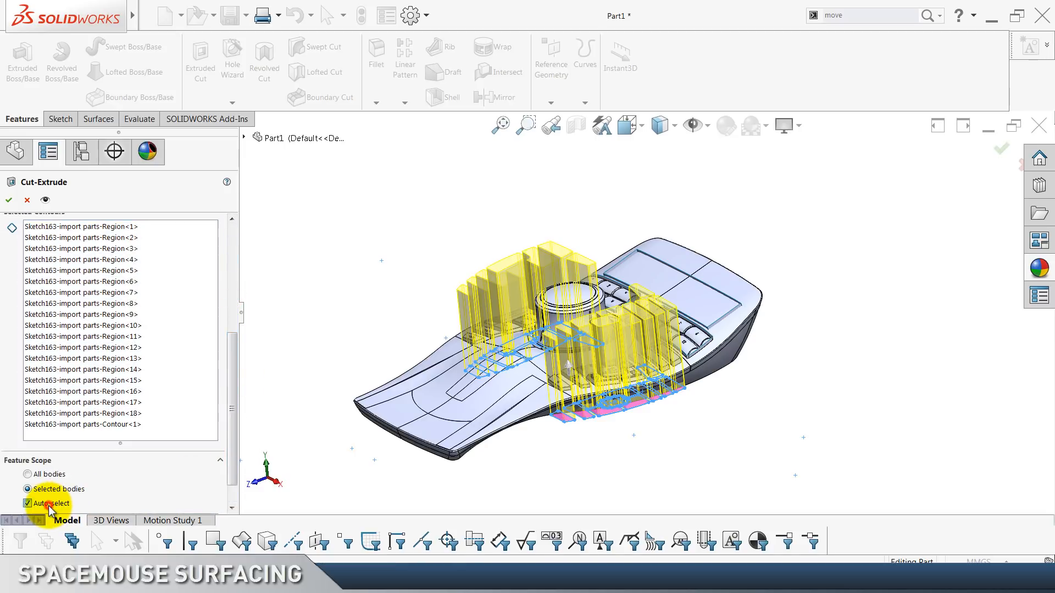
{"action": "left_click", "coordinate": [402, 408]}
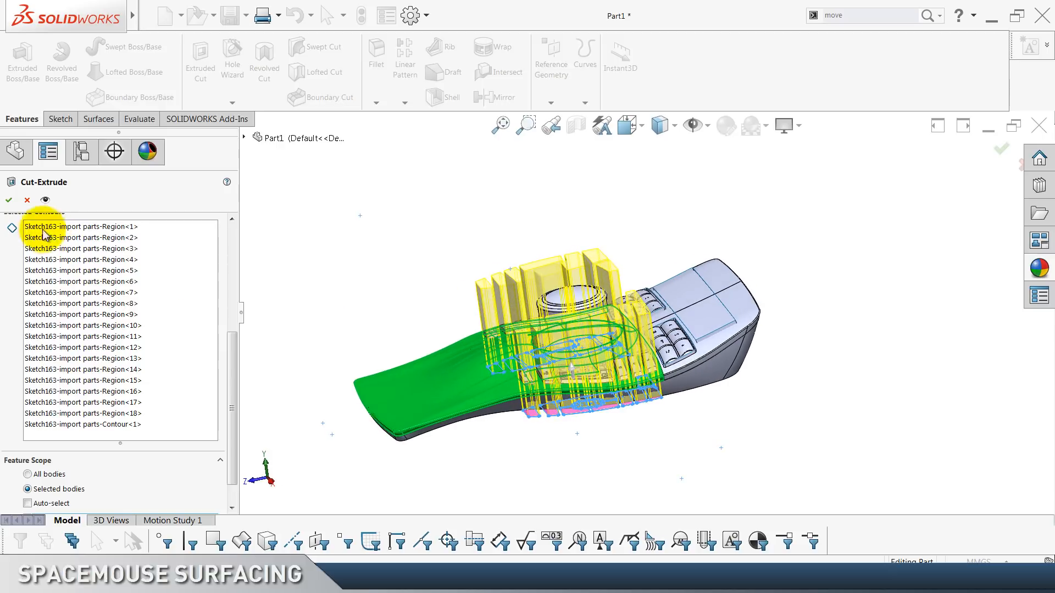
{"action": "right_click", "coordinate": [323, 239]}
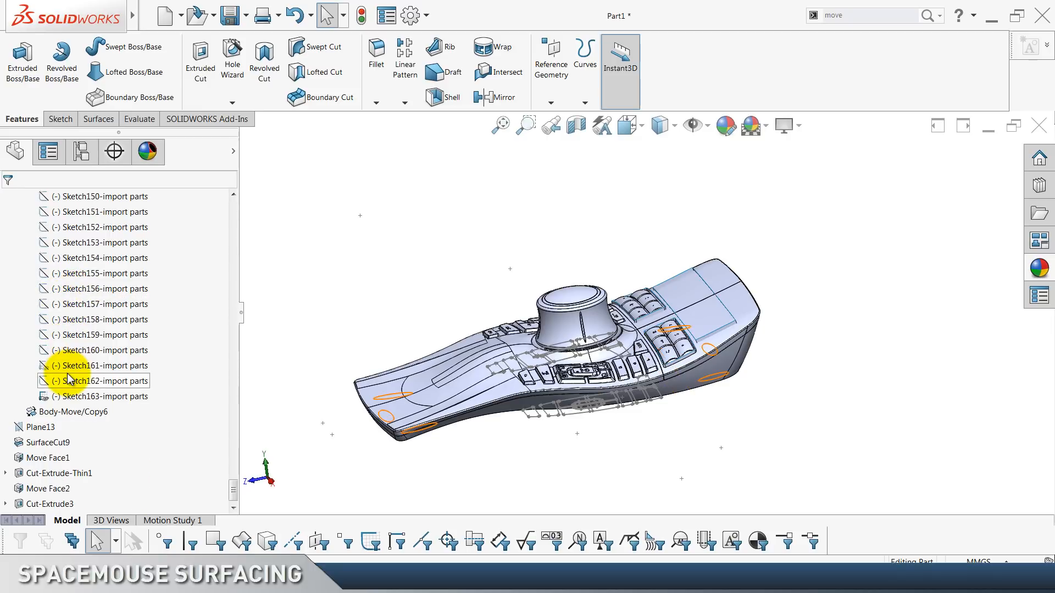
Hide Sketch163 and collapse the import parts feature in the feature tree.
{"action": "left_click", "coordinate": [77, 394]}
{"action": "left_click", "coordinate": [89, 377]}
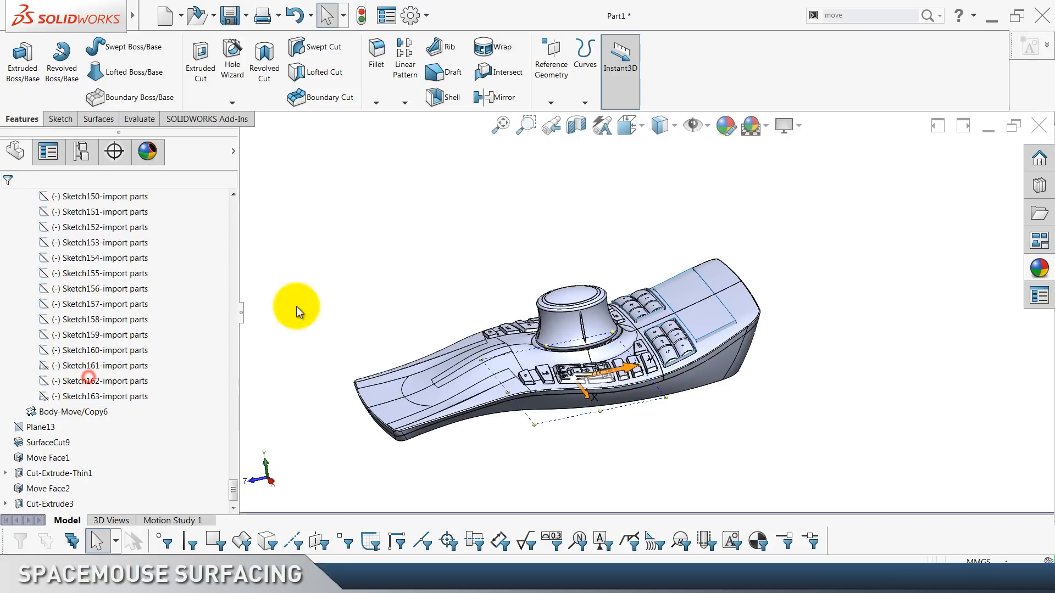
{"action": "scroll", "coordinate": [134, 344], "scroll_direction": "up", "scroll_amount": 20}
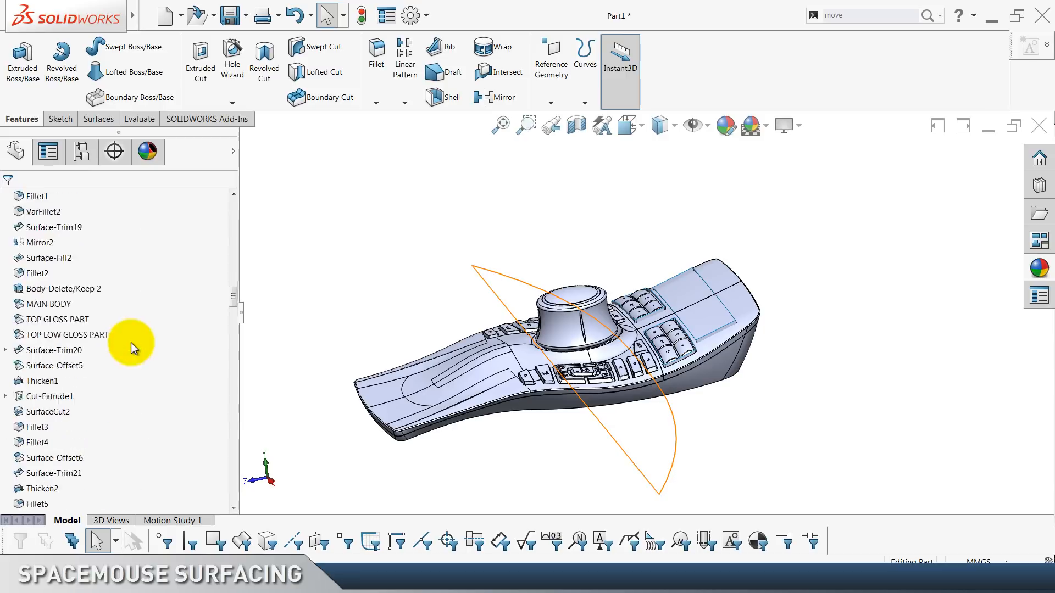
{"action": "scroll", "coordinate": [110, 330], "scroll_direction": "down", "scroll_amount": 5}
{"action": "left_click", "coordinate": [8, 212]}
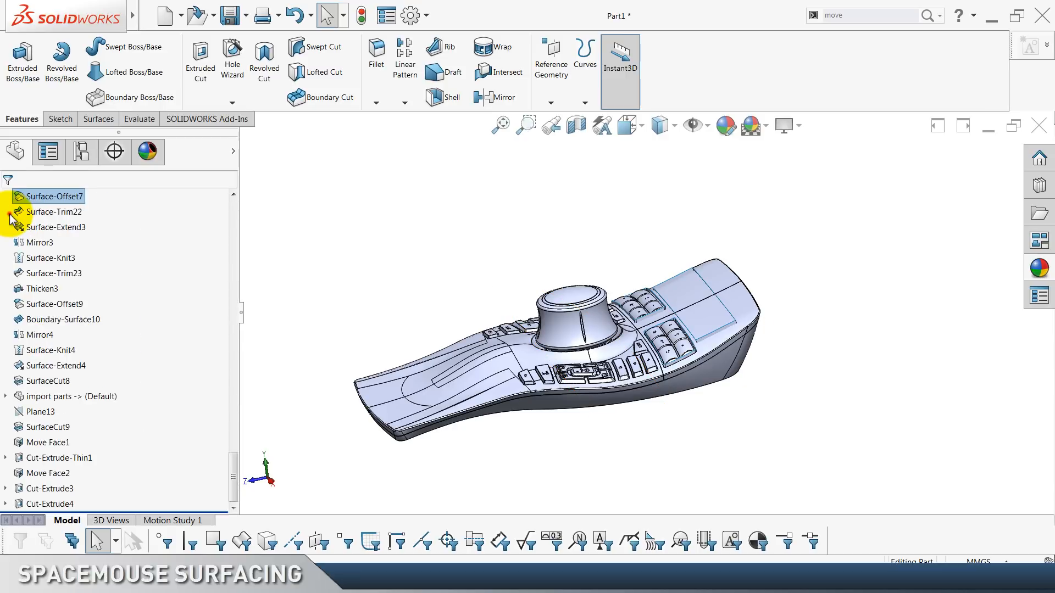
{"action": "left_click", "coordinate": [407, 279]}
Apply the clear glass appearance to the thin top cover body at the rear of the housing.
{"action": "scroll", "coordinate": [408, 280], "scroll_direction": "down", "scroll_amount": 10}
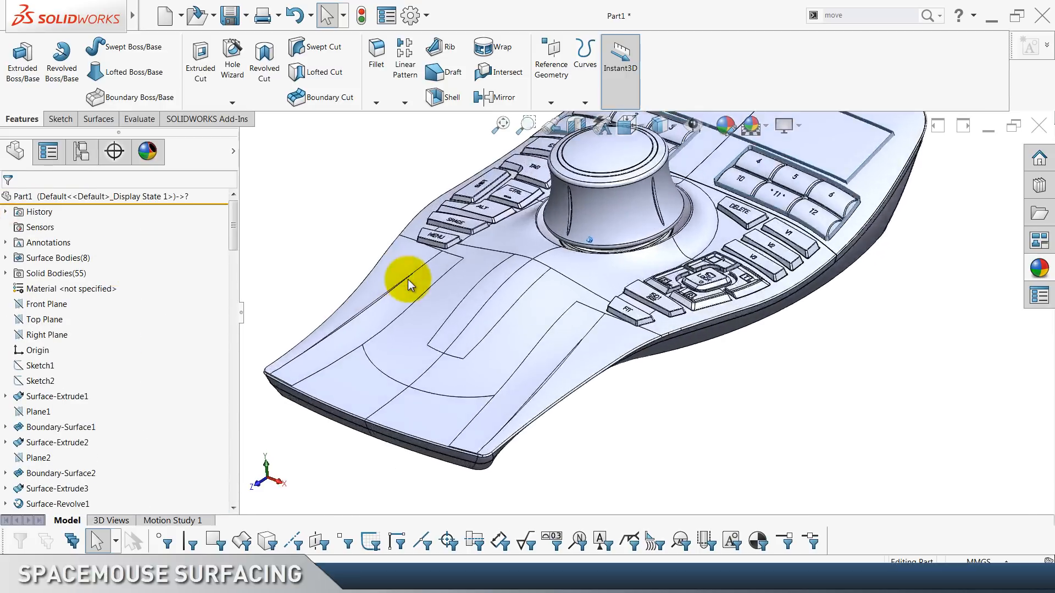
{"action": "scroll", "coordinate": [603, 308], "scroll_direction": "down", "scroll_amount": 6}
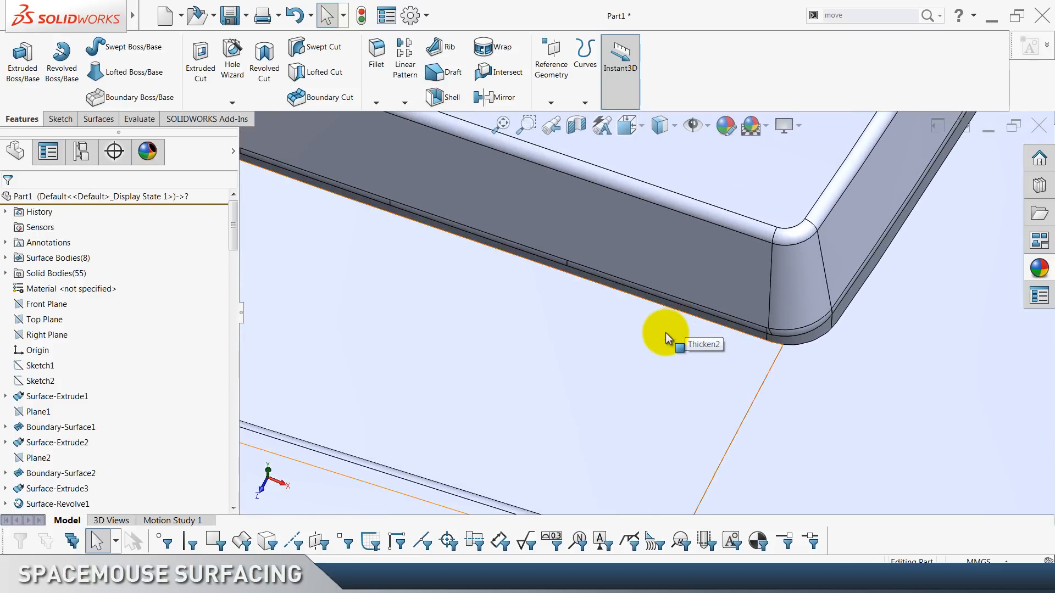
{"action": "scroll", "coordinate": [639, 343], "scroll_direction": "down", "scroll_amount": 3}
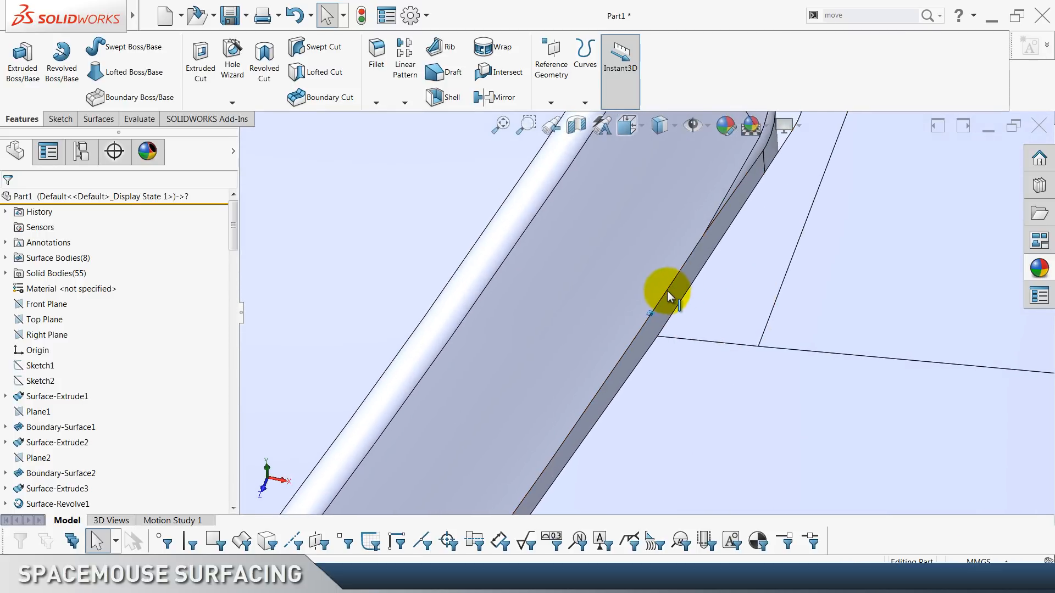
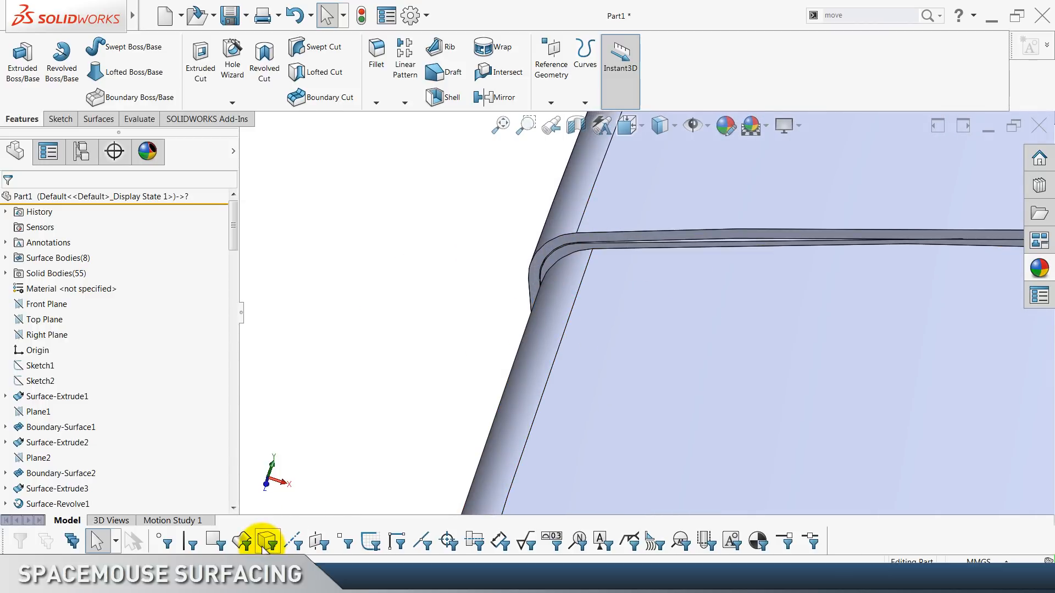
{"action": "left_click", "coordinate": [625, 208]}
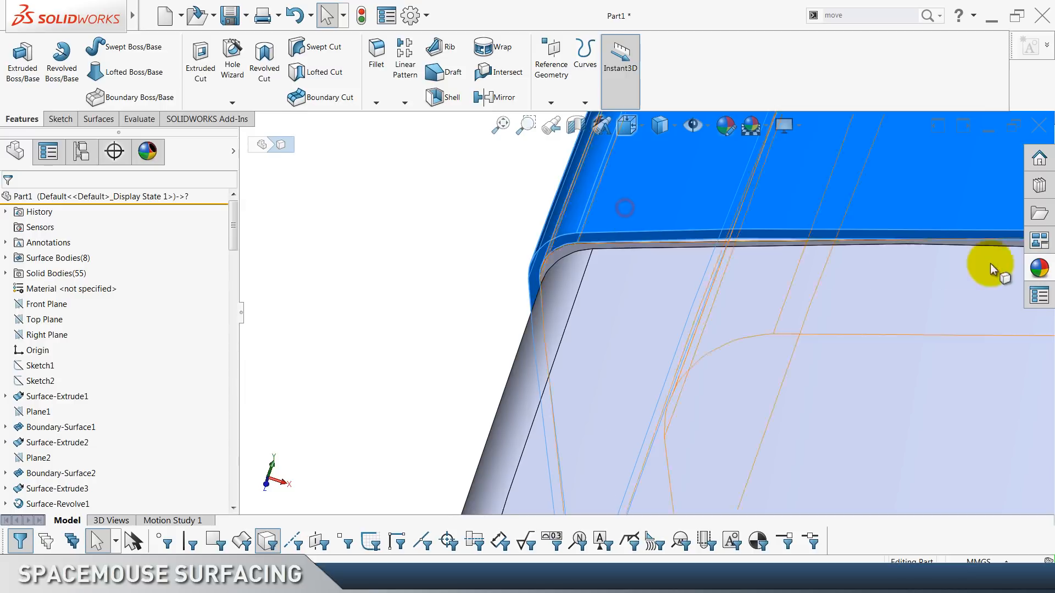
{"action": "left_click", "coordinate": [1039, 268]}
{"action": "left_click", "coordinate": [1046, 118]}
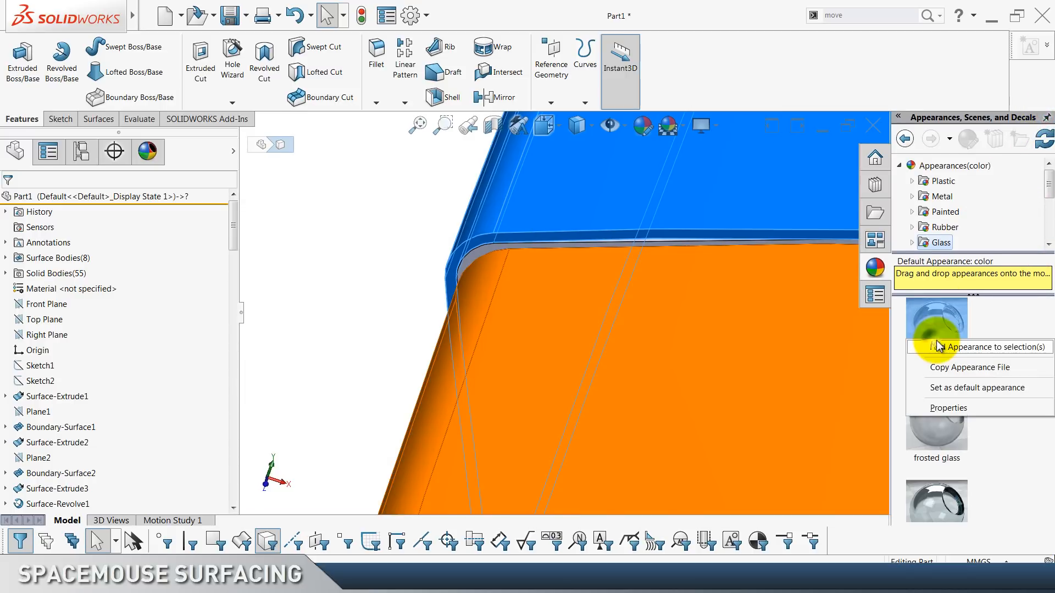
{"action": "left_click", "coordinate": [940, 346]}
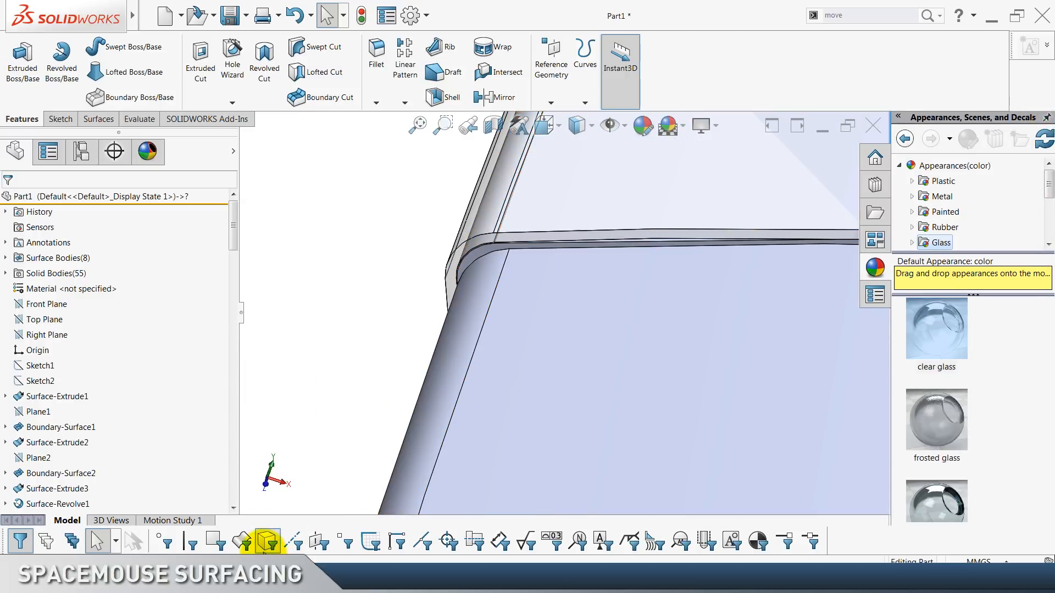
{"action": "scroll", "coordinate": [304, 363], "scroll_direction": "up", "scroll_amount": 8}
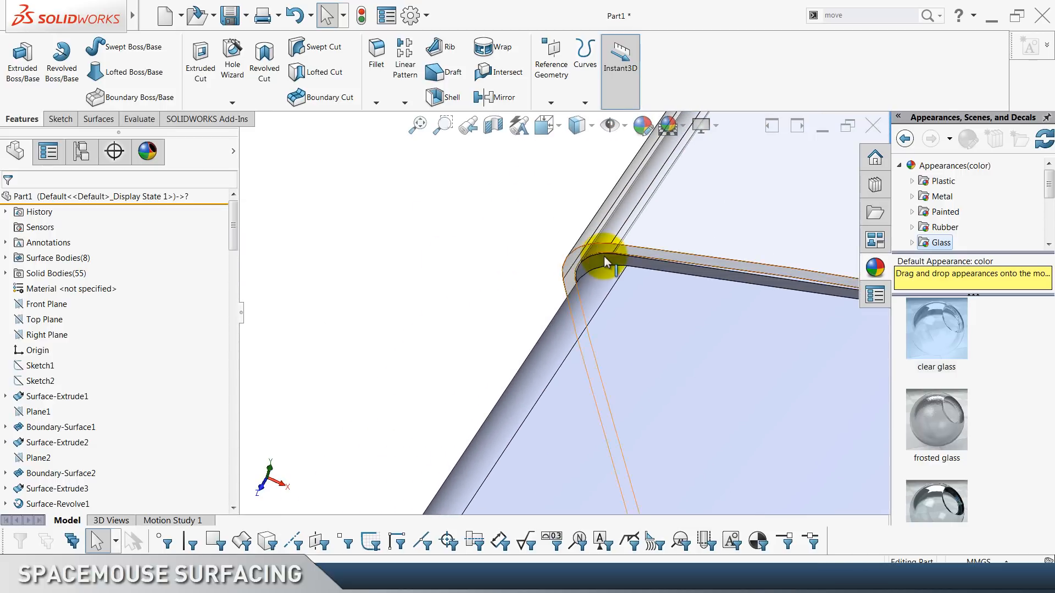
Hide the thin glass cover body lying over the rear of the upper housing.
{"action": "left_click", "coordinate": [591, 232]}
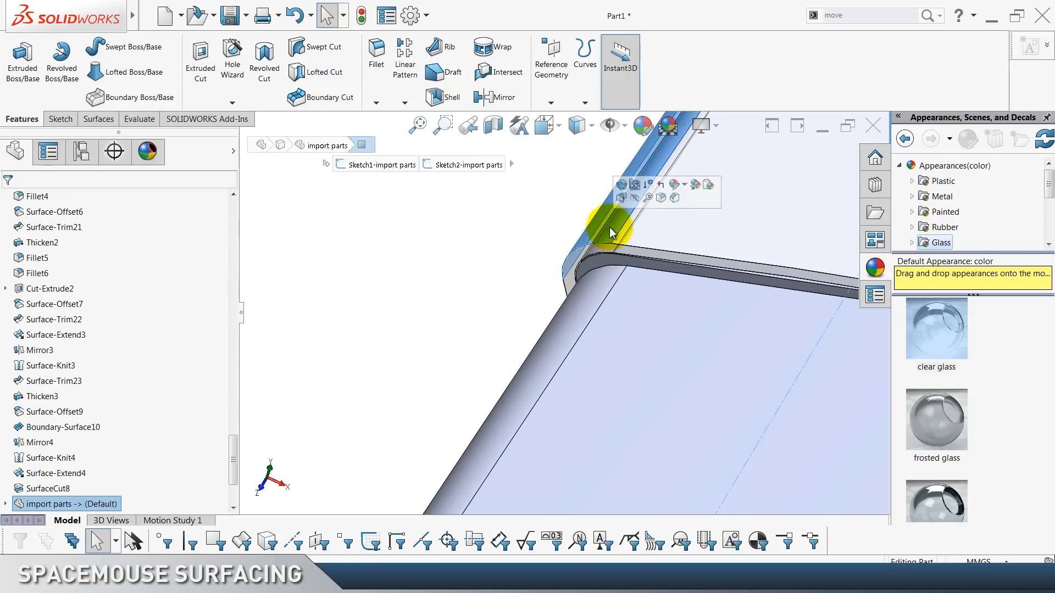
{"action": "left_click", "coordinate": [635, 198]}
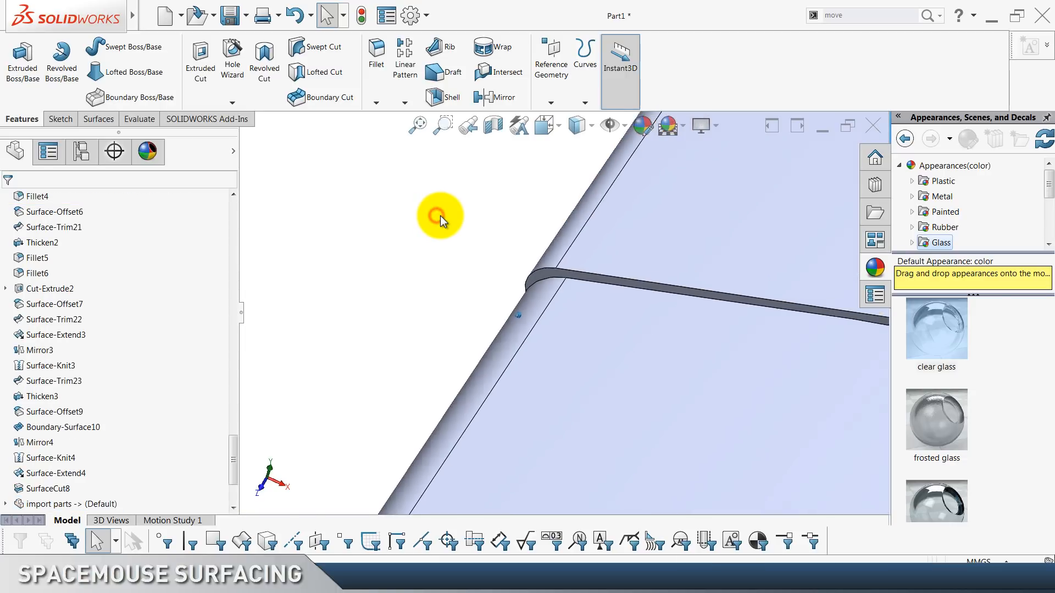
{"action": "left_click", "coordinate": [539, 222]}
{"action": "scroll", "coordinate": [415, 235], "scroll_direction": "up", "scroll_amount": 5}
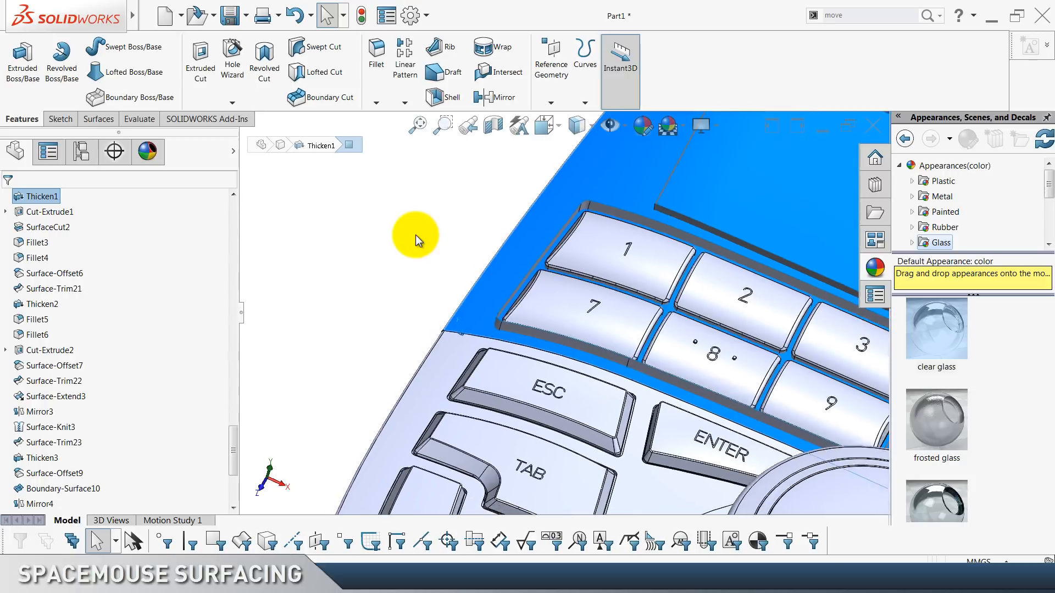
{"action": "left_click", "coordinate": [421, 236]}
{"action": "scroll", "coordinate": [421, 236], "scroll_direction": "up", "scroll_amount": 3}
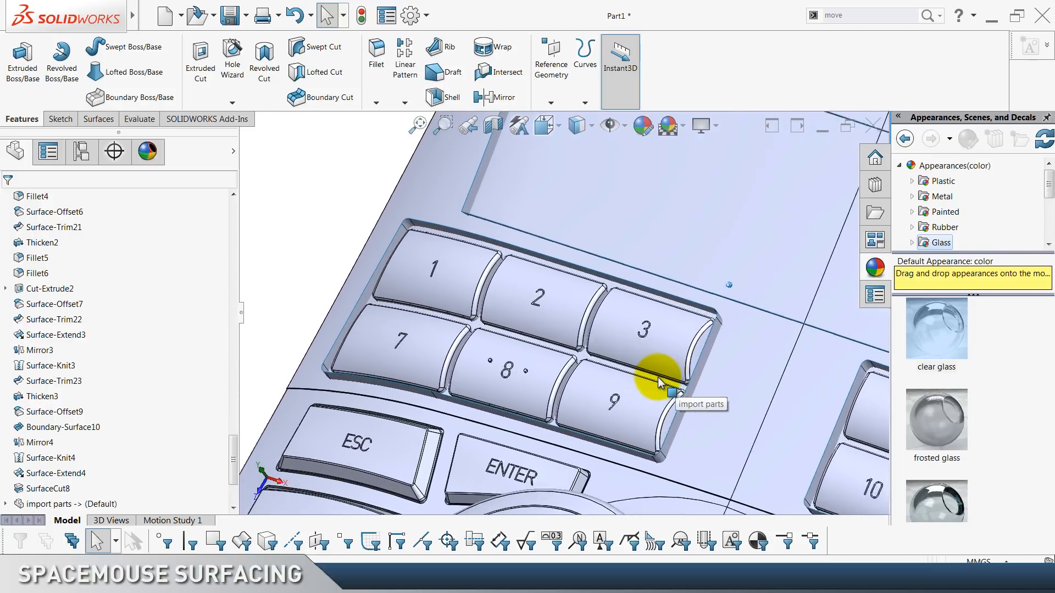
Cut only the upper housing body with the surface around keys 1–3 and 7–9, cut direction flipped and auto-select off, and hide that surface.
{"action": "left_click", "coordinate": [314, 212]}
{"action": "scroll", "coordinate": [240, 100], "scroll_direction": "down", "scroll_amount": 2}
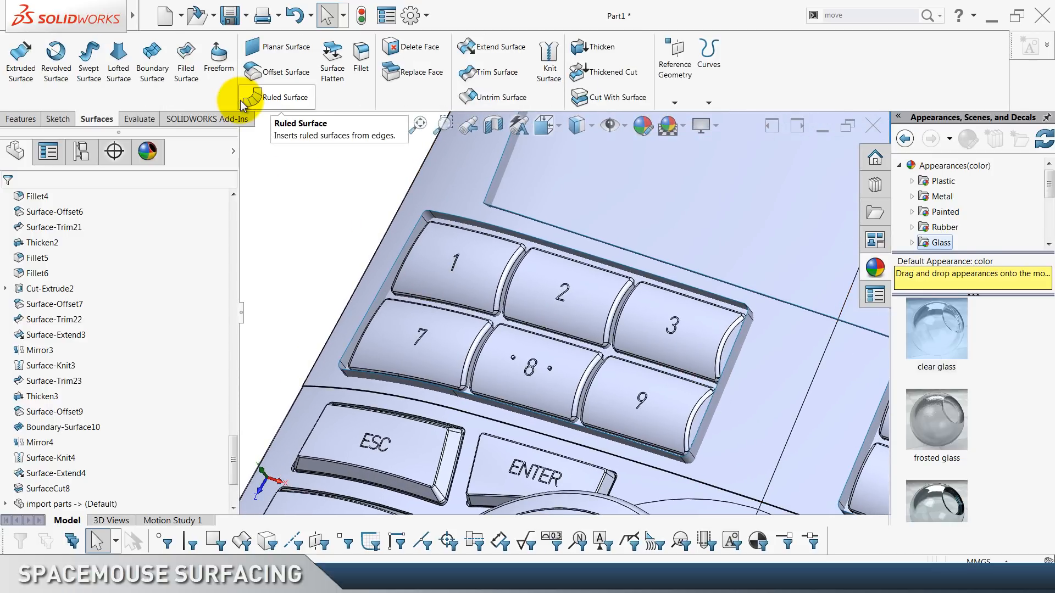
{"action": "left_click", "coordinate": [624, 97]}
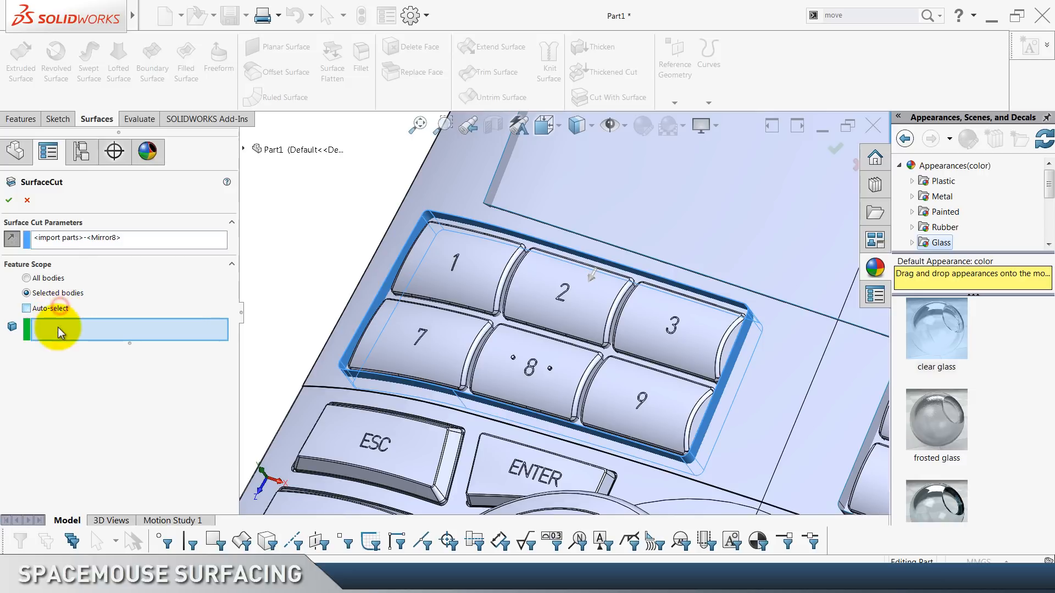
{"action": "left_click", "coordinate": [774, 384]}
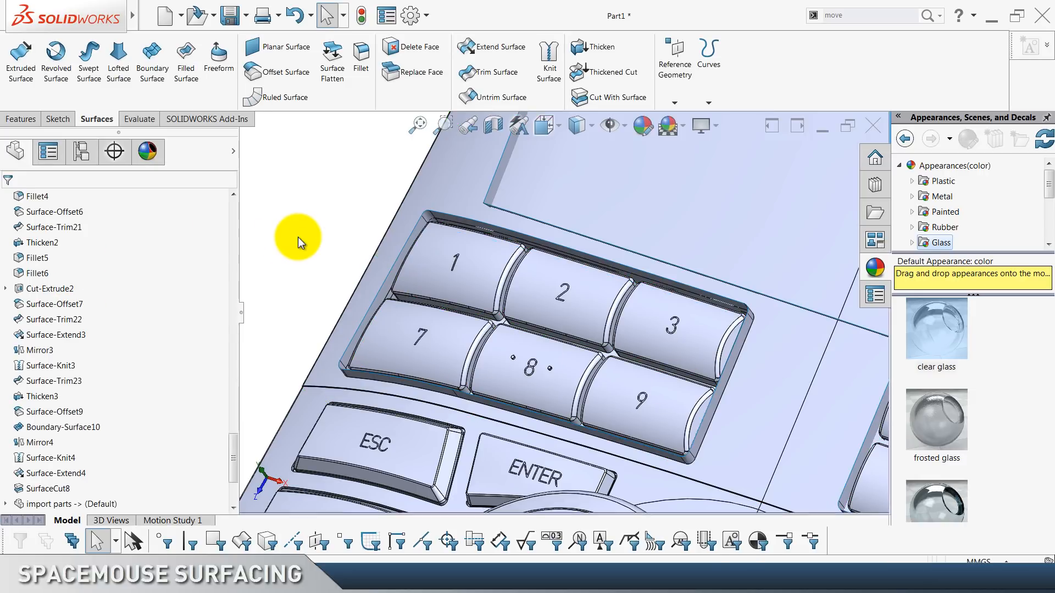
{"action": "left_click", "coordinate": [298, 237]}
{"action": "scroll", "coordinate": [440, 230], "scroll_direction": "down", "scroll_amount": 4}
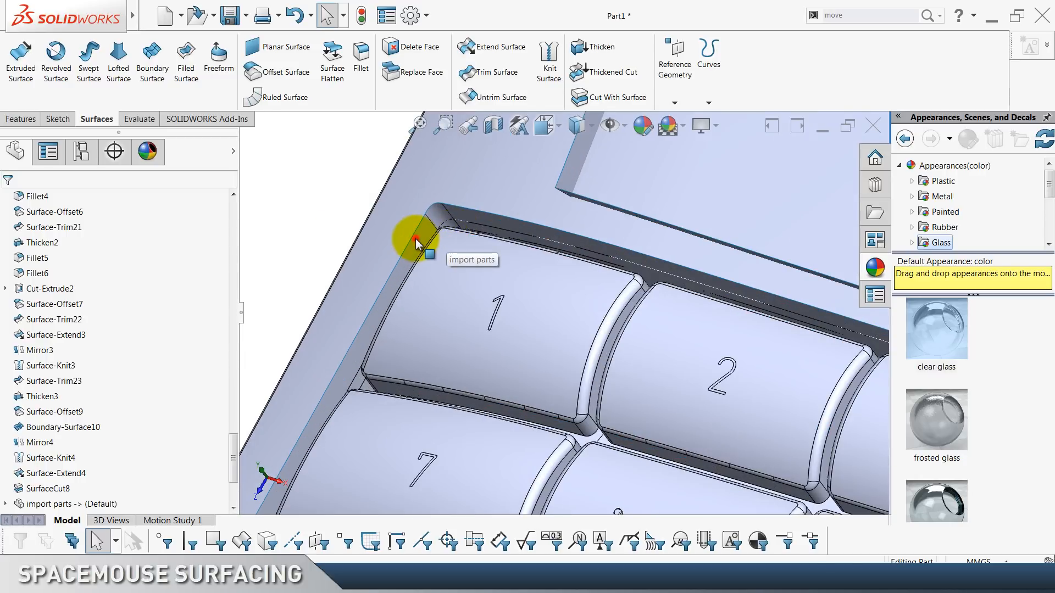
{"action": "left_click", "coordinate": [416, 241]}
{"action": "left_click", "coordinate": [300, 211]}
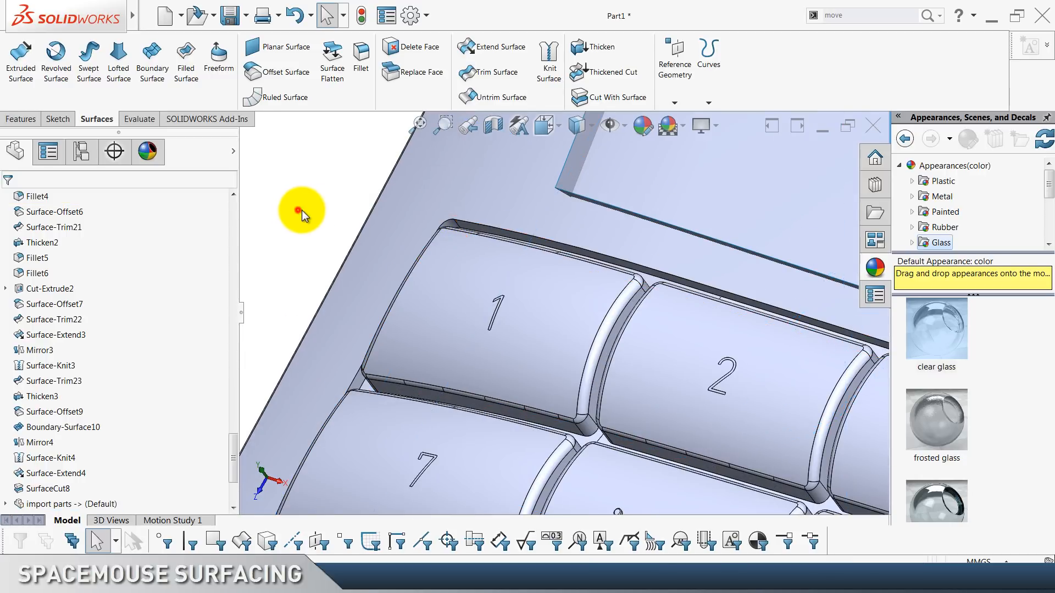
Cut the upper housing body with the surface around keys 4–6 and 10–12, flipping the cut direction and turning off auto-select.
{"action": "scroll", "coordinate": [384, 250], "scroll_direction": "down", "scroll_amount": 4}
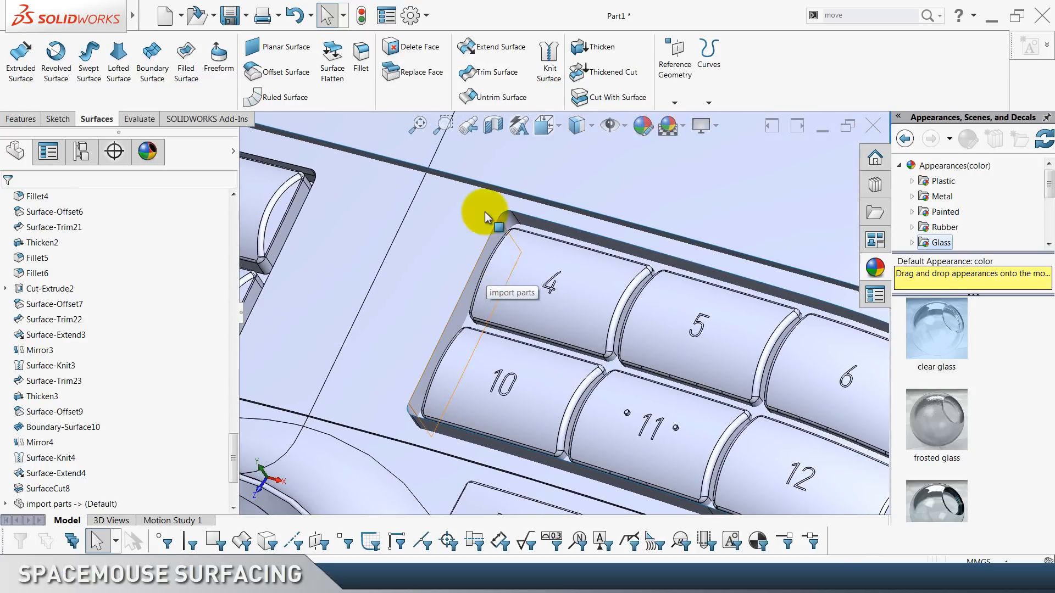
{"action": "left_click", "coordinate": [607, 99]}
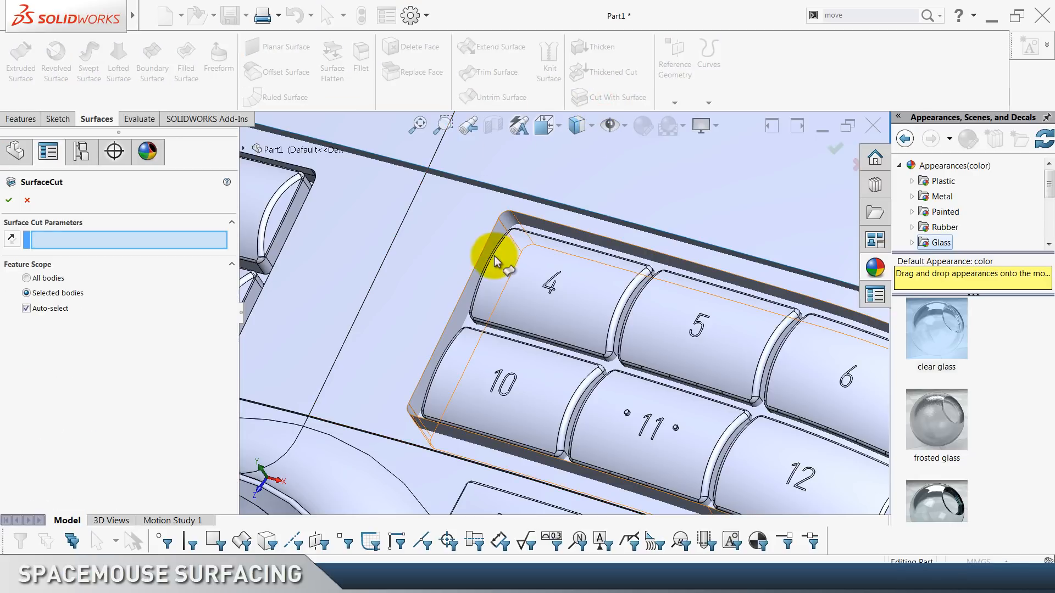
{"action": "left_click", "coordinate": [484, 273]}
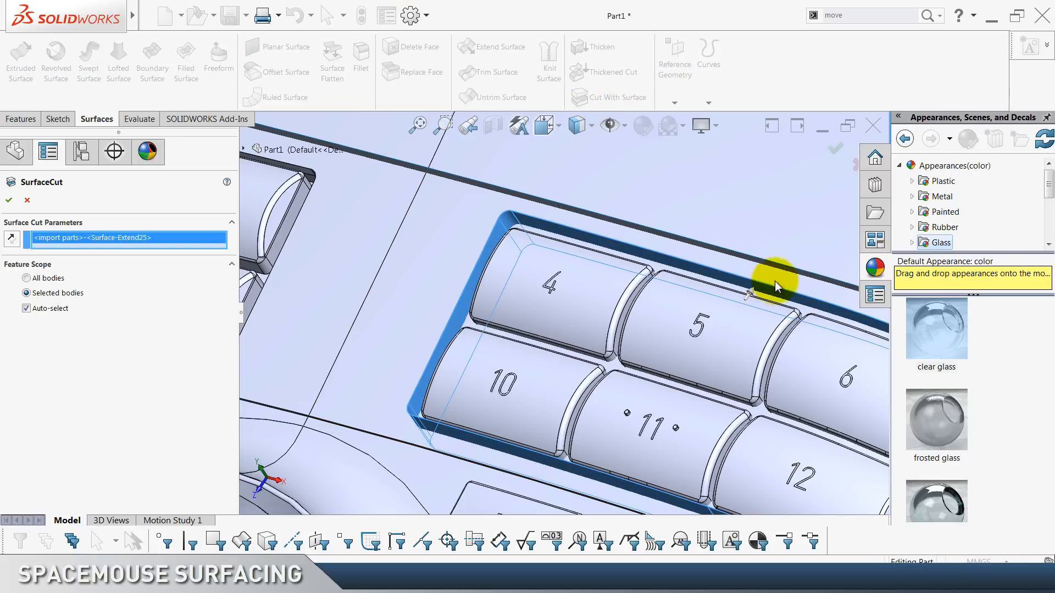
{"action": "left_click", "coordinate": [748, 297]}
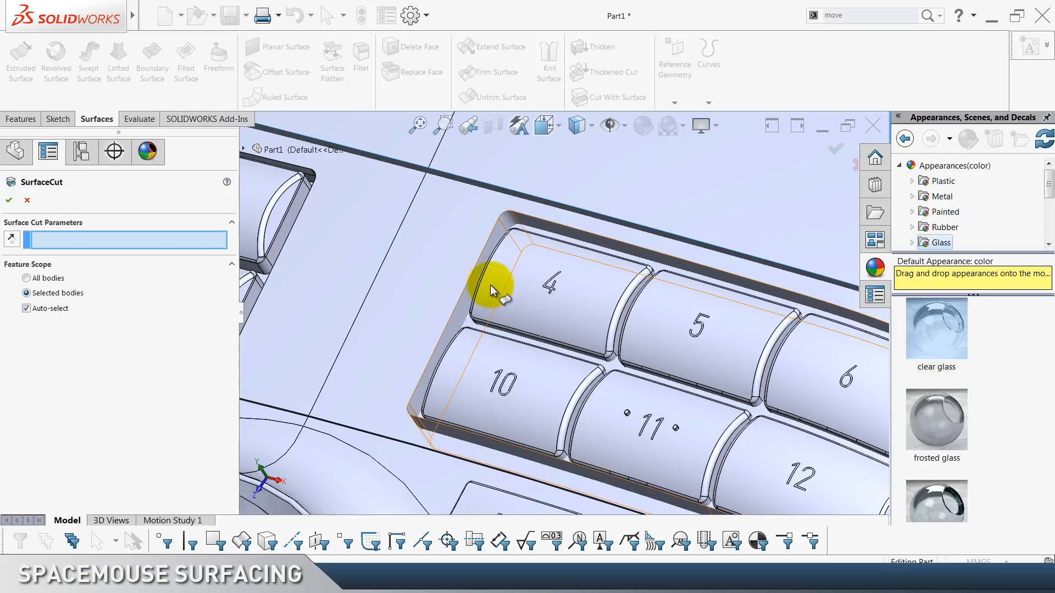
{"action": "left_click", "coordinate": [464, 308]}
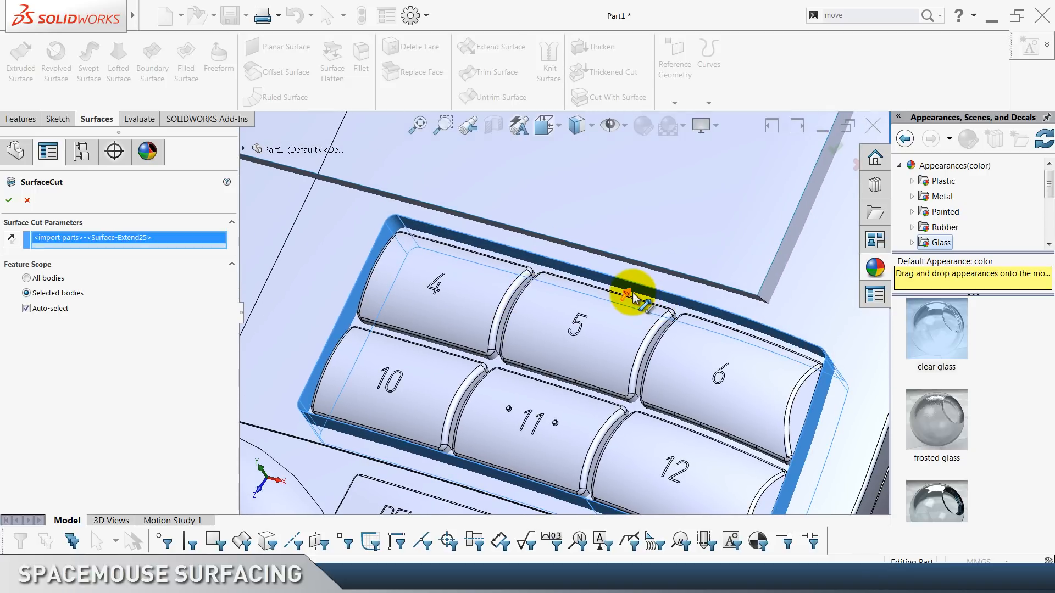
{"action": "left_click", "coordinate": [48, 308]}
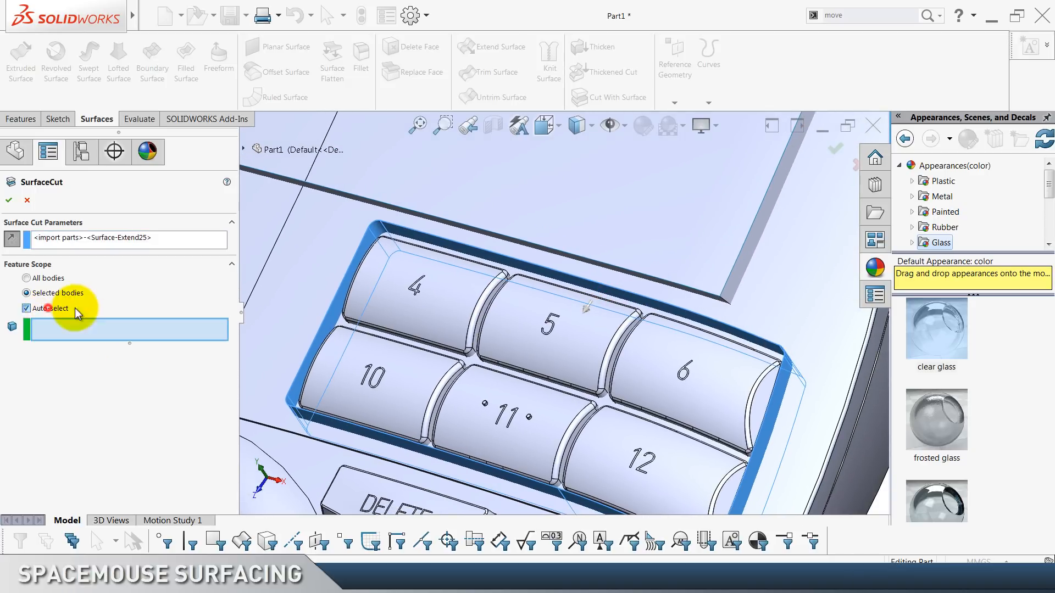
{"action": "left_click", "coordinate": [292, 281]}
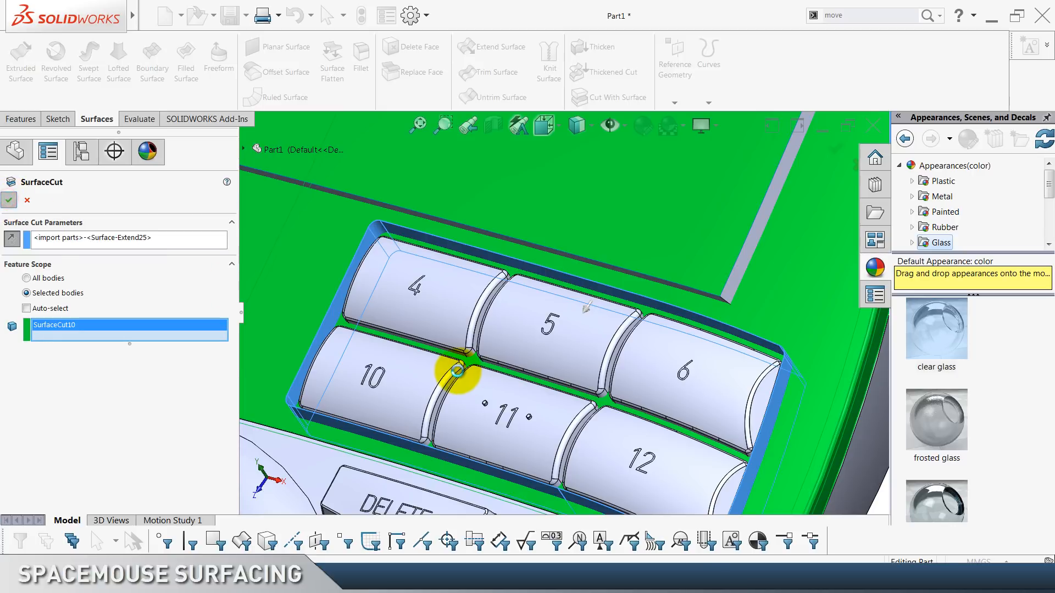
Hide the cutting surface around keys 4–6 and 10–12.
{"action": "left_click", "coordinate": [317, 337]}
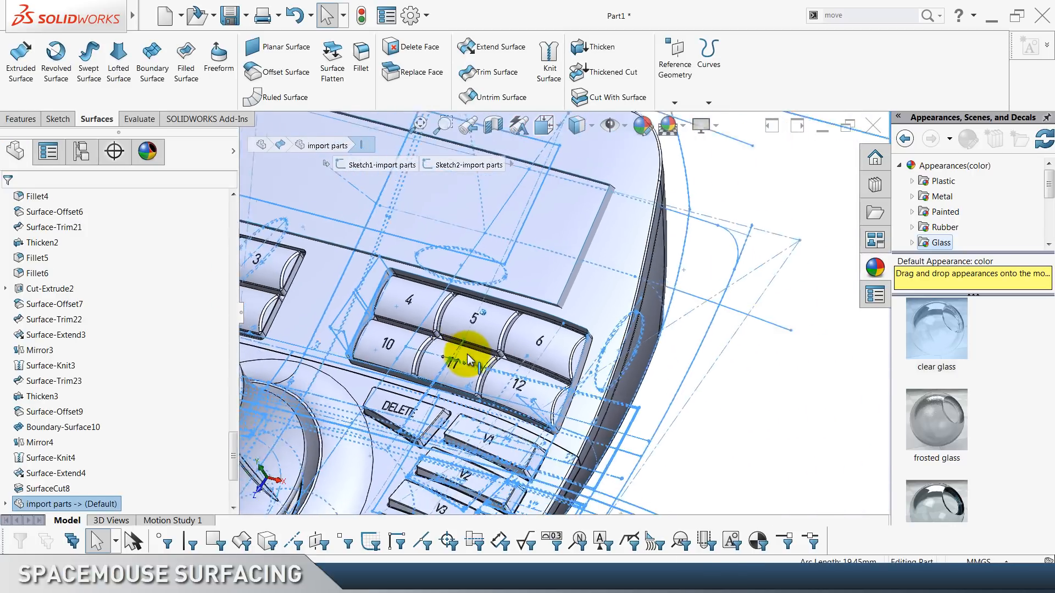
{"action": "left_click", "coordinate": [753, 362]}
{"action": "scroll", "coordinate": [460, 311], "scroll_direction": "down", "scroll_amount": 8}
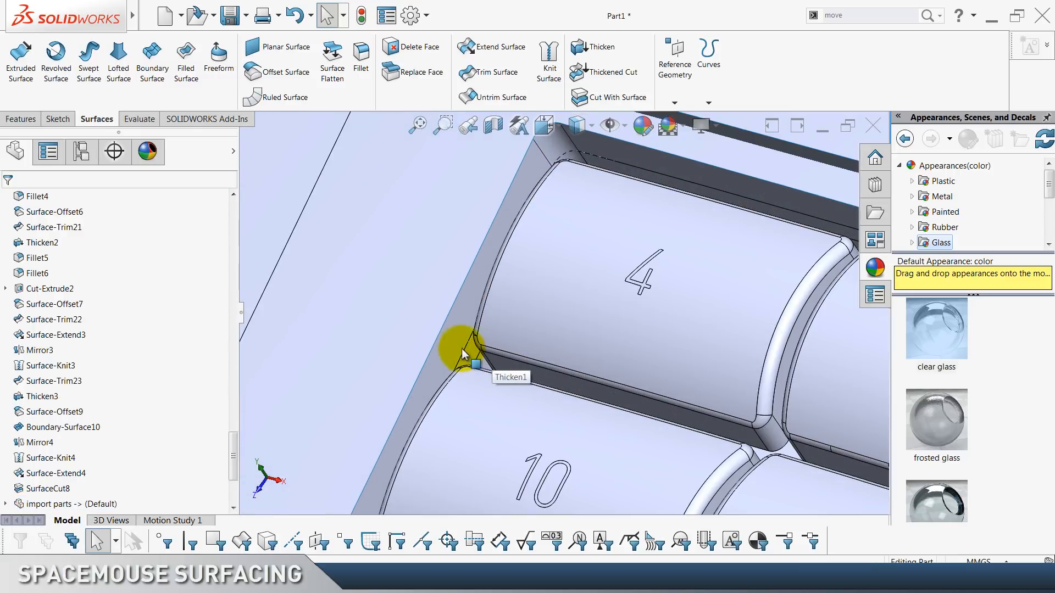
{"action": "left_click", "coordinate": [447, 350]}
{"action": "left_click", "coordinate": [503, 316]}
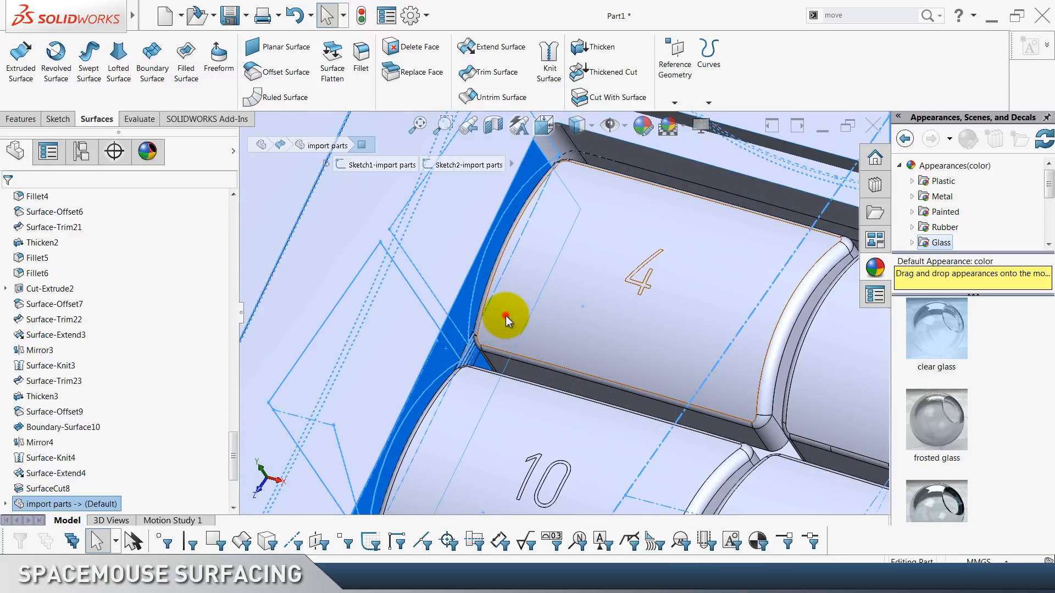
{"action": "scroll", "coordinate": [503, 316], "scroll_direction": "up", "scroll_amount": 8}
{"action": "scroll", "coordinate": [503, 316], "scroll_direction": "up", "scroll_amount": 1}
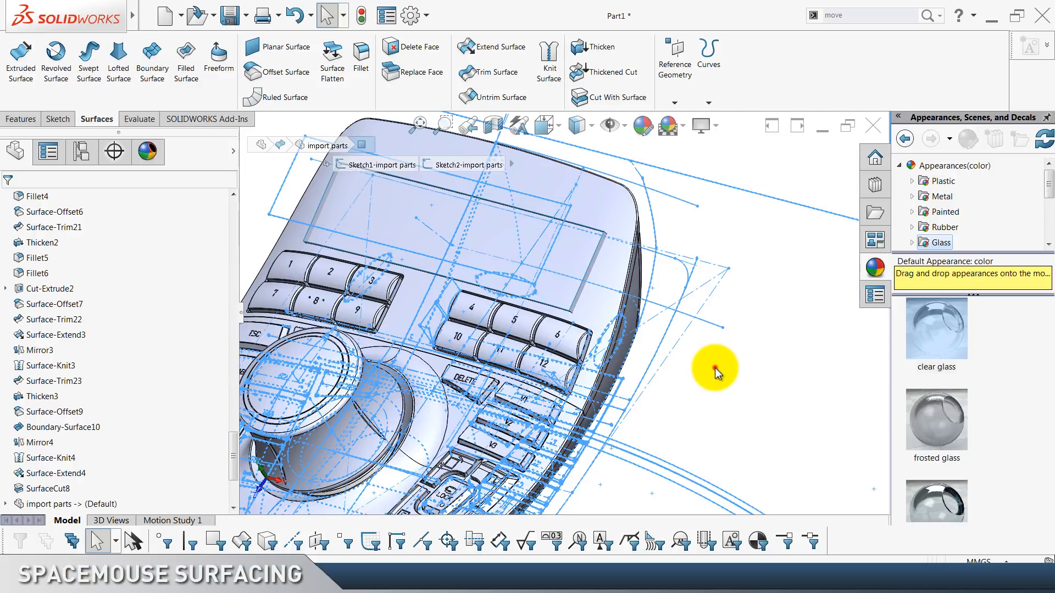
{"action": "left_click", "coordinate": [715, 368]}
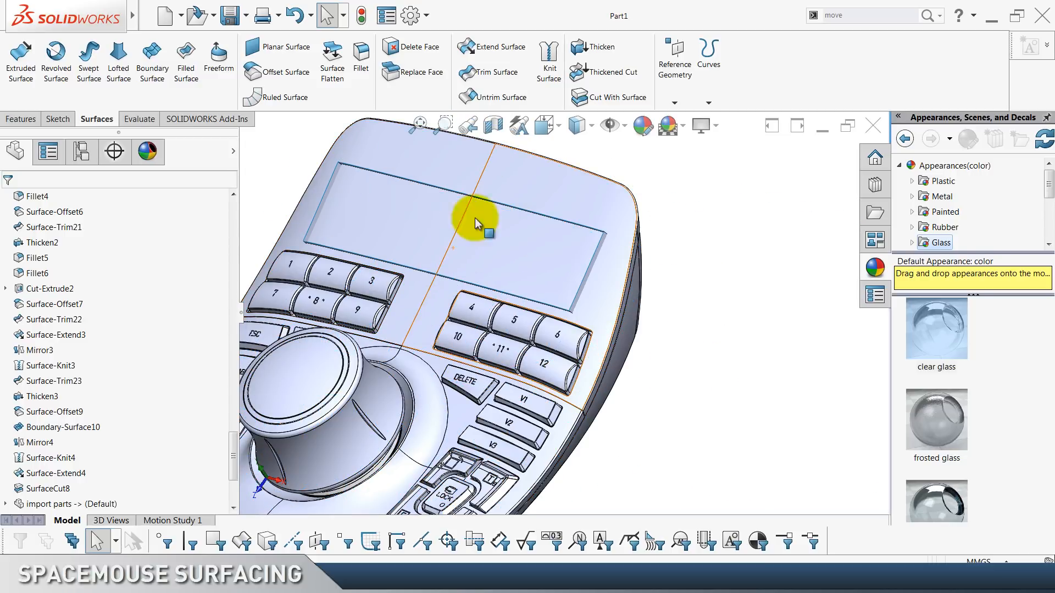
Cut the upper housing body with the rectangular display surface, limiting the feature scope to that body instead of auto-select.
{"action": "middle_click_drag", "start_coordinate": [461, 231], "coordinate": [492, 264]}
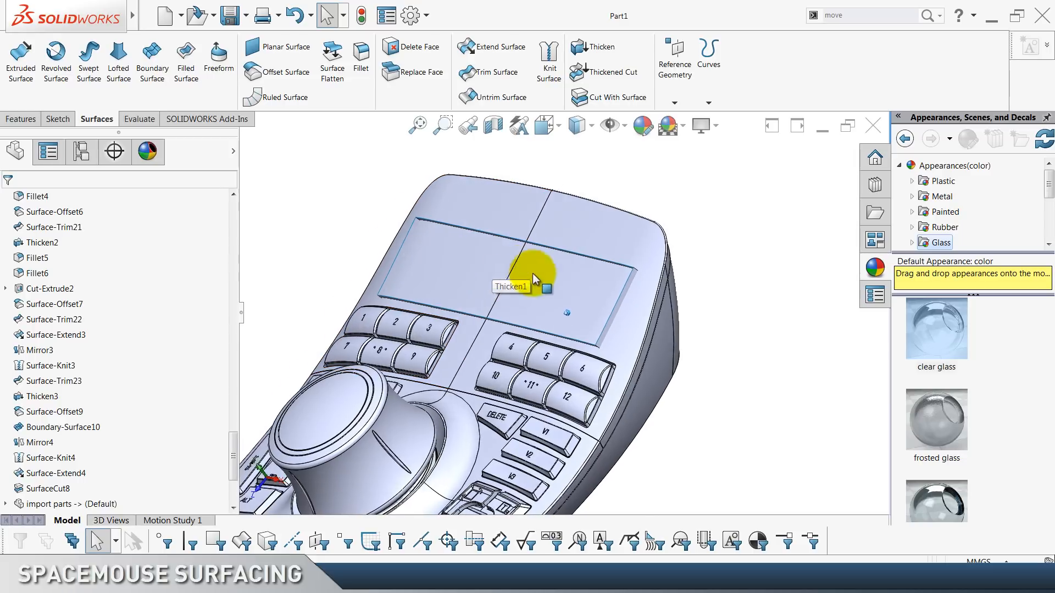
{"action": "scroll", "coordinate": [482, 278], "scroll_direction": "down", "scroll_amount": 2}
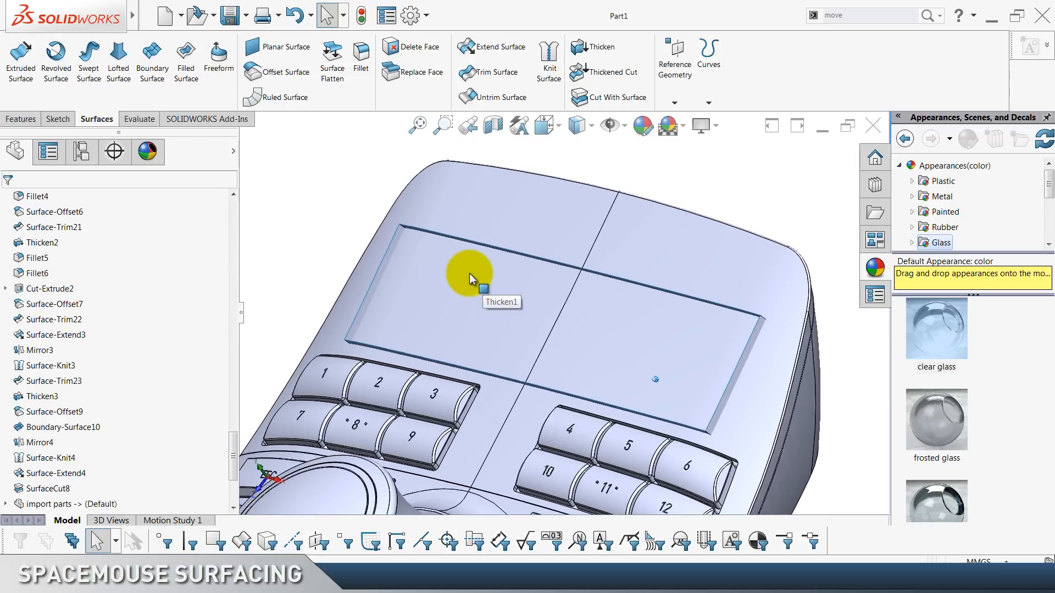
{"action": "left_click", "coordinate": [329, 226]}
{"action": "left_click", "coordinate": [618, 99]}
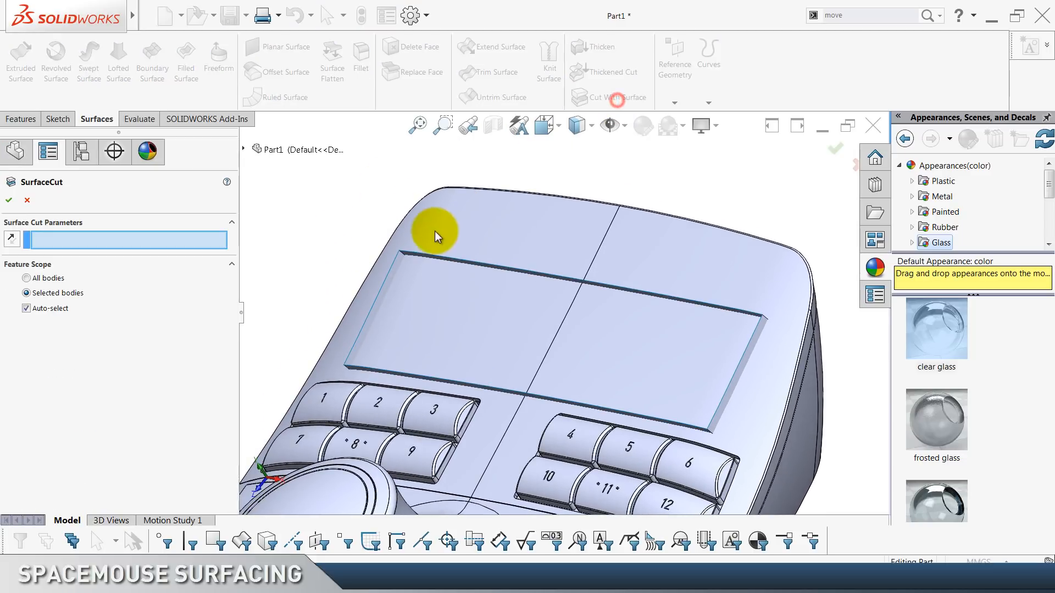
{"action": "left_click", "coordinate": [410, 258]}
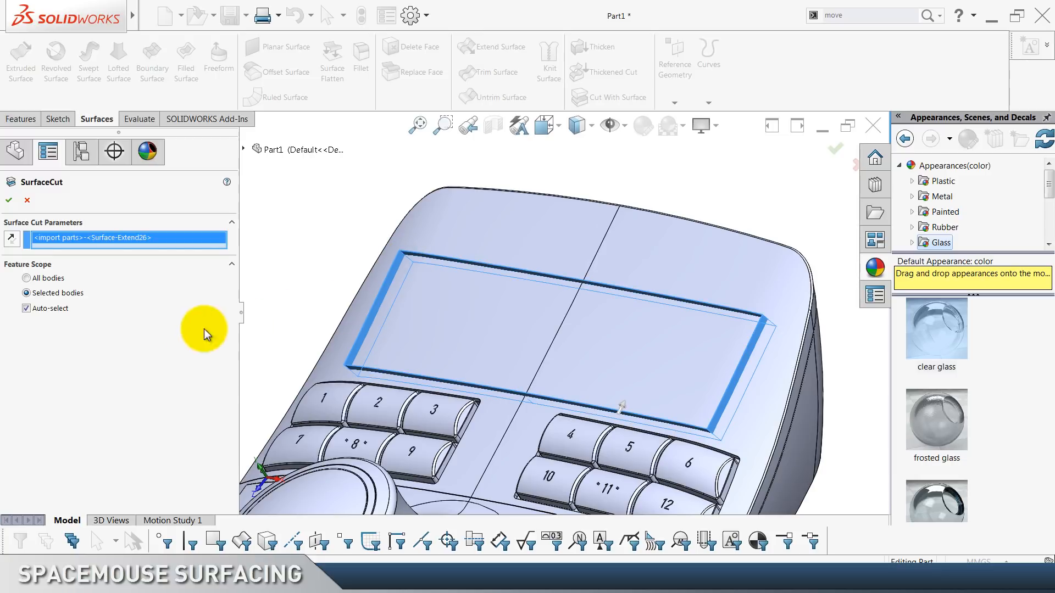
{"action": "left_click", "coordinate": [55, 309]}
{"action": "left_click", "coordinate": [585, 384]}
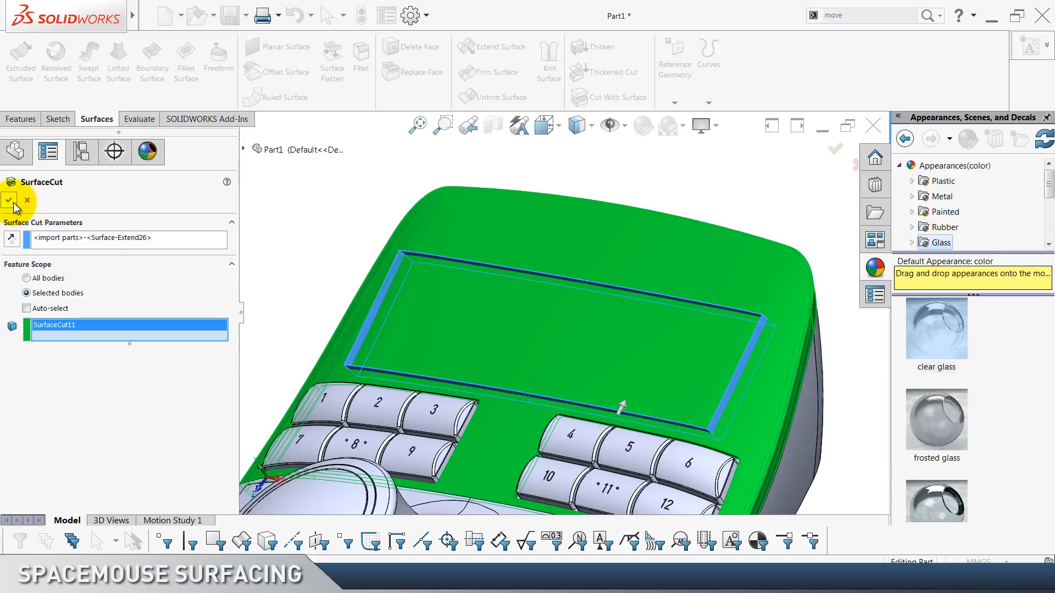
{"action": "left_click", "coordinate": [327, 218]}
Hide the cutting surface around the display opening and collapse the appearances library.
{"action": "scroll", "coordinate": [379, 284], "scroll_direction": "down", "scroll_amount": 5}
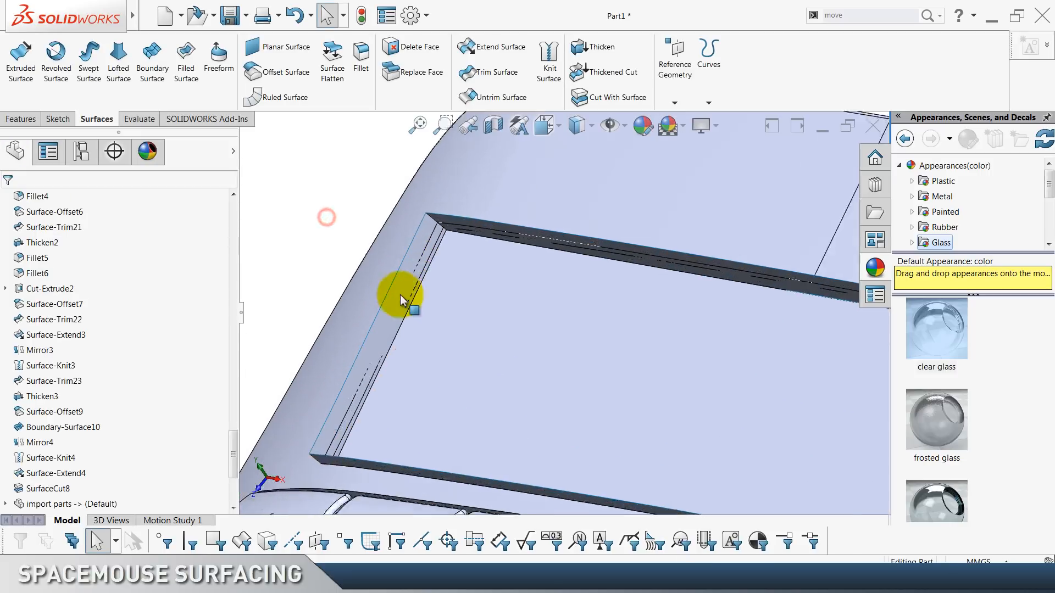
{"action": "left_click", "coordinate": [408, 274]}
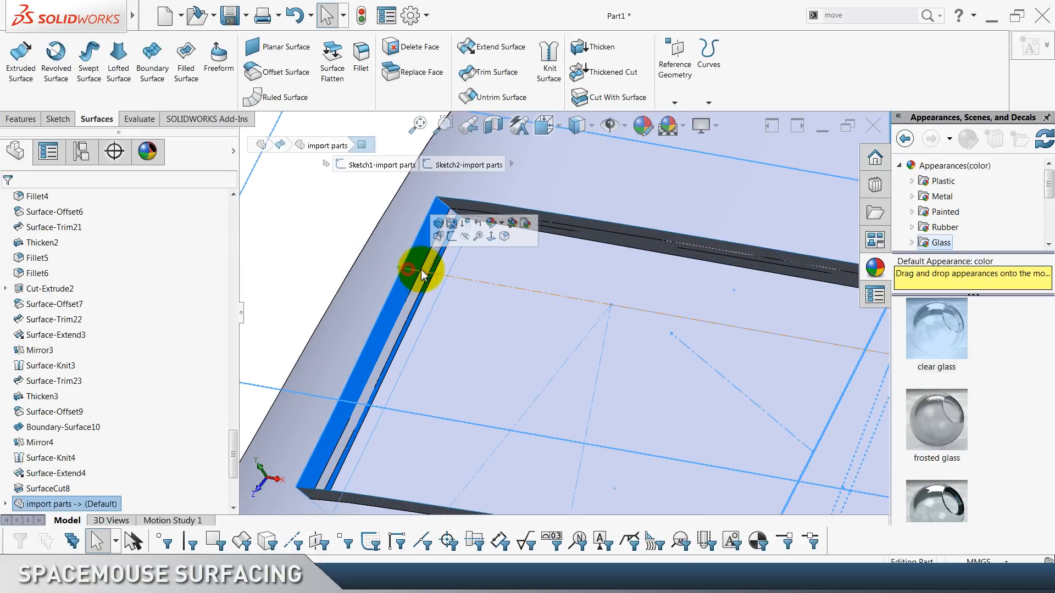
{"action": "left_click", "coordinate": [465, 243]}
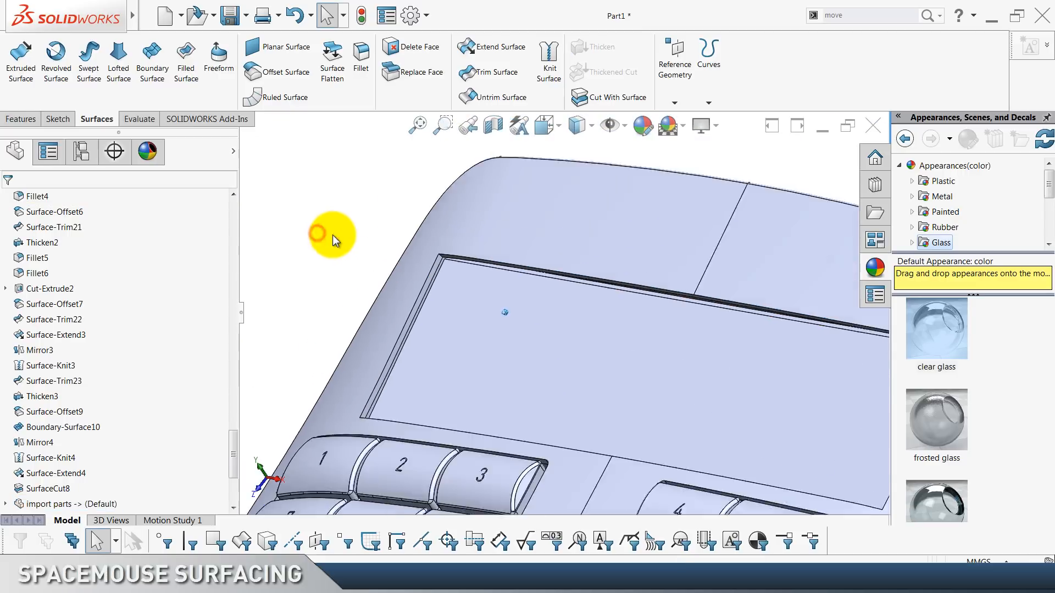
{"action": "left_click", "coordinate": [552, 338]}
{"action": "left_click", "coordinate": [311, 277]}
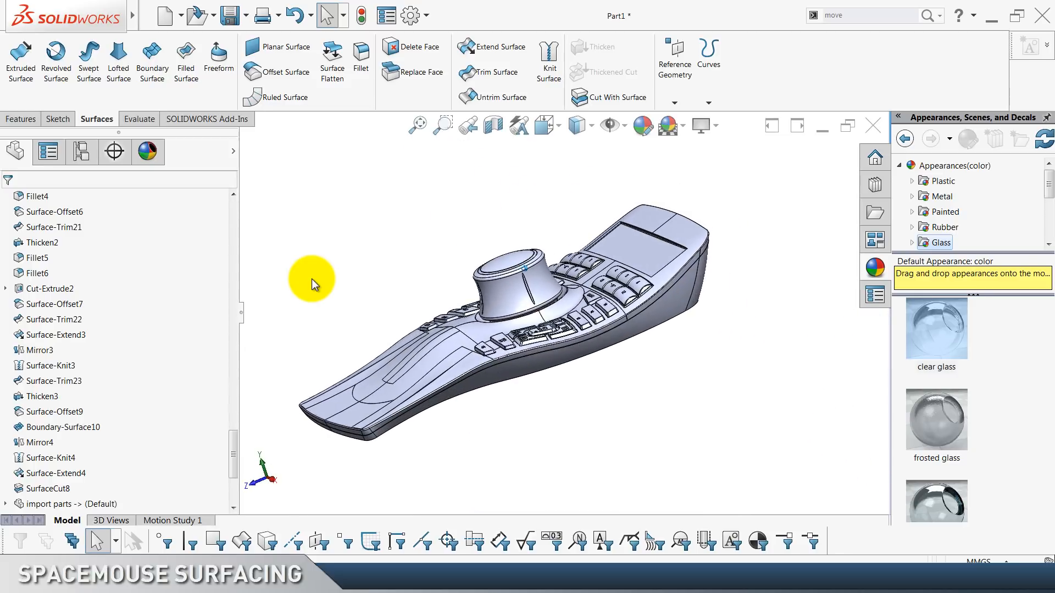
{"action": "left_click", "coordinate": [1044, 124]}
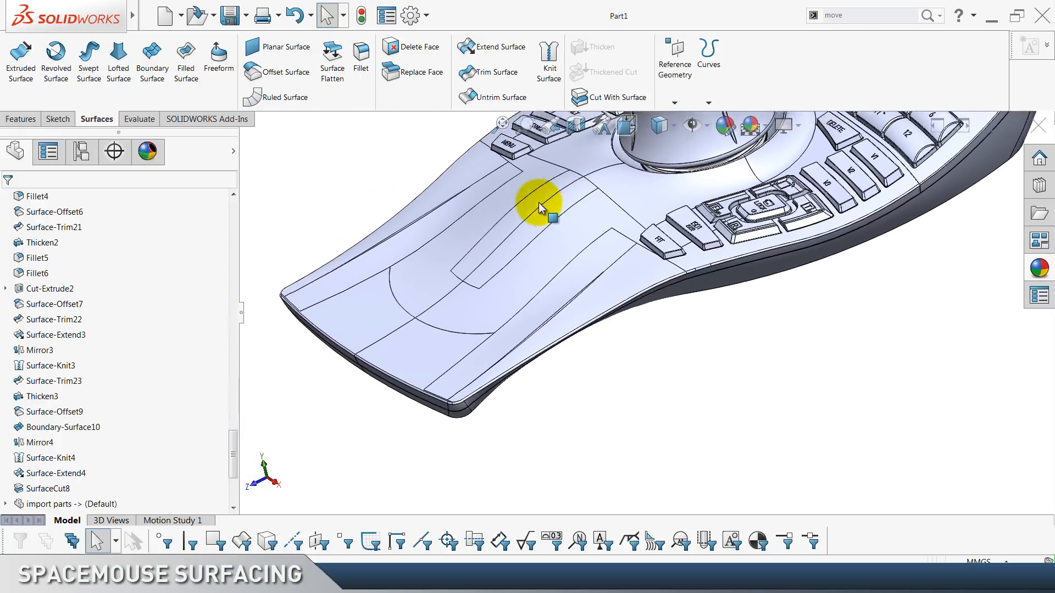
Hide the palm rest's top cover body and fillet the long curved edge beneath it with a 1 mm radius.
{"action": "left_click", "coordinate": [568, 278]}
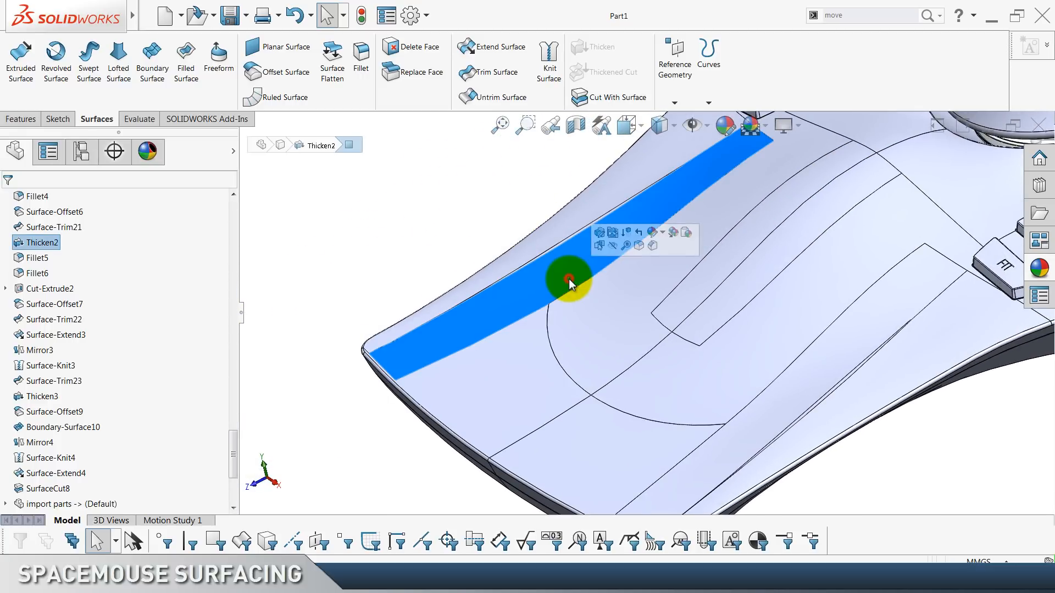
{"action": "left_click", "coordinate": [404, 215]}
{"action": "left_click", "coordinate": [361, 65]}
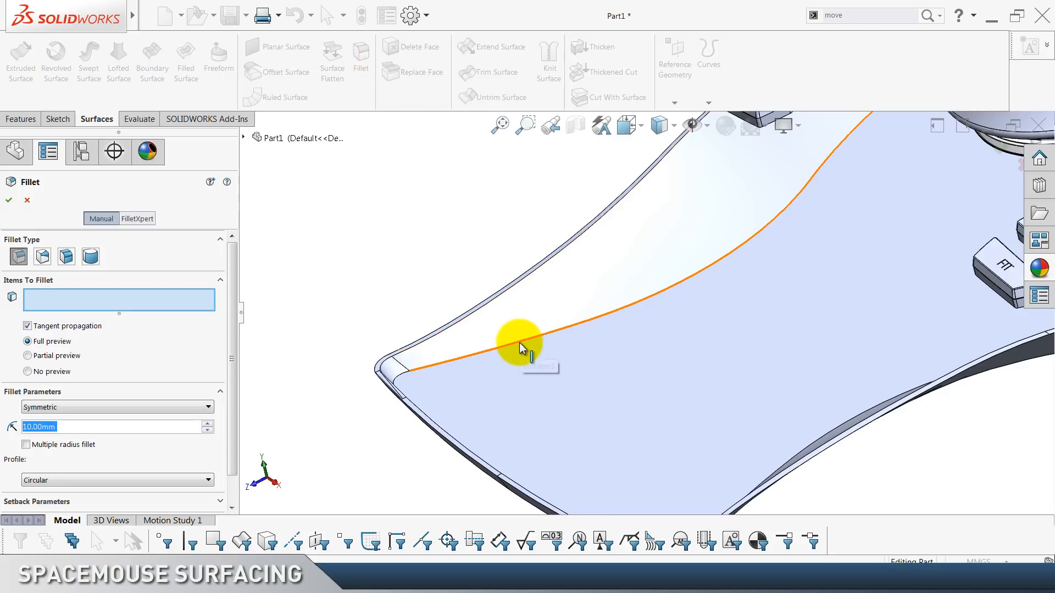
{"action": "left_click", "coordinate": [519, 342]}
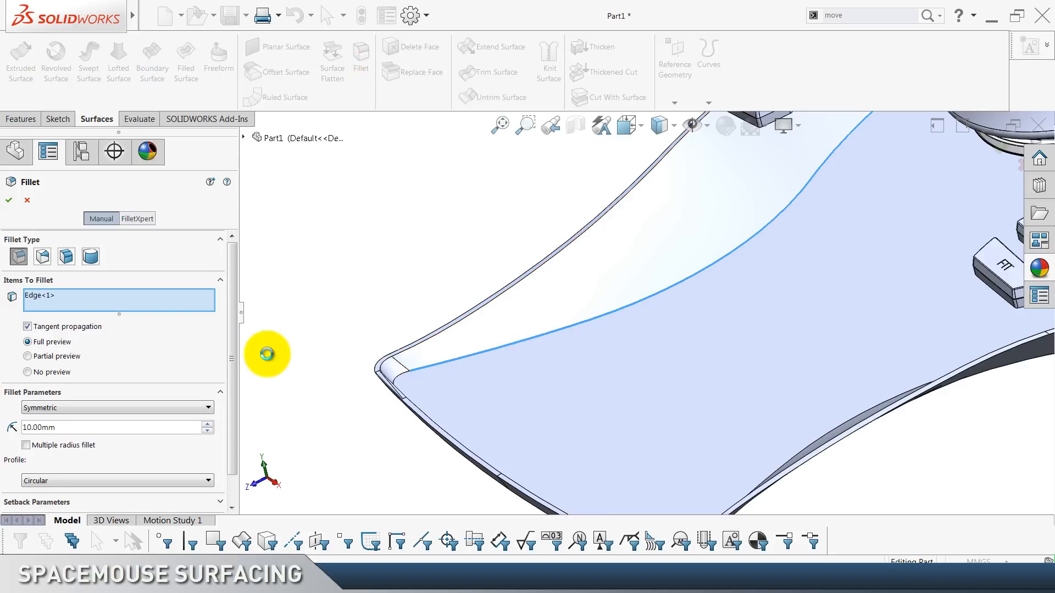
{"action": "left_click", "coordinate": [92, 428]}
{"action": "type", "text": "1"}
{"action": "key", "text": "Return"}
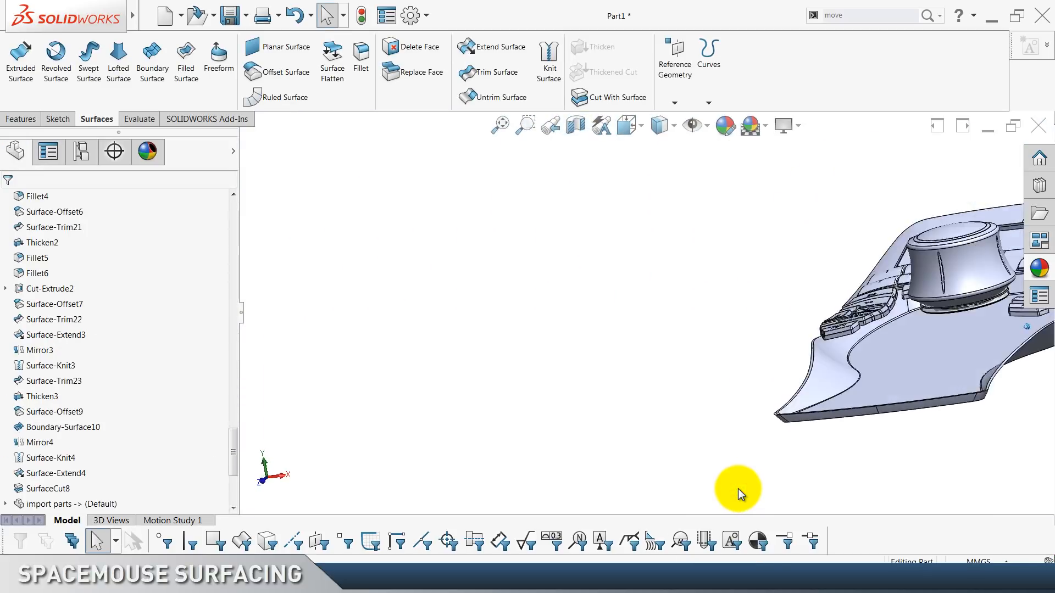
Apply the black high gloss plastic appearance to the lower housing body using the solid body selection filter.
{"action": "key", "text": "ctrl+7"}
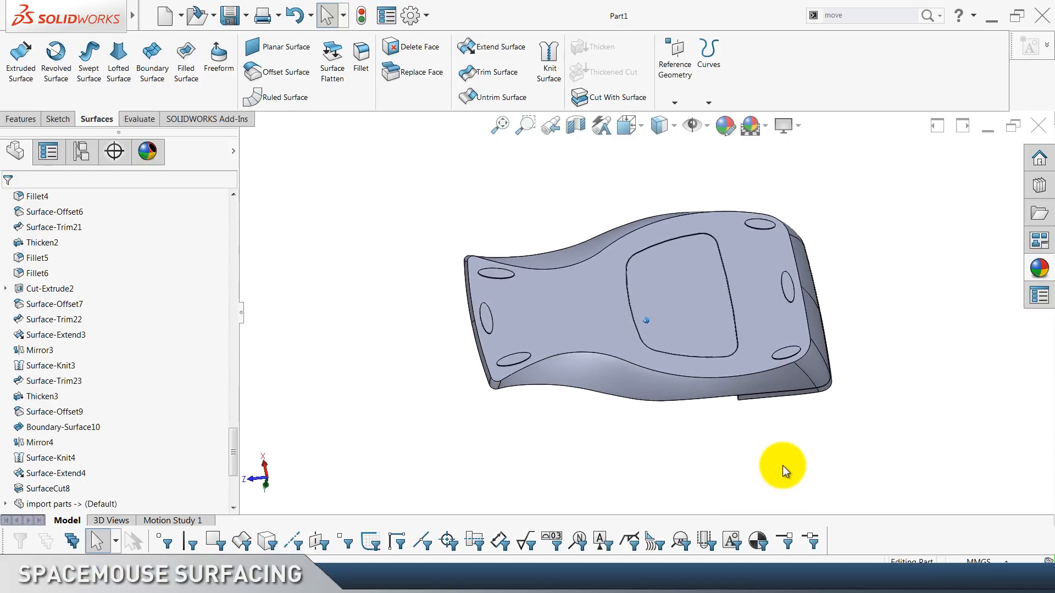
{"action": "left_click", "coordinate": [1039, 268]}
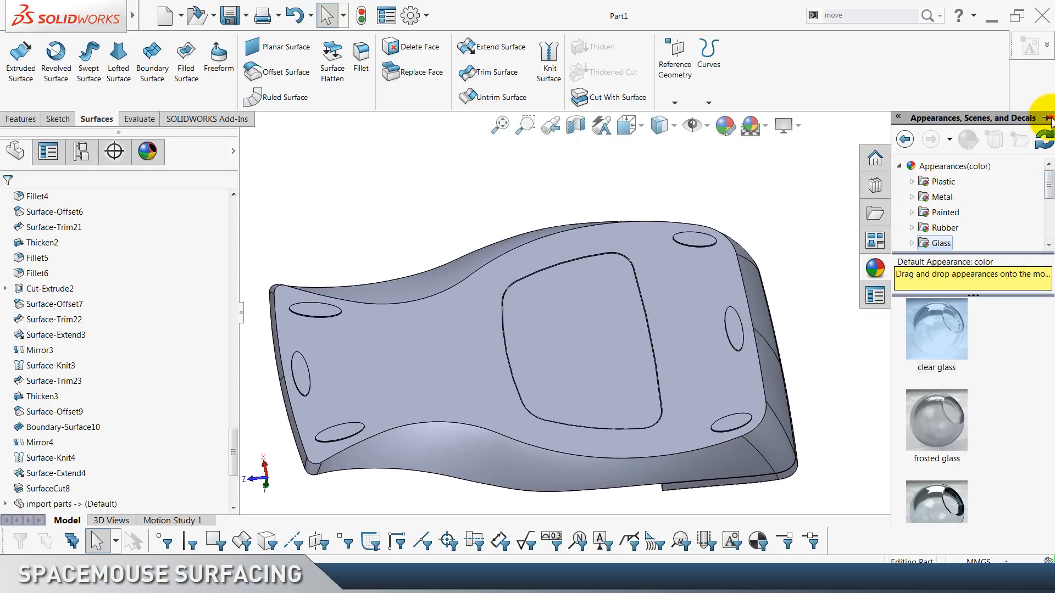
{"action": "left_click", "coordinate": [1047, 118]}
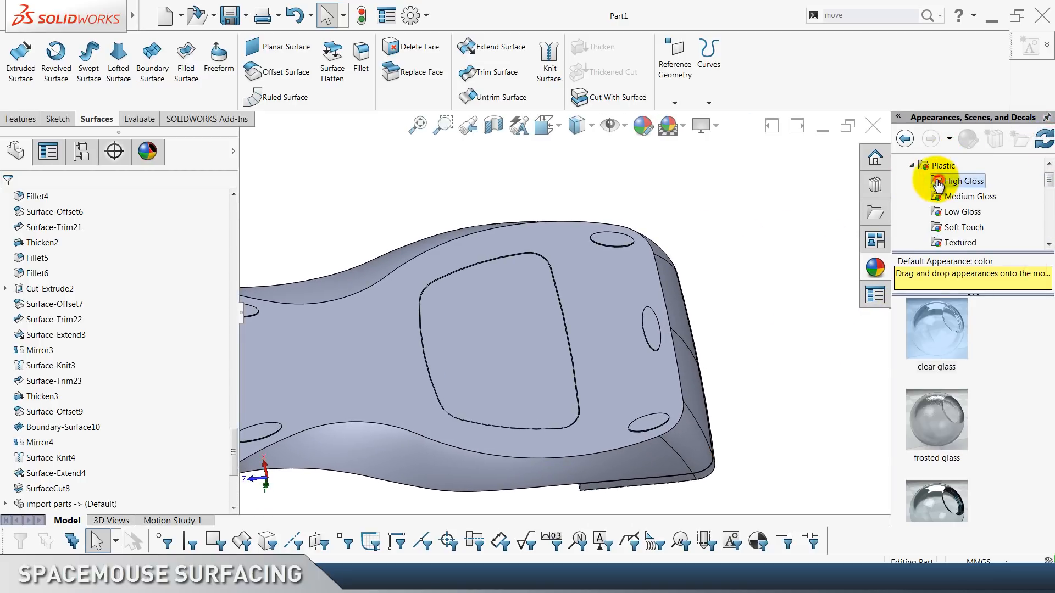
{"action": "left_click", "coordinate": [938, 184]}
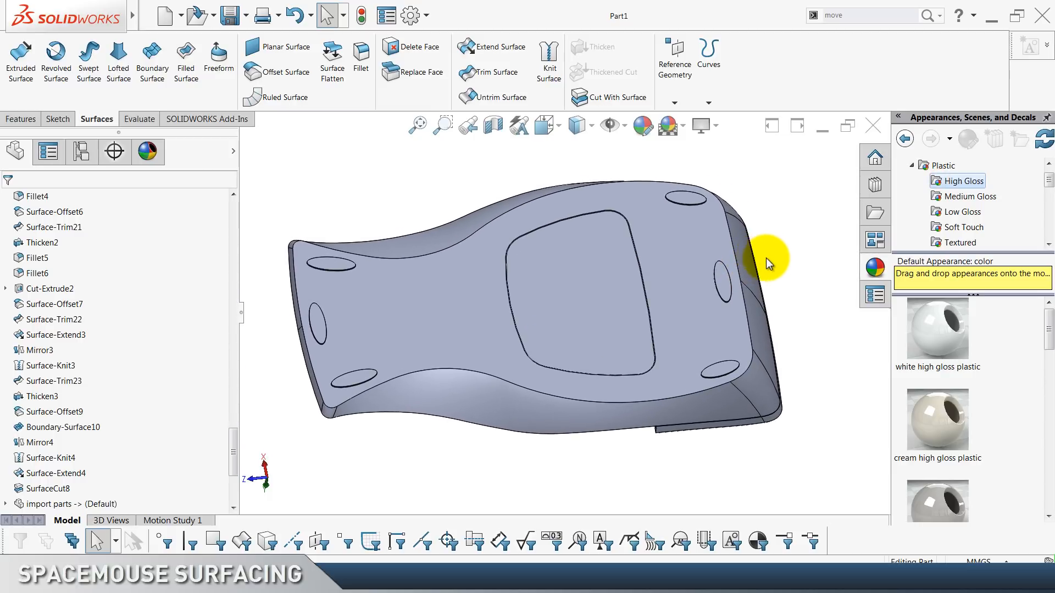
{"action": "left_click", "coordinate": [267, 541]}
{"action": "left_click", "coordinate": [430, 381]}
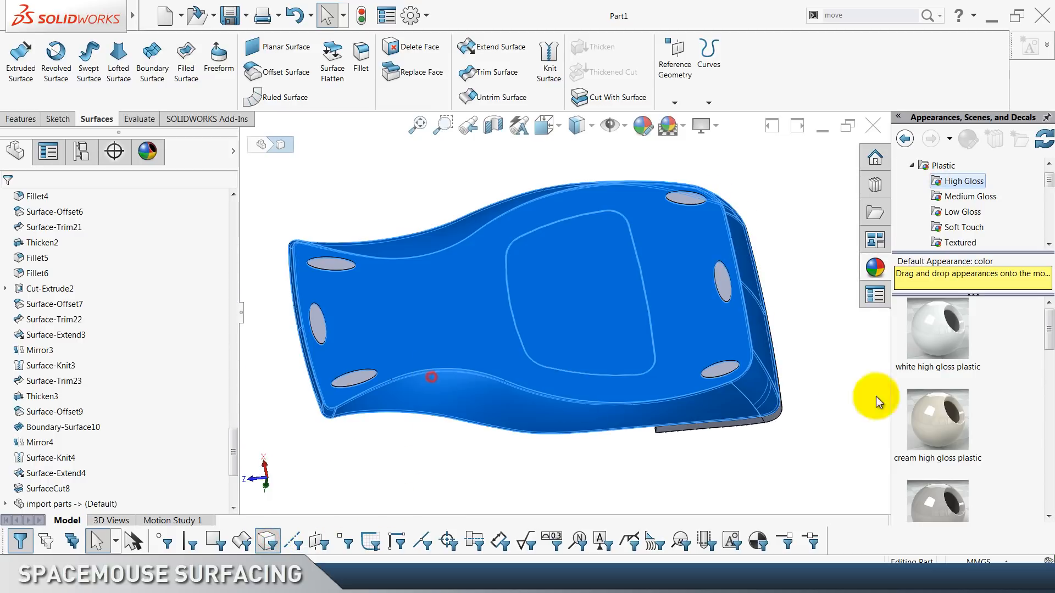
{"action": "scroll", "coordinate": [902, 379], "scroll_direction": "down", "scroll_amount": 4}
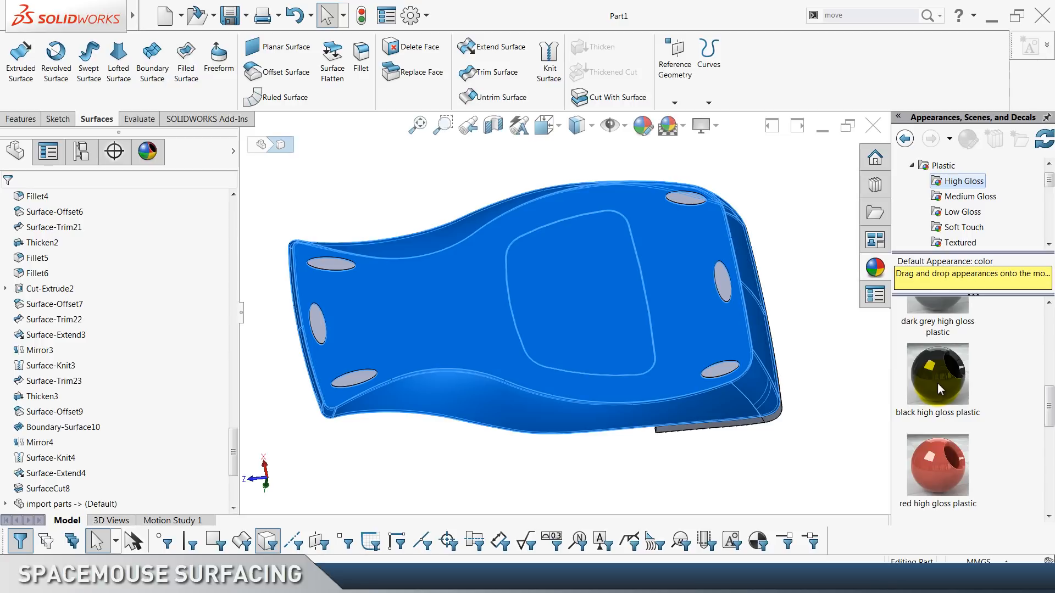
{"action": "right_click", "coordinate": [937, 384]}
{"action": "left_click", "coordinate": [959, 391]}
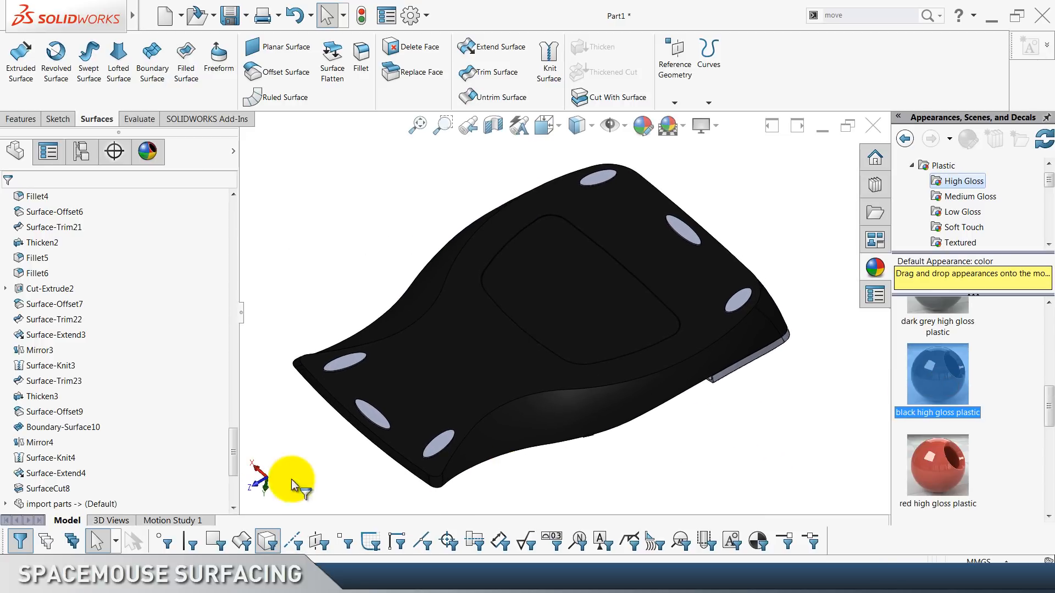
Apply the dark grey high gloss plastic appearance to the six oval feet bodies on the underside.
{"action": "left_click", "coordinate": [345, 362]}
{"action": "left_click", "coordinate": [377, 417], "text": "ctrl"}
{"action": "left_click", "coordinate": [439, 440], "text": "ctrl"}
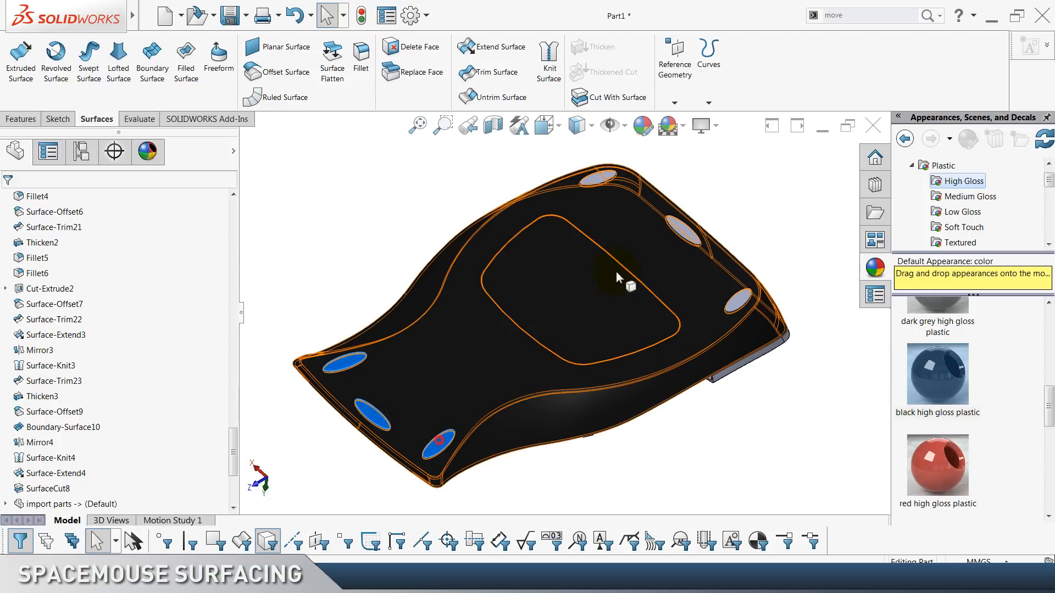
{"action": "left_click", "coordinate": [600, 182], "text": "ctrl"}
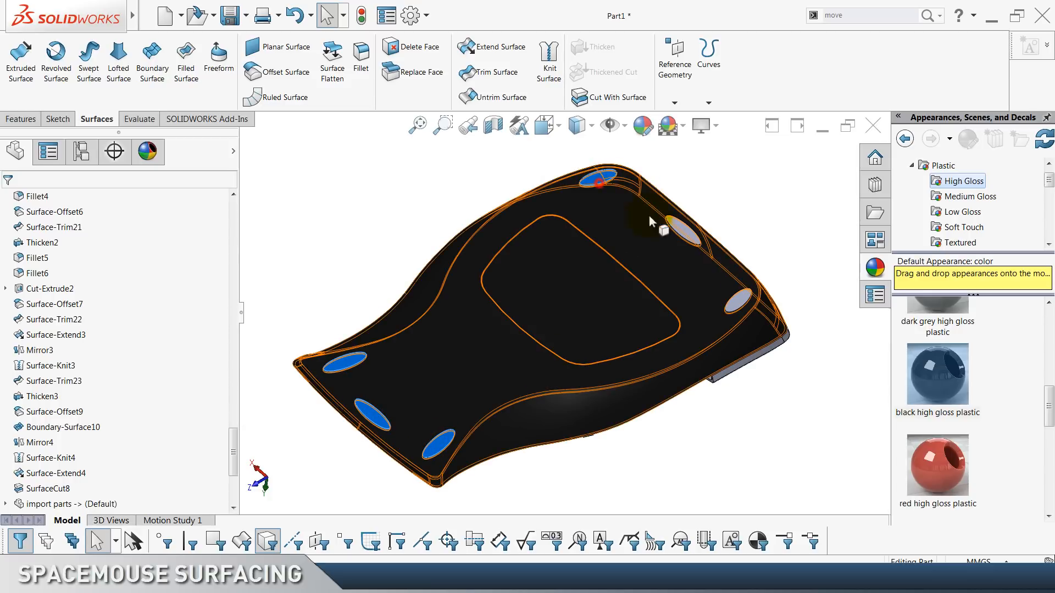
{"action": "left_click", "coordinate": [683, 232], "text": "ctrl"}
{"action": "scroll", "coordinate": [978, 398], "scroll_direction": "up", "scroll_amount": 2}
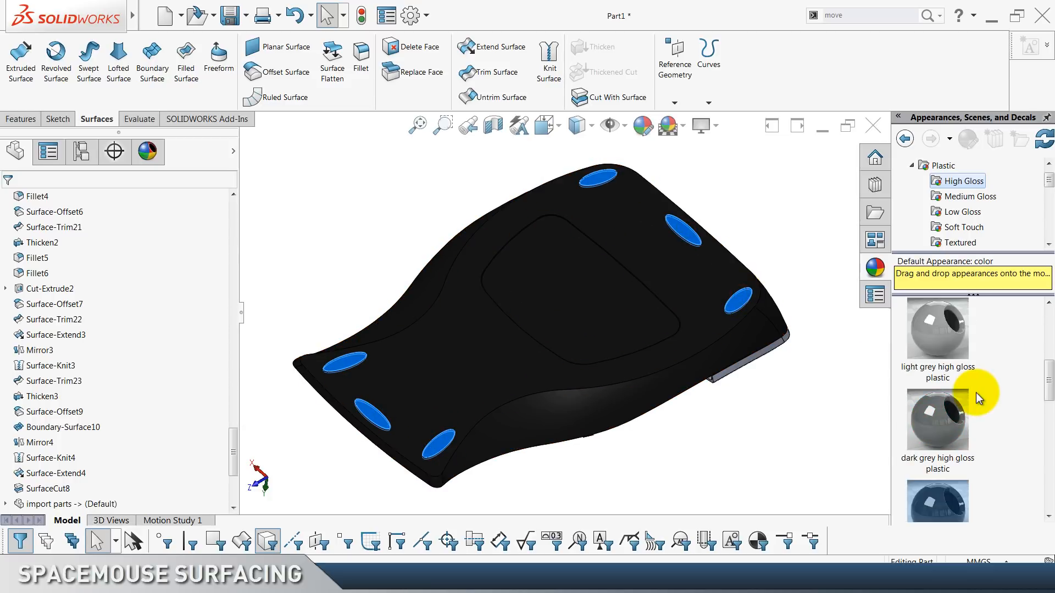
{"action": "right_click", "coordinate": [951, 427]}
{"action": "left_click", "coordinate": [942, 429]}
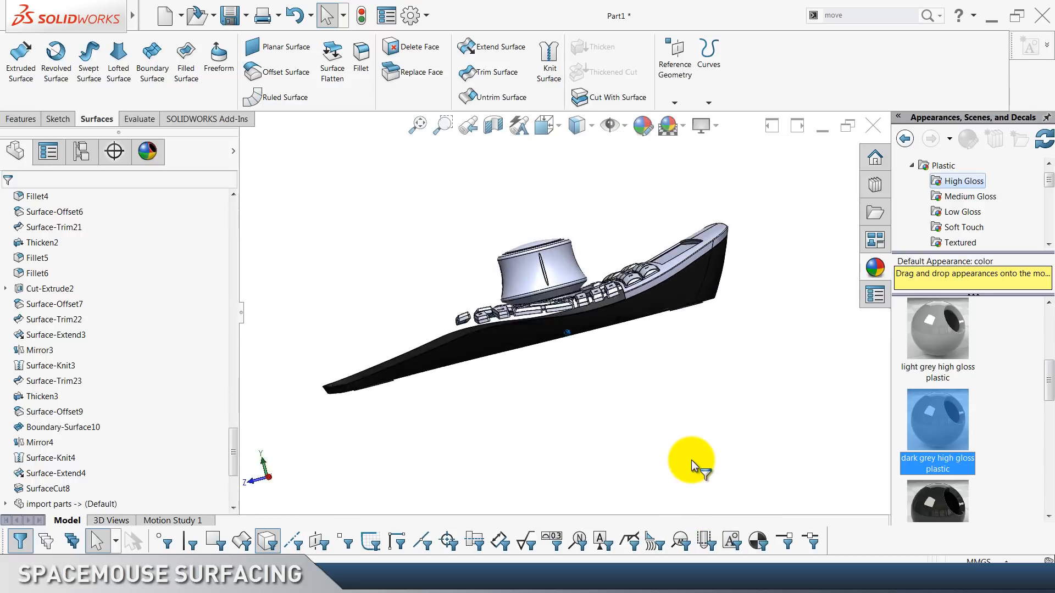
Apply the black high gloss plastic appearance to the upper housing body around the display and number keys.
{"action": "left_click_drag", "start_coordinate": [683, 356], "coordinate": [683, 356]}
{"action": "scroll", "coordinate": [958, 384], "scroll_direction": "down", "scroll_amount": 2}
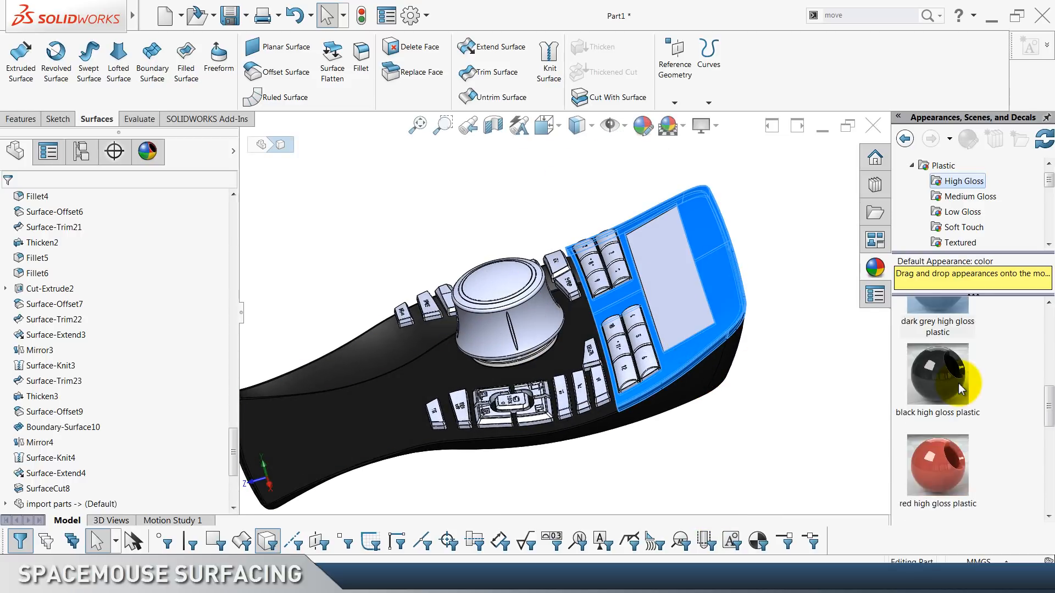
{"action": "right_click", "coordinate": [960, 377]}
{"action": "left_click", "coordinate": [934, 381]}
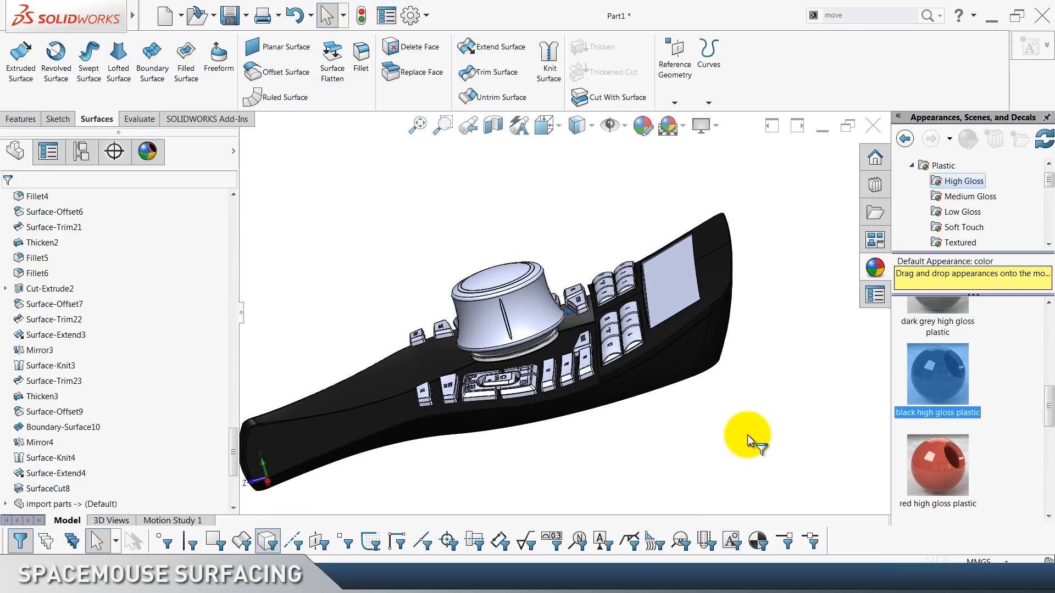
Assign the blue high gloss plastic appearance to the display's front face.
{"action": "left_click", "coordinate": [714, 294]}
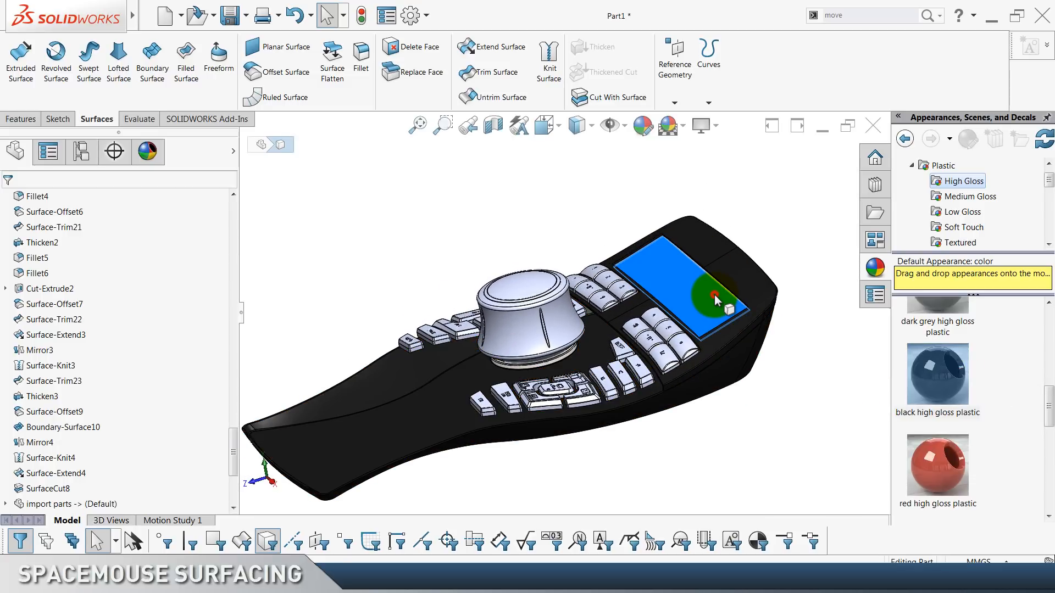
{"action": "scroll", "coordinate": [962, 420], "scroll_direction": "down", "scroll_amount": 1}
{"action": "scroll", "coordinate": [962, 419], "scroll_direction": "up", "scroll_amount": 1}
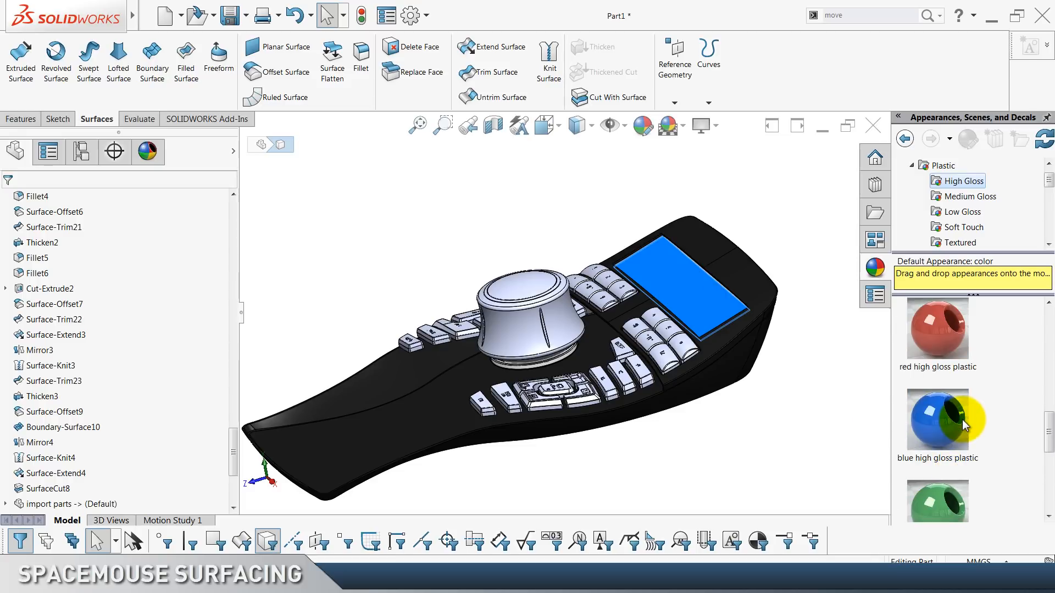
{"action": "left_click_drag", "start_coordinate": [955, 419], "coordinate": [766, 424]}
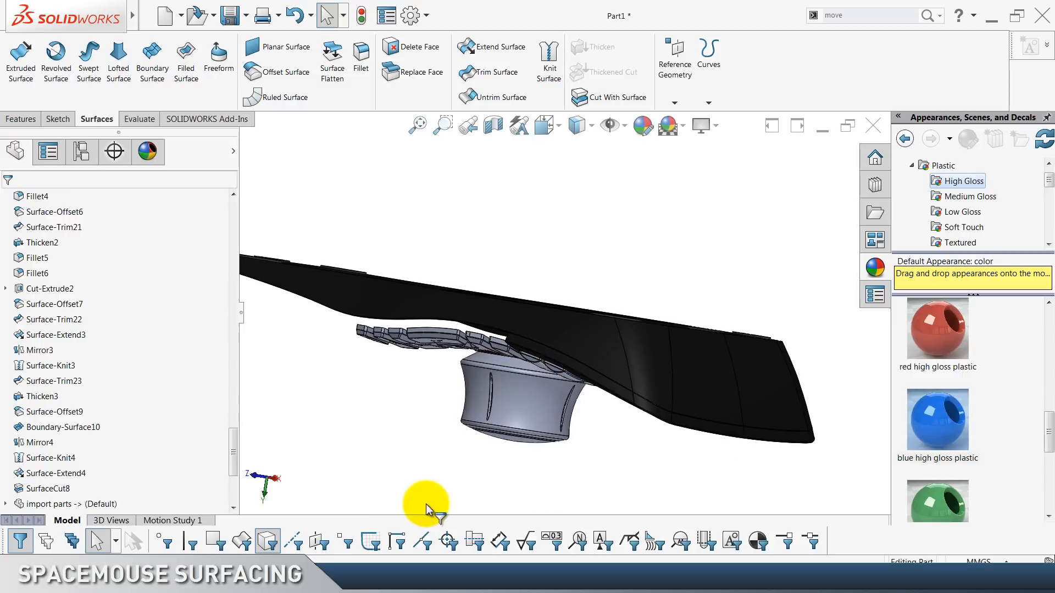
Hide the lower housing body and check the display's side and back faces.
{"action": "left_click", "coordinate": [581, 331]}
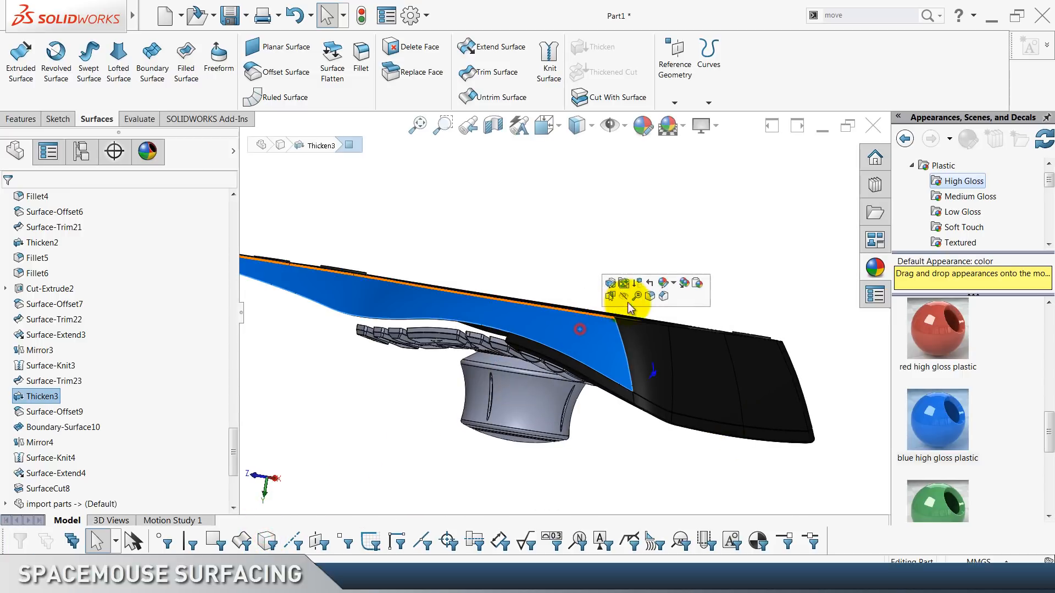
{"action": "left_click", "coordinate": [631, 300]}
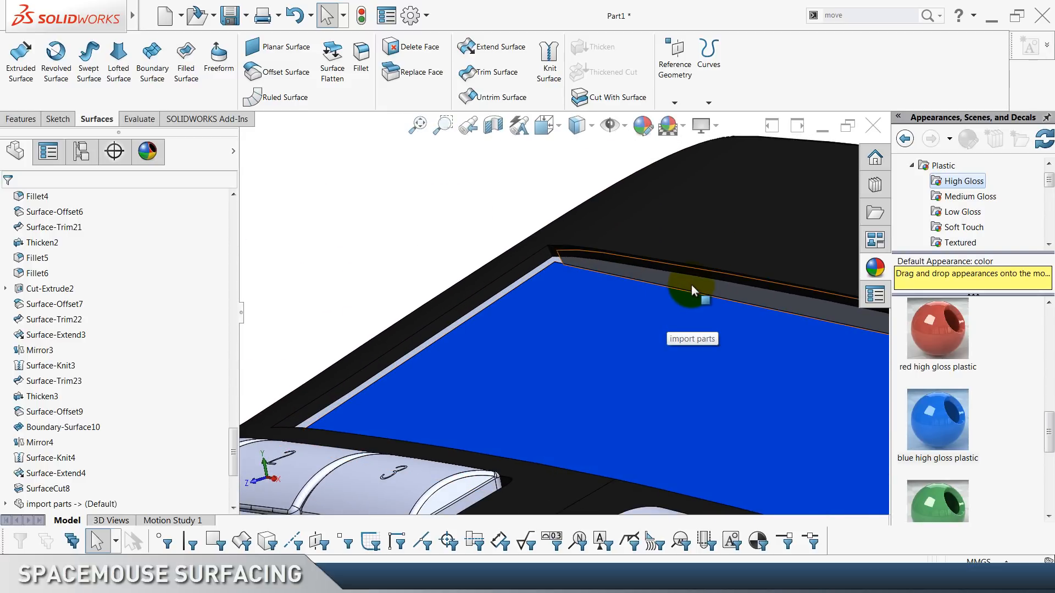
{"action": "left_click", "coordinate": [692, 285]}
{"action": "left_click", "coordinate": [476, 217]}
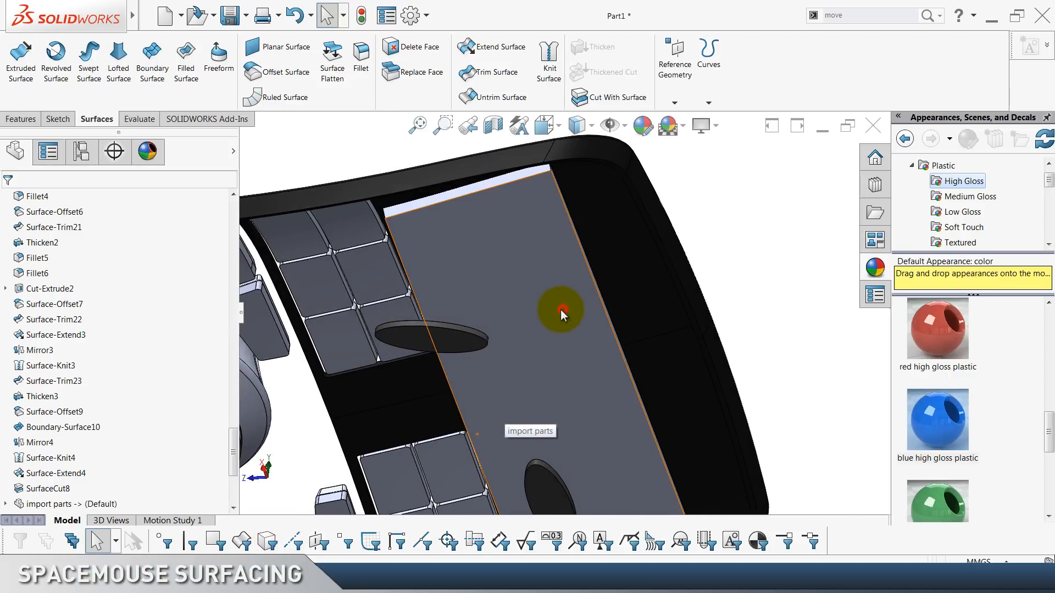
{"action": "left_click", "coordinate": [599, 407]}
{"action": "left_click", "coordinate": [778, 400]}
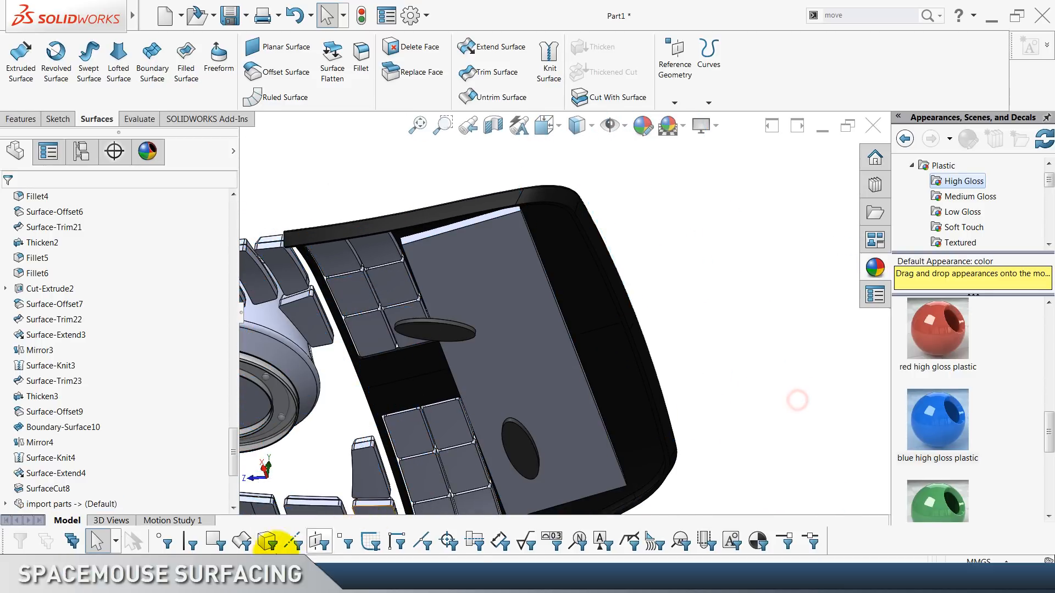
Apply the black high gloss plastic appearance to the whole display body, selected from its underside.
{"action": "left_click", "coordinate": [533, 375]}
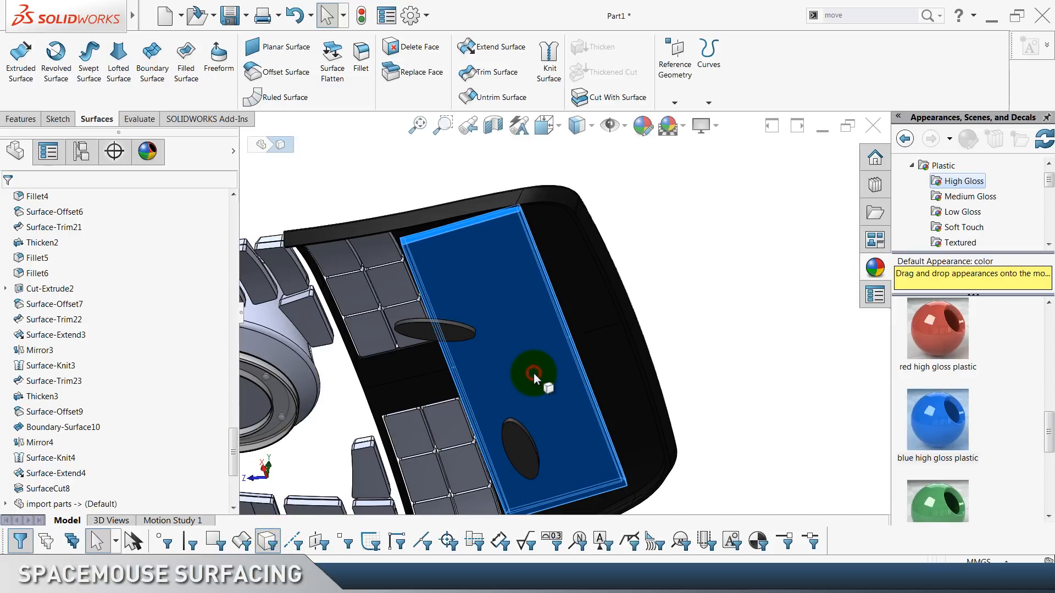
{"action": "scroll", "coordinate": [938, 335], "scroll_direction": "up", "scroll_amount": 5}
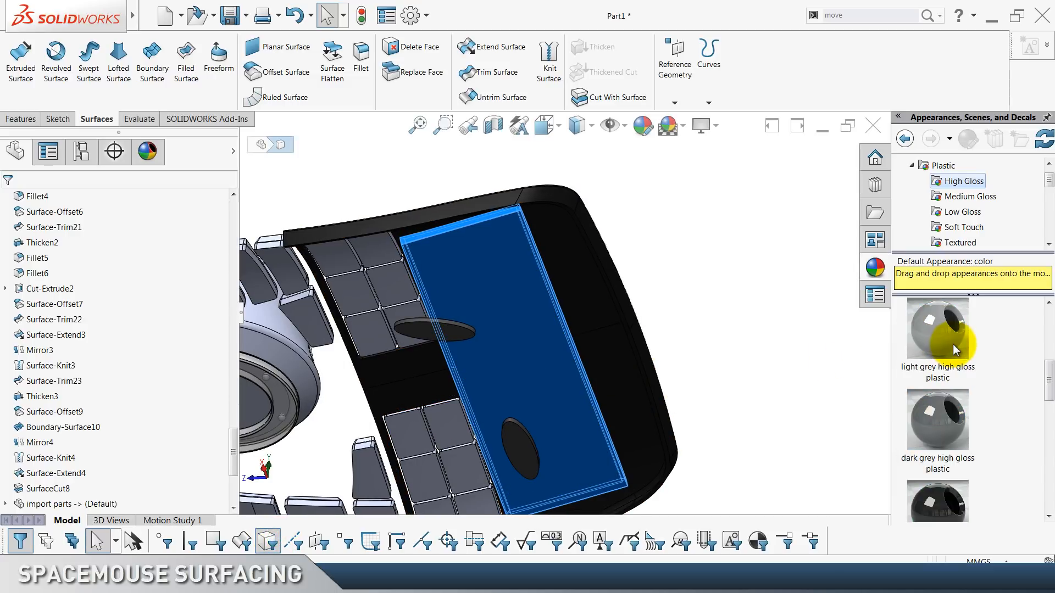
{"action": "scroll", "coordinate": [958, 352], "scroll_direction": "up", "scroll_amount": 1}
{"action": "scroll", "coordinate": [959, 373], "scroll_direction": "down", "scroll_amount": 6}
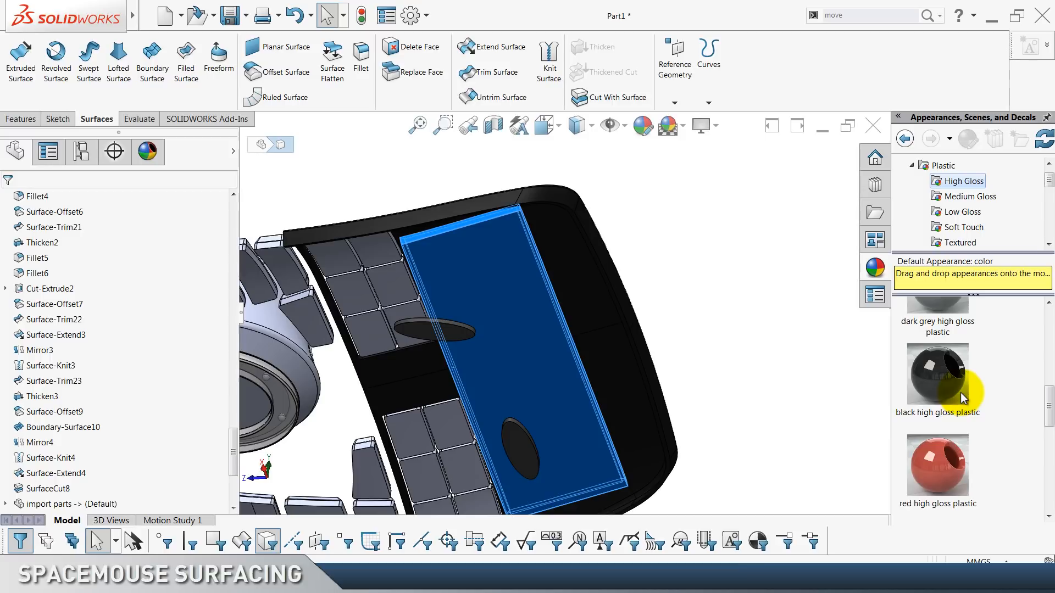
{"action": "right_click", "coordinate": [956, 391]}
{"action": "left_click", "coordinate": [954, 400]}
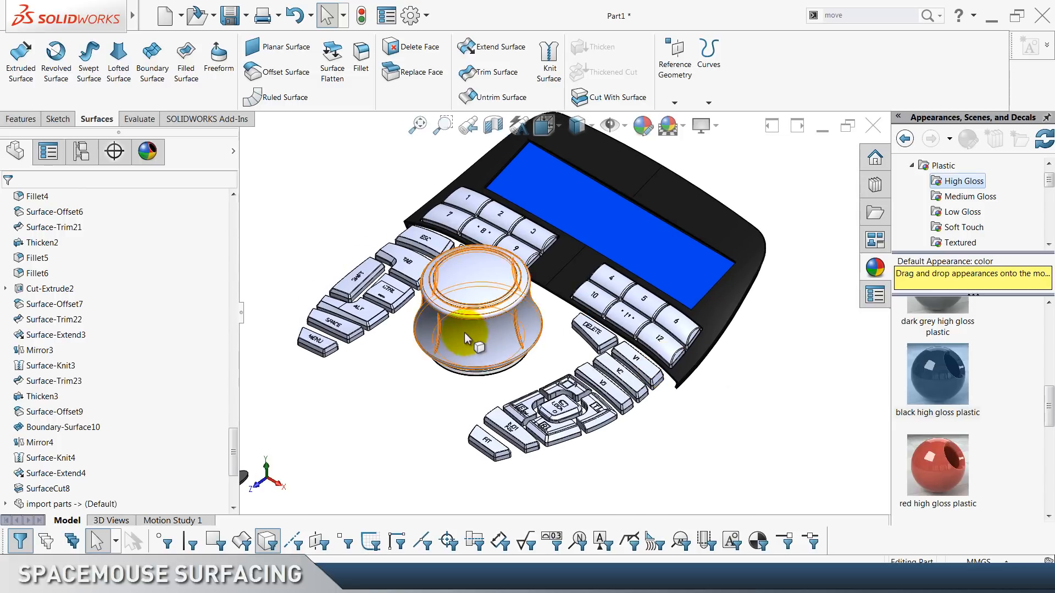
Apply the black low gloss plastic appearance to the controller knob body.
{"action": "left_click", "coordinate": [476, 336]}
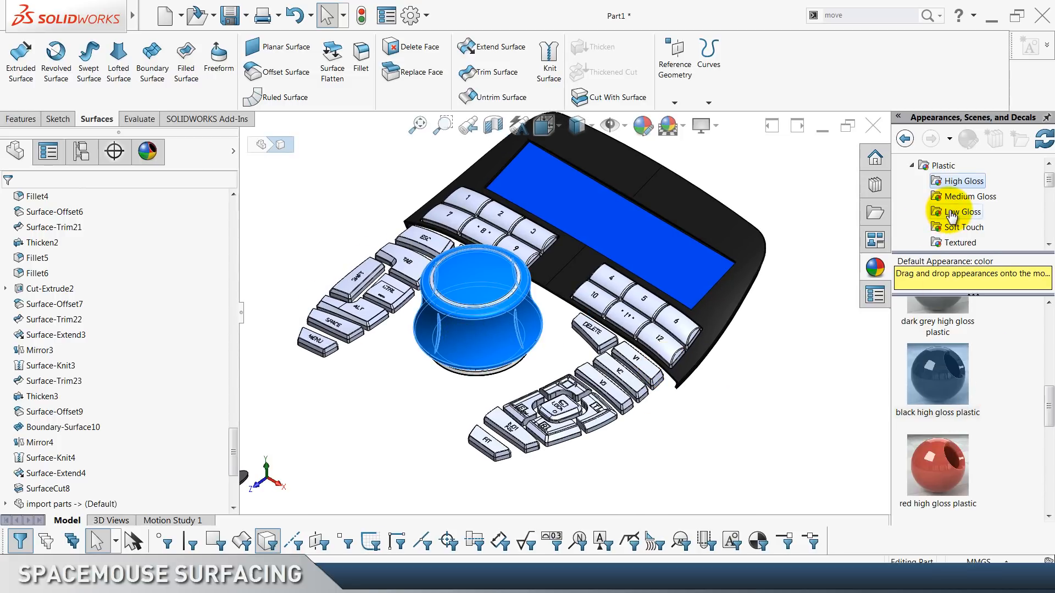
{"action": "left_click", "coordinate": [964, 199]}
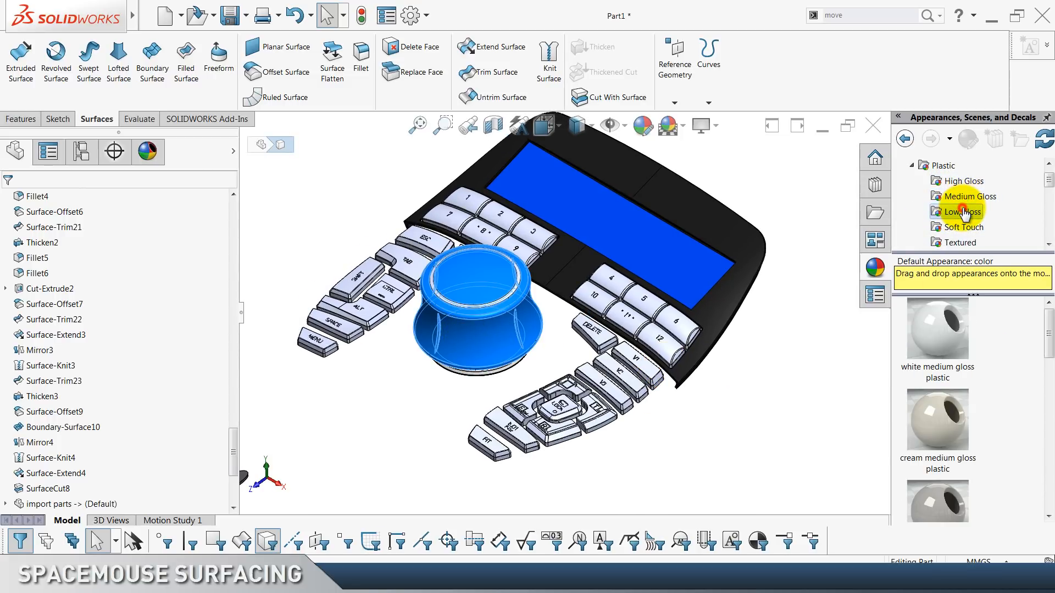
{"action": "left_click", "coordinate": [963, 212]}
{"action": "scroll", "coordinate": [1004, 385], "scroll_direction": "down", "scroll_amount": 3}
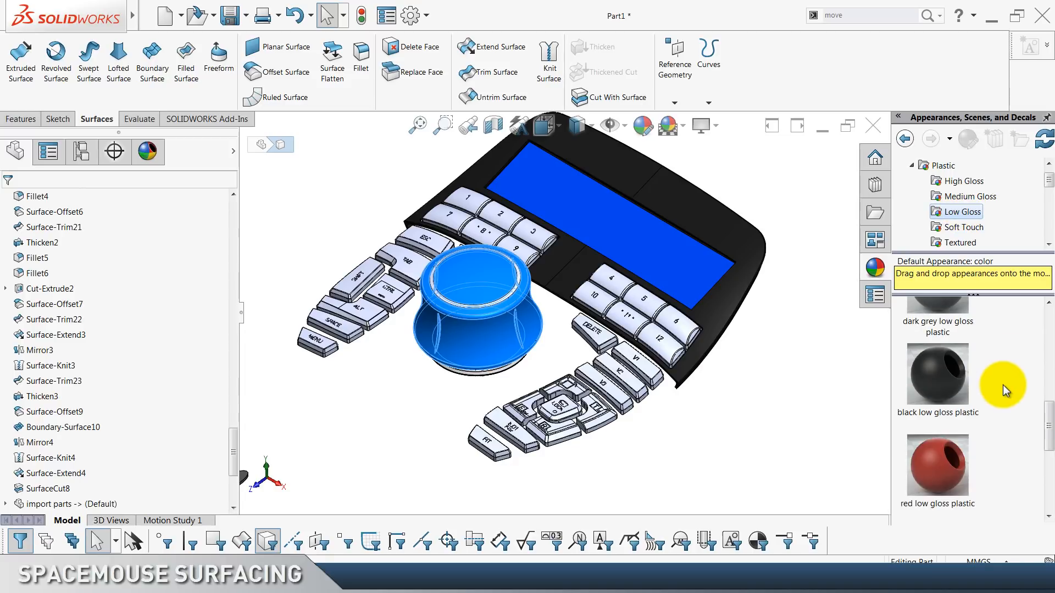
{"action": "right_click", "coordinate": [953, 374]}
{"action": "left_click", "coordinate": [951, 378]}
Apply the chromium plate appearance to the ring body on top of the knob.
{"action": "scroll", "coordinate": [570, 338], "scroll_direction": "down", "scroll_amount": 5}
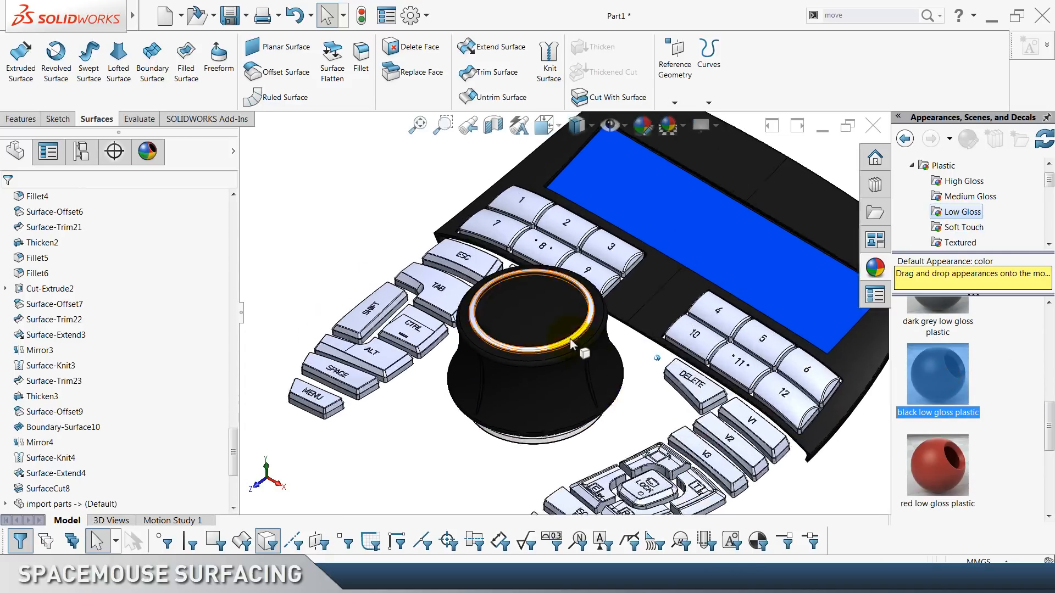
{"action": "left_click", "coordinate": [636, 407]}
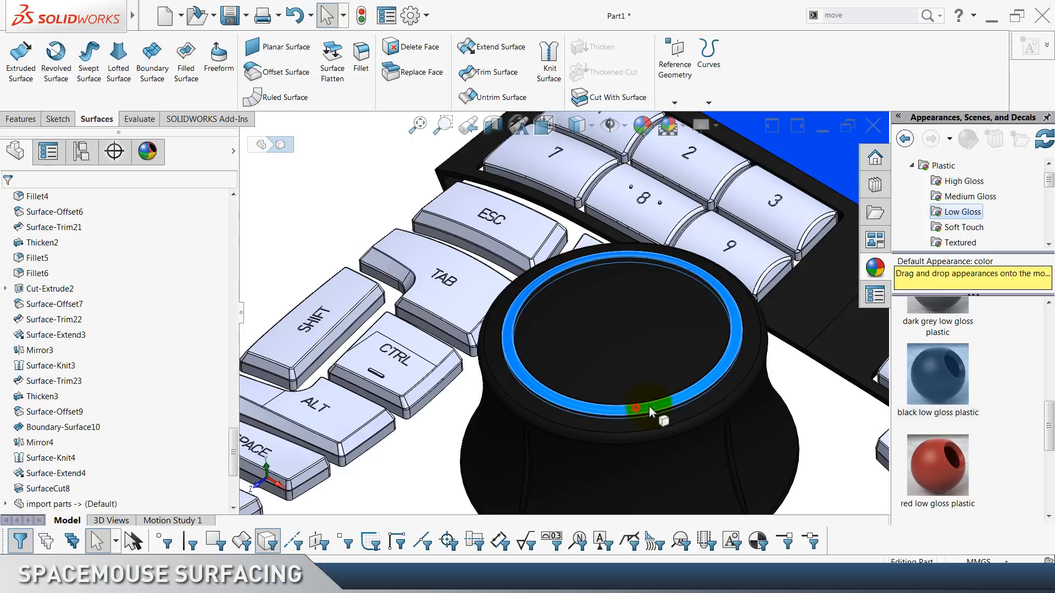
{"action": "left_click", "coordinate": [910, 166]}
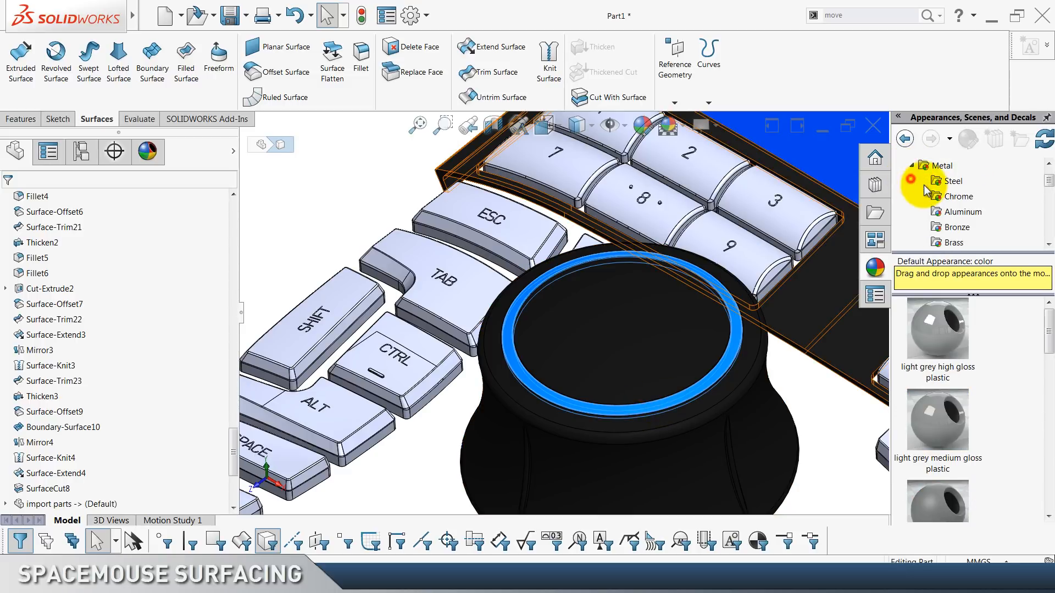
{"action": "left_click", "coordinate": [958, 211]}
{"action": "left_click", "coordinate": [961, 196]}
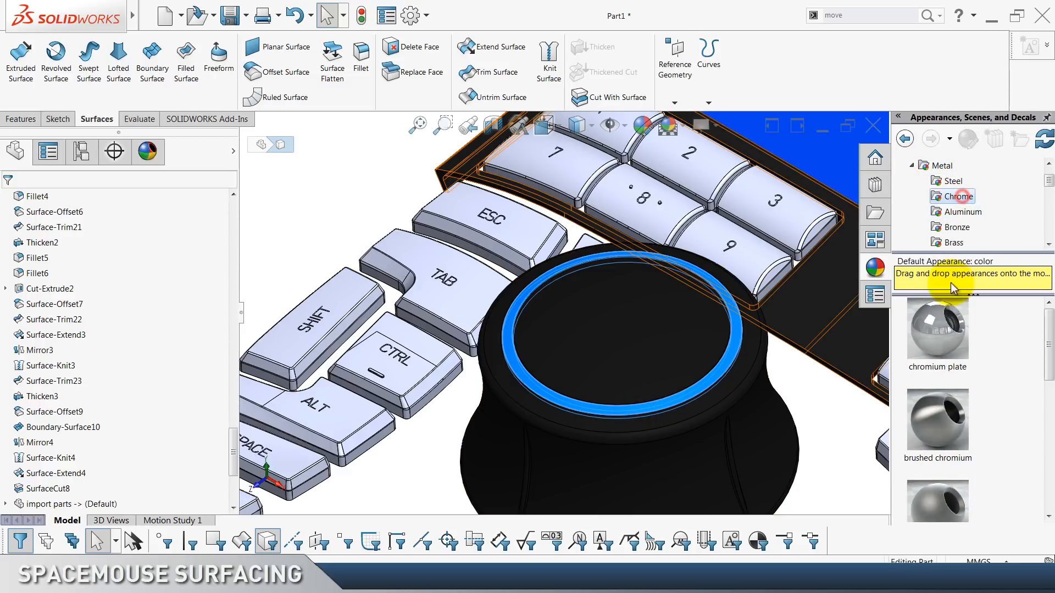
{"action": "right_click", "coordinate": [953, 336]}
{"action": "left_click", "coordinate": [967, 341]}
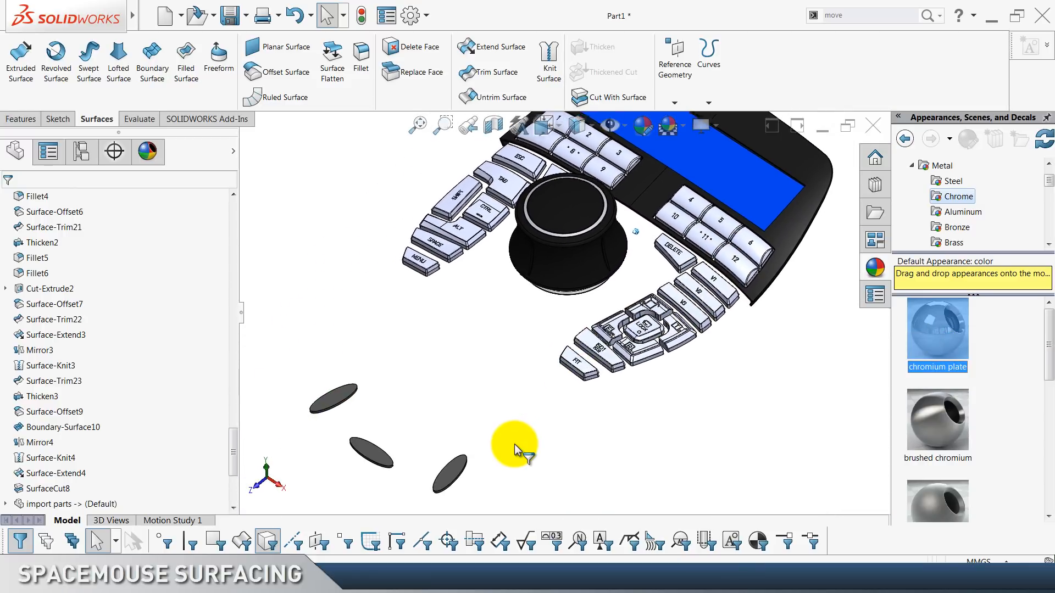
Hide the black upper housing body around the keys and display.
{"action": "scroll", "coordinate": [514, 444], "scroll_direction": "down", "scroll_amount": 3}
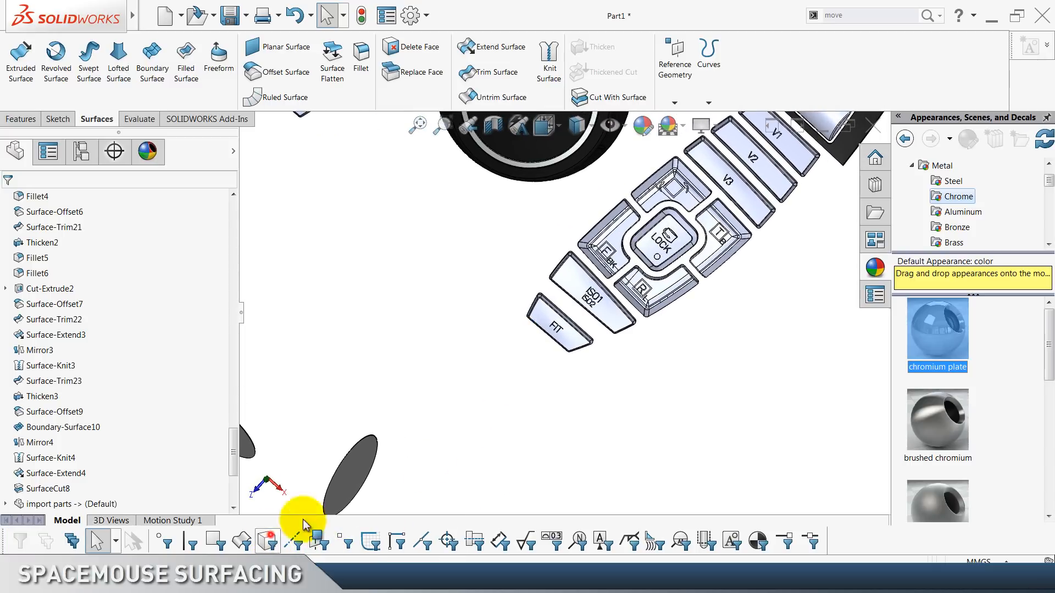
{"action": "scroll", "coordinate": [552, 333], "scroll_direction": "down", "scroll_amount": 10}
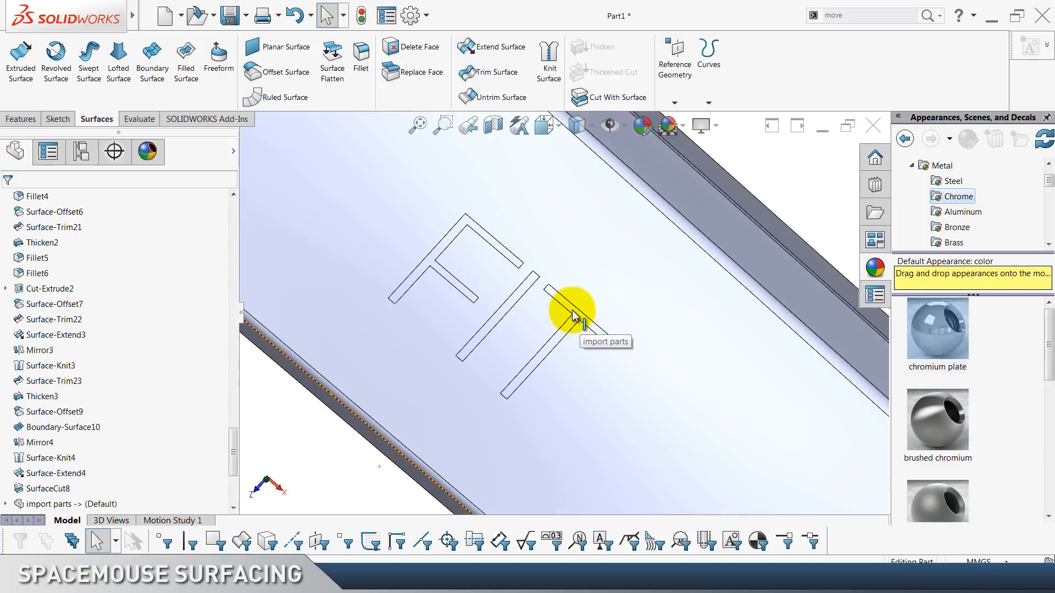
{"action": "scroll", "coordinate": [572, 311], "scroll_direction": "up", "scroll_amount": 10}
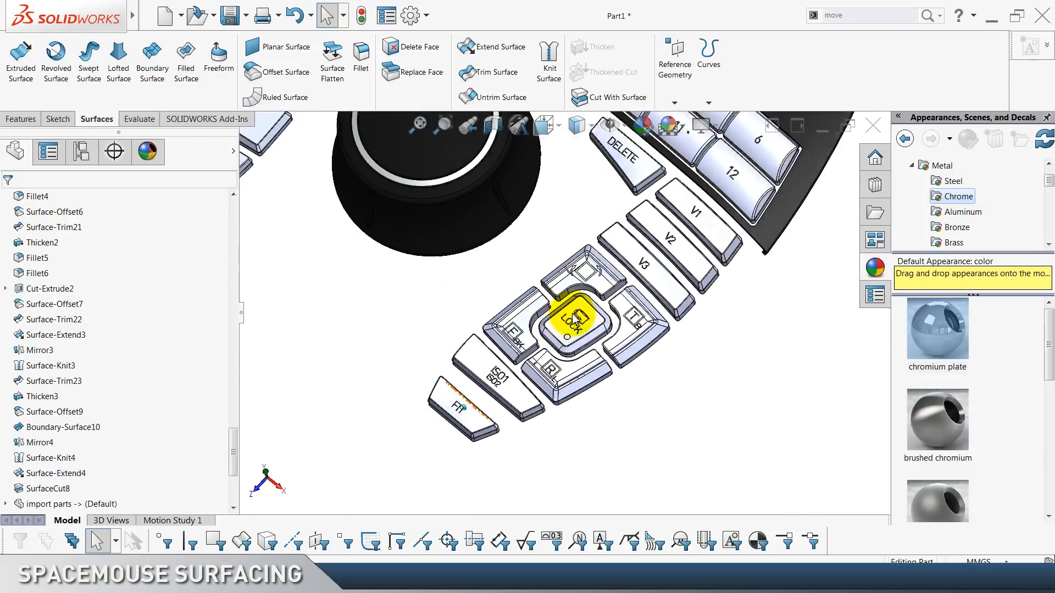
{"action": "left_click", "coordinate": [684, 225]}
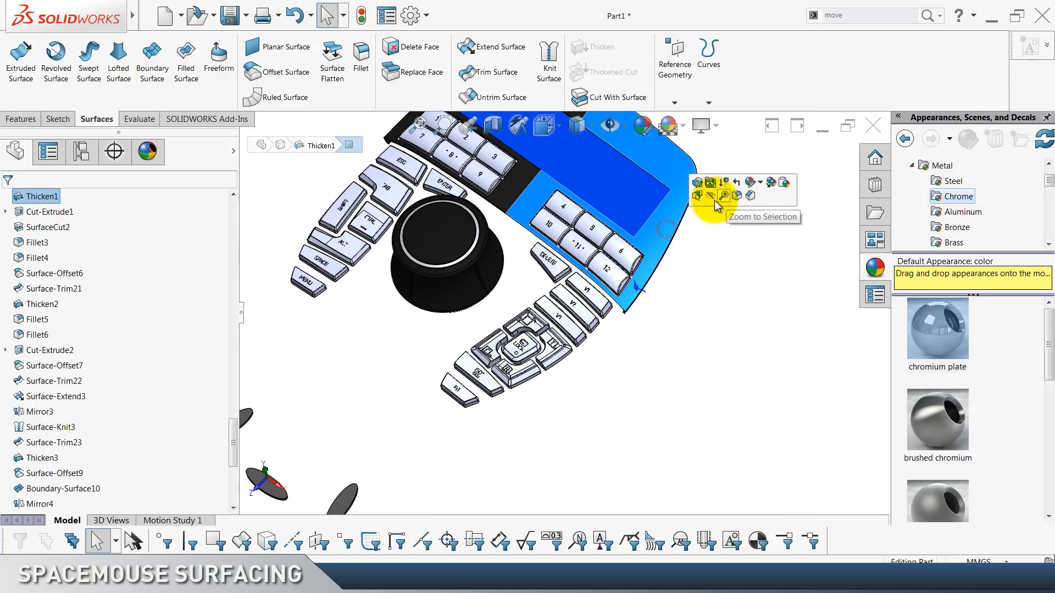
{"action": "left_click", "coordinate": [722, 285]}
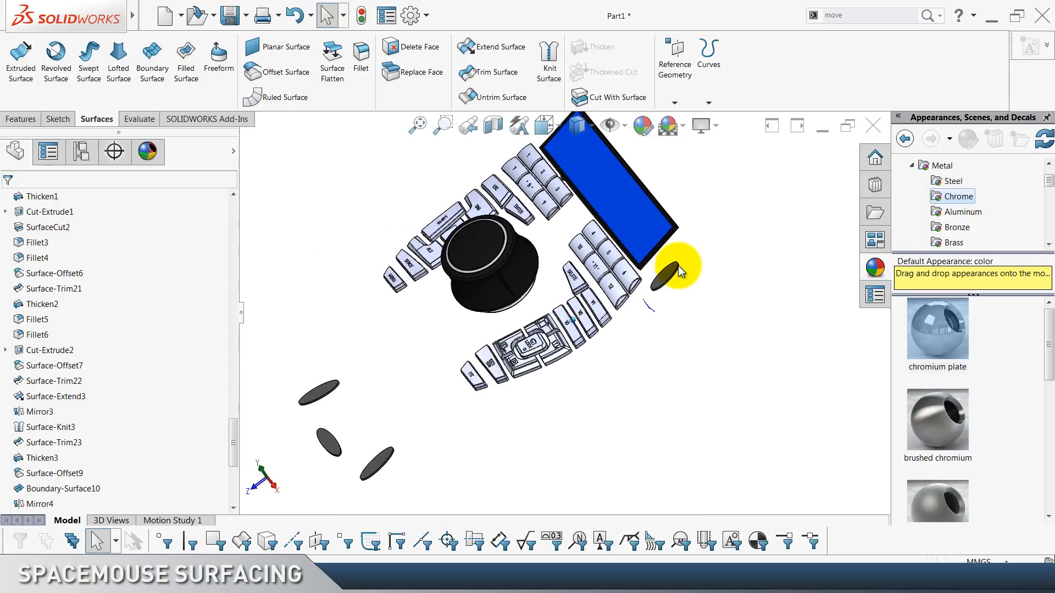
Hide the display's blue screen and black frame.
{"action": "left_click", "coordinate": [644, 226]}
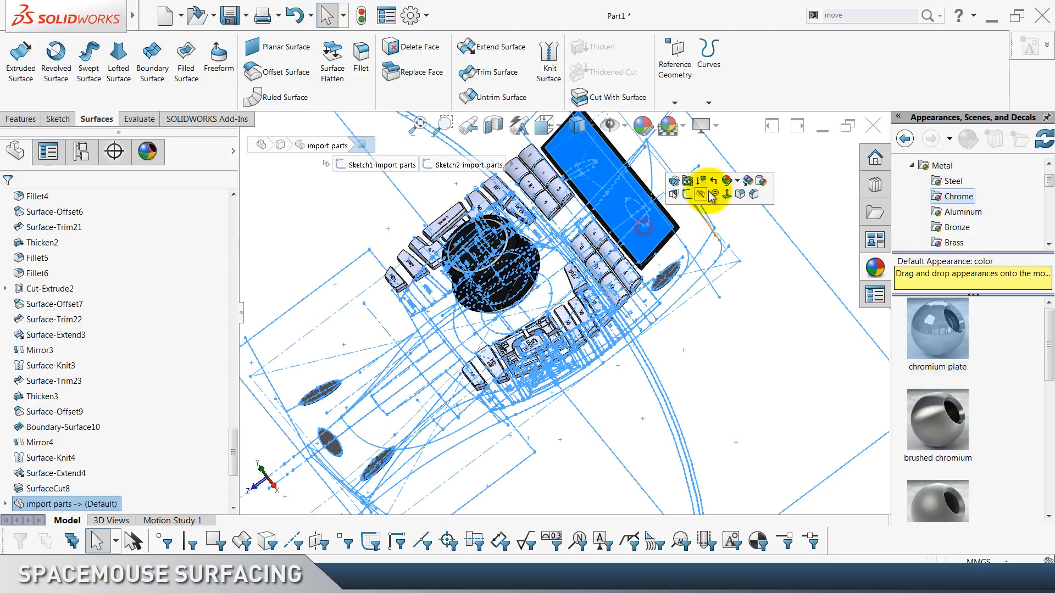
{"action": "left_click", "coordinate": [763, 327]}
{"action": "left_click", "coordinate": [654, 235]}
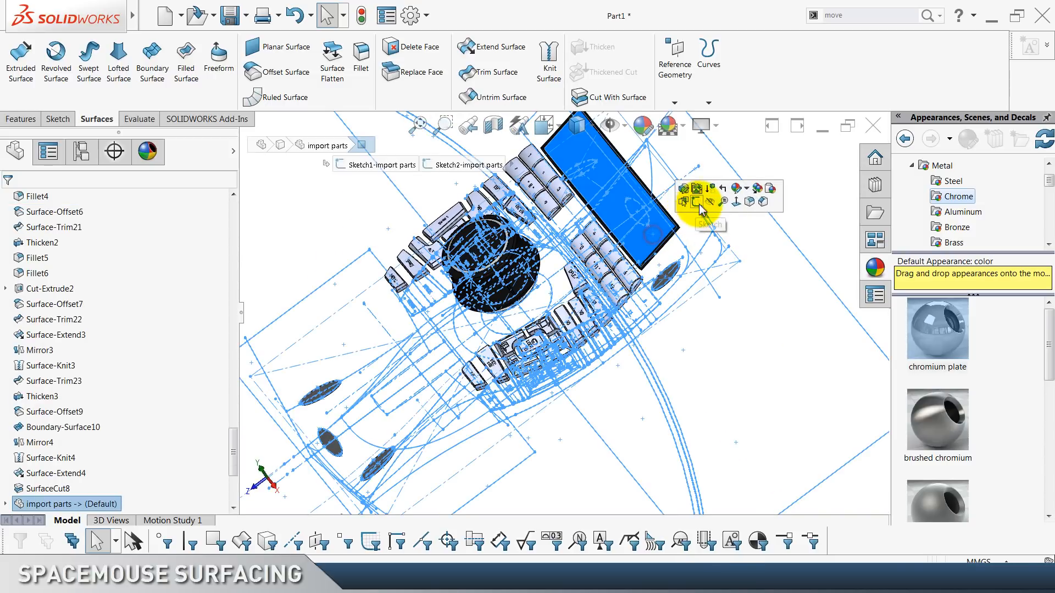
{"action": "left_click", "coordinate": [750, 311]}
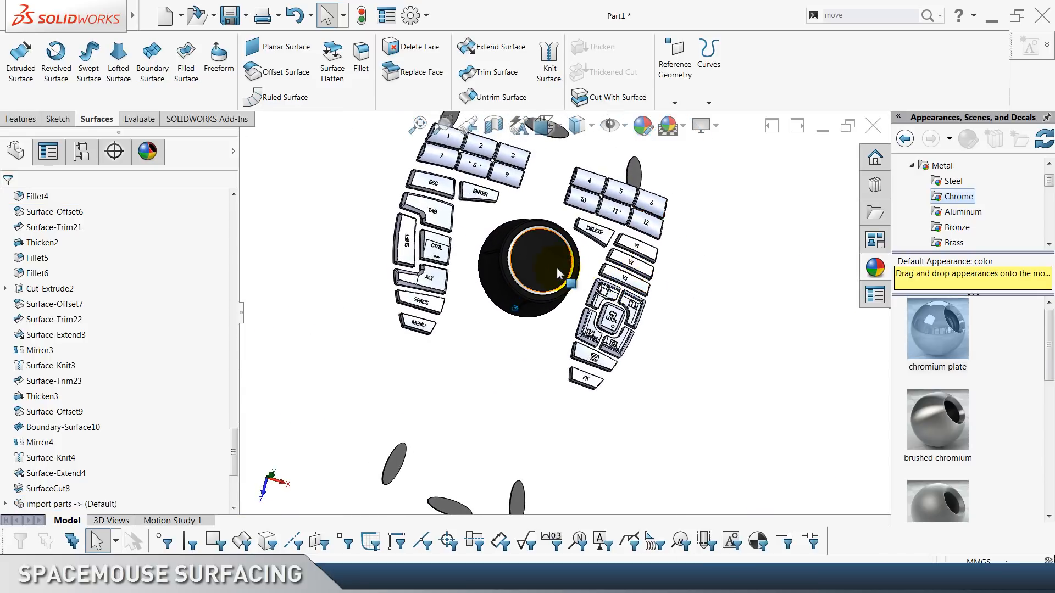
Hide the controller knob, its chrome ring, and the circular bodies beneath them.
{"action": "left_click", "coordinate": [580, 258]}
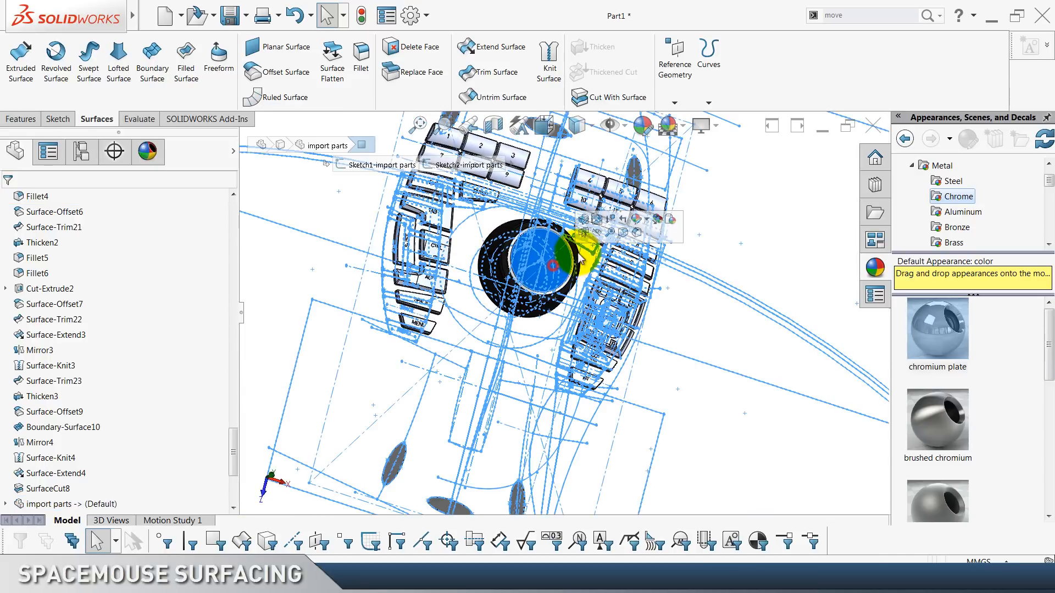
{"action": "left_click", "coordinate": [730, 395]}
{"action": "scroll", "coordinate": [540, 259], "scroll_direction": "down", "scroll_amount": 4}
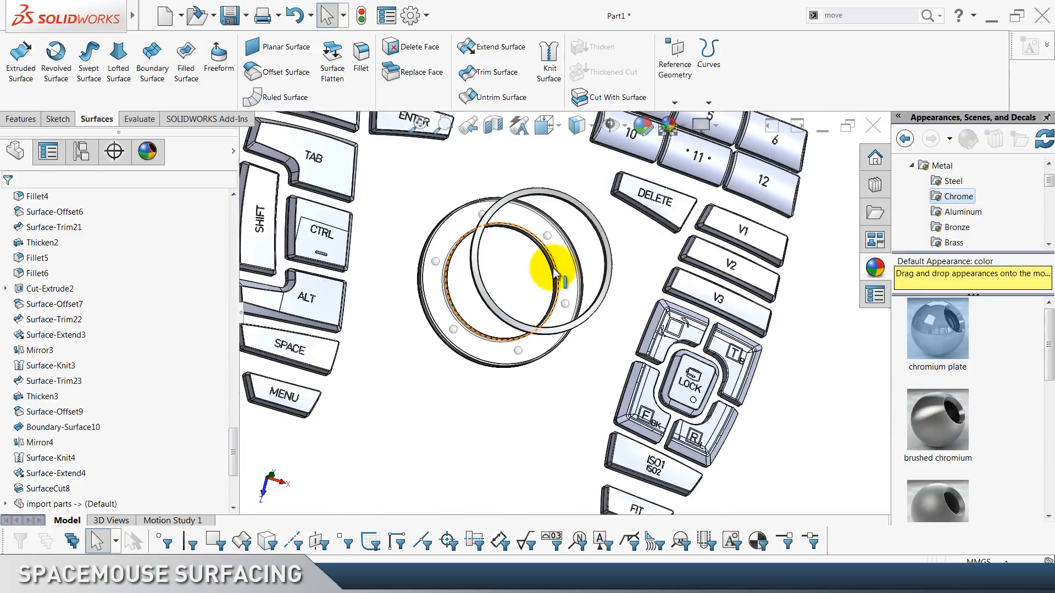
{"action": "left_click", "coordinate": [610, 250]}
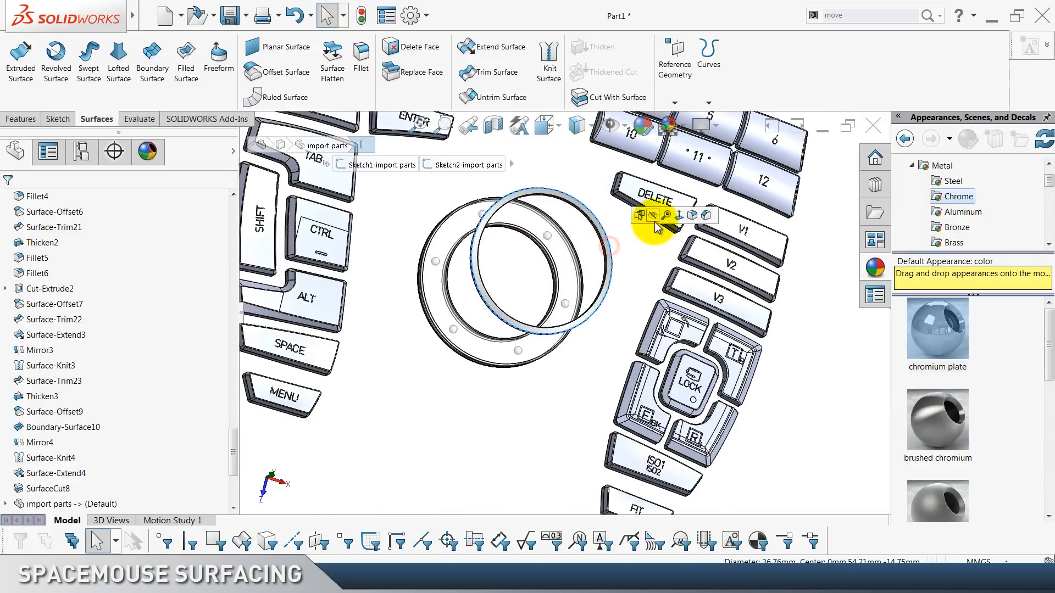
{"action": "left_click", "coordinate": [453, 229]}
{"action": "left_click", "coordinate": [511, 196]}
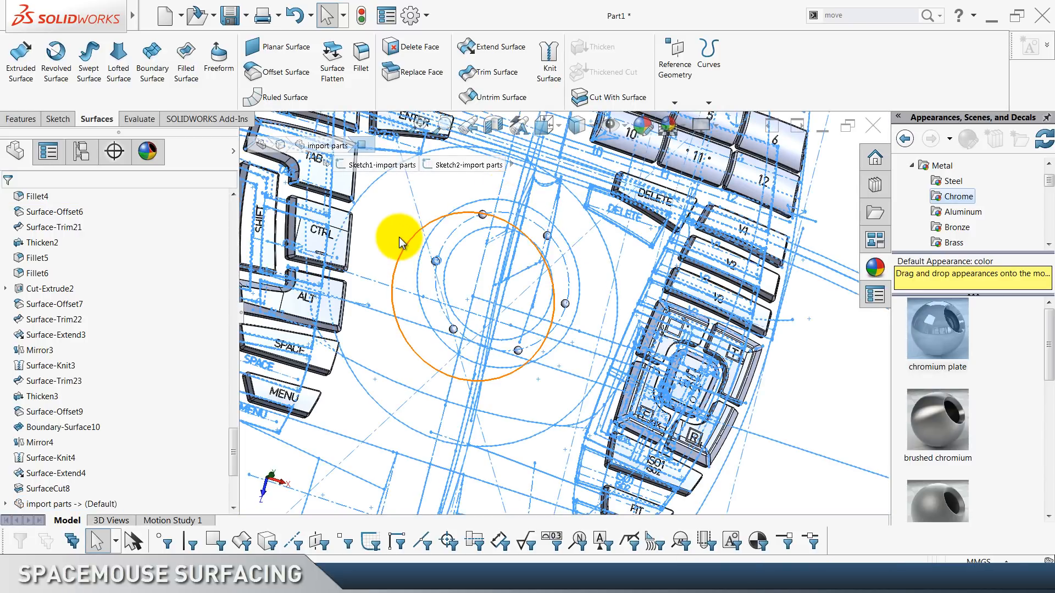
{"action": "left_click", "coordinate": [399, 236]}
Apply the red high gloss plastic appearance to the six small ball bodies between the key groups, selecting them as solid bodies.
{"action": "mouse_move", "coordinate": [409, 206]}
{"action": "left_mouse_down"}
{"action": "mouse_move", "coordinate": [574, 388]}
{"action": "mouse_move", "coordinate": [595, 427]}
{"action": "left_mouse_up"}
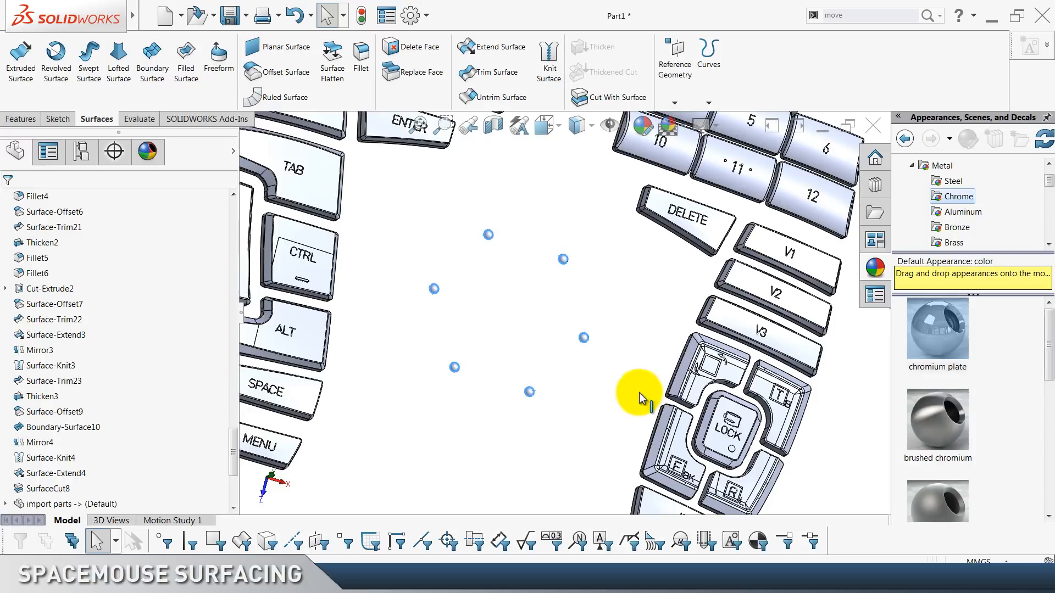
{"action": "left_click", "coordinate": [911, 165]}
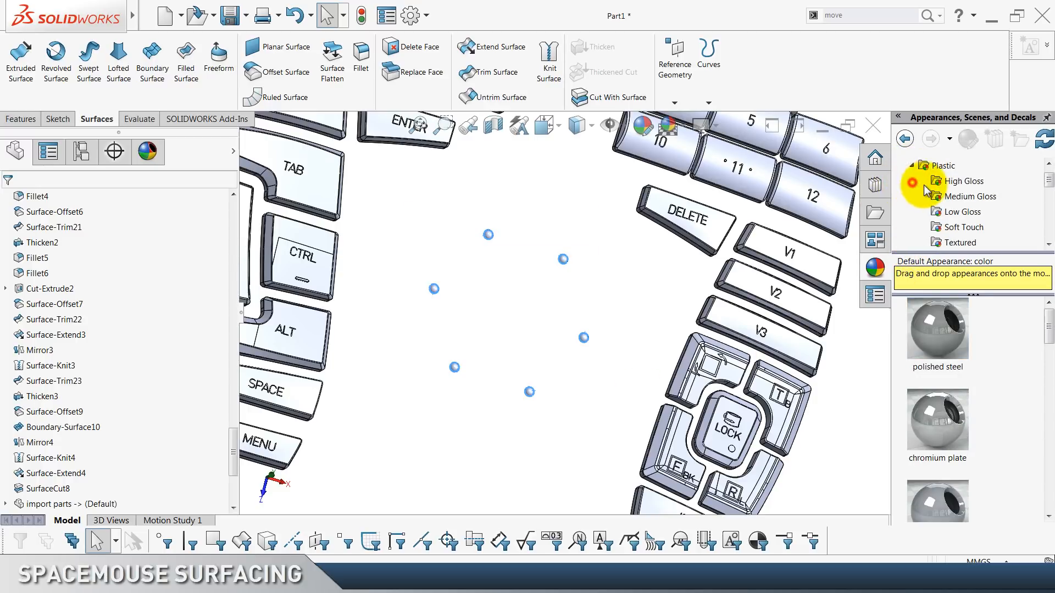
{"action": "left_click", "coordinate": [949, 183]}
{"action": "scroll", "coordinate": [971, 347], "scroll_direction": "down", "scroll_amount": 3}
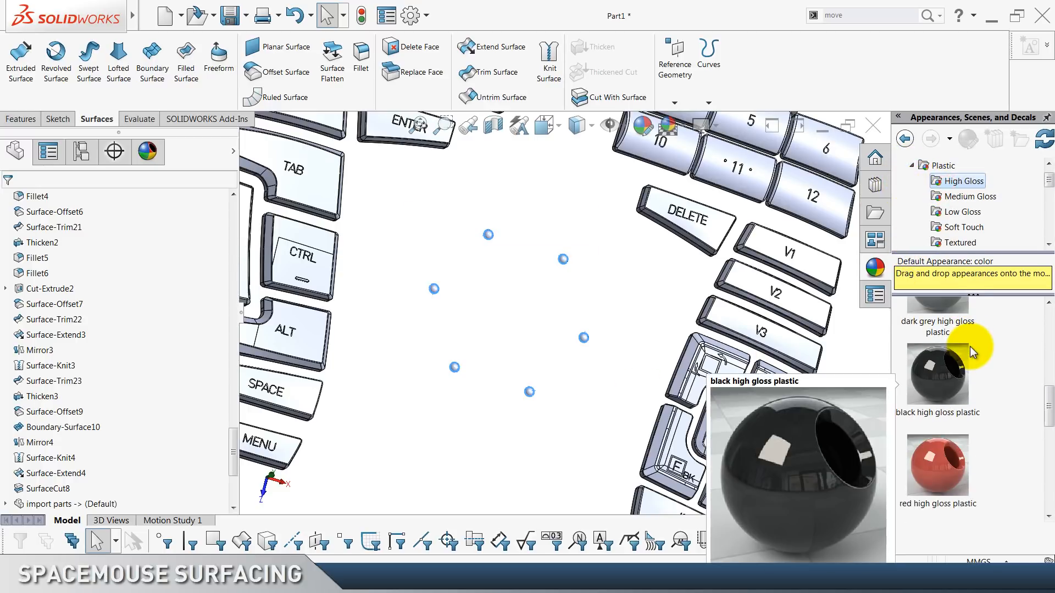
{"action": "right_click", "coordinate": [951, 459]}
{"action": "left_click", "coordinate": [955, 462]}
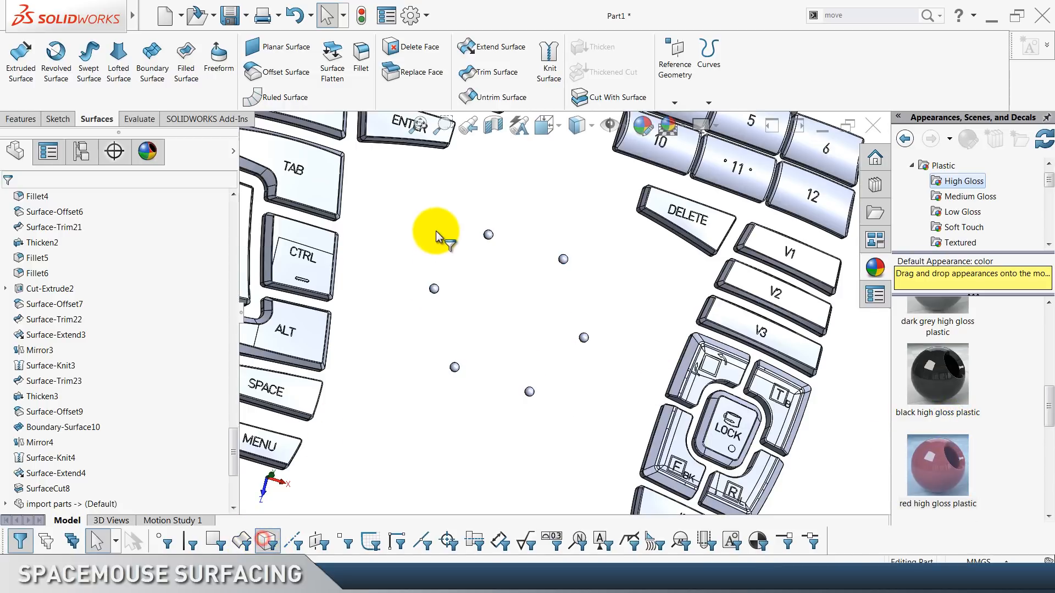
{"action": "left_click_drag", "start_coordinate": [444, 264], "coordinate": [592, 410]}
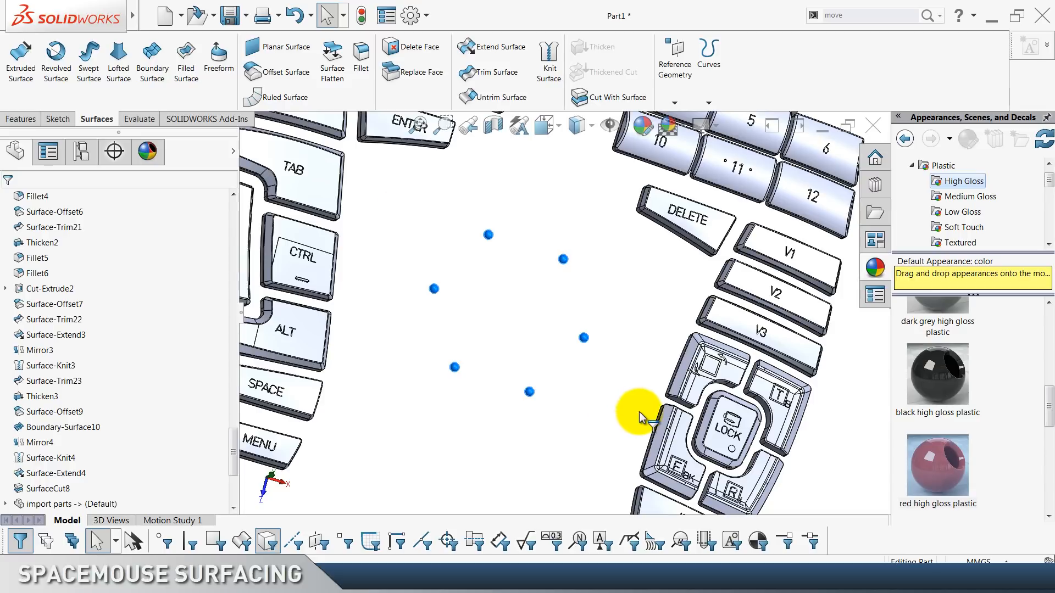
{"action": "right_click", "coordinate": [947, 457]}
{"action": "left_click", "coordinate": [970, 488]}
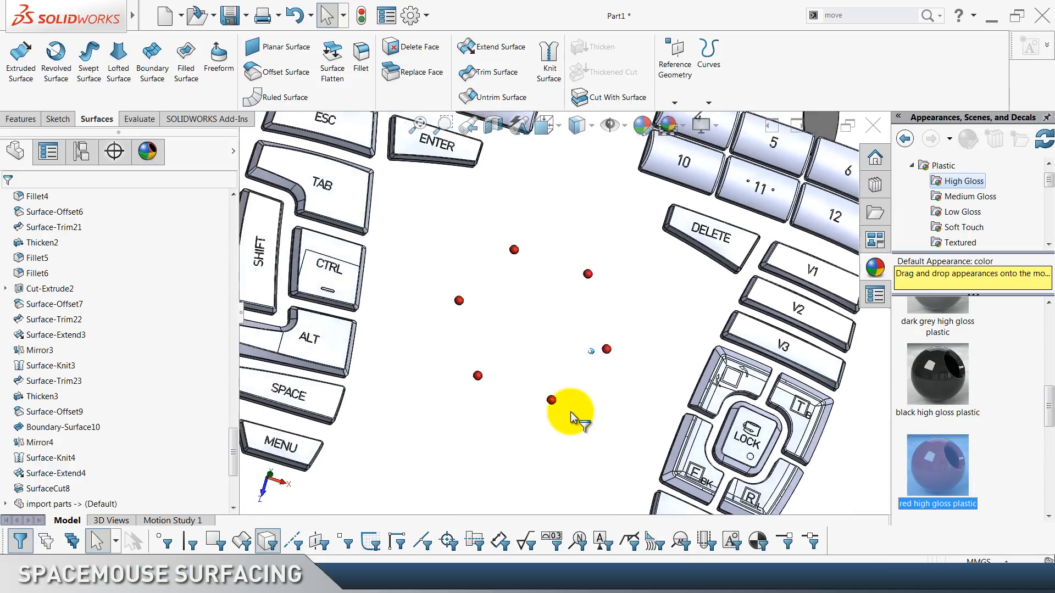
Select the six red ball bodies together and hide them.
{"action": "scroll", "coordinate": [570, 412], "scroll_direction": "up", "scroll_amount": 1}
{"action": "left_click_drag", "start_coordinate": [487, 259], "coordinate": [655, 425]}
{"action": "right_click", "coordinate": [639, 378]}
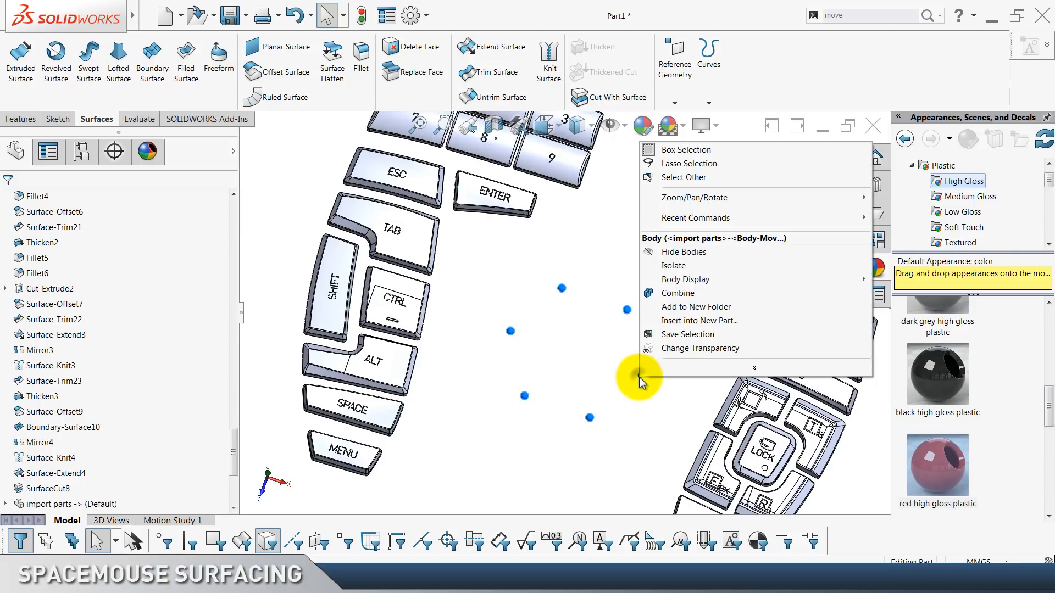
{"action": "left_click", "coordinate": [677, 253]}
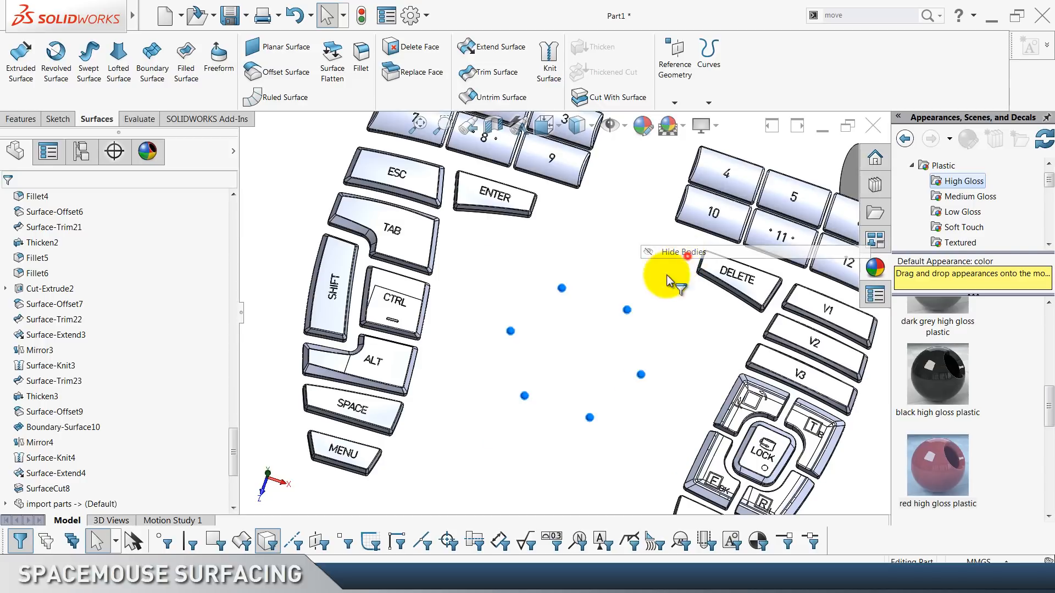
Hide the six oval foot bodies, three at the rear and three at the front of the model.
{"action": "scroll", "coordinate": [578, 369], "scroll_direction": "up", "scroll_amount": 3}
{"action": "middle_click_drag", "start_coordinate": [577, 355], "coordinate": [703, 276]}
{"action": "left_click_drag", "start_coordinate": [654, 336], "coordinate": [672, 379]}
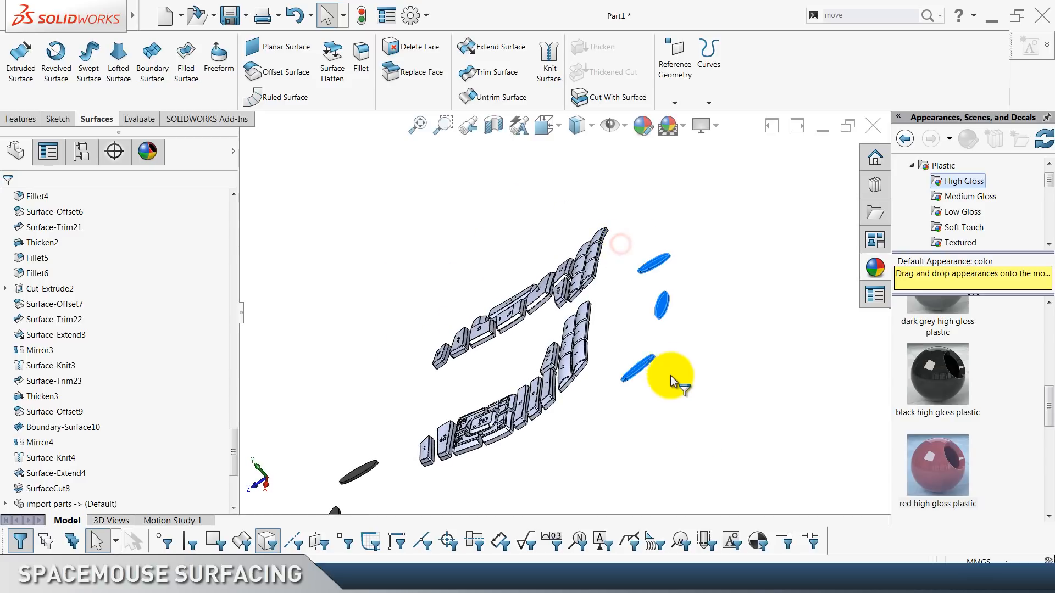
{"action": "right_click", "coordinate": [647, 364]}
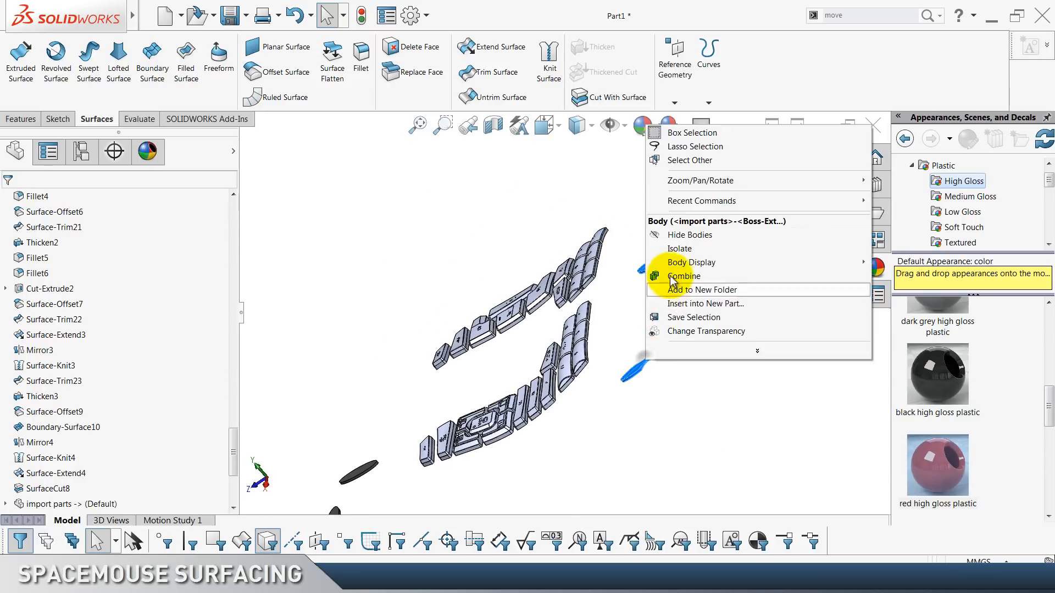
{"action": "left_click", "coordinate": [687, 235]}
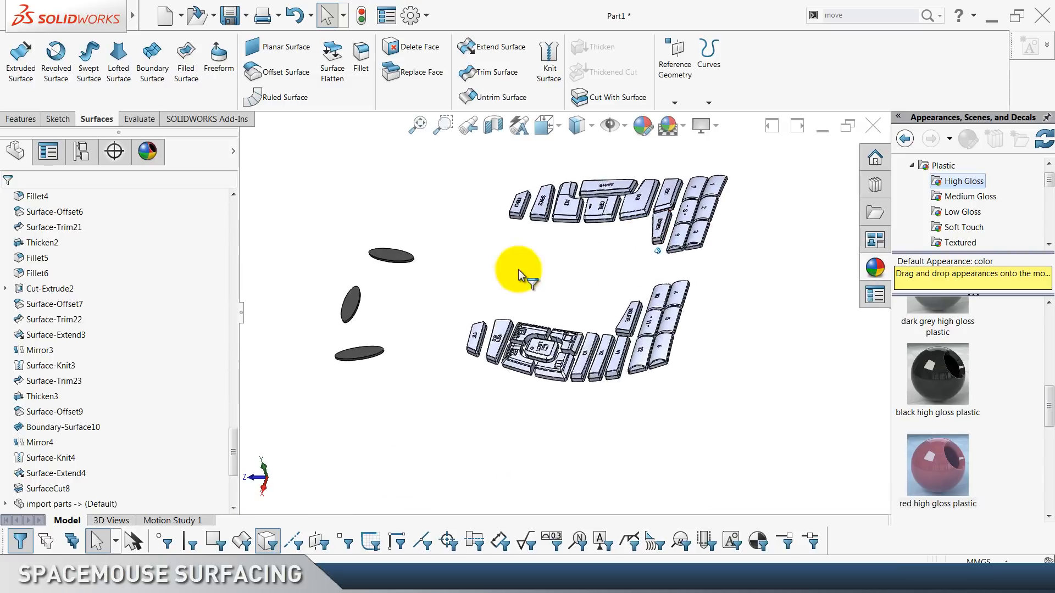
{"action": "left_click_drag", "start_coordinate": [318, 196], "coordinate": [449, 396]}
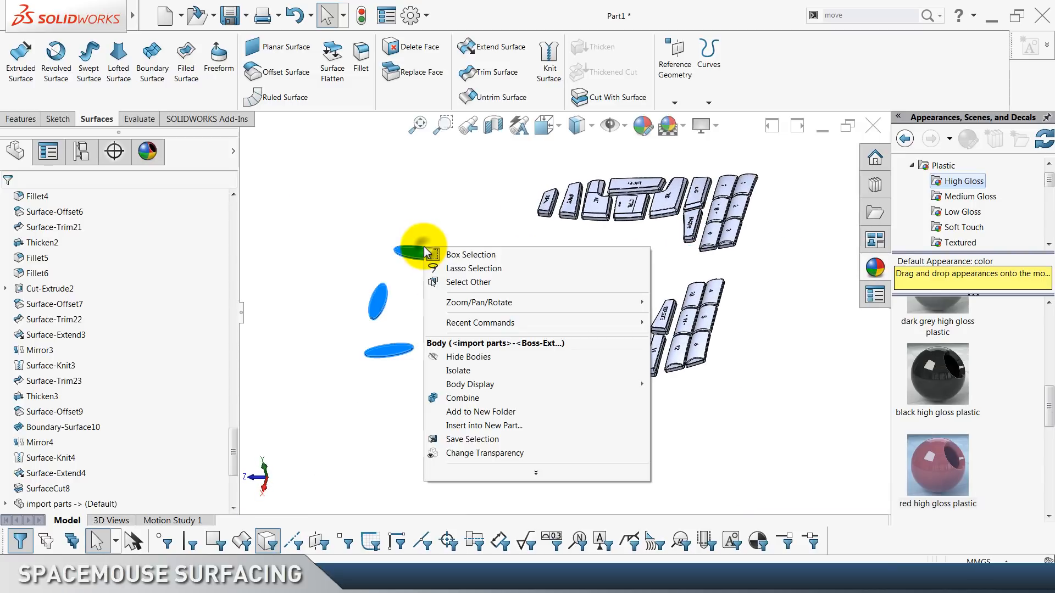
{"action": "right_click", "coordinate": [423, 246]}
{"action": "left_click", "coordinate": [457, 357]}
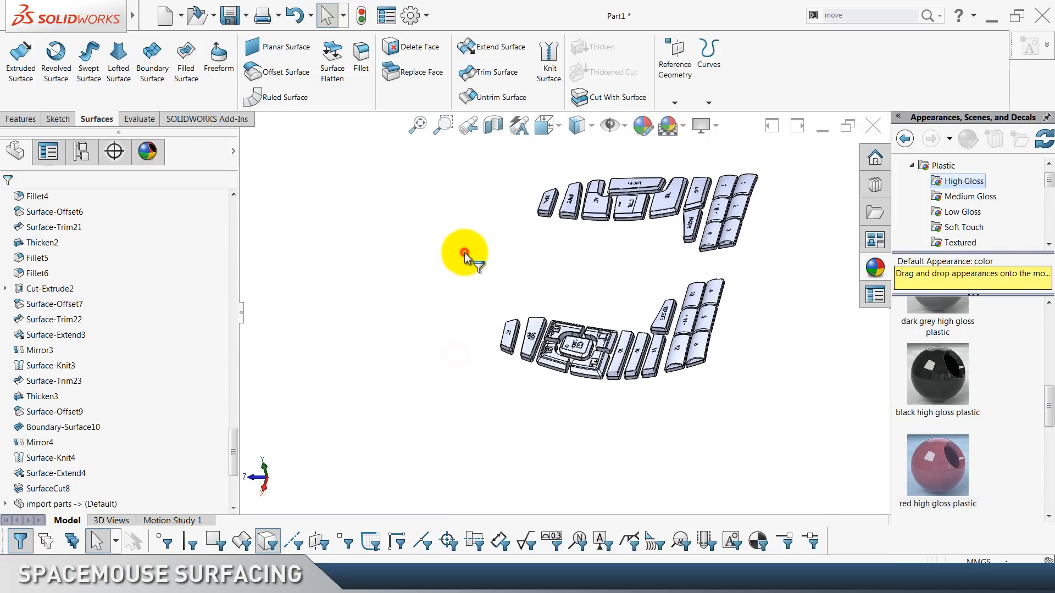
Apply the dark powdercoat painted appearance to all key bodies.
{"action": "left_click_drag", "start_coordinate": [330, 197], "coordinate": [764, 447]}
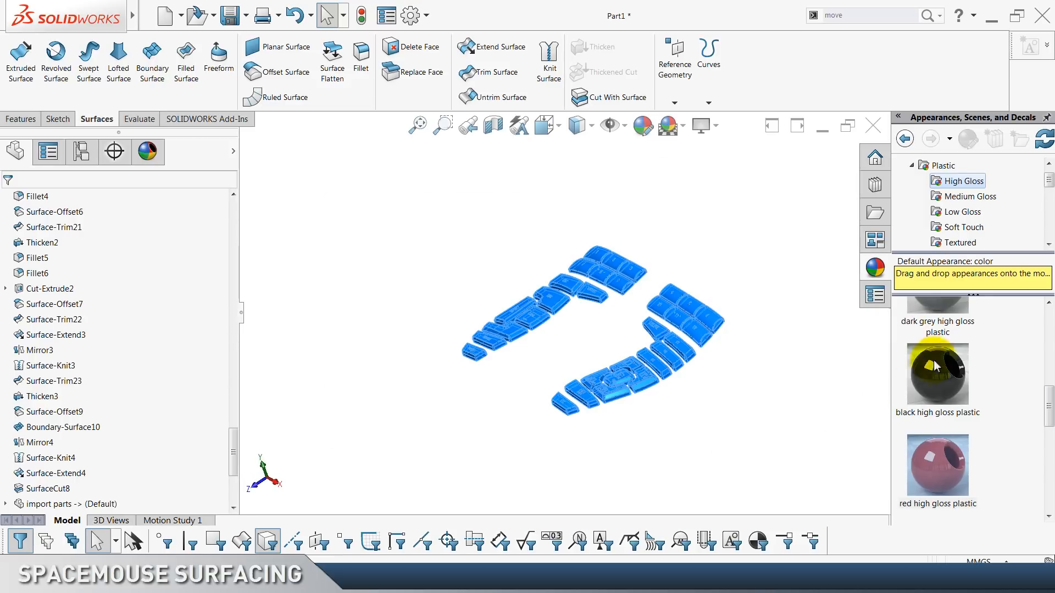
{"action": "left_click", "coordinate": [910, 166]}
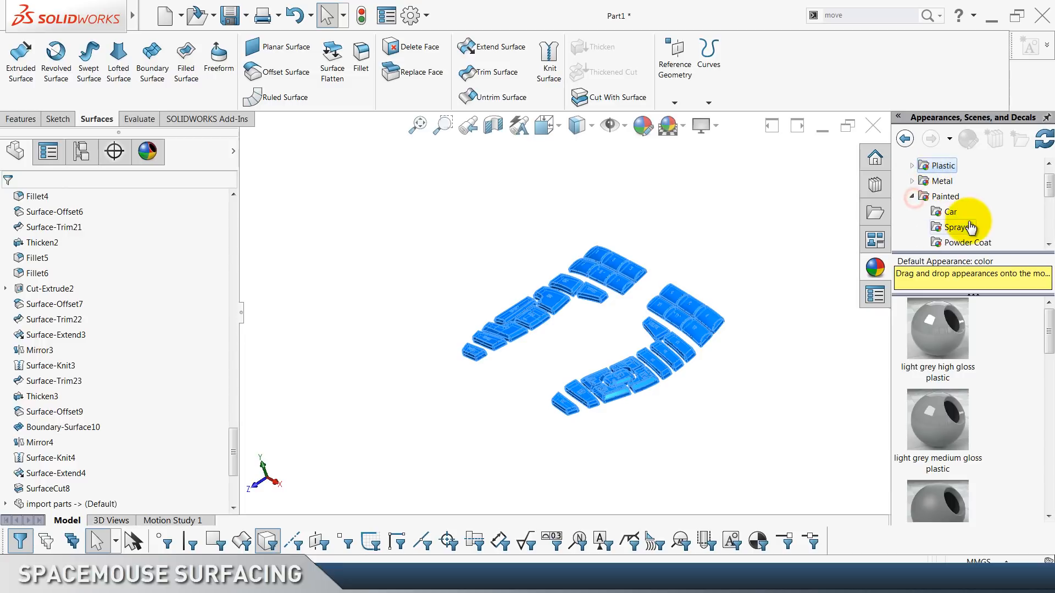
{"action": "left_click", "coordinate": [957, 241]}
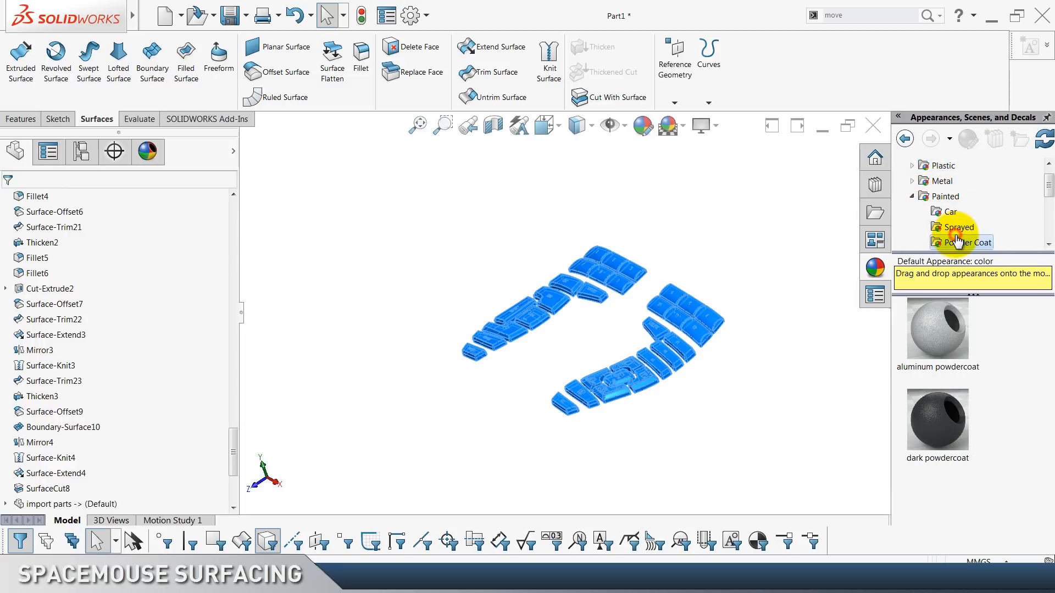
{"action": "right_click", "coordinate": [948, 422]}
{"action": "left_click", "coordinate": [934, 429]}
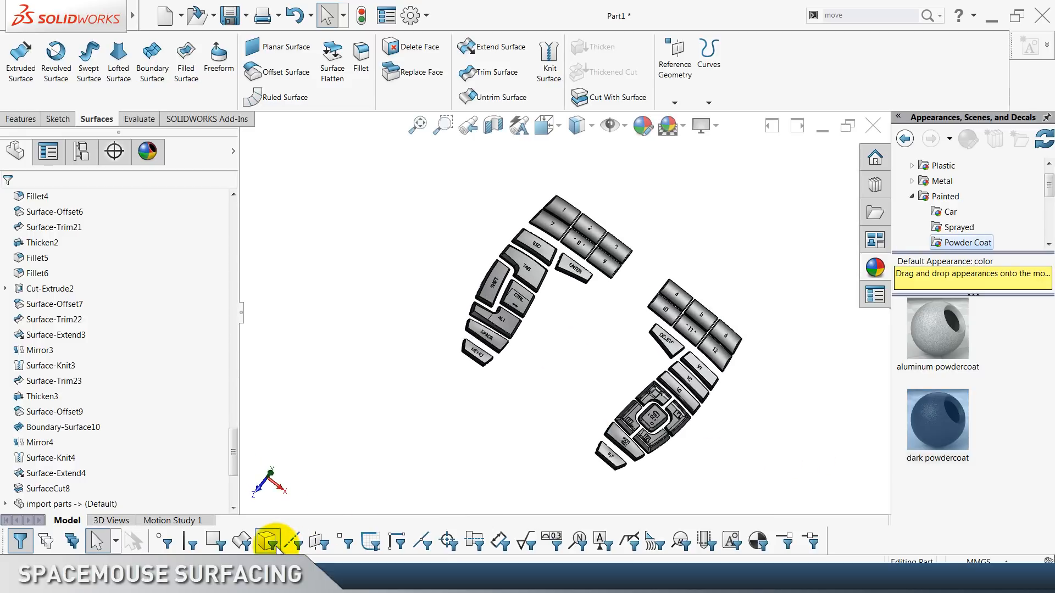
Try to apply the white car paint appearance to the letter faces on the MENU key, using the face selection filter.
{"action": "left_click", "coordinate": [345, 441]}
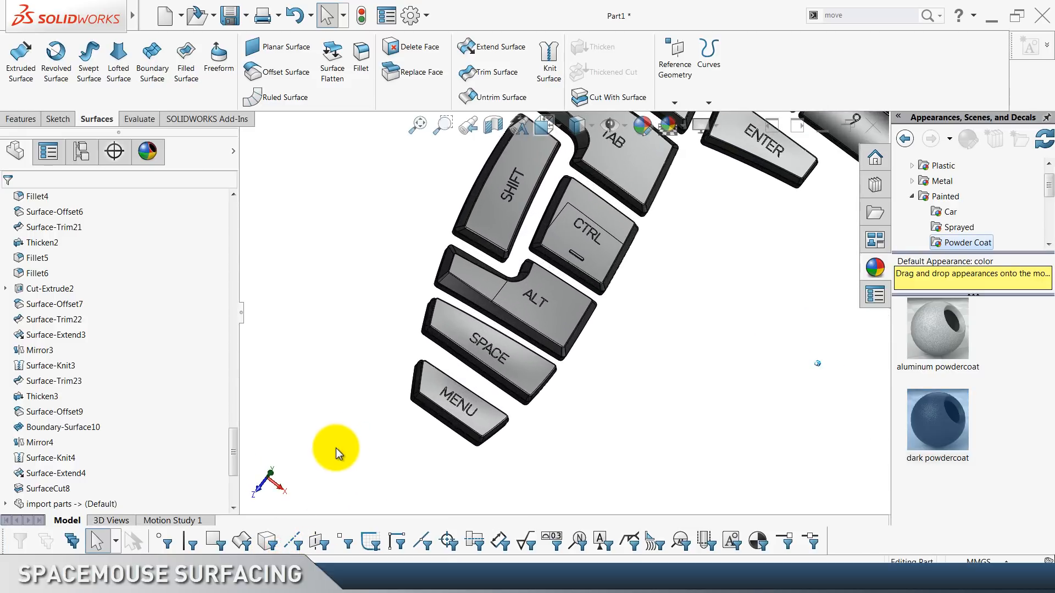
{"action": "left_click", "coordinate": [217, 541]}
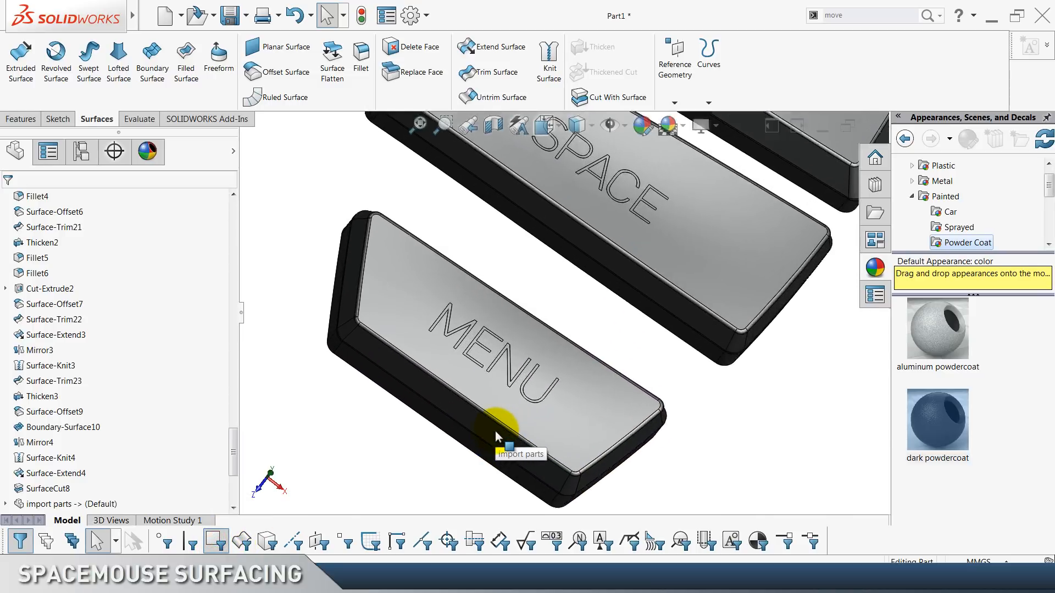
{"action": "left_click", "coordinate": [463, 302]}
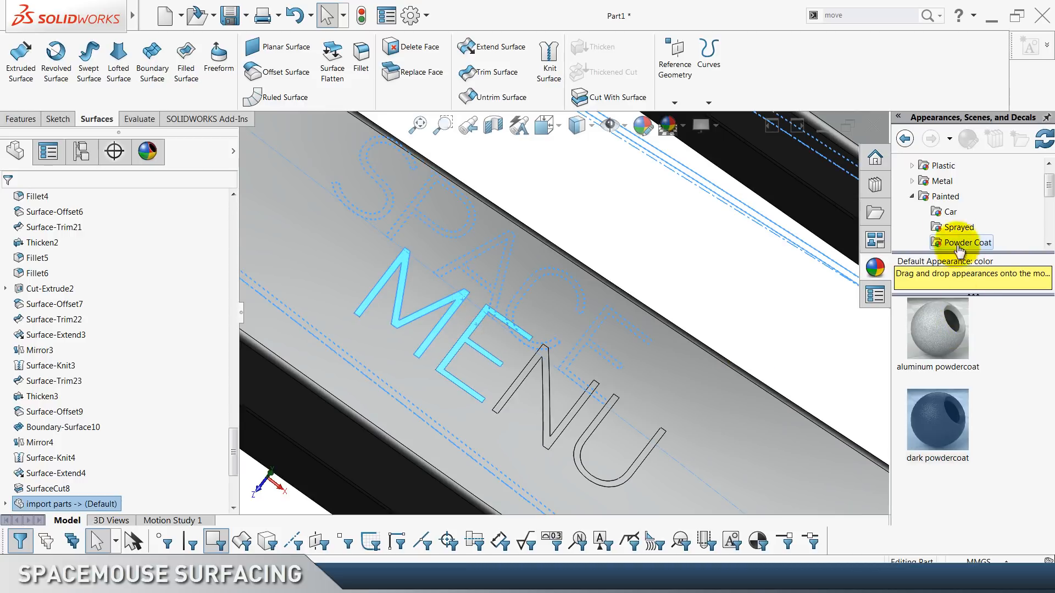
{"action": "left_click", "coordinate": [948, 213]}
{"action": "right_click", "coordinate": [944, 420]}
{"action": "left_click", "coordinate": [943, 425]}
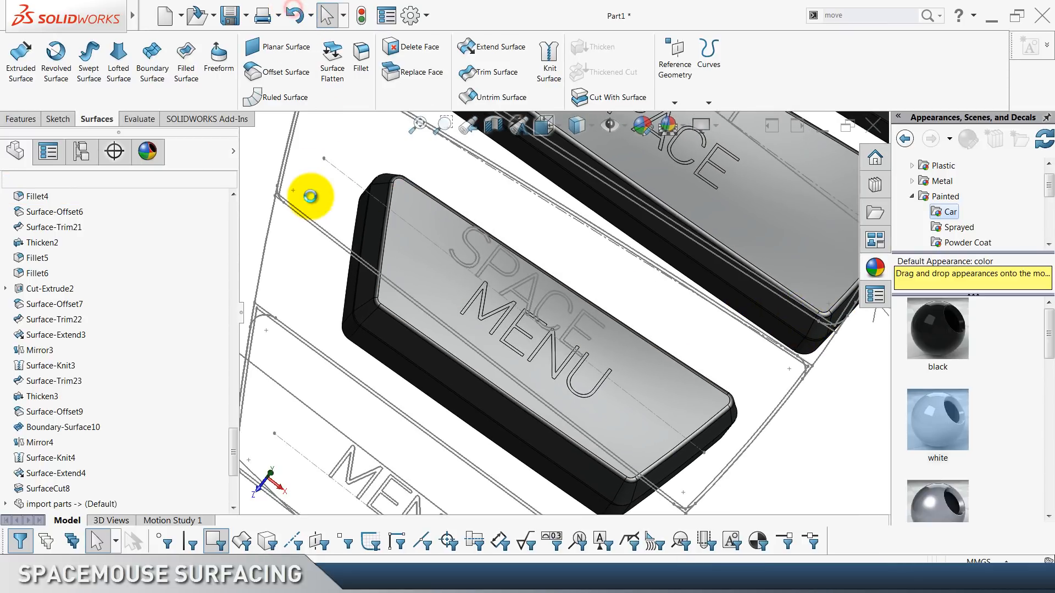
{"action": "scroll", "coordinate": [366, 224], "scroll_direction": "up", "scroll_amount": 10}
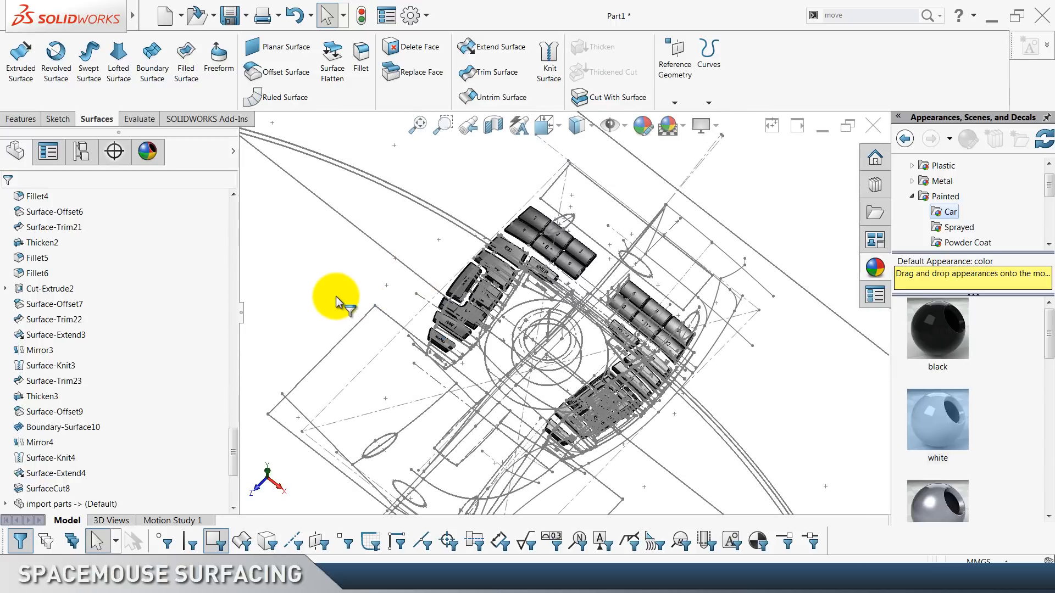
{"action": "left_click", "coordinate": [336, 297]}
{"action": "left_click", "coordinate": [220, 543]}
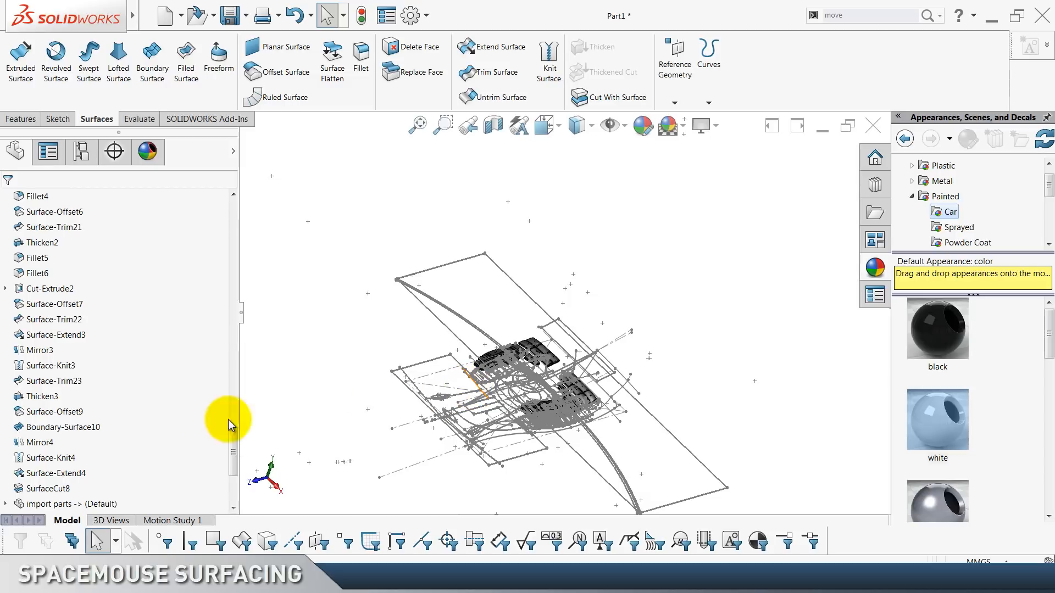
Select Sketch1 and Sketch163 under the import parts feature and hide them.
{"action": "scroll", "coordinate": [133, 431], "scroll_direction": "down", "scroll_amount": 4}
{"action": "left_click", "coordinate": [10, 337]}
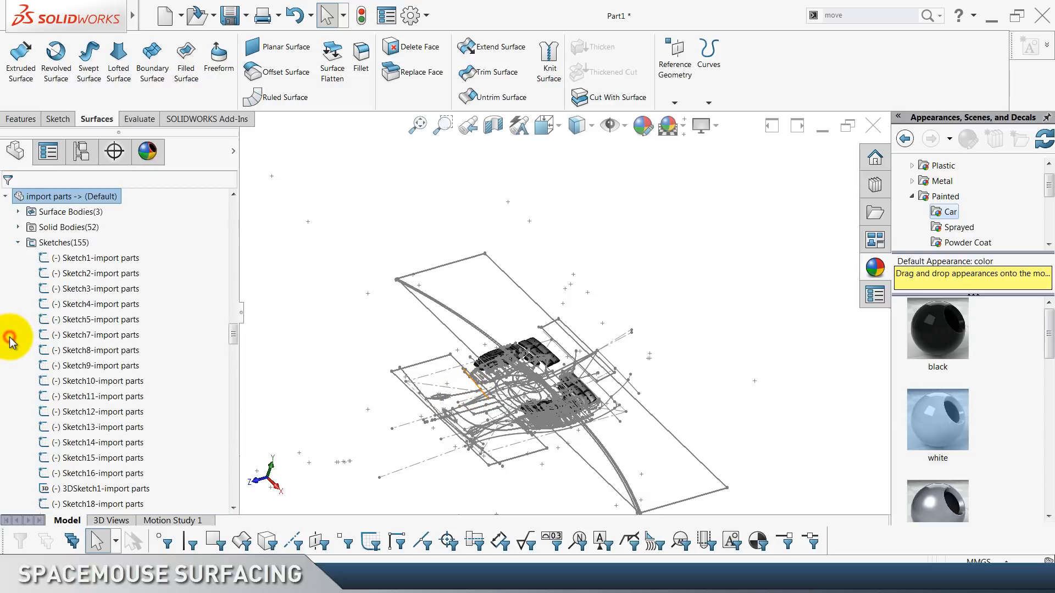
{"action": "right_click", "coordinate": [53, 243]}
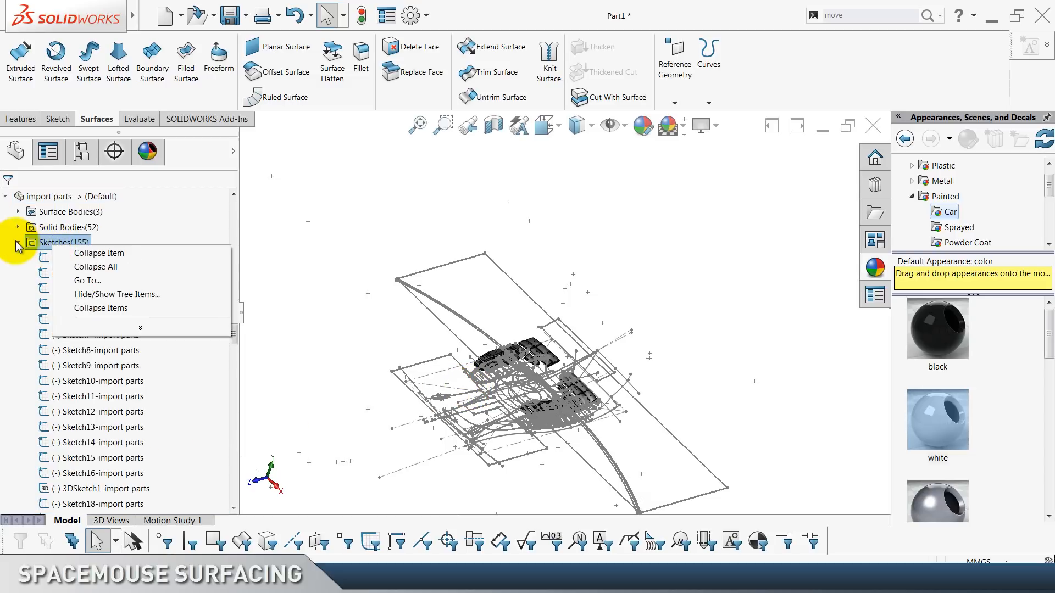
{"action": "left_click", "coordinate": [321, 229]}
{"action": "scroll", "coordinate": [160, 379], "scroll_direction": "down", "scroll_amount": 5}
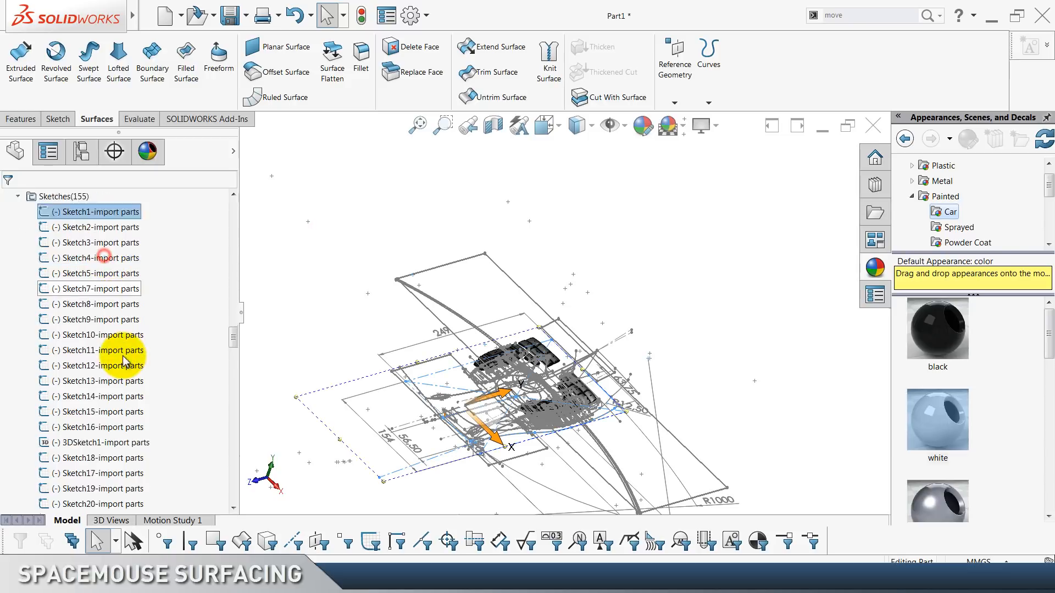
{"action": "scroll", "coordinate": [169, 398], "scroll_direction": "down", "scroll_amount": 15}
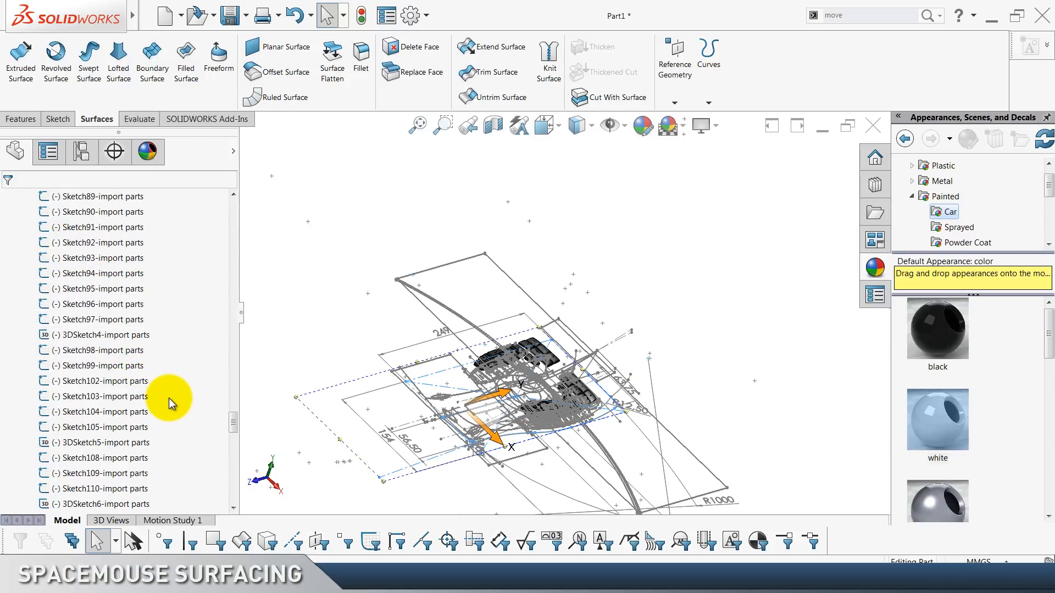
{"action": "scroll", "coordinate": [169, 398], "scroll_direction": "down", "scroll_amount": 10}
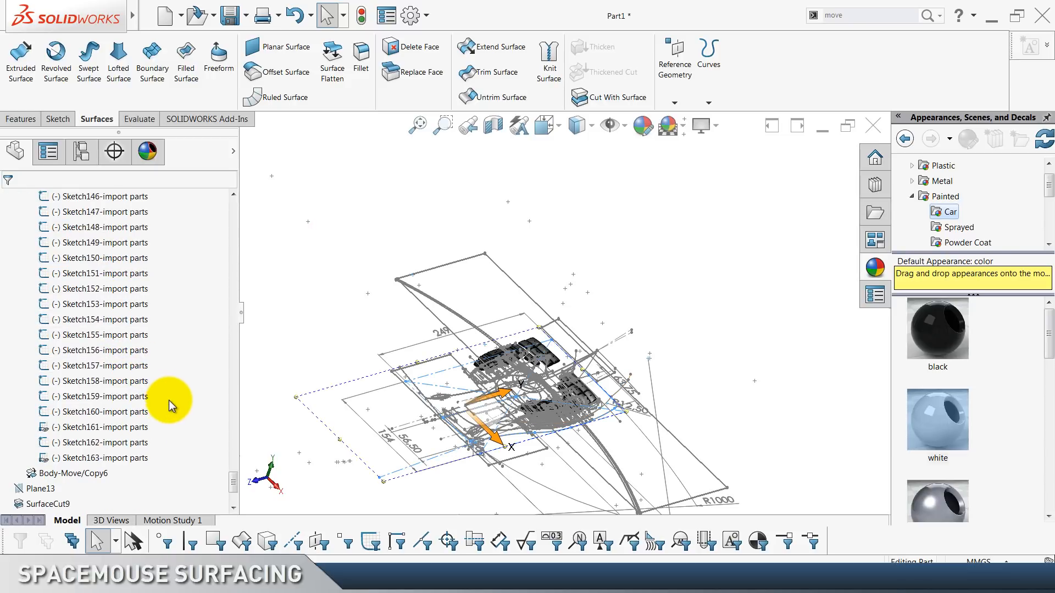
{"action": "left_click", "coordinate": [117, 457]}
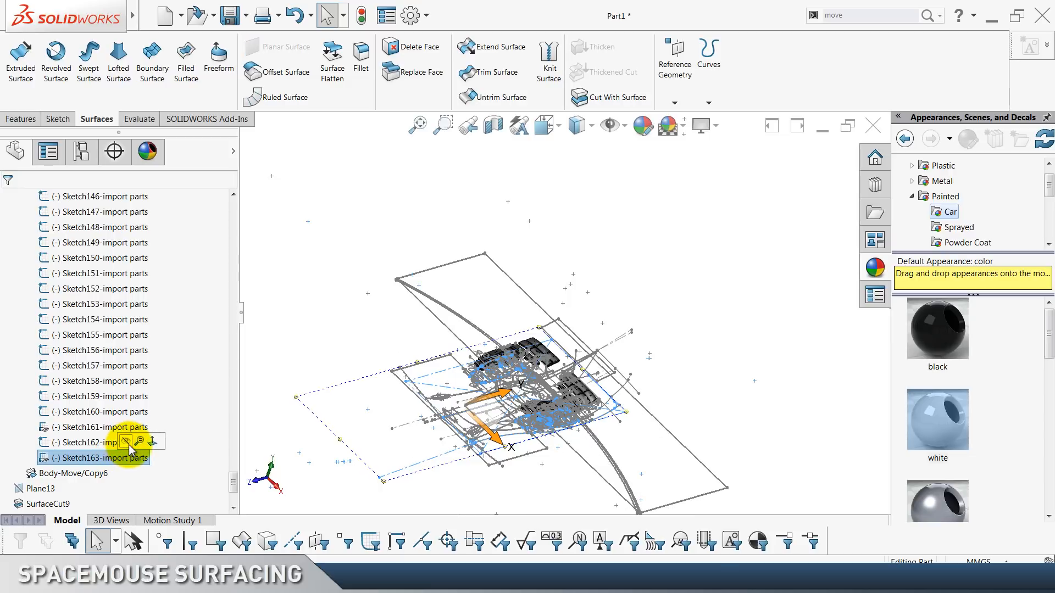
{"action": "left_click", "coordinate": [127, 443]}
Hide the remaining imported sketches from Sketch2 through Sketch162 and collapse the import parts sketch folder.
{"action": "left_click", "coordinate": [121, 443]}
{"action": "scroll", "coordinate": [24, 405], "scroll_direction": "up", "scroll_amount": 20}
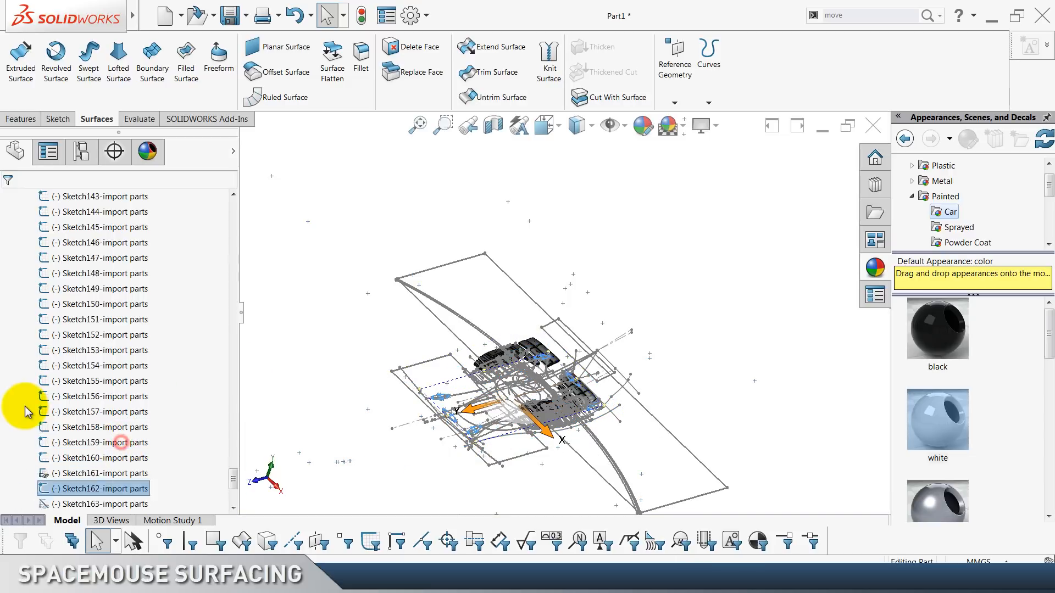
{"action": "scroll", "coordinate": [23, 404], "scroll_direction": "up", "scroll_amount": 14}
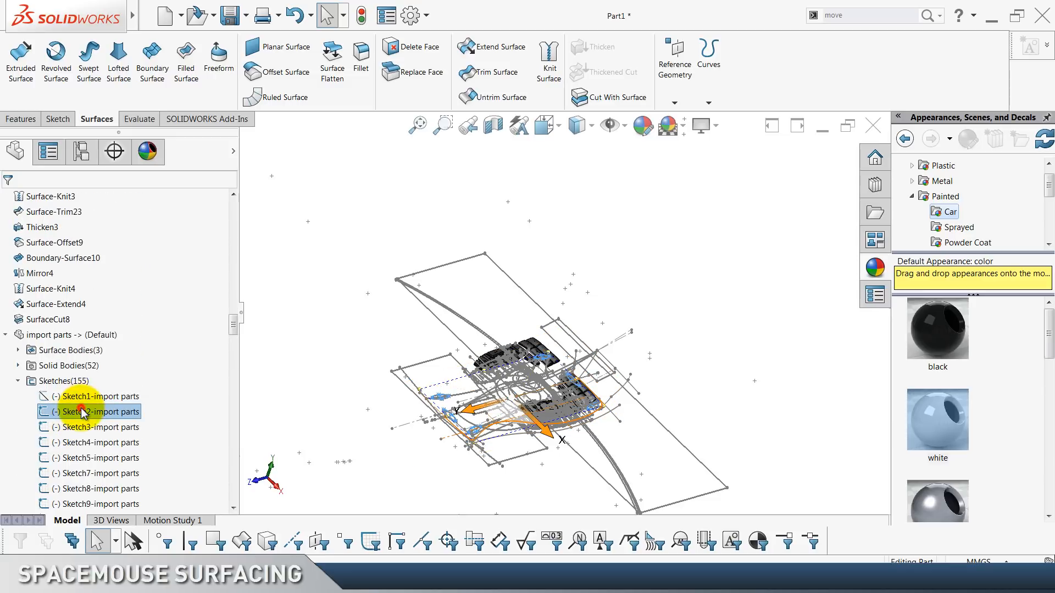
{"action": "left_click", "coordinate": [81, 409], "text": "shift"}
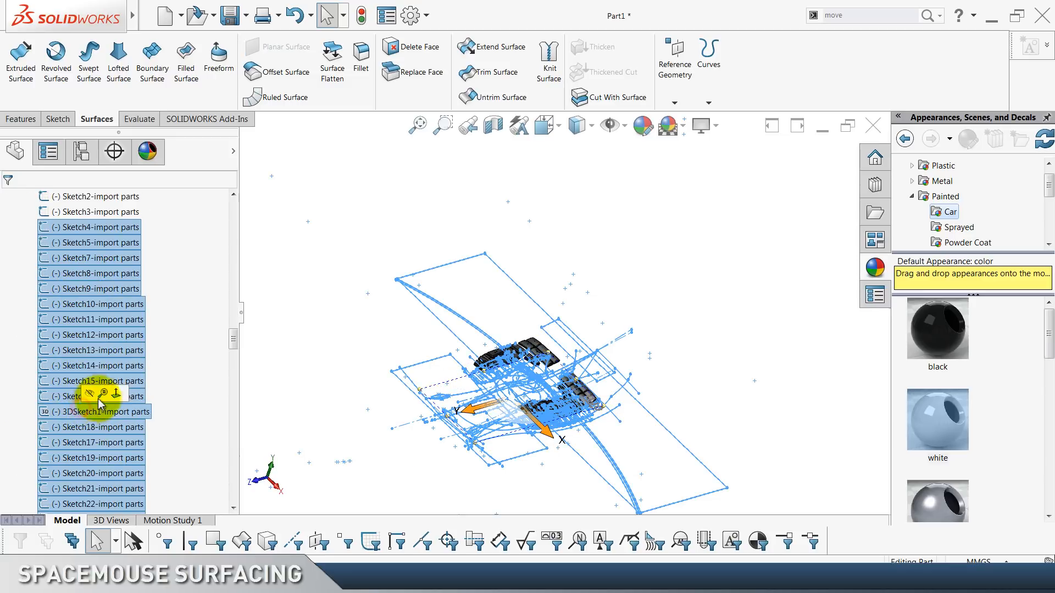
{"action": "left_click", "coordinate": [375, 307]}
{"action": "scroll", "coordinate": [154, 340], "scroll_direction": "up", "scroll_amount": 6}
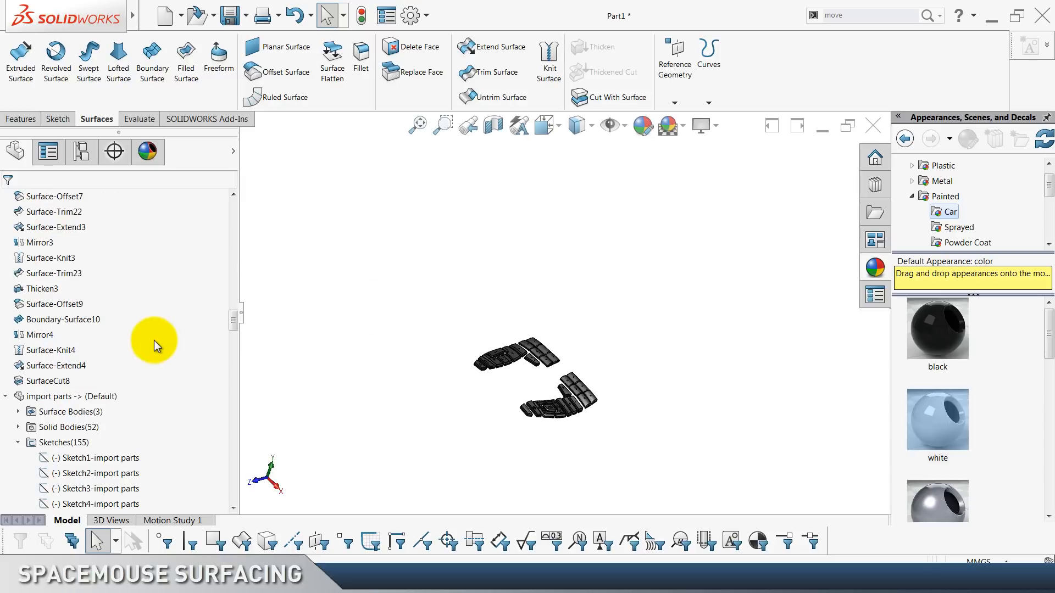
{"action": "left_click", "coordinate": [18, 441]}
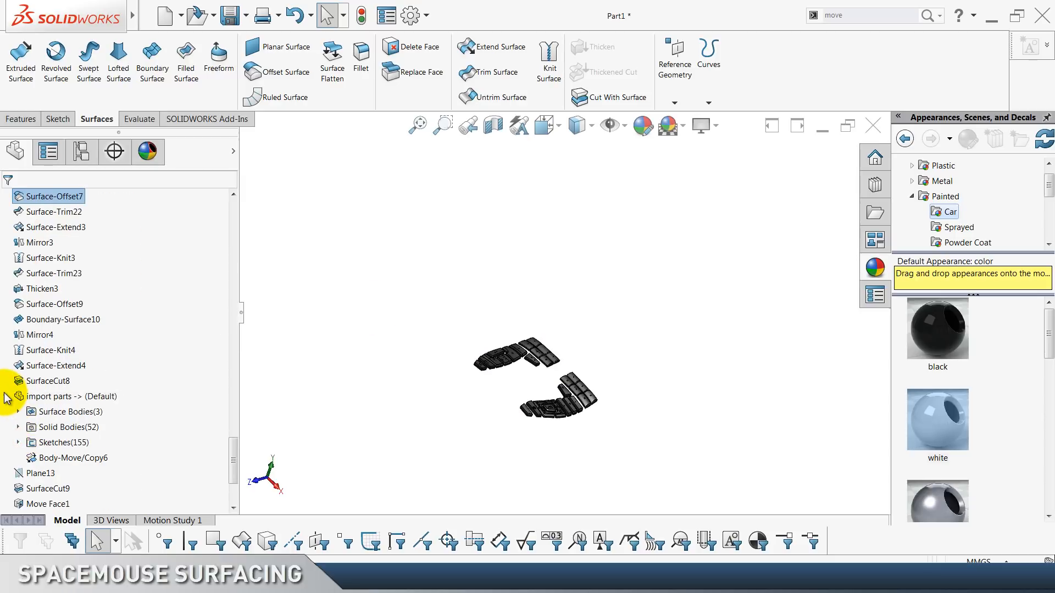
{"action": "left_click", "coordinate": [371, 347]}
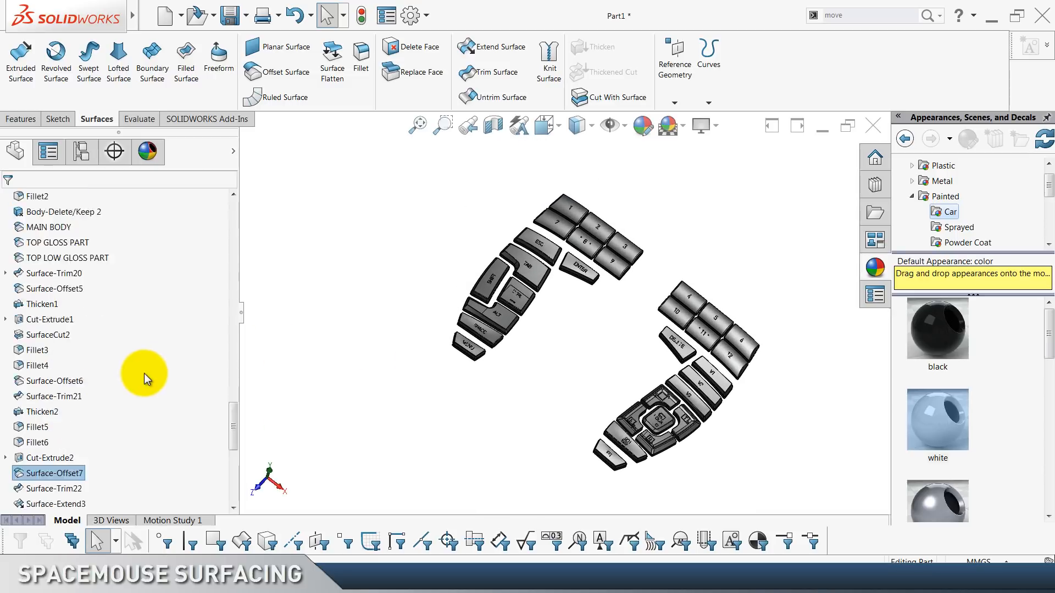
Hide the body filling the small round hole on the underside of the LOCK key.
{"action": "scroll", "coordinate": [143, 374], "scroll_direction": "up", "scroll_amount": 20}
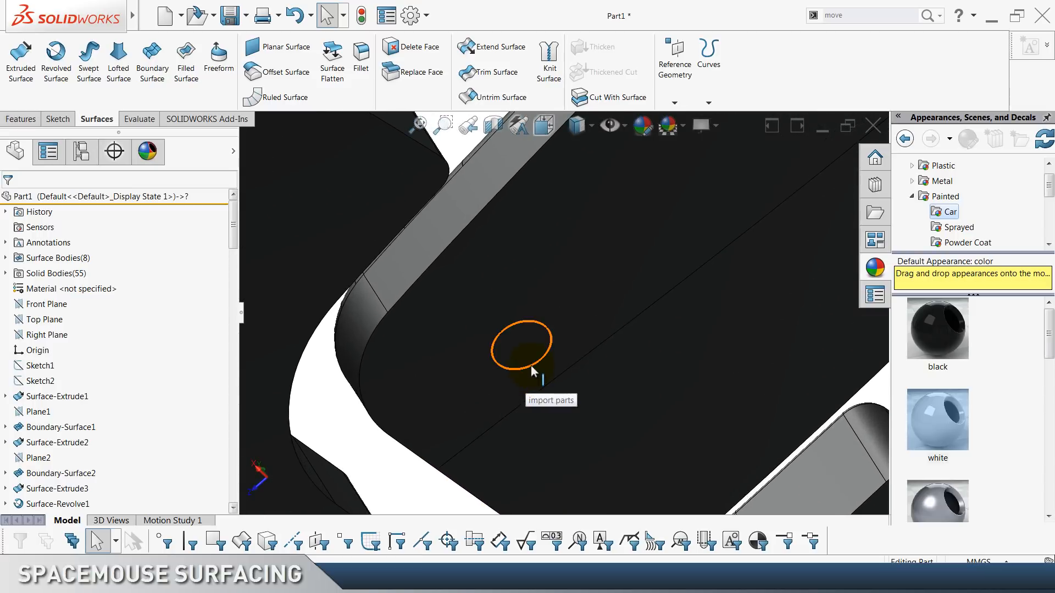
{"action": "left_click", "coordinate": [526, 358]}
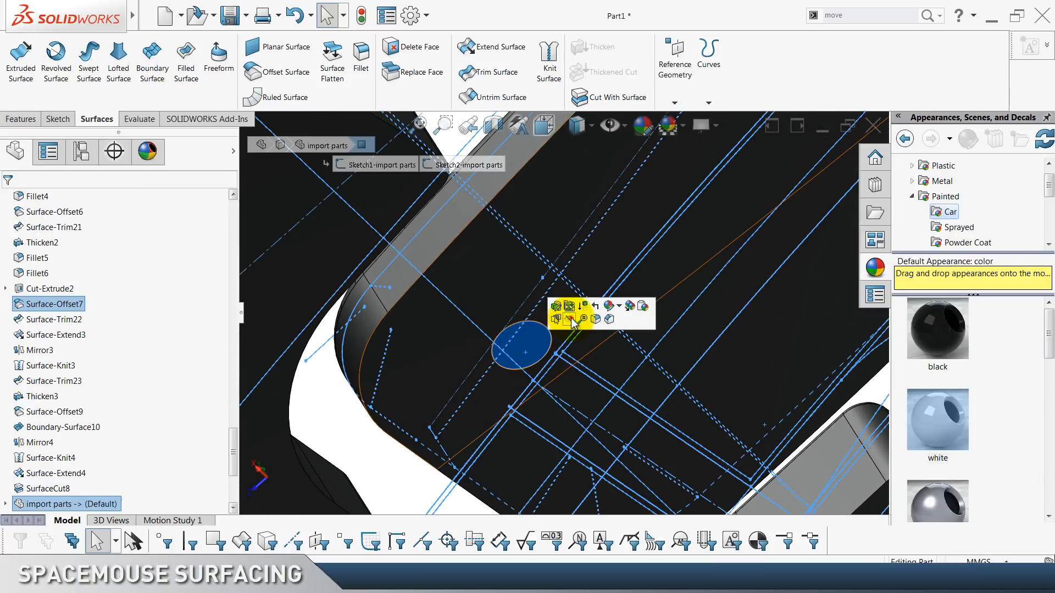
{"action": "left_click", "coordinate": [391, 472]}
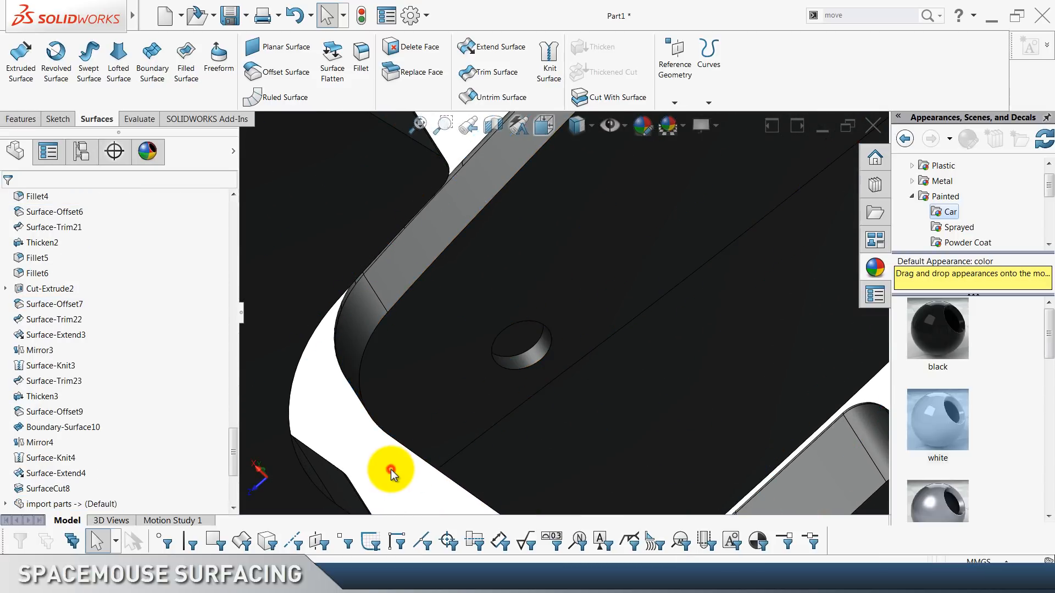
Apply the gloss blue car paint appearance to the small cylindrical body inside the LOCK key's hole, using the solid body filter.
{"action": "left_click", "coordinate": [258, 547]}
{"action": "left_click", "coordinate": [511, 346]}
{"action": "scroll", "coordinate": [973, 395], "scroll_direction": "down", "scroll_amount": 3}
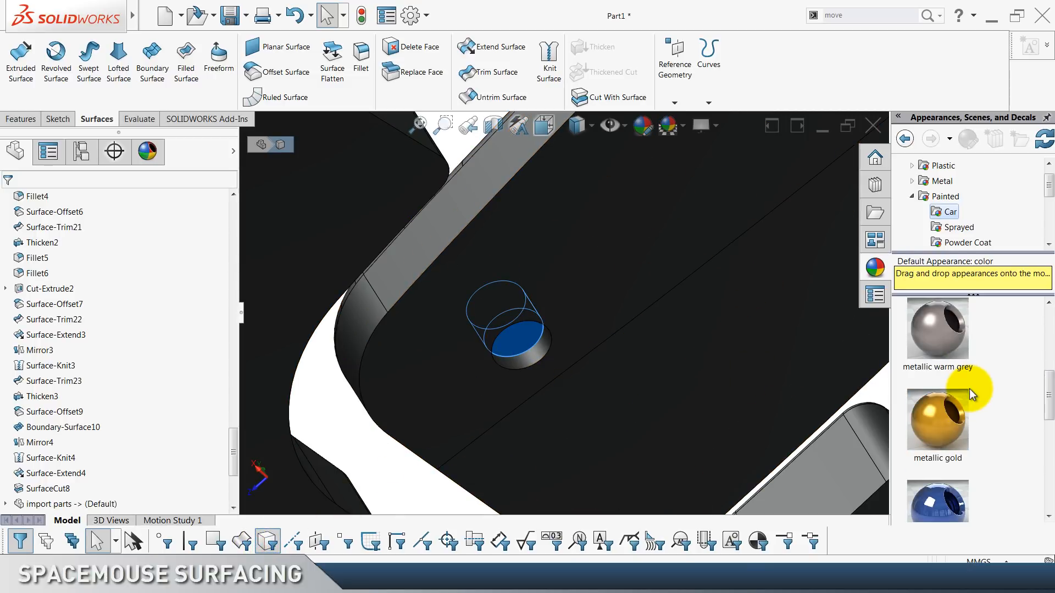
{"action": "scroll", "coordinate": [972, 395], "scroll_direction": "down", "scroll_amount": 2}
{"action": "right_click", "coordinate": [931, 385]}
{"action": "left_click", "coordinate": [959, 387]}
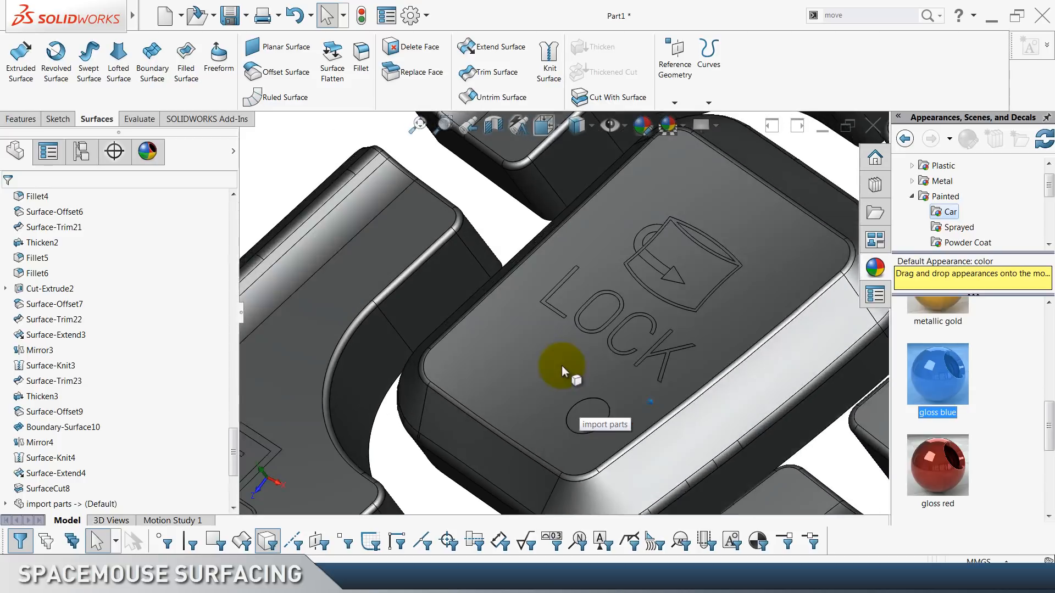
Apply the clear glass appearance to the small round indicator body on the top face of the LOCK key.
{"action": "left_click", "coordinate": [596, 414]}
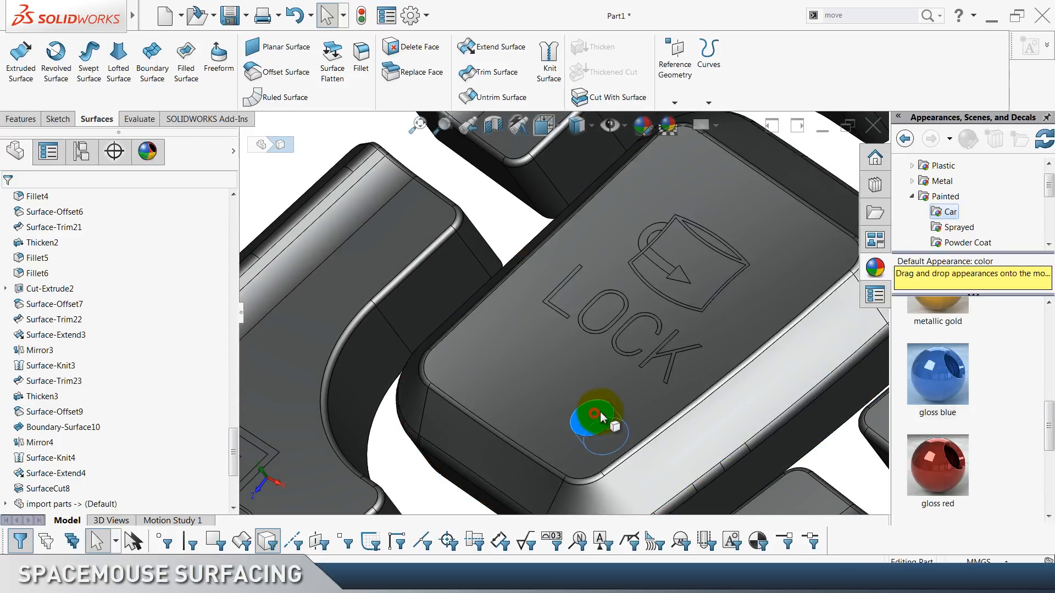
{"action": "left_click", "coordinate": [911, 197]}
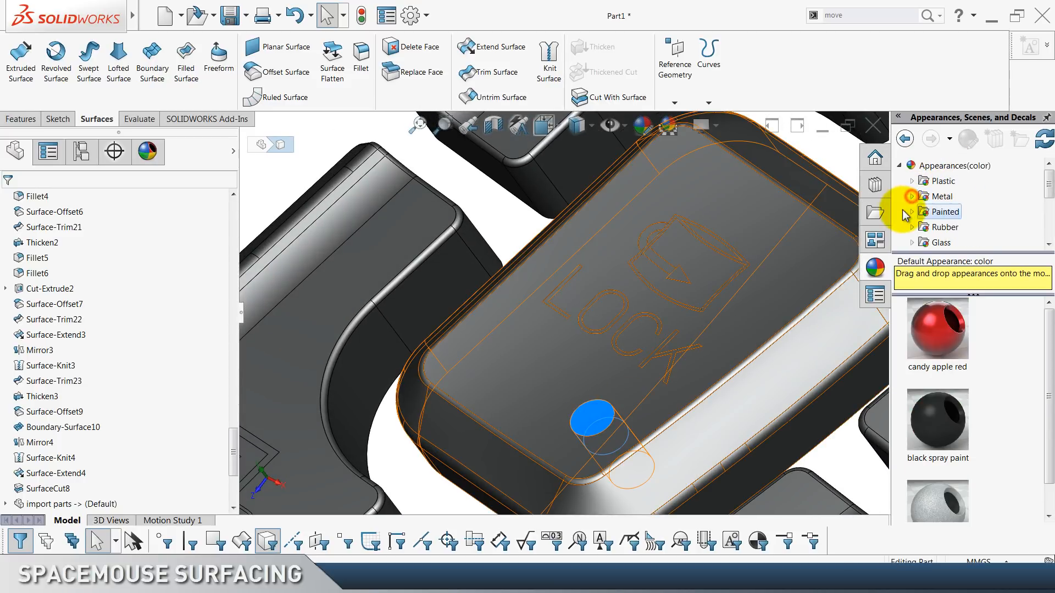
{"action": "left_click", "coordinate": [935, 246]}
{"action": "right_click", "coordinate": [934, 335]}
{"action": "left_click", "coordinate": [970, 332]}
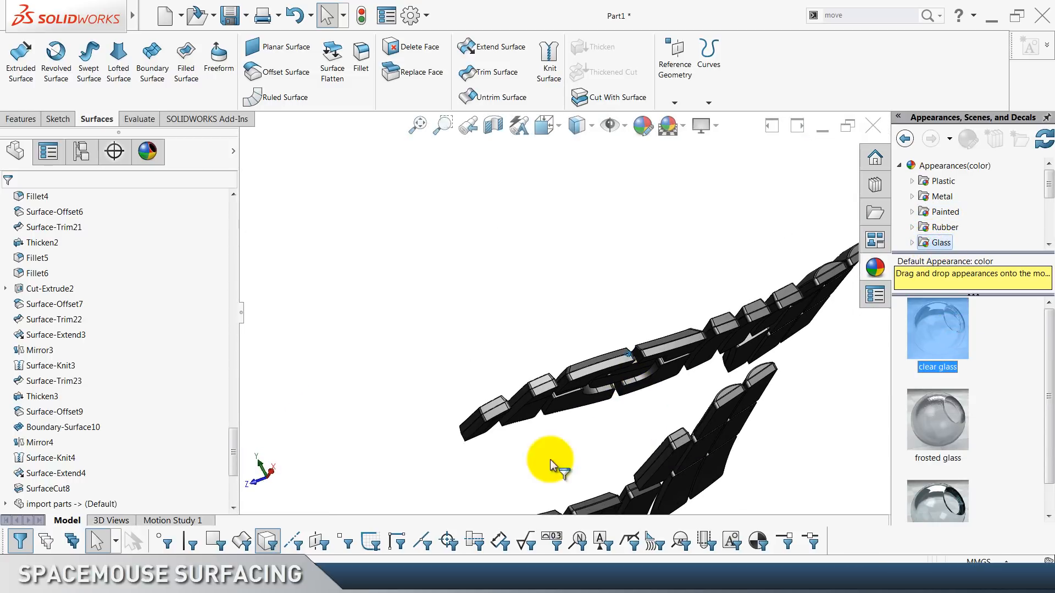
Show all the hidden solid bodies of the part again.
{"action": "left_click", "coordinate": [549, 125]}
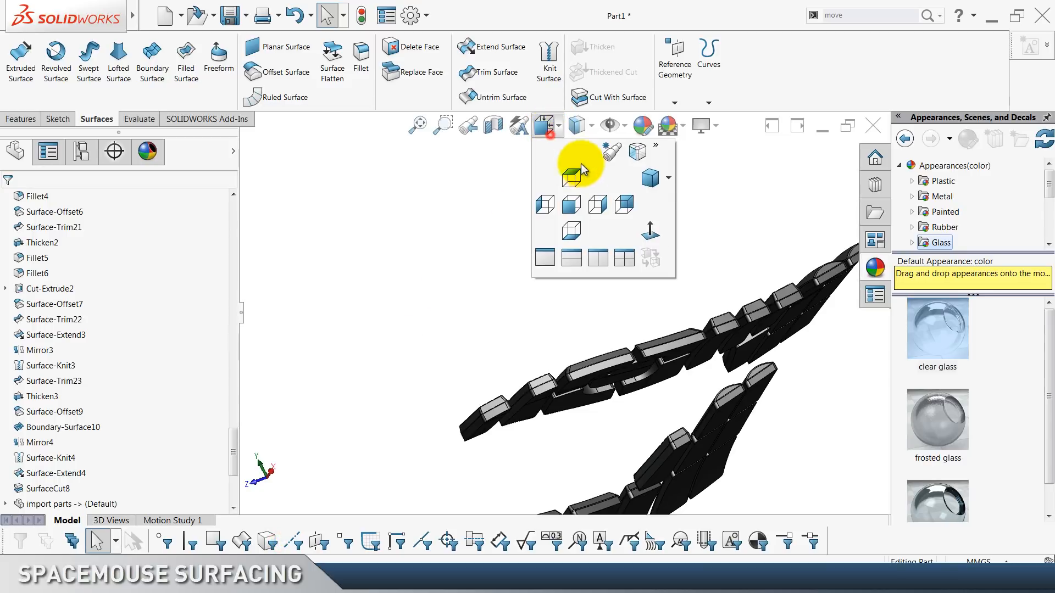
{"action": "left_click", "coordinate": [649, 180]}
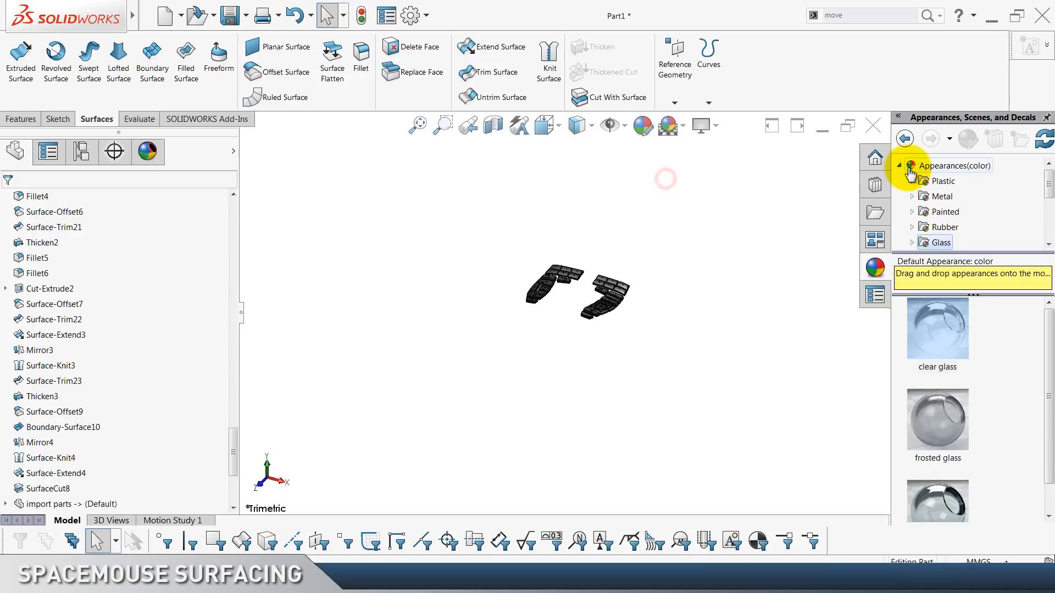
{"action": "left_click", "coordinate": [1046, 124]}
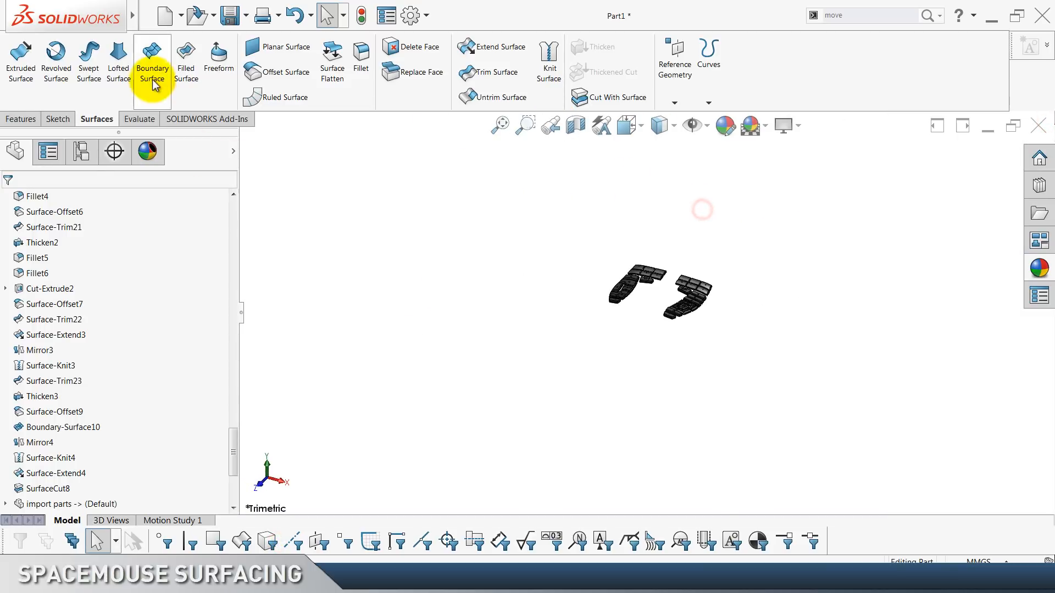
{"action": "left_click", "coordinate": [21, 118]}
{"action": "scroll", "coordinate": [36, 249], "scroll_direction": "up", "scroll_amount": 20}
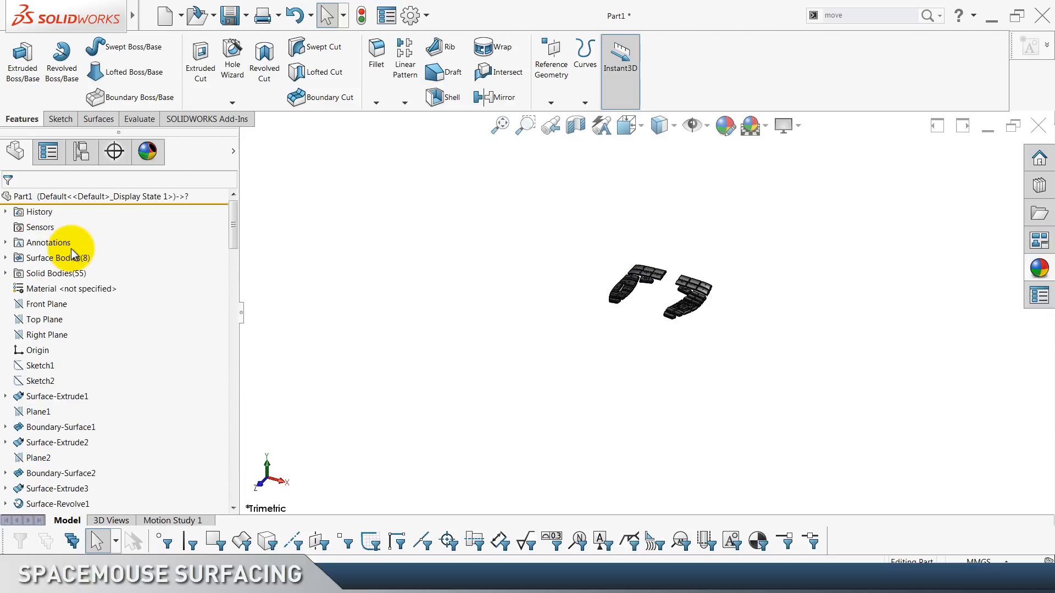
{"action": "left_click", "coordinate": [77, 272]}
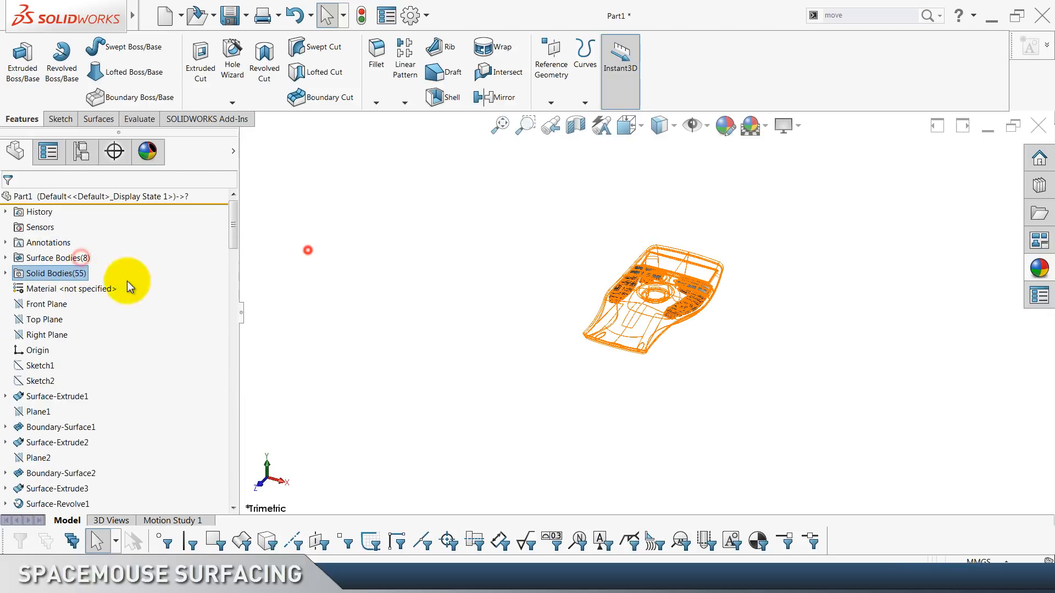
{"action": "left_click", "coordinate": [65, 272]}
{"action": "left_click", "coordinate": [321, 268]}
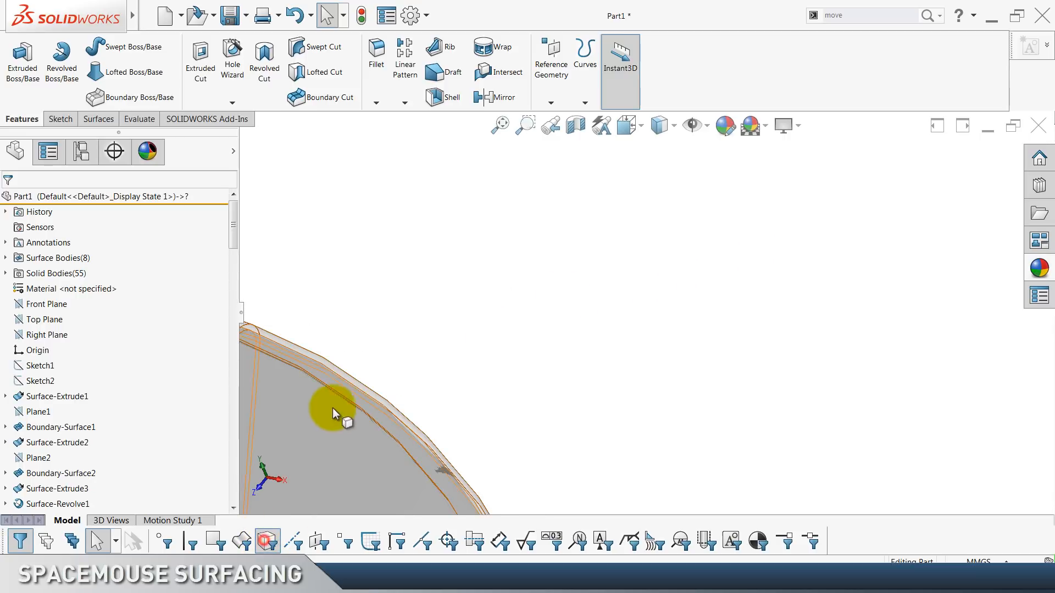
Apply the red spray paint appearance to the top black body.
{"action": "left_click", "coordinate": [341, 375]}
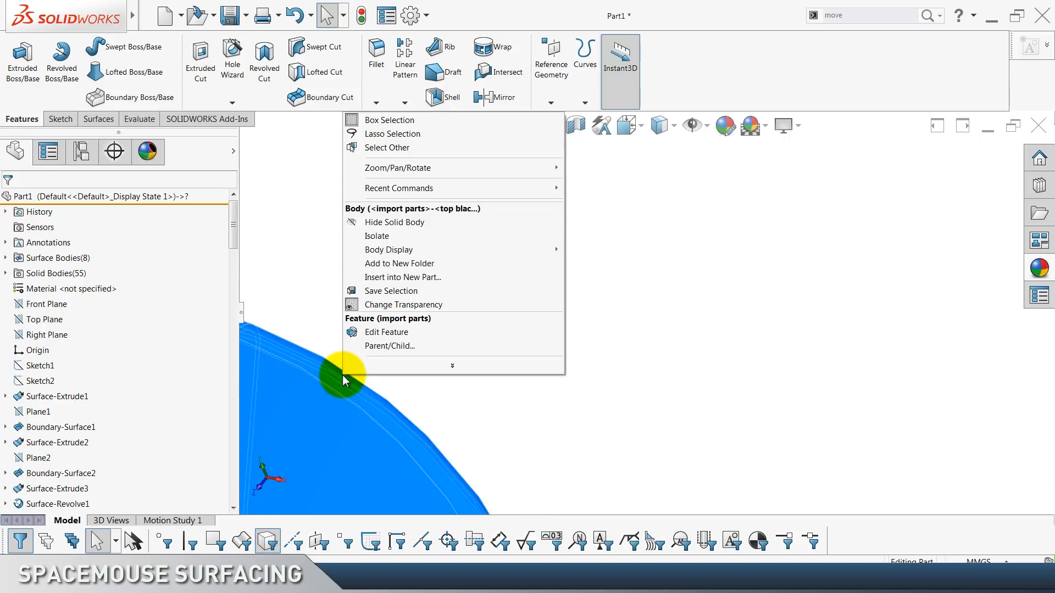
{"action": "mouse_move", "coordinate": [509, 167]}
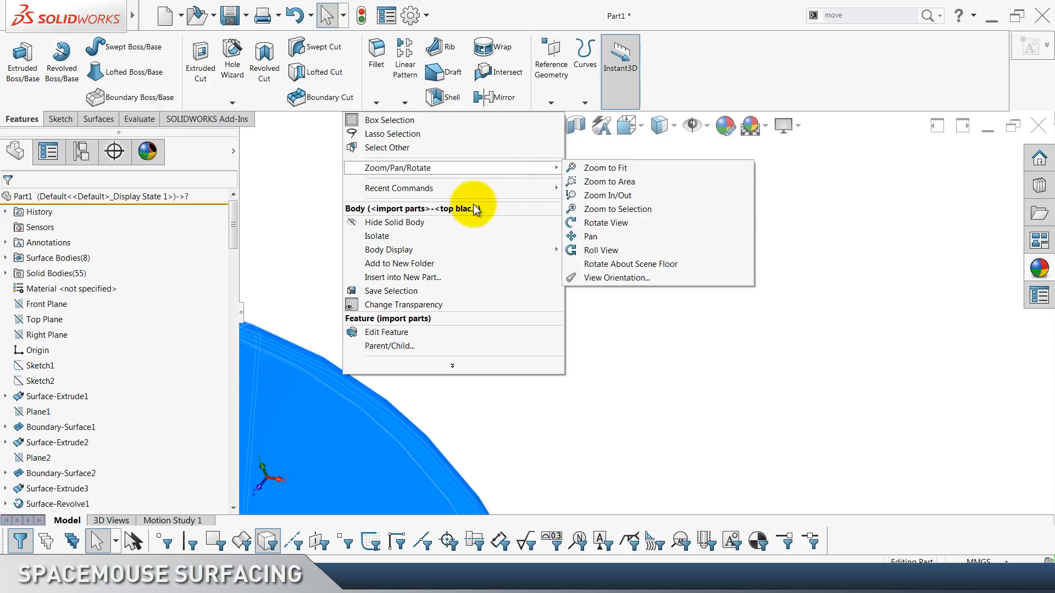
{"action": "left_click", "coordinate": [477, 430]}
{"action": "left_click", "coordinate": [402, 414]}
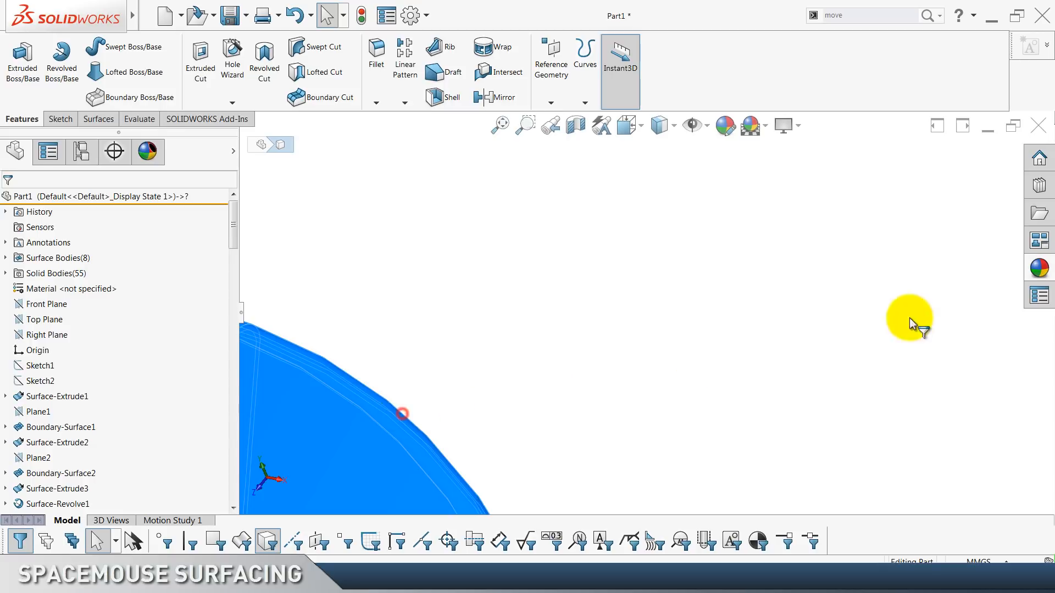
{"action": "left_click", "coordinate": [1039, 268]}
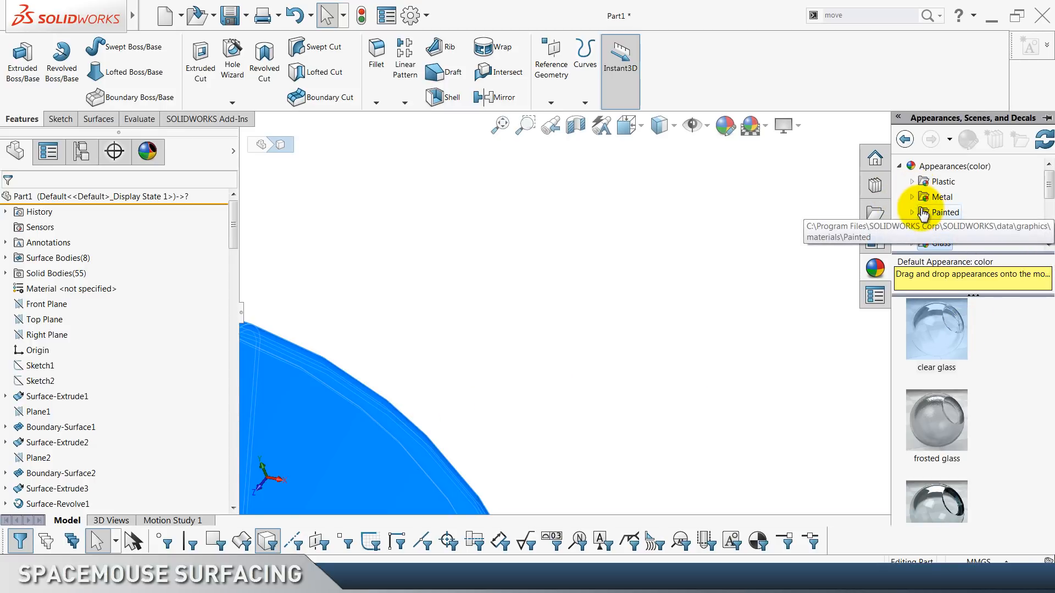
{"action": "left_click", "coordinate": [954, 228]}
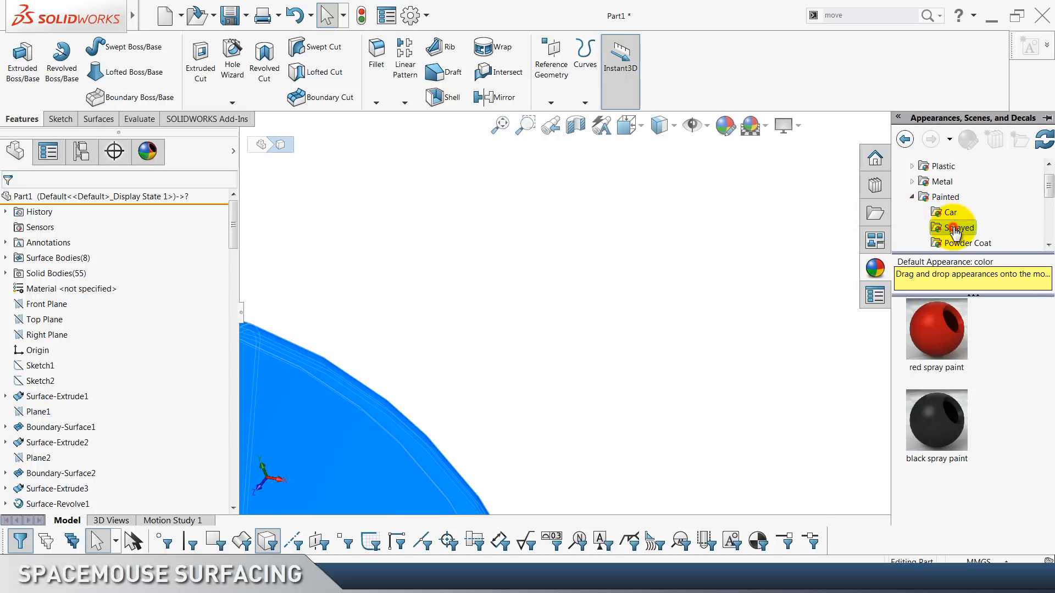
{"action": "right_click", "coordinate": [937, 342]}
{"action": "left_click", "coordinate": [938, 344]}
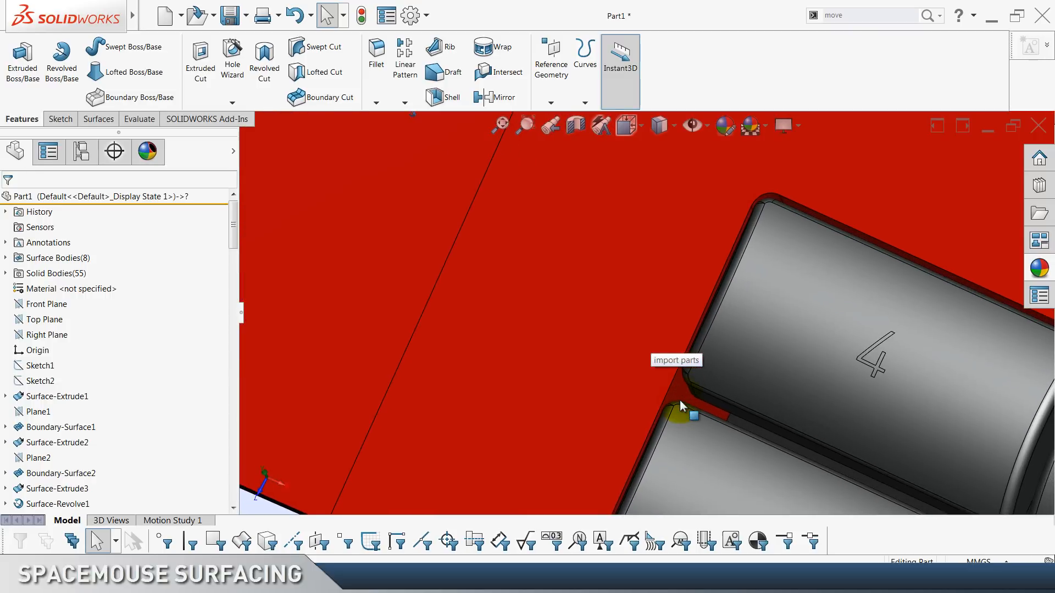
Copy the nine side wall faces of the top body's recess around keys 4–6 and 10–12 with a 0 mm Offset Surface.
{"action": "left_click", "coordinate": [679, 397]}
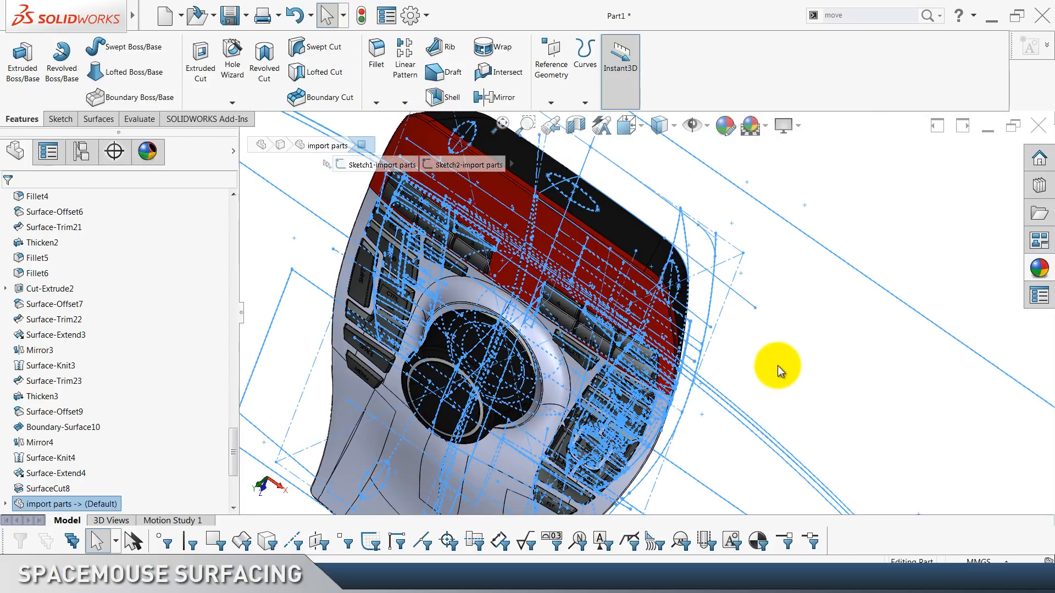
{"action": "left_click", "coordinate": [778, 364]}
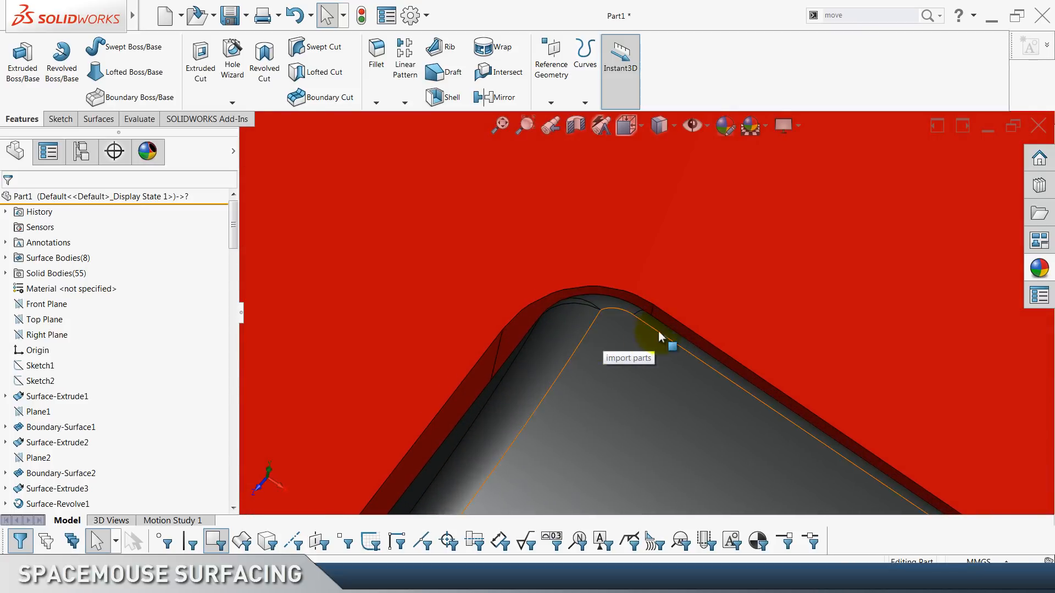
{"action": "left_click", "coordinate": [673, 325]}
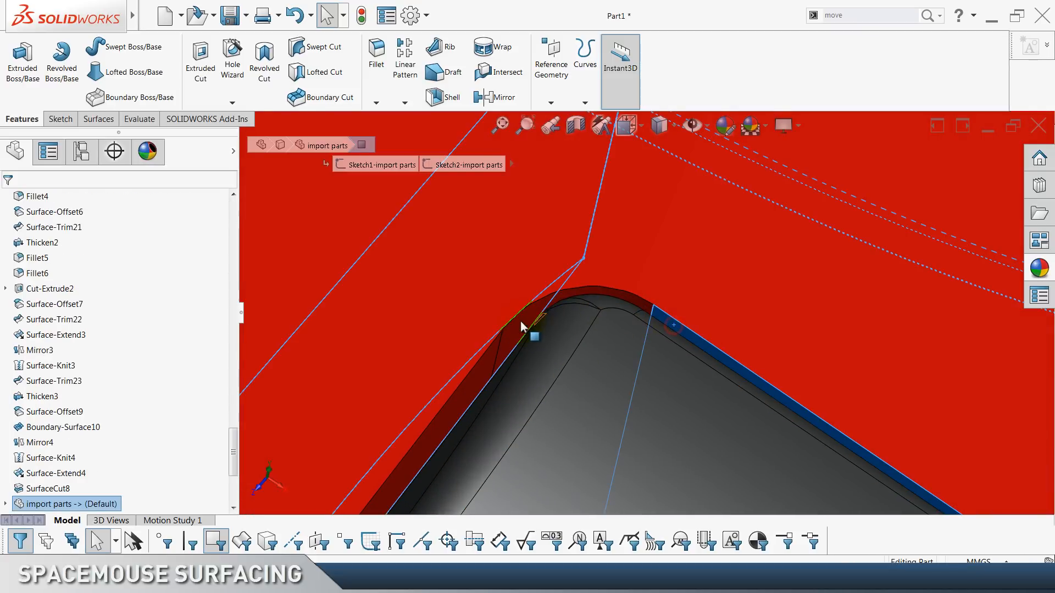
{"action": "left_click", "coordinate": [484, 370]}
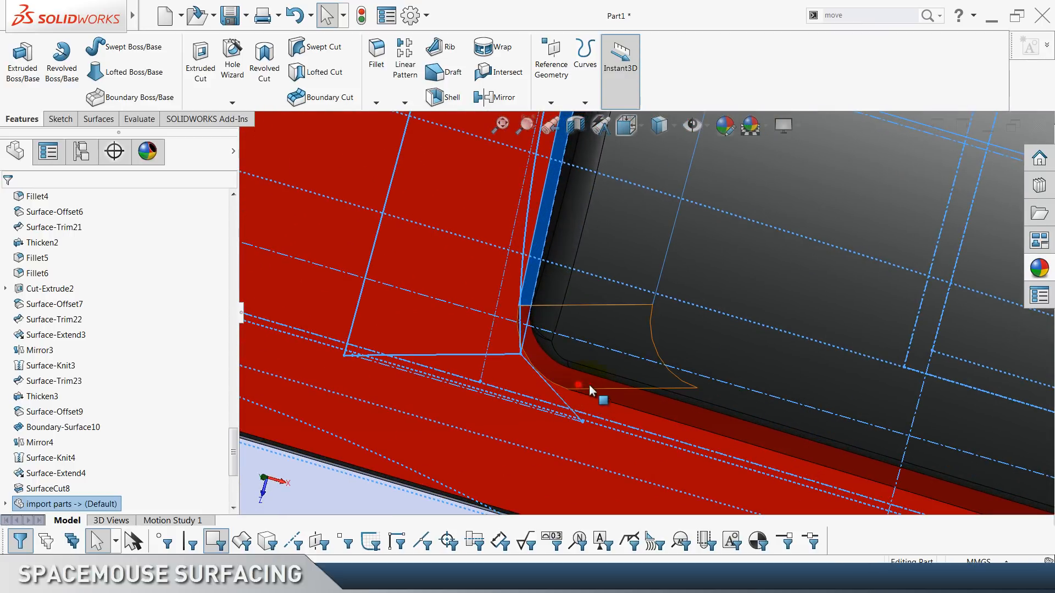
{"action": "left_click", "coordinate": [578, 384], "text": "ctrl"}
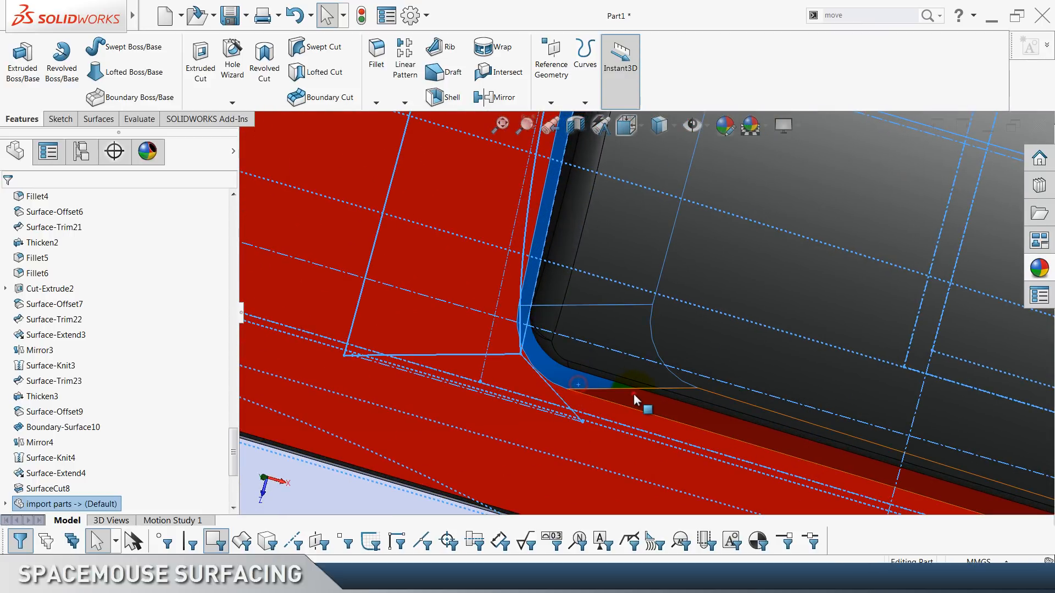
{"action": "left_click", "coordinate": [634, 394], "text": "ctrl"}
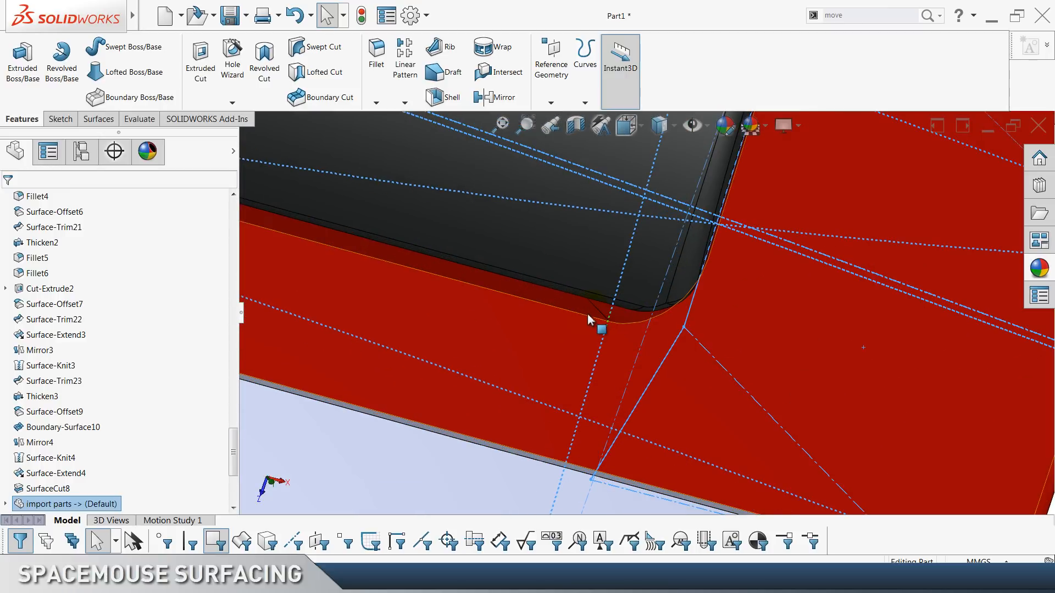
{"action": "left_click", "coordinate": [585, 309]}
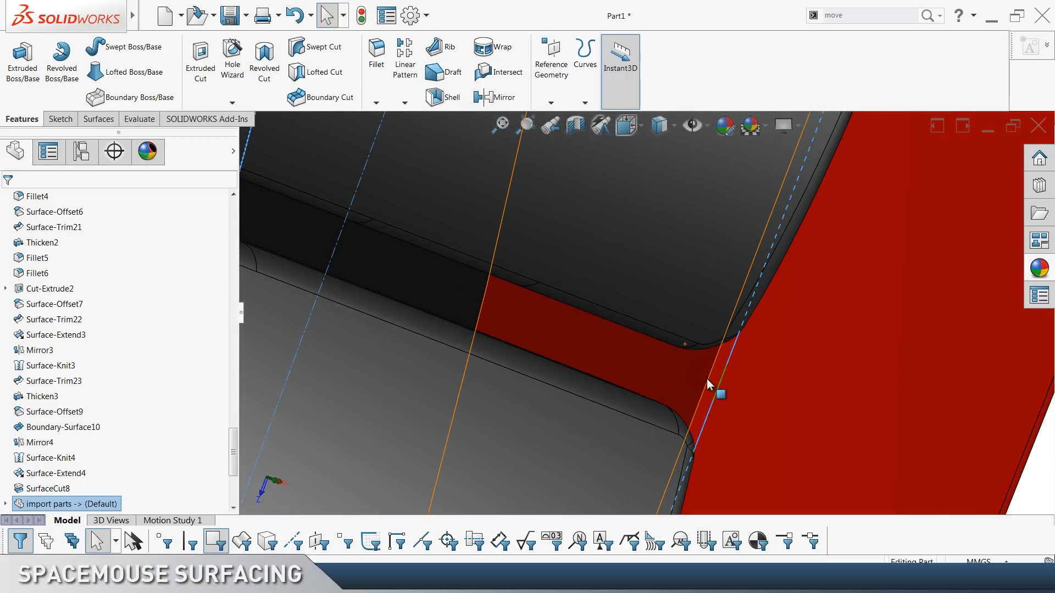
{"action": "left_click", "coordinate": [708, 388]}
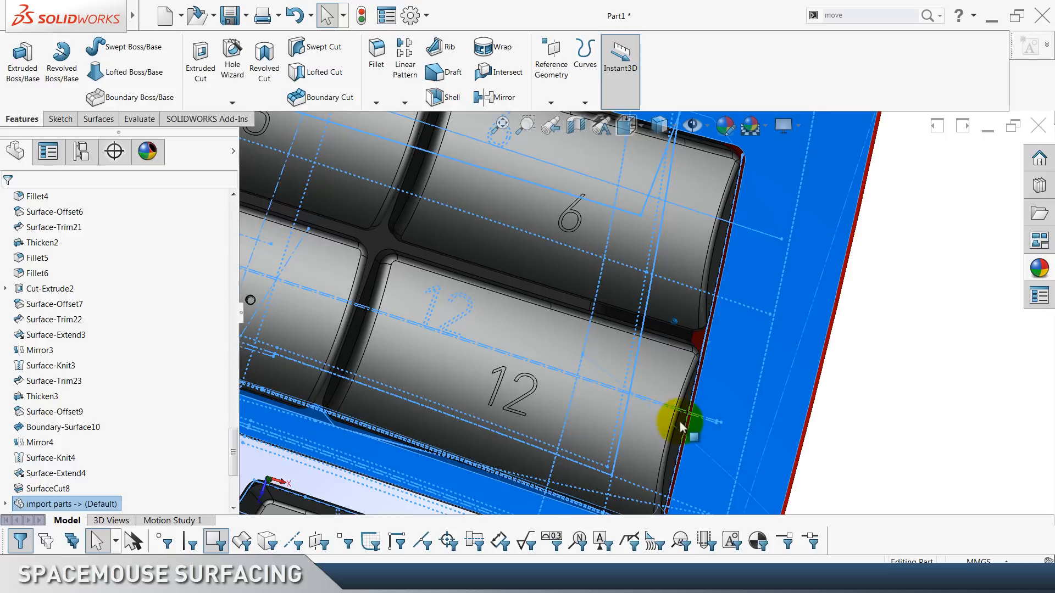
{"action": "left_click", "coordinate": [737, 396]}
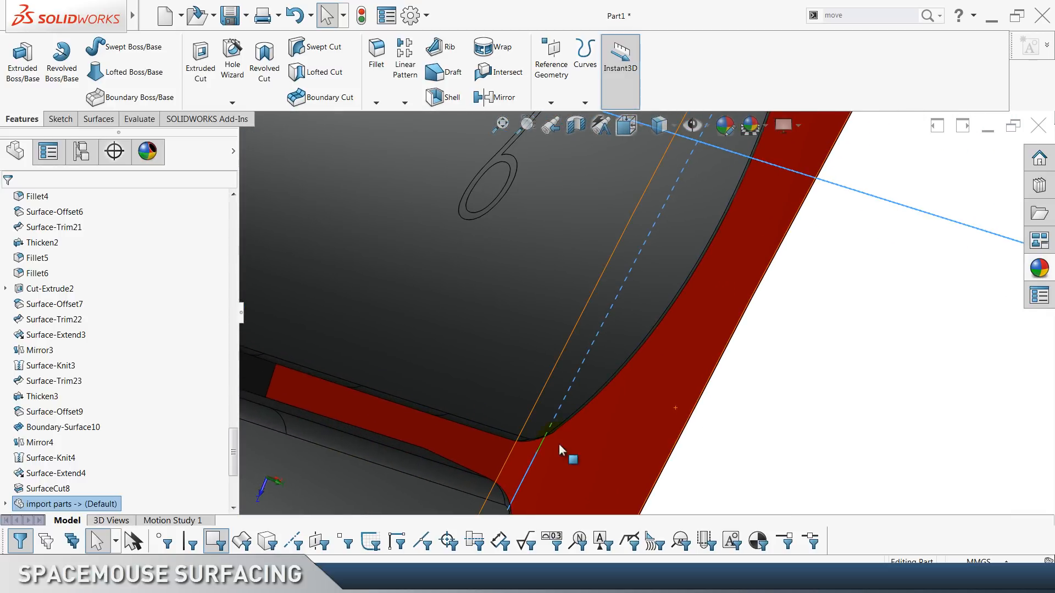
{"action": "left_click", "coordinate": [519, 461]}
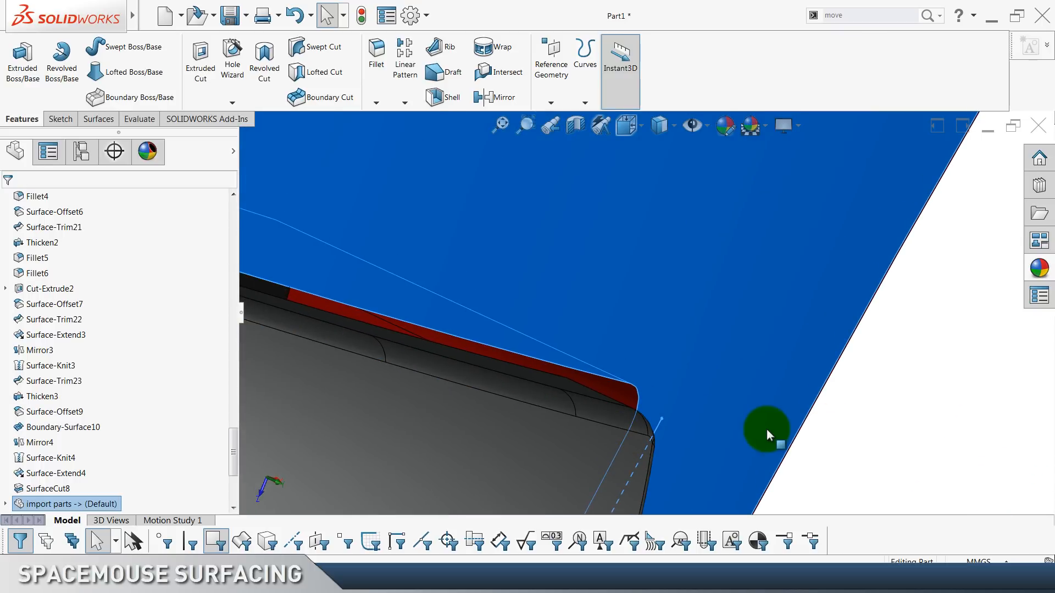
{"action": "left_click", "coordinate": [734, 426]}
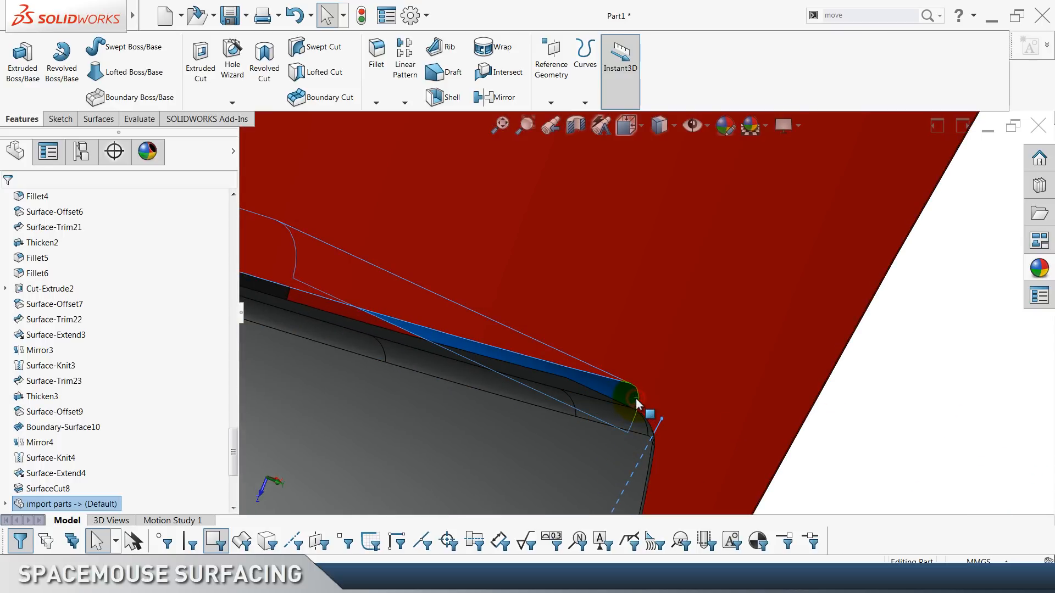
{"action": "left_click", "coordinate": [635, 403]}
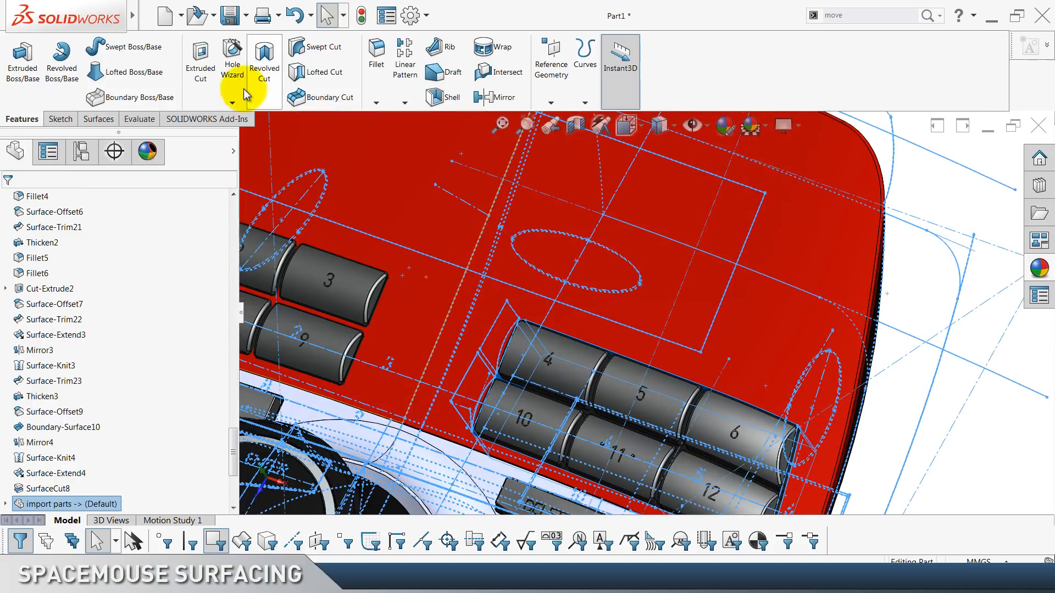
{"action": "scroll", "coordinate": [245, 90], "scroll_direction": "down", "scroll_amount": 2}
{"action": "left_click", "coordinate": [287, 76]}
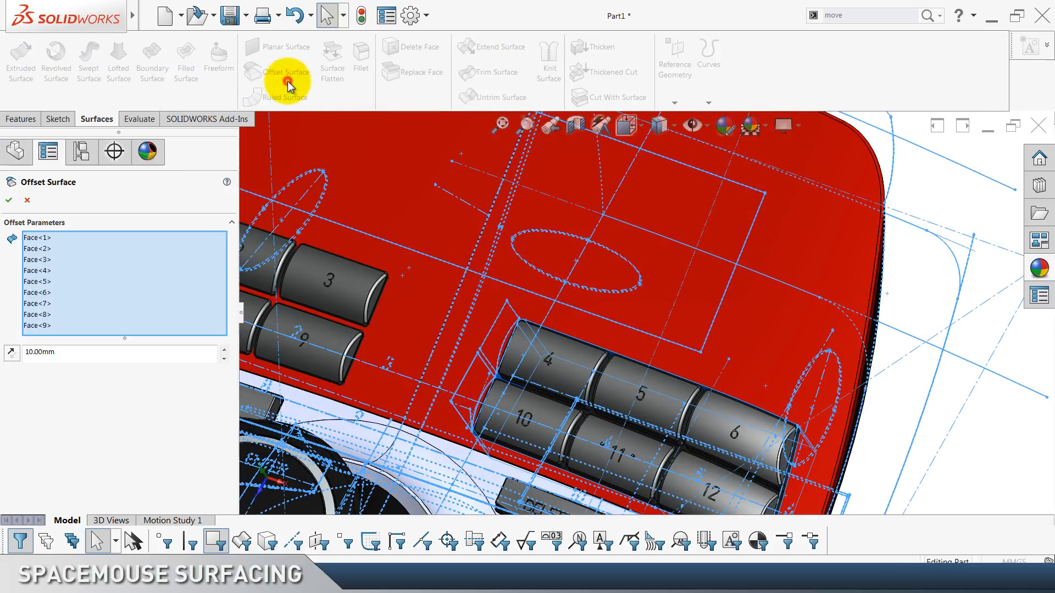
{"action": "left_click", "coordinate": [117, 353]}
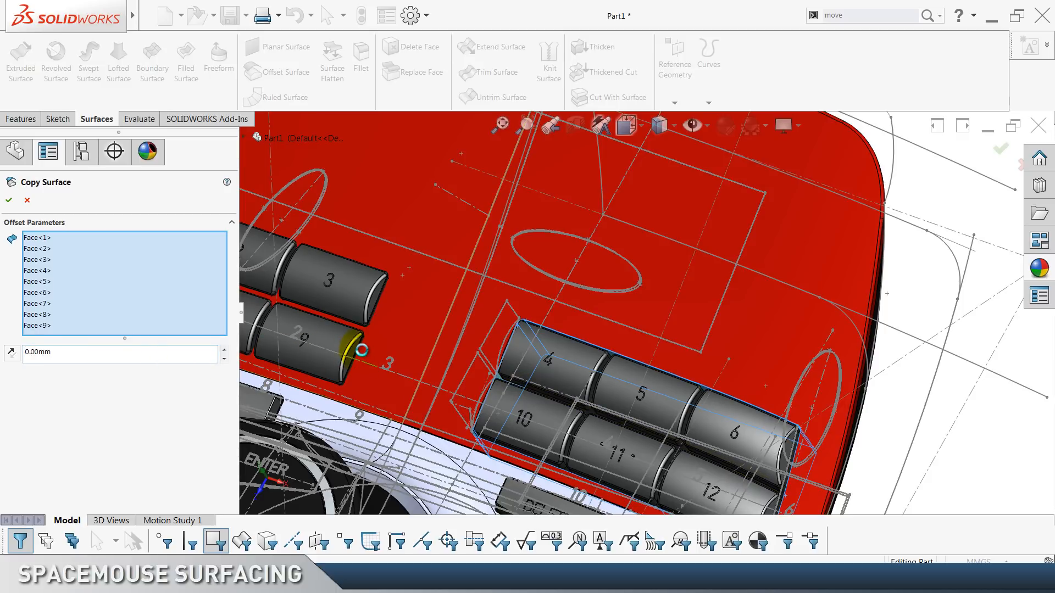
{"action": "left_click", "coordinate": [932, 392]}
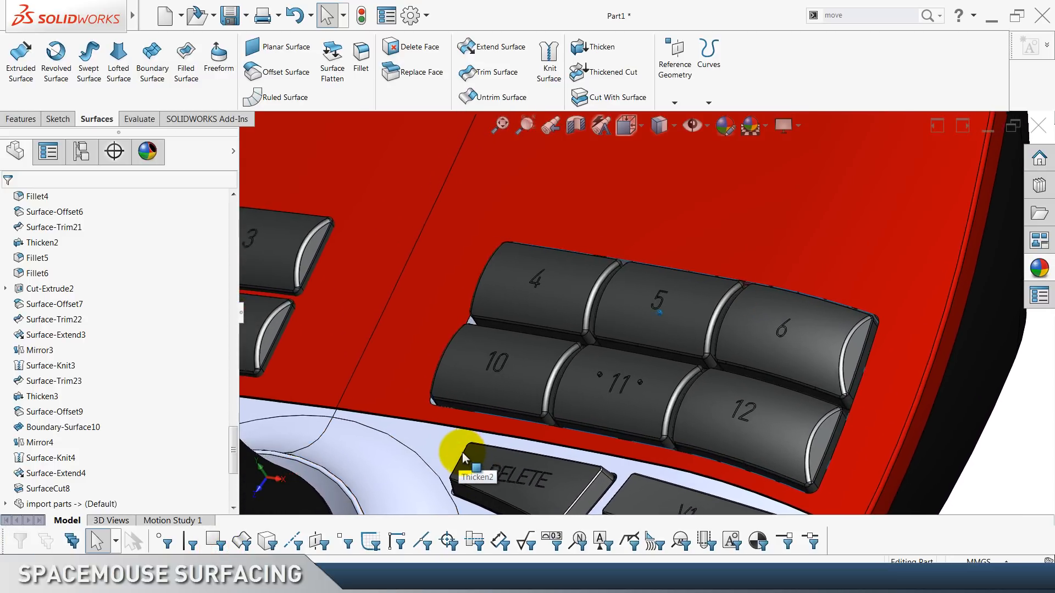
Extend eight faces of the copied wall surface around keys 4–6 and 10–12 by a distance of 5 mm, using the Same surface type.
{"action": "scroll", "coordinate": [101, 448], "scroll_direction": "down", "scroll_amount": 4}
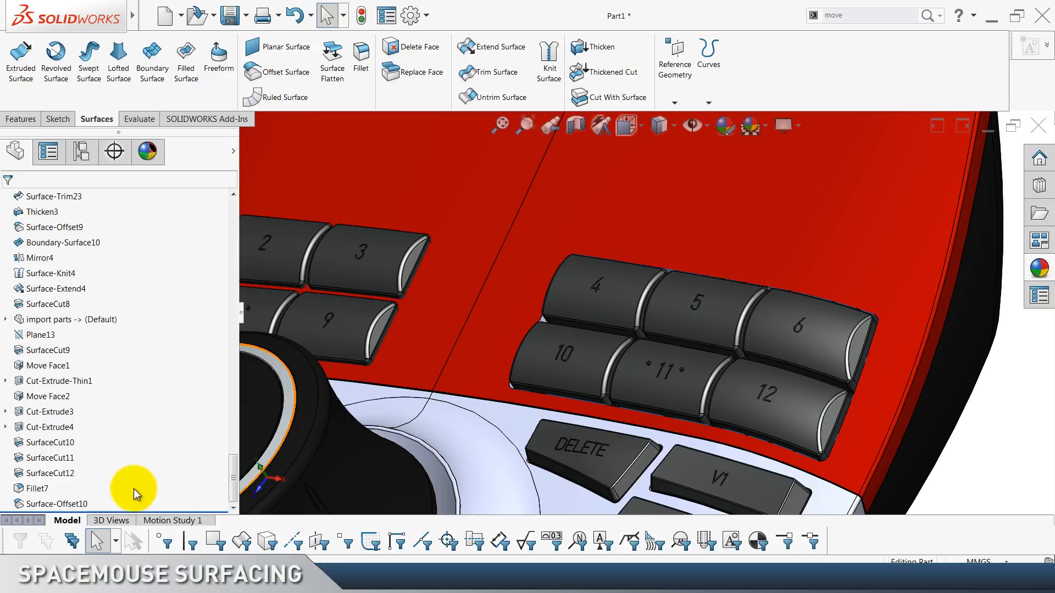
{"action": "left_click", "coordinate": [484, 46]}
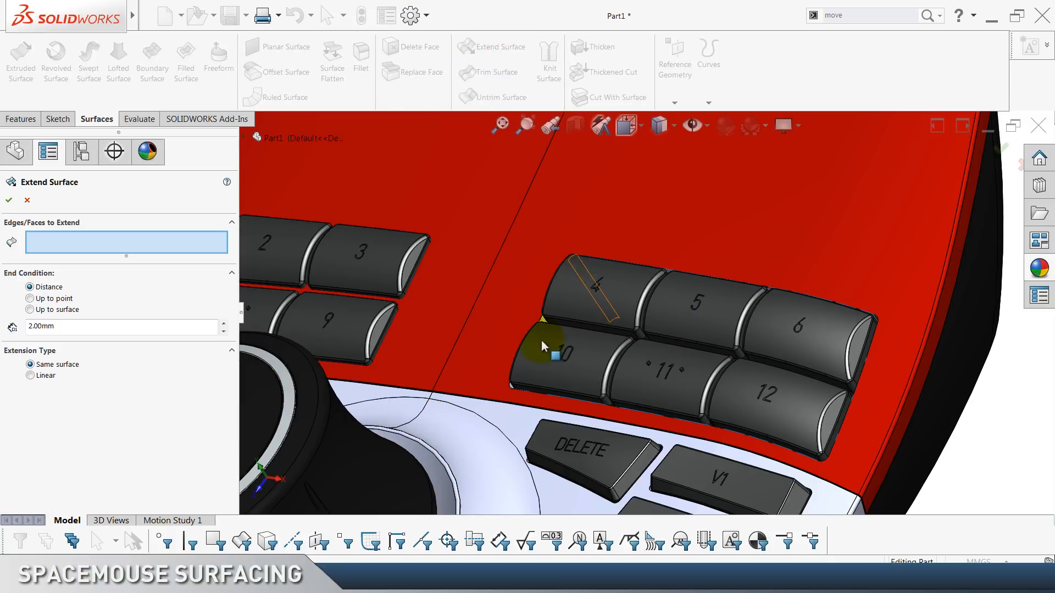
{"action": "left_click", "coordinate": [242, 543]}
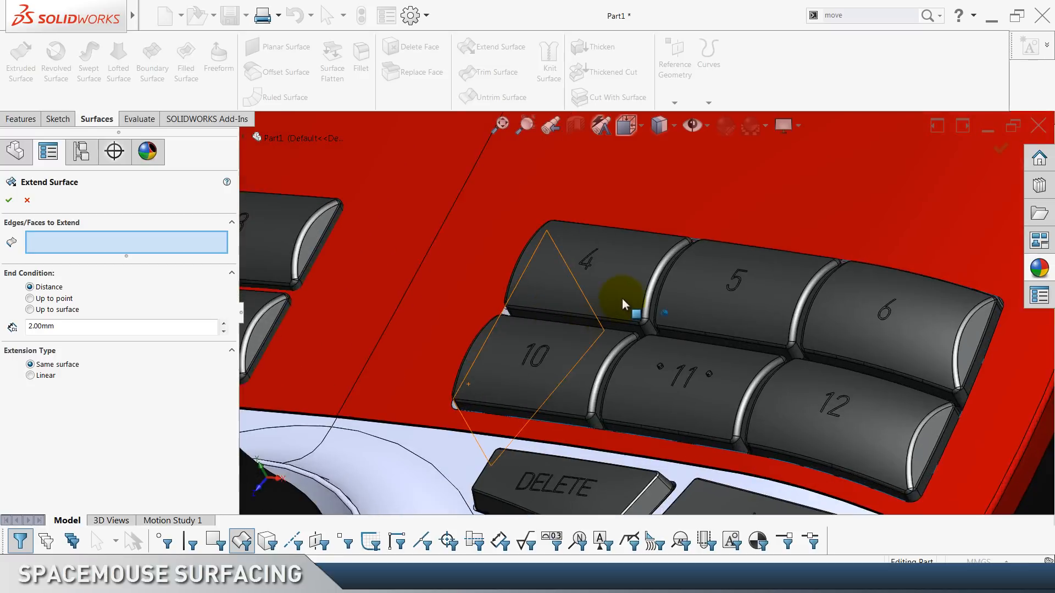
{"action": "left_click", "coordinate": [488, 318]}
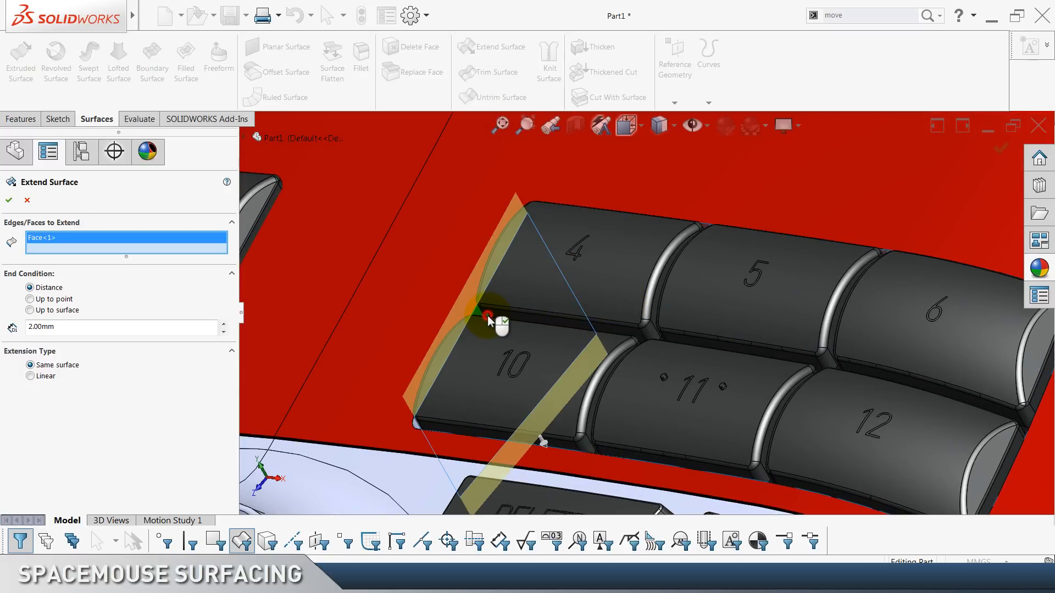
{"action": "left_click", "coordinate": [422, 438]}
{"action": "left_click", "coordinate": [518, 439]}
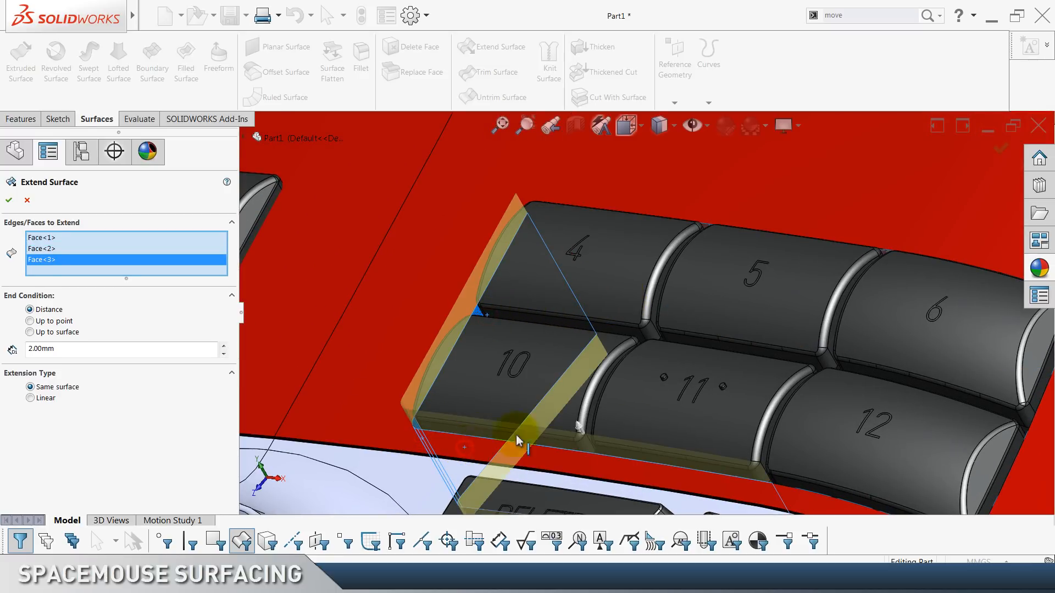
{"action": "left_click", "coordinate": [686, 230]}
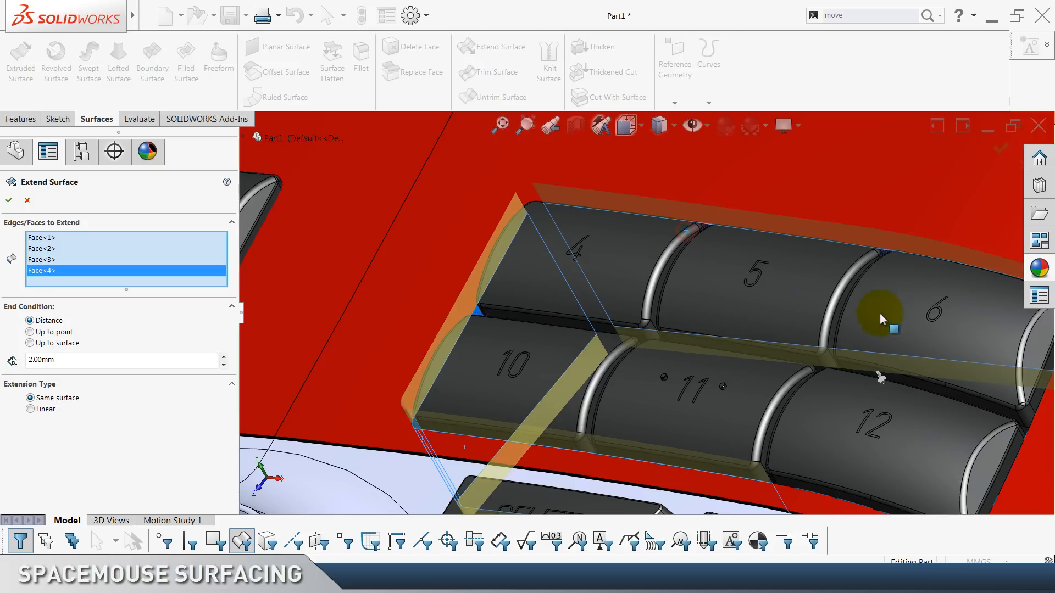
{"action": "left_click", "coordinate": [893, 287]}
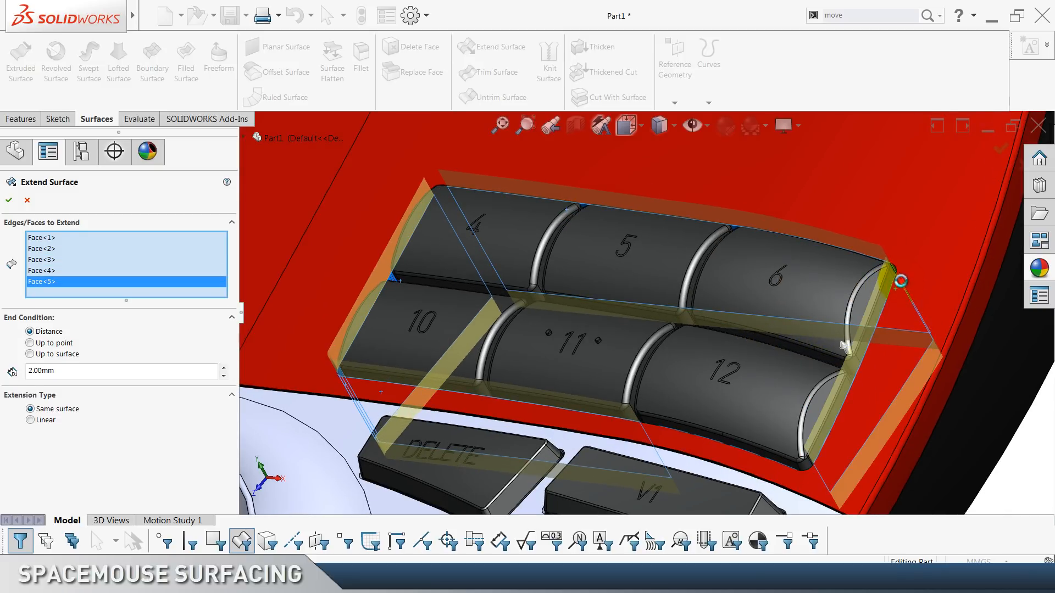
{"action": "left_click", "coordinate": [802, 434]}
{"action": "left_click", "coordinate": [795, 491]}
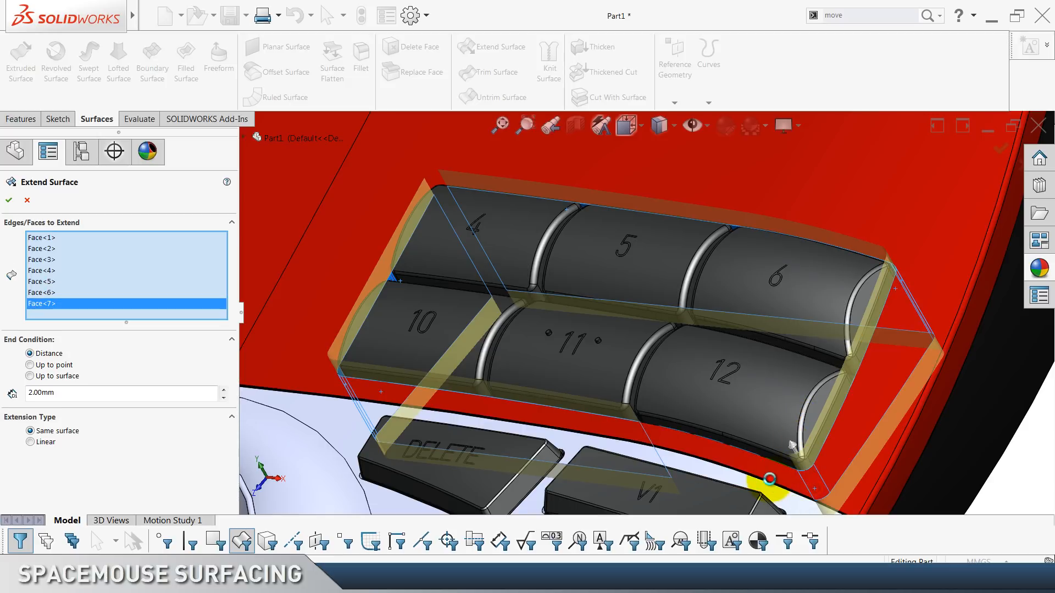
{"action": "left_click", "coordinate": [762, 484]}
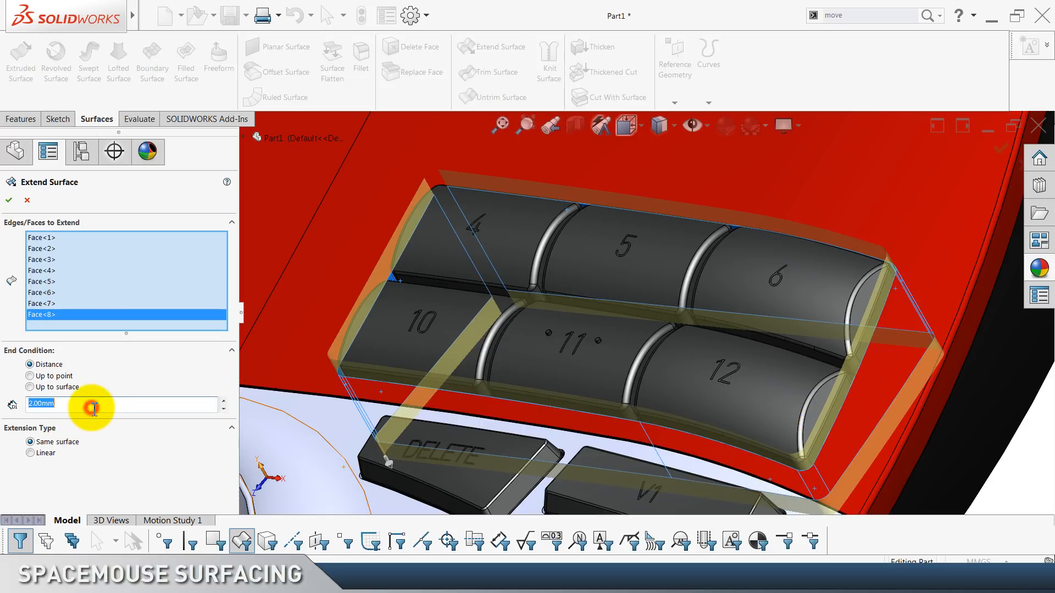
{"action": "type", "text": "5"}
{"action": "key", "text": "Return"}
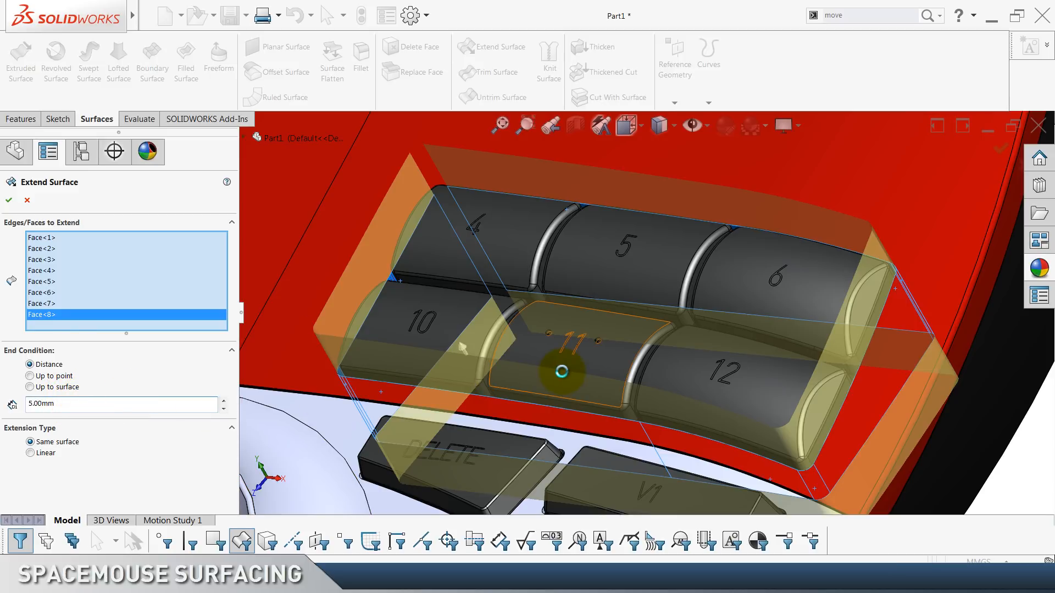
{"action": "scroll", "coordinate": [562, 372], "scroll_direction": "up", "scroll_amount": 3}
{"action": "scroll", "coordinate": [545, 279], "scroll_direction": "down", "scroll_amount": 3}
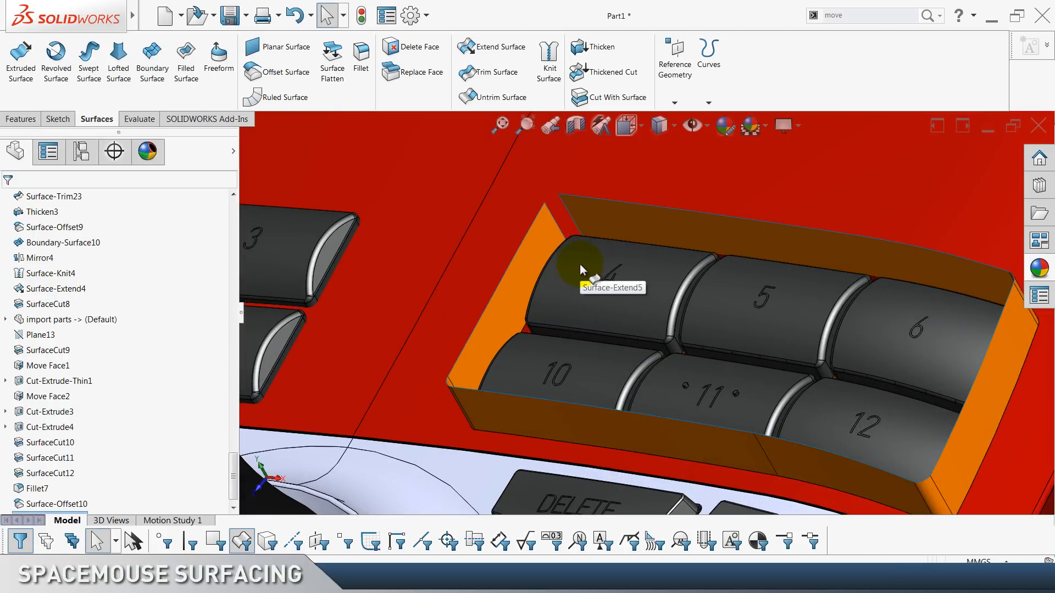
Edit the wall surface extension to include the missing corner face beside key 4.
{"action": "right_click", "coordinate": [30, 505]}
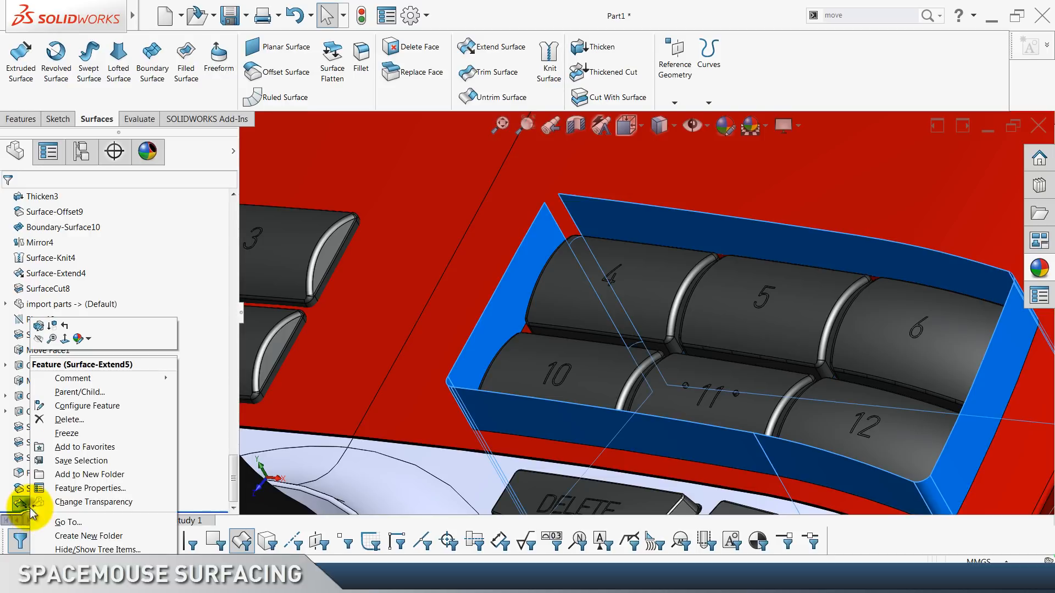
{"action": "left_click", "coordinate": [38, 327]}
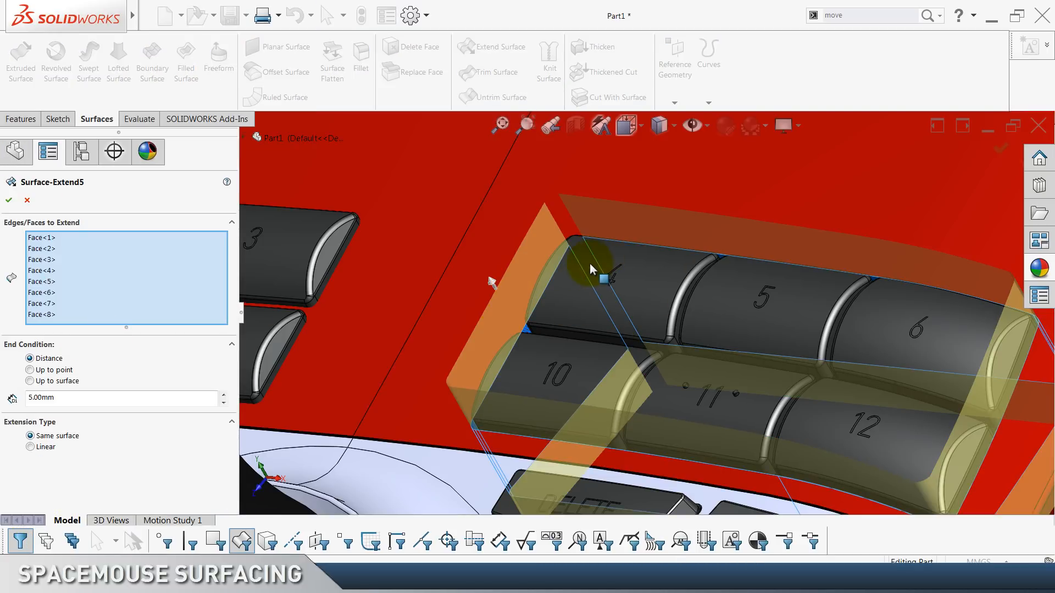
{"action": "left_click", "coordinate": [590, 268]}
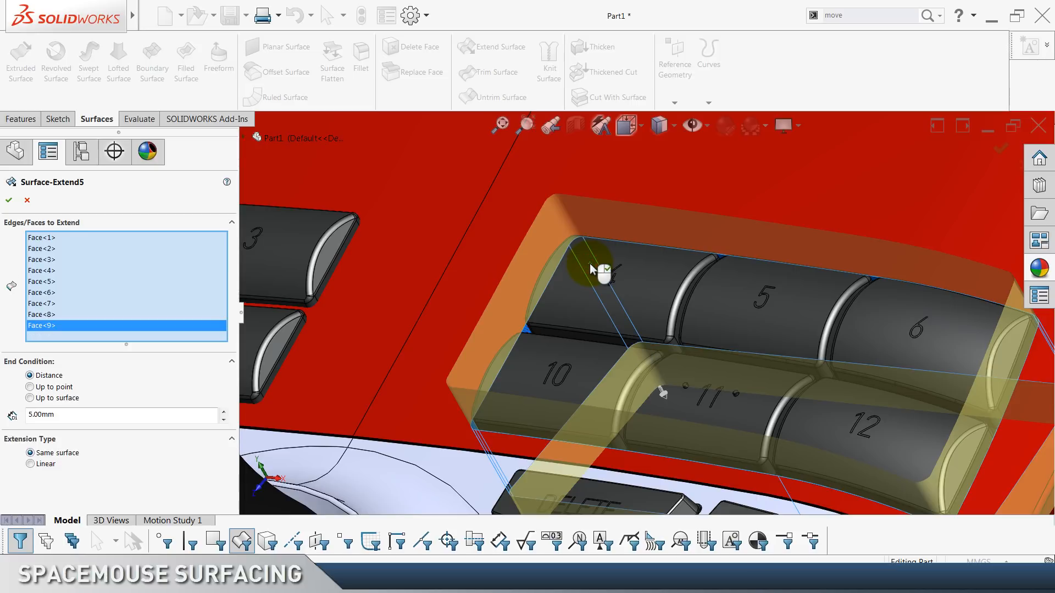
{"action": "left_click", "coordinate": [9, 200]}
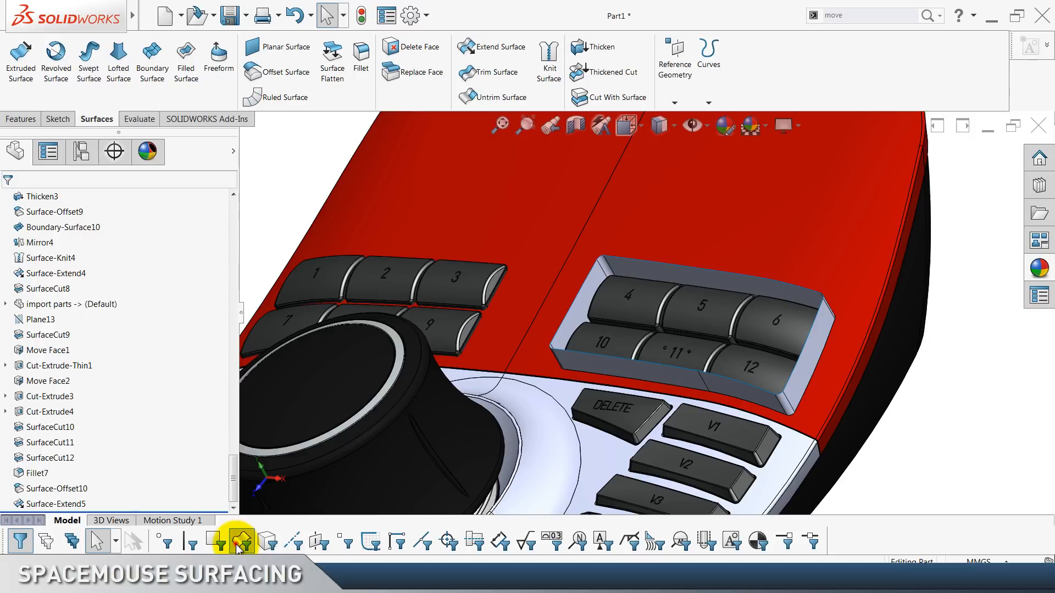
Mirror the extended wall surface body about the Right Plane onto the key group 1–3 and 7–9.
{"action": "left_click", "coordinate": [525, 125]}
{"action": "scroll", "coordinate": [503, 85], "scroll_direction": "up", "scroll_amount": 2}
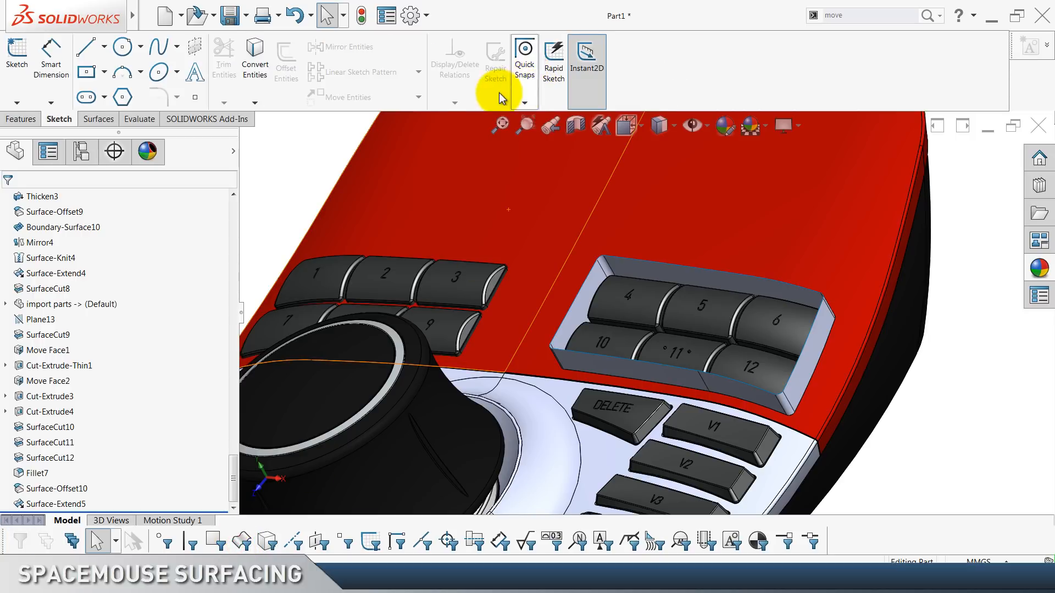
{"action": "left_click", "coordinate": [497, 97]}
{"action": "left_click", "coordinate": [94, 318]}
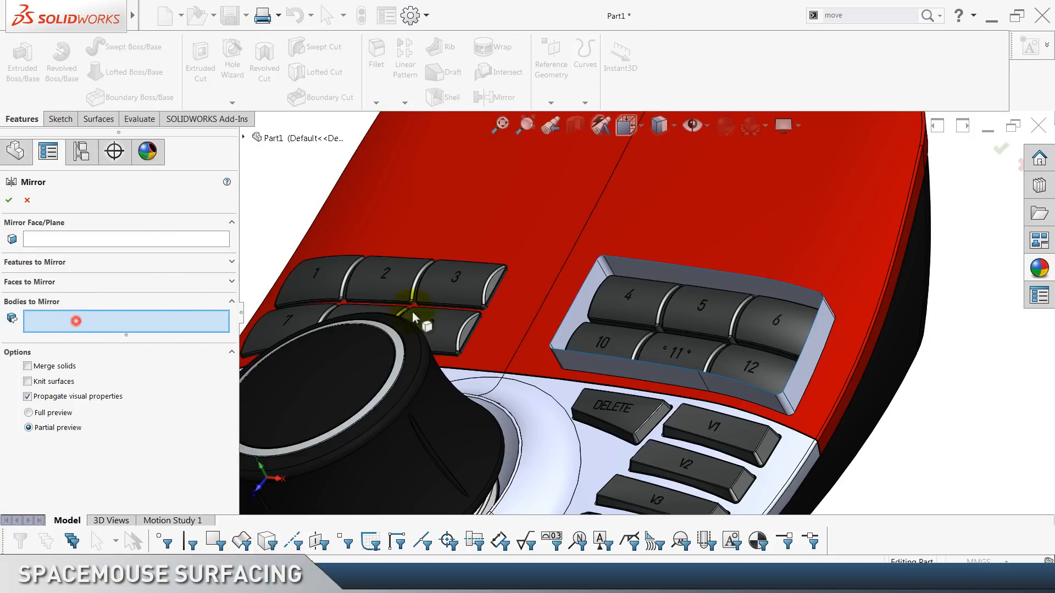
{"action": "left_click", "coordinate": [616, 272]}
{"action": "left_click", "coordinate": [51, 240]}
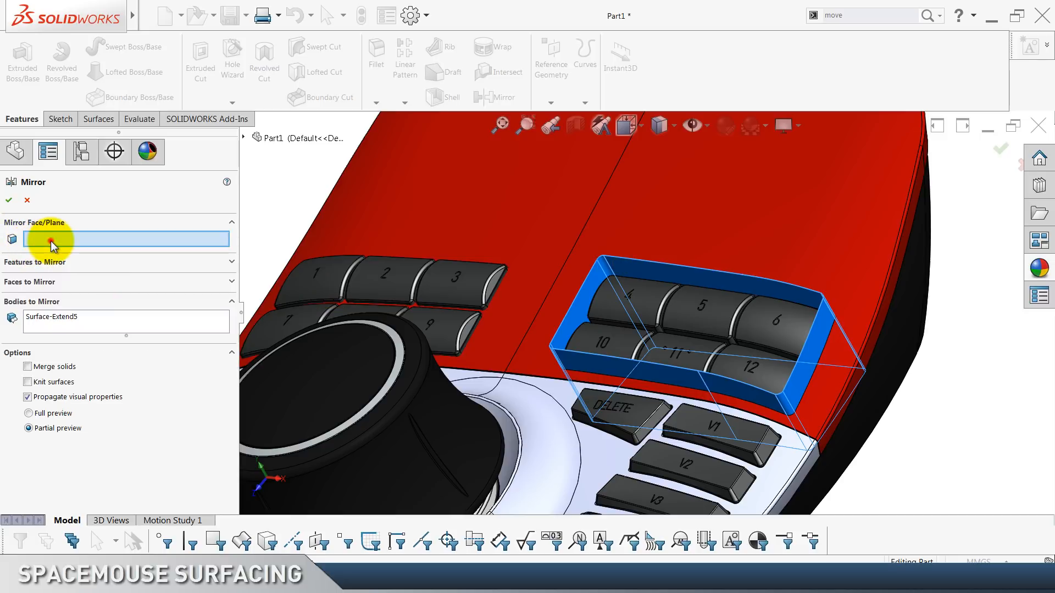
{"action": "left_click", "coordinate": [244, 137]}
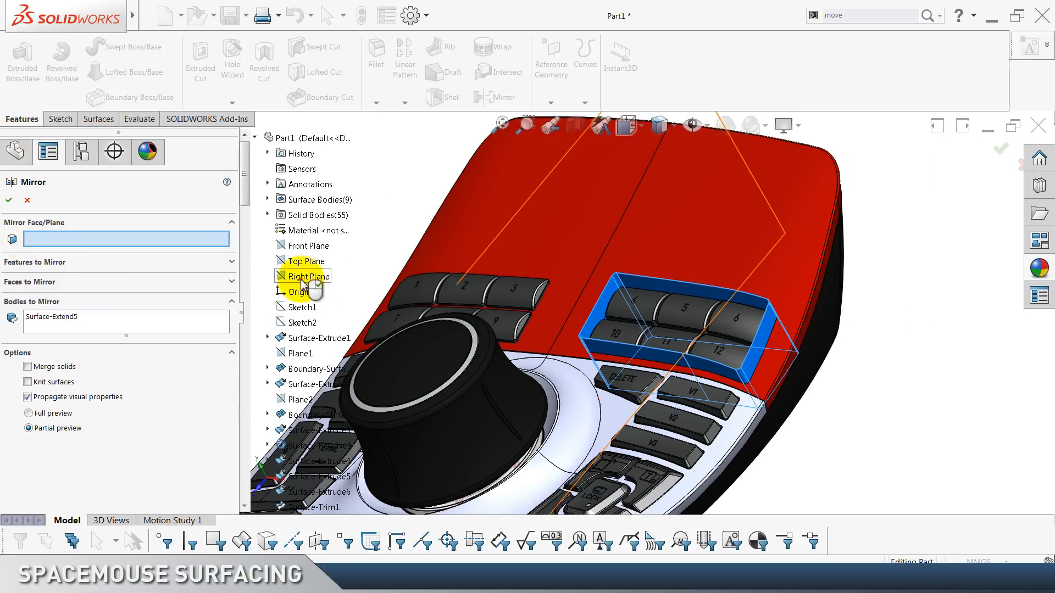
{"action": "left_click", "coordinate": [301, 277]}
{"action": "left_click", "coordinate": [9, 200]}
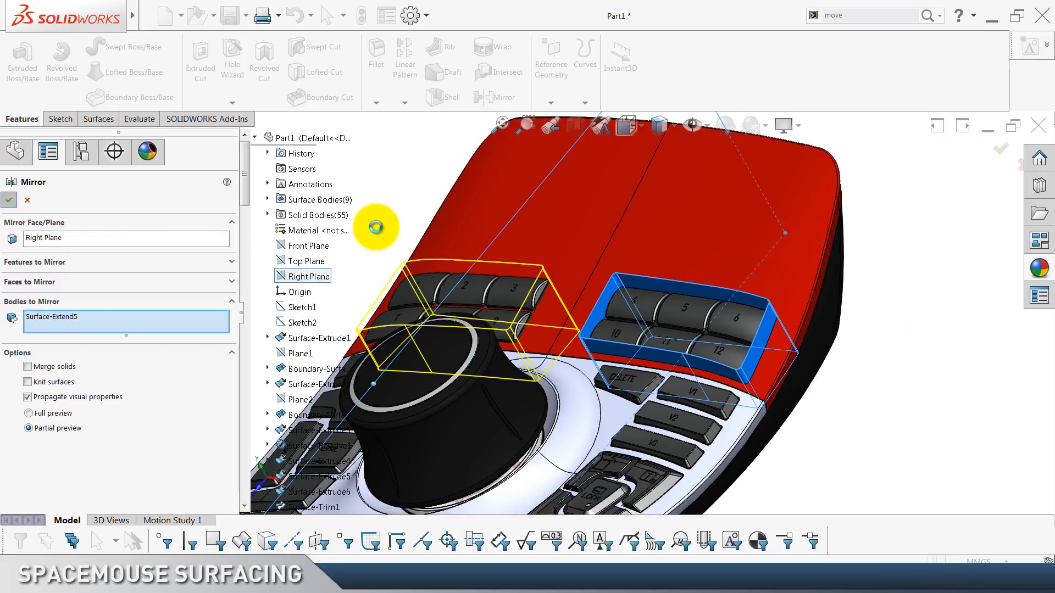
Hide the extended wall surface body around keys 4–6 and 10–12.
{"action": "left_click", "coordinate": [625, 282]}
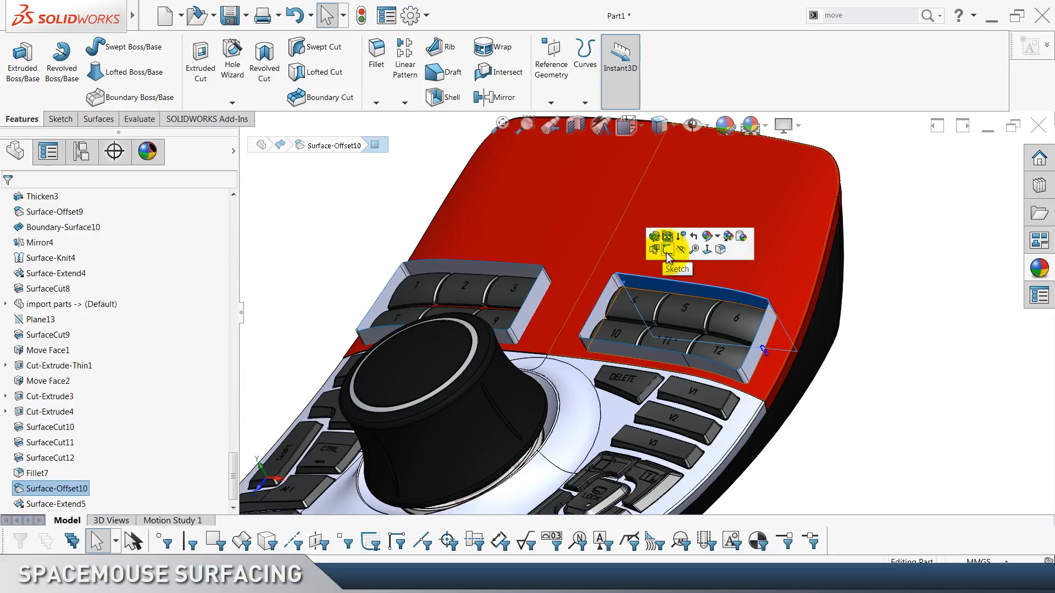
{"action": "left_click", "coordinate": [683, 251]}
{"action": "scroll", "coordinate": [379, 72], "scroll_direction": "down", "scroll_amount": 2}
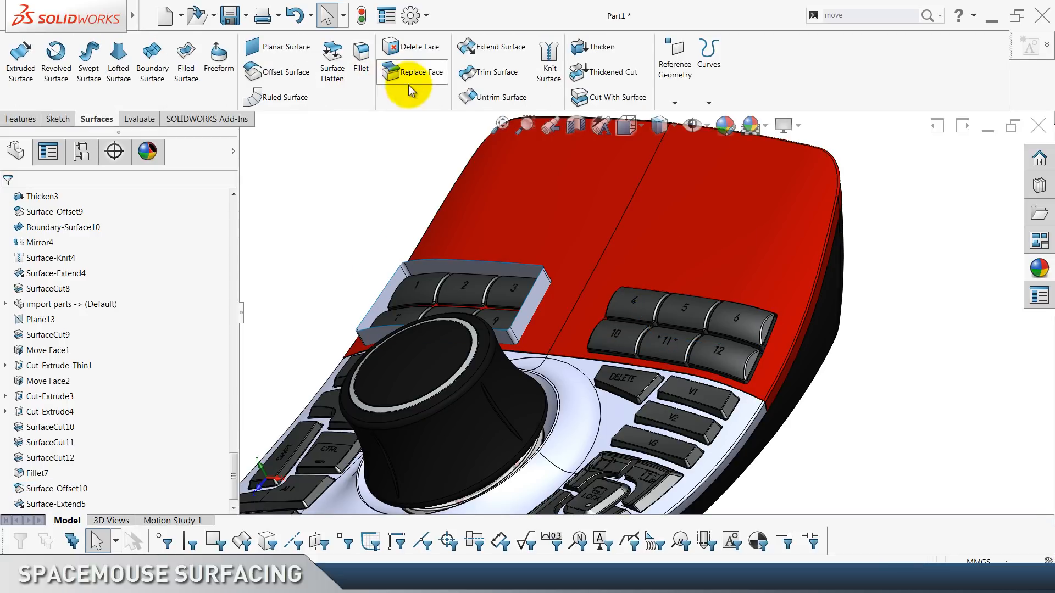
Cut the red top body with the mirrored wall surface around keys 1–3 and 7–9, limiting the scope to that body without Auto-select.
{"action": "left_click", "coordinate": [609, 99]}
{"action": "left_click", "coordinate": [427, 263]}
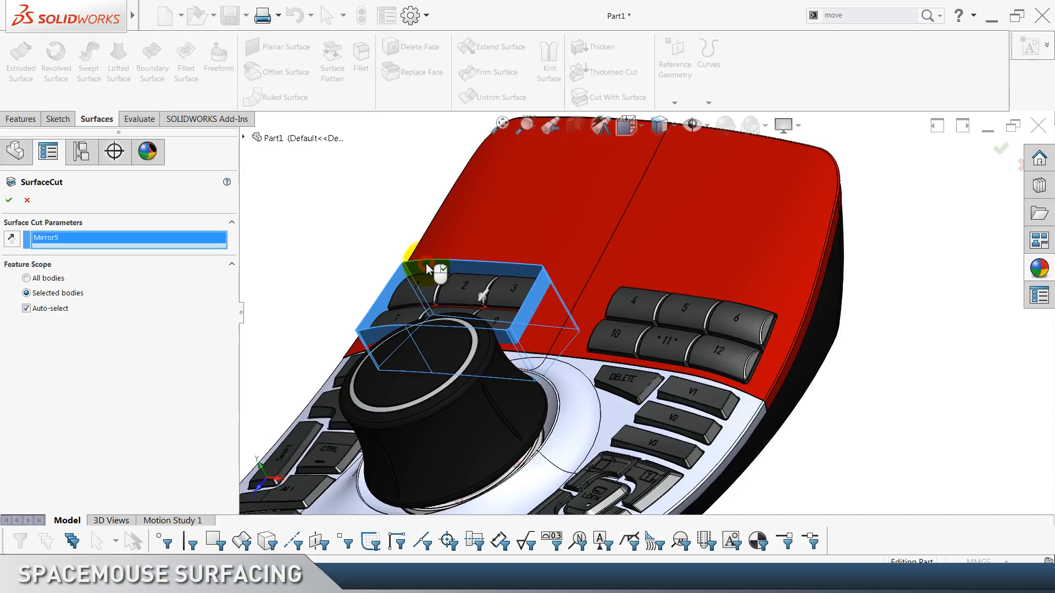
{"action": "scroll", "coordinate": [476, 335], "scroll_direction": "down", "scroll_amount": 4}
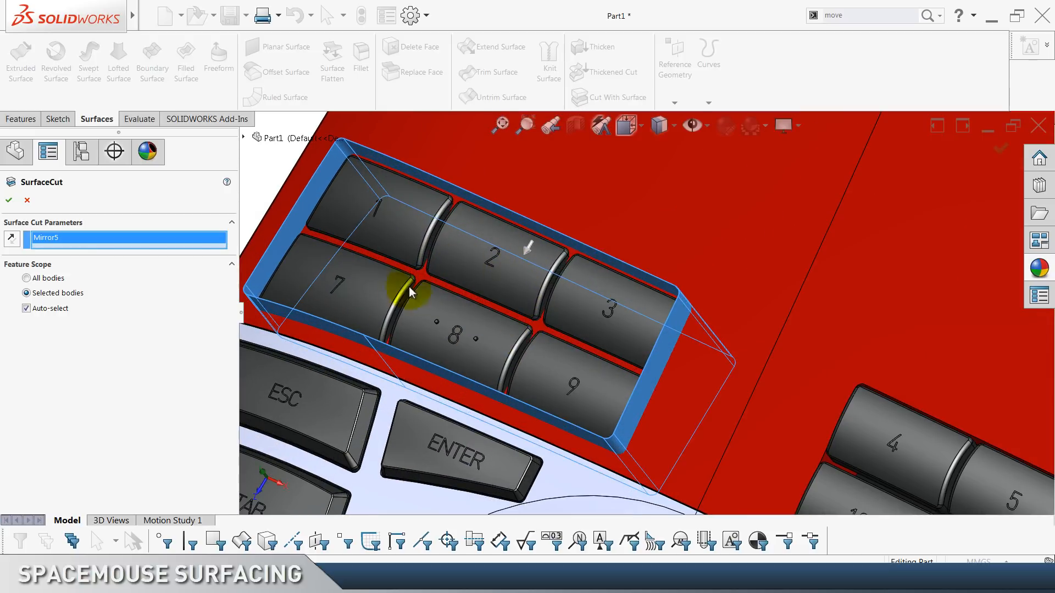
{"action": "left_click", "coordinate": [53, 316]}
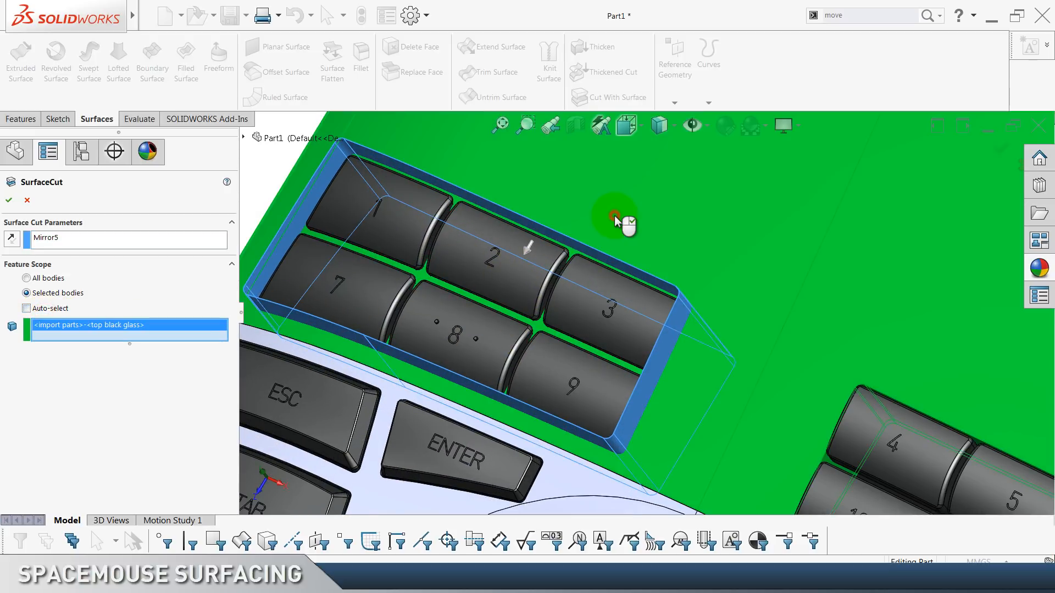
{"action": "left_click", "coordinate": [615, 219]}
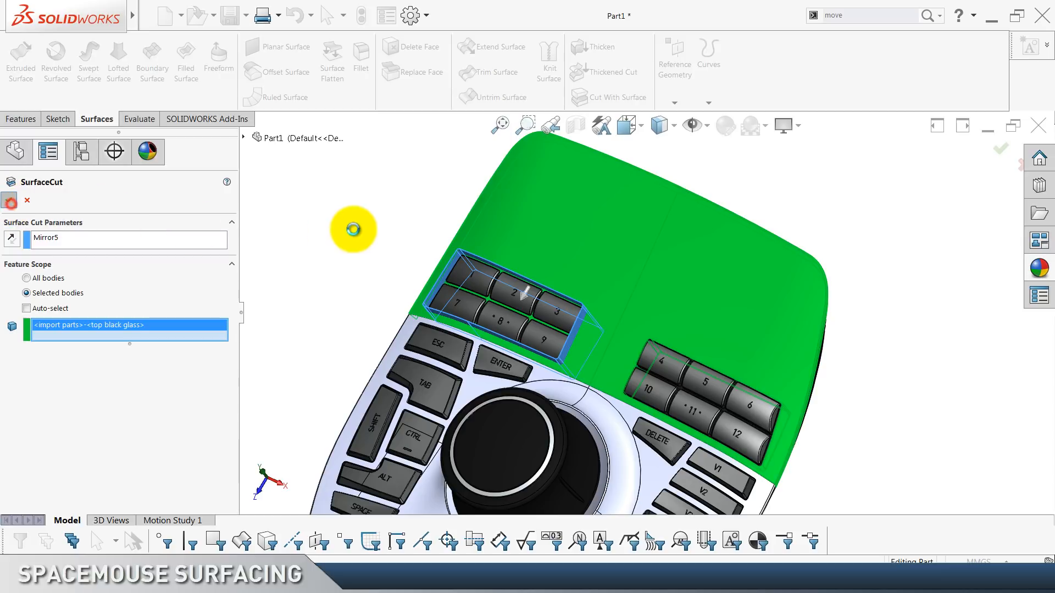
{"action": "left_click", "coordinate": [371, 226]}
Hide the mirrored wall surface body around keys 1–3 and 7–9.
{"action": "scroll", "coordinate": [448, 247], "scroll_direction": "down", "scroll_amount": 5}
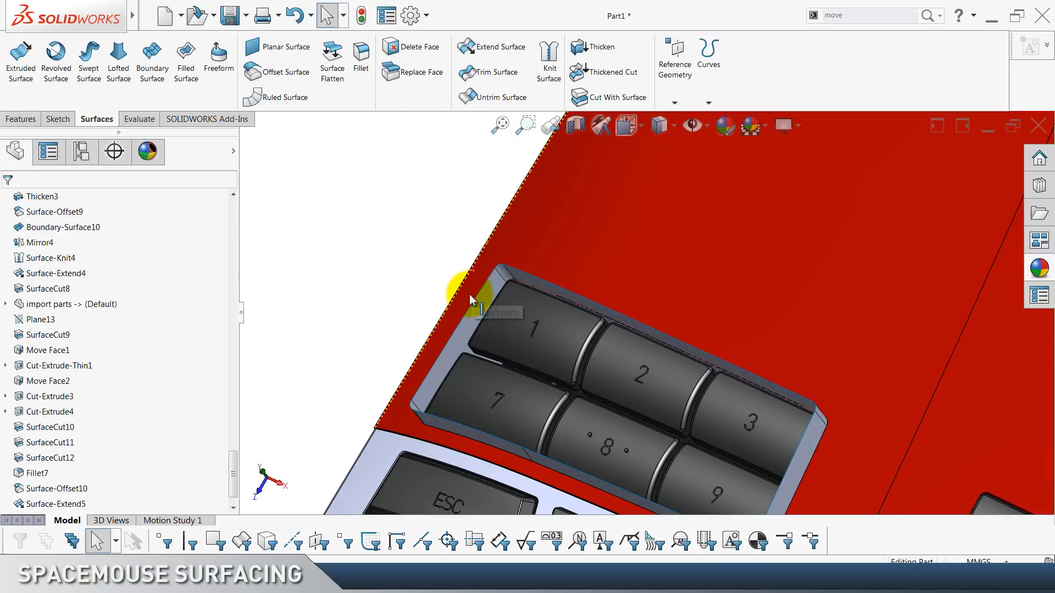
{"action": "left_click", "coordinate": [476, 305]}
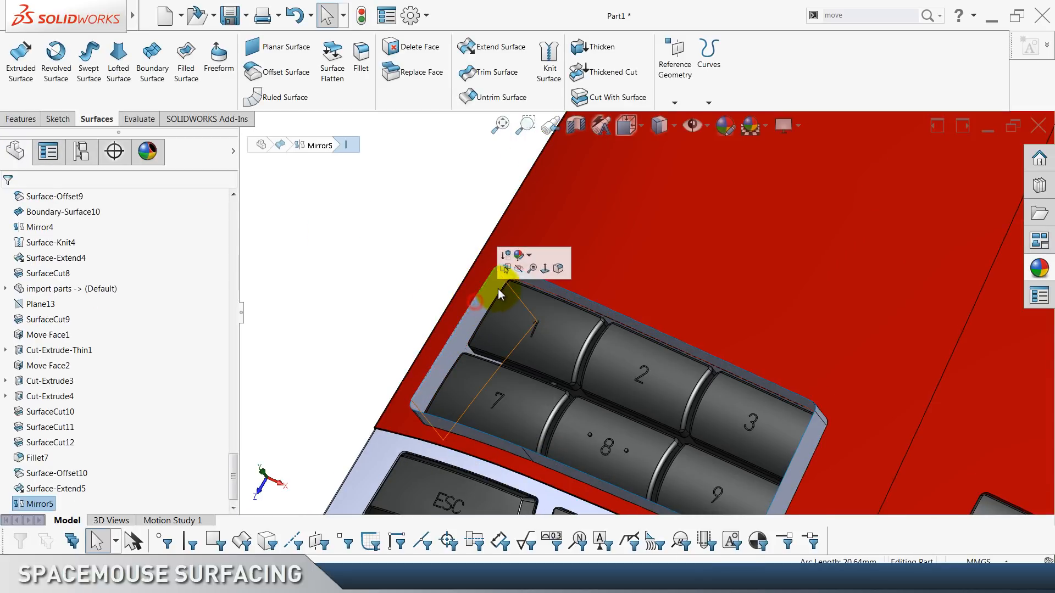
{"action": "left_click", "coordinate": [364, 241]}
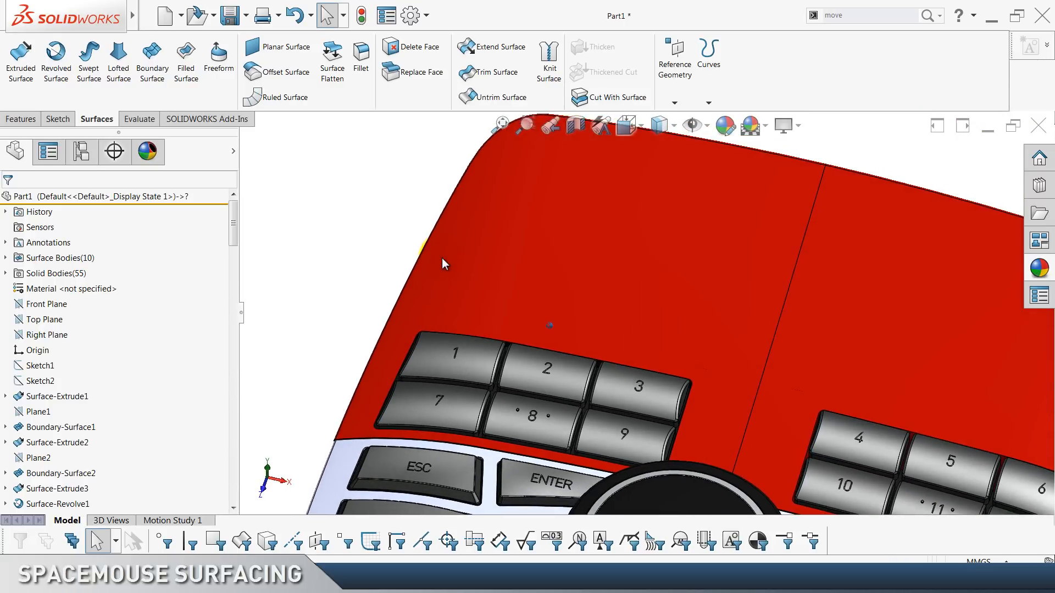
Fillet the upper rim edges of both number key recesses in the red top body with a 0.25 mm radius.
{"action": "left_click", "coordinate": [363, 61]}
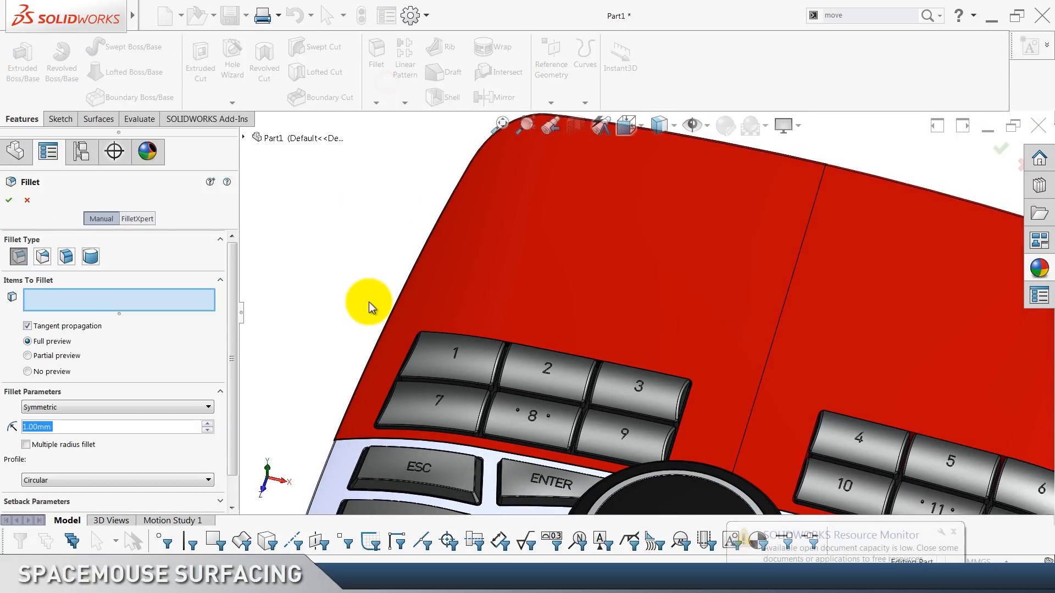
{"action": "type", "text": ".0"}
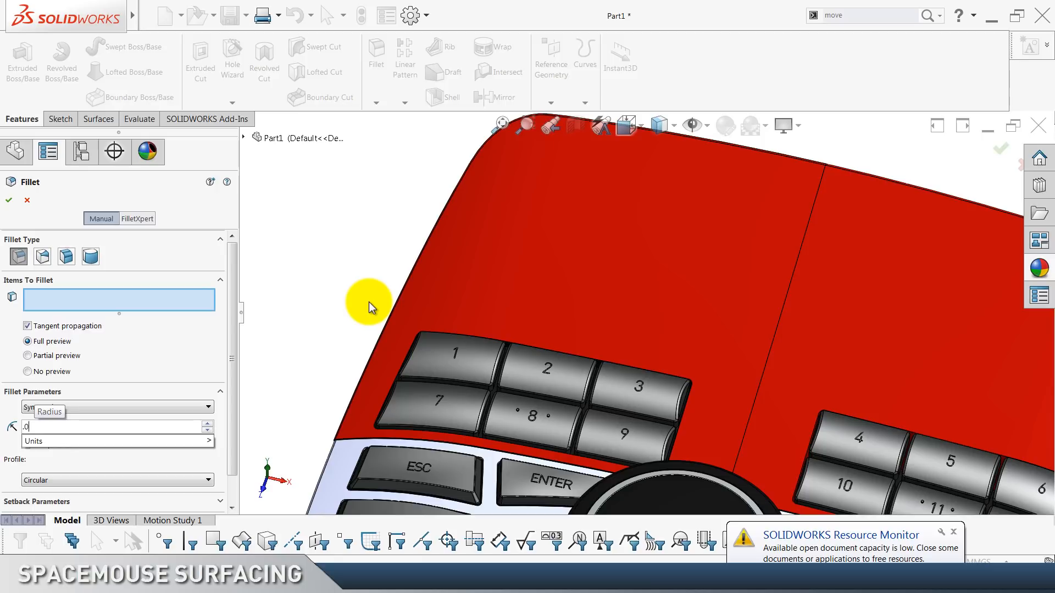
{"action": "key", "text": "BackSpace"}
{"action": "key", "text": "BackSpace"}
{"action": "type", "text": ".25"}
{"action": "key", "text": "Return"}
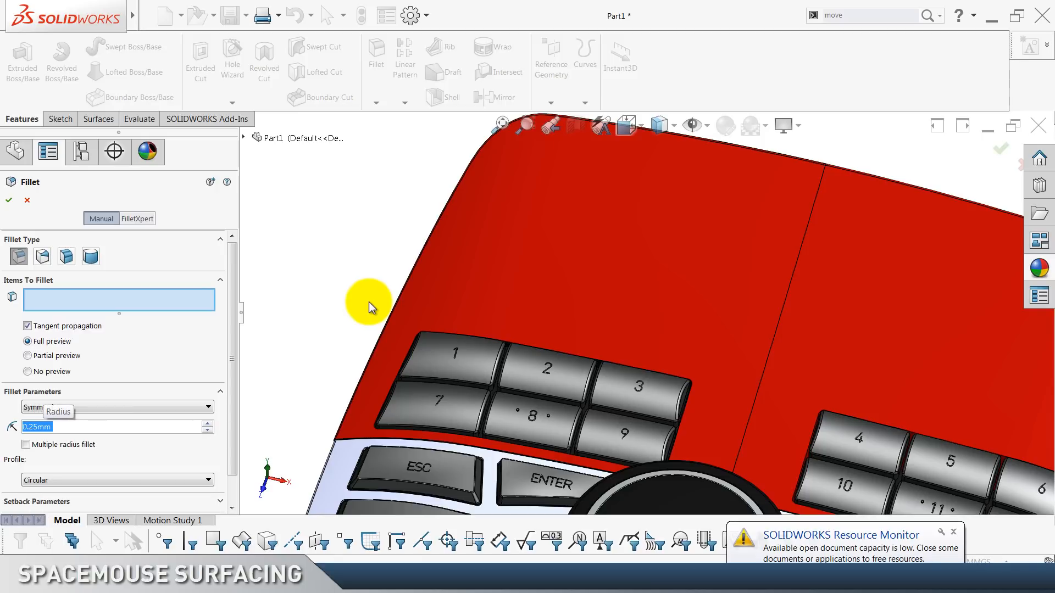
{"action": "scroll", "coordinate": [821, 396], "scroll_direction": "down", "scroll_amount": 5}
{"action": "scroll", "coordinate": [423, 476], "scroll_direction": "down", "scroll_amount": 2}
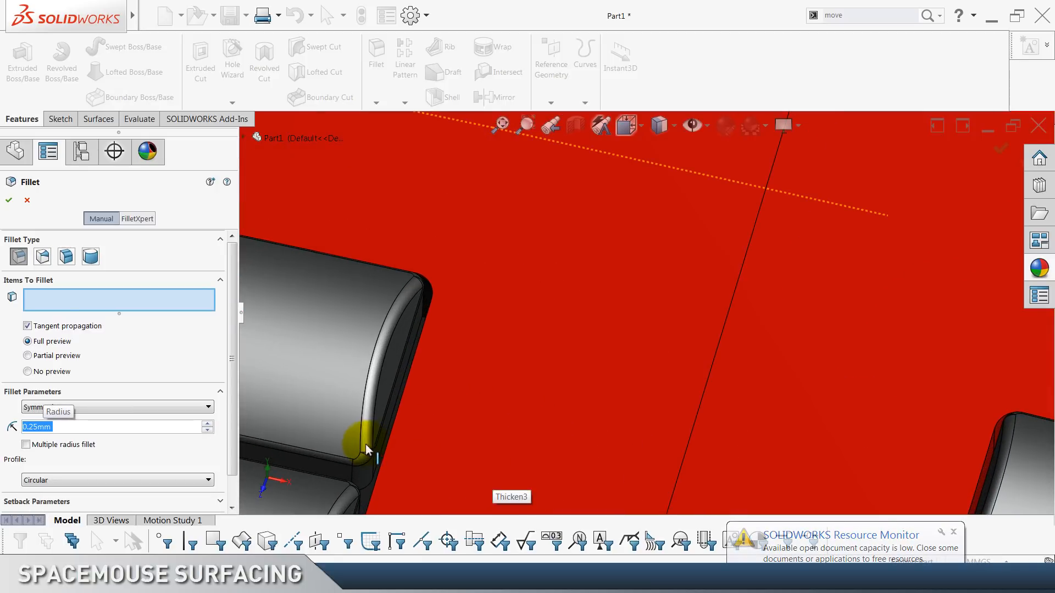
{"action": "left_click", "coordinate": [375, 486]}
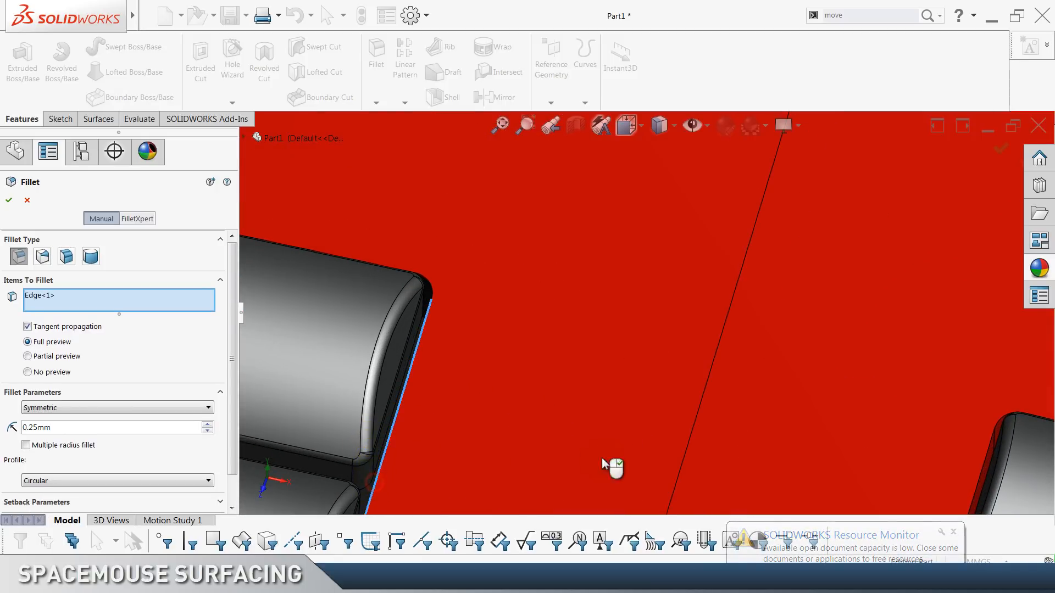
{"action": "left_click", "coordinate": [983, 482]}
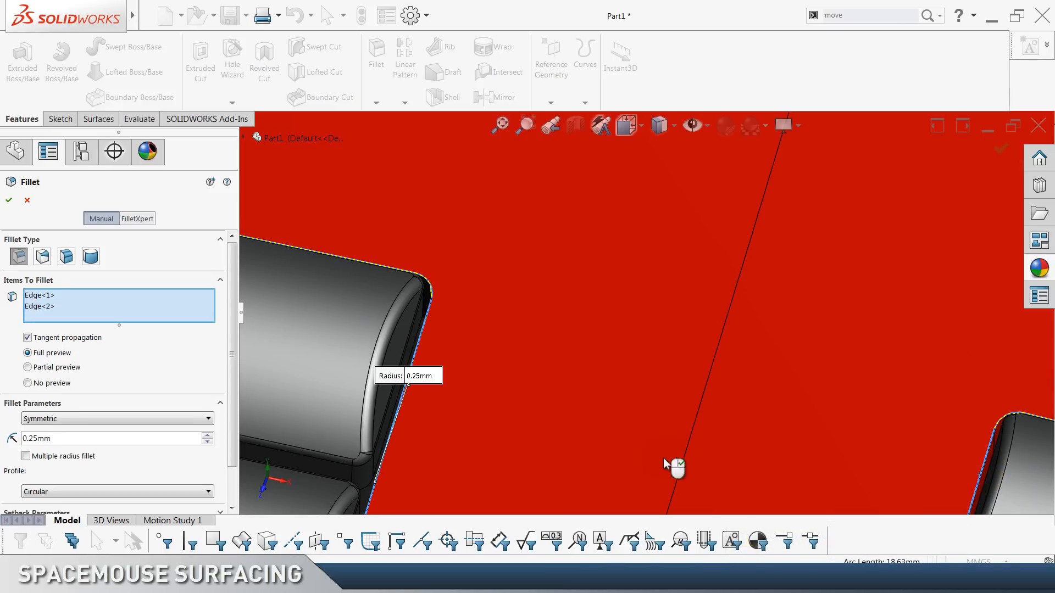
{"action": "scroll", "coordinate": [608, 453], "scroll_direction": "up", "scroll_amount": 8}
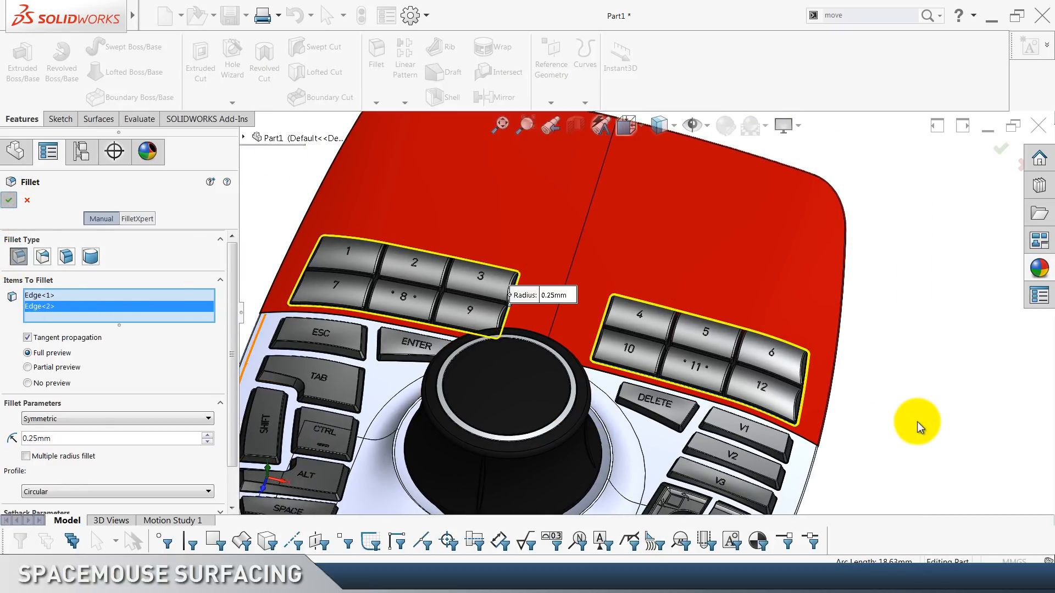
{"action": "key", "text": "Return"}
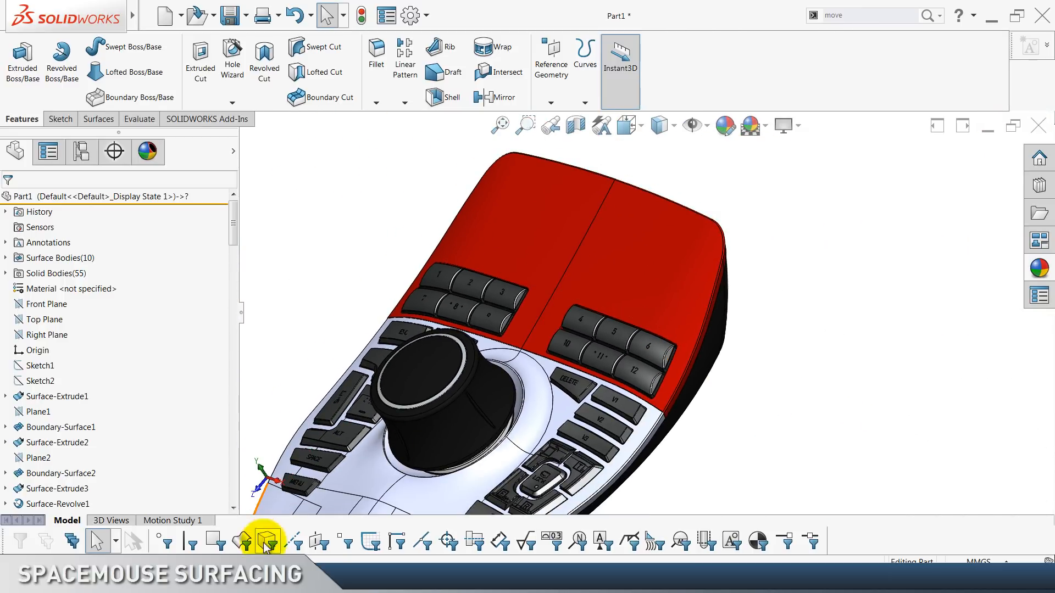
Apply the clear glass appearance to the red top body.
{"action": "left_click", "coordinate": [266, 543]}
{"action": "left_click", "coordinate": [555, 302]}
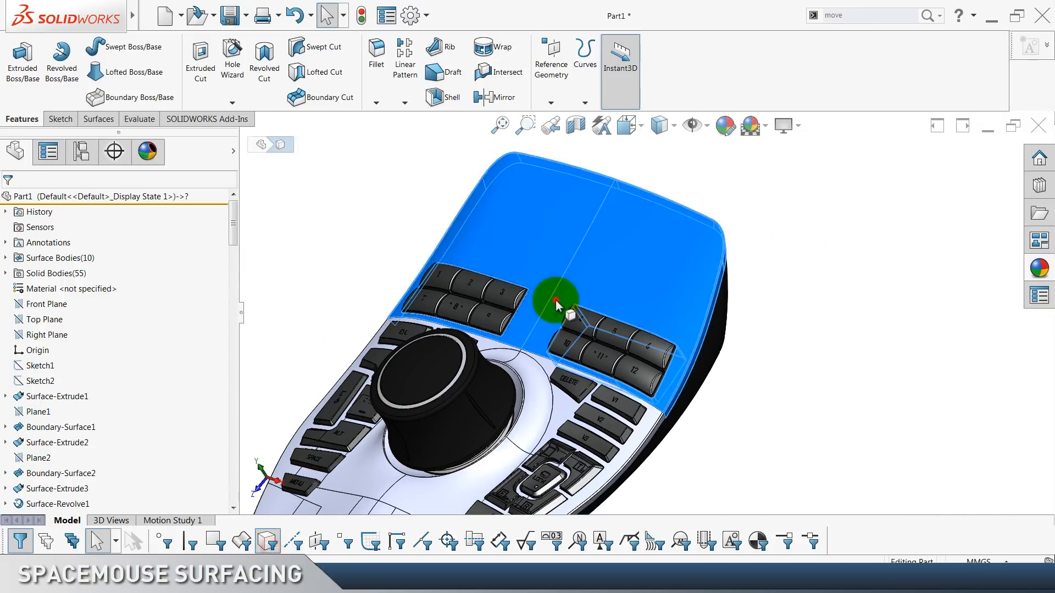
{"action": "left_click", "coordinate": [1039, 269]}
{"action": "left_click", "coordinate": [913, 198]}
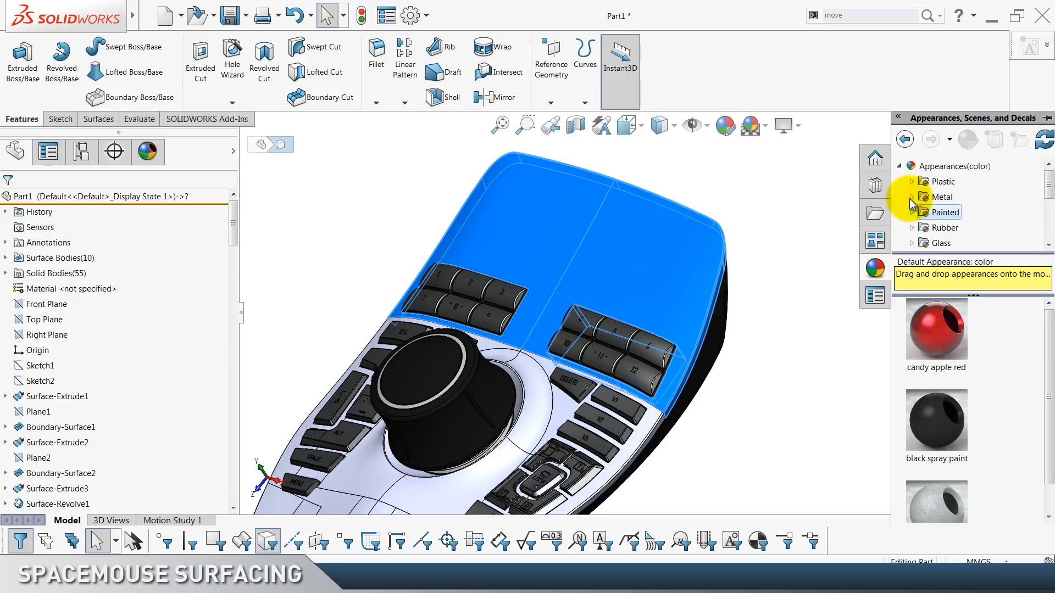
{"action": "left_click", "coordinate": [947, 243]}
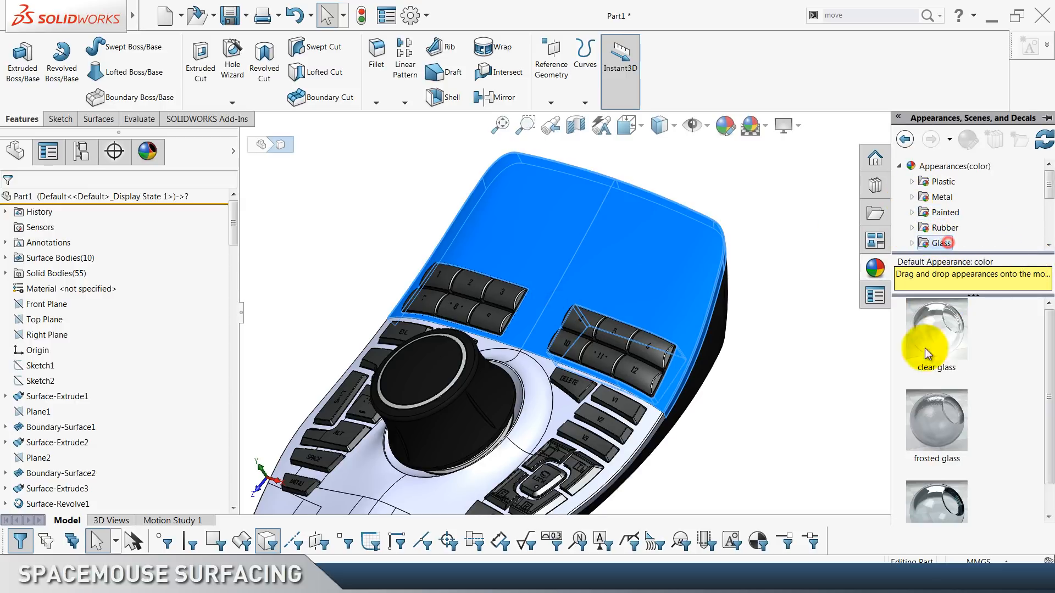
{"action": "left_click", "coordinate": [951, 336]}
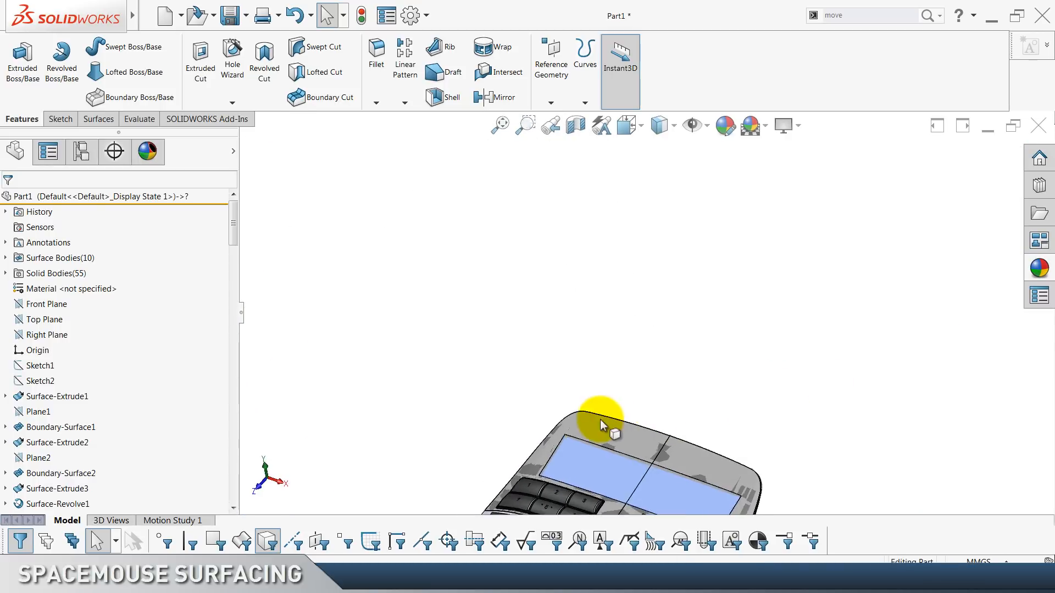
{"action": "left_click", "coordinate": [544, 331]}
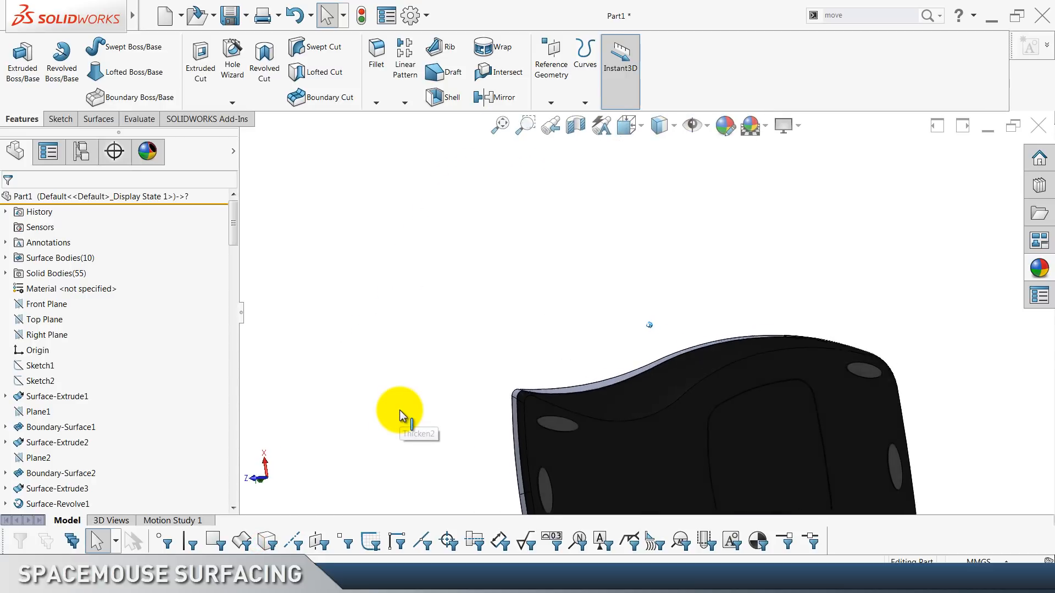
Fillet the perimeter edge of the black base's underside with a 0.25 mm radius.
{"action": "left_click", "coordinate": [374, 81]}
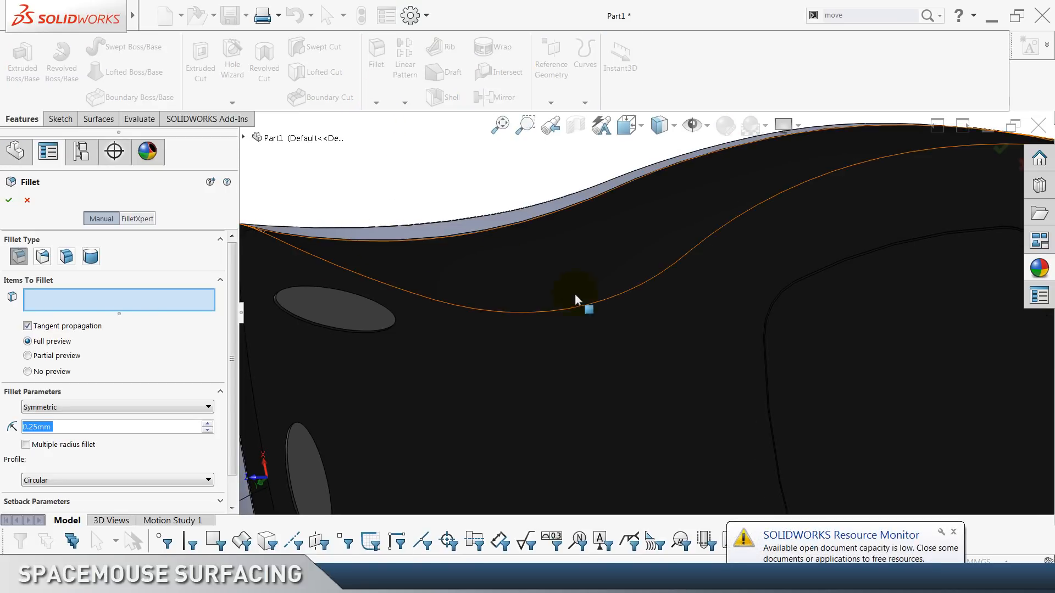
{"action": "left_click", "coordinate": [581, 309]}
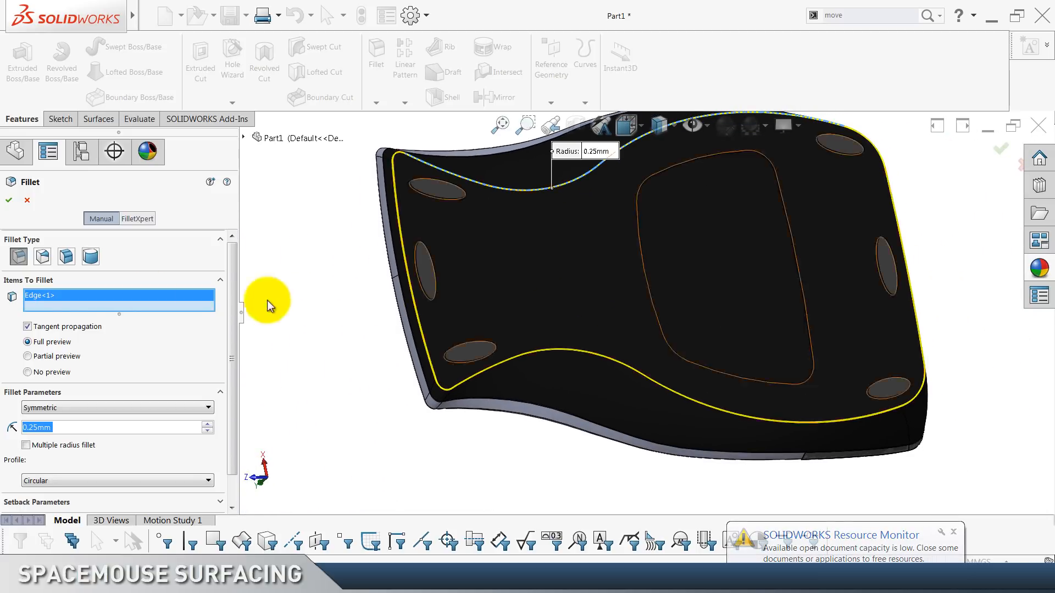
{"action": "left_click", "coordinate": [9, 201]}
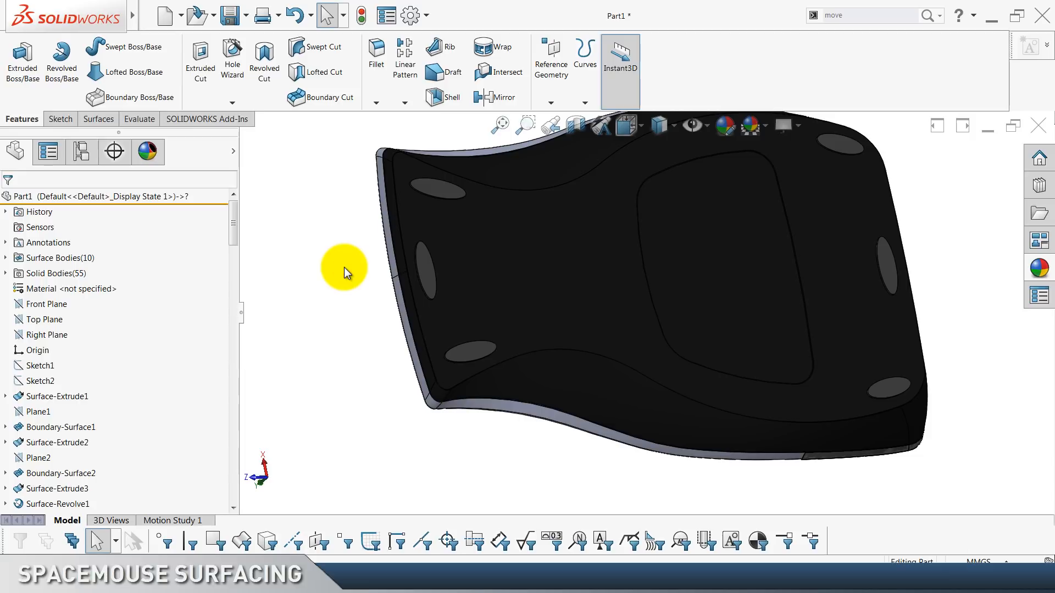
Apply the black low gloss plastic appearance to the light-coloured upper housing body that surrounds the knob and forms the palm rest.
{"action": "key", "text": "ctrl+7"}
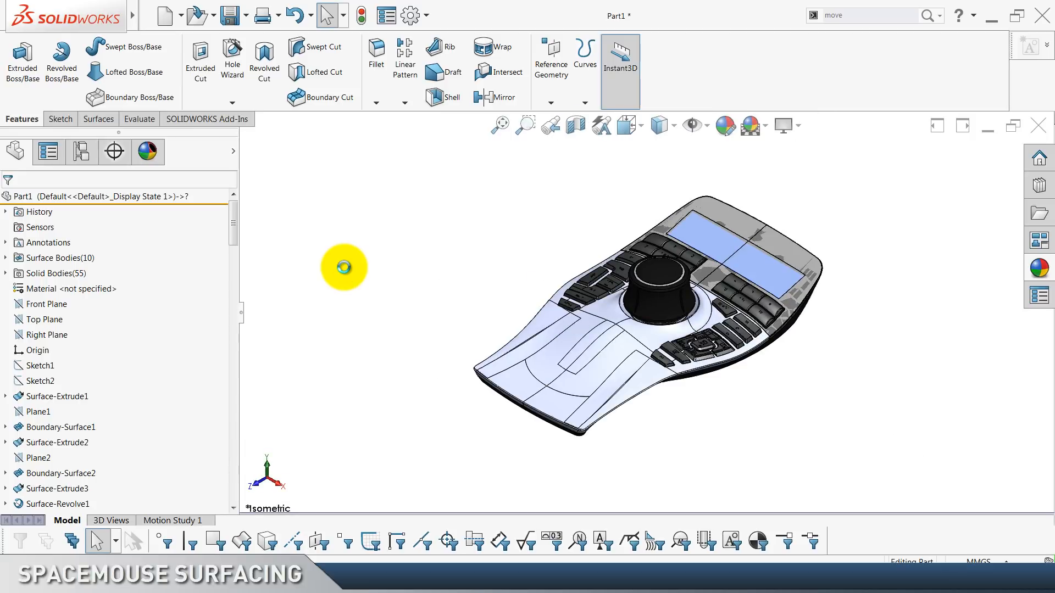
{"action": "left_click", "coordinate": [267, 541]}
{"action": "left_click", "coordinate": [513, 365]}
{"action": "left_click", "coordinate": [1040, 268]}
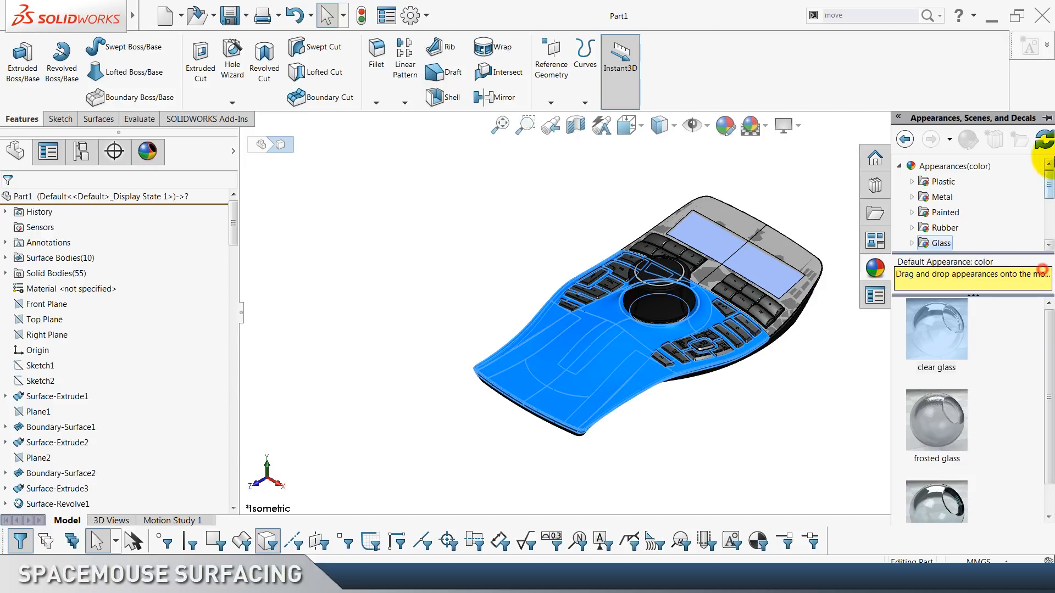
{"action": "left_click", "coordinate": [1046, 117]}
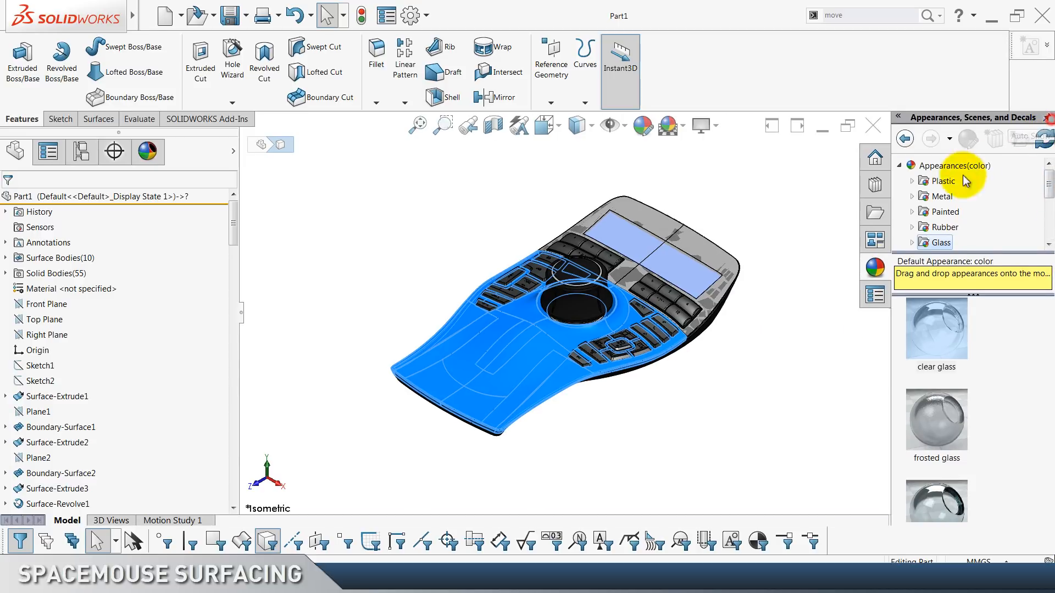
{"action": "left_click", "coordinate": [912, 182]}
{"action": "left_click", "coordinate": [960, 213]}
{"action": "scroll", "coordinate": [974, 382], "scroll_direction": "down", "scroll_amount": 4}
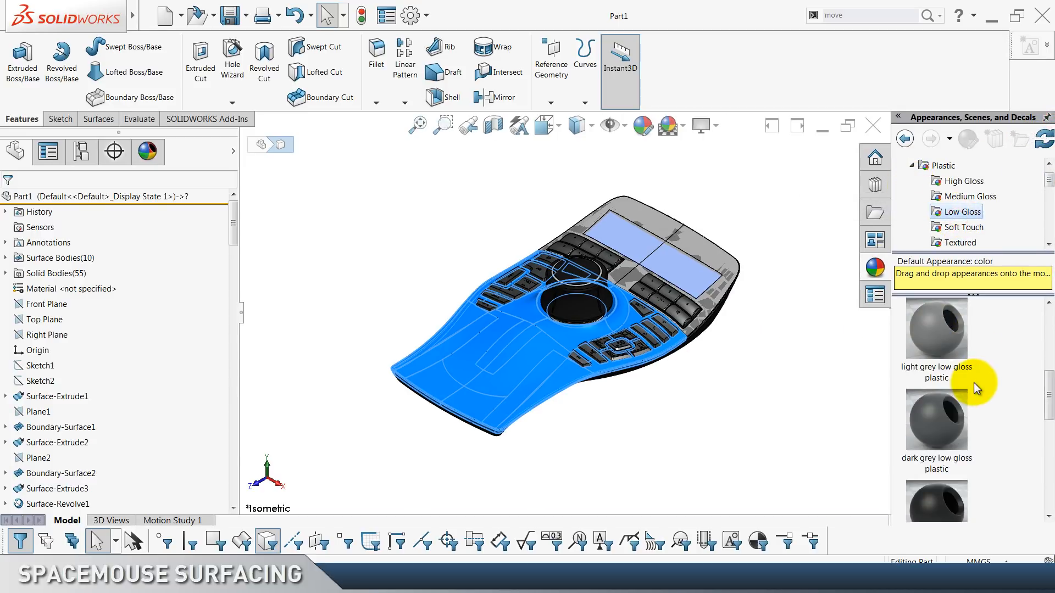
{"action": "right_click", "coordinate": [948, 383]}
{"action": "left_click", "coordinate": [950, 391]}
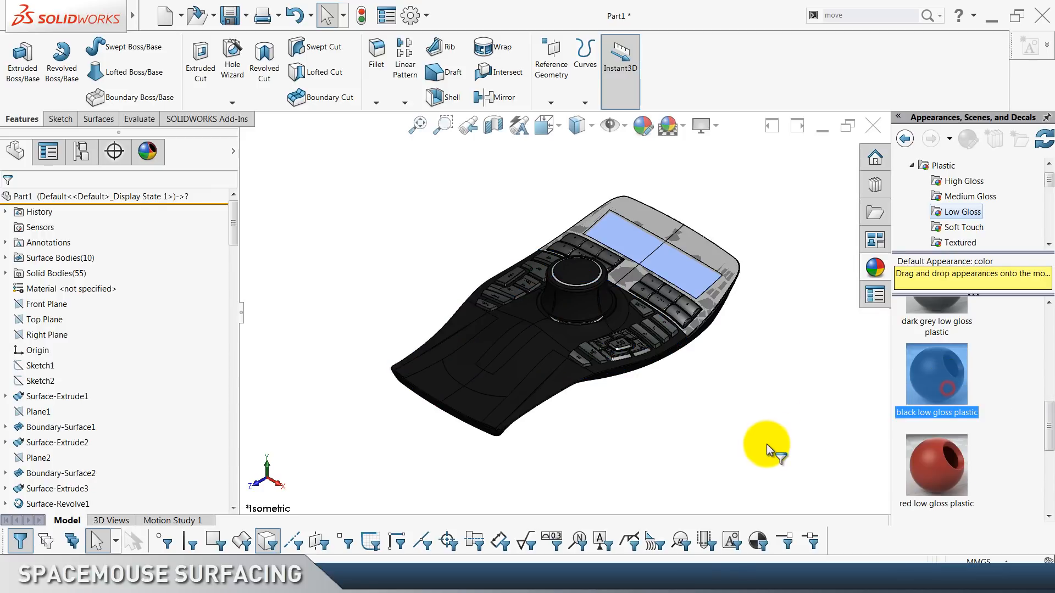
{"action": "left_click", "coordinate": [268, 540]}
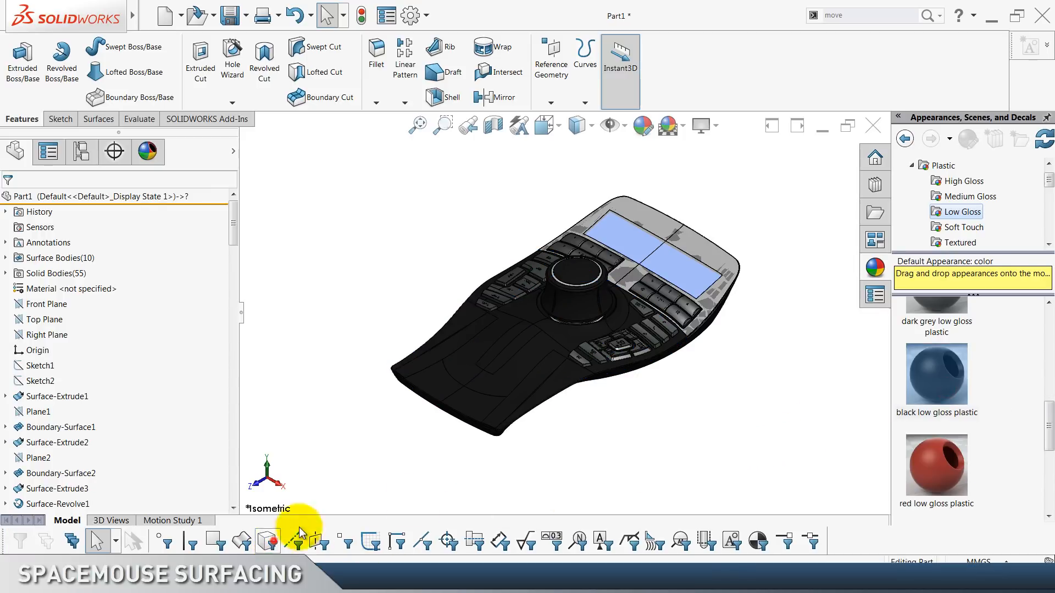
{"action": "left_click", "coordinate": [1040, 119]}
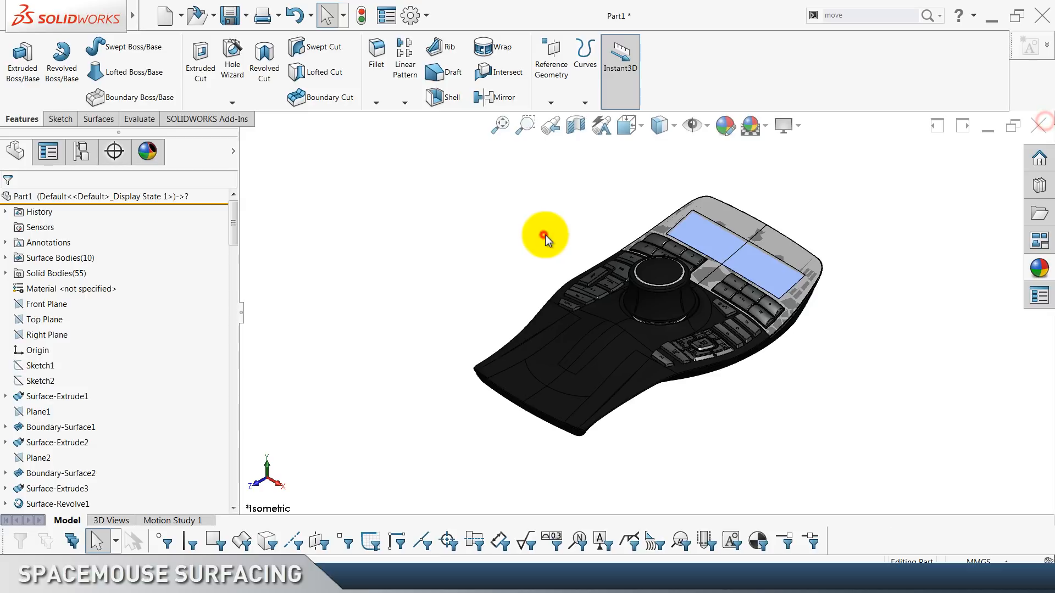
Inspect the model in the Shaded display style without edges, and return to Shaded With Edges in the isometric view.
{"action": "left_click", "coordinate": [662, 128]}
{"action": "left_click", "coordinate": [665, 182]}
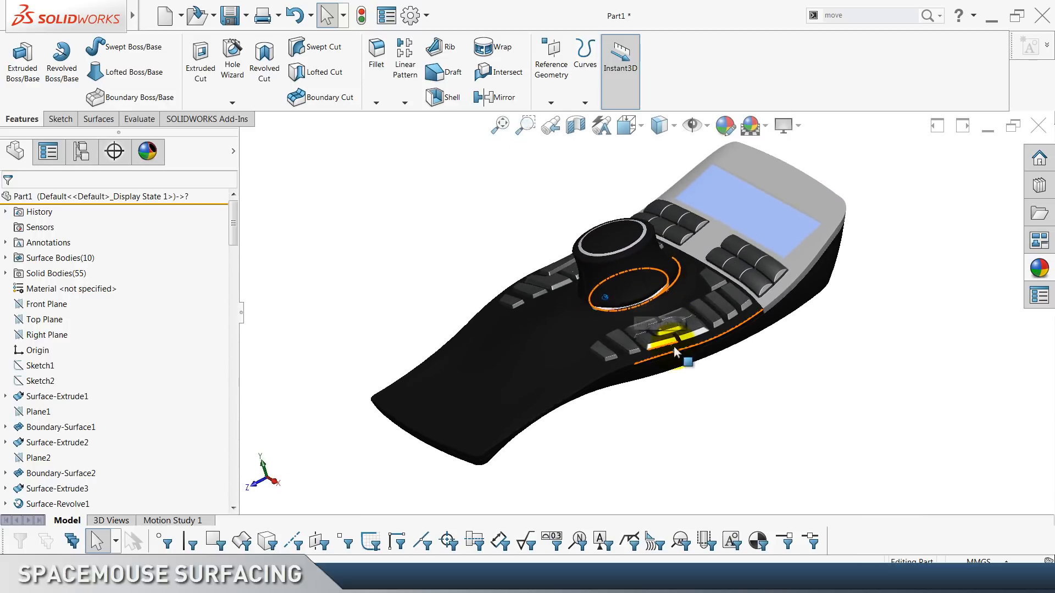
{"action": "left_click", "coordinate": [660, 125]}
{"action": "left_click", "coordinate": [661, 154]}
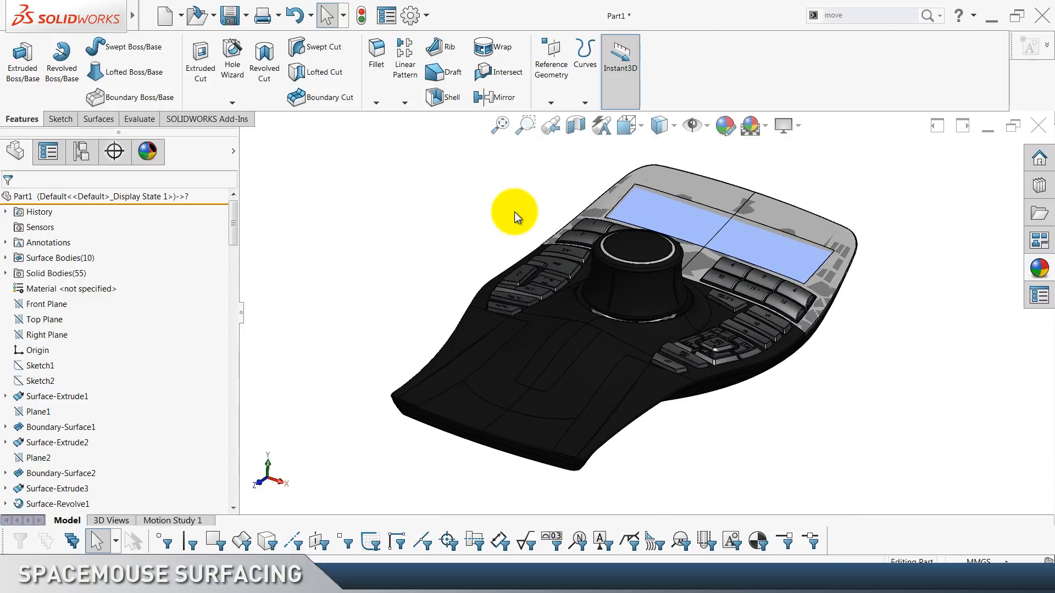
{"action": "key", "text": "ctrl+7"}
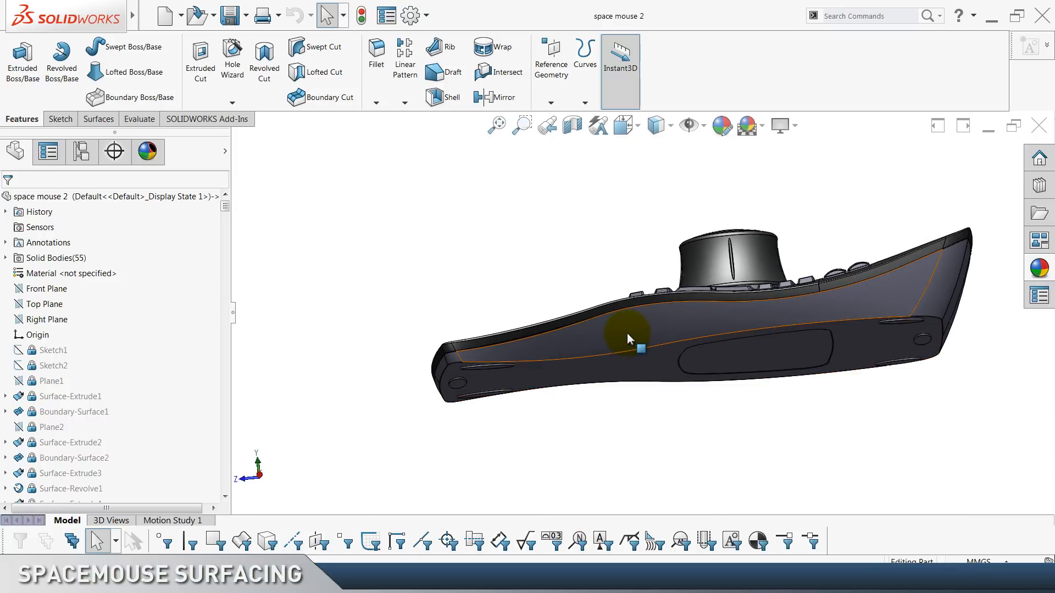
Examine the finished SpaceMouse from several sides, in Shaded display without edges and in Shaded With Edges, and end in the isometric view.
{"action": "left_click", "coordinate": [627, 333]}
{"action": "left_click", "coordinate": [653, 474]}
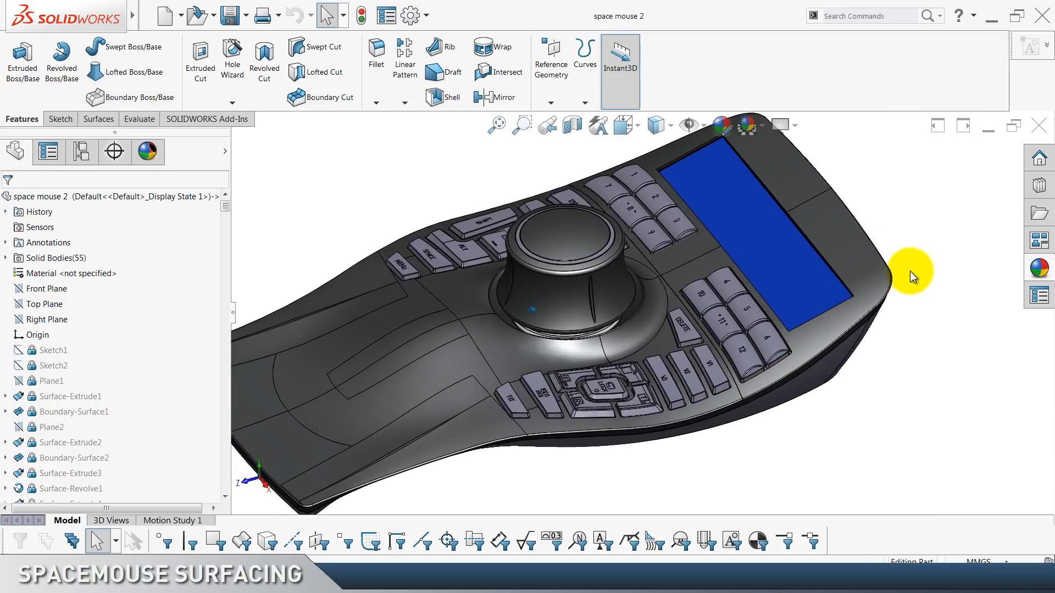
{"action": "left_click", "coordinate": [887, 272]}
{"action": "left_click", "coordinate": [814, 454]}
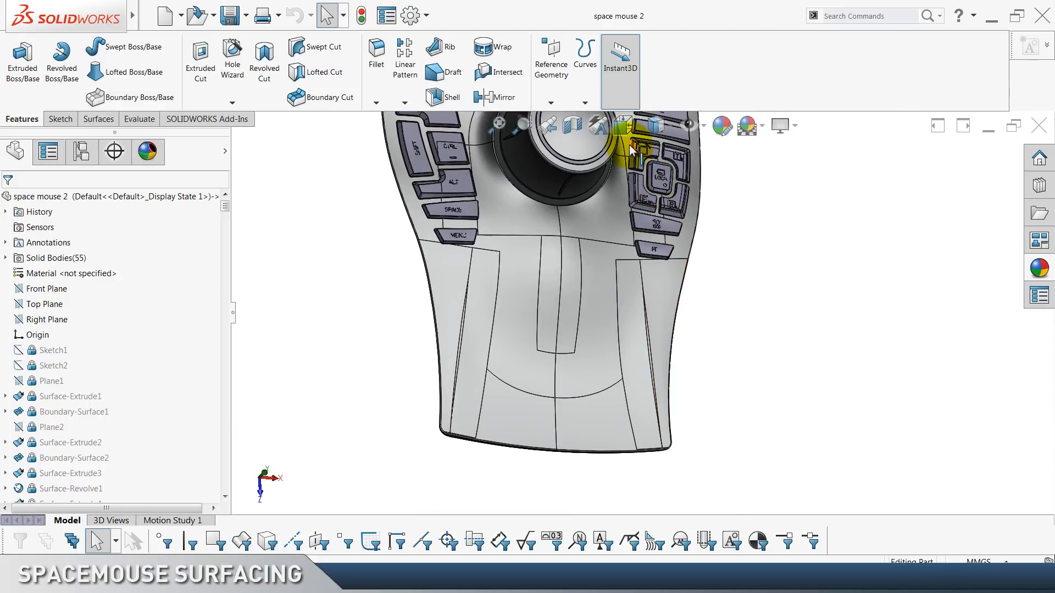
{"action": "left_click", "coordinate": [659, 177]}
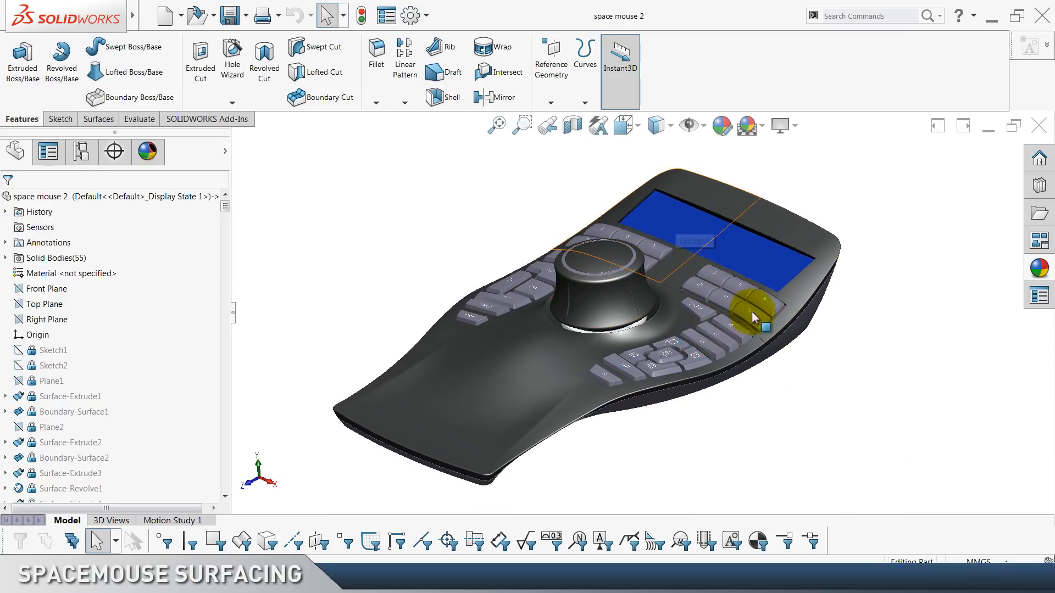
{"action": "left_click", "coordinate": [665, 132]}
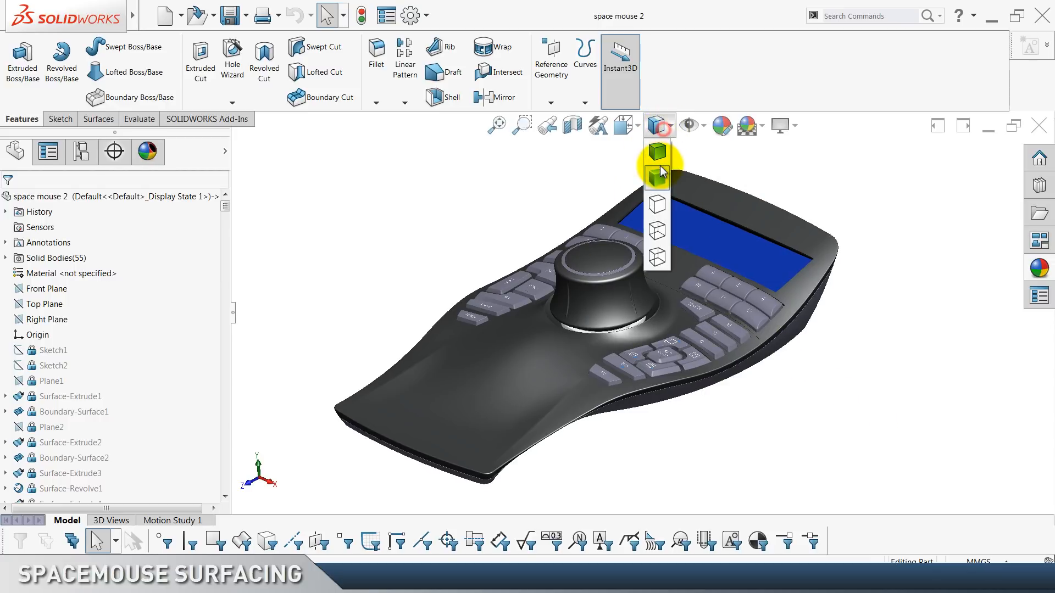
{"action": "left_click", "coordinate": [660, 163]}
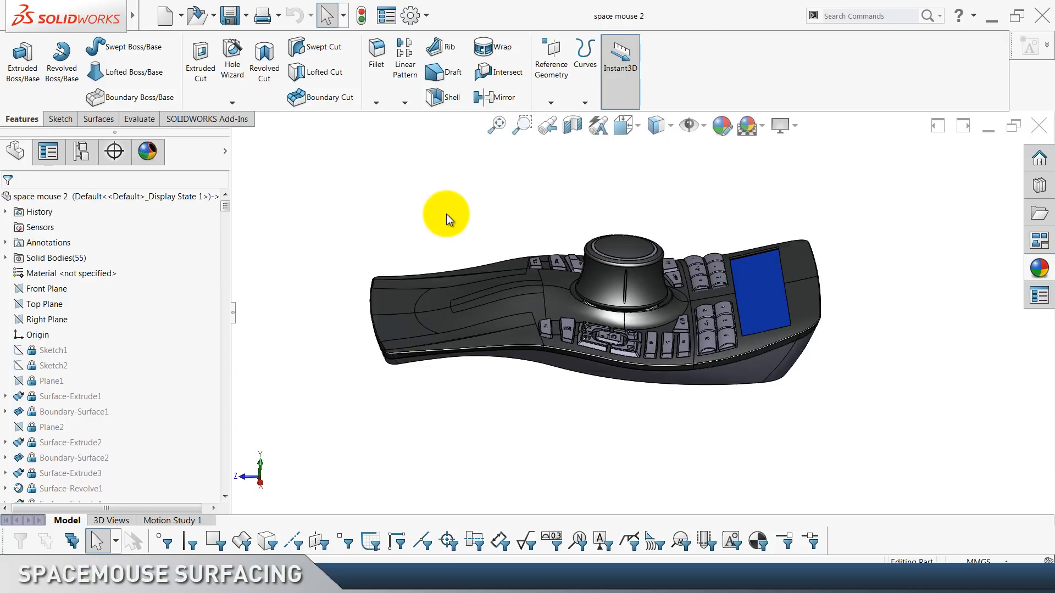
{"action": "key", "text": "ctrl+7"}
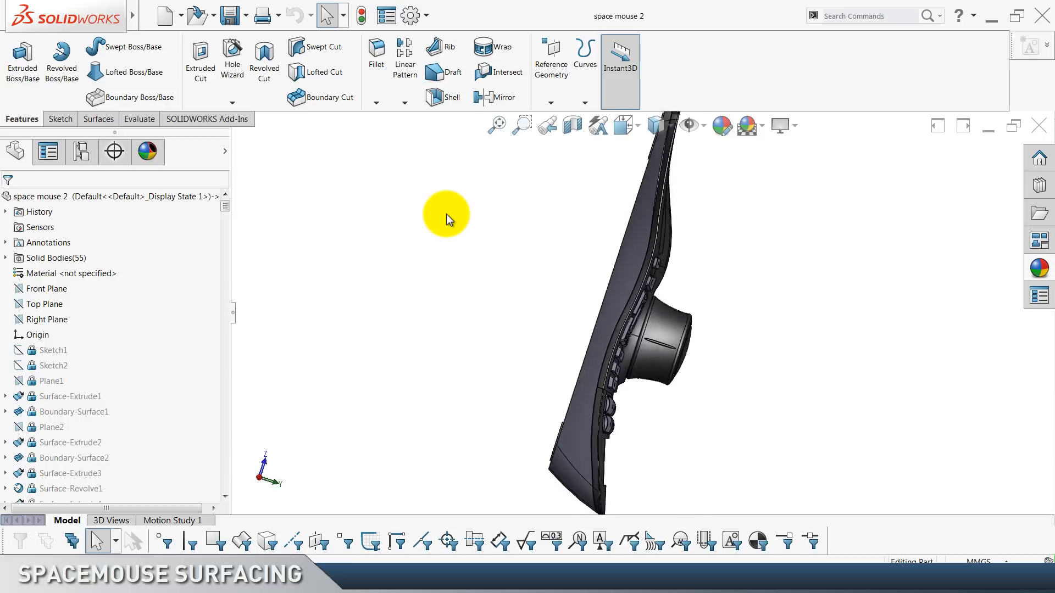
{"action": "key", "text": "ctrl+7"}
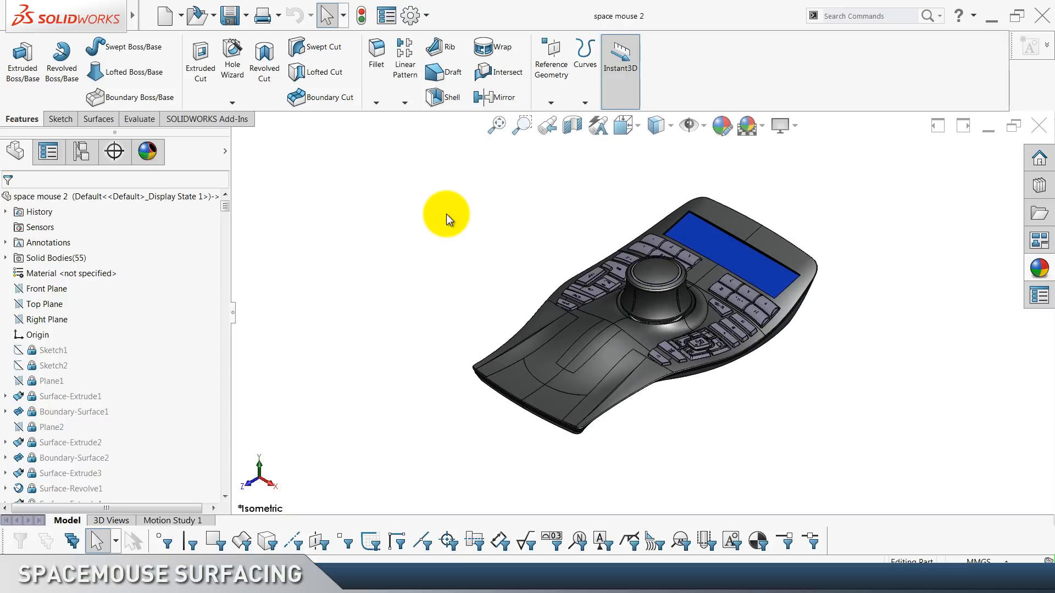